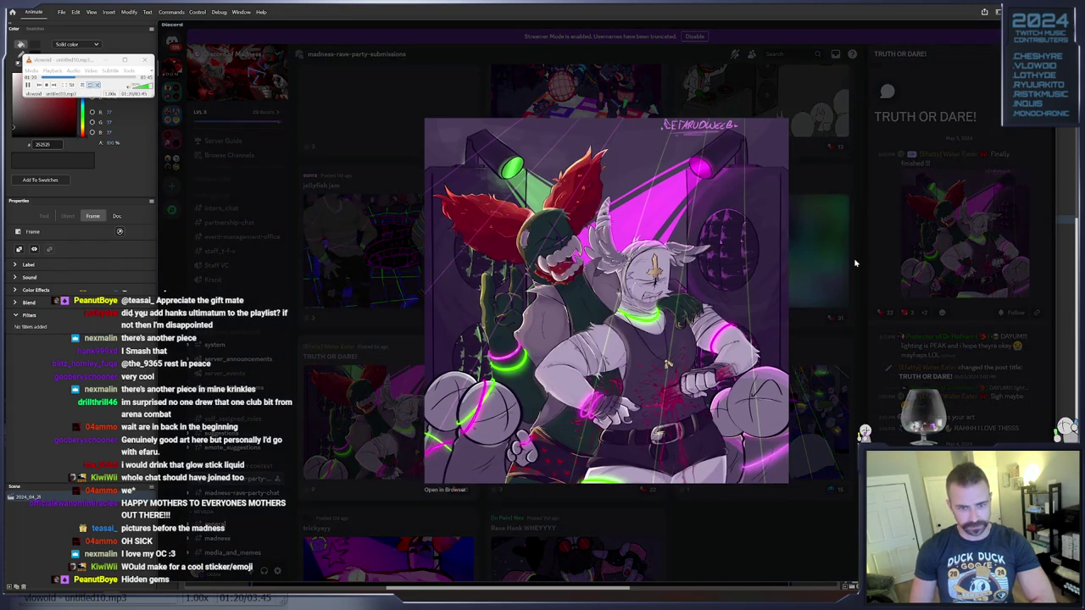
Open the TRICKY DISCO and A Night Out wit da homies!! REVAMPED submissions, and view the latter's artwork enlarged
click(819, 297)
click(763, 250)
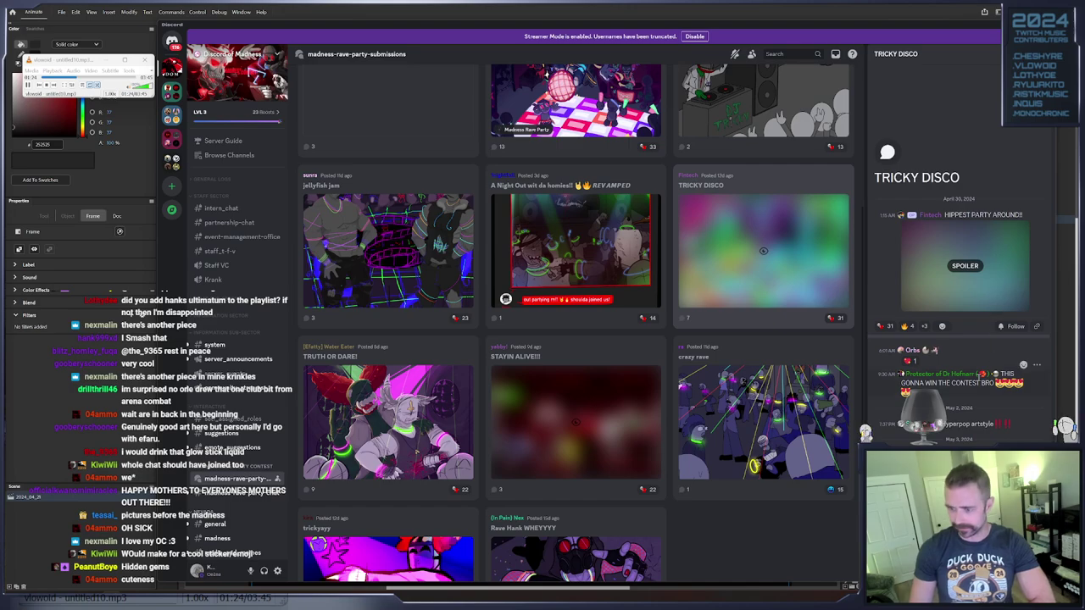
click(543, 263)
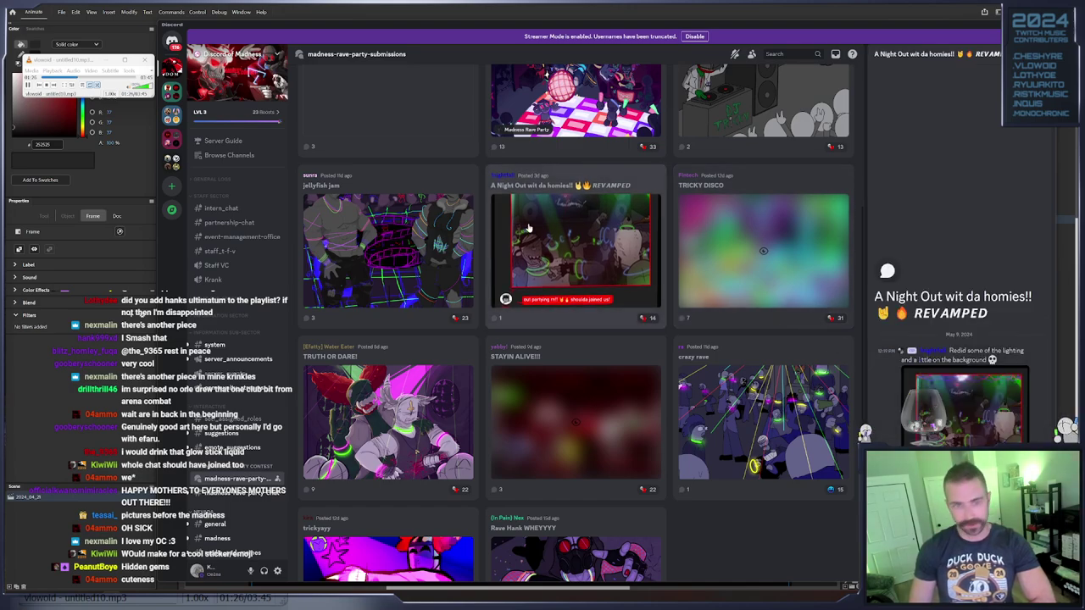
click(419, 212)
click(551, 259)
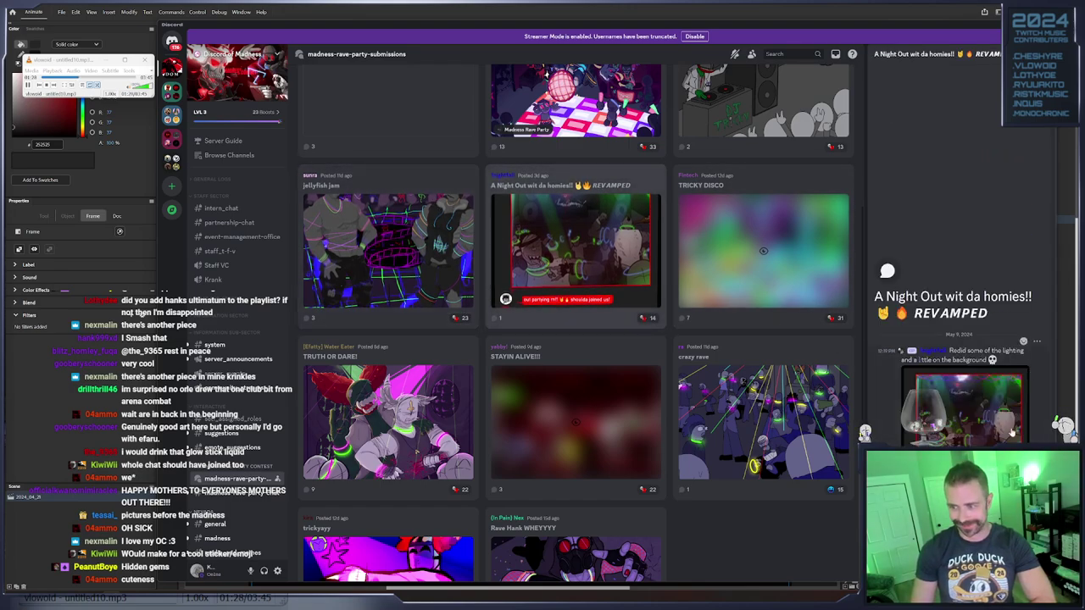
click(1011, 432)
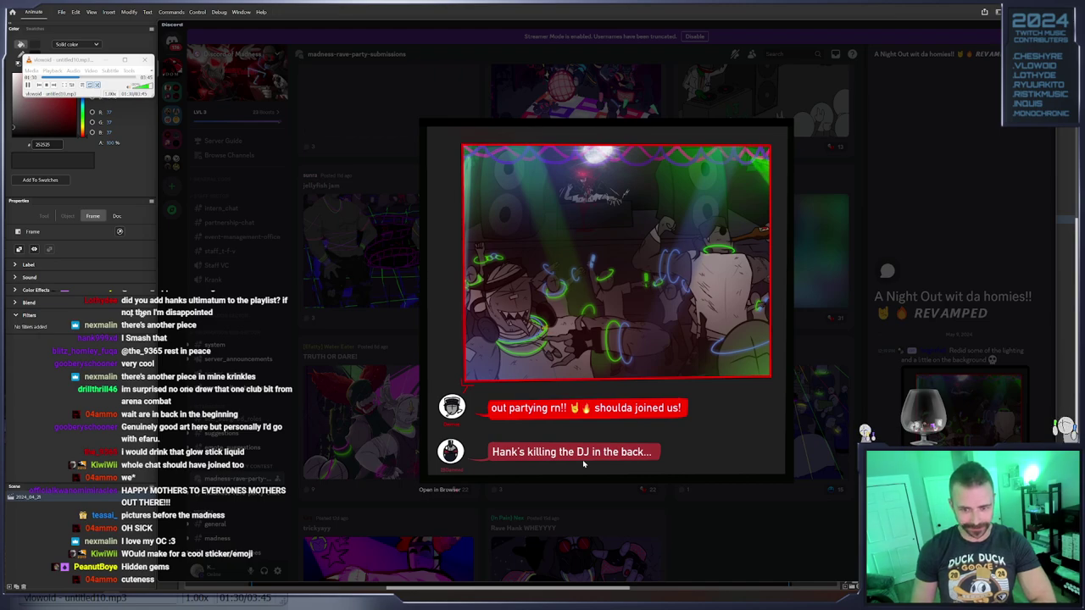
click(512, 518)
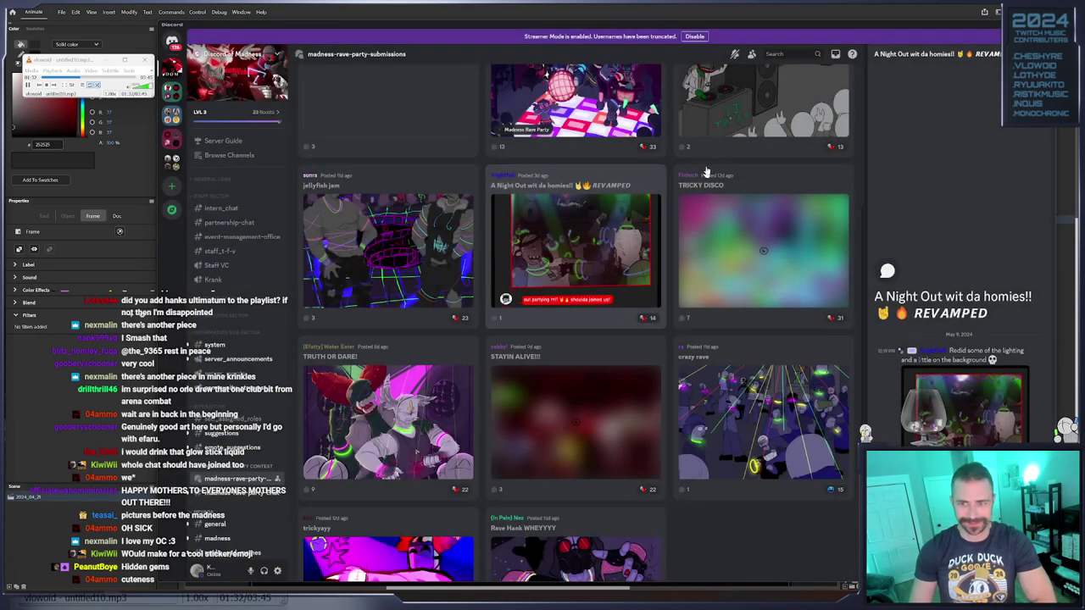
Open the submission "I had fun drawing this, I hope you guys like it" and view its drawing enlarged
scroll(738, 212, up, 2)
click(826, 217)
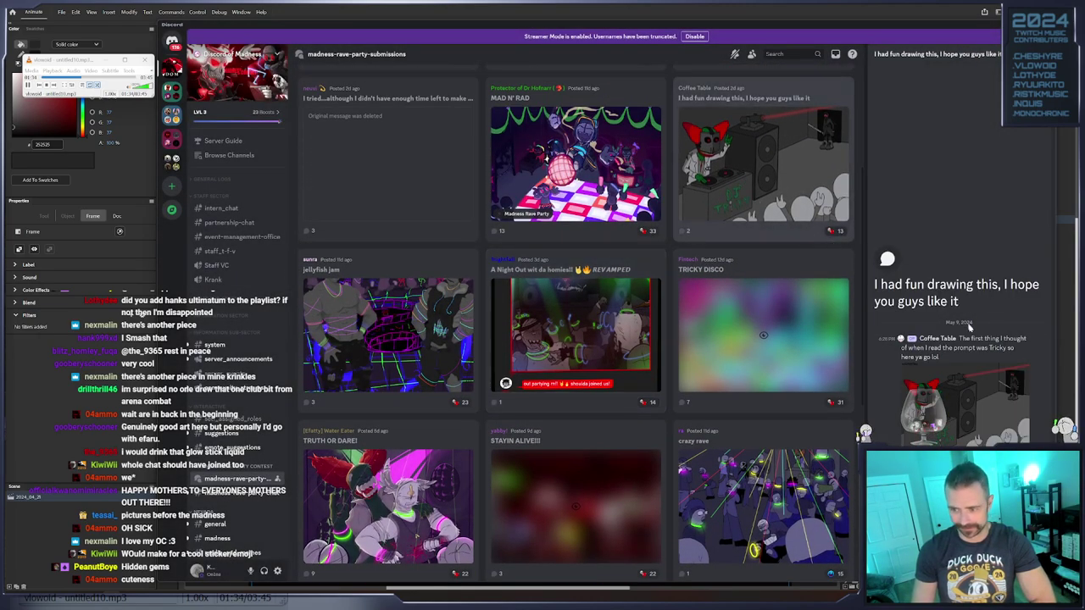
click(971, 398)
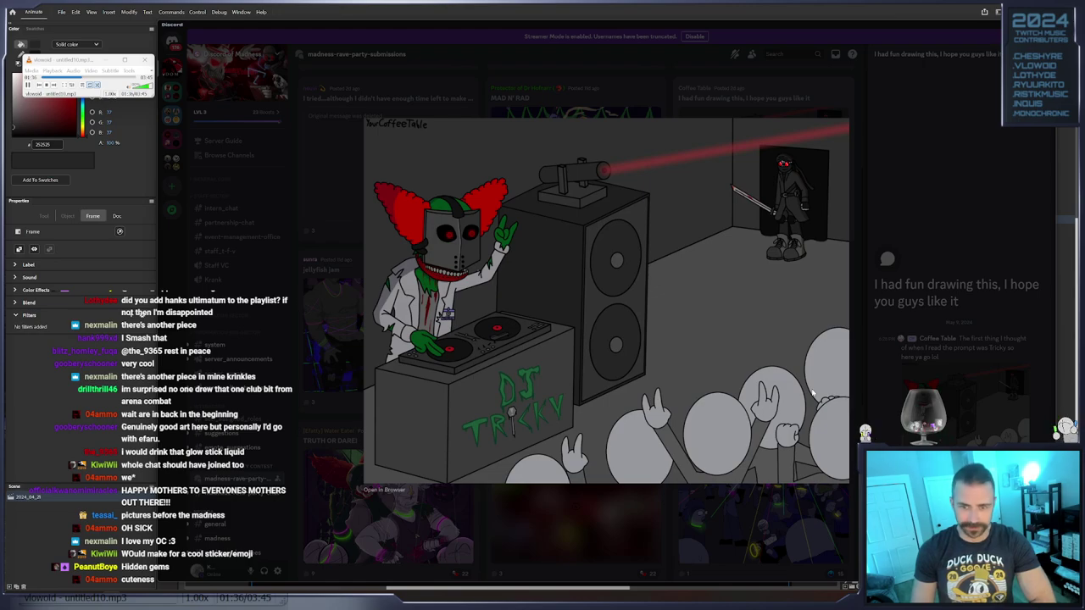
click(887, 178)
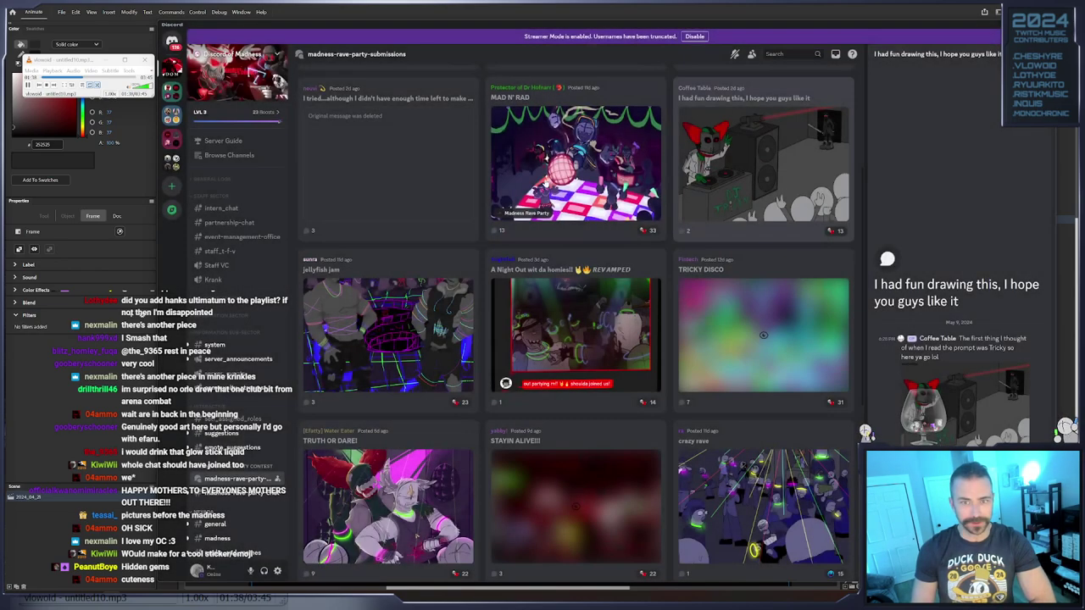
Open the MAD N' RAD submission and watch the video clip from its replies full screen
click(577, 161)
scroll(958, 297, down, 5)
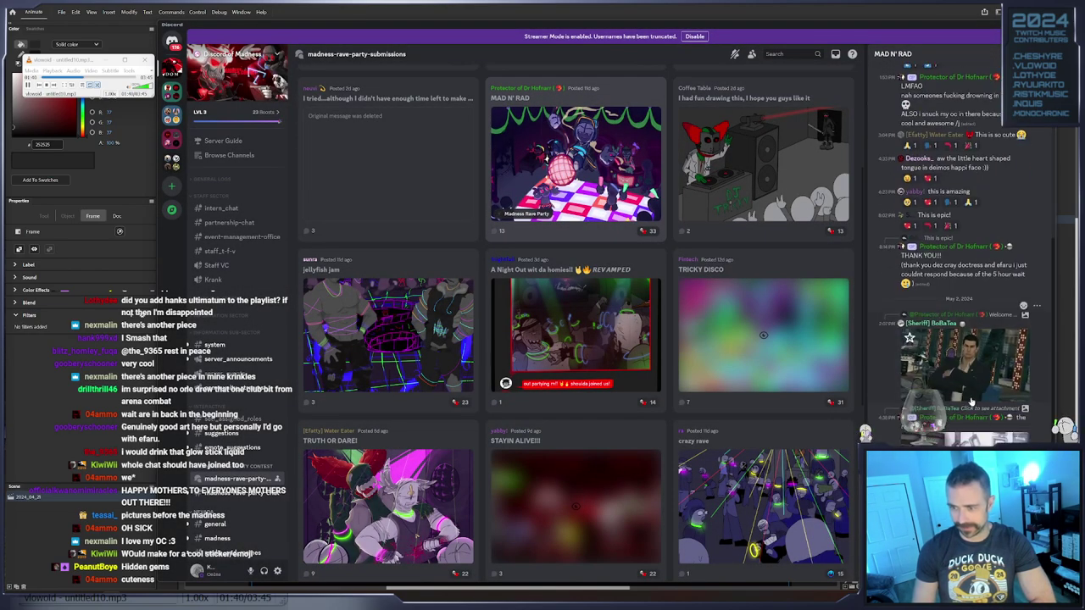
scroll(972, 402, down, 3)
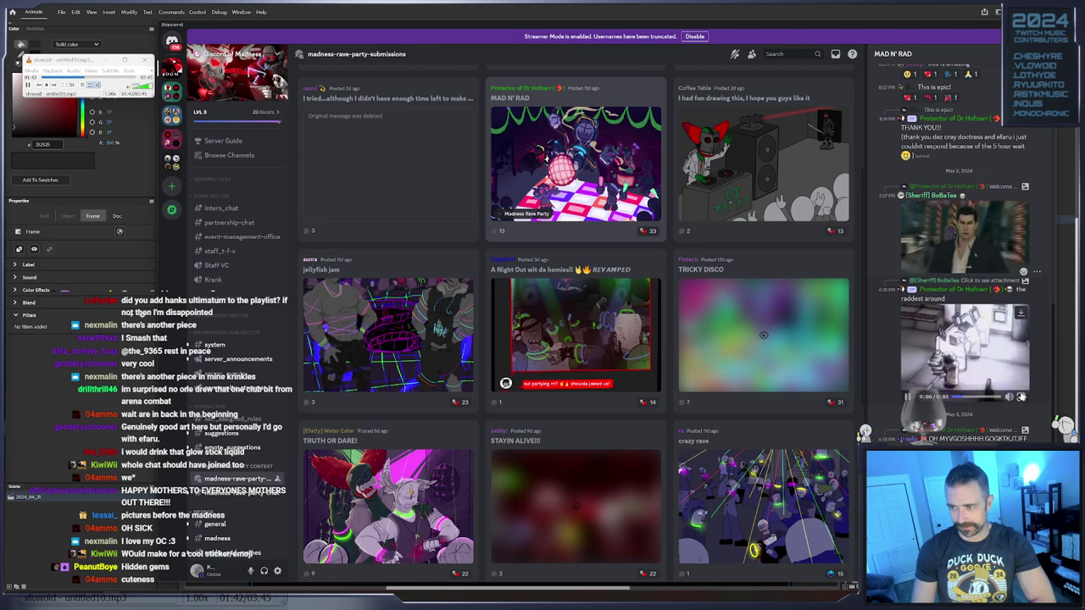
click(1023, 397)
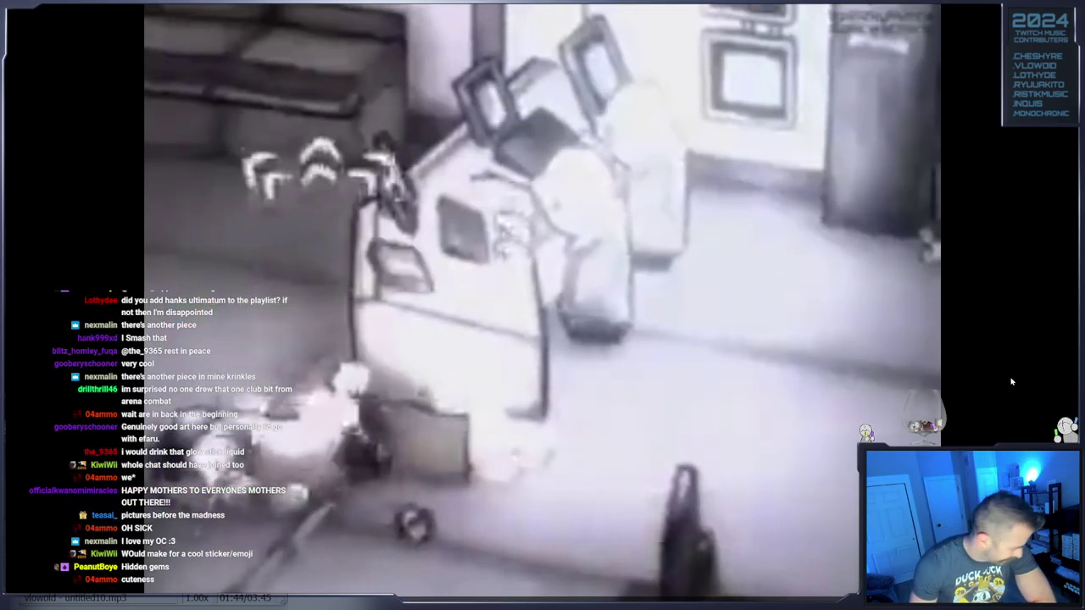
click(599, 244)
click(599, 244)
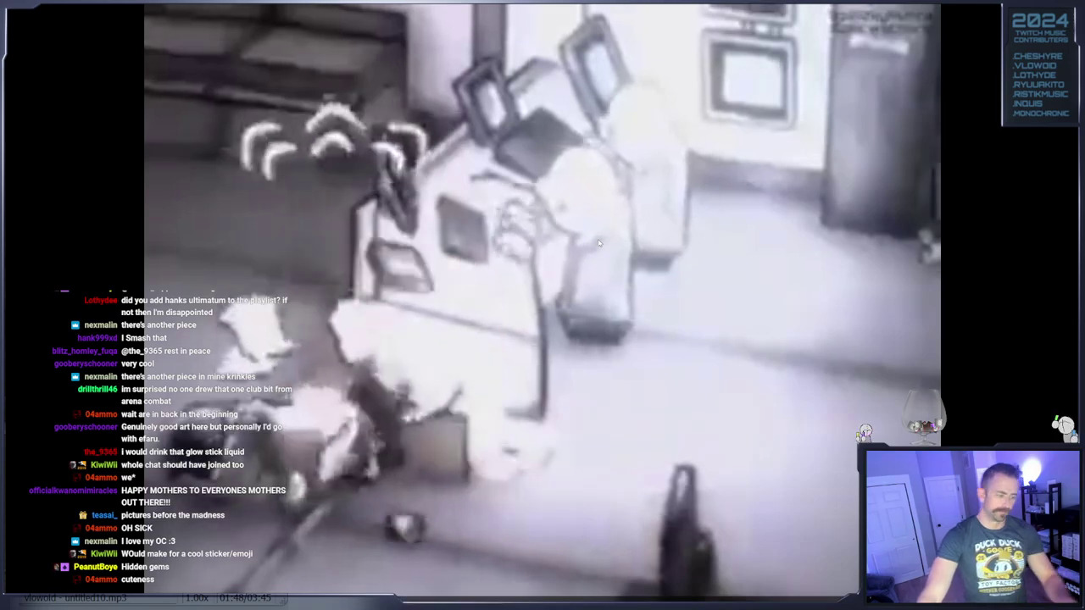
key(Escape)
Return to the start of the MAD N' RAD post and view its artwork enlarged
scroll(947, 270, up, 3)
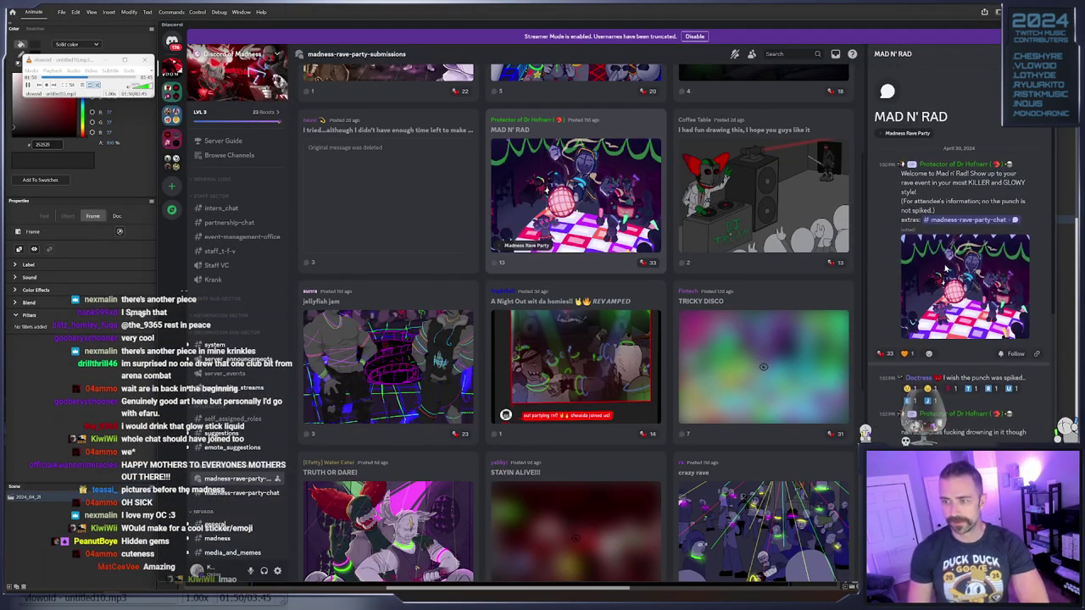
click(947, 270)
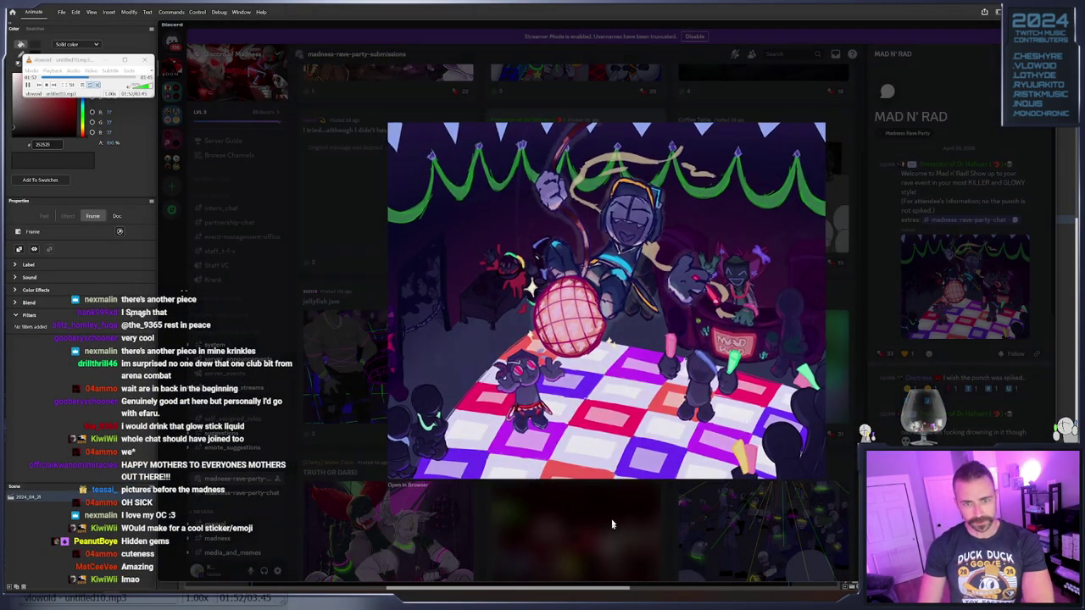
click(612, 527)
Look through the remaining rave party submissions and the MAD N' RAD replies
scroll(681, 333, down, 5)
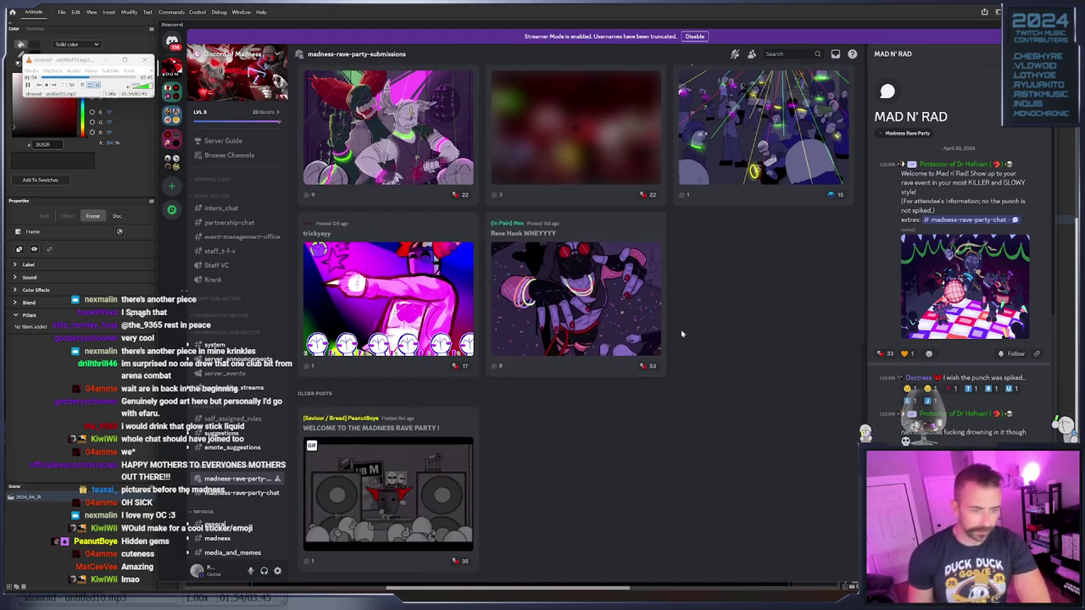
scroll(723, 324, up, 5)
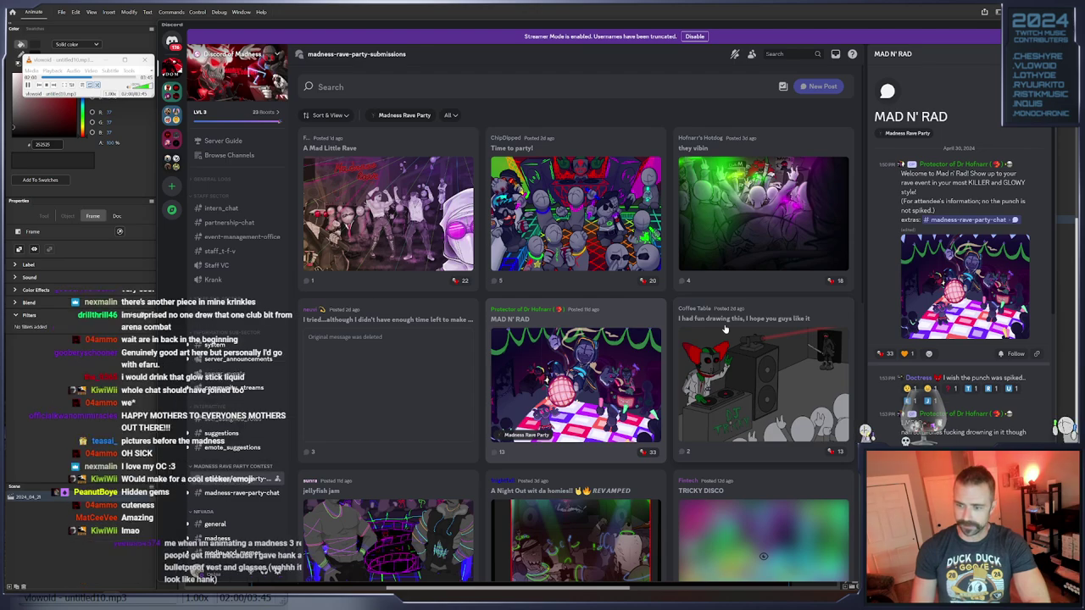
scroll(961, 254, down, 4)
scroll(961, 254, down, 7)
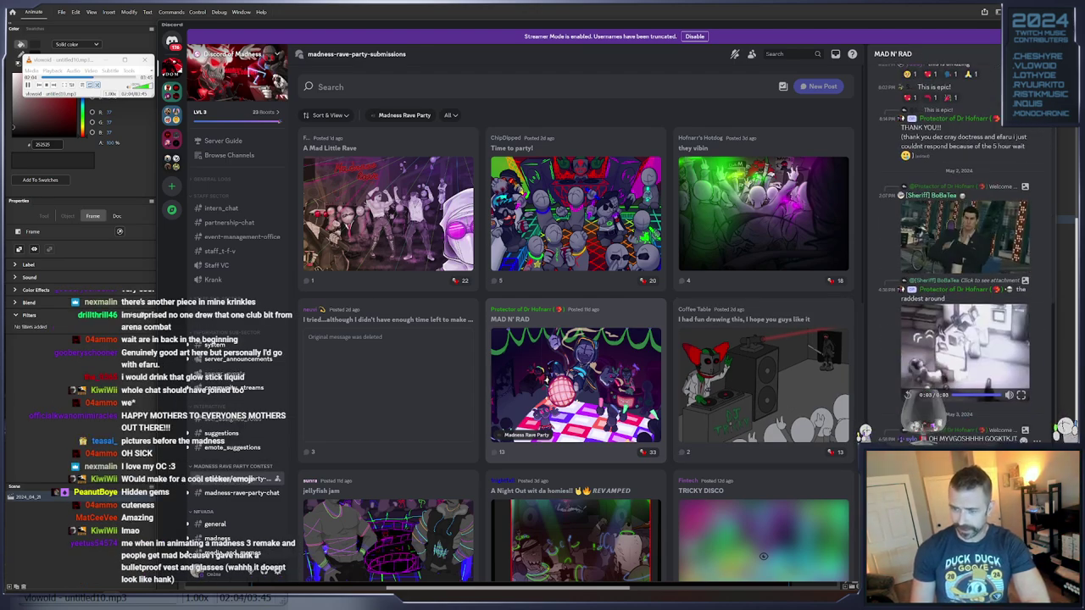
scroll(962, 254, up, 15)
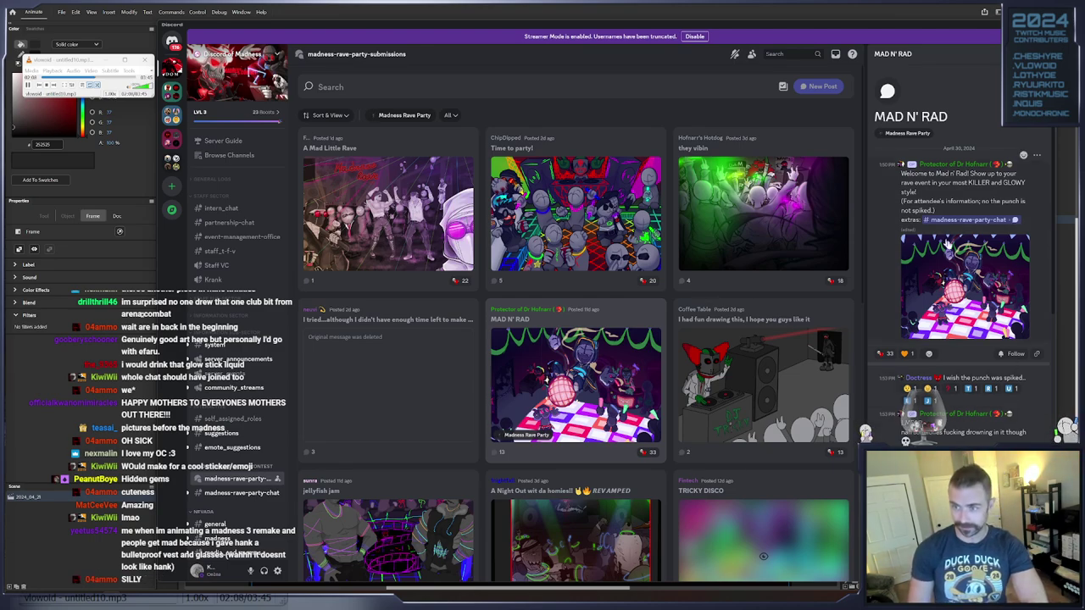
Clear the Animate workspace by closing the MAD N' RAD post, moving the Discord window away and minimizing the media player
click(167, 76)
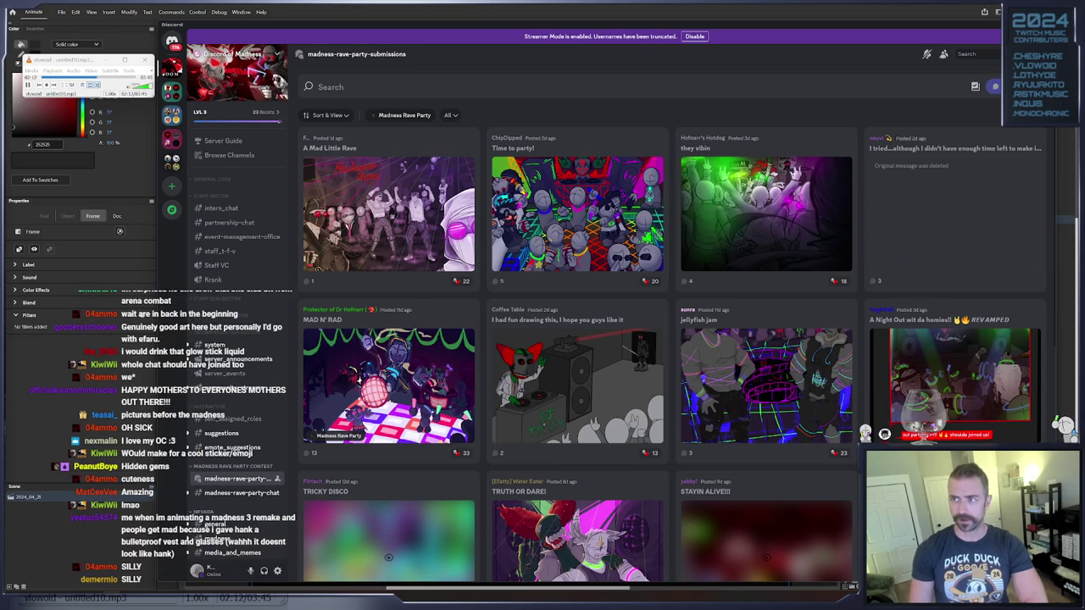
drag(1057, 21, 659, 308)
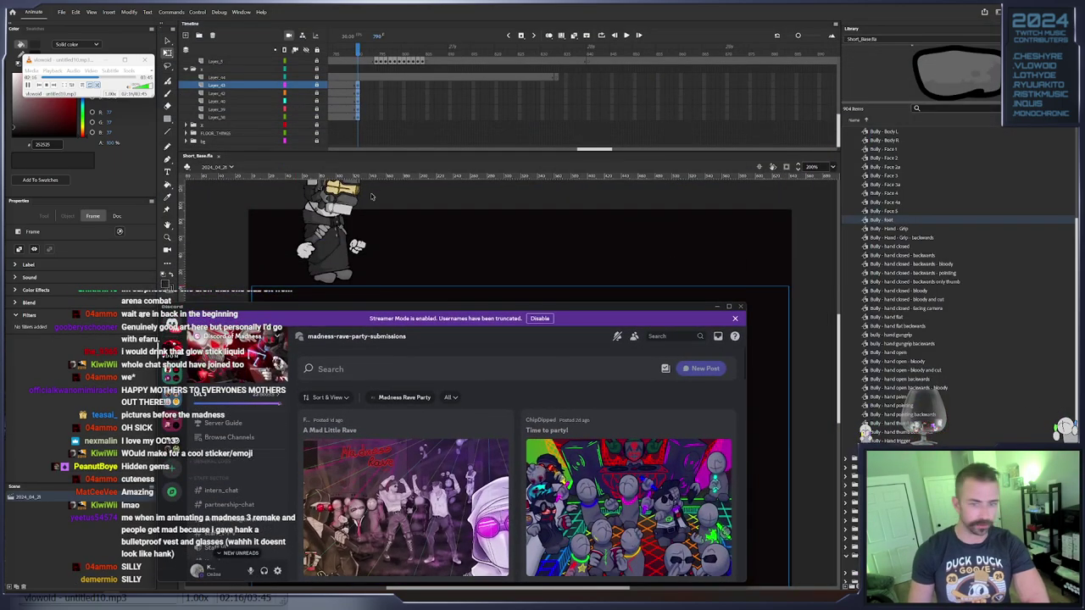
drag(496, 312, 0, 136)
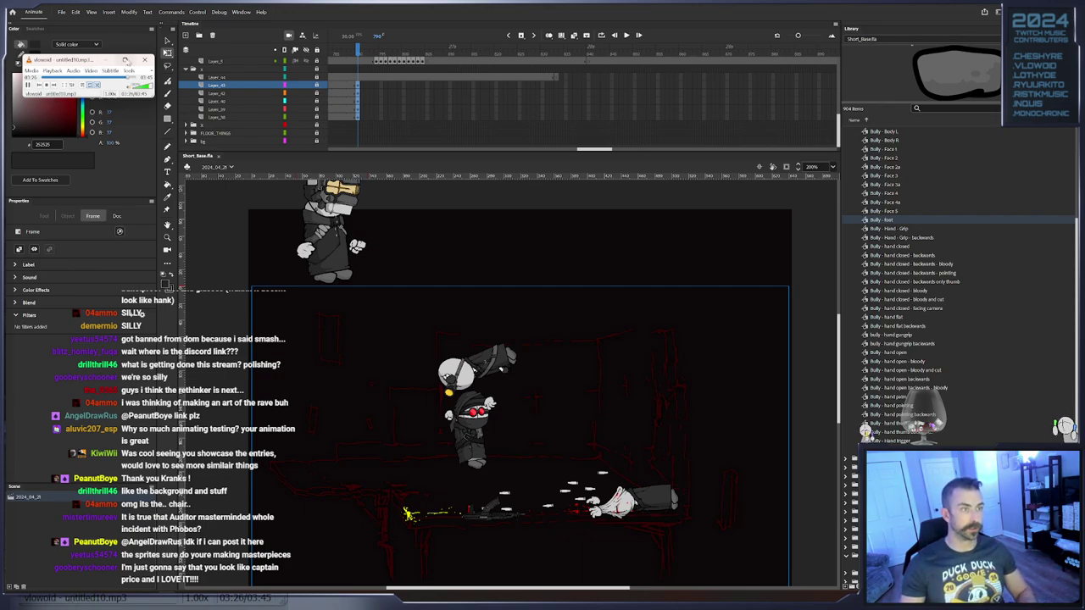
click(106, 62)
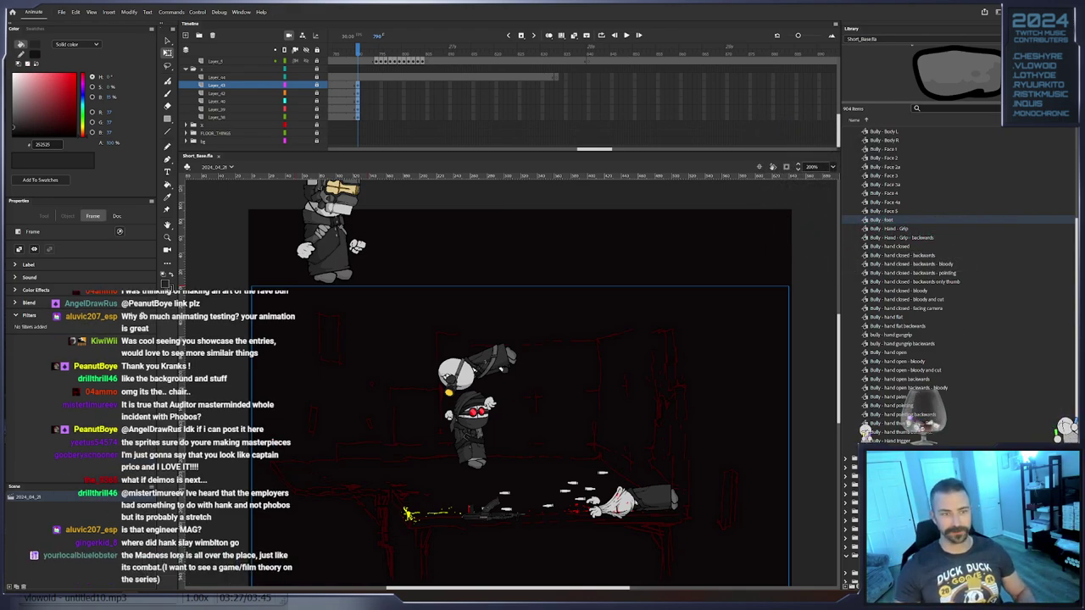
Extend the five layers of the character above the stage by inserting frames well past their last keyframe
click(167, 239)
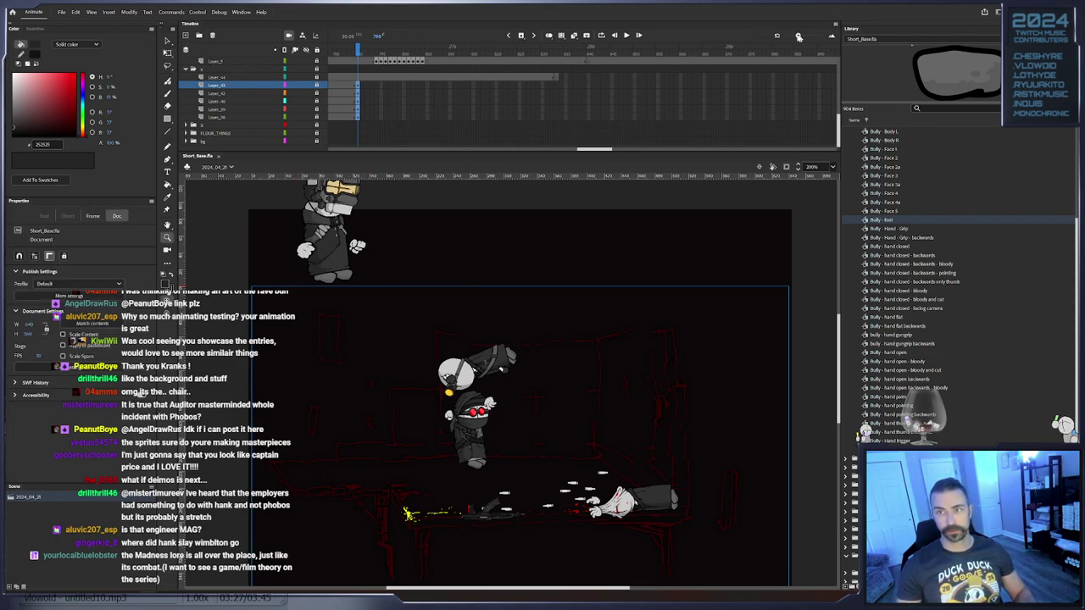
drag(798, 36, 787, 37)
drag(326, 152, 326, 165)
click(456, 125)
drag(484, 124, 505, 92)
right_click(506, 91)
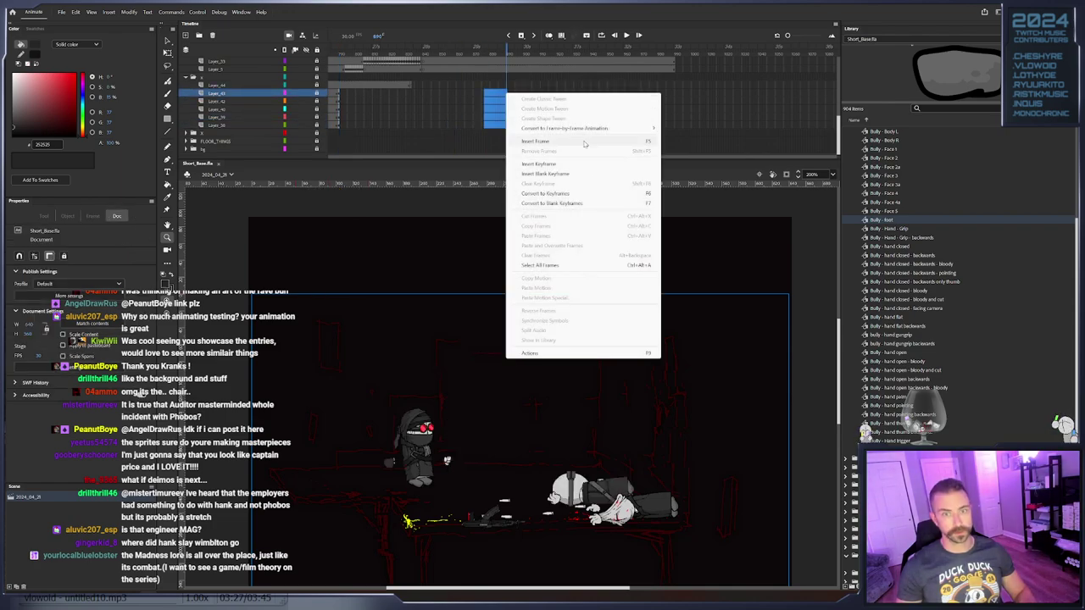
click(585, 144)
Play back the animation from near the start of the timeline to review the fight scene
drag(617, 157, 389, 173)
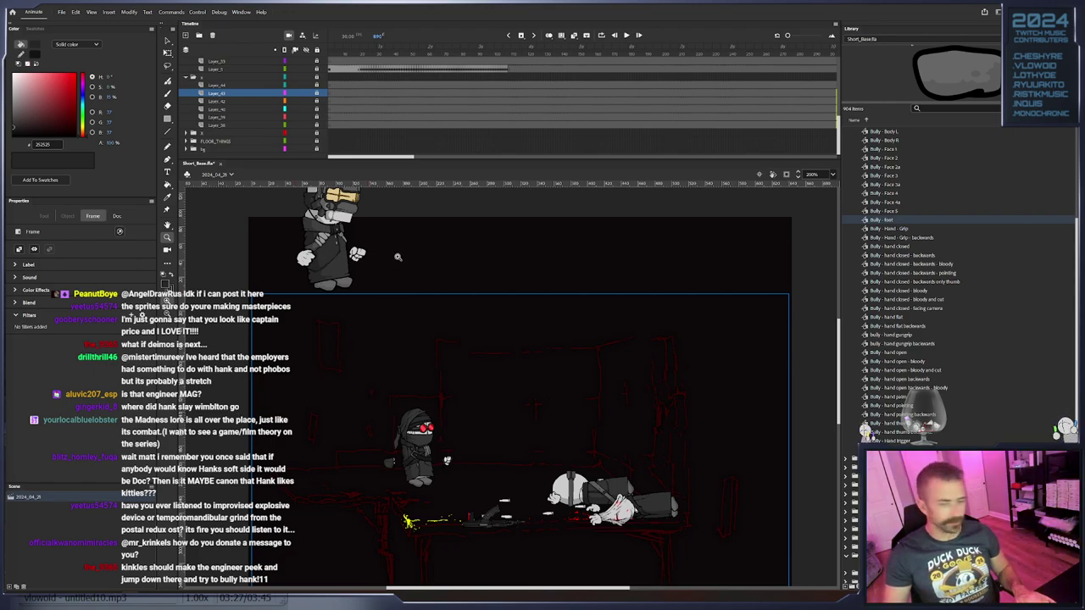
click(356, 49)
key(Return)
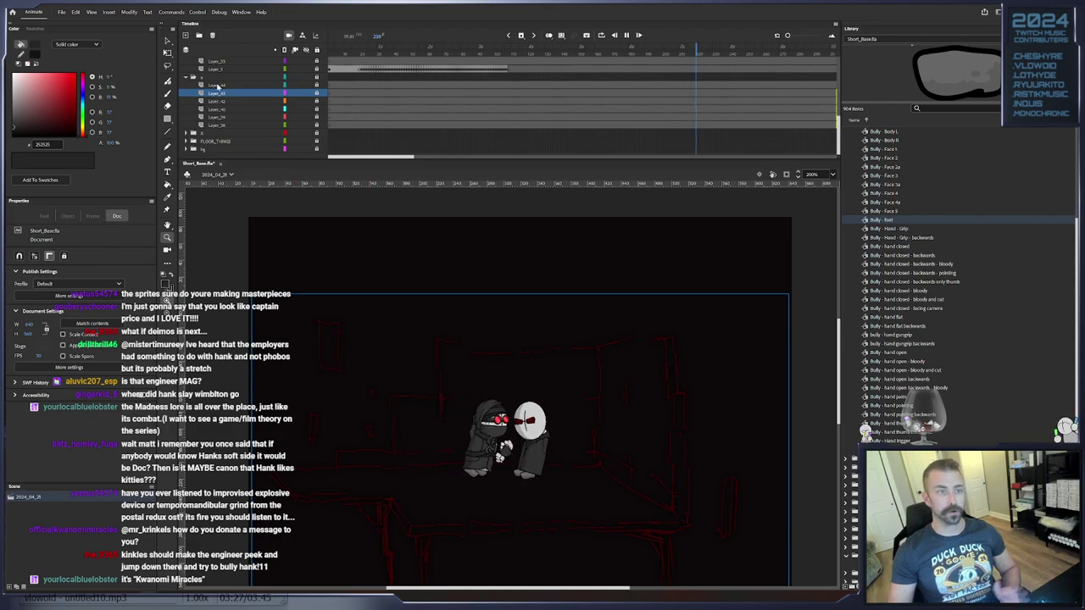
key(Return)
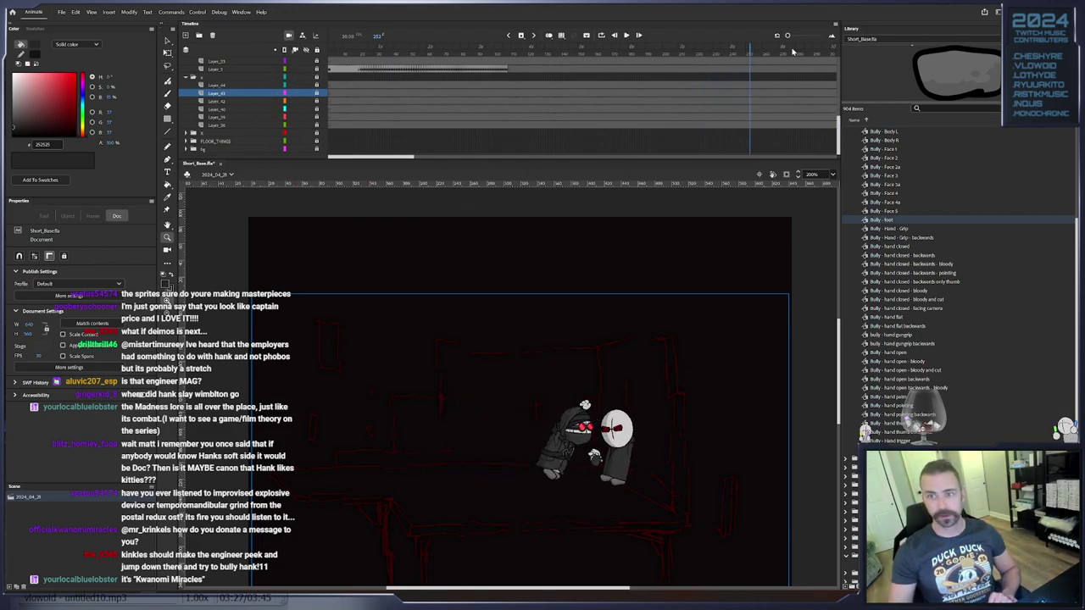
click(627, 35)
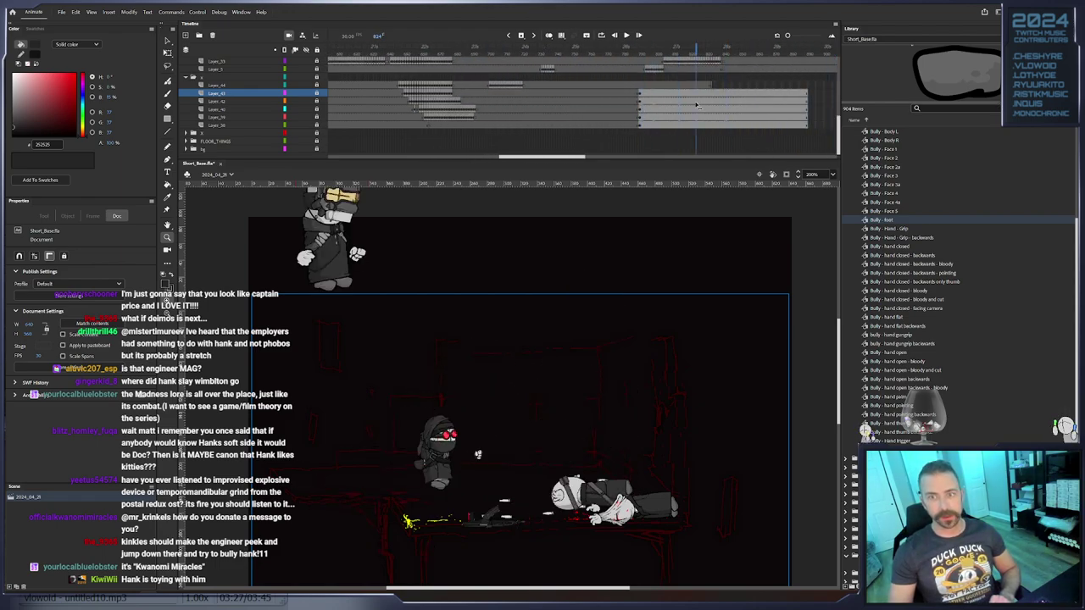
Remove the frames that follow the last keyframe on the five layers of the character above the stage
drag(812, 91, 642, 126)
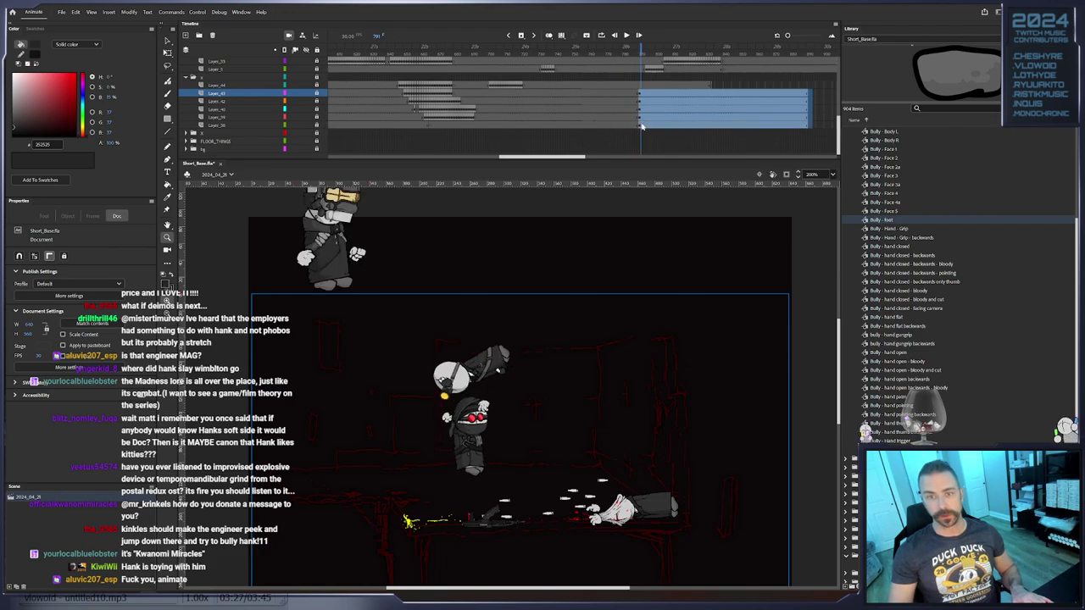
key(F7)
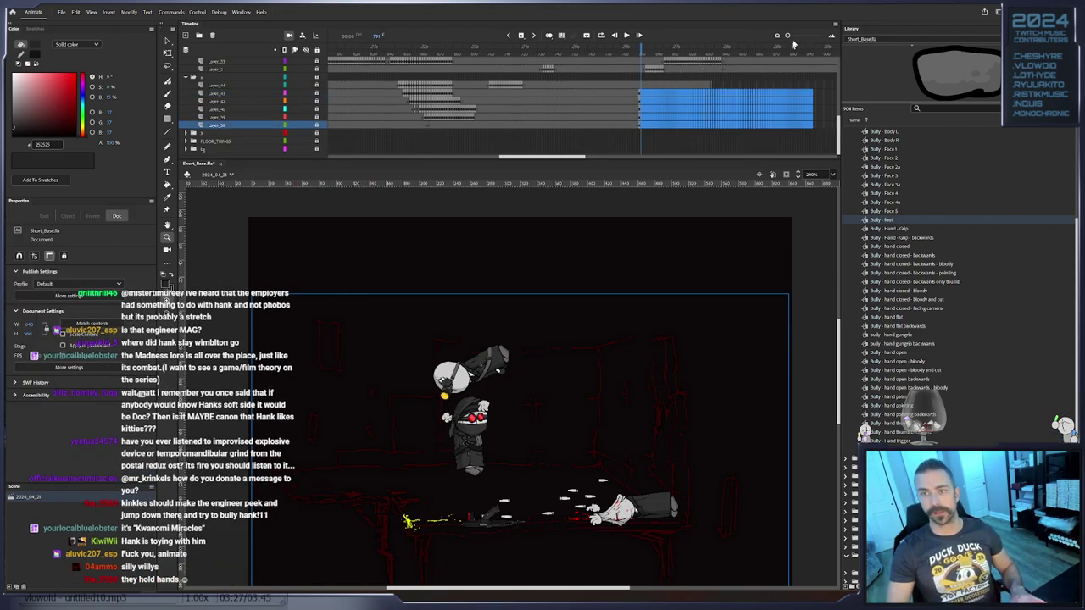
Select the keyframes at frame 790 for the character above the stage and pick its body with the Free Transform tool
drag(788, 36, 797, 37)
click(797, 38)
drag(549, 156, 600, 163)
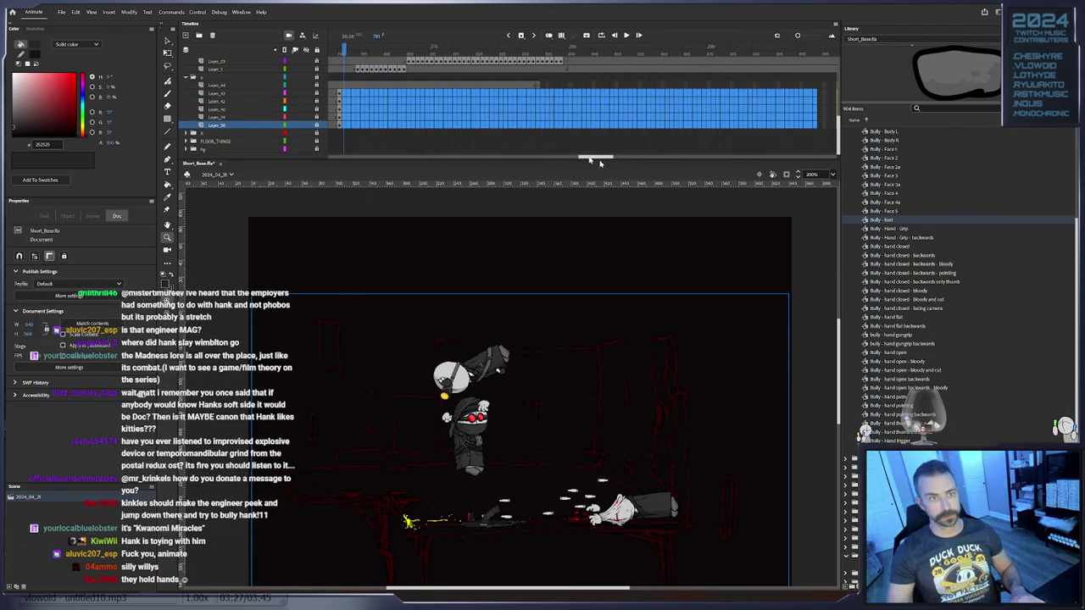
click(339, 110)
drag(320, 97, 318, 94)
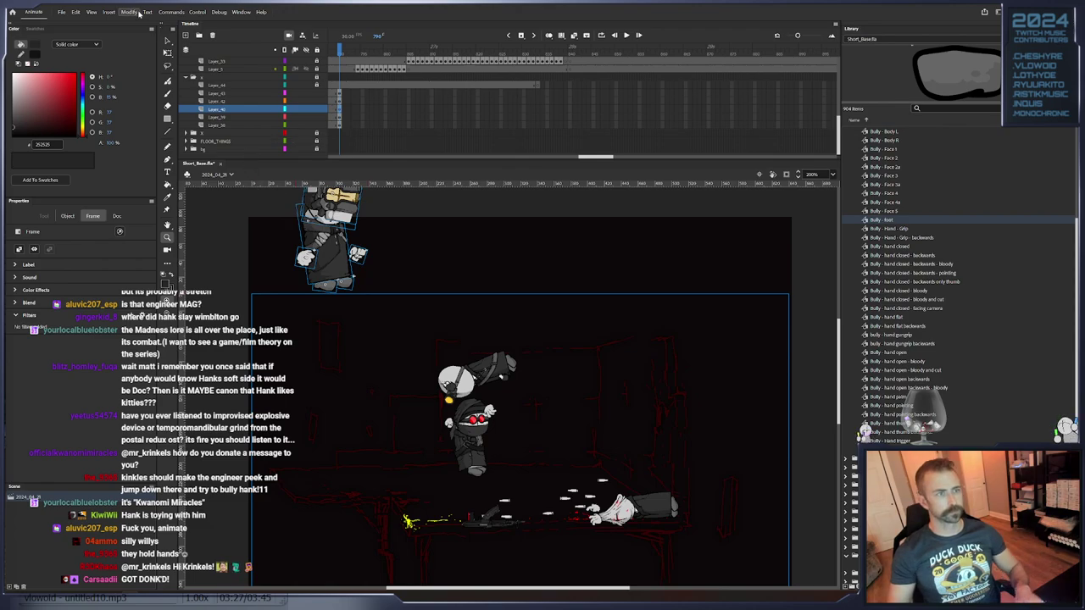
click(167, 51)
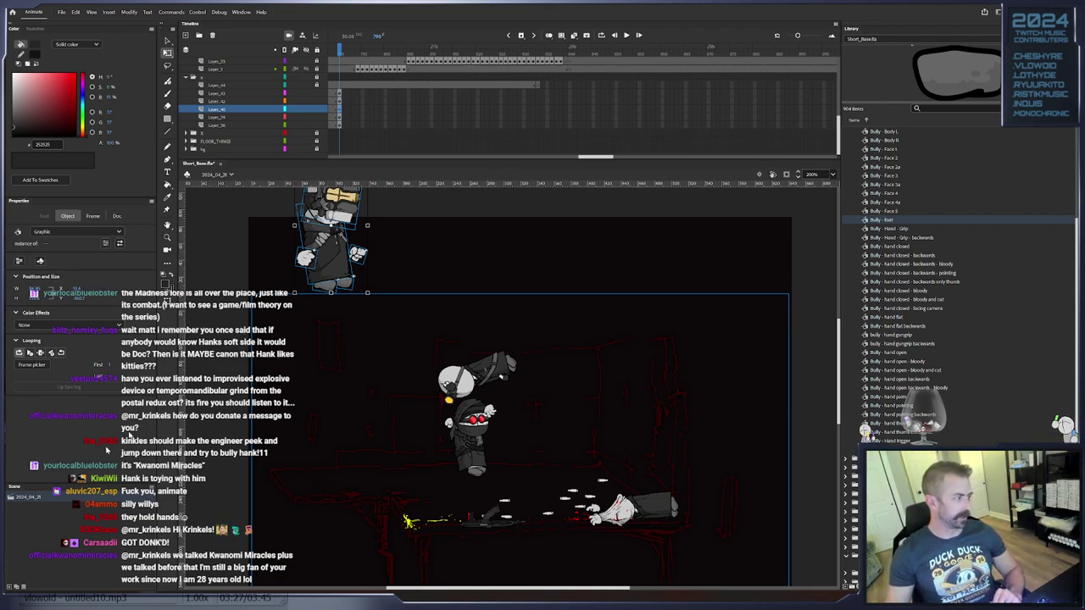
click(321, 242)
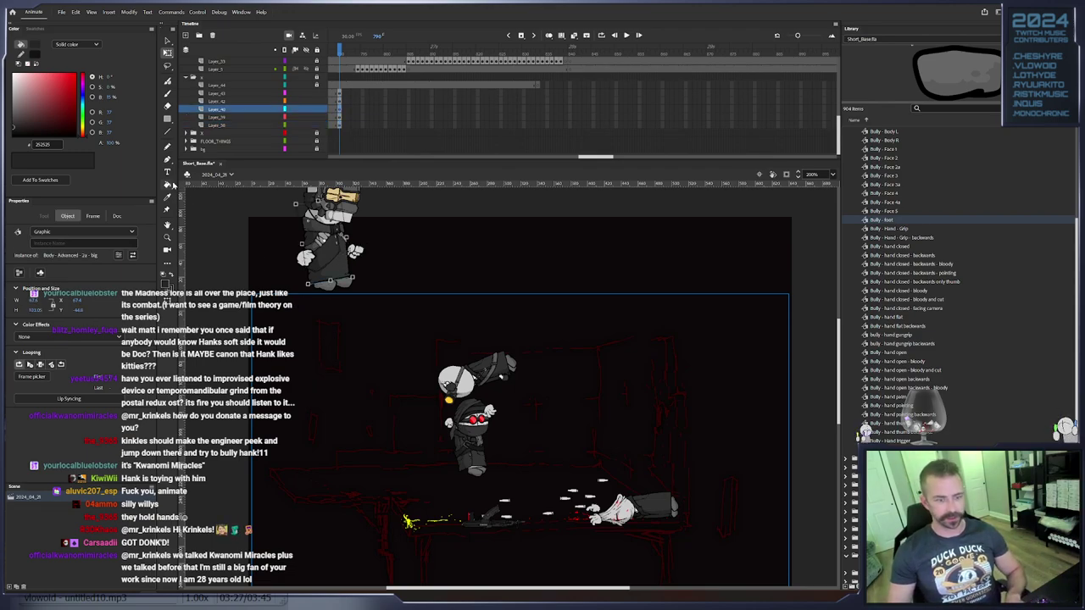
Turn on onion skinning and set it to show the neighbouring frames as outlines
click(549, 36)
click(570, 78)
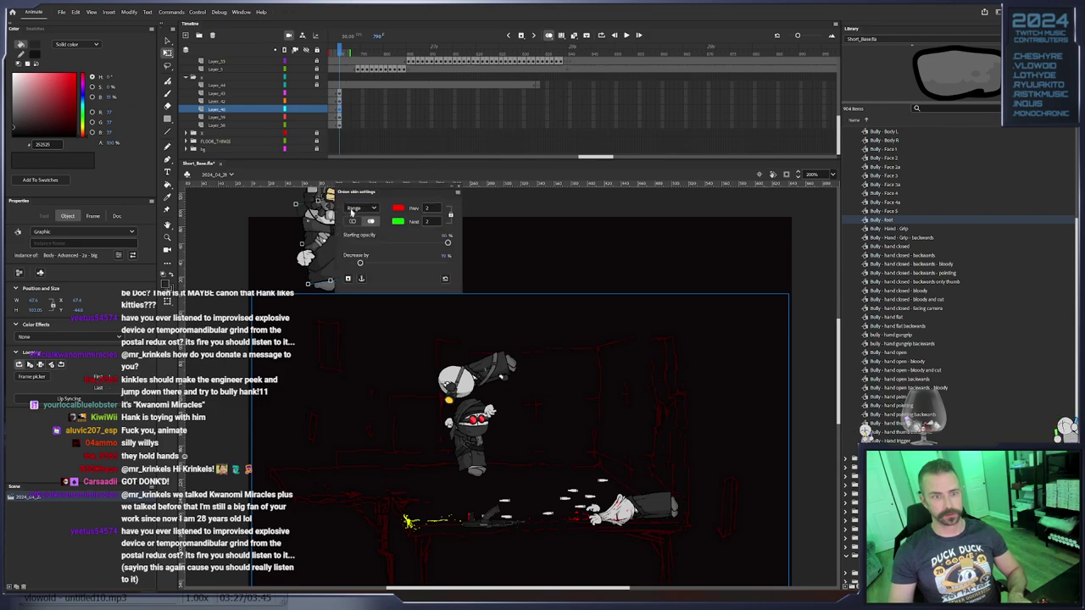
click(353, 222)
click(459, 186)
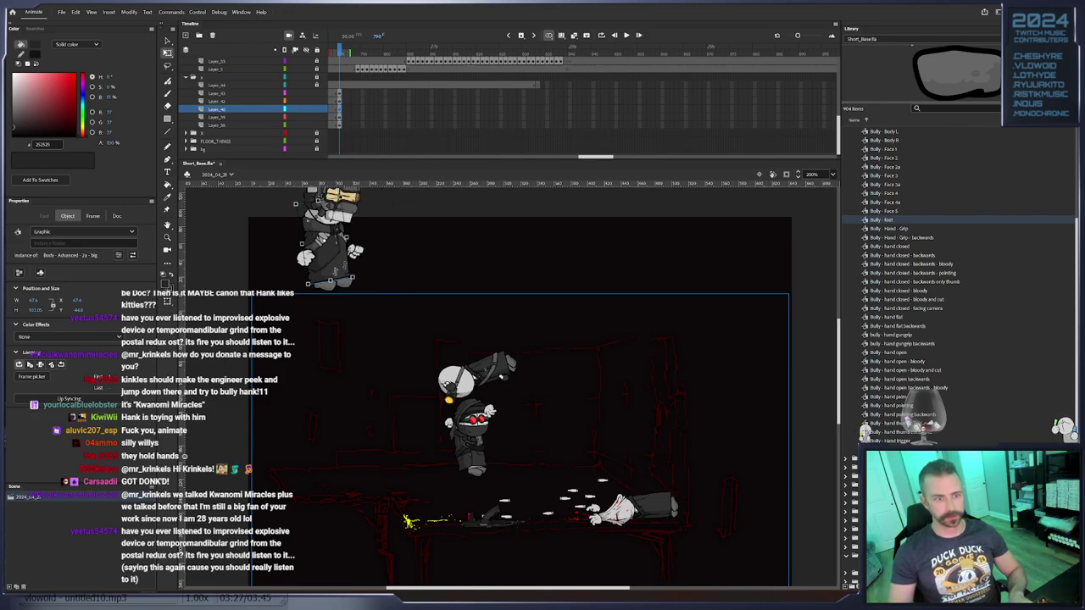
Add a body keyframe at frame 791, rotate the body slightly, and nudge it down and right
key(F6)
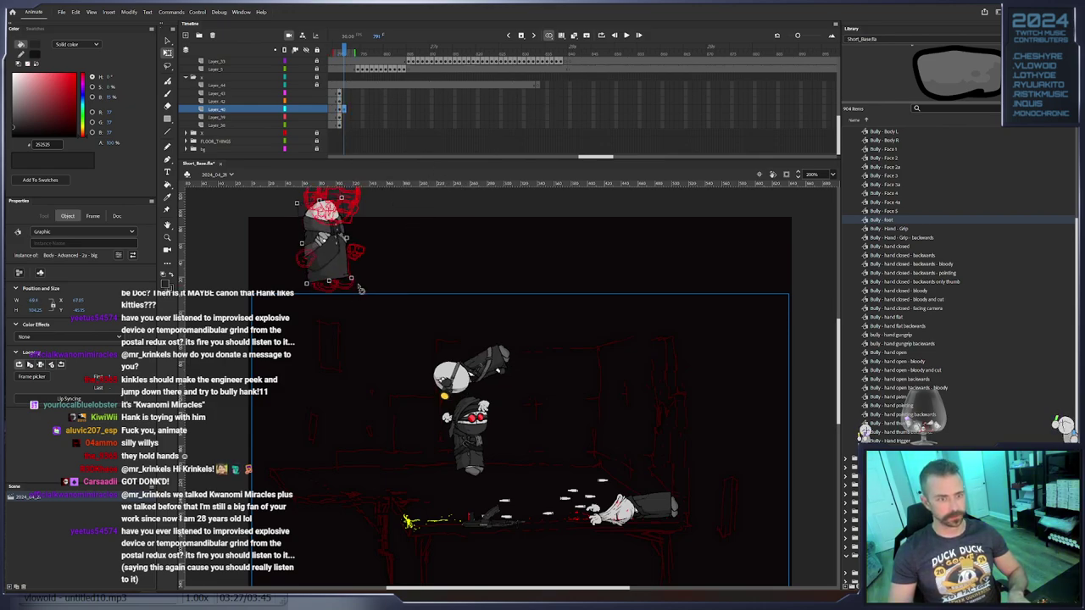
drag(339, 270, 365, 317)
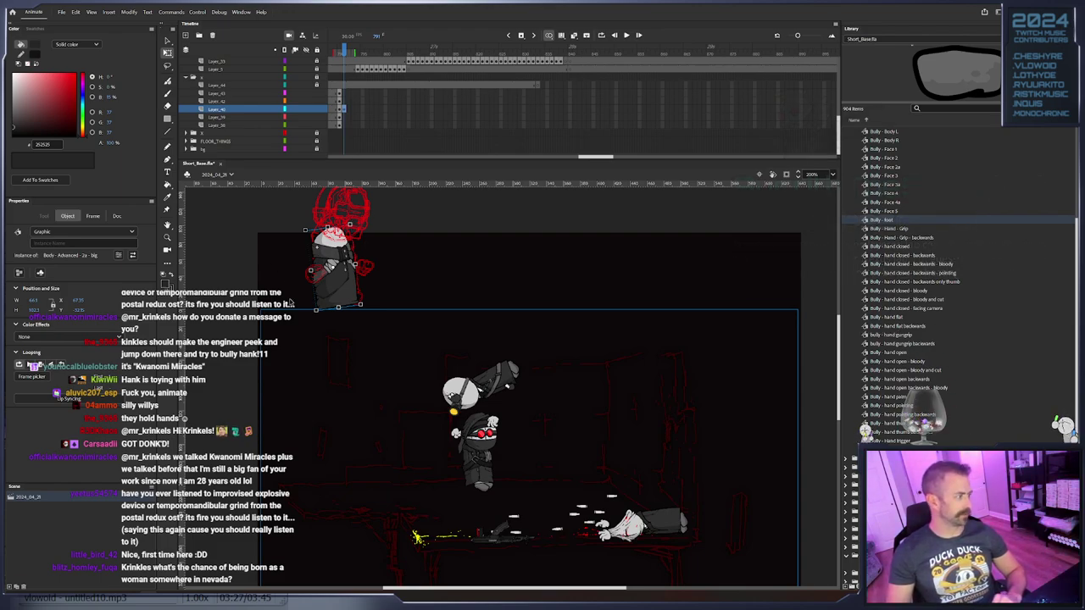
scroll(287, 306, up, 2)
scroll(278, 319, down, 2)
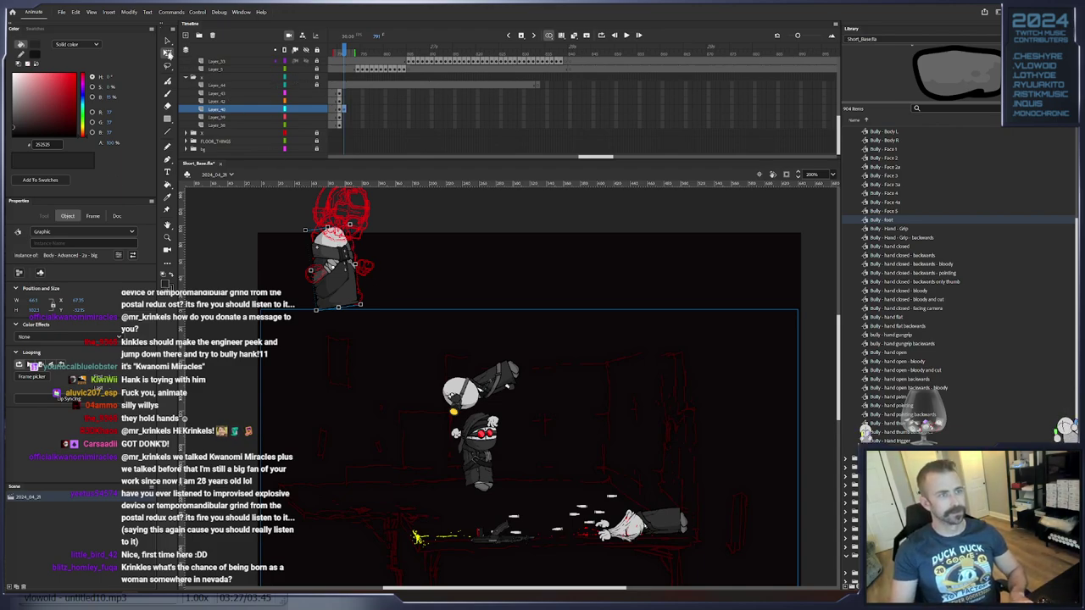
key(Down)
key(Down)
key(Right)
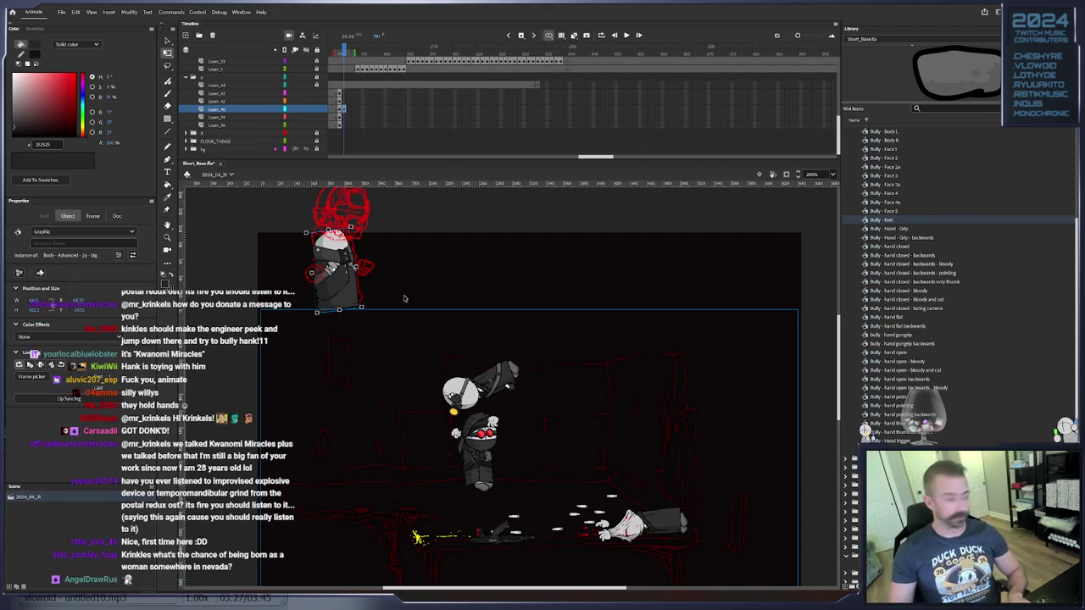
At frame 792, lower the body a little further and rotate it closer to upright
key(.)
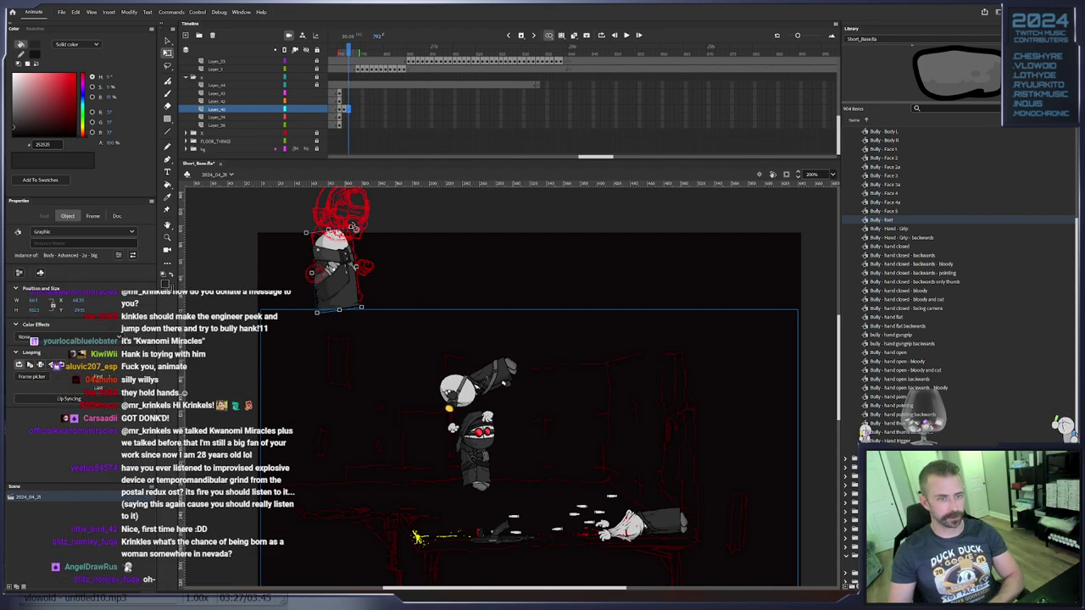
drag(324, 266, 323, 274)
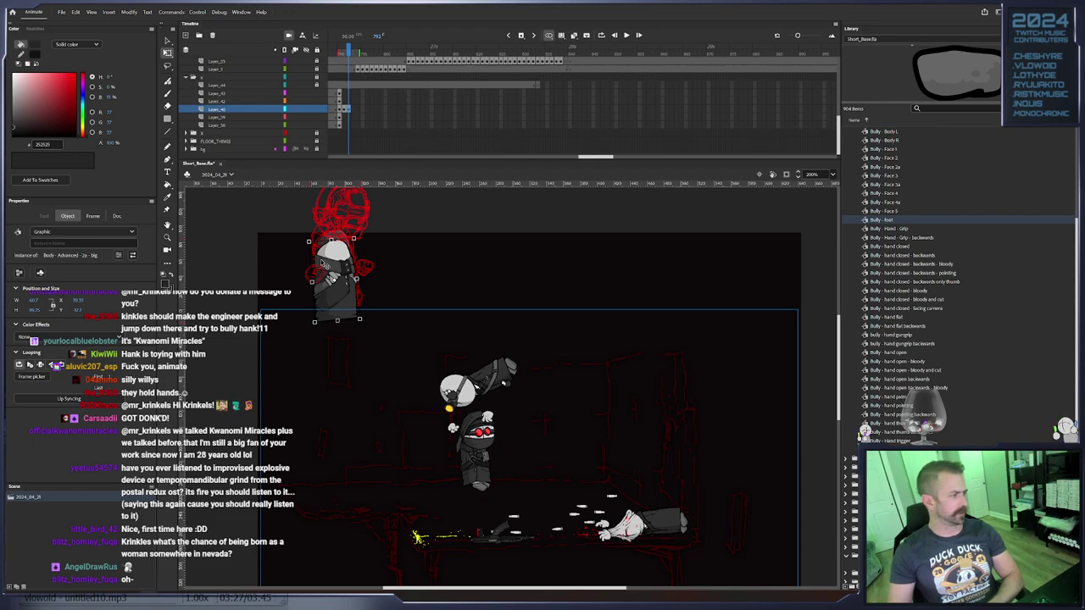
key(Down)
key(Down)
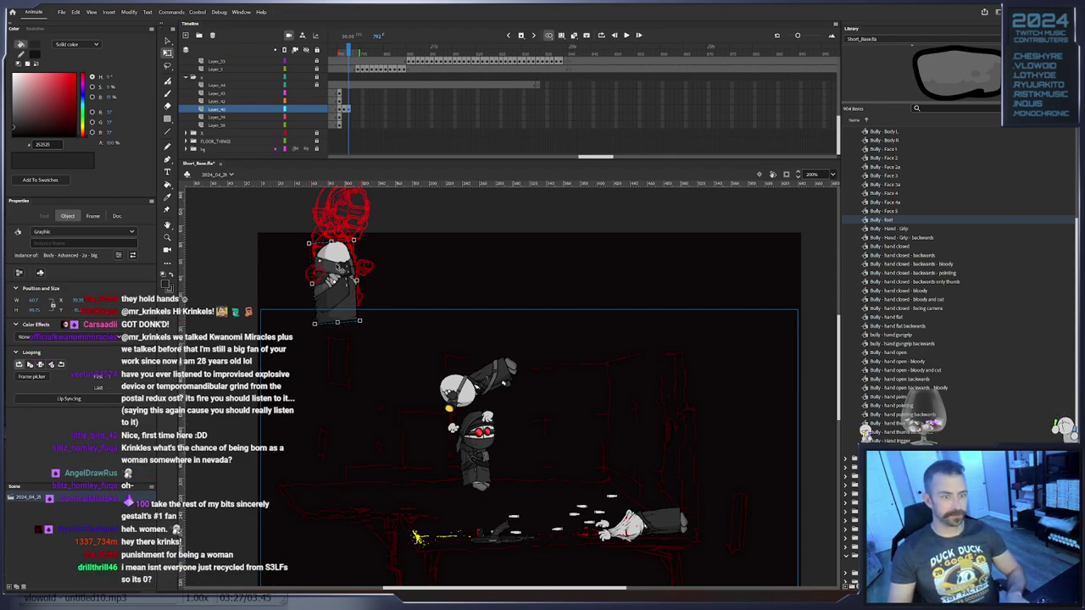
Add body keyframes from frame 793 to 795, lowering the body through them and tilting it to the right
key(F6)
drag(341, 268, 348, 295)
key(F6)
key(F6)
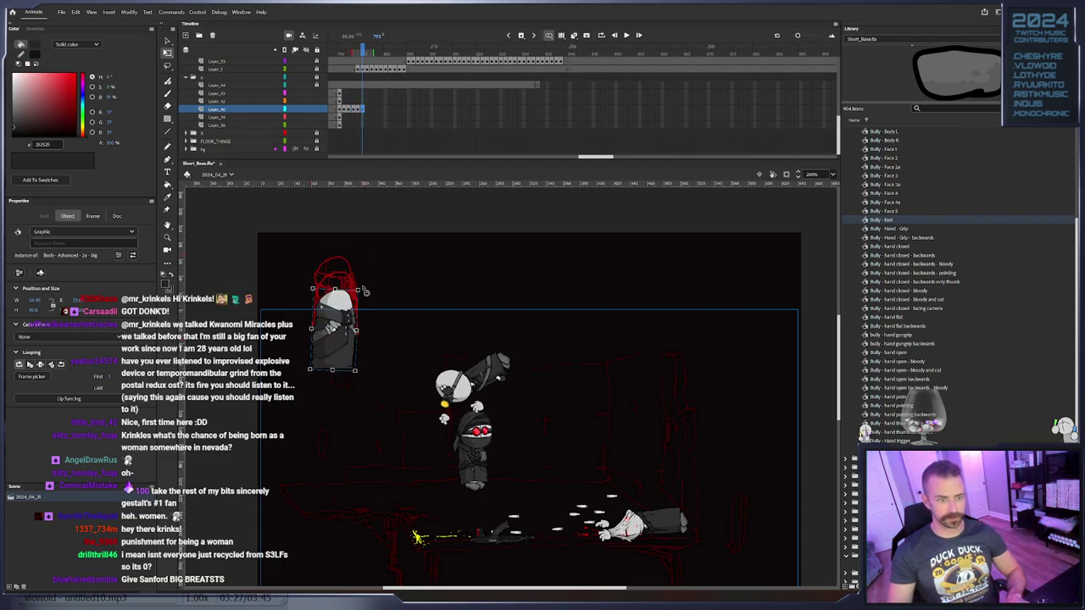
drag(365, 291, 326, 316)
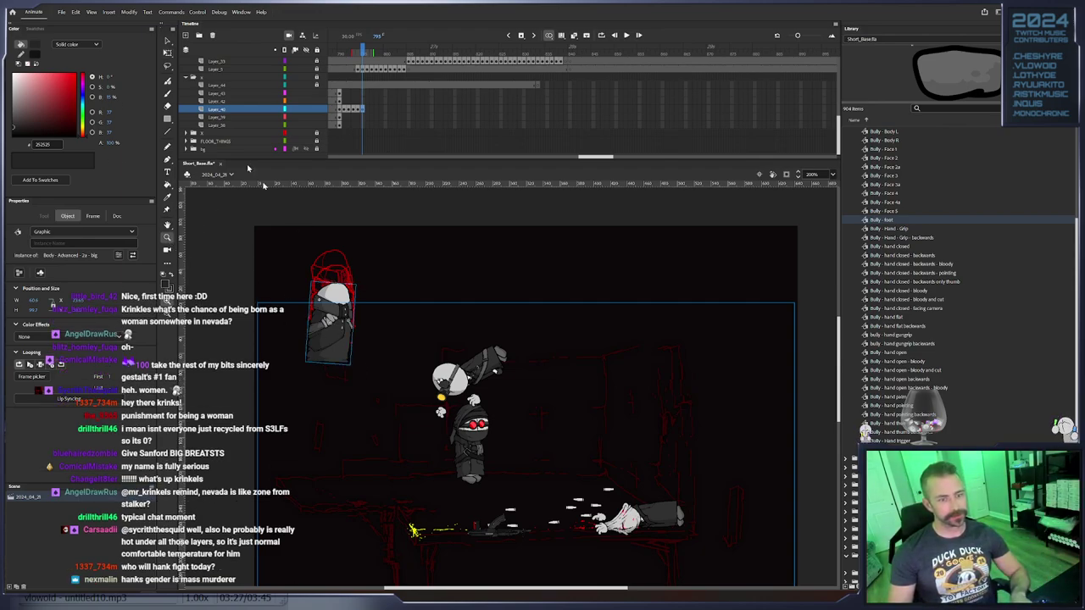
Continue the body's fall with keyframes from frame 796 to 800, moving it down and adjusting its tilt
key(F6)
drag(336, 308, 333, 344)
key(F6)
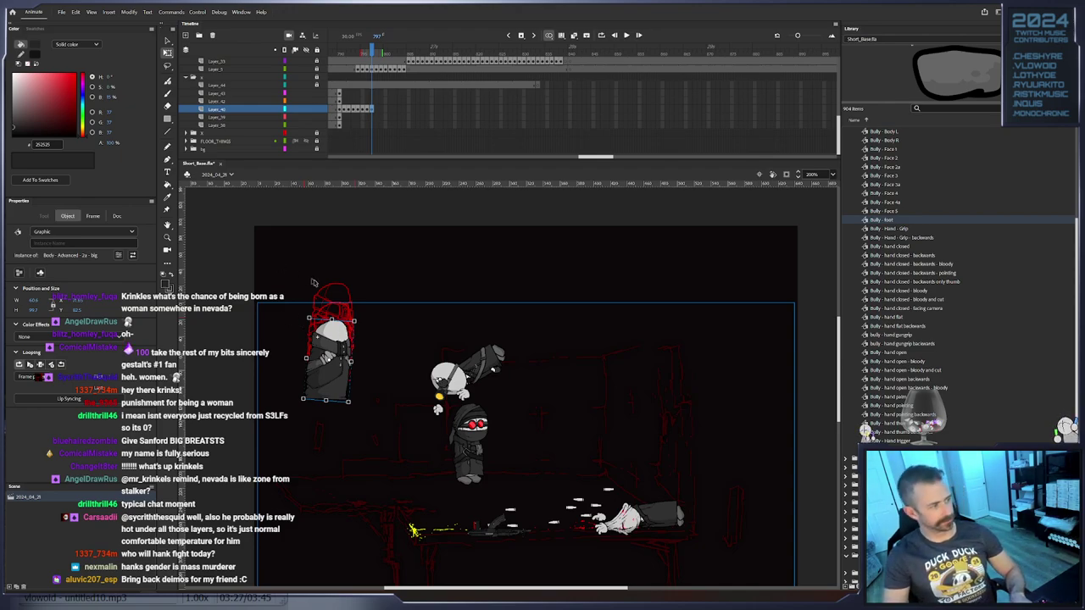
key(F6)
drag(360, 318, 338, 399)
key(F6)
key(F6)
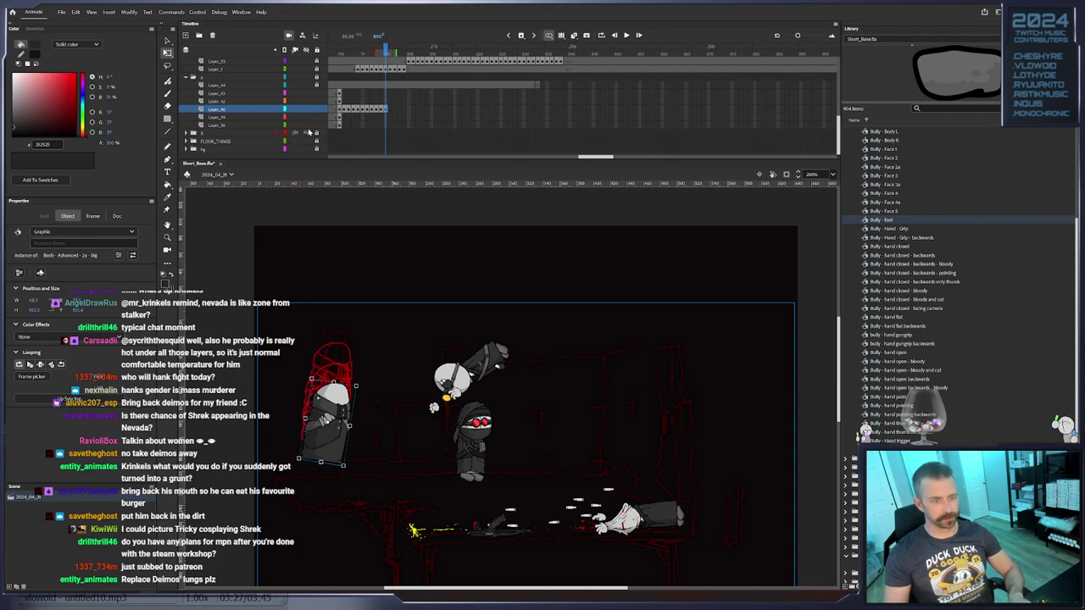
Zoom in on the body and add keyframes from frame 801 to 806, shifting it down and right toward the floor
click(168, 239)
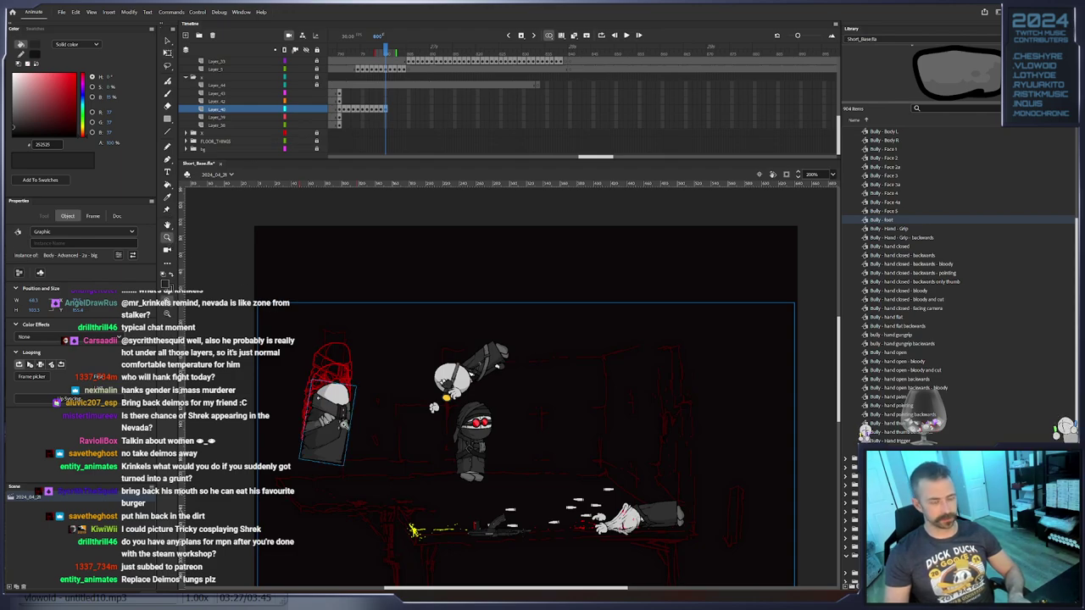
click(348, 403)
click(168, 53)
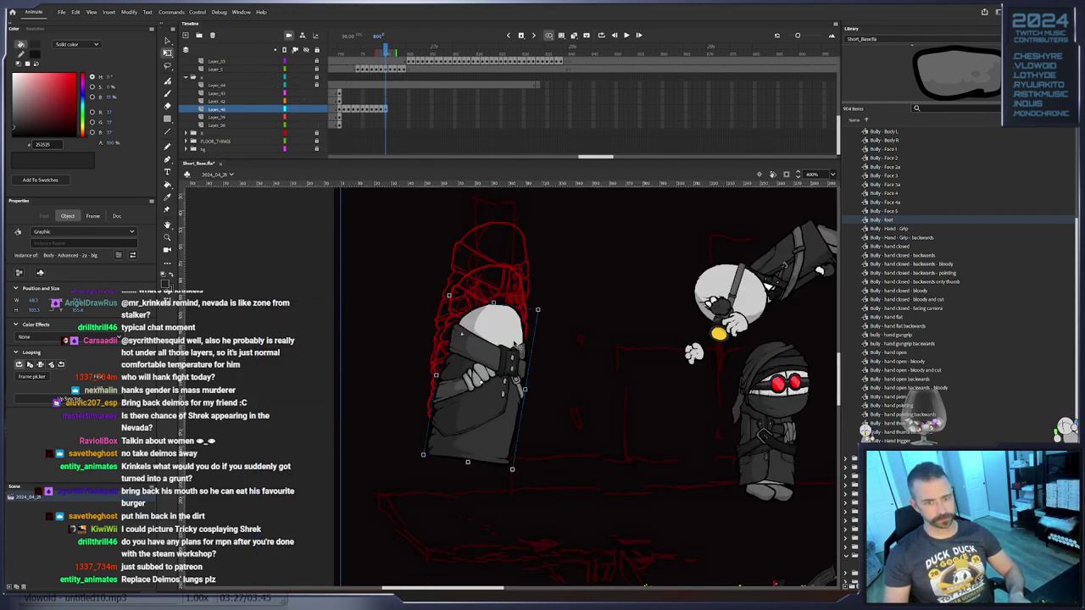
key(F6)
drag(512, 342, 570, 379)
key(F6)
key(F6)
key(F6)
key(F6)
key(F6)
Add body keyframes from frame 807 to 812, sliding the body right and rotating it upright as it lands
drag(502, 394, 512, 400)
key(F6)
key(F6)
key(F6)
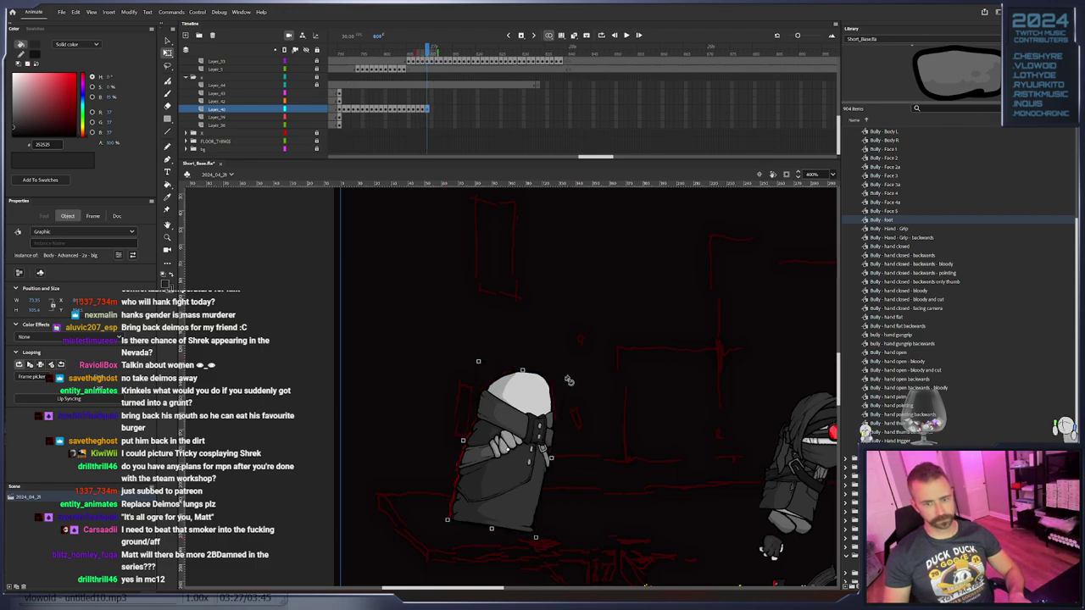
drag(570, 380, 536, 394)
key(F6)
key(F6)
key(F6)
scroll(488, 361, right, 3)
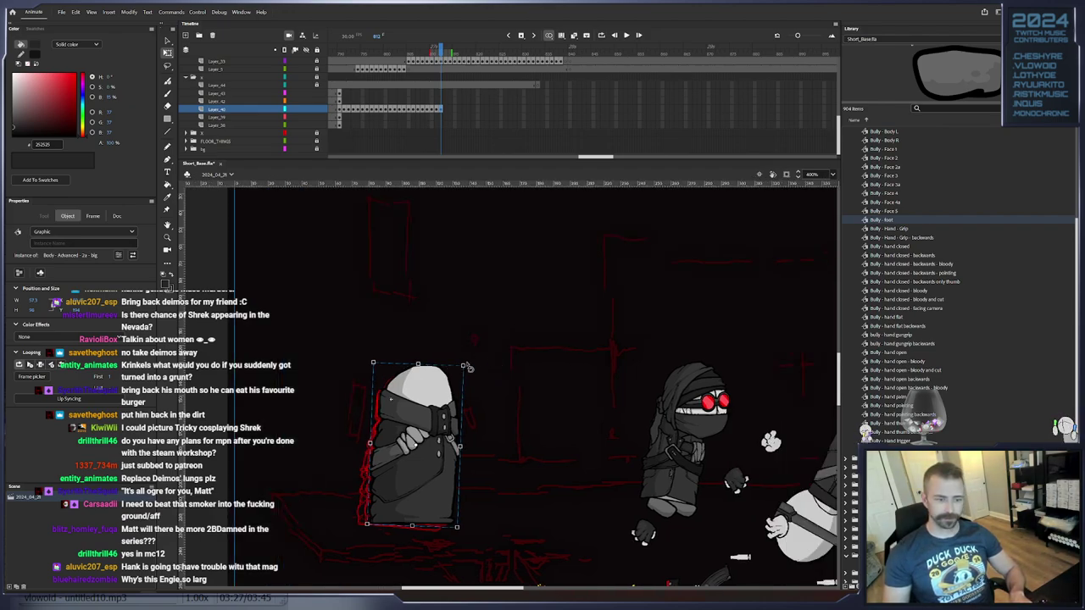
Add body keyframes from frame 813 to 819, raising the body slightly and leaning it back to the left
key(F6)
drag(470, 368, 440, 384)
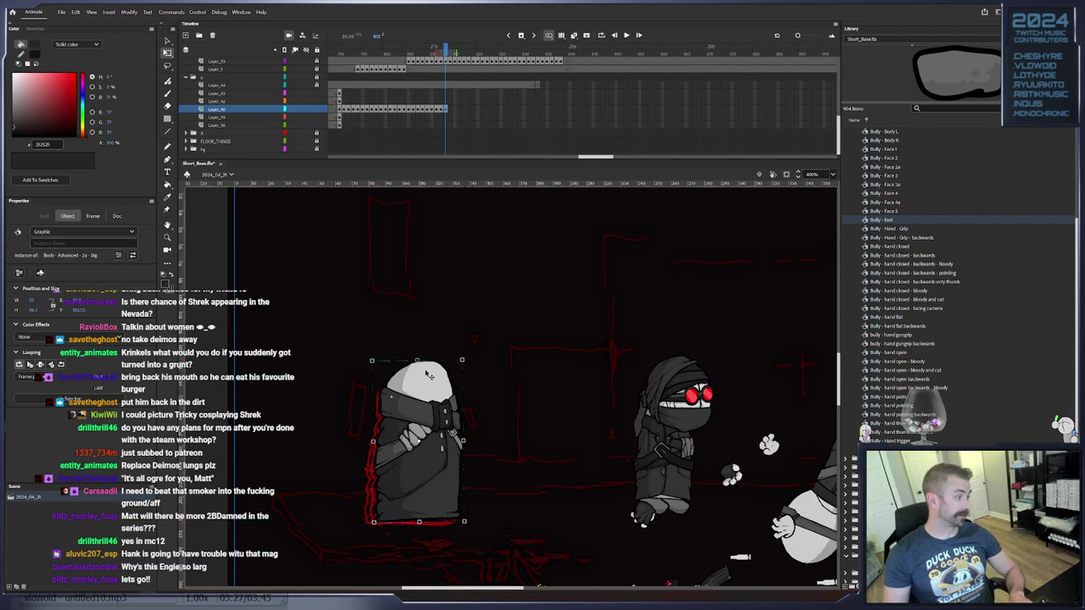
key(F6)
drag(467, 360, 462, 357)
drag(435, 394, 464, 358)
key(F6)
drag(443, 387, 429, 375)
key(F6)
key(F6)
key(F6)
key(F6)
key(F6)
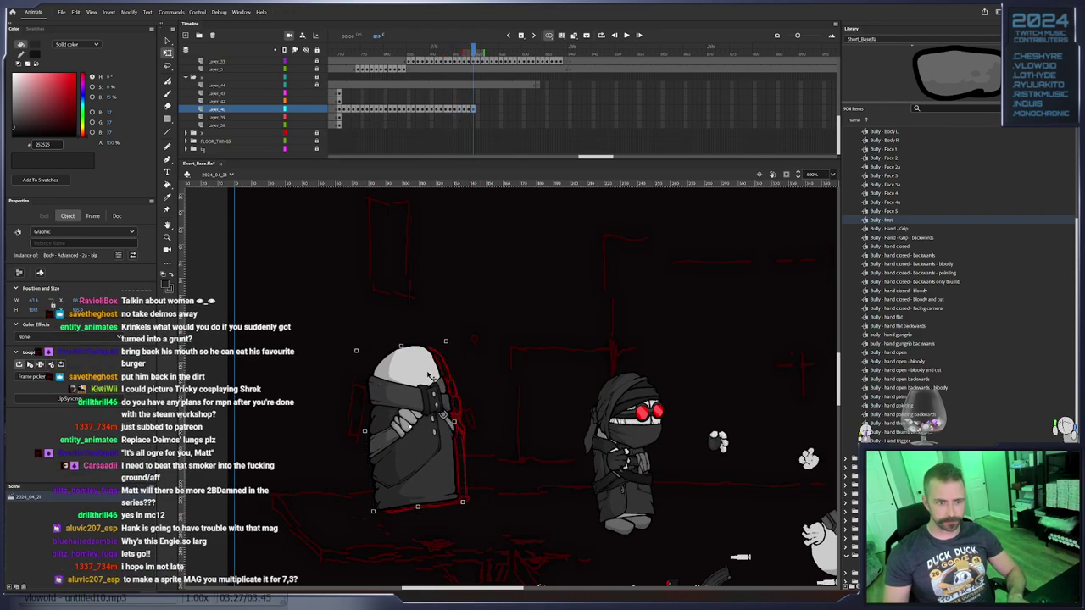
Scrub past the last body keyframe, return to it, and key frames 820 and 821 with the body shifted left
click(495, 54)
mouse_move(494, 54)
mouse_down()
mouse_move(543, 60)
mouse_move(556, 111)
mouse_move(483, 142)
mouse_up()
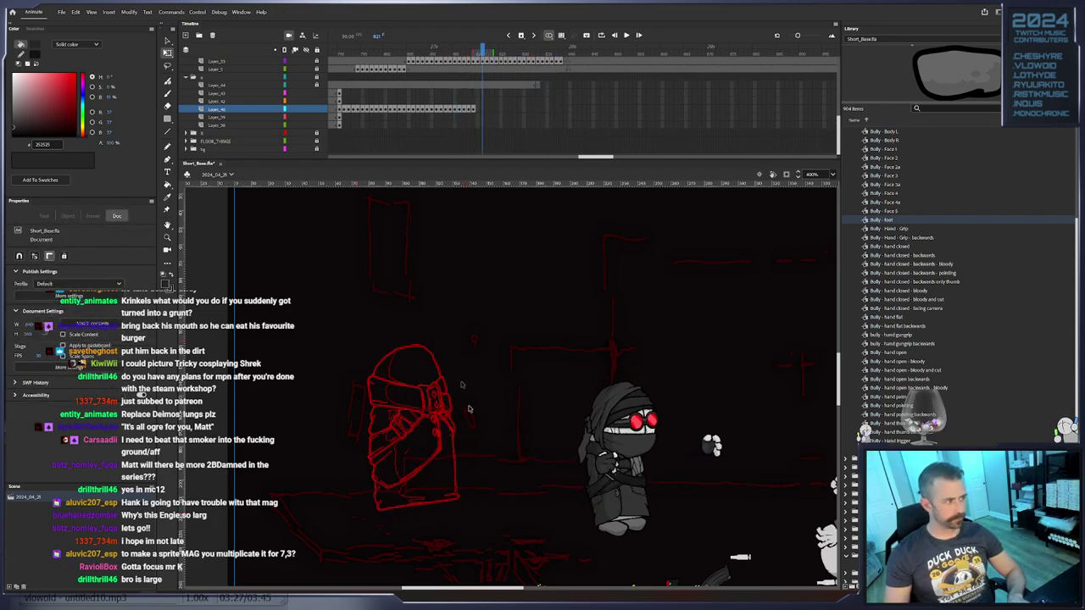
click(472, 107)
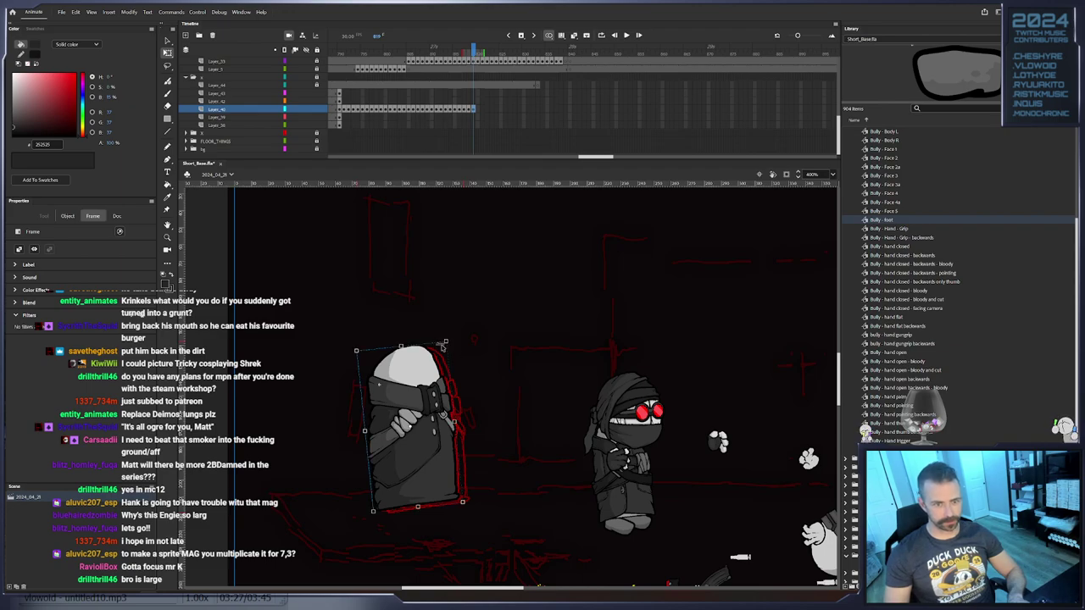
key(F6)
drag(450, 341, 456, 341)
key(Left)
key(Left)
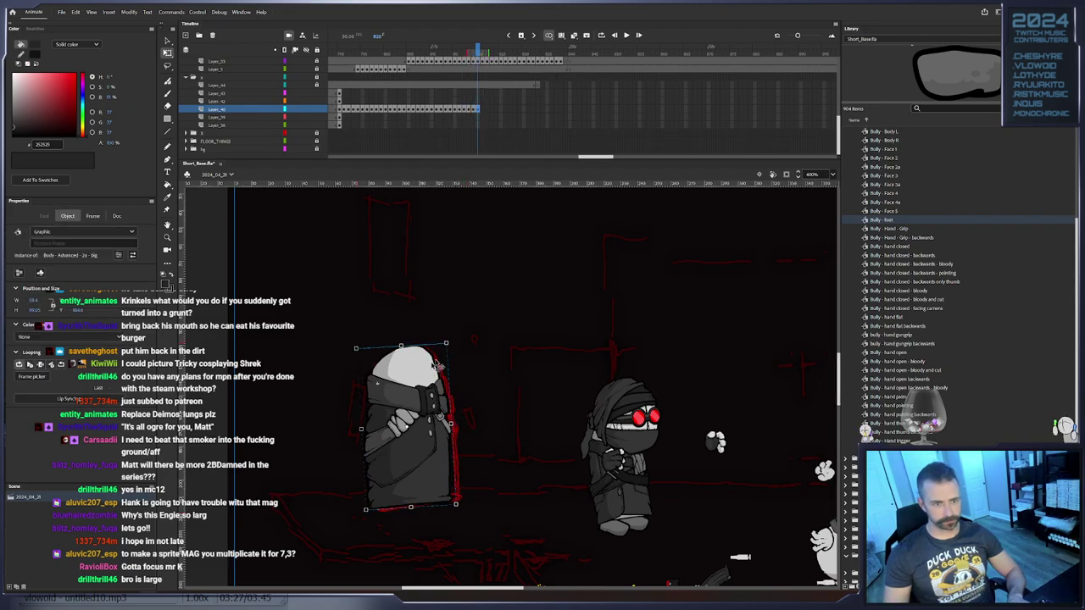
key(F6)
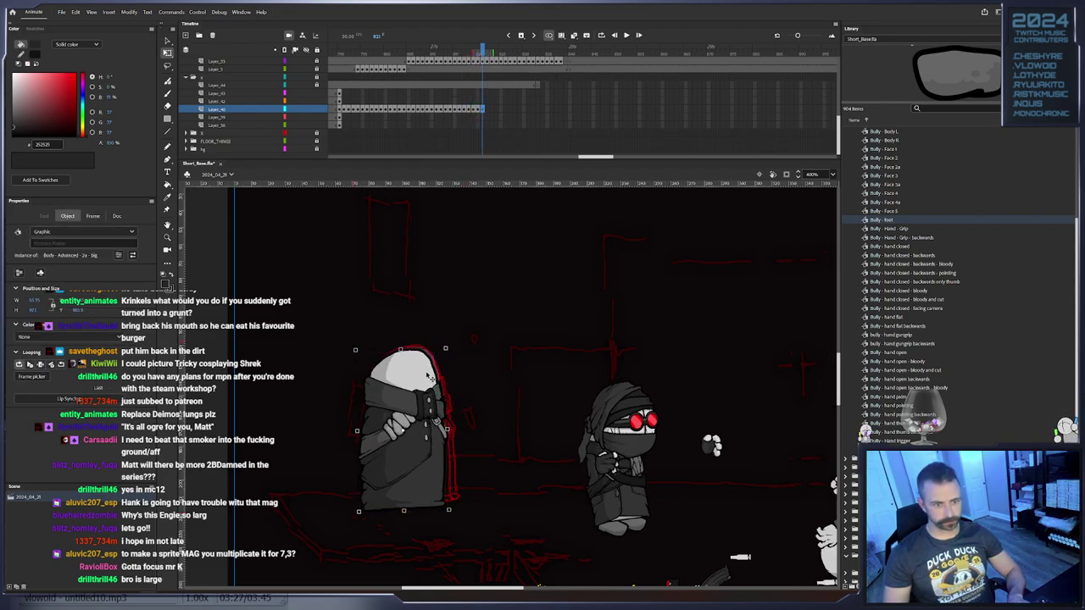
Add body keyframes from frame 822 to 827, sliding the body left and tilting it to the right
key(F6)
drag(452, 346, 416, 382)
key(F6)
key(F6)
key(F6)
key(F6)
key(Left)
key(Left)
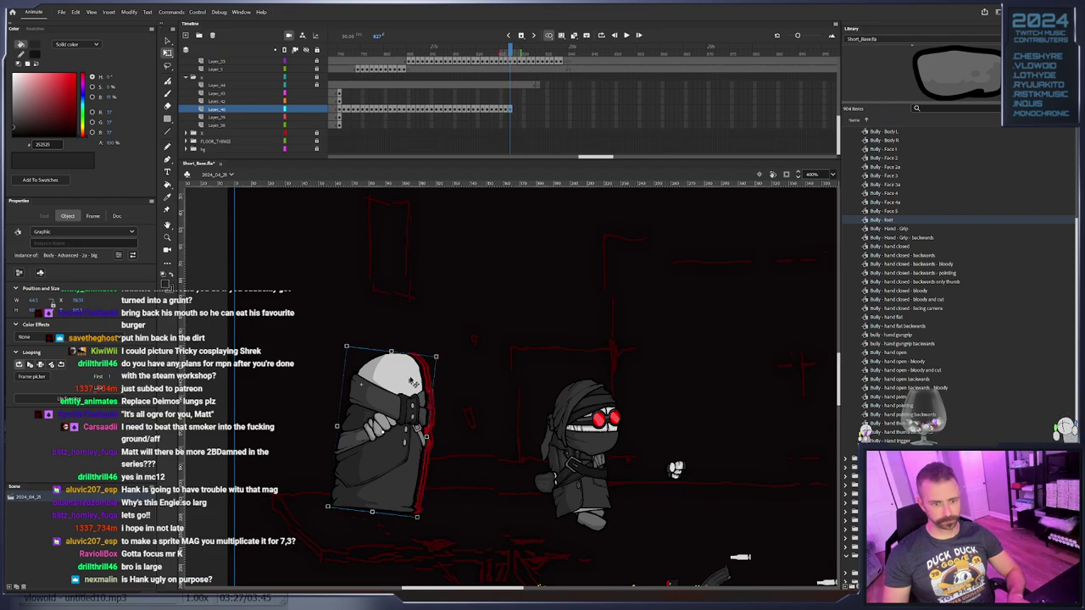
Key the body at frames 828 and 829, nudging it further left and adjusting its rotation
key(F6)
key(Left)
key(Left)
drag(440, 356, 411, 381)
key(F6)
Rename the layer folder holding the falling body as "large engineer"
drag(746, 420, 470, 400)
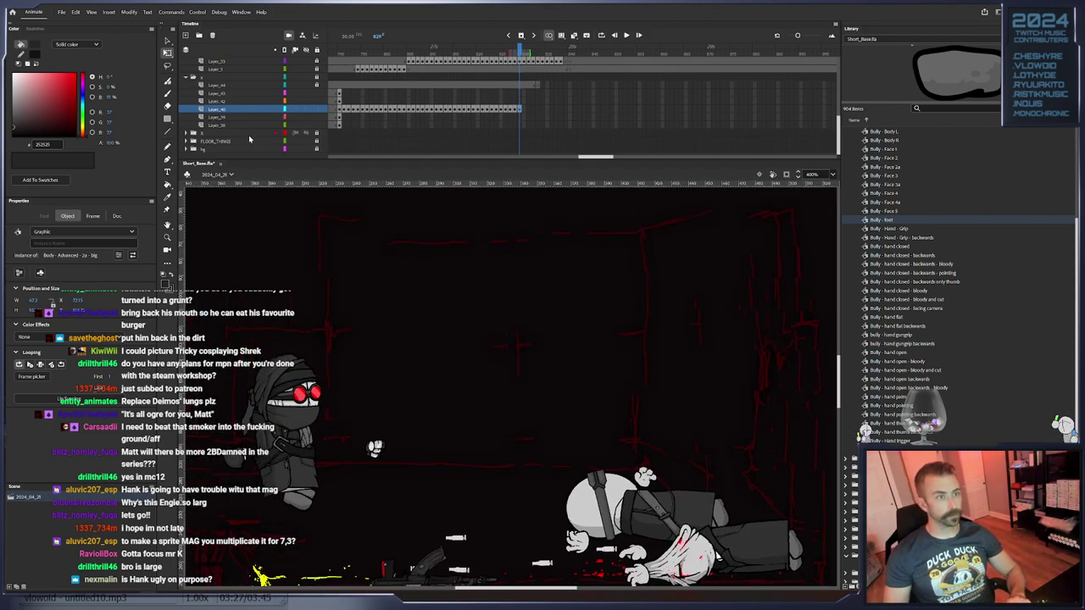
scroll(252, 138, up, 5)
scroll(256, 130, down, 5)
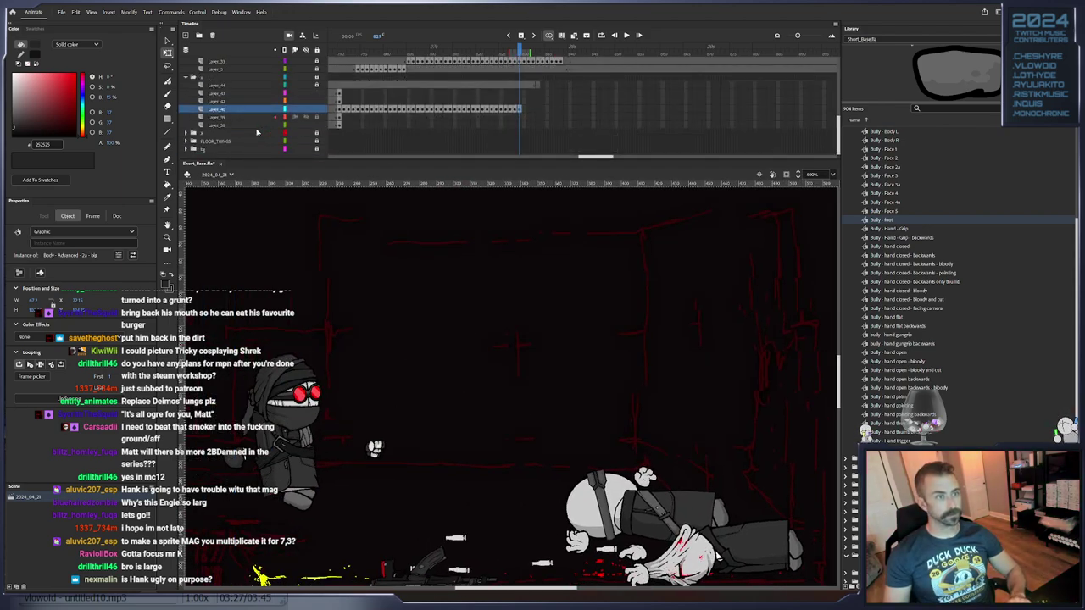
double_click(202, 78)
text(lareg)
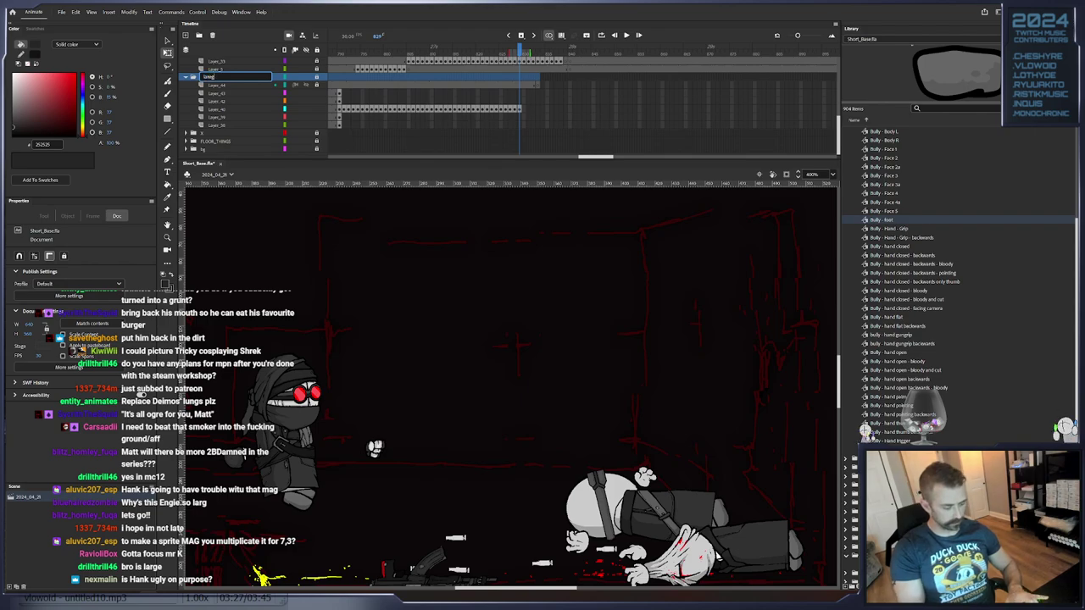
text(e enginer)
key(Return)
scroll(255, 89, up, 5)
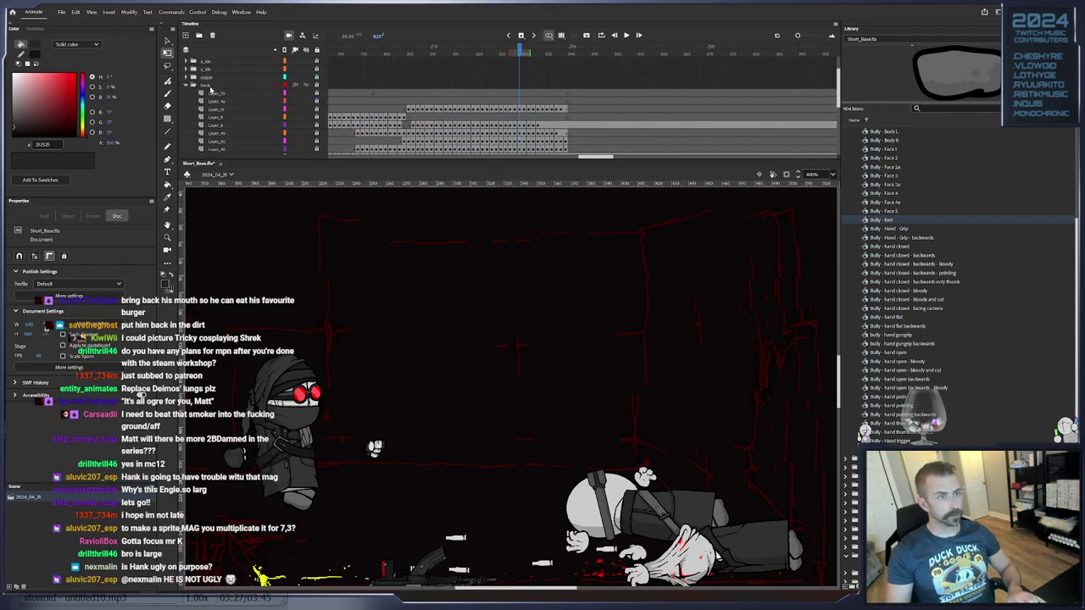
scroll(204, 102, down, 5)
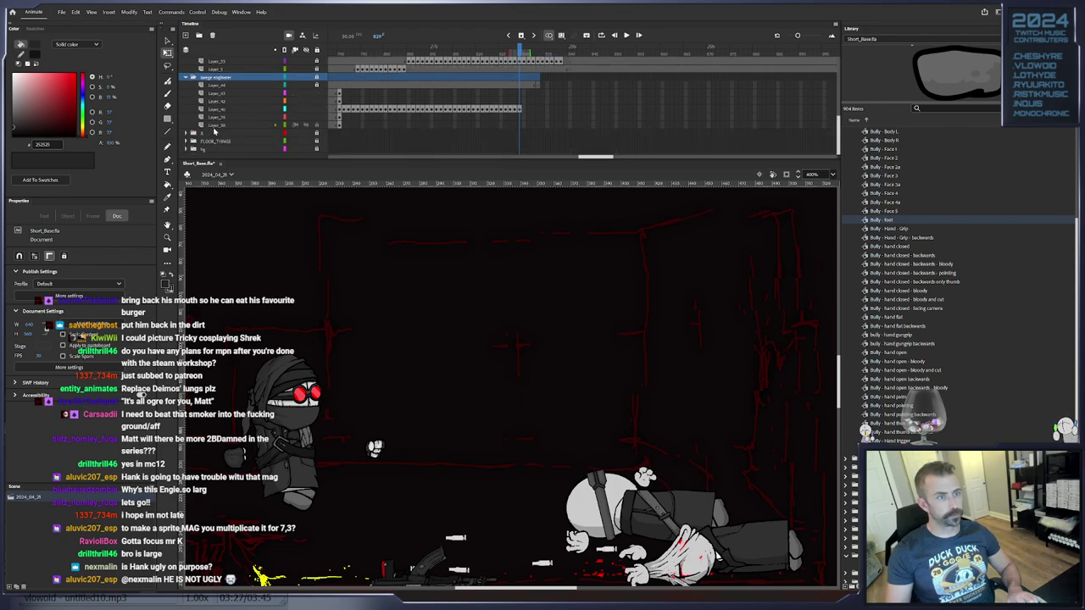
Expand the folder below the large engineer and insert keyframes across its layers at the scrubbed frame
click(194, 133)
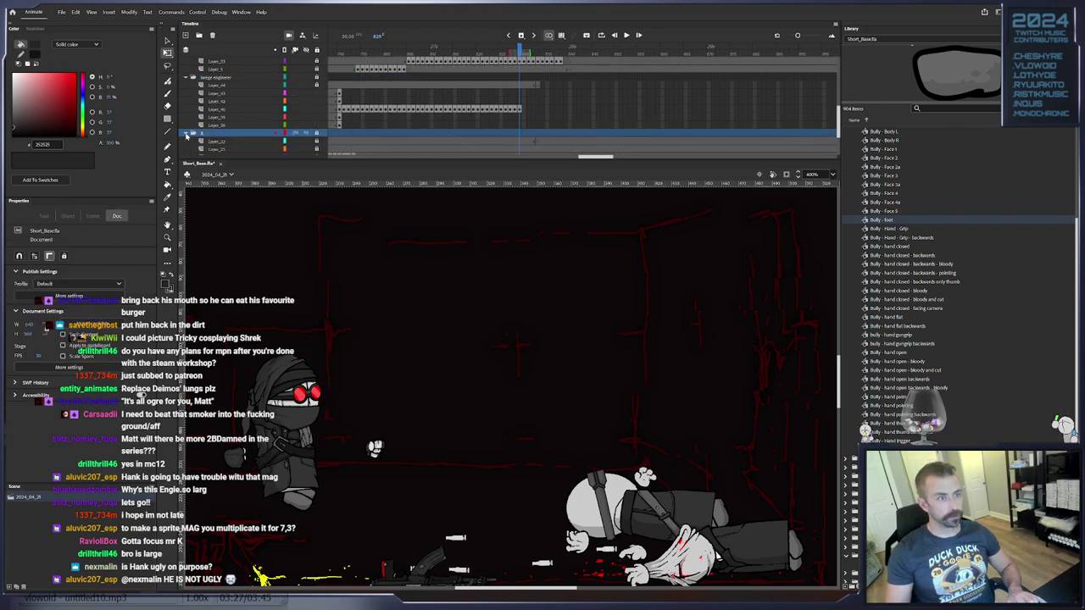
scroll(529, 137, down, 3)
drag(458, 50, 491, 140)
drag(492, 141, 493, 95)
key(F6)
Remove the frames from 809 onward on the six layers beneath the top one in the expanded folder
drag(473, 54, 436, 97)
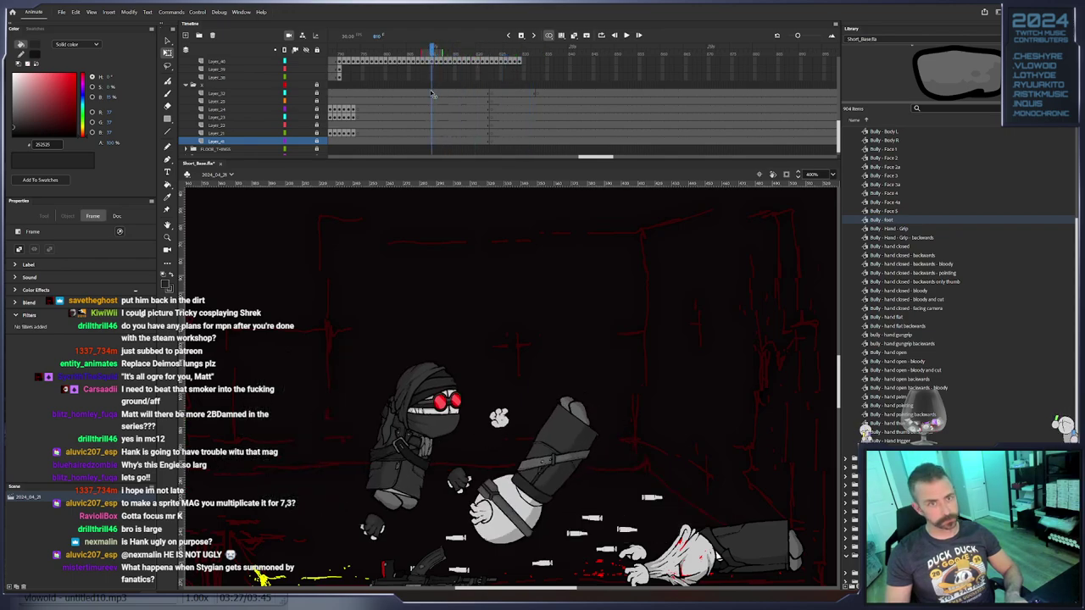
drag(630, 103, 428, 138)
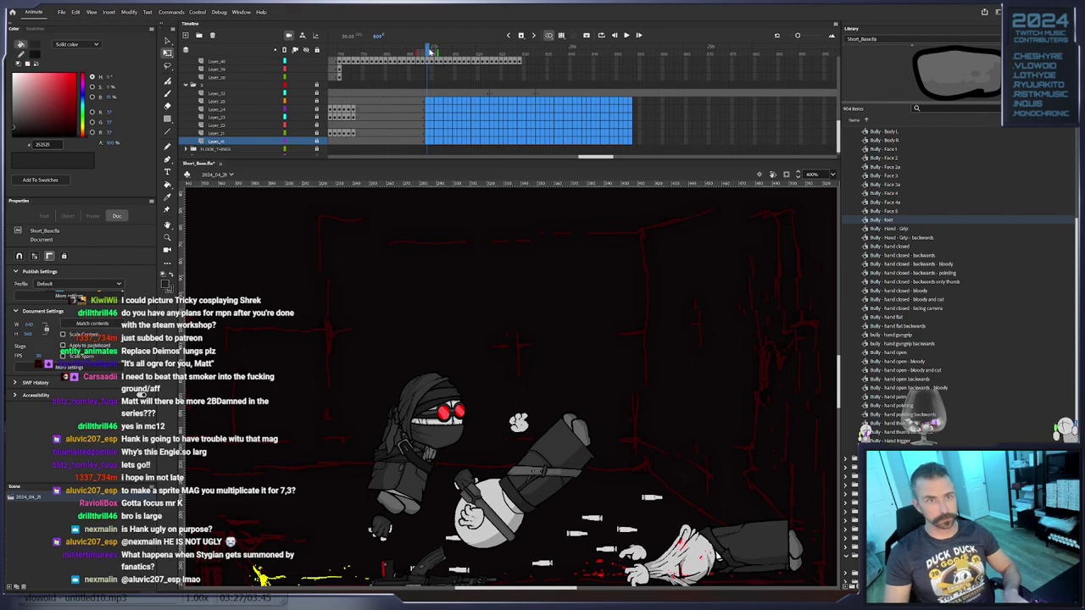
key(shift+F5)
Select frame 809 on those six layers and collapse the Generic - BIG folder in the library
drag(427, 101, 427, 141)
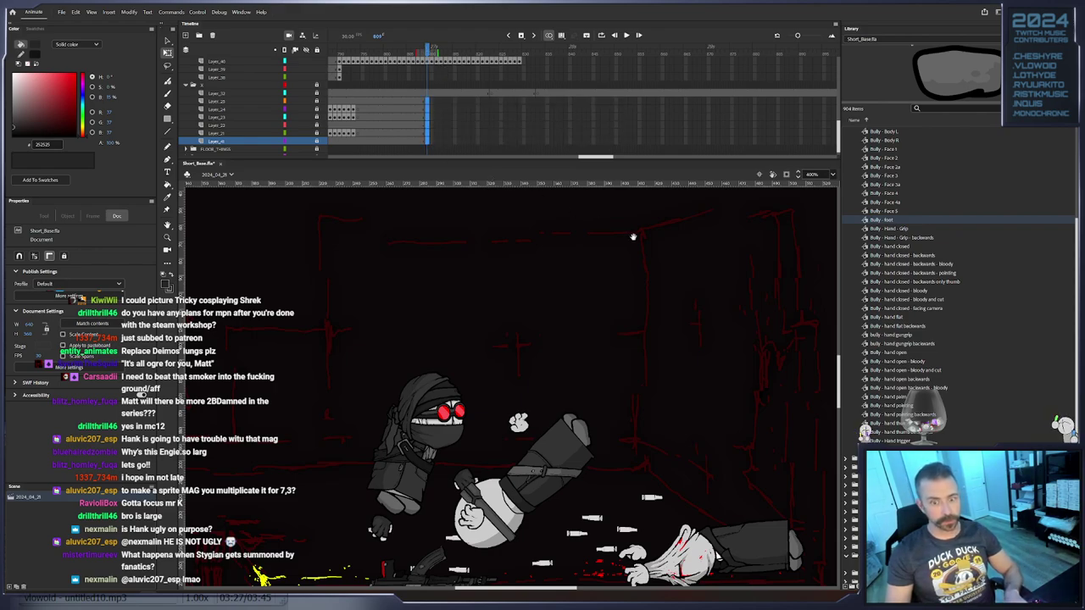
drag(610, 275, 608, 408)
drag(660, 356, 570, 336)
scroll(983, 228, up, 4)
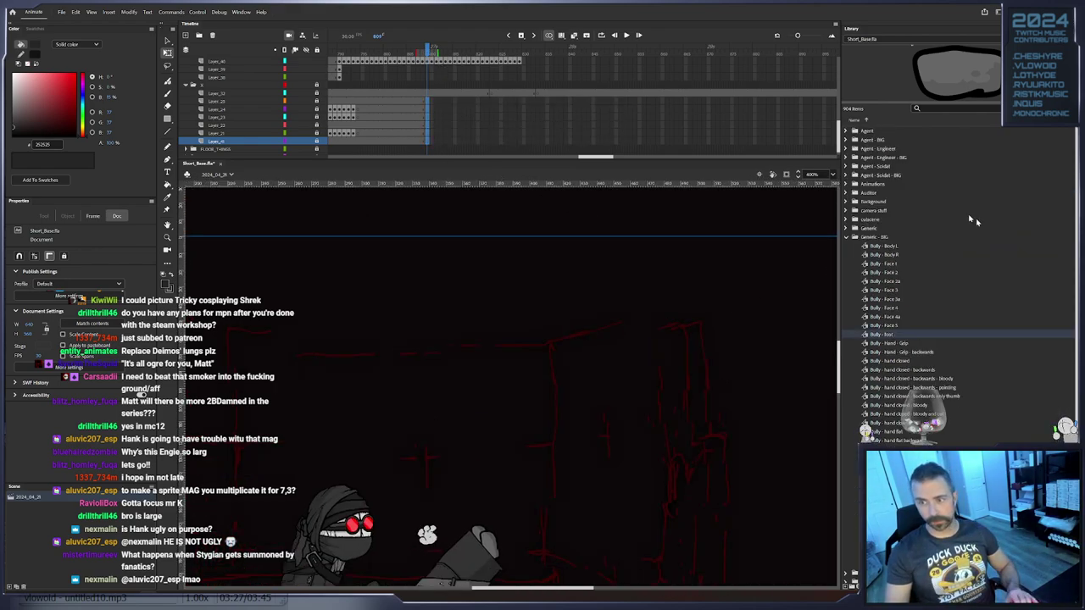
click(848, 241)
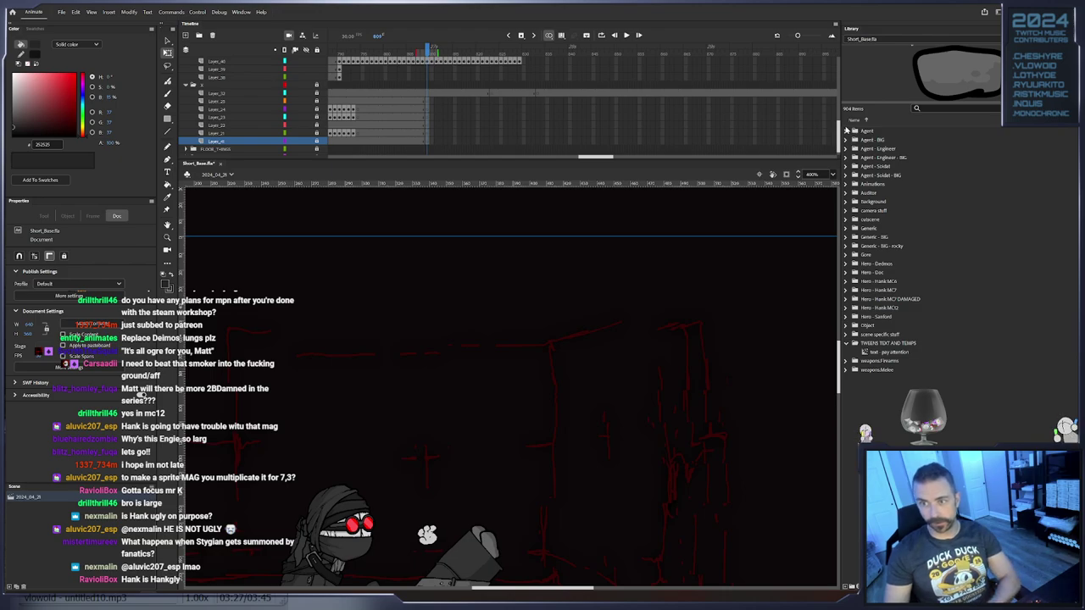
Unlock the character's layers and place the Agent symbol Body - Suit - 2 above the room at frame 809 of Layer_22
click(846, 131)
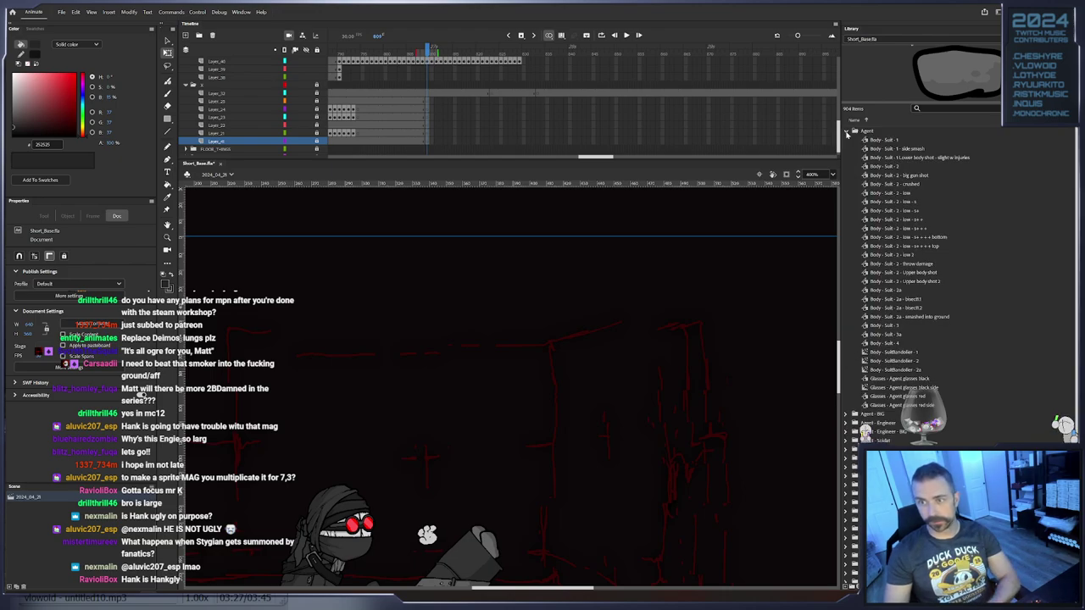
click(902, 142)
key(Down)
key(Down)
key(Down)
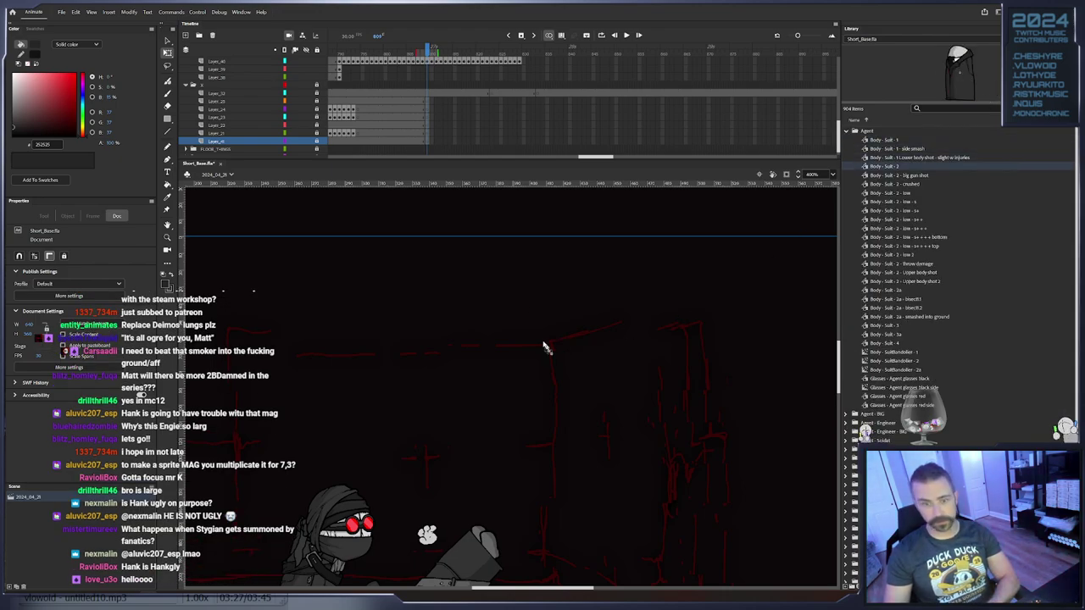
click(428, 127)
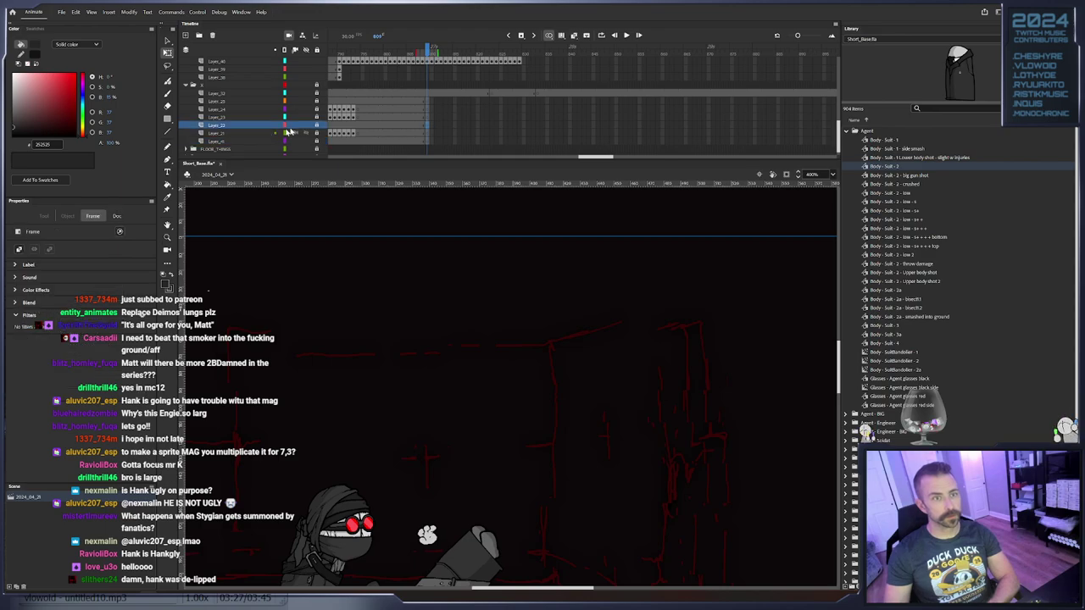
drag(317, 132, 321, 98)
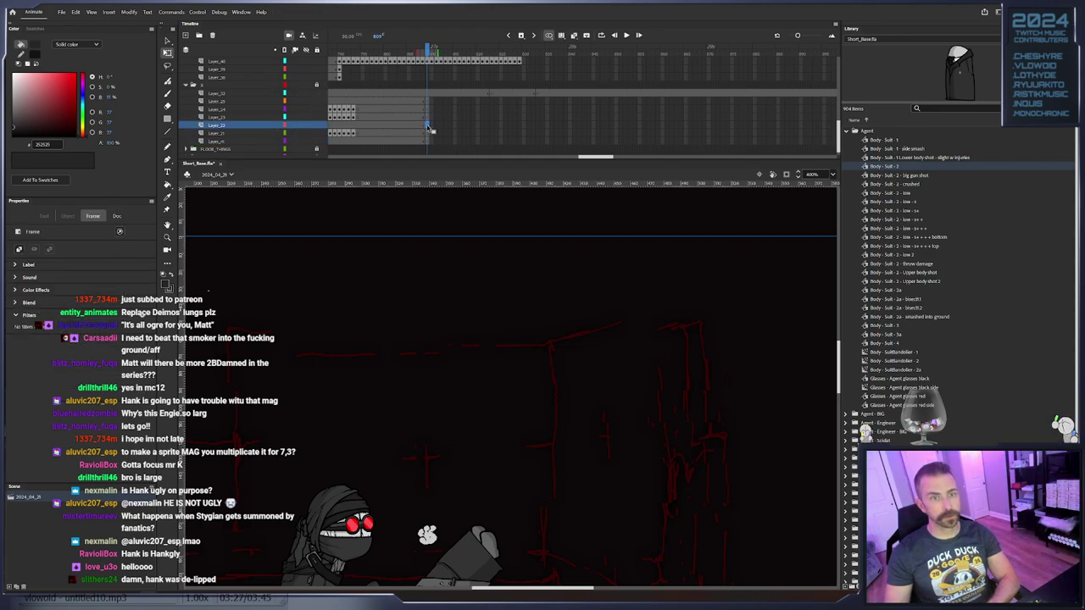
click(647, 267)
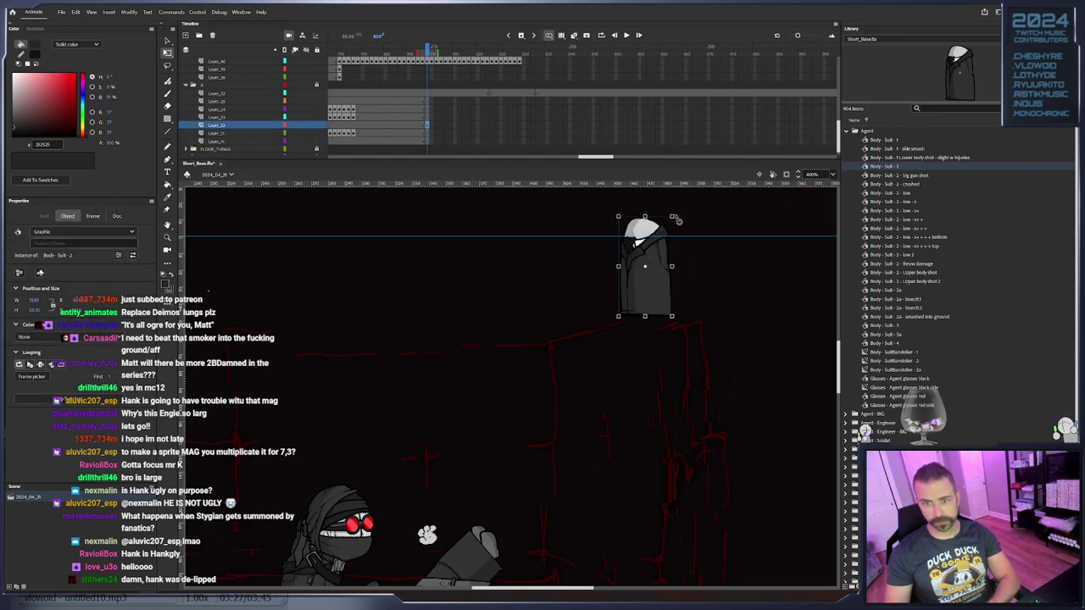
Tilt the suit body slightly clockwise and raise it until its base rests near the horizontal guide
key(shift+Up)
drag(673, 291, 643, 220)
drag(754, 208, 736, 291)
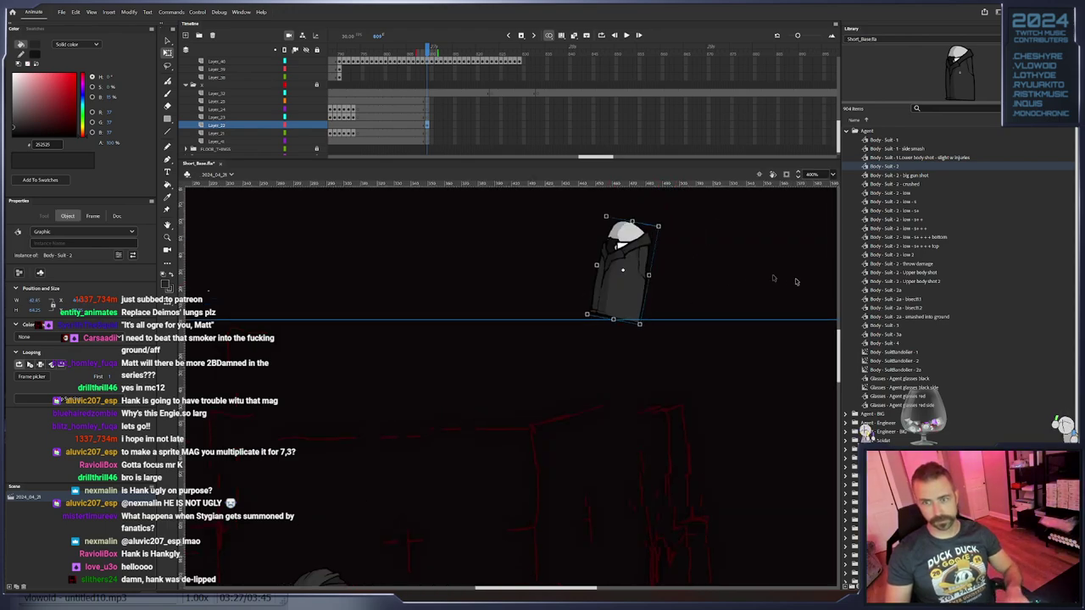
Place the red agent glasses symbol beside the suit body at frame 809 of Layer_23
click(912, 386)
click(909, 396)
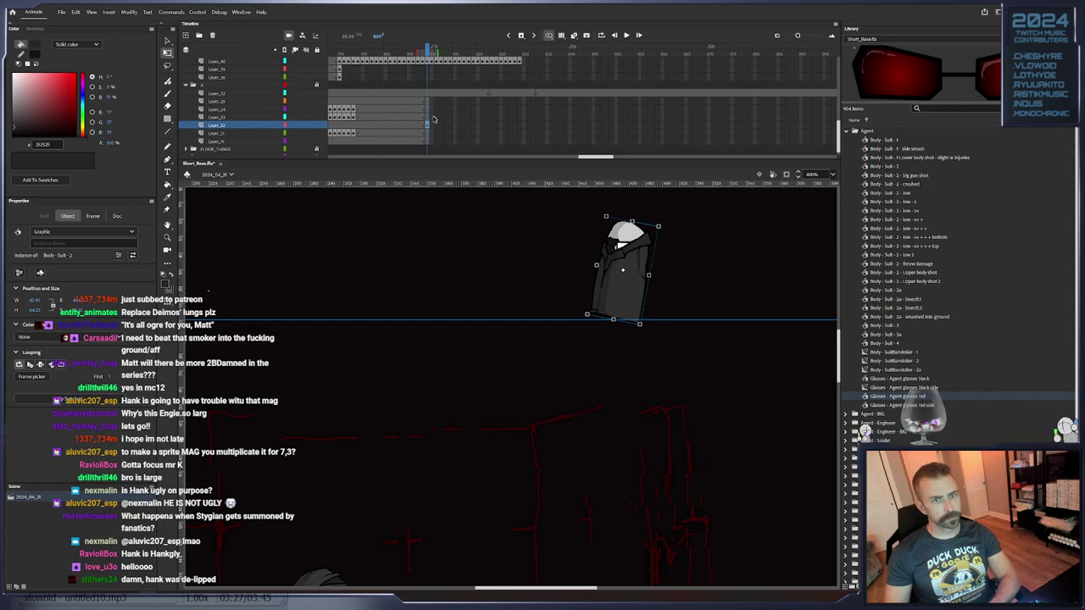
click(427, 117)
drag(990, 85, 531, 231)
scroll(890, 204, down, 1)
scroll(860, 138, up, 1)
Collapse the Agent library folder and place the Generic symbol Face - 3 on top of the suit body
click(846, 131)
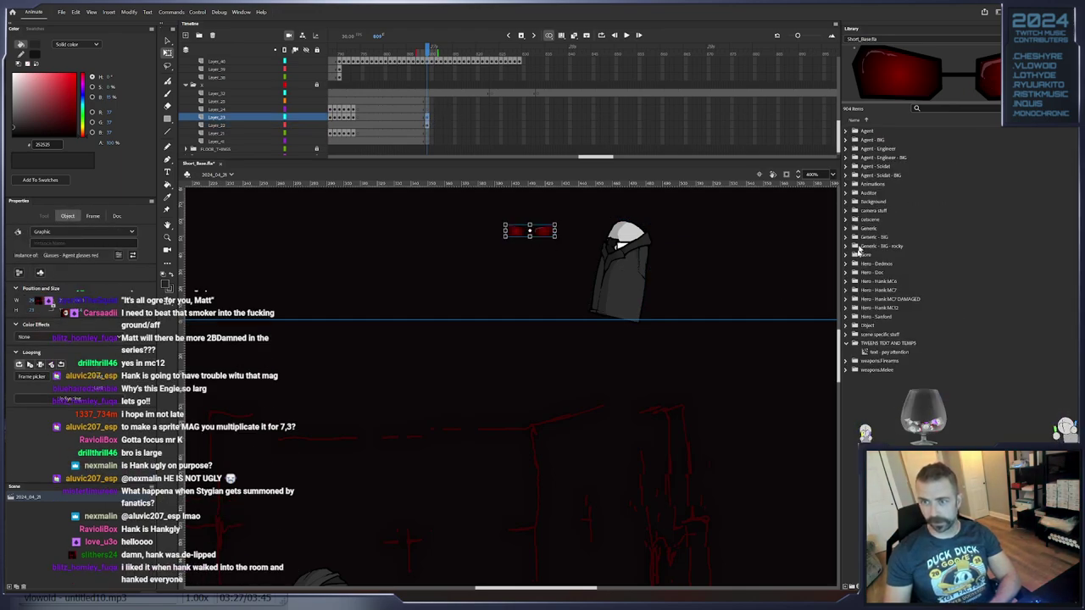
key(b)
drag(781, 281, 554, 440)
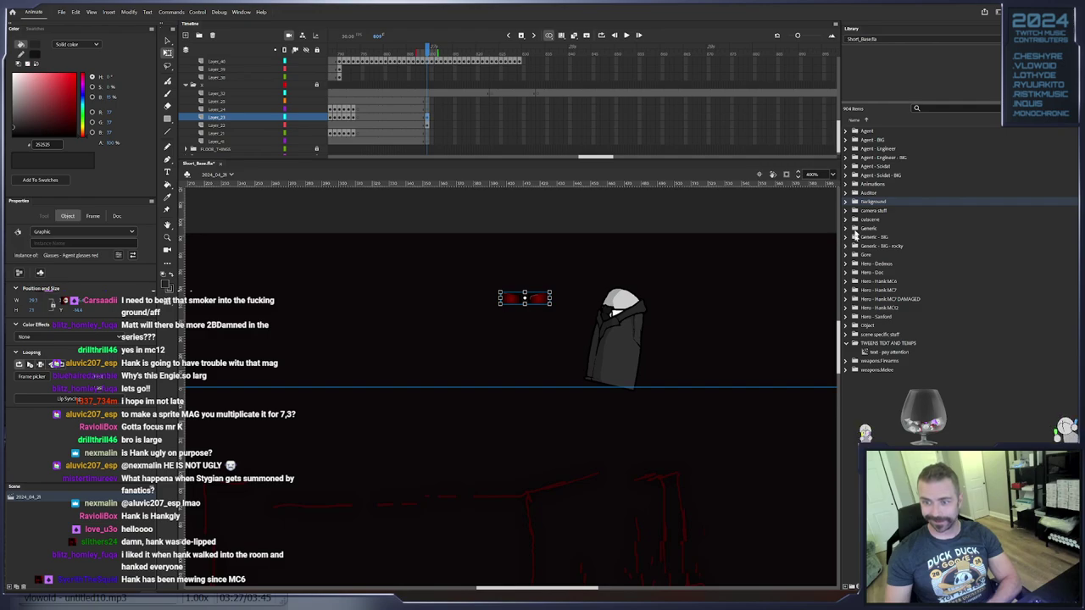
click(845, 230)
click(875, 282)
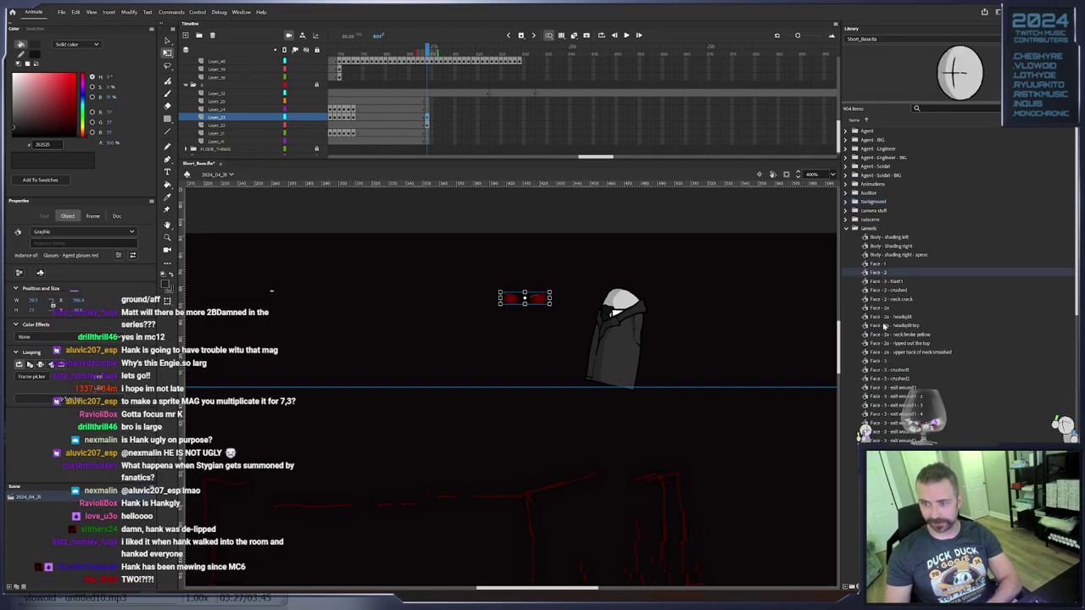
click(878, 362)
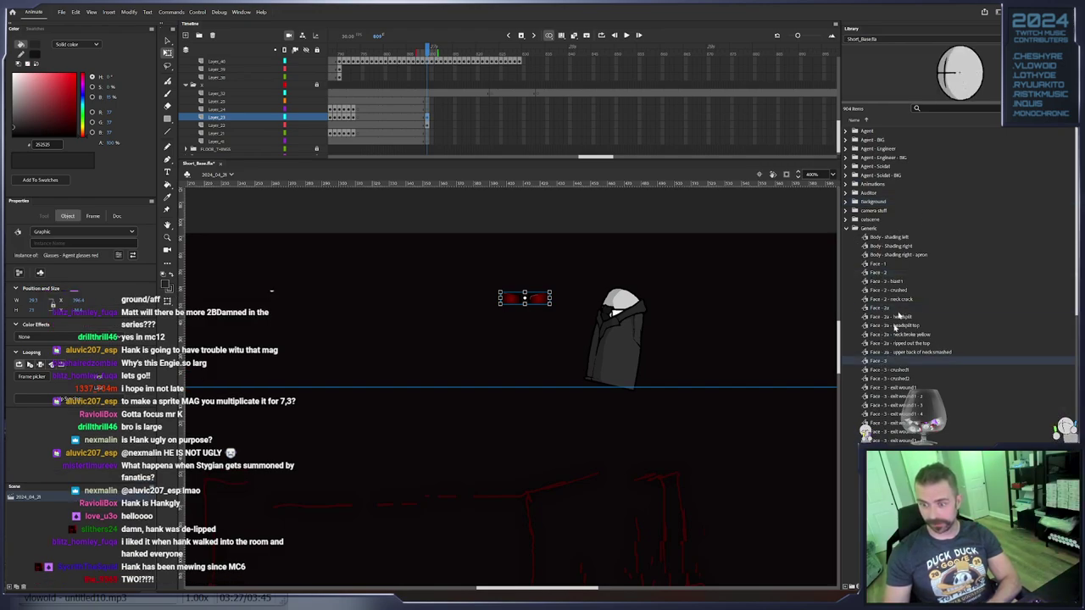
drag(878, 362, 627, 302)
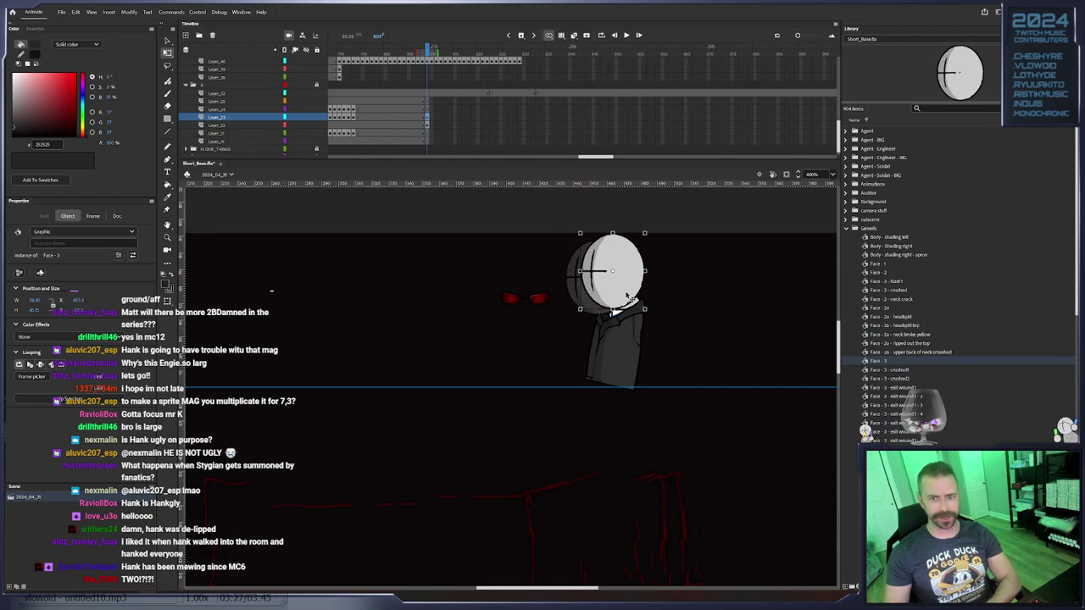
Fit the red glasses in front of the face, then tilt head and glasses together downward over the collar
mouse_move(537, 307)
mouse_down()
mouse_move(594, 279)
mouse_move(612, 289)
mouse_move(573, 278)
mouse_move(597, 297)
mouse_up()
key(ctrl+shift+Up)
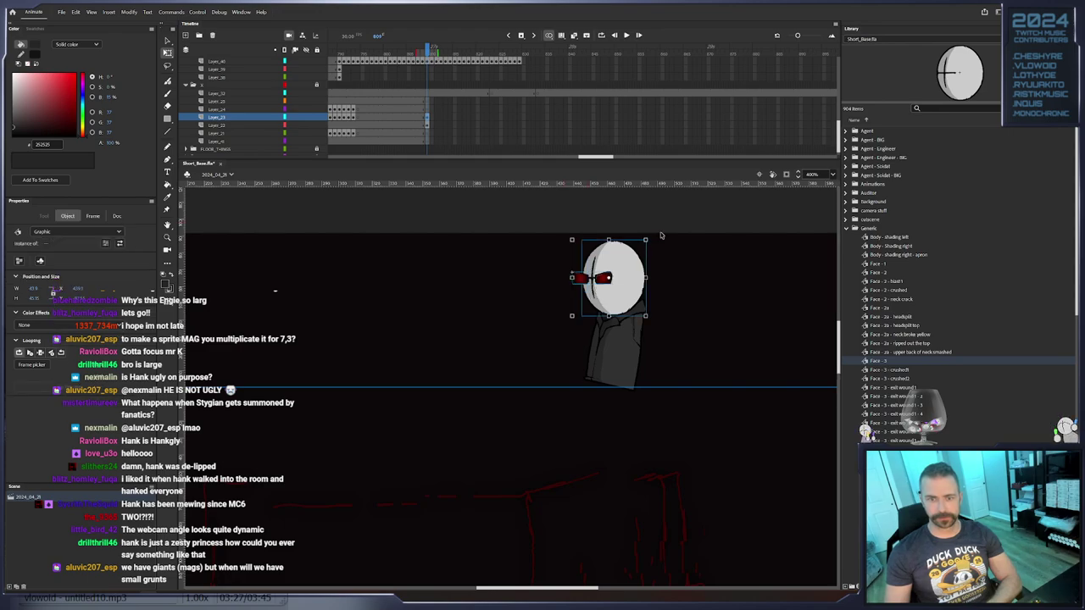
drag(651, 241, 625, 286)
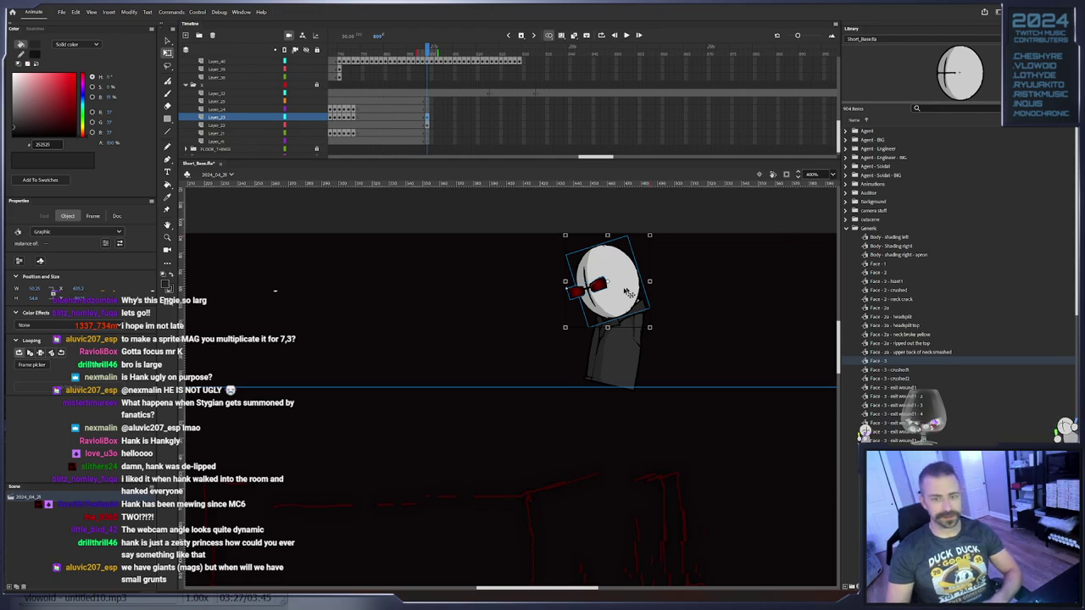
Place the Generic symbol Hand - Closed behind the coat's back edge at frame 809 of Layer_24
click(652, 348)
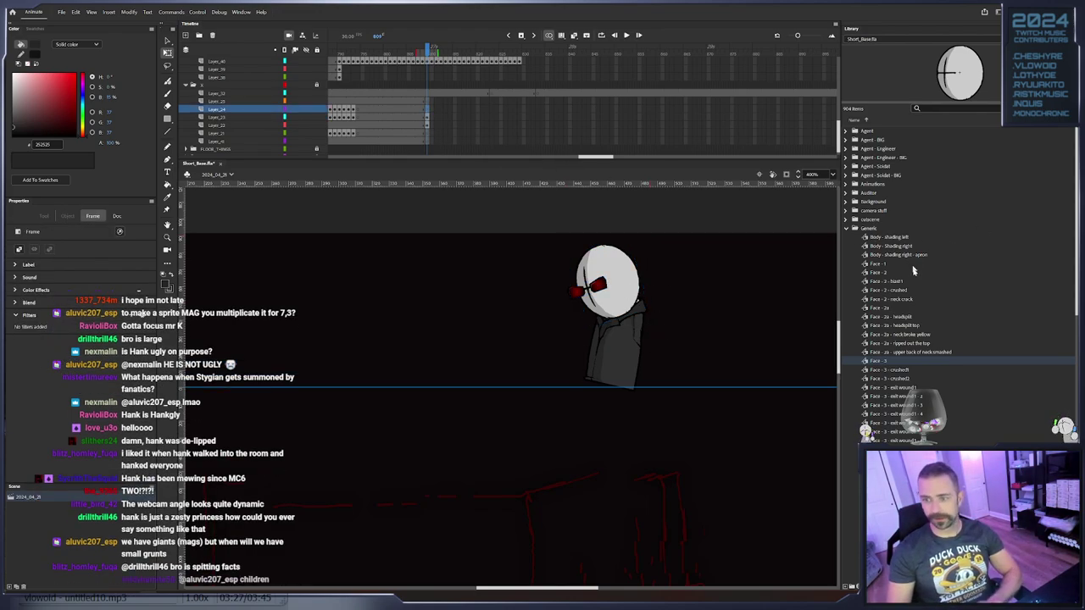
scroll(917, 393, down, 5)
scroll(917, 392, down, 10)
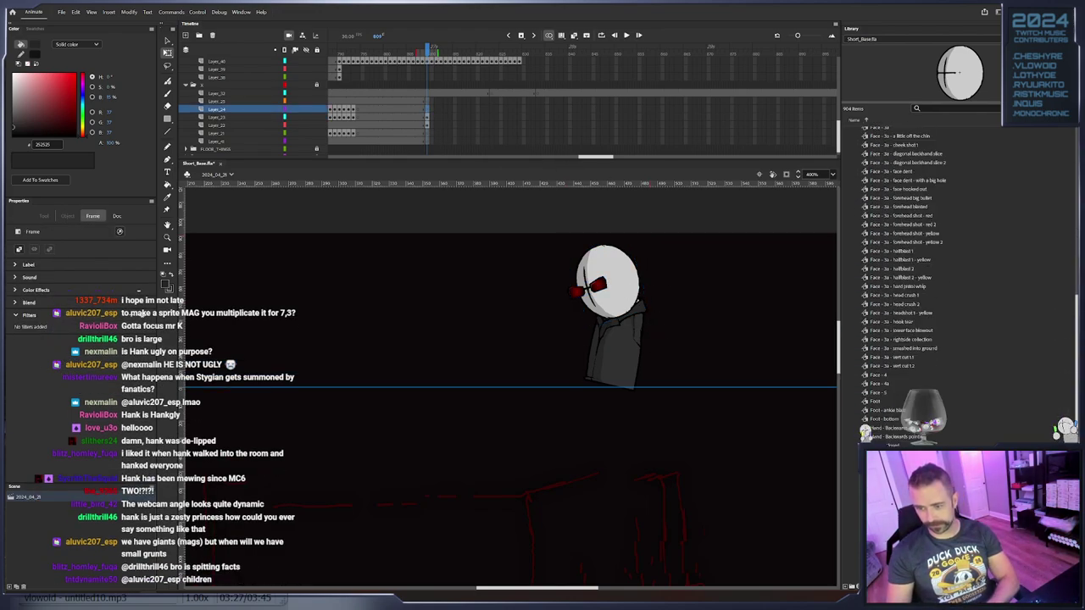
click(907, 445)
drag(867, 433, 650, 370)
Place the Generic symbol Hand - closed backwards in front of the coat at frame 809 of Layer_41
click(430, 140)
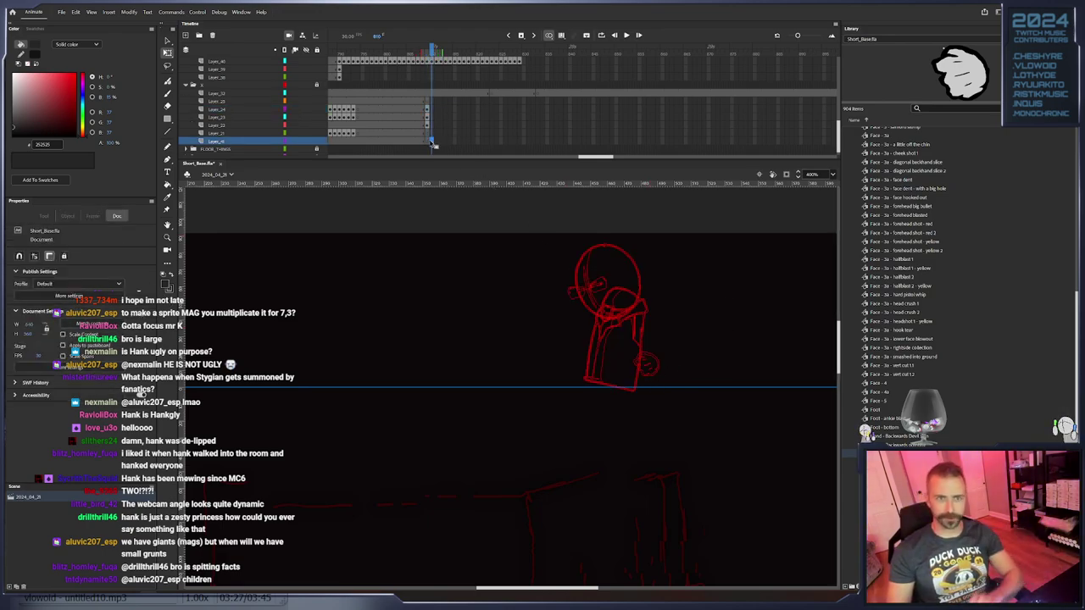
scroll(907, 501, down, 3)
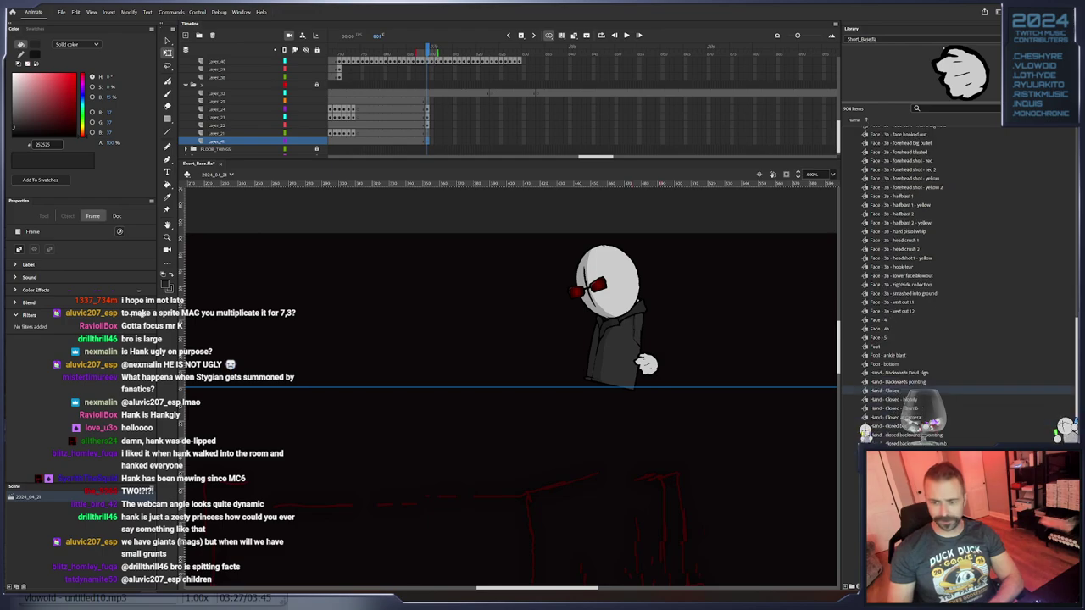
click(903, 514)
click(914, 409)
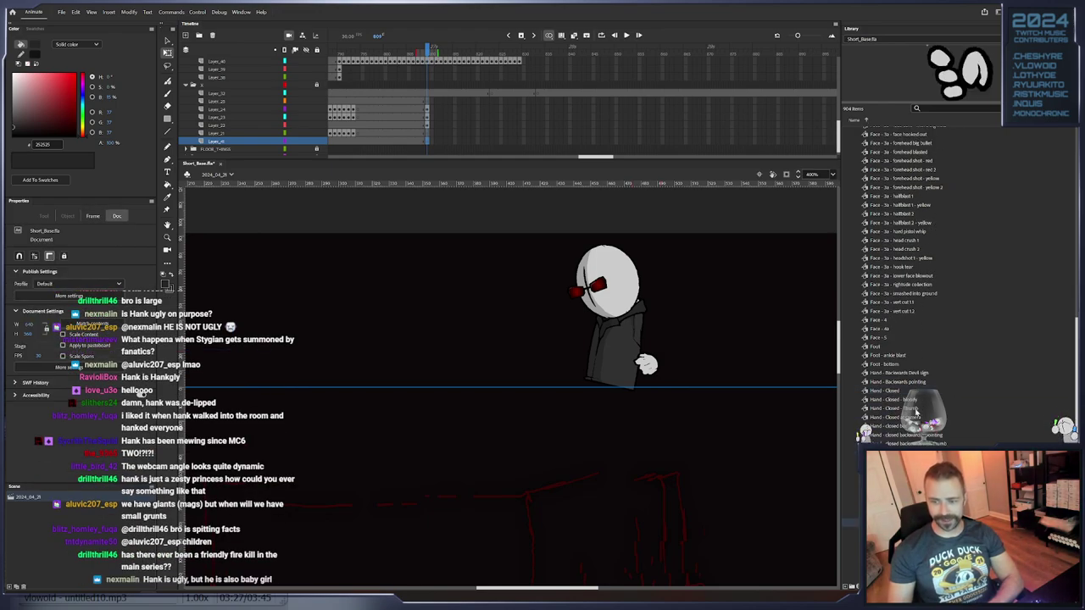
click(901, 496)
key(Down)
key(Down)
key(Down)
key(Down)
key(Up)
key(Down)
drag(959, 73, 580, 358)
click(519, 317)
Add two Foot symbols beneath the coat's hem at frame 809 of Layer_21
click(426, 133)
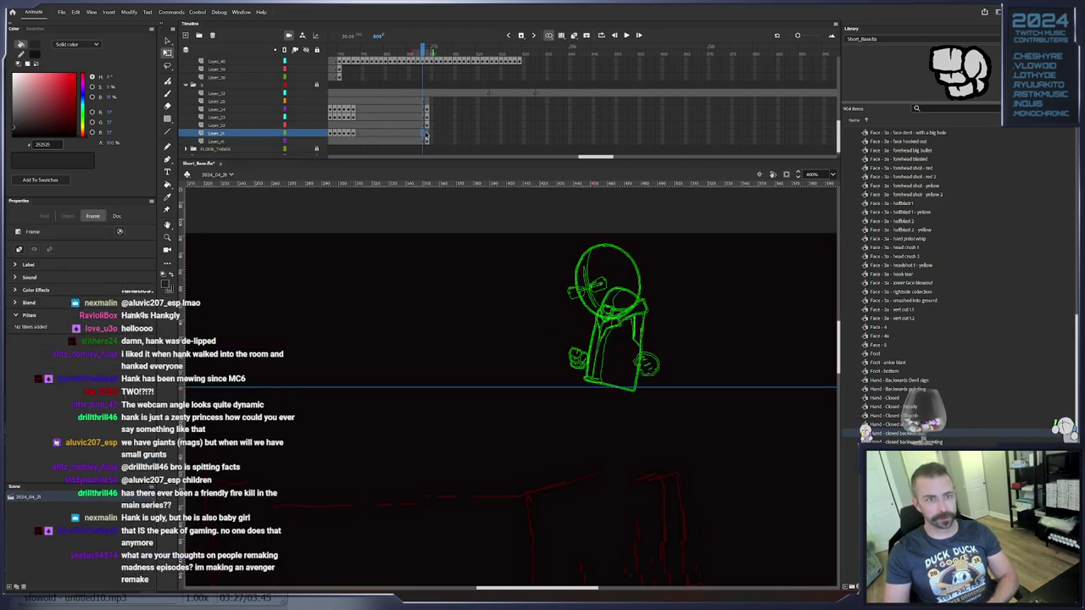
click(900, 362)
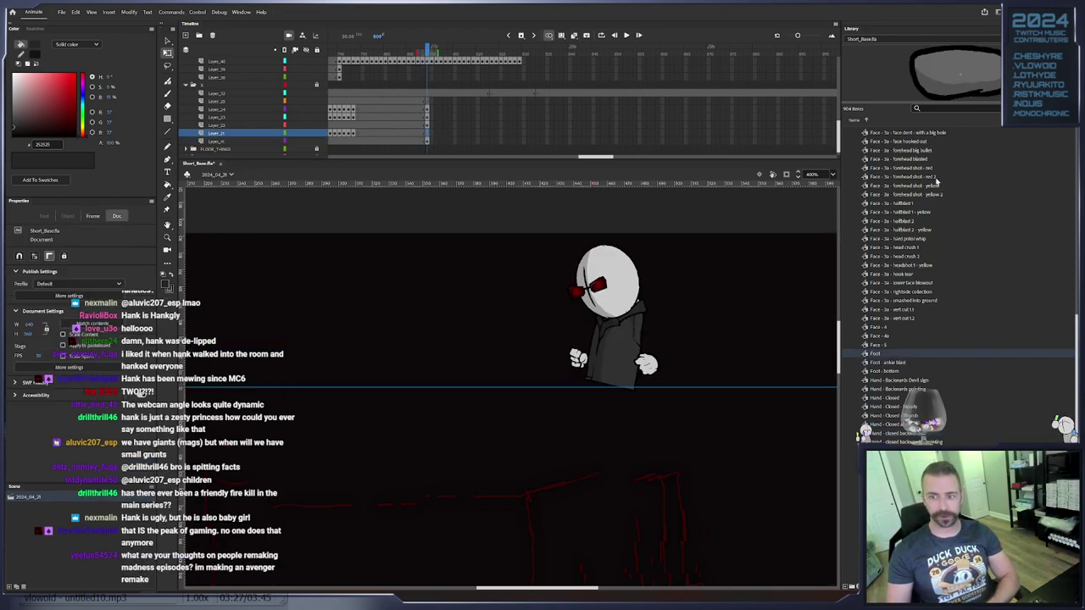
drag(877, 353, 495, 277)
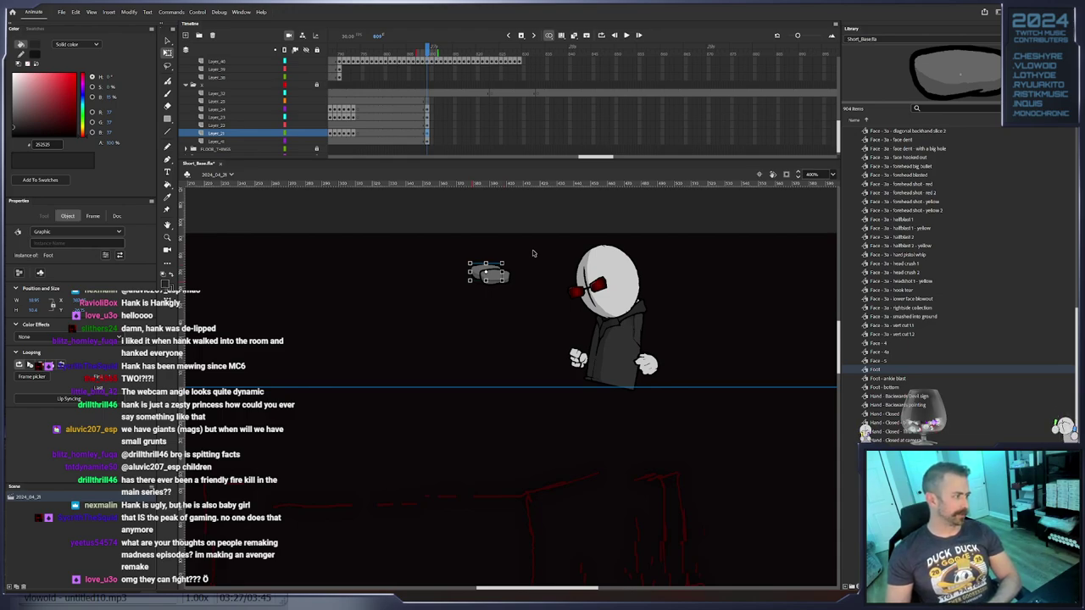
drag(553, 229, 614, 400)
click(632, 405)
mouse_move(682, 434)
mouse_down()
mouse_move(684, 262)
mouse_move(688, 310)
mouse_up()
click(632, 109)
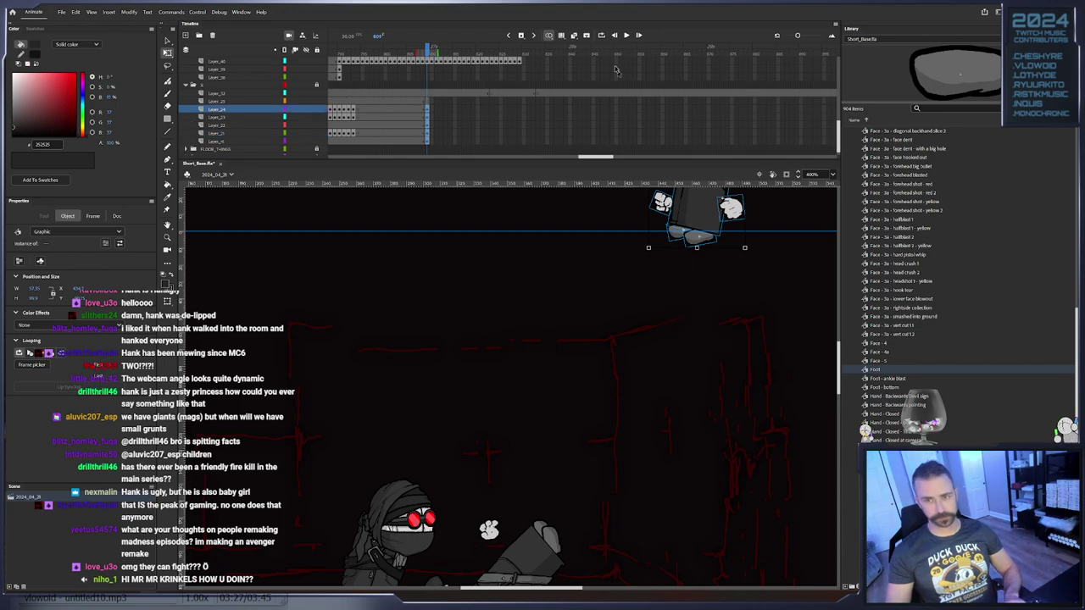
drag(423, 51, 428, 131)
click(427, 128)
drag(728, 340, 692, 415)
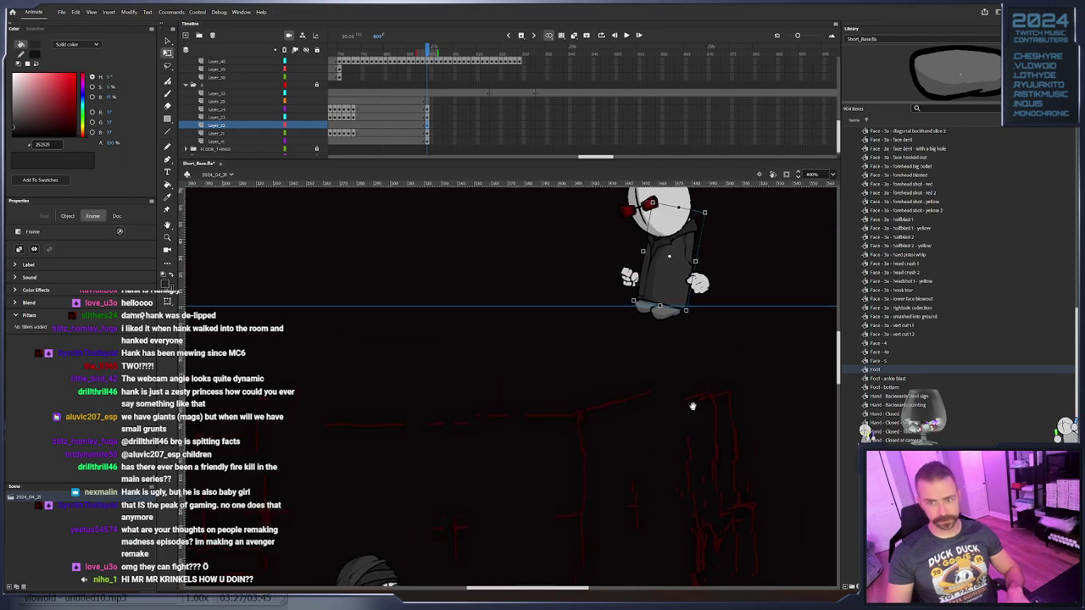
click(680, 288)
drag(376, 370, 363, 331)
key(F6)
drag(655, 262, 640, 262)
key(F6)
key(F6)
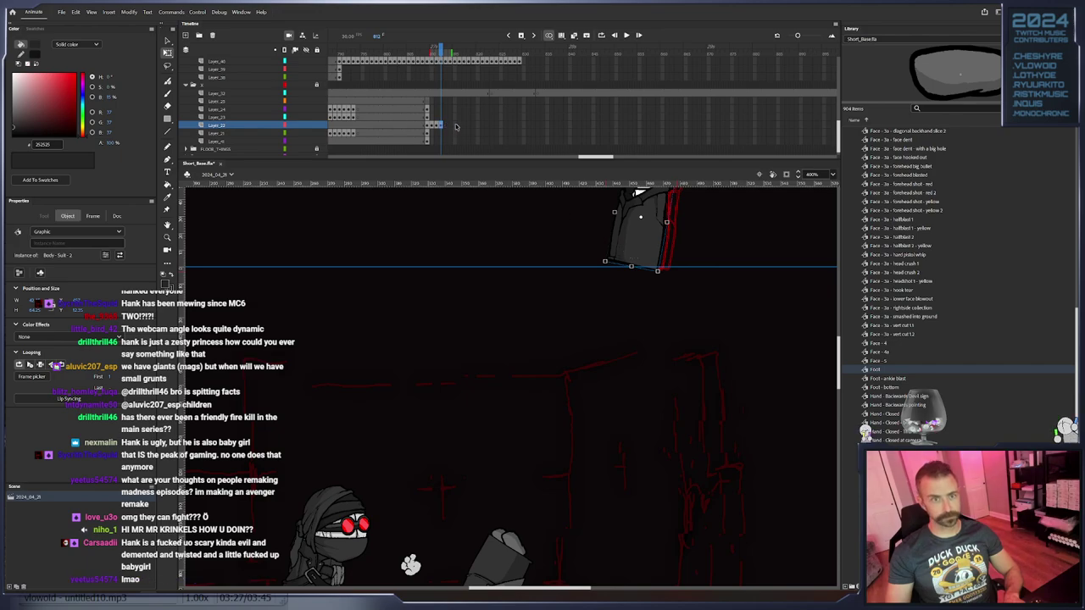
click(435, 126)
click(442, 122)
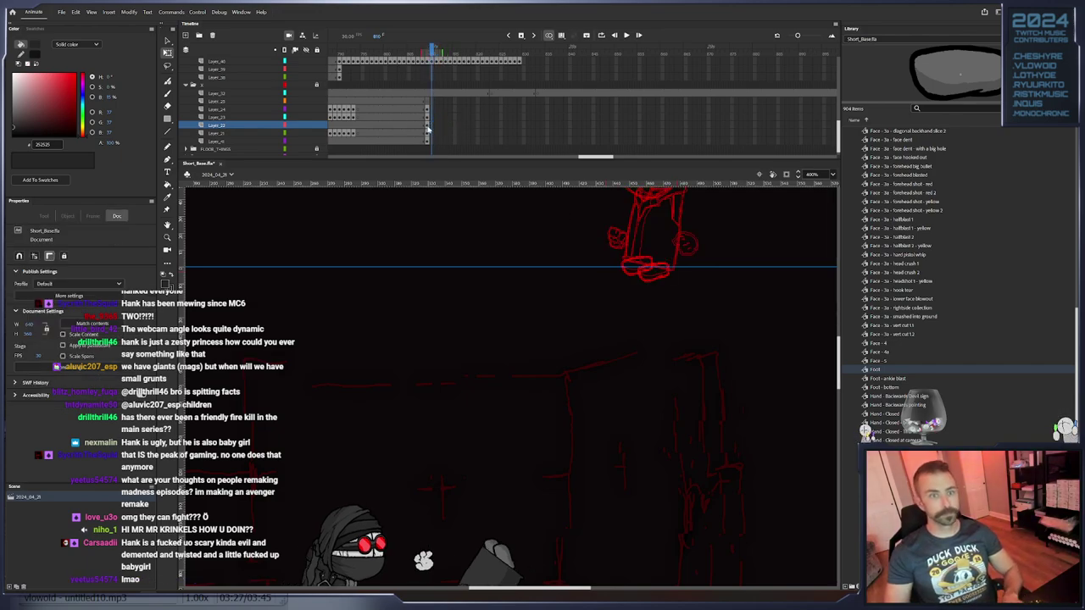
Add consecutive keyframes on Layer_22 from frame 810 to 814, moving the suit body down toward Hank's side as it falls
click(429, 128)
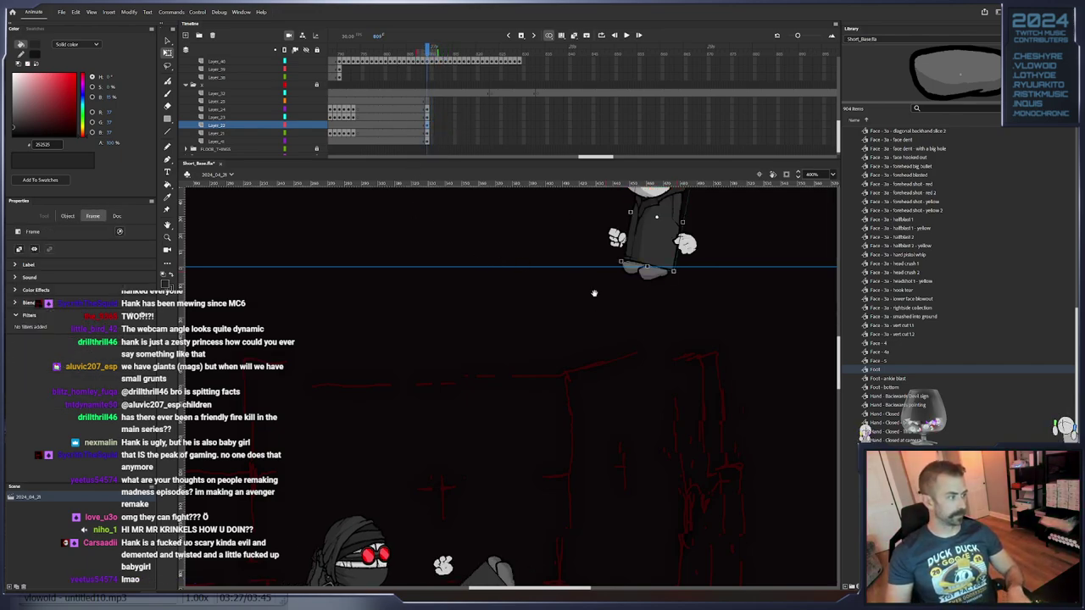
drag(595, 294, 545, 332)
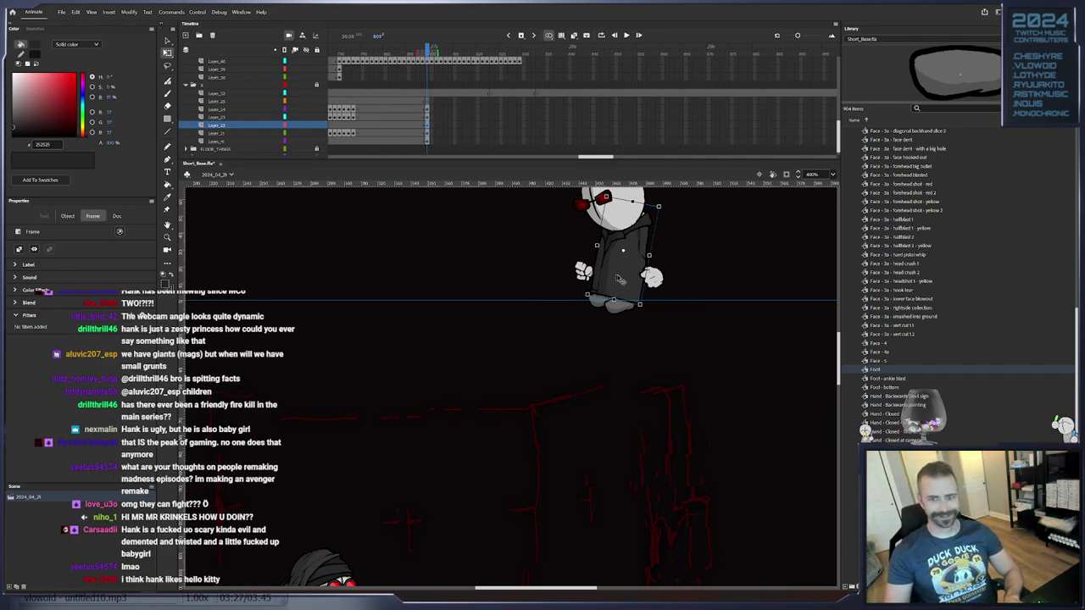
key(F6)
drag(630, 285, 611, 327)
key(F6)
key(F6)
key(F6)
drag(644, 252, 570, 284)
key(F6)
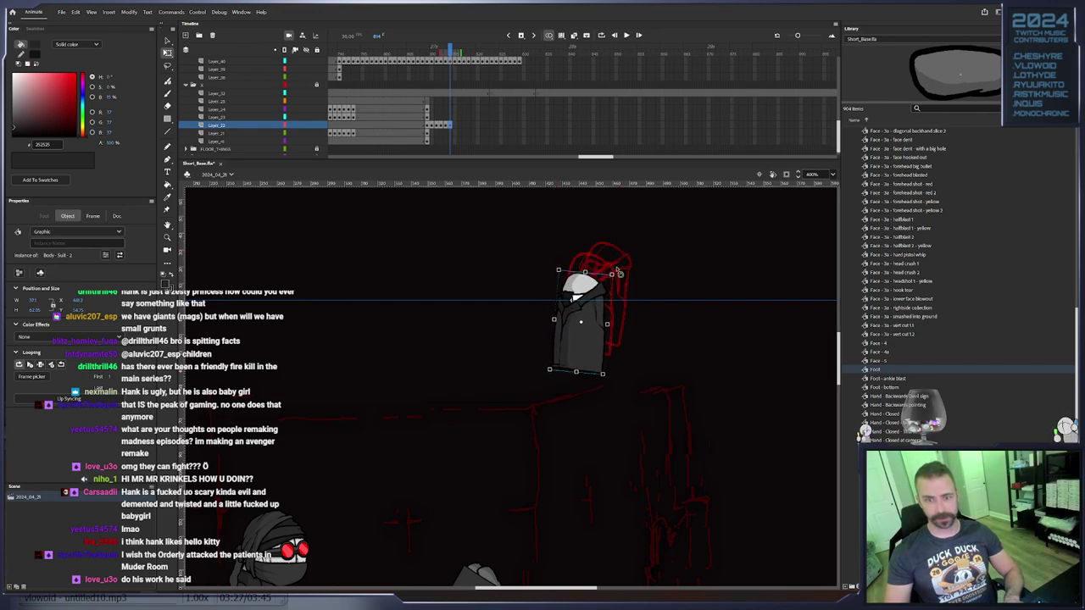
Go through the suit body's keyframes up to frame 814 and adjust its position to smooth the fall
click(580, 242)
click(432, 127)
key(period)
key(period)
click(602, 333)
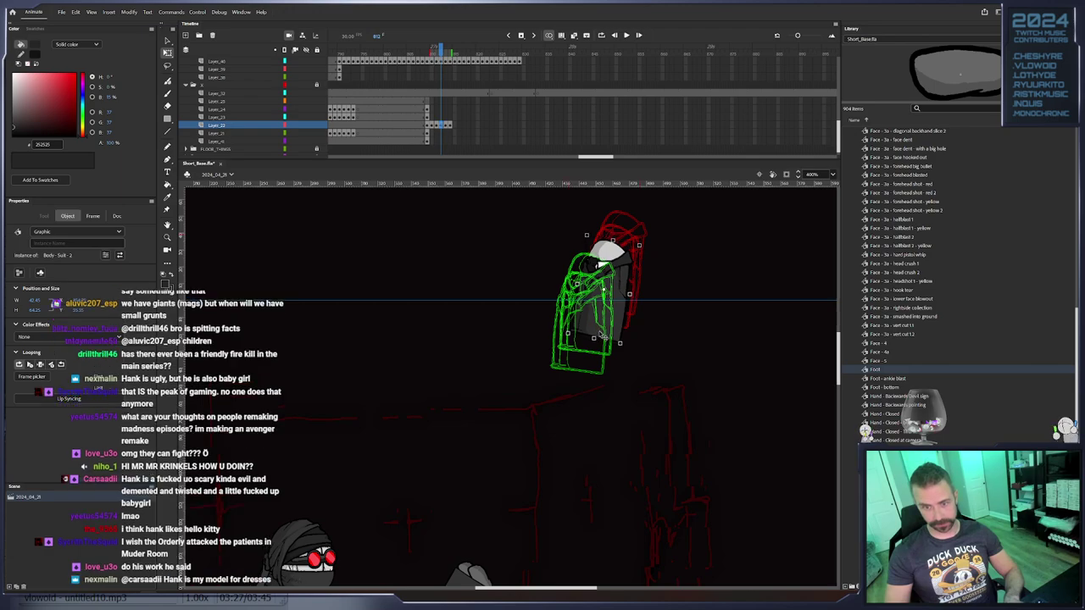
key(period)
click(600, 337)
key(period)
drag(585, 346, 590, 349)
Key the suit body at frames 815 to 817, straightening its tilt and lowering it a little further each frame
key(F6)
drag(623, 284, 617, 283)
mouse_move(591, 316)
mouse_down()
mouse_move(581, 340)
mouse_move(603, 289)
mouse_up()
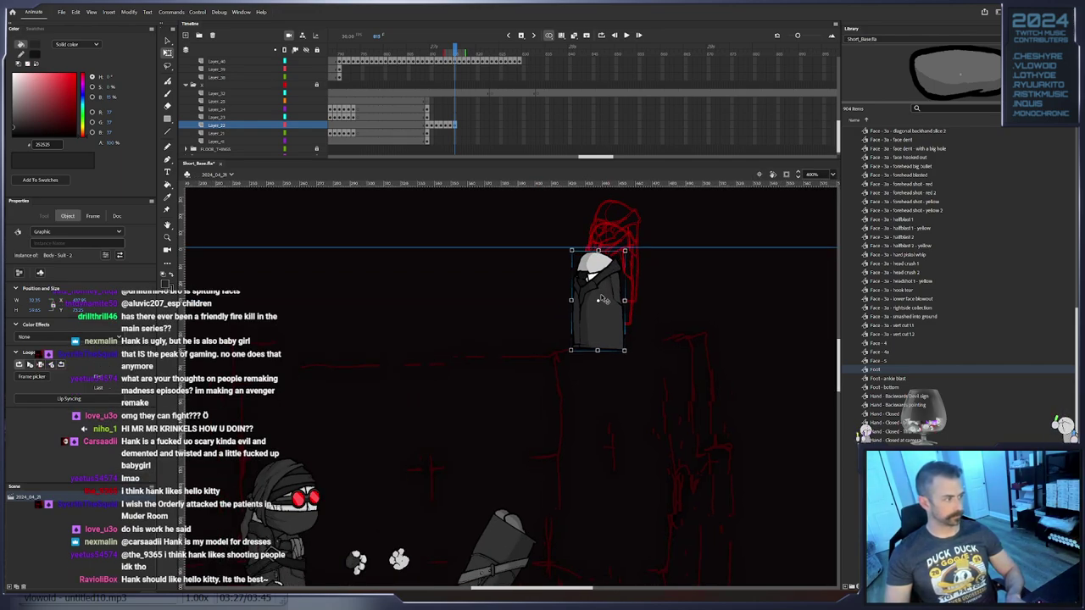
key(period)
drag(632, 357, 637, 360)
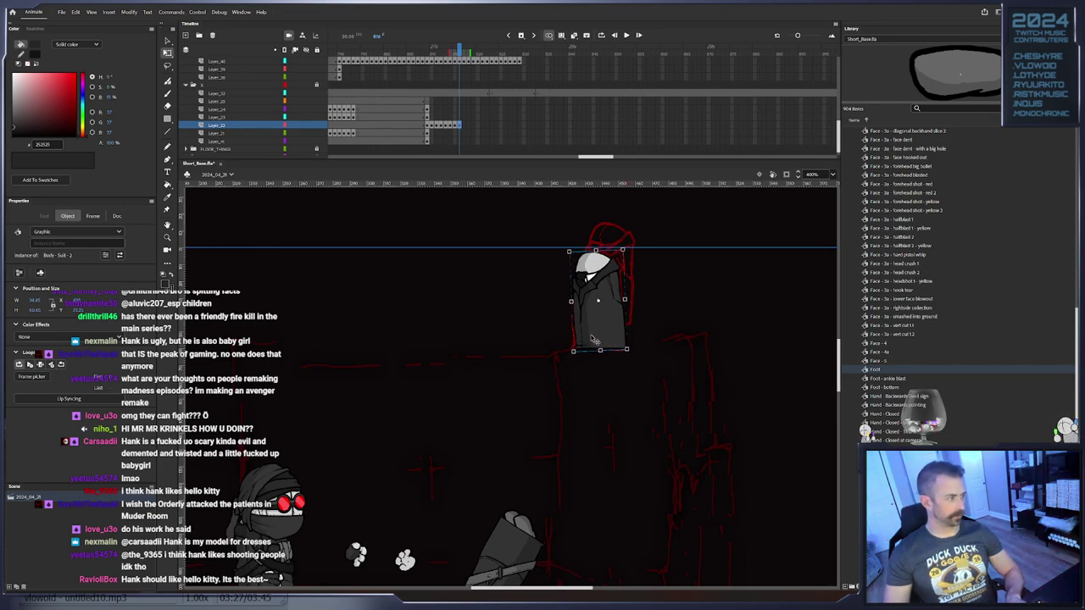
drag(590, 342, 583, 372)
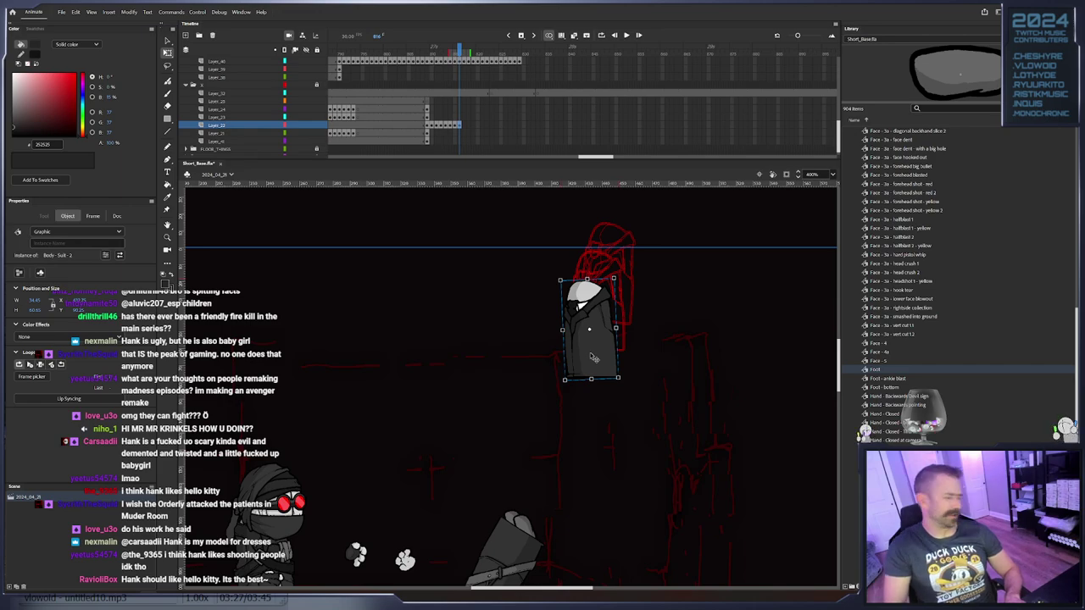
key(F6)
drag(602, 341, 598, 373)
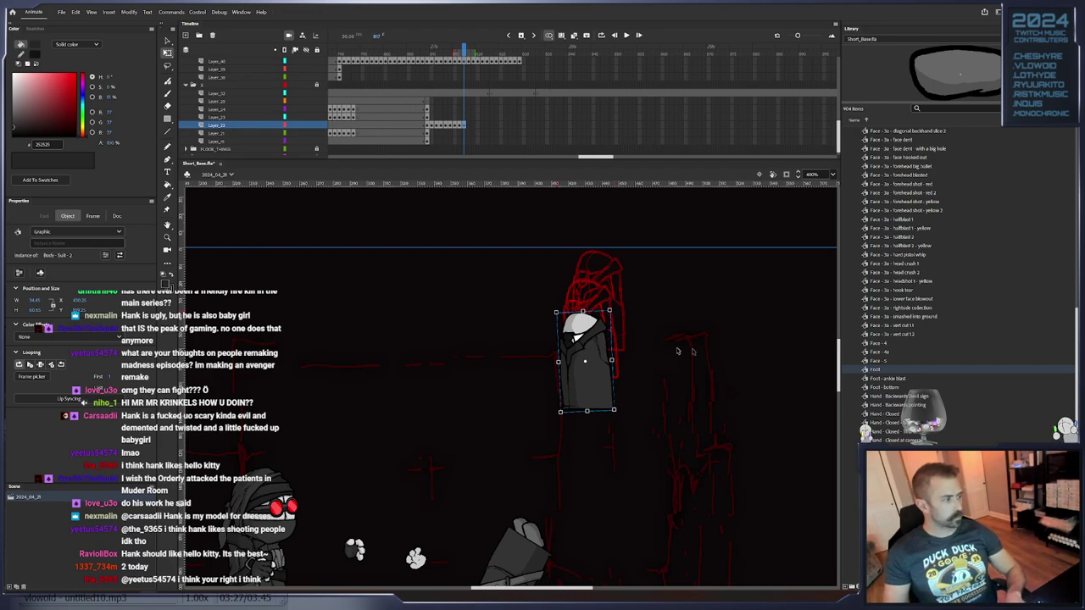
Keyframe the suit body through frame 827, dropping it to the floor area and tilting it behind the fallen large engineer
key(F6)
drag(615, 311, 594, 454)
key(F6)
key(F6)
key(F6)
drag(592, 451, 564, 479)
key(F6)
key(F6)
key(F6)
key(F6)
key(F6)
key(F6)
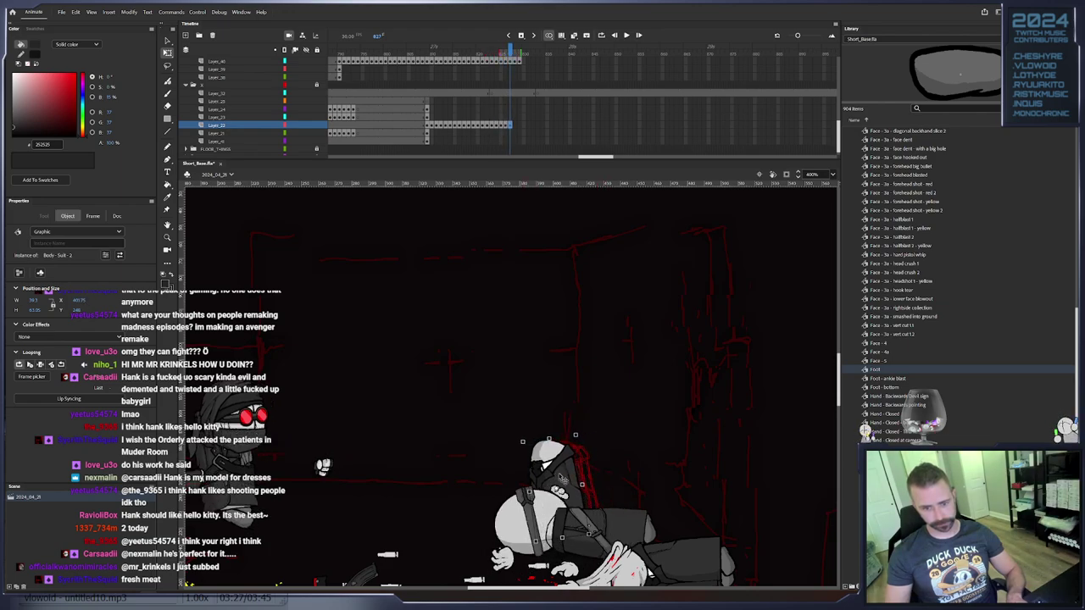
Keyframe the suit body on Layer_22 from frame 828 to 833, raising it upright above the fallen large engineer
key(F6)
drag(575, 435, 579, 438)
drag(563, 477, 552, 470)
key(F6)
key(F6)
drag(569, 430, 540, 452)
key(F6)
key(F6)
drag(576, 422, 580, 425)
drag(541, 463, 537, 457)
drag(418, 416, 478, 371)
key(F6)
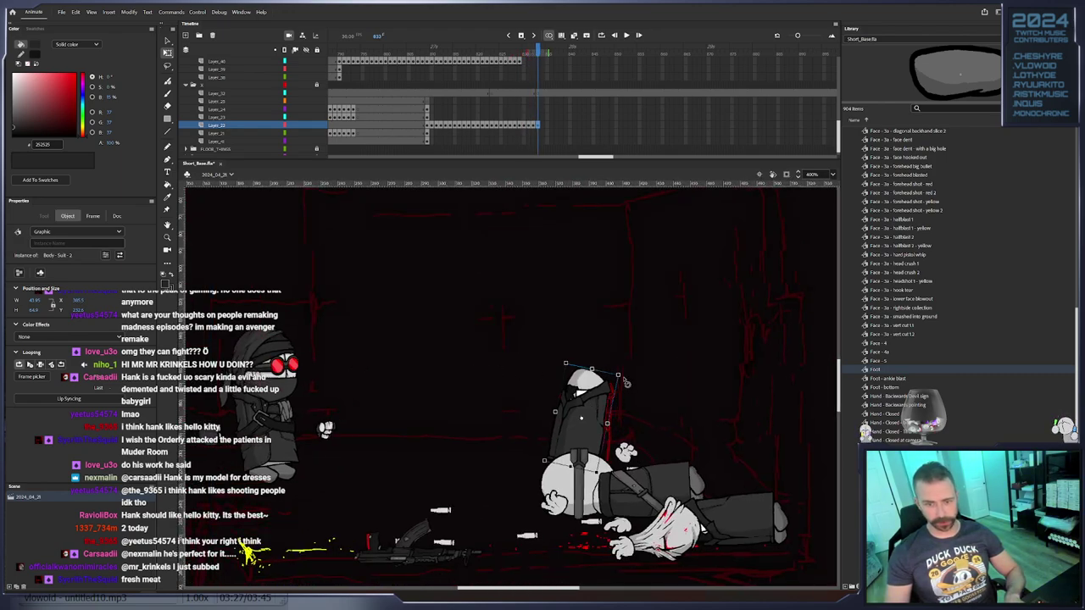
Nudge the suit body at frame 833 slightly toward Hank and upward, and continue that movement with keyframes through frame 838
key(Left)
key(Left)
key(Left)
key(Up)
key(Up)
key(Up)
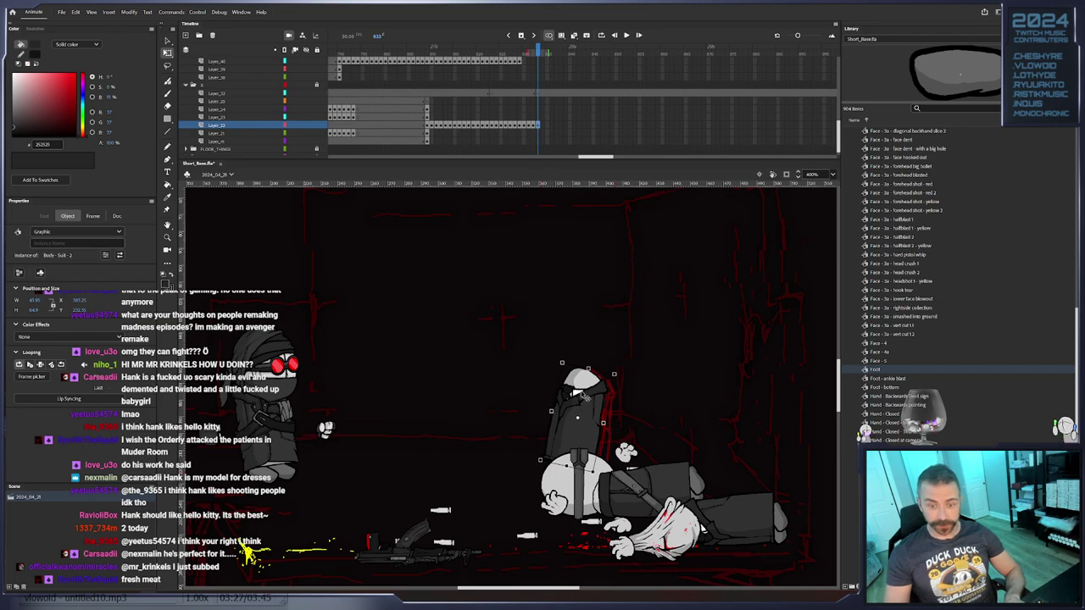
key(F6)
drag(585, 396, 568, 393)
key(F6)
key(F6)
key(F6)
key(F6)
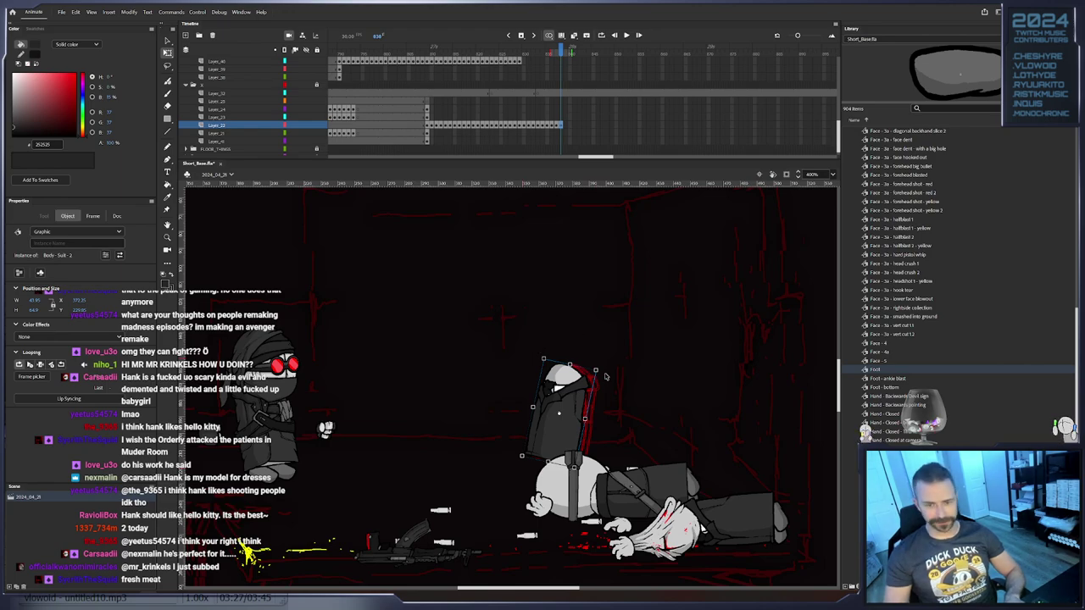
Keyframe the suit body from frame 839 to 852, tipping it over to lean toward Hank and sinking it slightly
drag(603, 376, 557, 397)
key(F6)
key(F6)
key(F6)
key(F6)
key(F6)
key(F6)
key(F6)
key(F6)
key(F6)
key(F6)
key(F6)
key(F6)
key(F6)
key(F6)
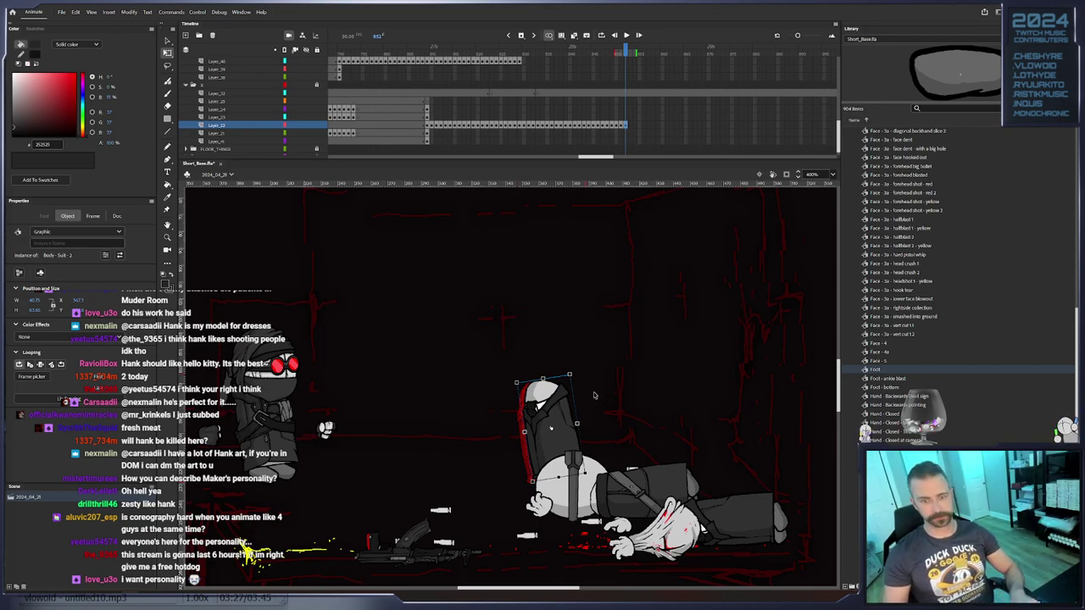
Fine-tune the suit body's position at frame 852 with small nudges and add a keyframe at frame 853
key(Left)
key(Left)
key(Left)
key(F6)
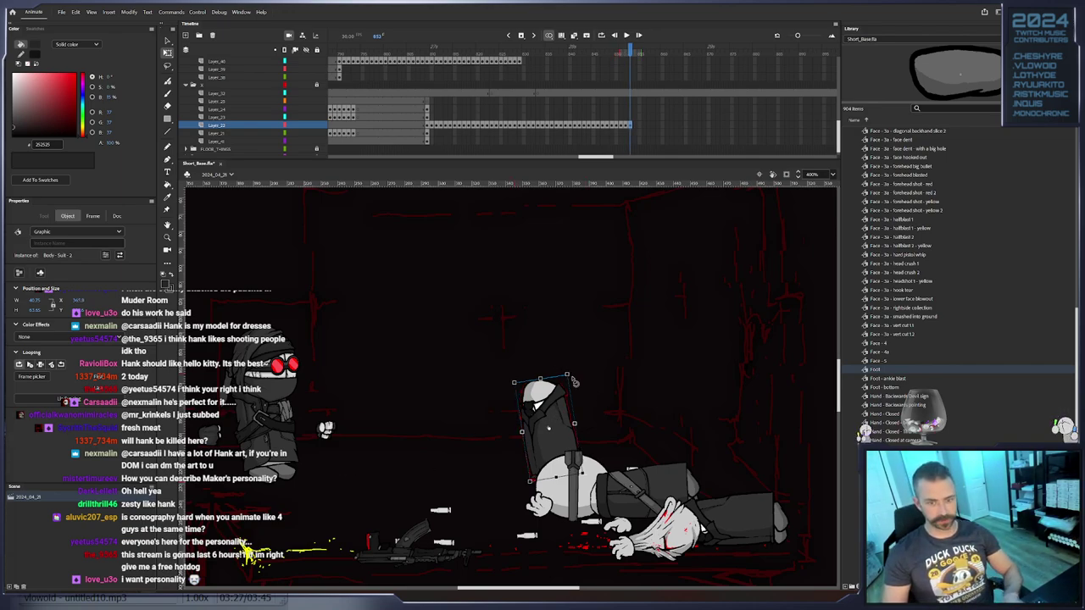
key(ctrl+z)
key(Right)
key(Right)
key(Right)
key(Down)
key(F6)
Rotate the suit body slightly at frame 853 and nudge it away from Hank
drag(575, 371, 574, 370)
key(Right)
key(Right)
key(Right)
key(Right)
key(Right)
key(Right)
key(Right)
key(Right)
key(Right)
key(Right)
key(Right)
key(Right)
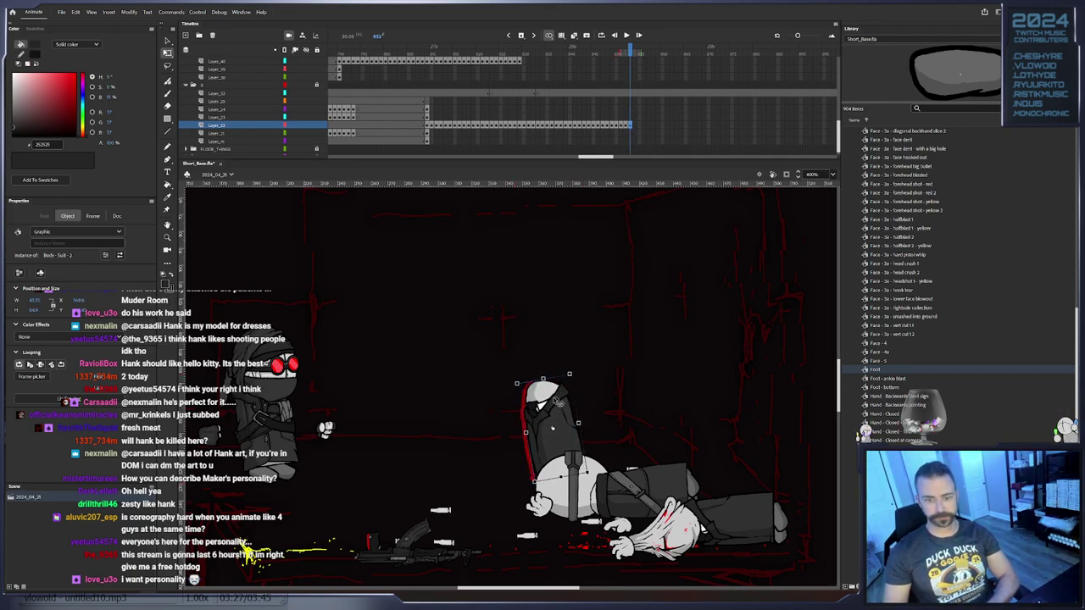
Key the suit body at frames 854 to 857, easing it a little farther from Hank to settle its lean
key(Down)
key(F6)
drag(554, 423, 559, 424)
drag(578, 377, 575, 376)
key(F6)
drag(555, 415, 564, 420)
key(F6)
key(F6)
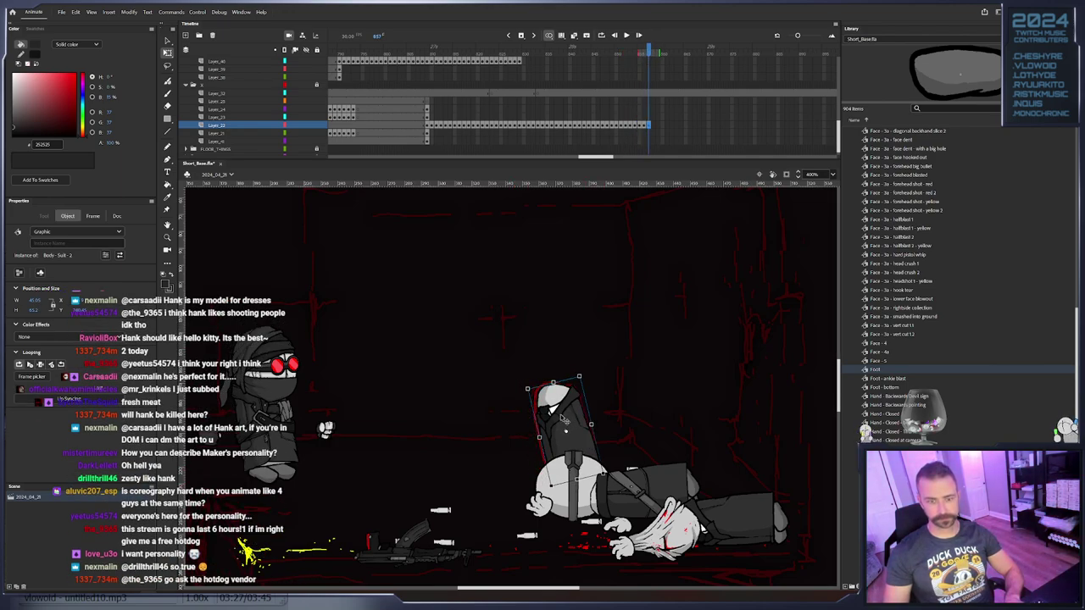
Extend Layer_22 with held frames to frame 876 and lock the layer
right_click(731, 127)
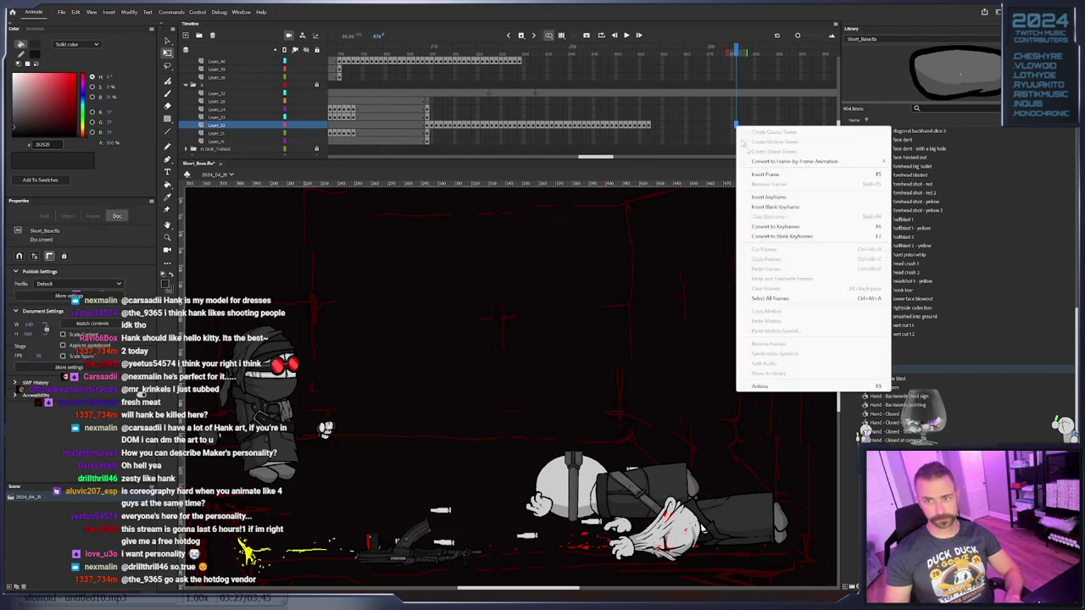
click(797, 176)
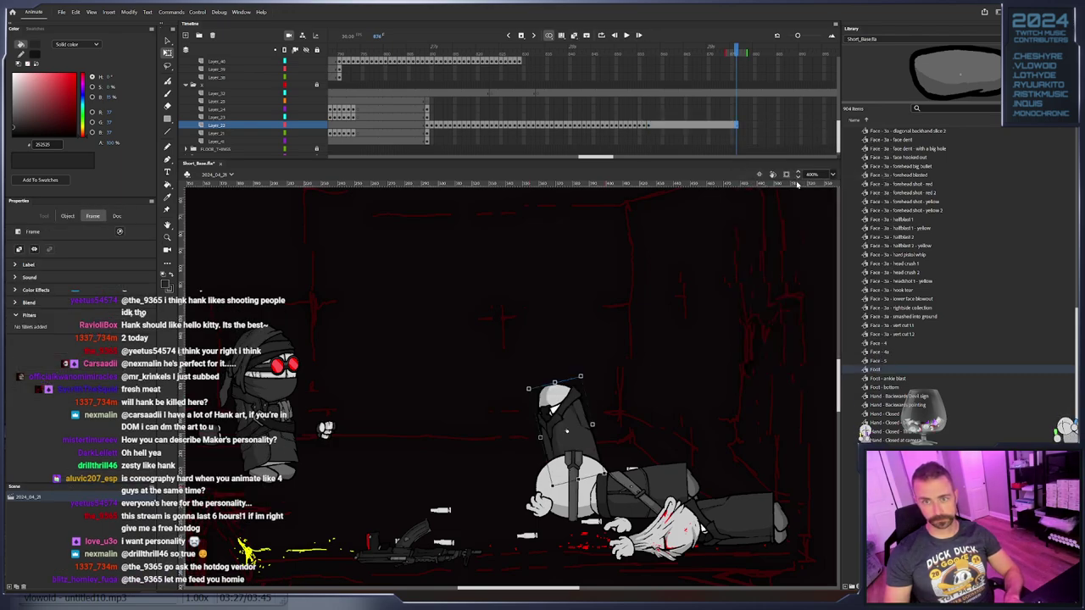
click(316, 126)
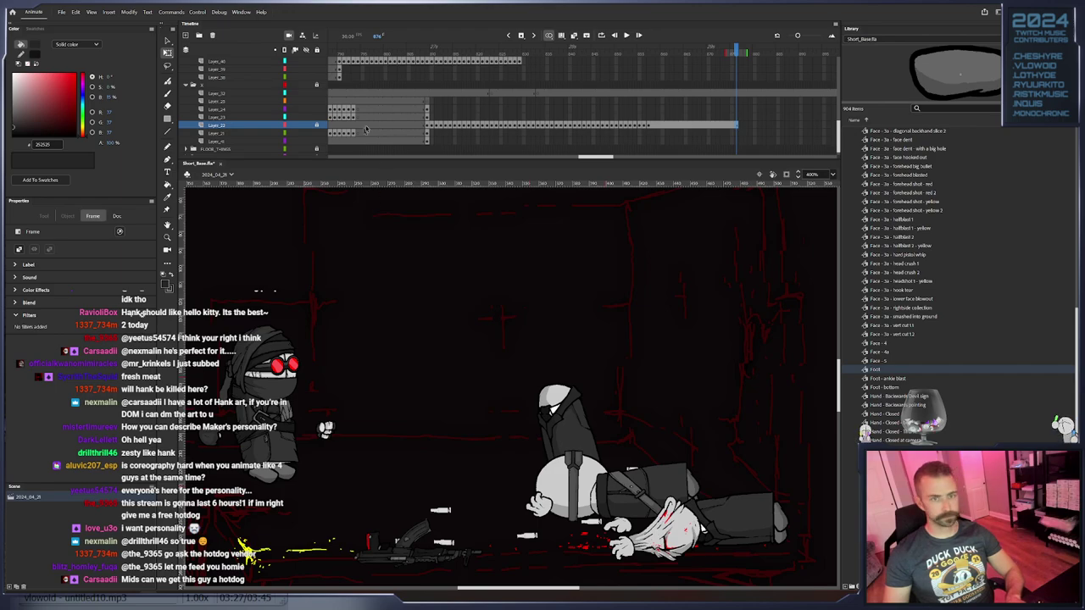
Starting at frame 809 of Layer_23, position the agent's head on the suit body and add keyframes at frames 810 and 811
click(428, 115)
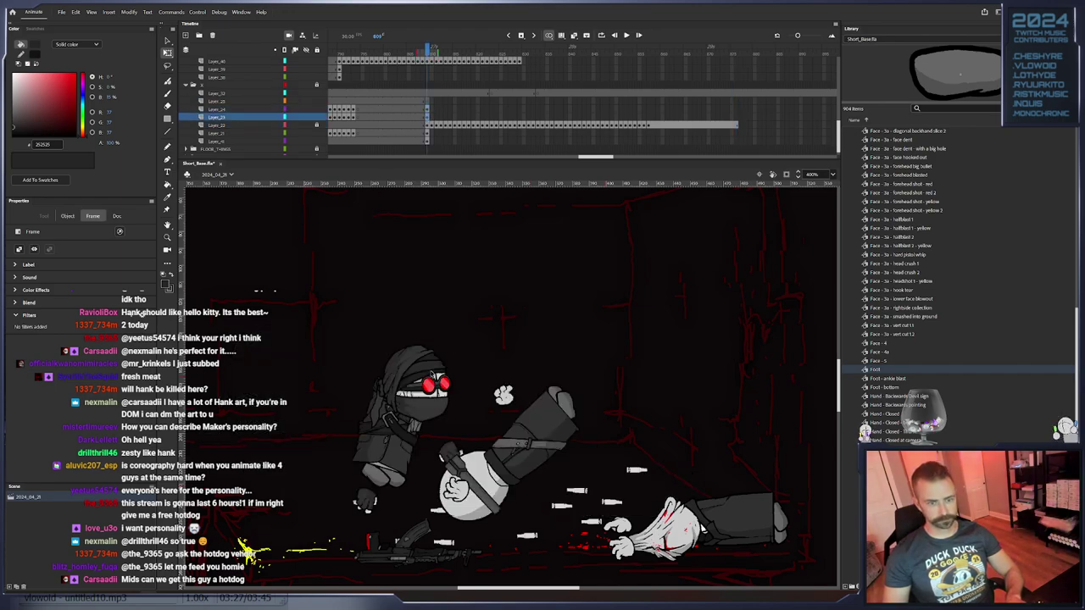
click(431, 374)
drag(583, 233, 526, 449)
drag(604, 255, 580, 342)
click(642, 287)
drag(554, 250, 619, 310)
key(F6)
key(F6)
Keyframe the agent's head on Layer_23 from frame 812 to 816, lowering and rotating it with the falling suit body
drag(623, 306, 596, 369)
key(F6)
key(F6)
key(F6)
drag(639, 418, 632, 425)
drag(608, 382, 580, 435)
key(F6)
key(F6)
Key the agent's head at frames 817 to 820, keeping it on the suit's collar as the body drops
key(space)
drag(581, 436, 581, 289)
key(F6)
key(F6)
key(space)
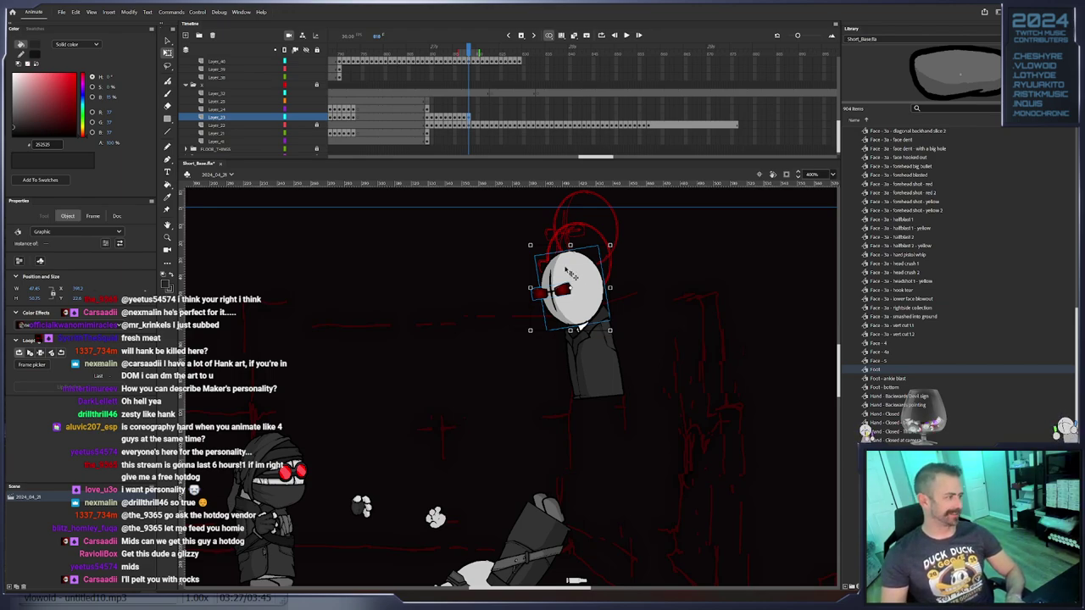
key(F6)
drag(576, 284, 580, 379)
key(F6)
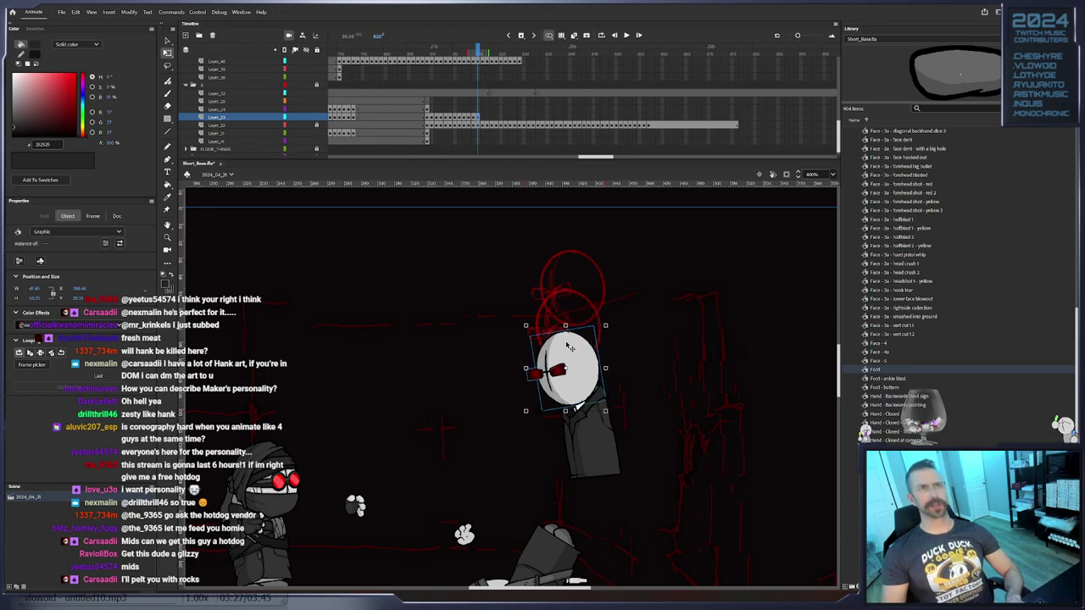
Keyframe the agent's head from frame 820 to 824, rotating it slightly and bringing it down as the body lands
drag(609, 420, 603, 423)
key(F6)
drag(583, 375, 581, 478)
key(F6)
drag(586, 450, 583, 397)
key(.)
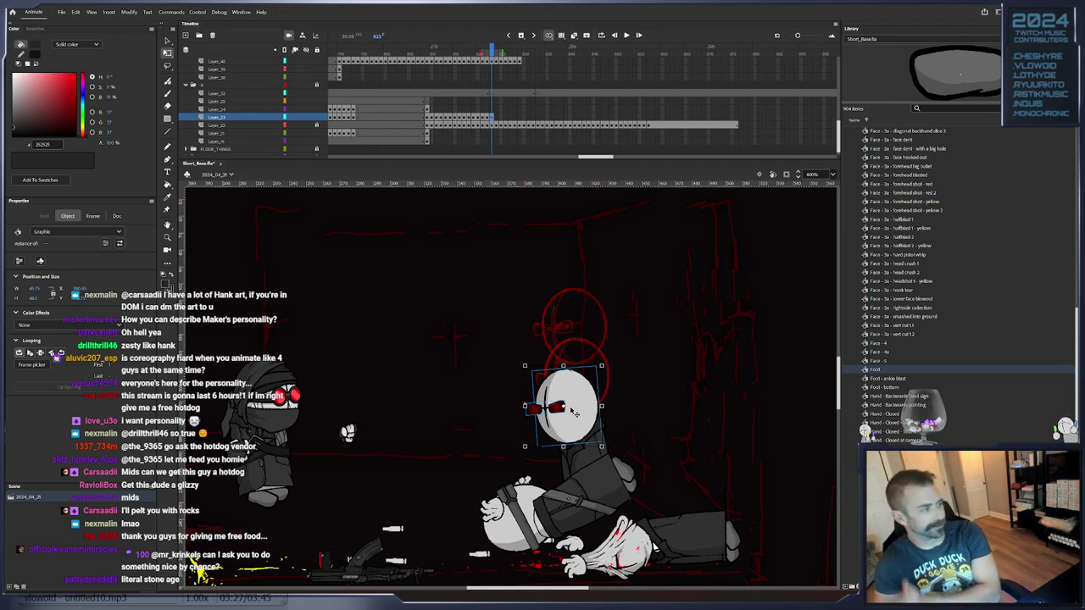
key(period)
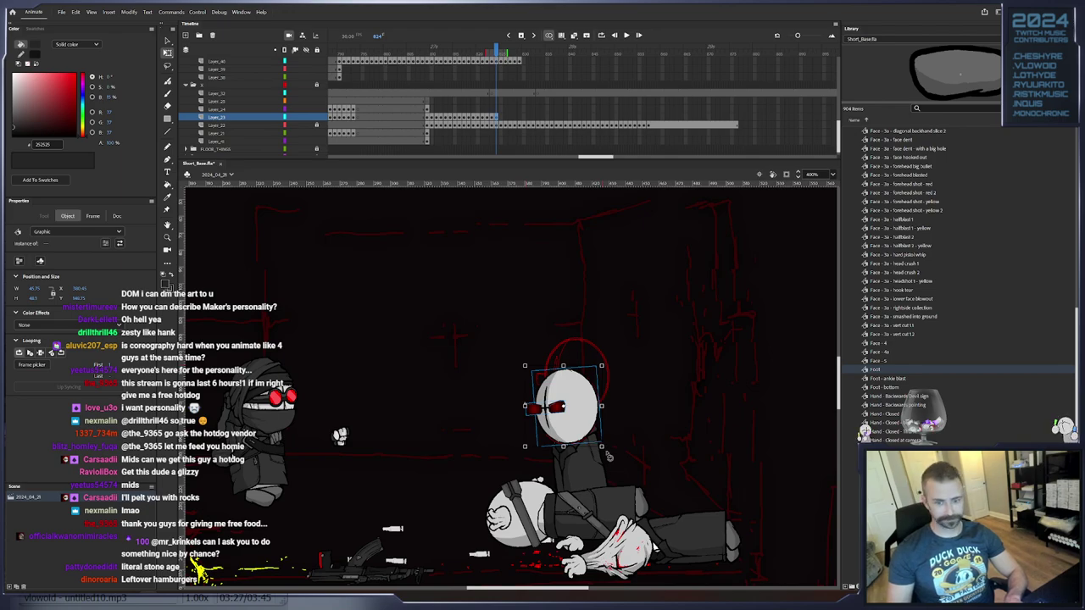
Key the agent's head at frames 825 to 828, tilting it and shifting it with the crouching suit body
drag(608, 458, 543, 424)
key(F6)
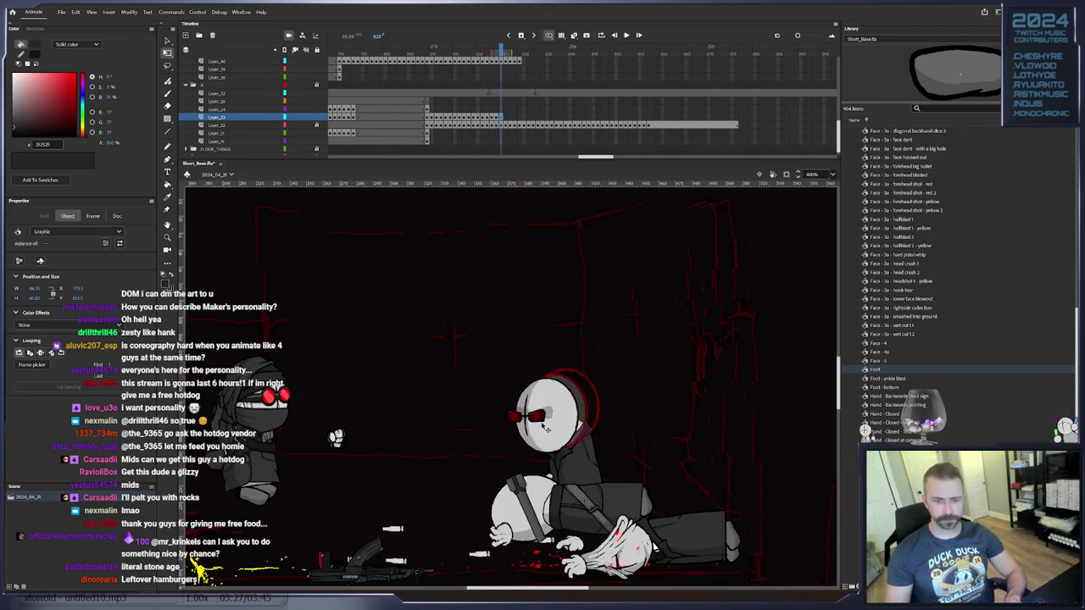
key(period)
key(period)
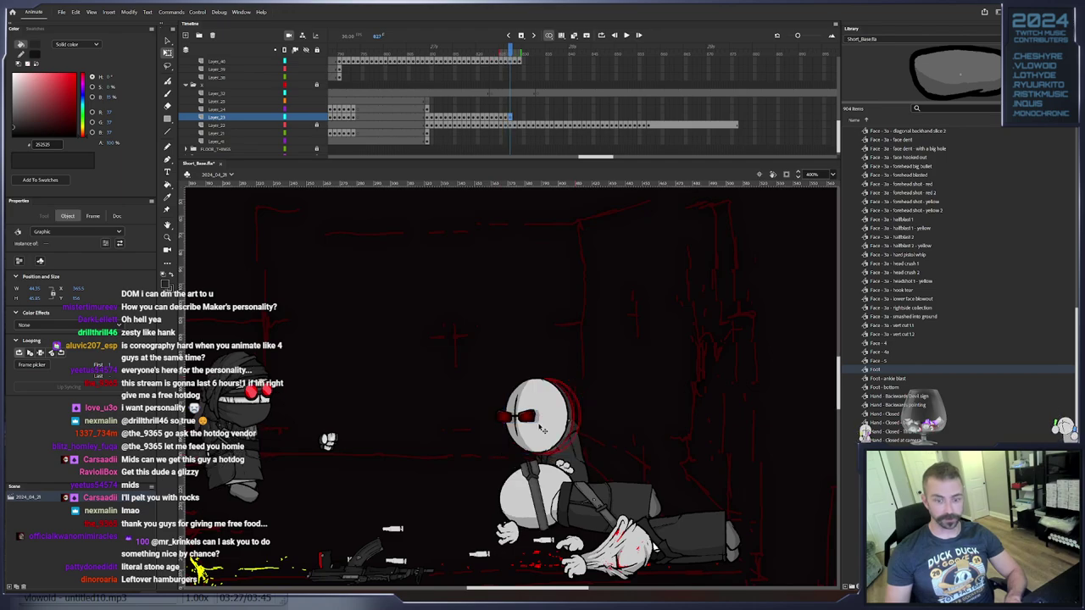
key(F6)
drag(555, 442, 585, 431)
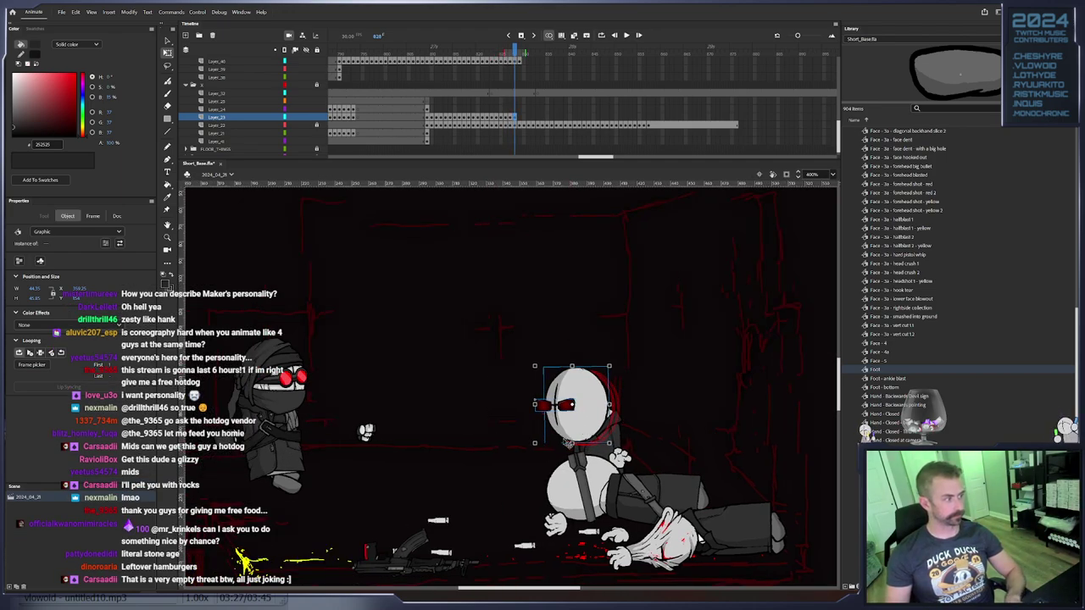
Keyframe the agent's head from frame 829 to 836, raising it as the suit body straightens up
key(period)
key(period)
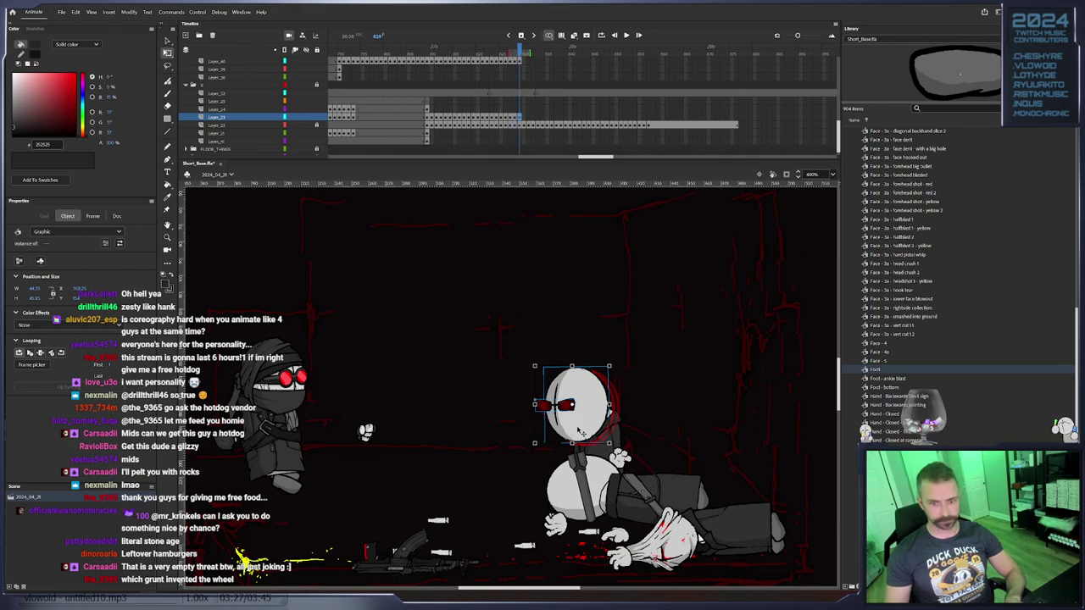
key(period)
click(577, 417)
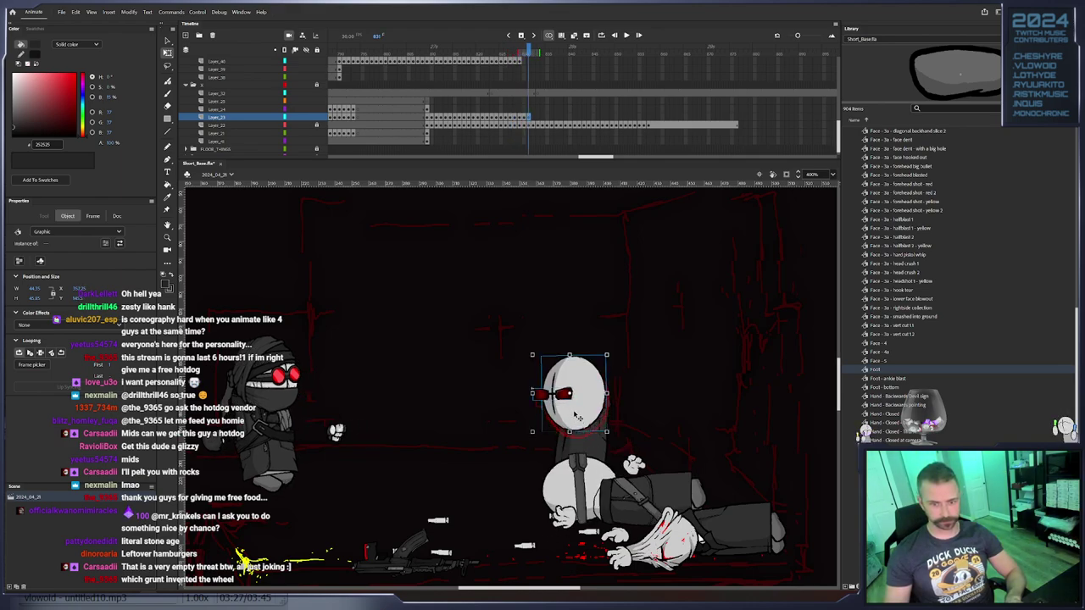
key(period)
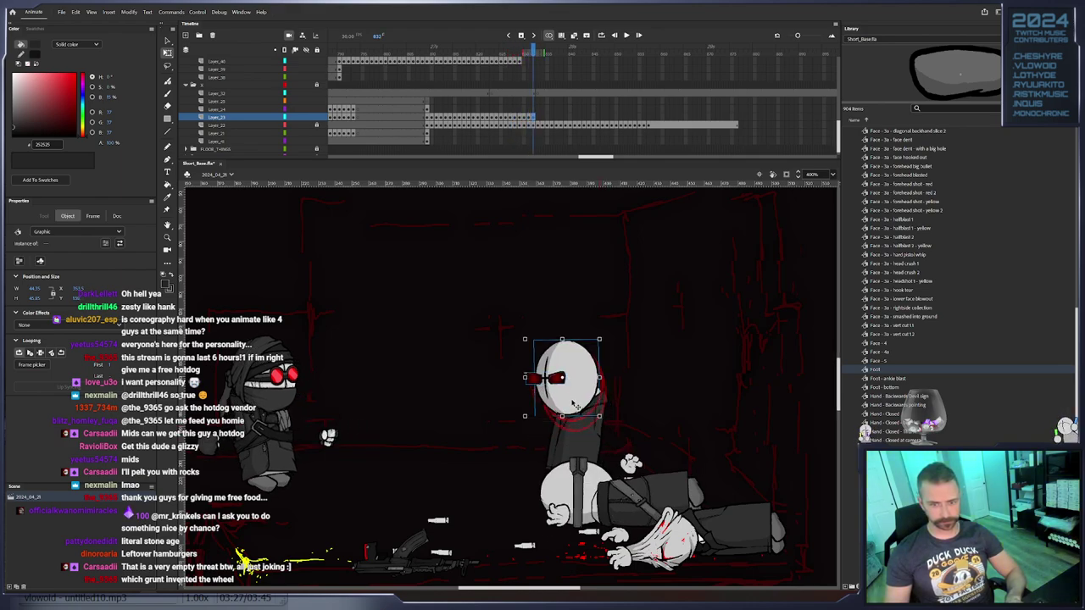
key(period)
key(period)
key(period)
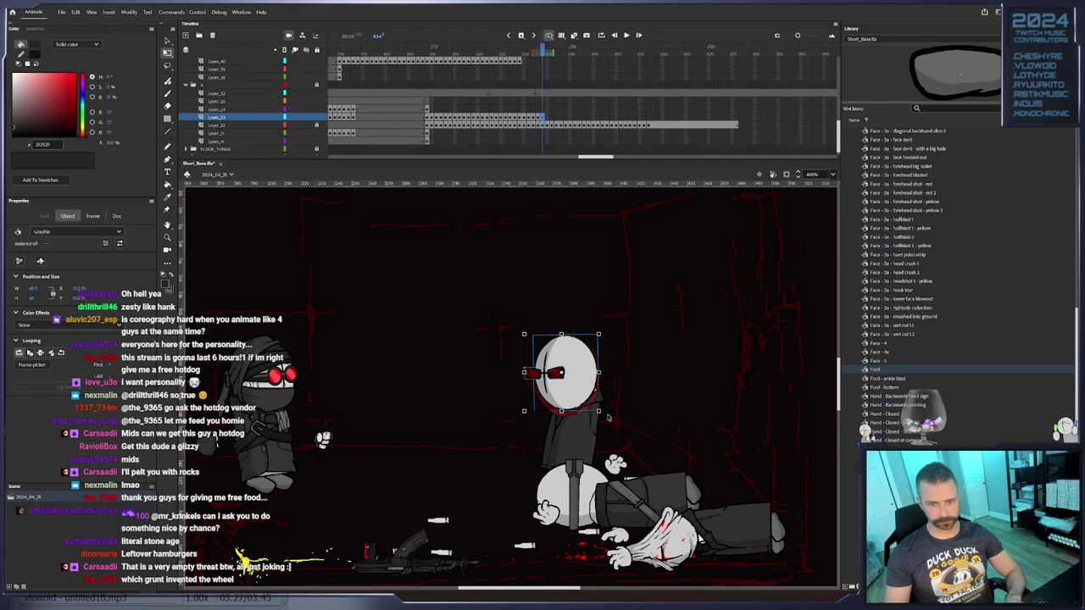
key(period)
key(period)
Keyframe the agent's head through frame 843, moving it toward Hank along with the leaning suit body
click(581, 397)
key(F6)
drag(578, 394, 545, 418)
key(F6)
key(F6)
key(F6)
key(F6)
key(period)
key(F6)
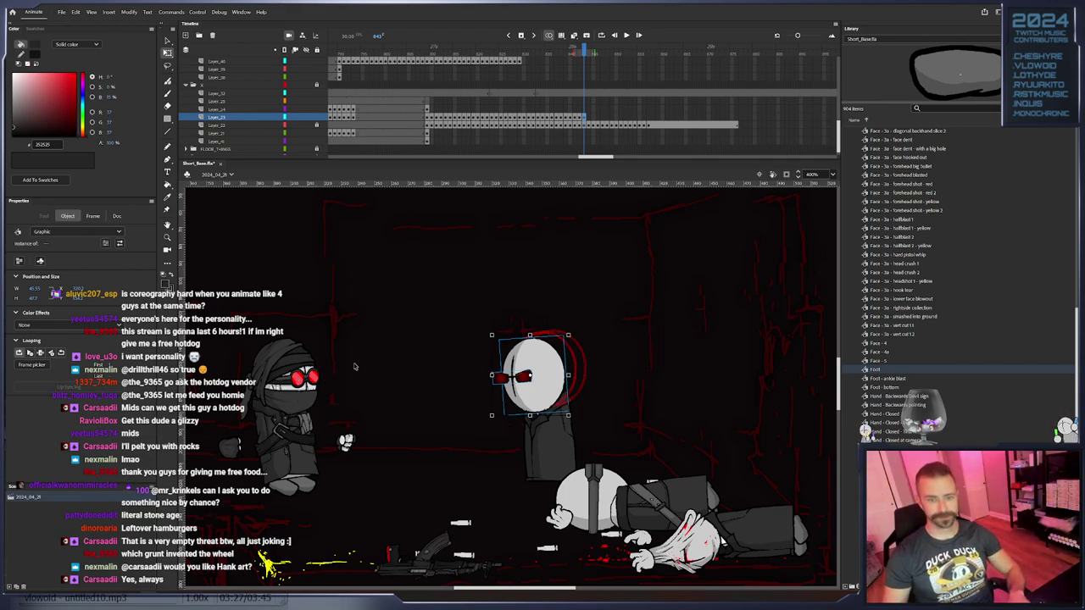
Key the agent's head at frames 844 to 854, lowering it onto the suit's collar as the body sinks
key(F6)
drag(541, 406, 561, 417)
key(F6)
key(F6)
key(F6)
key(F6)
key(F6)
key(F6)
key(F6)
key(F6)
key(F6)
key(F6)
Nudge the agent's head up and away from Hank at frame 854 and key its settling motion through frame 857
key(Up)
key(Up)
key(Up)
key(Right)
key(Right)
key(Right)
key(Right)
key(Right)
key(F6)
drag(566, 419, 572, 419)
key(F6)
key(F6)
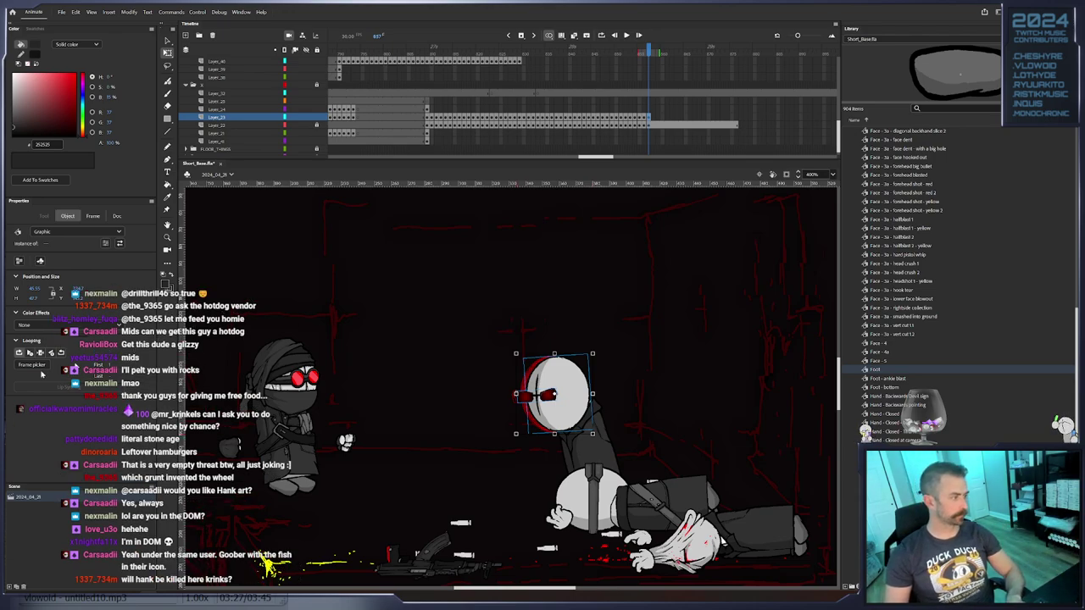
Extend Layer_23 with held frames to frame 876 and lock the layer
click(741, 117)
right_click(737, 117)
click(778, 166)
click(317, 117)
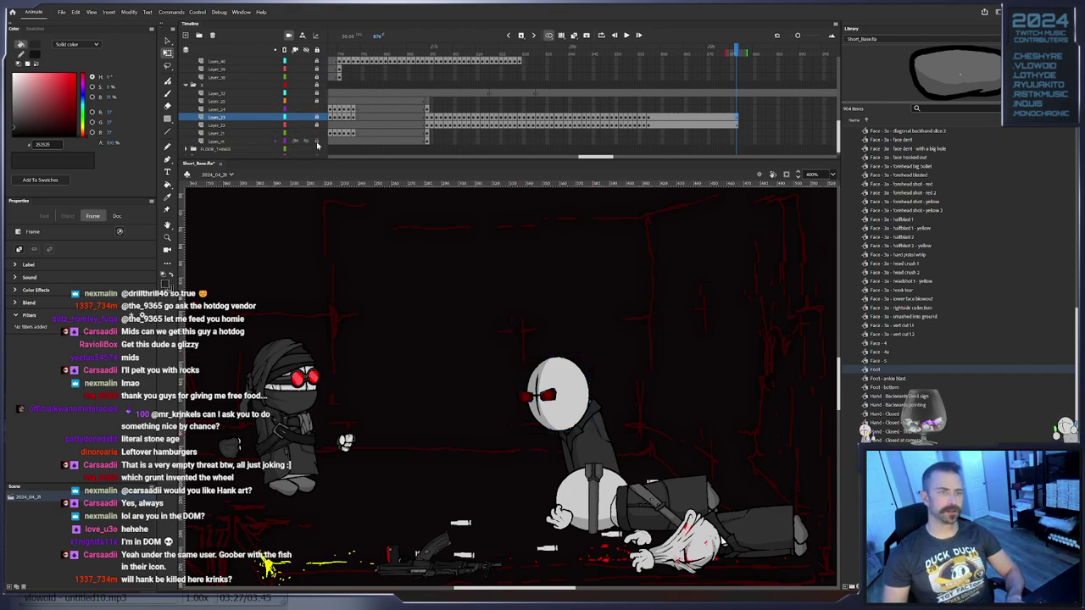
Key the agent's closed trailing hand on Layer_24 at frames 810 to 813, keeping it close behind the moving suit
click(429, 111)
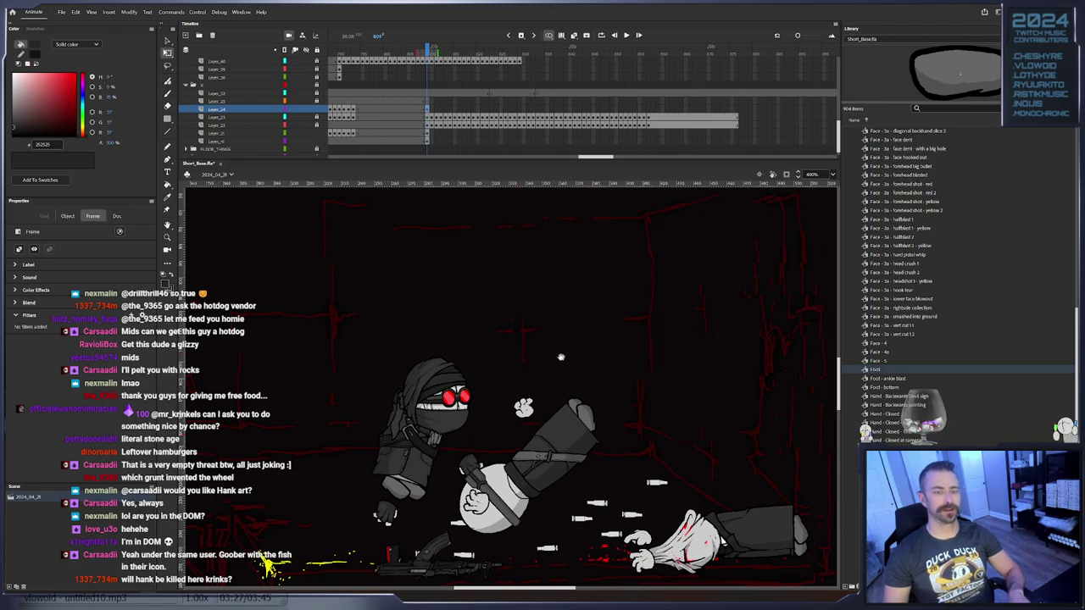
drag(562, 357, 472, 470)
drag(562, 278, 511, 436)
drag(537, 371, 521, 382)
key(F6)
click(619, 402)
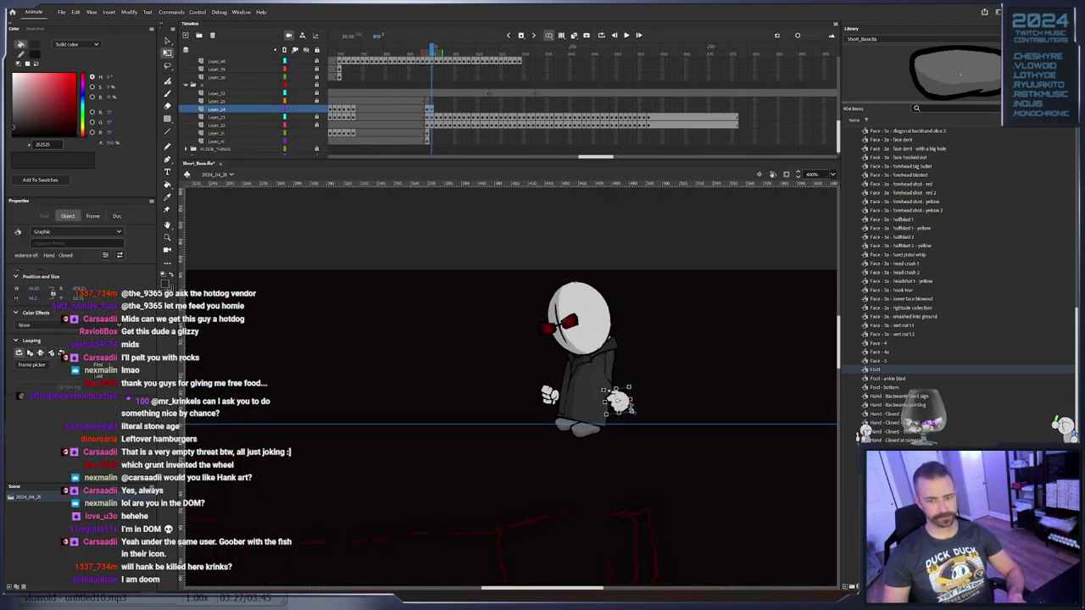
key(ctrl+shift+v)
key(period)
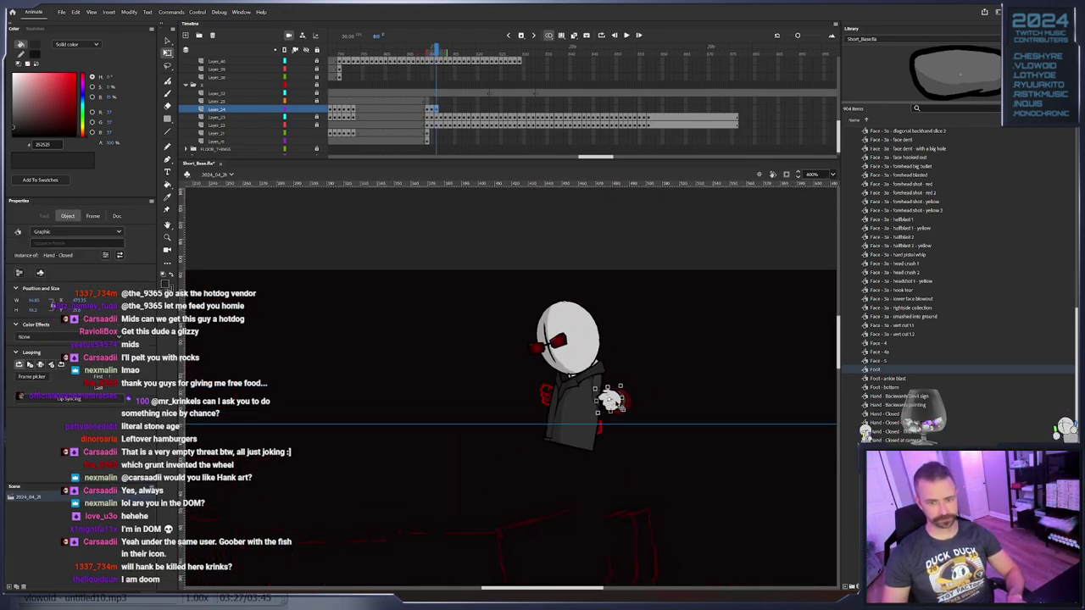
key(period)
drag(617, 401, 623, 262)
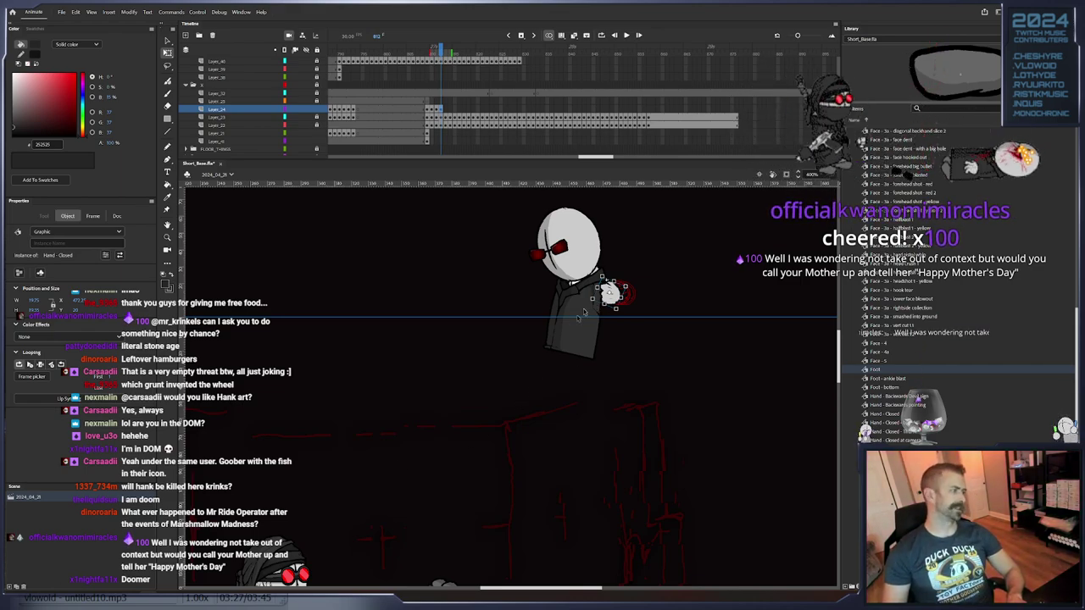
key(.)
drag(622, 294, 615, 296)
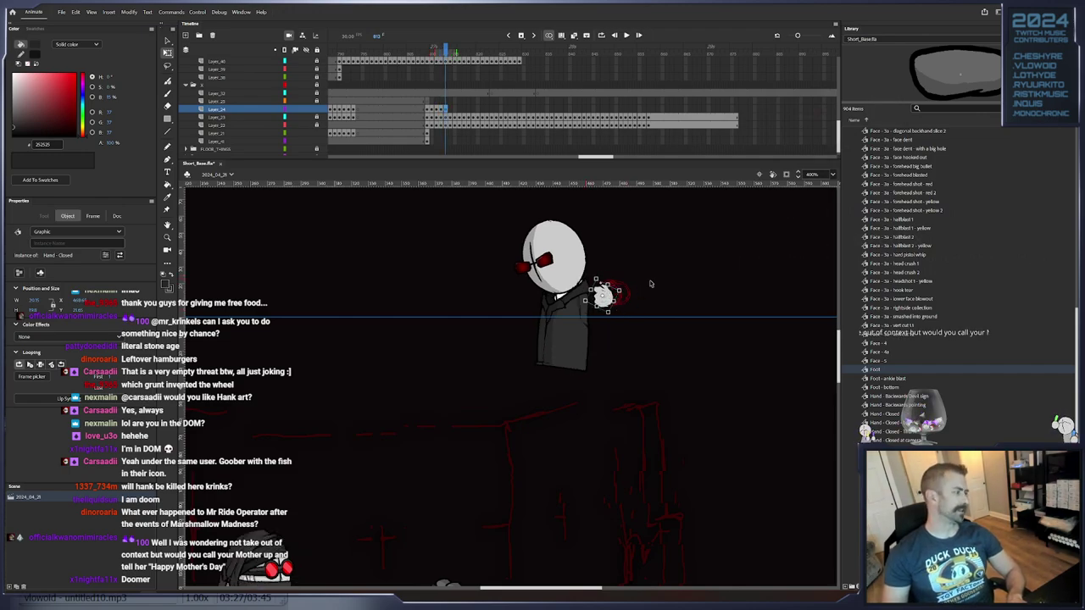
Keyframe the agent's closed hand through frame 818, dropping it with the body and drawing it in to the suit's collar
drag(625, 296, 551, 437)
key(F6)
key(F6)
key(F6)
key(F6)
key(F6)
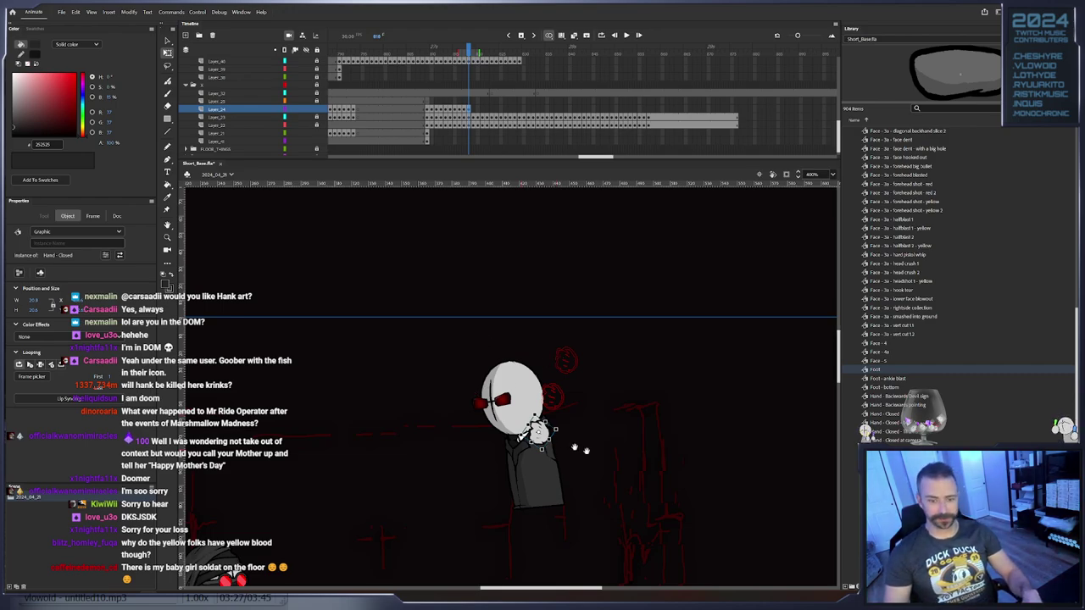
drag(662, 456, 760, 276)
drag(686, 309, 691, 320)
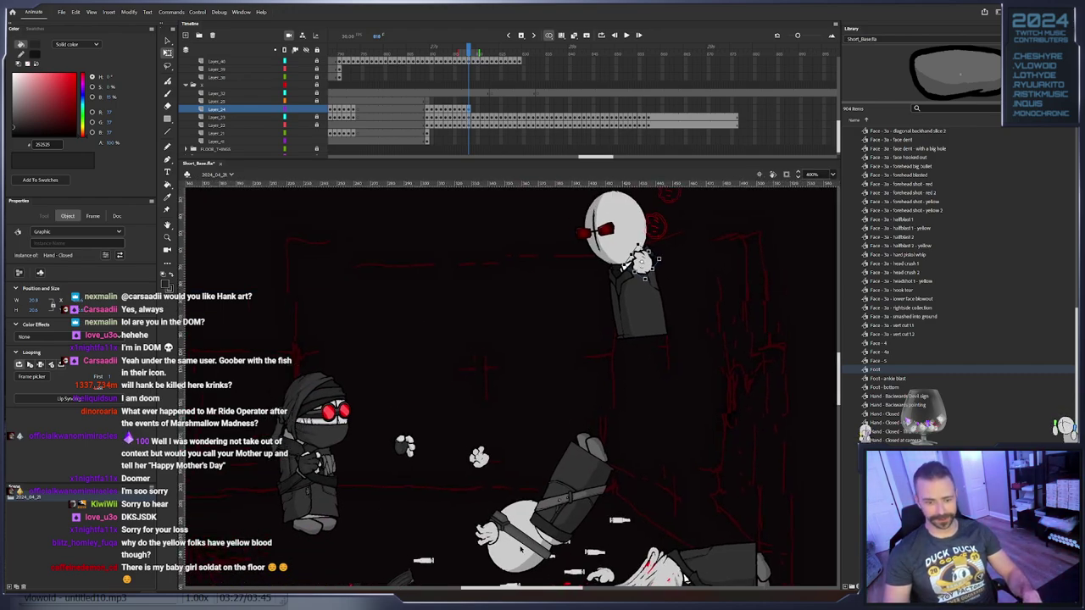
drag(530, 544, 555, 479)
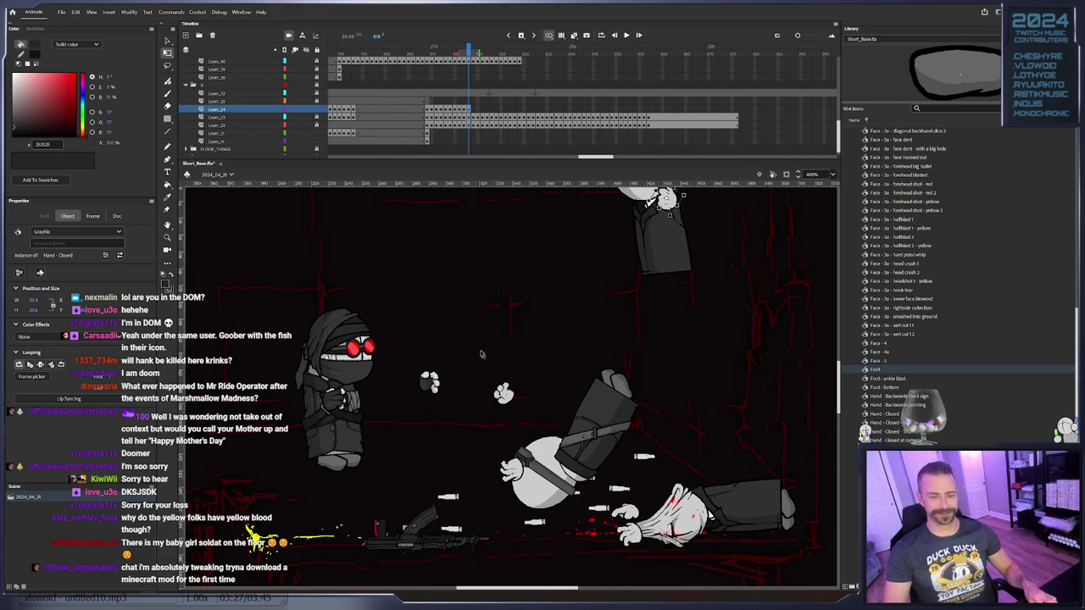
key(super+shift+s)
drag(478, 347, 778, 548)
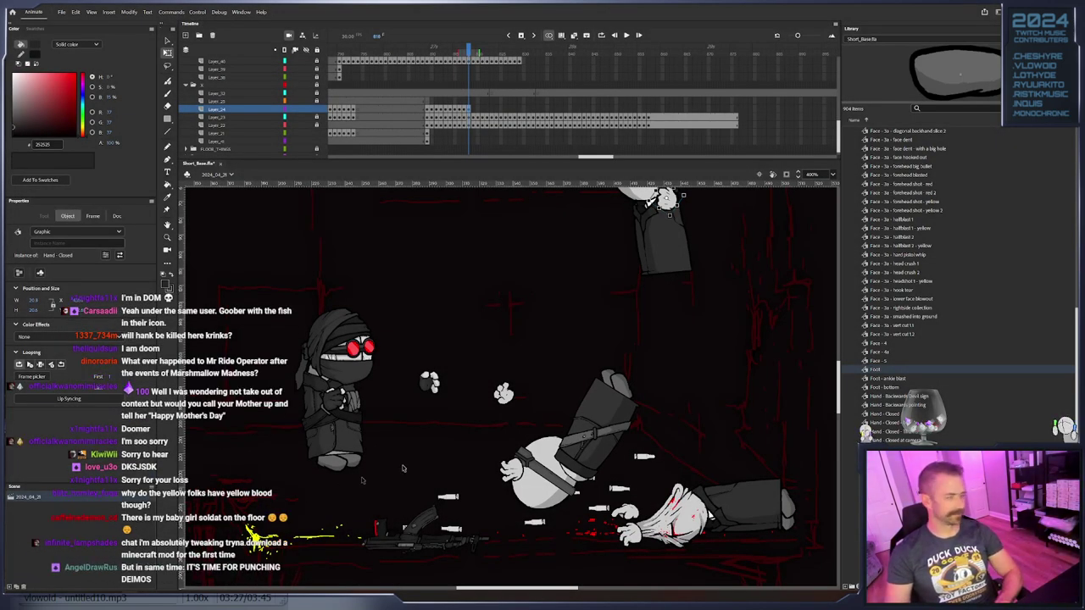
click(674, 342)
drag(674, 342, 639, 423)
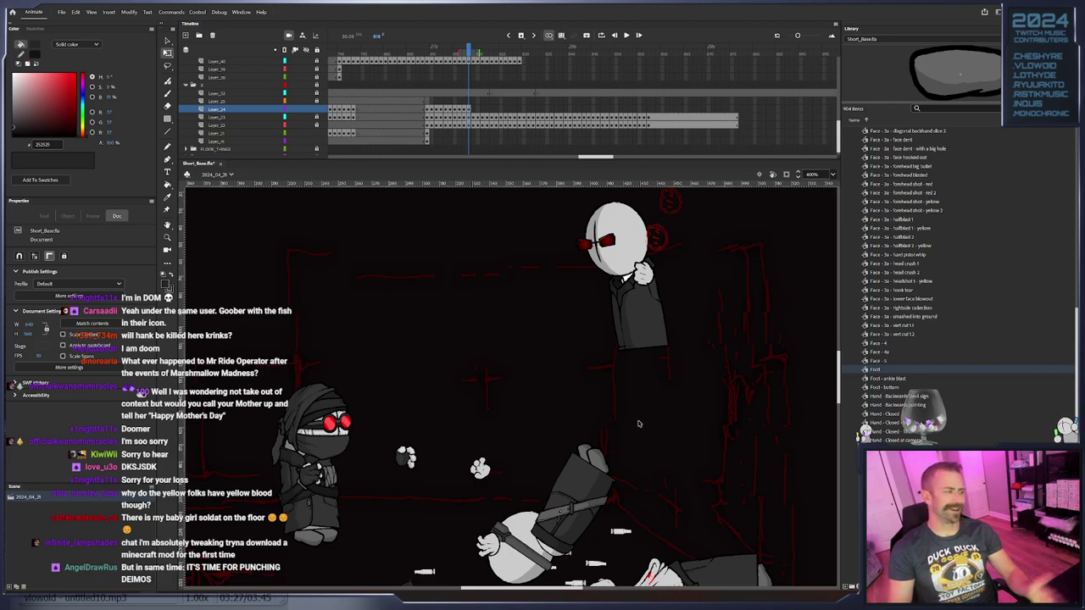
Key the closed hand at frames 819 to 823, lowering it beside the agent's head as the body falls
click(651, 276)
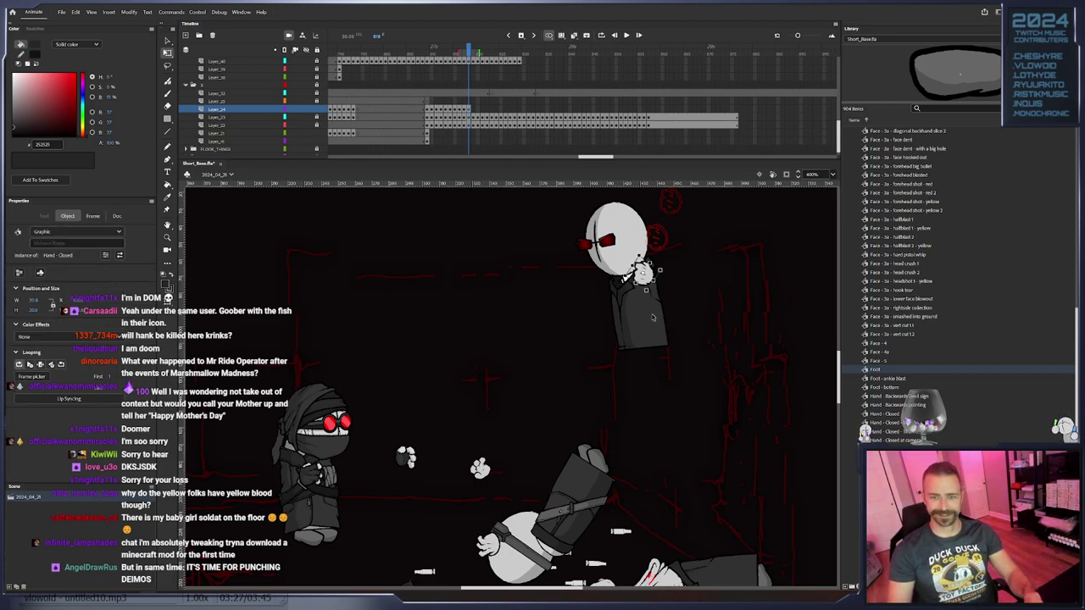
key(.)
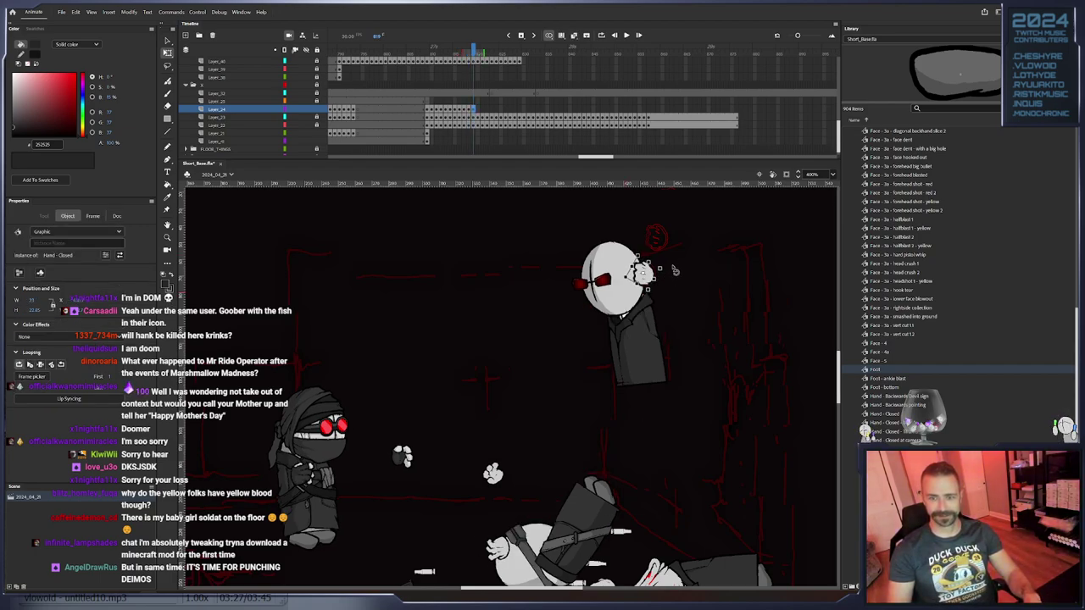
drag(656, 275, 646, 306)
key(.)
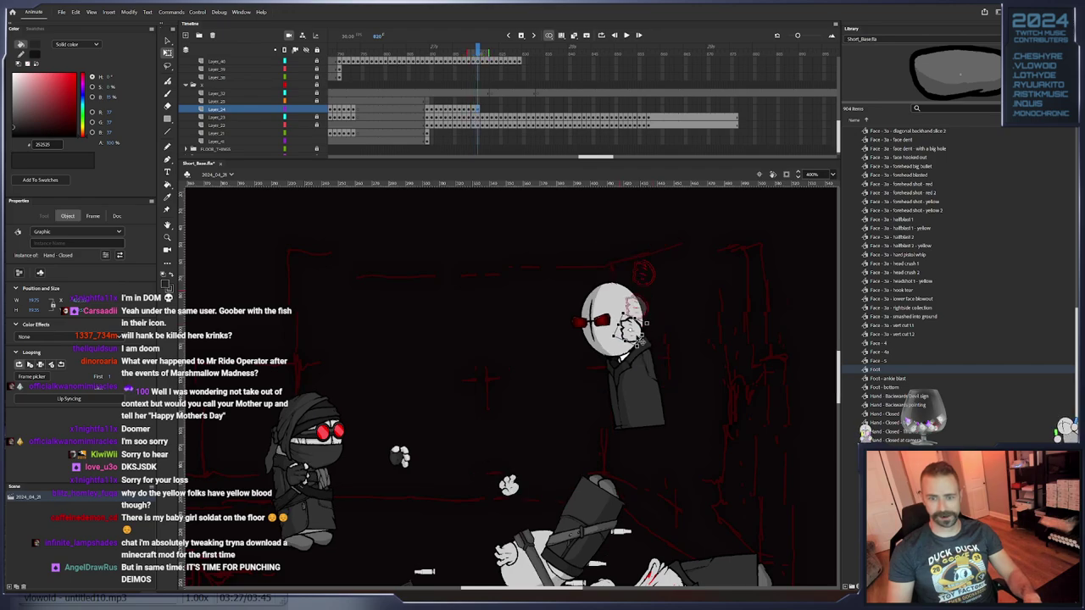
key(.)
drag(629, 378, 635, 372)
key(F6)
drag(635, 372, 640, 408)
key(.)
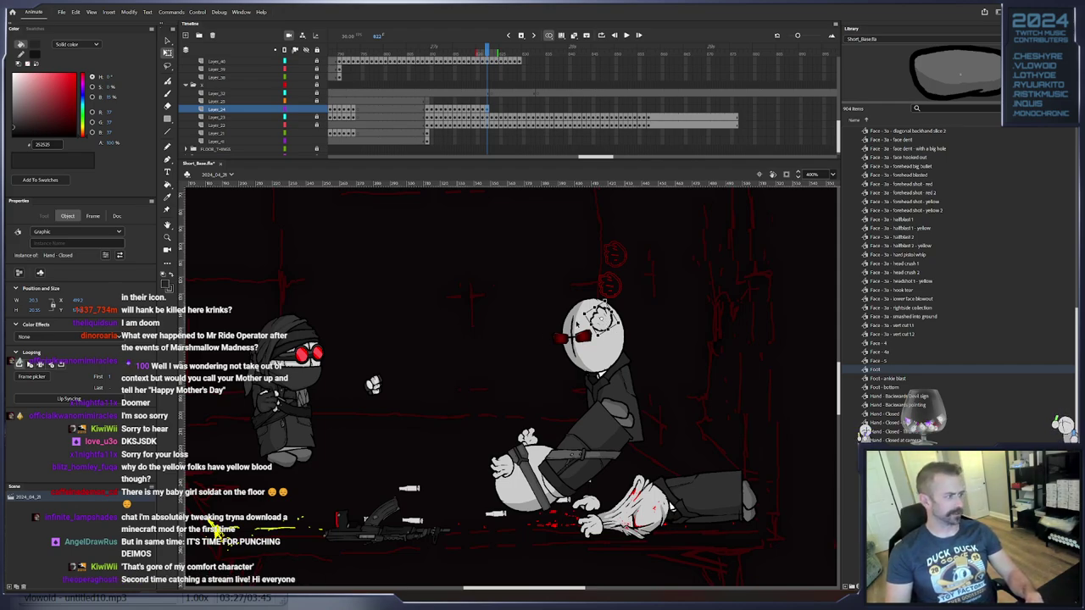
key(.)
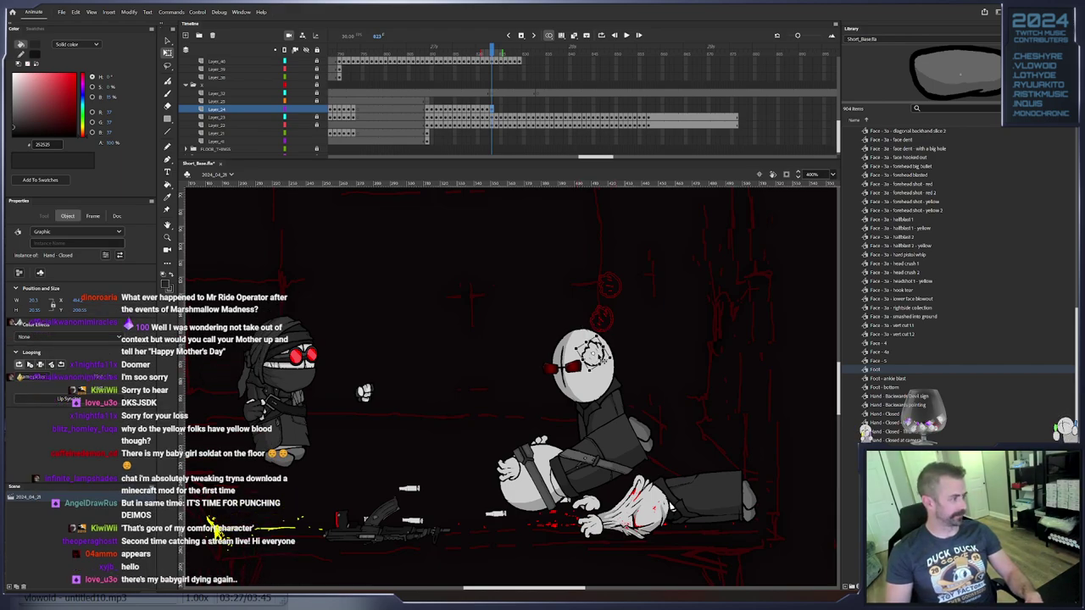
Key the closed hand at frames 824 to 828, swinging it down from the head past the suit's shoulder
drag(214, 525, 243, 488)
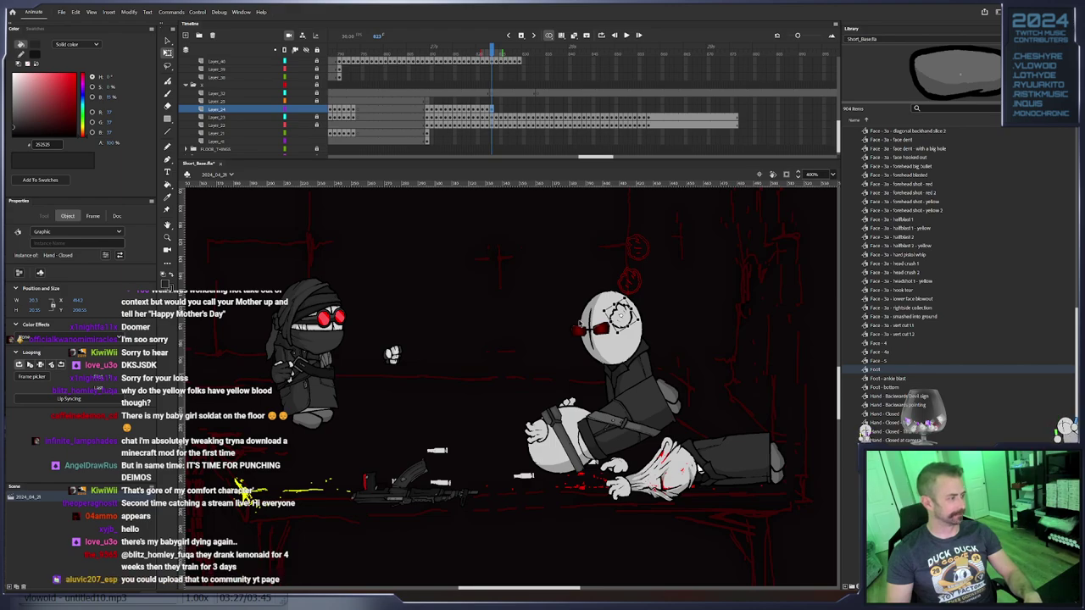
drag(241, 488, 228, 468)
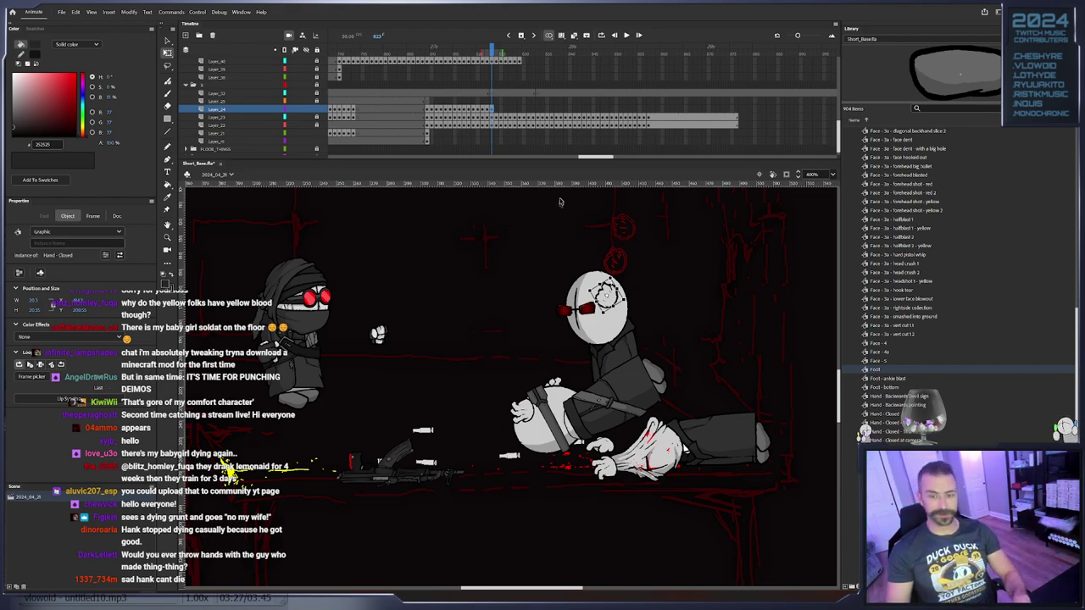
key(period)
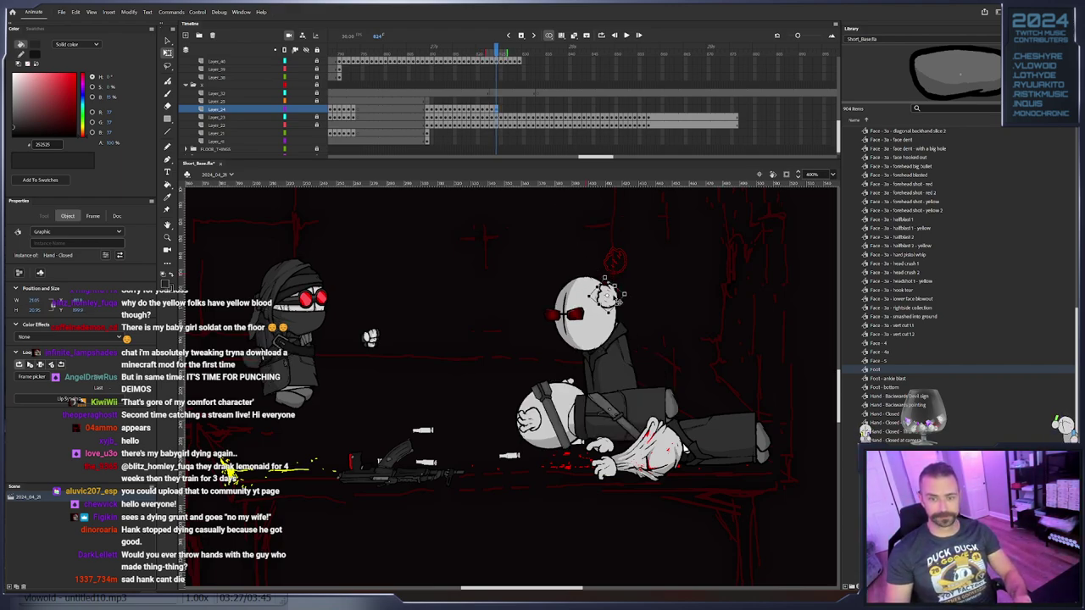
drag(599, 315, 597, 360)
key(F6)
key(F6)
key(period)
key(period)
key(period)
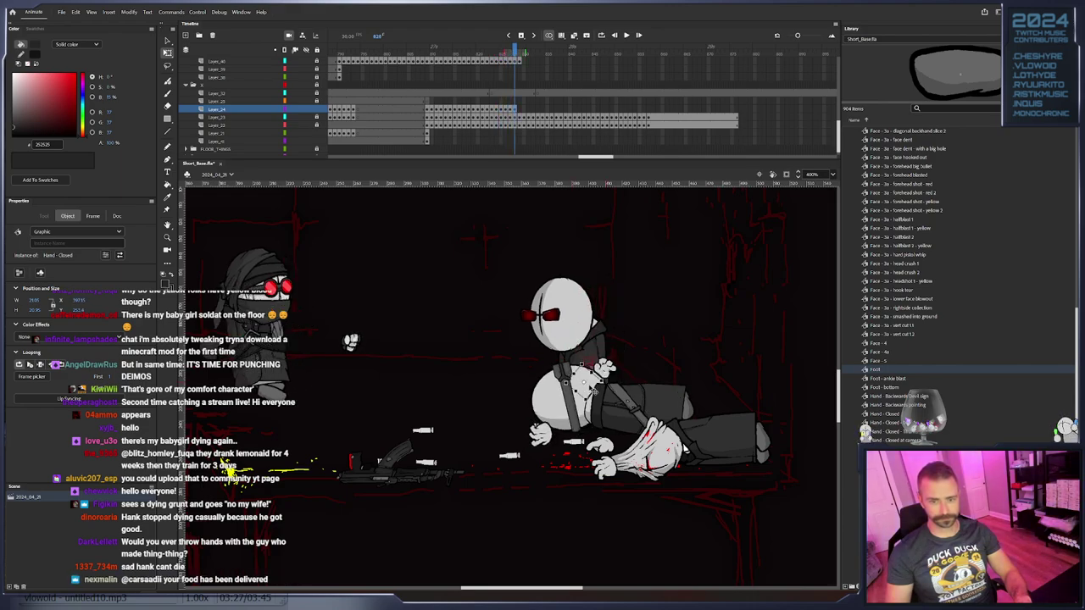
Keyframe the closed hand through frame 832, bringing it across the front of the suit toward Hank
key(period)
key(period)
key(period)
key(period)
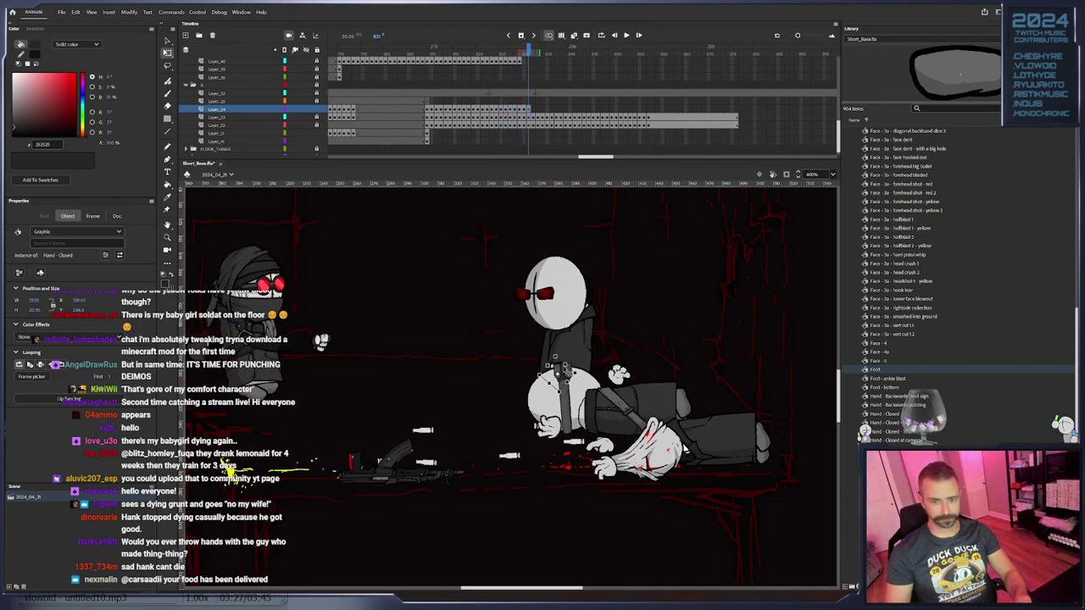
key(period)
Copy the hand keyframes of frames 824 to 832 from Layer_24 to the empty layer above the engineer's layer folder
scroll(522, 99, up, 3)
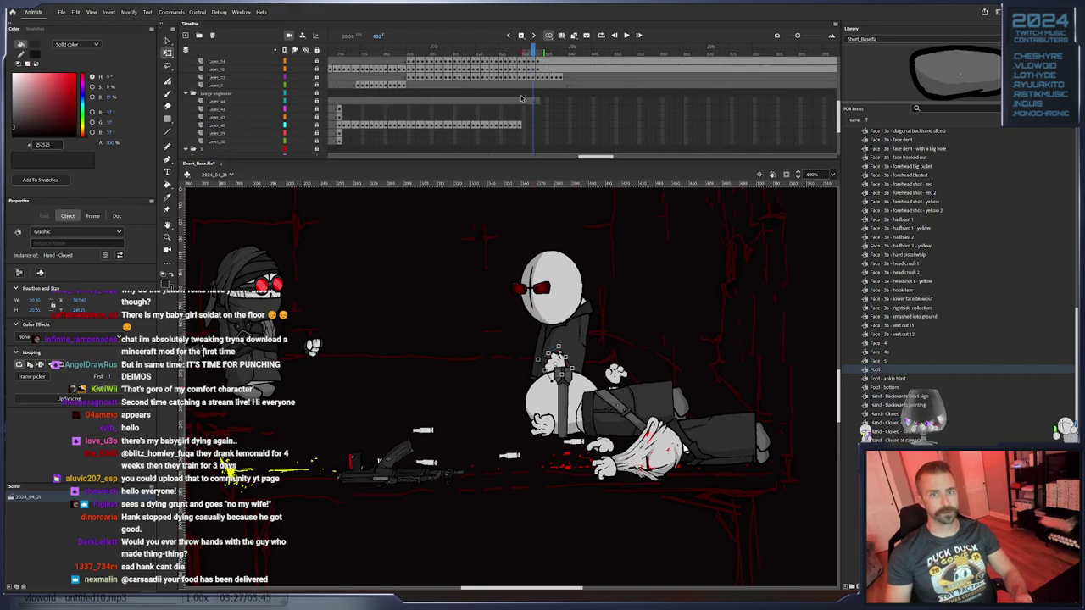
scroll(522, 99, up, 3)
click(554, 86)
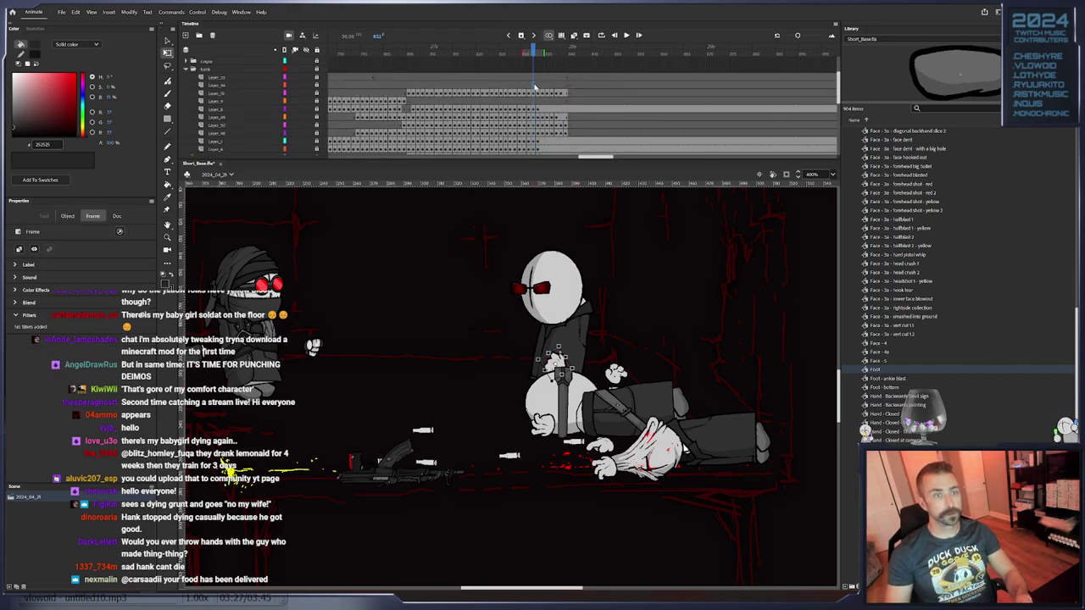
click(580, 87)
double_click(600, 86)
drag(612, 87, 479, 89)
double_click(478, 88)
double_click(478, 89)
key(Escape)
scroll(536, 114, down, 6)
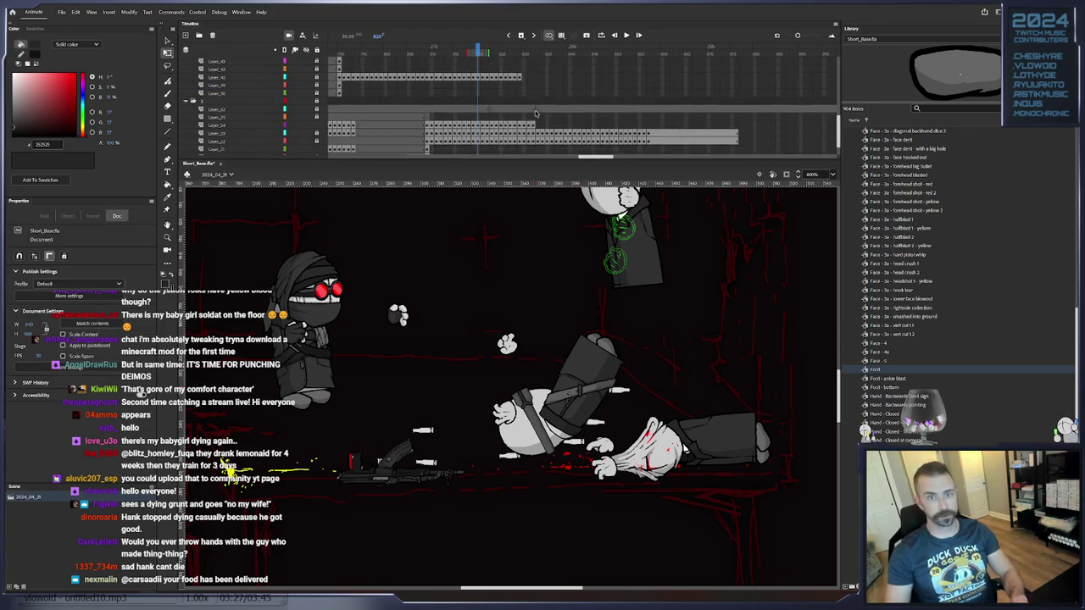
mouse_move(533, 127)
mouse_down()
mouse_move(498, 126)
mouse_move(536, 128)
mouse_move(534, 56)
mouse_move(534, 119)
mouse_up()
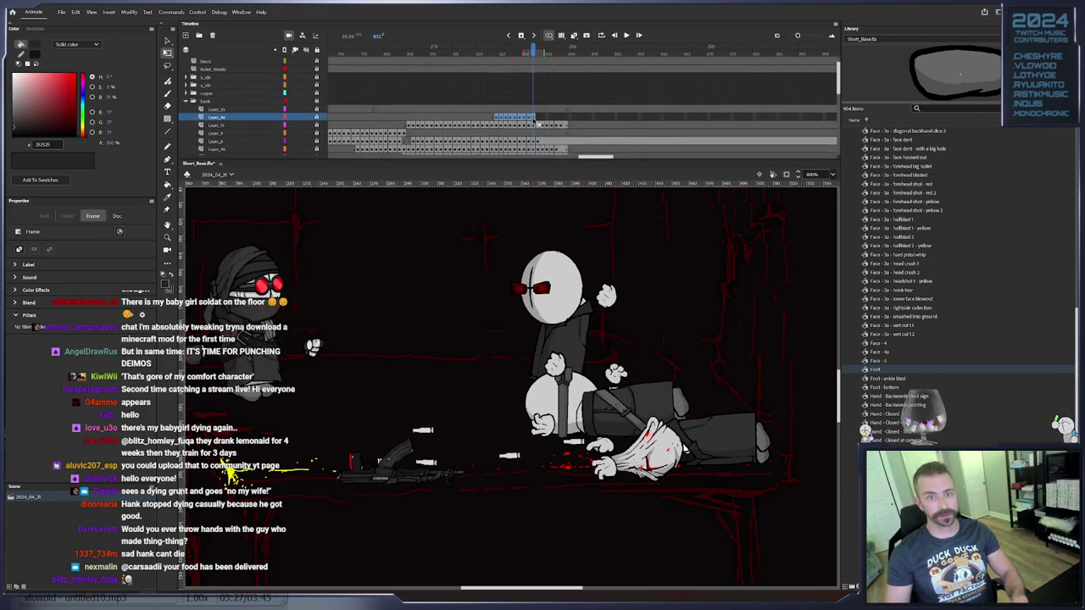
Convert Layer_24's hand keyframes from frame 824 onward to blank keyframes
scroll(434, 128, down, 6)
scroll(424, 127, down, 3)
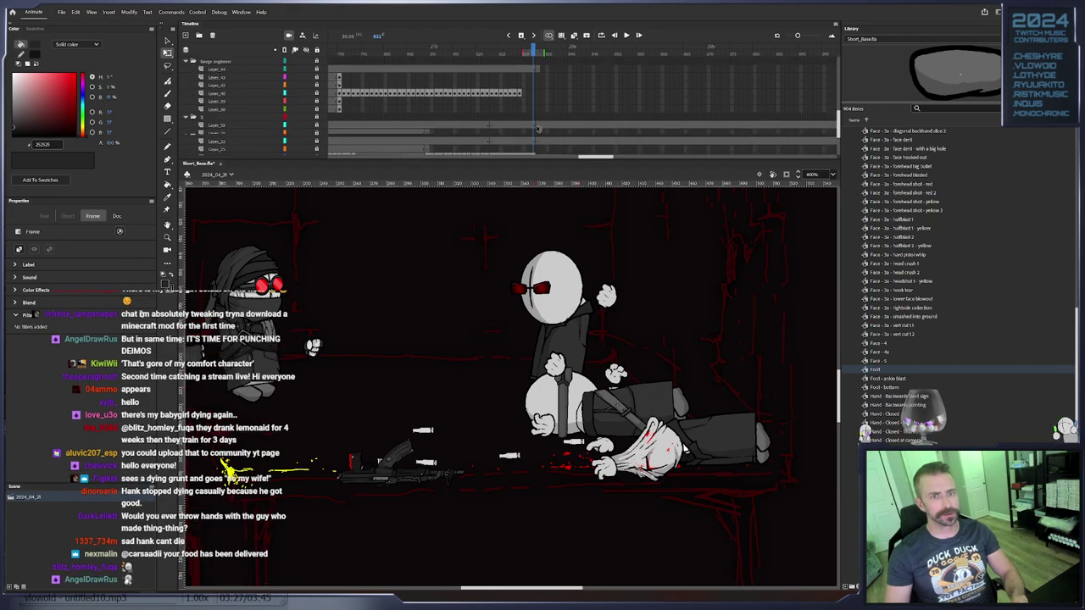
right_click(499, 141)
click(556, 237)
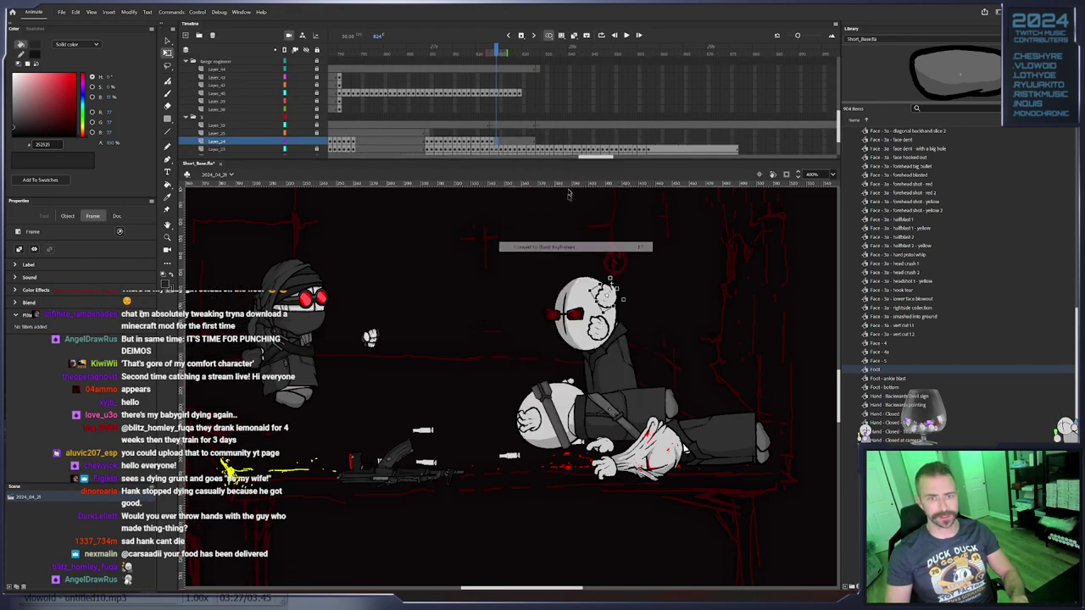
Adjust the hand at frame 832 on the upper layer and key it through frame 840, raising it beneath the agent's chin
scroll(534, 118, up, 4)
click(534, 102)
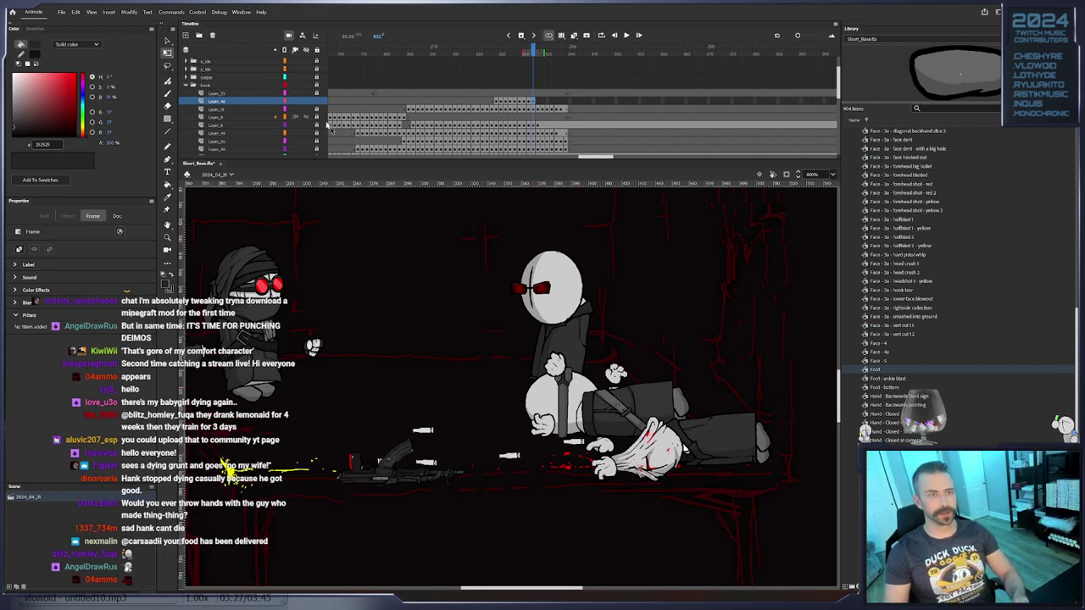
click(553, 356)
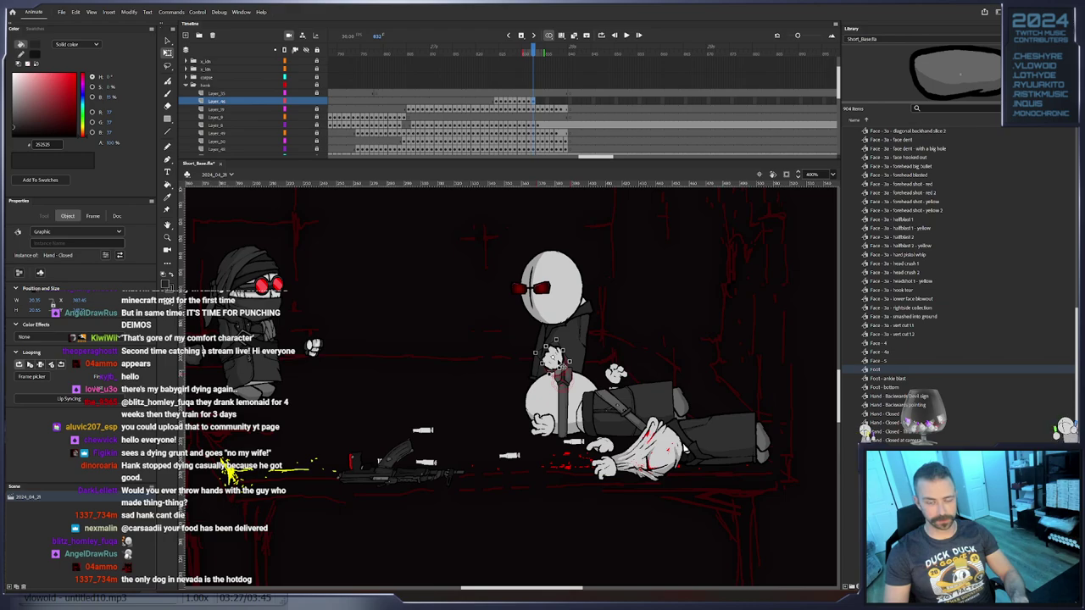
key(F6)
drag(583, 368, 525, 327)
key(F6)
key(F6)
key(F6)
key(F6)
key(F6)
key(F6)
Copy the hand keyframes of frames 837 to 840 back to Layer_24 and blank them on the upper layer
drag(557, 104, 572, 105)
scroll(563, 159, down, 1)
scroll(568, 111, down, 5)
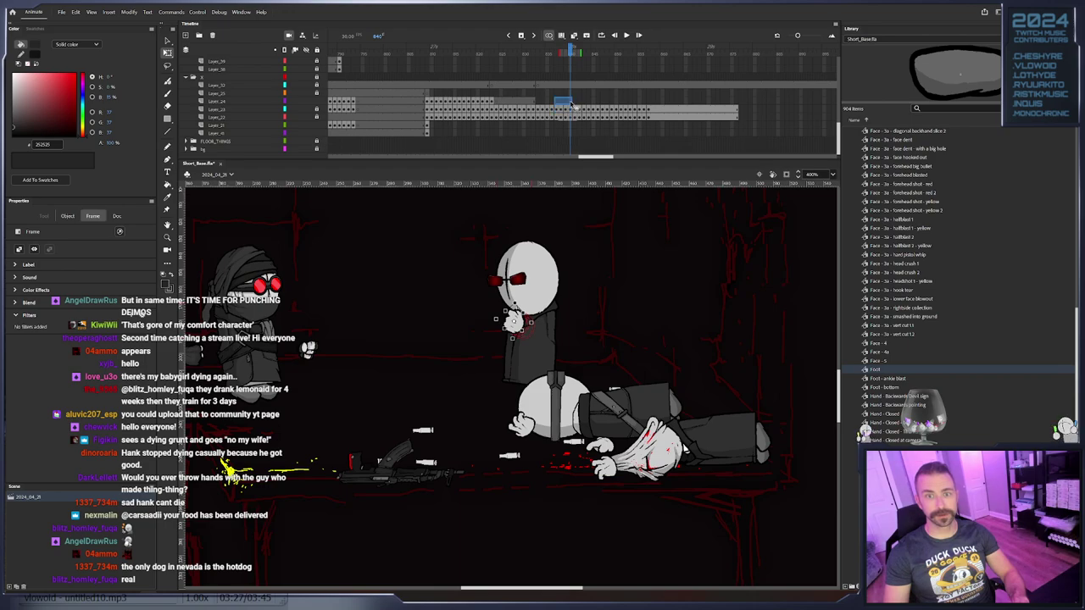
scroll(574, 106, up, 6)
right_click(557, 136)
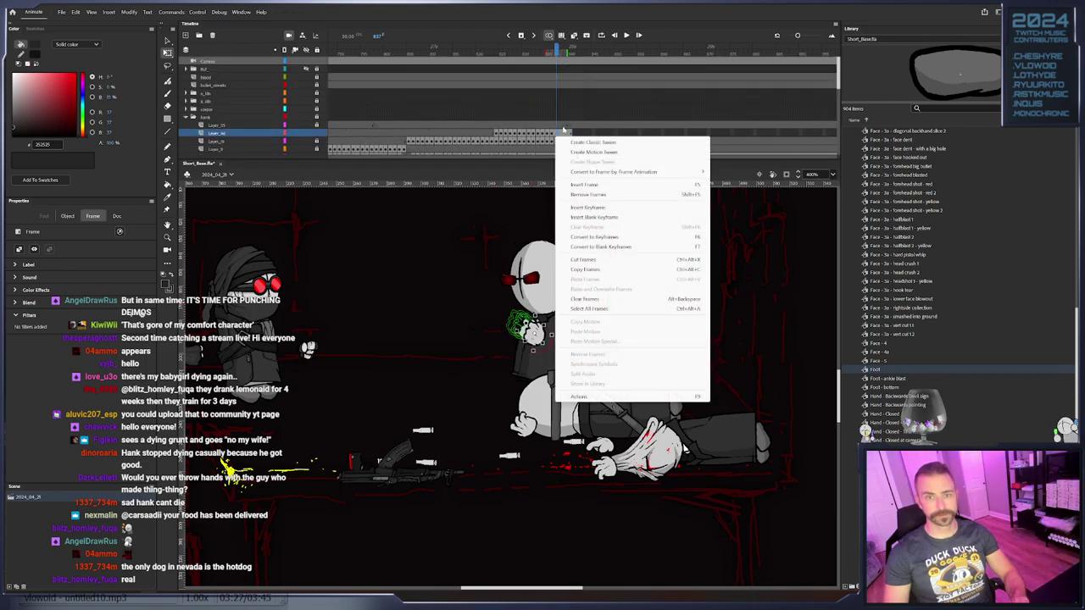
click(623, 246)
Key the closed hand on Layer_24 at frames 841 to 843, moving it toward Hank with the leaning suit
scroll(563, 137, down, 5)
scroll(558, 134, right, 2)
scroll(569, 145, down, 5)
scroll(433, 113, down, 3)
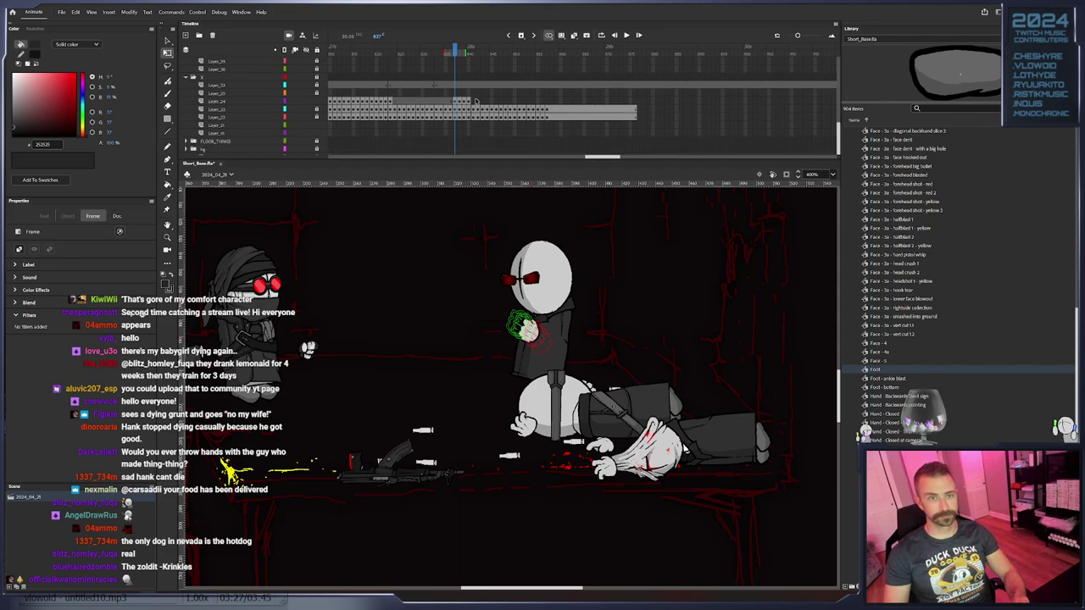
click(466, 101)
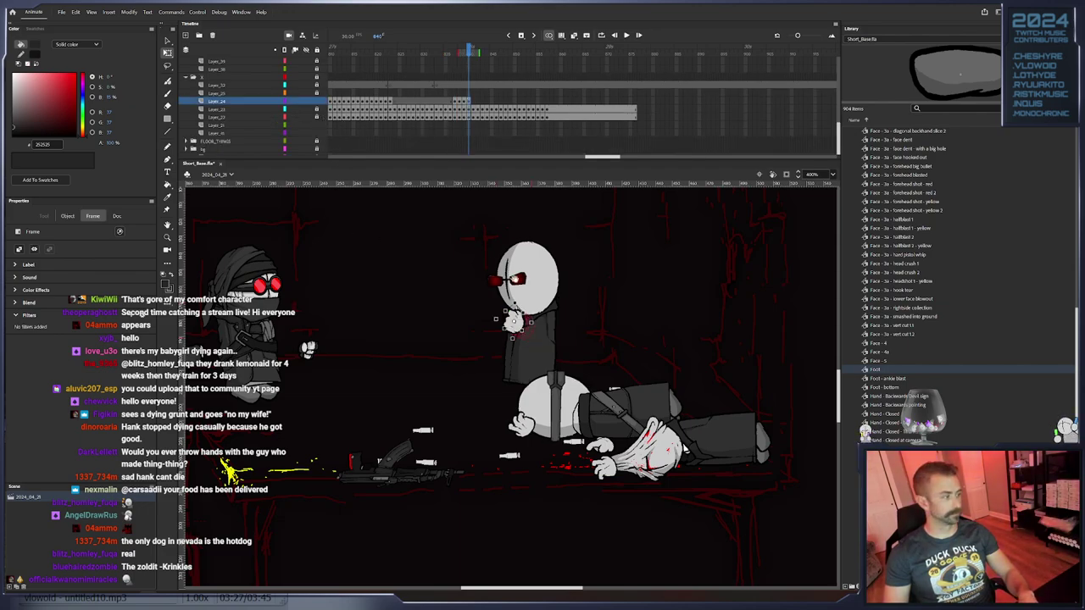
drag(492, 268, 523, 284)
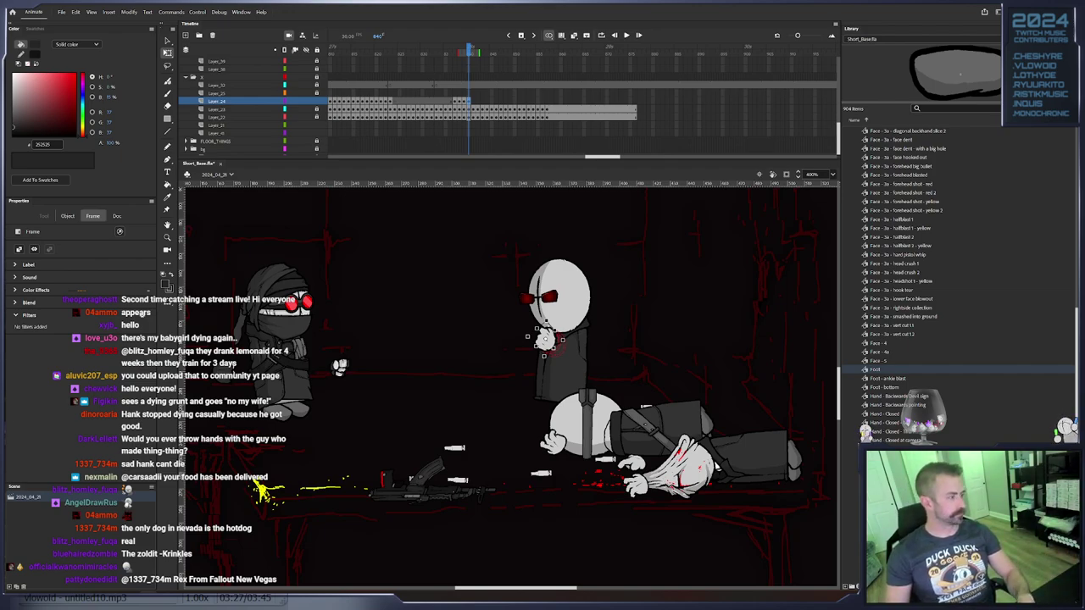
key(F6)
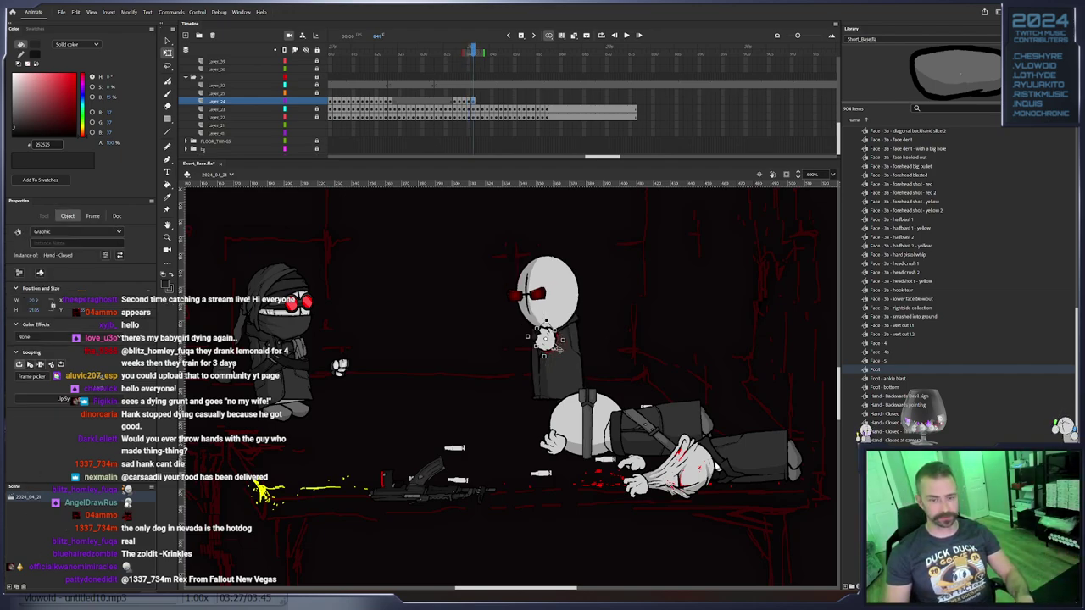
key(period)
key(period)
key(period)
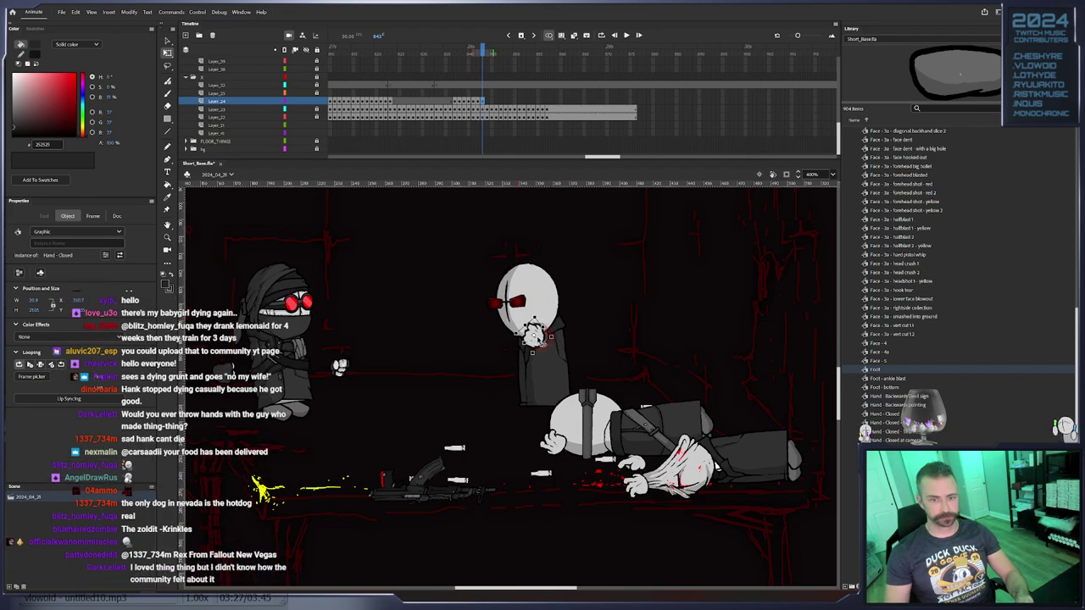
Key the closed hand on Layer_24 from frame 844 to frame 850, lowering it and drawing it back with the turning suit
key(period)
key(period)
key(period)
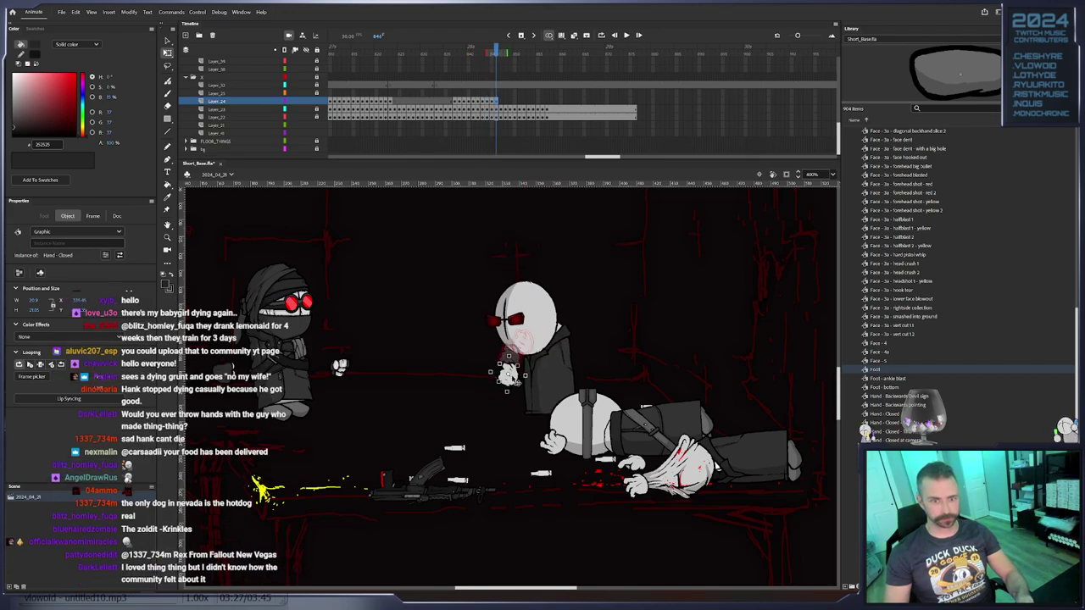
key(period)
key(period)
key(period)
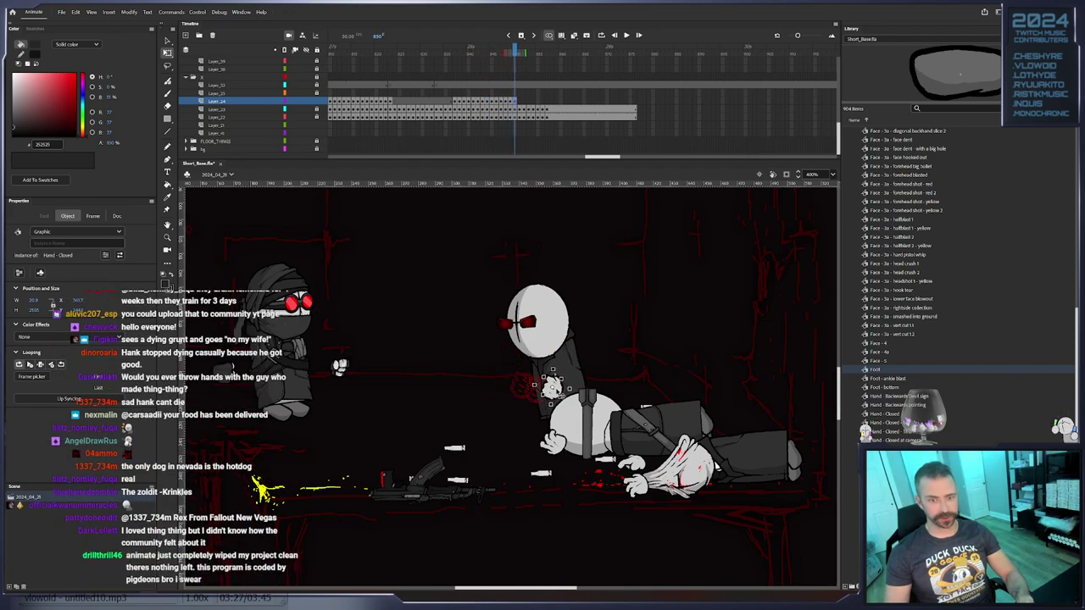
Key the closed hand on Layer_24 from frame 851 to frame 857, raising it in front of the suit toward the chin
key(period)
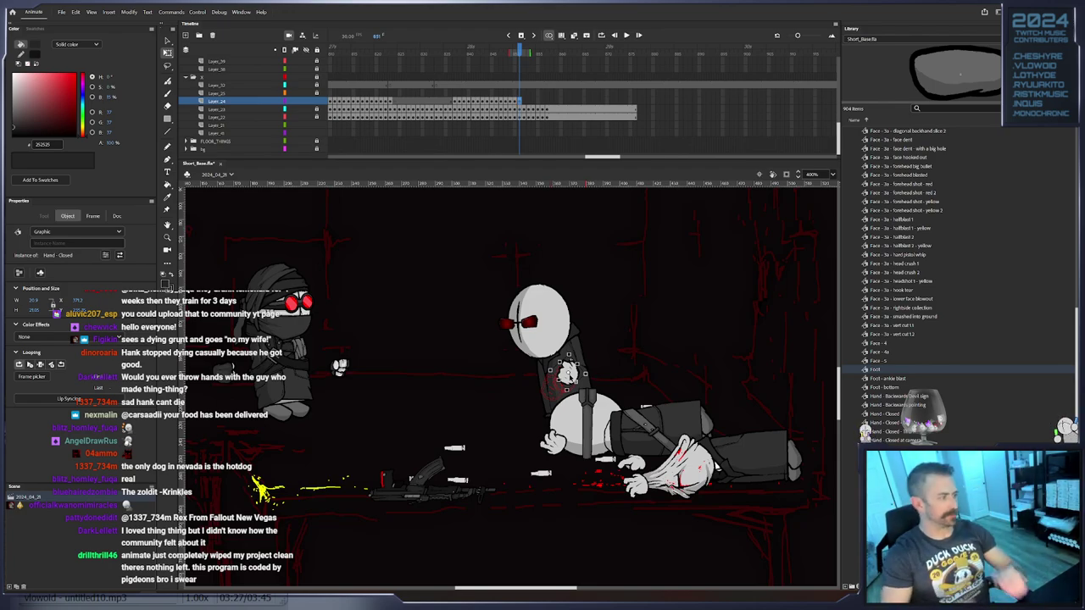
key(period)
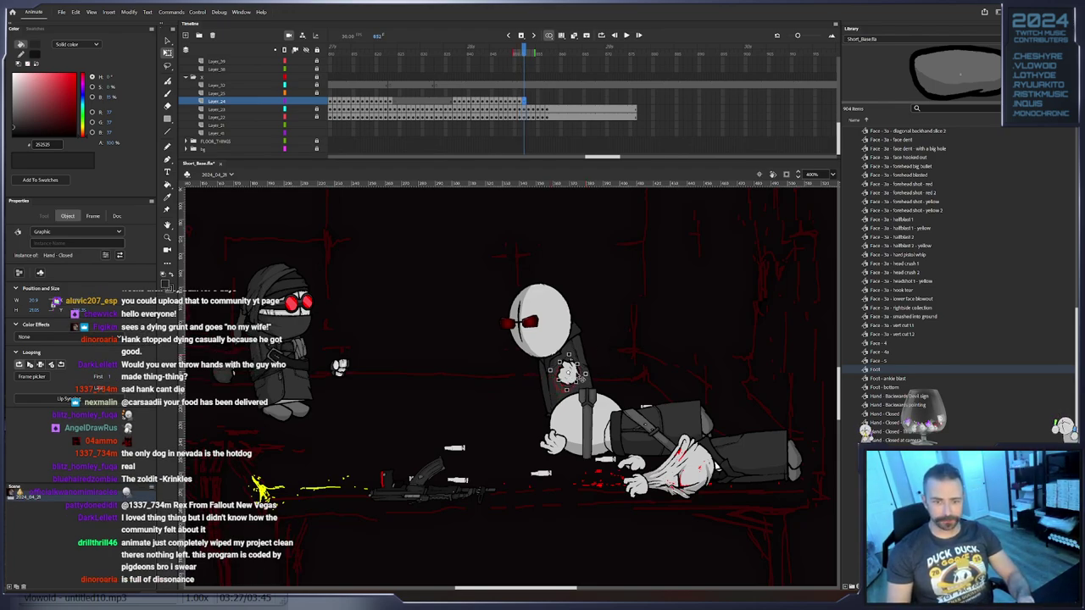
key(period)
key(period)
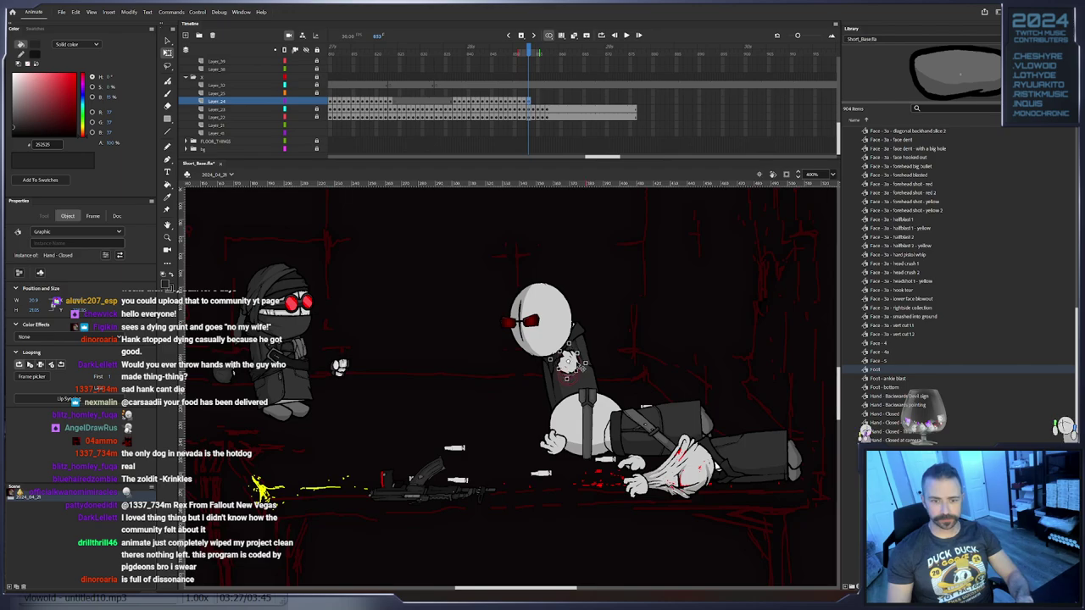
key(period)
key(period)
key(period)
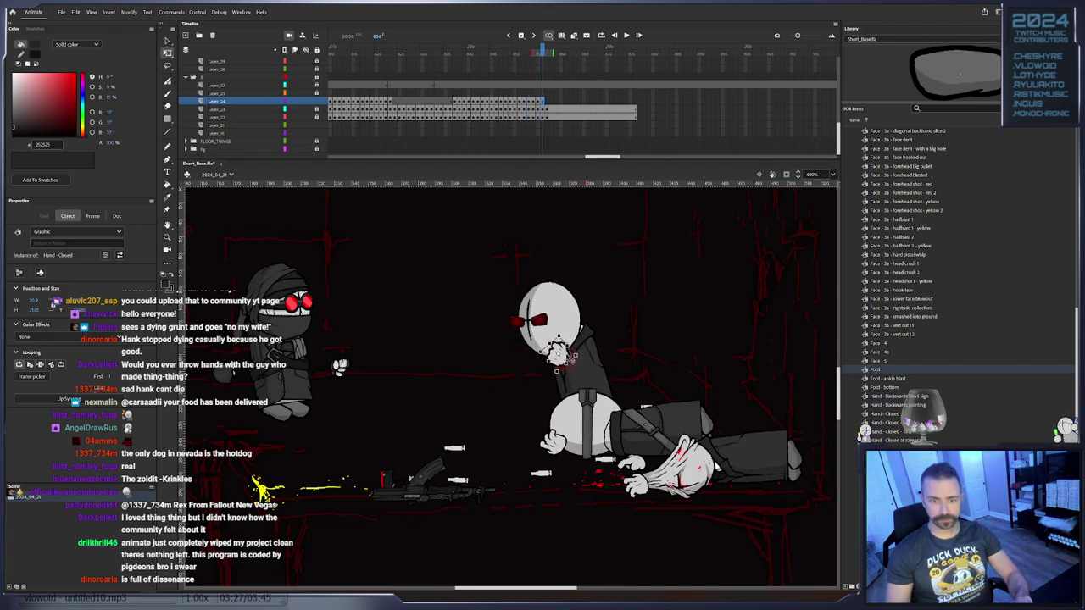
key(Left)
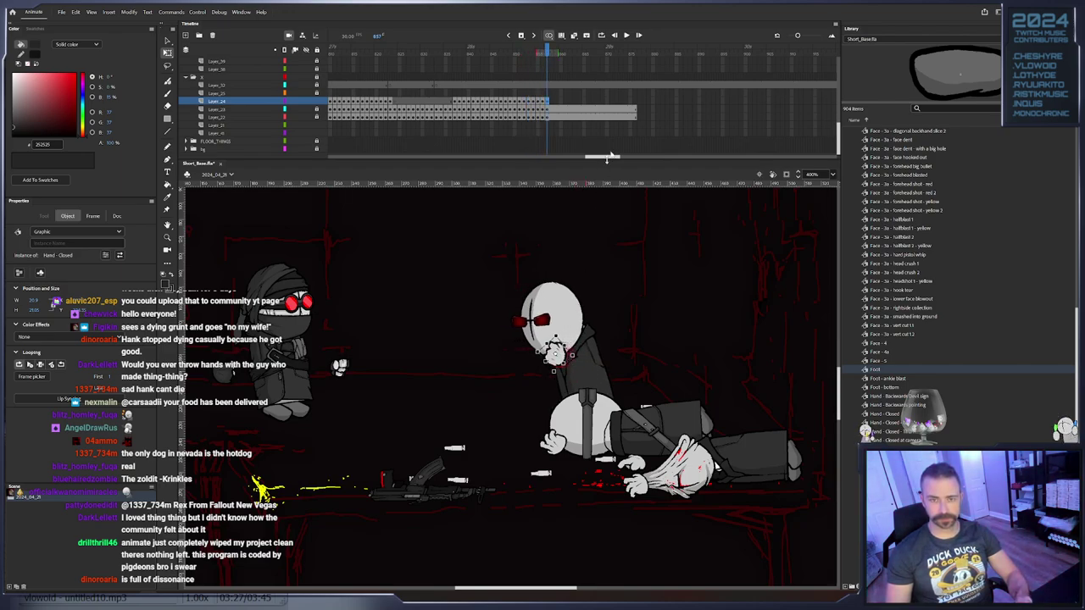
Extend the final hand pose on Layer_24 to frame 876, level with the agent's other layers
right_click(637, 102)
click(636, 91)
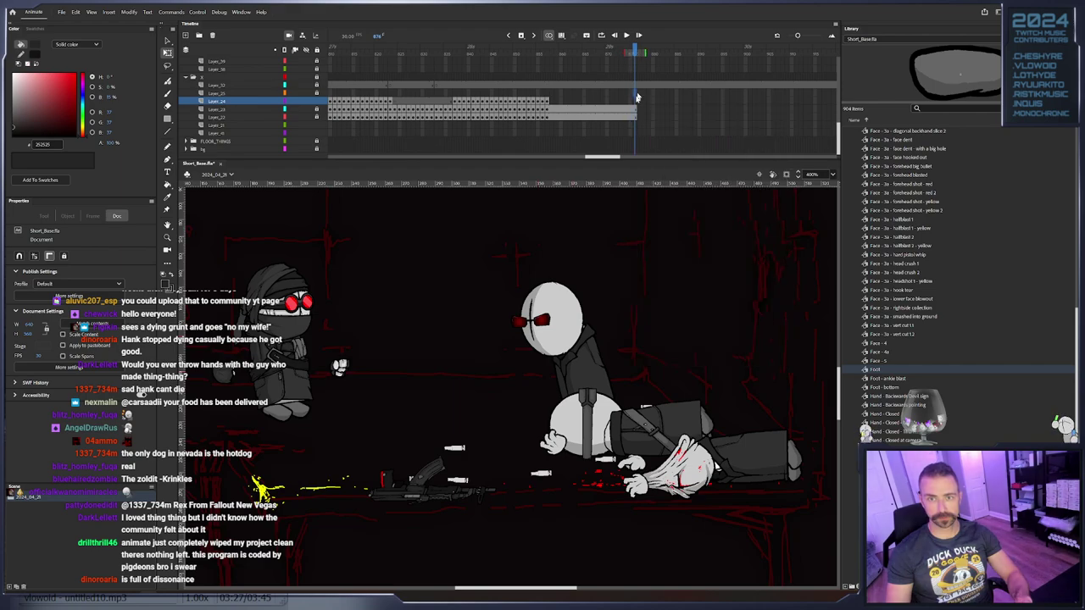
right_click(638, 104)
click(602, 158)
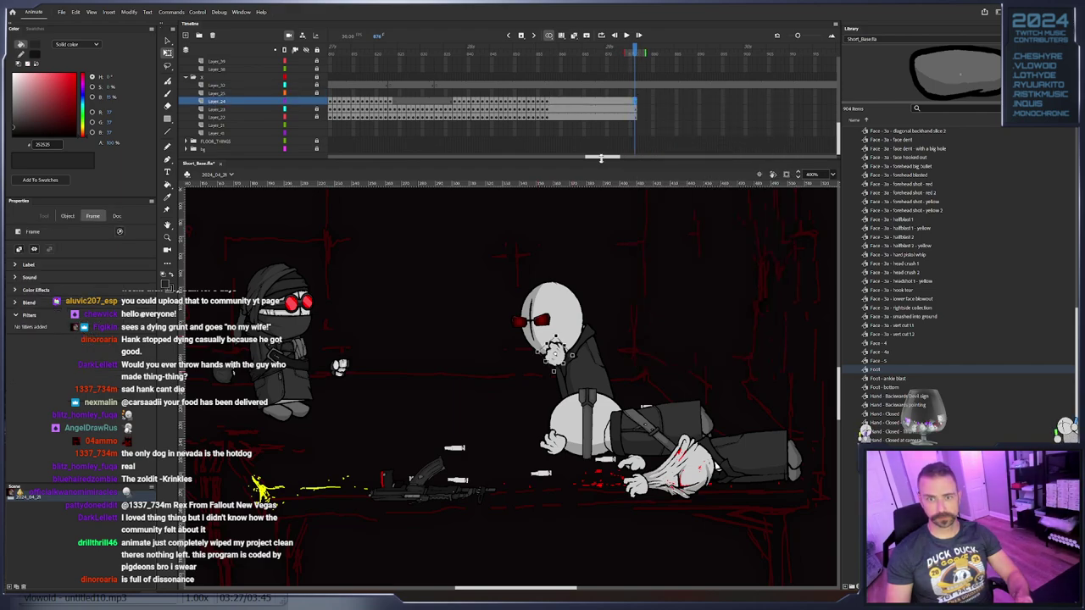
mouse_move(604, 159)
mouse_down()
mouse_move(589, 159)
mouse_move(598, 159)
mouse_up()
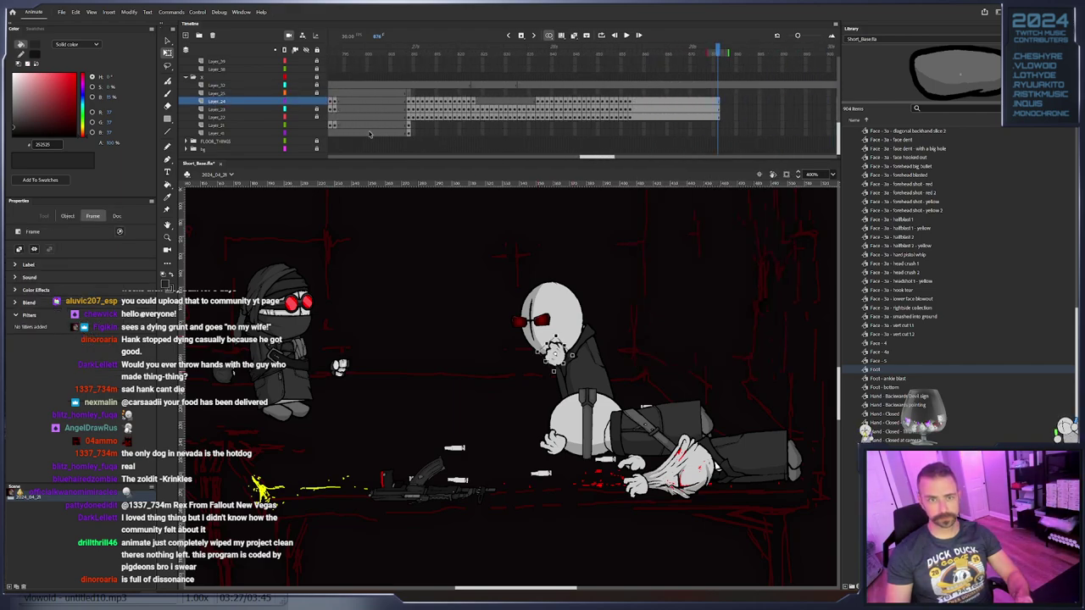
click(322, 102)
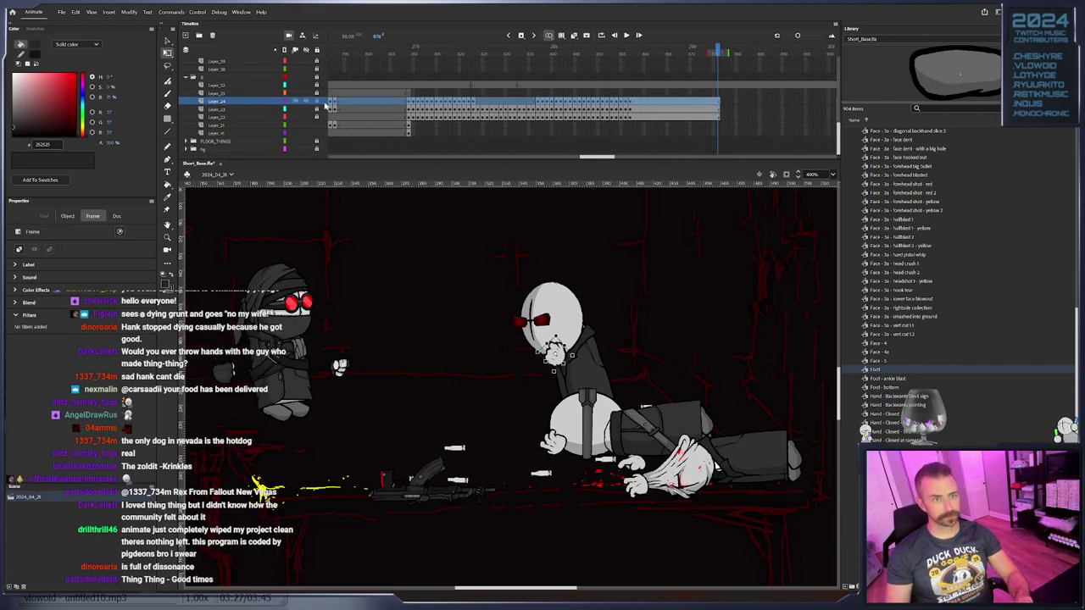
Place the agent's feet beneath his suit on Layer_21 at frame 809 and key them through frame 812
click(410, 126)
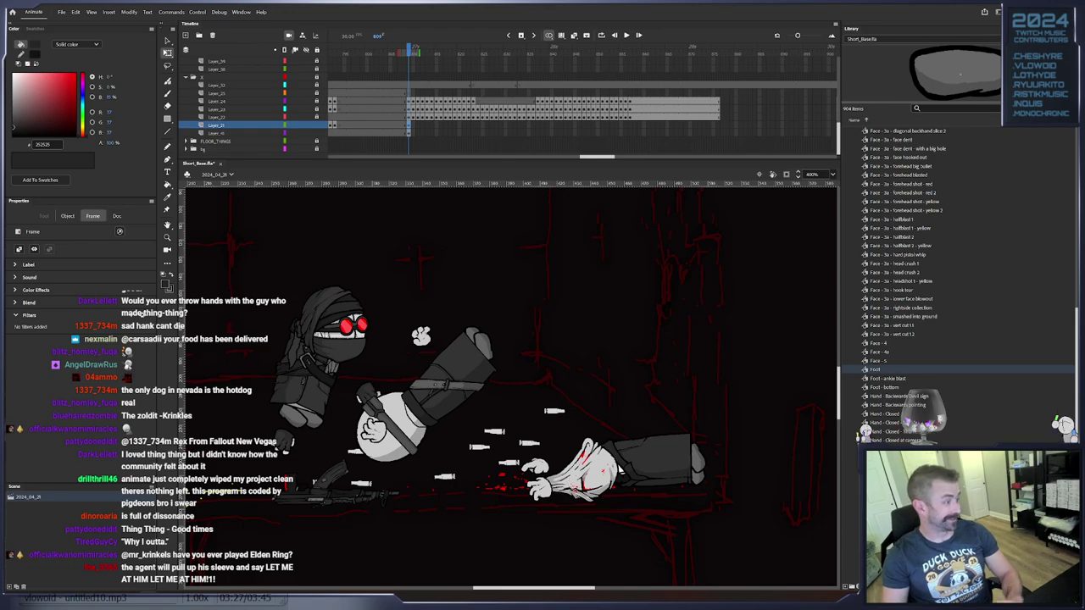
drag(594, 272, 606, 485)
mouse_move(593, 309)
mouse_down()
mouse_move(532, 411)
mouse_move(514, 401)
mouse_up()
key(F6)
drag(568, 348, 561, 360)
key(.)
key(.)
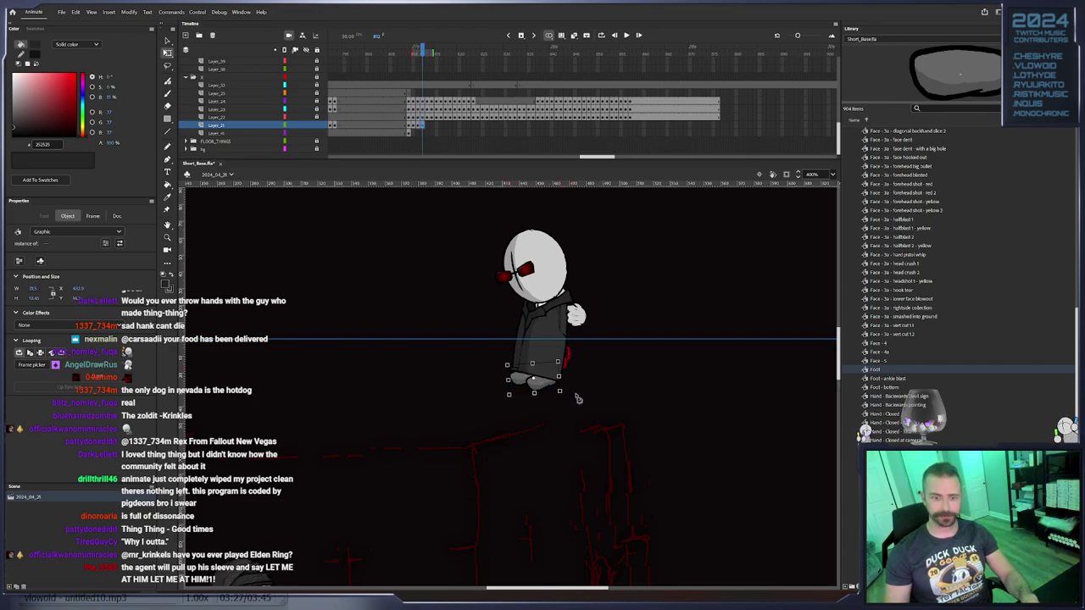
Key both feet on Layer_21 at frames 813 to 815, keeping them attached under the moving suit
key(.)
click(551, 366)
drag(551, 366, 609, 319)
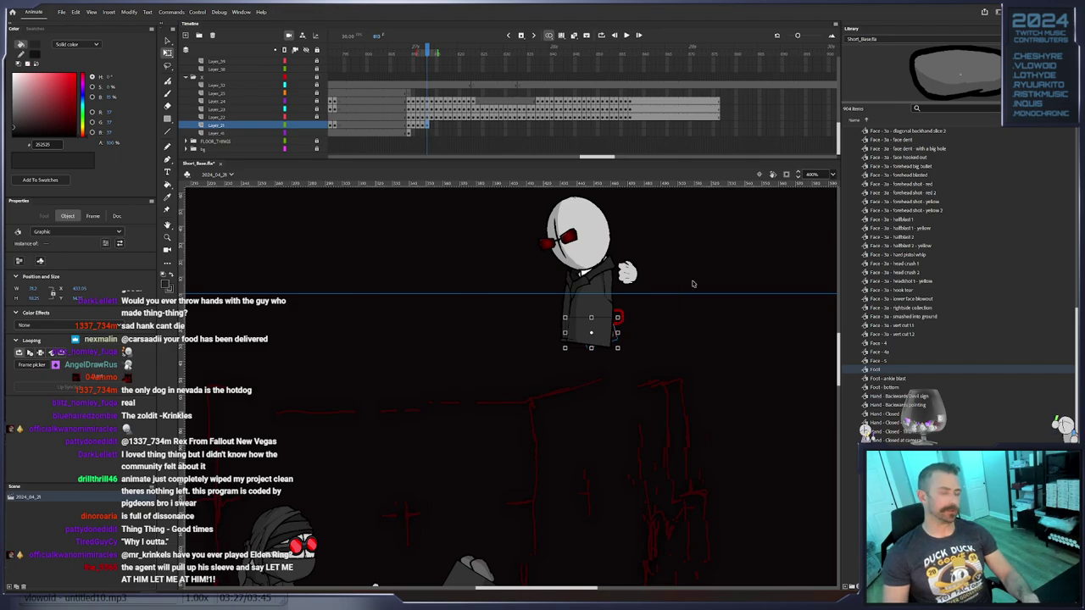
drag(616, 329, 579, 405)
key(.)
click(596, 371)
key(.)
click(626, 393)
drag(518, 362, 627, 431)
Adjust the individual feet at frame 816 on Layer_21 and key them under the suit through frame 820
key(.)
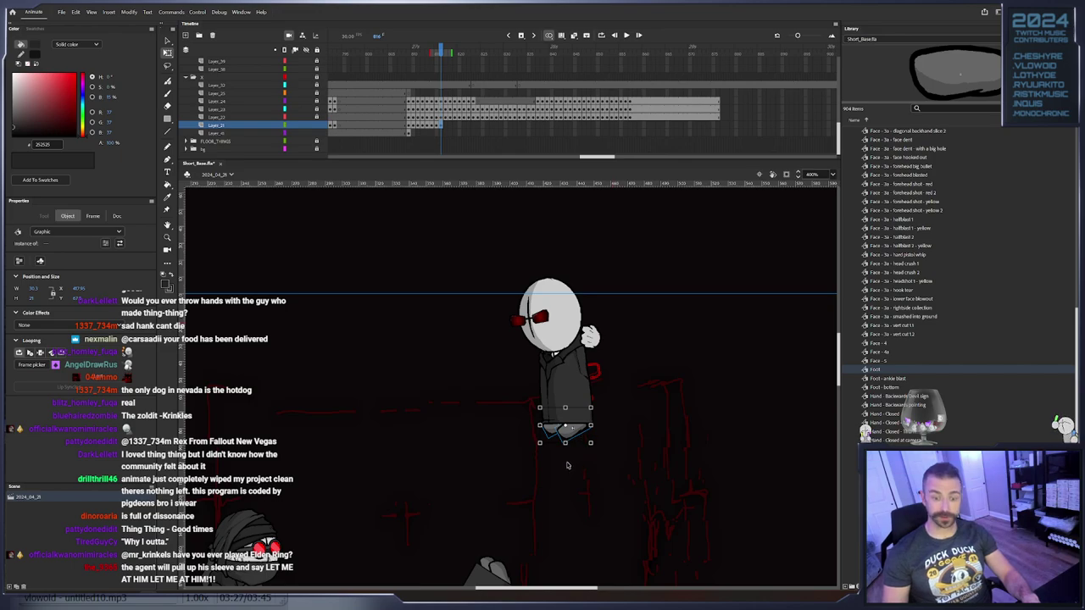
click(566, 458)
click(552, 426)
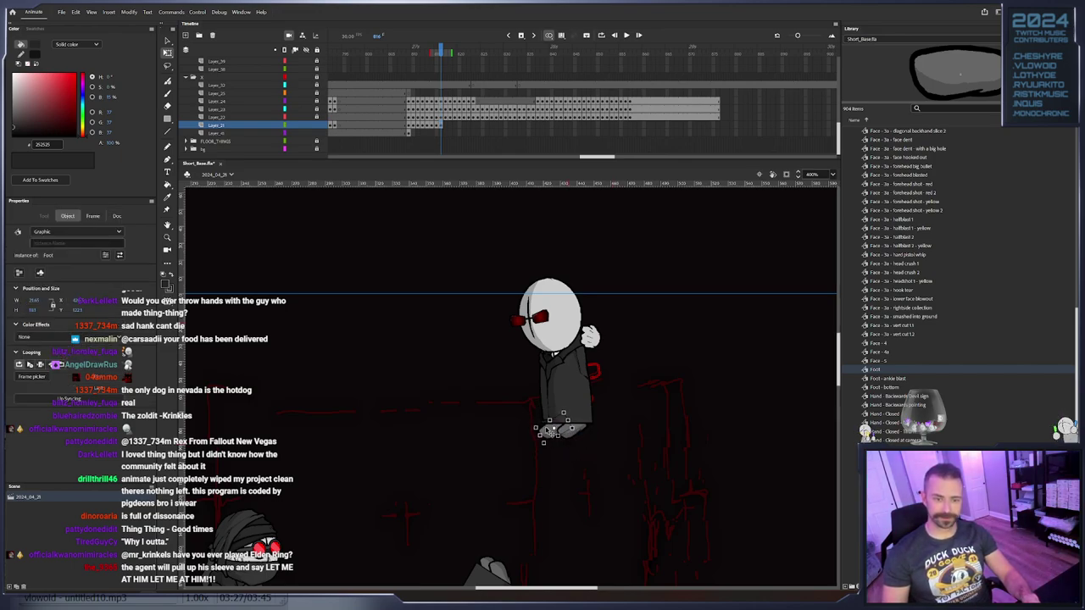
key(.)
drag(582, 443, 640, 364)
key(F6)
key(F6)
key(.)
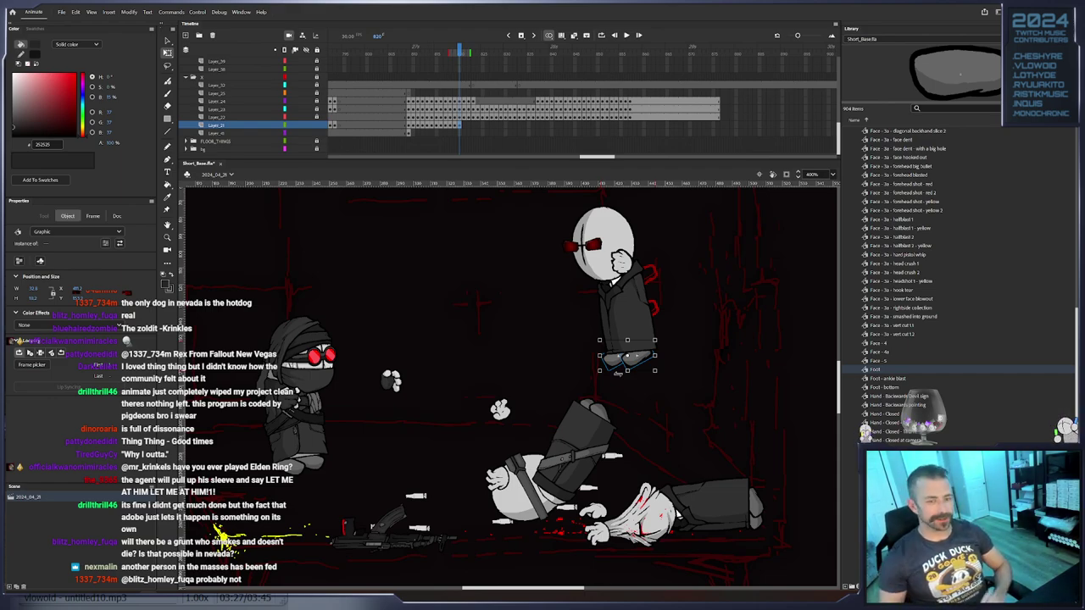
Key the feet on Layer_21 at frames 821 to 823, lowering them with the suit as the agent lands
key(.)
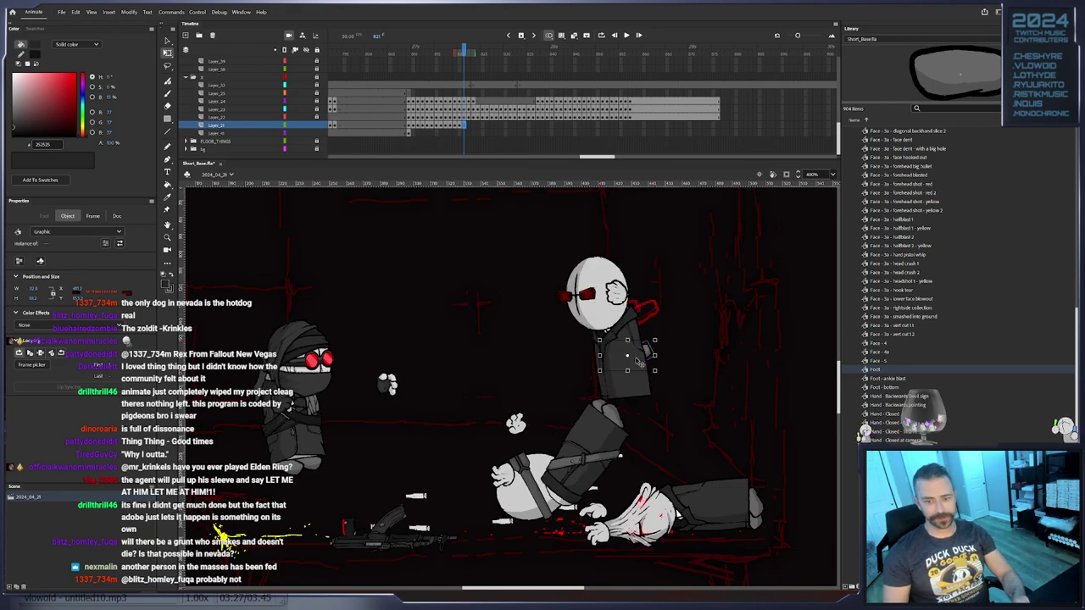
click(638, 409)
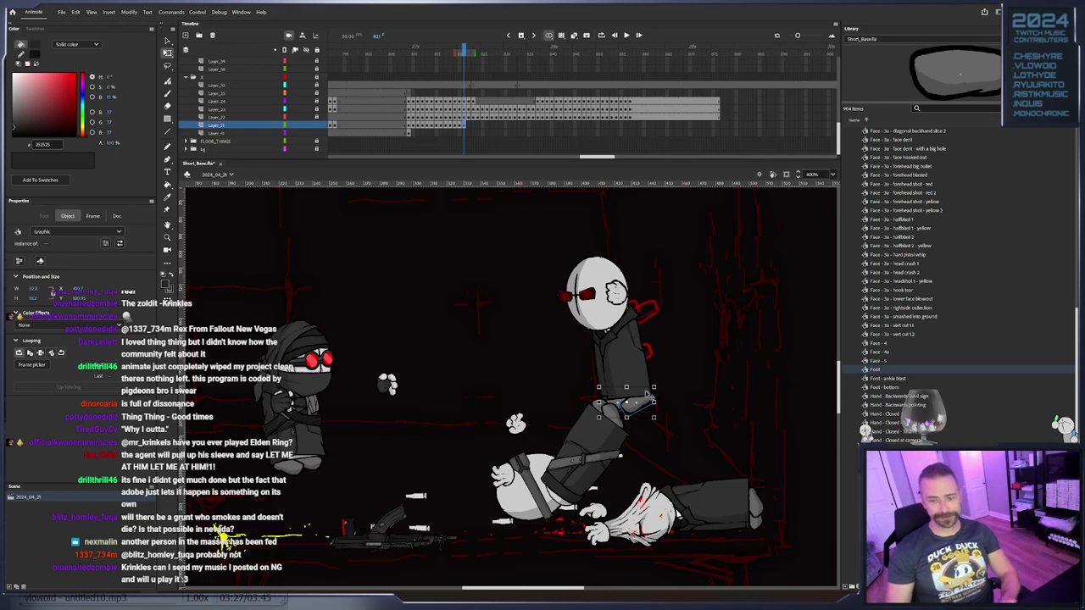
key(F6)
click(640, 456)
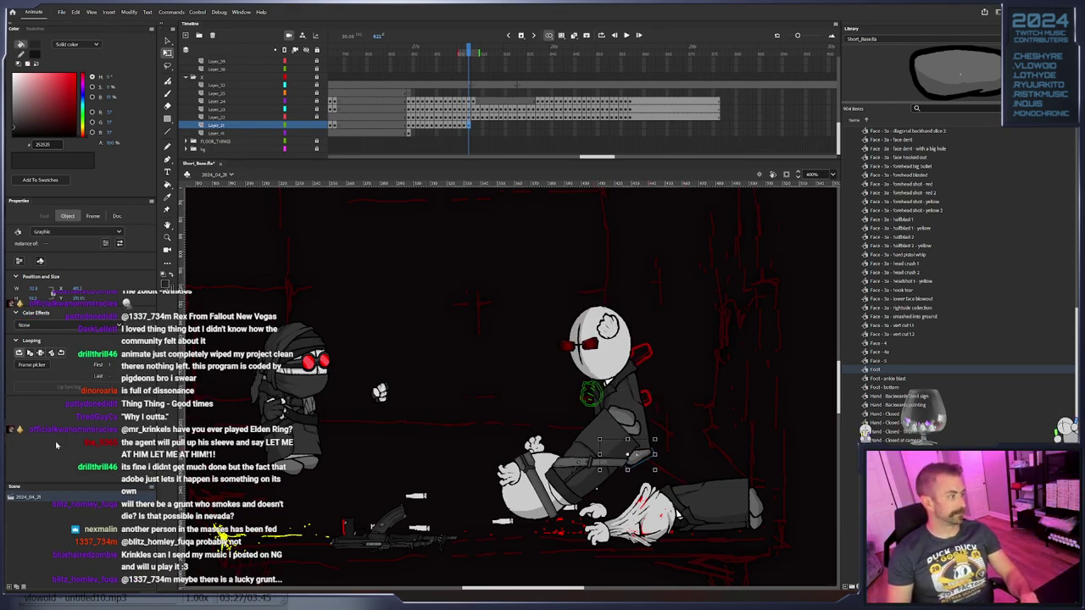
drag(363, 437, 346, 402)
key(period)
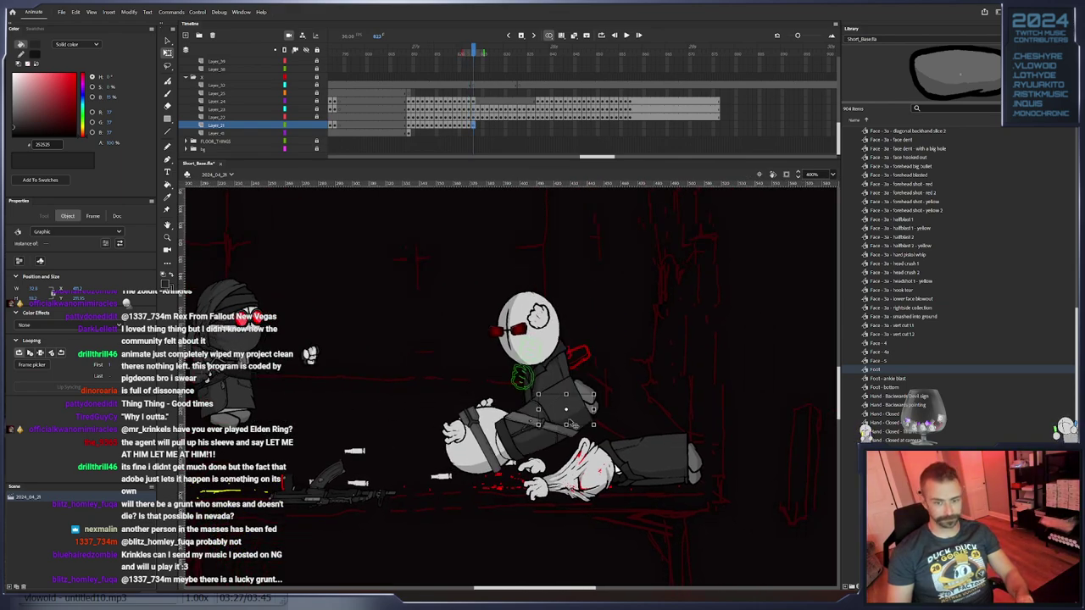
Cut the feet from Layer_21 at frame 824 and paste them in place on a blank keyframe at frame 832
key(period)
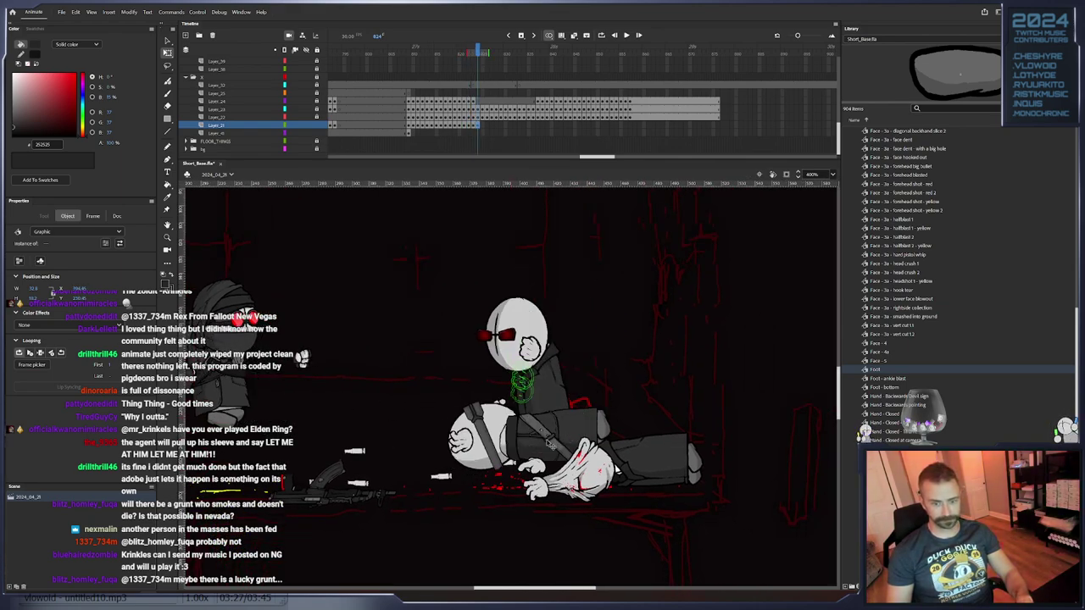
right_click(547, 440)
click(577, 200)
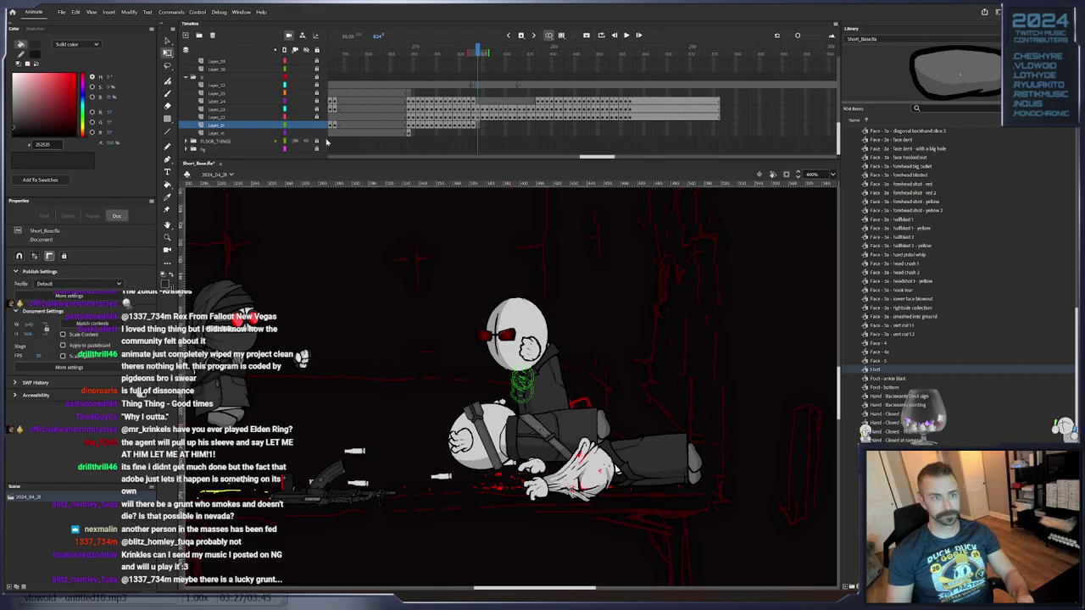
drag(483, 49, 515, 66)
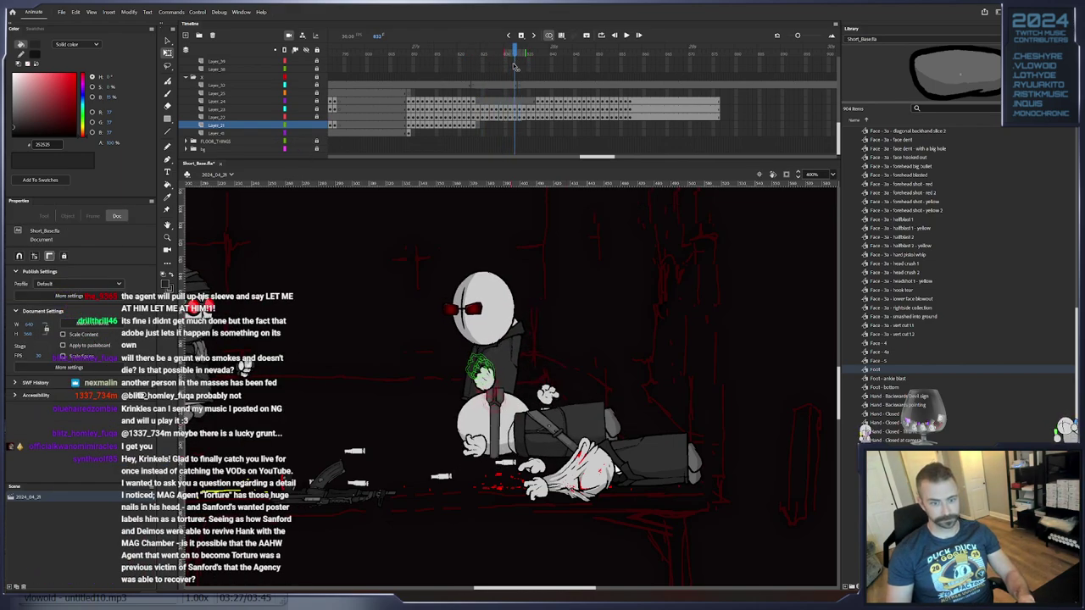
click(516, 127)
key(F7)
right_click(471, 349)
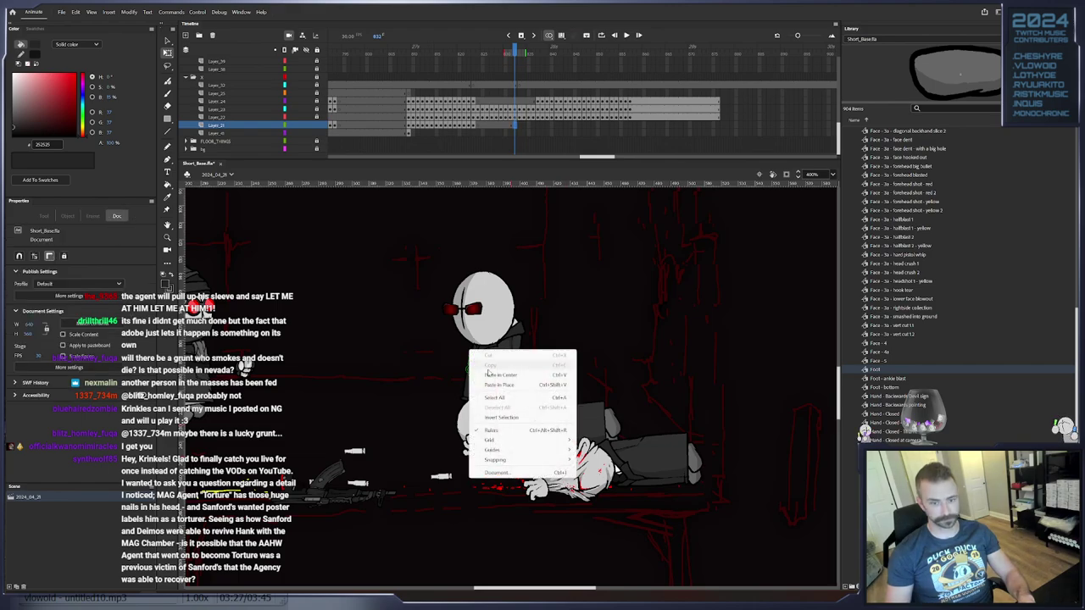
click(502, 385)
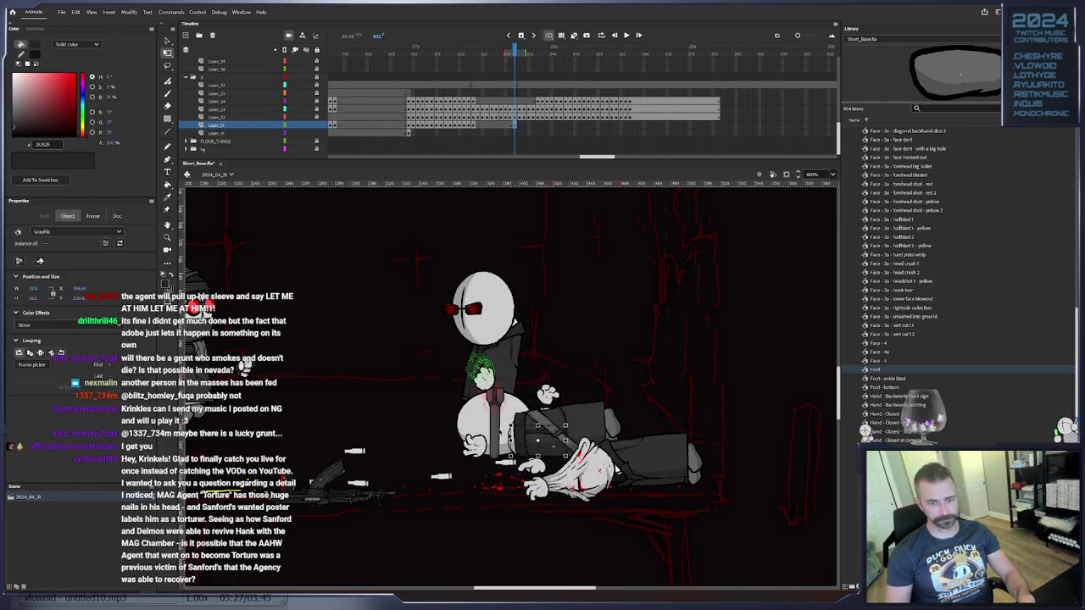
Move the pasted feet under the standing suit at frame 832 and key them at frames 833 and 834
drag(556, 447, 484, 413)
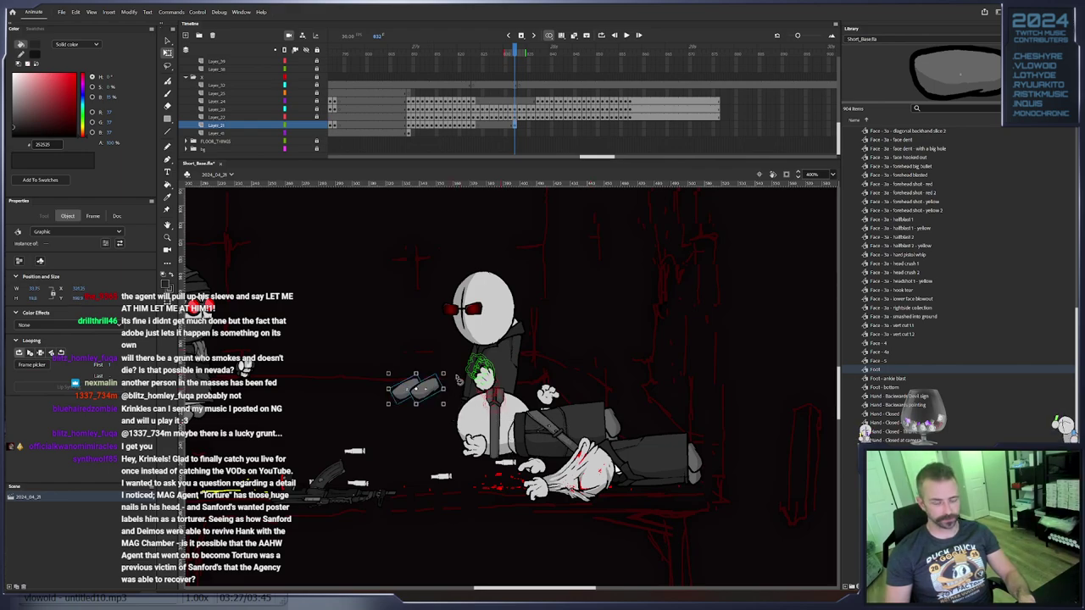
key(period)
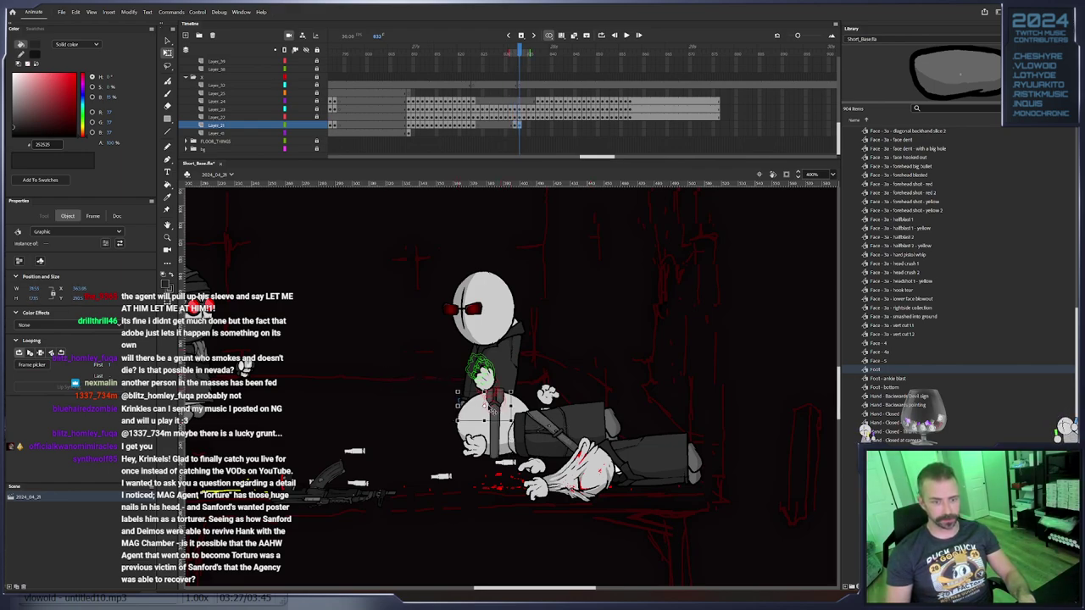
key(period)
click(490, 410)
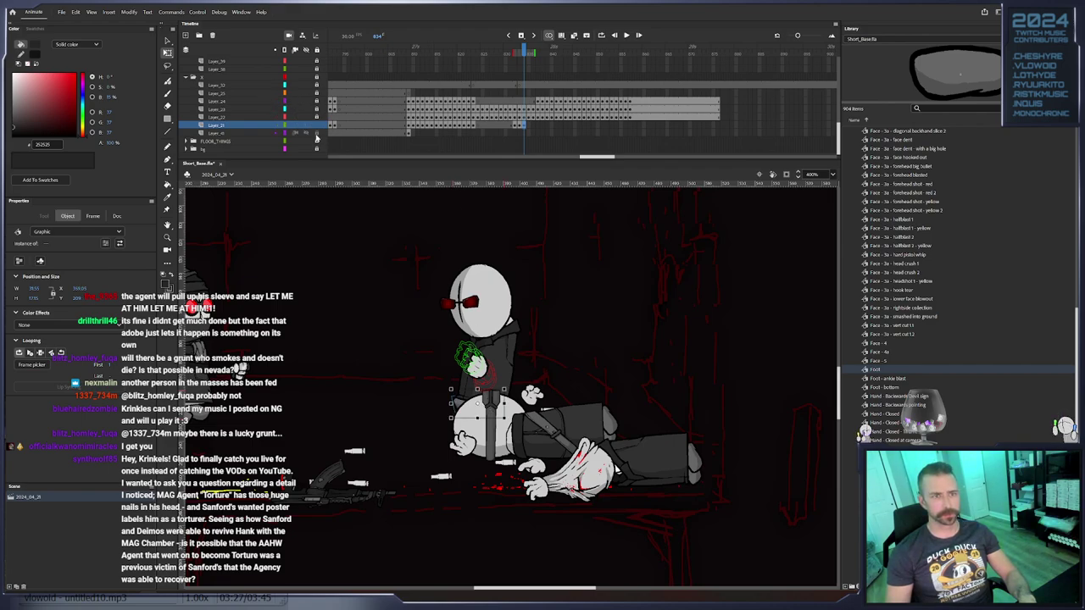
Key the feet on Layer_21 at frames 835 and 836, shifting them toward Hank with the hem of the suit
scroll(413, 85, down, 5)
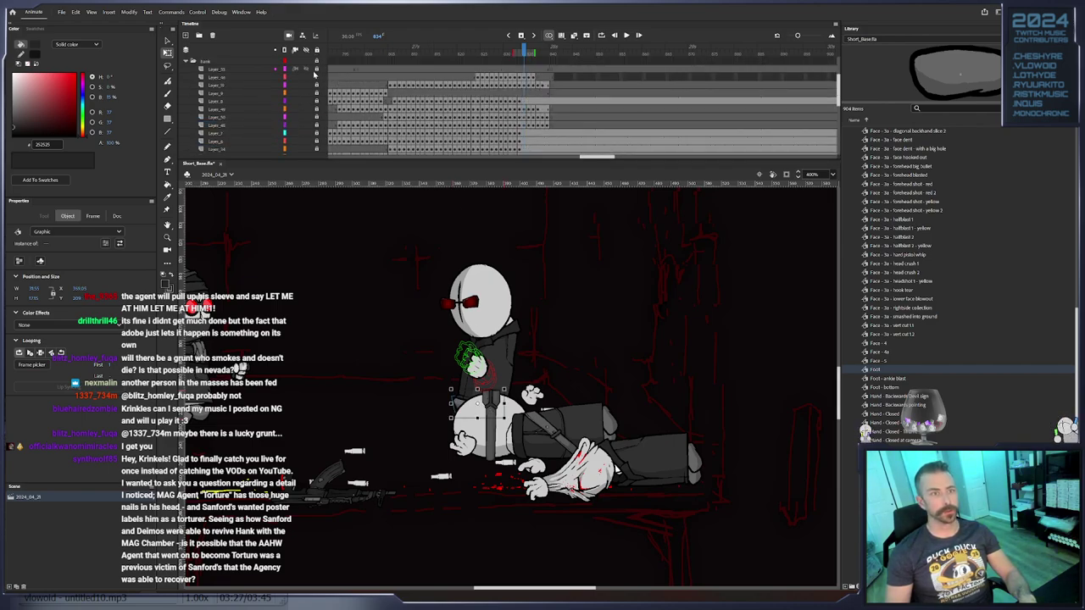
scroll(539, 101, down, 5)
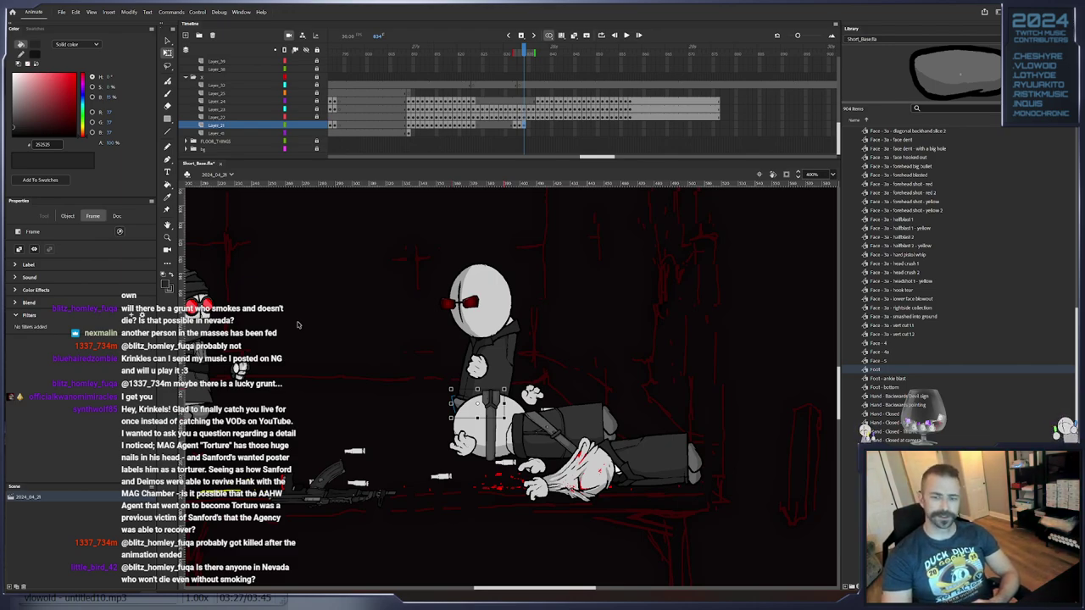
key(.)
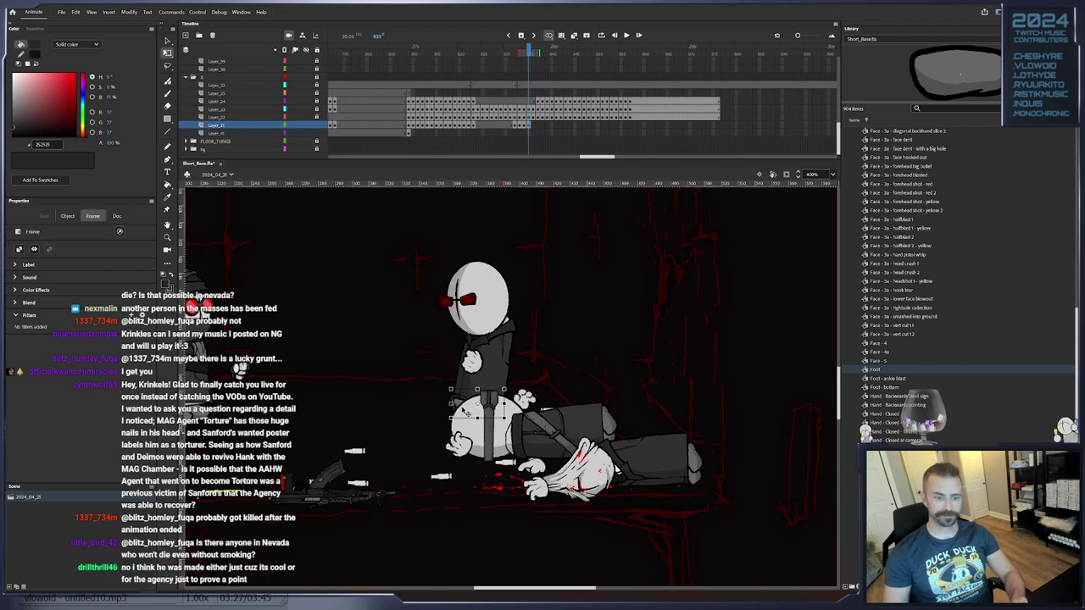
click(462, 411)
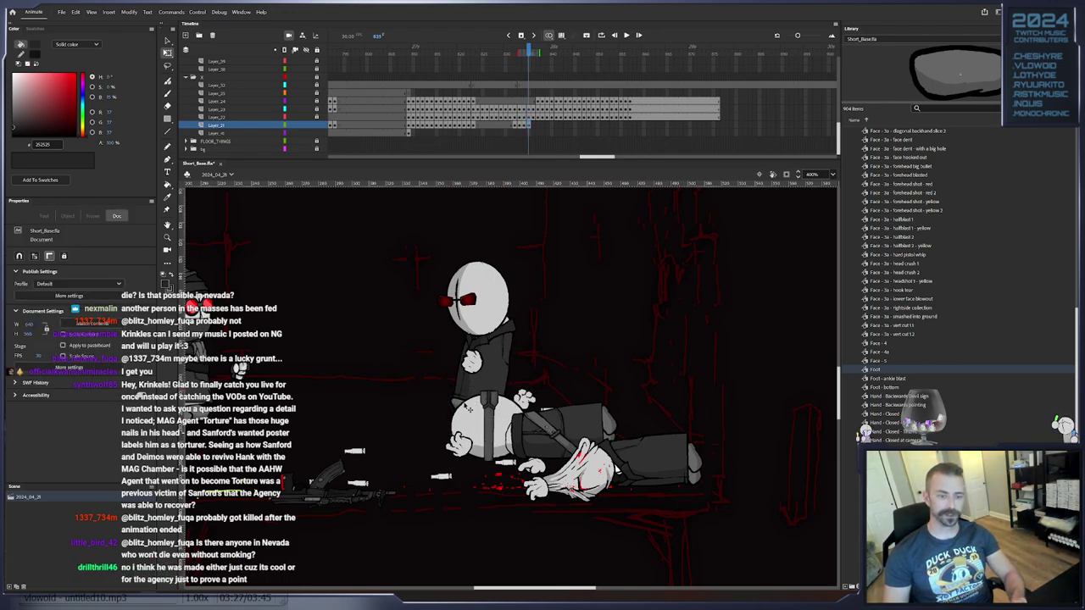
key(.)
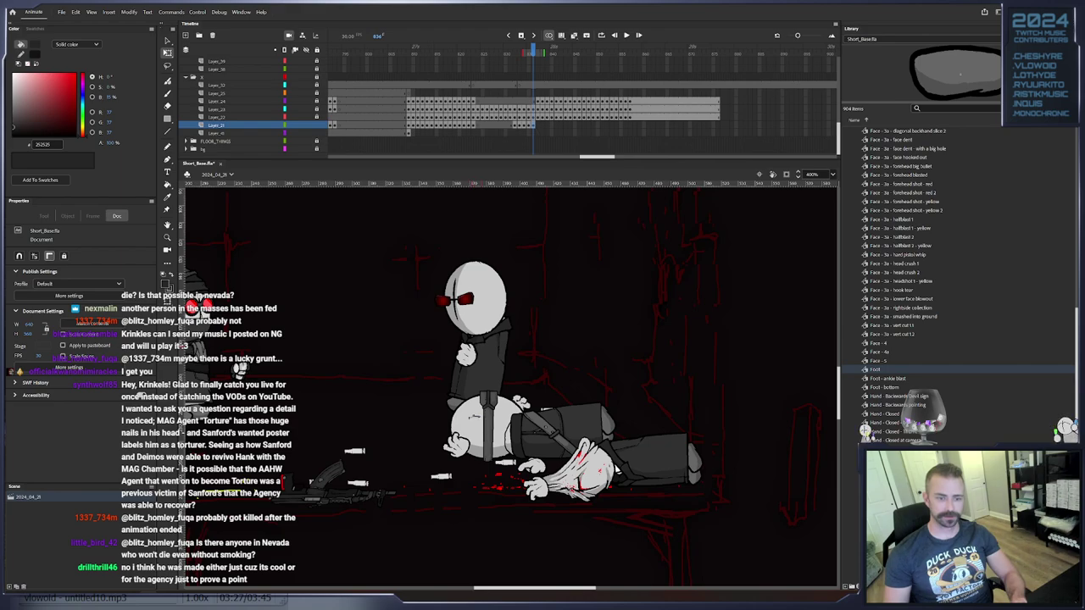
click(475, 417)
drag(474, 414, 477, 415)
key(.)
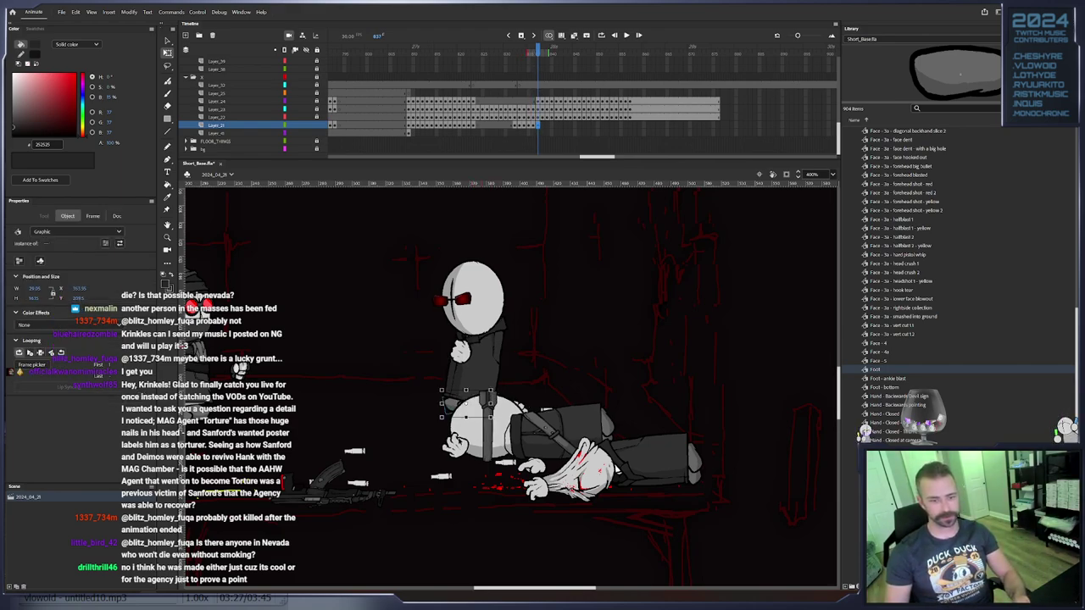
Key the feet on Layer_21 at frames 838 and 839, shifting them toward Hank under the suit's hem
key(.)
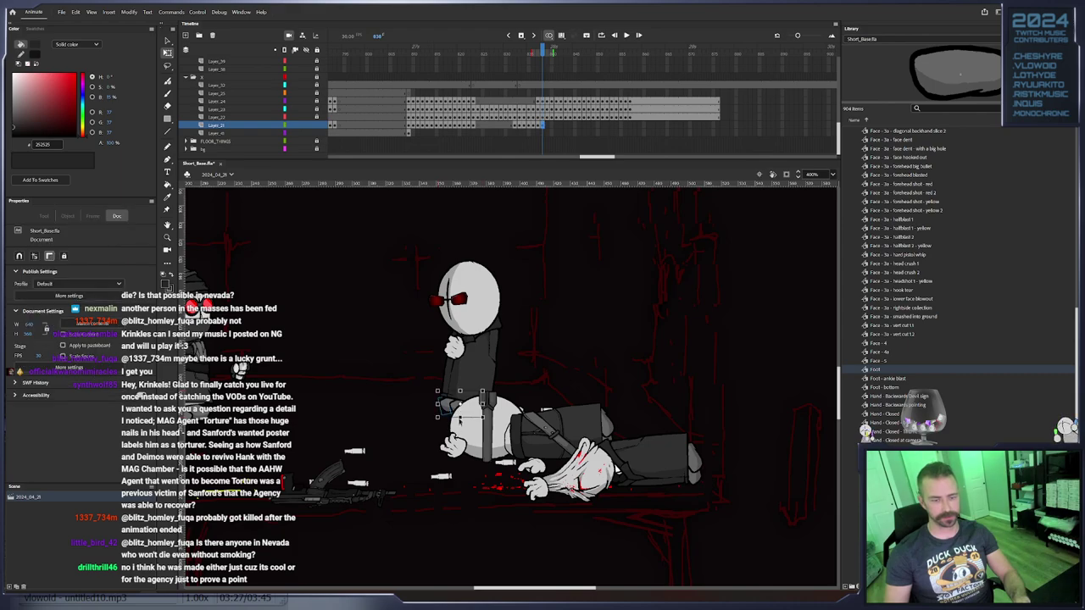
key(F6)
drag(476, 412, 470, 410)
key(Escape)
key(.)
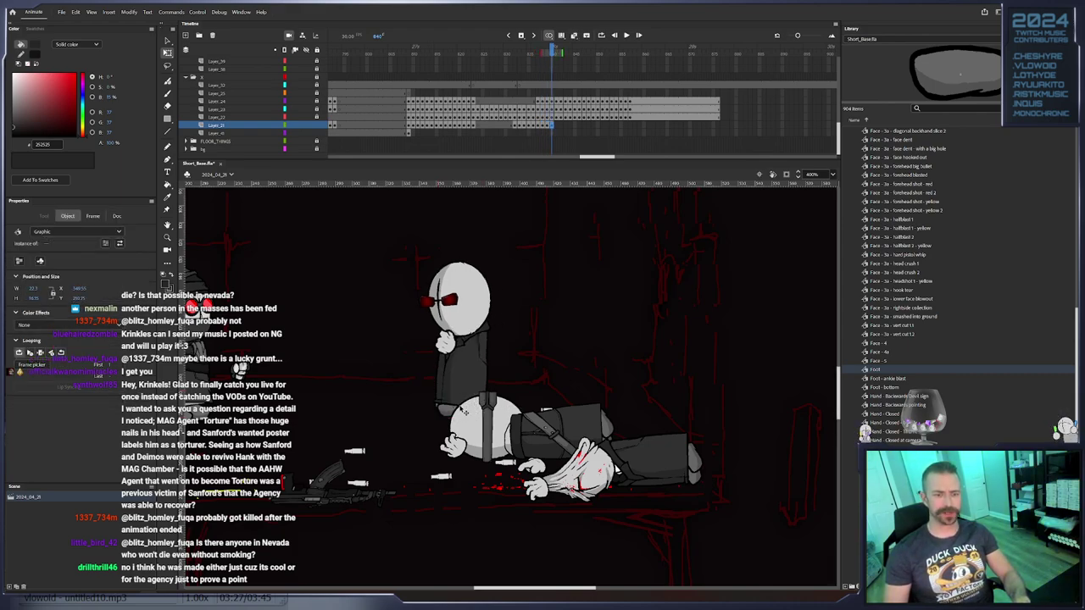
Key the feet at frames 840 and 841, adjusting the foot under the hem and moving the pair along with the suit
click(451, 416)
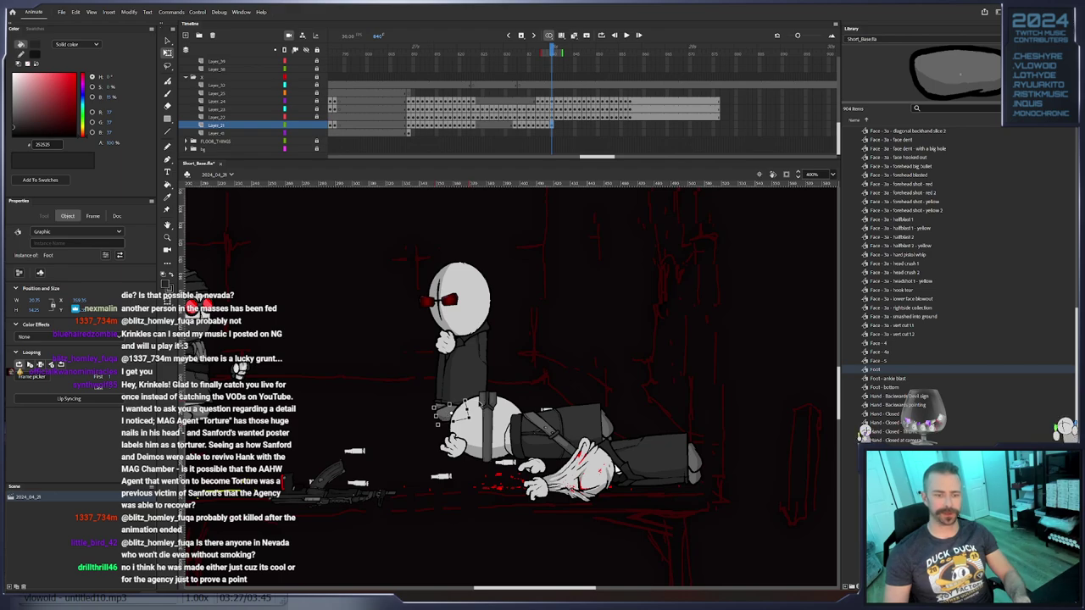
key(.)
drag(474, 394, 469, 388)
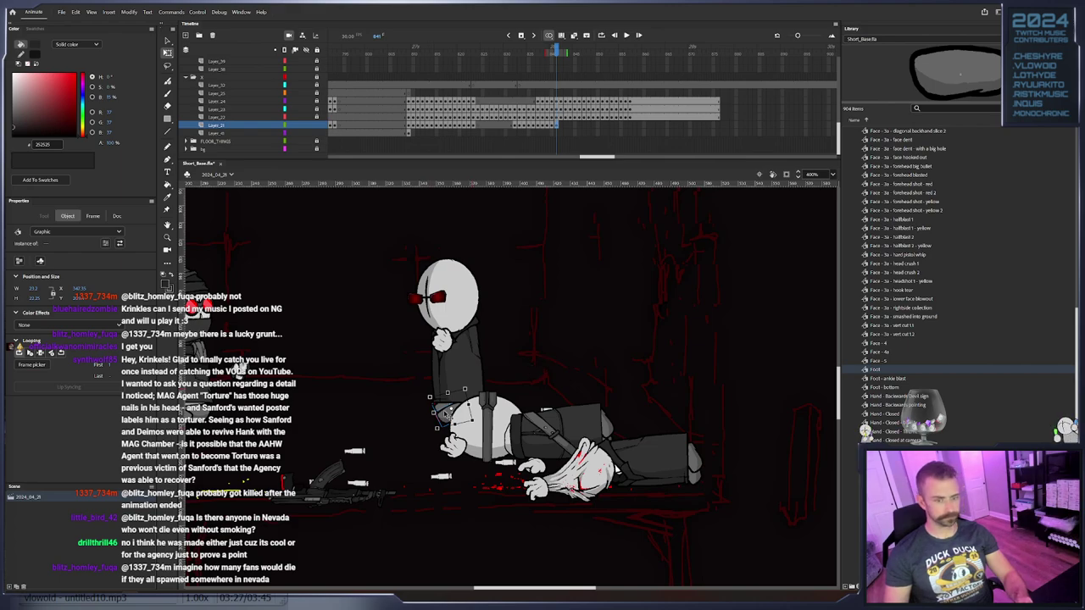
drag(464, 408, 553, 408)
key(.)
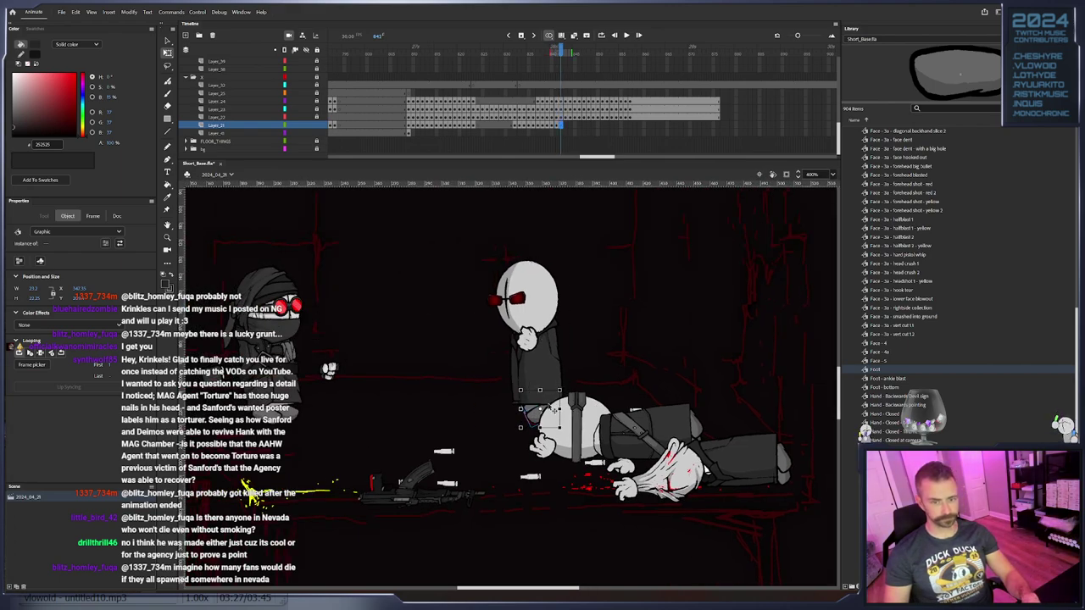
Adjust the single foot tucked under the suit's hem on Layer_21 at frame 842
click(473, 417)
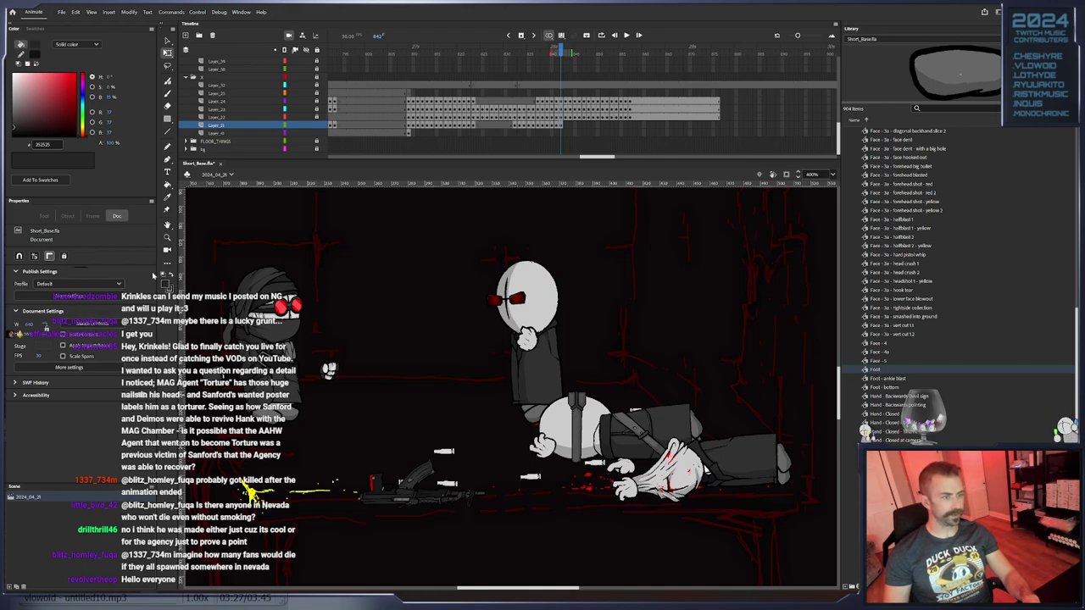
click(170, 236)
click(545, 421)
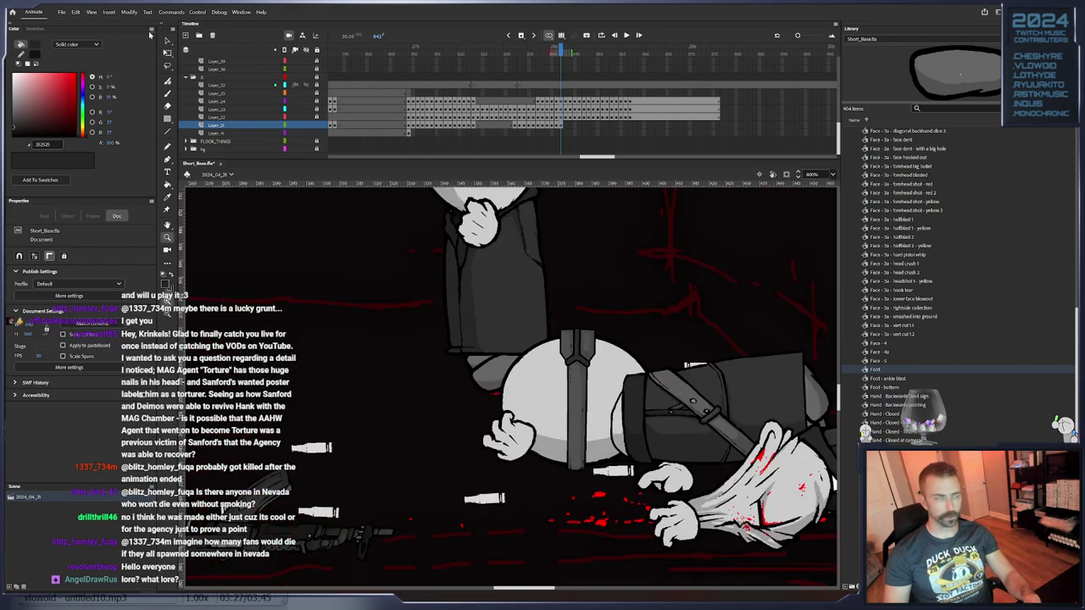
click(167, 40)
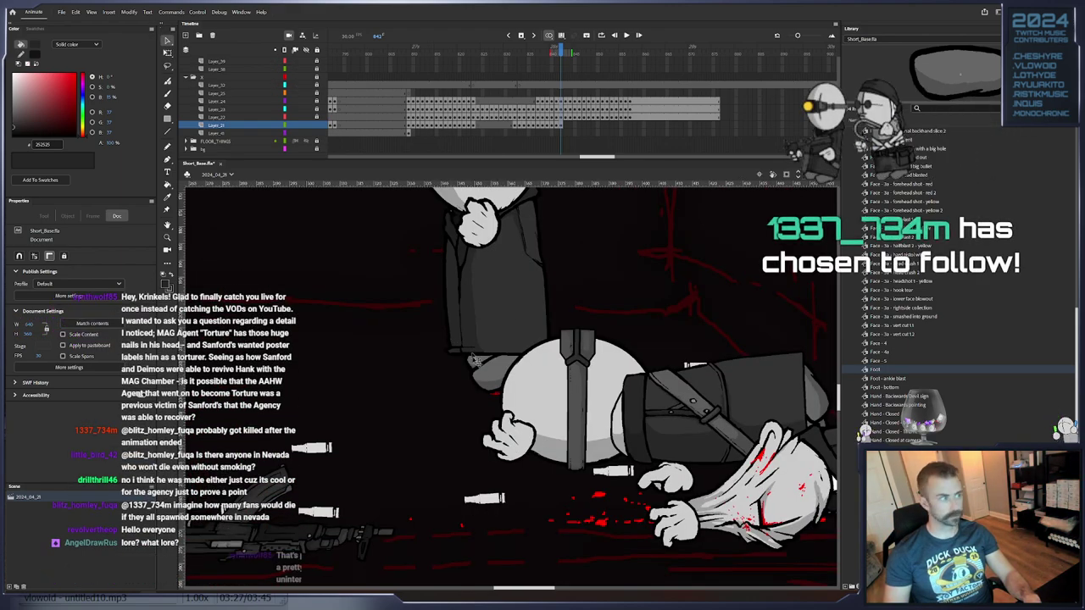
click(480, 366)
click(167, 52)
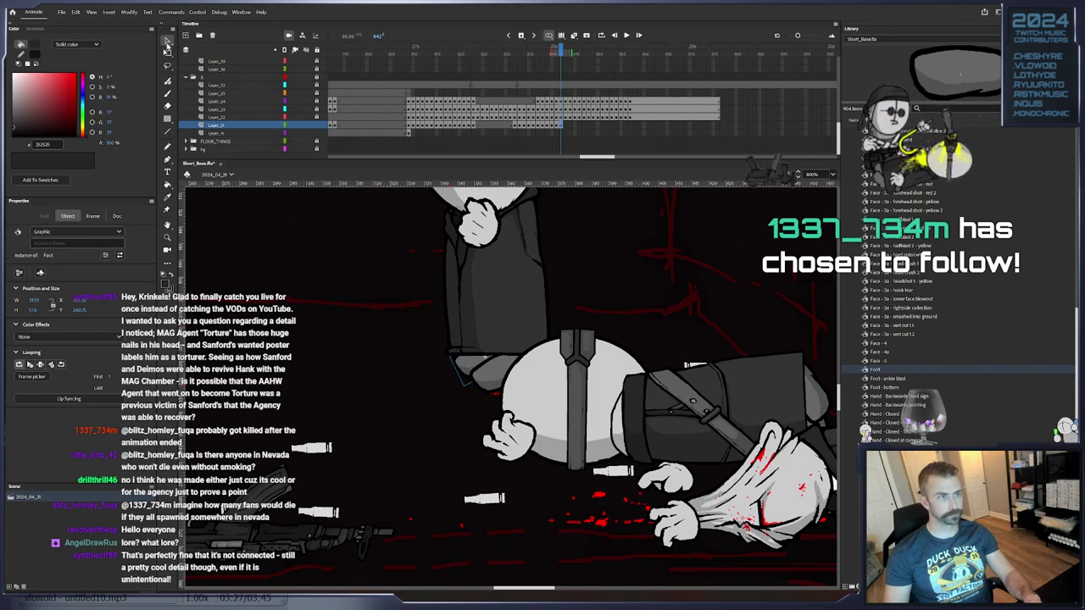
Key the feet at frames 843 and 844, carrying them toward Hank with the suit's hem
key(F6)
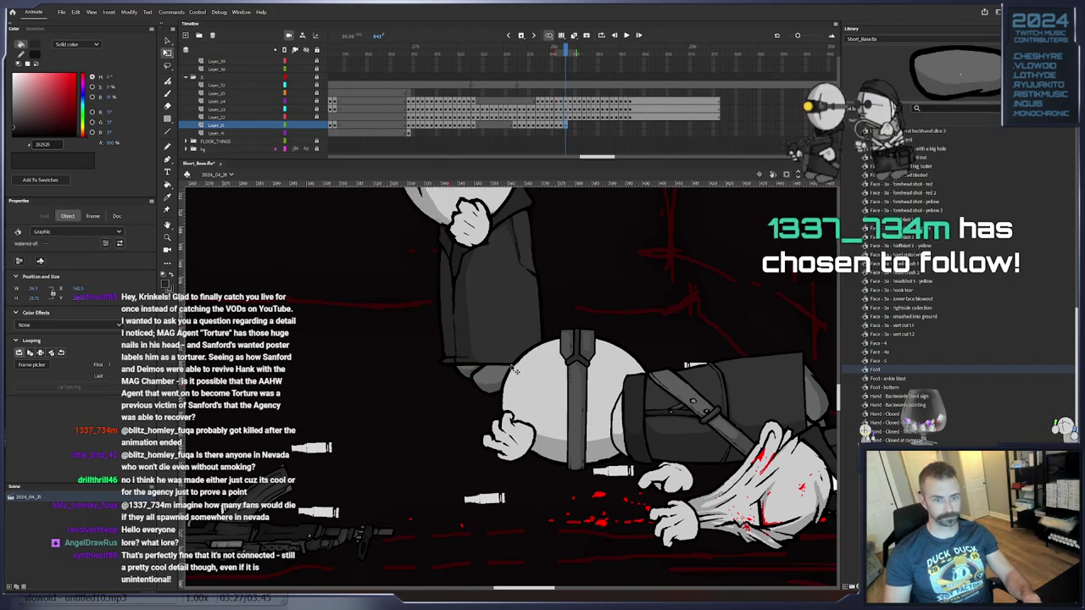
click(472, 417)
drag(470, 367, 407, 382)
key(F6)
click(462, 417)
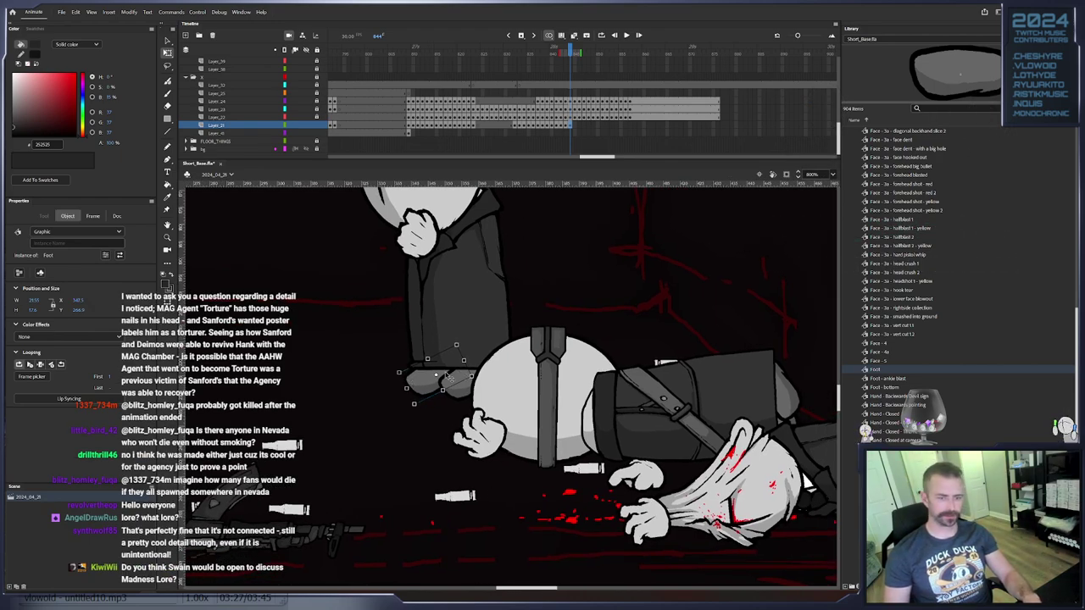
Key the feet at frames 845 to 847, lowering them and shifting them back toward the fallen body
key(F6)
drag(462, 378, 467, 386)
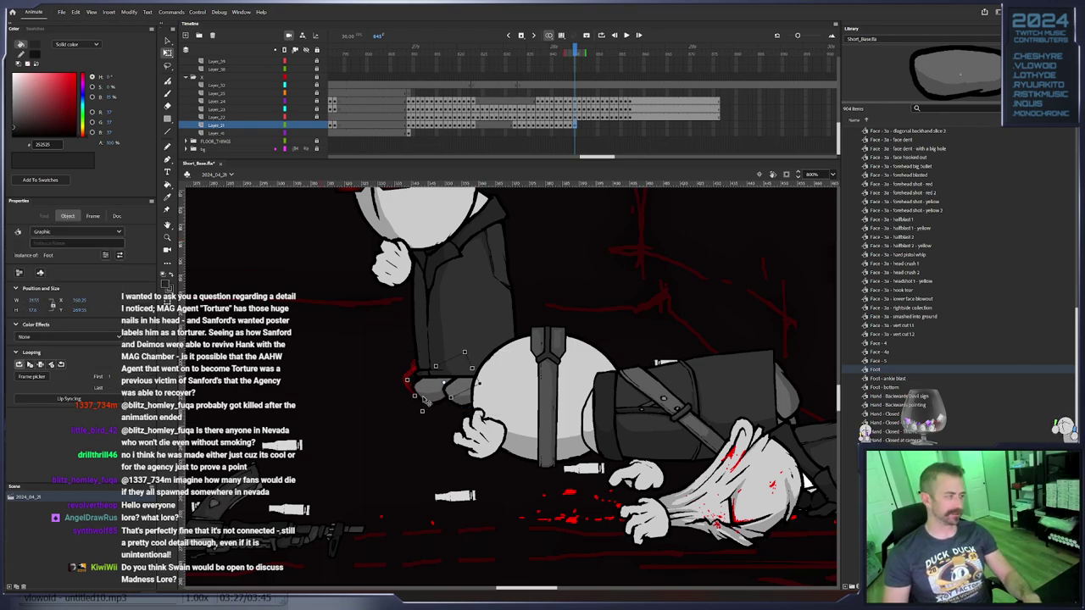
key(F6)
click(437, 393)
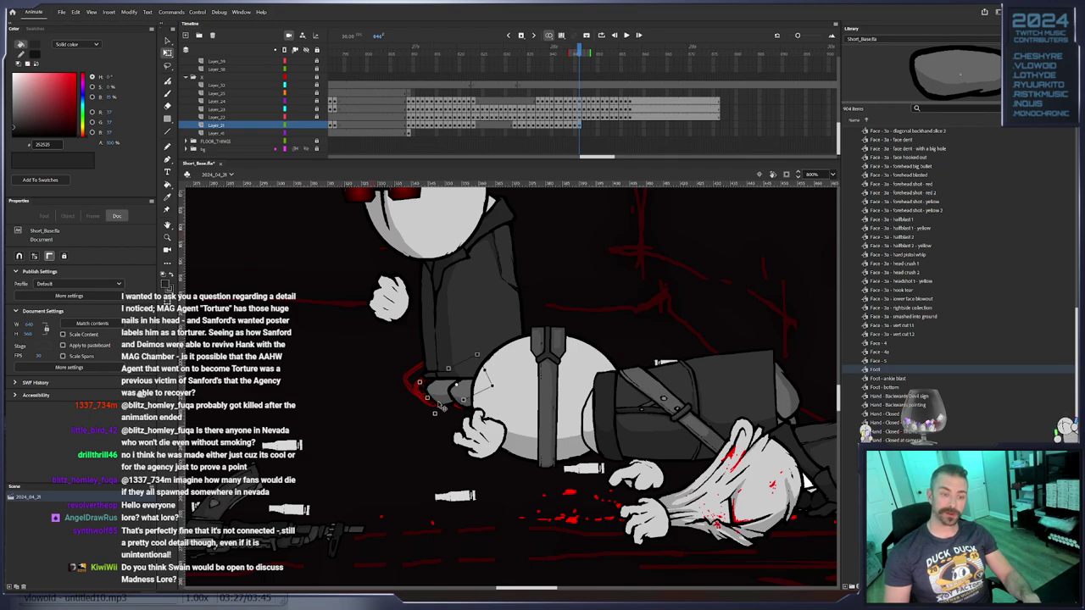
key(F6)
click(447, 404)
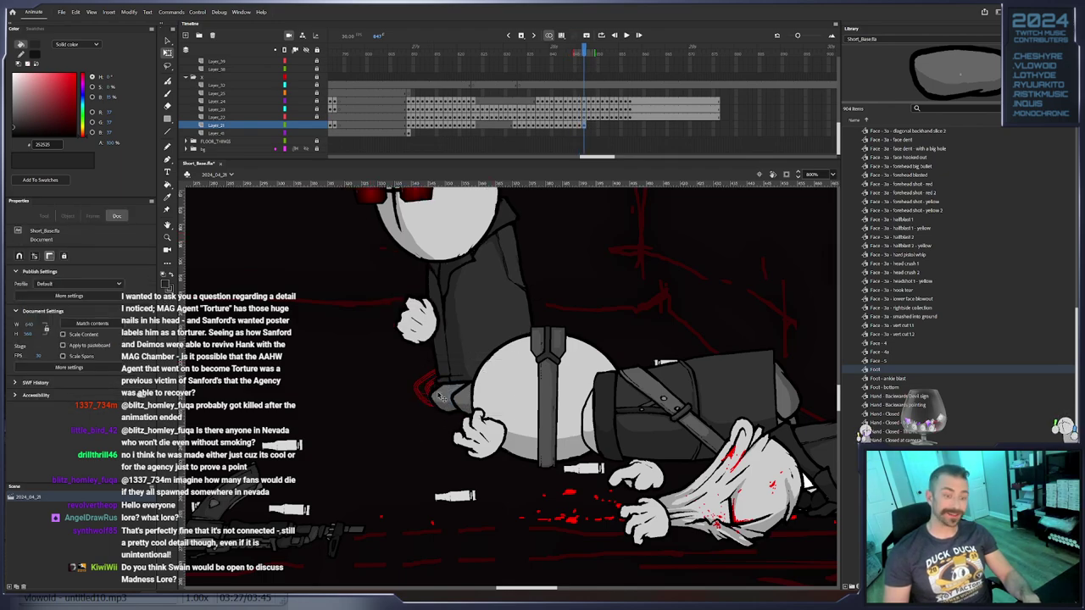
Key the feet at frames 848 to 852, sliding them behind the fallen body as the suit leans back
key(F6)
key(F6)
drag(448, 395, 475, 397)
key(F6)
key(F6)
key(F6)
key(Right)
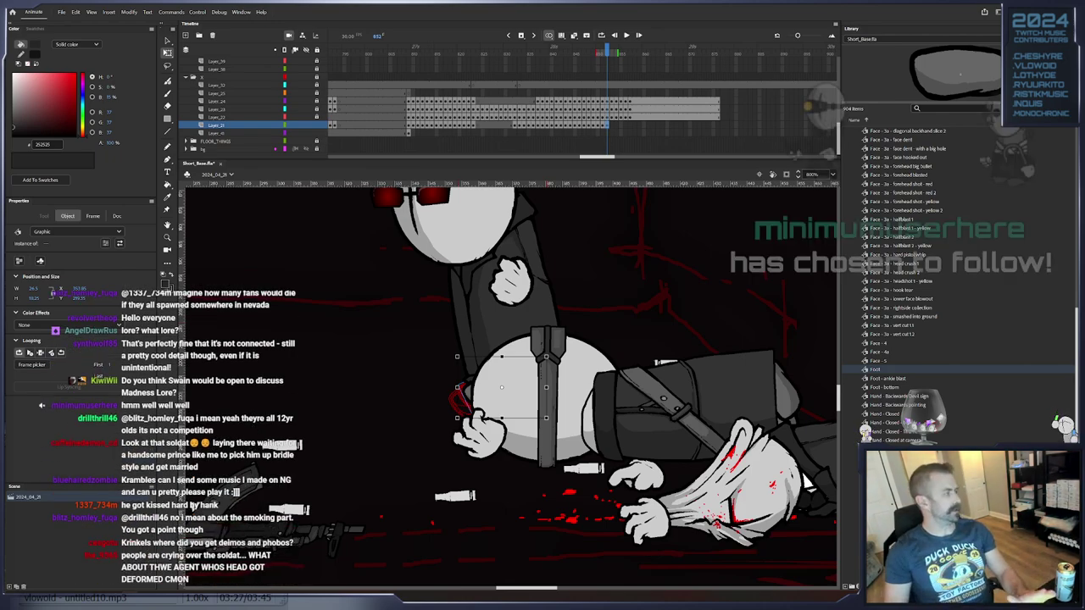
Cut the feet from Layer_21 at frame 853 and check the motion through frame 860
right_click(498, 400)
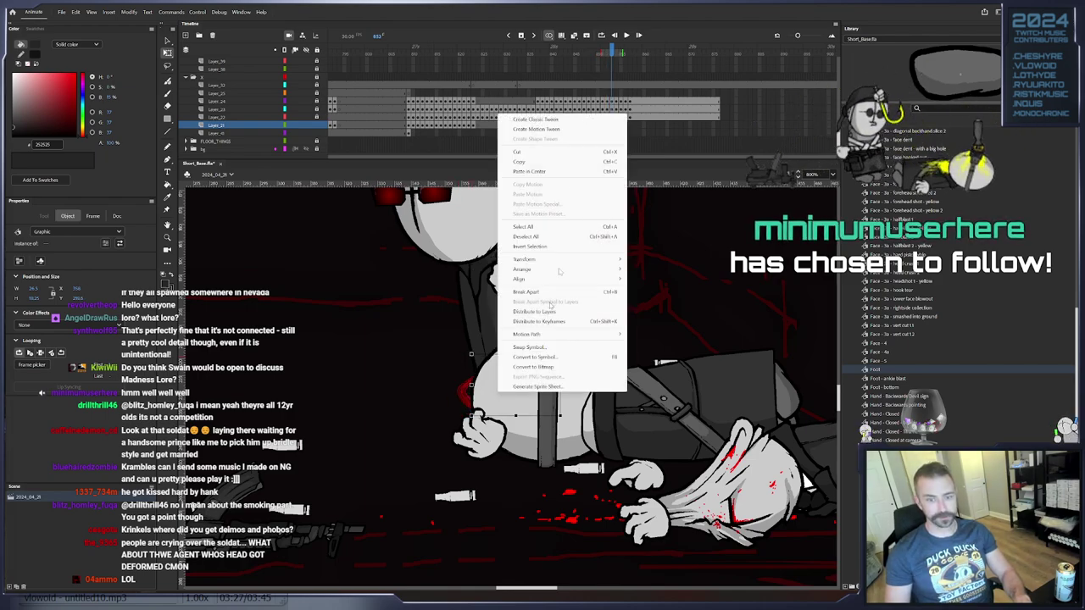
click(538, 152)
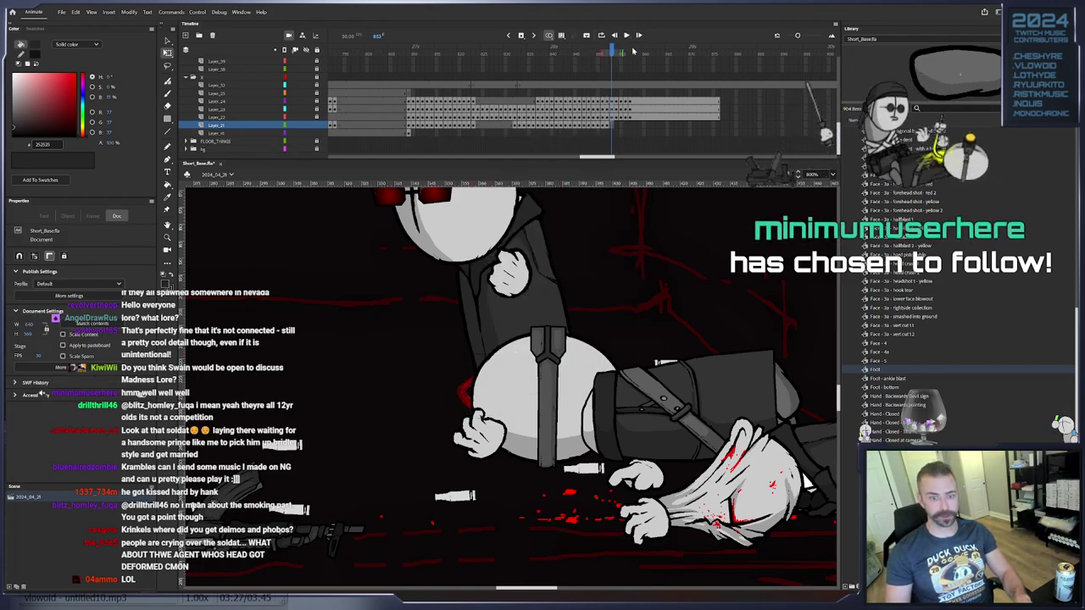
drag(612, 47, 641, 53)
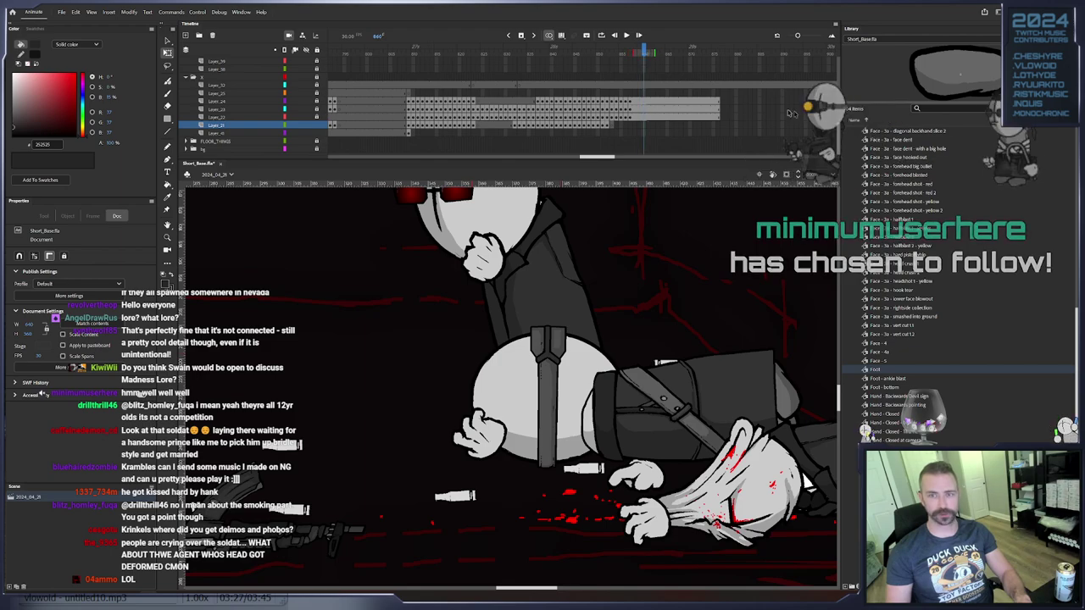
Select the agent's backwards closed hand at frame 809 on the layer below Layer_21, and lock Layer_21
click(409, 133)
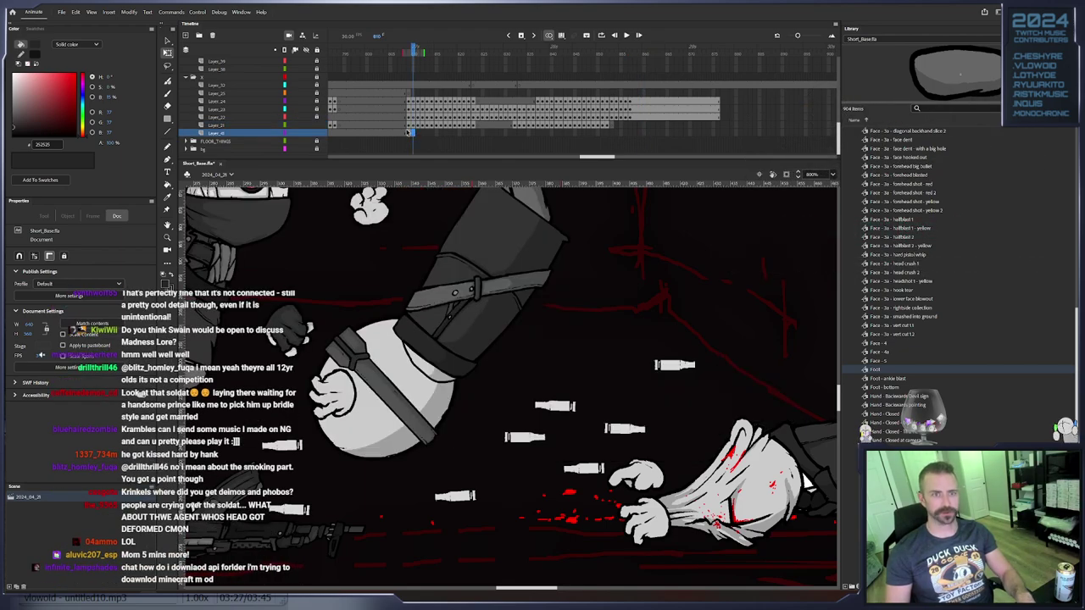
drag(464, 274, 518, 559)
drag(506, 343, 413, 490)
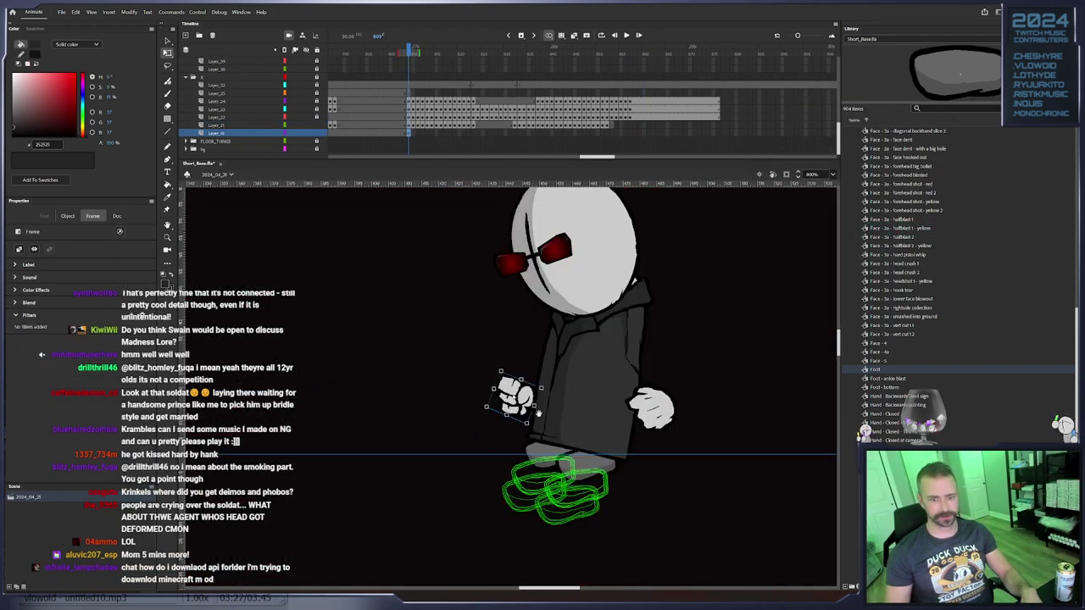
click(315, 124)
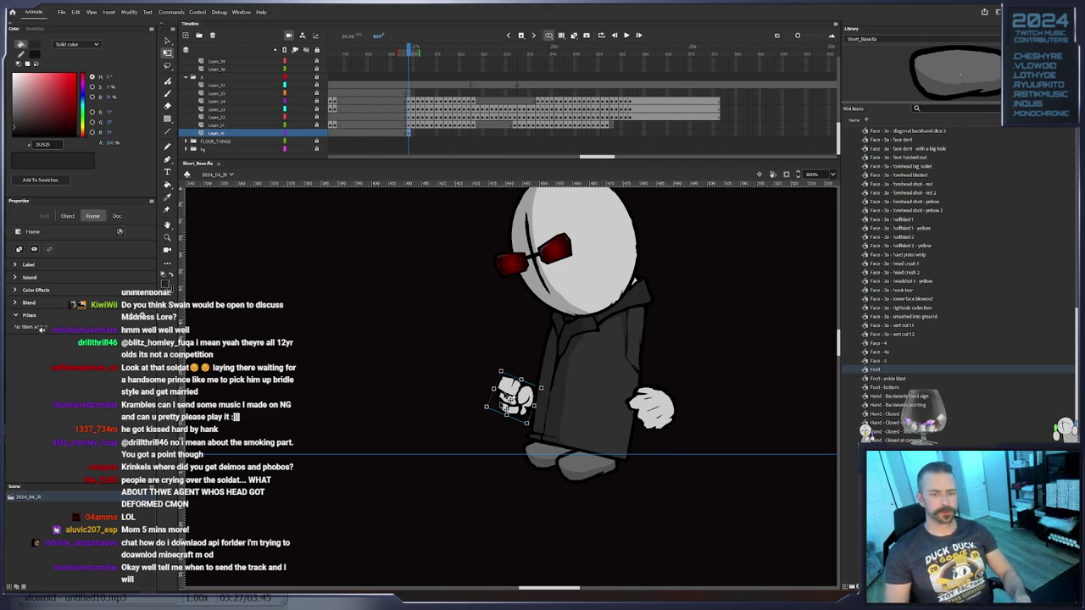
Key the backwards closed hand at frames 810 to 819, keeping it in front of the agent's moving head and body
key(F6)
drag(525, 403, 434, 519)
key(F6)
key(F6)
key(F6)
key(F6)
drag(434, 519, 493, 383)
key(F6)
key(F6)
key(F6)
key(F6)
key(F6)
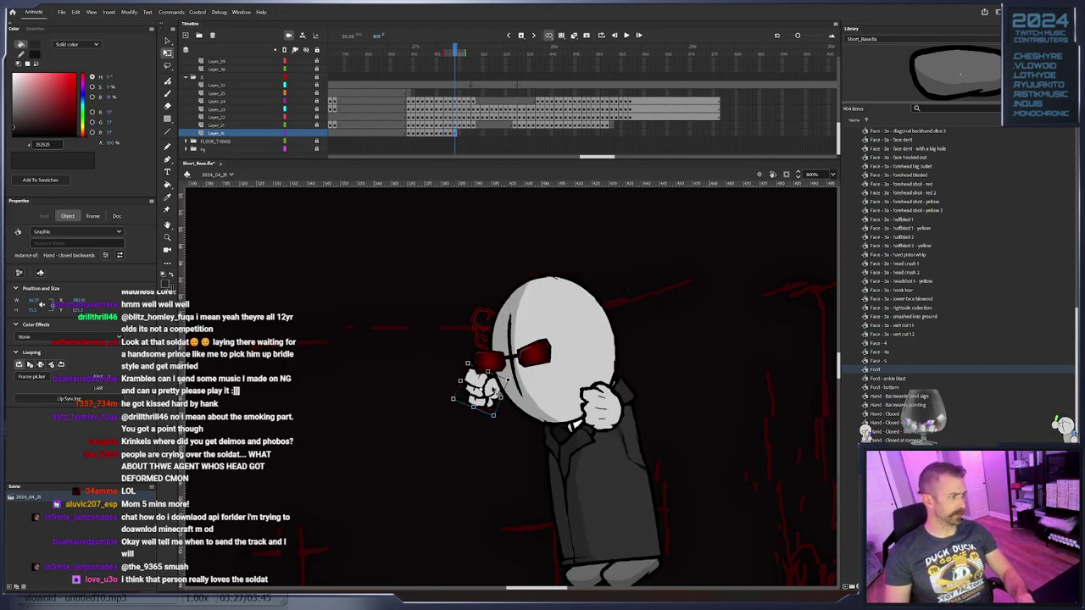
Lower the backwards closed hand at frame 819 and key it at frames 820 to 823 to follow the agent
drag(503, 385, 500, 433)
drag(492, 405, 529, 330)
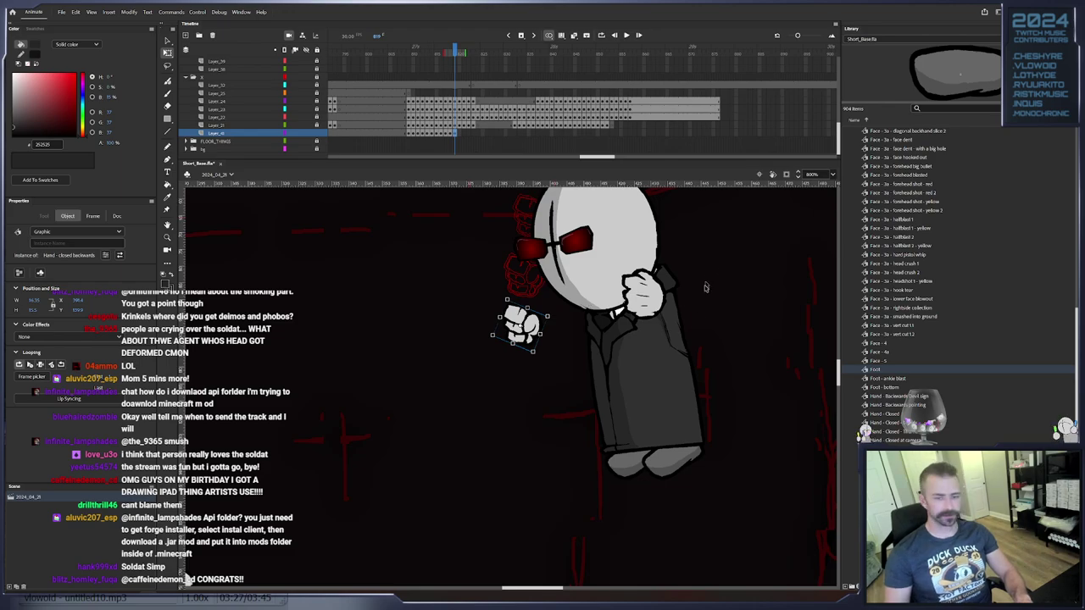
drag(553, 321, 518, 378)
key(F6)
key(F6)
key(F6)
key(F6)
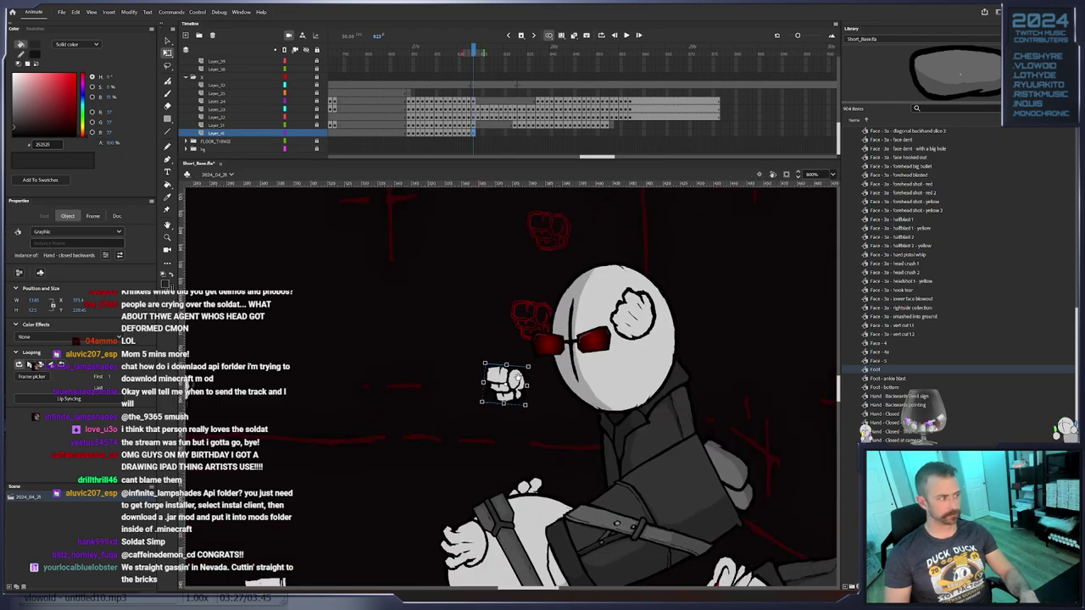
Key the backwards closed hand at frames 824 to 828, dropping it below the agent's face as he lands
key(period)
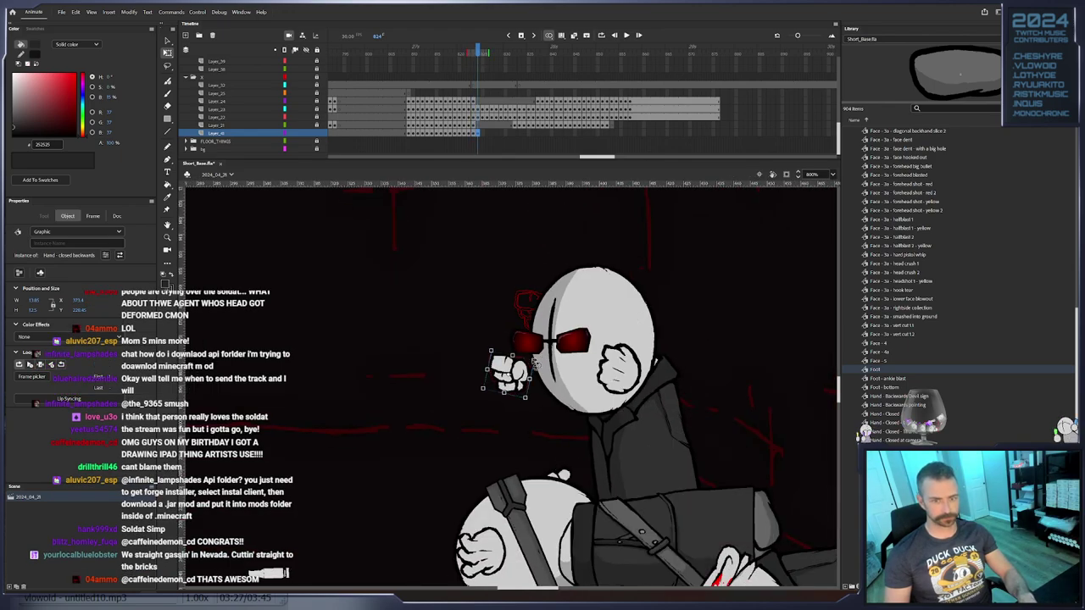
key(period)
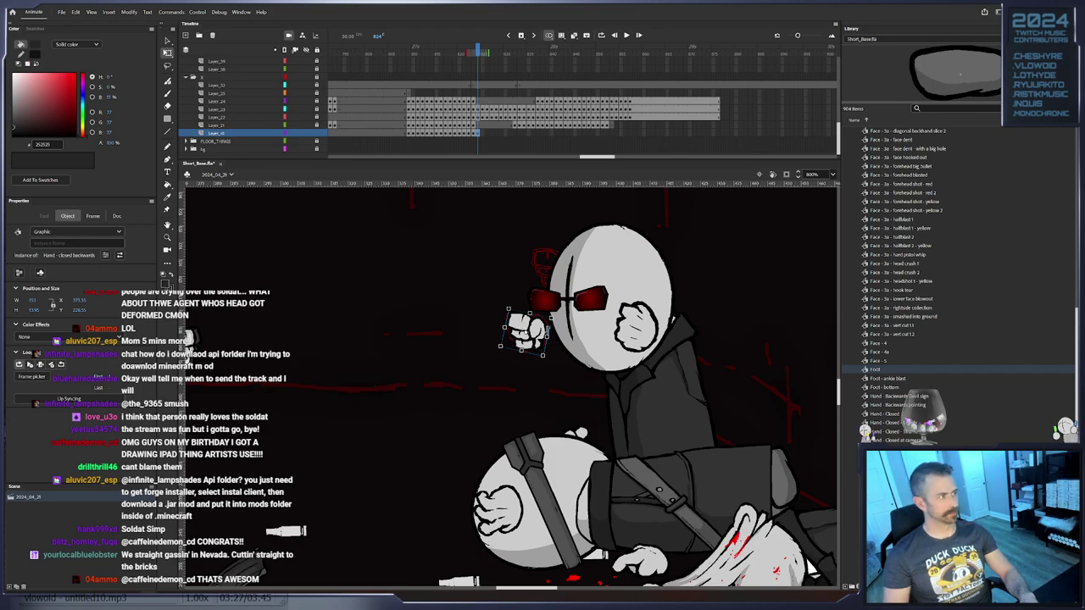
drag(539, 340, 536, 387)
key(F6)
key(F6)
key(F6)
key(F6)
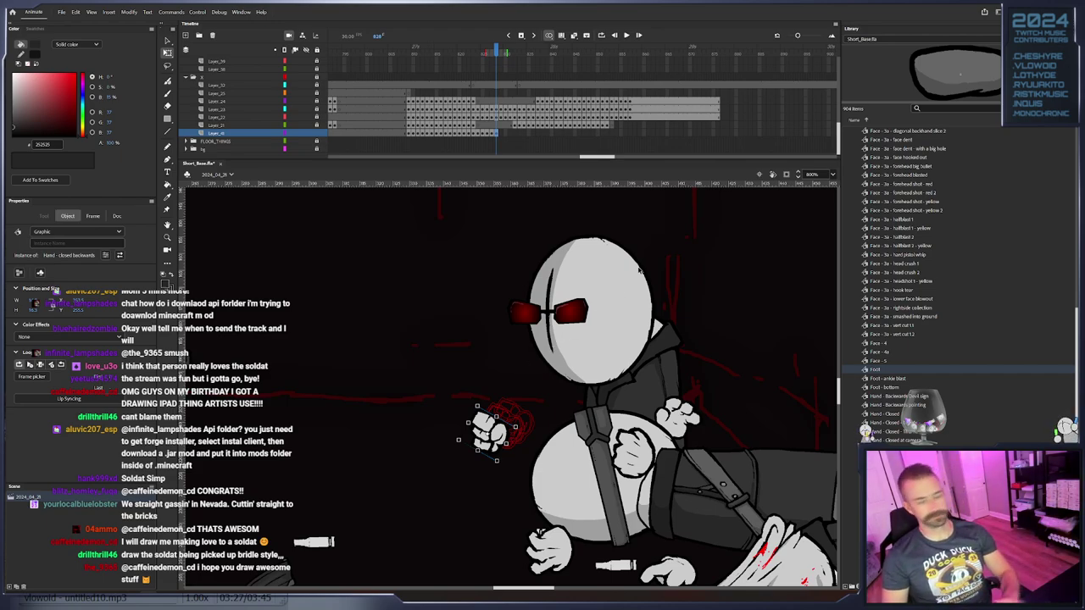
Key the backwards closed hand at frames 829 to 841, holding it in front of the agent as he stands up
drag(510, 425, 491, 374)
key(F6)
key(F6)
key(F6)
key(F6)
key(F6)
key(F6)
key(F6)
key(F6)
key(F6)
key(F6)
key(F6)
key(F6)
key(F6)
drag(492, 375, 534, 384)
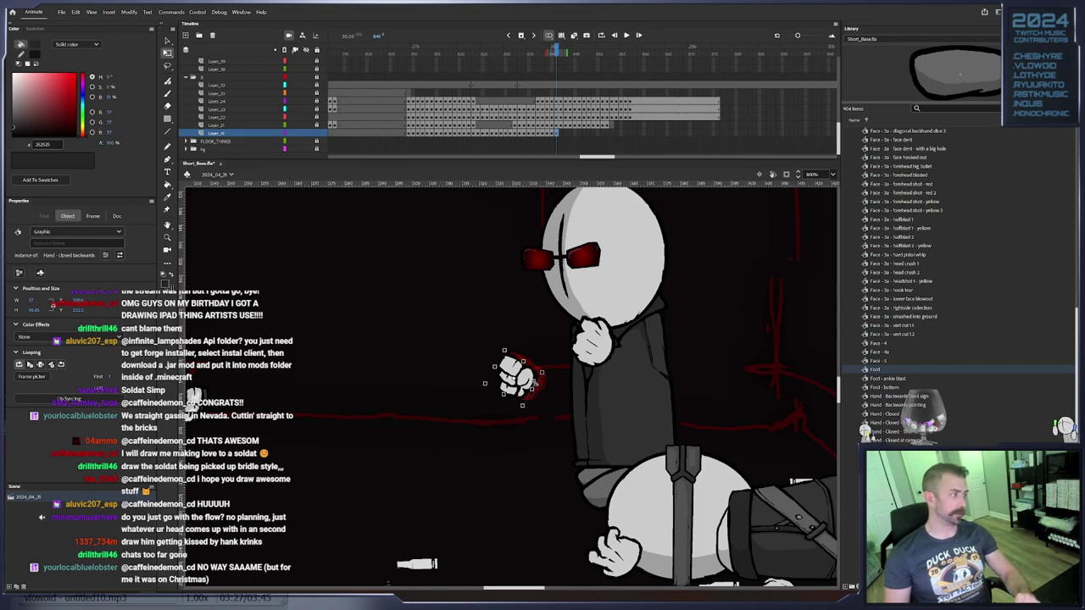
Key the backwards closed hand at frames 842 to 847, moving it toward Hank with the agent's body
scroll(523, 408, left, 5)
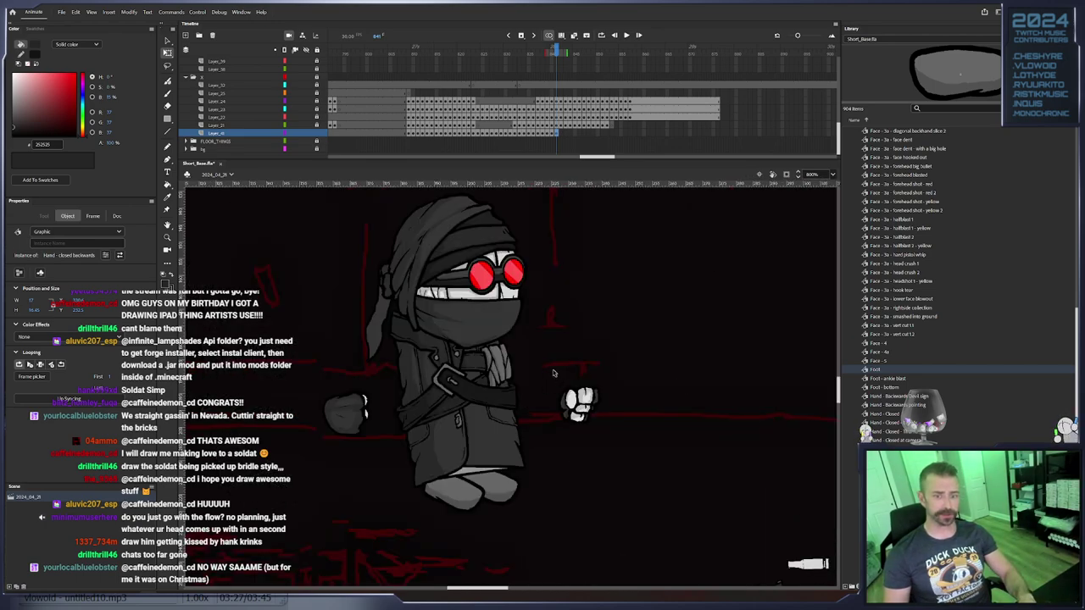
scroll(555, 374, right, 5)
key(.)
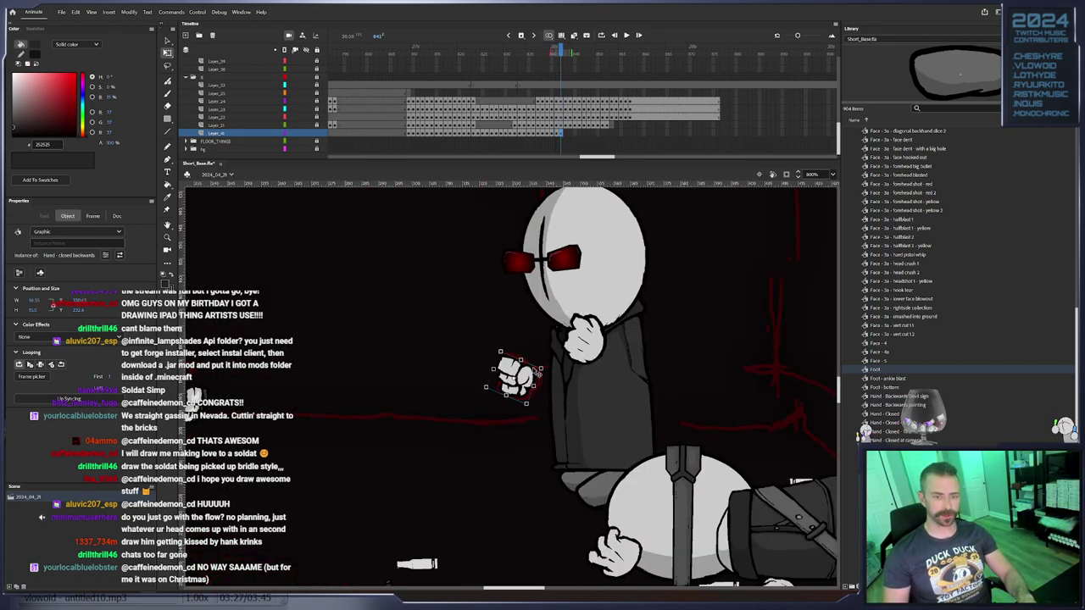
key(.)
key(period)
key(period)
key(period)
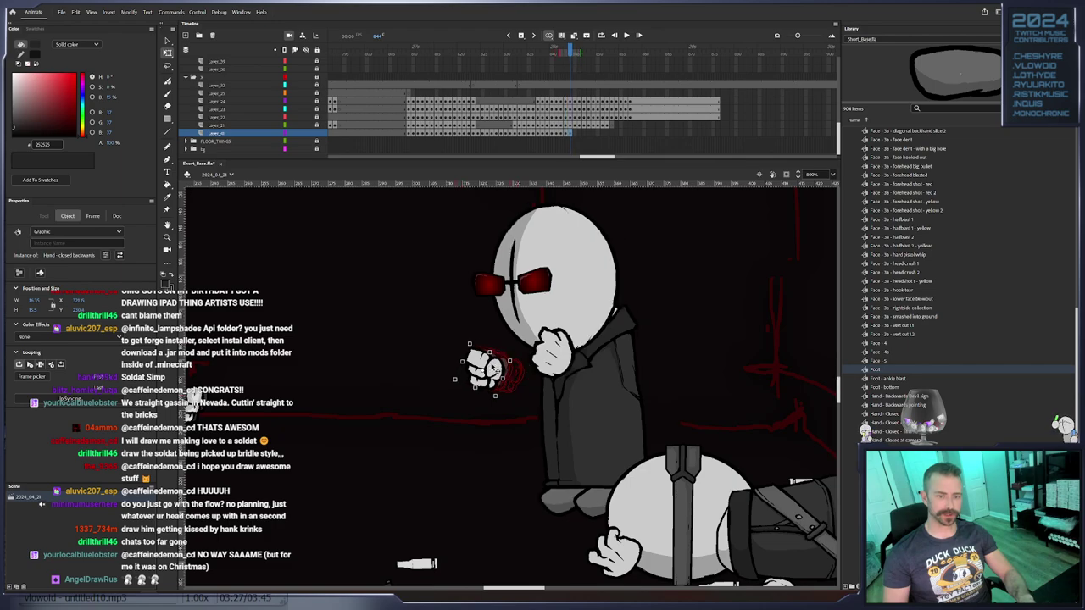
key(period)
key(period)
key(period)
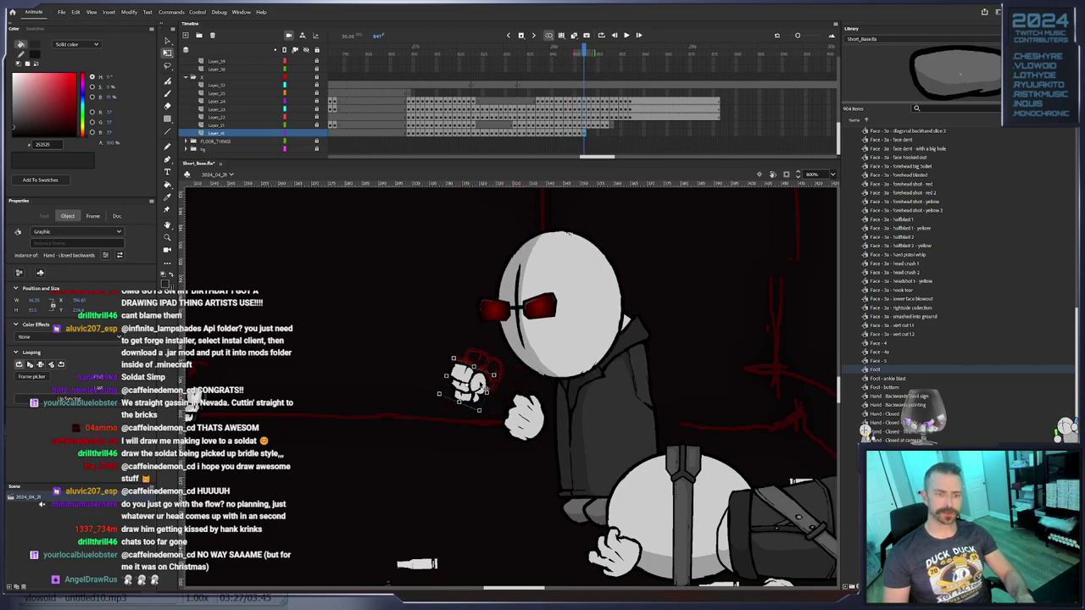
Key the backwards closed hand at frames 848 to 851, lowering it and drawing it back toward the agent's suit
key(period)
key(period)
key(period)
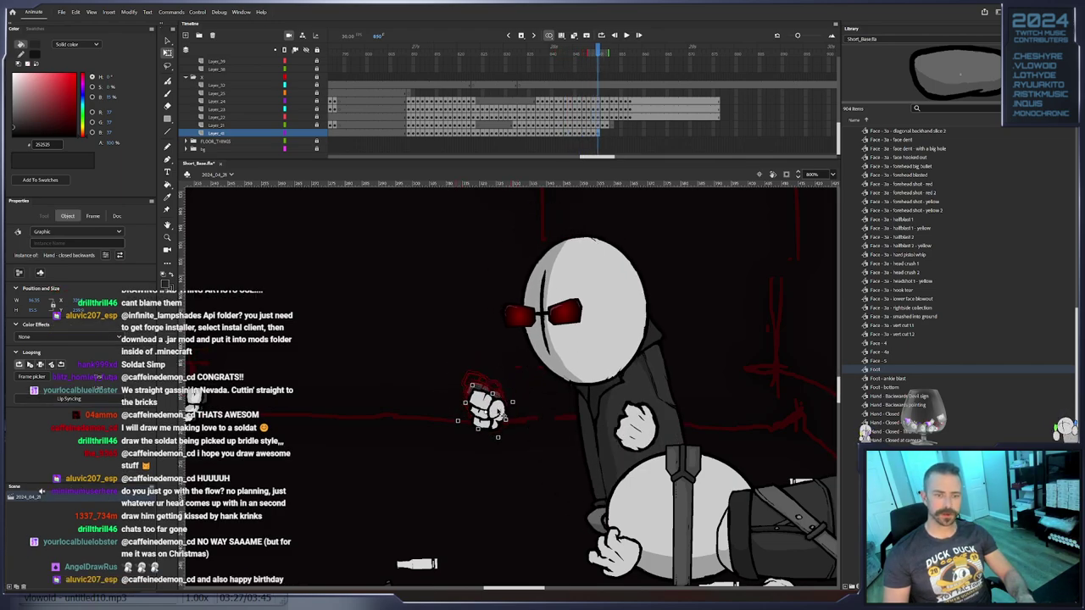
drag(522, 408, 483, 397)
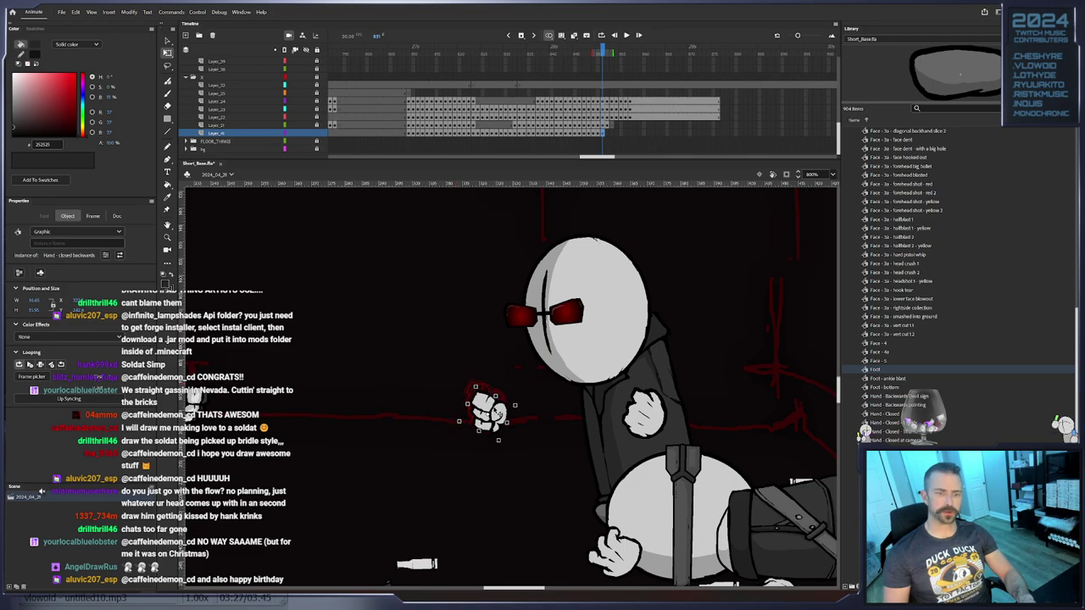
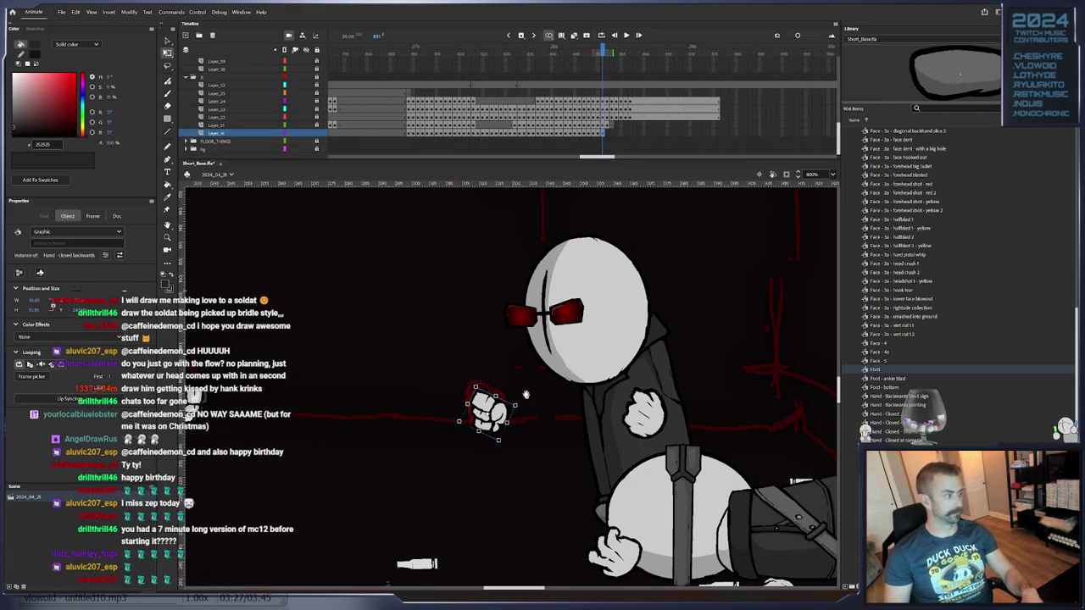
Key the backwards closed hand at frames 852 to 857, pulling it in toward the agent's coat below his face
scroll(526, 386, down, 1)
drag(520, 396, 532, 404)
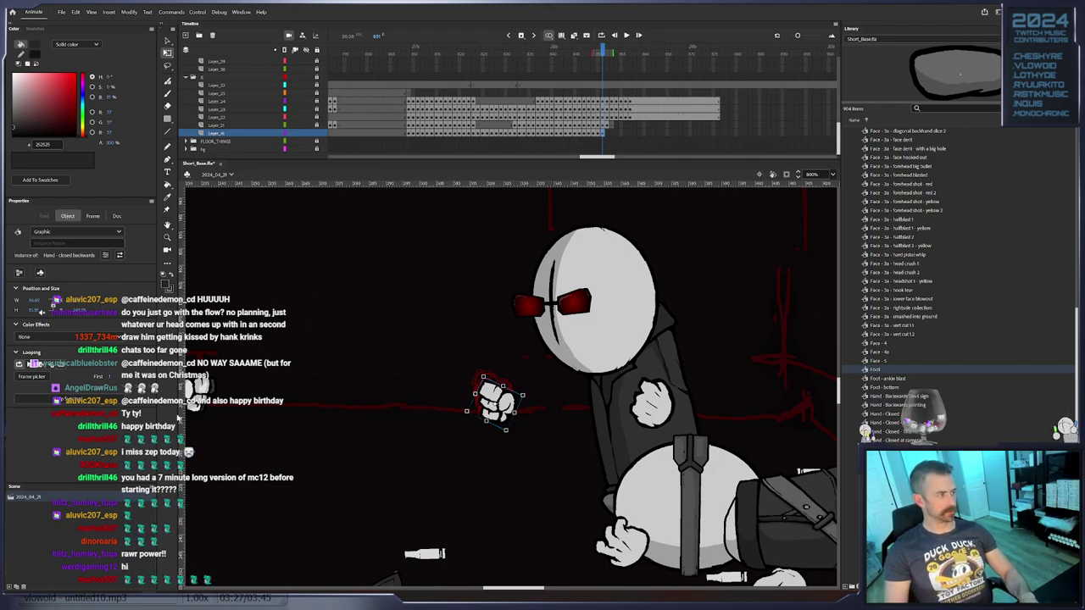
key(.)
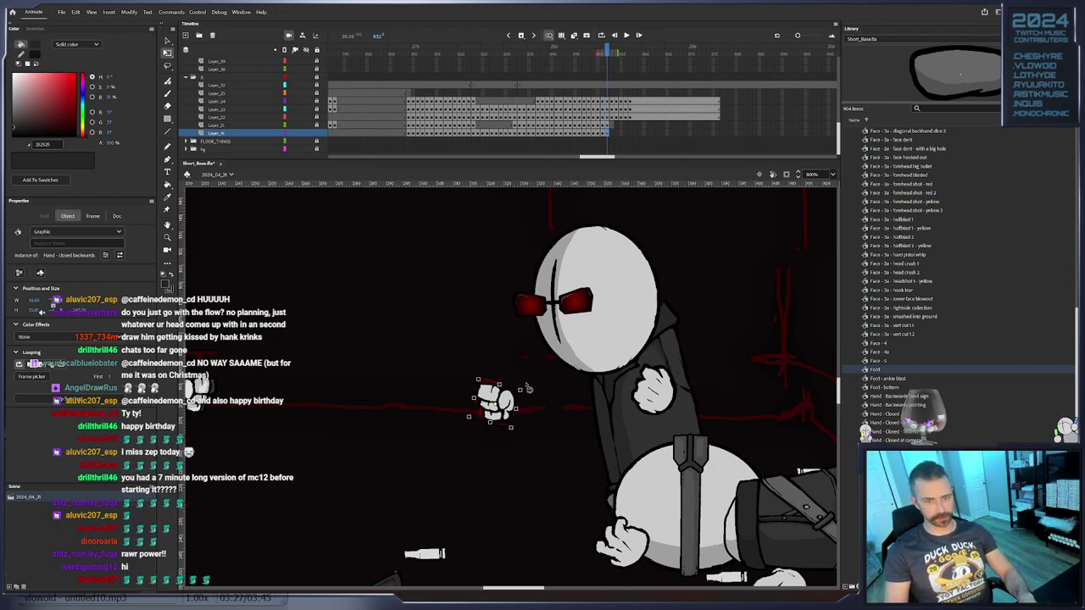
drag(501, 402, 595, 392)
key(F6)
key(F6)
key(F6)
key(F6)
key(F6)
key(F6)
key(F6)
Extend the suited agent's body-part layers through frame 887
drag(634, 134, 650, 127)
right_click(651, 130)
click(709, 195)
drag(749, 133, 495, 96)
right_click(493, 95)
click(540, 145)
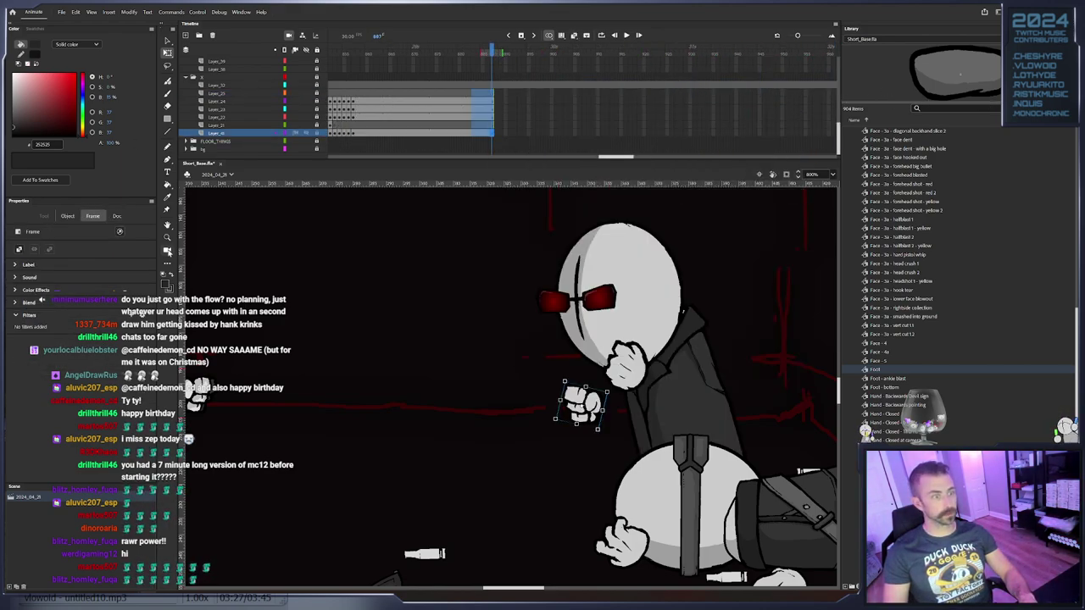
Unlock the engineer's body-part layers and select his face and helmet on Layer_42 at frame 790
double_click(168, 238)
click(516, 398)
drag(467, 56, 457, 111)
scroll(427, 117, up, 2)
click(547, 101)
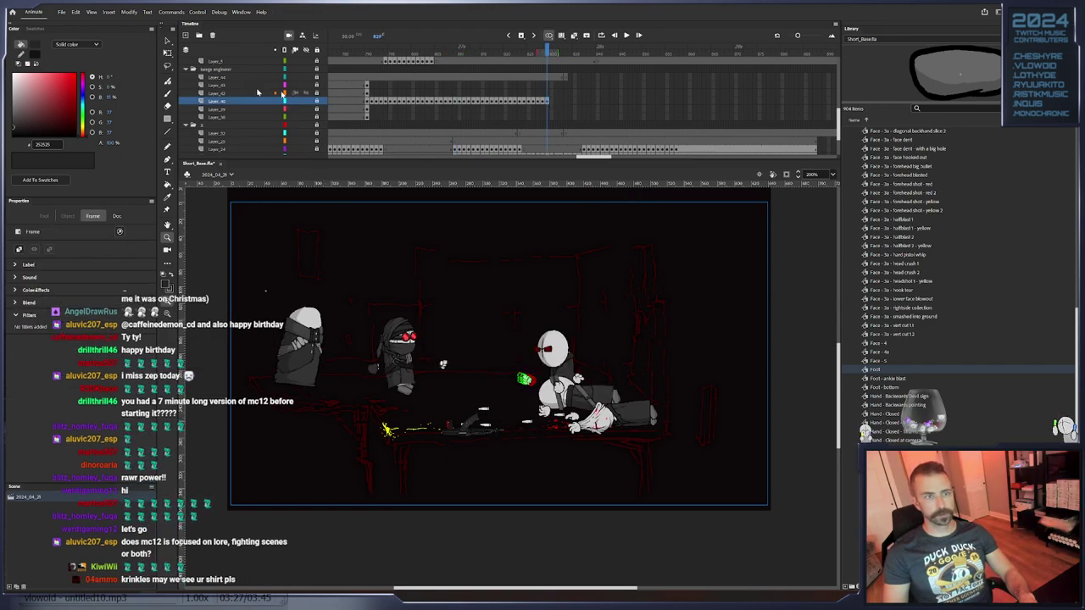
click(366, 93)
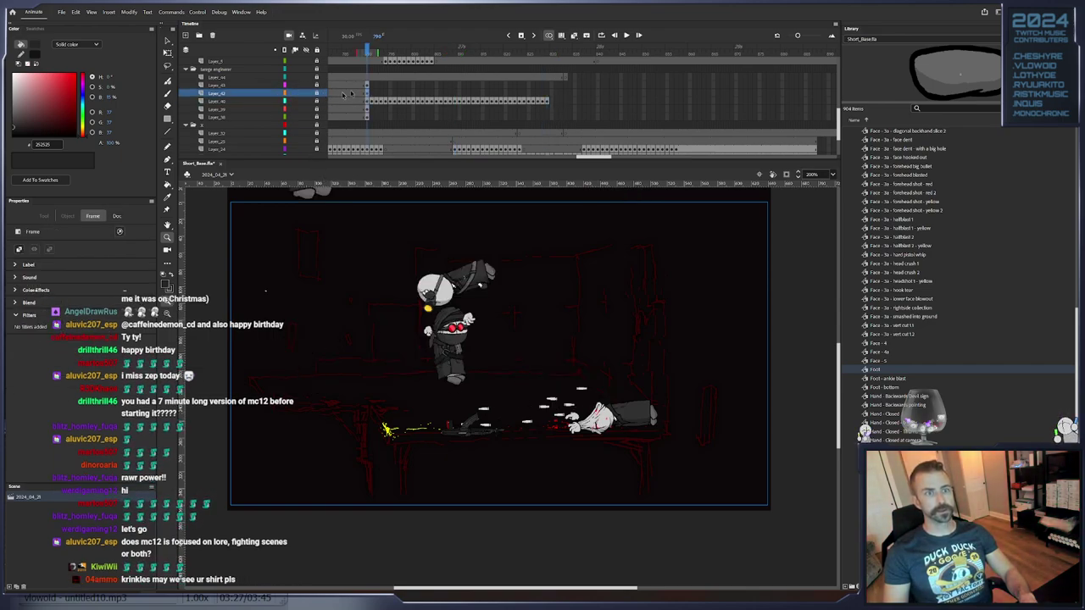
drag(381, 227, 389, 362)
click(329, 230)
drag(465, 303, 251, 192)
click(169, 55)
drag(444, 331, 521, 324)
drag(438, 194, 360, 261)
drag(452, 331, 459, 318)
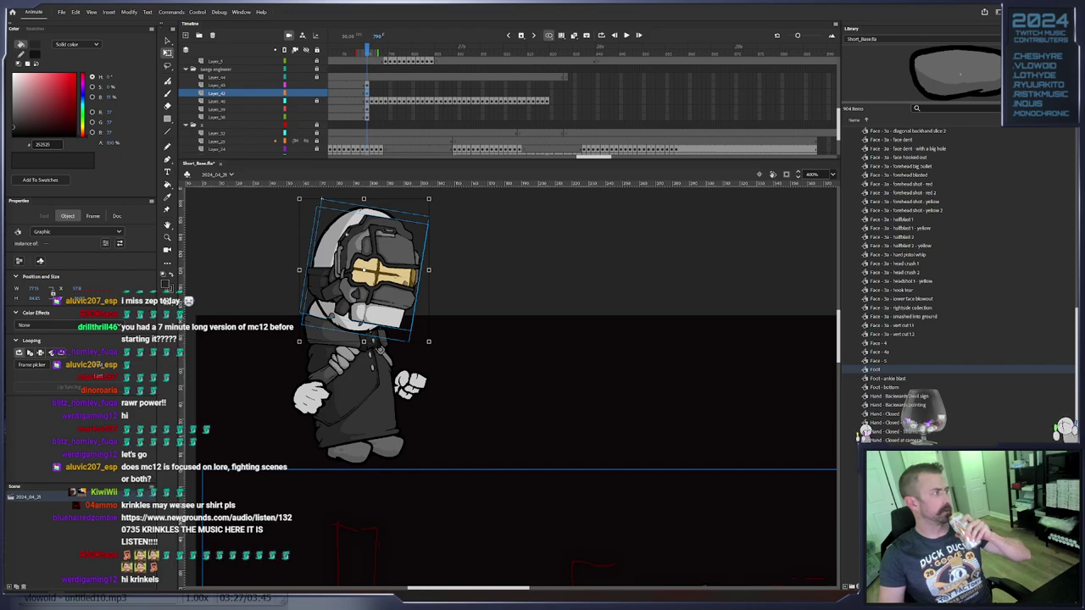
Switch to the browser, rate the Newgrounds track Asphalt Flower (Cont. mix) five stars and play it
drag(1, 373, 459, 191)
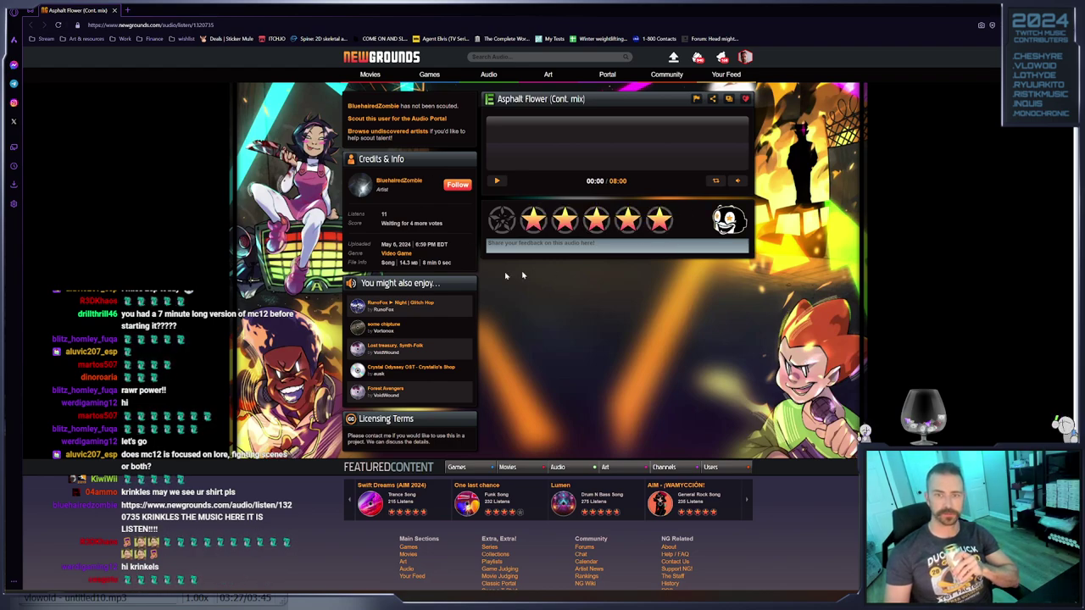
click(660, 220)
click(280, 607)
click(28, 85)
click(498, 181)
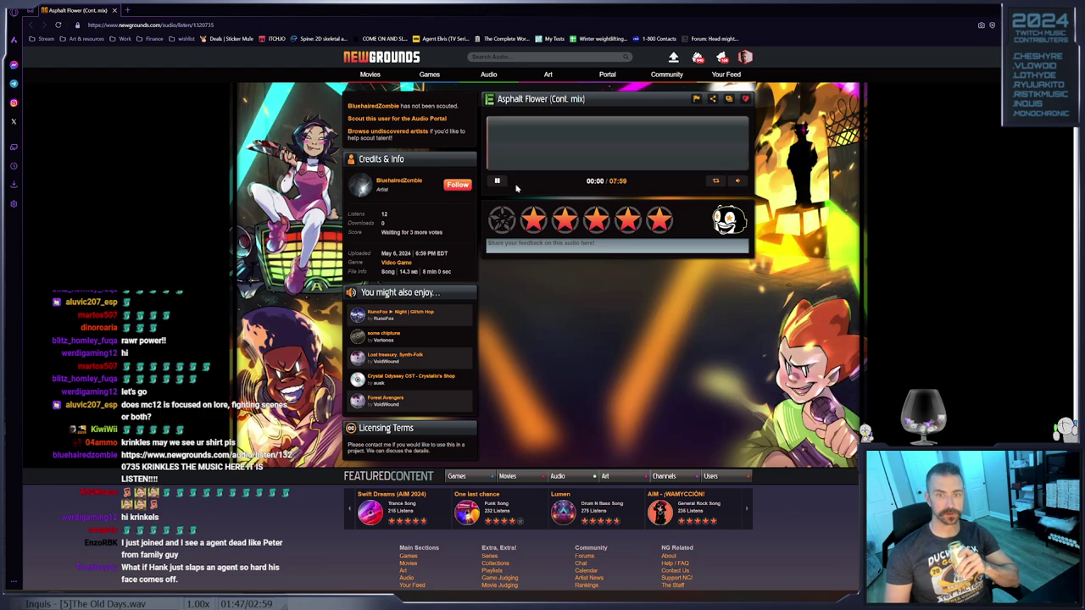
Preview a later part of Asphalt Flower (Cont. mix), then restart the track from its beginning
mouse_move(743, 183)
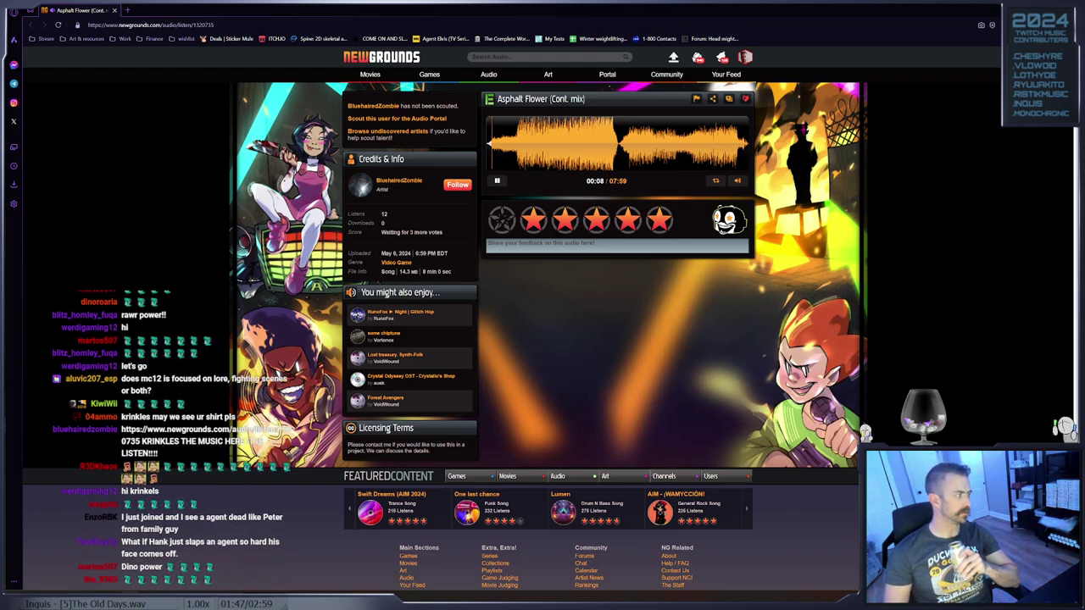
click(533, 136)
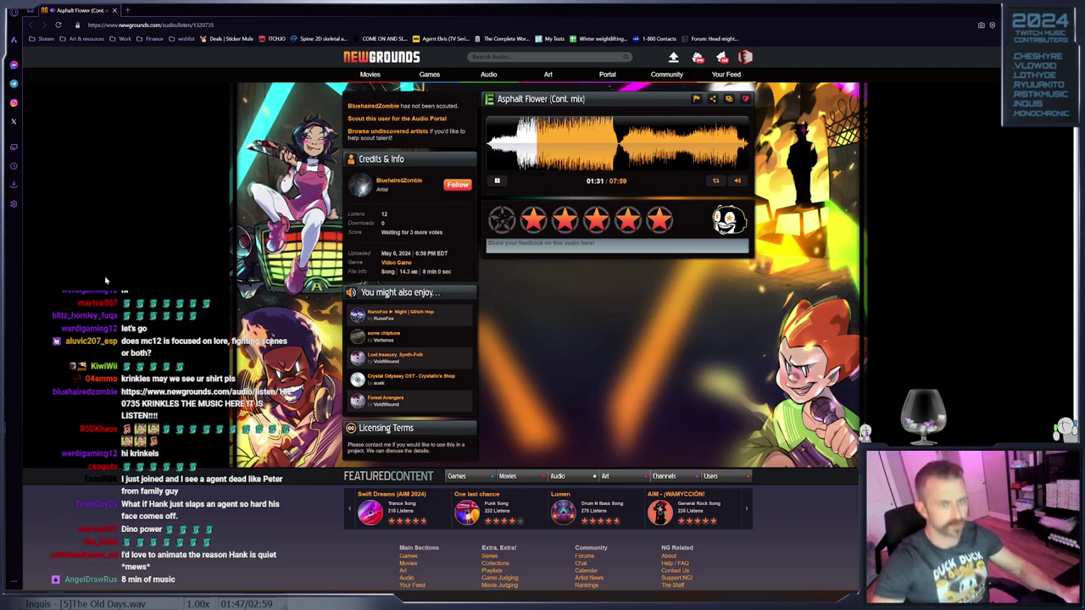
click(488, 144)
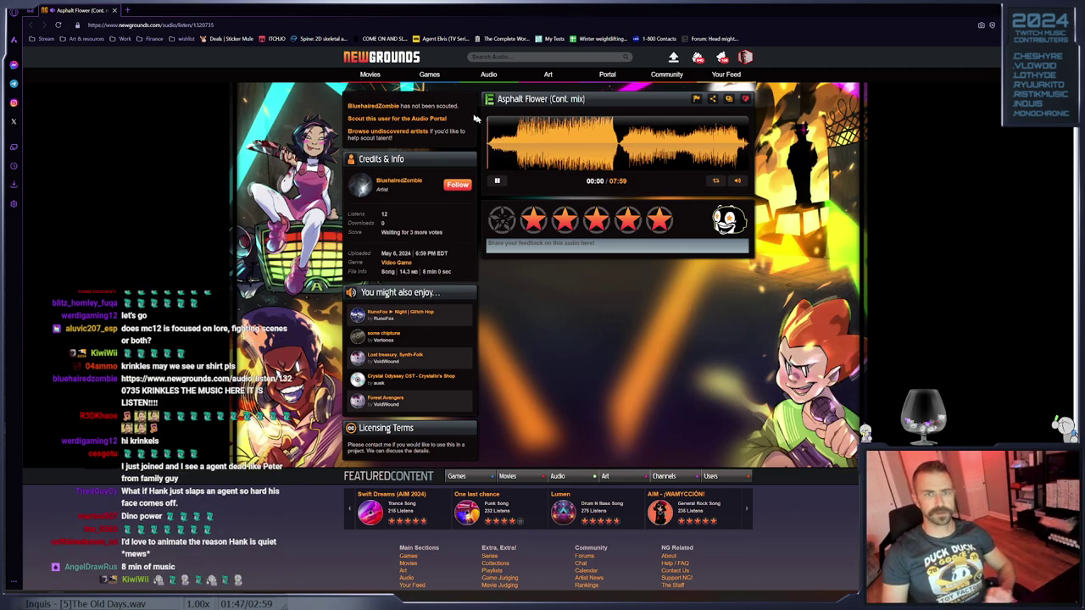
Shrink the browser window, move it off the canvas and return to Animate
double_click(917, 9)
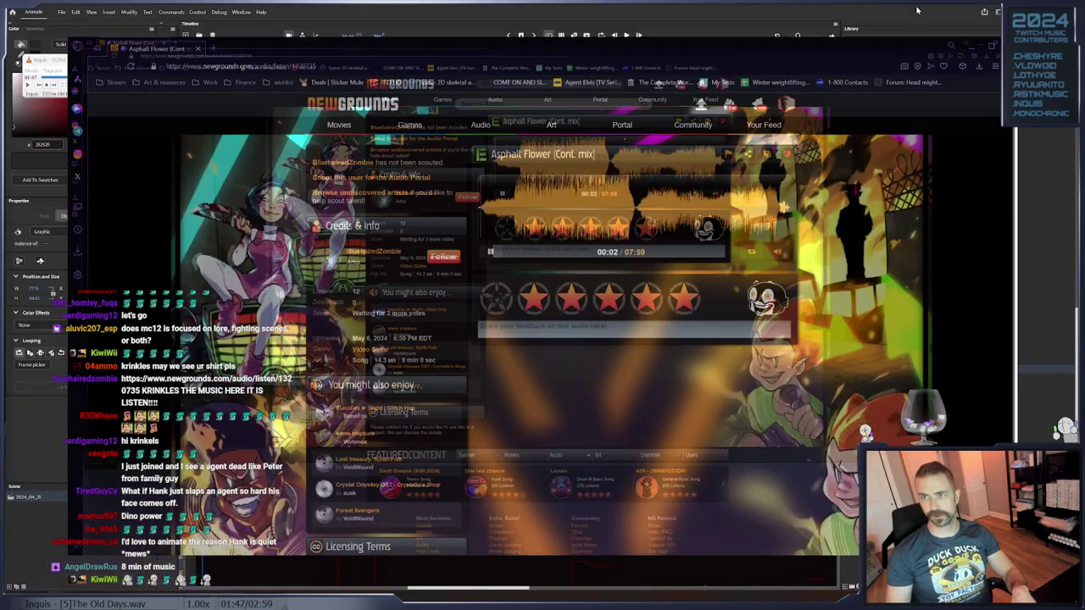
click(667, 7)
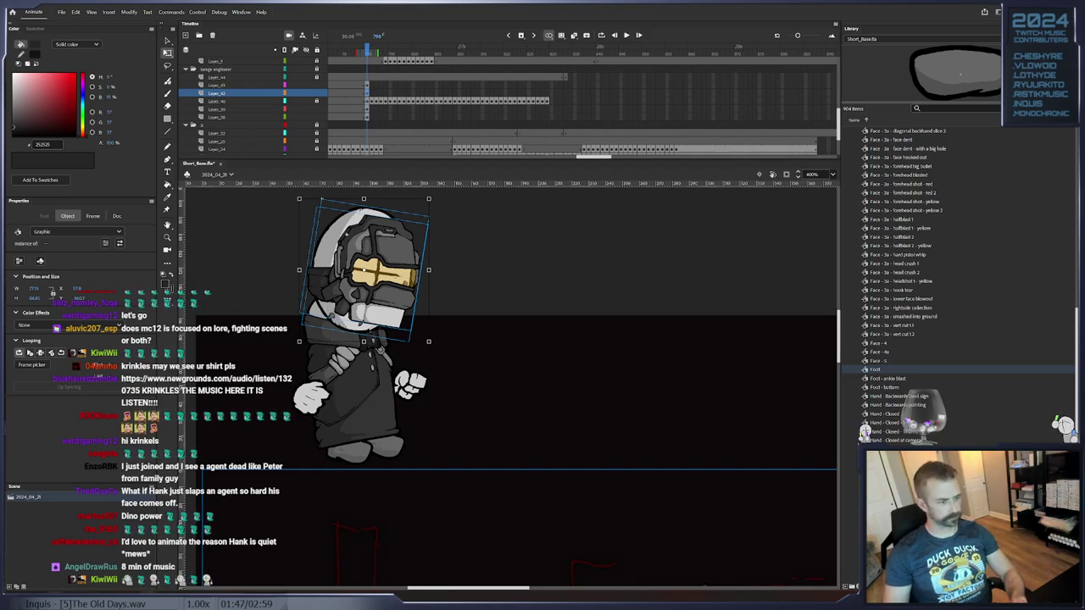
click(113, 585)
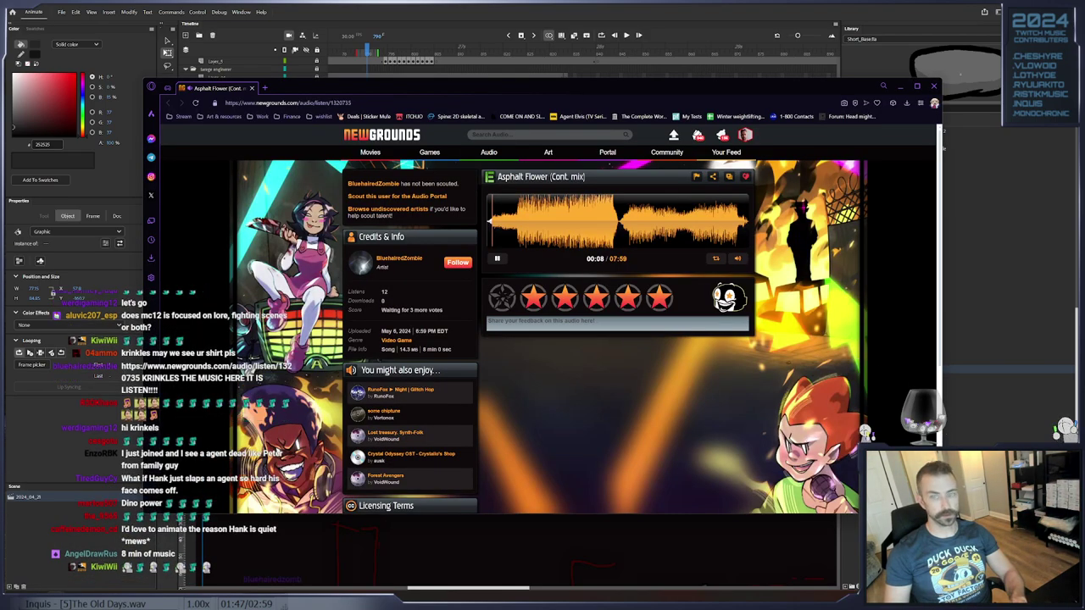
drag(941, 512, 602, 485)
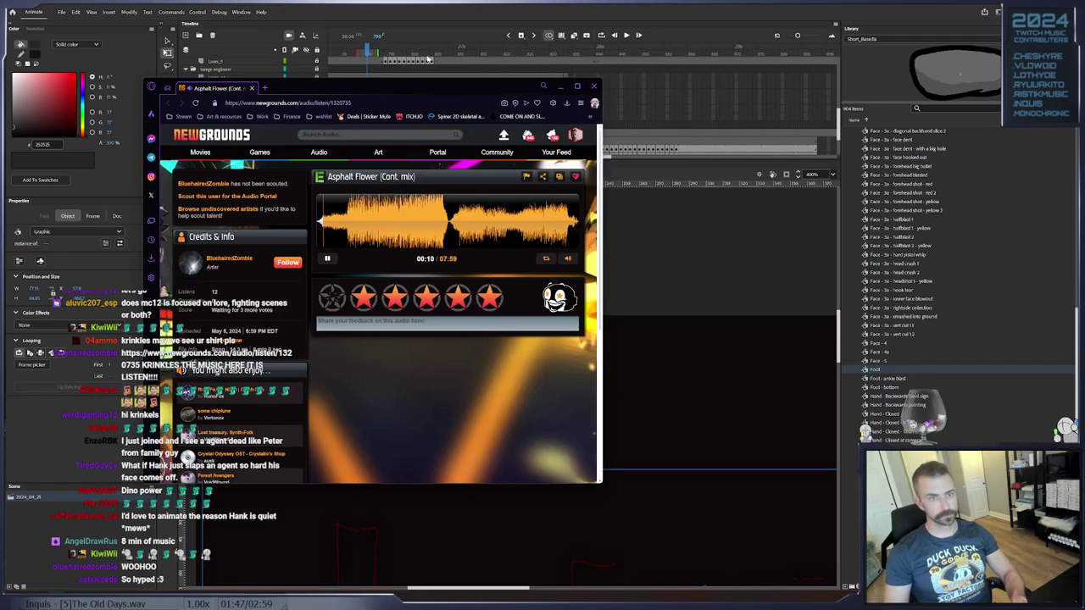
drag(434, 95, 0, 95)
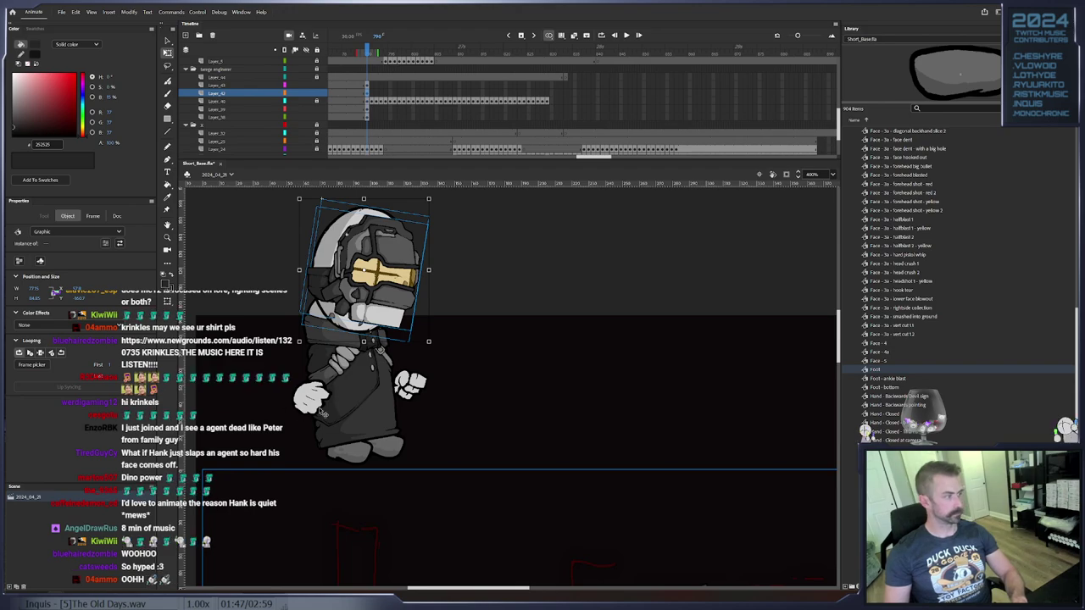
Key the engineer's face and helmet at frames 791 to 798, lowering them to follow his falling body
key(F6)
key(period)
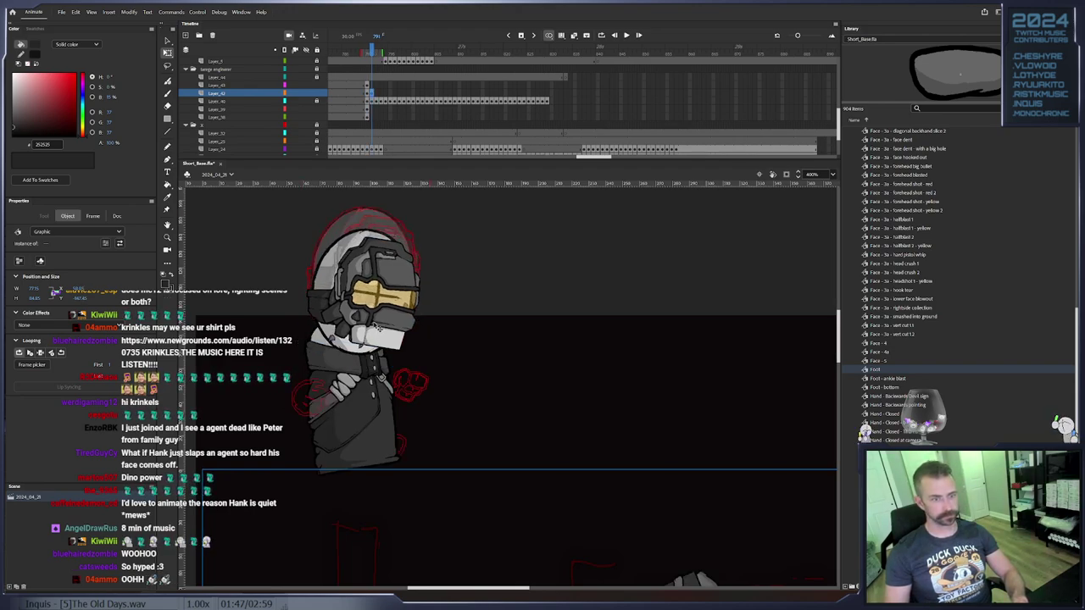
key(comma)
key(period)
key(F6)
drag(379, 342, 468, 337)
key(F6)
key(F6)
key(F6)
click(469, 337)
key(period)
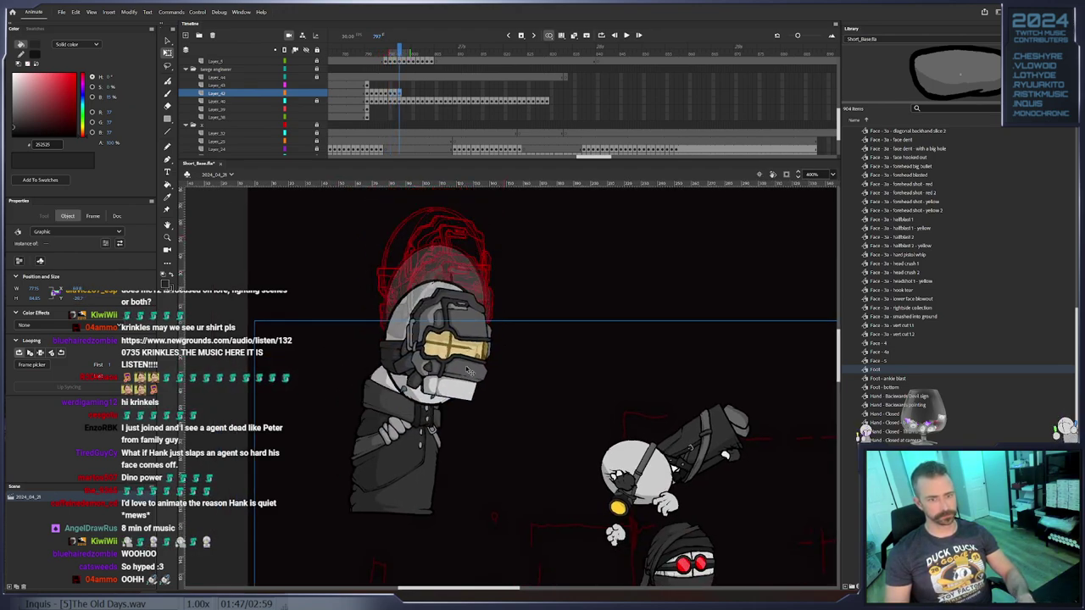
key(period)
click(465, 367)
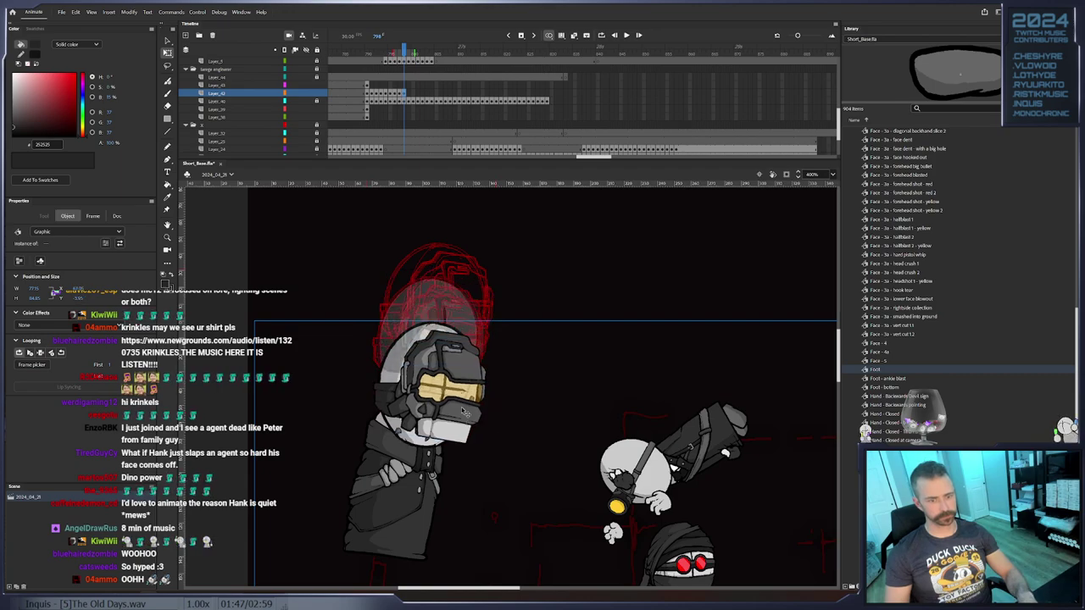
Key the engineer's face and helmet at frames 799 to 801, dropping and straightening them onto his collar as he lands
scroll(462, 339, down, 2)
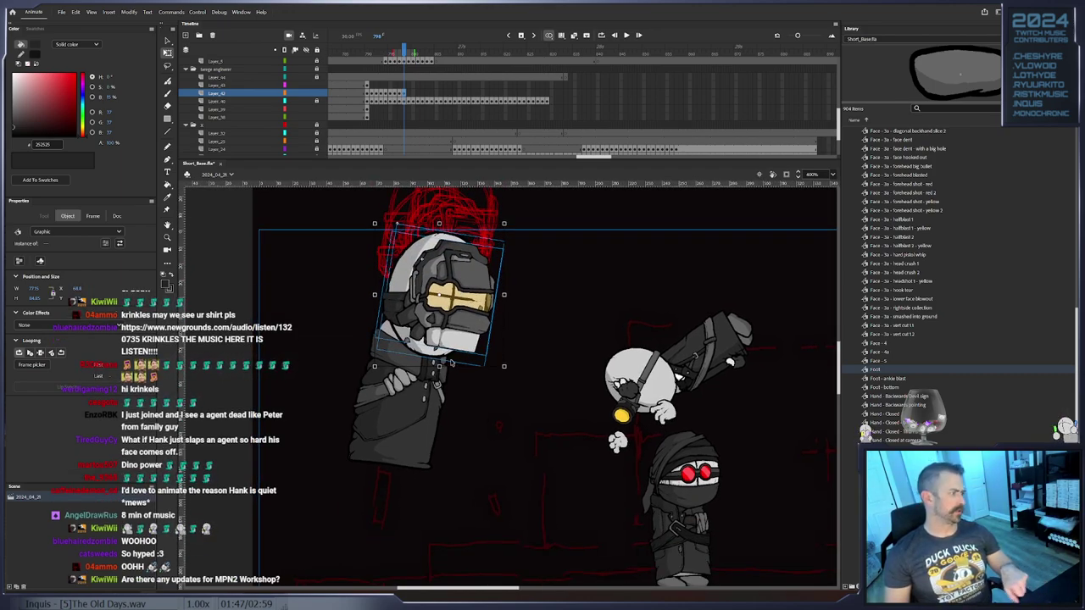
key(F6)
drag(451, 353, 449, 396)
key(period)
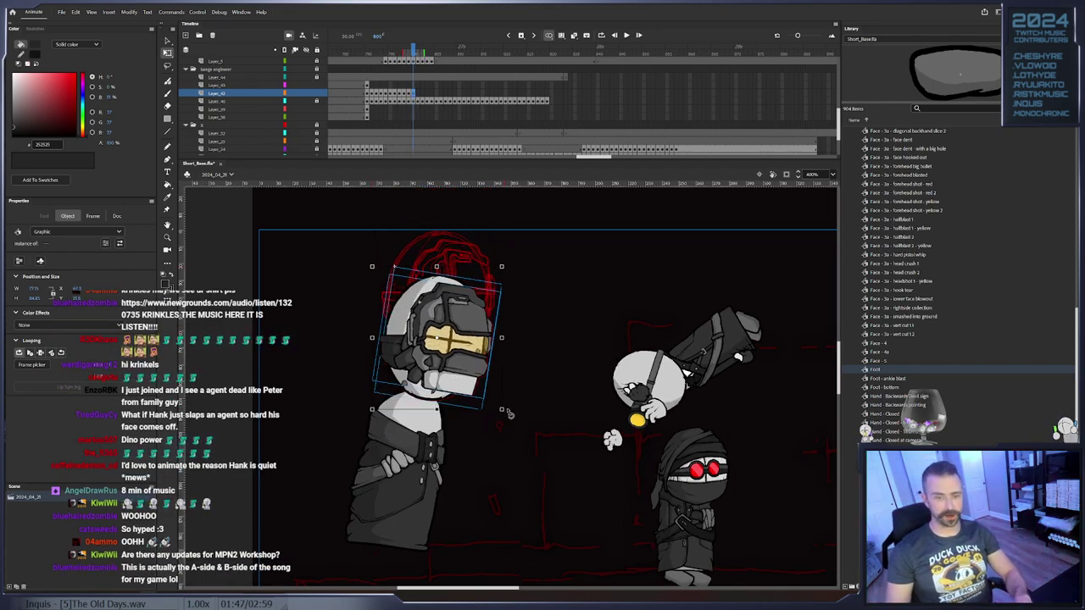
key(period)
click(429, 411)
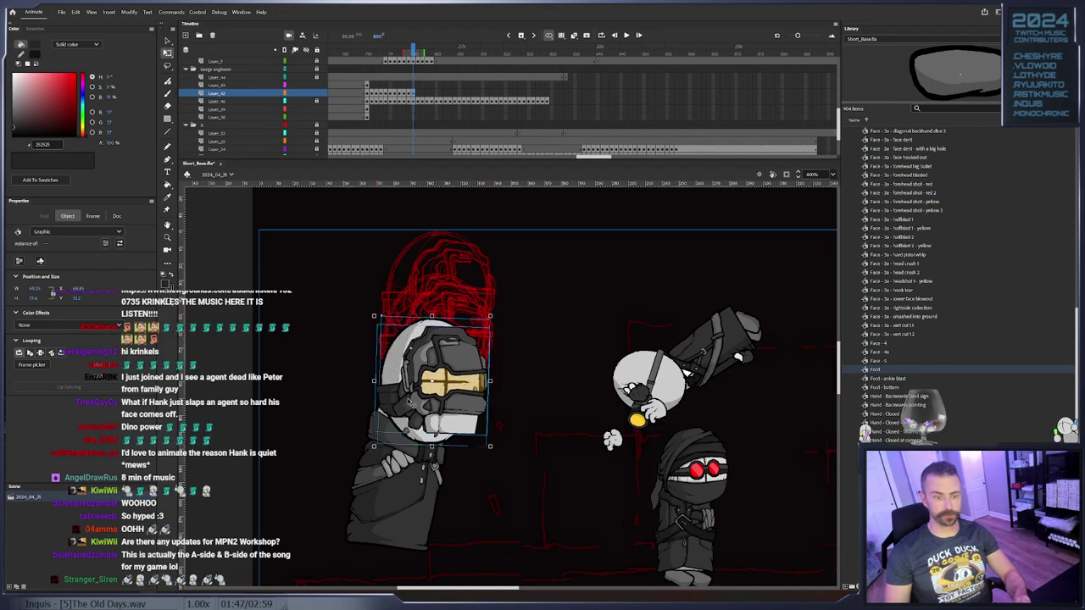
key(period)
click(448, 436)
key(period)
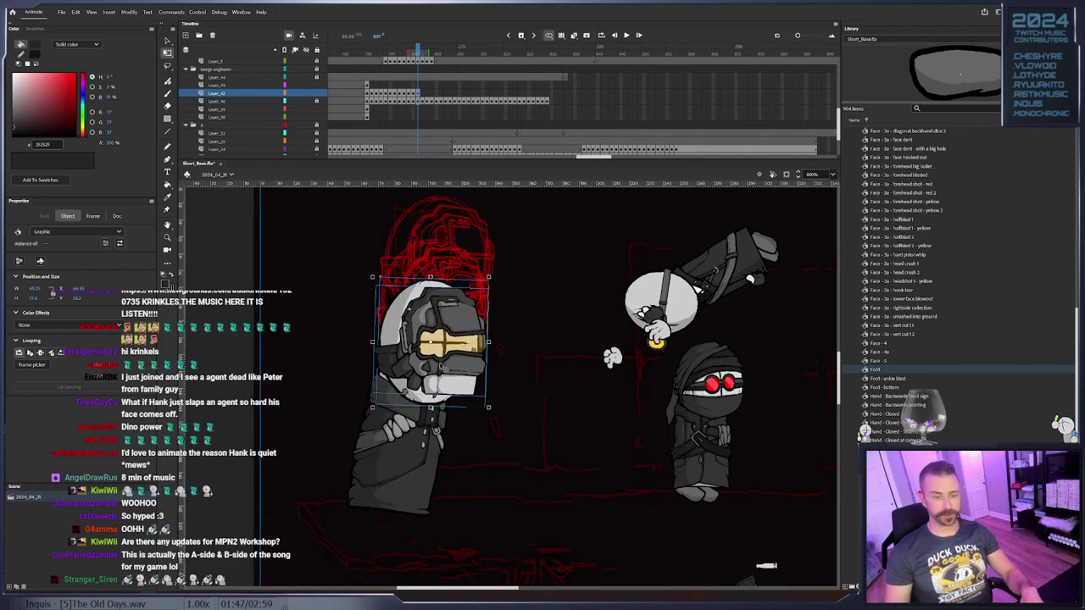
Key the engineer's face and helmet at frames 802 and 803, moving them down and toward Hank with the body
click(446, 385)
key(F6)
drag(446, 386, 455, 400)
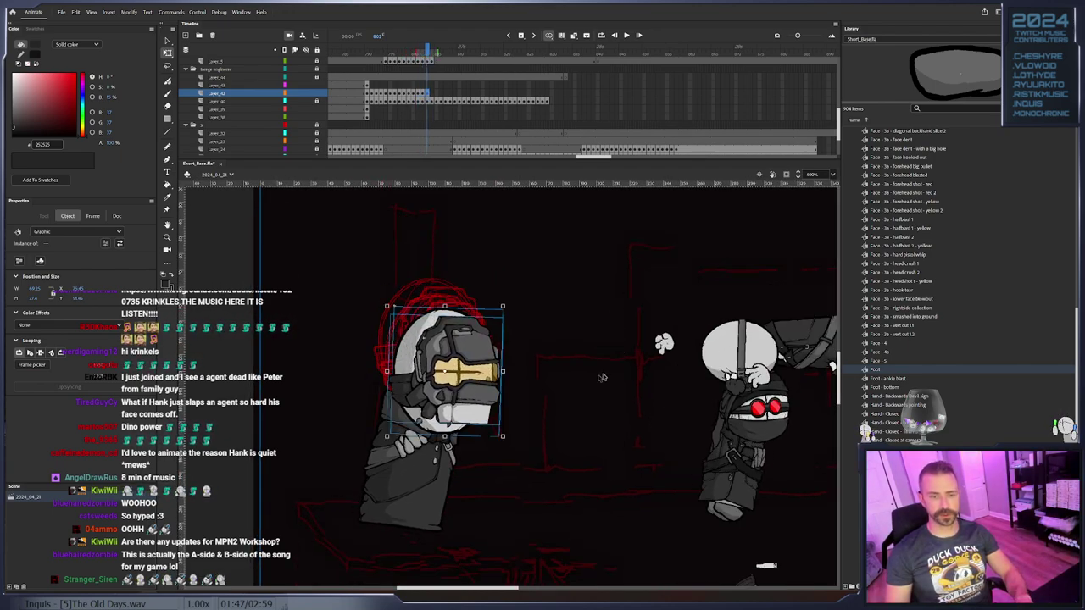
click(586, 380)
Swap the engineer's face and helmet at frame 803 for their 3a symbol versions
right_click(446, 306)
right_click(412, 315)
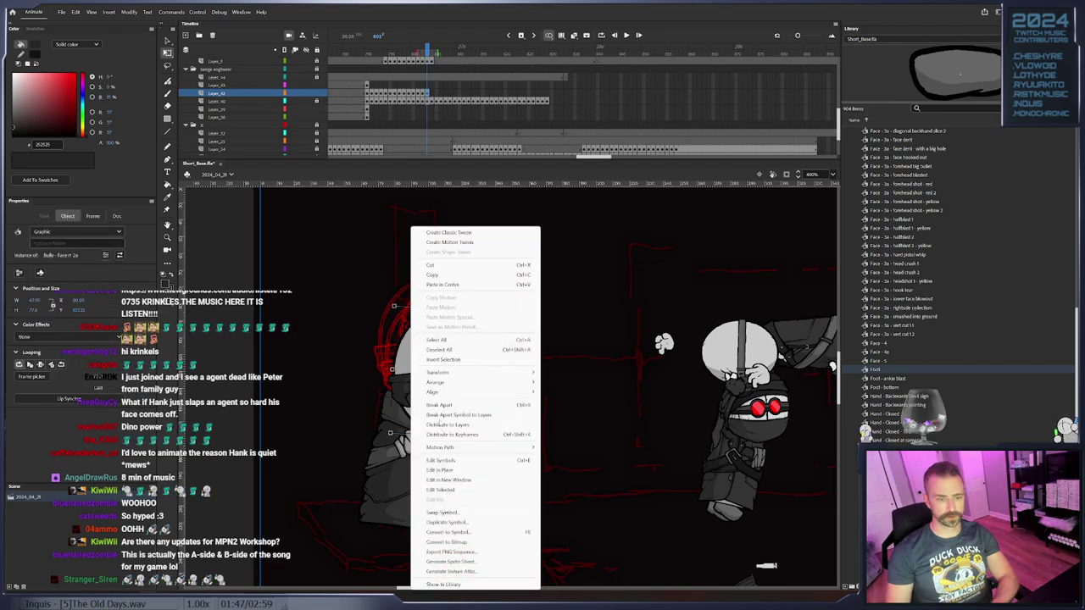
click(475, 512)
double_click(547, 373)
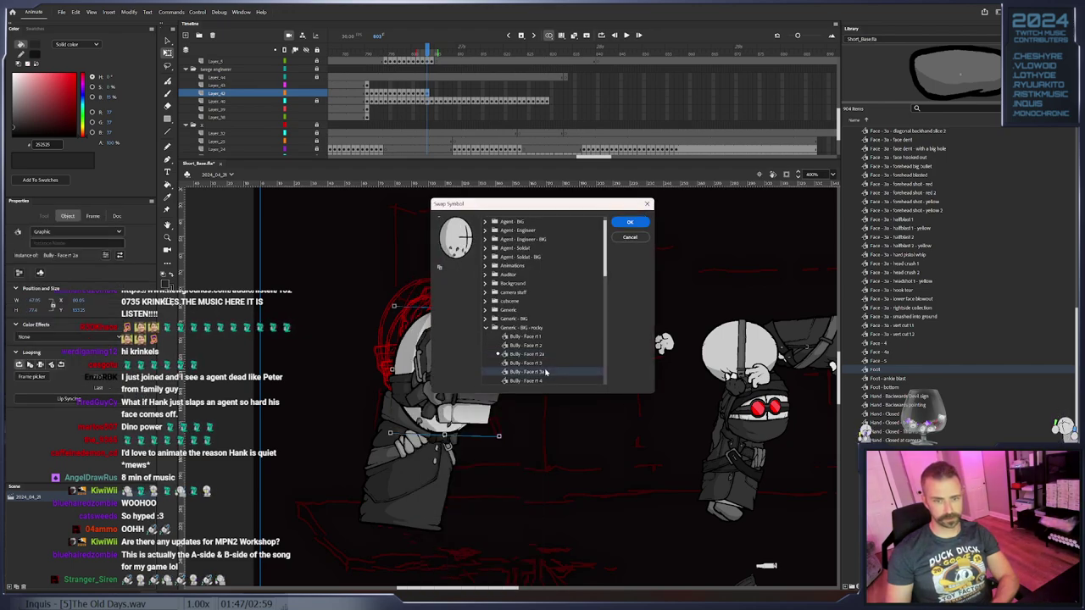
right_click(477, 400)
click(510, 324)
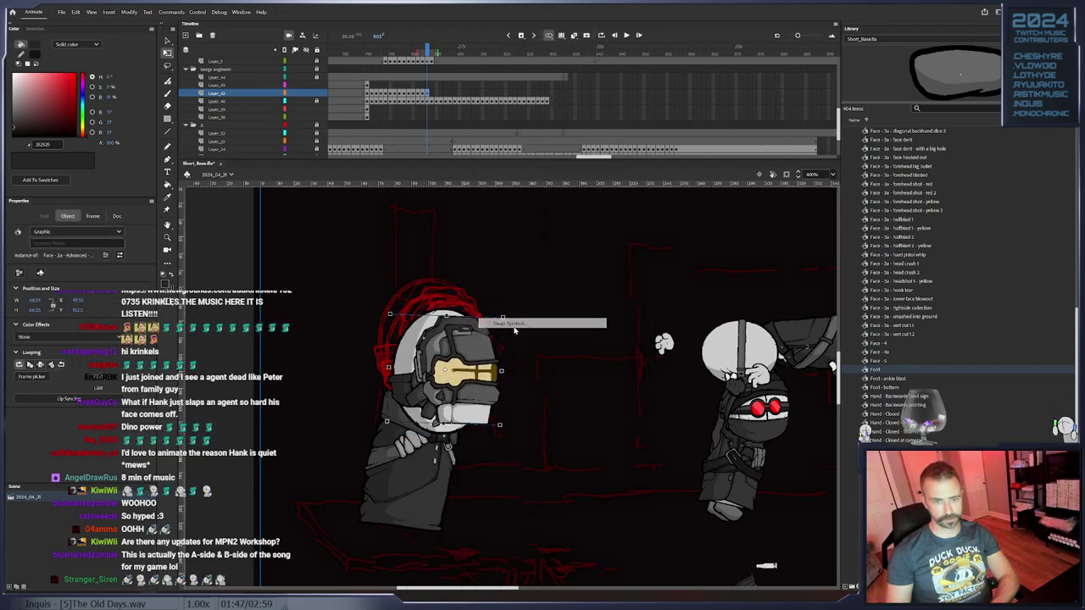
double_click(533, 357)
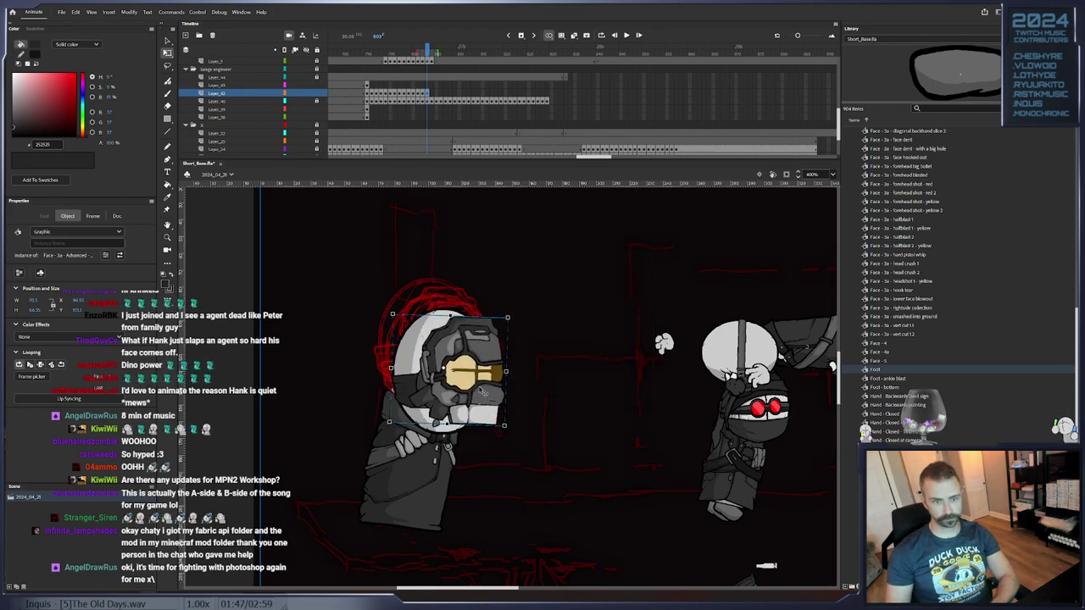
drag(586, 310, 411, 395)
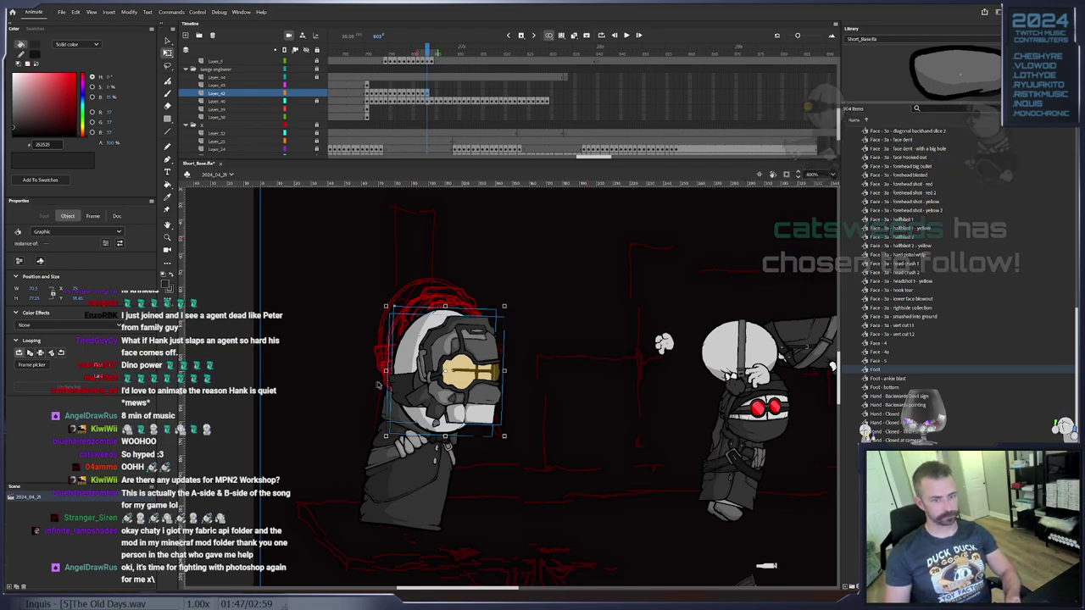
Key the engineer's swapped face and helmet at frames 804 to 810, shifting them toward Hank above his coat
key(period)
key(period)
key(period)
key(period)
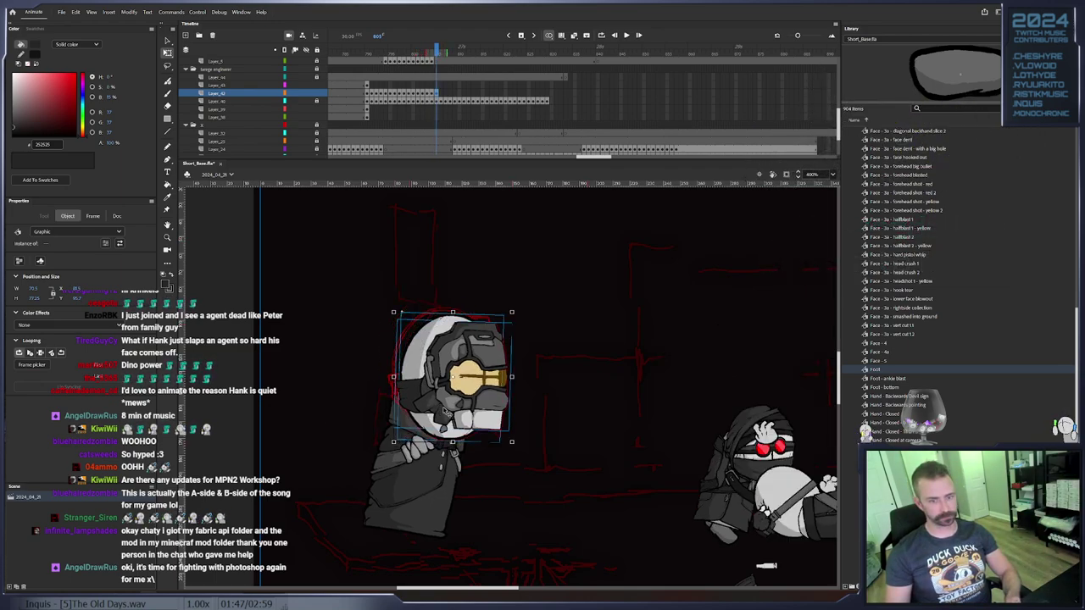
drag(453, 413, 462, 411)
key(F6)
key(F6)
key(period)
key(period)
key(period)
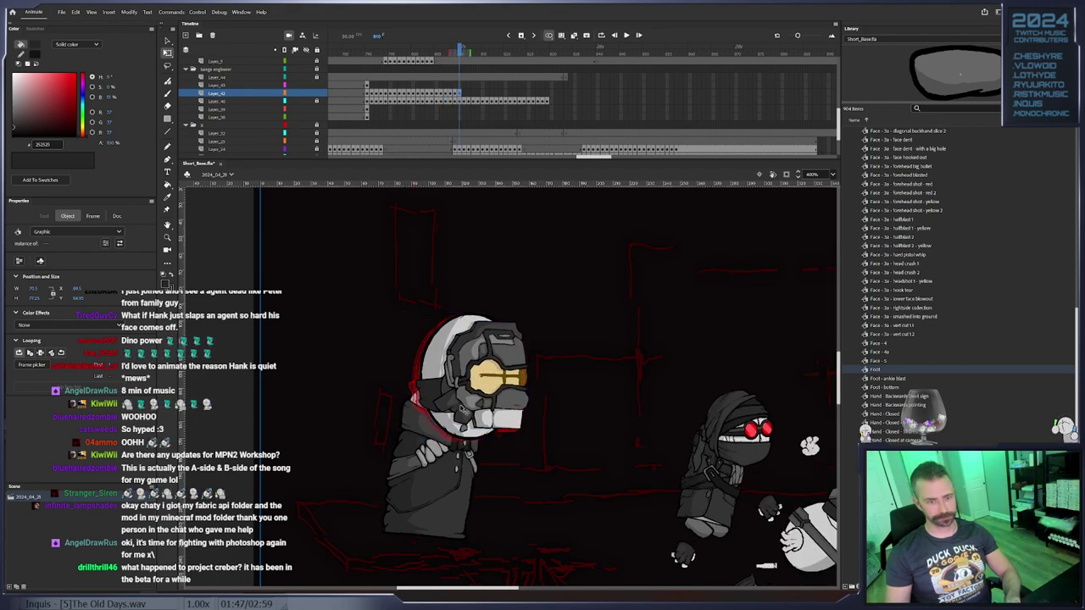
Key the engineer's face and helmet at frames 811 to 813, raising them with the body and tilting them slightly
key(period)
key(period)
key(period)
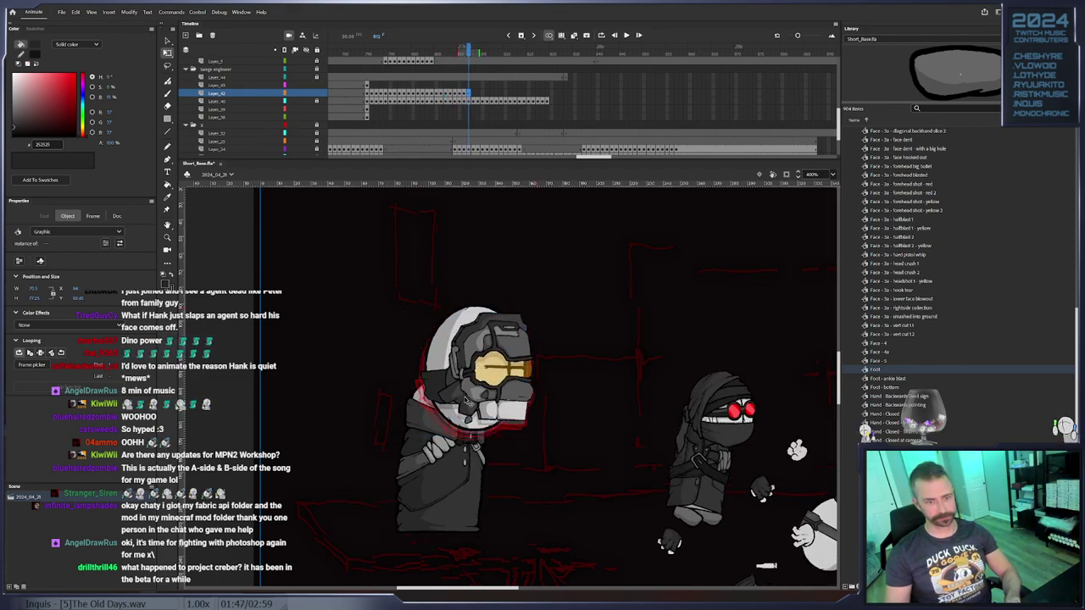
drag(546, 303, 552, 303)
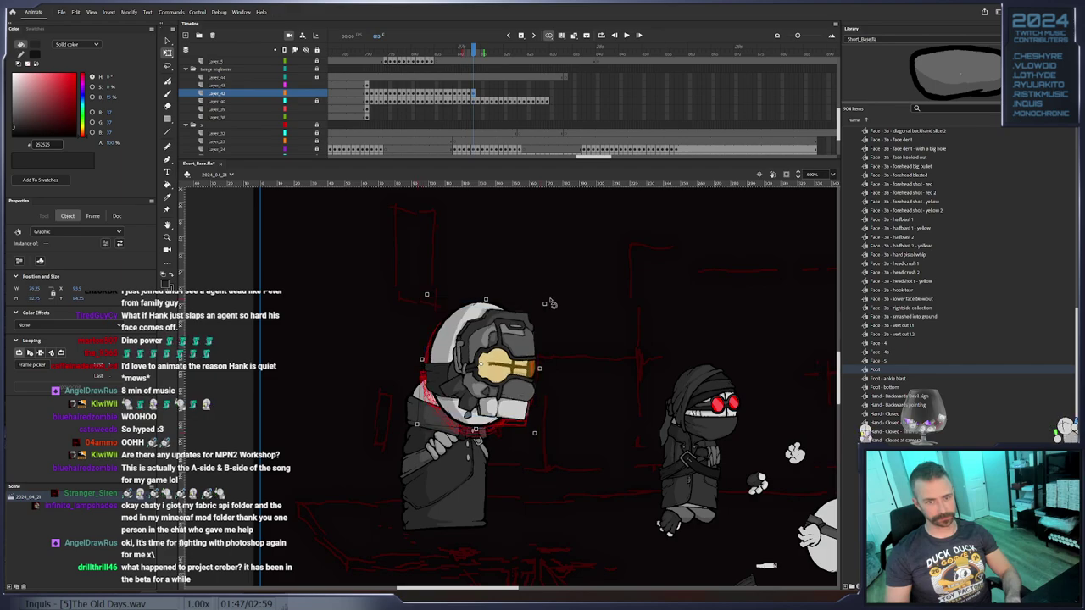
Key the engineer's face and helmet at frames 814 to 821, drawing them back from Hank and tilting them further forward
key(period)
key(period)
key(period)
key(period)
key(period)
key(period)
key(period)
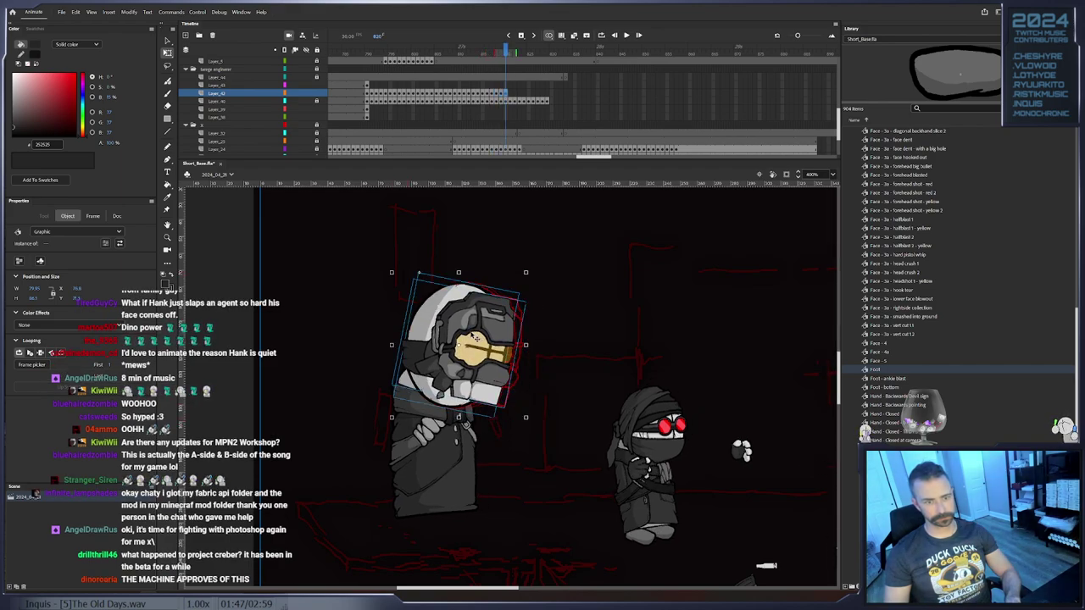
key(period)
key(period)
key(period)
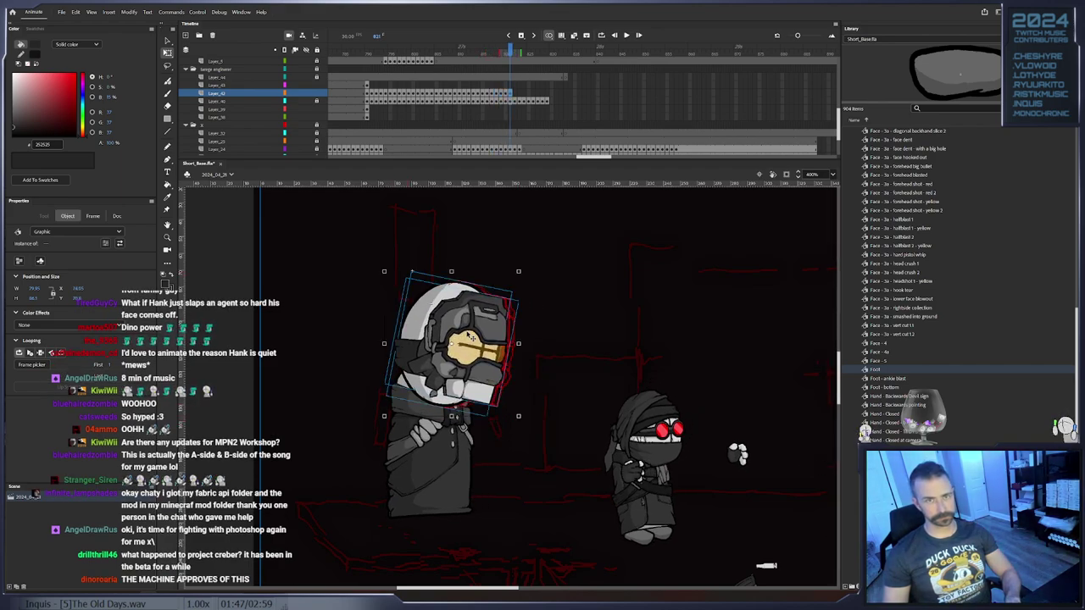
Key the engineer's face and helmet at frames 822 to 827, lowering them gradually as his body leans back
key(period)
key(period)
key(period)
key(period)
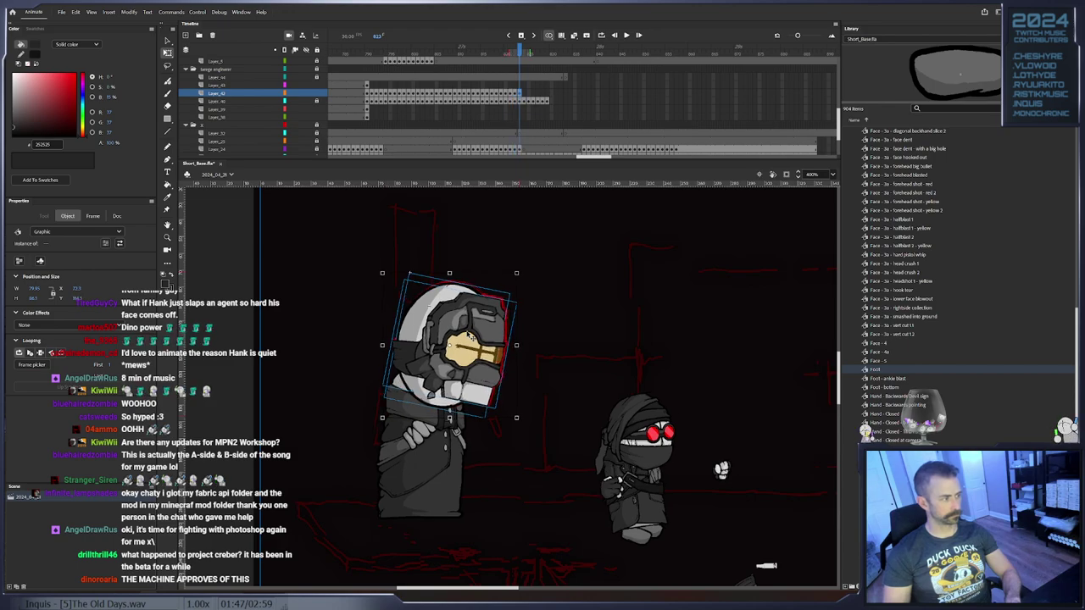
key(period)
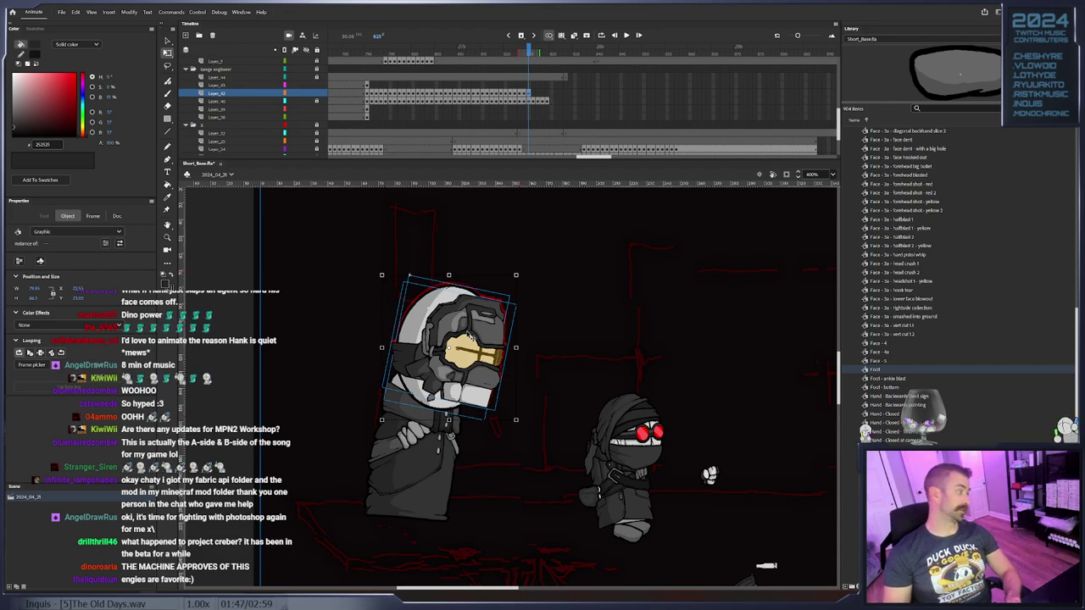
key(period)
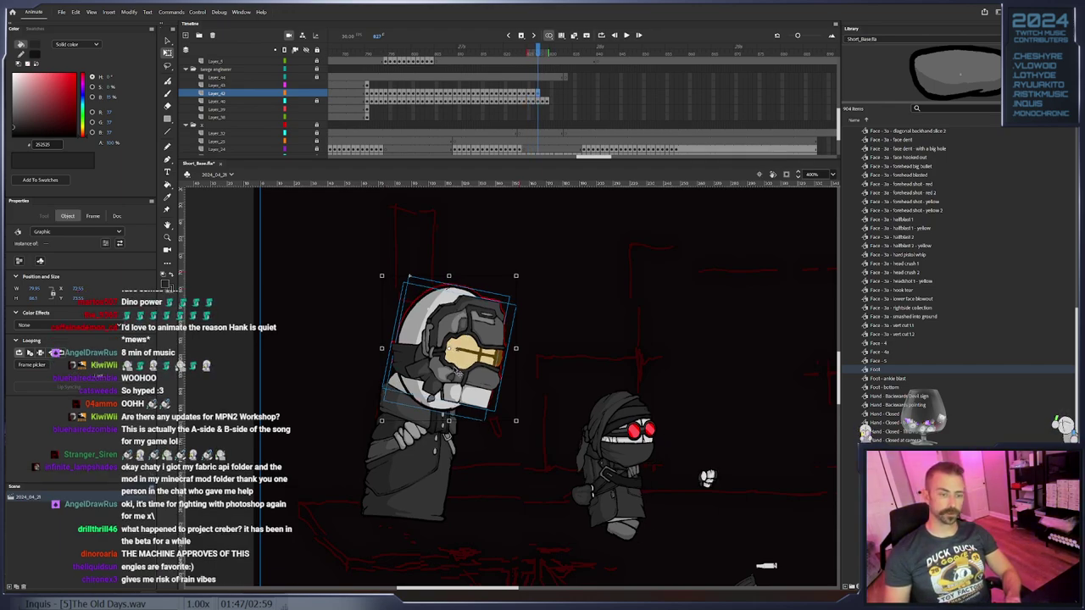
Key the engineer's face and helmet at frames 828 and 829, and remove their surplus frame at 830
key(period)
key(period)
key(period)
key(period)
key(period)
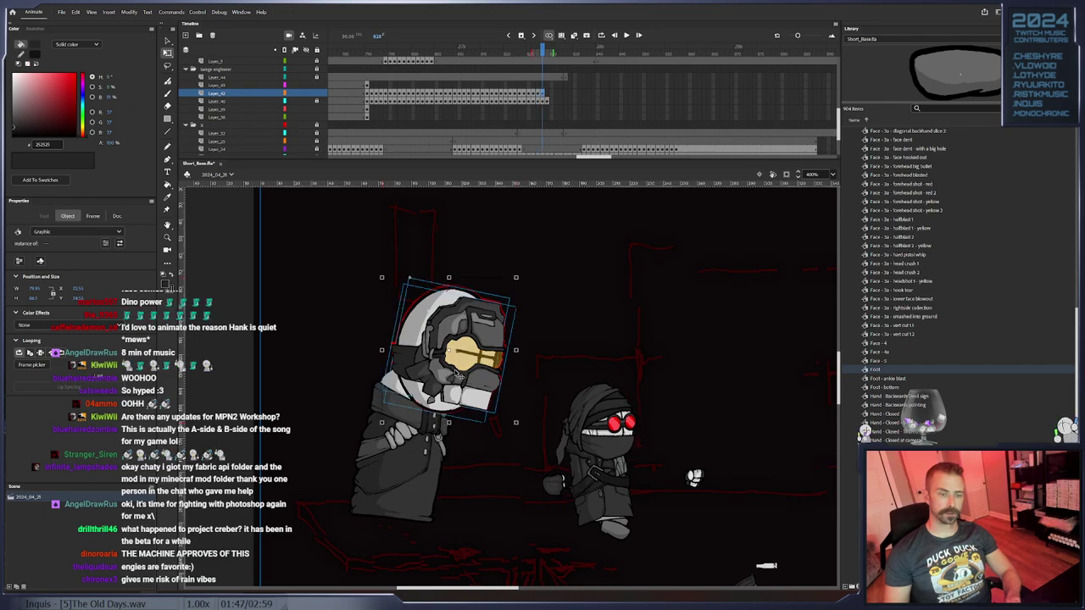
key(period)
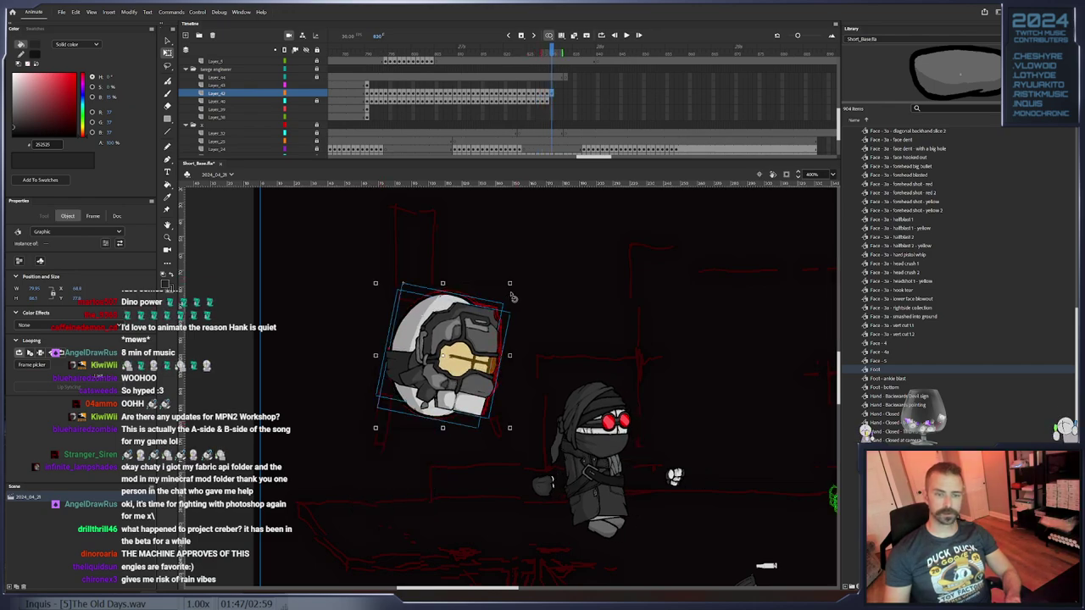
right_click(552, 93)
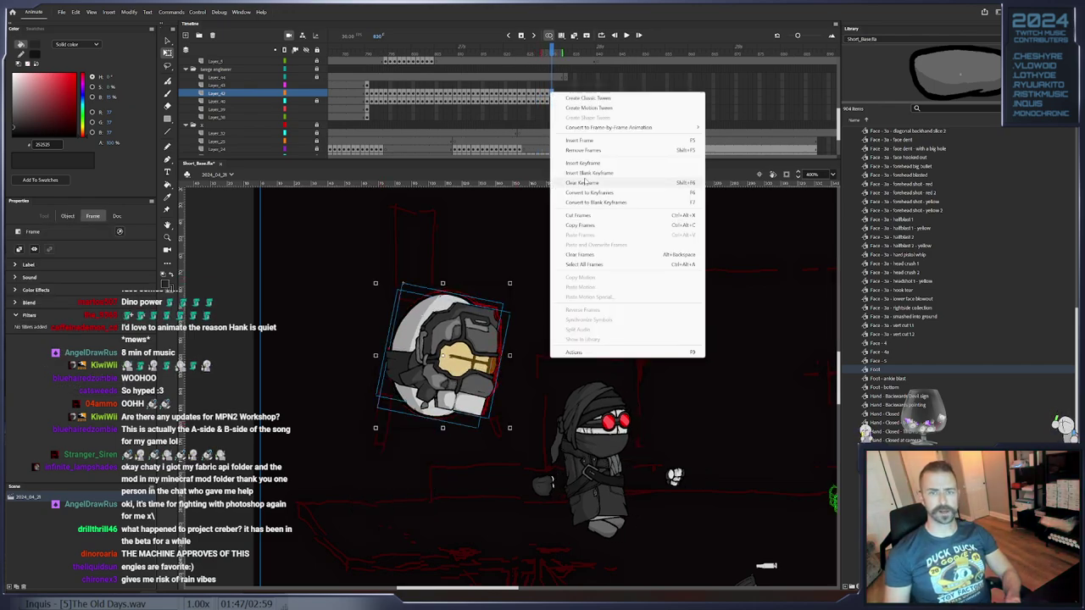
click(602, 150)
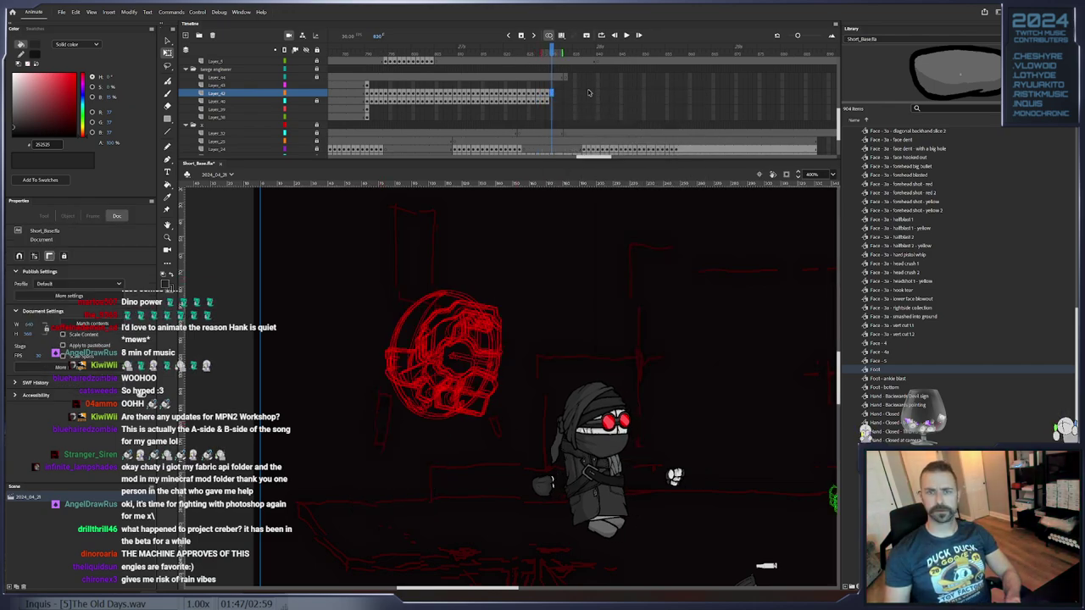
Key the engineer's feet at frames 791 to 794, moving them down under the hem of his coat as he drops
click(367, 86)
scroll(416, 417, up, 5)
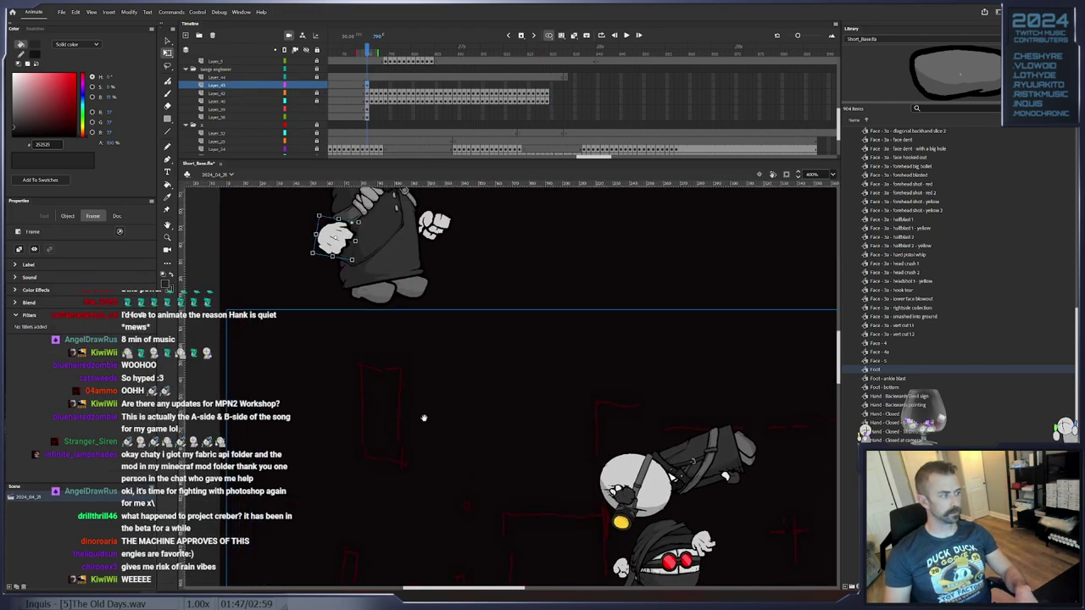
drag(424, 418, 351, 335)
key(F6)
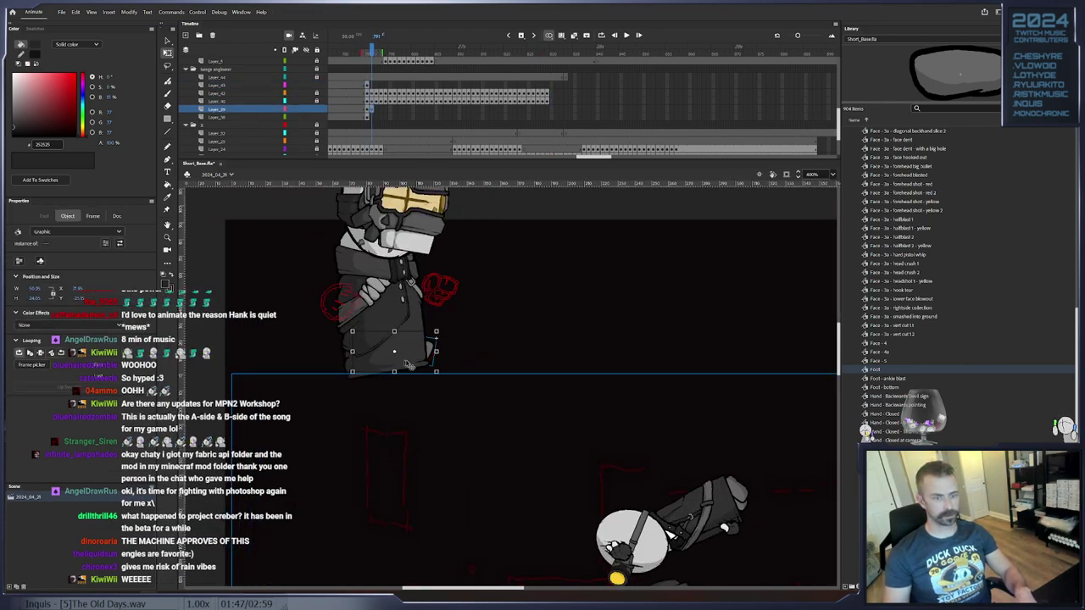
drag(416, 359, 441, 438)
key(F6)
key(F6)
key(F6)
Key the engineer's feet at frames 795 and 796, adjusting each foot beneath the coat hem
click(455, 405)
click(444, 398)
key(F6)
scroll(454, 412, down, 2)
key(period)
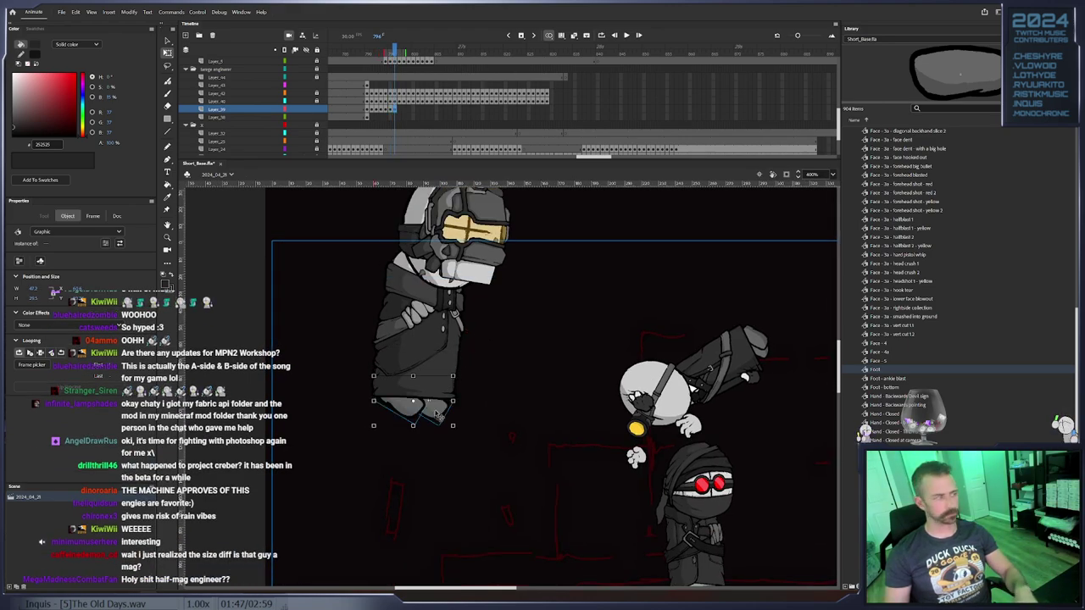
key(period)
click(480, 366)
click(417, 372)
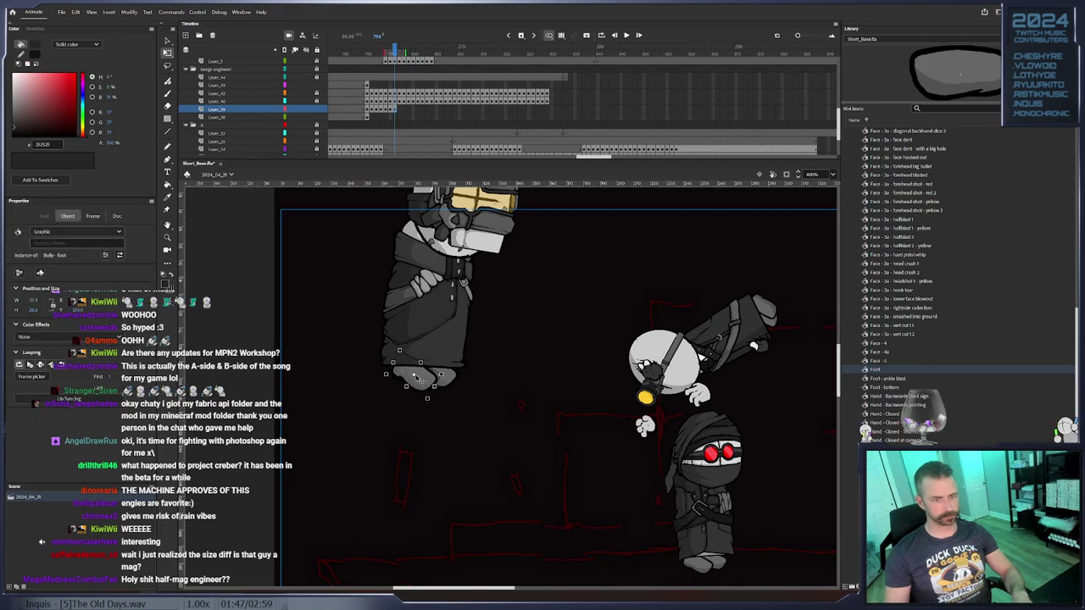
Key the engineer's feet at frames 797 to 800, lowering them with the falling coat and adjusting each foot
key(period)
drag(433, 412, 457, 422)
key(F6)
key(period)
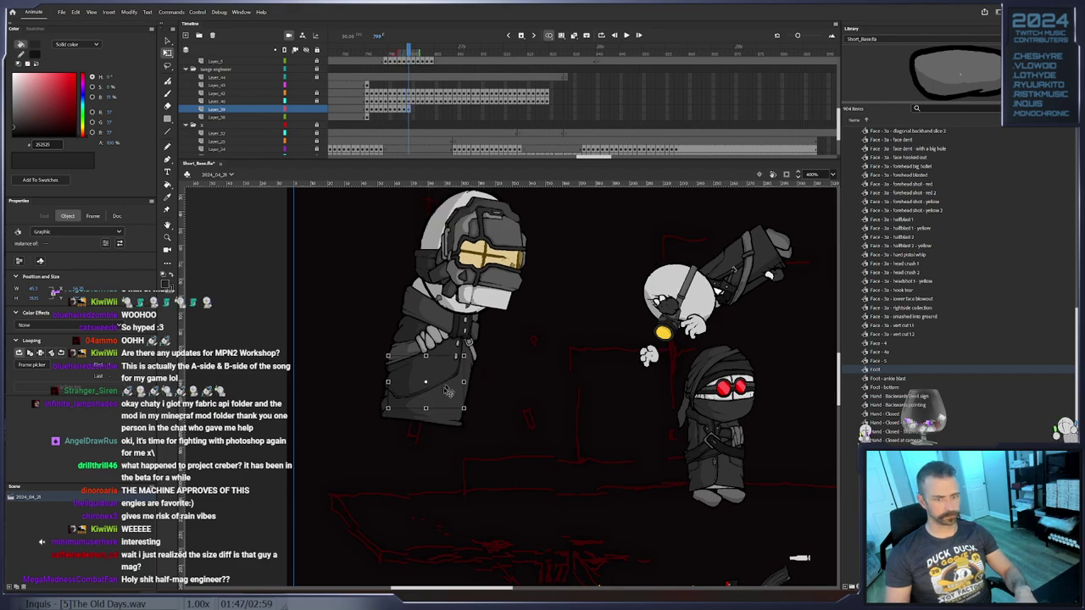
click(447, 434)
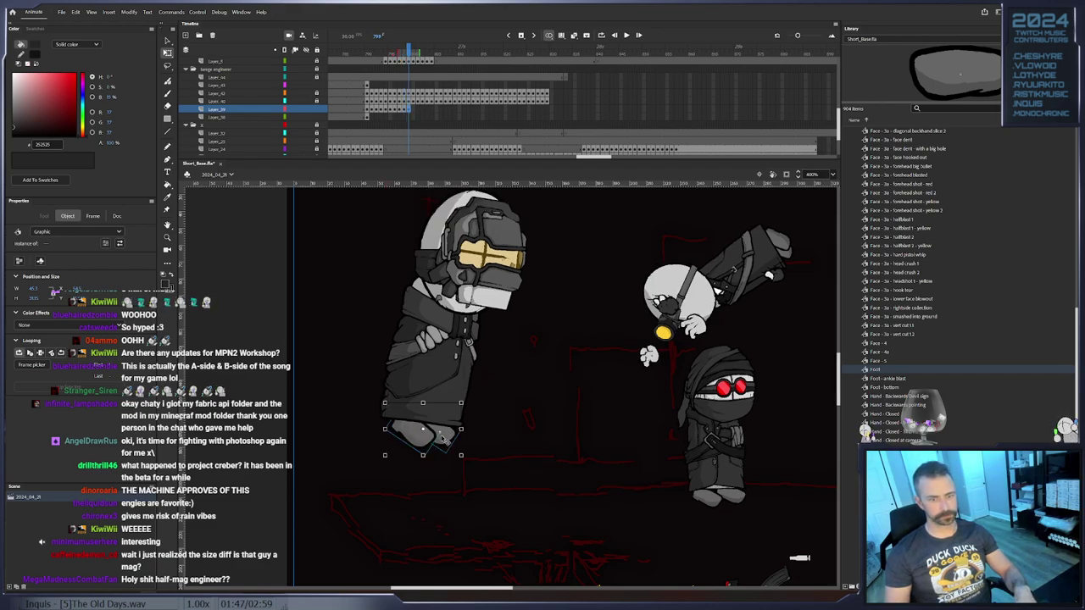
key(period)
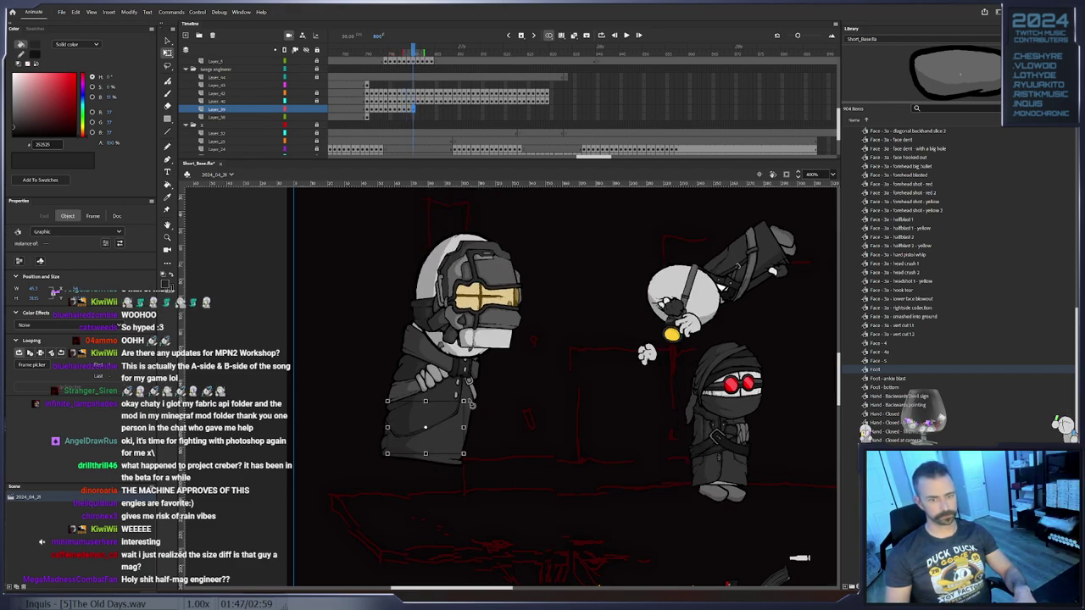
drag(448, 430, 499, 412)
click(534, 466)
key(period)
click(404, 413)
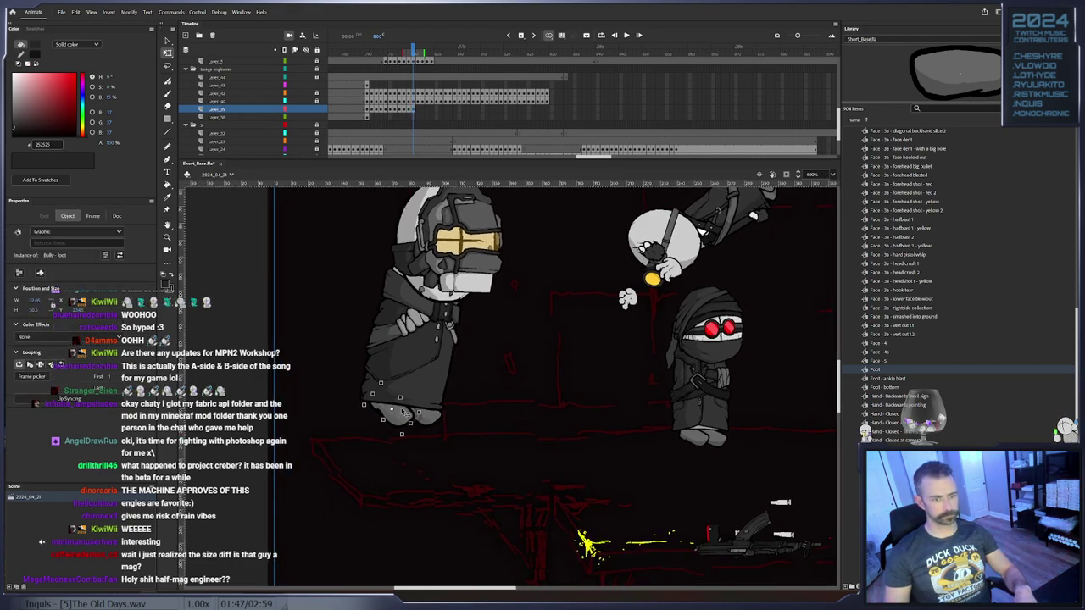
Key the engineer's feet at frames 801 to 803, setting them down on the ledge beneath the coat
key(F6)
drag(427, 402, 445, 430)
click(436, 460)
key(period)
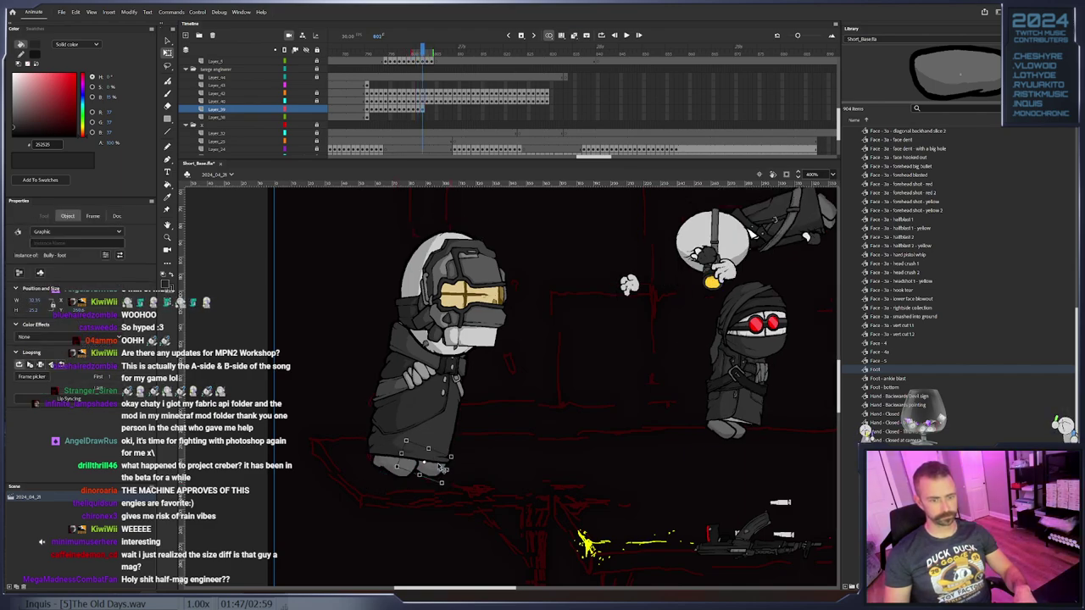
key(period)
click(435, 473)
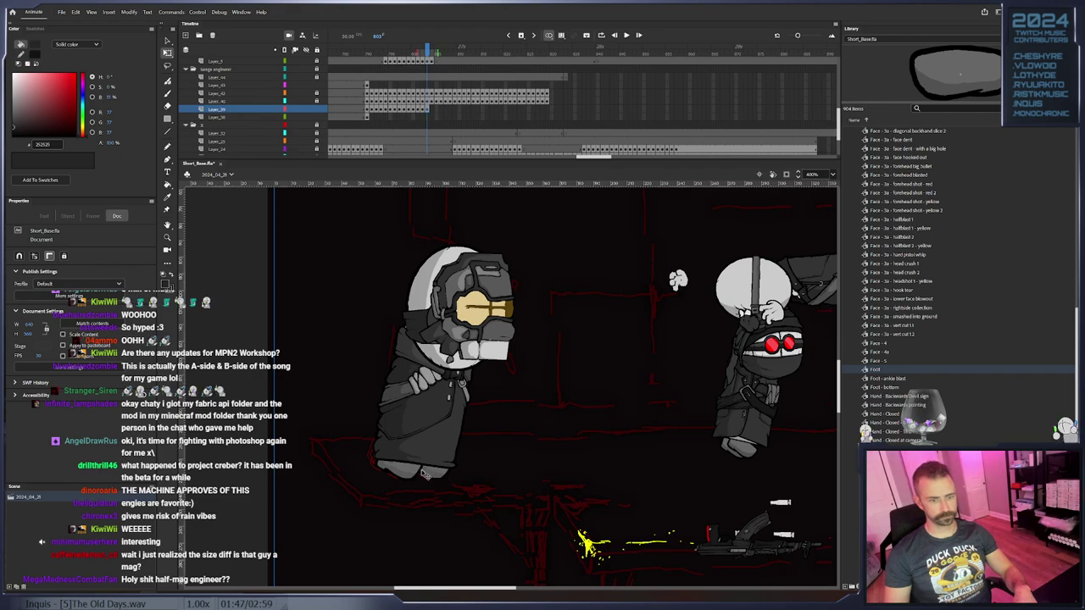
click(424, 473)
Key the engineer's feet at frames 804 and 805, shifting them with the coat and adjusting each foot
key(period)
click(480, 479)
click(396, 479)
key(period)
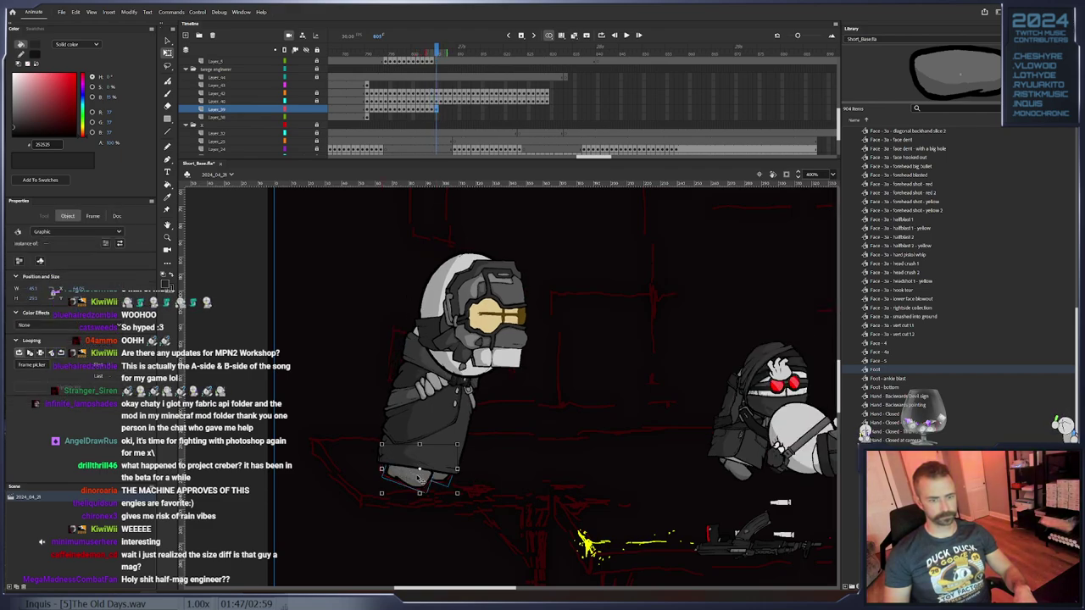
drag(418, 478, 422, 482)
click(487, 471)
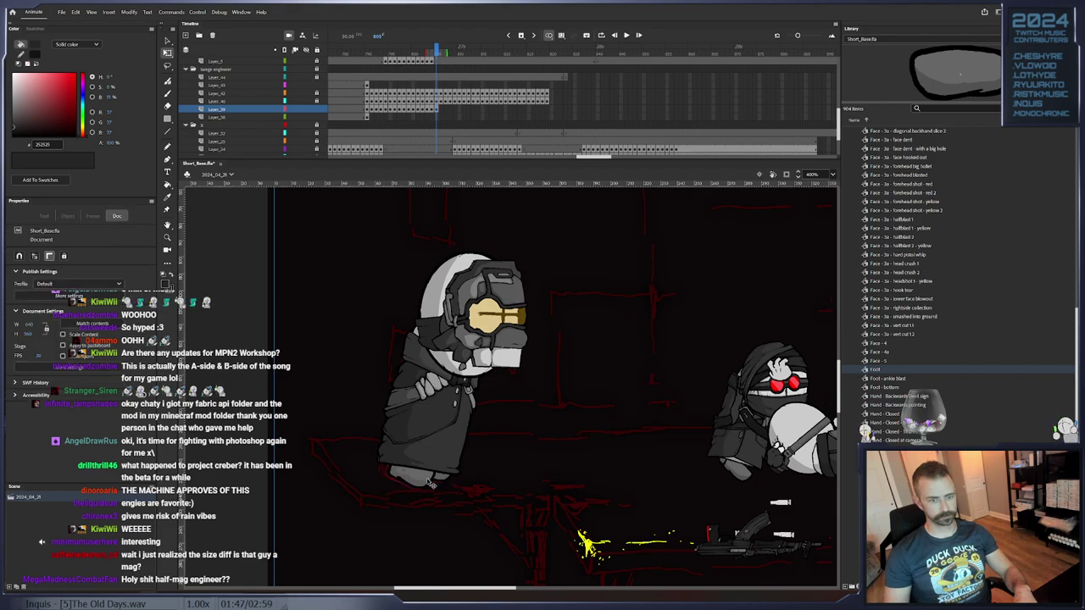
click(431, 484)
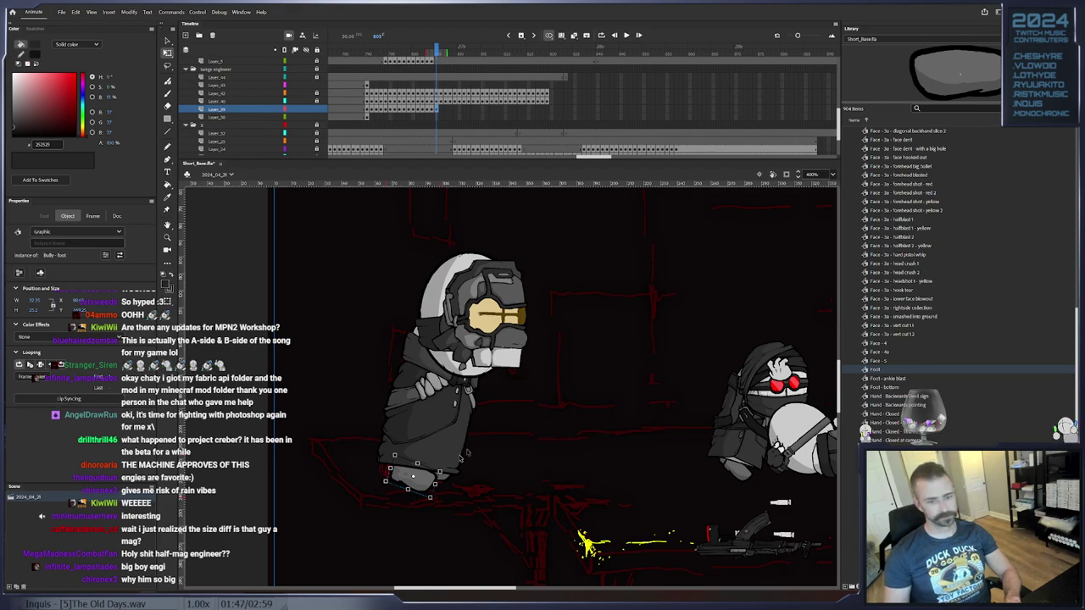
Key the engineer's feet at frames 806 to 811, sliding them toward Hank along with the coat hem
key(F6)
key(.)
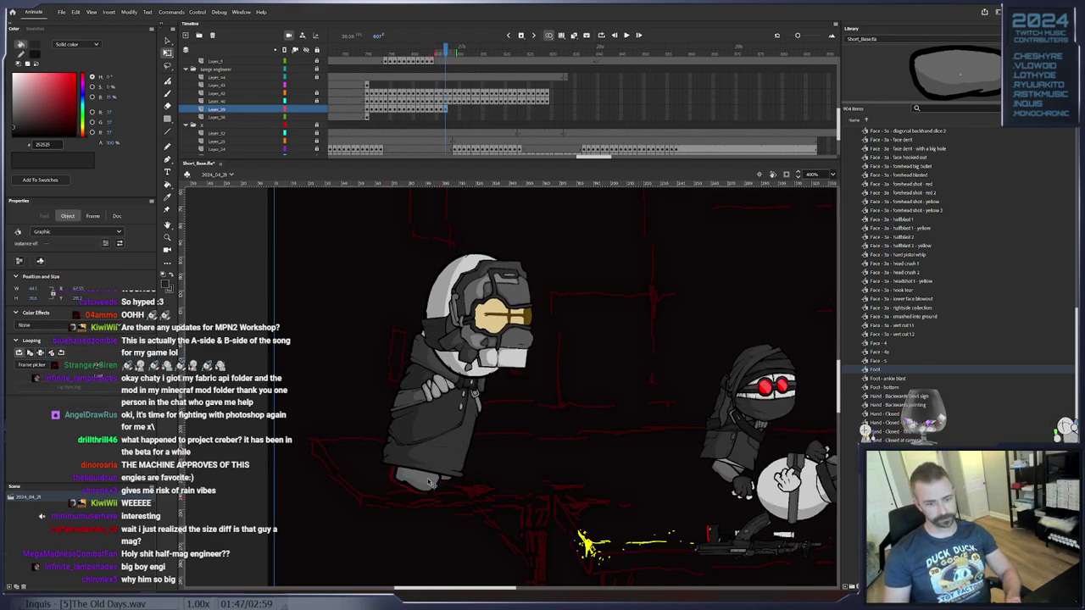
key(.)
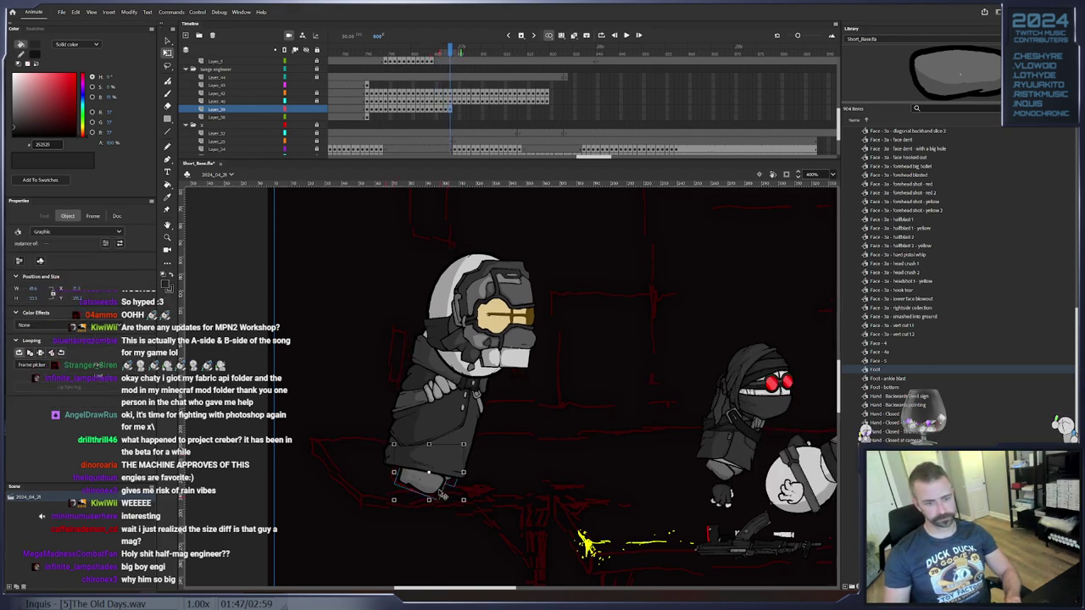
key(.)
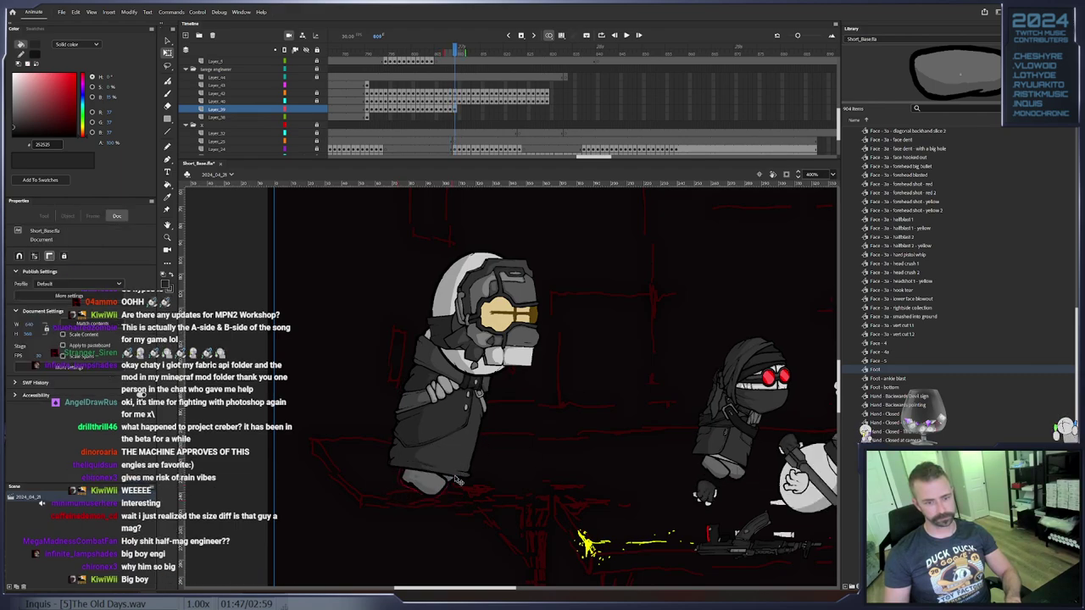
key(.)
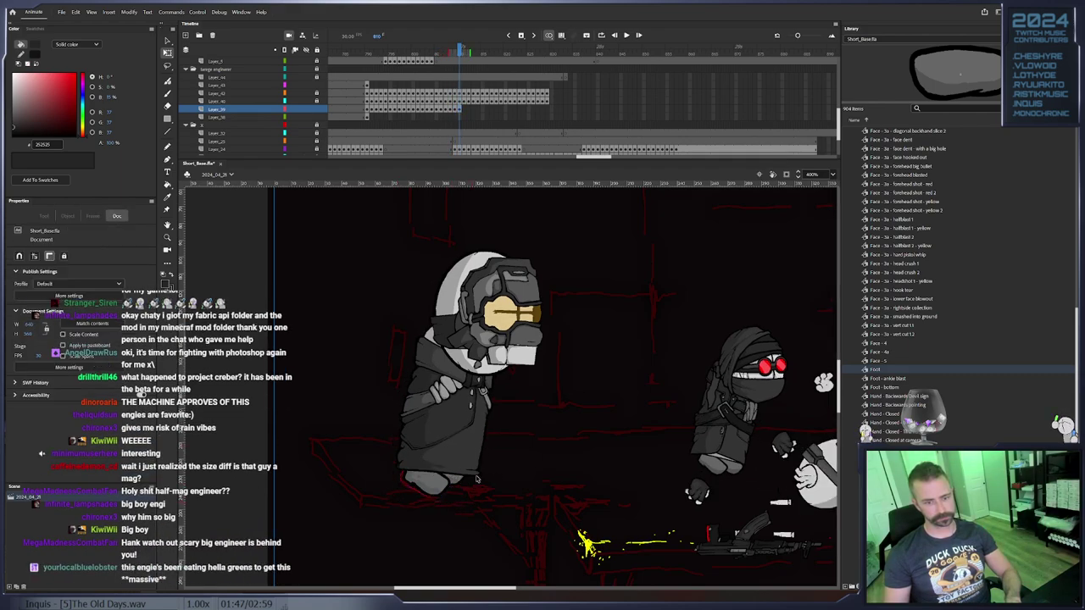
key(.)
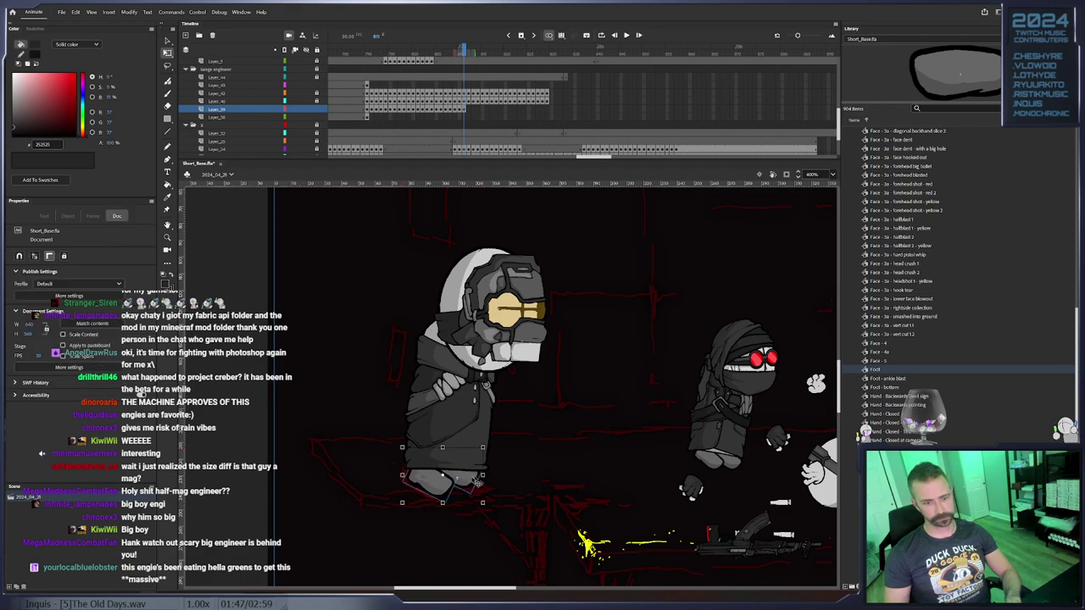
Key the engineer's feet at frames 812 and 813, moving them further toward Hank and adjusting each foot's placement
key(.)
drag(494, 450, 484, 472)
click(518, 477)
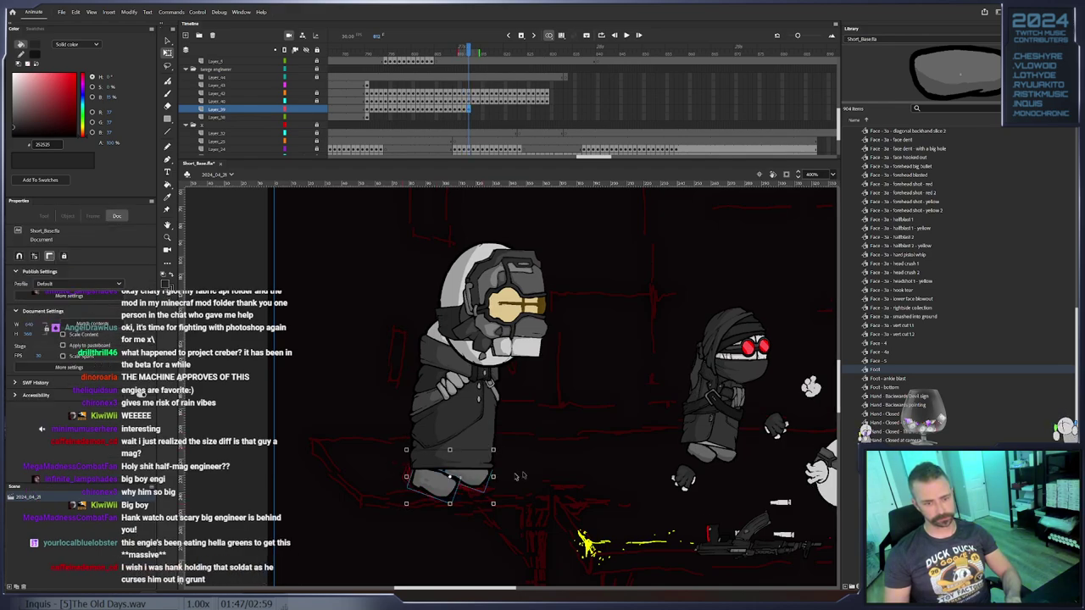
click(454, 492)
key(.)
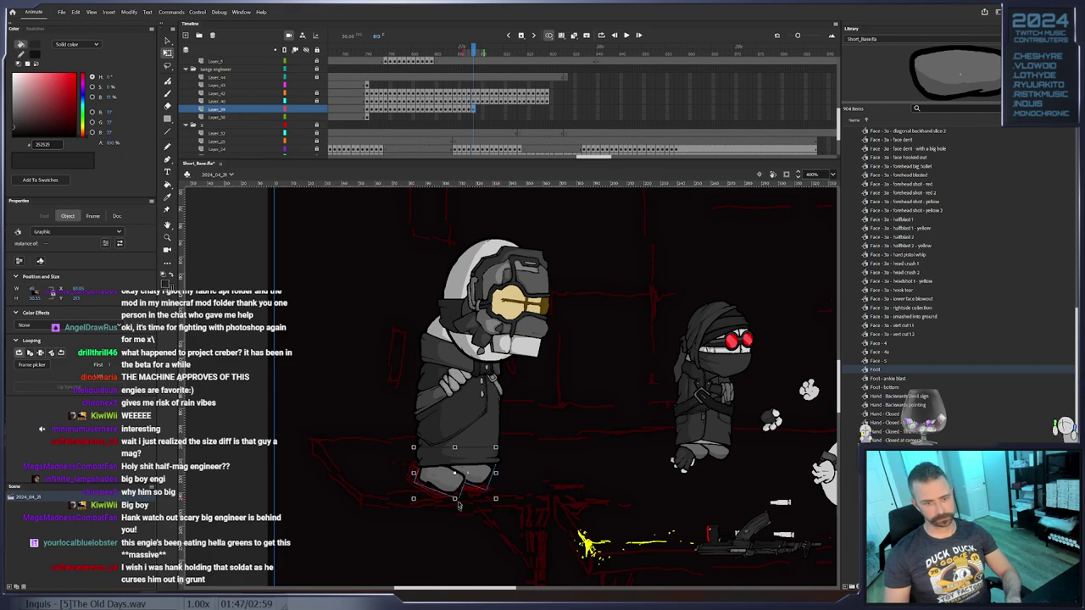
click(459, 503)
click(465, 490)
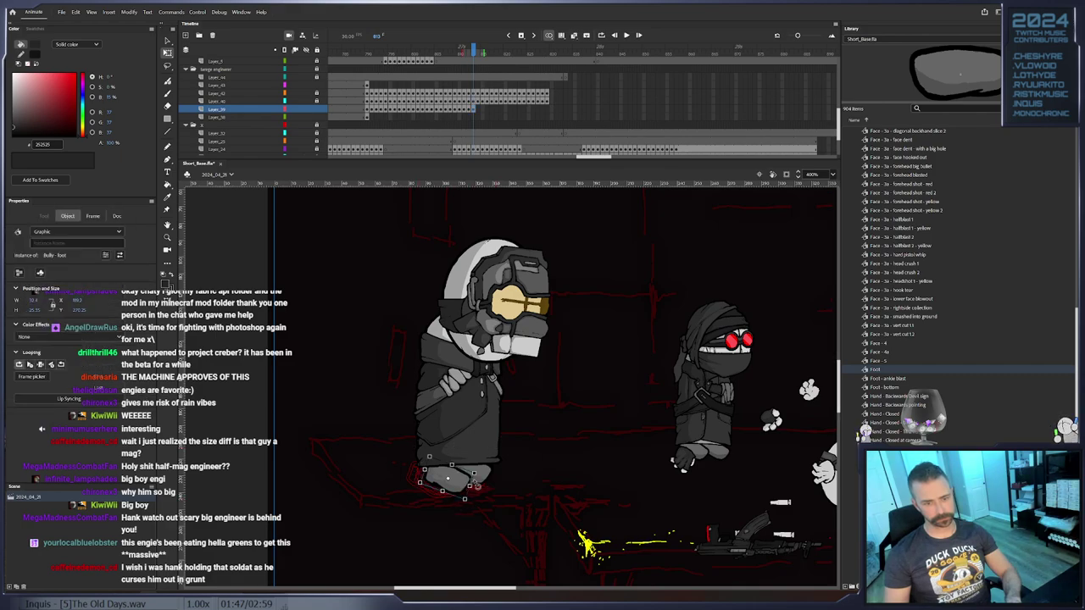
Key the engineer's feet at frames 814 to 816, raising them slightly and drawing them closer together under the coat
key(.)
drag(497, 442, 501, 448)
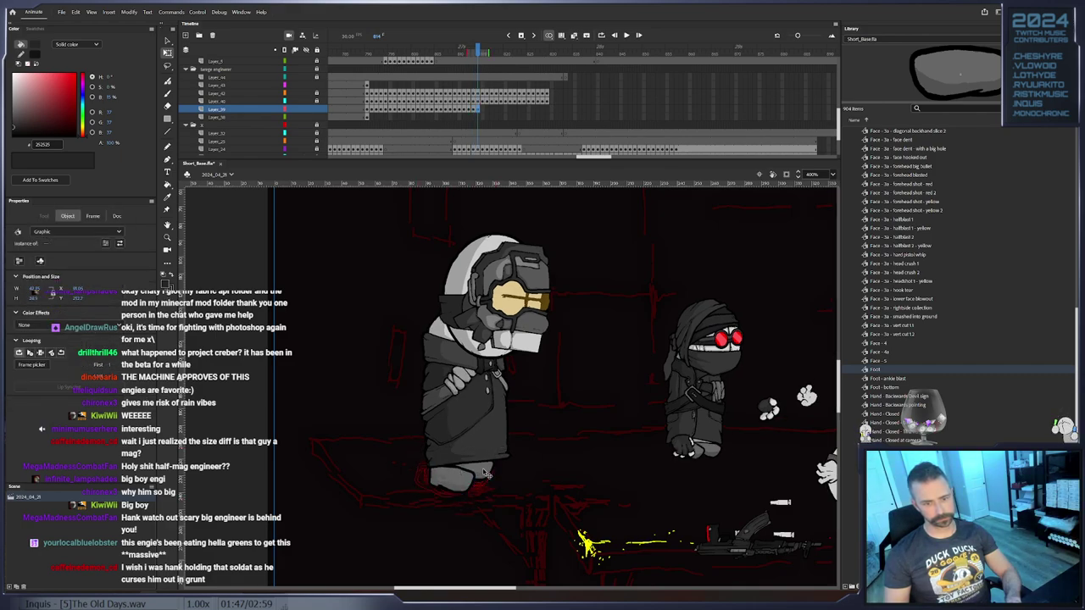
key(.)
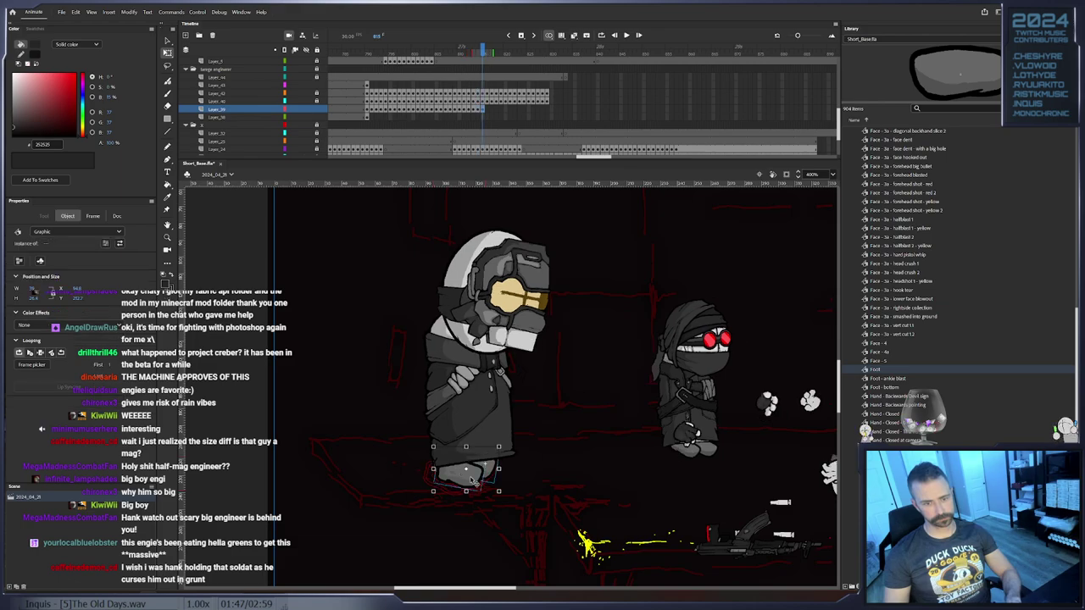
key(.)
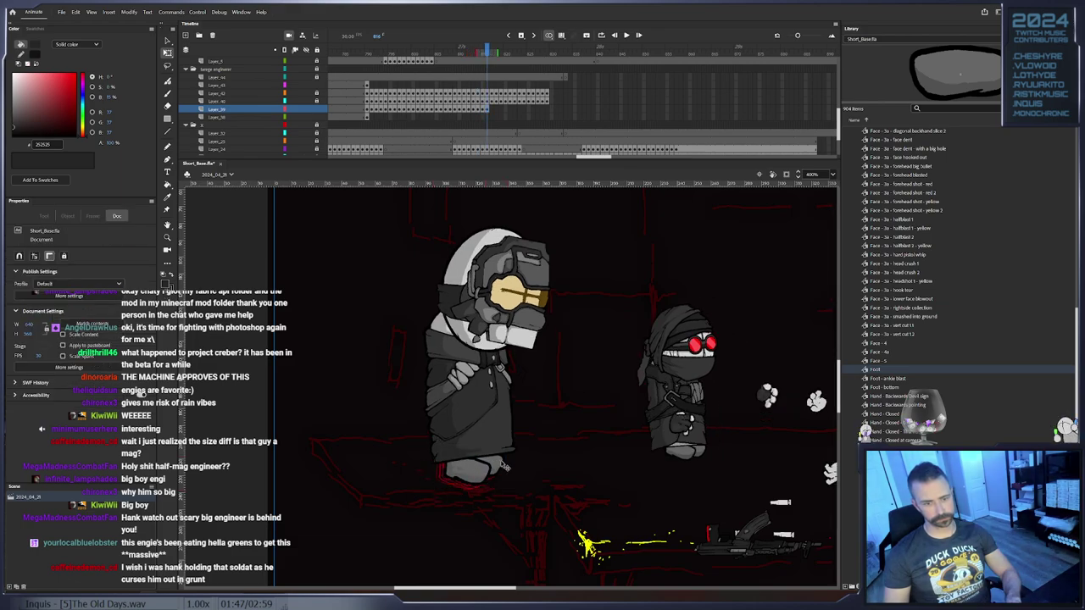
Key the engineer's feet at frames 817 to 819, raising them and spreading them as the coat moves back from Hank
key(.)
click(497, 465)
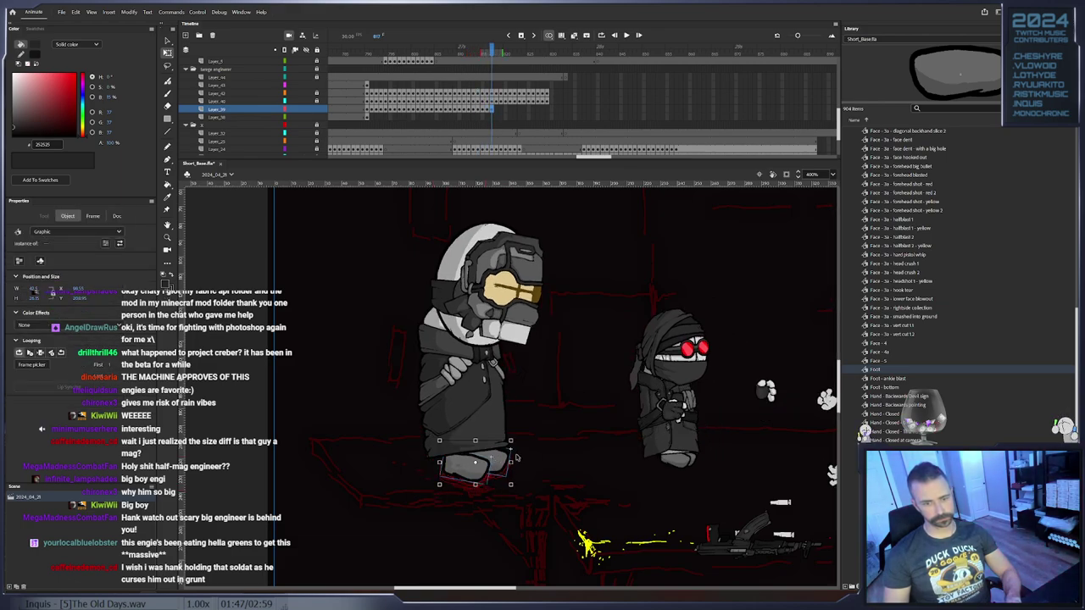
click(504, 461)
click(462, 465)
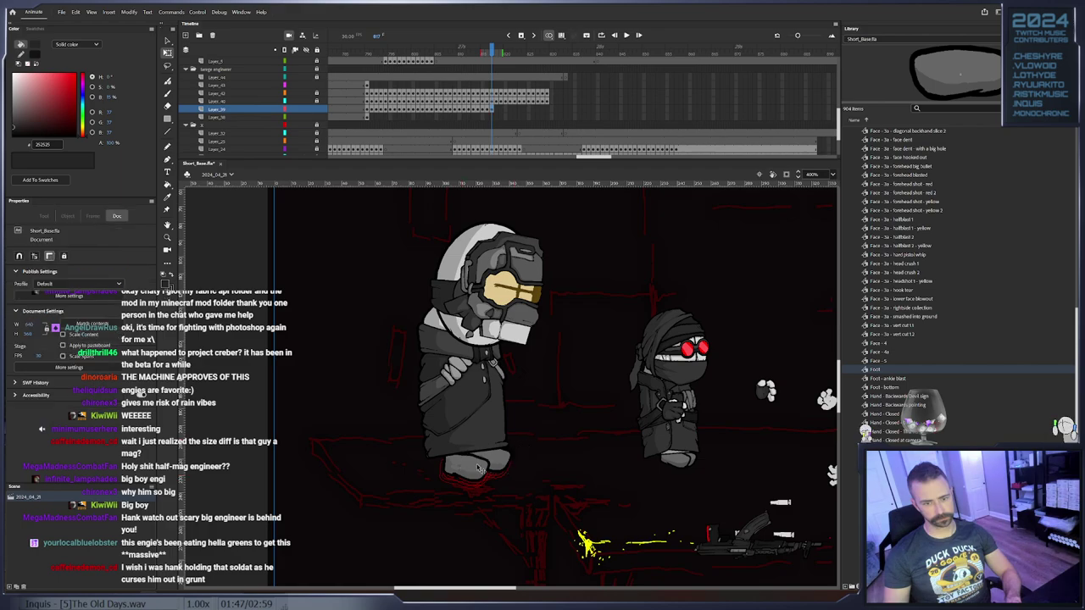
key(.)
click(470, 462)
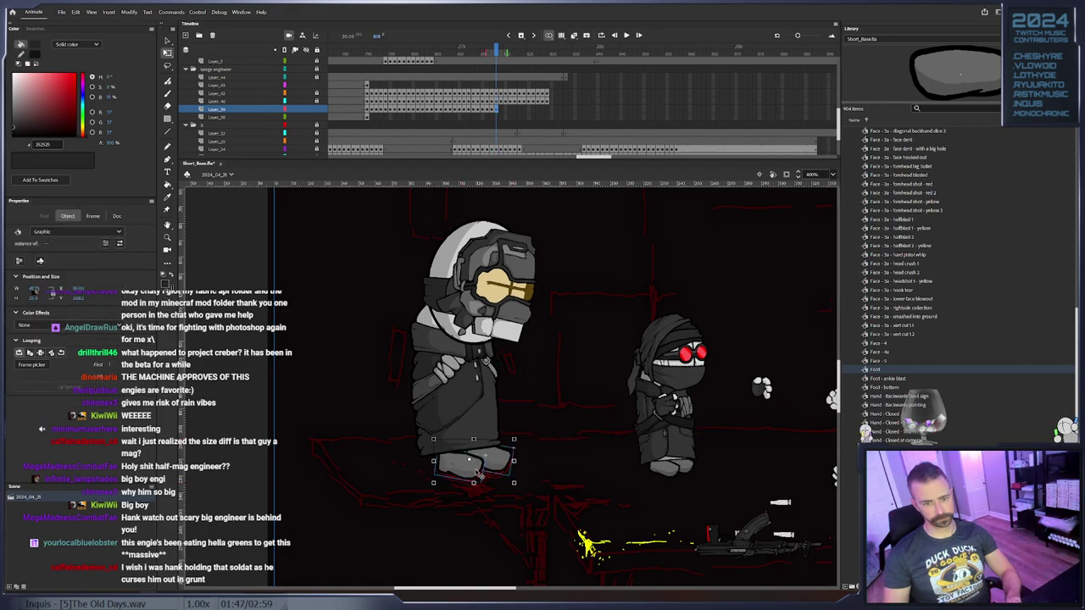
key(.)
click(465, 465)
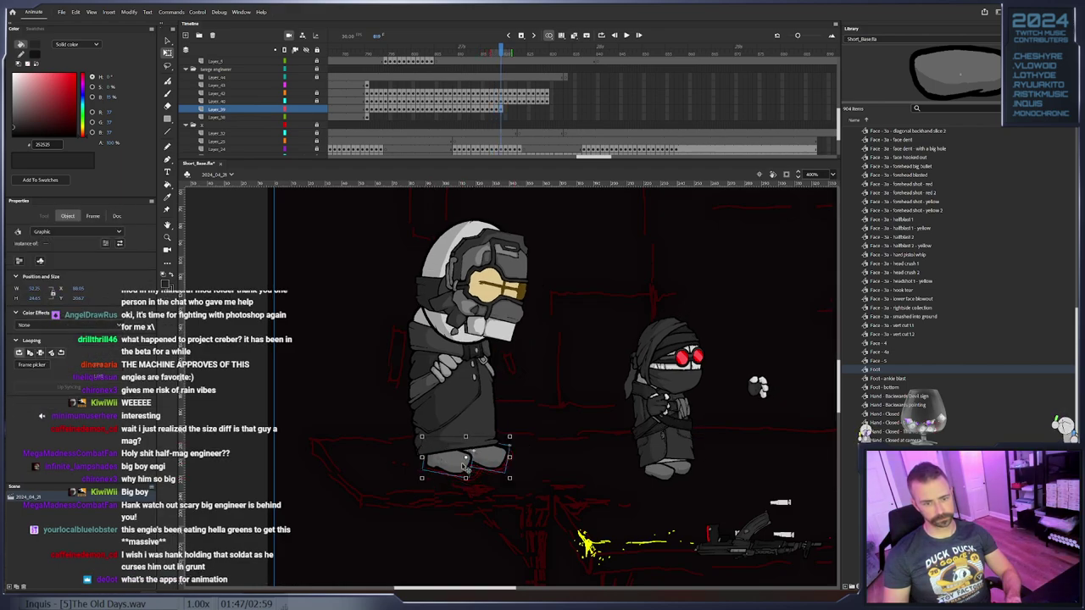
Key the engineer's feet at frames 820 to 823, moving them back from Hank beneath the coat hem
click(460, 470)
drag(494, 461, 496, 458)
key(F6)
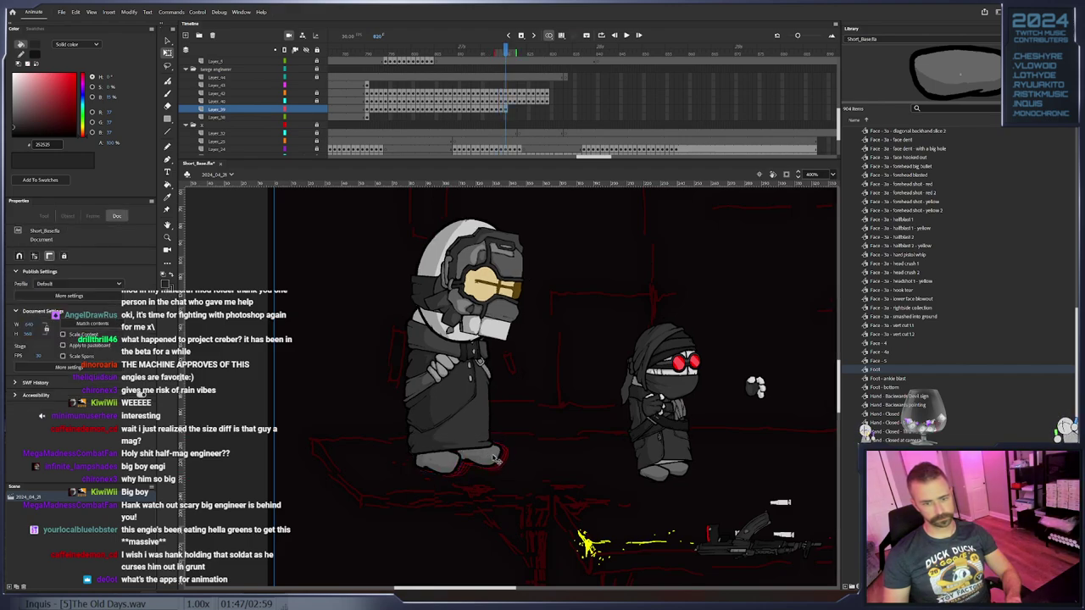
key(.)
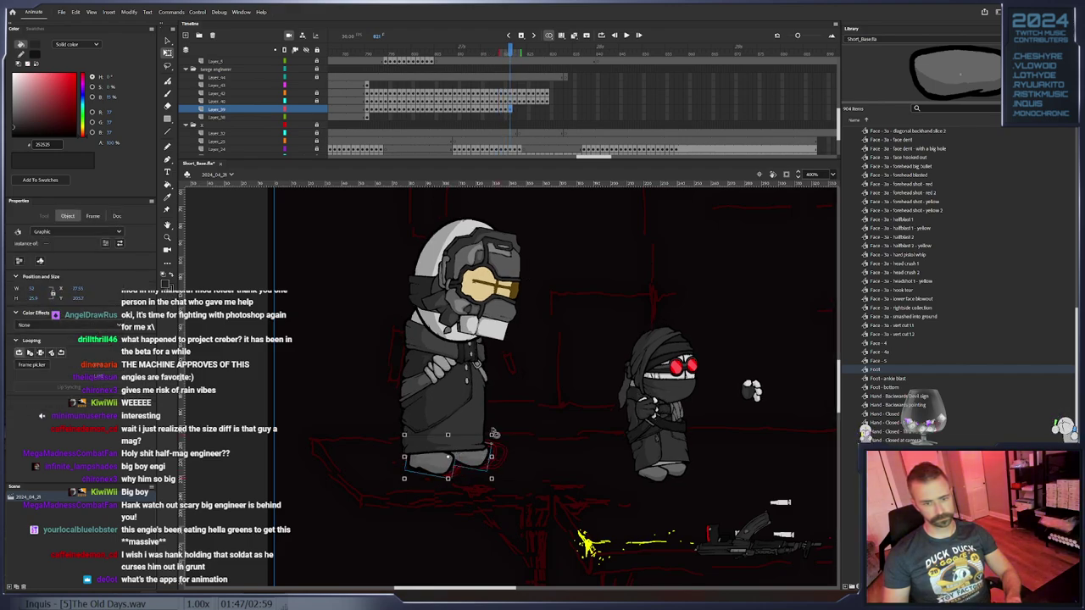
key(.)
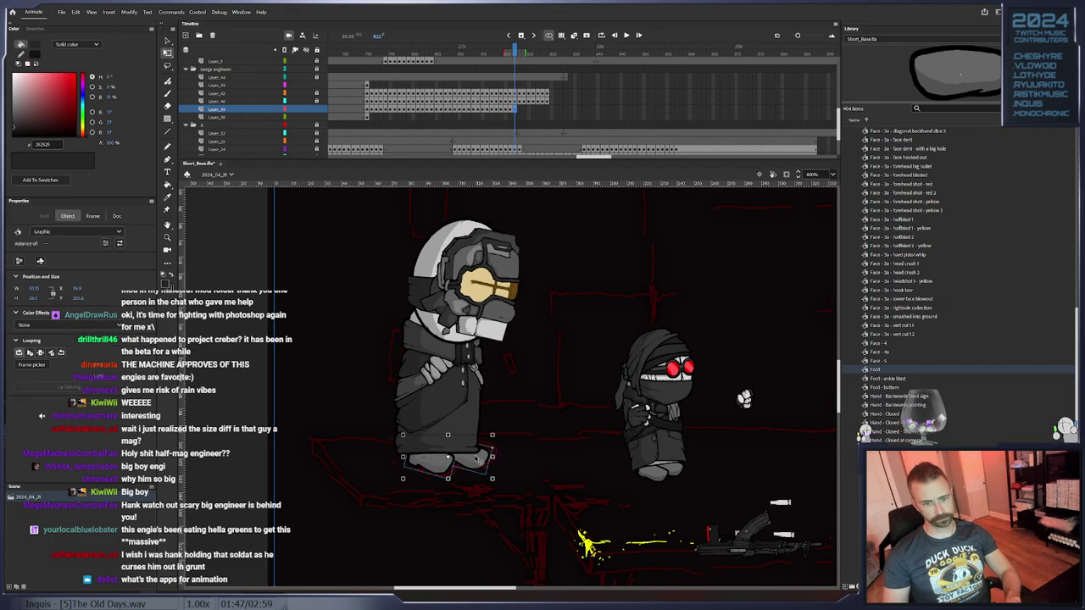
click(477, 462)
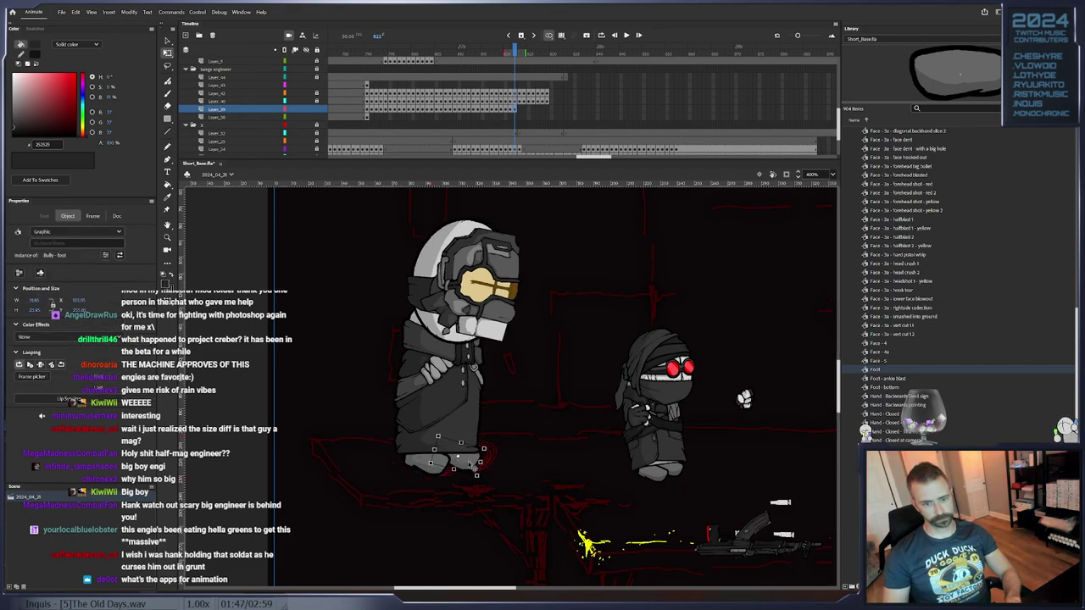
key(.)
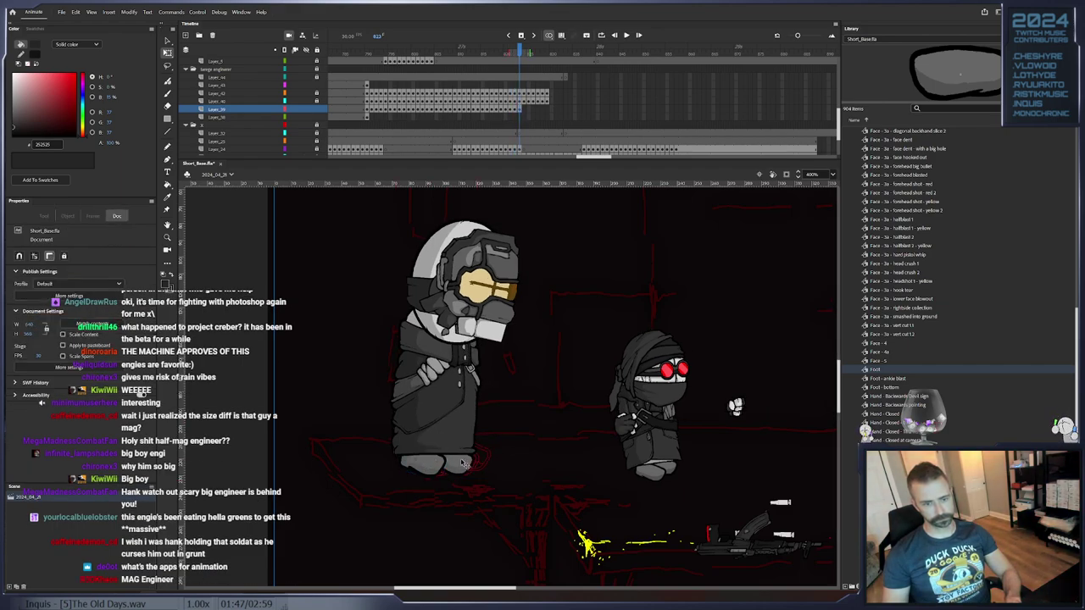
Key the engineer's feet at frames 824 to 826, sliding them farther from Hank, closer together and tilted with the coat
key(.)
key(.)
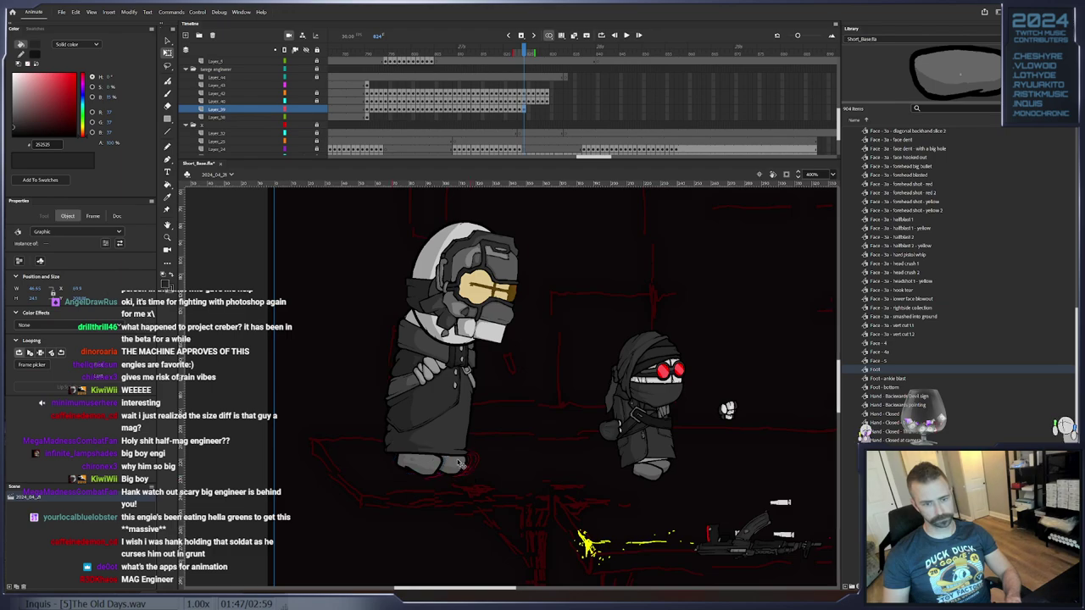
click(472, 458)
key(.)
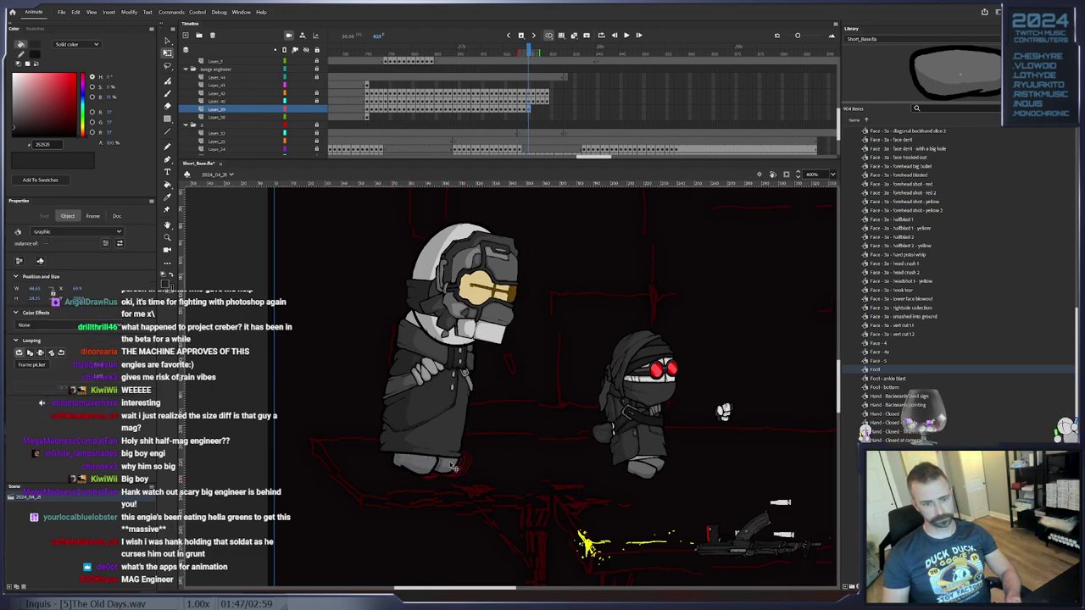
key(F6)
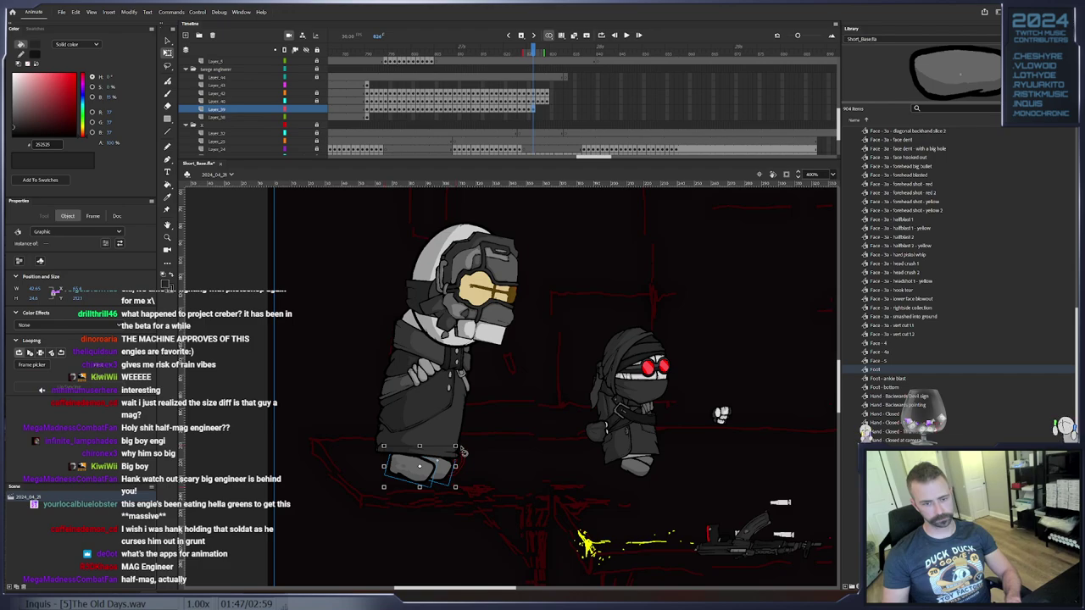
Key the engineer's feet at frames 827 to 829, shifting them back and tilting each foot to follow the leaning body
key(.)
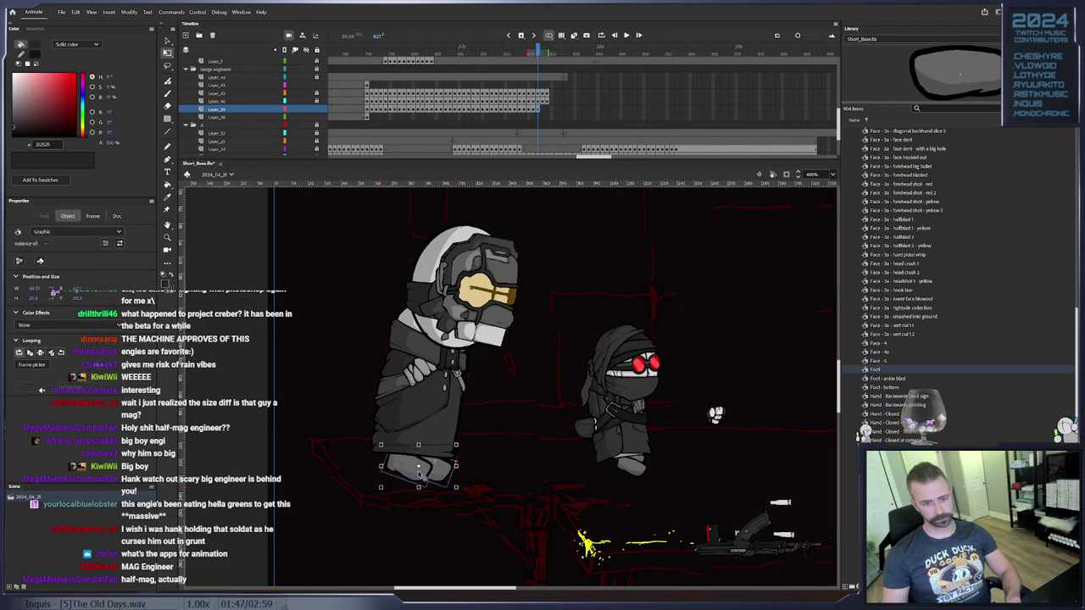
key(.)
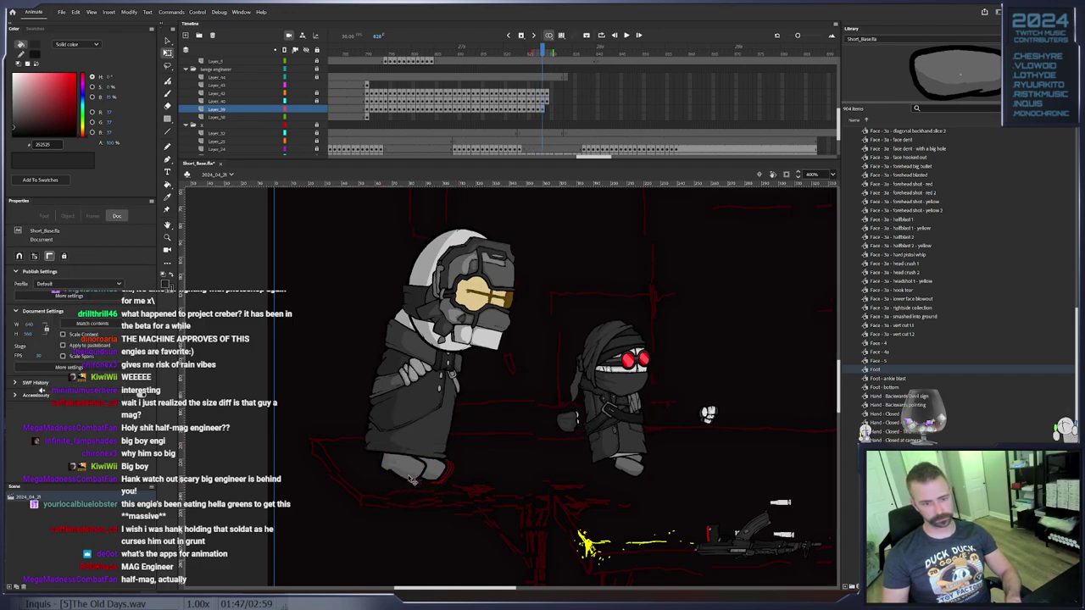
key(.)
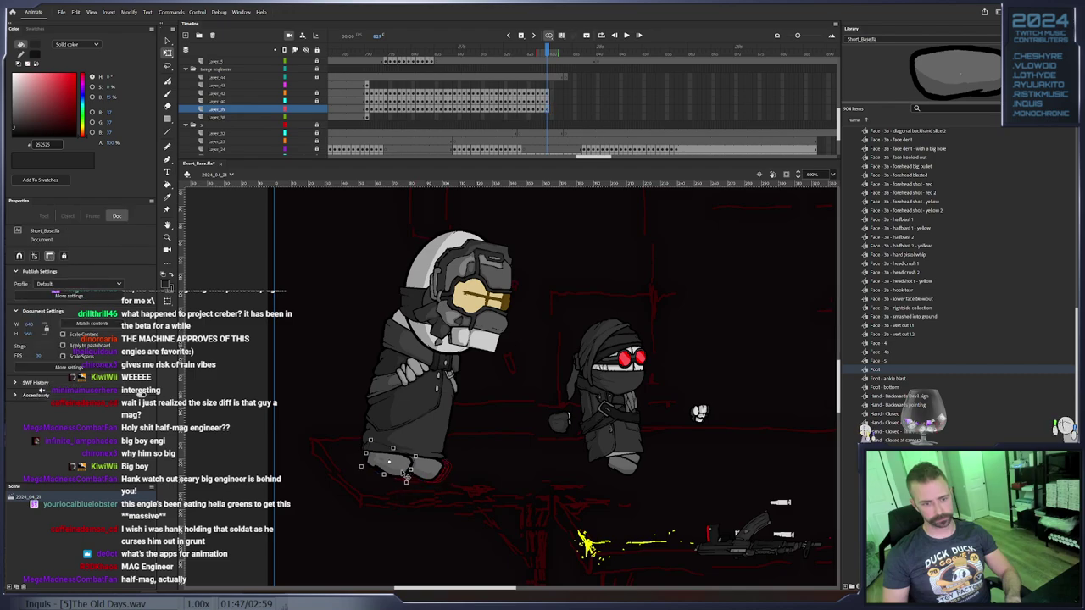
key(.)
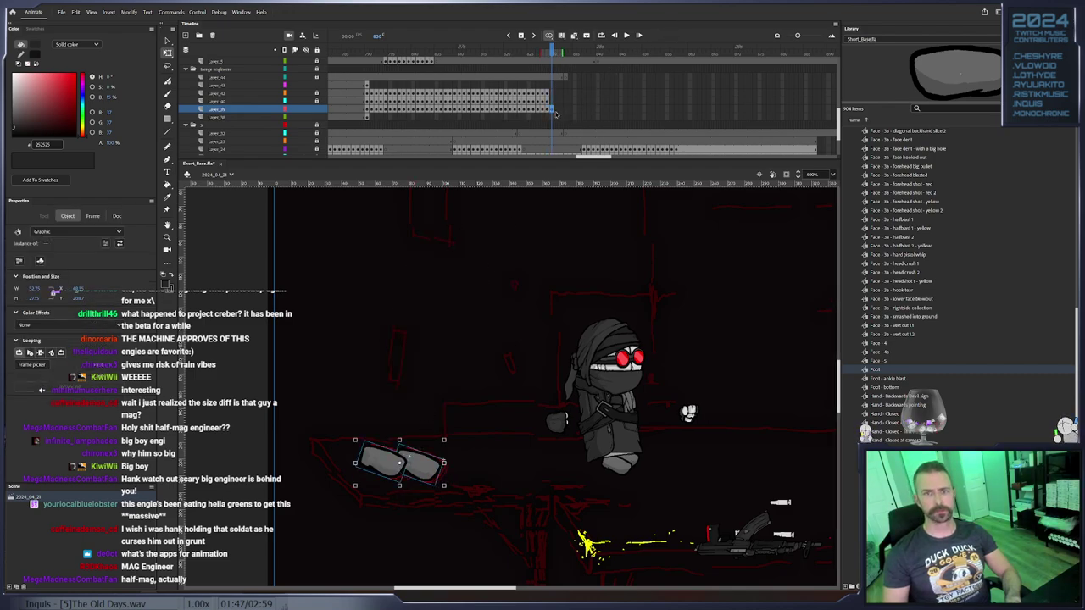
Remove the feet layer's surplus frame at 830 so the feet end together with the engineer's body
right_click(550, 110)
click(552, 108)
right_click(552, 107)
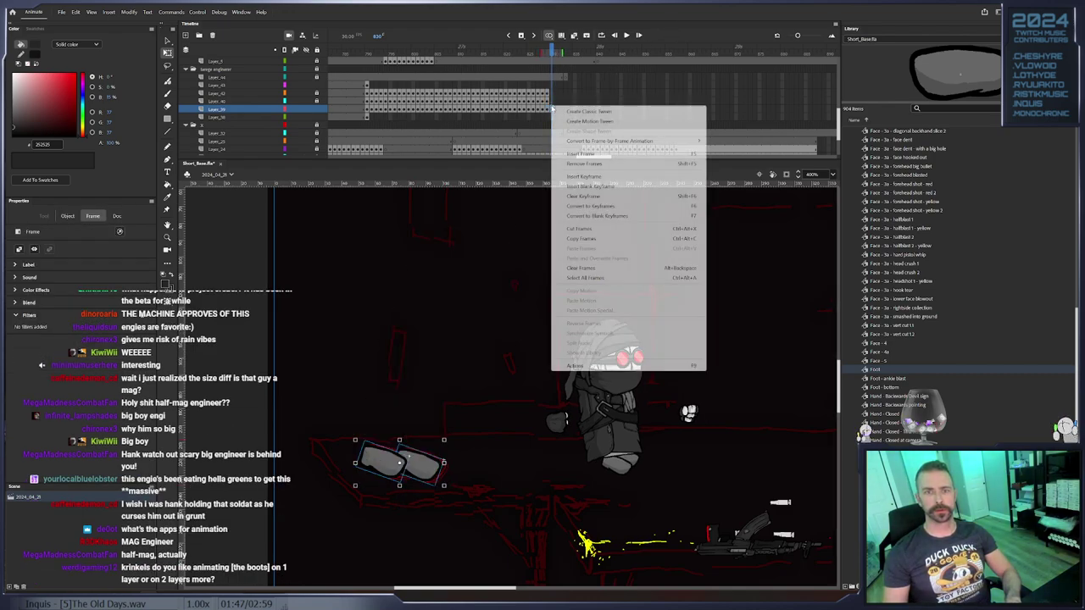
click(585, 155)
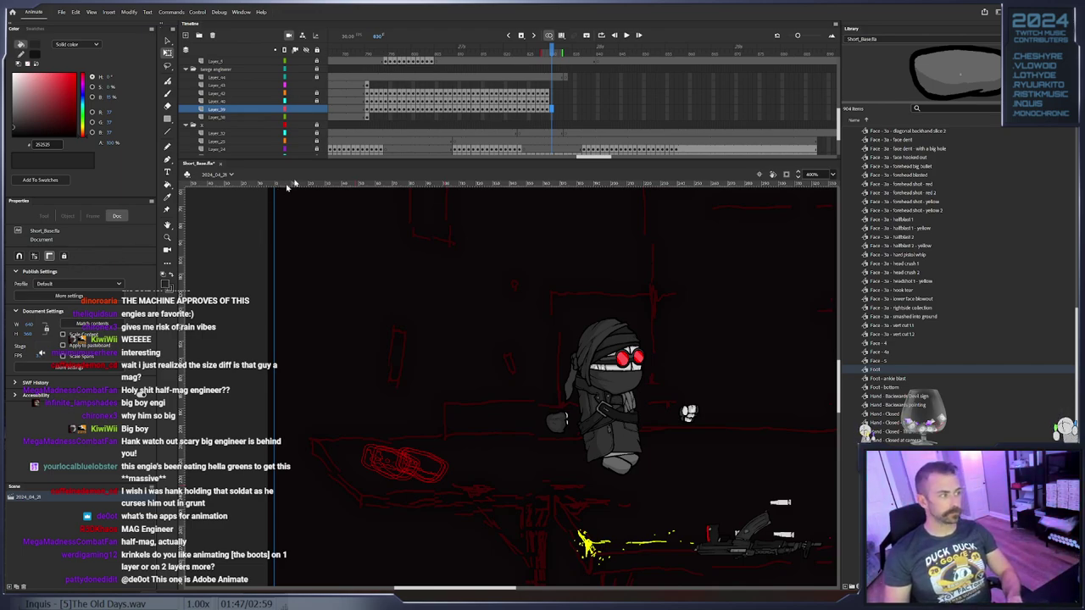
Key the engineer's closed near hand frame by frame from 790 to 806, following his body down and ending in front of his coat
click(367, 84)
drag(468, 245, 475, 579)
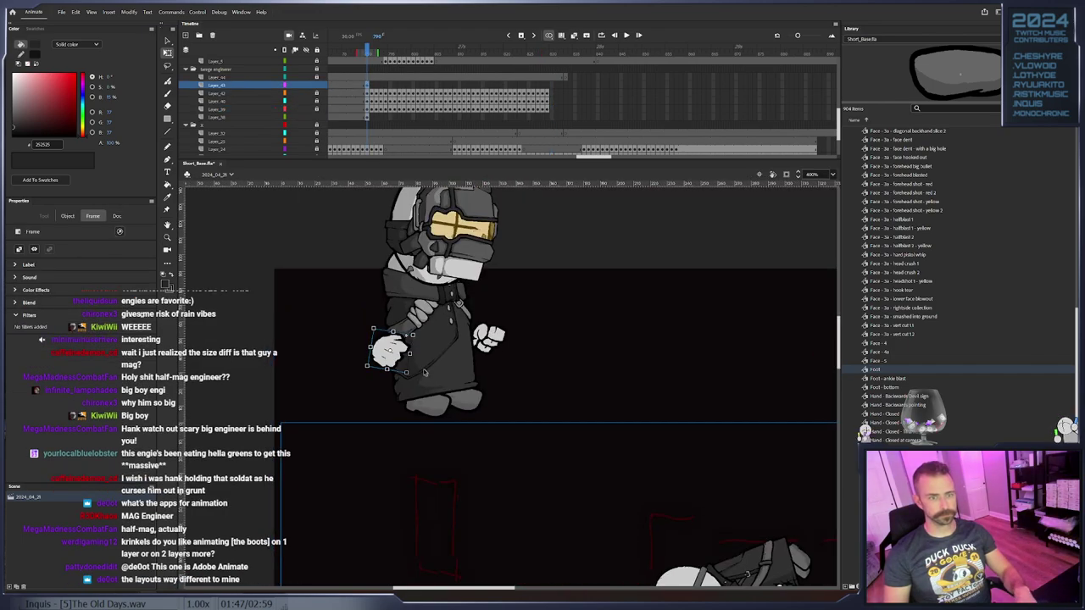
click(398, 350)
key(F6)
drag(403, 351, 390, 507)
key(F6)
key(F6)
key(F6)
key(F6)
key(F6)
key(F6)
key(F6)
key(F6)
key(F6)
drag(402, 547, 481, 486)
key(F6)
key(F6)
key(F6)
key(F6)
key(period)
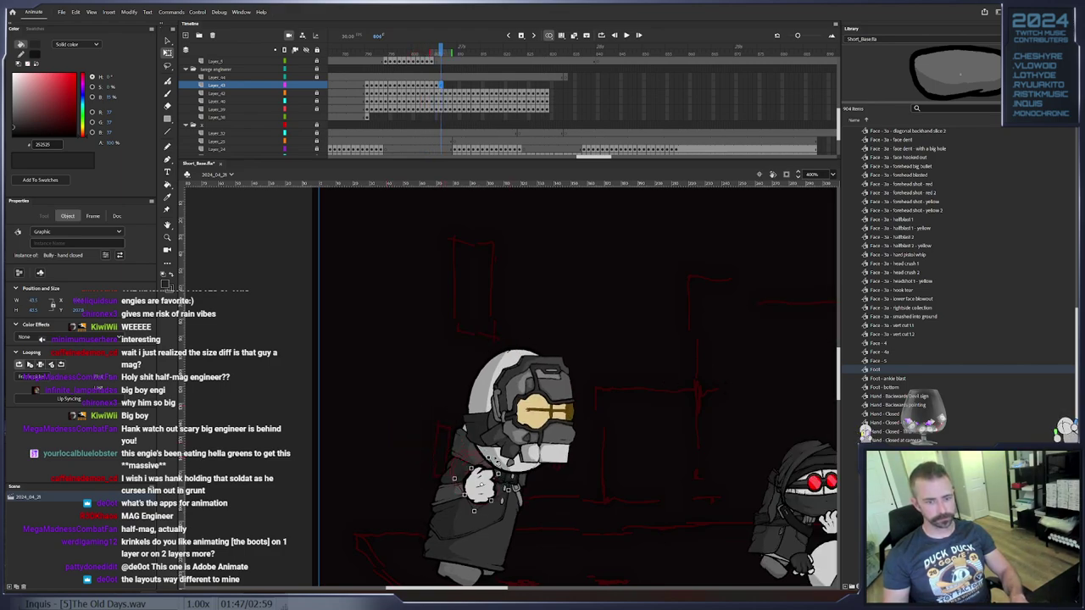
Key the engineer's closed near hand frame by frame from 807 to 823, drawing it back behind his body
key(period)
key(period)
drag(489, 475, 438, 444)
key(F6)
key(F6)
key(F6)
key(F6)
key(F6)
key(F6)
key(F6)
key(F6)
key(F6)
key(F6)
key(F6)
key(F6)
key(F6)
key(period)
key(period)
key(period)
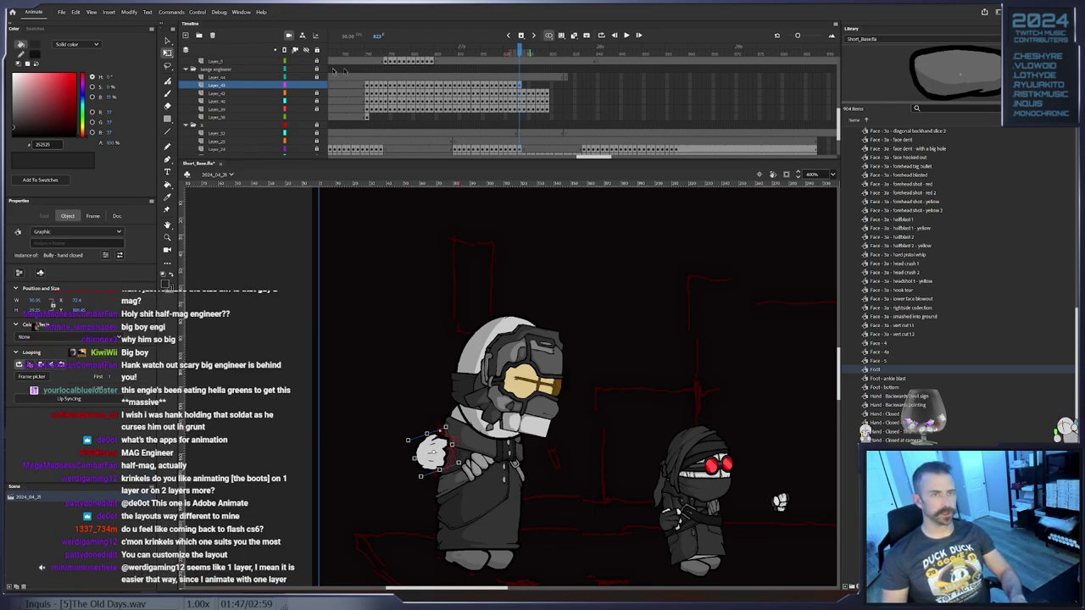
Try rearranging the workspace by moving the Color, Properties, Scene and Tools panels beside the library and undocking them
click(241, 12)
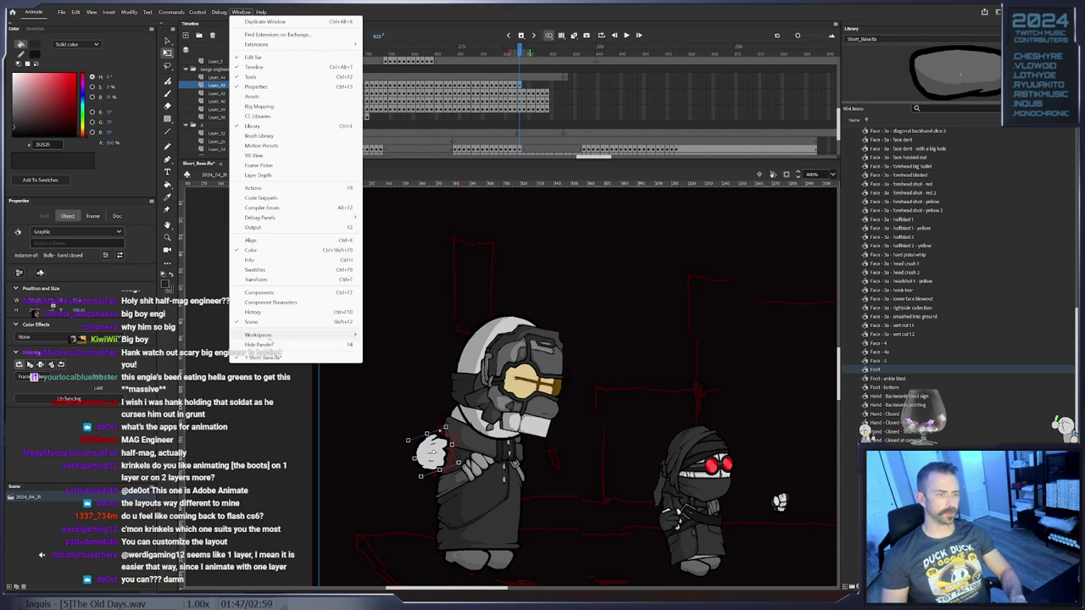
mouse_move(266, 338)
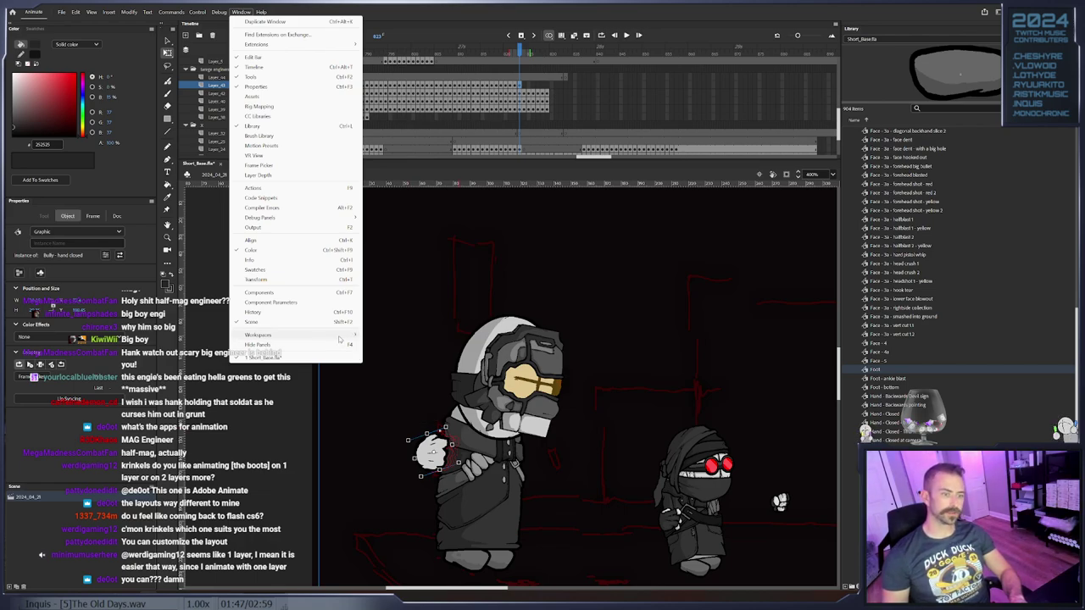
drag(112, 23, 827, 205)
drag(351, 325, 229, 253)
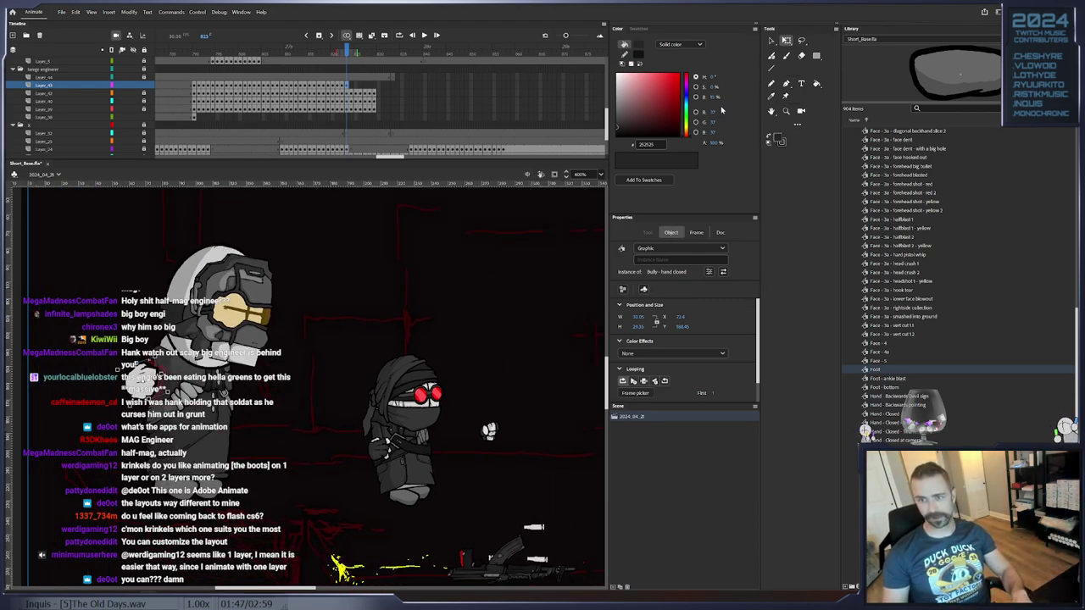
drag(712, 27, 372, 122)
drag(583, 125, 1073, 255)
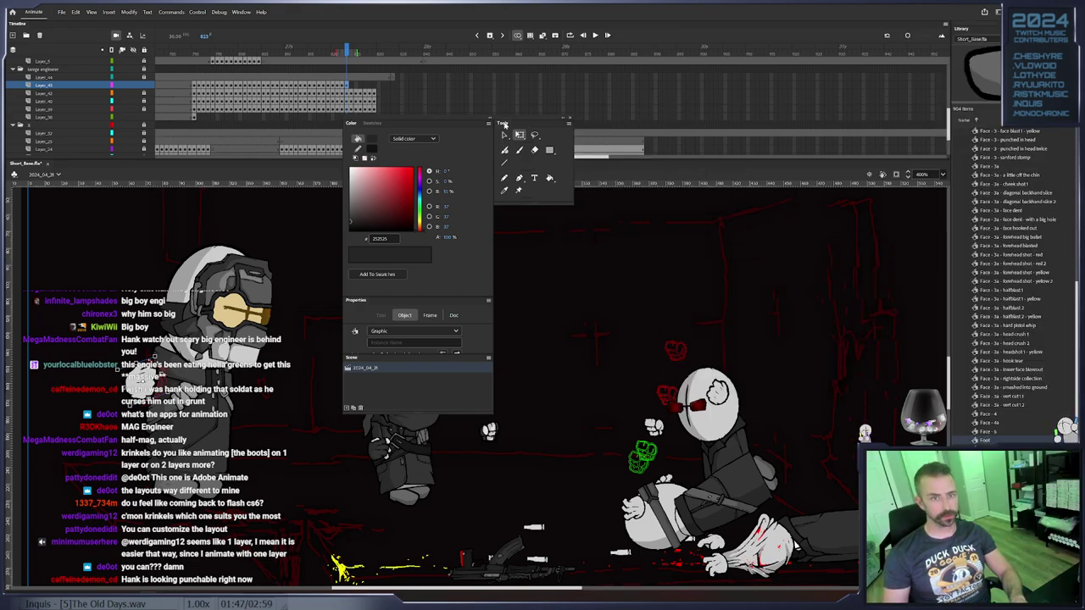
Dock the Tools, Color, Properties and Scene panels back beside the stage and narrow the Tools panel to one column
drag(504, 129, 43, 153)
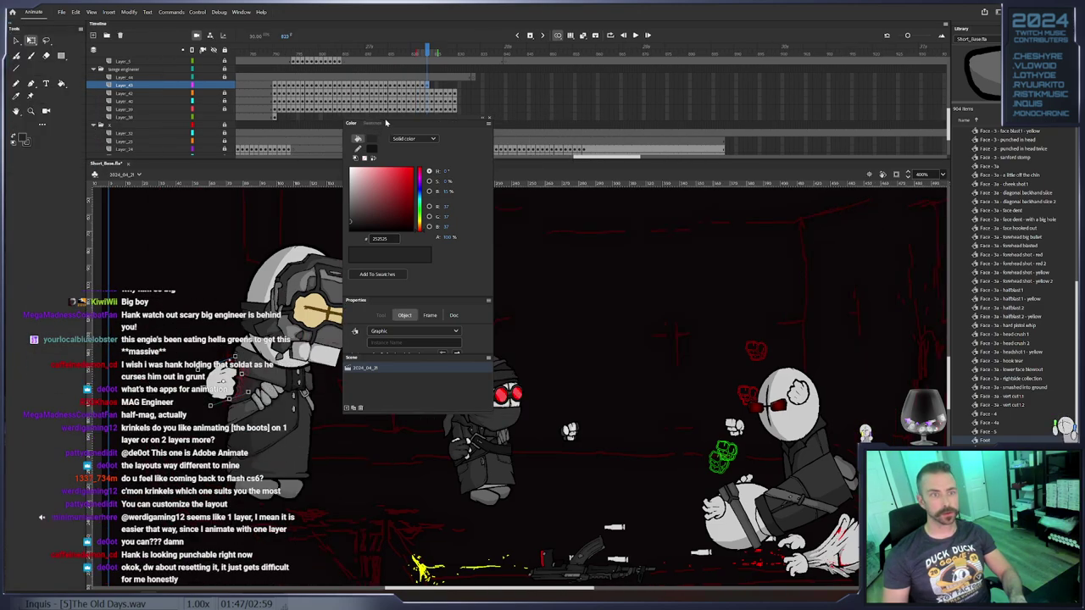
drag(365, 129, 7, 99)
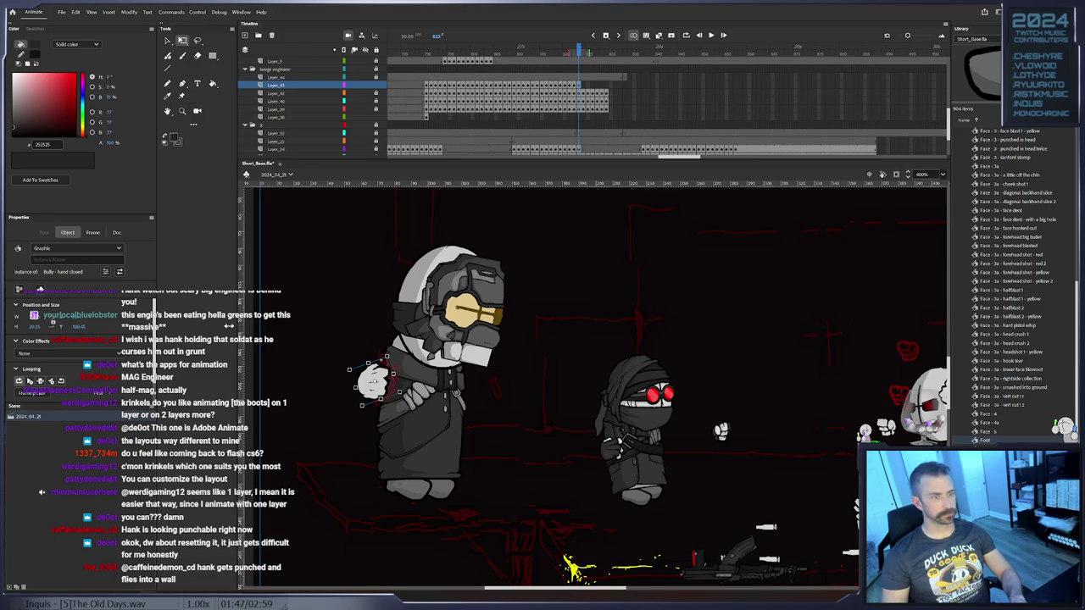
drag(232, 324, 173, 325)
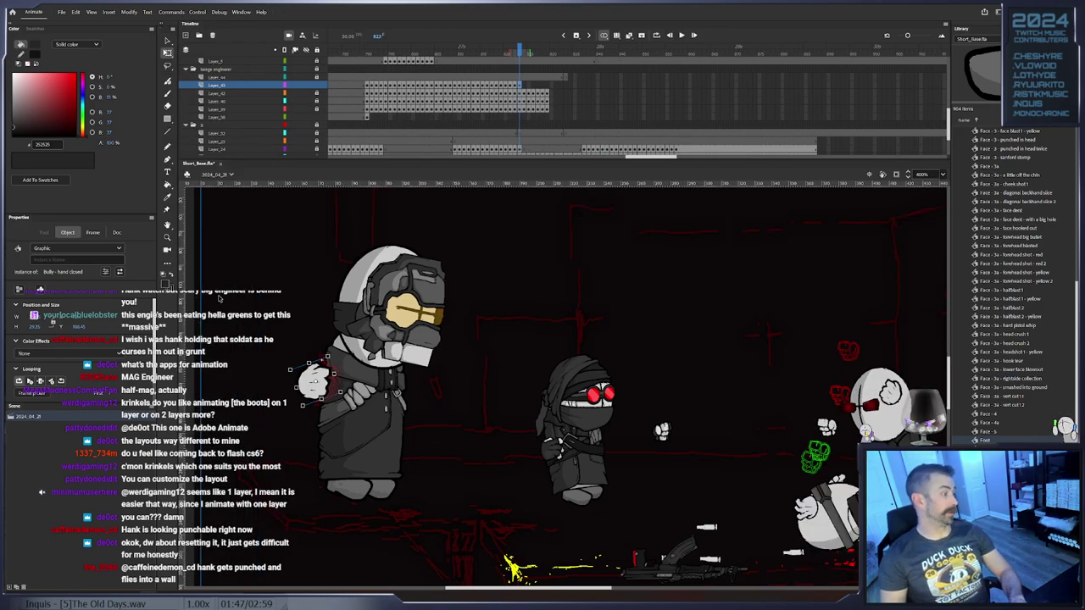
Key the engineer's near hand at frames 824 and 825, swapping the symbol to Bully - hand open at frame 825
key(F6)
drag(322, 386, 315, 386)
key(F6)
right_click(316, 385)
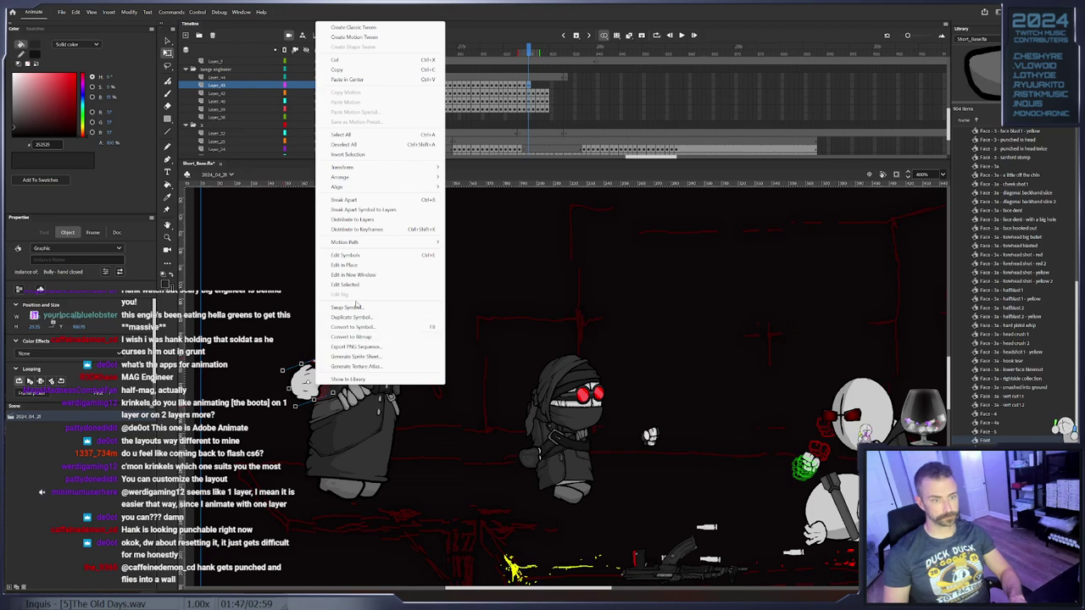
click(356, 308)
scroll(555, 372, down, 2)
double_click(542, 333)
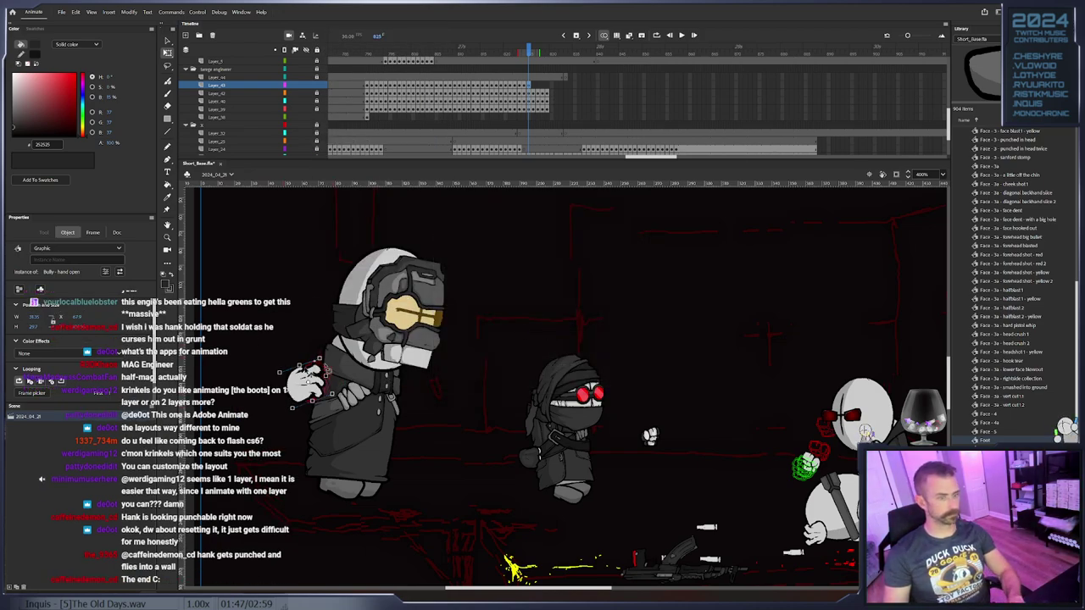
Key the open hand at frames 826 to 829, lowering it behind the engineer, and remove its surplus frame at 830
key(period)
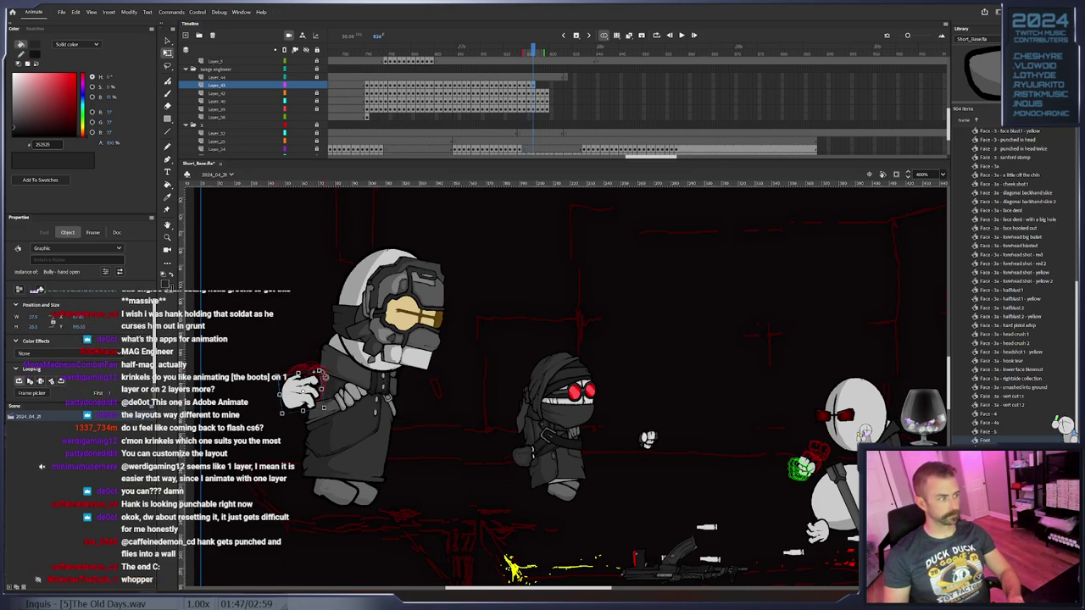
key(period)
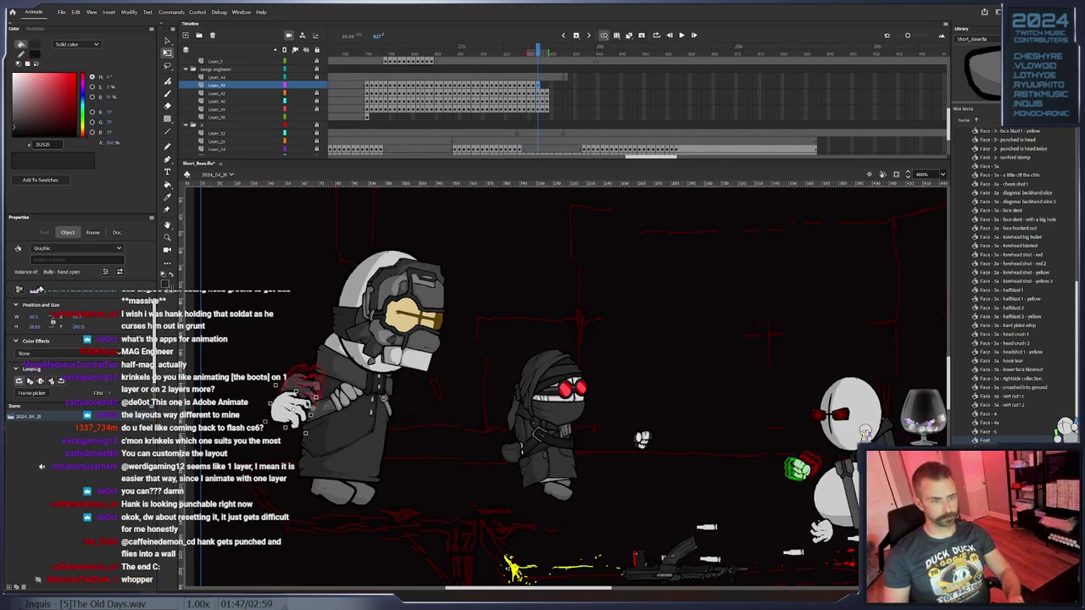
key(period)
key(period)
key(period)
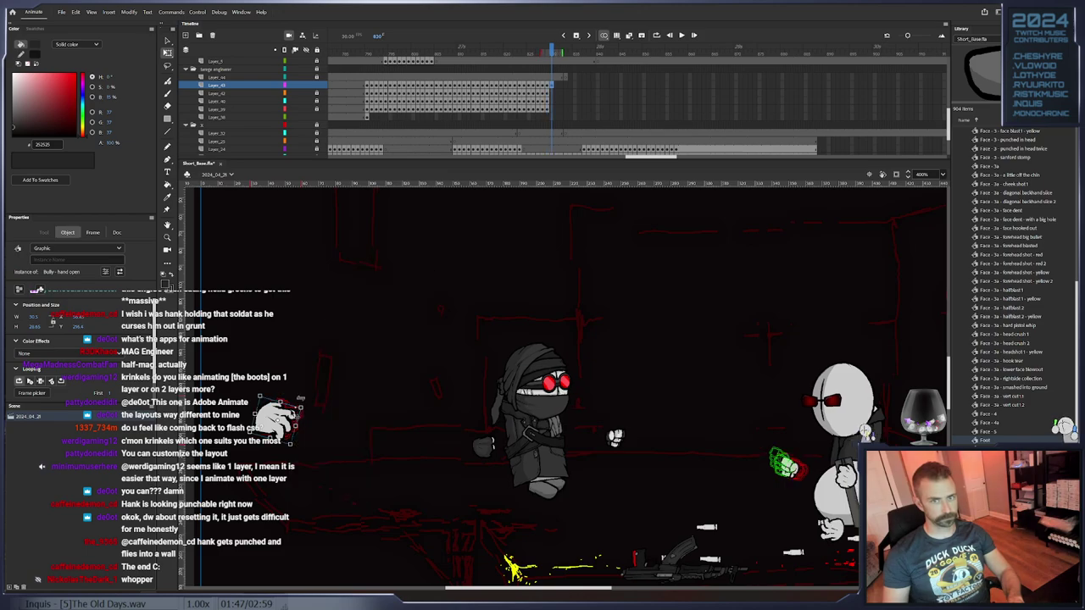
key(shift+F5)
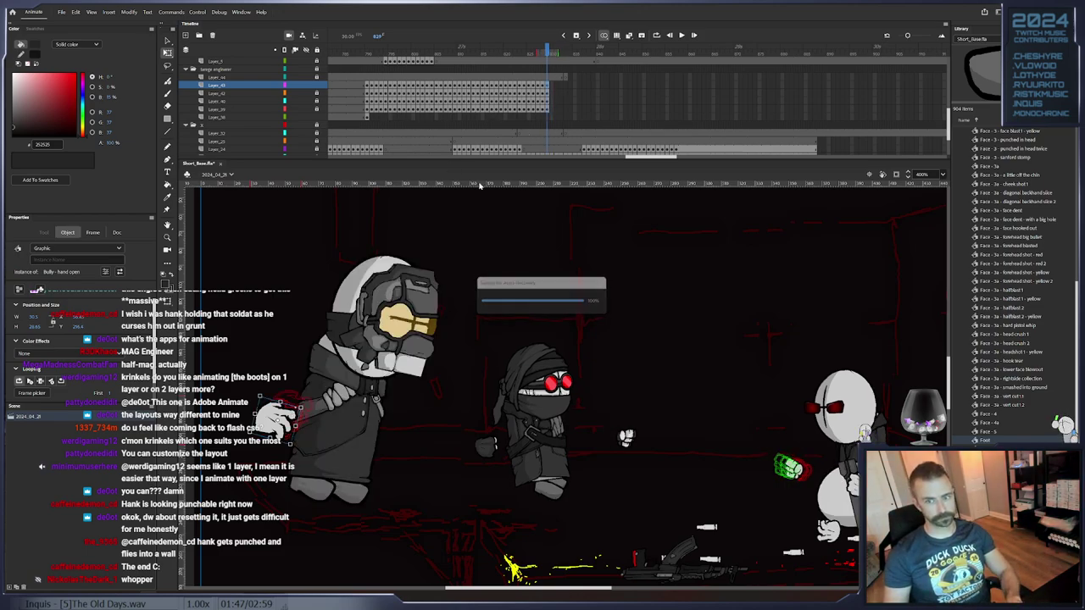
drag(550, 53, 573, 56)
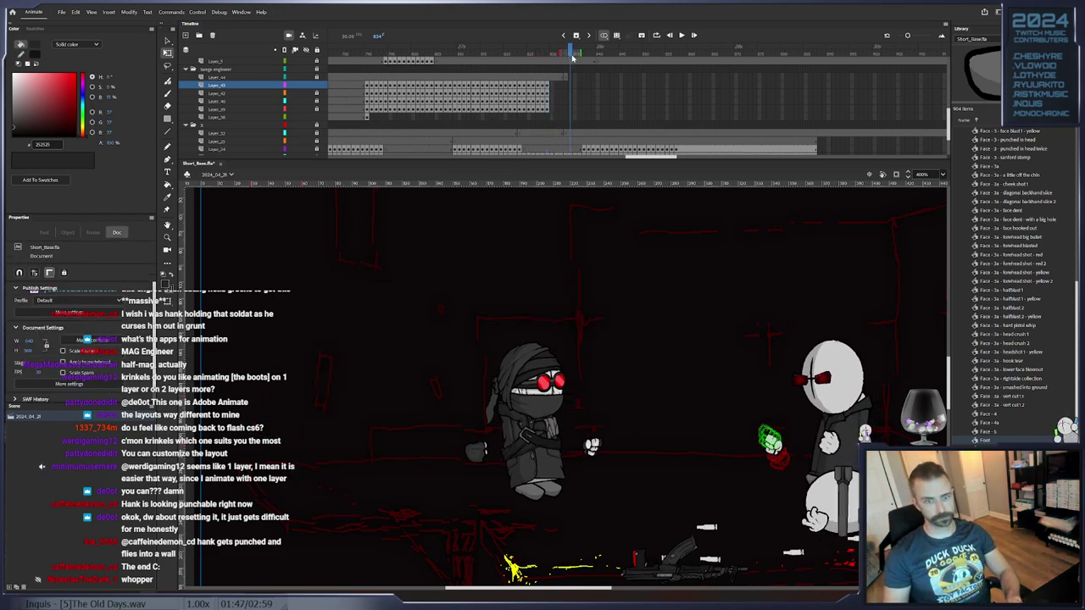
click(319, 51)
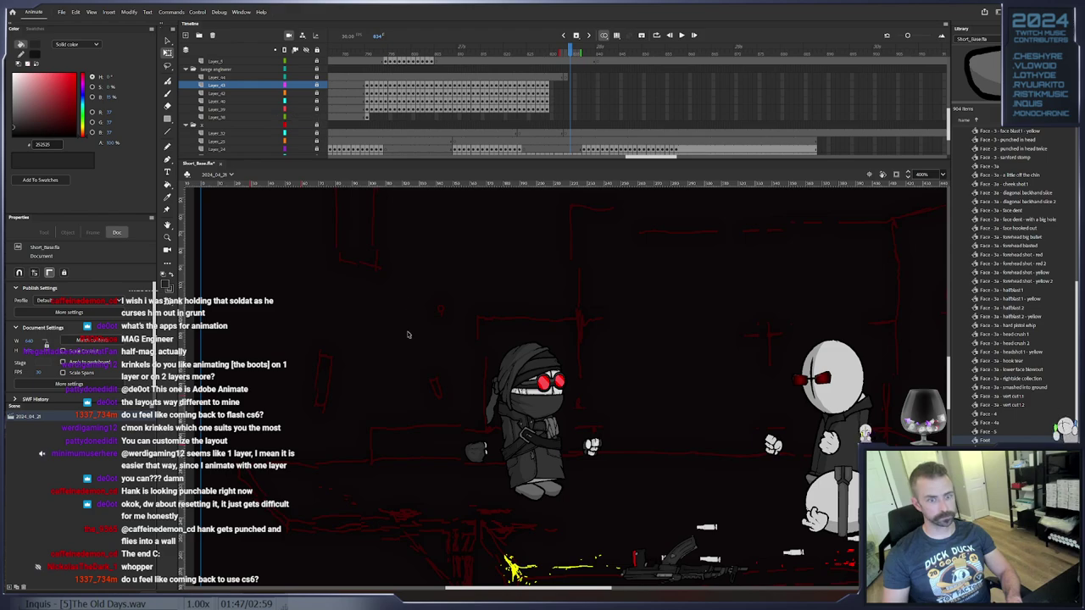
Key the engineer's closed far hand at frames 790 to 793, moving it down along with his descending body
click(368, 117)
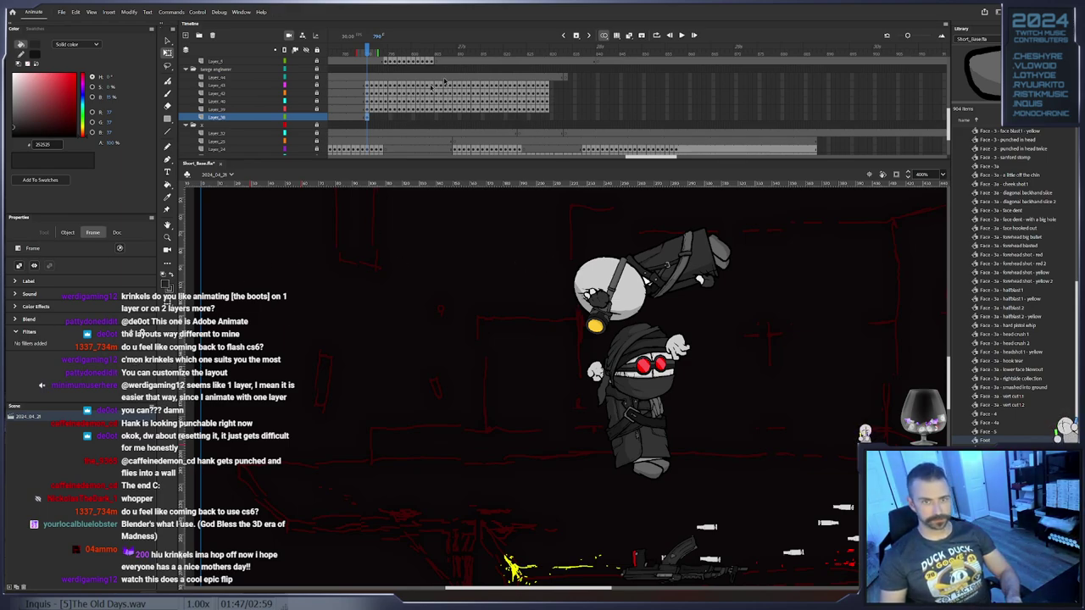
drag(430, 199, 450, 417)
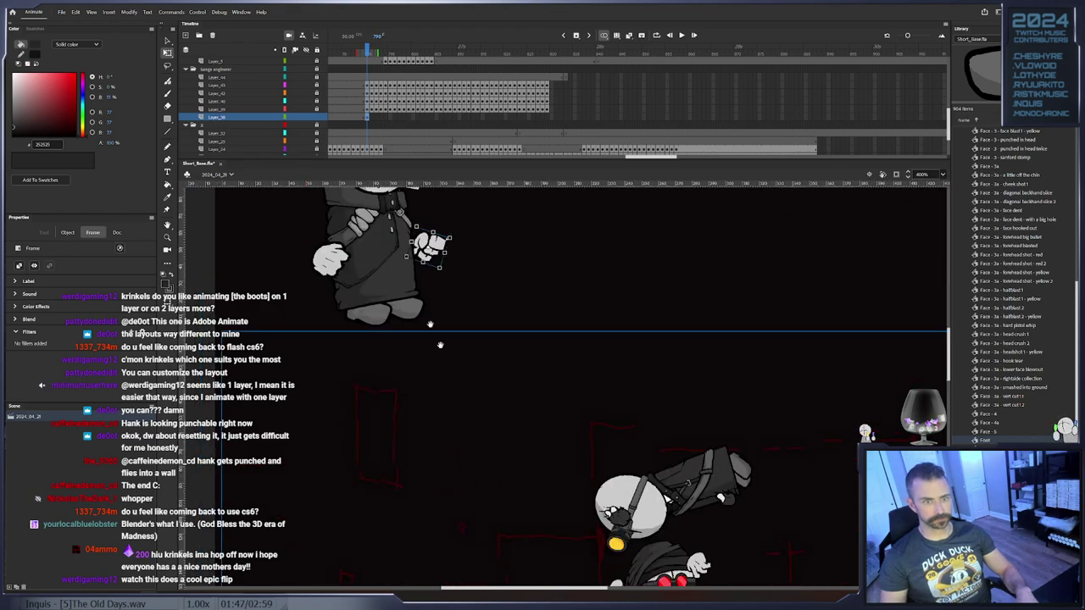
drag(442, 339, 437, 403)
click(430, 308)
key(F6)
drag(446, 302, 445, 336)
key(F6)
key(.)
key(.)
key(.)
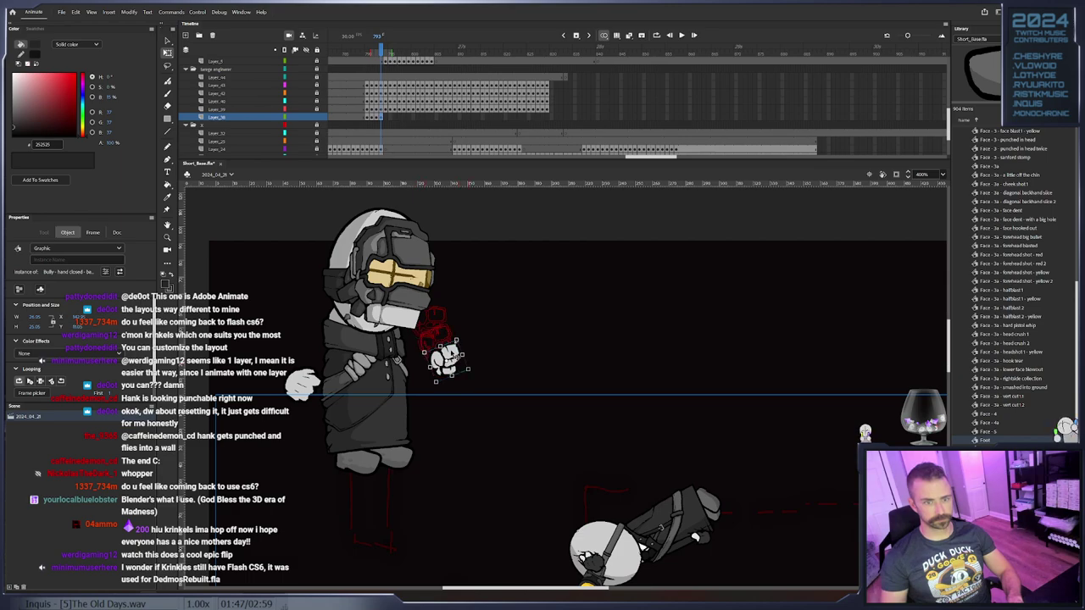
Key the engineer's closed far hand at frames 794 to 799, holding it in front of his chest as his body moves
drag(464, 402, 495, 525)
key(F6)
key(F6)
key(F6)
key(F6)
drag(495, 525, 506, 459)
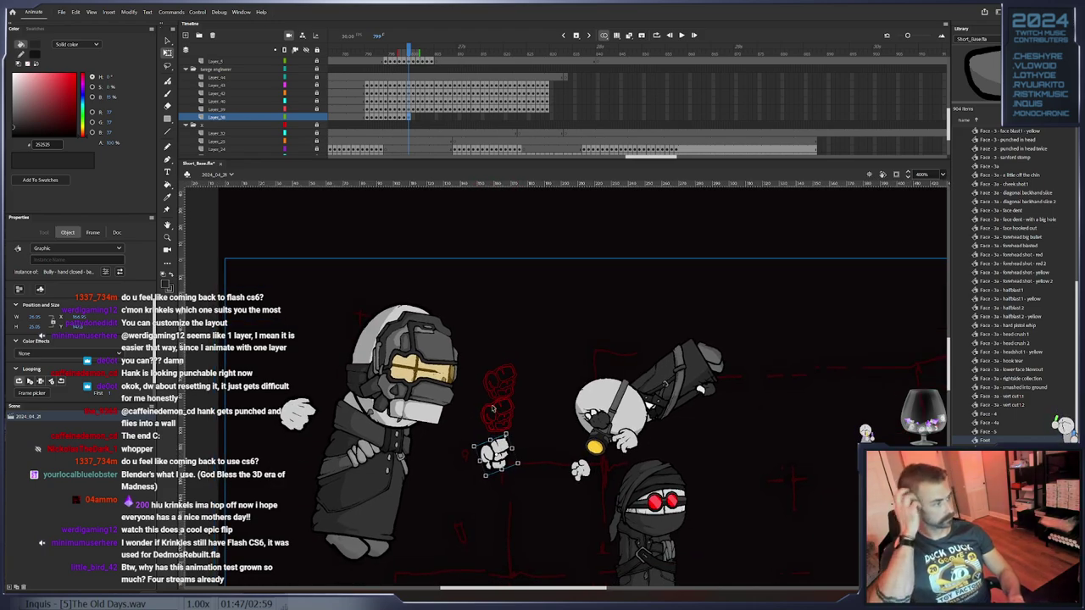
drag(483, 413, 466, 309)
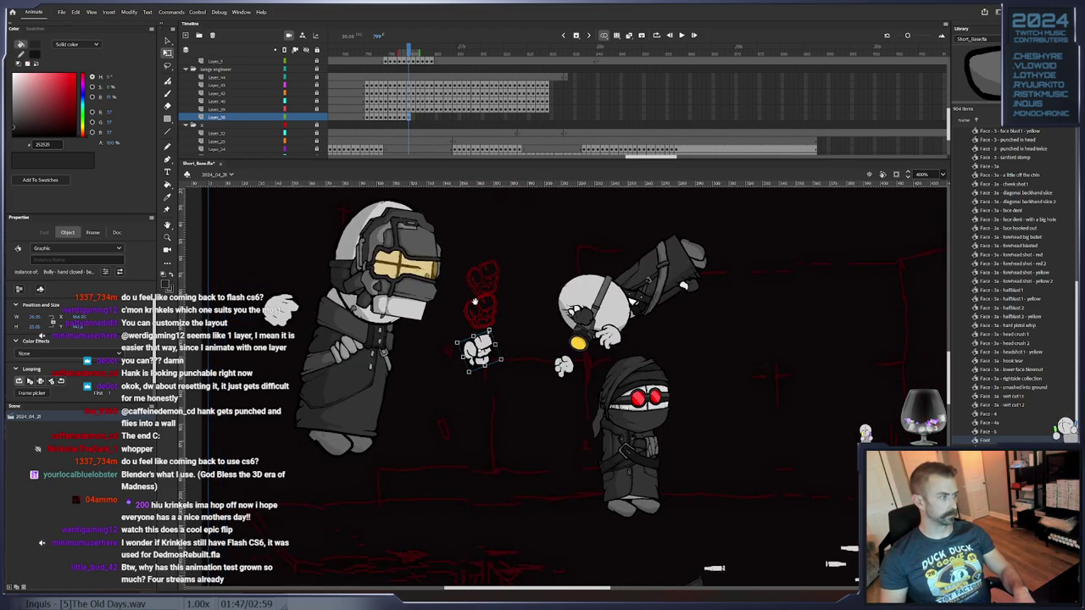
drag(483, 350, 486, 347)
Key the closed far hand at frames 800 to 809, lowering it in front of the engineer as his body descends
key(.)
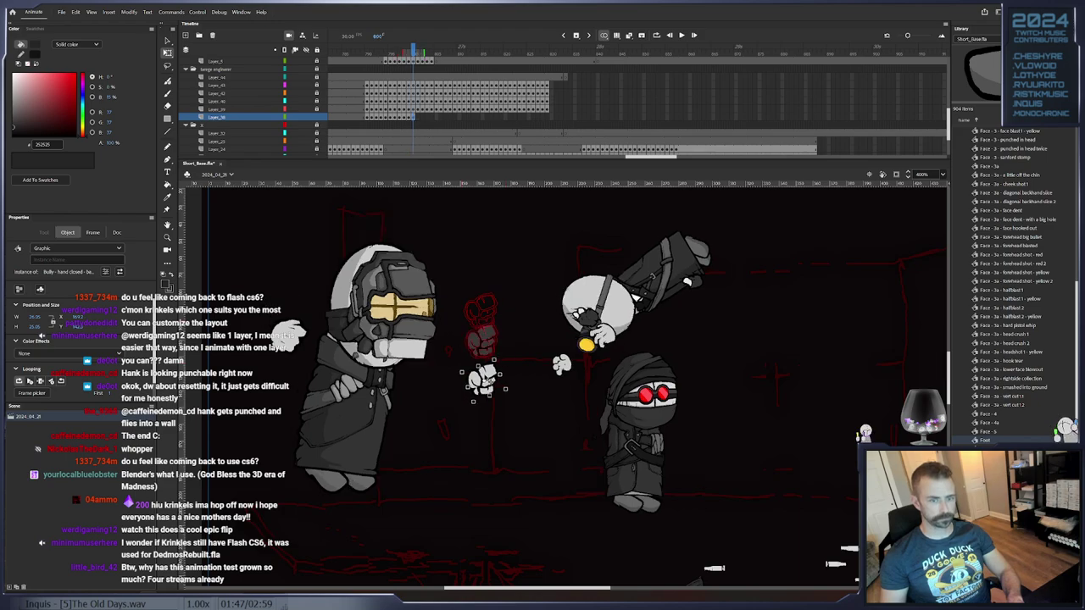
key(.)
key(.)
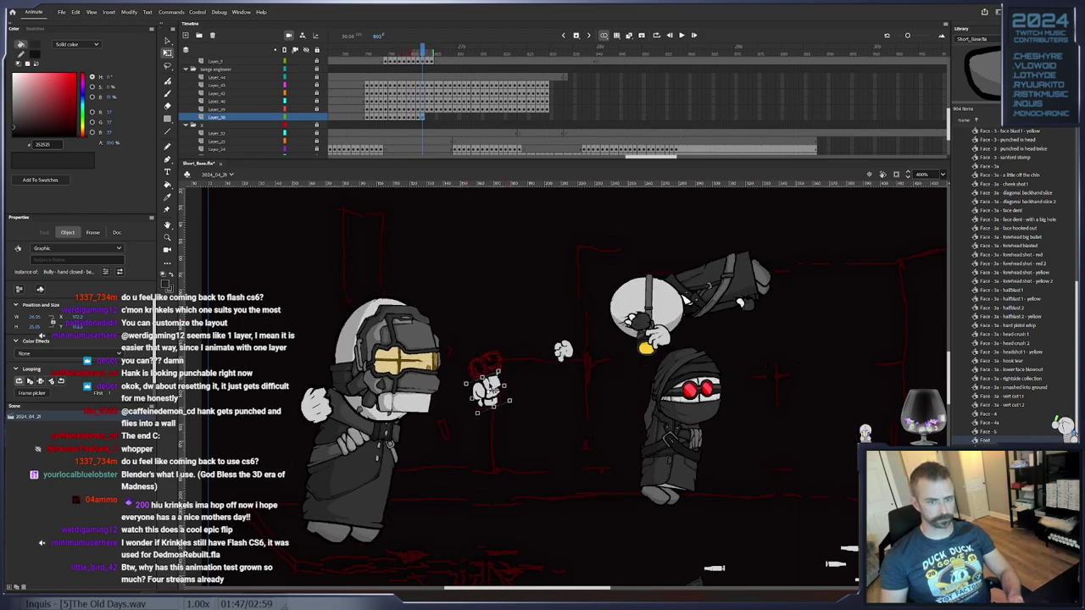
key(.)
key(.)
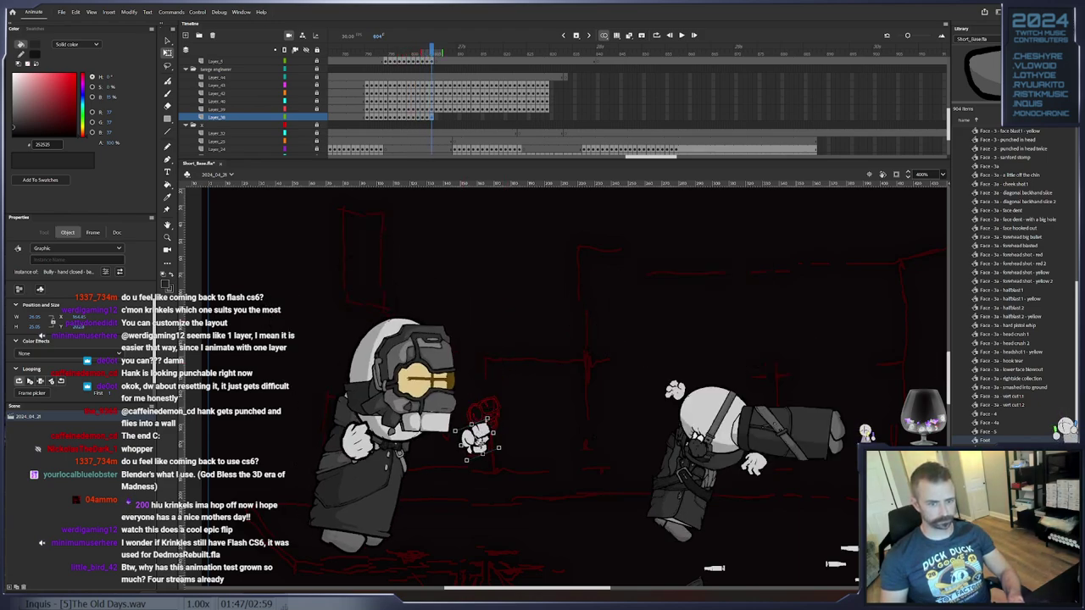
key(.)
key(.)
key(.)
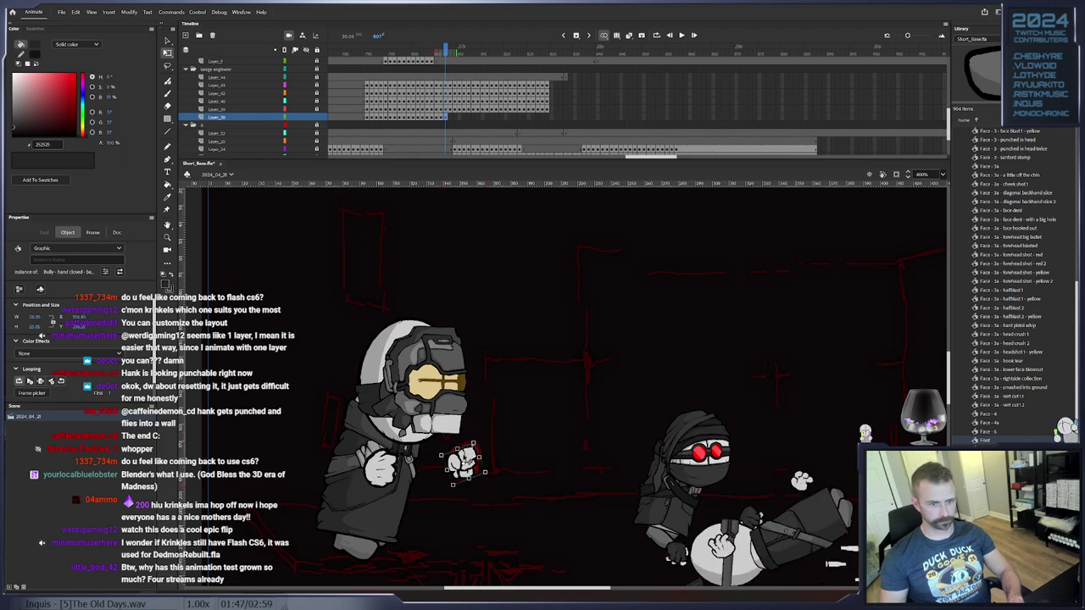
key(.)
key(.)
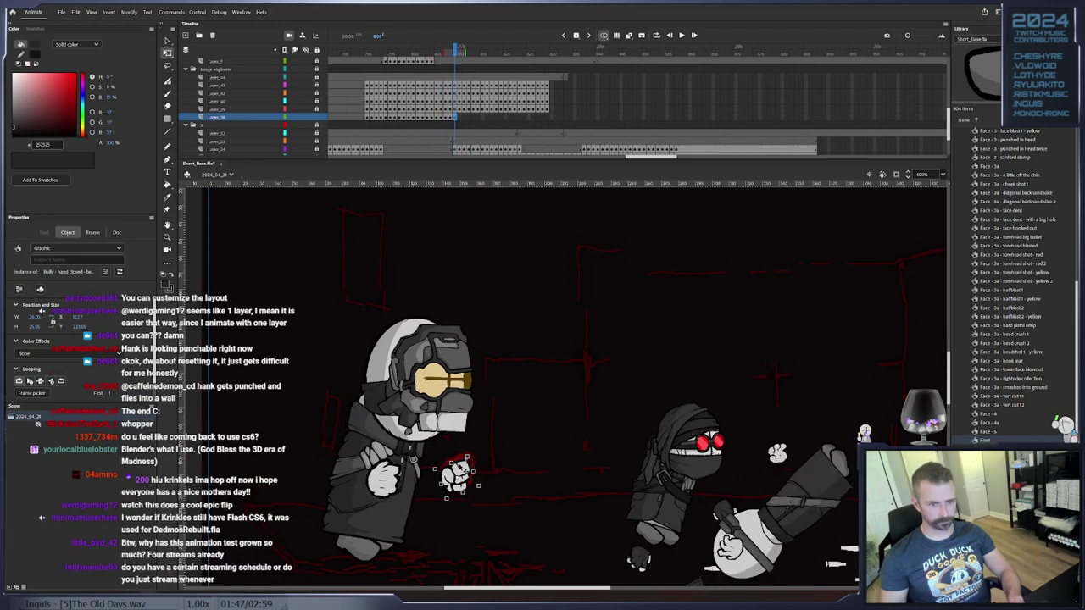
Key the closed far hand at frames 810 to 818, raising it and turning it upright in front of the engineer's chest
key(.)
key(.)
key(.)
key(.)
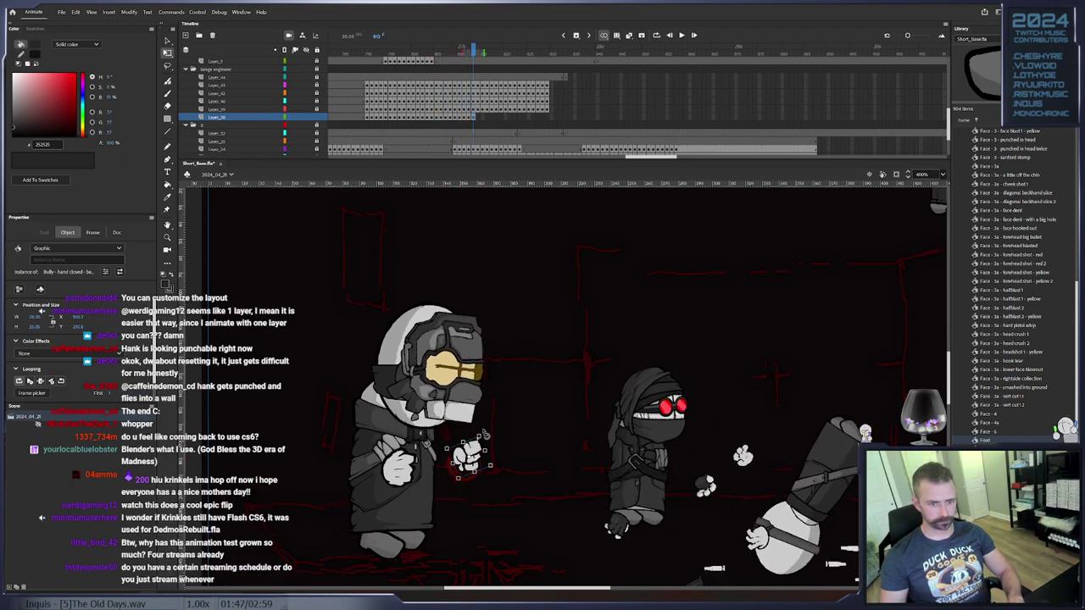
key(.)
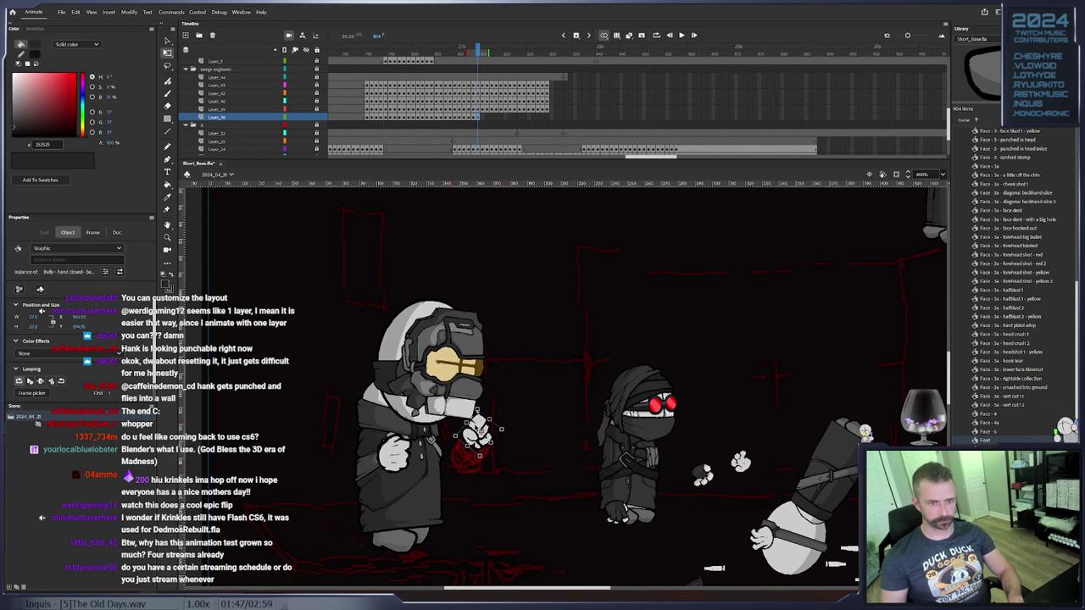
key(.)
key(.)
key(.)
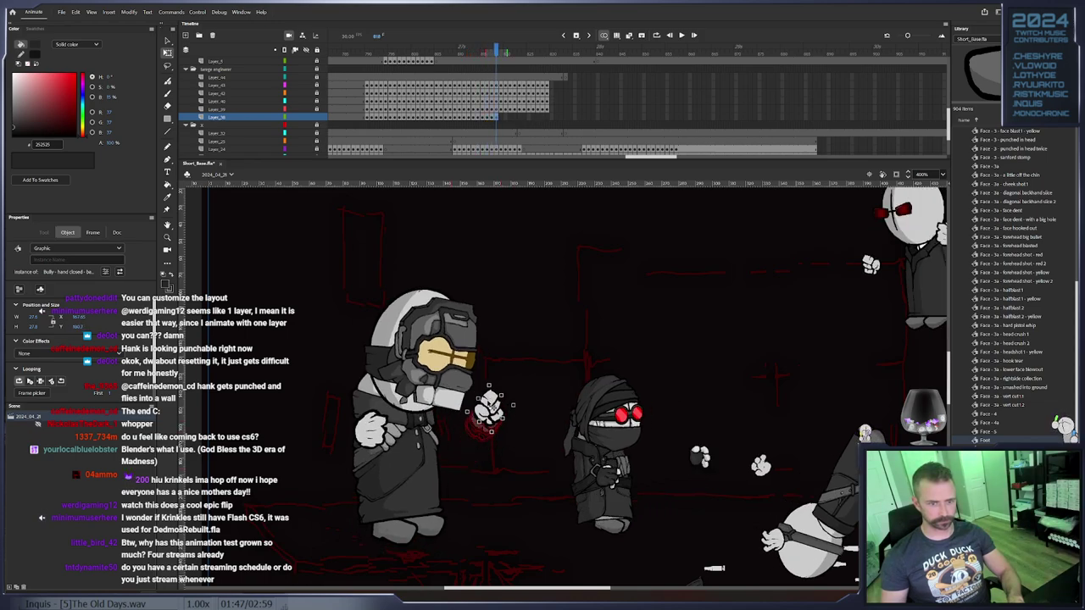
Key the closed far hand at frames 819 to 826, drawing it back towards the engineer's mask as he moves backward
key(.)
key(.)
key(.)
key(.)
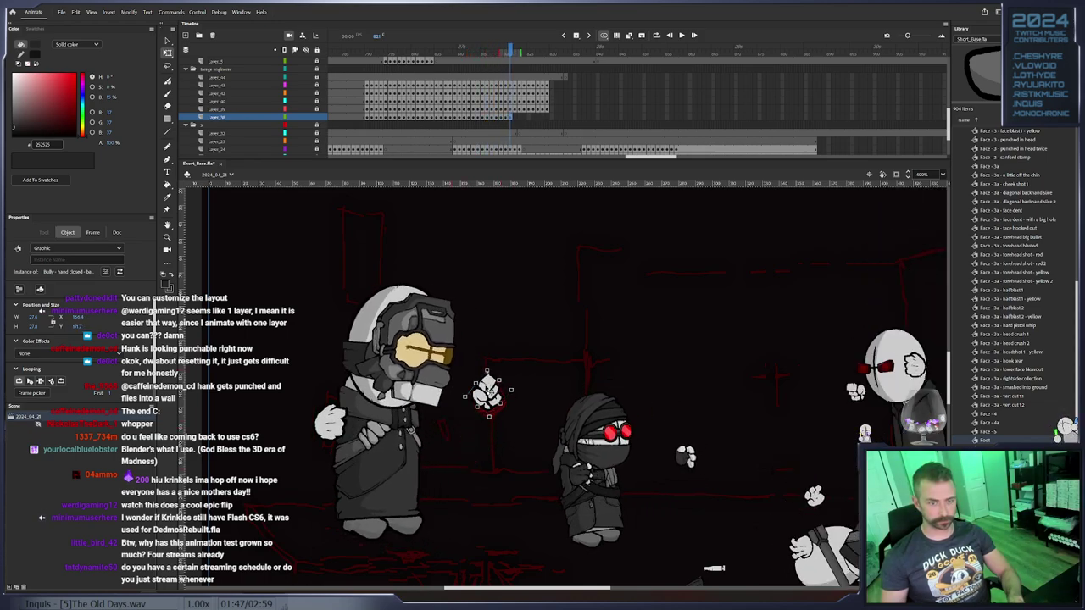
key(.)
key(.)
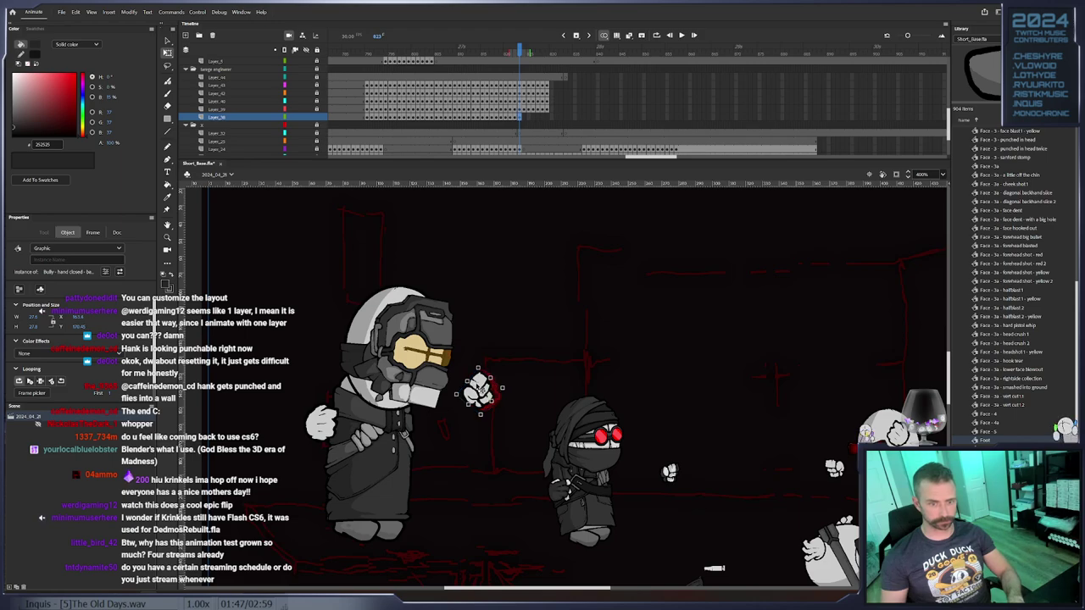
key(.)
key(.)
key(.)
key(.)
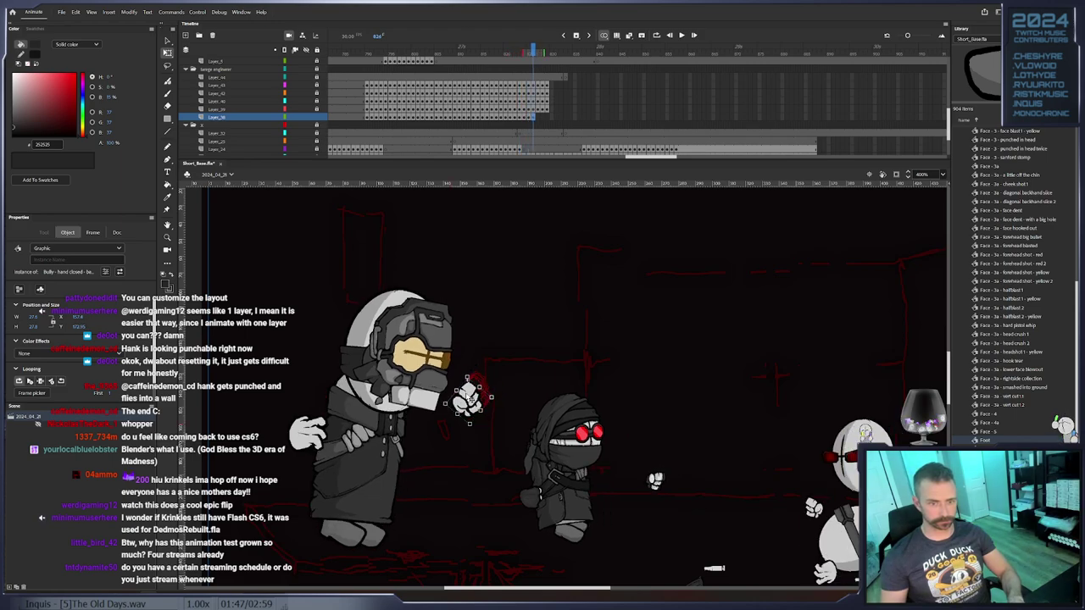
Swap the far hand's symbol at frame 826 to Bully - hand open backwards
right_click(466, 397)
click(490, 318)
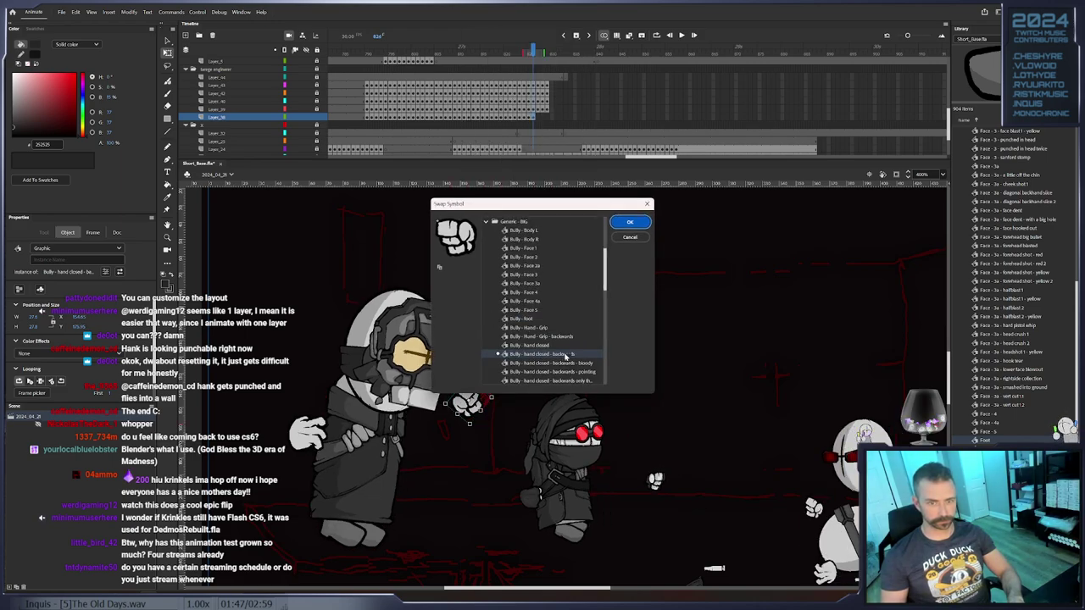
scroll(566, 357, down, 5)
click(534, 325)
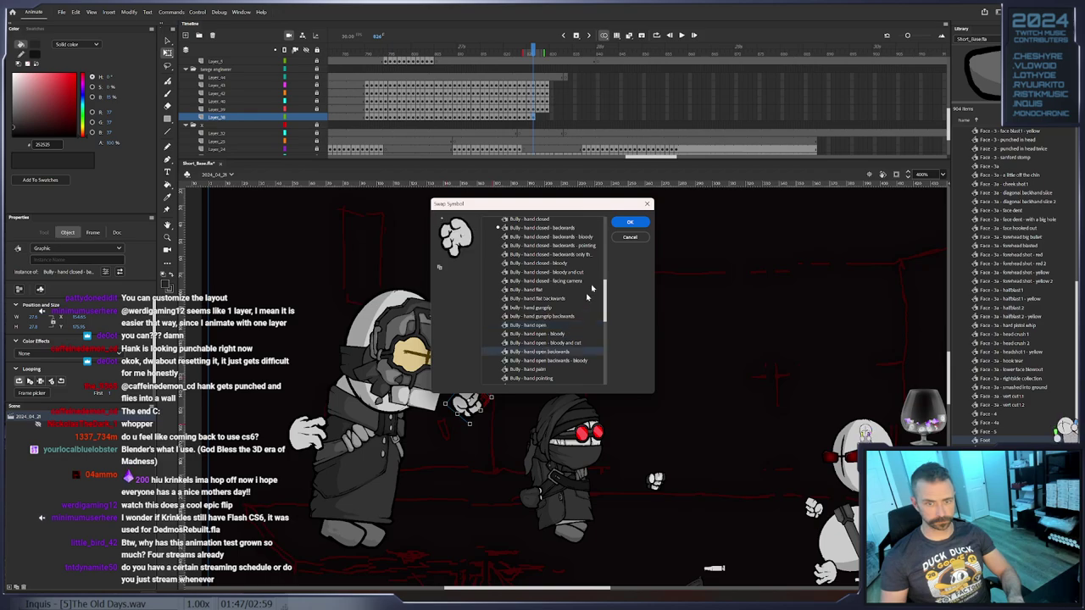
click(641, 225)
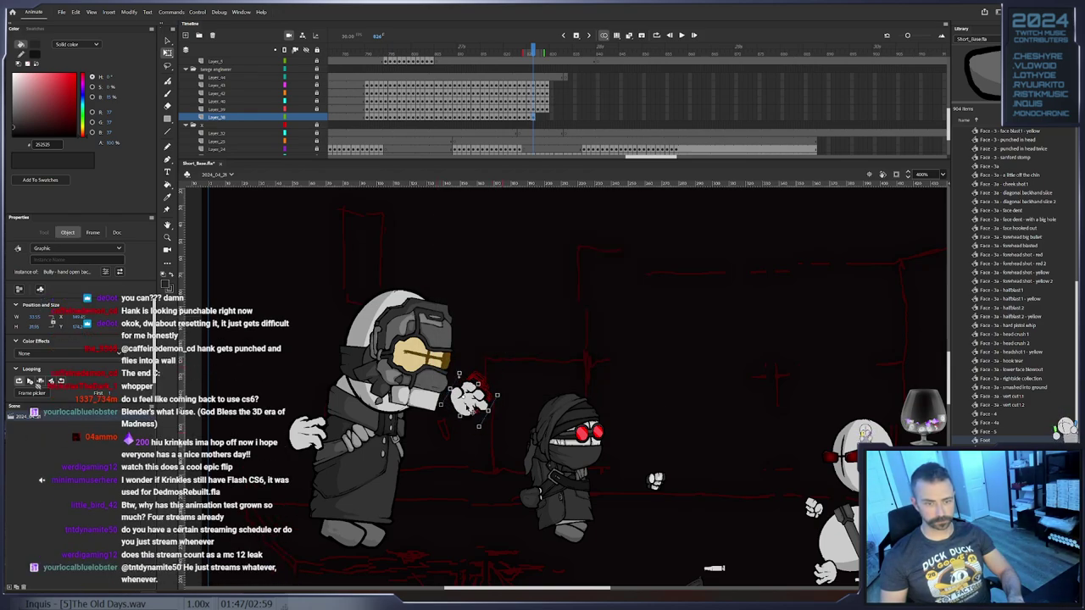
Key the open far hand at frames 827 to 829, tucking it behind the mask, and remove its surplus frame at 830
key(.)
key(.)
key(.)
key(.)
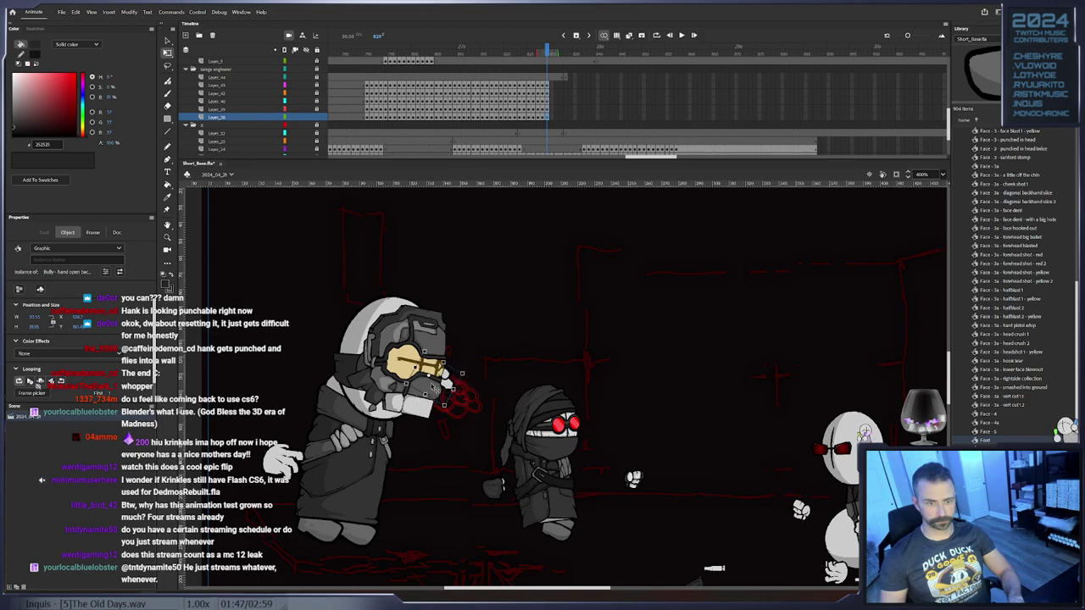
right_click(552, 118)
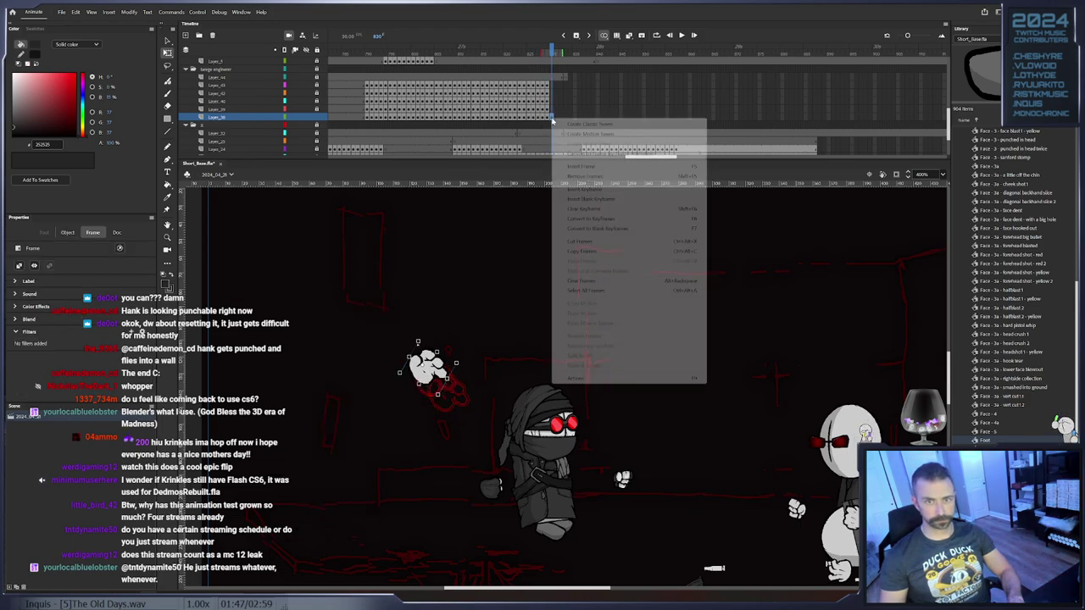
click(594, 176)
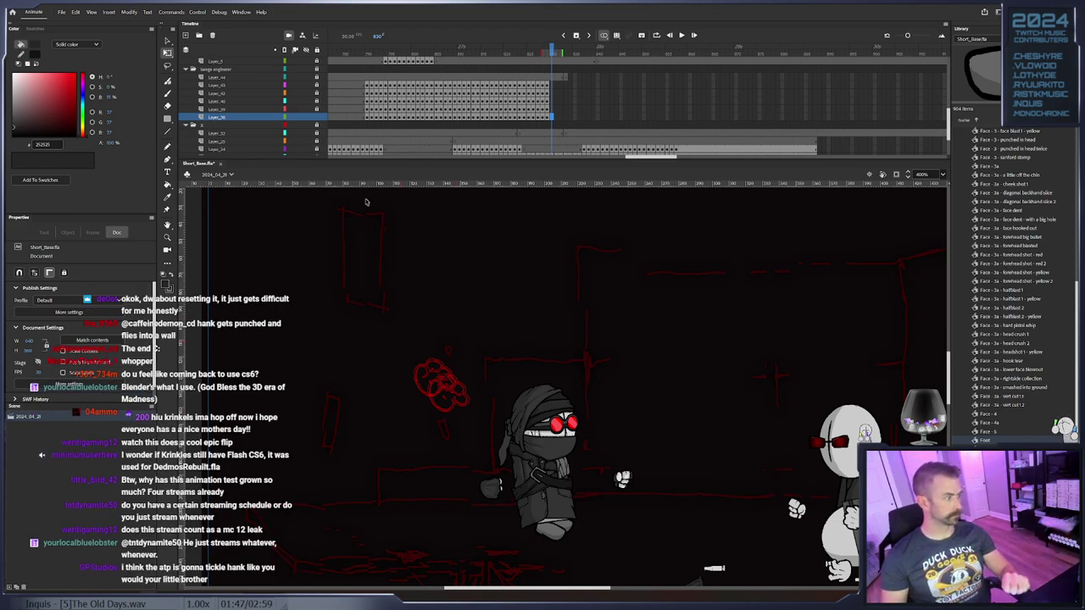
Reposition the open far hand at frame 829 so it sticks out just beyond the front of the engineer's mask
drag(513, 53, 551, 99)
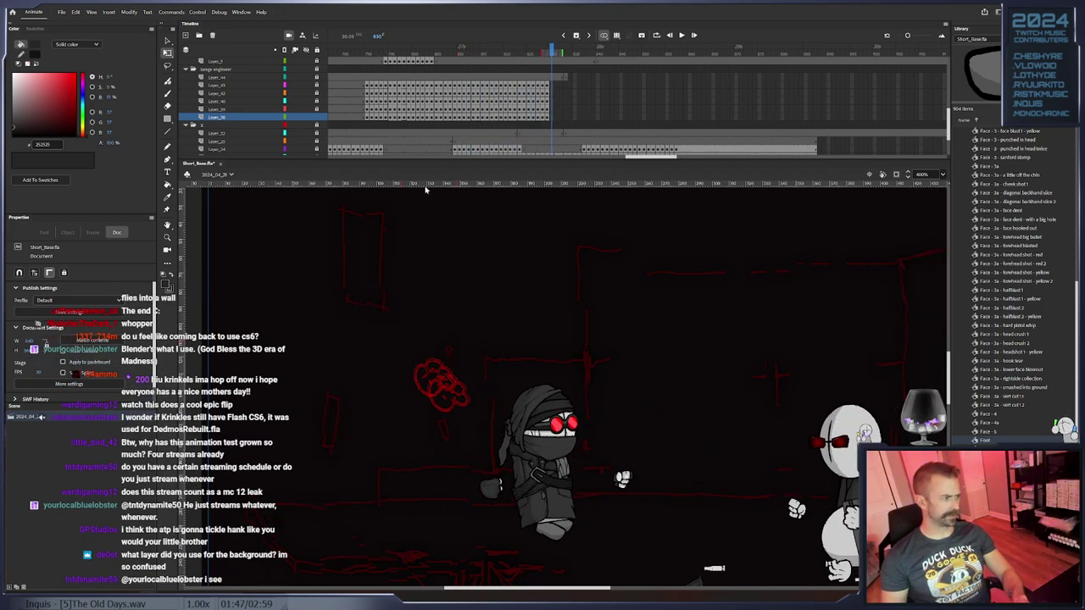
drag(553, 52, 548, 55)
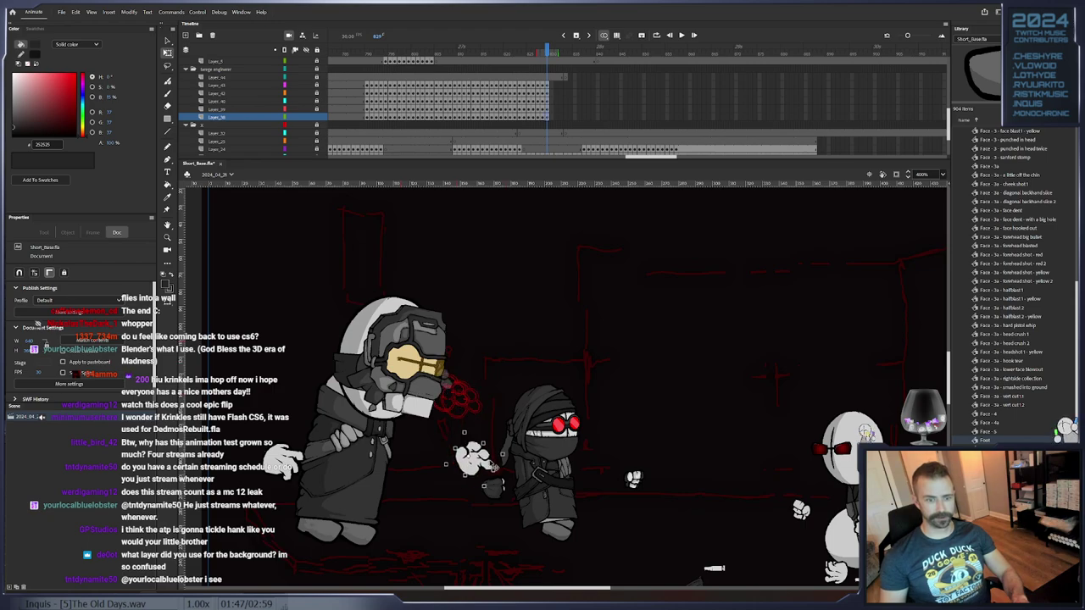
click(479, 440)
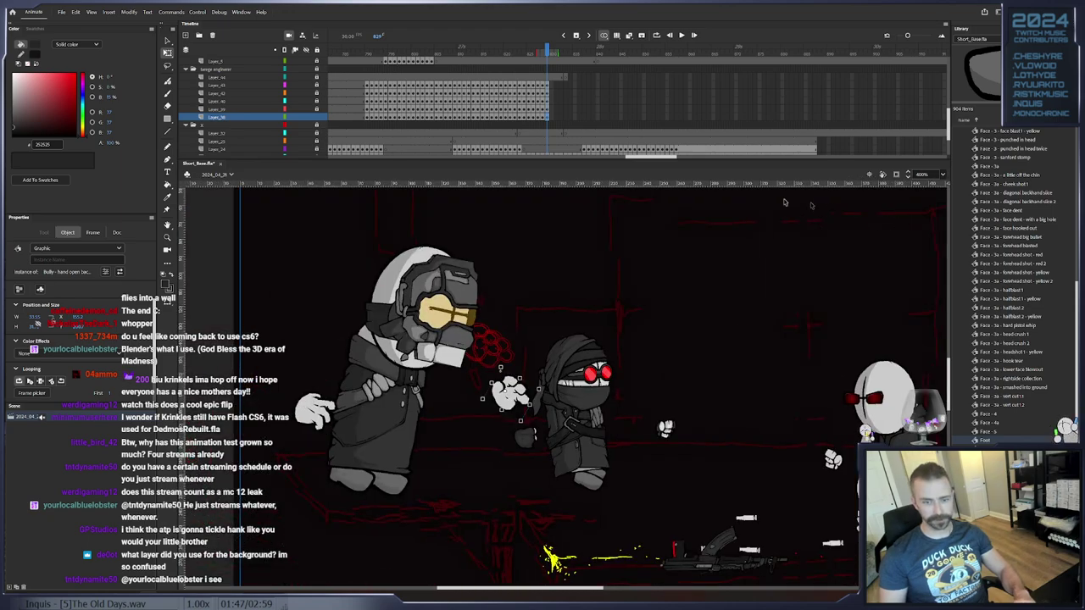
click(500, 320)
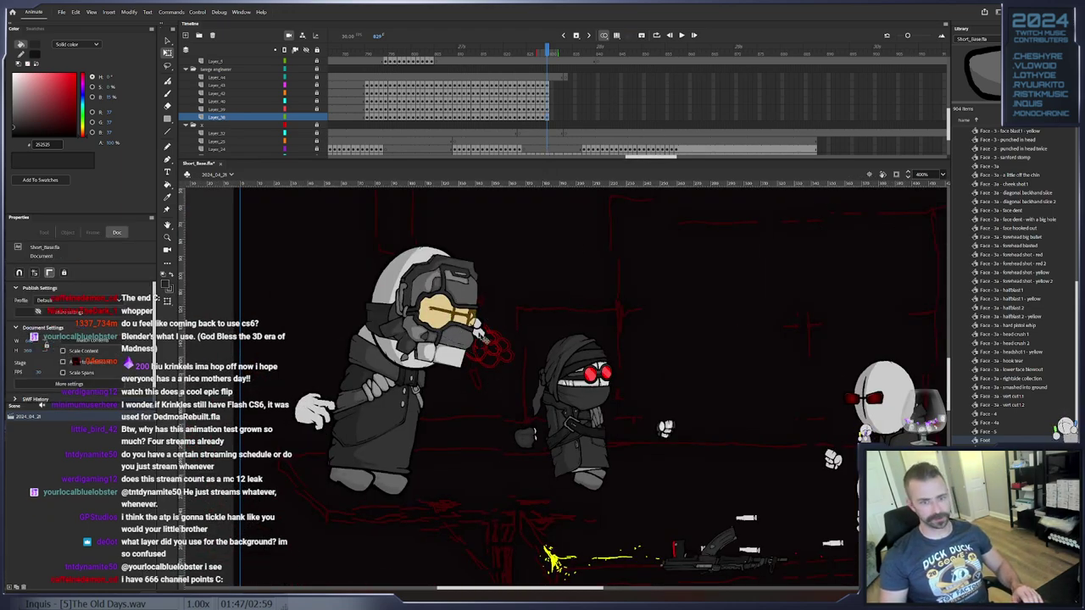
click(485, 335)
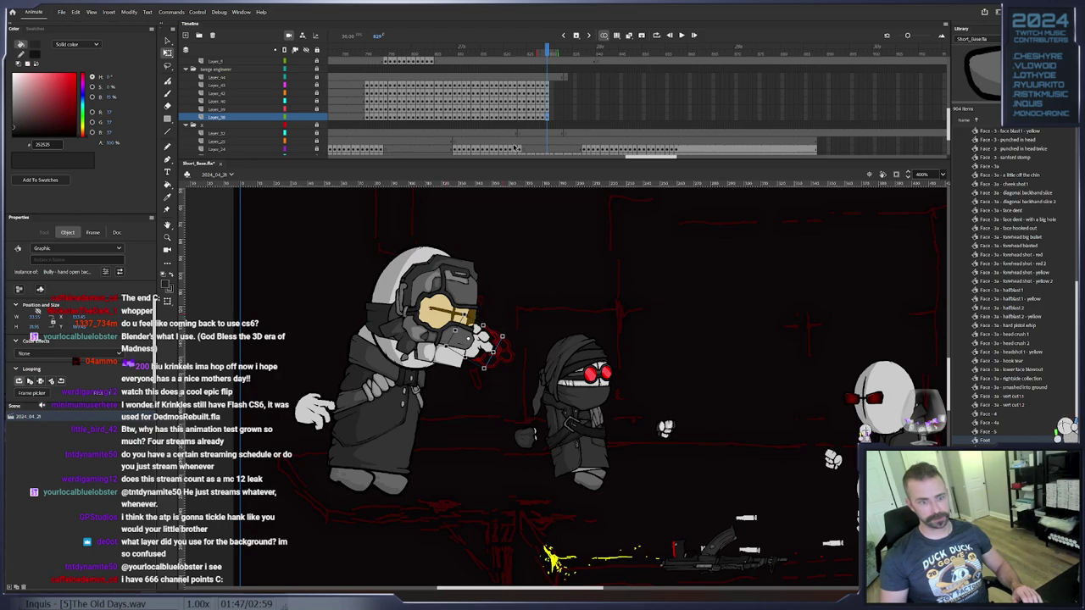
Review the hand motion by scrubbing the timeline, and extend the engineer's Layer_44 to frame 857
click(448, 89)
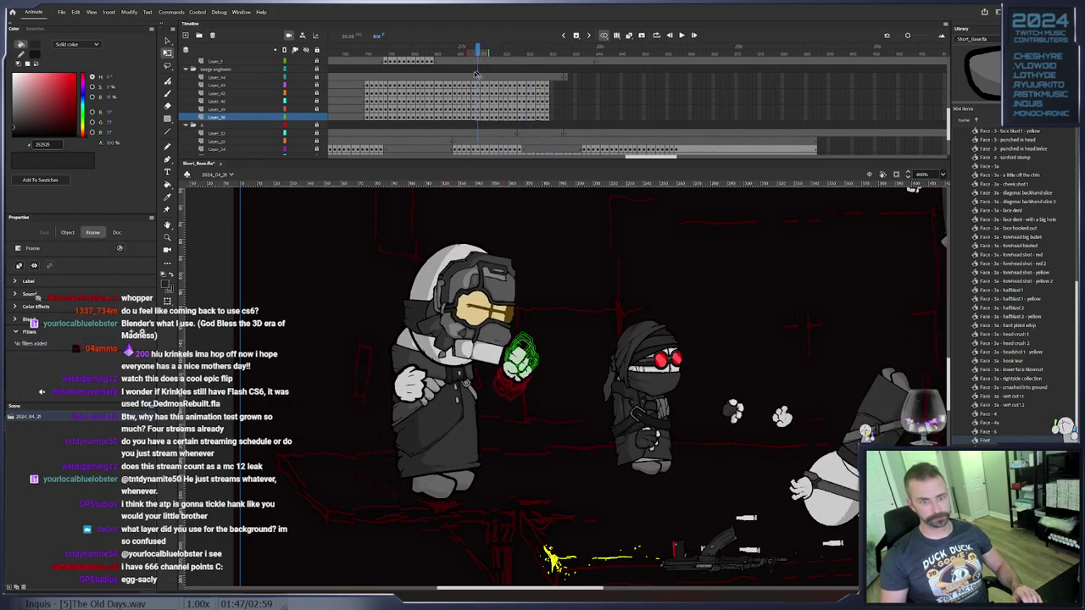
drag(447, 89, 676, 282)
click(676, 77)
key(F6)
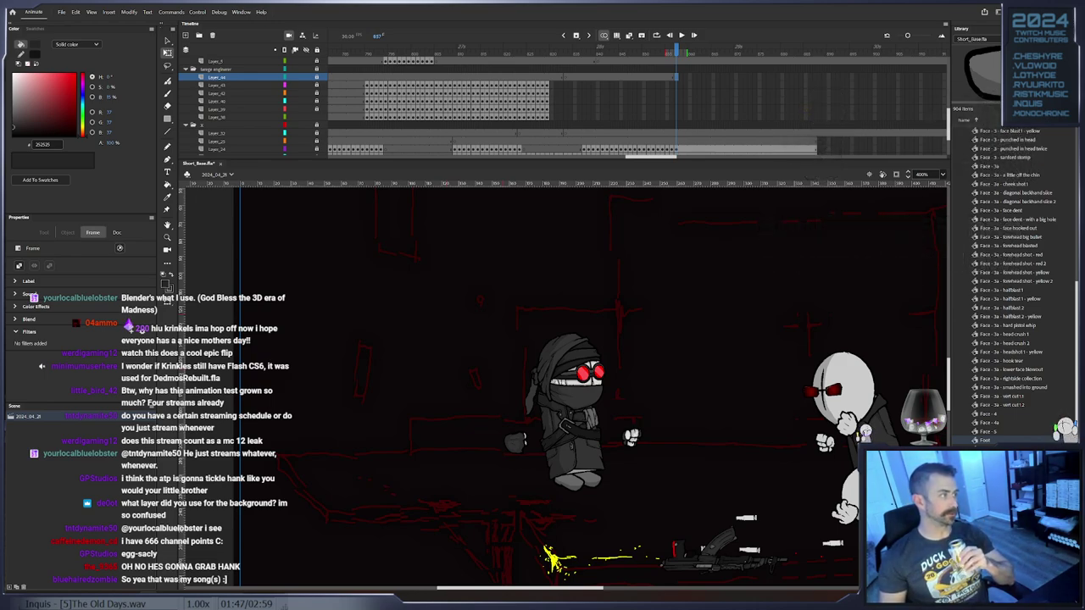
key(alt+Tab)
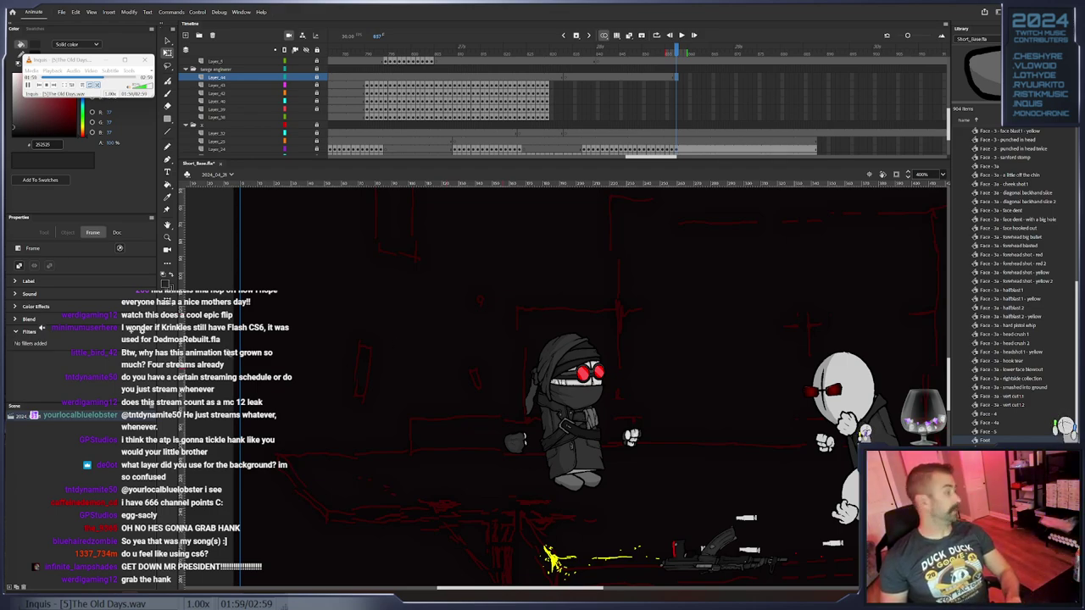
click(266, 396)
Key the engineer's body on Layer_40 at frames 830 to 832, shifting it backward and rotating it more upright
click(547, 103)
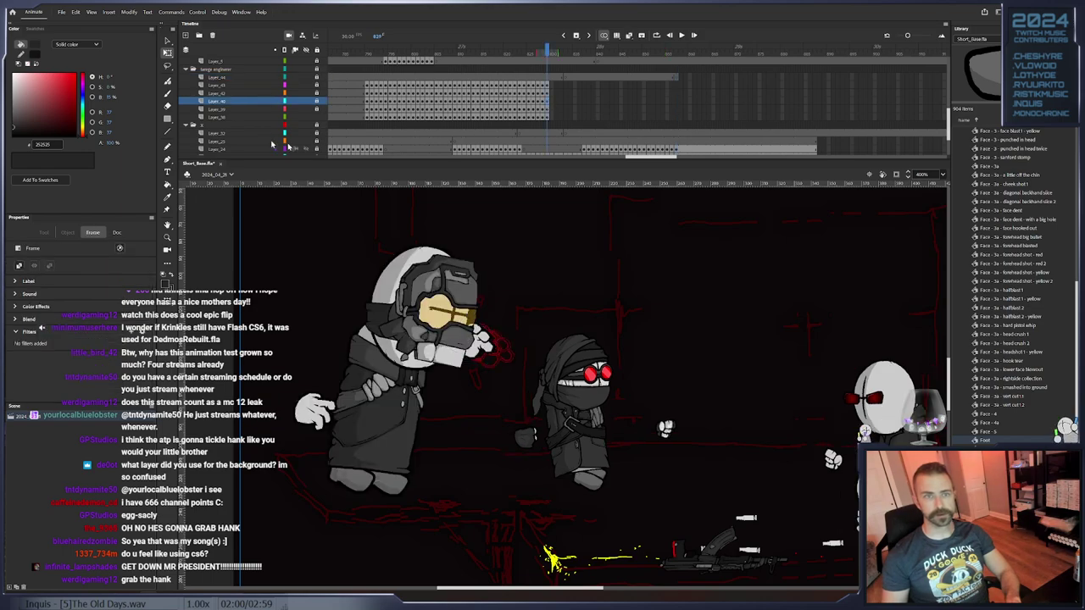
click(400, 431)
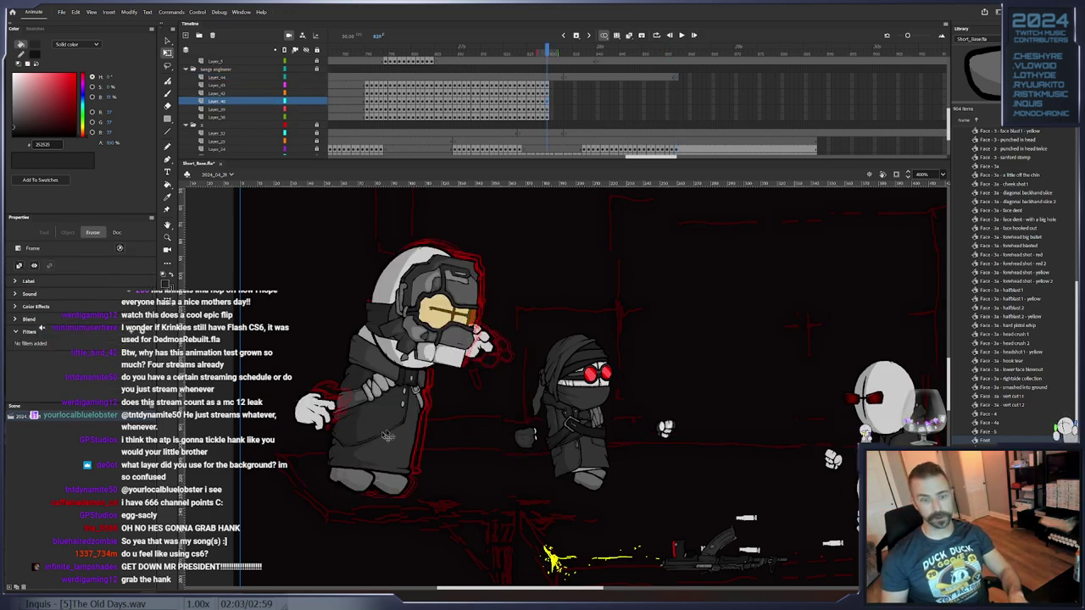
drag(406, 403, 472, 388)
key(F6)
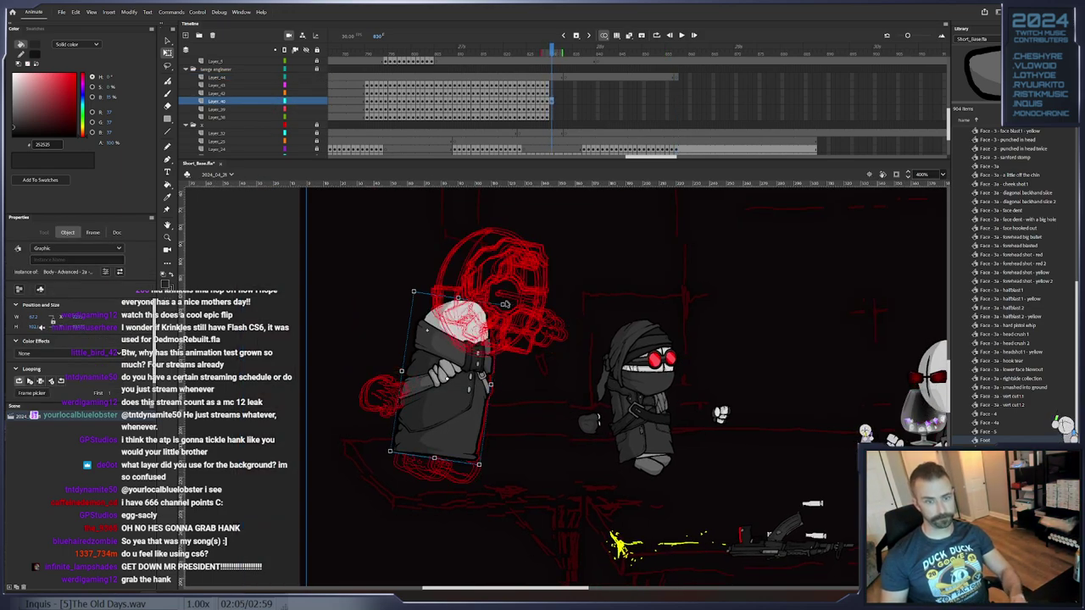
drag(503, 305, 489, 292)
key(F6)
key(F6)
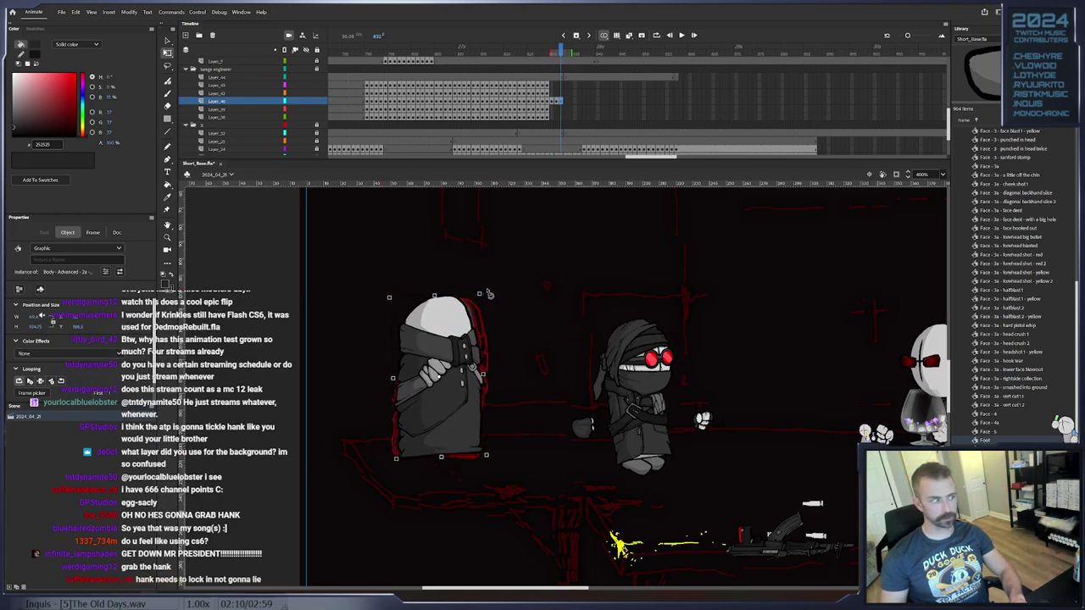
Key the engineer's body at frames 833 and 834, moving it farther back and starting to lean it backward
drag(436, 377, 471, 366)
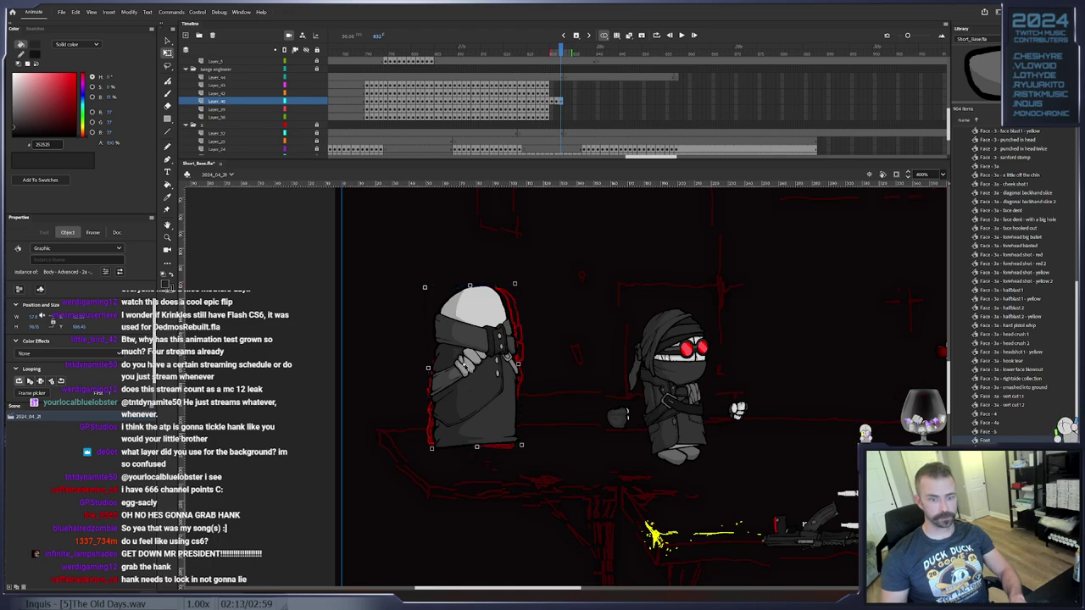
key(period)
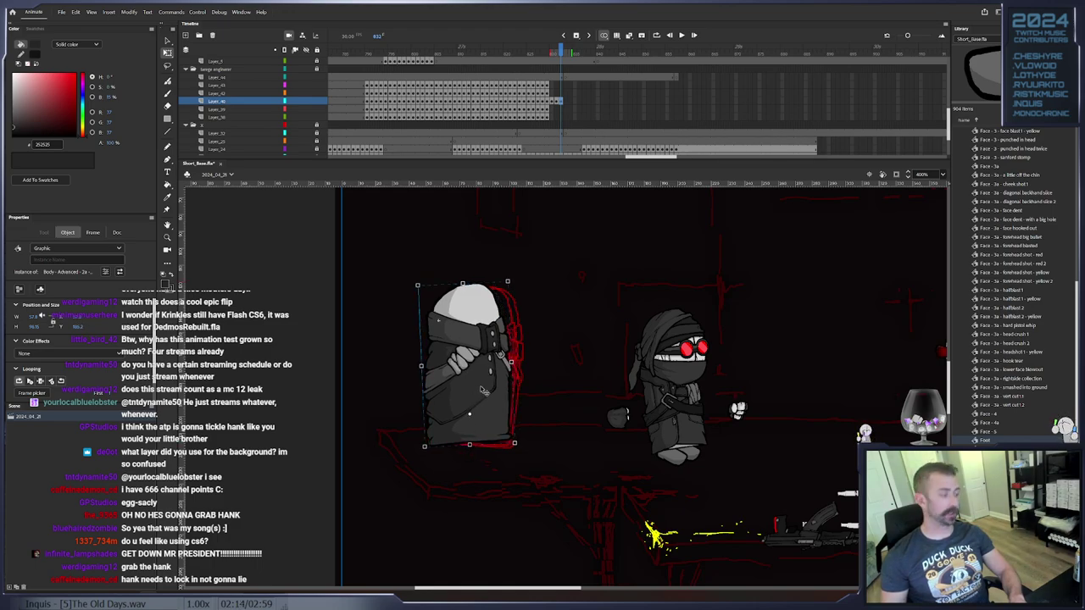
key(period)
drag(509, 282, 503, 280)
drag(475, 339, 466, 336)
key(F6)
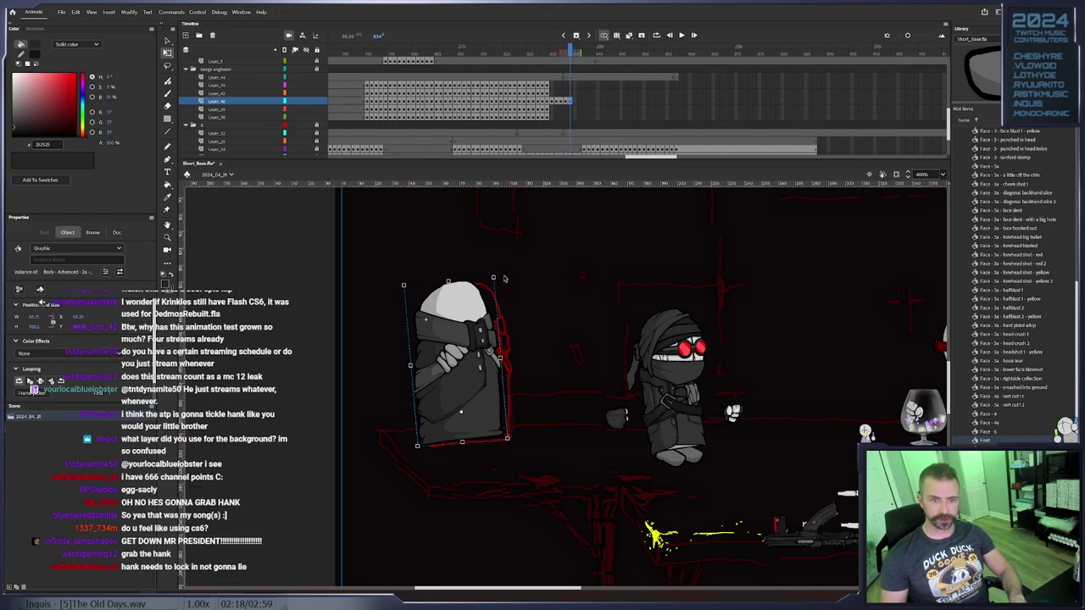
Key the engineer's body at frames 835 to 839, increasing its backward lean and shifting it away from Hank
drag(504, 280, 480, 276)
key(F6)
key(F6)
drag(448, 321, 466, 320)
key(F6)
drag(508, 279, 467, 283)
key(F6)
key(F6)
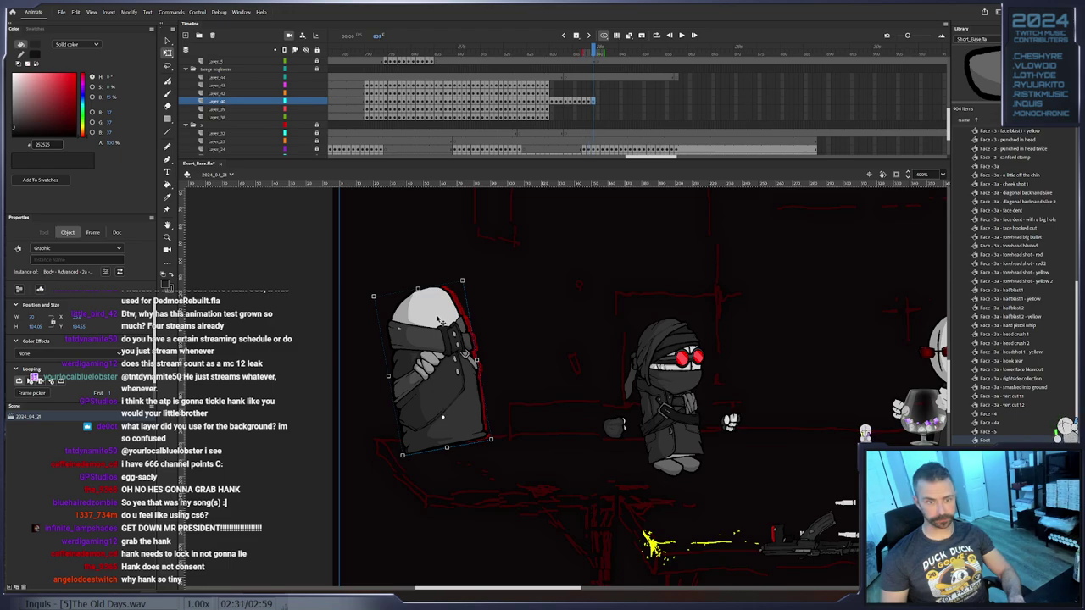
Try two more keyframes for the large engineer's body on Layer_40, tilting it further backward and nudging it left and down
drag(436, 319, 434, 320)
key(F6)
drag(461, 281, 446, 280)
key(Left)
key(Down)
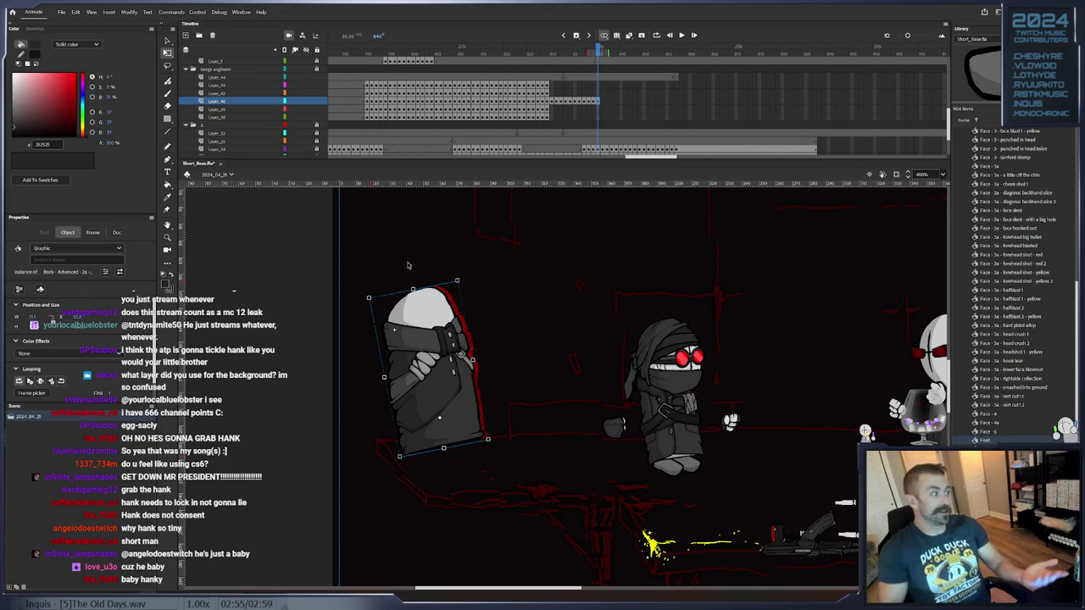
key(F6)
drag(464, 282, 457, 282)
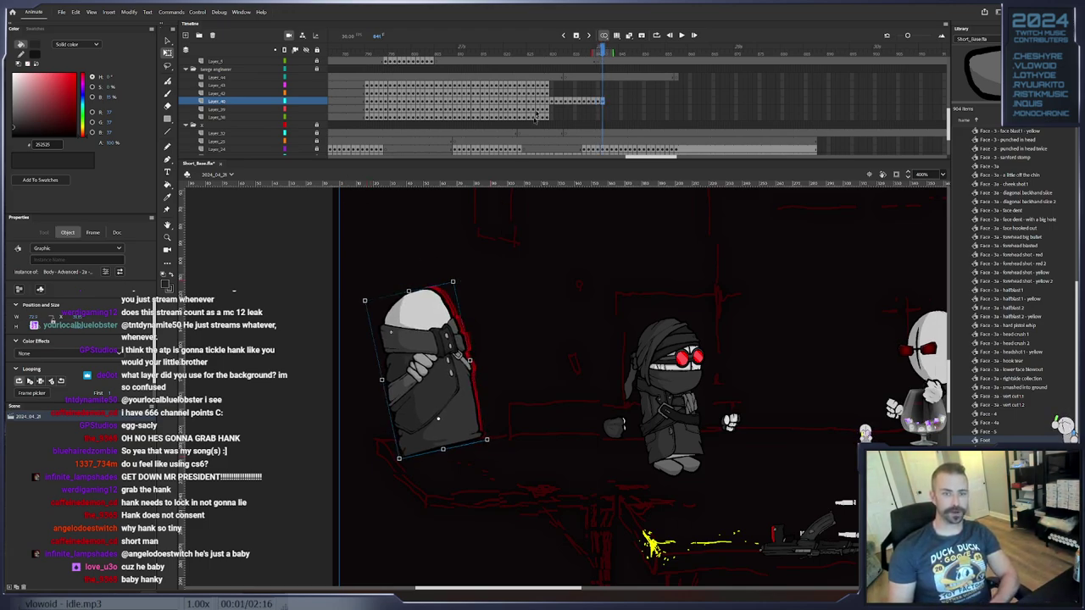
Play back the animation and remove the trial body frames following the engineer's fully drawn pose
click(539, 54)
key(Return)
drag(646, 93, 553, 103)
right_click(560, 103)
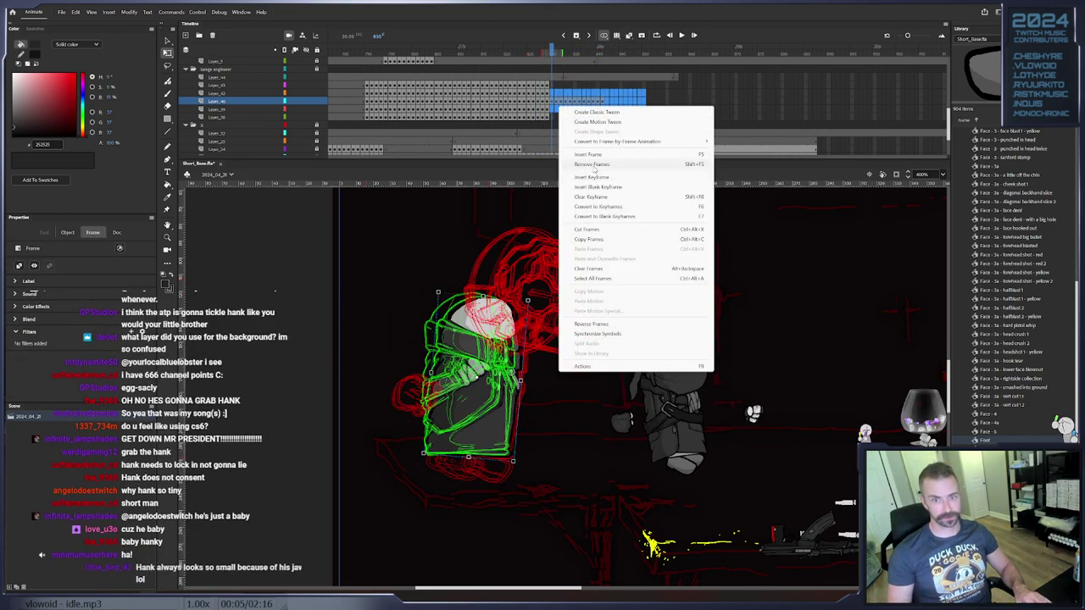
click(595, 165)
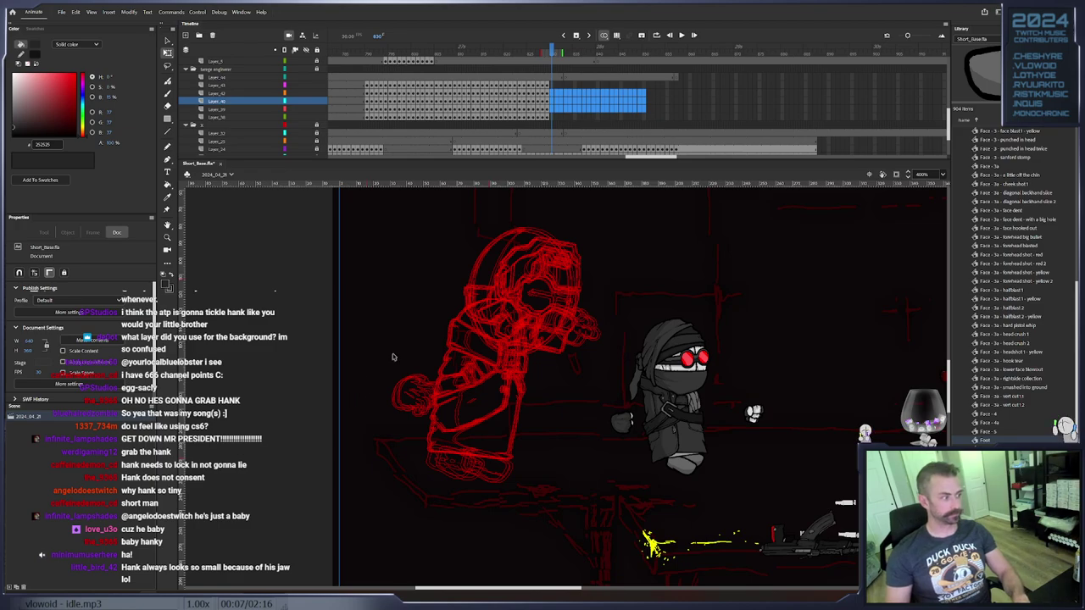
Start the engineer's body animation over on Layer_40, keyframing the first small backward shifts and rotations
click(544, 105)
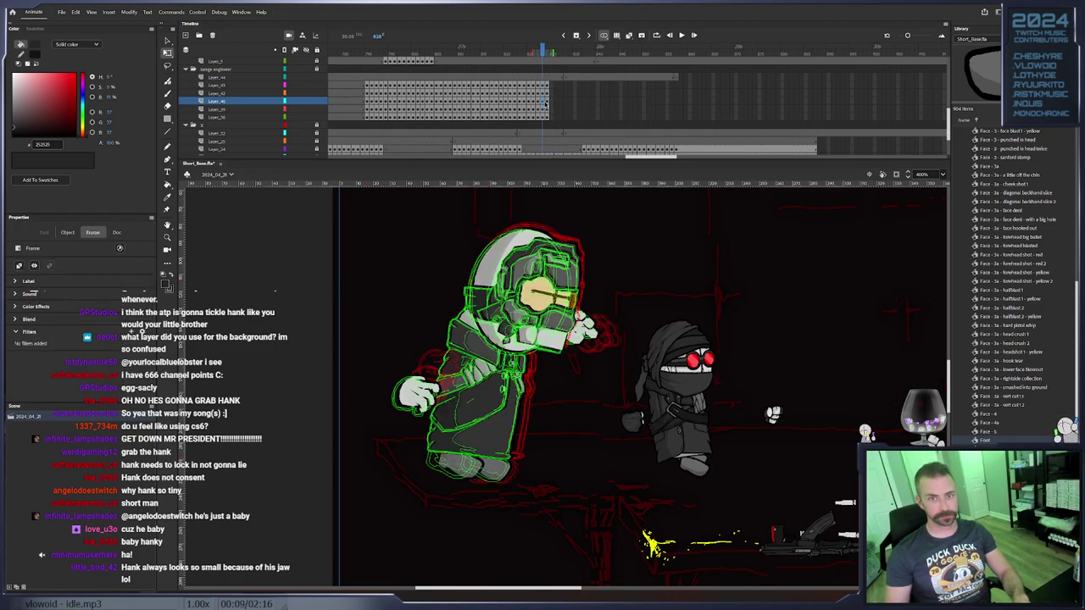
drag(540, 305, 536, 301)
drag(514, 342, 465, 291)
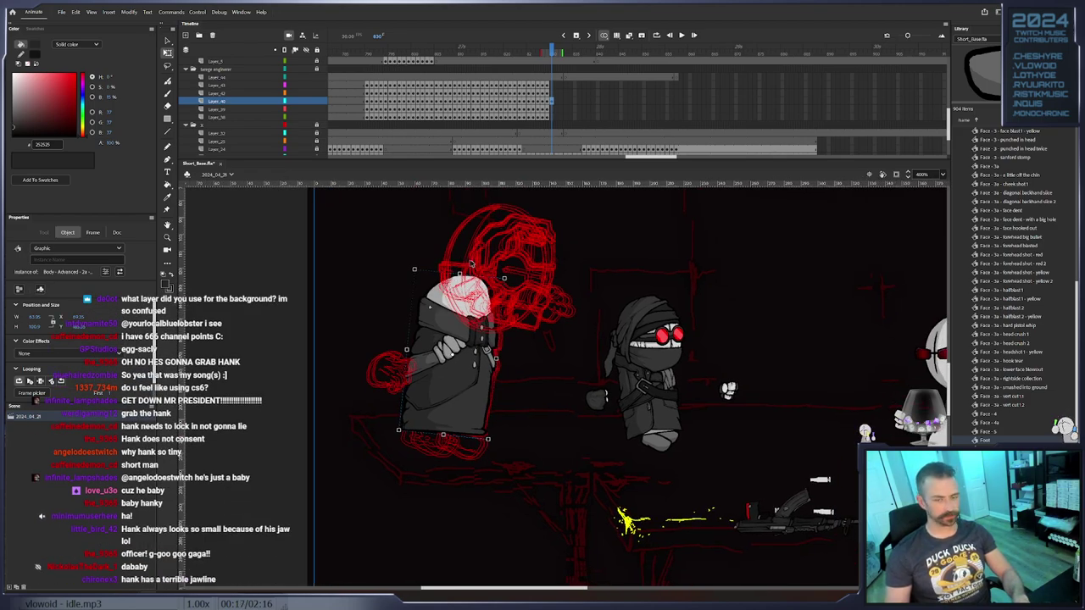
key(F6)
drag(511, 282, 509, 278)
drag(485, 298, 483, 298)
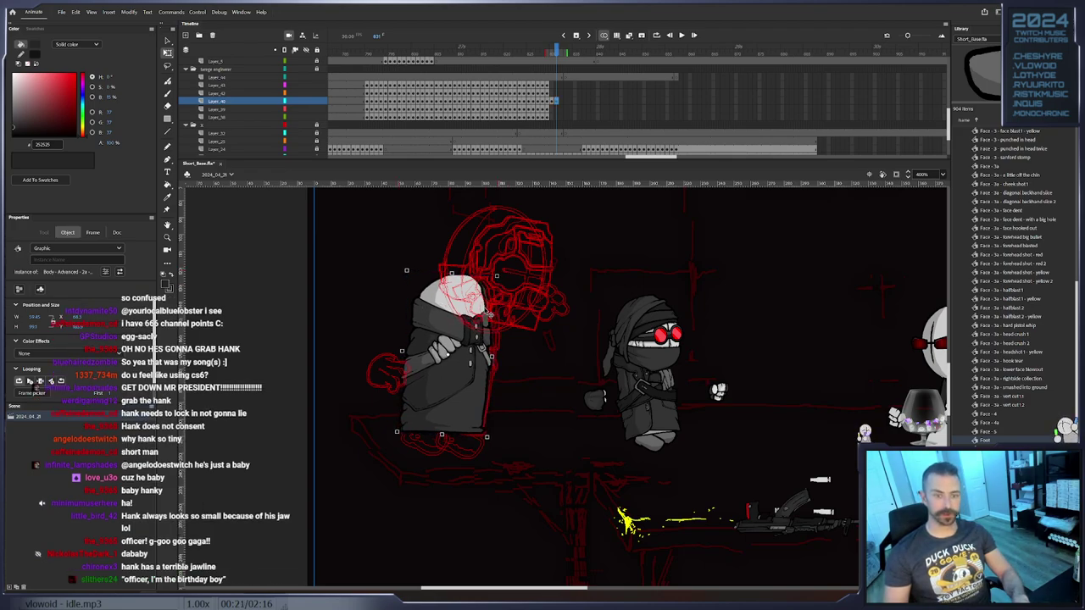
Keyframe the engineer's body rotating from its forward lean to an upright pose
key(F6)
drag(504, 280, 465, 310)
key(F6)
key(F6)
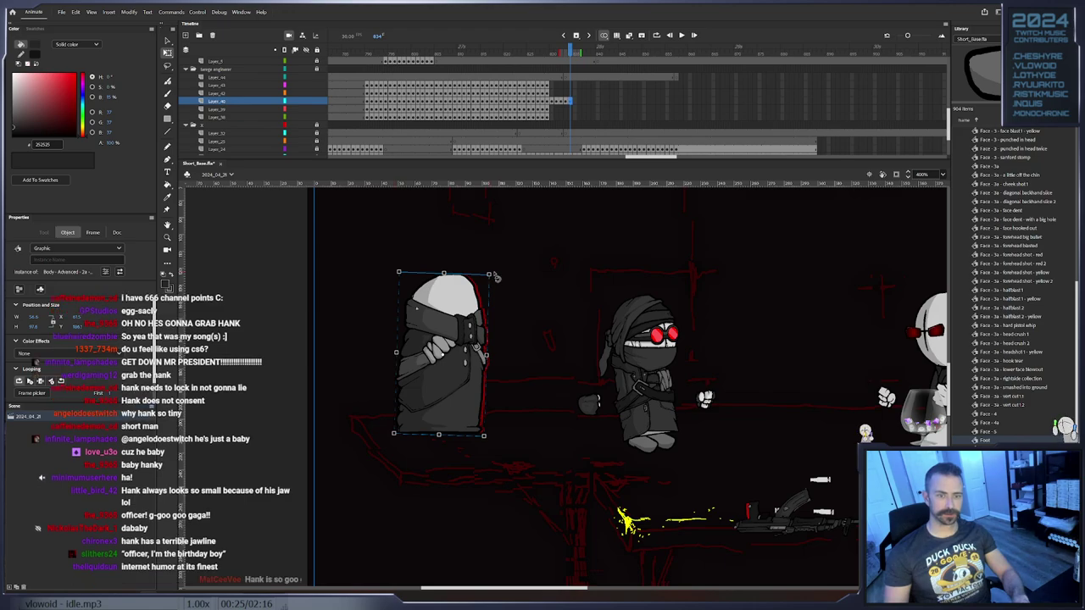
Carry the body past upright into a slight backward tilt across several new keyframes
drag(491, 276, 475, 336)
key(F6)
key(F6)
key(F6)
key(F6)
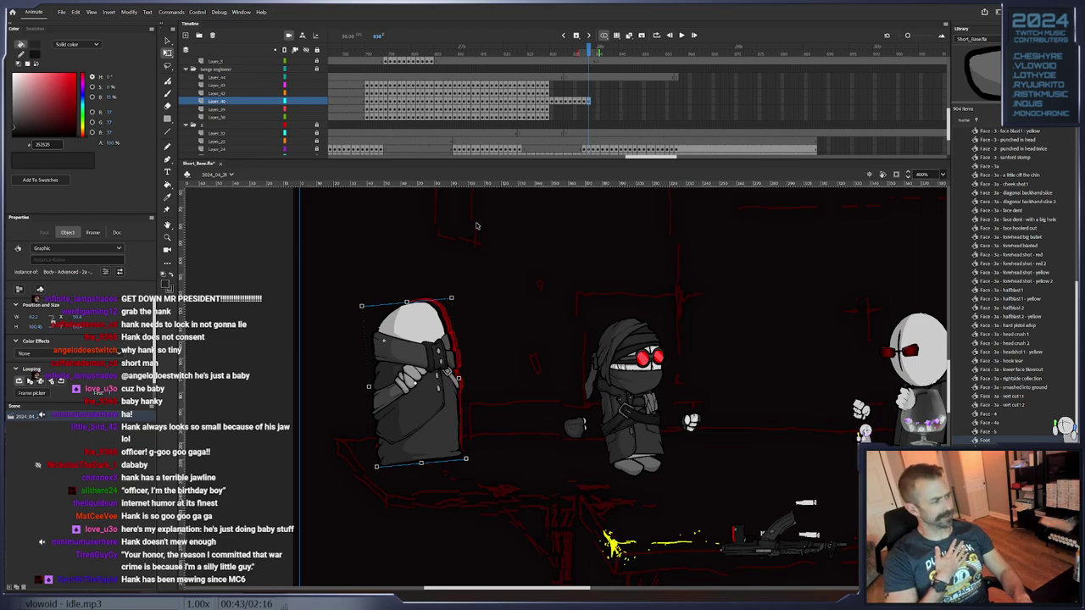
Add two keyframes that tilt the body slightly further back, nudging it one step left and down
key(F6)
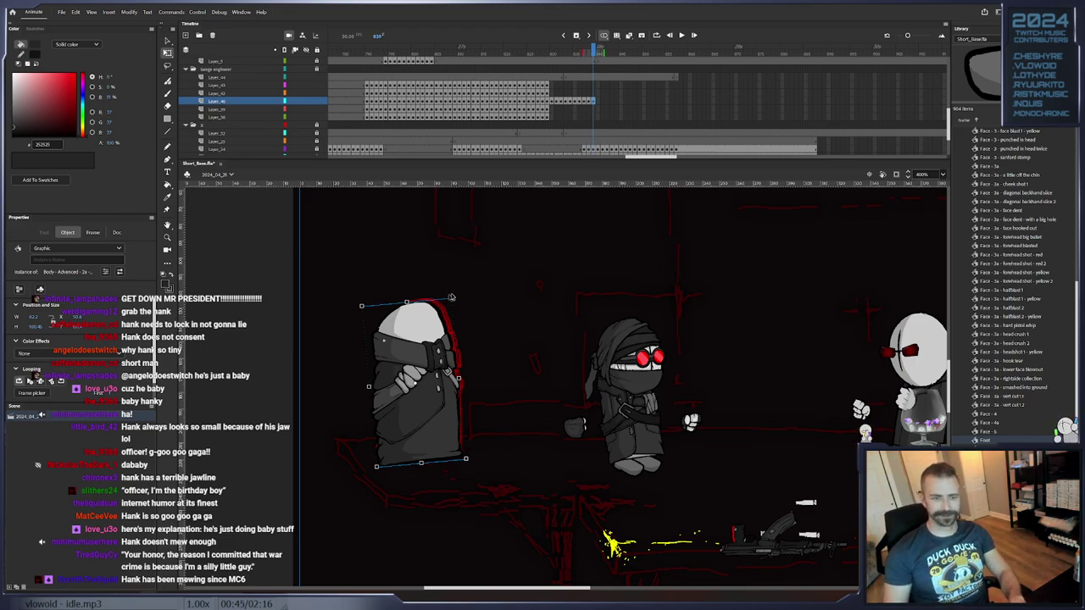
drag(454, 297, 452, 297)
key(Left)
key(Down)
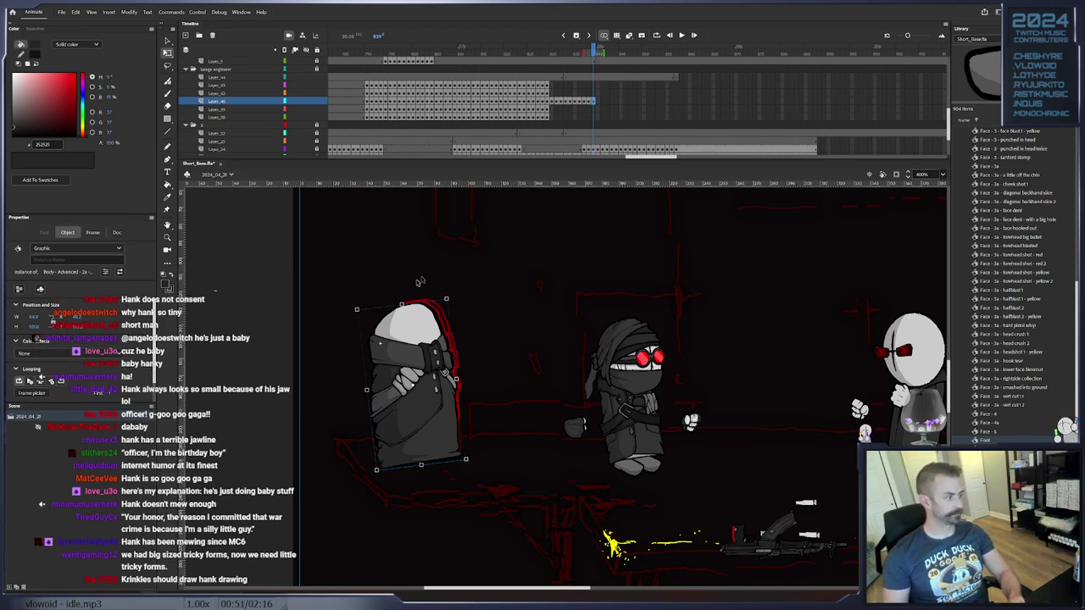
key(F6)
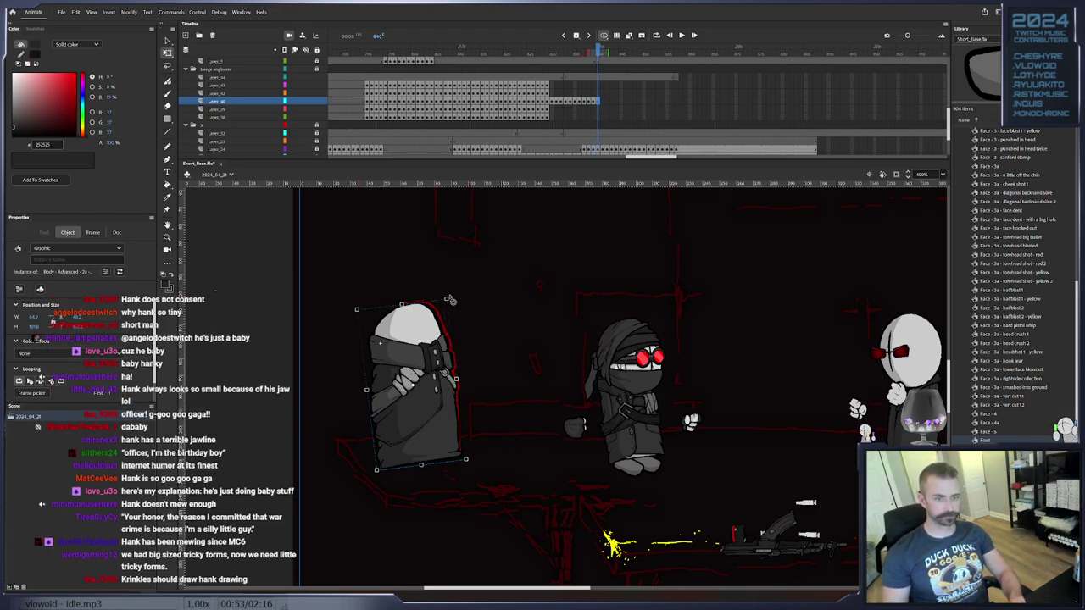
drag(449, 299, 416, 317)
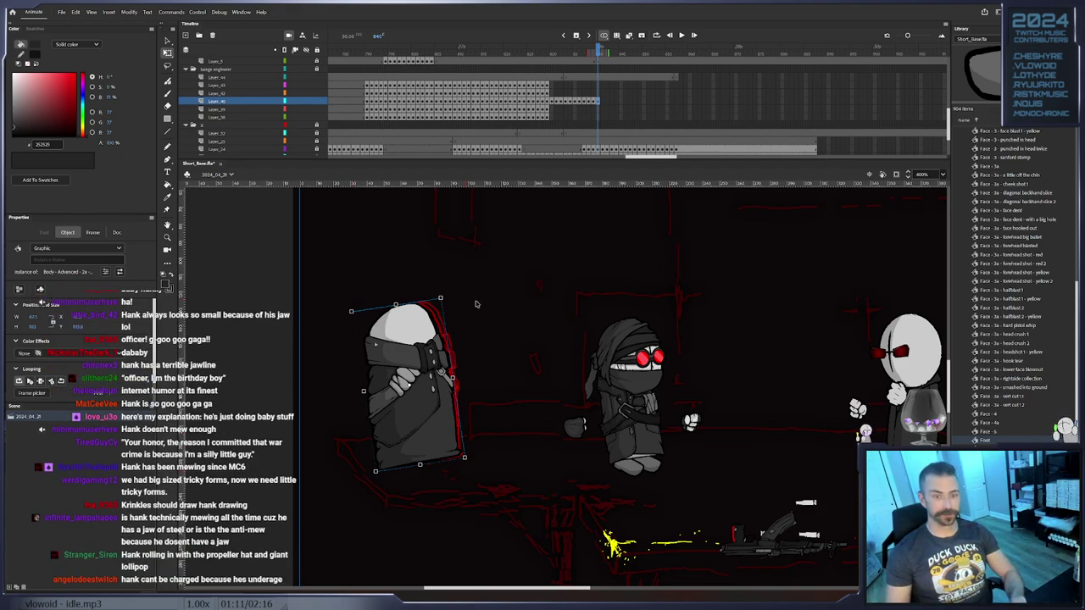
Deepen the body's backward lean on the next two keyframes, nudging the second two steps left and two down
key(F6)
drag(442, 295, 435, 301)
key(F6)
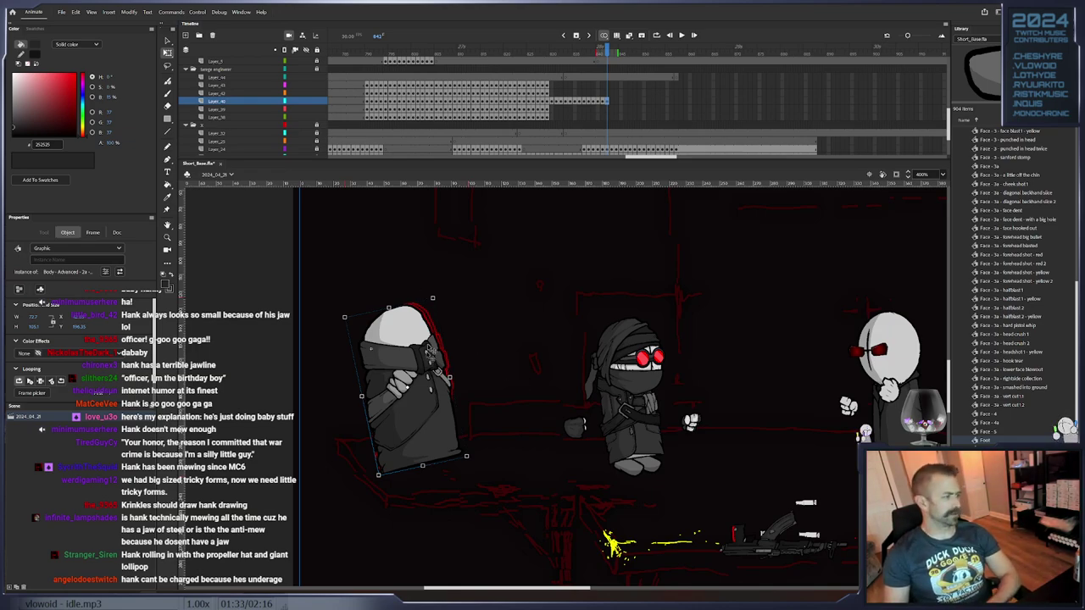
key(Left)
key(Left)
key(Down)
key(Down)
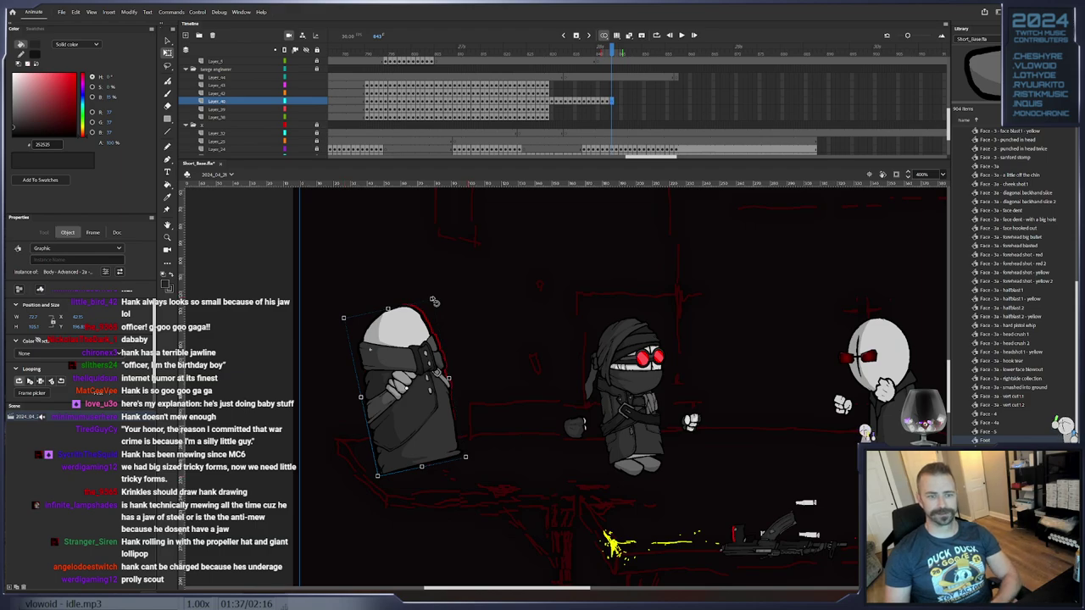
Rotate the body further back over the following frames and ease it one step left on a new keyframe
drag(433, 302, 431, 299)
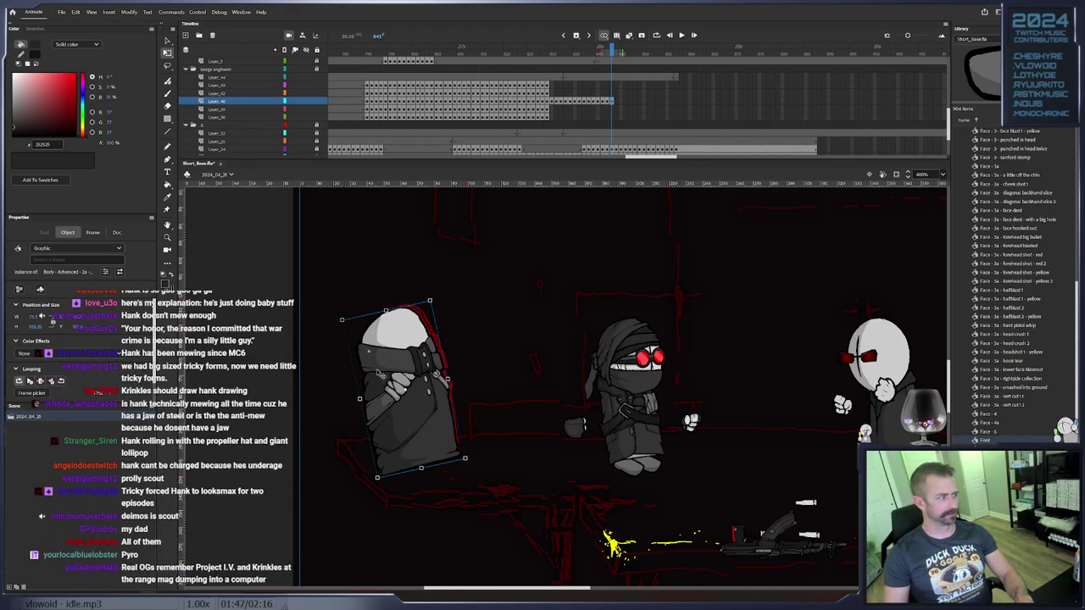
key(.)
mouse_move(432, 302)
mouse_down()
mouse_move(435, 310)
mouse_move(421, 303)
mouse_up()
key(.)
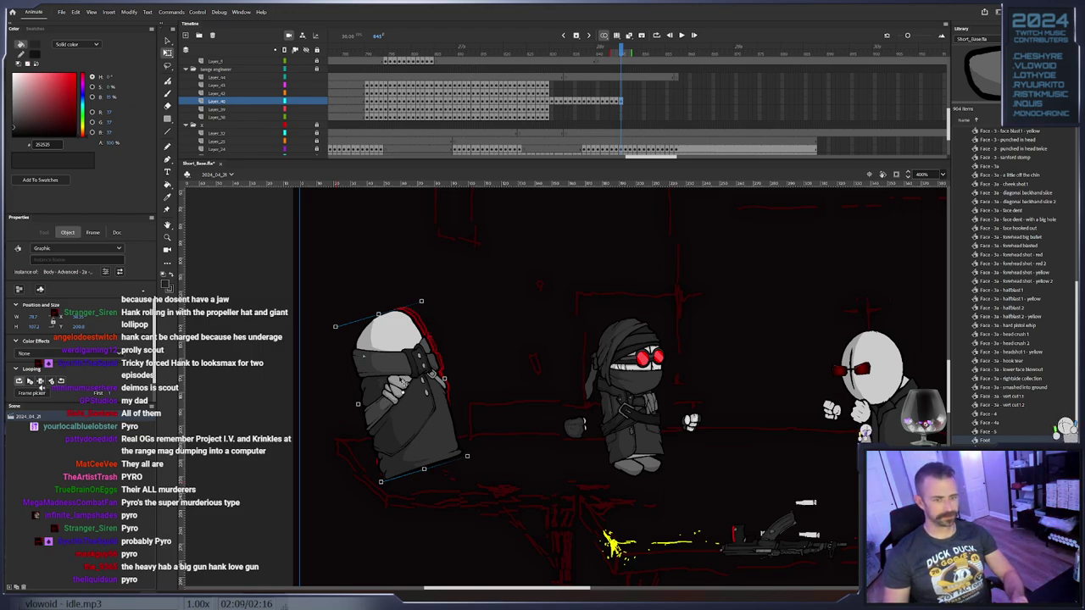
key(F6)
key(Left)
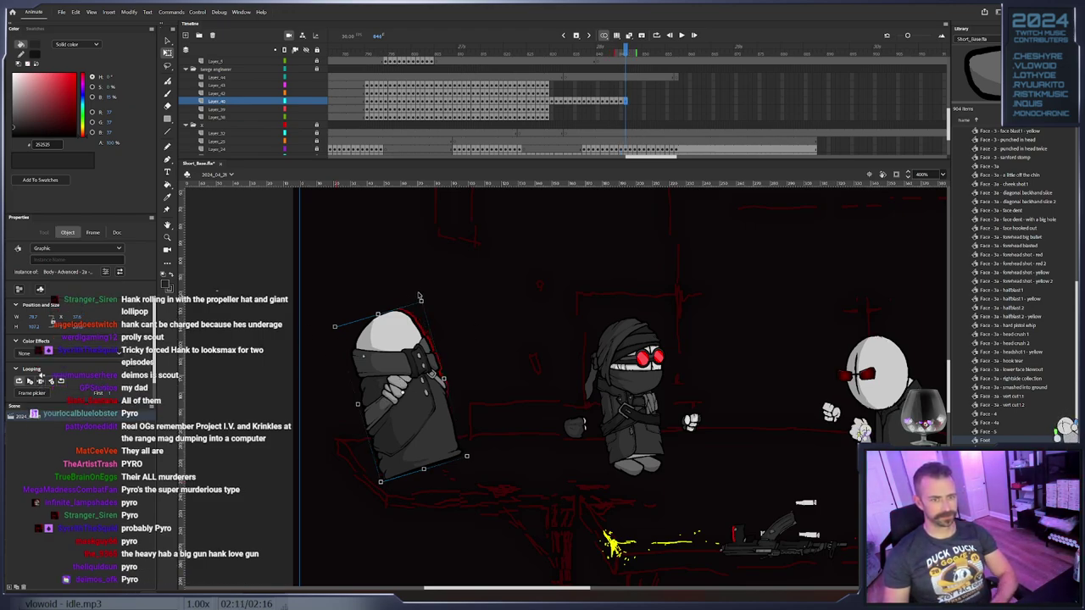
key(F6)
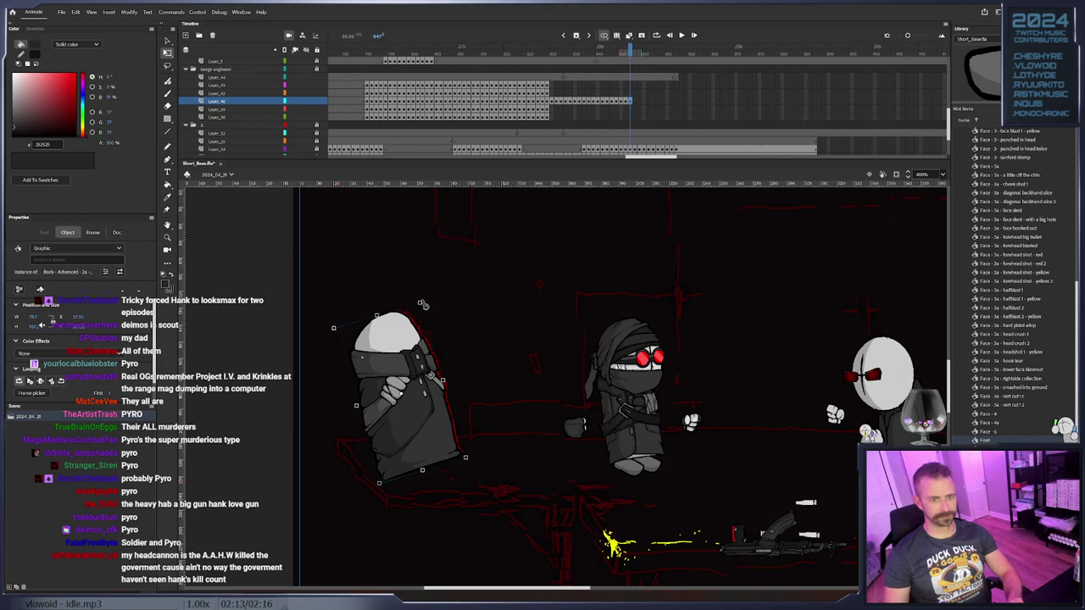
Settle the body into its deepest backward lean with new keyframes, nudging it one step left and two down
drag(422, 304, 415, 311)
key(F6)
key(Left)
key(Down)
key(Down)
key(F6)
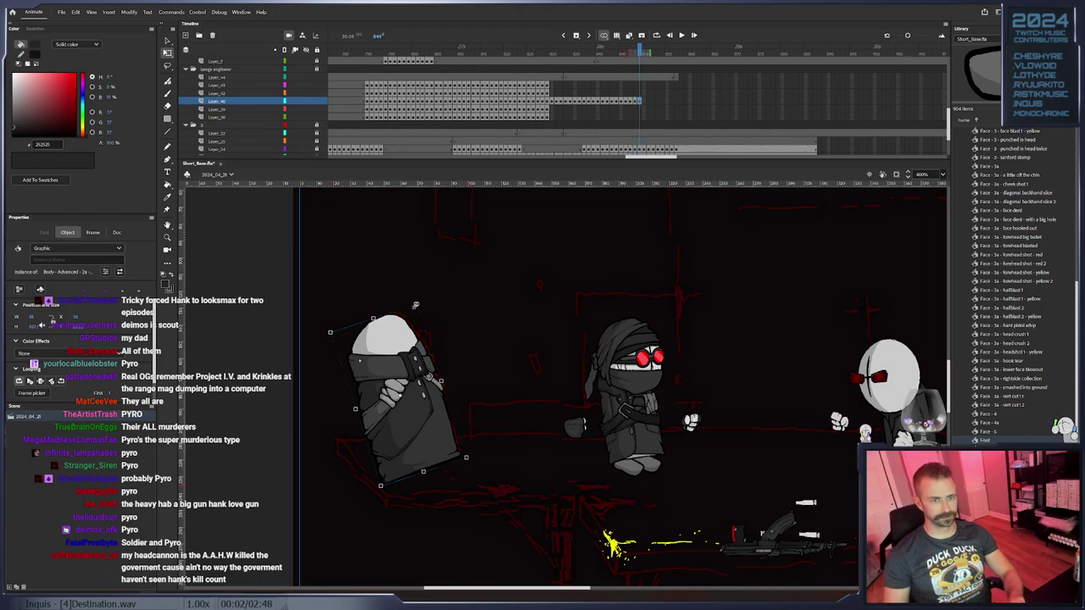
Swing the body forward to a nearly upright pose over new keyframes, shifting it right each time
drag(421, 305, 444, 303)
key(F6)
key(F6)
drag(417, 338, 429, 333)
key(F6)
drag(454, 298, 462, 301)
drag(427, 334, 444, 332)
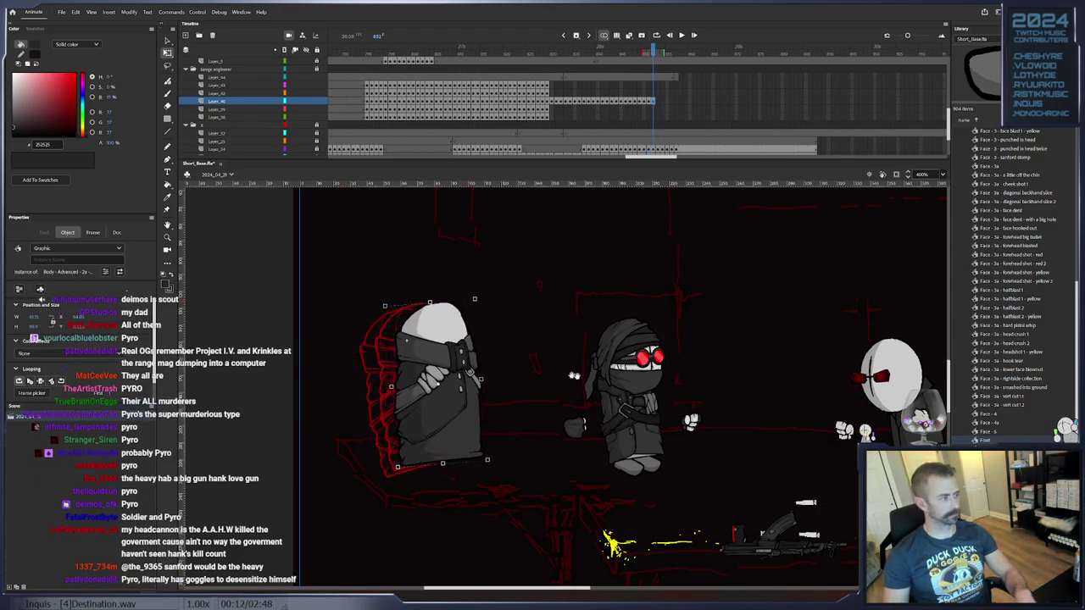
Keyframe the body advancing toward the masked character while rotating into a forward lean
drag(560, 371, 445, 342)
key(F6)
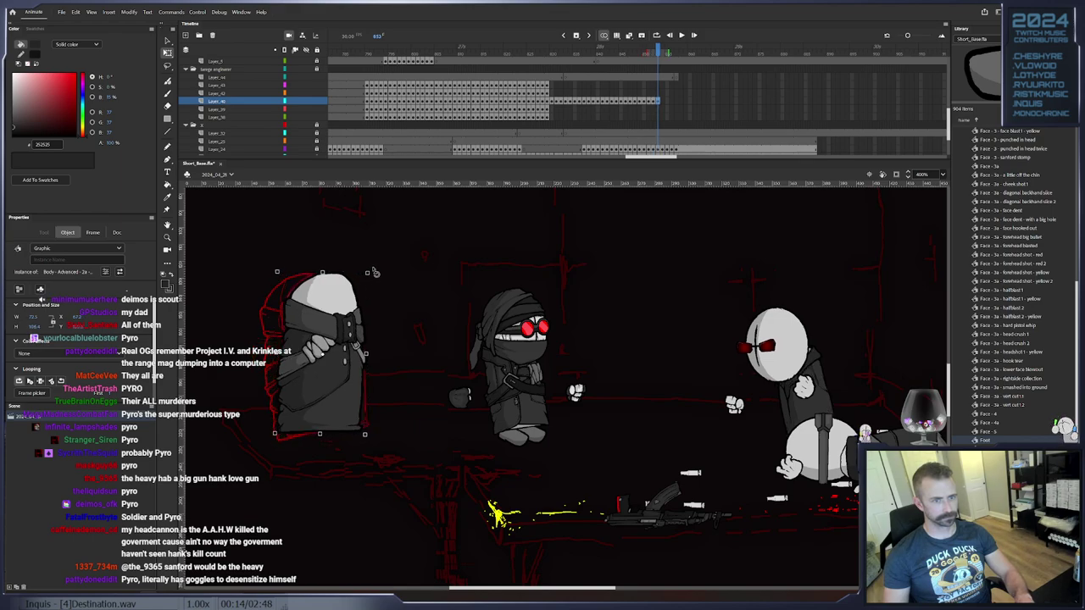
drag(339, 310, 363, 314)
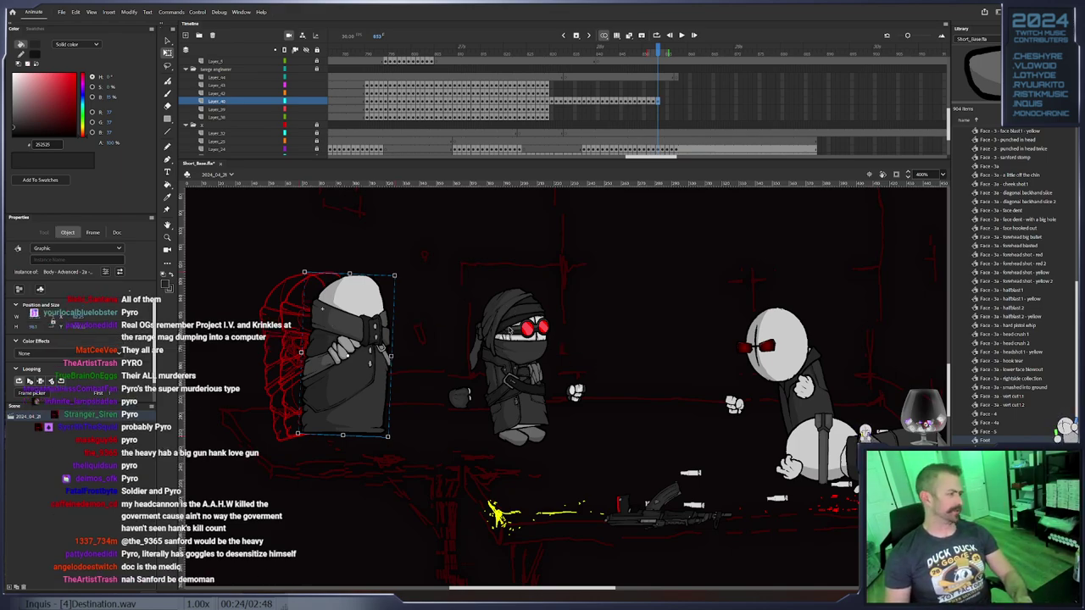
key(F6)
drag(396, 276, 393, 314)
drag(433, 285, 446, 290)
key(F6)
drag(395, 318, 415, 321)
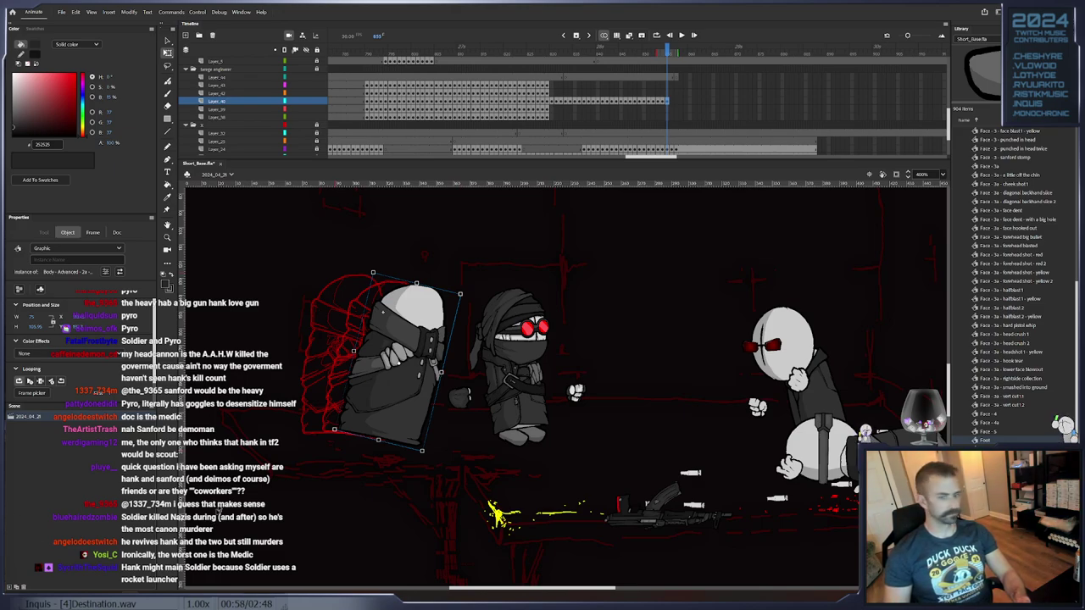
Increase the body's forward lean and move it close behind the masked character on the next keyframes
key(.)
drag(462, 295, 439, 323)
key(F6)
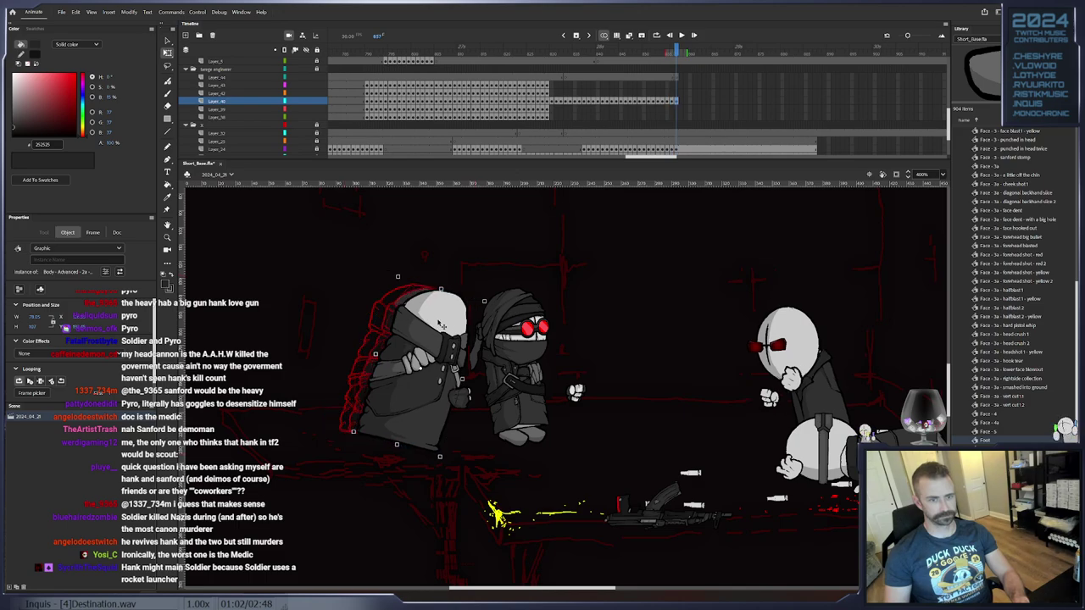
key(.)
key(Right)
key(Right)
drag(495, 302, 519, 296)
key(F6)
Nudge the body right in decreasing frame-by-frame moves, five steps and then six, adding a keyframe for each position
key(Right)
key(Right)
key(Right)
key(Right)
key(Right)
key(F6)
key(F6)
key(Right)
key(Right)
key(Right)
key(Right)
key(Right)
key(Right)
key(F6)
Nudge the body seven steps right and three up behind the masked character, and add four more keyframes
key(Right)
key(Right)
key(Right)
key(Right)
key(Right)
key(Right)
key(Right)
key(Up)
key(Up)
key(Up)
key(F6)
key(F6)
key(F6)
key(F6)
Finish the remaining body keyframes and insert frames to extend Layer_40's final pose
key(.)
key(F6)
key(.)
key(.)
key(F6)
key(F6)
key(.)
right_click(857, 100)
click(900, 149)
Remove the surplus trailing frames from the layers above the engineer's folder so they end together
scroll(737, 85, up, 5)
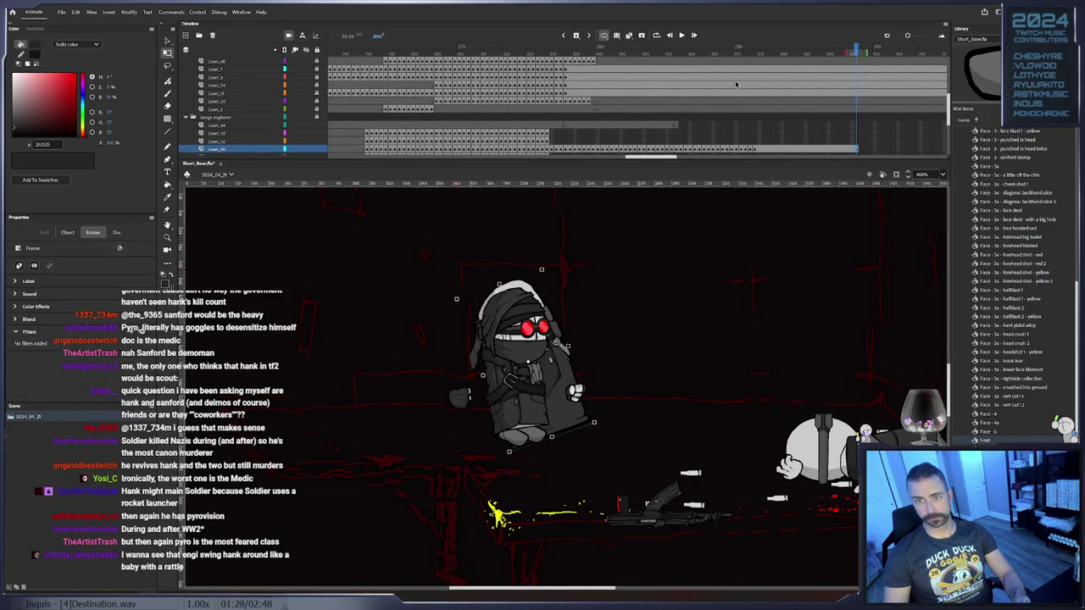
drag(866, 125, 576, 108)
scroll(667, 121, down, 3)
scroll(649, 121, up, 2)
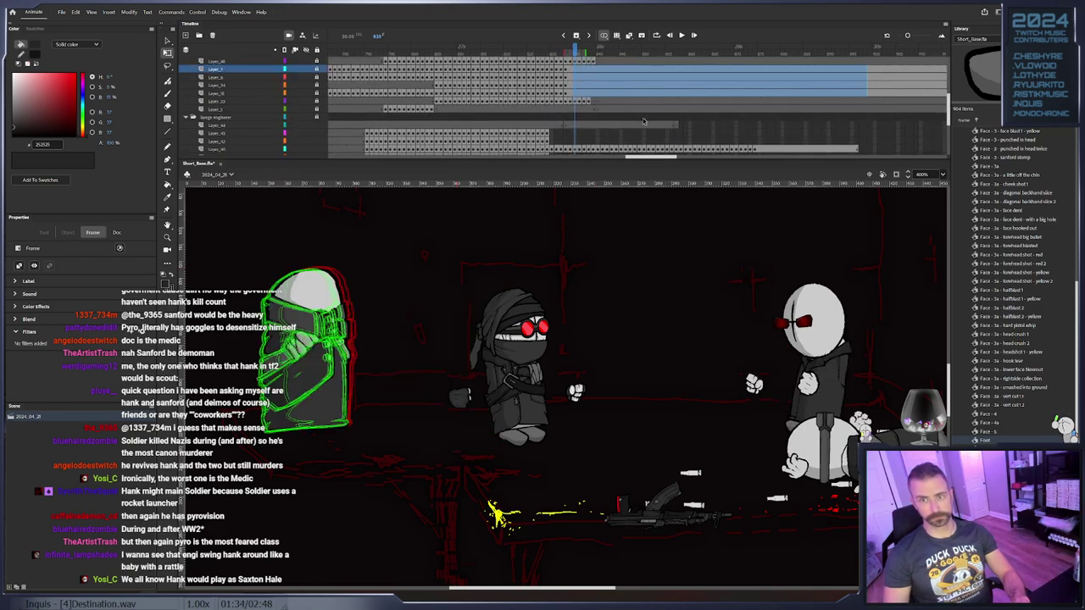
drag(931, 124, 747, 73)
key(shift+F5)
key(shift+F5)
drag(688, 53, 727, 138)
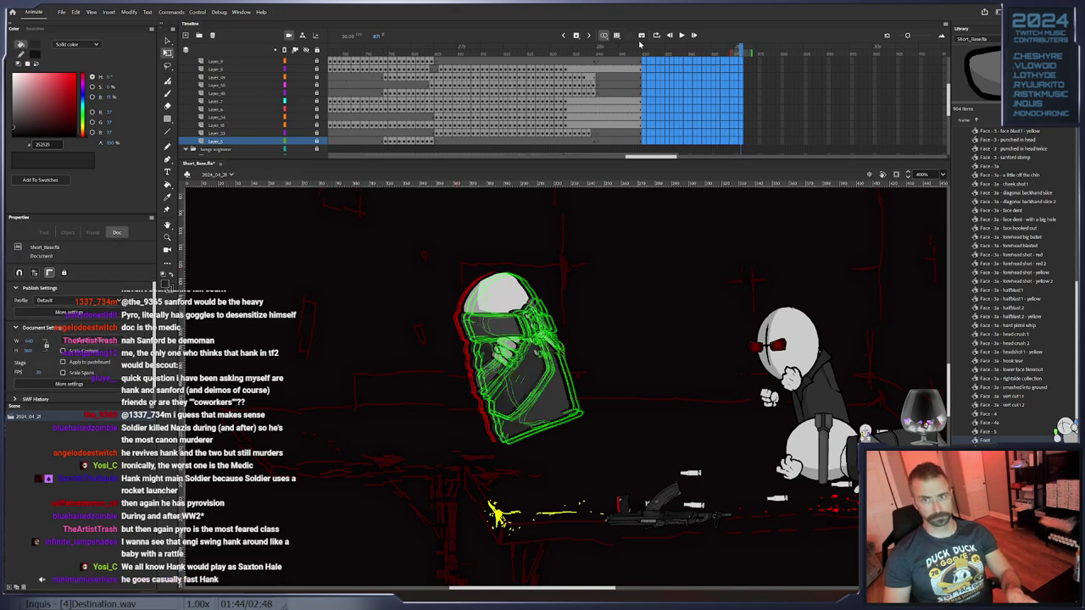
key(shift+F5)
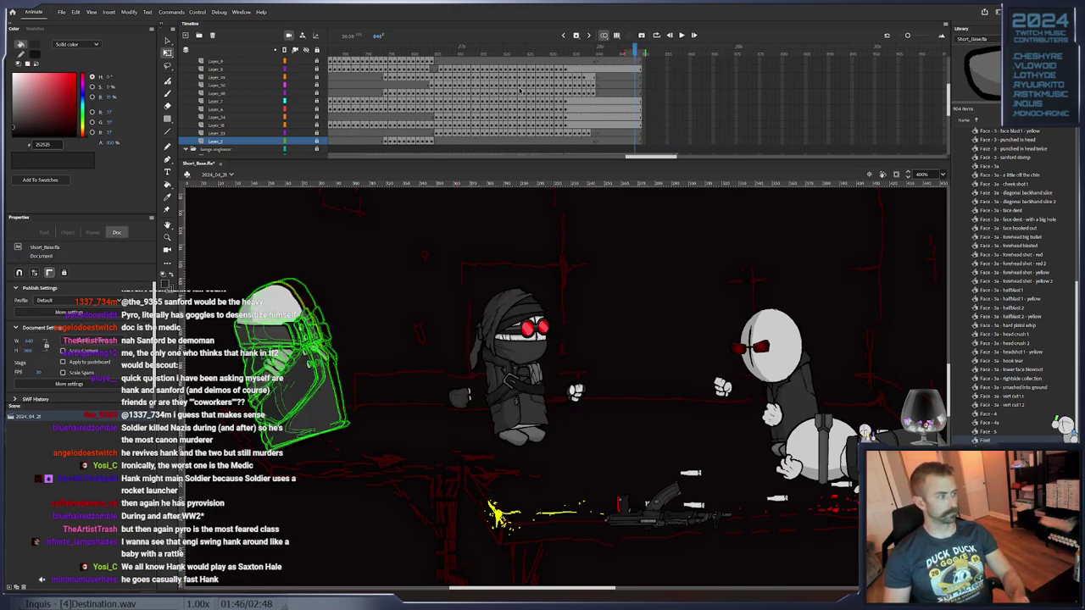
Lock Layer_40 and keyframe the engineer's helmeted head on Layer_42, adjusting it to follow the body's backward lean
scroll(577, 127, down, 3)
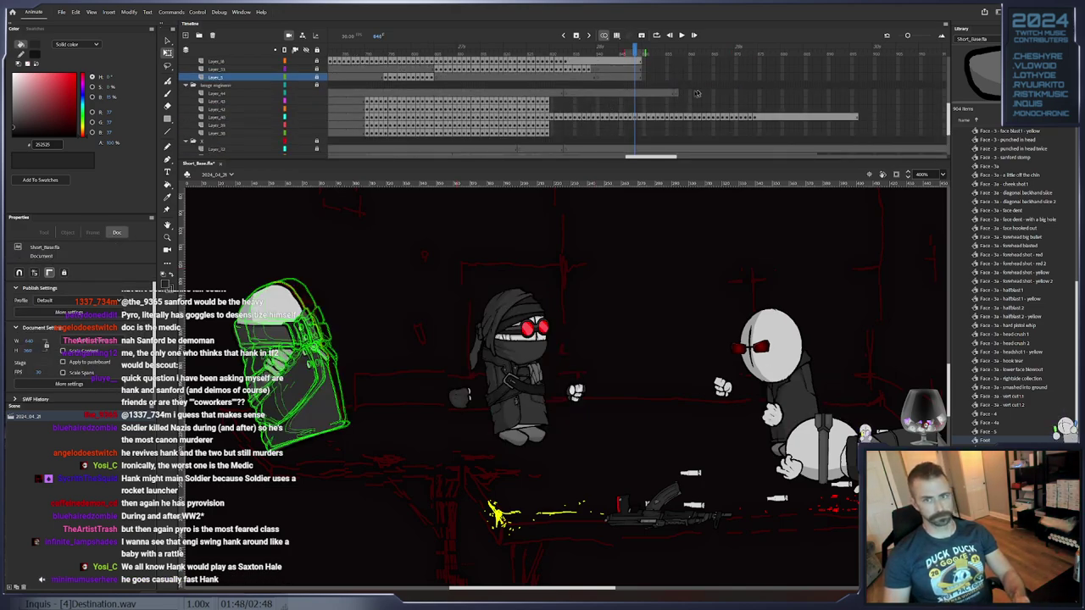
click(318, 118)
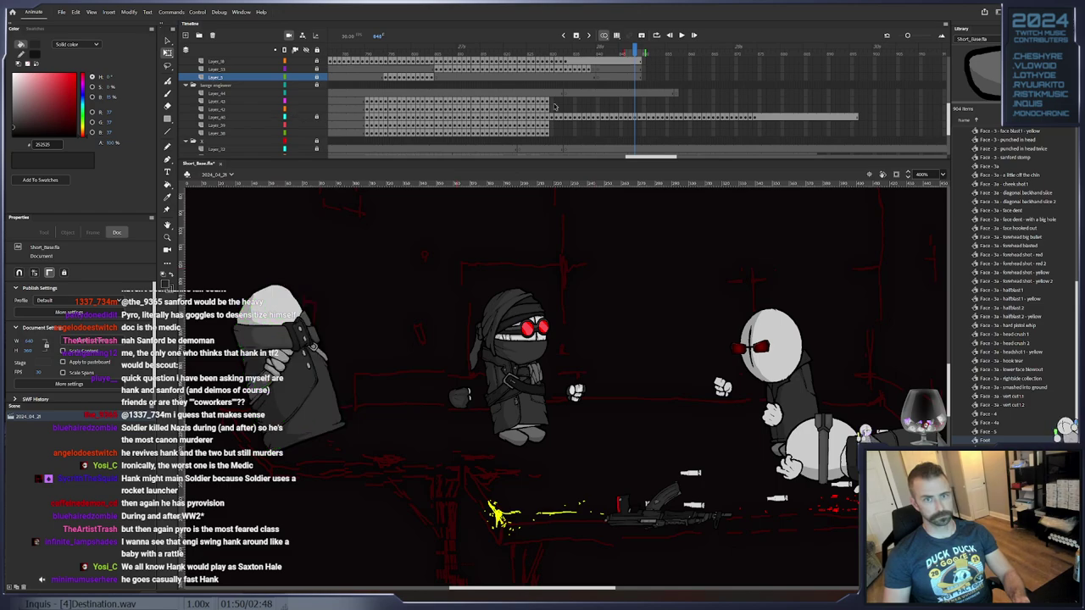
click(547, 109)
key(F6)
drag(389, 304, 381, 309)
key(F6)
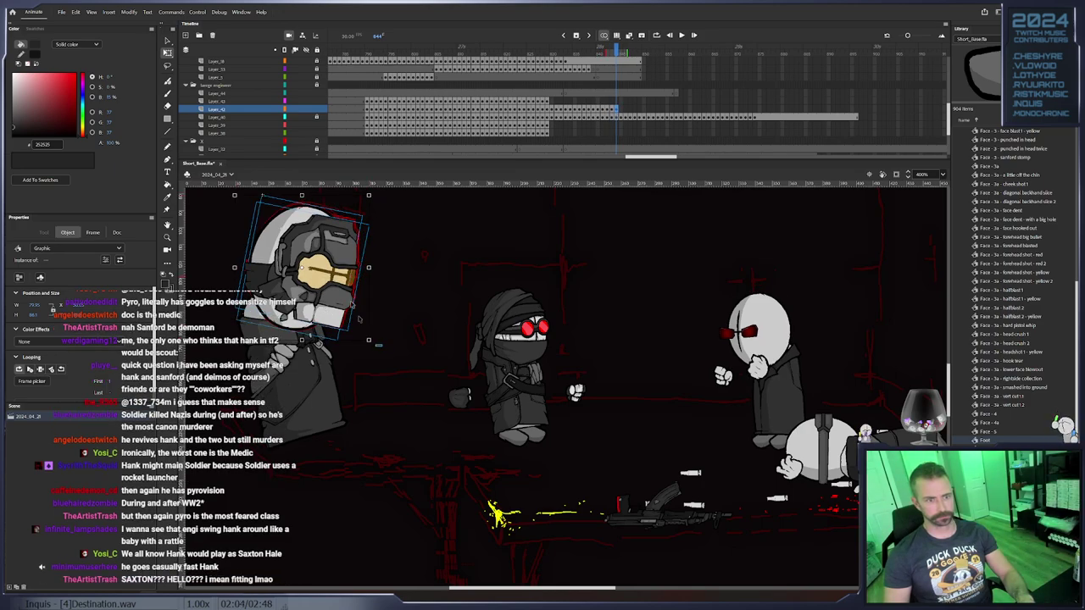
Rotate the helmeted head slightly on two consecutive frames, nudging it one step left and down on the first
drag(375, 347, 321, 309)
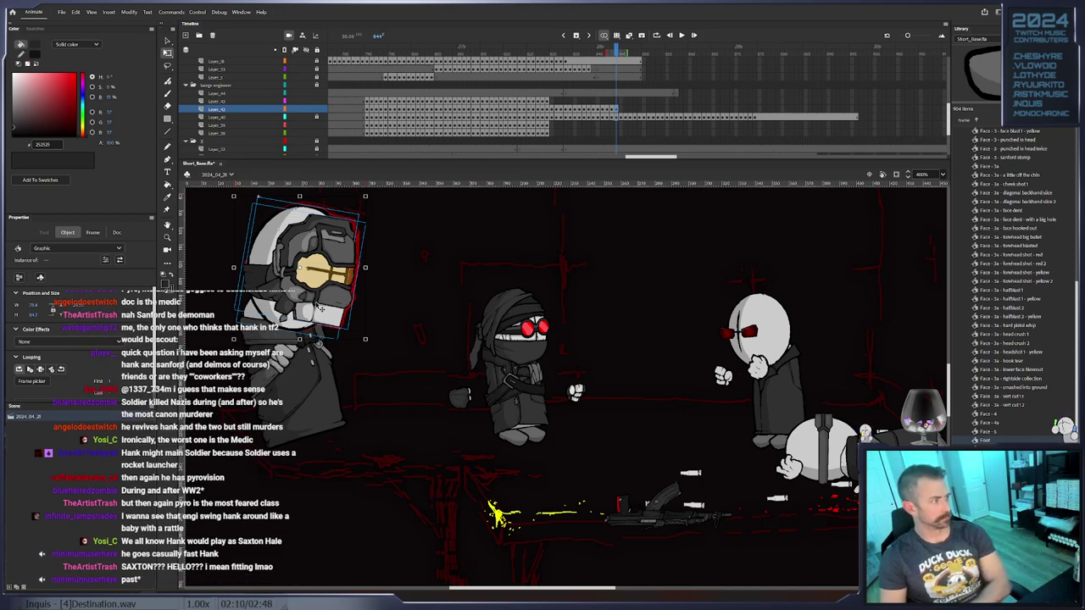
key(Left)
key(Down)
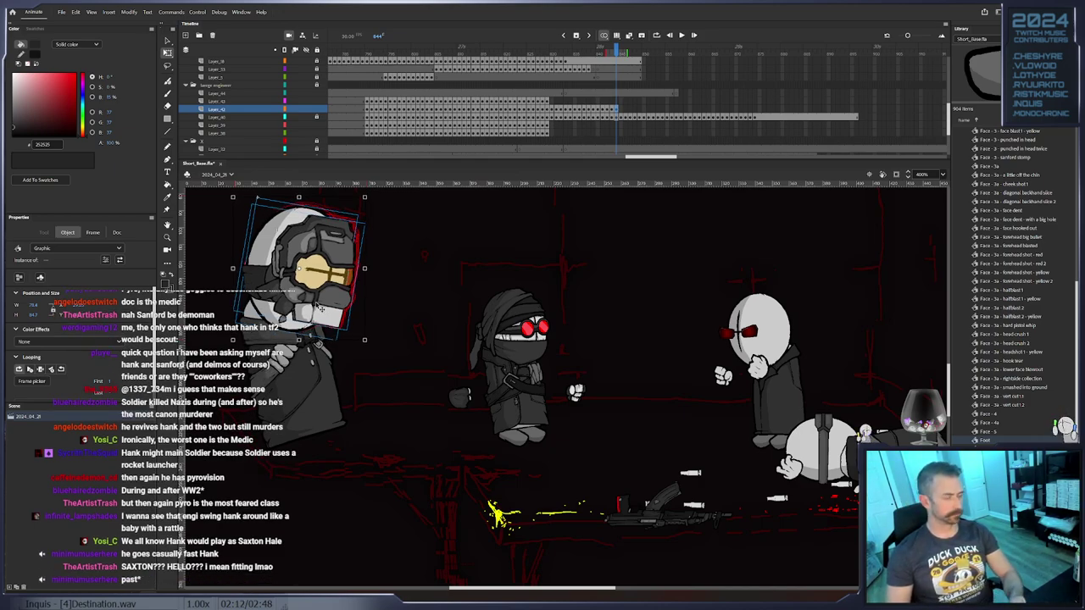
key(.)
drag(373, 349, 376, 344)
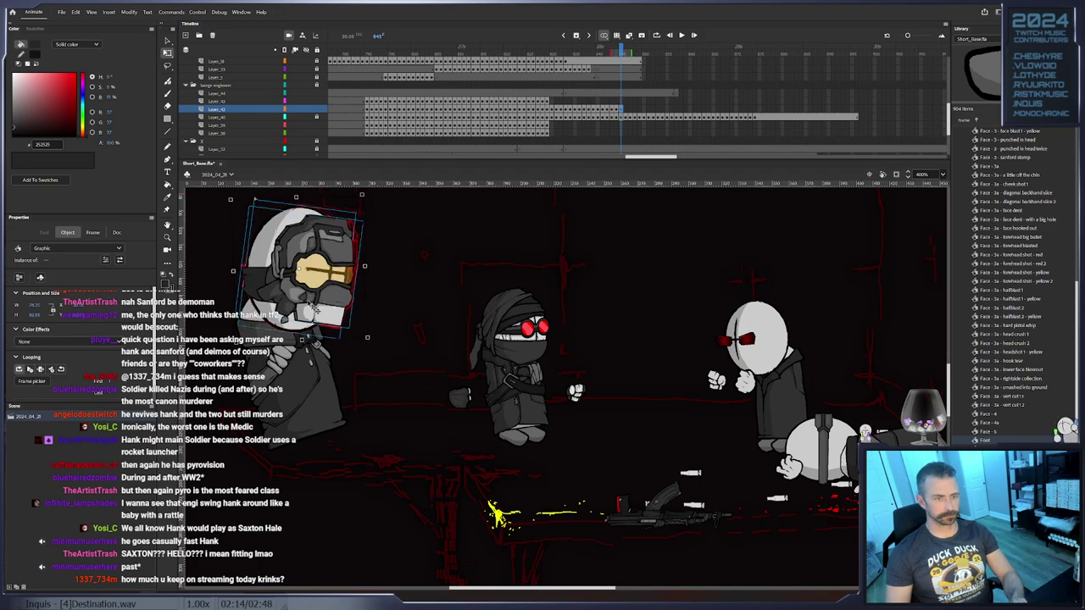
Keep shifting the helmeted head back and down with the leaning body, keyframing Layer_42 through frame 848
drag(306, 301, 301, 310)
key(.)
key(.)
click(298, 309)
key(.)
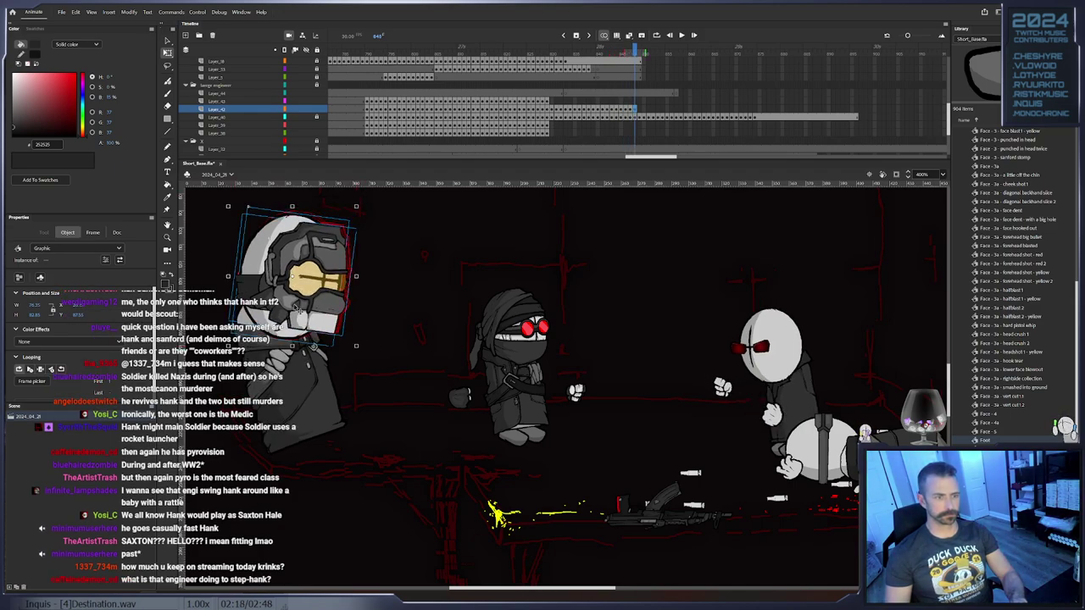
click(298, 310)
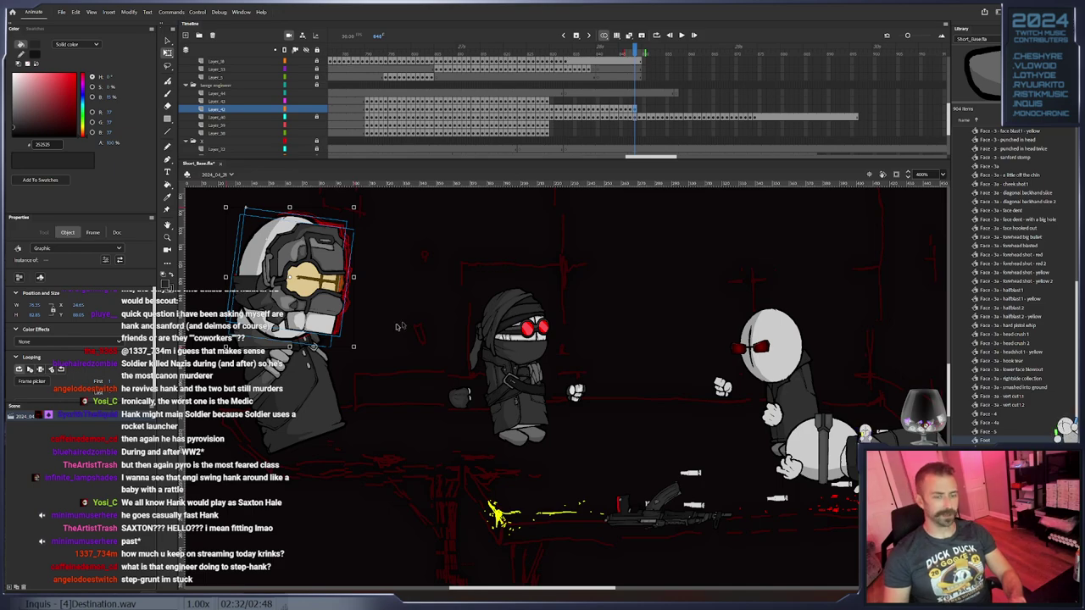
Keyframe the helmeted head swinging forward with the lunging body on Layer_42, up to frame 856
key(F6)
drag(297, 320, 310, 313)
key(F6)
key(F6)
drag(310, 314, 371, 305)
key(F6)
key(period)
drag(375, 304, 408, 311)
key(F6)
key(.)
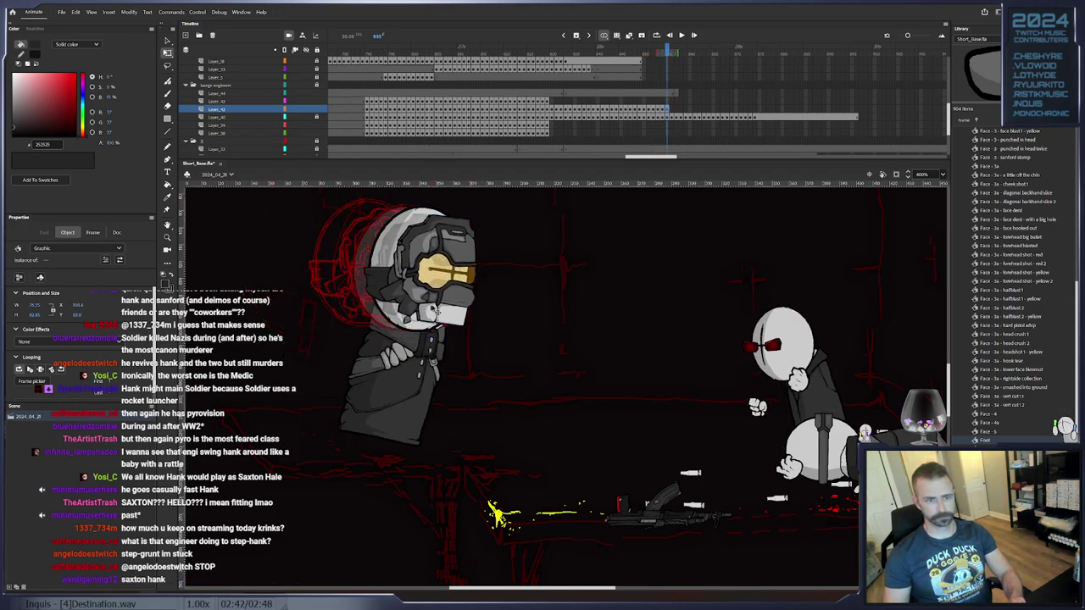
key(.)
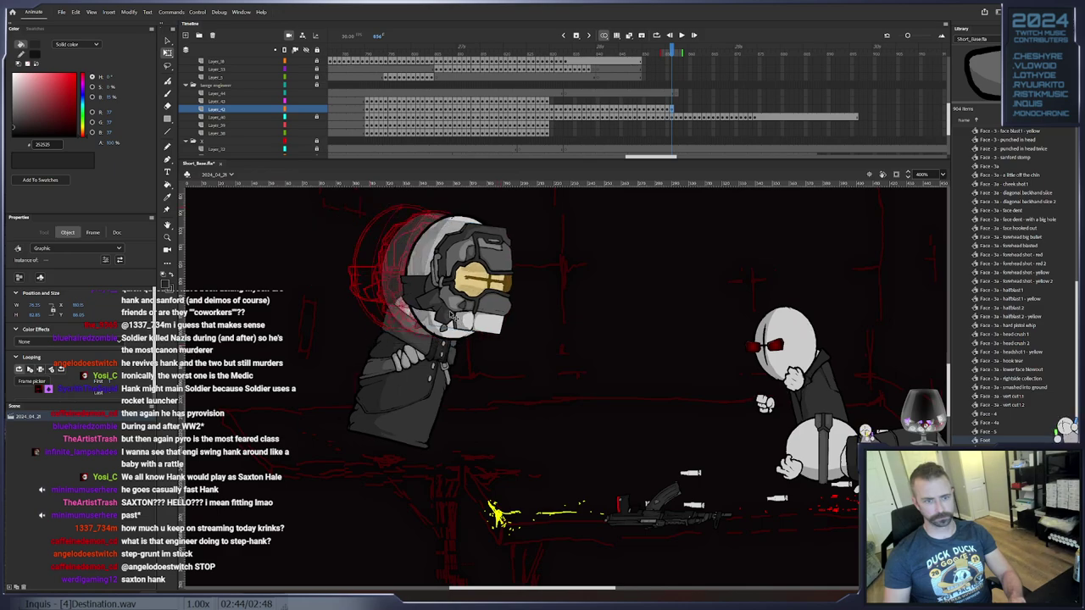
Keyframe the helmeted head dropping forward and down as the body straightens, up to frame 862
key(F6)
drag(447, 316, 480, 340)
key(F6)
key(F6)
key(F6)
key(F6)
key(.)
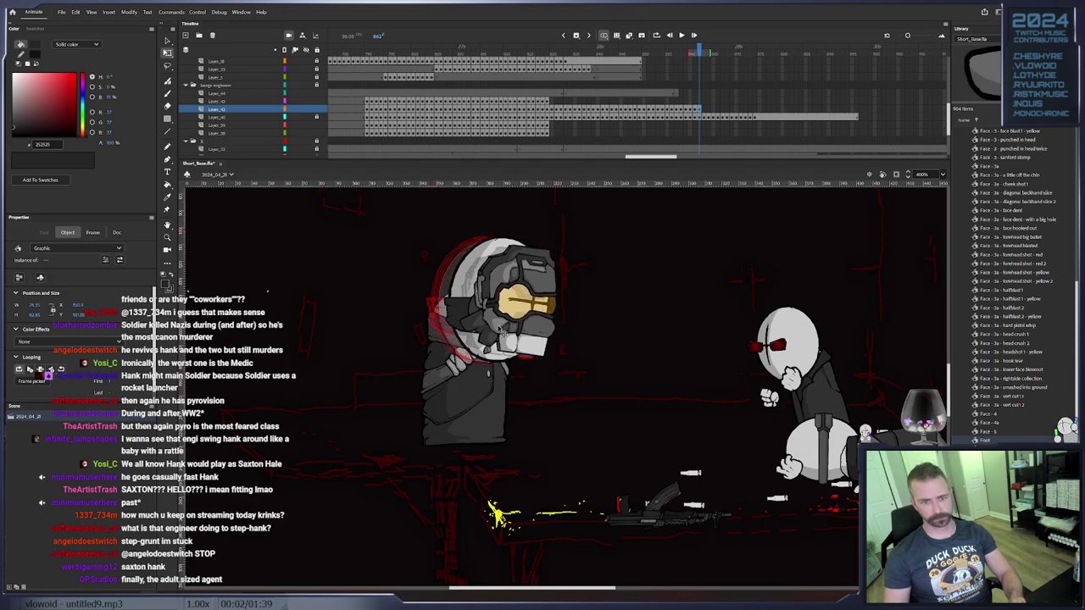
Raise the helmeted head over the following keyframes so it stays seated on the rising body, up to frame 868
click(494, 327)
key(.)
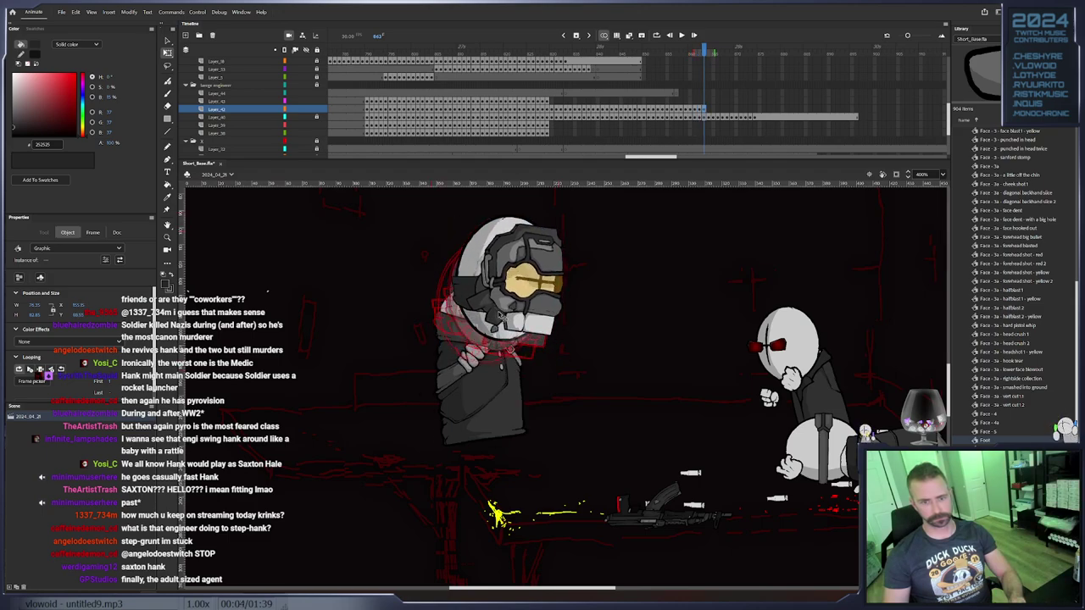
key(.)
click(502, 309)
key(F6)
drag(501, 307, 495, 293)
key(F6)
key(.)
click(492, 291)
key(.)
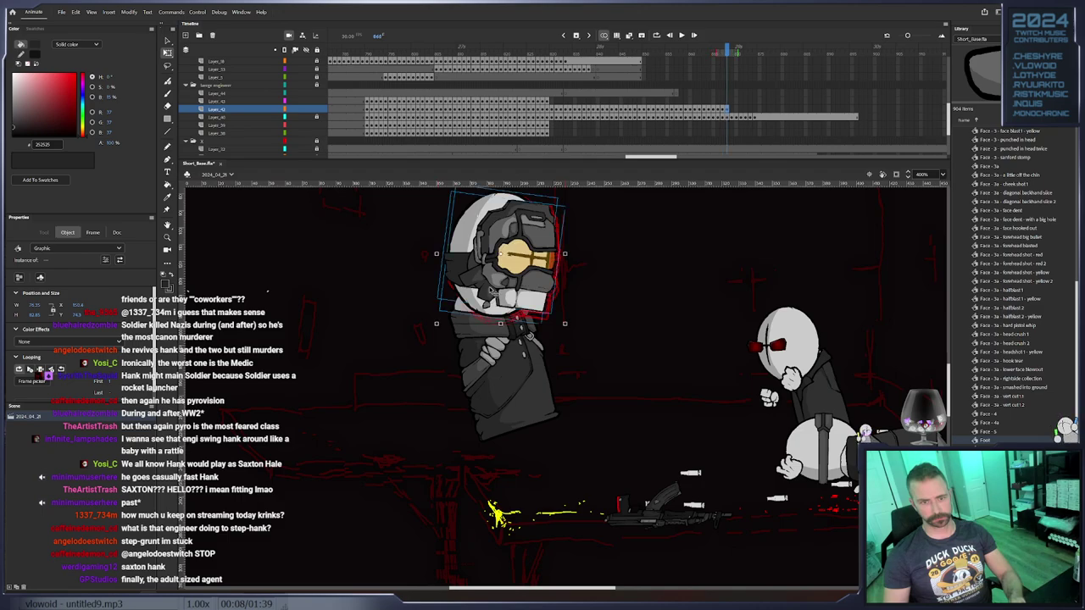
Keyframe the helmeted head settling forward and slightly down with the body, up to frame 875
key(.)
key(.)
click(486, 290)
key(.)
key(.)
click(500, 293)
key(F6)
drag(506, 292, 534, 303)
key(F6)
key(F6)
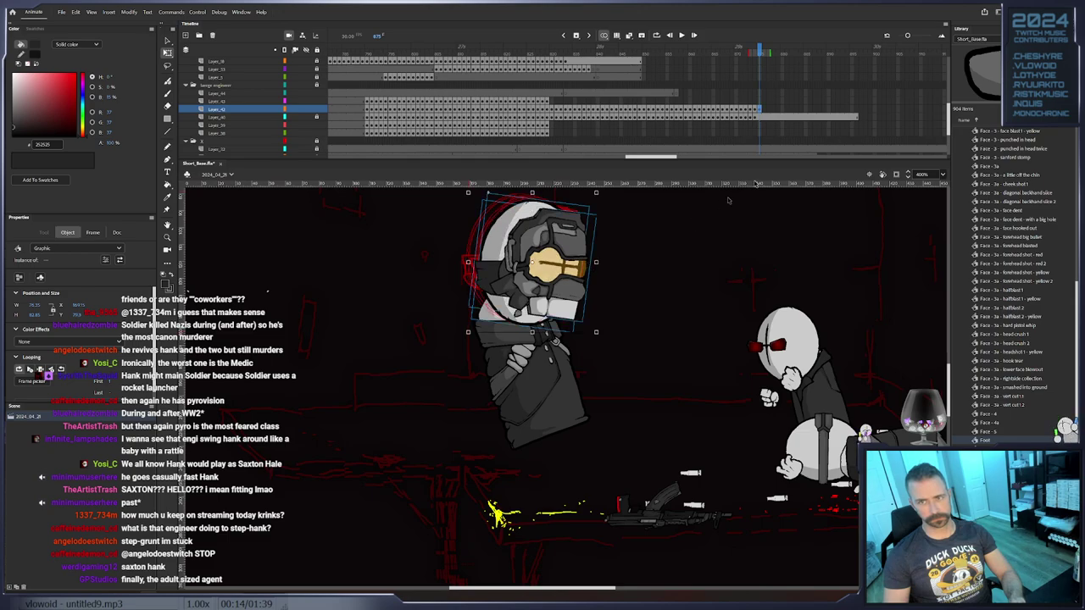
Remove the surplus last frame of Layer_42 and compare the head's pose on the frames before it
right_click(761, 114)
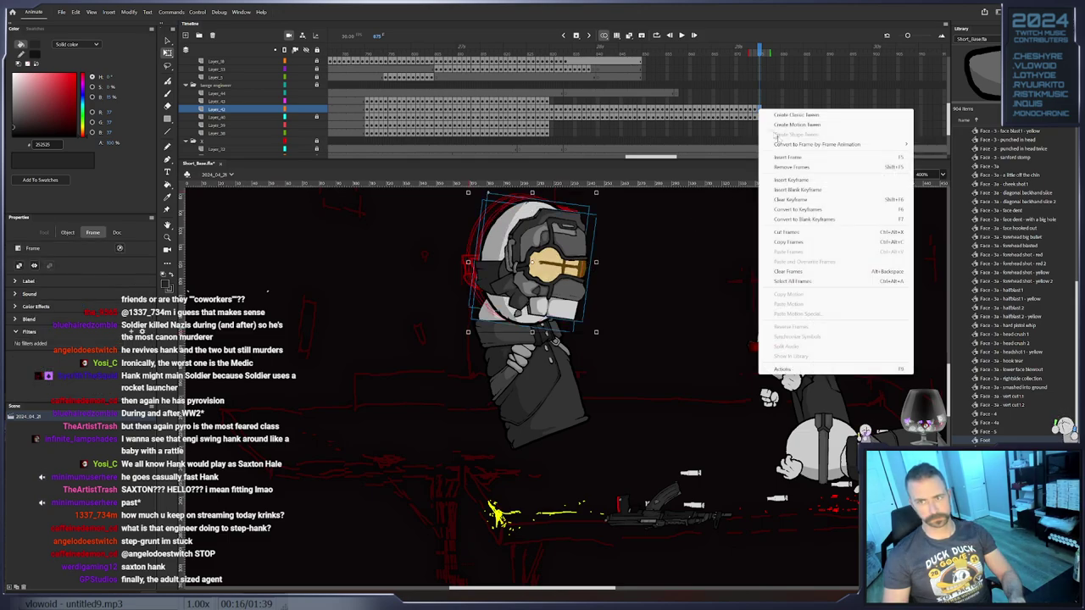
click(796, 167)
drag(539, 292, 544, 294)
click(752, 109)
click(472, 289)
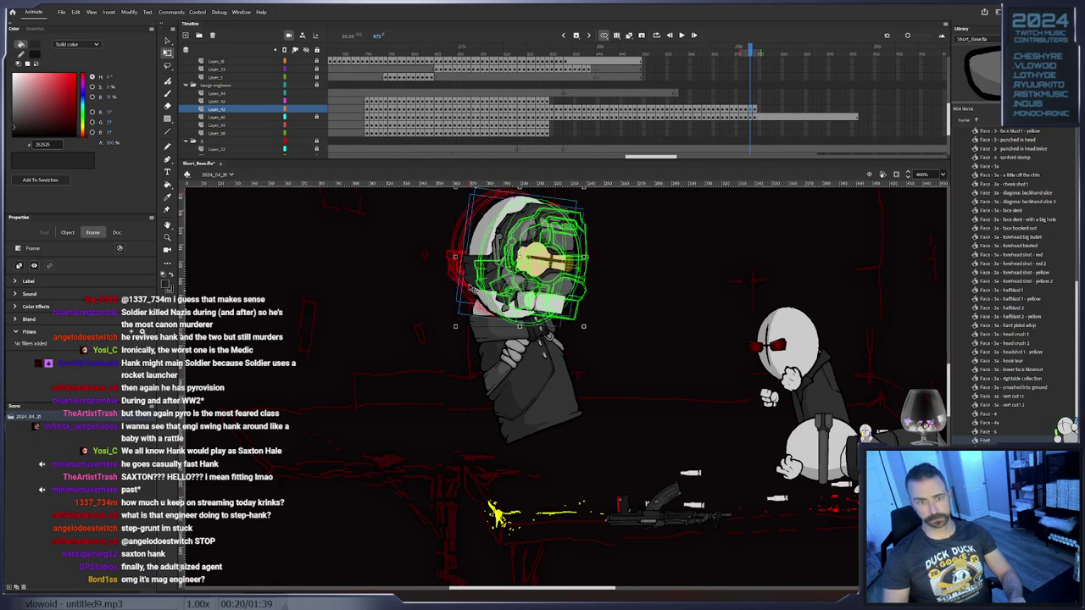
Play through the head's last keyframes frame by frame and align the helmeted head with the body up to frame 874
click(744, 113)
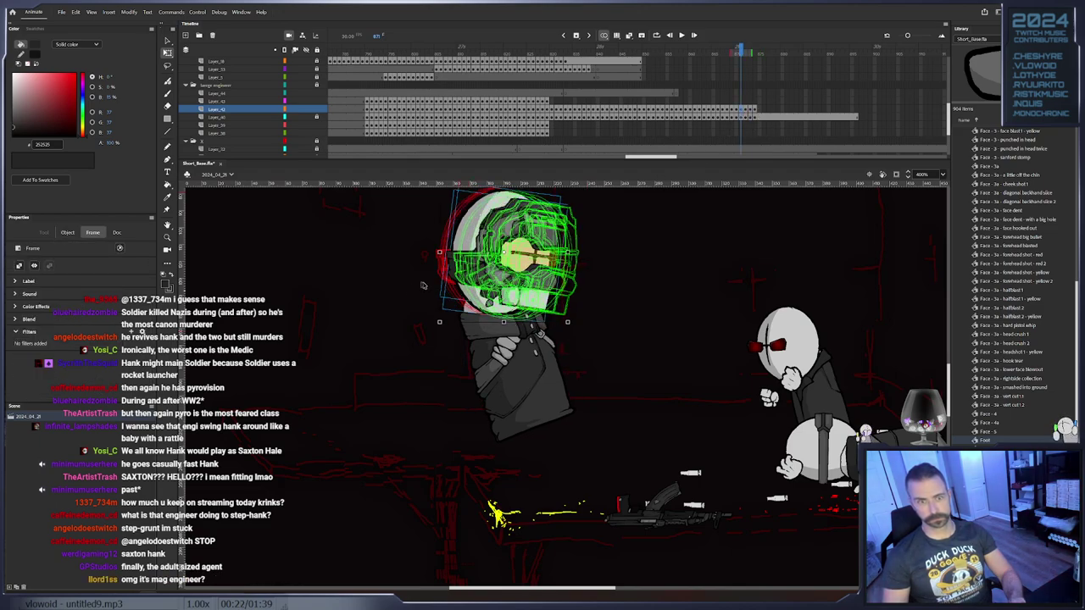
key(comma)
key(comma)
key(comma)
key(period)
key(period)
key(period)
drag(494, 278, 536, 290)
key(period)
key(period)
key(period)
key(period)
click(537, 291)
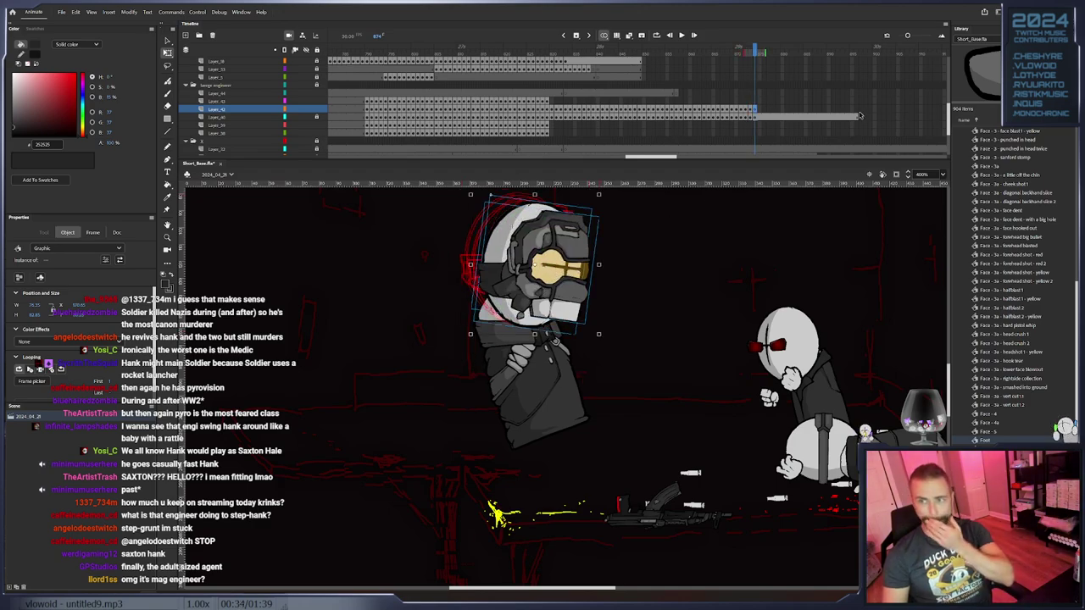
Insert frames on Layer_42 to hold the head's final pose until Layer_40 ends, and lock Layer_42
right_click(858, 112)
click(888, 158)
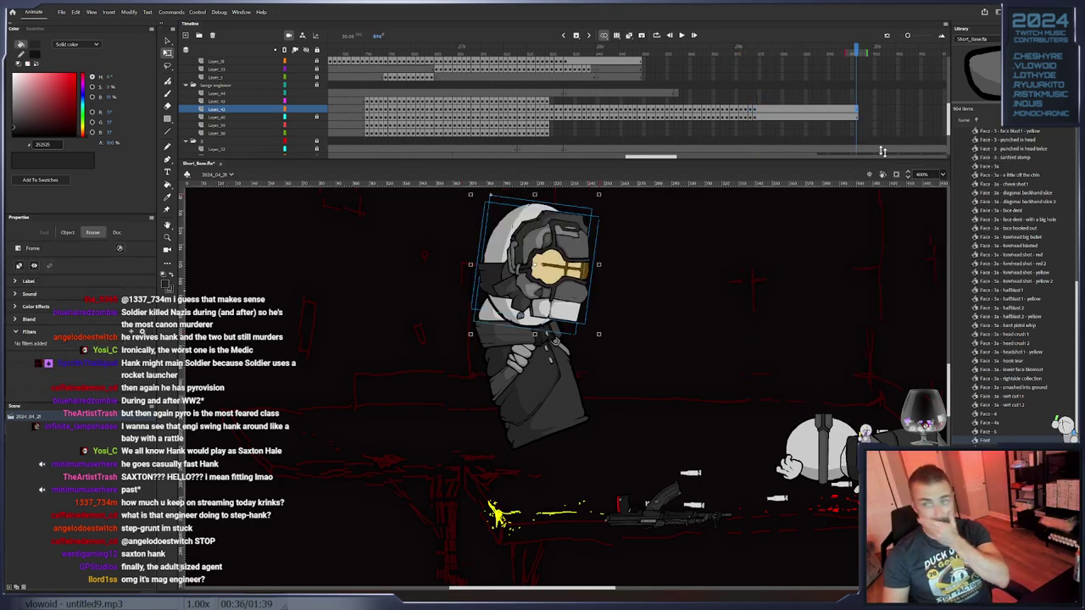
click(317, 110)
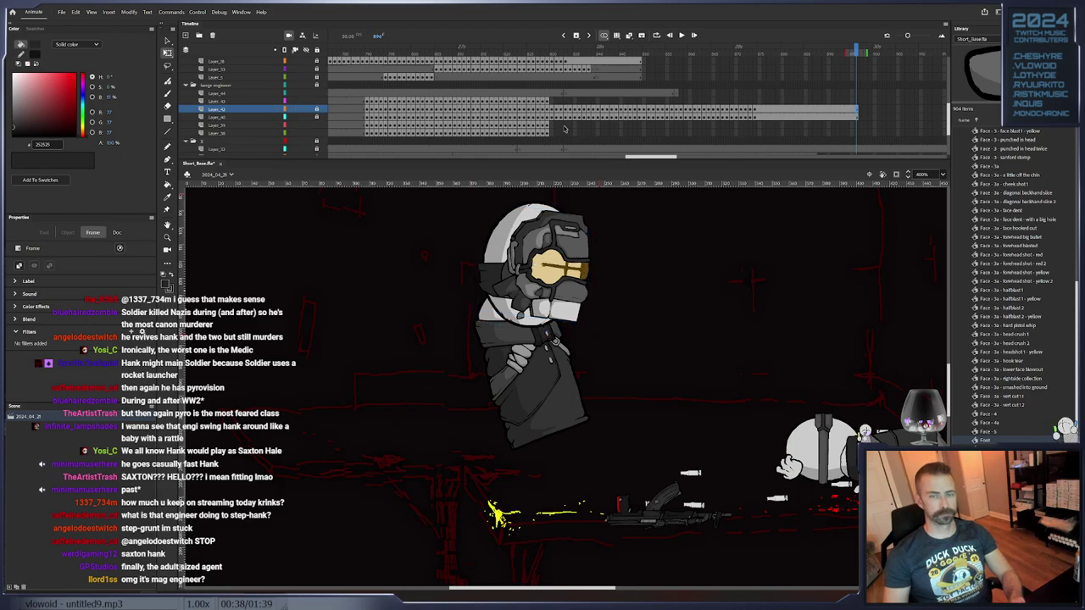
Return to frame 829 on the engineer's feet layer and start repositioning the feet under the coat in new keyframes
click(548, 125)
click(333, 439)
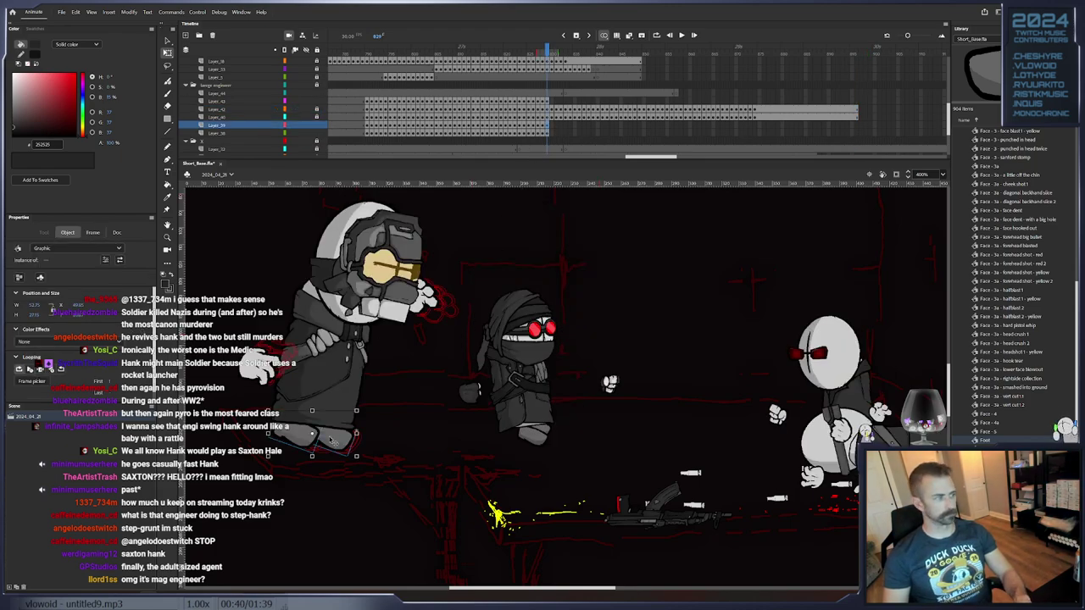
drag(466, 394, 440, 417)
click(416, 432)
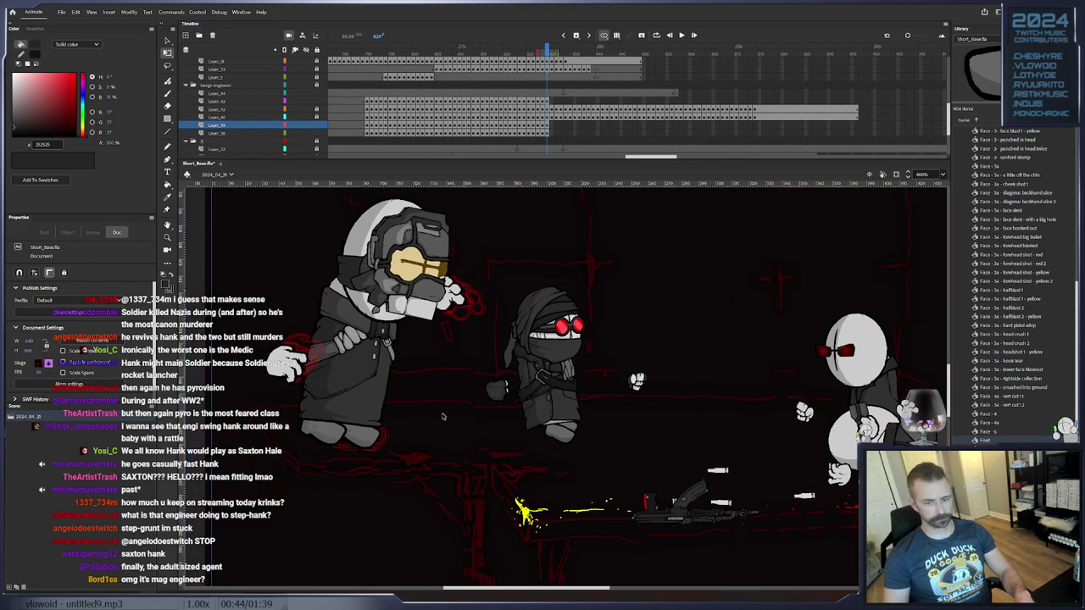
click(325, 432)
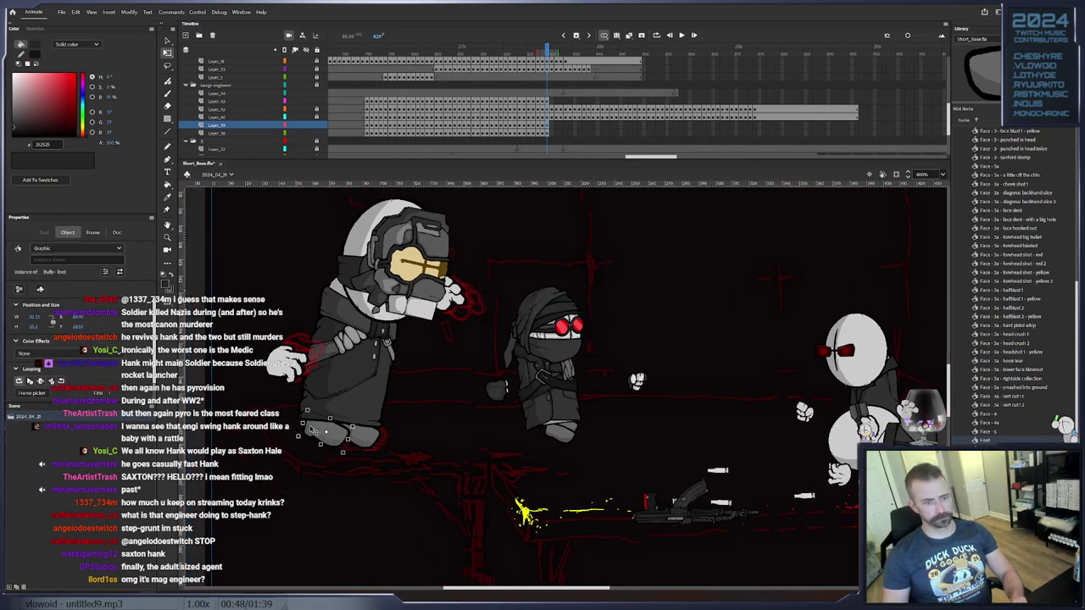
key(.)
key(Escape)
click(366, 439)
key(.)
Keyframe and nudge the engineer's feet to follow the coat hem up to frame 833
click(369, 436)
key(F6)
drag(370, 436, 368, 433)
key(Escape)
click(370, 431)
key(.)
click(372, 432)
key(Escape)
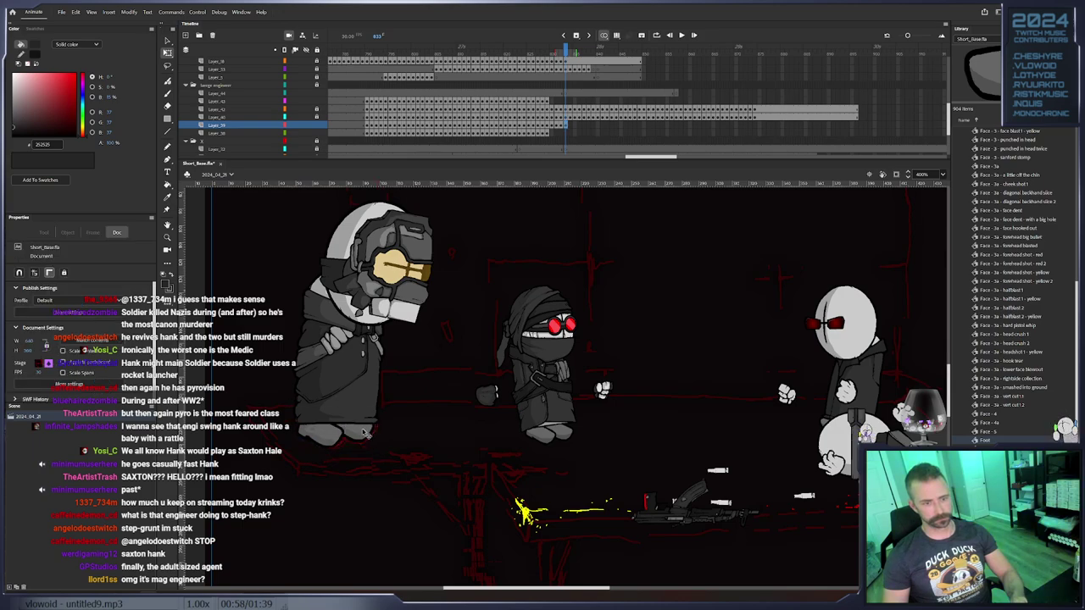
Adjust each foot separately under the coat as the body moves back, keyframing up to frame 836
click(364, 434)
key(.)
click(383, 431)
click(358, 431)
key(F6)
click(343, 442)
click(332, 439)
key(.)
drag(335, 442, 340, 440)
click(381, 431)
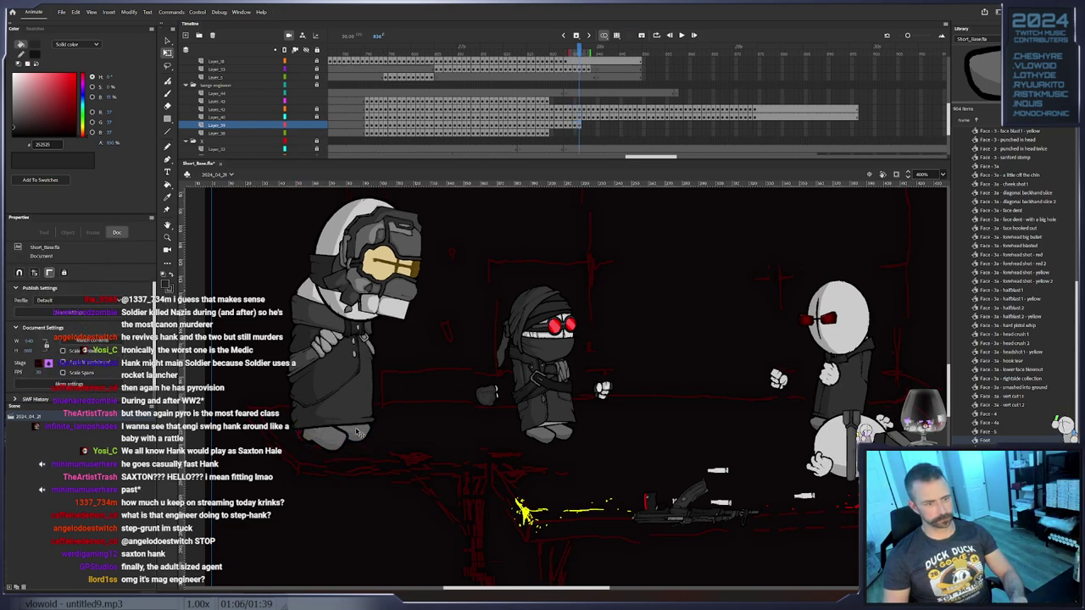
click(358, 433)
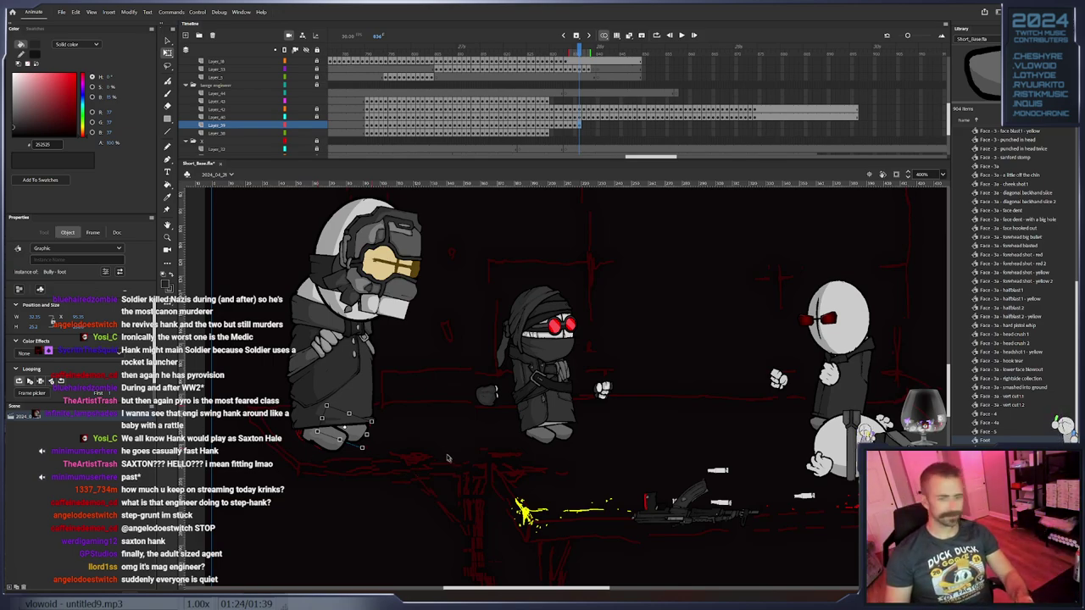
Keyframe the feet on frames 837 to 839, shifting the rear foot back and down beneath the coat
key(F6)
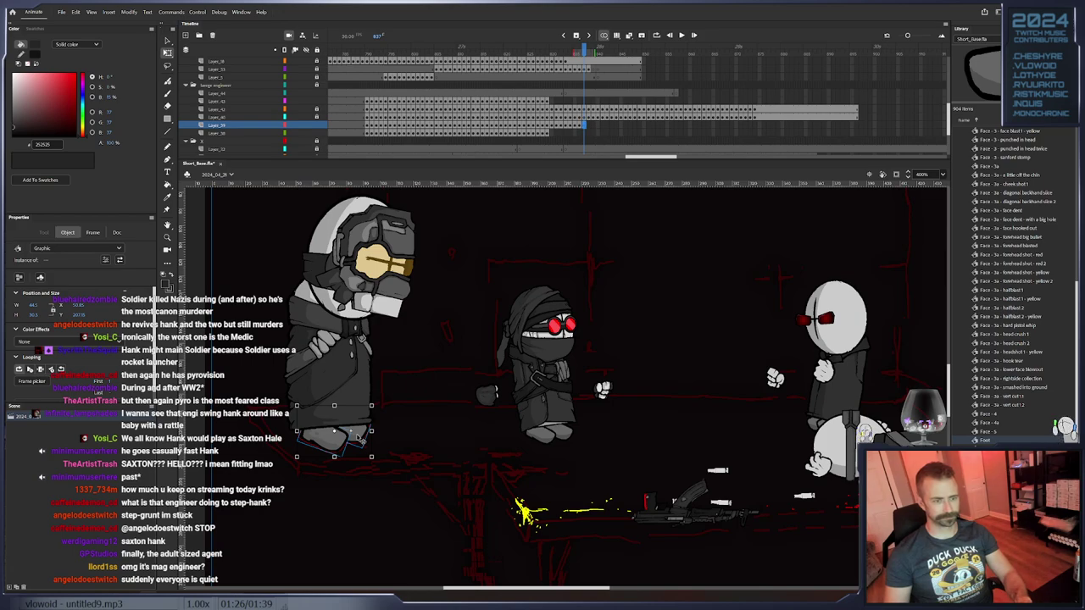
key(period)
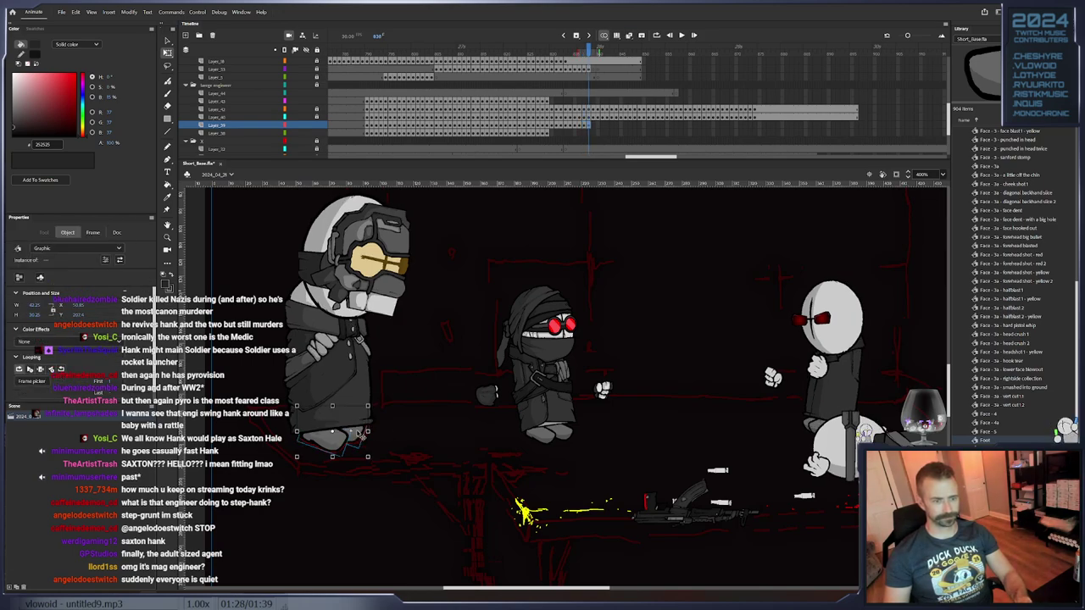
click(330, 446)
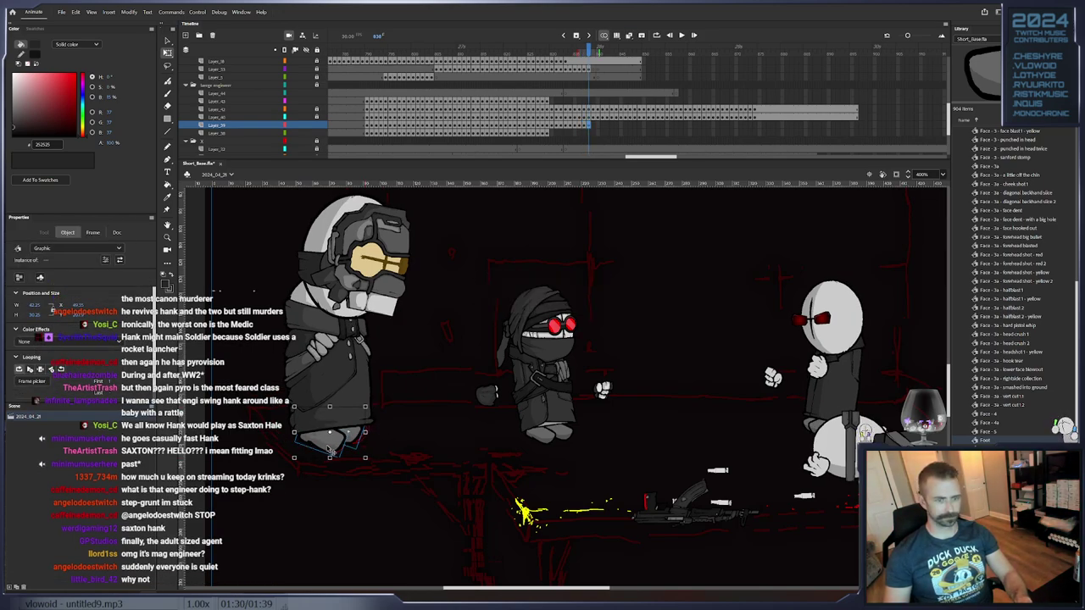
click(324, 454)
click(320, 448)
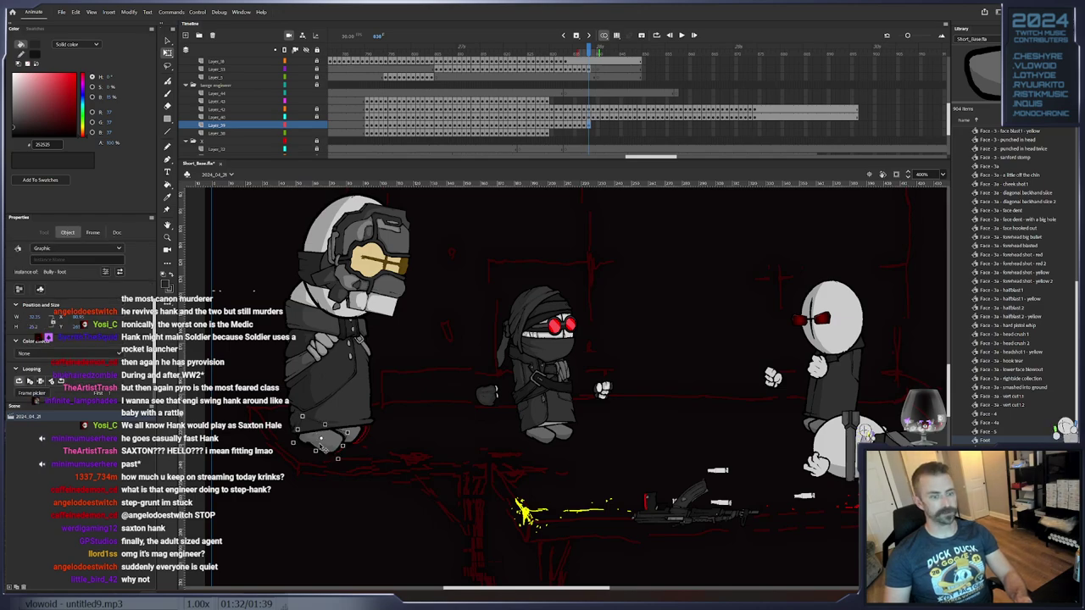
key(period)
click(322, 454)
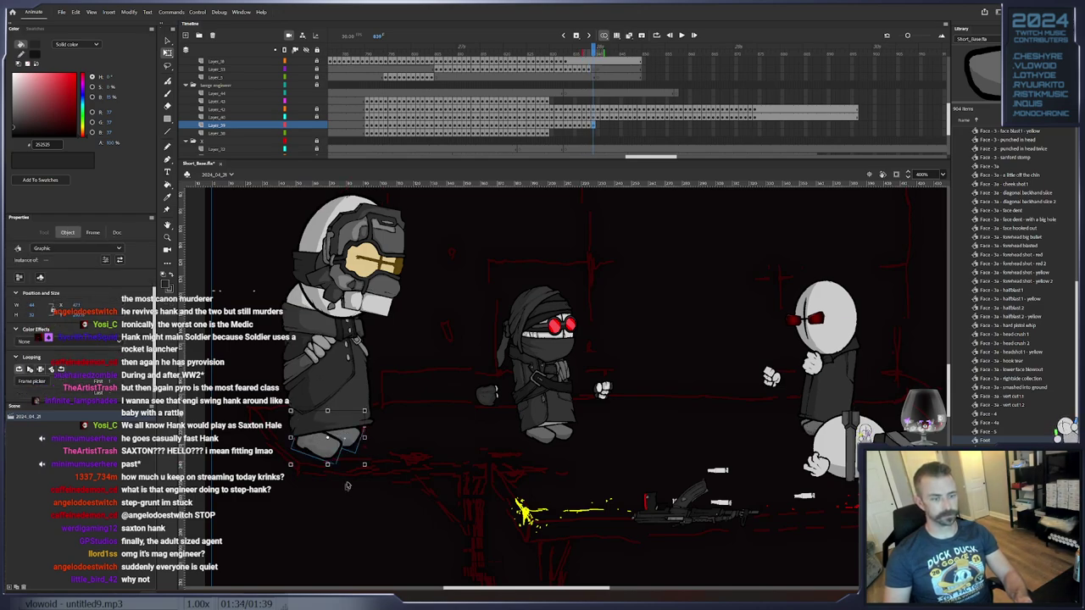
Adjust the front foot on frame 839 and carry the feet's pose through keyframes to frame 841
click(380, 445)
drag(363, 436, 382, 418)
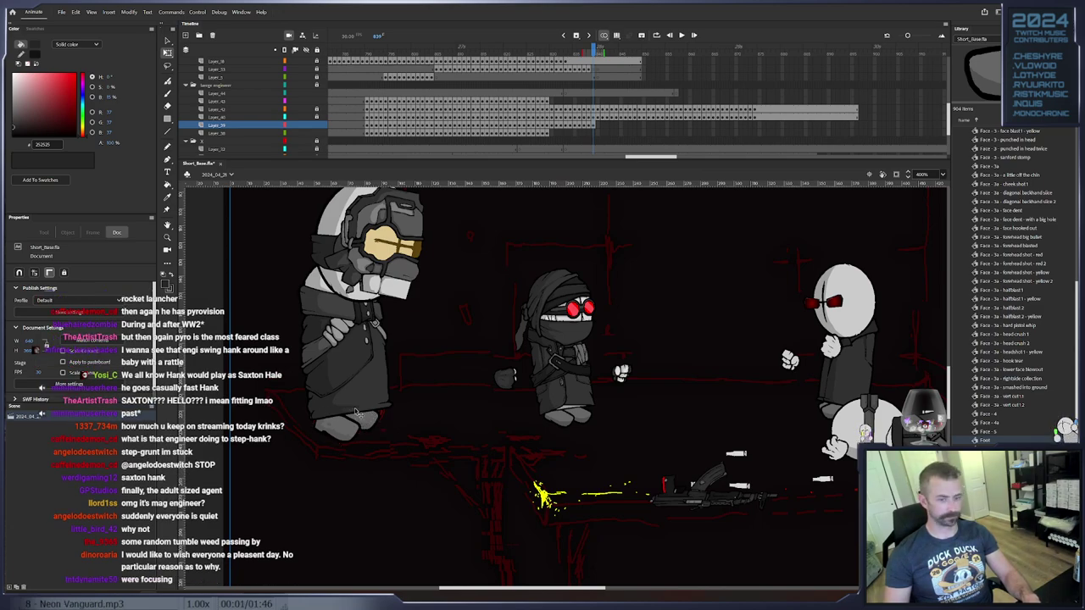
key(period)
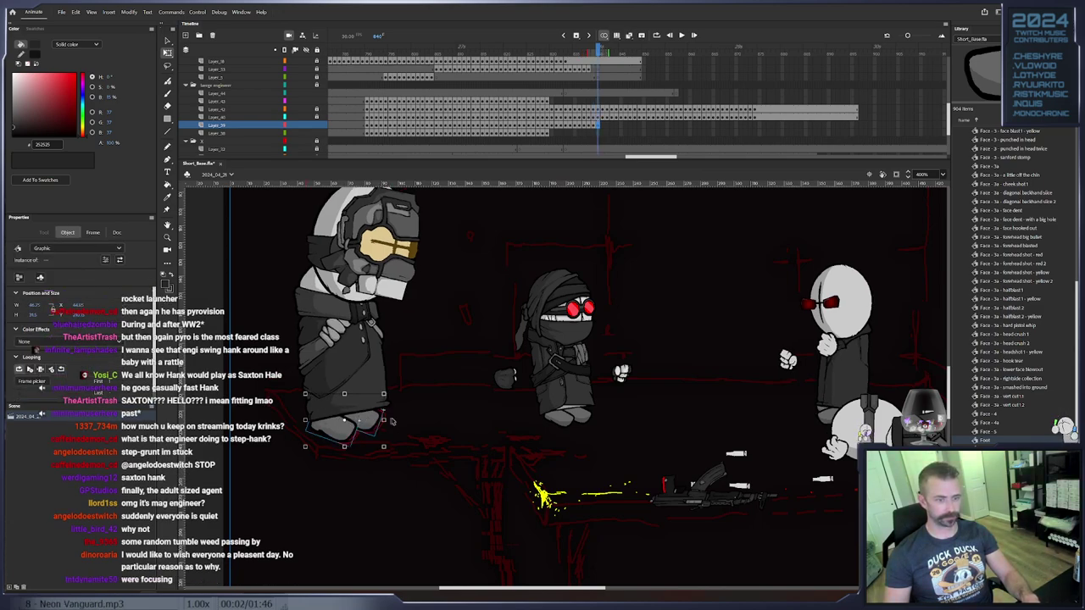
click(350, 421)
key(period)
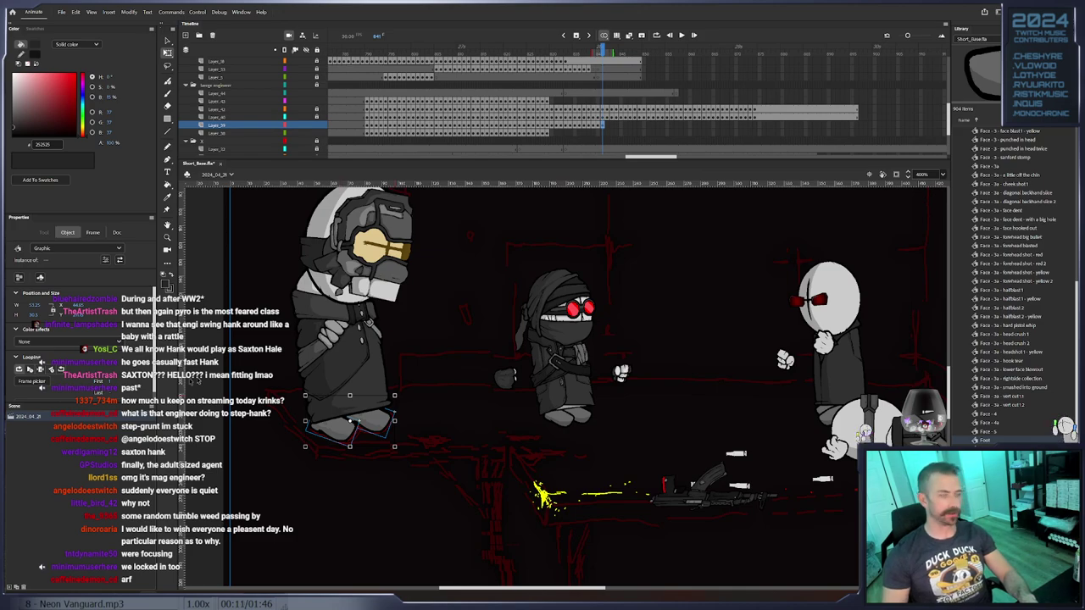
Reposition the engineer's front foot under the tilting coat hem and add foot keyframes up to frame 843
drag(381, 414, 422, 365)
click(434, 373)
click(411, 392)
click(435, 388)
drag(368, 402, 405, 388)
key(F6)
click(428, 393)
click(379, 402)
click(428, 391)
key(F6)
click(407, 388)
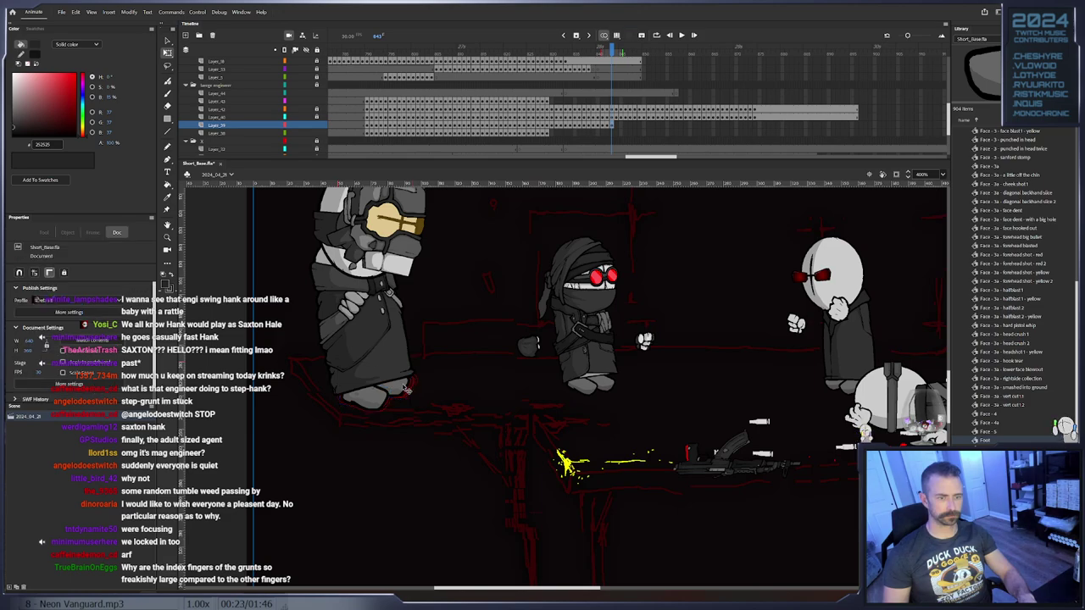
Nudge the front foot slightly to match the coat's hem, keyframing the feet through frame 846
click(405, 390)
key(period)
drag(401, 391, 399, 390)
click(416, 395)
click(403, 391)
key(period)
drag(407, 396, 408, 397)
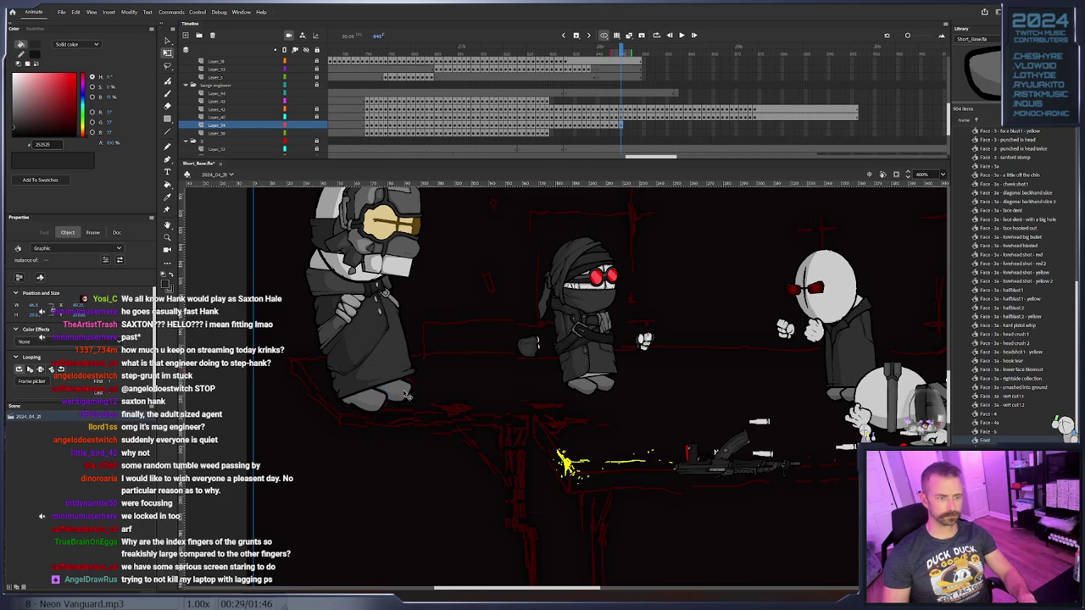
click(416, 397)
click(397, 393)
key(period)
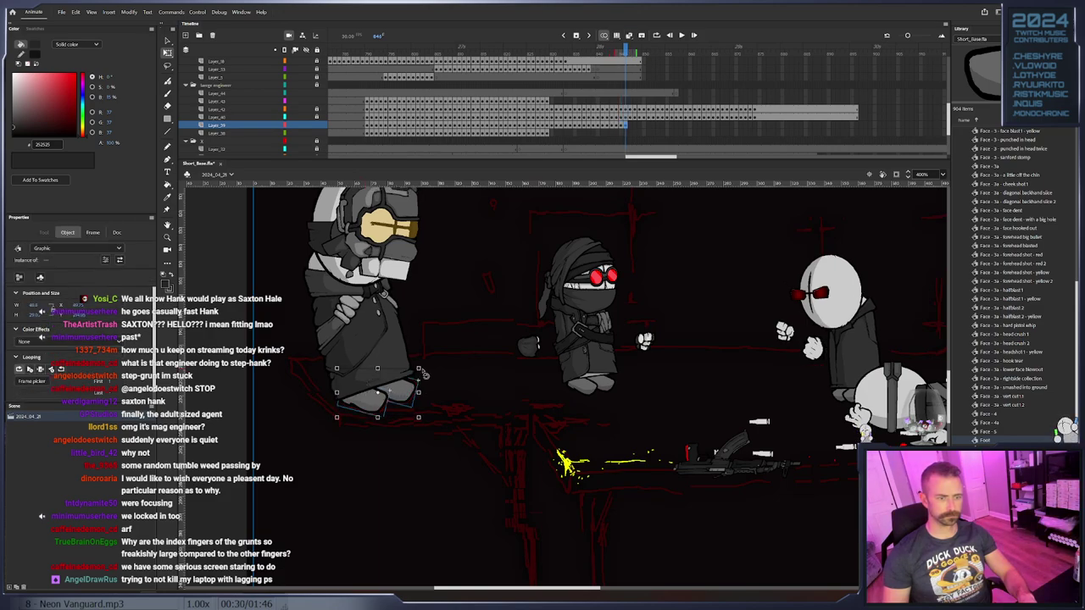
Adjust both feet on frame 846, then on frame 847 nudge the rear foot one step right and the front foot two
click(410, 395)
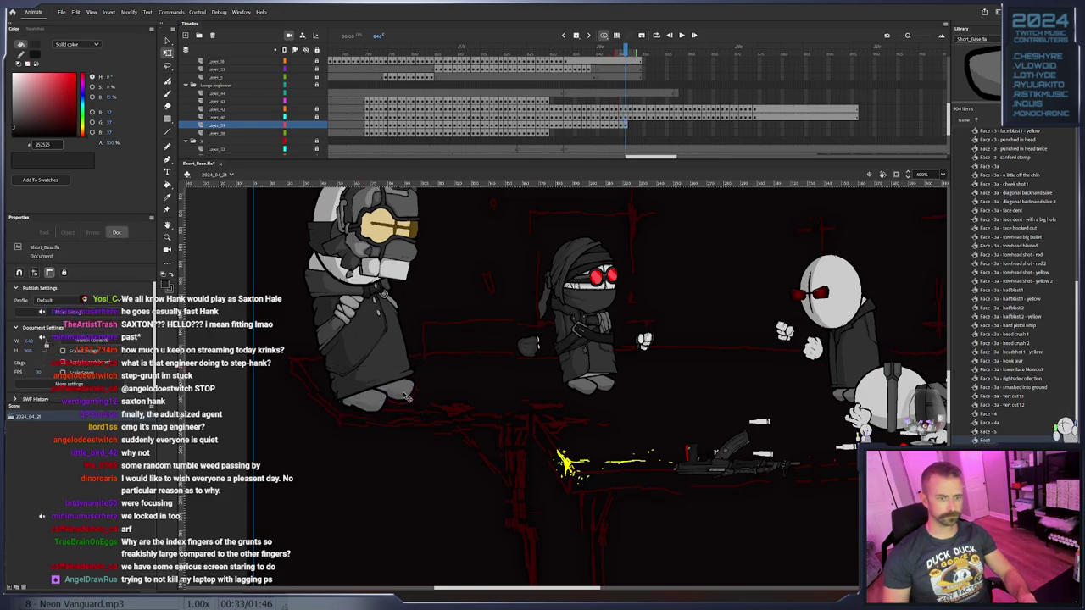
click(381, 405)
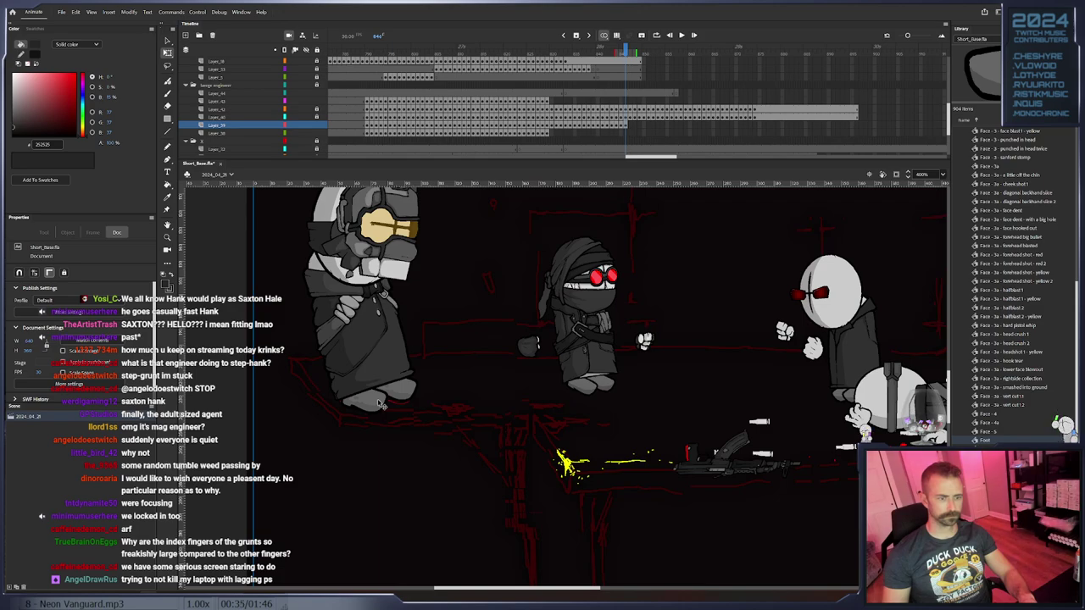
click(381, 405)
key(period)
key(Escape)
click(380, 404)
key(Right)
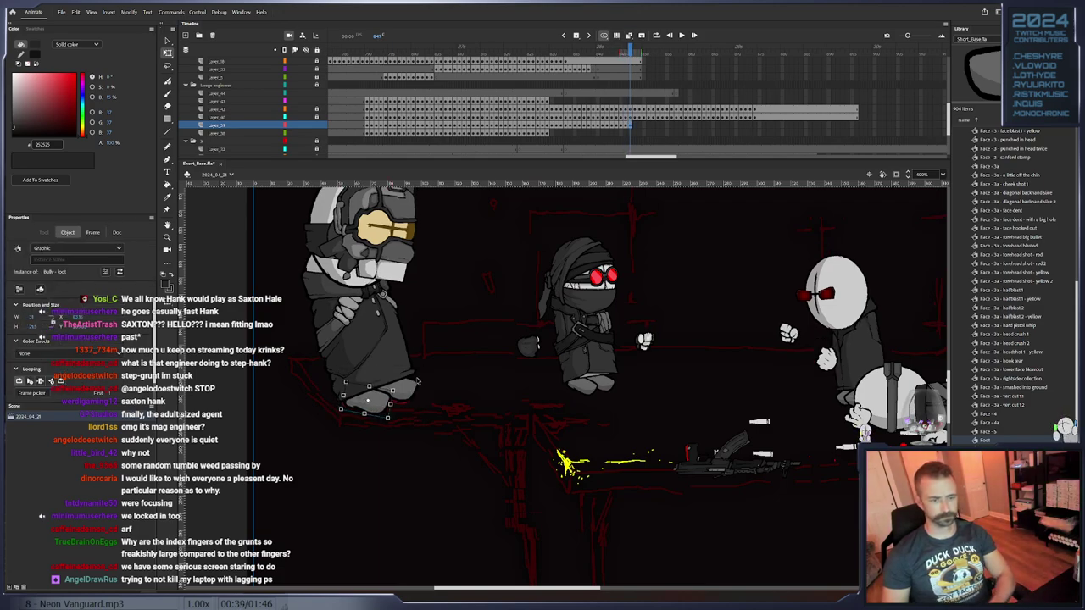
click(417, 382)
click(416, 386)
key(Right)
key(Right)
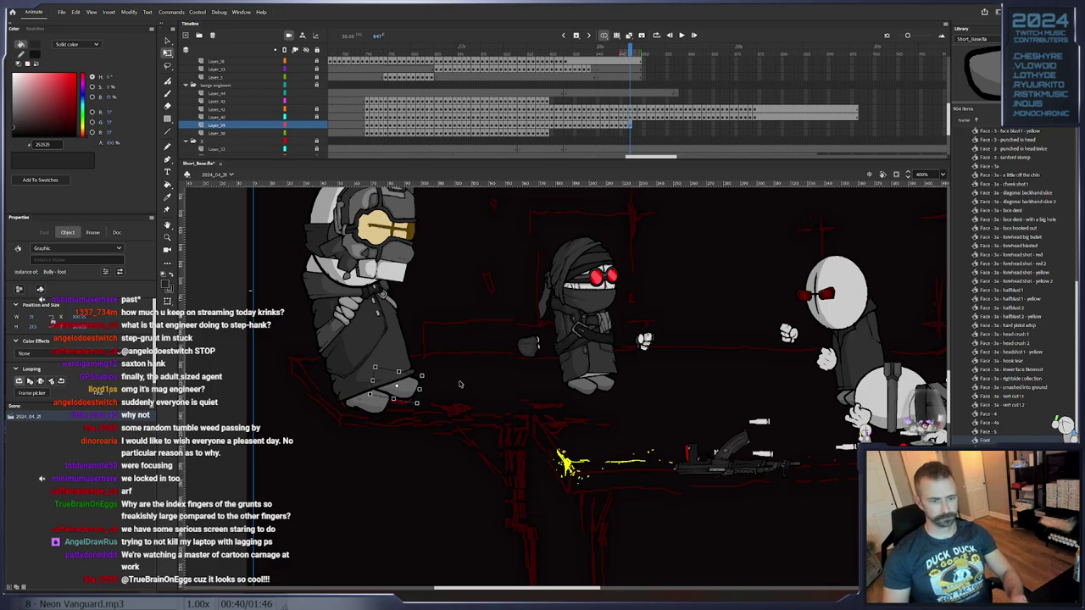
Add foot keyframes on frames 848 and 849 and adjust the engineer's rear foot beneath the coat hem
key(F6)
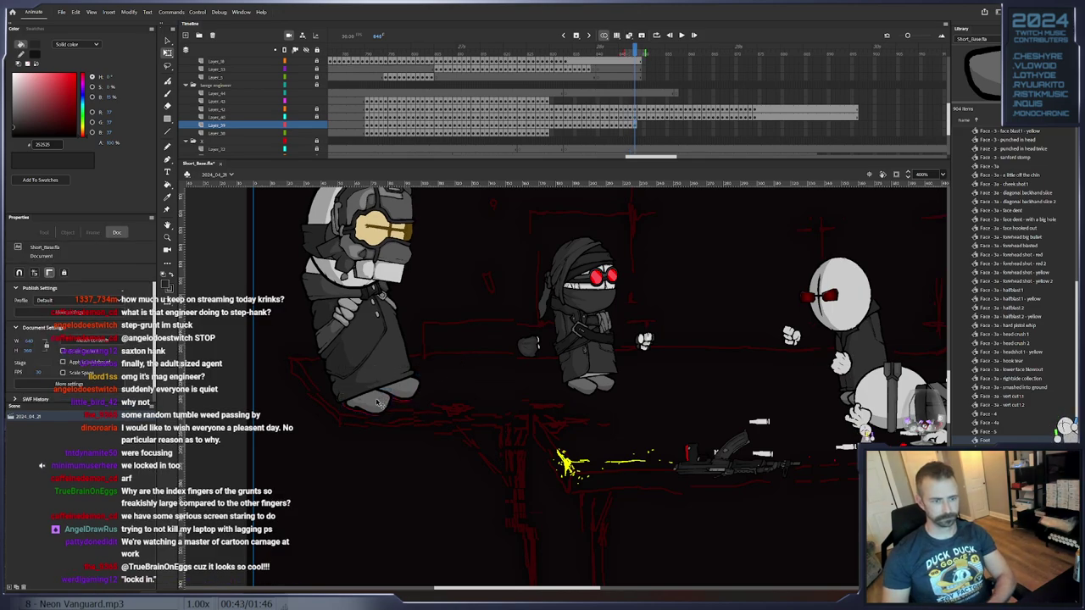
click(379, 404)
key(F6)
click(366, 409)
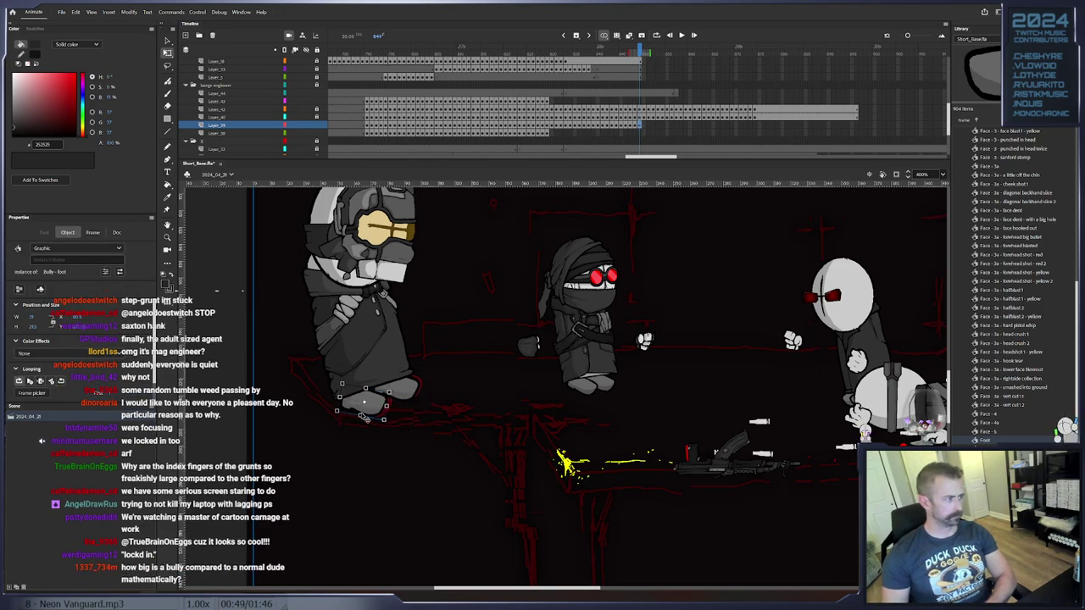
Pose both feet under the coat on frames 850 and 851, shifting the rear foot closer to the front foot
key(period)
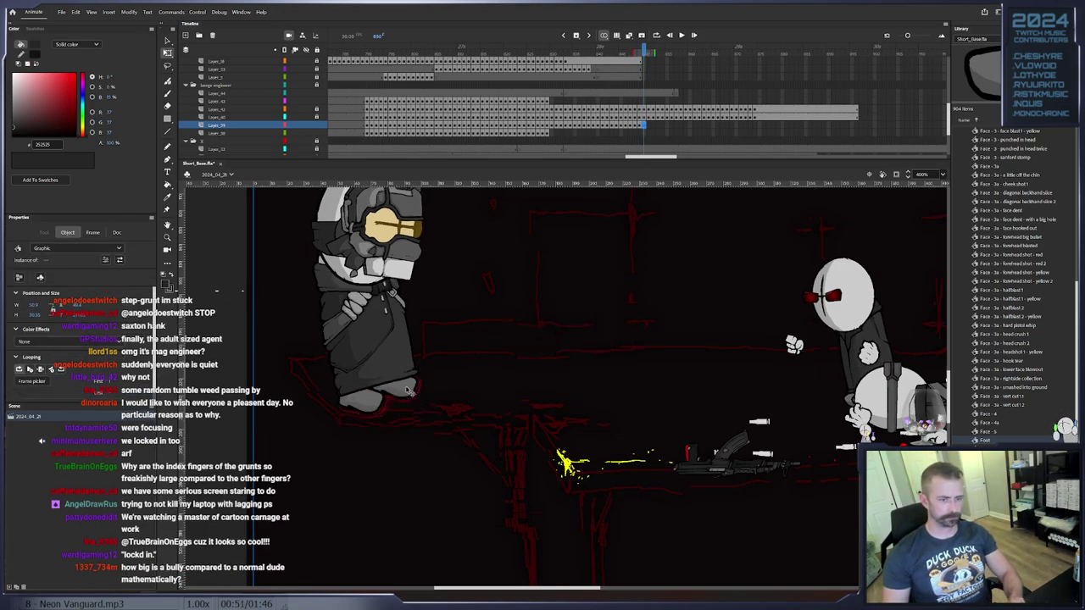
click(428, 388)
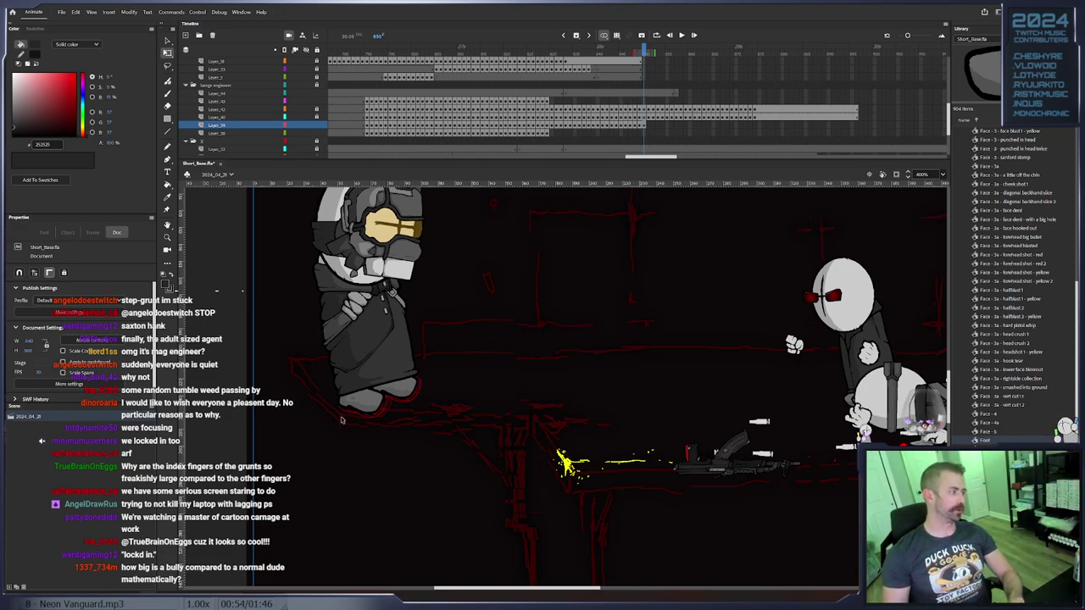
click(373, 399)
key(period)
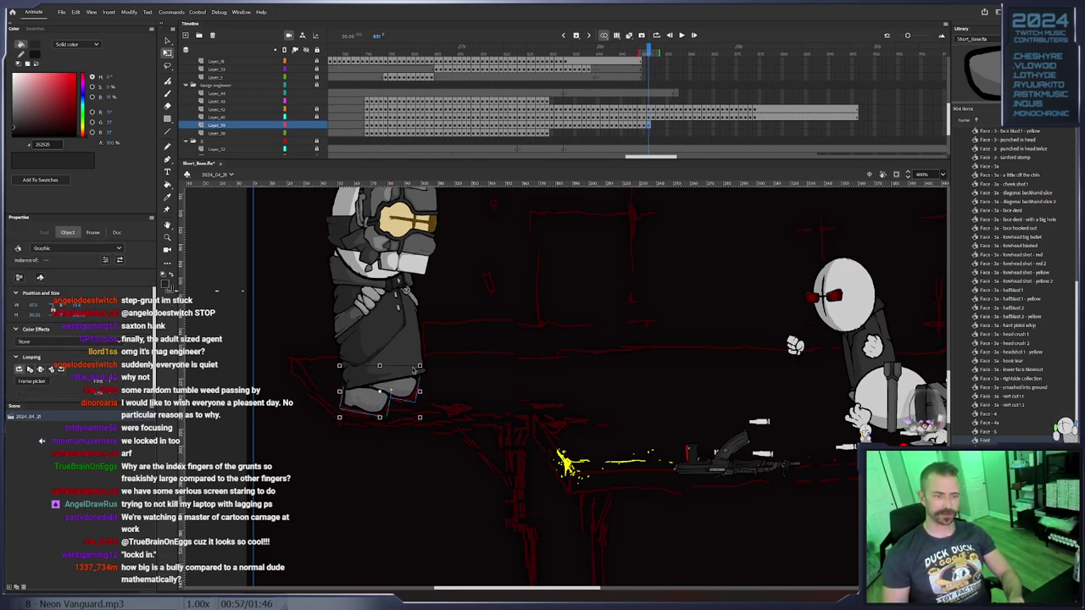
click(362, 413)
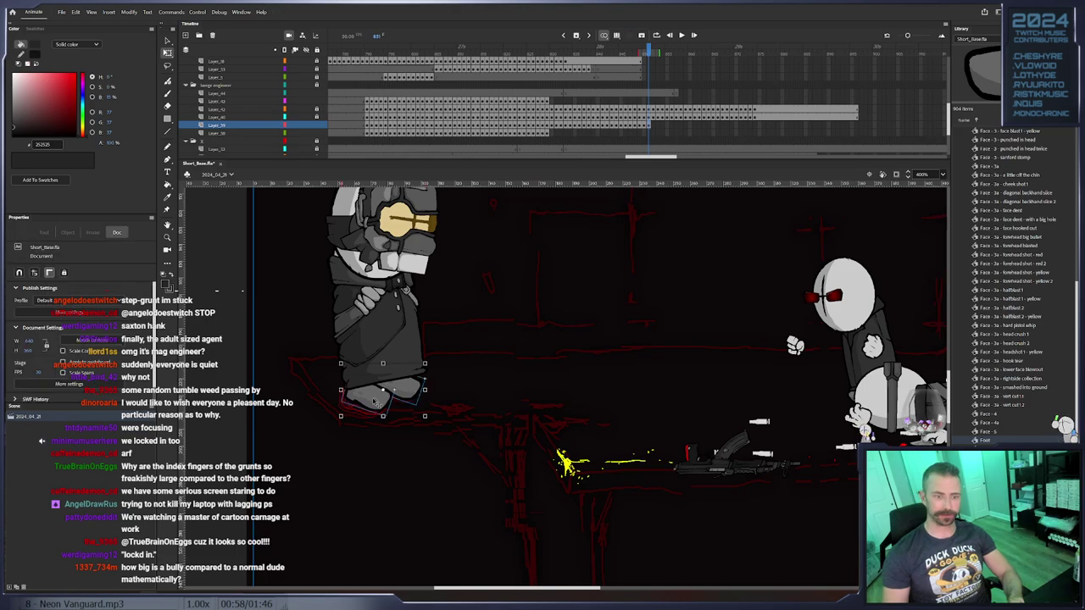
click(381, 398)
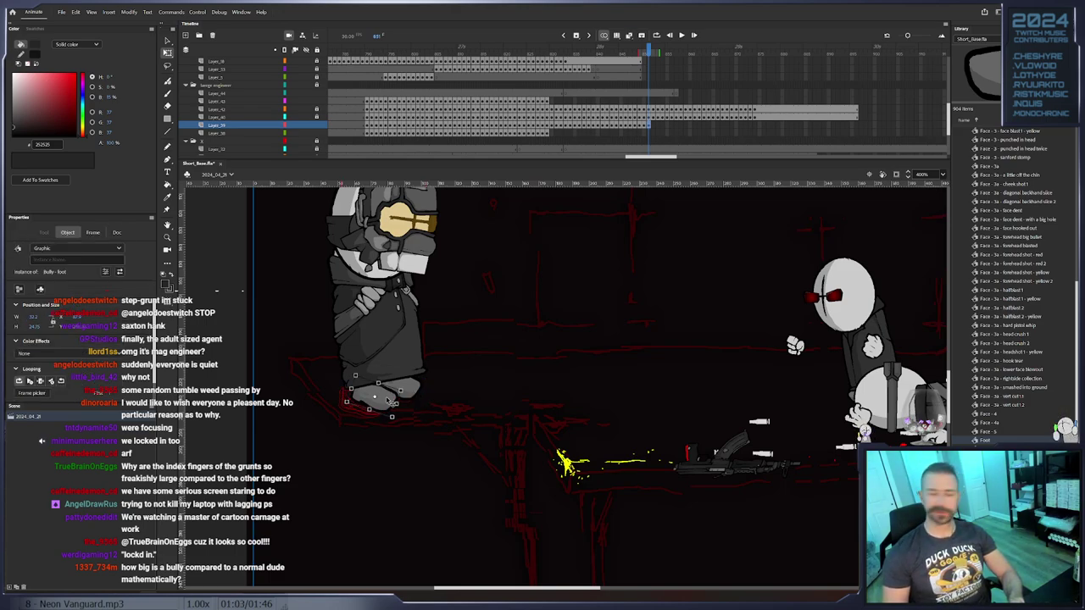
drag(388, 397, 390, 395)
Keyframe the feet on frames 852 and 853 and move them forward to follow the advancing coat
key(F6)
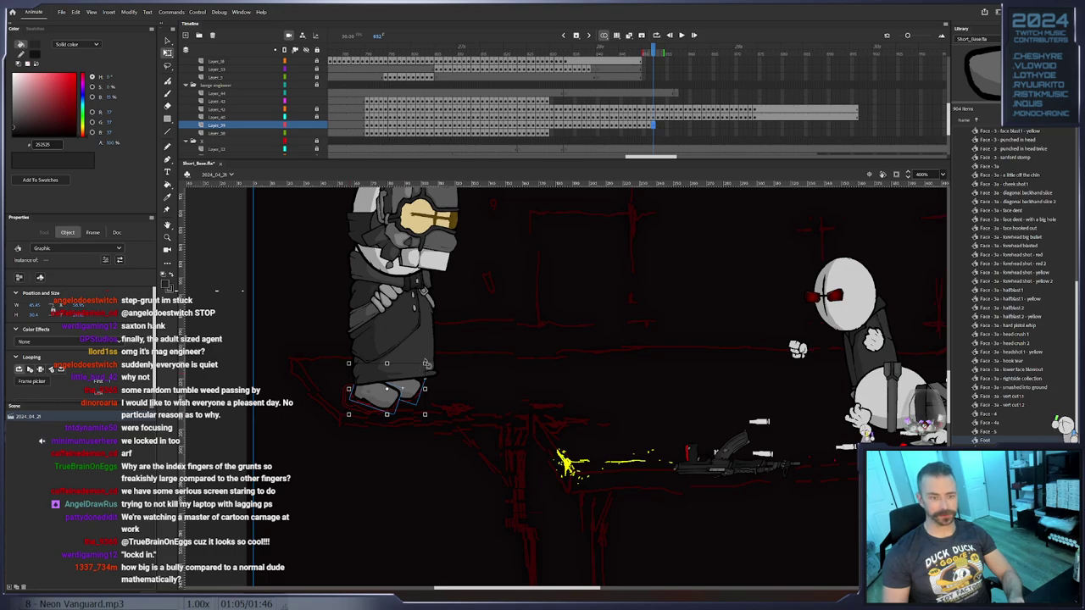
click(392, 406)
click(390, 404)
key(period)
drag(439, 367, 423, 396)
key(Escape)
click(420, 400)
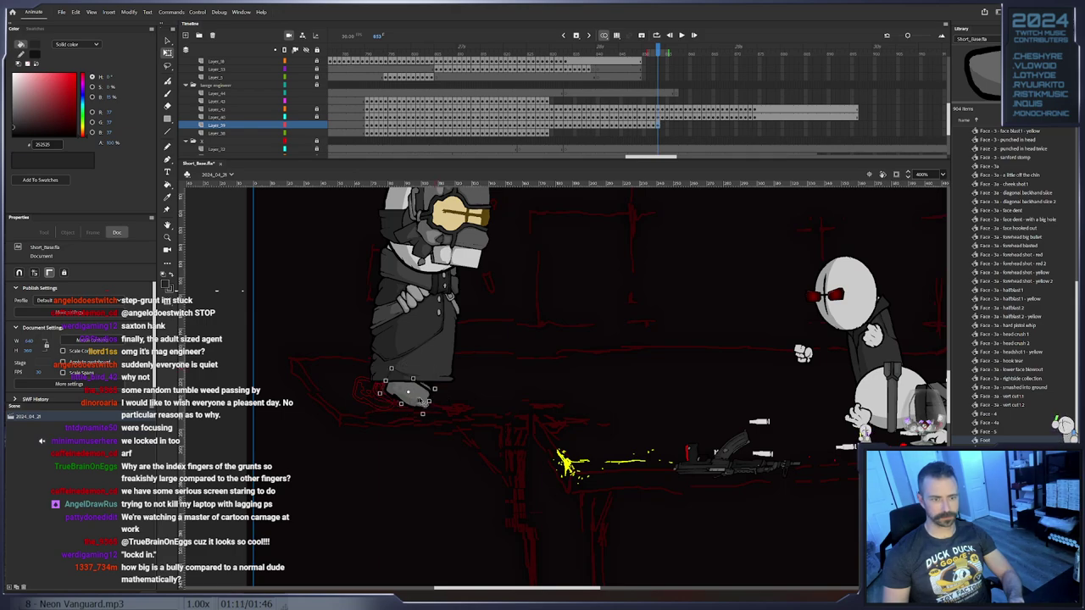
Reposition the feet under the forward-leaning coat on frames 854 and 855, keyframing each frame
key(period)
click(439, 397)
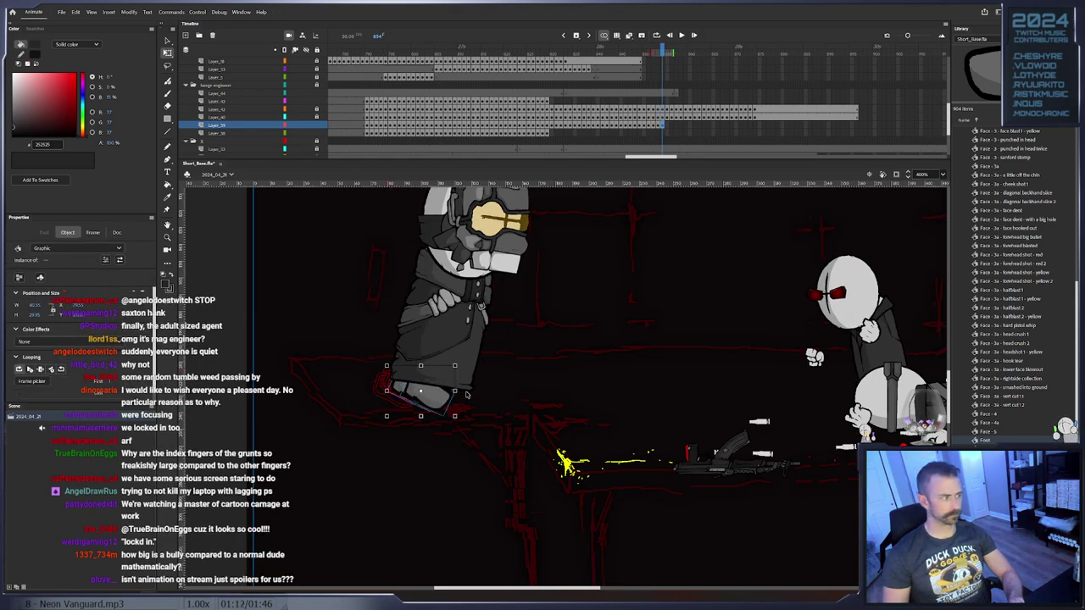
key(period)
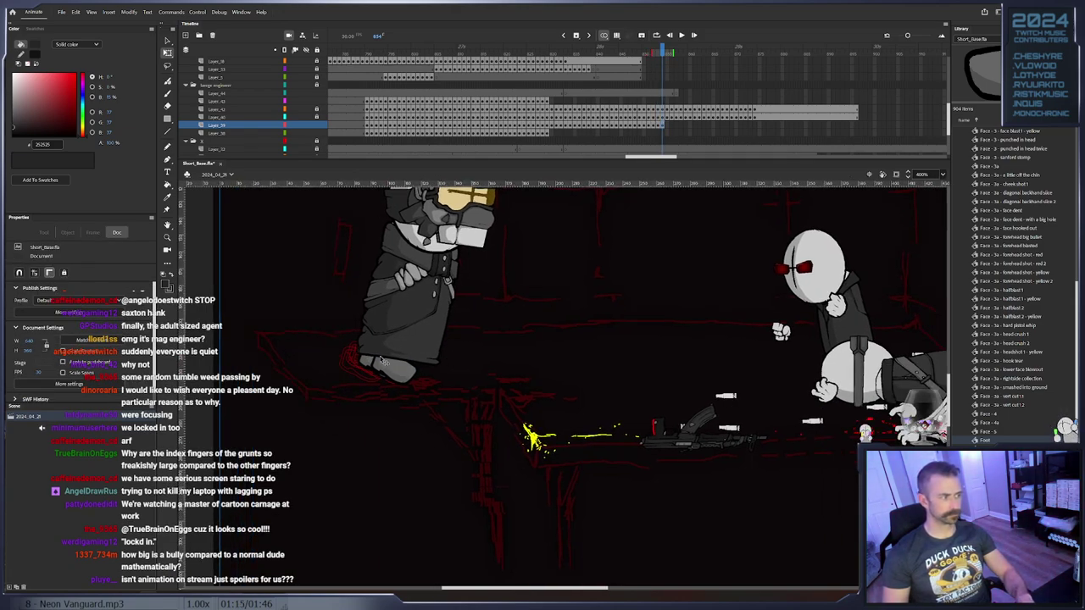
drag(383, 366, 415, 404)
key(period)
click(378, 389)
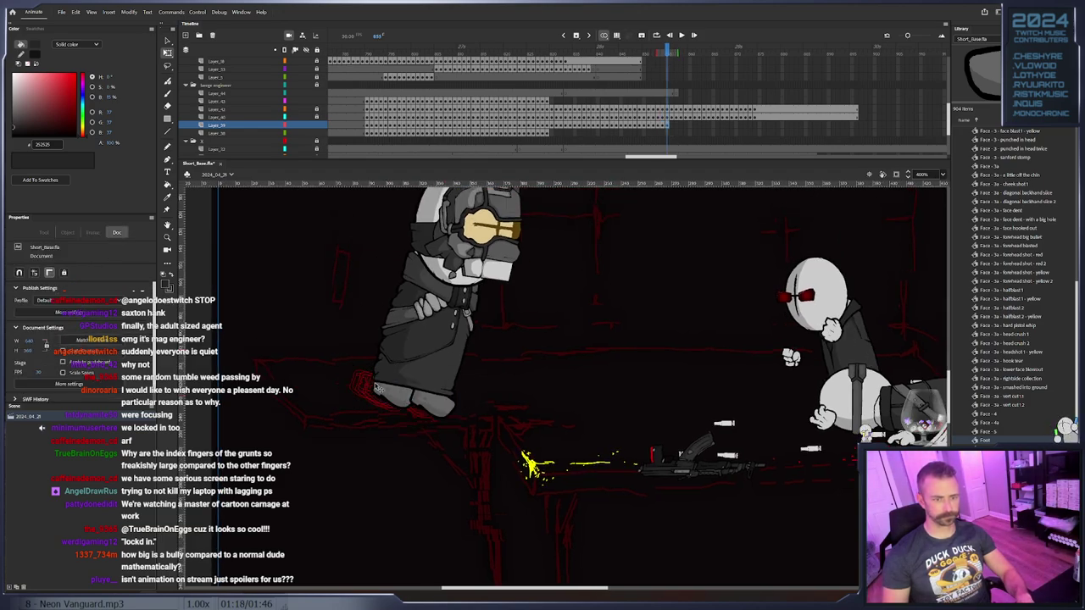
Fit the rear foot to the tilted coat hem on frame 856 and add a foot keyframe on frame 857
key(period)
click(392, 398)
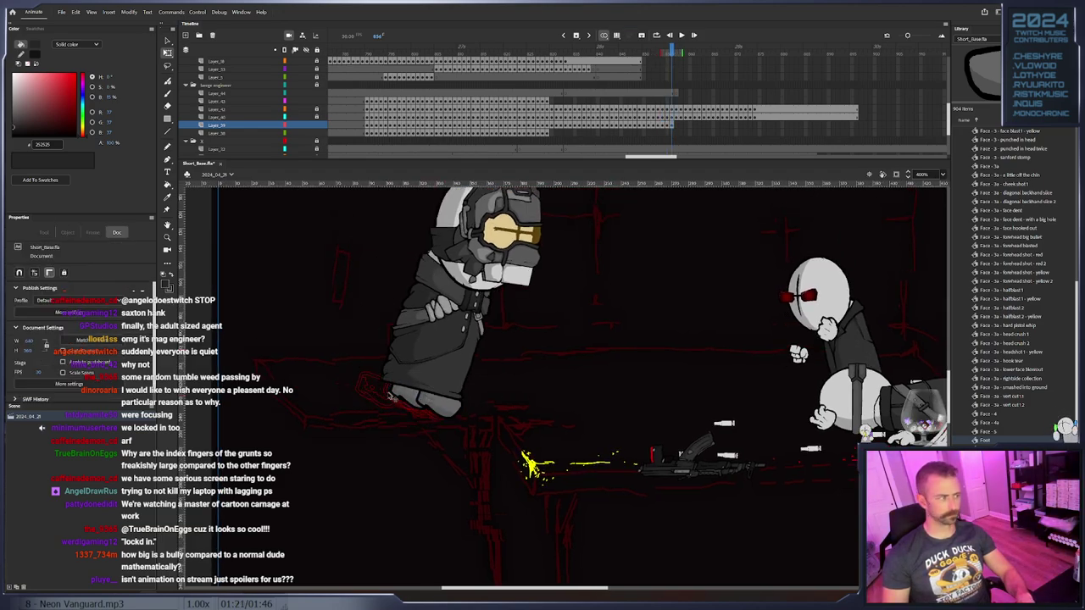
key(period)
click(311, 378)
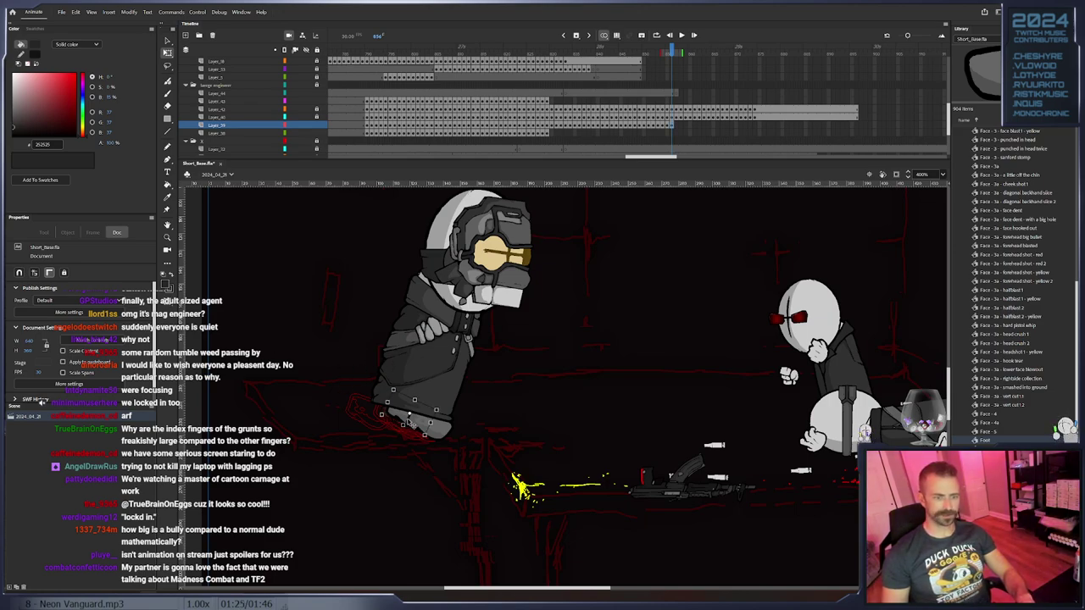
click(403, 425)
key(period)
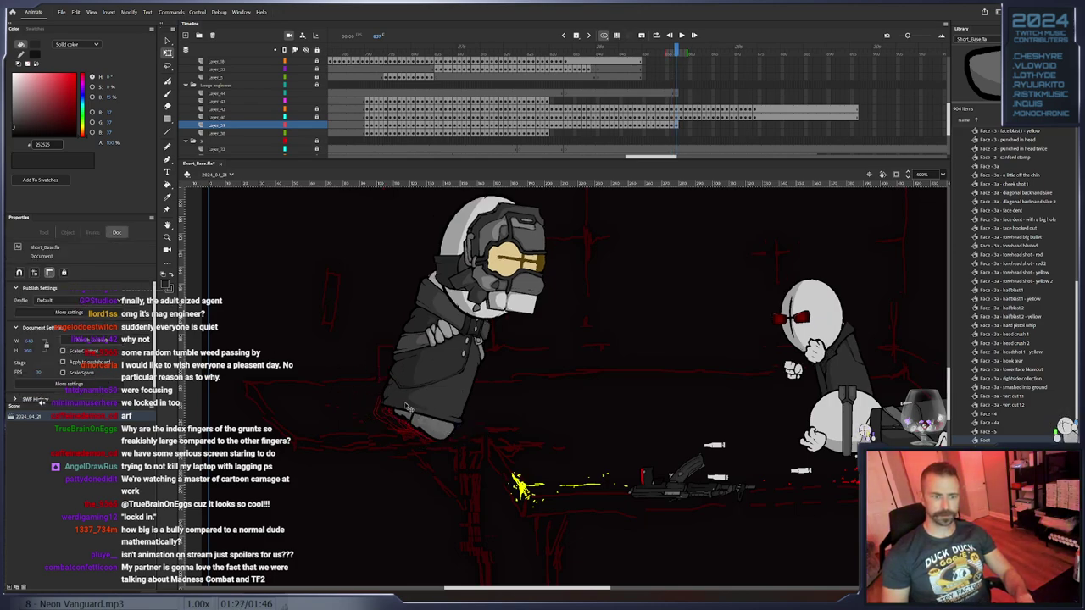
Rotate and reposition the feet to match the coat's forward tilt on frames 858 and 859
key(period)
click(441, 418)
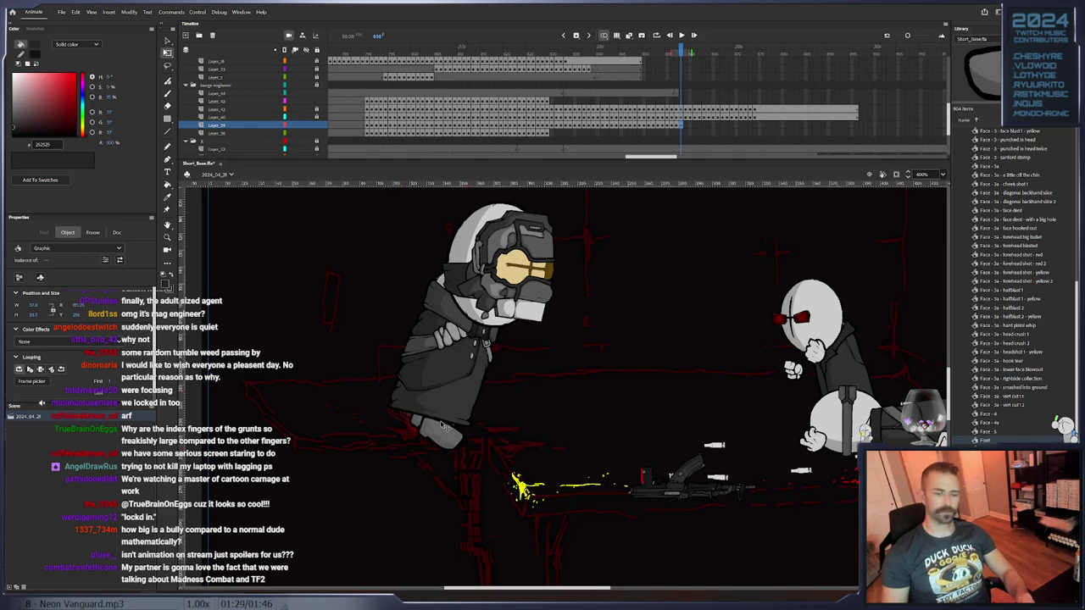
drag(462, 395, 466, 397)
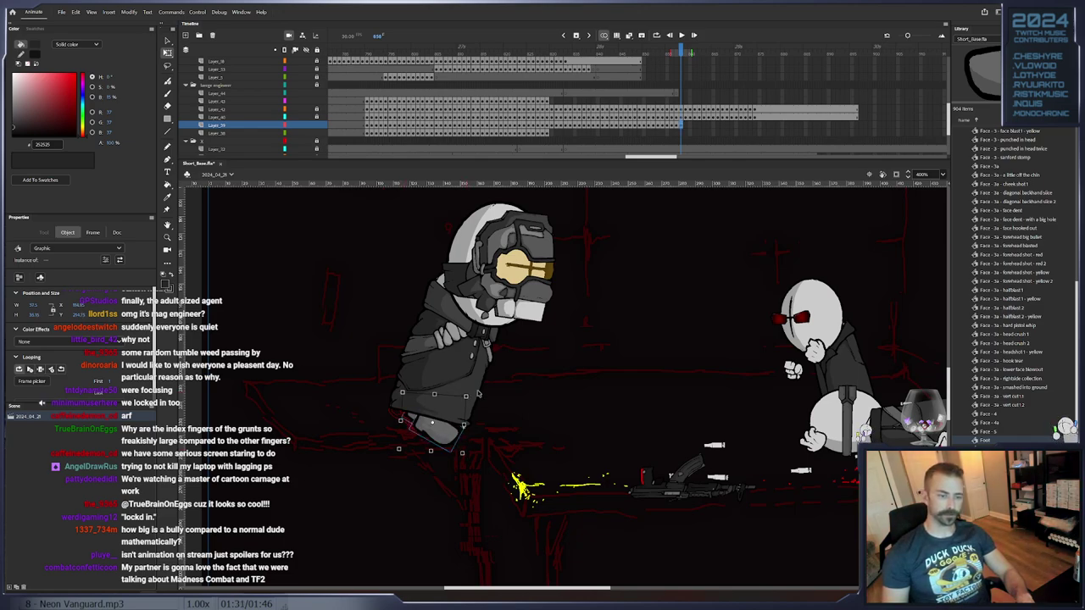
click(415, 419)
drag(452, 419, 449, 422)
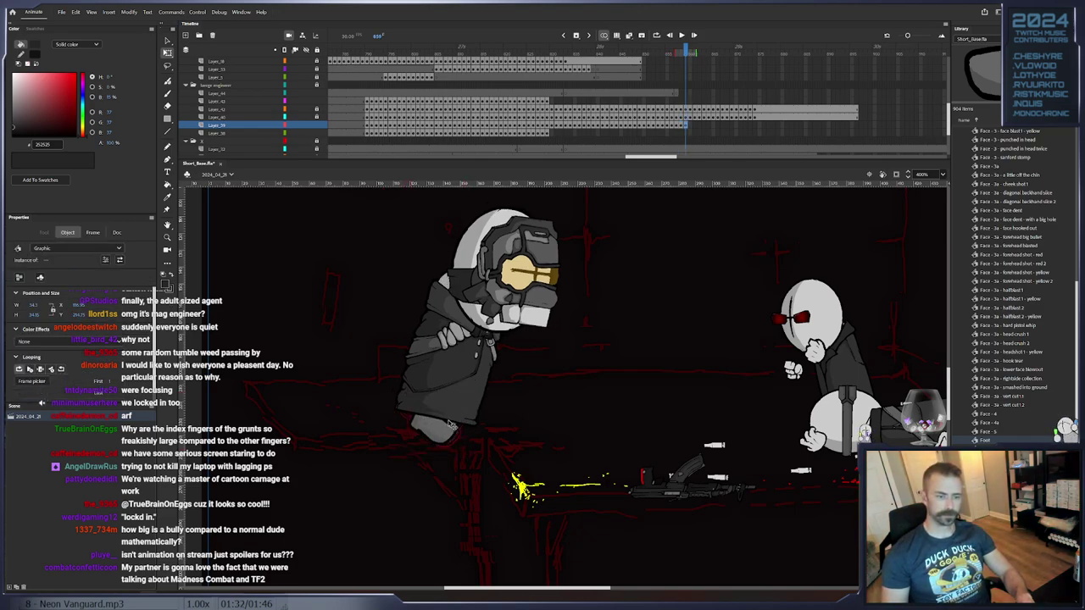
click(459, 422)
click(457, 423)
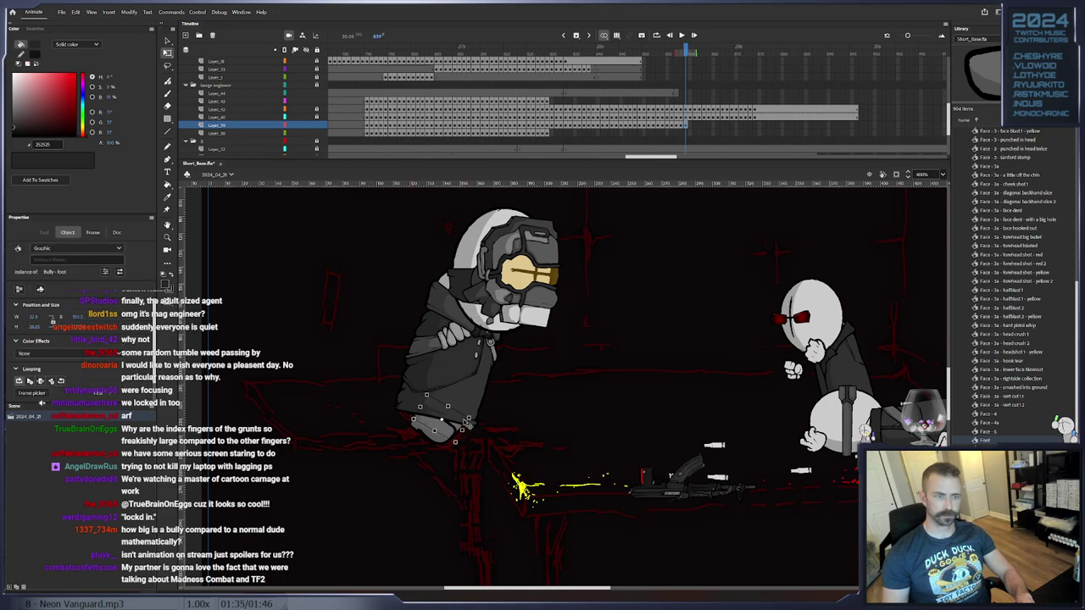
Adjust the front foot on frame 860 and carry the feet's pose into a keyframe on frame 861
key(period)
click(486, 432)
mouse_move(465, 424)
mouse_down()
mouse_move(477, 419)
mouse_move(474, 428)
mouse_up()
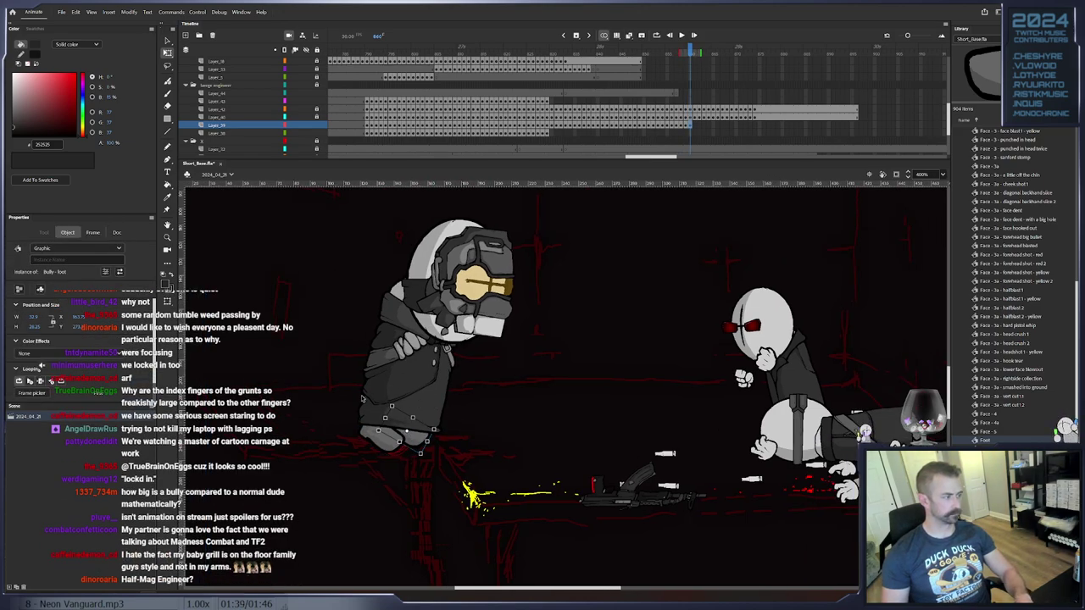
drag(393, 370, 414, 367)
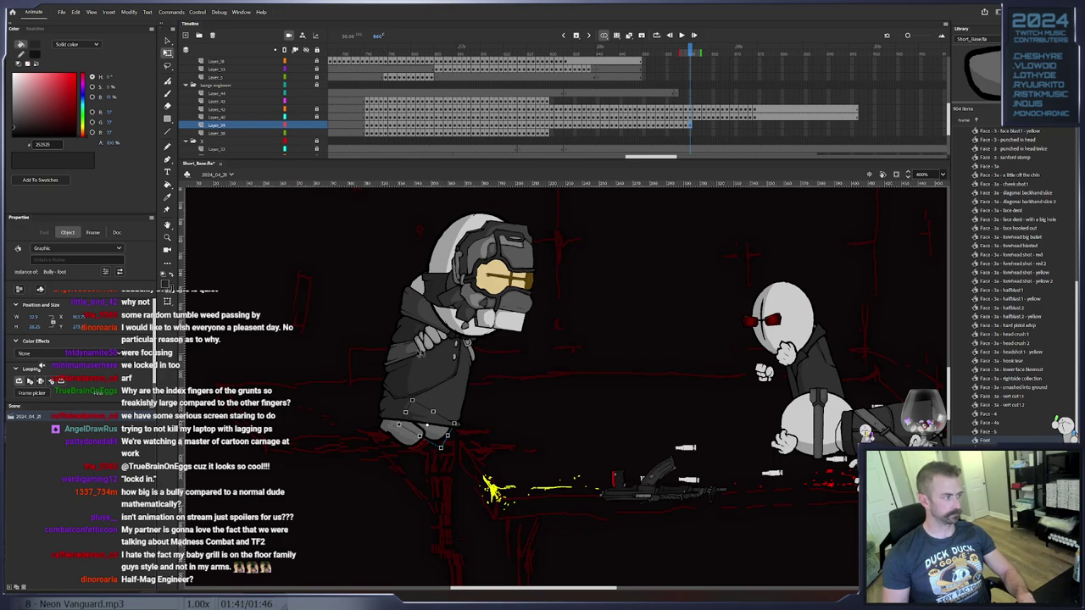
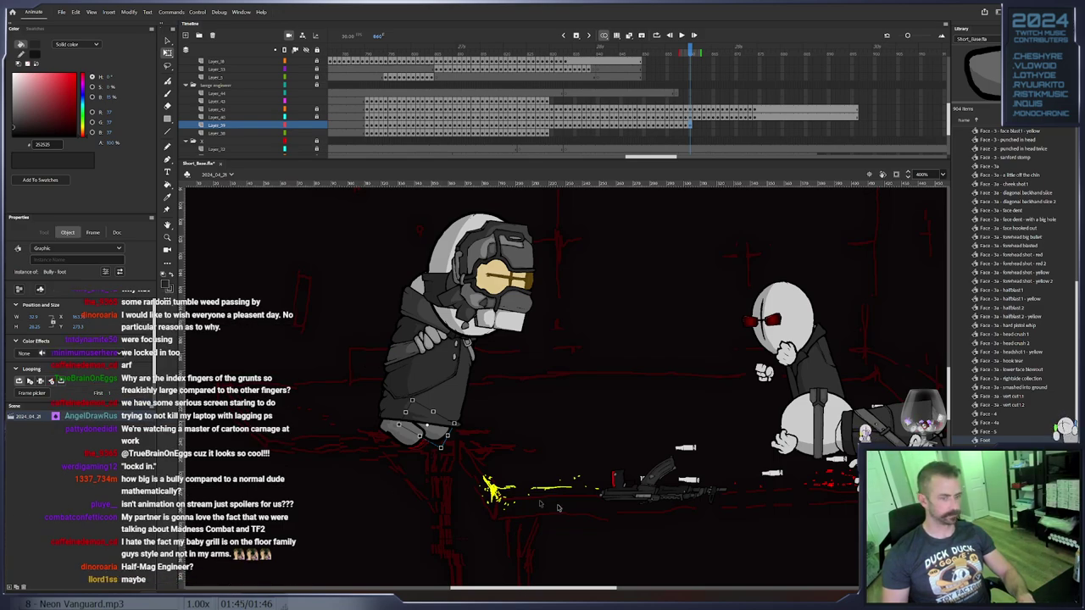
key(.)
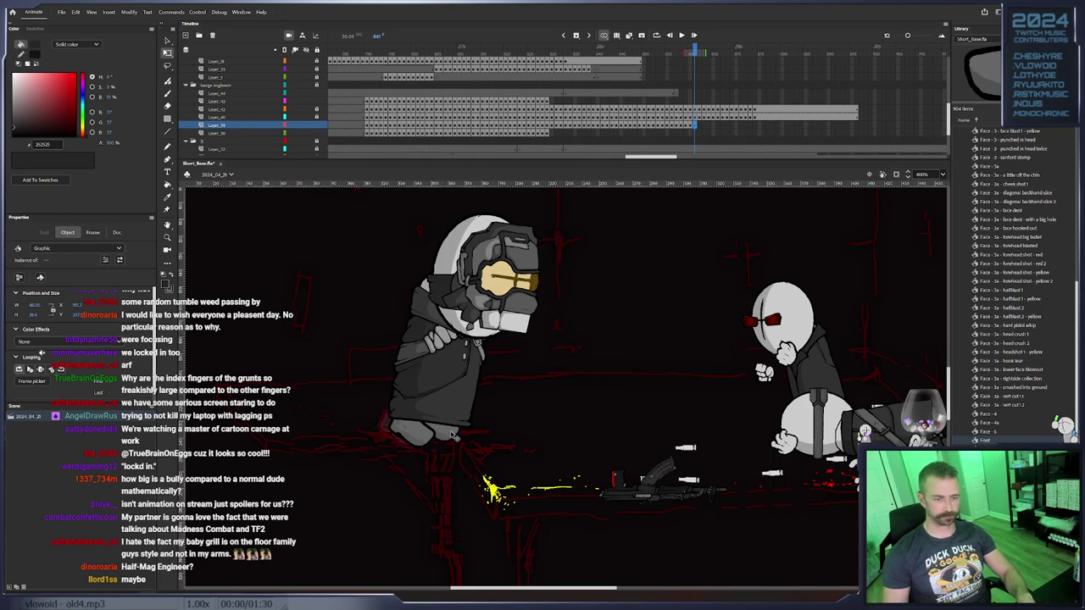
Move both feet forward beneath the straightening coat on frames 862 and 863
key(.)
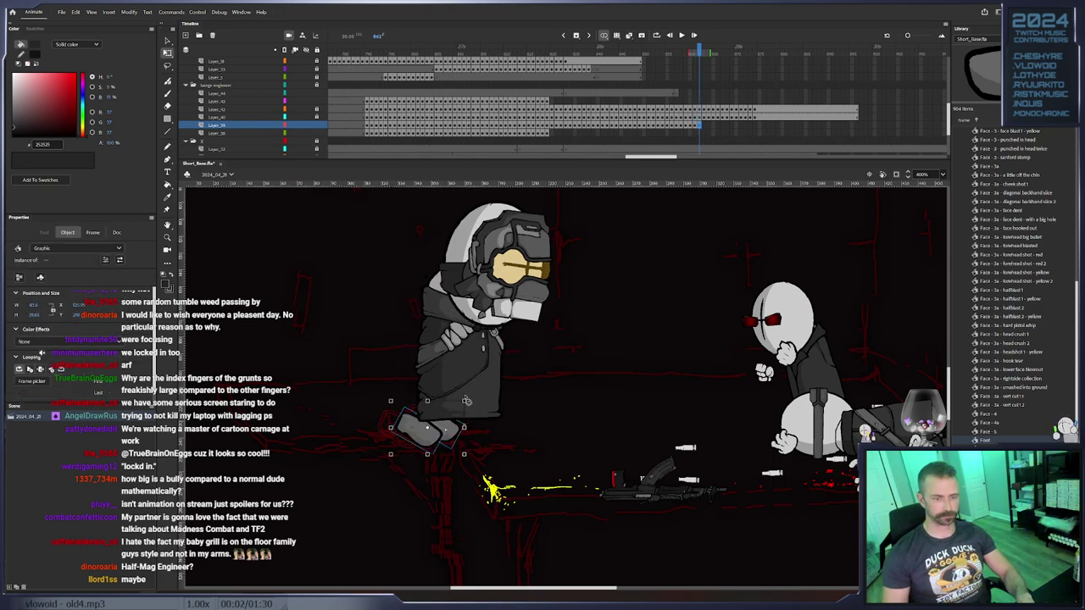
drag(458, 437, 485, 427)
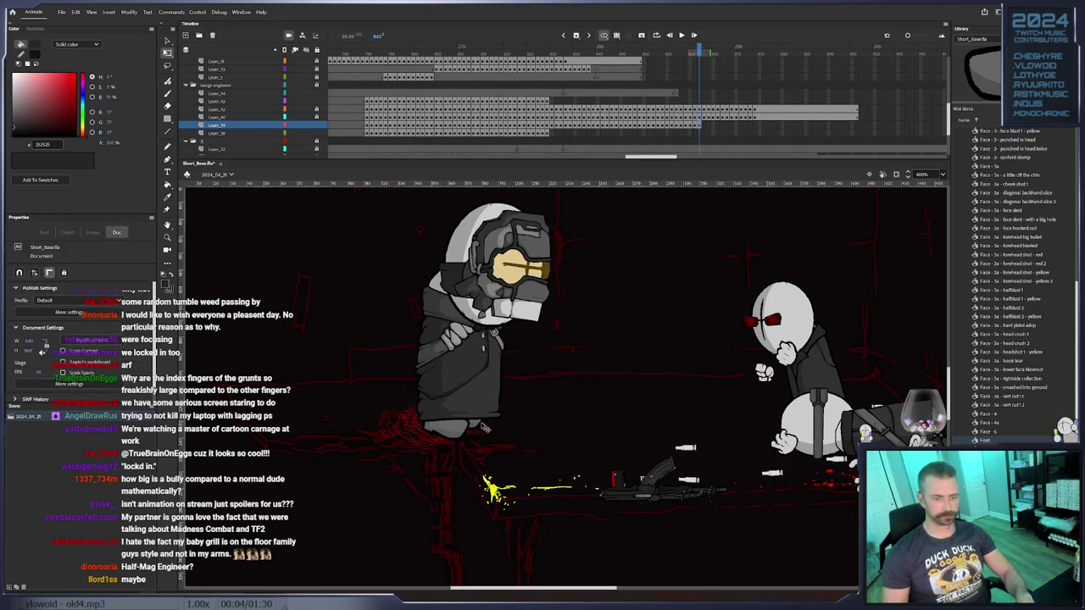
click(491, 427)
key(.)
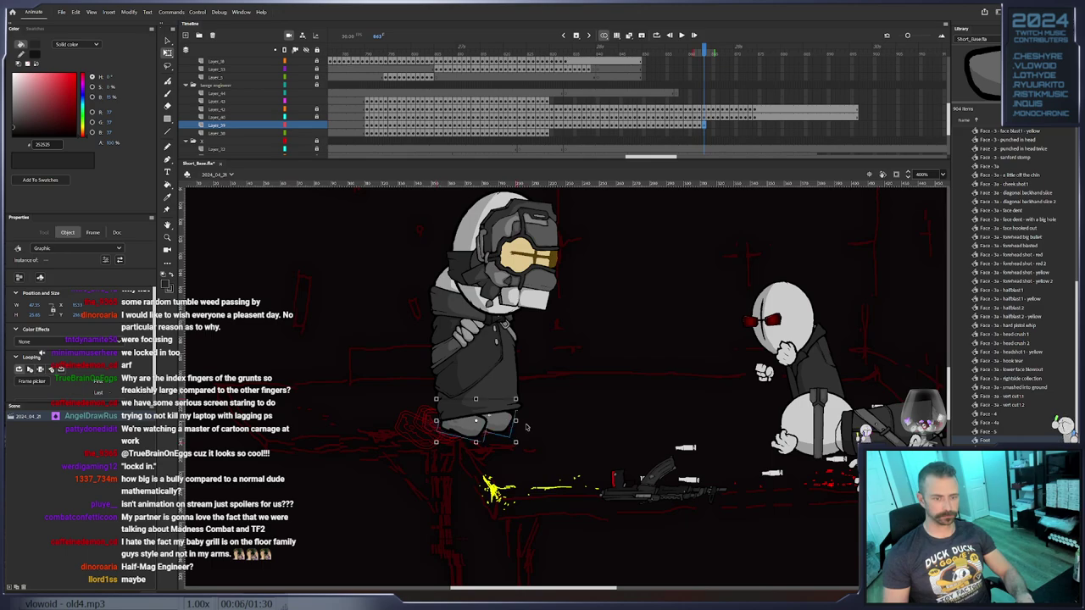
click(525, 427)
key(.)
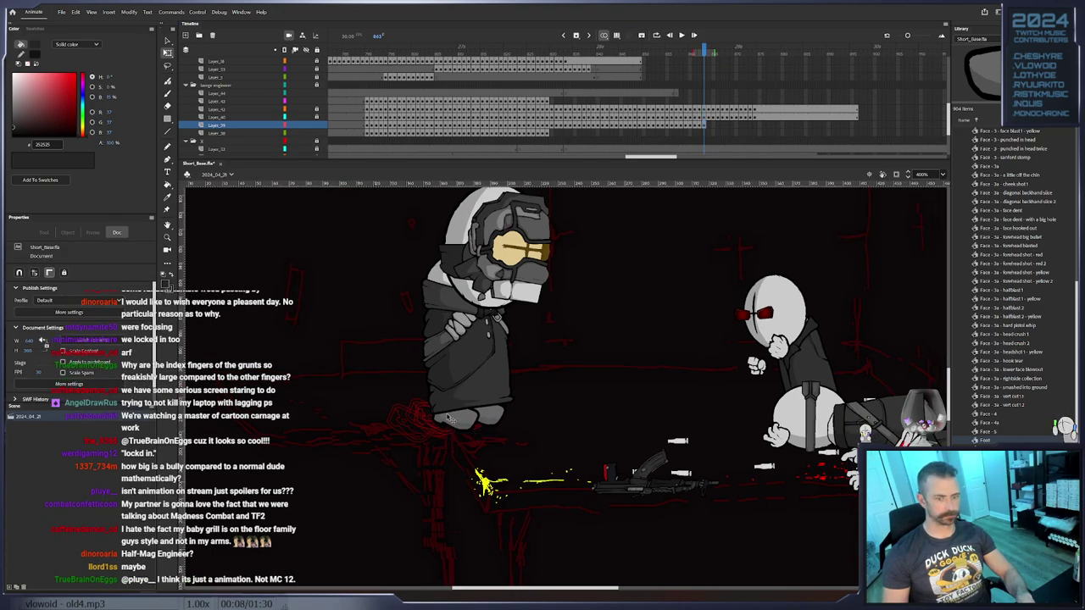
click(450, 415)
Keyframe frames 864 and 865 and realign the feet with the coat hem, spacing the rear foot from the front
key(.)
drag(509, 392, 501, 386)
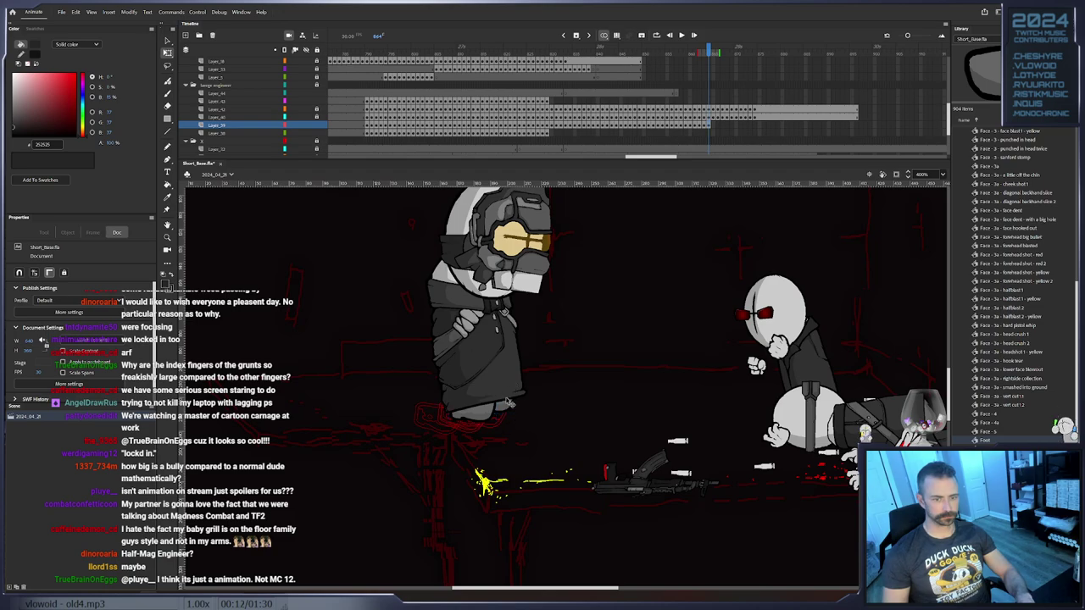
key(.)
drag(513, 400, 526, 398)
click(509, 413)
click(498, 413)
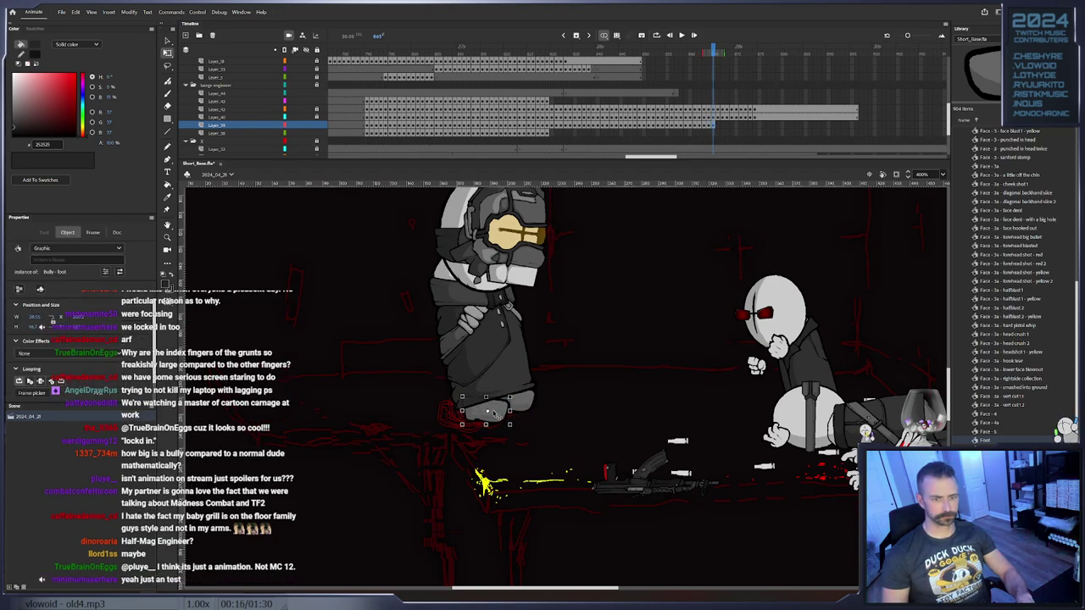
Carry the feet through keyframes on frames 866 and 867, adjusting them to the coat's backward tilt
key(.)
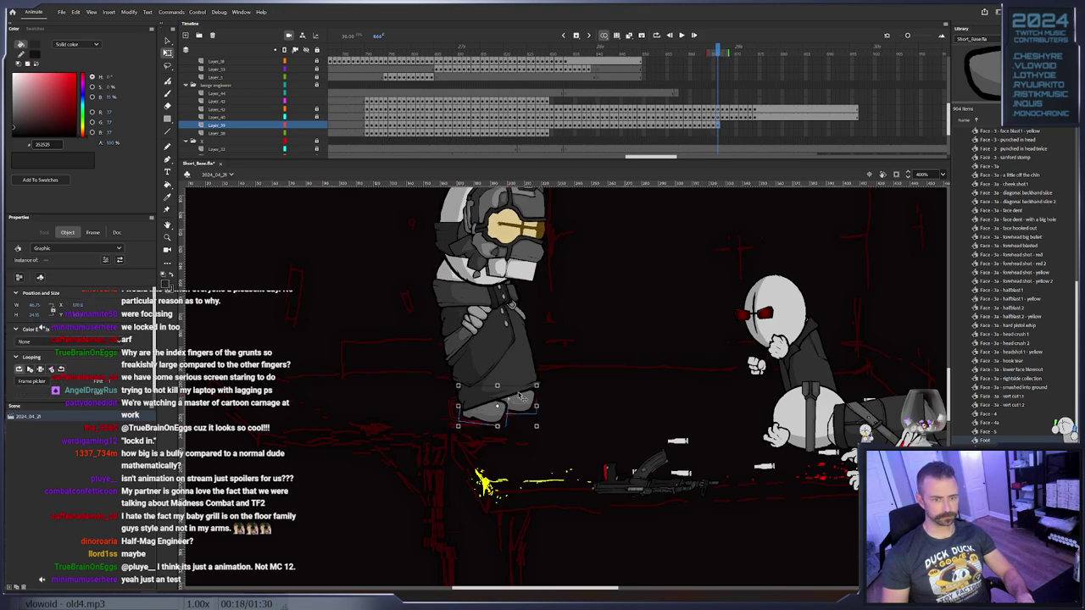
key(.)
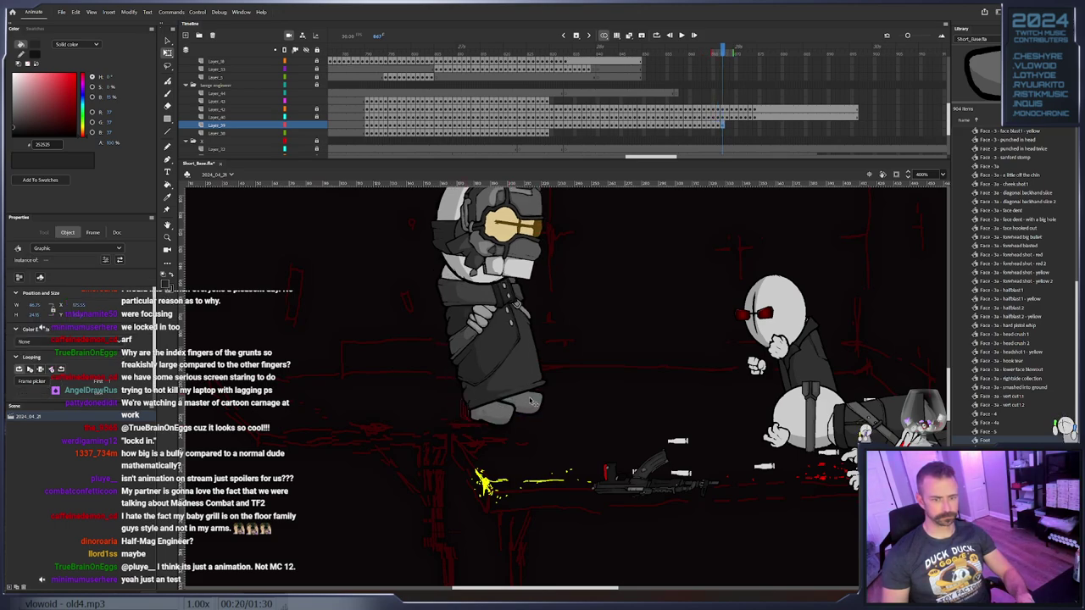
click(485, 416)
Adjust the rear foot against the coat hem on frame 868 and add a foot keyframe on frame 869
key(.)
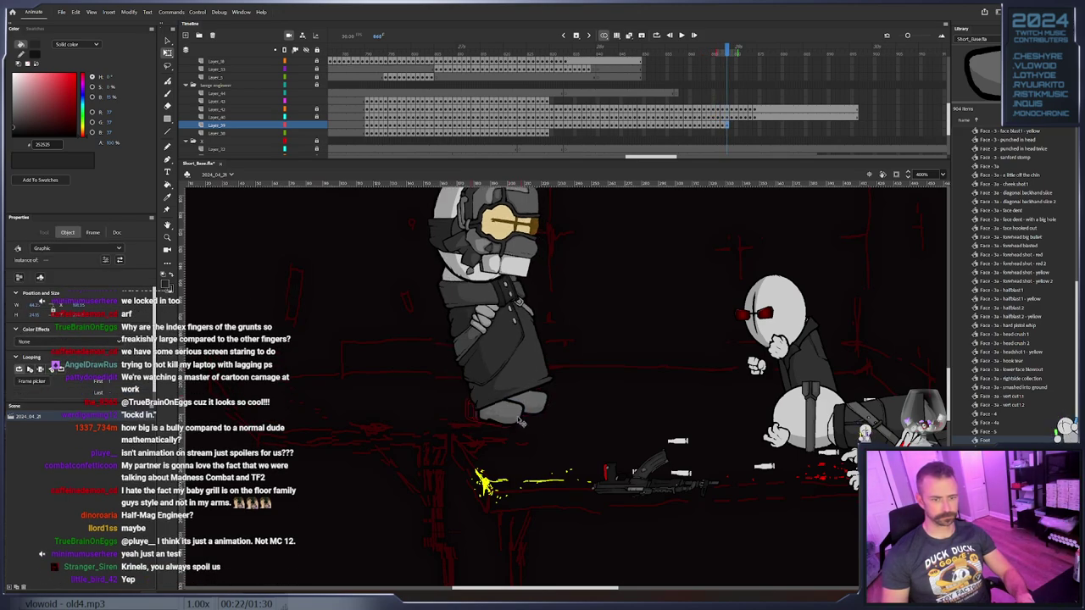
click(525, 419)
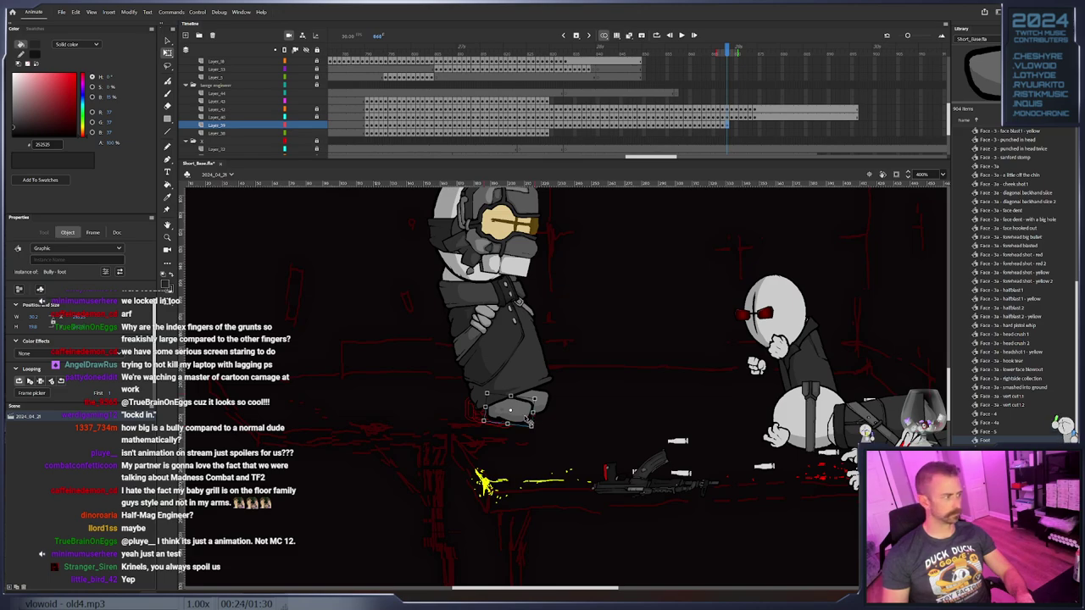
drag(581, 389, 584, 399)
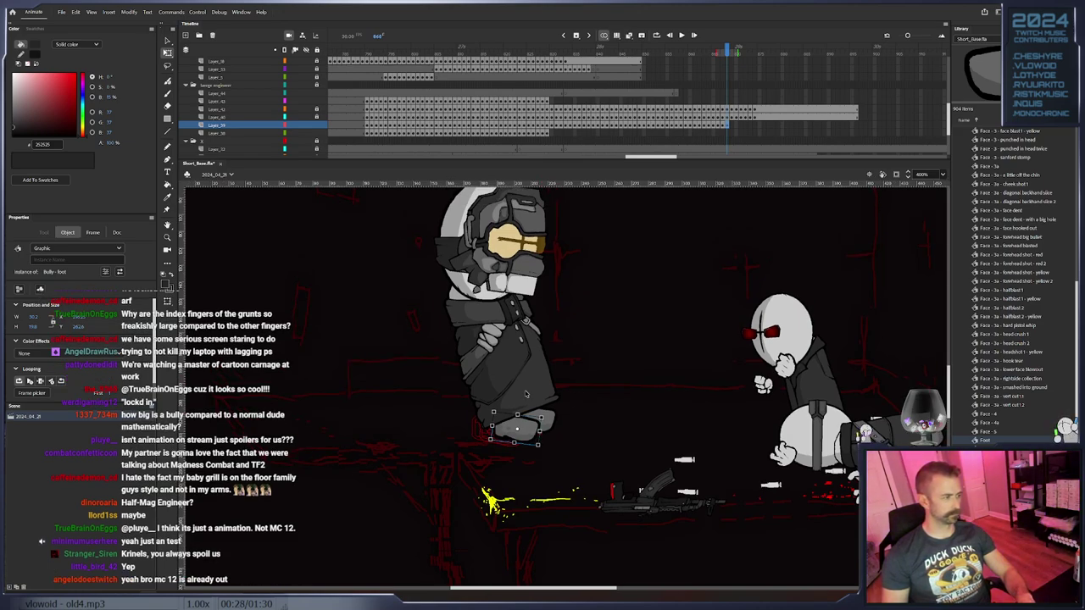
drag(547, 421, 551, 420)
key(F6)
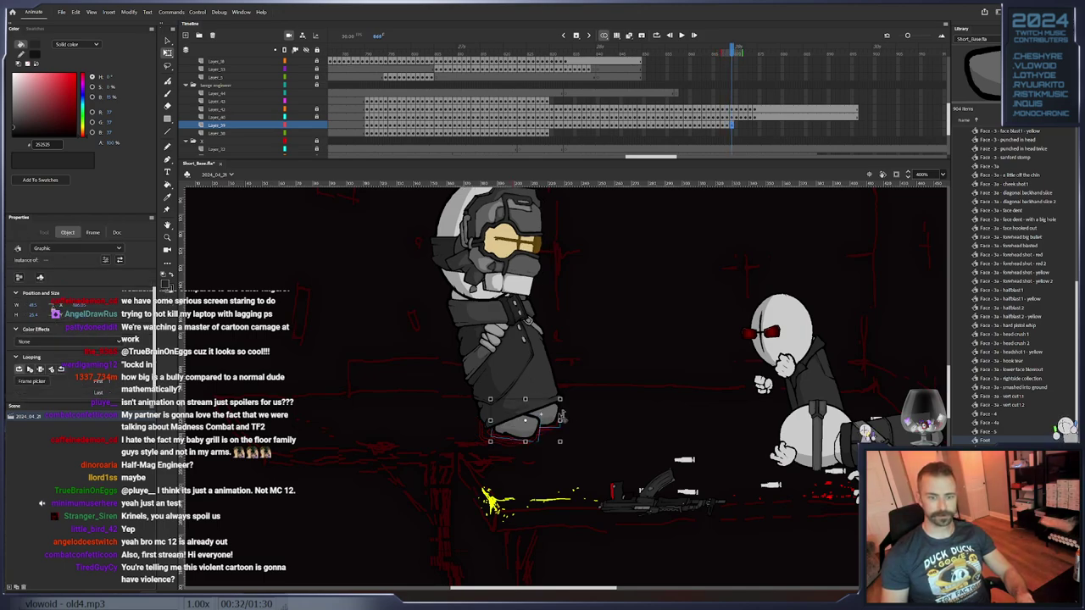
Carry both feet through keyframes on frames 870 to 874, keeping them aligned under the hem of the forward-moving coat
key(period)
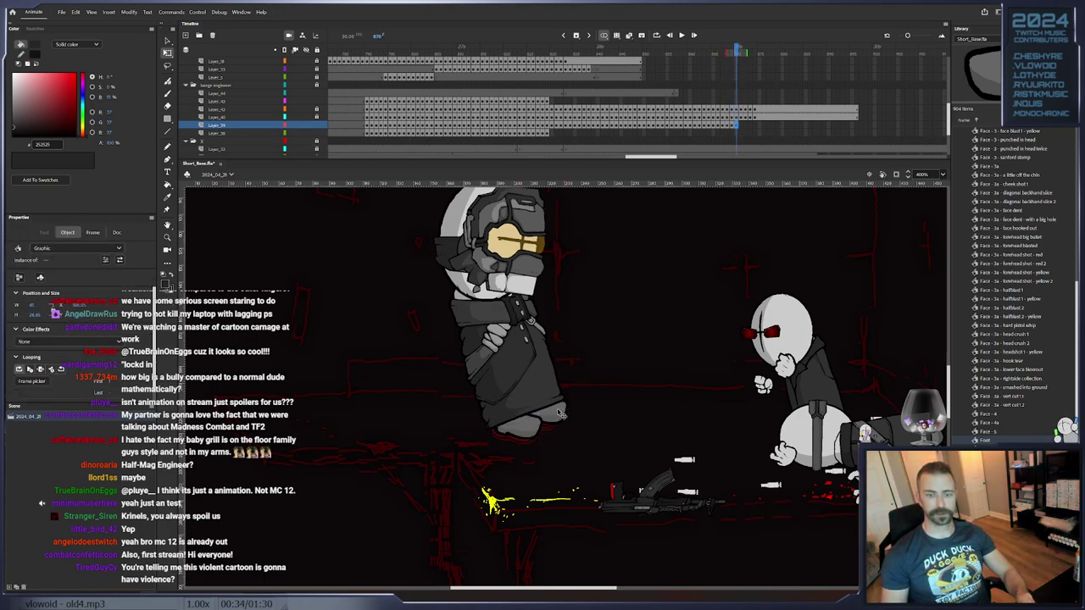
key(period)
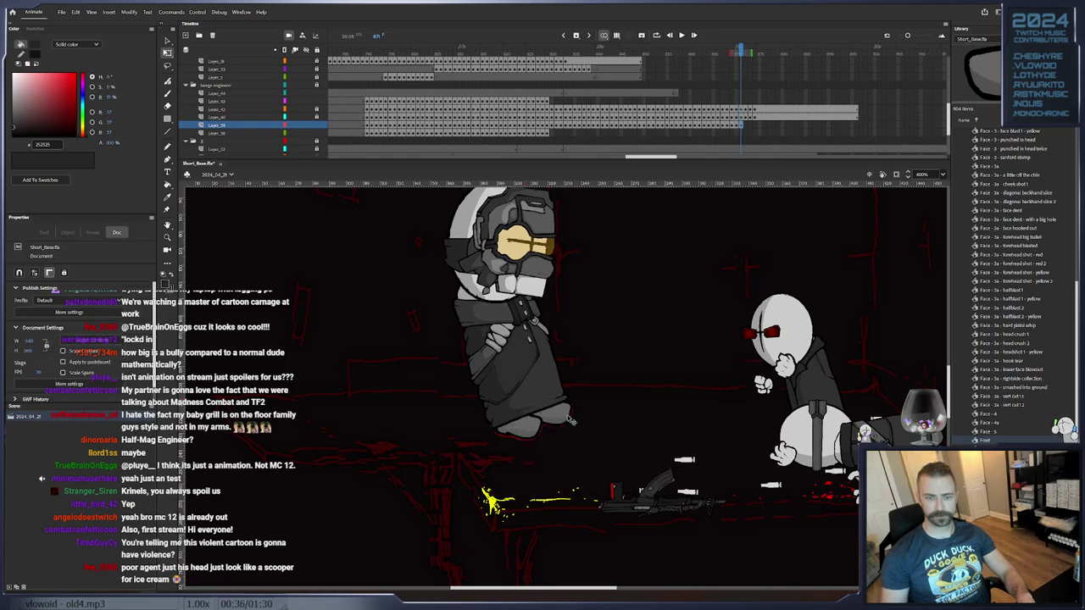
key(period)
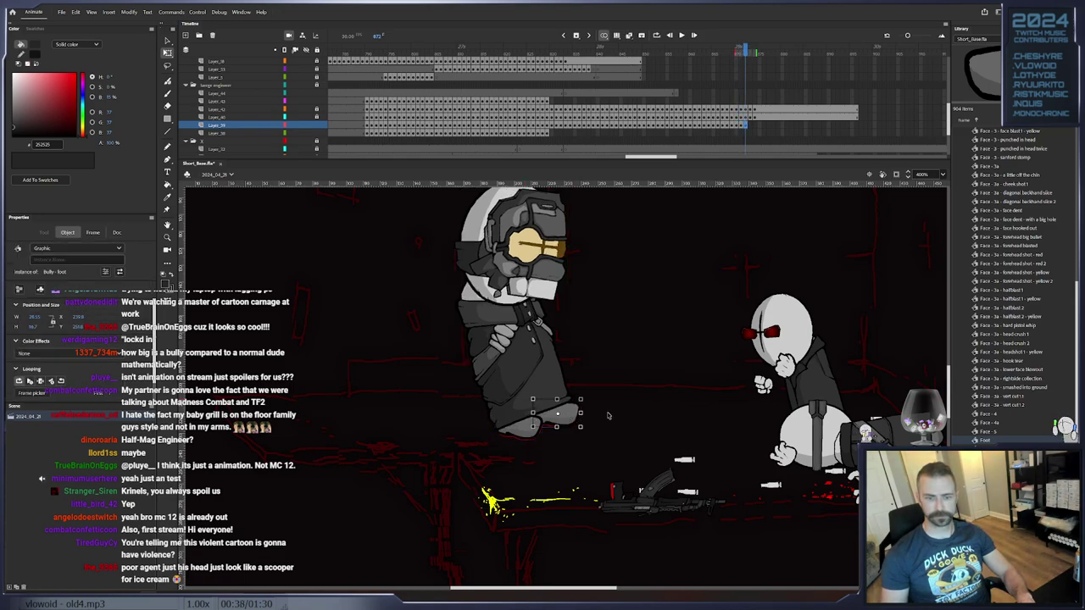
key(period)
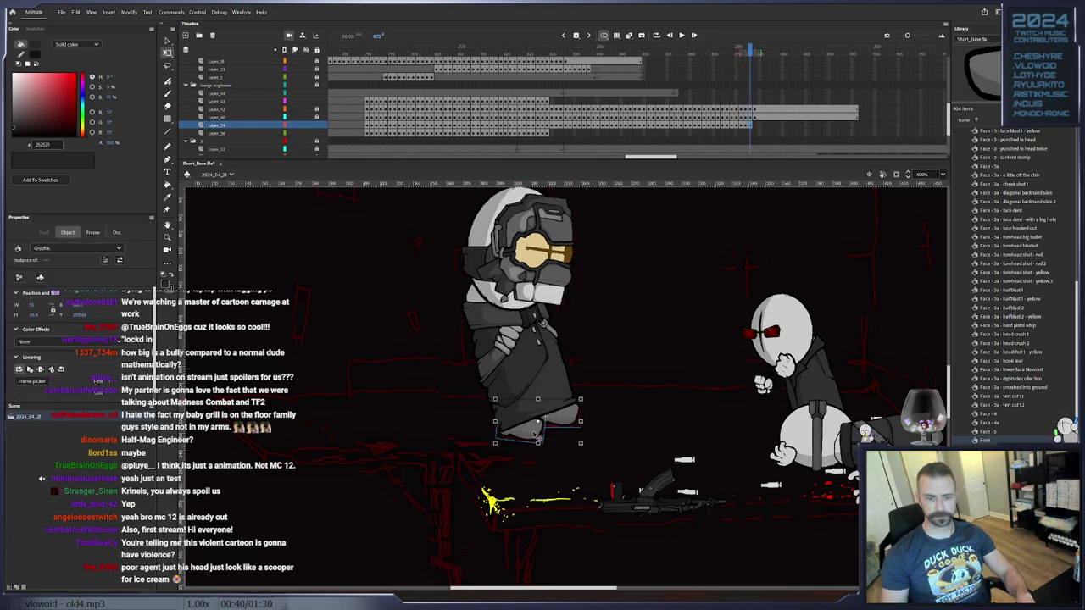
click(541, 442)
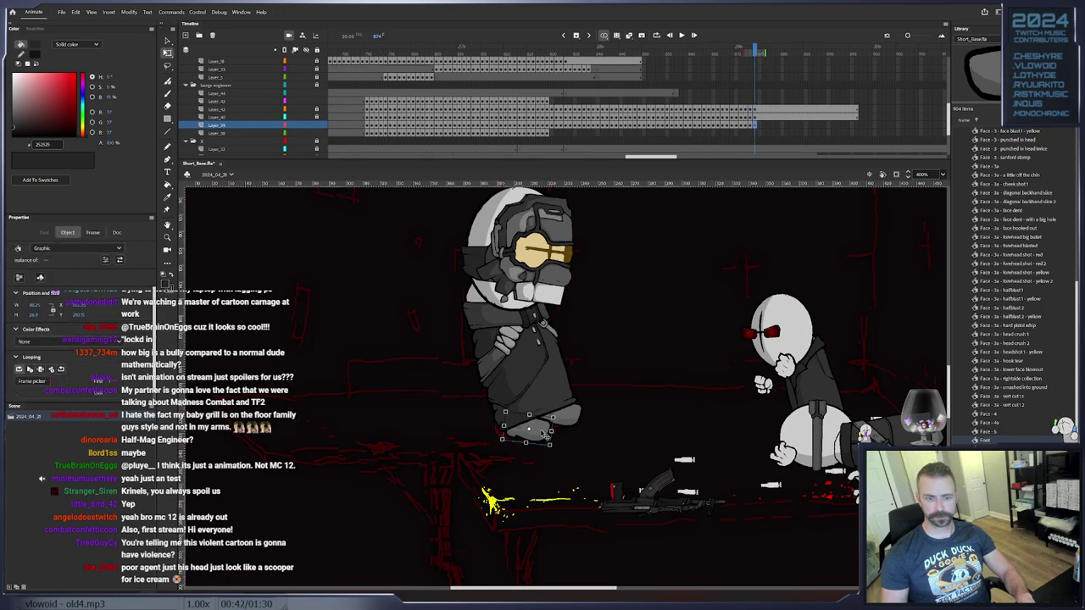
key(period)
click(550, 437)
key(period)
Extend the feet layer's final pose to frame 896 so it lasts as long as the coat layers
right_click(763, 126)
right_click(759, 126)
click(789, 183)
click(865, 127)
click(858, 125)
right_click(856, 125)
click(878, 171)
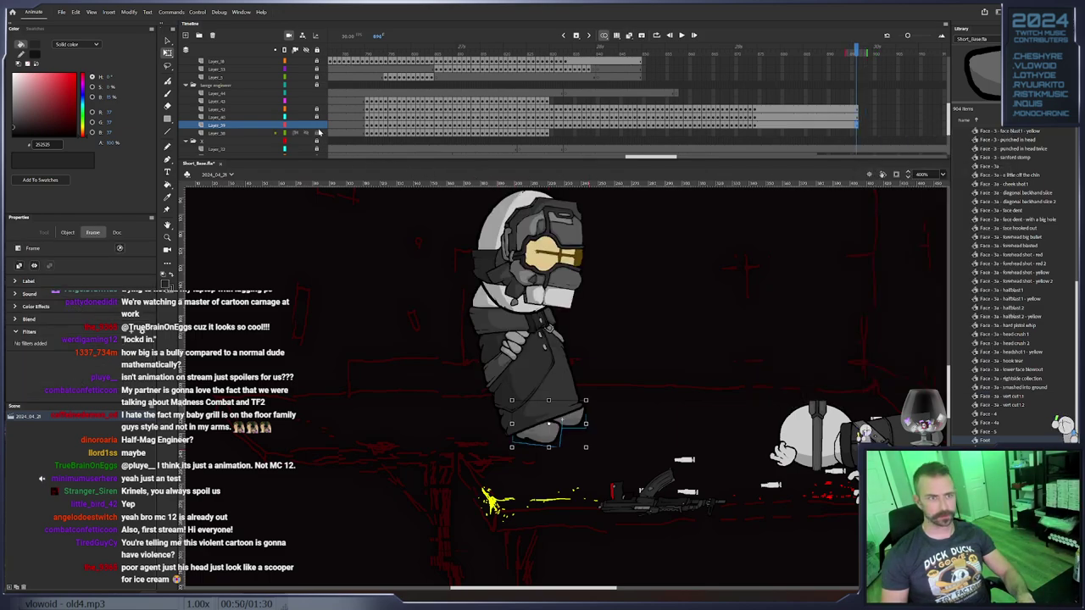
Carry the engineer's backwards open hand through keyframes on frames 829 to 831, holding it just in front of the visor
click(545, 133)
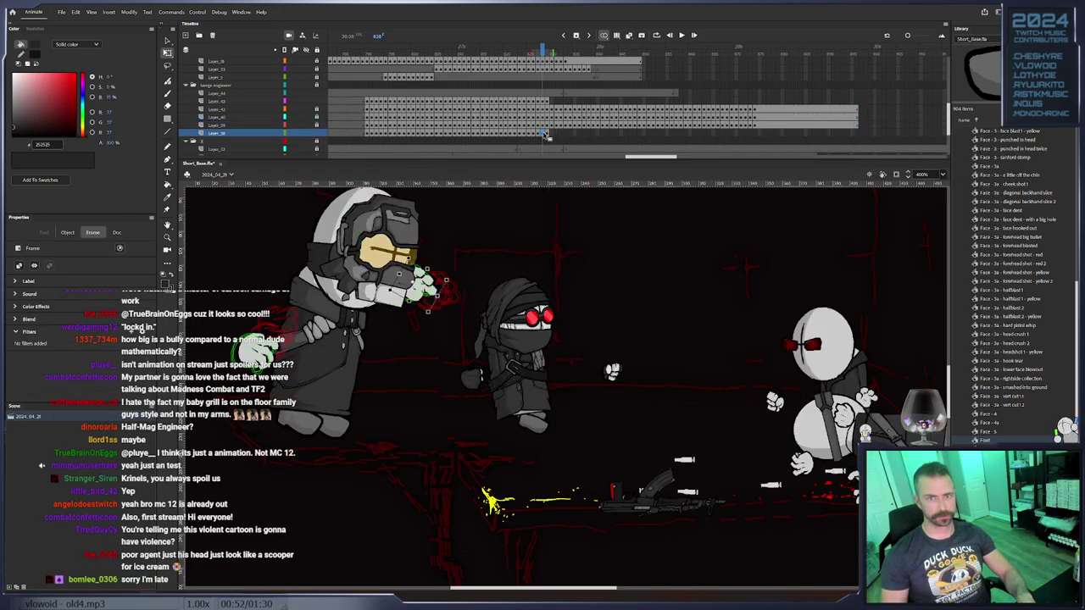
click(552, 138)
click(548, 133)
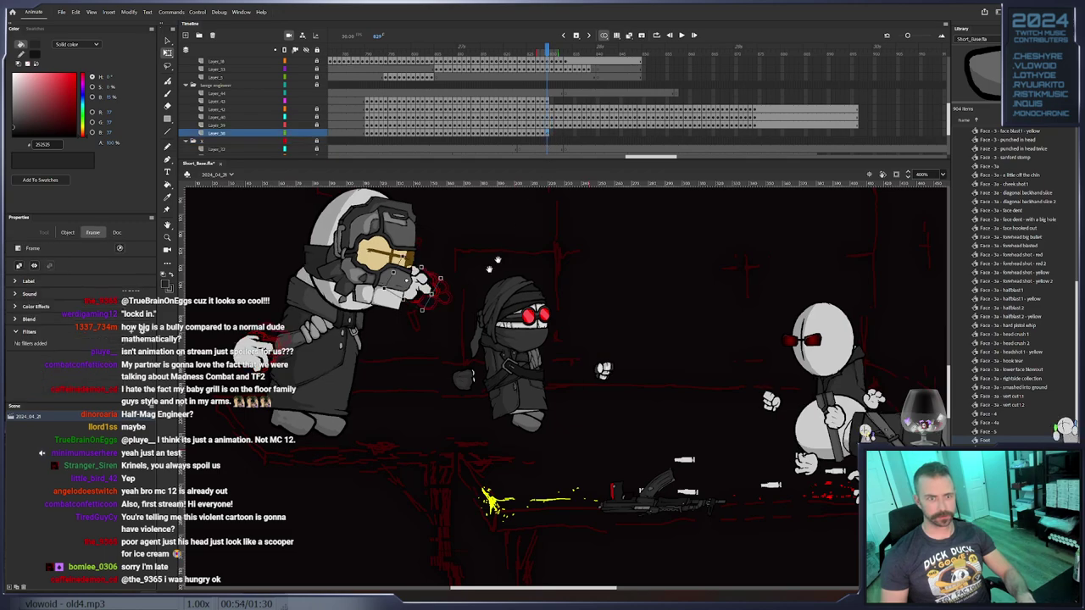
drag(455, 311, 458, 357)
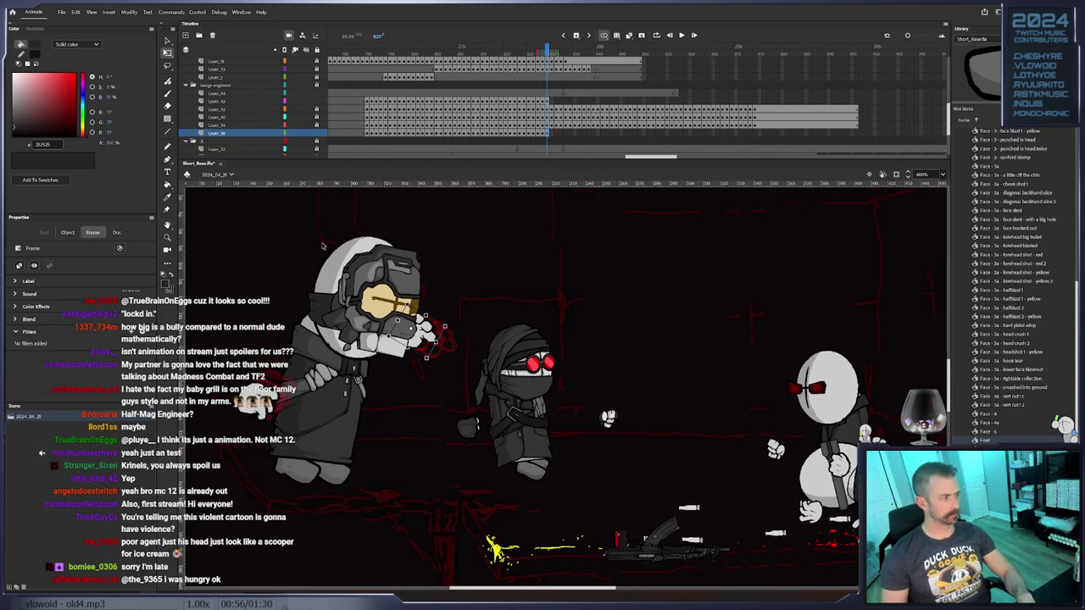
click(433, 335)
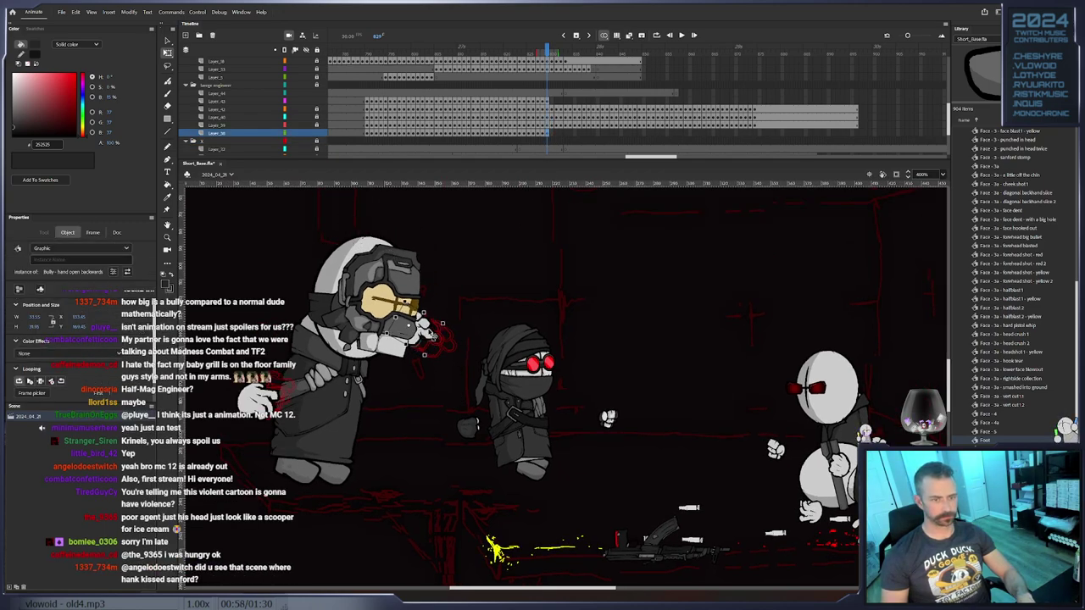
key(period)
key(period)
key(period)
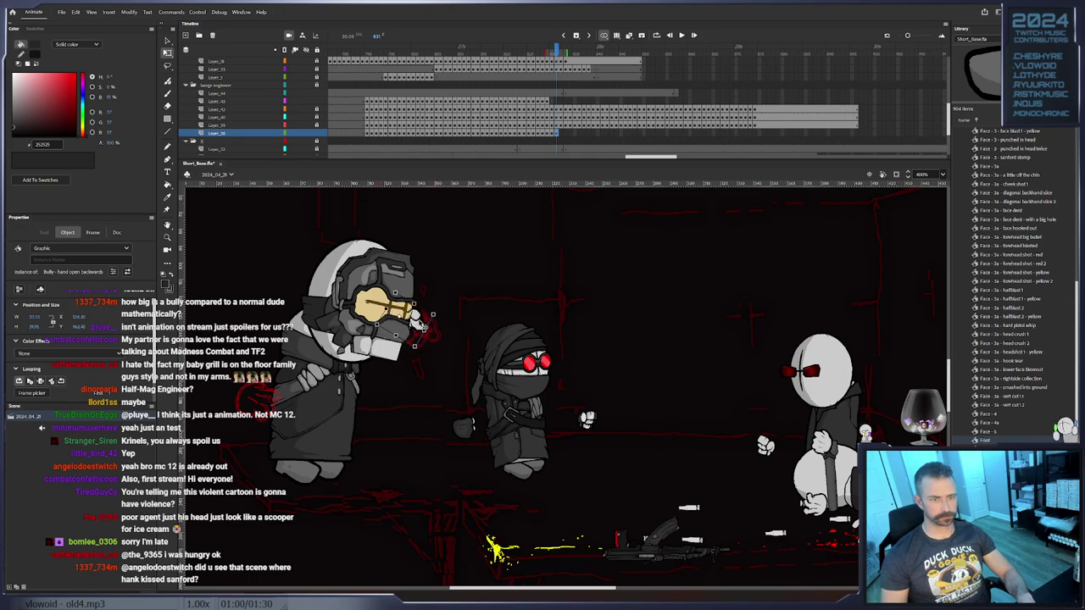
Keyframe the backwards open hand on frames 832 to 838, raising it and moving it out in front of the helmet
key(period)
key(period)
key(period)
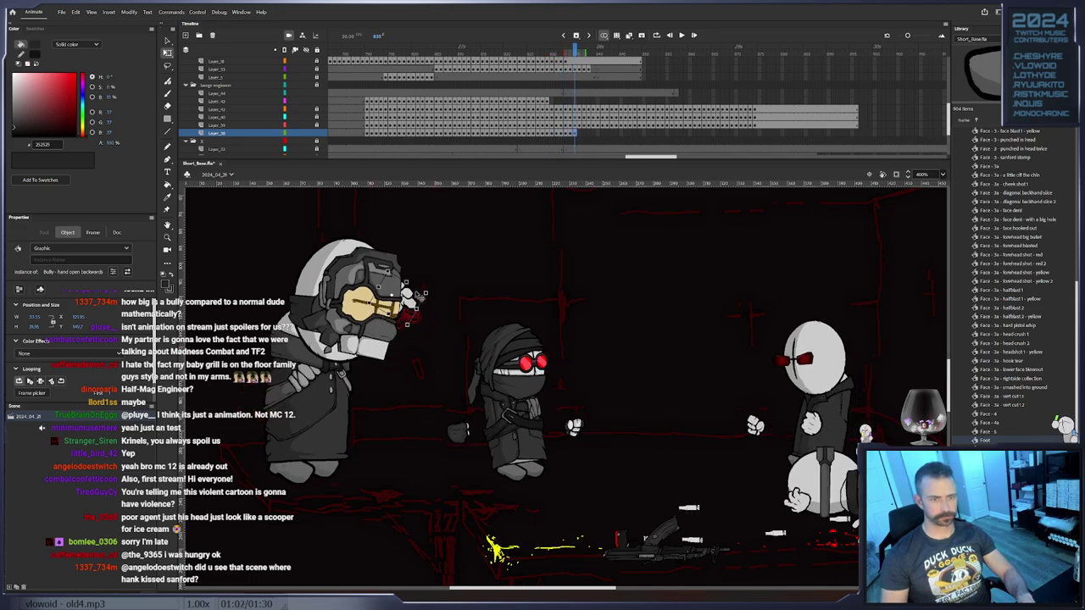
key(period)
key(period)
key(period)
key(period)
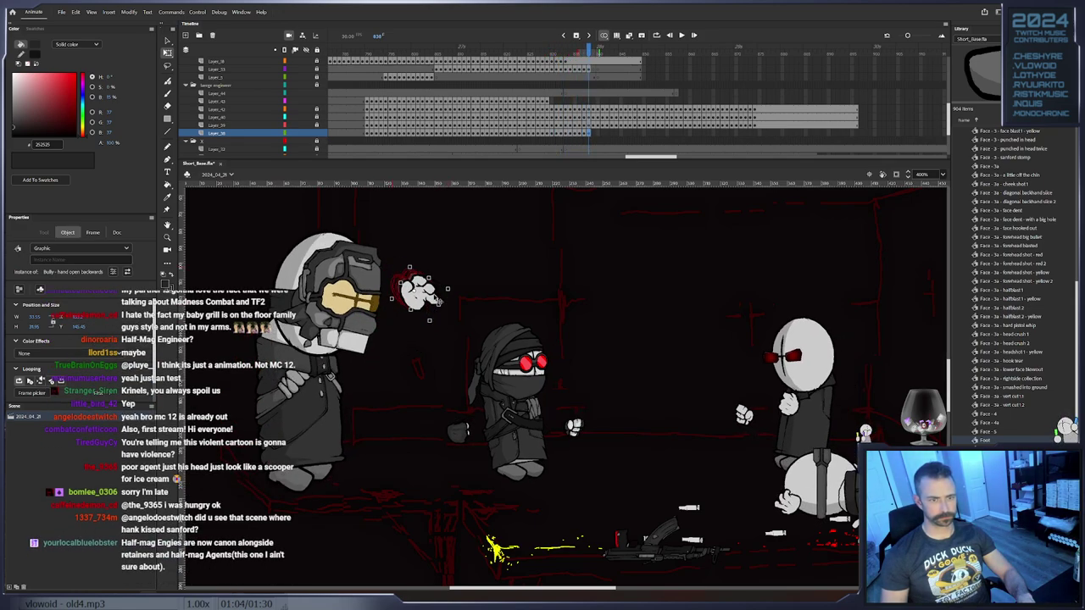
Lower the backwards open hand and draw it back toward the visor through keyframes on frames 839 to 843
key(period)
key(period)
key(period)
key(period)
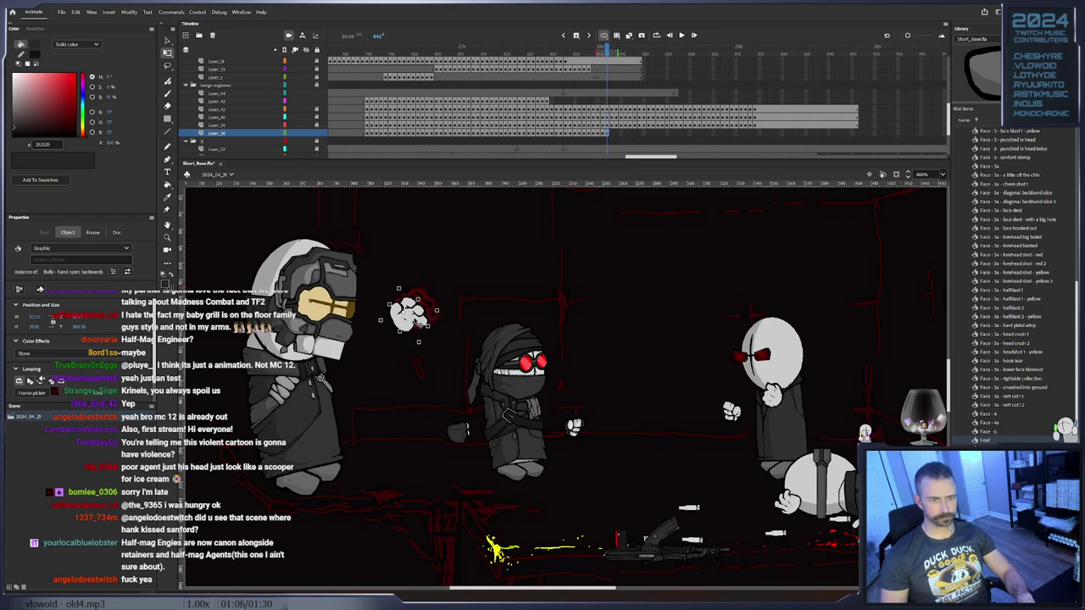
key(period)
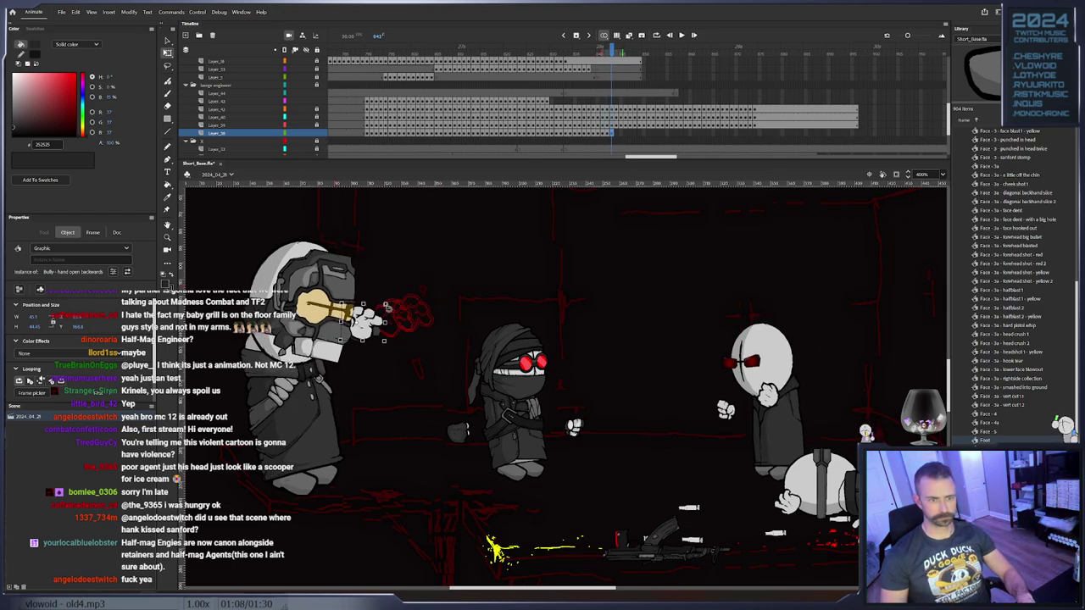
Cut the backwards open hand from frame 843 and add a new layer near the top of the engineer's layer group
right_click(381, 227)
click(424, 273)
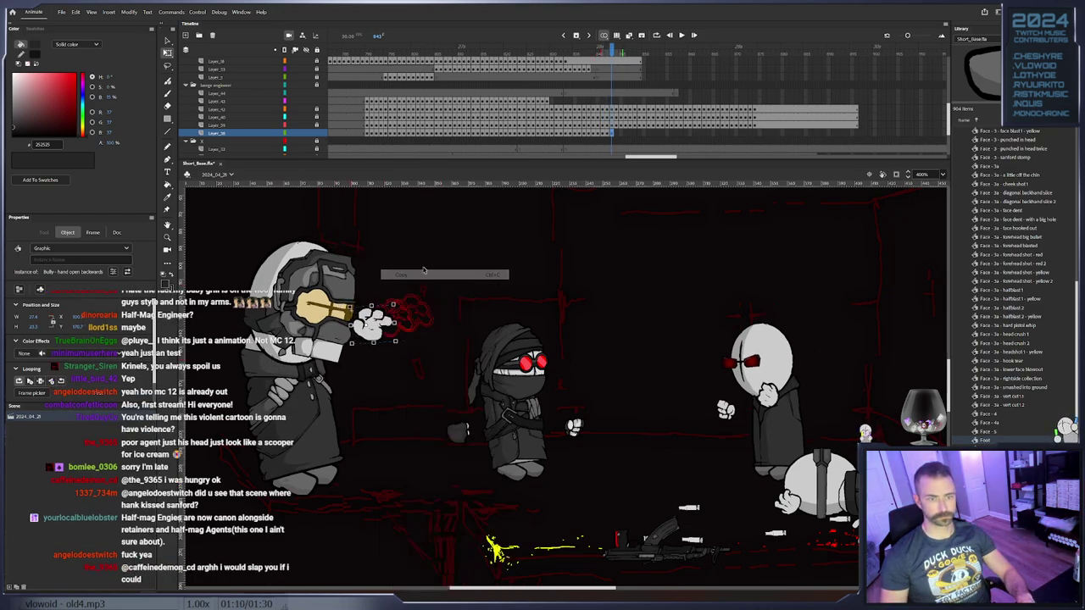
right_click(378, 325)
click(418, 265)
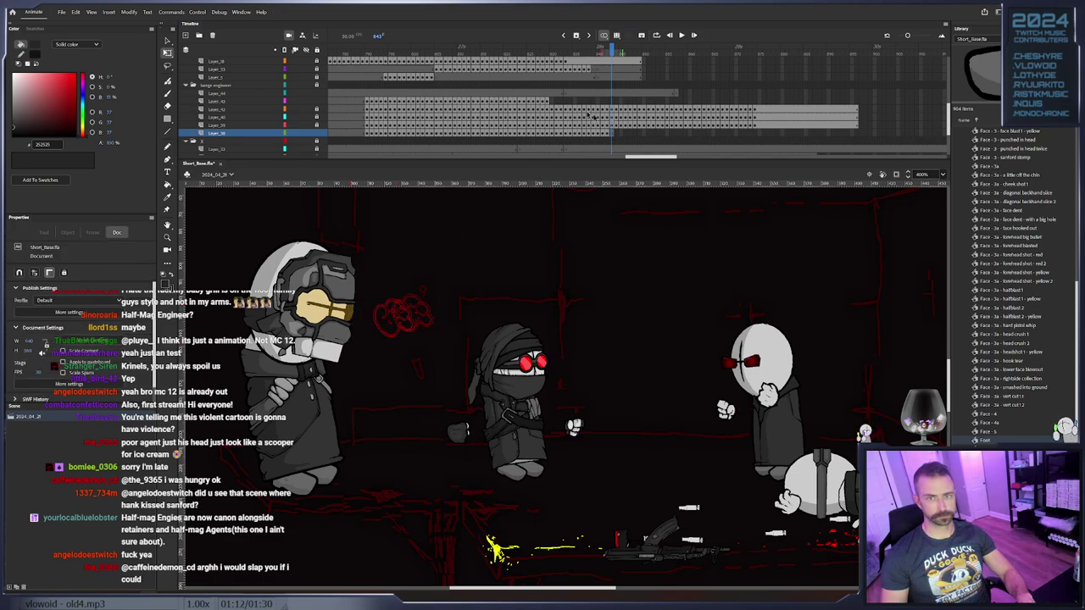
click(251, 103)
click(187, 37)
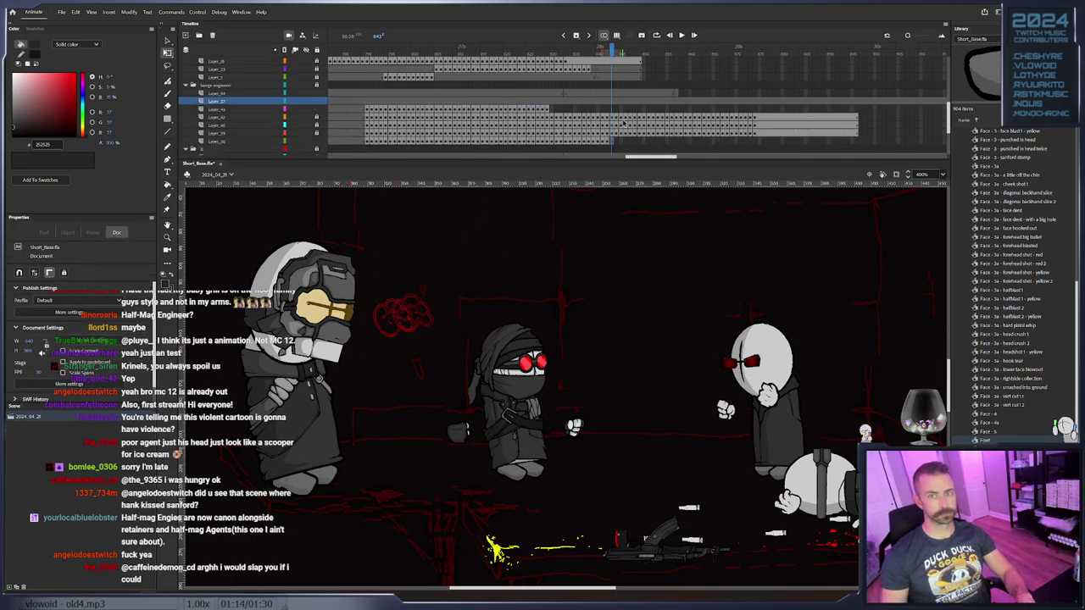
Clear the new layer's surplus frames and paste the hand in its original place on frame 843
double_click(607, 102)
key(shift+F5)
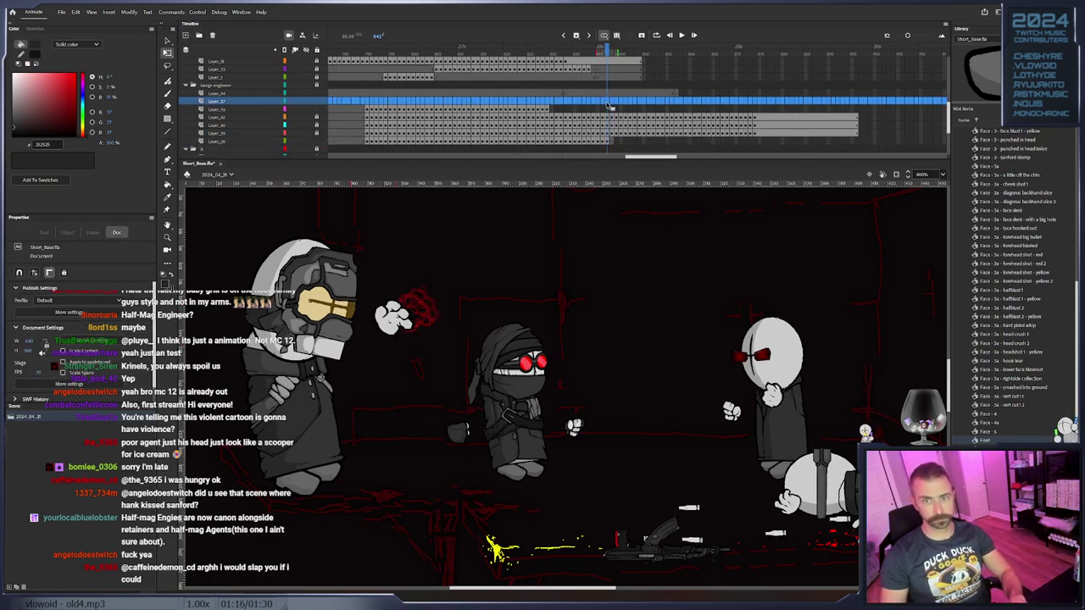
click(613, 100)
click(614, 102)
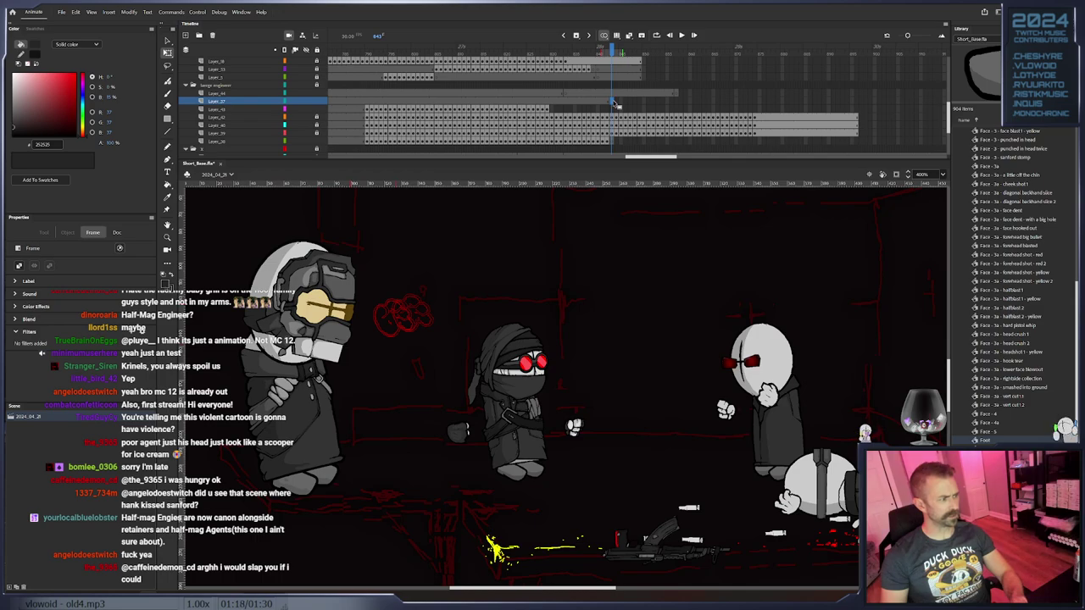
right_click(613, 321)
click(646, 354)
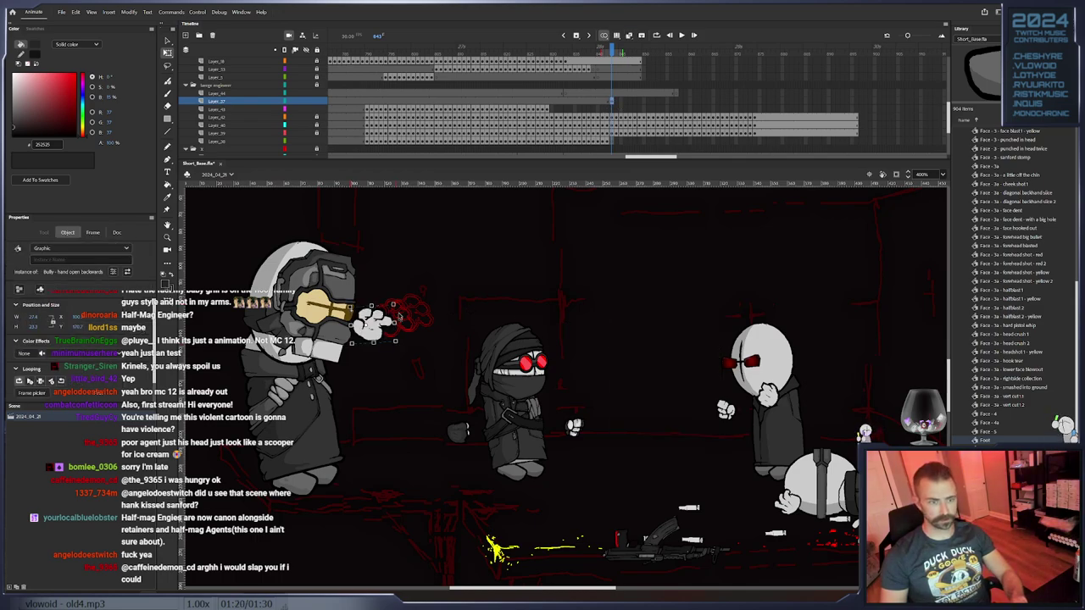
Keyframe the pasted hand through frame 854, swinging it forward and down in front of the engineer
key(F6)
drag(396, 301, 389, 294)
drag(386, 327, 571, 418)
key(.)
key(F6)
key(F6)
key(F6)
key(F6)
key(F6)
key(F6)
key(F6)
key(F6)
key(.)
Swap the swinging hand on frame 854 for the Bully - hand open symbol
right_click(570, 408)
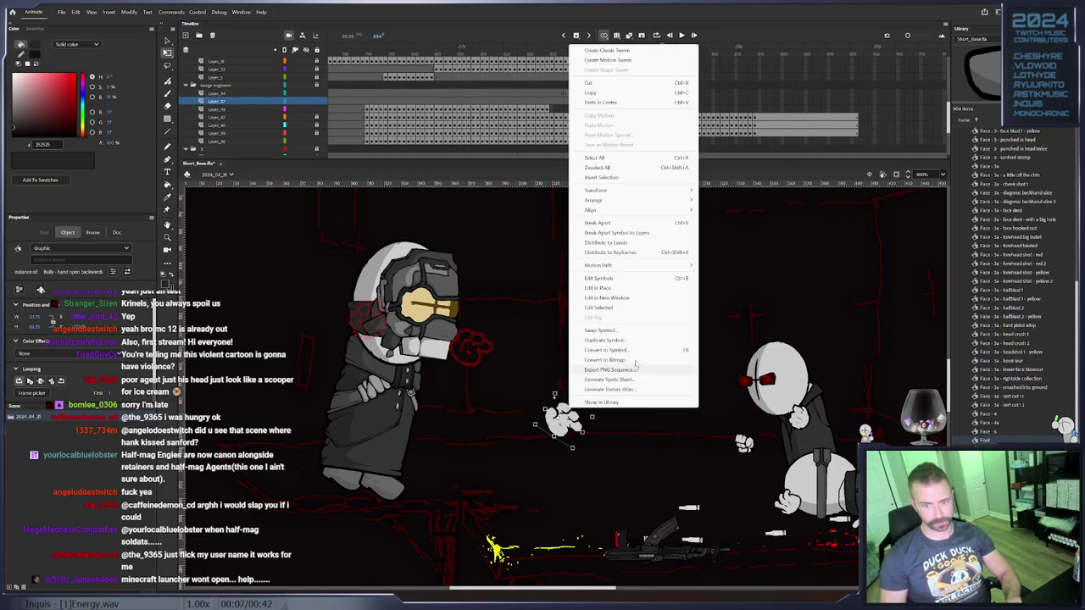
click(625, 330)
scroll(573, 285, up, 1)
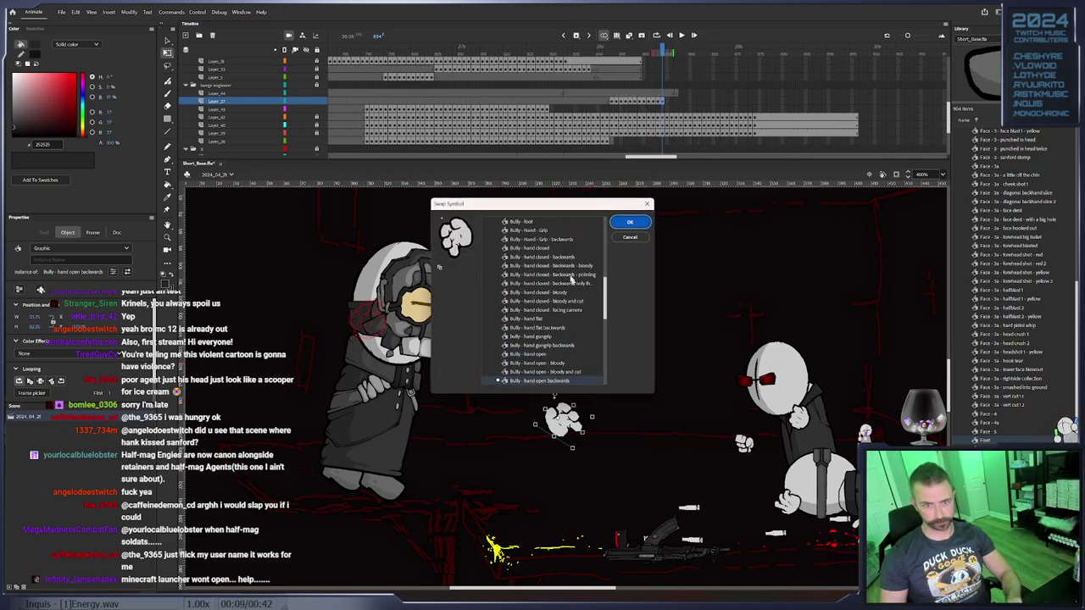
scroll(553, 253, down, 3)
double_click(543, 295)
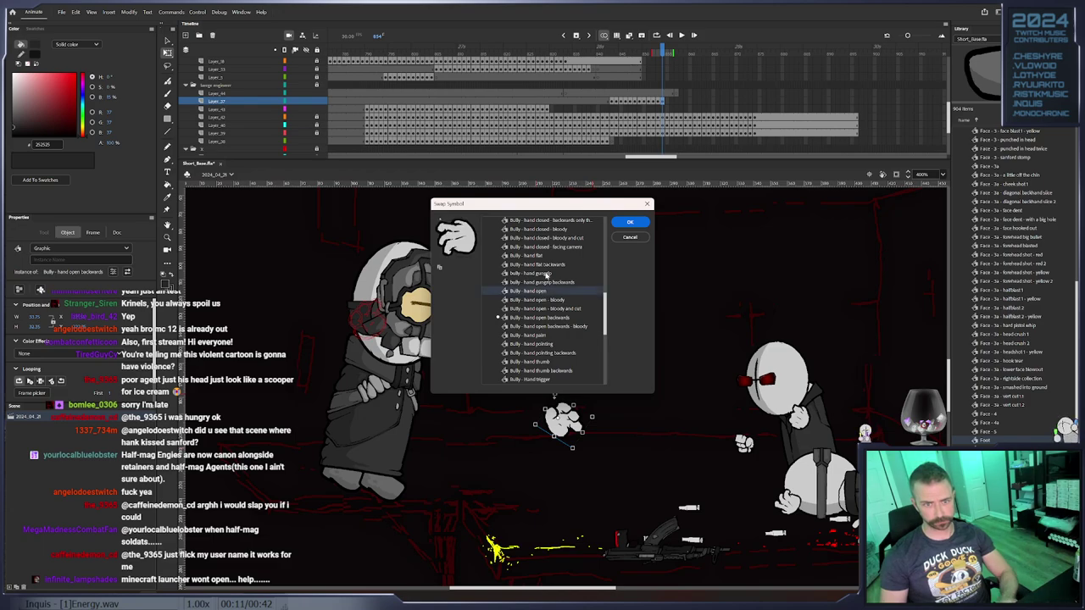
Reposition the swapped hand and carry it forward and down through frame 856, and save the document
drag(594, 416, 528, 447)
drag(593, 405, 585, 440)
key(F6)
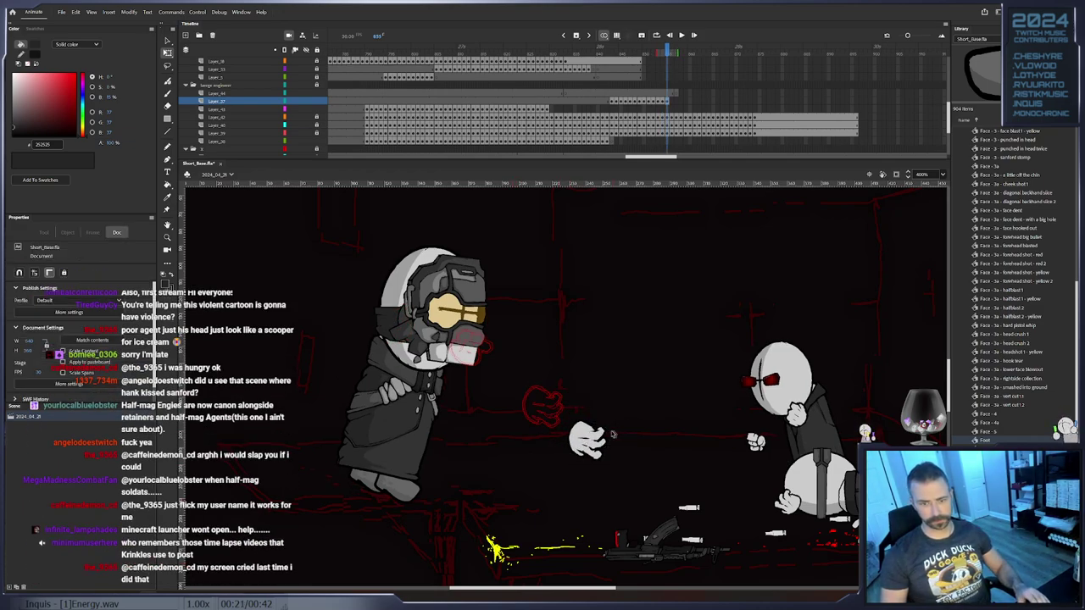
drag(583, 439, 624, 447)
key(F6)
key(F6)
key(period)
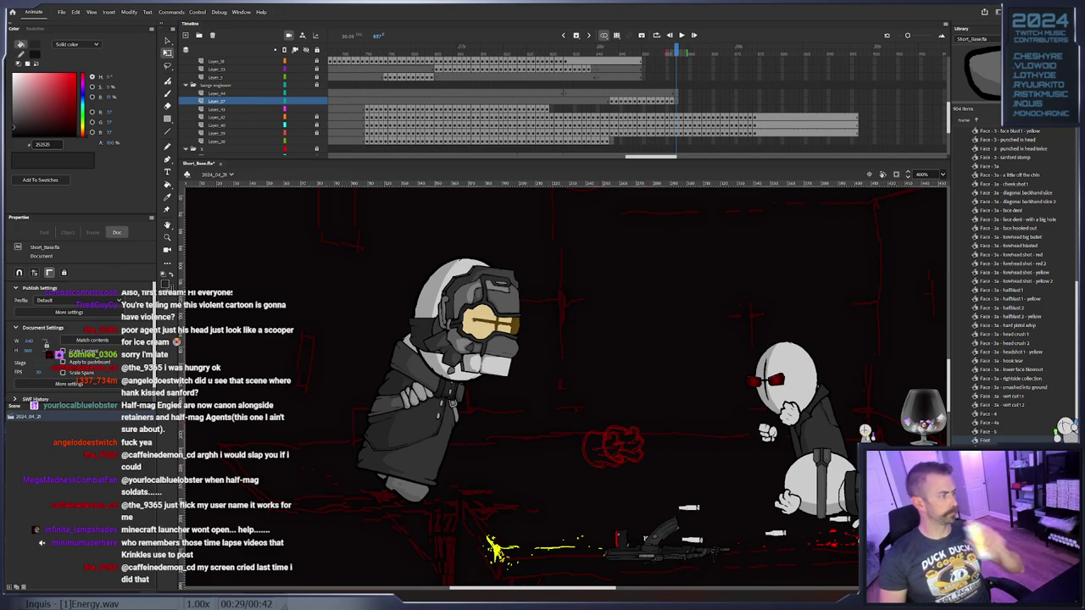
click(62, 12)
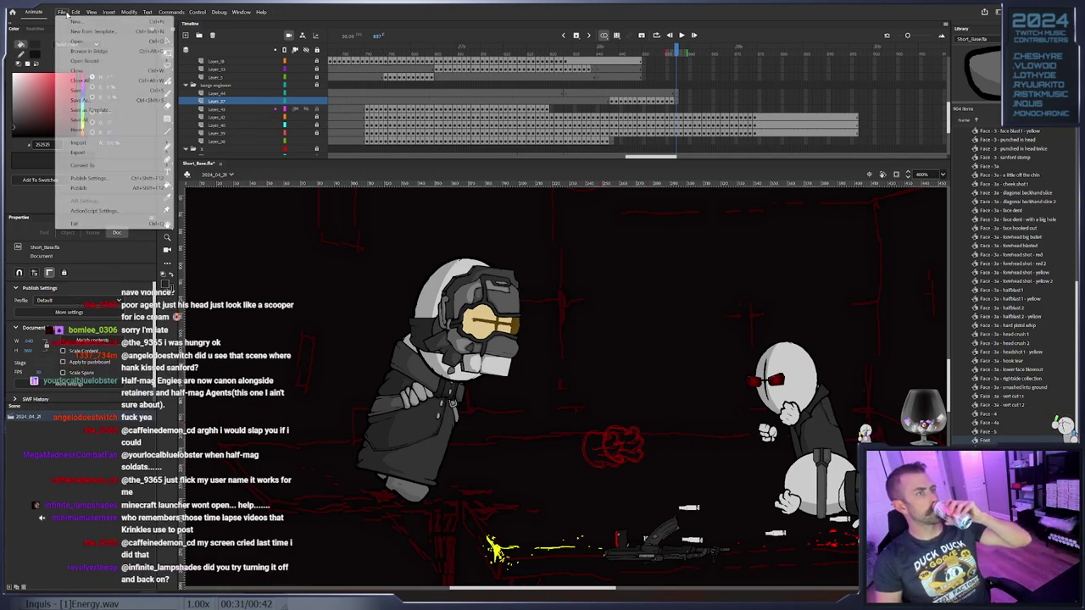
click(89, 92)
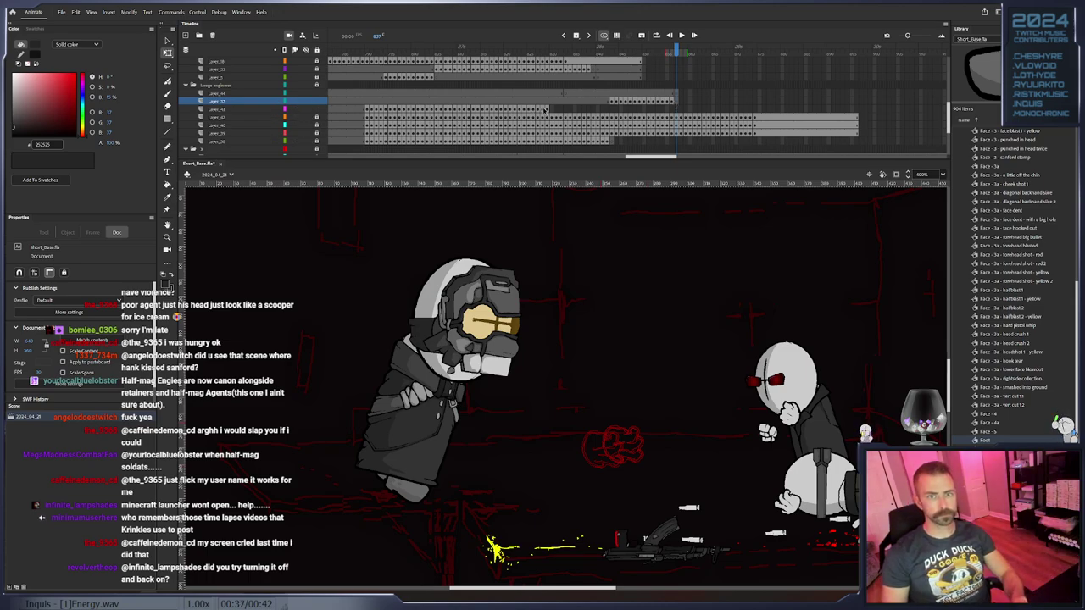
Keyframe the engineer's other open hand from frame 829 to 838, bringing it from behind the coat to its front
click(547, 110)
drag(360, 390, 434, 401)
key(F6)
drag(345, 413, 457, 443)
key(F6)
key(F6)
key(F6)
key(F6)
key(period)
key(F6)
drag(456, 442, 373, 442)
key(F6)
key(F6)
key(F6)
key(F6)
key(F6)
key(F6)
key(F6)
key(F6)
key(F6)
key(F6)
key(F6)
key(F6)
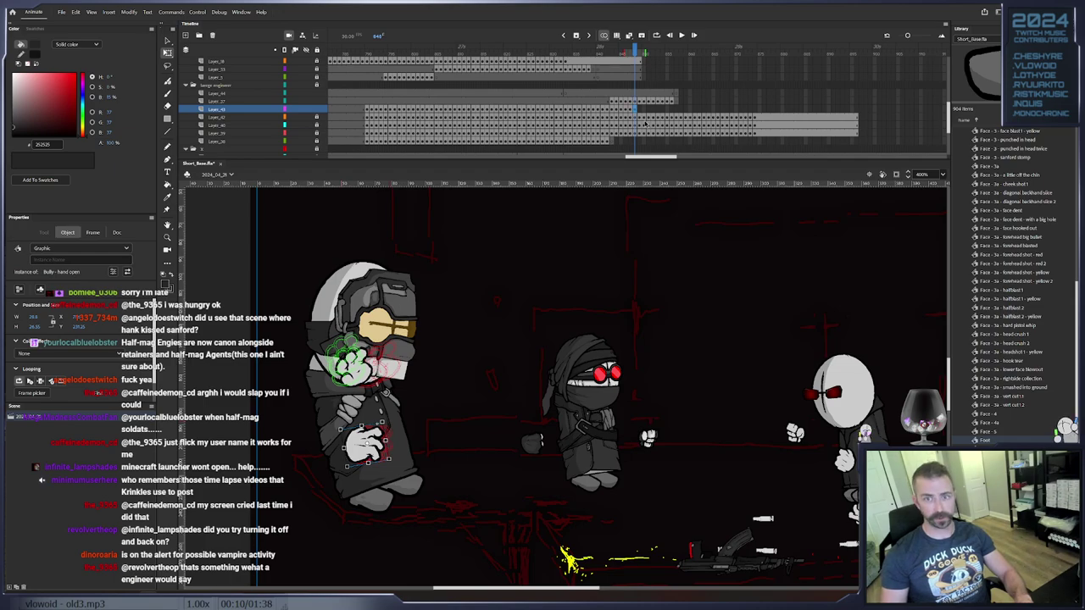
drag(649, 109, 596, 109)
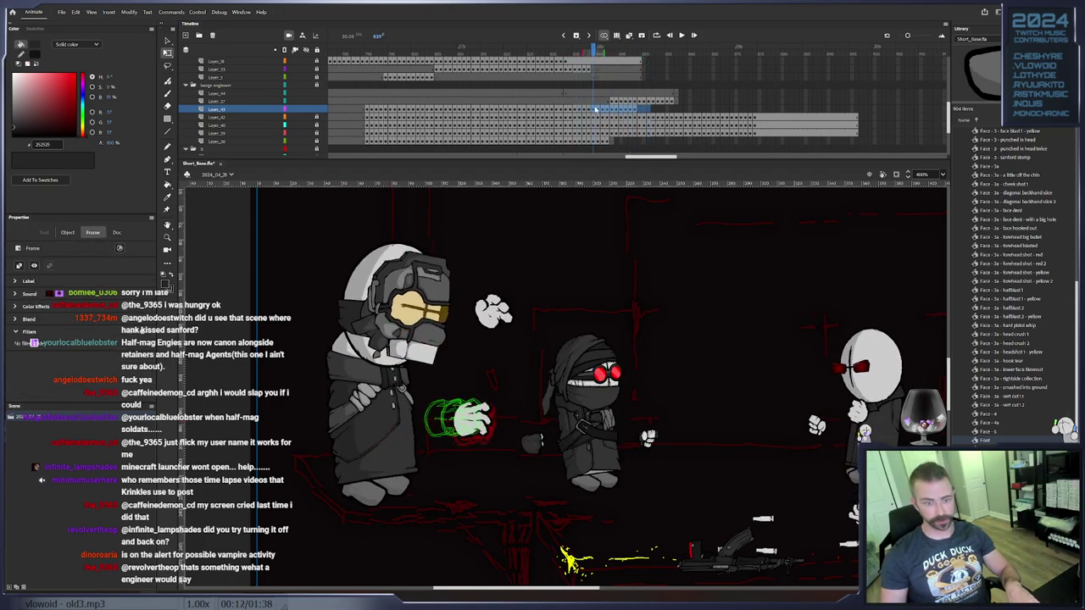
key(shift+F5)
Keyframe the second open hand from frame 838 to 853, drawing it back to the rear edge of the coat
click(585, 109)
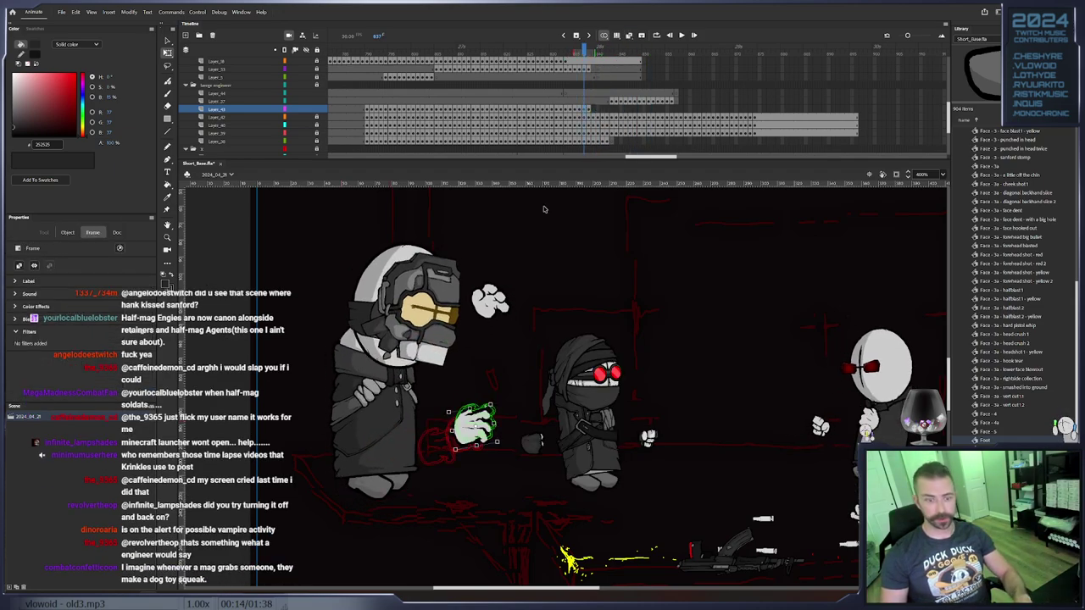
key(F6)
drag(468, 433, 407, 408)
key(F6)
key(F6)
key(F6)
key(F6)
key(F6)
key(F6)
key(F6)
key(F6)
key(F6)
key(F6)
key(F6)
key(F6)
key(F6)
key(F6)
drag(448, 379, 405, 383)
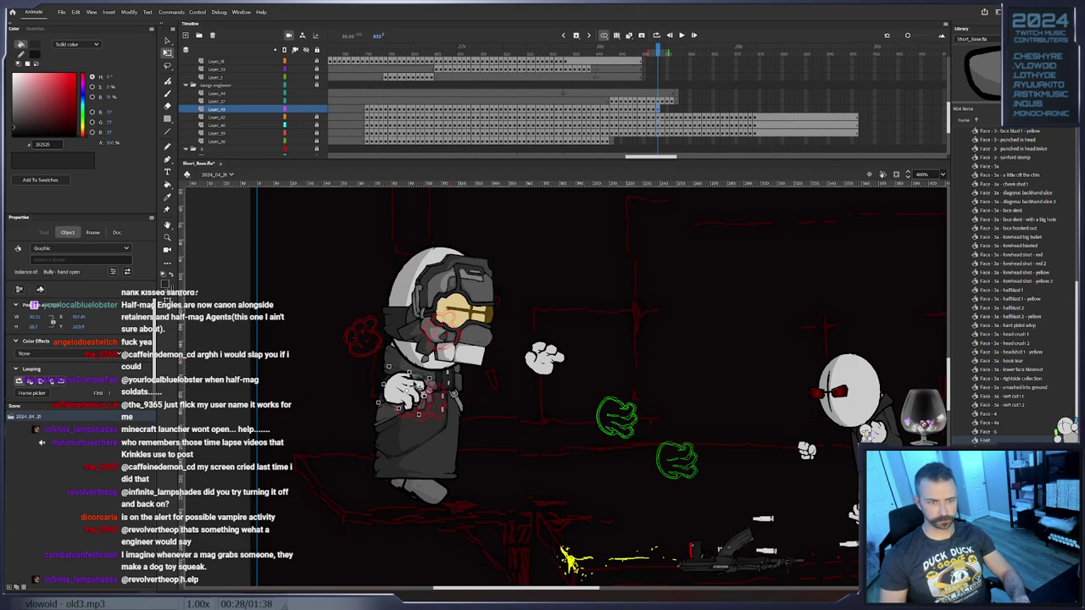
Add a keyframe for the drawn-back hand on frame 854 and swap it for the Bully - hand closed symbol
key(F6)
right_click(405, 381)
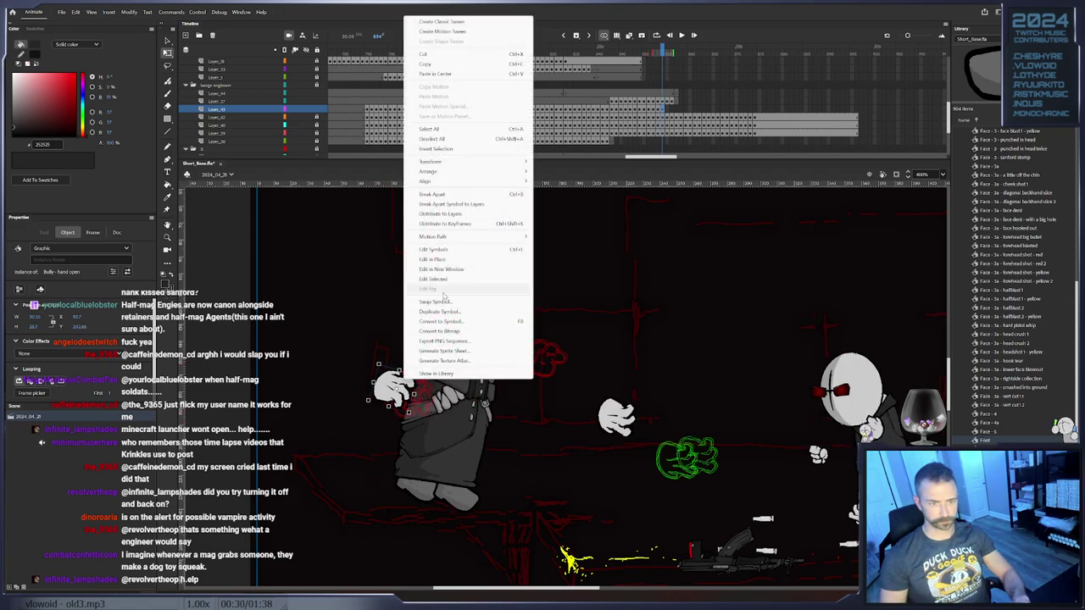
click(509, 302)
scroll(570, 325, up, 1)
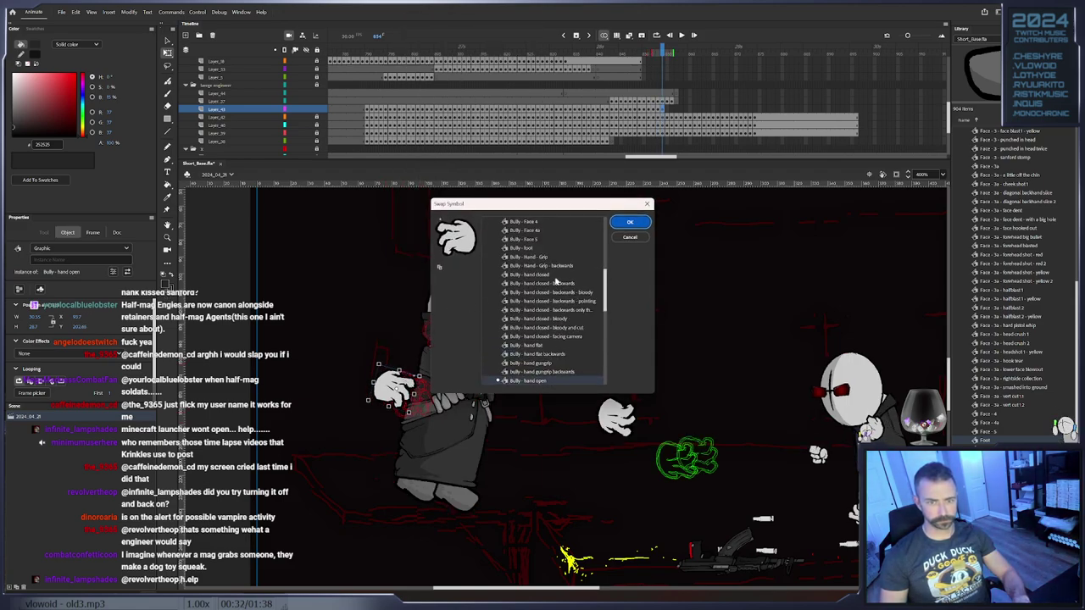
click(561, 271)
click(629, 222)
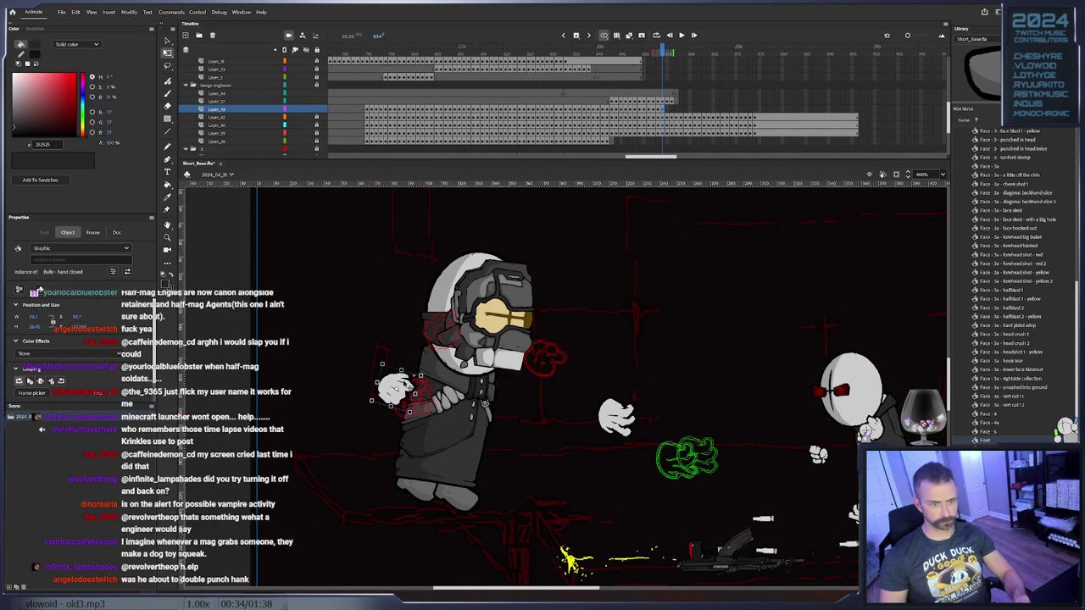
Keyframe the closed hand from frame 854 to 858, raising it further behind the engineer's coat
key(period)
key(period)
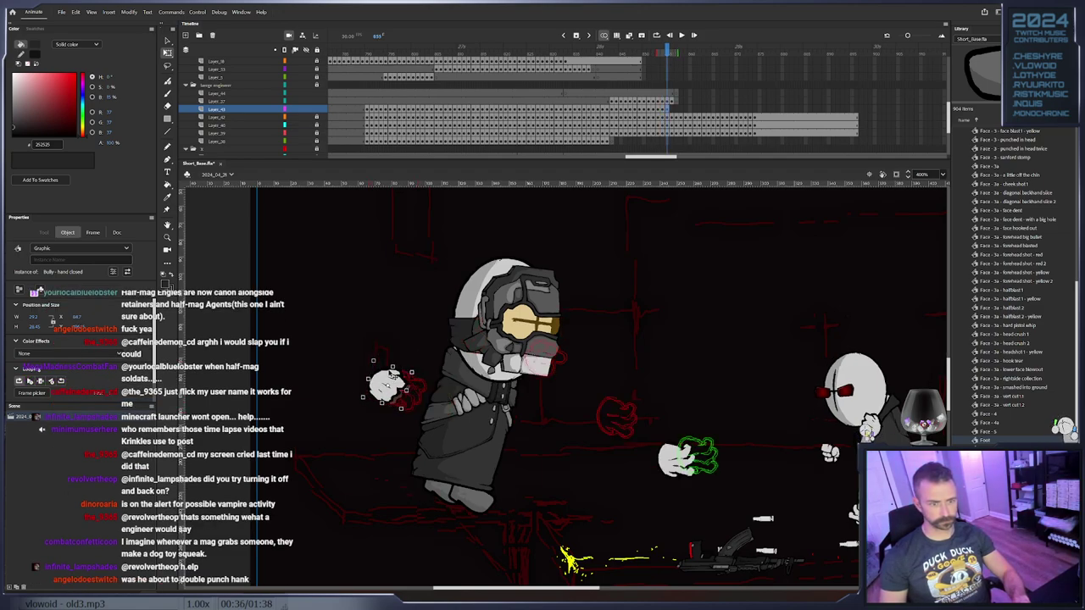
key(period)
key(period)
key(period)
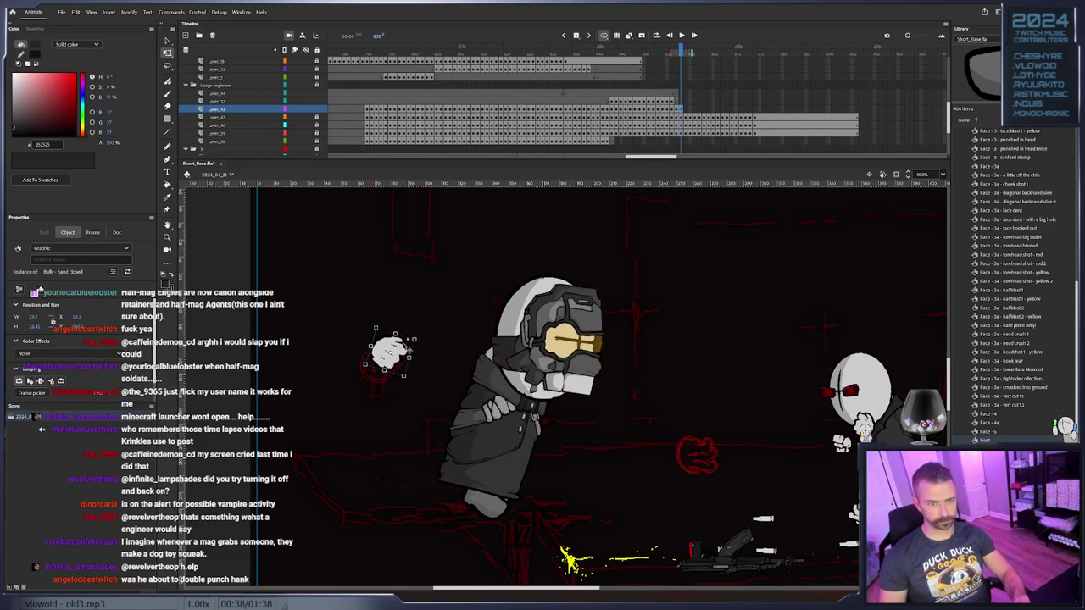
Keyframe the closed hand from frame 859 to 864, bringing it forward to just behind the engineer's back
key(period)
key(period)
key(period)
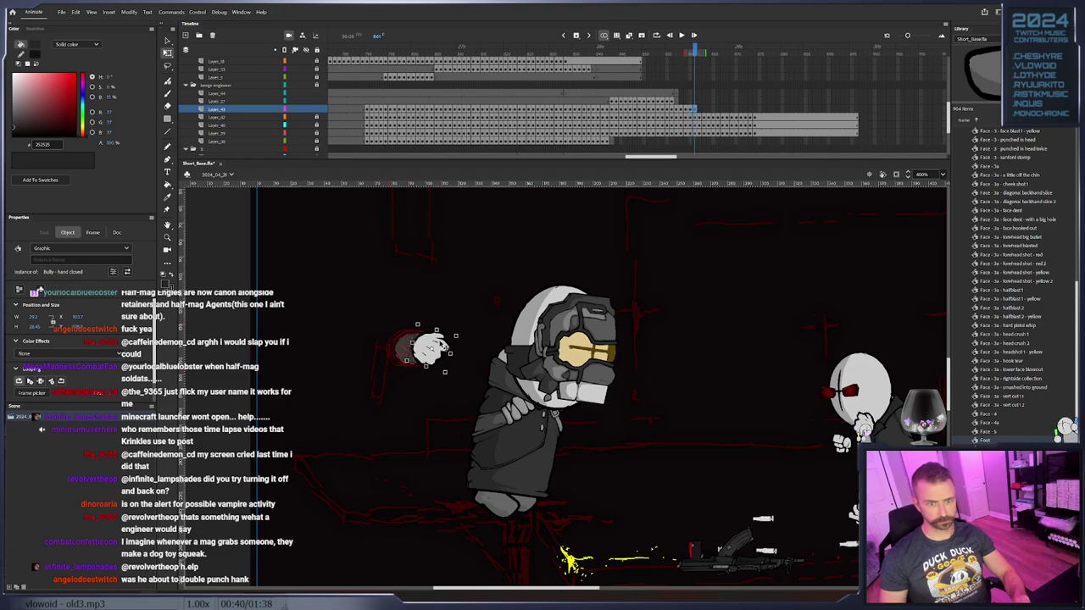
key(period)
key(period)
key(period)
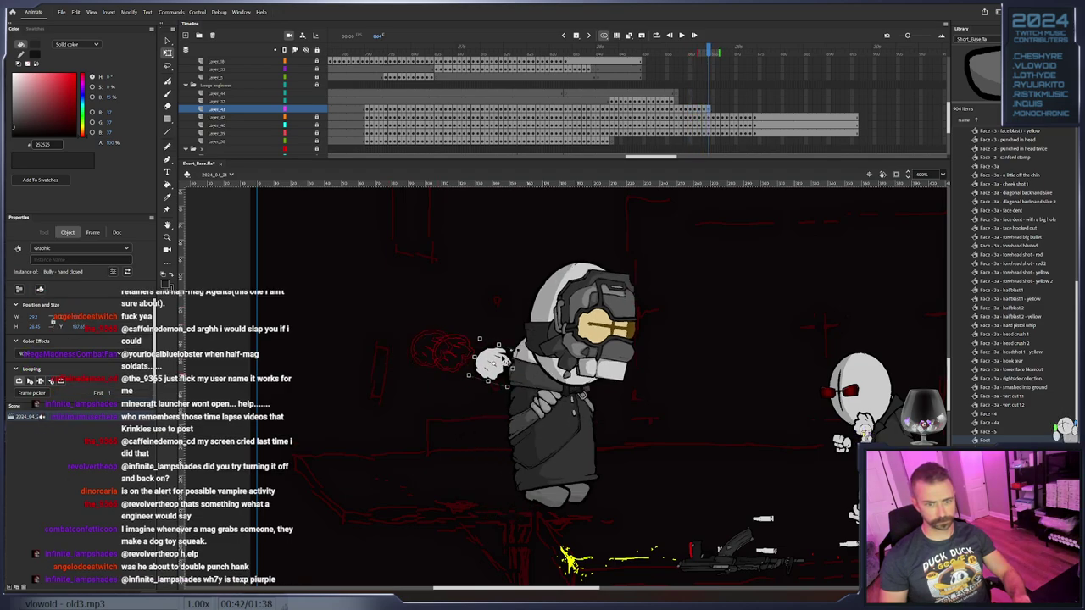
Keyframe the closed hand from frame 865 to 869, swinging it across the coat and out in front of the engineer
key(period)
key(period)
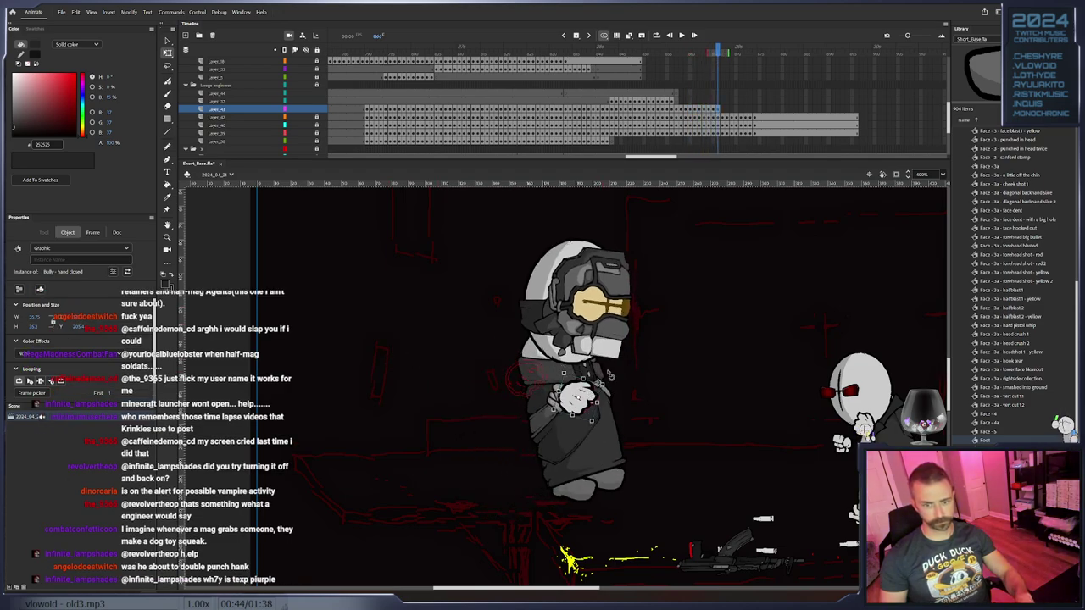
key(period)
key(period)
key(period)
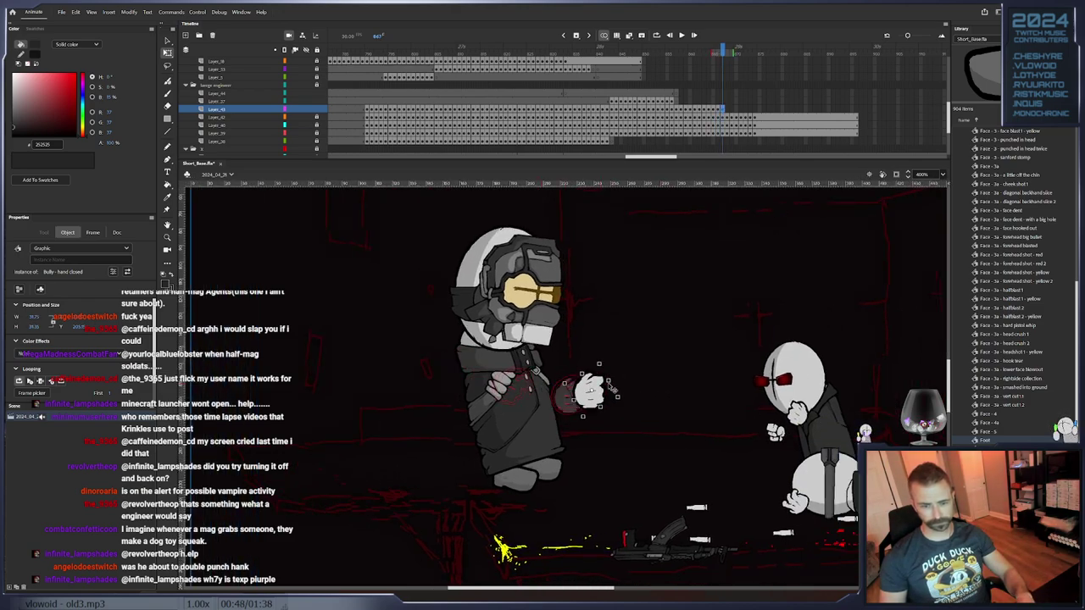
key(period)
key(period)
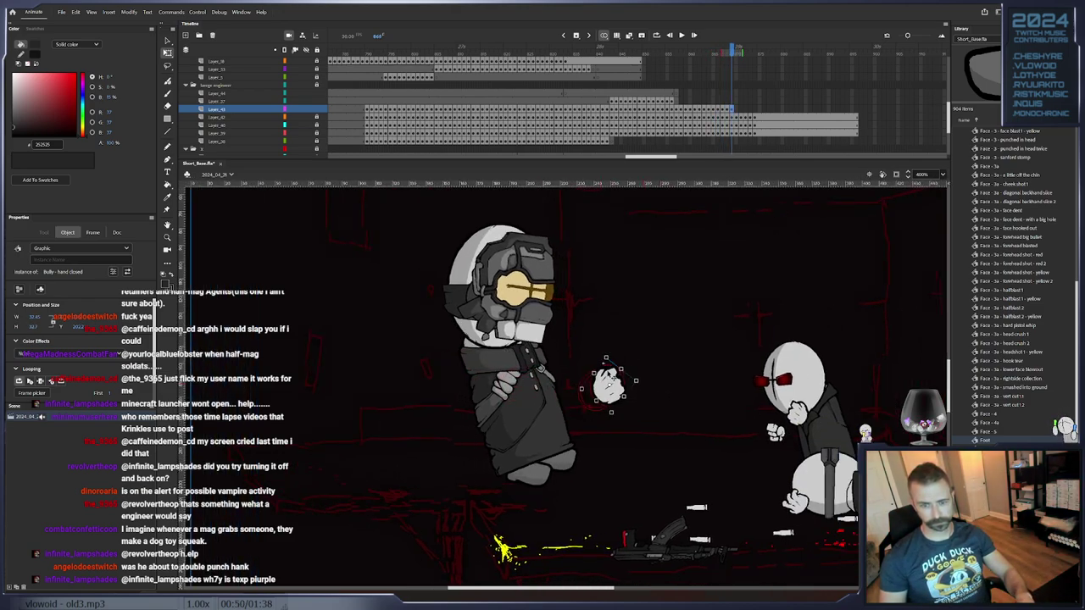
Keyframe the closed hand from frame 870 to 874, easing it slightly forward and up while rotating it into rest
key(period)
key(period)
key(period)
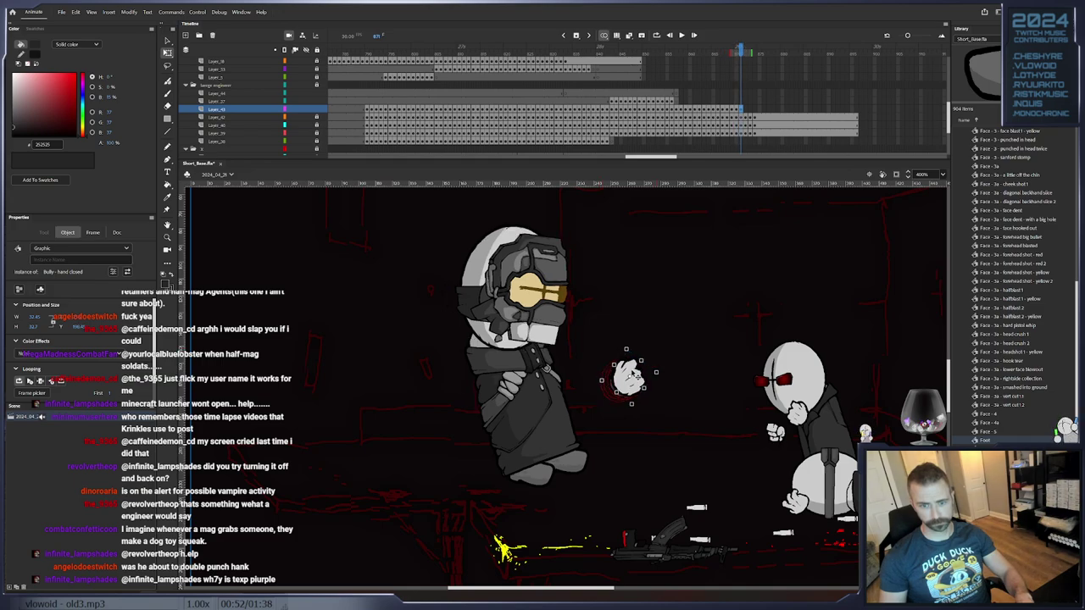
drag(632, 350, 634, 369)
key(F6)
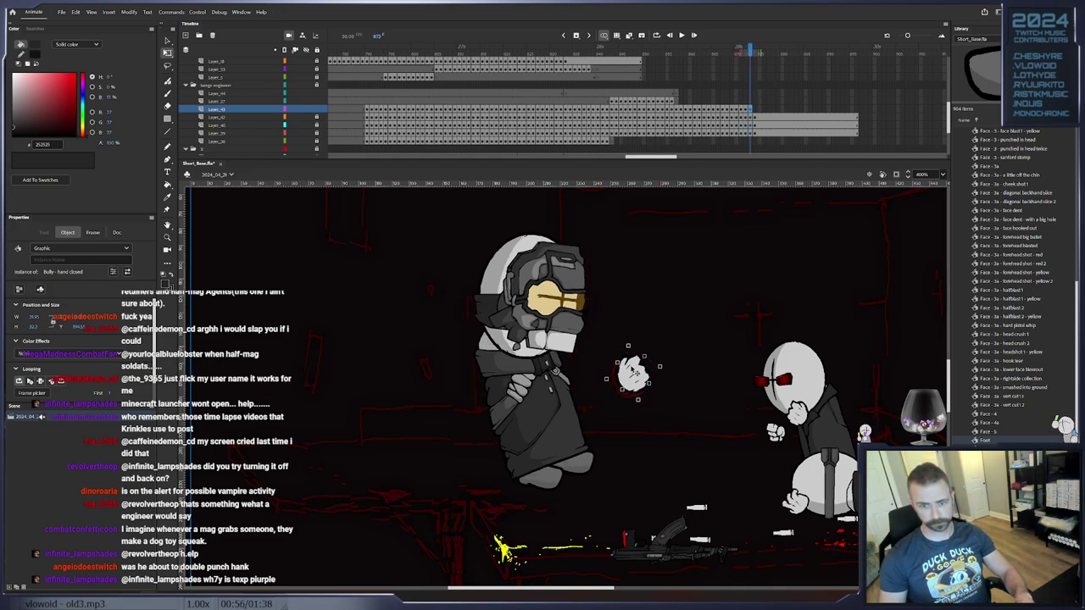
click(629, 346)
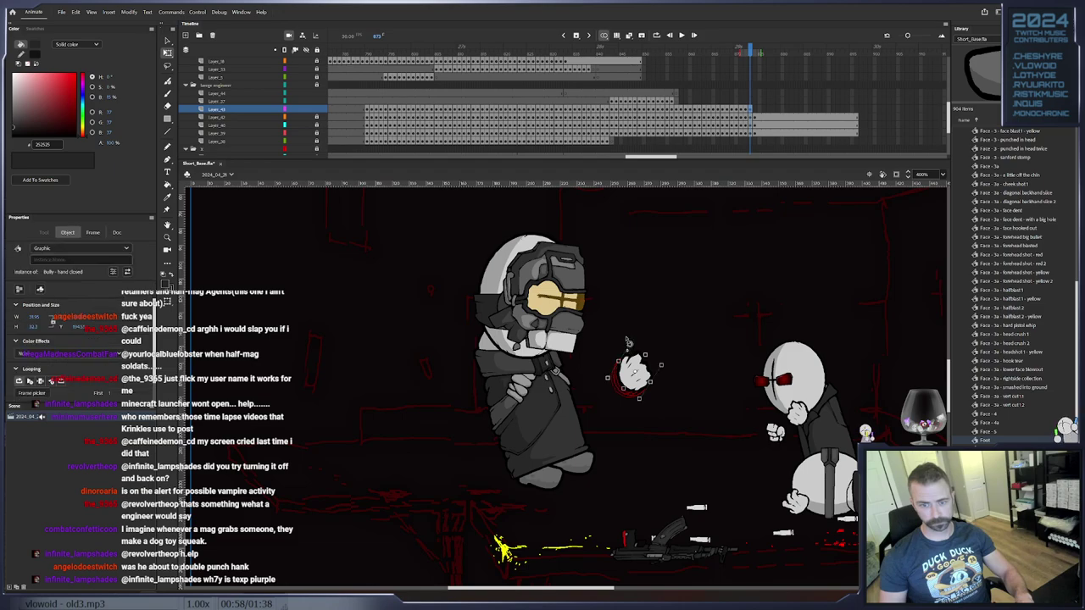
key(period)
key(period)
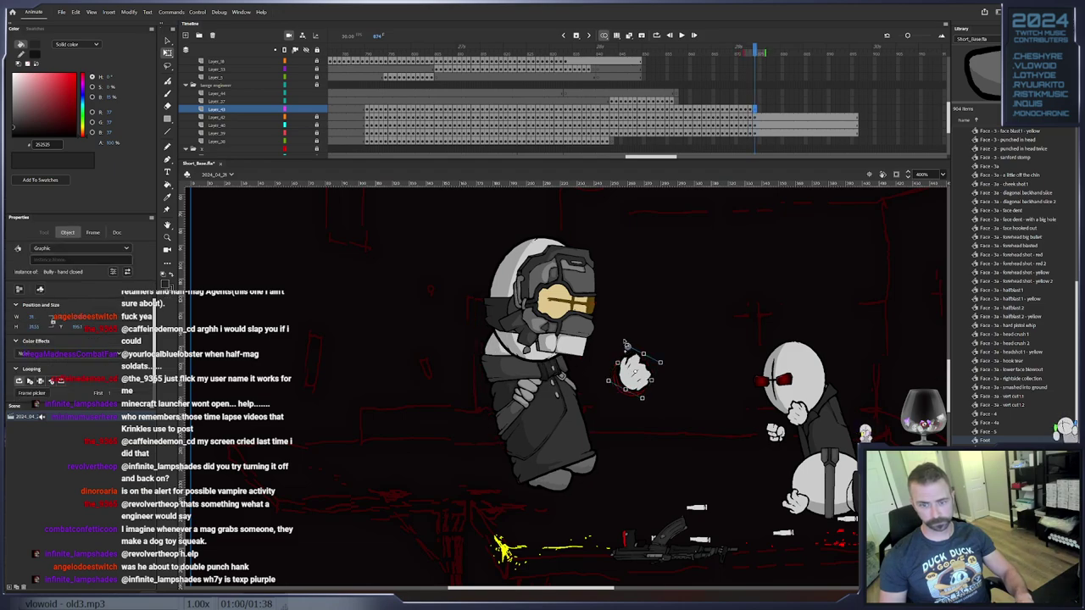
click(625, 346)
drag(624, 344, 613, 318)
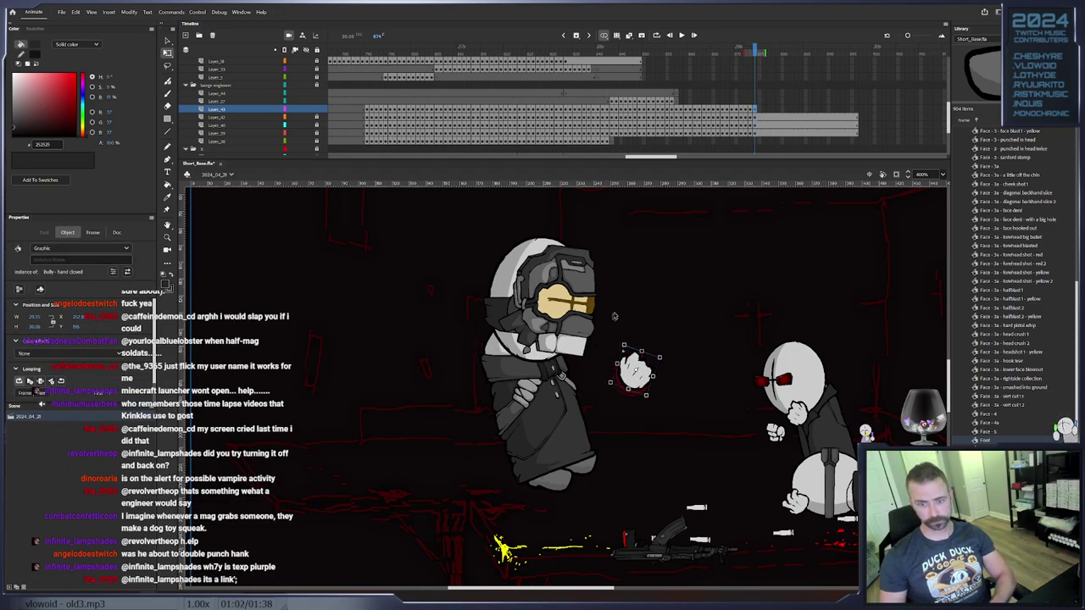
Extend all of the engineer's layers well past their current last frame and play back the scene
click(856, 110)
drag(870, 141, 760, 99)
right_click(761, 99)
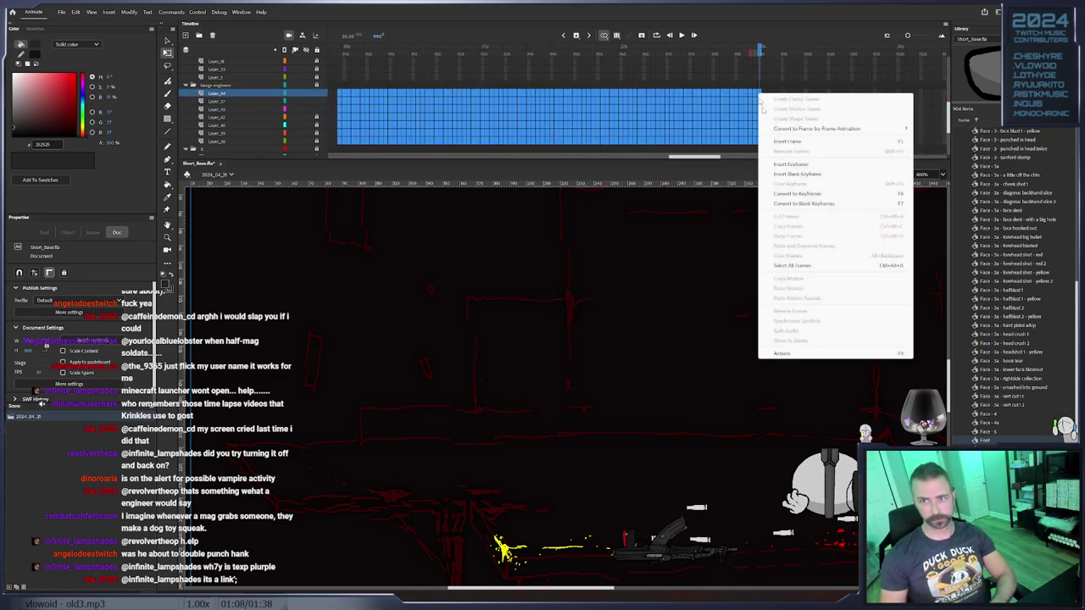
click(792, 141)
drag(702, 161, 660, 164)
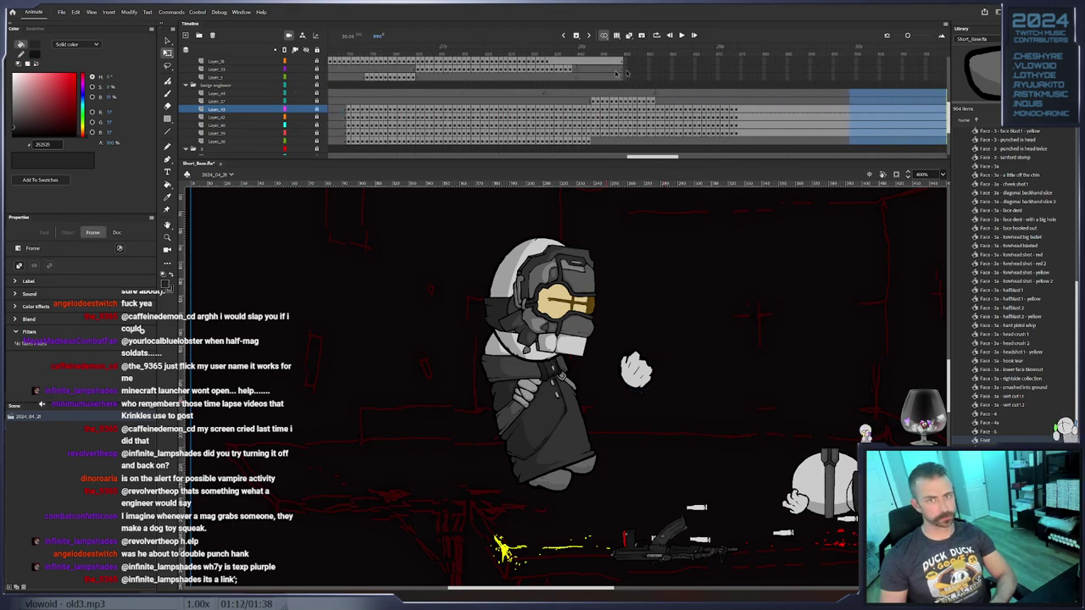
click(552, 54)
key(Return)
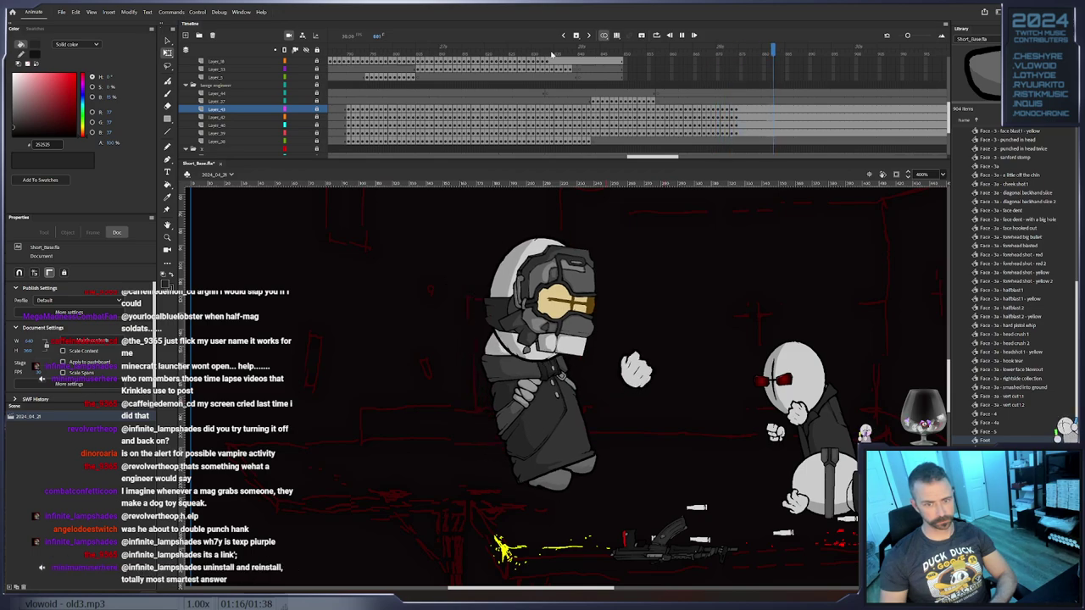
Remove the masked character's held frames from frame 834 onward on Layer_7 down to Layer_18 and on Layer_8
scroll(648, 102, up, 3)
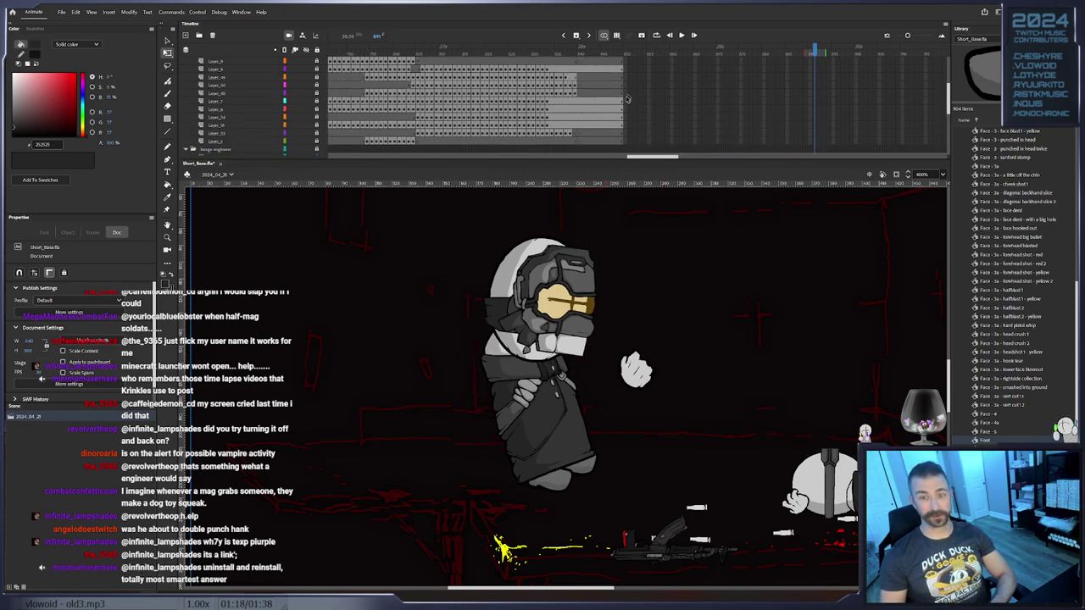
drag(642, 100, 552, 129)
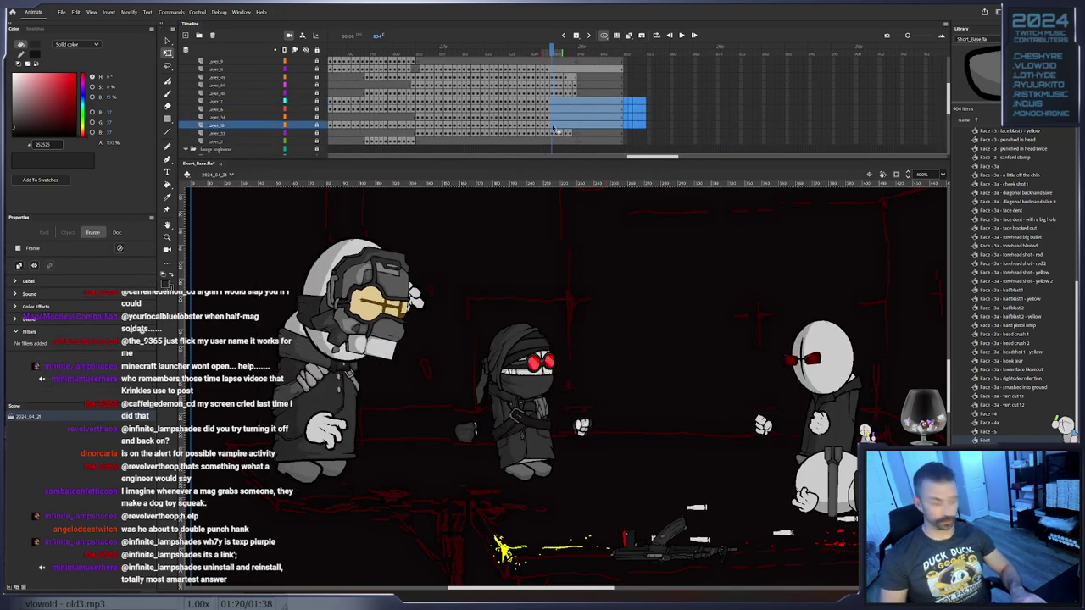
key(Delete)
drag(626, 73, 555, 73)
key(shift+F5)
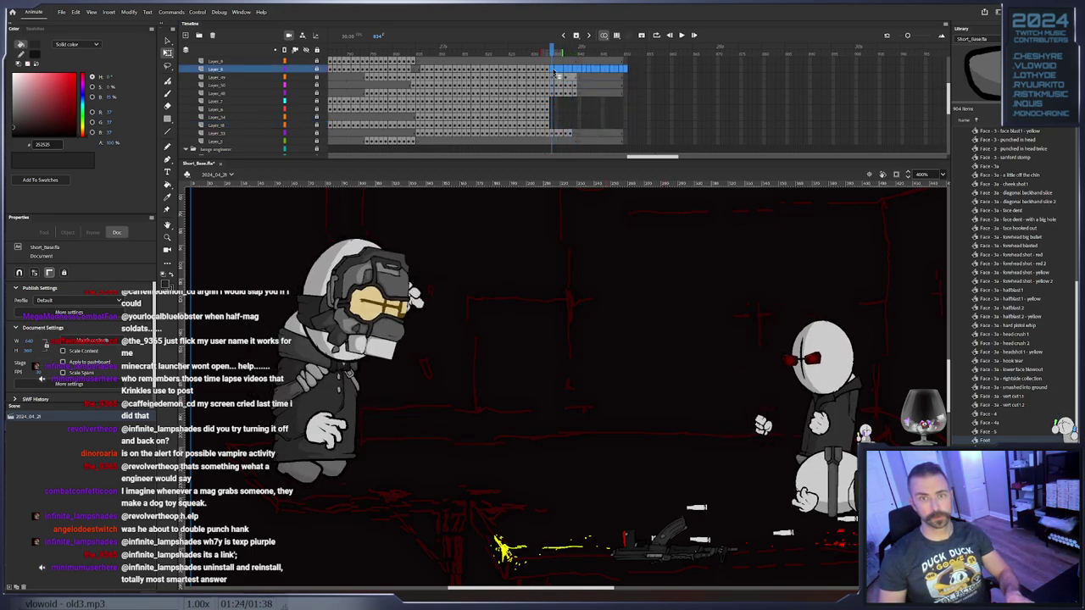
Extend Layer_9 to frame 857 and add a horizontal and a vertical guide crossing beside the engineer's reaching hand at frame 856
click(549, 53)
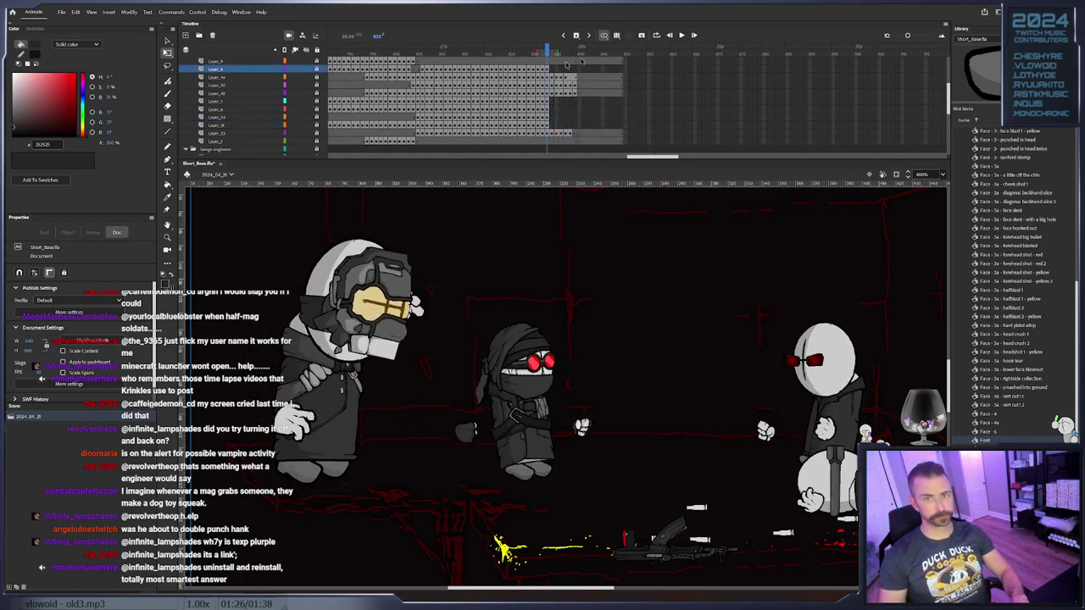
drag(580, 52, 661, 59)
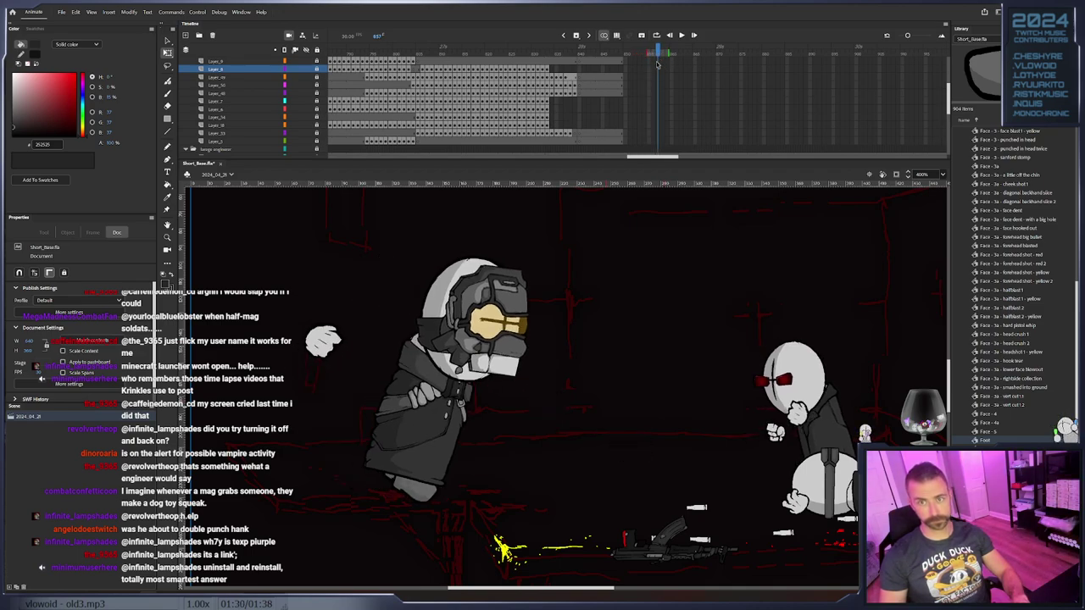
click(657, 63)
drag(651, 190, 625, 452)
drag(183, 461, 636, 457)
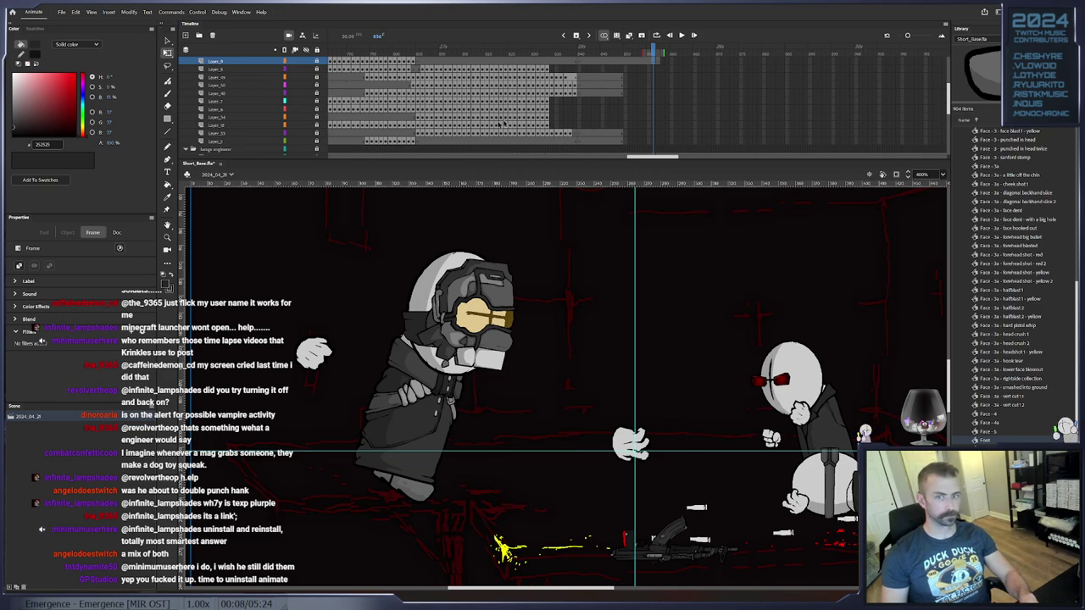
Unlock the masked character's body-part layers at frame 833
click(549, 109)
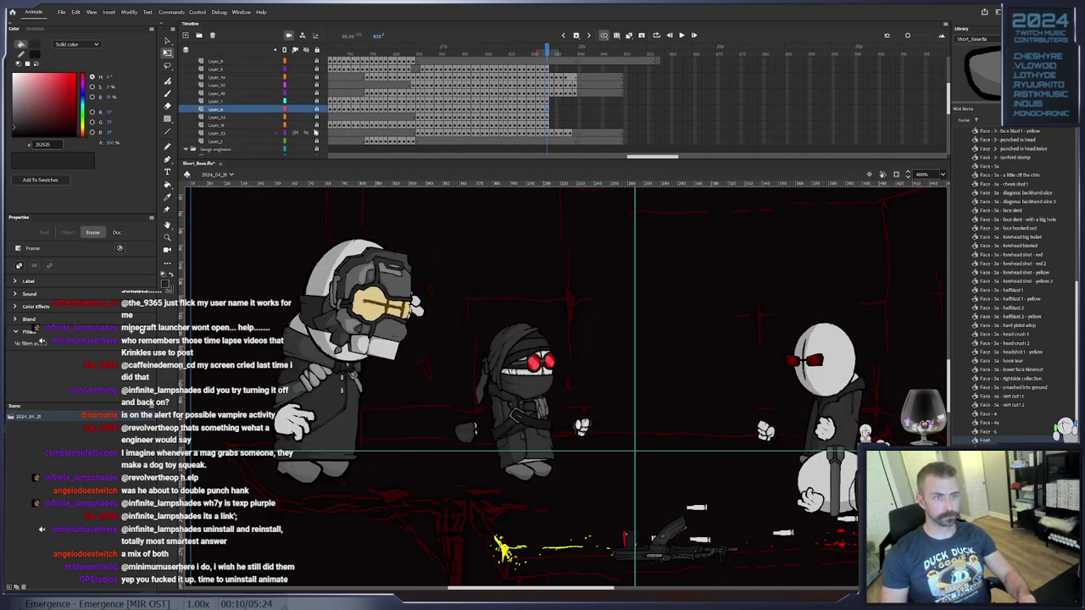
click(547, 125)
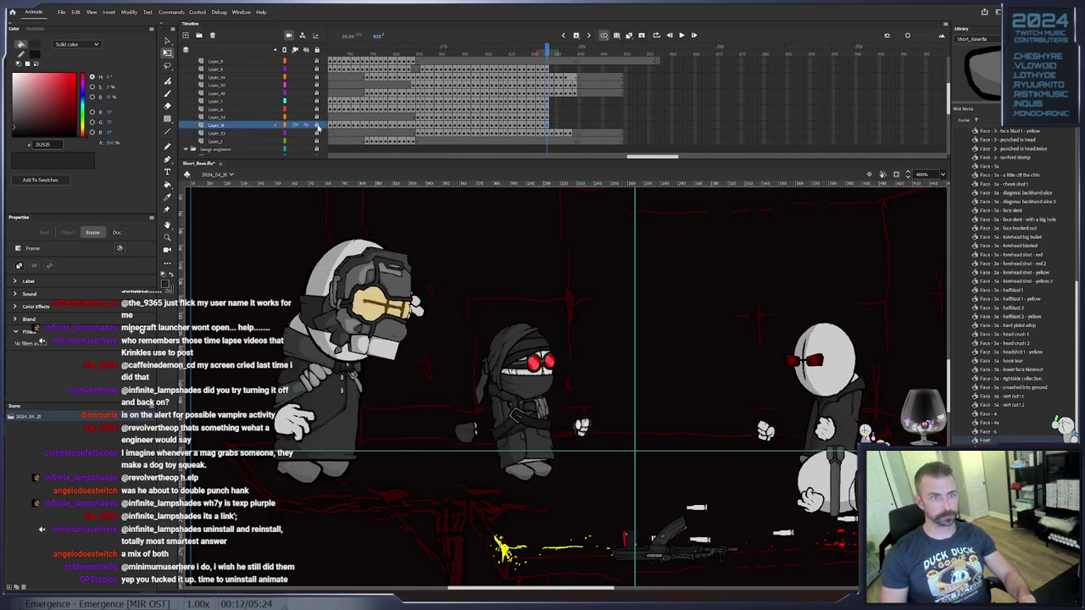
click(547, 71)
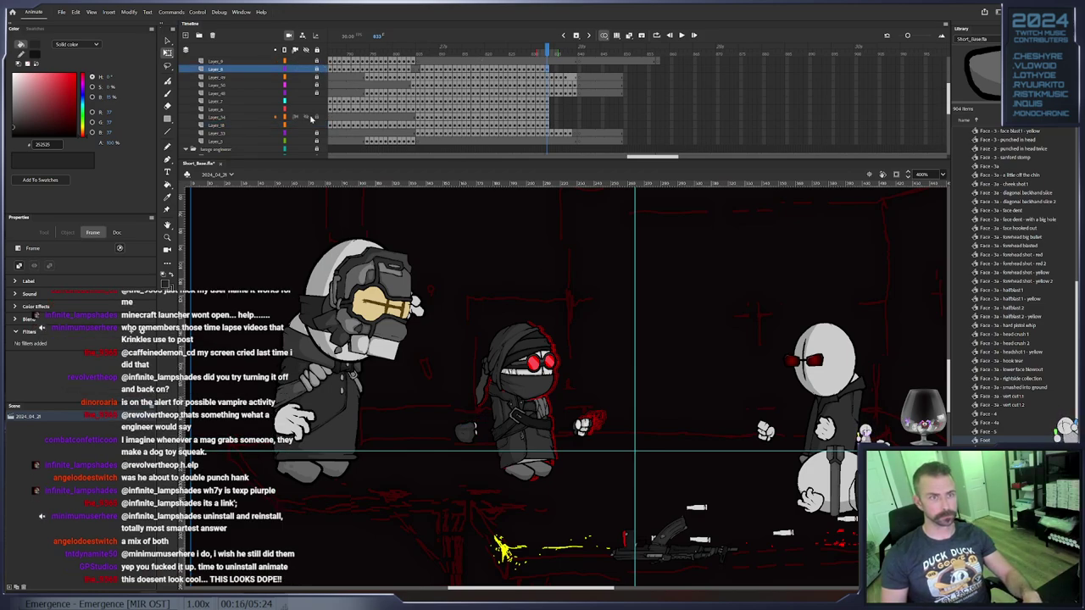
click(322, 62)
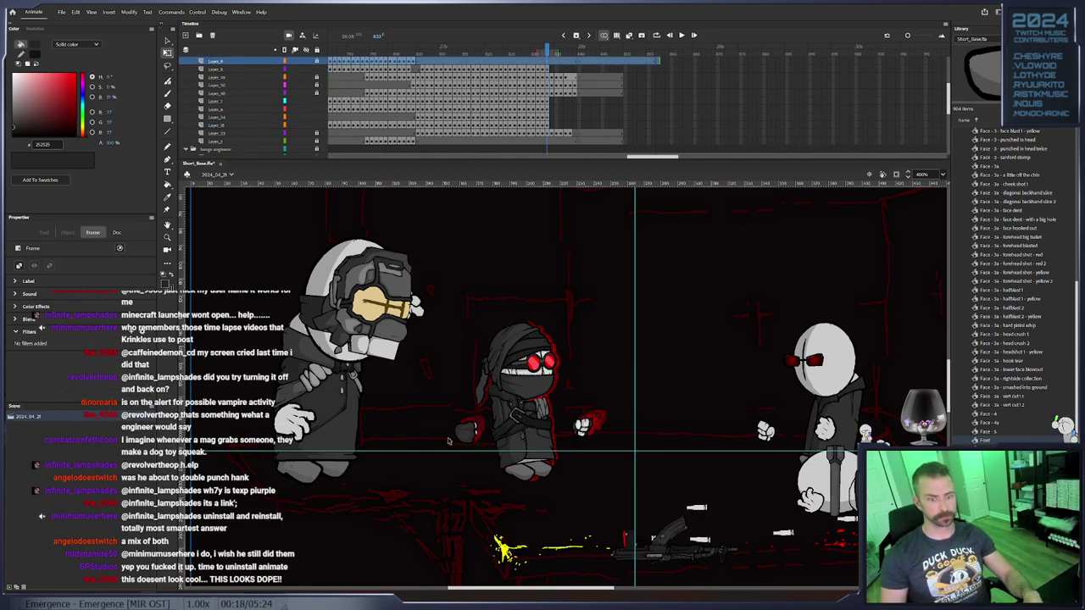
Add a keyframe for the masked character's body on frame 834 and swap it for the Body - Hank - 2a symbol
click(527, 427)
right_click(517, 422)
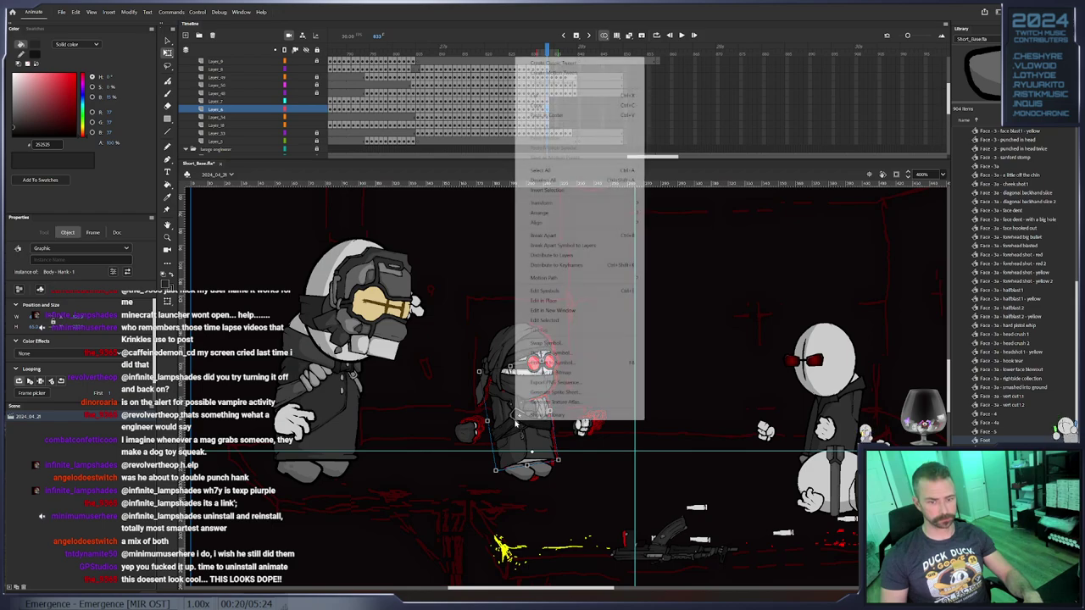
click(527, 372)
right_click(515, 431)
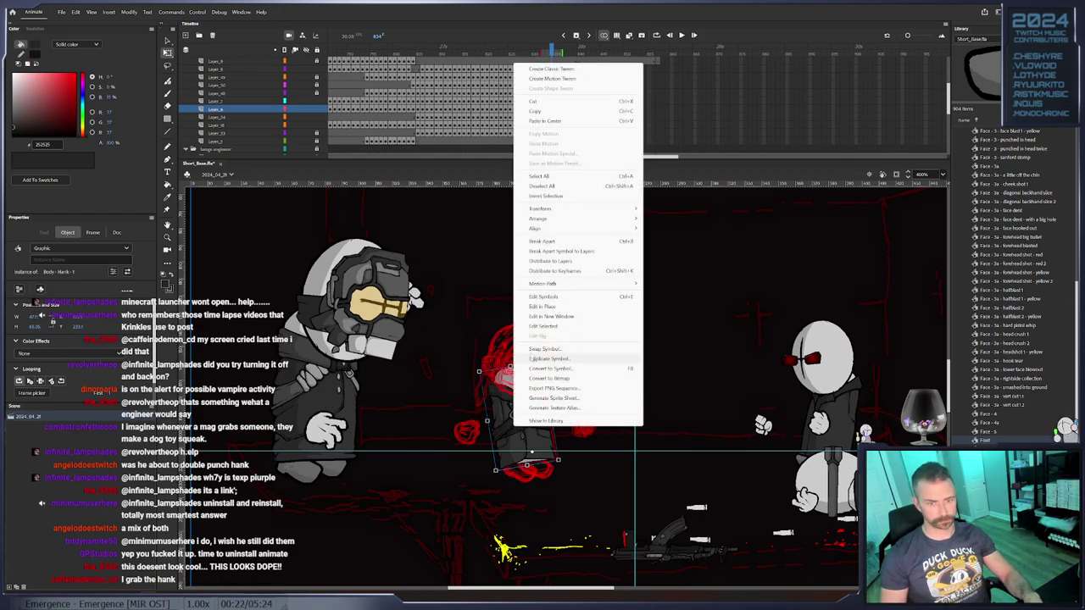
click(534, 351)
click(534, 372)
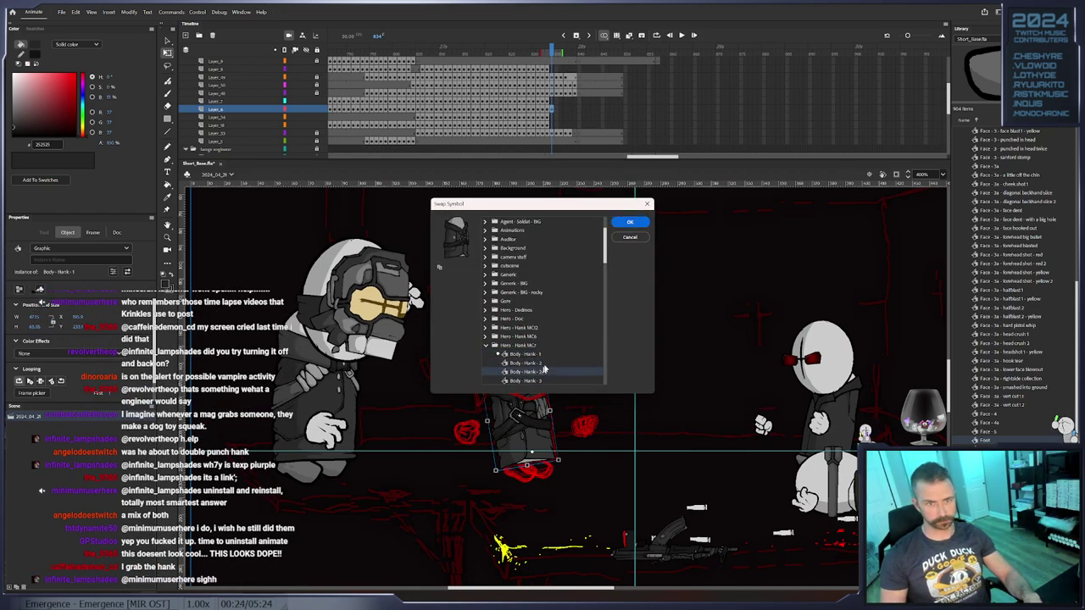
click(630, 221)
Keyframe the swapped body from frame 834 to 836, rotating it and shifting it slightly back toward the engineer
drag(525, 402, 518, 404)
drag(544, 361, 557, 364)
key(F6)
drag(527, 402, 523, 406)
key(F6)
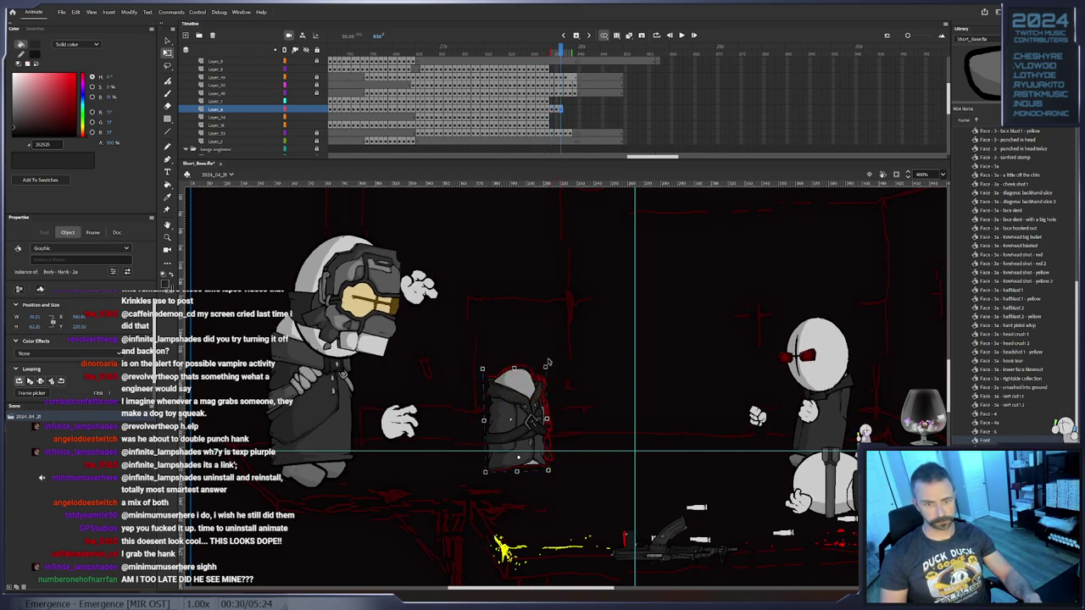
drag(551, 365, 556, 367)
drag(525, 406, 521, 410)
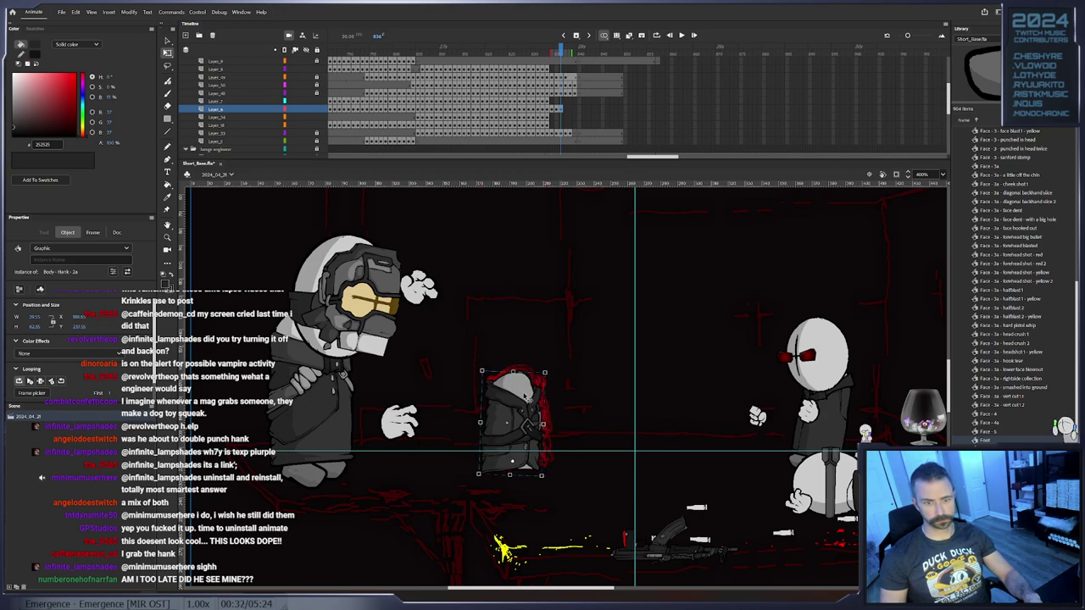
Keyframe the masked character's body from frame 837 to 854, tilting it and carrying it away from the engineer to the vertical guide
key(F6)
drag(547, 370, 607, 403)
key(F6)
key(F6)
key(F6)
key(F6)
key(F6)
key(F6)
key(F6)
key(F6)
key(F6)
key(F6)
key(F6)
key(F6)
key(F6)
key(F6)
key(F6)
key(F6)
key(F6)
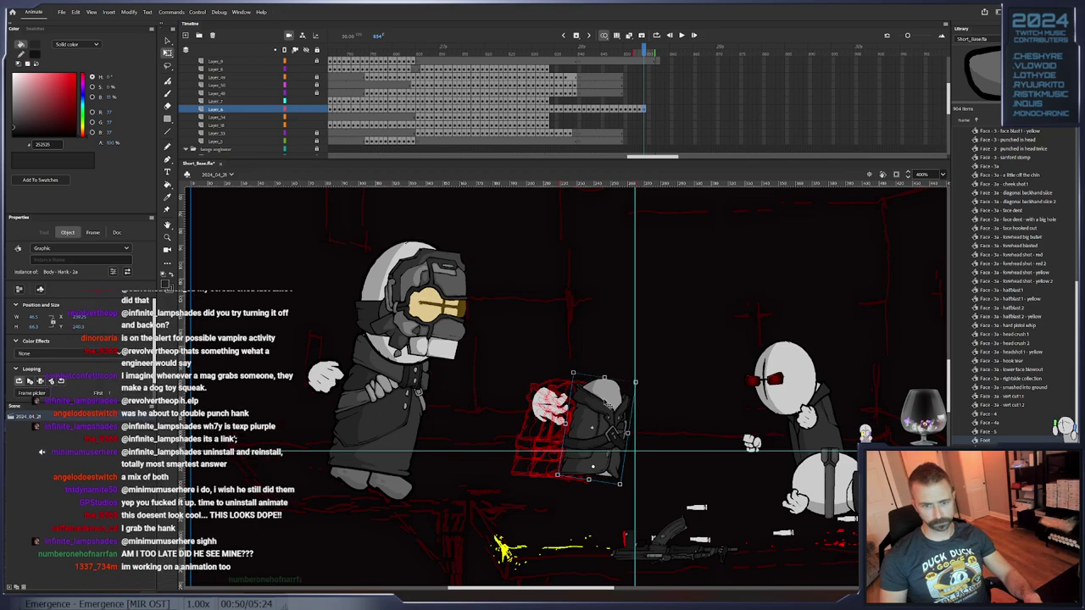
Remove the body's frames from frame 848 onward on Layer_6
drag(657, 110, 617, 119)
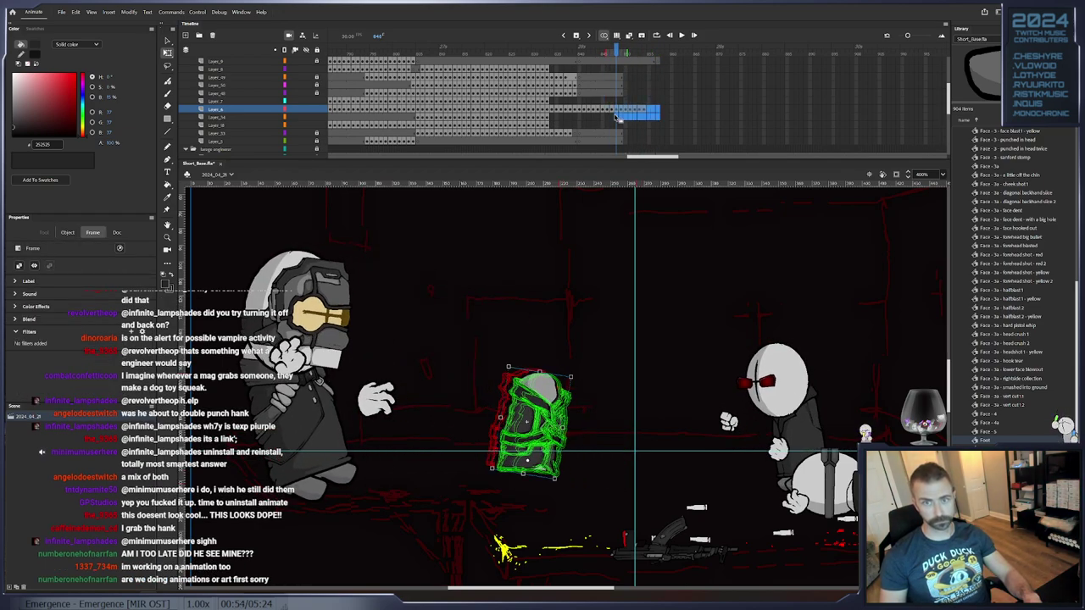
right_click(616, 118)
click(655, 173)
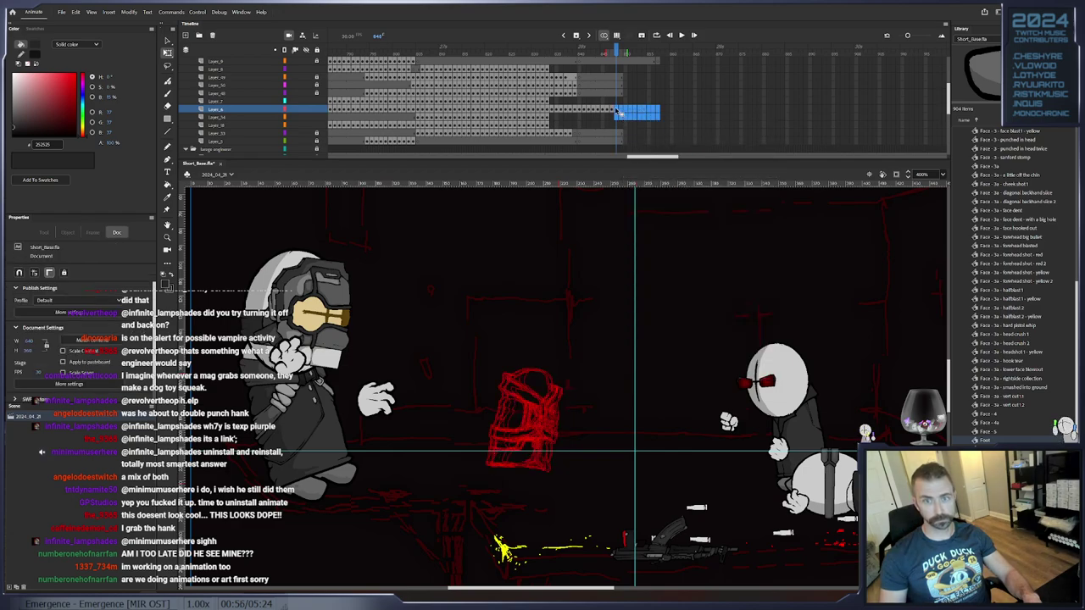
Keyframe the body again from frame 848 to 851 with a revised tilt and position, and step through the new poses
drag(573, 377, 576, 408)
key(F6)
key(F6)
key(F6)
click(617, 111)
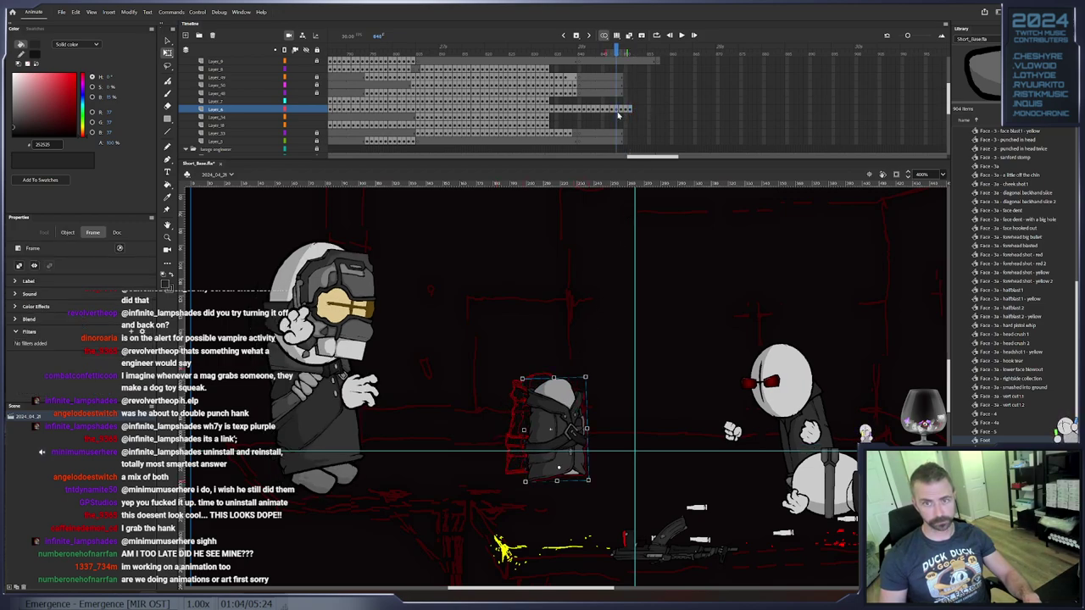
key(period)
key(period)
key(period)
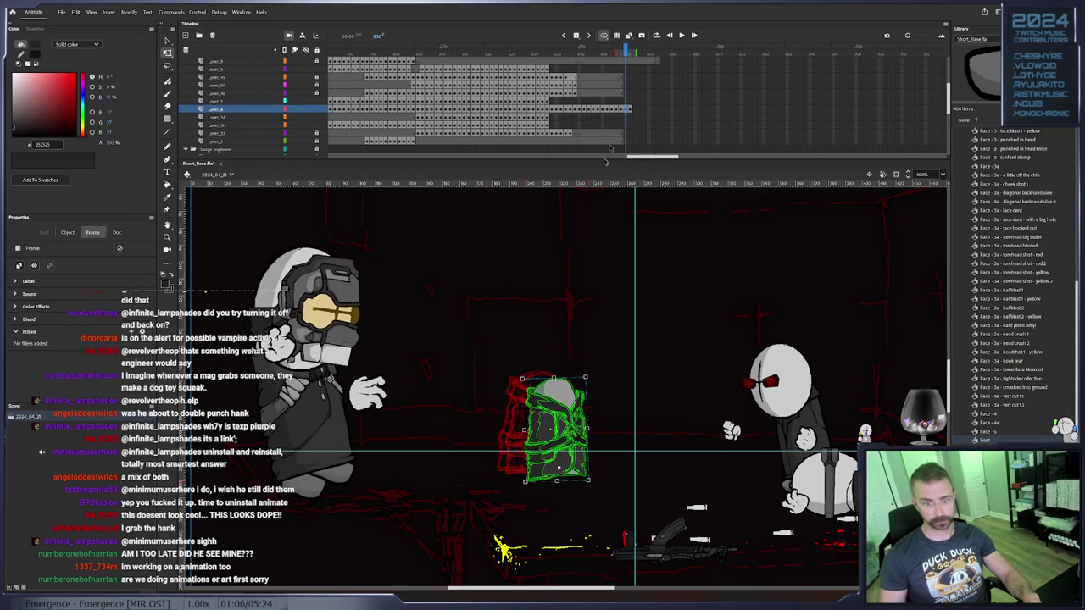
Keyframe the masked character's body from frame 851 to 856, tilting it and carrying it past the vertical guide
click(559, 413)
key(period)
drag(588, 379, 633, 397)
key(F6)
key(F6)
key(F6)
key(F6)
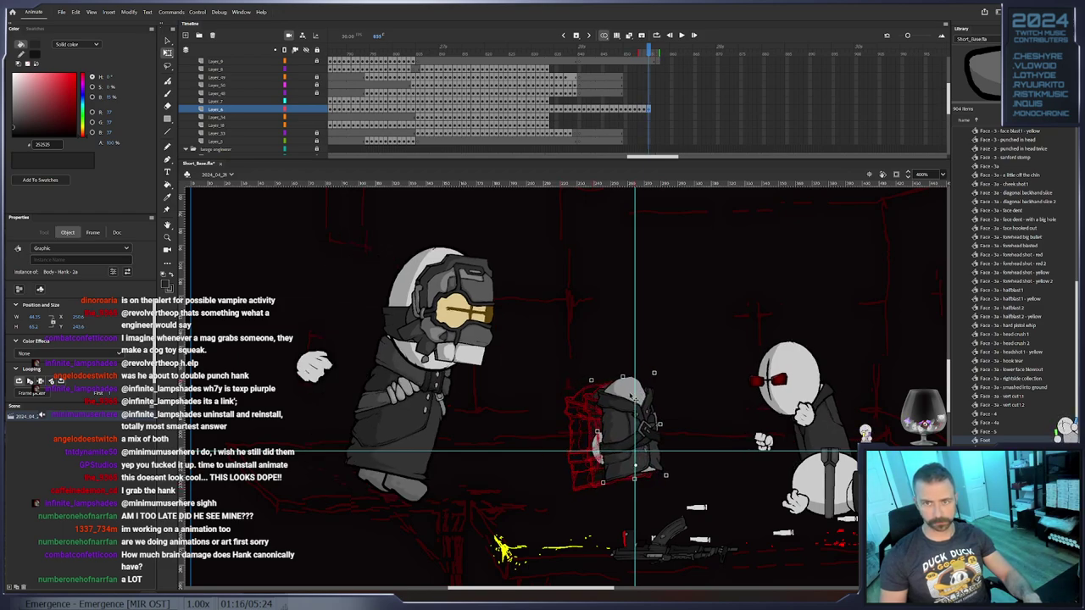
key(period)
drag(657, 370, 626, 415)
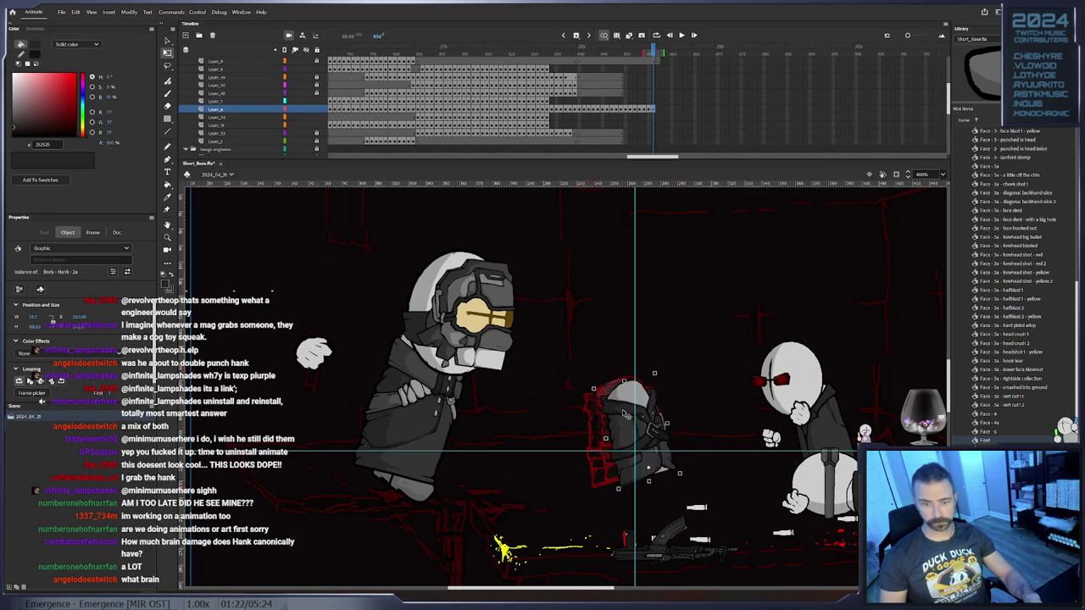
Shift the body's later frames on Layer_6 one frame later and adjust its tilt and position from frame 847 to 849
click(646, 110)
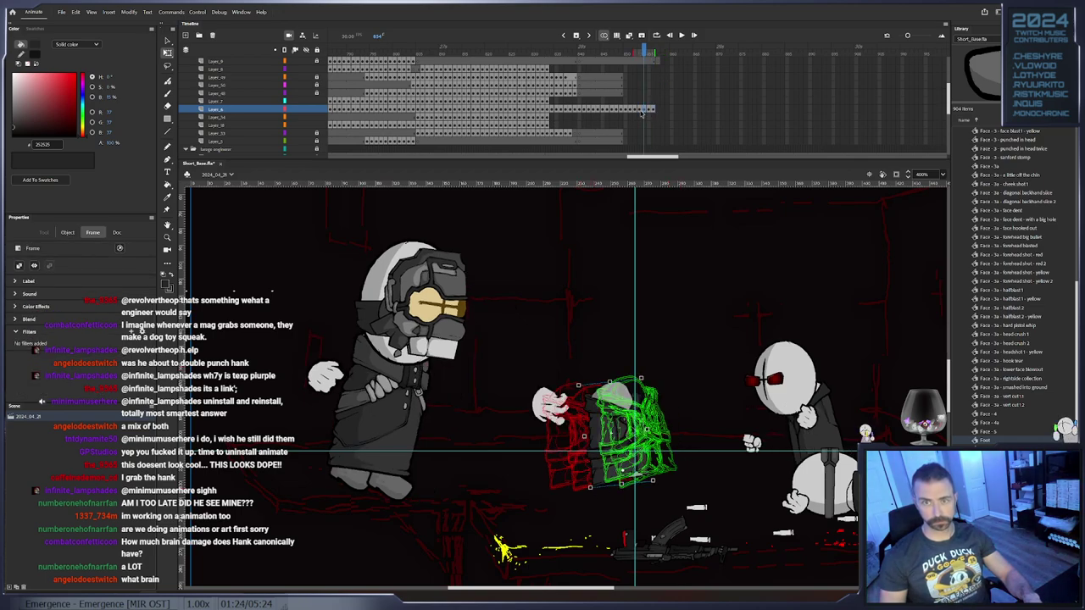
drag(616, 108, 651, 111)
click(605, 110)
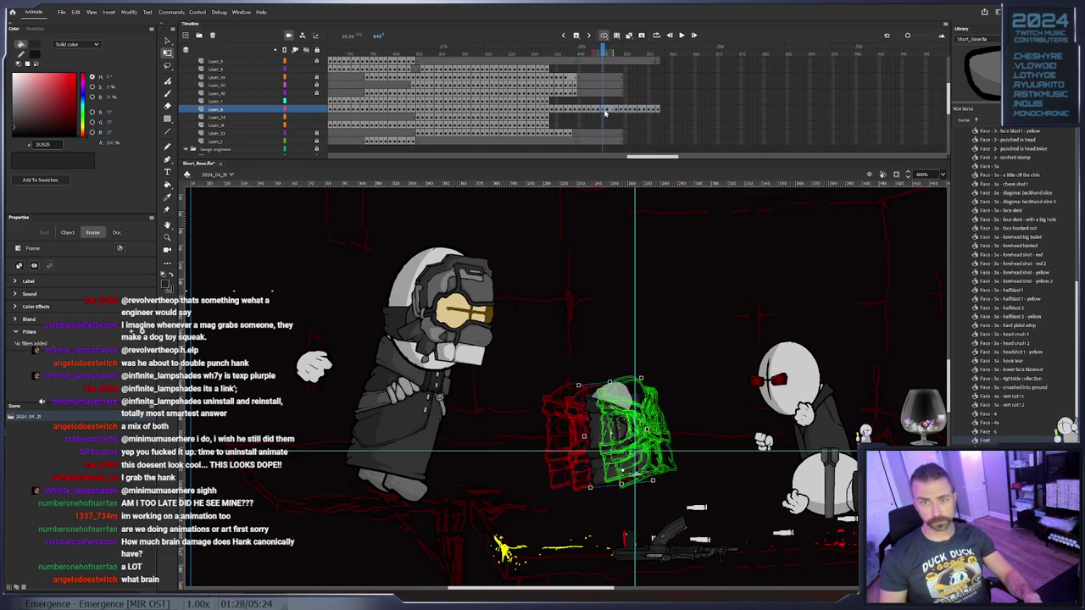
key(period)
key(period)
click(573, 376)
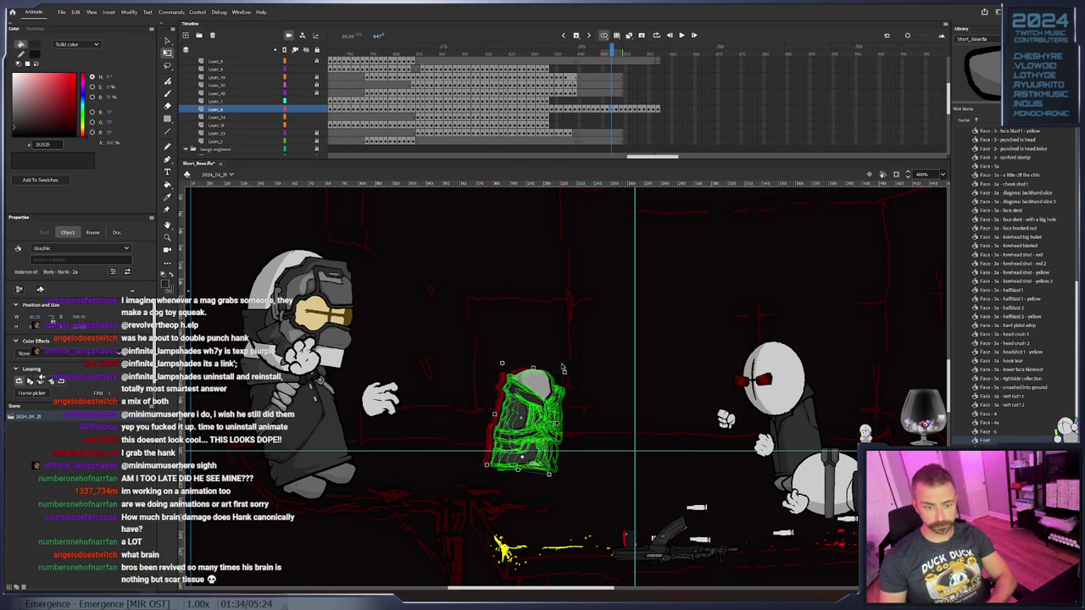
key(period)
key(Right)
key(Right)
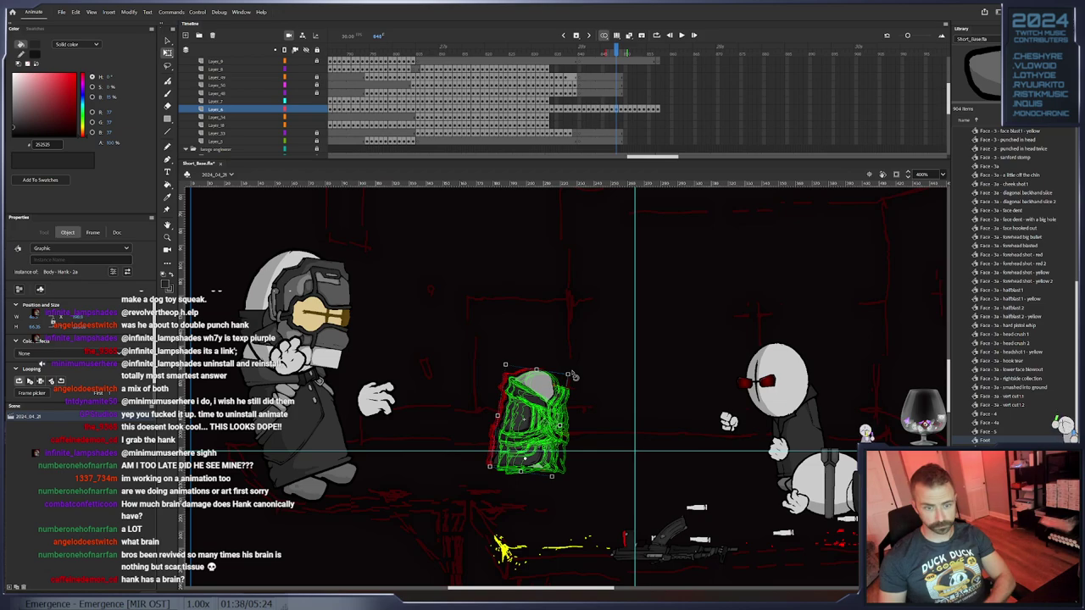
key(period)
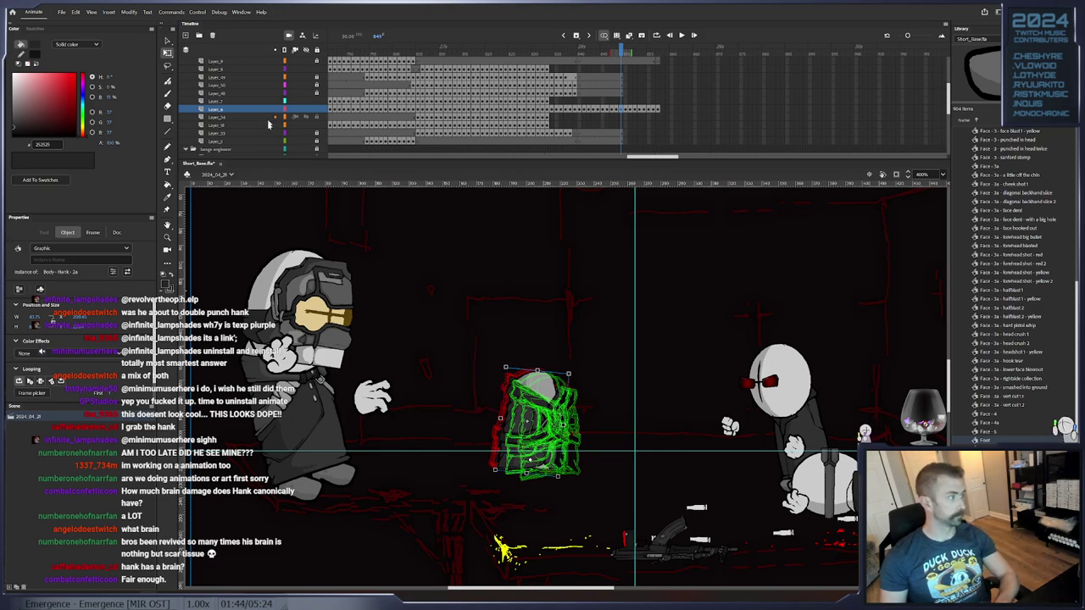
Move the body slightly at frame 857 and rotate it a little more upright
click(658, 110)
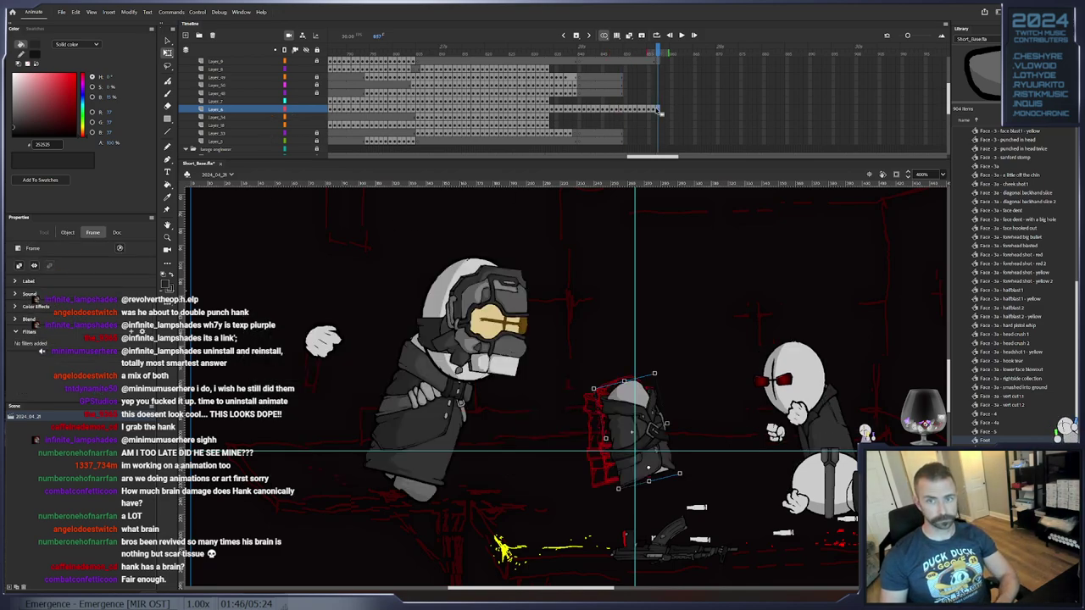
click(625, 414)
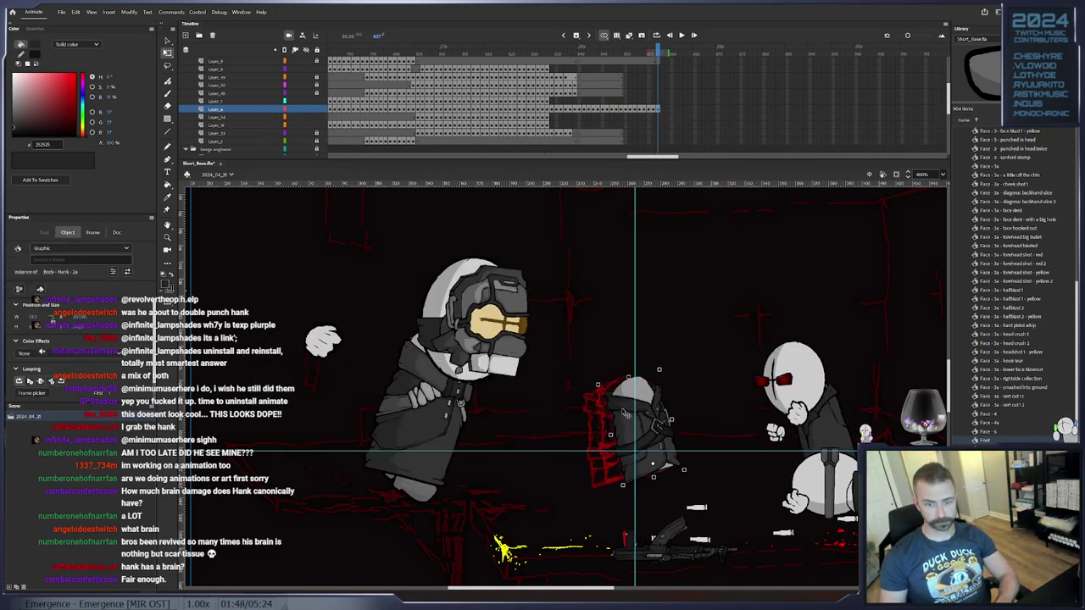
mouse_move(665, 371)
mouse_down()
mouse_move(677, 383)
mouse_move(695, 342)
mouse_move(647, 407)
mouse_move(667, 378)
mouse_up()
Collapse the Generic and TWEENS TEXT AND TEMPS folders in the library
scroll(1026, 265, up, 15)
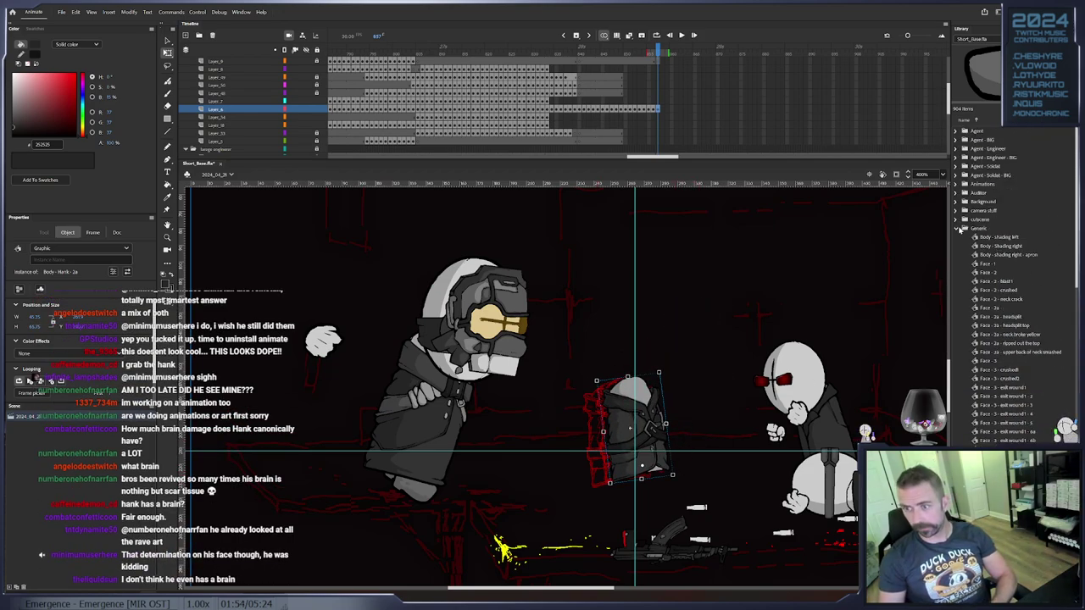
click(958, 230)
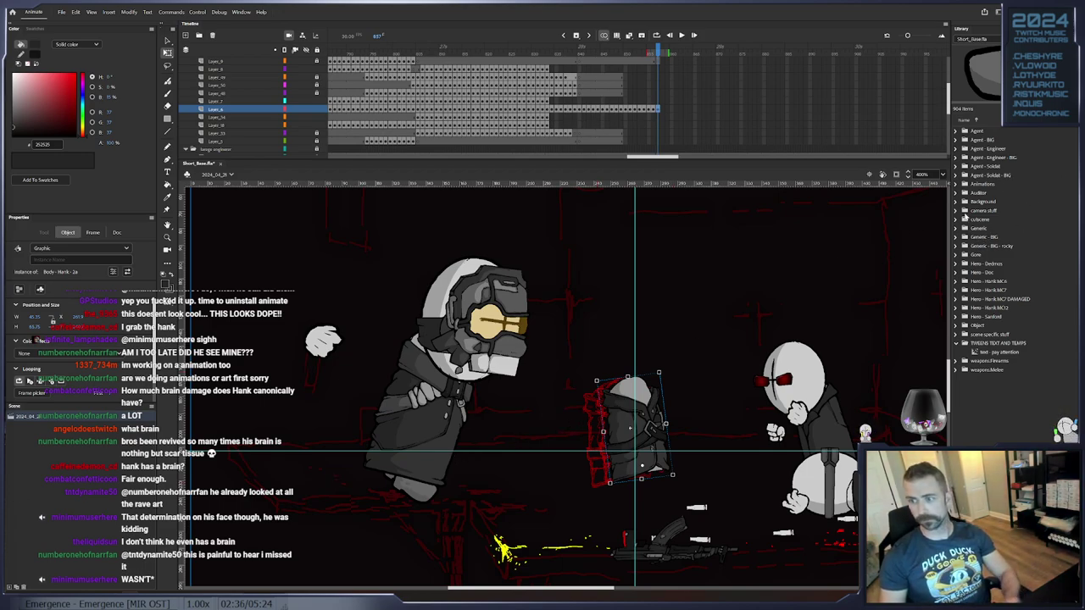
click(957, 343)
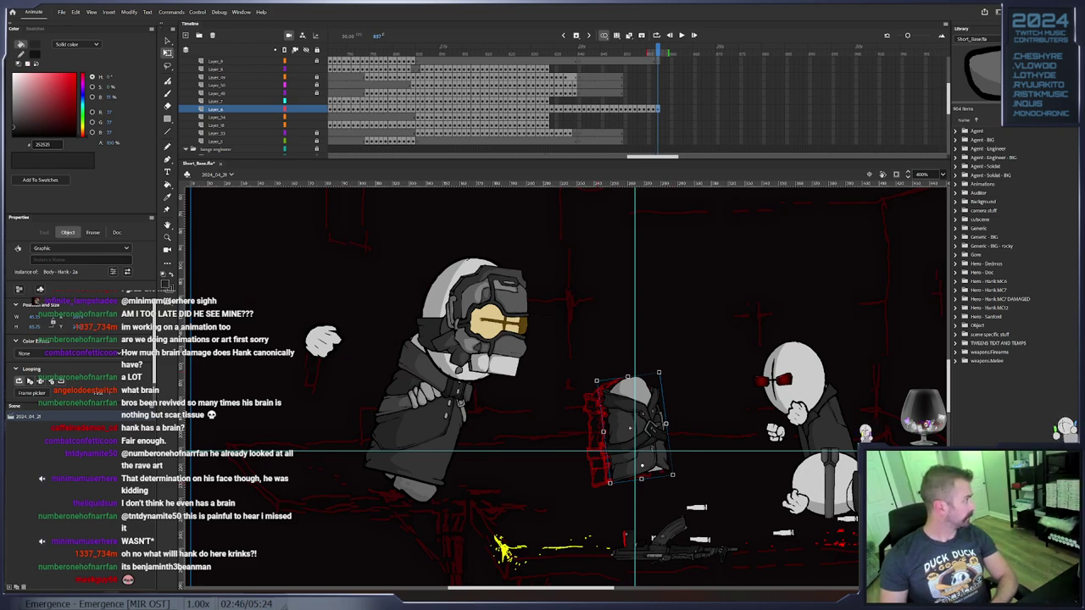
Switch to Discord and browse the madness-rave-party-submissions posts, opening A Mad Little Rave
drag(3, 381, 534, 179)
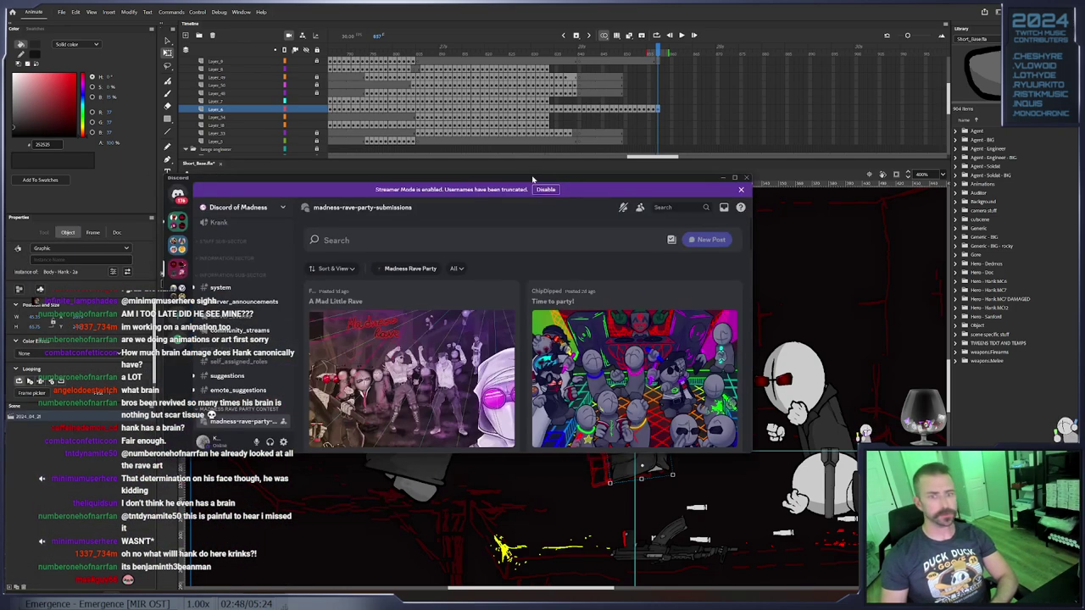
double_click(533, 179)
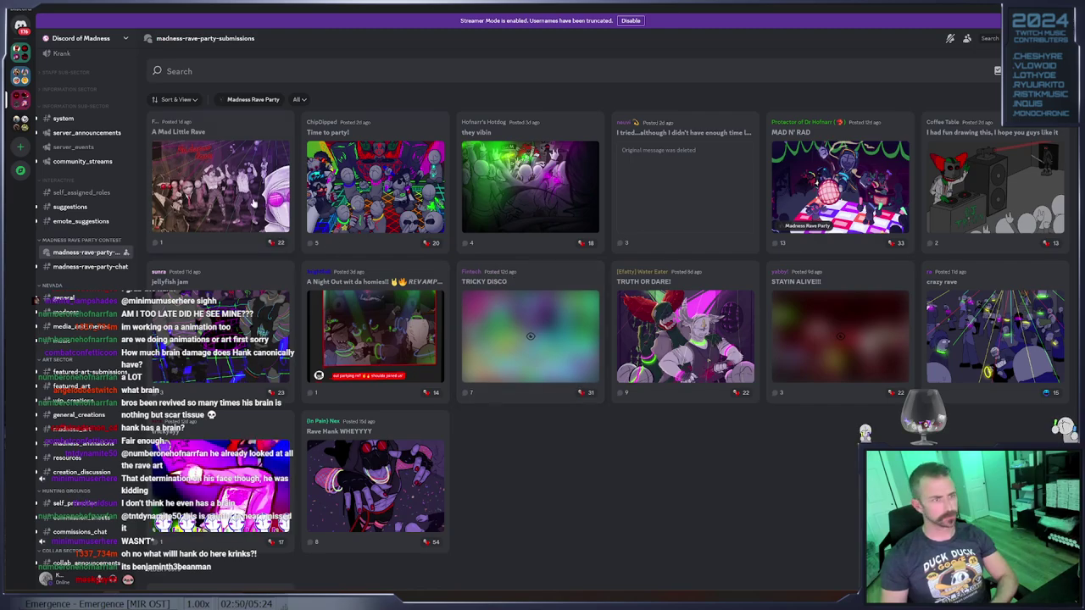
click(197, 188)
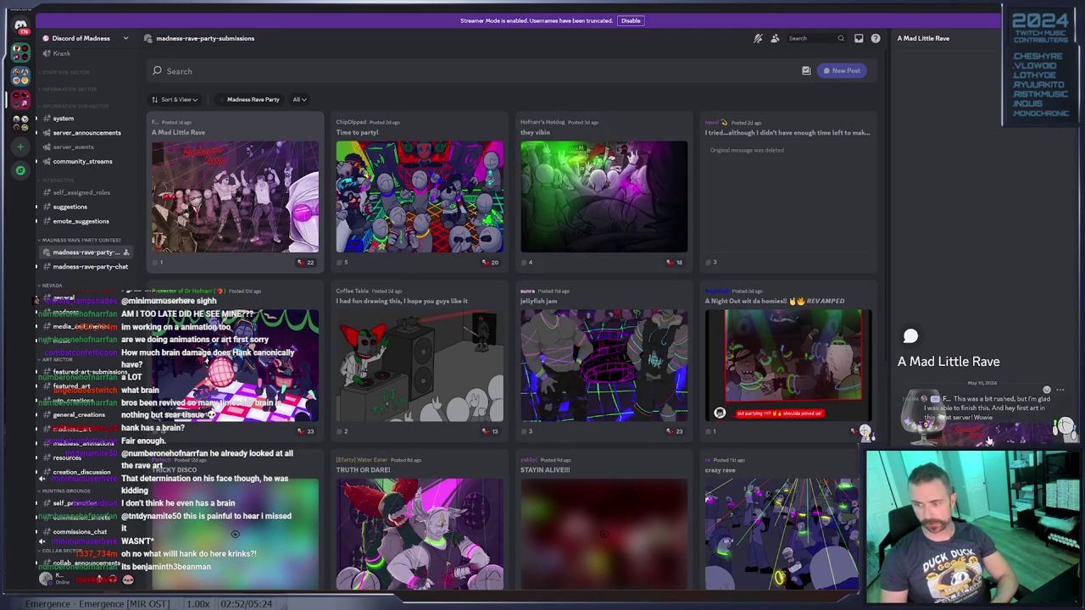
click(976, 234)
click(976, 233)
scroll(348, 384, down, 2)
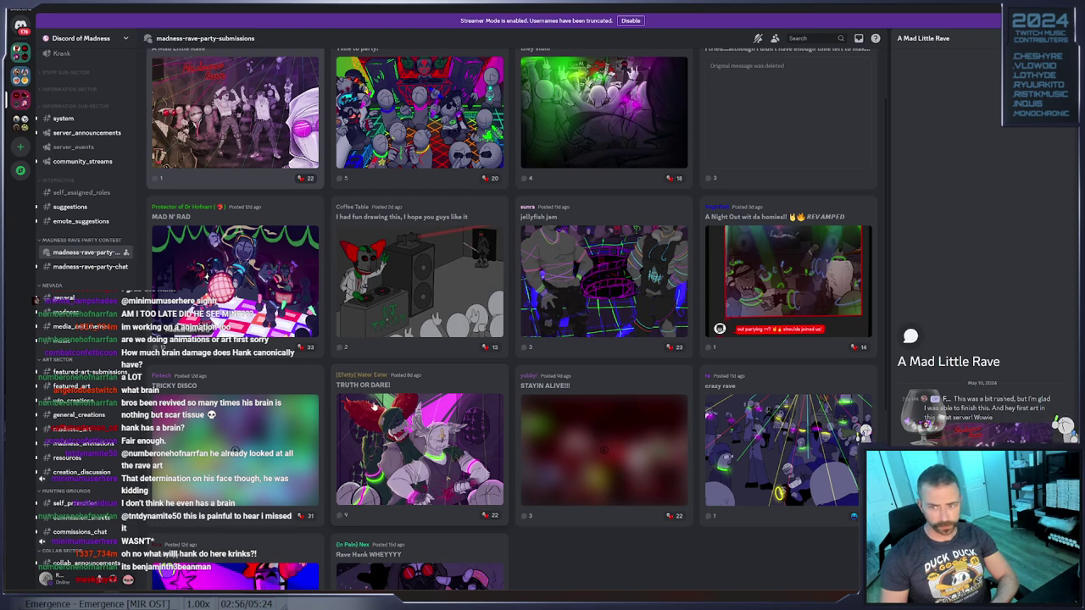
scroll(343, 394, down, 2)
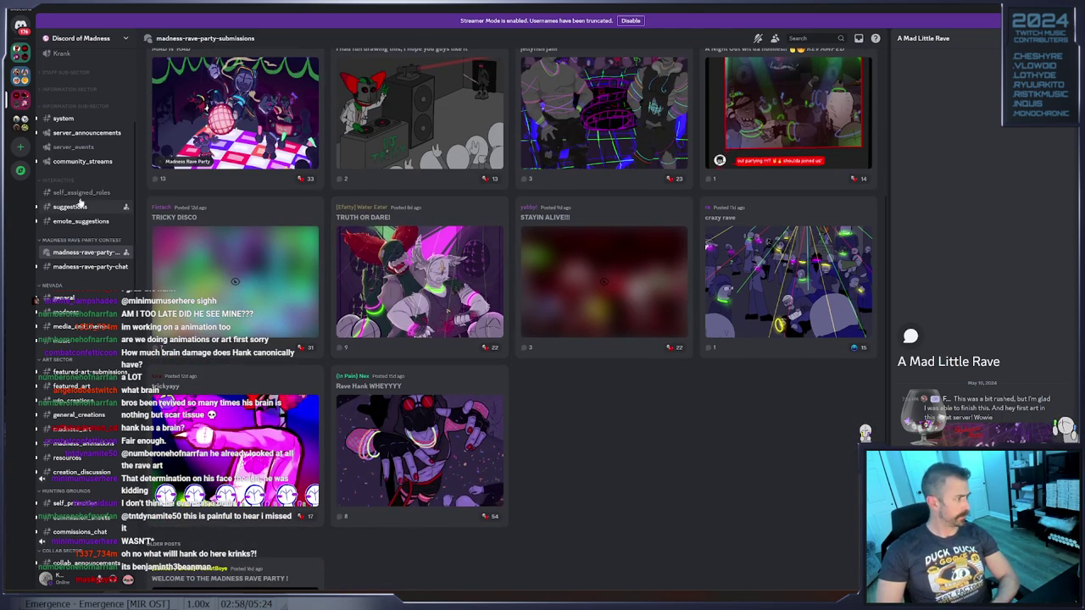
scroll(424, 373, down, 2)
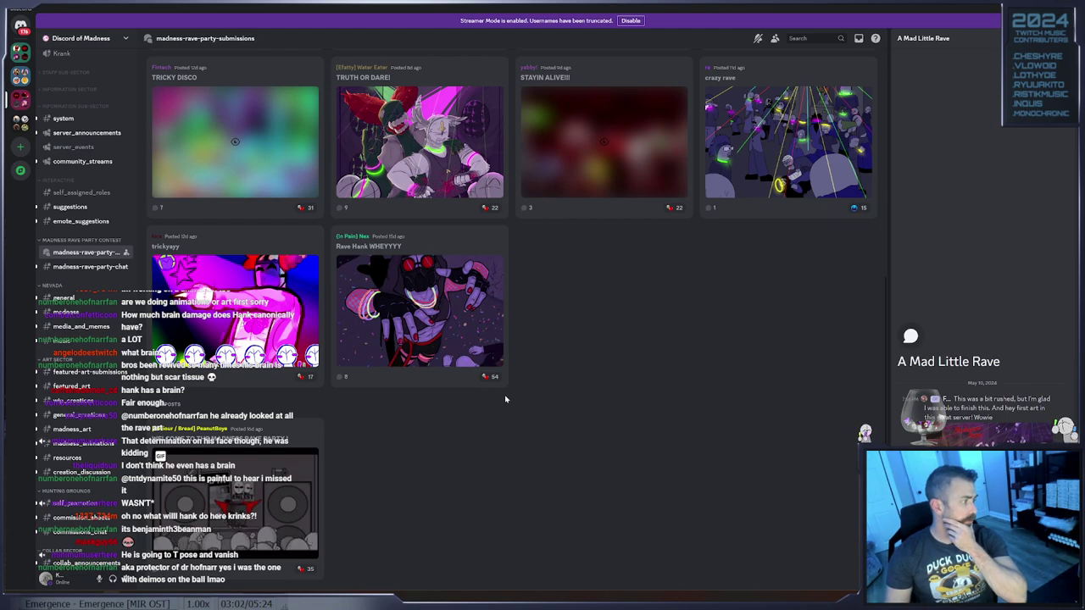
scroll(505, 399, up, 5)
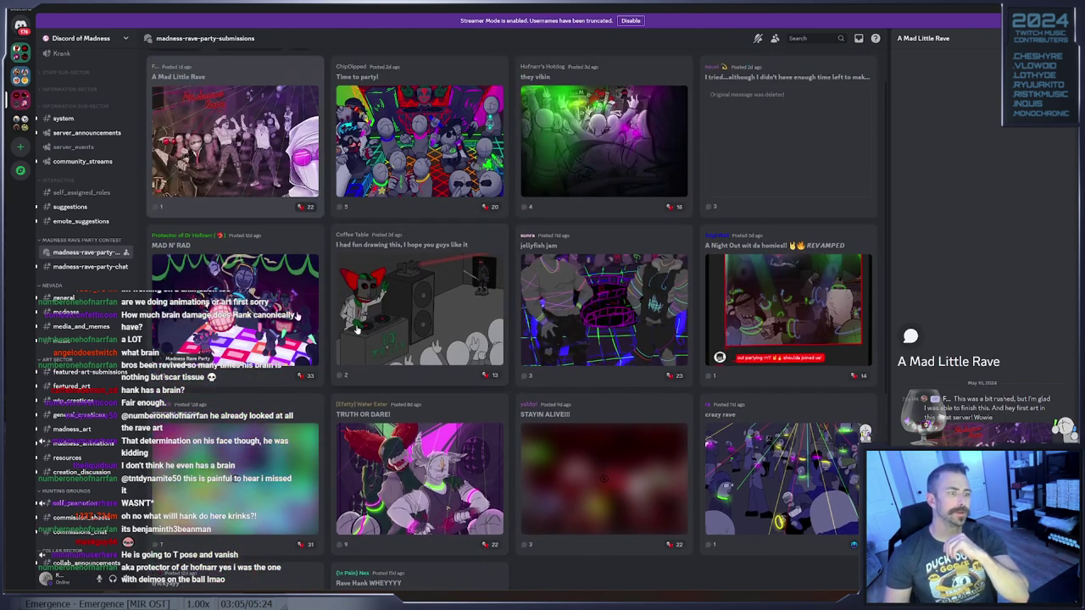
View the artwork of the MAD N' RAD post enlarged, close it, and return to Animate
click(278, 329)
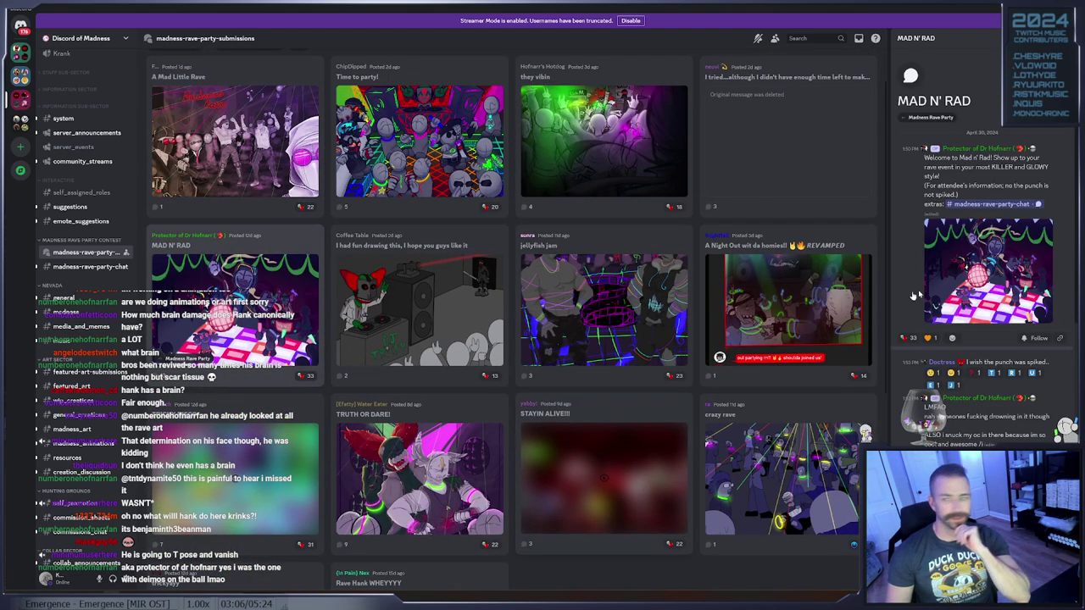
click(966, 284)
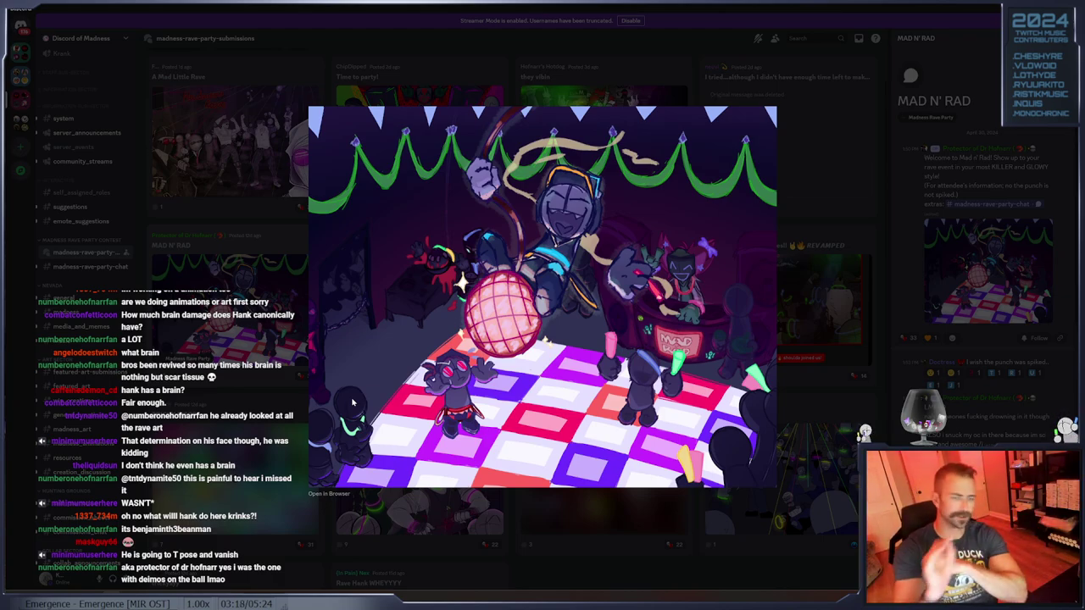
click(305, 82)
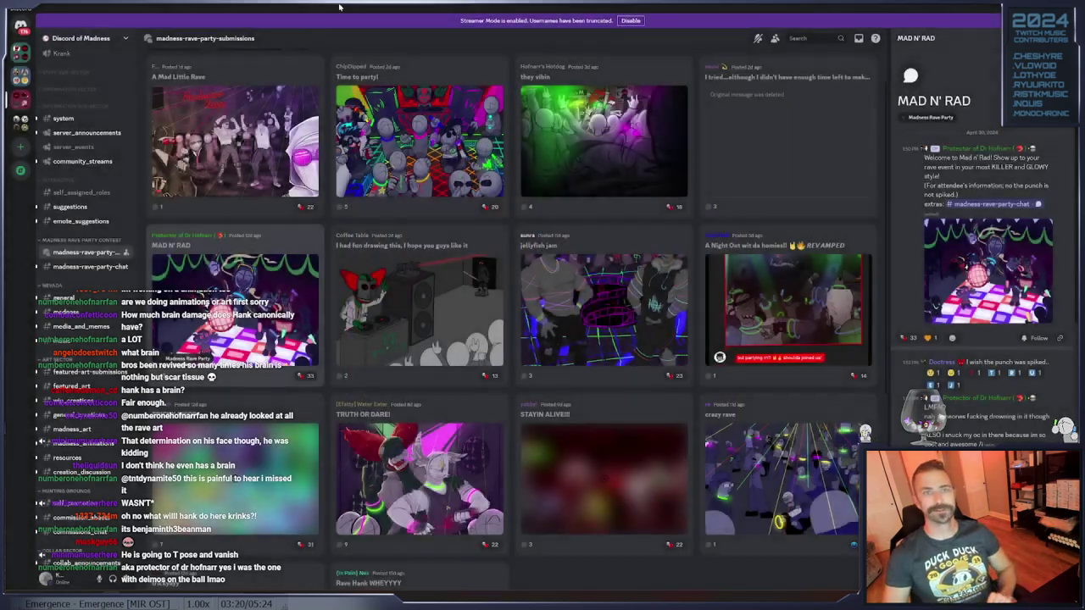
double_click(477, 13)
drag(662, 176, 2, 212)
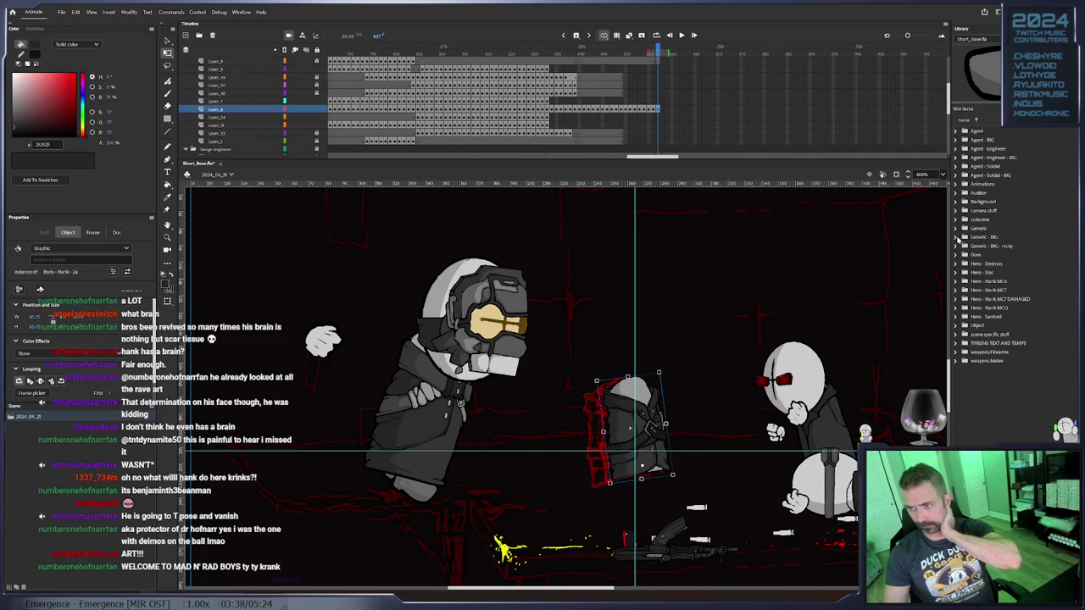
Expand the Generic - BIG library folder, preview its hand symbols and choose Bully - Hand - Grip
double_click(965, 238)
scroll(1009, 330, down, 3)
key(Down)
key(Down)
key(Down)
key(Down)
key(Down)
key(Down)
key(Down)
key(Down)
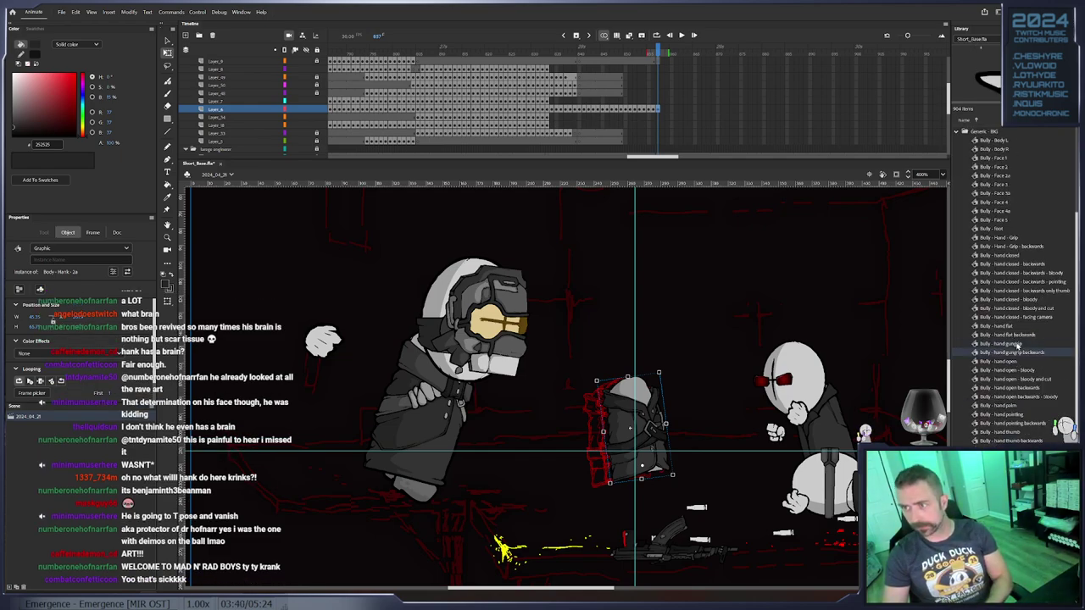
key(Down)
key(Down)
key(Down)
key(Down)
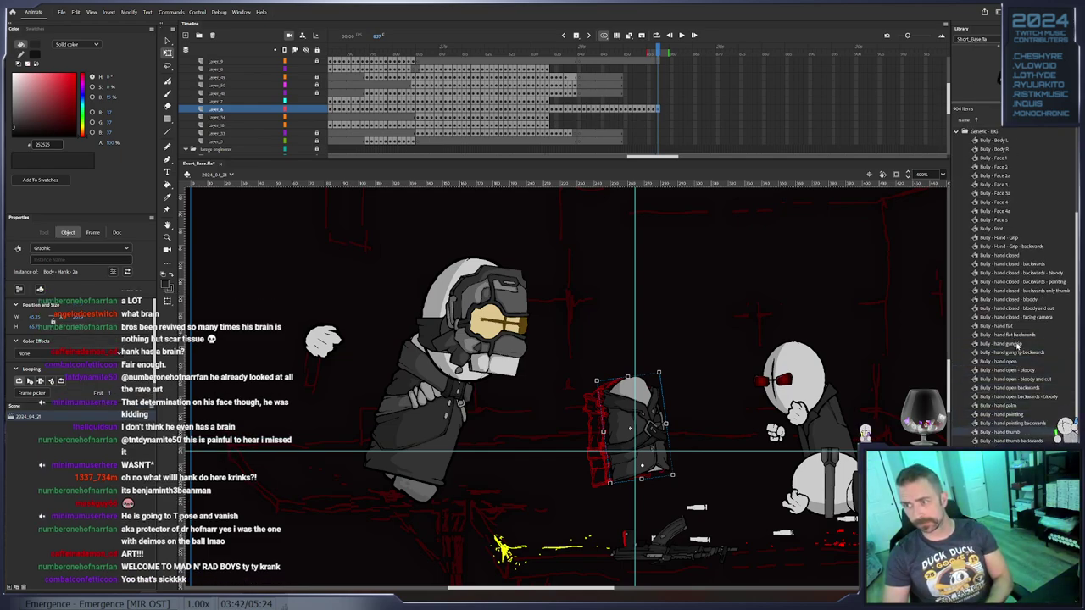
click(1014, 317)
key(Up)
key(Up)
key(Up)
key(Up)
key(Up)
key(Up)
key(Up)
key(Up)
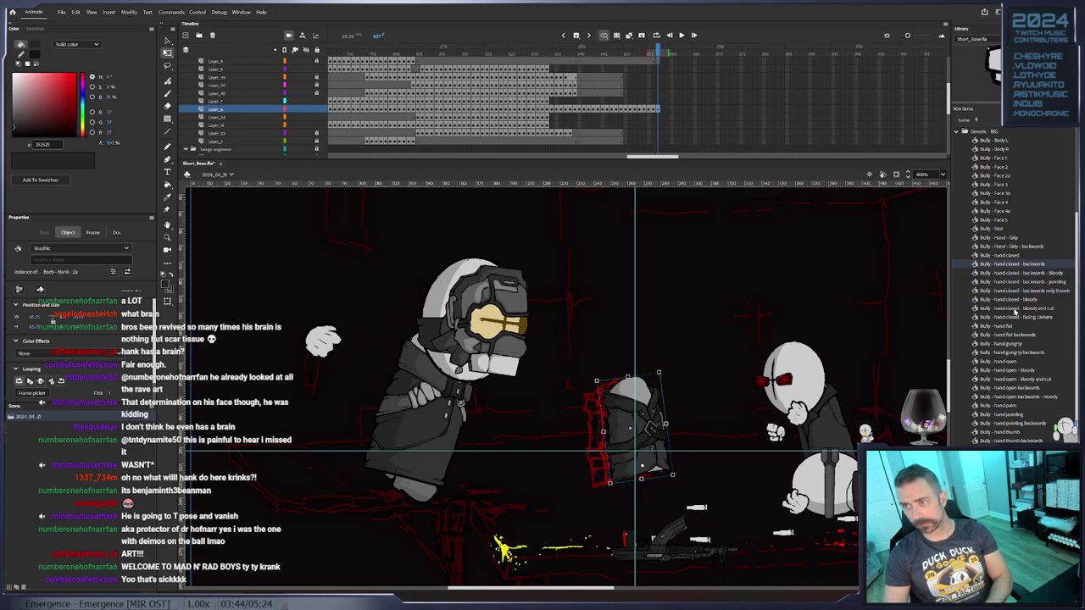
key(Up)
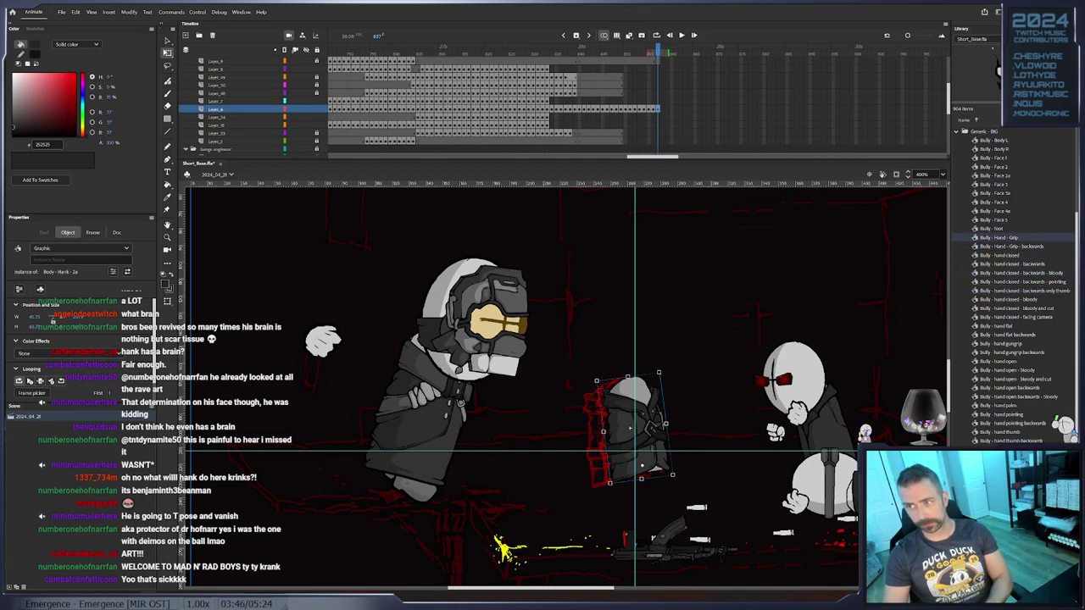
Place the Bully - Hand - Grip symbol on frame 857, rotate it and set it over the lower part of the body
drag(874, 185, 586, 384)
key(ctrl+shift+h)
drag(653, 431, 720, 429)
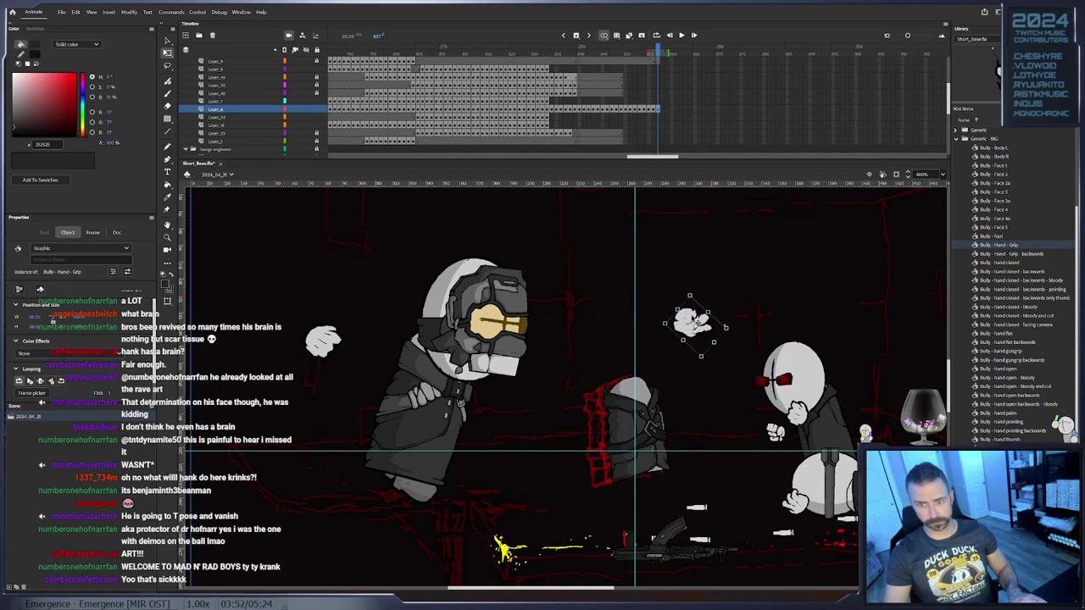
drag(683, 343, 627, 471)
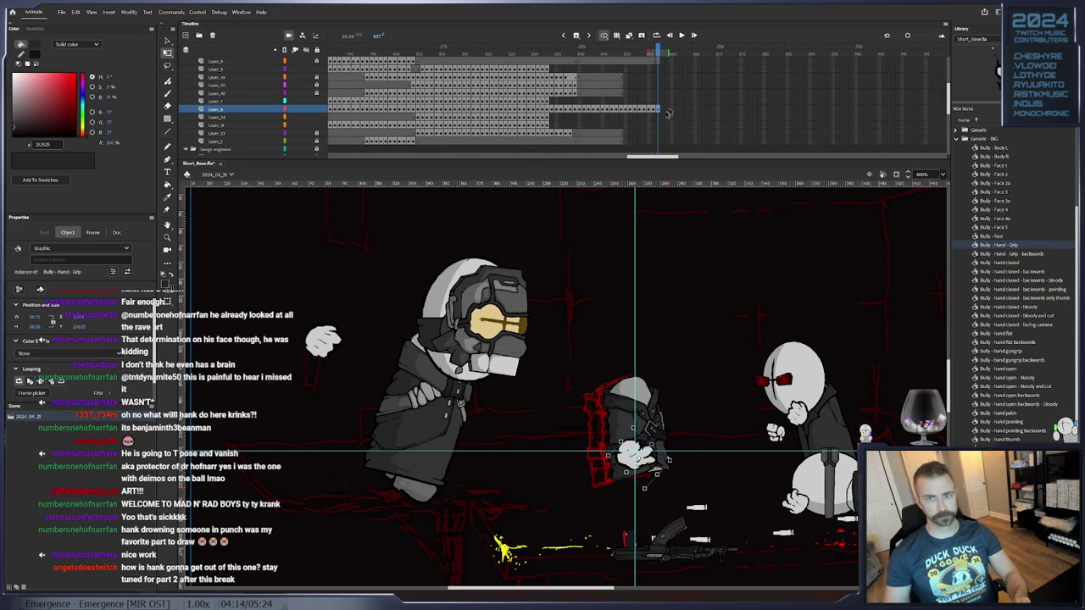
Keyframe frame 858, rotating the body and the grip hand and shifting both further from the engineer
scroll(672, 110, down, 3)
click(636, 392)
key(F6)
click(684, 412)
click(658, 404)
drag(665, 374, 686, 387)
click(658, 443)
drag(674, 464, 638, 465)
drag(600, 416, 638, 460)
drag(659, 412, 664, 415)
click(666, 417)
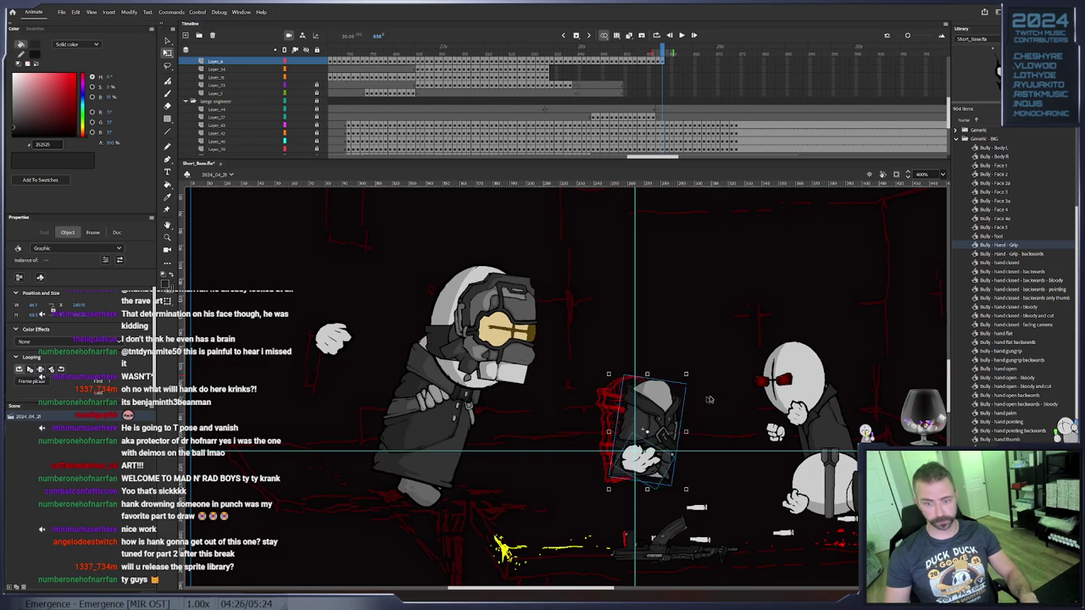
Pose the body and grip hand at frame 859, rotating them and carrying them beyond the vertical guide
key(period)
drag(694, 376, 685, 371)
drag(657, 407, 673, 414)
click(716, 395)
click(665, 472)
drag(703, 463, 693, 430)
drag(605, 387, 676, 459)
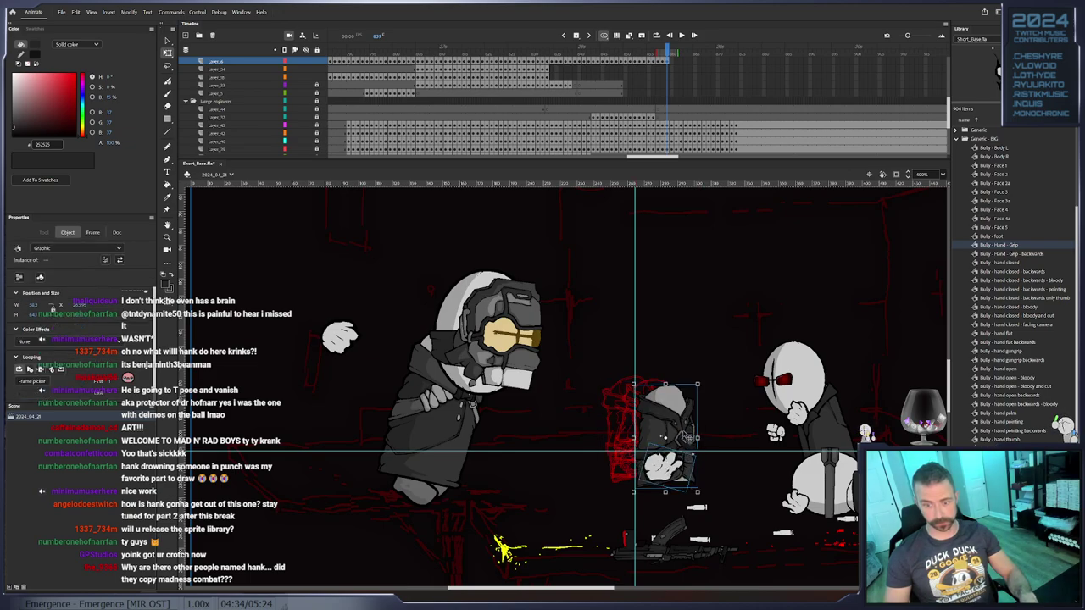
Keyframe the body and hand together from frame 860 to 863, rotating them slightly and continuing the drift away from the engineer
key(F6)
drag(700, 380, 692, 375)
drag(678, 423, 693, 430)
key(F6)
key(F6)
key(period)
key(period)
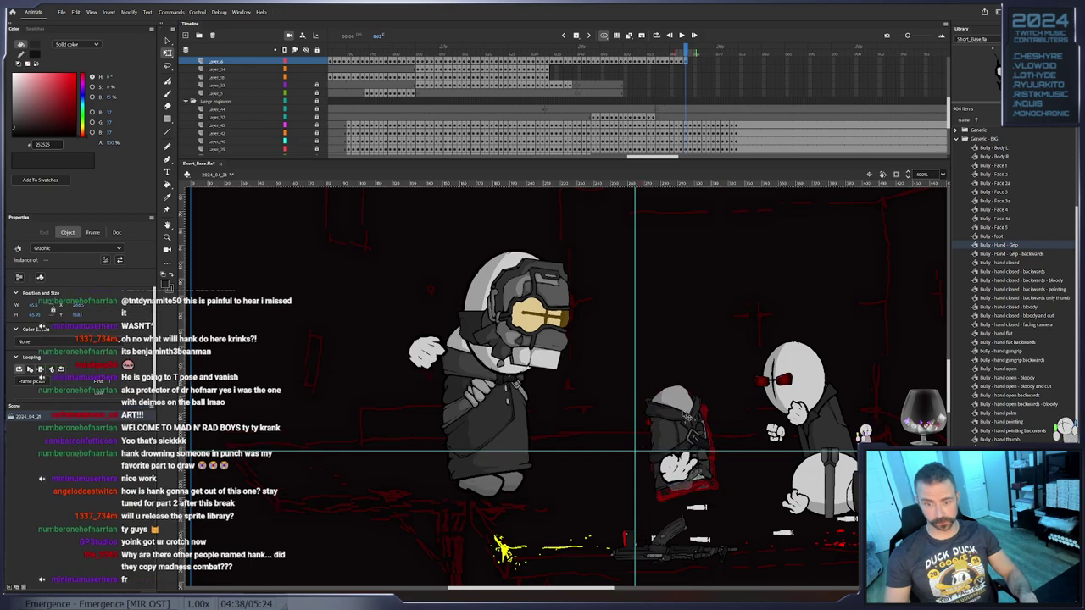
Pose the body and hand at frames 864 and 865, lifting them off the ground and tipping the body over sideways
drag(721, 378, 734, 394)
drag(697, 430, 677, 392)
click(697, 372)
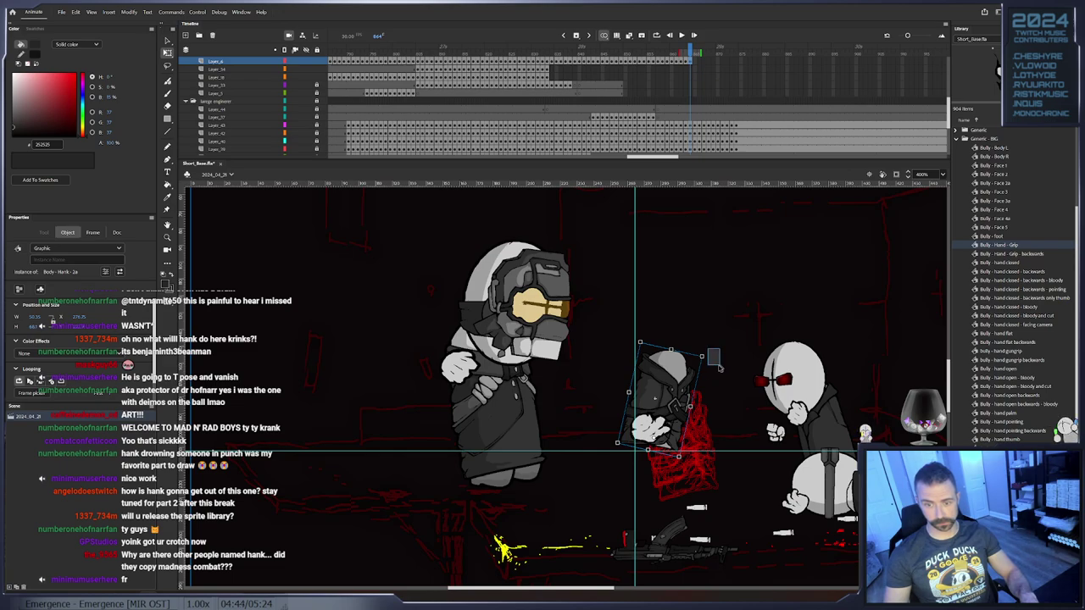
mouse_move(710, 358)
mouse_down()
mouse_move(687, 318)
mouse_move(697, 352)
mouse_up()
key(.)
drag(655, 395, 652, 384)
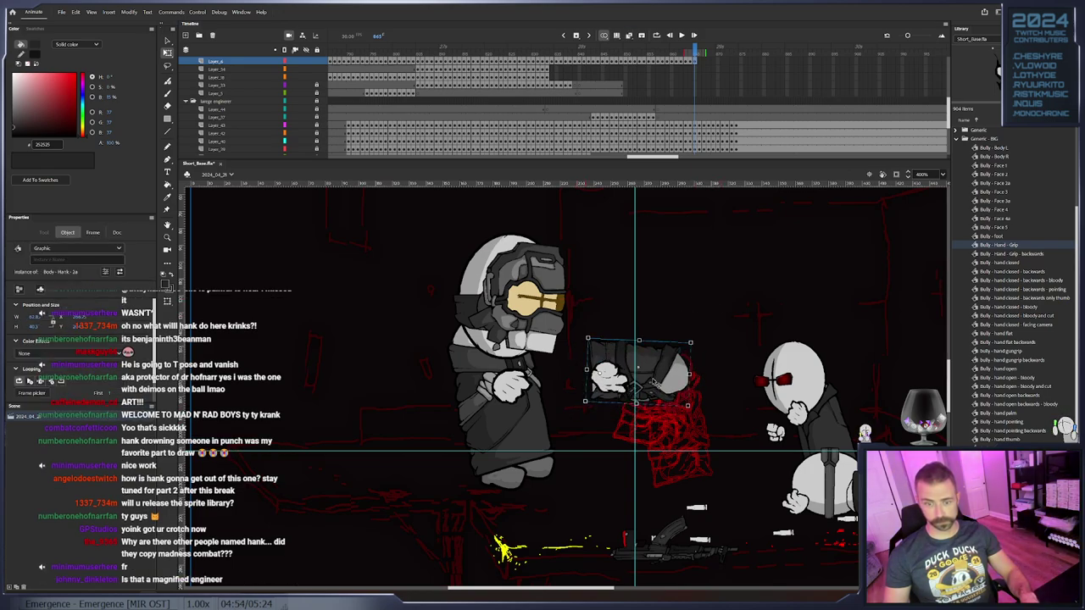
drag(617, 294, 609, 366)
Keyframe frame 866, rotating the body and hand head-down and raising them toward the engineer's face
key(F6)
drag(697, 324, 716, 355)
drag(594, 354, 568, 311)
drag(583, 256, 588, 301)
scroll(714, 106, up, 4)
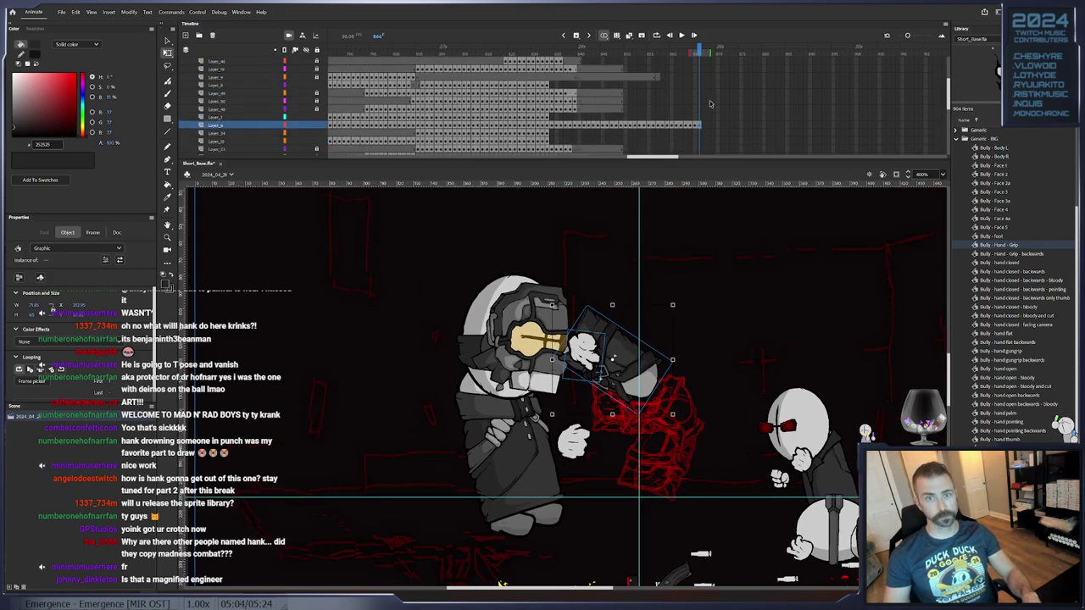
Add a new layer folder above the X folder, create six new layers, and move all six into the new folder
scroll(710, 106, down, 1)
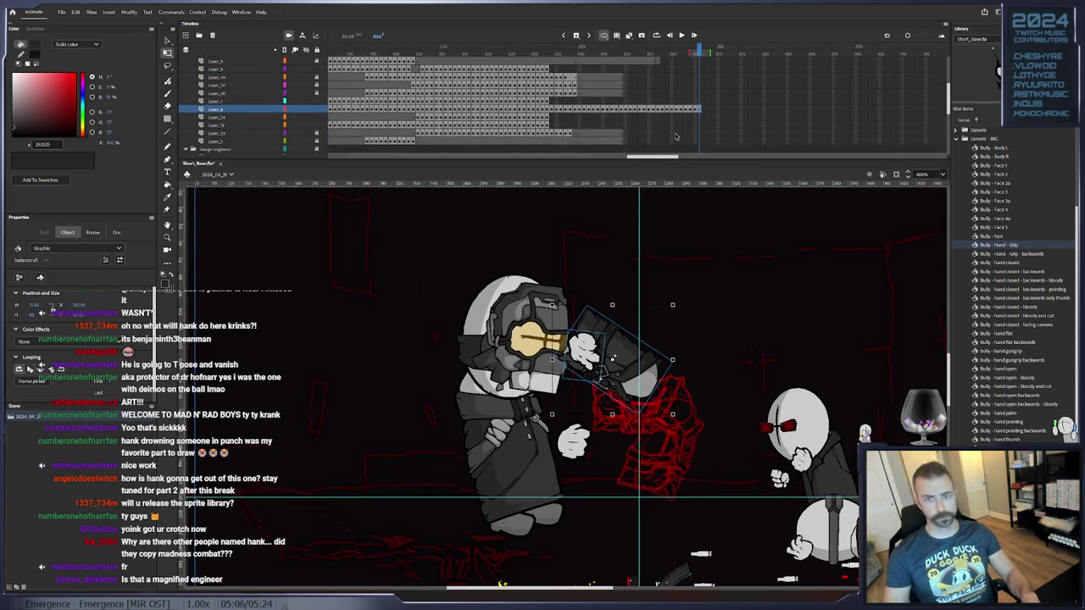
scroll(676, 134, down, 5)
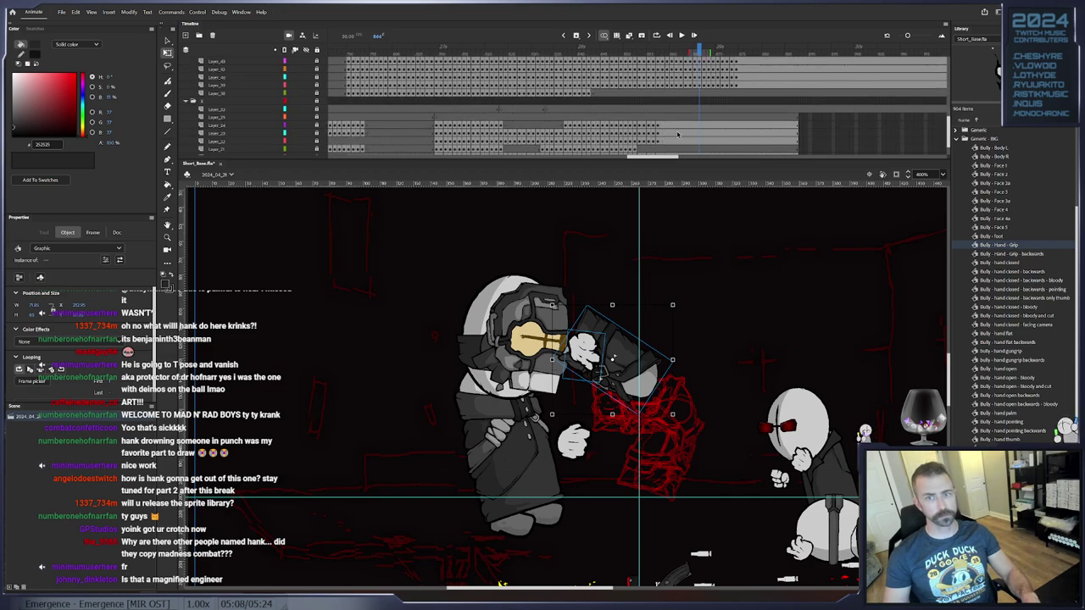
click(204, 78)
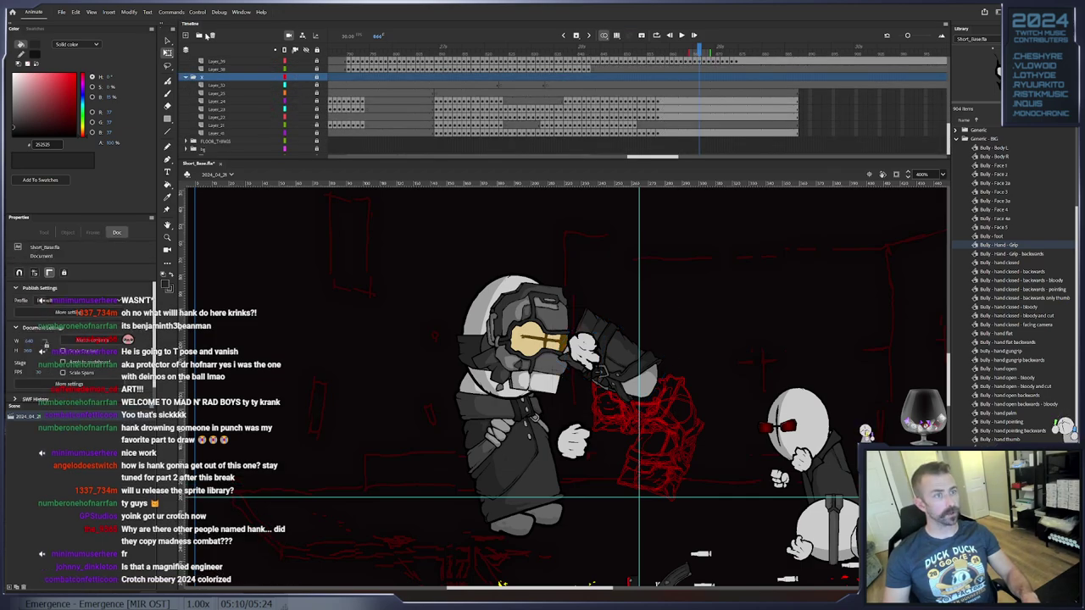
click(199, 36)
click(187, 37)
click(186, 37)
click(186, 37)
click(187, 36)
click(187, 37)
click(186, 37)
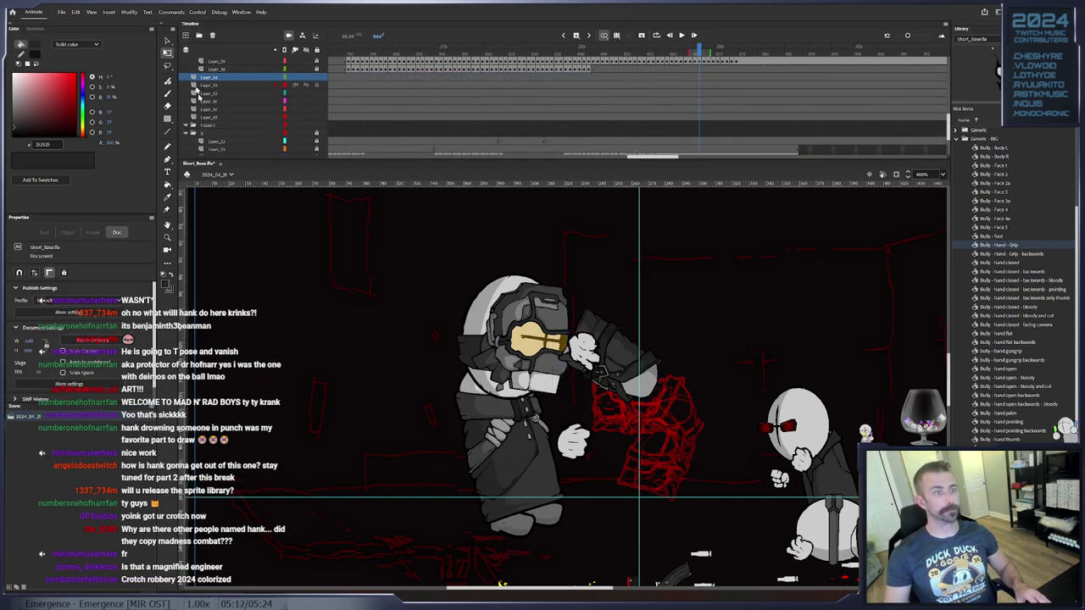
shift+click(212, 118)
drag(212, 118, 217, 126)
Remove the pre-filled frames from all six new layers in Folder 1
right_click(515, 134)
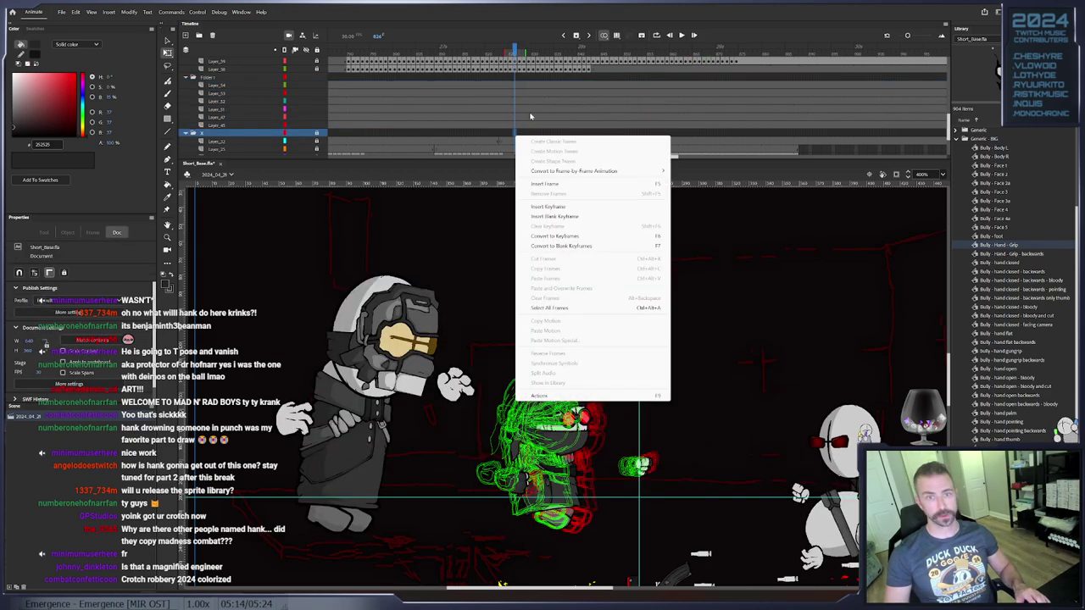
click(535, 134)
key(ctrl+z)
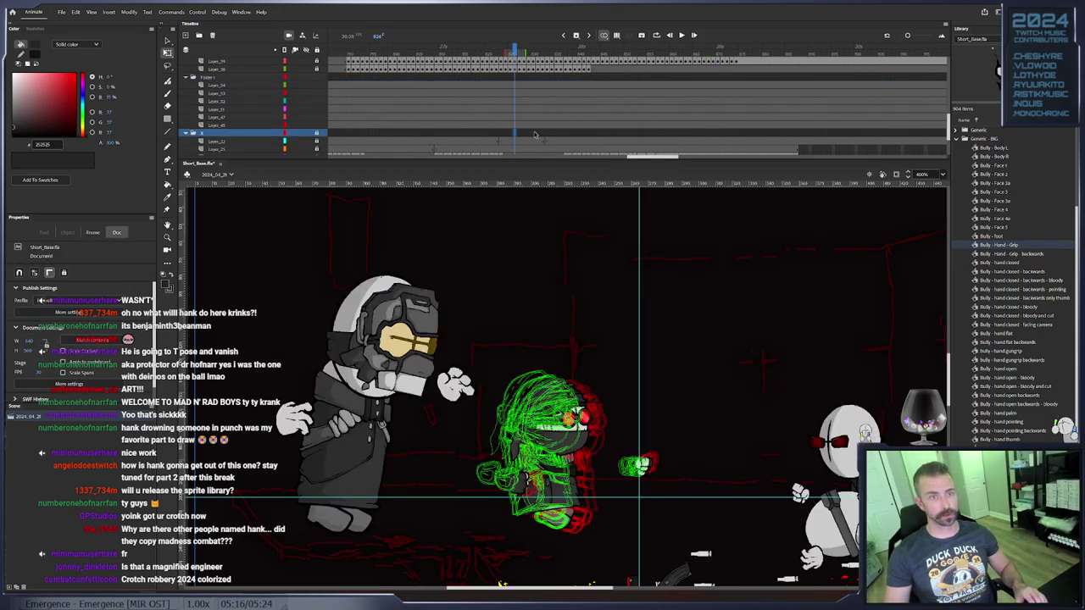
key(ctrl+z)
right_click(431, 123)
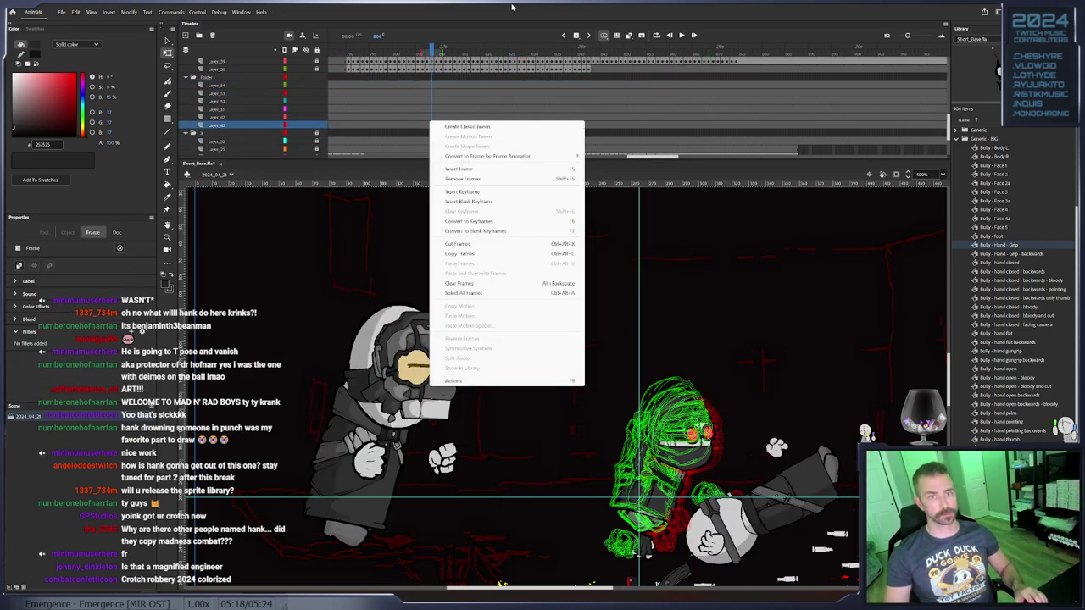
click(513, 6)
key(ctrl+z)
key(shift+F5)
scroll(720, 100, up, 7)
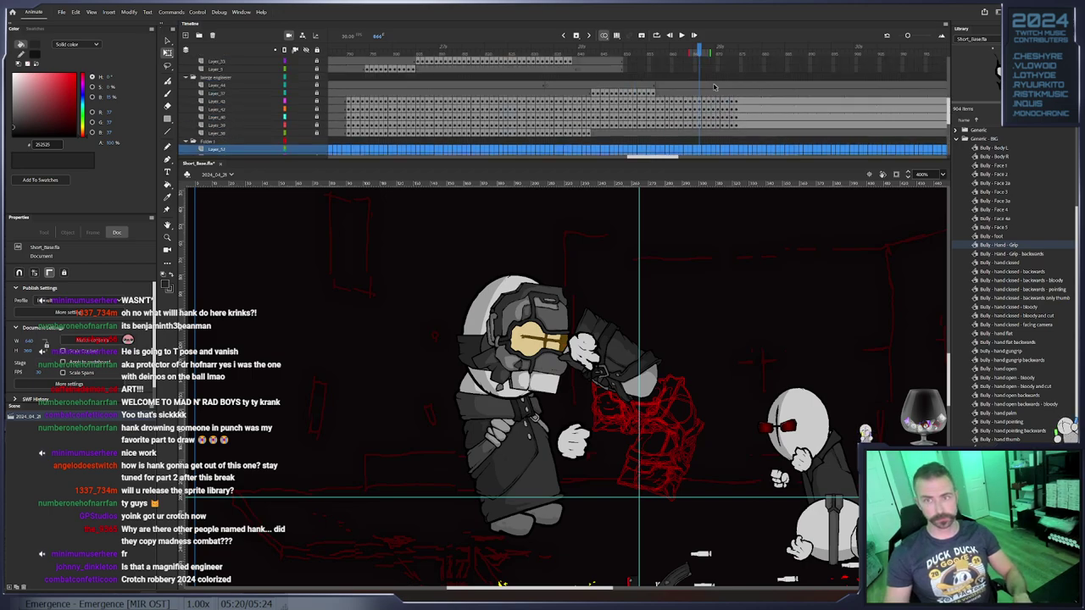
Collapse the large engineer folder, move the body and hand keyframes 862 to 866 onto a Folder 1 layer, and blank the old layer from 862
scroll(644, 73, down, 4)
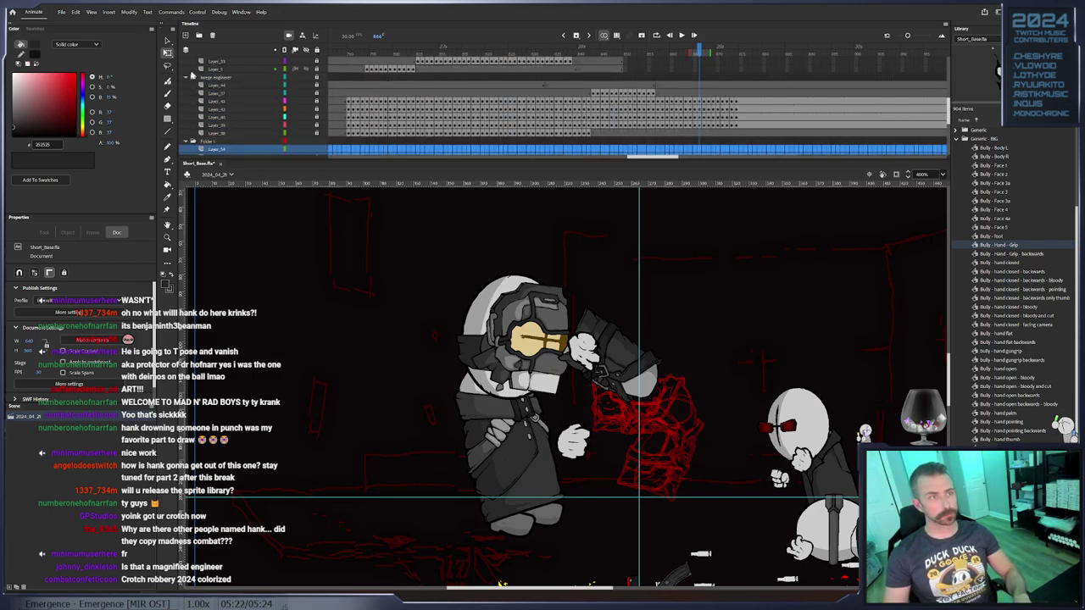
click(193, 77)
click(187, 77)
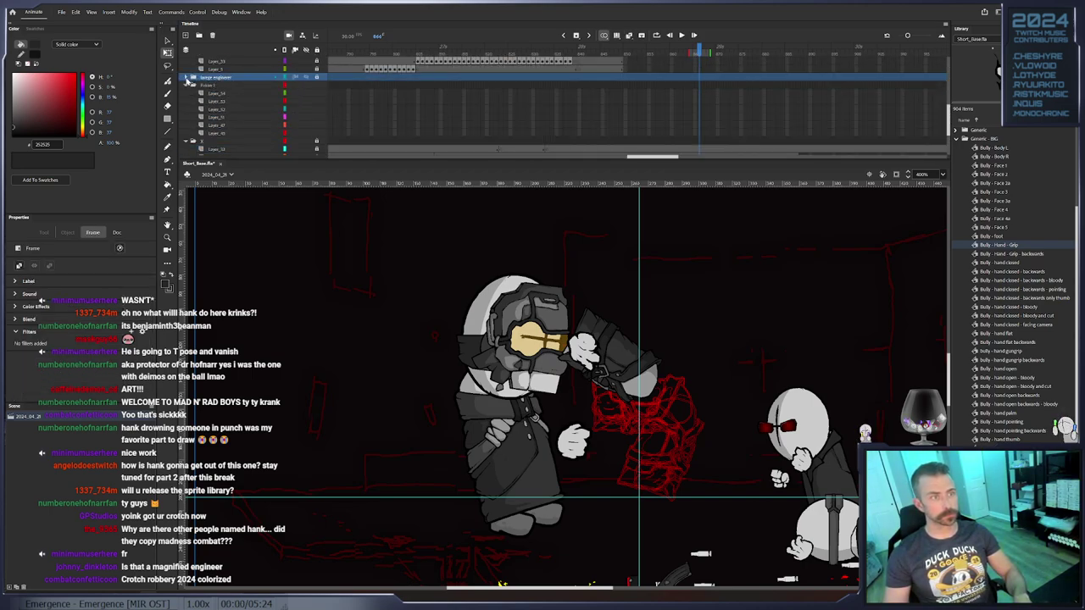
scroll(671, 109, up, 3)
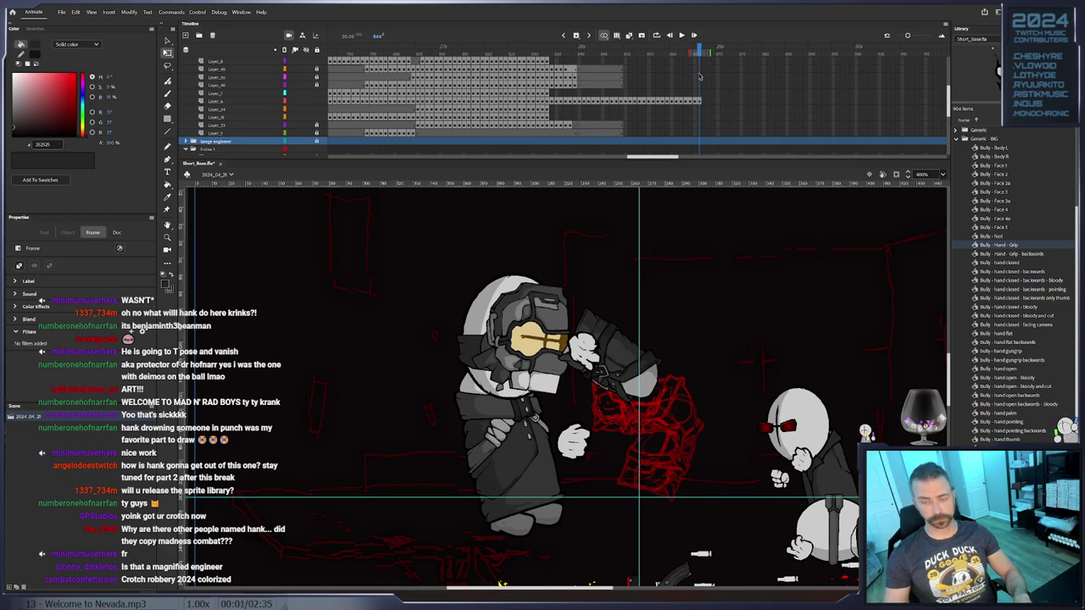
drag(681, 101, 697, 103)
scroll(693, 114, down, 3)
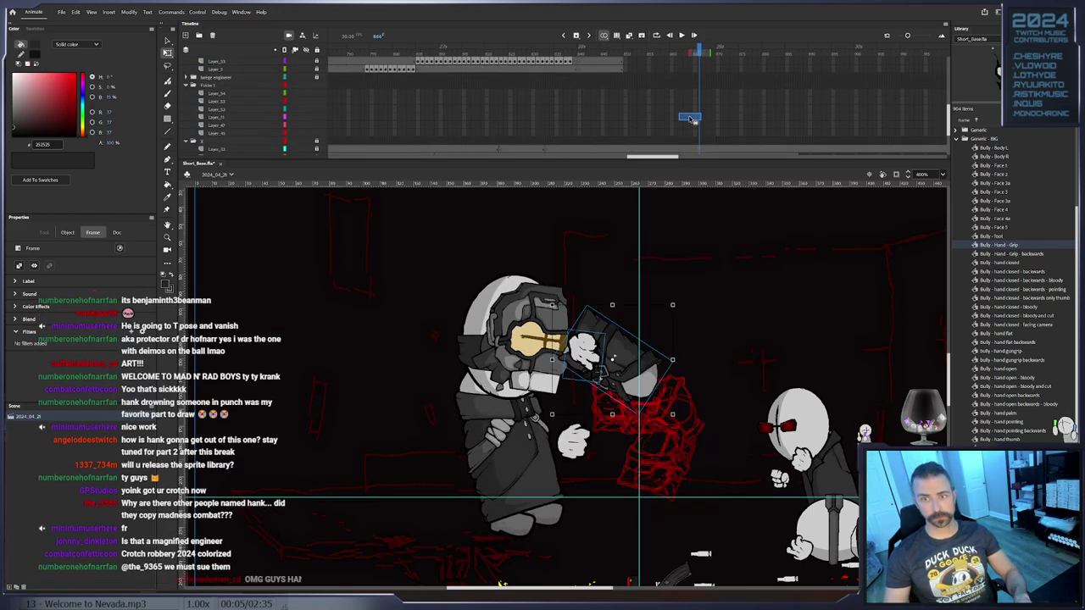
click(693, 120)
scroll(691, 115, up, 2)
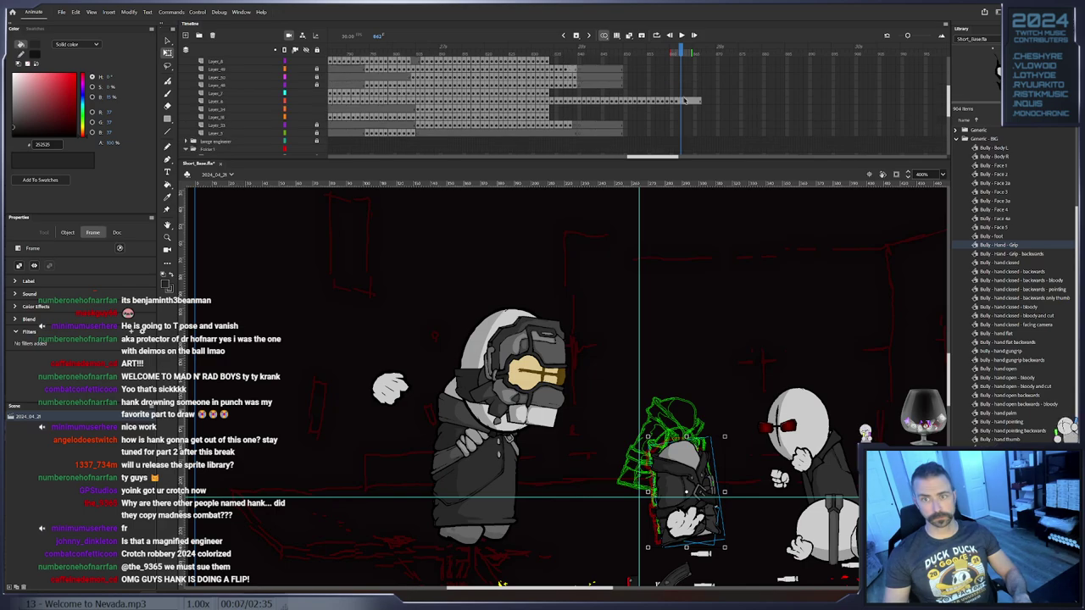
right_click(682, 102)
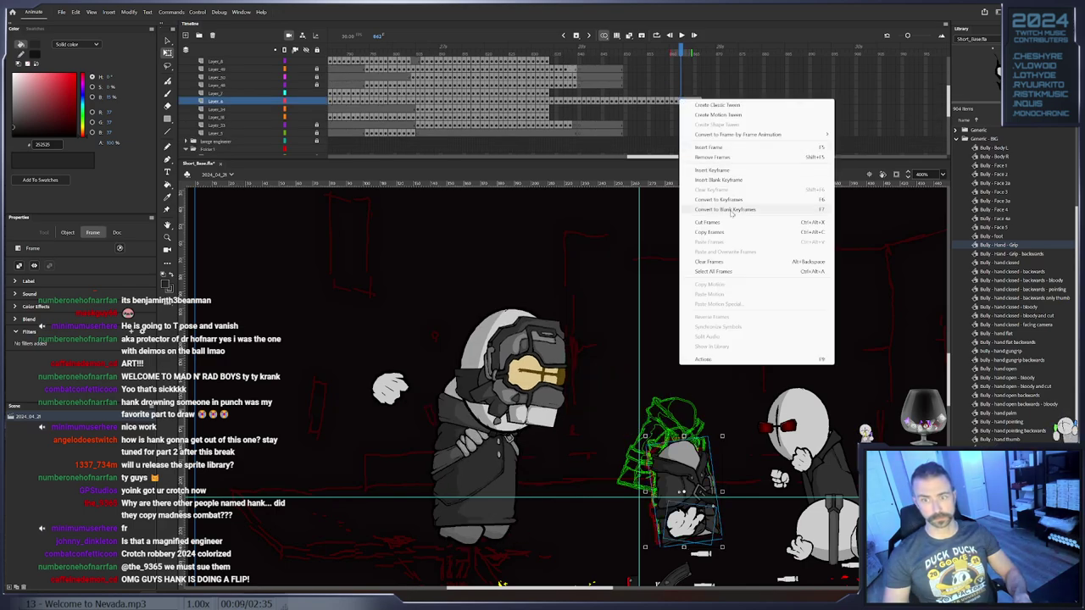
click(730, 213)
Lock all layers except the Folder 1 layer holding the moved body and hand keyframes
scroll(651, 100, up, 2)
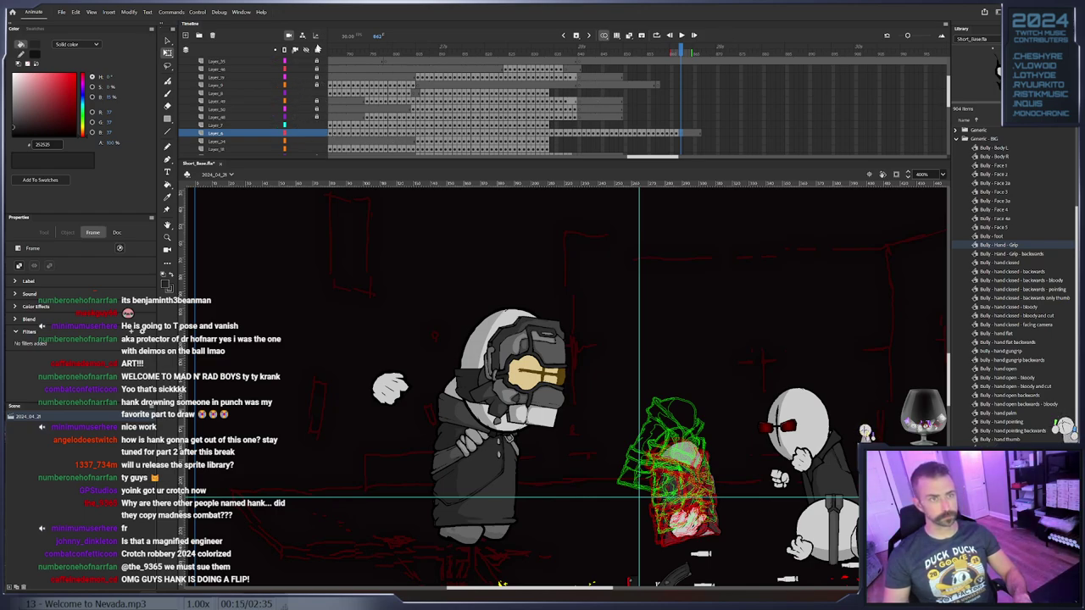
scroll(720, 108, down, 4)
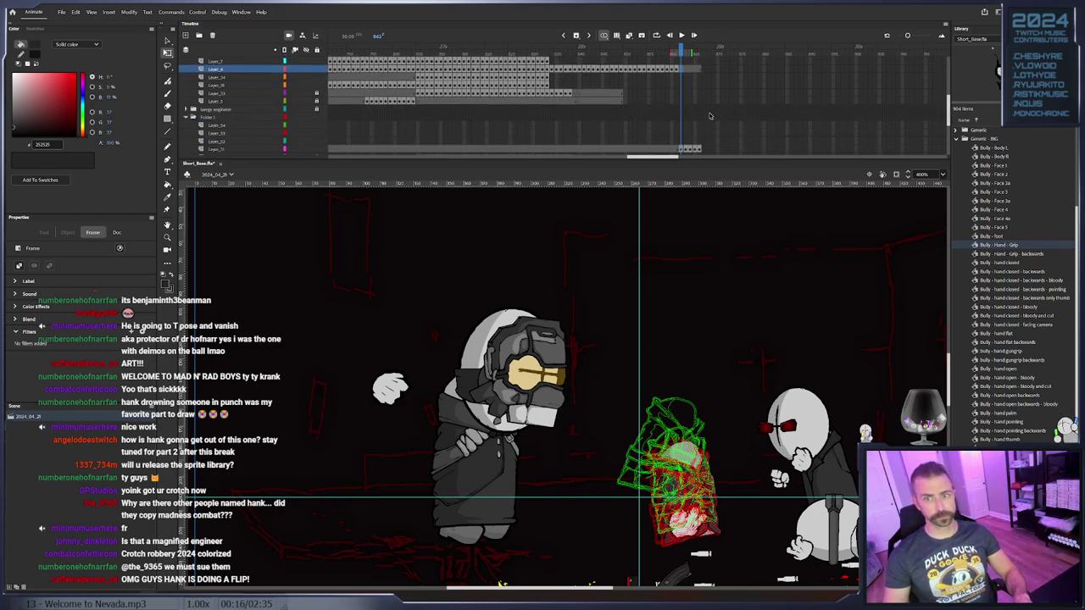
click(316, 75)
click(317, 152)
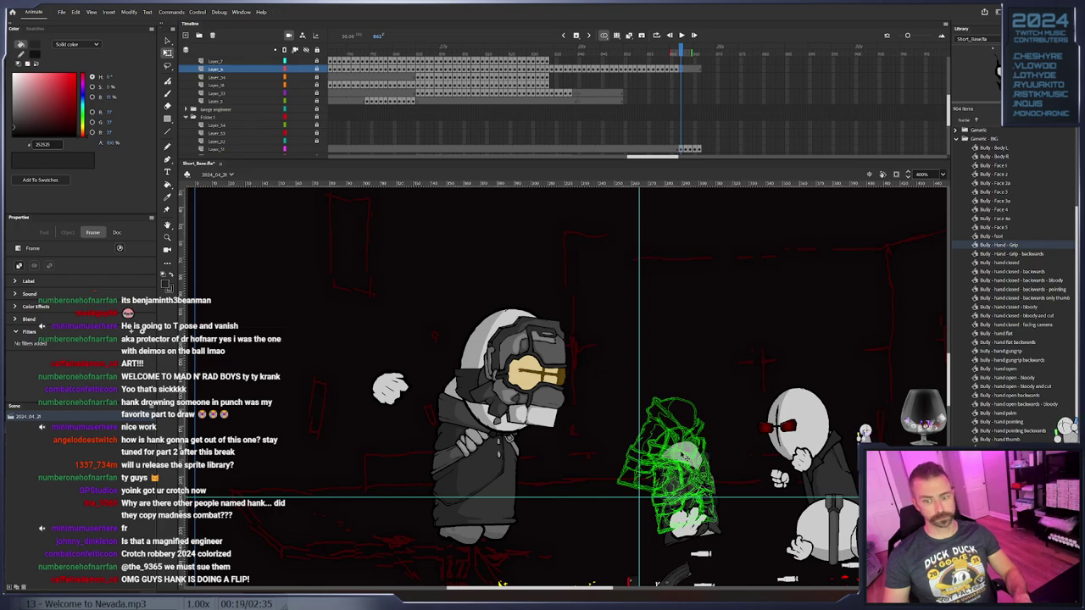
Keyframe 867 and 868 on the new layer, rotating the body and hand and raising them above the engineer's helmet
click(696, 150)
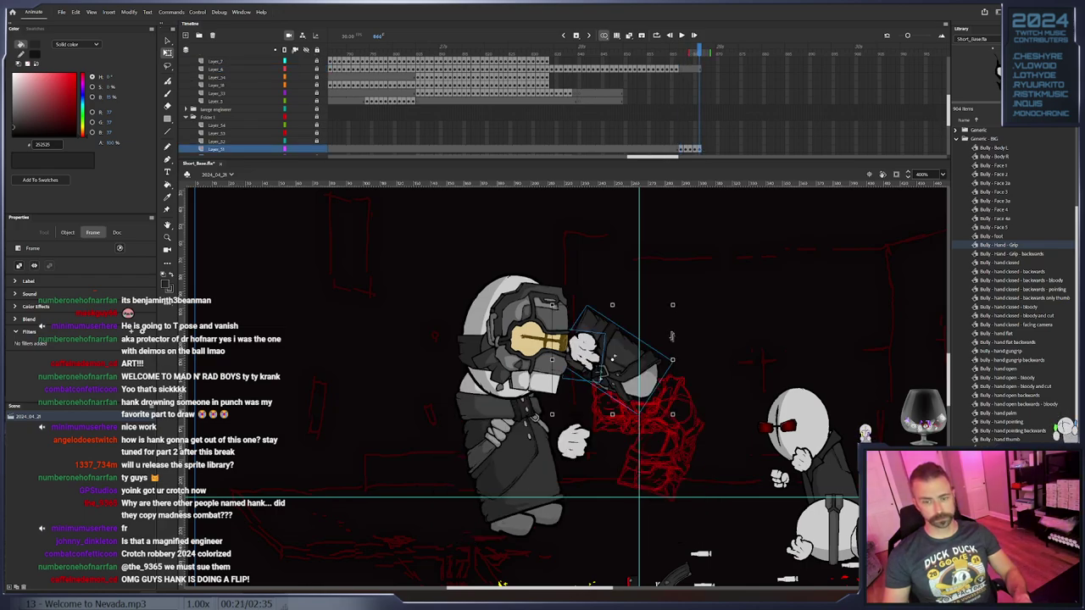
key(F6)
drag(679, 299, 652, 285)
drag(597, 357, 578, 318)
key(F6)
drag(650, 279, 631, 260)
drag(611, 321, 585, 288)
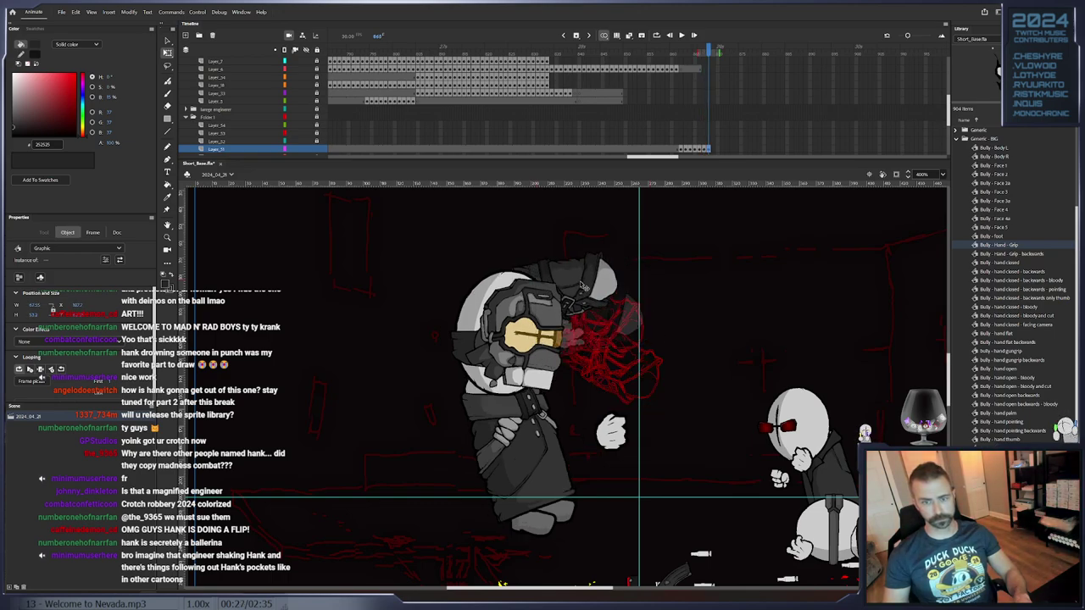
Keyframe 869 and 870, rotating the body and hand further and swinging them directly over the top of the engineer's head
key(F6)
drag(627, 244, 566, 263)
key(F6)
drag(604, 329, 524, 270)
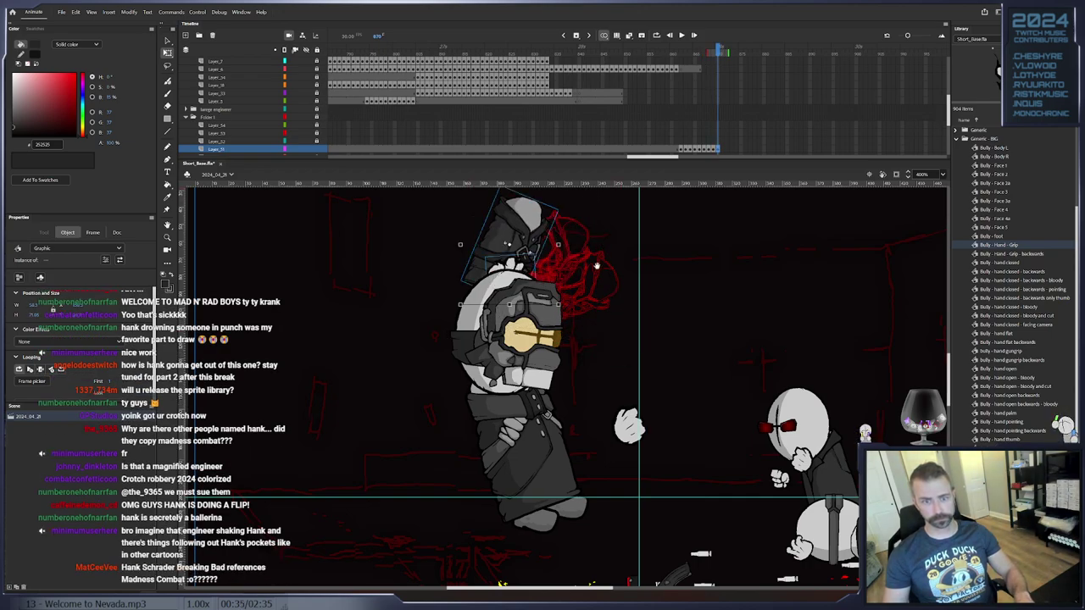
Swap the gripping hand at frame 870 for Bully - Hand - Grip - backwards, refit it to the body, and reselect both
right_click(504, 227)
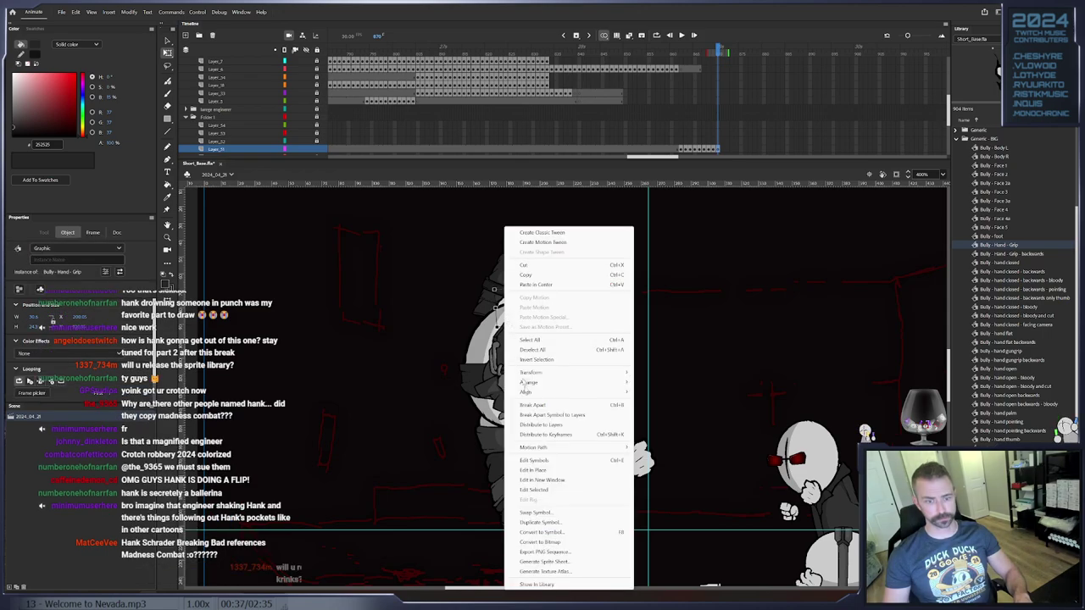
click(530, 512)
click(541, 364)
click(630, 222)
drag(552, 290, 527, 305)
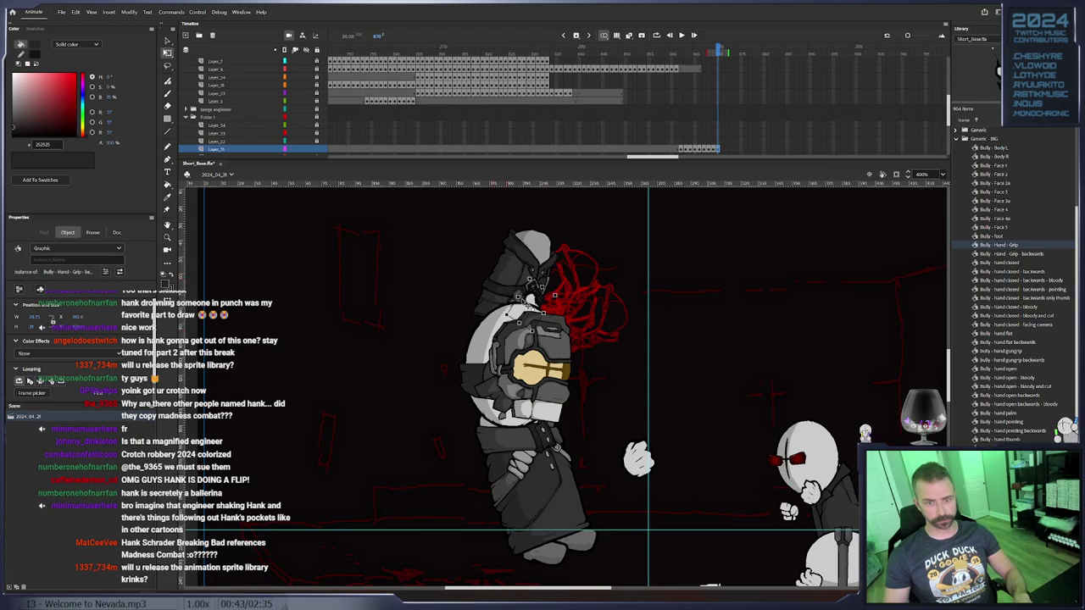
drag(429, 250, 599, 367)
Keyframe the body and hand from frame 871 to 873, rotating them backward and carrying them behind the engineer's head
key(F6)
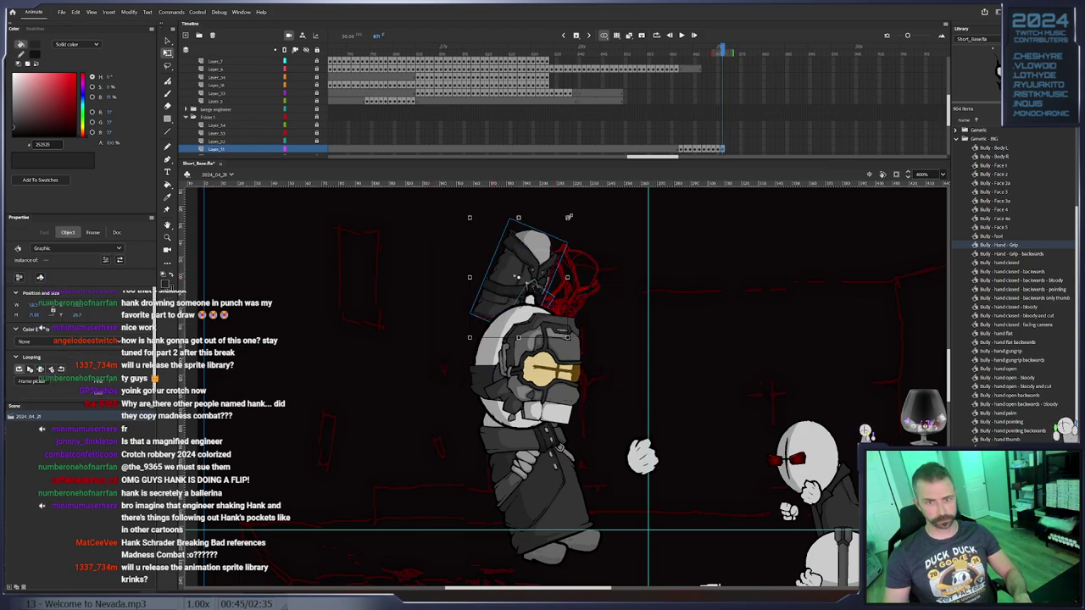
drag(574, 219, 557, 208)
drag(540, 266, 507, 265)
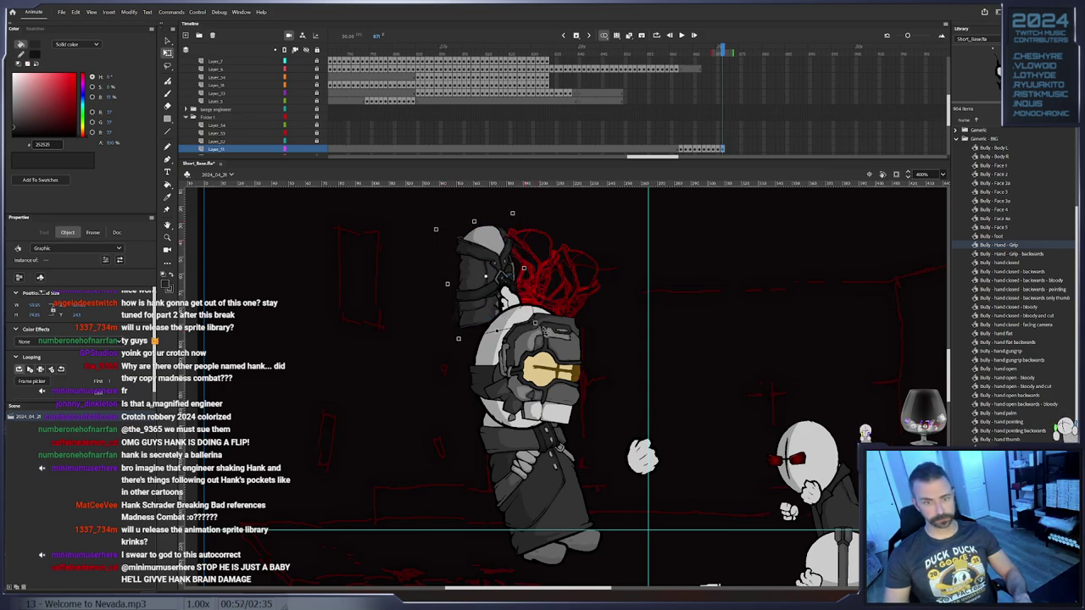
key(.)
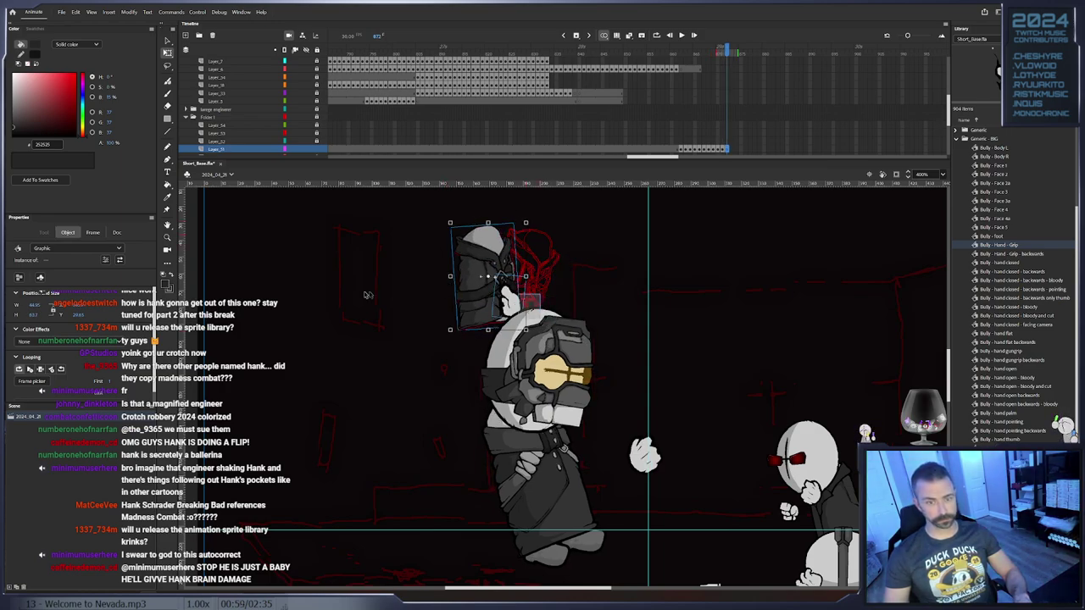
drag(531, 339, 556, 308)
drag(507, 277, 488, 295)
key(.)
drag(529, 365, 539, 343)
drag(497, 301, 483, 317)
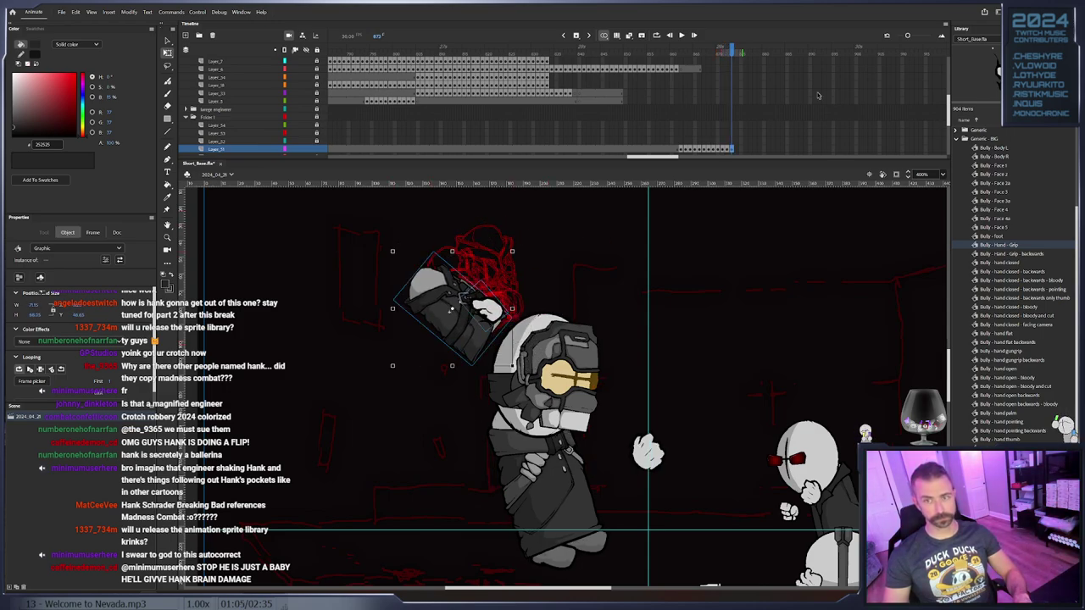
Expand the large engineer folder and keyframe 874 on the character's layer, tipping the body and hand slightly further and lowering them
scroll(642, 150, up, 2)
scroll(642, 150, down, 3)
click(187, 93)
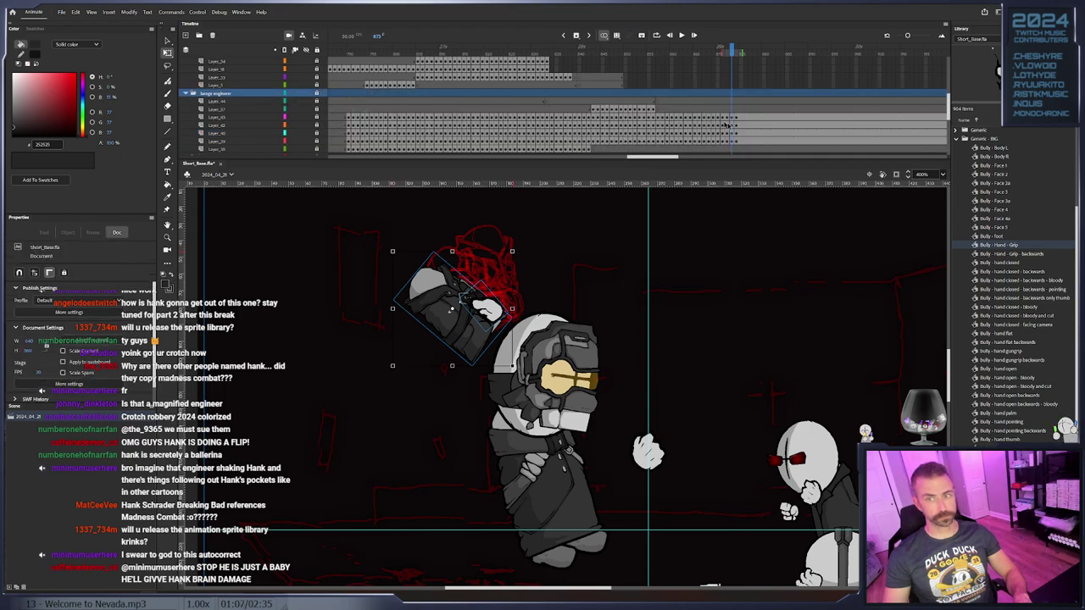
scroll(734, 127, down, 3)
click(732, 125)
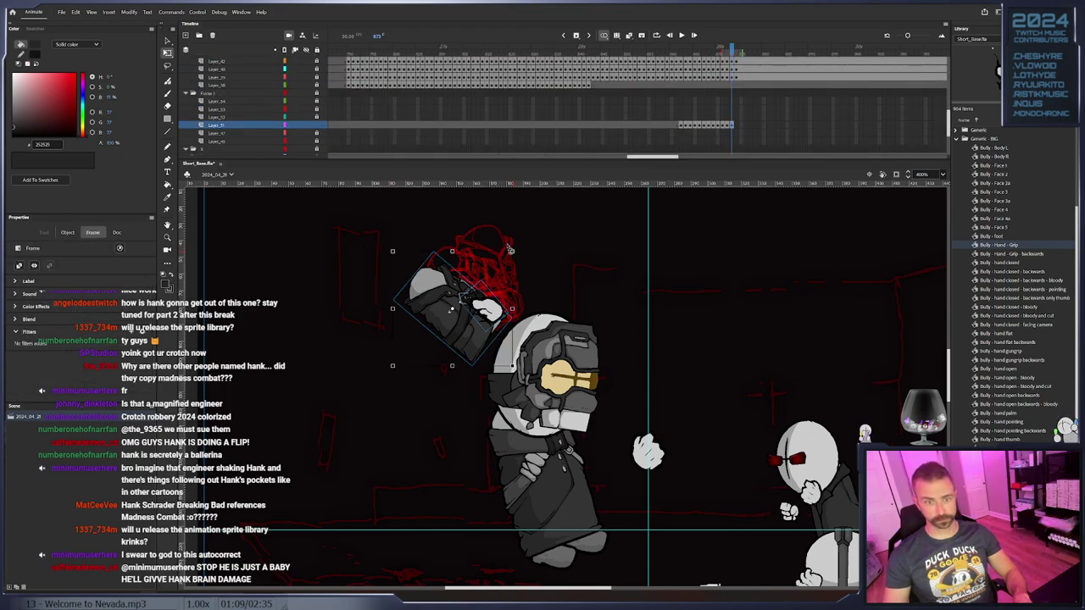
key(F6)
drag(512, 251, 501, 245)
drag(477, 307, 473, 315)
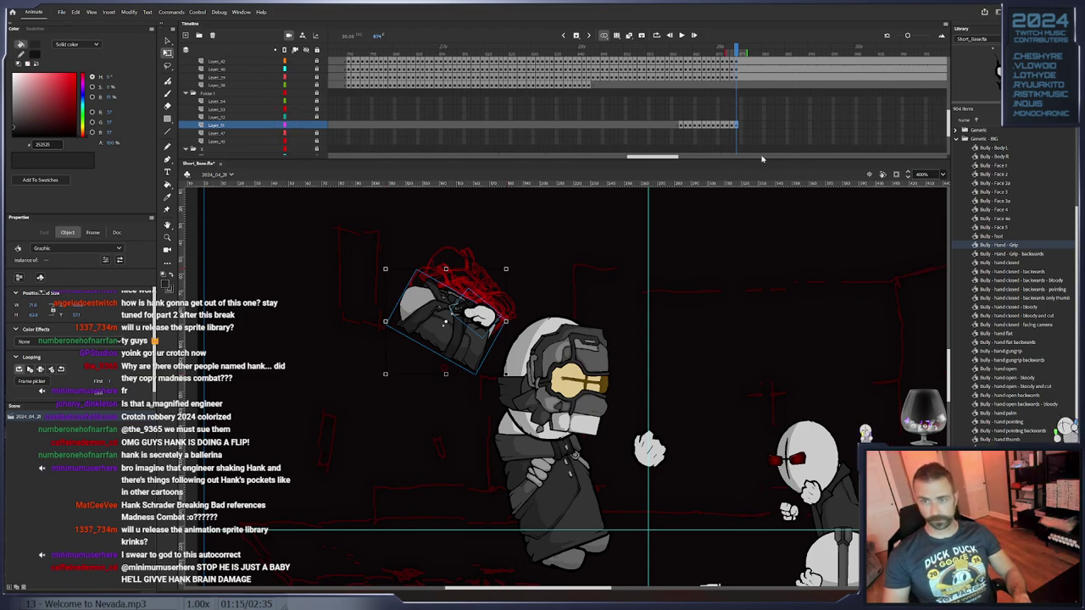
Extend the masked character's layer to frame 888 and clear the selected large engineer frames from 888 onward
right_click(799, 126)
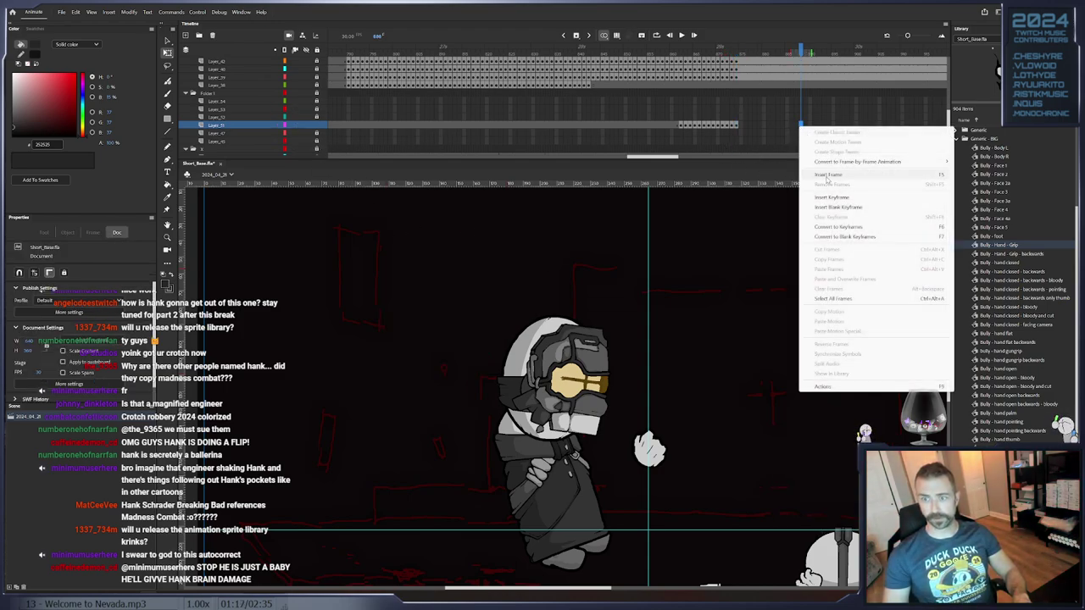
click(826, 176)
scroll(893, 141, up, 2)
drag(926, 122, 806, 73)
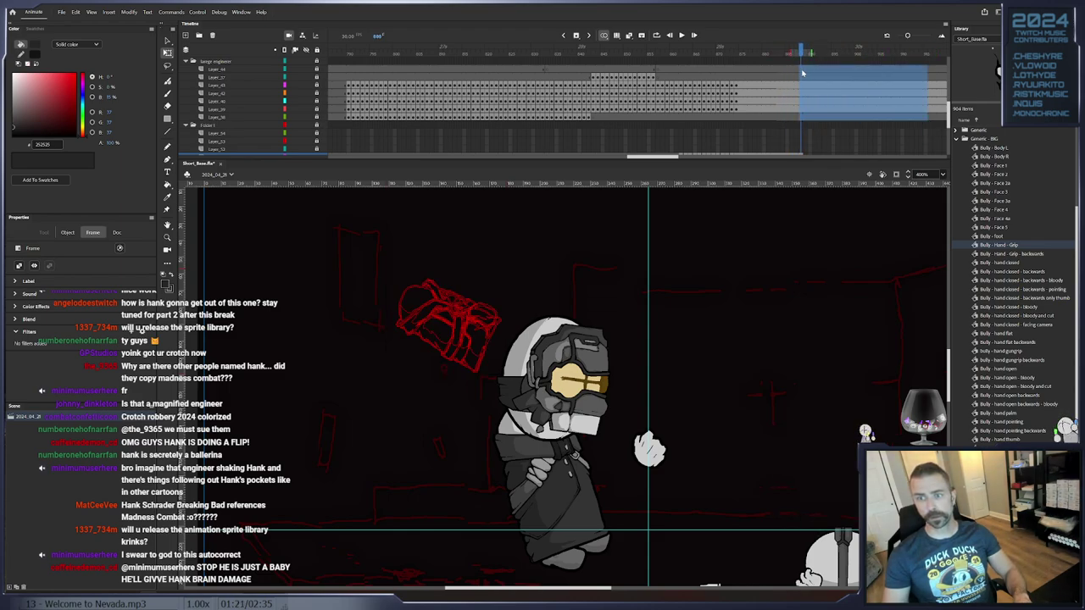
scroll(827, 119, down, 3)
scroll(828, 120, up, 2)
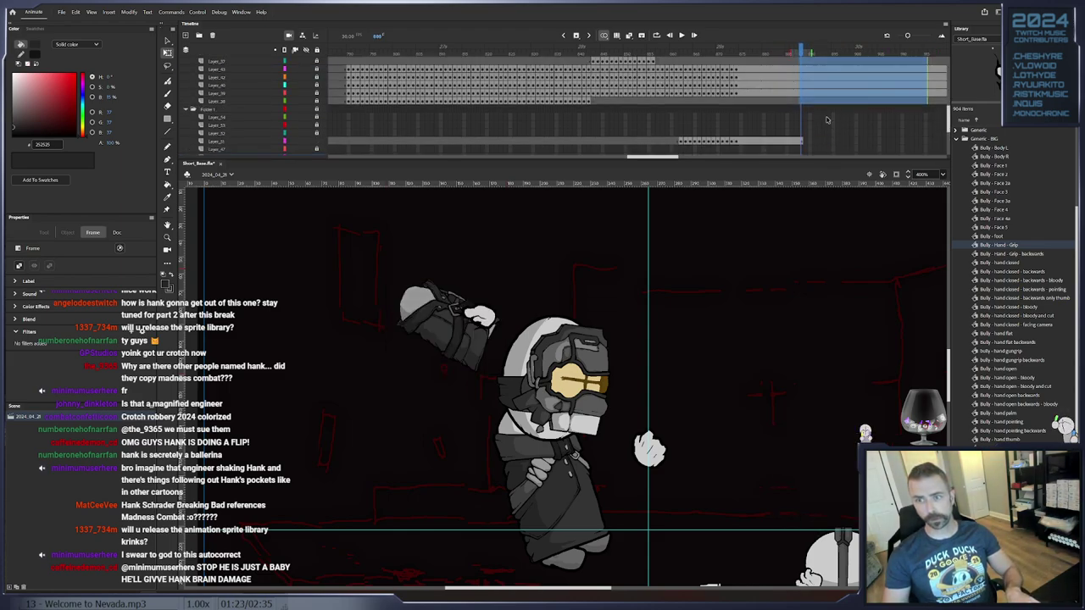
key(Delete)
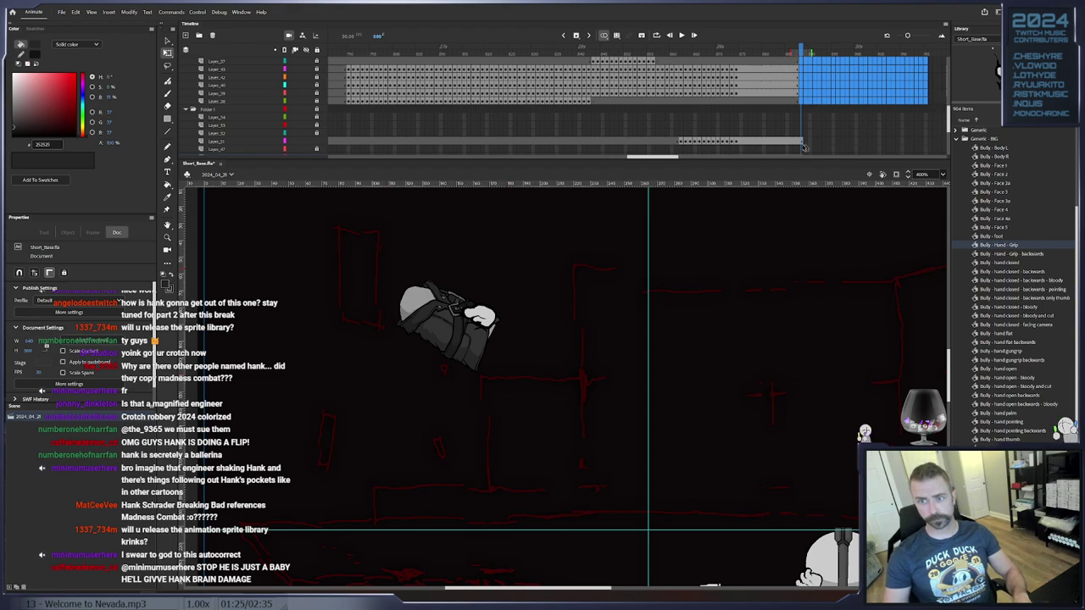
Clear frame 888 on the masked character's layer as well
click(802, 142)
key(Delete)
scroll(798, 127, down, 3)
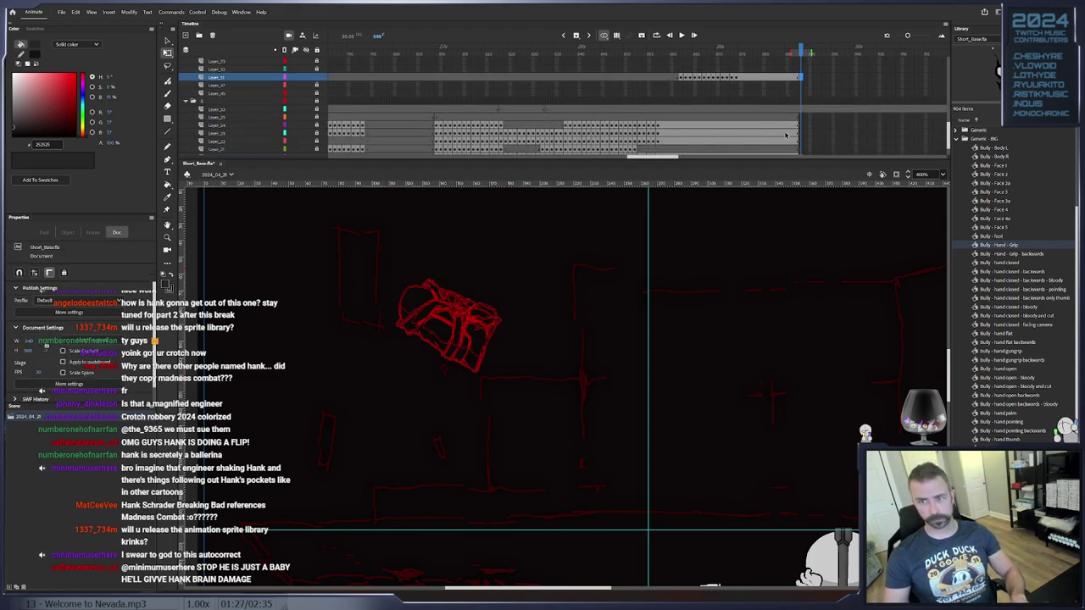
scroll(785, 136, up, 3)
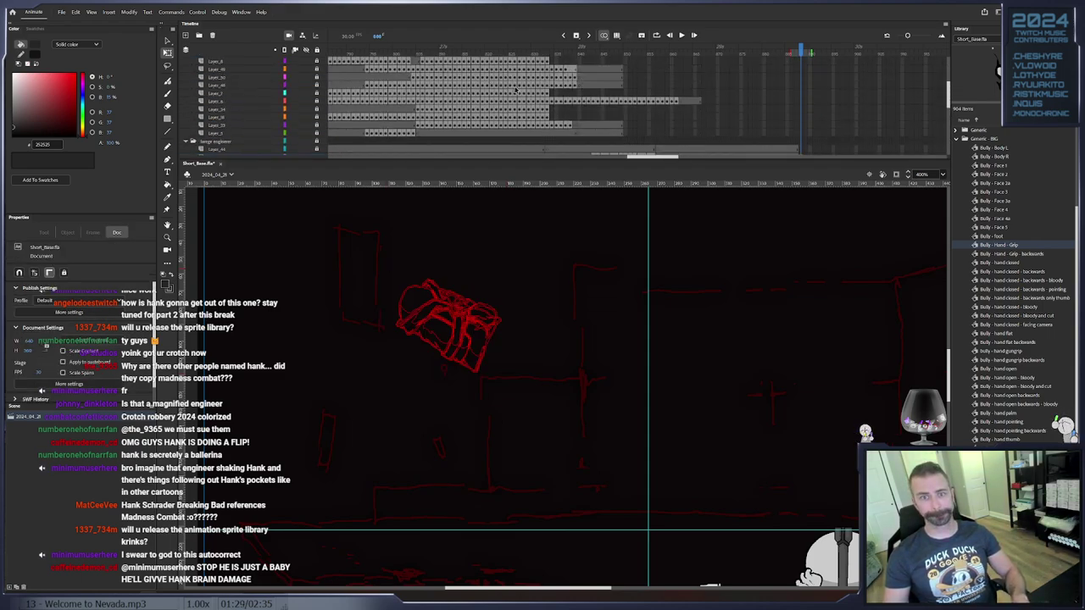
Unlock the masked character's head layer and keyframe the head frame by frame from frame 834, nudging it to follow the body
click(548, 93)
drag(565, 327, 669, 249)
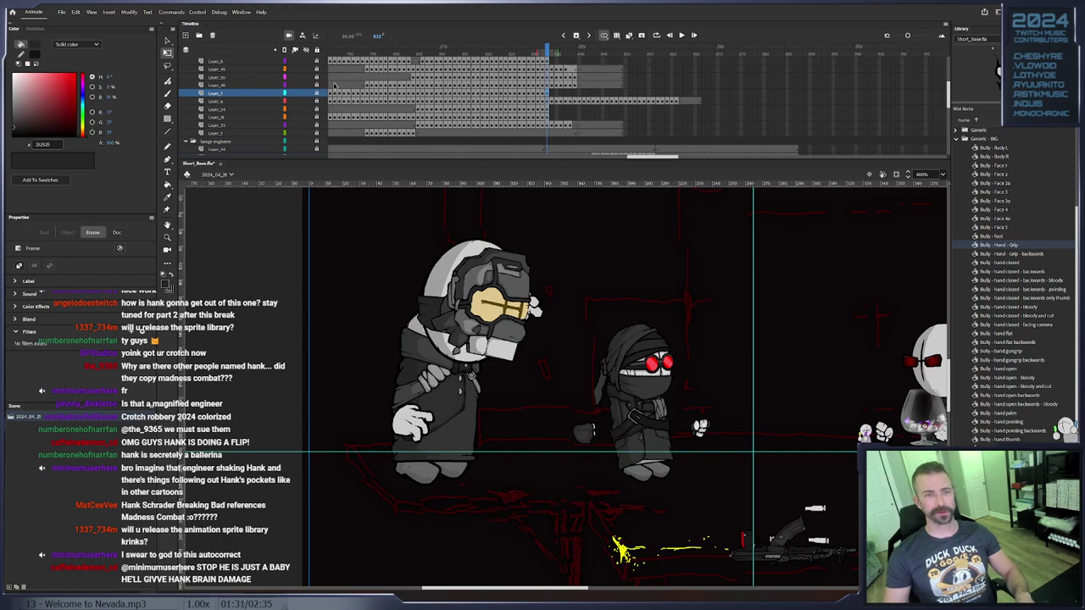
click(549, 96)
drag(601, 337, 451, 341)
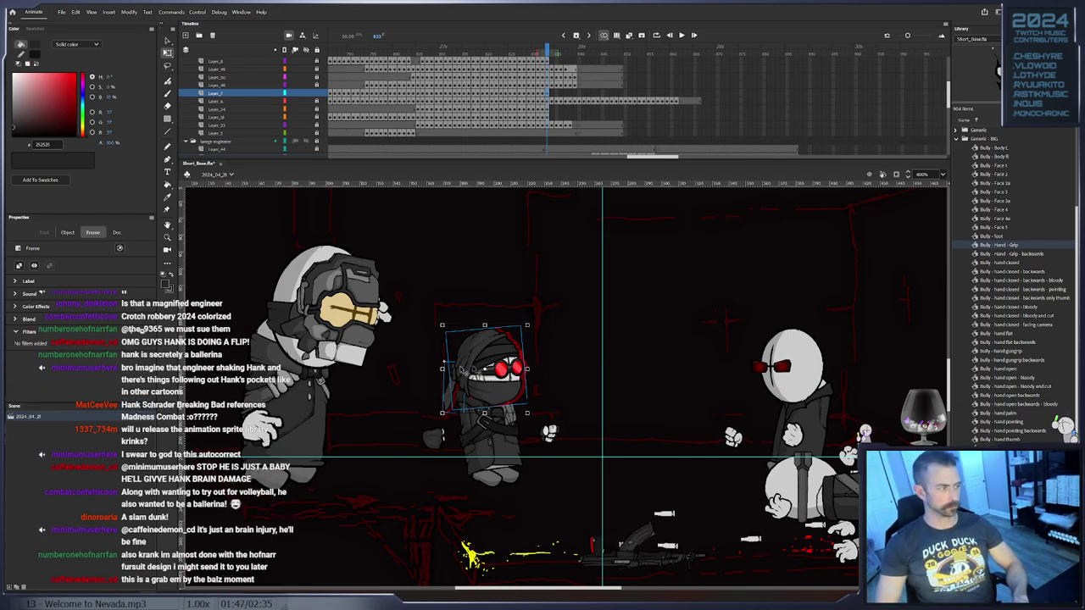
click(498, 385)
key(period)
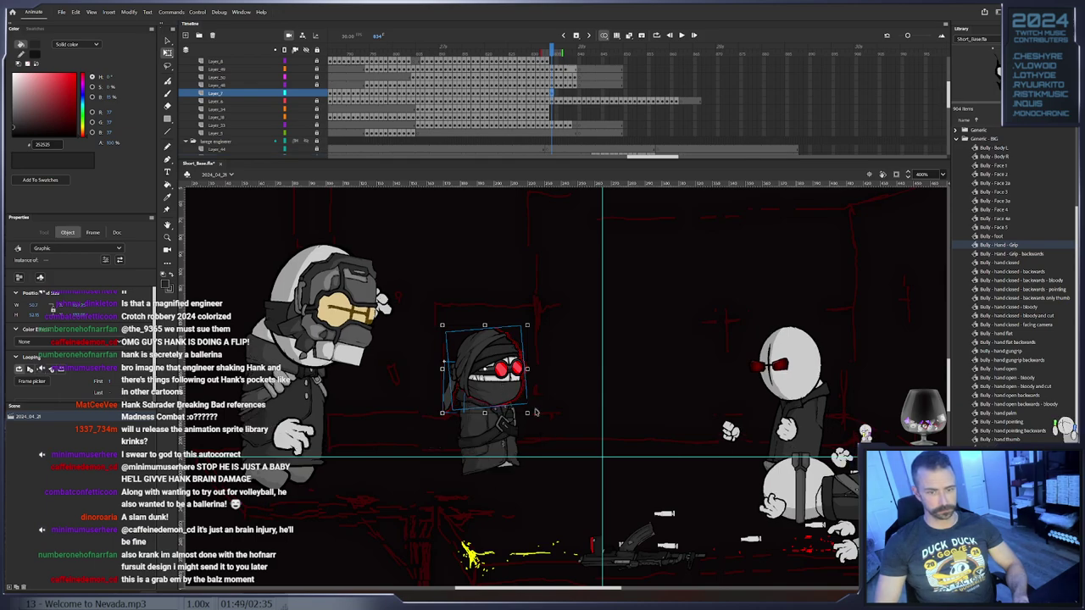
key(period)
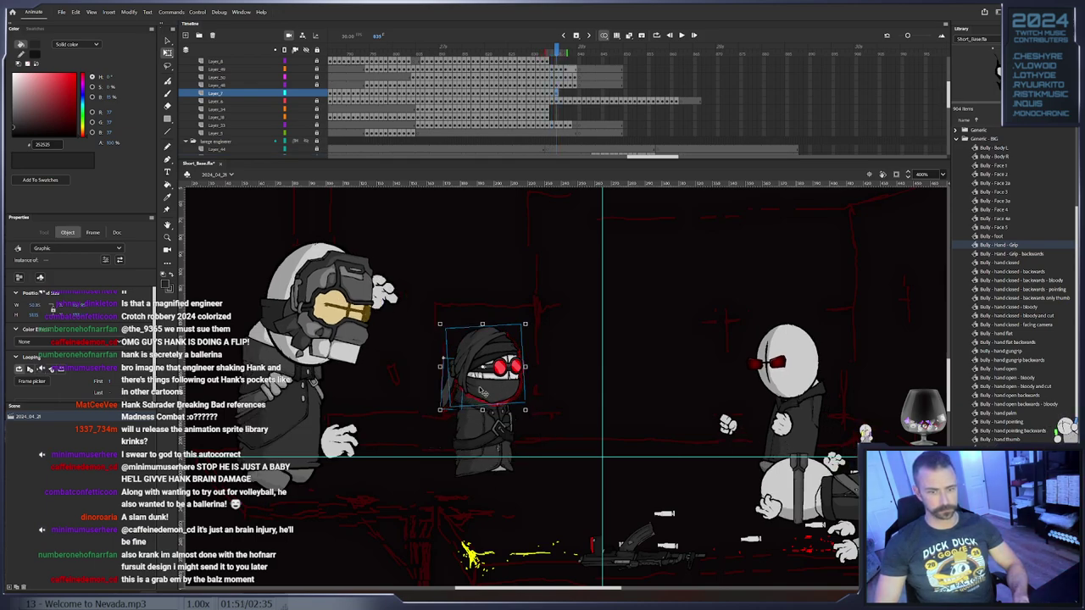
click(488, 391)
key(period)
click(492, 397)
key(period)
click(495, 402)
key(period)
Continue keyframing the masked character's head up to frame 847, following the body as it crouches and rises again
drag(495, 402, 496, 413)
key(F6)
key(F6)
key(period)
key(period)
click(484, 407)
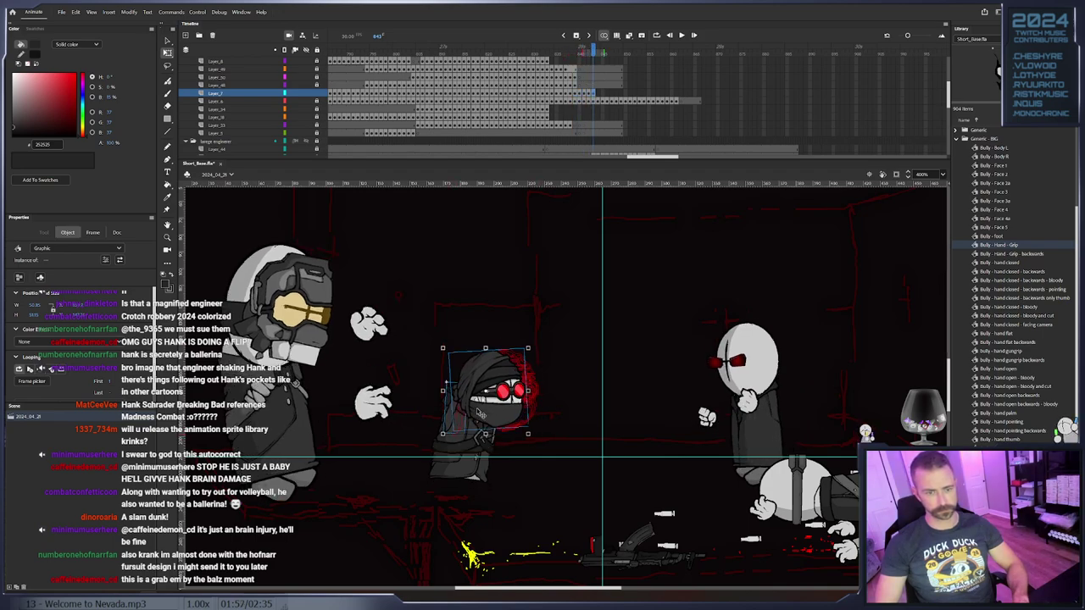
key(period)
key(F6)
drag(482, 408, 499, 396)
key(F6)
click(498, 398)
key(period)
key(period)
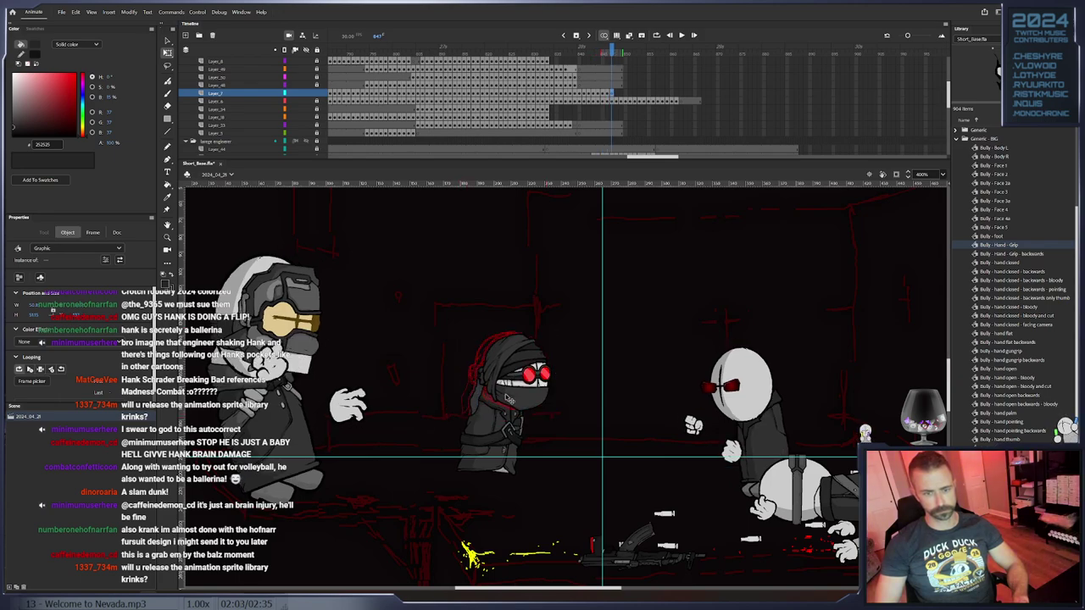
Keyframe the masked character's head up to frame 855, carrying it along with the body away from the large engineer
key(period)
click(511, 399)
key(period)
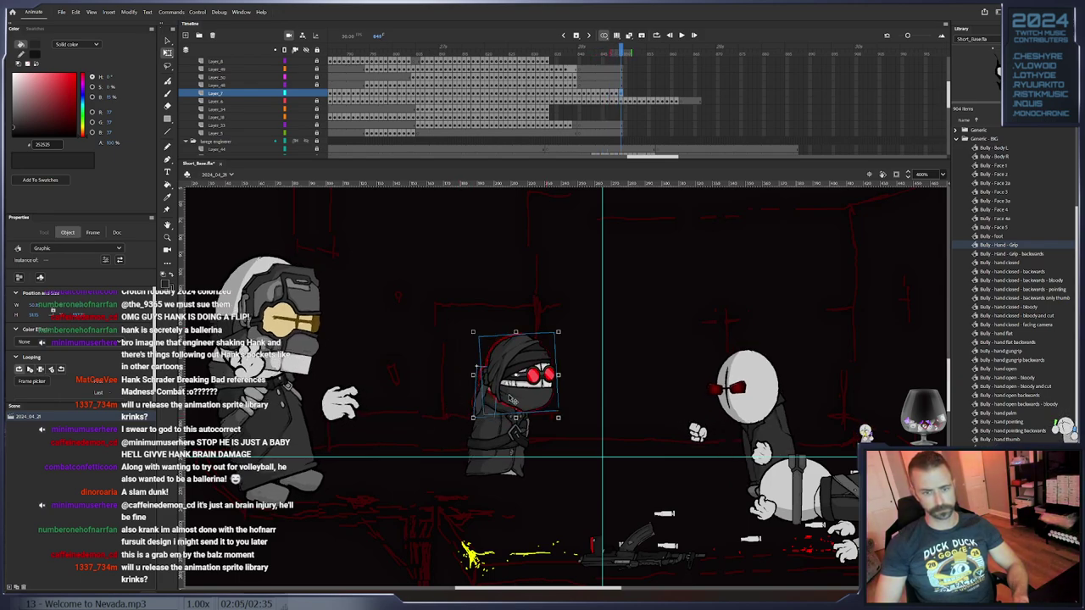
key(period)
click(514, 401)
key(F6)
drag(514, 402, 577, 406)
key(F6)
key(F6)
key(F6)
key(F6)
click(577, 406)
Copy the large engineer's hand keyframes from Layer_37 to the top layer of the hank folder, placing the hand in front of the body
scroll(660, 104, down, 5)
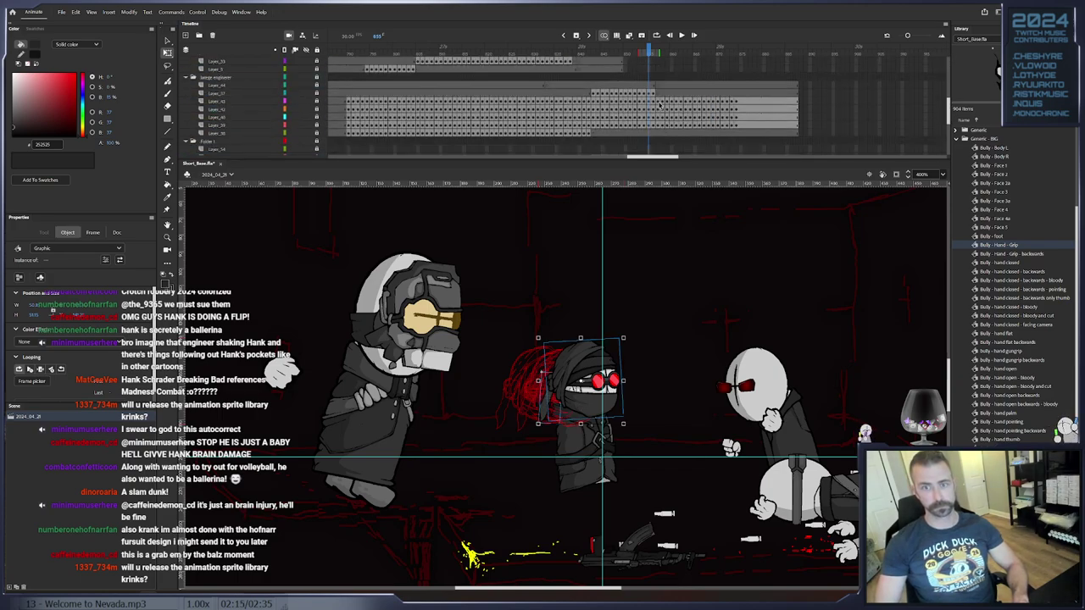
click(641, 51)
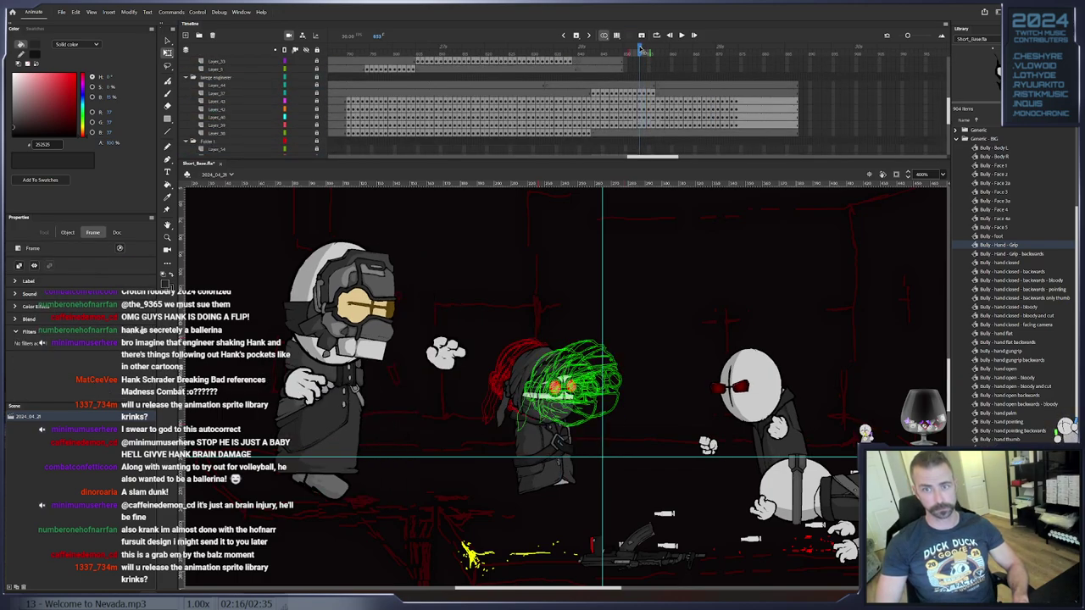
click(335, 91)
drag(601, 95, 659, 93)
scroll(658, 71, up, 3)
drag(656, 43, 653, 82)
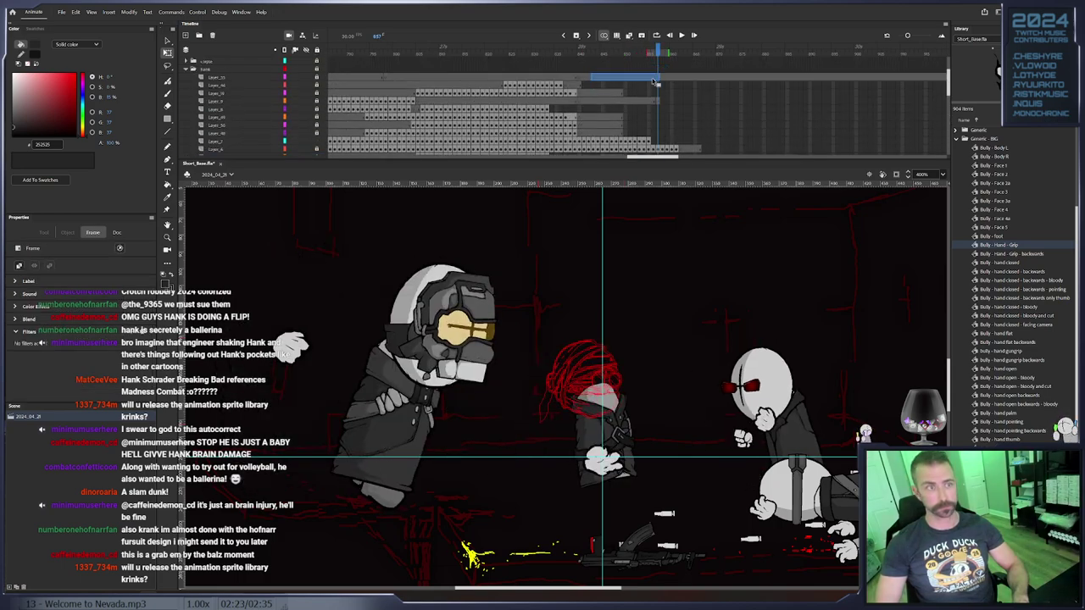
click(653, 78)
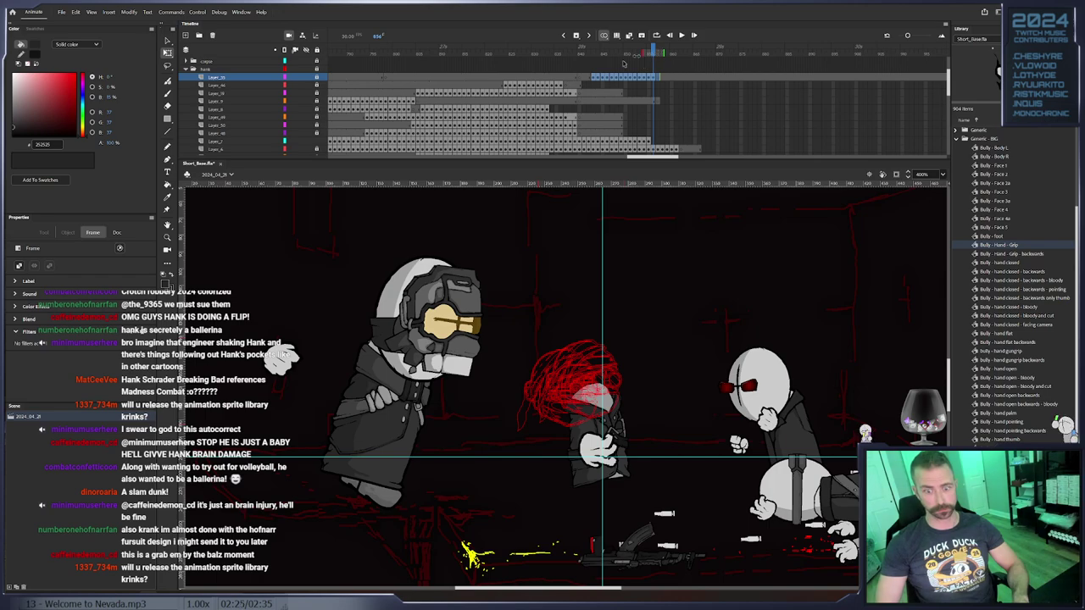
Unlock only the copied hand layer, lower the hand on frame 856 to fit the body, and lock the layer again
click(317, 50)
drag(583, 54, 652, 78)
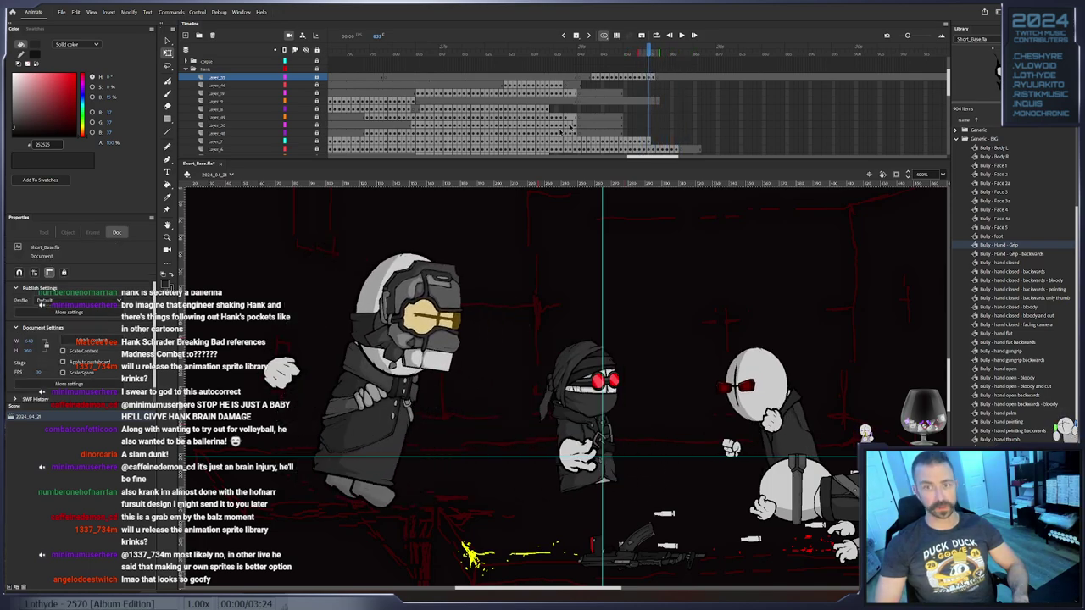
click(317, 78)
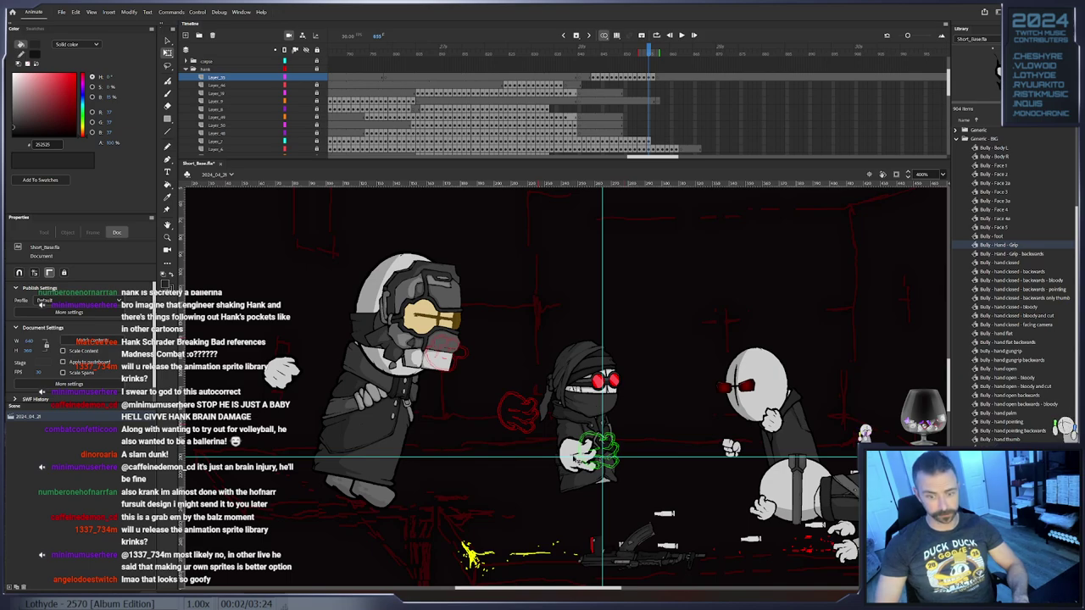
click(577, 463)
key(.)
key(period)
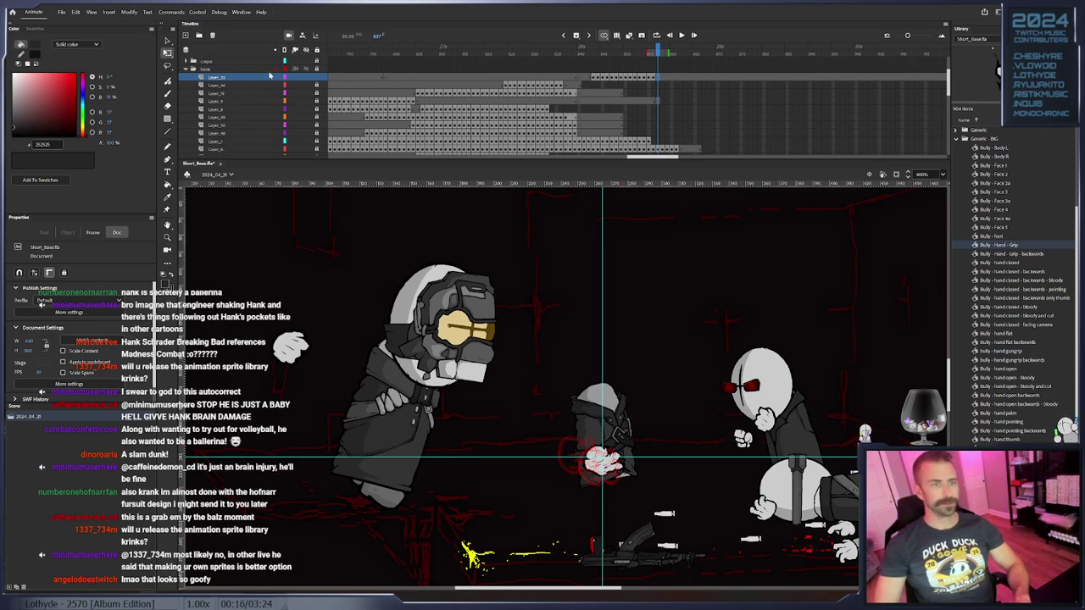
click(317, 78)
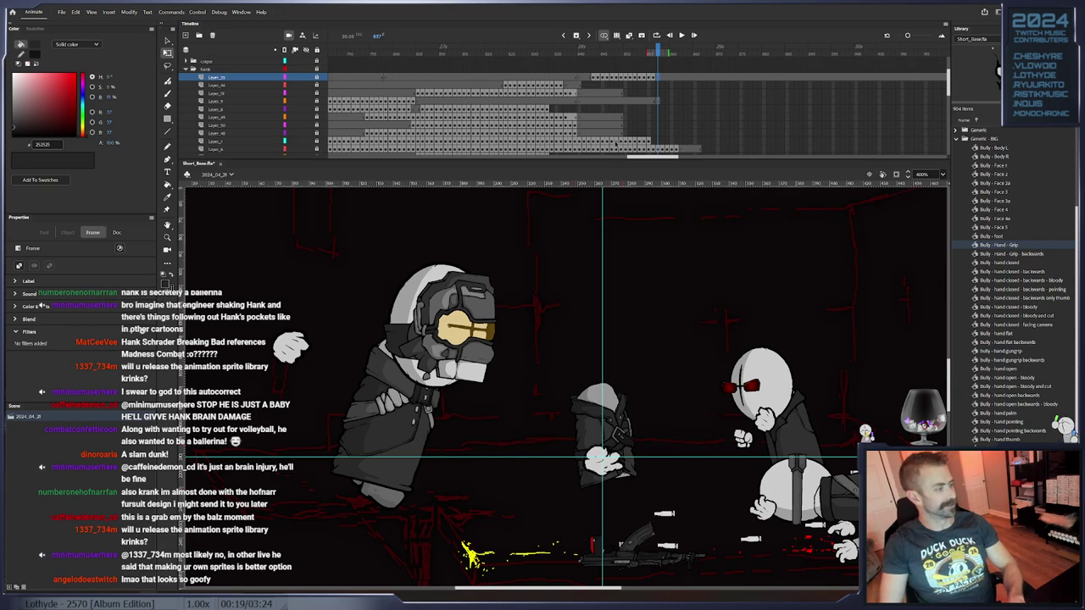
Keyframe the masked character's head from frame 856 to 859, placing it on the shoulders of the moving body
click(650, 143)
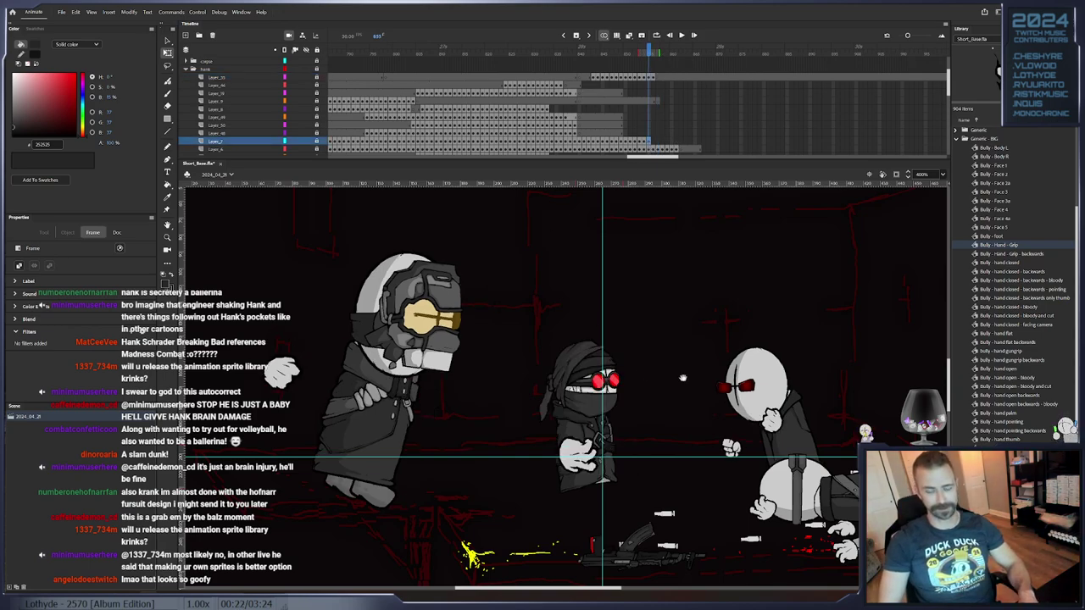
scroll(652, 142, down, 2)
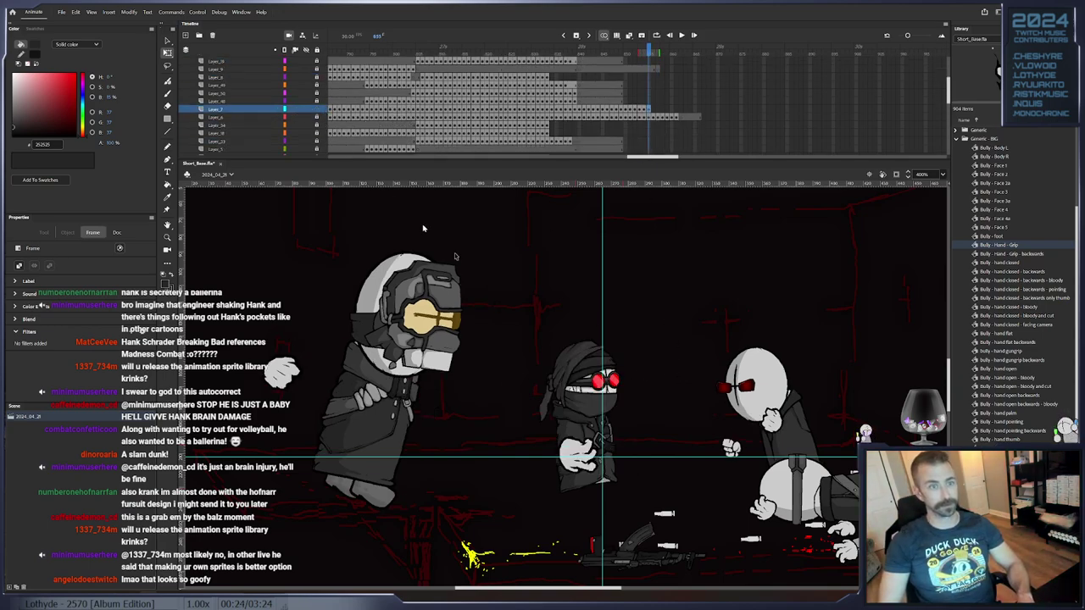
key(F6)
drag(592, 397, 601, 390)
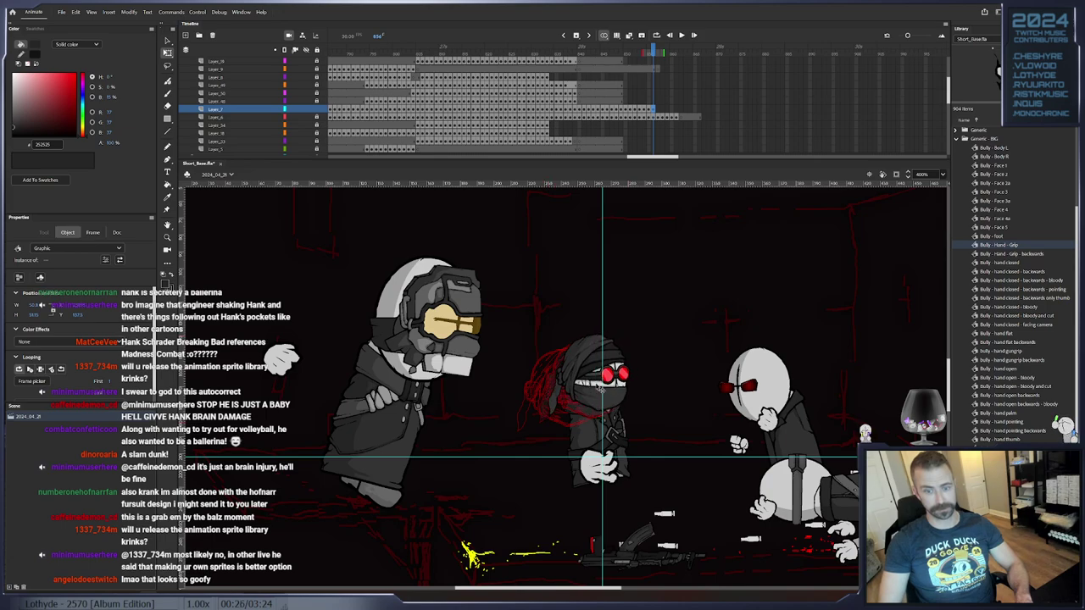
key(.)
click(590, 404)
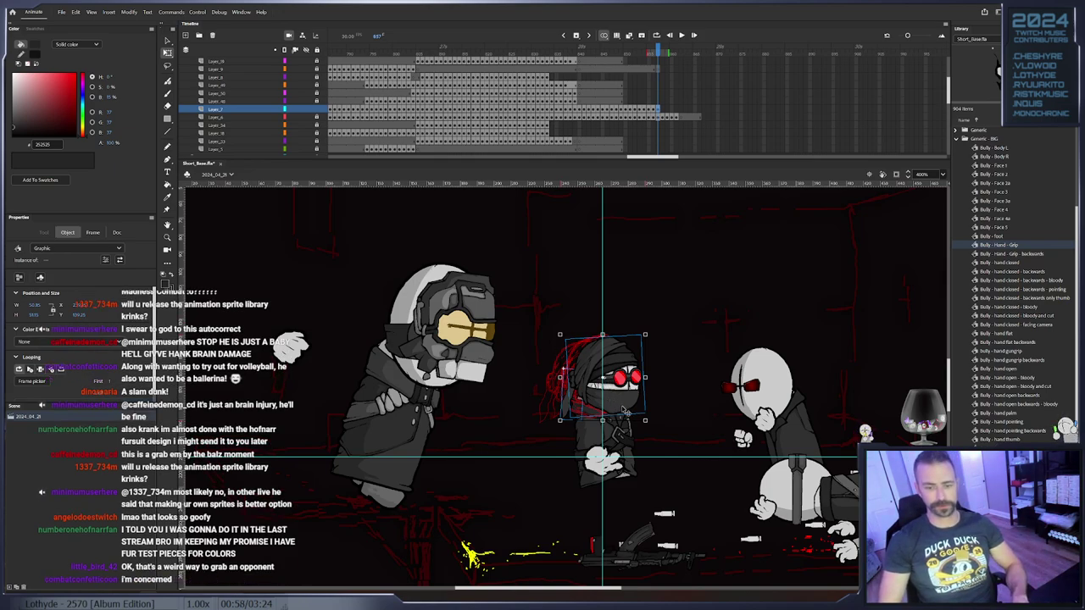
key(.)
click(640, 413)
key(.)
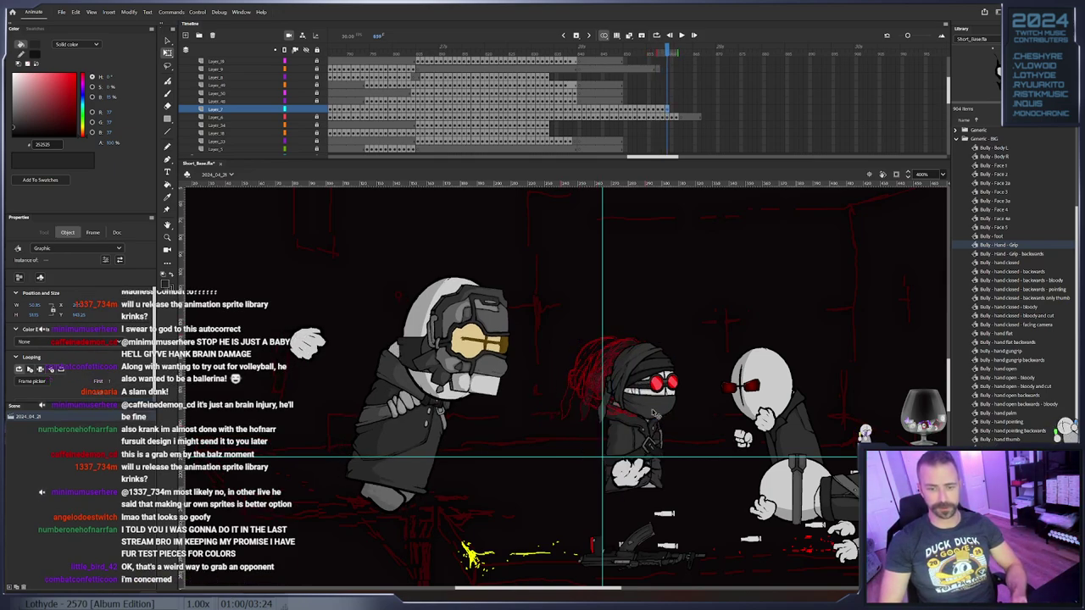
Check the head on frames 857 to 859, then keyframe it from frame 860 to 862 to follow the body
click(650, 110)
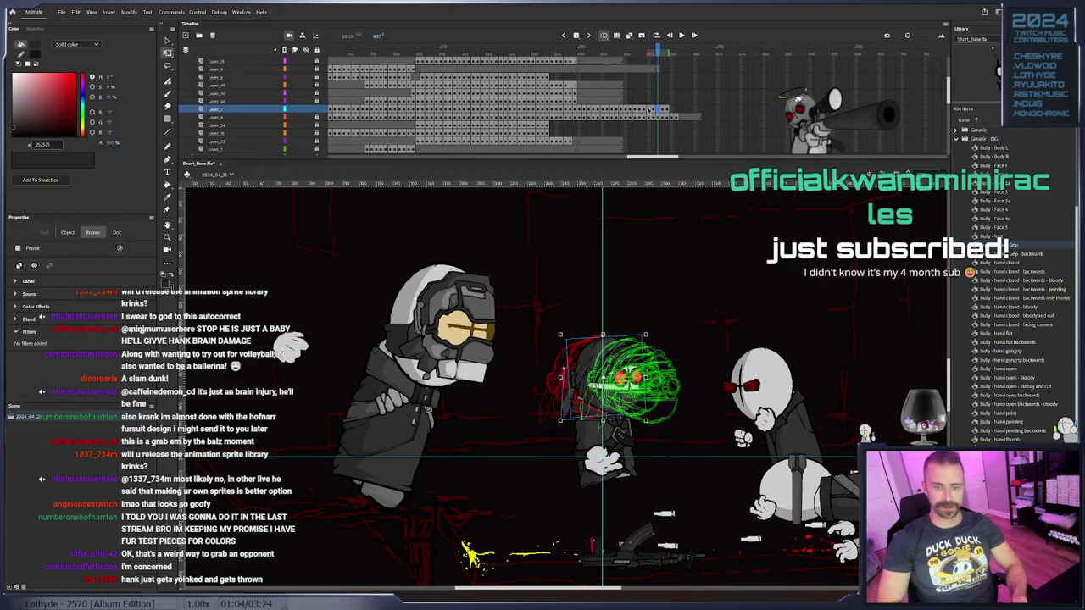
key(.)
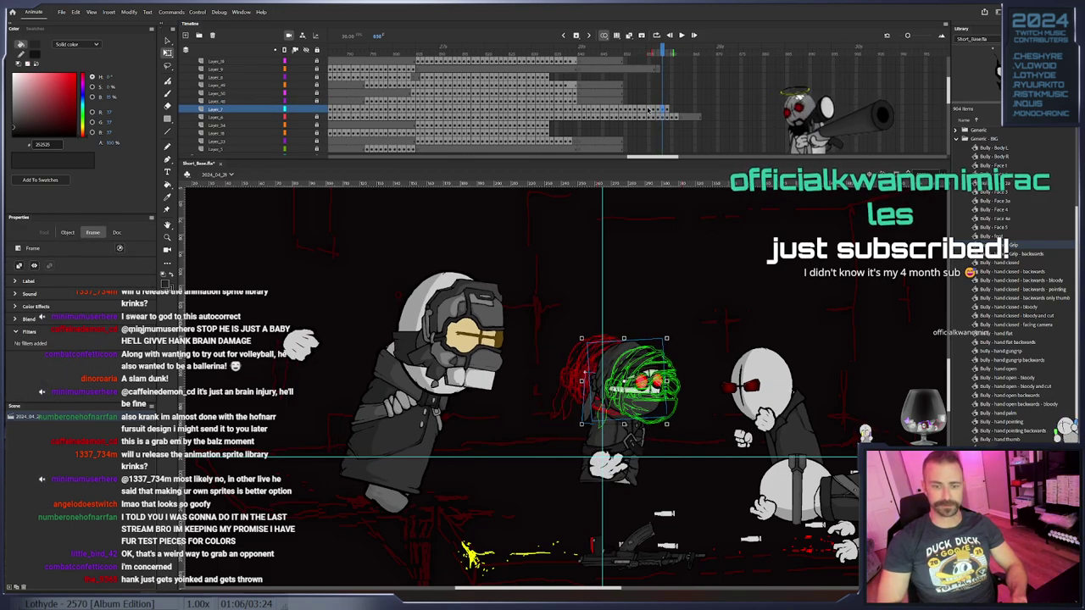
key(.)
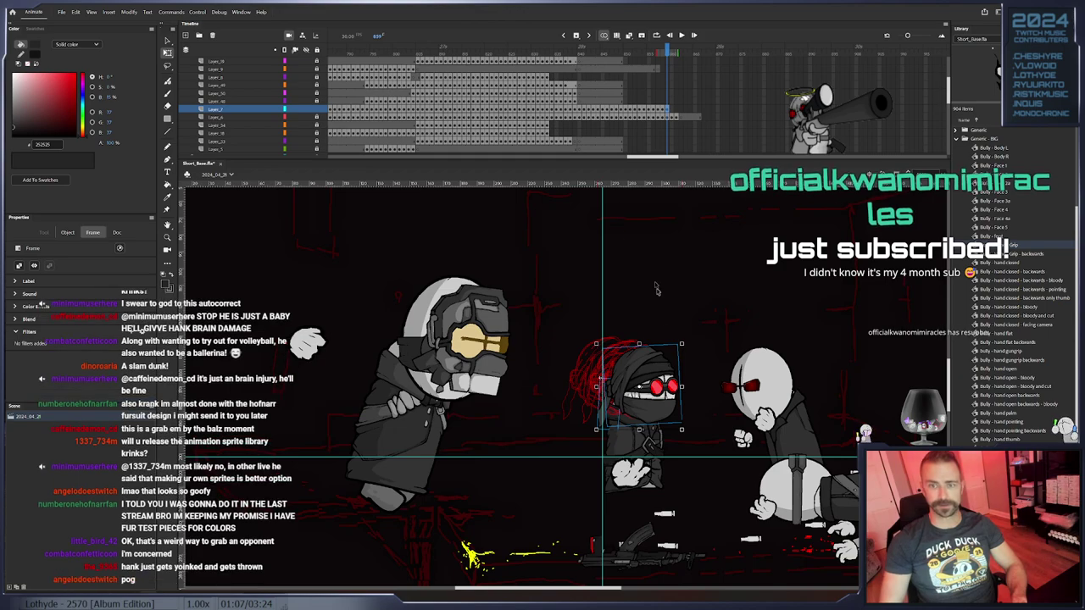
key(.)
click(659, 374)
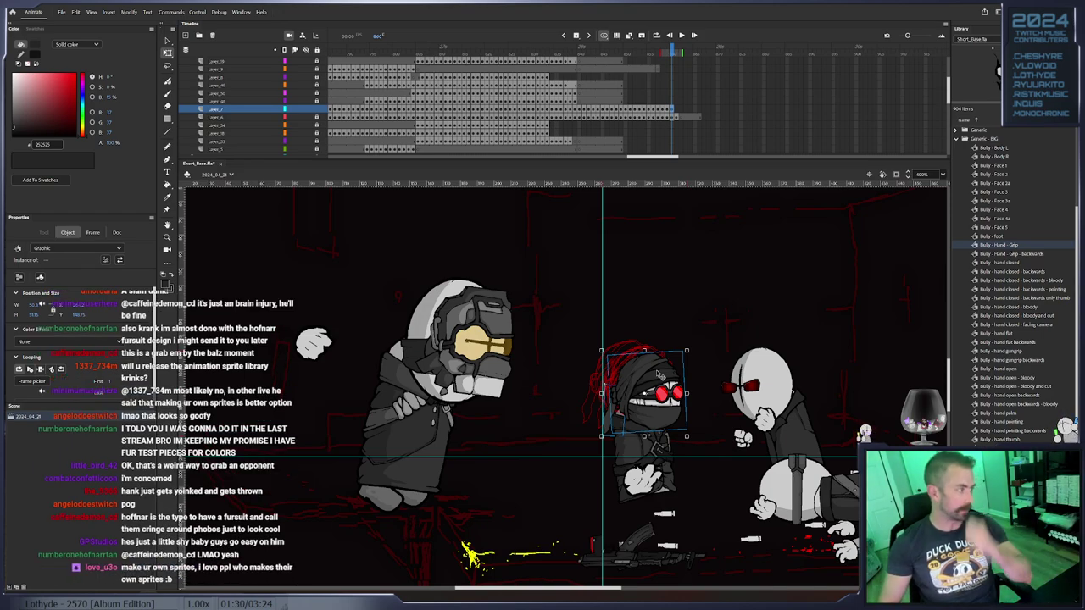
drag(465, 385, 445, 383)
key(period)
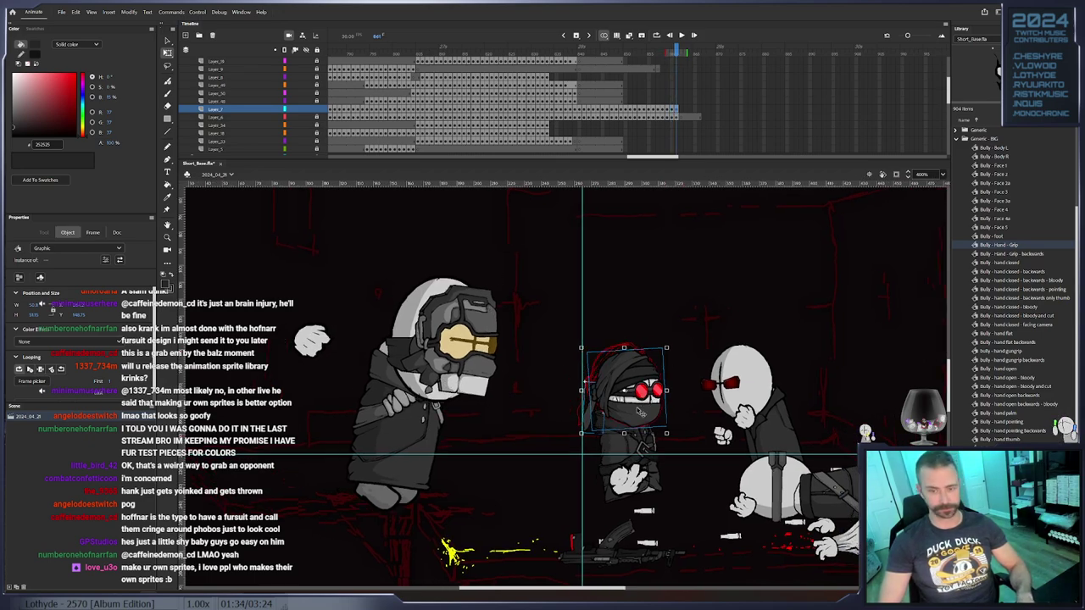
key(period)
click(650, 413)
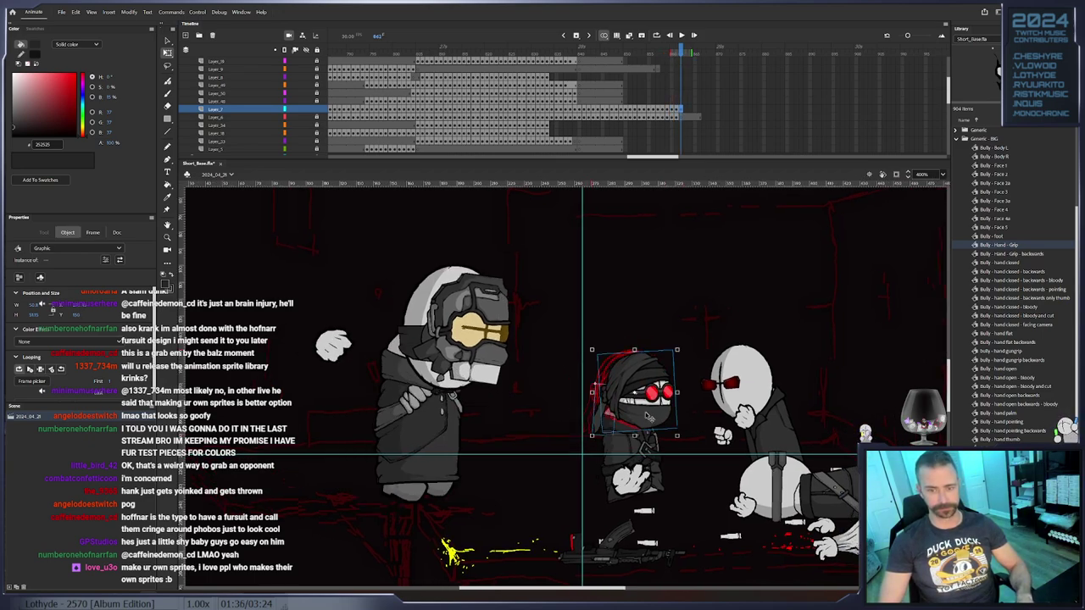
Keyframe the masked character's head on frames 863 and 864, tilting it forward with the tipping body
drag(684, 444, 665, 455)
key(F6)
drag(630, 415, 633, 410)
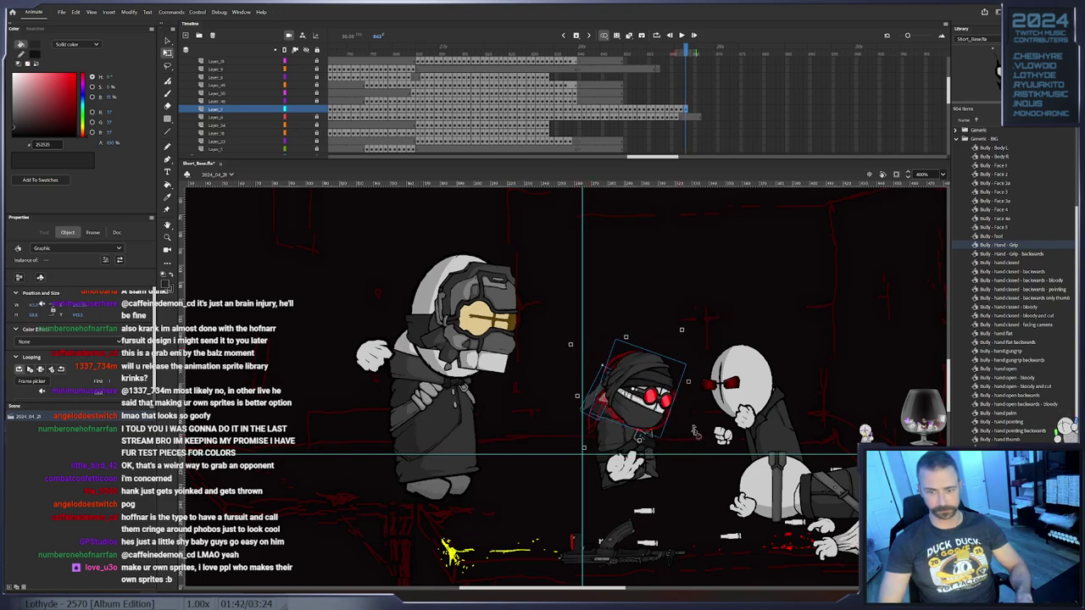
key(period)
click(654, 392)
drag(693, 317, 654, 355)
click(654, 357)
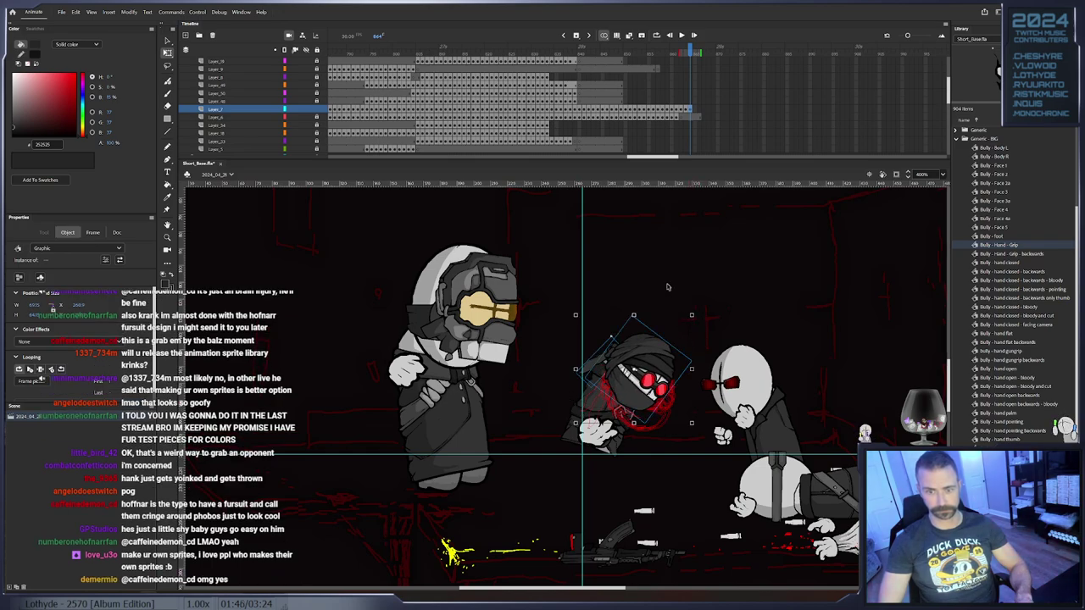
Swap the head symbol on frame 864 for Face - Hank - 2a and move it back onto the body
right_click(655, 382)
click(687, 514)
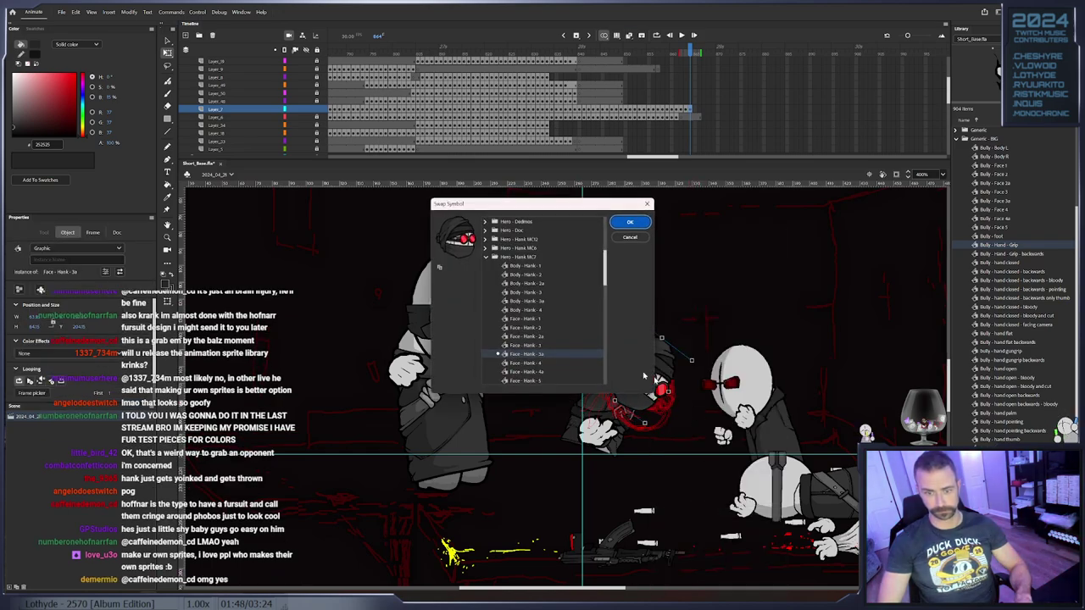
click(552, 337)
click(629, 222)
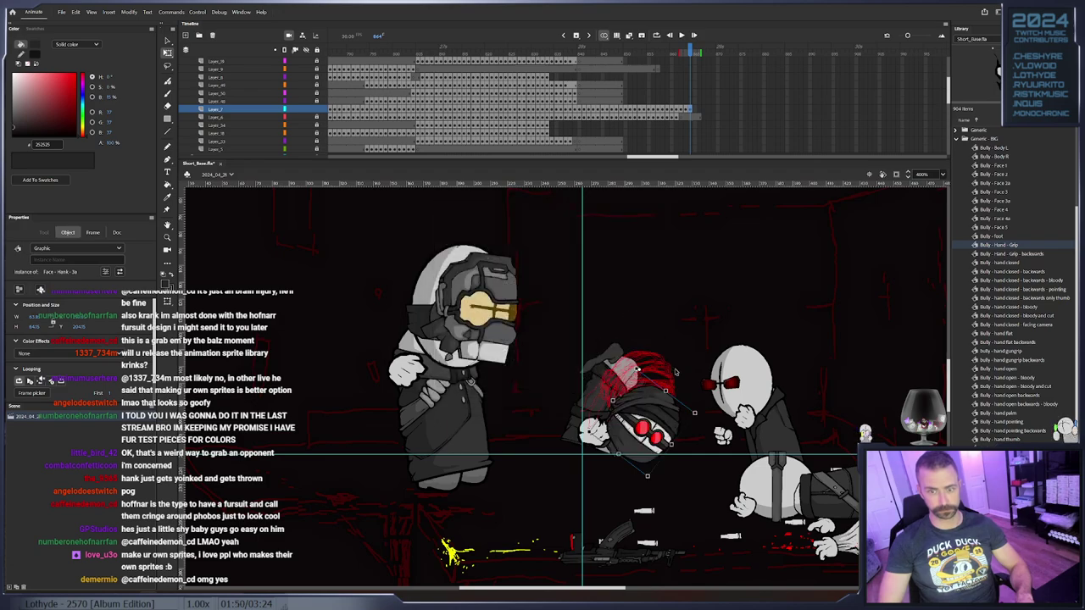
drag(651, 415, 649, 362)
drag(541, 303, 701, 429)
drag(635, 374, 646, 411)
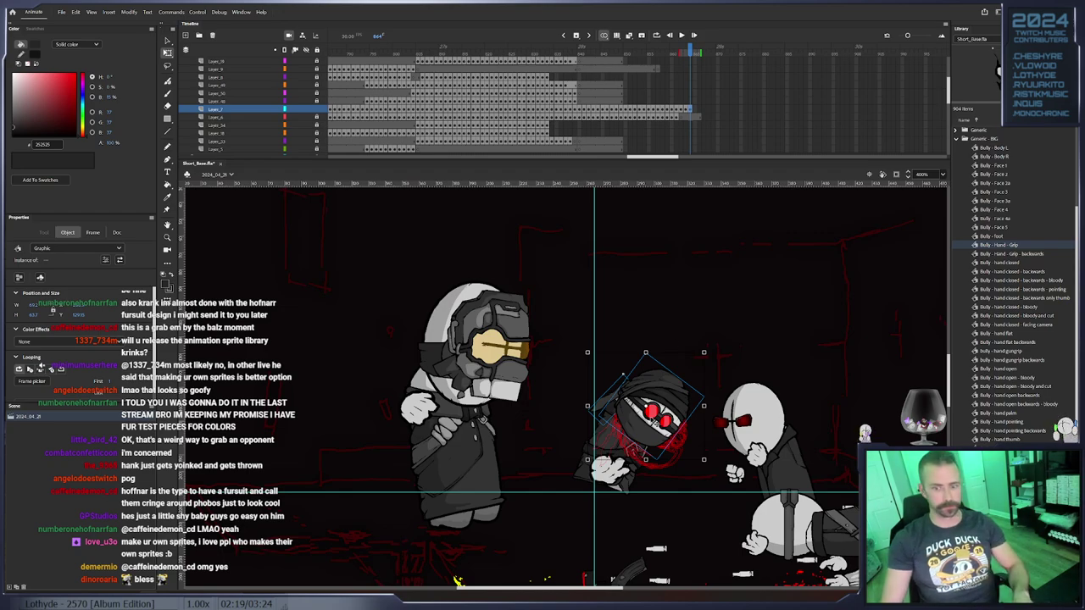
Keyframe the head on frame 865, rotating it sideways and aligning it with the horizontal body
key(F6)
drag(712, 358, 727, 403)
drag(609, 398, 683, 458)
drag(613, 327, 688, 461)
mouse_move(668, 410)
mouse_down()
mouse_move(708, 442)
mouse_move(669, 406)
mouse_up()
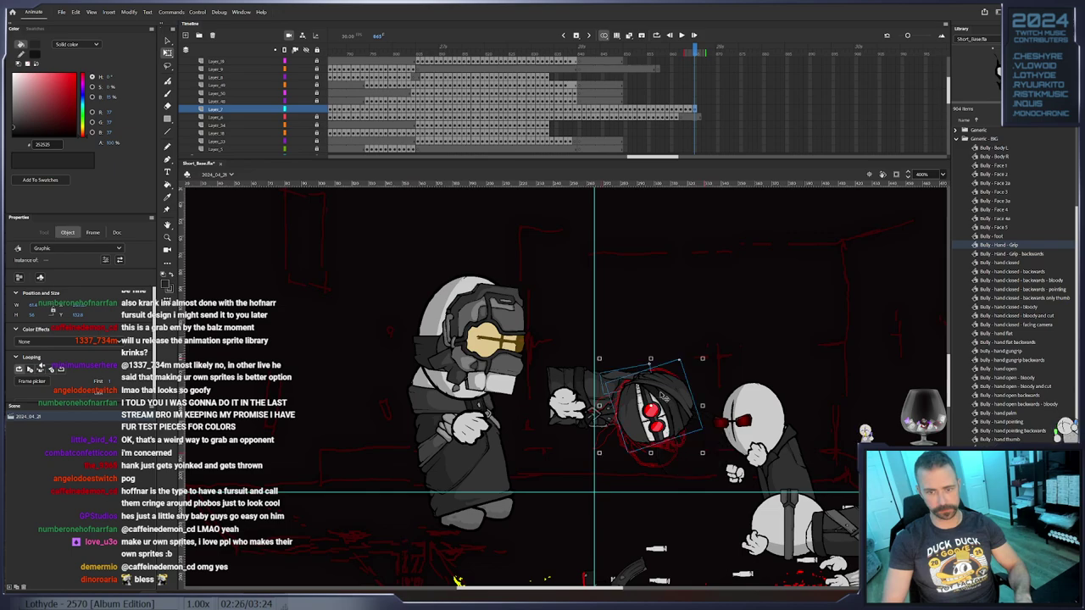
Keyframe the head from frame 866 to 868, rotating and raising it with the body as it swings above the large engineer
key(F6)
mouse_move(708, 362)
mouse_down()
mouse_move(688, 413)
mouse_move(622, 377)
mouse_up()
key(F6)
drag(664, 332, 592, 272)
key(.)
drag(574, 335, 607, 366)
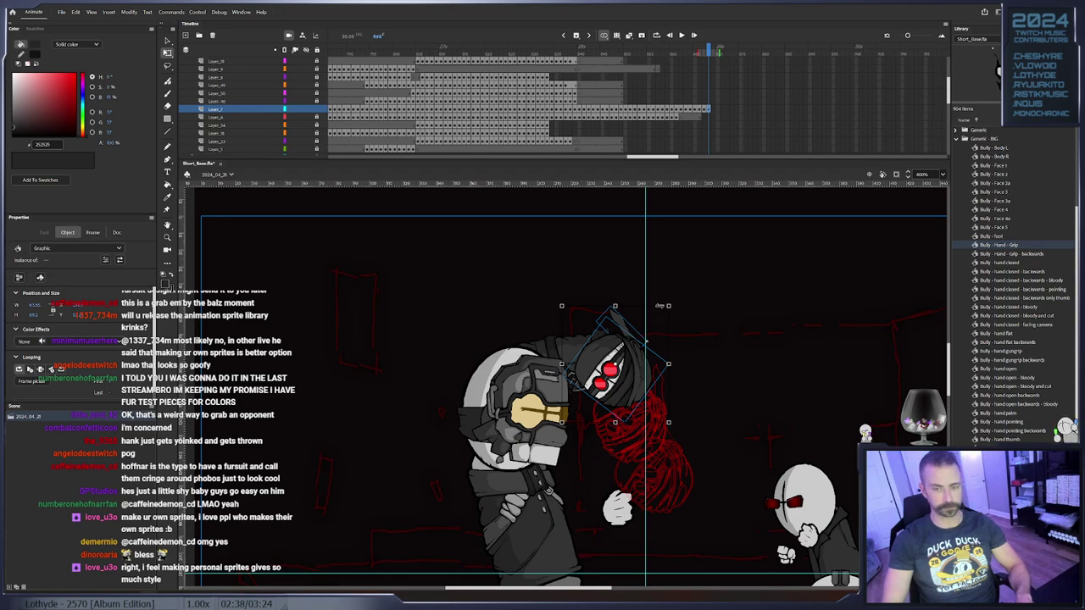
Keyframe the head from frame 869 to 871, turning it upright and carrying it over the large engineer's head
key(.)
drag(670, 307, 616, 284)
drag(623, 357, 592, 309)
key(.)
drag(639, 277, 608, 254)
drag(599, 304, 559, 277)
key(F6)
drag(606, 236, 560, 216)
mouse_move(543, 273)
mouse_down()
mouse_move(494, 256)
mouse_move(553, 283)
mouse_up()
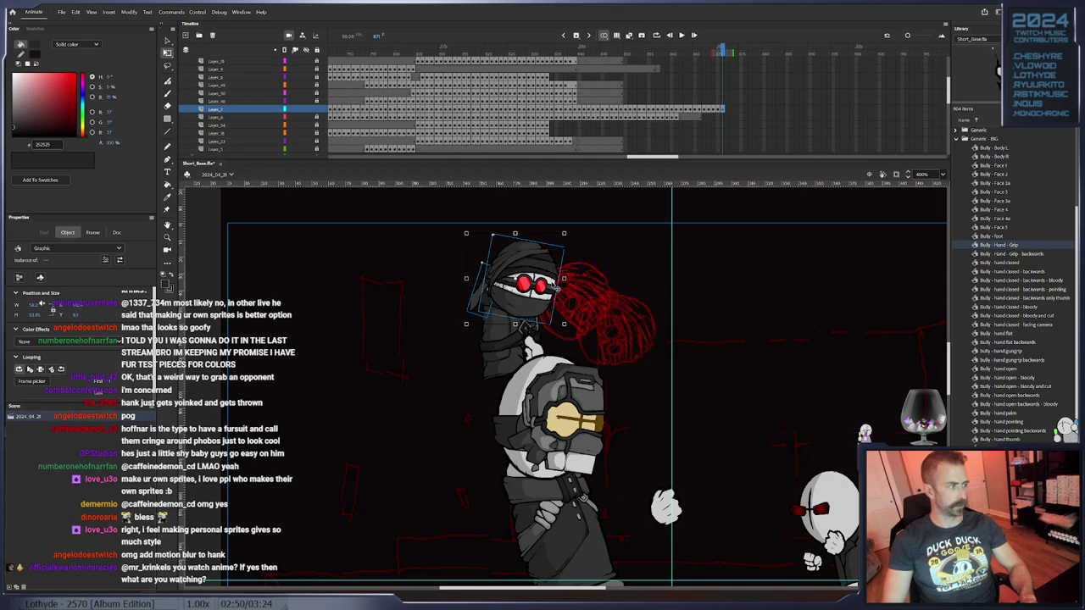
Keyframe the head on frames 872 and 873, rotating it backward and attaching it to the body behind the large engineer
key(F6)
drag(569, 239, 559, 217)
drag(537, 287, 491, 305)
key(F6)
drag(524, 352, 464, 328)
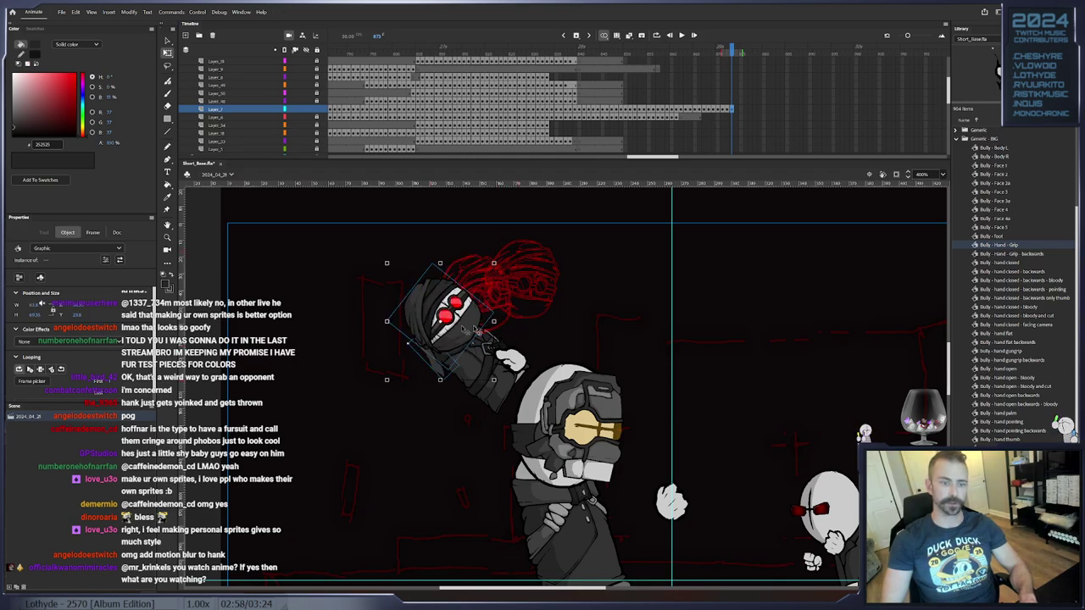
Keyframe the masked head on frames 874 and 875, rotating and shifting it to stay attached to the body behind the large engineer
key(F6)
drag(507, 381, 515, 349)
key(.)
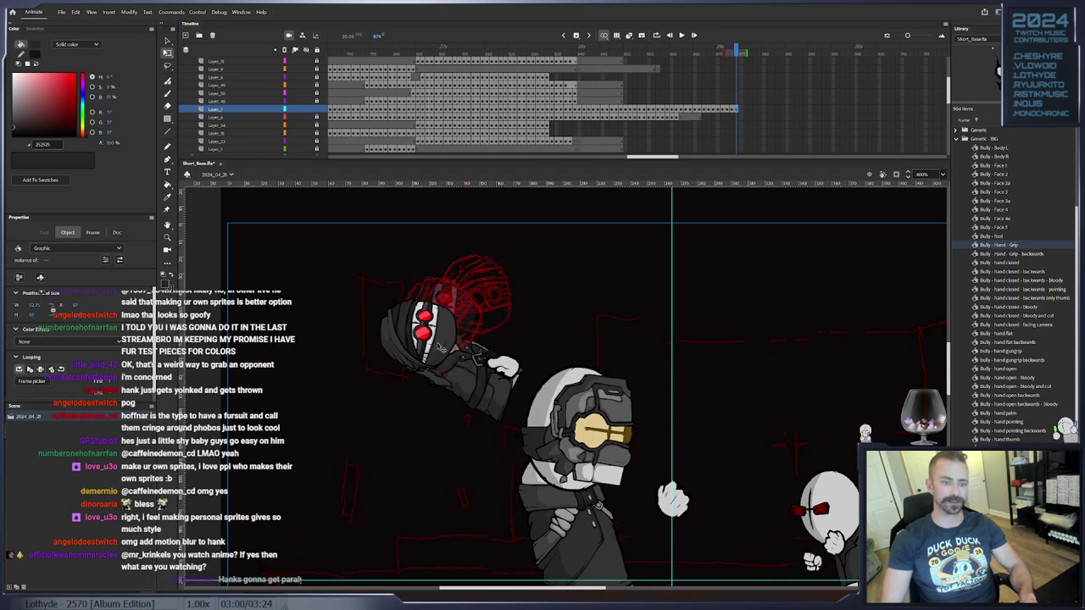
drag(468, 395, 484, 382)
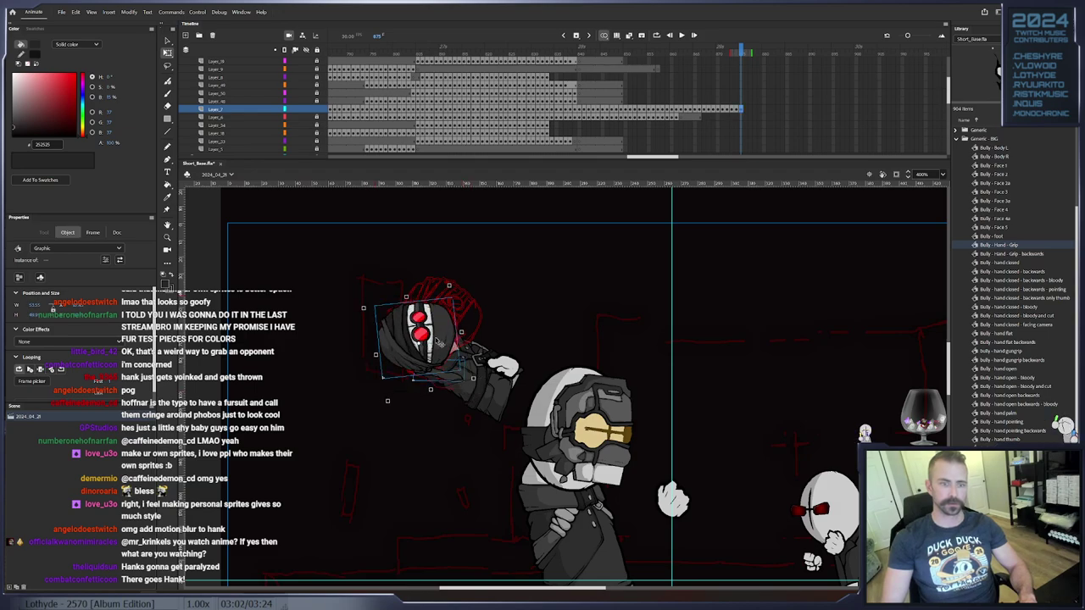
Remove frame 875 from the masked head's layer and extend the layer to frame 887, matching the engineer's layers
right_click(743, 109)
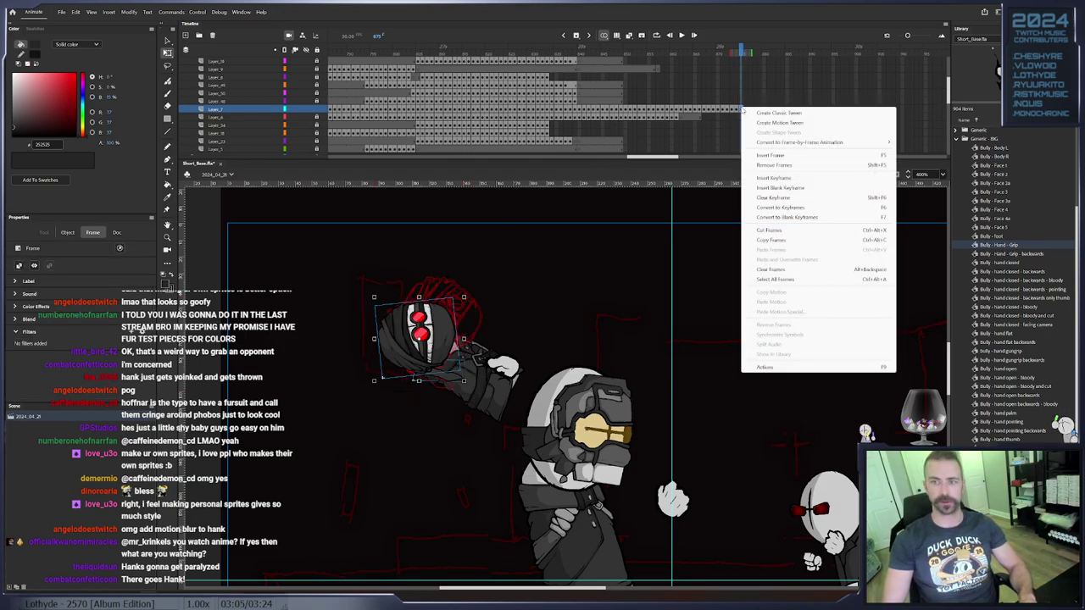
click(774, 165)
scroll(761, 124, down, 5)
scroll(763, 124, up, 2)
click(797, 125)
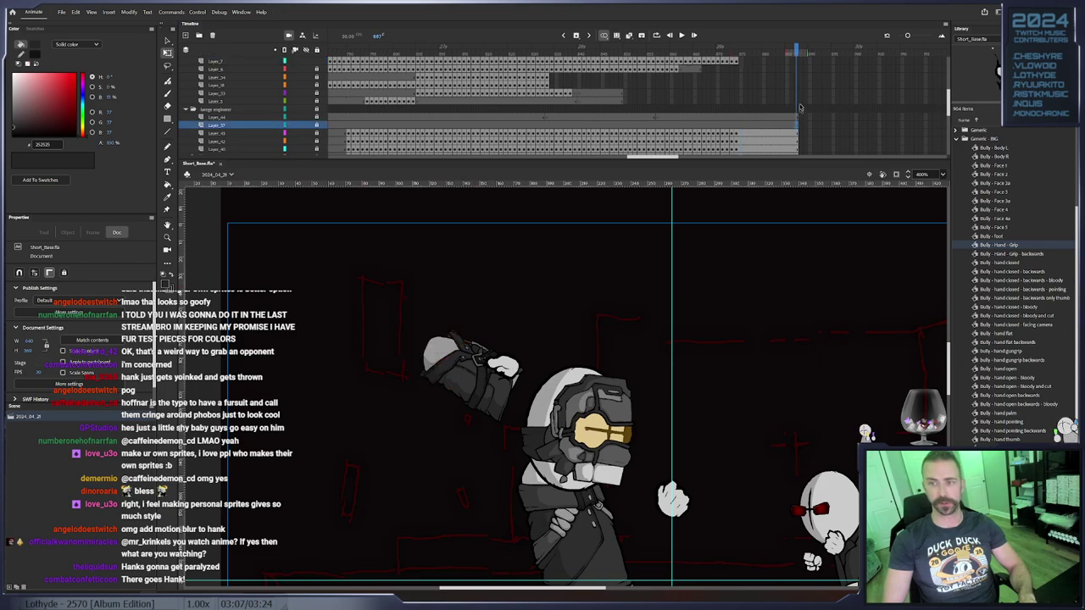
scroll(799, 98, up, 2)
right_click(797, 78)
click(835, 144)
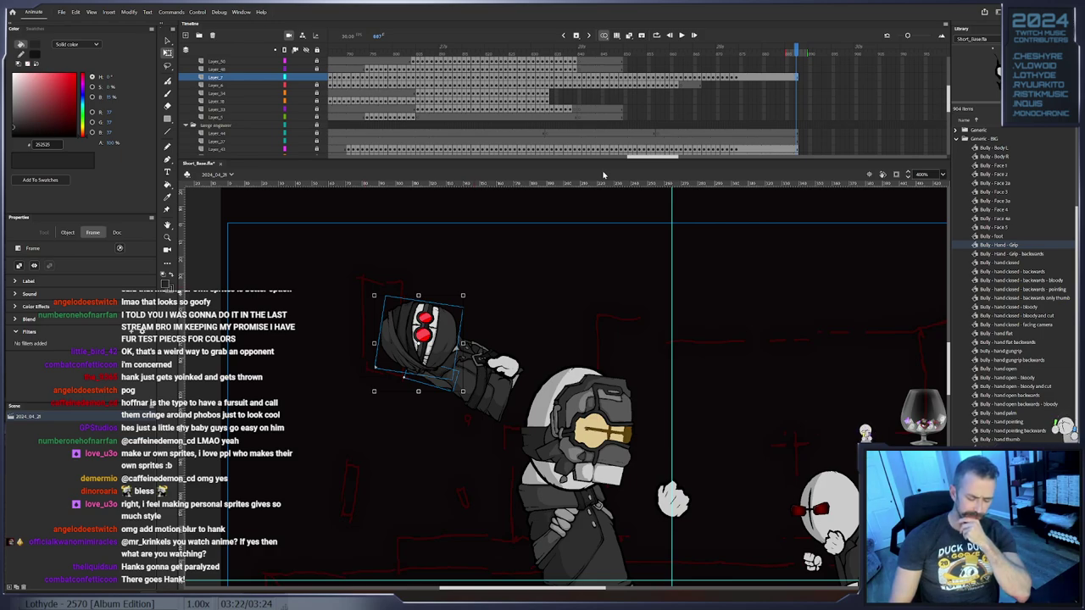
Go back to frame 833 and unlock the layers holding the masked character's feet
scroll(597, 113, up, 2)
click(552, 77)
click(548, 77)
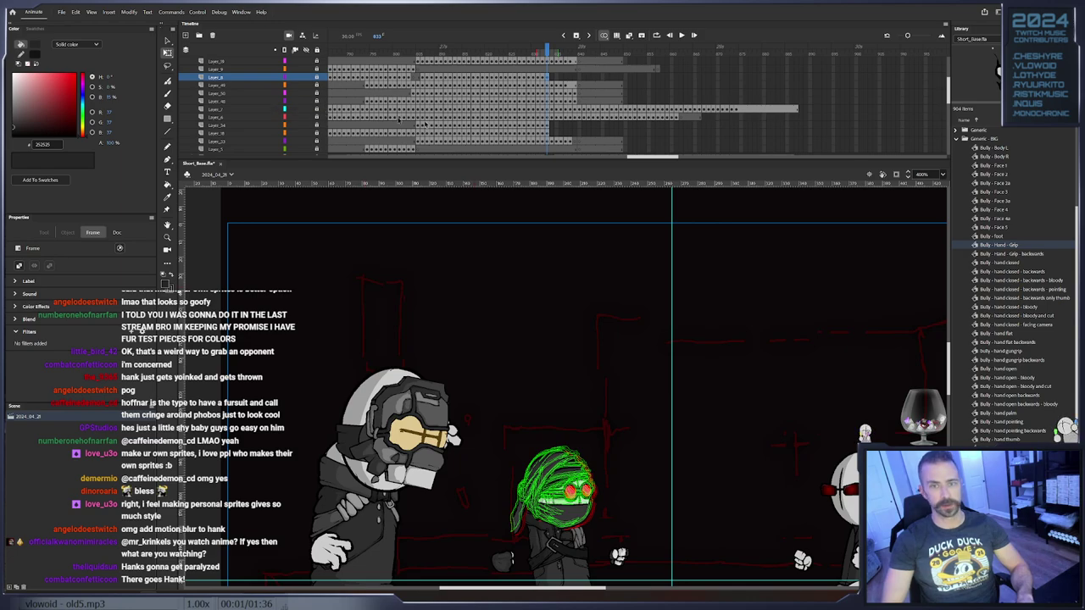
click(318, 77)
click(318, 77)
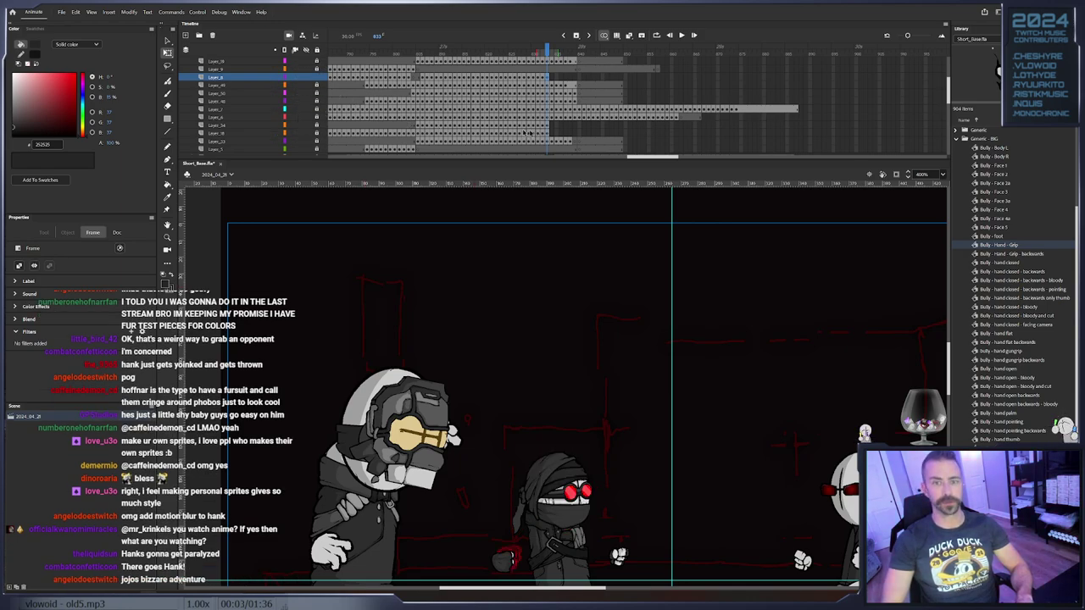
click(304, 134)
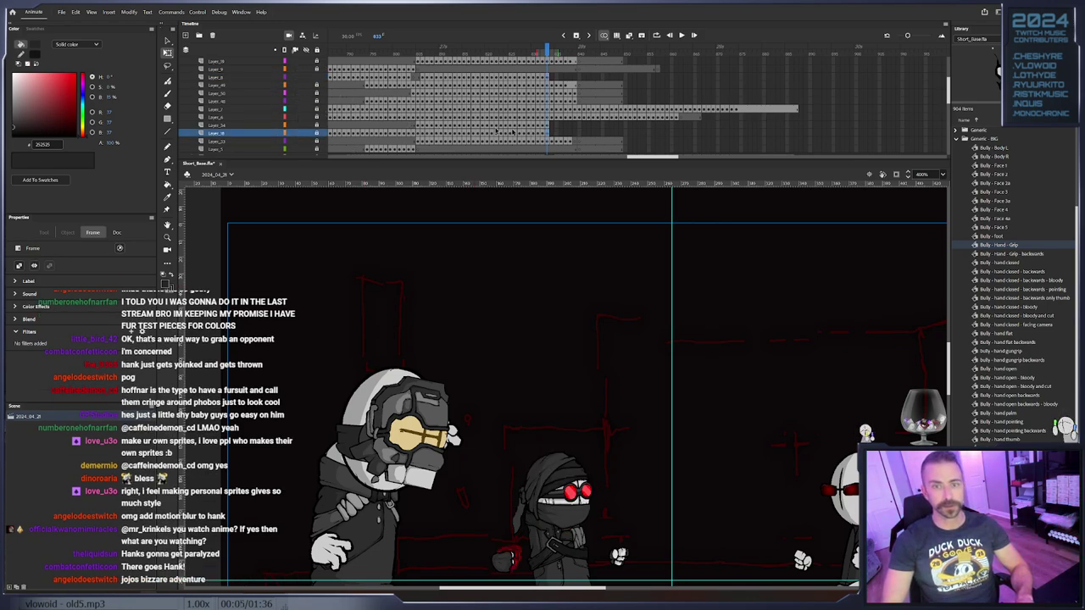
click(318, 134)
click(317, 126)
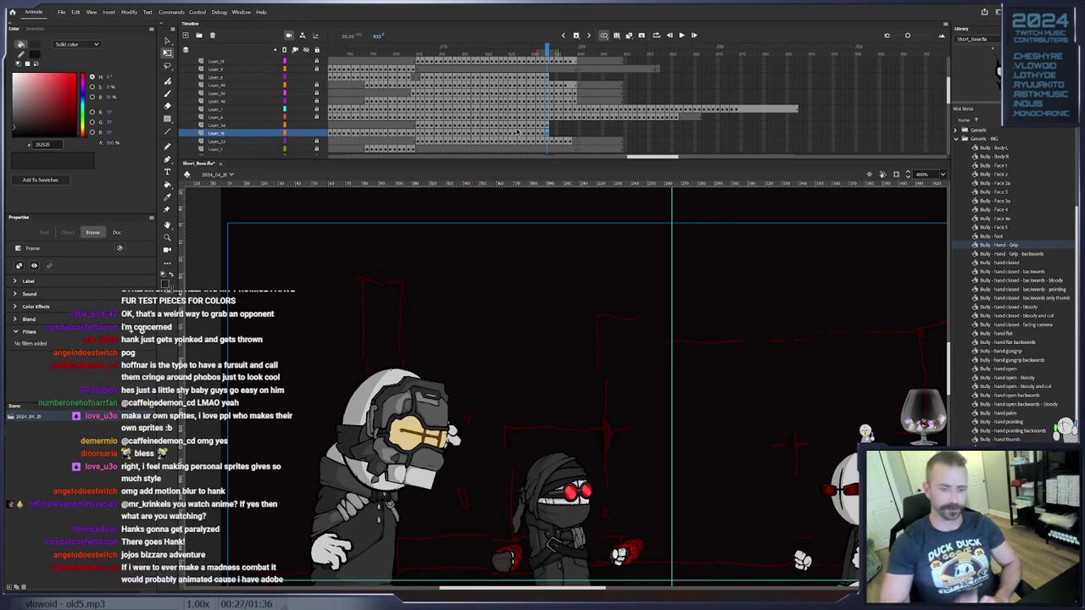
Keyframe the masked character's feet from frame 834 to 838, fitting them beneath the coat hem
drag(536, 437, 549, 313)
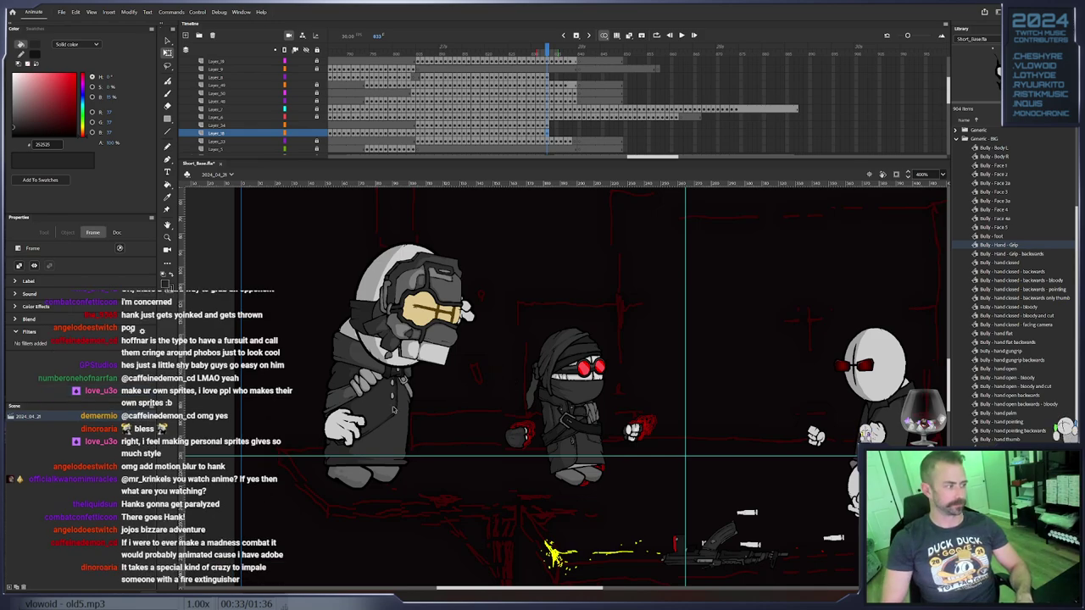
click(585, 479)
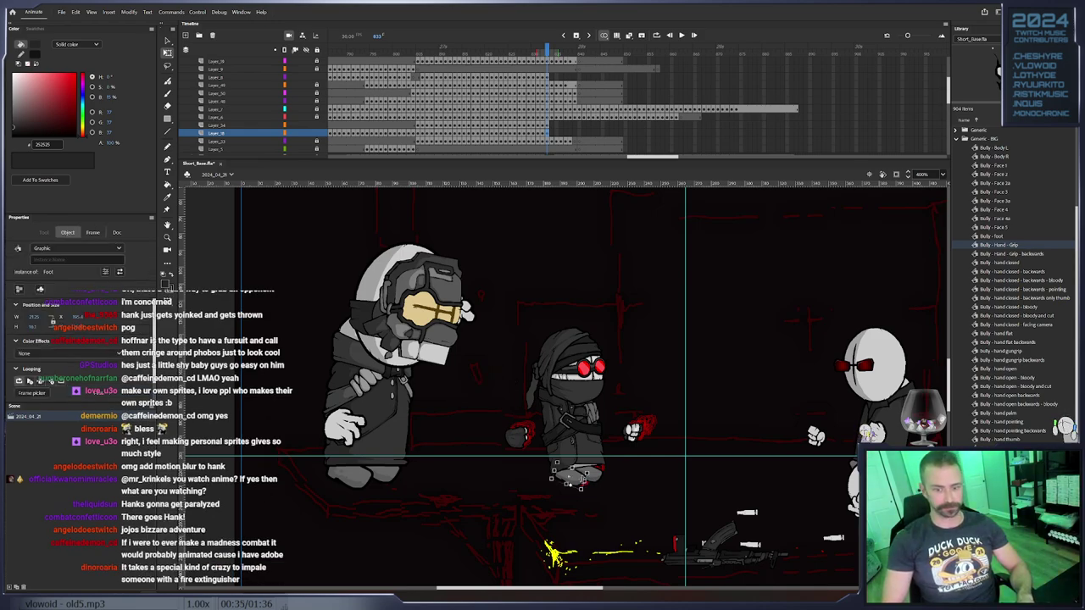
key(.)
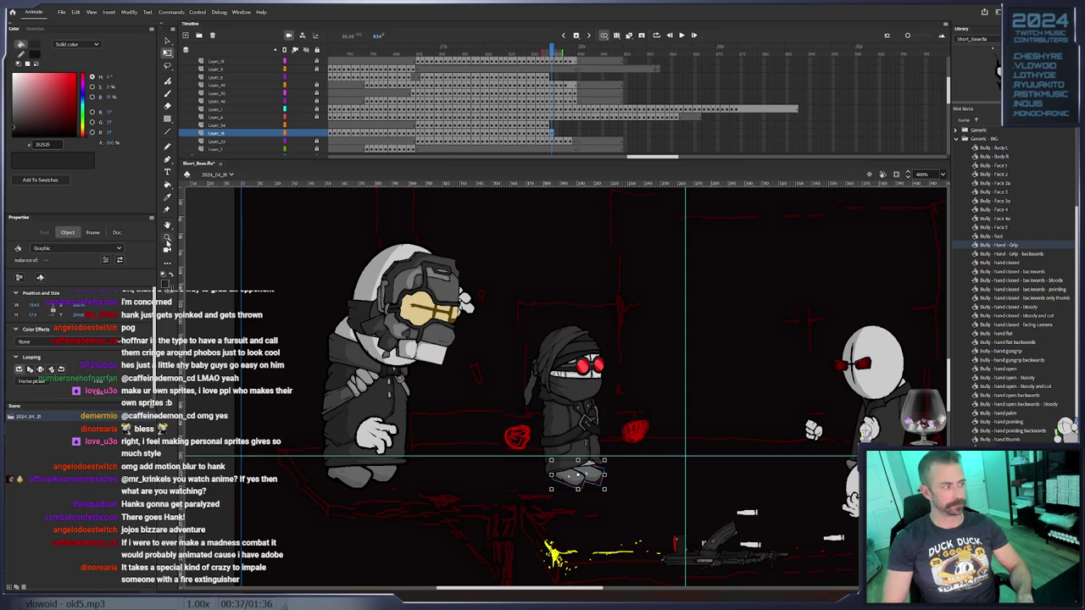
click(167, 240)
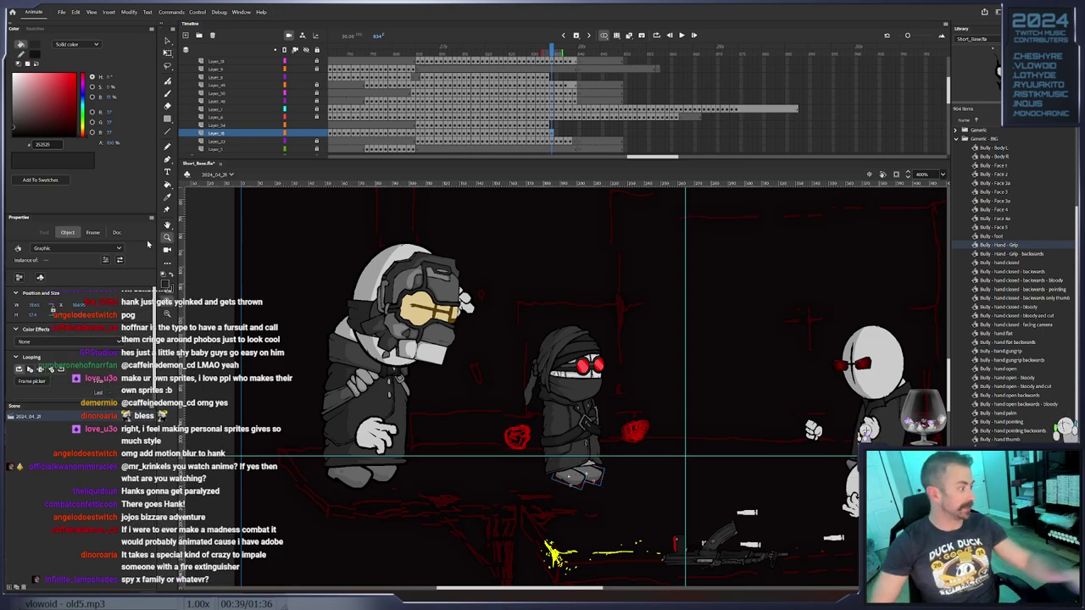
click(592, 479)
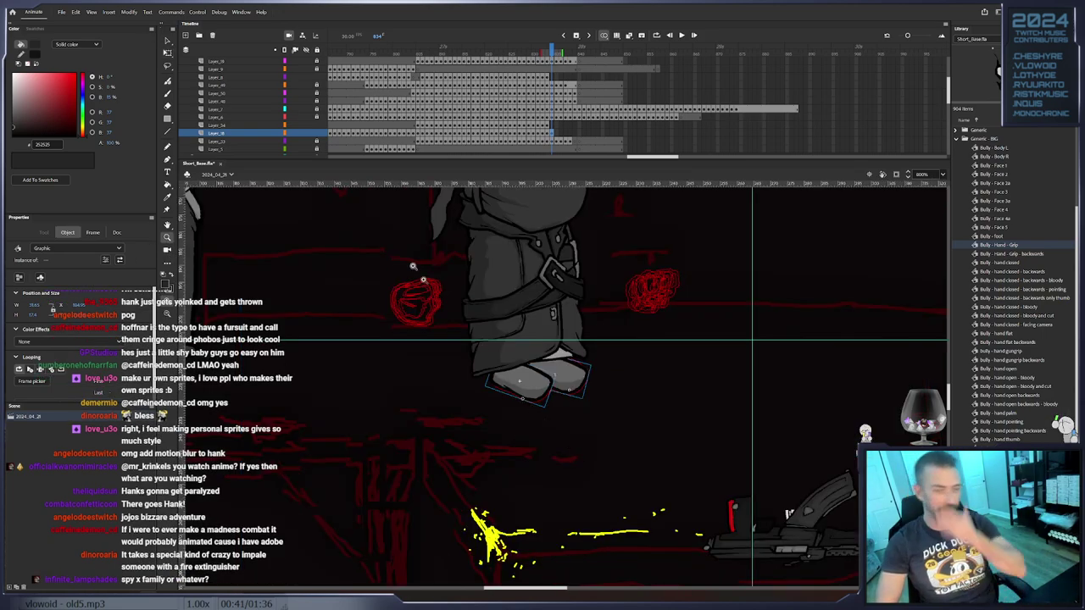
key(q)
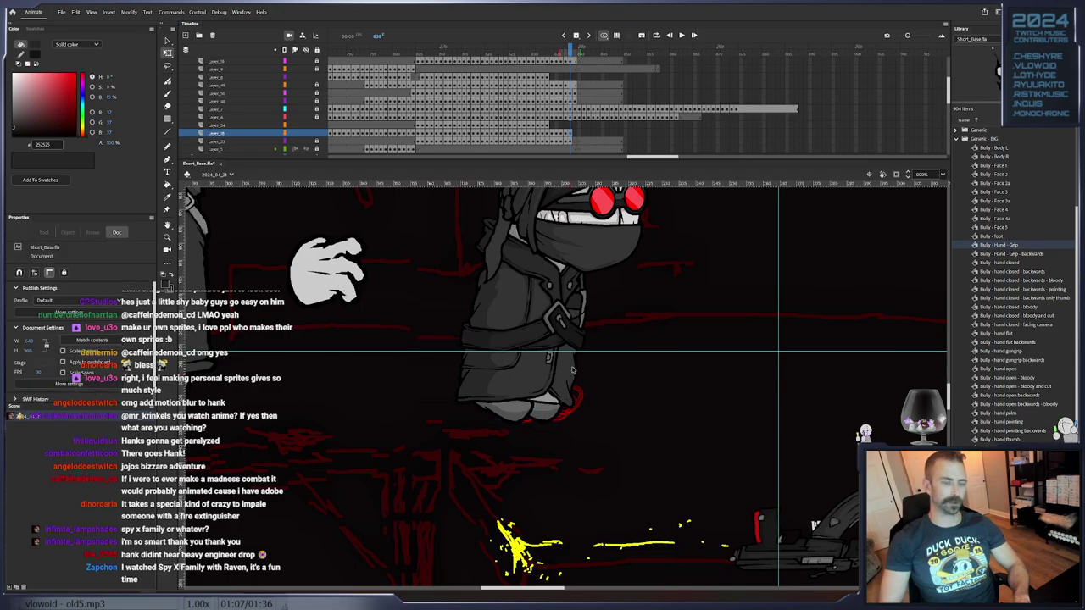
drag(575, 374, 543, 411)
key(Escape)
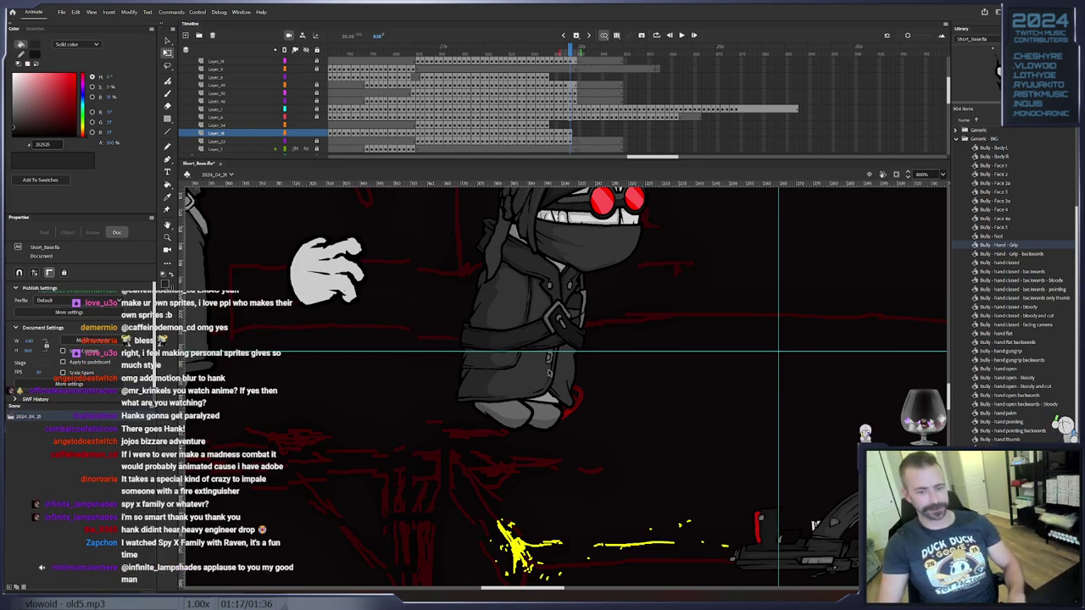
Keyframe both feet on frames 839 and 840, moving each one to follow the leaning body
click(507, 414)
key(F6)
drag(507, 414, 487, 418)
click(497, 447)
drag(554, 434, 555, 409)
key(.)
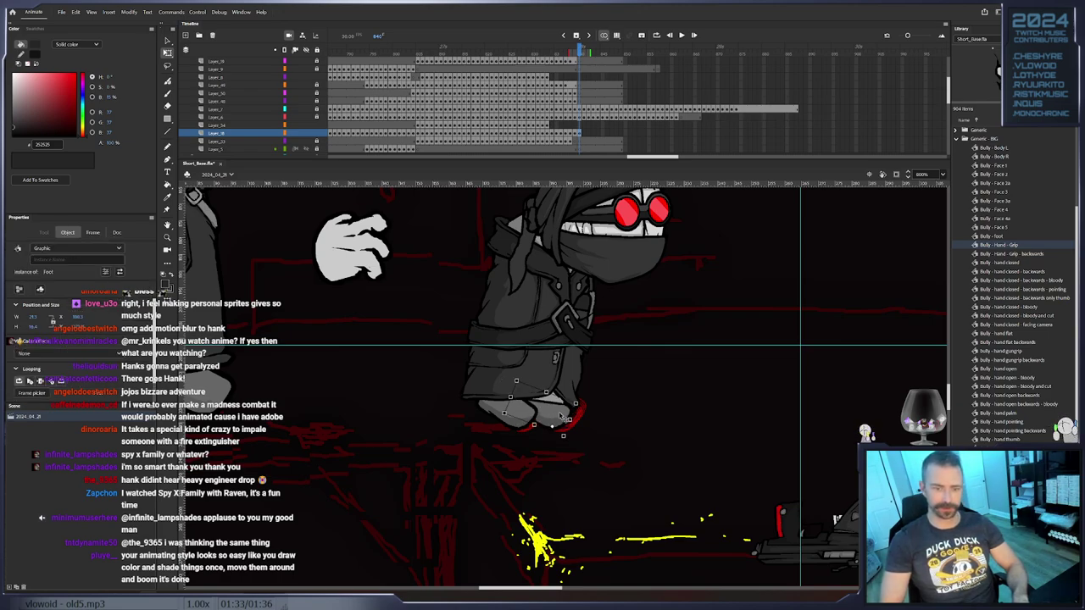
Keyframe the feet from frame 841 to 843, keeping them planted under the coat as the body shifts
key(period)
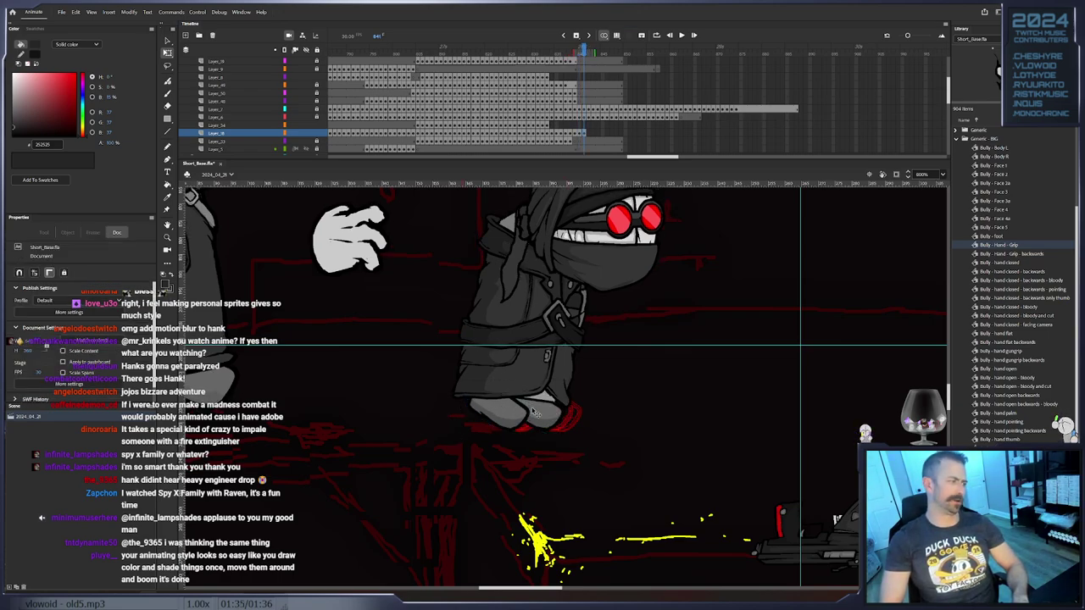
click(545, 413)
key(period)
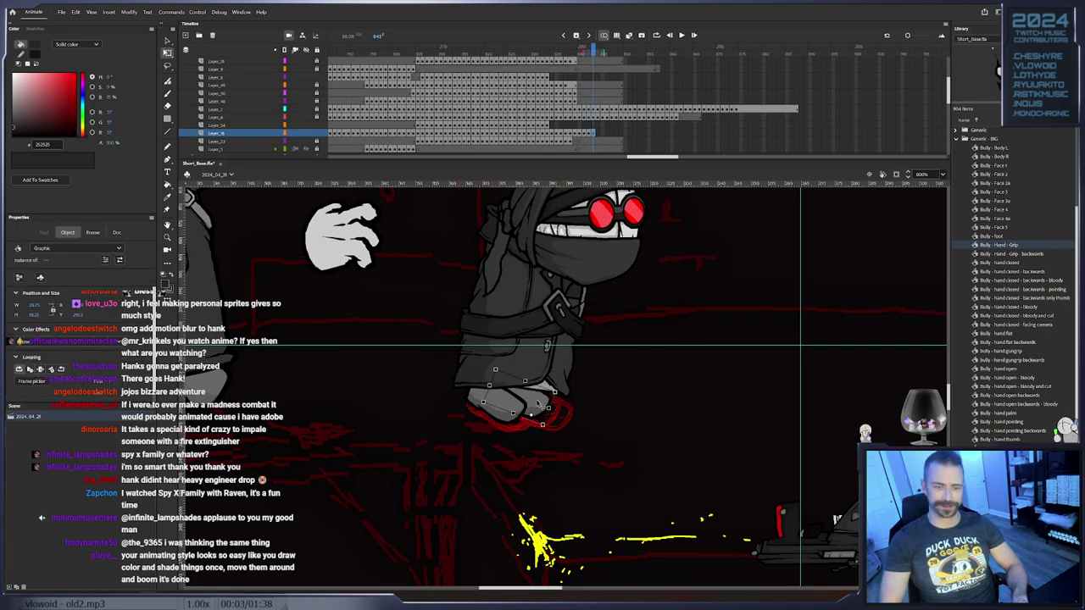
key(period)
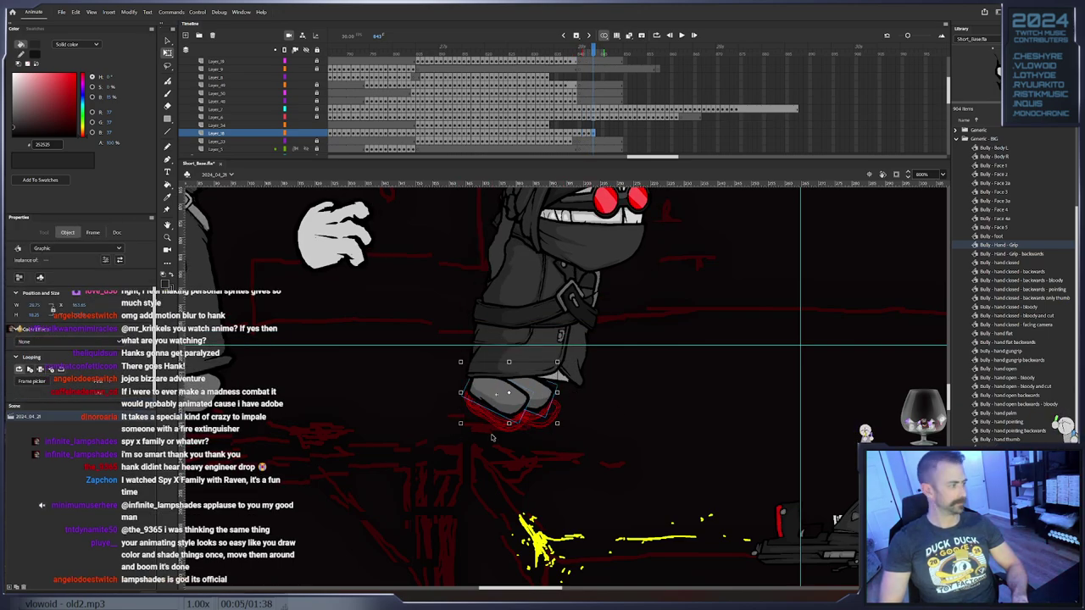
click(490, 412)
drag(490, 411, 478, 418)
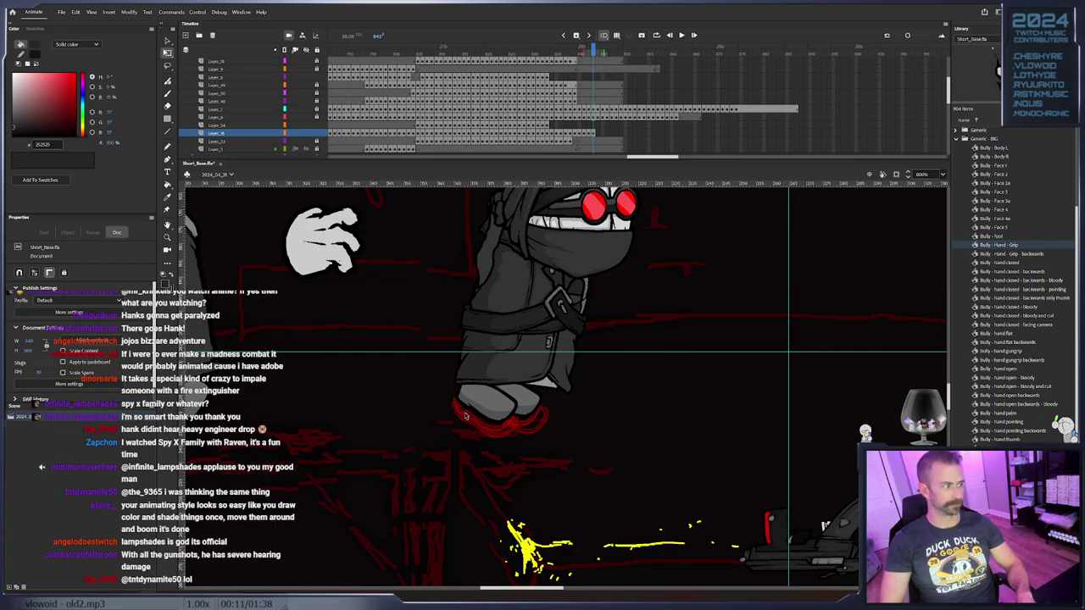
Keyframe the feet from frame 844 to 846, raising and shifting them with the coat hem as the body moves forward
drag(478, 411, 498, 396)
key(F6)
click(497, 396)
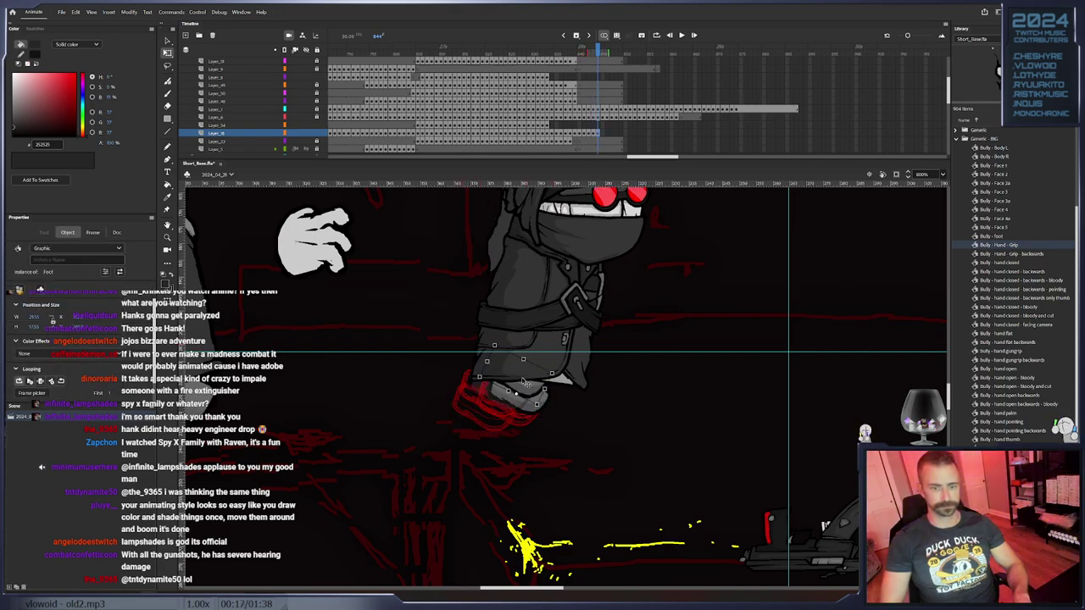
key(F6)
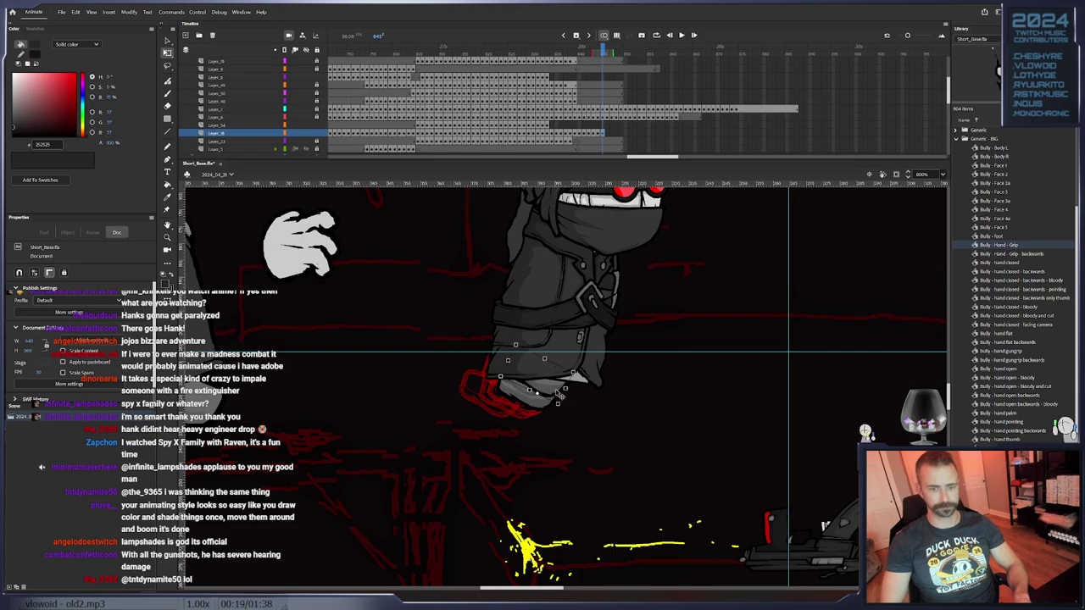
key(F6)
click(517, 391)
mouse_move(517, 392)
mouse_down()
mouse_move(451, 396)
mouse_move(520, 398)
mouse_move(476, 407)
mouse_move(522, 396)
mouse_up()
click(580, 390)
key(F6)
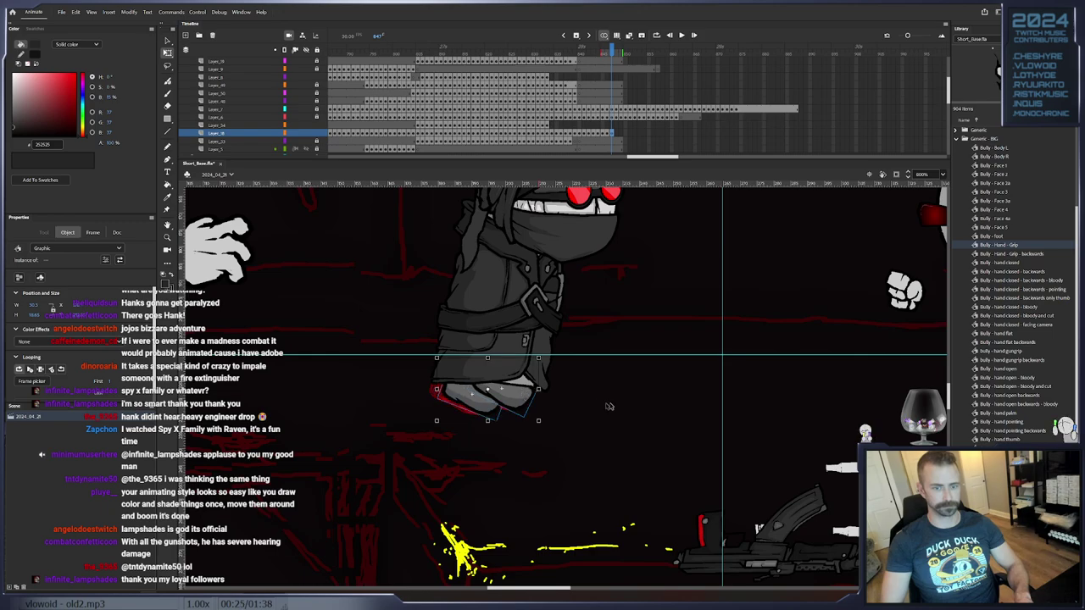
Keyframe the feet from frame 847 to 849, tilting and nudging them forward under the coat
click(599, 407)
click(536, 402)
key(period)
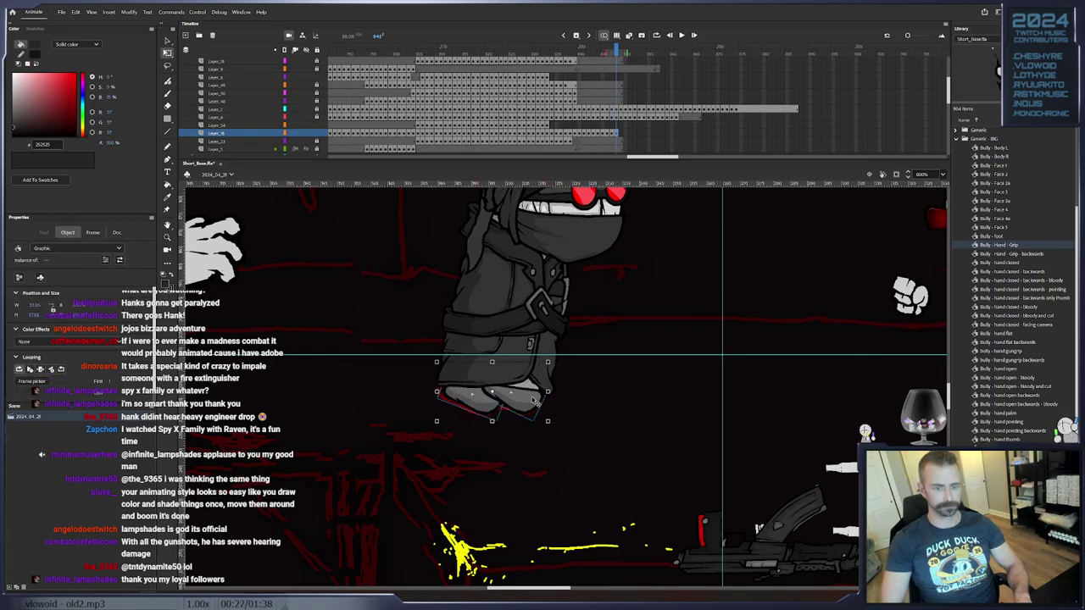
key(period)
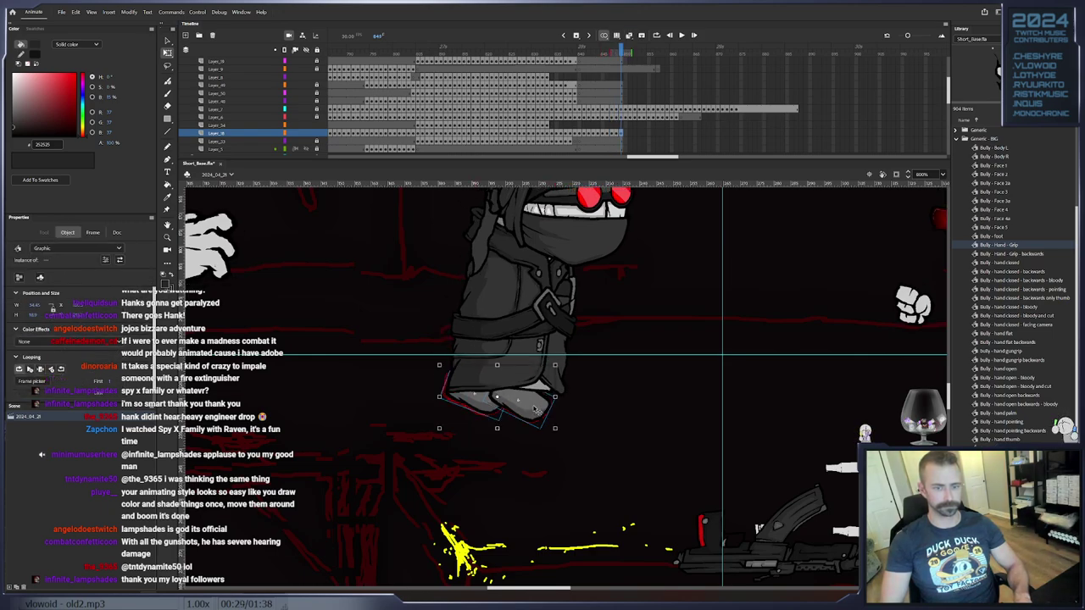
drag(541, 413, 546, 411)
click(583, 398)
drag(475, 396, 487, 396)
key(period)
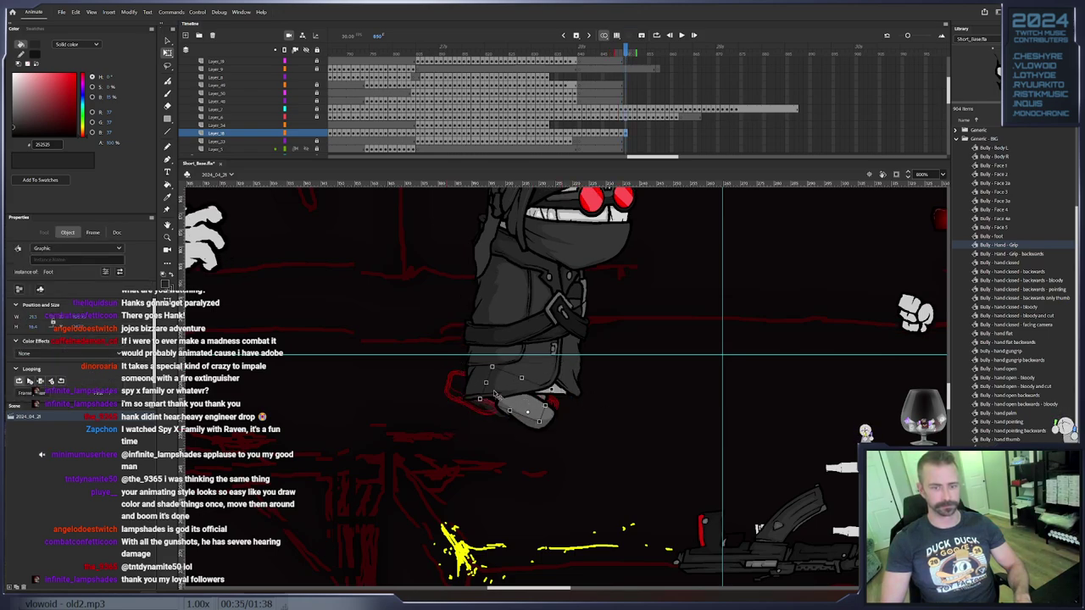
Keyframe the feet on frames 850 and 851, carrying them forward with the body
key(period)
drag(563, 366, 579, 376)
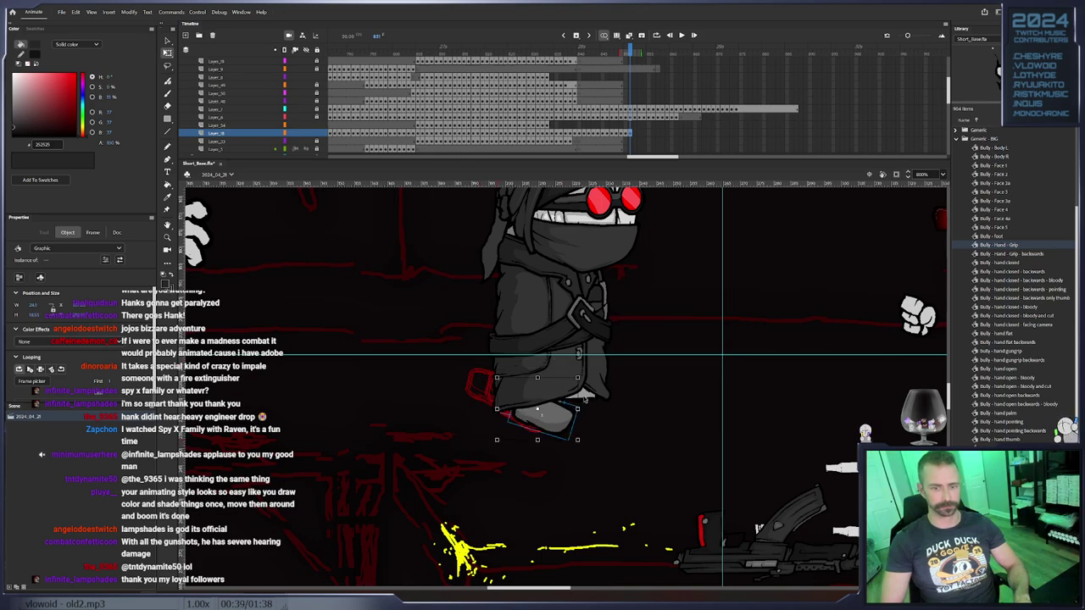
key(period)
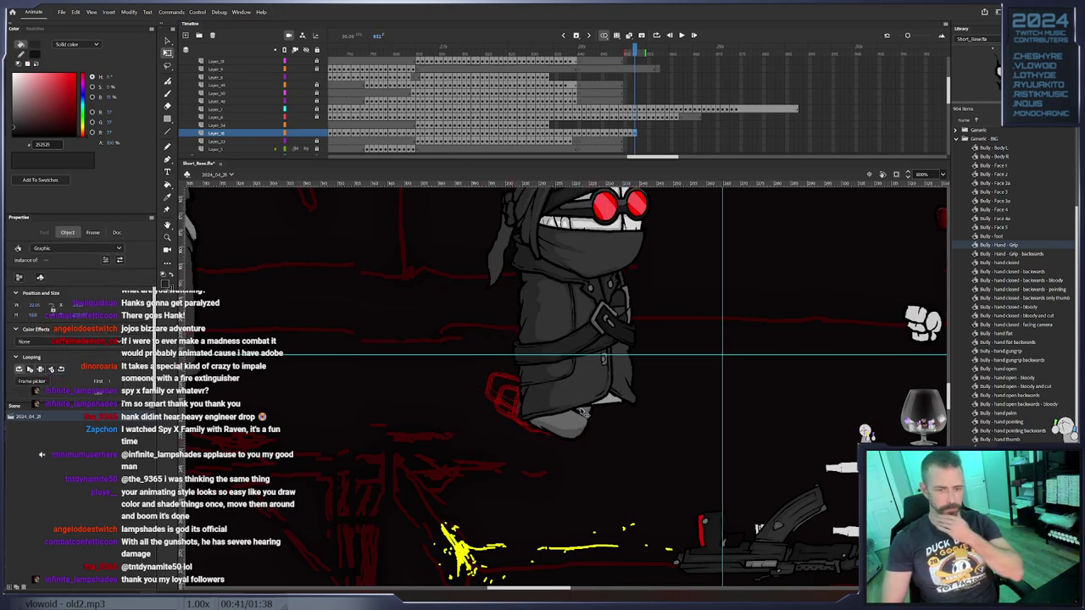
Keyframe the feet on frames 852 and 853, repositioning both beneath the coat hem
click(618, 416)
key(F6)
click(593, 433)
shift+click(632, 422)
drag(668, 428, 606, 429)
click(622, 418)
click(563, 422)
key(F6)
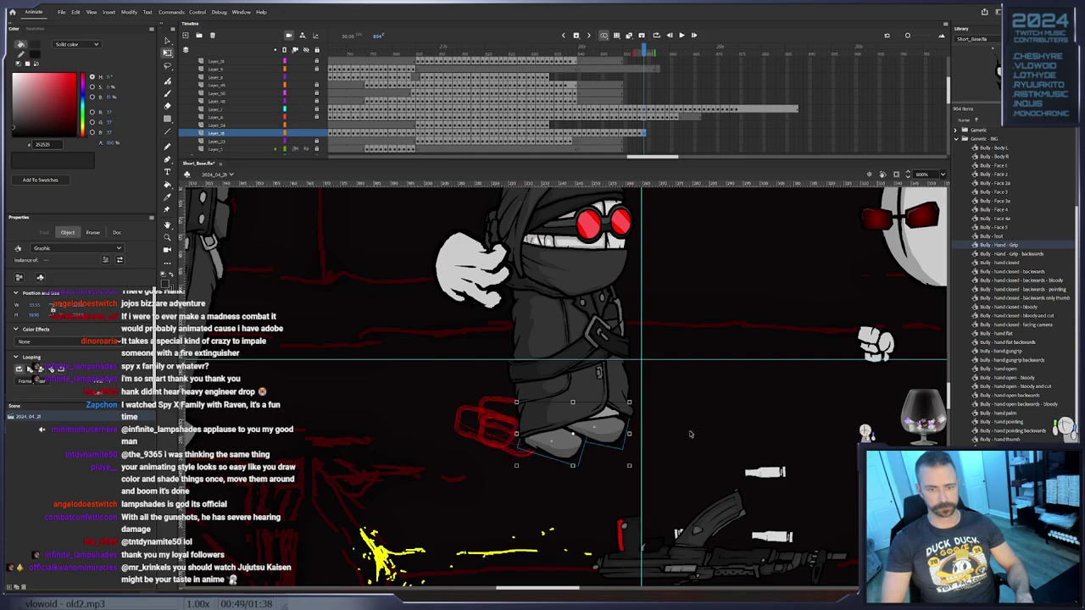
Keyframe the feet from frame 854 to 856, moving them forward with the body as the engineer's hand reaches it
key(period)
click(646, 424)
key(Escape)
drag(597, 446, 636, 439)
key(F6)
key(Escape)
key(period)
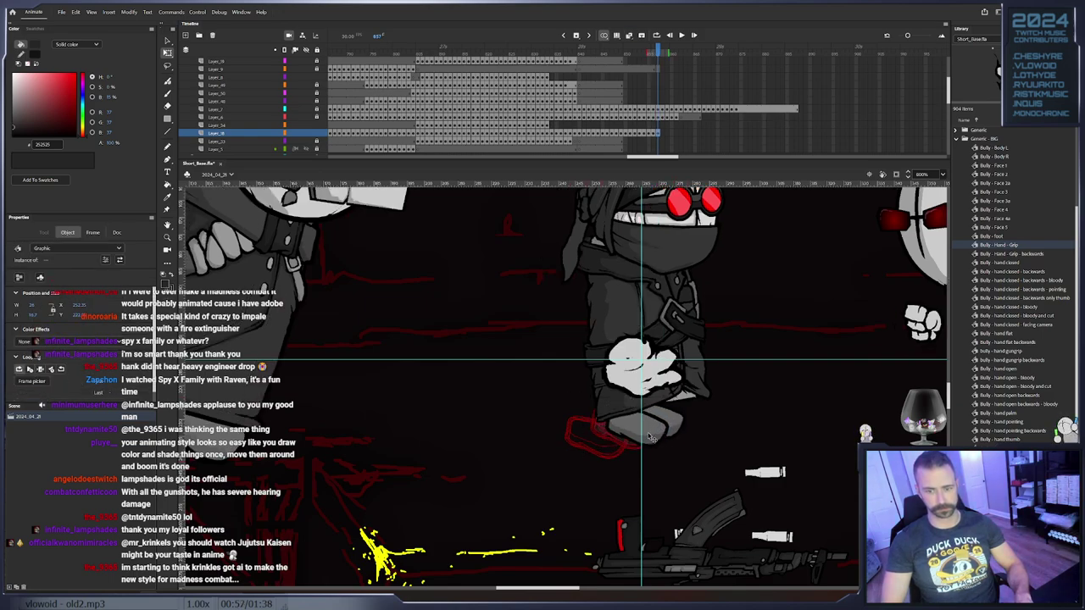
Keyframe the feet on frame 857, adjusting each one under the body held by the engineer's hand
click(631, 458)
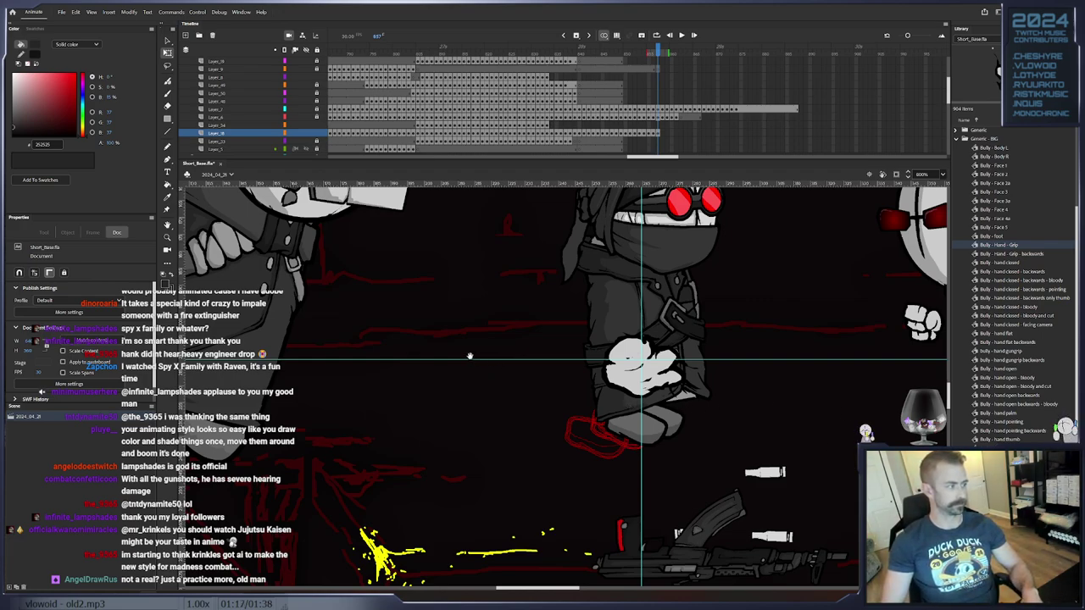
drag(498, 396, 445, 375)
click(621, 392)
mouse_move(621, 391)
mouse_down()
mouse_move(604, 391)
mouse_move(619, 396)
mouse_up()
key(F6)
click(639, 391)
click(620, 396)
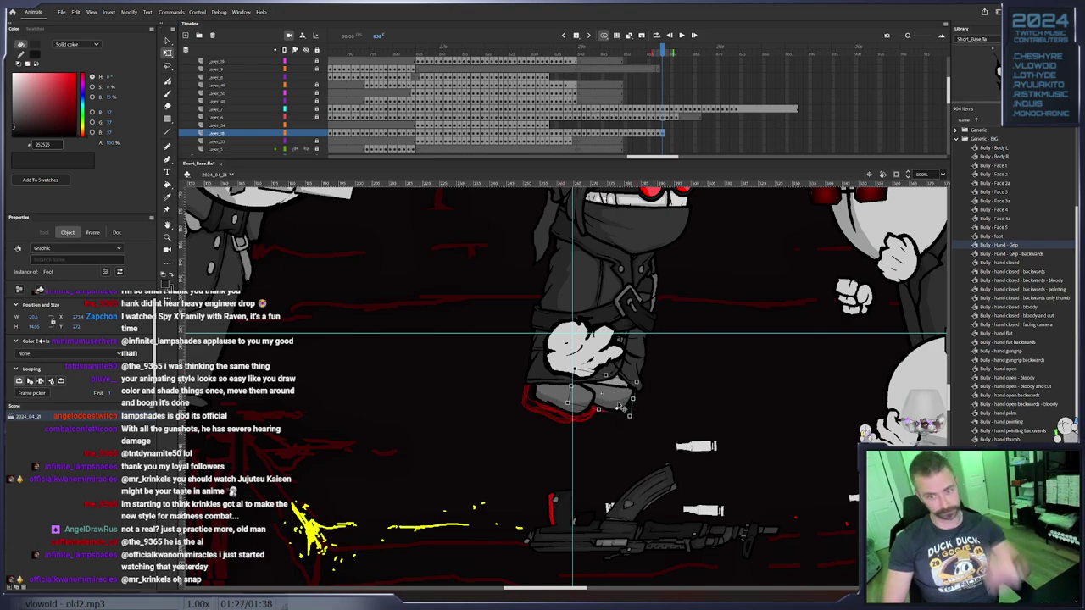
Keyframe the feet from frame 859 to 861, moving them forward beneath the body held by the engineer's hand
key(F6)
drag(642, 373, 643, 377)
drag(577, 406, 689, 437)
key(F6)
click(670, 450)
key(F6)
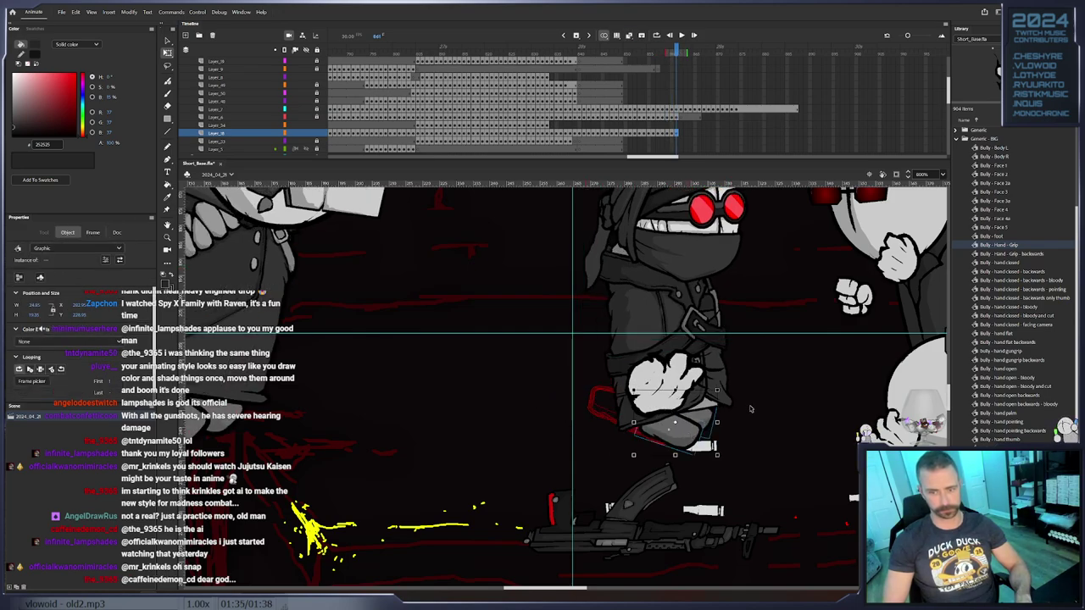
Adjust the feet's shape on frame 861, then keyframe and reposition both under the coat hem on frame 862
click(755, 405)
click(678, 431)
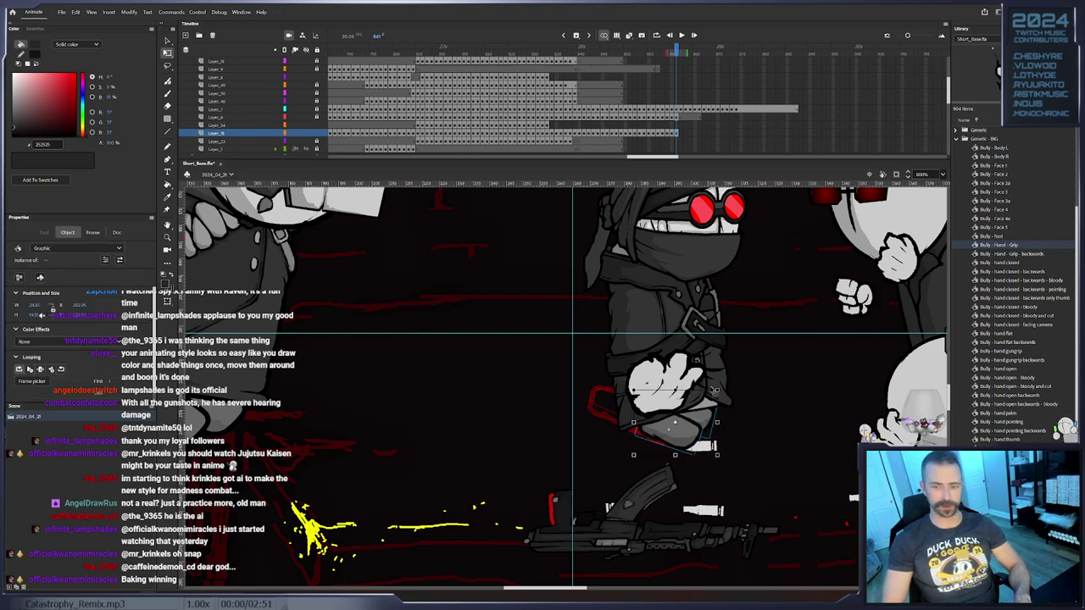
drag(719, 390, 717, 422)
click(751, 407)
key(F6)
click(752, 415)
click(714, 422)
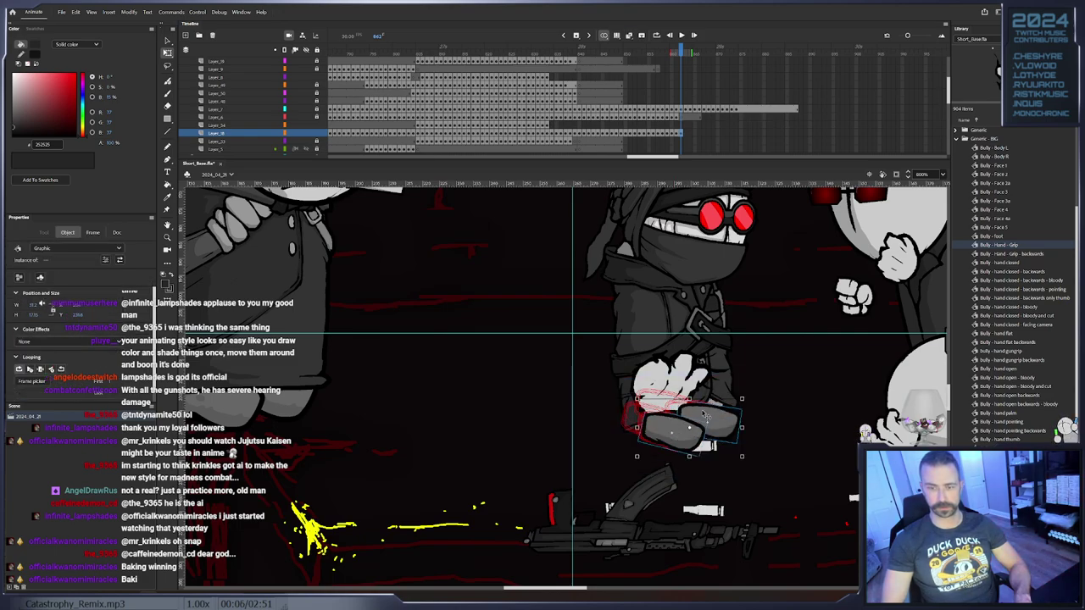
Cut the feet from frame 862 and paste them in place on Layer_47 in the lower folder
right_click(702, 410)
click(724, 171)
scroll(684, 125, down, 10)
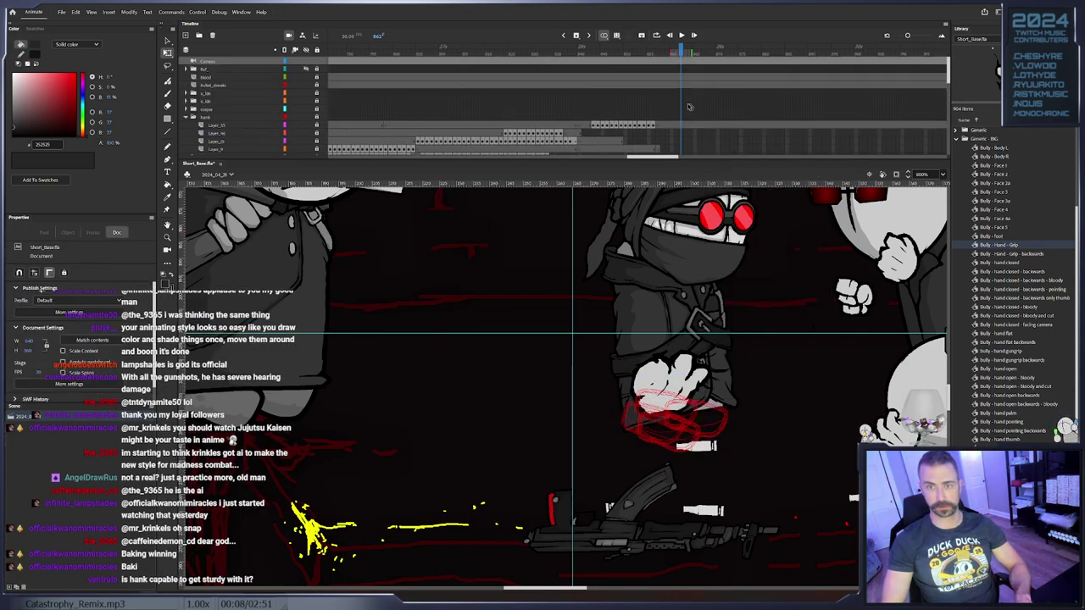
scroll(683, 126, up, 1)
click(683, 133)
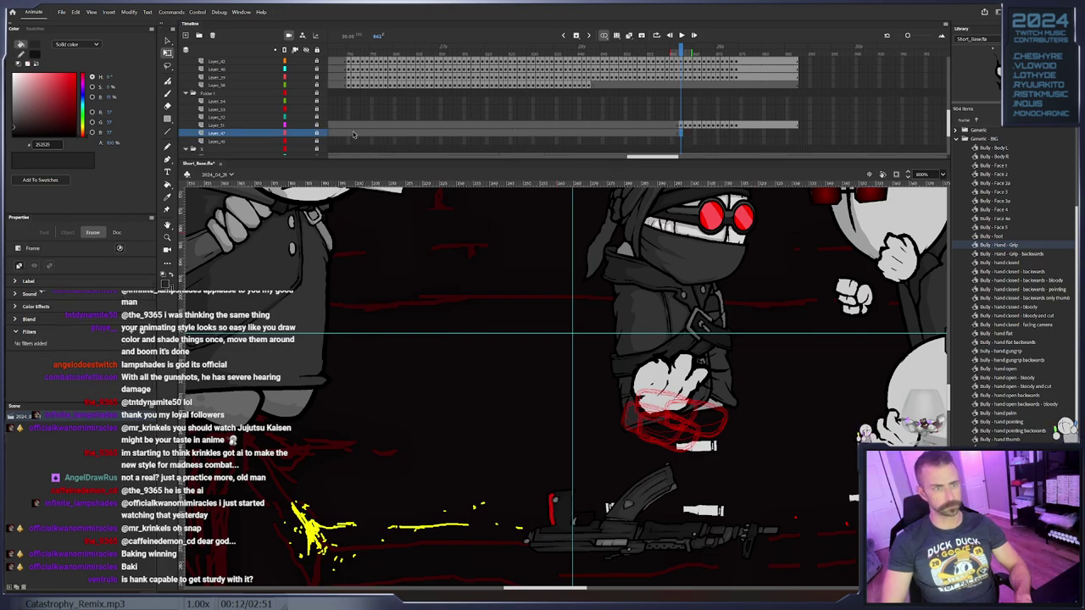
right_click(449, 307)
click(472, 286)
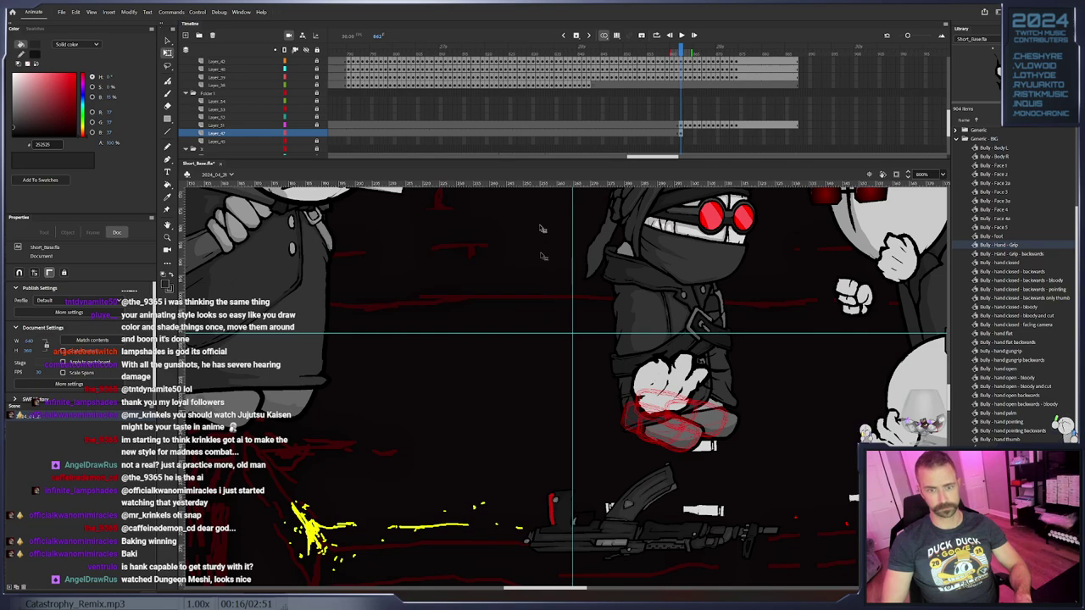
Move the masked character's body frames 862 to 887 onto Layer_52 in the lower folder
drag(542, 253, 542, 121)
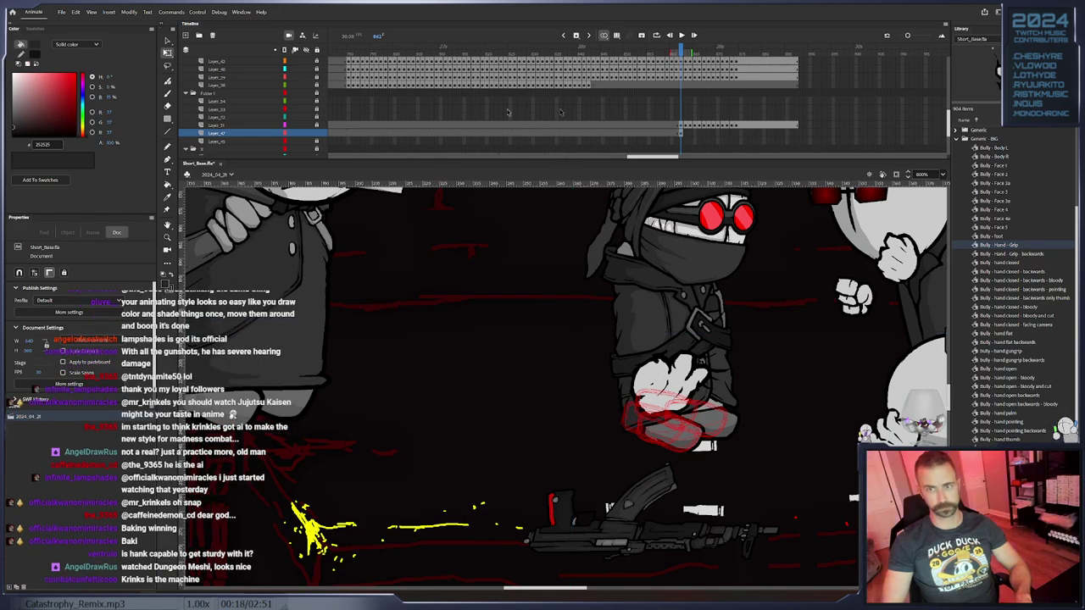
scroll(402, 128, up, 5)
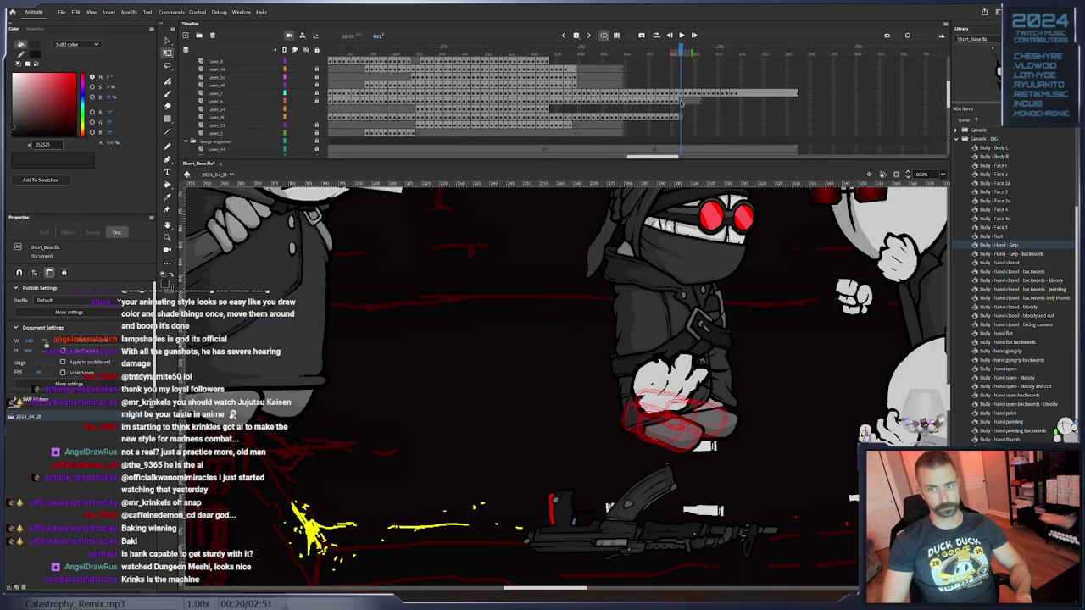
drag(683, 96, 799, 96)
scroll(800, 99, down, 4)
drag(791, 179, 800, 111)
scroll(702, 100, up, 3)
scroll(702, 99, up, 3)
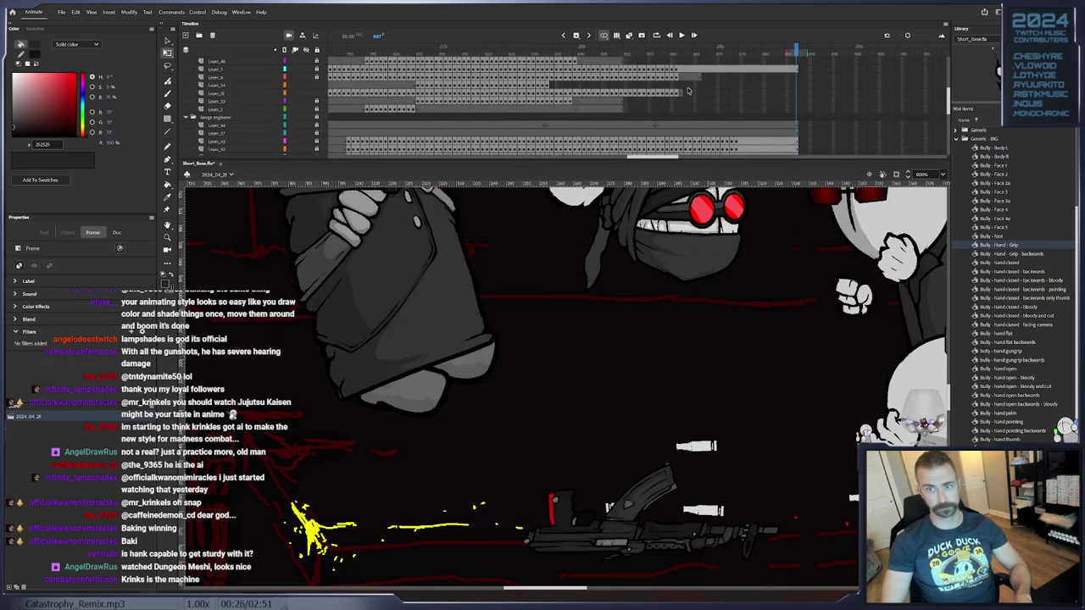
right_click(685, 87)
click(741, 197)
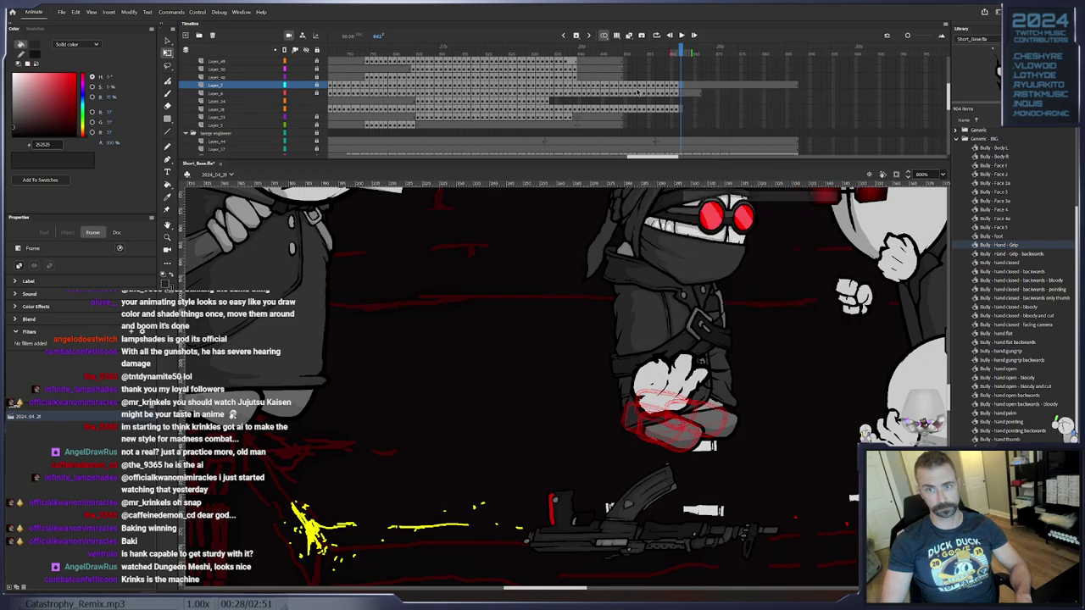
Keyframe the feet on Layer_47 at frame 863, moving them to the hem of the swinging body
scroll(669, 102, up, 5)
scroll(654, 95, down, 6)
scroll(654, 95, down, 3)
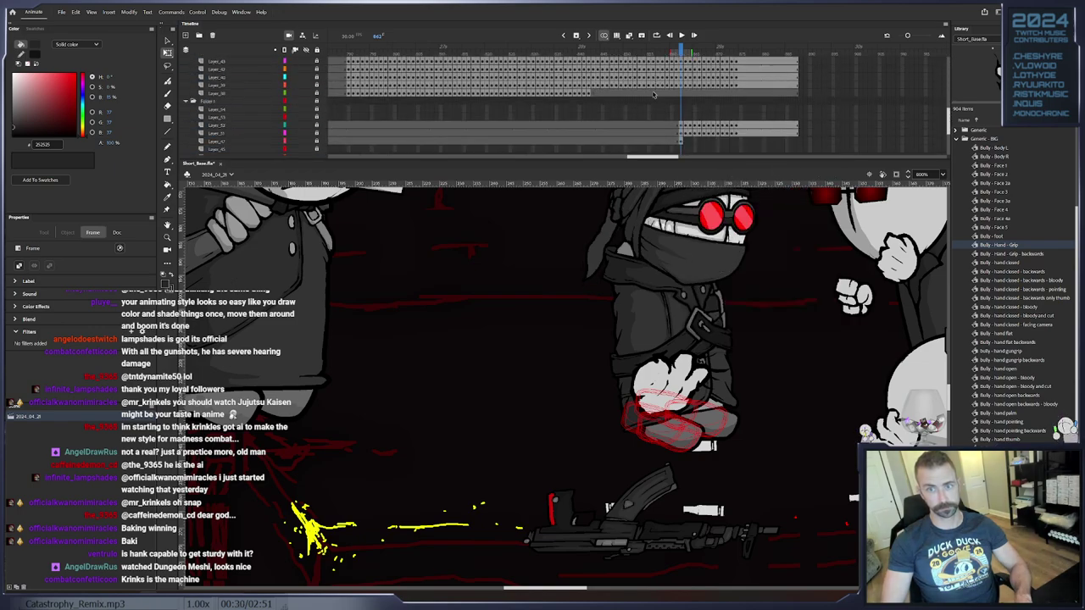
click(683, 126)
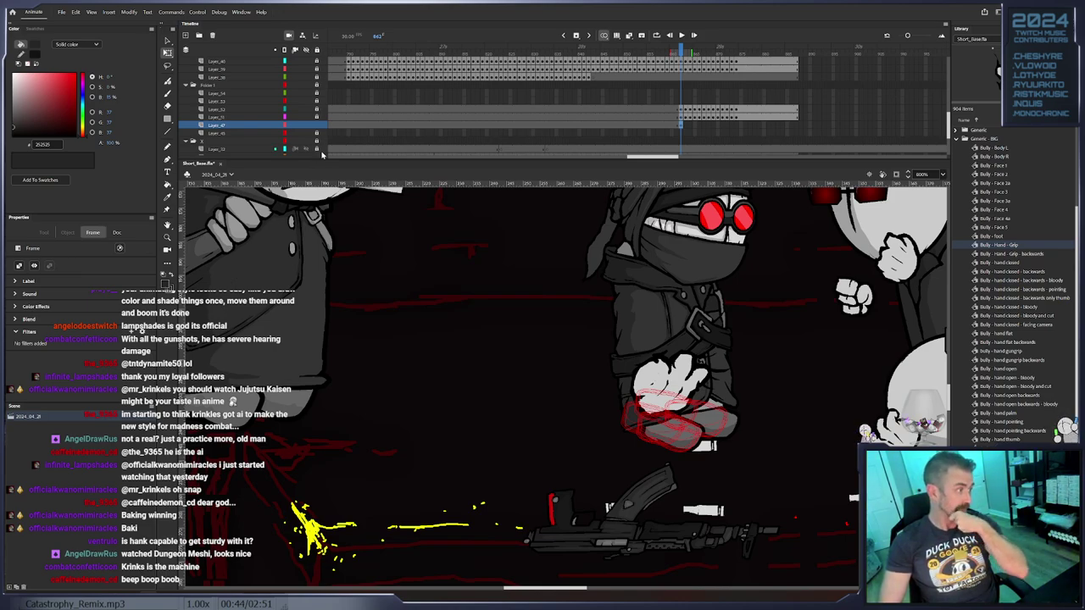
click(710, 433)
drag(726, 397, 452, 347)
key(F6)
click(575, 398)
click(548, 402)
Keyframe the feet on frames 864 and 865, rotating and moving them to the hem of the horizontal body
key(F6)
drag(562, 347, 641, 391)
key(F6)
drag(543, 385, 418, 280)
drag(429, 241, 443, 354)
key(period)
key(period)
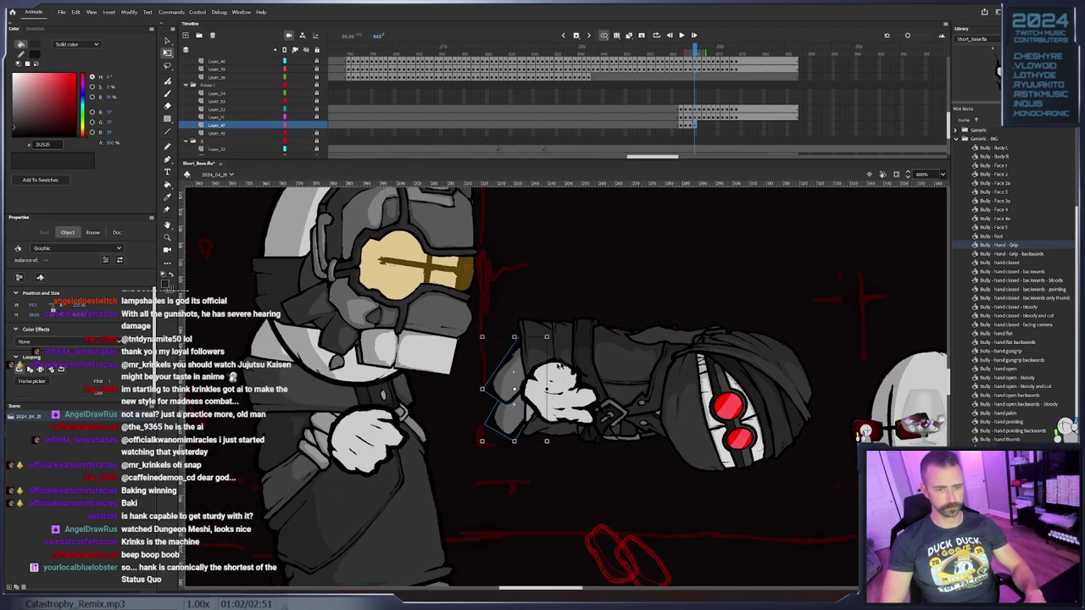
Keyframe the feet through frame 867, rotating and moving them behind the engineer's head with the lifted body
drag(556, 338, 485, 231)
key(period)
key(period)
key(period)
key(period)
key(period)
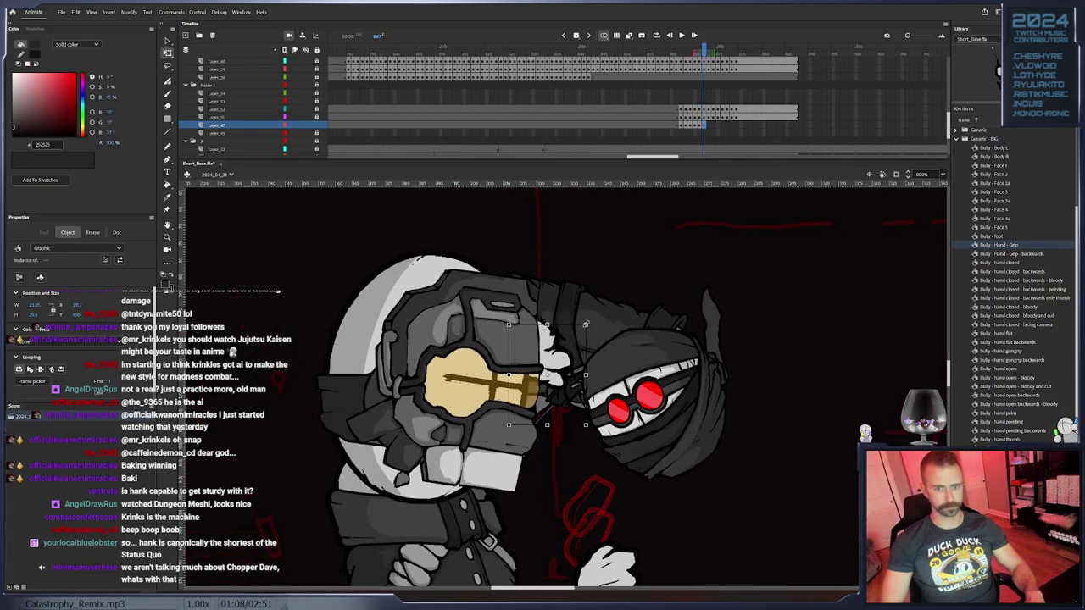
drag(588, 323, 574, 312)
drag(553, 362, 489, 293)
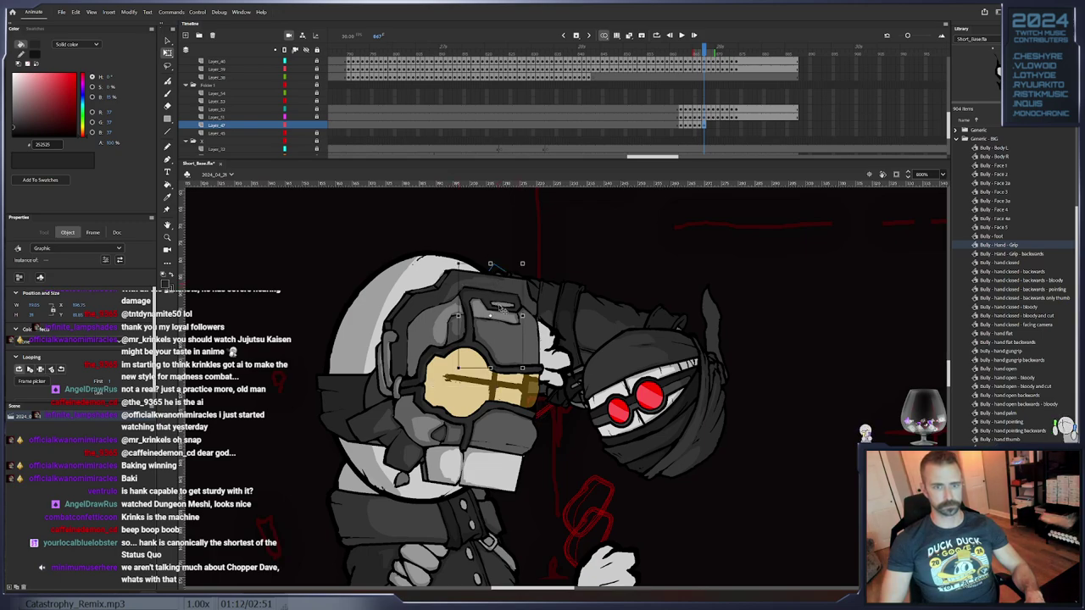
Cut the hidden feet from frame 868 and paste them in place on frame 870 of Layer_47
key(period)
click(398, 307)
click(462, 341)
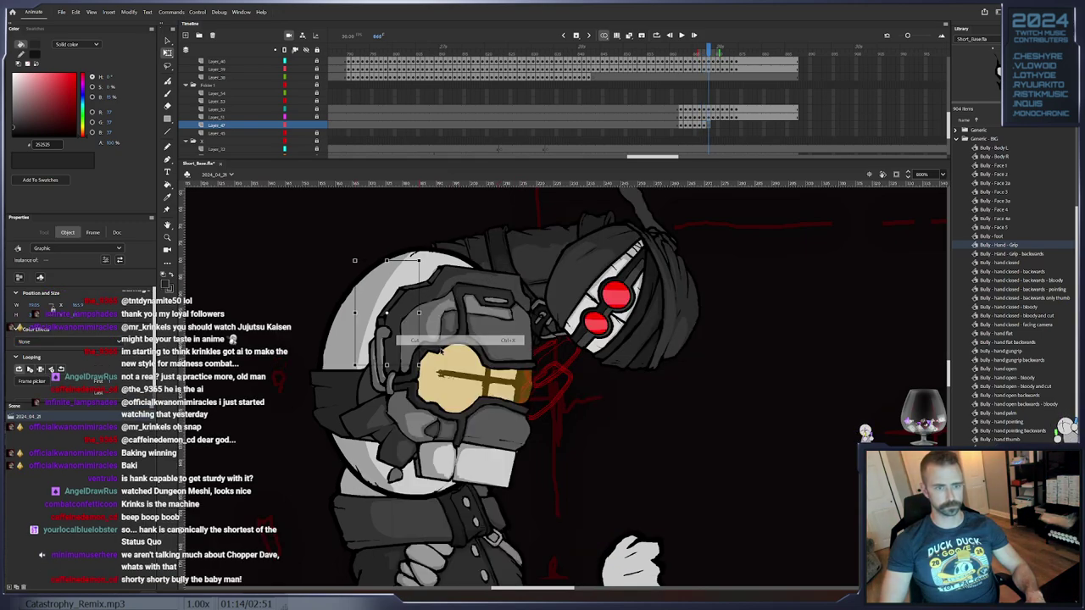
drag(712, 51, 719, 50)
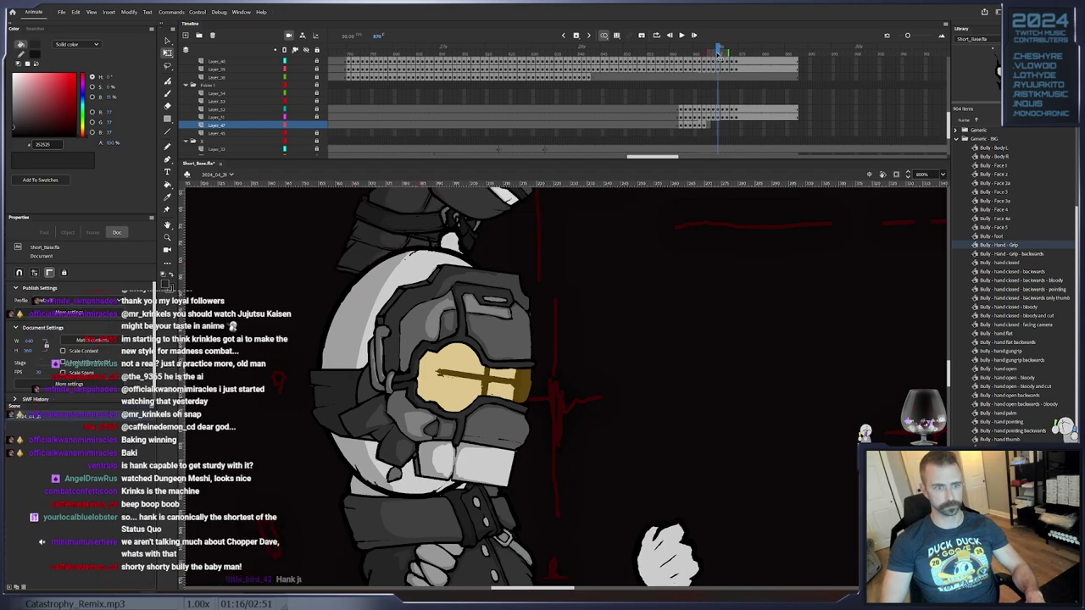
right_click(709, 324)
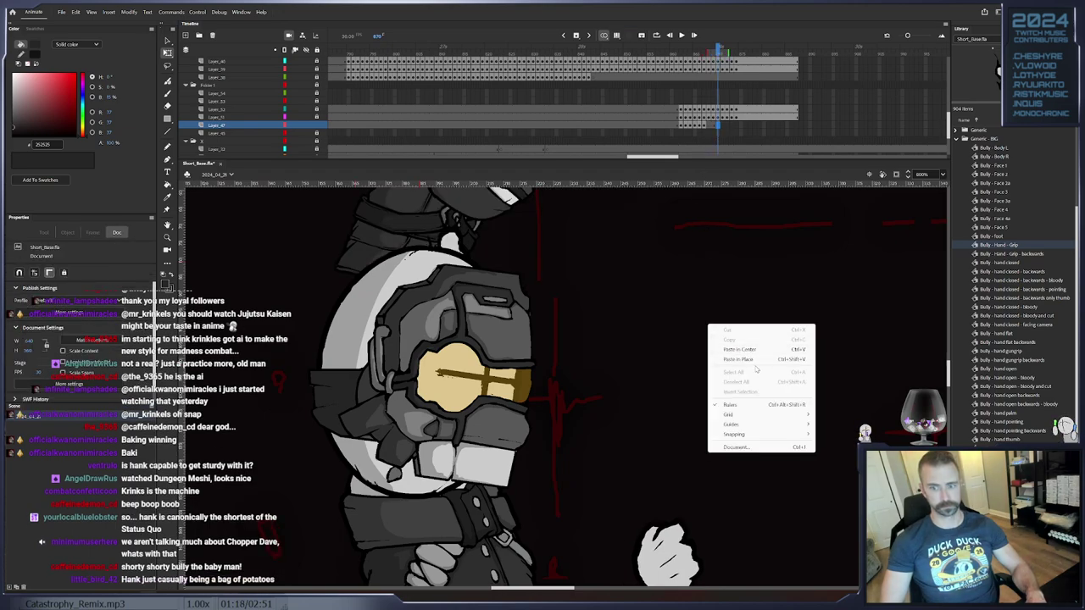
click(722, 359)
Keyframe the feet from frame 870 to 875, fitting them to the coat hem as the body swings behind the engineer
drag(409, 293, 616, 335)
key(ctrl+z)
key(period)
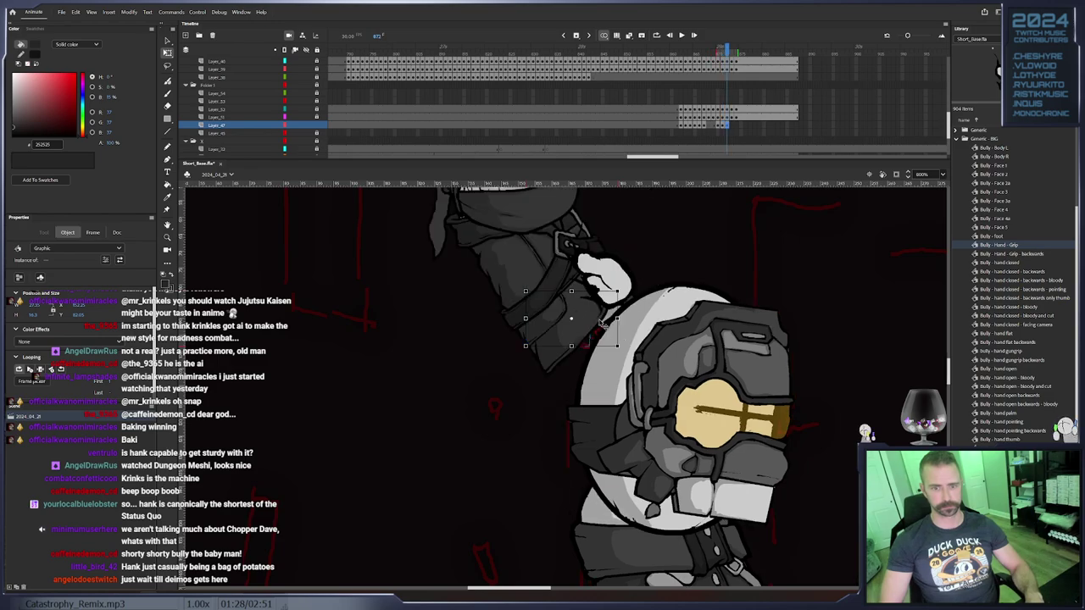
drag(630, 318, 634, 272)
click(625, 322)
key(period)
key(F6)
key(F6)
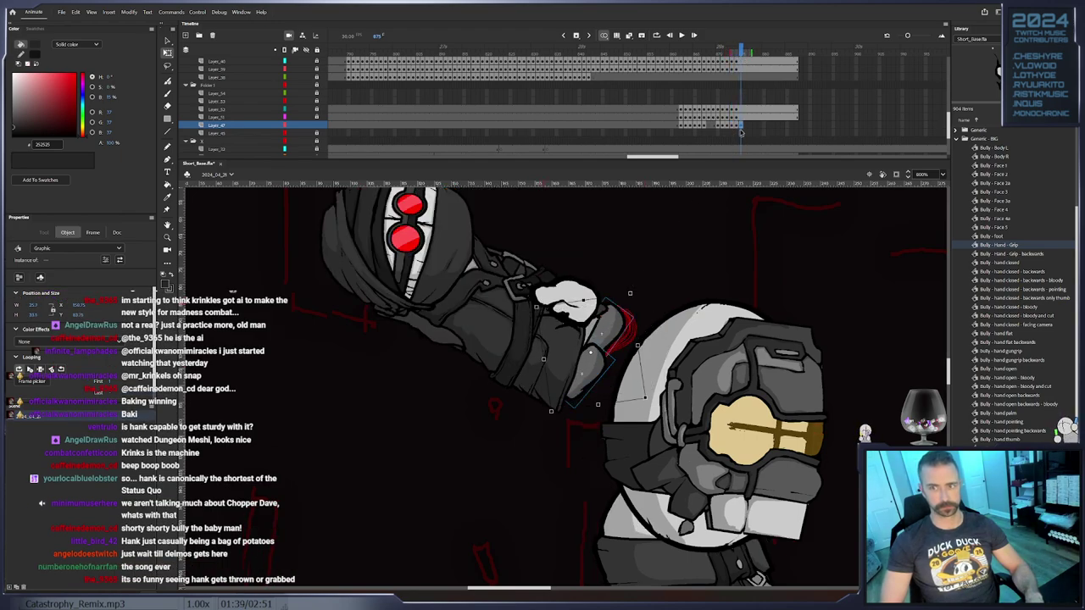
Clear the extra feet keyframe at frame 875 on Layer_47 and extend the last pose to frame 887
right_click(744, 126)
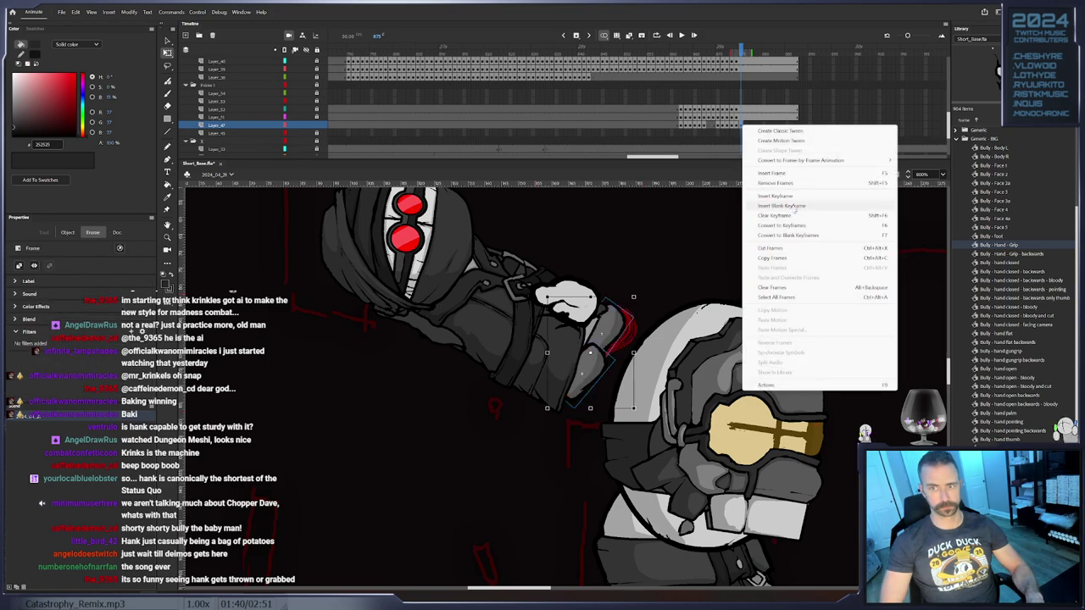
click(795, 215)
click(797, 127)
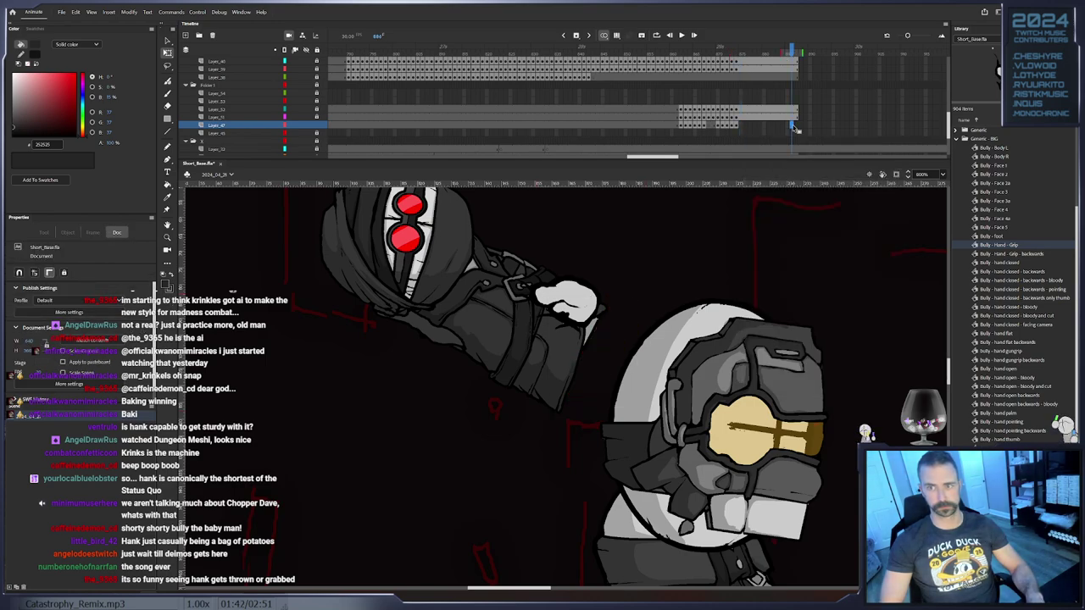
click(827, 175)
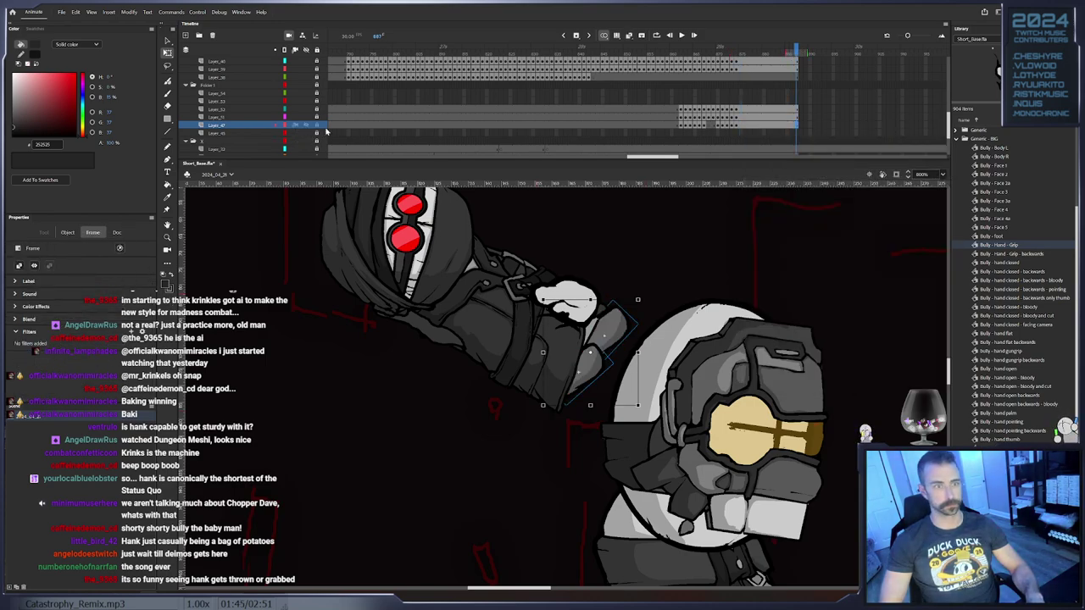
Insert blank keyframes at frames 874 and 875 on the blood layer
scroll(579, 99, up, 5)
drag(666, 53, 737, 102)
scroll(737, 102, down, 5)
scroll(738, 102, up, 5)
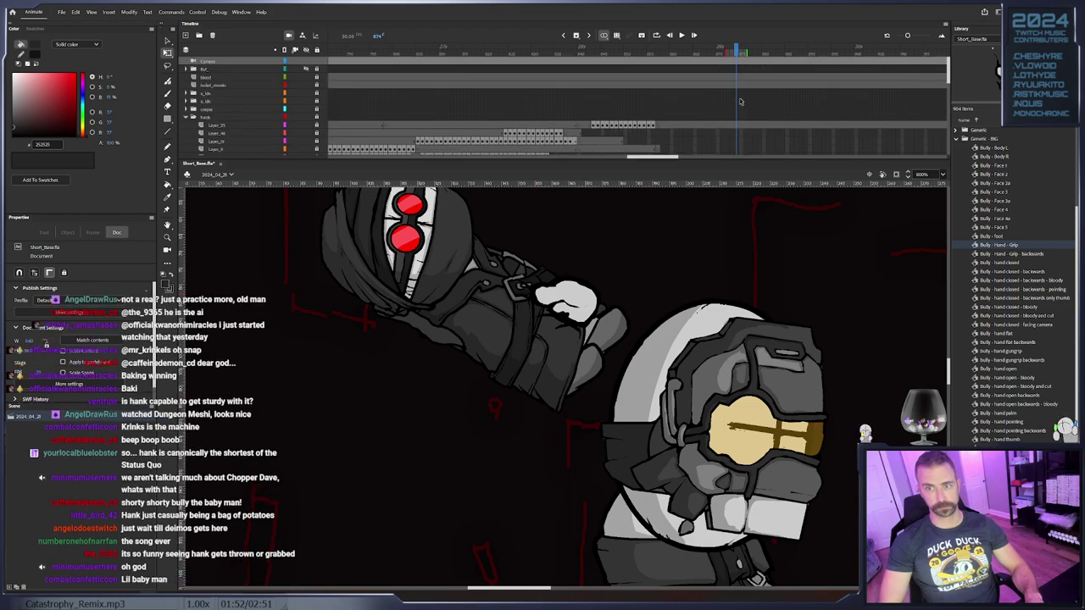
click(740, 78)
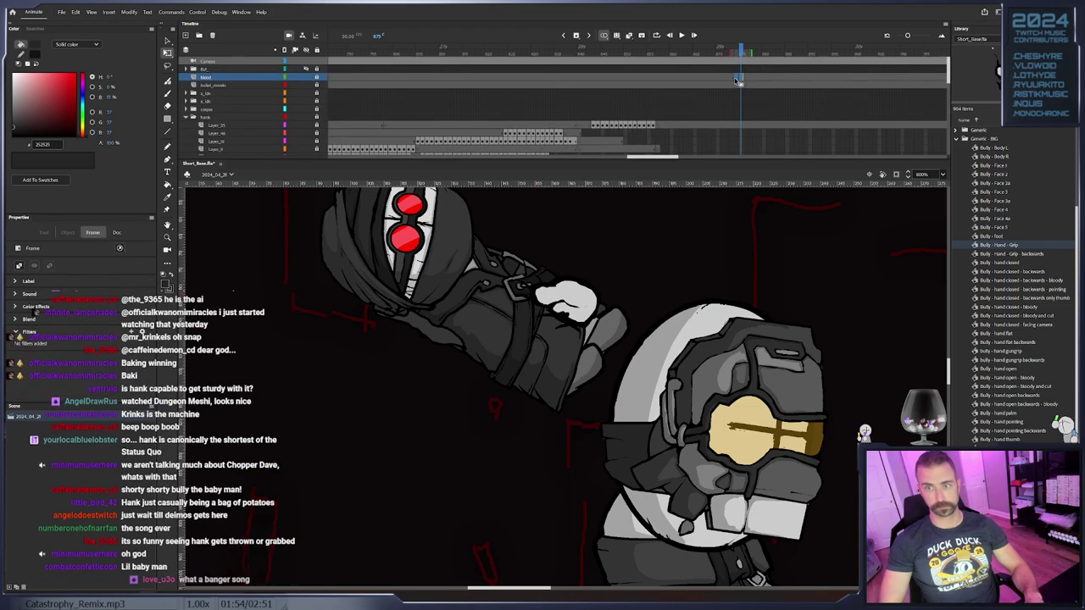
drag(521, 377, 586, 468)
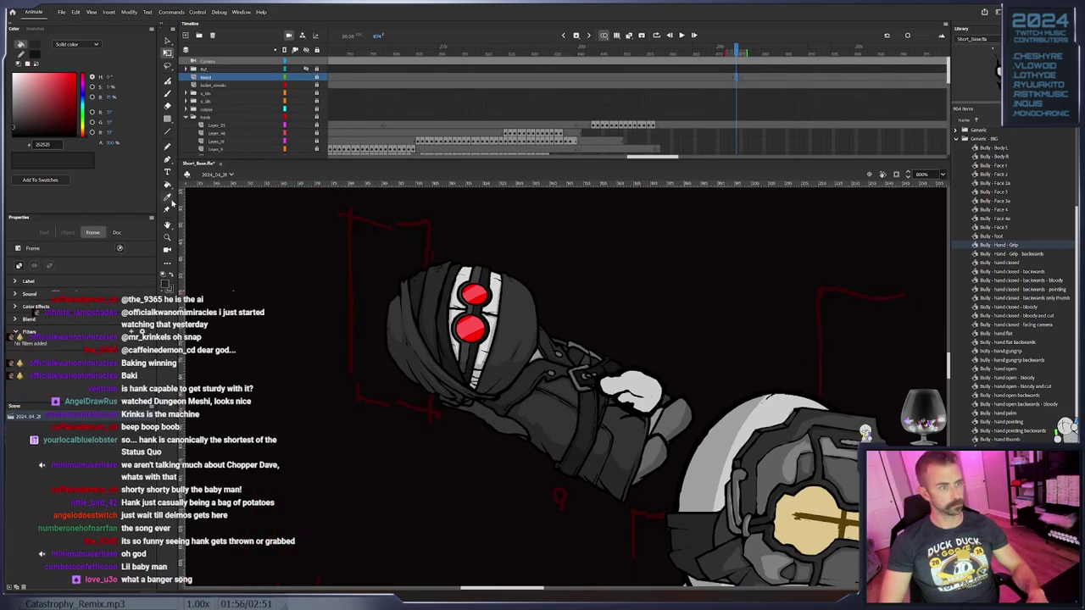
Set the Text tool's fill to semi-transparent dark red 9A0D0D and unlock the blood layer
click(169, 172)
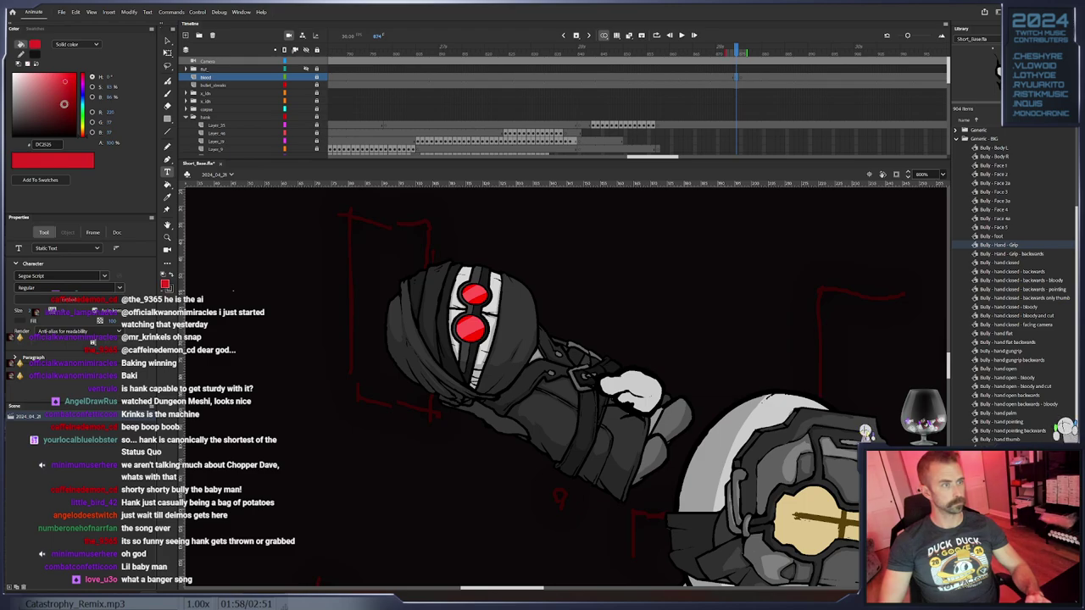
click(69, 98)
drag(108, 143, 101, 143)
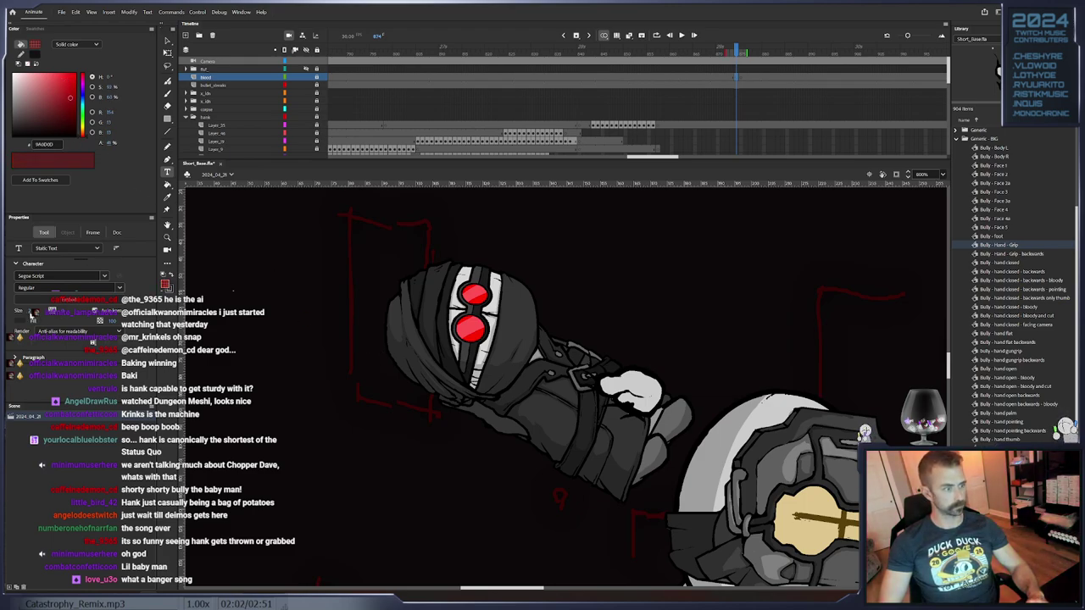
click(303, 322)
click(590, 329)
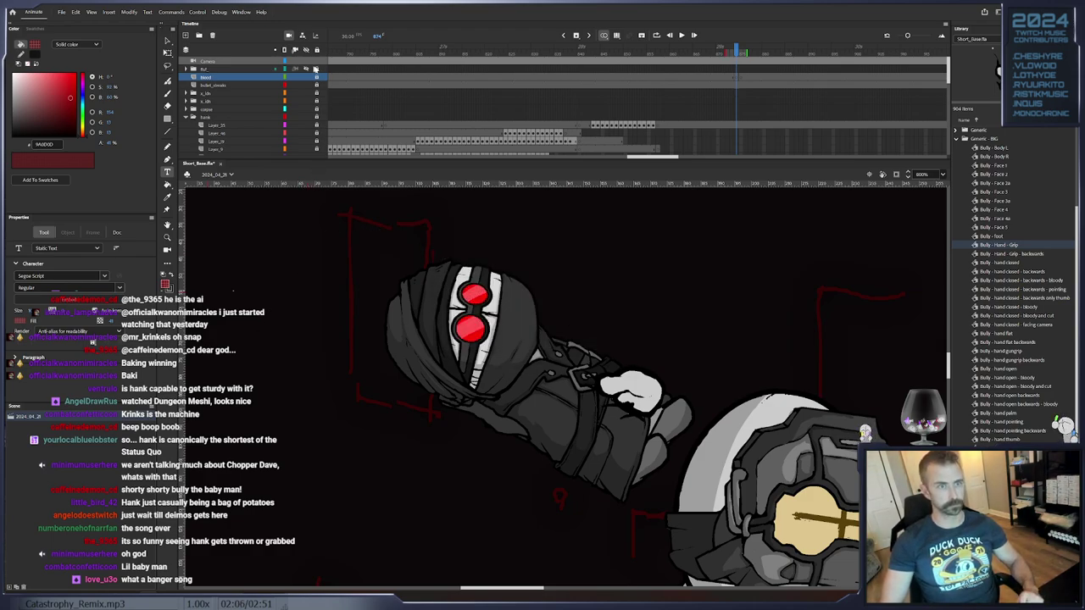
click(316, 78)
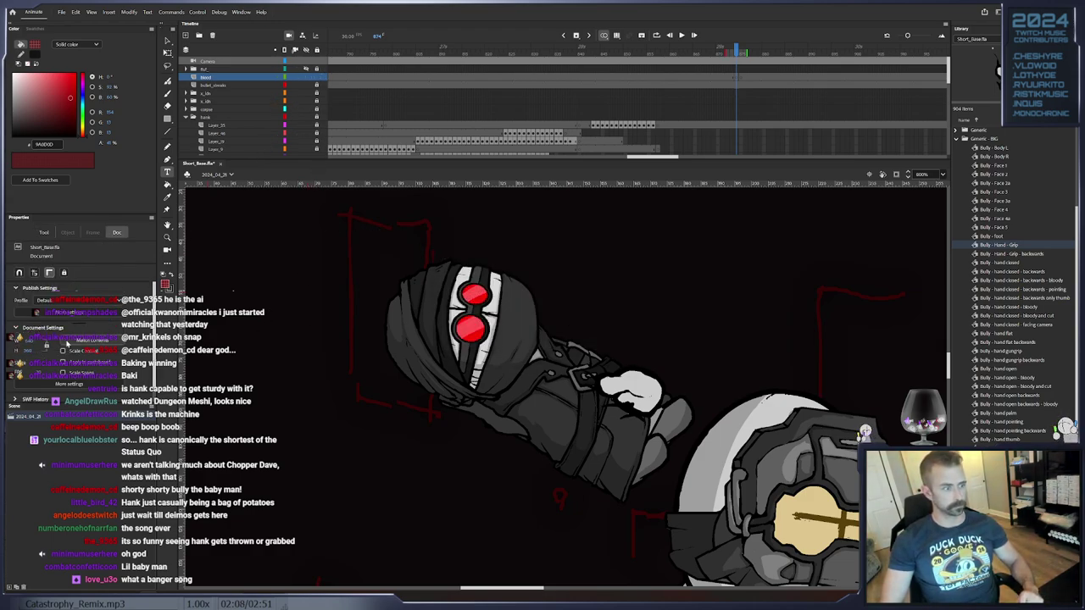
Choose a wide sans-serif font and add the static text "DANG IT" beside the masked character's head on frame 874
click(44, 233)
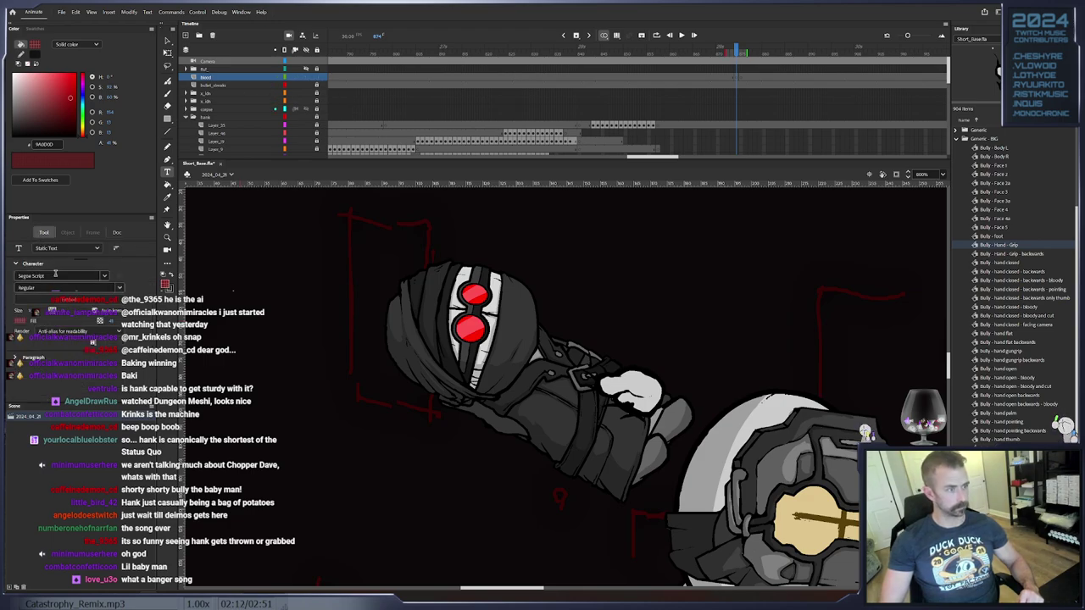
click(105, 277)
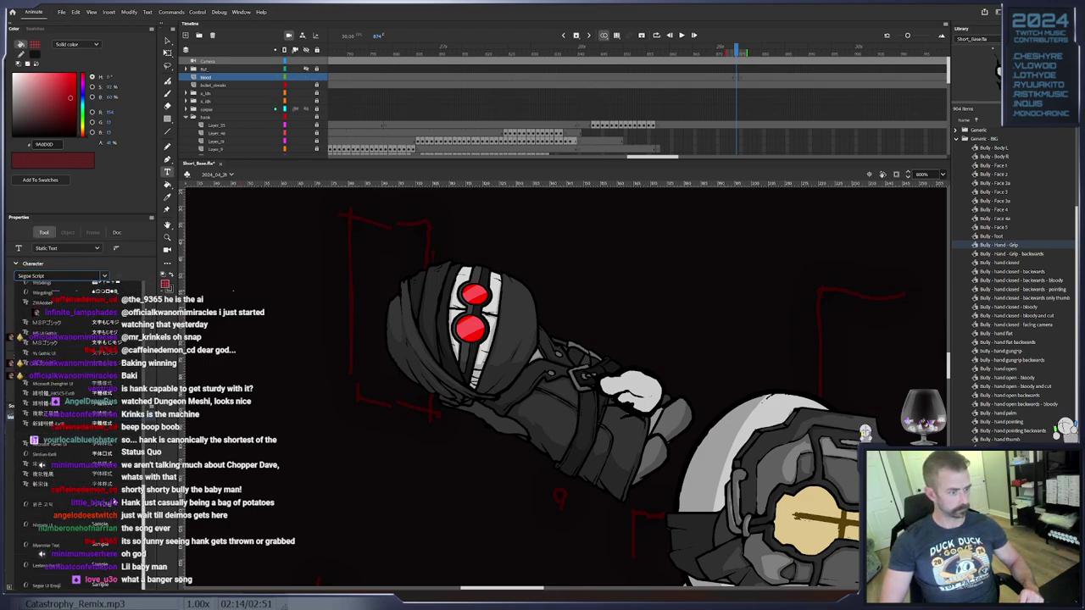
scroll(121, 488, up, 10)
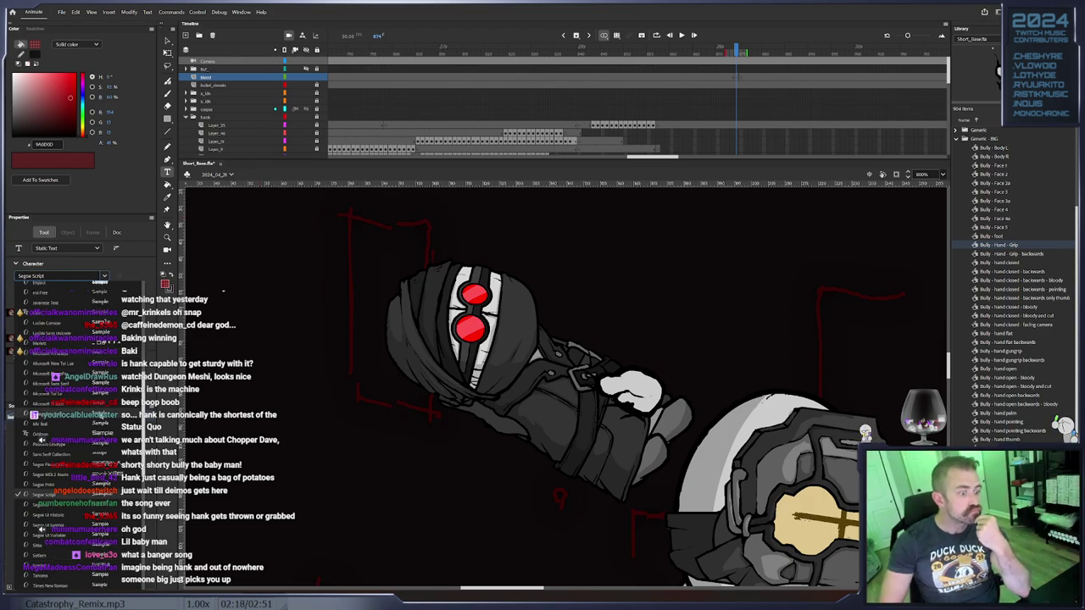
click(76, 495)
click(340, 327)
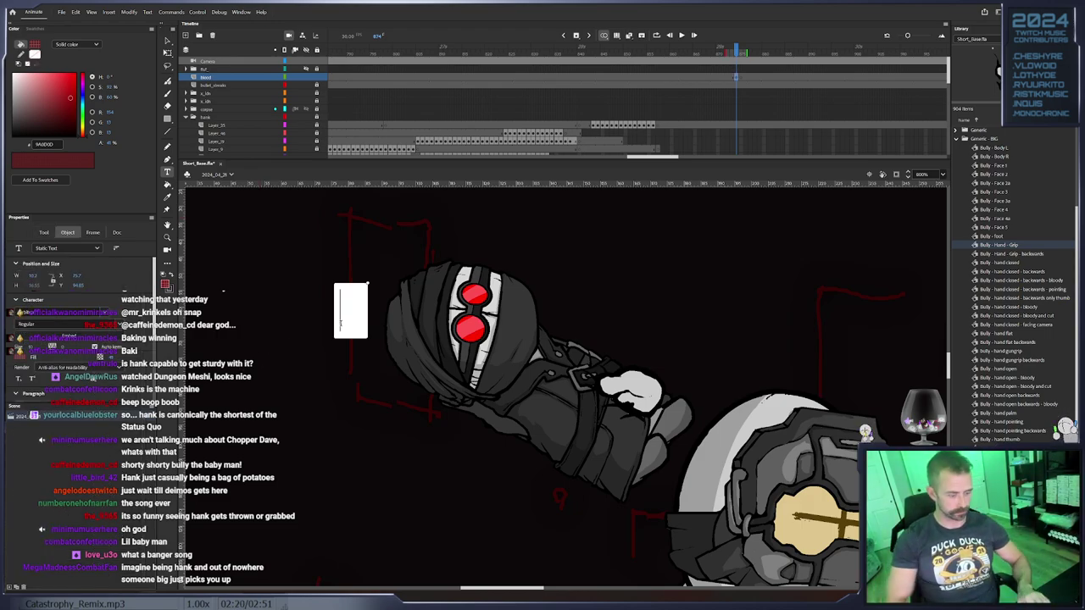
text(DANG IT)
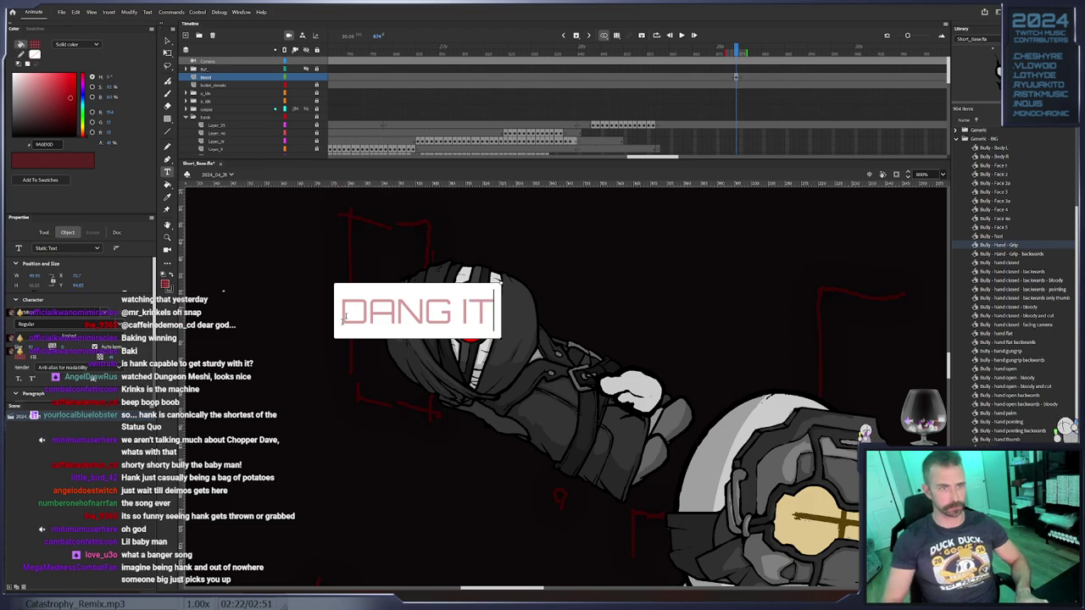
Move the "DANG IT" text above the masked character's head and lock the blood layer
click(168, 40)
drag(475, 292, 563, 232)
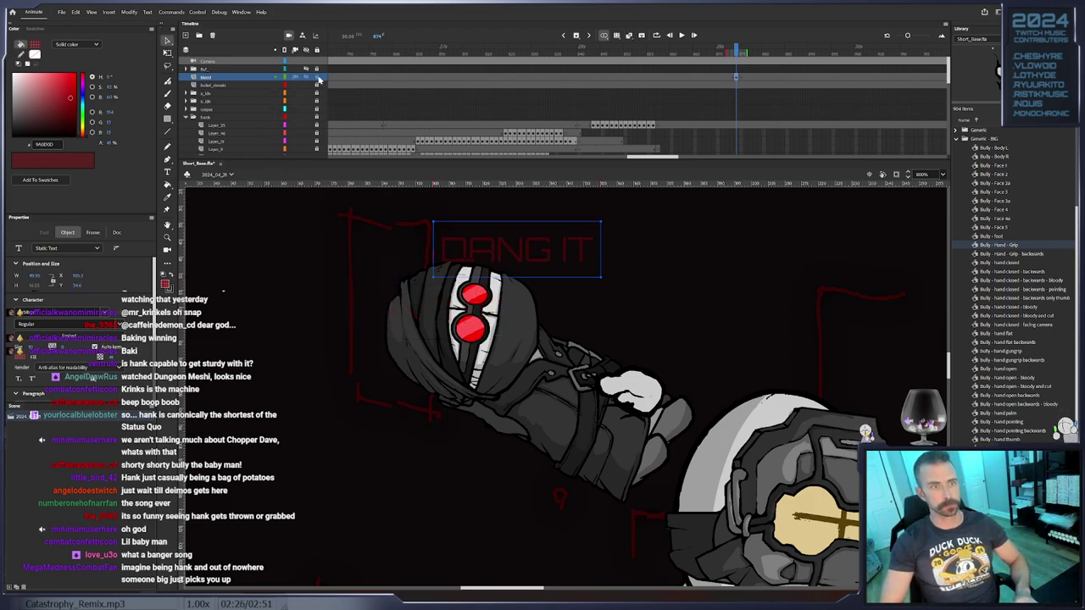
click(317, 78)
scroll(721, 102, down, 10)
scroll(729, 123, up, 10)
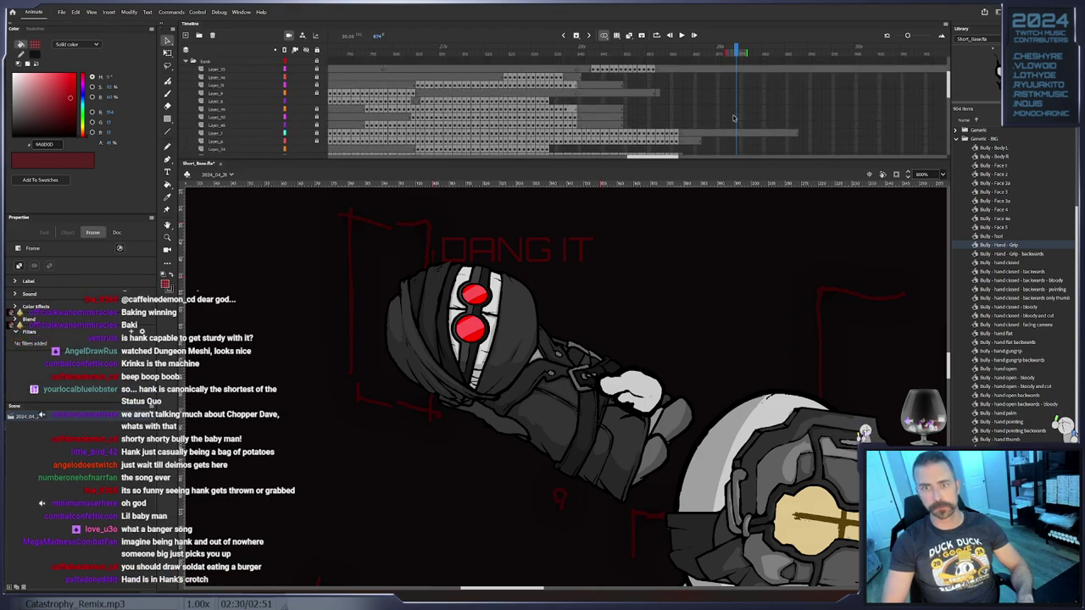
Go to frame 833 on the masked character's front hand layer, unlock it, and select the closed hand
scroll(612, 101, down, 3)
click(548, 116)
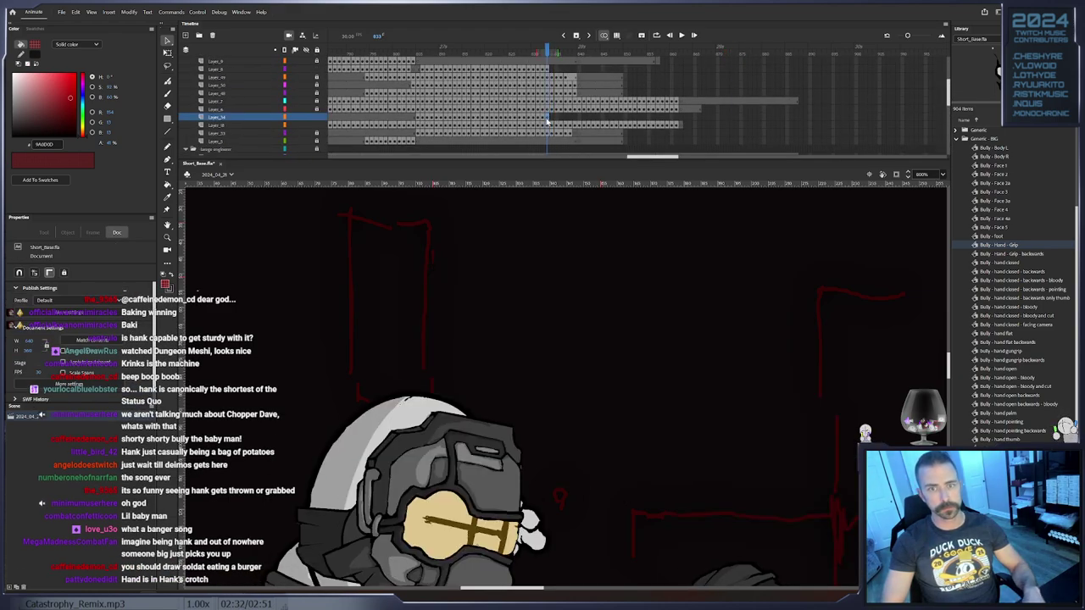
drag(739, 386, 560, 275)
drag(638, 407, 572, 184)
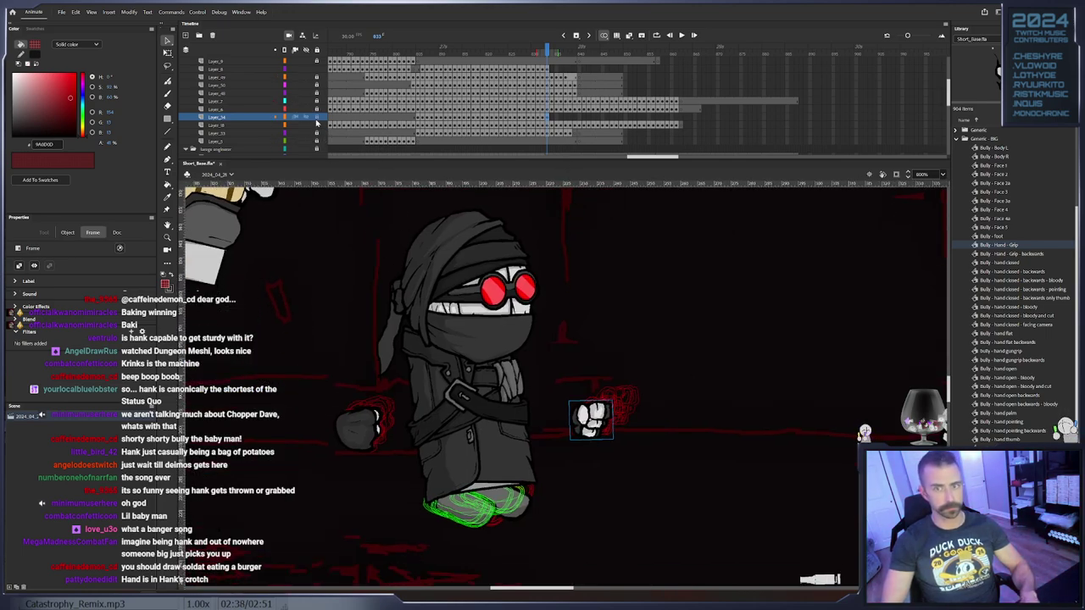
click(602, 419)
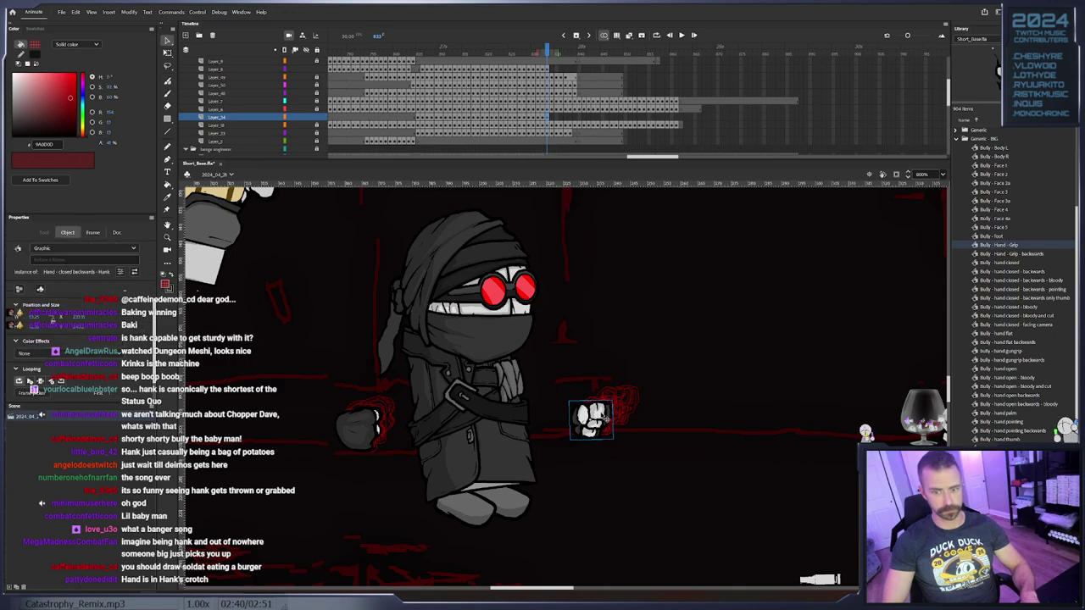
Reposition and rotate the closed hand to follow the masked character's body through frame 837
key(period)
key(period)
key(period)
key(period)
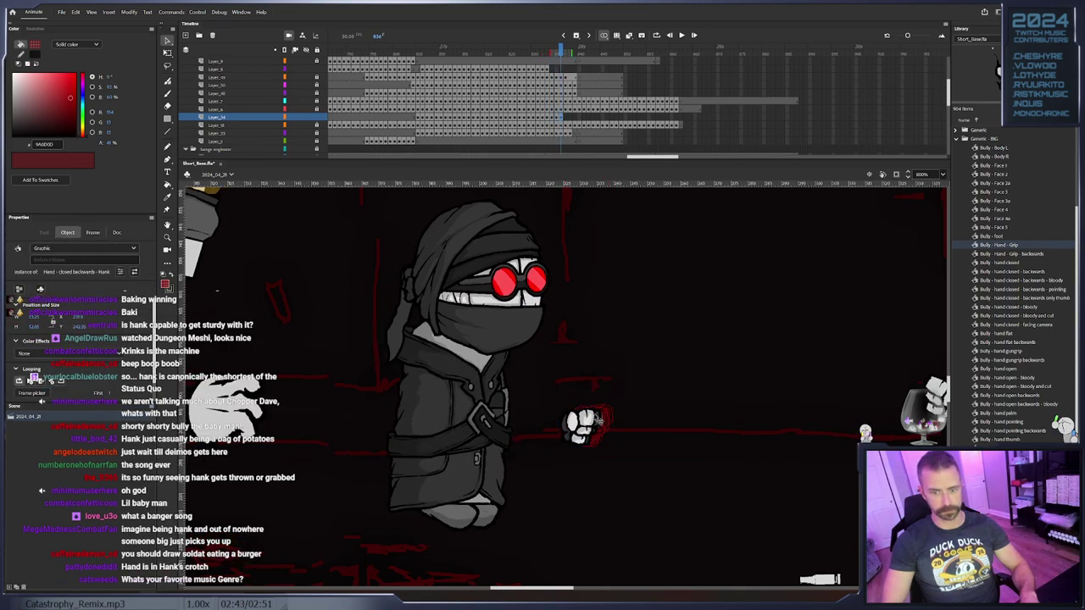
click(167, 54)
drag(539, 414, 527, 363)
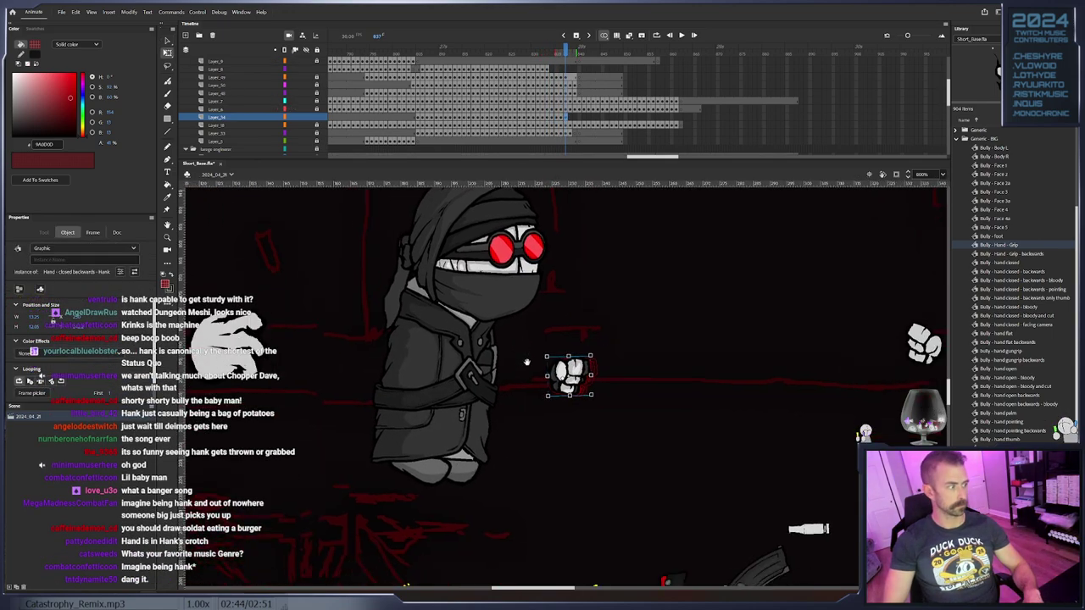
drag(593, 356, 613, 329)
Insert keyframes through frame 858 on the hand layer, moving and rotating the closed hand along with the body
key(period)
key(F6)
key(F6)
key(F6)
key(F6)
key(F6)
key(F6)
key(F6)
key(F6)
key(F6)
key(F6)
key(F6)
key(F6)
drag(613, 329, 571, 374)
key(F6)
key(F6)
key(F6)
key(F6)
key(F6)
key(F6)
drag(551, 376, 619, 380)
key(F6)
key(F6)
Swap the closed hand on frame 858 for the symbol "Hand - Open backwards - Hank"
right_click(618, 380)
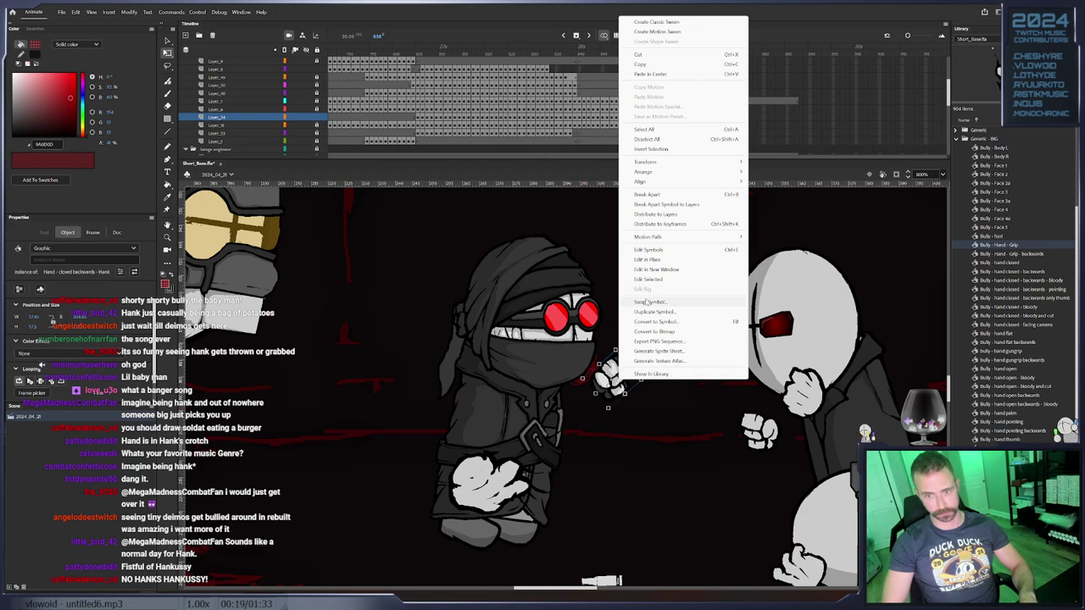
click(650, 302)
scroll(569, 344, down, 2)
scroll(569, 344, down, 6)
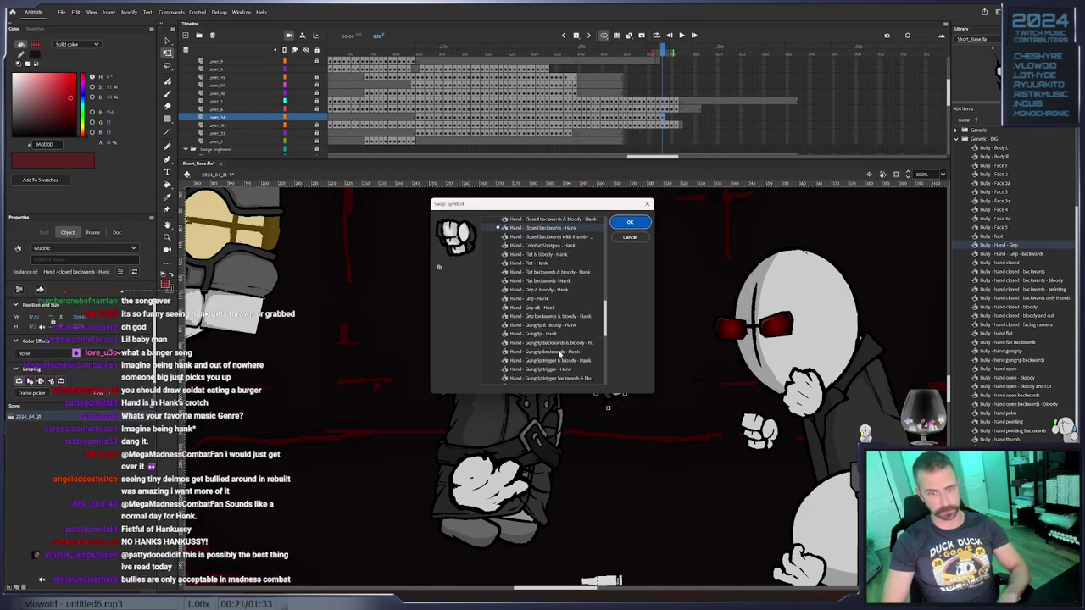
click(547, 318)
click(547, 327)
click(630, 222)
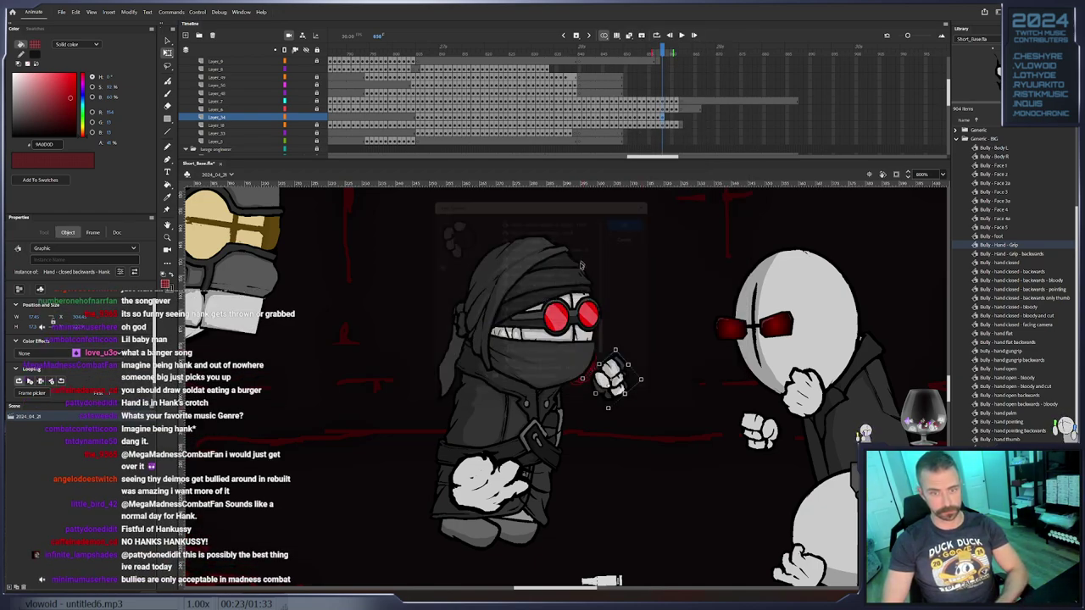
Pose the open hand frame by frame with new keyframes through frame 866
drag(629, 373, 668, 382)
key(F6)
key(F6)
key(F6)
key(F6)
drag(666, 420, 626, 393)
key(F6)
key(F6)
key(F6)
key(F6)
Swap the hand on frame 866 for "Hand - Flat backwards - Hank" from the damaged Hank symbol folder
click(628, 368)
click(623, 406)
right_click(625, 391)
click(654, 313)
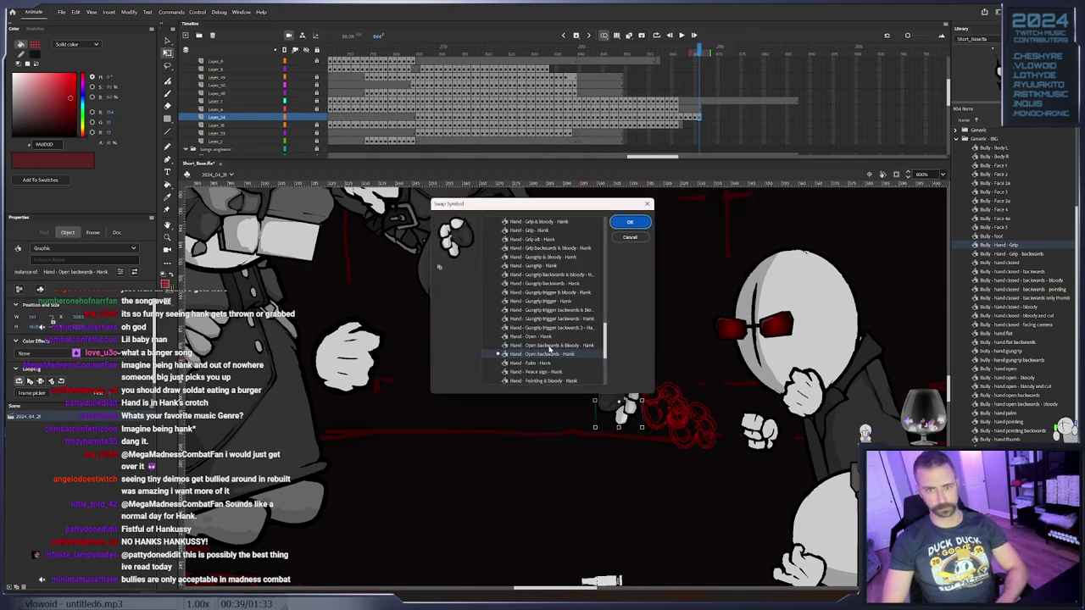
click(547, 243)
key(Up)
key(Up)
key(Up)
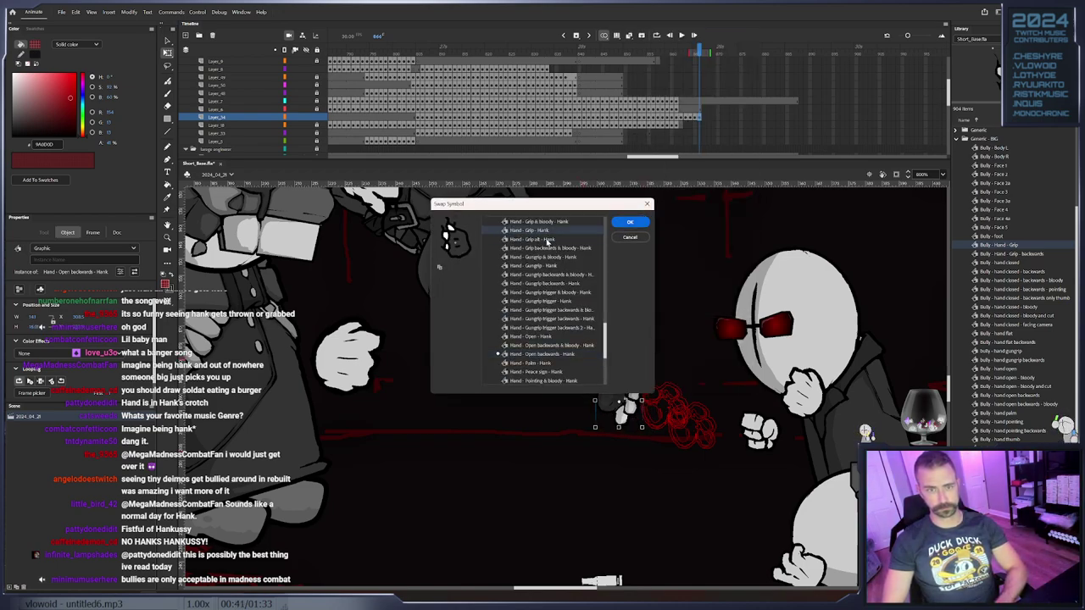
scroll(551, 327, up, 5)
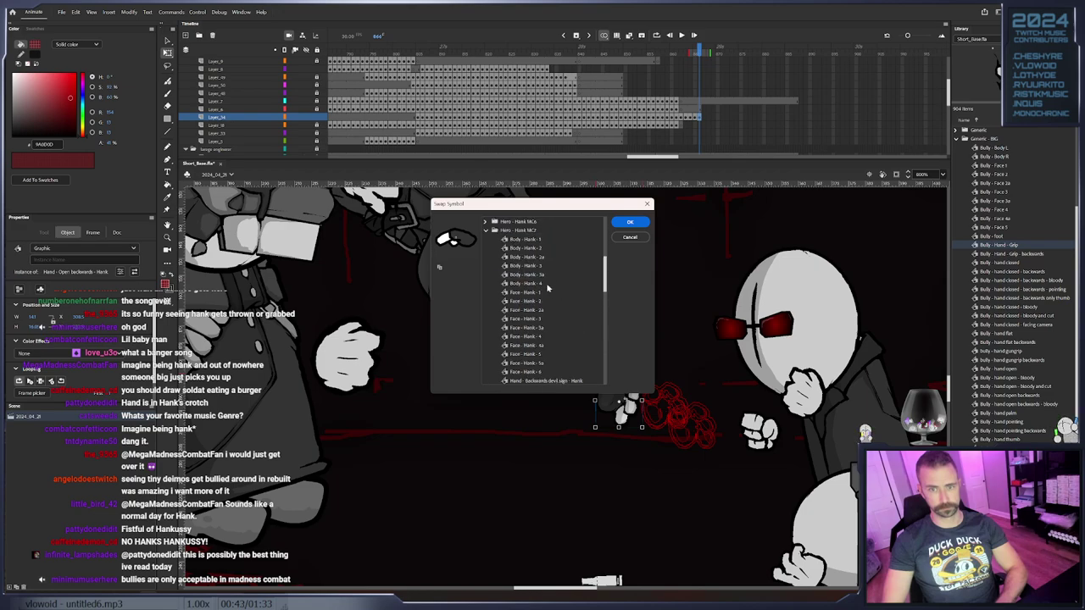
click(485, 230)
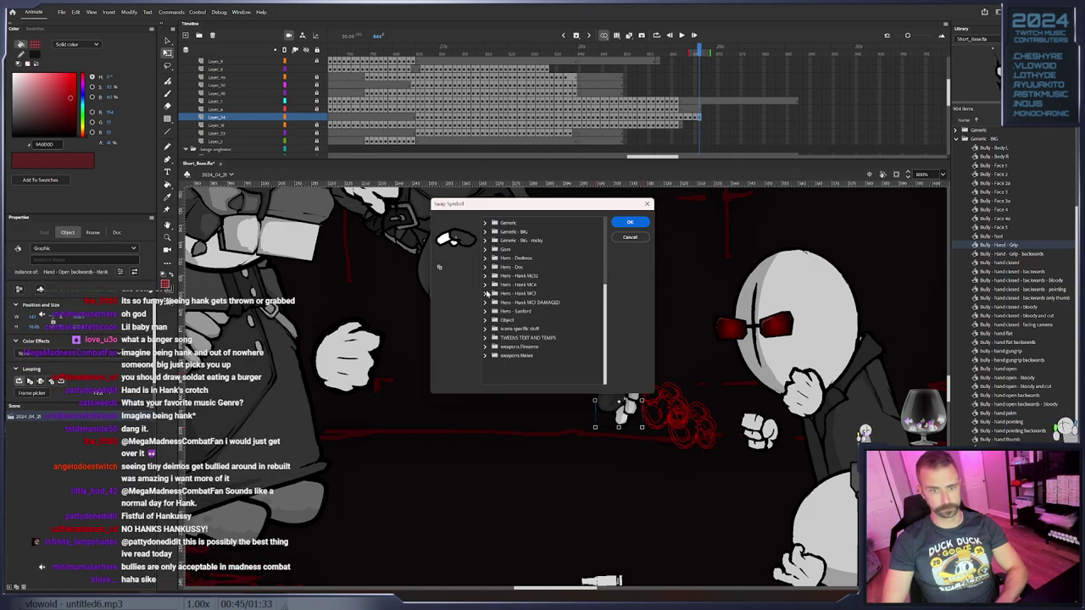
double_click(497, 303)
scroll(534, 314, down, 4)
click(536, 312)
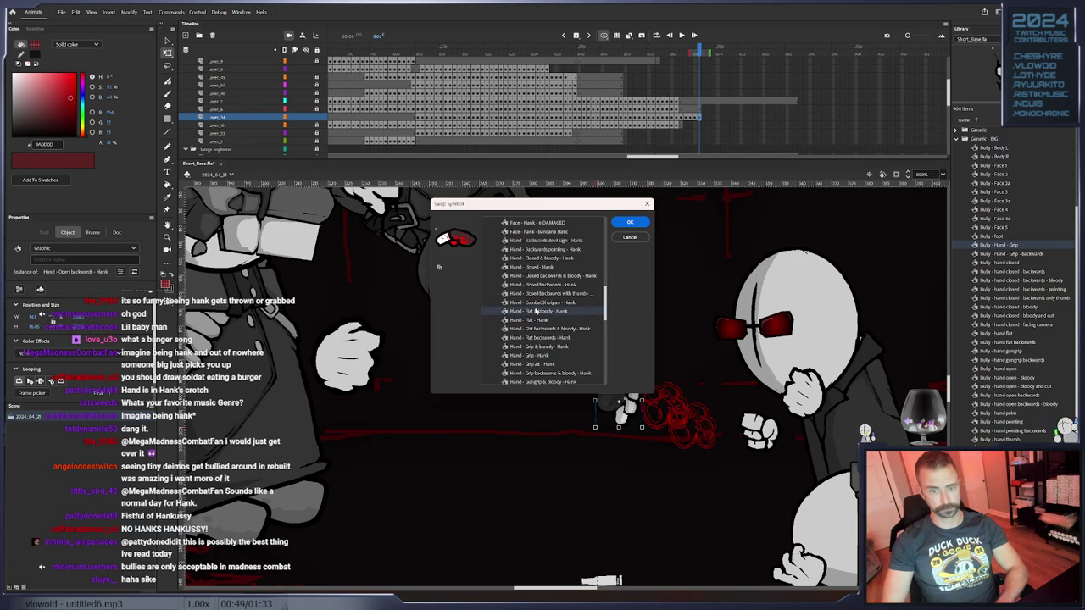
key(Down)
key(Down)
key(Down)
scroll(555, 343, down, 1)
key(Down)
key(Down)
key(Up)
key(Up)
key(Return)
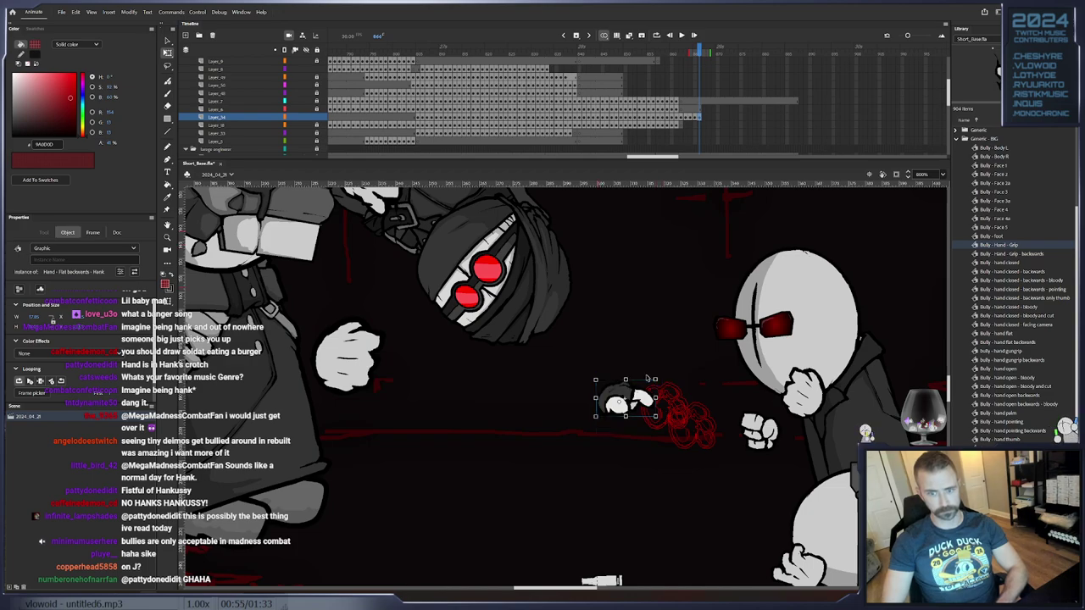
Rotate the flat hand on frame 866 so it tilts downward toward its previous positions
mouse_move(655, 379)
mouse_down()
mouse_move(632, 386)
mouse_move(653, 368)
mouse_move(666, 379)
mouse_up()
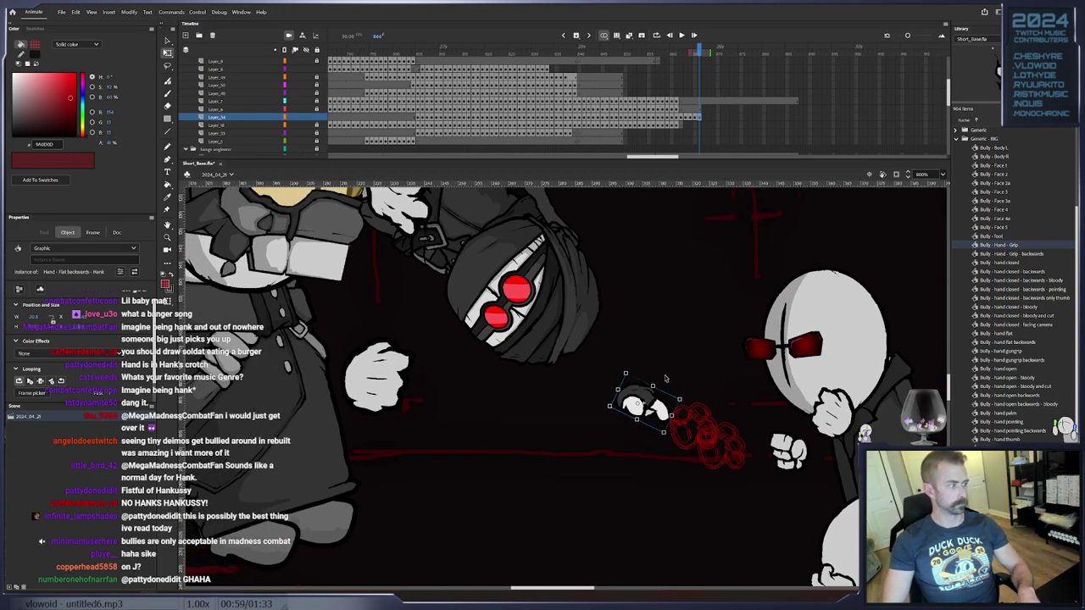
scroll(676, 381, up, 5)
scroll(674, 379, down, 2)
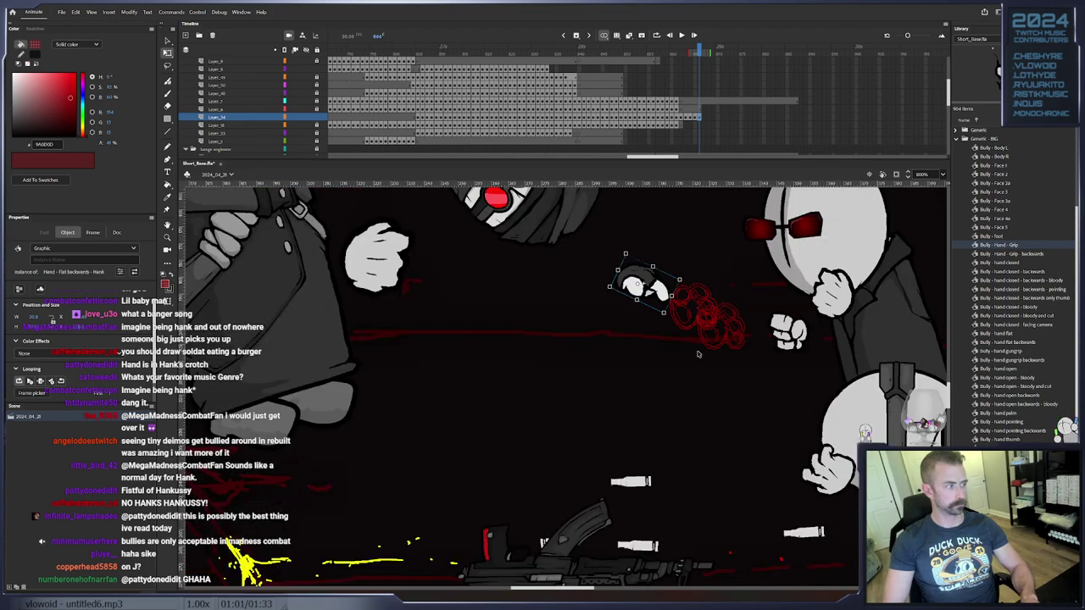
scroll(702, 356, up, 1)
Insert keyframes from frame 867 through 870 and move and rotate the flat hand upward on each
key(F6)
drag(663, 406, 519, 304)
key(F6)
key(period)
key(period)
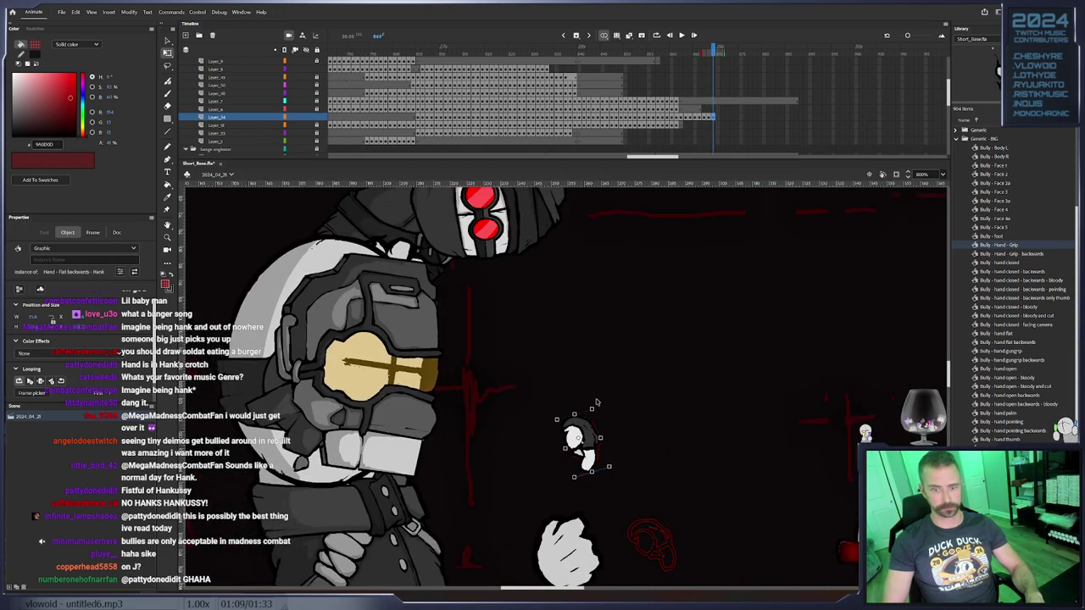
drag(596, 410, 491, 311)
key(period)
key(F6)
drag(496, 301, 584, 349)
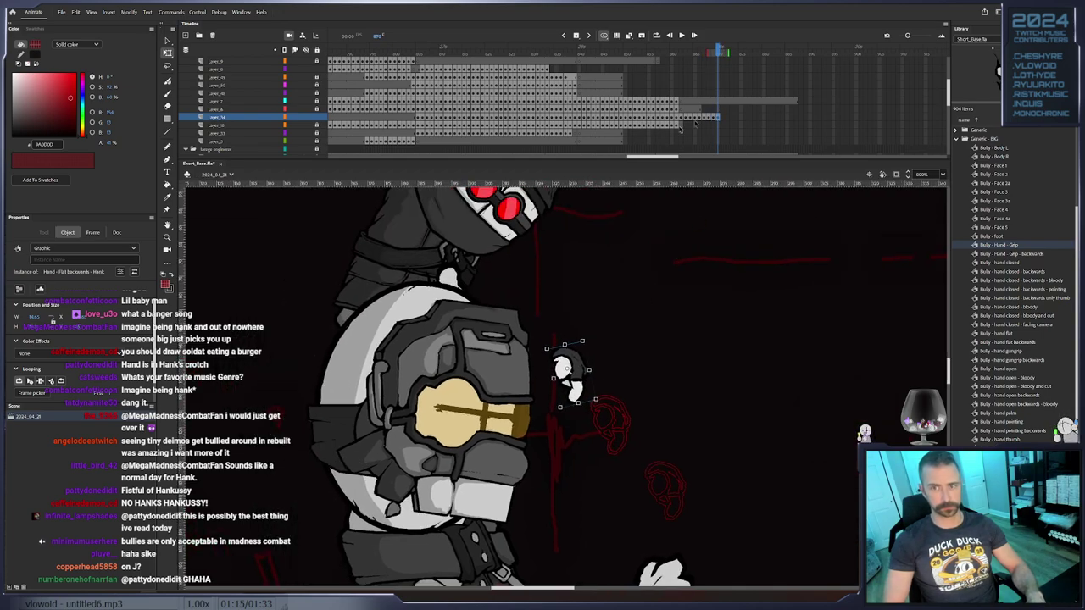
Move the hand keyframes from frames 862 to 870 onto the layer below Layer_47 and remove the leftover frames
drag(679, 118, 716, 118)
drag(714, 171, 719, 80)
scroll(717, 83, up, 8)
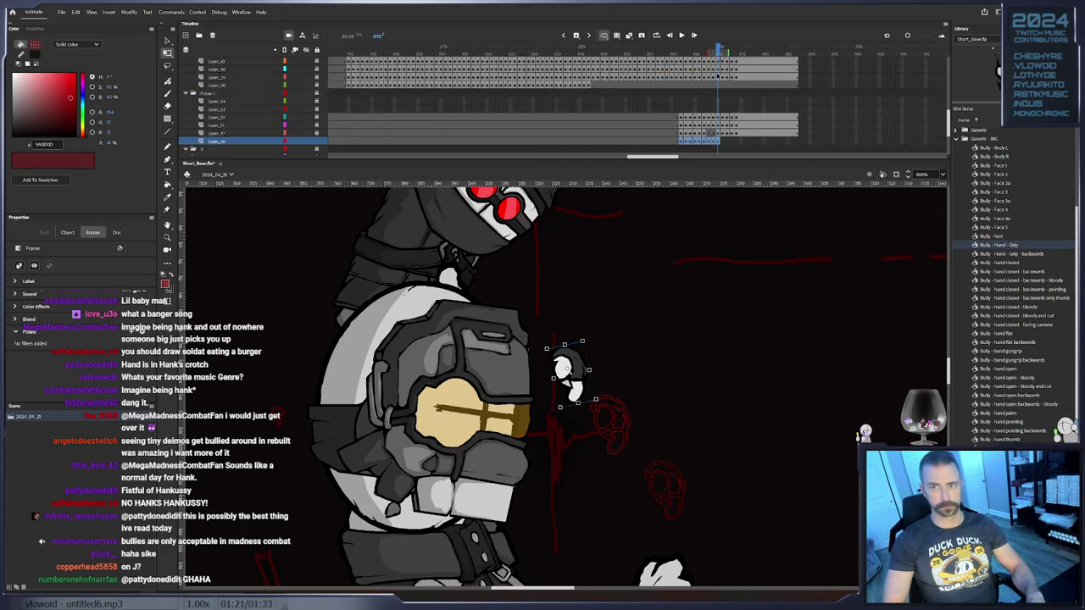
scroll(695, 91, up, 1)
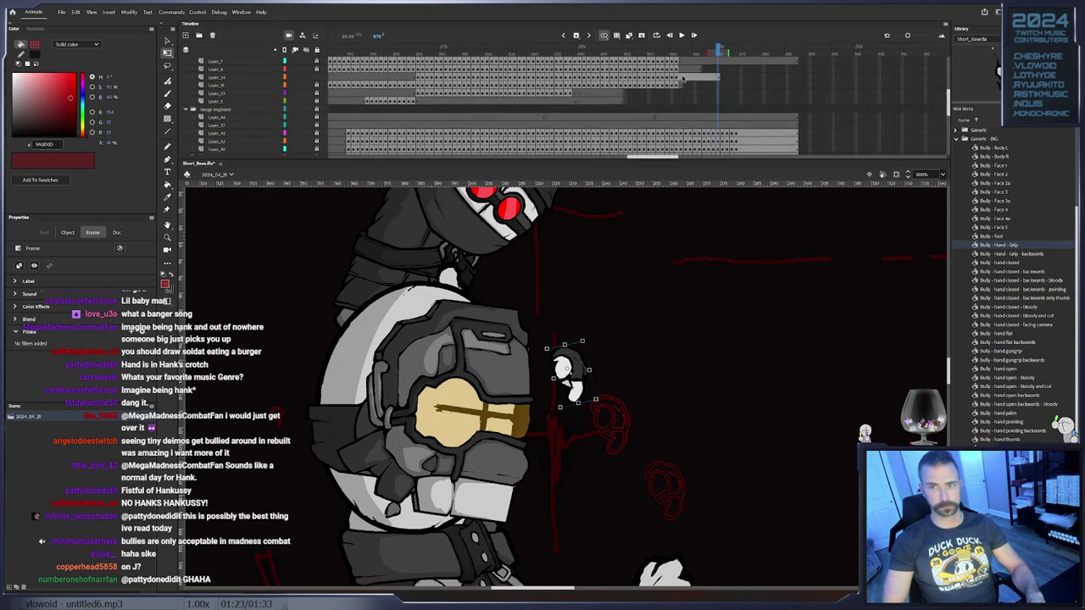
right_click(683, 77)
click(753, 185)
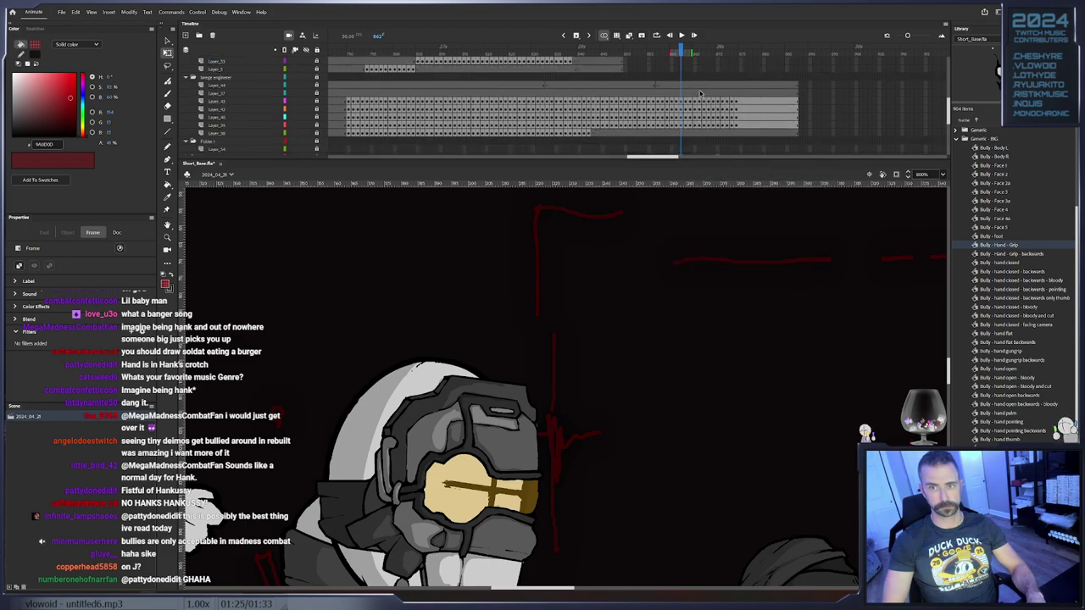
click(720, 125)
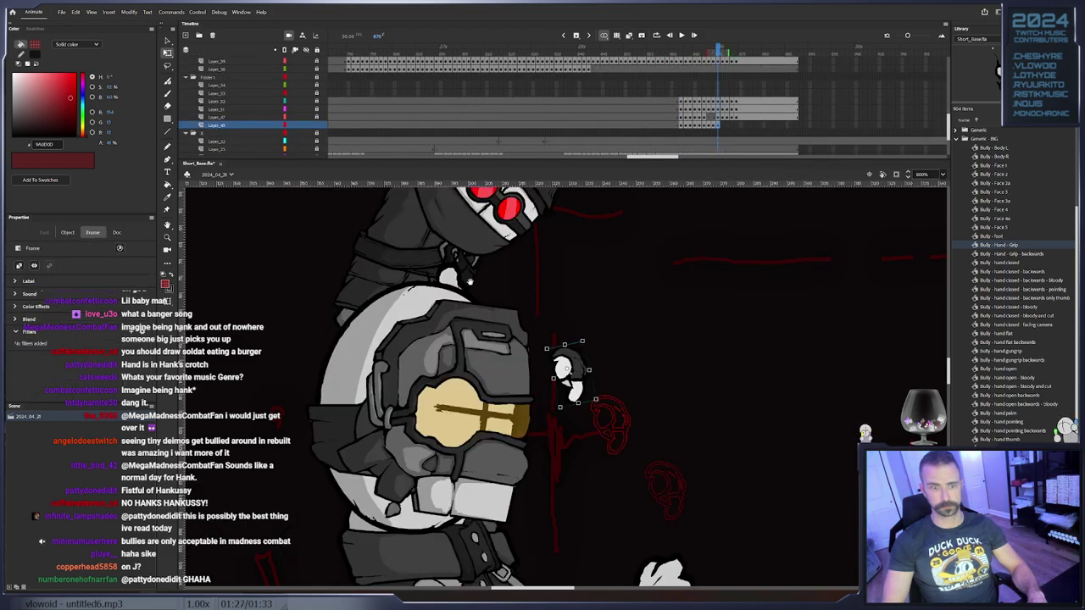
Add hand keyframes through frame 873 on the new layer, moving and rotating the flat hand along the throw
drag(596, 386, 499, 277)
key(period)
key(F6)
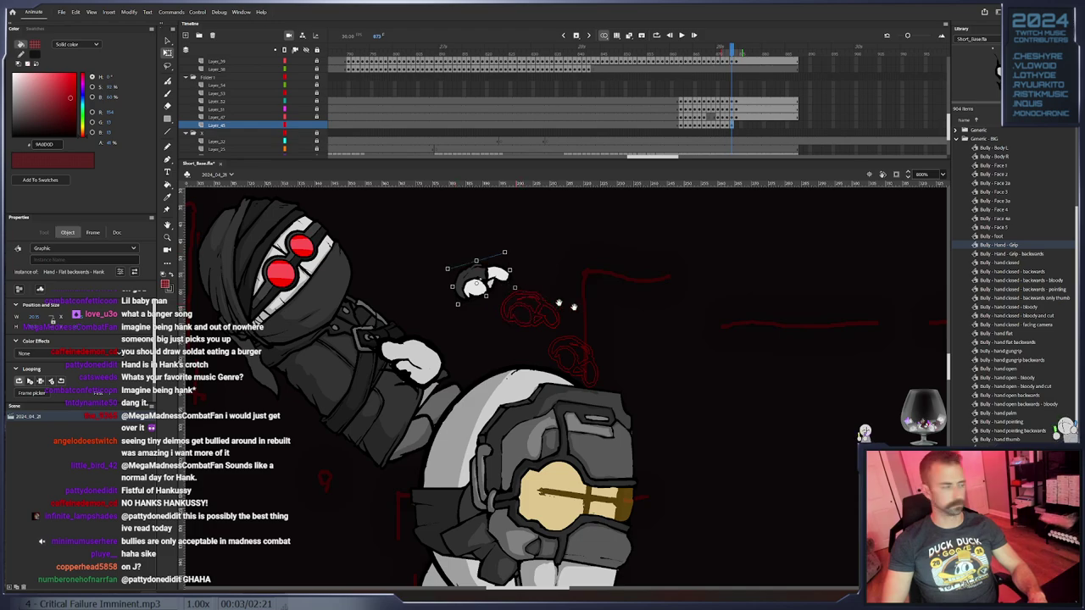
drag(558, 302, 619, 323)
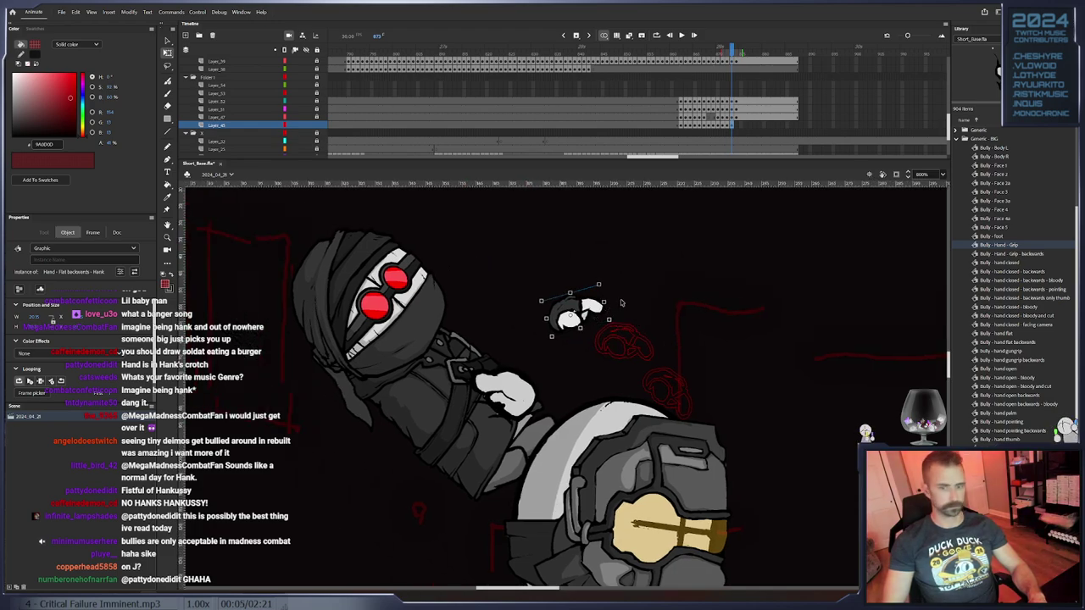
Keyframe Hank's backwards flat hand at frame 874, raised and rotated nearer his legs, and extend its layer to frame 887
key(F6)
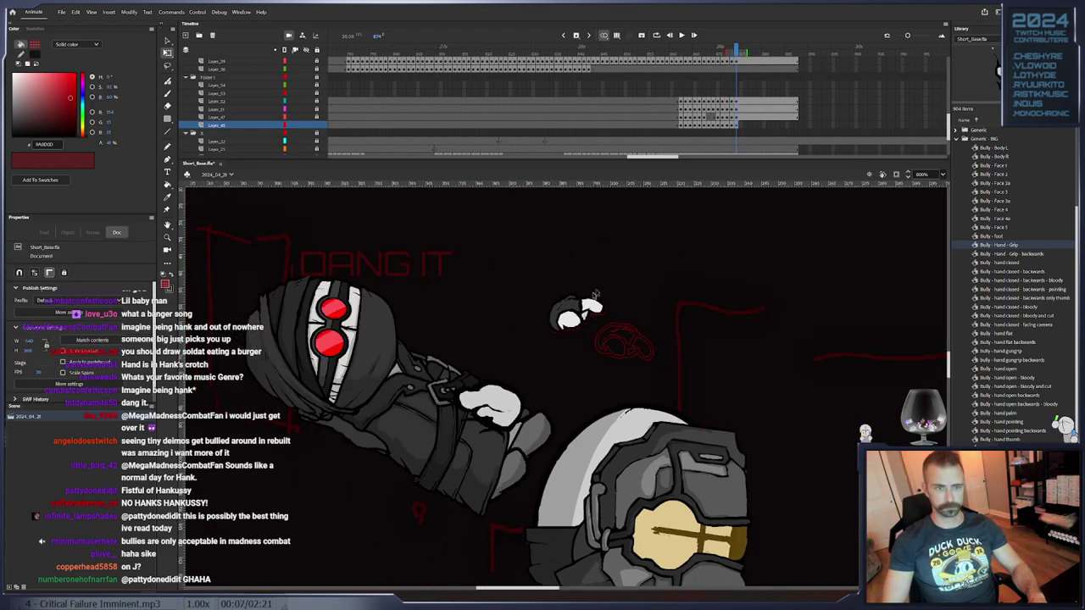
drag(591, 282, 586, 280)
drag(572, 321, 529, 312)
click(800, 124)
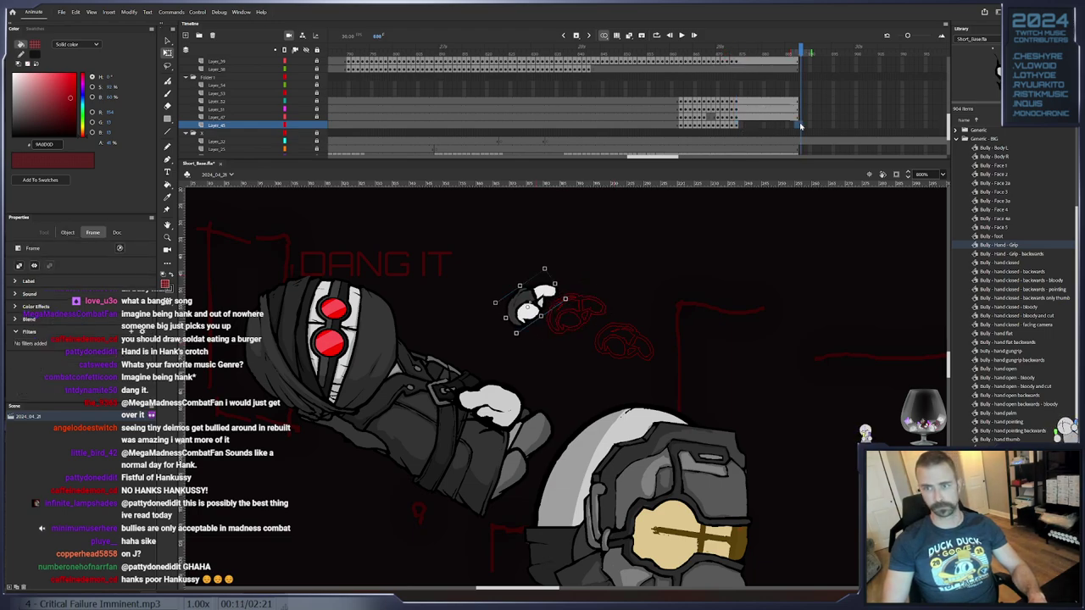
right_click(796, 125)
click(826, 174)
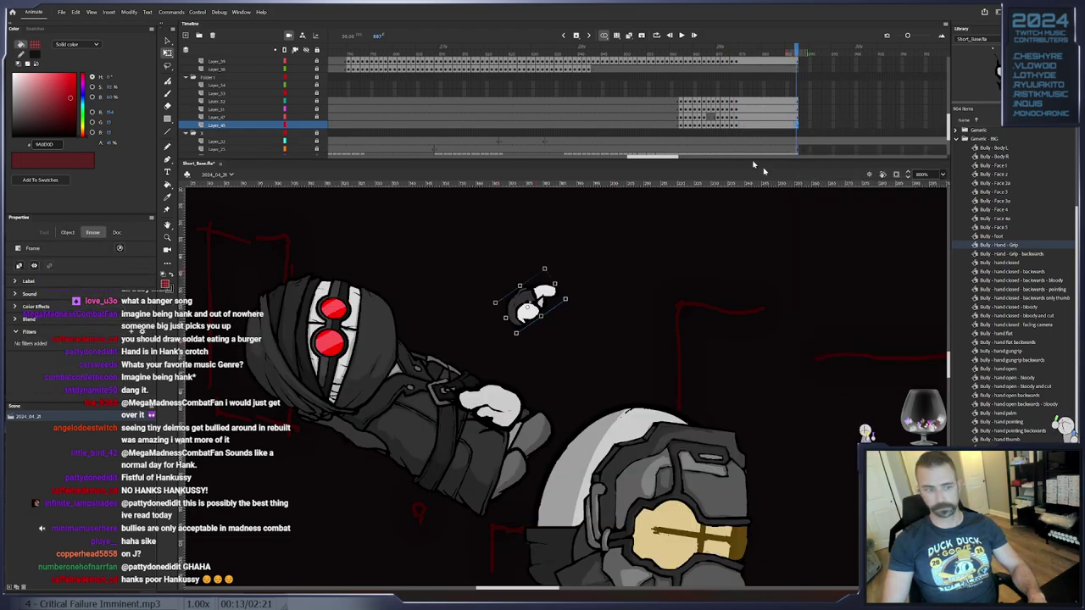
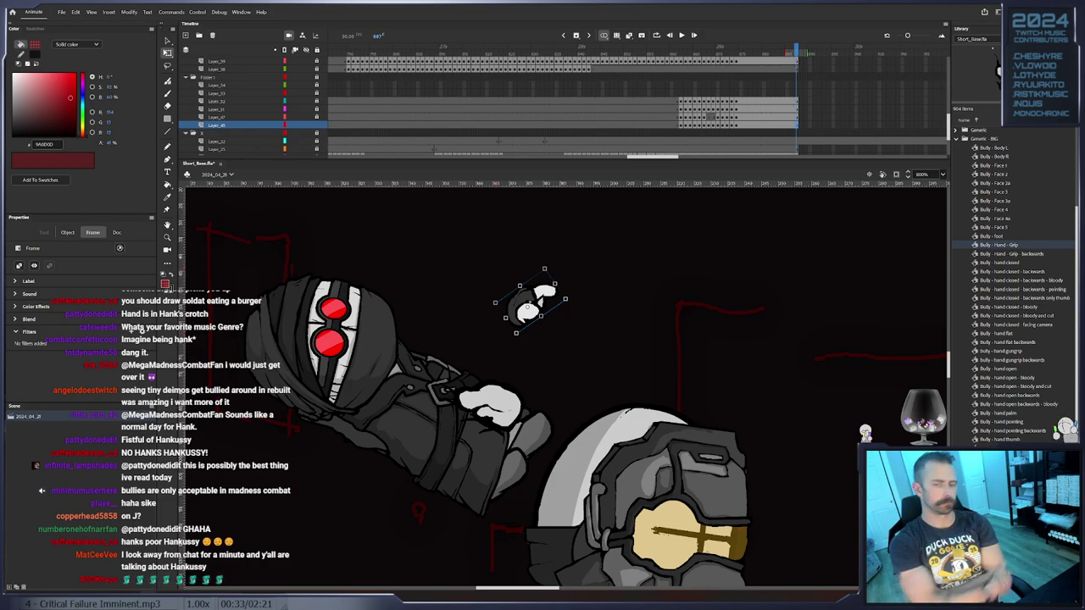
Continue animating Hank's closed hand on its own layer from frame 833 to frame 836, adding keyframes and repositioning it
scroll(695, 112, up, 5)
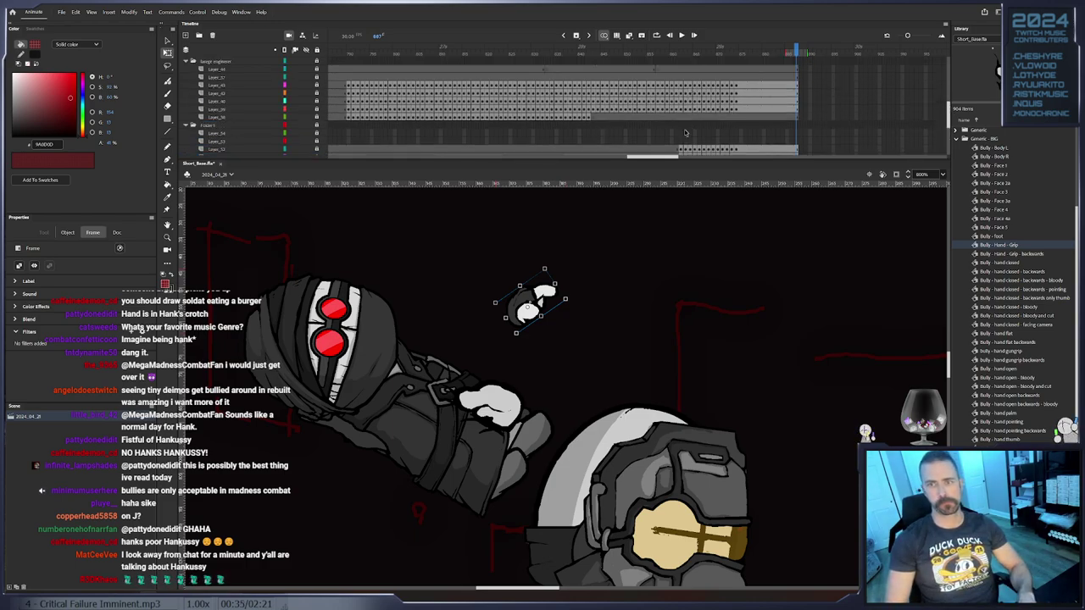
scroll(695, 112, up, 3)
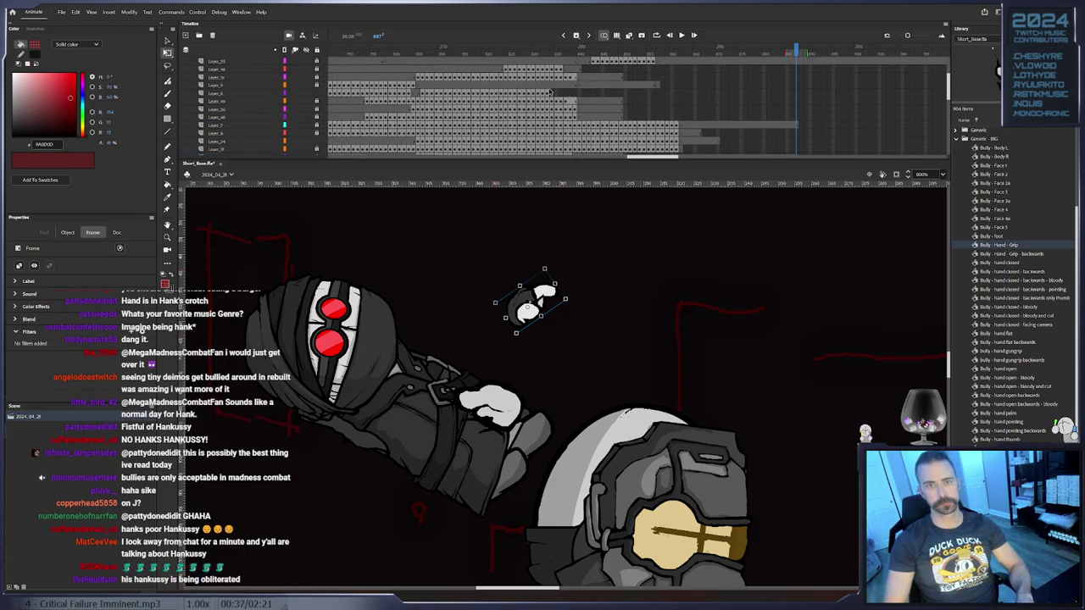
click(549, 93)
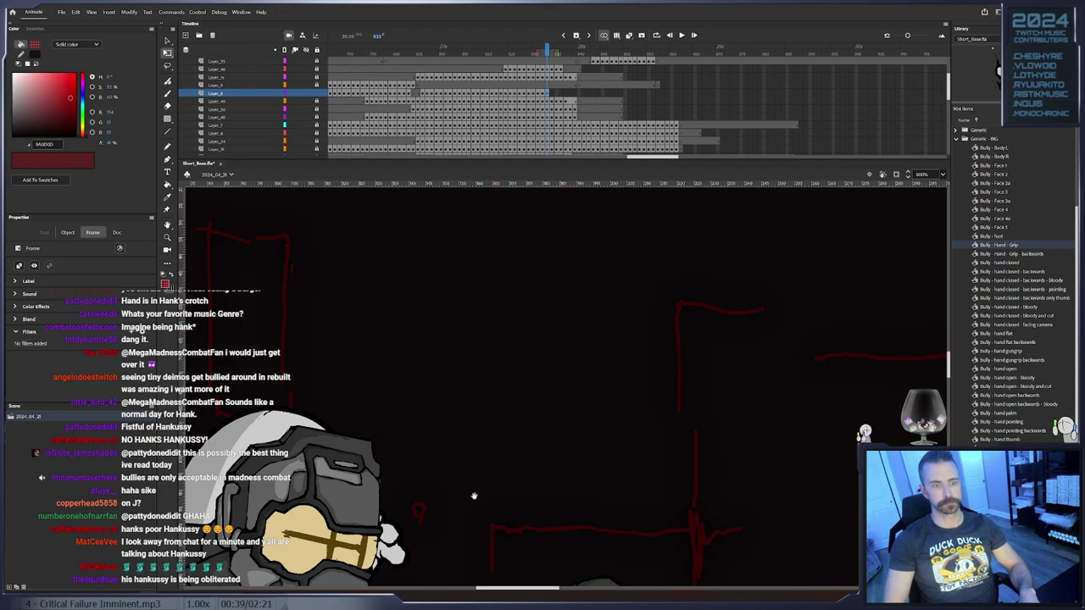
drag(349, 287, 271, 247)
click(472, 404)
key(F6)
drag(473, 405, 466, 405)
key(F6)
key(.)
key(.)
key(.)
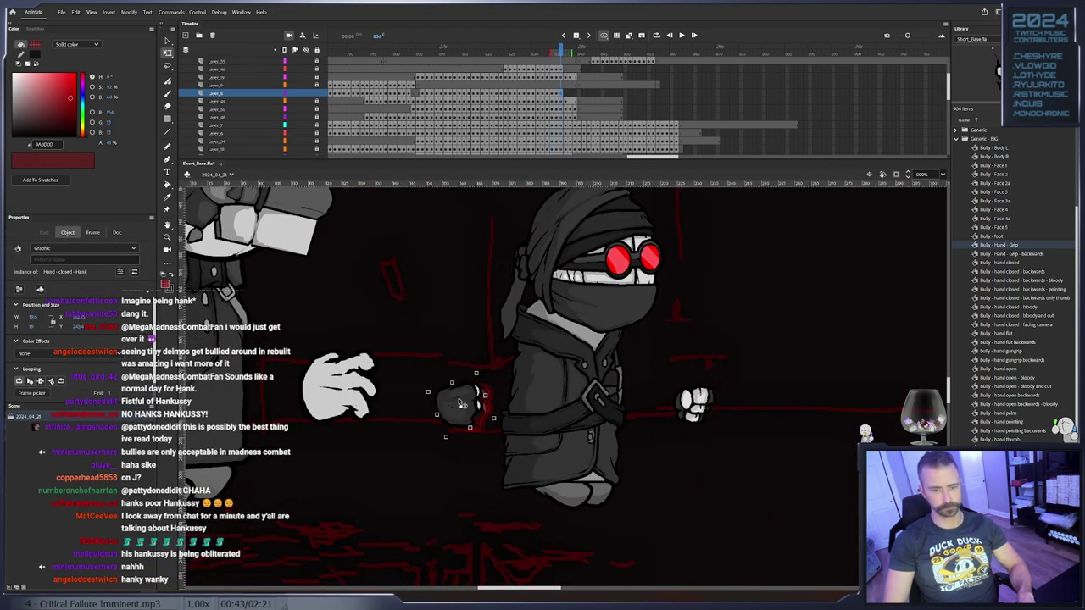
Add a run of consecutive keyframes for Hank's closed hand after frame 836, repositioning it to follow his moving body
drag(475, 353, 498, 324)
key(F6)
key(F6)
key(F6)
drag(507, 365, 696, 394)
key(F6)
key(F6)
key(F6)
key(F6)
key(F6)
key(F6)
key(F6)
key(F6)
key(F6)
key(F6)
key(F6)
key(F6)
key(F6)
key(F6)
key(F6)
Keyframe Hank's closed hand through frame 861, lowering it beside his torso at frame 859
drag(719, 386, 527, 421)
key(F6)
key(F6)
key(F6)
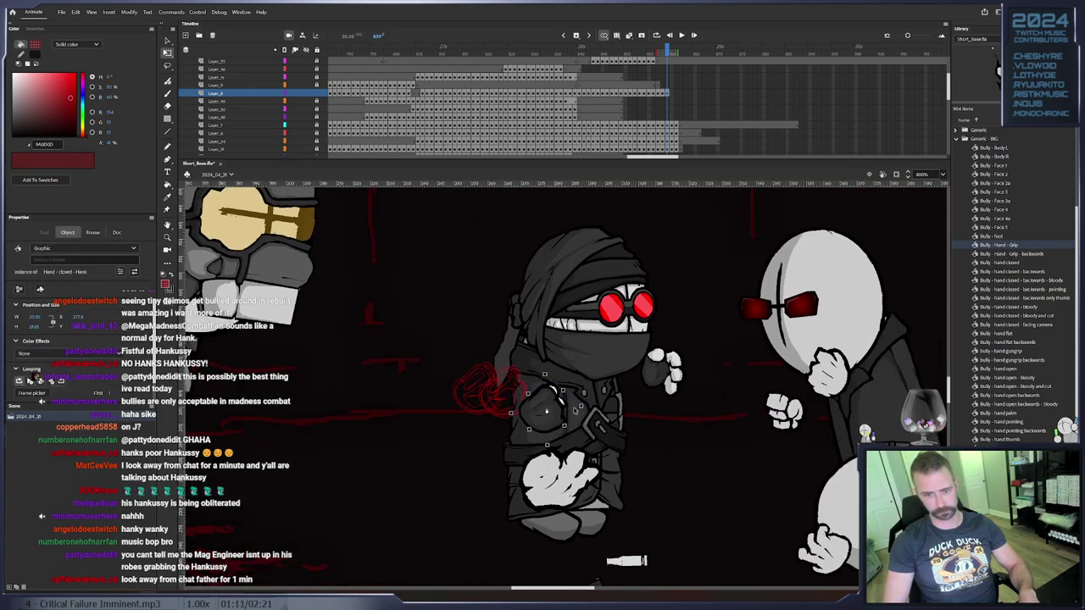
drag(547, 411, 528, 474)
key(.)
key(F6)
Step through the closed hand's keyframes from frame 853 to 861 and lower the hand where its swing needs smoothing
click(645, 93)
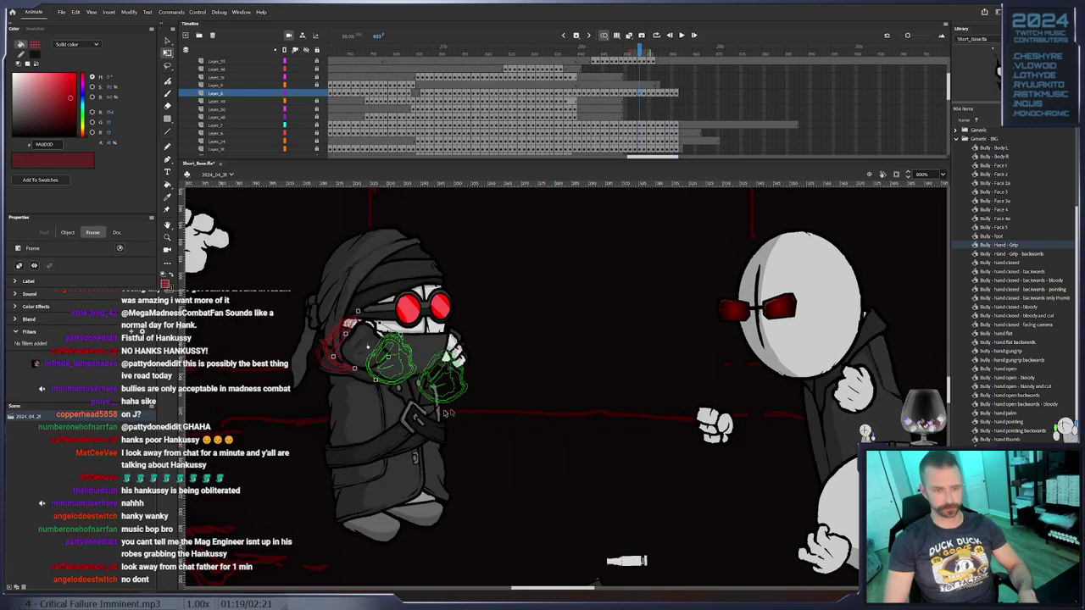
key(.)
key(.)
key(.)
key(period)
drag(515, 404, 500, 438)
key(period)
key(period)
key(period)
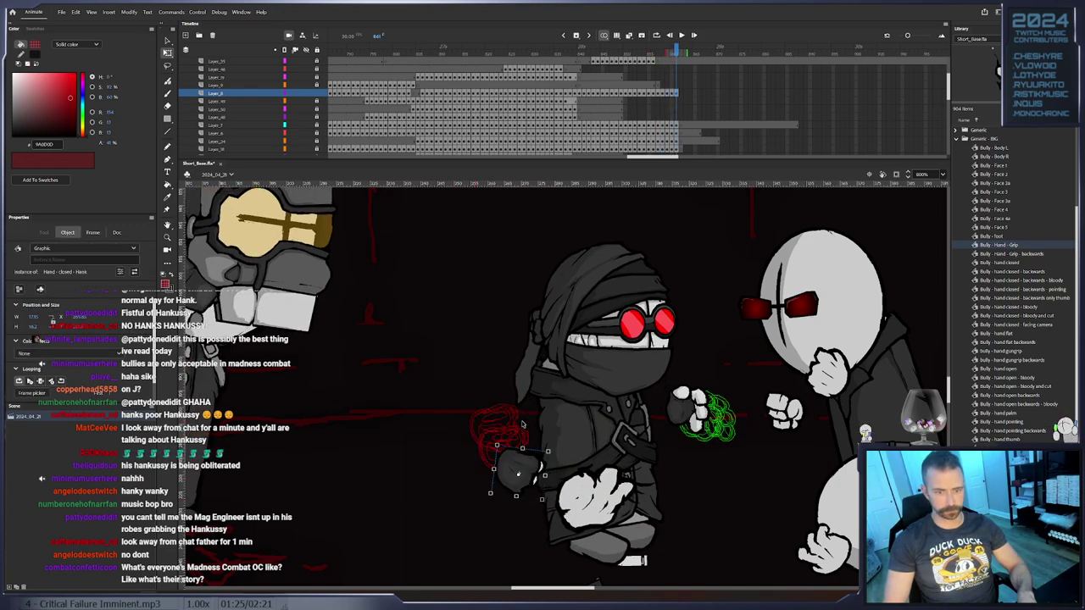
Reposition Hank's closed hand at frame 861 and add further keyframes up to frame 865
drag(539, 470, 505, 397)
key(F6)
key(F6)
key(period)
key(F6)
Swap the closed hand at frame 865 for the Hand - Open - Hank symbol
right_click(505, 395)
click(529, 322)
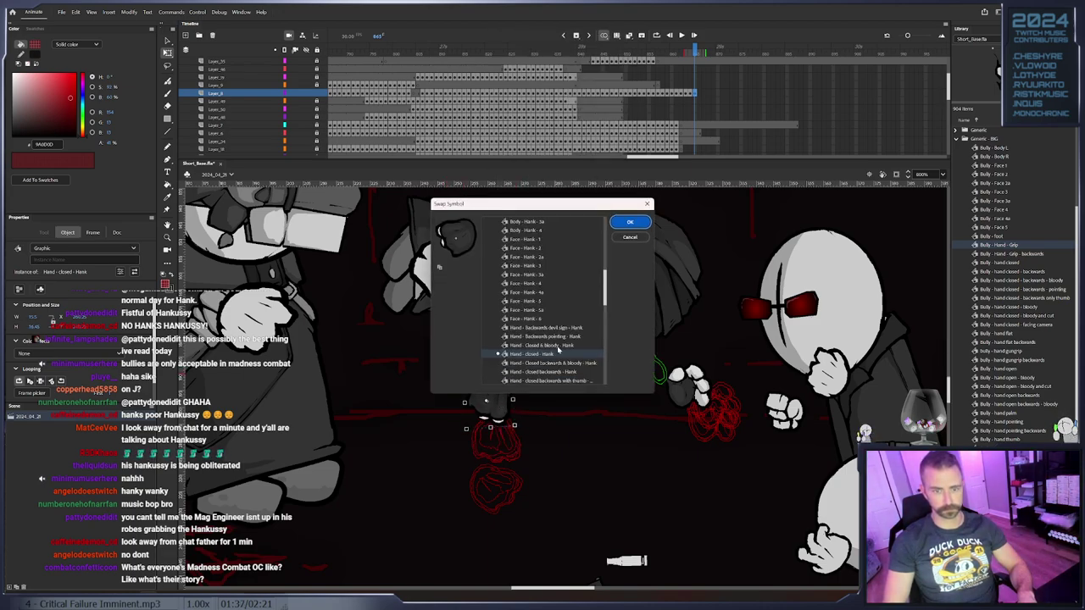
scroll(557, 345, down, 3)
double_click(541, 299)
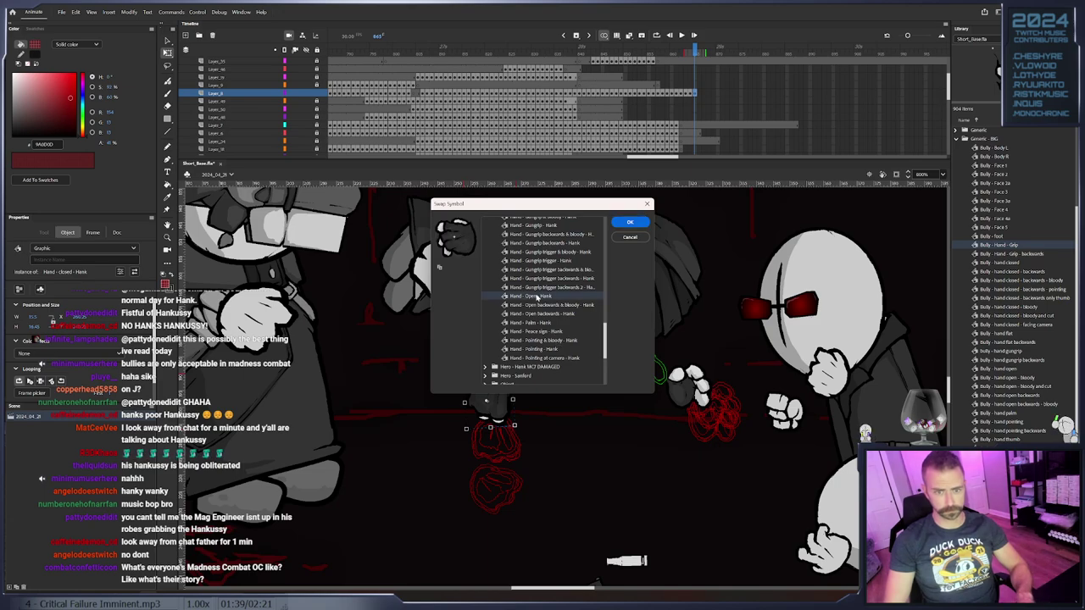
Step through frames 861 to 865 and reposition and rotate the closed hand below Hank's feet at frame 864
click(677, 96)
key(.)
key(.)
key(.)
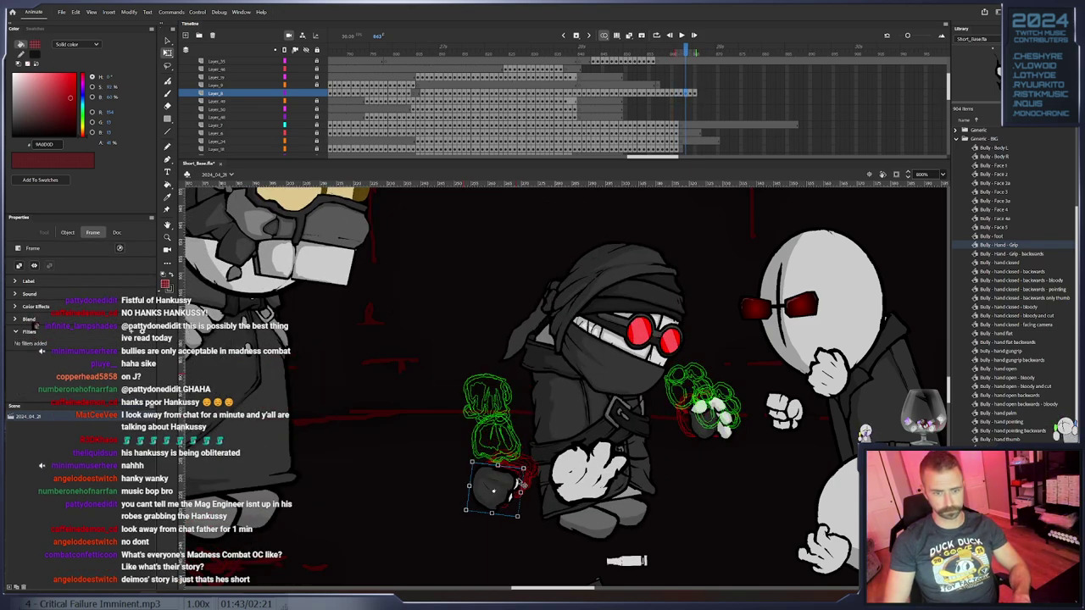
key(.)
drag(506, 452, 496, 486)
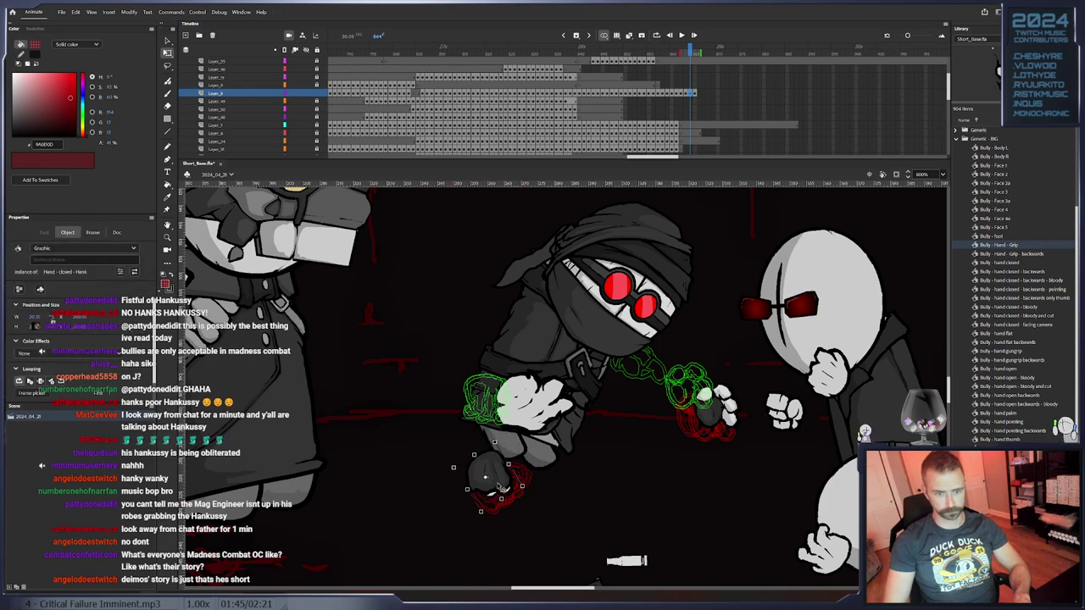
key(.)
Keyframe the open hand from frame 865 through frame 868, moving it up to follow Hank being lifted
drag(496, 394, 530, 315)
key(F6)
key(Down)
key(F6)
key(.)
Move the hand keyframes from frames 862 to 868 into Folder 1's empty layer and blank the vacated frames on the old layer
drag(681, 94, 709, 95)
scroll(711, 102, down, 5)
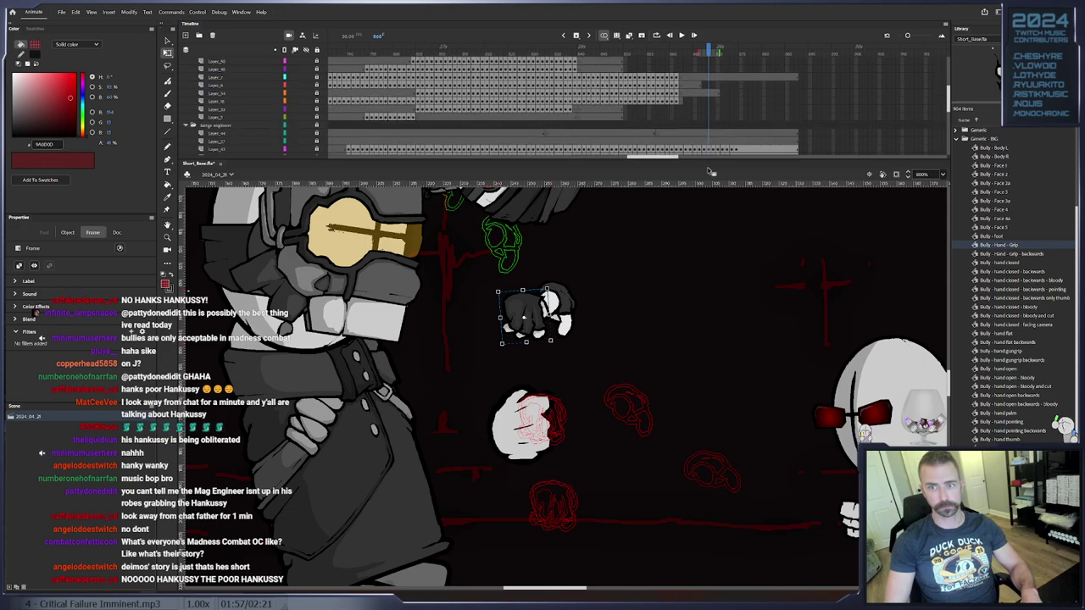
drag(710, 172, 709, 104)
scroll(710, 105, up, 3)
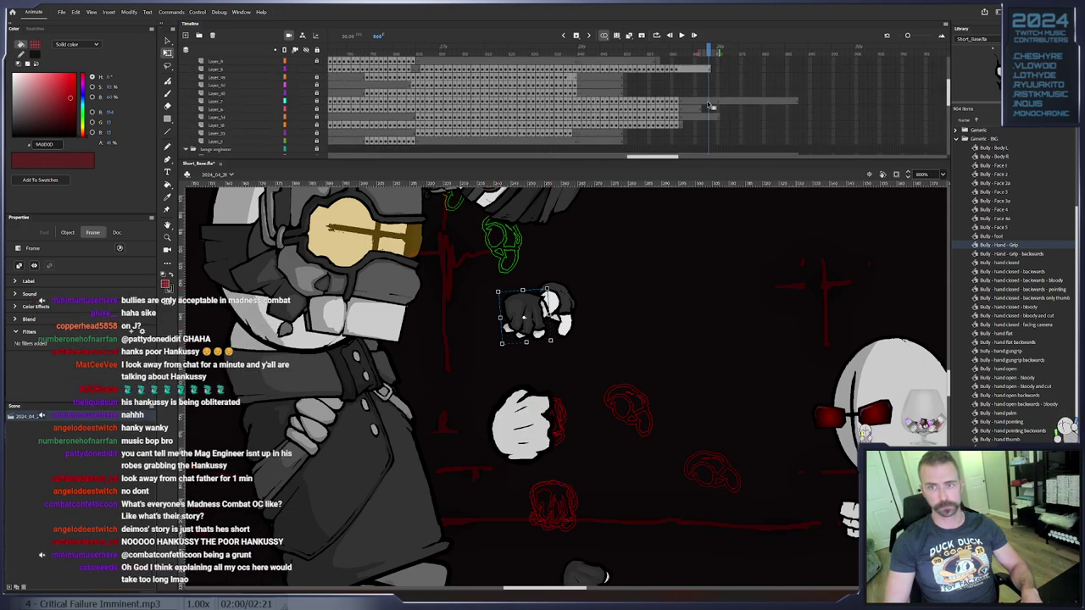
right_click(679, 70)
click(719, 177)
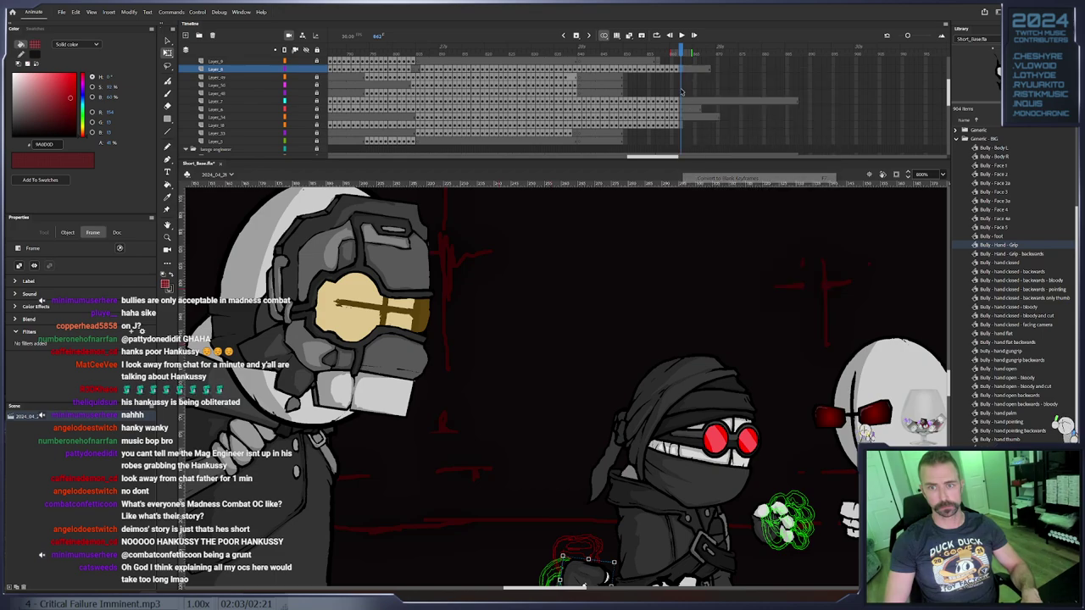
Collapse the hank layer folder that holds the character's earlier layers
scroll(493, 102, up, 2)
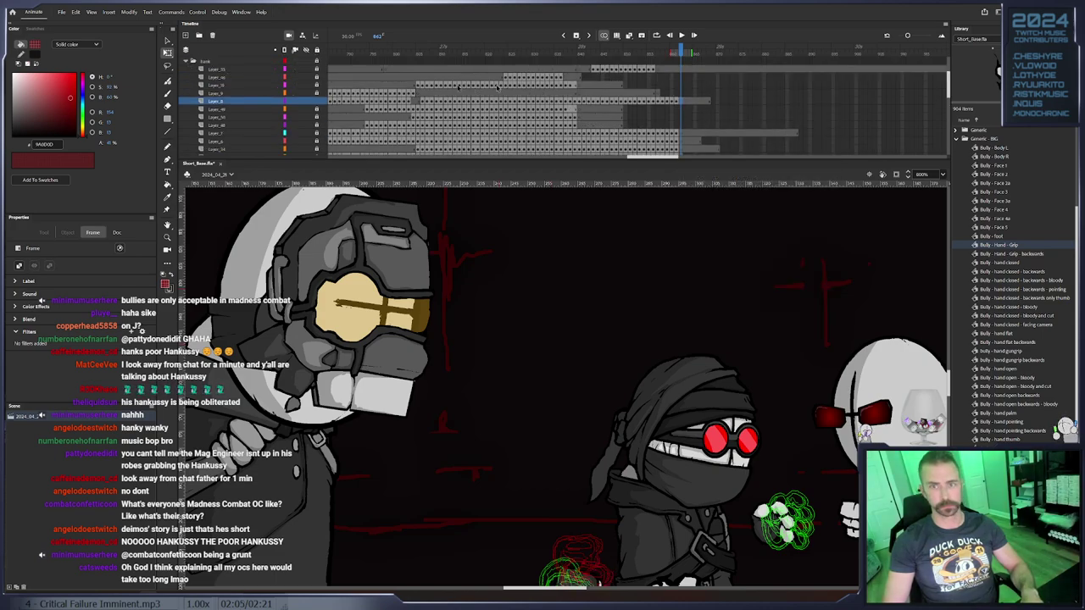
scroll(381, 85, up, 3)
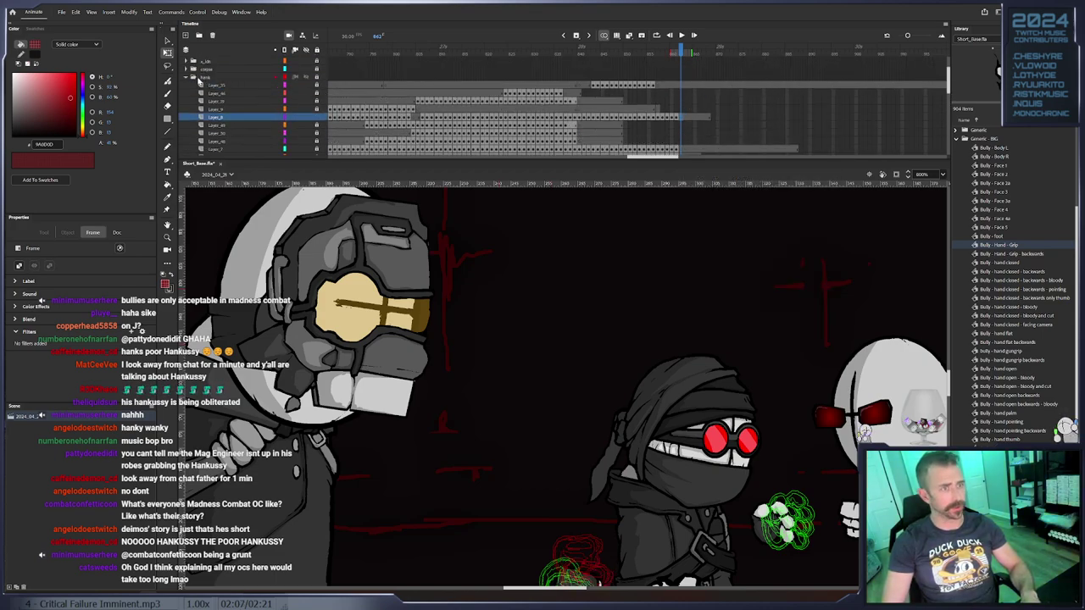
click(188, 78)
double_click(219, 78)
key(Return)
Rename Folder 1 as HANK LIVES IN THIS FORLDER NOW
scroll(803, 125, down, 3)
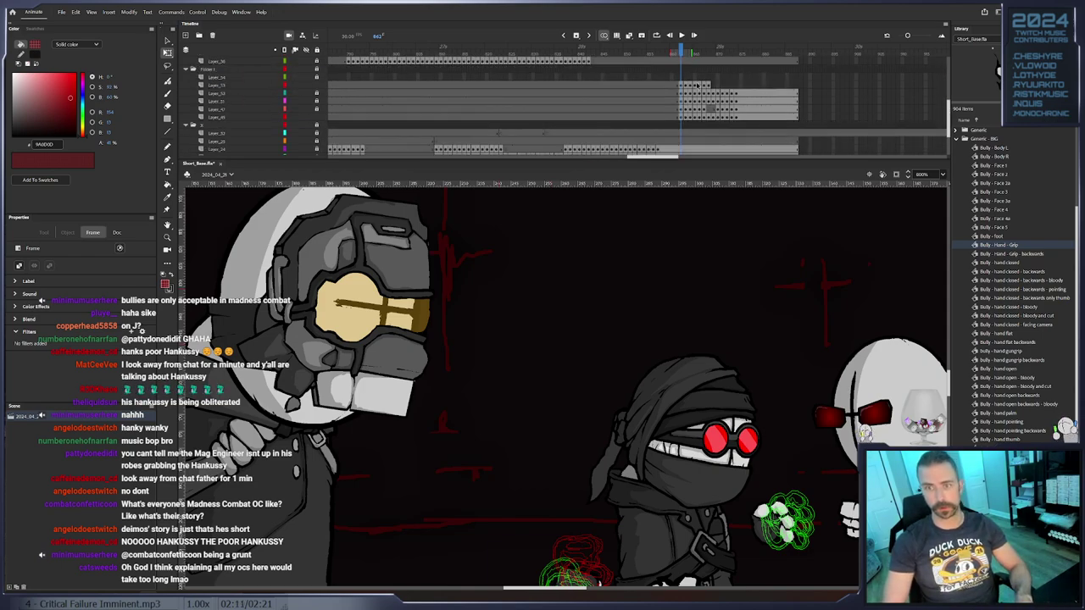
click(709, 85)
double_click(206, 69)
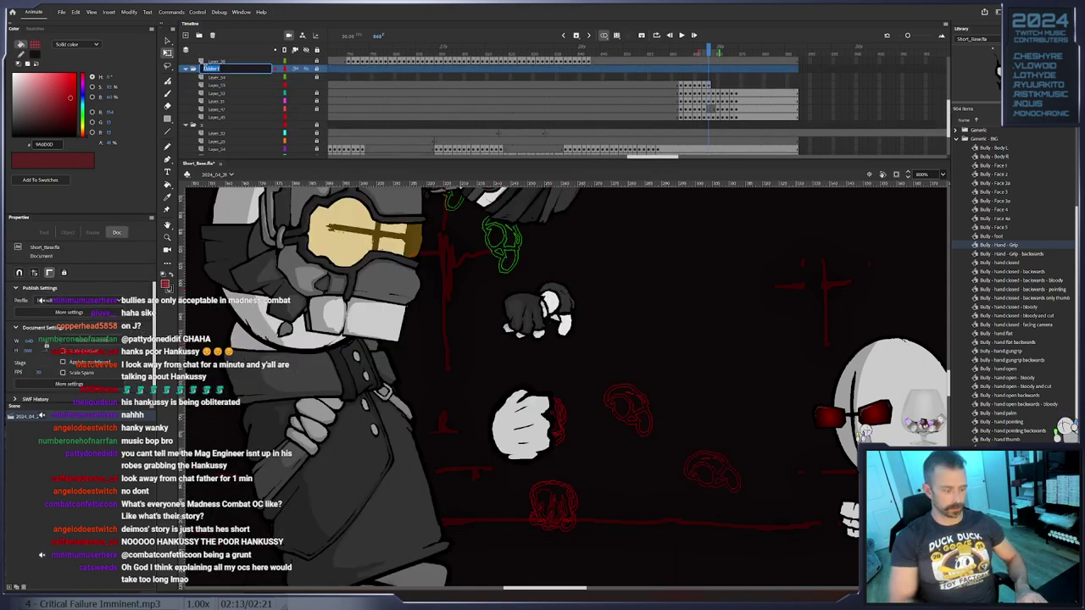
text(HANK LIVES IN TH)
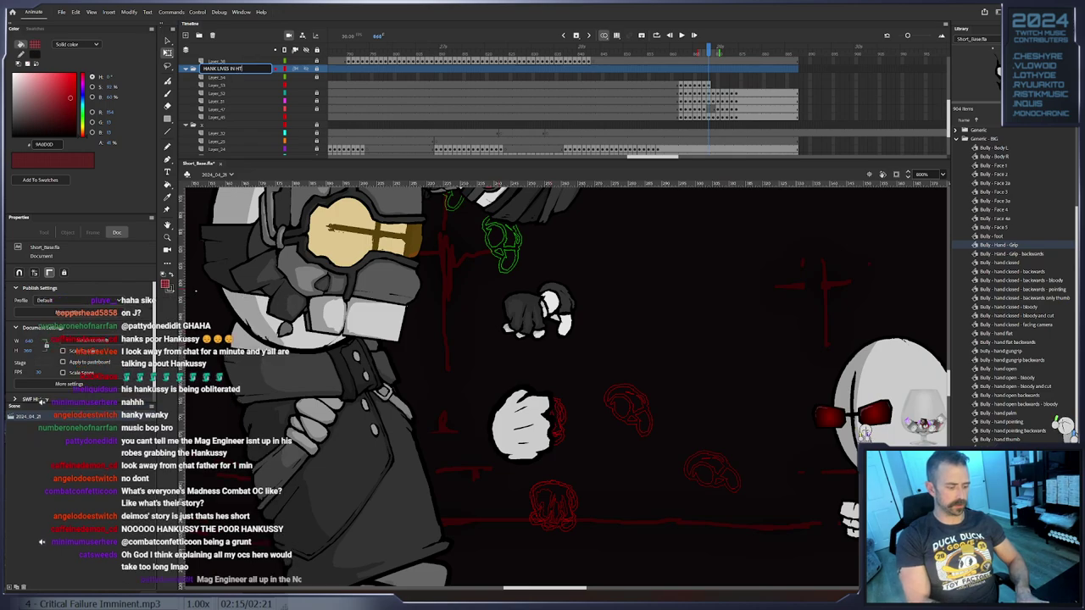
text(IS FORLDER NOW)
key(Return)
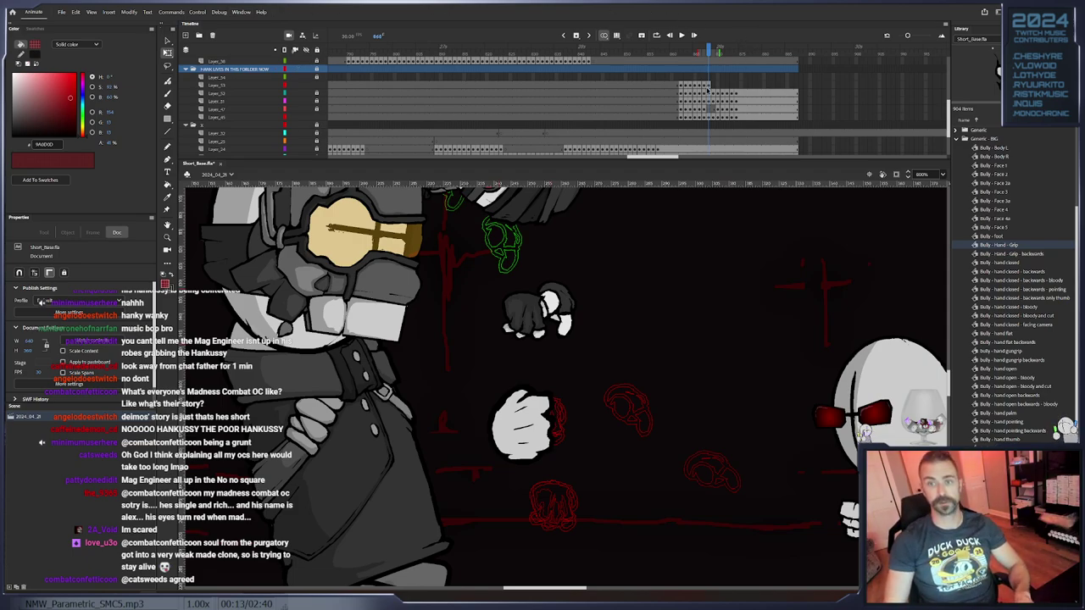
Add a keyframe for Hank's open hand at frame 869 and move it up beside his other hand
click(709, 87)
drag(500, 330, 611, 460)
click(651, 466)
key(F6)
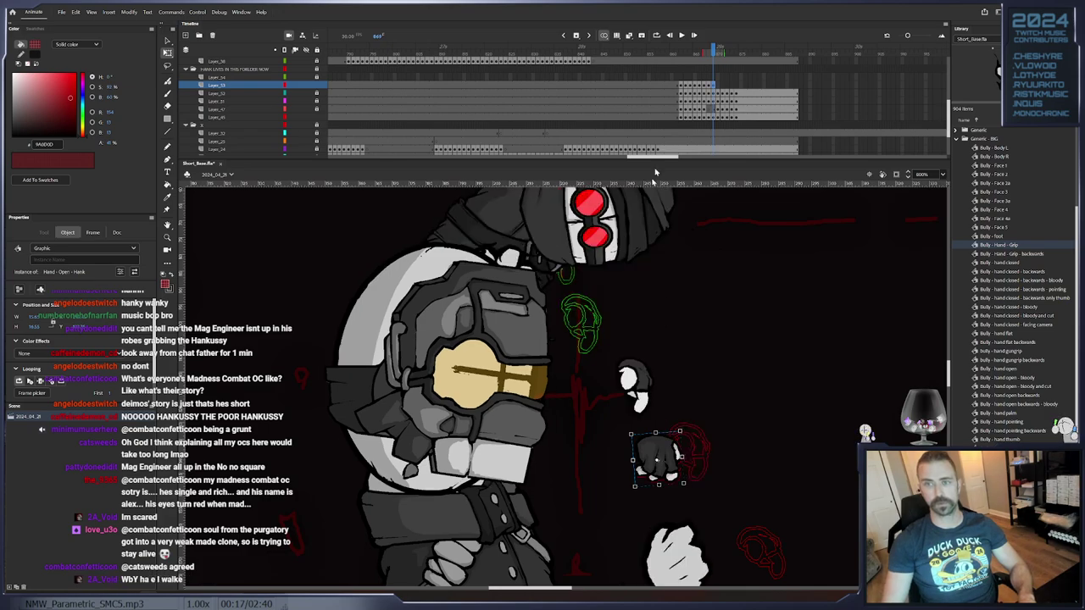
drag(656, 429, 636, 396)
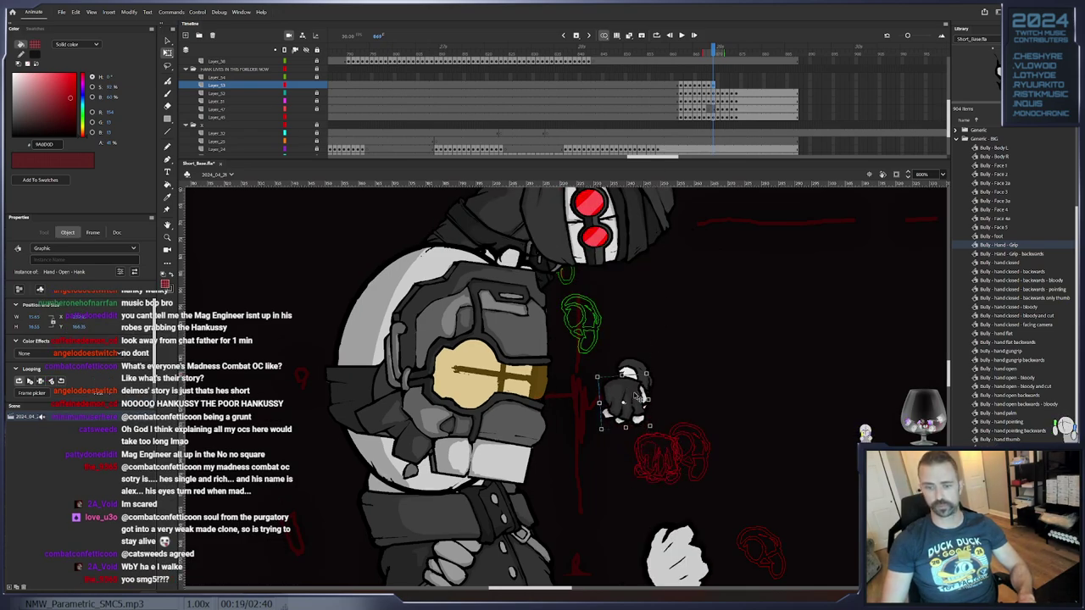
Compare the open hand's preceding frames and rotate and lower it slightly at frame 869
scroll(755, 402, down, 3)
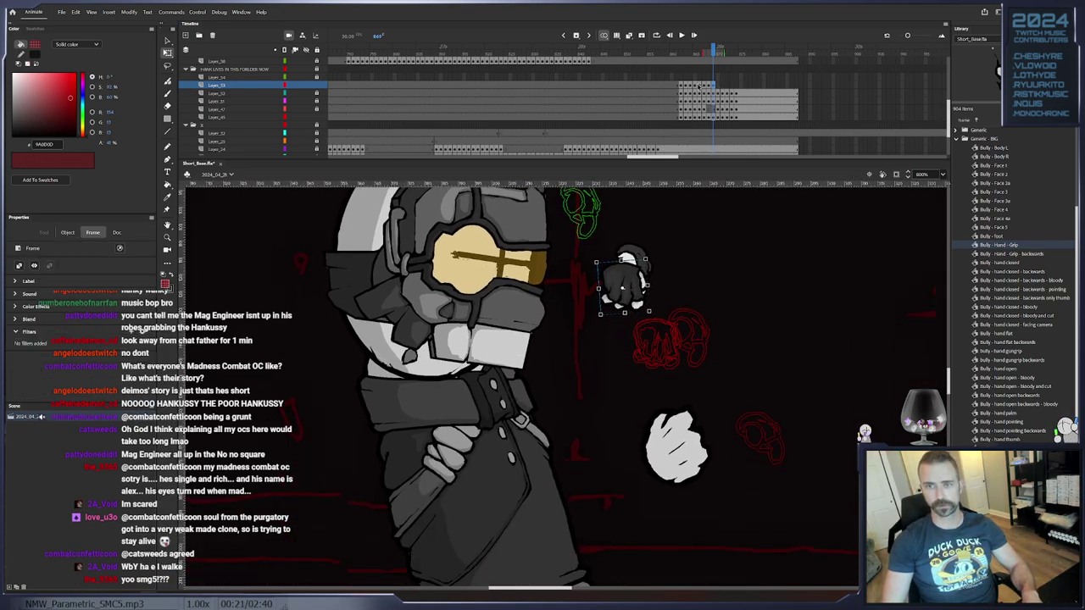
click(697, 86)
key(period)
key(period)
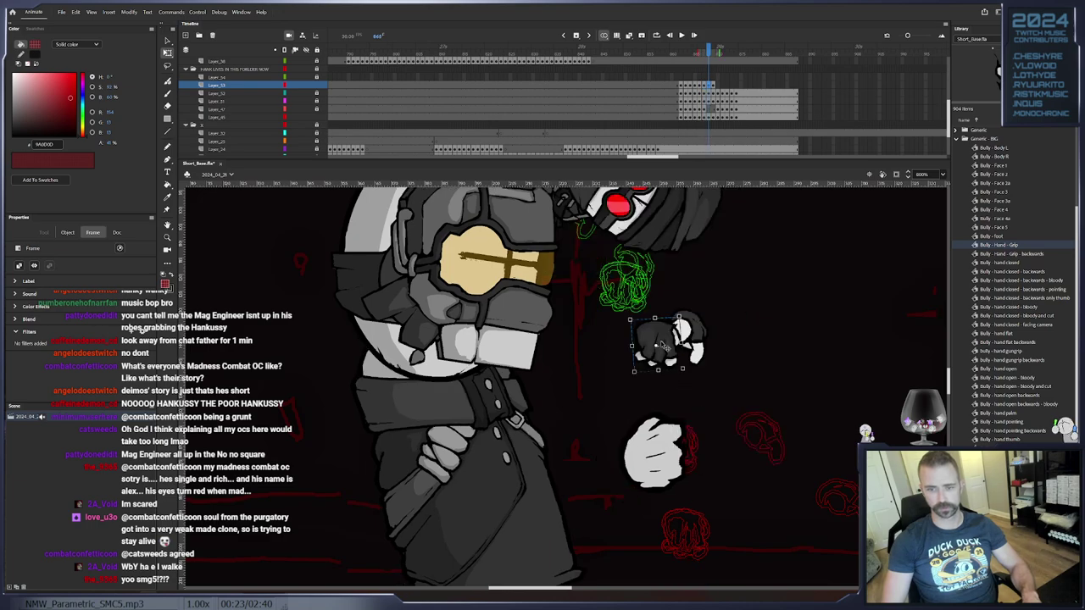
click(666, 360)
drag(629, 290, 633, 301)
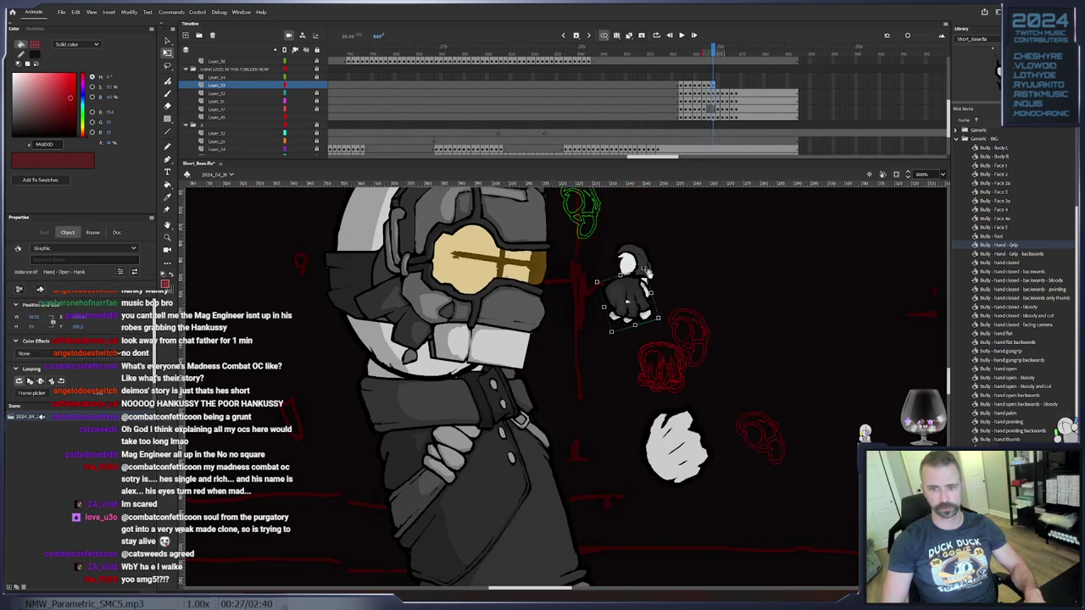
key(period)
Keyframe Hank's open hand on the frames after 869 through frame 874, repositioning it to trail beside his other hand
click(323, 119)
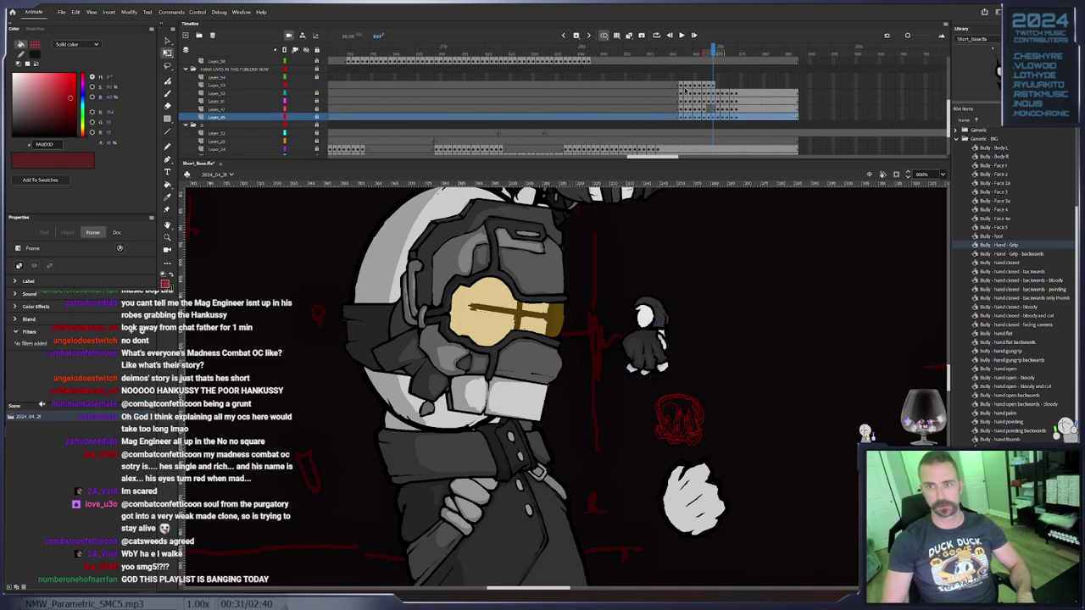
click(683, 88)
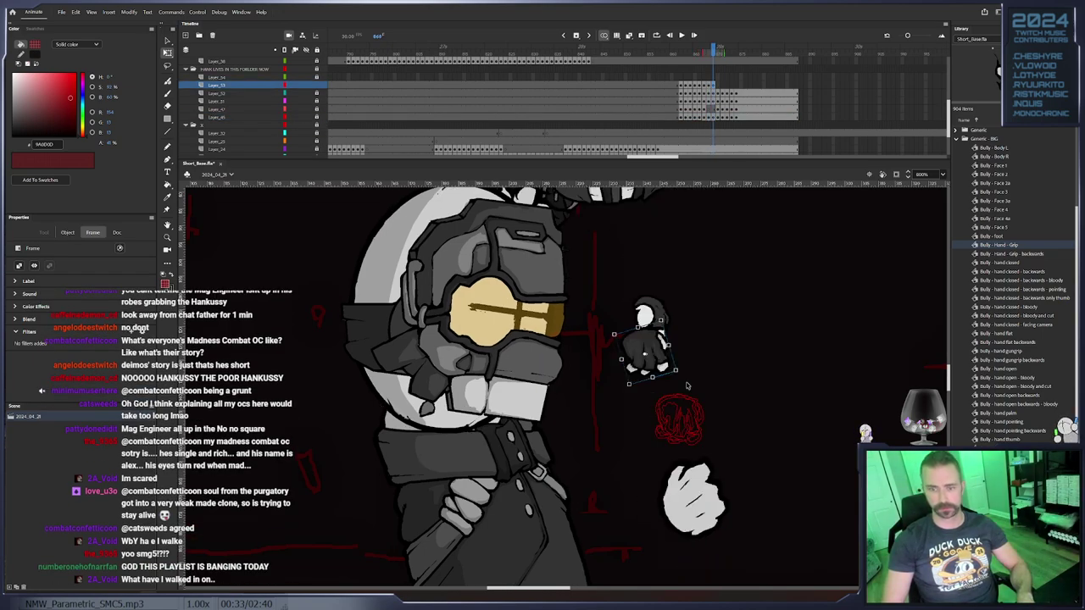
key(F6)
mouse_move(662, 349)
mouse_down()
mouse_move(687, 412)
mouse_move(682, 370)
mouse_move(622, 337)
mouse_move(592, 396)
mouse_move(642, 329)
mouse_move(625, 326)
mouse_move(610, 270)
mouse_move(688, 350)
mouse_move(675, 332)
mouse_up()
click(687, 388)
key(period)
key(period)
drag(661, 369, 543, 290)
key(F6)
key(F6)
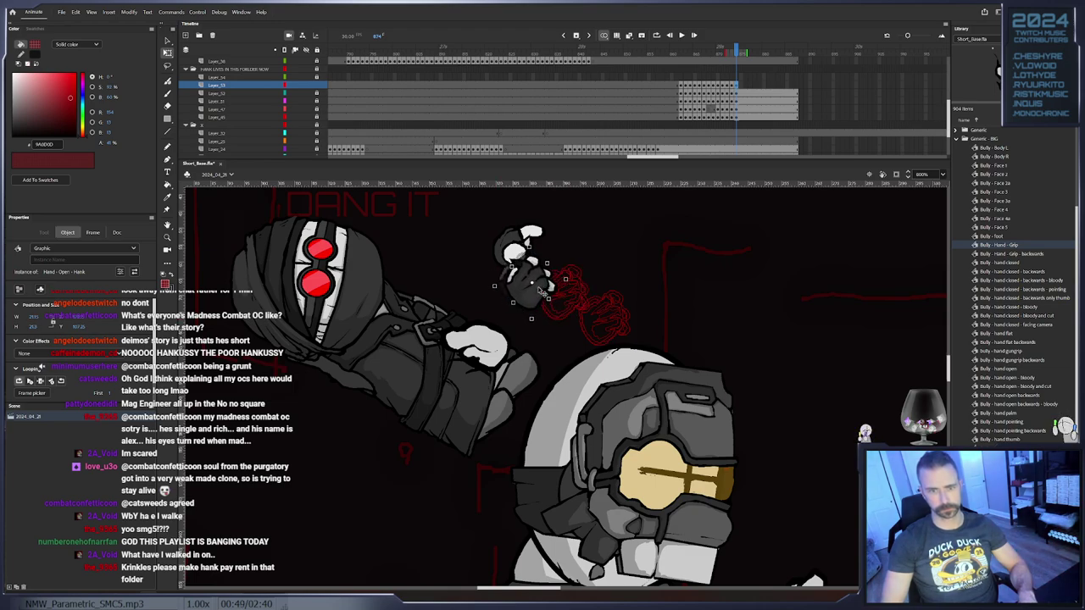
Zoom the stage out to 400% to examine the whole scene at frame 874
drag(585, 250, 604, 257)
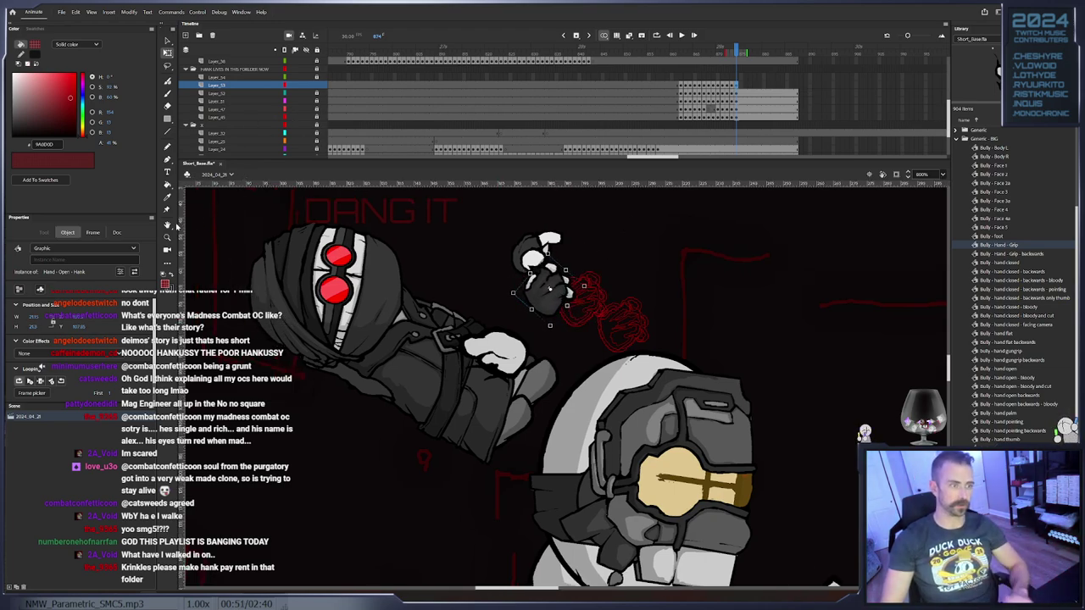
click(169, 238)
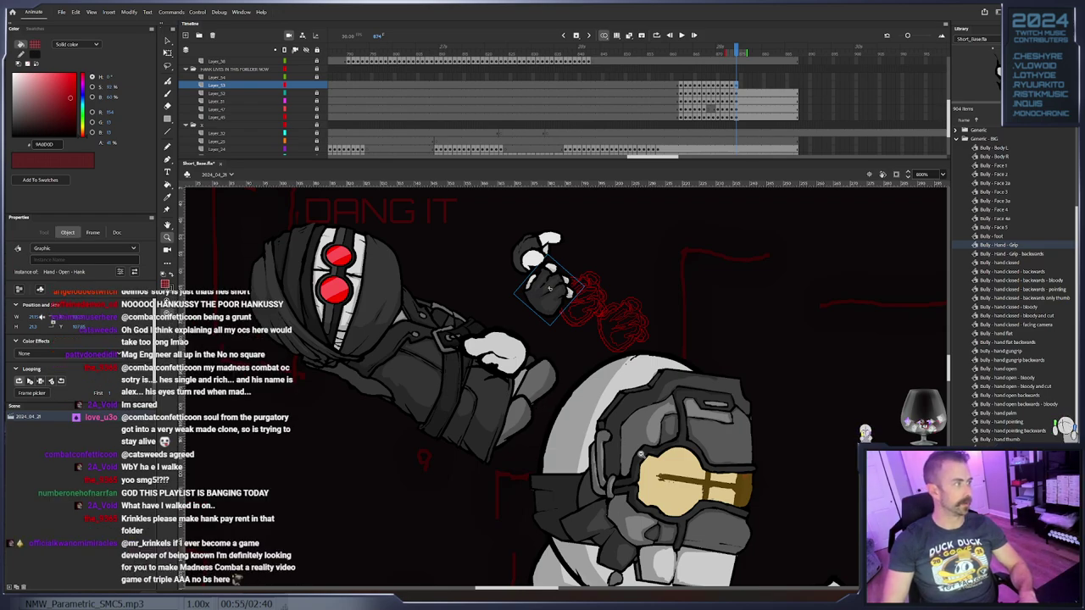
click(641, 455)
drag(637, 428, 544, 371)
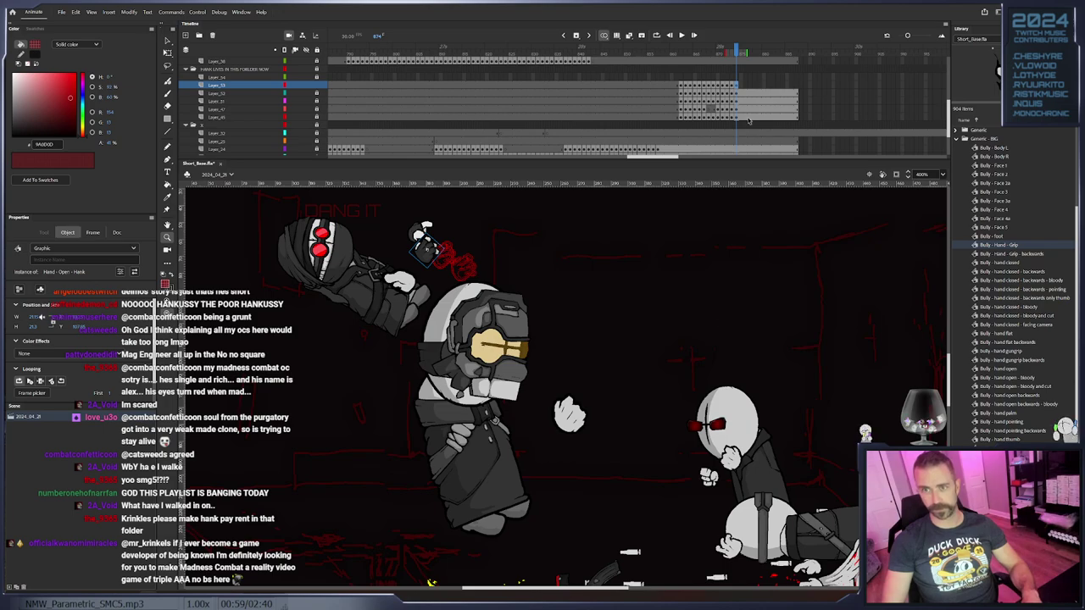
Extend the layer holding Hank's open hand to frame 887 by inserting frames
right_click(800, 85)
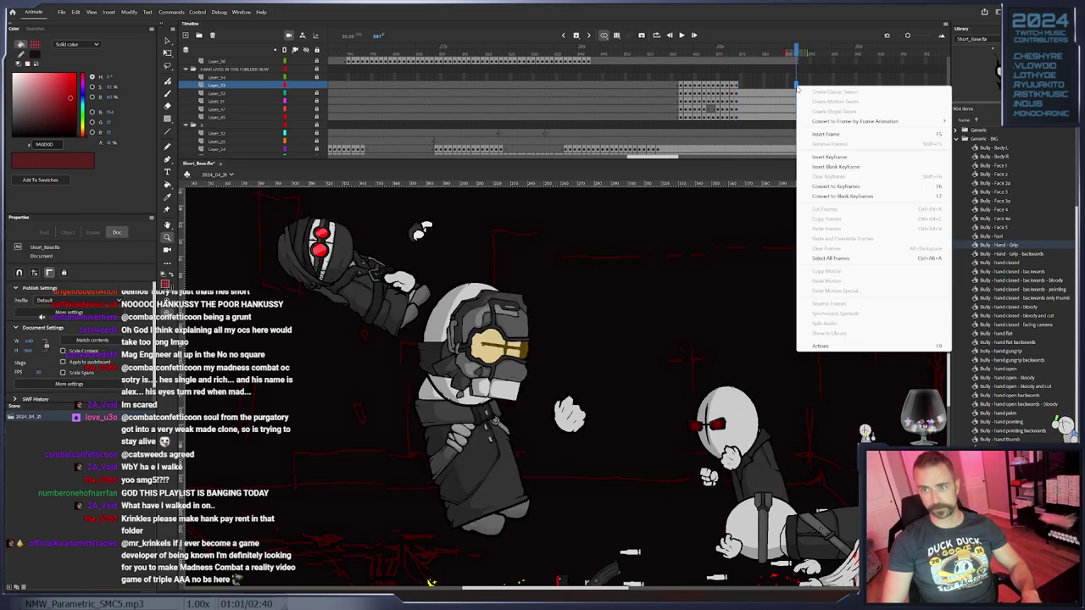
click(830, 134)
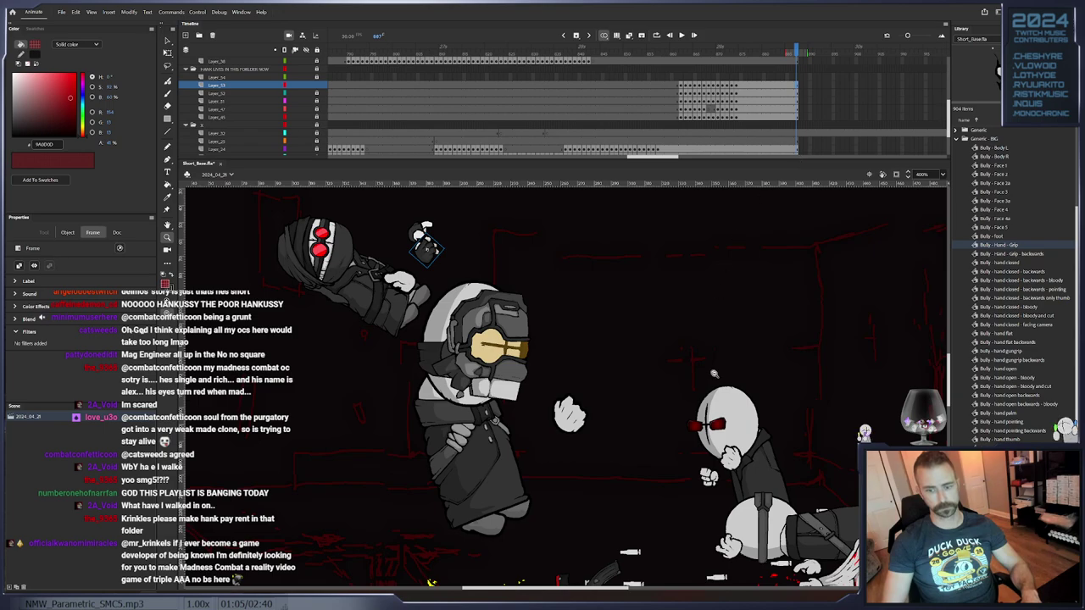
scroll(712, 373, down, 3)
scroll(710, 370, down, 3)
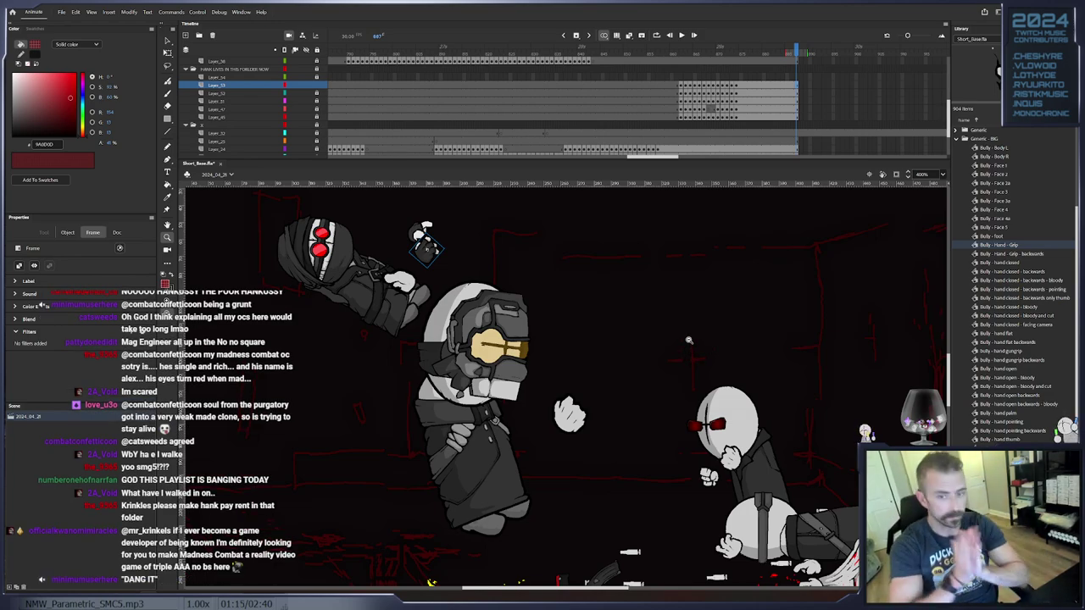
scroll(768, 117, down, 3)
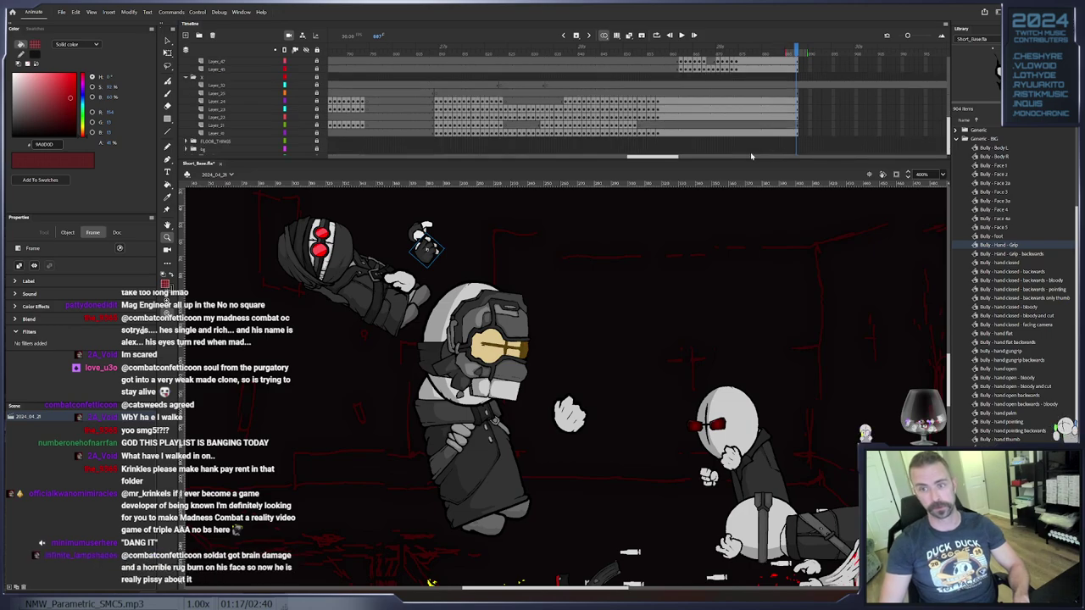
drag(183, 384, 760, 424)
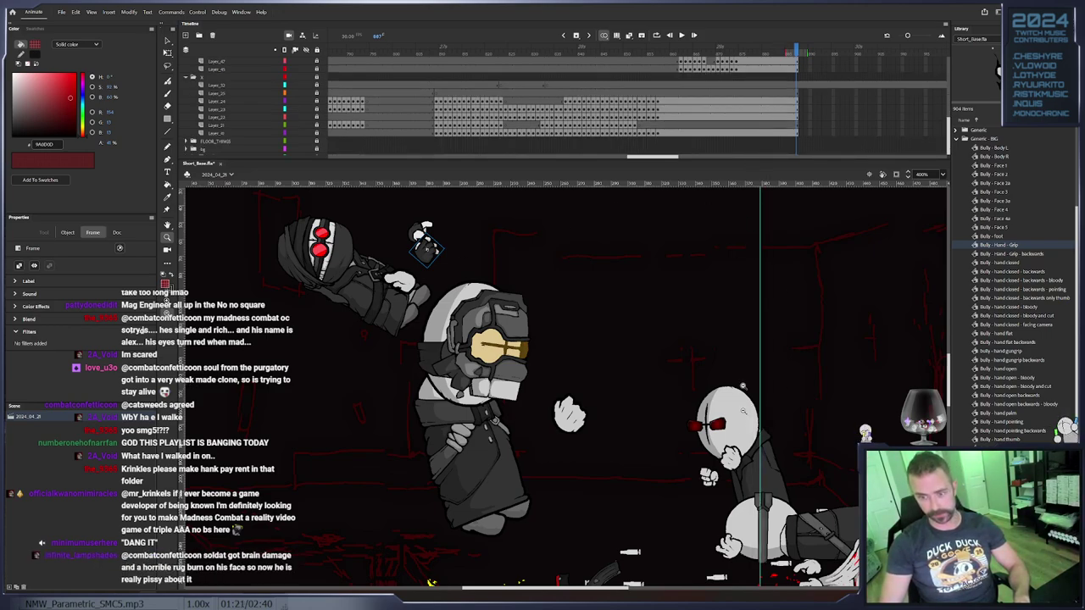
scroll(776, 144, up, 4)
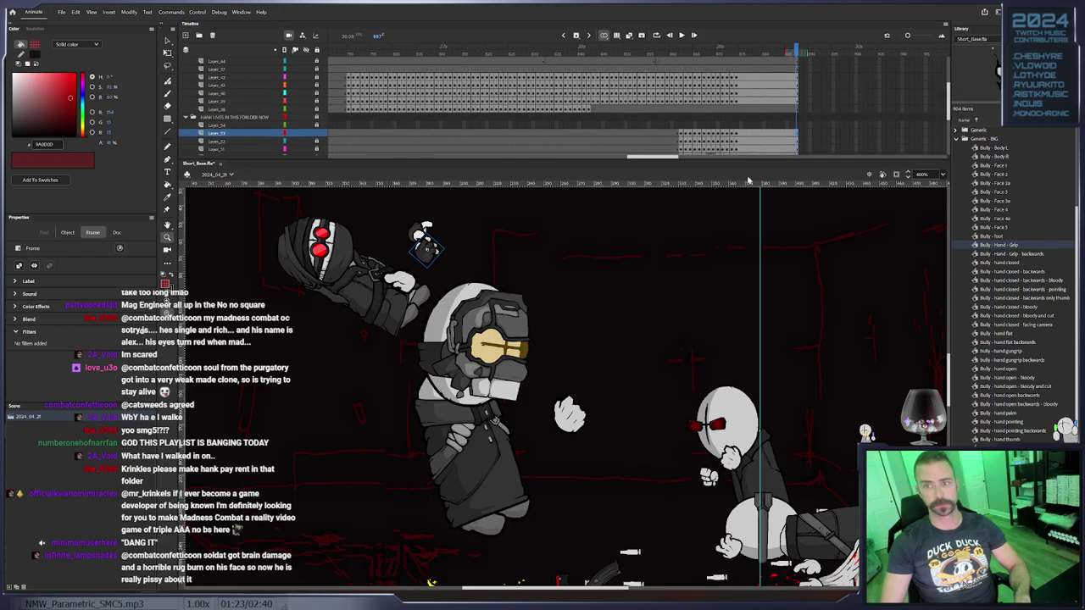
Extend the layers of the crouching character with red glasses past frame 900 by inserting frames
drag(646, 158, 818, 95)
scroll(665, 133, down, 5)
click(694, 136)
right_click(819, 96)
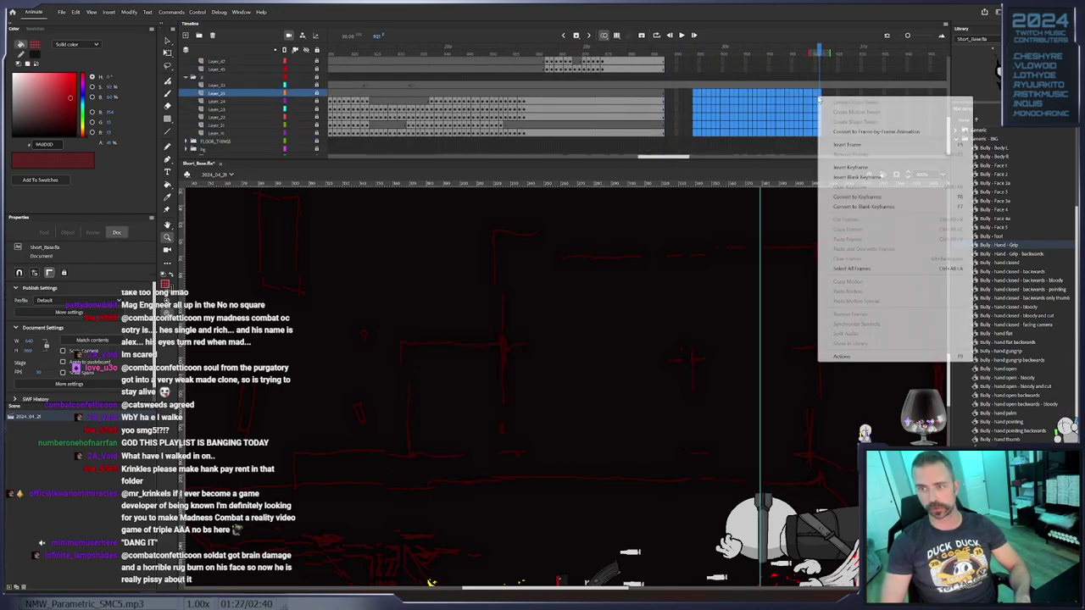
click(847, 144)
scroll(684, 96, up, 2)
scroll(684, 96, up, 2)
click(693, 139)
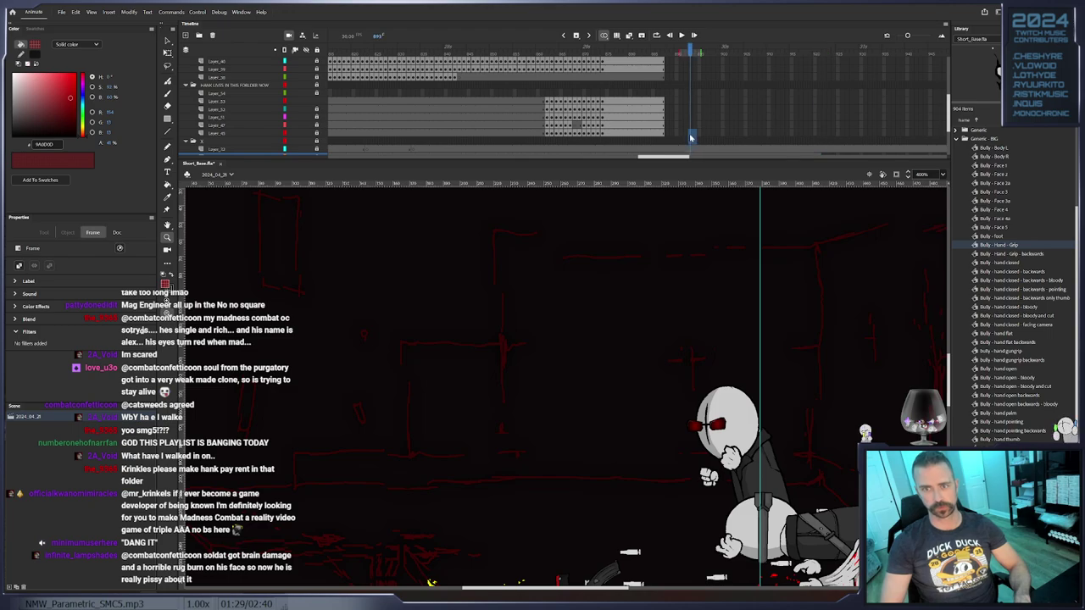
Remove the held frames from frame 875 onward in Hank's layers and in the large engineer's layers
drag(721, 134, 609, 93)
key(shift+F5)
scroll(727, 95, up, 3)
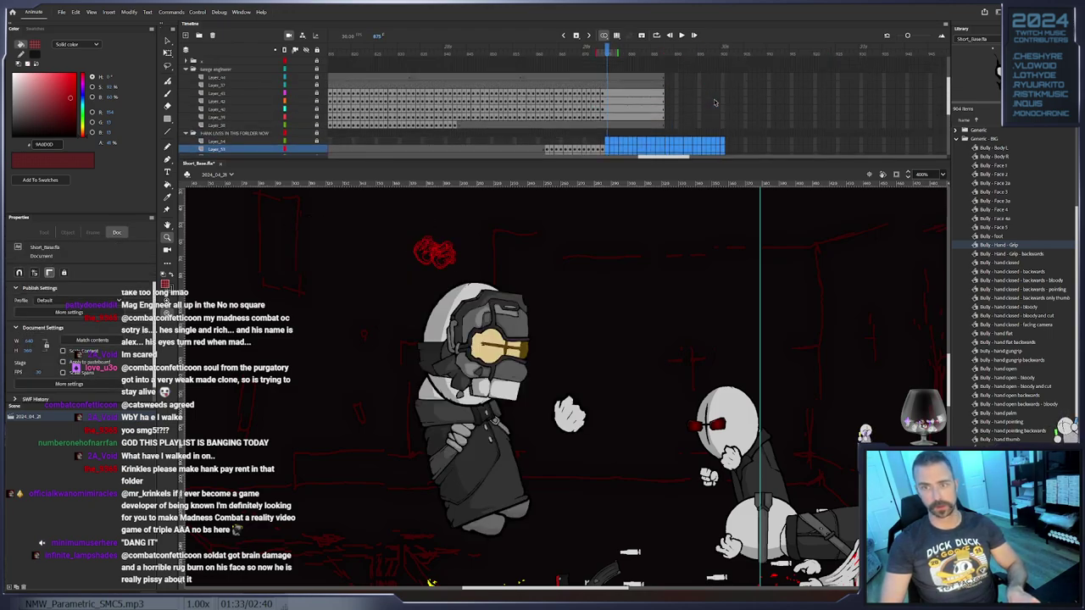
drag(722, 126, 609, 71)
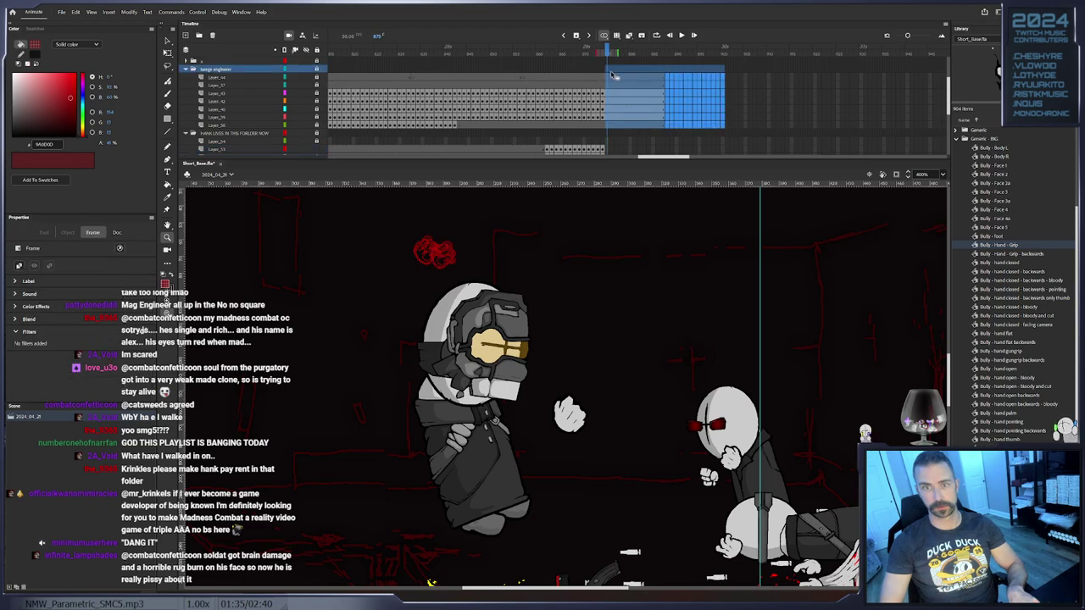
drag(742, 78, 610, 123)
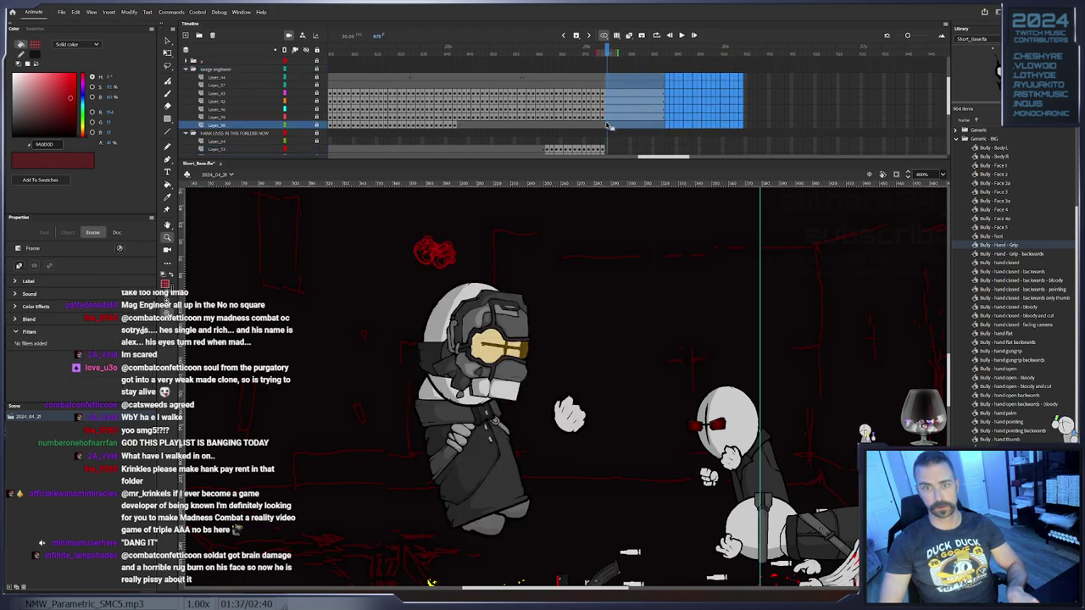
key(shift+F5)
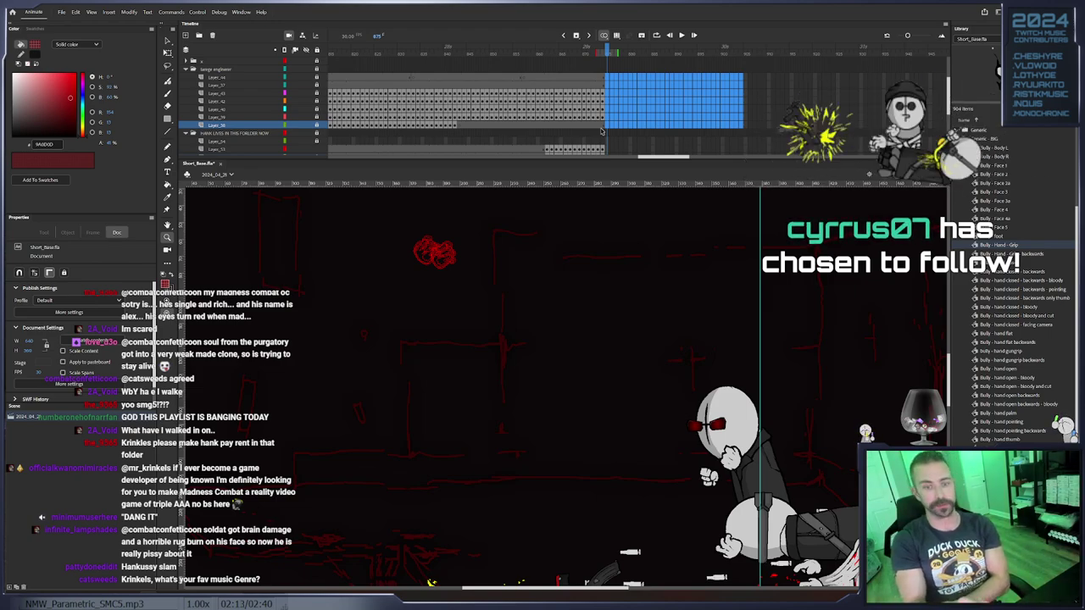
Unlock all layers in the engineer's folder and activate the Free Transform tool
scroll(593, 119, down, 1)
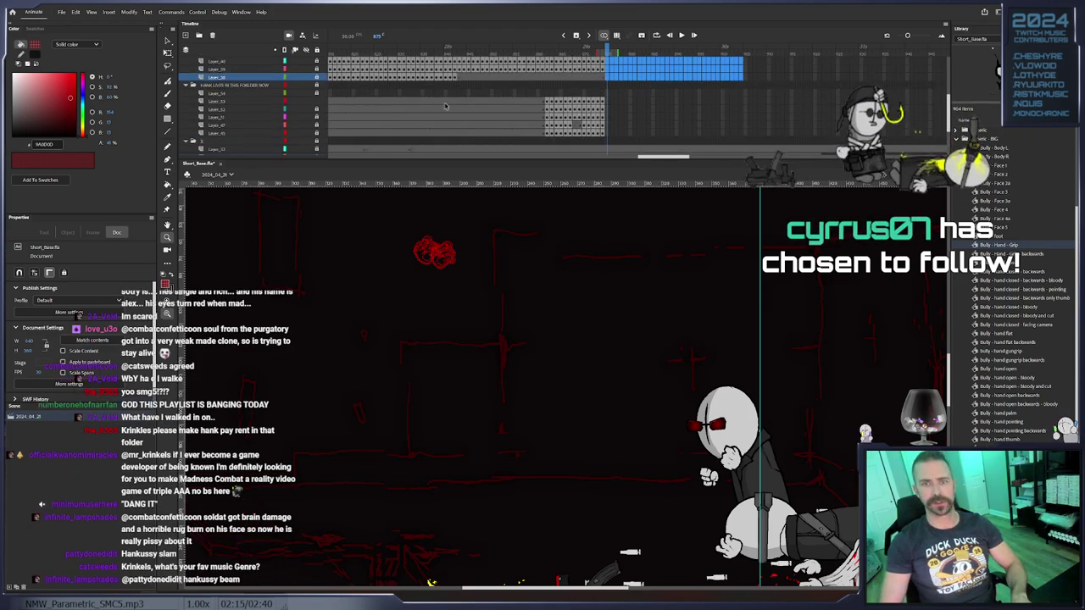
scroll(588, 113, up, 2)
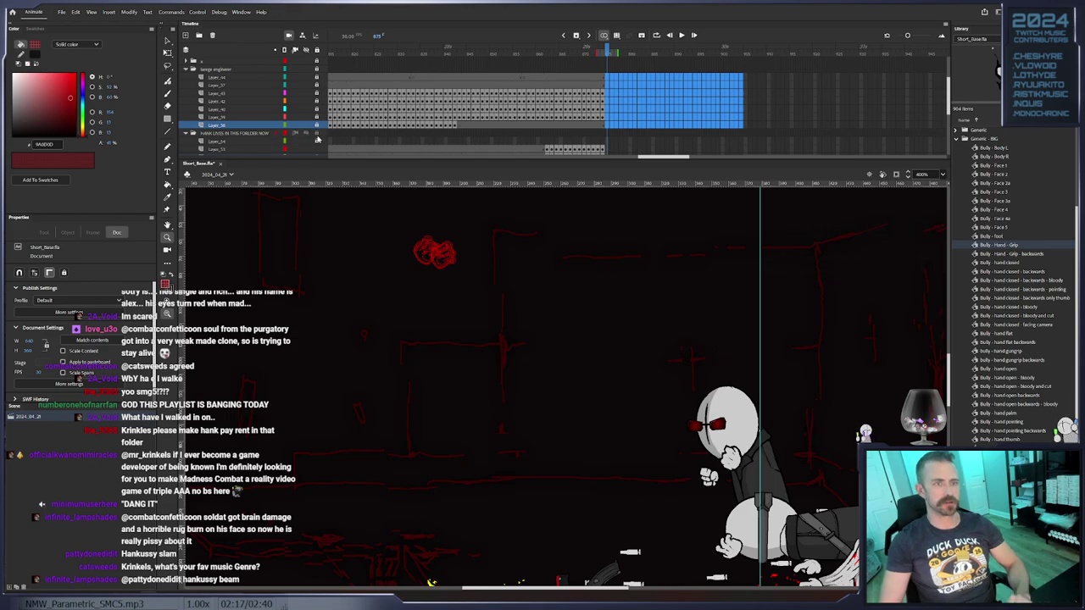
click(315, 86)
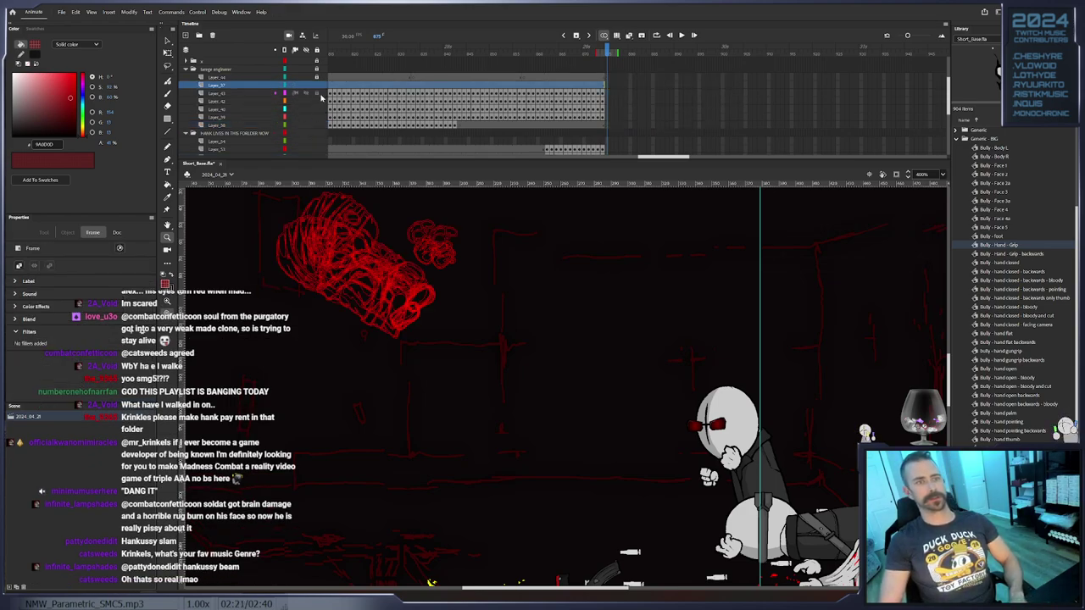
click(320, 97)
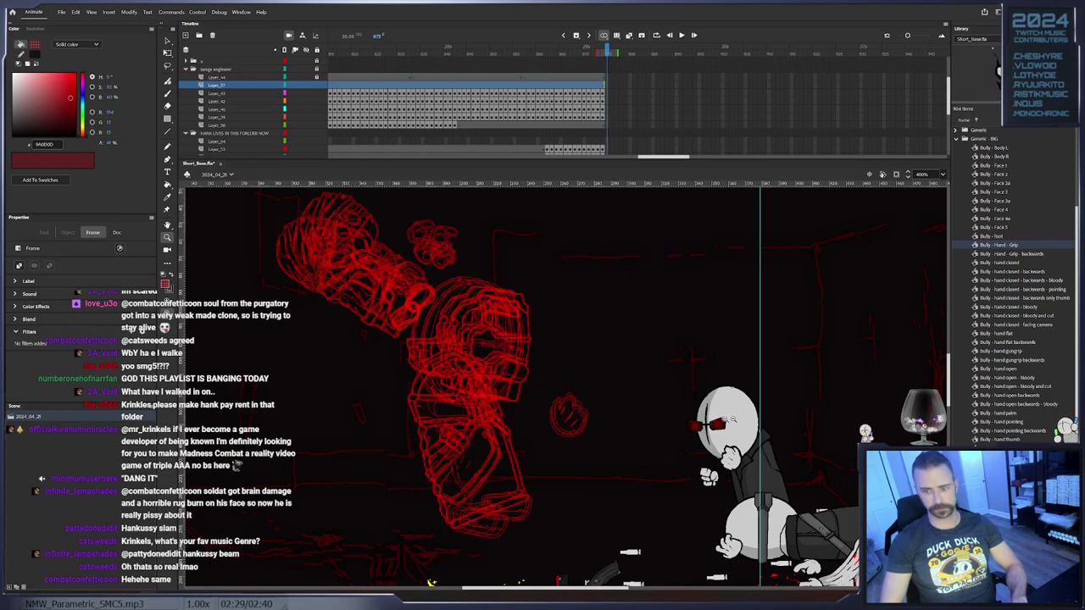
drag(606, 51, 585, 68)
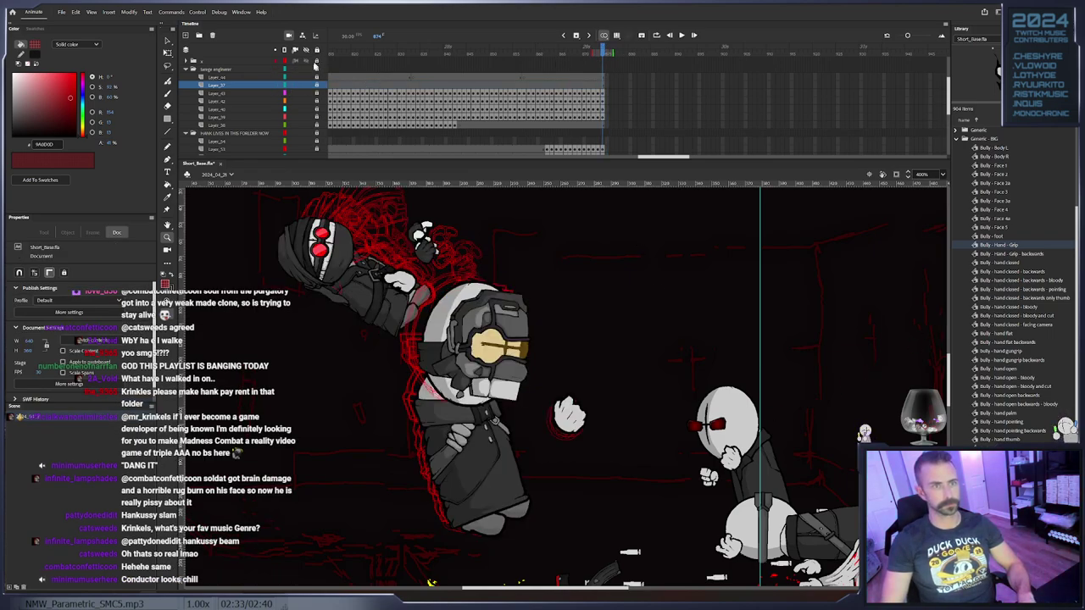
click(317, 70)
click(168, 52)
Play back the engineer lifting Hank to review the motion, and return to frame 874
drag(449, 56, 391, 58)
key(Return)
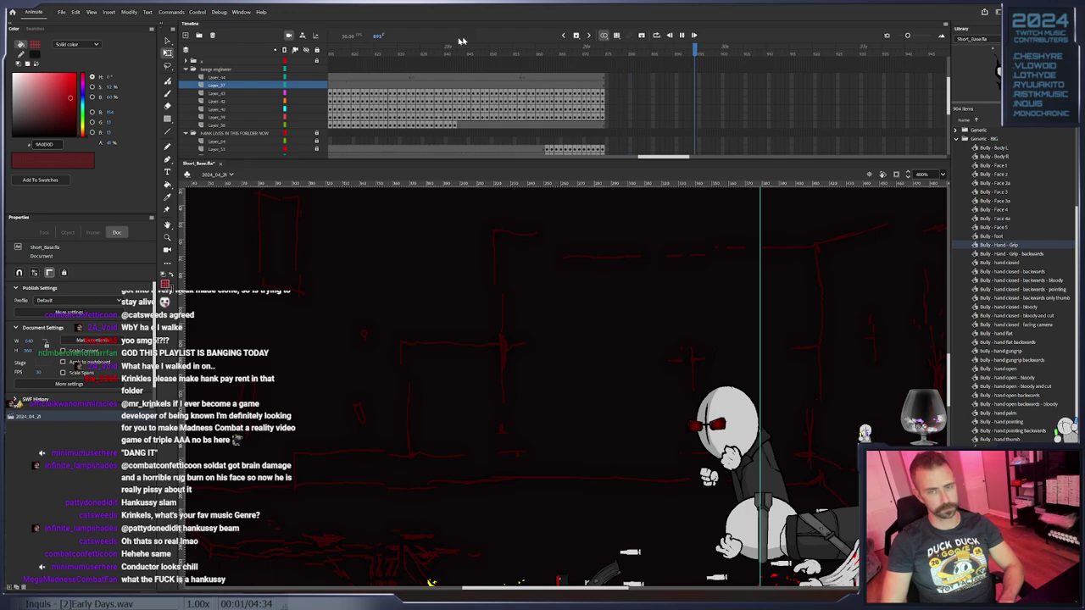
drag(558, 56, 444, 63)
click(407, 54)
key(Return)
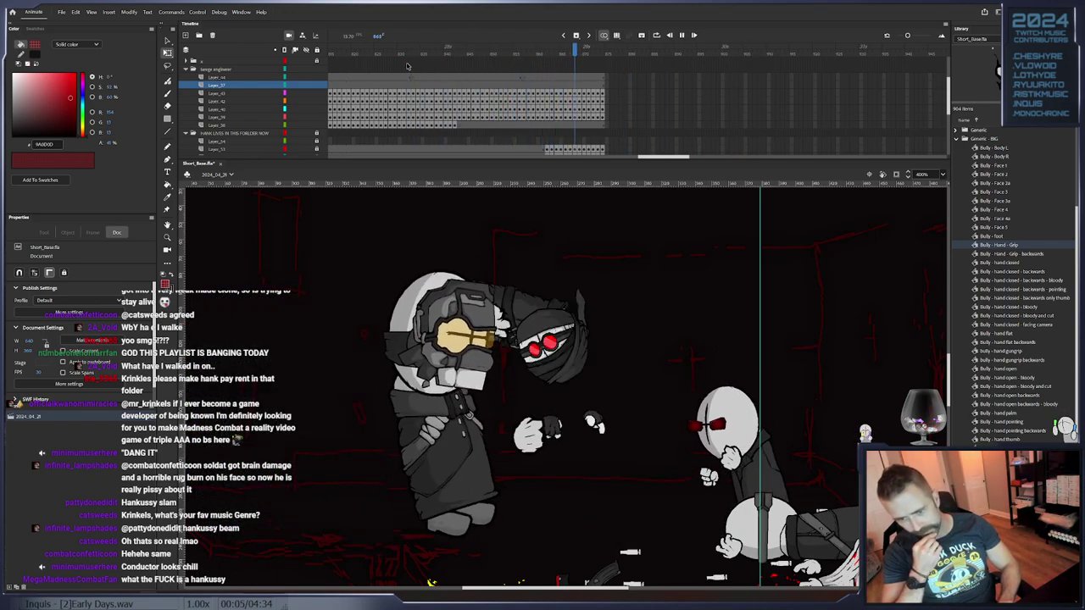
key(Return)
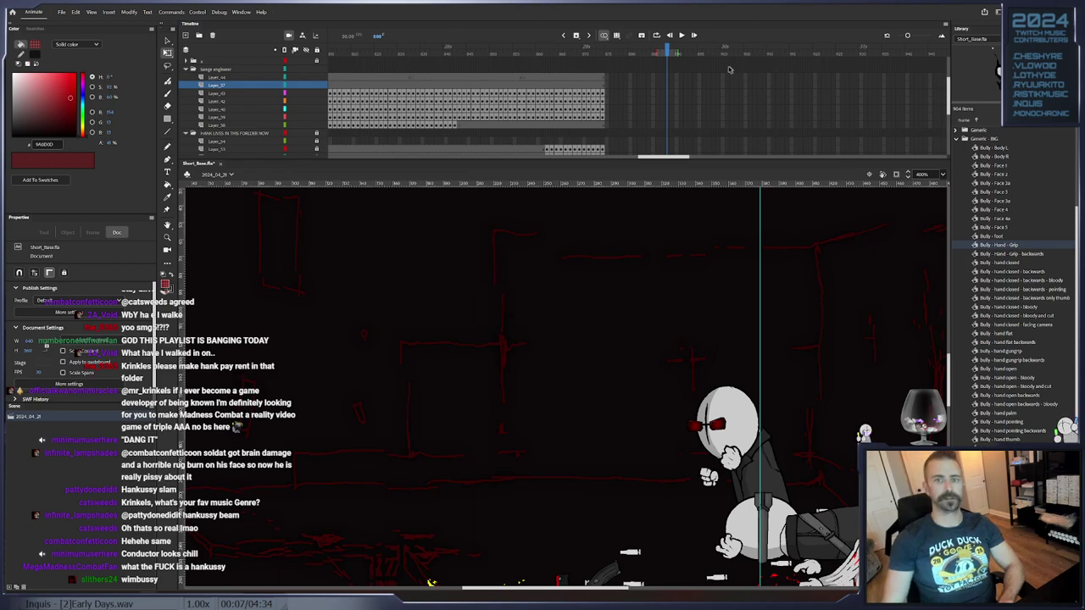
drag(596, 54, 603, 54)
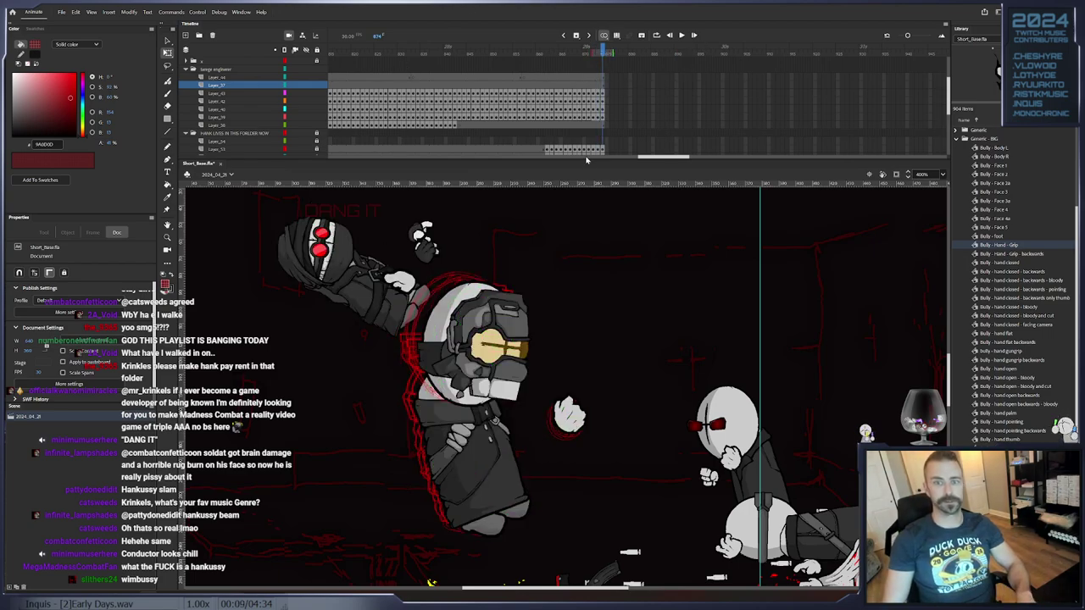
Keyframe the engineer's body on frames 875 to 878, shifting it slightly right and rotating it slightly clockwise
scroll(586, 159, right, 3)
scroll(543, 128, up, 2)
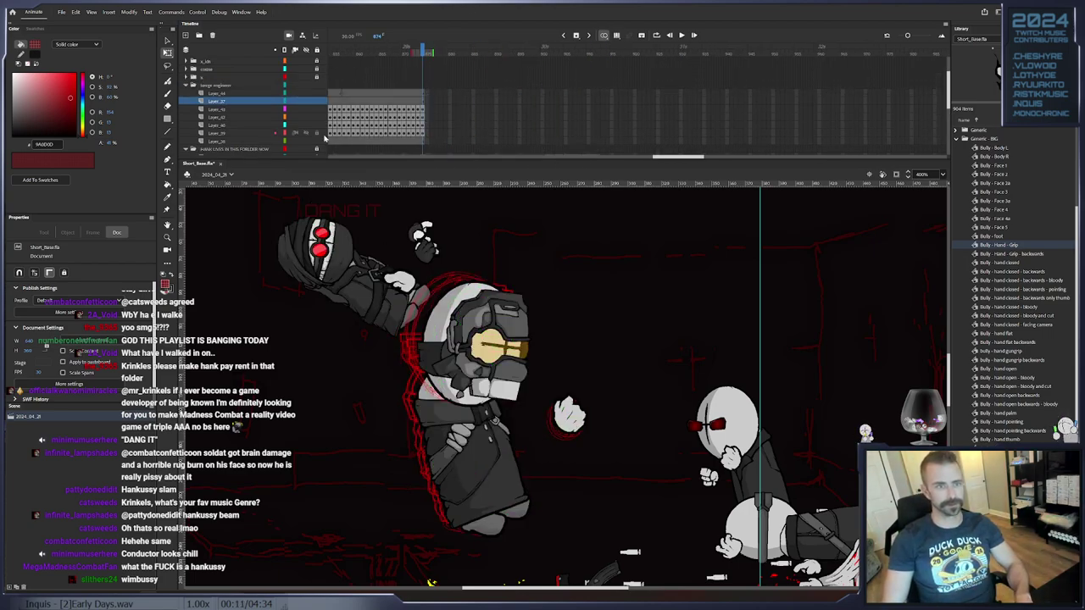
click(467, 441)
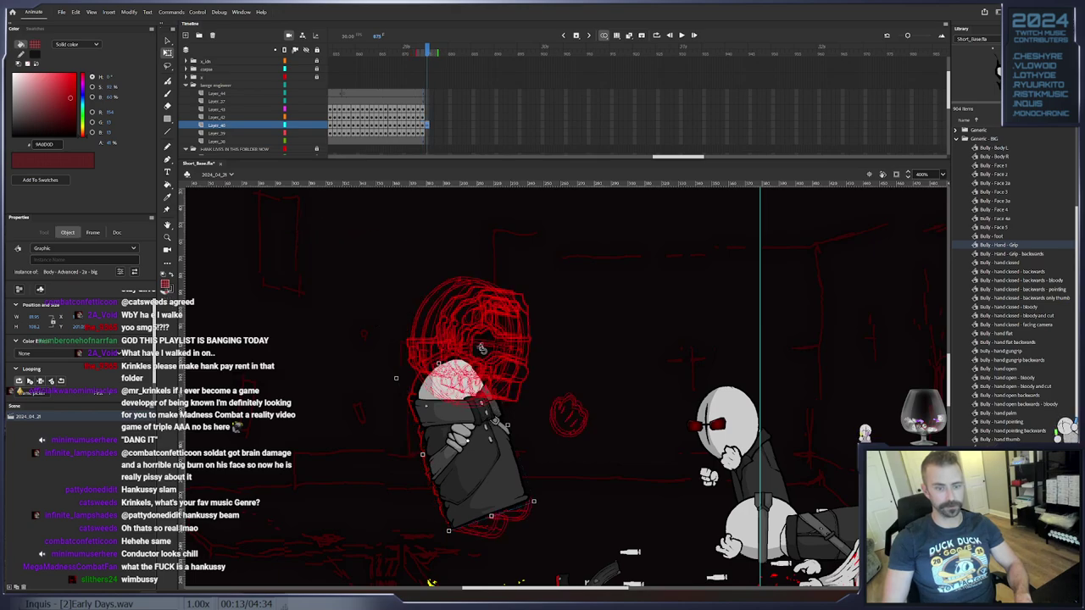
drag(481, 346, 485, 348)
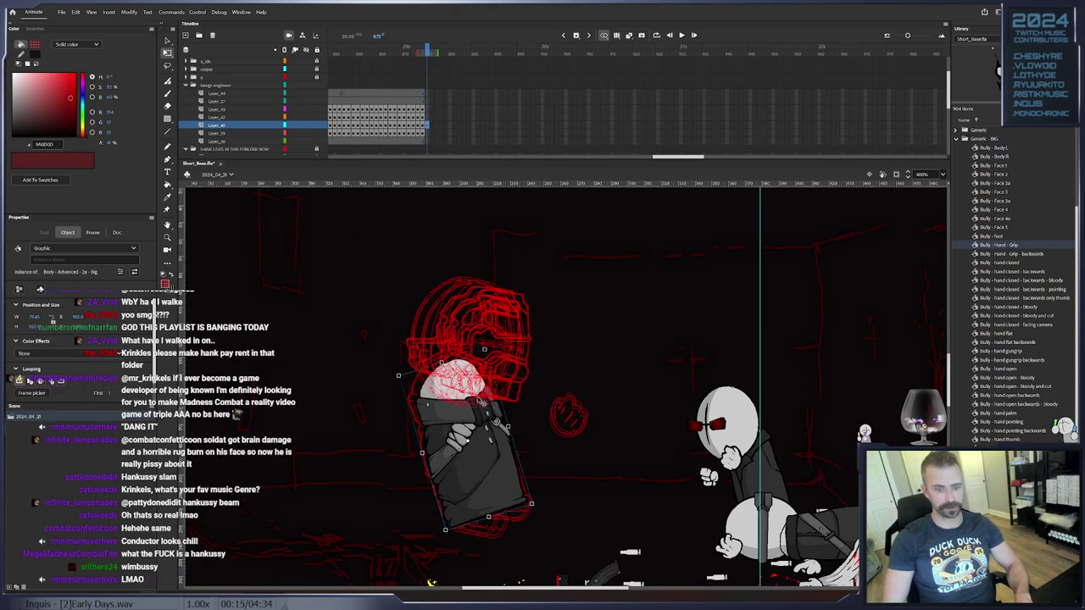
drag(481, 401, 484, 401)
key(F6)
drag(489, 348, 492, 350)
drag(482, 399, 487, 400)
key(F6)
key(F6)
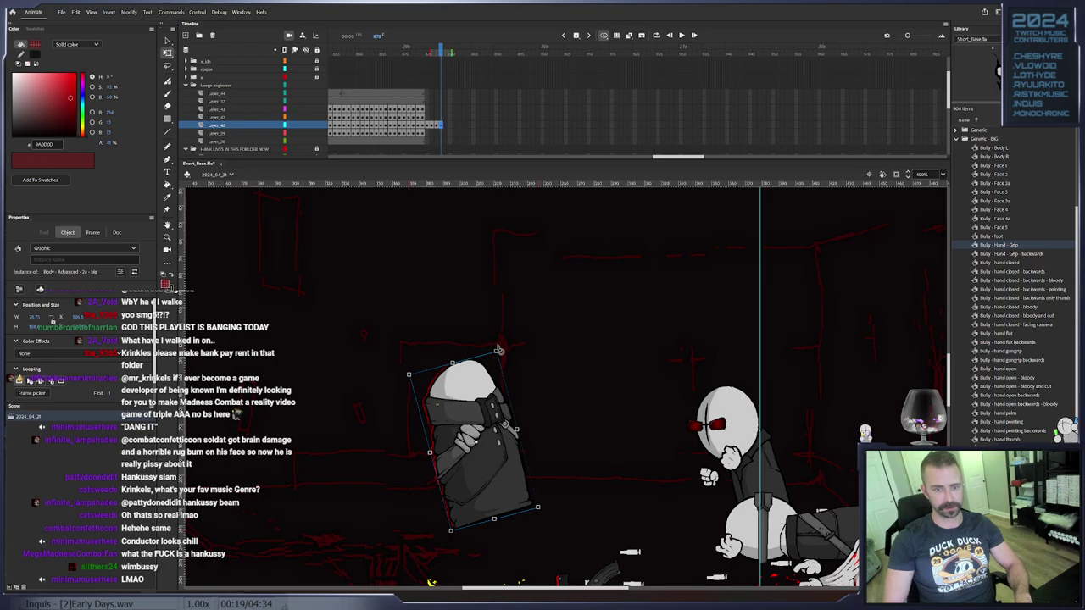
drag(500, 353, 504, 355)
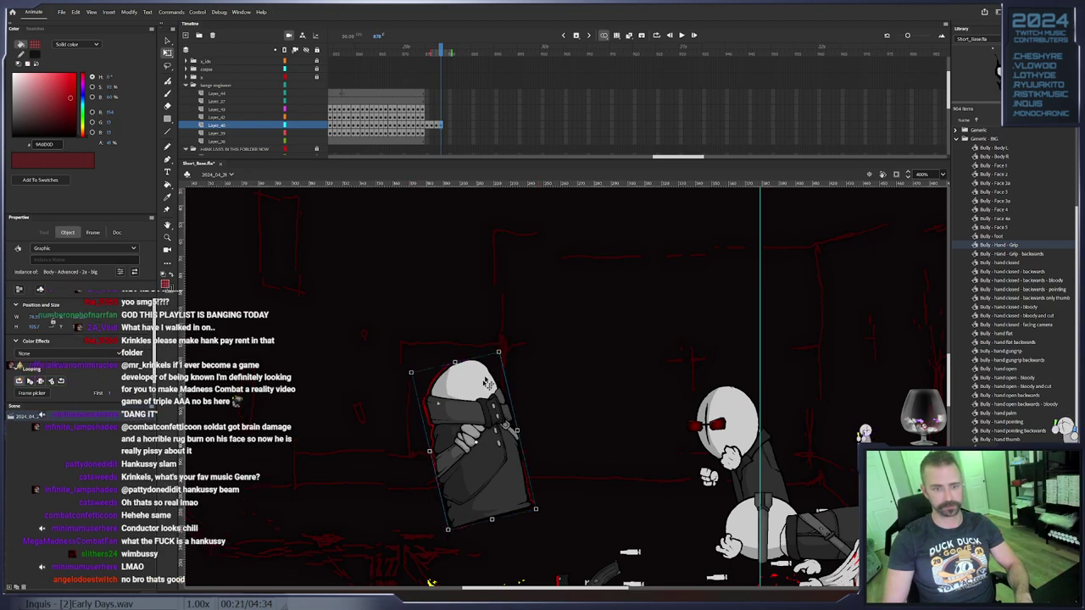
Keyframe the engineer's body on frames 879 to 883, moving it left and slightly up and tilting it counterclockwise
key(F6)
key(F6)
key(F6)
drag(481, 394, 466, 386)
key(F6)
key(F6)
drag(483, 346, 478, 343)
drag(455, 391, 437, 391)
Keyframe the engineer's body on frames 884 to 886, tilting it counterclockwise and lowering it to the left at frame 886
key(F6)
key(F6)
key(F6)
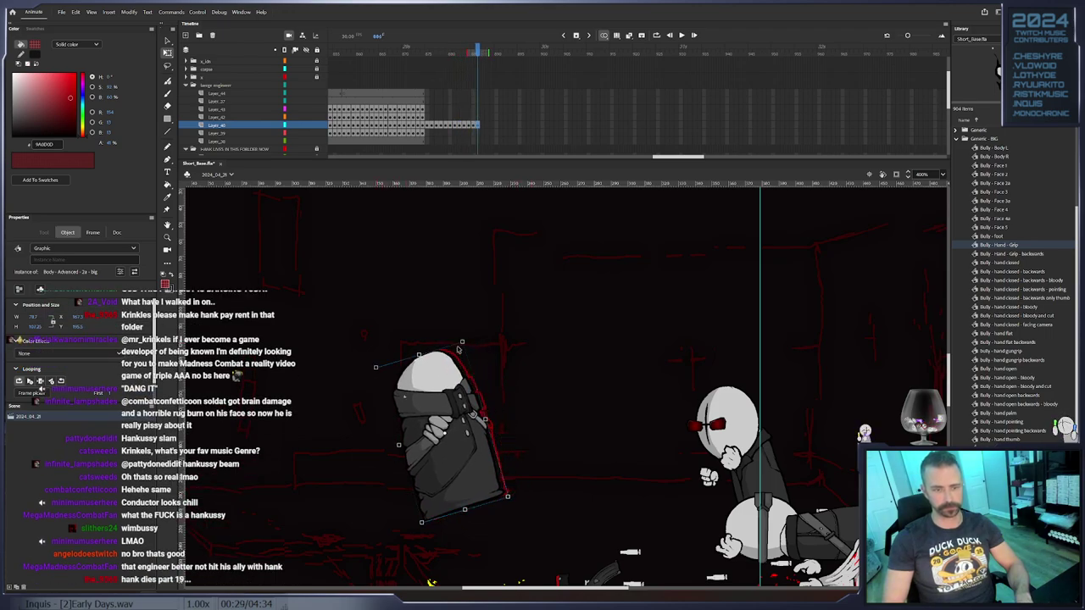
drag(465, 343, 462, 341)
drag(439, 391, 430, 399)
Keyframe the engineer's body on frames 887 to 891, settling it further left and down with a slight counterclockwise tilt
key(F6)
key(F6)
key(F6)
key(F6)
key(F6)
drag(453, 347, 450, 345)
drag(429, 384, 429, 386)
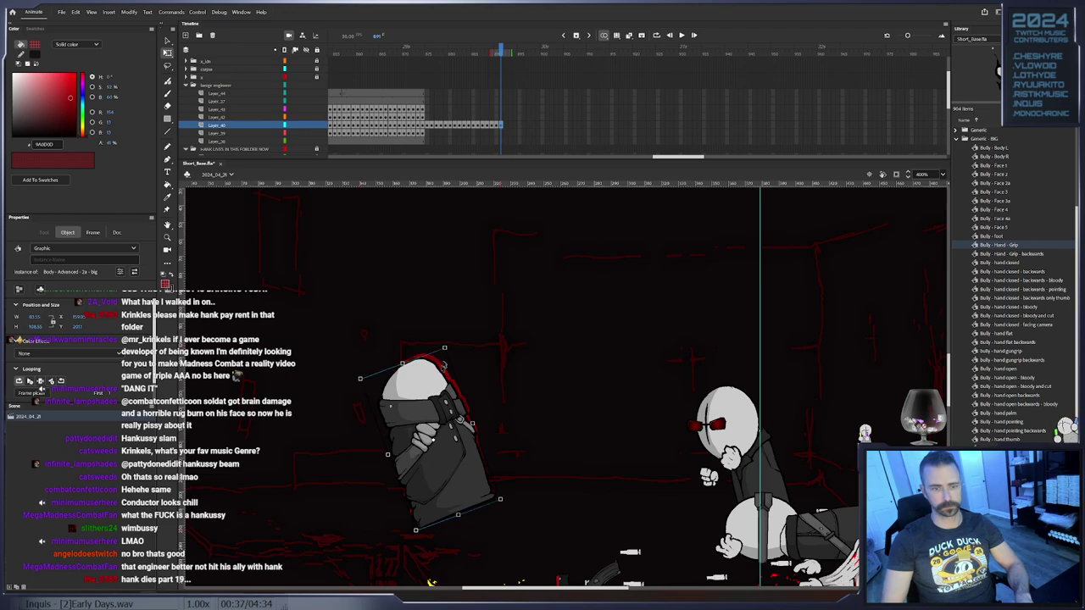
Keyframe the engineer's body on frames 892 and 893, rotating it slightly clockwise and nudging it down and right at frame 893
key(F6)
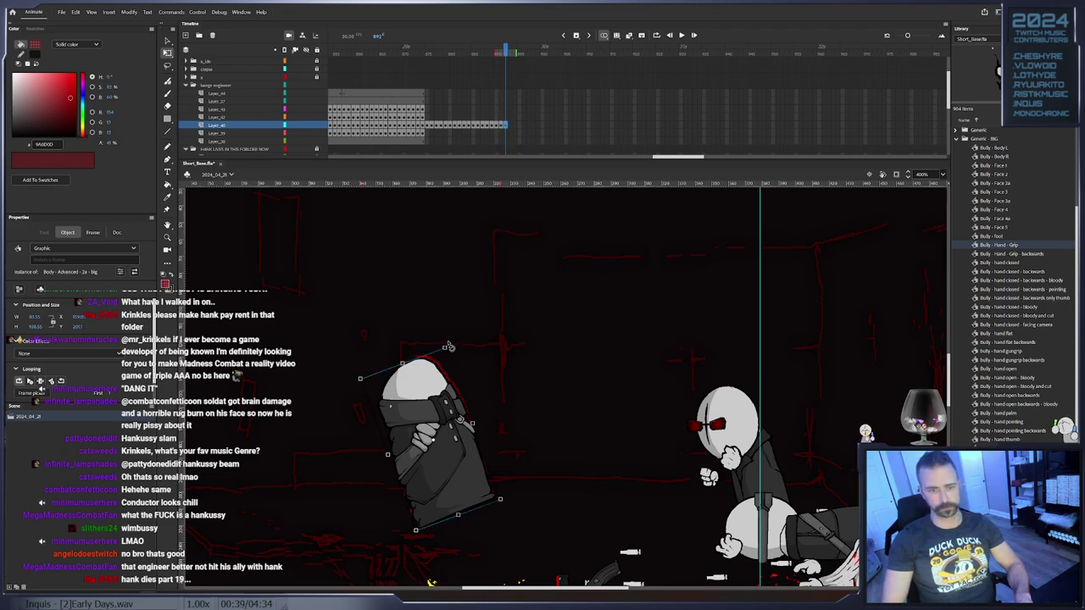
drag(449, 347, 455, 348)
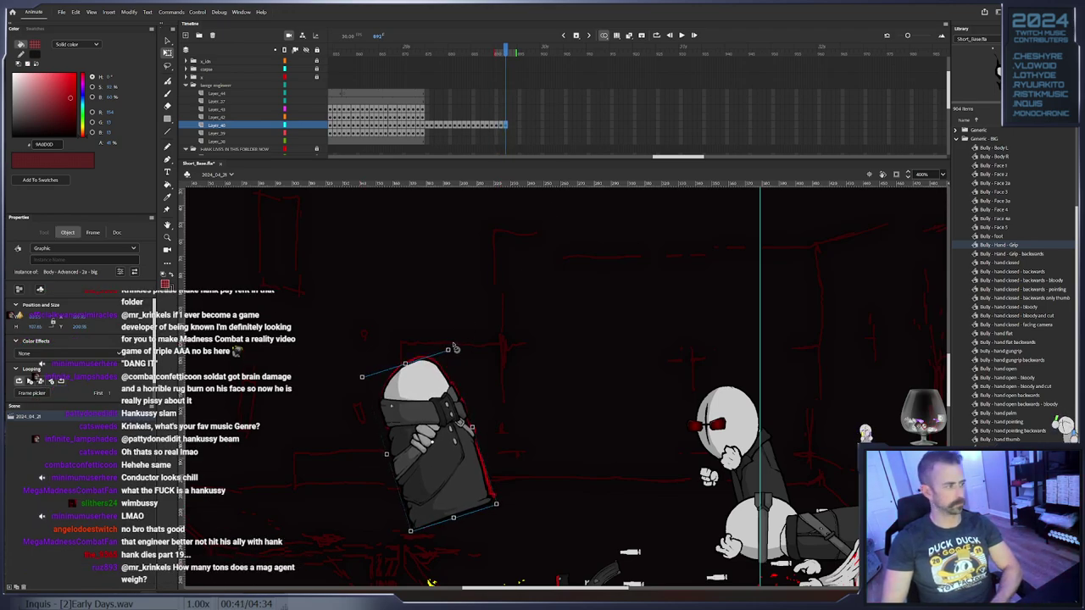
key(F6)
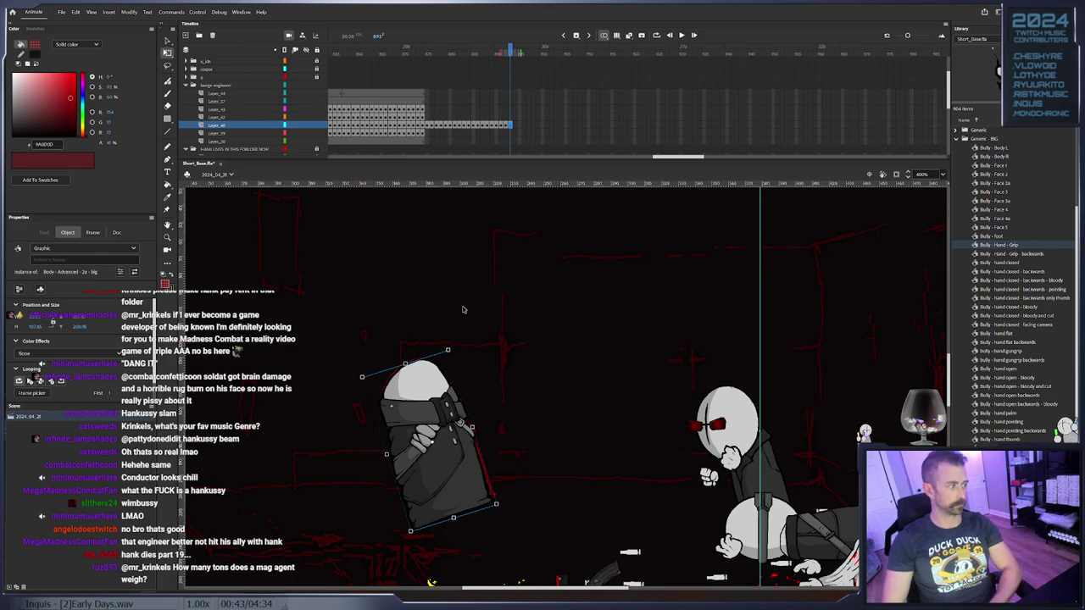
key(Down)
key(Down)
key(Down)
key(Right)
key(Right)
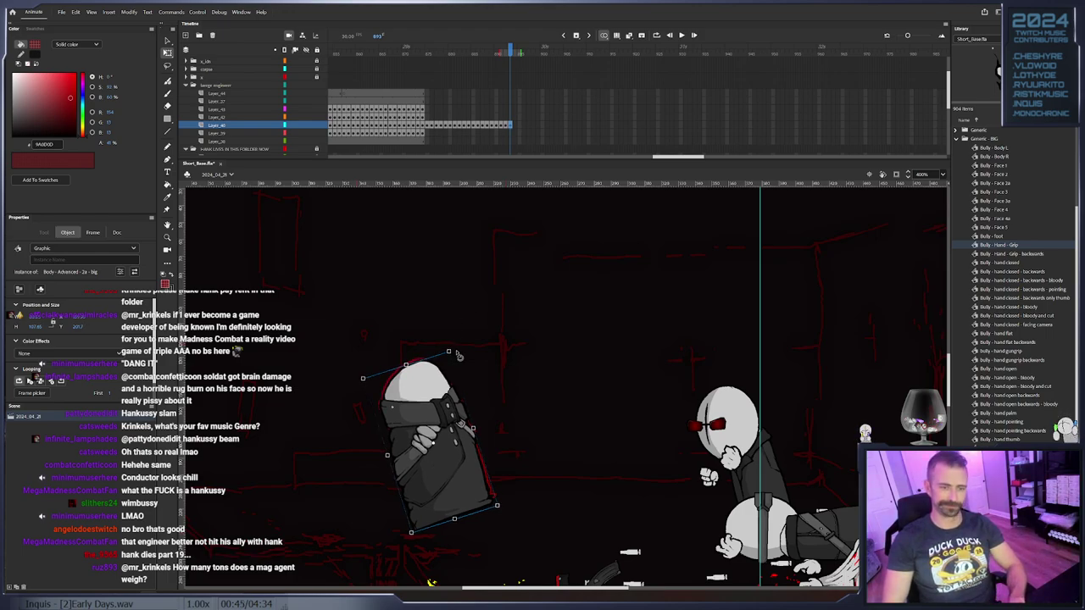
drag(455, 354, 458, 354)
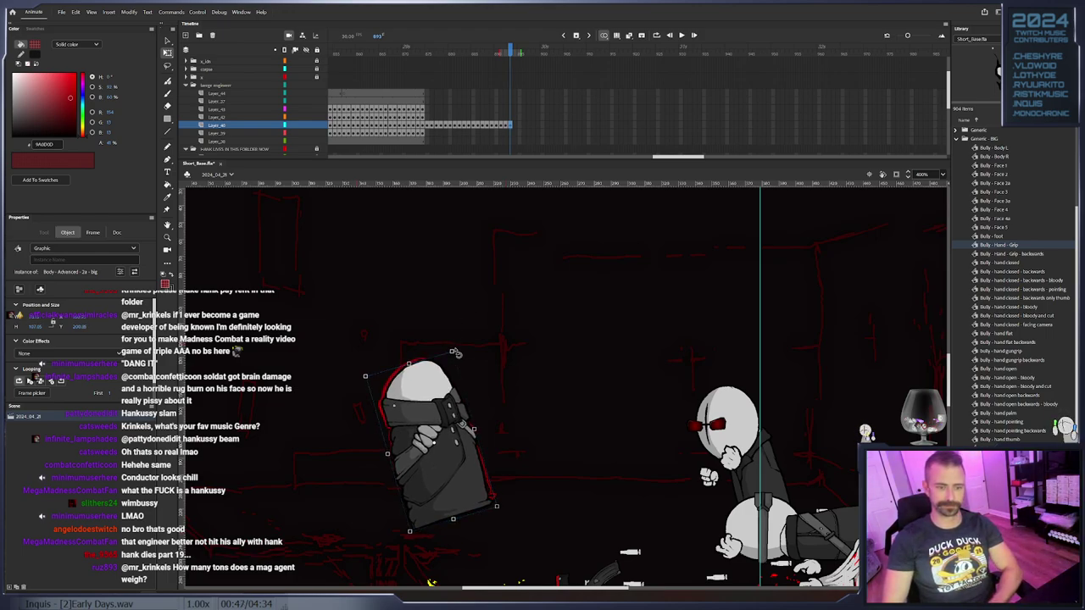
Keyframe the engineer's body on frames 894 and 895, moving it right and rotating it more upright
key(F6)
key(Right)
key(Right)
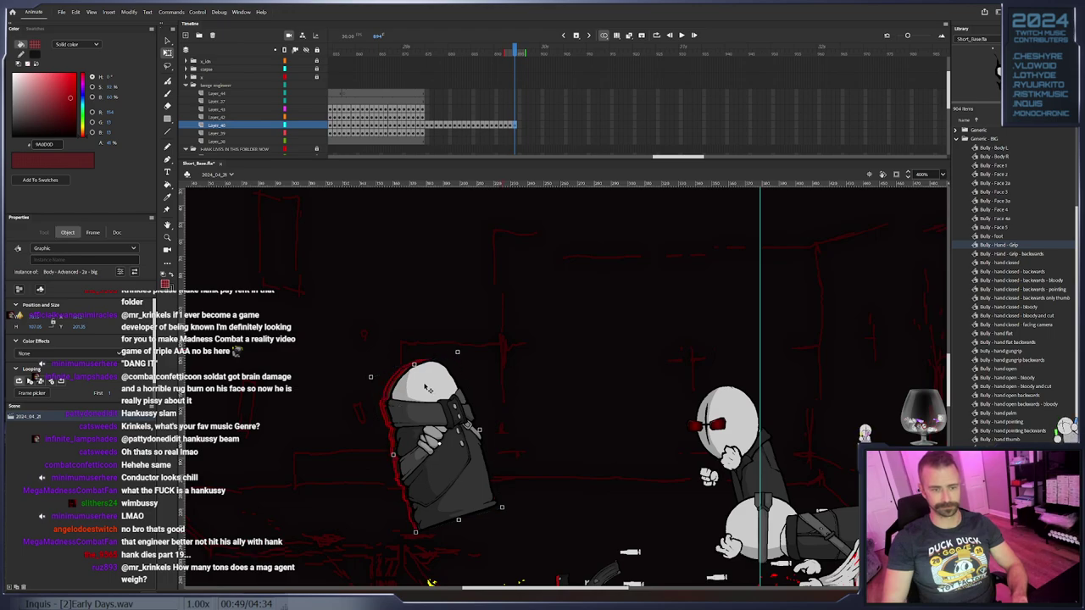
drag(463, 352, 469, 356)
key(F6)
drag(429, 390, 438, 389)
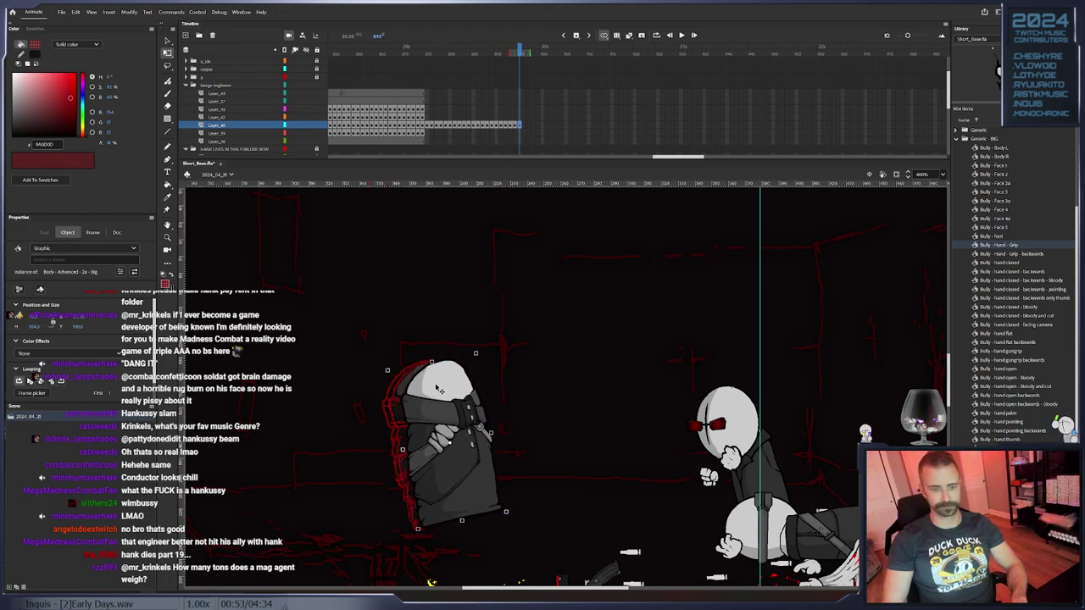
Keyframe the engineer's body on frame 896, rotating it slightly clockwise and nudging it right and up
key(F6)
key(Right)
key(Right)
key(Right)
key(Right)
drag(484, 353, 491, 356)
key(Right)
key(Right)
key(Right)
key(Right)
key(Up)
key(Up)
key(Up)
Shift the engineer's body left on frames 895 and 896 to smooth its swing
click(522, 126)
click(510, 117)
click(510, 126)
key(.)
click(427, 407)
key(.)
drag(426, 407, 418, 405)
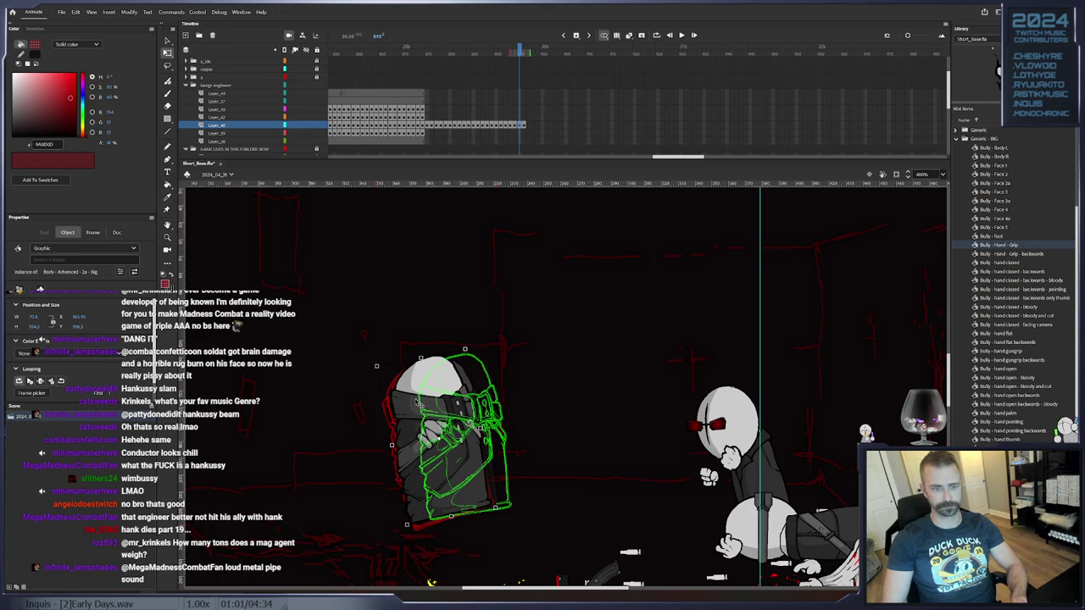
key(period)
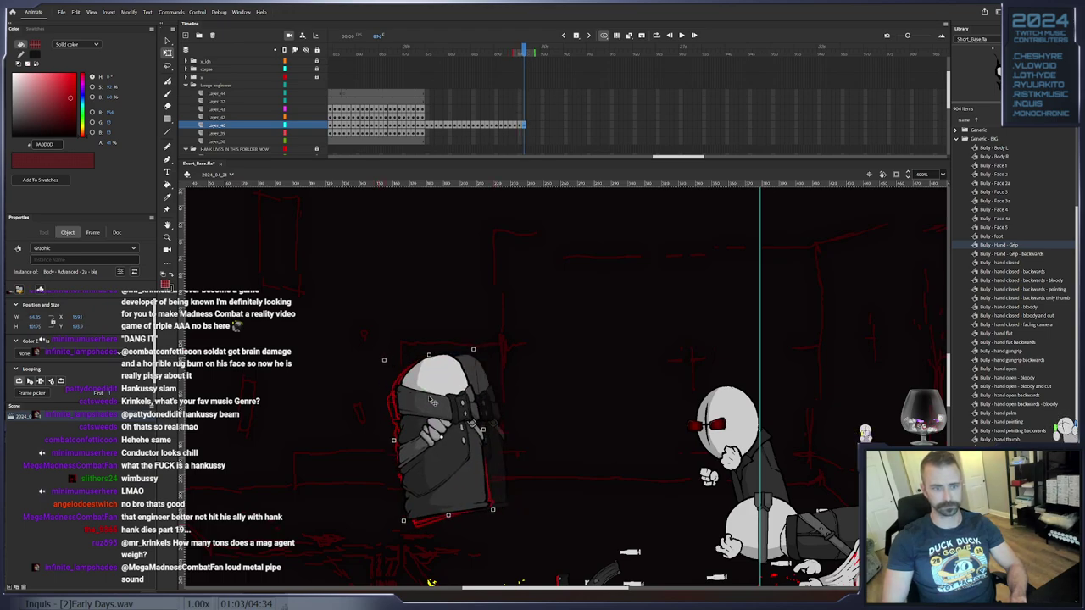
Keyframe the engineer's body on frames 897 to 899, rotating it through upright into a slight clockwise tilt while moving it right
key(F6)
drag(479, 345, 486, 350)
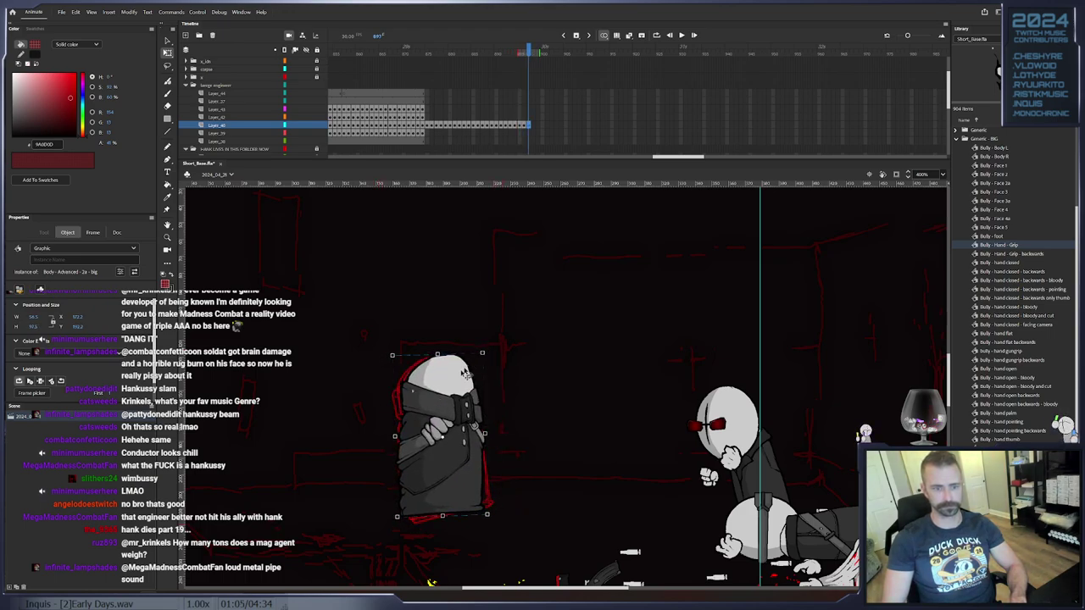
drag(445, 391, 463, 390)
key(period)
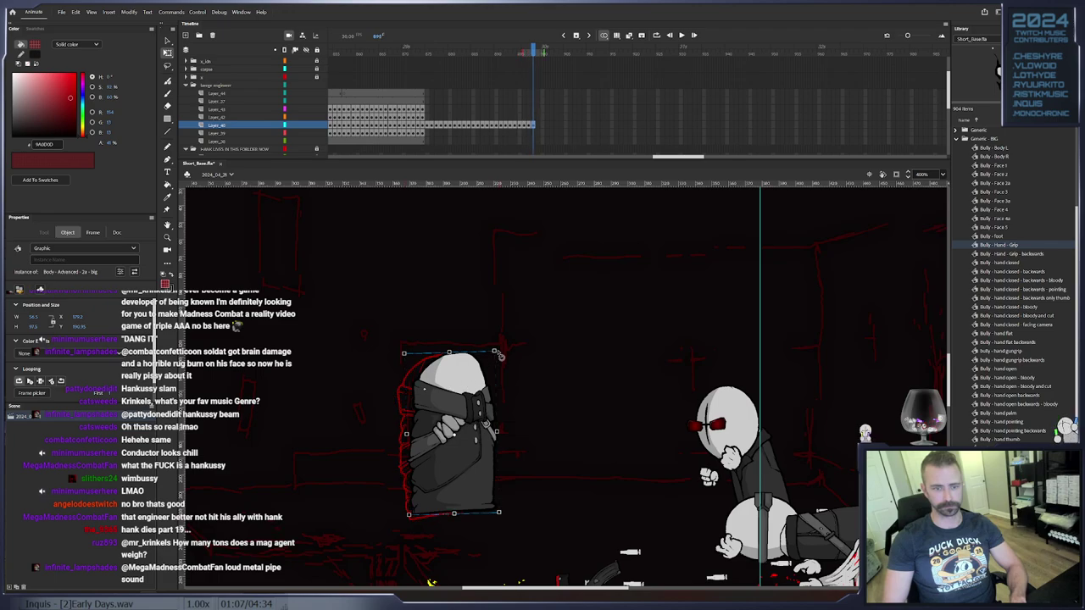
drag(507, 358, 516, 364)
drag(462, 391, 484, 393)
key(F6)
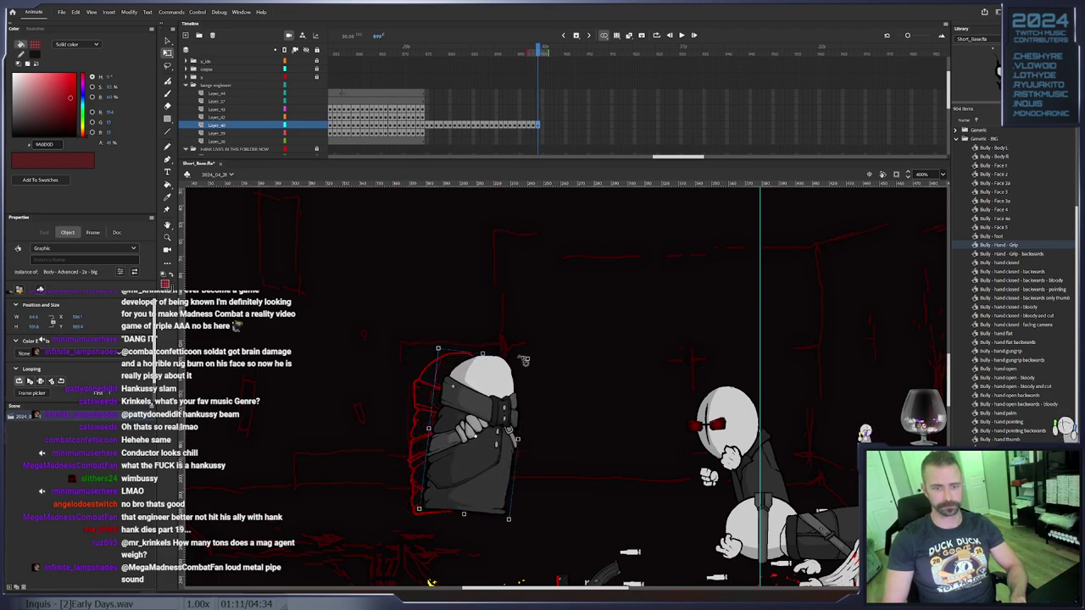
Keyframe the engineer's body on frames 900 to 903, tilting it further clockwise and moving it right
drag(531, 359, 541, 397)
key(period)
key(F6)
key(F6)
key(F6)
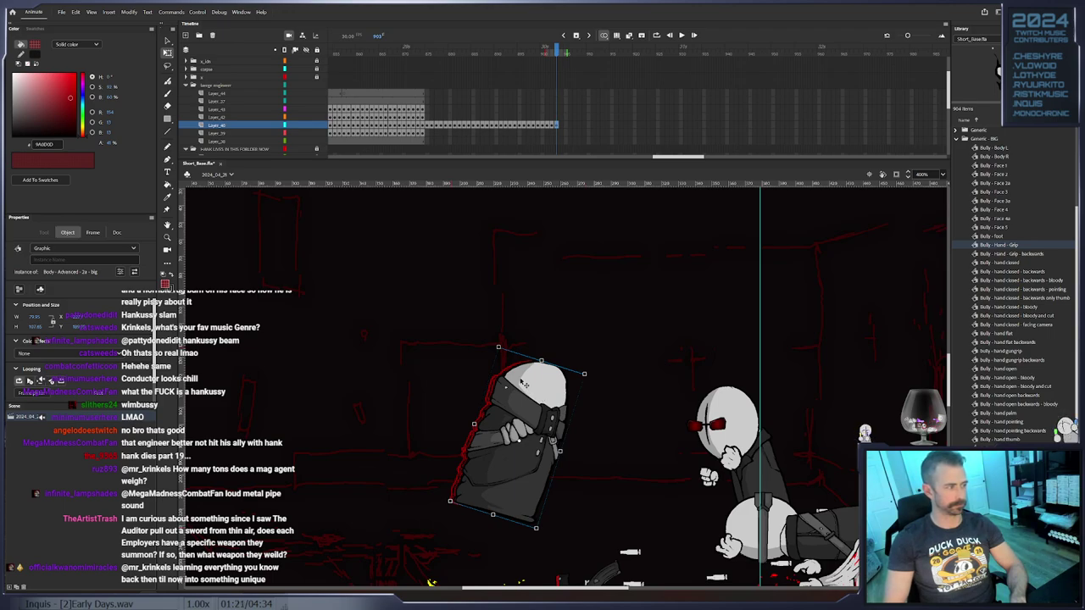
Keyframe the engineer's body on frames 904 and 905, rotating it slightly clockwise and nudging it right and down
key(Right)
key(Down)
key(Right)
key(F6)
drag(594, 378, 600, 378)
key(Right)
key(Down)
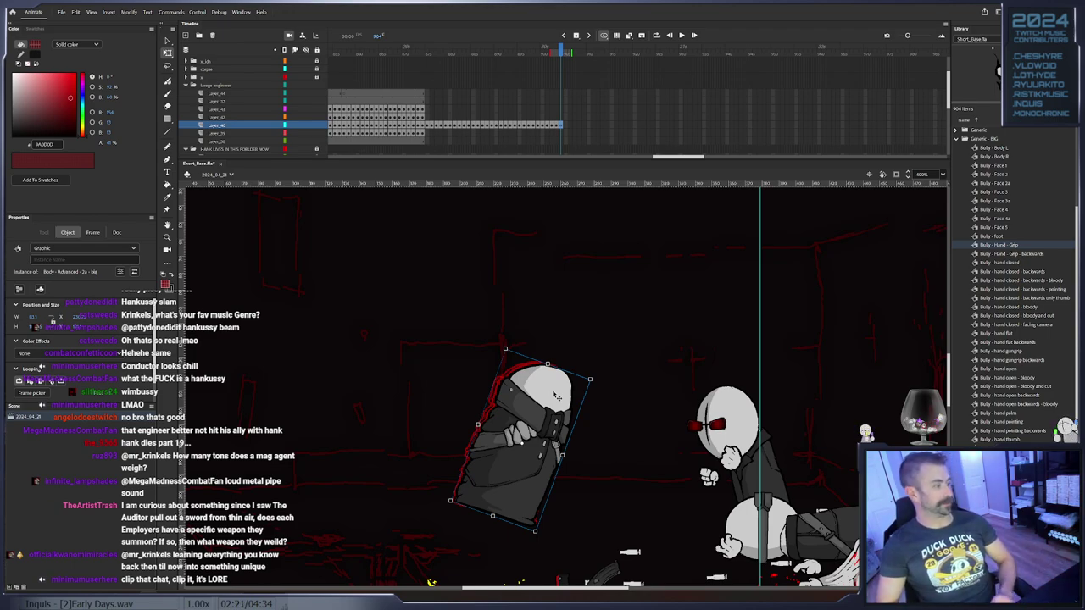
key(F6)
key(Right)
key(Down)
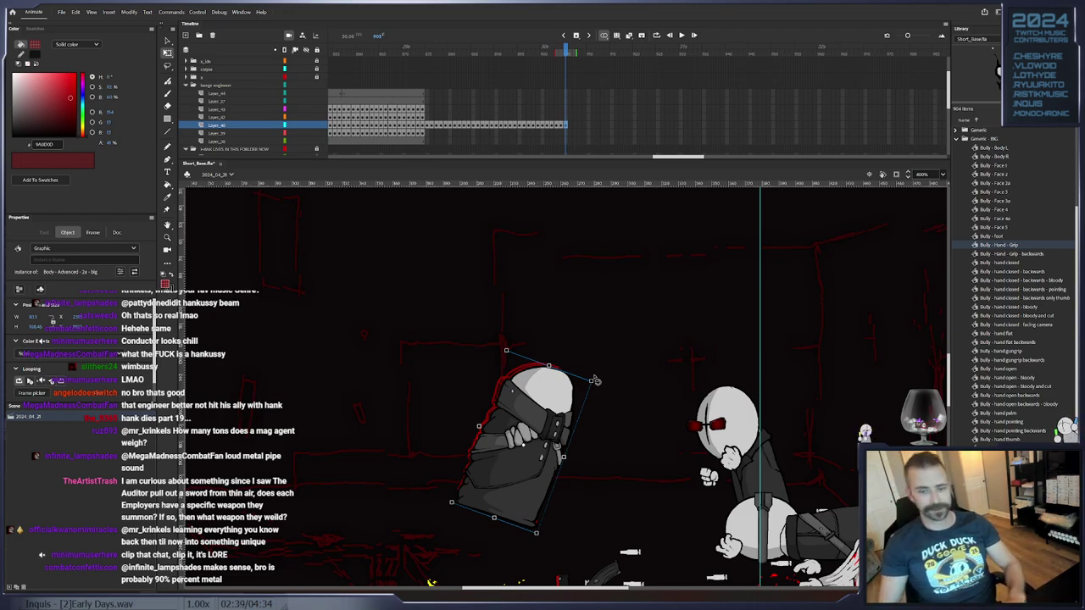
key(Right)
key(Down)
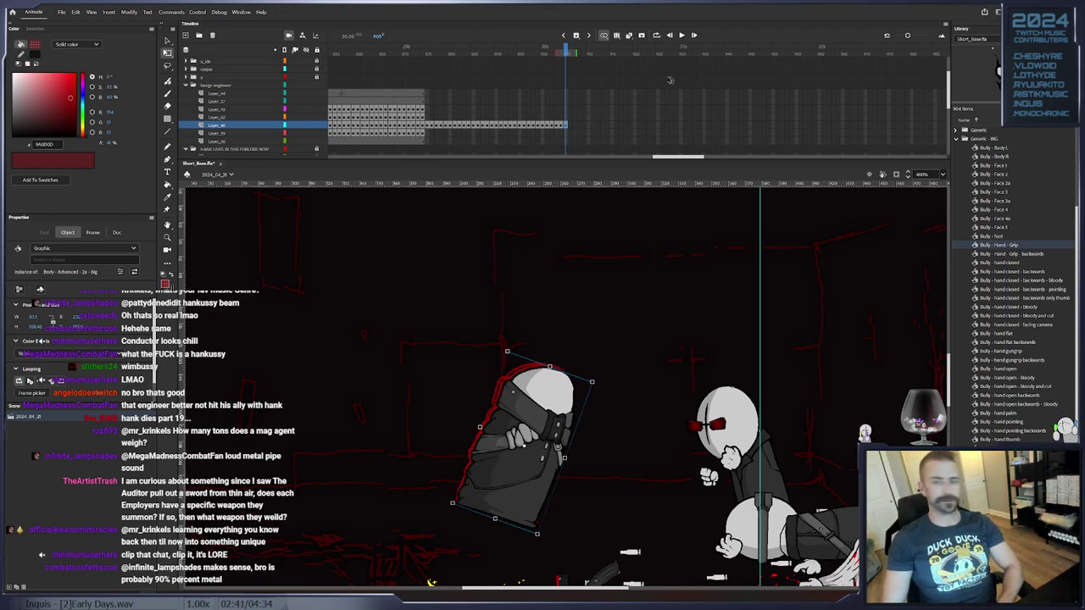
Extend the engineer's body layer to frame 933 and lock the layer
right_click(695, 125)
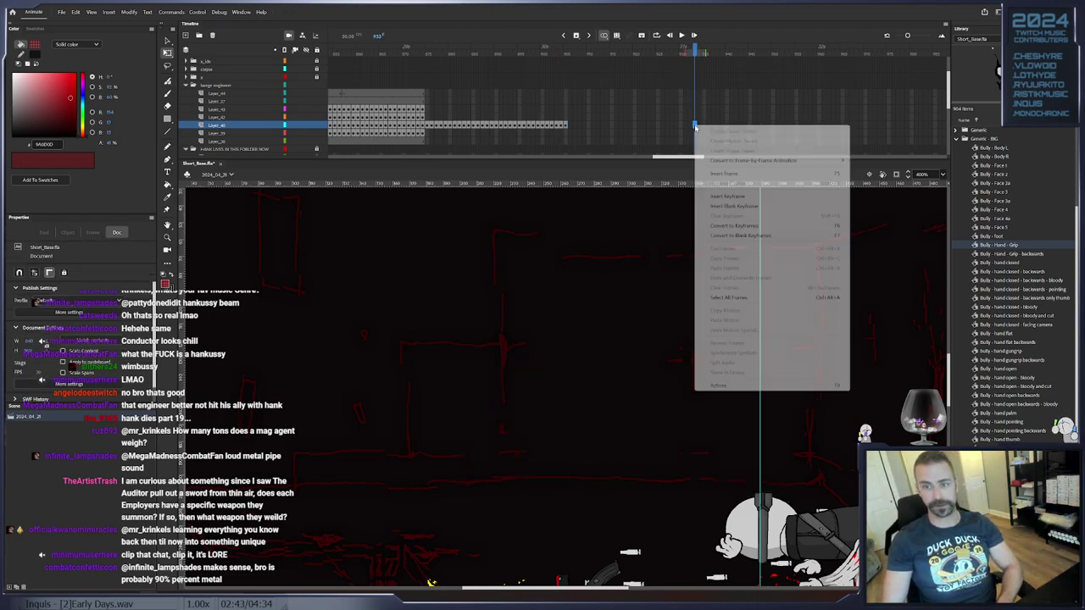
click(731, 174)
click(317, 126)
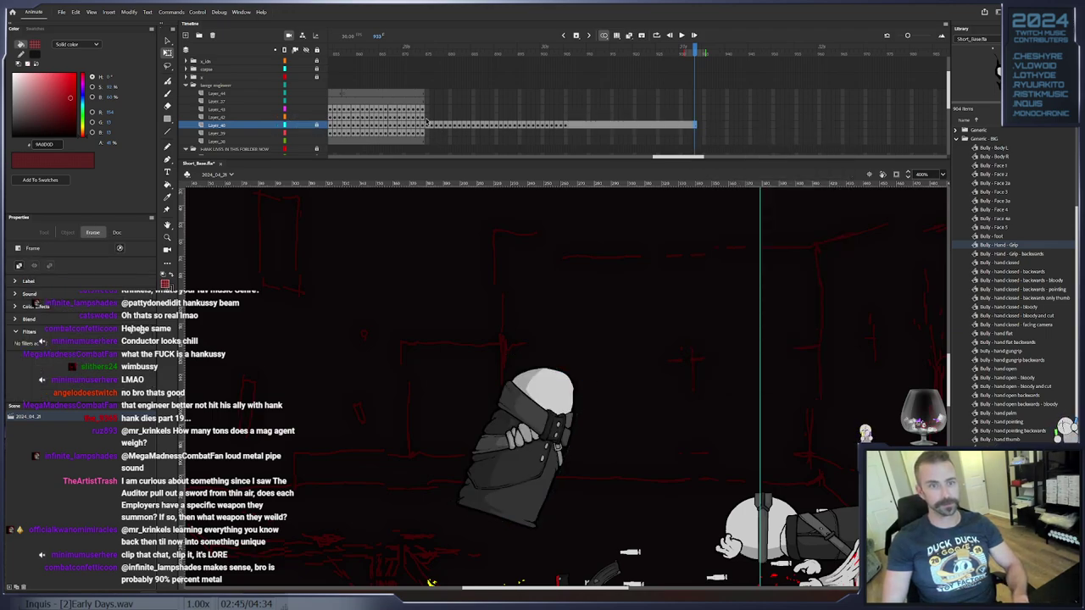
Keyframe the engineer's head frame by frame from frame 875, repositioning it to follow the body
click(428, 118)
click(421, 118)
key(period)
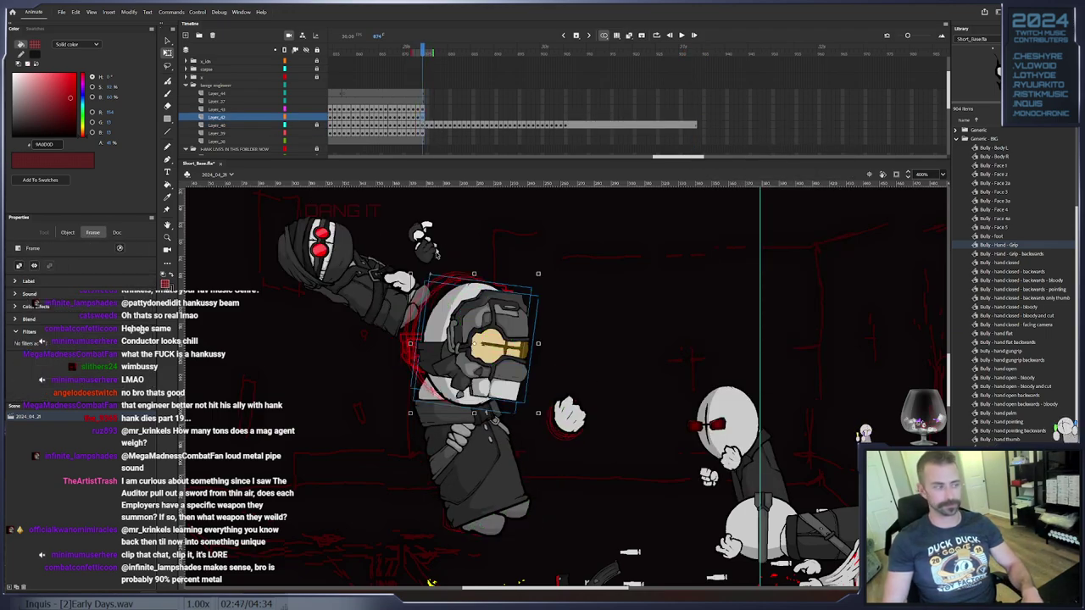
mouse_move(458, 394)
mouse_down()
mouse_move(444, 378)
mouse_move(460, 381)
mouse_up()
key(F6)
key(F6)
key(F6)
key(F6)
key(F6)
key(F6)
key(F6)
key(period)
key(period)
Continue the engineer's head keyframes through frame 892, moving it left and down with the leaning body
click(434, 366)
key(period)
drag(432, 364, 420, 364)
key(F6)
key(F6)
key(F6)
key(F6)
key(F6)
key(F6)
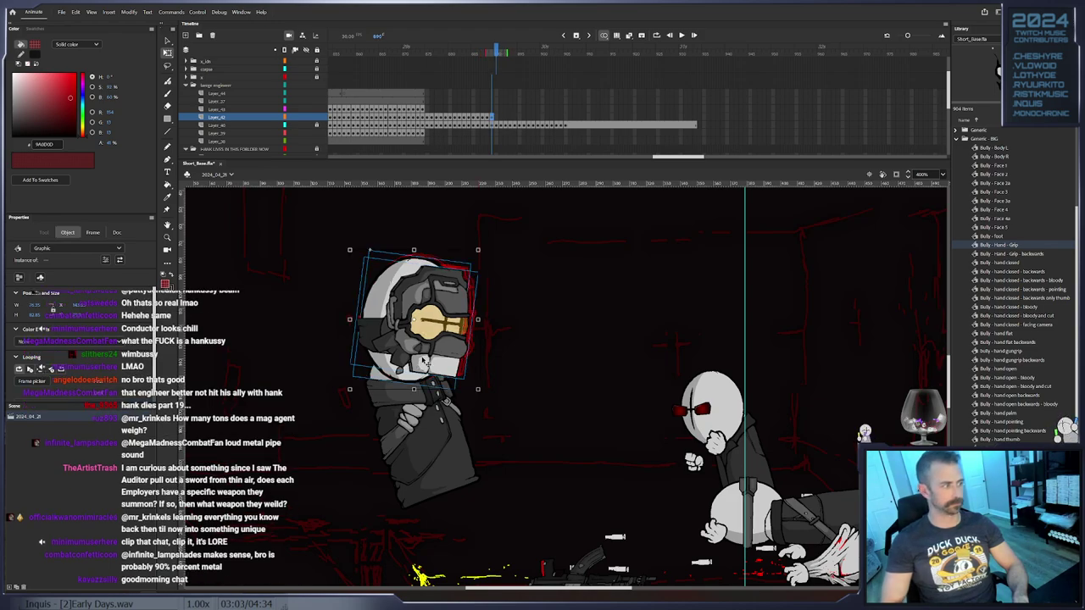
key(F6)
drag(424, 357, 422, 359)
key(F6)
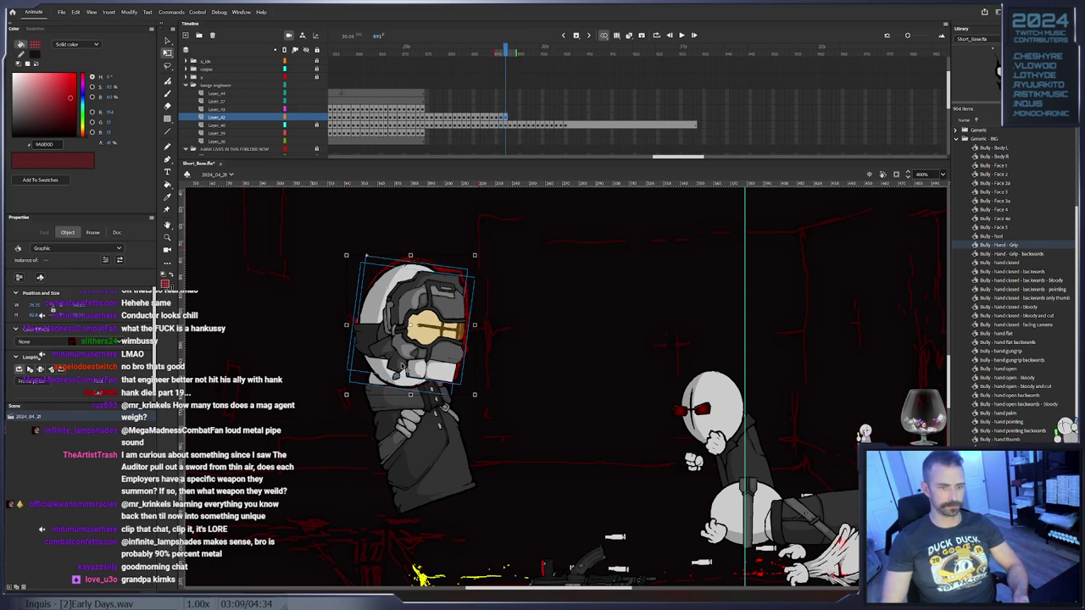
Continue the engineer's head keyframes through frame 901, moving it right as the body swings forward
key(period)
key(F6)
drag(405, 373, 537, 387)
key(F6)
key(F6)
key(F6)
key(F6)
key(F6)
key(F6)
key(F6)
key(F6)
Reposition the engineer's head on frames 898 to 901, moving it right and down to match the body
click(534, 116)
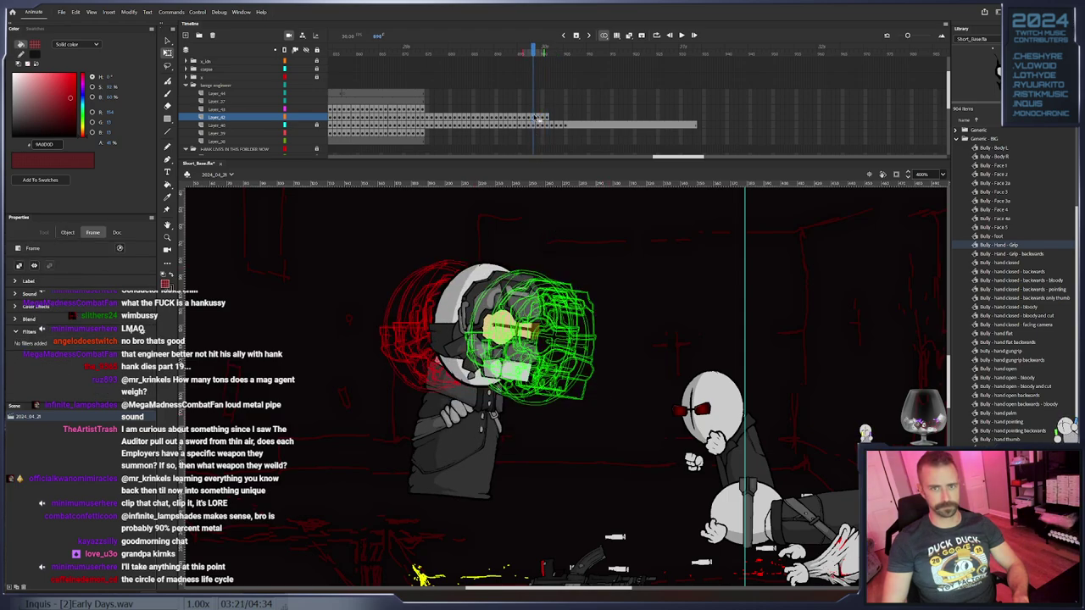
drag(495, 327, 547, 369)
key(period)
key(period)
key(period)
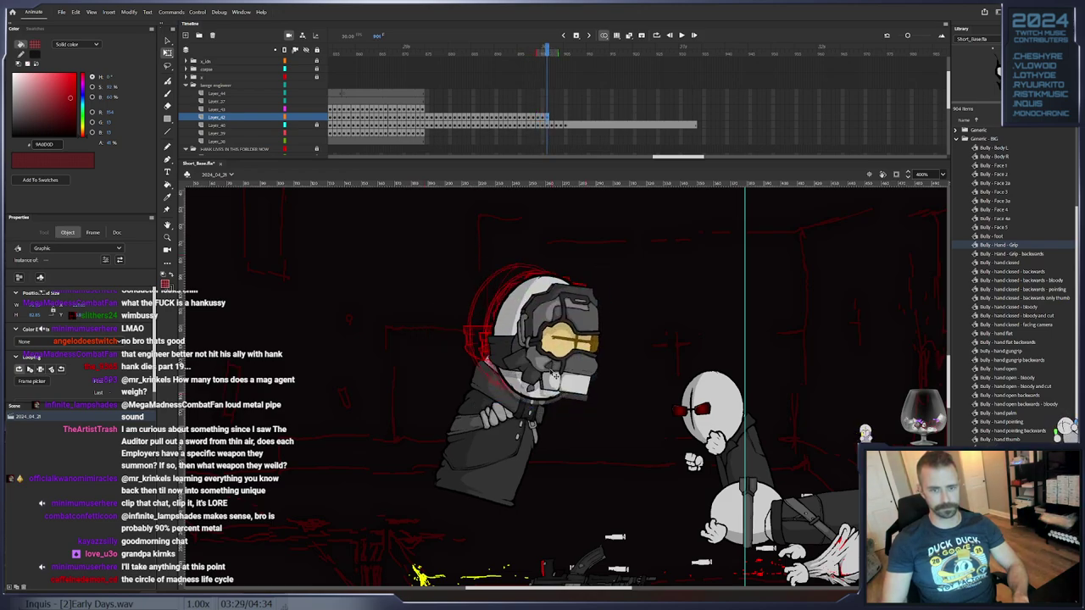
key(period)
key(period)
key(period)
key(period)
key(period)
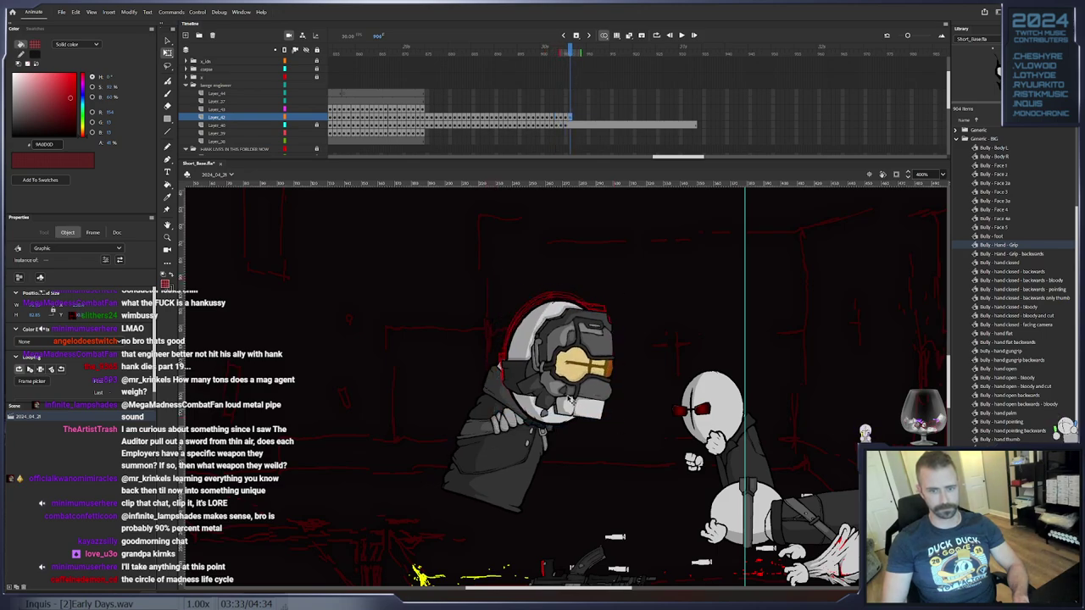
right_click(570, 116)
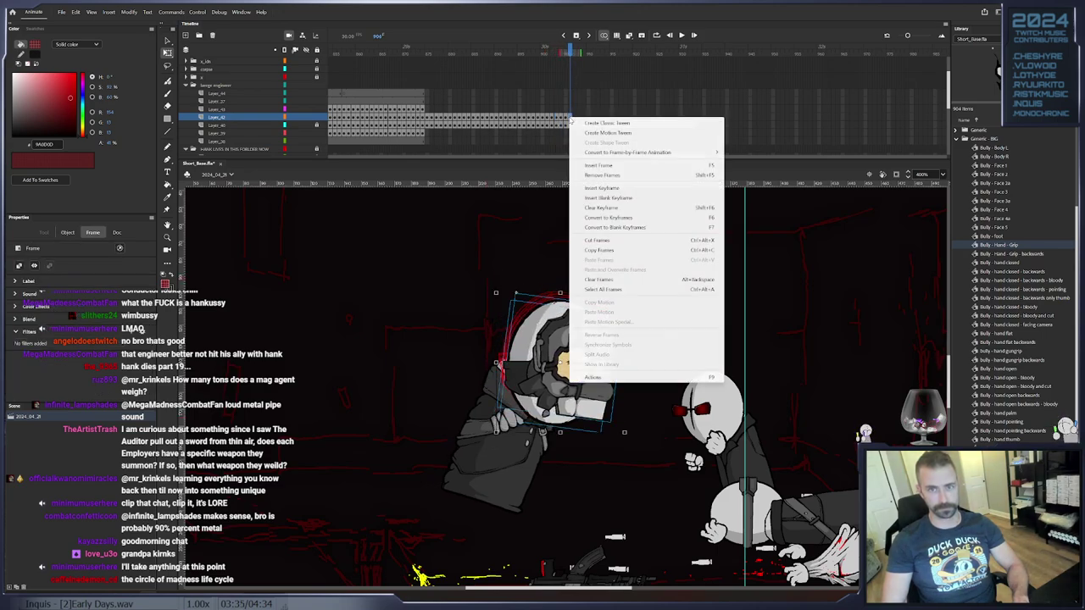
click(603, 175)
drag(584, 117, 550, 117)
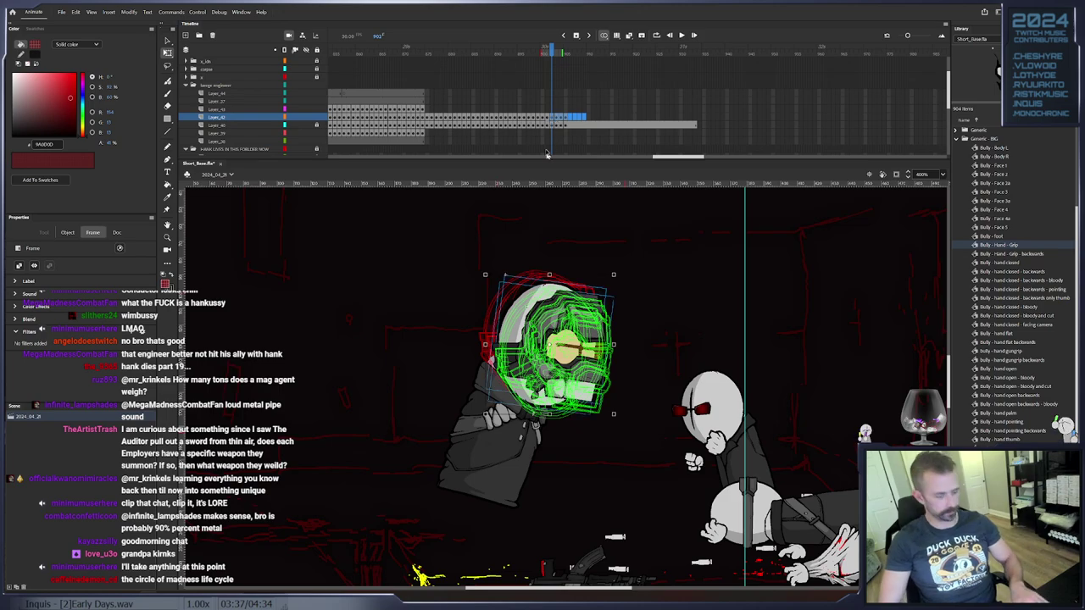
key(shift+F5)
Keyframe the engineer's head on frames 901 to 905, moving it right and down over the tilted body
click(544, 117)
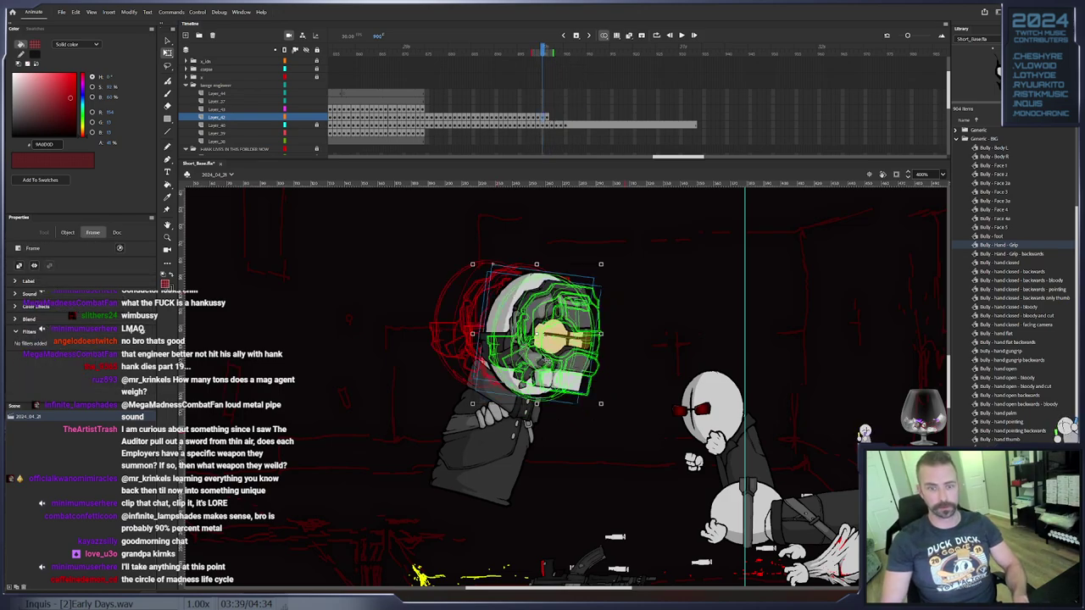
click(546, 366)
key(period)
drag(554, 373, 583, 394)
key(F6)
key(F6)
key(F6)
key(F6)
Extend the engineer's head layer to frame 933 and play back the motion from frame 870
click(691, 125)
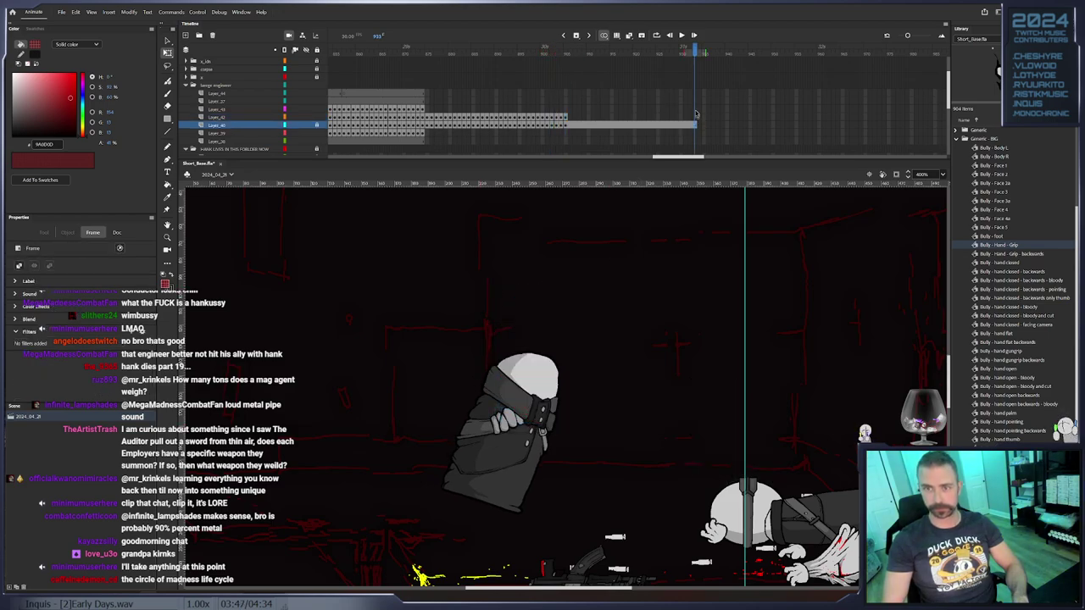
right_click(695, 118)
click(732, 167)
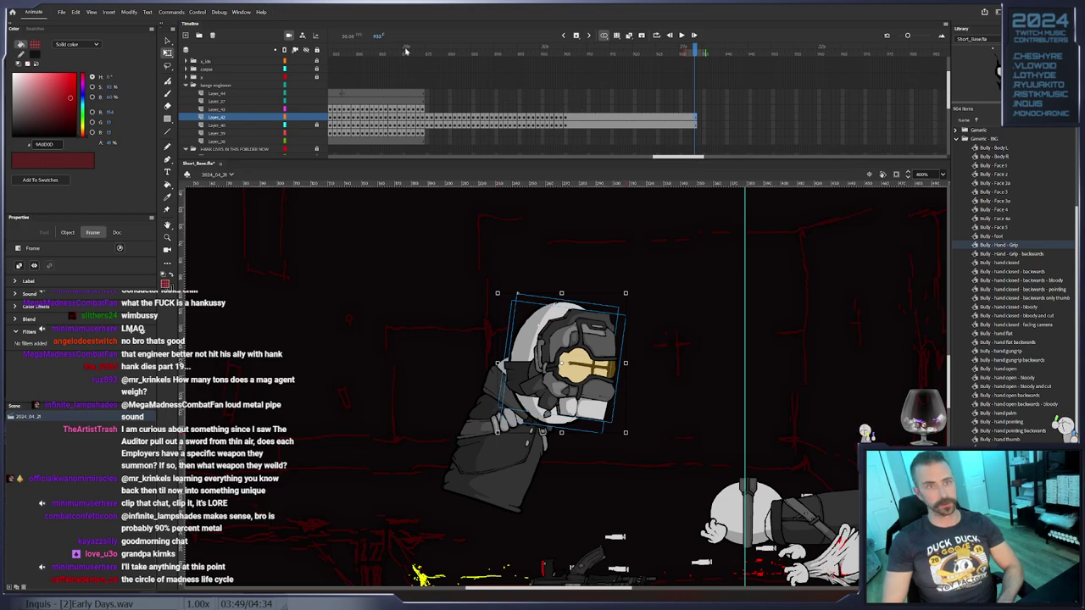
click(405, 52)
key(Return)
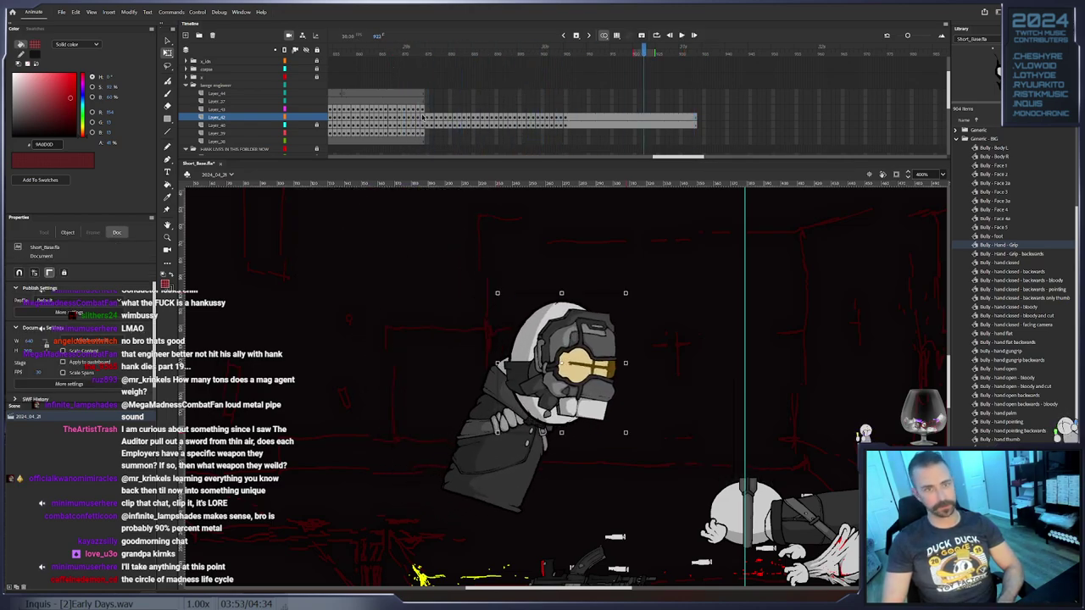
Keyframe the engineer's feet on frame 875 and adjust them to follow the bottom of the coat
click(427, 110)
key(Delete)
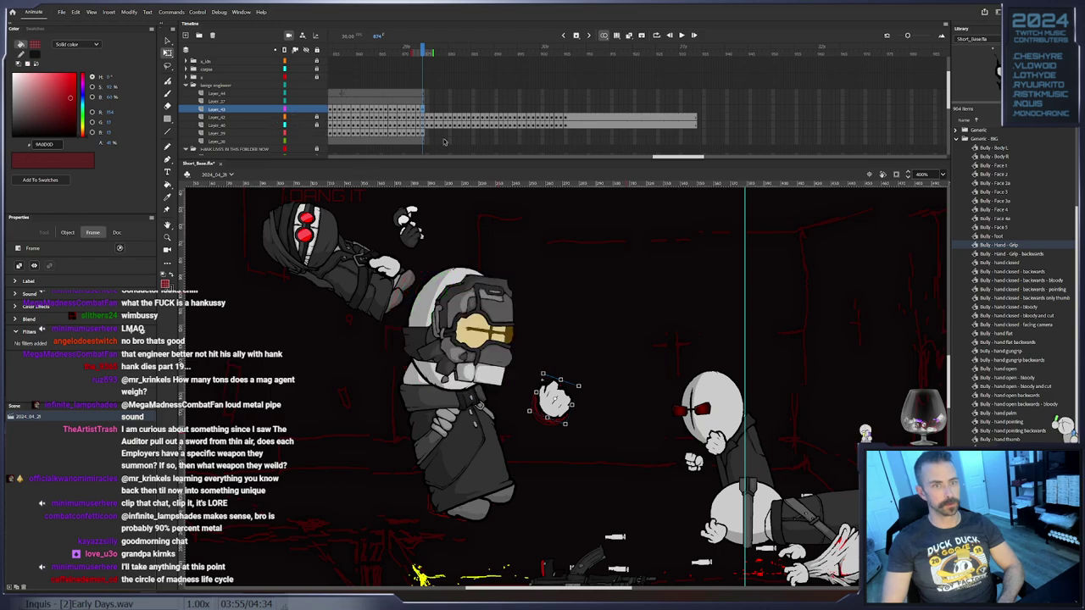
click(423, 133)
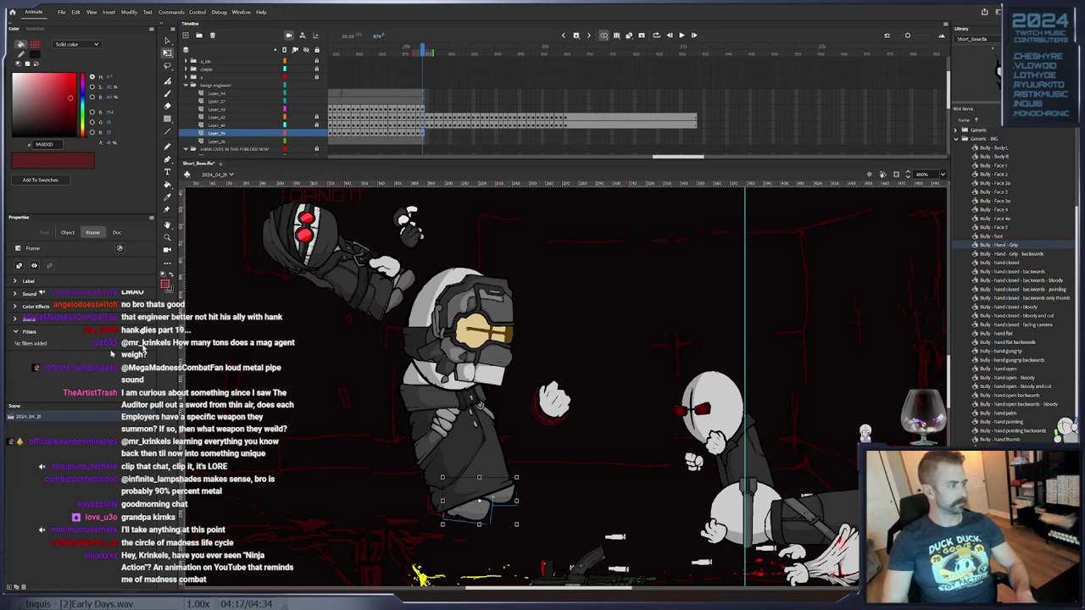
click(513, 496)
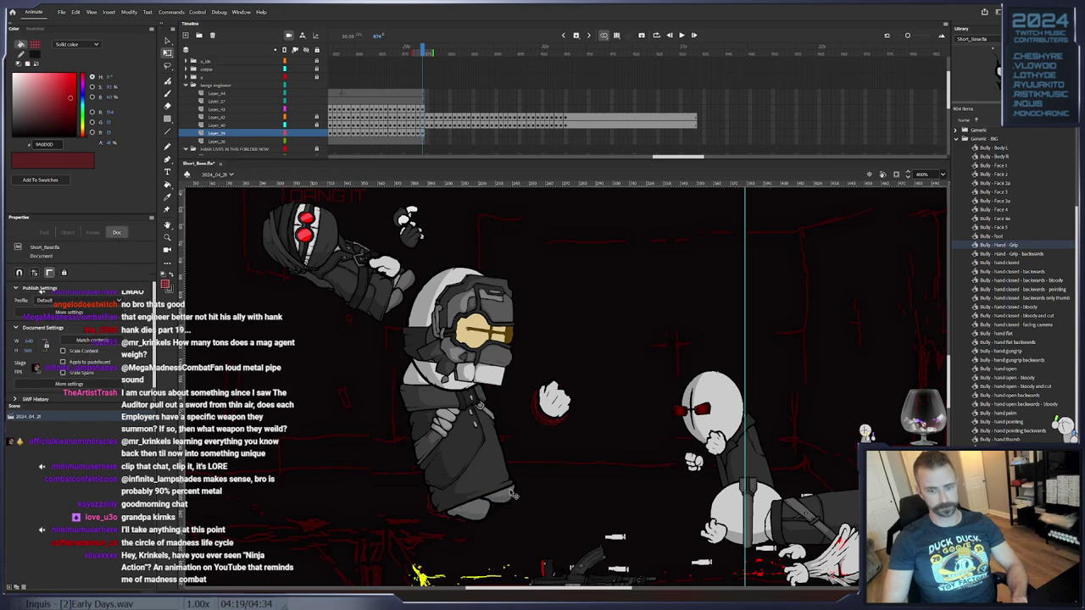
click(512, 496)
key(.)
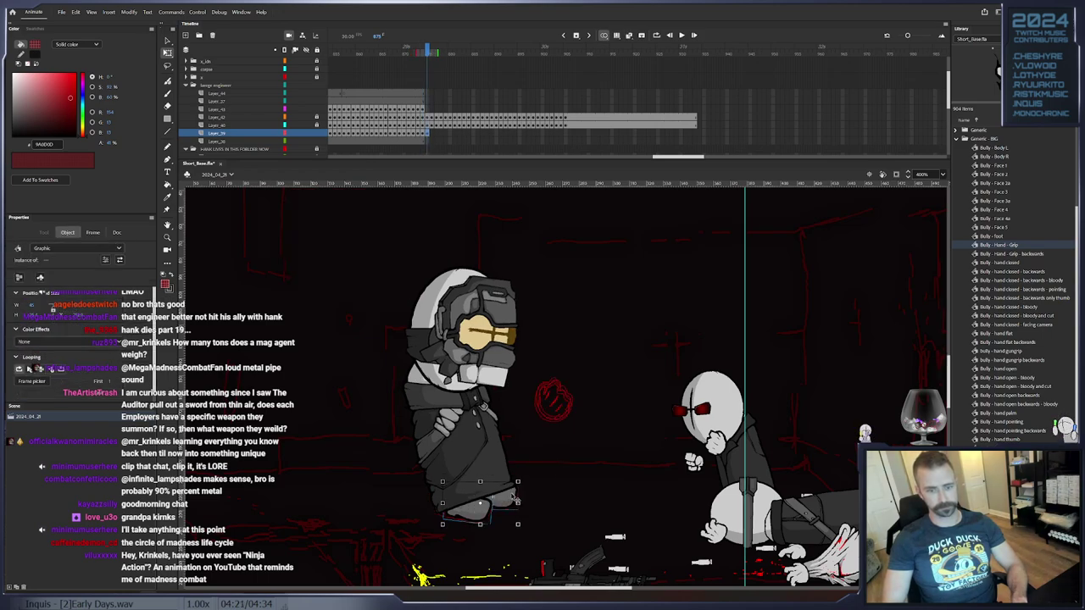
drag(525, 476, 539, 476)
click(540, 477)
click(478, 514)
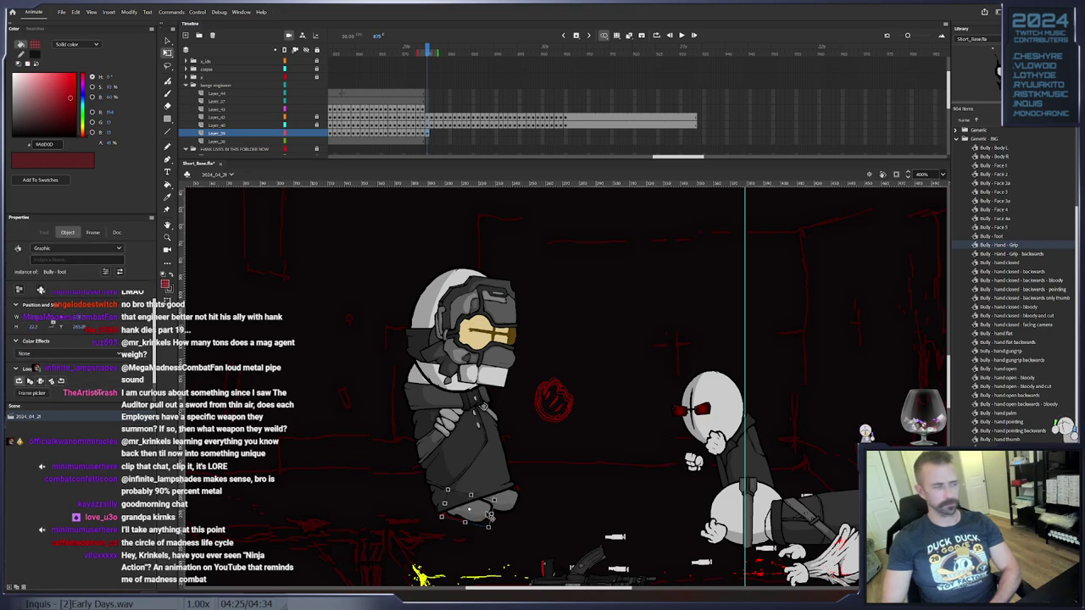
Keyframe the engineer's feet on frames 876 and 877, lowering them slightly beneath the coat
key(F6)
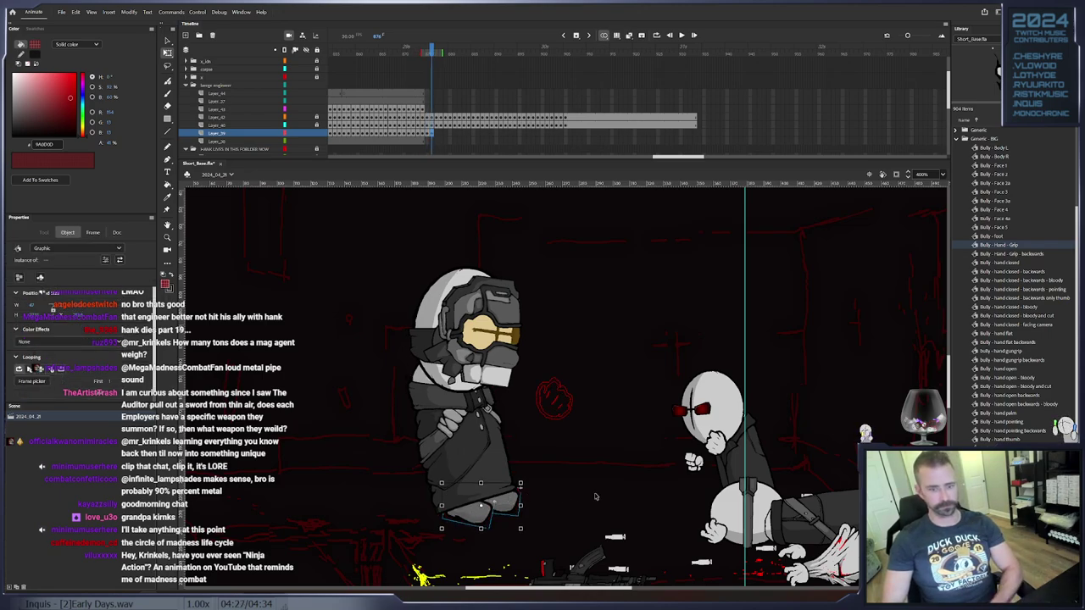
click(514, 513)
click(518, 517)
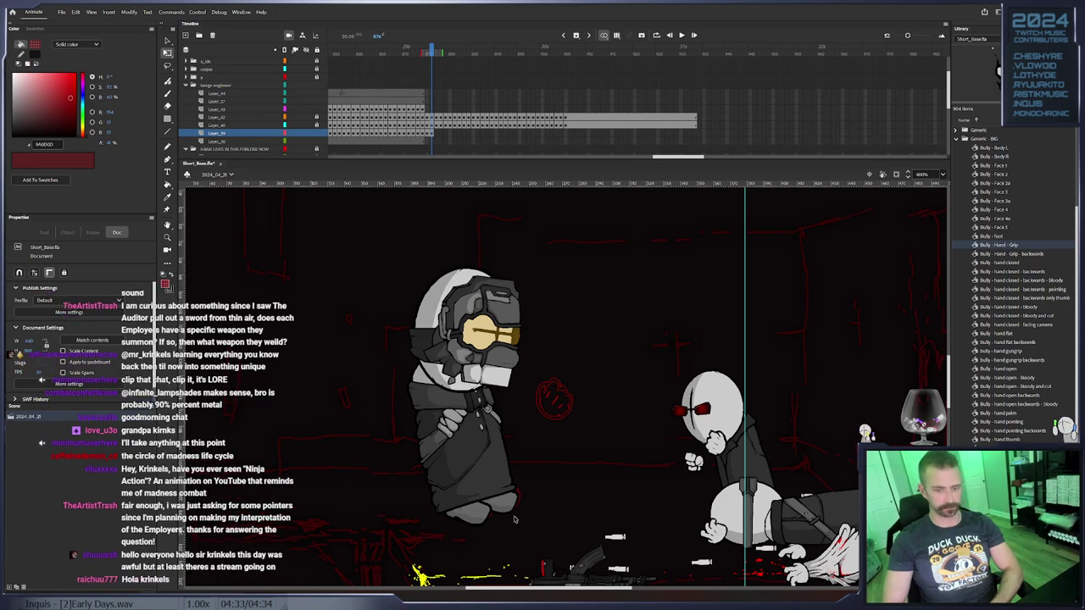
click(519, 506)
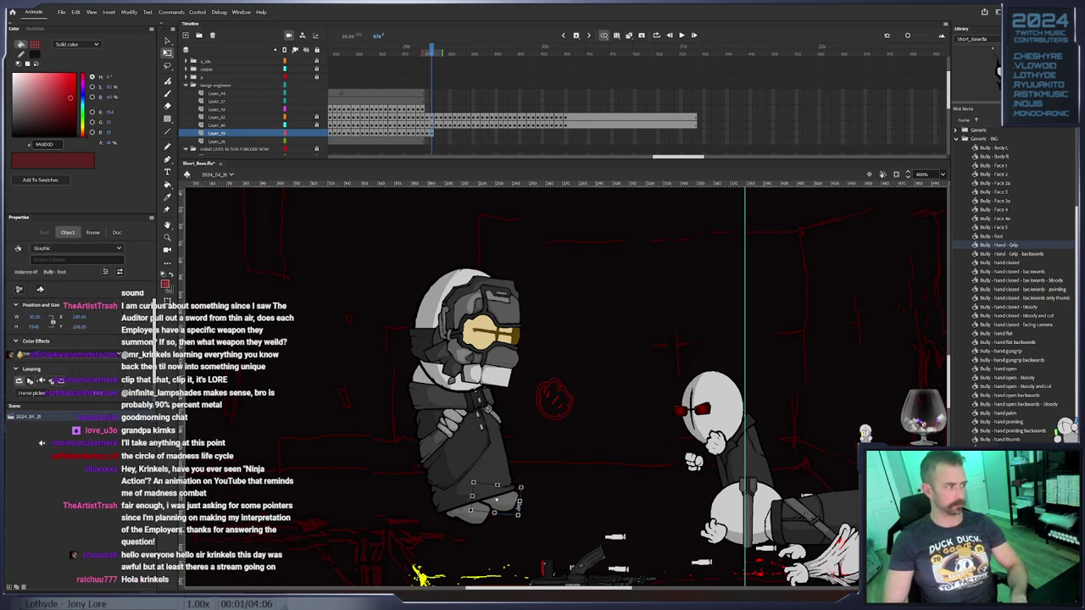
key(.)
click(510, 502)
click(510, 502)
Keyframe the engineer's feet on frames 878 to 880, adjusting each foot to stay beneath the hem of the coat
key(.)
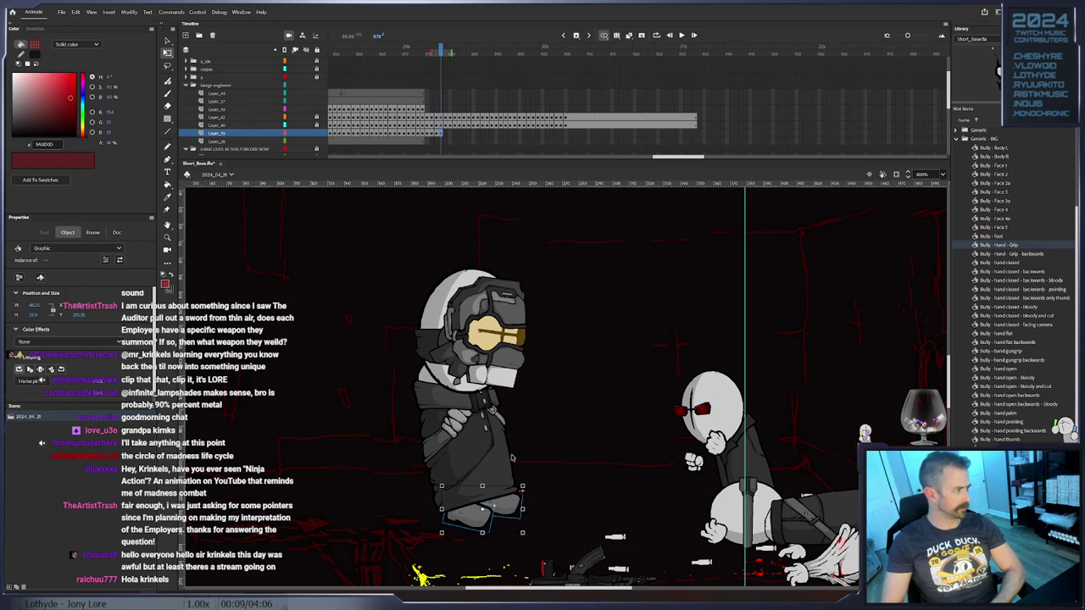
click(547, 465)
click(508, 505)
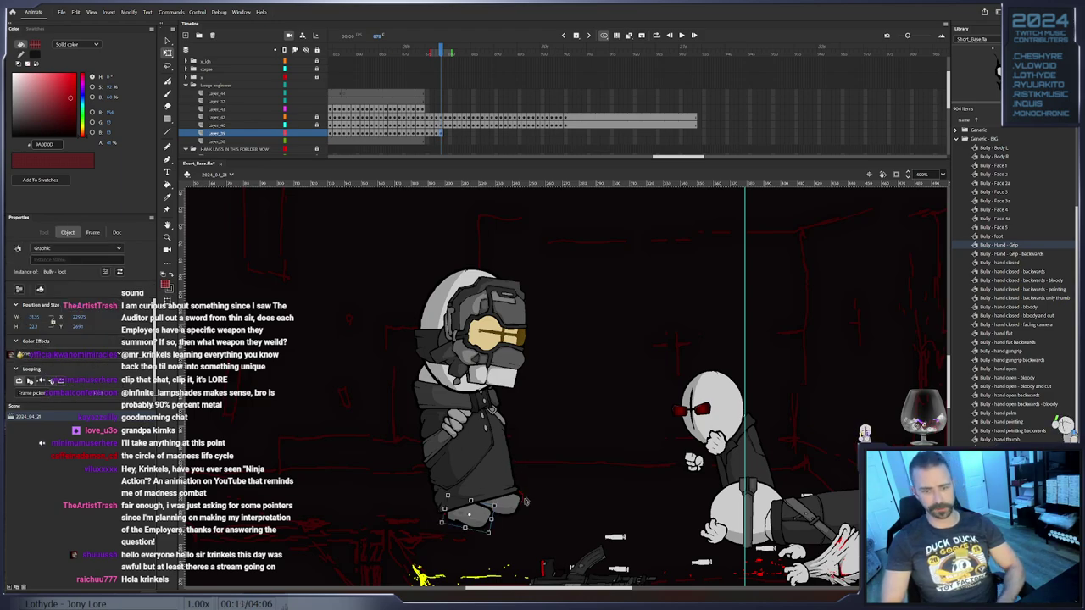
key(.)
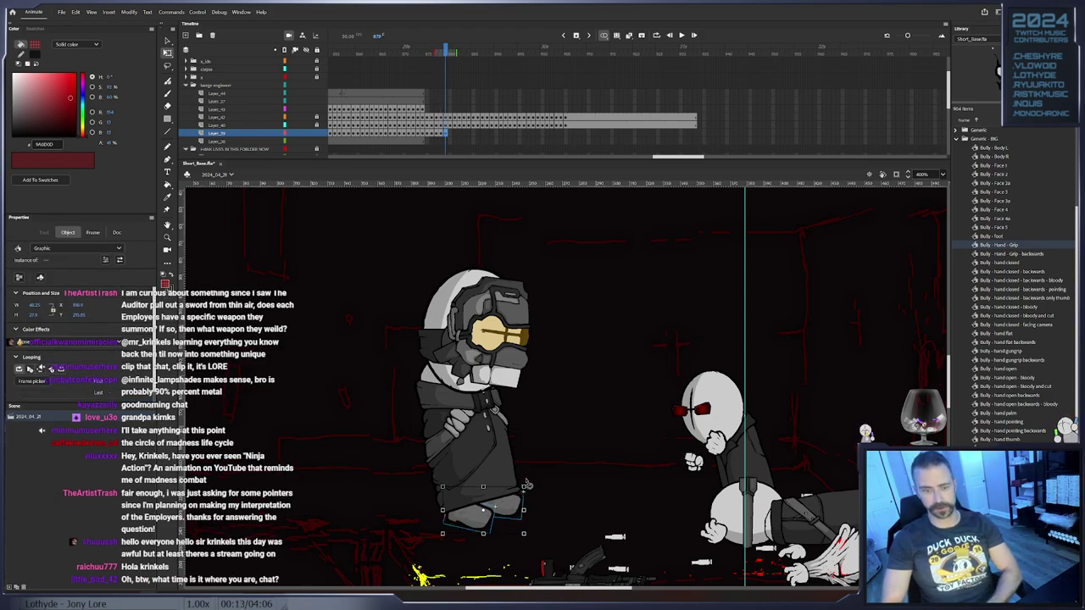
click(456, 570)
click(471, 519)
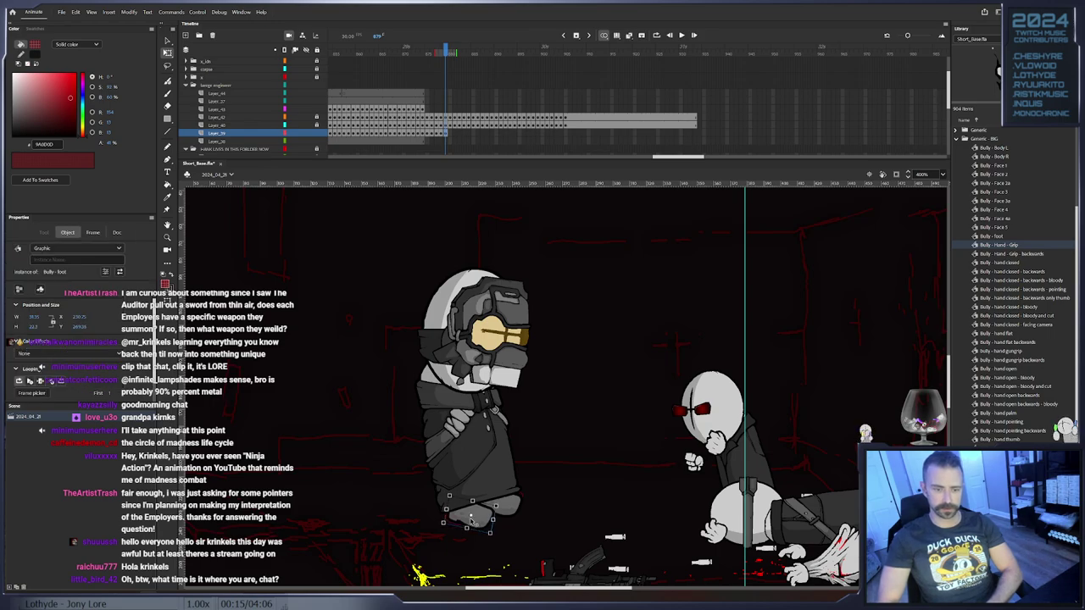
key(.)
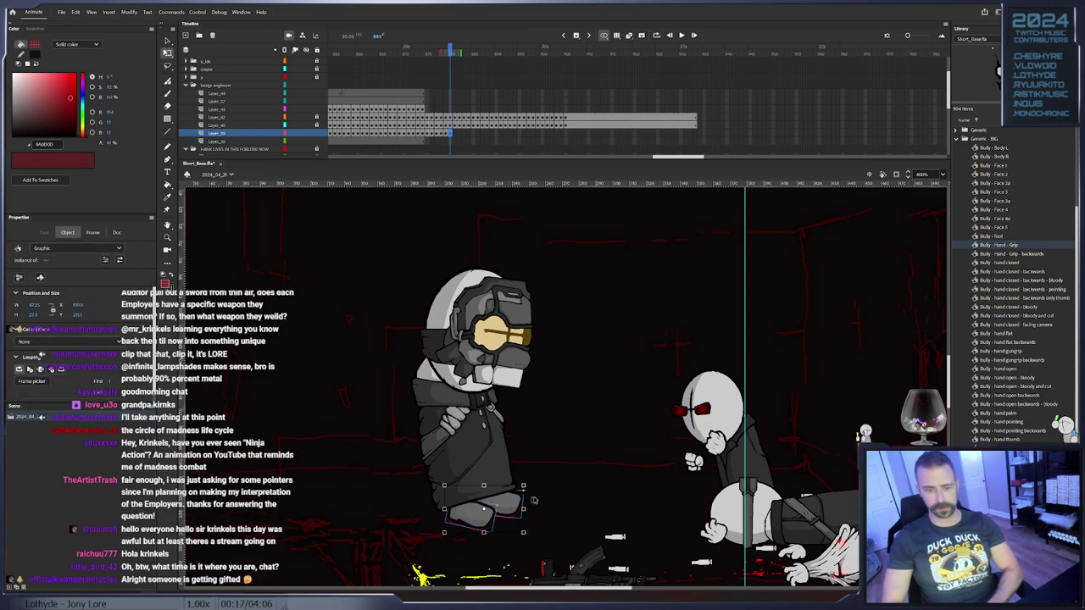
click(515, 508)
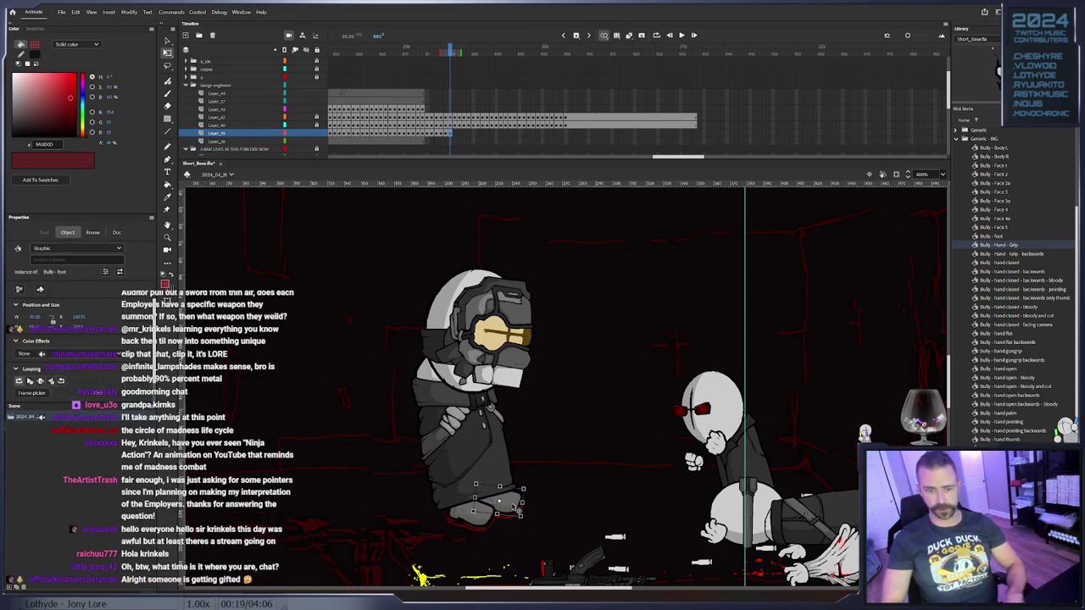
Keyframe the engineer's feet on frames 881 to 883, shifting them left to follow the coat's backward drift
key(.)
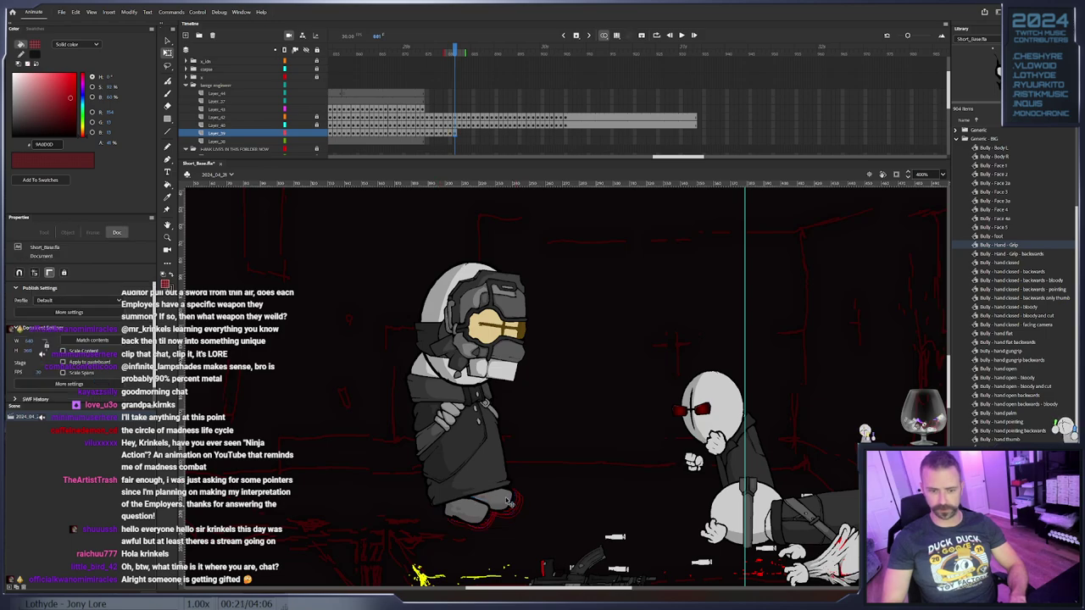
key(.)
click(499, 498)
key(.)
click(499, 531)
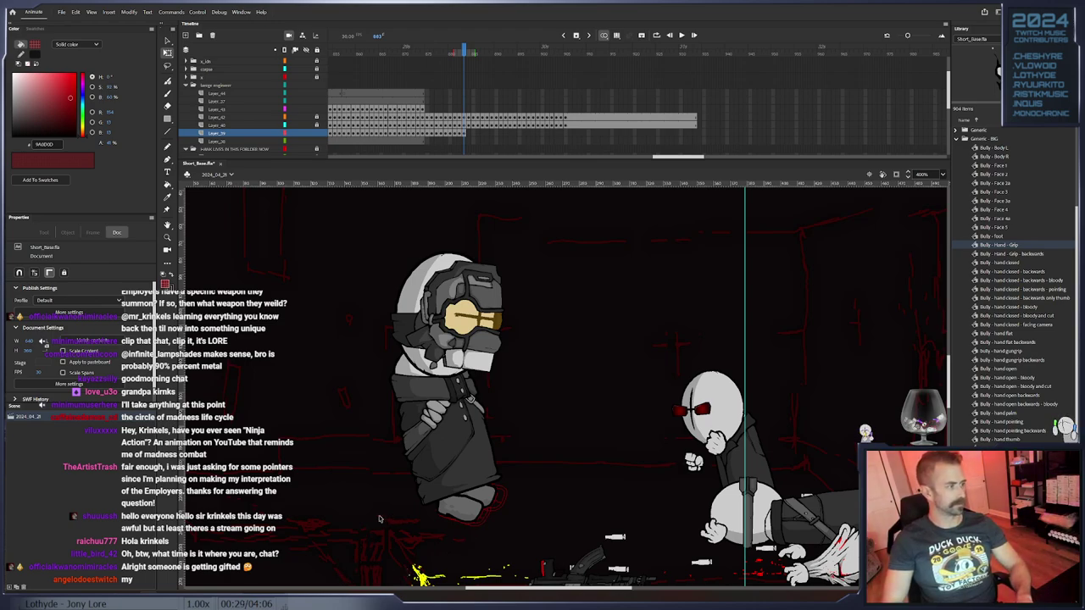
click(455, 514)
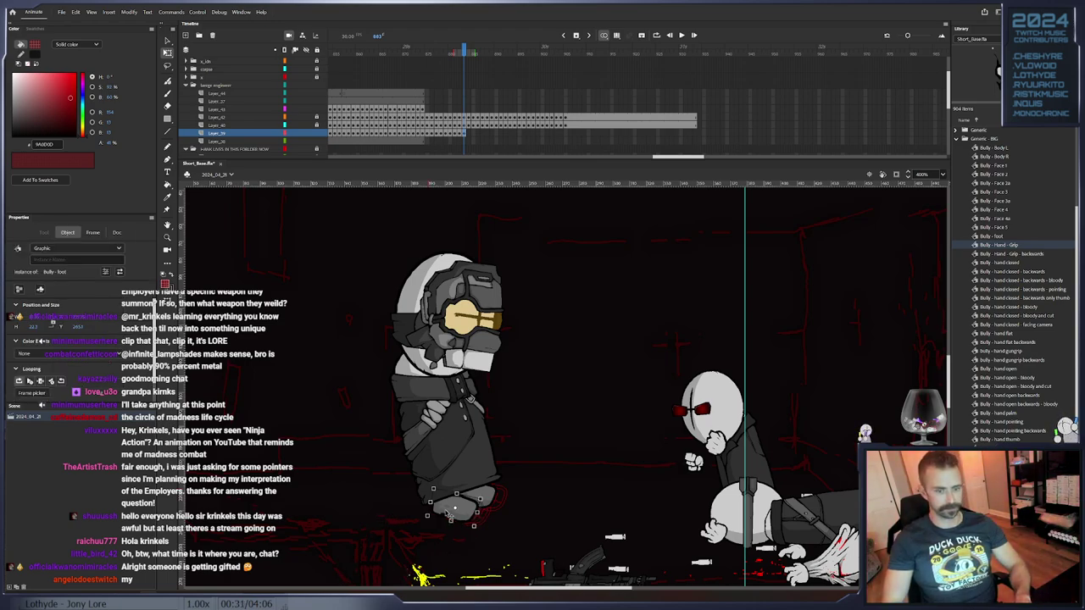
key(F6)
drag(454, 512, 450, 511)
click(453, 519)
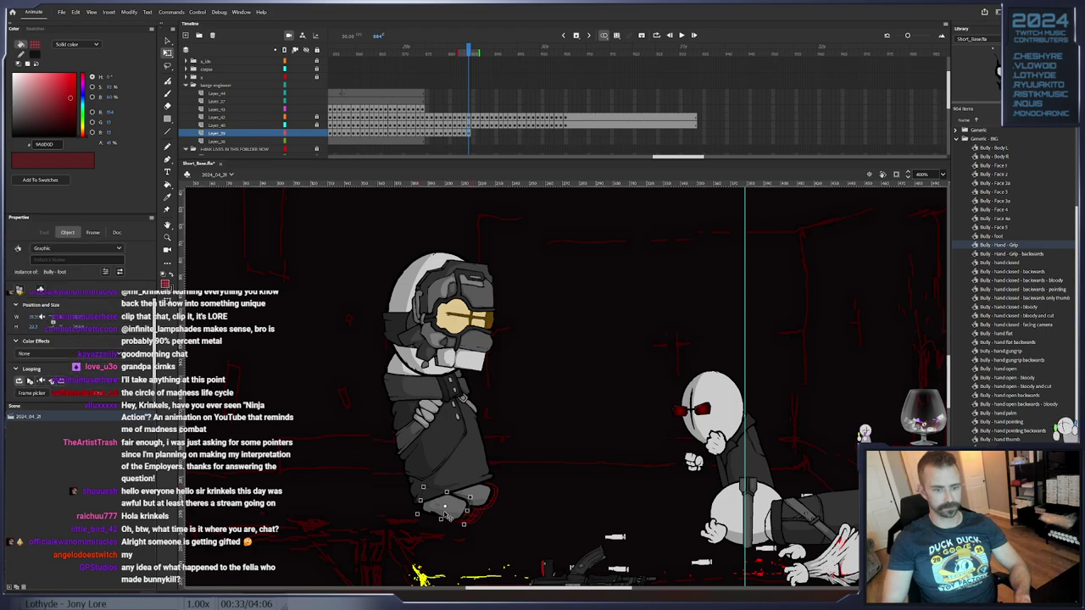
Adjust the engineer's feet on frame 884, shifting the back foot left and nudging the front foot up under the coat
drag(453, 513, 449, 514)
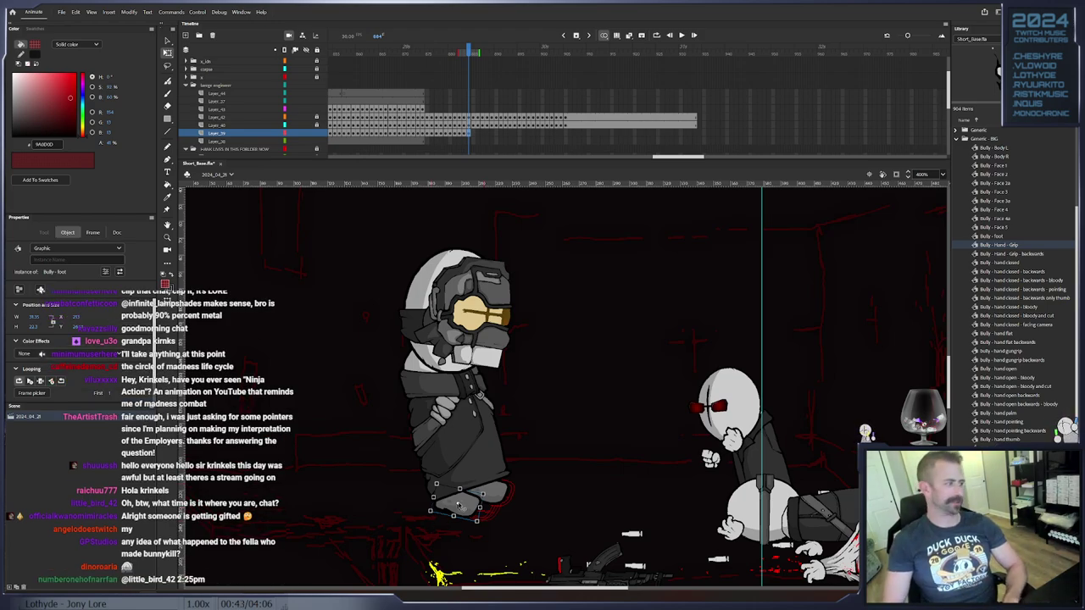
drag(569, 466, 425, 533)
click(542, 473)
click(498, 491)
key(Up)
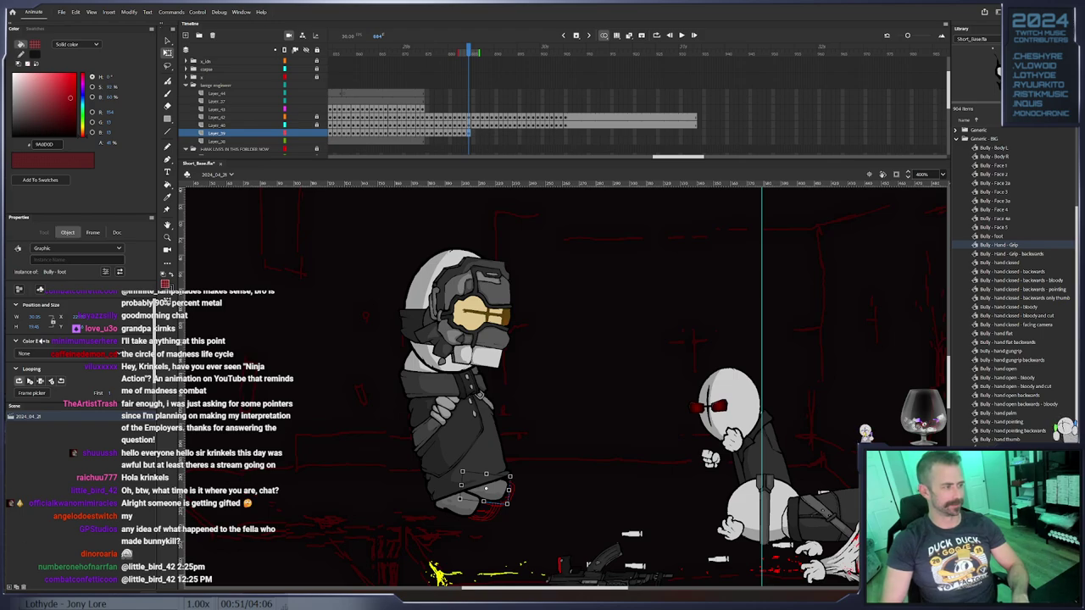
shift+click(462, 508)
Keyframe the engineer's feet on frame 885, rotating them slightly and nudging them down and left under the coat
key(F6)
drag(513, 472, 523, 481)
key(Down)
key(Left)
click(523, 481)
click(496, 491)
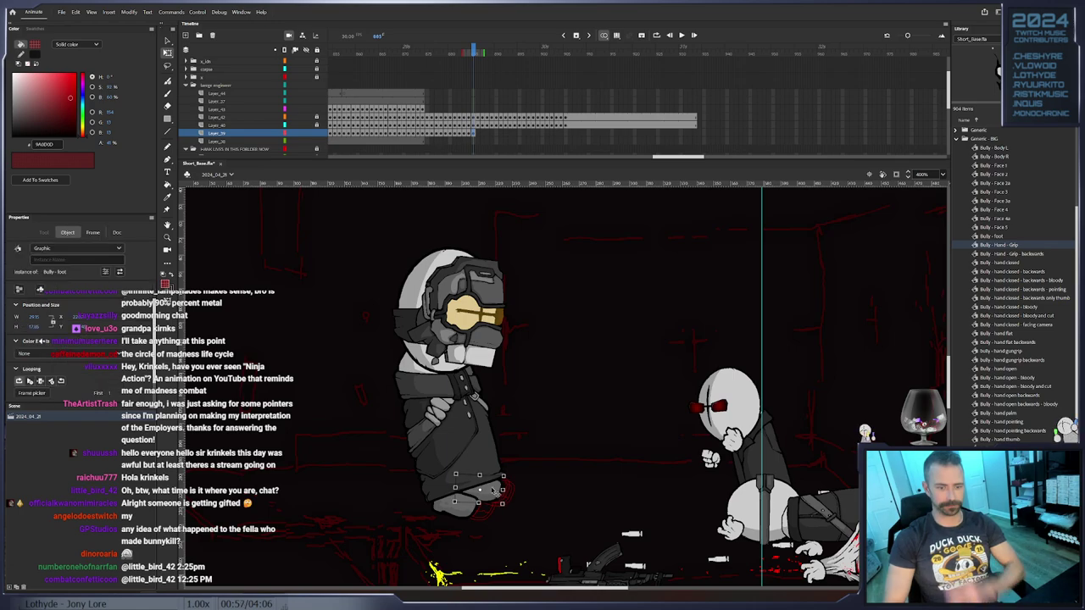
Keyframe the engineer's feet on frames 886 and 887, adjusting each foot to match the coat's lower edge
key(period)
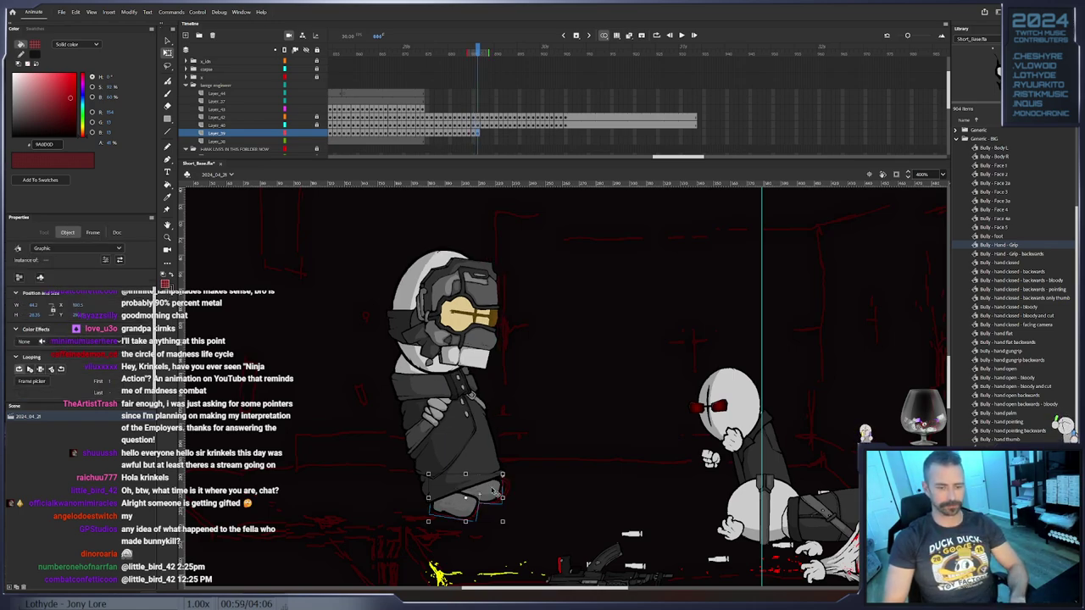
click(494, 492)
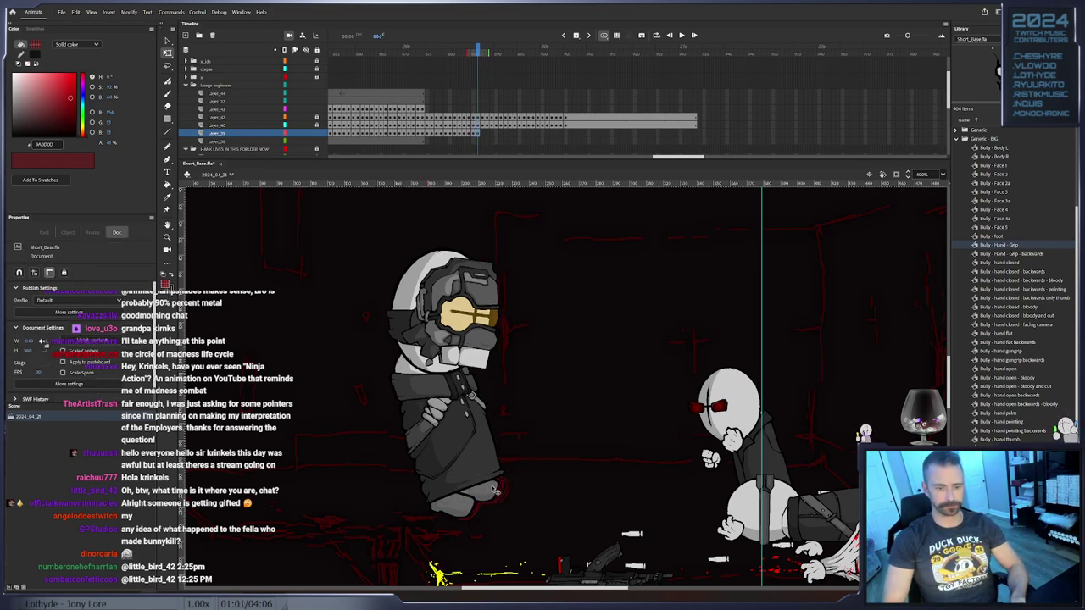
click(497, 491)
key(period)
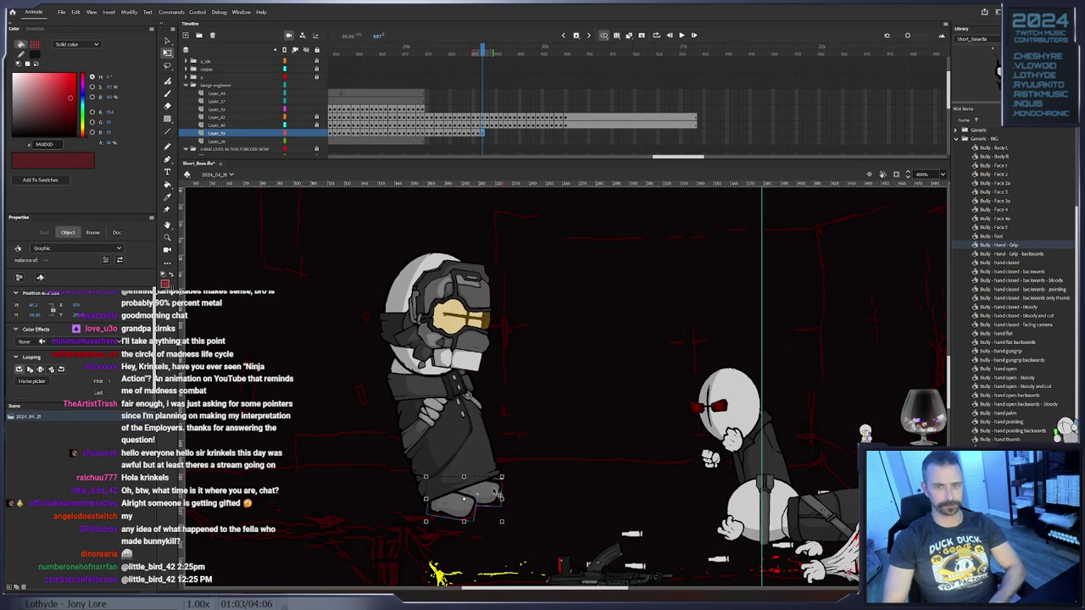
click(518, 486)
click(465, 506)
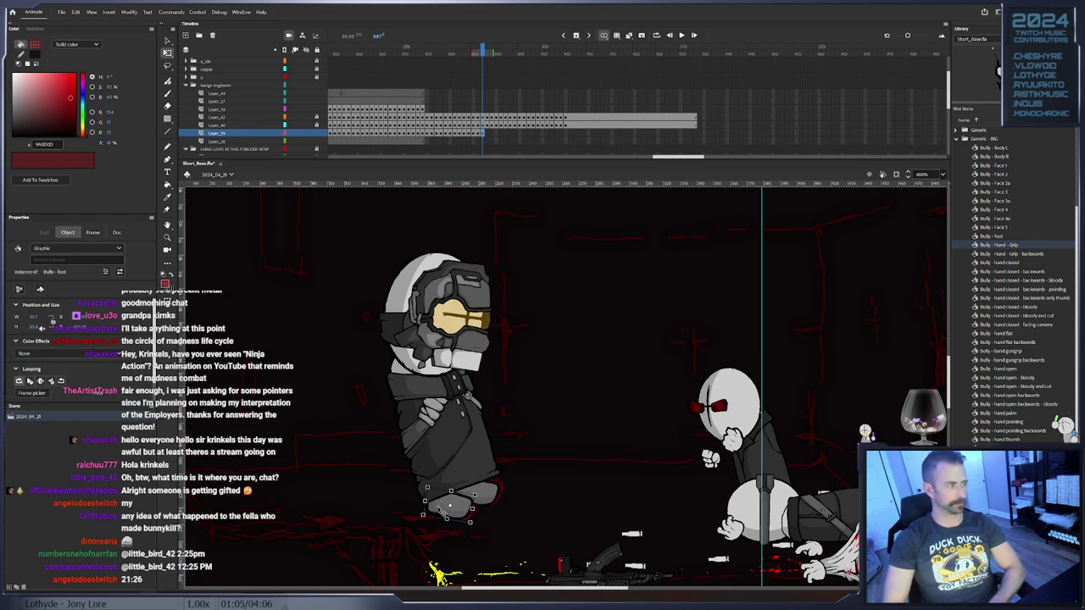
click(431, 525)
Keyframe the engineer's feet on frames 888 to 891, easing them left and down in small increments with the coat
key(period)
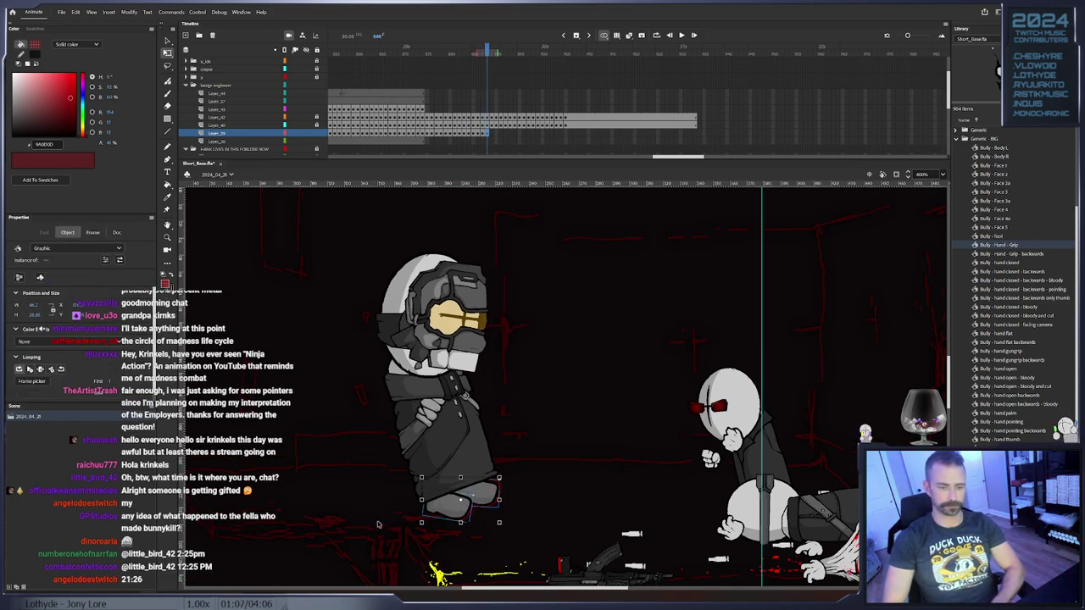
click(443, 507)
key(period)
click(481, 492)
key(period)
click(441, 507)
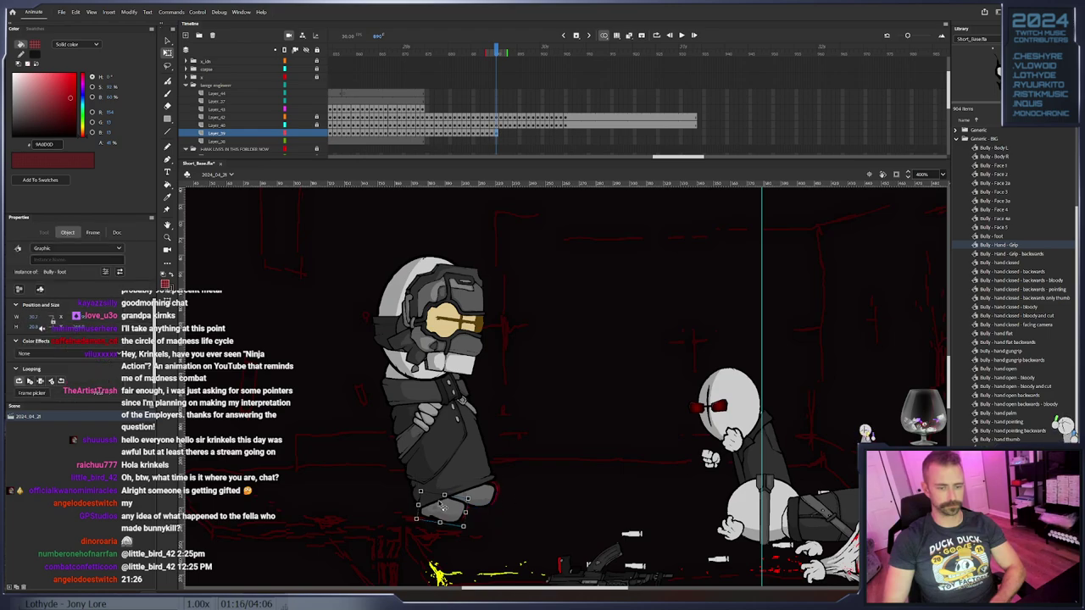
key(F6)
click(499, 499)
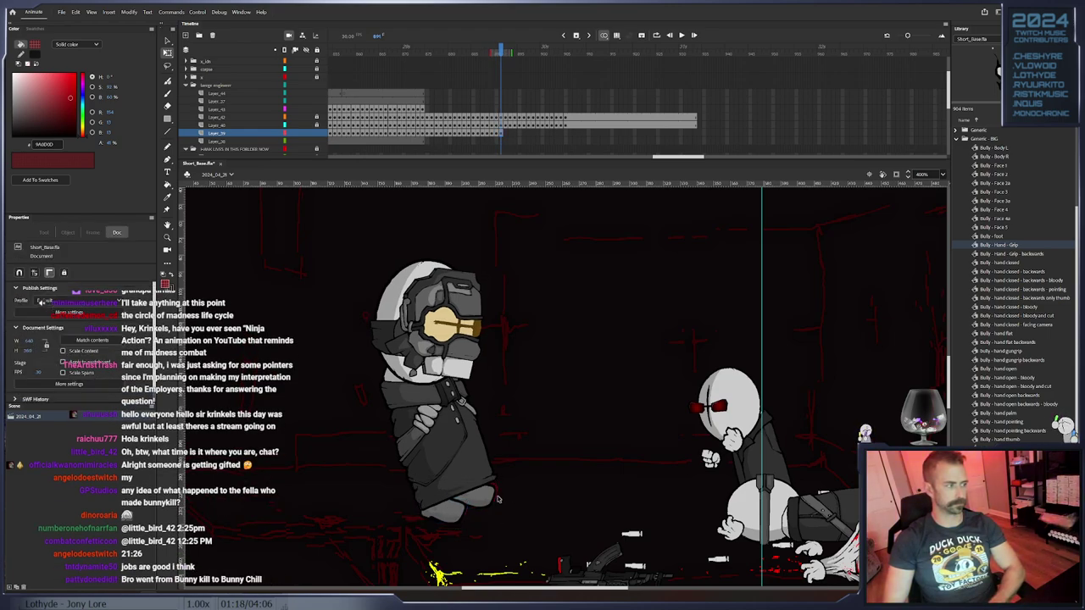
click(446, 516)
Keyframe the engineer's feet on frames 892 to 894, settling both feet beneath the coat as the backward lean ends
key(period)
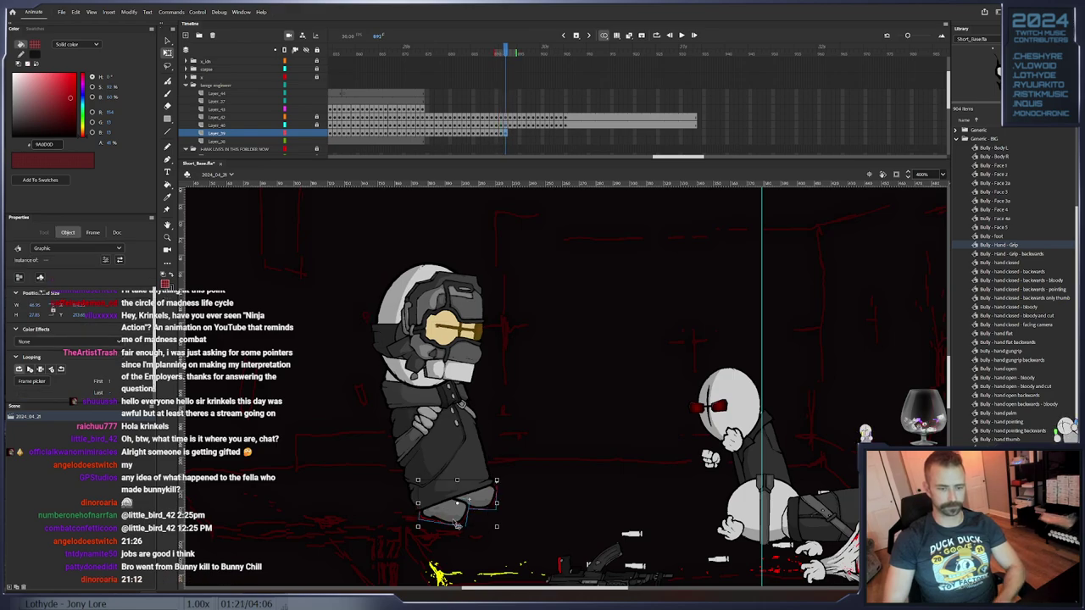
click(498, 504)
key(period)
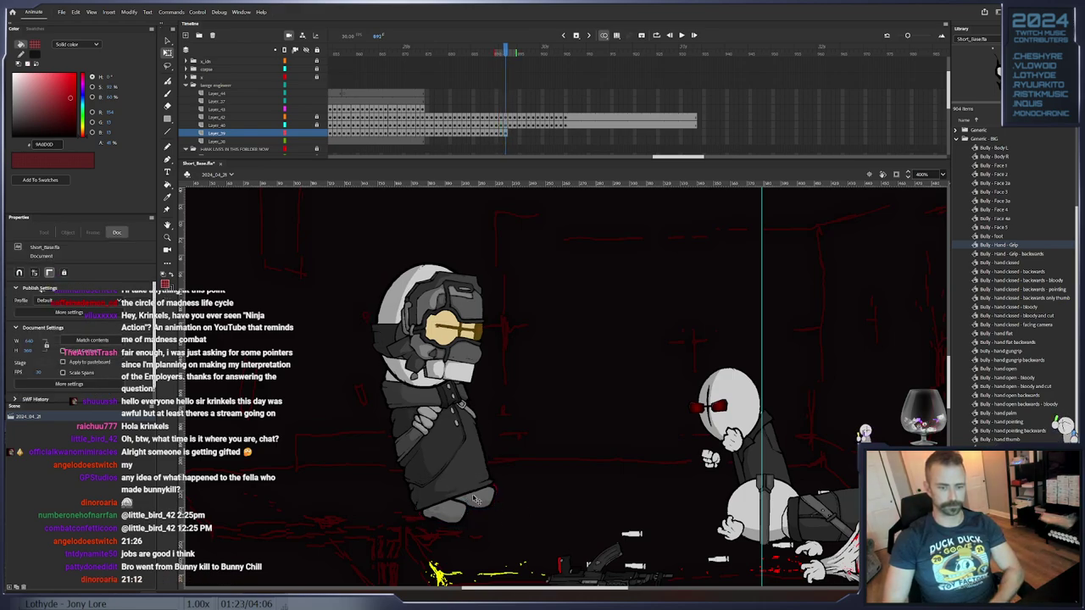
click(497, 501)
drag(500, 495, 480, 498)
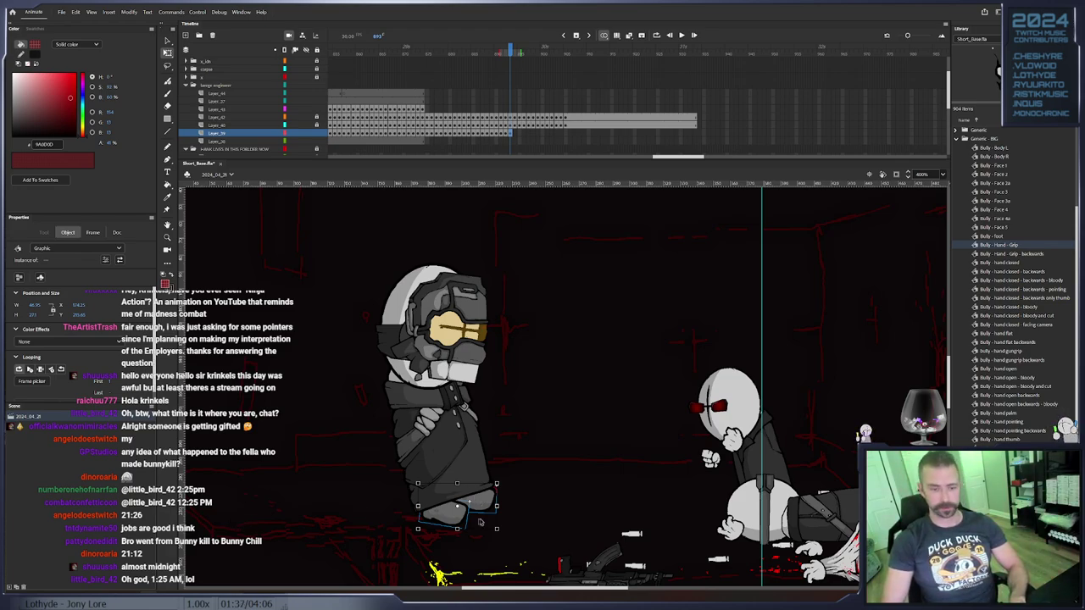
key(.)
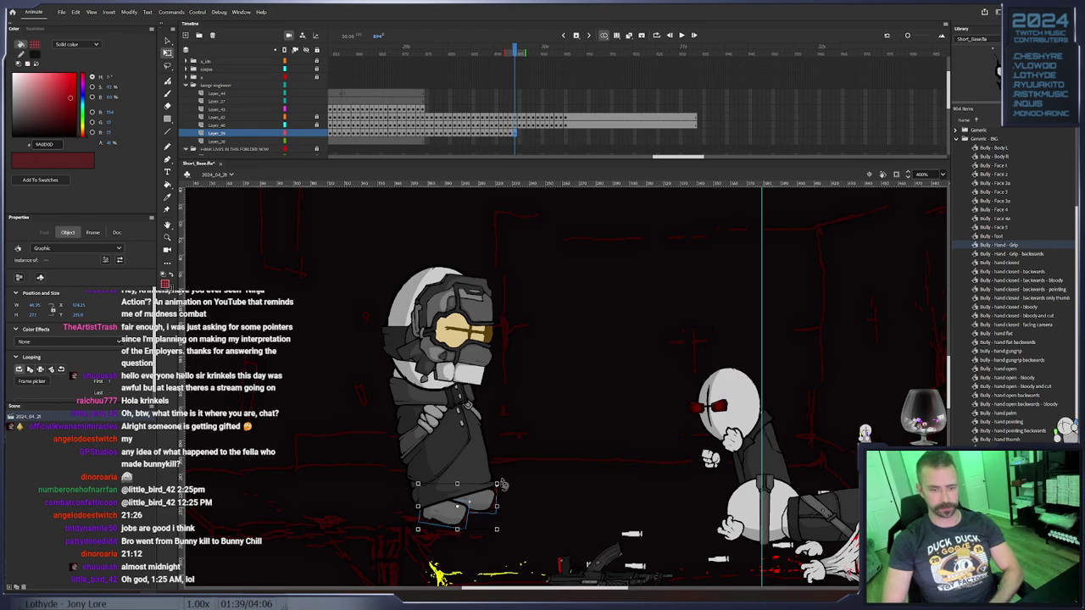
click(450, 514)
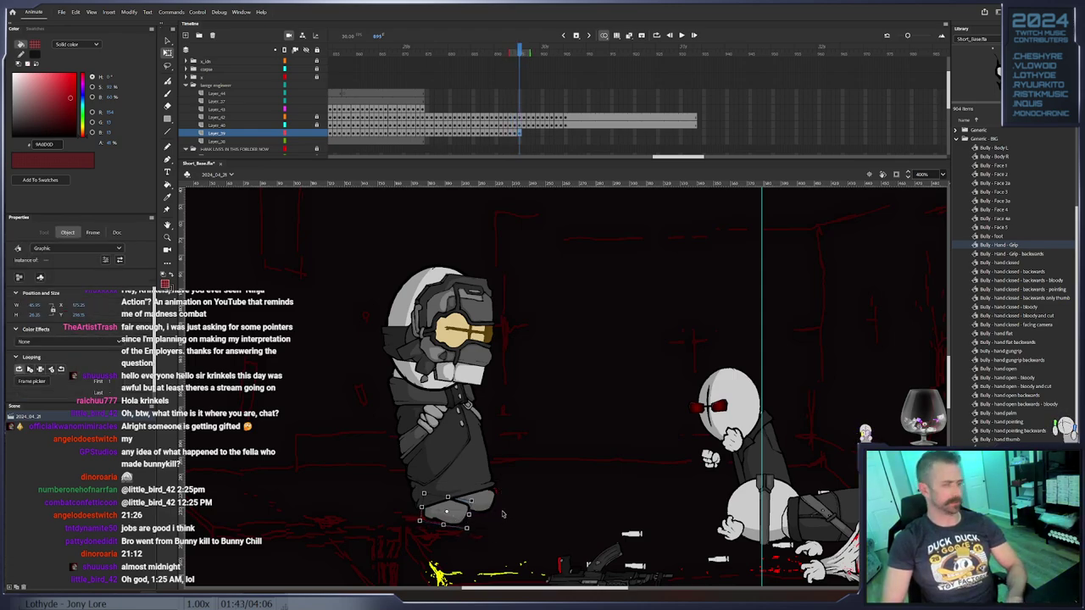
Keyframe the engineer's feet on frames 895 and 896, rotating them slightly clockwise and repositioning each foot under the coat
key(.)
drag(501, 479, 511, 481)
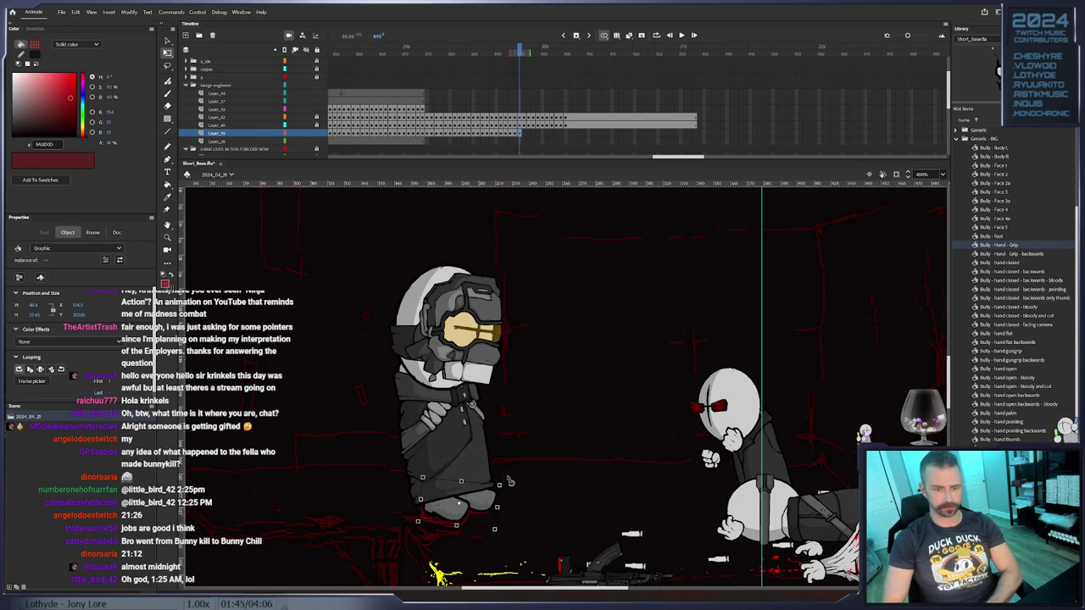
click(532, 496)
click(484, 506)
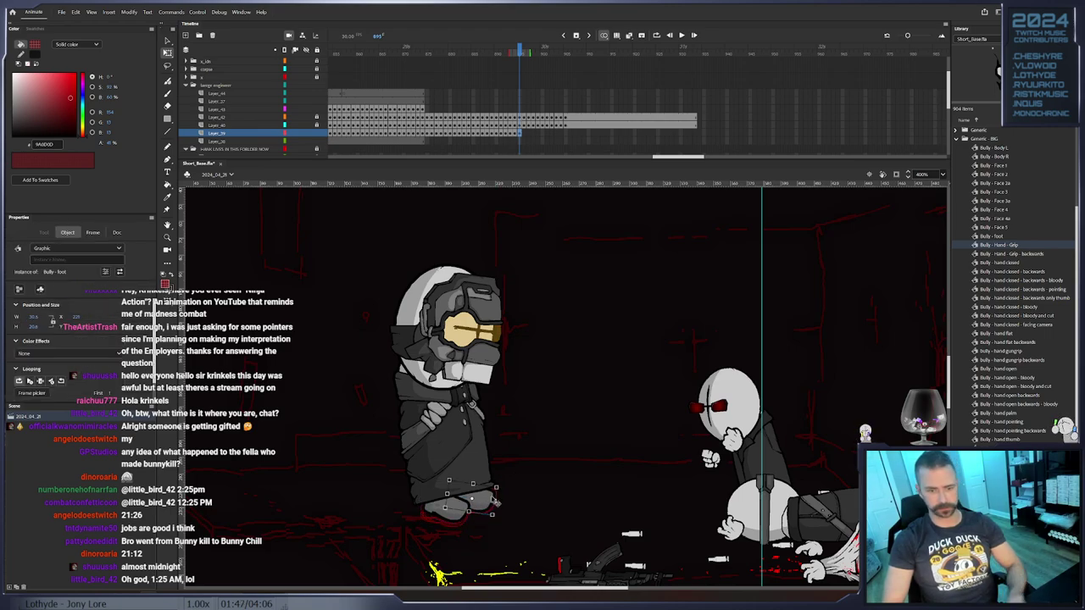
key(.)
click(502, 483)
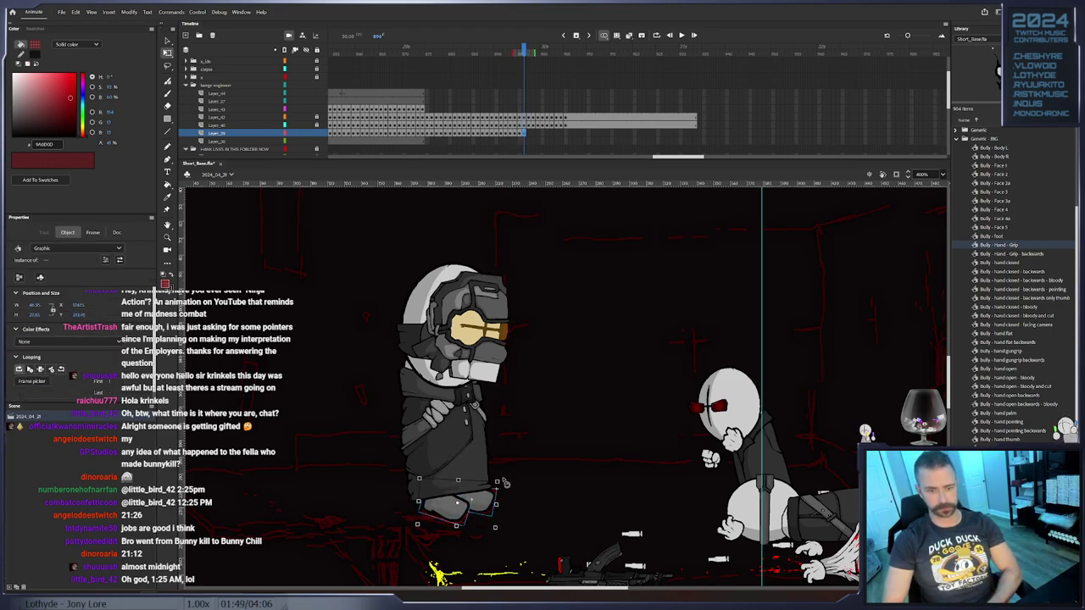
click(473, 505)
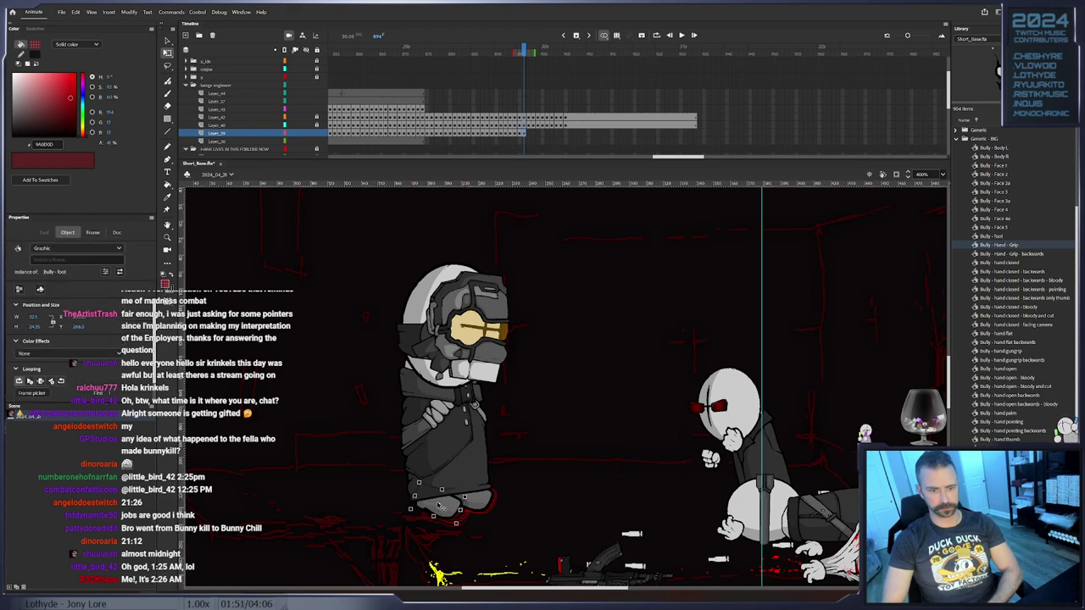
Keyframe the engineer's feet on frames 897 and 898, rotating them clockwise as the body begins swinging forward
key(.)
drag(476, 506, 479, 503)
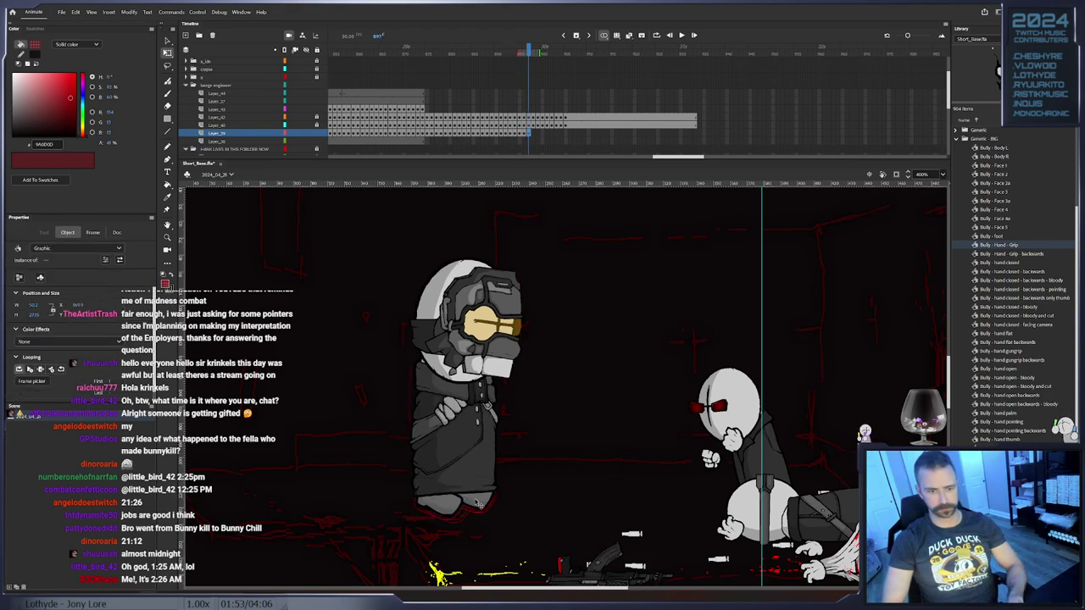
click(500, 503)
click(461, 508)
key(.)
drag(505, 476, 511, 477)
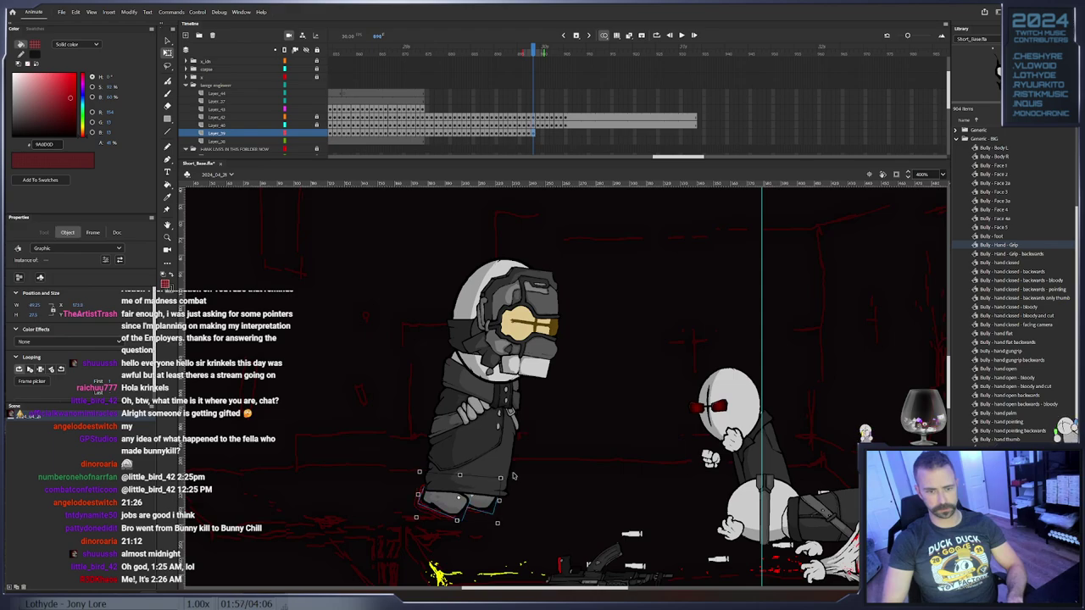
click(524, 482)
click(462, 511)
Keyframe the engineer's feet on frames 899 and 900, rotating them clockwise and shifting them right beneath the forward-swinging coat
key(.)
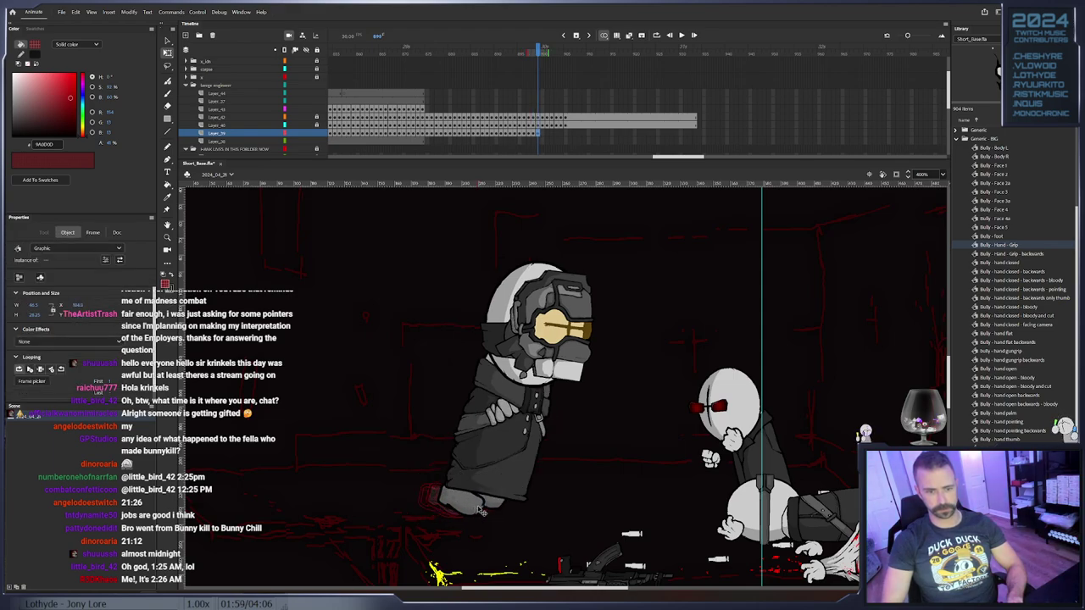
drag(518, 473, 528, 478)
click(559, 479)
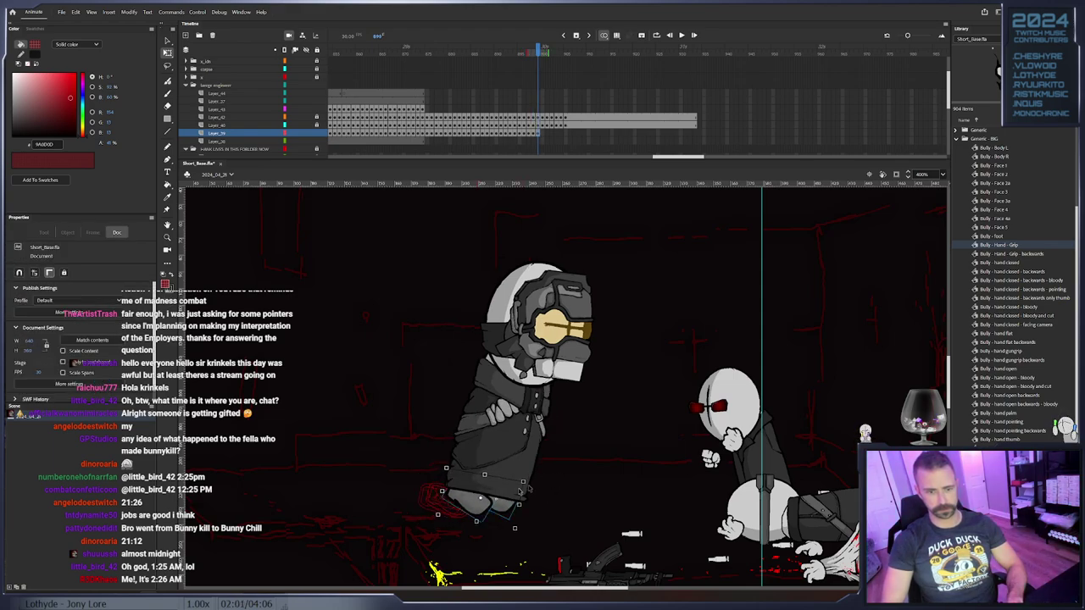
click(478, 505)
click(479, 506)
key(.)
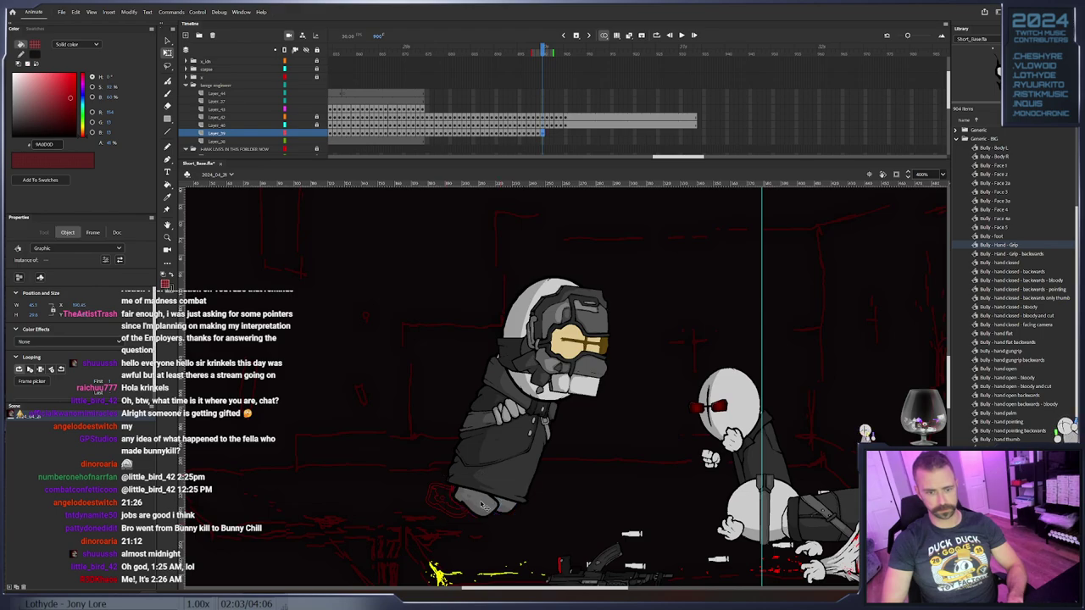
click(513, 509)
Keyframe the engineer's feet on frames 901 and 902, nudging them right and adjusting the back foot separately under the coat
key(.)
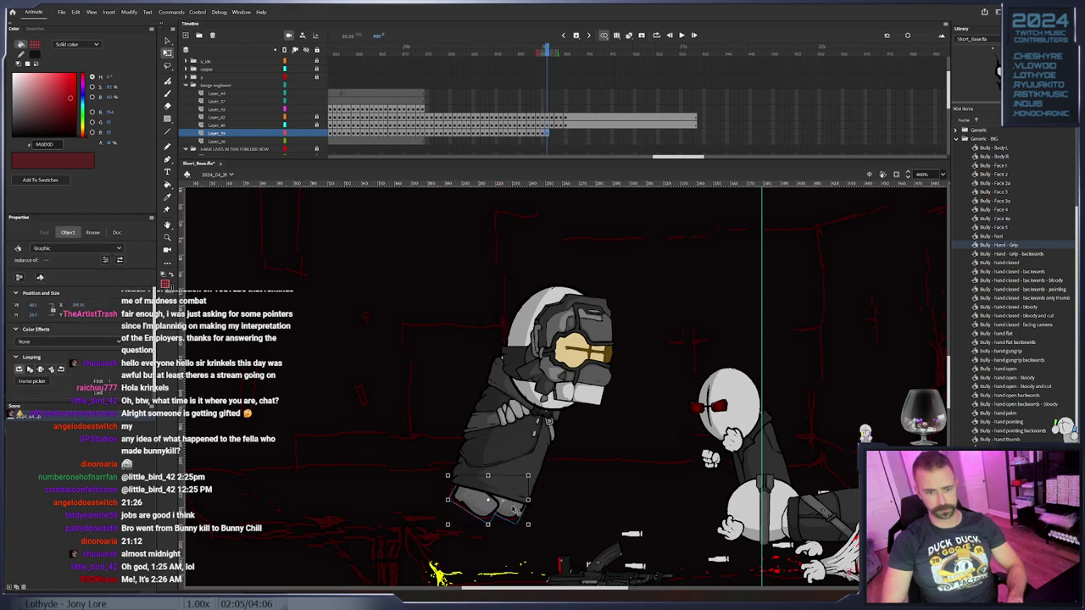
click(520, 510)
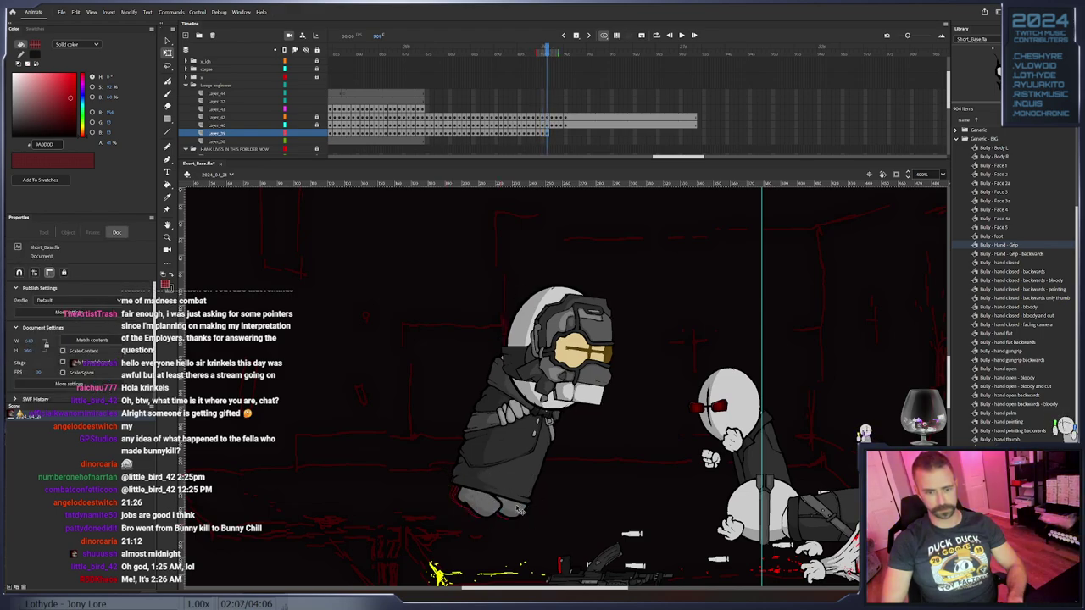
click(477, 502)
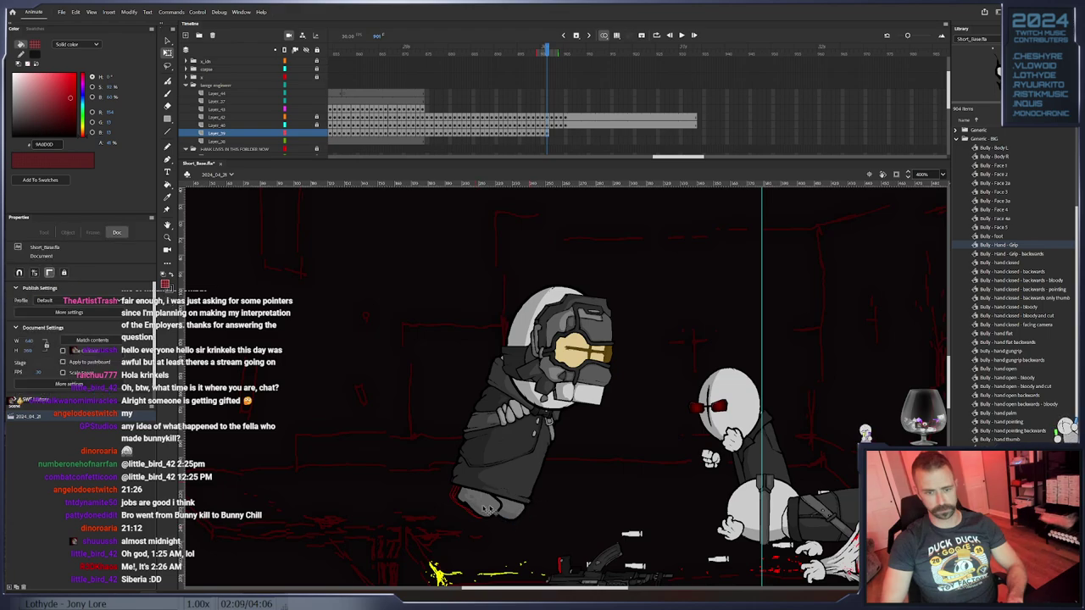
drag(477, 502, 479, 503)
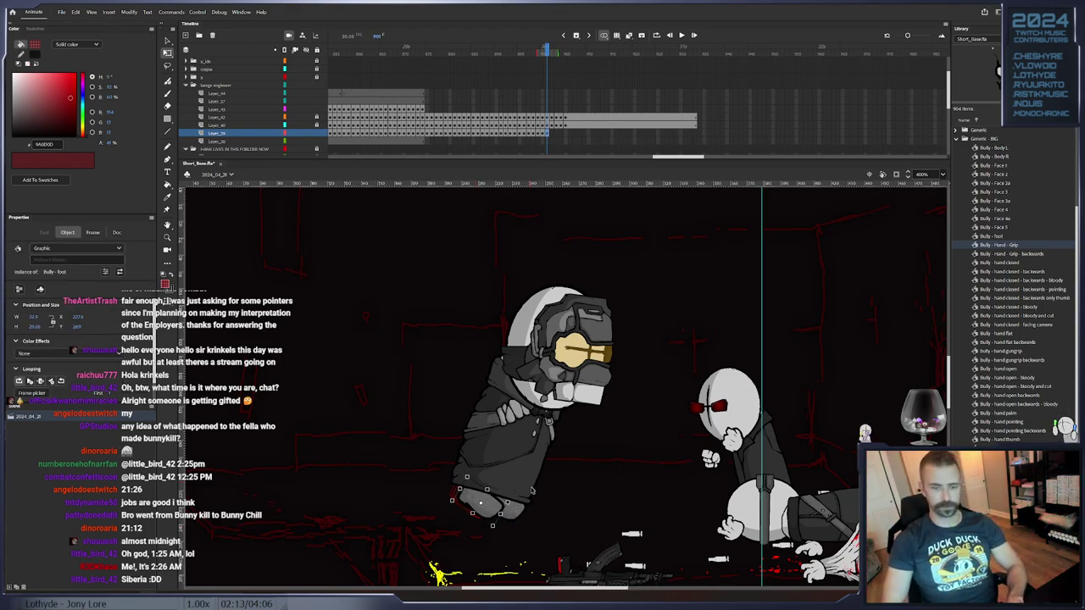
key(F6)
key(Down)
key(Right)
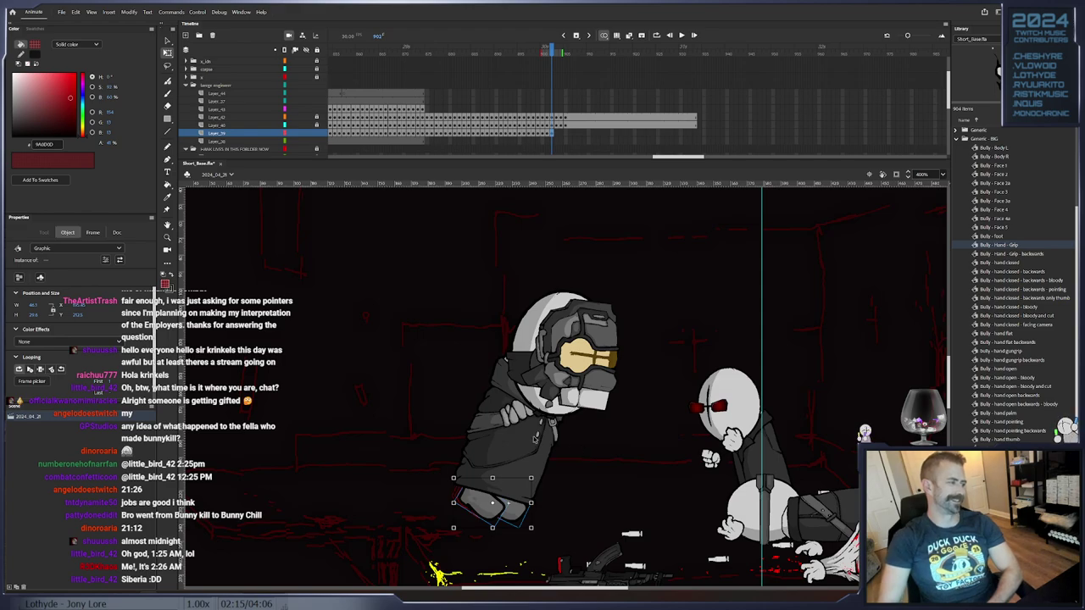
click(547, 470)
click(479, 516)
drag(478, 517, 481, 518)
Keyframe the engineer's feet on frames 903 and 904, easing them slightly right and down to follow the coat hem
key(F6)
key(Down)
key(Right)
click(550, 517)
click(496, 513)
drag(497, 513, 485, 528)
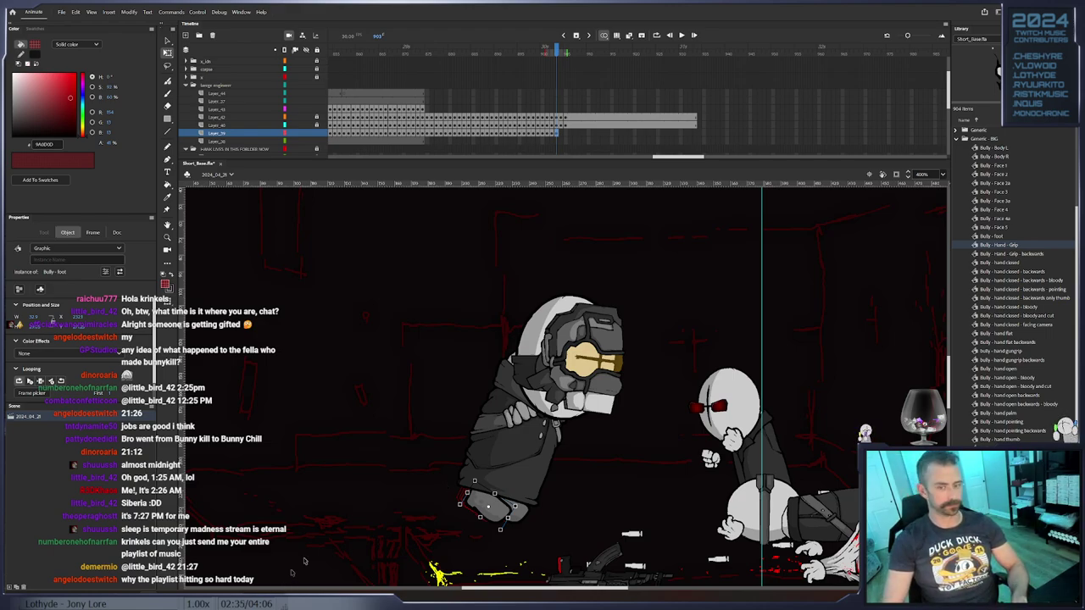
key(F6)
drag(501, 512, 506, 512)
click(581, 539)
click(526, 515)
Keyframe the engineer's feet on frame 905 and adjust the front foot to settle the final forward-leaning pose
key(F6)
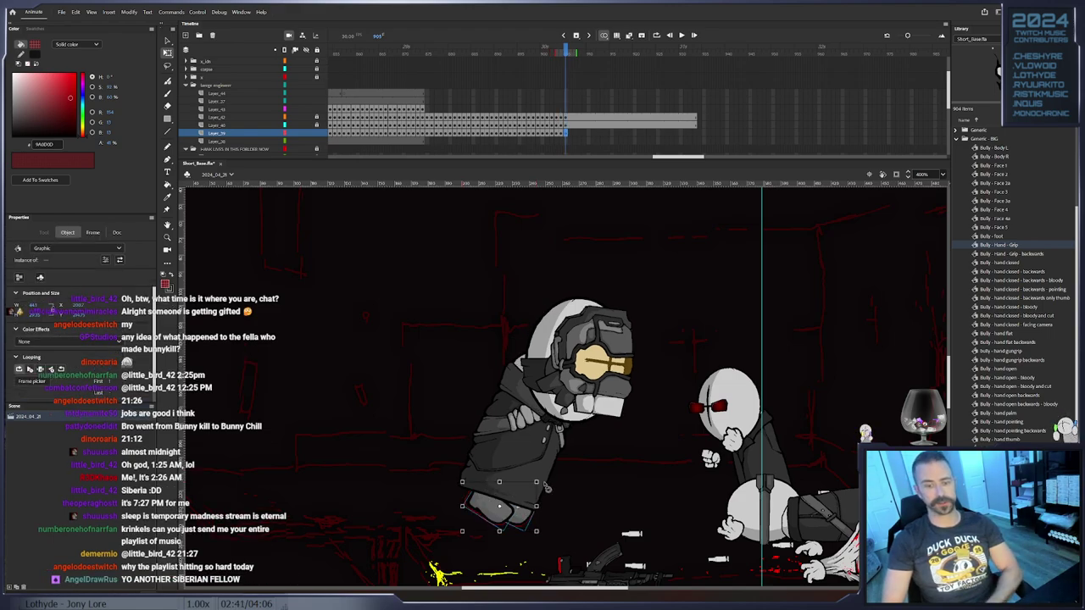
click(501, 509)
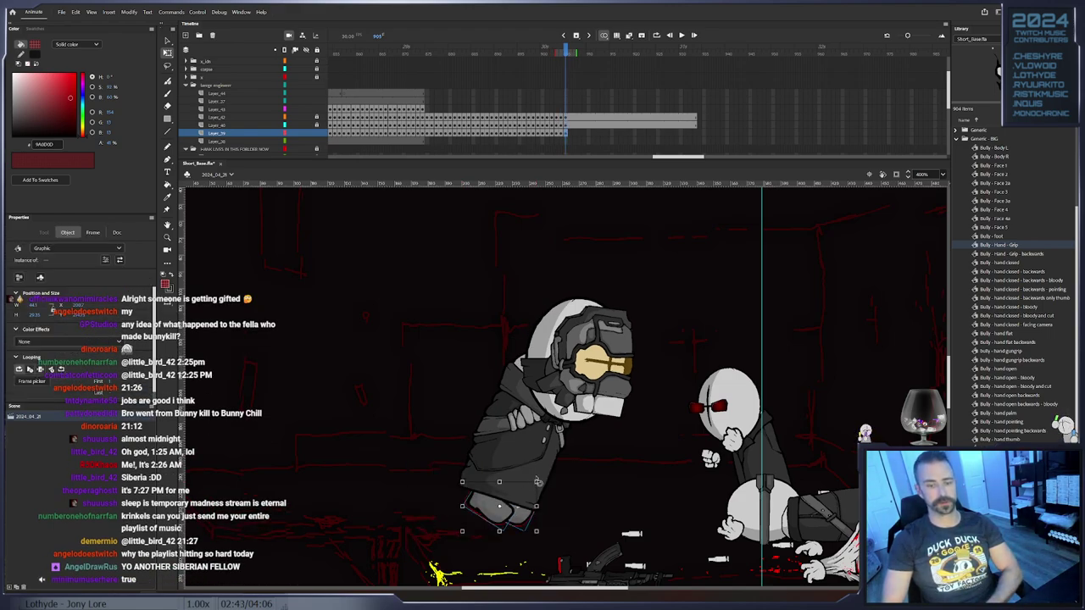
key(alt+Tab)
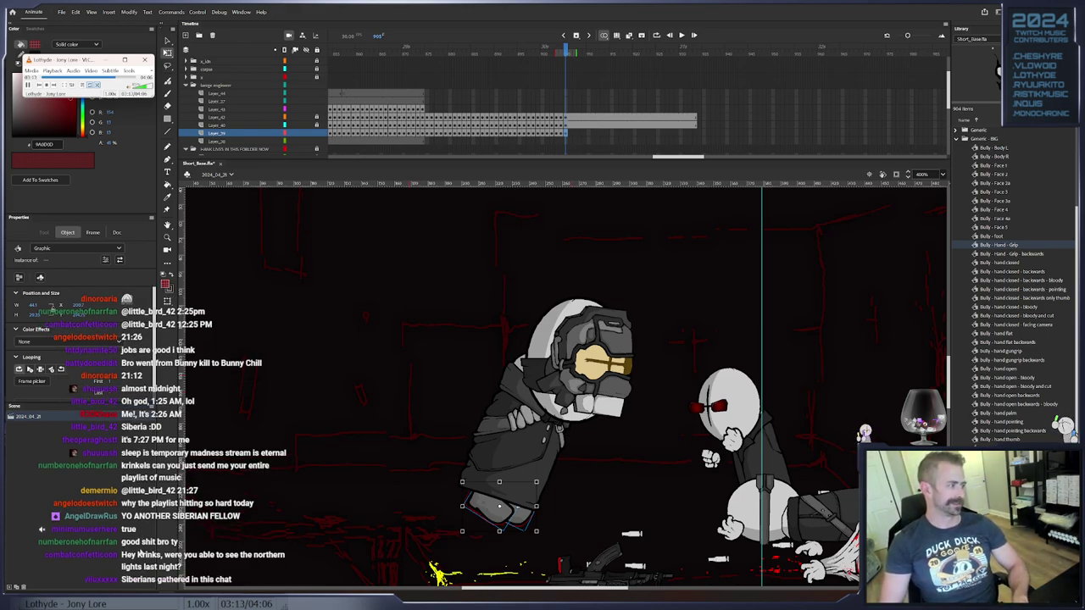
click(525, 510)
drag(619, 502, 594, 458)
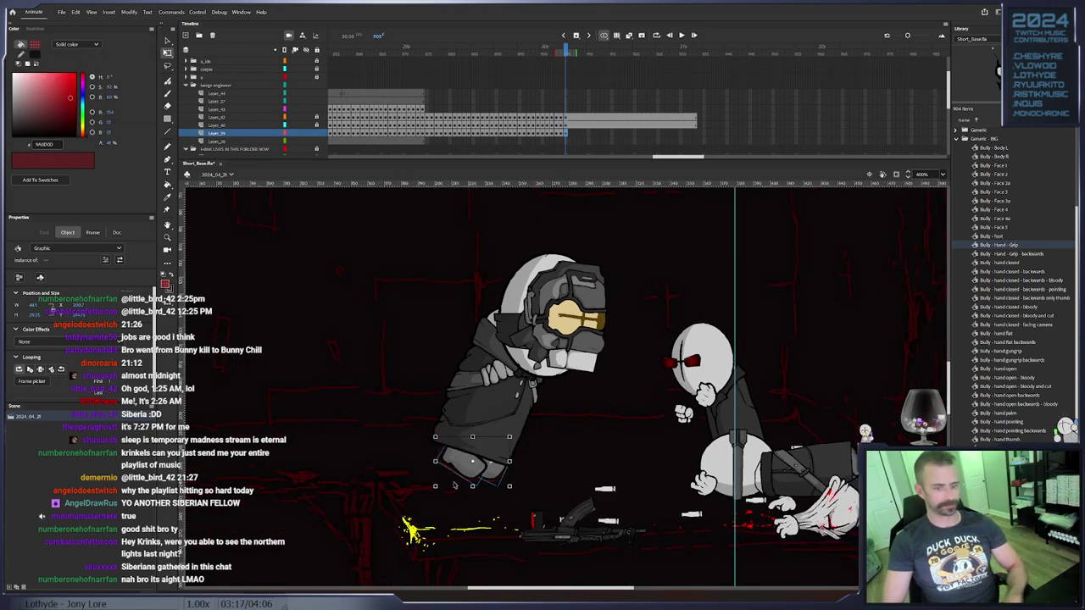
drag(514, 439, 500, 485)
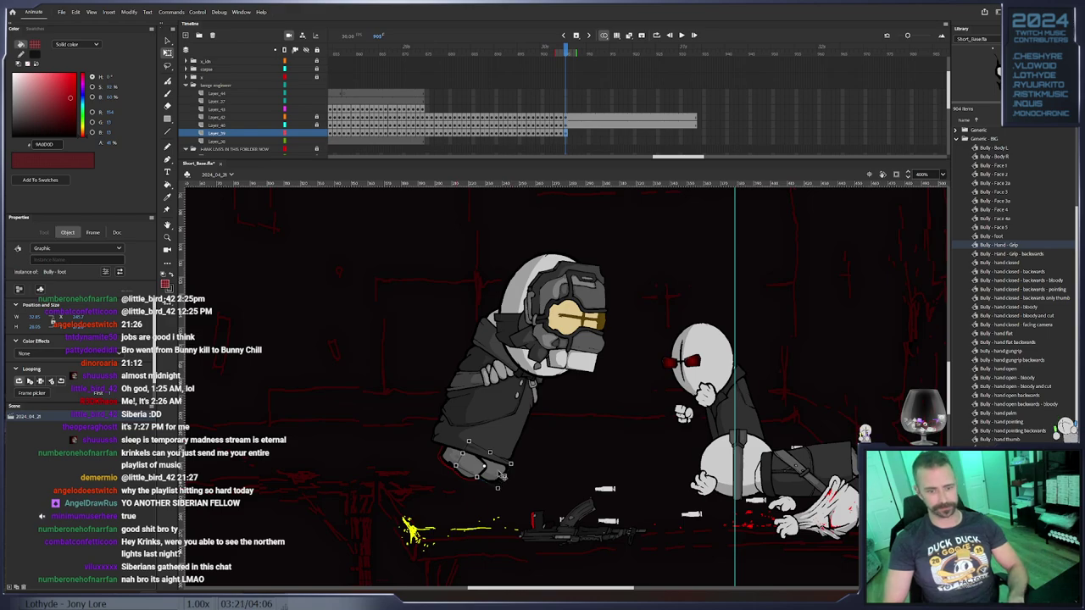
Remove the surplus feet keyframe at frame 906 and extend the feet's final pose to frame 933
key(F6)
right_click(573, 135)
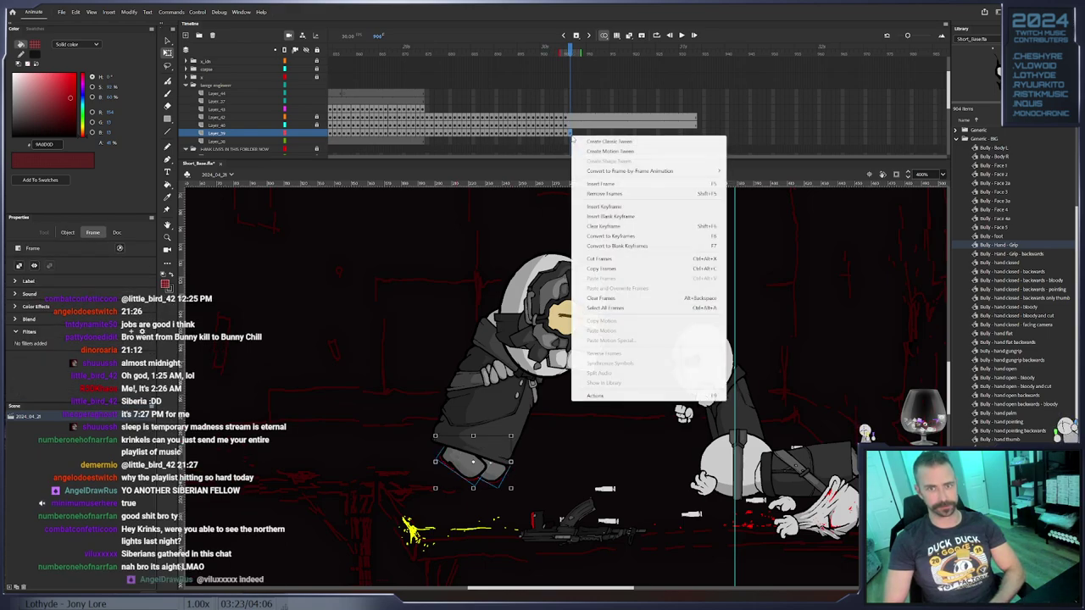
click(644, 194)
click(694, 134)
right_click(693, 136)
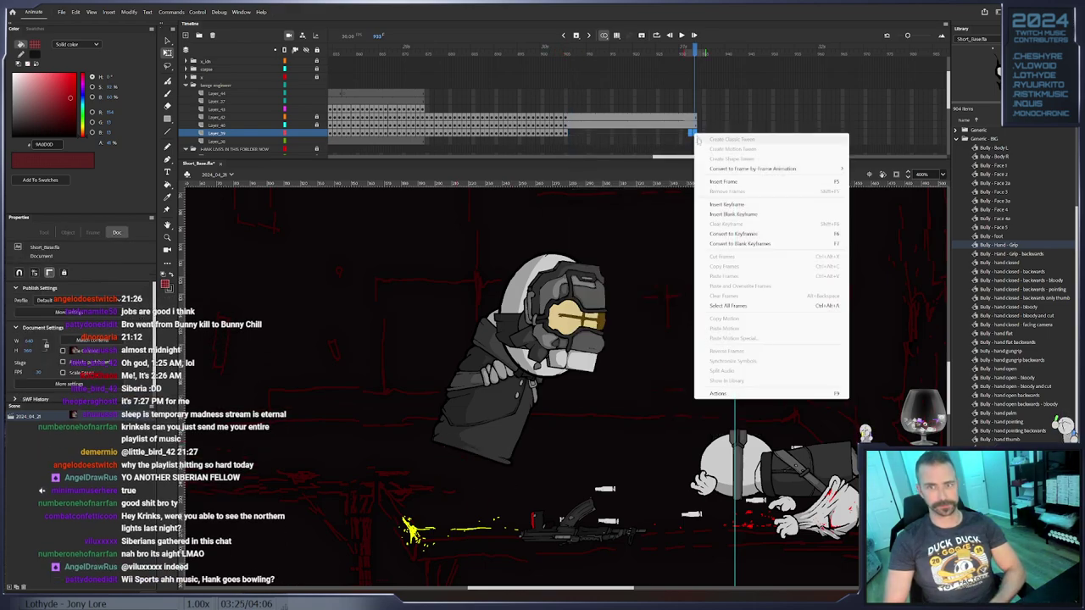
click(731, 194)
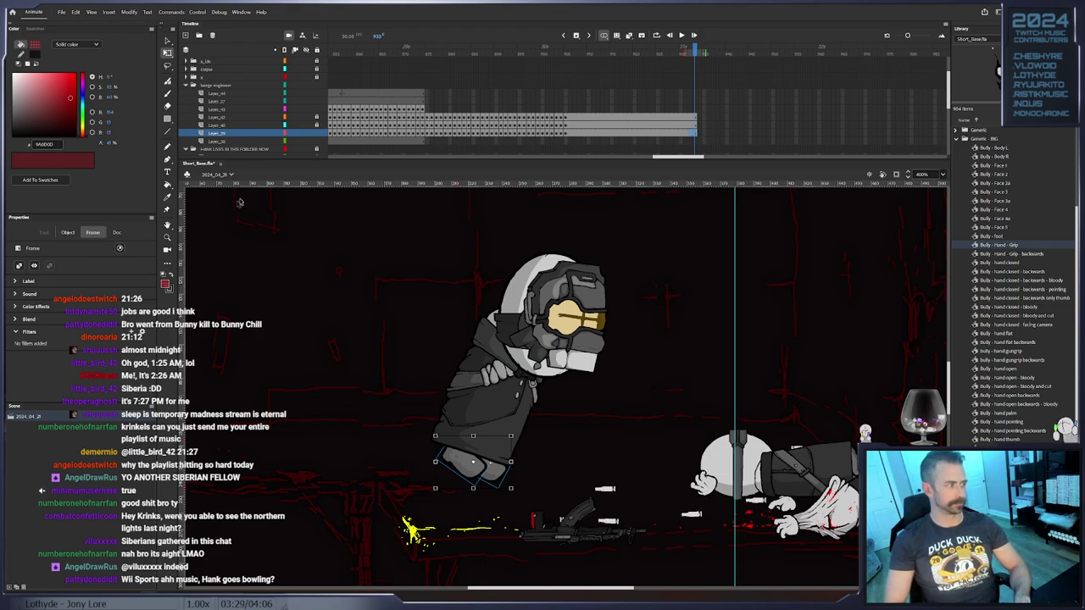
Lock the feet layer and keyframe the engineer's raised hand on frames 875 and 876, moving it slightly up and right
click(318, 134)
click(422, 110)
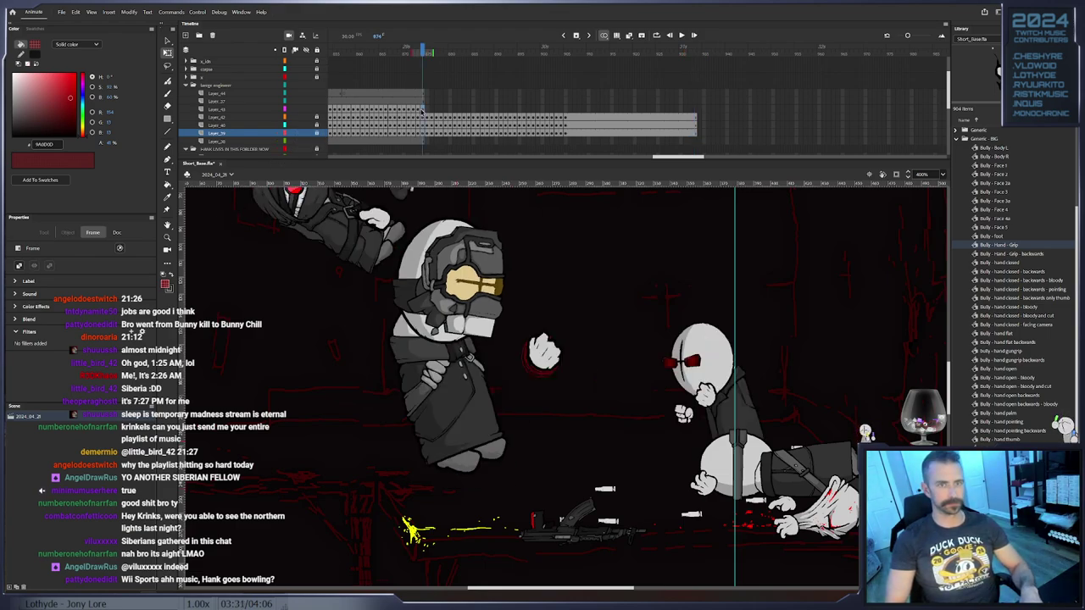
drag(416, 391, 445, 480)
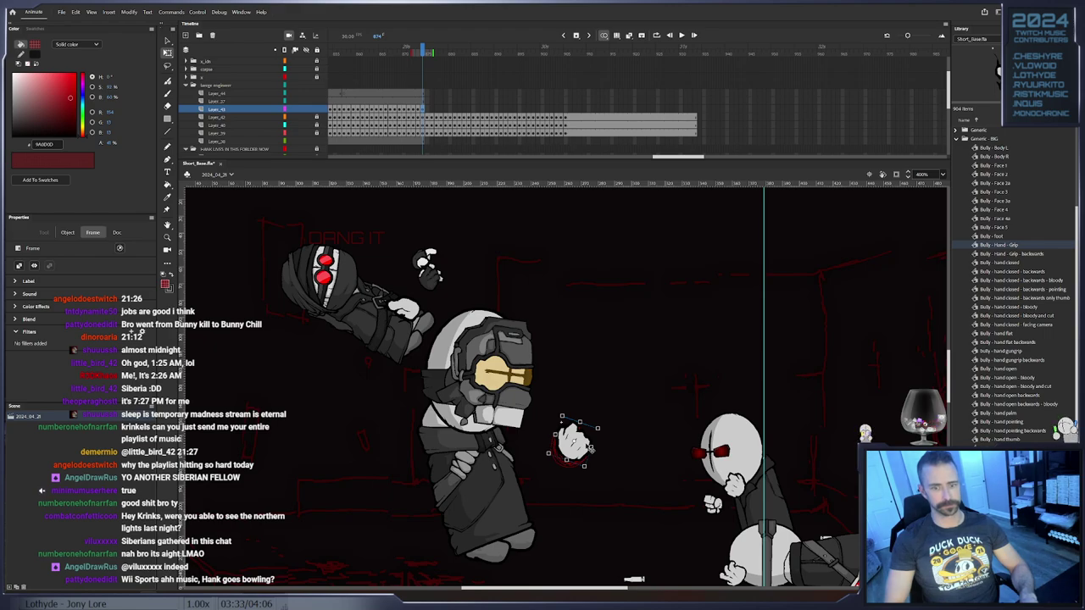
click(589, 448)
key(F6)
drag(589, 448, 599, 440)
key(F6)
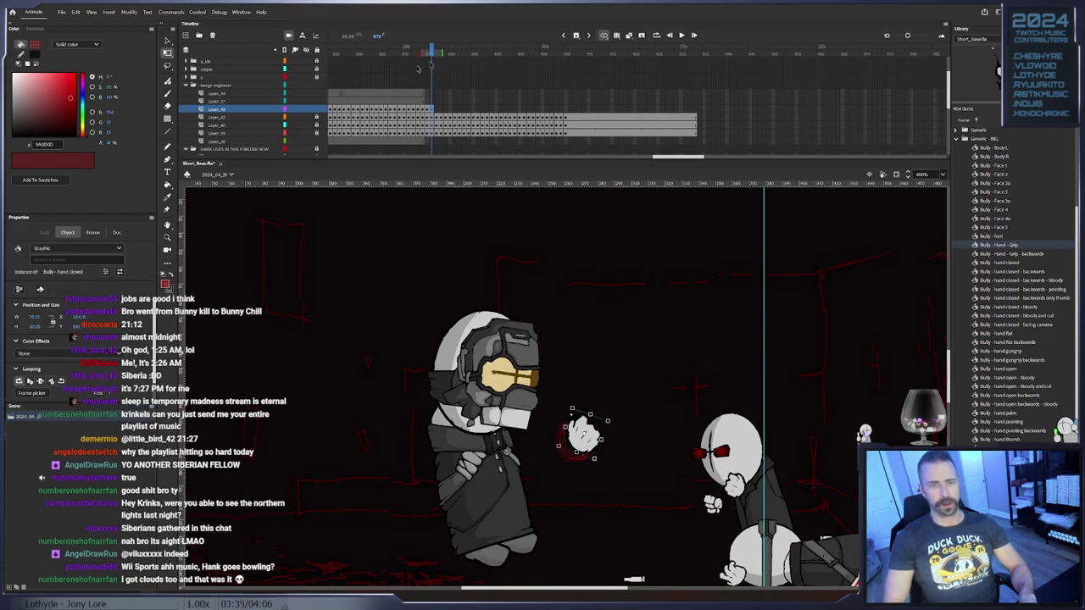
Briefly hide the engineer's hand layer, lock the engineer's whole layer folder, and show the hand again
click(307, 110)
click(318, 86)
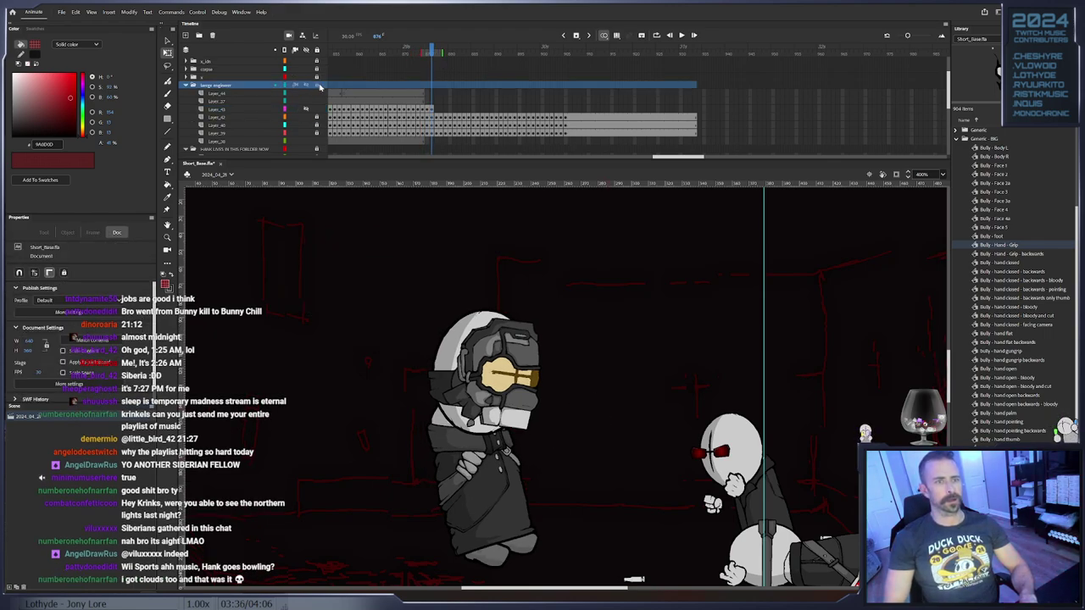
click(310, 111)
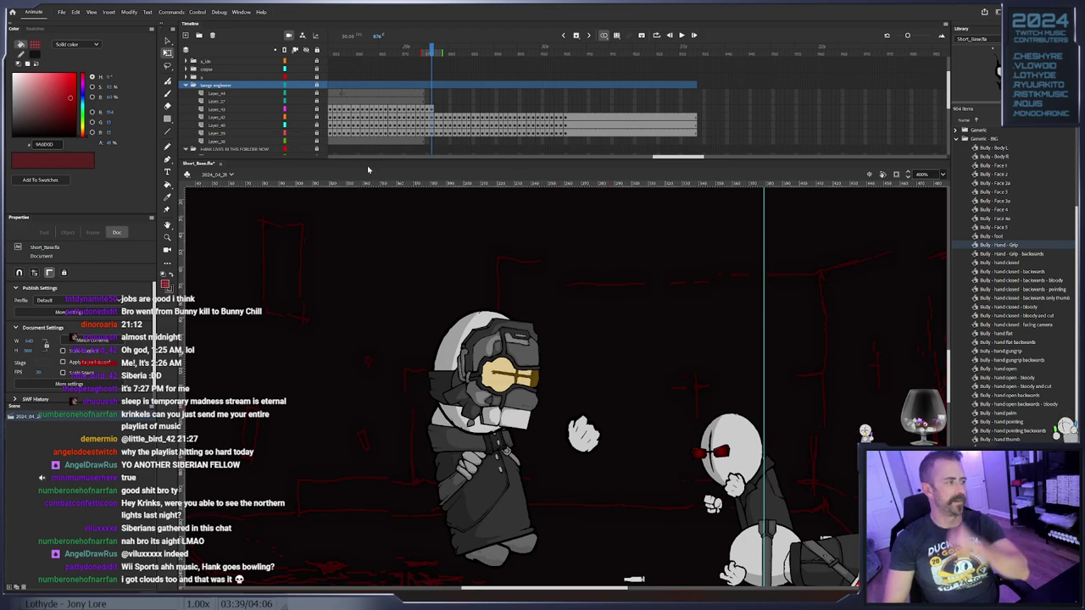
Select frame 874 of Layer_51 in Hank's layer folder and save the document
scroll(499, 106, down, 3)
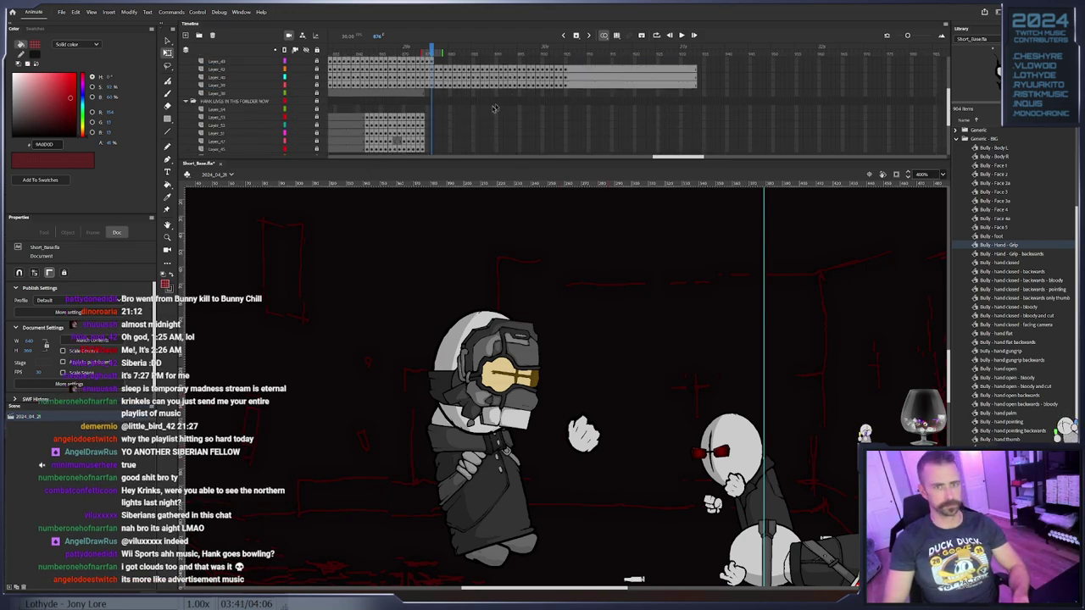
scroll(500, 105, down, 2)
click(420, 102)
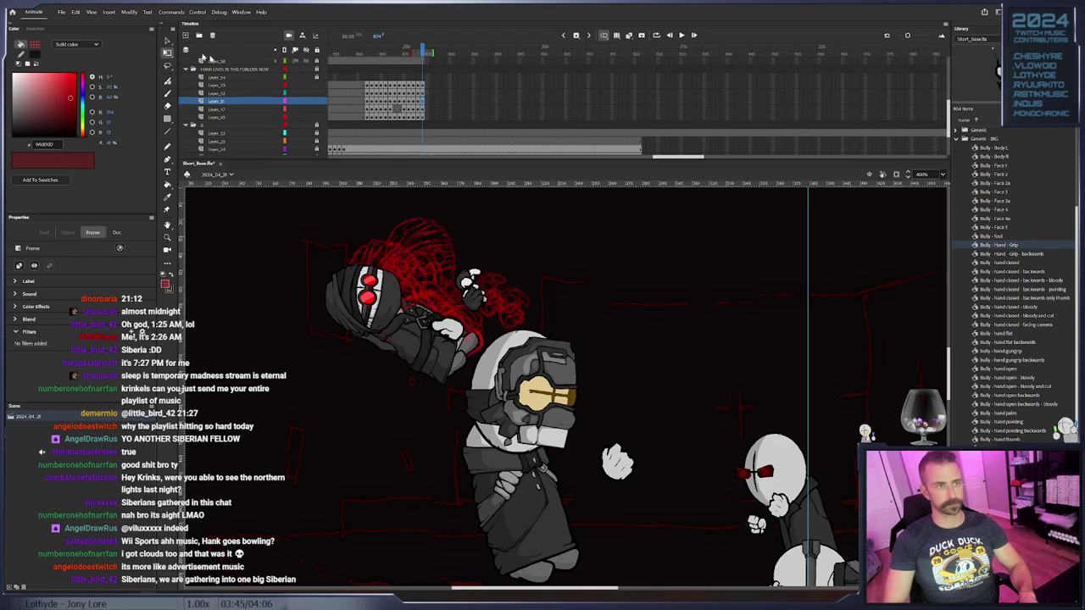
click(61, 12)
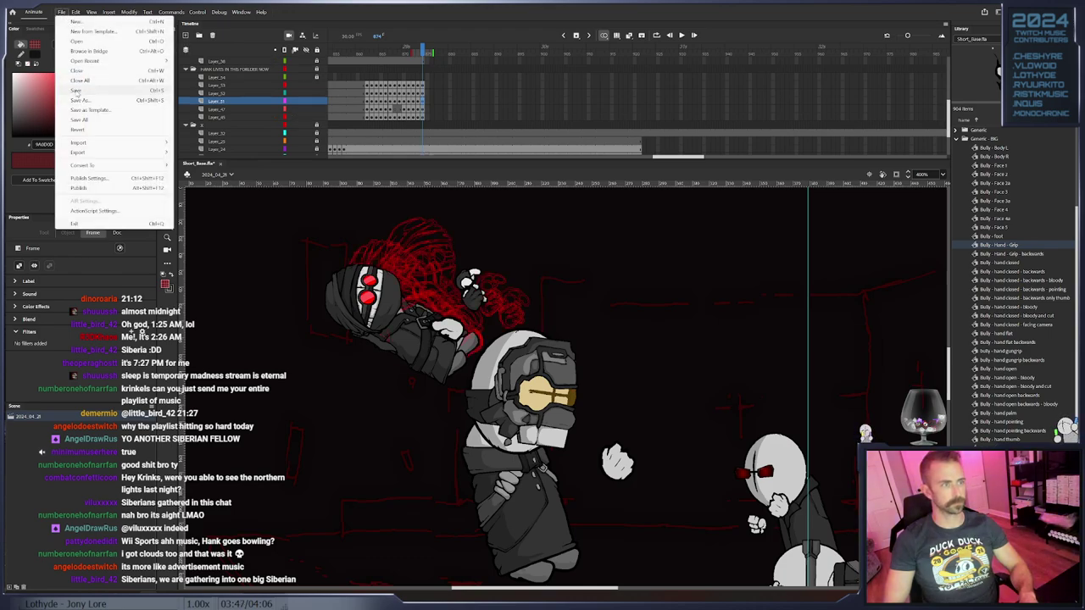
click(76, 90)
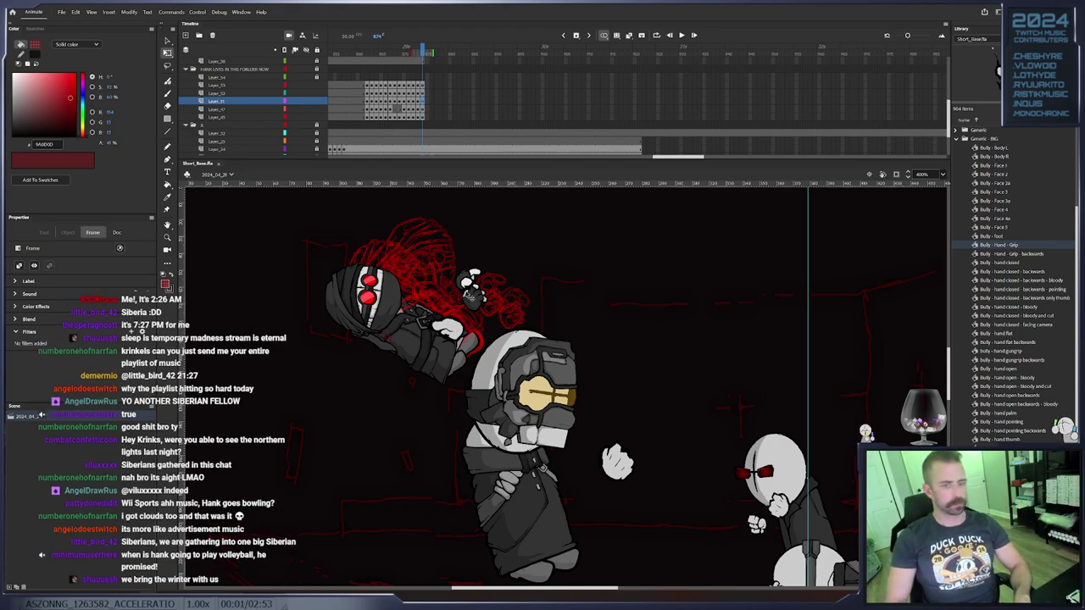
Keyframe Hank's body on frames 875 and 876, rotating it counterclockwise and lowering it as he falls
click(432, 360)
key(period)
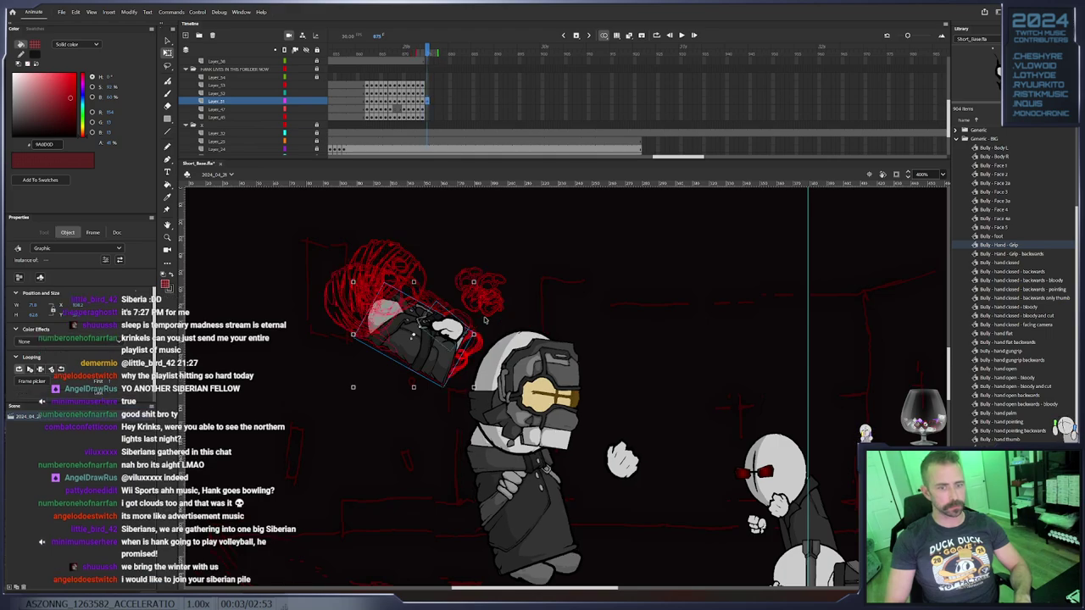
drag(478, 287, 467, 271)
drag(450, 340, 443, 355)
key(F6)
drag(468, 303, 460, 296)
drag(448, 340, 441, 358)
Refine Hank's body on frames 875 and 876, adjusting its rotation and lowering it along the fall
mouse_move(432, 54)
mouse_down()
mouse_move(408, 56)
mouse_move(440, 64)
mouse_move(424, 106)
mouse_up()
key(.)
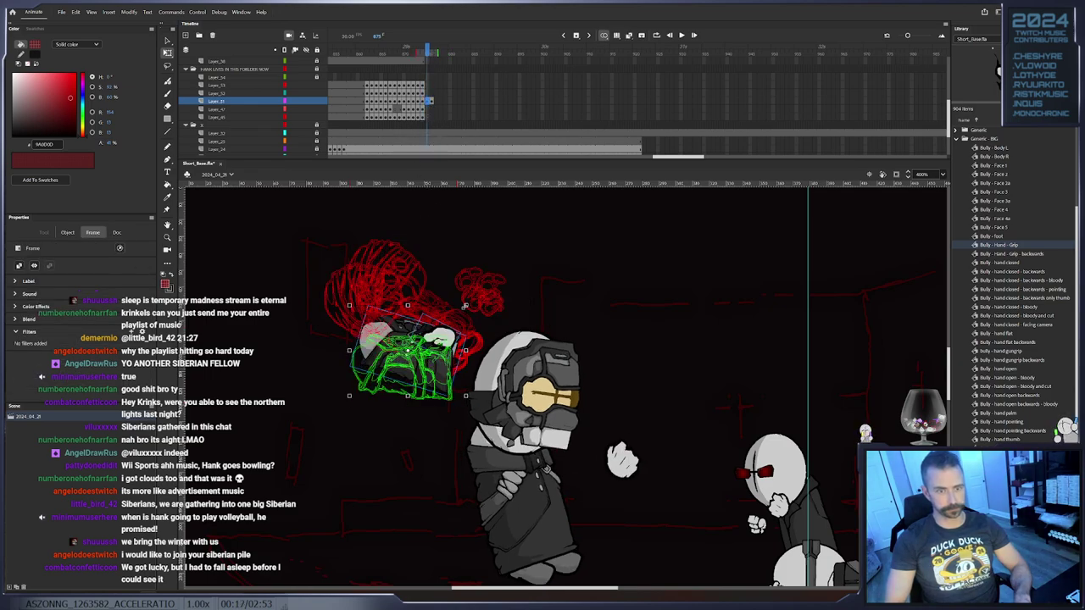
drag(471, 306, 455, 311)
key(.)
drag(440, 349, 442, 362)
click(463, 341)
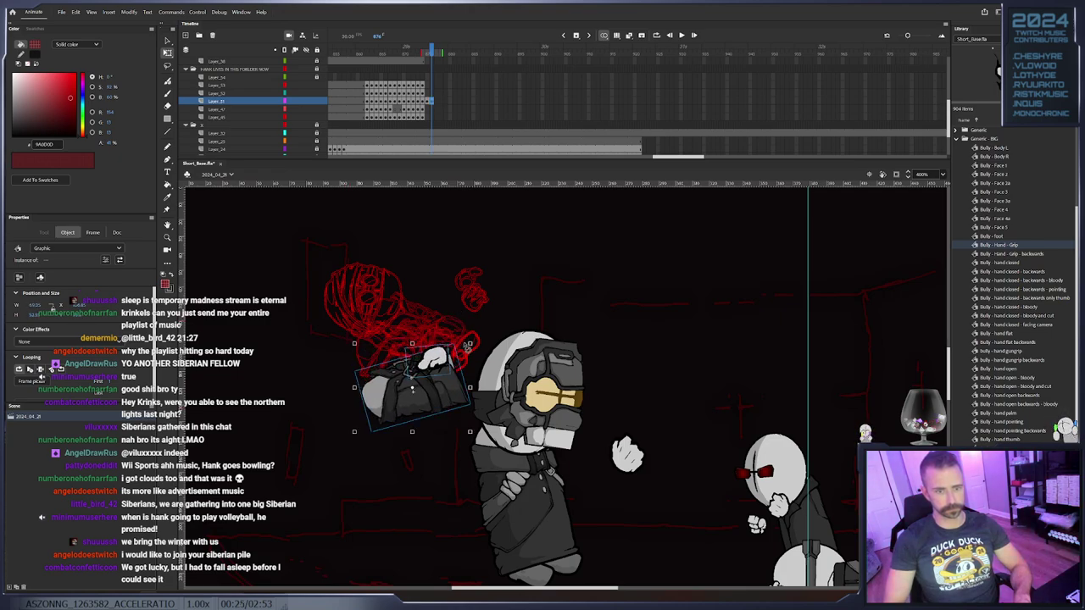
Keyframe Hank's body on frames 877 to 879, rotating it counterclockwise and dropping it behind the engineer
key(period)
drag(473, 343, 454, 322)
drag(431, 368, 442, 387)
key(period)
drag(486, 352, 456, 394)
key(period)
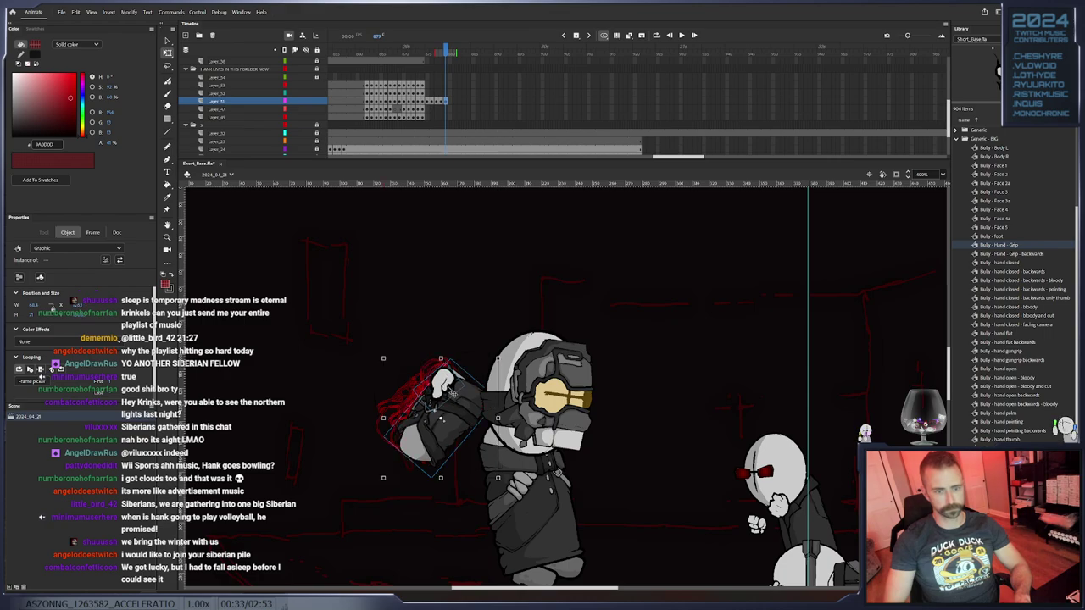
Keyframe Hank's body on frames 880 to 882, rotating it counterclockwise and shifting it to stay behind the engineer's shoulder
key(F6)
drag(500, 356, 496, 351)
drag(448, 389, 457, 376)
key(F6)
key(F6)
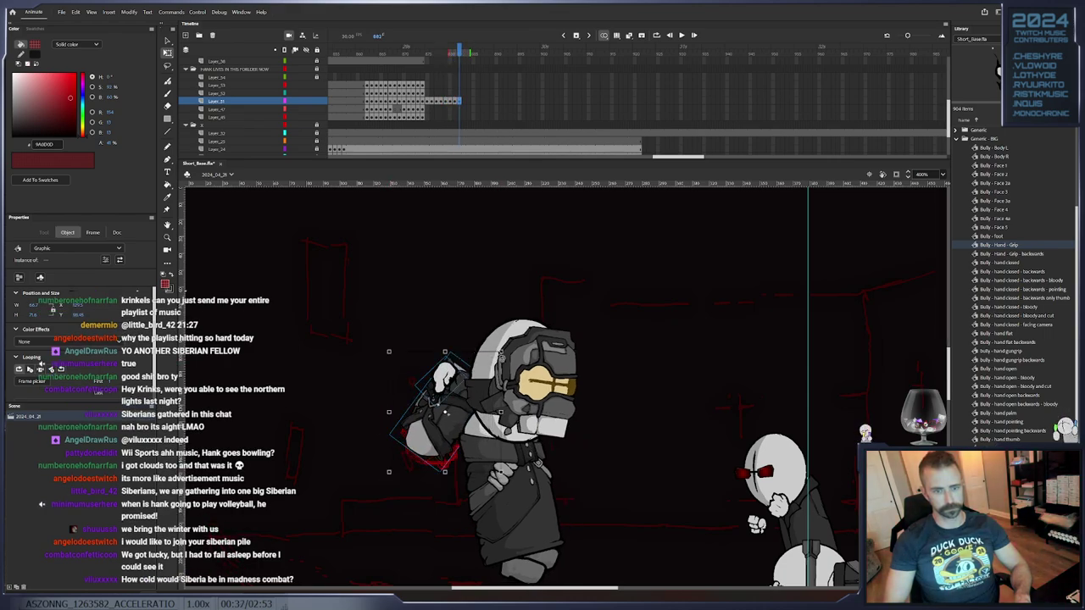
drag(506, 350, 499, 347)
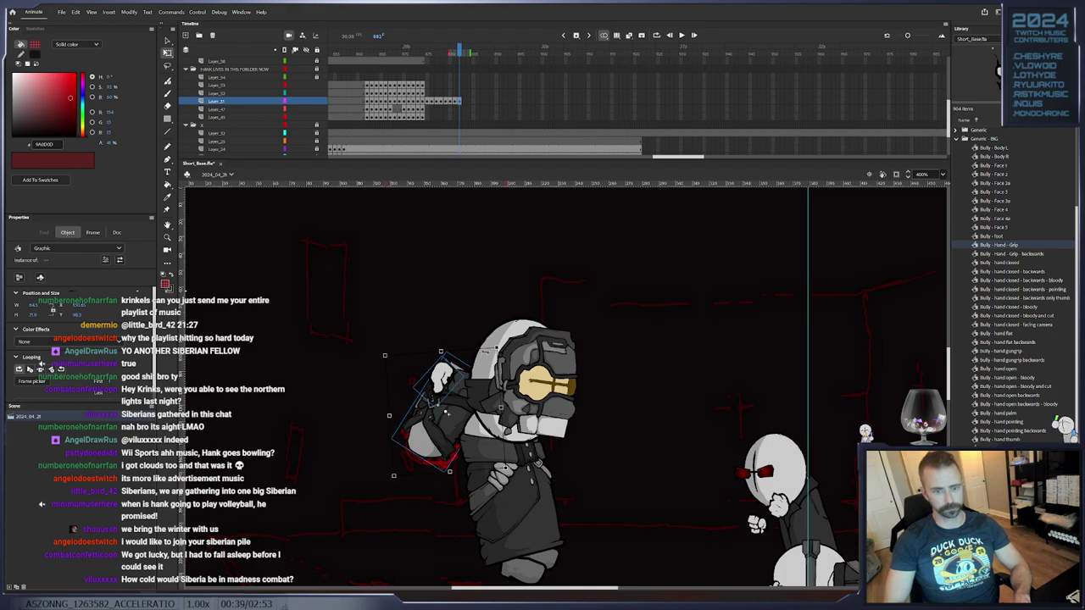
Keyframe Hank's body on frames 883 to 887, turning it counterclockwise towards upright as it follows the engineer's arm
key(F6)
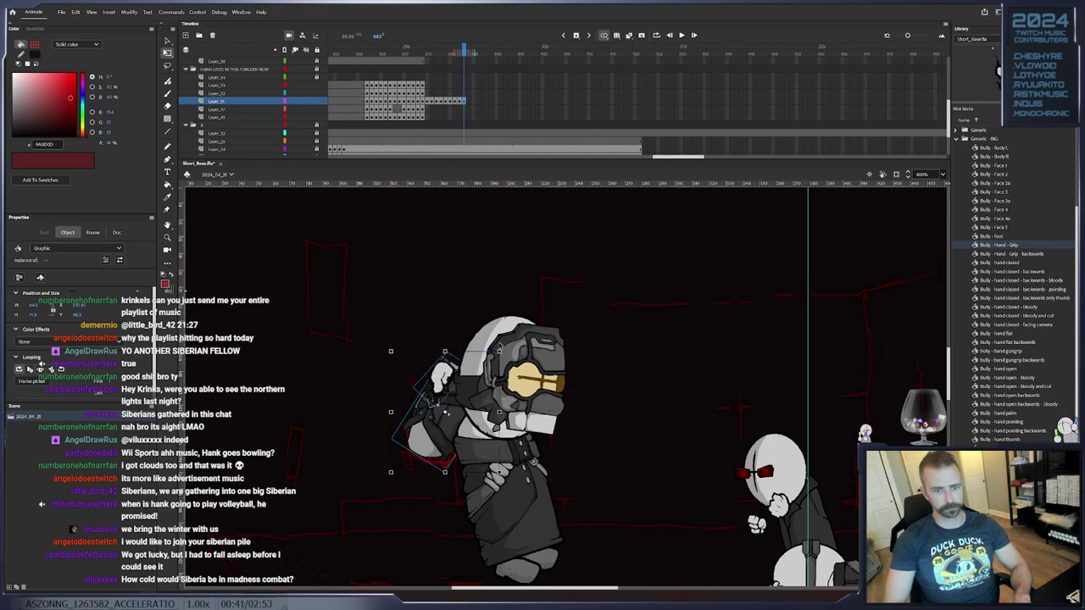
drag(500, 350, 490, 346)
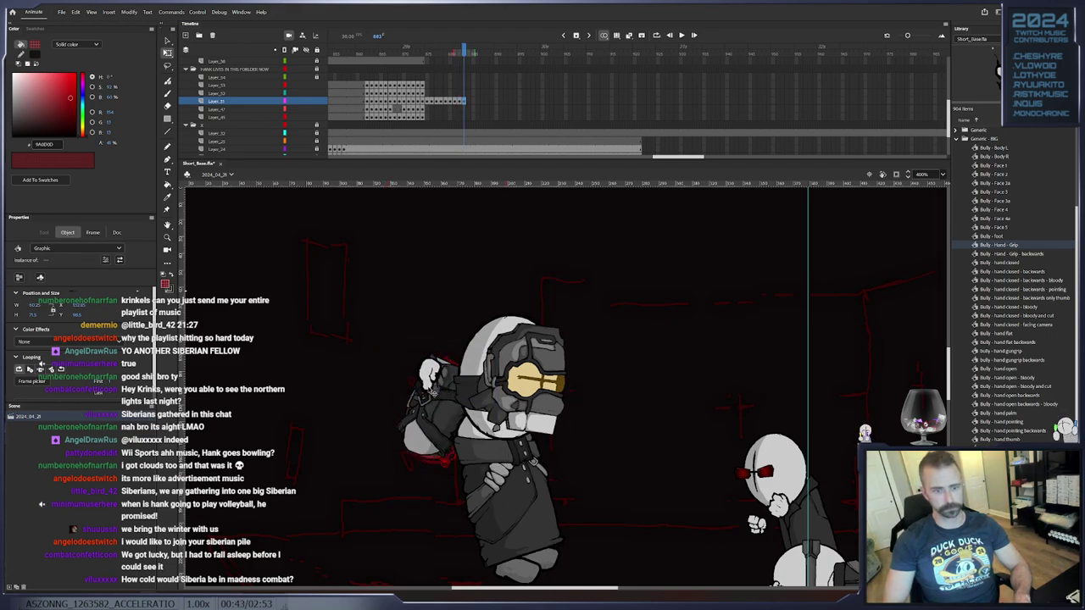
key(F6)
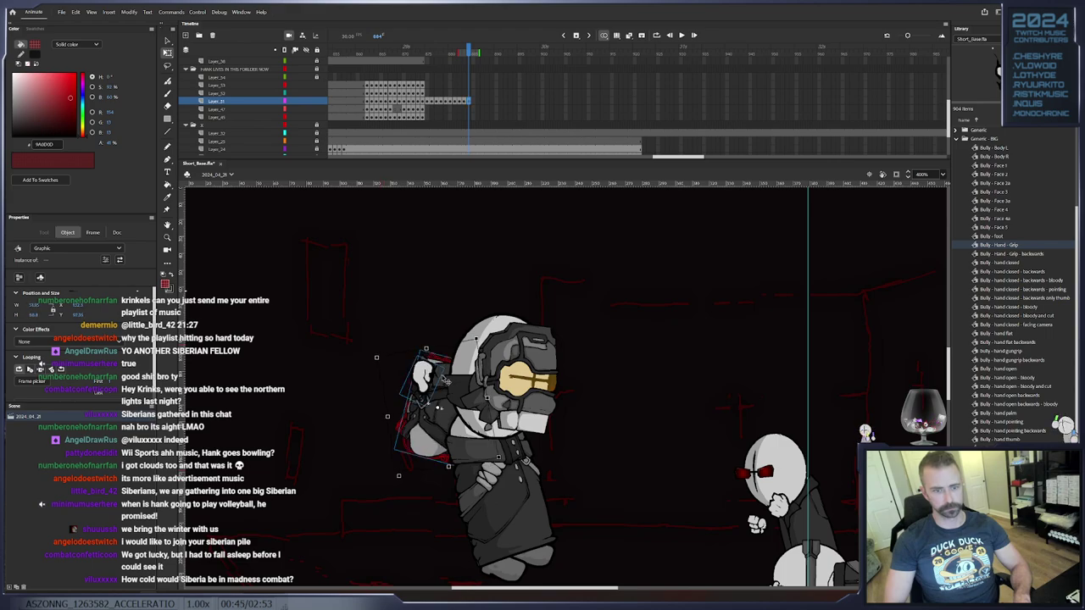
key(F6)
key(F6)
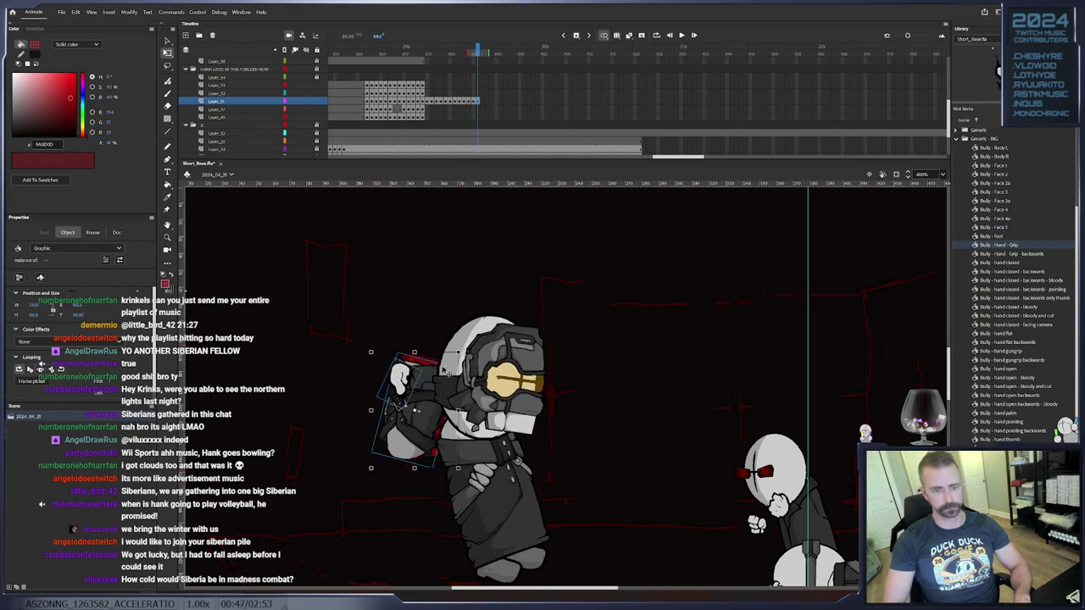
key(F6)
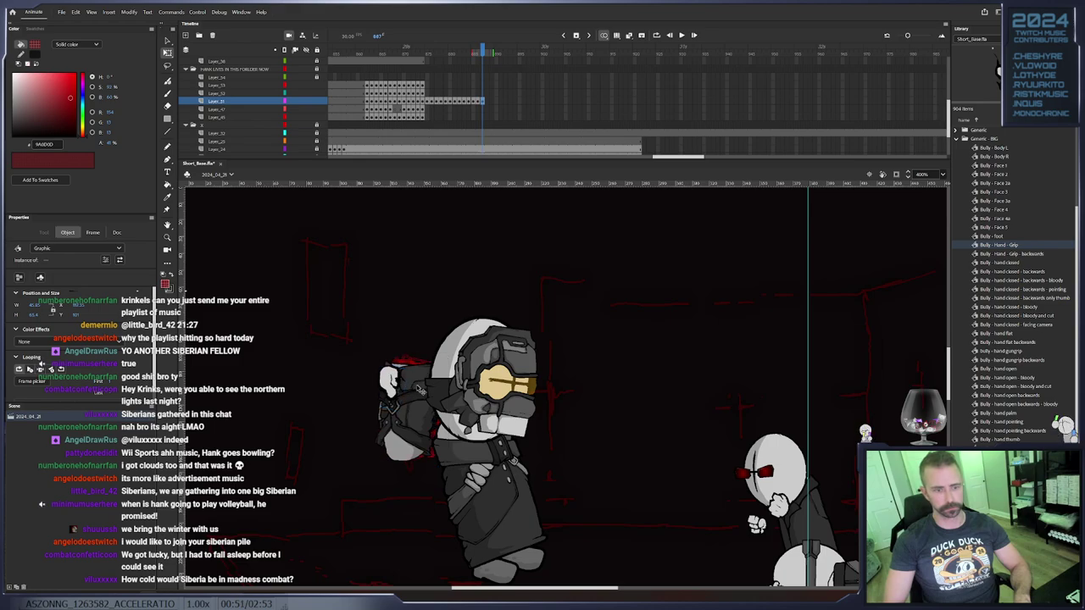
Keyframe Hank's body on frames 888 to 890, rotating it slightly counterclockwise and lowering it behind the engineer
key(F6)
drag(420, 389, 415, 395)
key(F6)
drag(364, 358, 358, 365)
key(F6)
drag(413, 395, 403, 418)
Keyframe Hank's body on frames 891 to 894, letting it hang lower and further behind the engineer
key(F6)
key(F6)
key(F6)
key(F6)
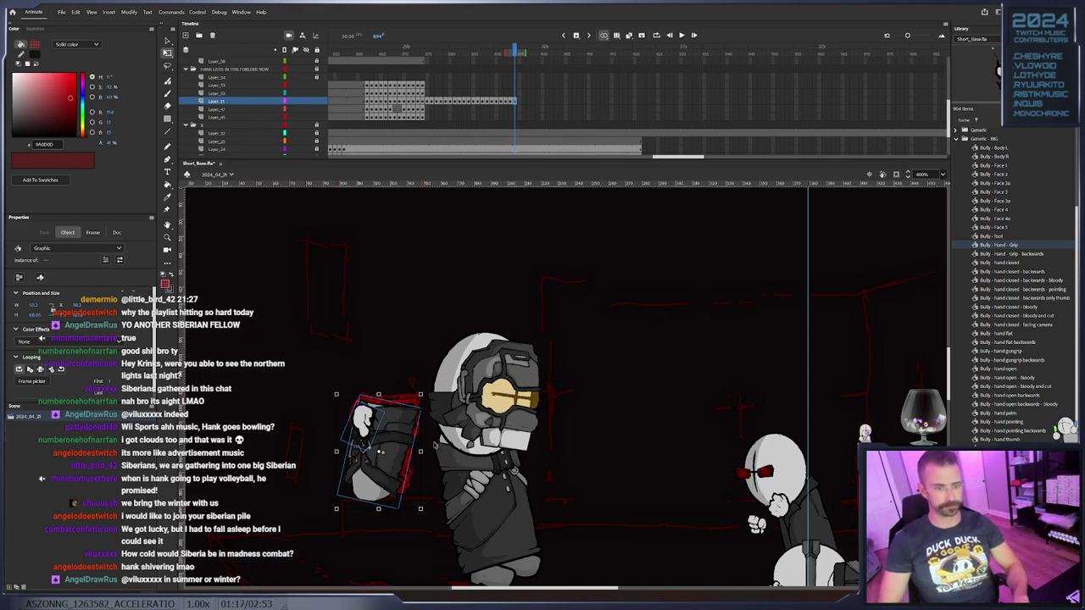
Keyframe Hank's body on frames 895 to 898, rotating it clockwise and swinging it backward away from the engineer
key(.)
drag(431, 398, 437, 406)
drag(358, 441, 350, 442)
click(360, 437)
key(.)
drag(421, 392, 425, 401)
drag(386, 437, 361, 436)
key(.)
key(.)
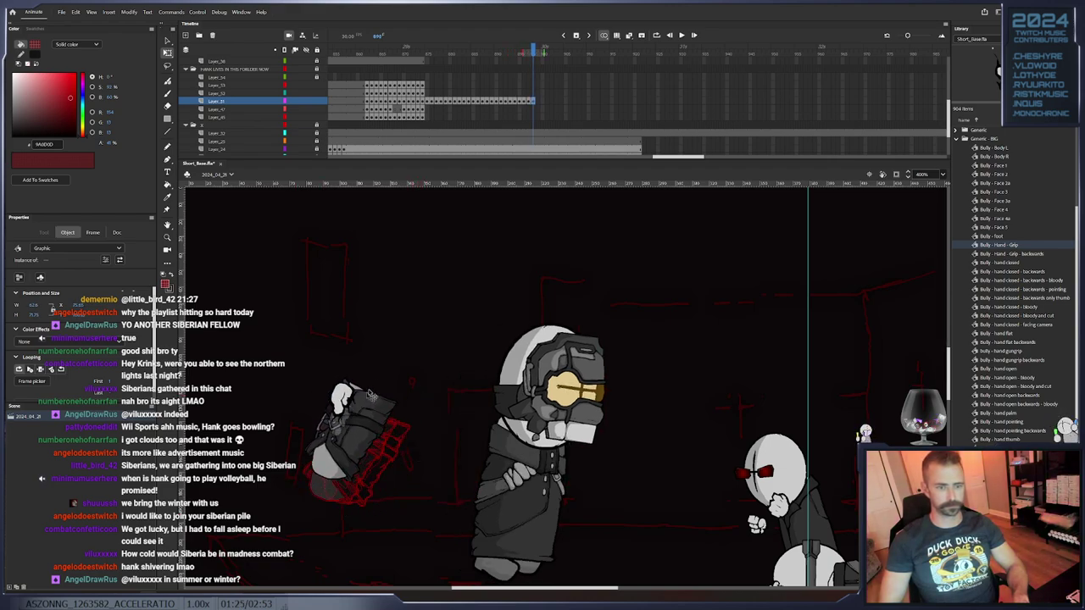
Rework Hank's body on frames 896 to 898, raising it and rotating it further clockwise for the start of the upswing
click(360, 435)
click(522, 99)
drag(395, 438, 390, 413)
key(.)
drag(423, 375, 414, 403)
key(.)
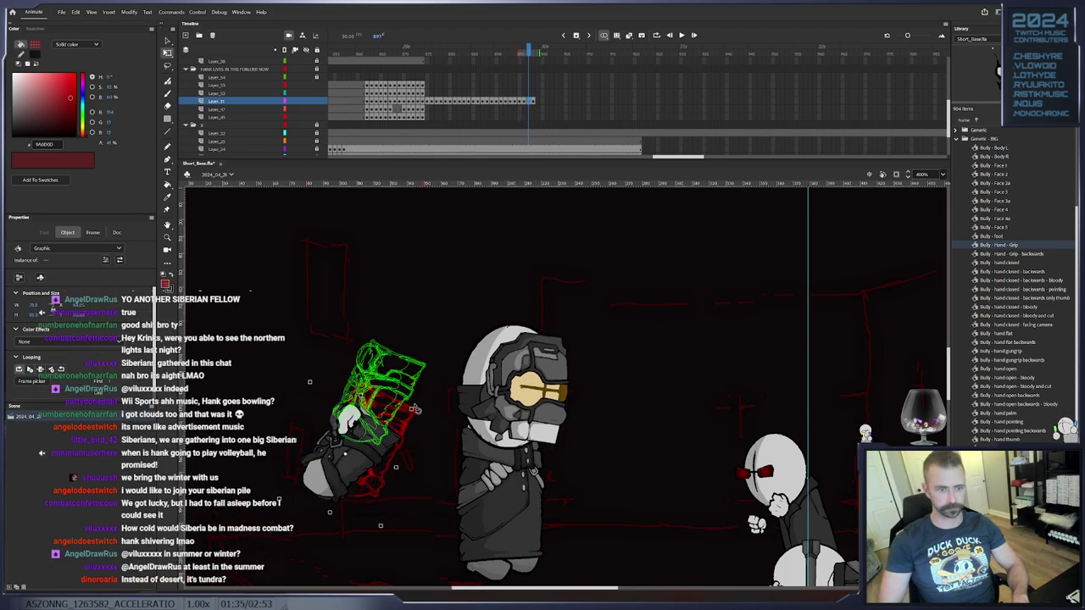
drag(350, 428, 364, 391)
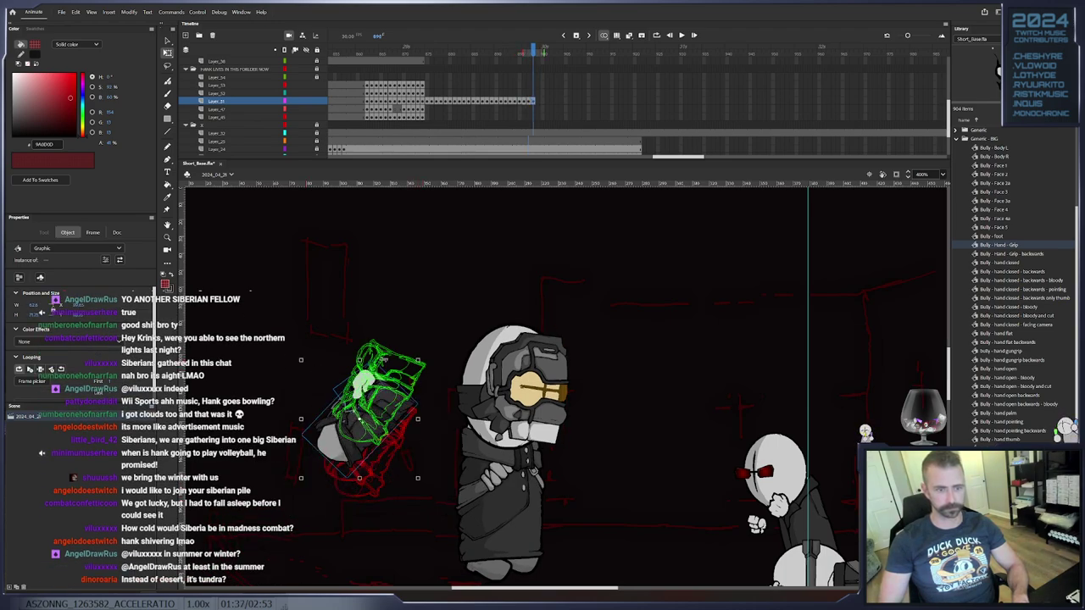
key(.)
mouse_move(431, 335)
mouse_down()
mouse_move(442, 353)
mouse_move(308, 396)
mouse_move(394, 371)
mouse_up()
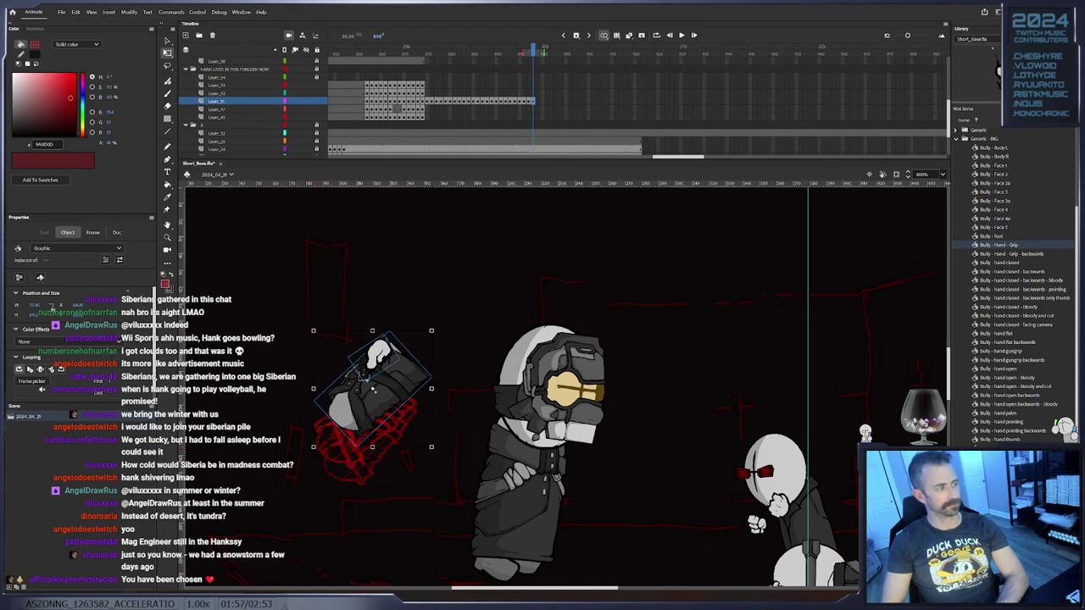
key(Left)
key(Left)
Keyframe Hank's body on frames 899 and 900, swinging it clockwise up and over the engineer's head
key(F6)
drag(429, 330, 507, 309)
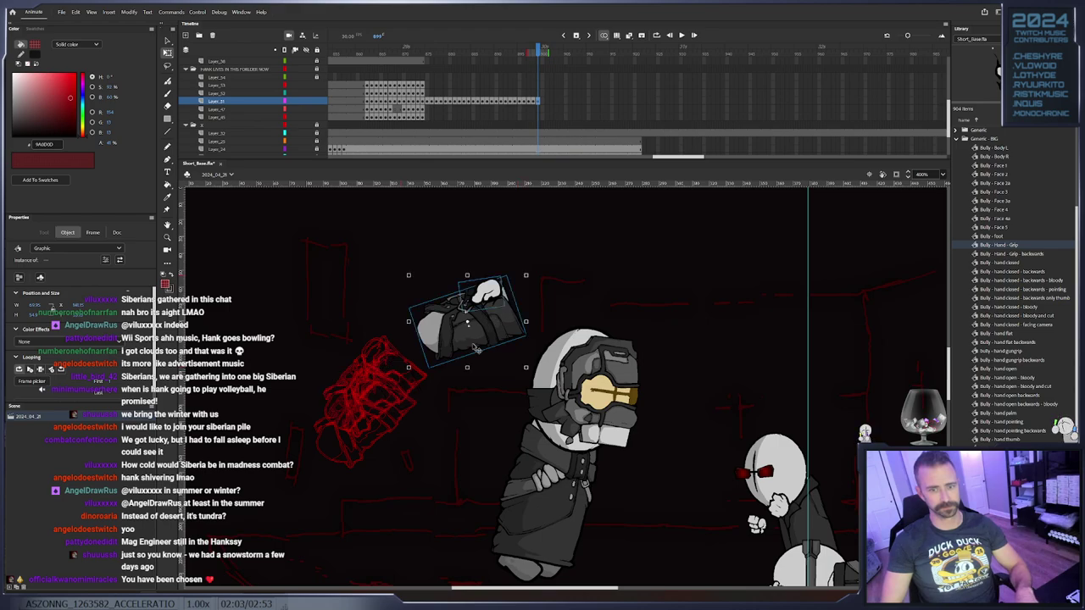
key(F6)
drag(531, 274, 621, 298)
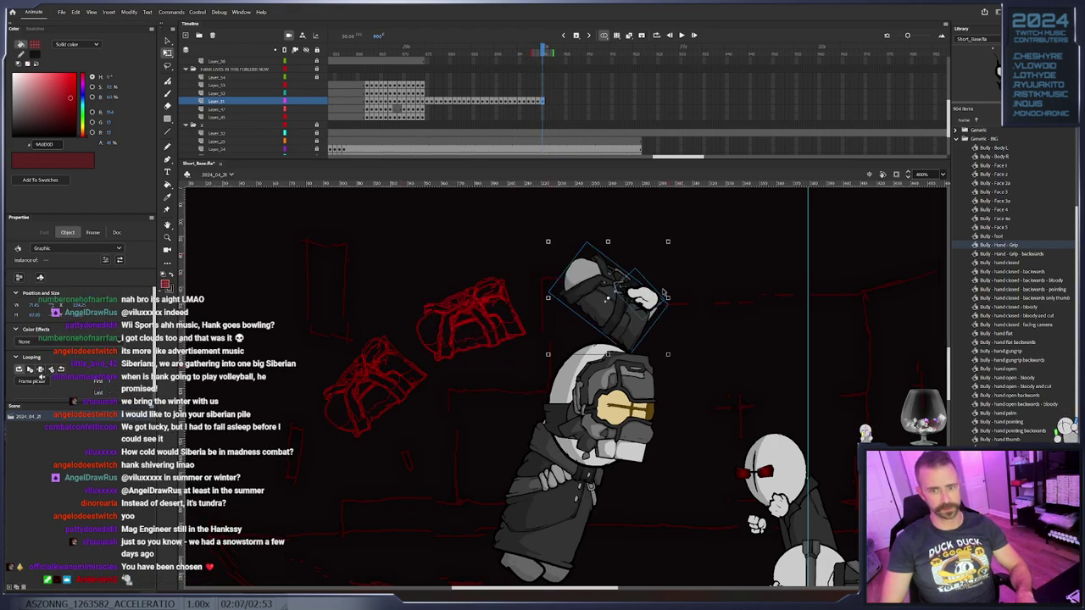
Keyframe Hank's body on frames 901 and 902, rotating it clockwise and bringing it down onto the red-eyed character's head
key(F6)
drag(670, 241, 654, 364)
drag(625, 298, 695, 392)
key(F6)
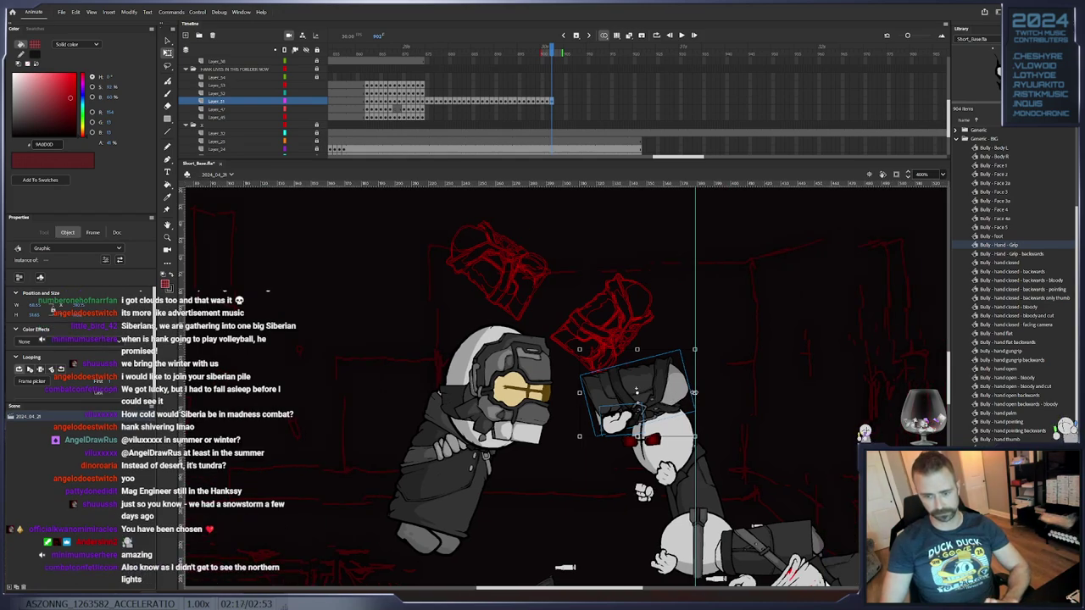
drag(642, 380, 650, 382)
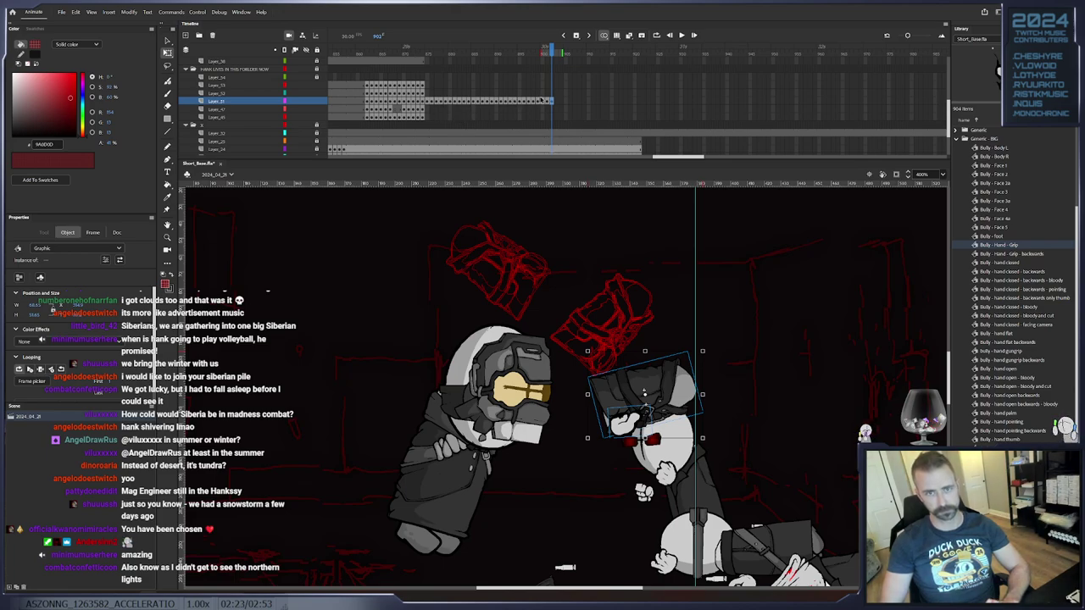
Play back the swing and refine Hank's body position on frames 900 and 901 for a smoother arc over the engineer
key(Return)
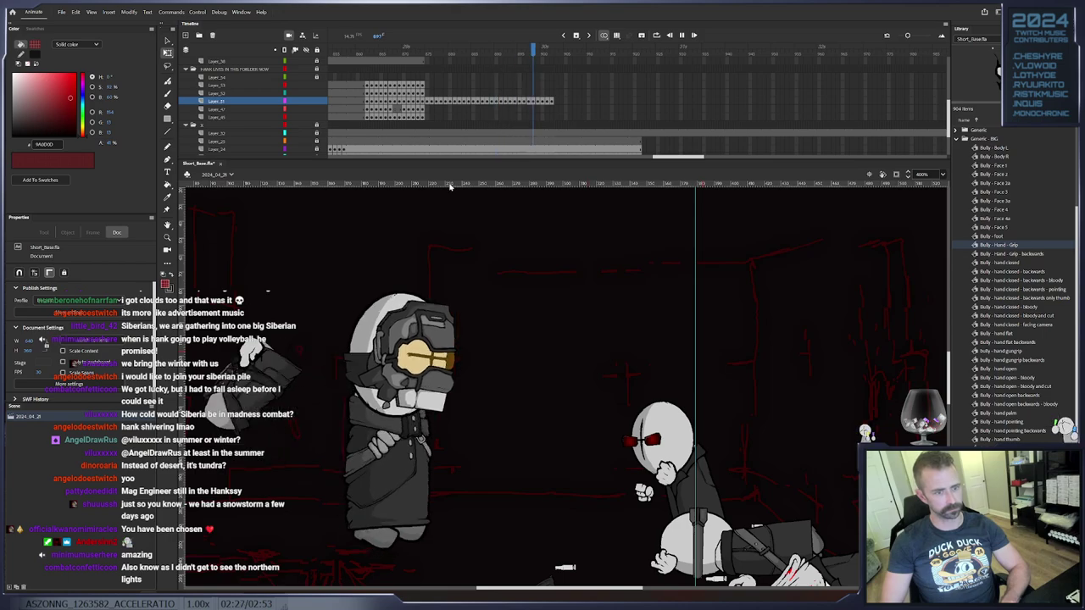
click(553, 101)
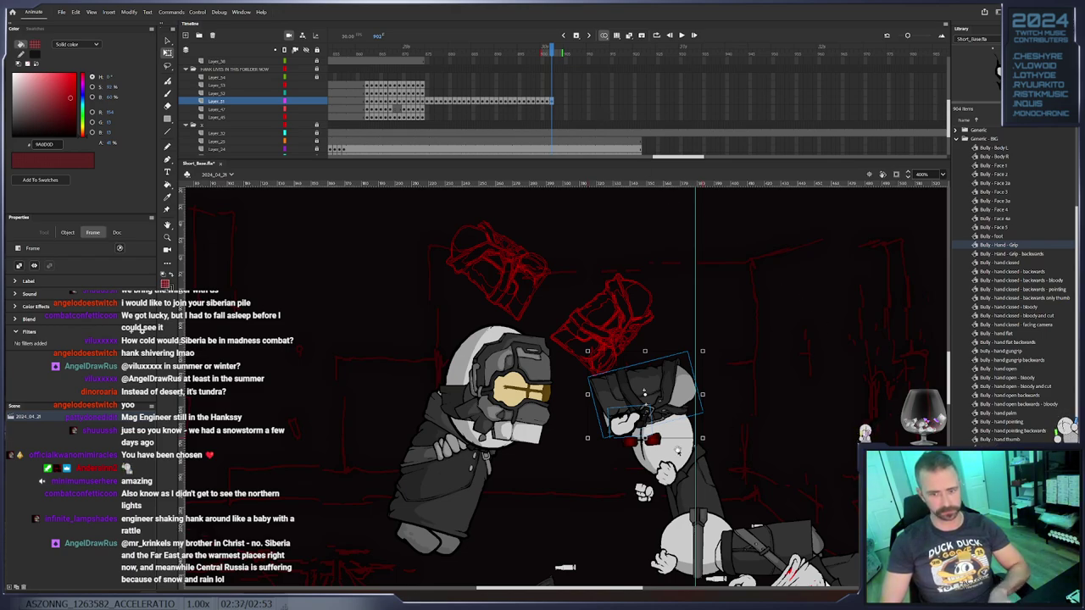
scroll(701, 221, down, 3)
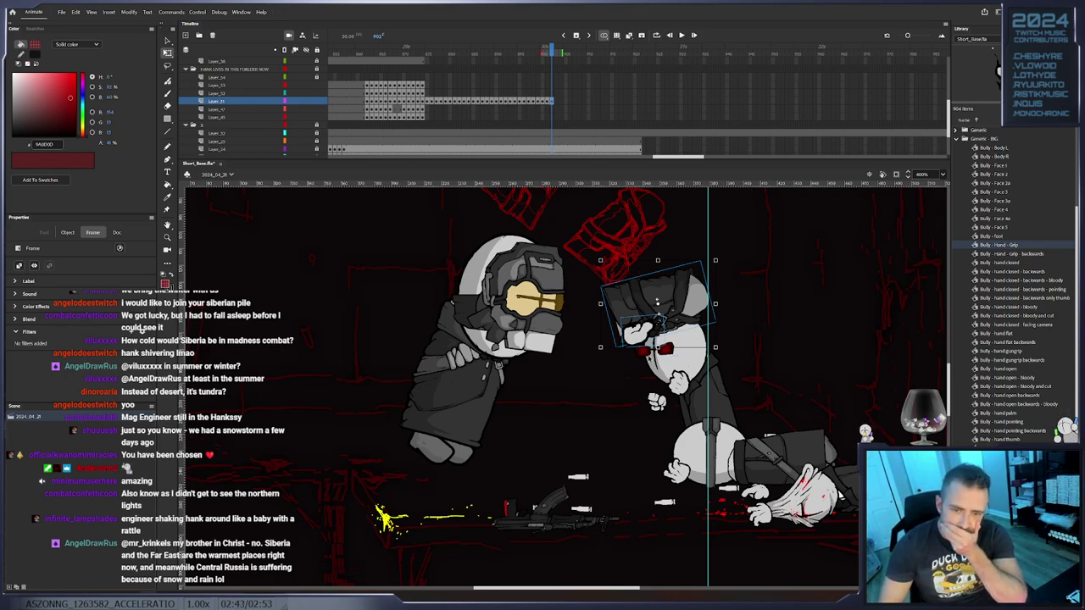
click(543, 103)
drag(531, 223, 548, 278)
key(.)
drag(628, 331, 610, 316)
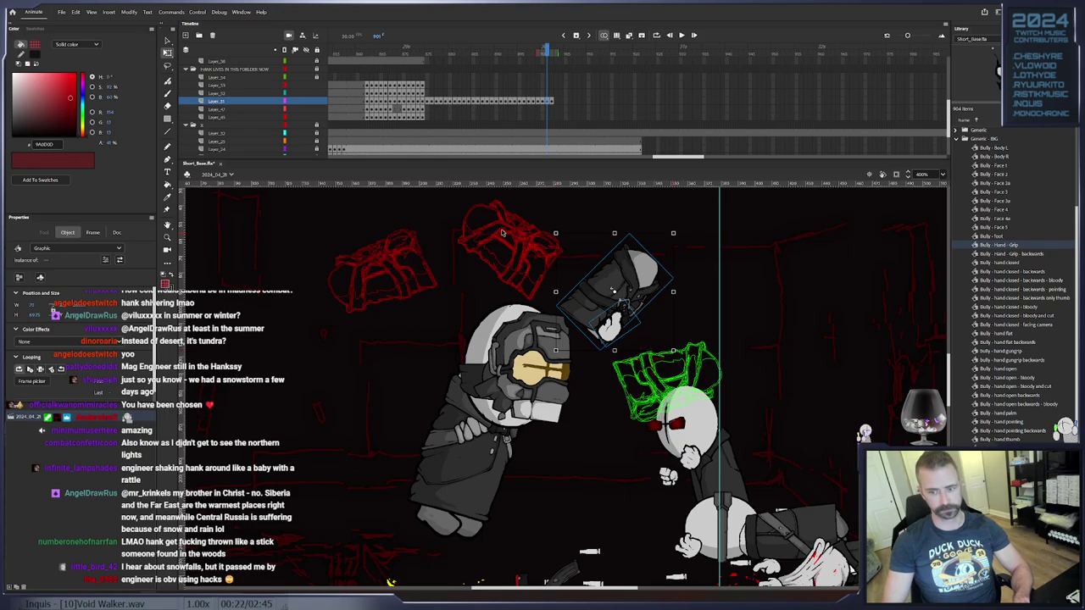
click(554, 101)
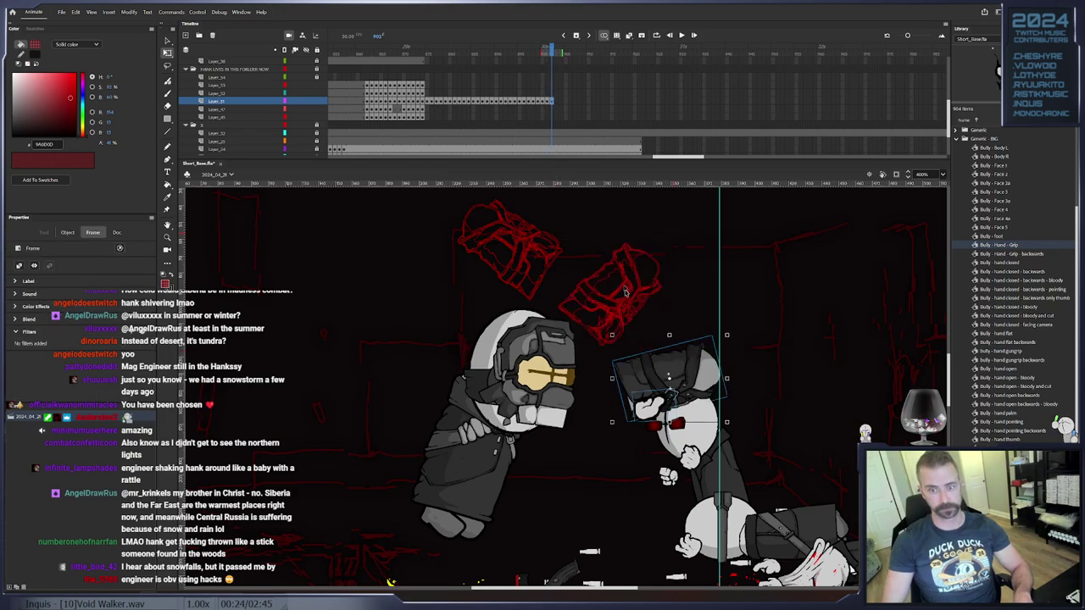
Keyframe Hank's head on frames 875 and 876, rotating it counterclockwise and lowering it to follow the falling body
click(419, 91)
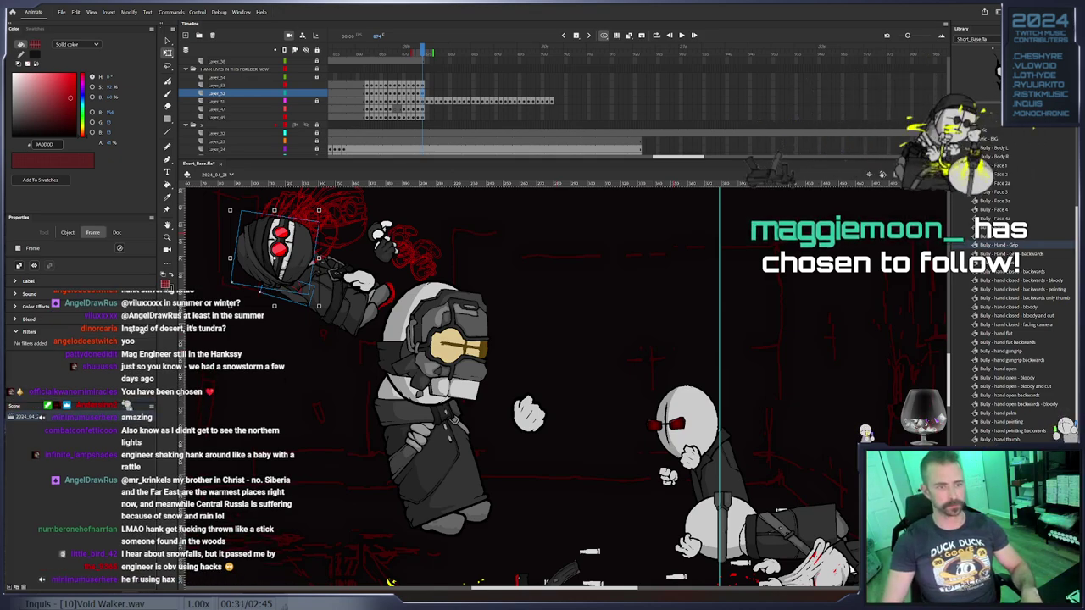
drag(484, 491, 380, 433)
drag(241, 407, 358, 470)
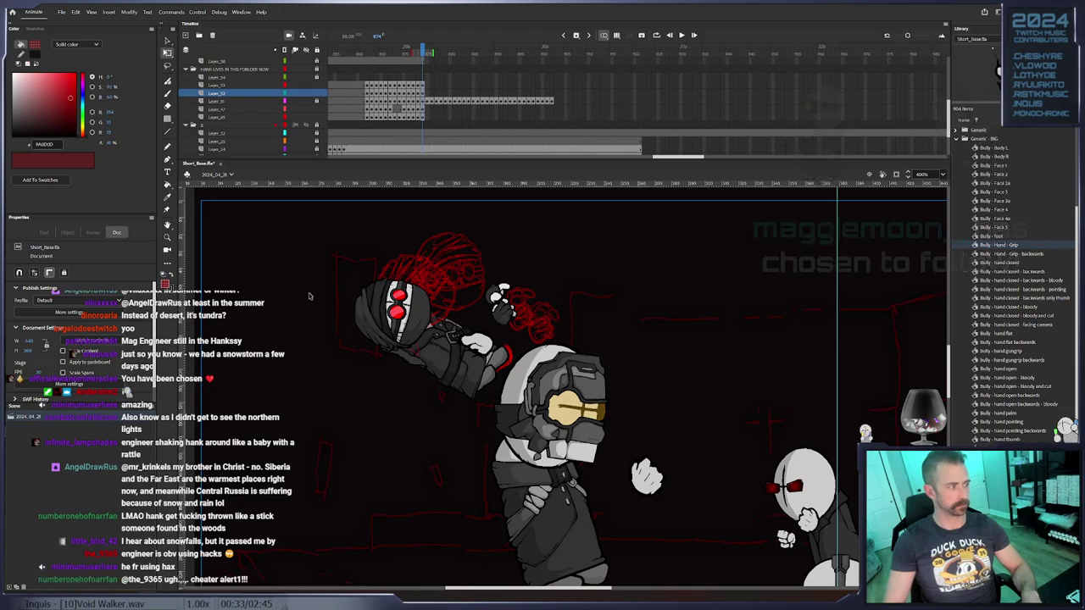
click(385, 317)
key(period)
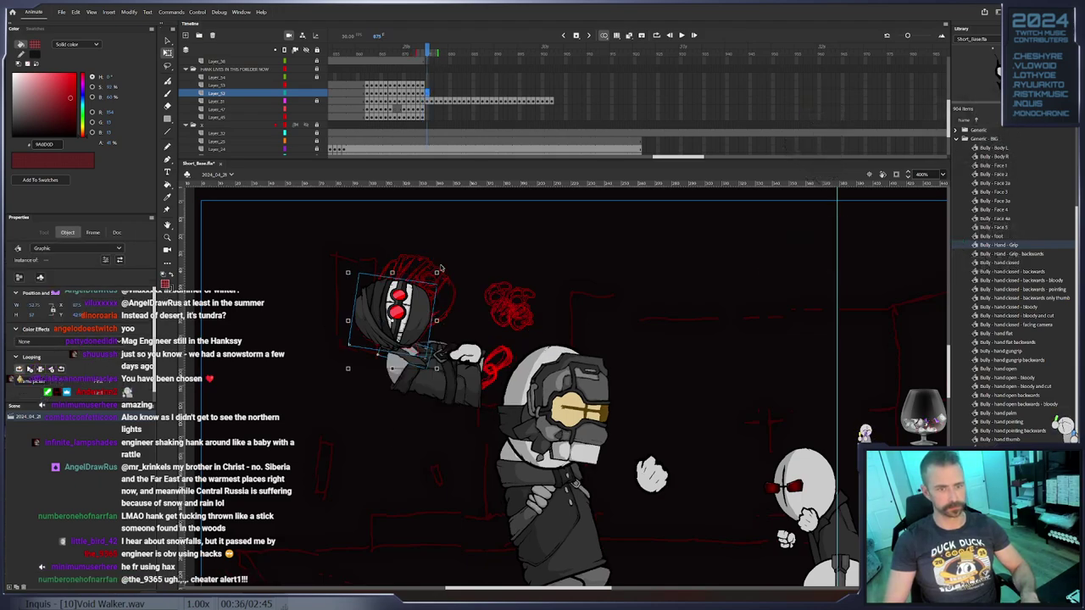
drag(440, 275, 420, 260)
drag(407, 312, 396, 348)
key(period)
drag(432, 306, 399, 295)
drag(381, 346, 385, 397)
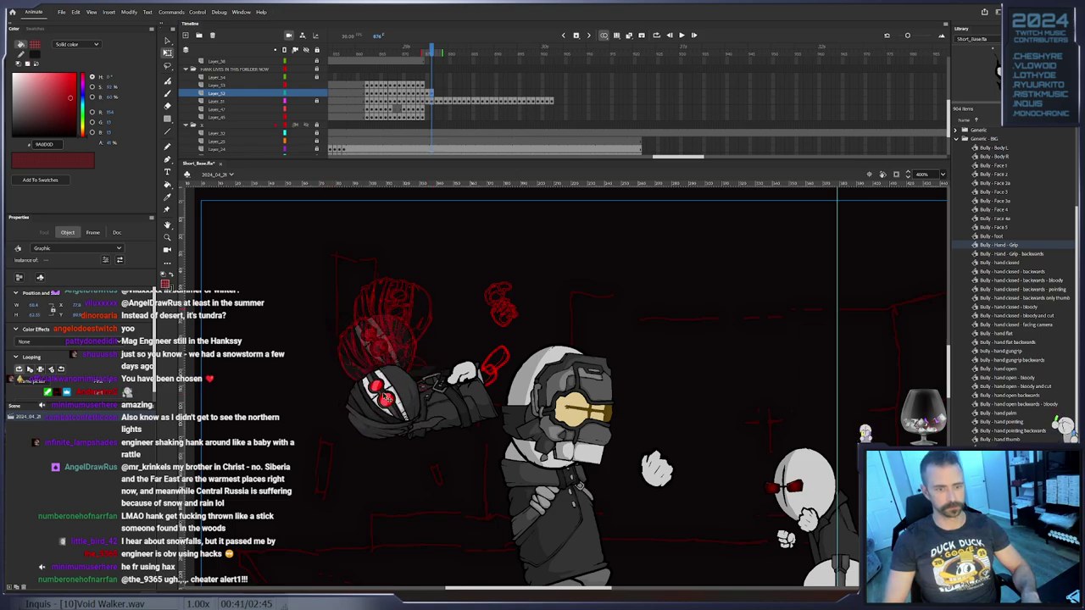
Keyframe Hank's head on frames 877 and 878, rotating it further counterclockwise and attaching it to the neck of the overturned body
key(period)
drag(445, 298, 422, 291)
drag(405, 372, 419, 413)
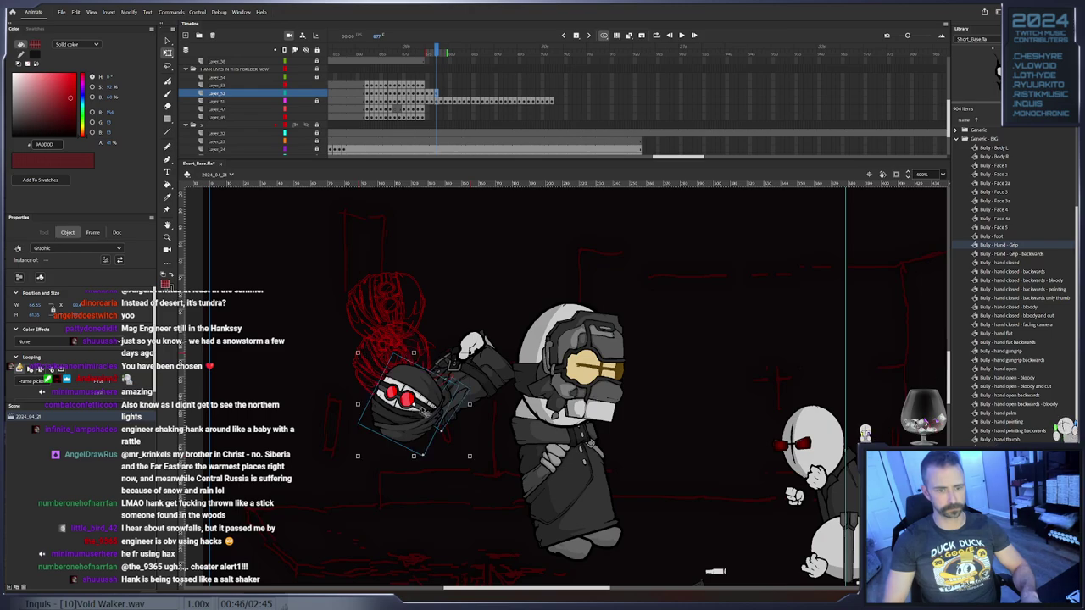
key(period)
drag(473, 350, 439, 330)
drag(413, 404, 484, 434)
Keyframe Hank's head on frames 879 to 884, keeping it upside down below the body's neck behind the engineer
key(period)
key(period)
key(F6)
key(F6)
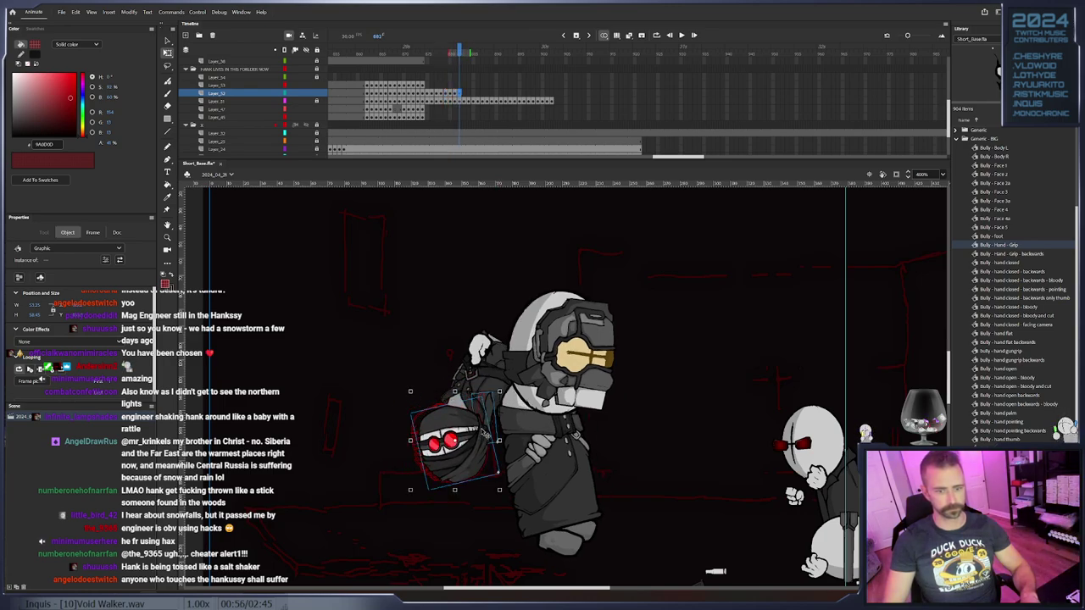
key(period)
click(483, 426)
key(period)
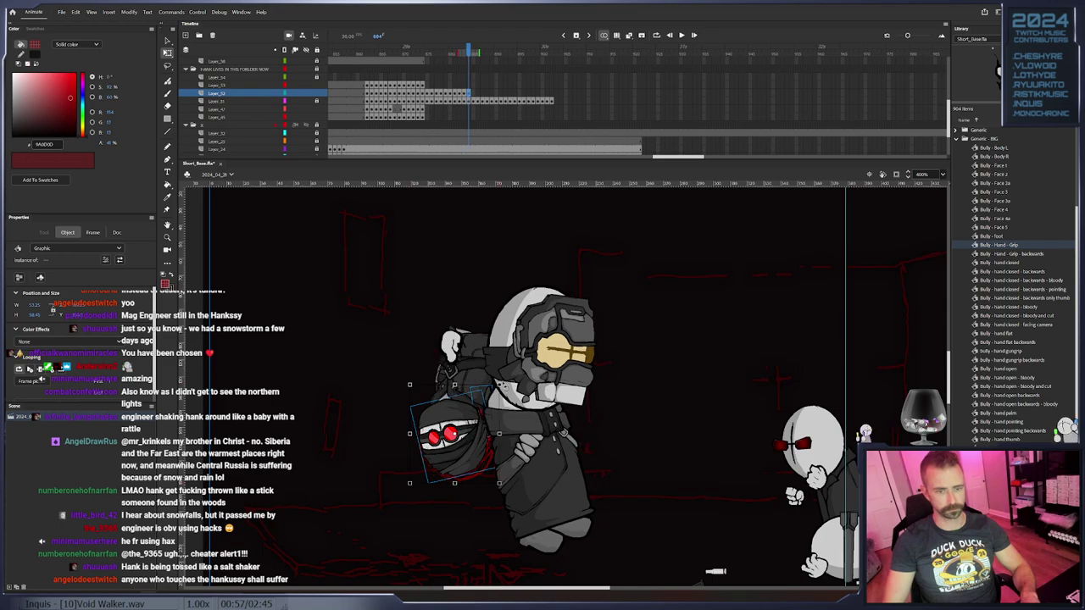
Keyframe Hank's head on frames 885 to 888, tilting and shifting it to follow the hanging body
key(period)
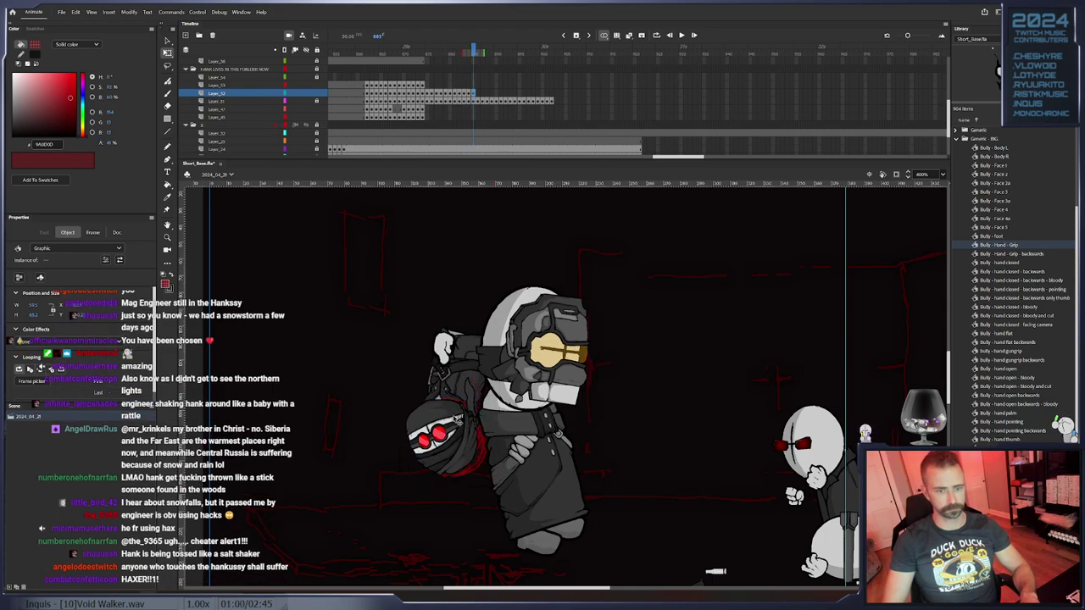
key(period)
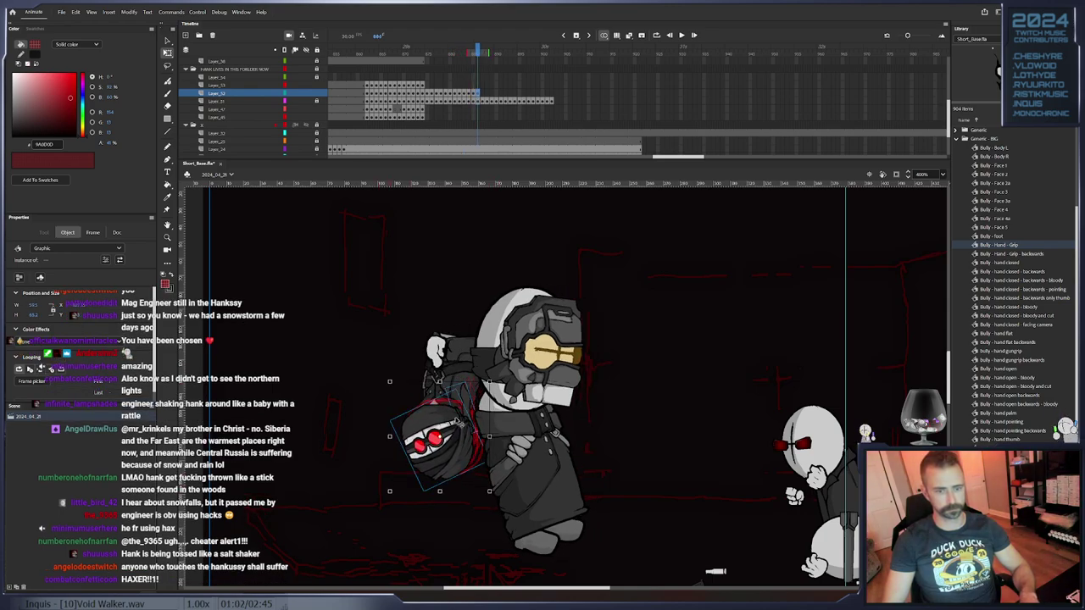
key(period)
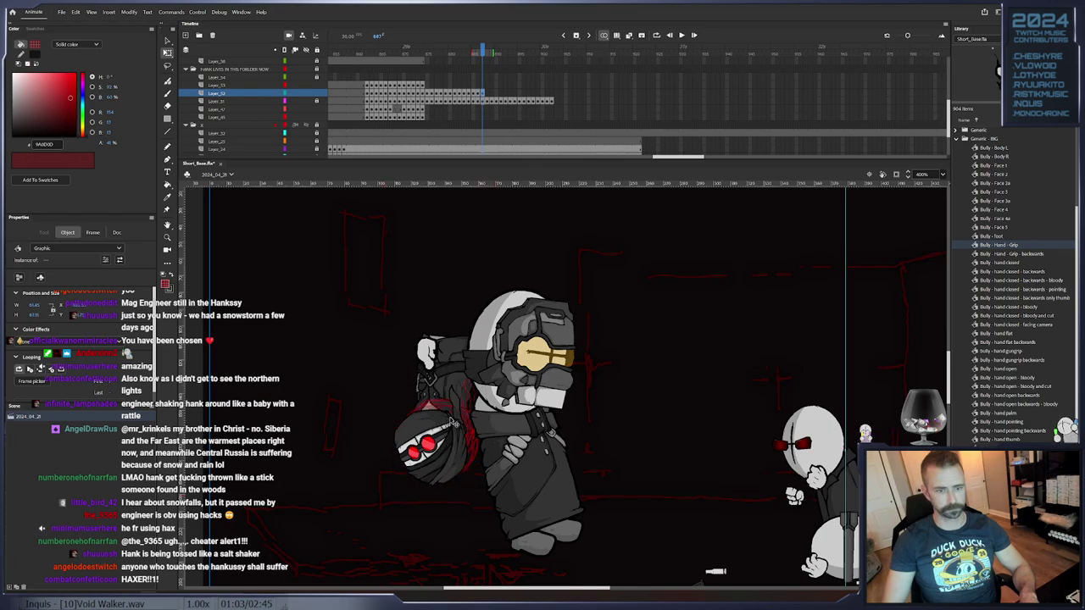
key(period)
click(457, 422)
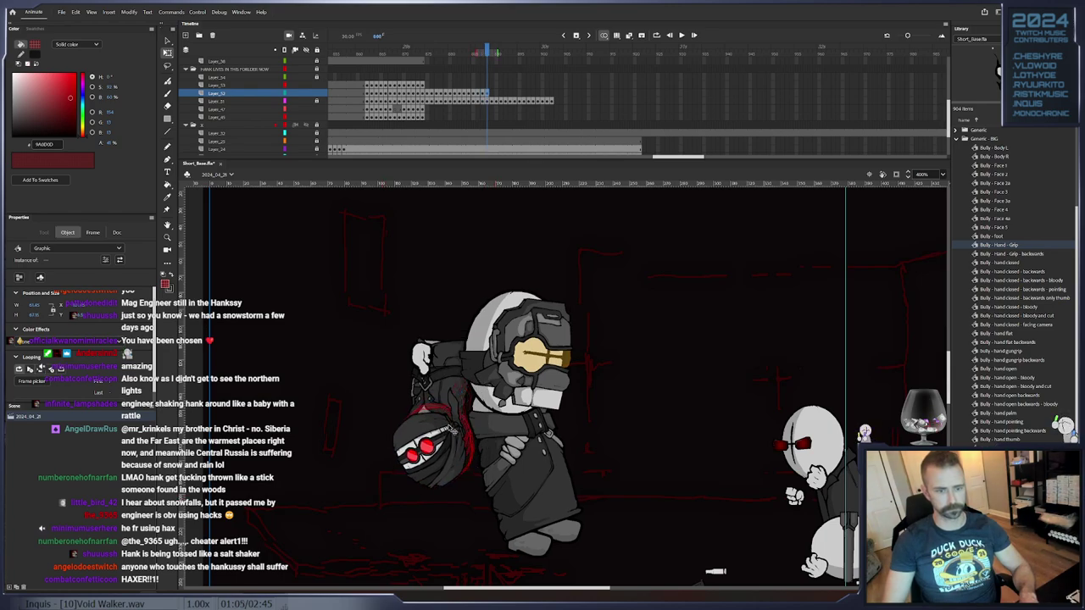
Keyframe Hank's head on frames 889 to 892, lowering it along with the dropping body
key(period)
click(453, 428)
drag(451, 426, 451, 433)
key(period)
click(452, 433)
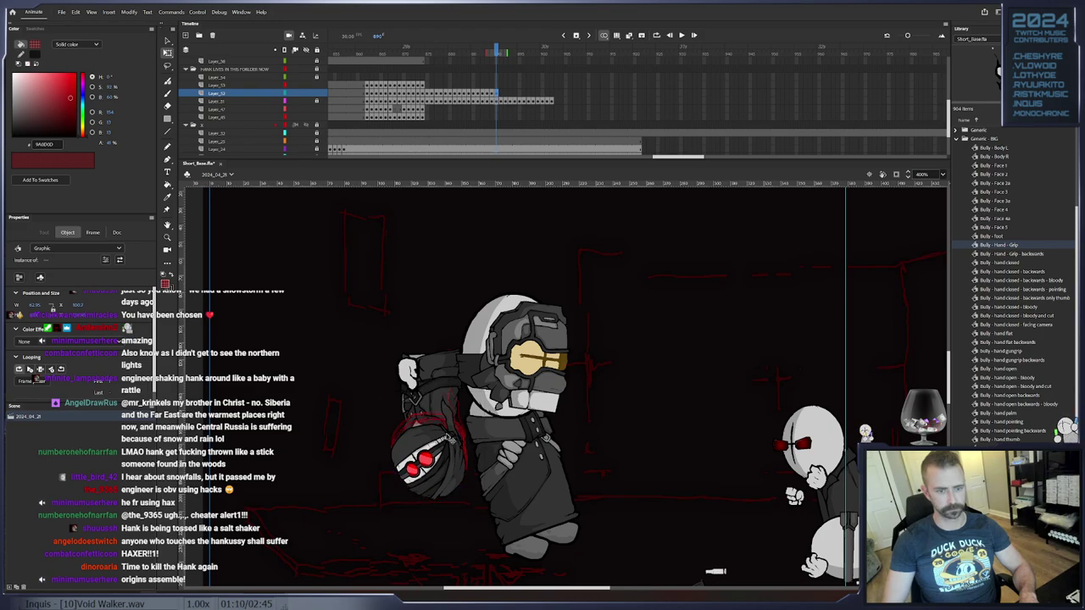
key(period)
click(442, 448)
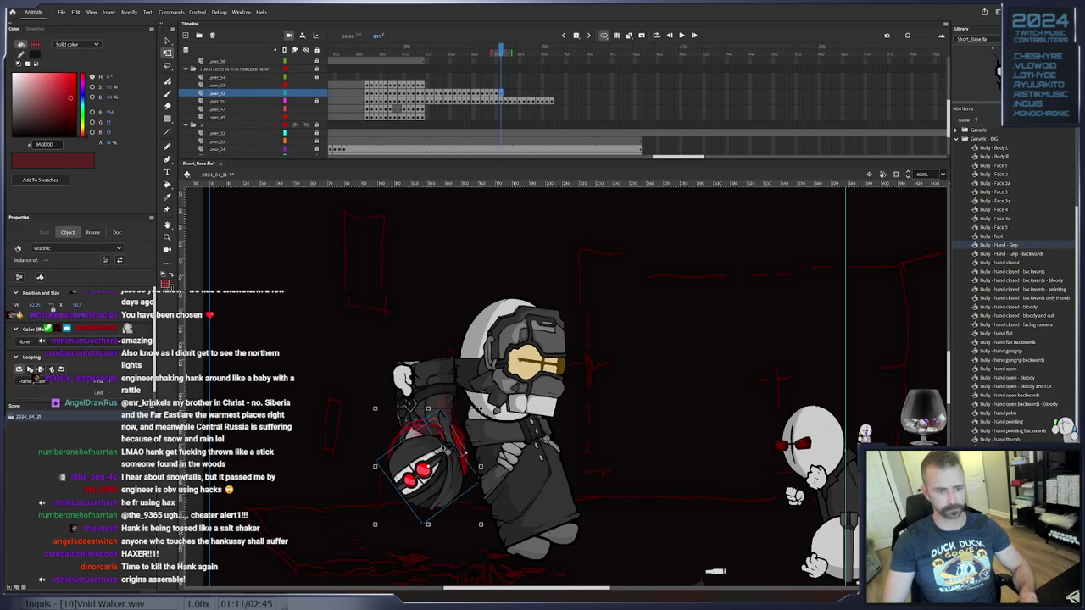
key(period)
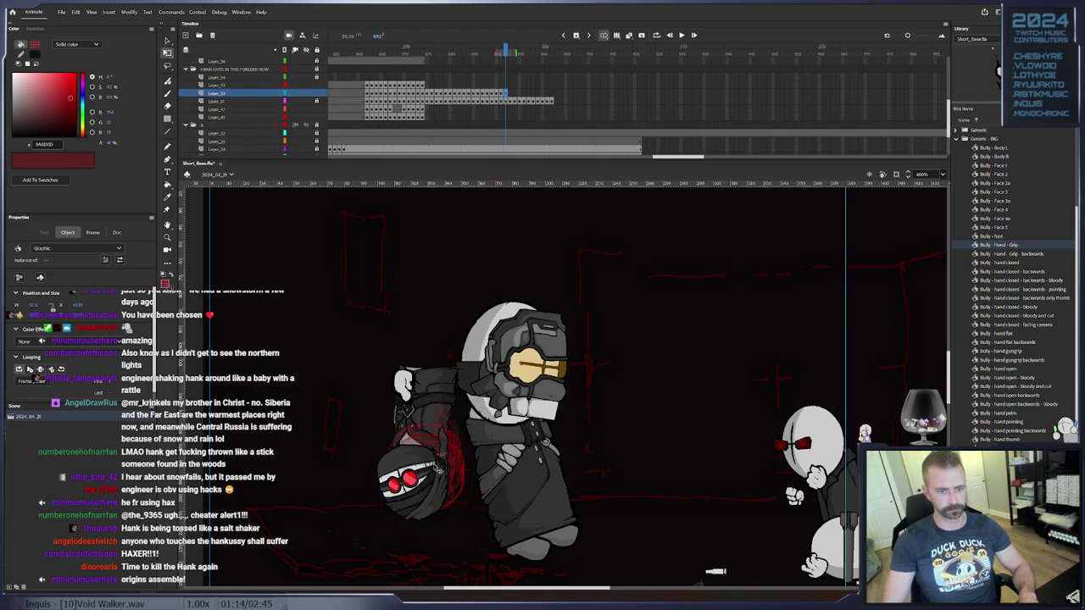
Keyframe Hank's head on frames 893 to 896, moving it to follow the body swinging back behind the engineer
key(period)
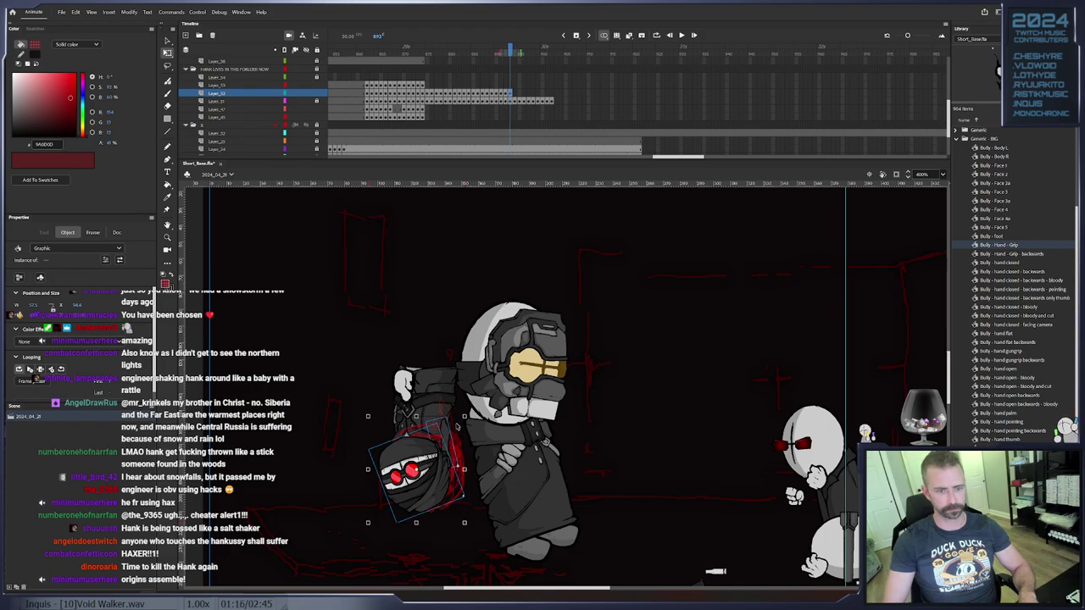
click(438, 459)
drag(426, 471, 425, 465)
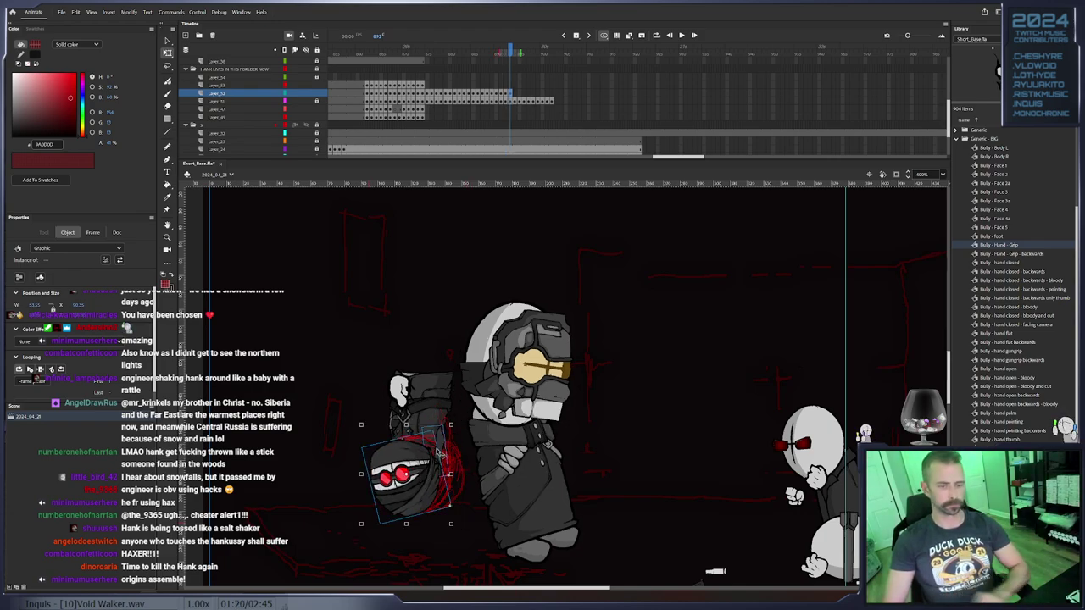
key(period)
drag(462, 427, 461, 432)
key(F6)
drag(422, 468, 383, 438)
key(F6)
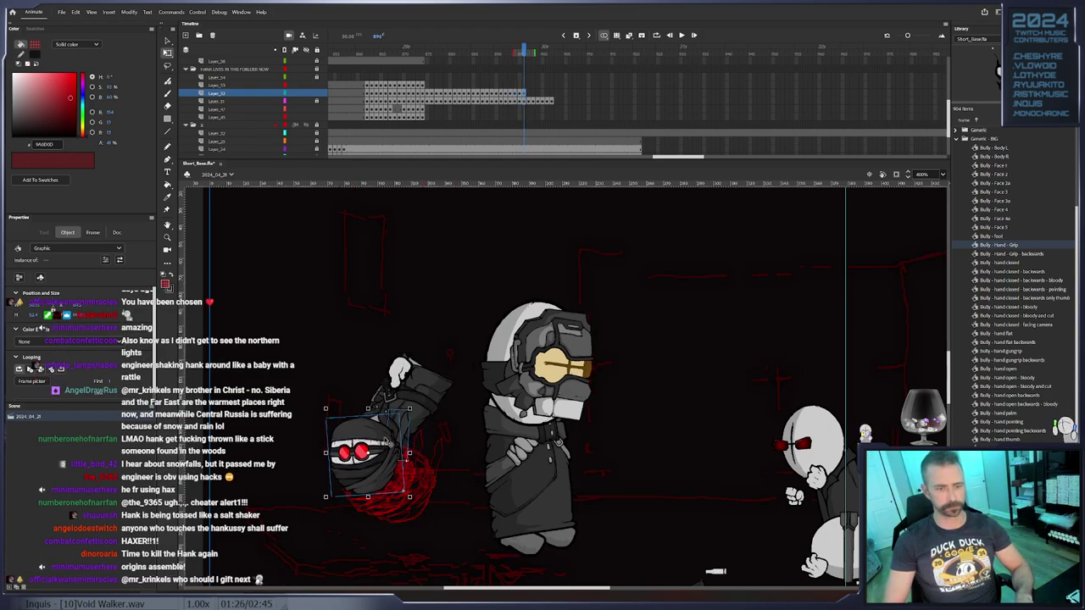
Go back over frames 893 to 895 and adjust Hank's head against the neighbouring frames
click(511, 94)
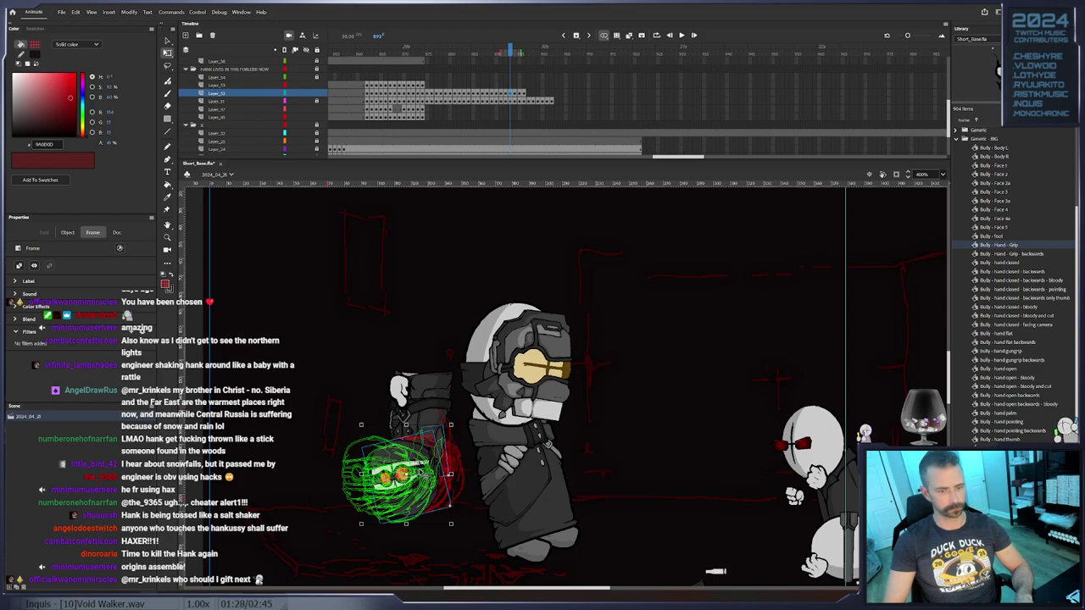
key(period)
key(period)
drag(437, 488, 416, 479)
key(period)
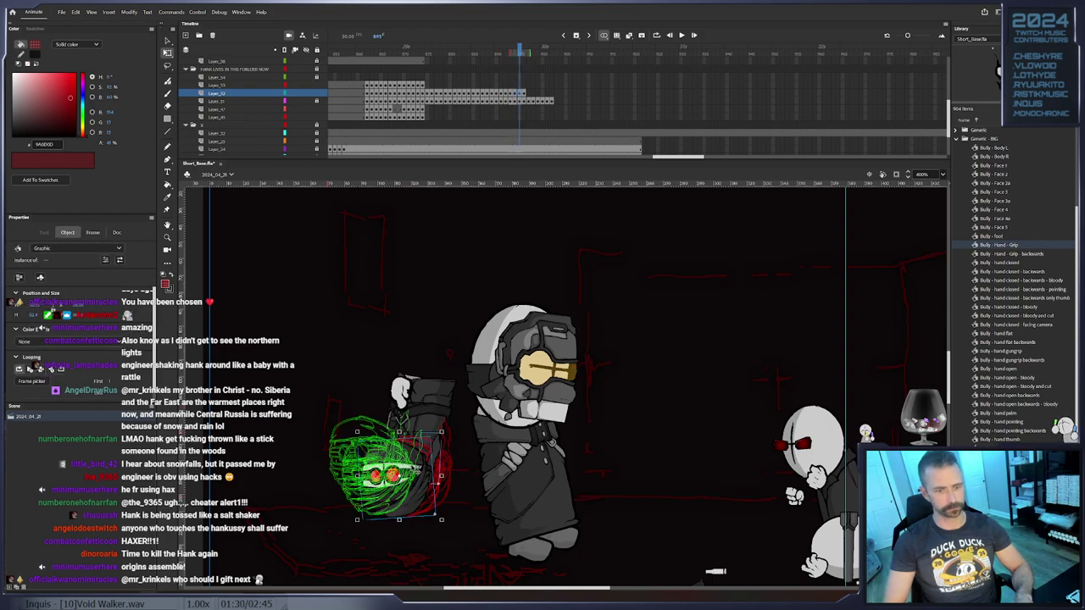
Keyframe Hank's head on frames 897 to 899, raising and rotating it onto the neck of the upswinging body
key(period)
drag(408, 469, 412, 352)
key(F6)
key(period)
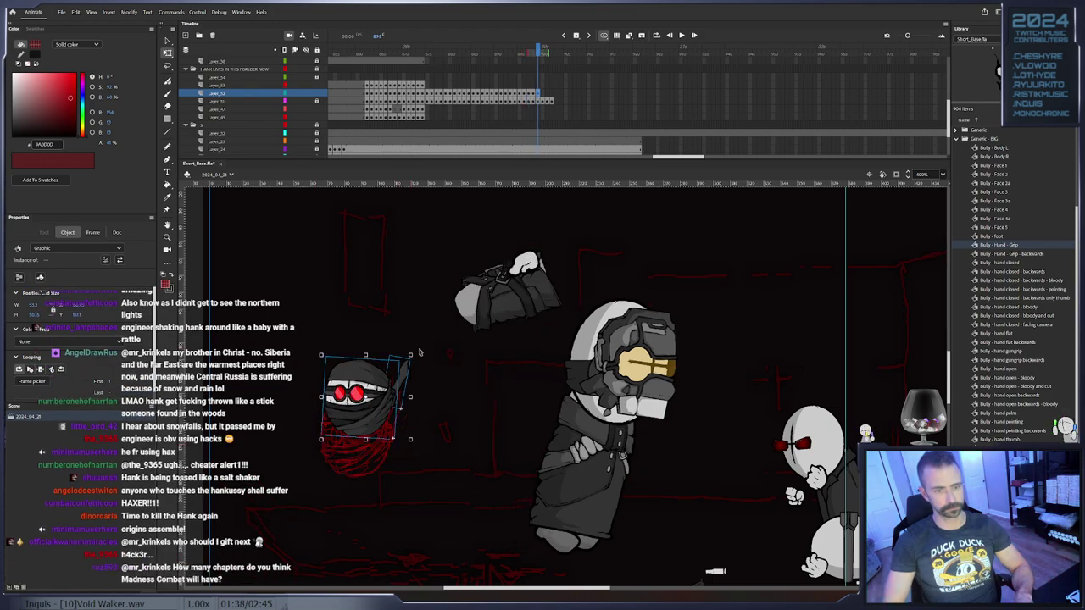
drag(390, 413, 467, 315)
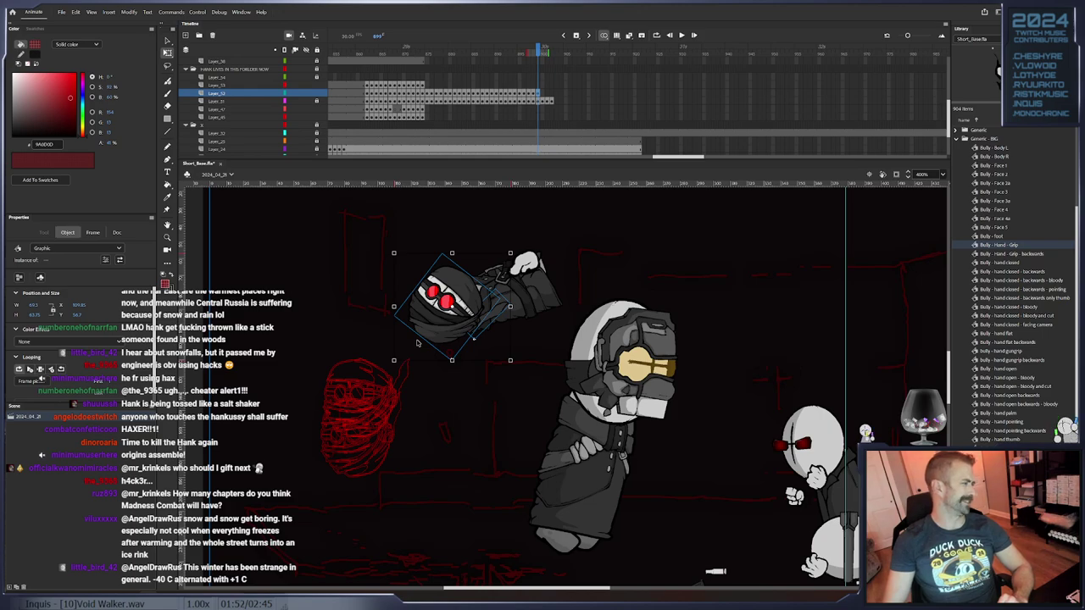
drag(540, 315, 471, 379)
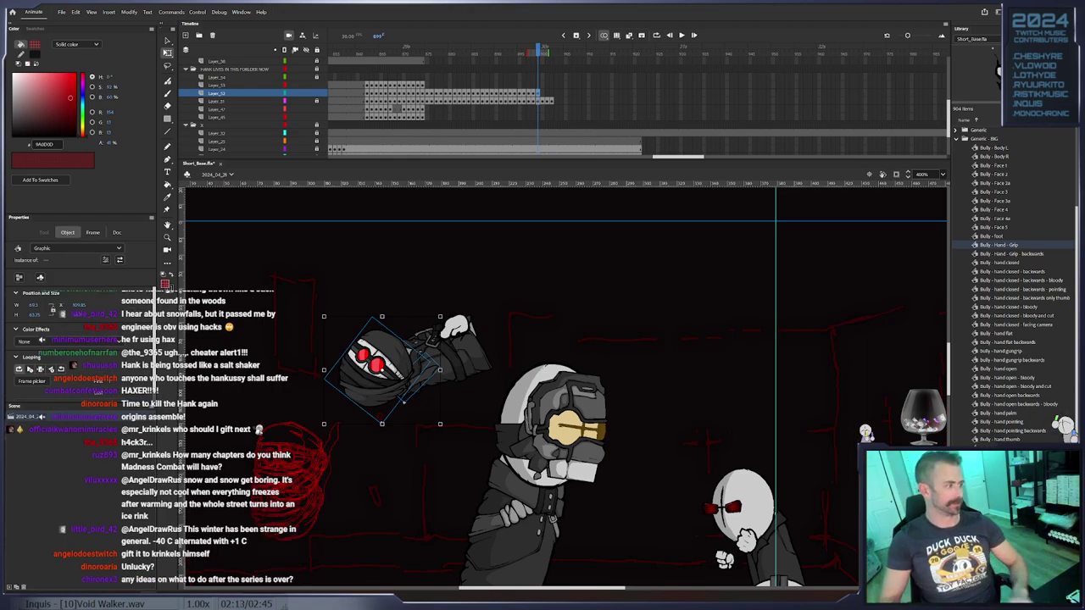
Keyframe Hank's head on frames 900 and 901, carrying it over the engineer and rotating it upright on the neck
key(F6)
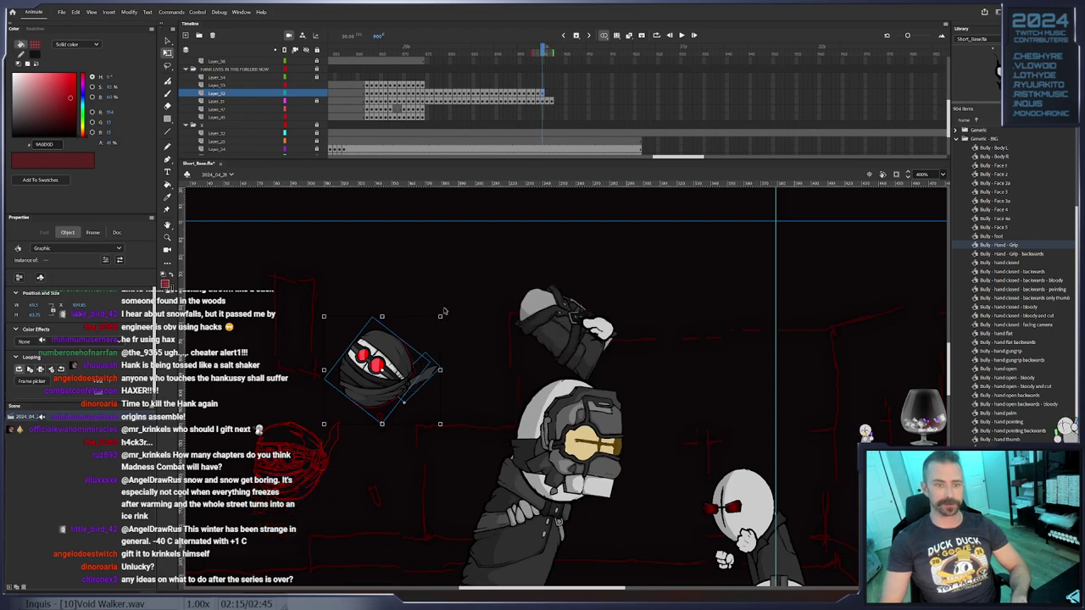
drag(446, 317, 439, 366)
key(F6)
drag(407, 319, 541, 336)
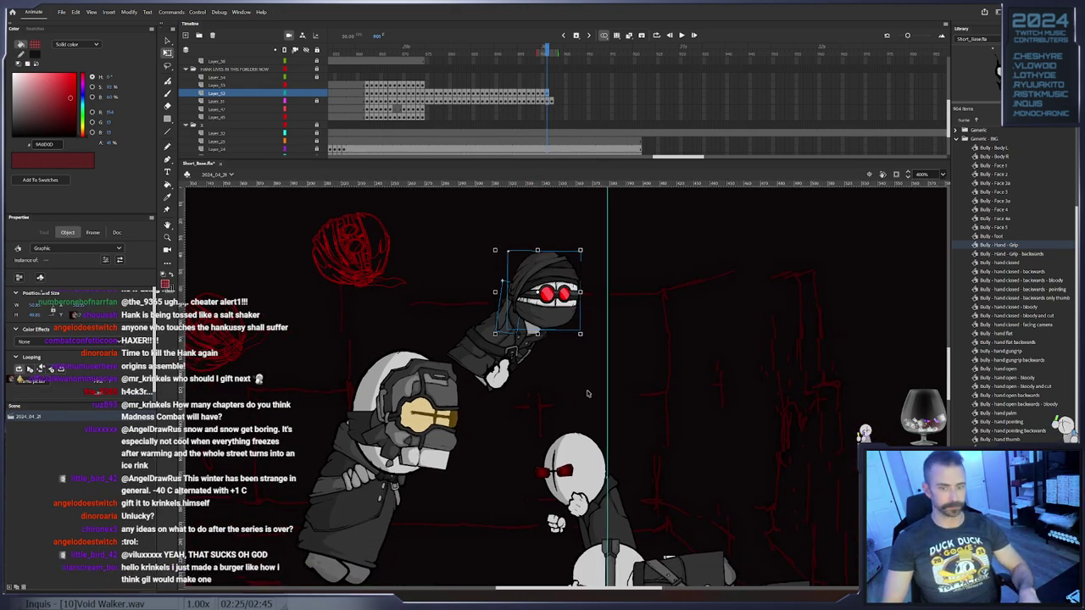
Keyframe Hank's head on frame 902, tilting it down onto the body above the red-eyed character
drag(607, 398, 1045, 393)
drag(688, 361, 576, 331)
key(F6)
drag(476, 311, 439, 345)
drag(444, 280, 501, 357)
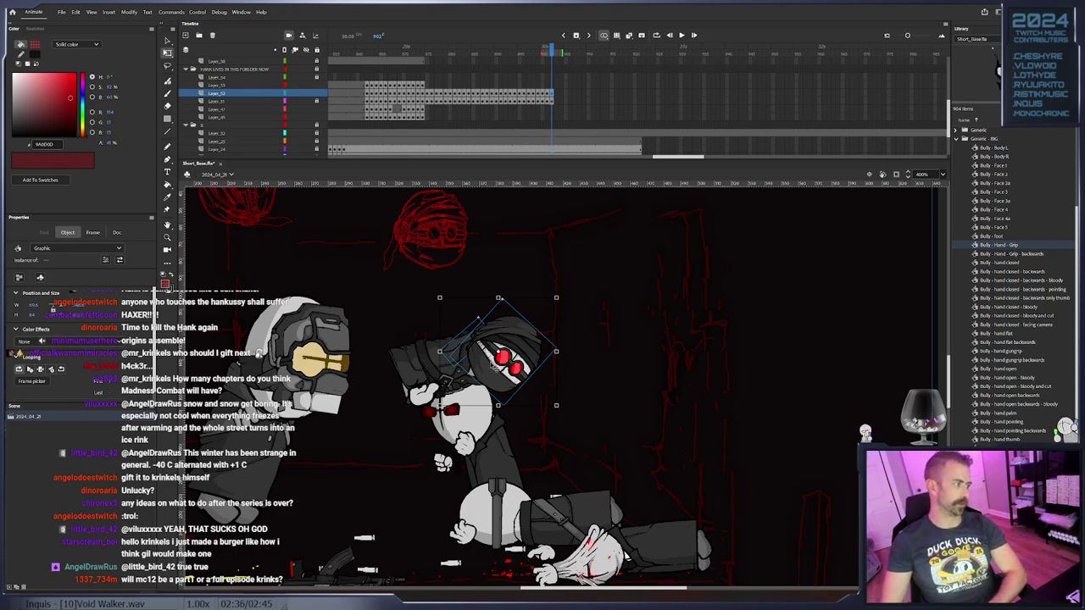
Remove the surplus frame 903 from Hank's head layer and lock that layer
key(.)
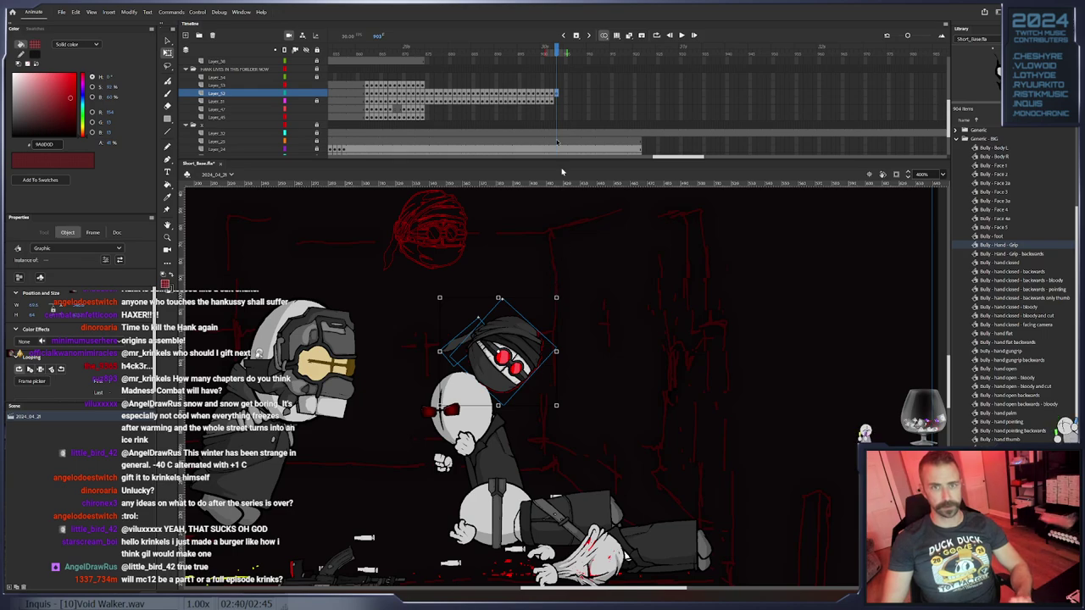
right_click(556, 95)
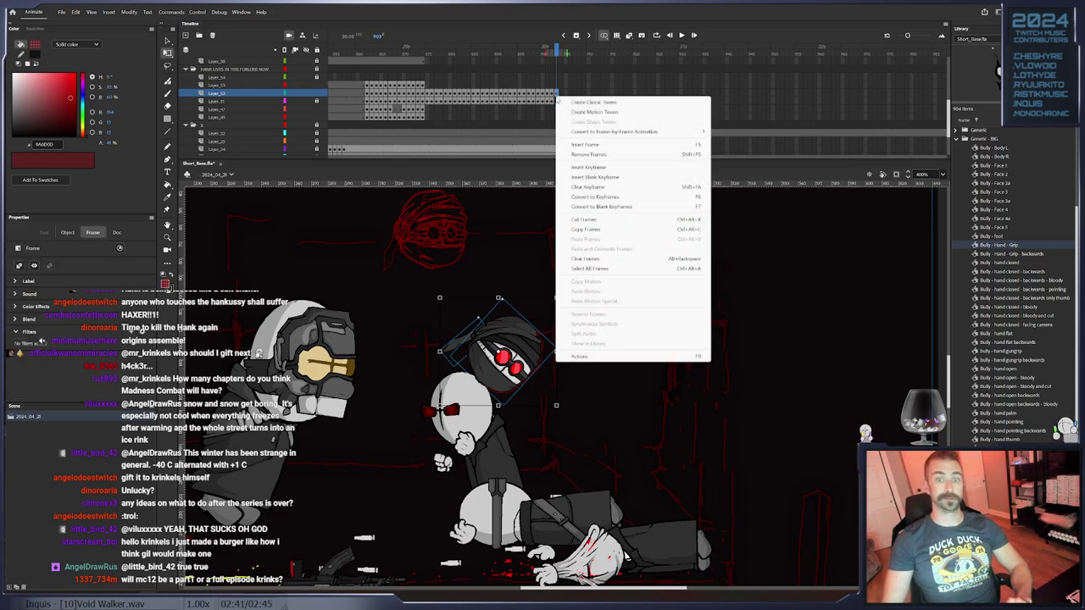
click(603, 155)
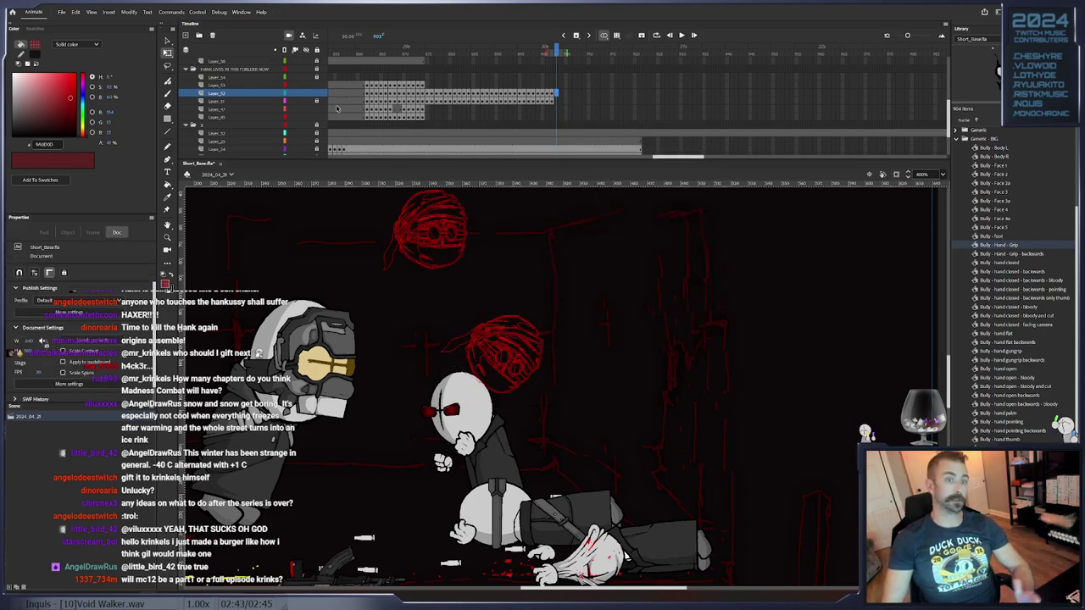
click(317, 93)
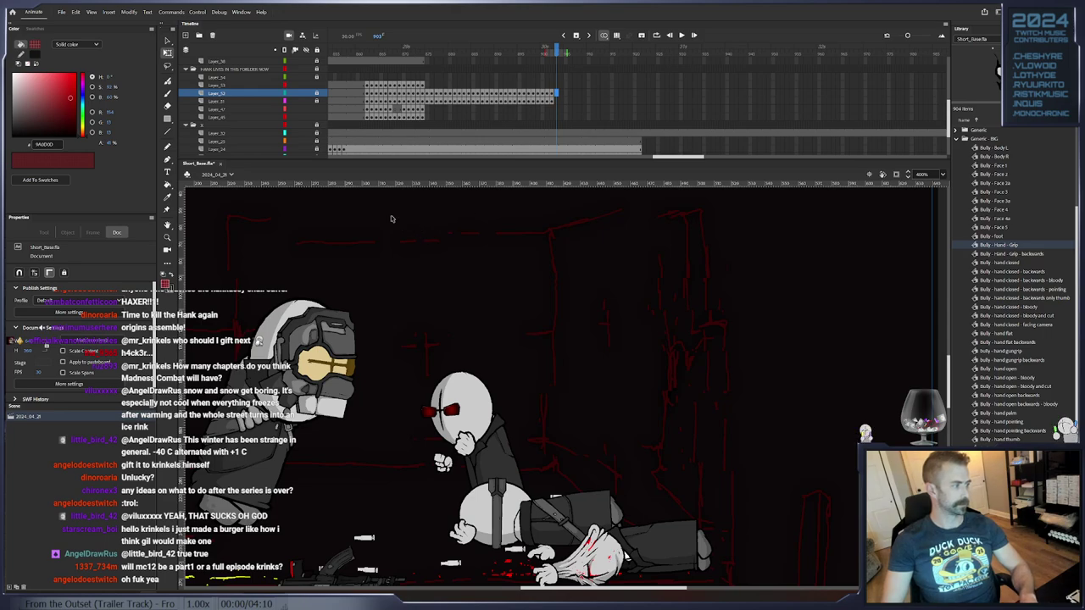
Keyframe Hank's foot on Layer_47 at frame 875, moving and rotating it onto the end of his raised legs
click(424, 108)
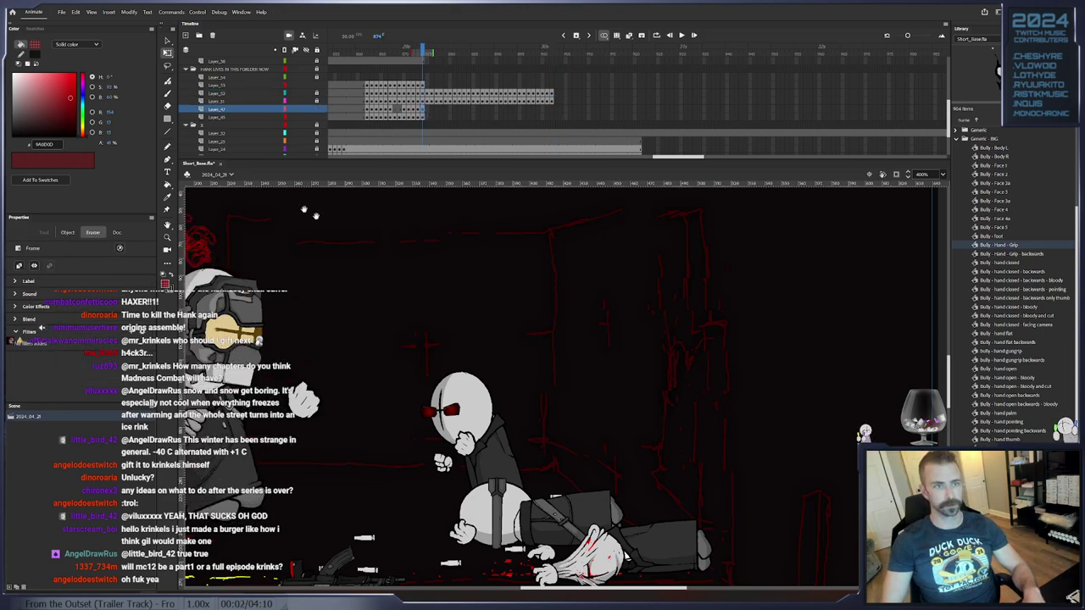
key(Delete)
click(477, 346)
key(F6)
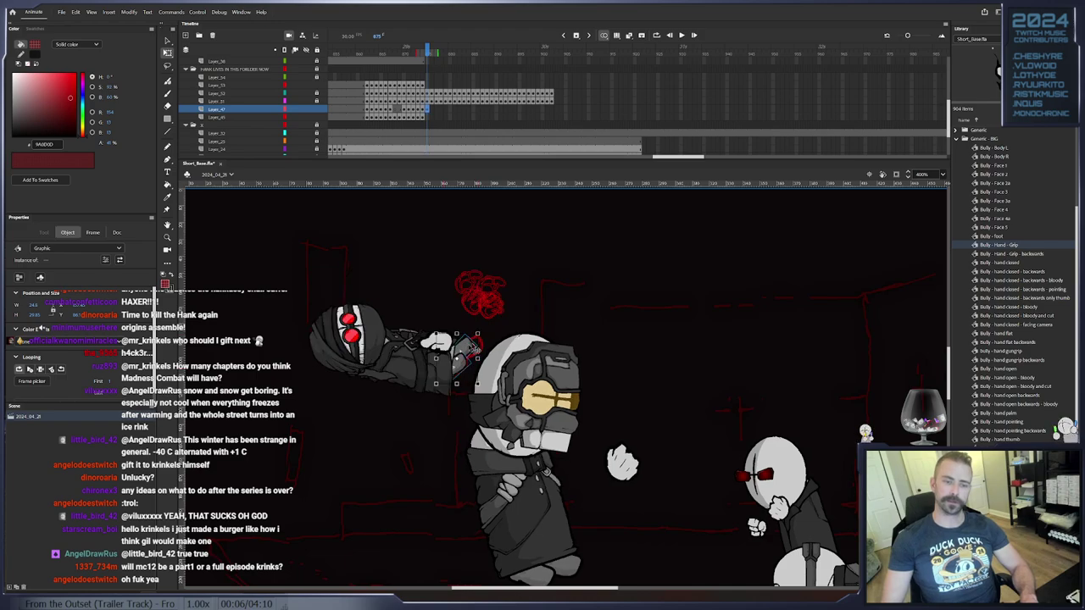
drag(483, 335, 465, 349)
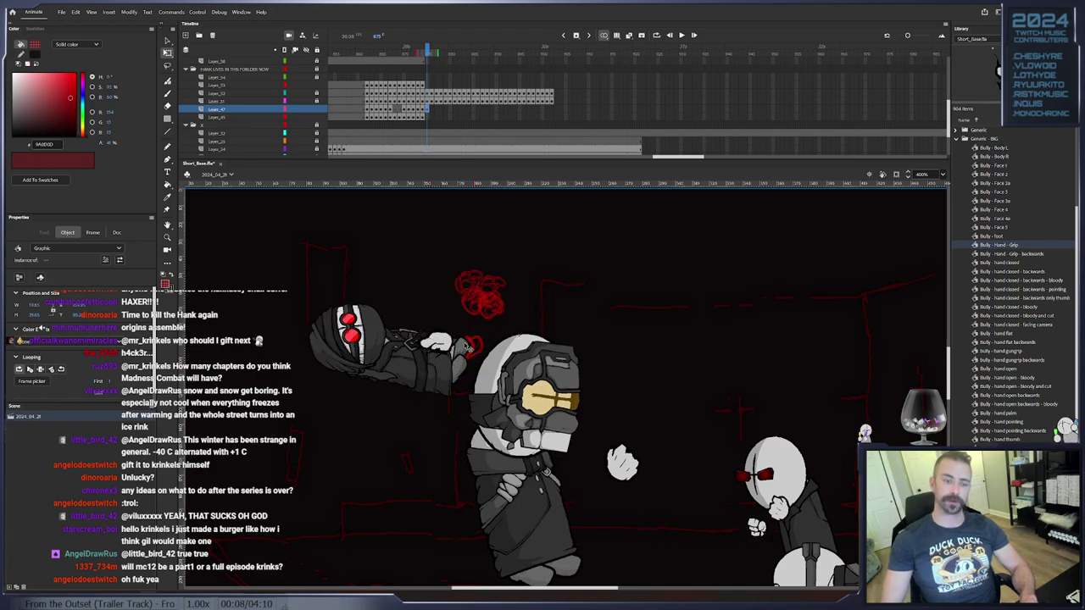
click(492, 341)
key(F6)
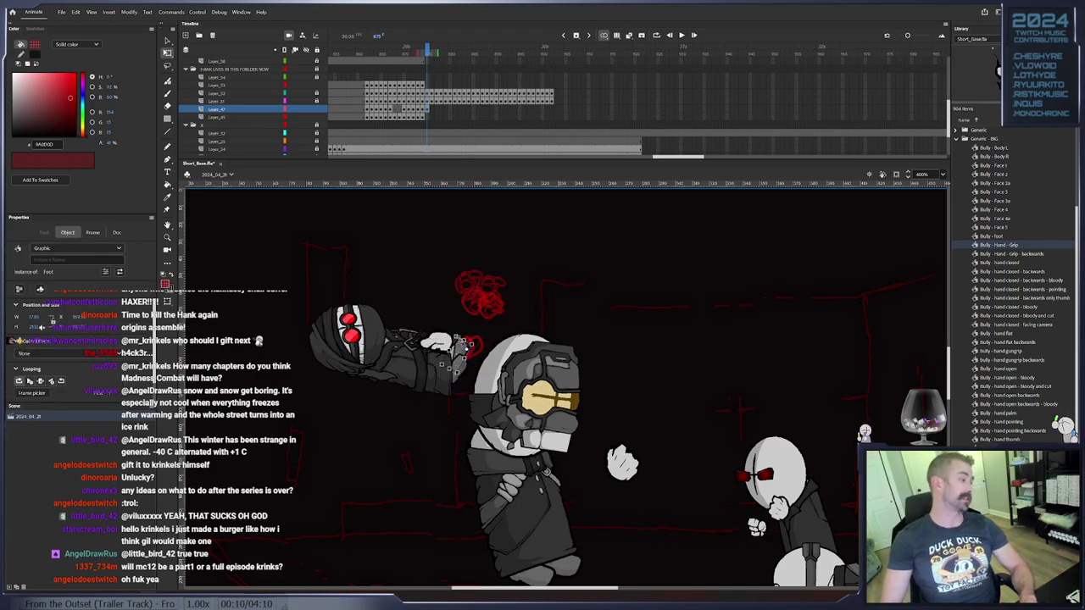
click(468, 348)
Keyframe Hank's foot on frames 876 to 878, rotating it to stay attached to the overturning body
key(.)
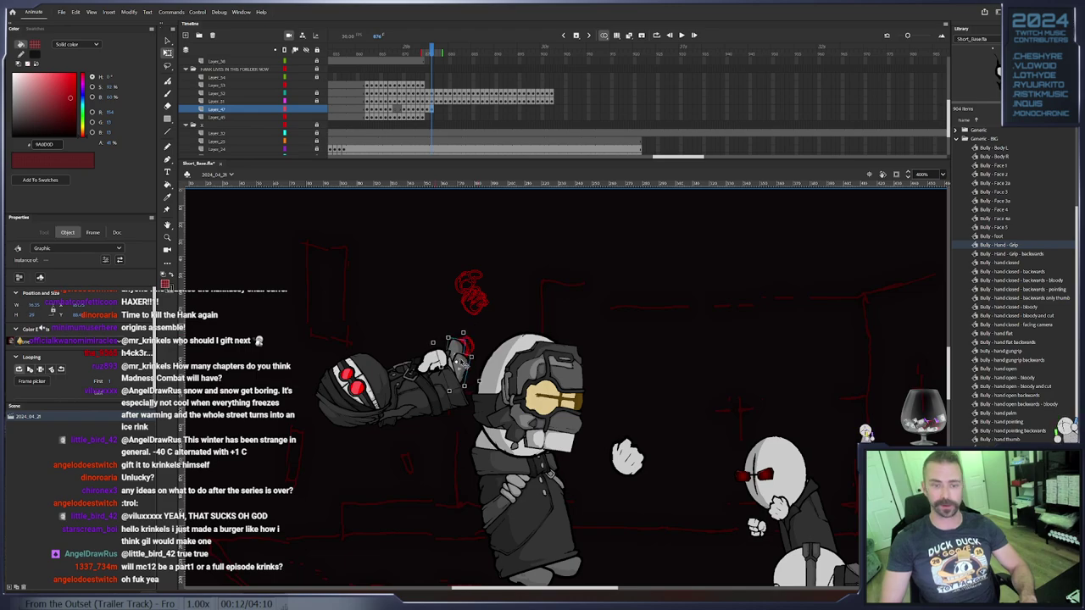
key(.)
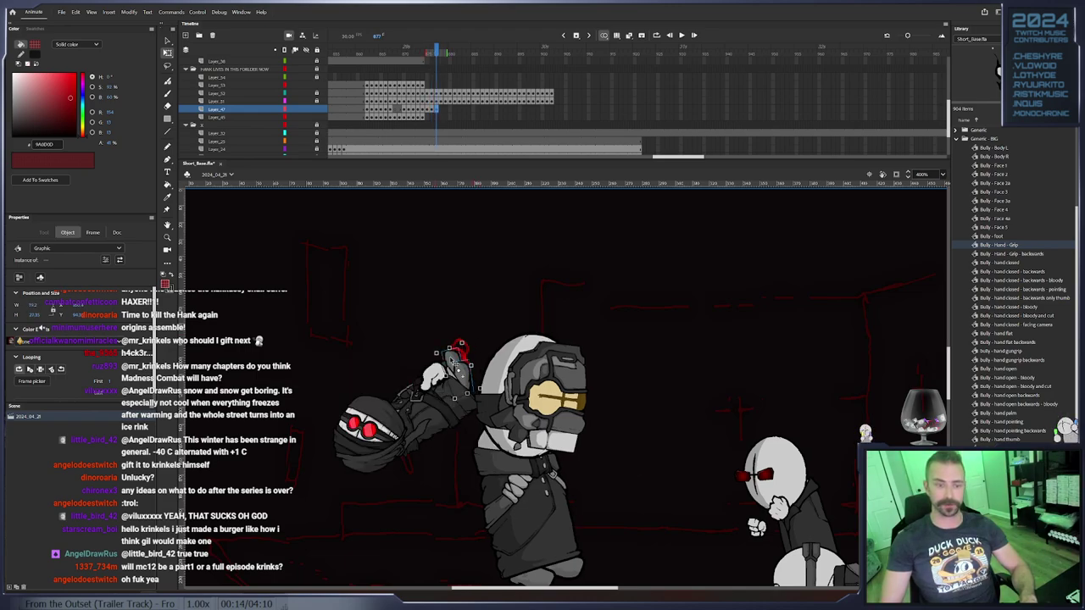
key(.)
click(462, 366)
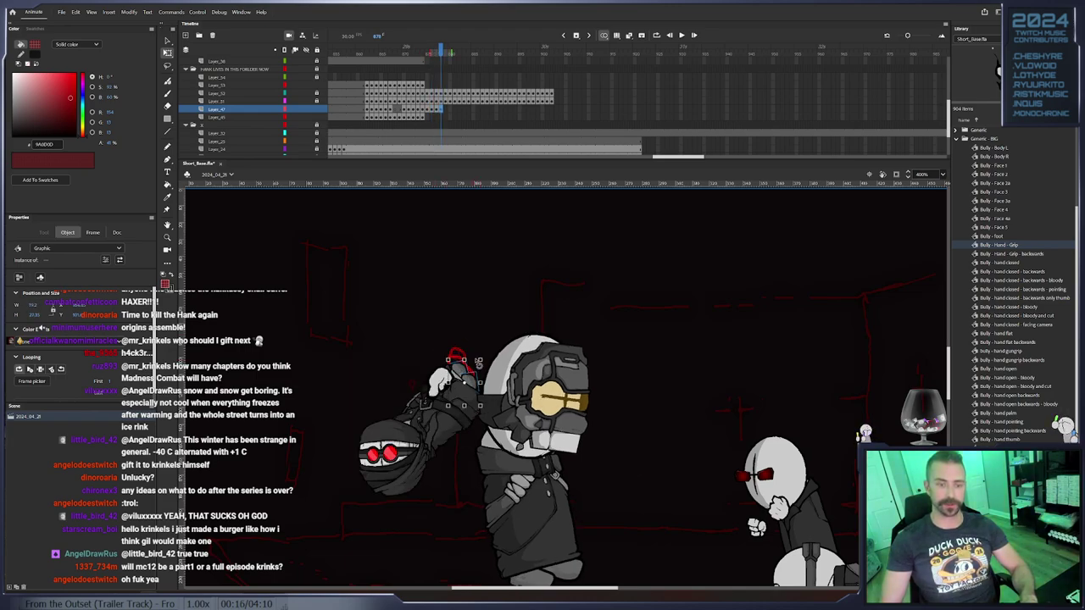
drag(475, 356, 471, 354)
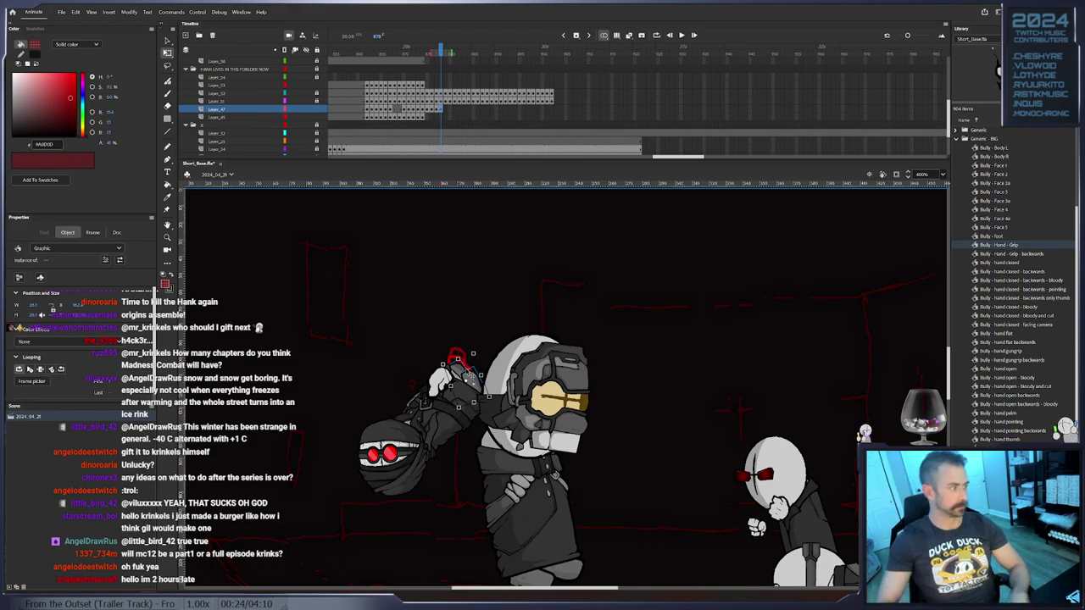
Keyframe Hank's foot on frames 879 to 881, shifting it along with the upside-down body beside the engineer's shoulder
key(period)
key(F6)
drag(475, 386, 480, 389)
key(F6)
key(F6)
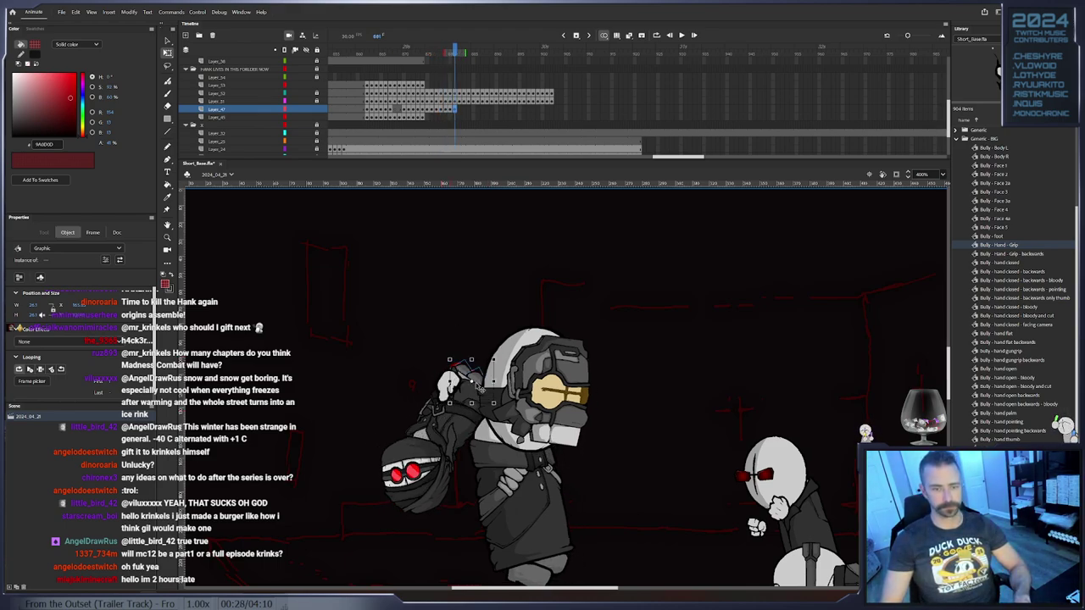
Keyframe Hank's foot on frames 882 to 889, keeping it on top of the body hanging behind the engineer
key(period)
key(F6)
key(period)
key(F6)
click(468, 372)
key(F6)
mouse_move(481, 345)
mouse_down()
mouse_move(471, 340)
mouse_move(458, 365)
mouse_move(411, 371)
mouse_move(432, 342)
mouse_move(411, 369)
mouse_up()
key(F6)
key(period)
key(F6)
key(period)
key(F6)
key(F6)
key(F6)
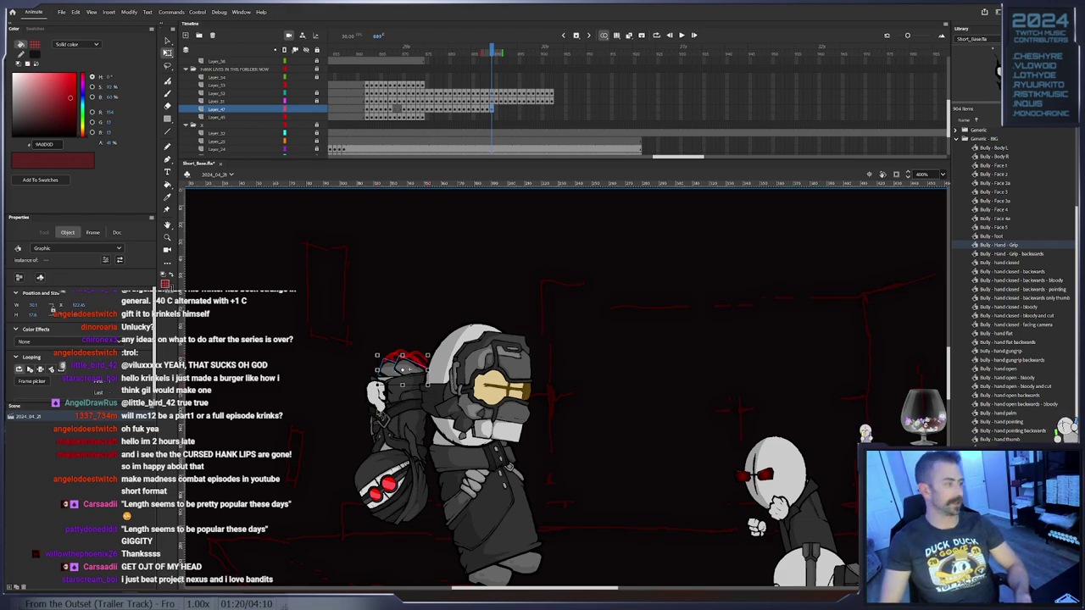
Keyframe Hank's foot on frames 890 to 895, following the hanging body as it drops and swings away from the engineer
mouse_move(415, 361)
mouse_down()
mouse_move(452, 318)
mouse_move(470, 327)
mouse_up()
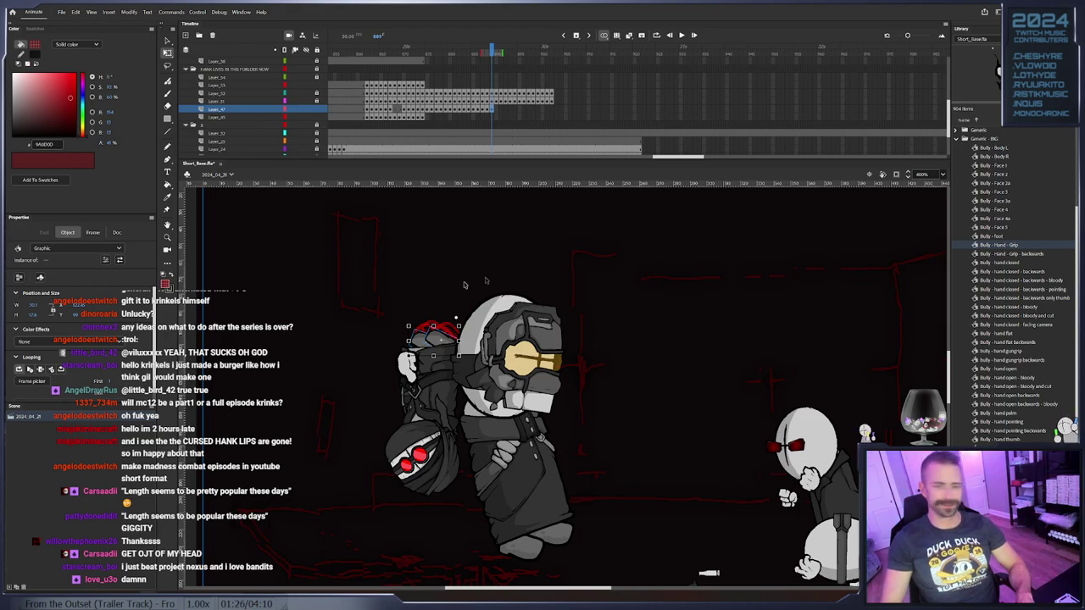
key(period)
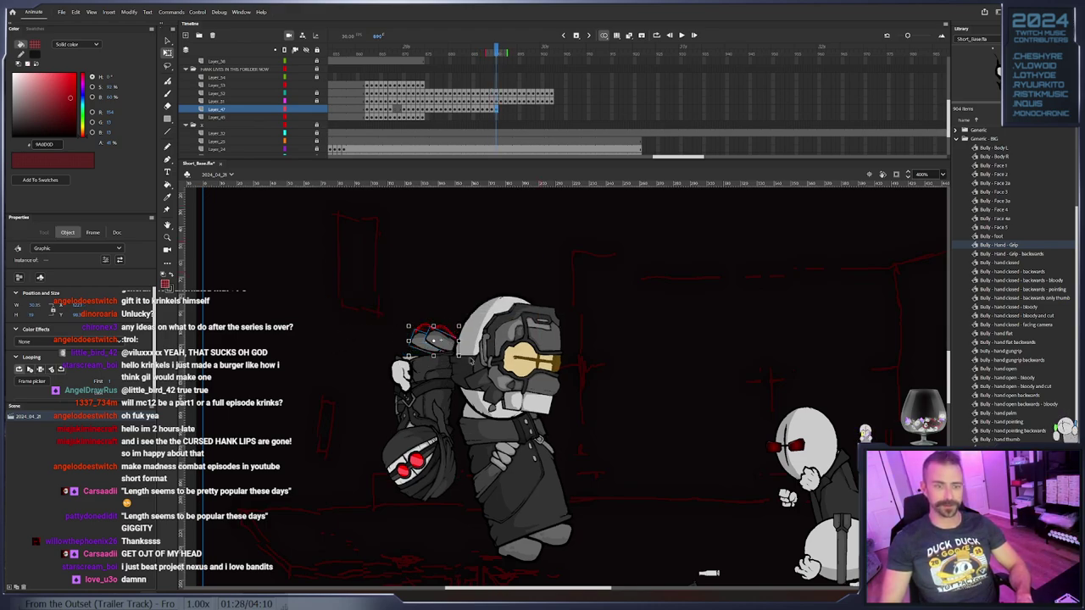
key(period)
mouse_move(433, 360)
mouse_down()
mouse_move(428, 371)
mouse_move(450, 350)
mouse_move(430, 380)
mouse_move(448, 365)
mouse_up()
key(F6)
key(F6)
key(F6)
key(F6)
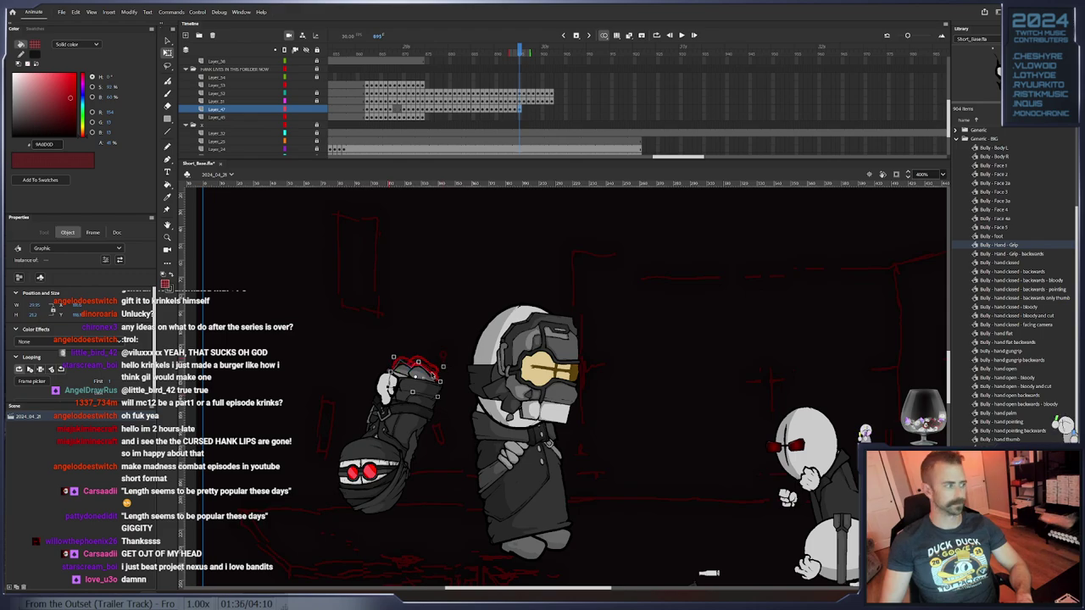
Keyframe Hank's foot on frames 896 to 898, rotating it to match the body swinging backward
scroll(432, 383, up, 1)
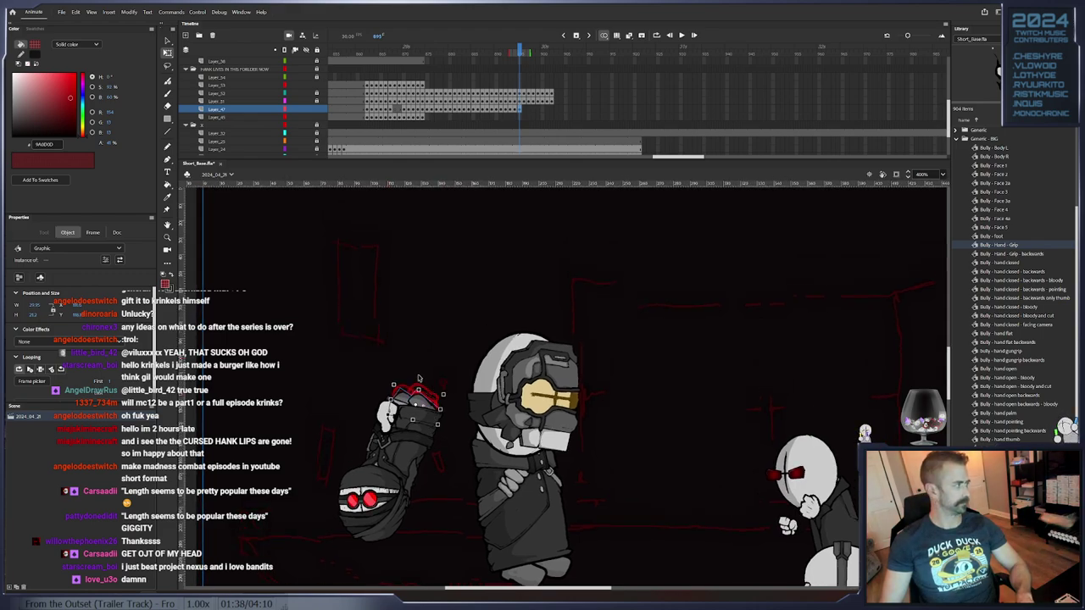
key(F6)
drag(446, 391, 450, 397)
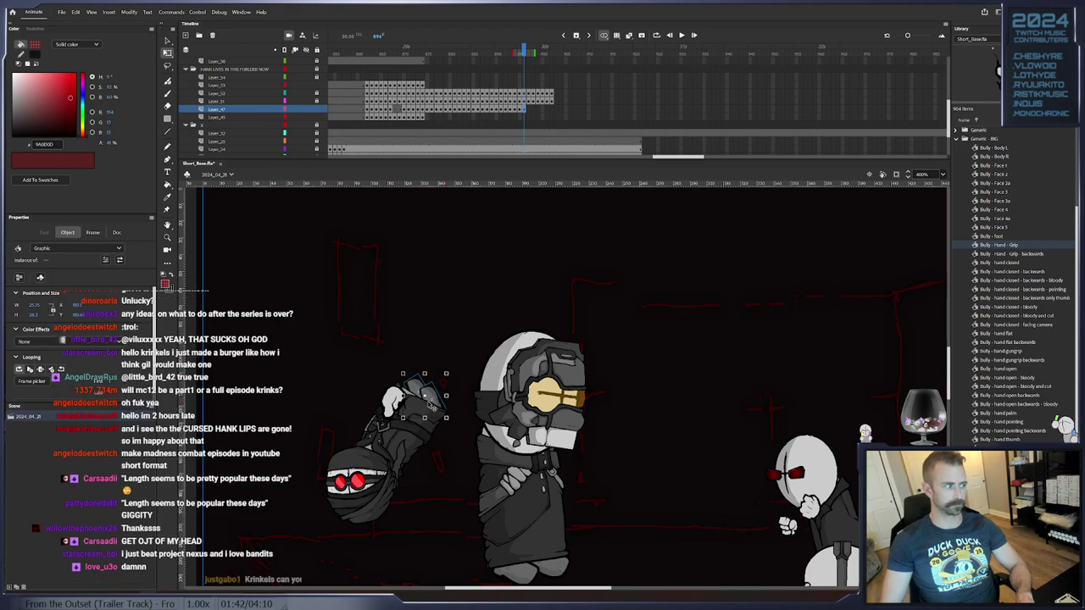
key(period)
key(period)
key(period)
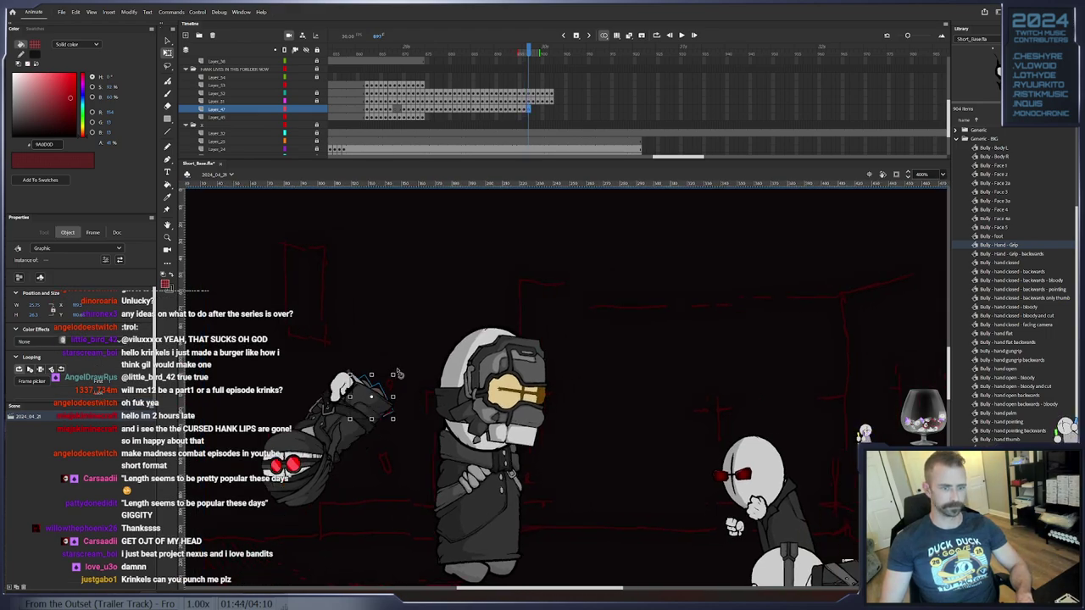
key(period)
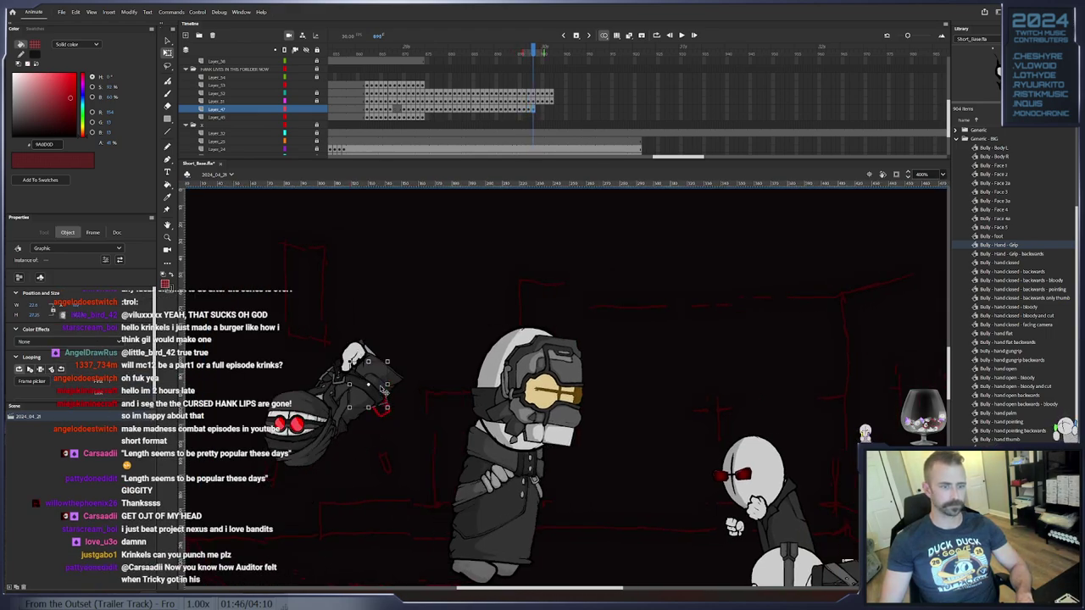
click(382, 349)
mouse_move(404, 350)
mouse_down()
mouse_move(389, 360)
mouse_move(396, 347)
mouse_up()
Keyframe Hank's foot on frames 899 to 901, moving it with the body as it swings up and over the engineer
key(period)
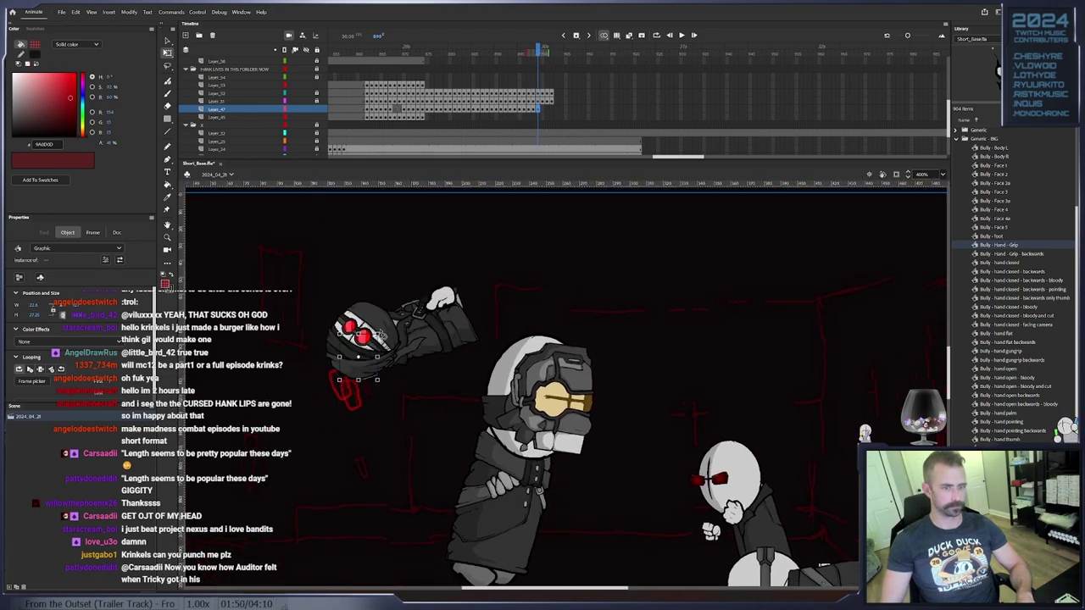
click(477, 315)
drag(491, 290, 376, 372)
key(F6)
key(period)
drag(362, 334, 393, 394)
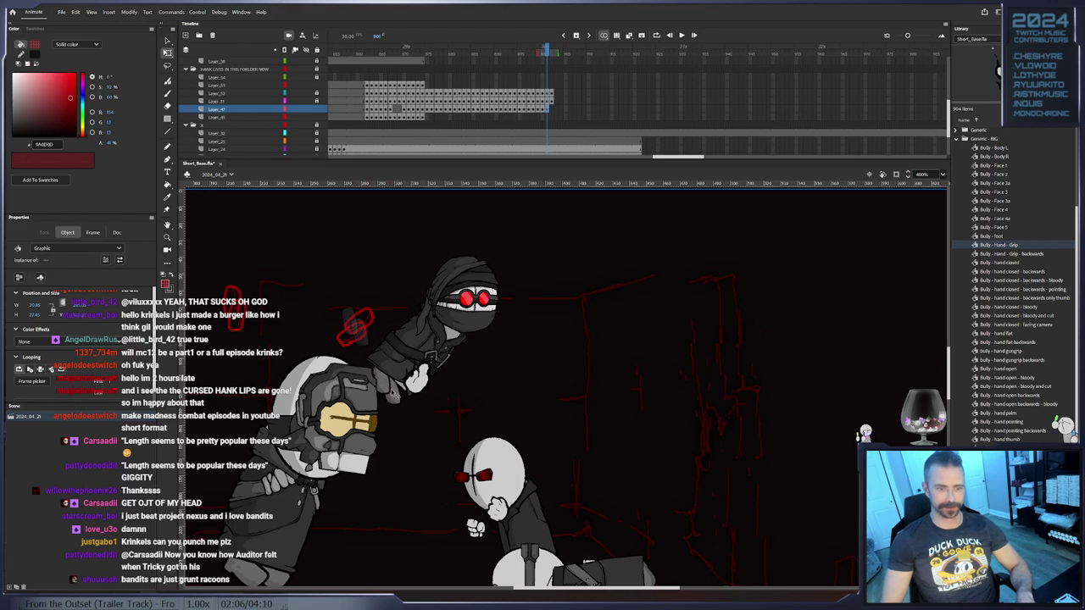
click(385, 398)
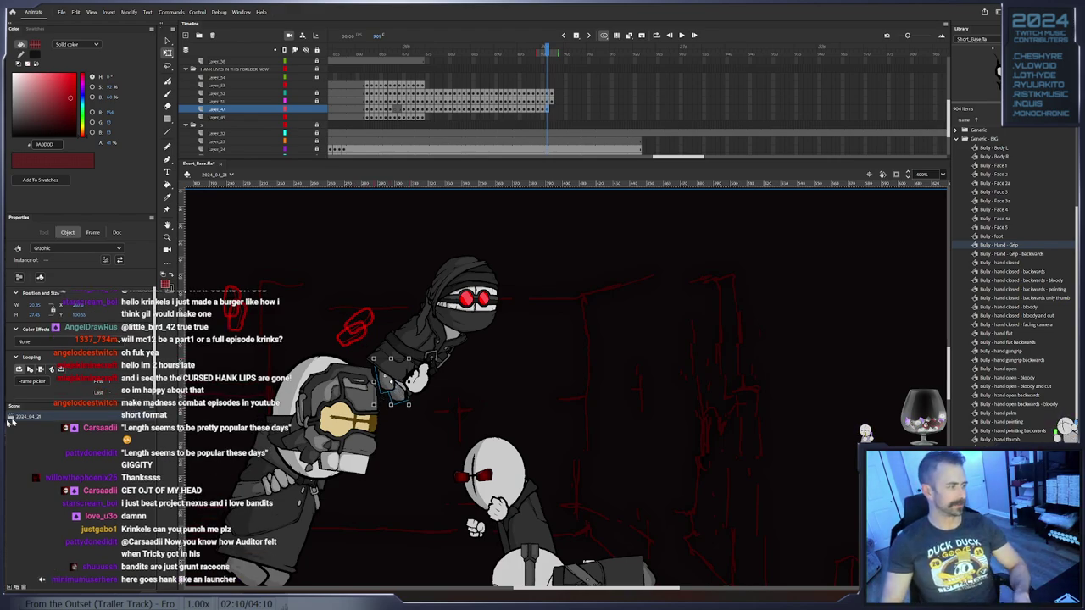
Keyframe Hank's foot on frame 902, rotating it upright and moving it to the lower end of the body beside the engineer's visor
drag(441, 370, 477, 332)
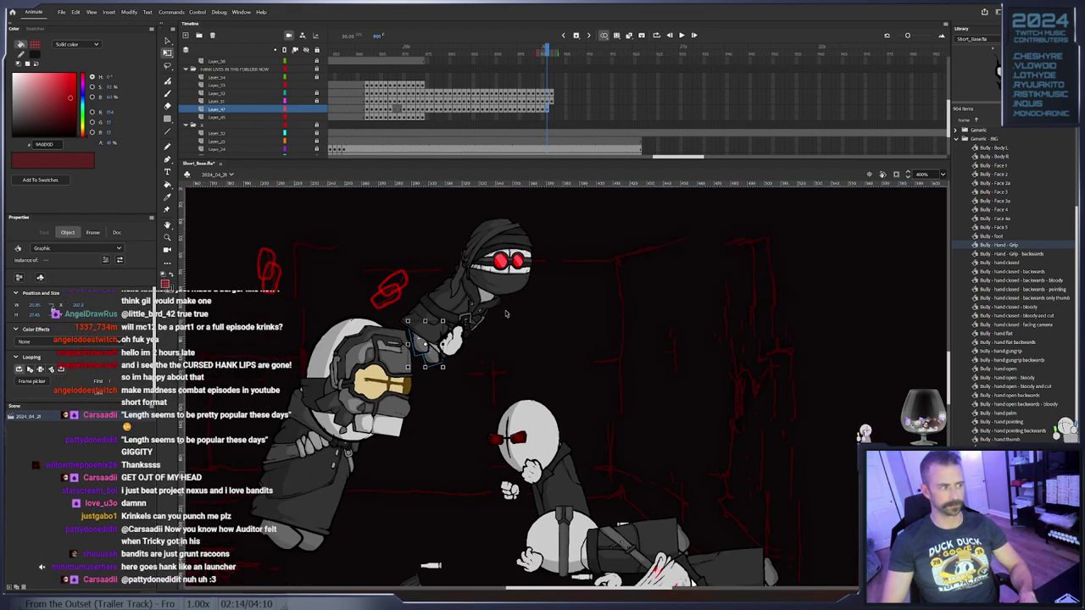
key(period)
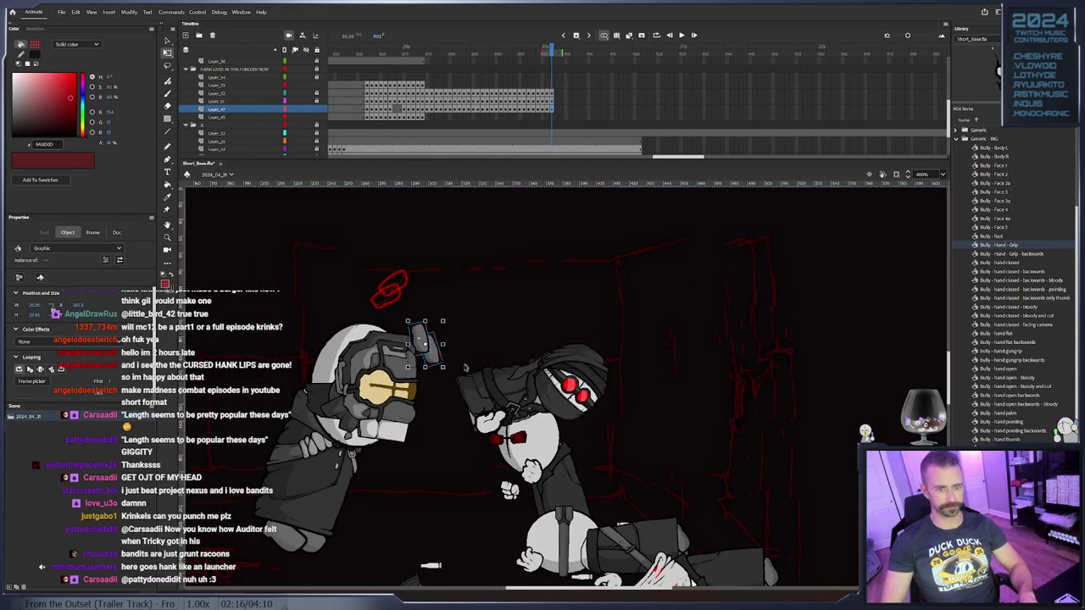
drag(449, 378, 468, 413)
key(period)
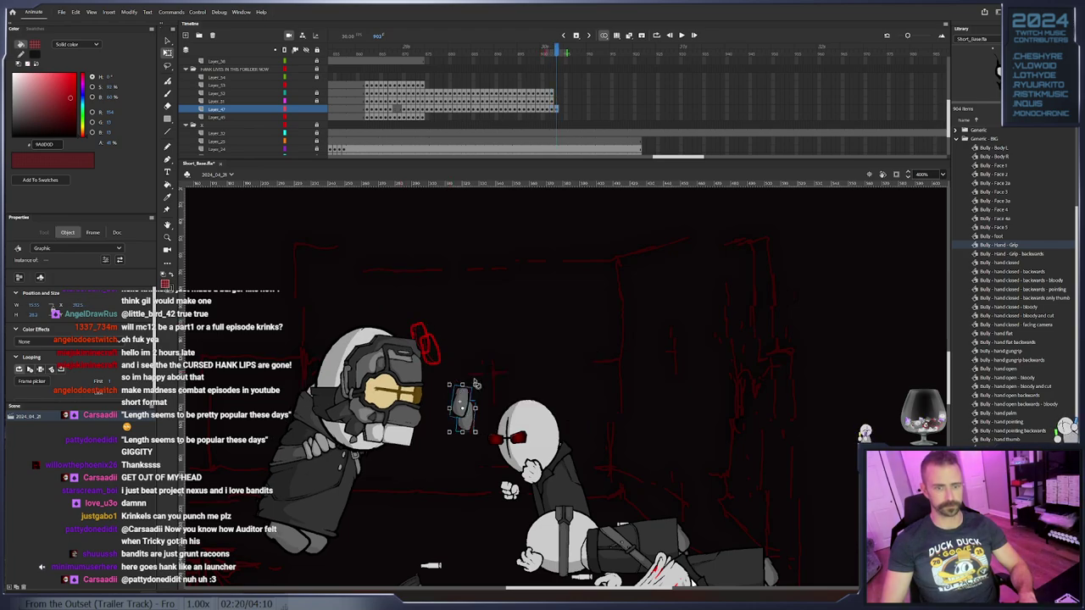
click(552, 108)
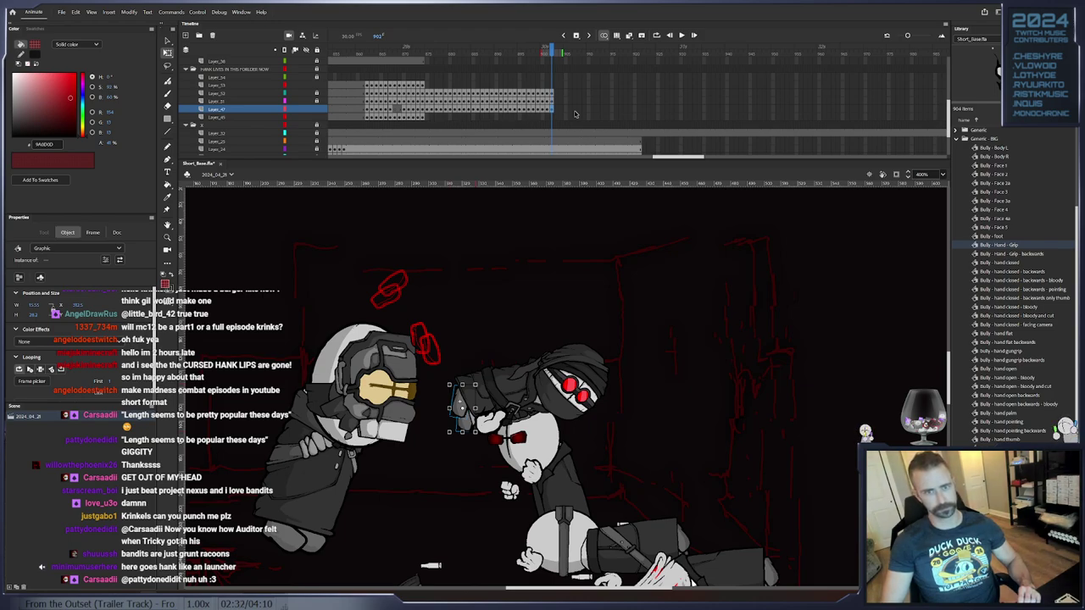
Lock the foot layer and add a keyframe for Hank's open hand at frame 875, keeping the hand in place
click(426, 87)
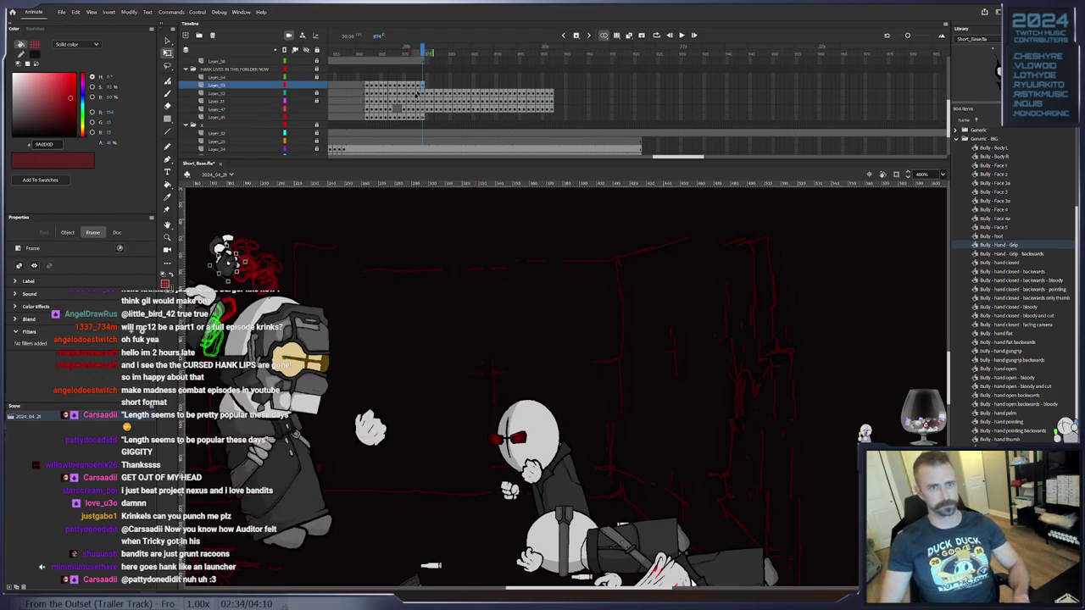
click(317, 110)
drag(412, 310, 700, 343)
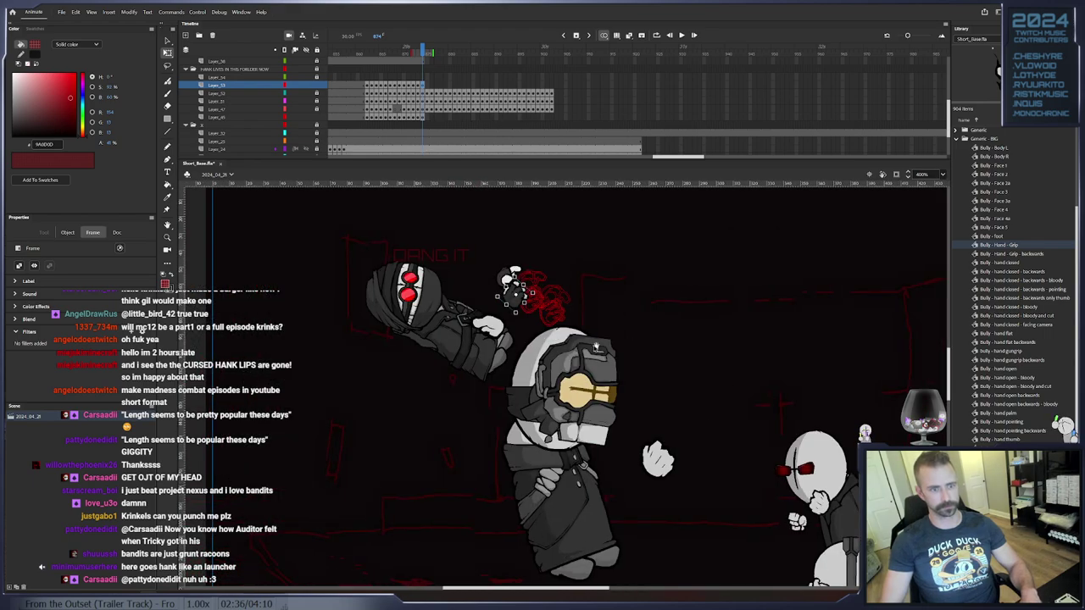
key(ctrl+x)
key(F7)
key(ctrl+shift+v)
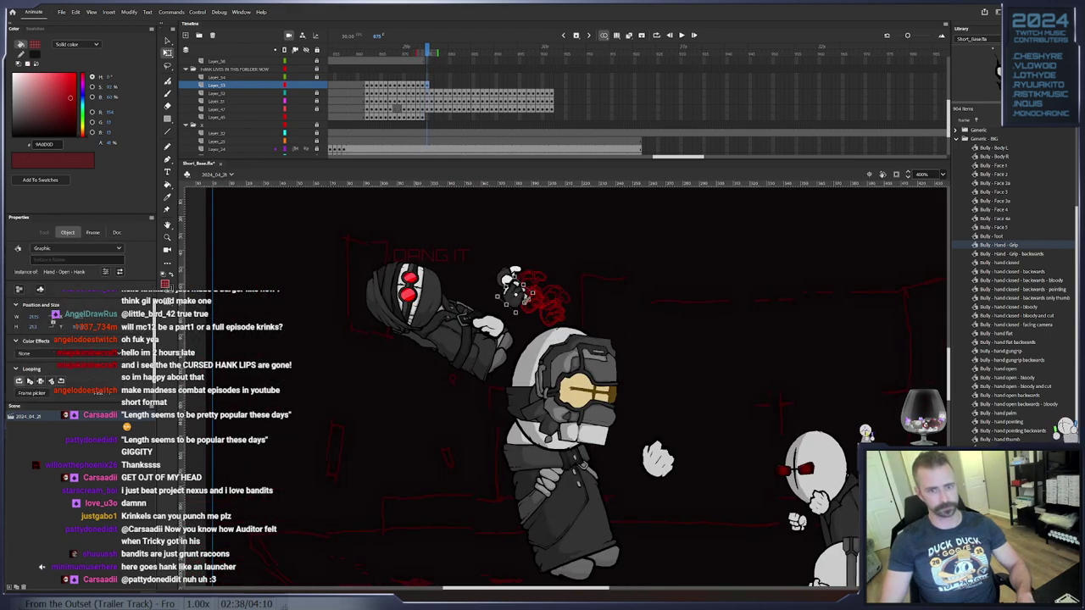
Keyframe Hank's open hand on frames 876 to 885, bringing it down behind the engineer to dangle beside Hank's hanging head
mouse_move(540, 286)
mouse_down()
mouse_move(535, 274)
mouse_move(510, 297)
mouse_move(454, 310)
mouse_move(470, 315)
mouse_move(443, 336)
mouse_move(419, 434)
mouse_move(456, 419)
mouse_move(436, 438)
mouse_move(466, 385)
mouse_move(440, 430)
mouse_move(445, 445)
mouse_move(453, 434)
mouse_move(445, 427)
mouse_move(449, 470)
mouse_move(446, 451)
mouse_move(470, 496)
mouse_up()
key(F6)
key(F6)
key(.)
key(.)
key(.)
key(ctrl+z)
key(F6)
key(F6)
key(F6)
key(.)
key(.)
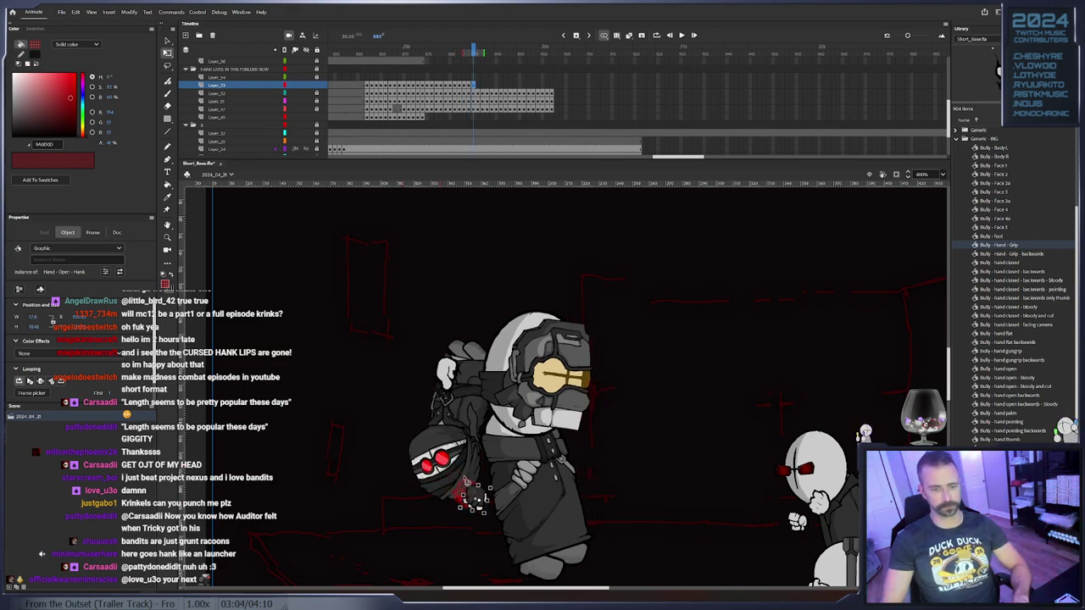
Try to keyframe Hank's open hand on frames 886 to 891, dangling between his head and the engineer's coat
key(.)
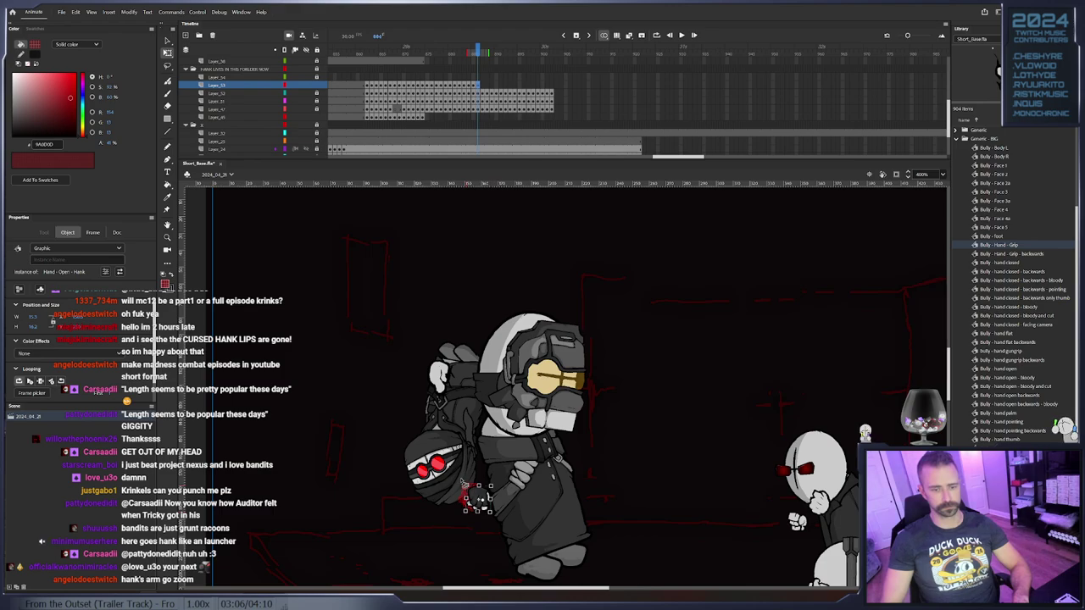
key(.)
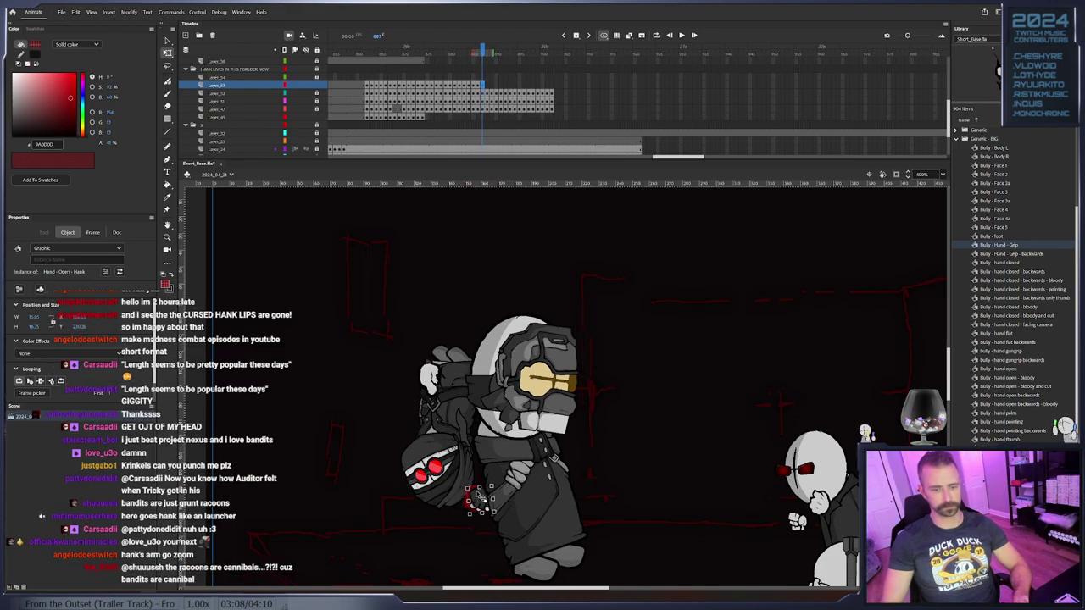
key(.)
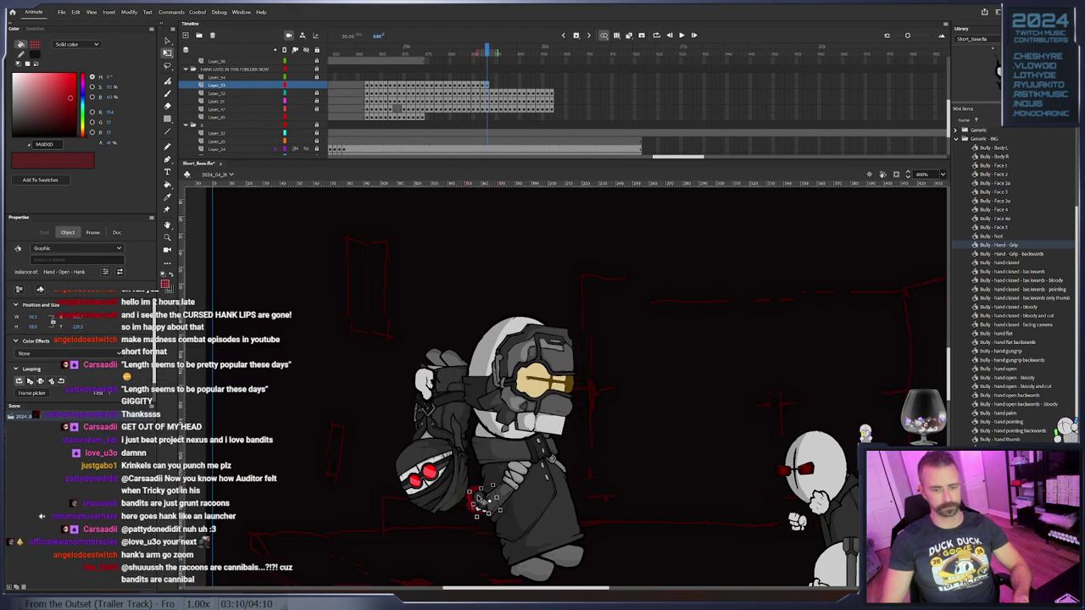
drag(468, 495, 489, 502)
key(.)
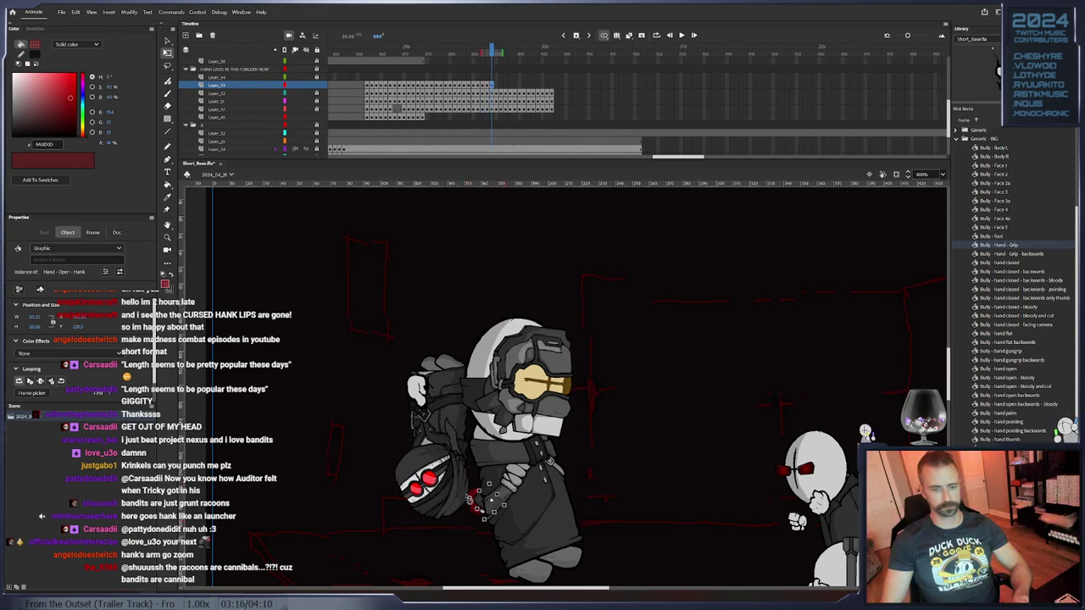
key(.)
key(.)
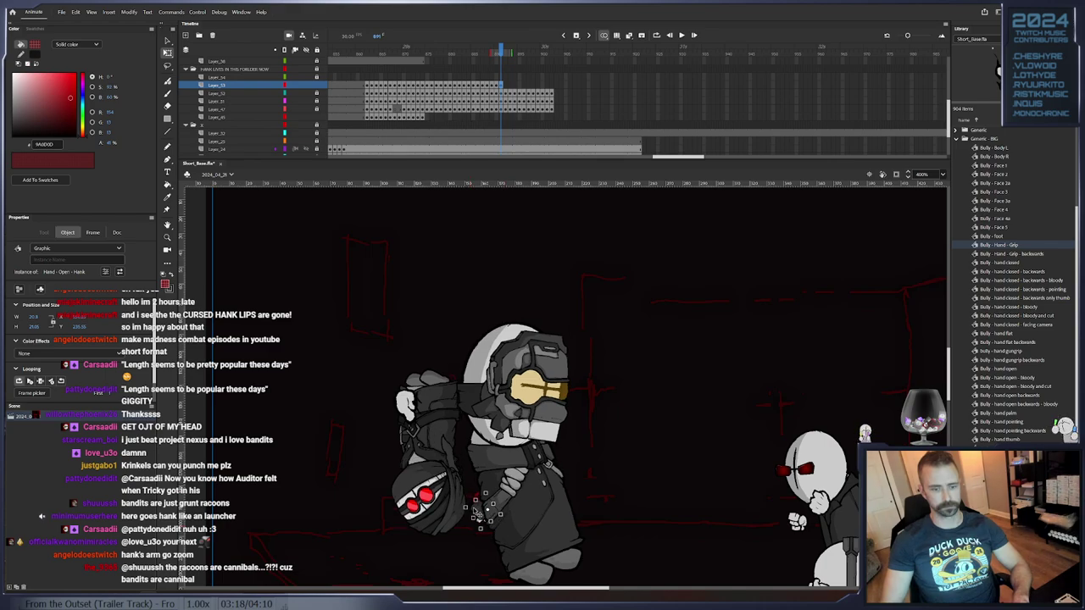
Try to keyframe Hank's open hand on frames 892 to 896, trailing below his backward-swinging head, and save the file
key(period)
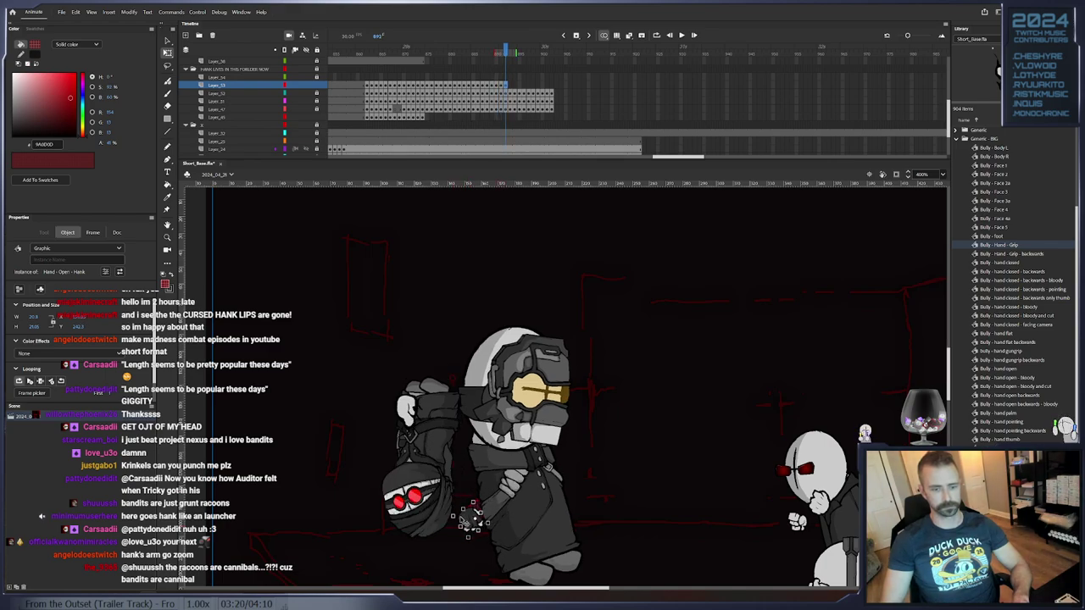
key(period)
drag(465, 522, 394, 532)
key(period)
key(period)
key(period)
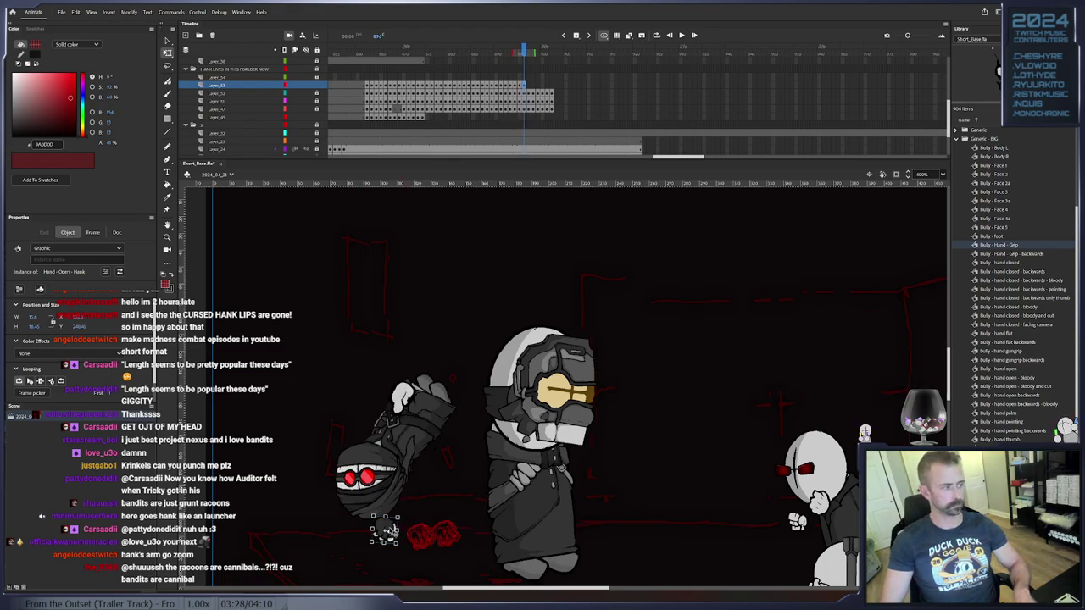
key(ctrl+s)
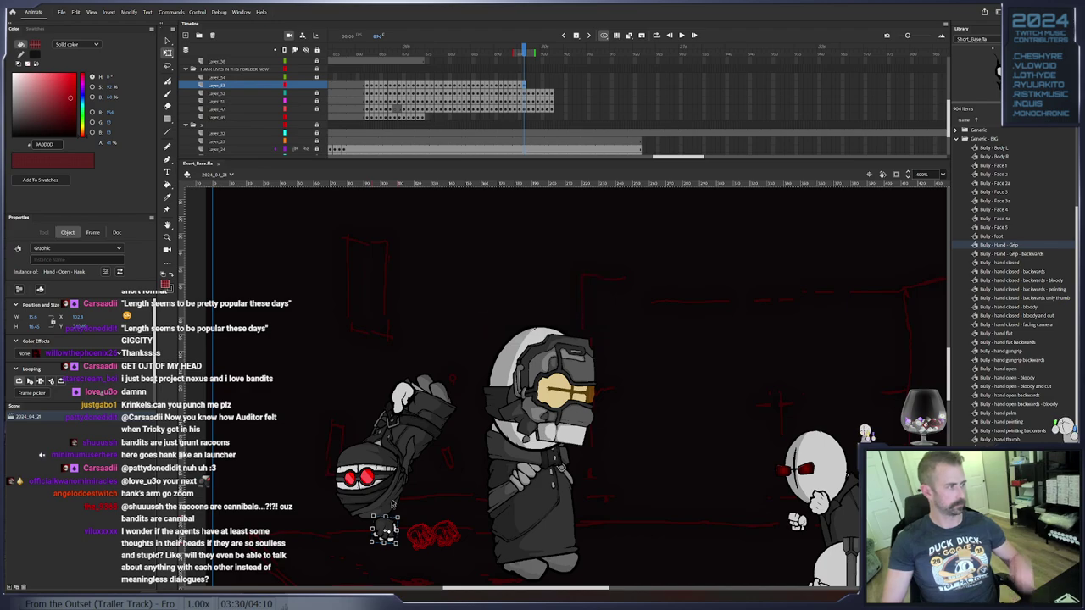
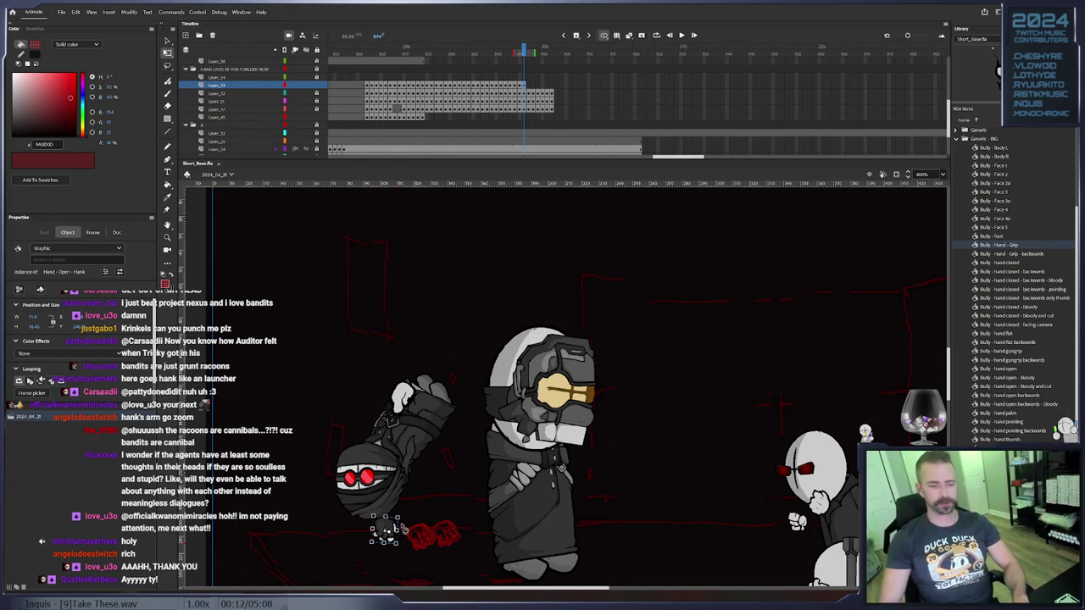
Try to keyframe Hank's open hand on frames 897 to 899, raising it behind the body as it swings upward
key(F6)
drag(388, 528, 386, 492)
key(F6)
key(F6)
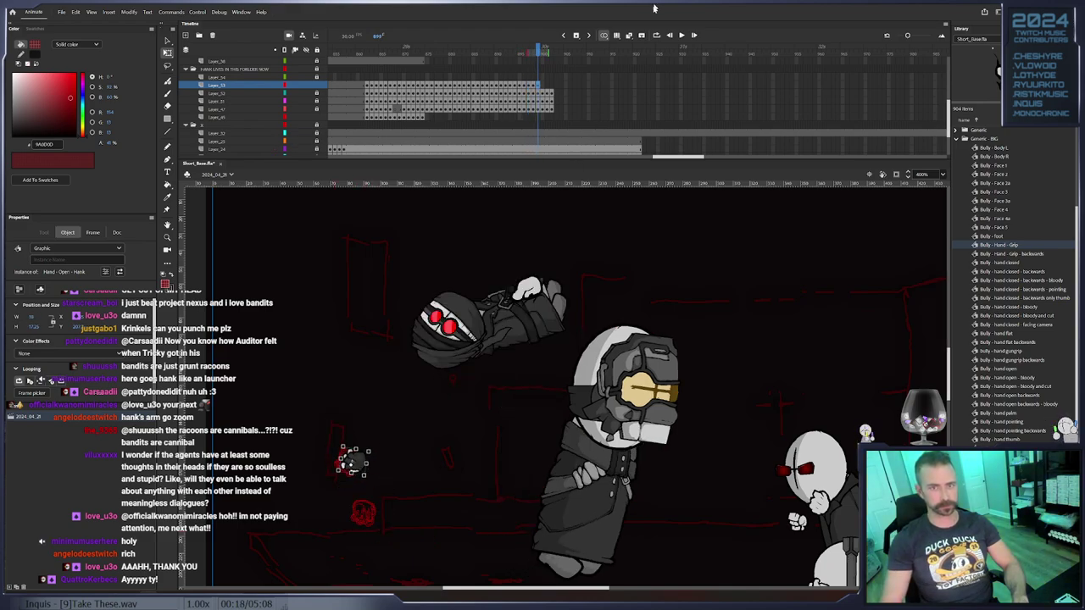
Remove the frames from 884 onward on the layer of Hank's open hand
scroll(545, 88, down, 1)
drag(548, 74, 470, 76)
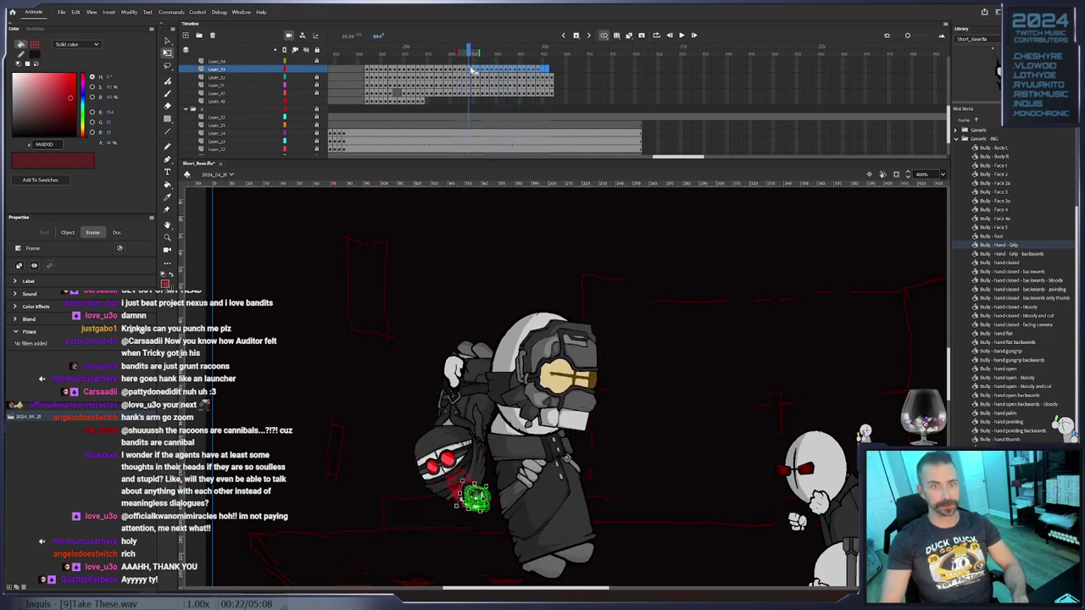
right_click(471, 71)
click(474, 104)
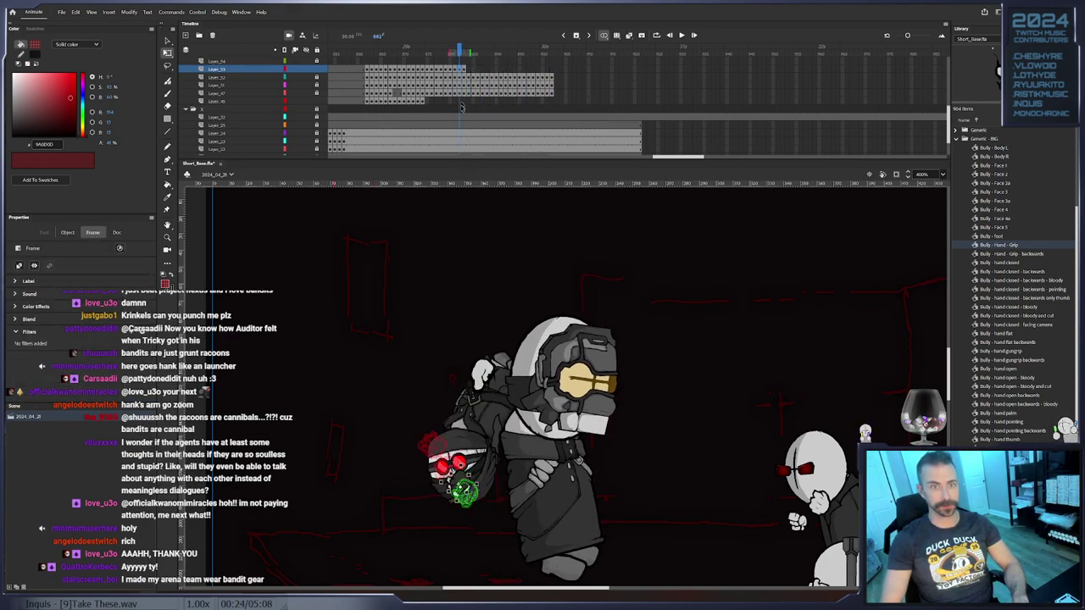
Keyframe Hank's open hand on frames 884 to 888, moving it from below his head up onto his hanging body
key(.)
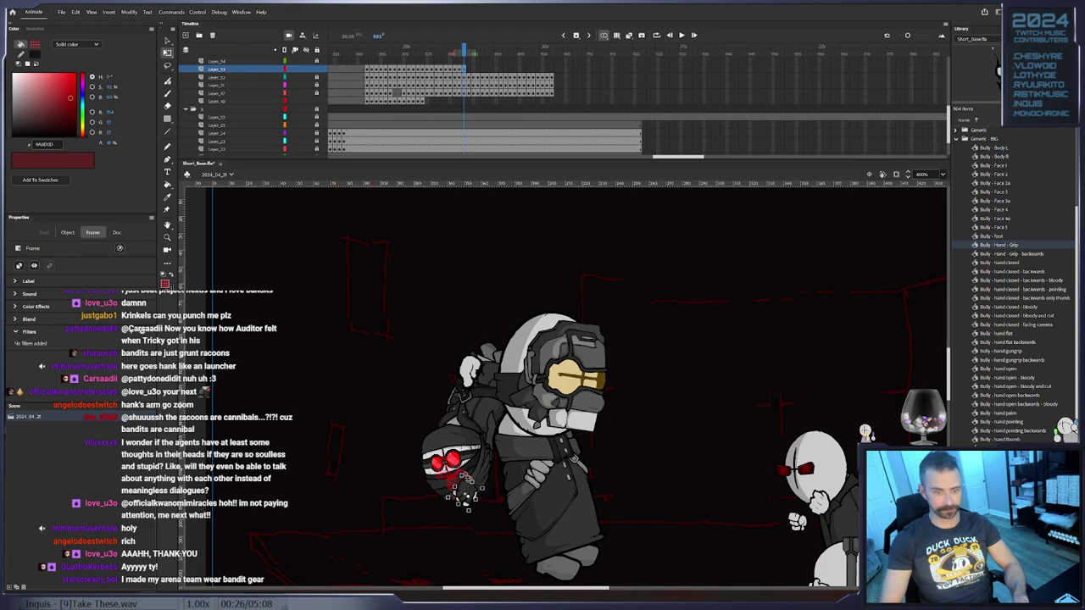
click(464, 499)
key(.)
key(.)
key(.)
drag(440, 484, 418, 459)
key(F6)
key(.)
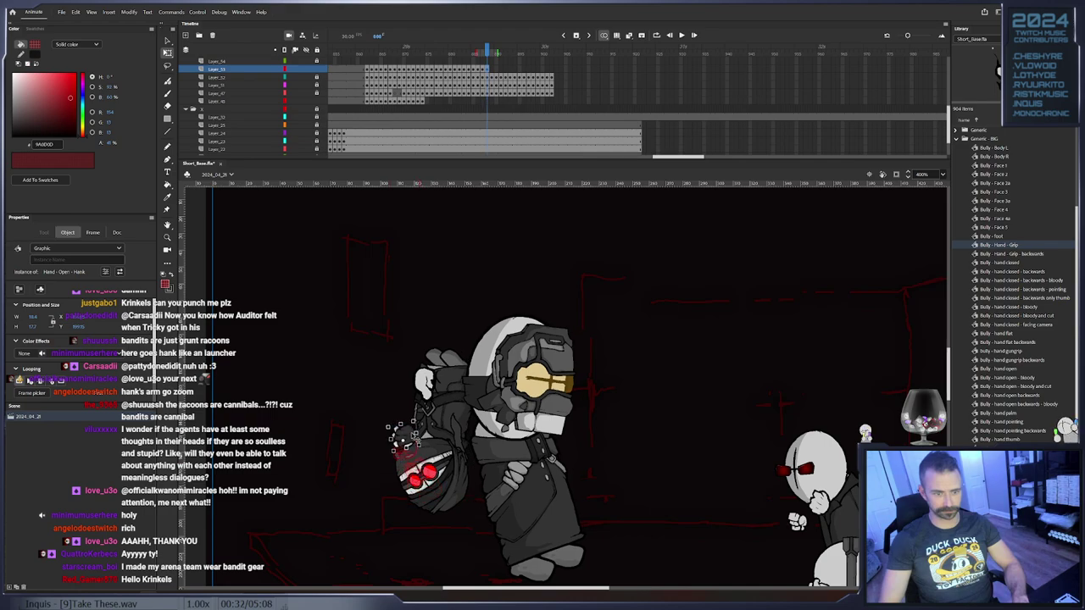
Swap the open hand on frame 888 for the symbol "Hand - closed - Hank"
right_click(413, 441)
click(441, 357)
scroll(552, 280, up, 5)
click(552, 267)
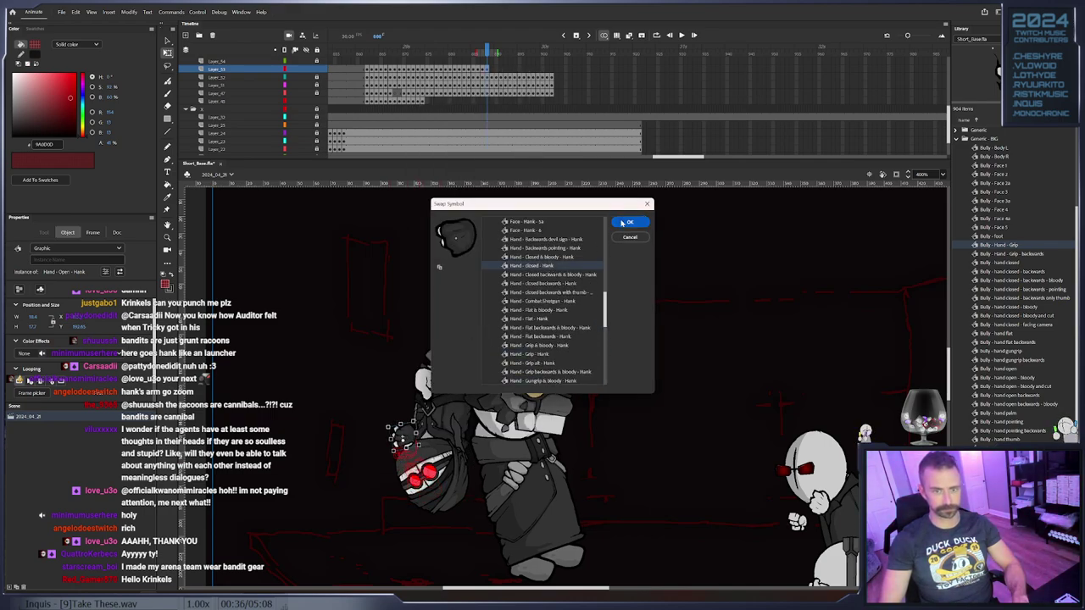
click(627, 223)
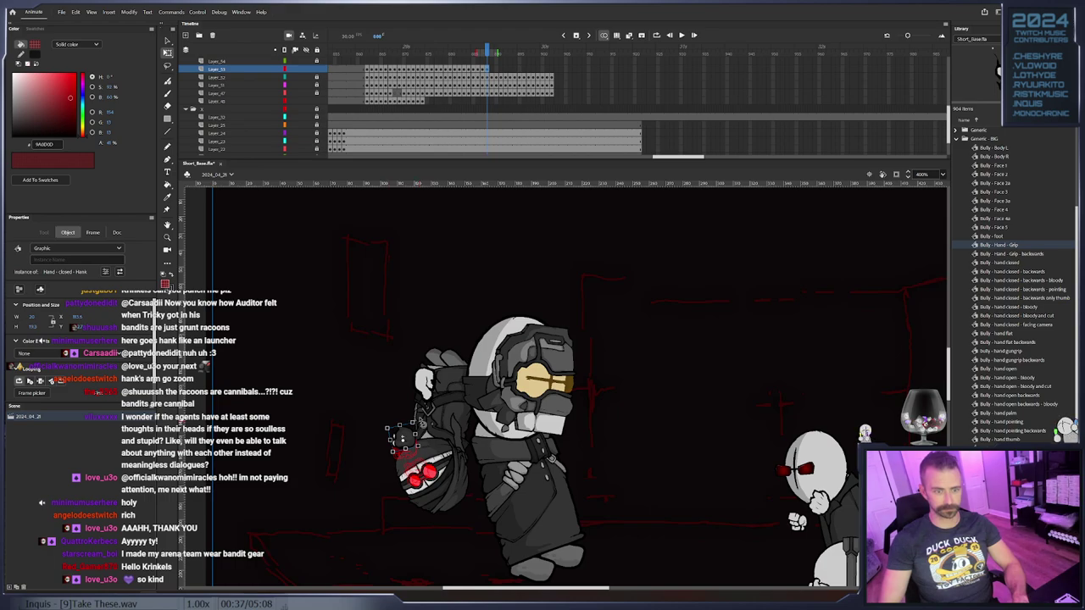
Keyframe Hank's closed hand on frames 889 to 893, keeping it against the hanging body just below the engineer's gripping hand
key(.)
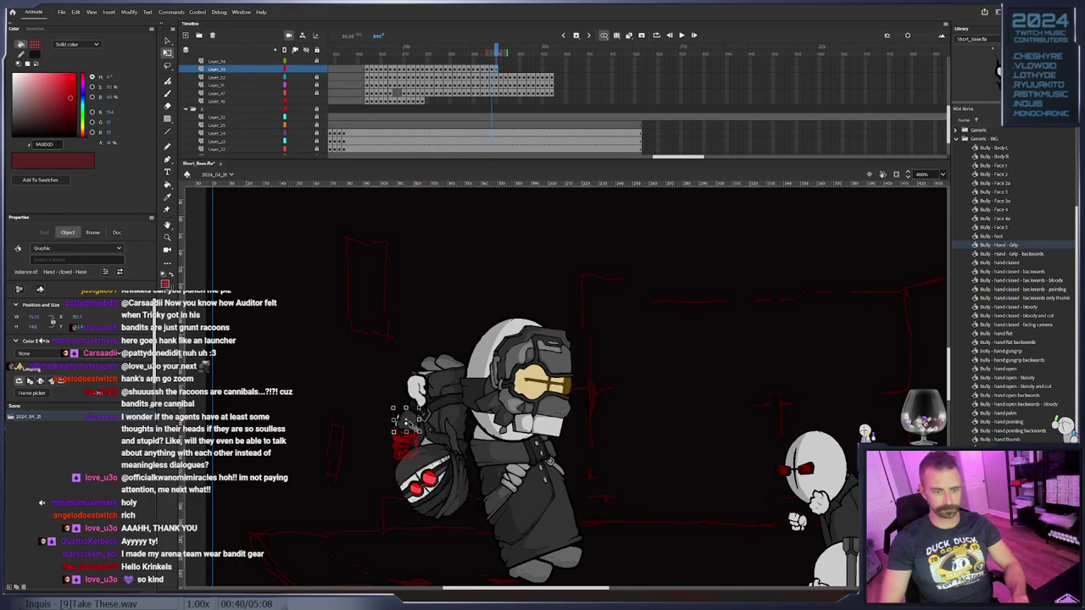
key(.)
key(.)
key(.)
key(.)
key(.)
key(.)
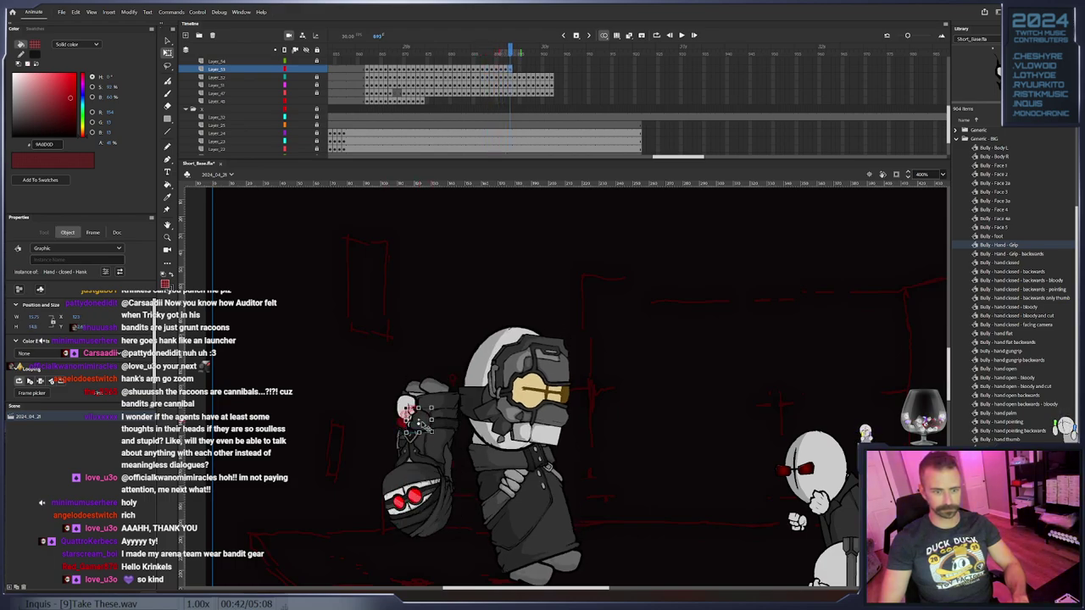
Keyframe Hank's closed hand on frames 894 to 899, letting it trail behind the body as it swings back and up
key(.)
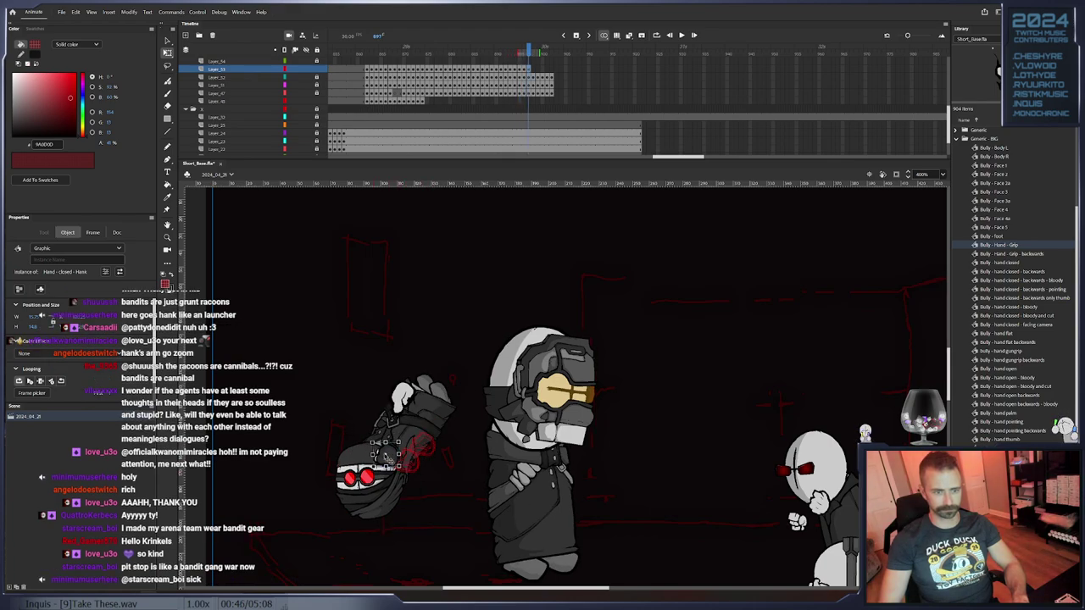
key(.)
key(.)
key(.)
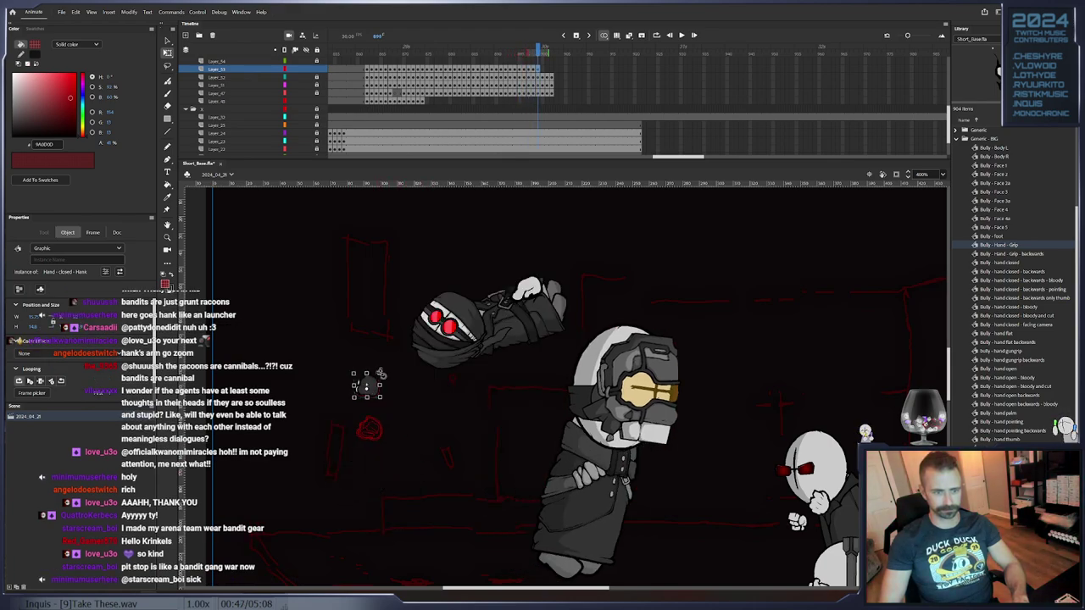
Keyframe Hank's closed hand on frames 900 to 902, following the swing over the engineer down onto the body, and lock its layer
drag(370, 391, 467, 298)
key(.)
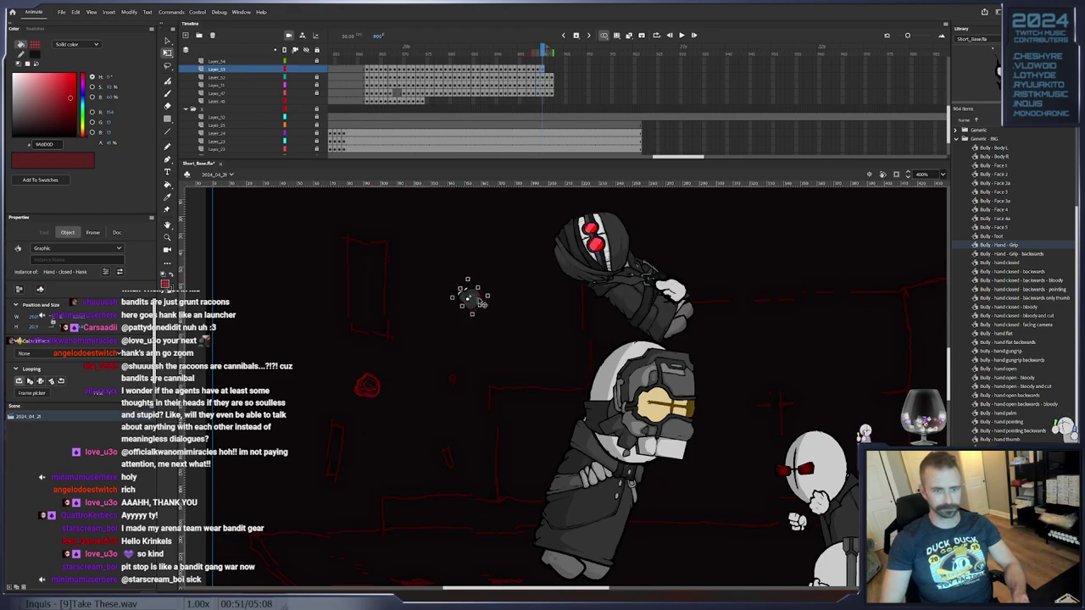
drag(615, 279, 481, 438)
key(.)
key(.)
key(.)
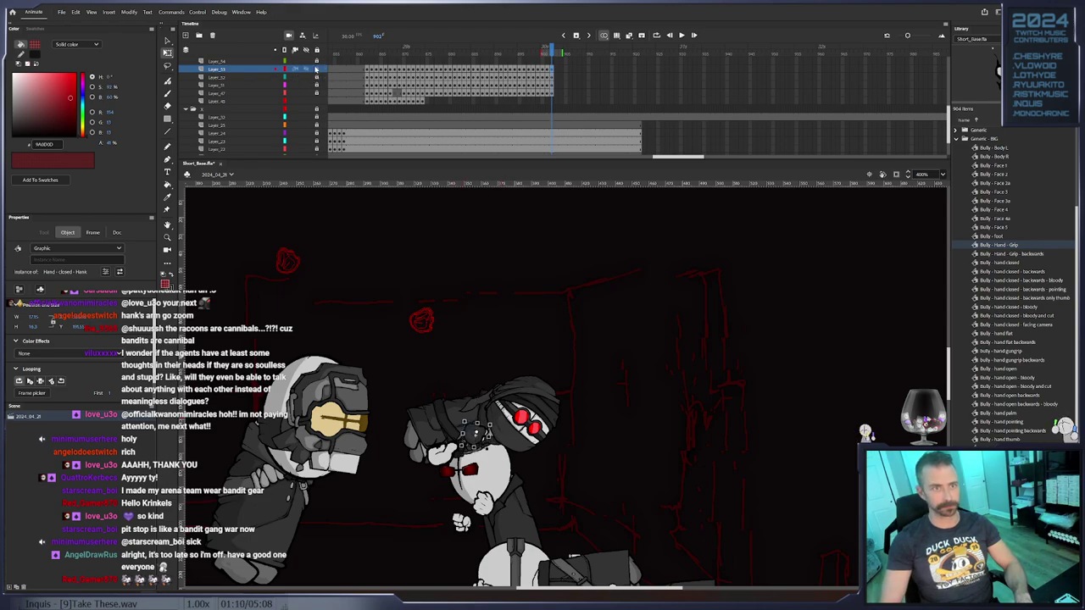
click(316, 69)
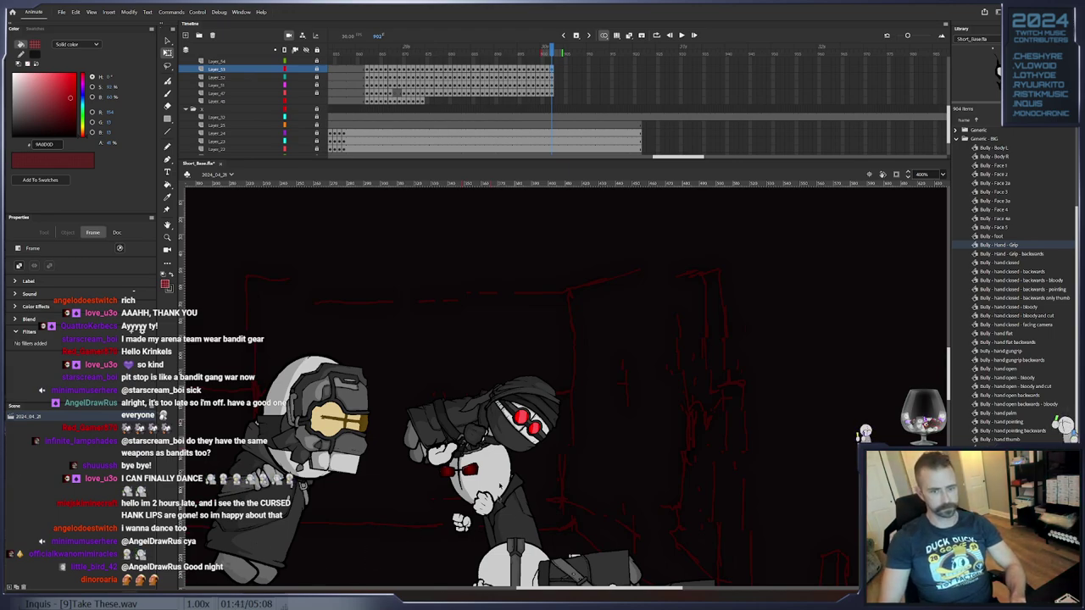
Keyframe Hank's other hand, the backwards flat one, on frame 875, shifting and rotating it slightly back above the engineer
click(426, 100)
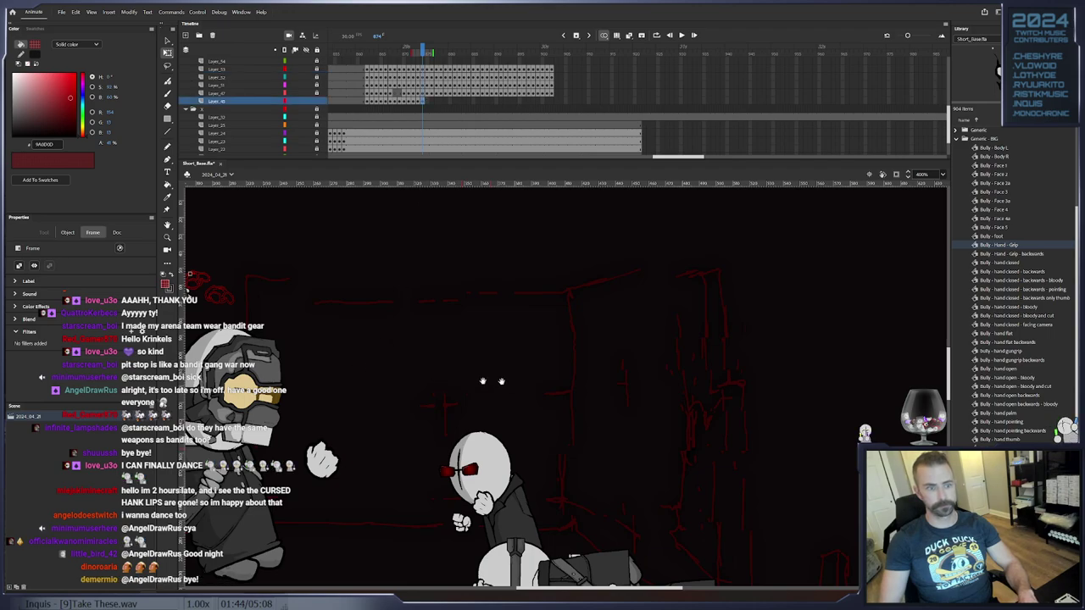
click(507, 306)
key(period)
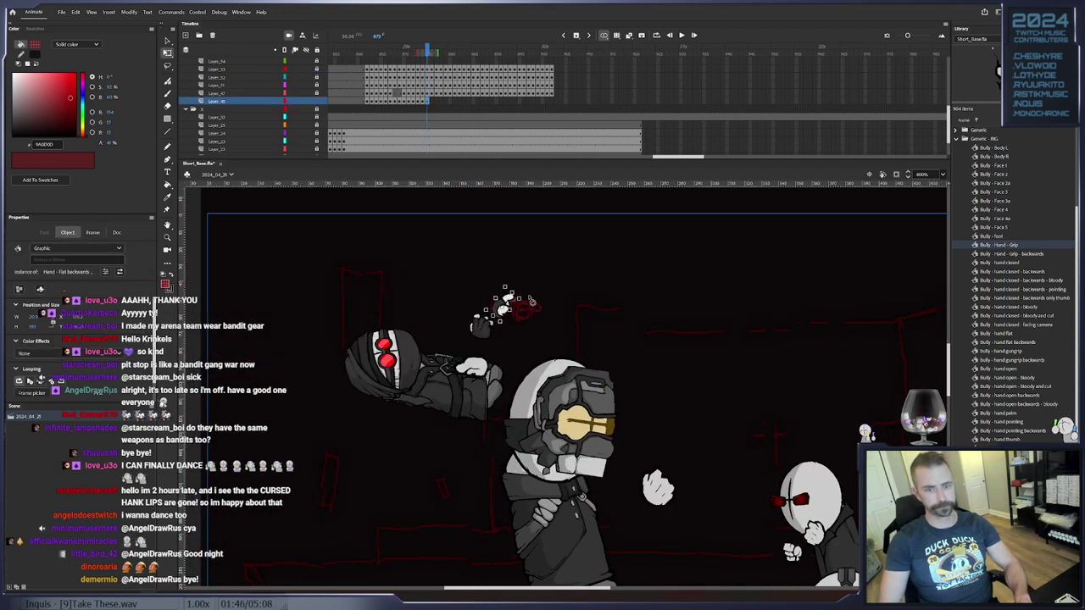
drag(506, 304, 486, 307)
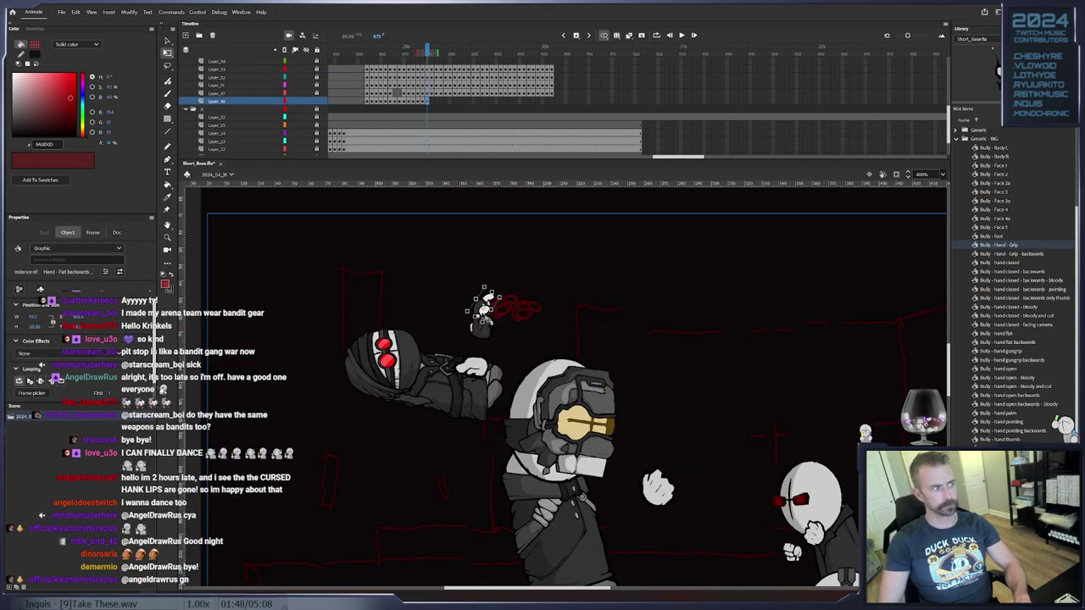
Keyframe Hank's backwards flat hand on frames 876 to 883, lowering it behind the engineer to the outer side of Hank's hanging head
key(F6)
drag(505, 294, 405, 469)
key(period)
key(period)
key(period)
key(period)
key(F6)
key(F6)
key(F6)
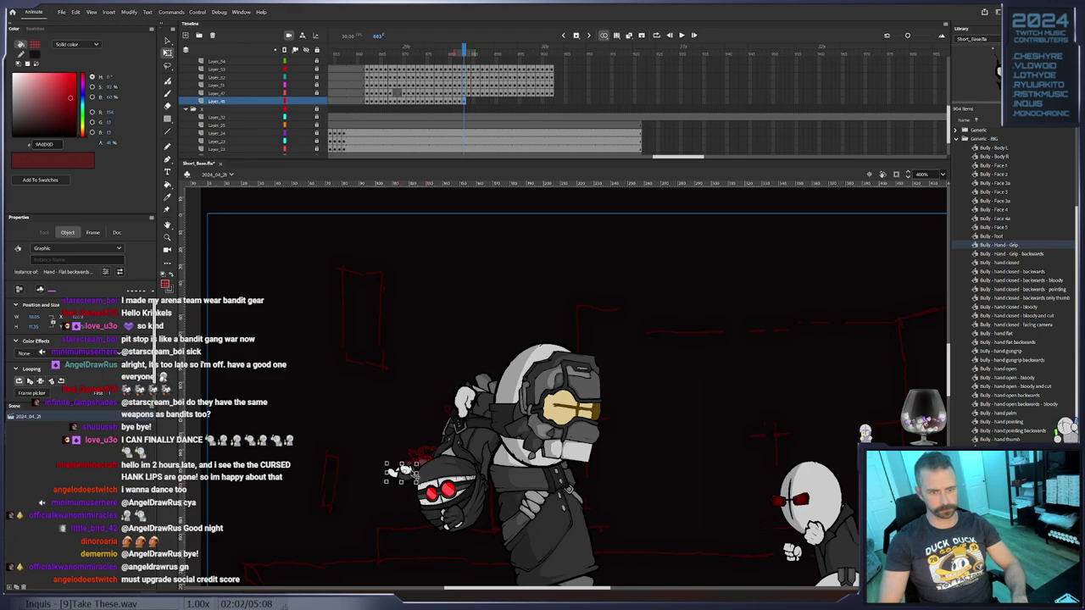
Swap Hank's flat backwards hand on frame 883 for the open backwards hand from the damaged Hank symbol set
right_click(405, 469)
click(479, 380)
scroll(571, 300, down, 6)
click(555, 347)
click(553, 338)
click(552, 365)
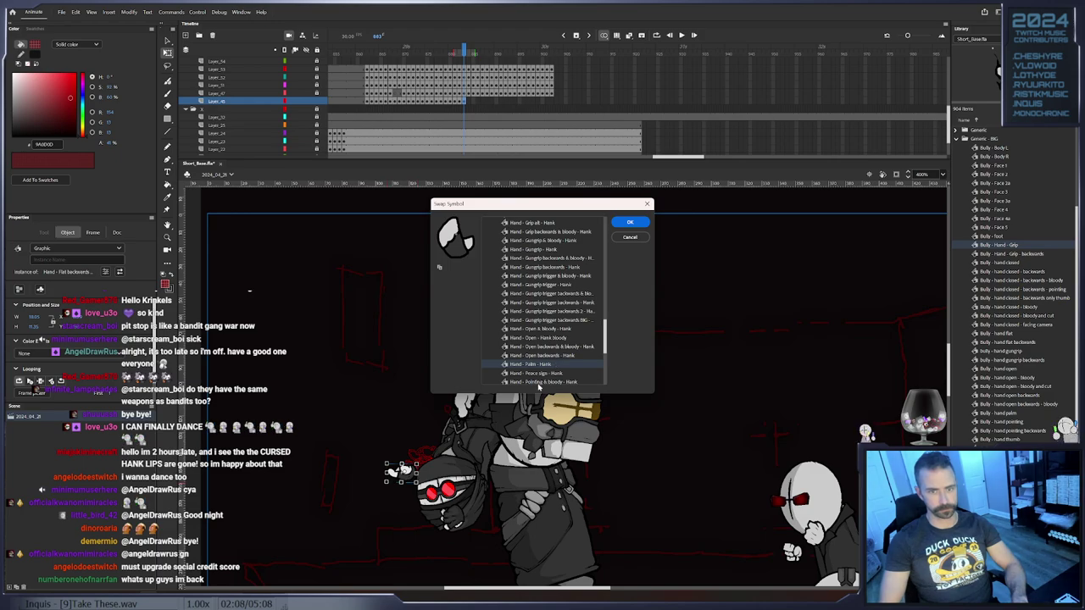
click(539, 356)
click(642, 223)
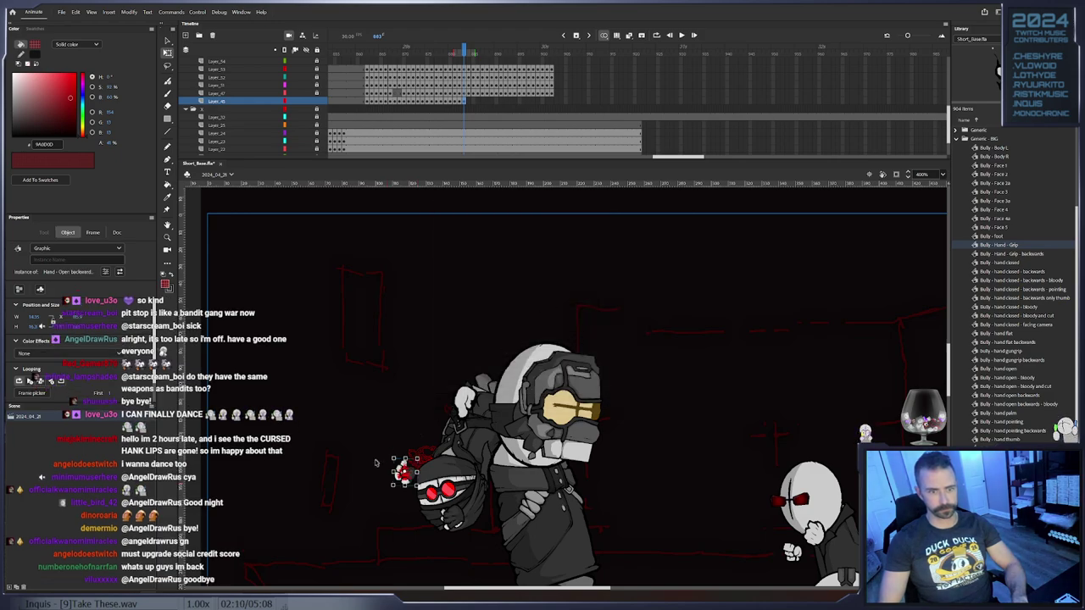
Browse the previews of the damaged Hank hand symbols for a replacement for the open hand on frame 883
right_click(400, 475)
click(429, 400)
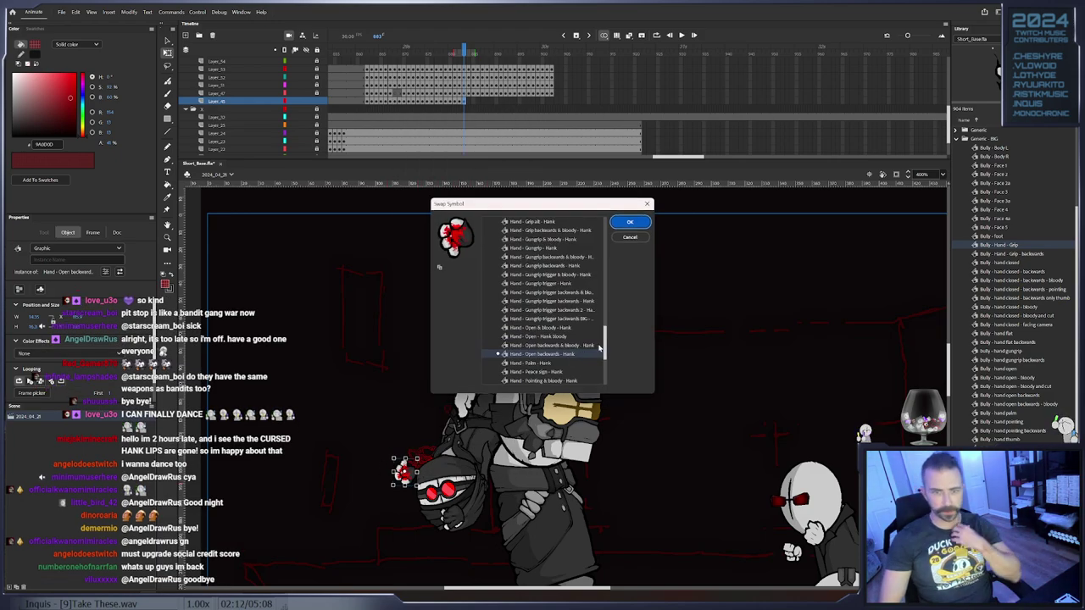
scroll(562, 276, down, 2)
click(560, 315)
key(Up)
key(Down)
key(Down)
key(Down)
key(Down)
key(Down)
key(Down)
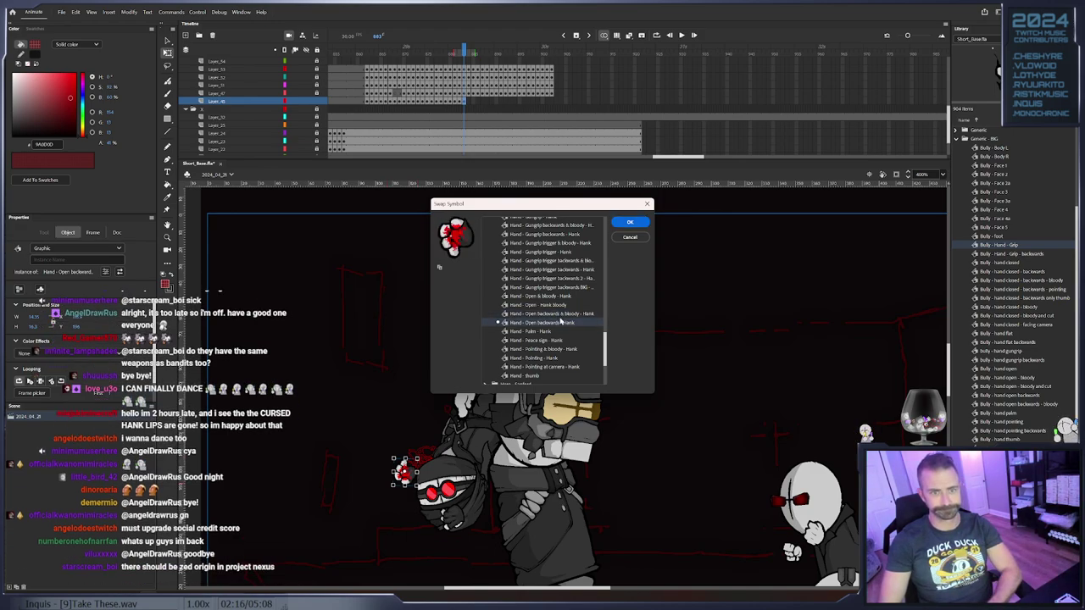
key(Up)
key(Up)
key(Up)
key(Up)
key(Up)
key(Up)
key(Up)
key(Down)
key(Down)
key(Down)
key(Down)
key(Down)
key(Down)
key(Down)
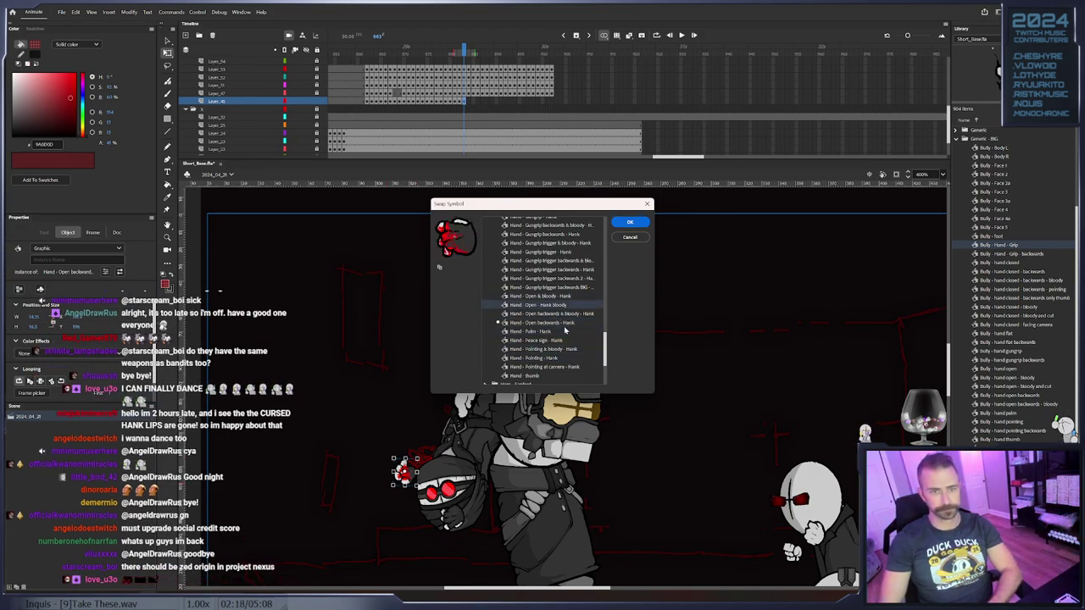
key(Up)
key(Down)
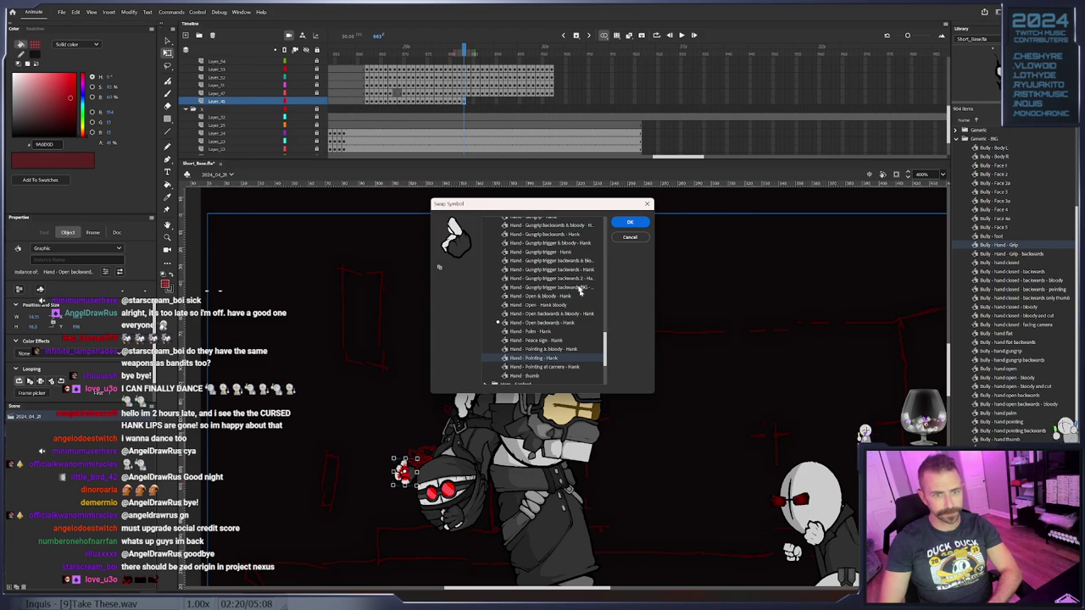
Swap the hand on frame 883 for the clean "Hand - Open backwards - Hank" symbol from the undamaged Hank folder
scroll(528, 290, up, 15)
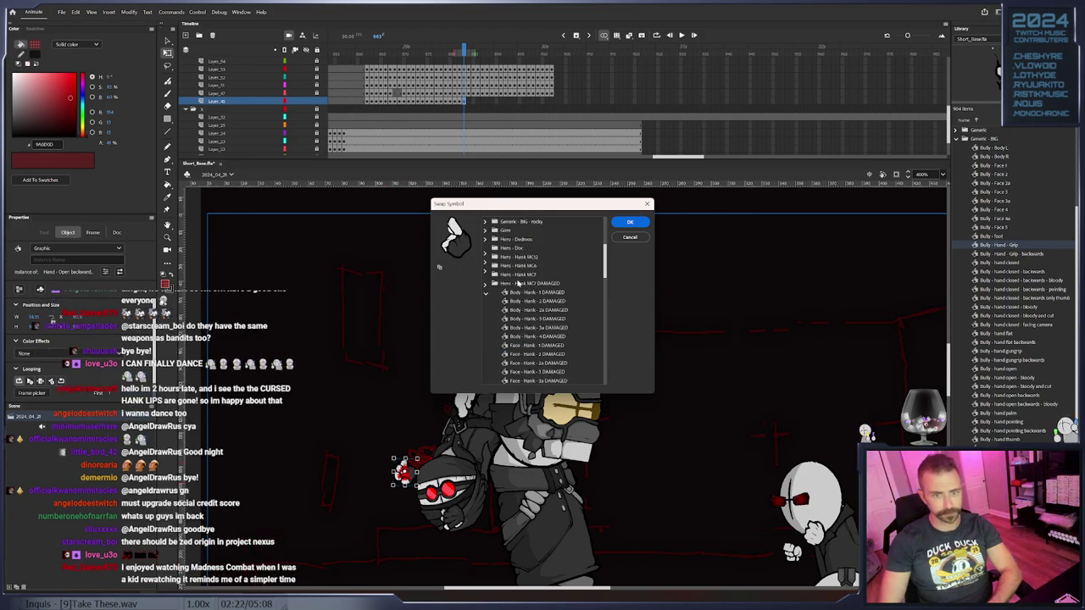
click(485, 286)
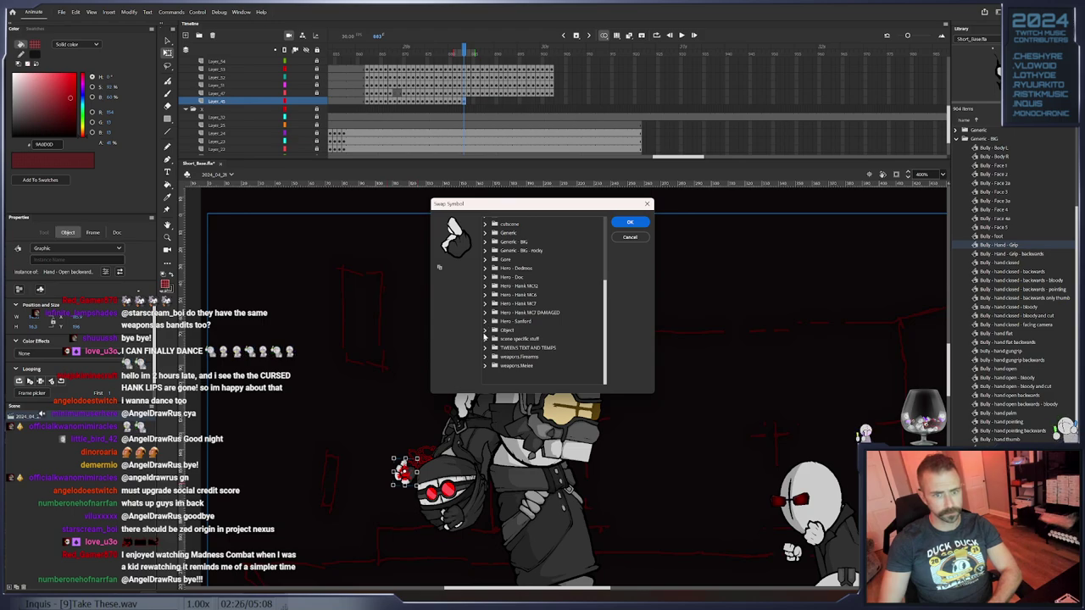
click(485, 312)
scroll(543, 340, down, 5)
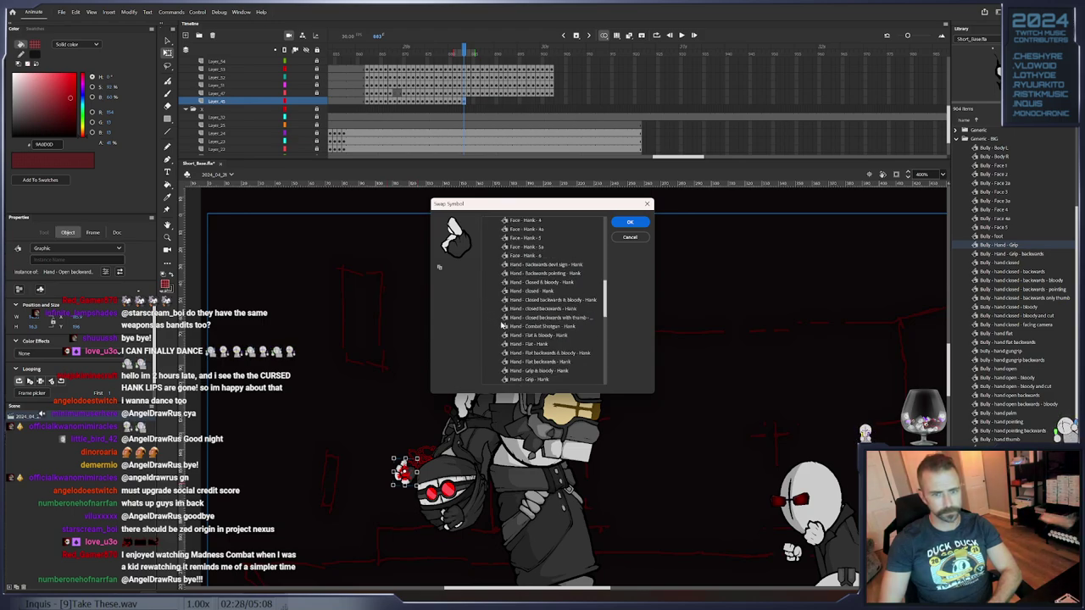
click(549, 359)
key(Down)
key(Down)
key(Down)
click(584, 373)
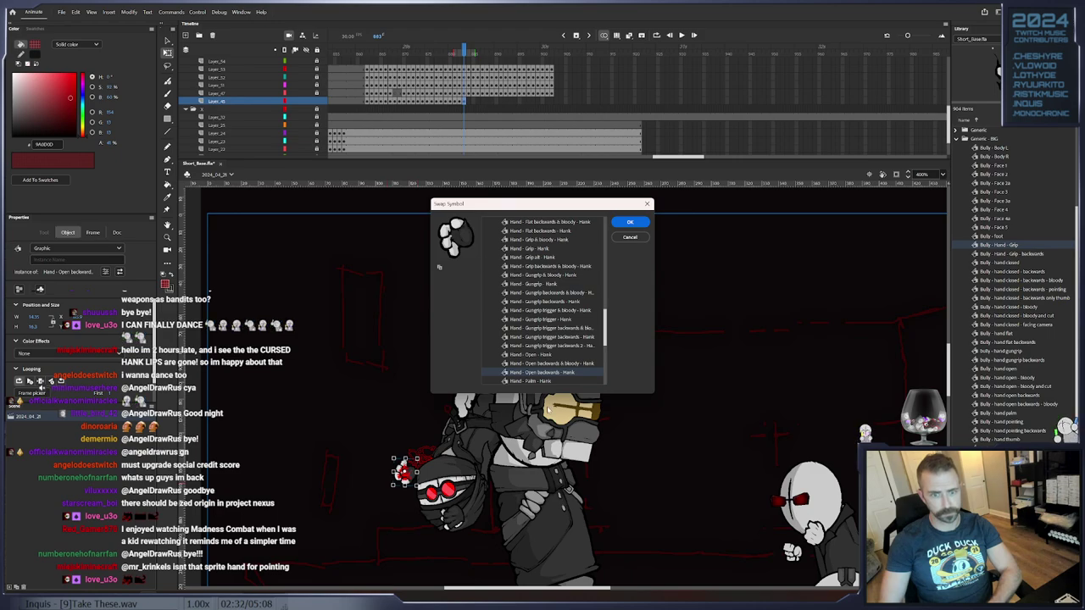
click(630, 222)
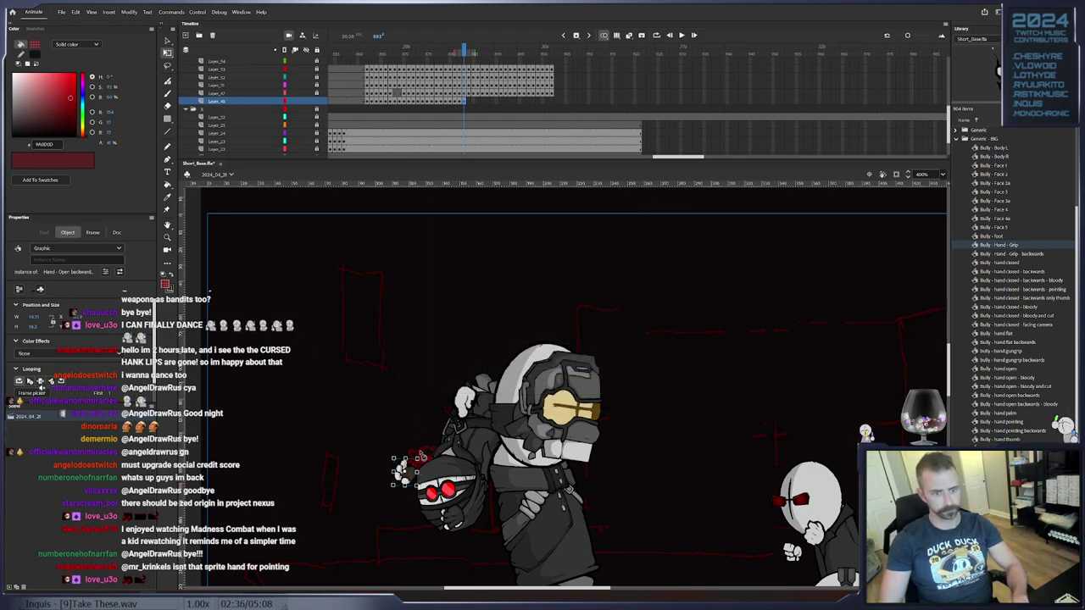
Keyframe Hank's open backwards hand on frames 884 to 891, moving and rotating it outward behind his hanging head
key(.)
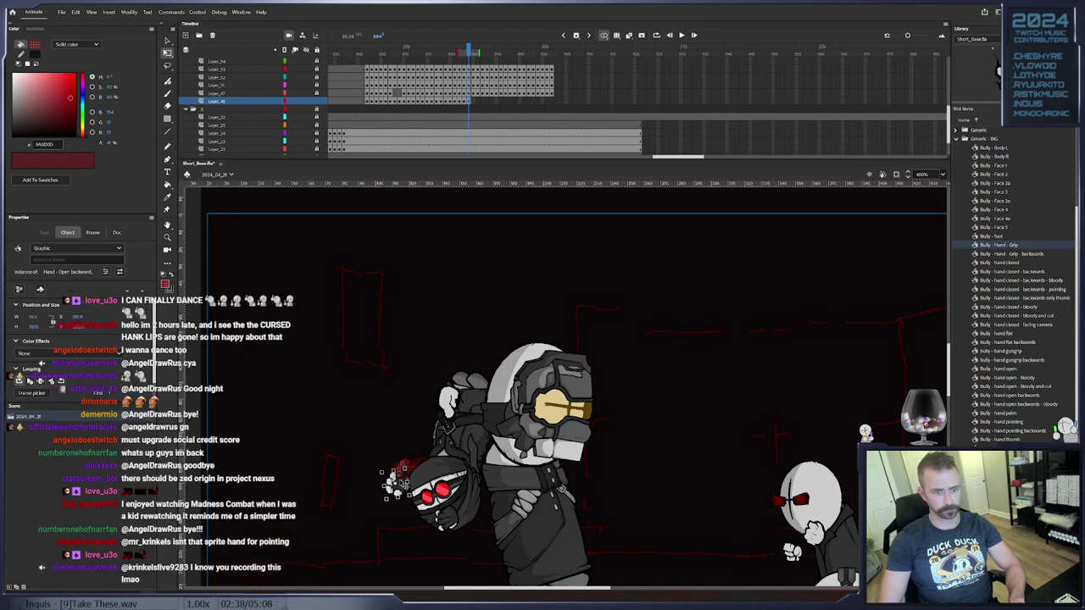
key(.)
key(.)
key(.)
key(.)
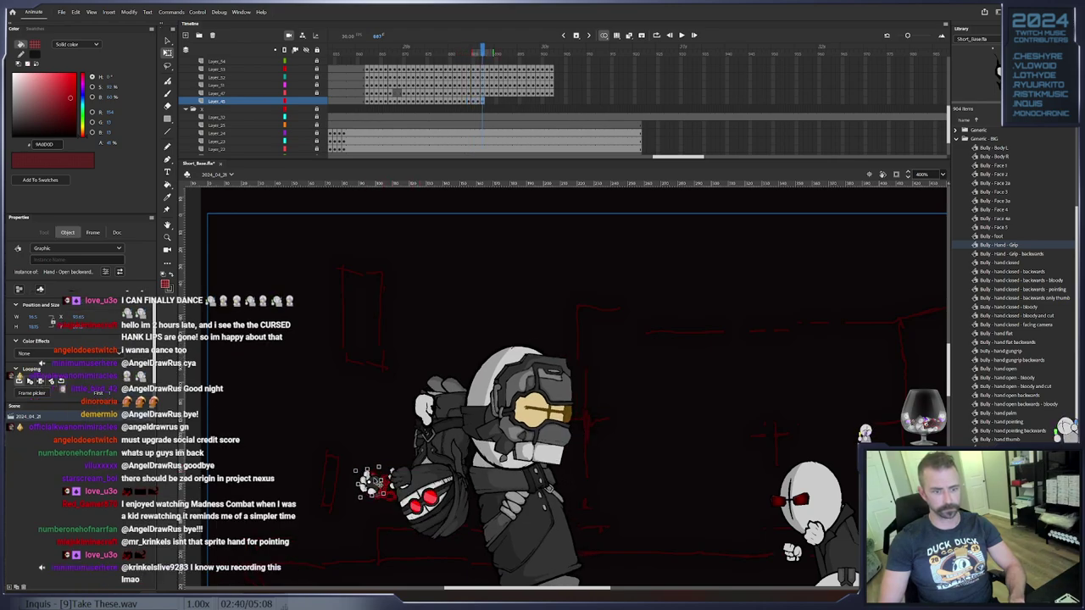
key(.)
key(.)
key(.)
key(.)
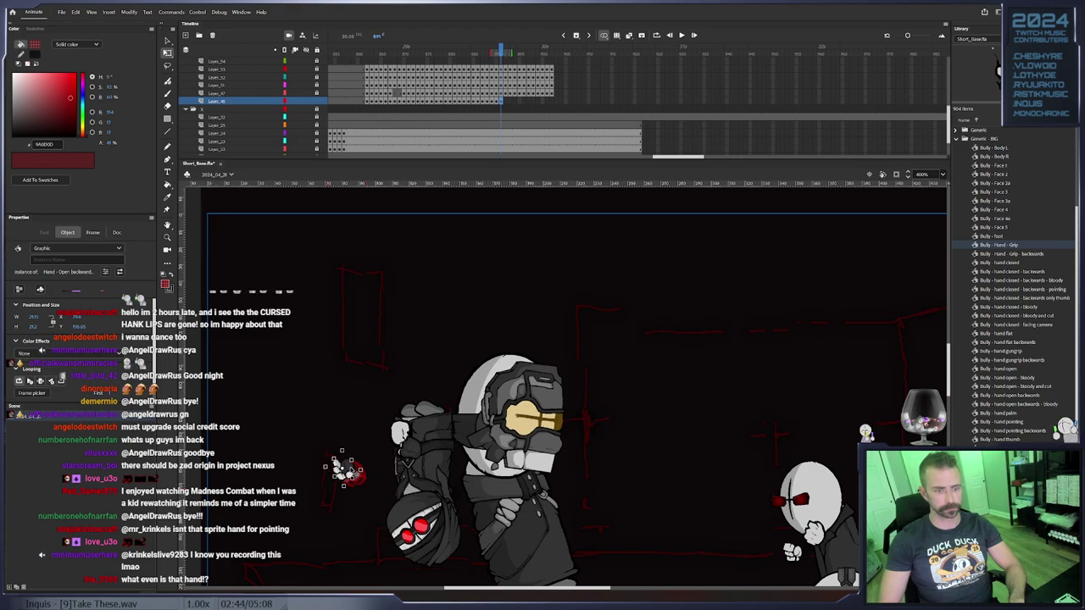
Keyframe Hank's open backwards hand on frames 892 to 898, dipping beside his head and rising above it as the body swings back
key(.)
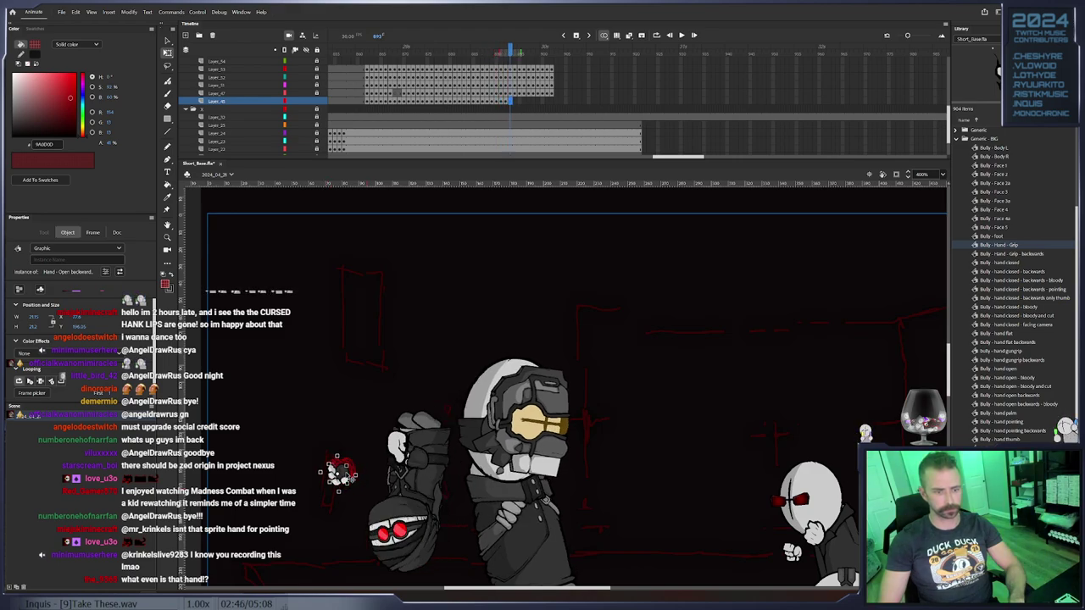
key(.)
key(.)
key(.)
key(.)
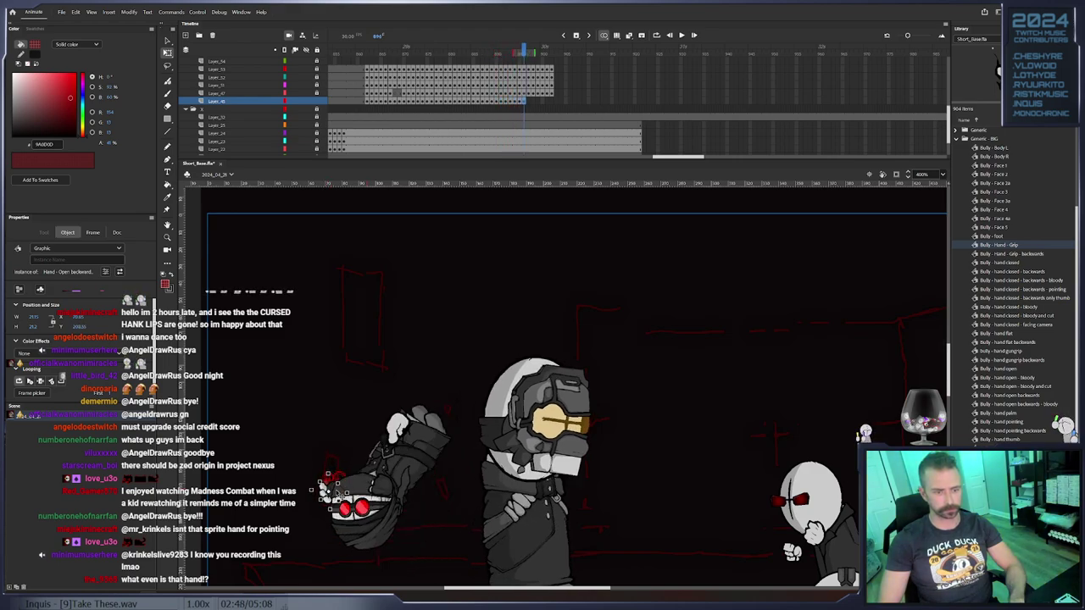
key(.)
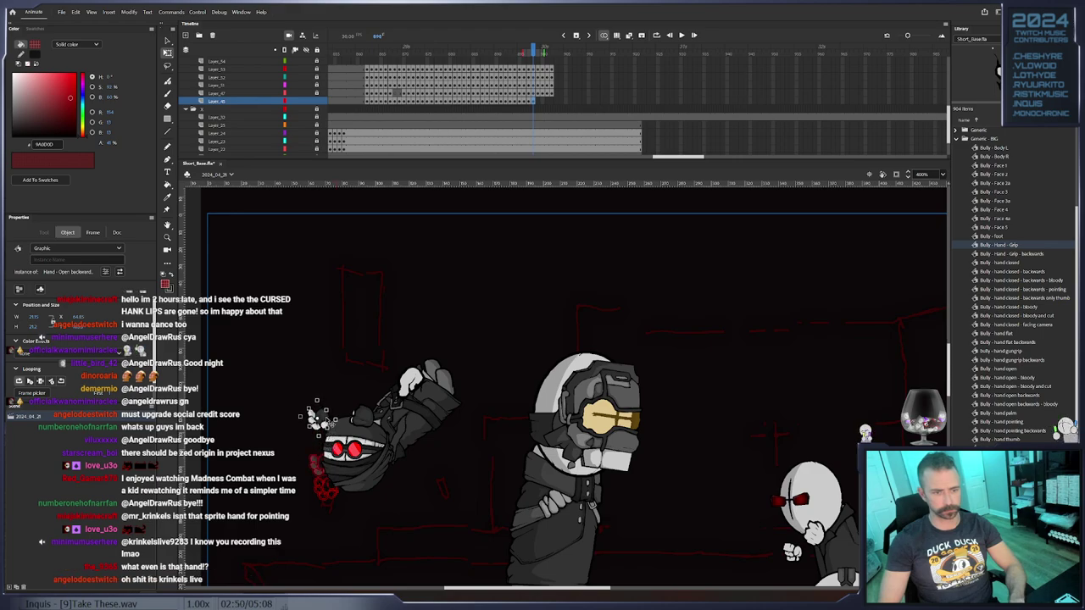
key(.)
Keyframe Hank's open hand swinging over the engineer to the front of his face by frame 901, delete it on frame 902, and lock its layer
drag(336, 419, 709, 359)
key(F6)
key(.)
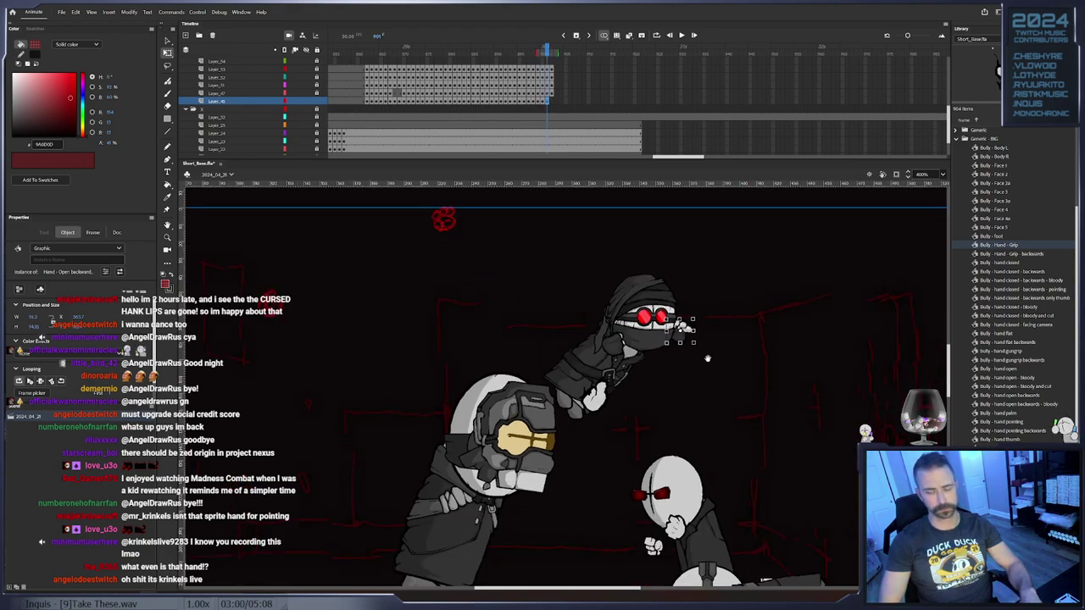
key(F6)
key(Delete)
click(526, 232)
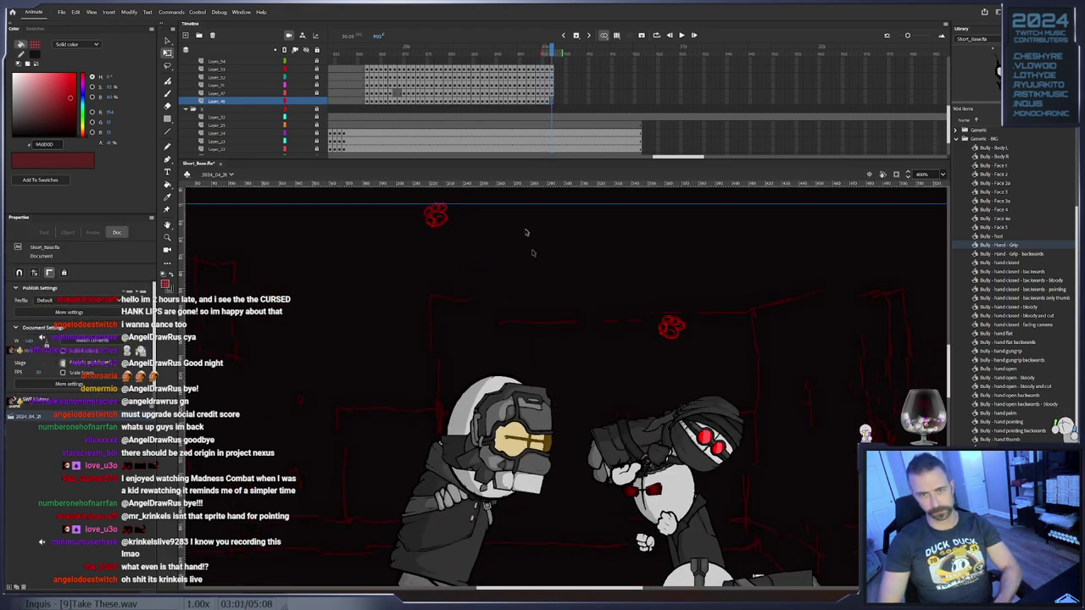
click(318, 100)
Place a vertical guide at the front of Hank's head and a horizontal guide at the red-eyed character's eye level
scroll(583, 138, up, 1)
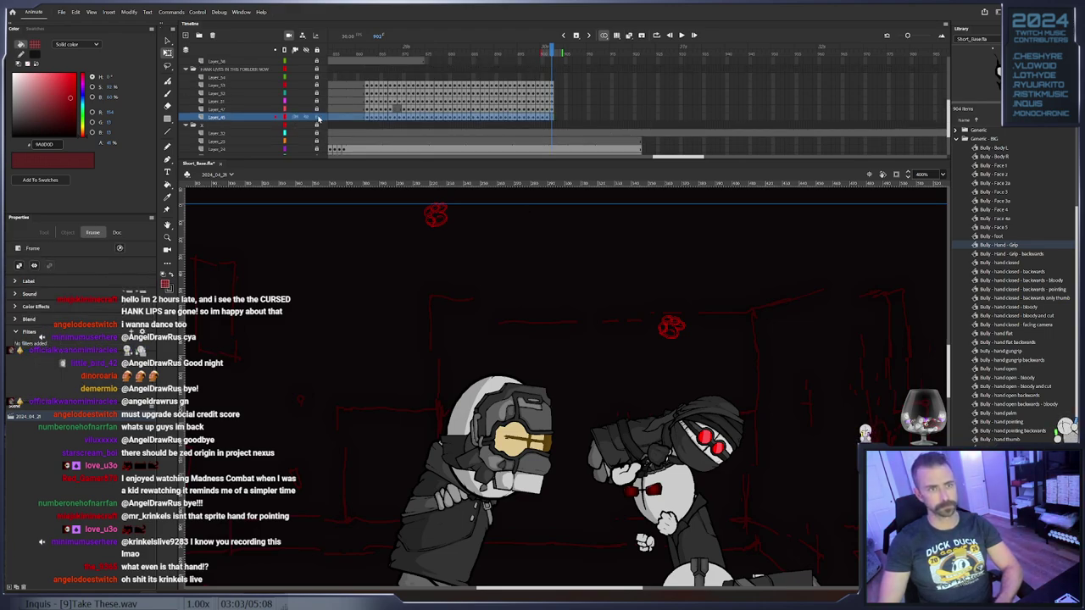
click(624, 190)
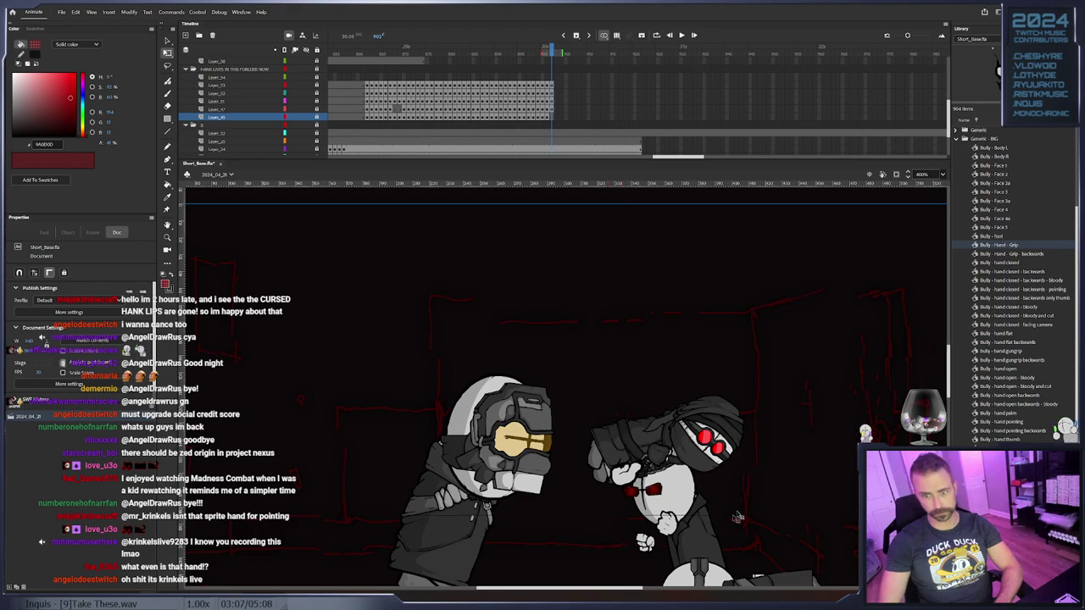
drag(731, 491, 727, 487)
scroll(715, 418, down, 5)
scroll(716, 417, up, 5)
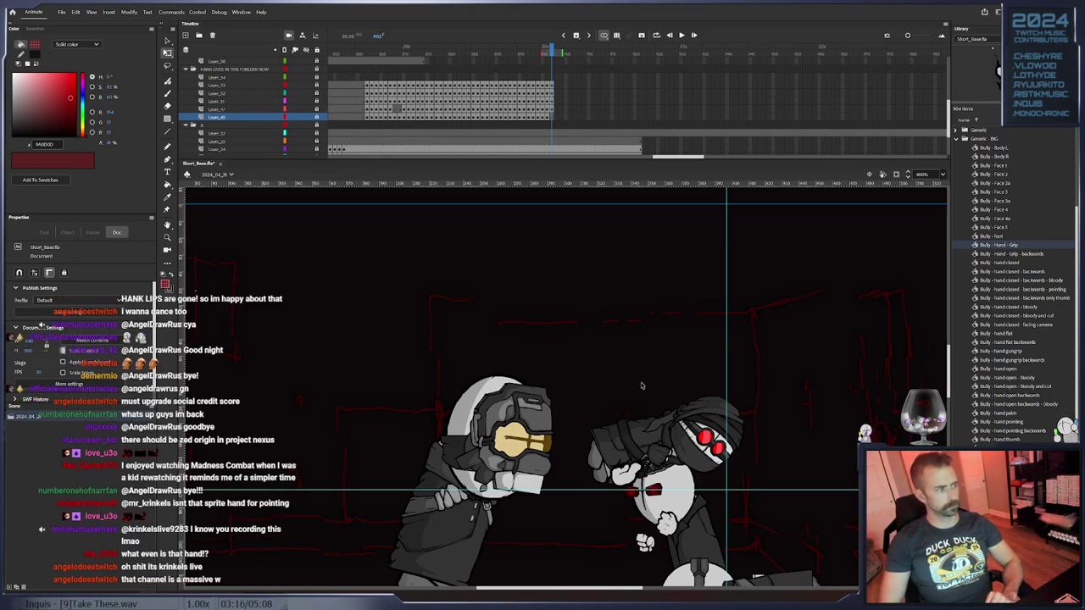
drag(596, 378, 464, 382)
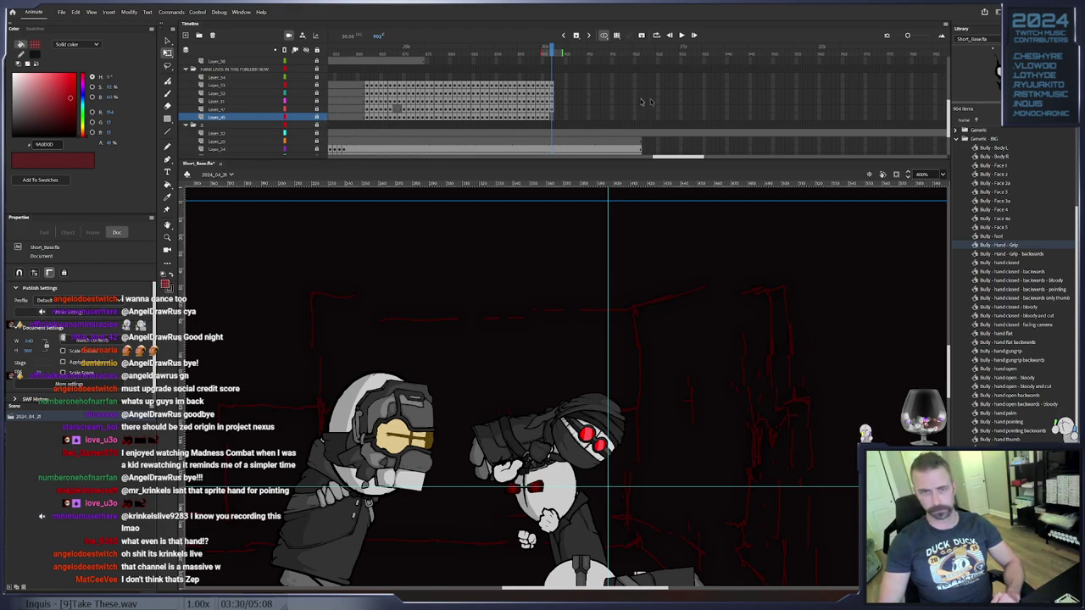
Go to the last keyframe of the engineer's free closed hand on frame 876 and unlock its layer
scroll(561, 103, up, 5)
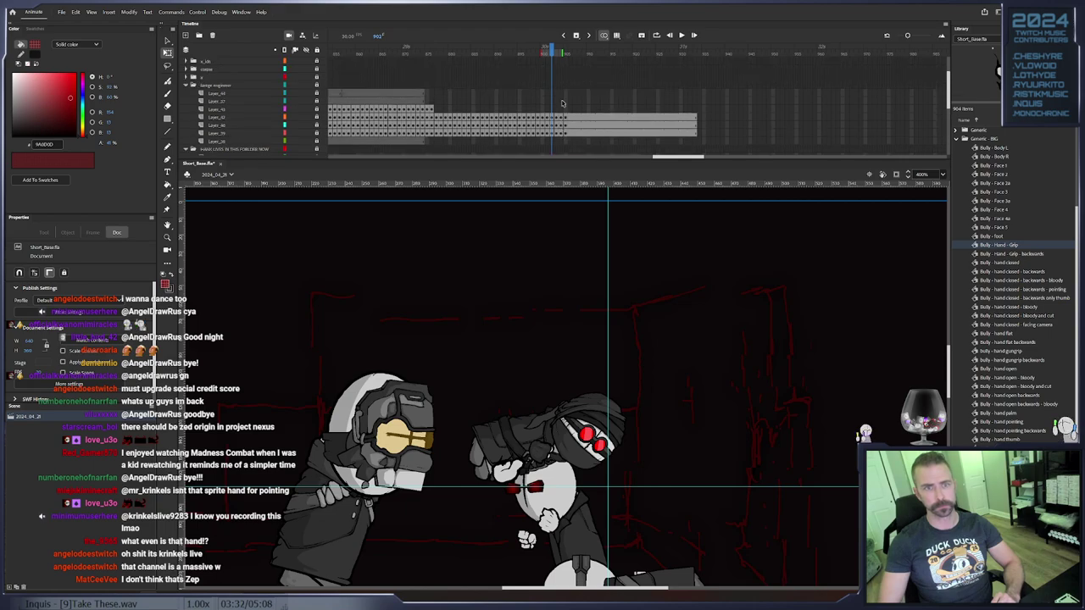
drag(552, 55, 579, 56)
click(432, 108)
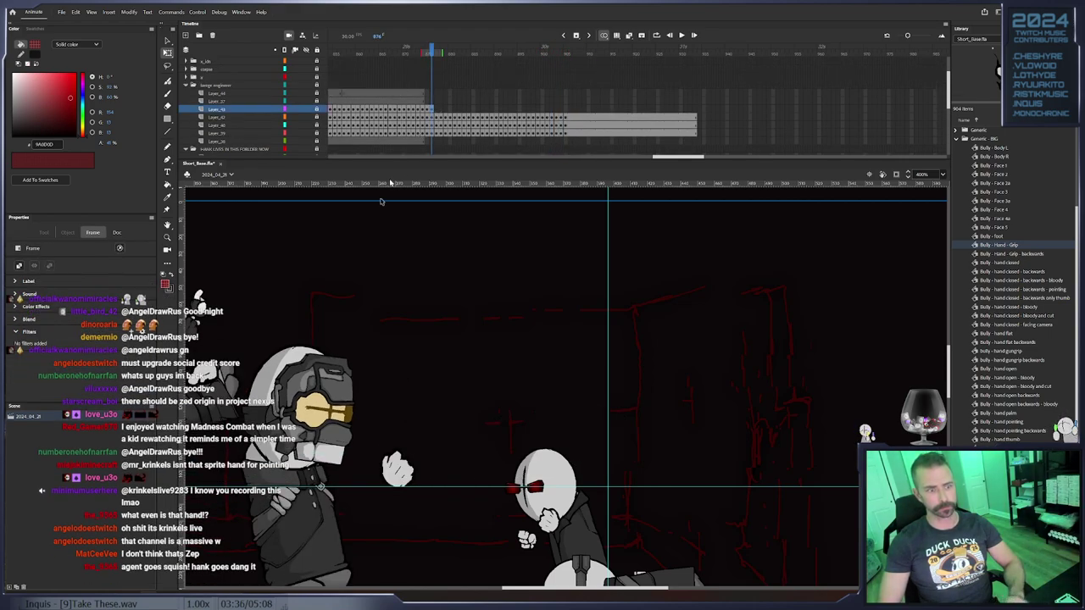
click(318, 110)
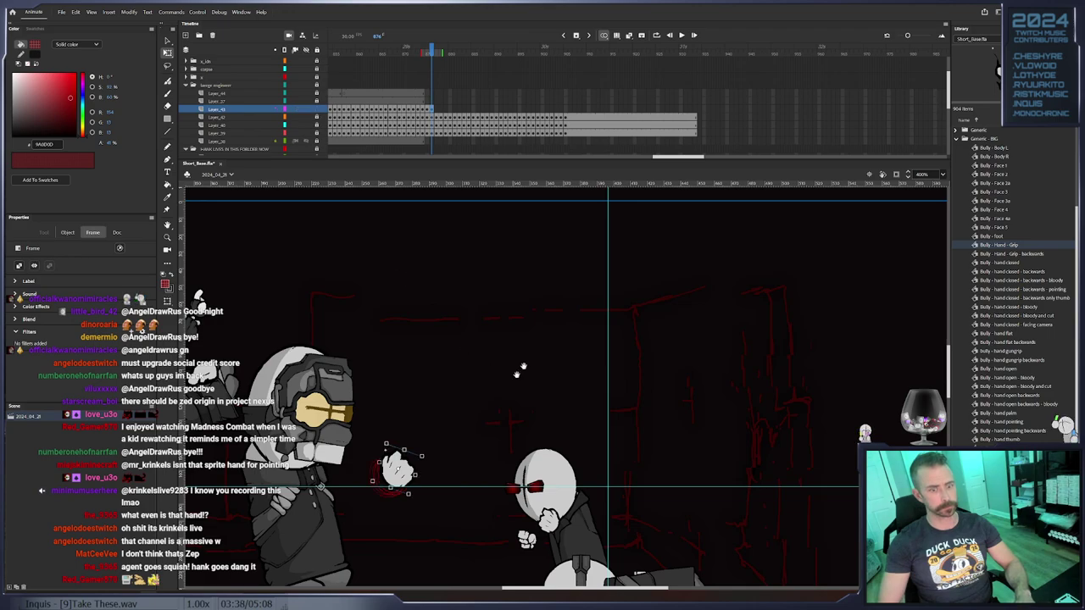
drag(513, 377, 556, 304)
double_click(458, 402)
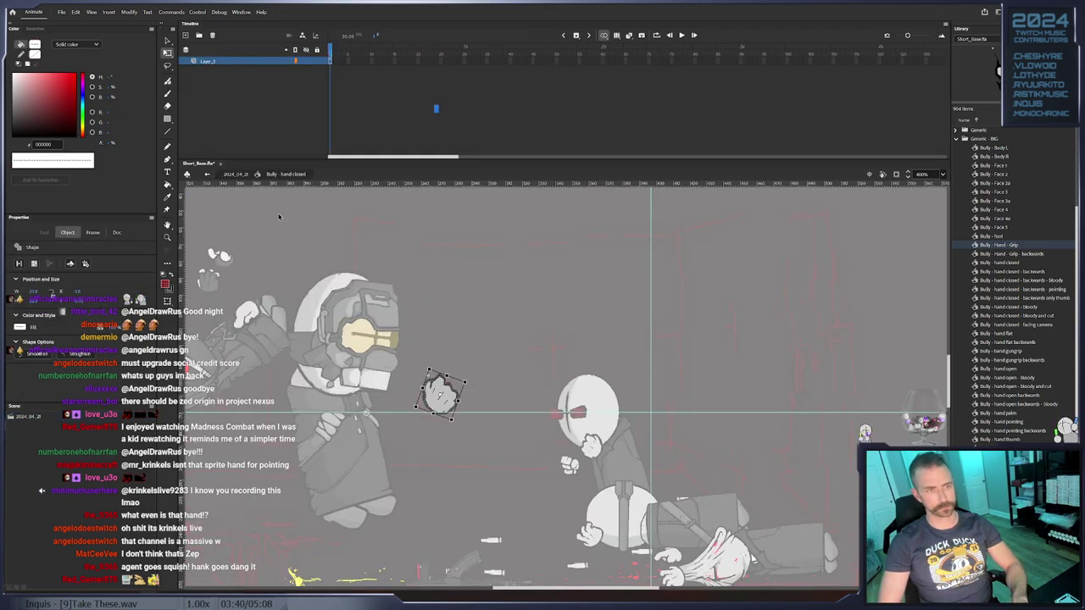
click(237, 174)
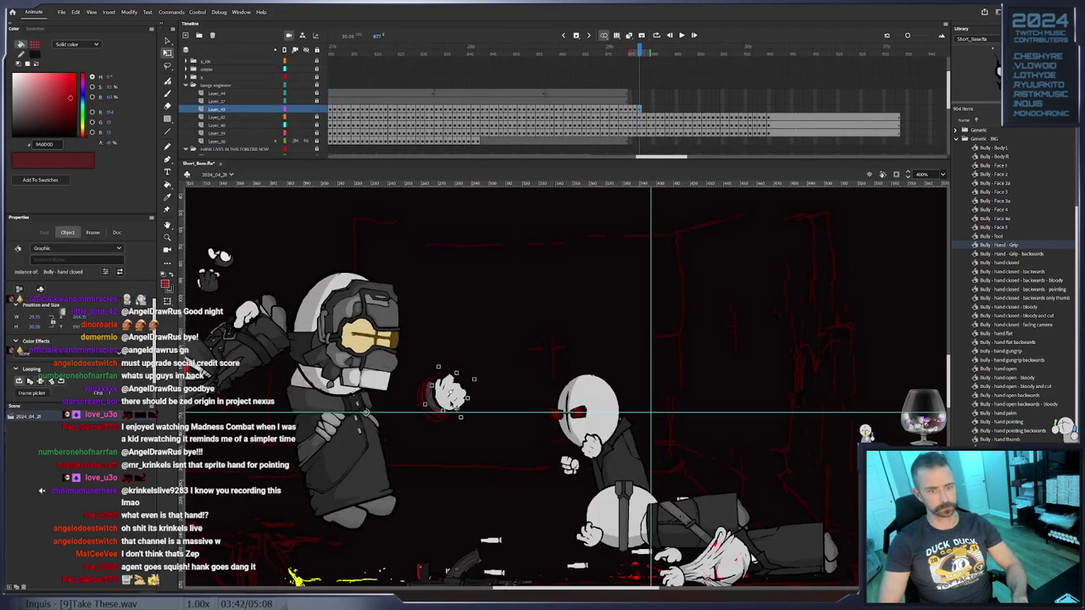
Keyframe the engineer's free closed hand on frames 877 to 882, raising it outward in front of him
key(period)
key(period)
key(period)
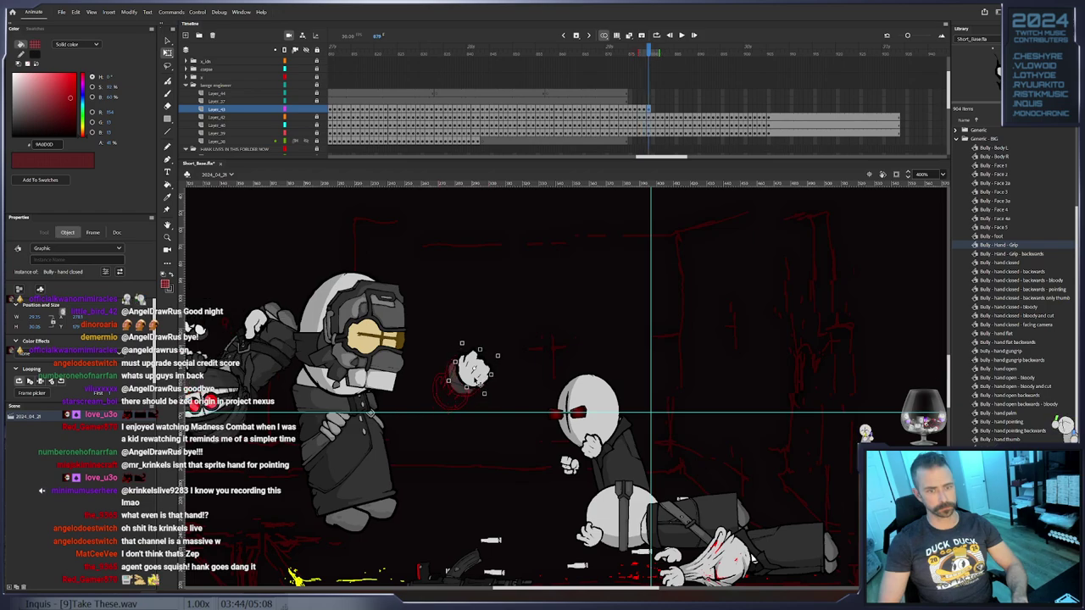
key(period)
key(period)
key(period)
key(period)
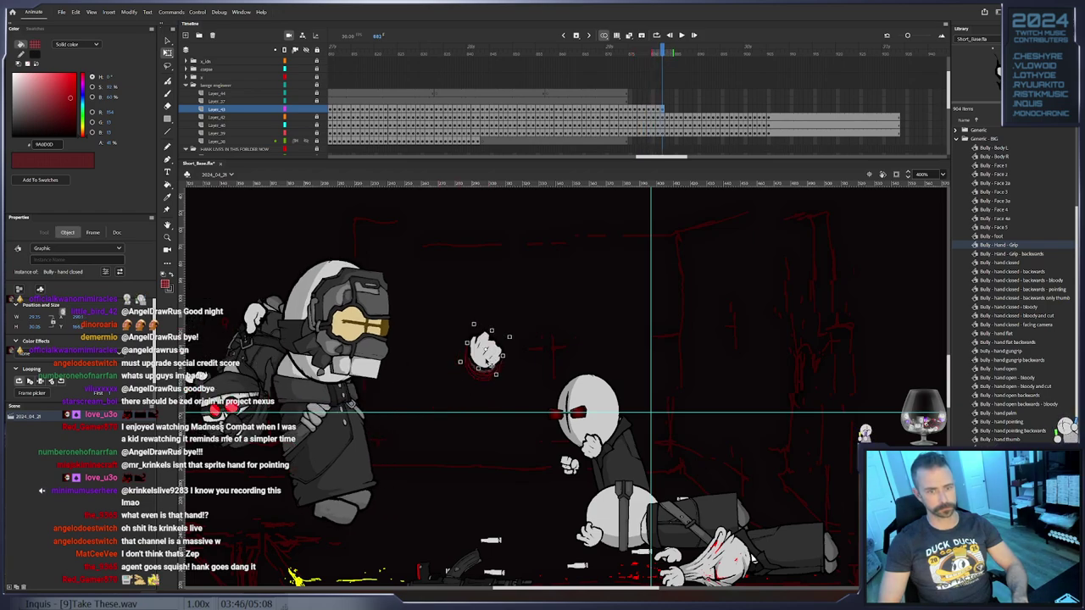
Keyframe the engineer's free closed hand on frames 883 to 889, drifting it back toward him at helmet height
key(period)
key(period)
key(period)
key(period)
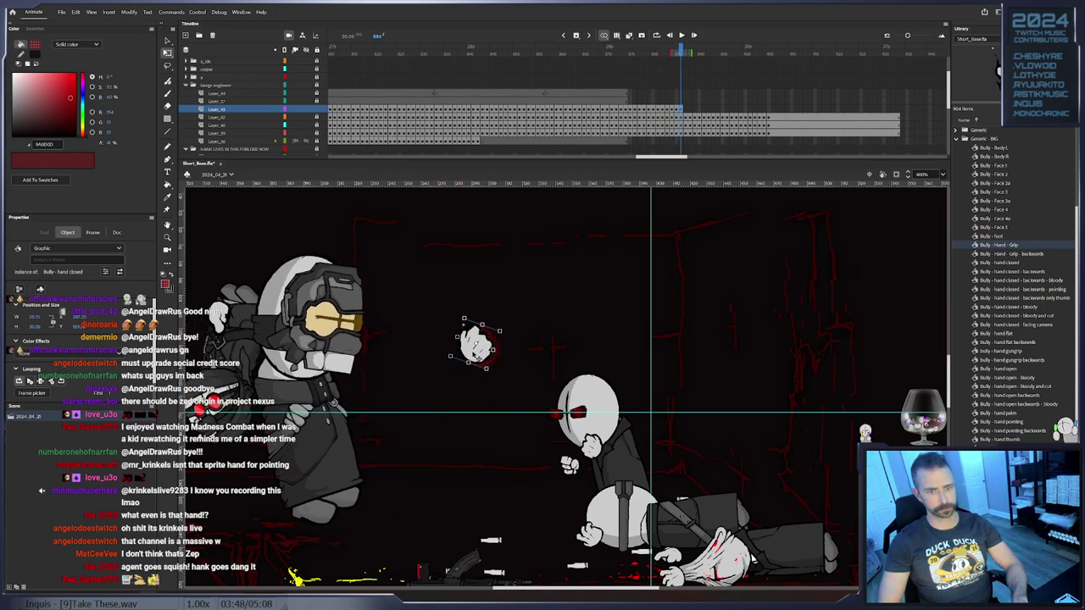
key(period)
key(period)
key(period)
key(period)
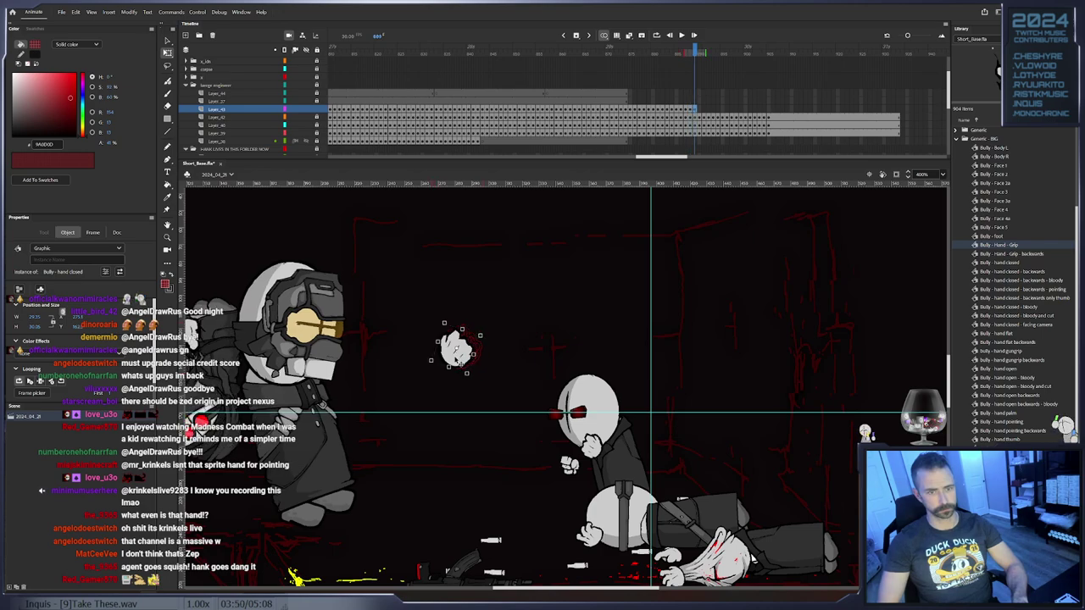
Keyframe the engineer's free closed hand on frames 890 to 896, easing it slightly closer and lowering it toward his chin level
key(period)
key(period)
key(period)
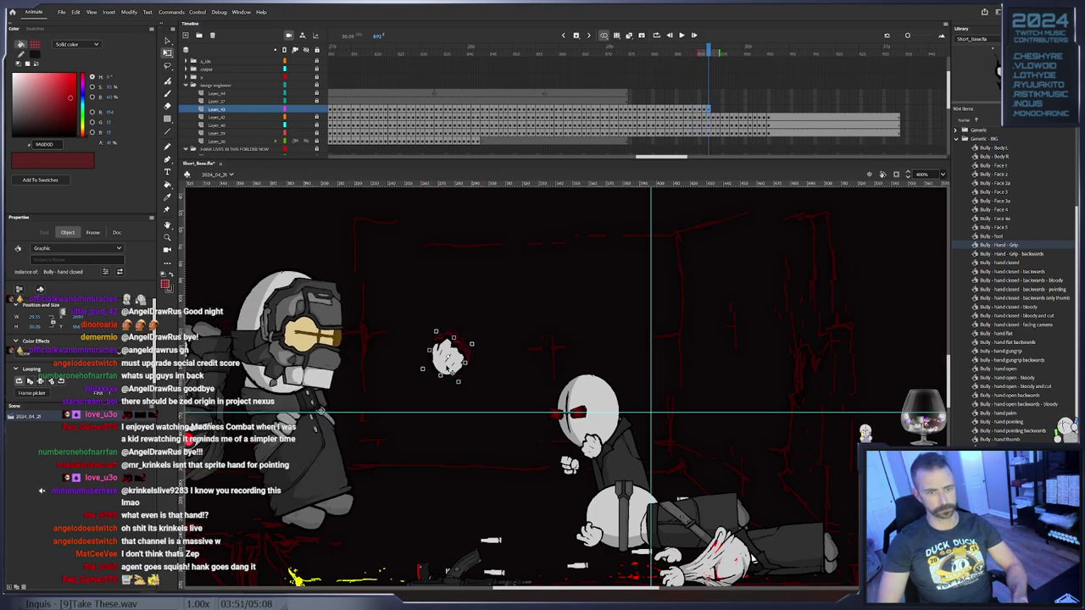
key(period)
key(period)
key(period)
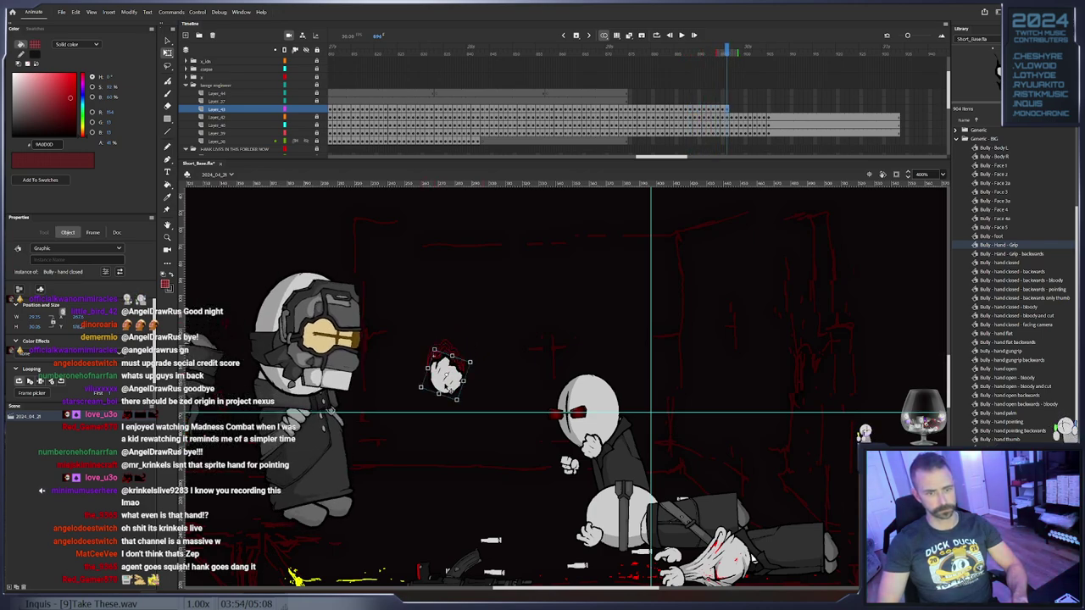
Keyframe the engineer's free closed hand on frames 897 to 905, dropping it past his body and swinging it behind his back
key(F6)
drag(465, 381, 388, 455)
key(F6)
key(F6)
drag(409, 444, 316, 426)
key(F6)
key(period)
key(period)
key(period)
key(period)
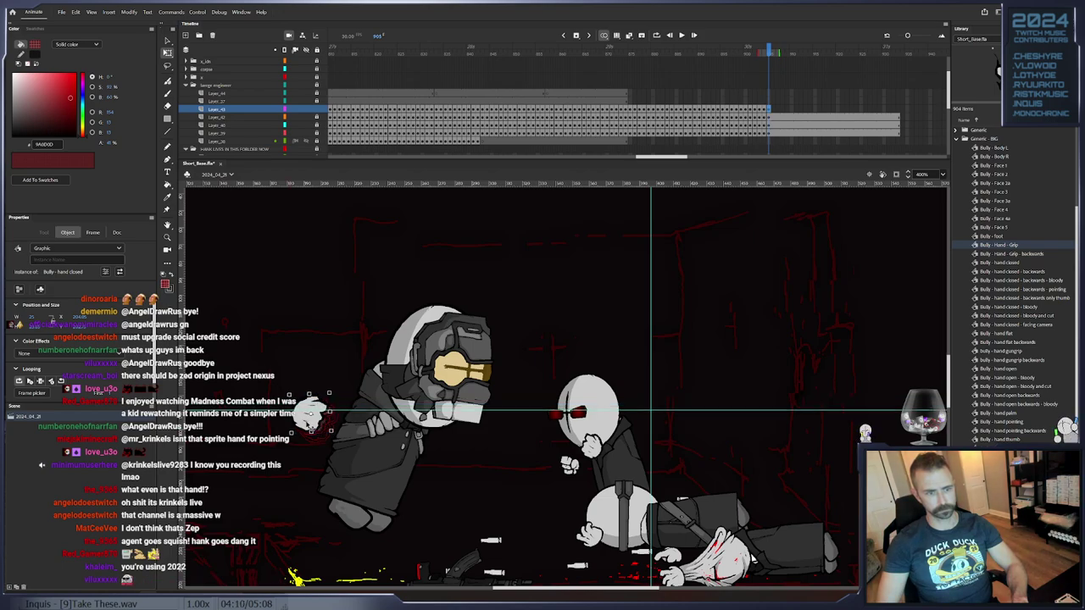
Extend the frames of the engineer's free hand layer to frame 933, matching his other layers
click(898, 110)
right_click(899, 110)
click(942, 155)
click(332, 109)
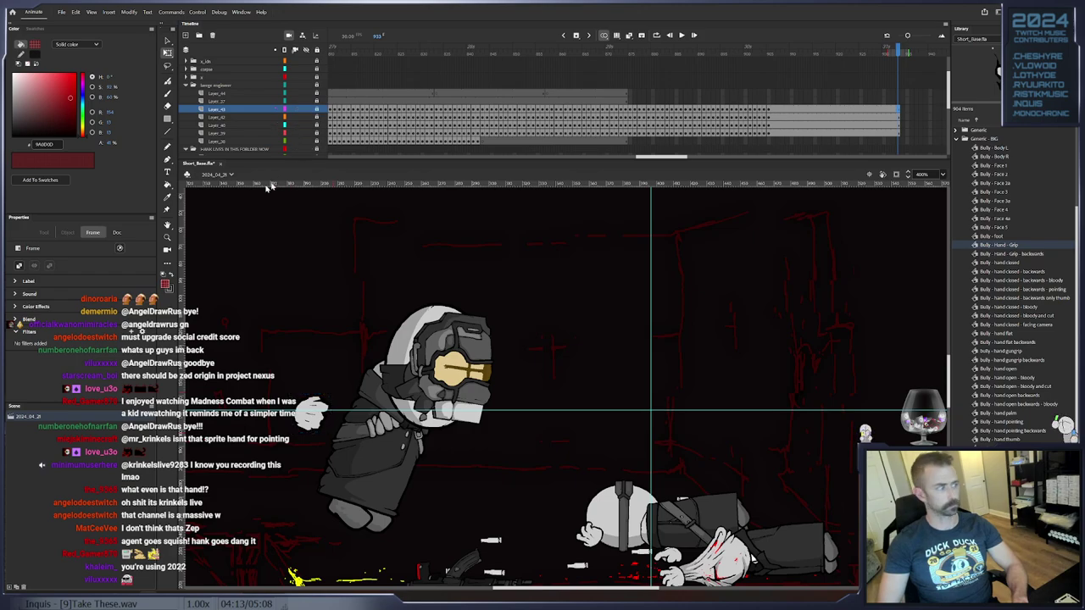
Play back the whole swing at 100% zoom, replaying different stretches of it to check the motion
drag(639, 382, 543, 332)
drag(580, 55, 441, 58)
double_click(167, 239)
key(Return)
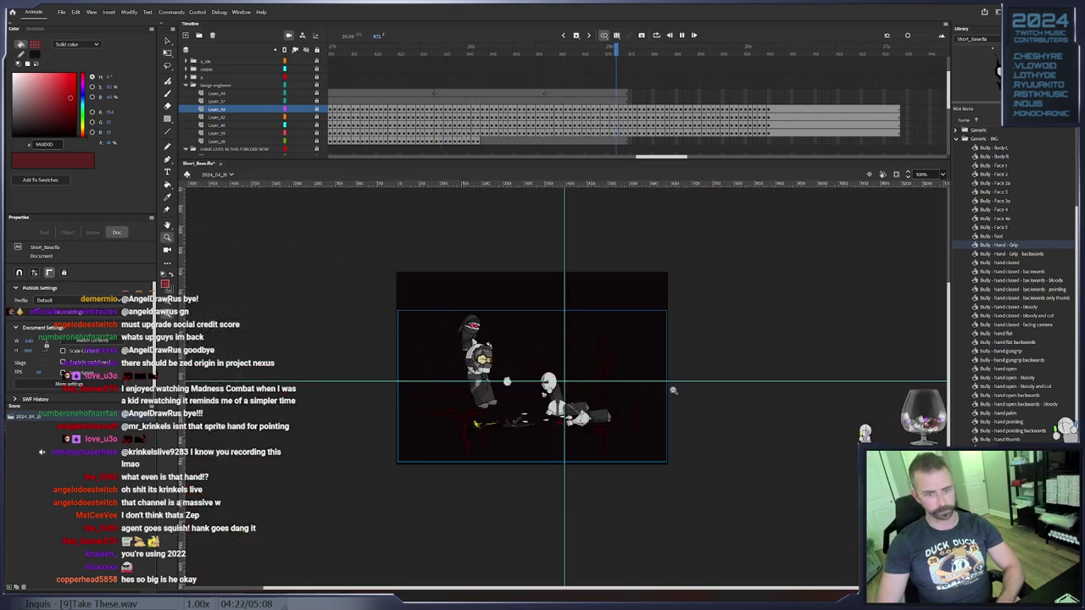
key(Return)
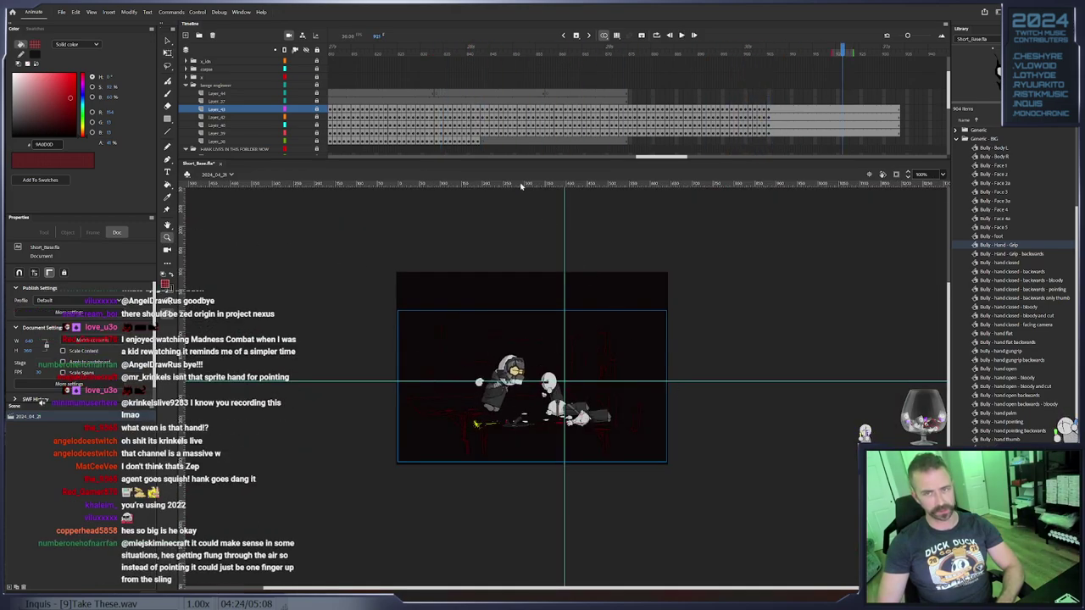
drag(462, 50, 270, 59)
key(Return)
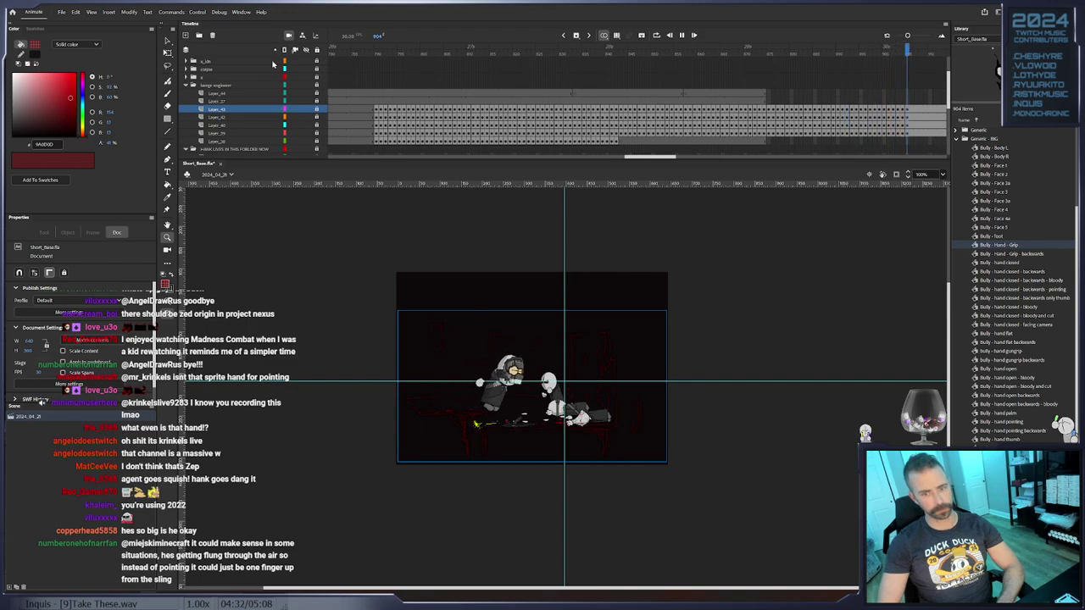
drag(365, 53, 692, 147)
key(Return)
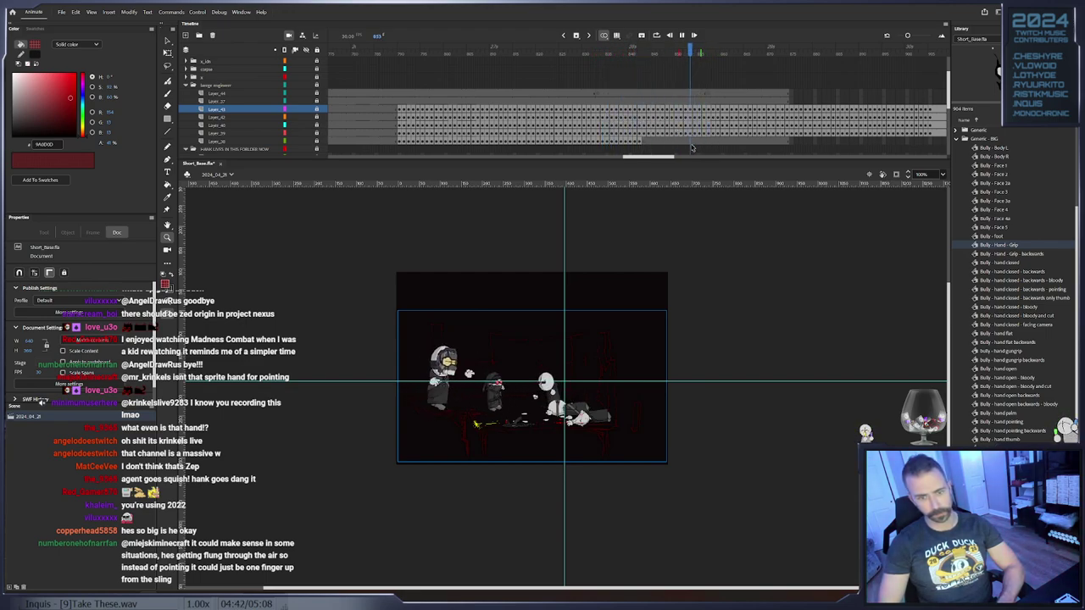
key(Return)
click(628, 54)
key(Return)
click(658, 56)
key(Return)
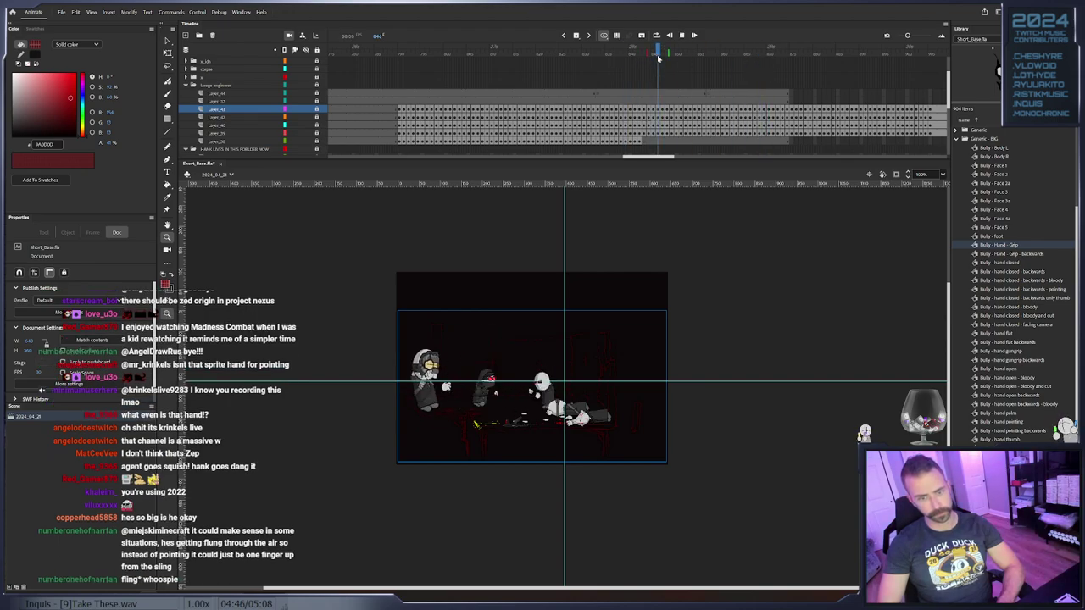
click(657, 54)
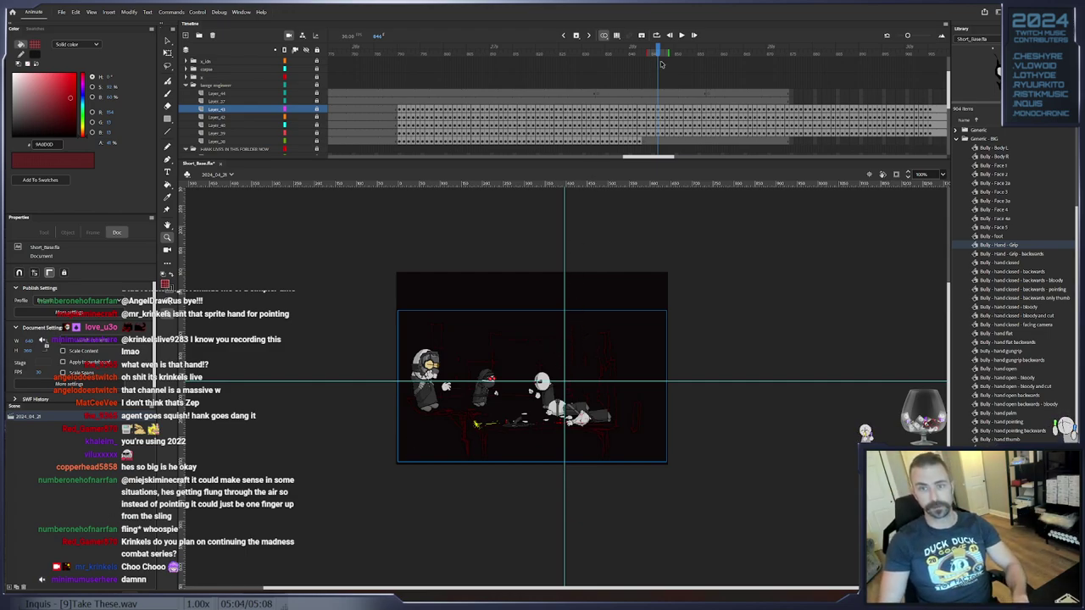
Delete the held frames from frame 858 onward on the red-eyed suited character's head, body and hand layers
drag(657, 51, 676, 111)
scroll(676, 111, down, 5)
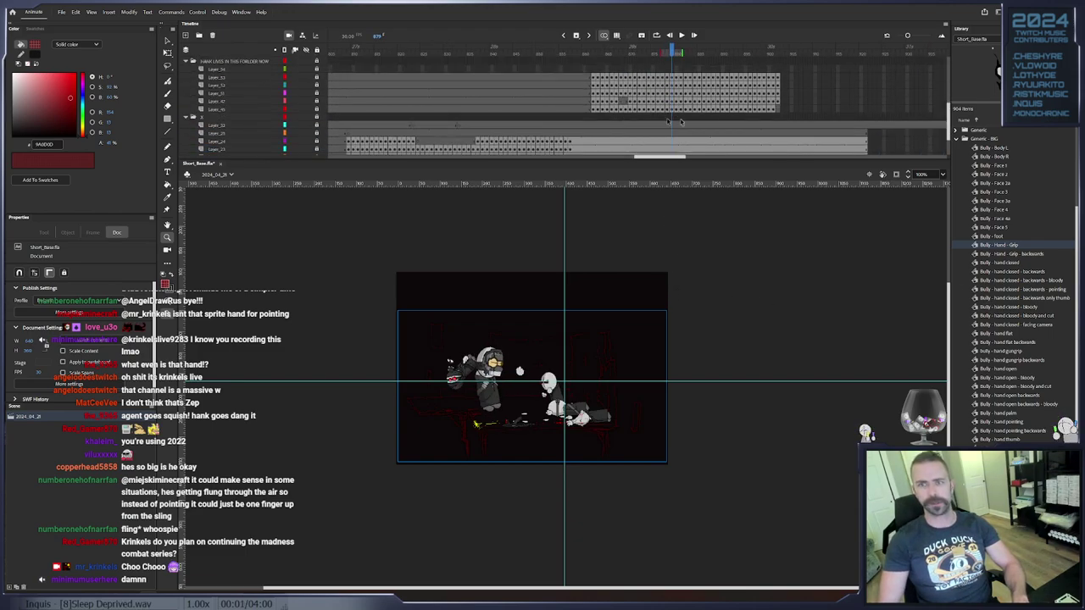
drag(775, 54, 791, 96)
scroll(790, 95, down, 3)
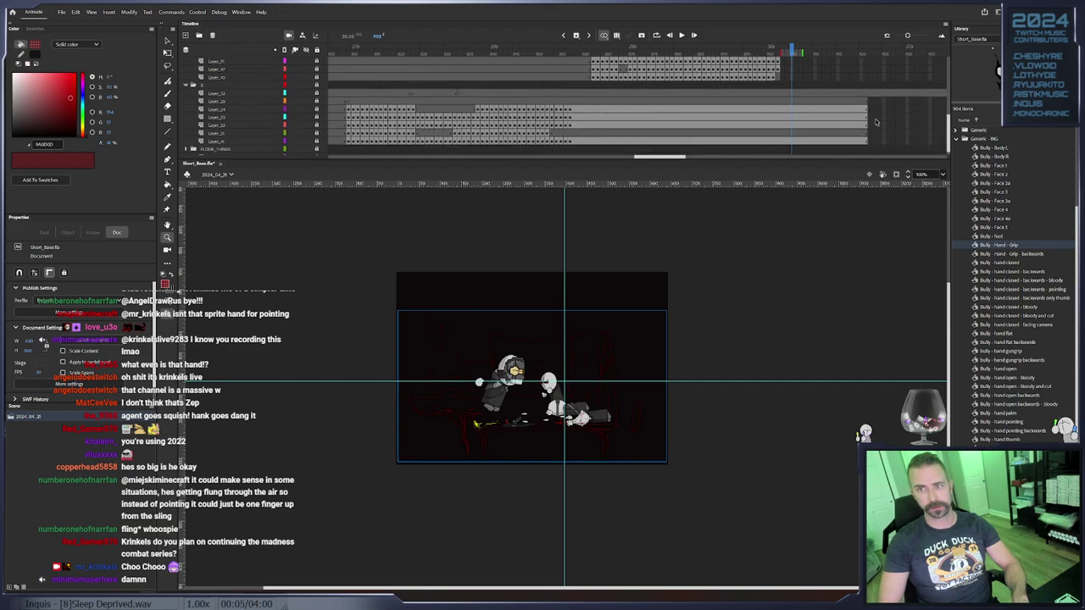
drag(872, 109, 583, 148)
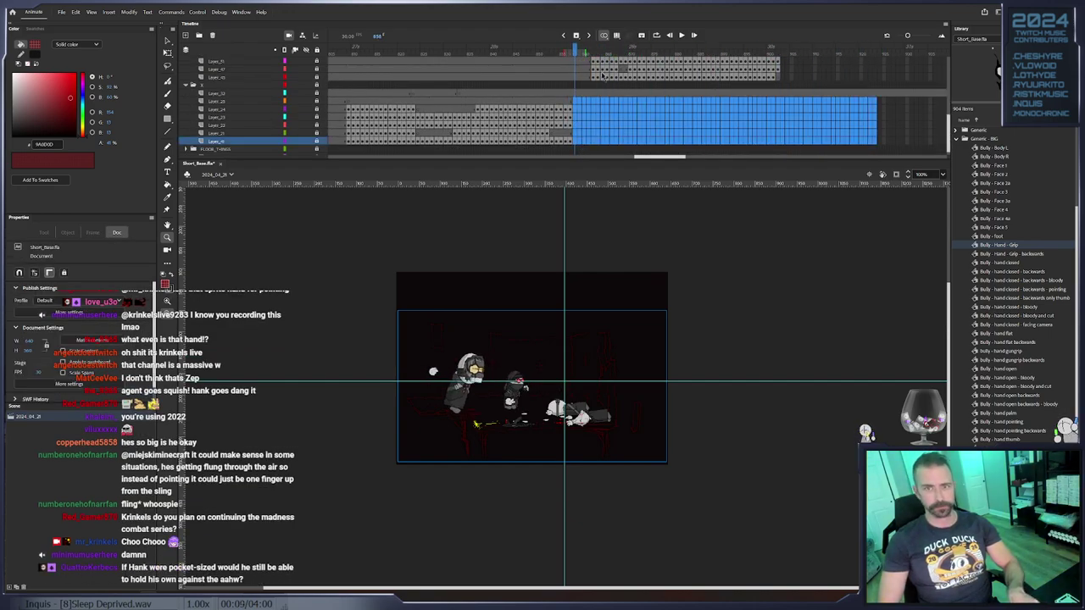
key(shift+F5)
Unlock the red-eyed suited character's layers at frame 857, with the stage at 400% and the Free Transform tool active
drag(574, 49, 585, 110)
click(570, 125)
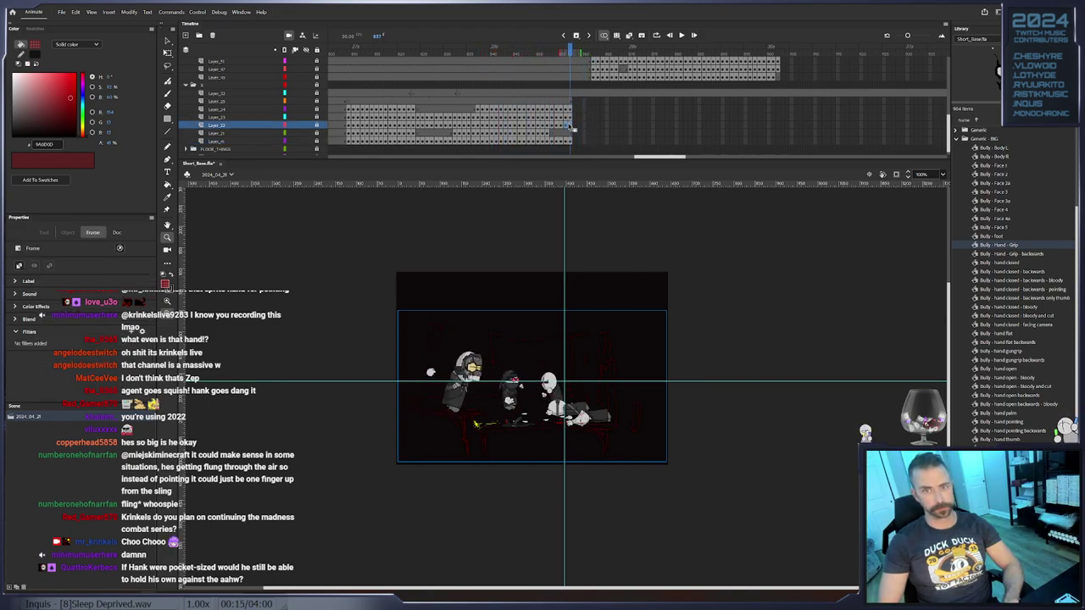
click(315, 100)
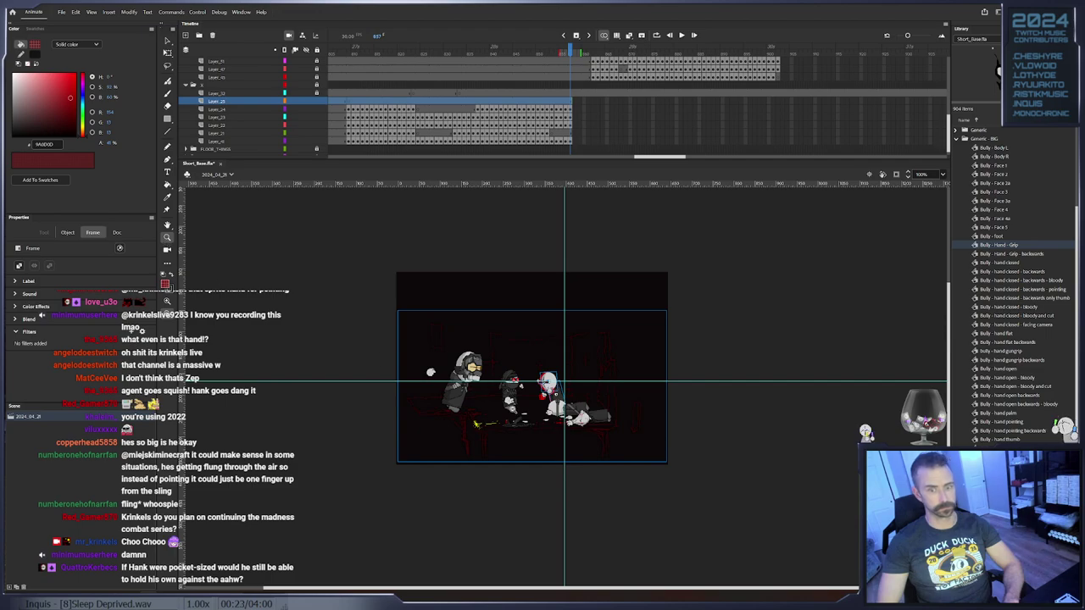
alt+click(537, 387)
click(605, 413)
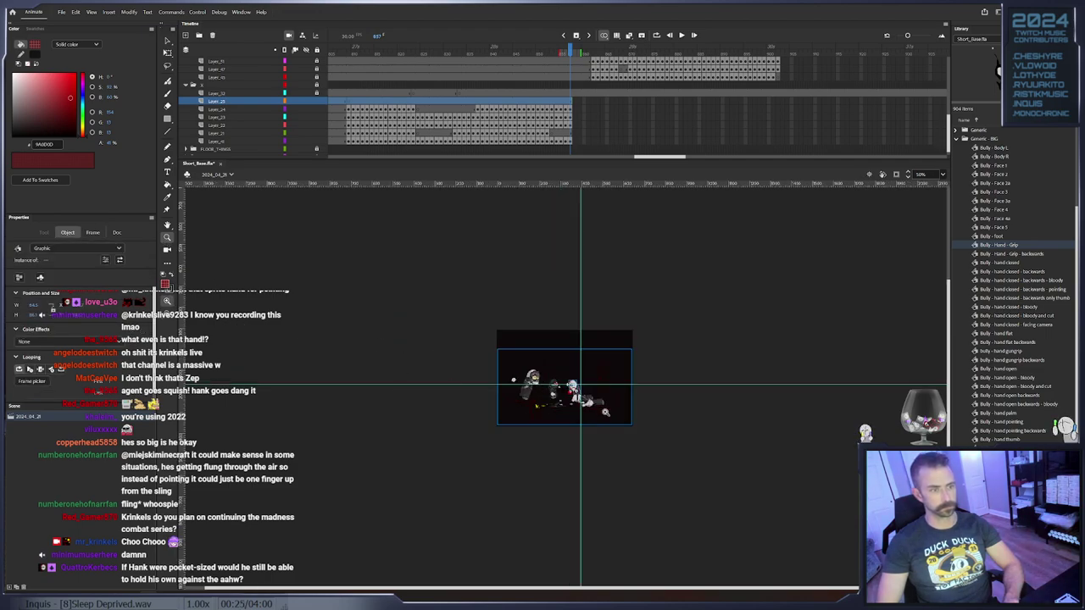
key(ctrl+equal)
key(ctrl+equal)
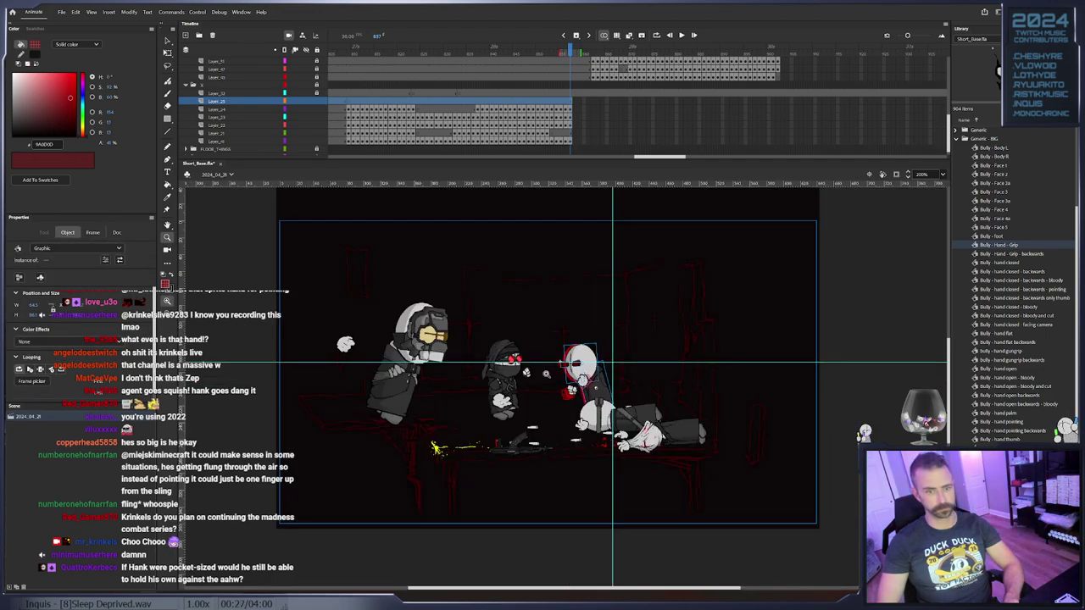
key(ctrl+equal)
click(167, 53)
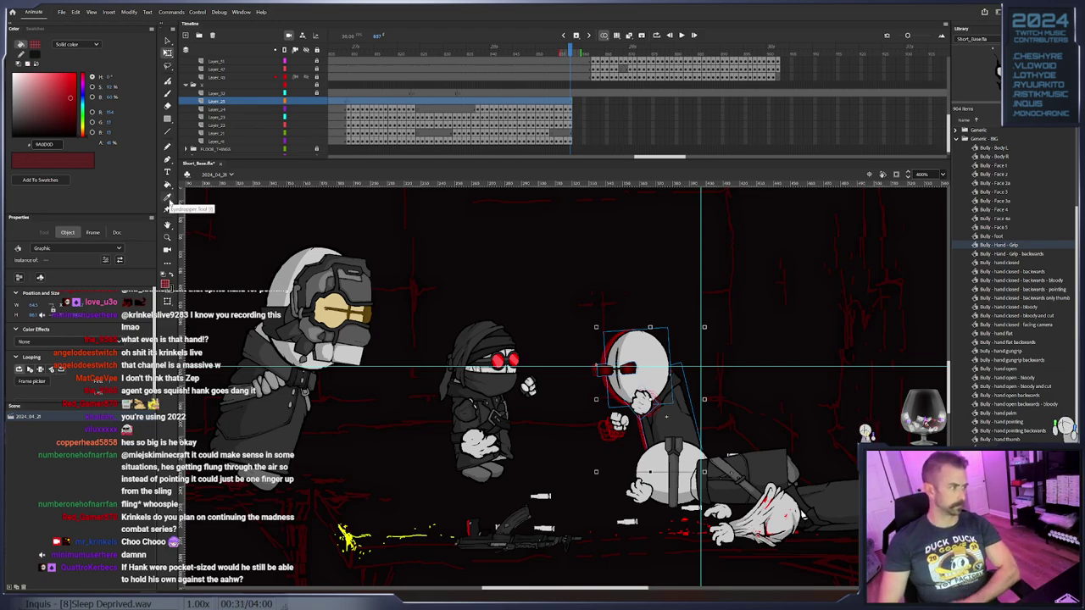
Keyframe the red-eyed character's suited body on frames 858 to 862, shifting it back away from the engineer
click(451, 284)
click(679, 401)
drag(664, 382, 641, 364)
key(F6)
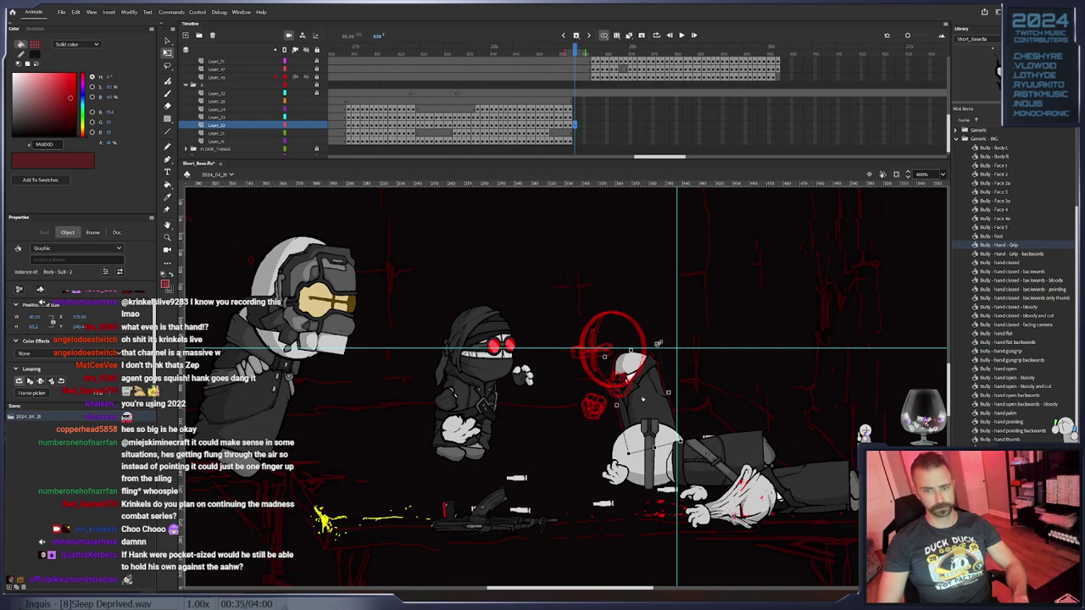
drag(660, 345, 653, 375)
key(period)
key(period)
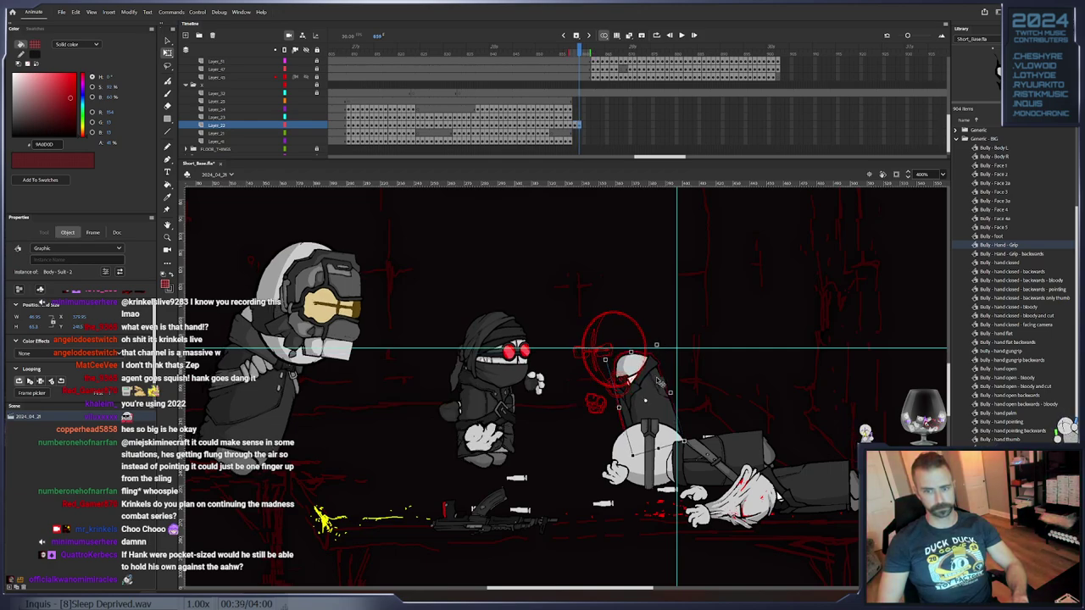
key(period)
key(period)
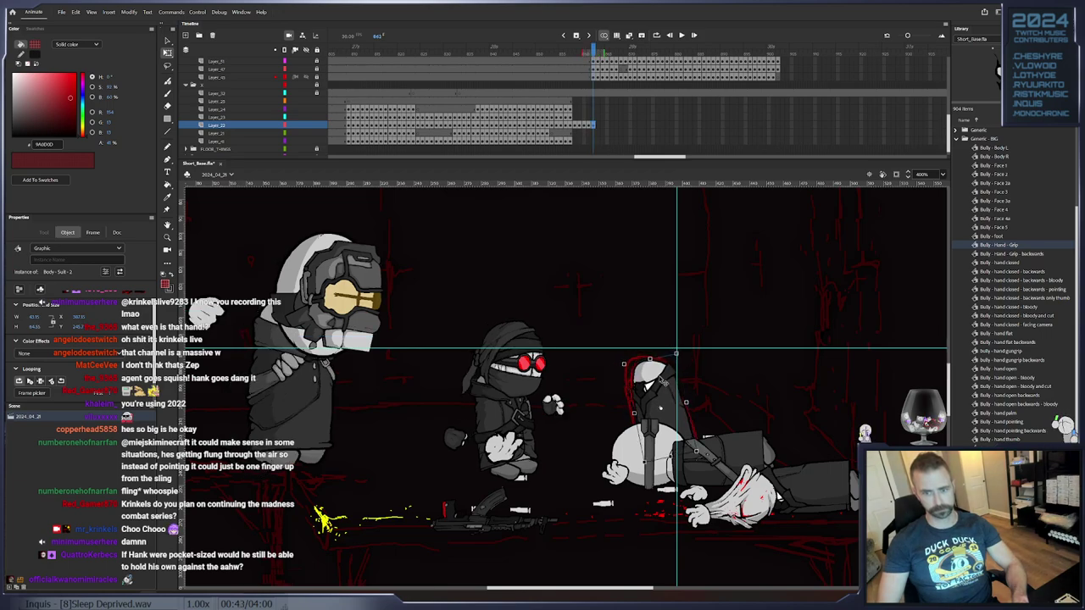
Keyframe the red-eyed character's suited body on frames 863 to 868, sliding it further back from the engineer
key(period)
key(period)
key(period)
key(period)
key(period)
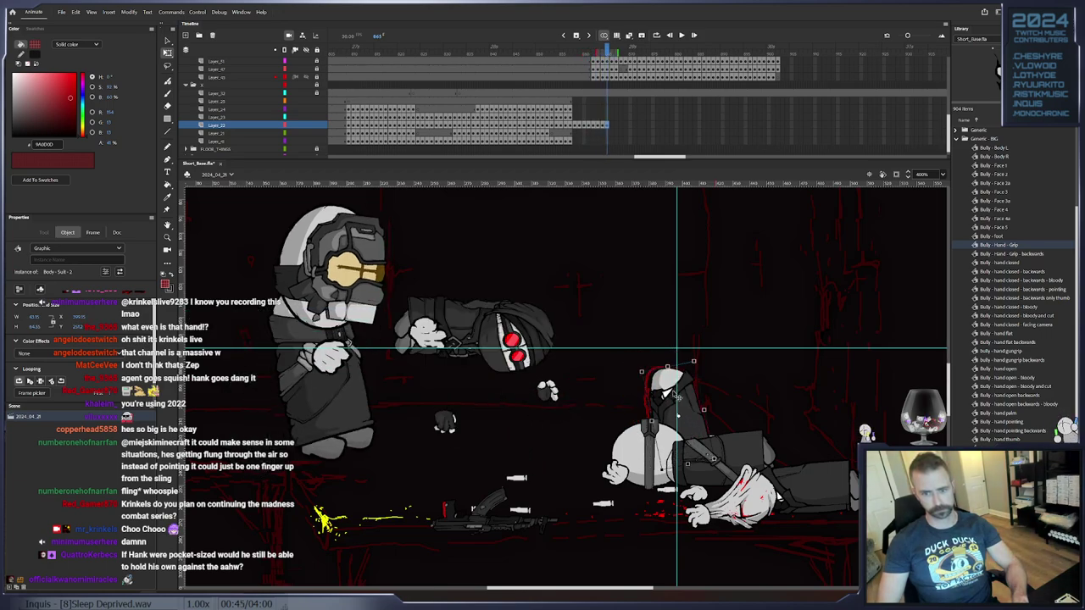
key(period)
key(period)
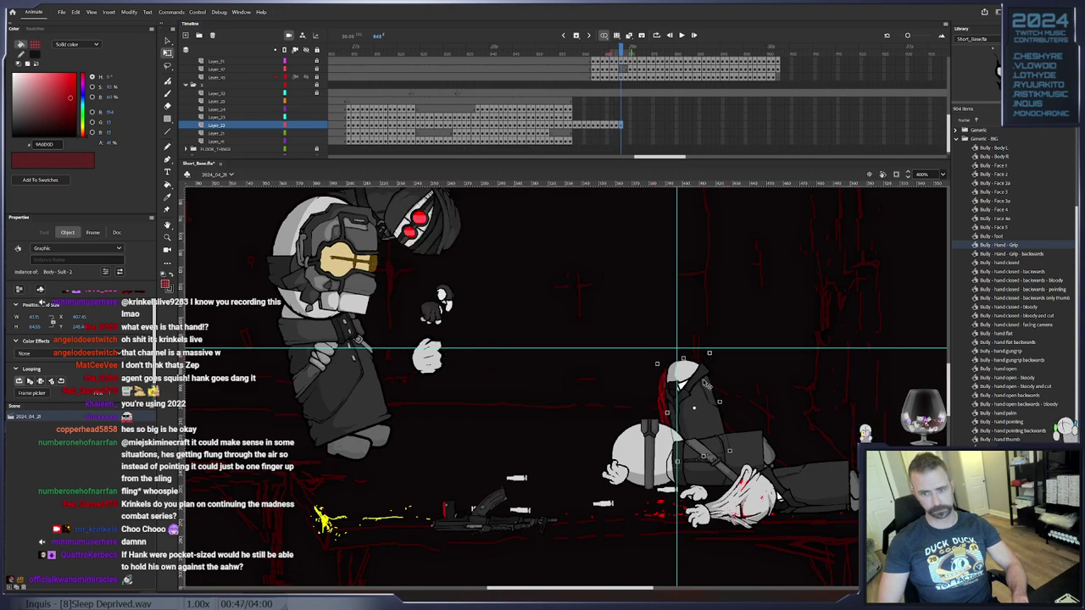
Keyframe the red-eyed character's suited body on frames 869 to 873, rotating it upright as it rises slightly and moves back
drag(713, 353, 701, 376)
key(F6)
key(F6)
drag(727, 342, 713, 376)
key(F6)
key(F6)
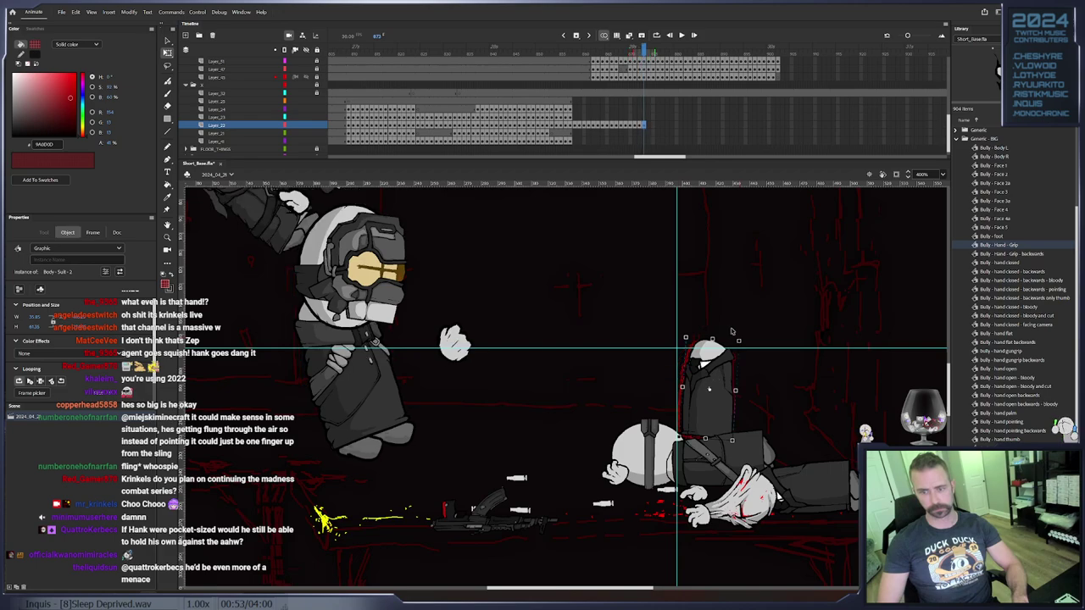
Keyframe the red-eyed character's suited body on frames 874 to 877, tipping it into a slight backward lean
drag(741, 339, 739, 368)
key(F6)
key(F6)
key(period)
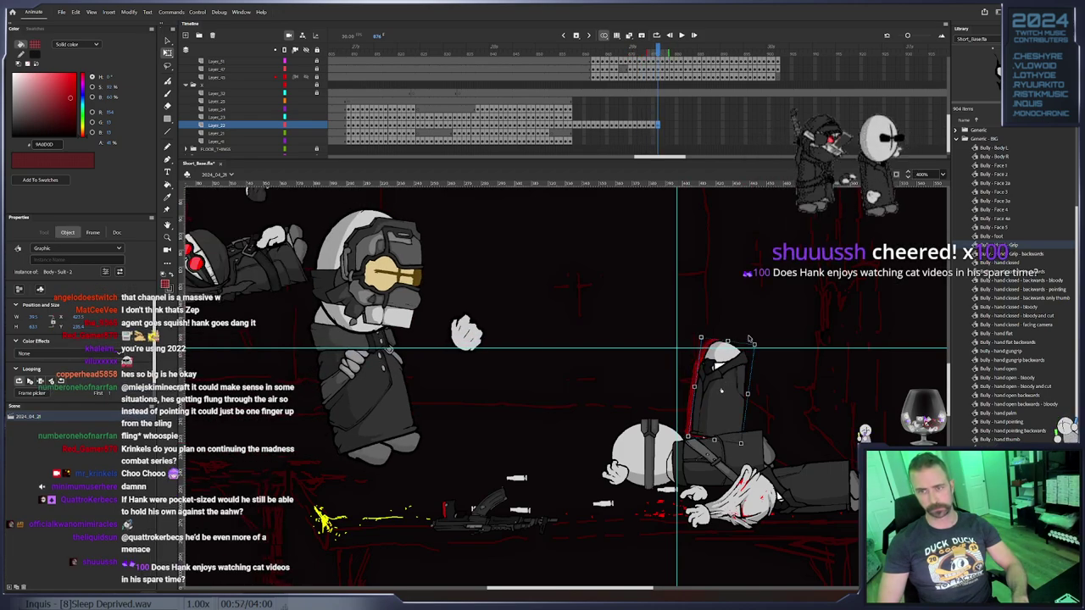
key(period)
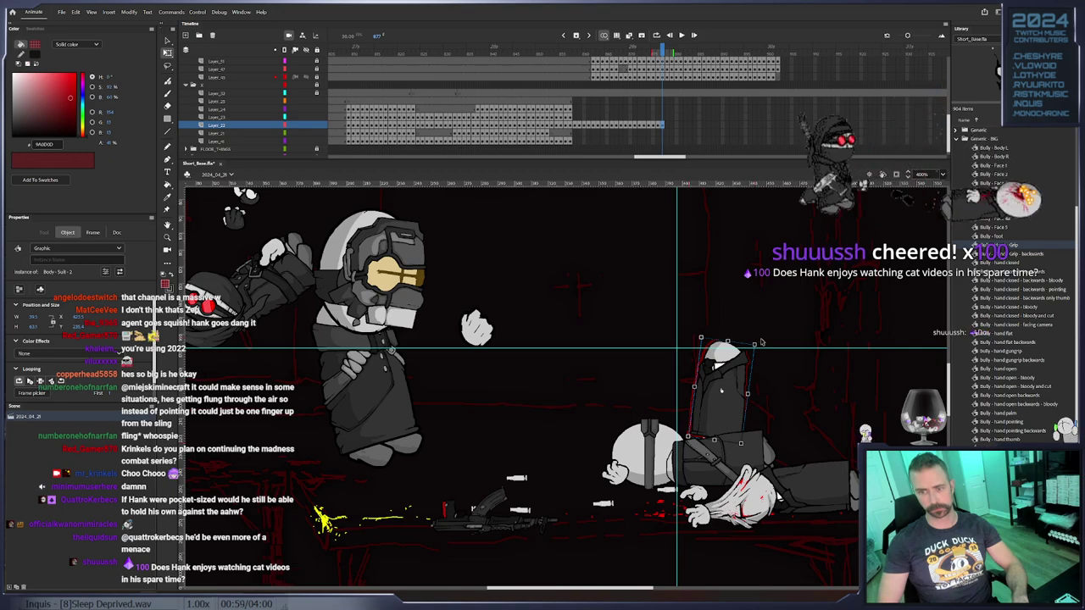
Keyframe the red-eyed character's suited body on frames 878 to 881, leaning it further back and nudging it slightly back and down
drag(736, 372, 744, 375)
key(period)
key(period)
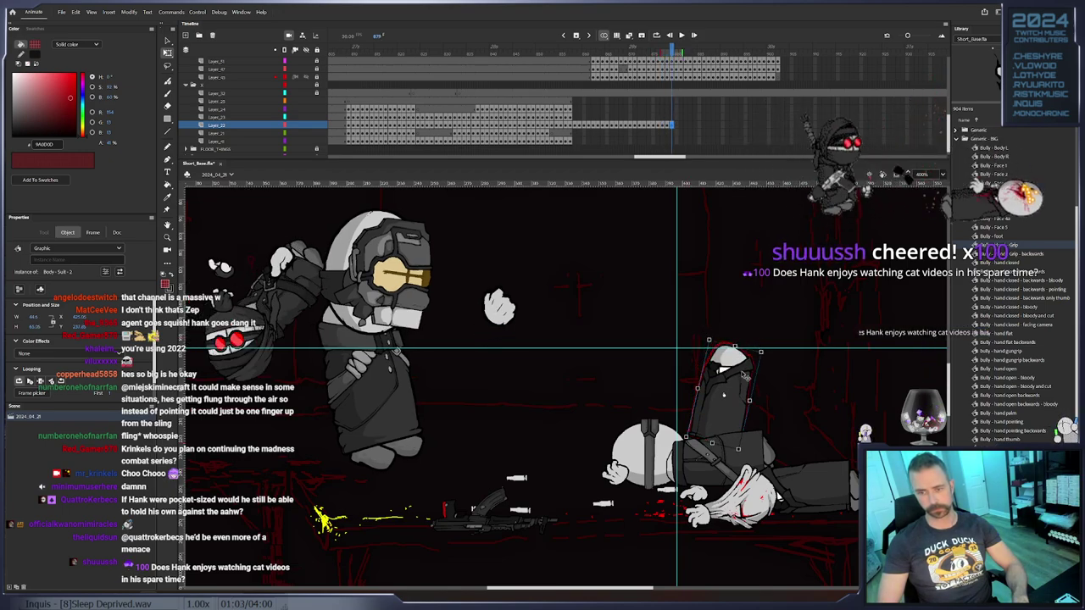
key(F6)
drag(744, 373, 745, 374)
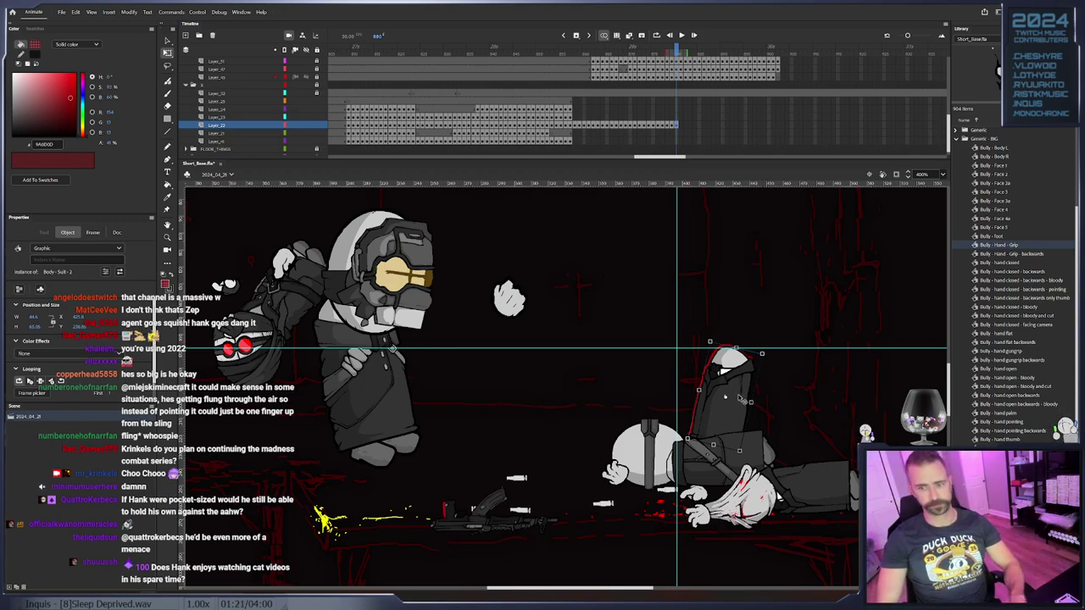
key(Right)
key(Right)
key(Down)
key(period)
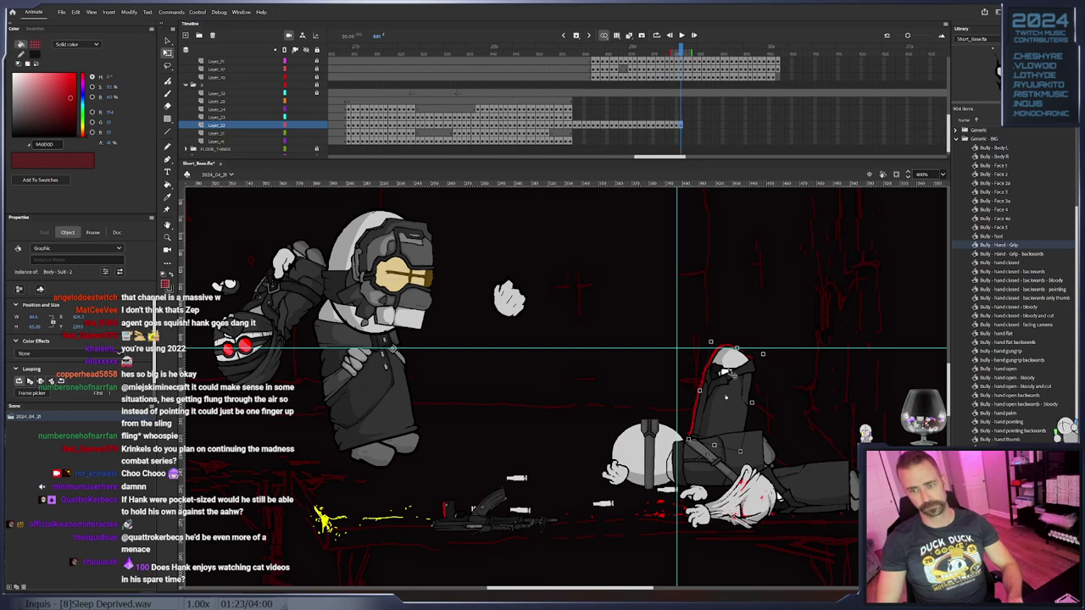
drag(780, 362, 776, 355)
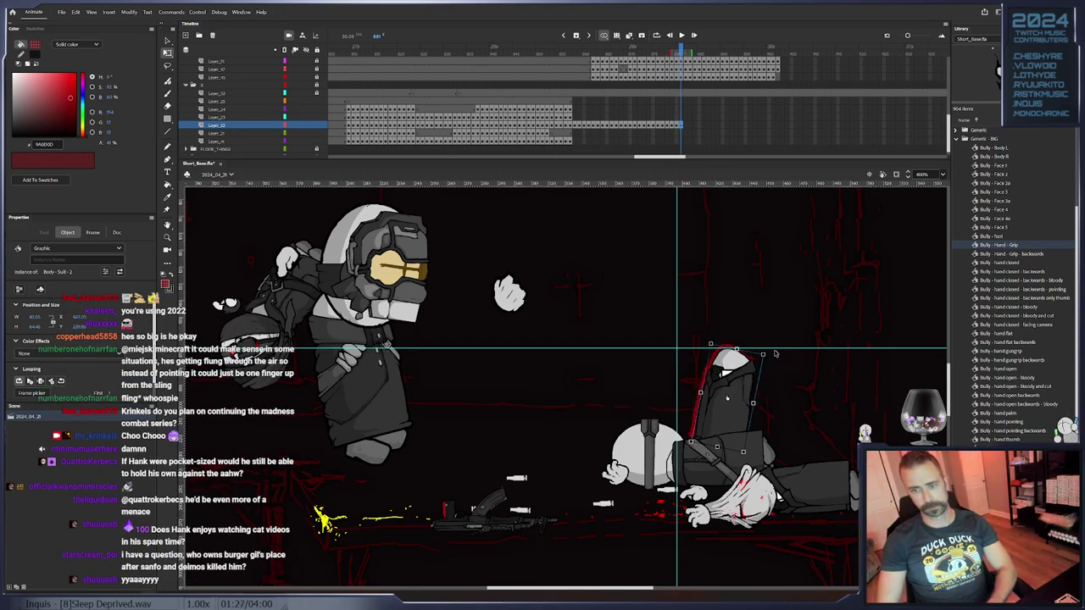
Keyframe the red-eyed character's suited body on frames 882 and 883, nudging it back and down while reducing its lean
key(period)
drag(771, 363, 769, 362)
key(Right)
key(Right)
key(Right)
key(Down)
key(Down)
key(Down)
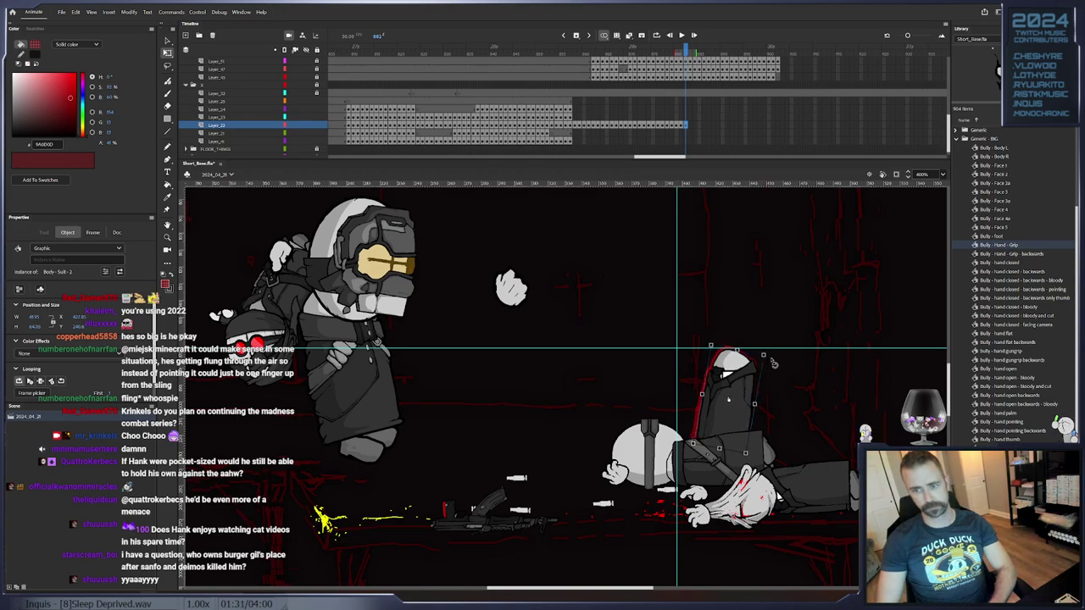
key(F6)
drag(774, 364, 770, 361)
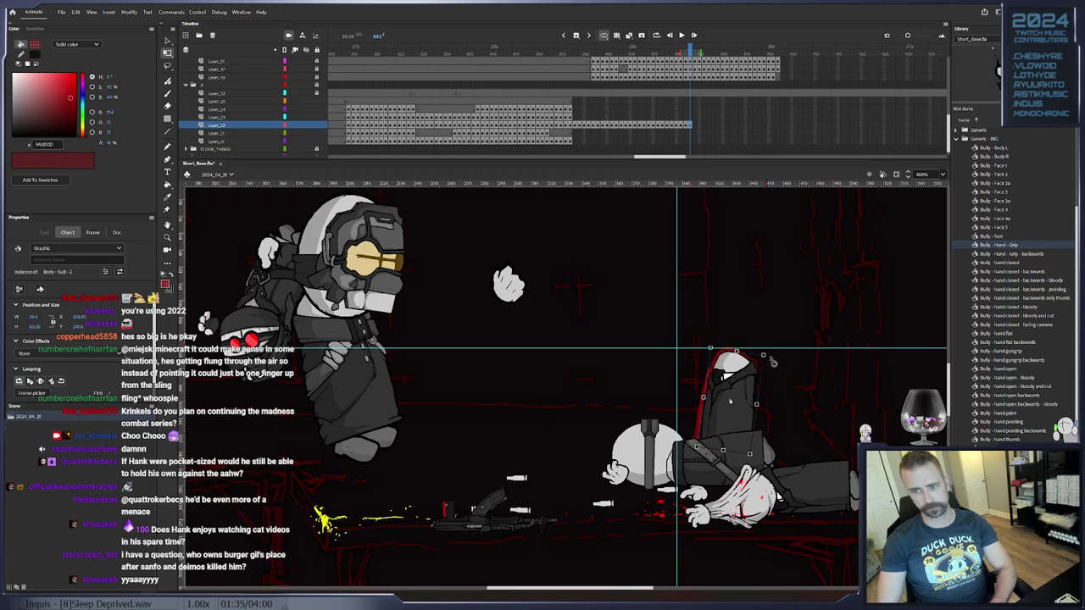
Keyframe the red-eyed character's suited body on frames 884 to 886, easing it more upright with a slight drift backward
key(F6)
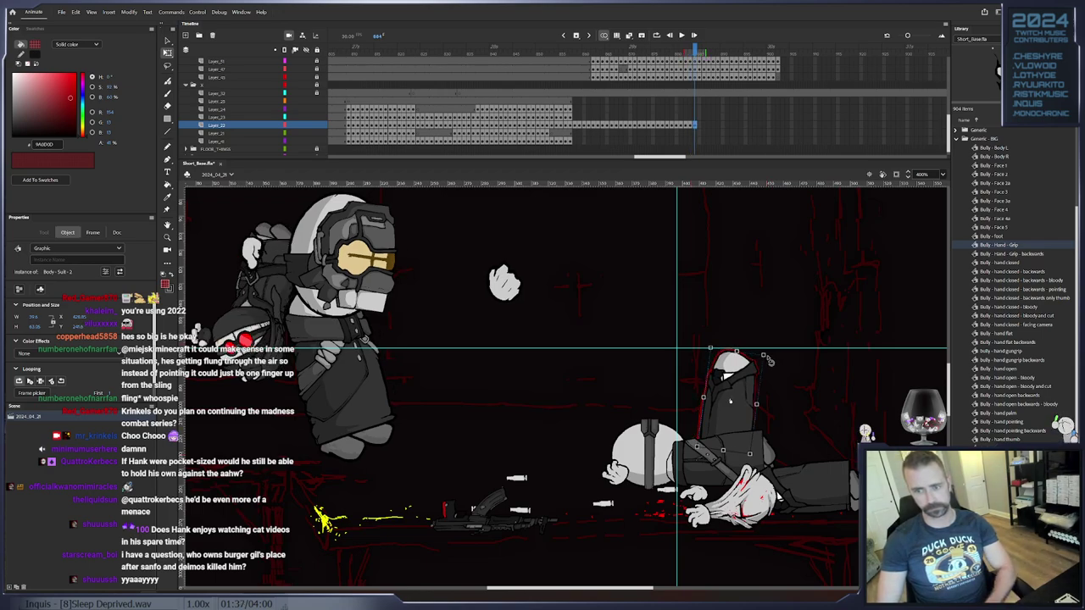
drag(769, 361, 769, 363)
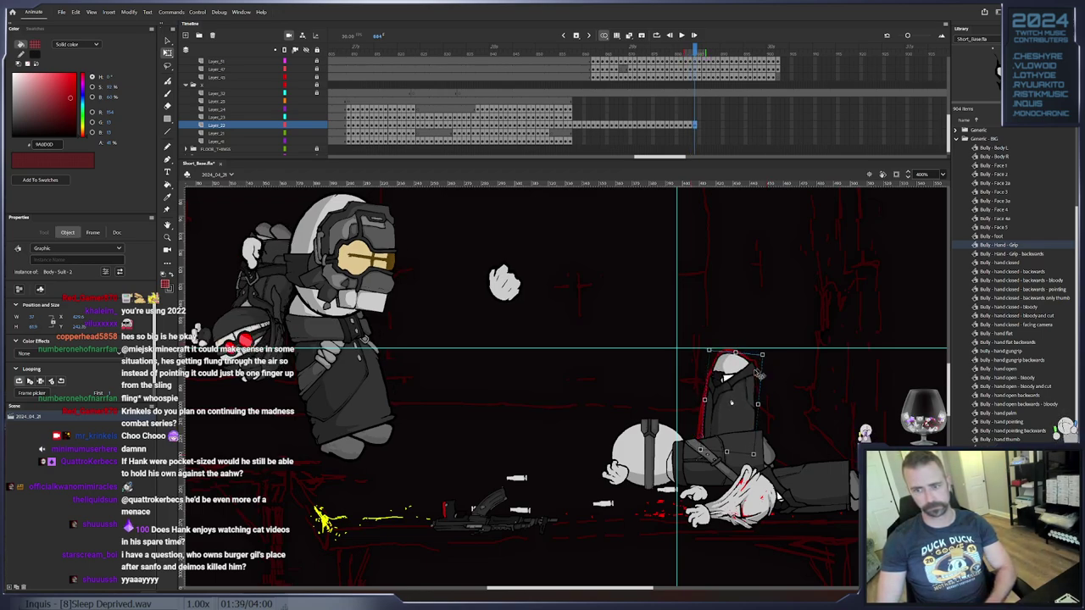
key(F6)
drag(729, 377, 731, 378)
key(F6)
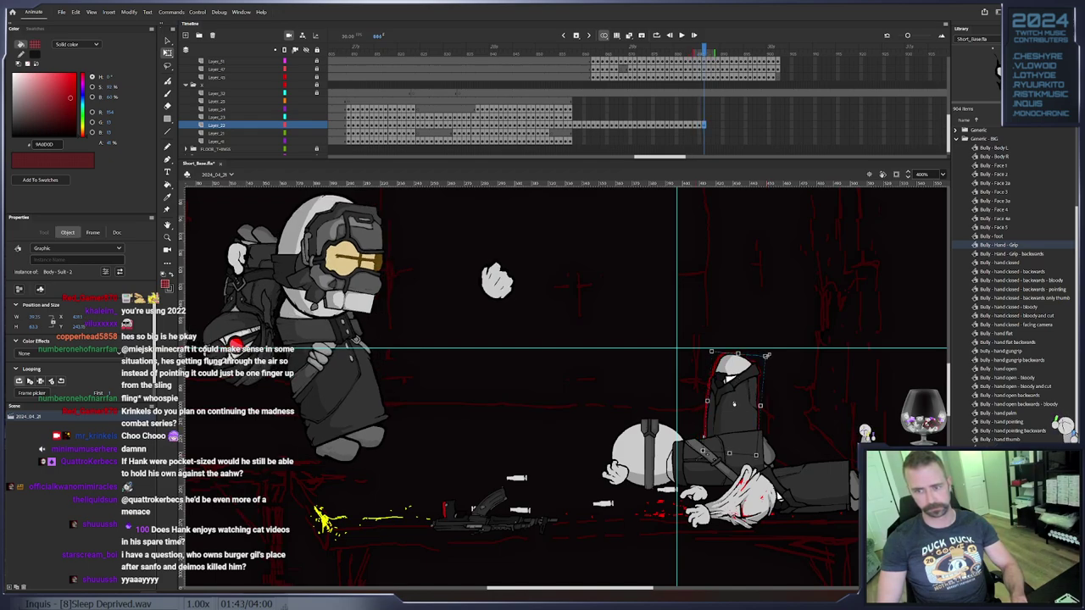
Keyframe the red-eyed character's suited body on frames 887 to 902, sliding it forward toward the engineer beneath the swung Hank
drag(744, 382, 713, 382)
key(F6)
key(F6)
key(F6)
key(F6)
key(F6)
key(F6)
key(F6)
key(F6)
key(F6)
key(F6)
key(F6)
key(F6)
drag(739, 344, 704, 373)
key(F6)
key(F6)
key(F6)
key(F6)
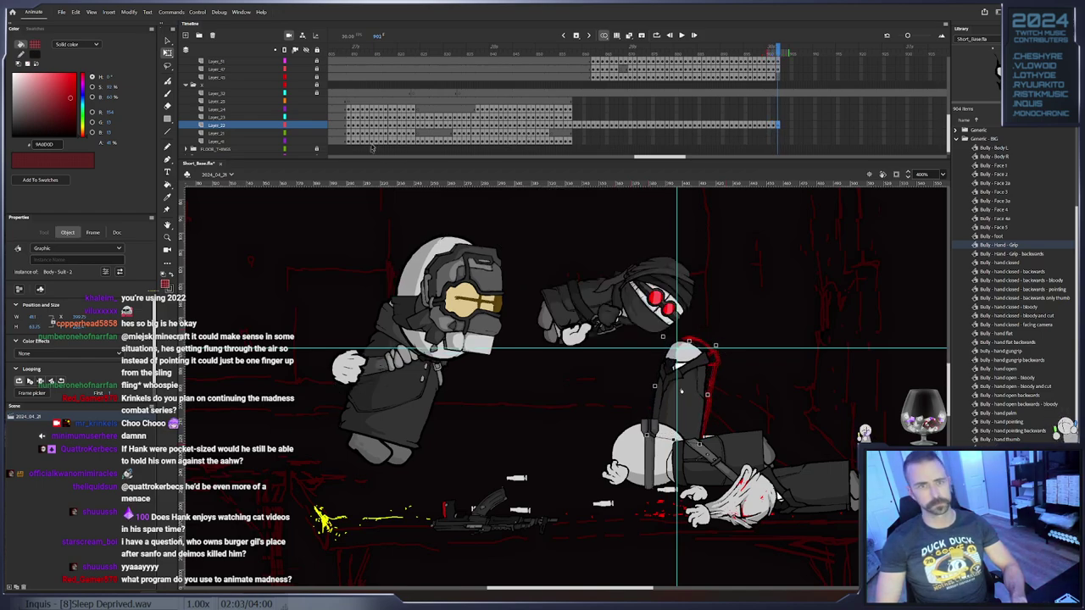
Keyframe the red-eyed character's head on frames 858 to 860, shifting it slightly back with the body
click(569, 118)
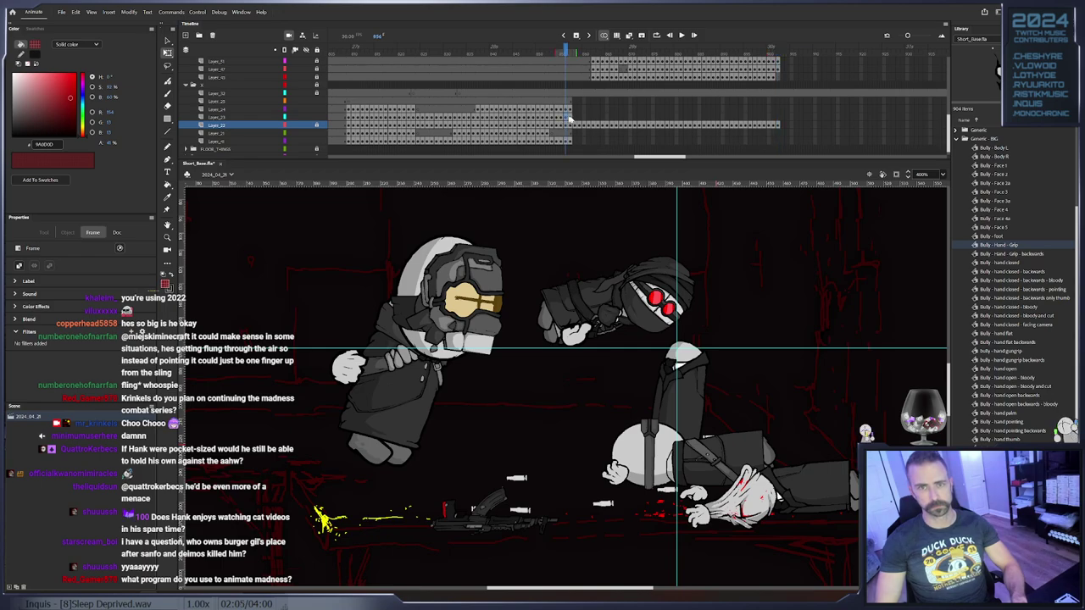
click(573, 120)
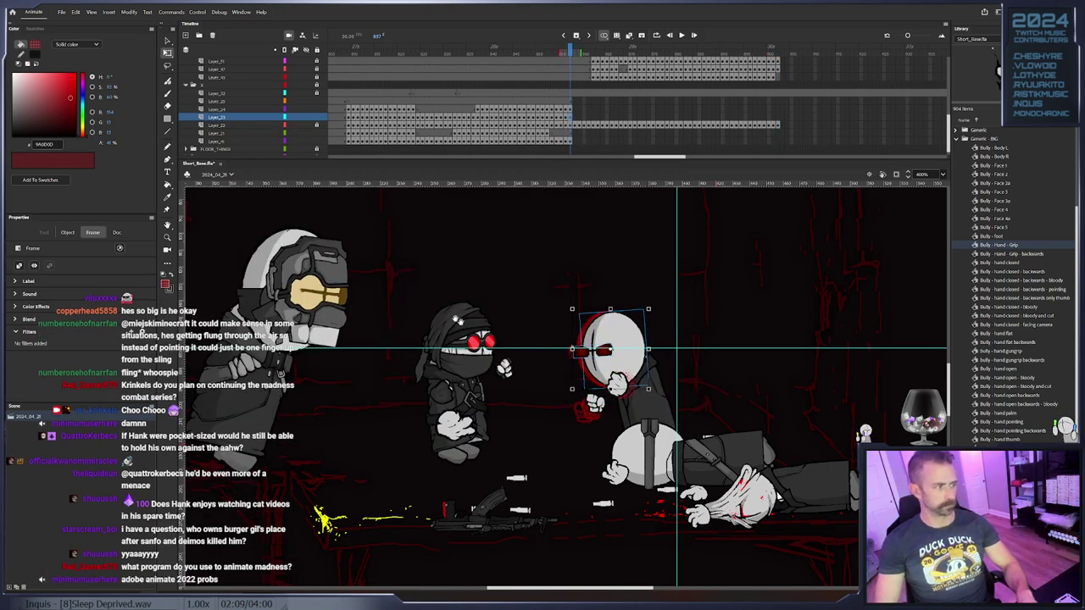
drag(464, 325, 446, 315)
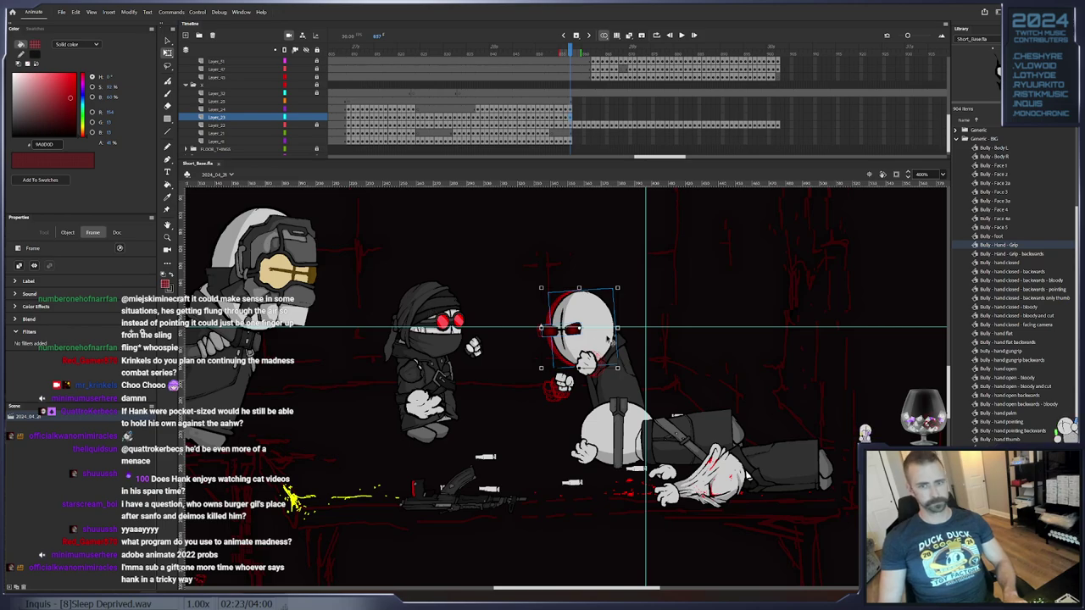
click(607, 341)
key(period)
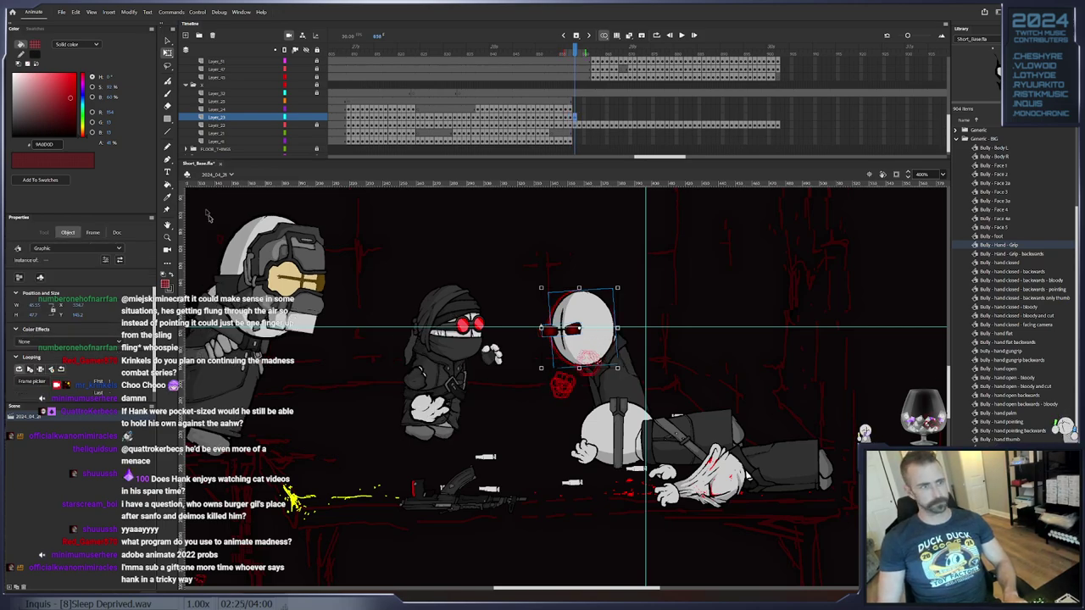
key(z)
click(554, 342)
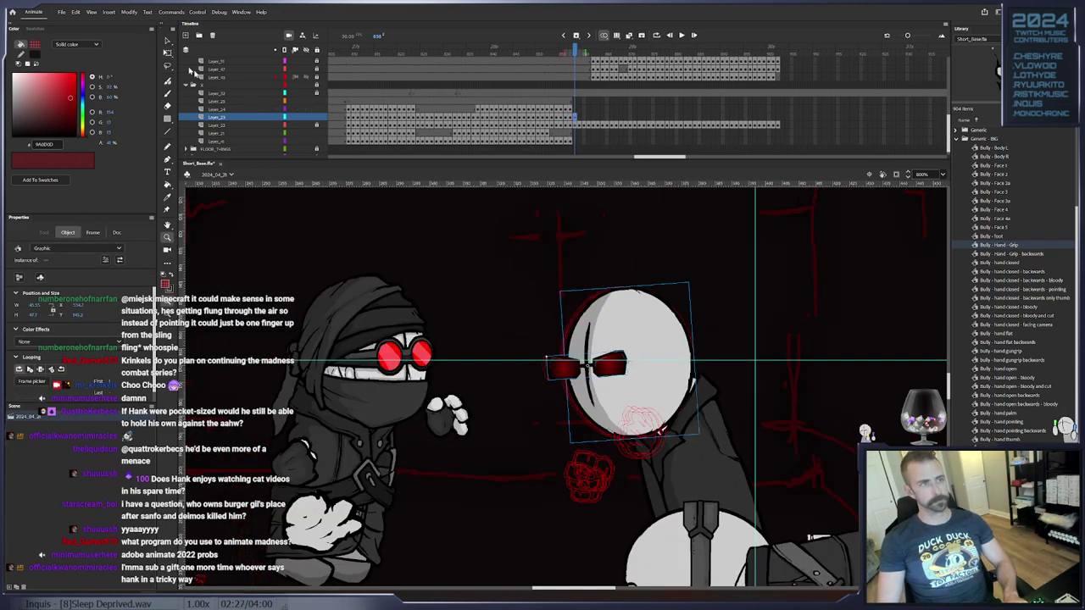
click(167, 52)
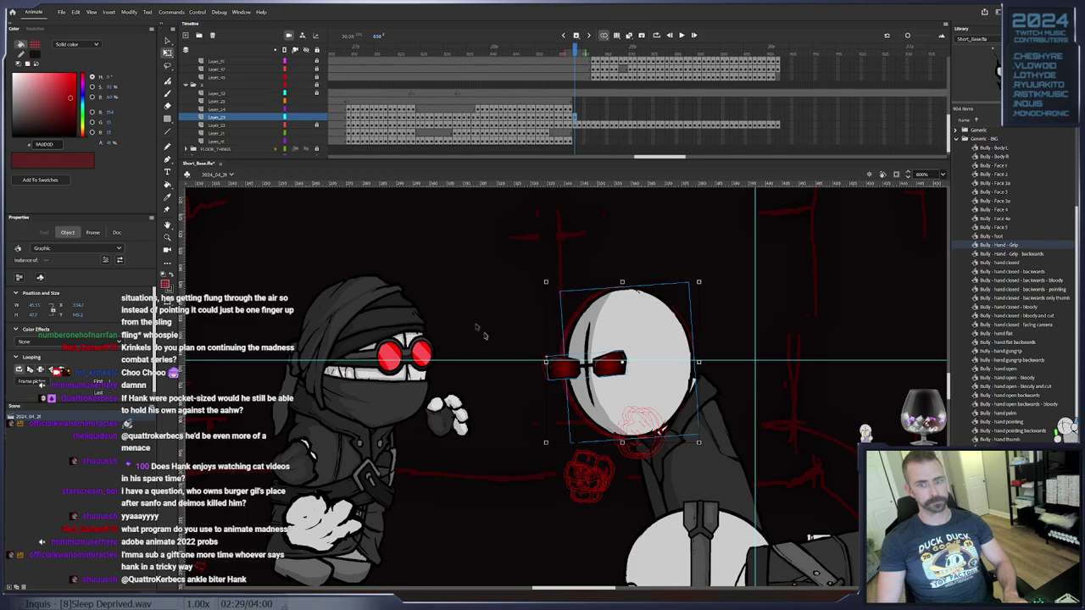
drag(630, 401, 638, 401)
key(F6)
key(F6)
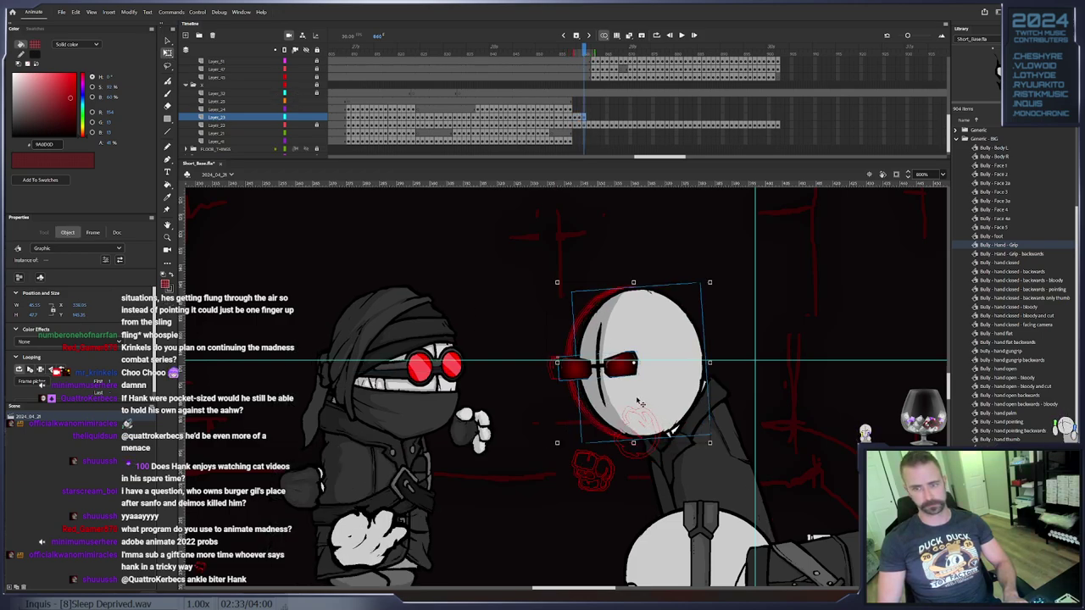
Keyframe the red-eyed character's head on frames 861 to 865, sliding it back and down while adjusting its tilt
key(.)
key(.)
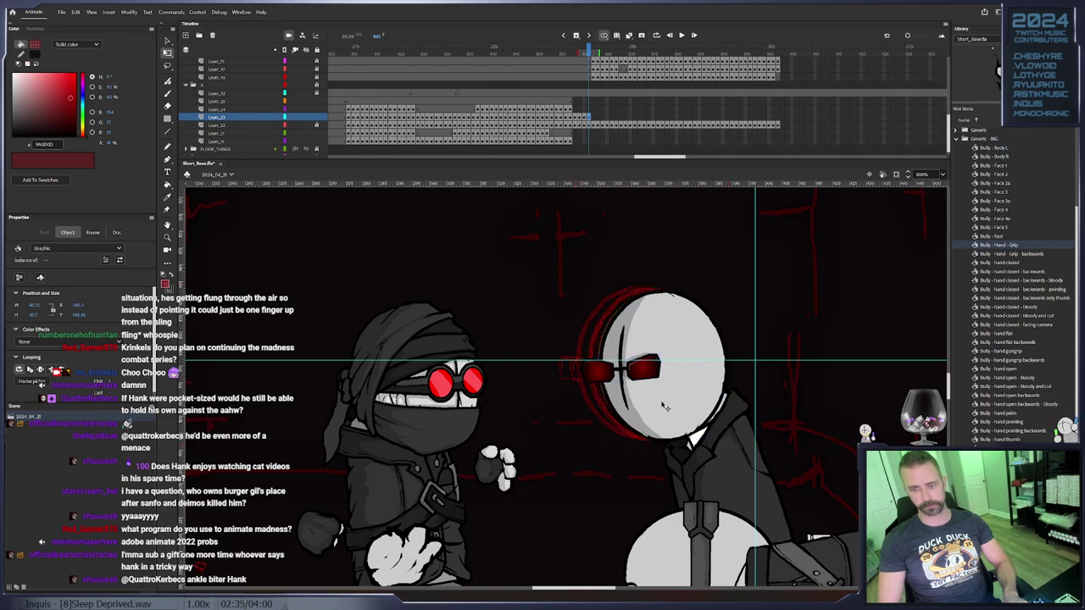
key(.)
key(.)
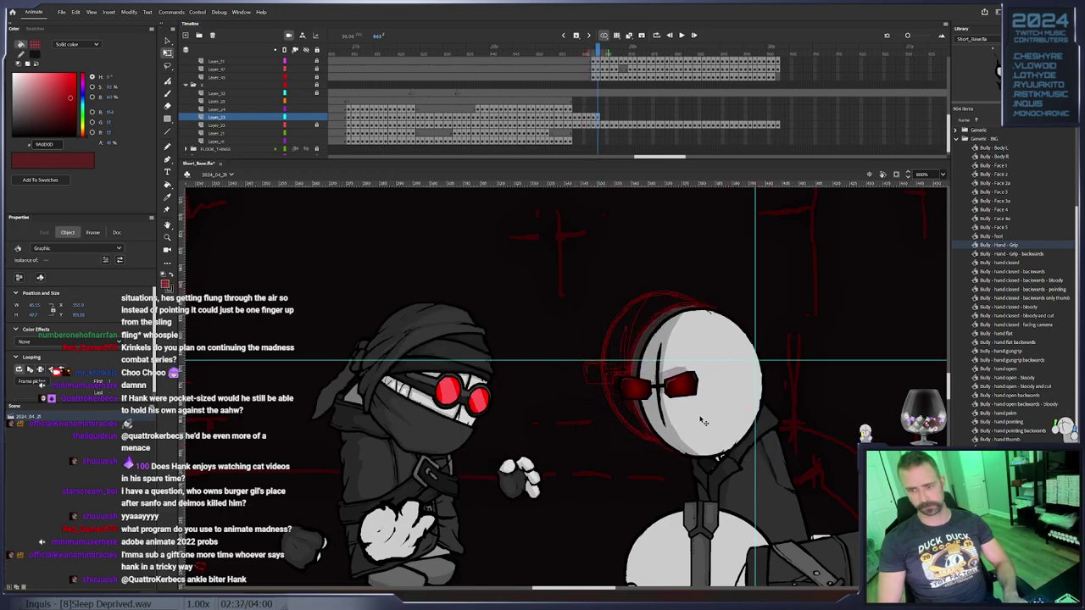
key(.)
key(.)
click(732, 416)
drag(784, 304, 766, 375)
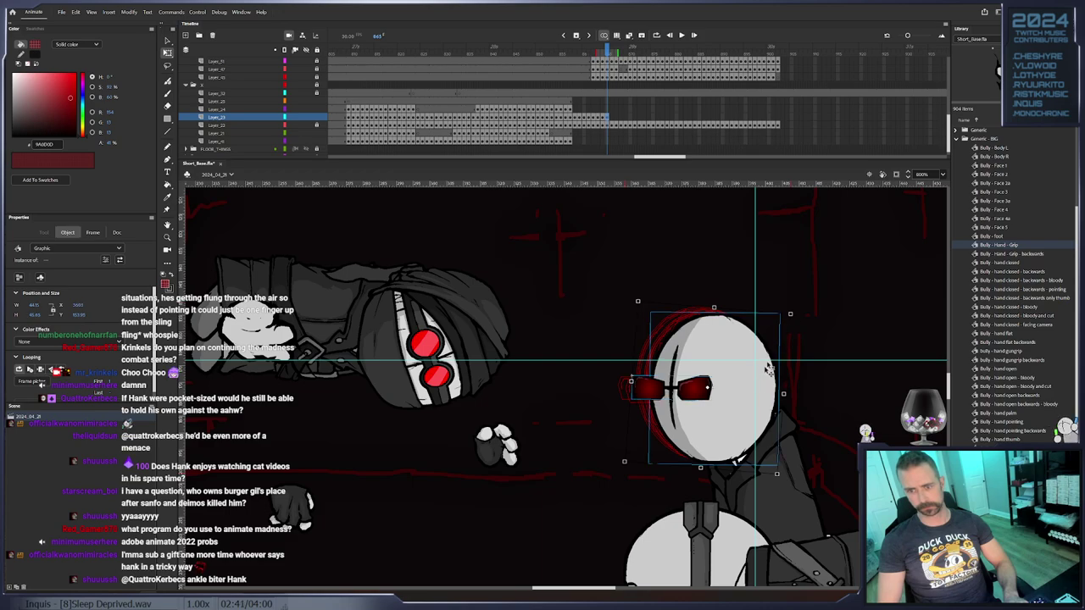
Keyframe the red-eyed character's head on frames 866 to 881, carrying it back and up before settling it on the body, and save the document
key(.)
click(727, 329)
drag(781, 313, 789, 318)
drag(727, 409, 742, 411)
key(F6)
drag(742, 411, 750, 447)
key(F6)
key(F6)
key(F6)
key(.)
key(.)
click(781, 406)
key(F6)
key(F6)
key(F6)
key(F6)
key(F6)
key(F6)
key(.)
key(.)
key(.)
key(ctrl+s)
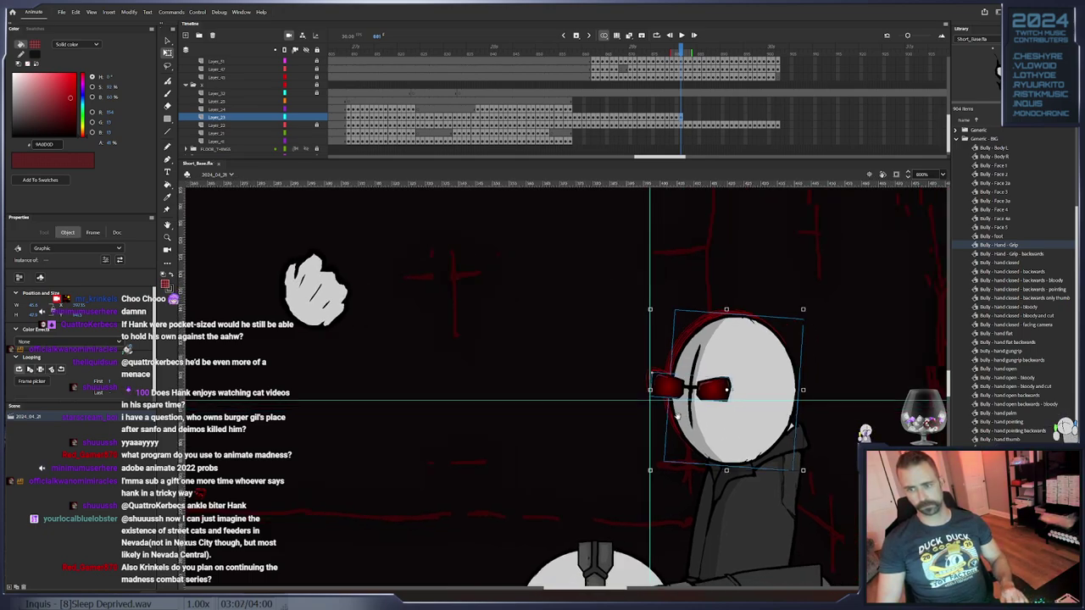
Check the program's version information
drag(693, 429, 659, 415)
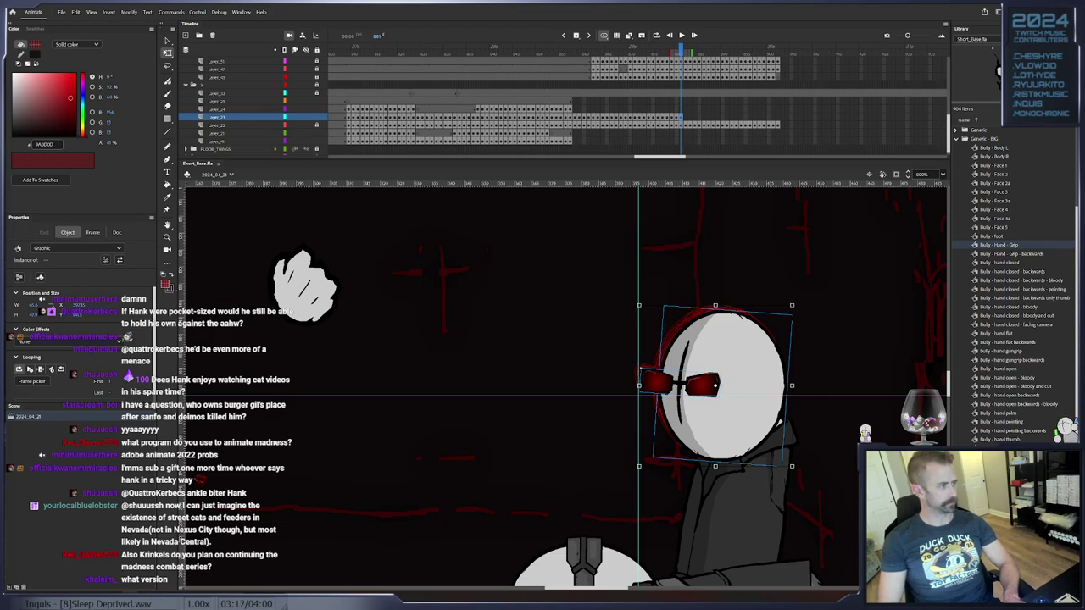
click(261, 12)
click(286, 147)
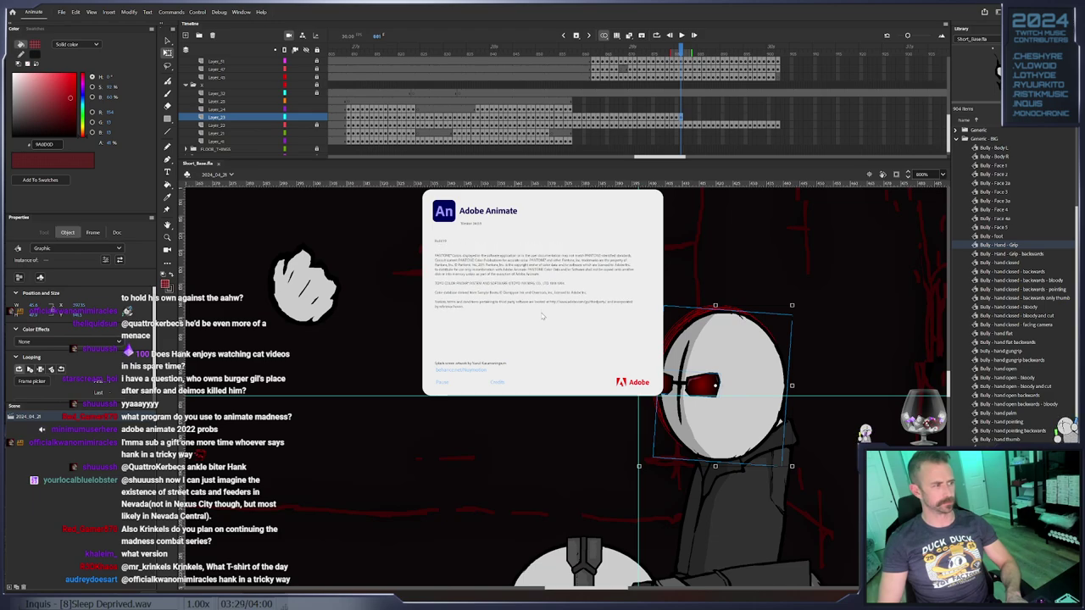
click(573, 268)
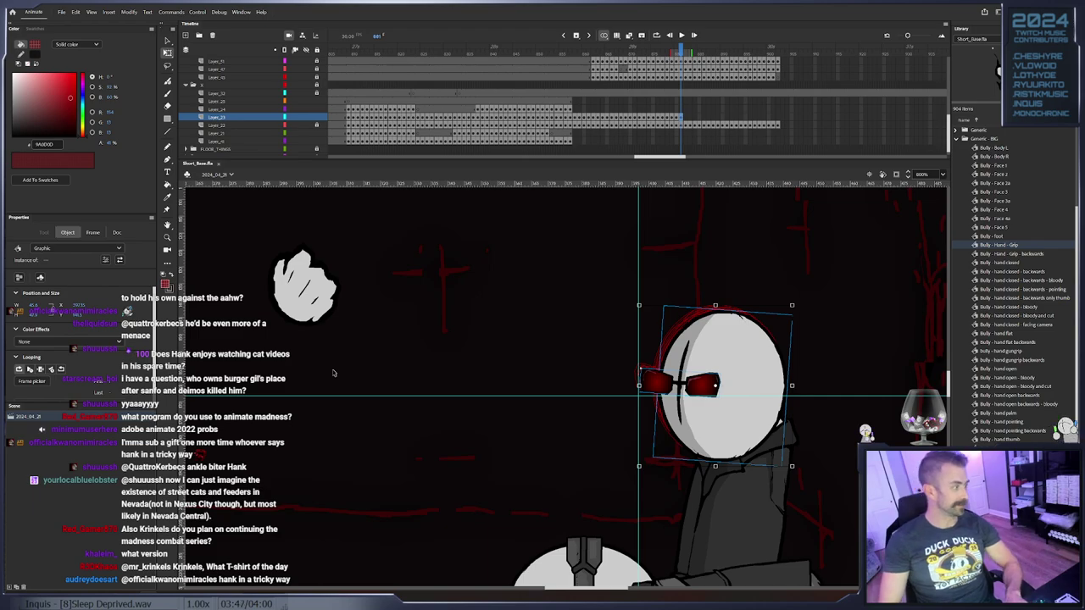
Keyframe the red-eyed character's head on frames 882 to 889, drifting it gradually back and slightly down
key(.)
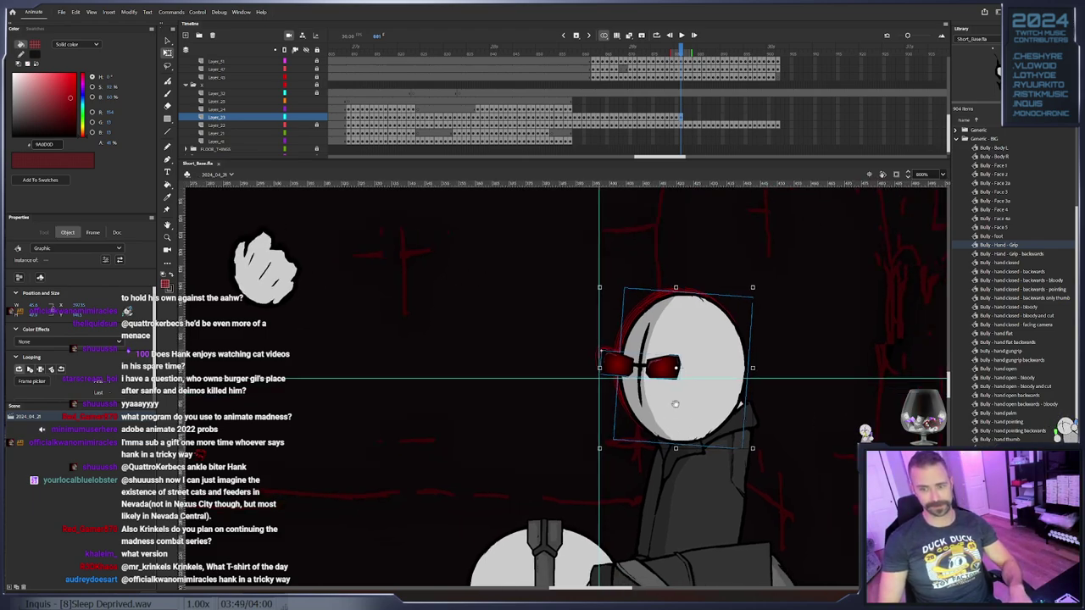
drag(692, 416, 718, 429)
key(F6)
key(F6)
key(F6)
key(F6)
key(.)
click(709, 435)
key(.)
click(716, 436)
key(F6)
key(F6)
Keyframe the red-eyed character's head on frames 890 to 896, raising it and moving it forward with the body
drag(716, 428, 648, 405)
key(F6)
key(F6)
key(.)
click(694, 411)
key(.)
click(709, 415)
key(F6)
key(F6)
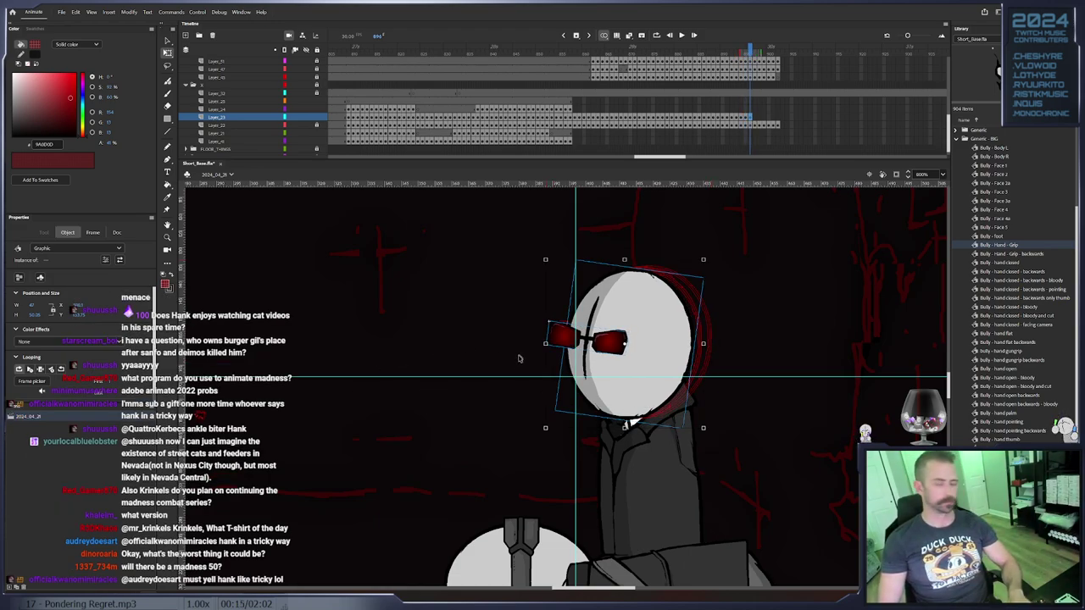
Keyframe the red-eyed character's head on frames 897 to 902, carrying it forward and up to meet Hank's swung head
key(.)
drag(636, 405, 598, 442)
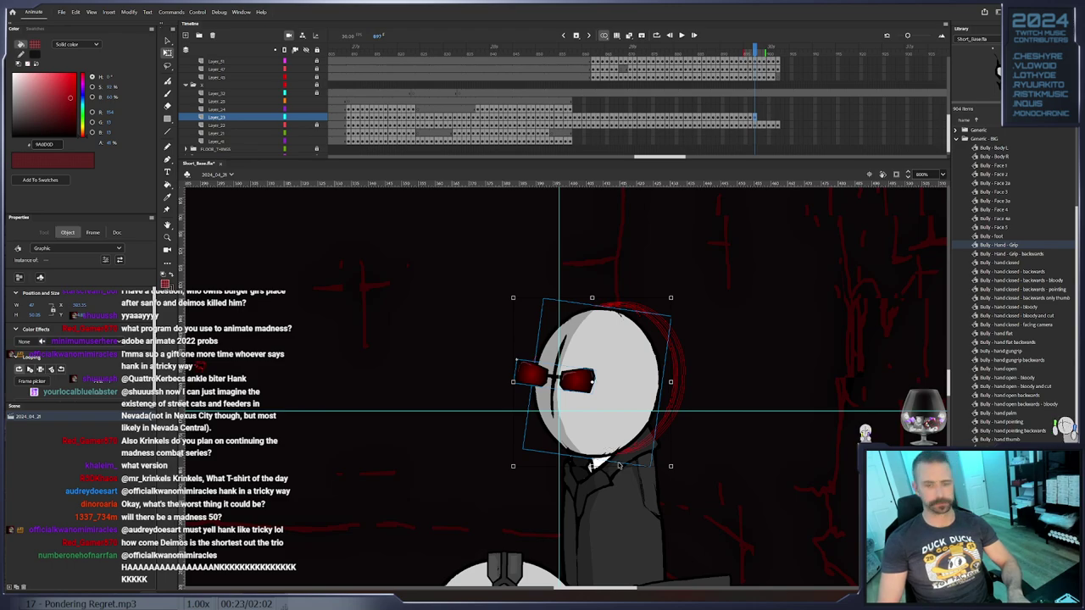
key(F6)
drag(612, 438, 599, 390)
key(F6)
key(F6)
key(F6)
key(F6)
key(F6)
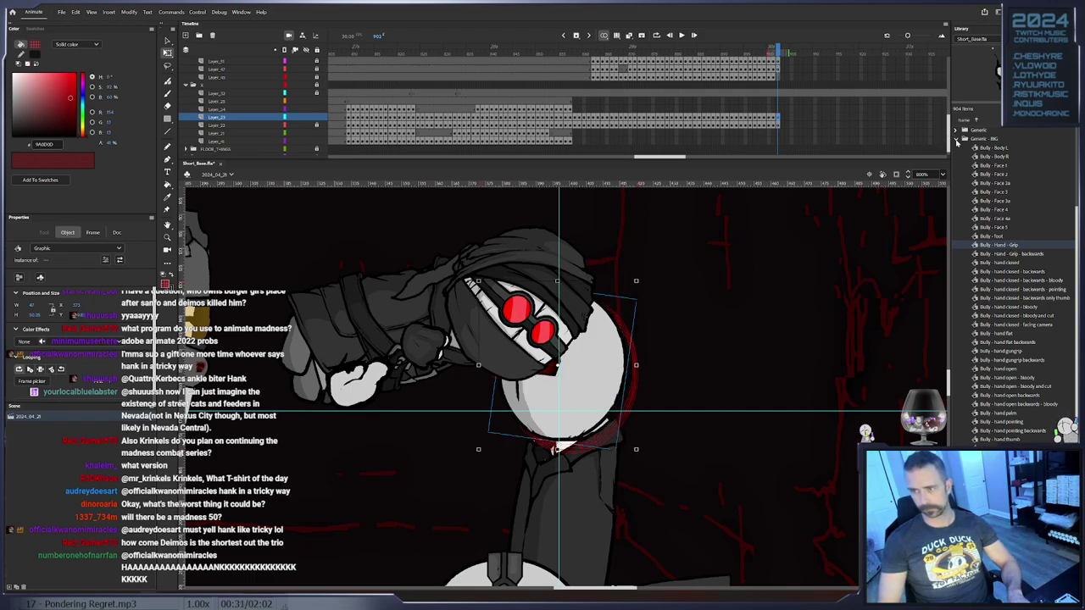
Tilt the red-eyed character's head back on frame 902 and place the library symbol Hand - Grip alt - Hank over its face
click(957, 141)
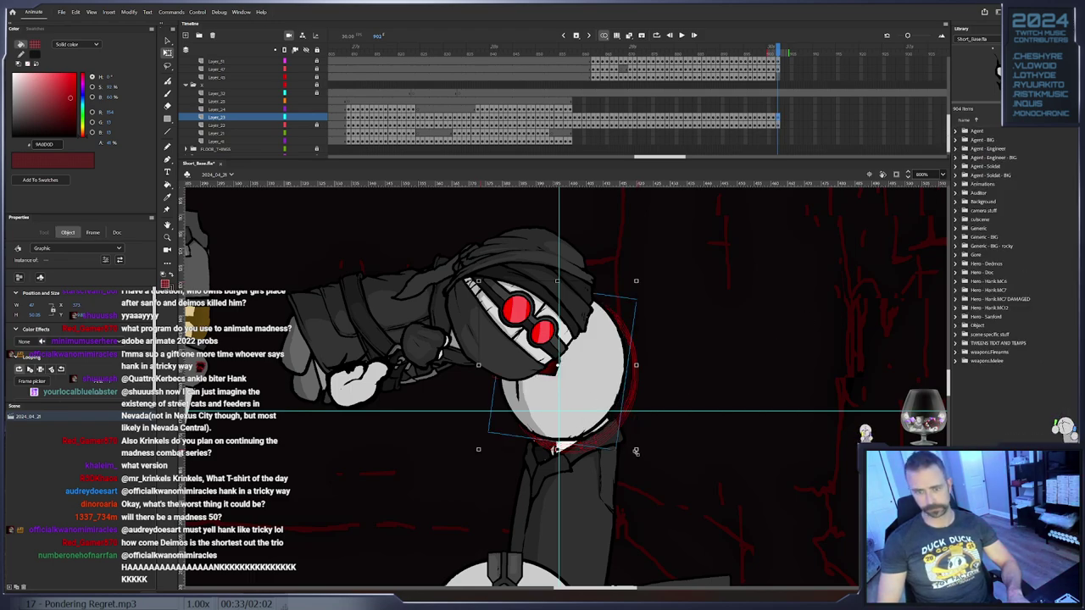
drag(640, 459, 580, 439)
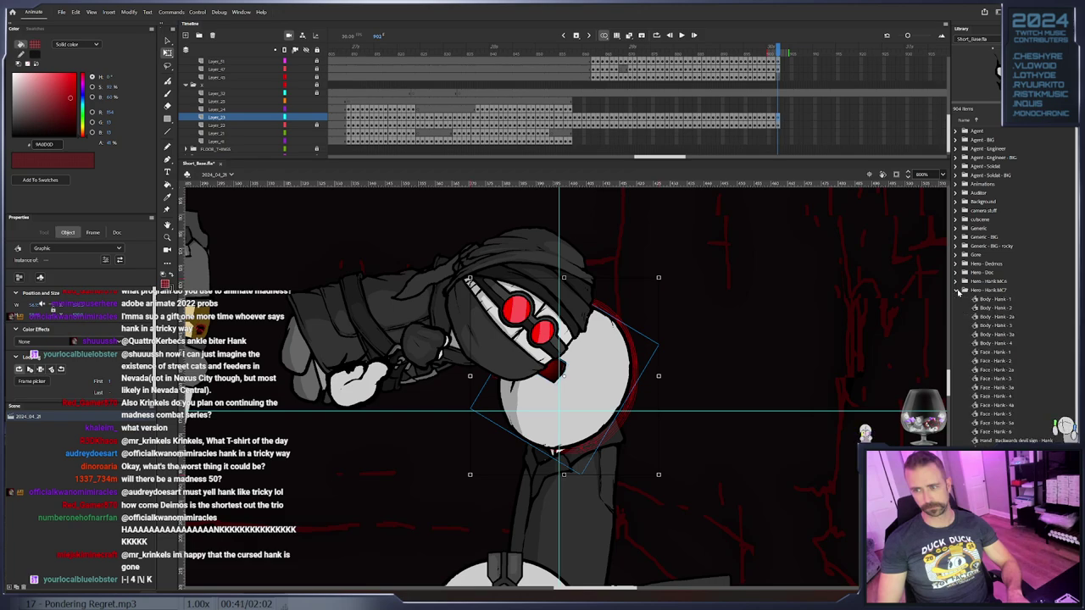
click(961, 300)
scroll(1000, 381, down, 10)
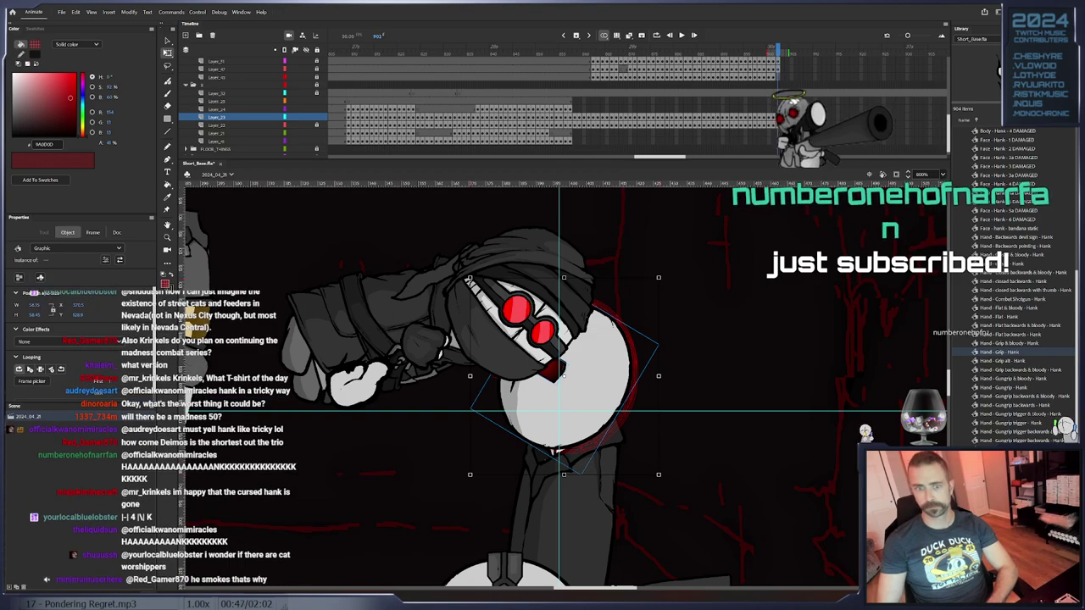
drag(1005, 360, 768, 330)
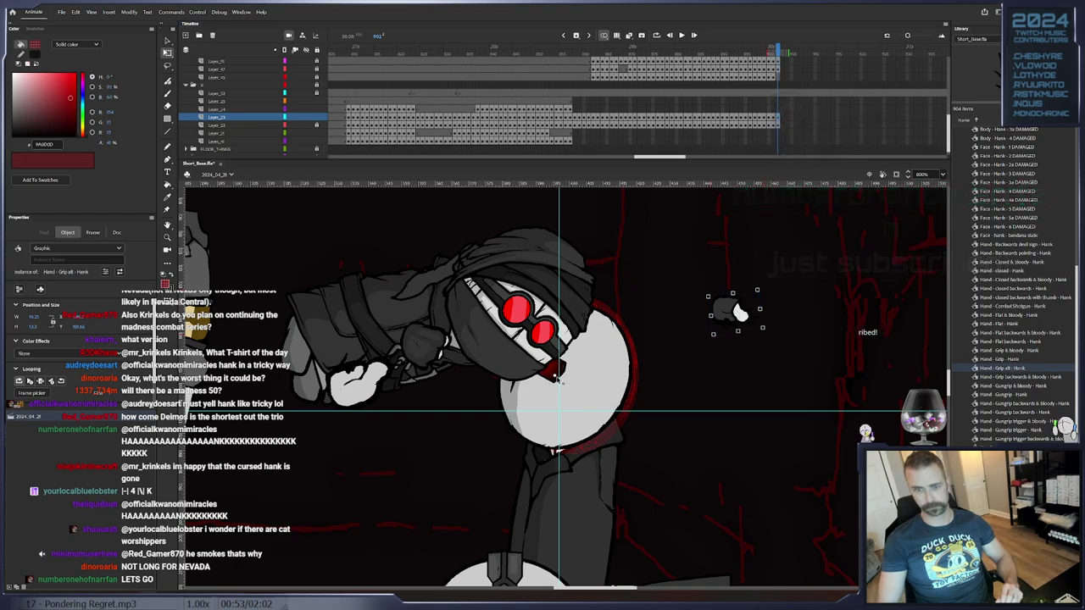
drag(736, 312, 575, 360)
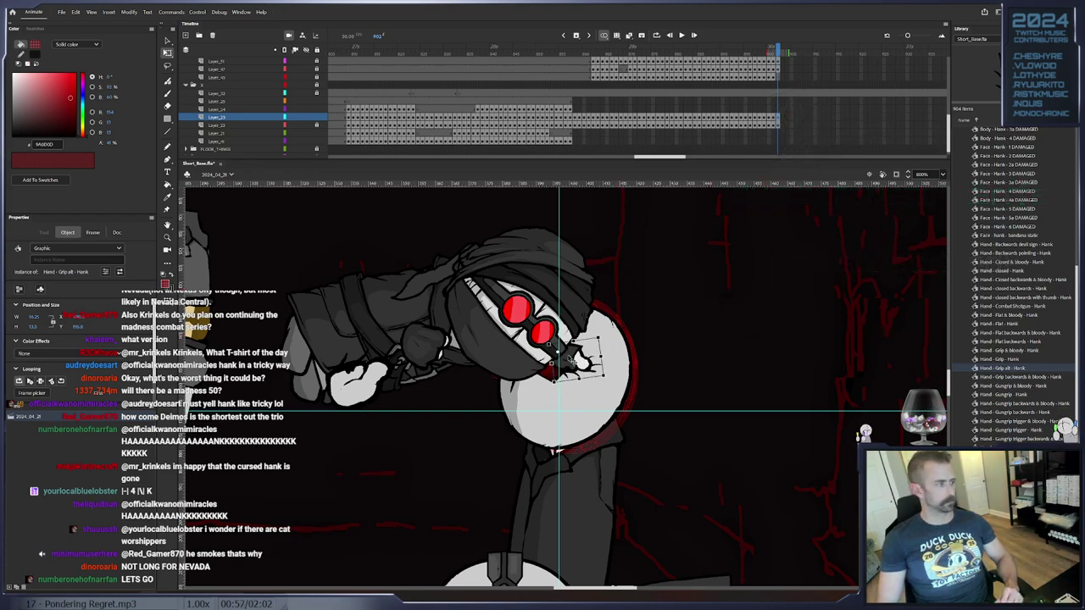
Rotate and nudge the agent glasses to fit the tilted head on frame 902
click(551, 377)
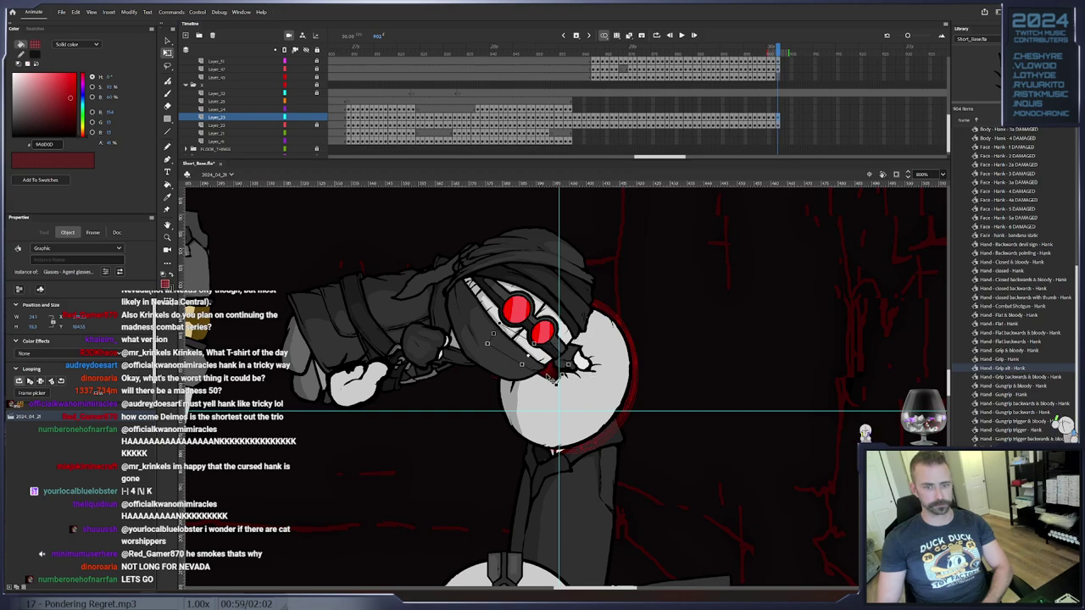
drag(583, 366, 585, 373)
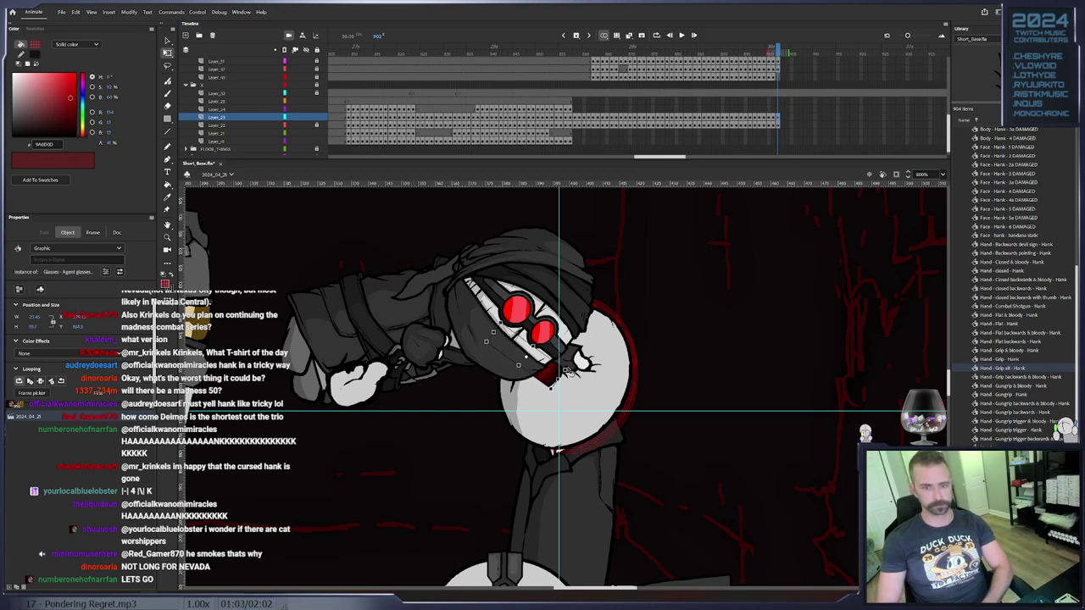
drag(569, 371, 580, 378)
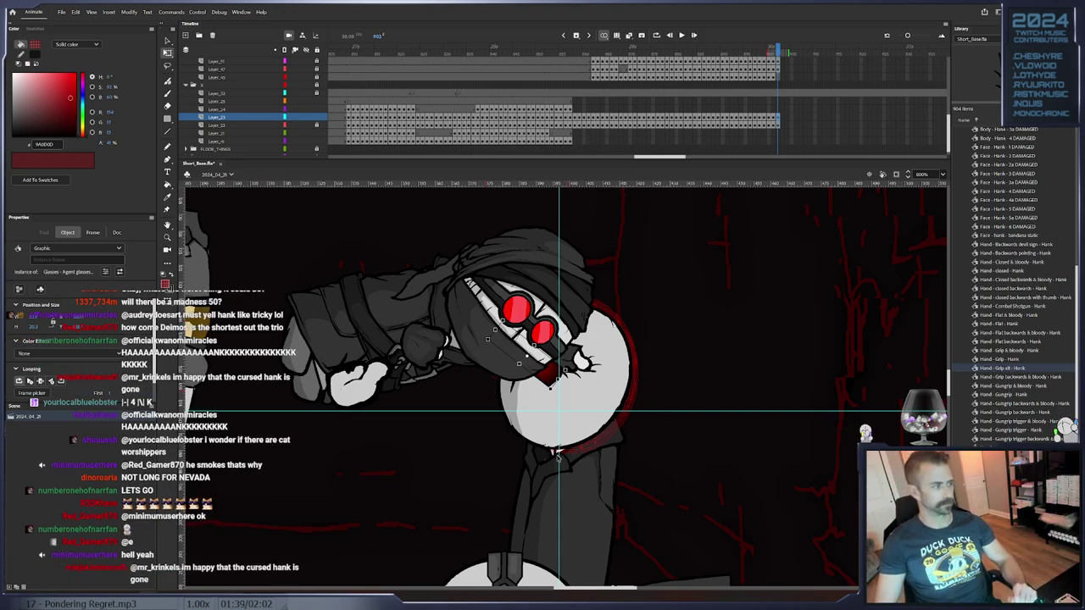
Lock the head's layer and go to frame 857 on the layer of the closed hand in front of the suit
drag(617, 504, 631, 456)
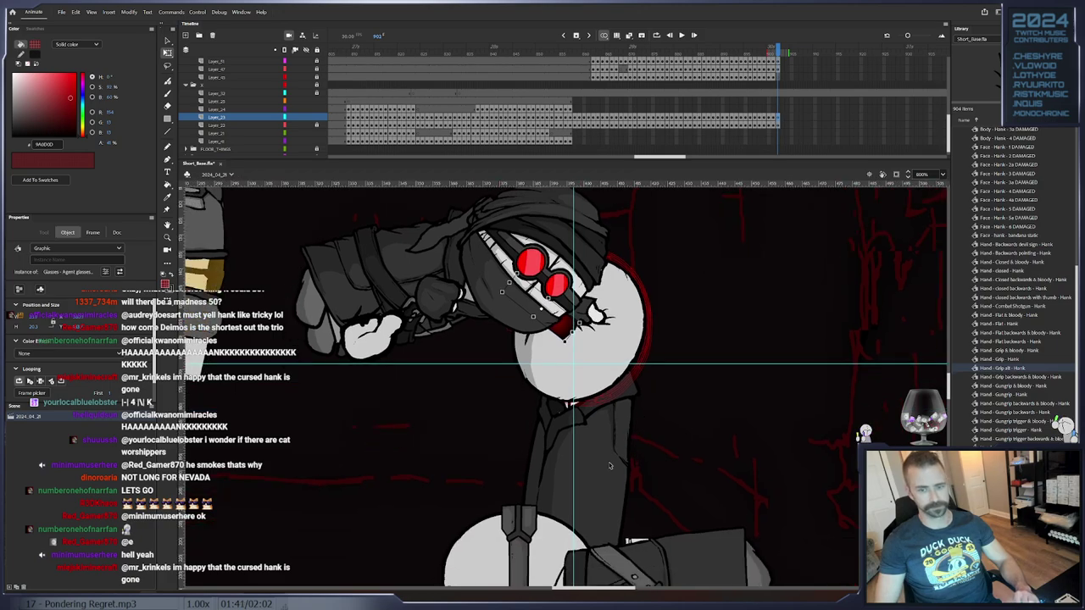
click(519, 234)
click(569, 110)
click(318, 117)
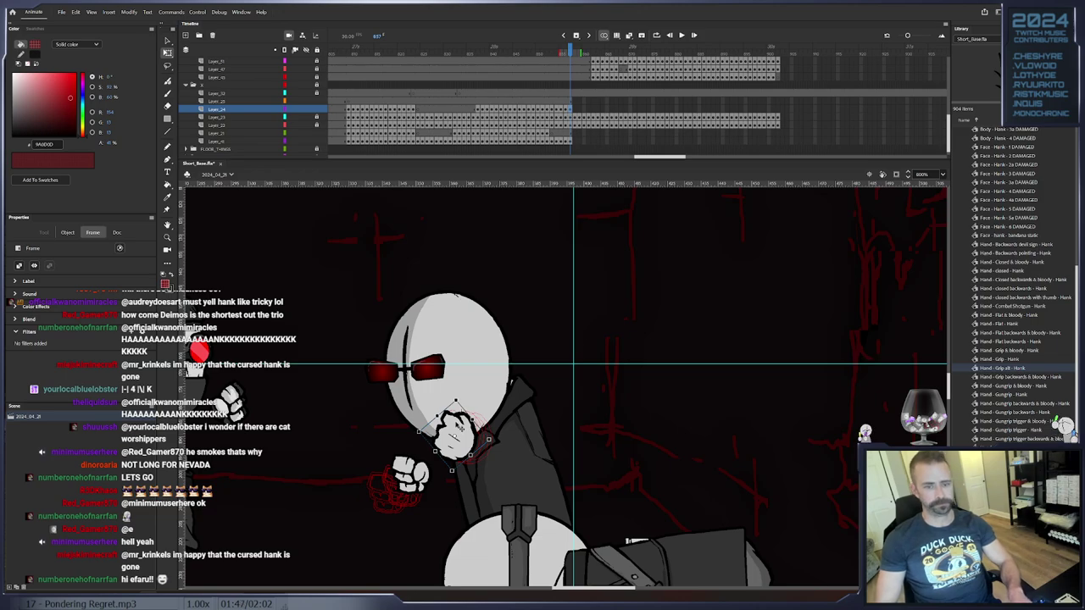
Keyframe the red-eyed character's closed hand on frames 858 to 868, carrying it back along with the suited body
click(460, 426)
key(F6)
drag(496, 444, 666, 439)
key(F6)
key(F6)
key(F6)
key(F6)
key(F6)
key(F6)
key(F6)
key(F6)
key(F6)
key(period)
key(period)
key(period)
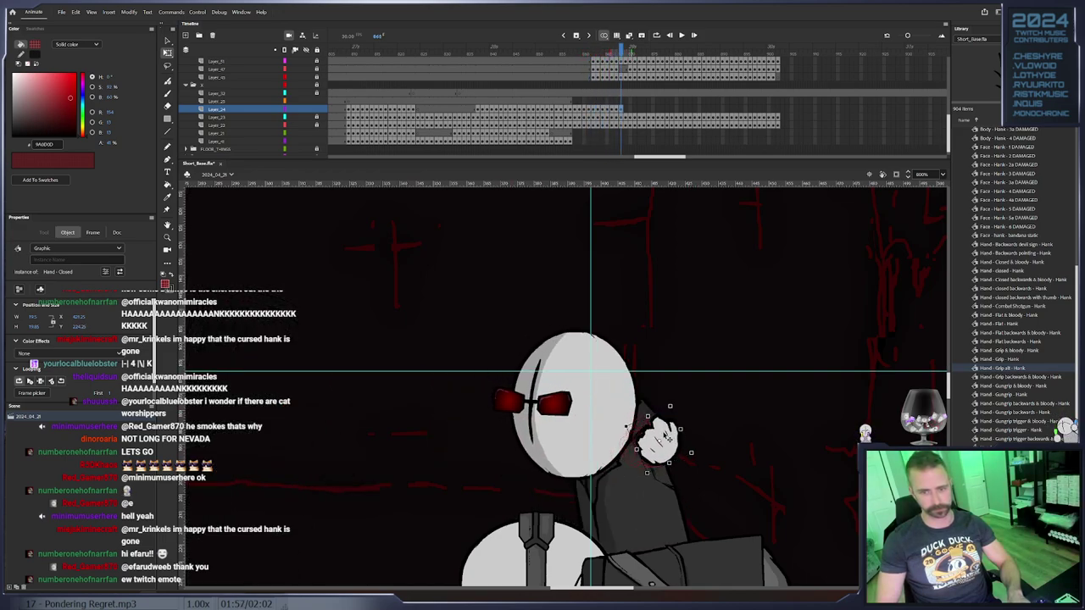
Keyframe the closed hand on frames 869 to 877, raising it toward the chin and easing it slightly forward
key(comma)
key(period)
drag(676, 409, 627, 358)
key(F6)
key(F6)
key(period)
key(period)
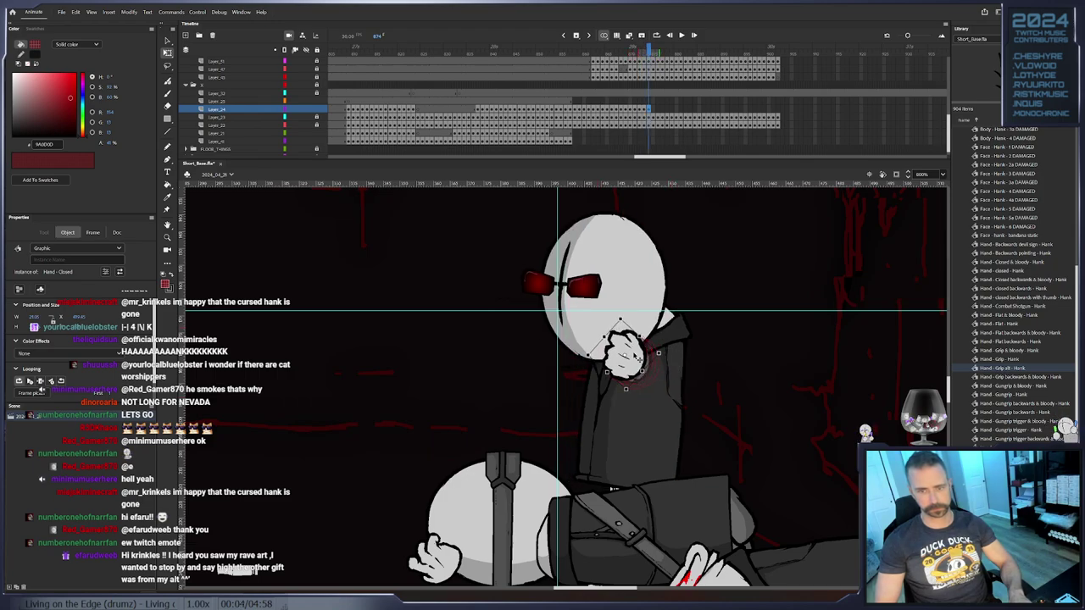
key(F6)
key(F6)
key(period)
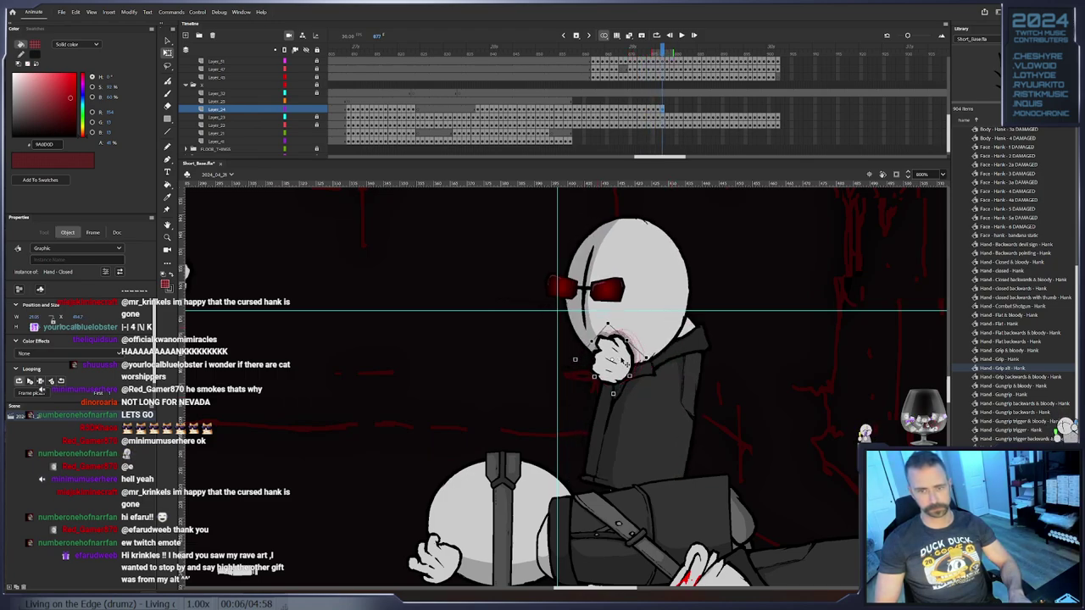
Keyframe the closed hand on frames 878 to 887, lowering it to the chest and moving it back
key(period)
key(period)
key(period)
key(period)
key(period)
key(period)
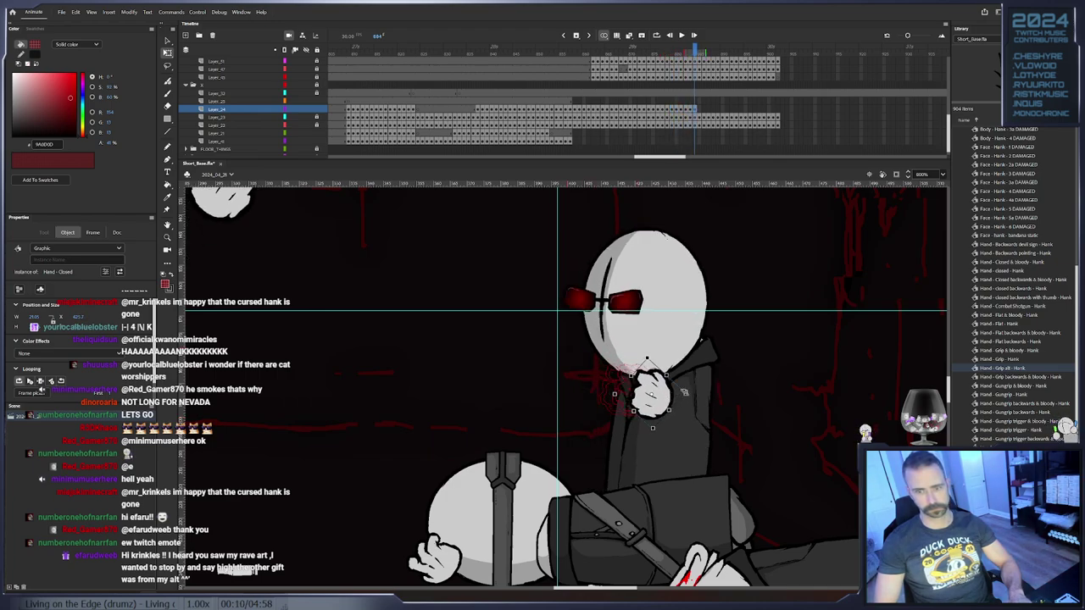
key(period)
key(period)
key(period)
key(period)
key(period)
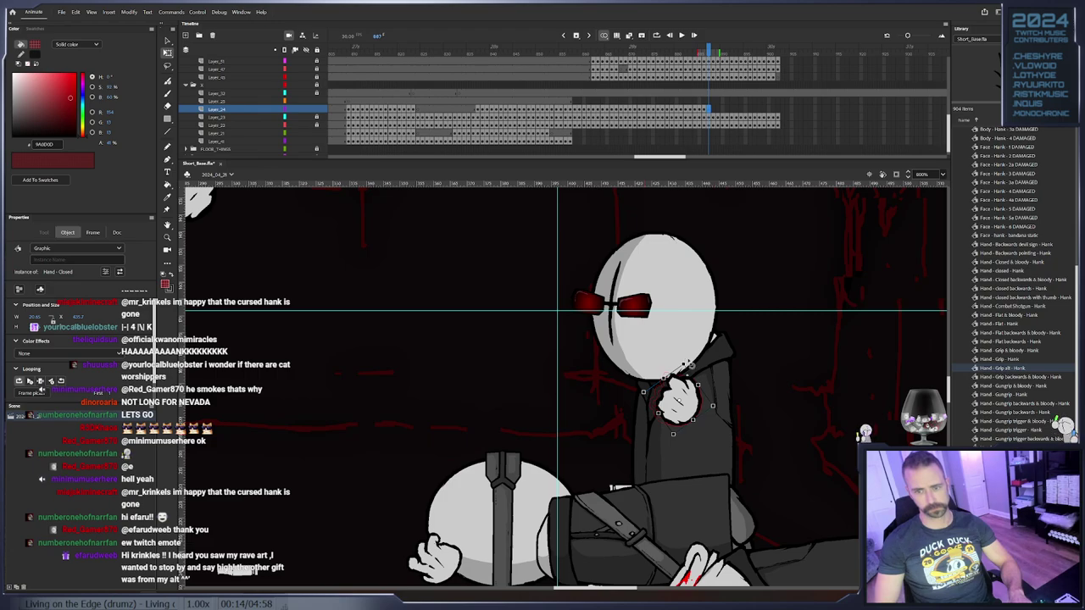
Keyframe the closed hand on frames 888 to 891, nudging it further back and then lifting it slightly
key(period)
key(period)
key(period)
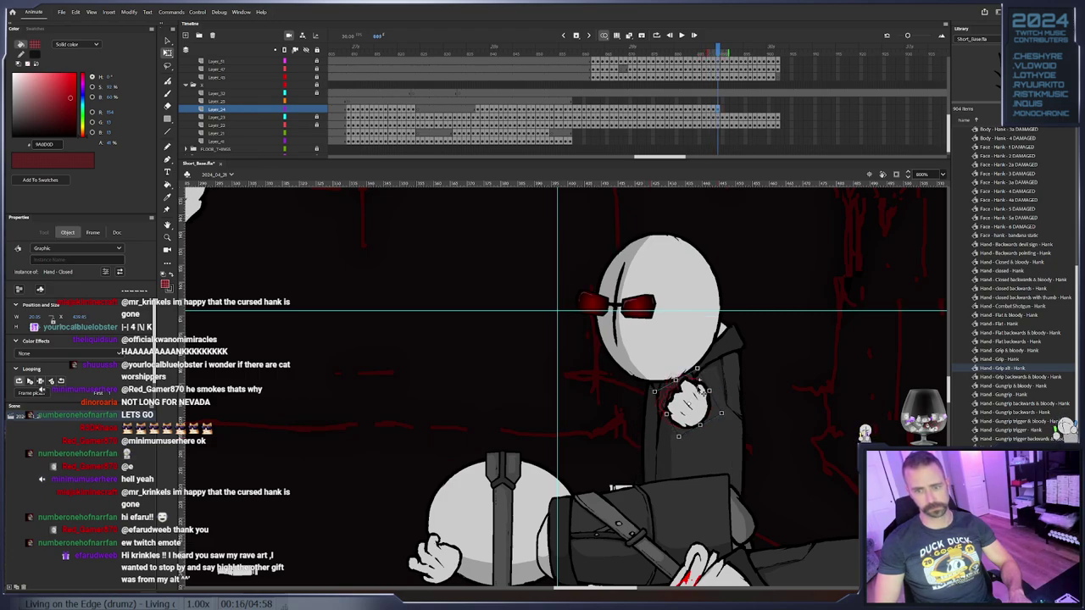
key(period)
key(period)
key(period)
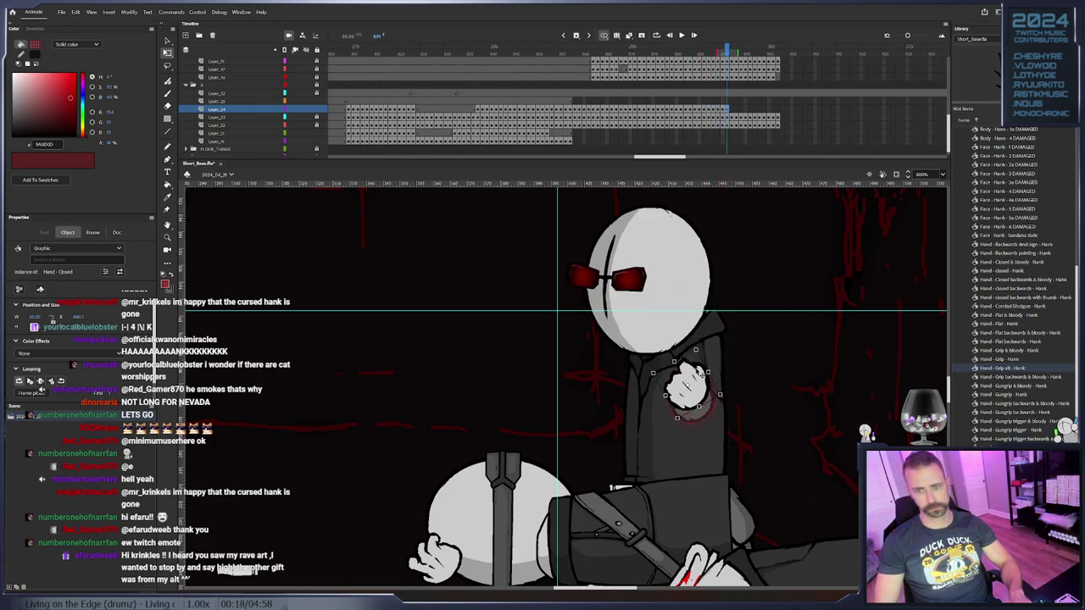
Keyframe the closed hand on frames 892 to 900, raising it toward the face and sliding it forward with the body
key(period)
key(period)
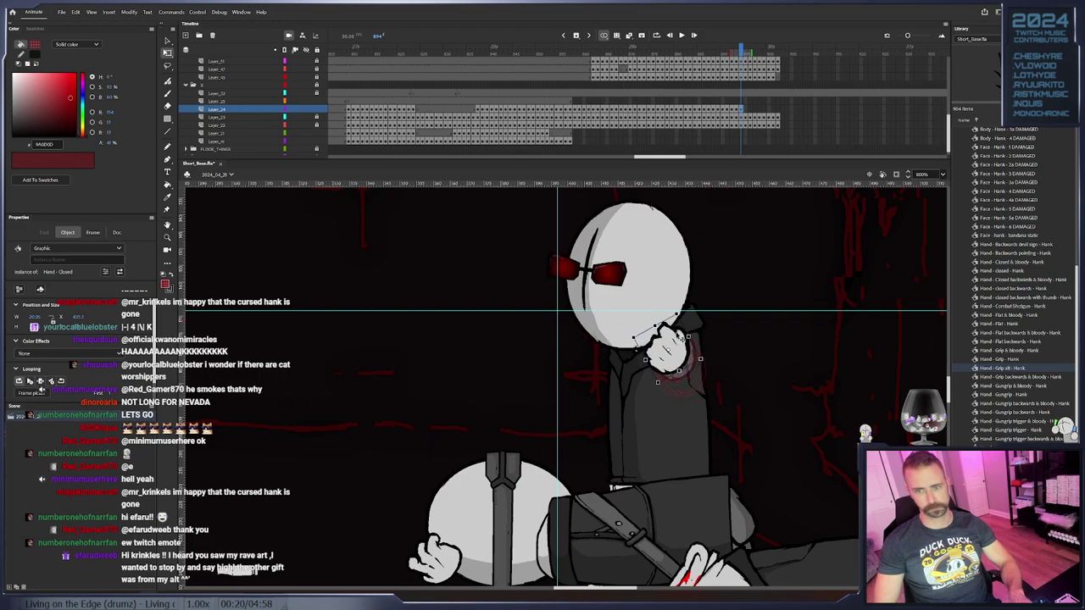
key(period)
key(period)
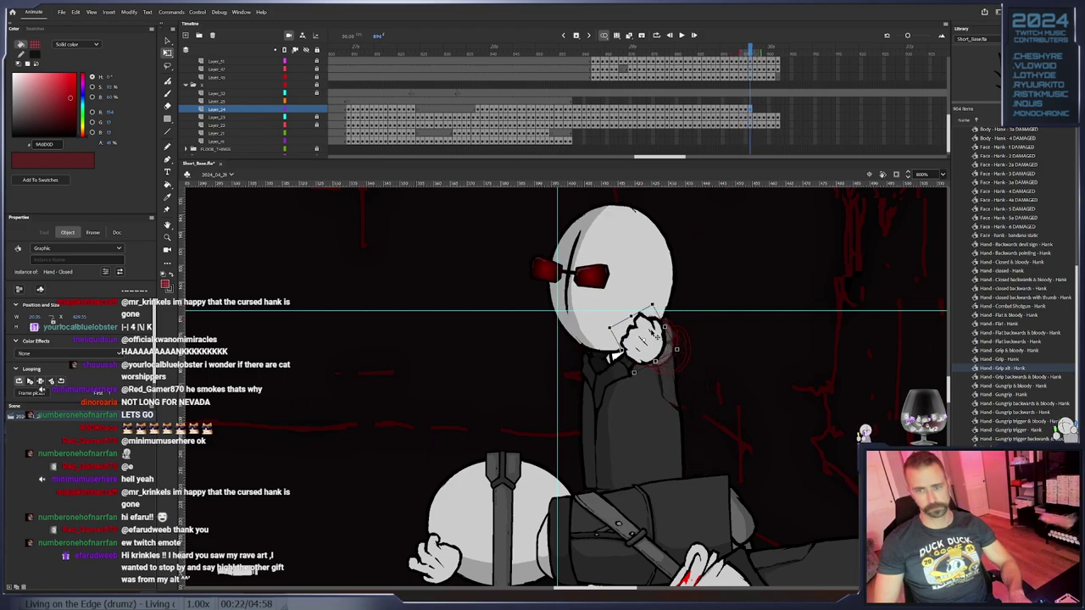
key(period)
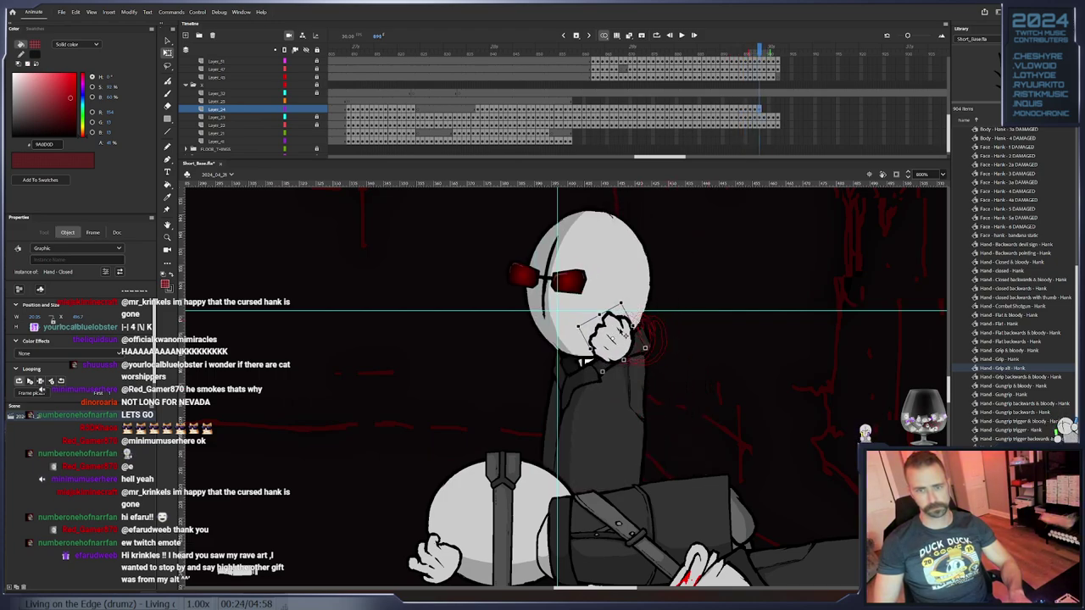
key(period)
key(period)
key(period)
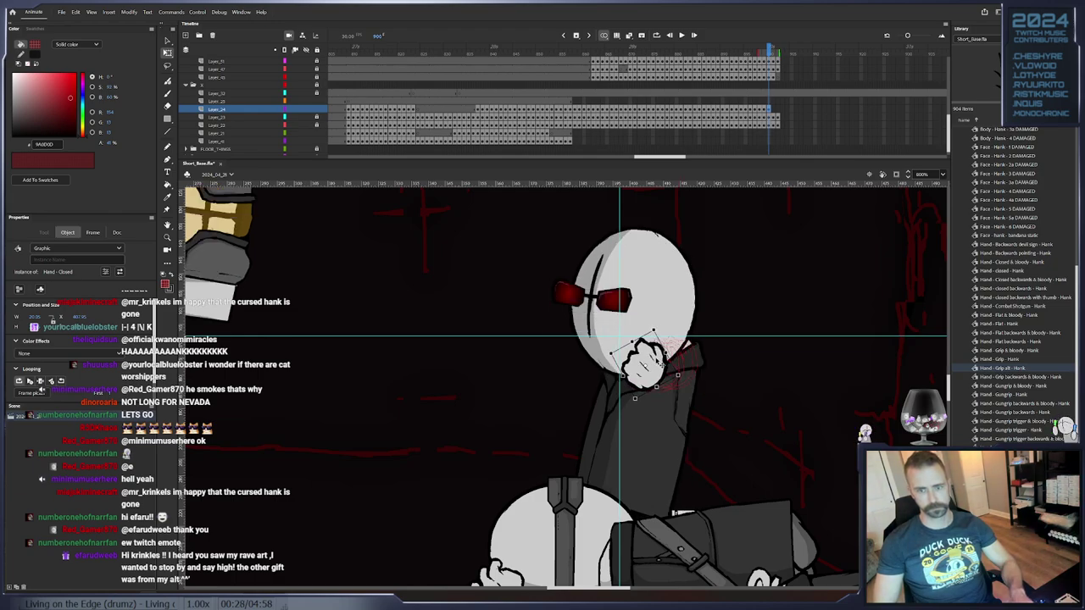
In frame 902, swap the standing agent's closed hand for the Hand - Open symbol and lock Layer_24
key(period)
key(period)
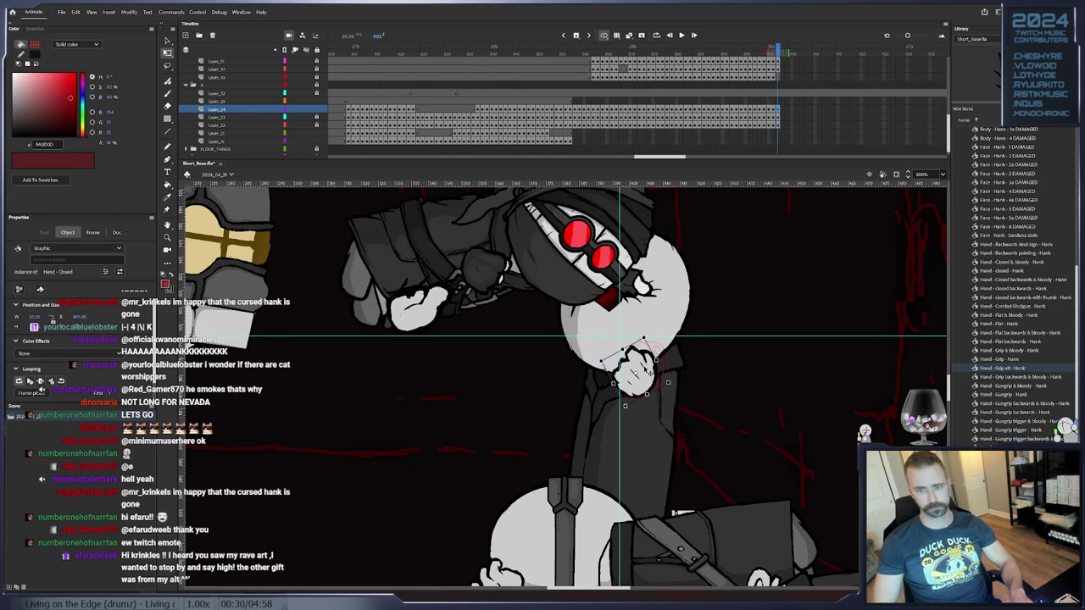
right_click(638, 371)
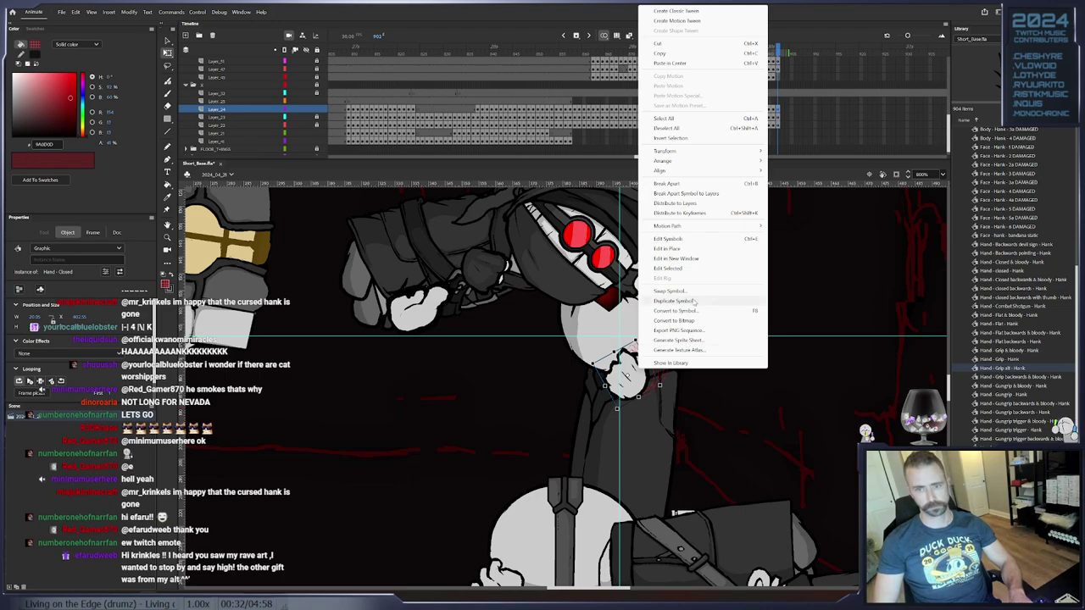
click(704, 297)
scroll(541, 333, down, 6)
click(544, 324)
click(540, 316)
double_click(539, 317)
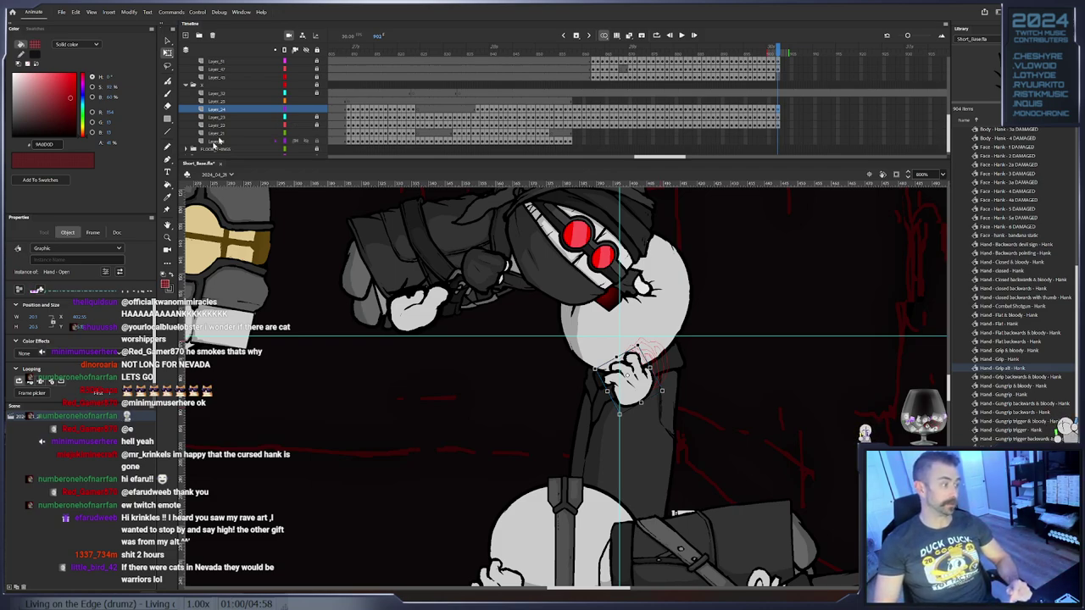
click(317, 110)
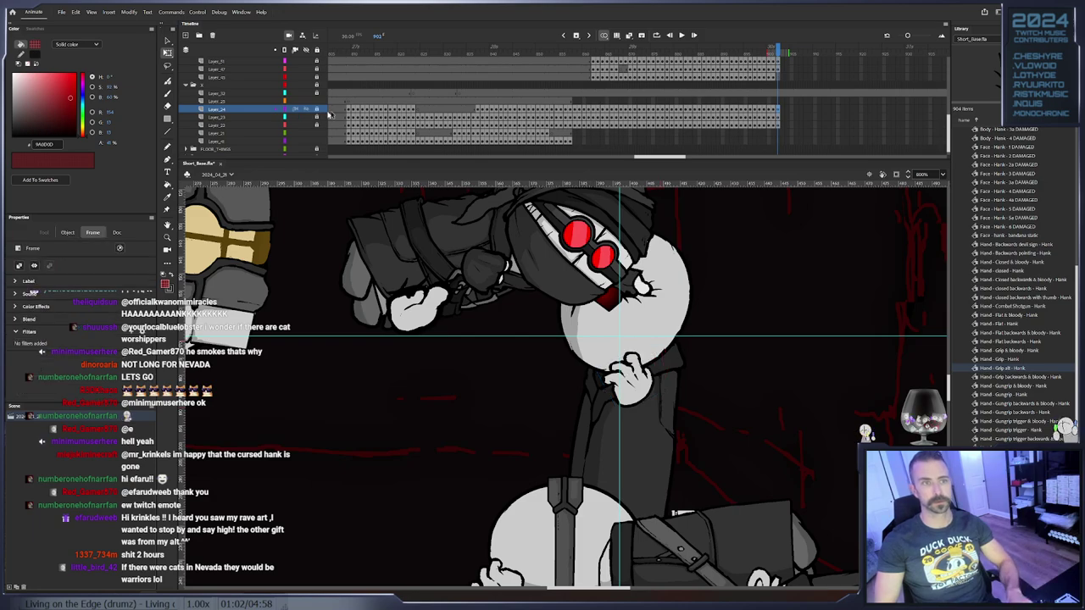
Extend the bottom hand layer with keyframes from frame 857 to 859, moving the agent's backwards fist along with his body
click(570, 142)
drag(440, 379, 585, 280)
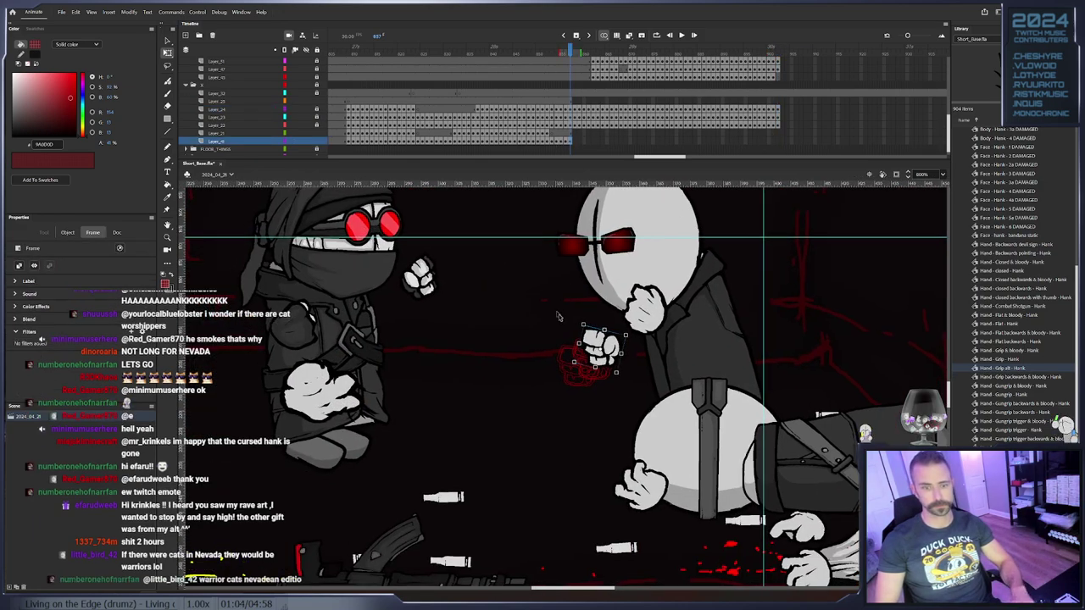
key(F6)
drag(618, 352, 624, 352)
key(F6)
key(period)
key(period)
key(period)
key(period)
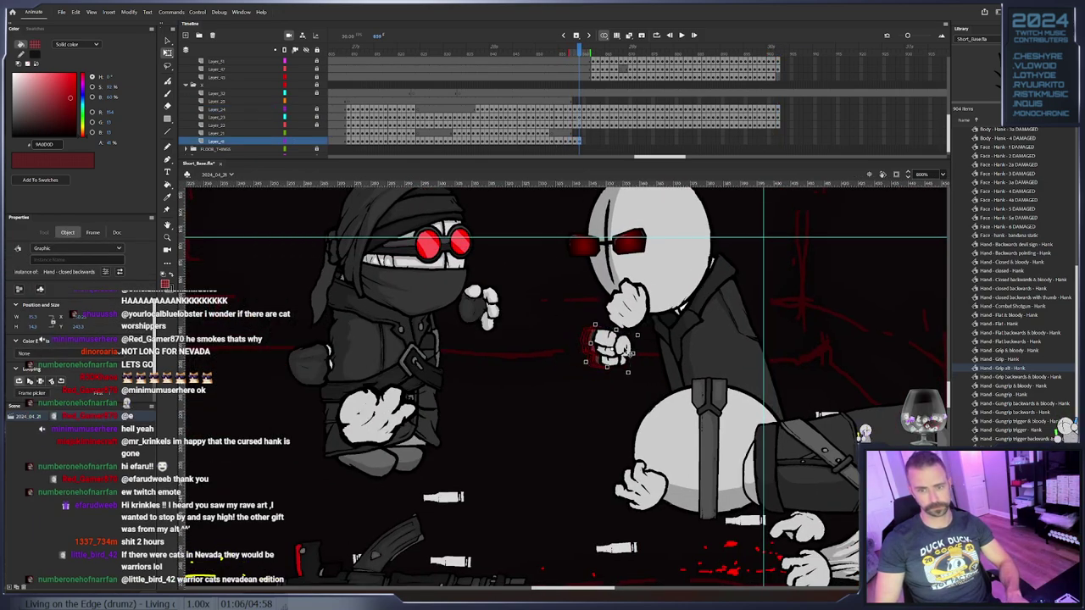
Continue the backwards fist's keyframes to frame 870, carrying it down beside the head of the body on the floor
key(period)
key(period)
key(period)
key(period)
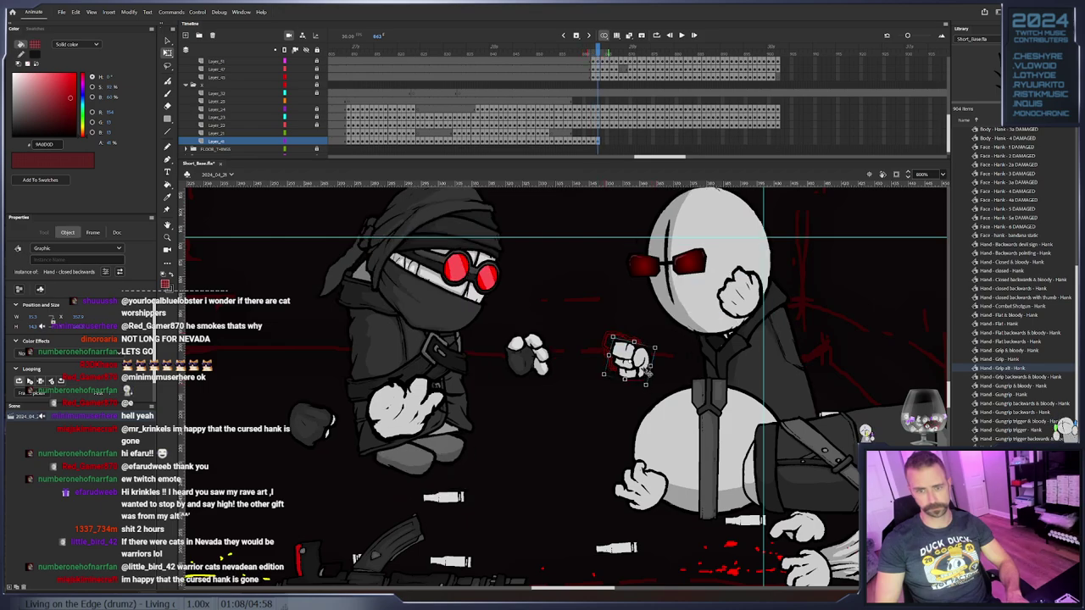
key(period)
key(period)
key(period)
key(period)
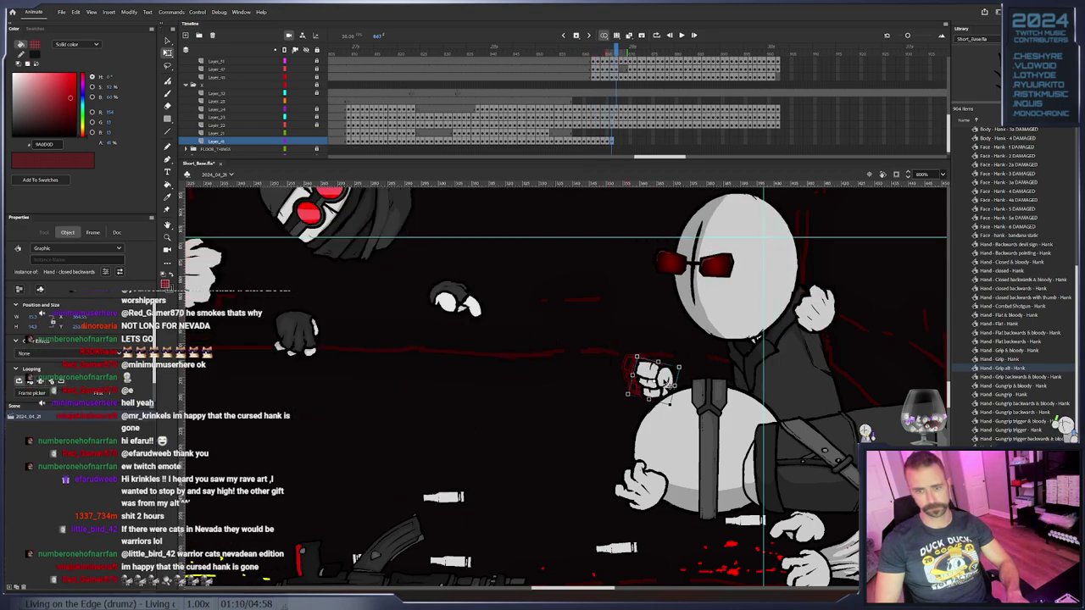
key(period)
key(period)
key(period)
key(period)
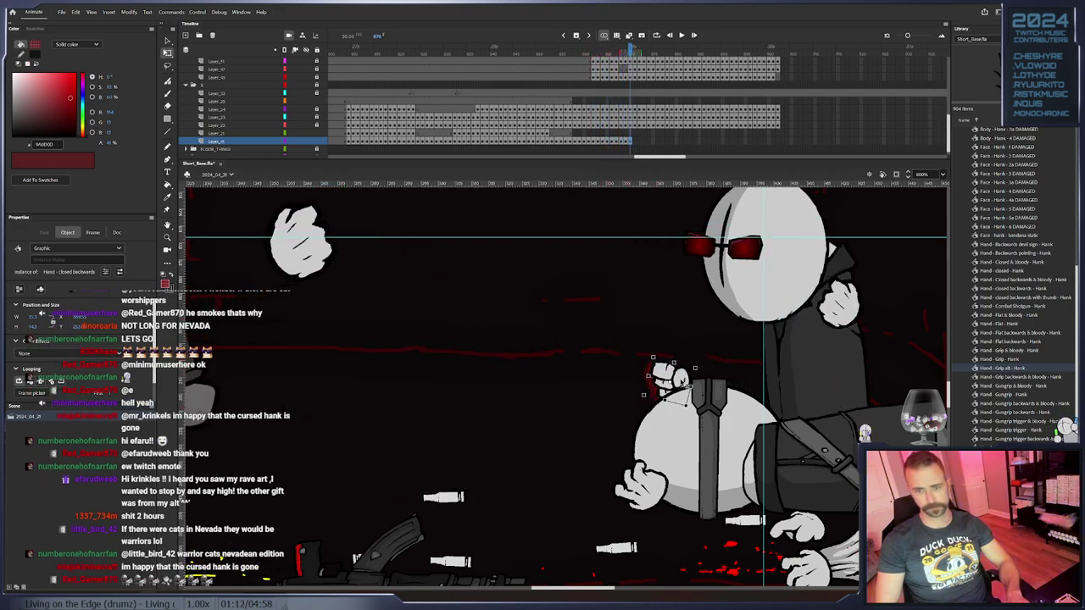
Keyframe the backwards fist through frame 873, lifting and rotating it upright above the head of the body on the floor
drag(550, 403, 531, 385)
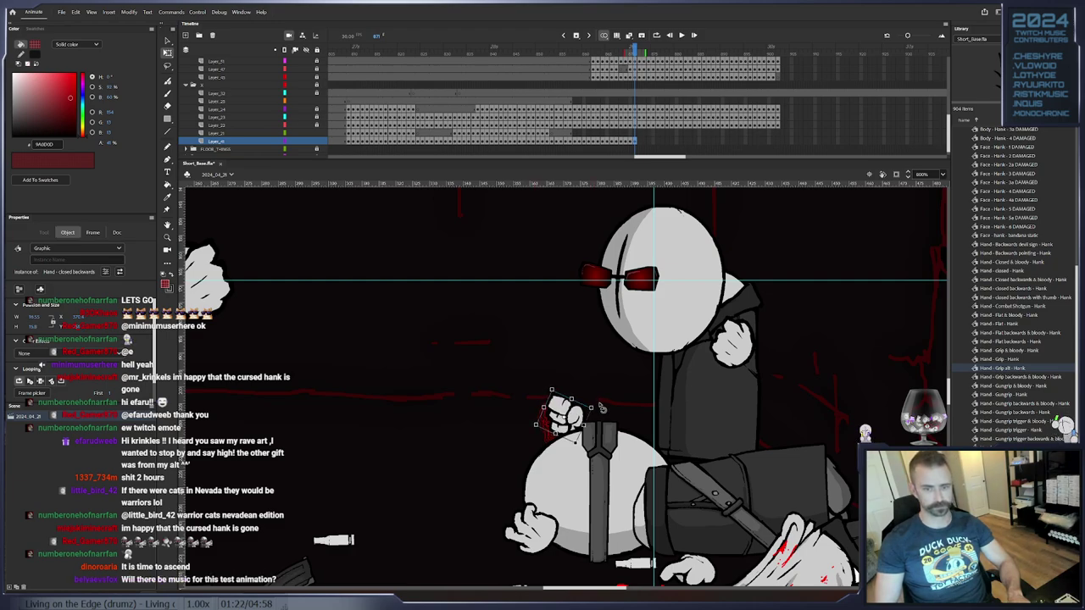
key(period)
key(period)
key(period)
key(period)
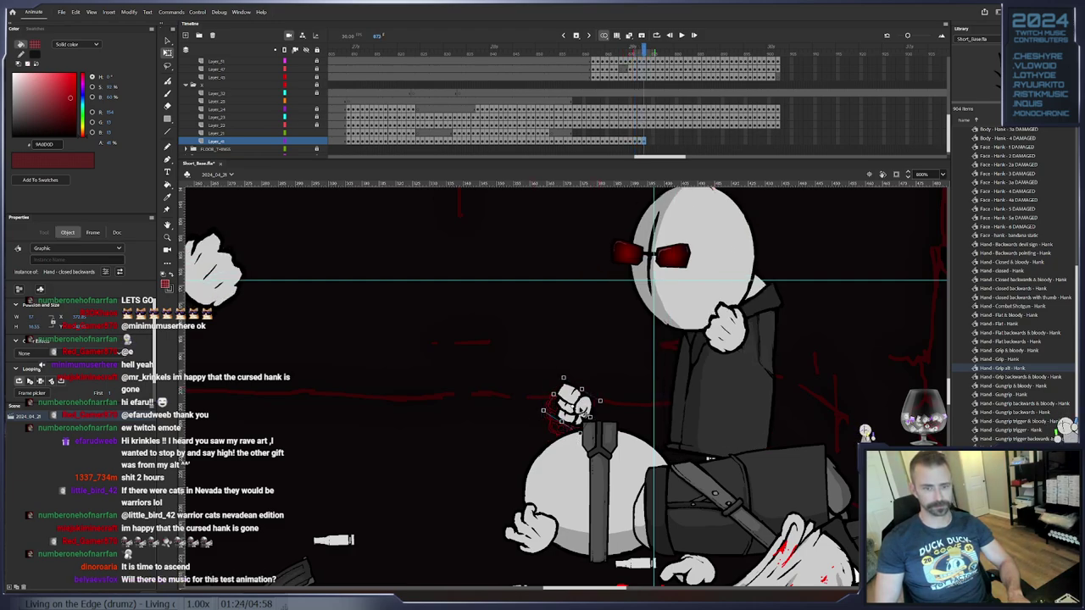
Keyframe the backwards fist frame by frame to frame 888, raising it in front of the standing agent's head
key(F6)
drag(623, 375, 591, 327)
key(F6)
key(F6)
key(F6)
key(F6)
key(F6)
key(F6)
key(F6)
key(F6)
key(F6)
key(period)
key(period)
key(period)
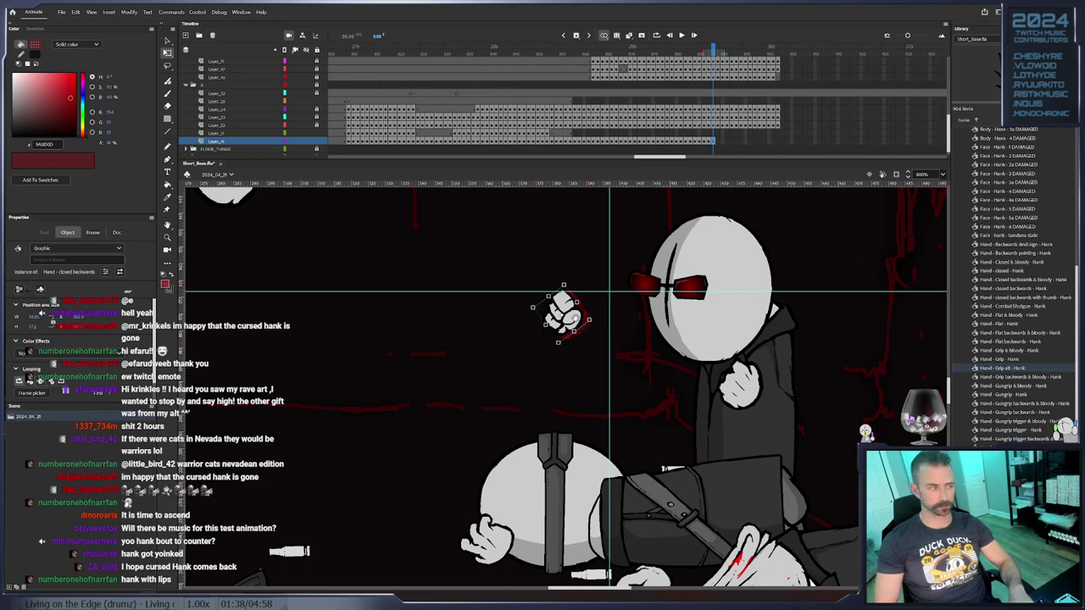
Add keyframes for the raised fist up to frame 891, shifting it slightly away from the agent
drag(581, 324, 573, 370)
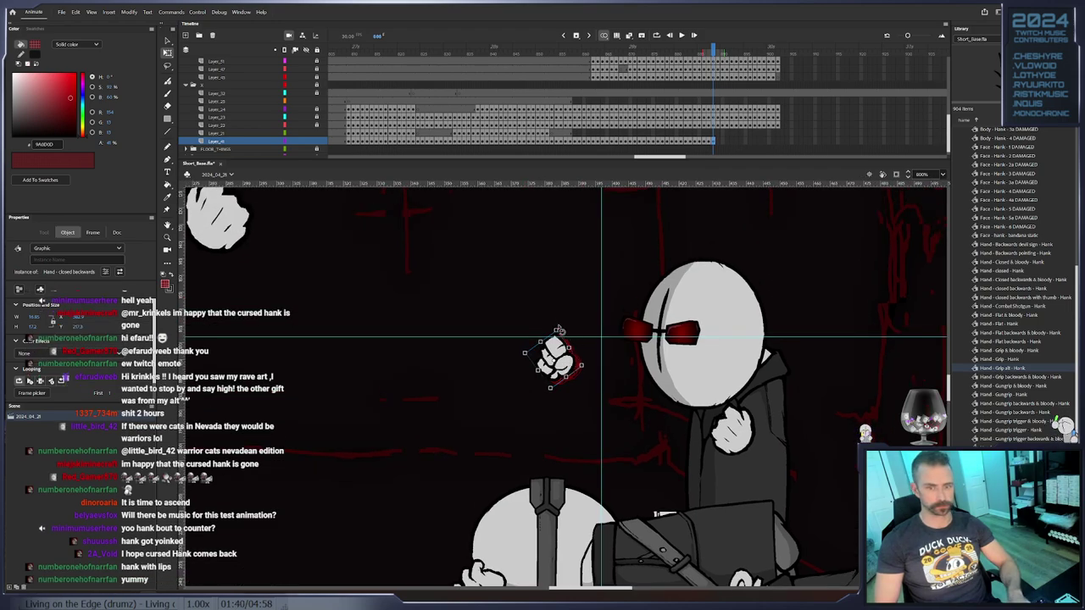
key(F6)
drag(561, 330, 541, 358)
key(F6)
key(F6)
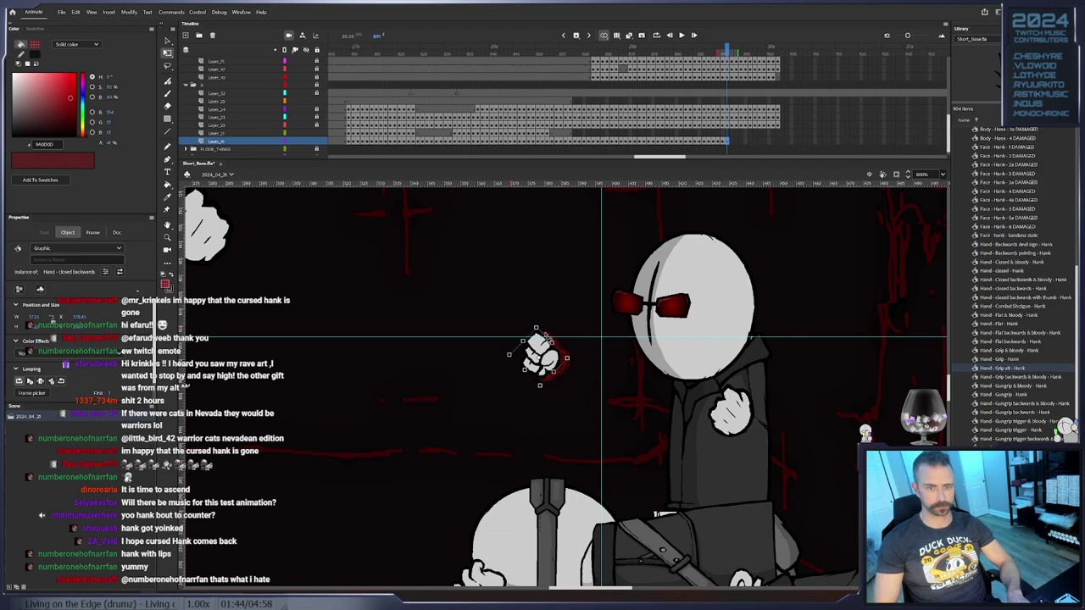
Continue keyframing the raised fist up to frame 902, following the agent as the masked character lands on his head
key(F6)
drag(543, 329, 625, 434)
key(F6)
key(F6)
key(F6)
key(F6)
key(F6)
key(F6)
key(F6)
key(F6)
key(F6)
key(F6)
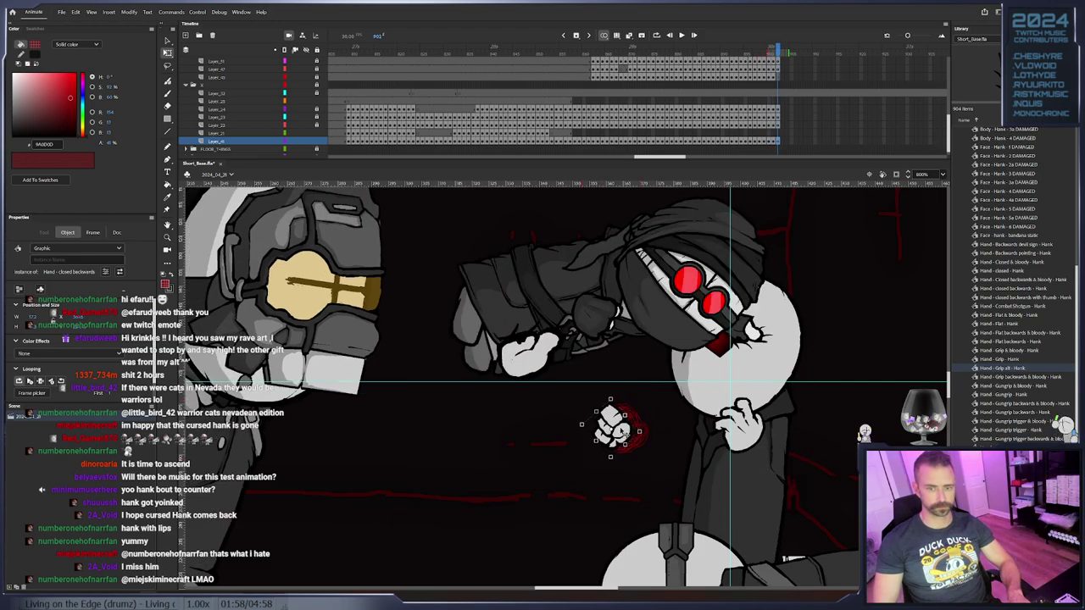
Swap the fist in frame 902 for Hand - Open backwards, nudge it upward and lock its layer
right_click(619, 434)
click(670, 351)
scroll(576, 356, down, 5)
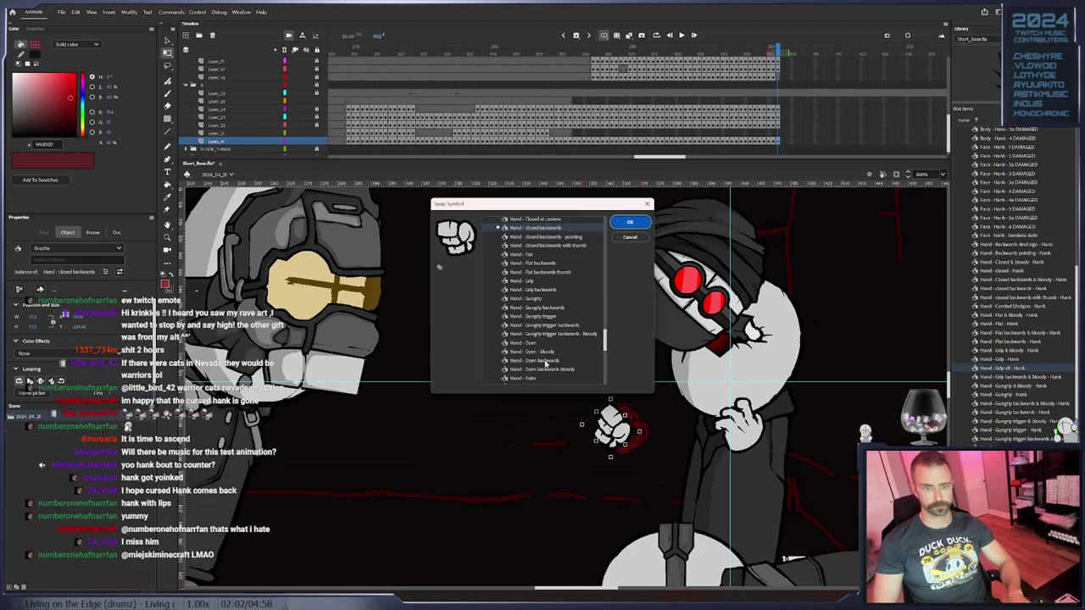
click(545, 362)
click(630, 222)
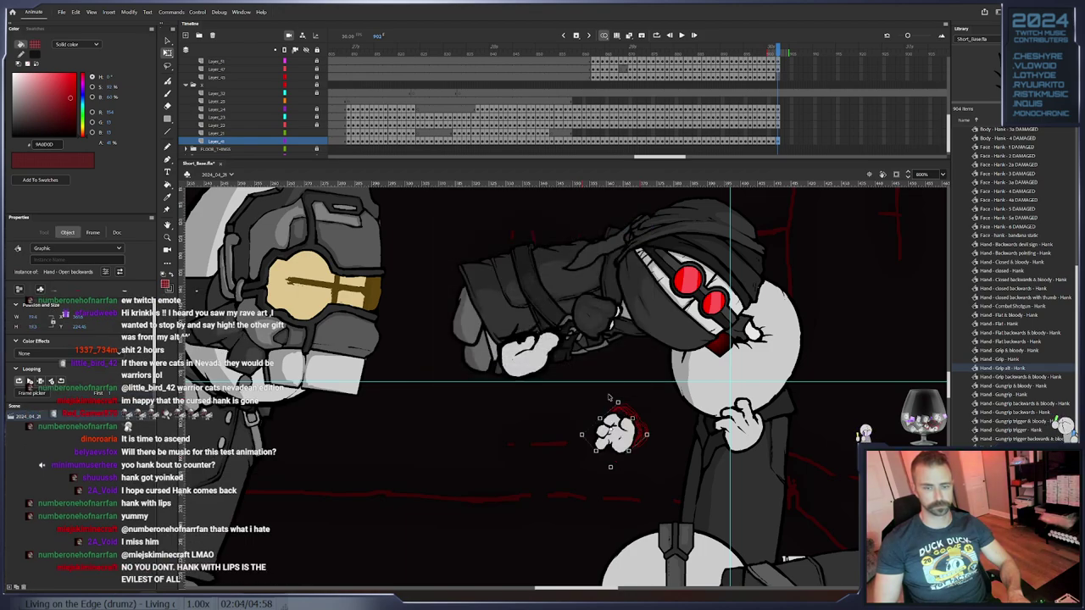
drag(624, 411, 621, 402)
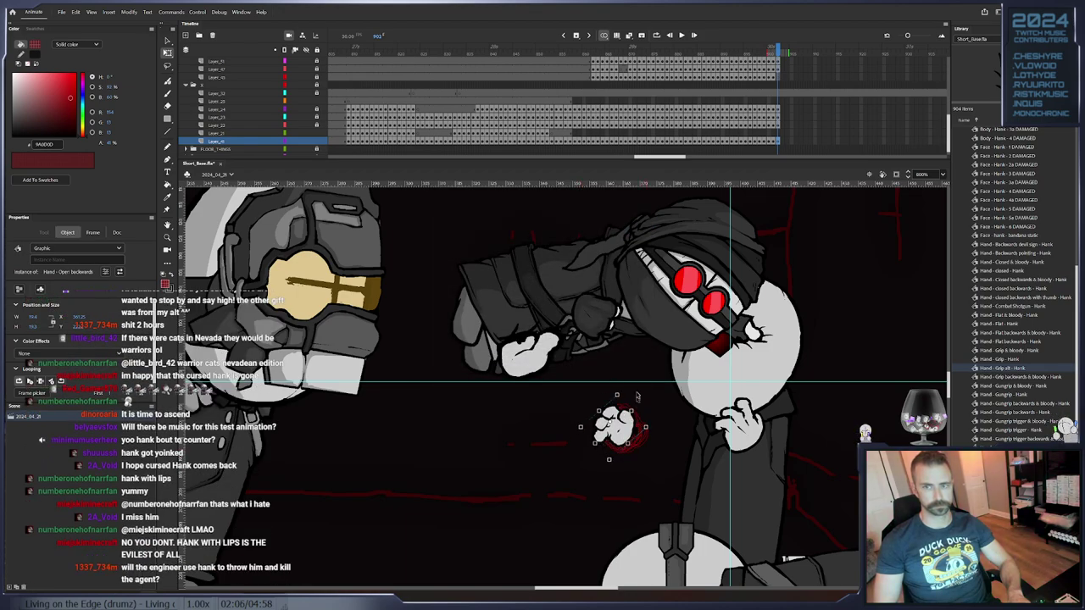
click(317, 141)
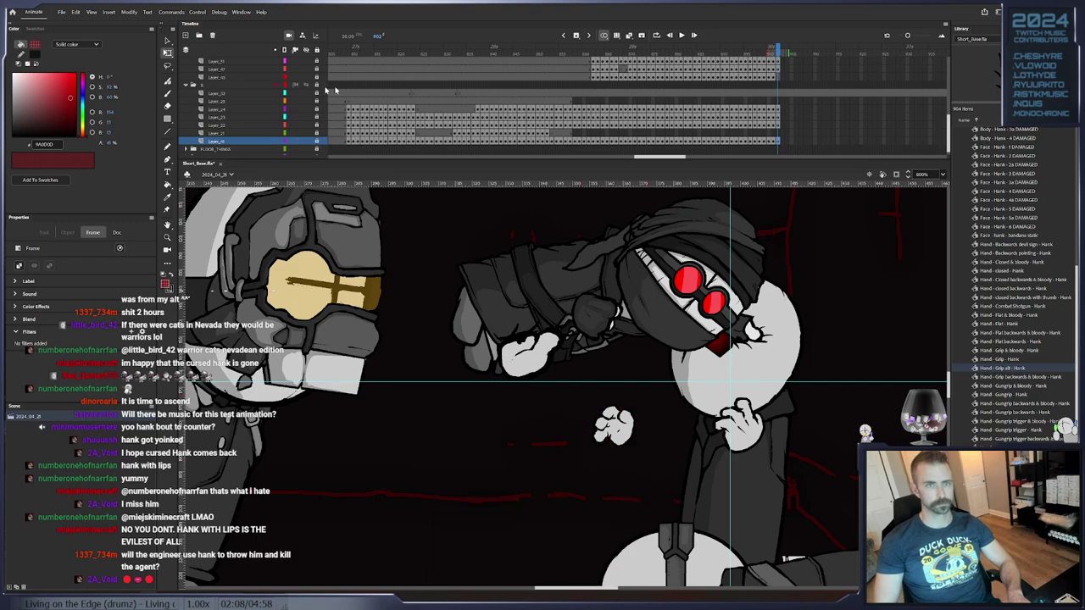
Remove the vertical and horizontal ruler guides from the stage
scroll(728, 88, up, 3)
scroll(725, 89, down, 3)
double_click(168, 237)
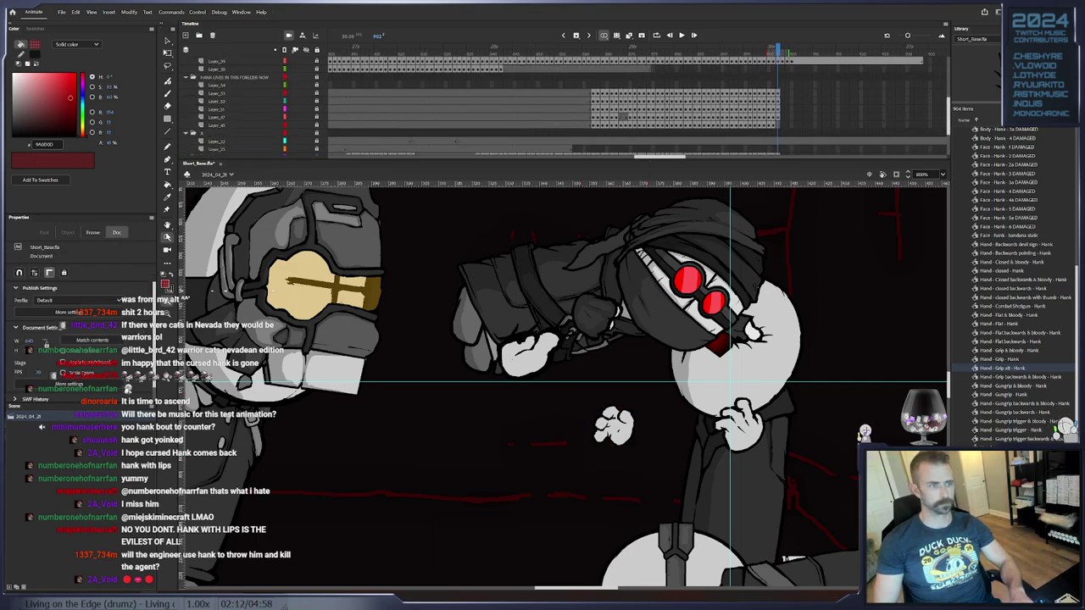
click(551, 381)
click(551, 381)
key(v)
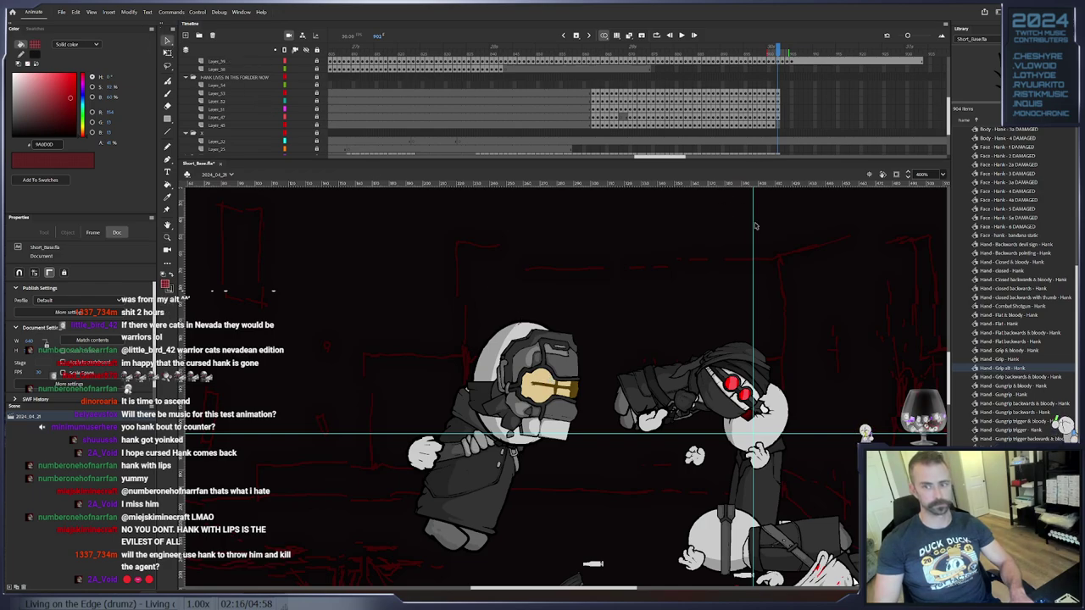
drag(754, 226, 576, 235)
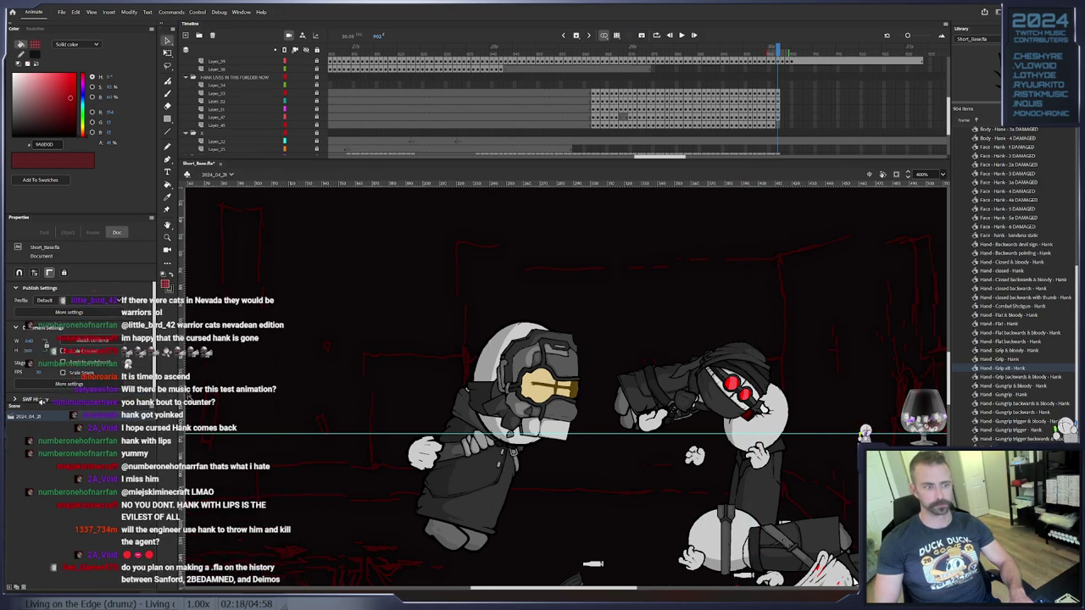
drag(244, 430, 414, 112)
drag(648, 351, 518, 278)
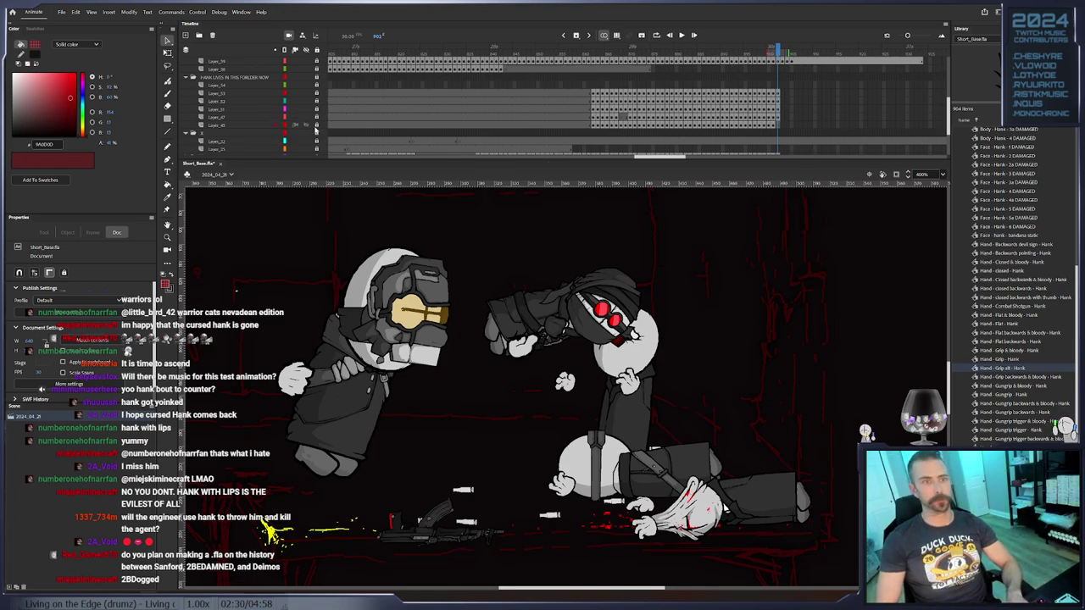
drag(317, 126, 317, 86)
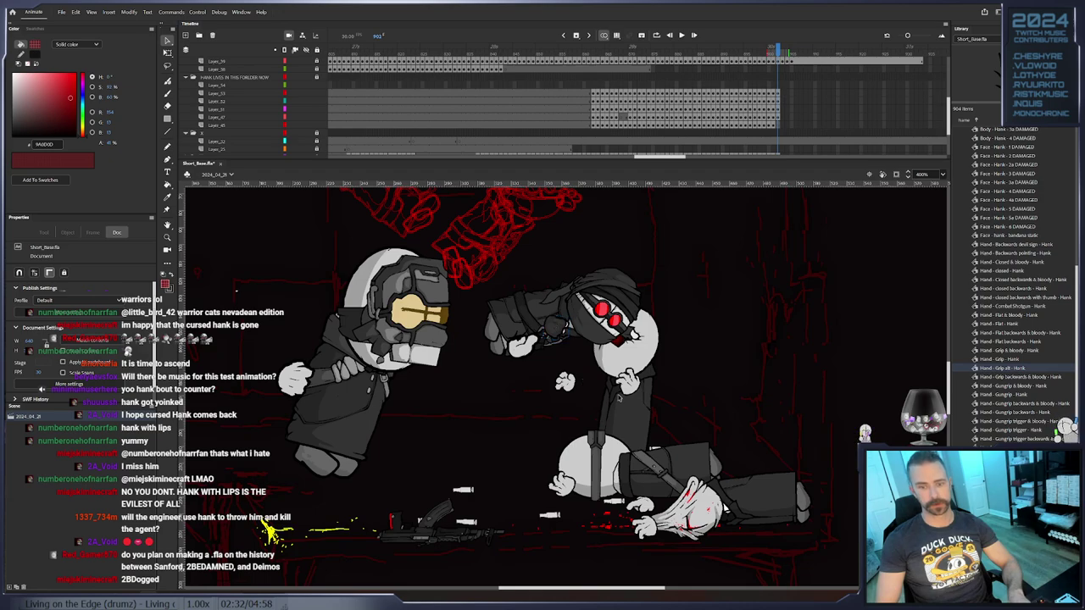
click(322, 87)
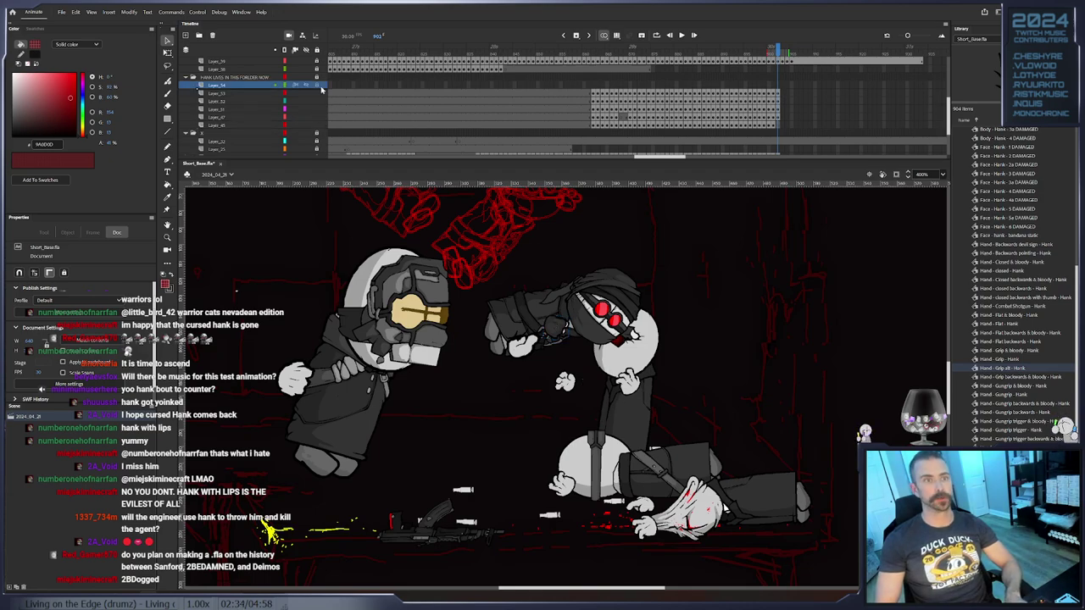
drag(318, 86, 316, 128)
Unlock the standing agent's body and hand layers at frame 902
scroll(795, 151, up, 1)
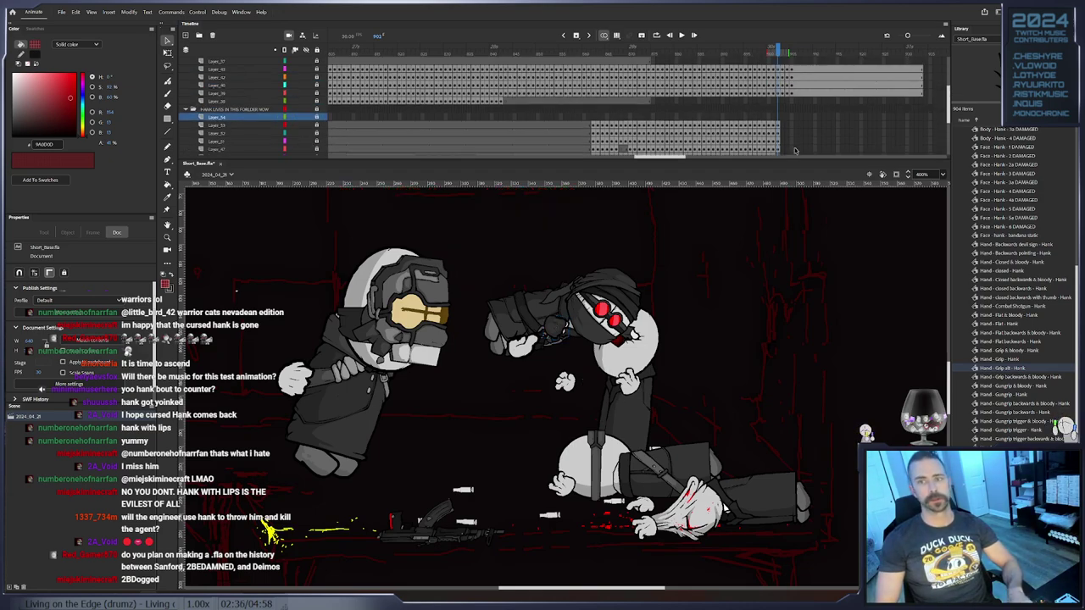
scroll(797, 148, up, 6)
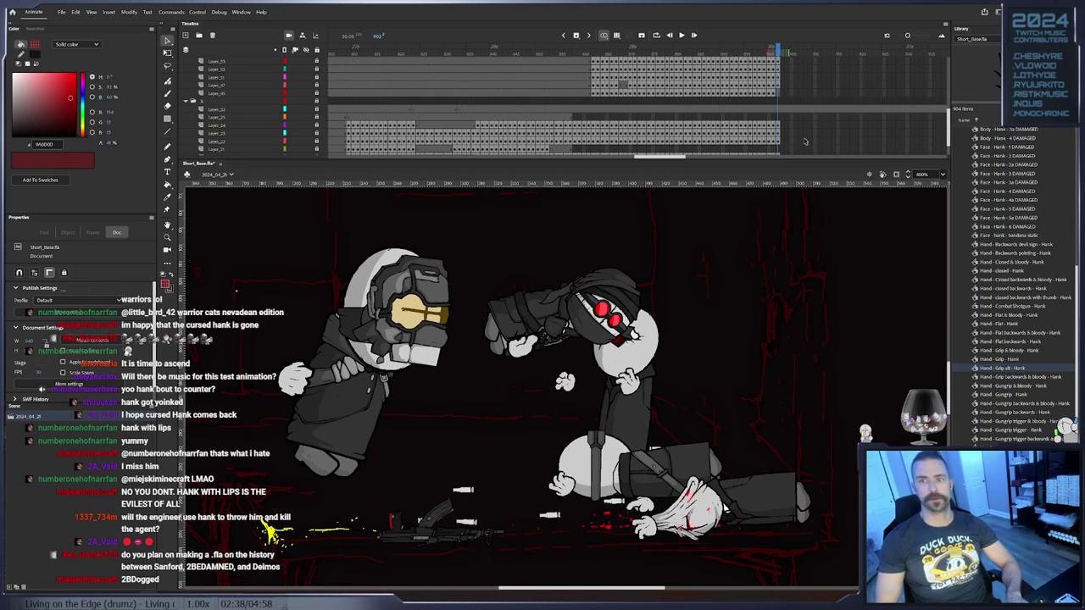
scroll(814, 122, down, 1)
drag(667, 355, 618, 401)
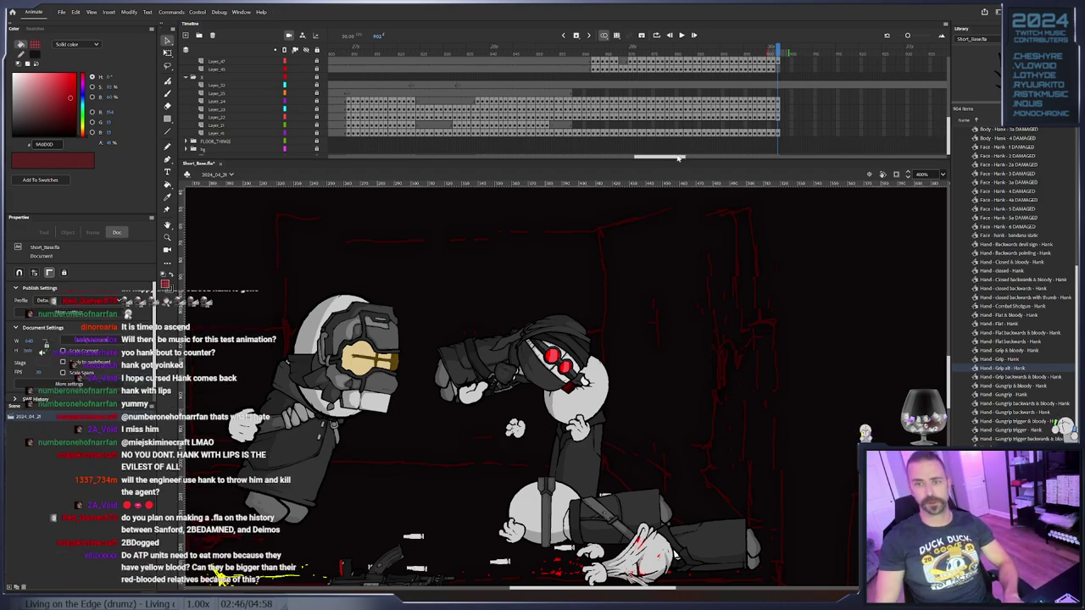
drag(679, 157, 694, 158)
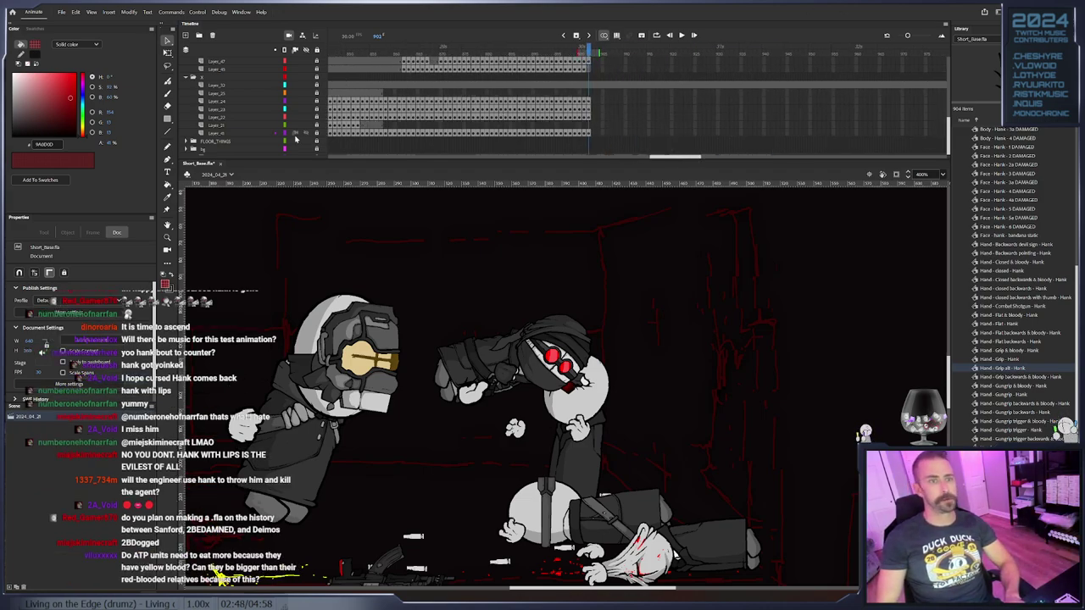
click(325, 100)
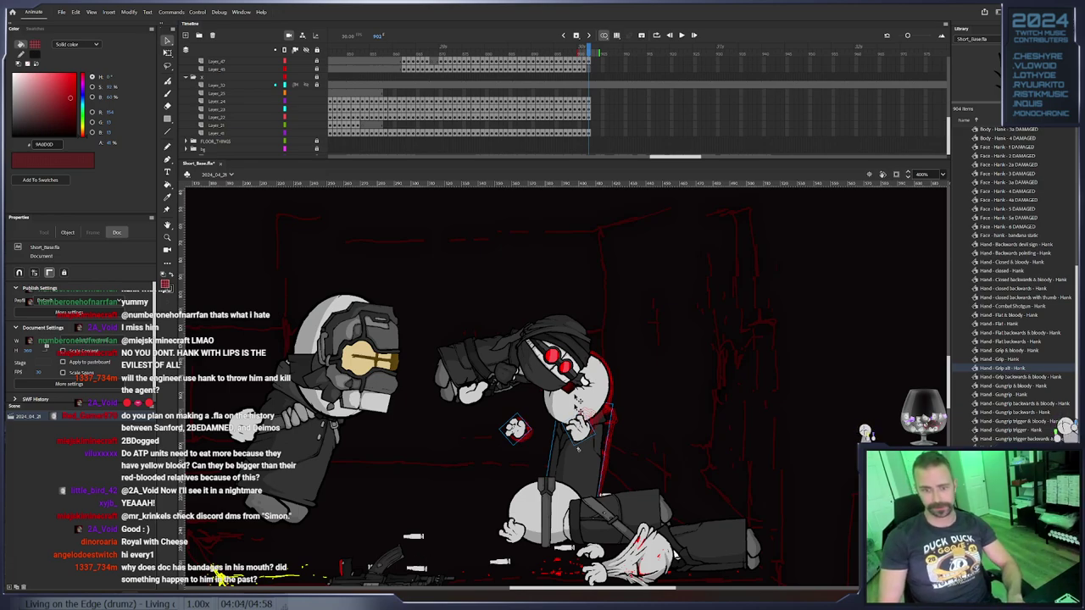
Add keyframes for the agent's Body - Suit - 2 up to frame 906, moving and rotating it down over the body on the floor
click(600, 451)
drag(605, 473, 598, 426)
click(567, 435)
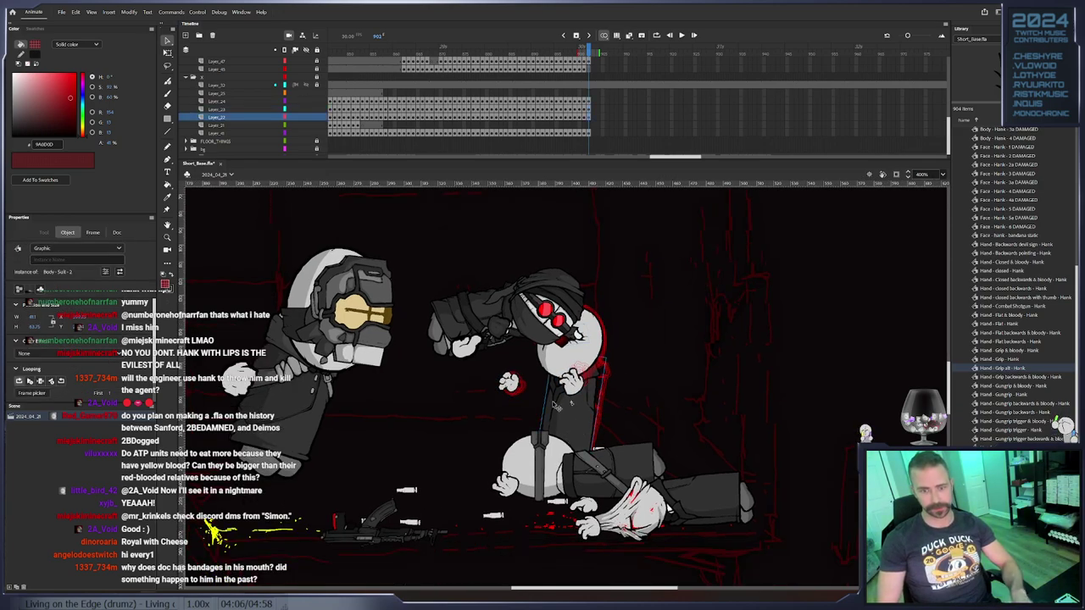
key(F6)
click(167, 52)
drag(610, 359, 571, 406)
key(F6)
key(F6)
key(F6)
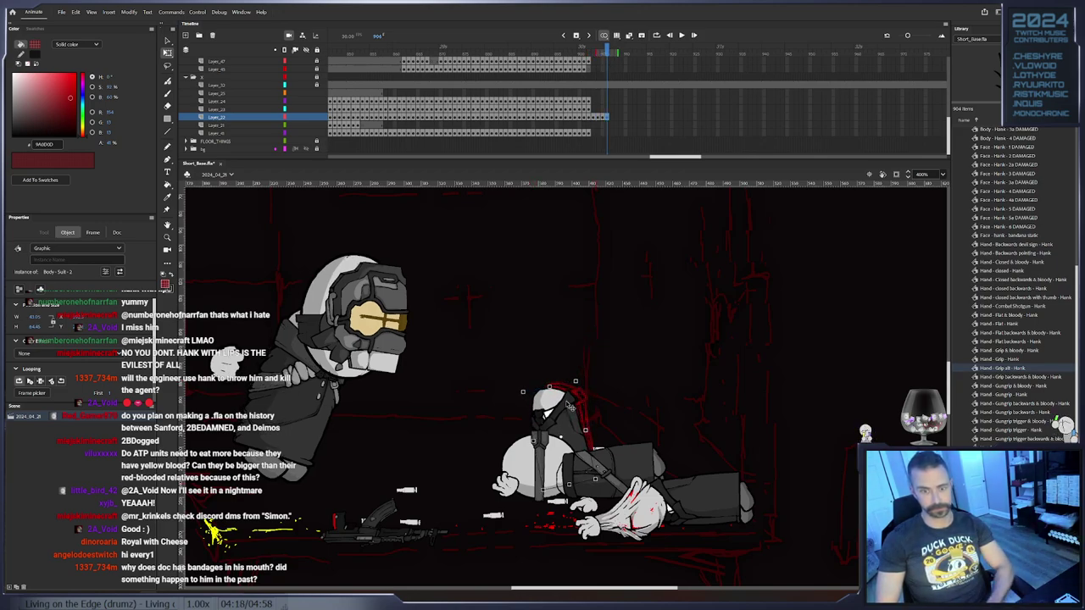
Look through the agent's Body - Suit symbol variants in the library for a suitable broken pose
right_click(567, 403)
click(597, 395)
scroll(1018, 254, down, 1)
scroll(1036, 414, down, 10)
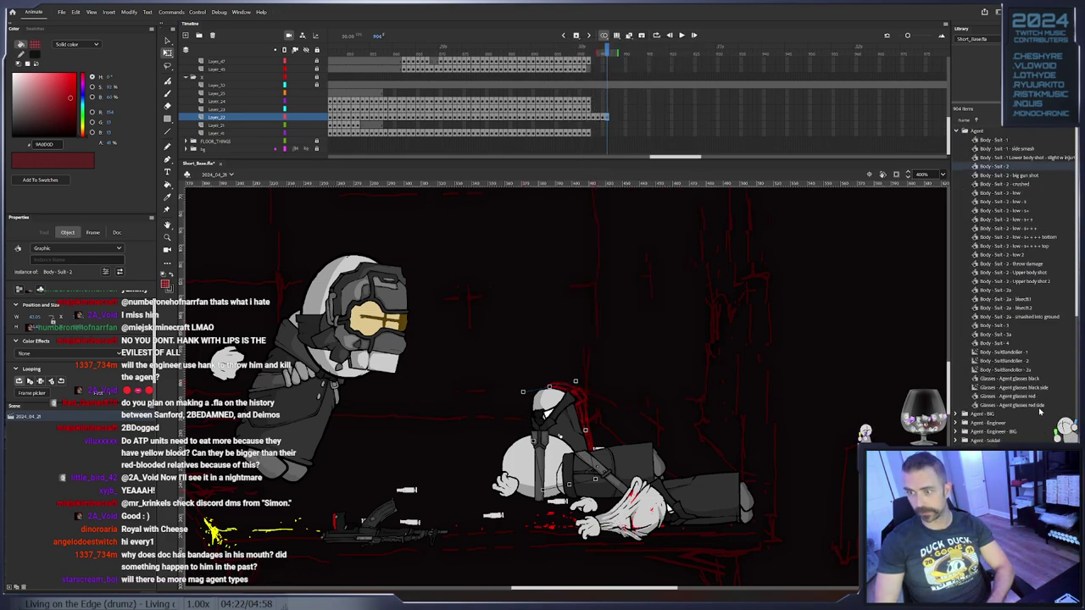
scroll(1036, 414, up, 10)
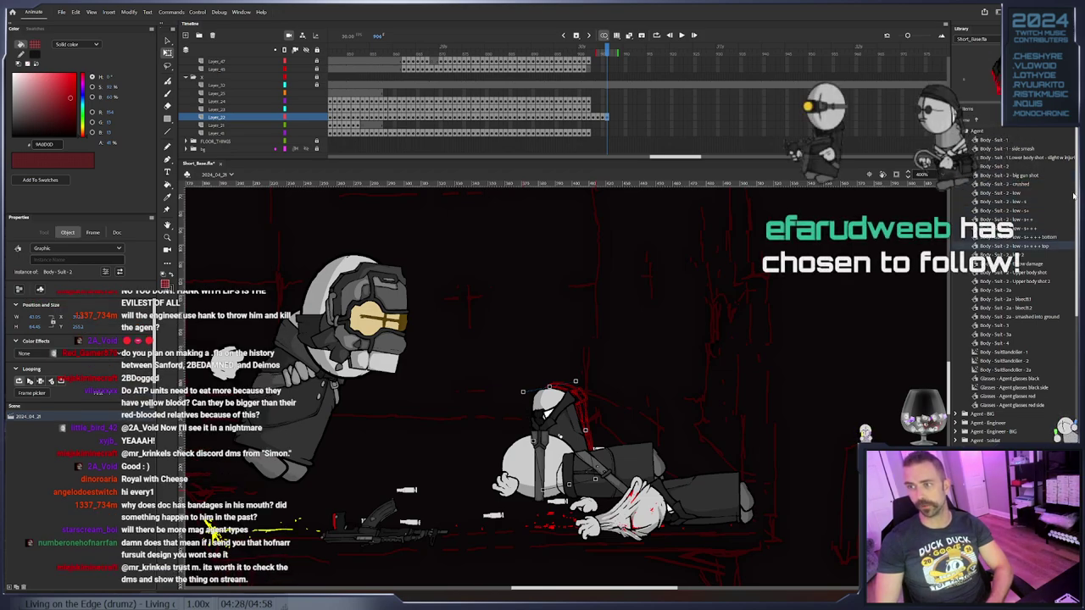
key(Down)
key(Down)
key(Down)
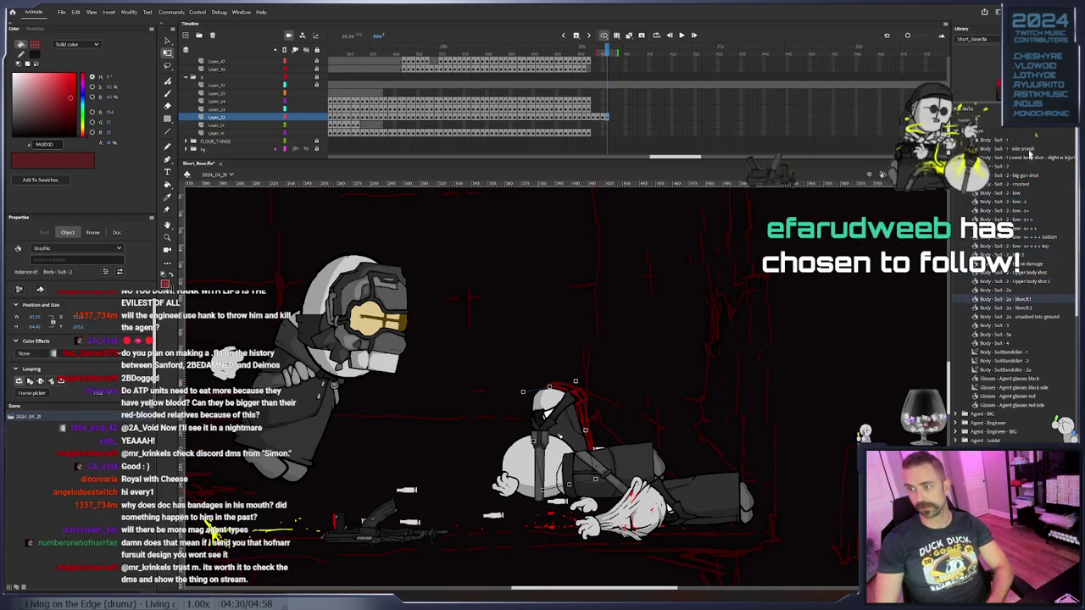
key(Up)
key(Up)
key(Up)
key(Up)
key(Up)
key(Up)
key(Up)
key(Up)
key(Up)
key(Up)
key(Up)
key(Up)
key(Up)
key(Up)
key(Up)
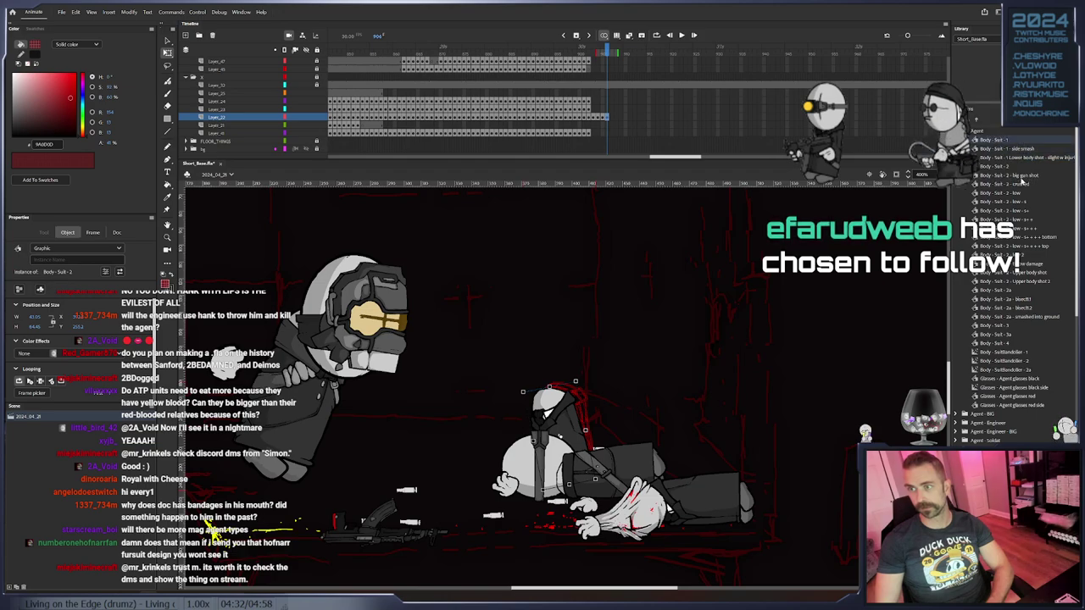
key(Down)
key(Down)
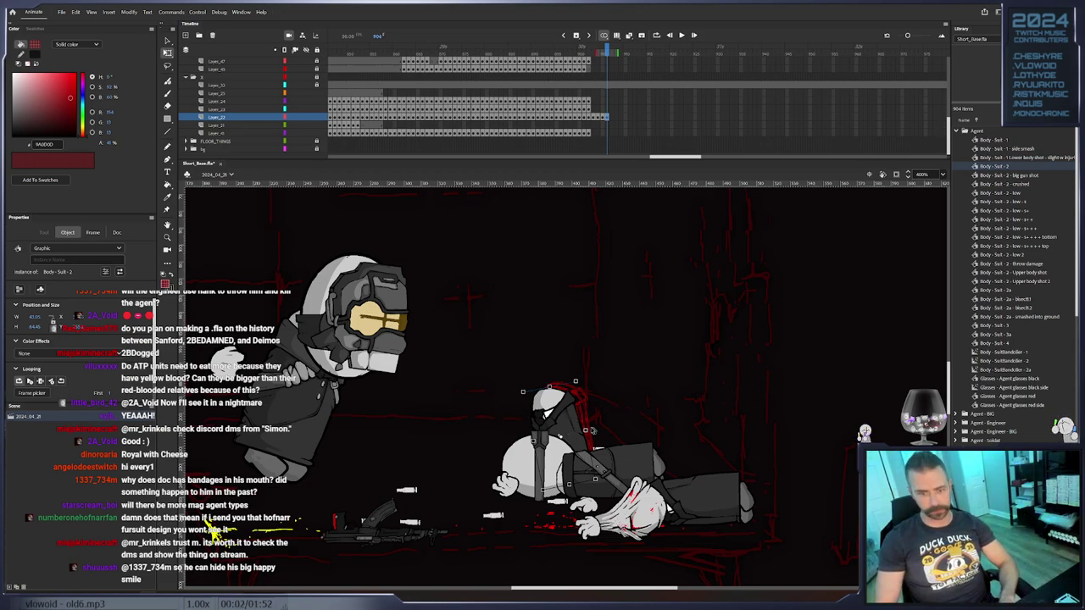
Locate the agent's Body - Suit - 2 symbol in the library and duplicate it as "Body - Suit - 2 femurbroken"
right_click(592, 430)
click(636, 423)
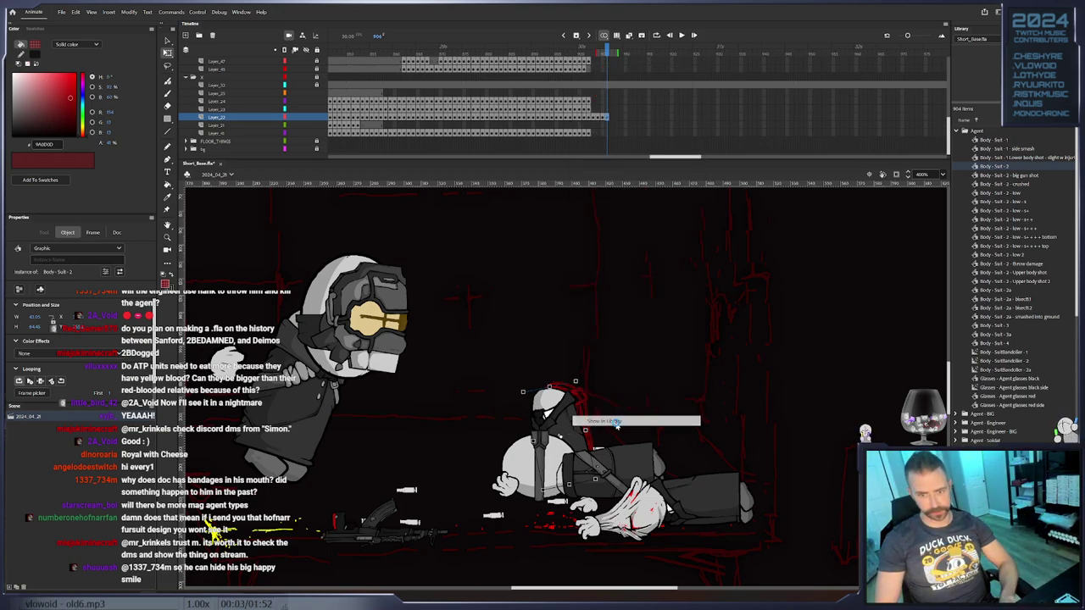
right_click(1007, 172)
click(1035, 239)
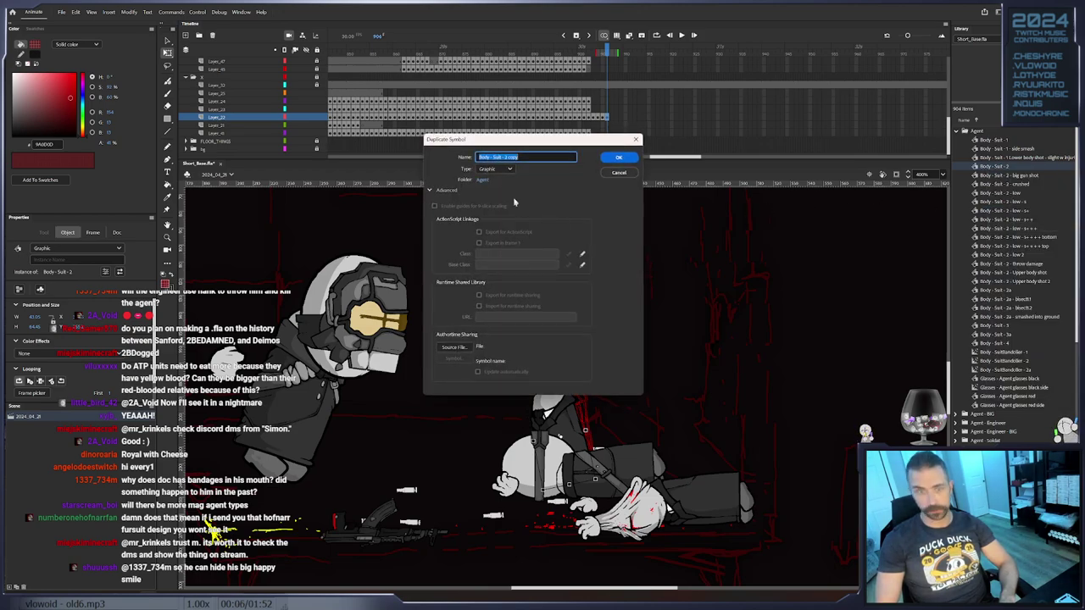
click(511, 156)
drag(507, 157, 569, 161)
text(femurBroken)
key(Return)
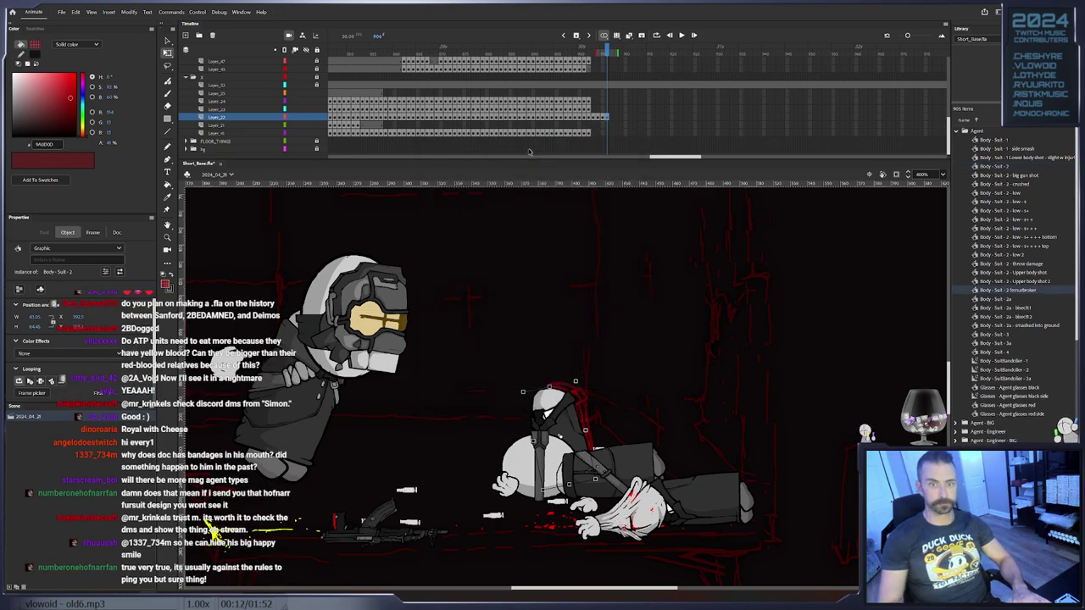
Rename the duplicated symbol to "Body - Suit - 2 - femurbroken"
double_click(1010, 291)
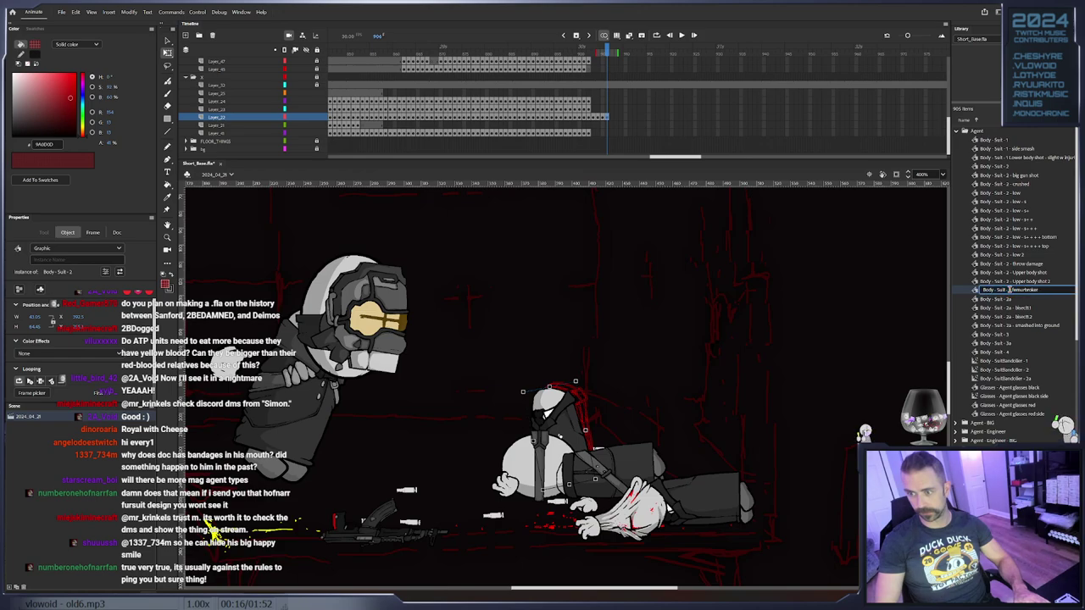
text(-)
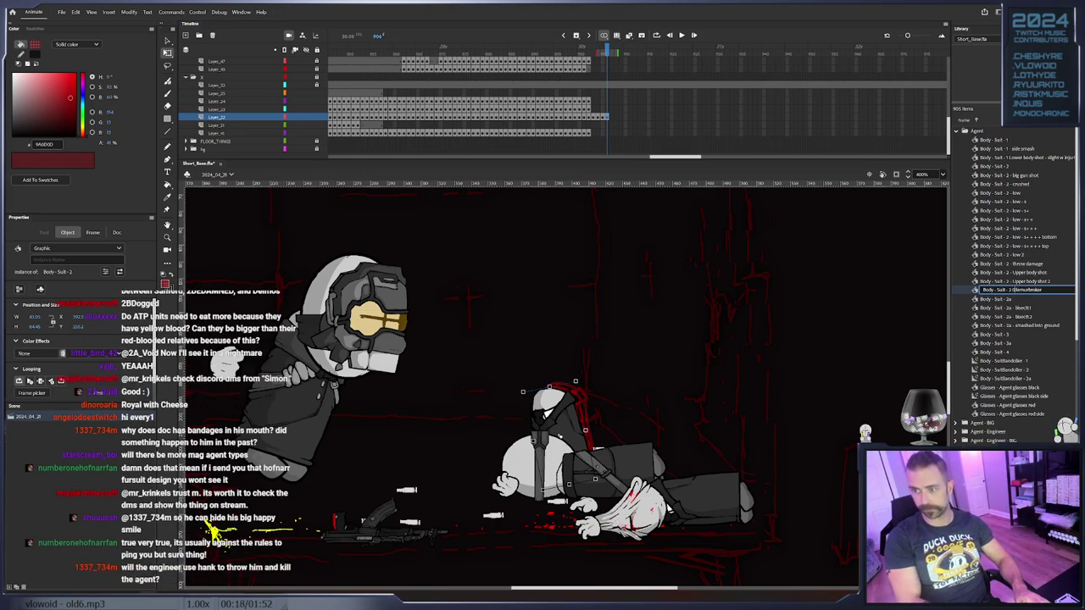
key(Return)
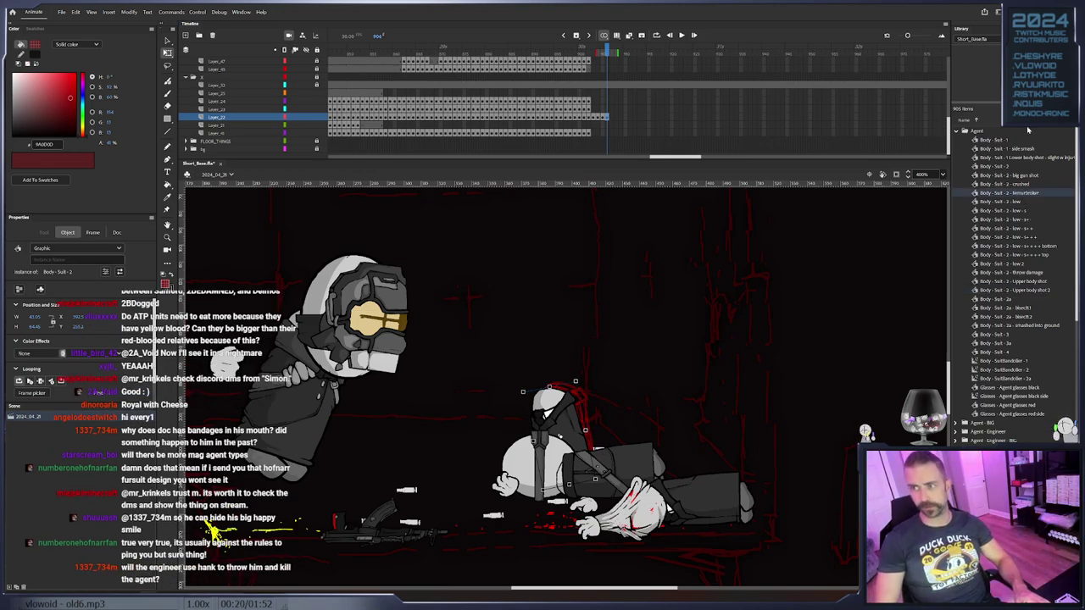
Swap the agent's body instance at frame 906 for the symbol Body - Suit - 2 - femurbroken
right_click(572, 426)
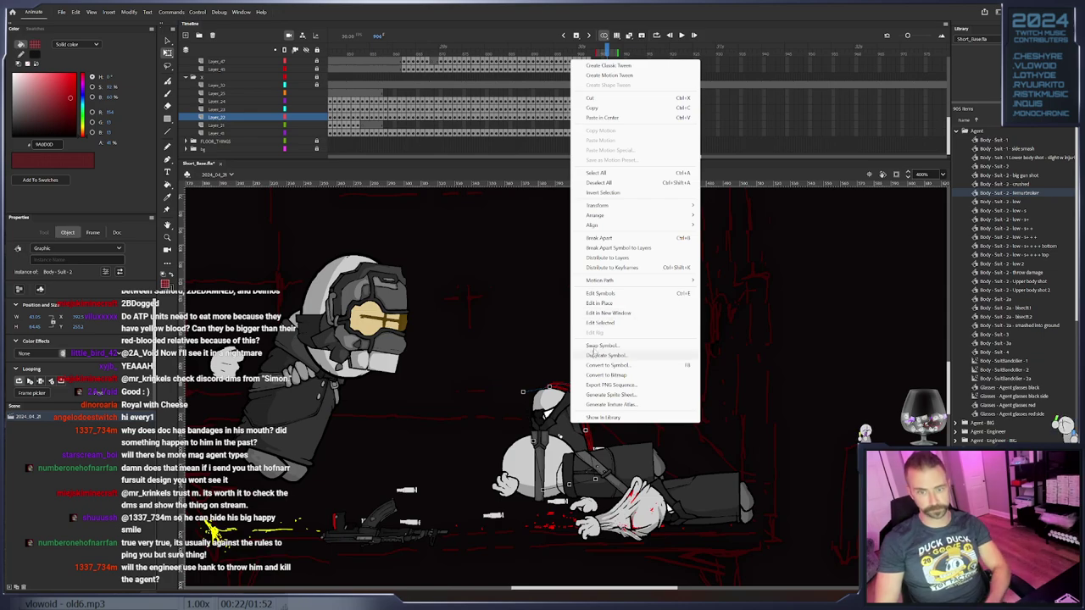
click(598, 345)
click(553, 276)
key(Up)
key(Down)
key(Down)
key(Return)
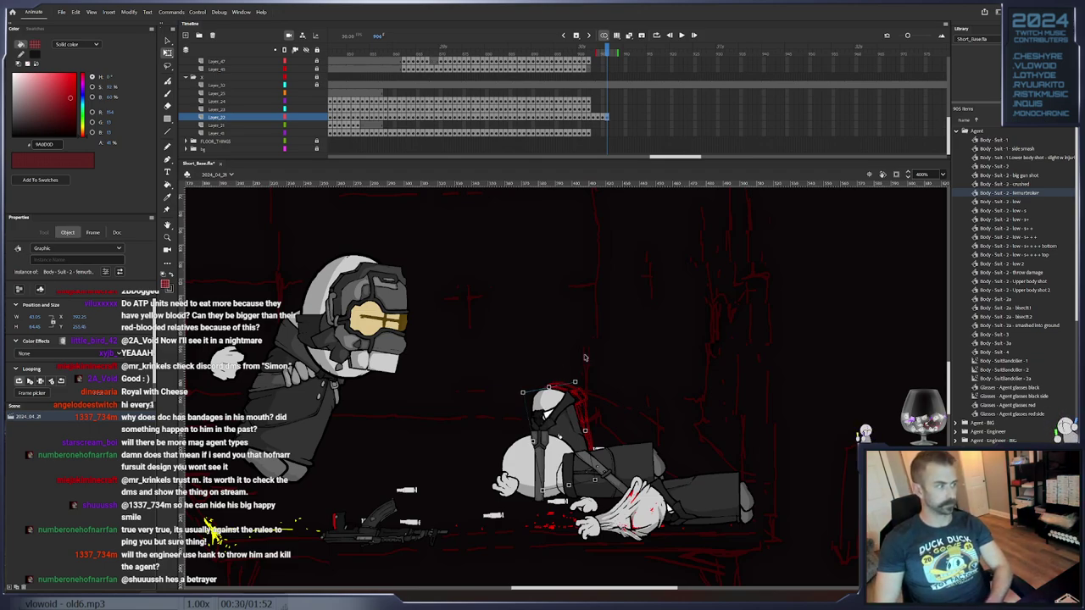
click(598, 399)
click(547, 425)
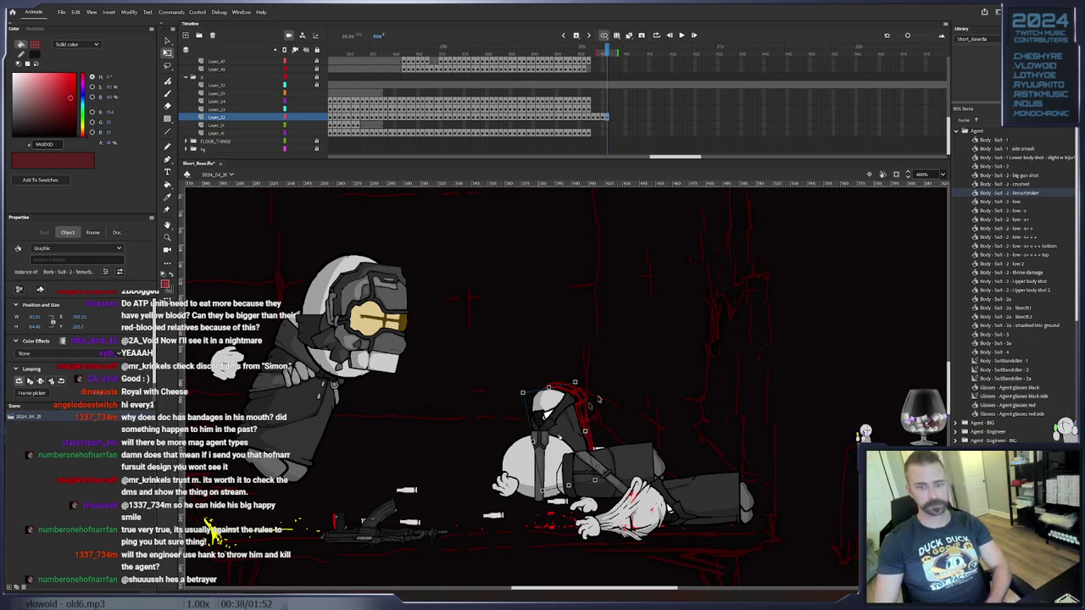
Remove the agent body's frames from frame 903 onward
key(Return)
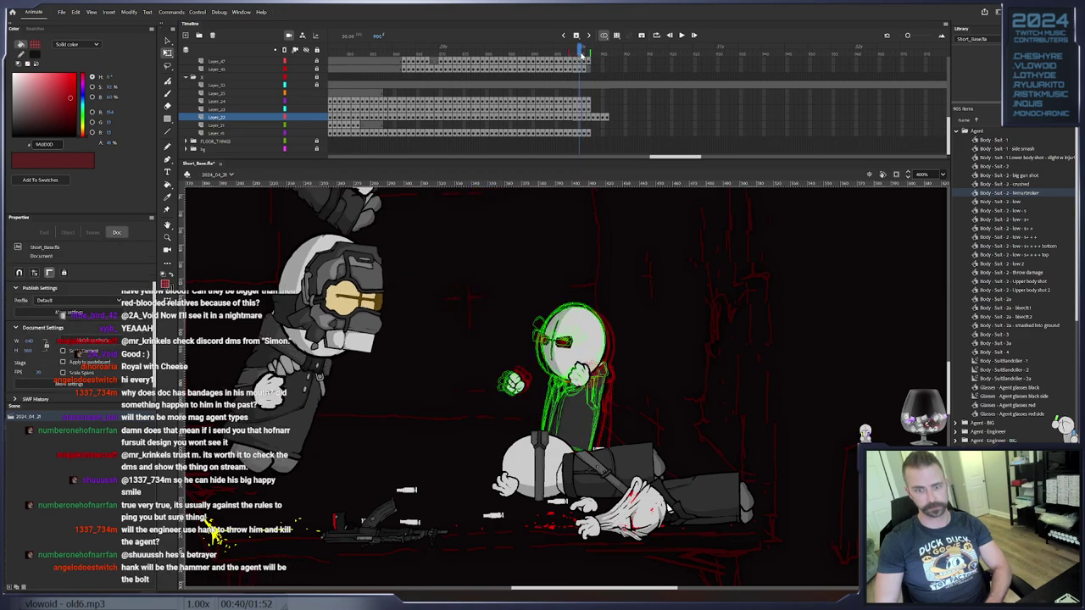
drag(624, 112, 595, 112)
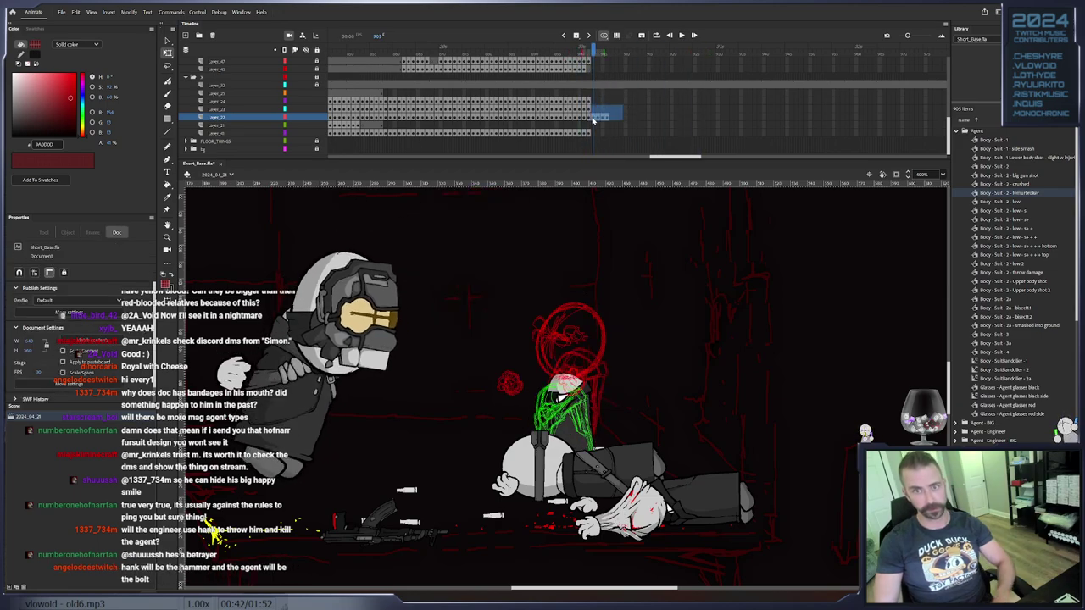
right_click(597, 117)
click(641, 176)
At frame 902, unlock the layers in the HANK LIVES IN THIS FOREVER NOW folder and lock the agent's layers
drag(598, 55, 634, 89)
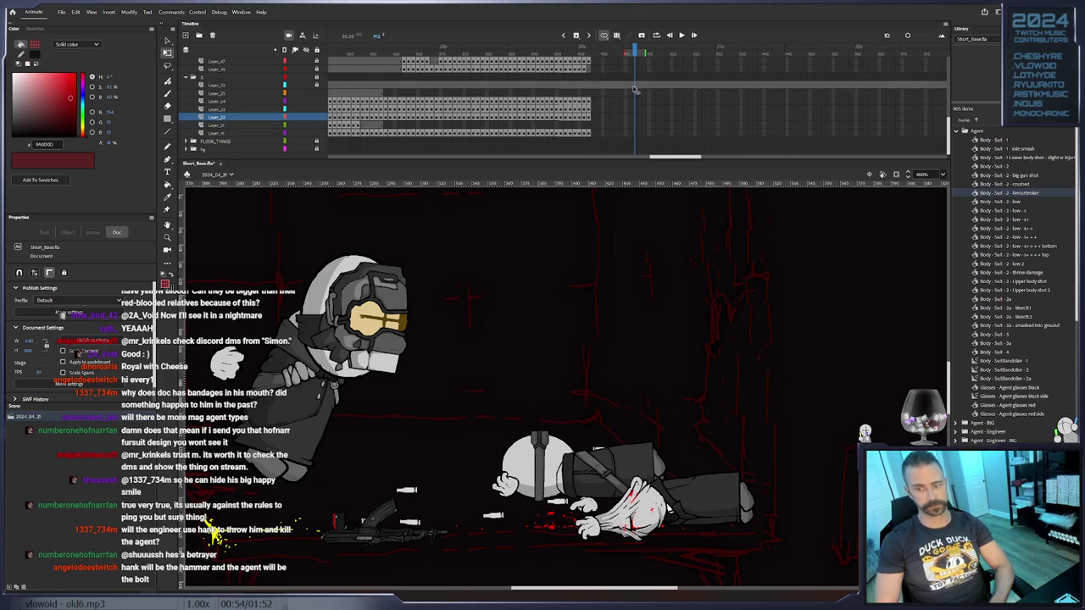
drag(635, 89, 616, 114)
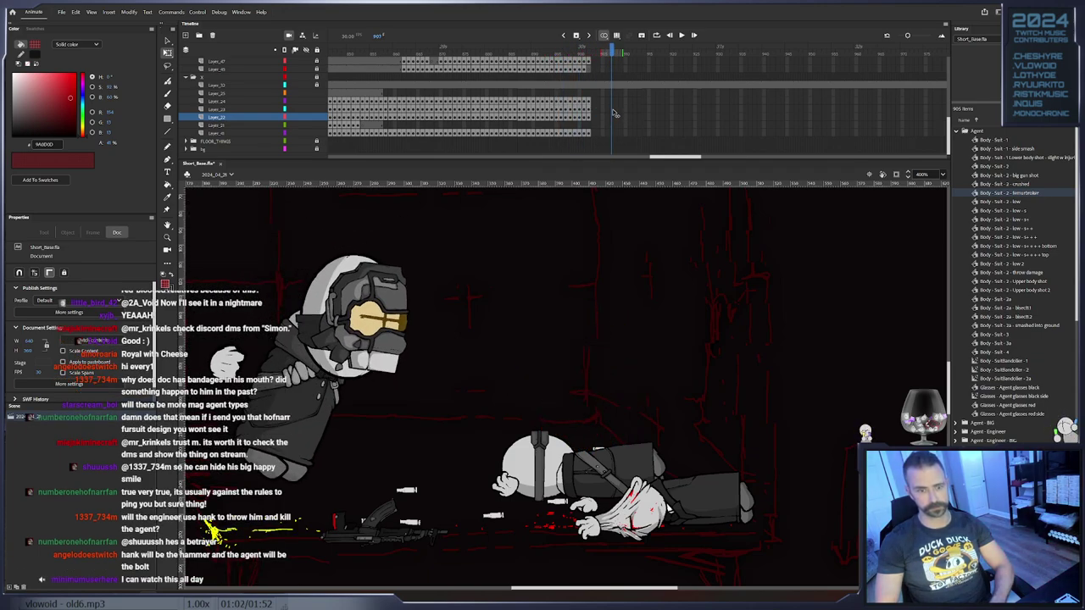
drag(616, 114, 590, 138)
scroll(526, 128, up, 5)
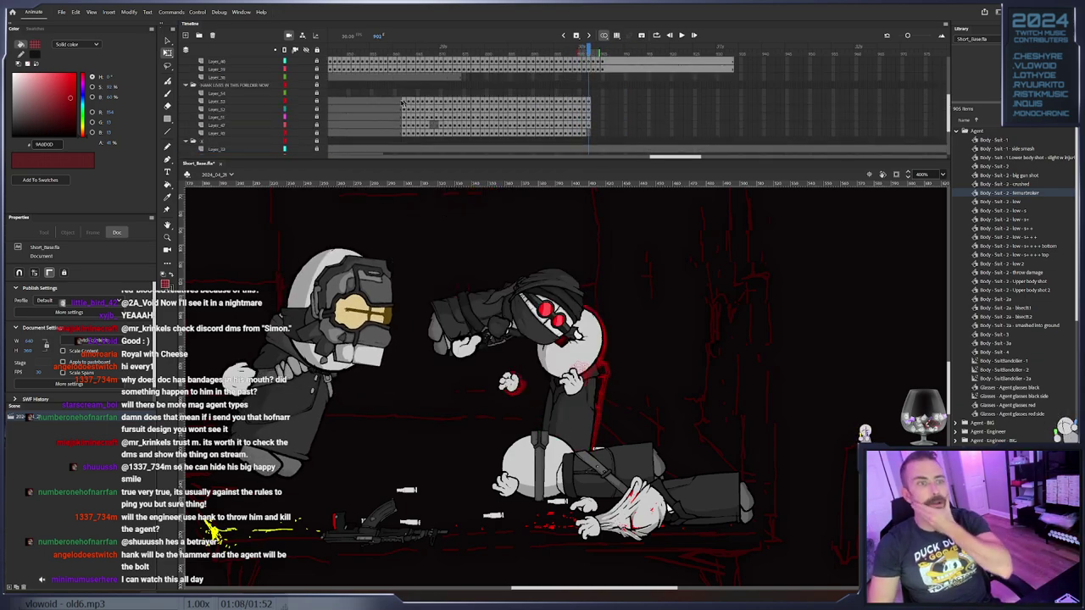
click(321, 108)
click(318, 109)
click(317, 51)
click(317, 85)
scroll(617, 127, down, 3)
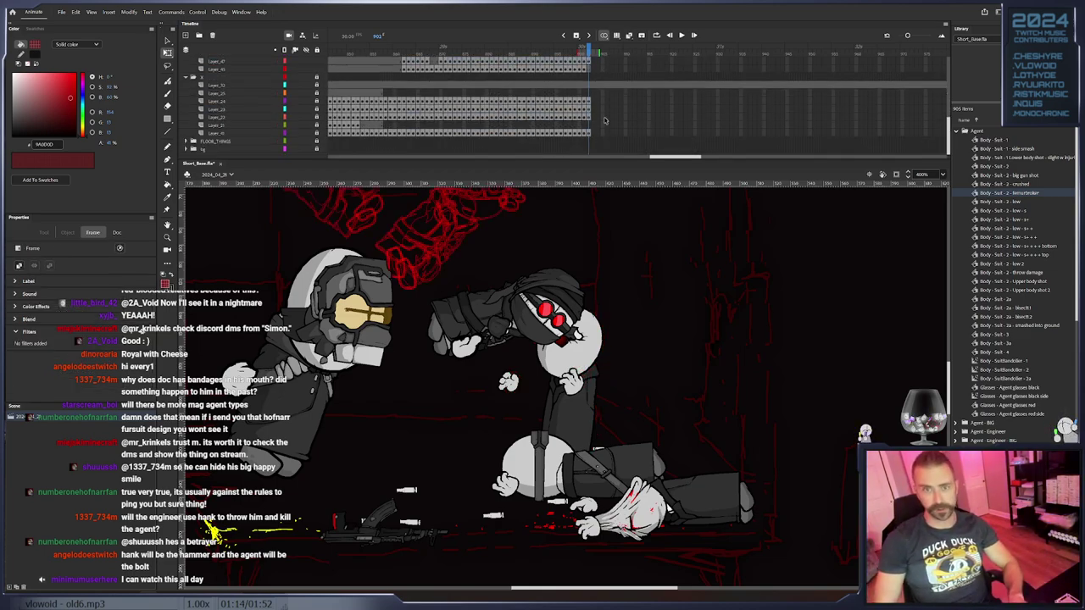
Insert frames on the agent's layers below the top one in their folder, extending them to frame 919
drag(615, 92, 668, 134)
right_click(655, 130)
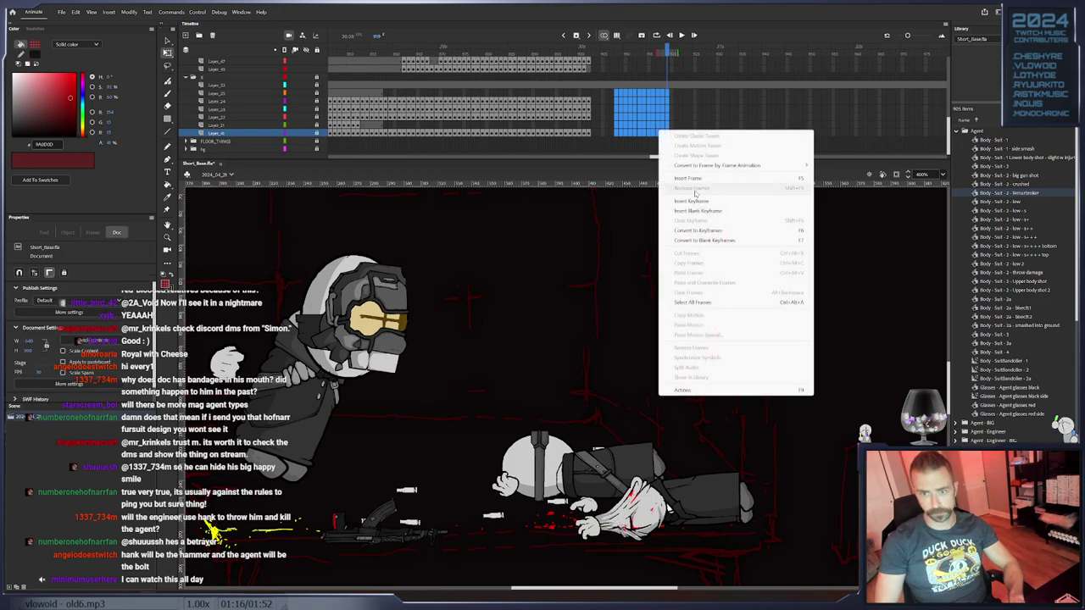
click(696, 179)
Add a keyframe for the masked character's body on Layer_51 at frame 903, moving and rotating it slightly downward
scroll(593, 98, up, 2)
click(588, 106)
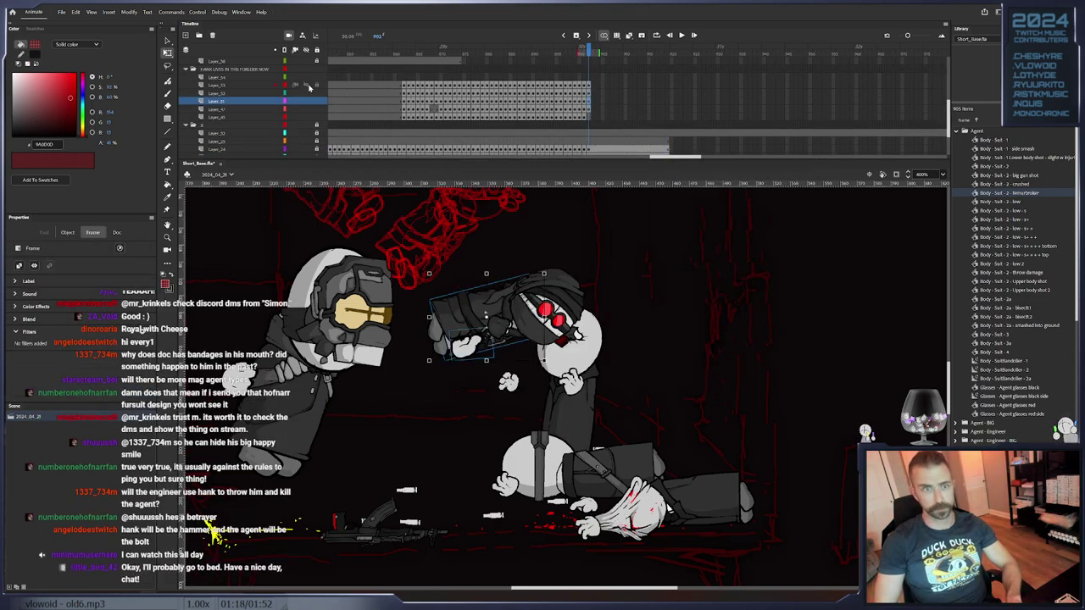
click(477, 318)
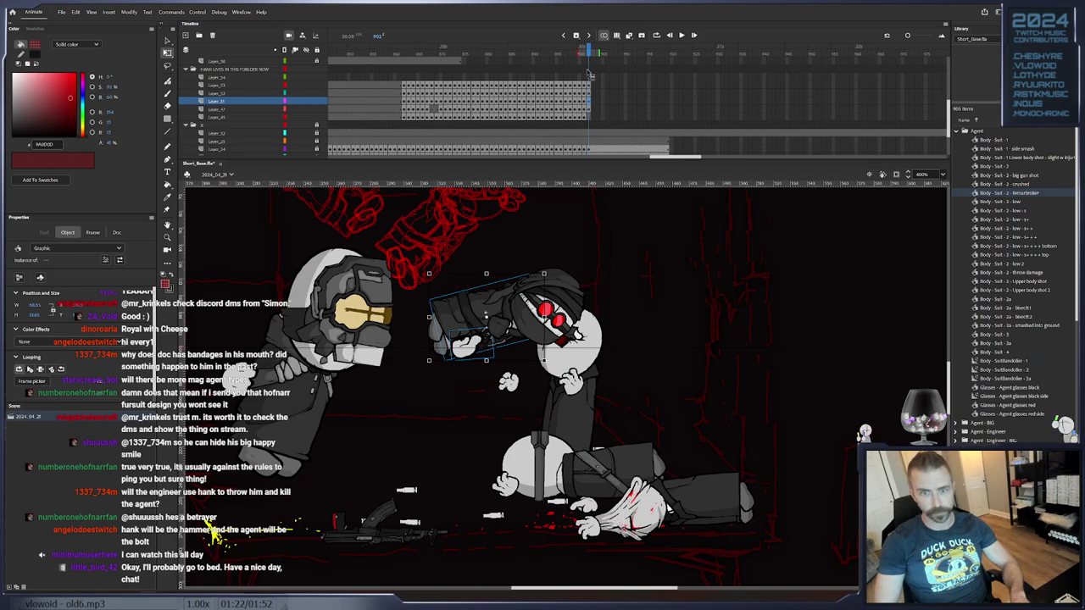
key(F6)
drag(476, 313, 417, 308)
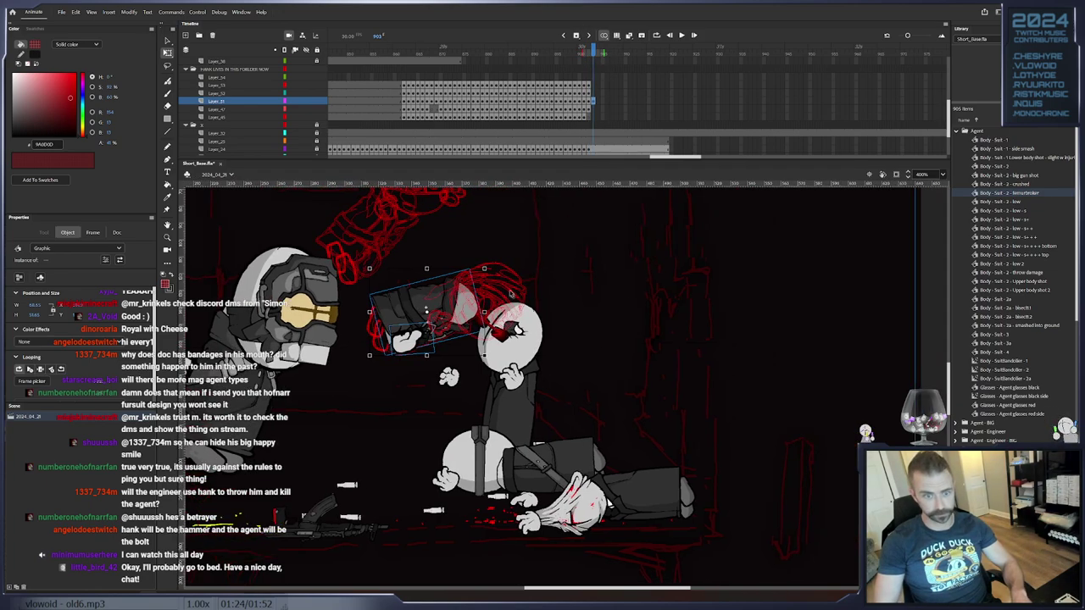
drag(489, 263, 482, 257)
drag(449, 311, 455, 332)
mouse_move(494, 292)
mouse_down()
mouse_move(491, 282)
mouse_move(502, 289)
mouse_up()
Add keyframes for the masked character's body up to frame 910, lowering and tilting it against the standing agent
key(F6)
key(F6)
drag(467, 331, 479, 352)
key(F6)
key(F6)
key(F6)
key(F6)
key(F6)
drag(514, 315, 513, 313)
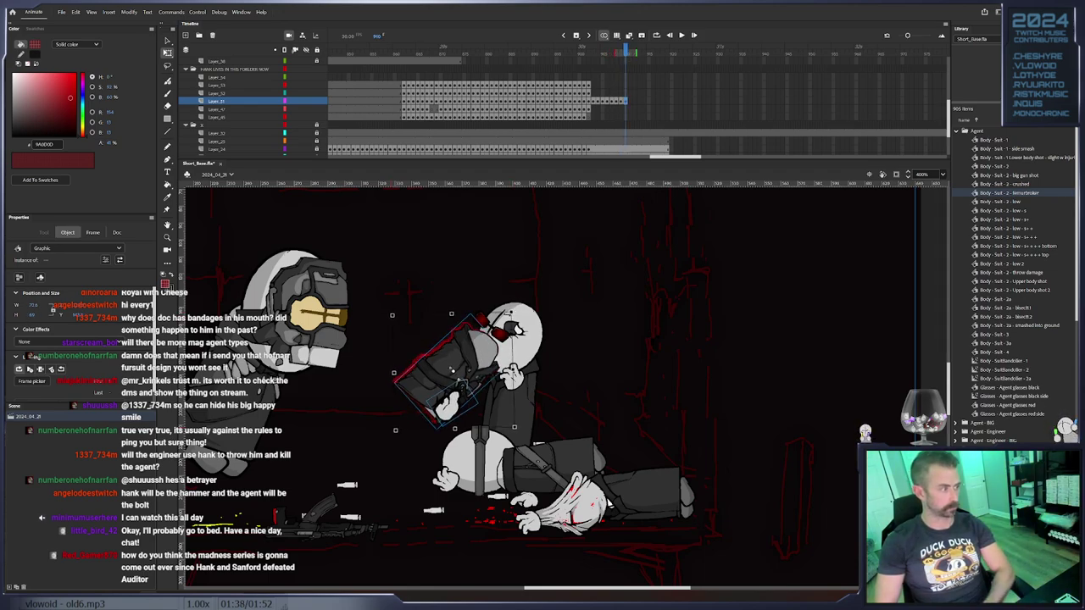
Add keyframes for the masked character's body from frame 911 to 914, nudging and rotating it slightly in each
click(508, 284)
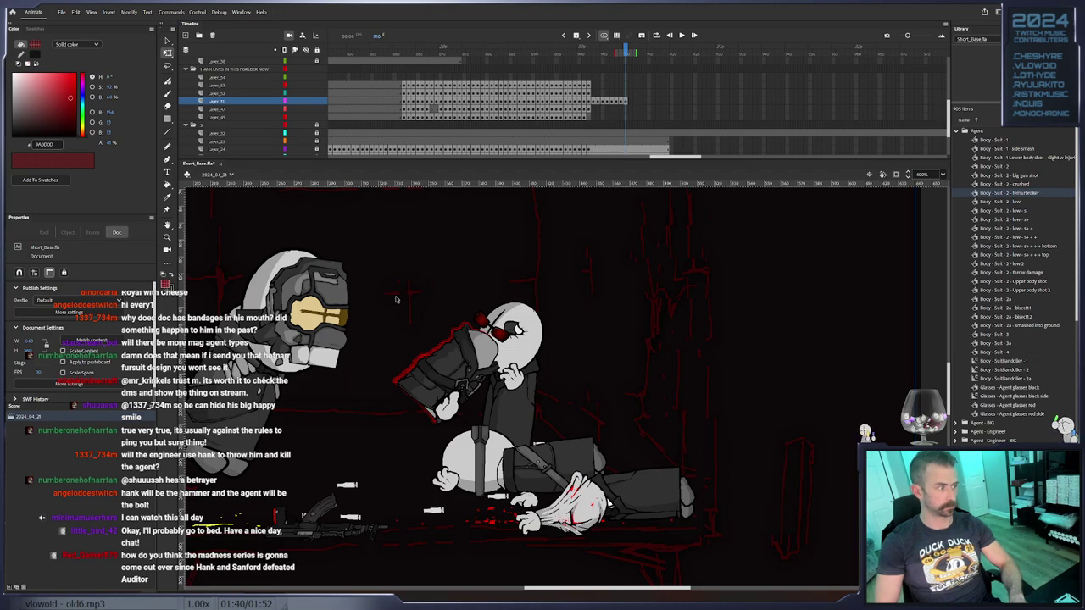
drag(427, 286, 462, 268)
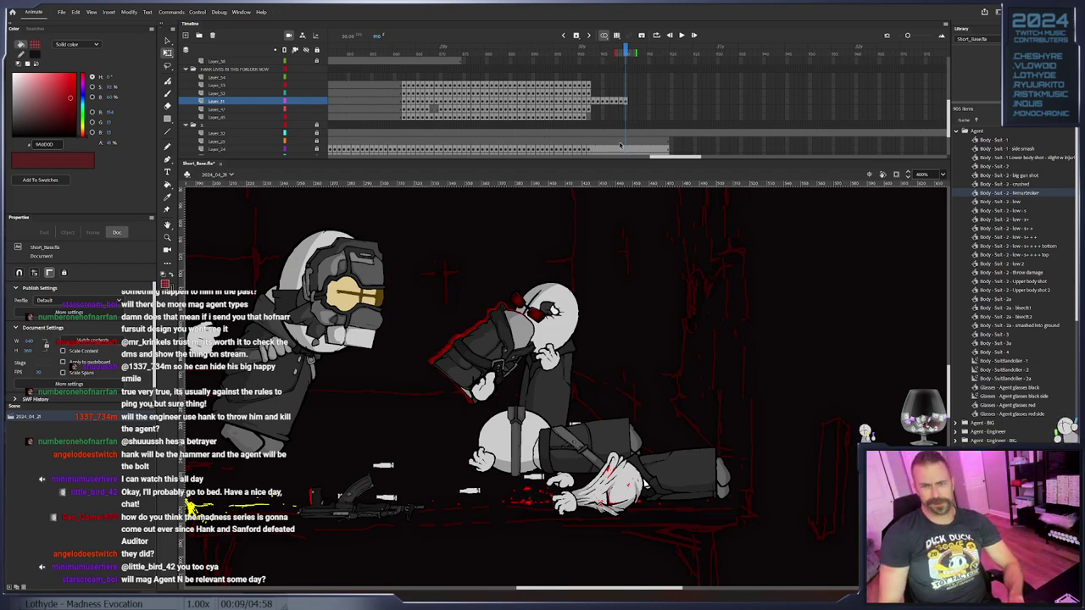
click(628, 101)
drag(533, 312, 554, 296)
key(F6)
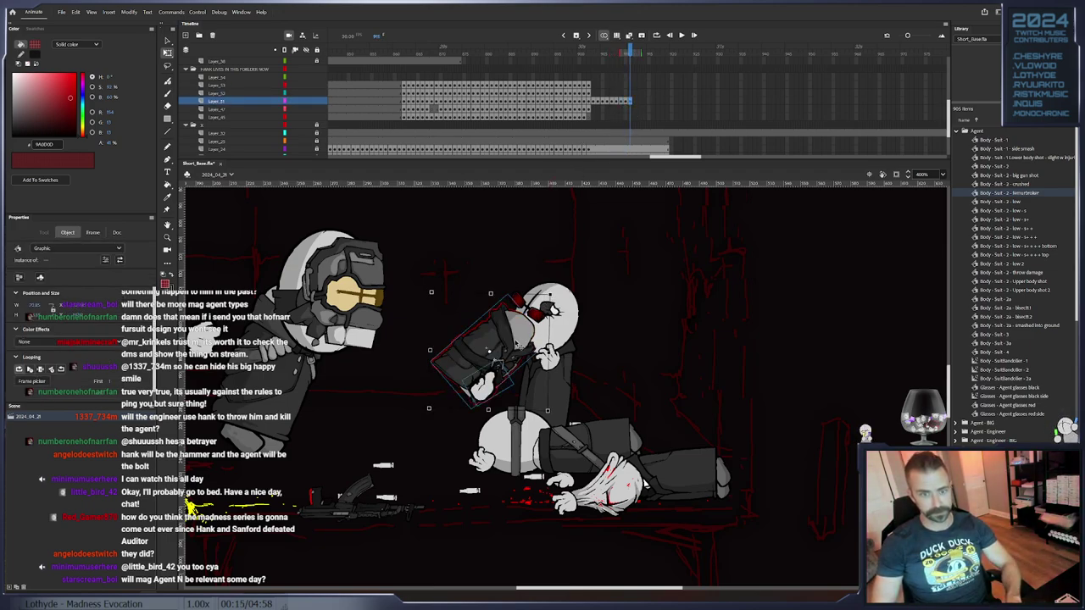
drag(515, 345, 517, 344)
key(F6)
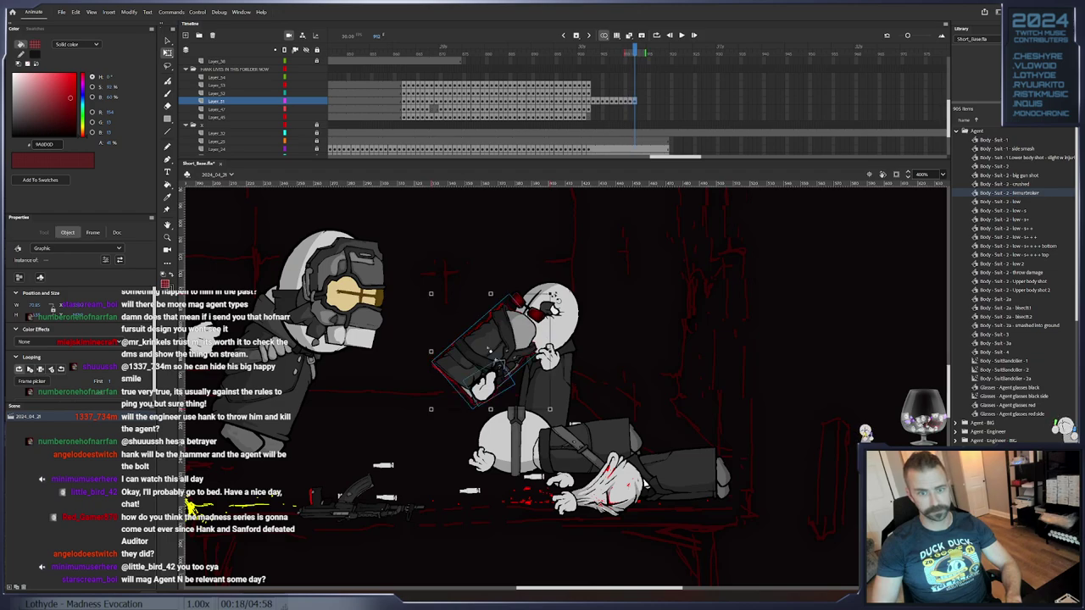
drag(555, 295, 559, 299)
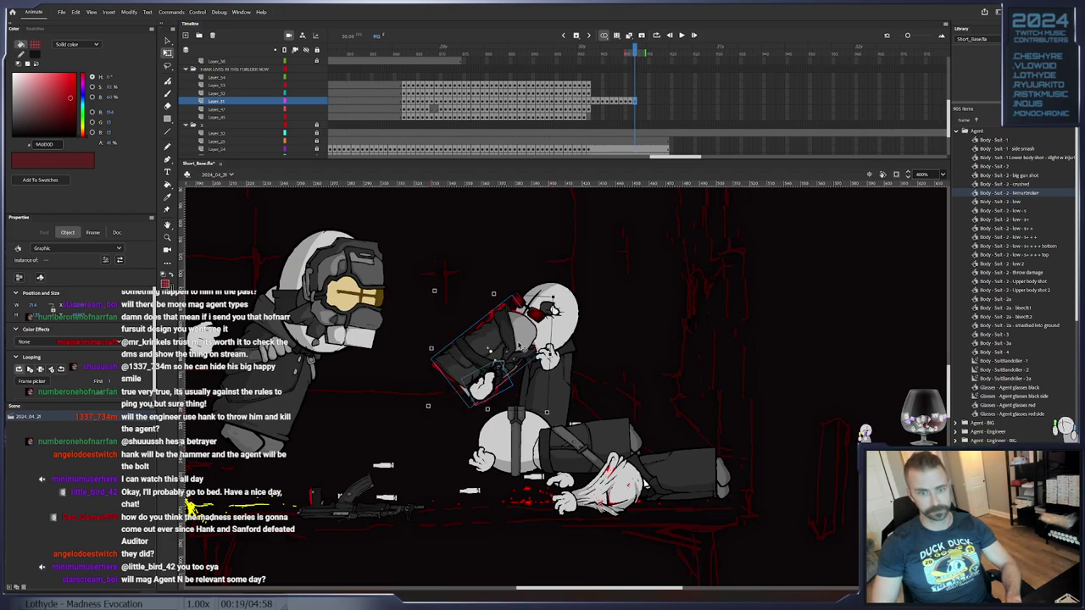
key(F6)
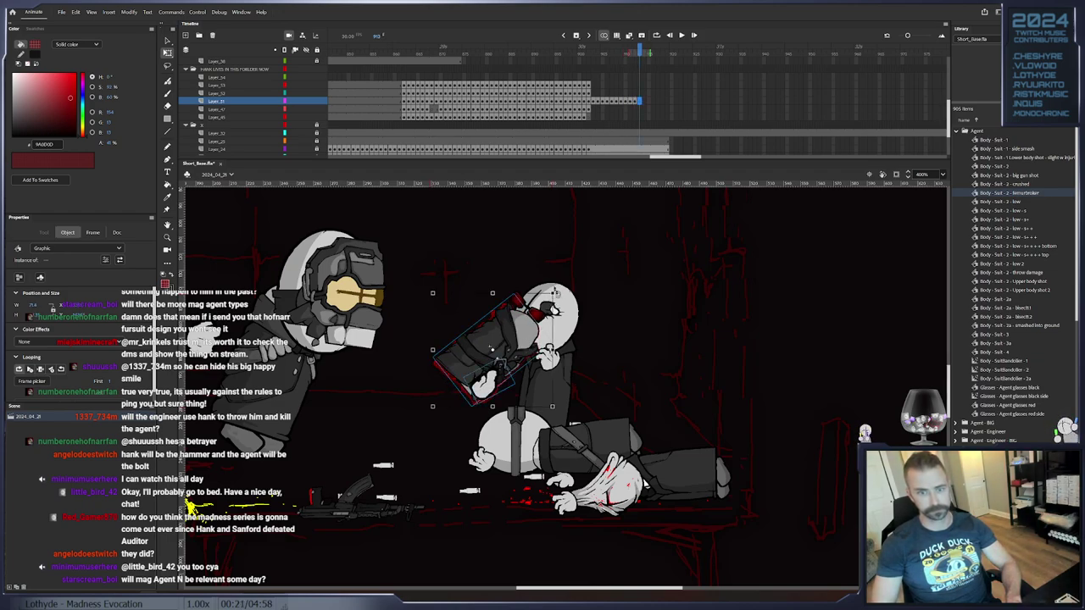
drag(558, 293, 524, 325)
key(F6)
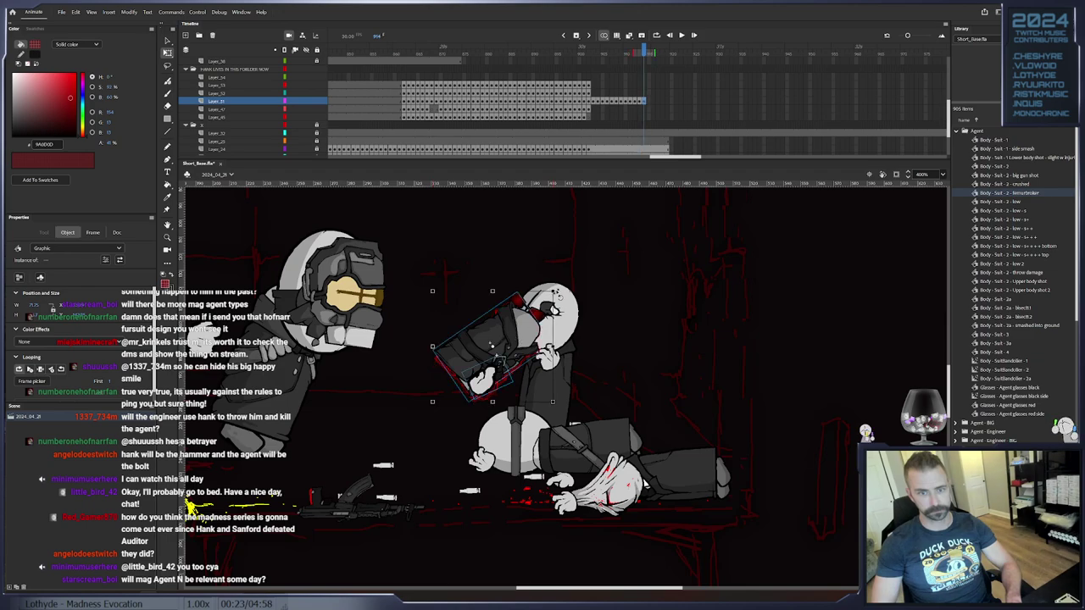
Add keyframes for the masked character's body up to frame 921, raising it and rotating it back toward horizontal
drag(565, 295, 518, 321)
key(F6)
key(F6)
drag(563, 289, 518, 309)
key(F6)
key(F6)
key(F6)
drag(553, 267, 512, 306)
key(F6)
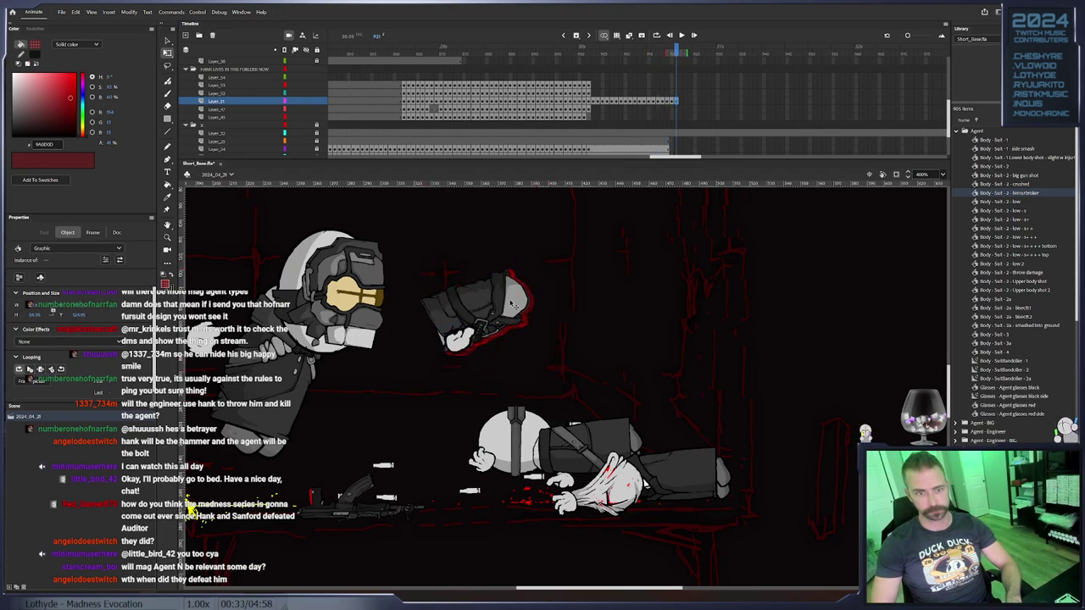
Continue keyframing the masked character's body up to frame 927, shifting and rotating it until nearly level
key(F6)
mouse_move(544, 266)
mouse_down()
mouse_move(525, 274)
mouse_move(541, 266)
mouse_move(520, 289)
mouse_move(524, 308)
mouse_up()
key(F6)
key(F6)
key(F6)
key(F6)
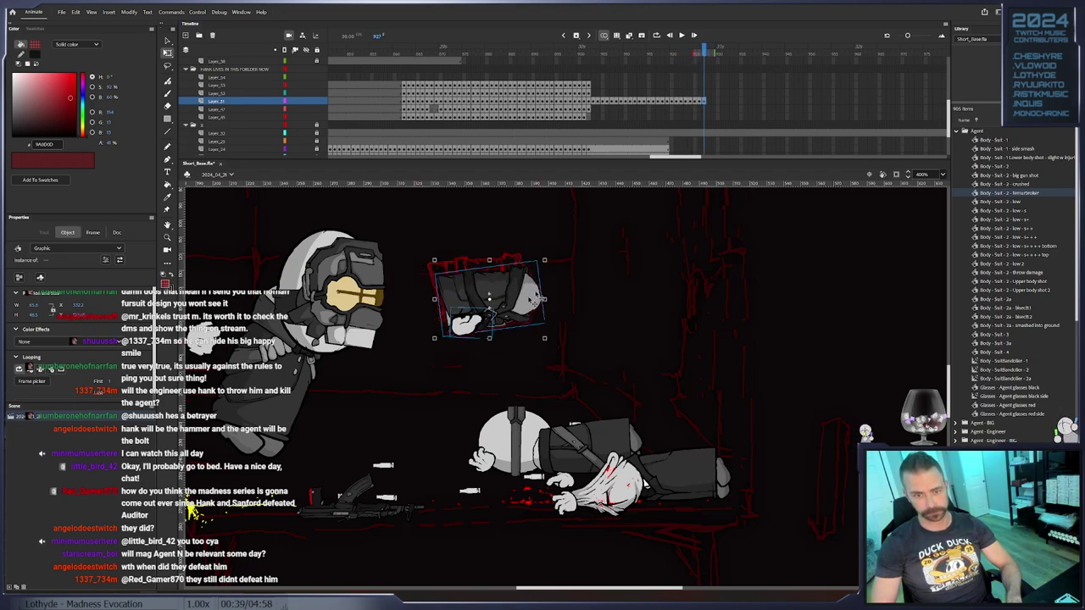
drag(549, 263, 550, 258)
Play back the animation of the masked character's body striking the standing agent and rebounding
mouse_move(709, 102)
mouse_down()
mouse_move(555, 111)
mouse_move(653, 127)
mouse_move(595, 125)
mouse_move(673, 124)
mouse_up()
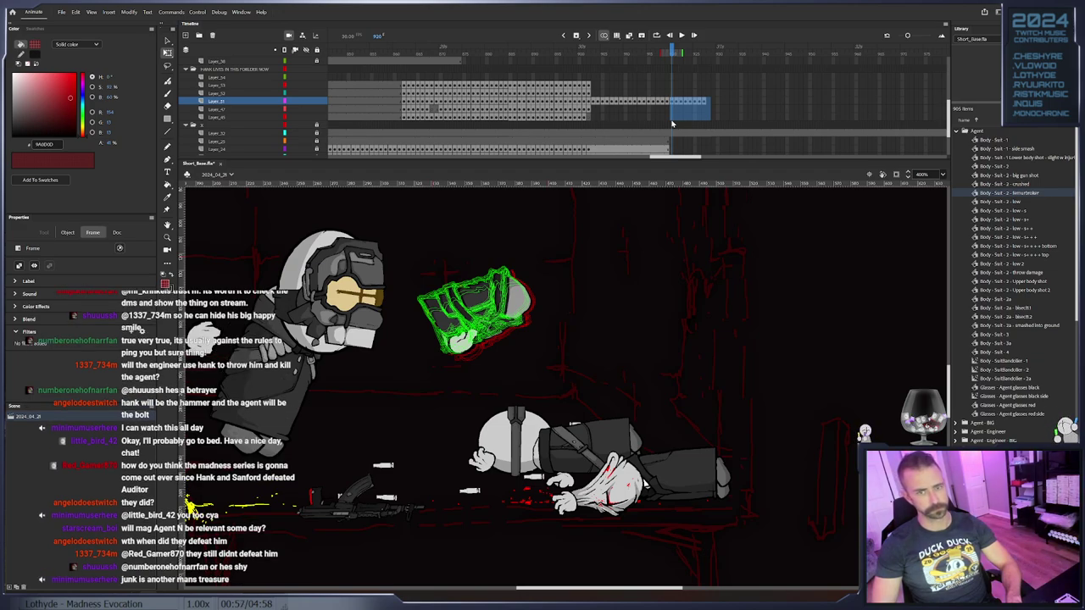
drag(672, 123, 647, 116)
drag(647, 52, 497, 61)
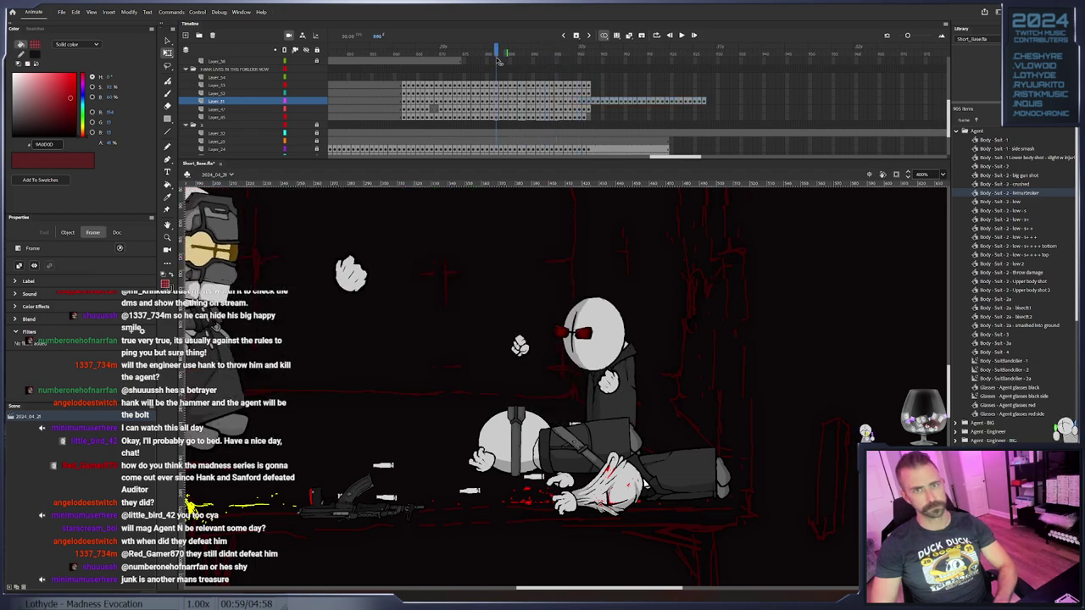
key(Return)
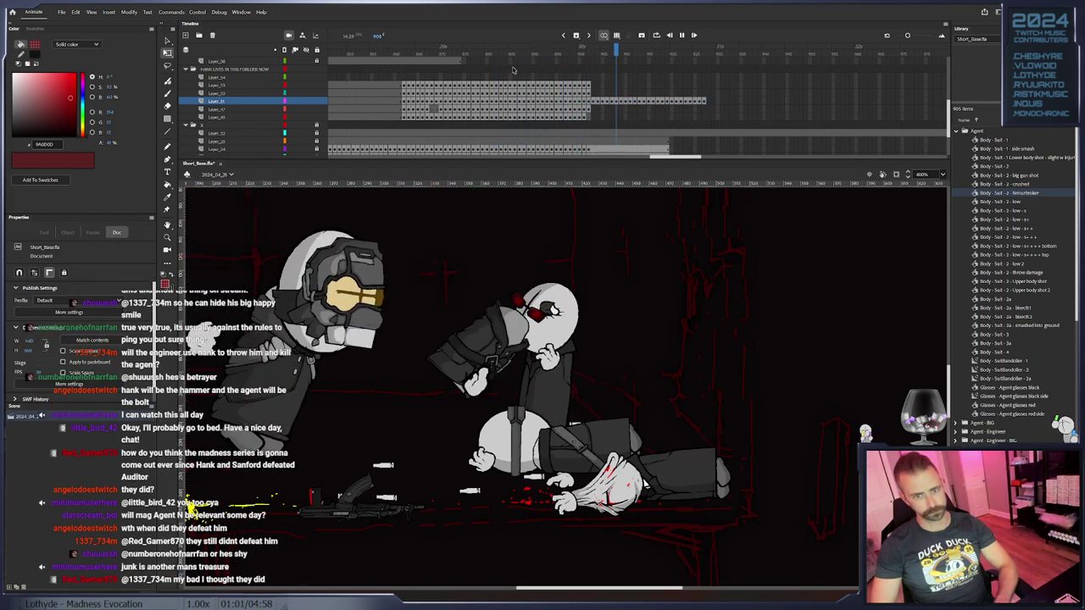
key(Return)
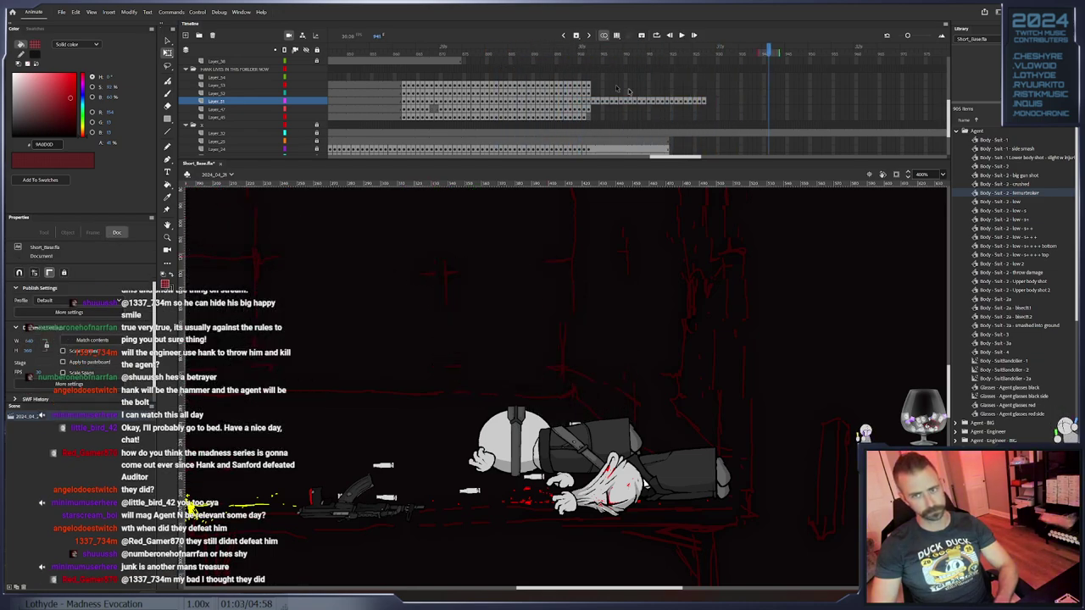
Nudge the masked character's body down at frames 924 and 925 to smooth the rebound
mouse_move(731, 106)
mouse_down()
mouse_move(679, 107)
mouse_move(731, 102)
mouse_up()
click(687, 101)
drag(694, 53, 686, 52)
key(period)
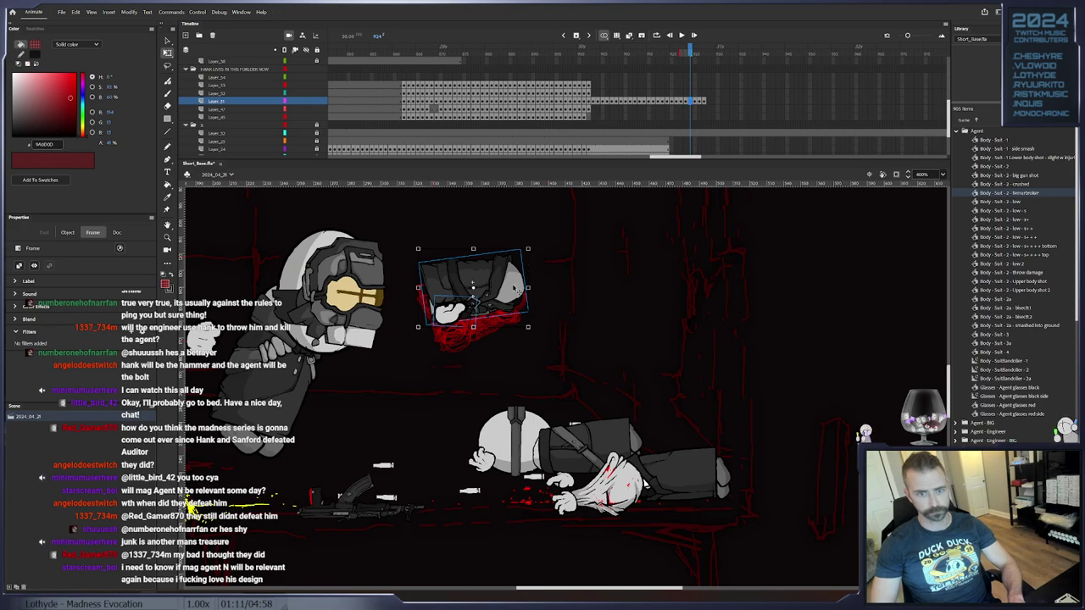
key(Down)
key(Down)
key(Down)
key(Down)
key(period)
key(Down)
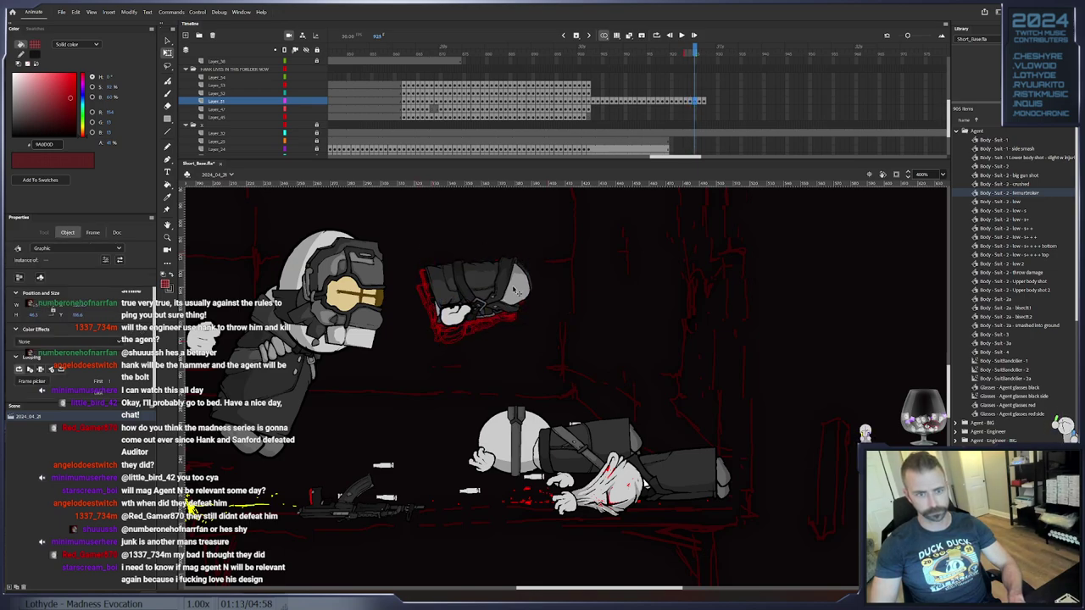
Reposition and rotate the masked character's body from frame 926, adding keyframes up to frame 930
key(period)
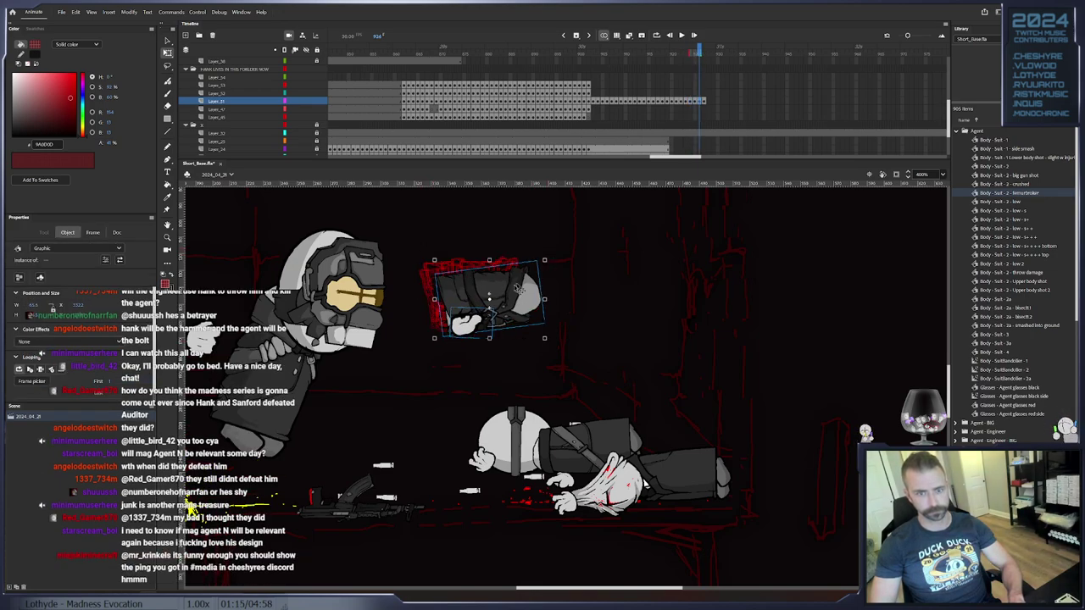
mouse_move(547, 260)
mouse_down()
mouse_move(516, 278)
mouse_move(557, 266)
mouse_move(519, 287)
mouse_up()
key(period)
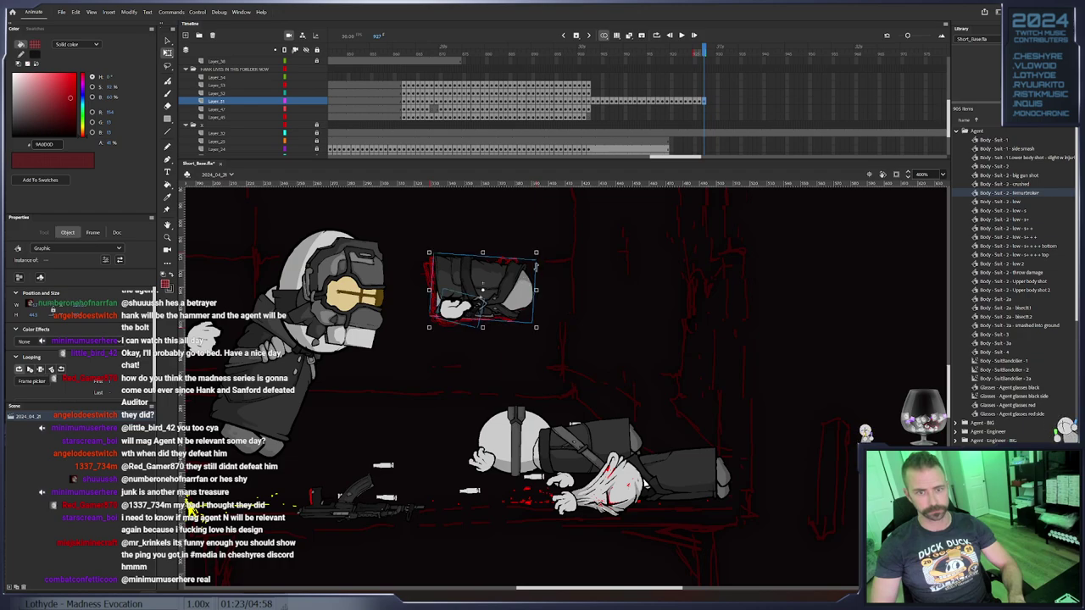
key(F6)
drag(539, 251, 542, 291)
key(F6)
key(F6)
Extend the masked character's body layer to about frame 949, holding its last pose
click(806, 105)
right_click(806, 103)
click(835, 151)
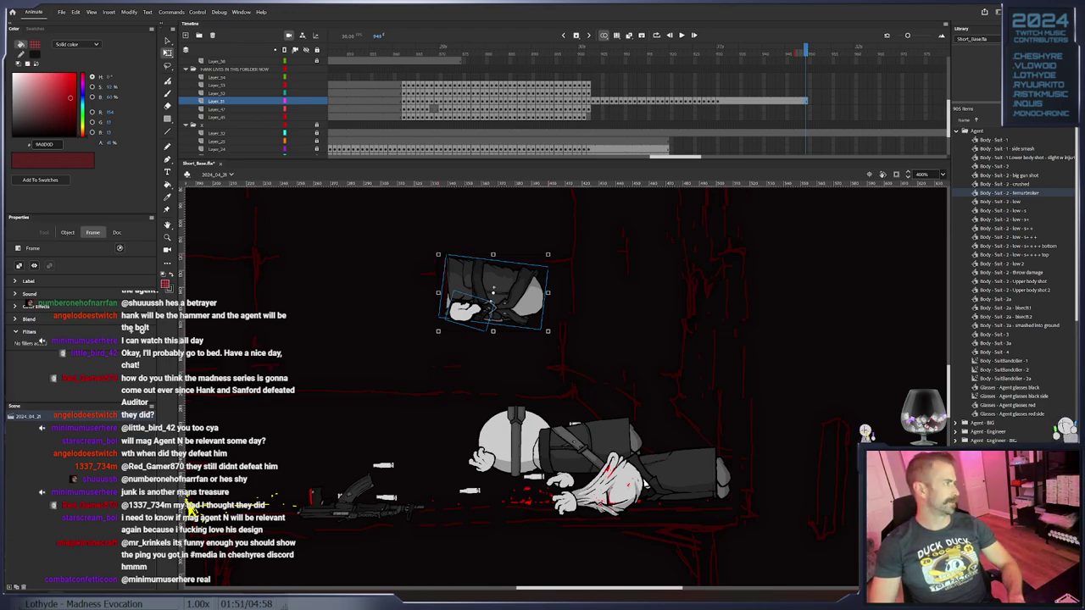
Switch to the browser and view the shared hot dog image
key(alt+Tab)
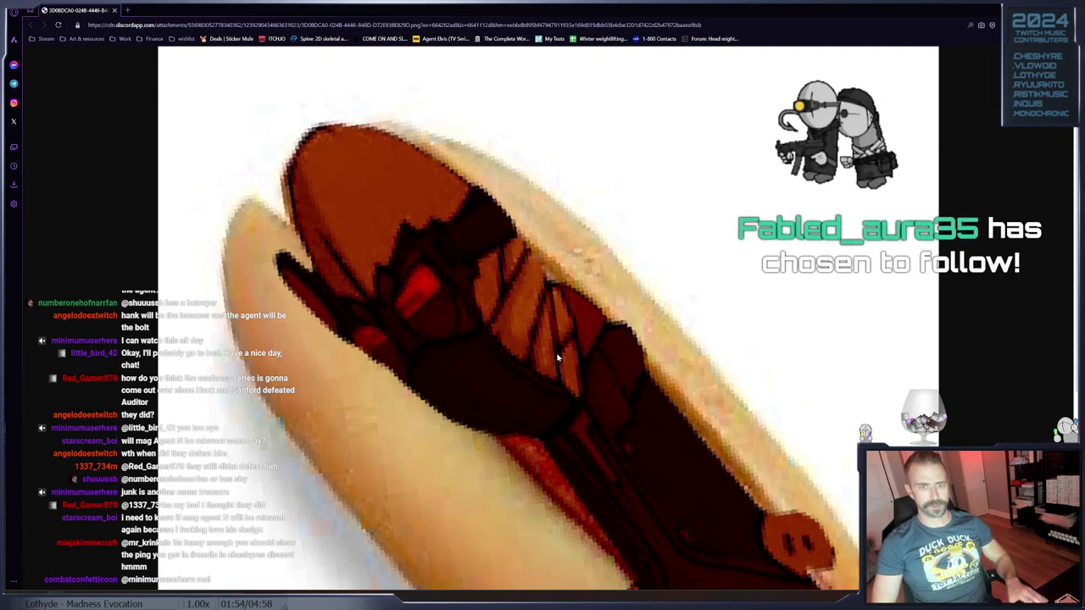
scroll(558, 357, down, 2)
scroll(557, 357, down, 2)
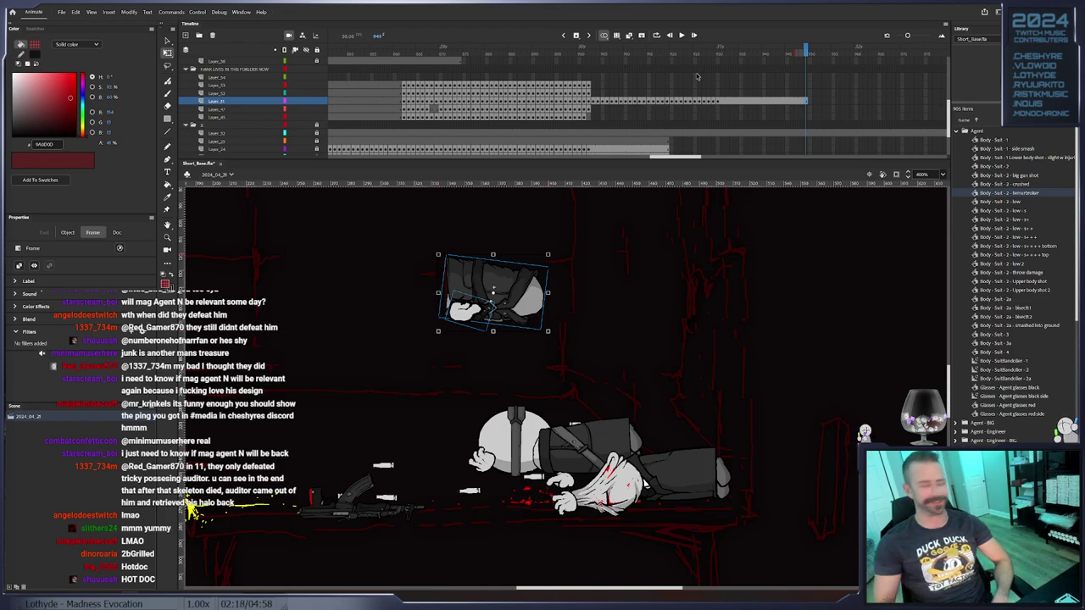
Add keyframes for the masked character's head at frames 903 and 904, moving and rotating it to follow the lowered body
click(589, 93)
drag(511, 277, 513, 332)
key(F6)
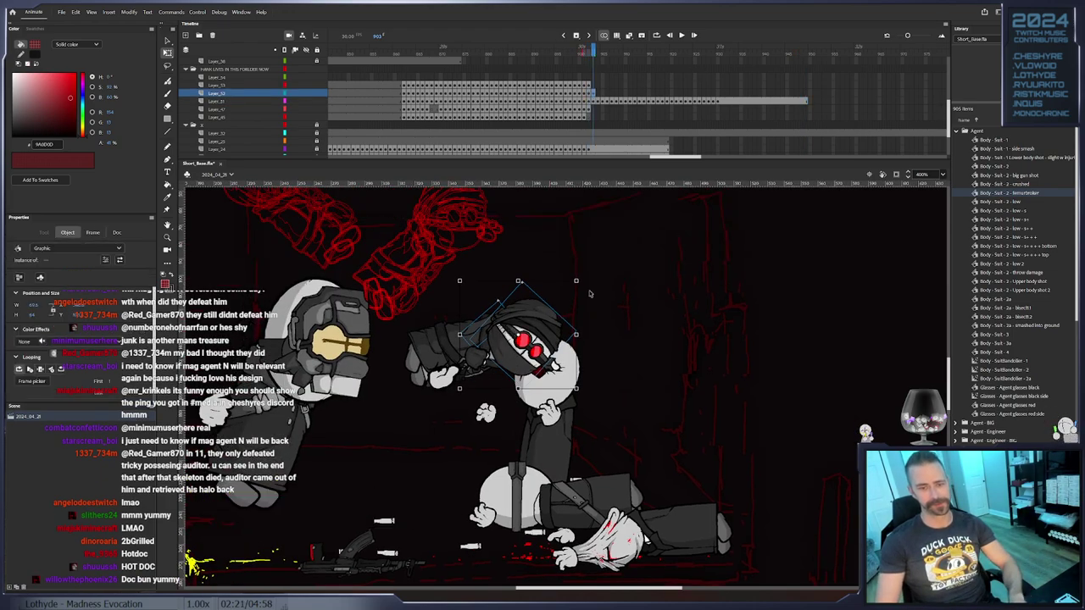
drag(584, 281, 596, 296)
drag(543, 355, 549, 377)
key(F6)
drag(586, 307, 551, 373)
Continue the masked character's head keyframes up to frame 910, keeping the head attached to the body against the standing agent
key(F6)
key(F6)
key(F6)
key(F6)
key(F6)
key(F6)
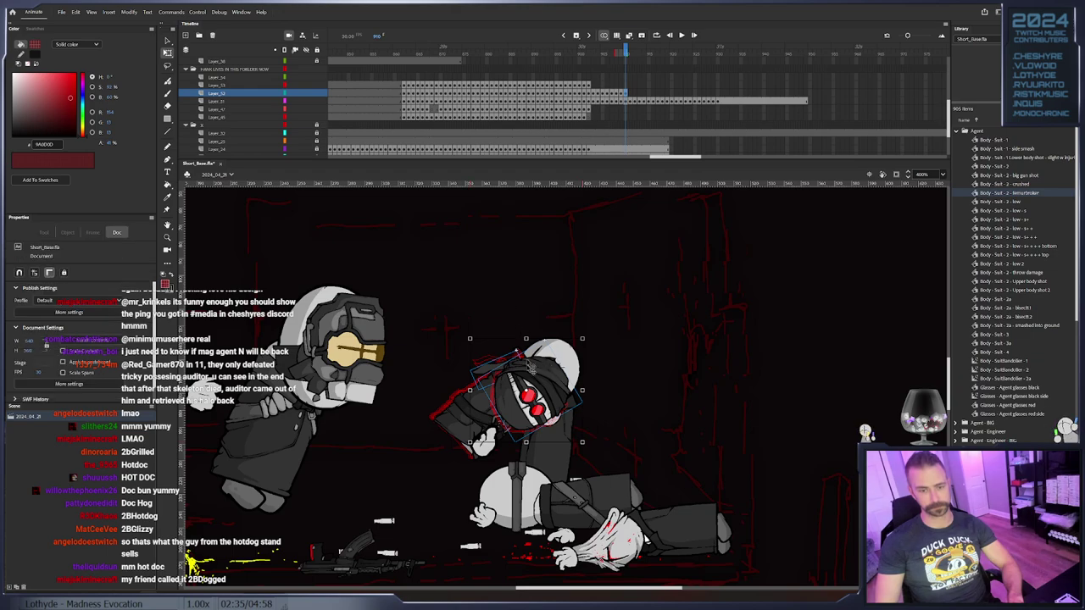
Swap the masked head at frame 910 for Face - Hank - 3a, then move and rotate it onto the neck
right_click(531, 375)
click(597, 301)
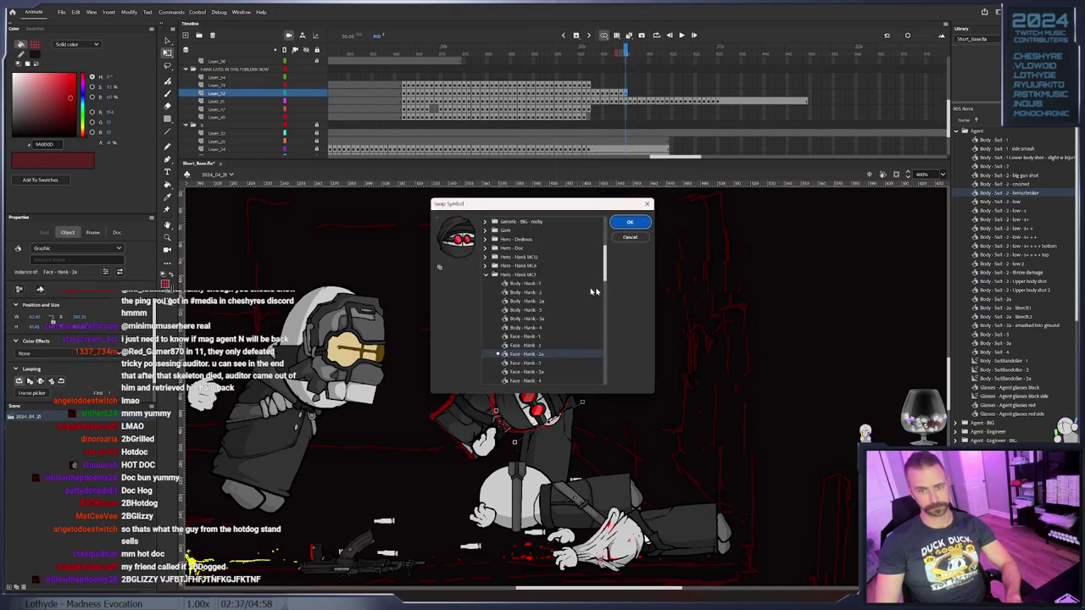
double_click(553, 372)
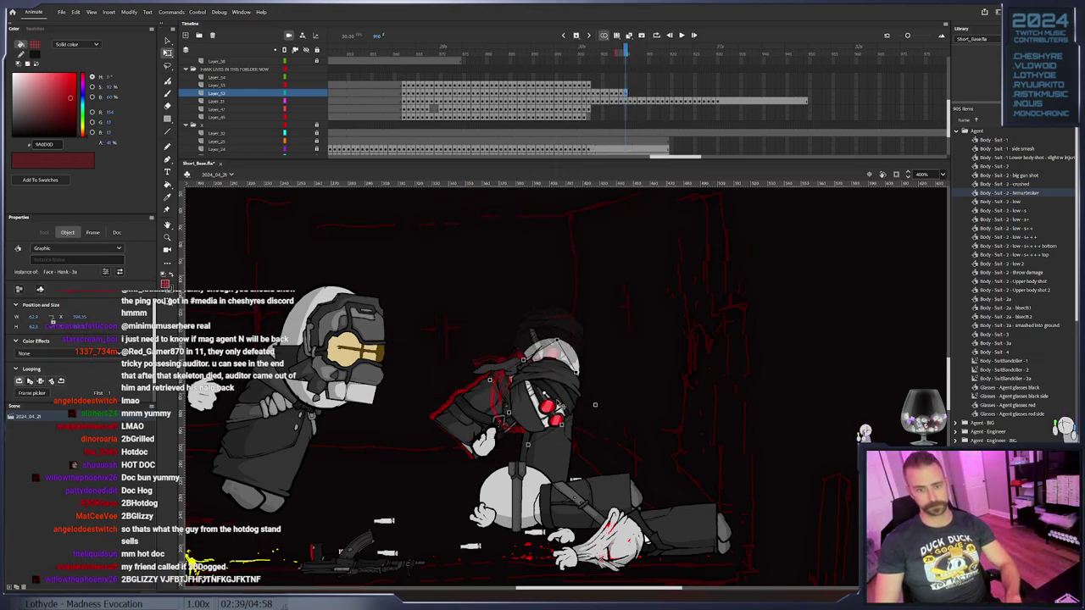
drag(548, 404, 551, 401)
drag(466, 332, 554, 401)
drag(589, 336, 591, 339)
Lock the body layer and refine the masked head's rotation at frame 910
click(307, 101)
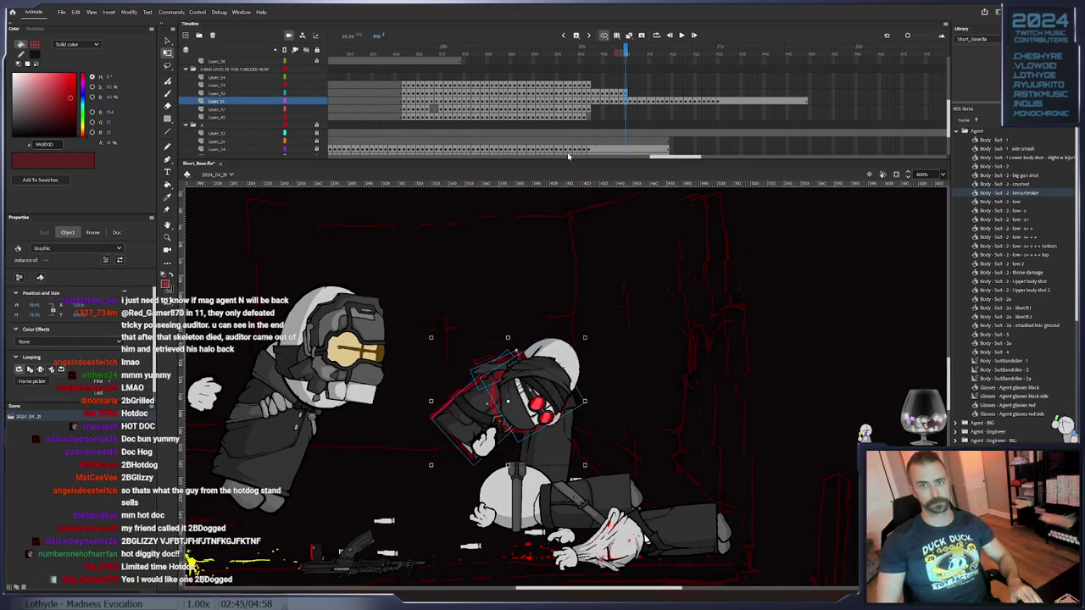
click(448, 229)
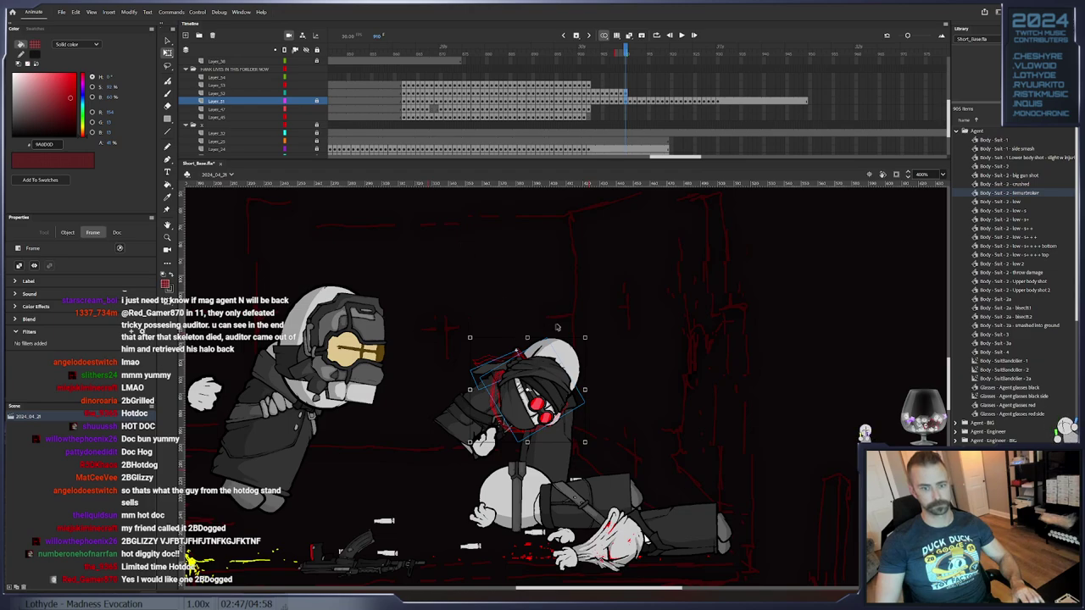
drag(596, 344, 583, 349)
key(period)
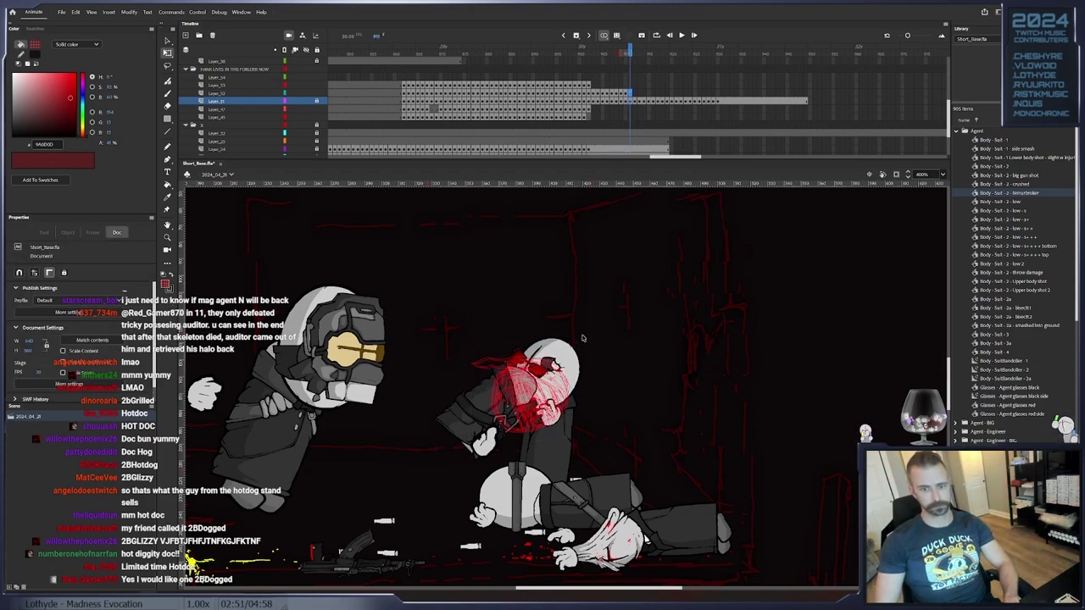
click(631, 94)
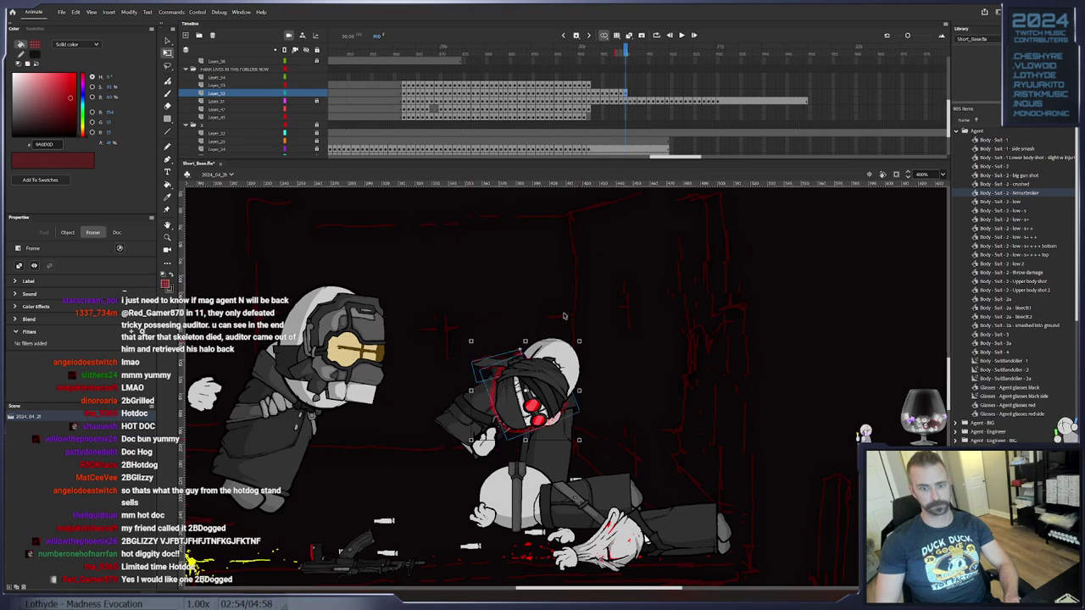
drag(585, 346, 570, 323)
Add keyframes for the masked head from frame 911 to 914, raising it and rotating it counterclockwise
key(period)
key(F6)
drag(552, 382, 554, 374)
key(F6)
drag(595, 330, 581, 318)
drag(544, 378, 549, 375)
key(F6)
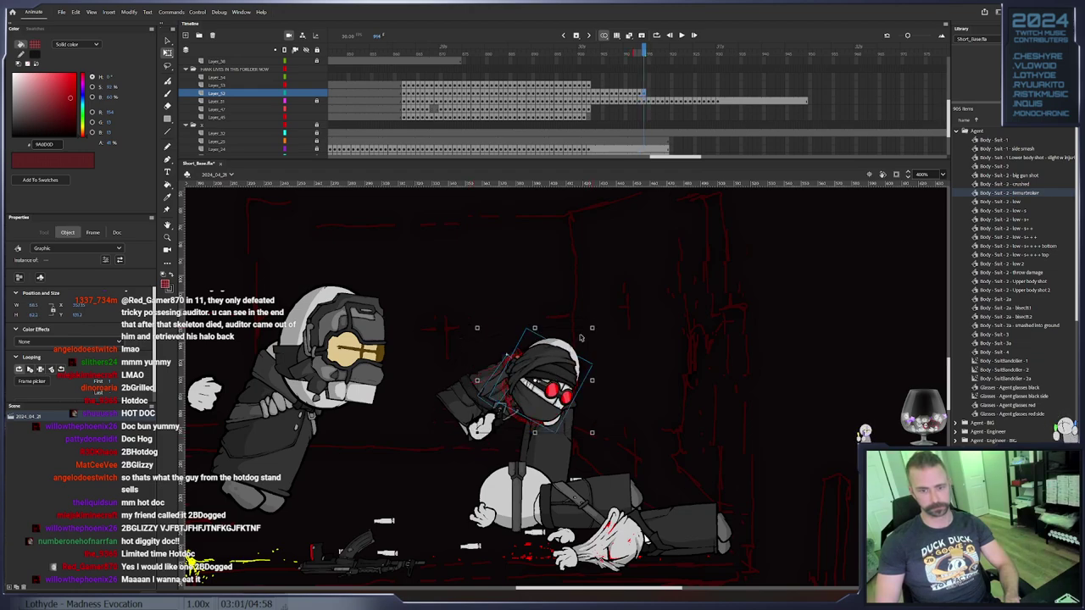
Continue keyframing the masked head up to frame 917, rotating it further counterclockwise and raising it with the body
drag(595, 329, 581, 318)
drag(550, 378, 551, 374)
key(F6)
drag(595, 325, 584, 314)
drag(549, 371, 551, 358)
key(F6)
key(F6)
Continue keyframing the masked head up to frame 922, shifting it up and back with the rebounding body
drag(551, 357, 539, 346)
key(F6)
key(F6)
key(F6)
click(541, 347)
key(period)
key(period)
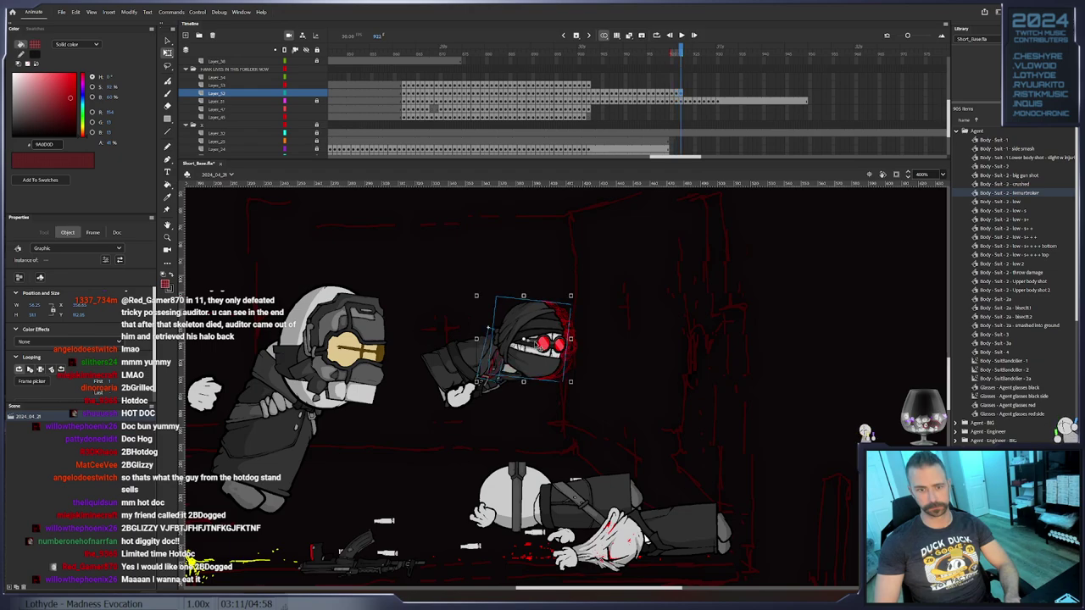
Align the masked head with the neck at frames 922 and 923, rotating and nudging it, and preview the motion
click(487, 329)
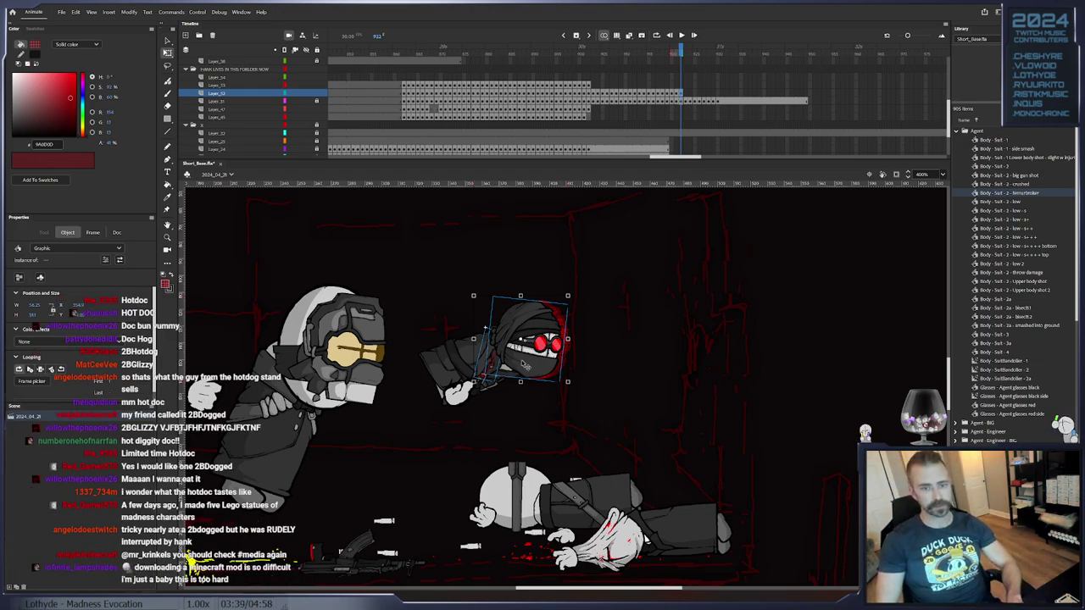
key(period)
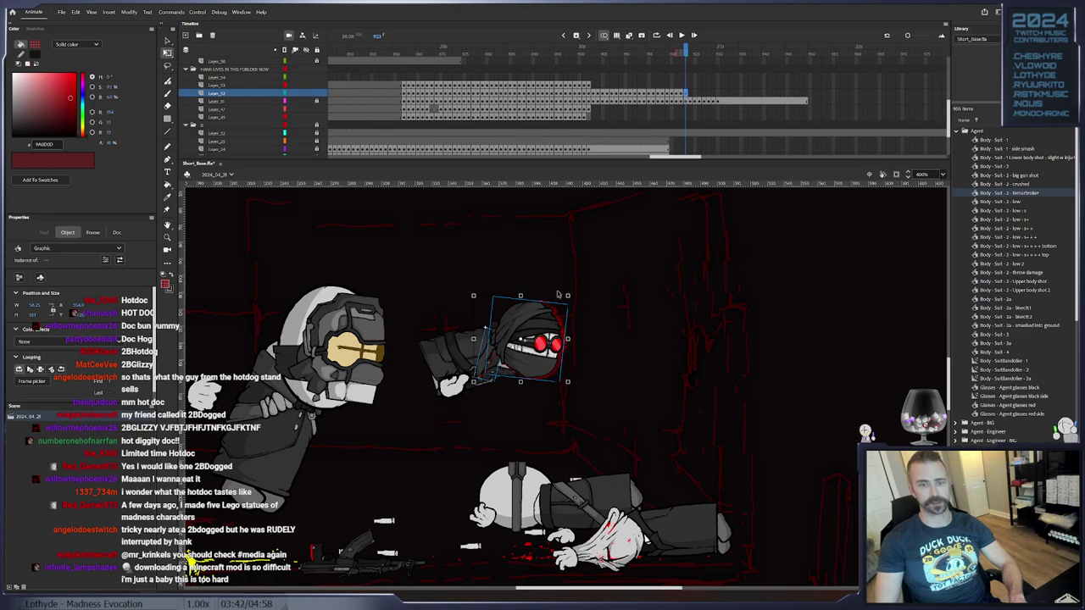
drag(572, 296, 552, 317)
key(Left)
key(Left)
key(Up)
key(Up)
key(Return)
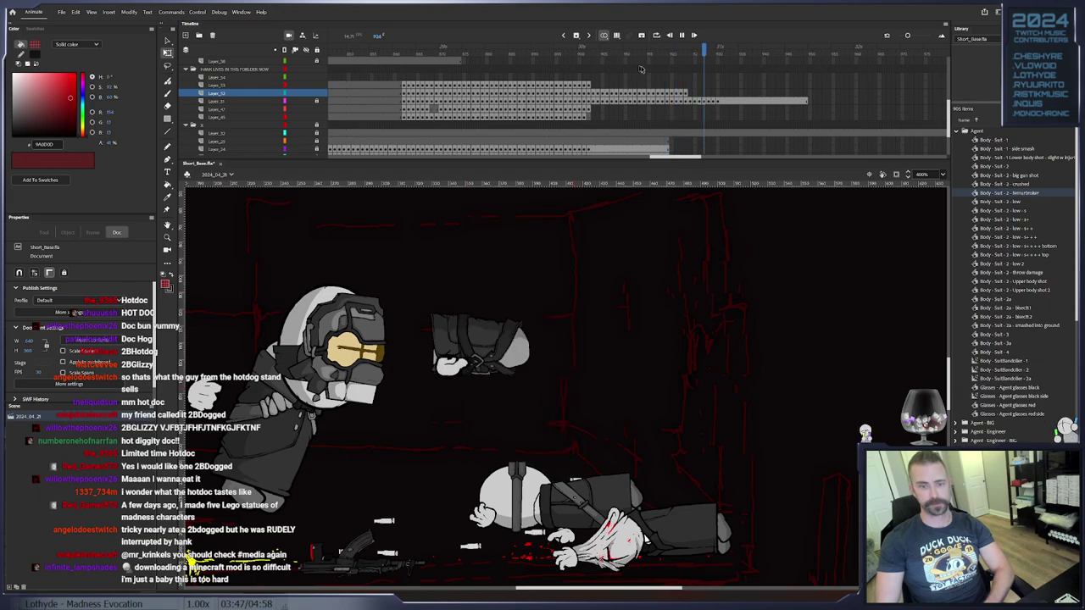
key(Return)
Adjust the masked head's position at frames 924 and 925 to keep it on the neck
key(.)
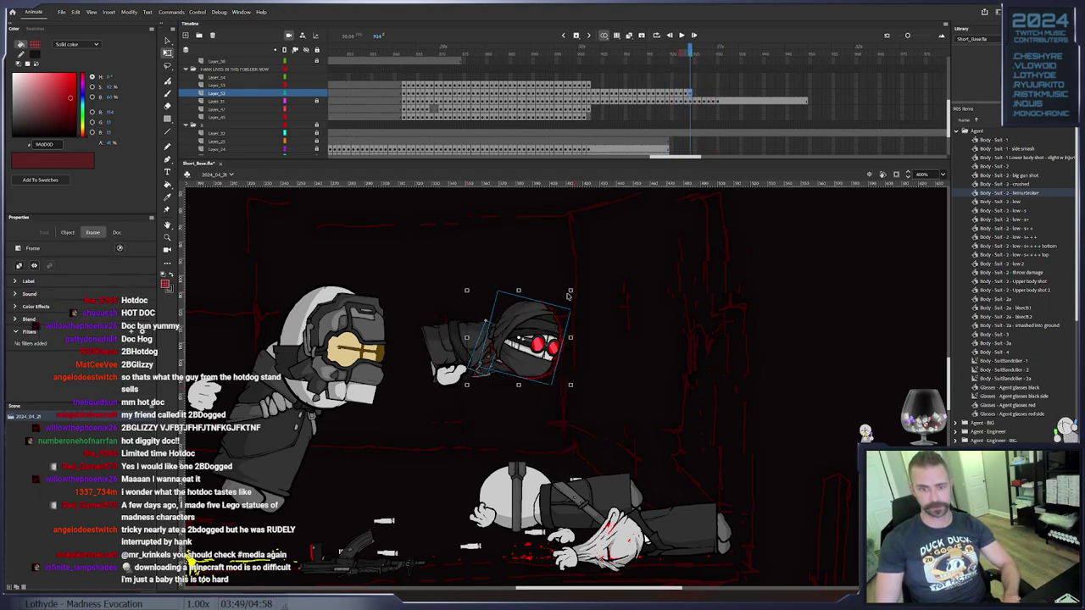
click(536, 336)
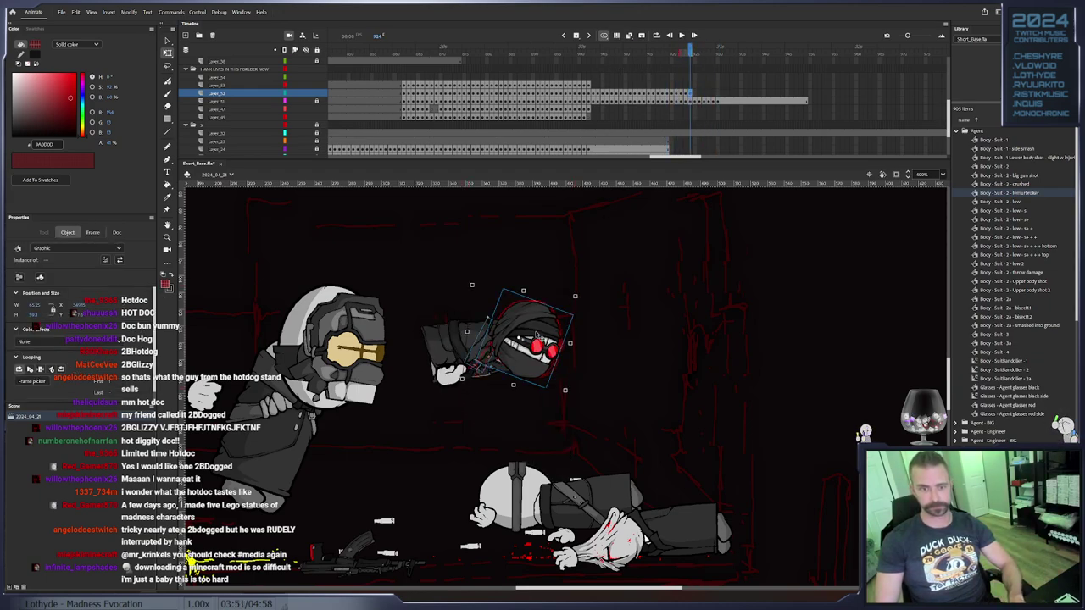
key(.)
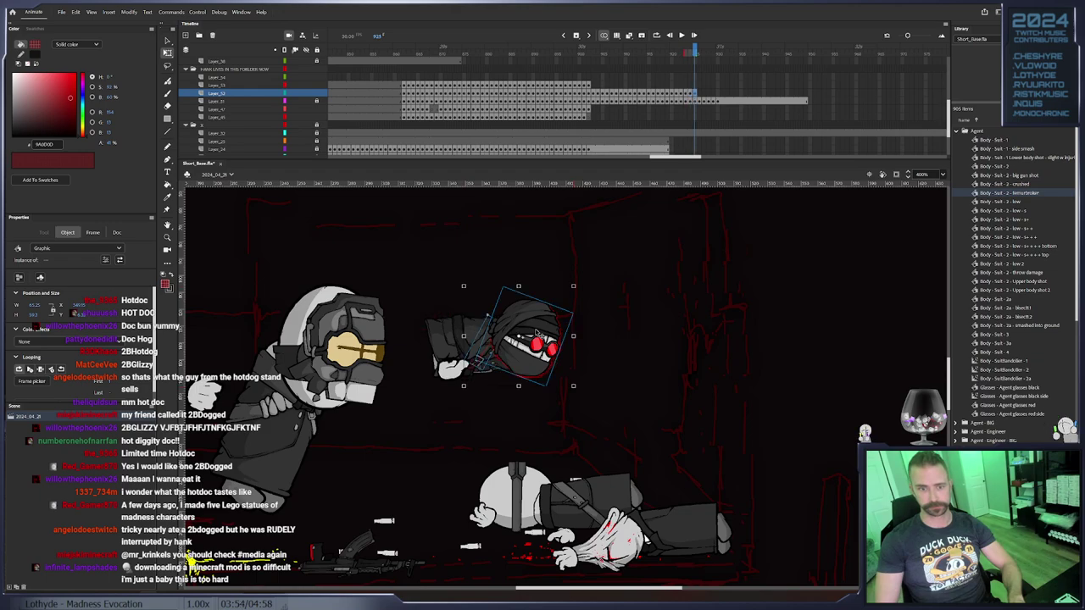
key(.)
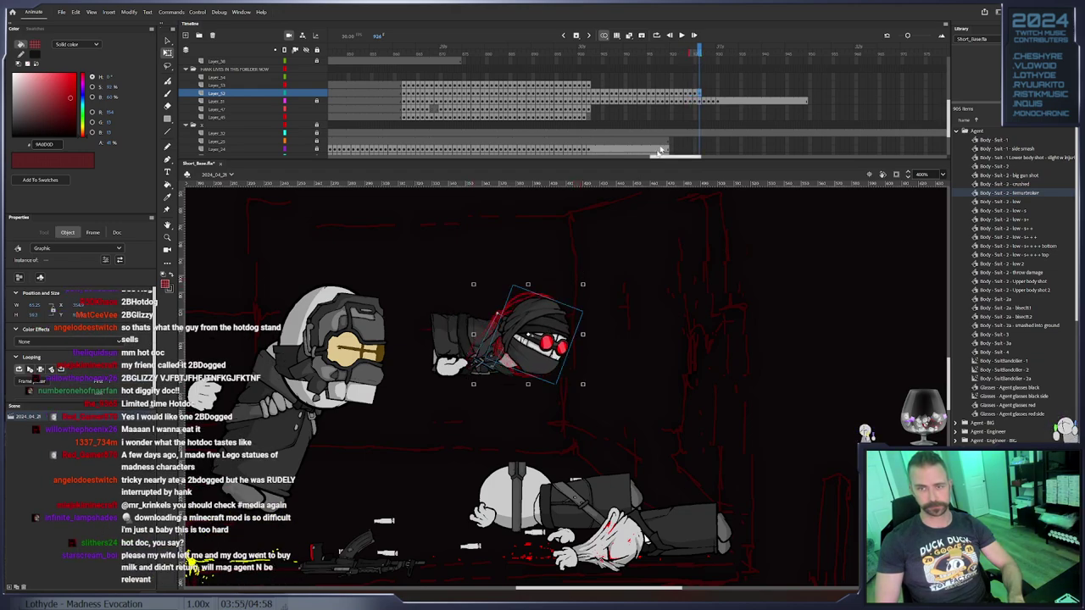
click(693, 89)
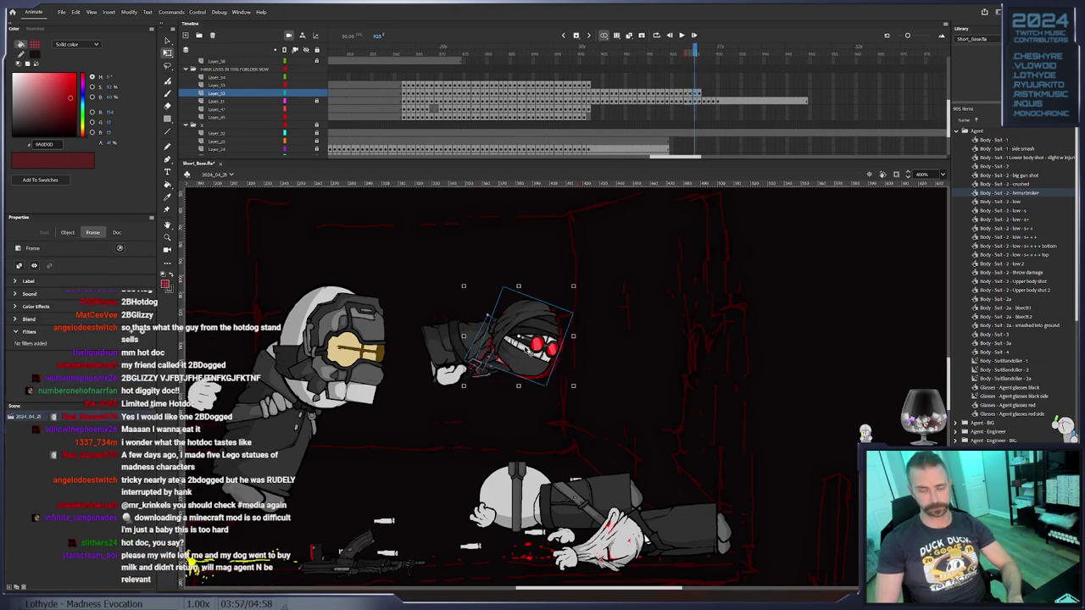
drag(527, 352, 530, 358)
Rotate the masked head slightly clockwise from frame 926, shift it with the body, and add keyframes up to frame 928
key(.)
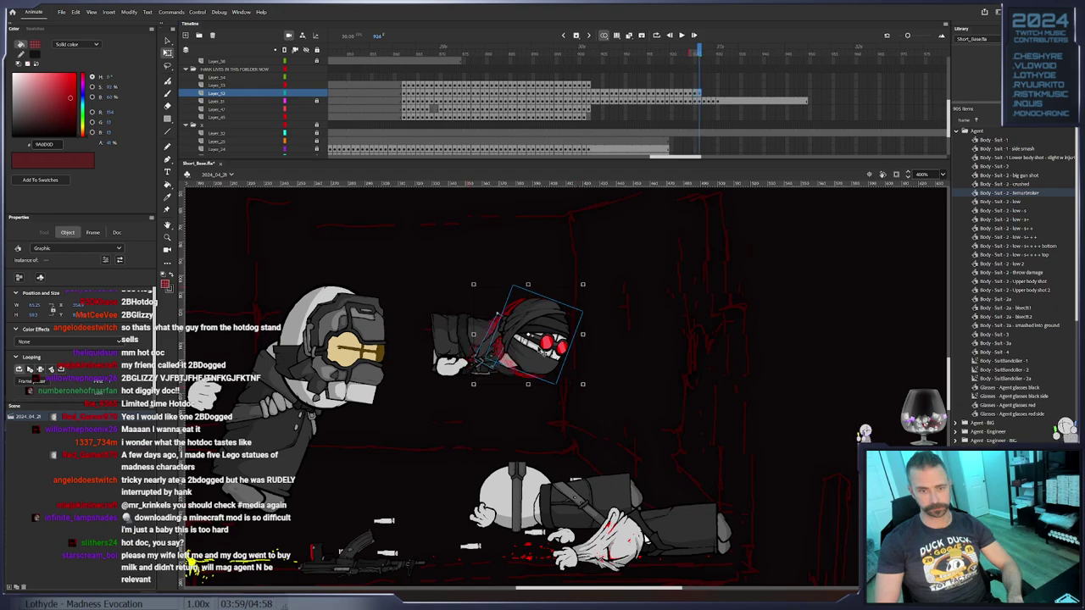
drag(585, 293, 590, 303)
drag(543, 346, 546, 347)
key(F6)
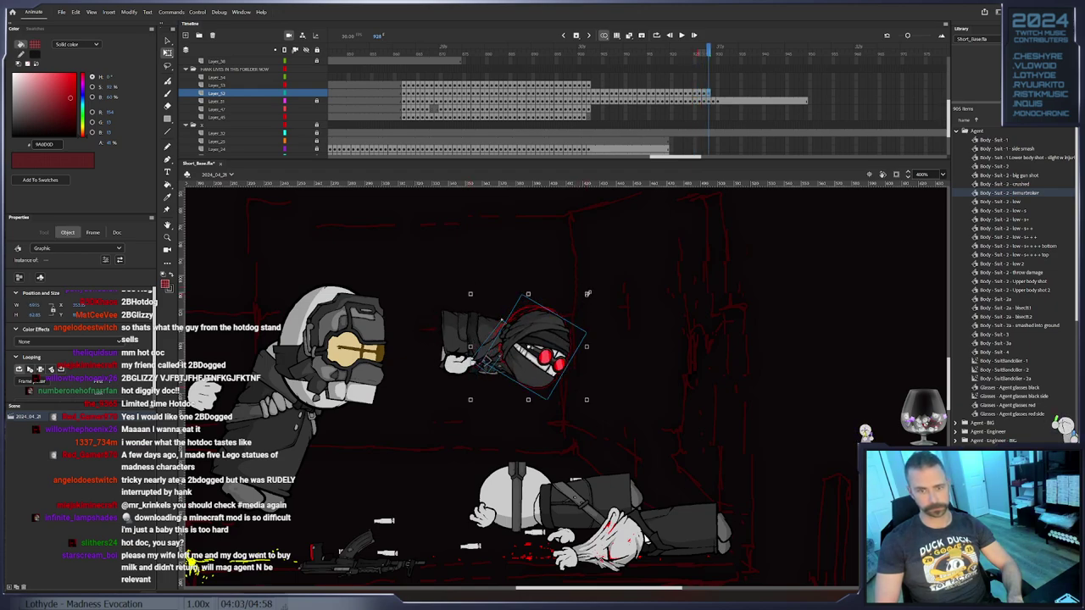
Tilt the masked head further downward from frame 928 to 930, keyframing and repositioning it on the neck in each frame
drag(596, 299, 570, 337)
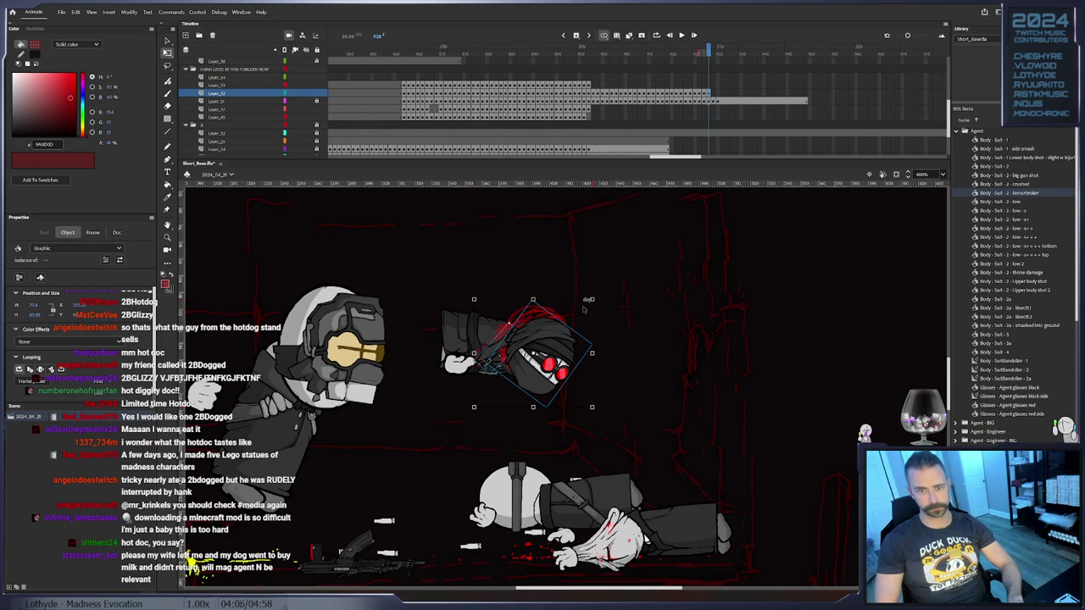
key(F6)
drag(596, 299, 597, 308)
drag(560, 340, 567, 340)
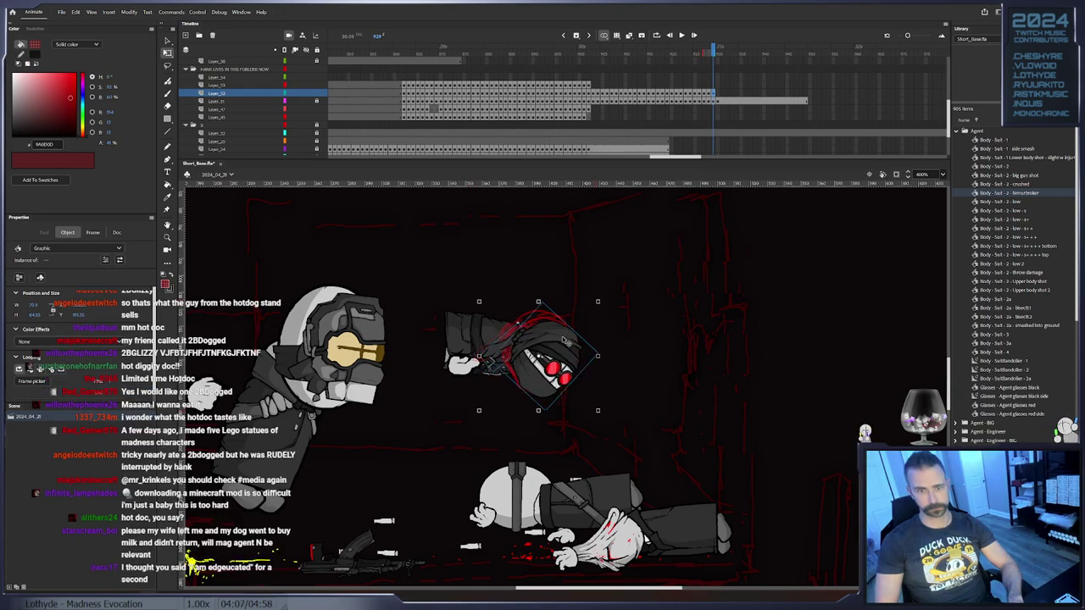
key(.)
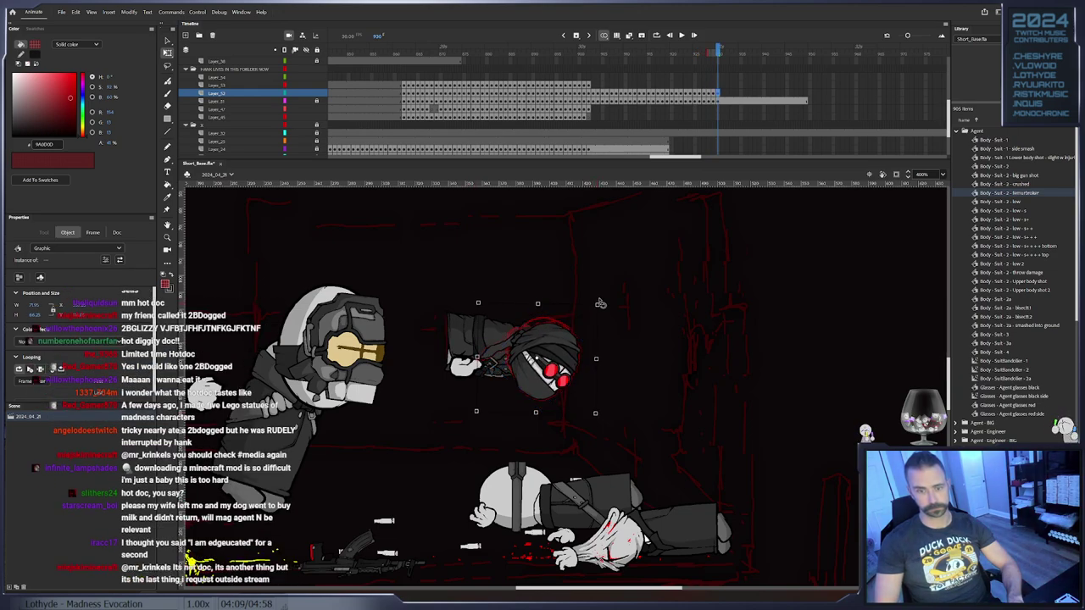
drag(557, 351, 560, 354)
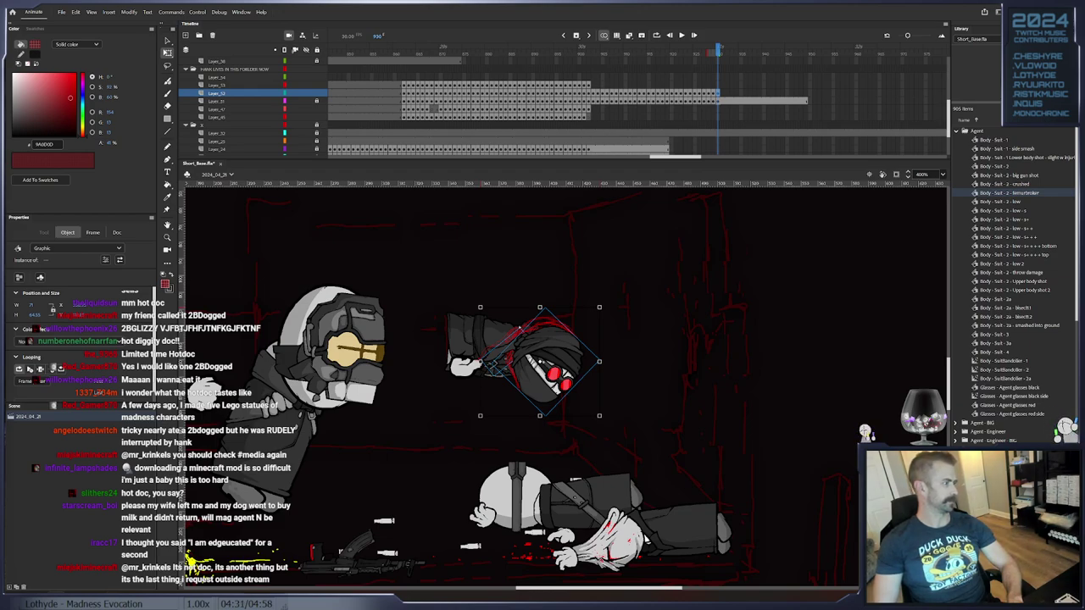
drag(2, 182, 341, 183)
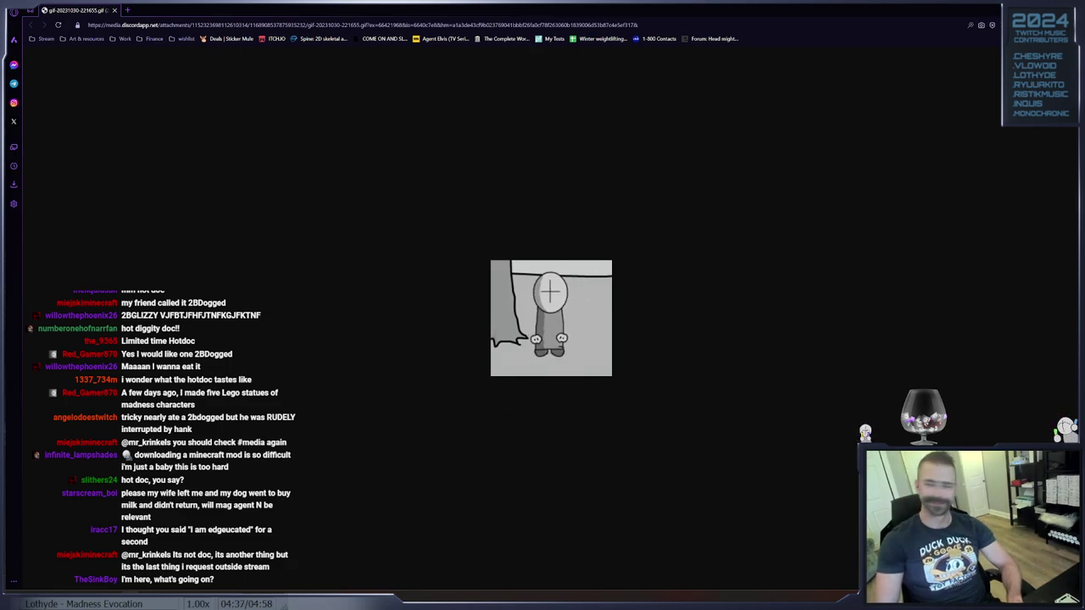
key(alt+Tab)
Extend the masked head's layer past frame 930 to the end of the body layer, then lock it
key(period)
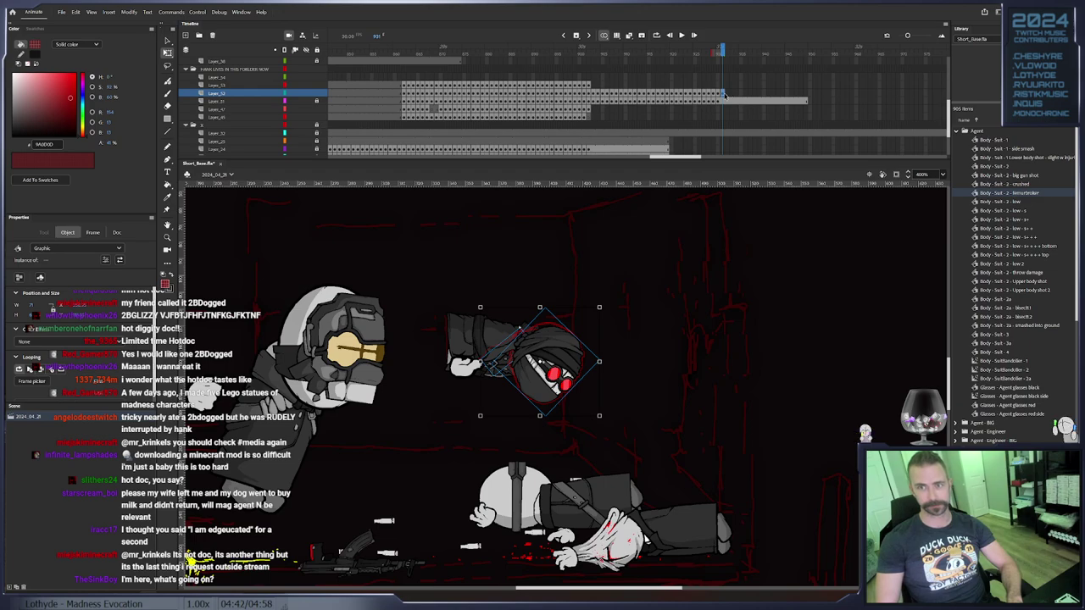
right_click(725, 96)
click(780, 154)
click(806, 95)
right_click(807, 96)
click(840, 149)
click(322, 98)
click(318, 95)
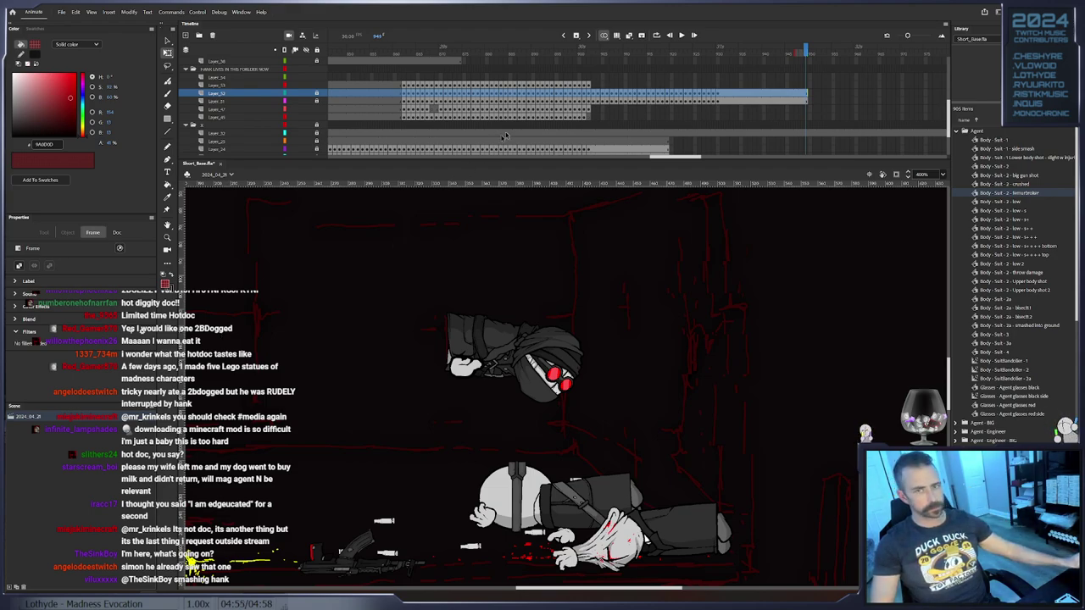
Return to frame 902 and lock every layer except Layer_47, which holds the masked character's feet
click(589, 92)
click(589, 85)
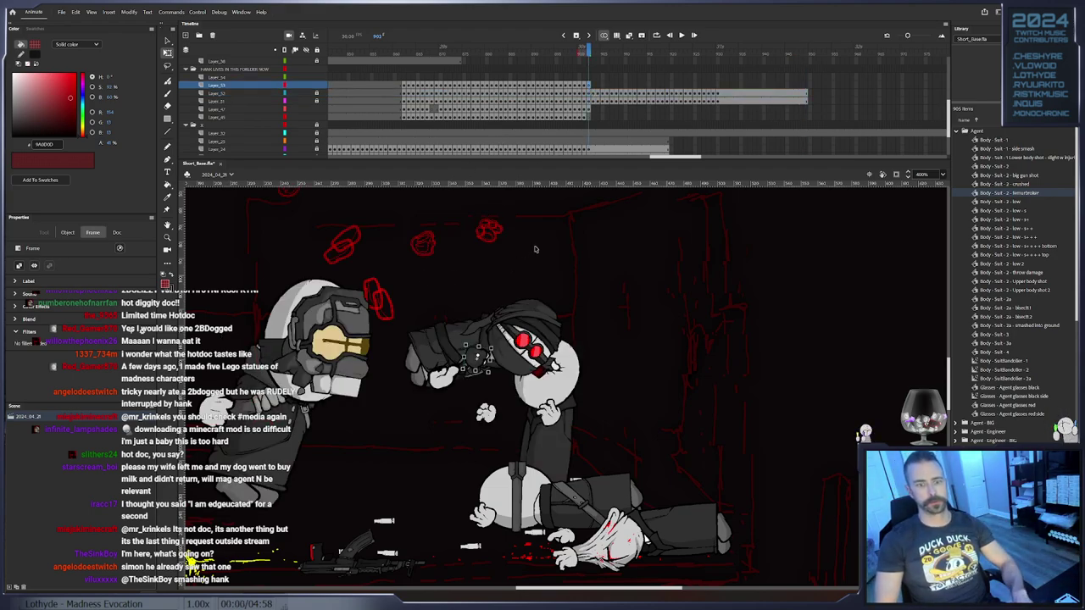
click(317, 51)
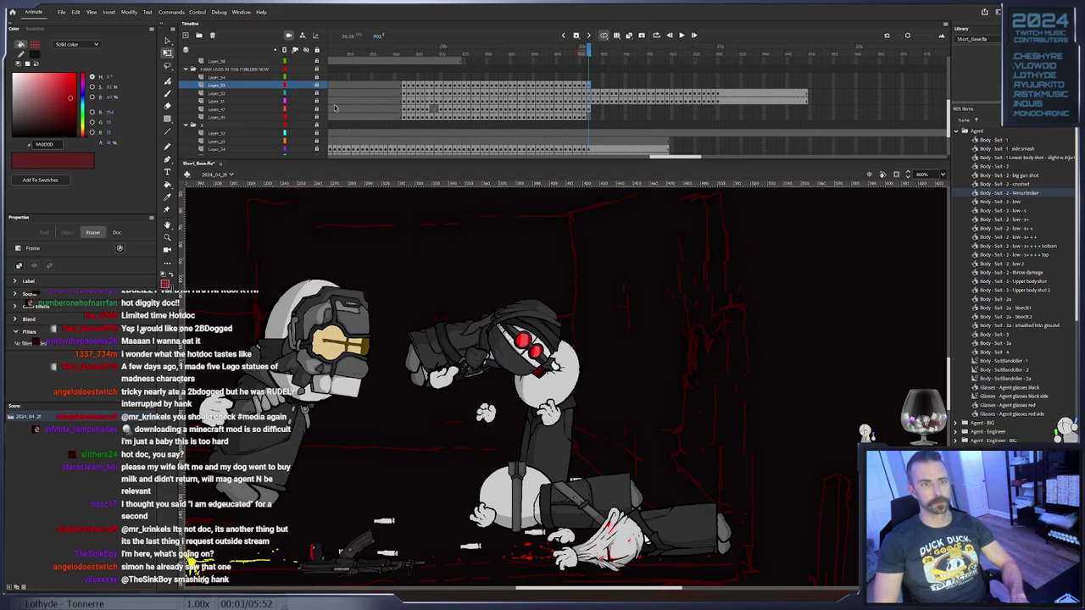
click(317, 110)
Keyframe the masked character's feet on Layer_47 from frame 903 to 908, moving them down with the coat
click(590, 108)
key(F6)
drag(417, 365, 425, 385)
key(.)
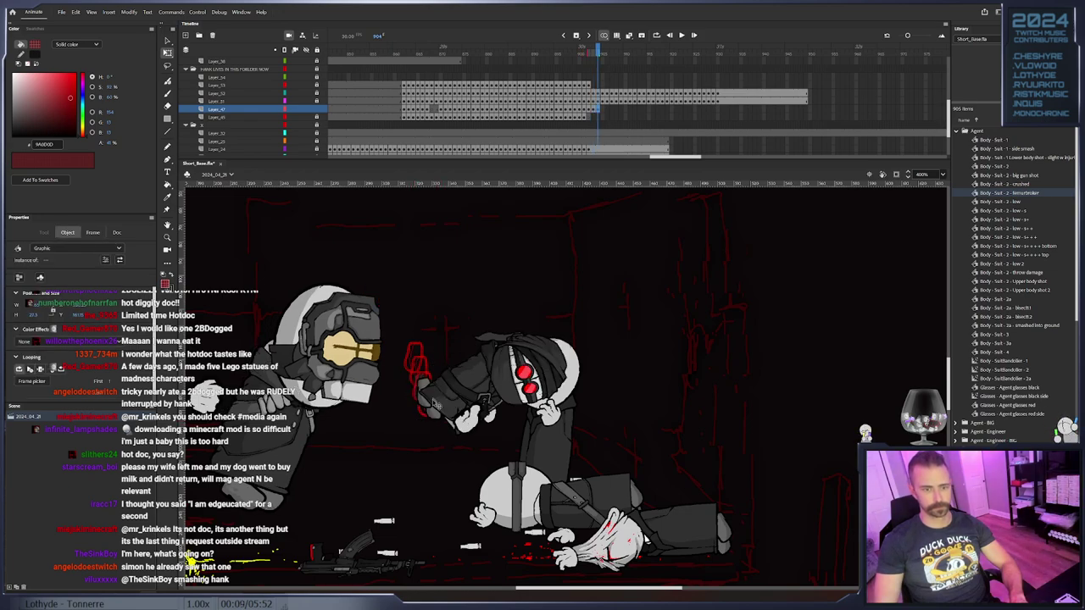
key(.)
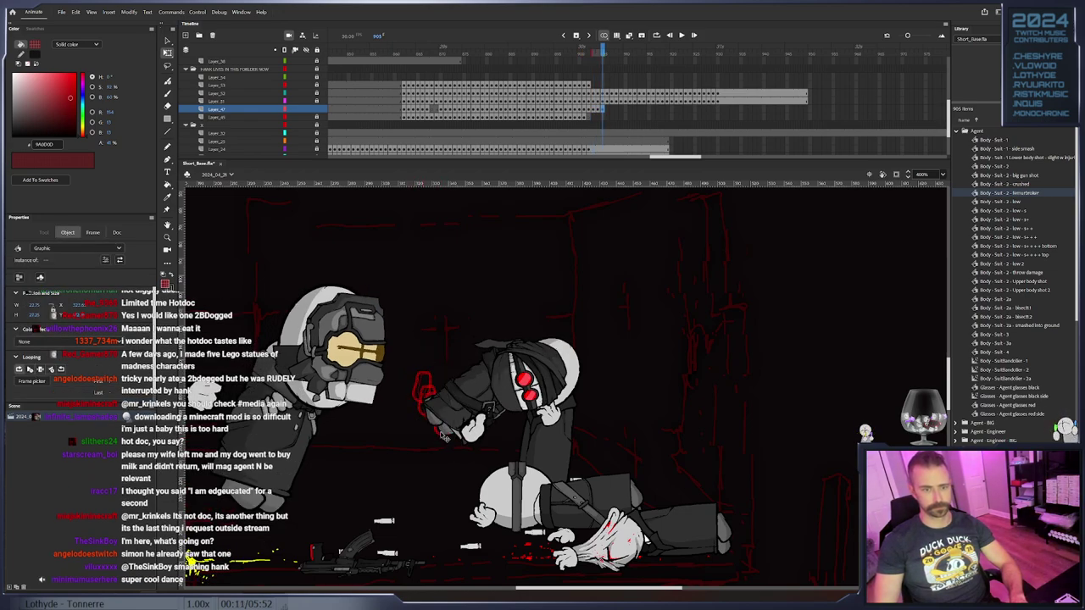
key(period)
key(period)
drag(458, 446, 461, 457)
key(F6)
click(450, 443)
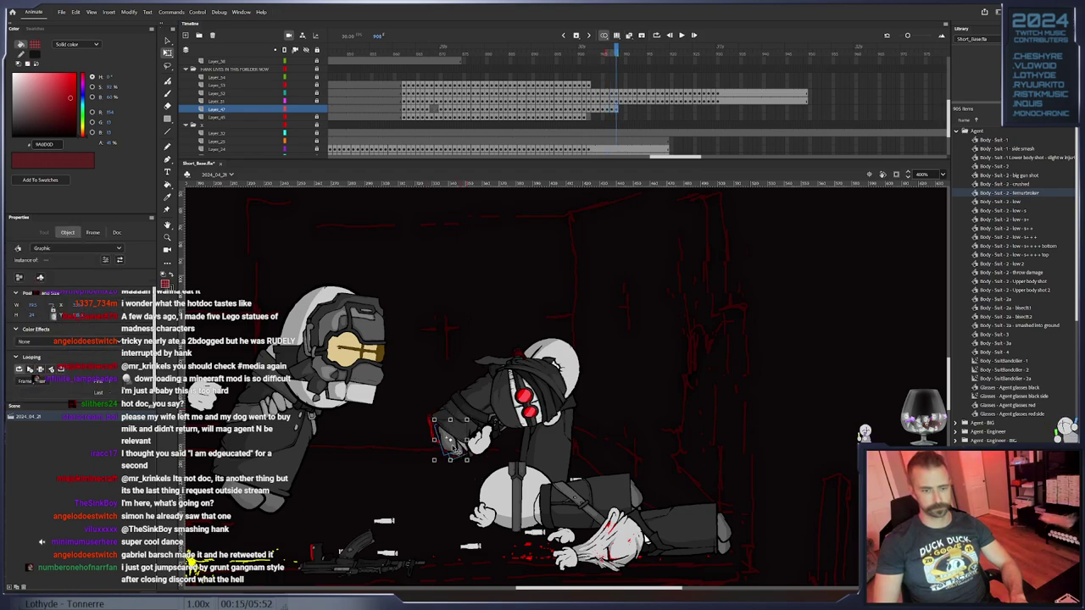
Keyframe the feet from frame 909 to 912 and reposition them under the coat's hem
key(period)
key(F6)
drag(466, 459, 467, 459)
key(F6)
click(462, 451)
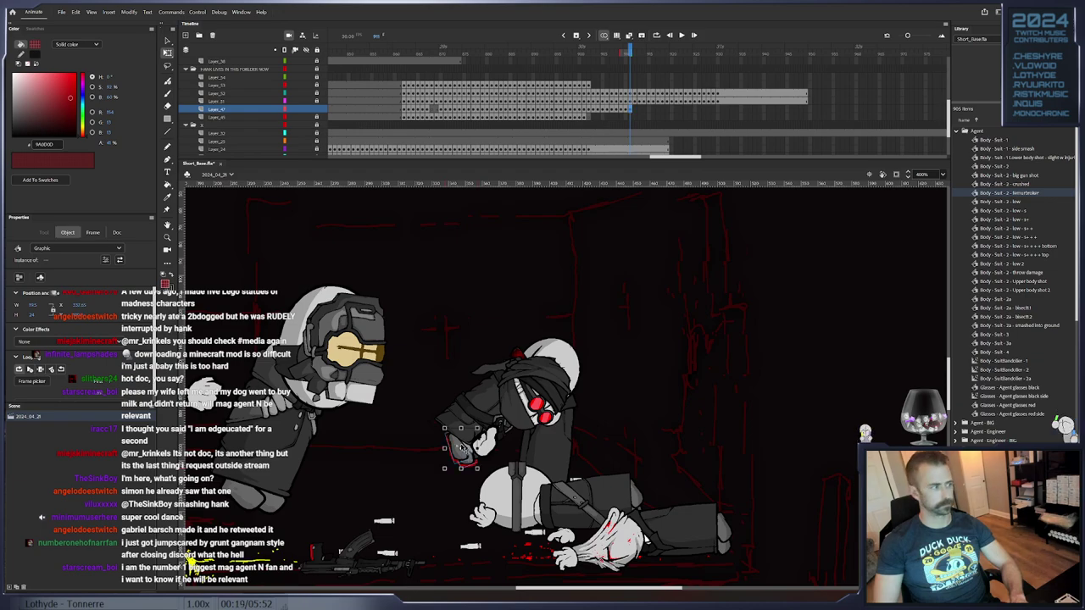
drag(478, 420, 461, 408)
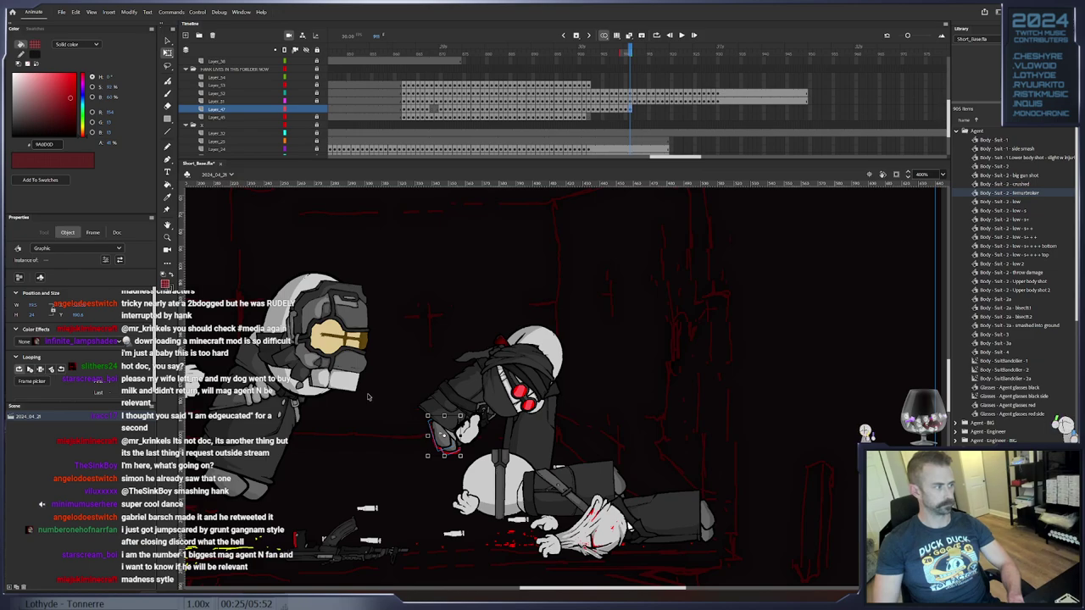
drag(382, 396, 388, 381)
key(F6)
drag(470, 396, 475, 398)
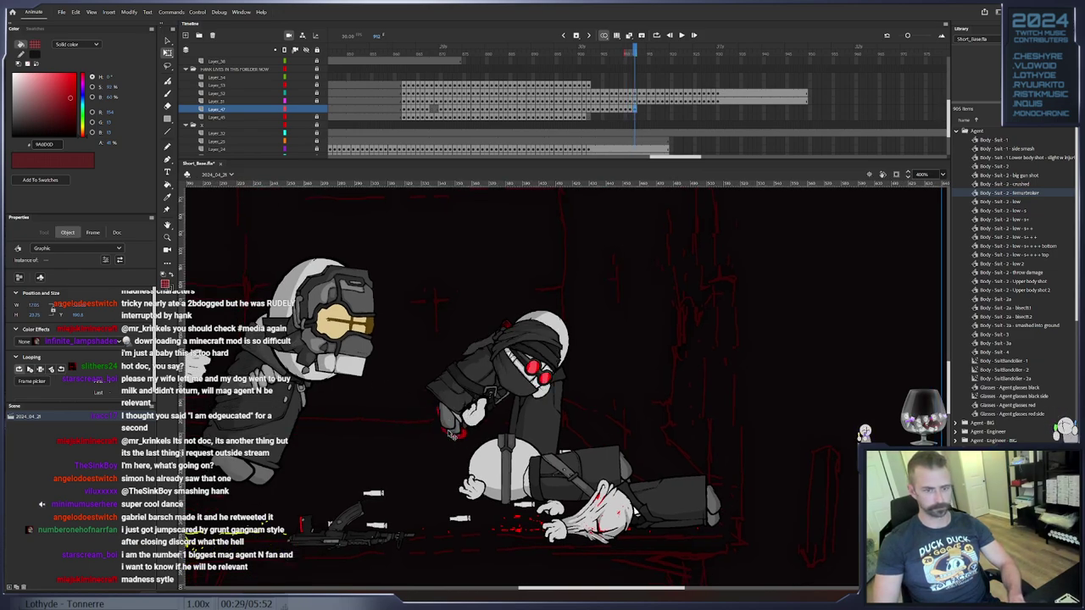
Add keyframes for the feet up to frame 916, nudging and rotating them to follow the rising body
key(period)
key(period)
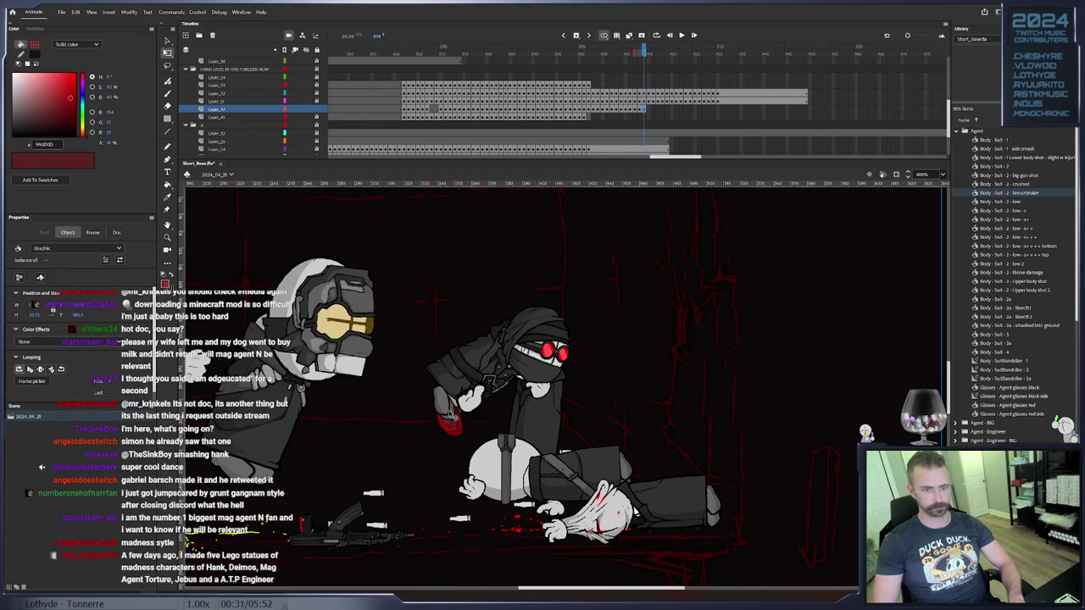
click(449, 415)
key(period)
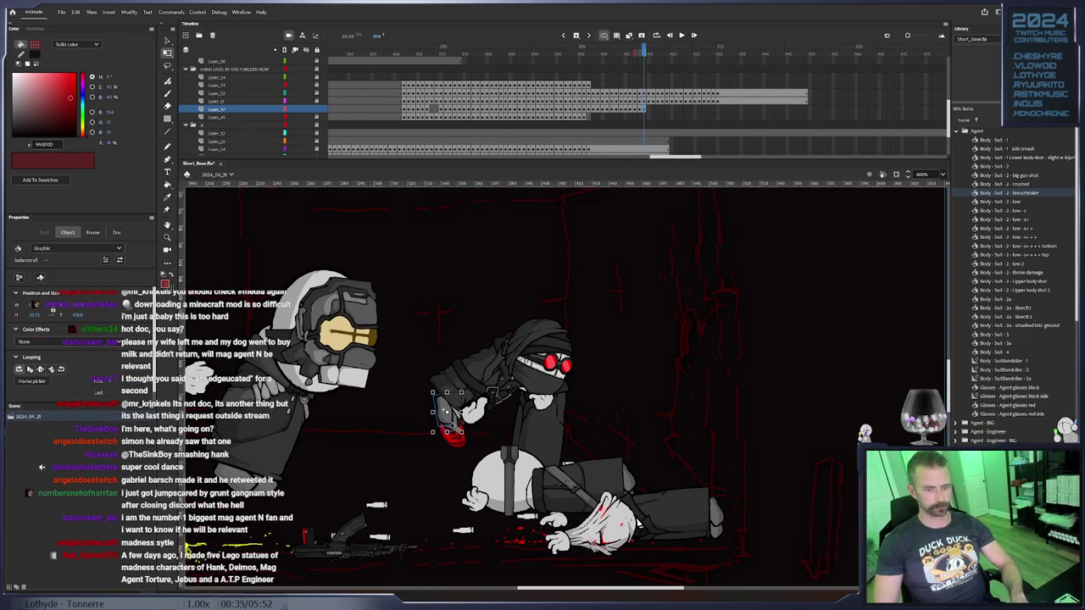
key(period)
key(period)
click(447, 412)
drag(463, 418, 464, 420)
key(Escape)
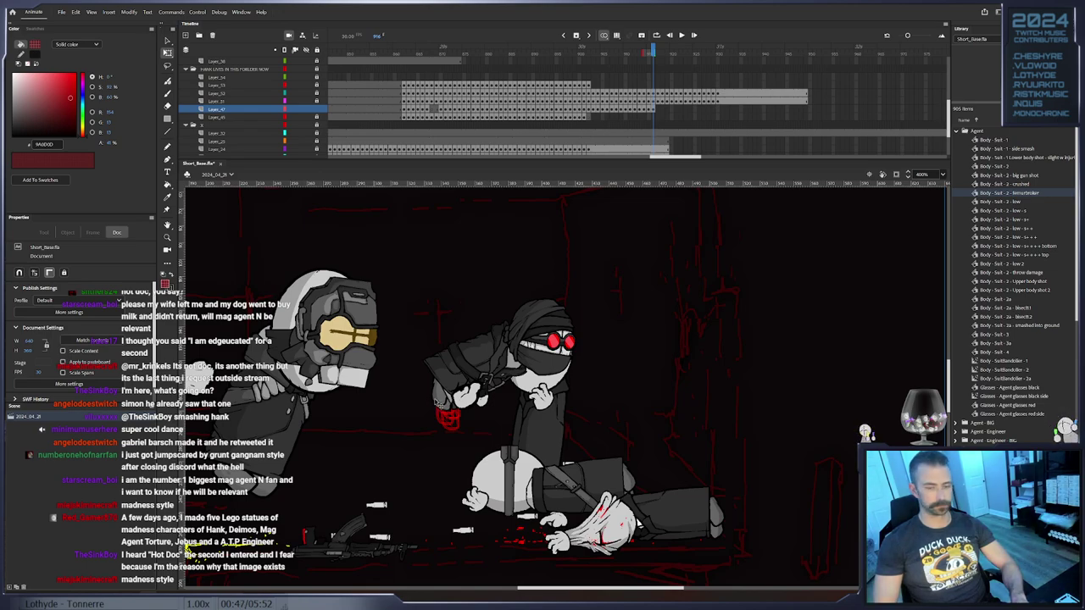
Adjust the single foot at frame 916, then reposition both feet against the coat up to frame 919
click(434, 403)
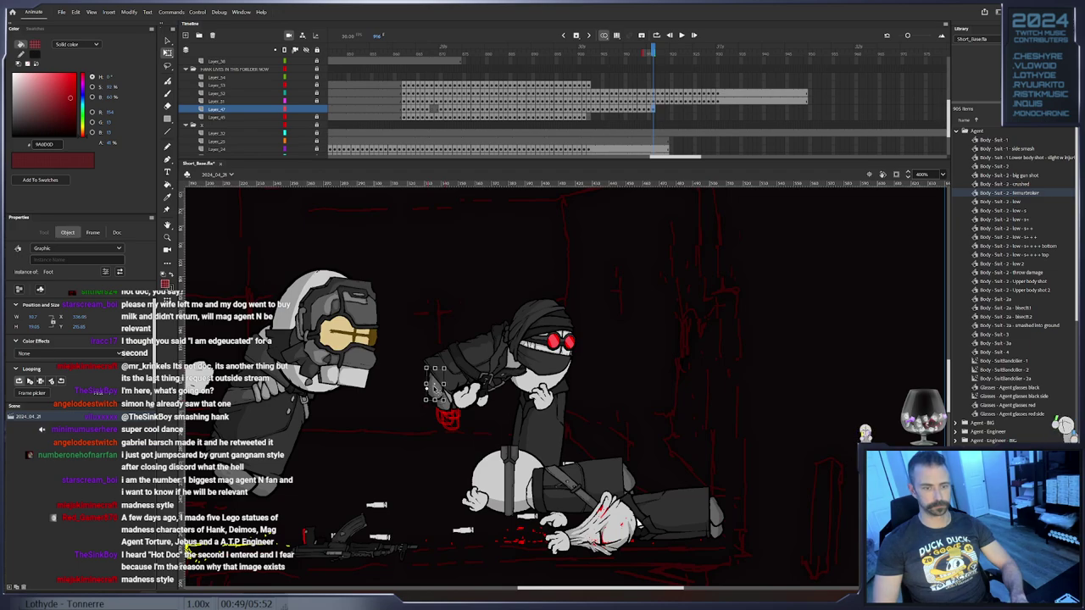
key(.)
drag(461, 372, 458, 369)
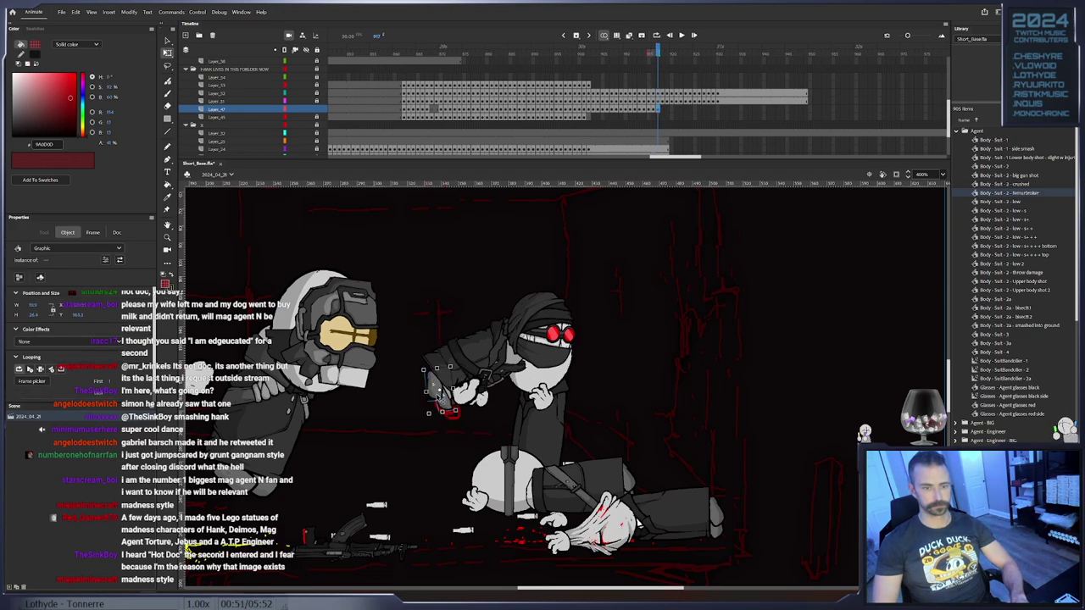
key(.)
key(.)
click(429, 378)
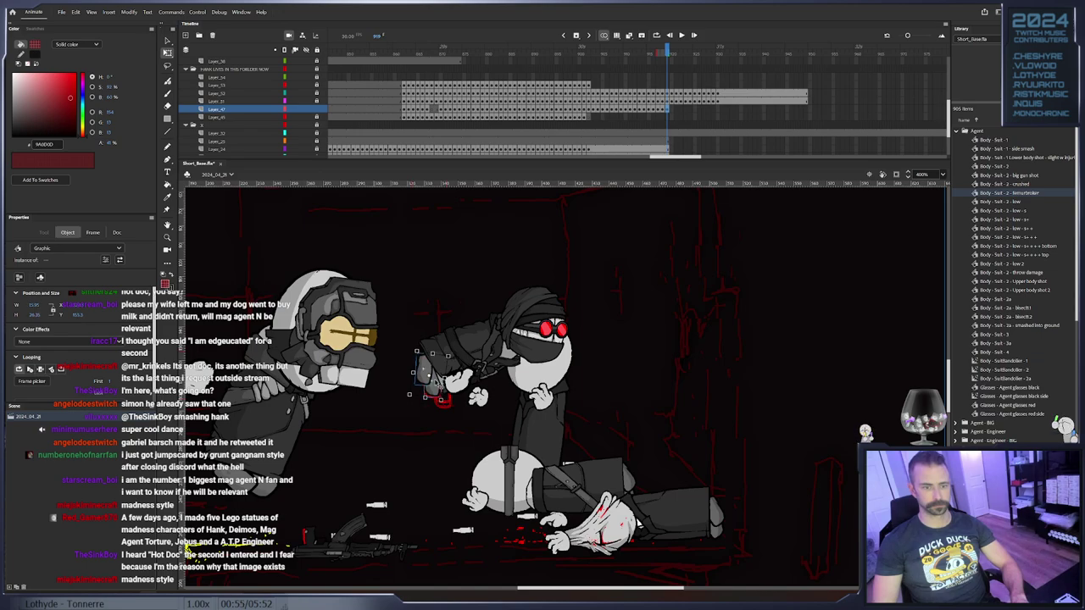
Keyframe the feet from frame 920 to 923, adjusting a single foot at frame 922
key(.)
key(.)
key(.)
key(Escape)
click(430, 382)
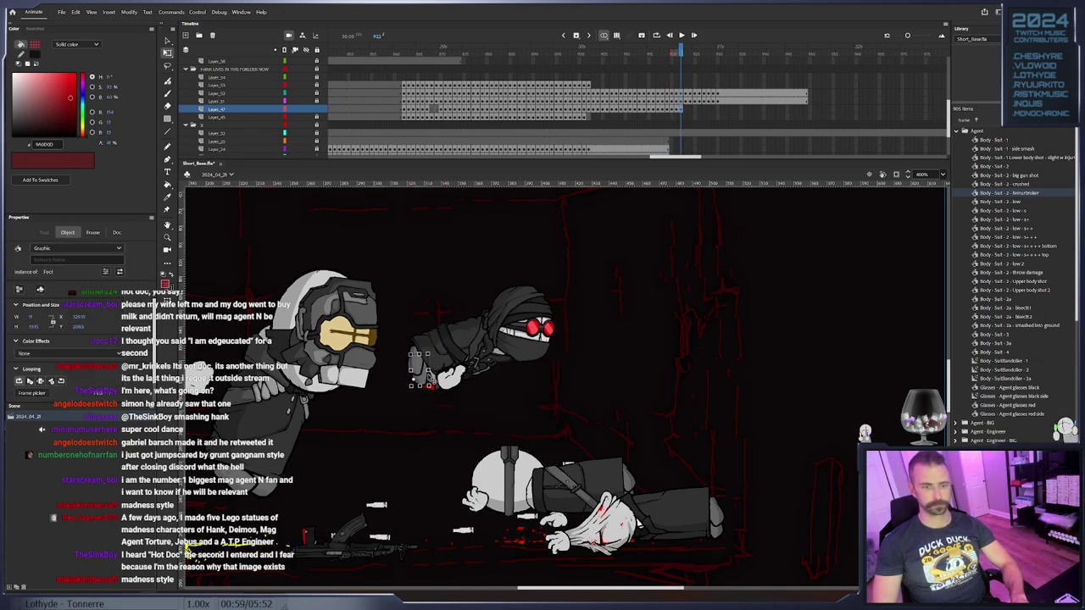
key(.)
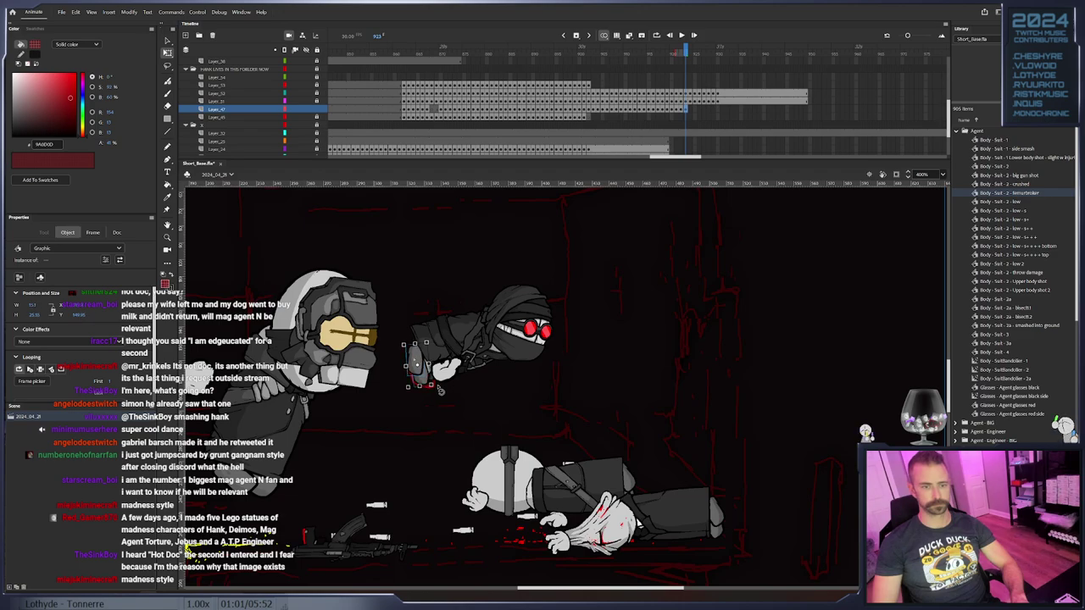
Raise and rotate the feet at frames 924 to 926 so they trail behind the lifted coat
key(.)
drag(426, 366, 438, 329)
key(.)
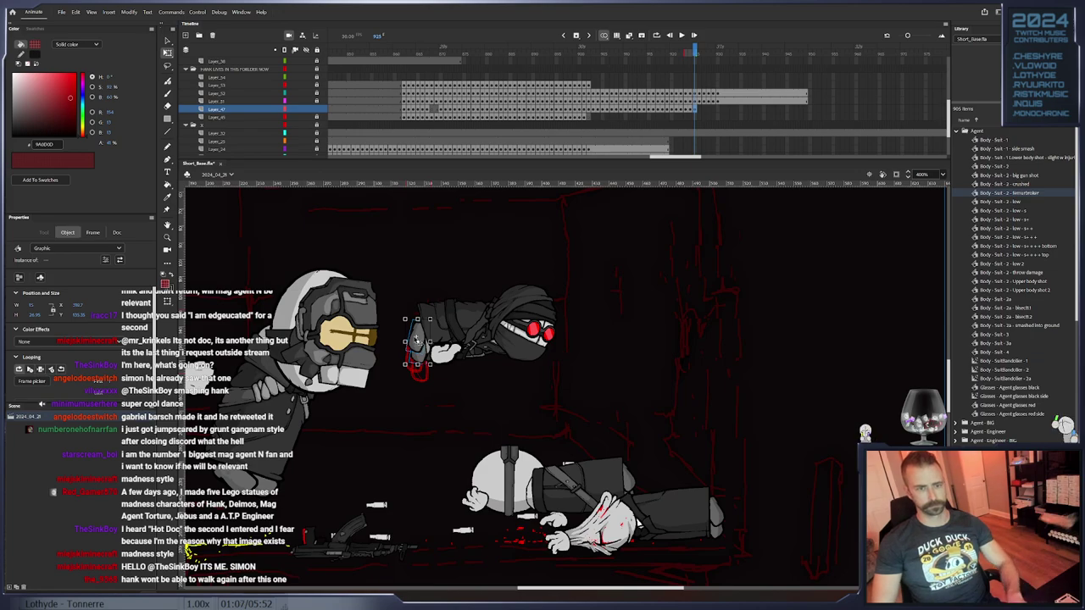
drag(418, 340, 418, 332)
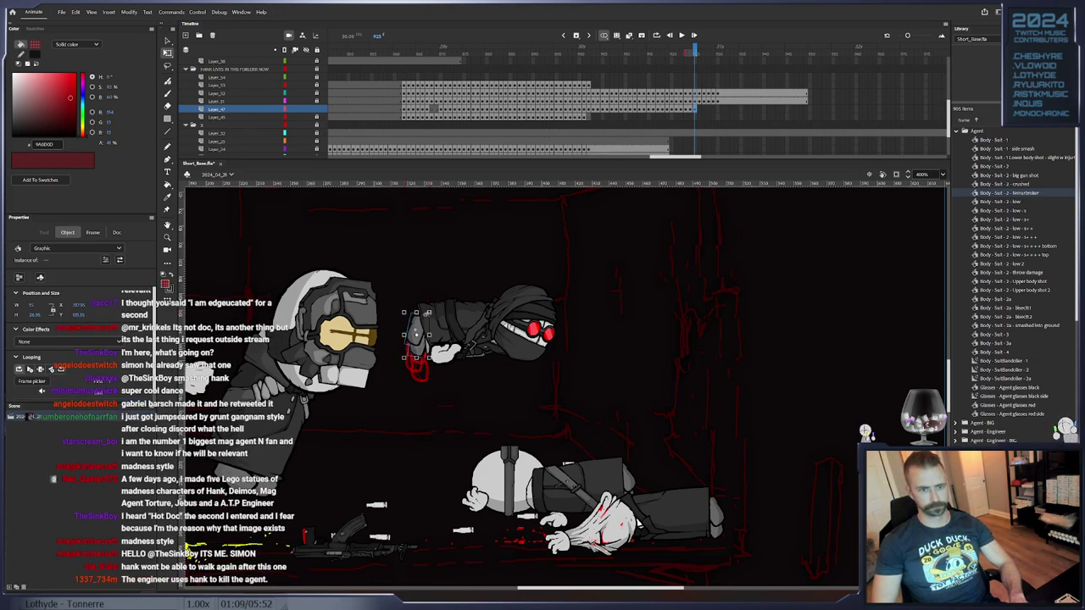
click(432, 315)
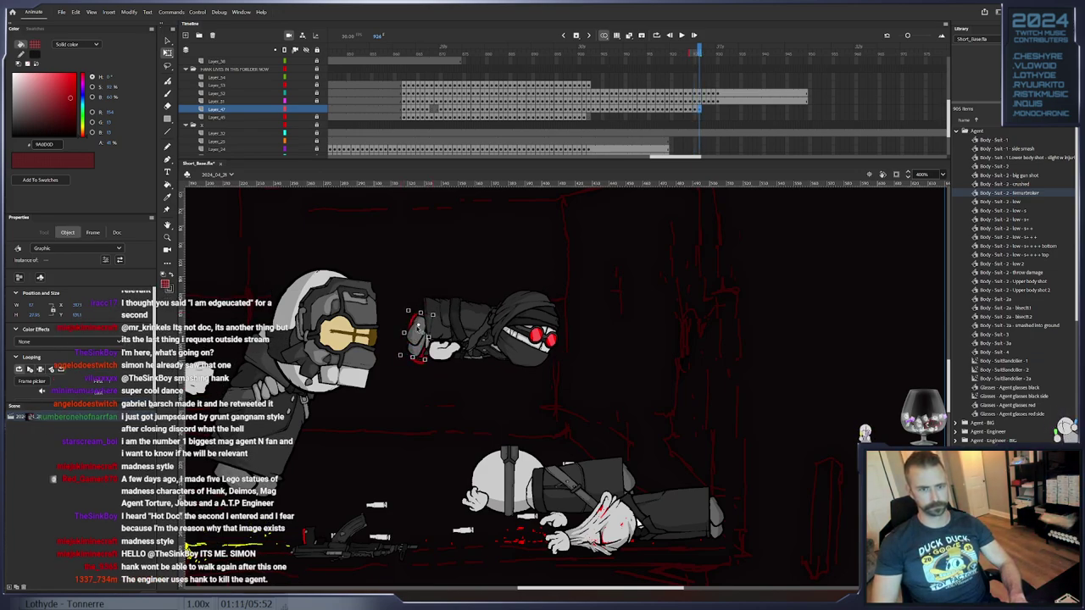
Rotate the feet further clockwise and shift them with the coat from frame 926 to 930, keyframing each frame
click(418, 330)
key(F6)
drag(423, 328, 440, 306)
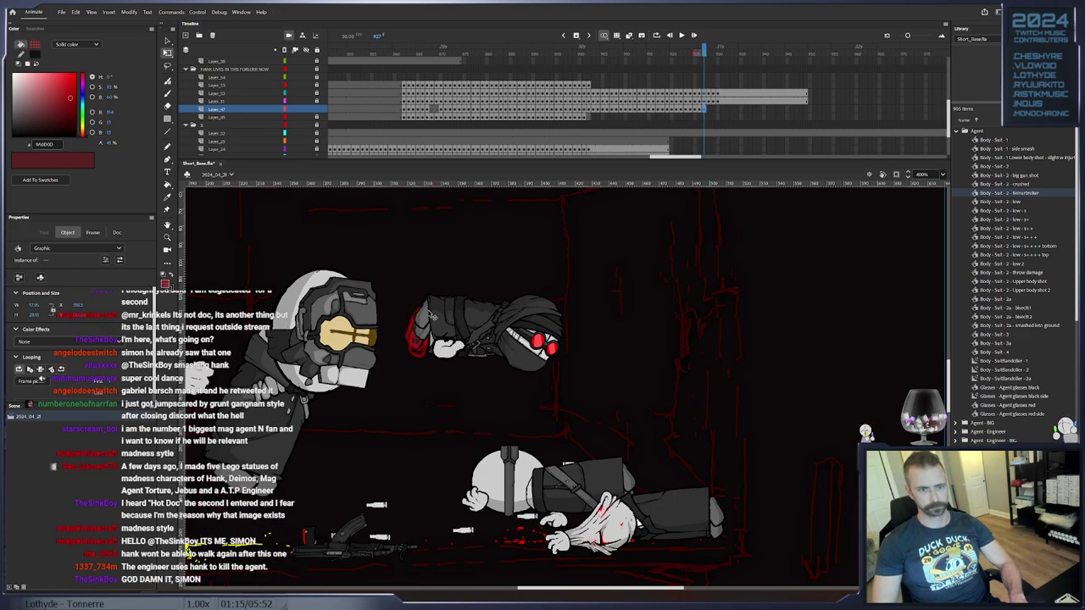
key(F6)
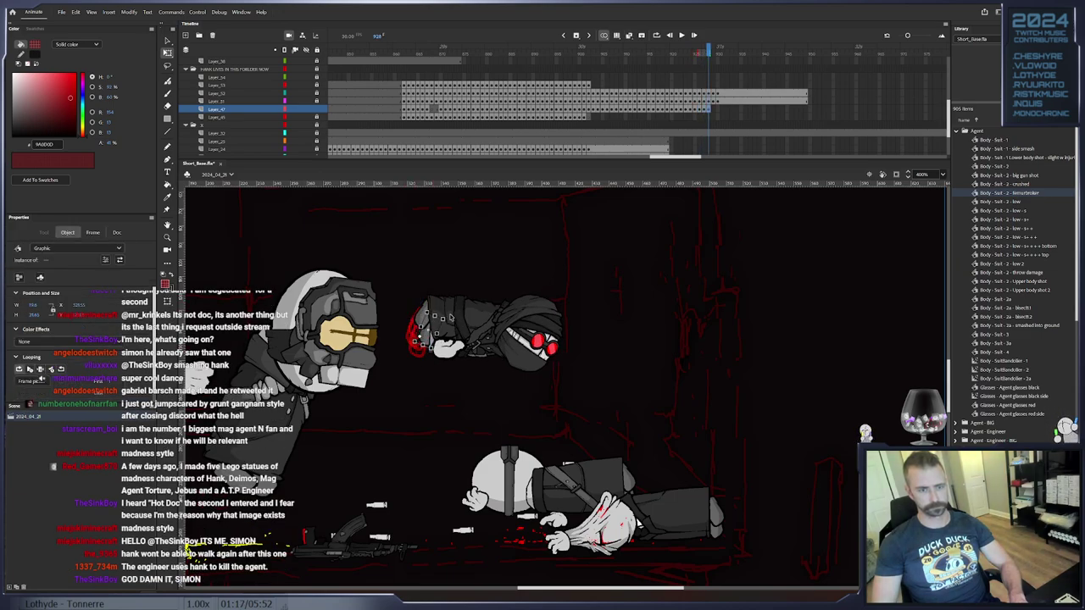
drag(425, 330, 454, 297)
key(F6)
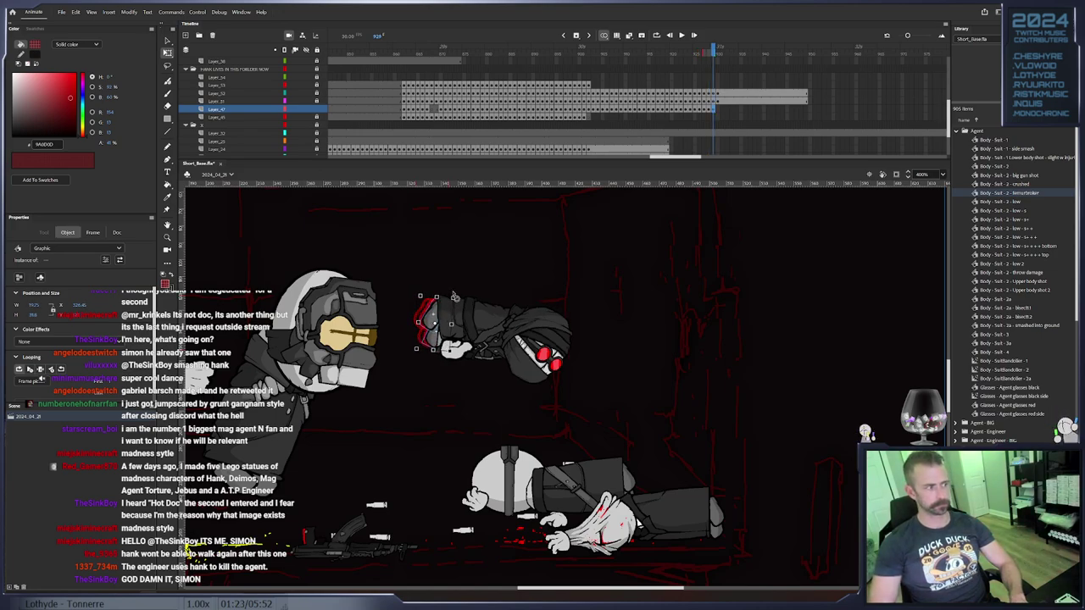
key(.)
drag(456, 296, 456, 297)
click(478, 276)
click(441, 316)
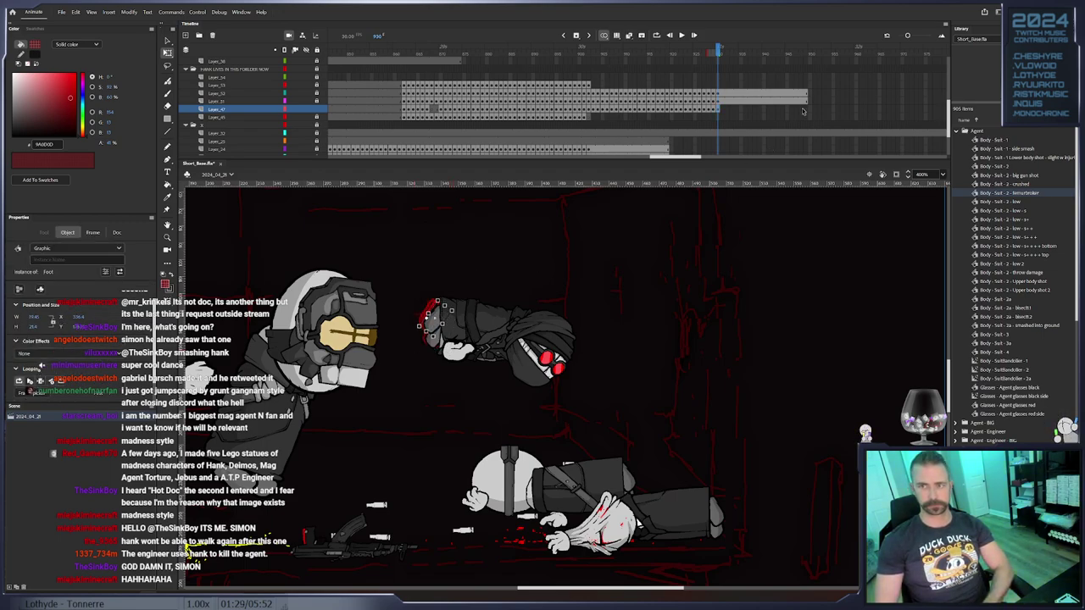
Extend the feet layer from frame 930 to the same end frame as the head and body layers
click(806, 110)
right_click(805, 108)
click(838, 156)
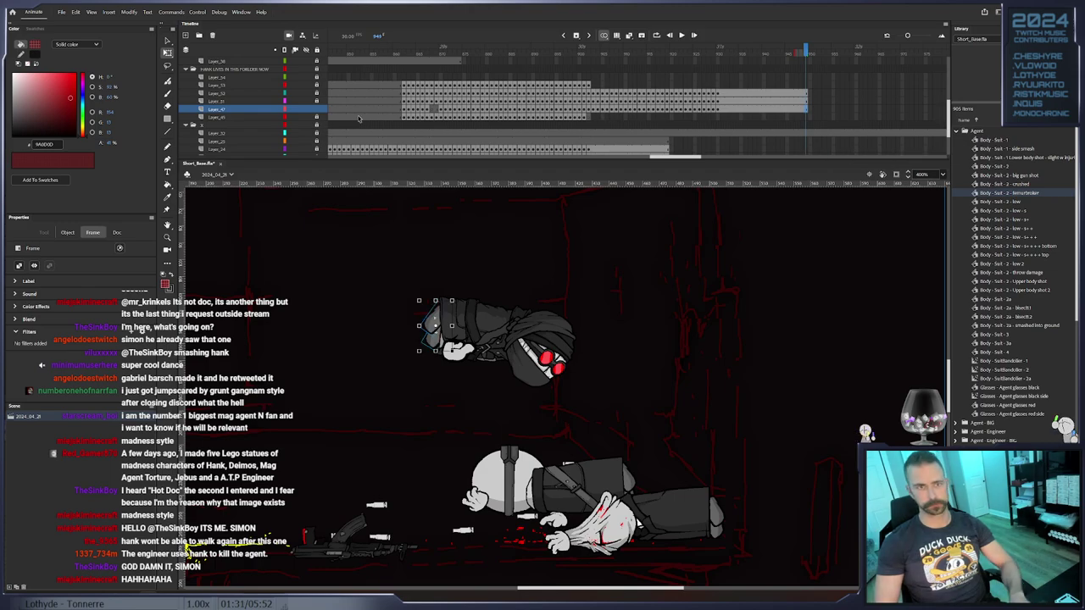
Lock the feet layer, unlock Layer_53 with the masked character's closed hand, and select its frame 902
click(591, 84)
click(589, 84)
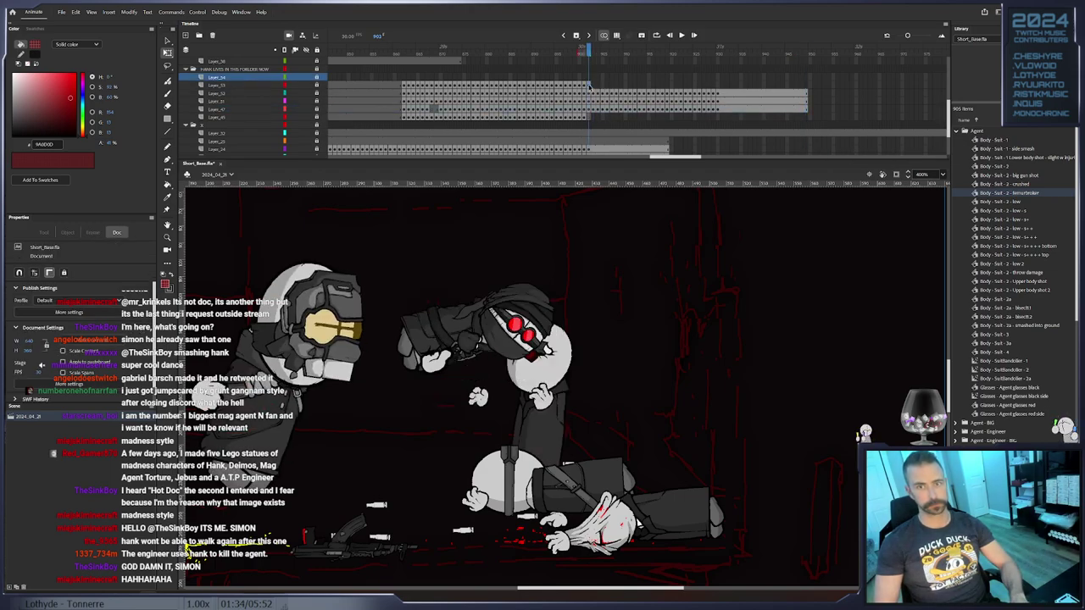
click(322, 84)
click(317, 101)
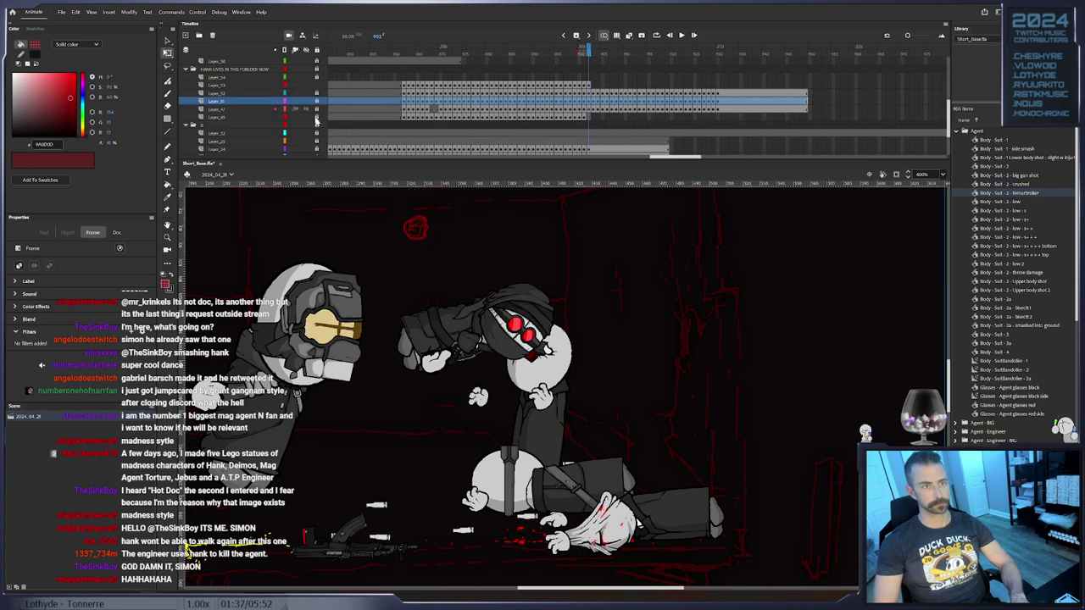
click(320, 102)
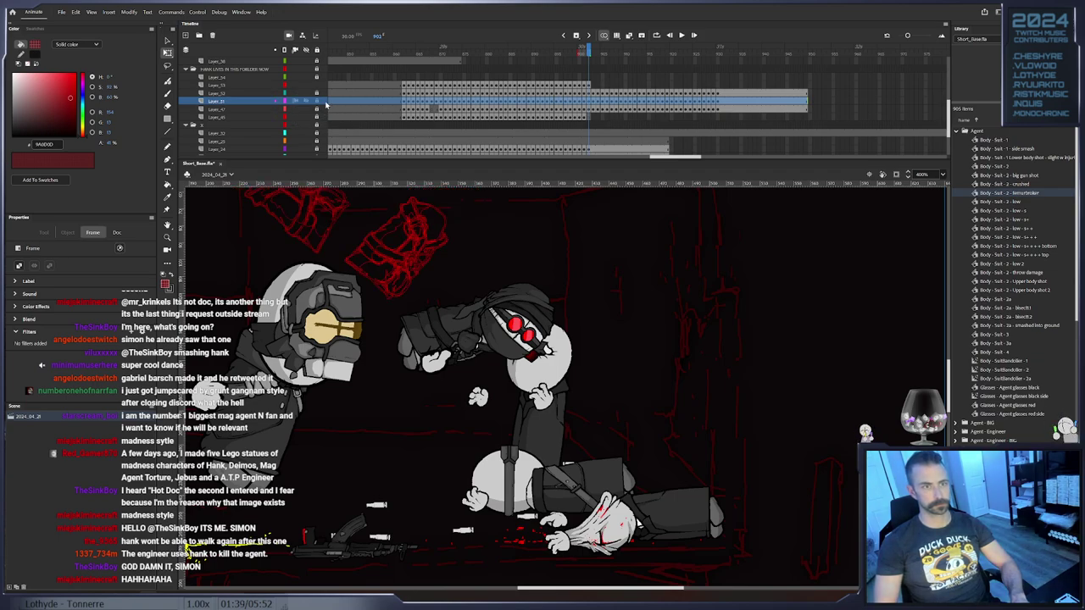
click(340, 103)
click(592, 85)
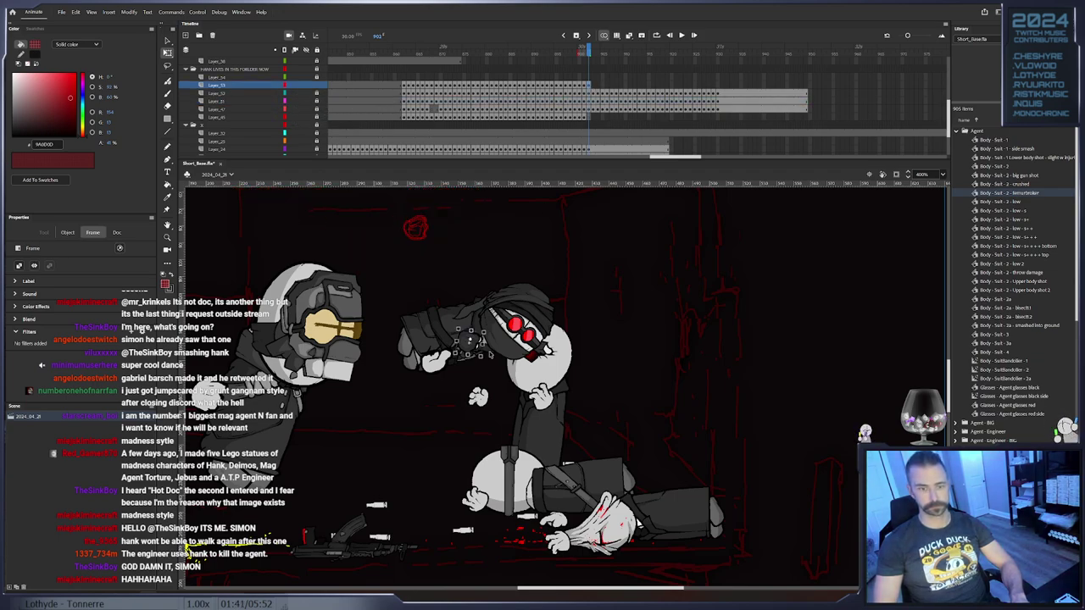
Keyframe the closed hand on Layer_53 from frame 903 to 916, swinging it forward and down below the masked head
click(472, 344)
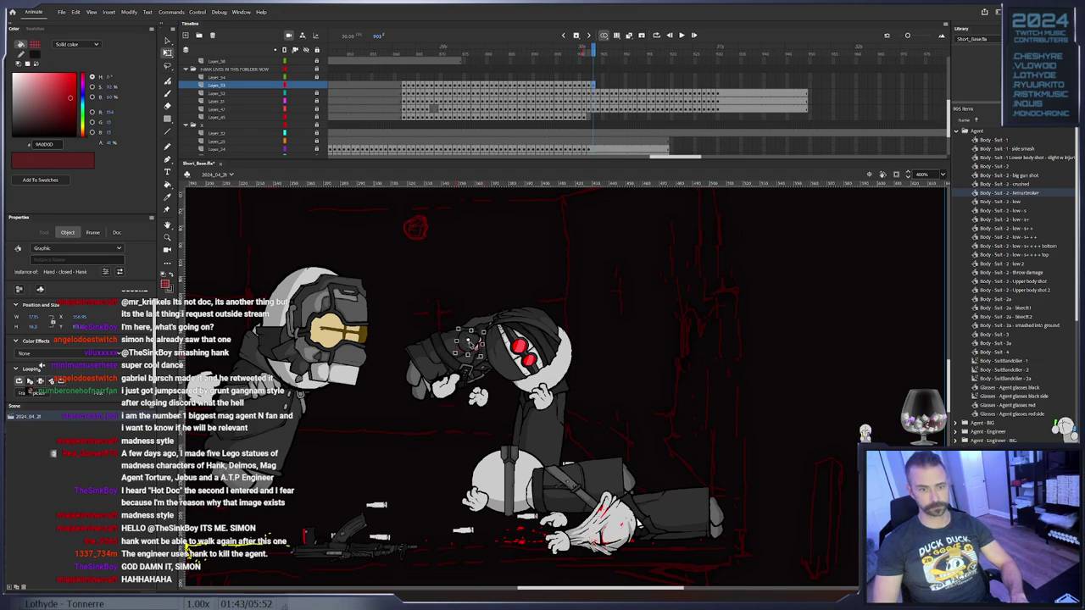
drag(481, 346, 545, 394)
key(F6)
key(F6)
key(F6)
key(F6)
key(F6)
key(F6)
key(F6)
key(F6)
key(F6)
key(F6)
key(F6)
key(F6)
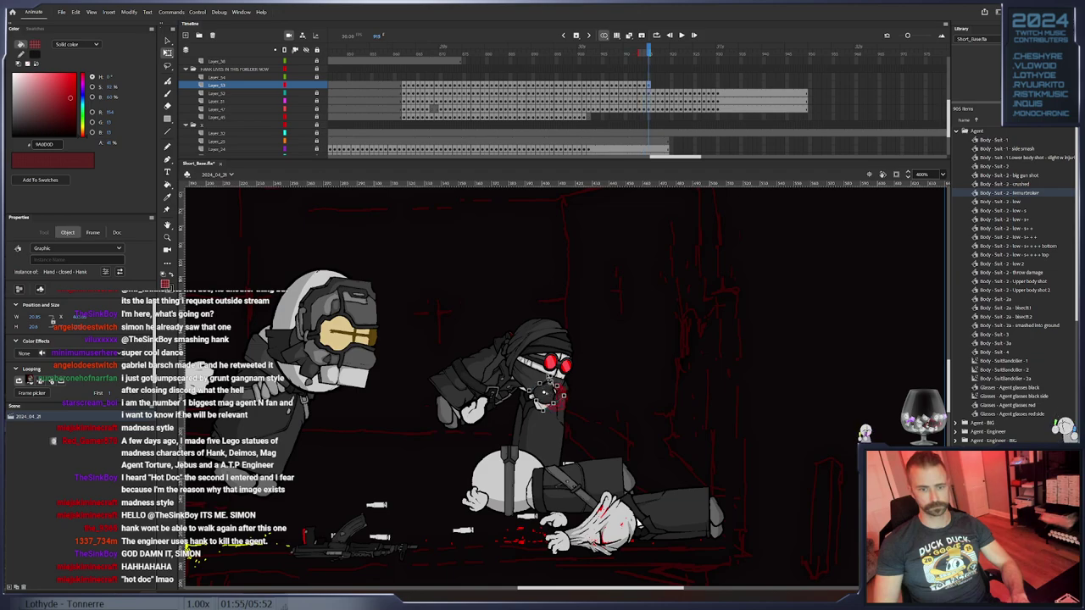
key(F6)
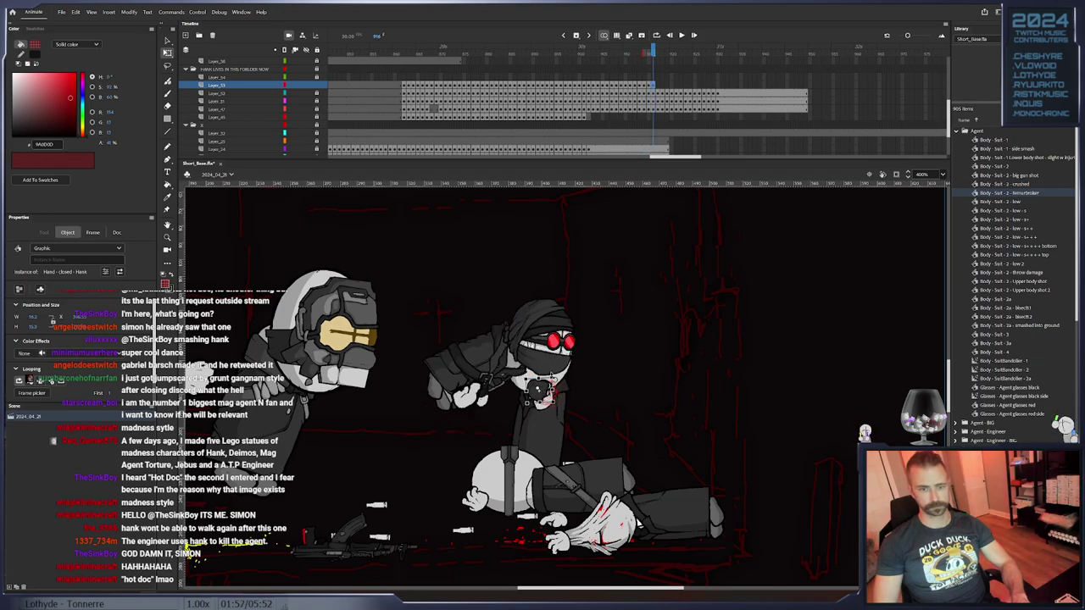
Keyframe the closed hand from frame 917 to 930, swinging it back and up above the character's back
drag(547, 393, 489, 293)
key(F6)
key(F6)
key(F6)
key(F6)
key(F6)
key(F6)
key(F6)
key(F6)
key(F6)
key(F6)
key(F6)
key(F6)
key(F6)
key(F6)
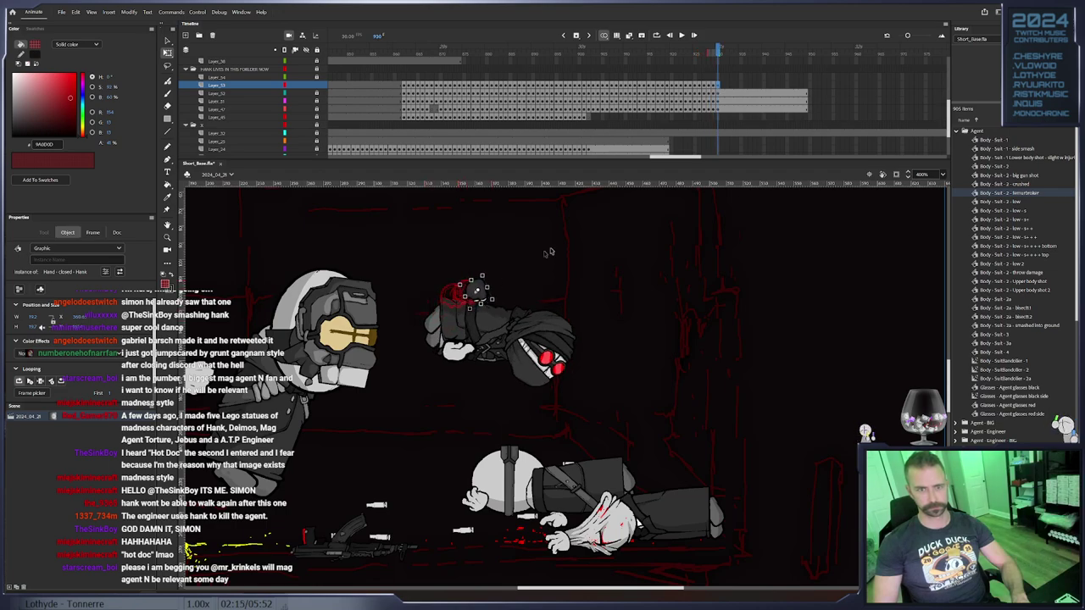
Extend the closed hand layer to the same end frame as the masked character's other layers and lock it
right_click(806, 91)
click(839, 151)
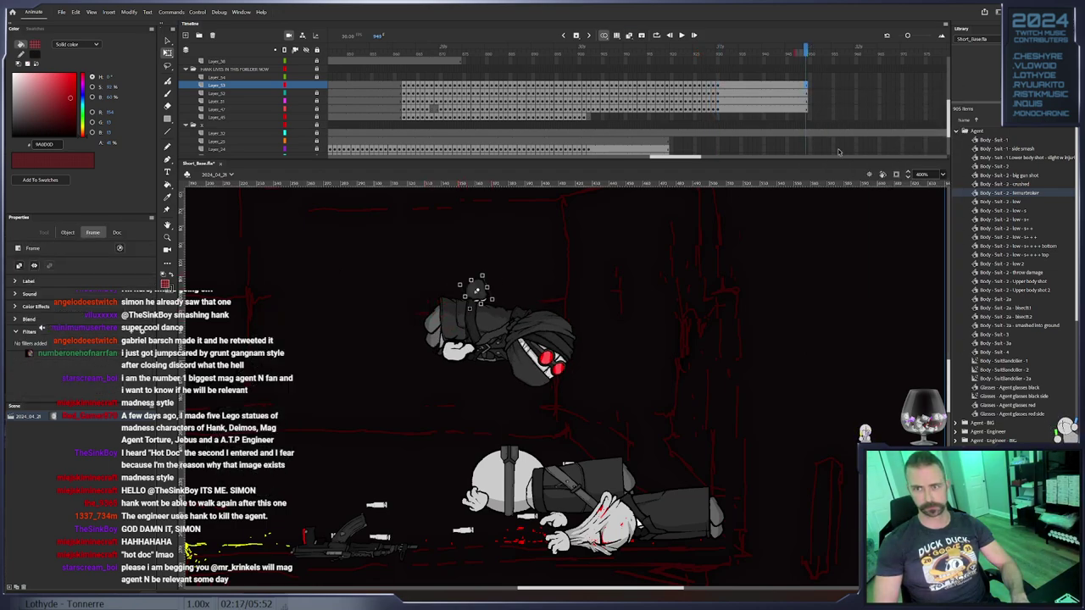
click(321, 87)
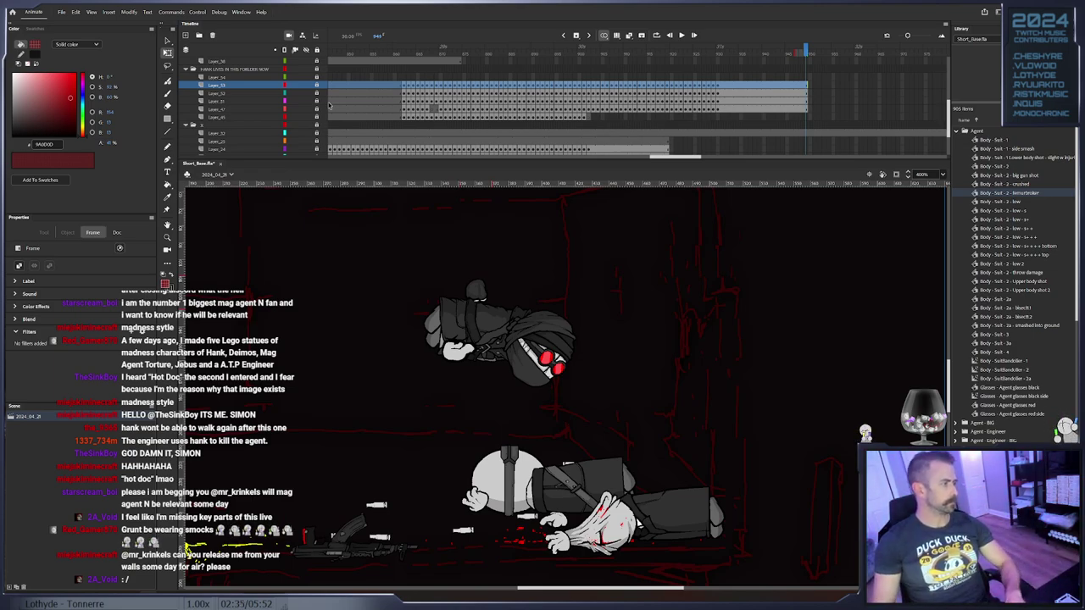
Play back the masked character's slam and rebound up to the end of its layers
drag(407, 321, 388, 325)
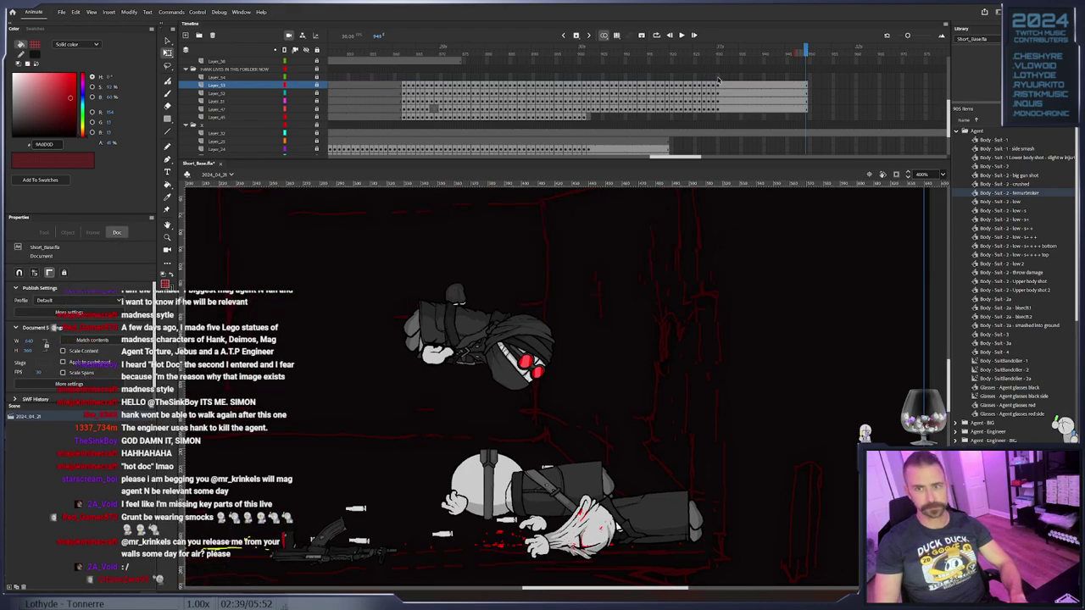
click(692, 53)
key(Return)
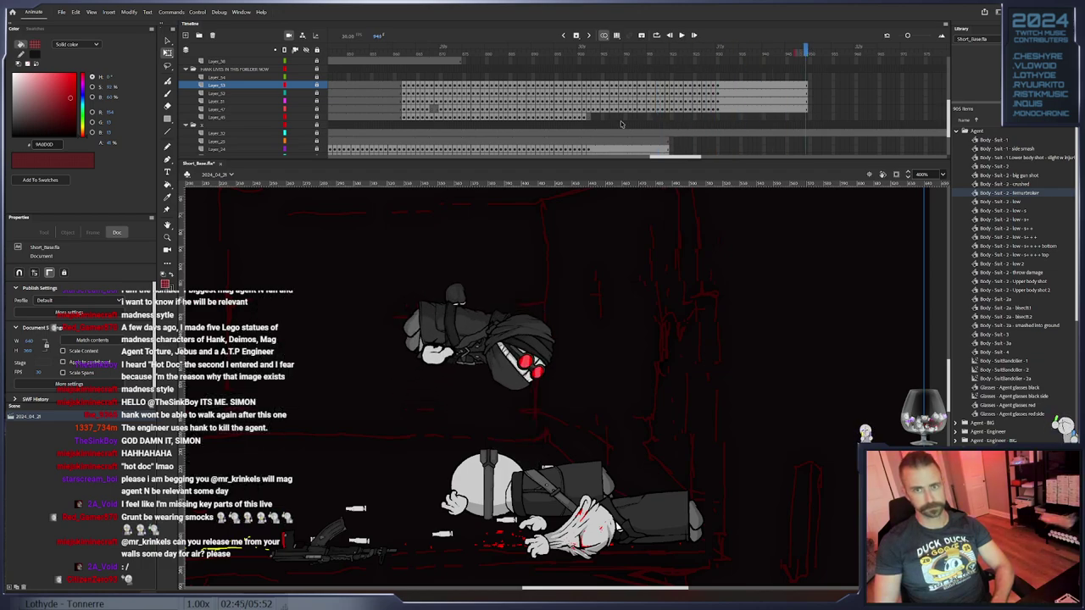
Remove the frames from 903 onward on the standing agent's layers so that they end at frame 902
scroll(644, 117, down, 4)
click(675, 112)
drag(676, 111, 595, 132)
right_click(604, 136)
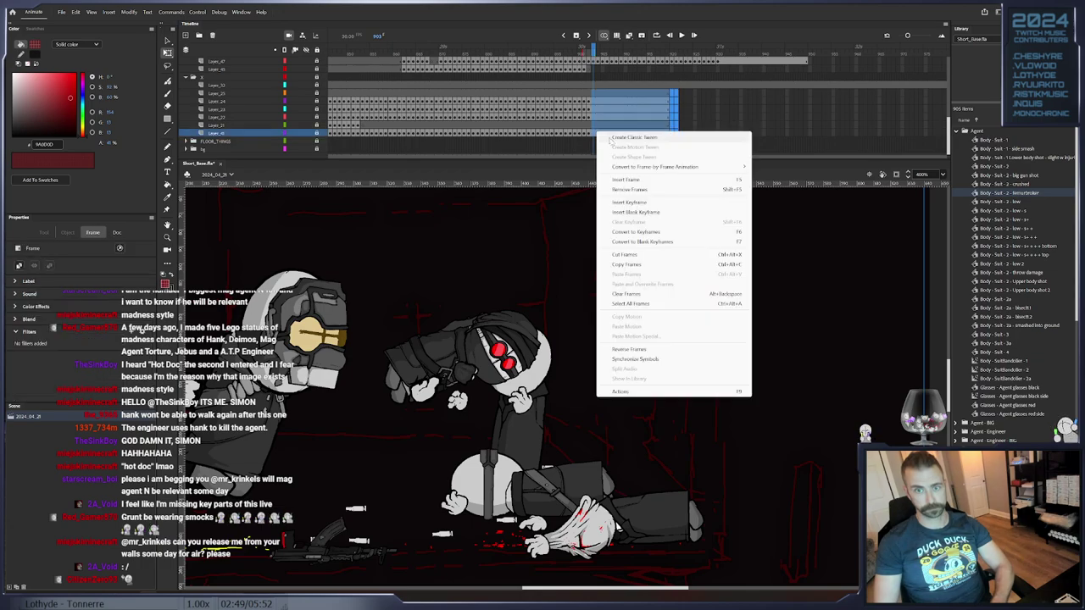
click(612, 137)
click(589, 115)
click(591, 108)
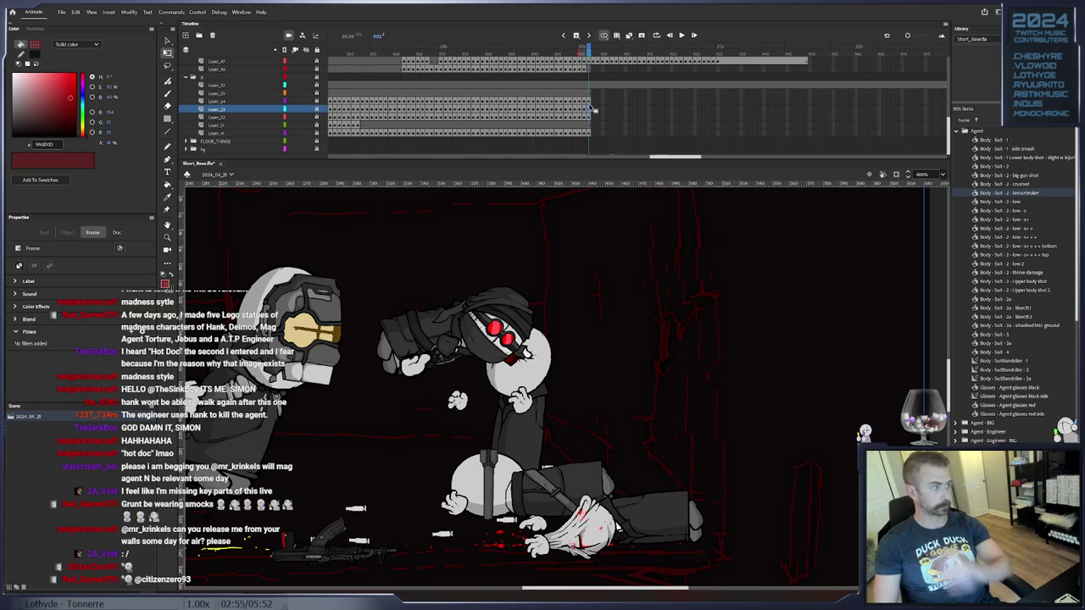
Unlock the standing agent's body, head and hand layers, select its Body - Suit - 2 instance at frame 902, and save the document
click(318, 124)
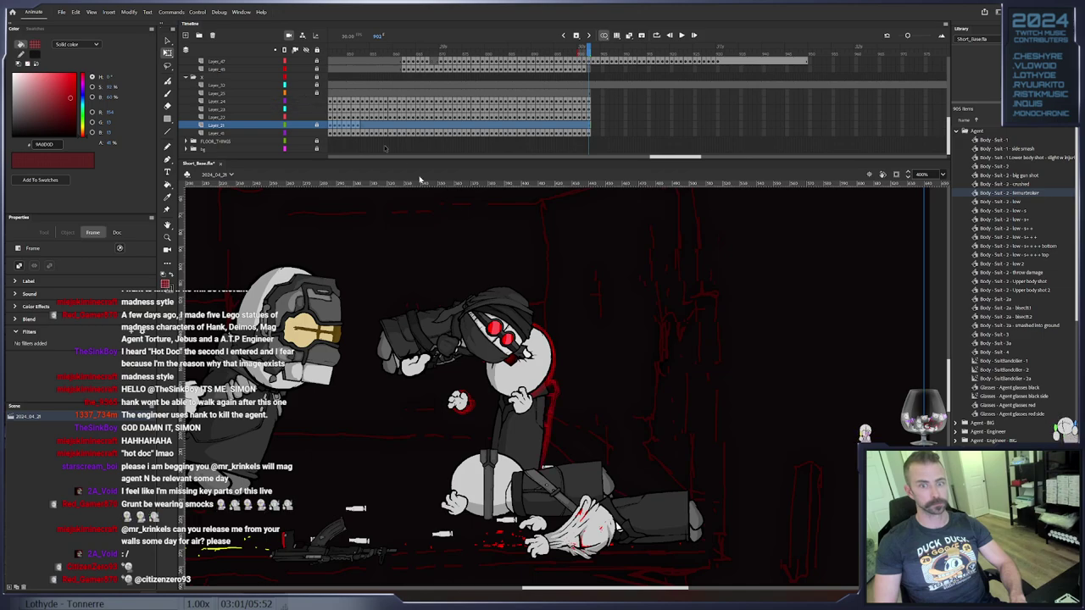
click(550, 435)
click(548, 438)
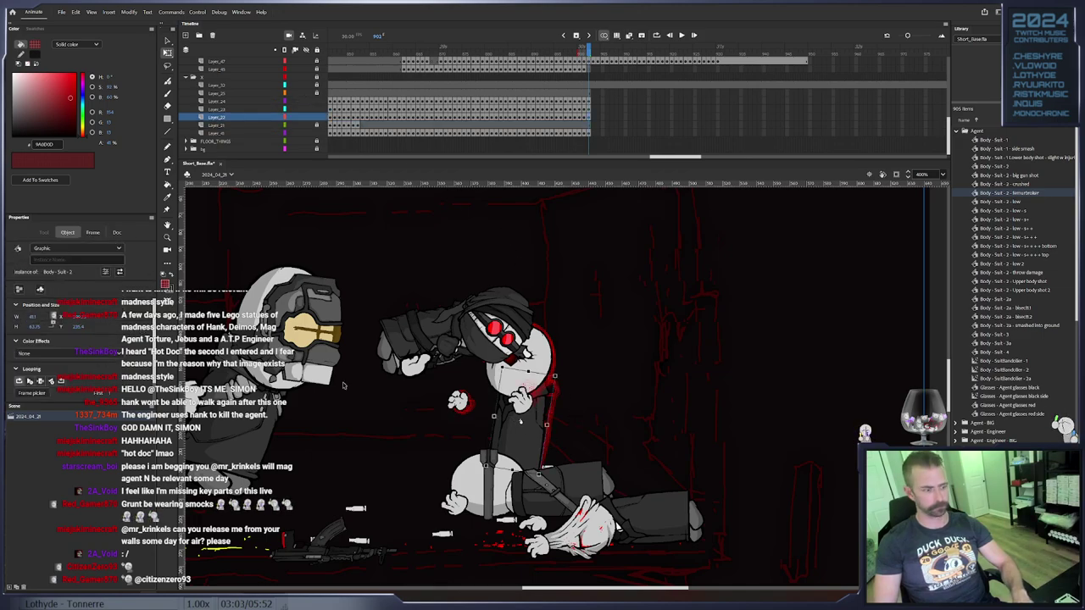
key(ctrl+s)
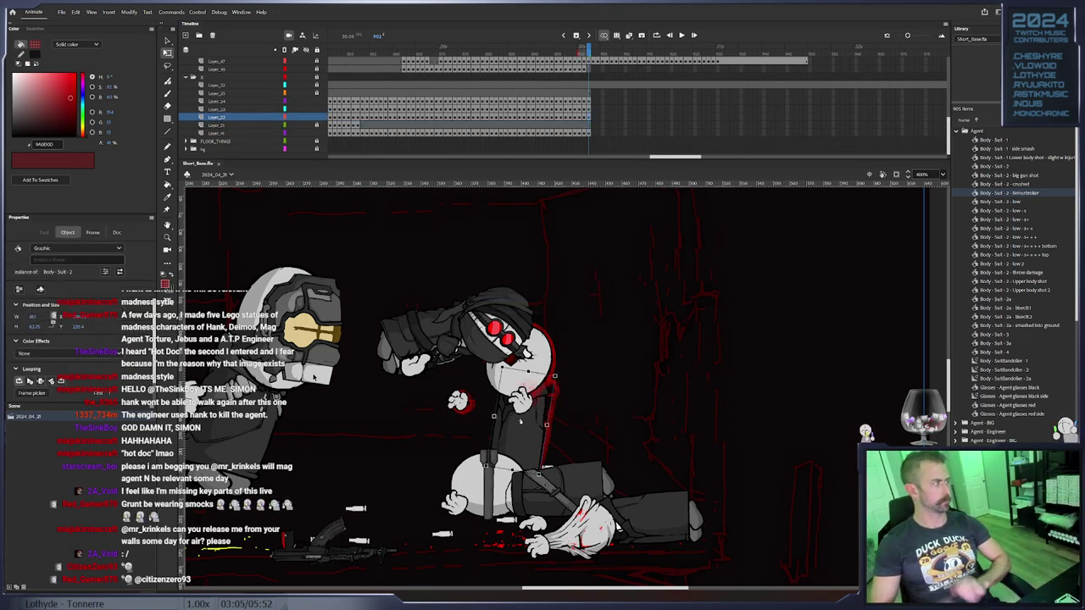
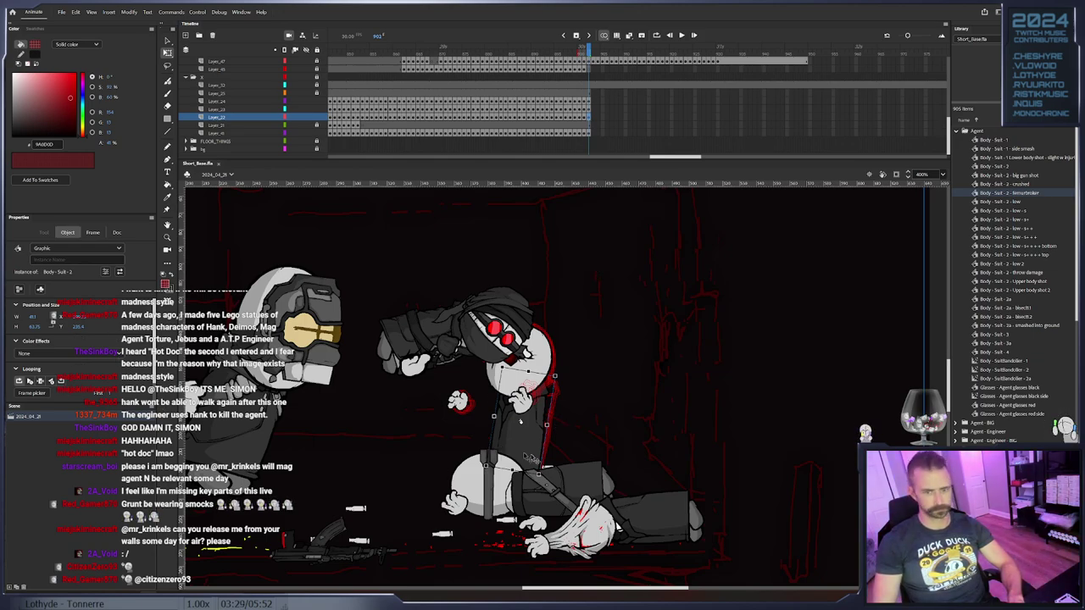
Keyframe the agent's body at frame 903, move it down toward the floor, and swap it for Body - Suit - 2 - femurbroker
key(F6)
drag(520, 420, 540, 450)
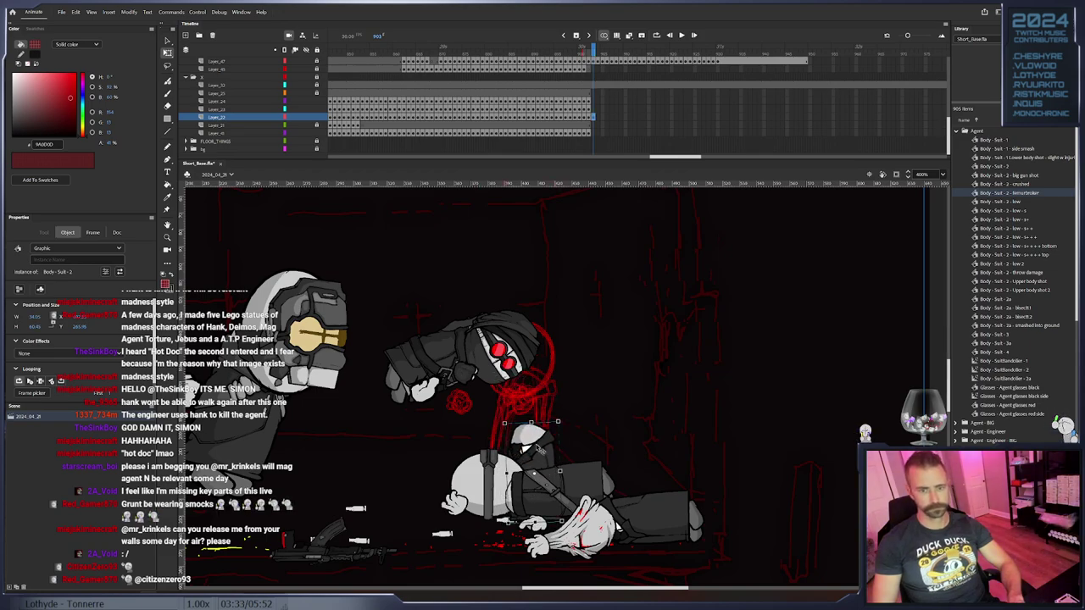
right_click(540, 450)
click(585, 368)
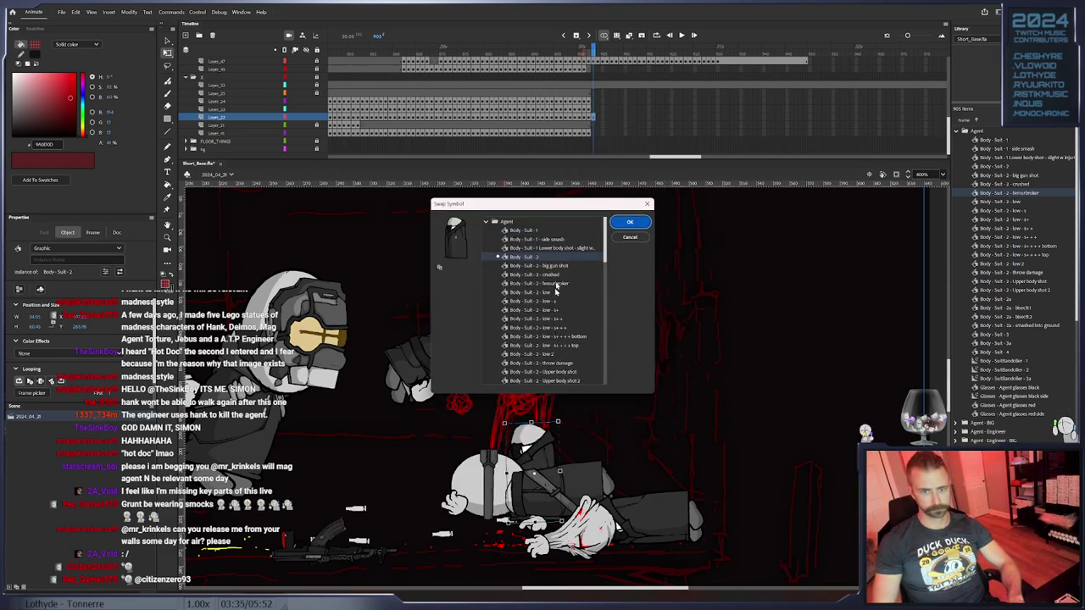
click(555, 284)
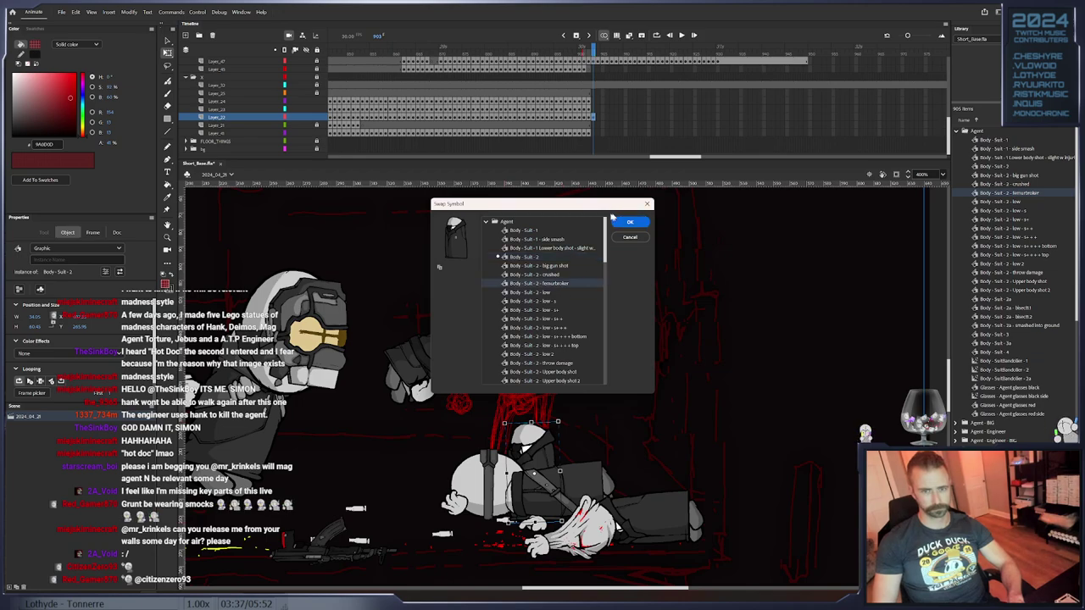
click(630, 223)
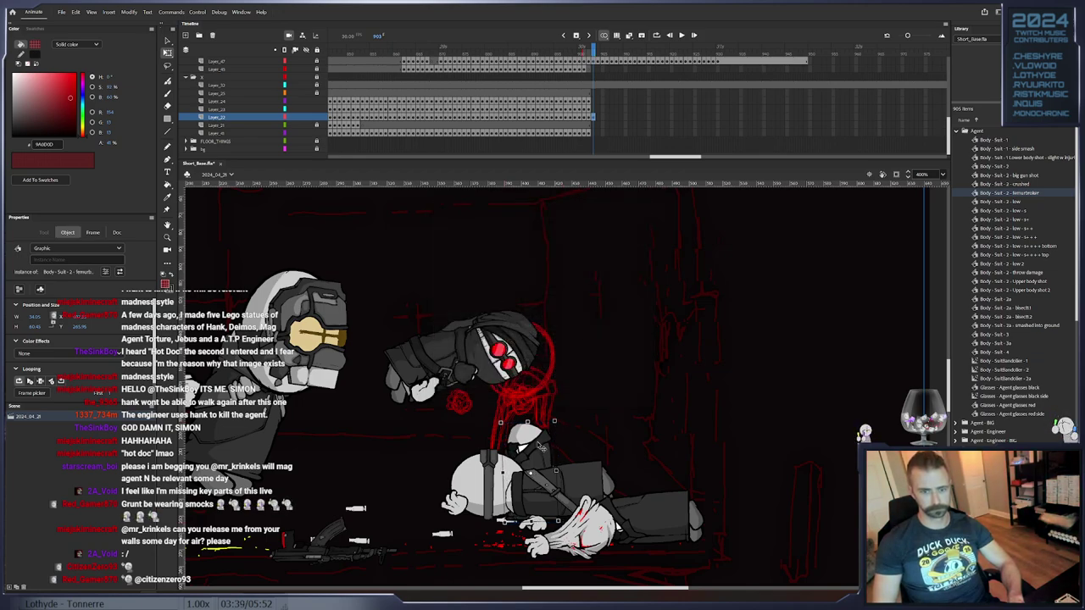
Open the femurbroker body symbol for editing, delete the lower part of the suit across its layers, and erase the cut edge into a curve
double_click(539, 444)
drag(557, 521, 413, 466)
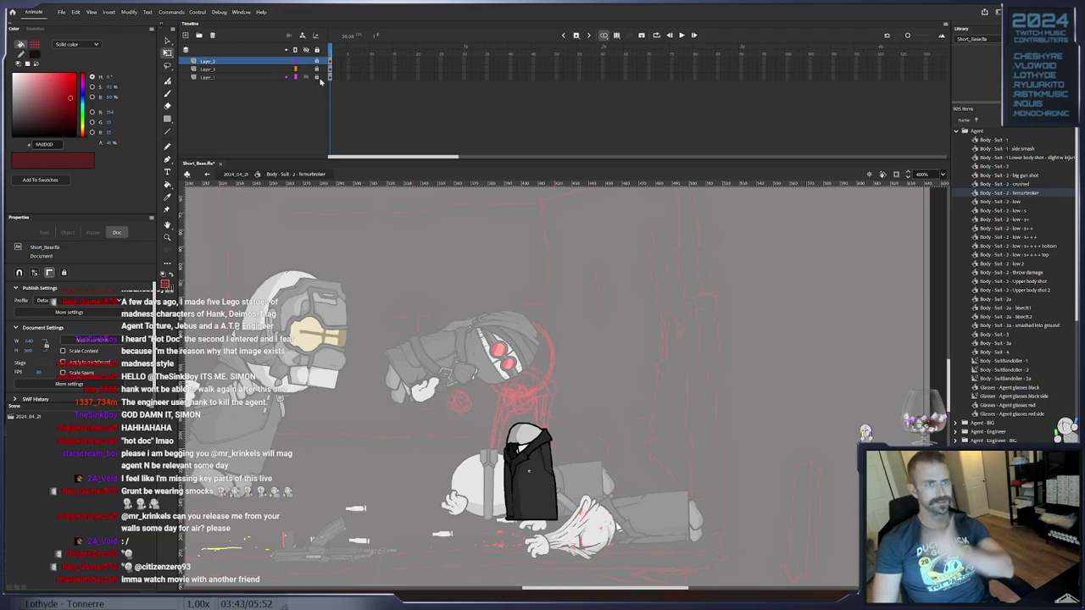
drag(428, 490, 622, 571)
key(Delete)
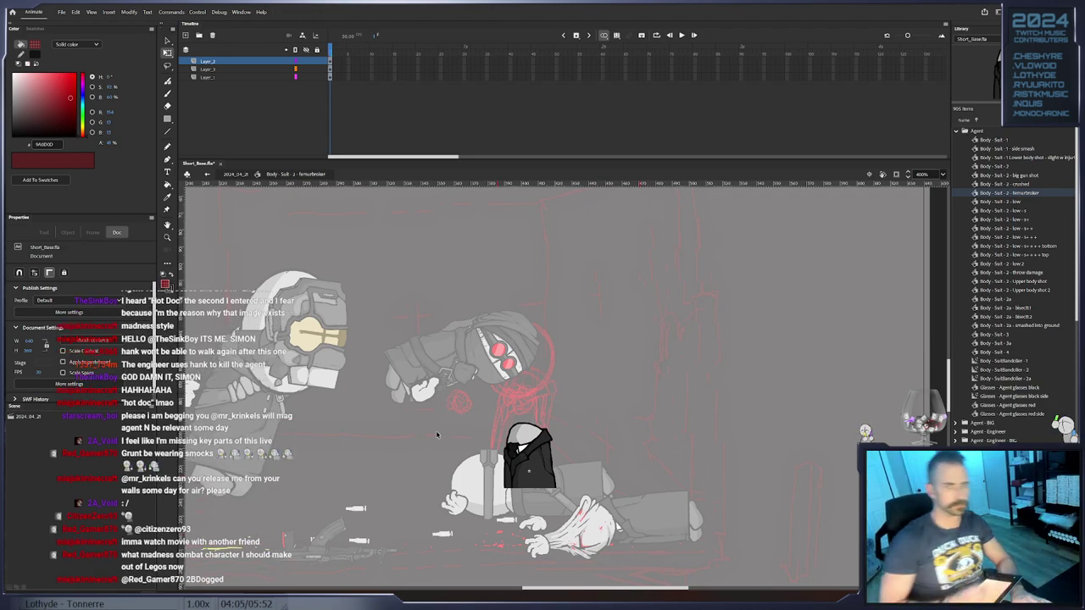
key(e)
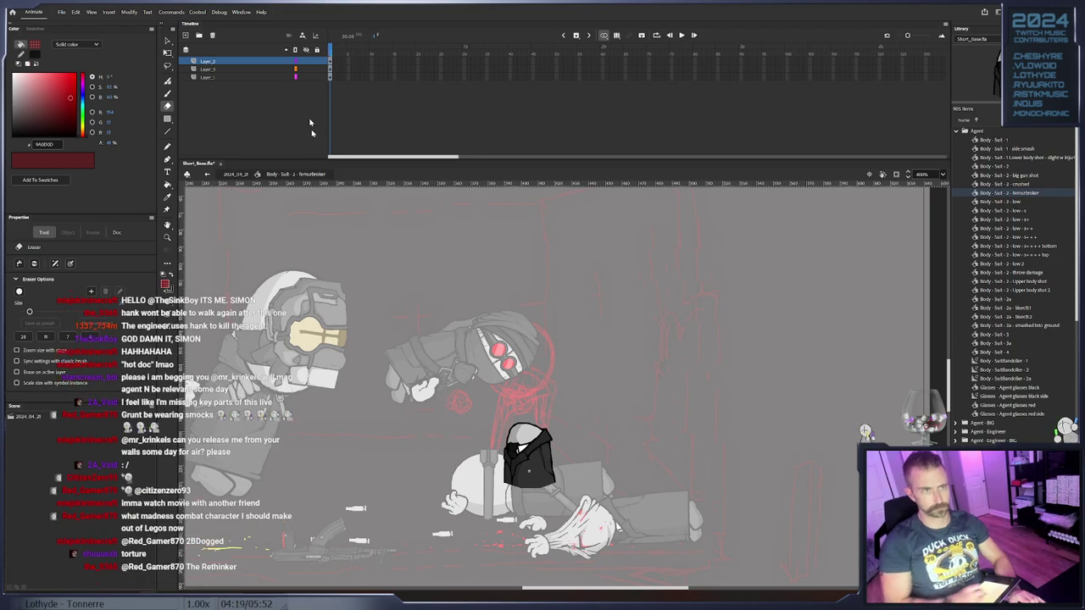
Lock the symbol's existing layers, add a new layer just above the bottom one, and set the fill colour to red FF0000
click(317, 61)
click(306, 61)
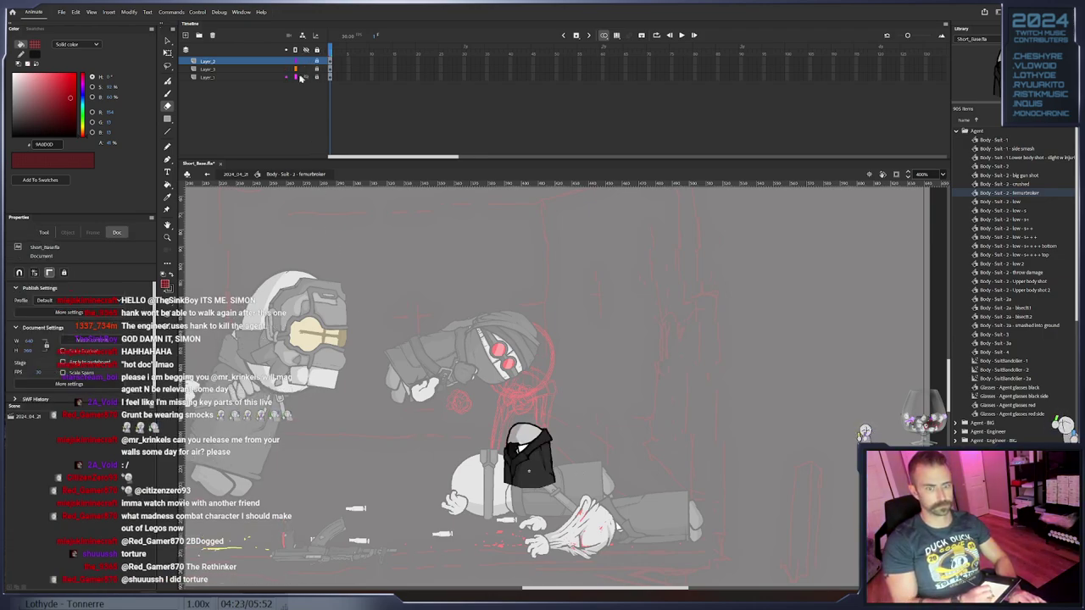
click(303, 78)
click(187, 35)
click(76, 75)
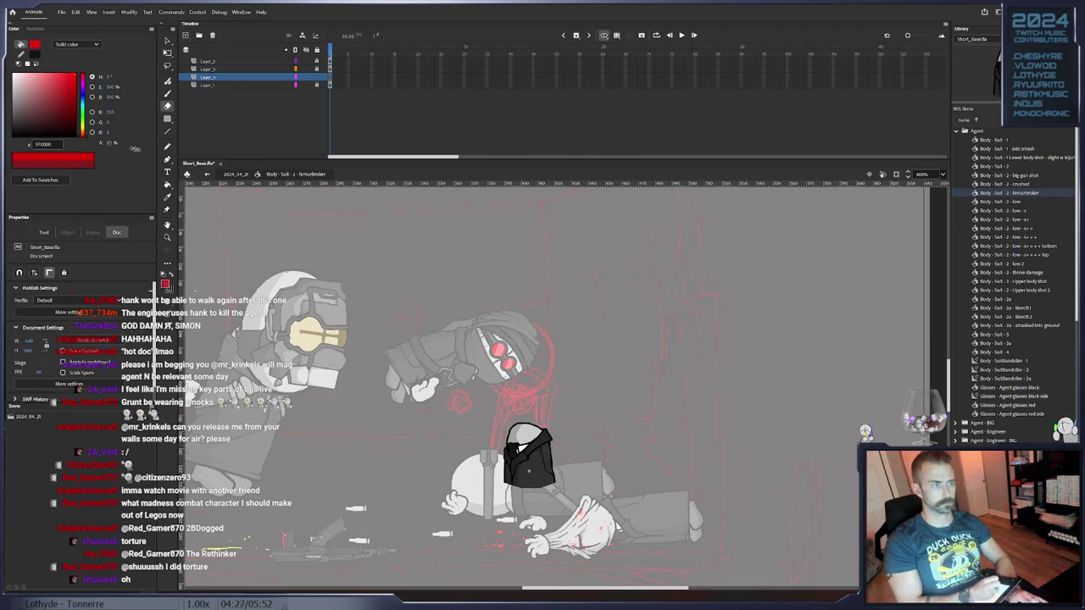
Brush a red blood edge along the severed bottom of the coat with a slightly larger brush size
key(z)
mouse_move(493, 402)
mouse_down()
mouse_move(540, 476)
mouse_move(600, 517)
mouse_up()
key(b)
drag(501, 436, 496, 461)
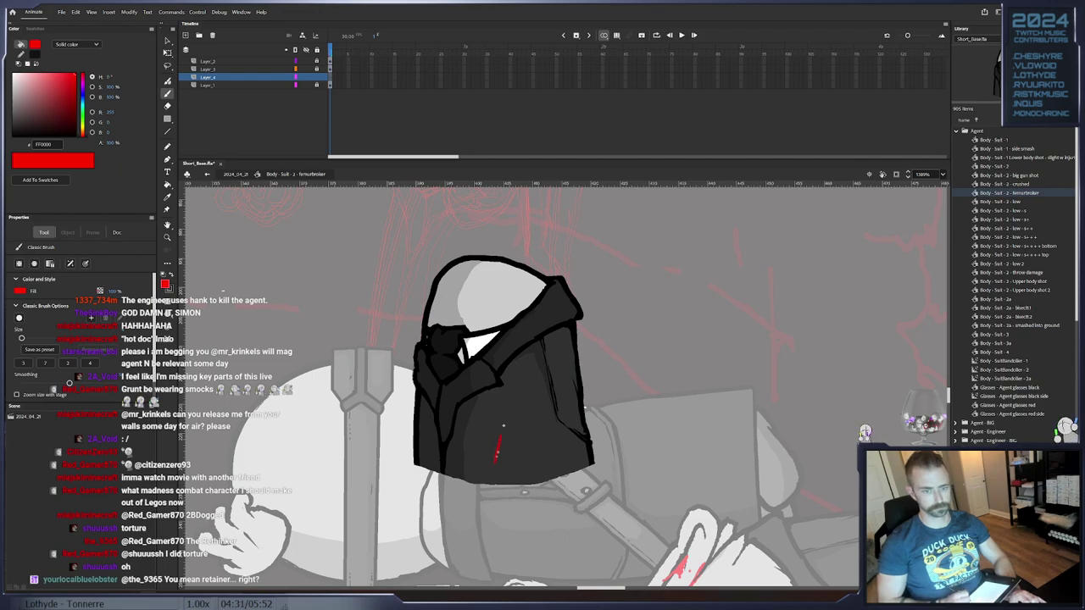
key(ctrl+z)
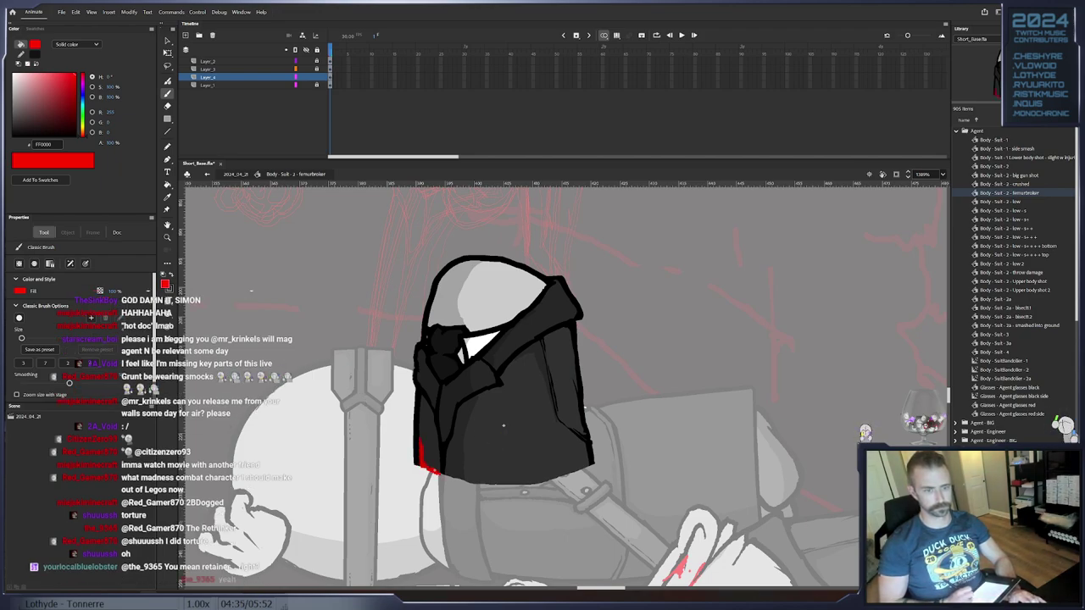
drag(22, 338, 28, 339)
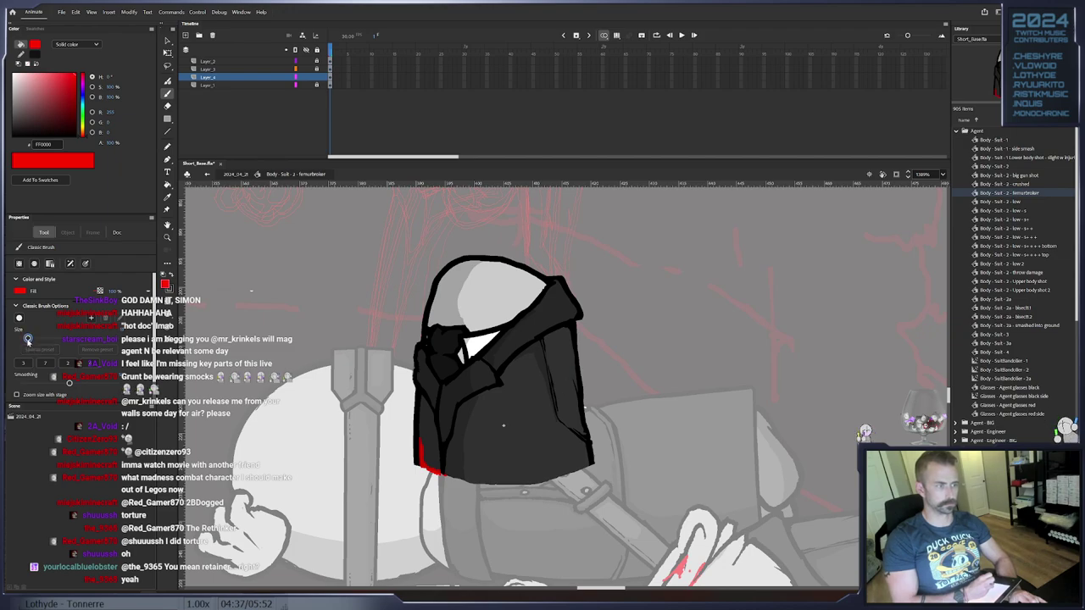
mouse_move(438, 450)
mouse_down()
mouse_move(440, 473)
mouse_move(471, 482)
mouse_move(560, 481)
mouse_move(586, 464)
mouse_move(582, 412)
mouse_up()
key(e)
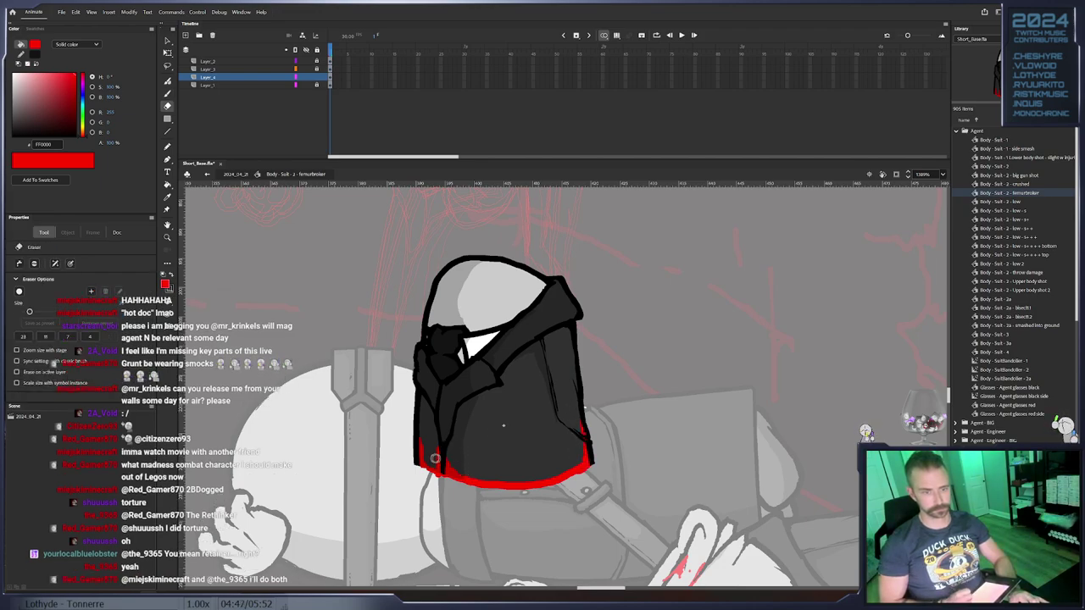
Paint red blood drips rising from the coat's cut edge on the front flap and centre, trimming them with the eraser
key(b)
drag(424, 453, 422, 397)
key(e)
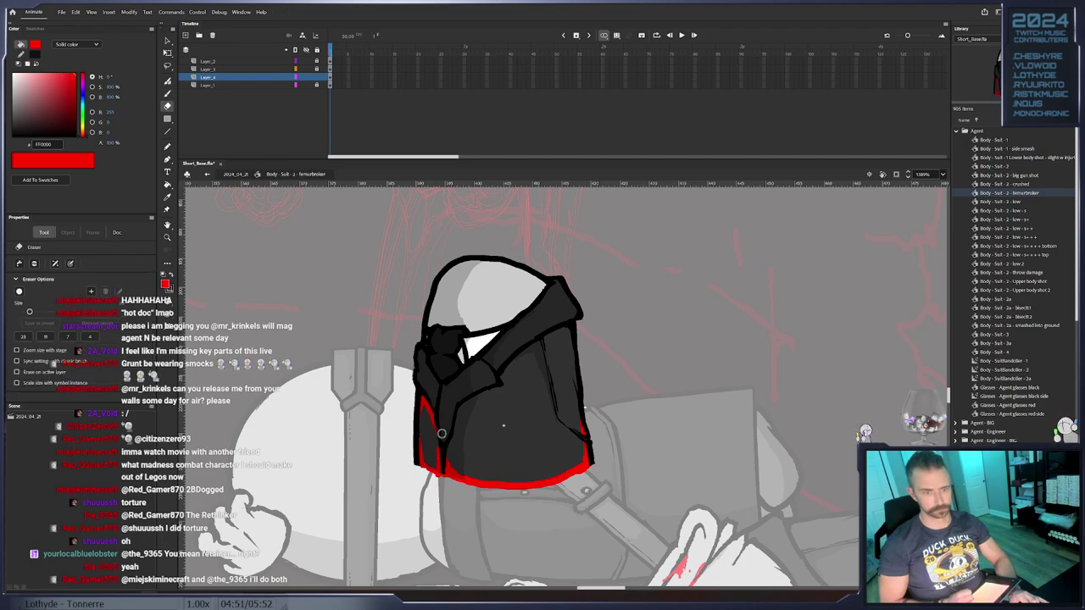
key(b)
mouse_move(523, 460)
mouse_down()
mouse_move(532, 399)
mouse_move(533, 432)
mouse_move(520, 395)
mouse_move(539, 390)
mouse_move(542, 443)
mouse_move(536, 396)
mouse_move(543, 441)
mouse_move(532, 399)
mouse_move(529, 443)
mouse_move(513, 403)
mouse_move(534, 420)
mouse_move(544, 466)
mouse_move(561, 431)
mouse_up()
key(e)
key(b)
key(e)
key(b)
click(540, 472)
click(565, 348)
key(e)
key(b)
Dab red blood spots across the lower coat and add thinner streaks between the drips with a smaller brush
click(496, 476)
click(465, 439)
click(454, 423)
click(458, 460)
click(468, 464)
mouse_move(485, 460)
mouse_down()
mouse_move(487, 375)
mouse_move(496, 458)
mouse_up()
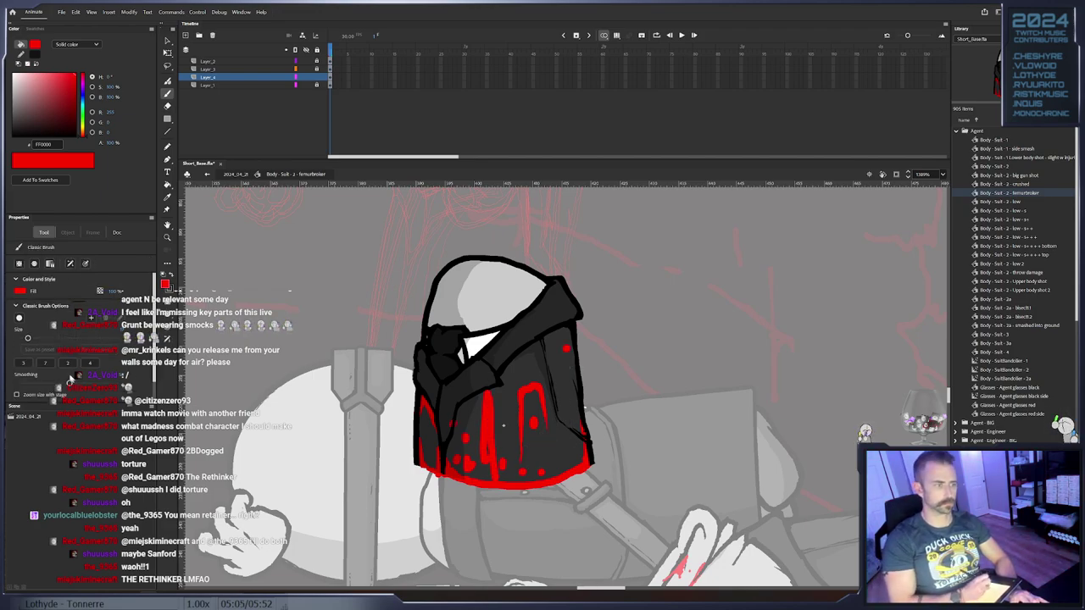
drag(486, 471, 482, 408)
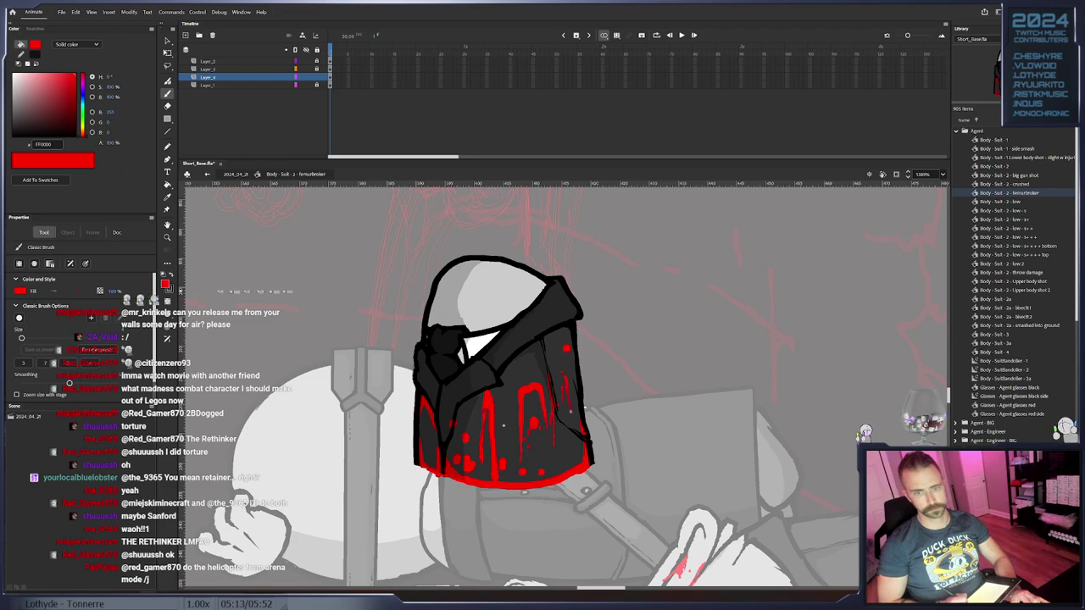
Carve gaps into the blood spots and drips with the eraser, alternating with the brush to refine their ragged shapes
key(e)
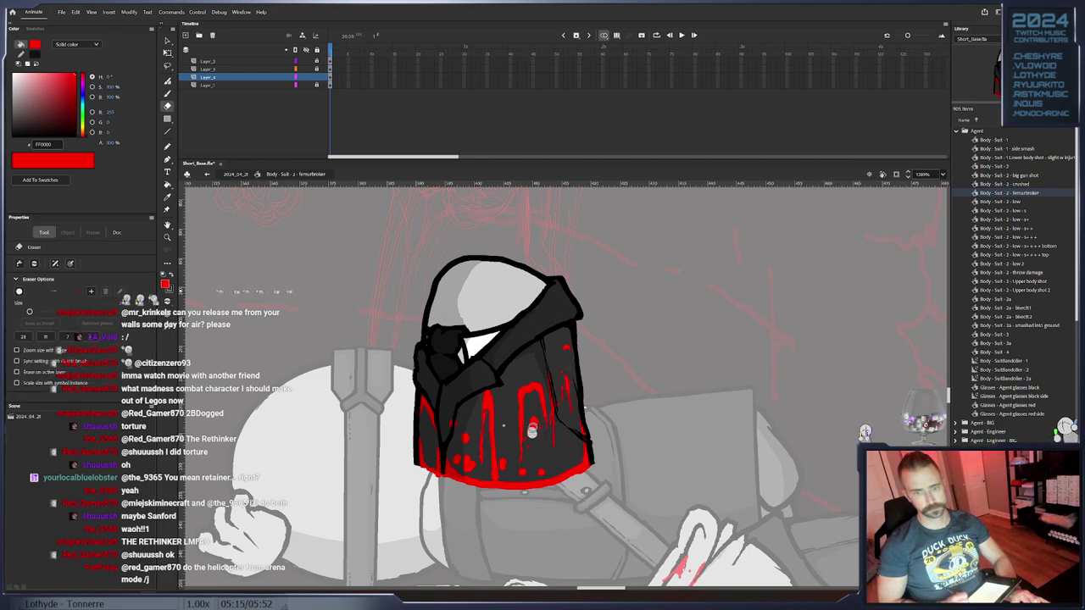
key(b)
key(e)
drag(536, 473, 544, 471)
key(b)
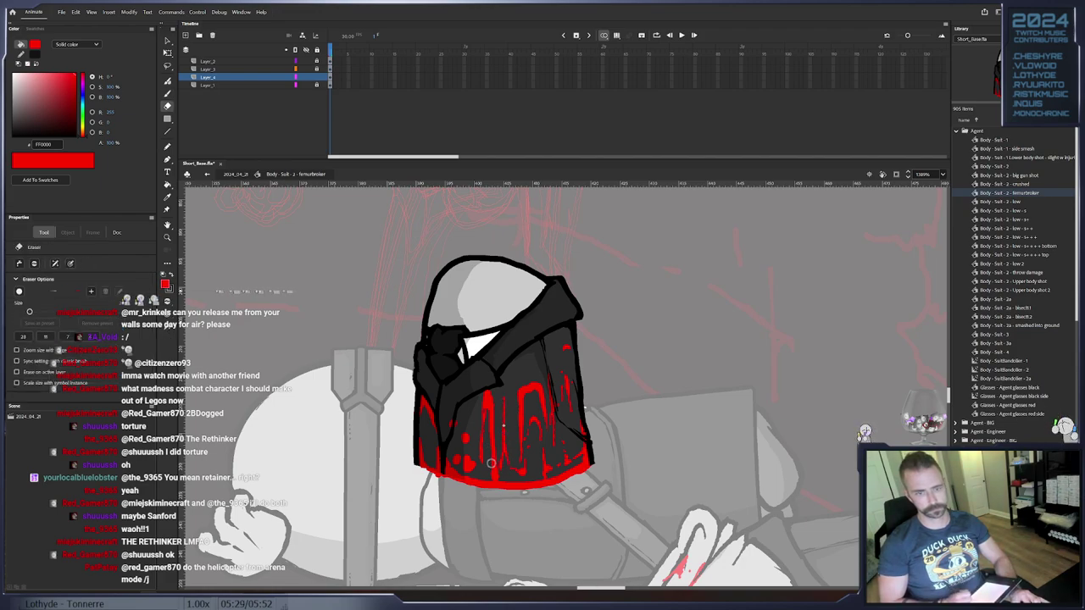
key(e)
key(b)
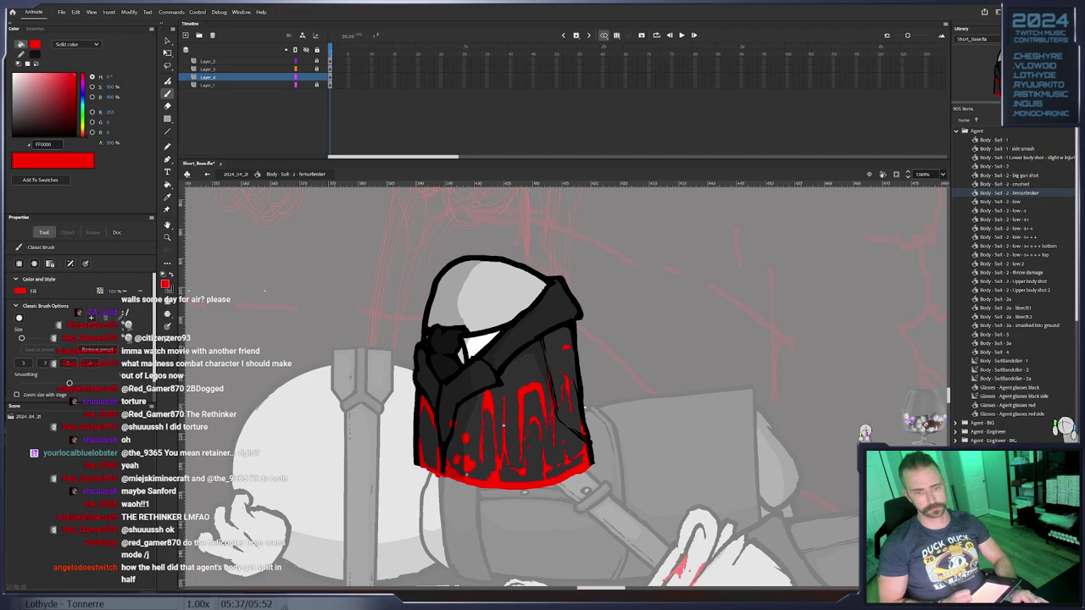
key(e)
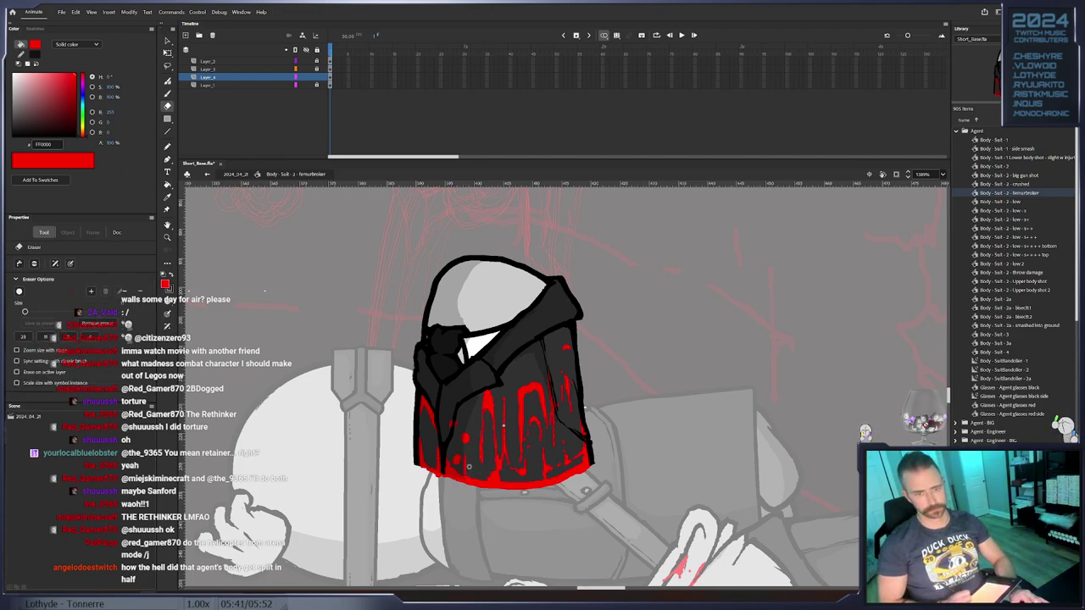
Add more thin blood streaks on the coat's front flap, middle and shoulder, breaking up the large arched drip with the eraser
key(b)
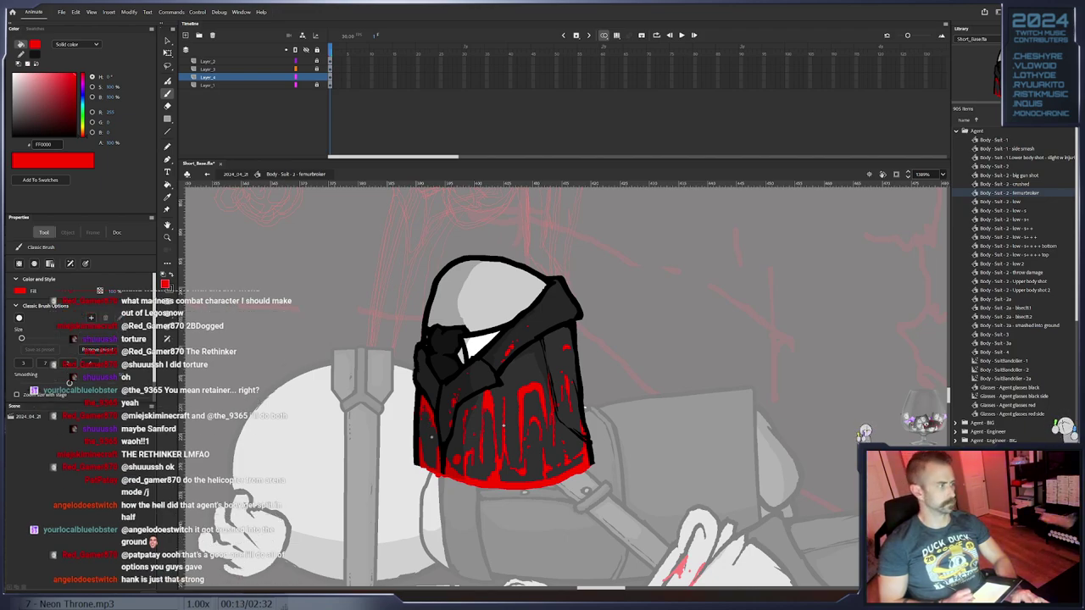
drag(466, 419, 458, 403)
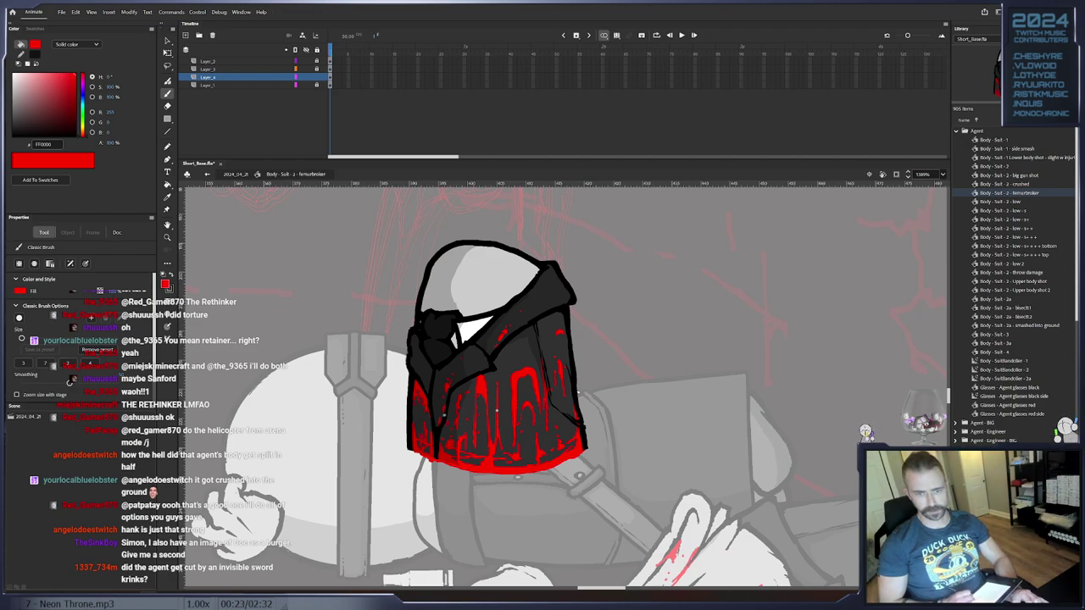
key(e)
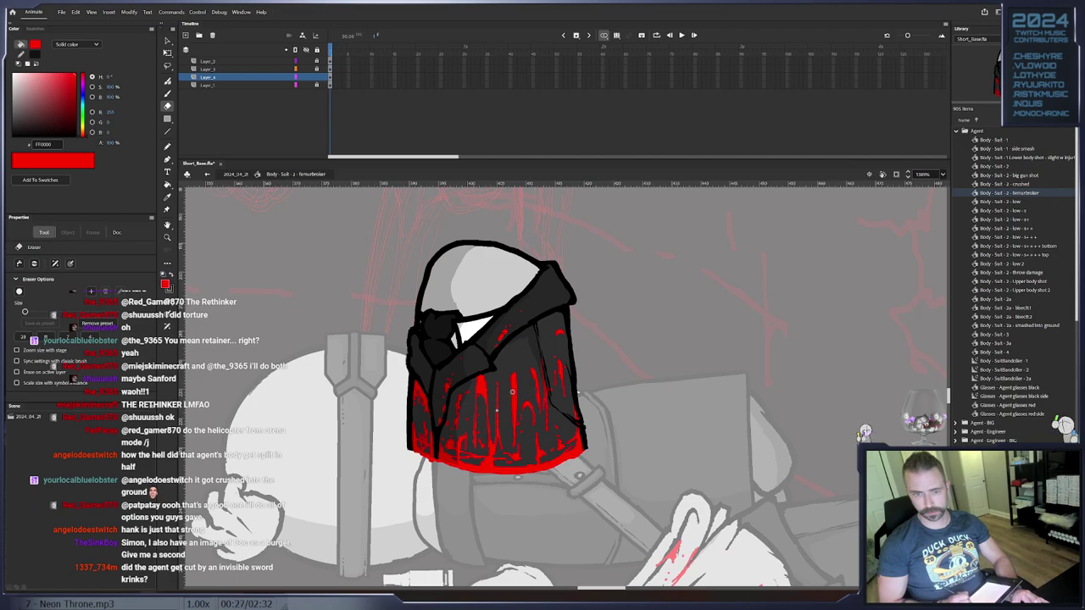
key(b)
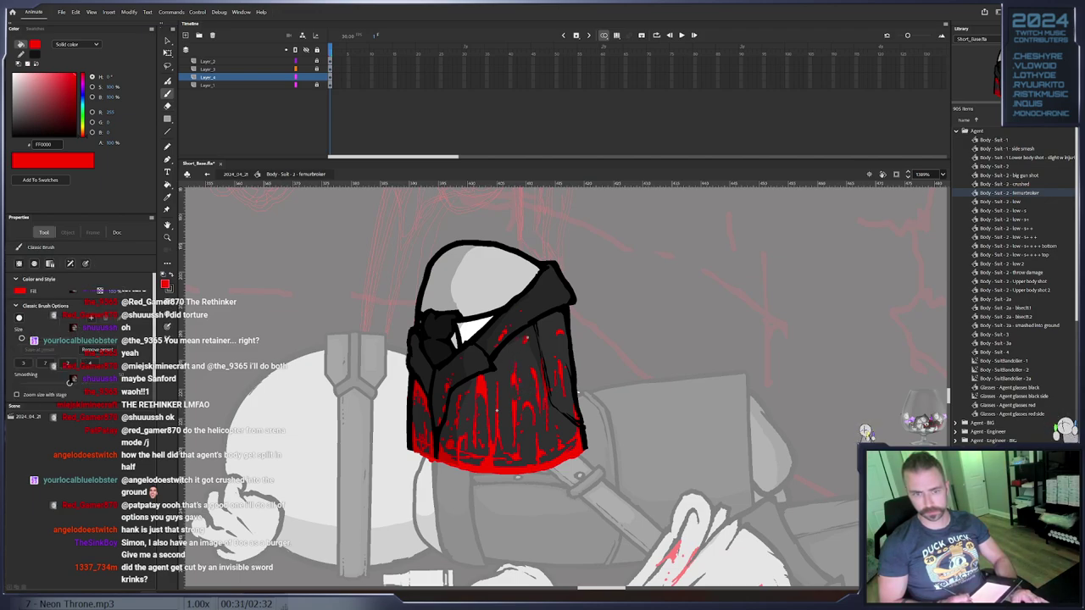
drag(542, 369, 537, 365)
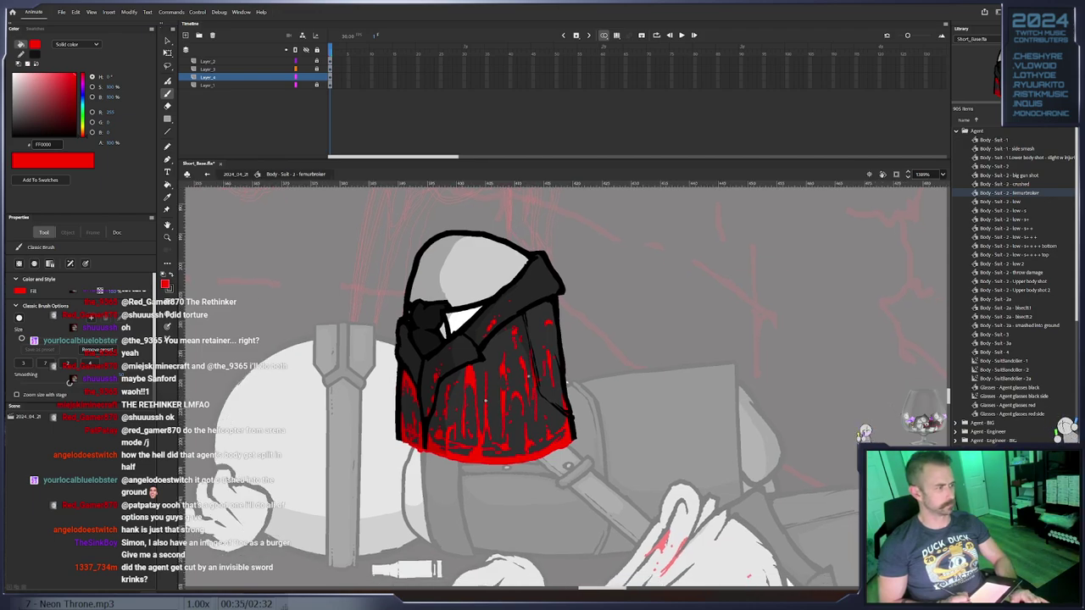
Finish the blood detail on the coat and return from the body symbol to the main scene
drag(526, 378, 519, 389)
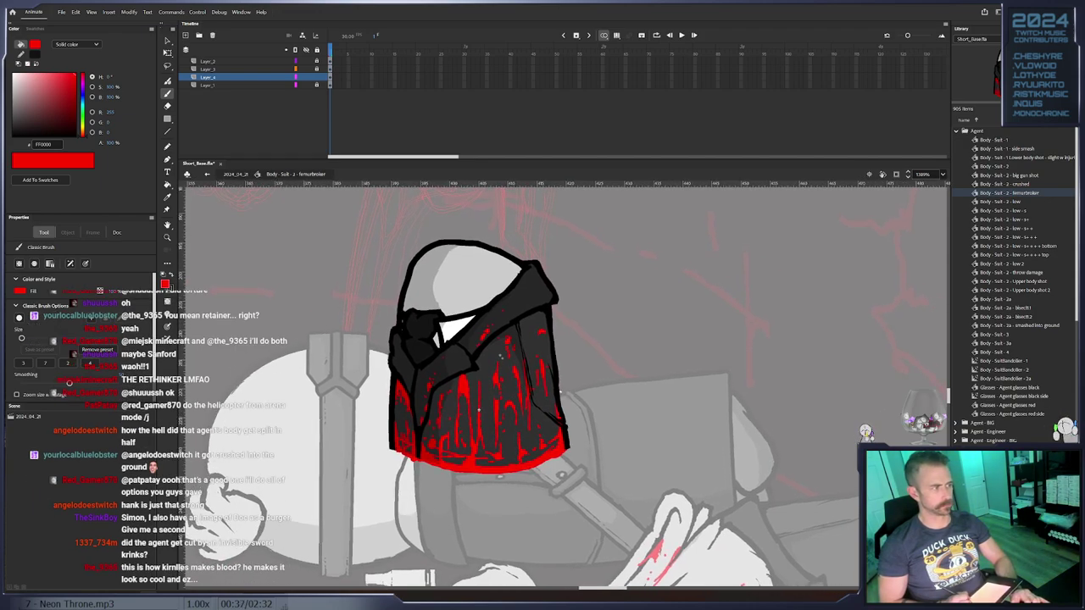
click(235, 174)
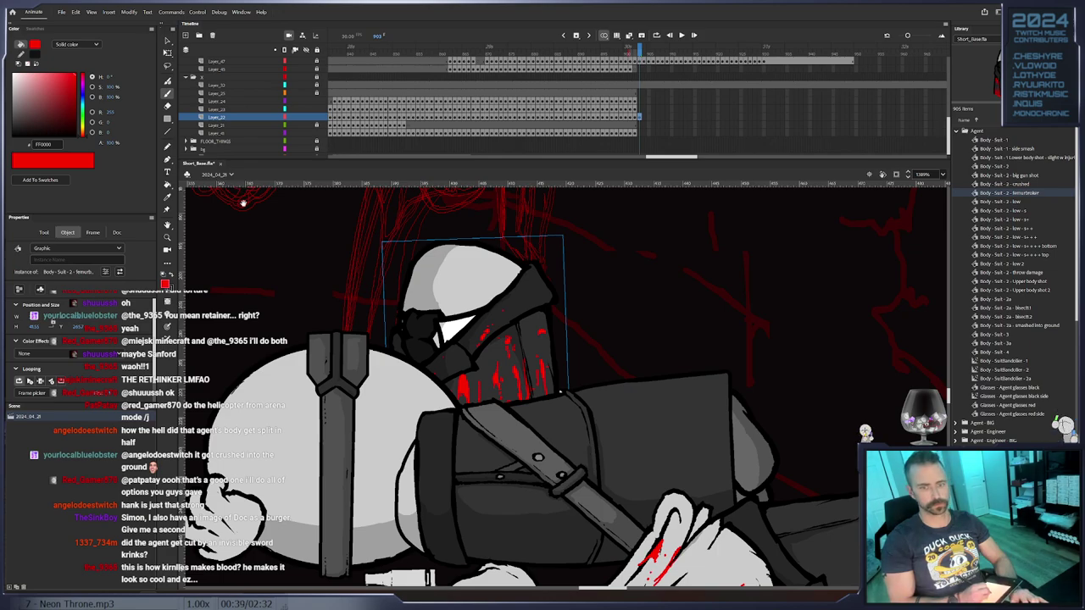
click(168, 239)
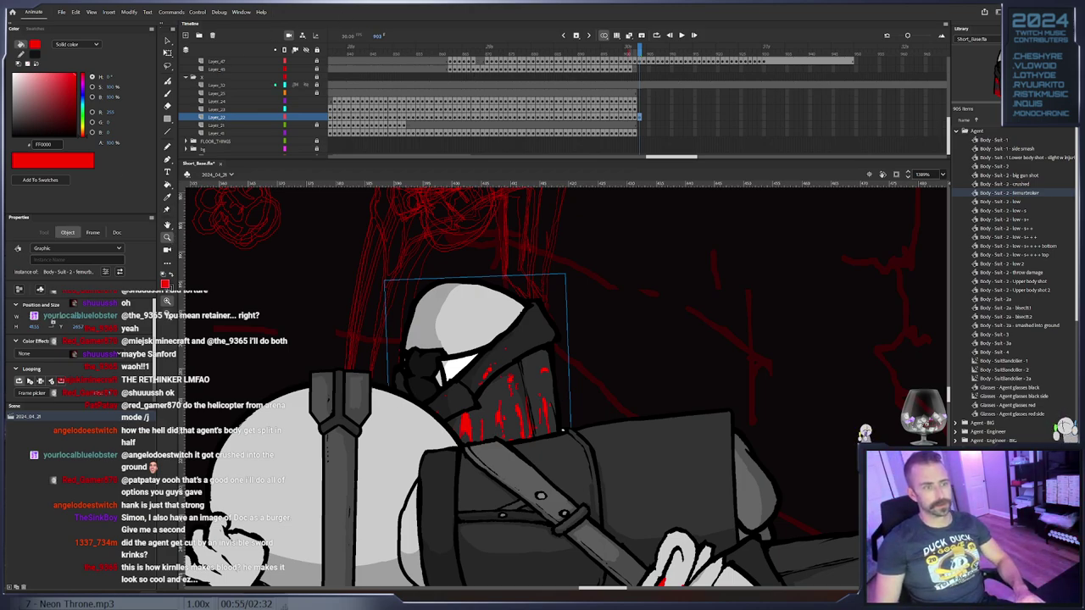
alt+click(524, 378)
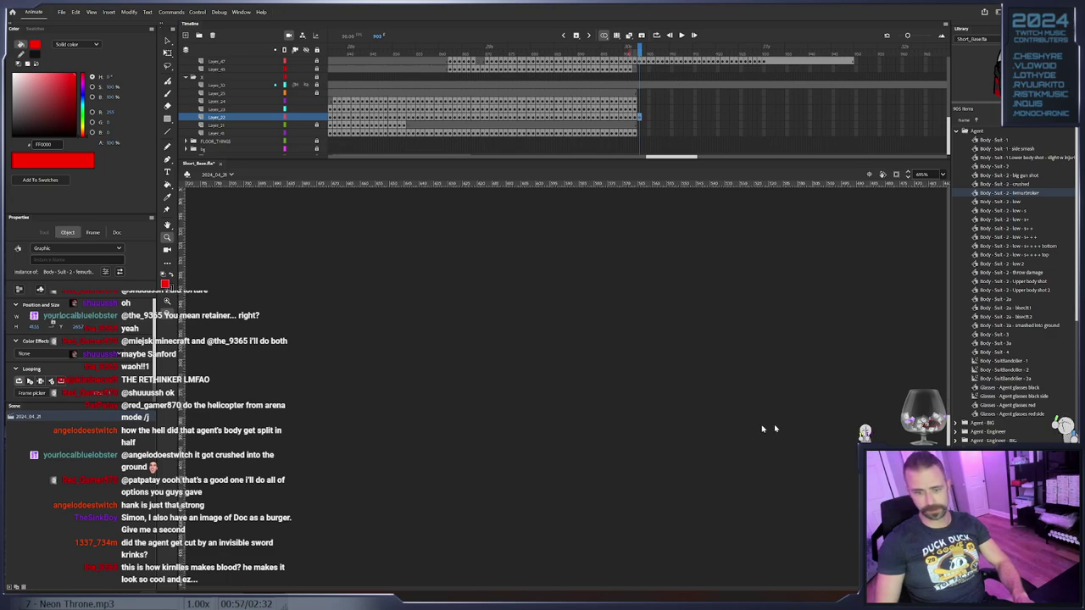
alt+click(617, 433)
alt+click(616, 433)
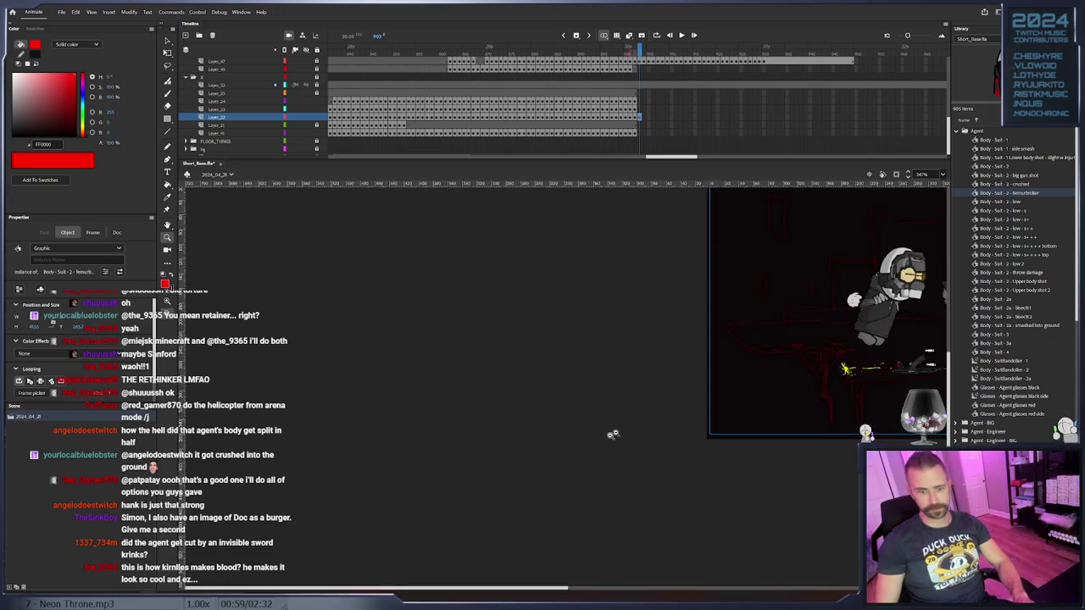
drag(830, 477, 534, 547)
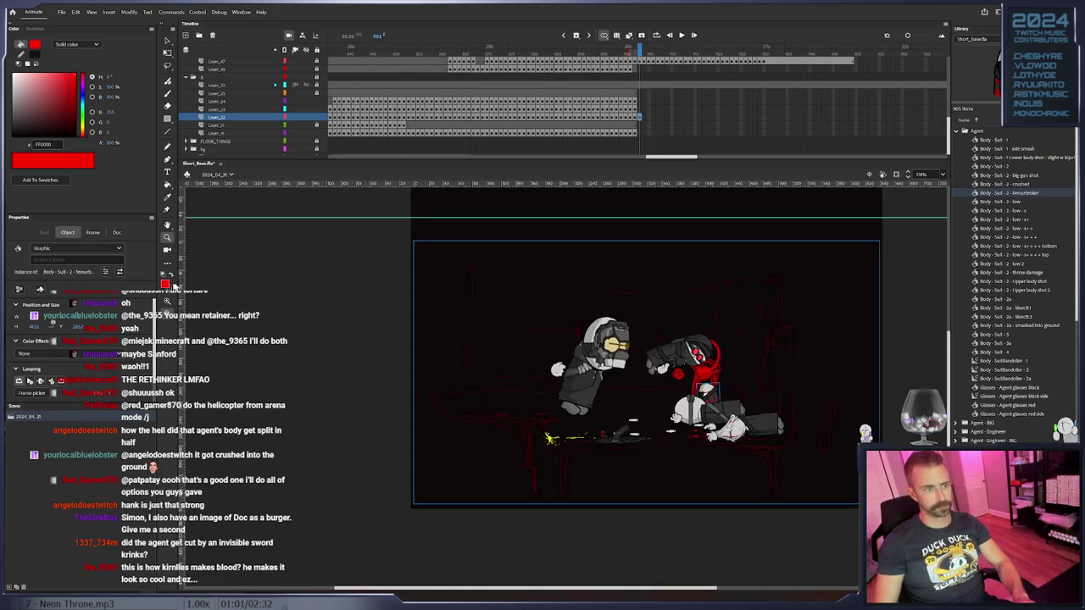
click(695, 383)
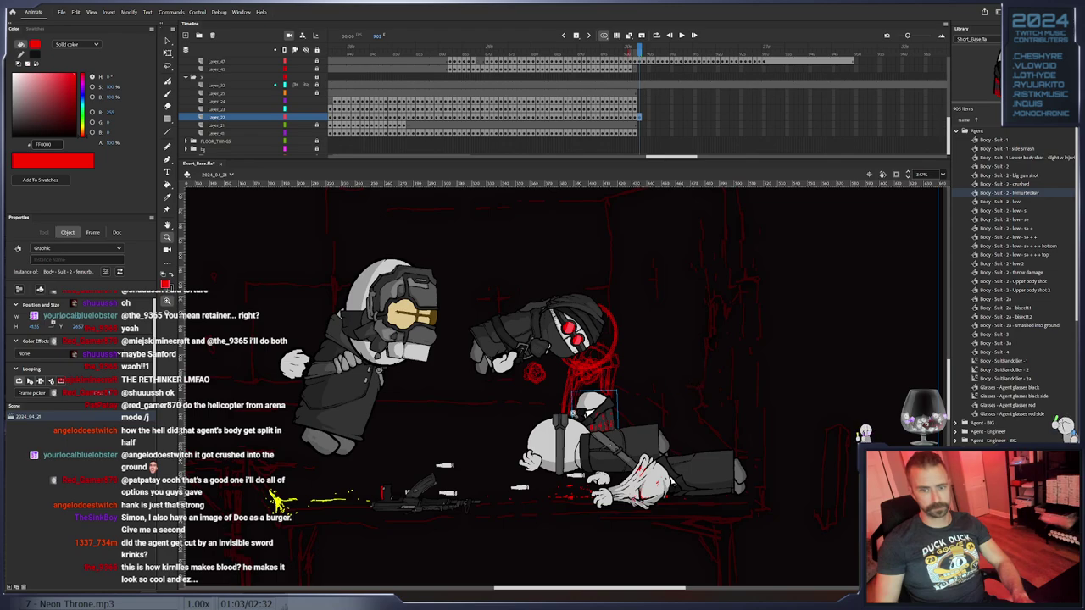
Raise the bloodied torso above the fallen body on frame 903 and shift it left under the masked character
click(560, 395)
click(167, 53)
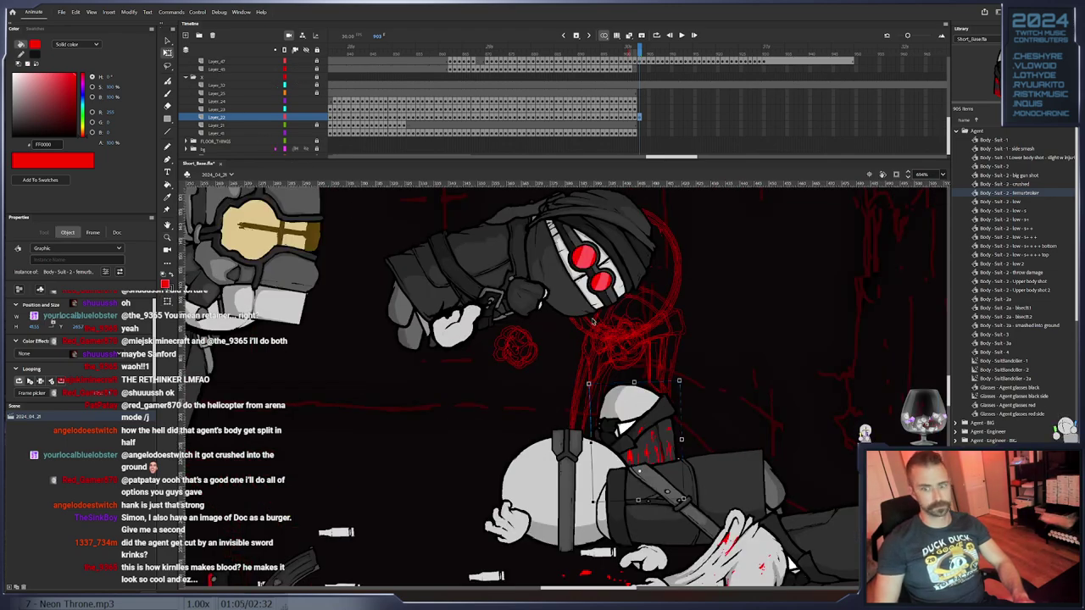
drag(640, 392, 687, 370)
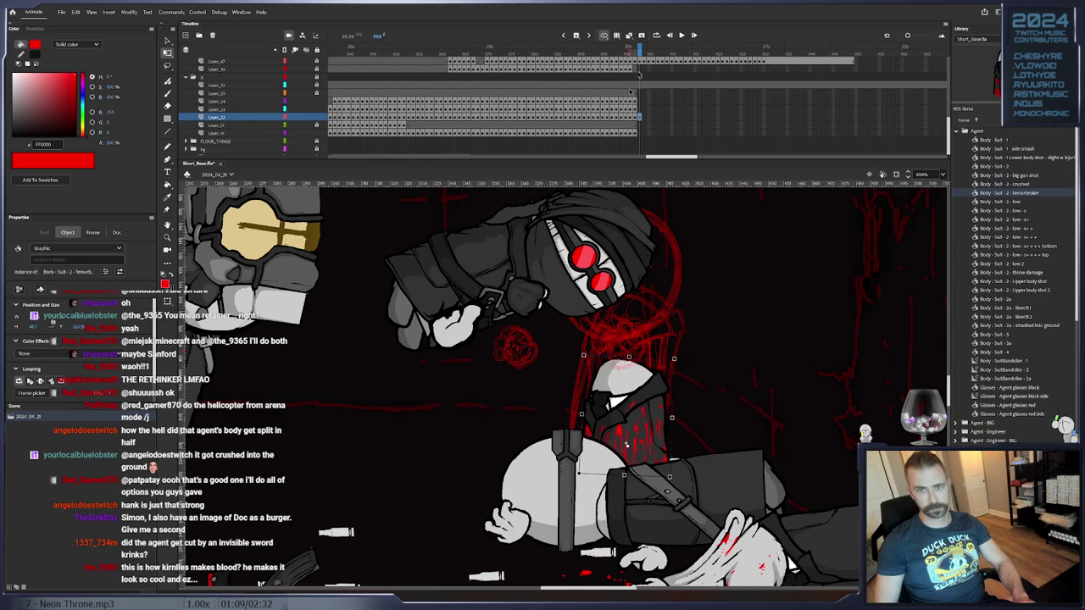
click(640, 118)
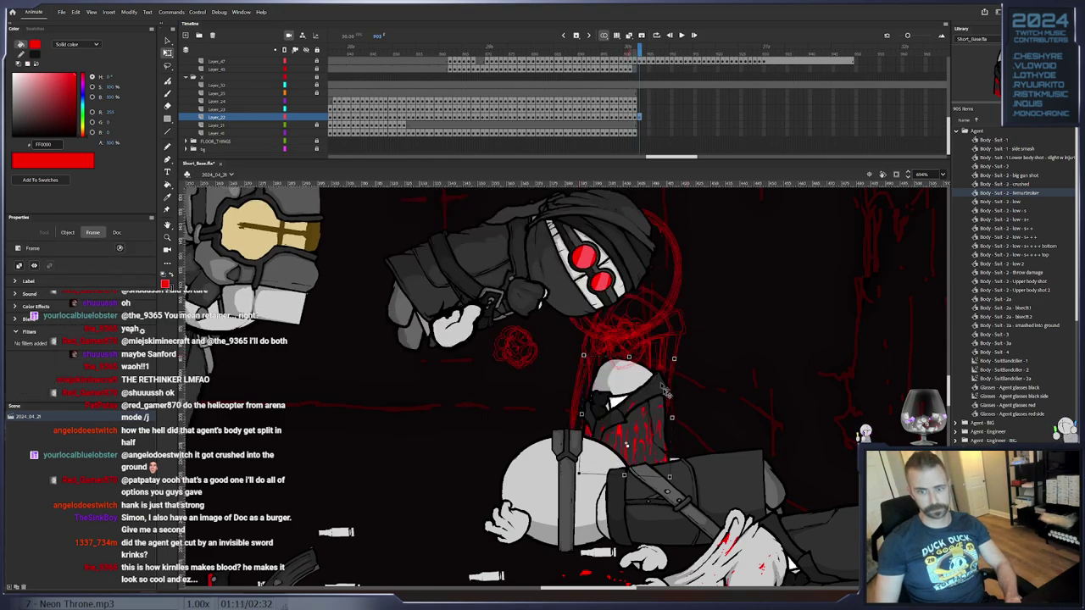
drag(625, 444, 610, 438)
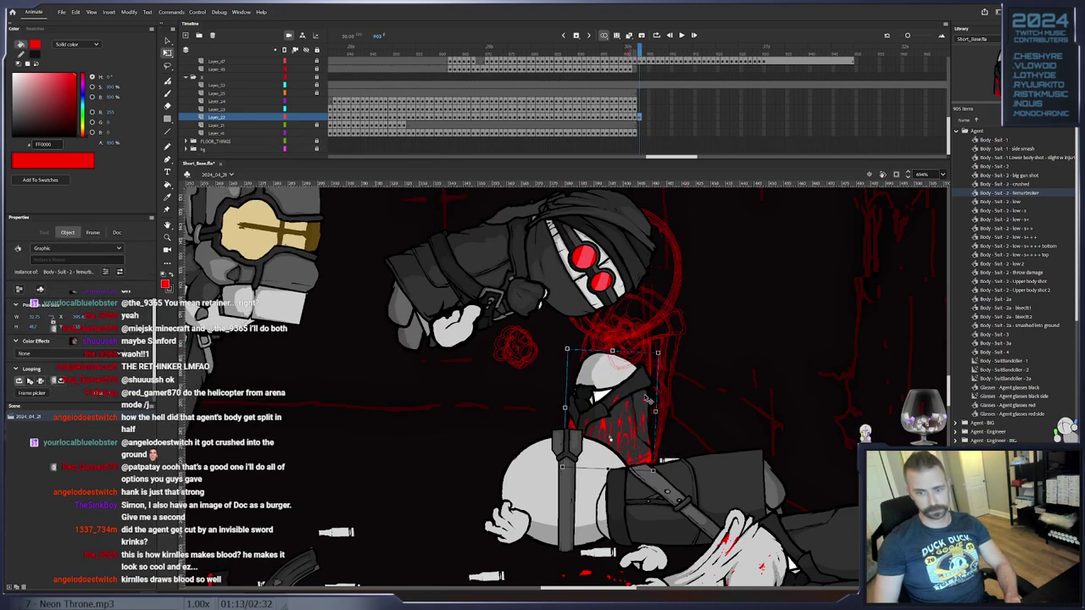
Keyframe the torso frame by frame up to frame 909, dropping it behind the fallen body and tilting it clockwise
drag(666, 352, 673, 448)
key(F6)
key(F6)
key(F6)
key(F6)
key(F6)
key(F6)
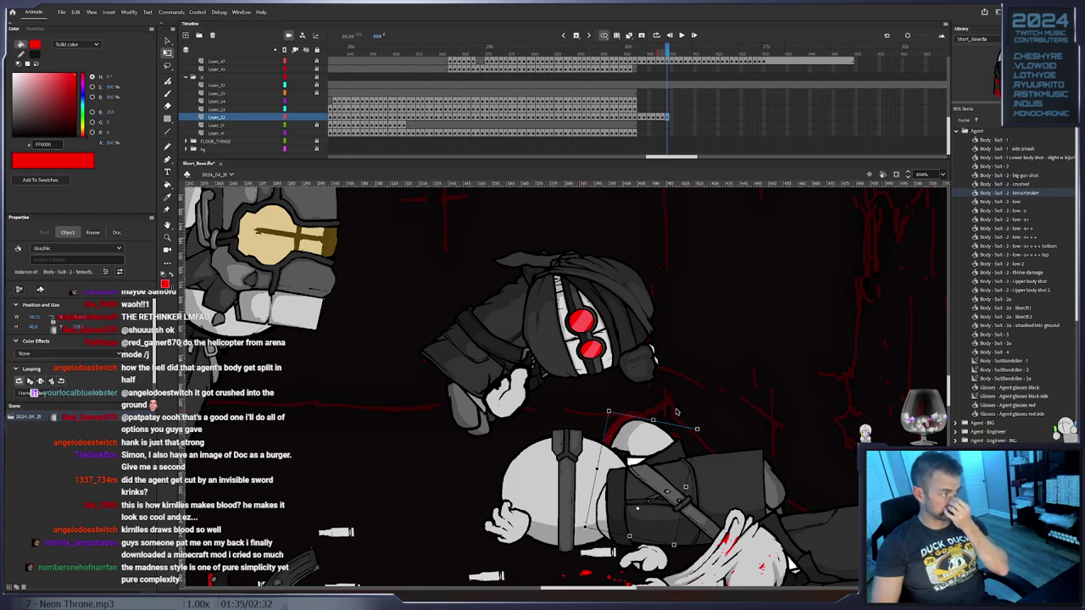
Continue the torso's keyframes through frame 917, adjusting its tilt slightly and sliding it gradually left
key(F6)
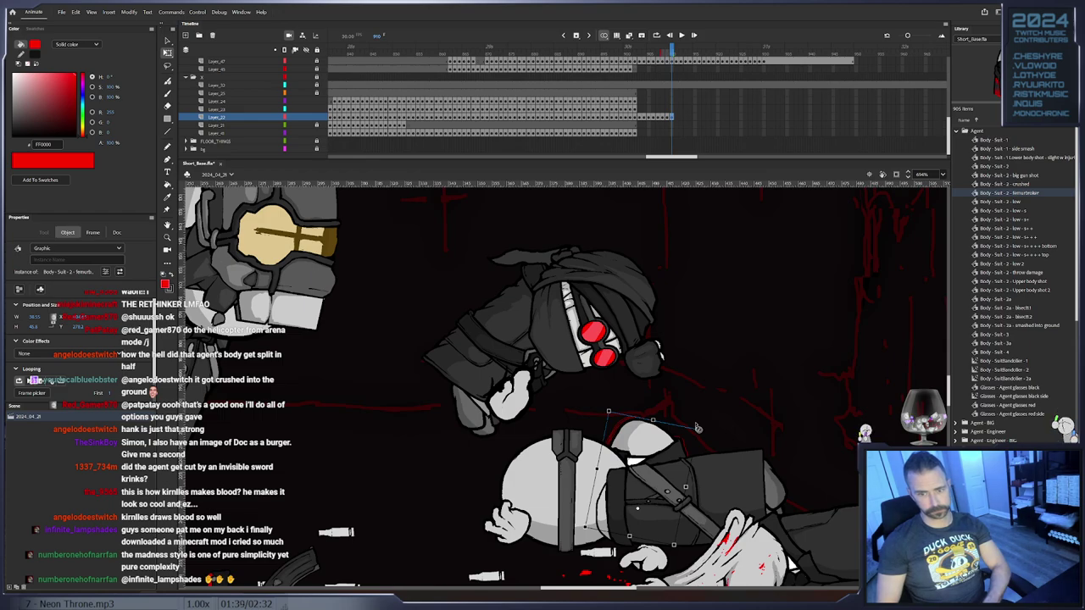
drag(697, 429, 694, 428)
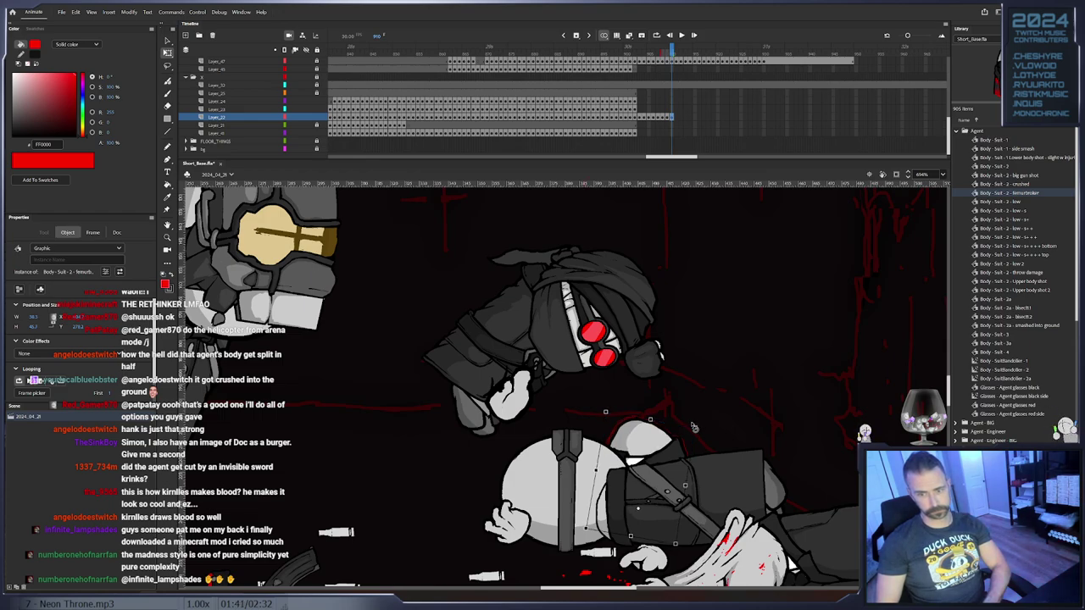
key(F6)
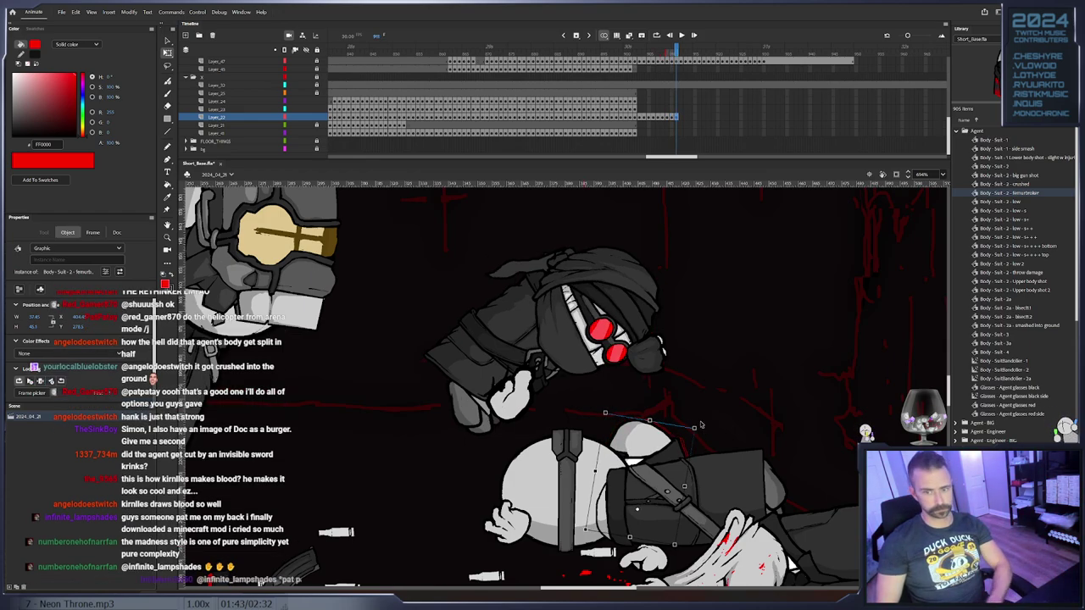
drag(696, 429, 663, 431)
key(F6)
key(F6)
key(F6)
key(F6)
key(F6)
key(F6)
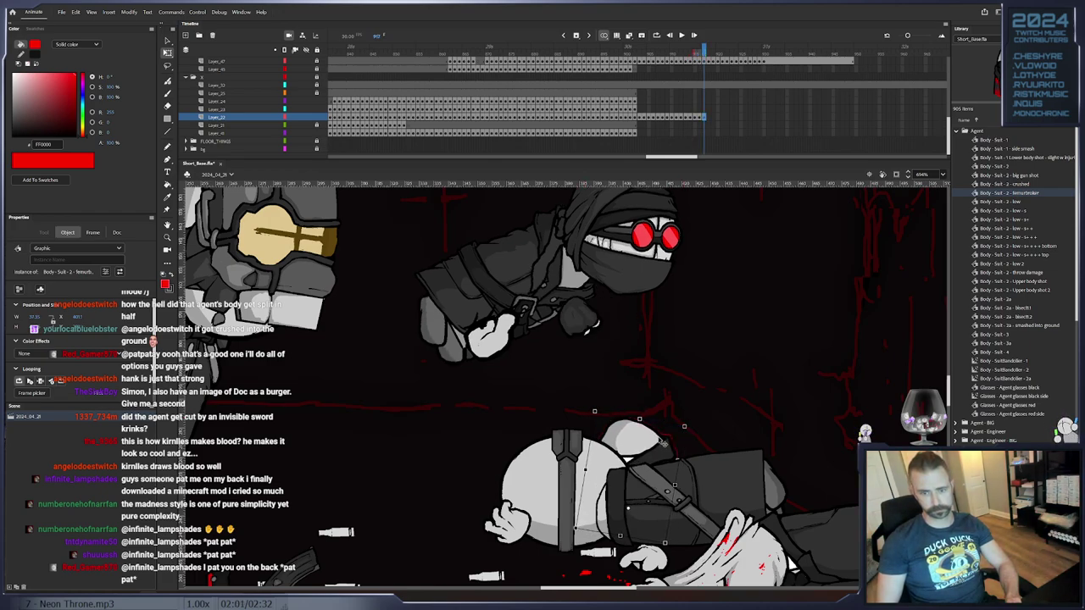
Add torso keyframes past frame 920 with a small clockwise rotation and slight leftward shifts
key(F6)
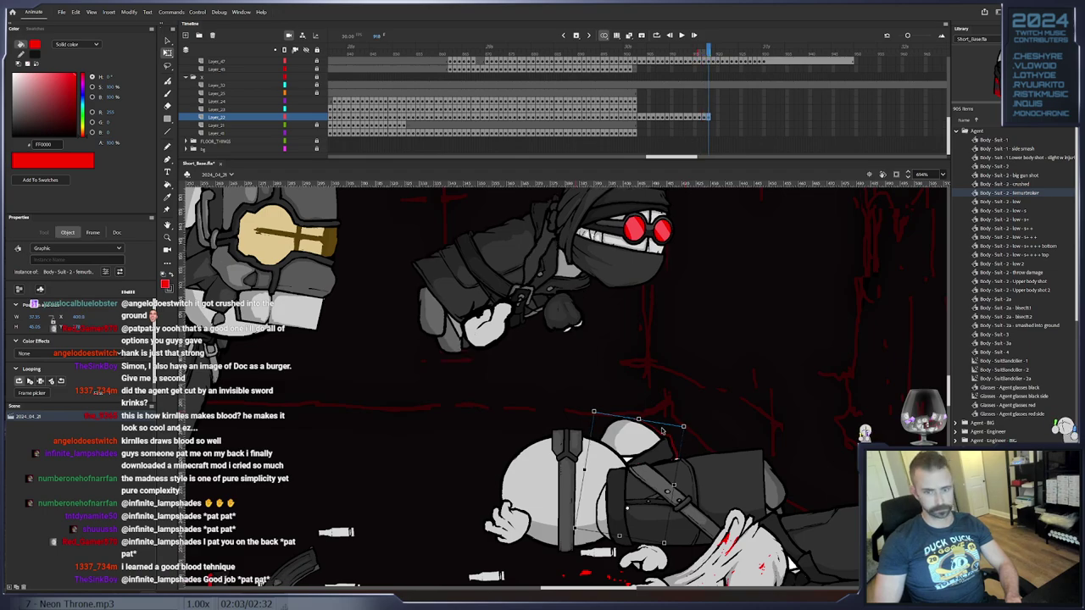
key(F6)
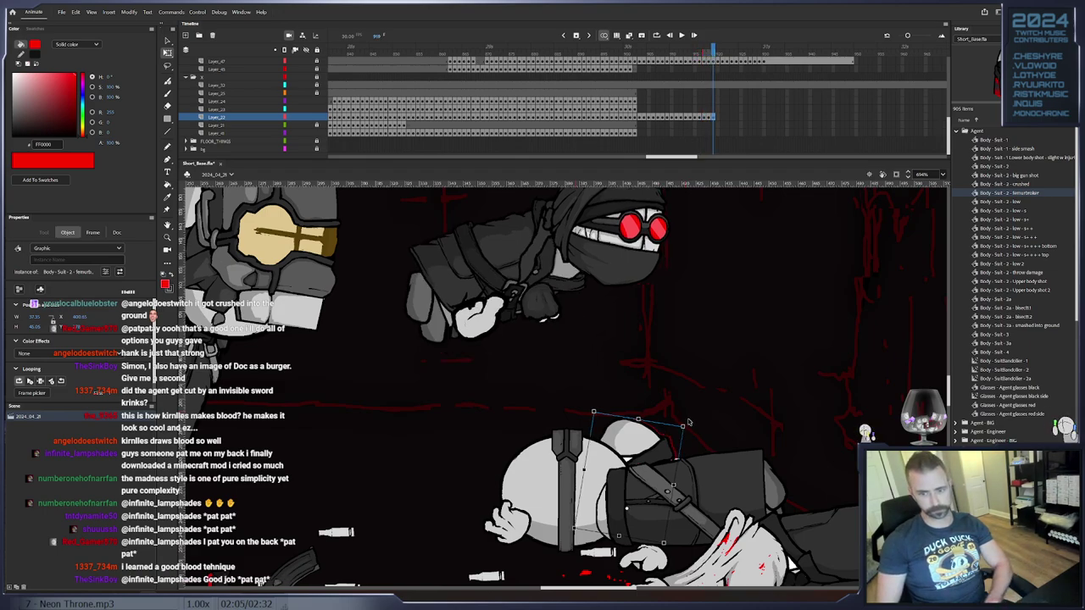
drag(690, 426, 692, 429)
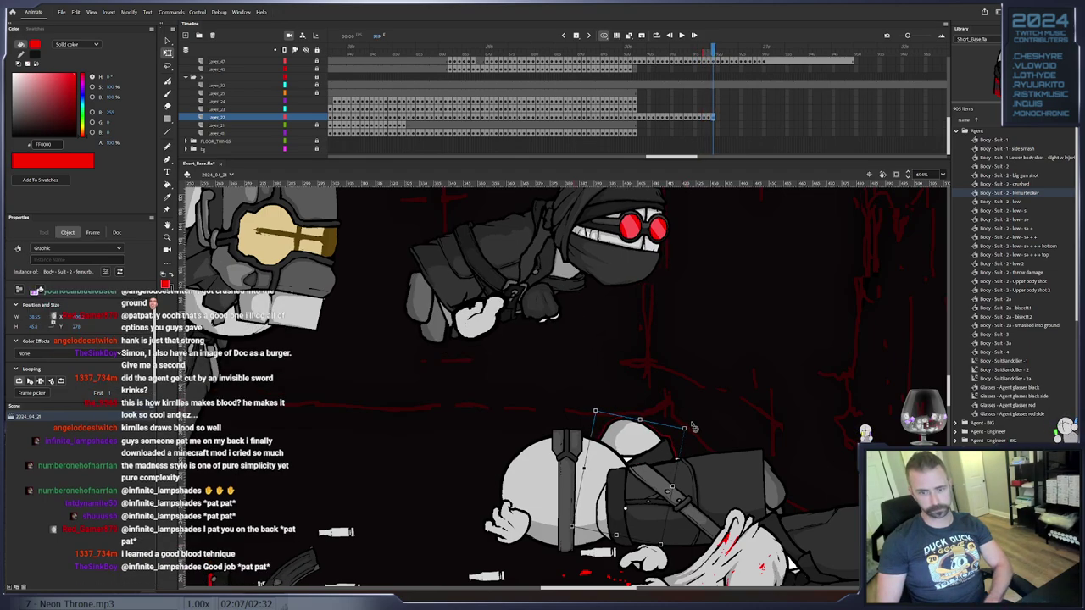
key(F6)
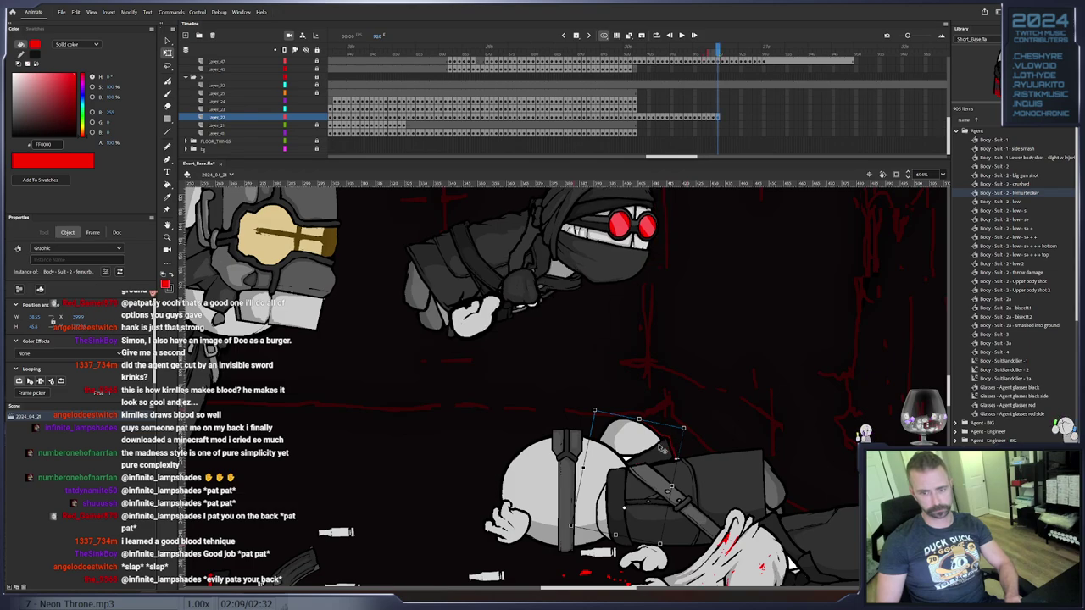
key(F6)
drag(656, 447, 652, 447)
key(F6)
key(F6)
Nudge the torso left on frame 923 and keyframe small shifts and rotations through frame 925
key(Left)
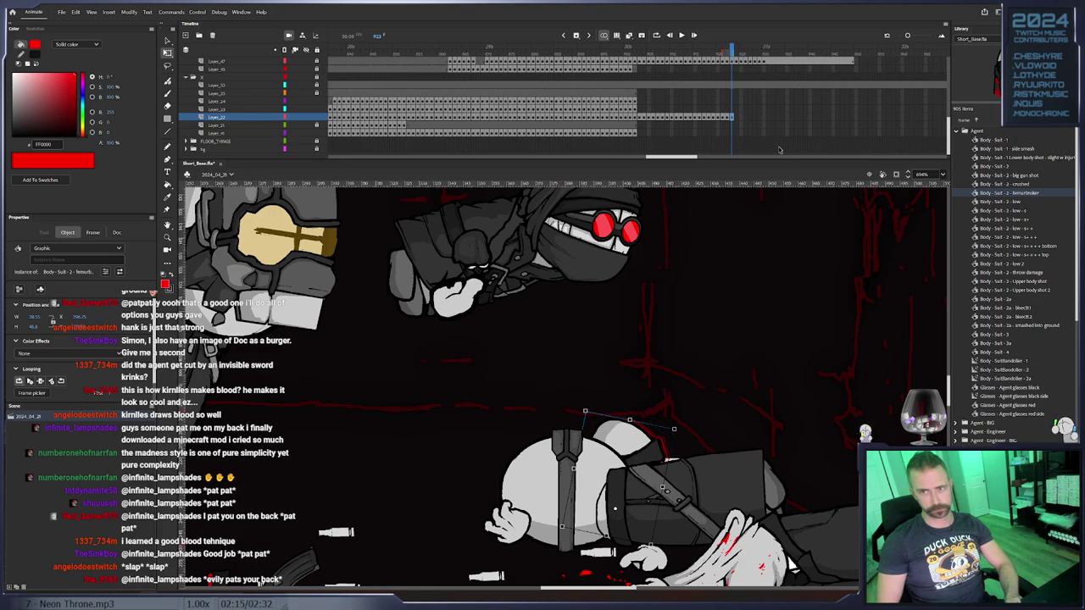
key(Left)
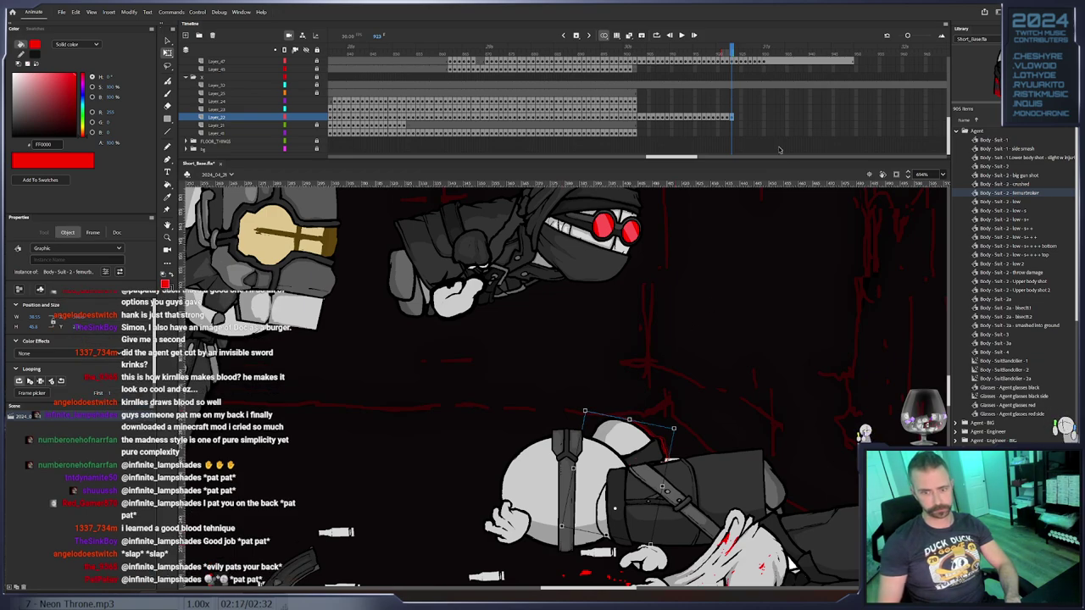
key(F6)
key(Left)
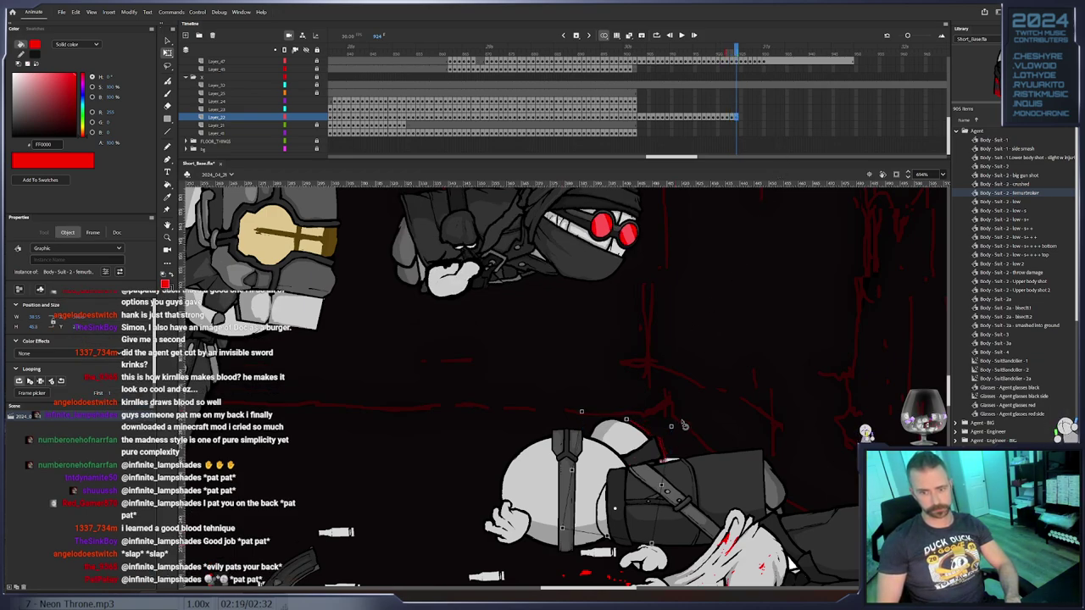
drag(651, 452, 652, 447)
key(F6)
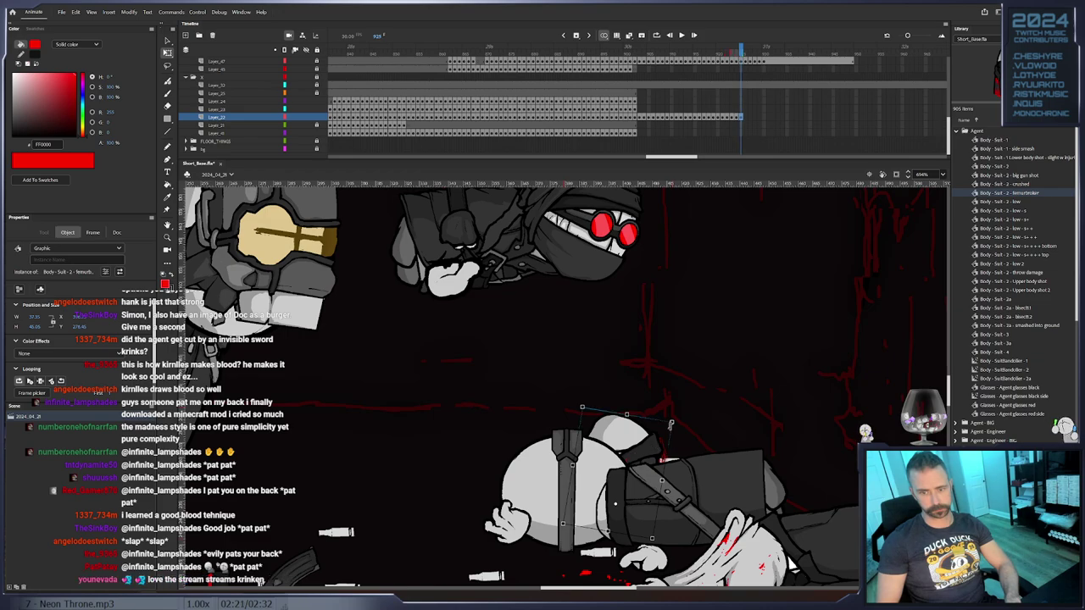
Keyframe the torso through frame 930, nudging it up and left while rotating it slightly upright
drag(678, 422, 639, 438)
key(Up)
key(Up)
key(Up)
key(Left)
key(F6)
key(F6)
key(F6)
key(F6)
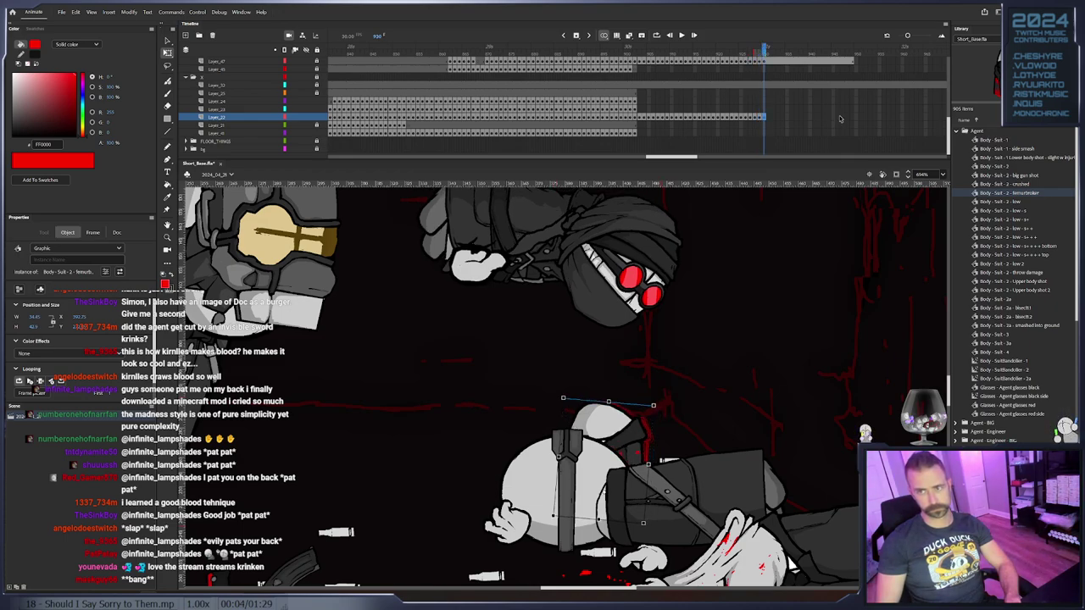
Extend the torso's final pose to frame 949 and lock the torso layer
click(850, 121)
right_click(850, 119)
click(904, 171)
click(319, 118)
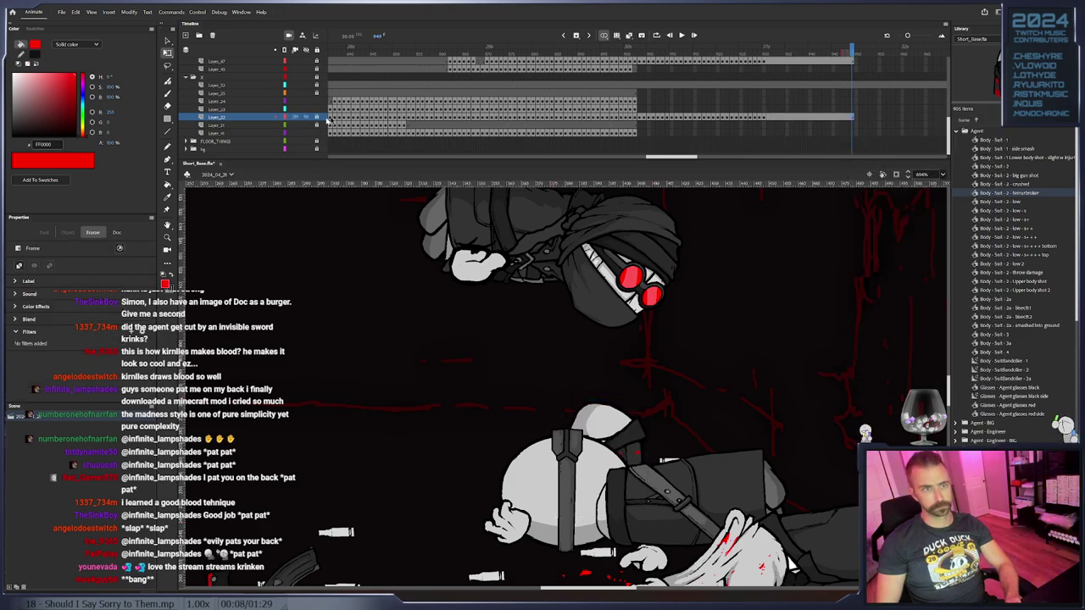
Save the file and begin keyframing the agent's severed head after frame 902, moving it down below the masked character
click(637, 109)
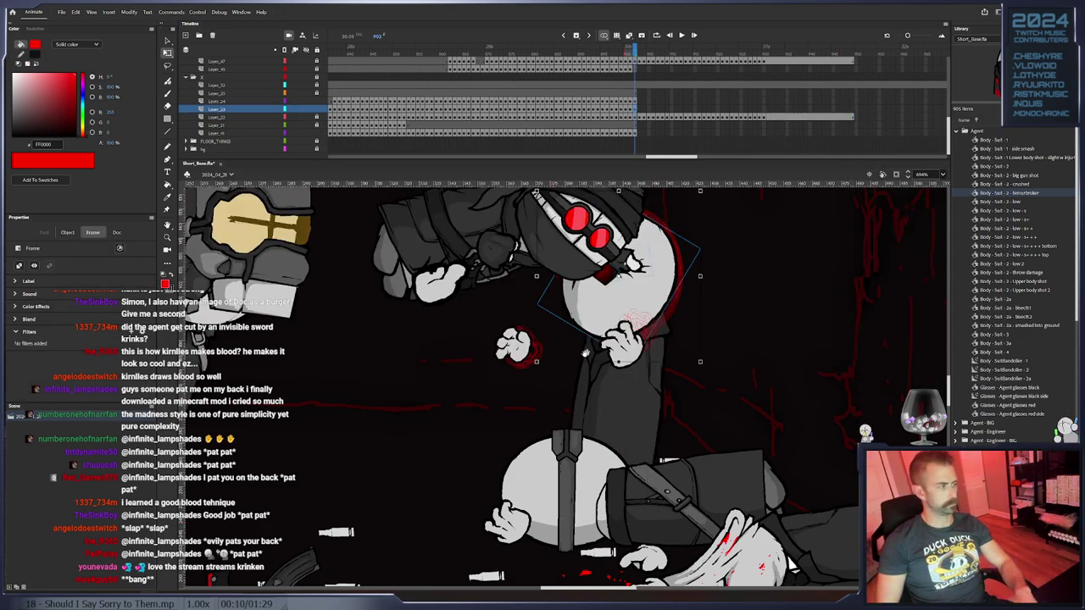
drag(591, 351, 552, 380)
key(ctrl+s)
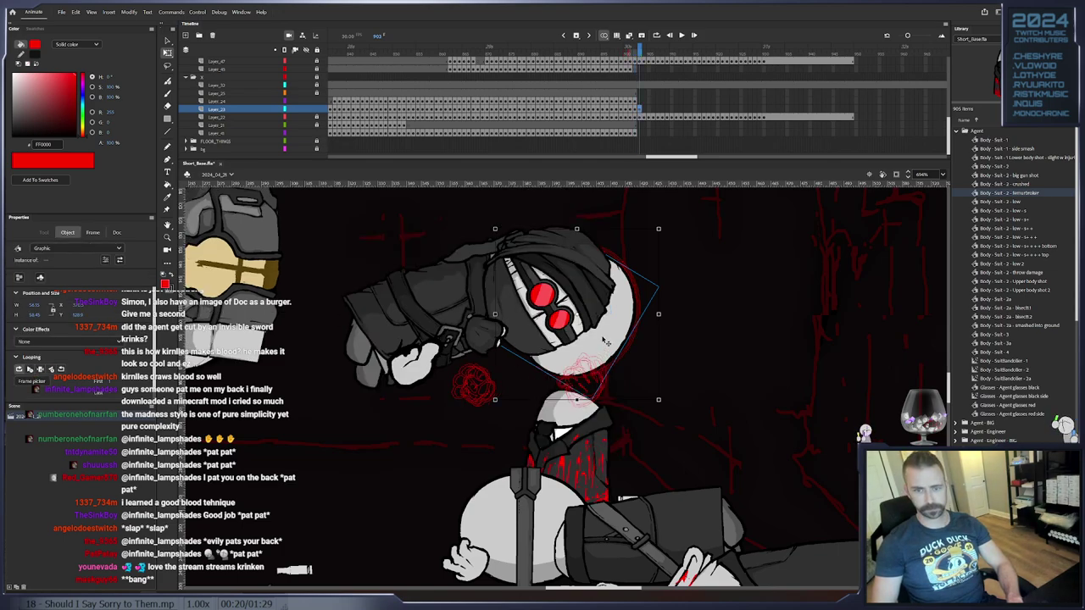
click(591, 396)
key(F6)
drag(602, 398, 604, 457)
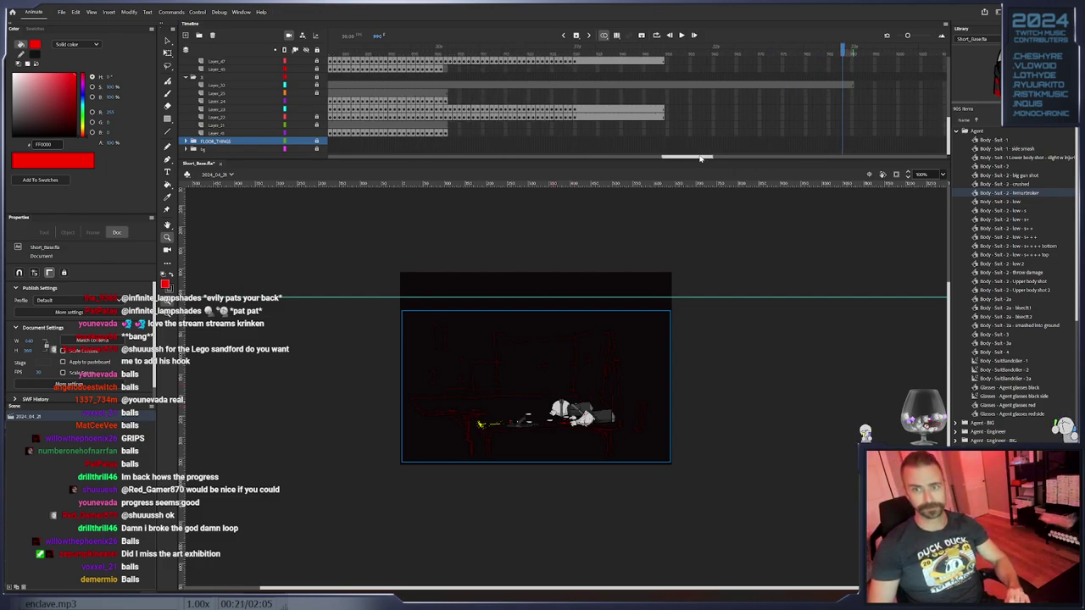
Select Layer_24 at frame 902, ready its artwork for free transforming, and save the file
click(455, 107)
click(458, 100)
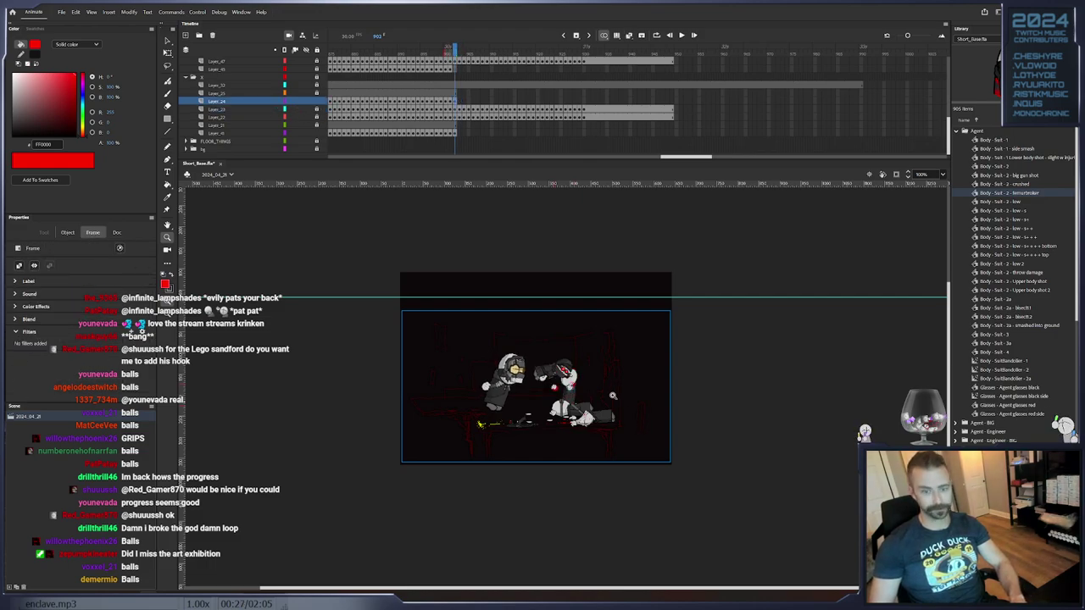
click(553, 394)
click(612, 358)
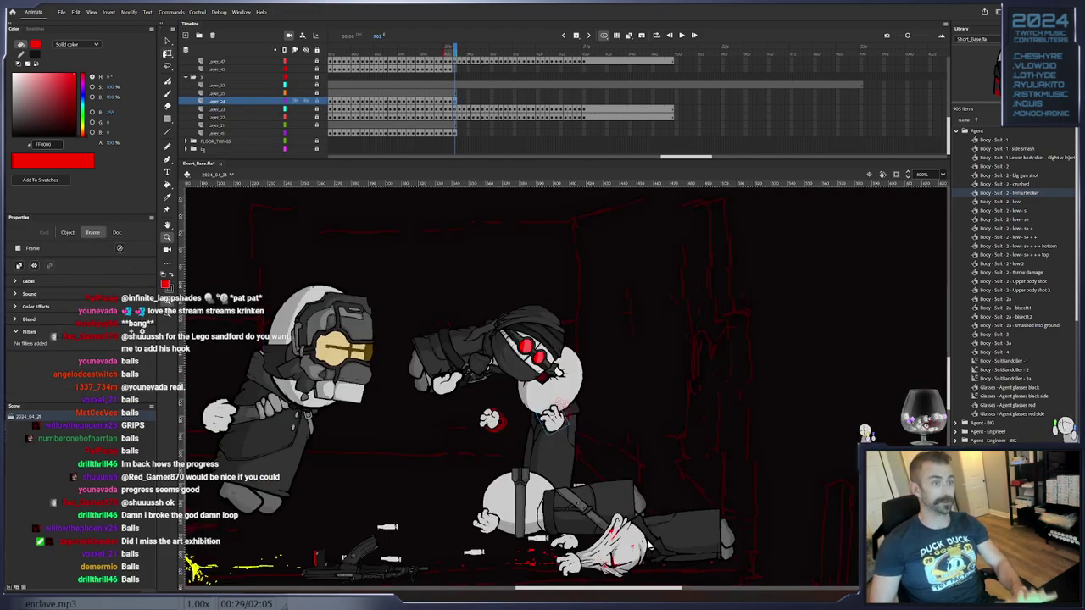
click(167, 52)
key(ctrl+s)
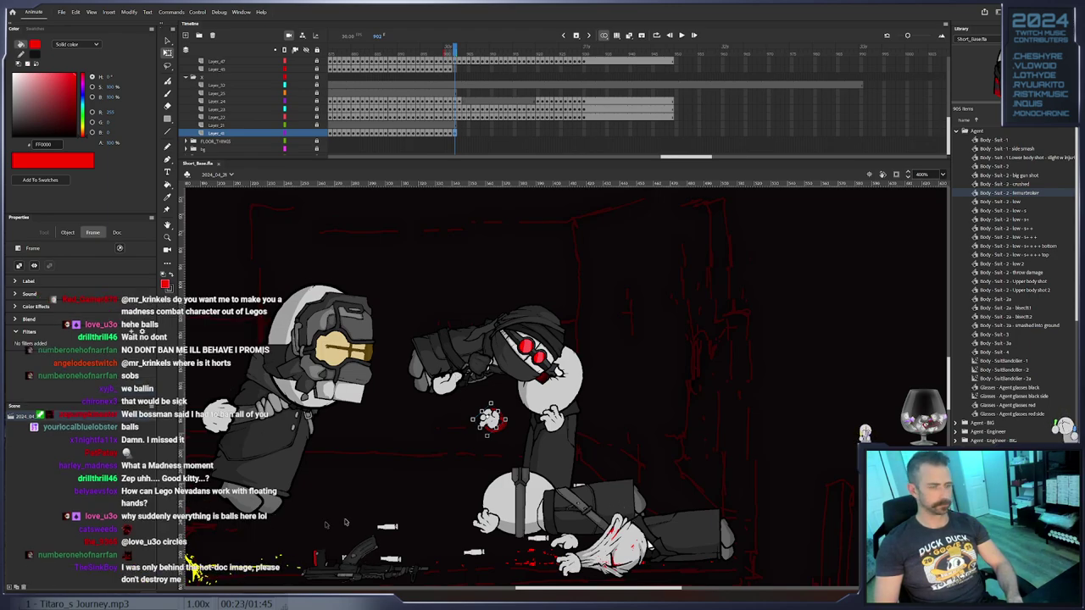
Select the agent's floating hand at frame 902 and begin keyframing it frame by frame on its own layer
click(494, 423)
click(167, 237)
click(486, 421)
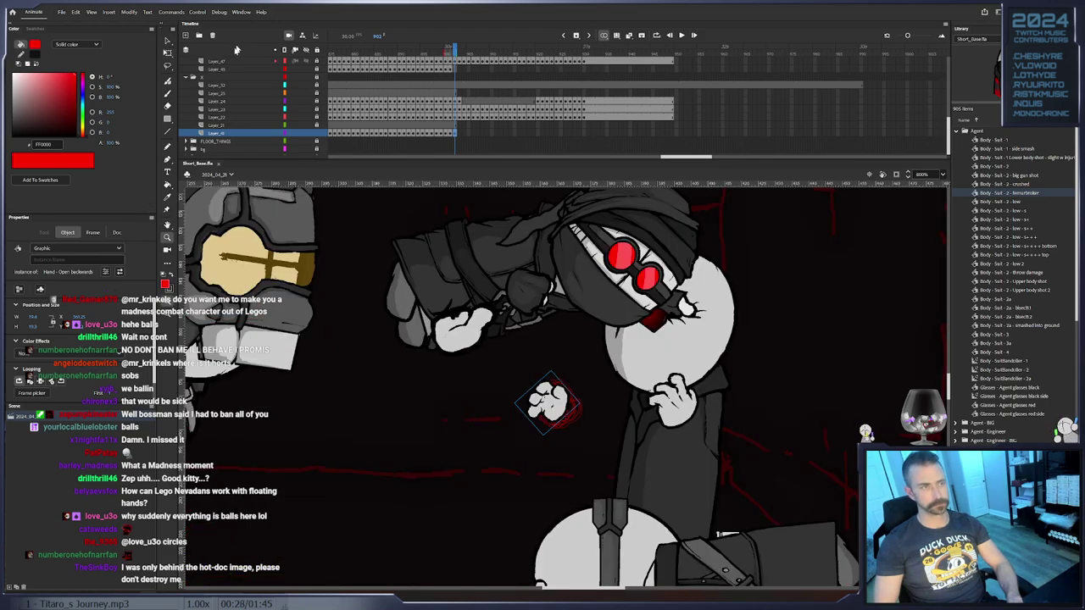
click(167, 52)
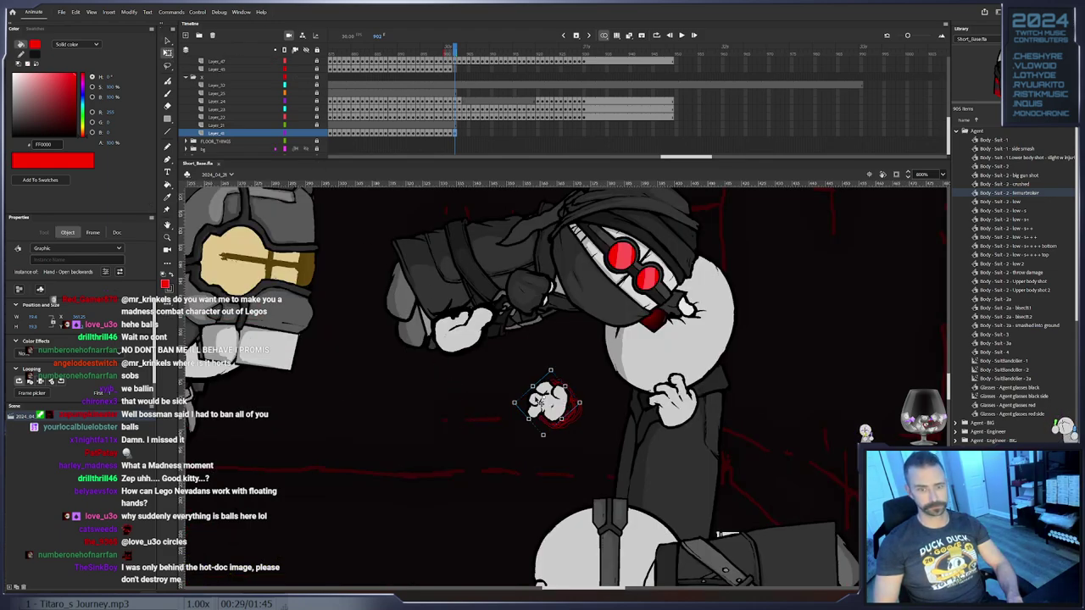
key(period)
key(period)
key(period)
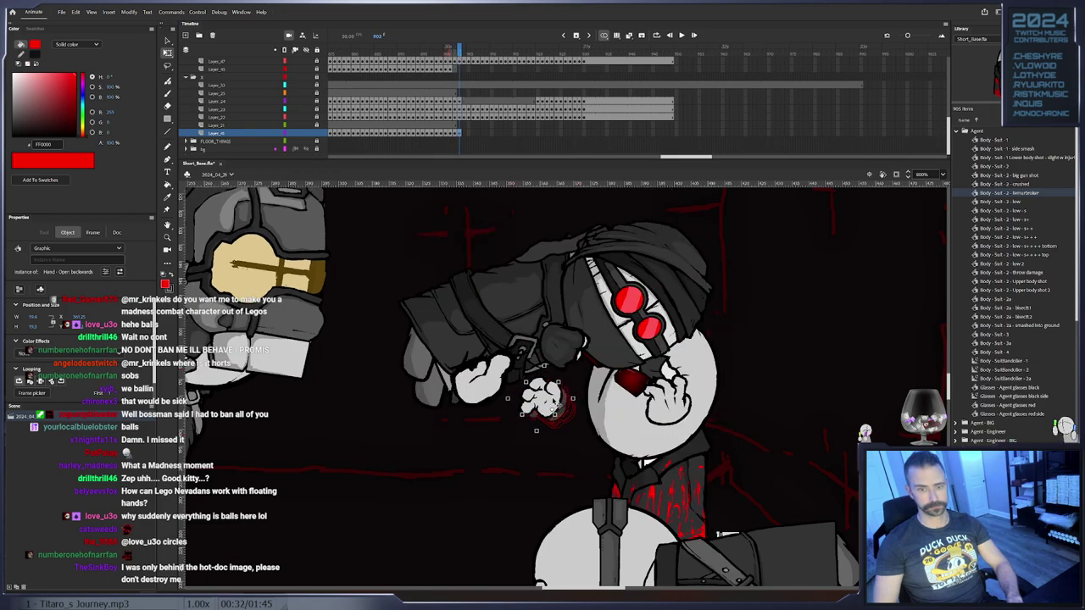
key(F6)
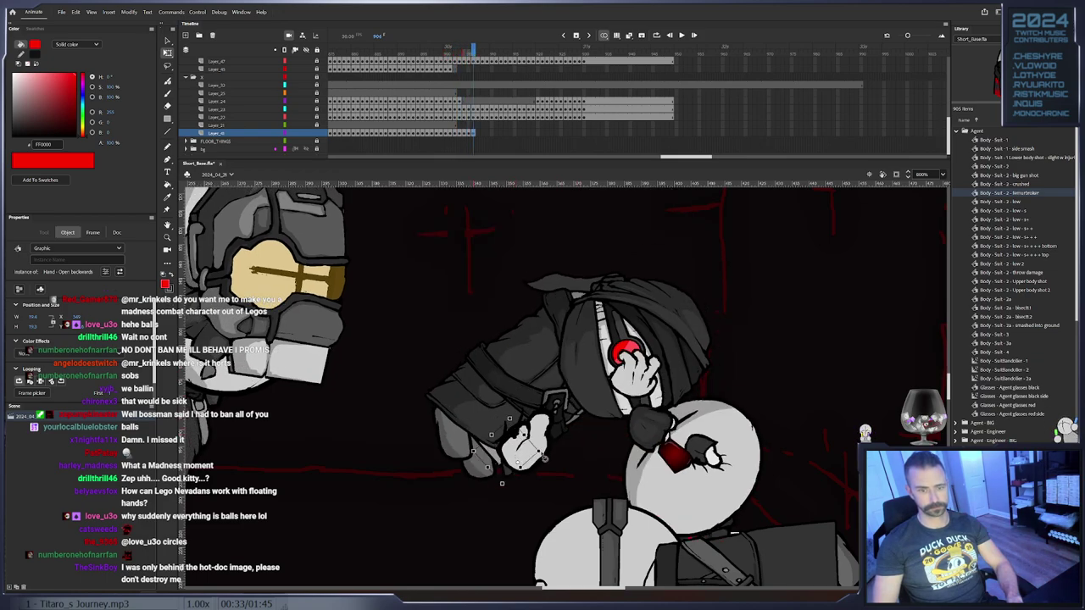
Keyframe the agent's hand from frame 906 through 920, shifting it away from the masked character's sleeve toward the agent's head
drag(519, 452, 602, 449)
key(F6)
key(F6)
key(F6)
key(F6)
key(F6)
key(F6)
key(F6)
key(F6)
key(F6)
key(F6)
key(F6)
key(F6)
key(F6)
key(F6)
Nudge the agent's hand up and slightly left, and keep keyframing it through frame 932
drag(622, 406, 609, 369)
key(F6)
key(F6)
key(F6)
key(F6)
key(F6)
key(F6)
key(F6)
key(F6)
key(F6)
key(F6)
key(F6)
key(F6)
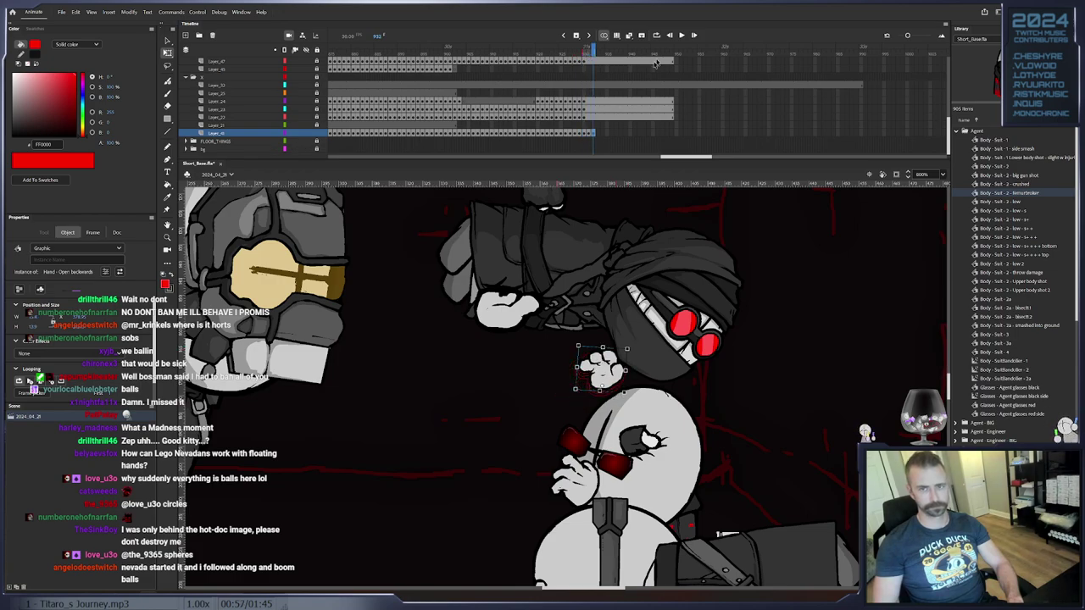
Trim the hand layer's surplus keyframes past frame 930, extend its final pose to frame 949, and lock the layer
drag(589, 134, 594, 133)
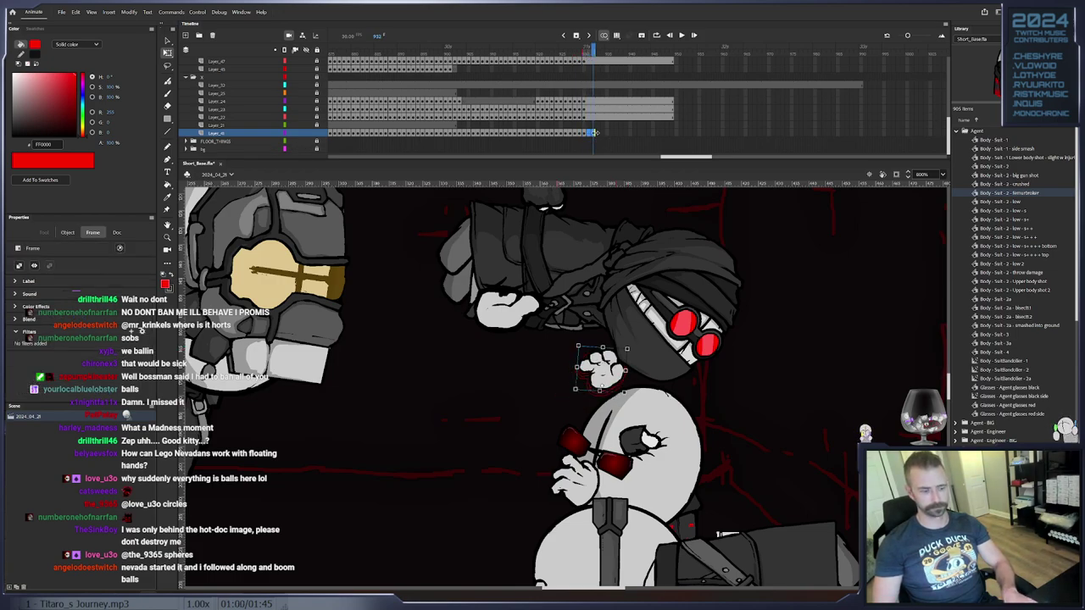
key(shift+F5)
right_click(673, 133)
click(701, 181)
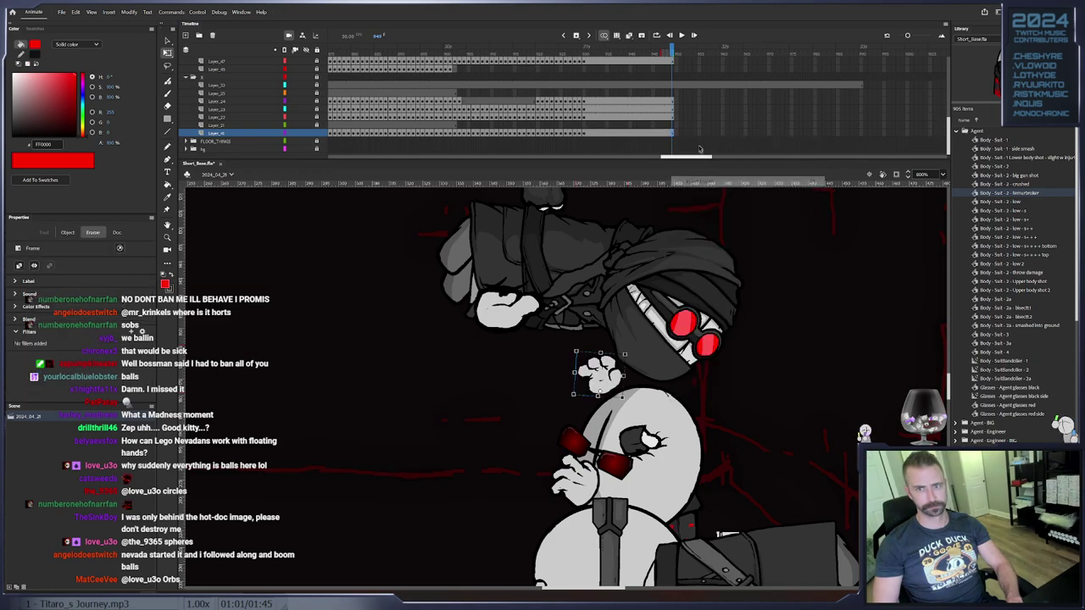
scroll(696, 145, up, 2)
scroll(696, 145, up, 1)
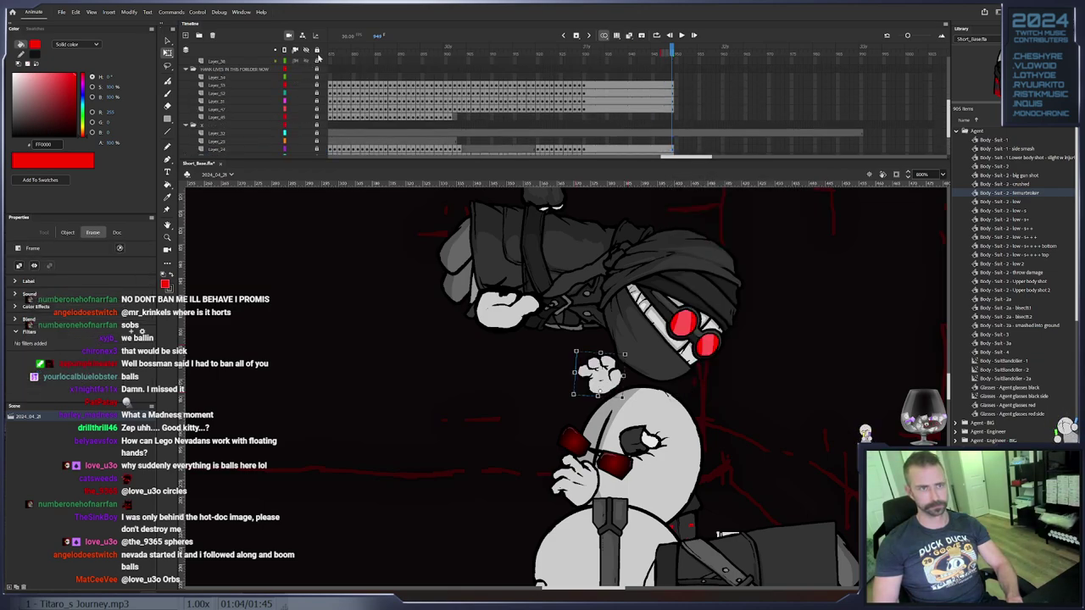
scroll(317, 58, down, 2)
click(318, 150)
Extend all layers of the scene to frame 1080
drag(710, 157, 700, 162)
scroll(697, 134, up, 2)
scroll(700, 164, right, 3)
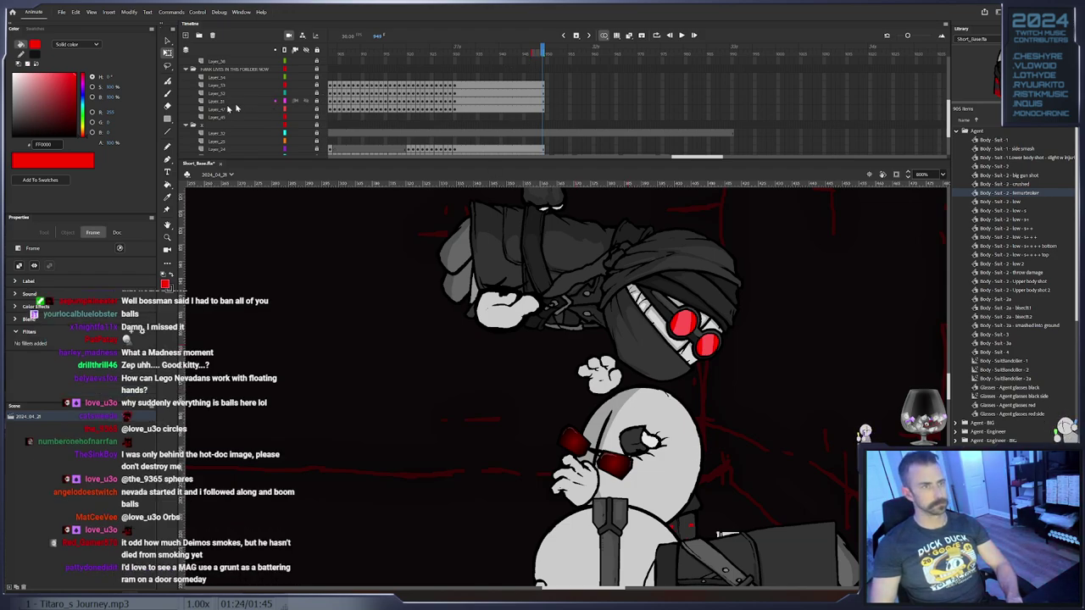
double_click(167, 238)
click(563, 396)
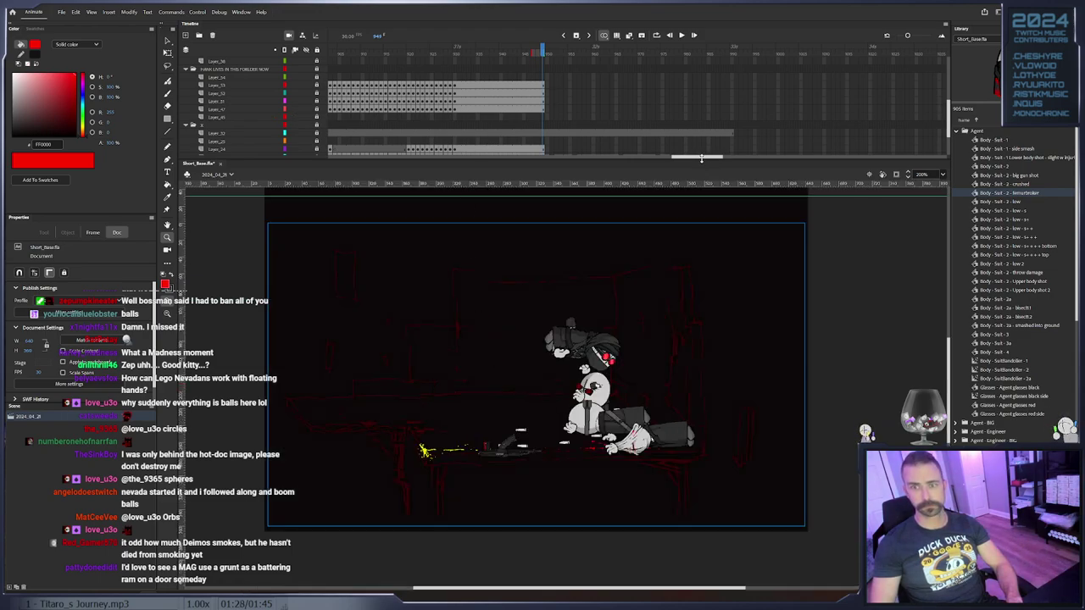
drag(702, 158, 697, 157)
scroll(698, 140, down, 3)
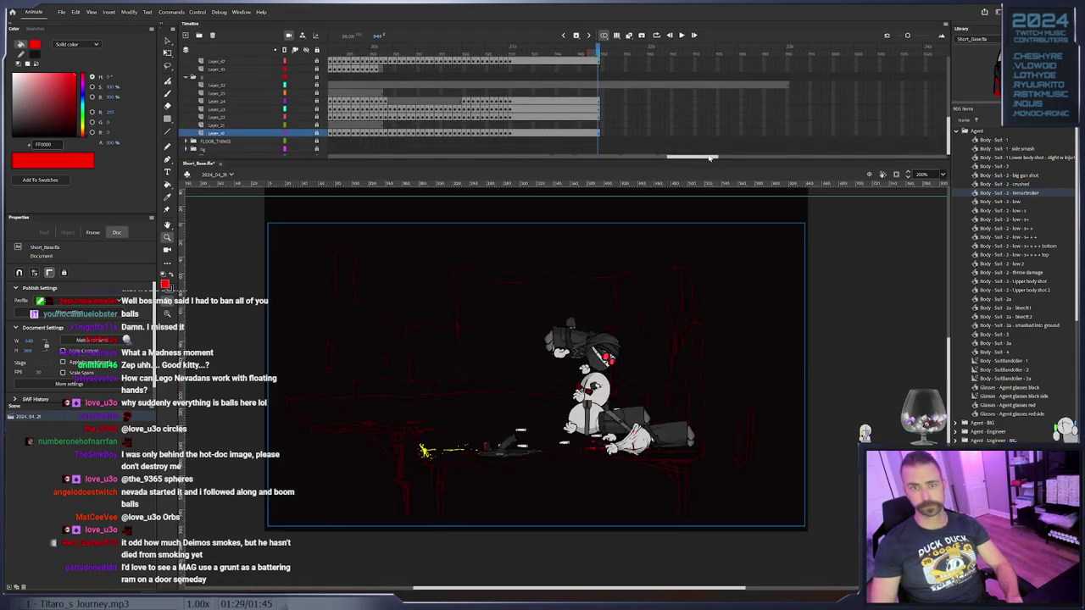
scroll(711, 119, down, 3)
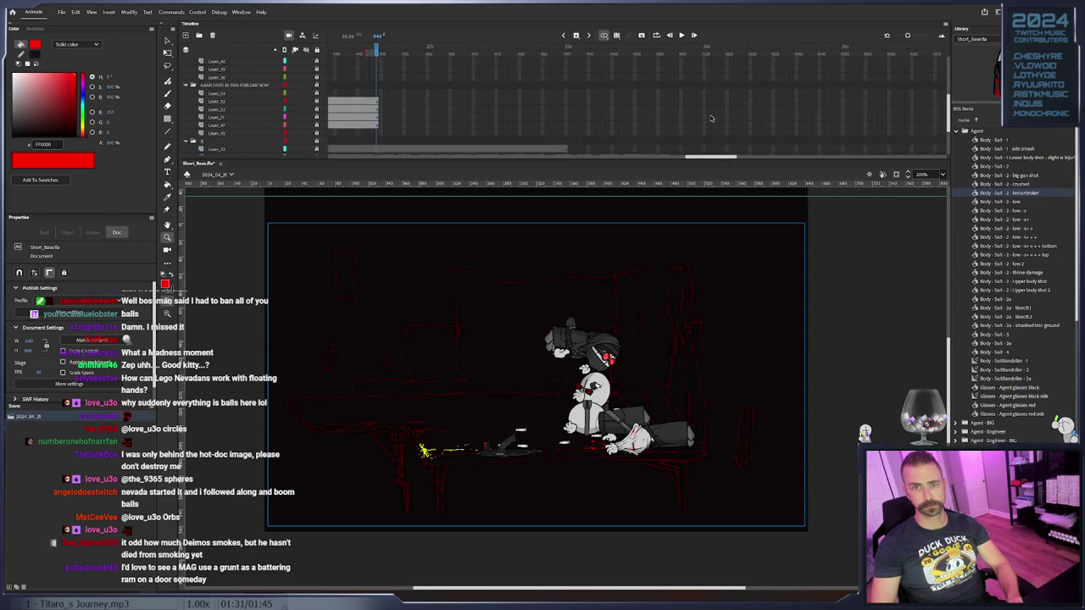
scroll(711, 118, up, 5)
drag(927, 63, 802, 76)
click(806, 84)
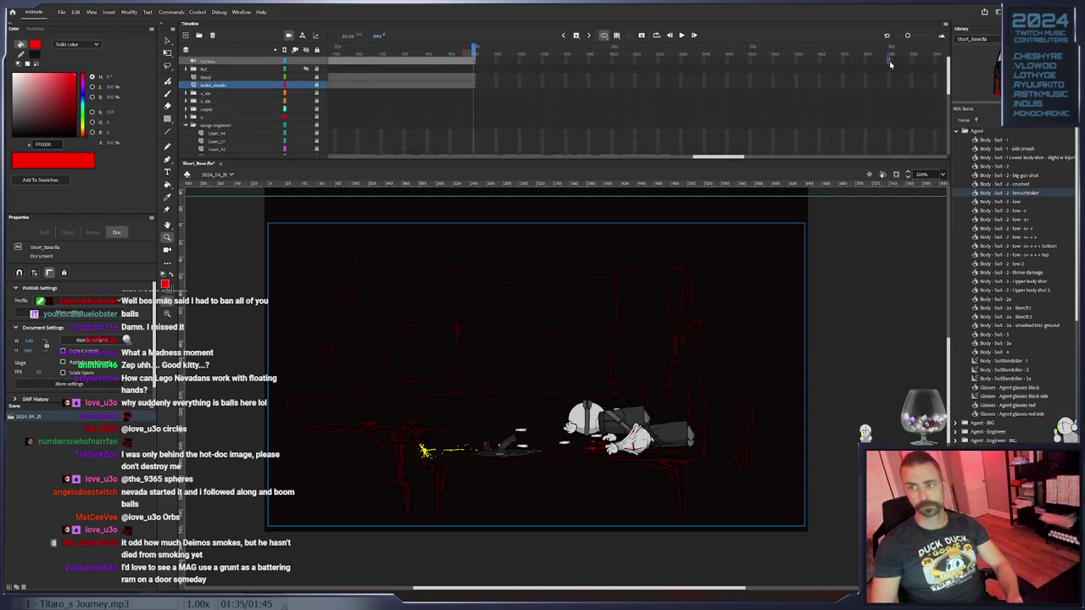
scroll(848, 110, down, 3)
drag(845, 268, 845, 269)
right_click(859, 117)
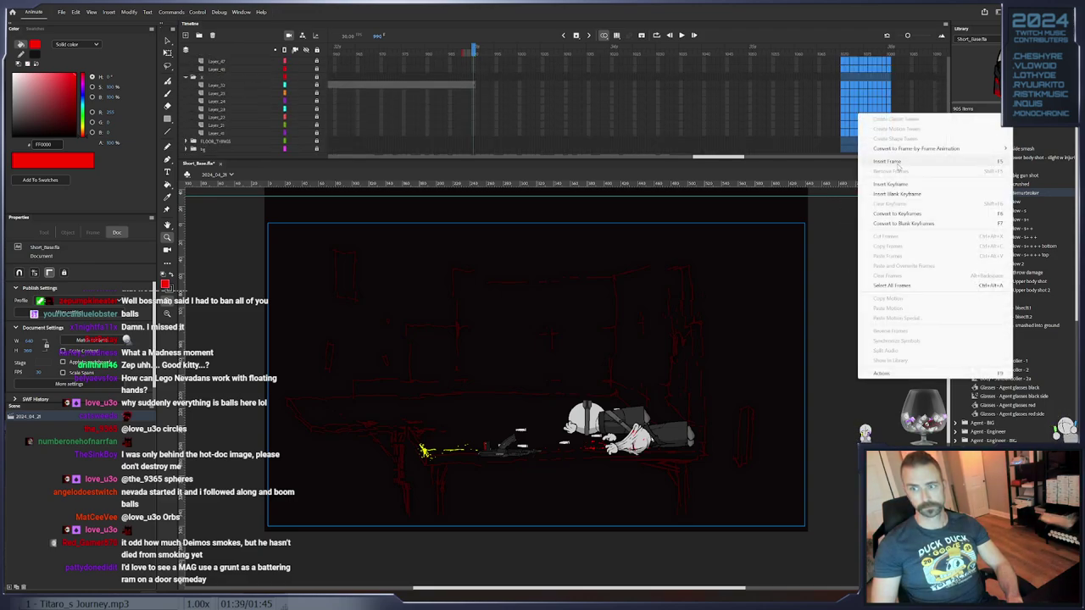
click(886, 161)
Rename the layer folder holding the agent's severed parts as "agent case"
scroll(644, 129, up, 3)
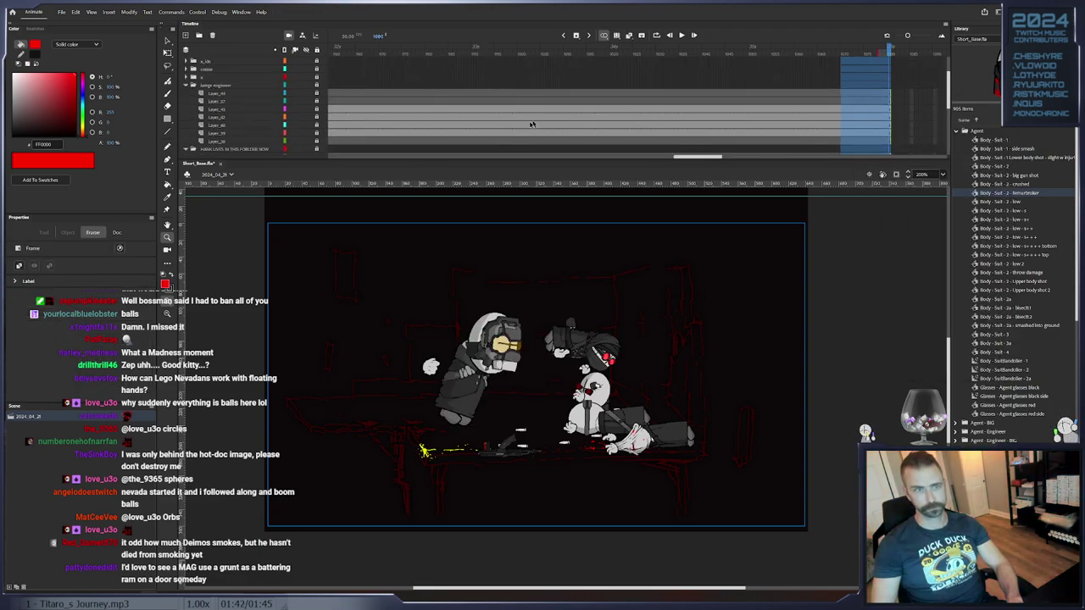
drag(689, 158, 656, 157)
scroll(594, 121, down, 3)
scroll(259, 140, down, 2)
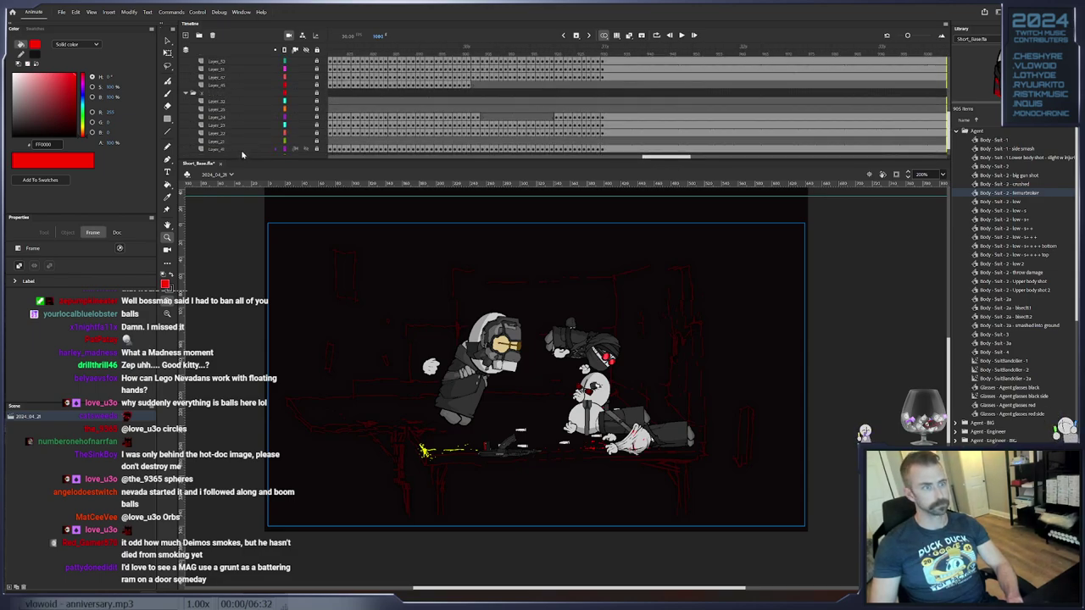
double_click(212, 92)
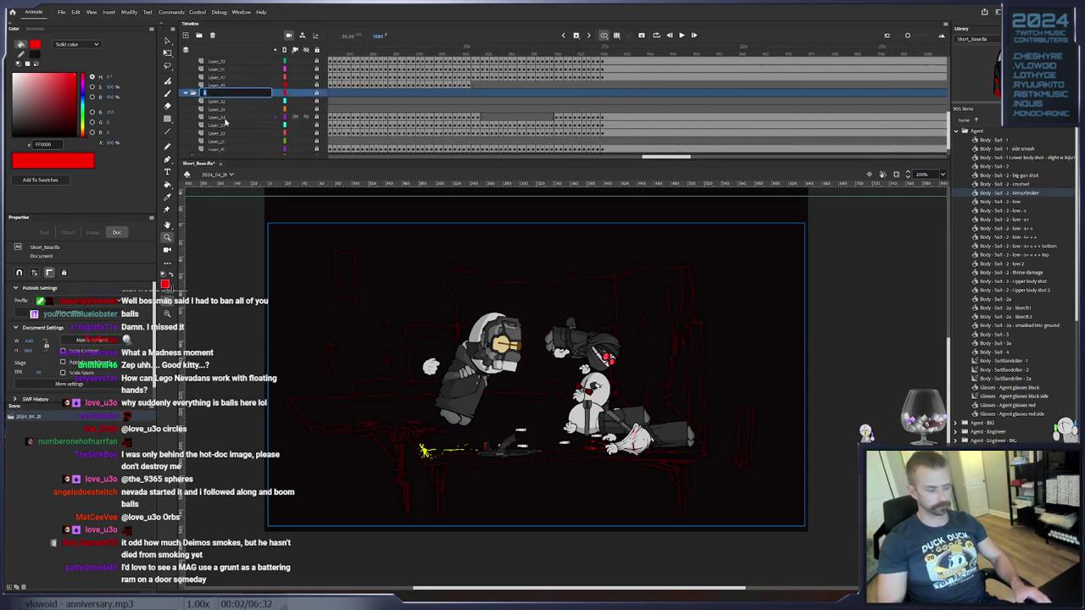
text(agent ca)
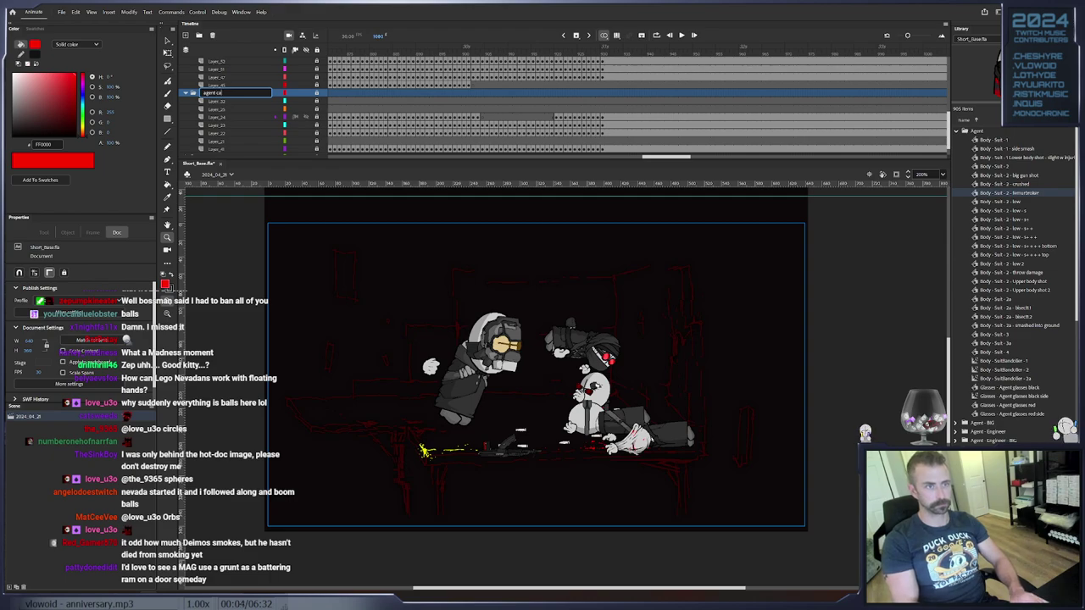
key(Return)
Remove the frames from 906 onward on the engineer folder's layers, from Layer_37 down to Layer_38
scroll(800, 126, up, 4)
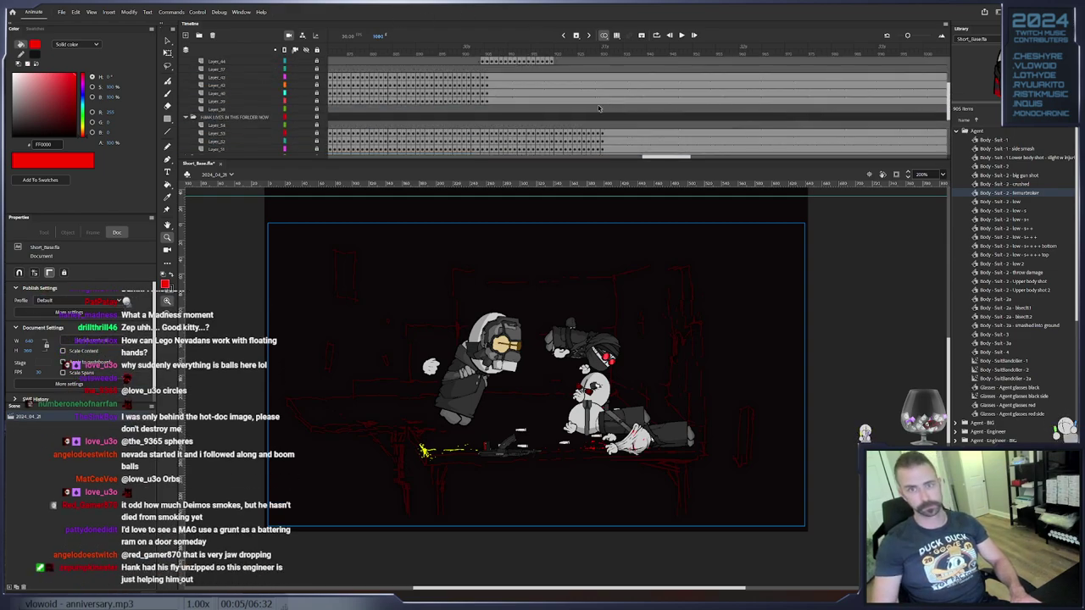
drag(858, 129, 492, 86)
key(shift+F5)
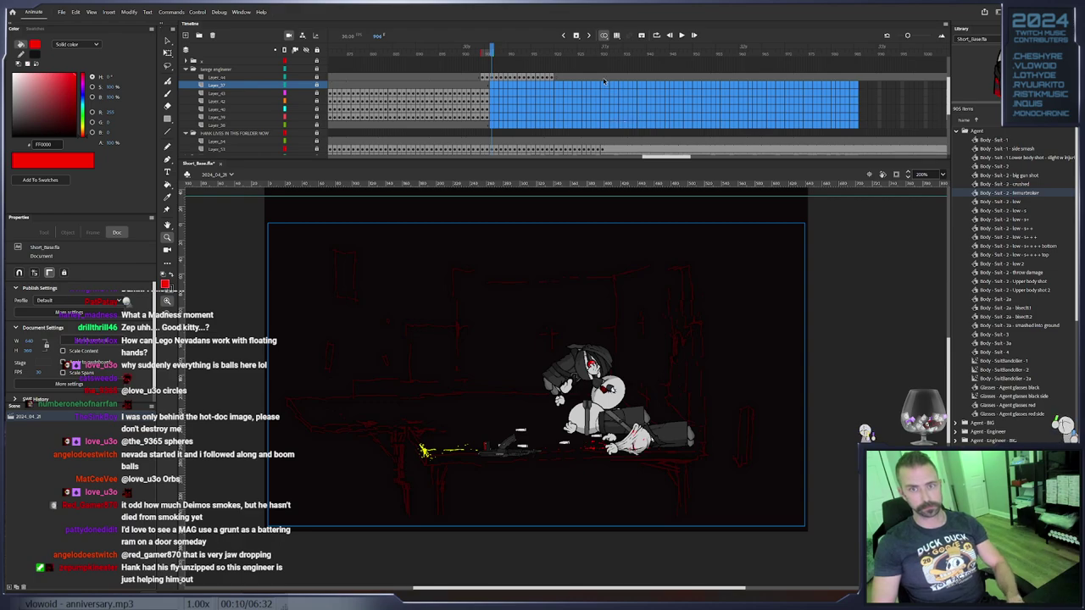
click(604, 79)
click(489, 111)
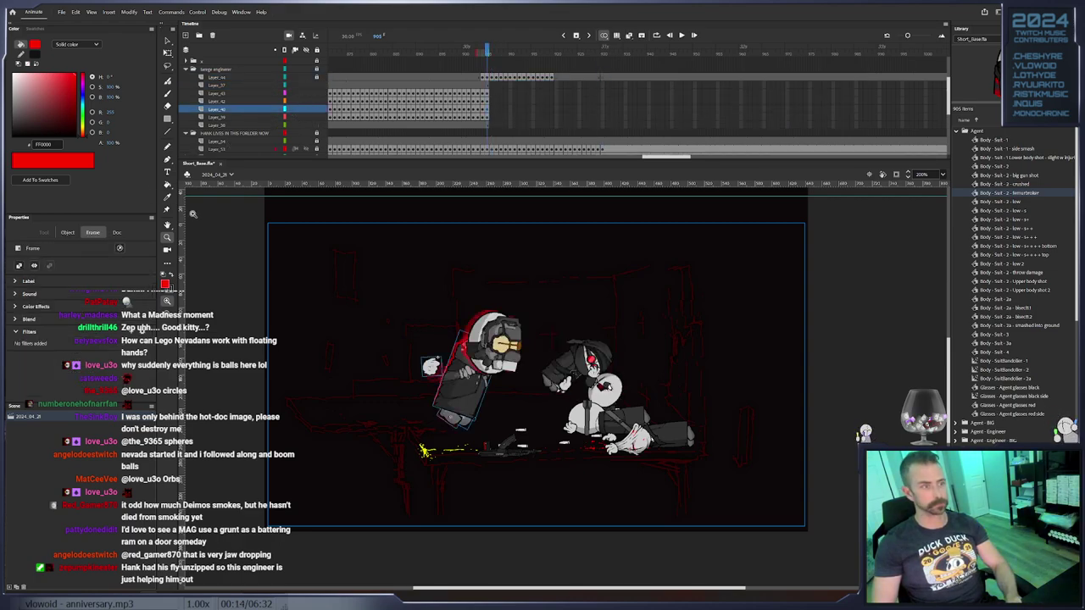
Go to frame 903 and add a layer named "red_" at the head of the bg folder
click(490, 394)
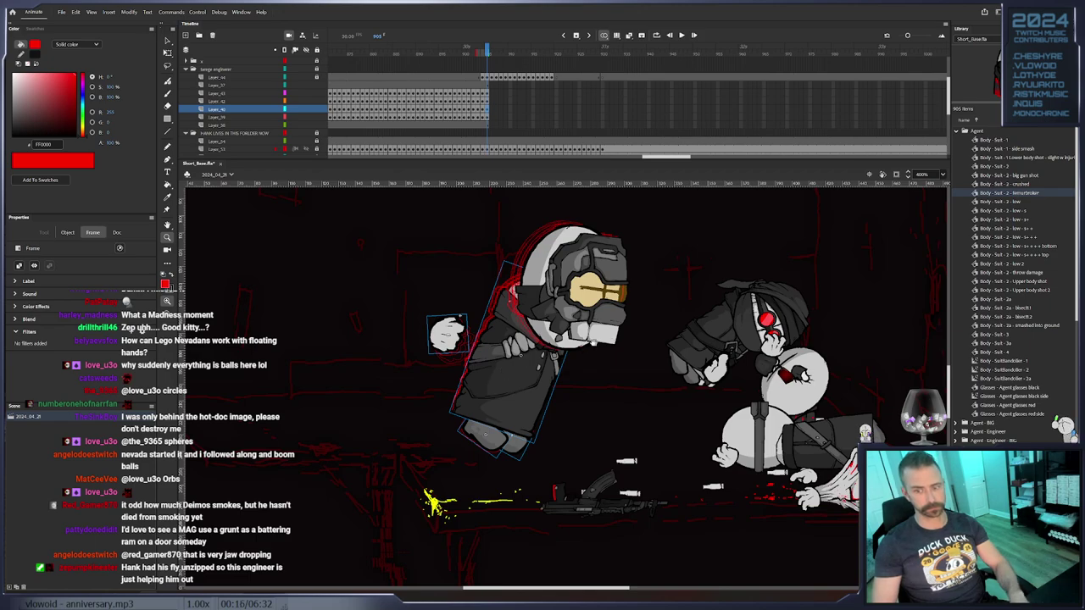
drag(529, 360, 470, 367)
click(167, 55)
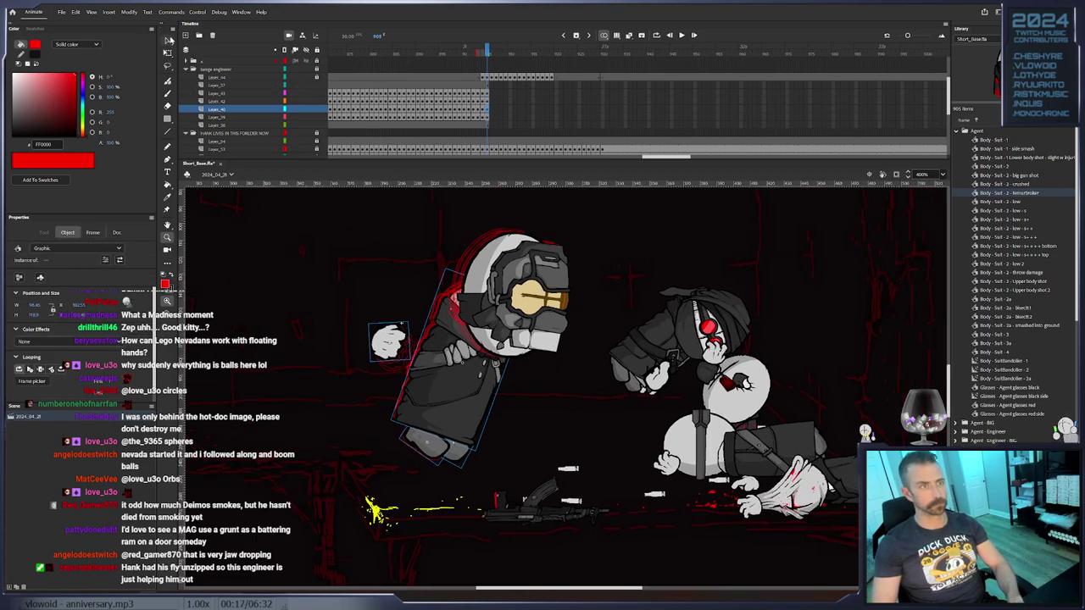
click(168, 39)
scroll(500, 94, down, 4)
click(485, 100)
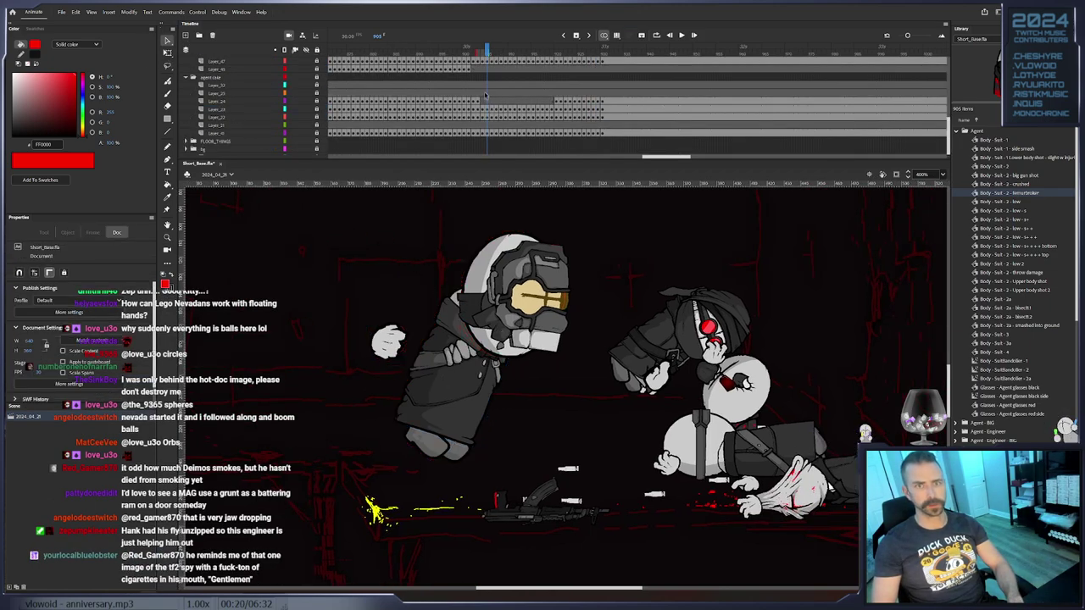
drag(456, 54, 476, 69)
click(190, 143)
click(190, 150)
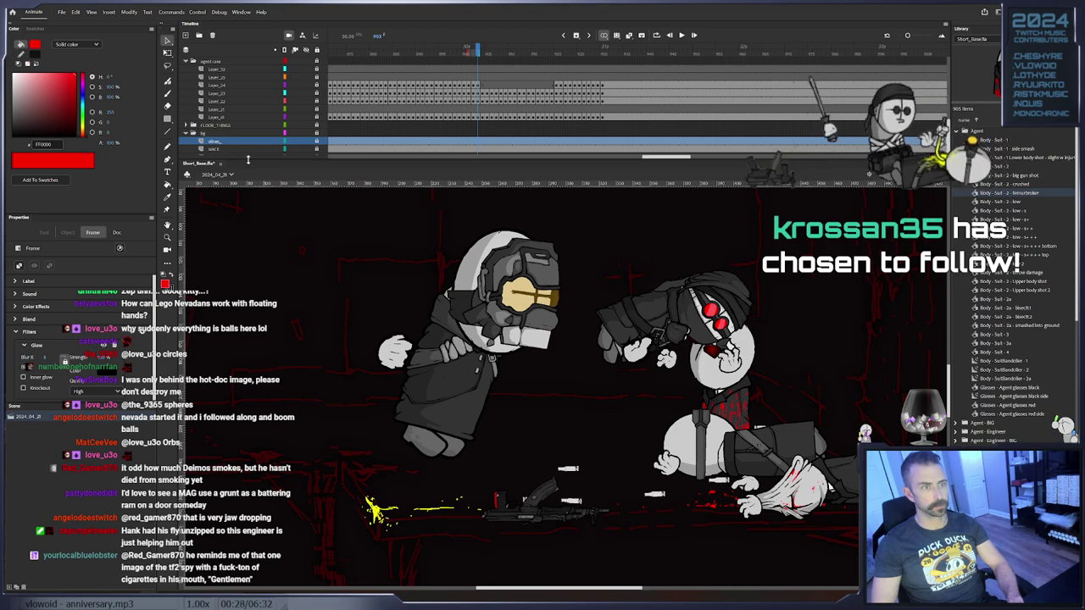
drag(222, 161, 251, 182)
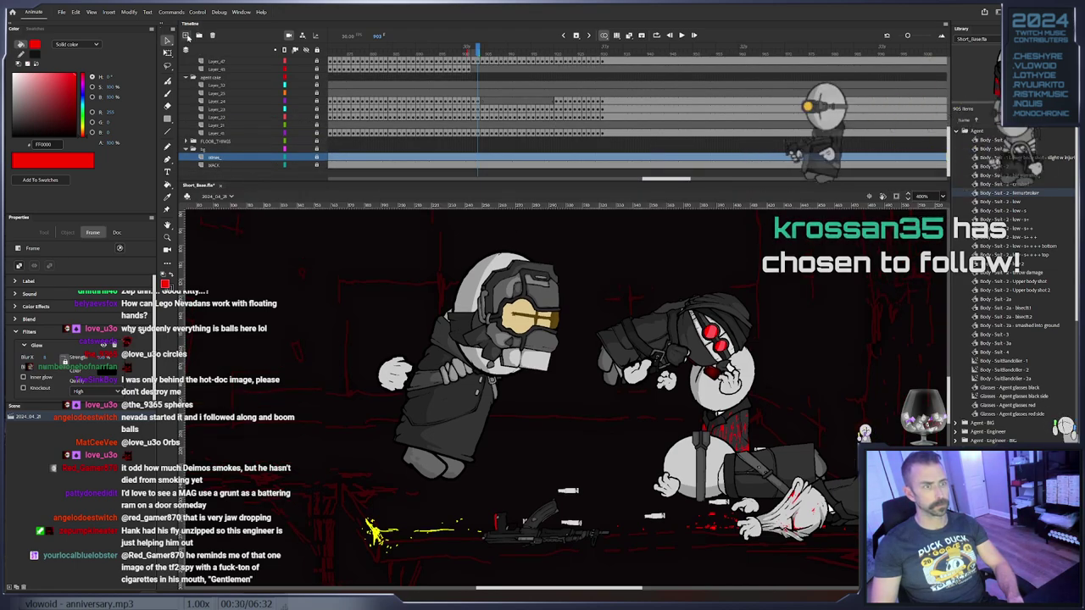
click(186, 36)
double_click(219, 157)
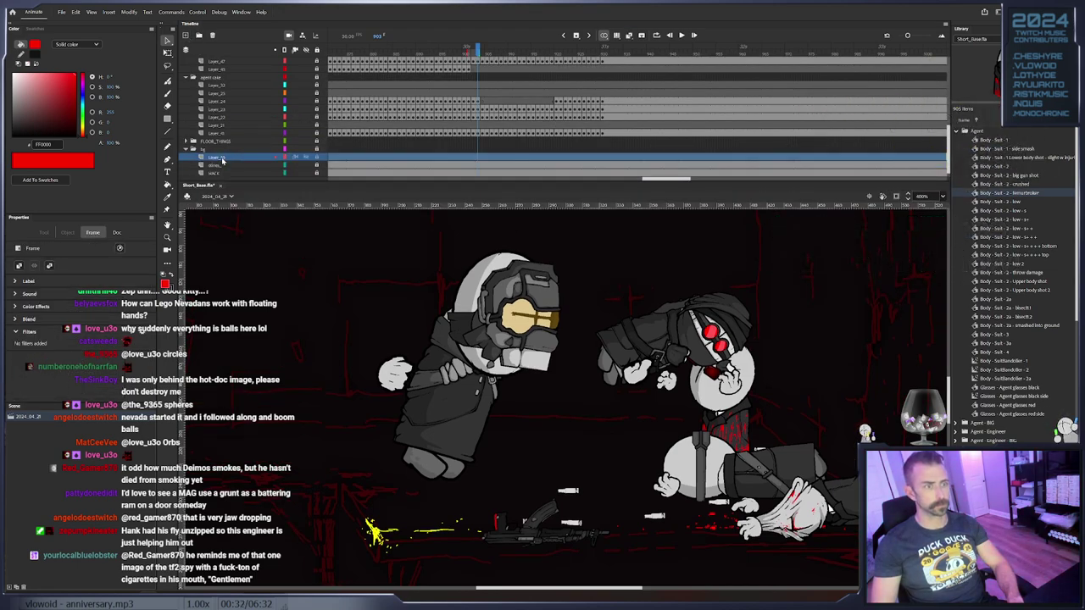
text(red_)
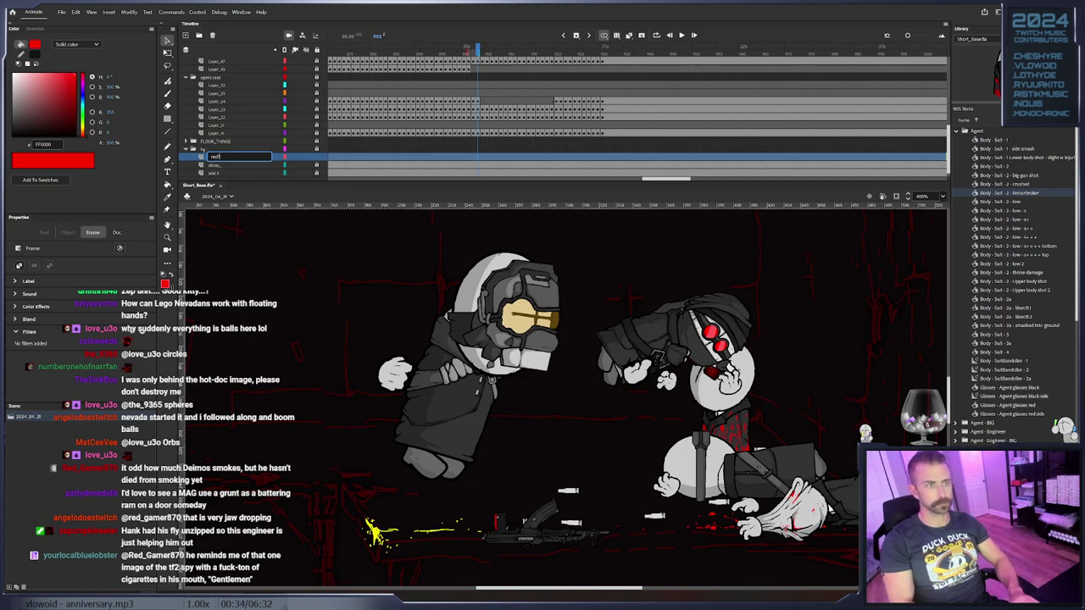
key(Return)
Unlock the existing red blood layer in the FLOOR_THINGS folder and insert a keyframe at frame 903
click(186, 141)
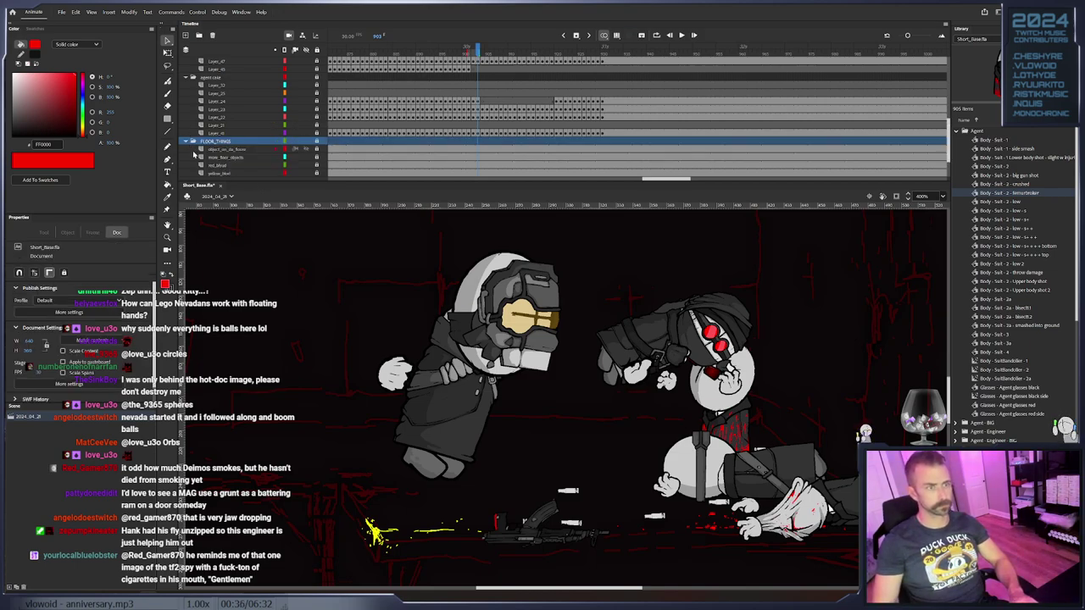
scroll(206, 168, down, 2)
scroll(188, 142, up, 1)
click(233, 149)
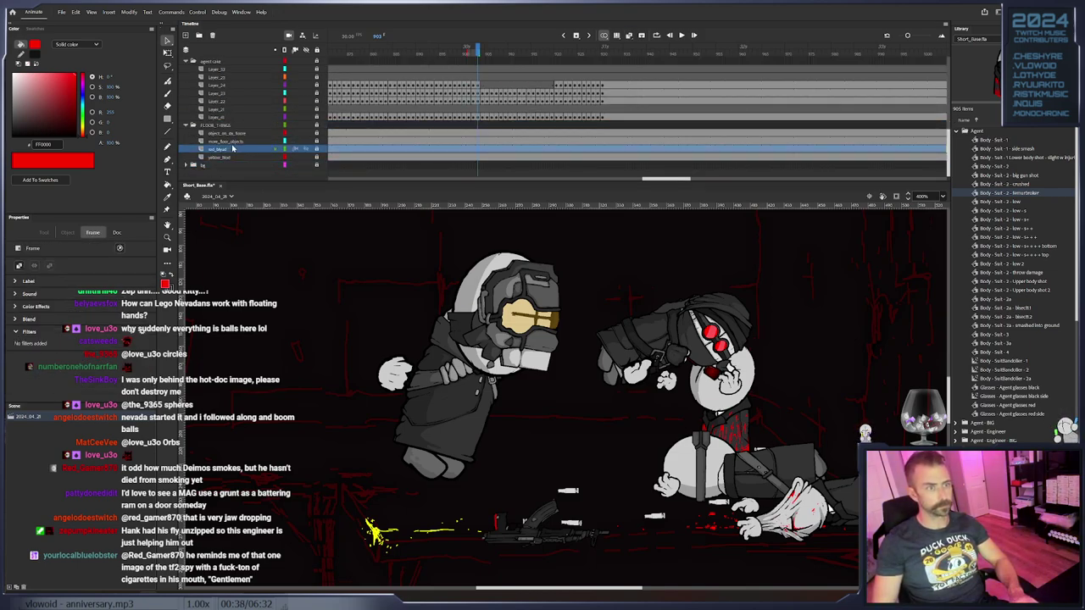
click(478, 53)
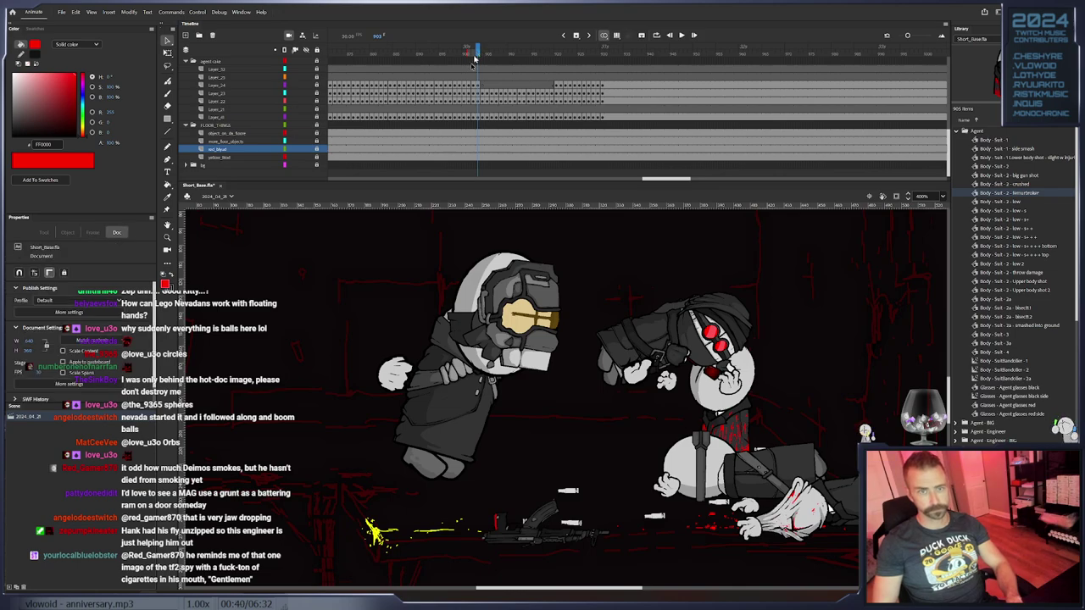
click(478, 151)
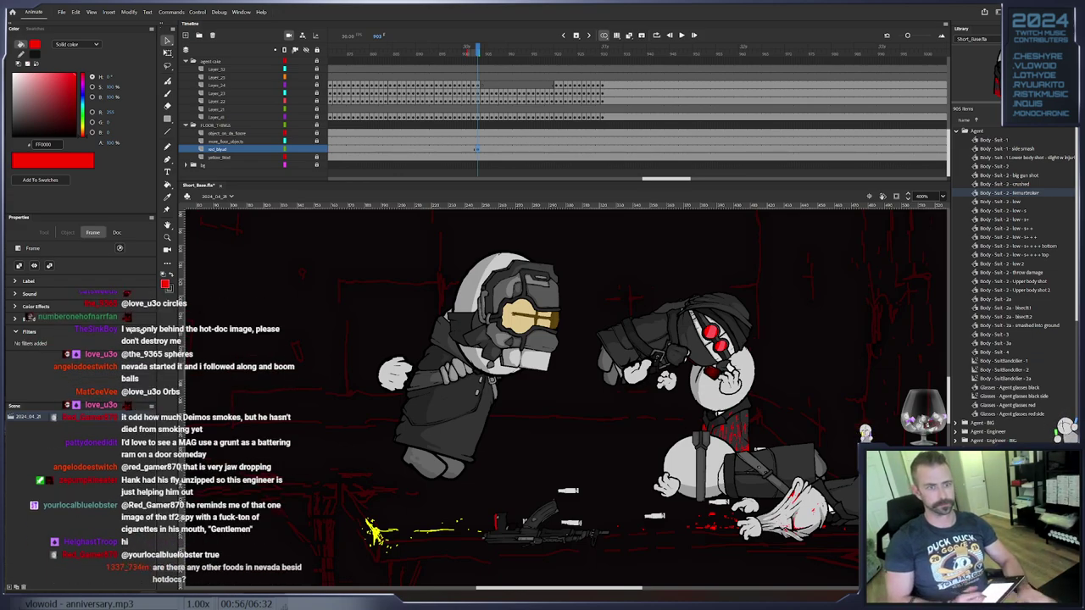
Paint a small red blood streak beside the fallen body's hand on frame 903, refining it with the Eraser and Classic Brush
click(546, 445)
mouse_move(617, 473)
mouse_down()
mouse_move(603, 431)
mouse_move(646, 435)
mouse_up()
key(b)
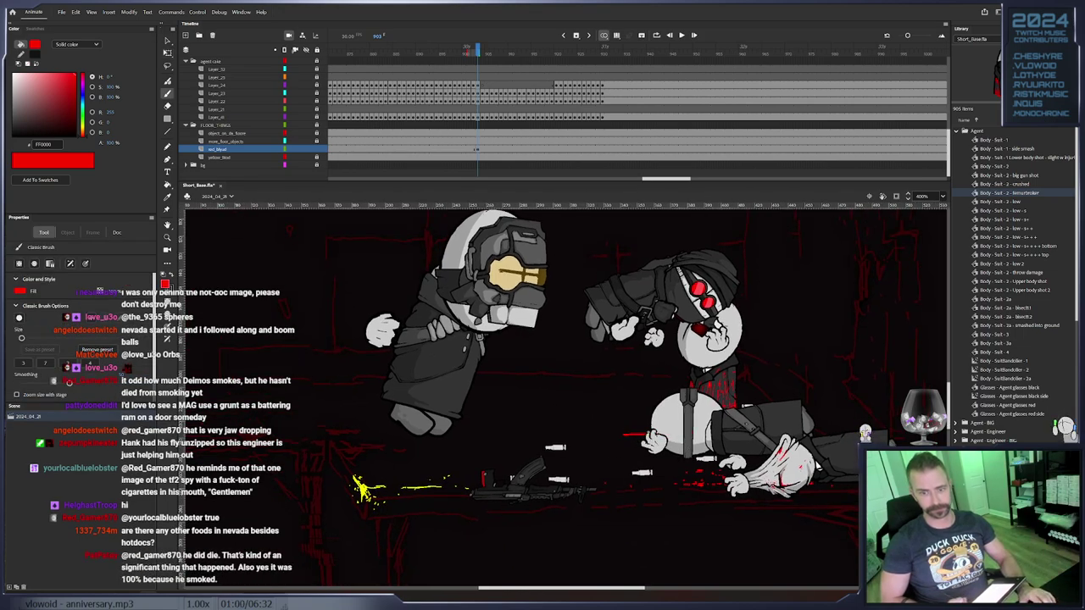
key(e)
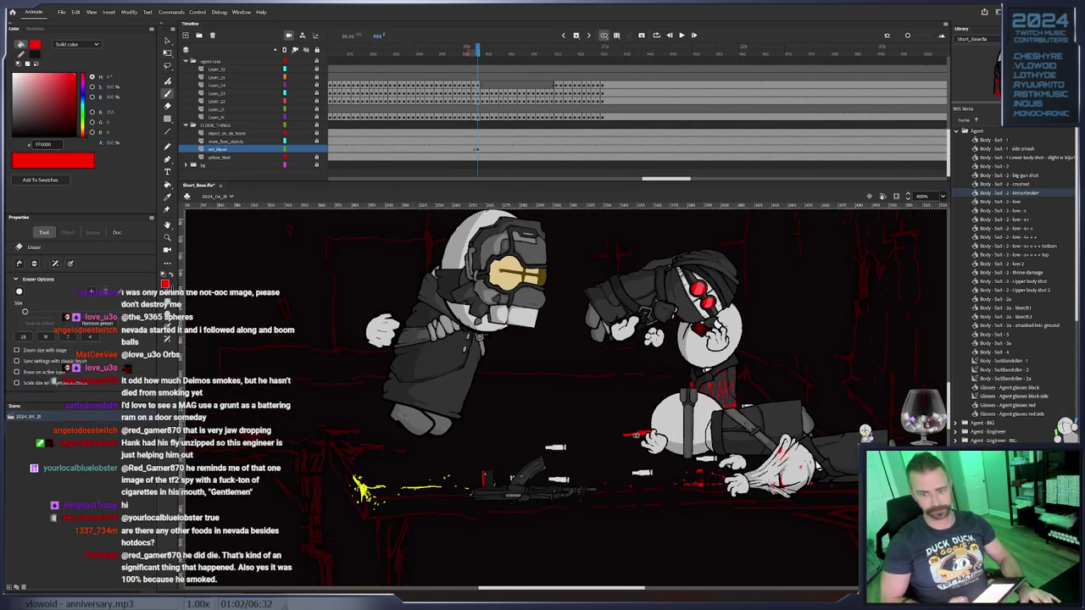
key(b)
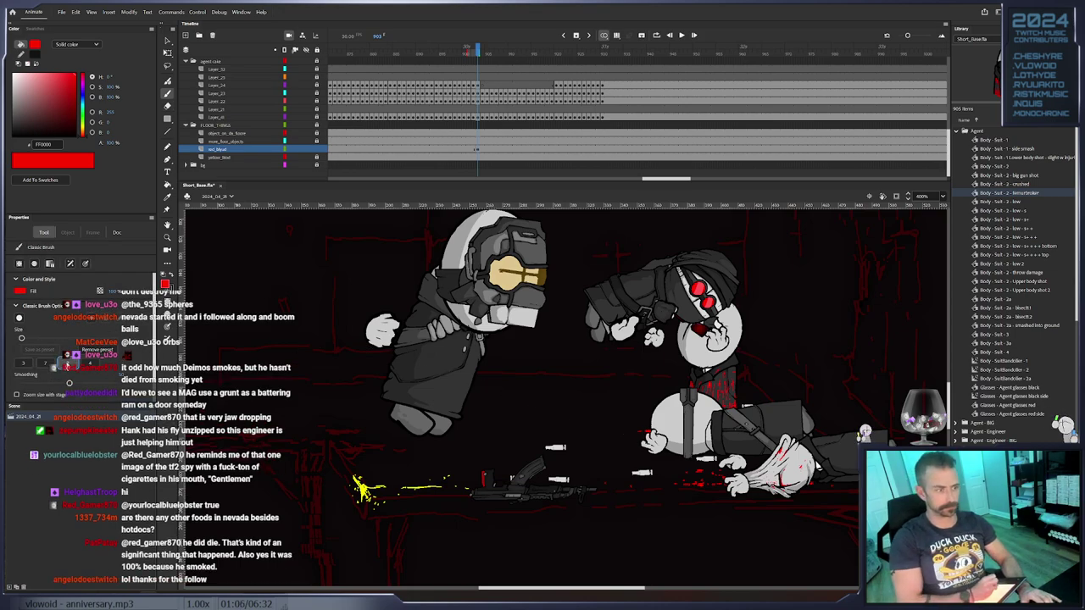
click(167, 238)
click(641, 432)
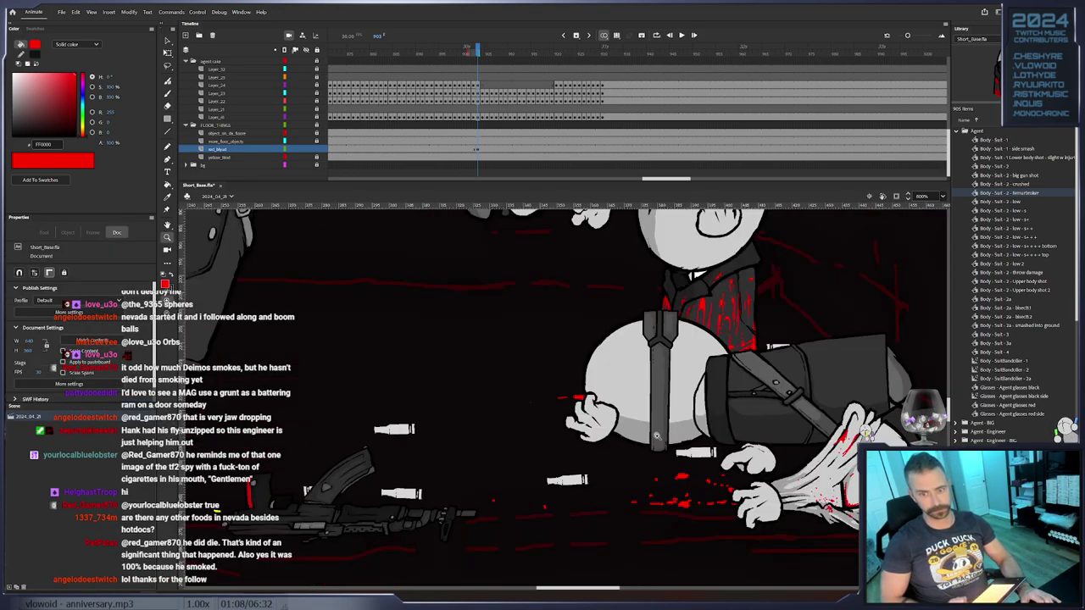
key(b)
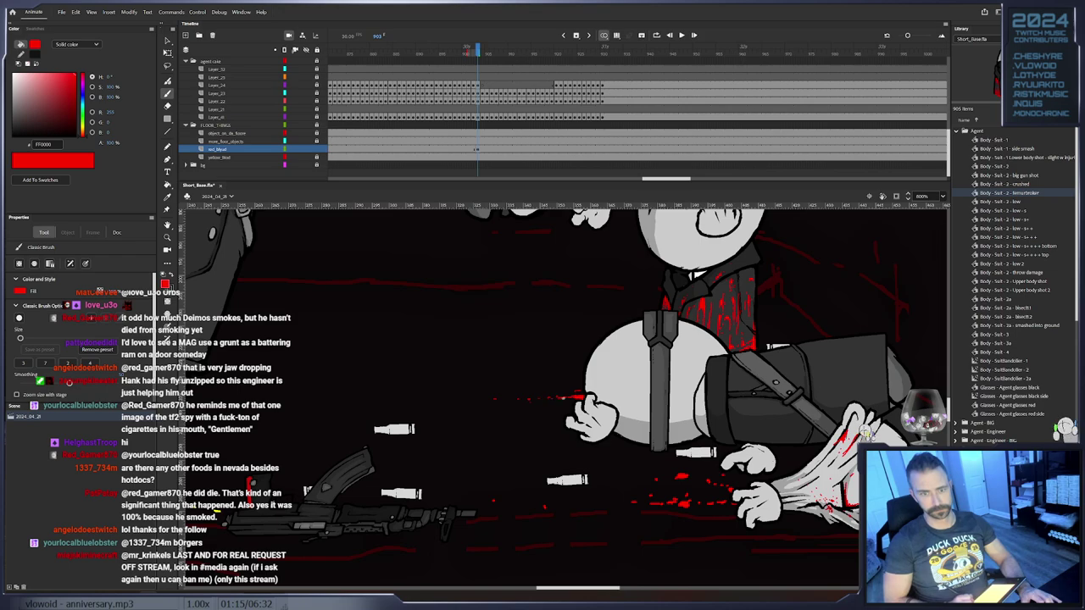
Extend the blood spray at the fallen body's hand on frame 904 and paint spurts rising behind its far side through frame 905
key(period)
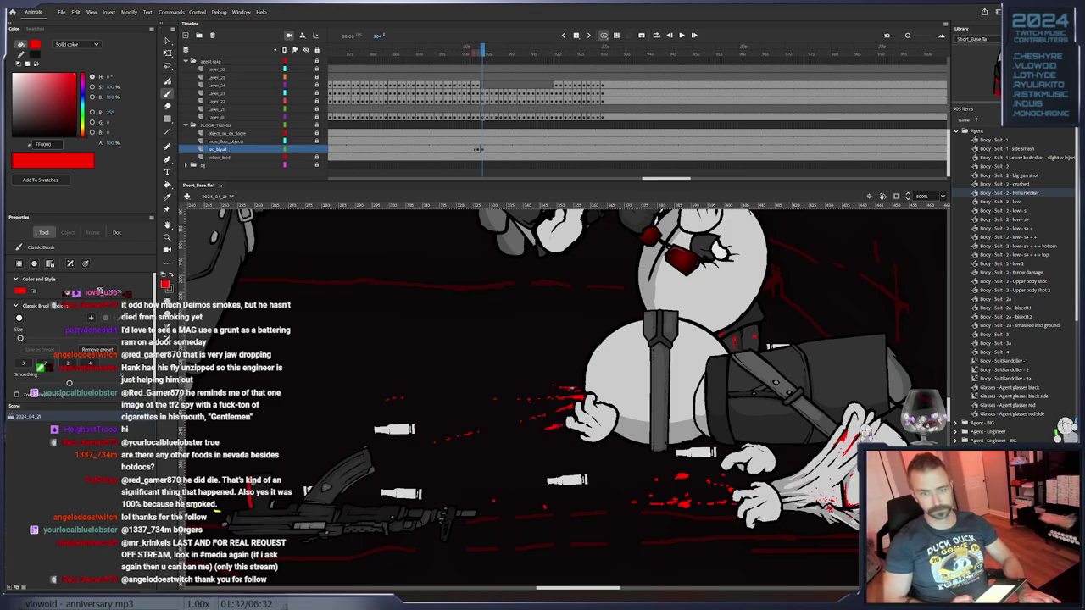
drag(872, 358, 677, 400)
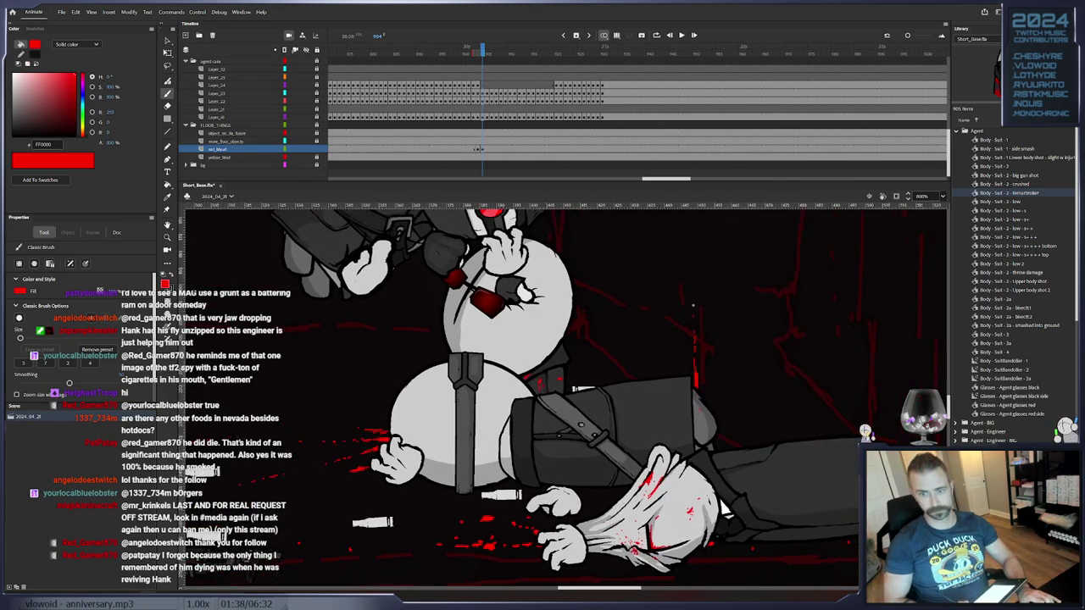
key(period)
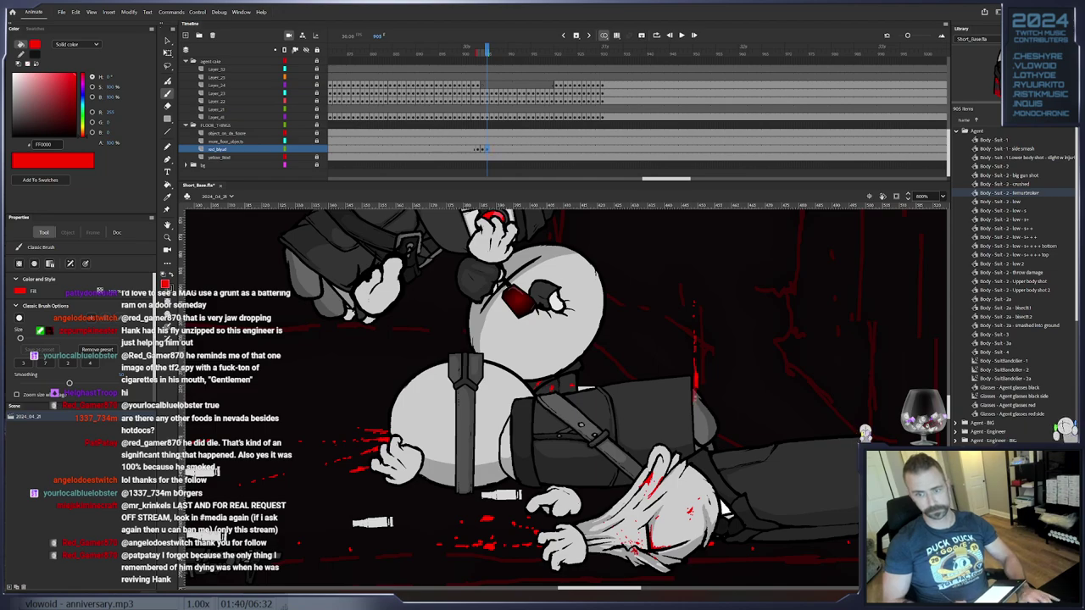
drag(705, 371, 713, 348)
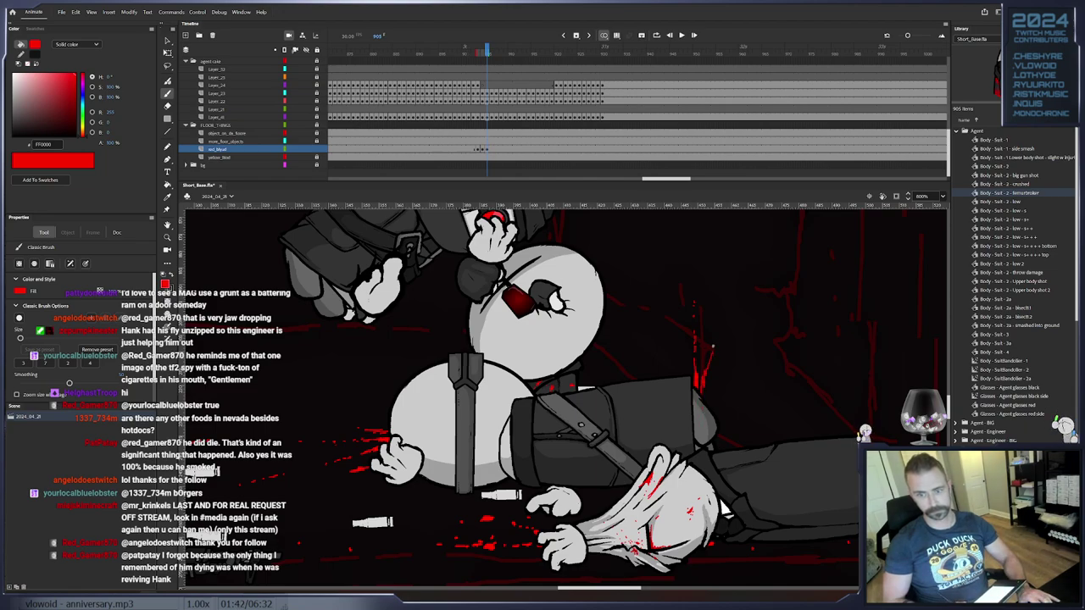
mouse_move(742, 264)
mouse_down()
mouse_move(726, 310)
mouse_move(699, 308)
mouse_up()
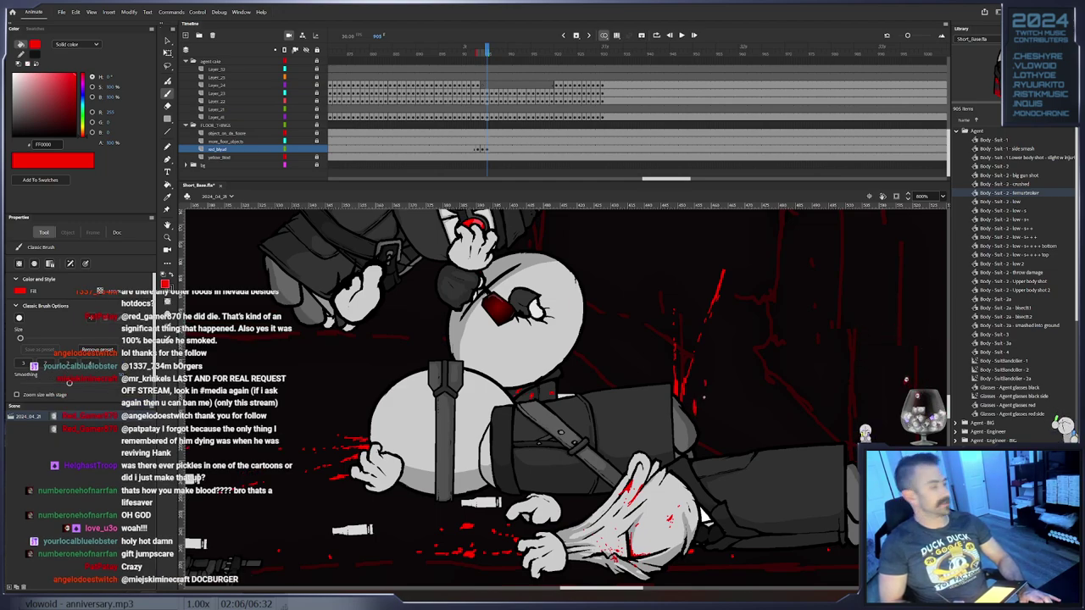
key(e)
key(b)
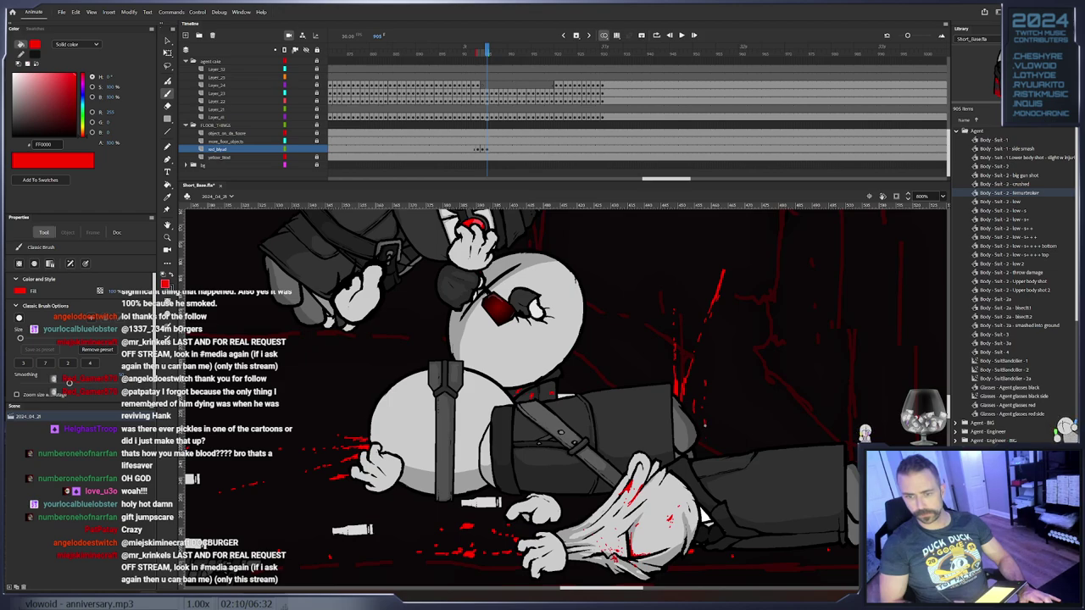
Add more blood droplets around both sprays on frame 905, spread droplets farther on frame 906, and lock the red blood layer
scroll(695, 254, up, 2)
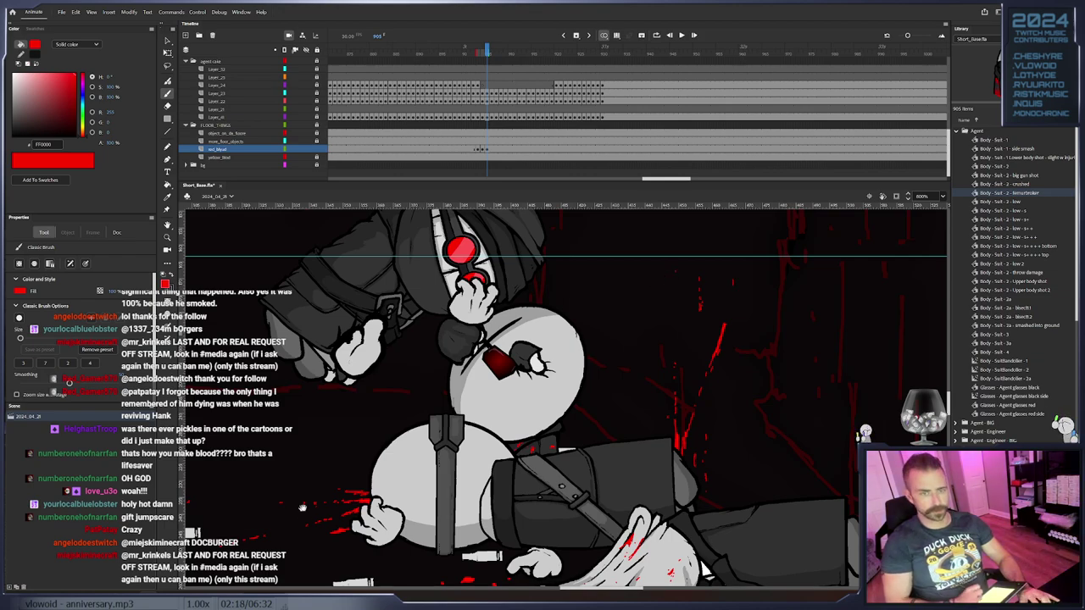
drag(287, 525, 484, 453)
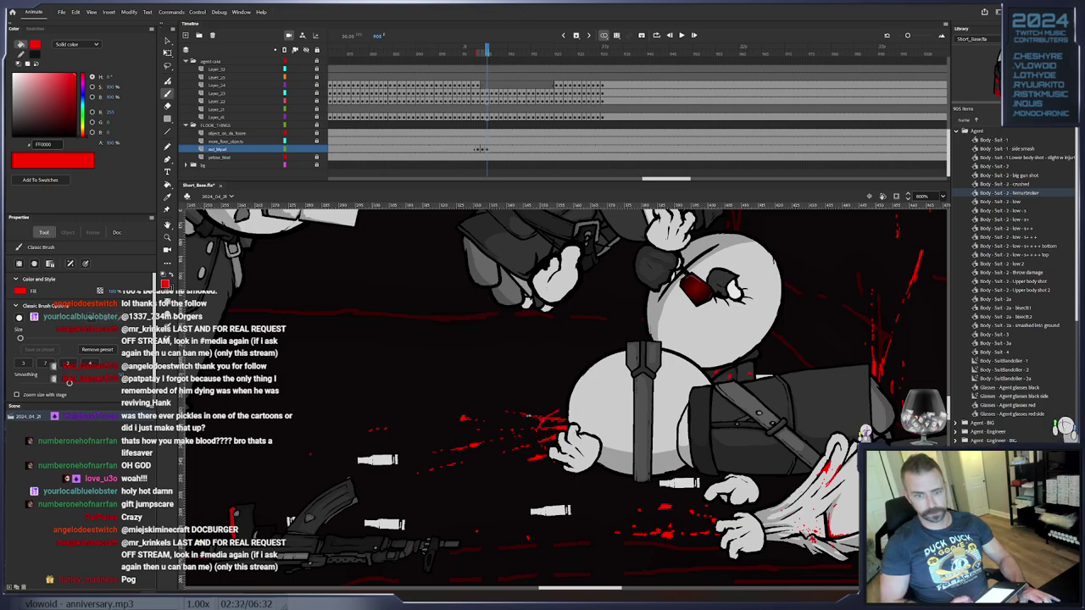
drag(697, 325, 585, 324)
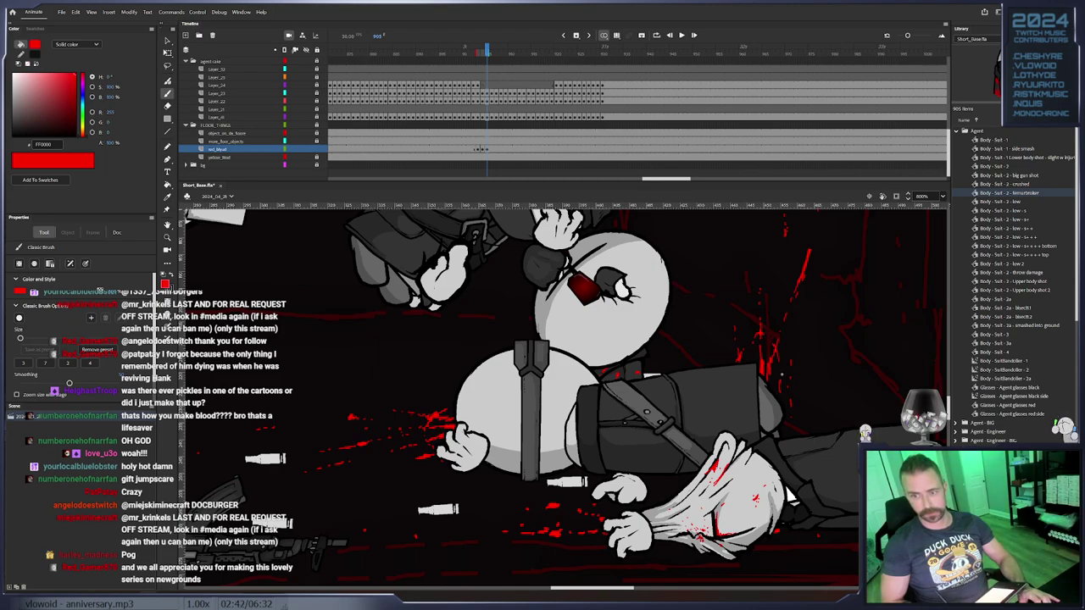
scroll(865, 434, up, 2)
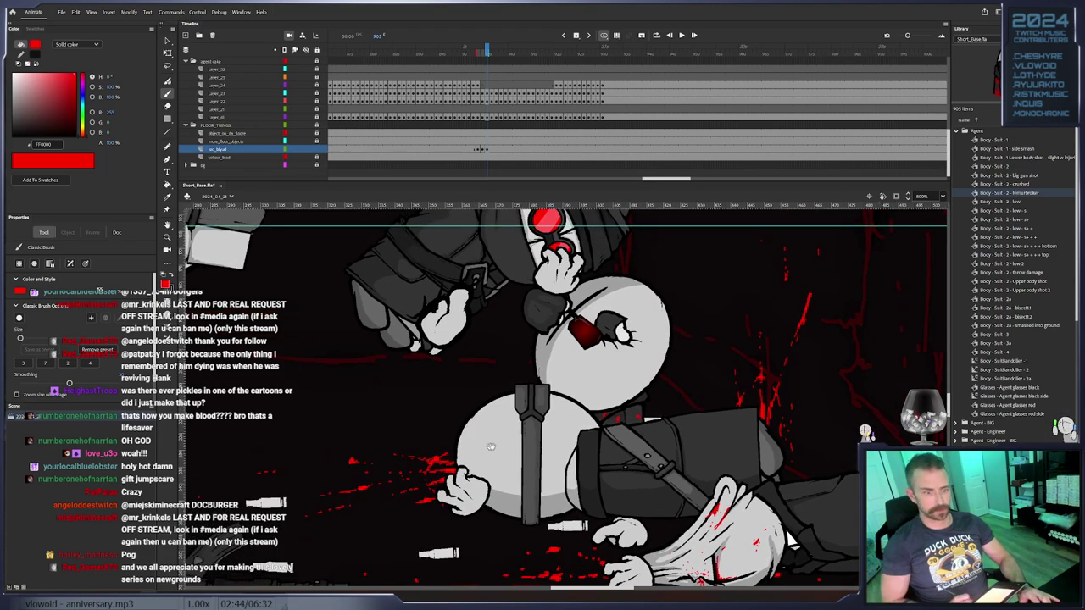
drag(487, 446, 579, 421)
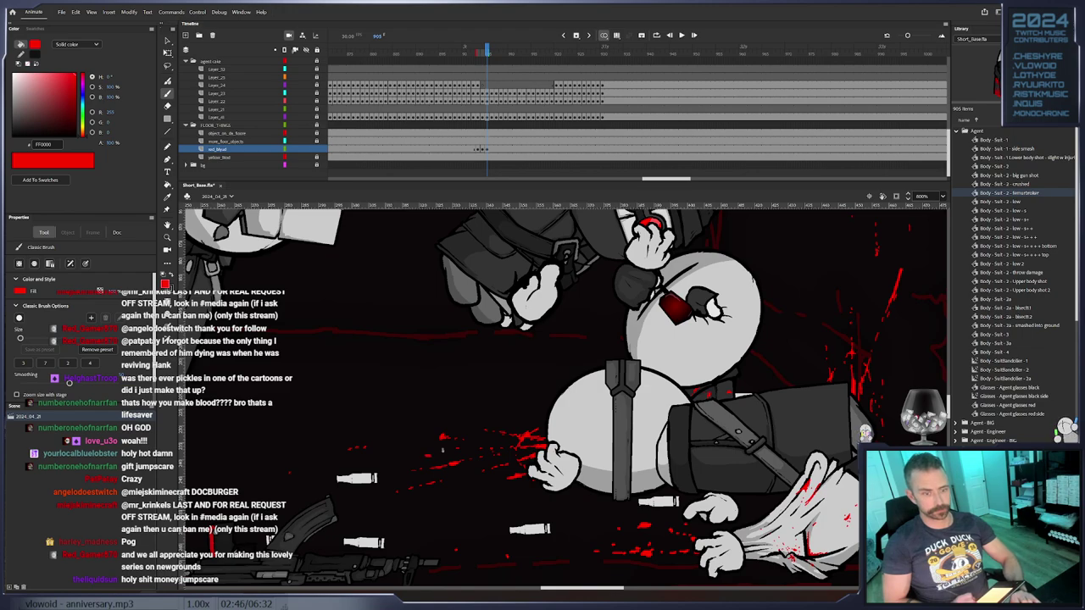
key(period)
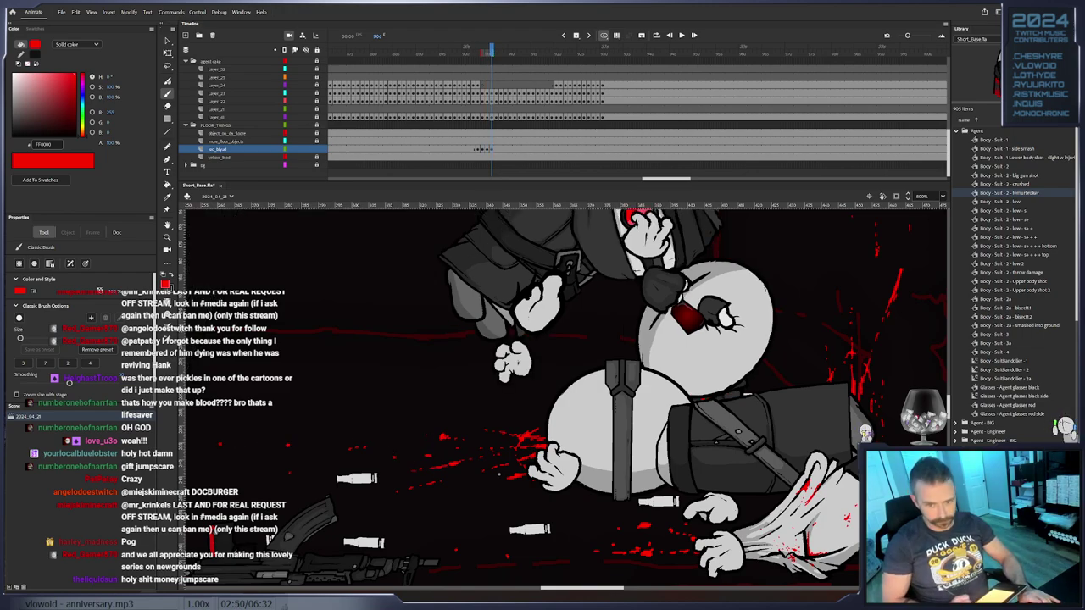
scroll(540, 433, right, 2)
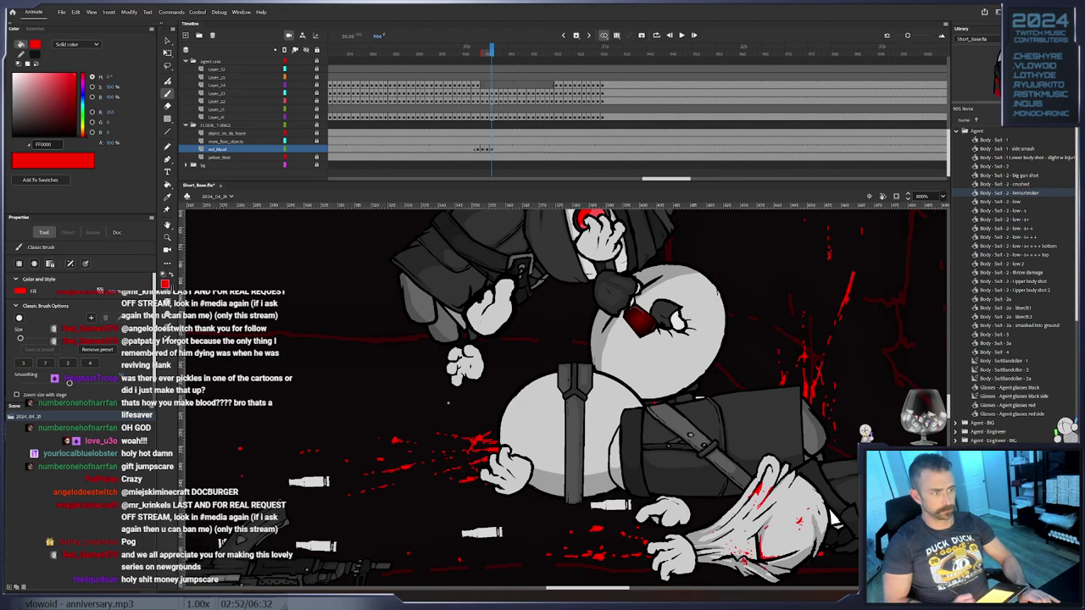
click(317, 149)
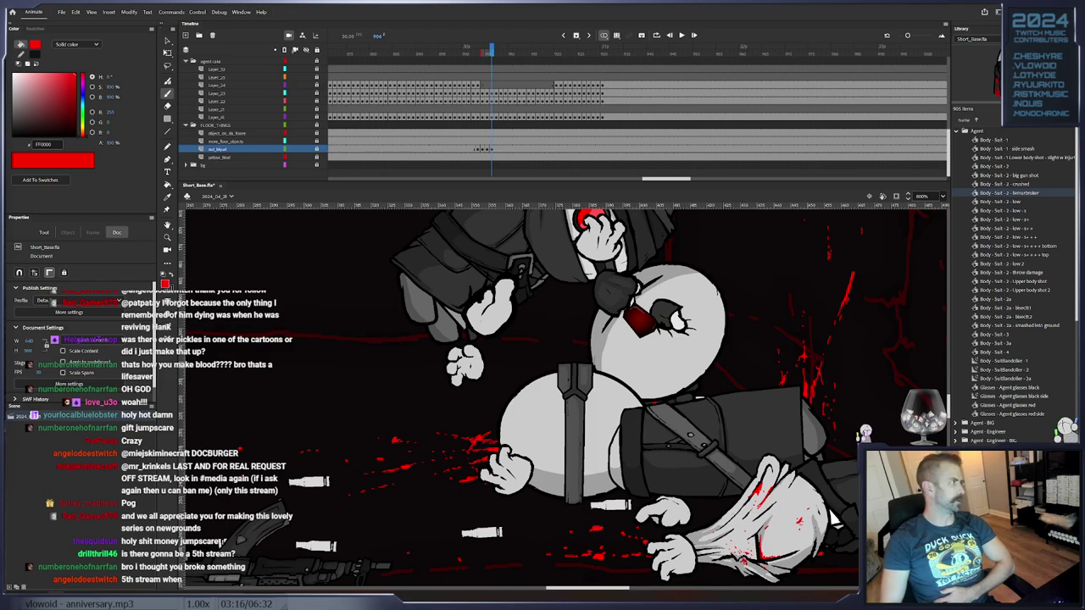
Switch to the browser to view the shared burger picture and return to Animate
key(alt+Tab)
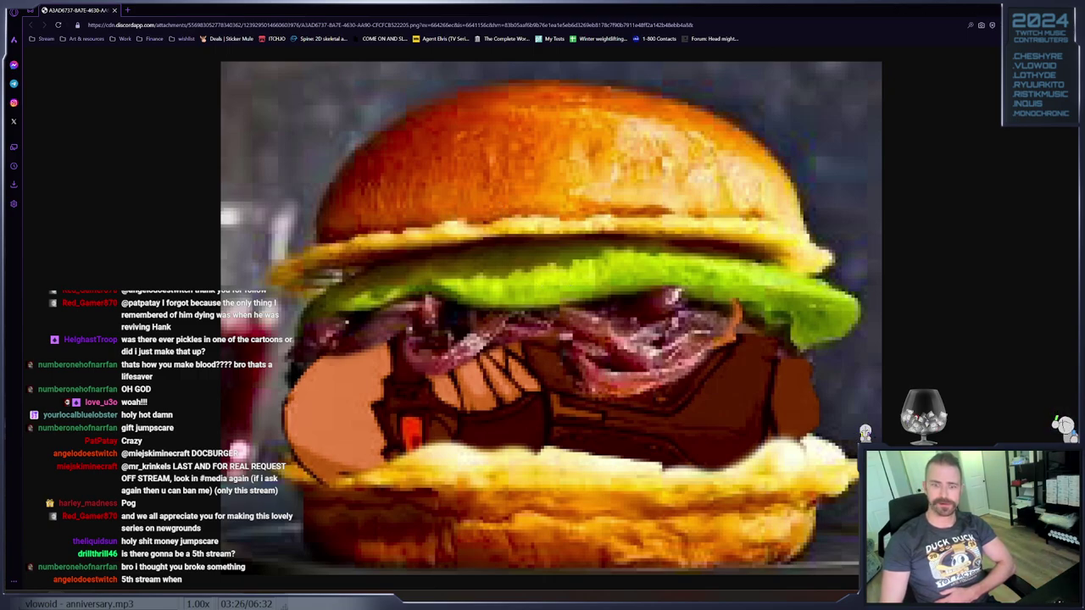
key(alt+Tab)
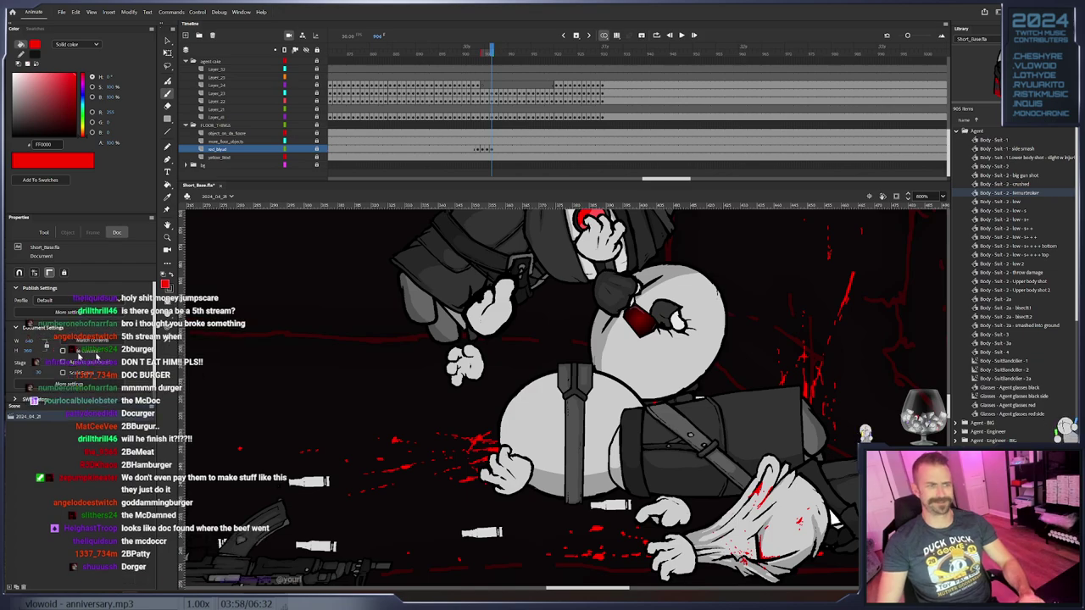
Collapse the FLOOR_THINGS folder, locate the engineer folder's layers, and go to frame 905
double_click(167, 237)
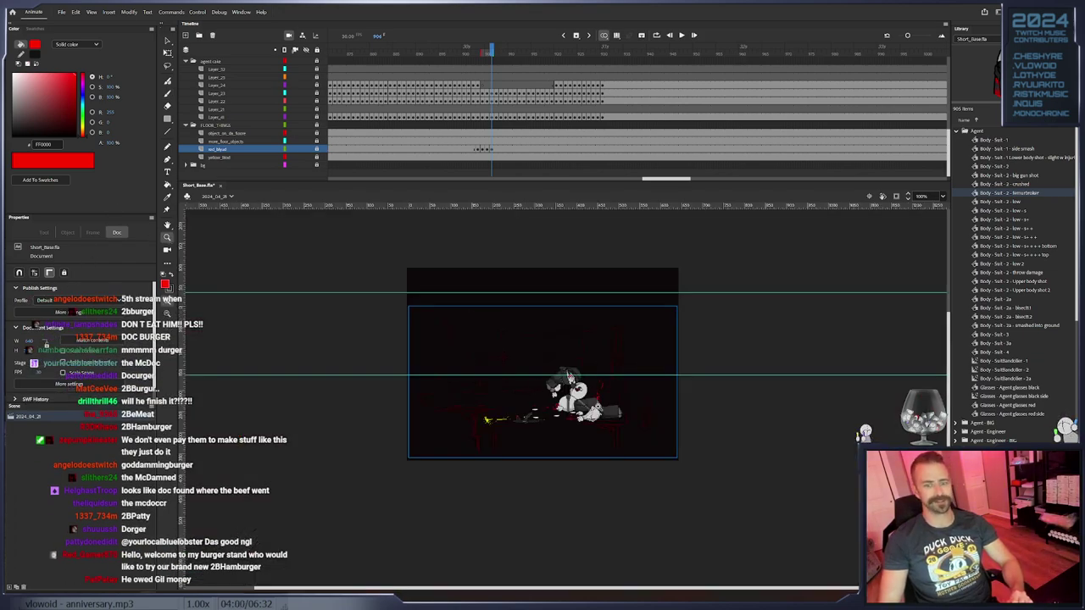
click(598, 408)
click(519, 350)
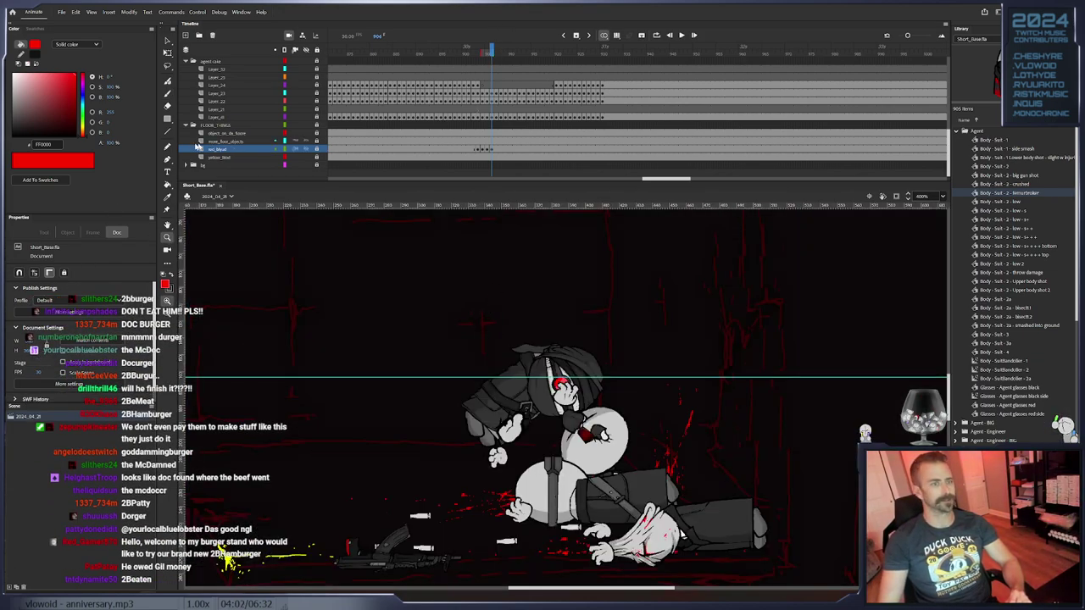
click(185, 125)
scroll(488, 161, up, 1)
scroll(489, 163, up, 3)
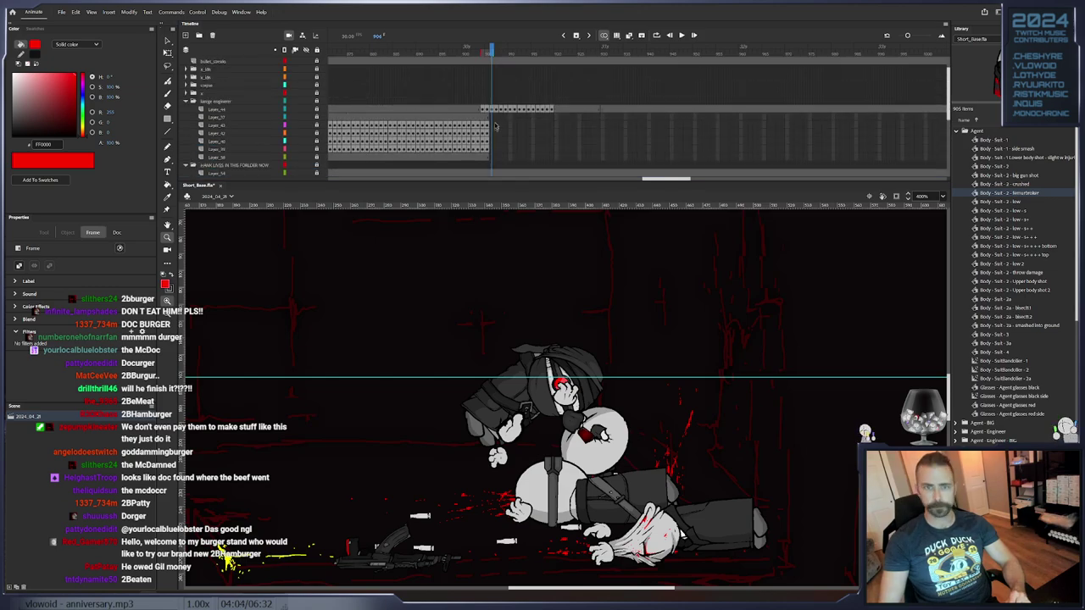
click(489, 48)
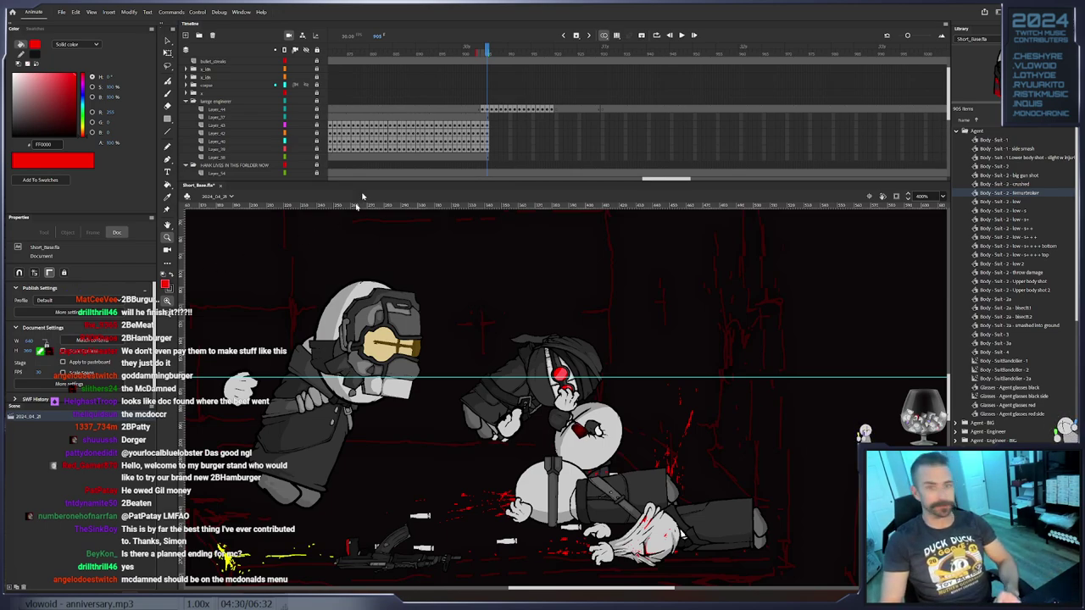
Select the engineer's artwork at frame 905 to check which layers hold it, and relock those layers
key(ctrl+a)
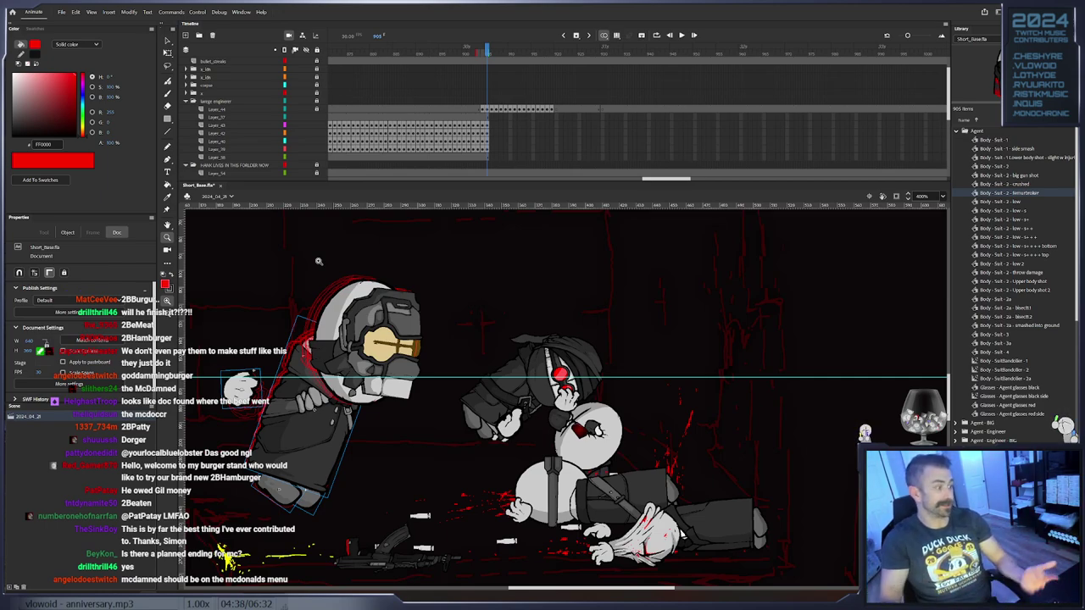
scroll(271, 95, down, 4)
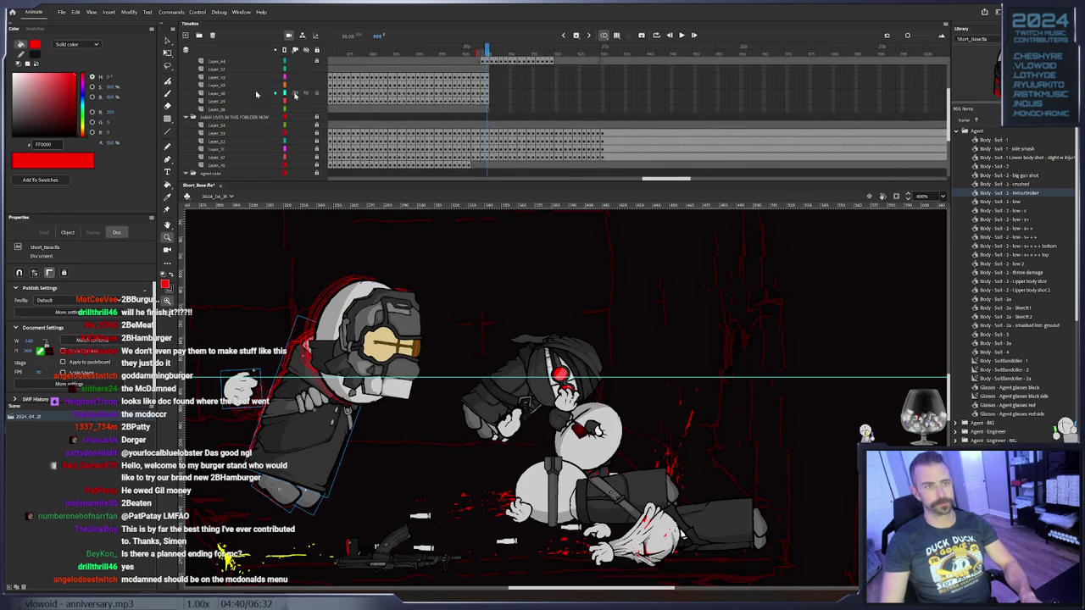
click(172, 44)
click(171, 43)
click(318, 51)
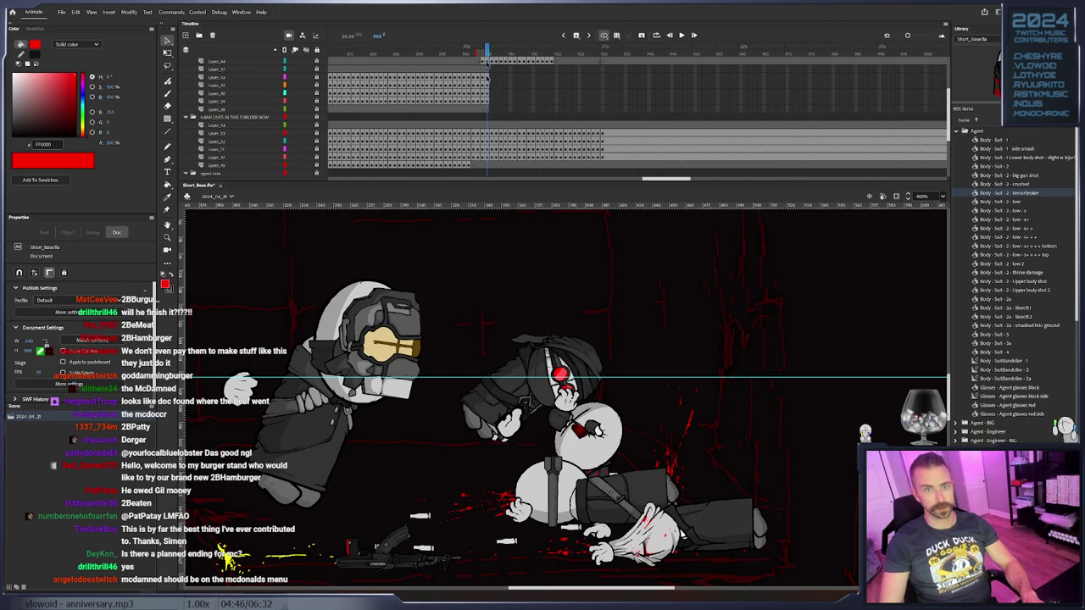
Make Layer_54 in the Hank folder active and check a much later frame against frame 905
click(488, 127)
click(769, 127)
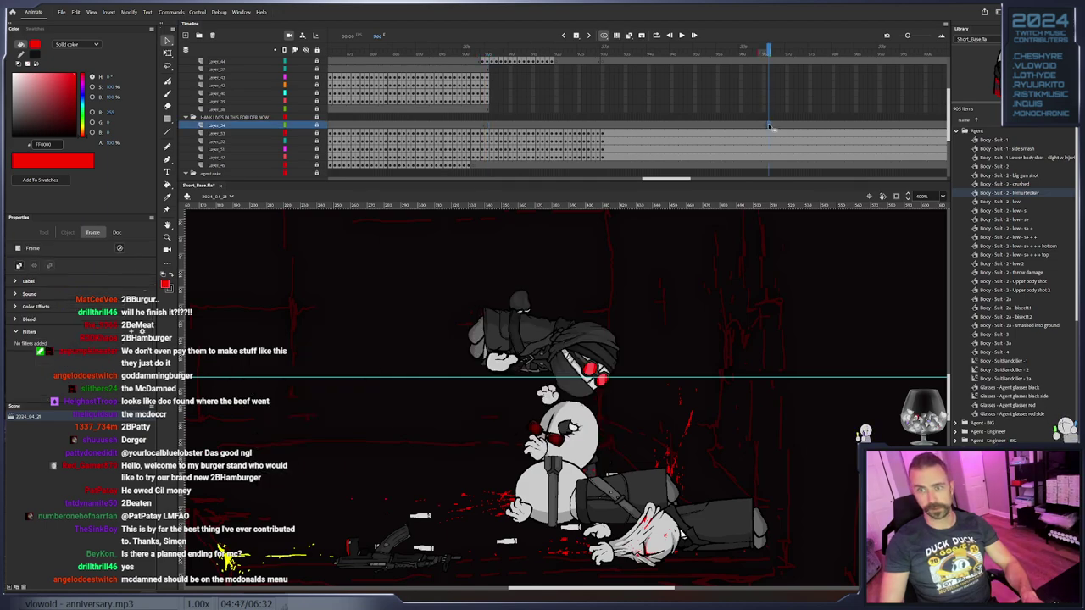
click(488, 128)
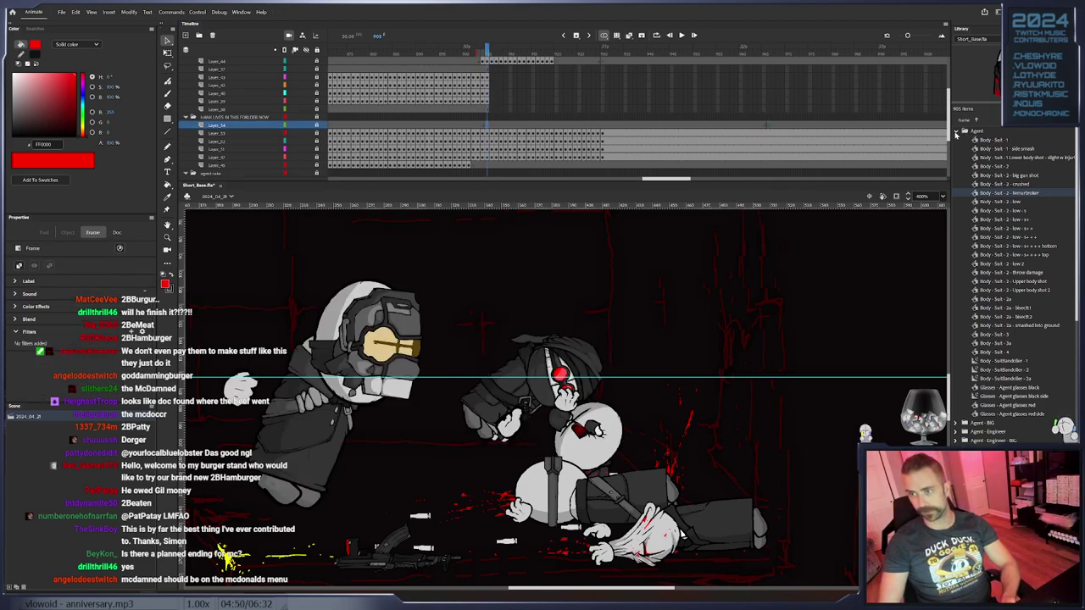
Collapse the open character folders in the library and expand the Gore folder to reach the blood graphics
click(957, 132)
scroll(995, 393, down, 7)
click(947, 278)
scroll(974, 230, down, 2)
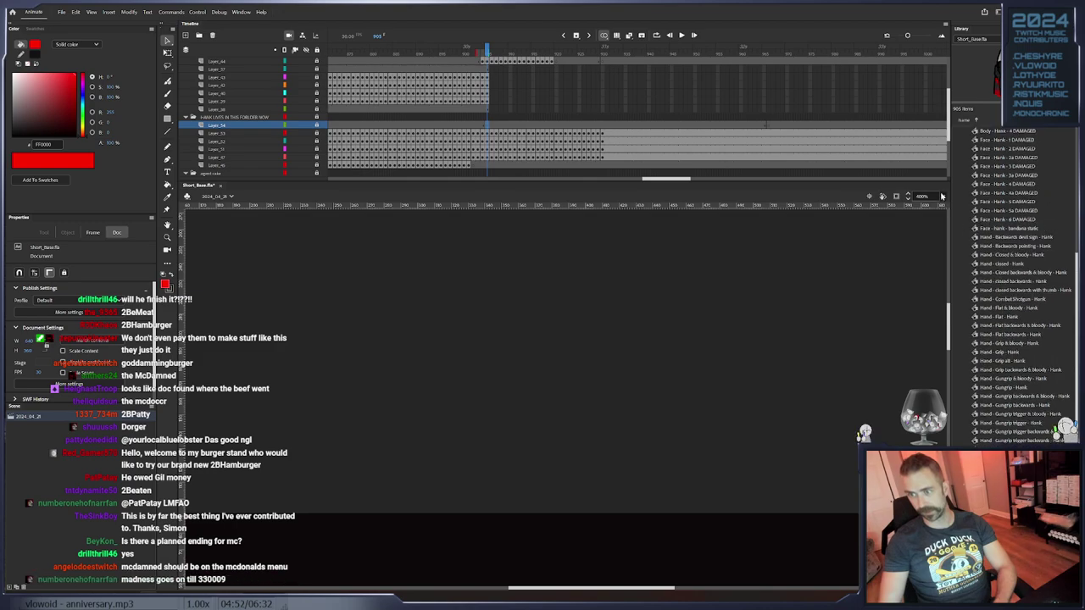
scroll(965, 199, up, 3)
click(956, 141)
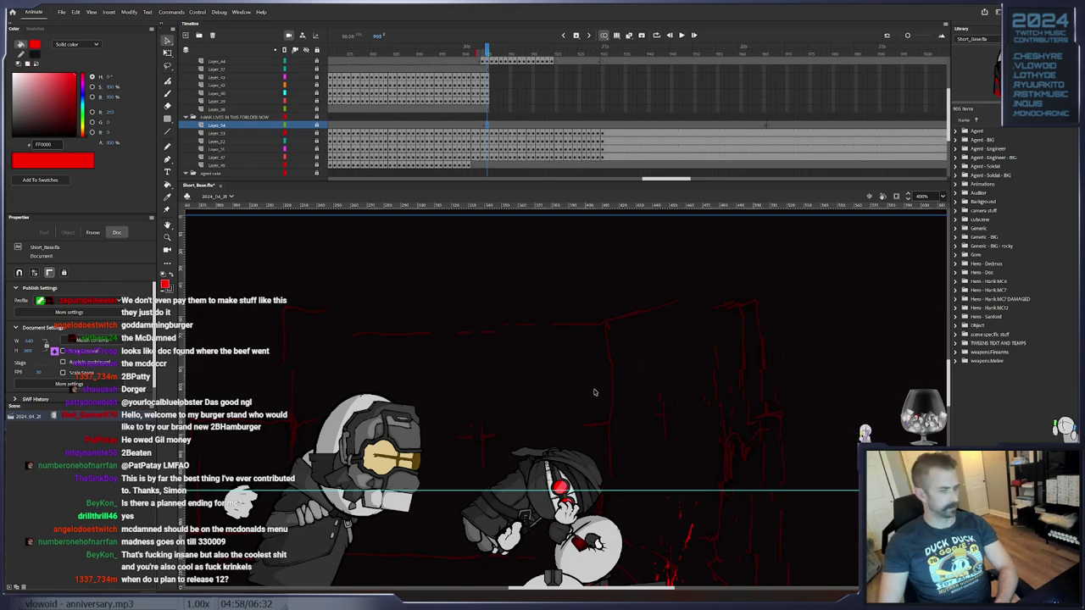
scroll(596, 390, down, 3)
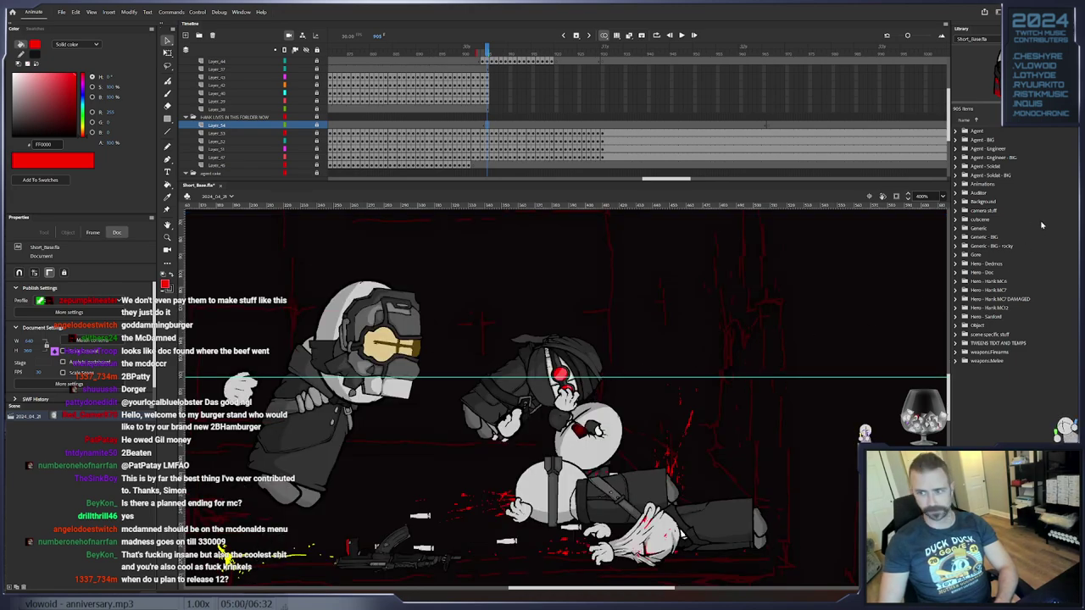
click(955, 256)
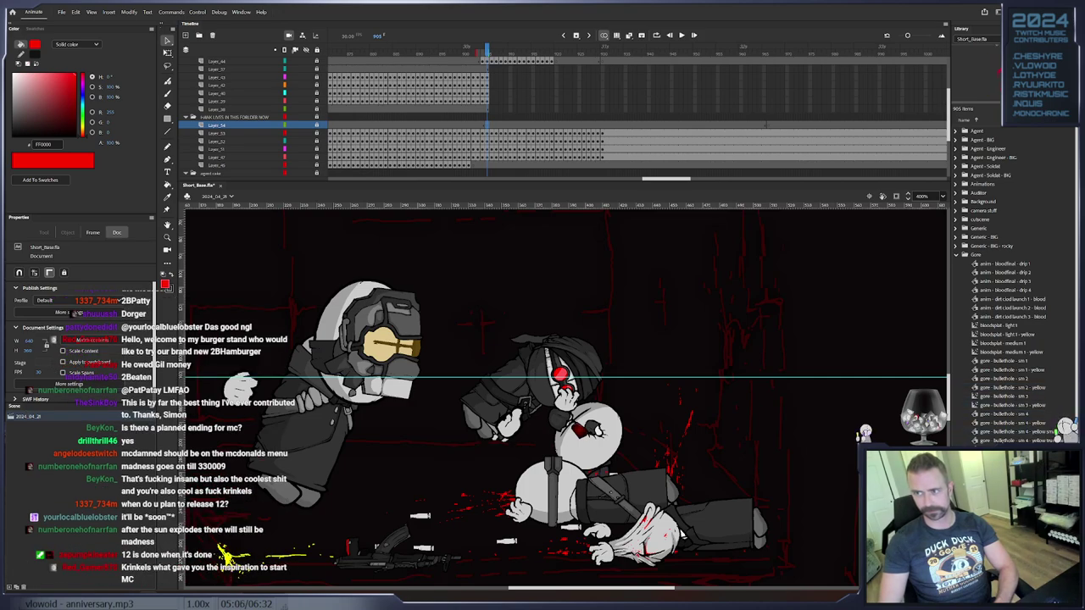
scroll(1064, 425, down, 5)
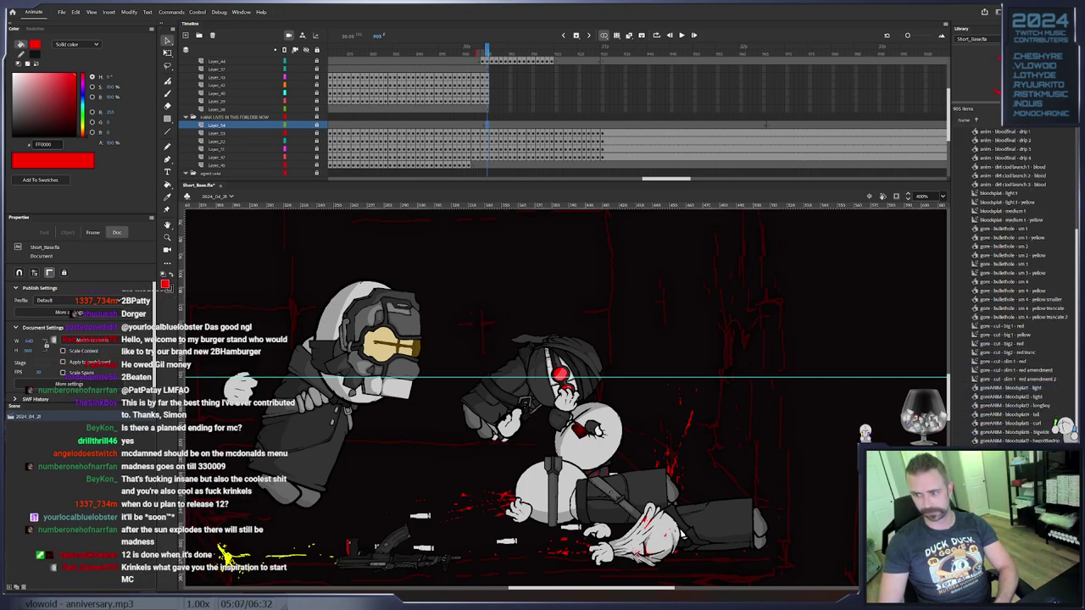
scroll(1021, 129, up, 2)
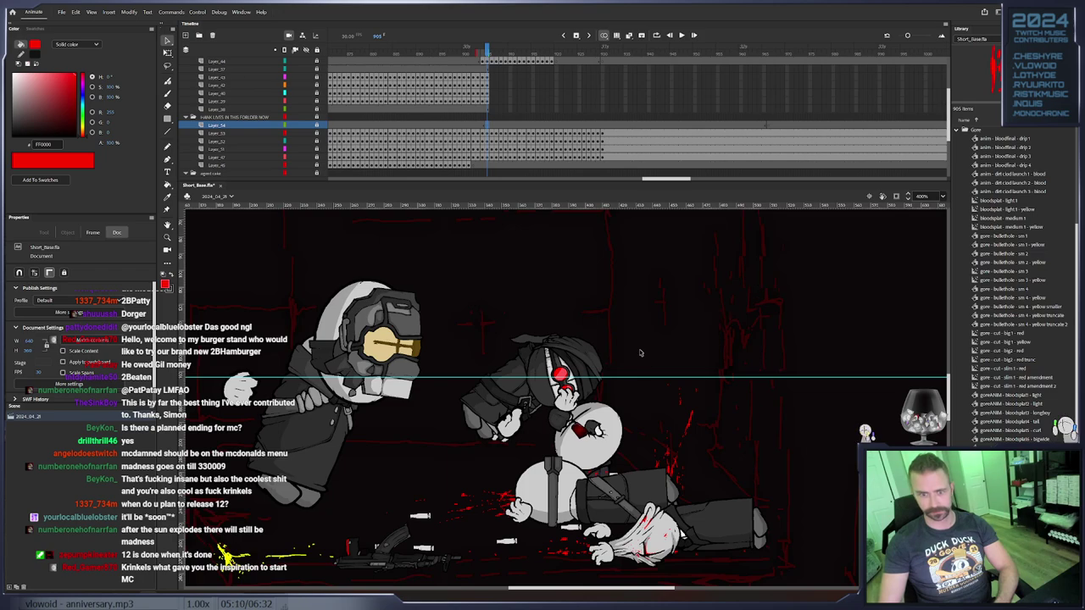
Unlock Layer_54 and place a goreANIM bloodsplat graphic at frame 905, enlarged over the fallen agent's neck
click(318, 127)
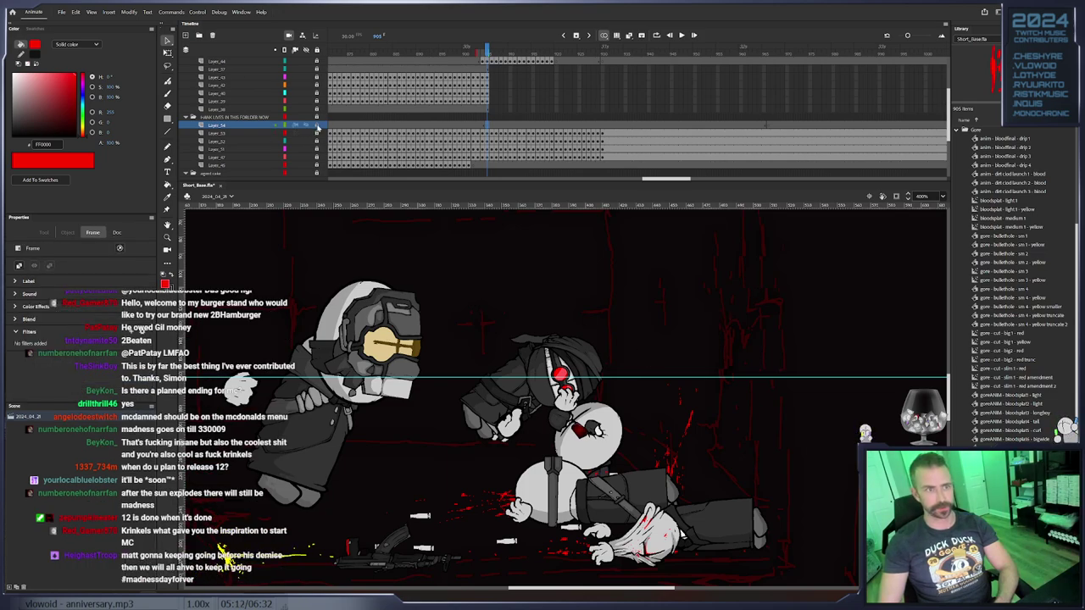
drag(997, 73, 711, 276)
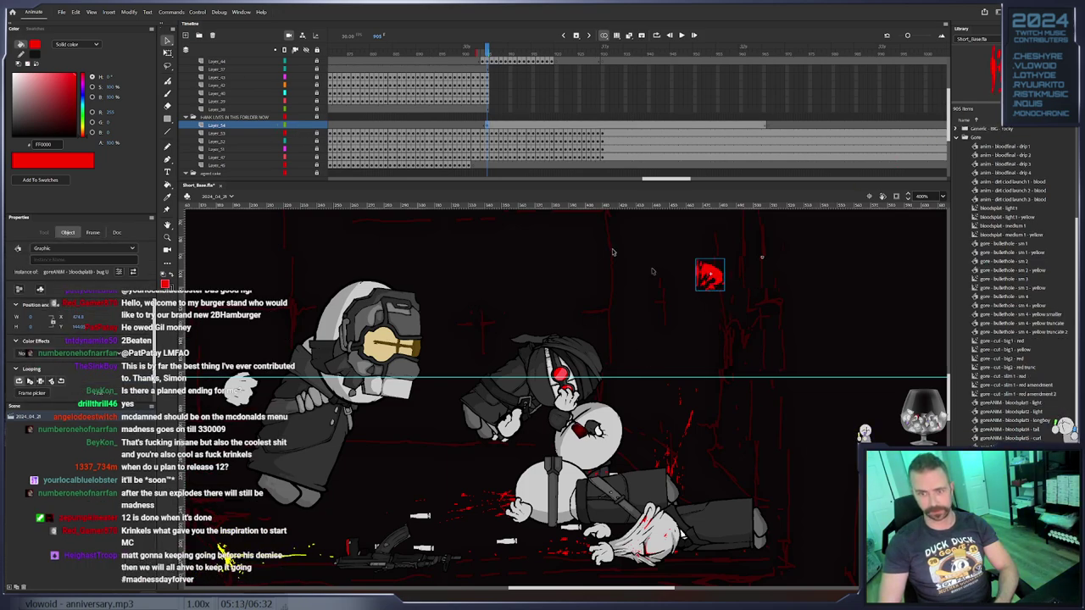
click(167, 52)
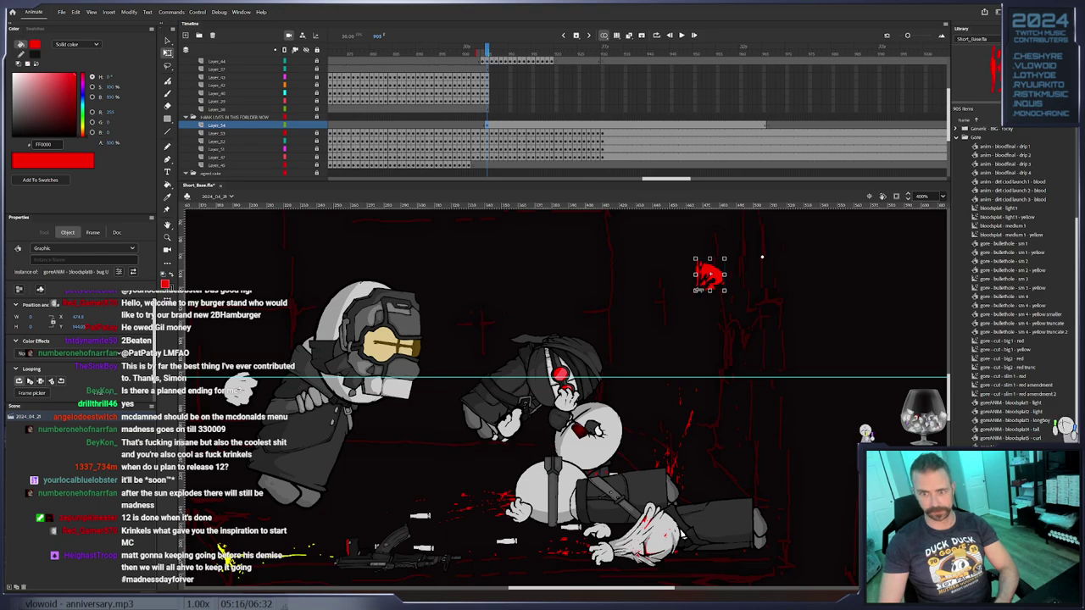
drag(694, 291, 624, 472)
Browse the Gore assets and add a second blood graphic to Layer_54 over the same impact point
click(1009, 473)
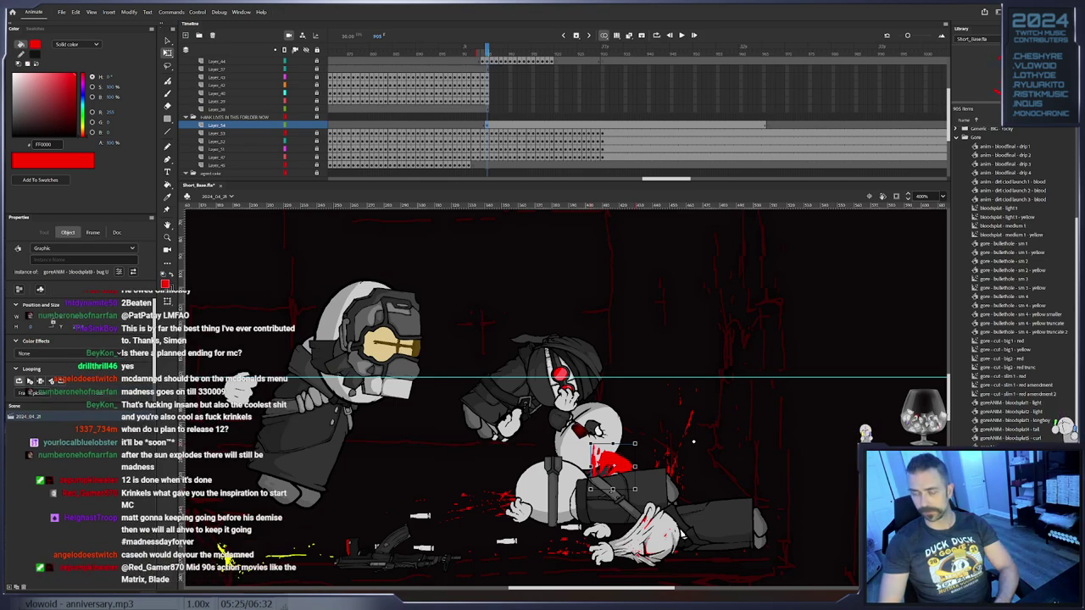
key(Up)
key(Up)
key(Up)
key(Up)
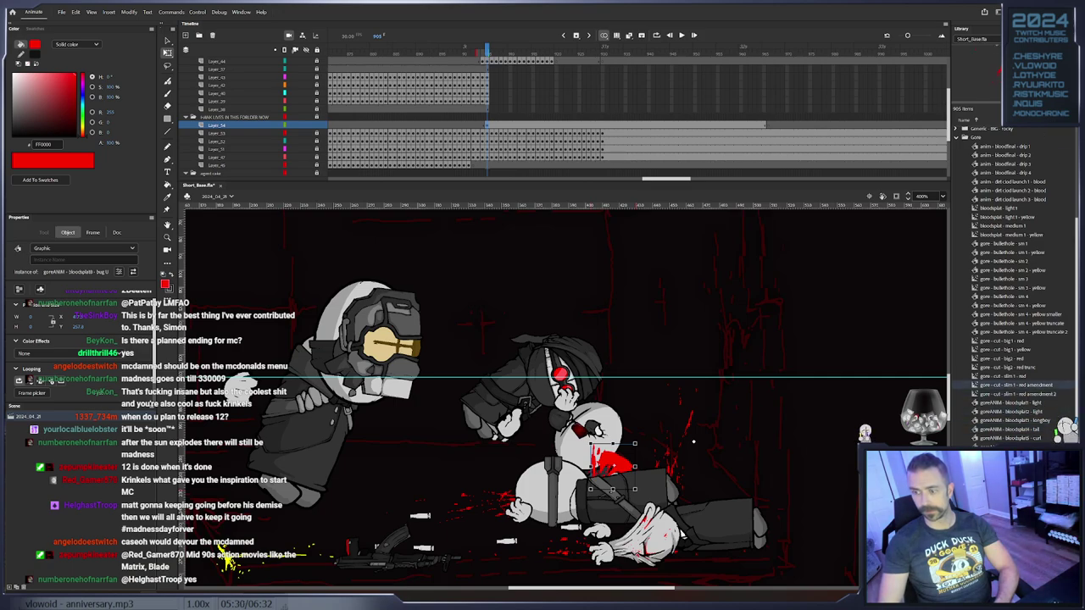
drag(997, 56, 593, 469)
End the blood on Layer_54 with a blank keyframe at frame 942 and lock the layer
drag(487, 48, 674, 130)
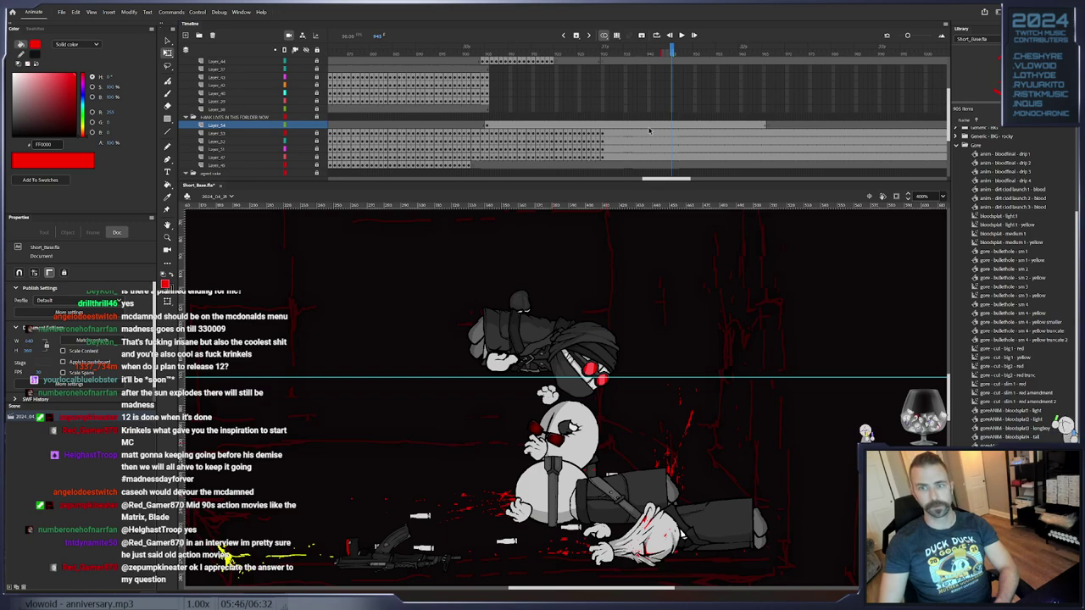
right_click(658, 126)
click(702, 207)
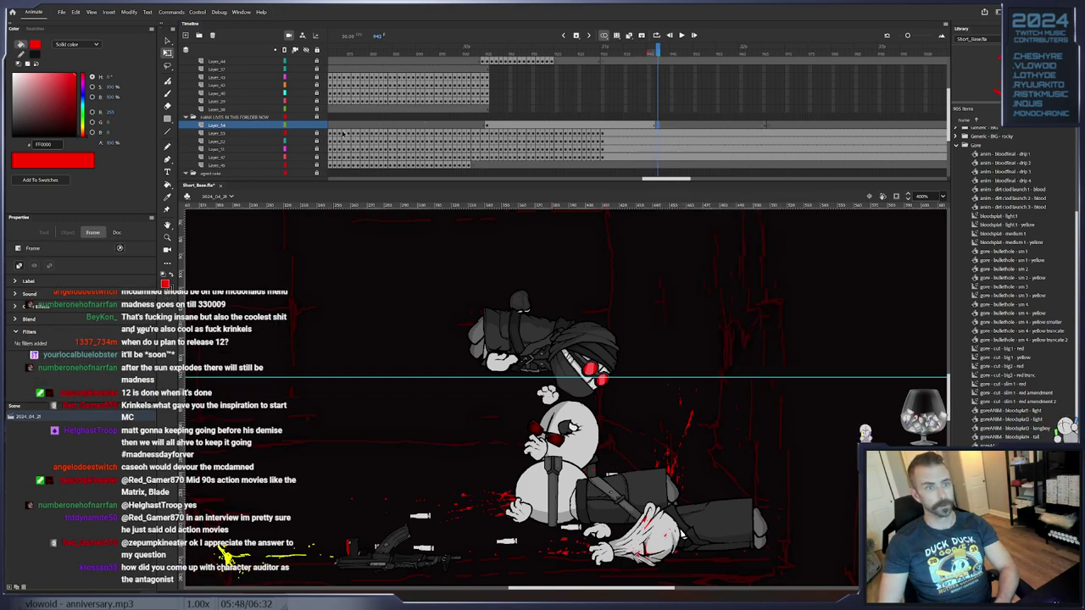
click(317, 125)
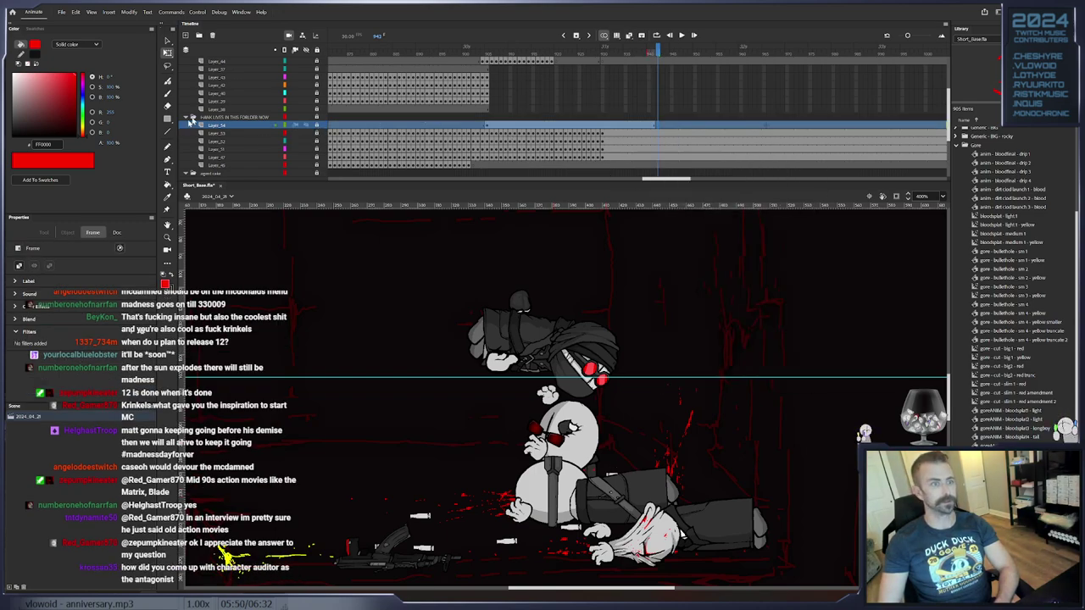
Return to frame 905, unlock the engineer's layers below Layer_44, and ready his artwork for free transformation
scroll(375, 123, up, 3)
scroll(593, 125, down, 4)
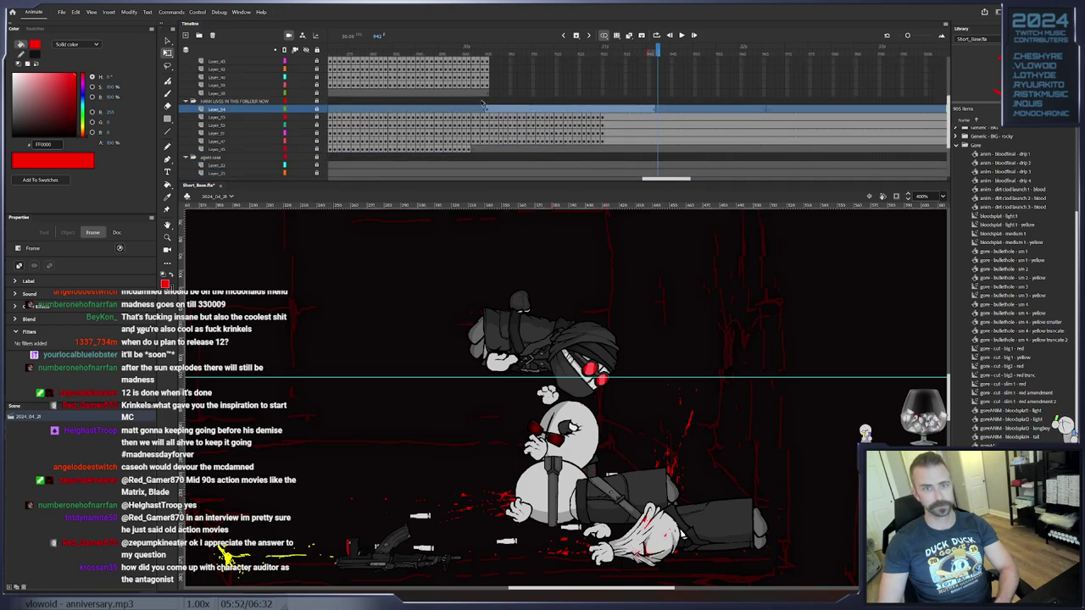
click(487, 70)
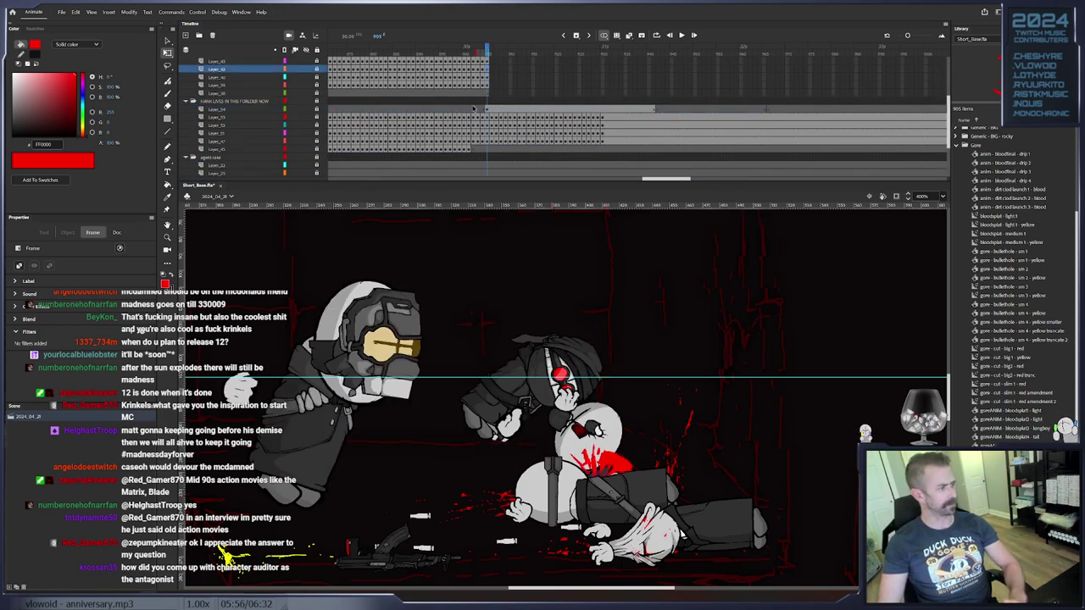
drag(512, 378, 505, 78)
drag(406, 327, 442, 345)
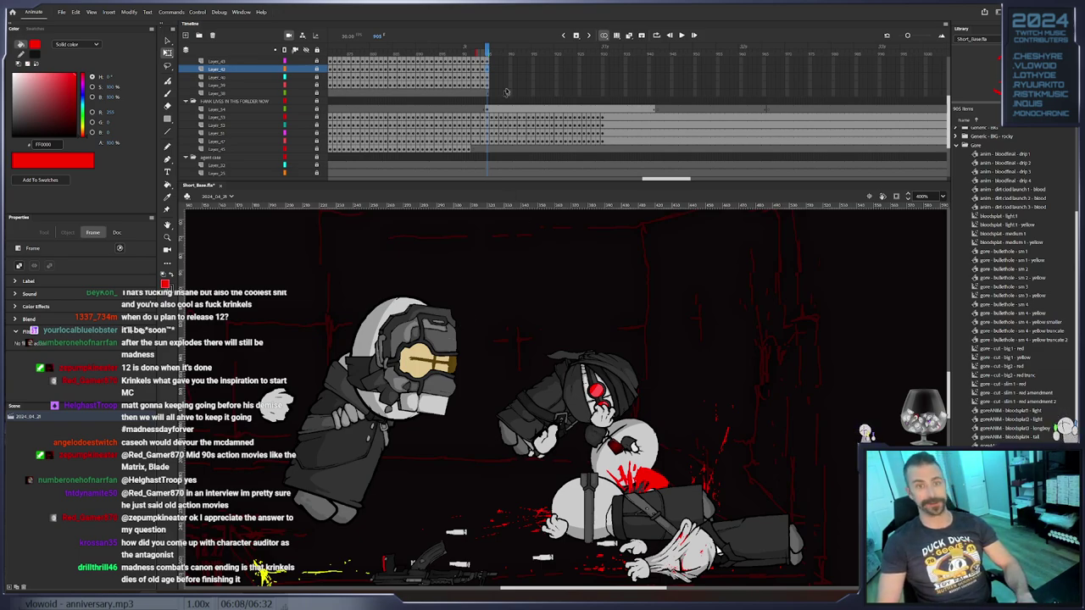
scroll(332, 105, up, 2)
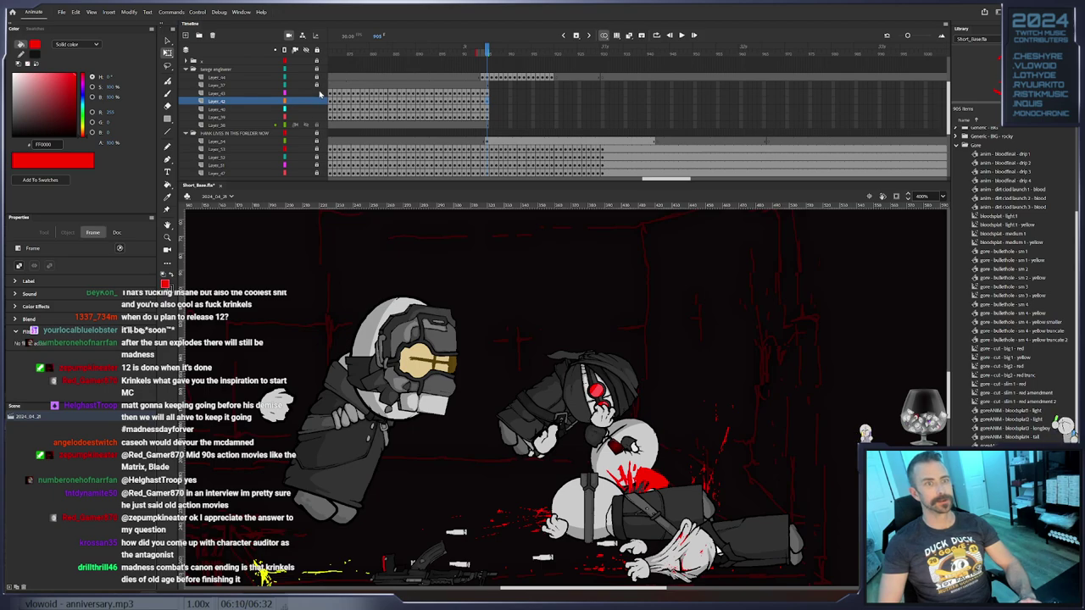
click(369, 430)
click(359, 438)
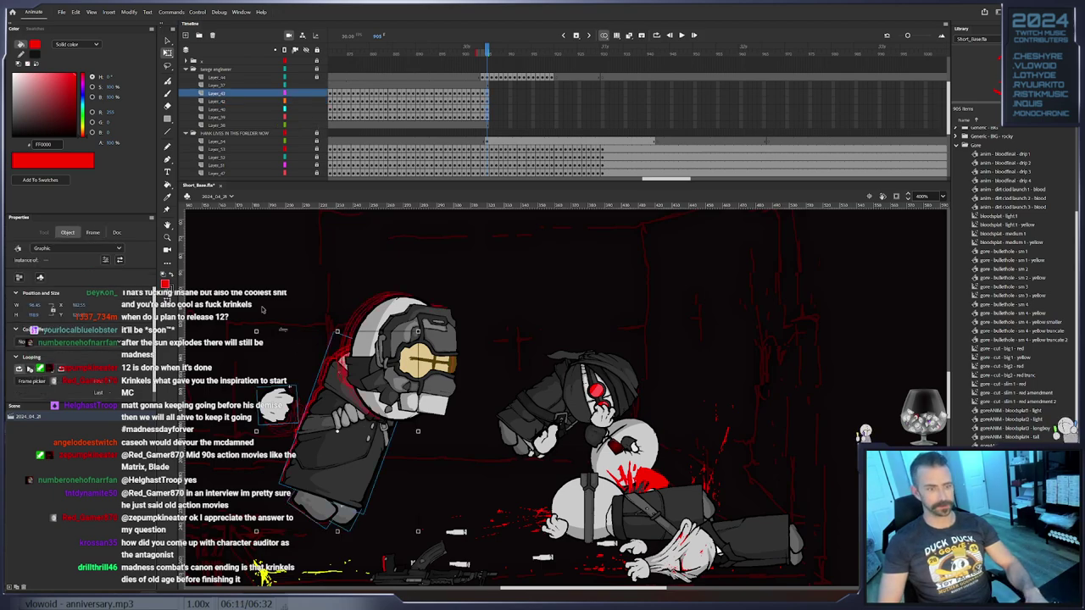
drag(217, 249, 646, 570)
click(167, 53)
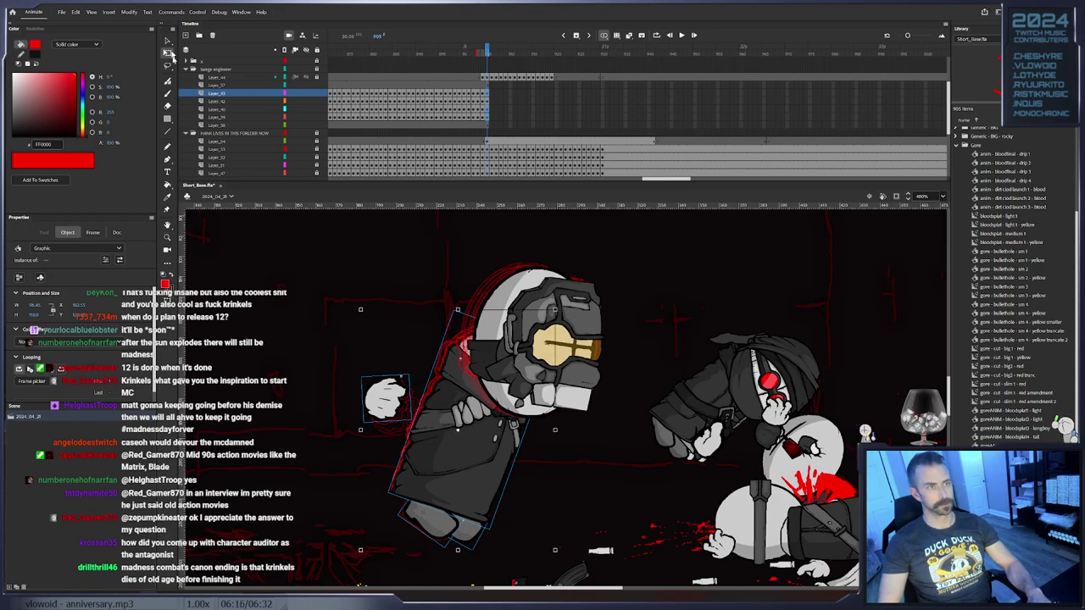
Add keyframes for the engineer's body on Layer_40 through frame 908, shifting and rotating it slightly upright on each
click(547, 315)
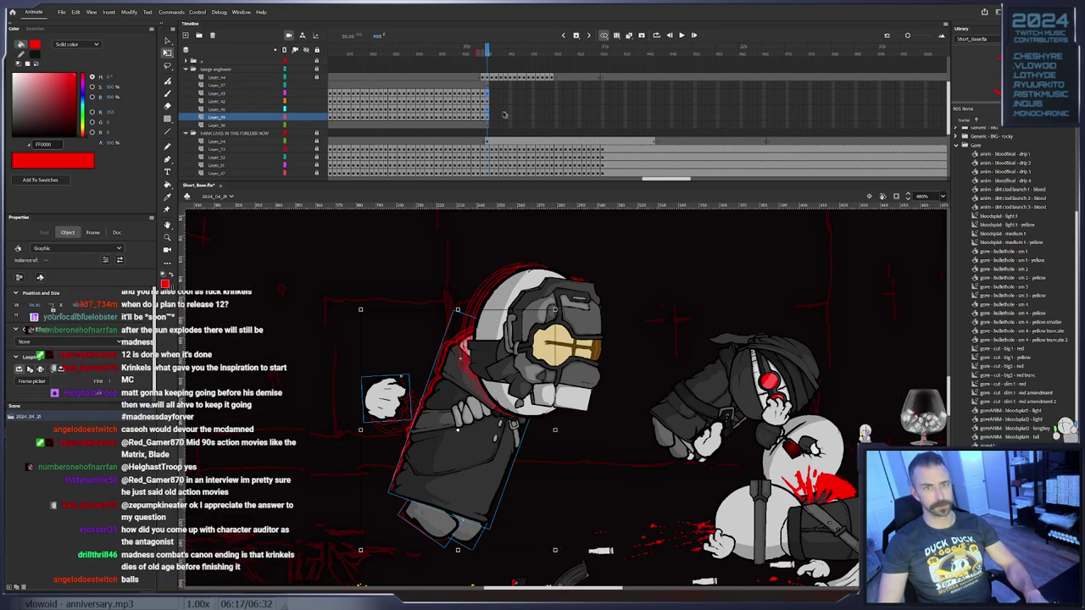
click(491, 410)
key(F6)
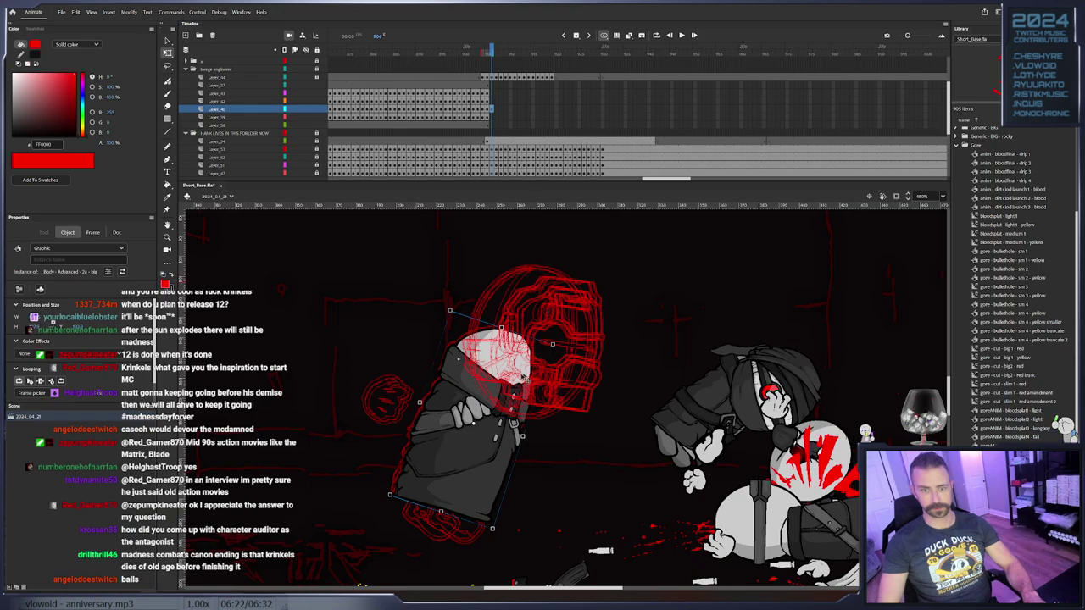
drag(530, 379, 533, 380)
key(F6)
drag(559, 347, 562, 340)
key(F6)
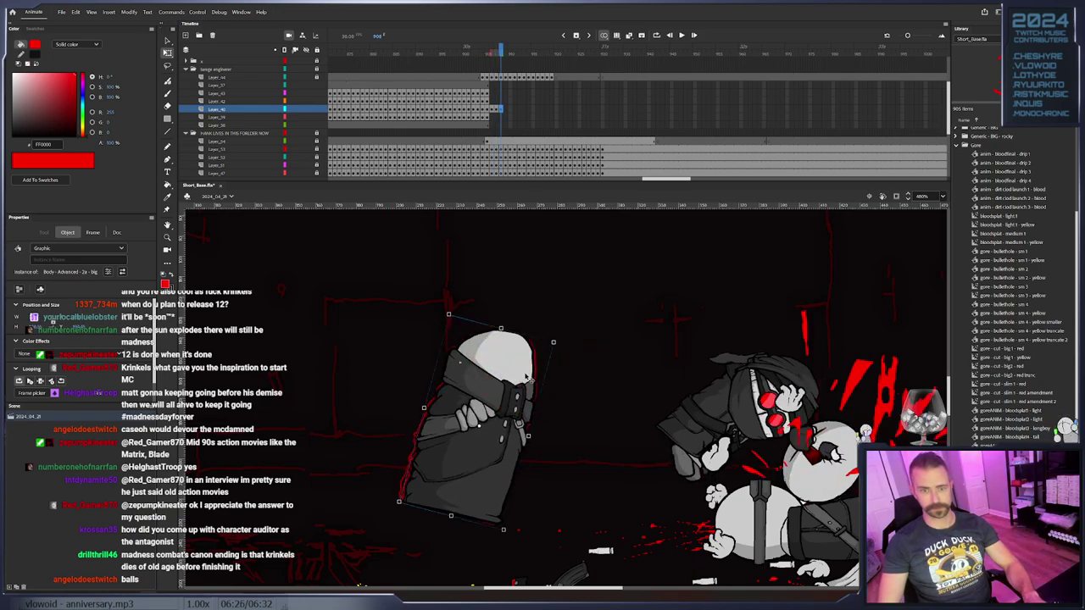
Continue the body's keyframes on Layer_40 through frame 912, easing it downward and straightening its lean
drag(527, 380, 533, 382)
key(F6)
drag(562, 345, 560, 346)
key(F6)
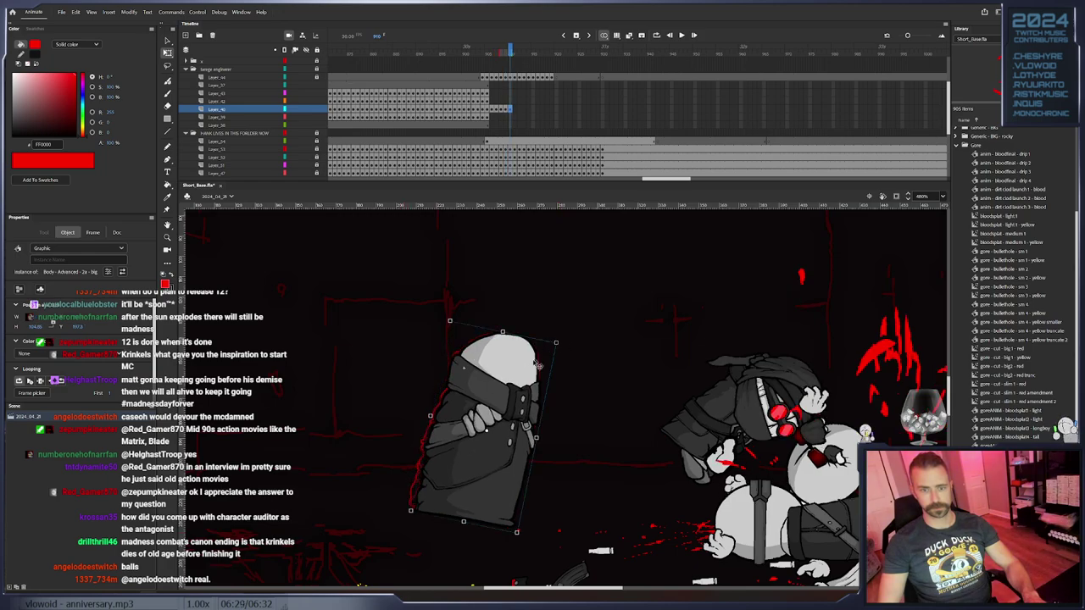
key(F6)
drag(527, 371, 560, 347)
key(F6)
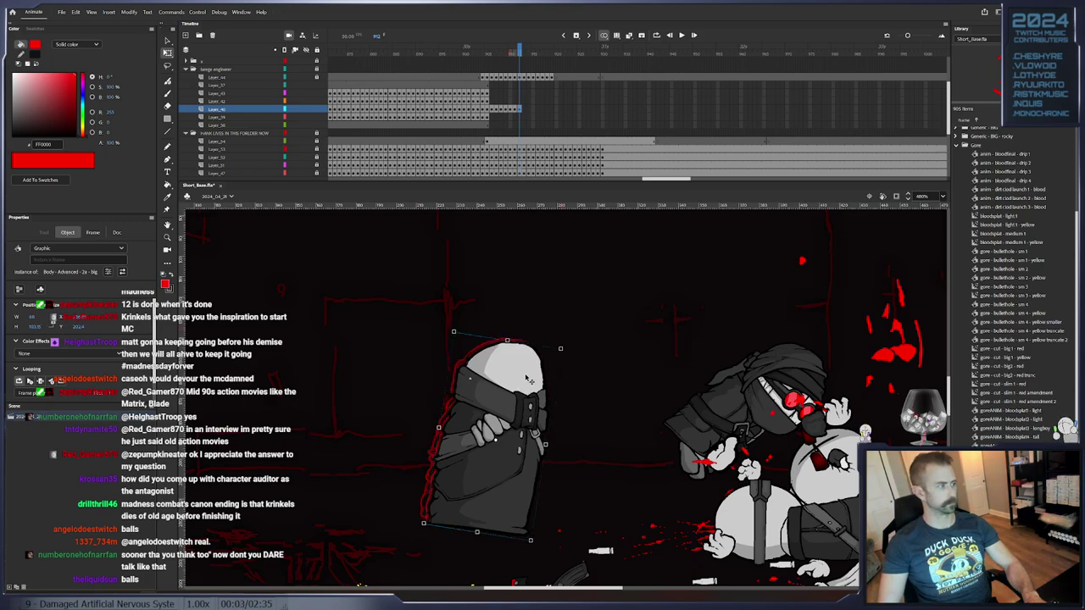
Add the body's frame 913 keyframe on Layer_40 and fine-tune its position and rotation
drag(527, 378, 494, 370)
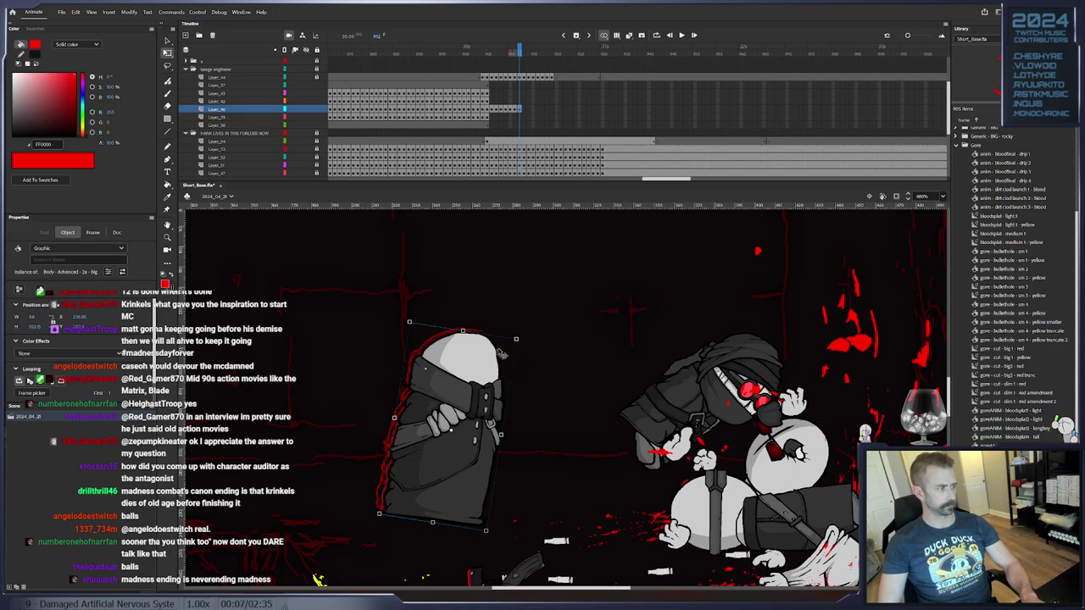
key(.)
drag(520, 341, 483, 364)
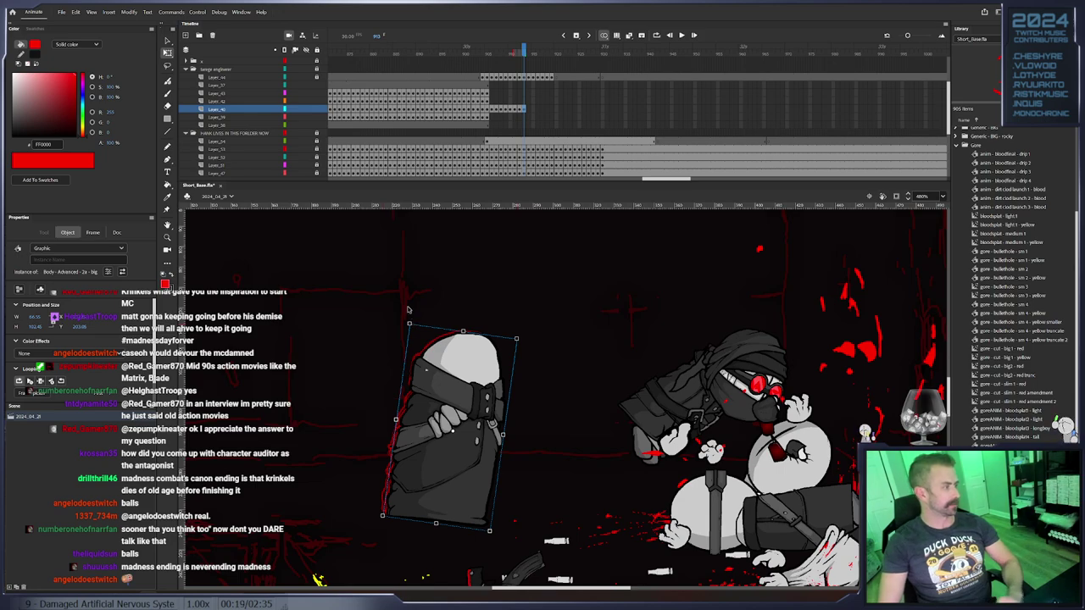
drag(450, 389, 452, 391)
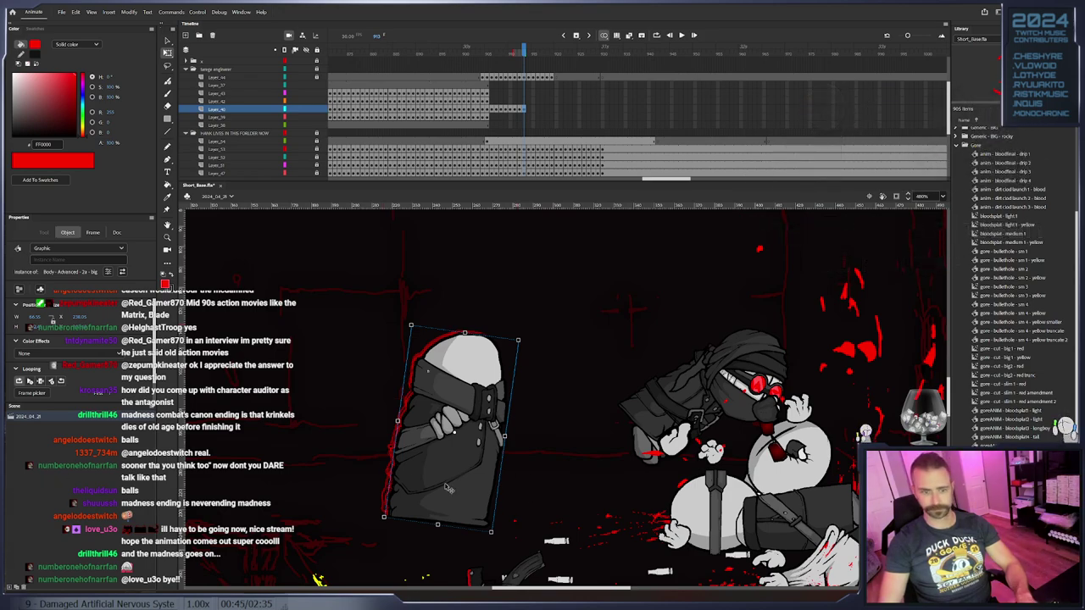
Keyframe the engineer's body frame by frame from 914 to 917, straightening it and lifting it slightly
key(.)
key(.)
key(.)
key(.)
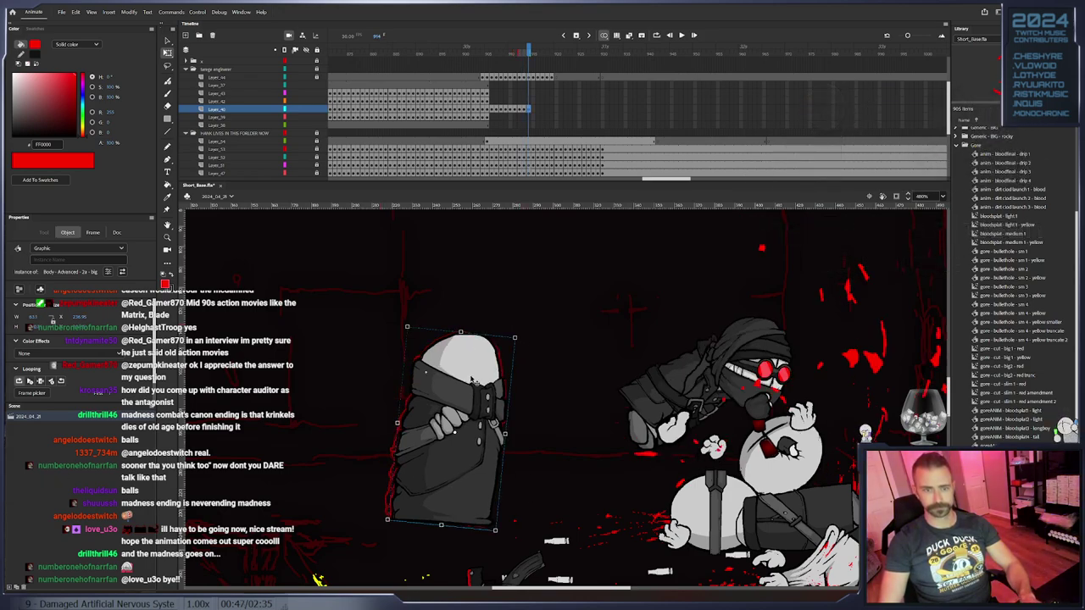
key(.)
key(.)
key(.)
key(.)
key(.)
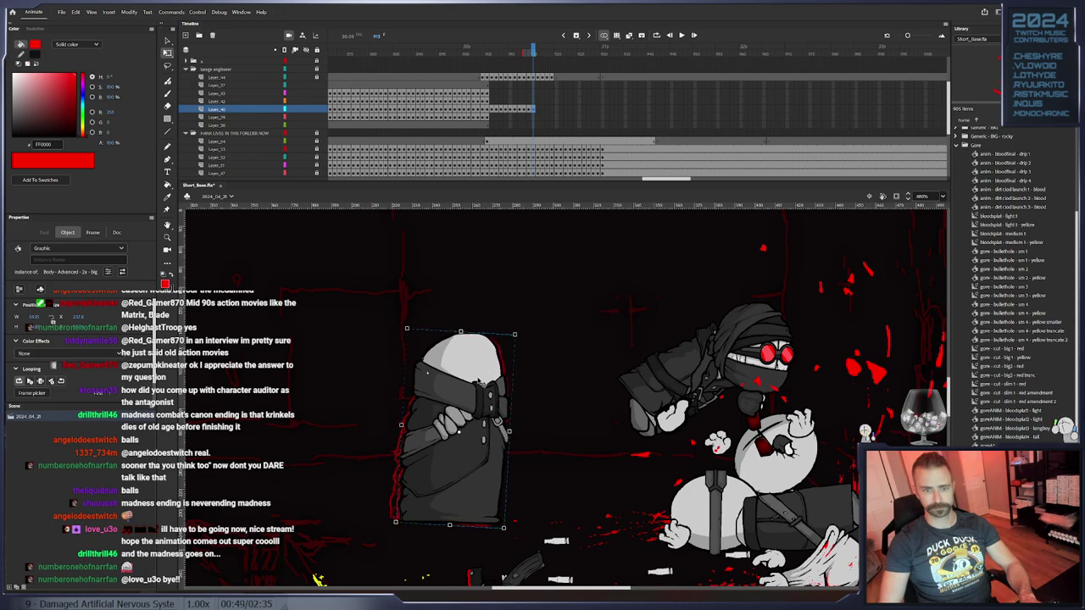
key(.)
key(.)
key(.)
key(.)
key(.)
key(.)
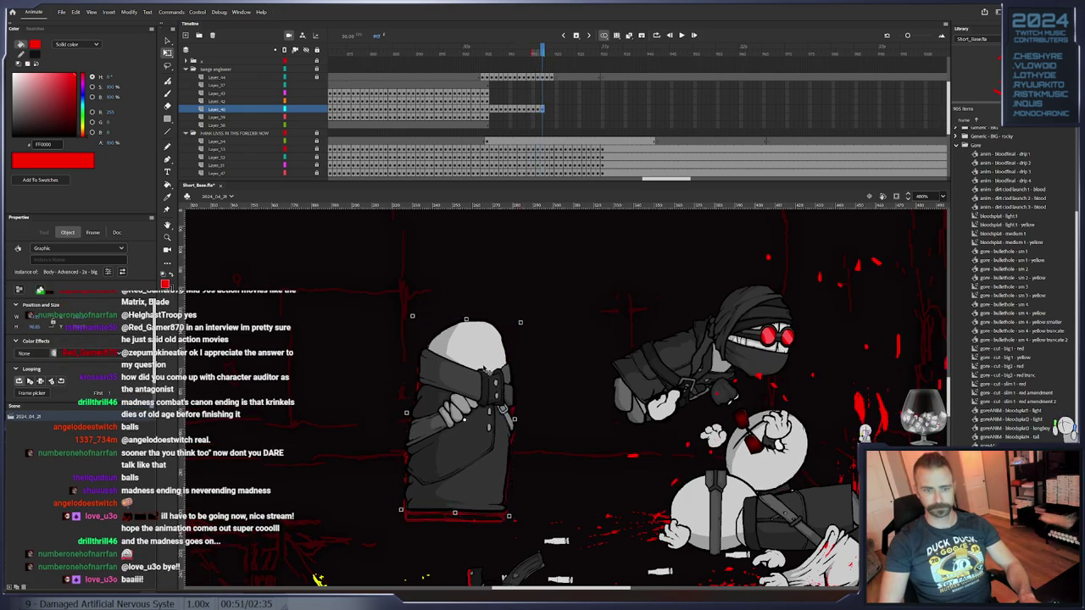
Keyframe the body on Layer_40 from frame 918 to 923, moving it back from the fight and restoring its forward tilt
key(.)
key(.)
key(.)
key(.)
key(.)
key(.)
key(.)
key(.)
key(.)
key(.)
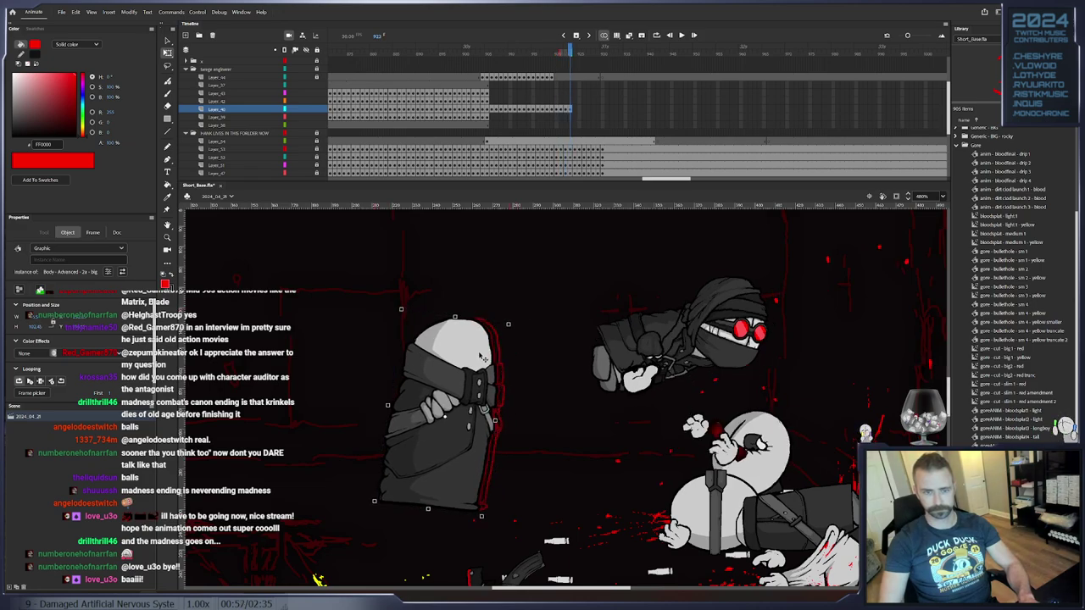
Extend the body's frame-by-frame motion on Layer_40 from frame 924 to 930, drifting it farther back with small rotations
key(.)
key(.)
key(.)
key(.)
key(.)
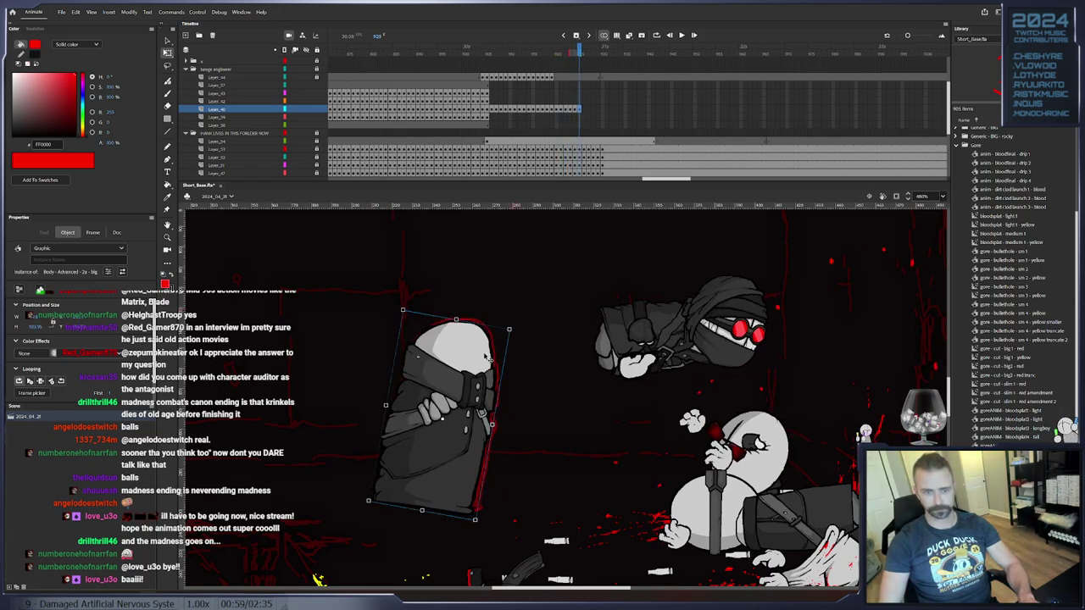
key(.)
key(.)
key(.)
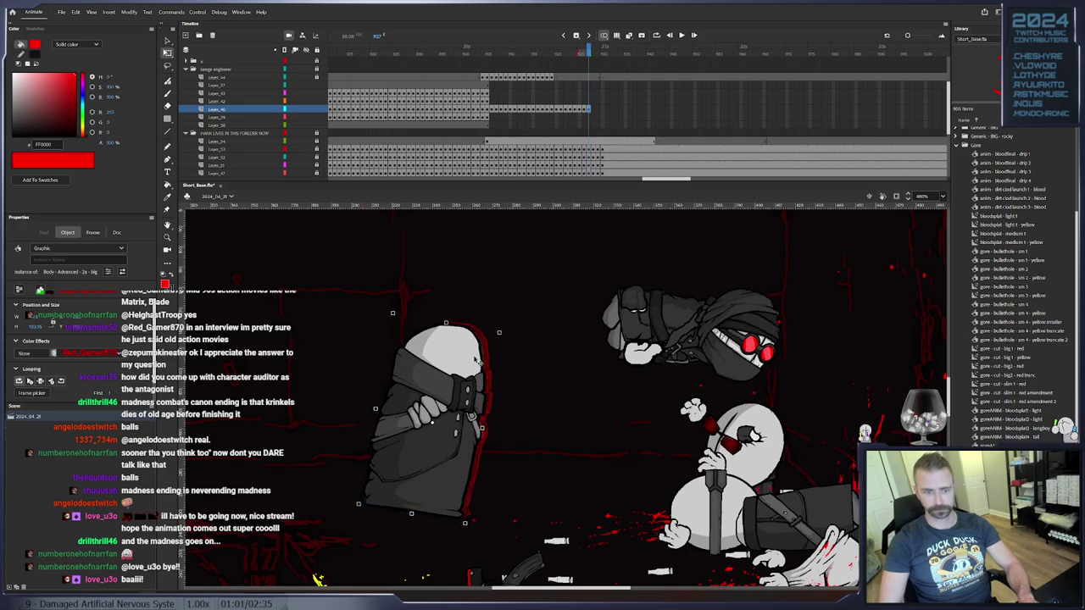
key(.)
key(.)
key(.)
key(.)
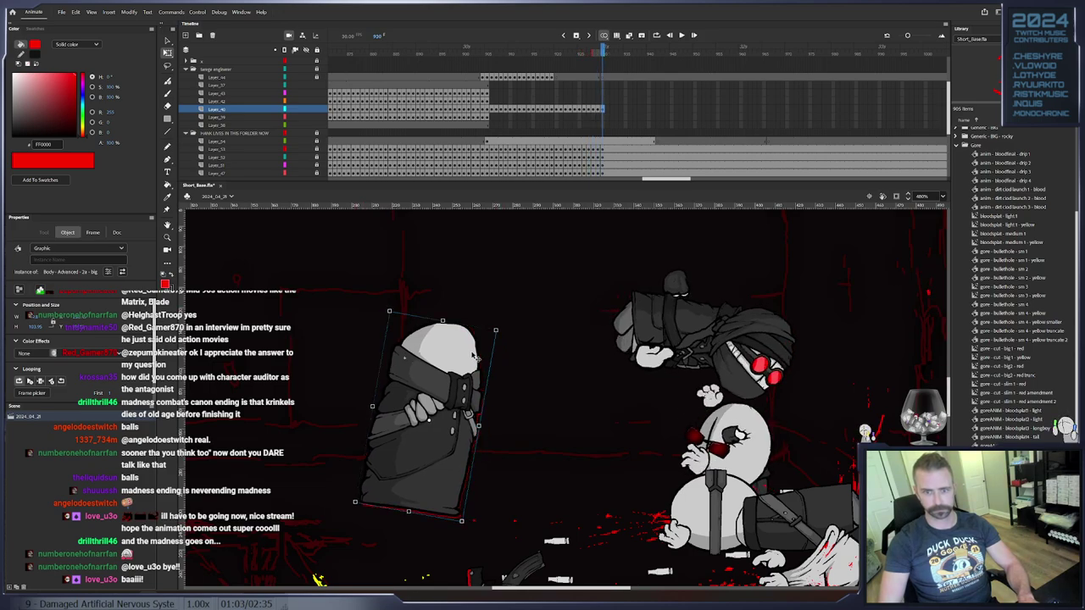
Keyframe the engineer's body on Layer_40 from frame 931 to 938, moving it toward the fight and tilting it forward
key(.)
key(.)
key(.)
key(.)
key(.)
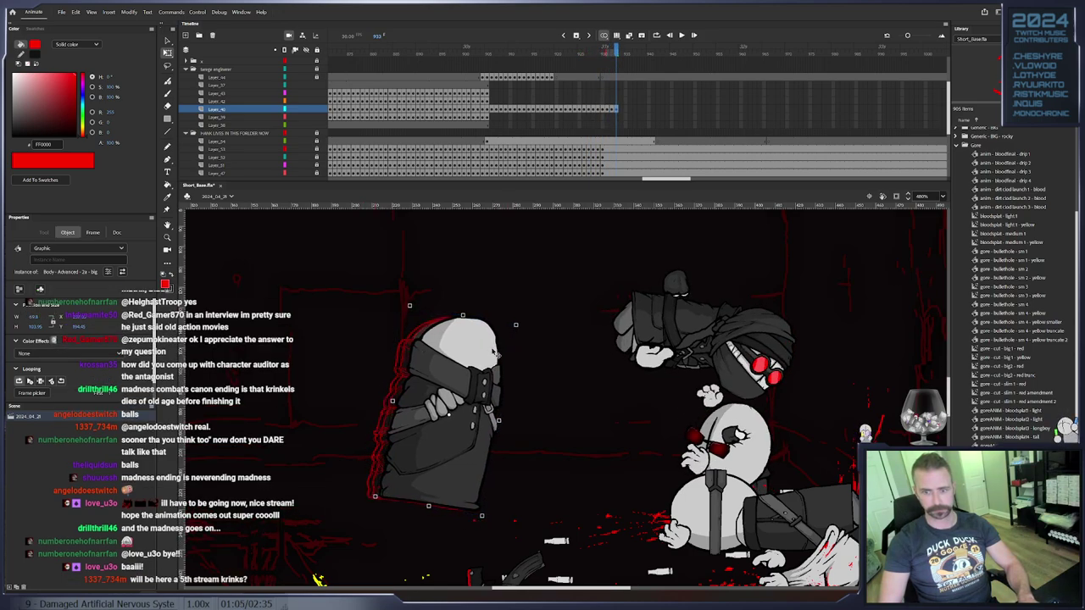
drag(533, 330, 516, 365)
key(F6)
key(.)
key(.)
key(.)
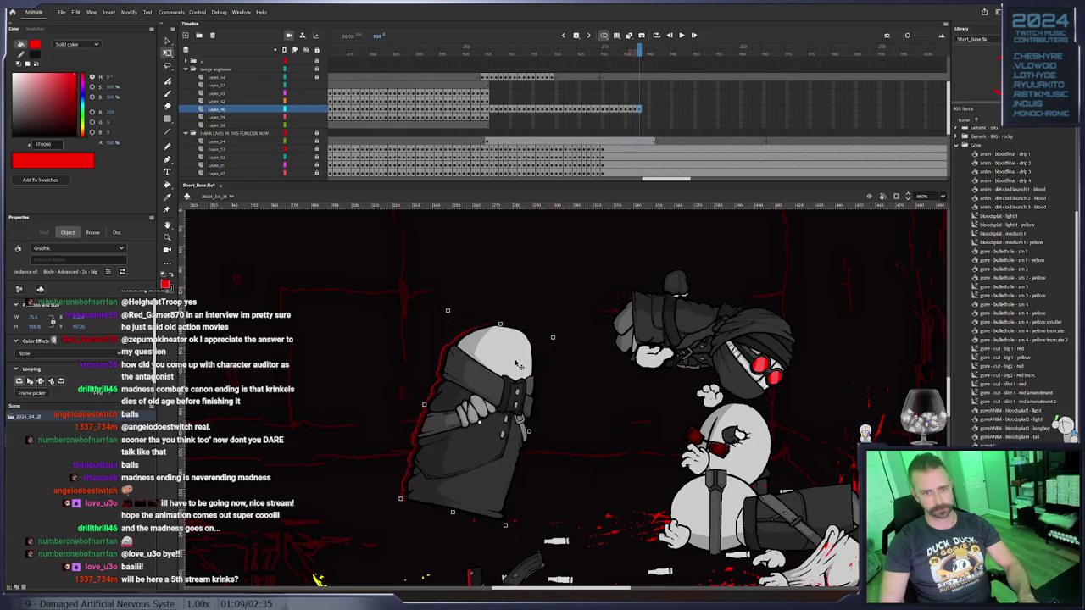
Continue the body's keyframes on Layer_40 from frame 939 to 945 with small nudges forward and then slightly back
key(.)
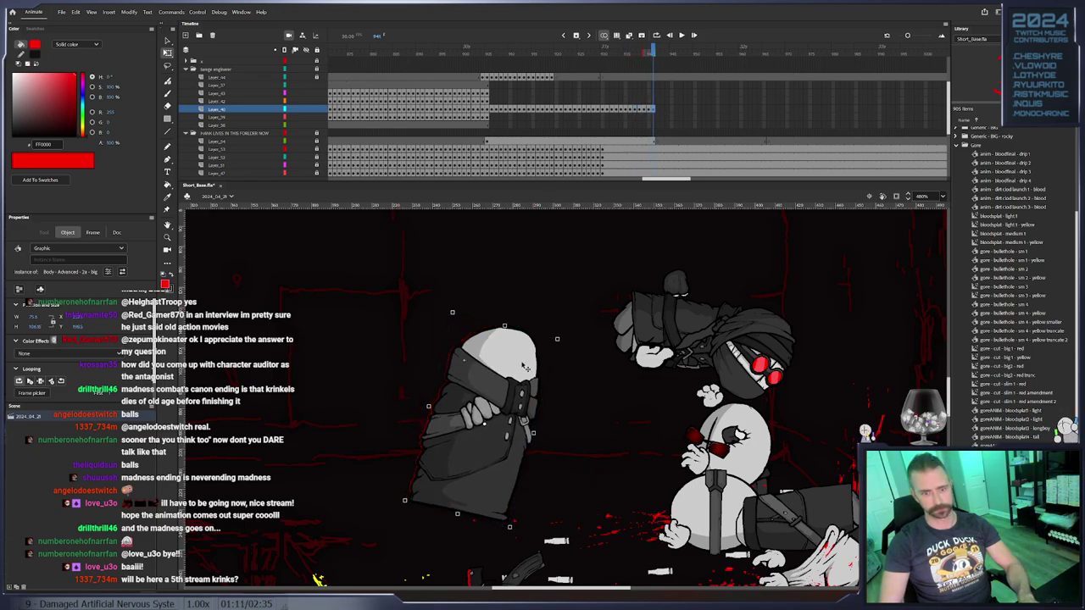
key(.)
key(.)
key(.)
key(.)
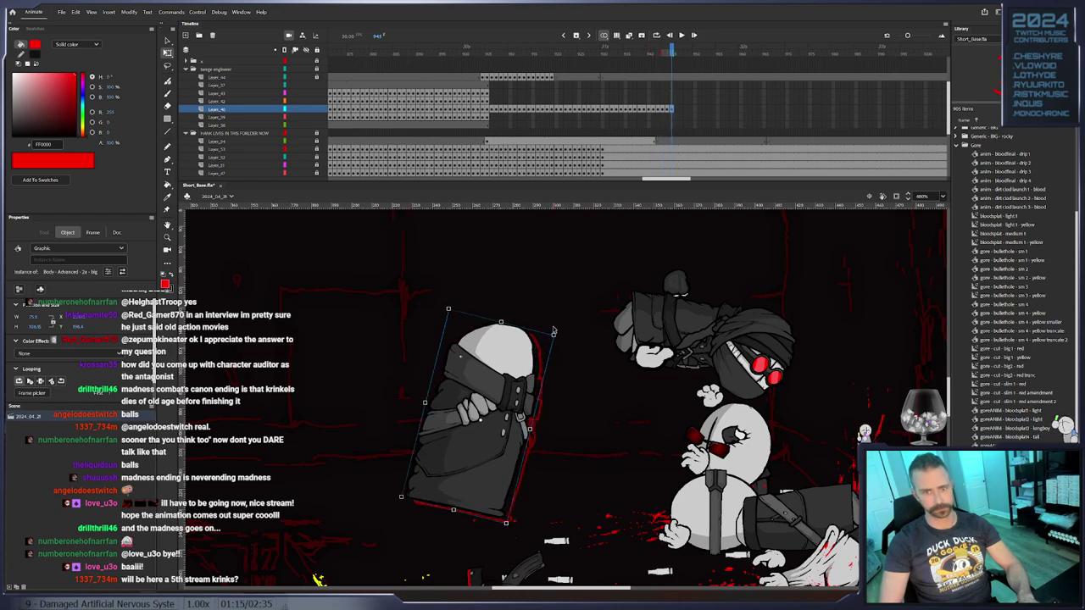
Keyframe the body on Layer_40 from frame 946 to 947, rotating it toward upright and shifting it back
key(.)
key(.)
key(F6)
drag(542, 329, 534, 325)
drag(498, 361, 490, 359)
key(F6)
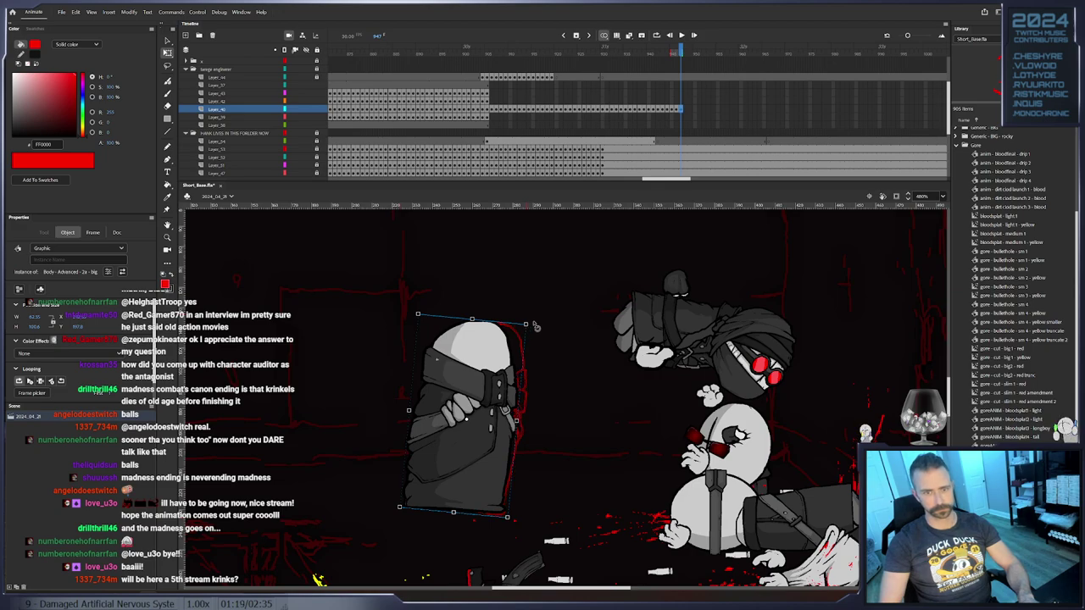
Keyframe the body on Layer_40 from frame 947 to 952, rotating it into a backward lean and moving it away from the fight
drag(536, 327, 527, 319)
drag(489, 363, 466, 320)
key(F6)
key(.)
drag(433, 371, 410, 381)
key(F6)
key(F6)
key(F6)
drag(437, 327, 411, 360)
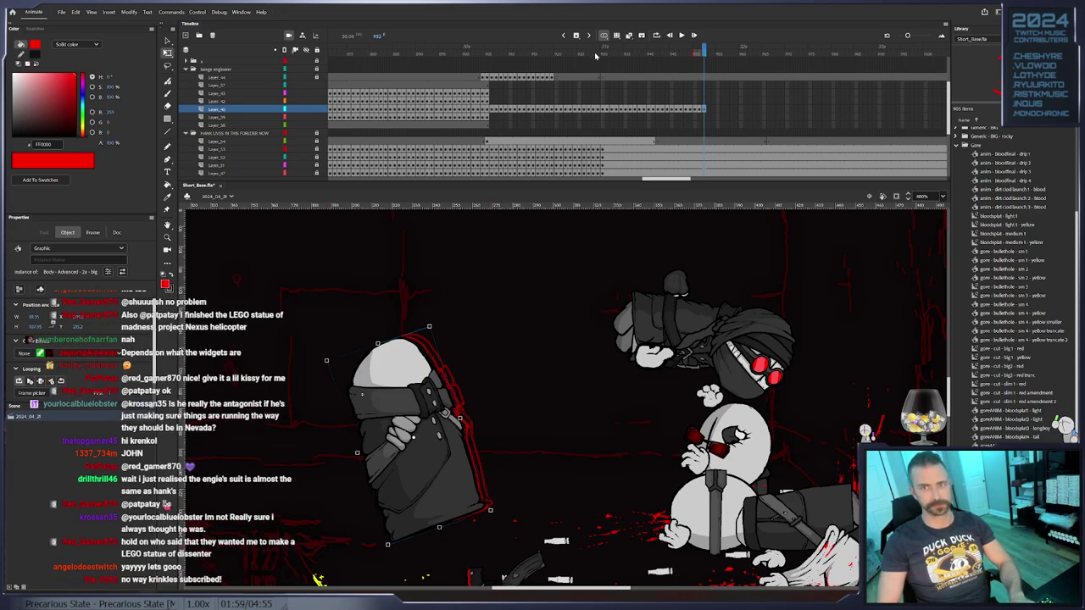
Play back the body's motion and add its keyframes from frame 953 to 955, shifting it back and rotating it toward upright
key(Return)
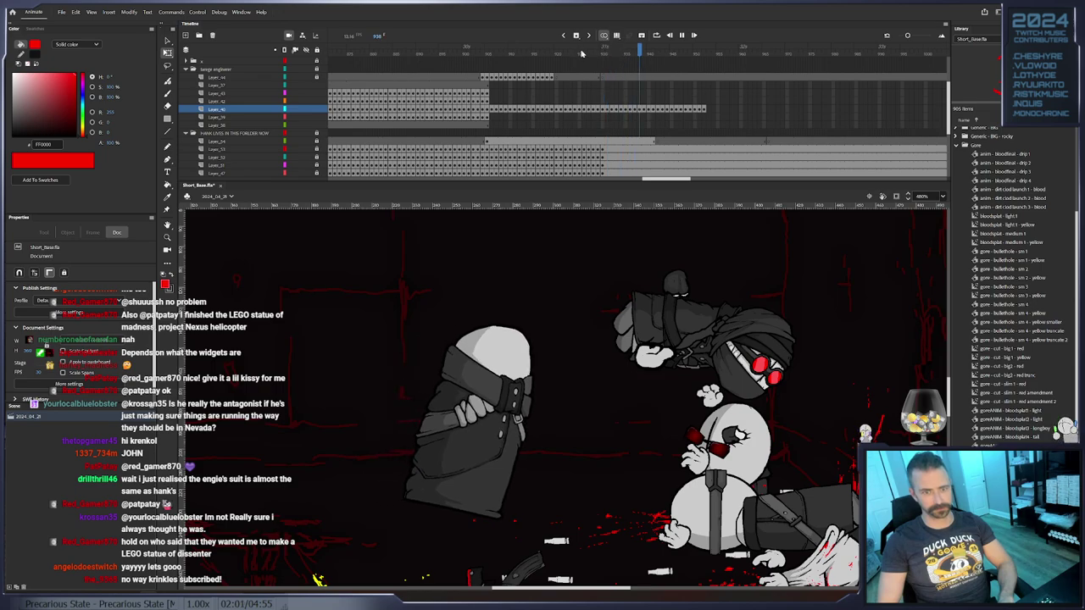
click(710, 114)
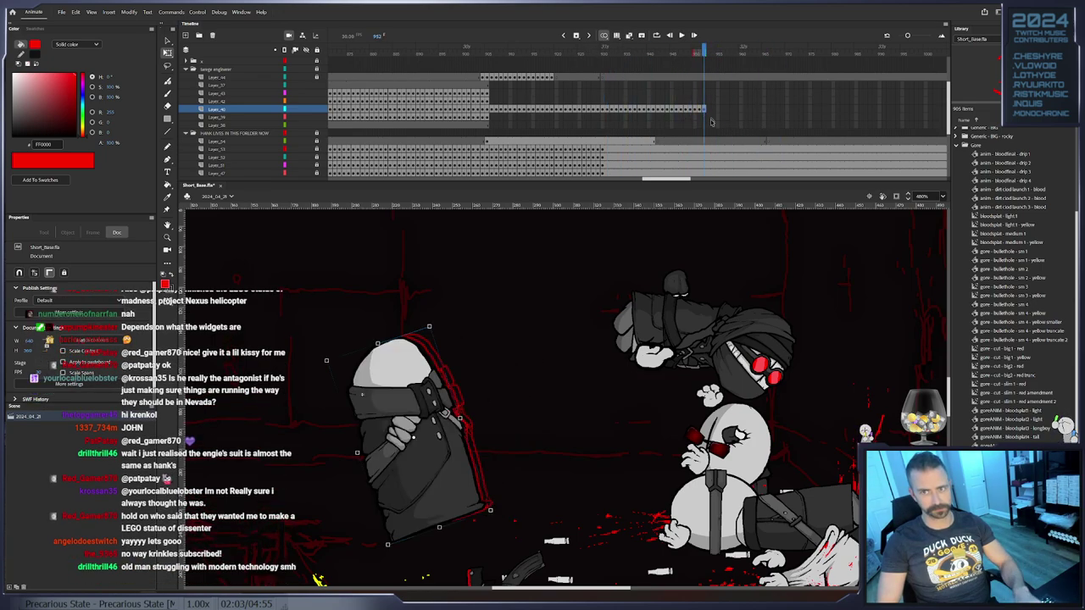
click(432, 327)
drag(414, 367, 410, 369)
key(F6)
drag(435, 329, 437, 335)
key(F6)
drag(399, 379, 379, 380)
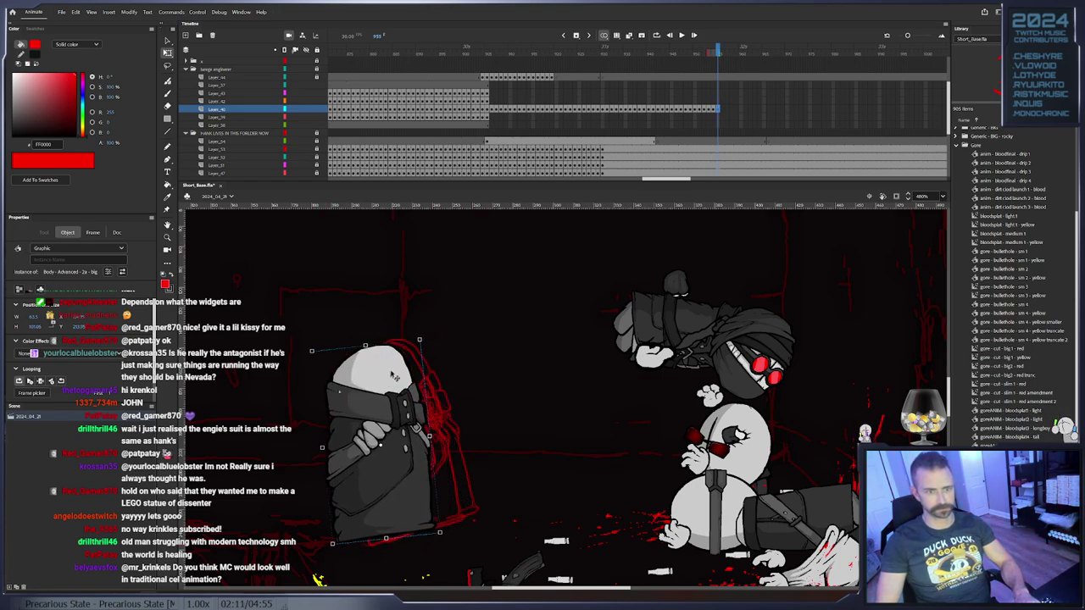
Return to frame 951 on Layer_40, step forward and refine the body's position at frame 953
click(709, 109)
click(699, 117)
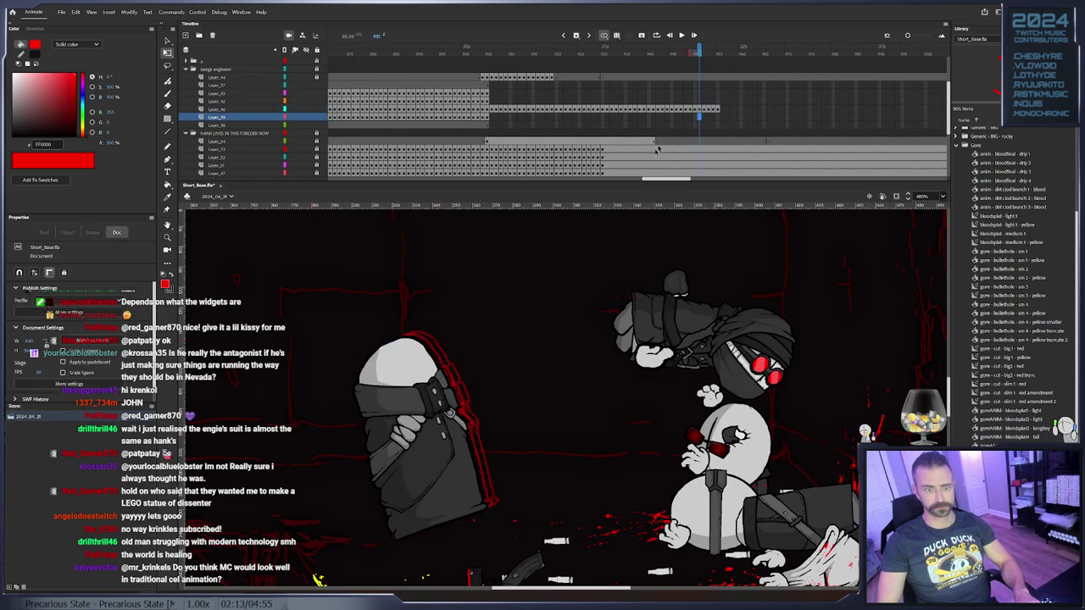
click(694, 109)
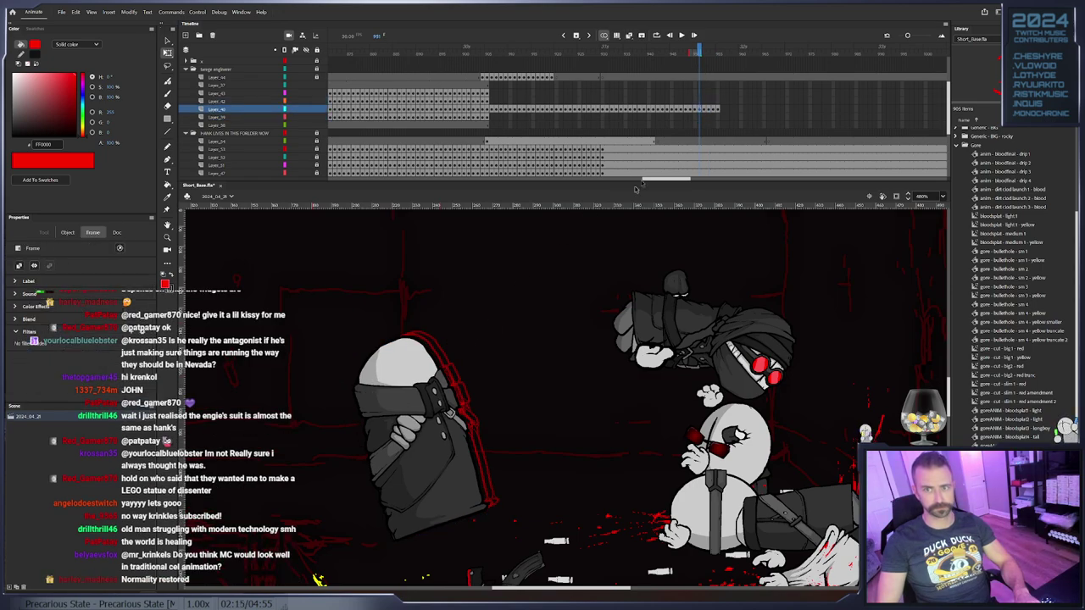
key(period)
drag(429, 385, 418, 386)
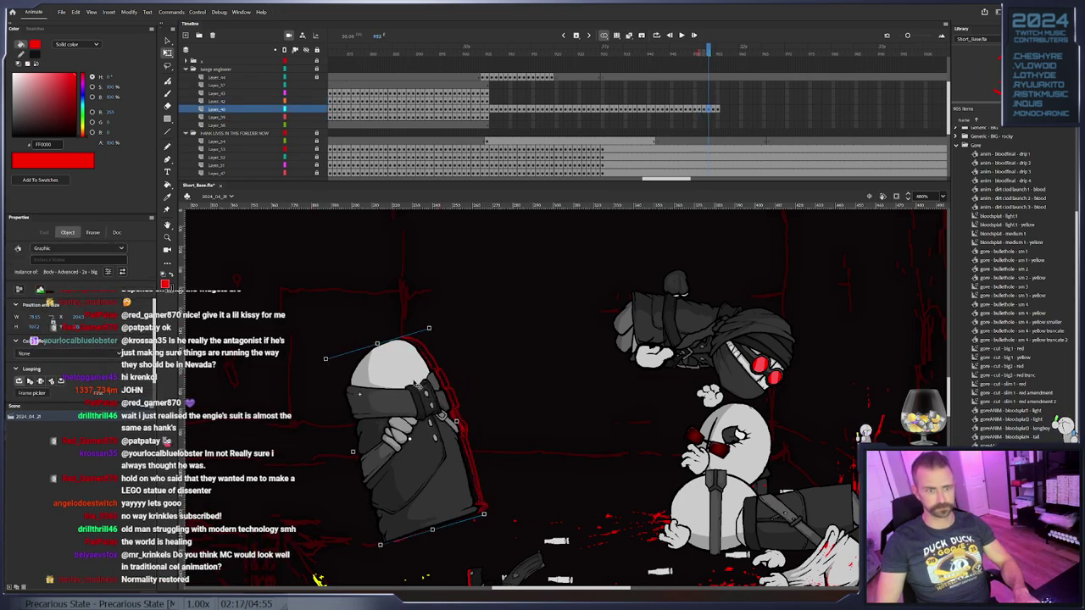
Fine-tune the body's placement from frame 954 on and add its keyframe at frame 956 on Layer_40
key(.)
key(.)
key(.)
key(.)
key(.)
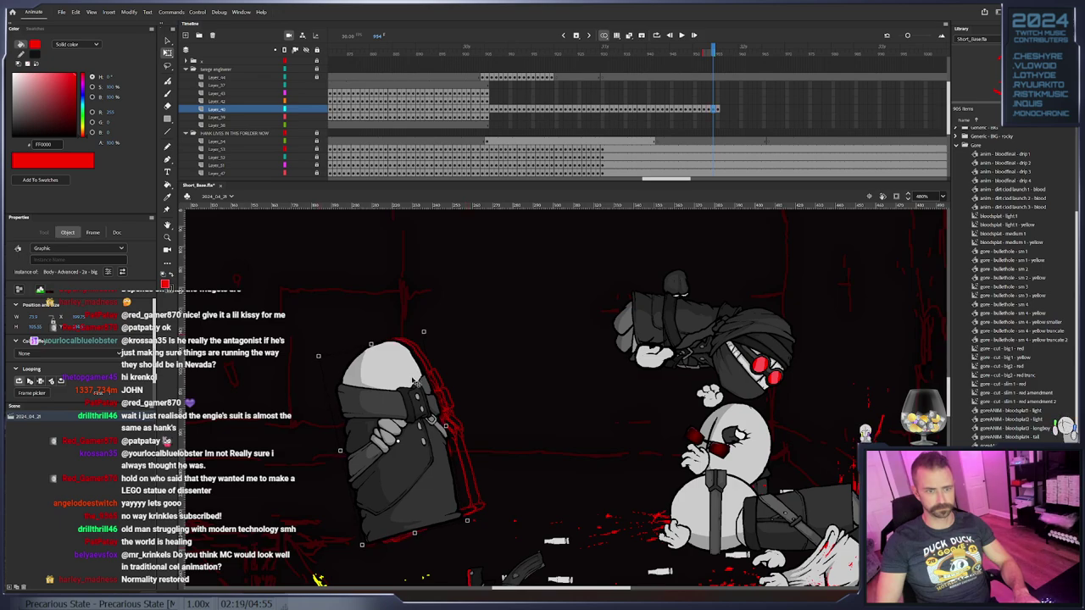
key(.)
key(.)
key(.)
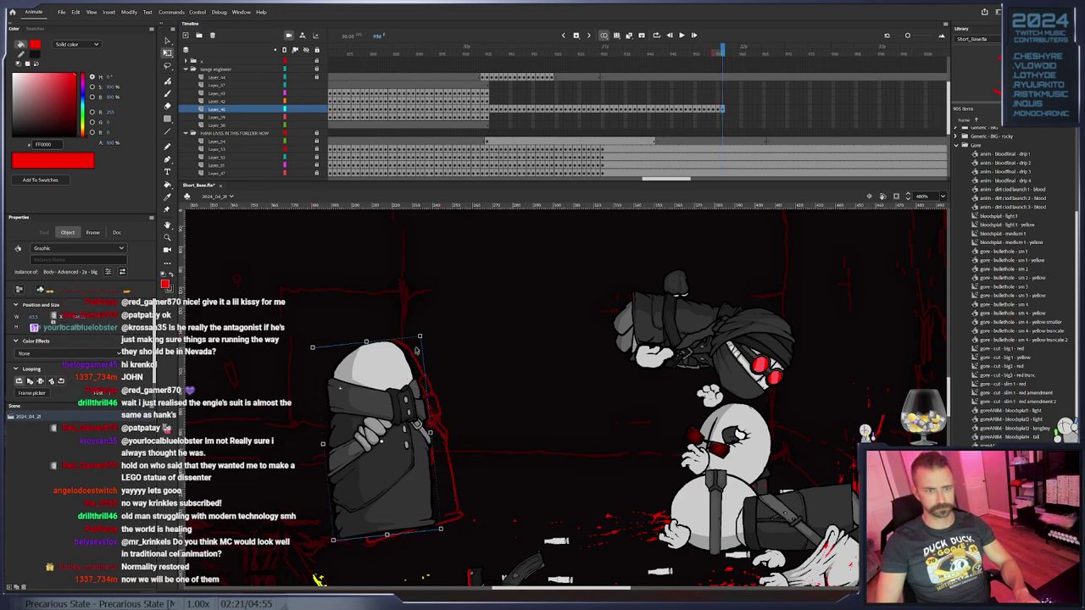
Keyframe the body on Layer_40 from frame 956 to 959, tilting it forward while moving it farther back
drag(425, 335, 436, 339)
drag(381, 376, 370, 376)
key(.)
drag(429, 344, 438, 351)
drag(385, 378, 374, 376)
key(F6)
drag(419, 344, 427, 349)
drag(386, 379, 370, 375)
key(F6)
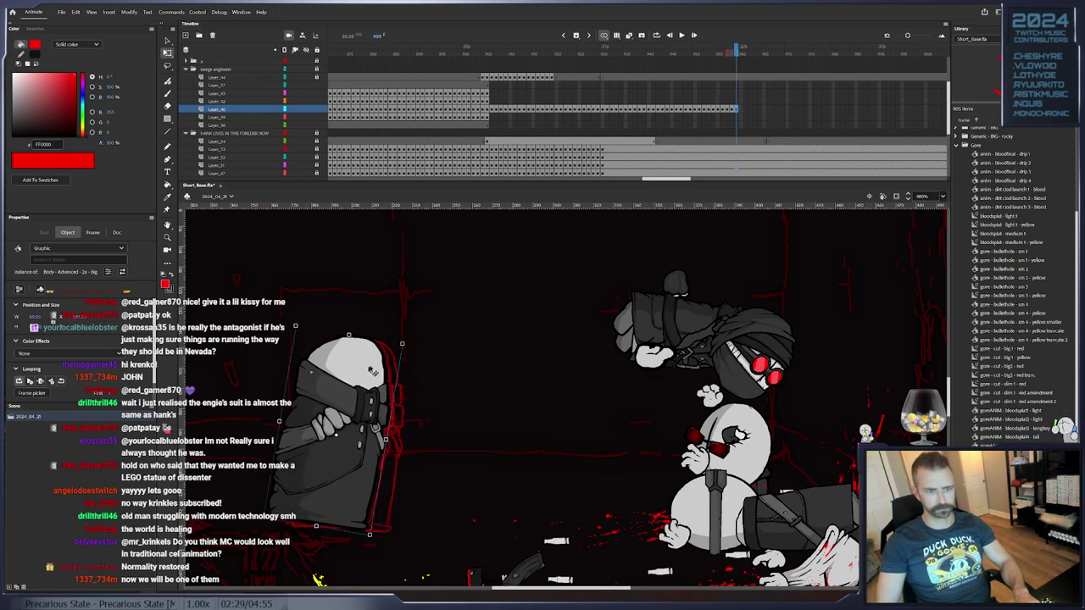
Shift the body slightly farther back at frame 957 on Layer_40
click(722, 109)
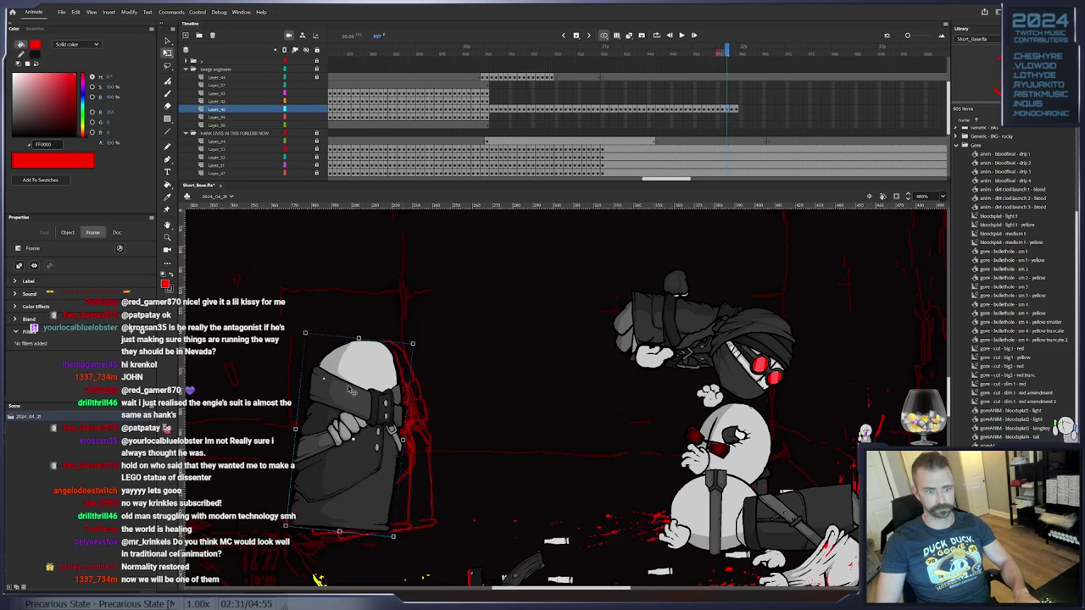
drag(351, 384, 346, 382)
key(.)
Try extending the body's forward tilt and backward drift on Layer_40 to frame 963
key(period)
key(period)
key(period)
key(period)
key(period)
key(period)
key(period)
key(period)
key(period)
key(period)
key(period)
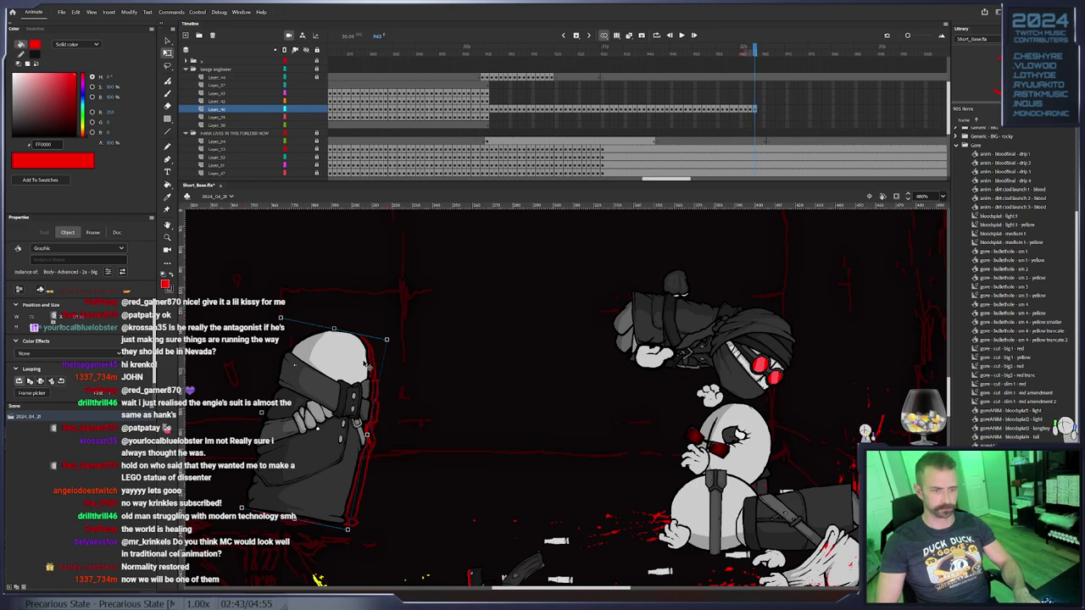
key(Left)
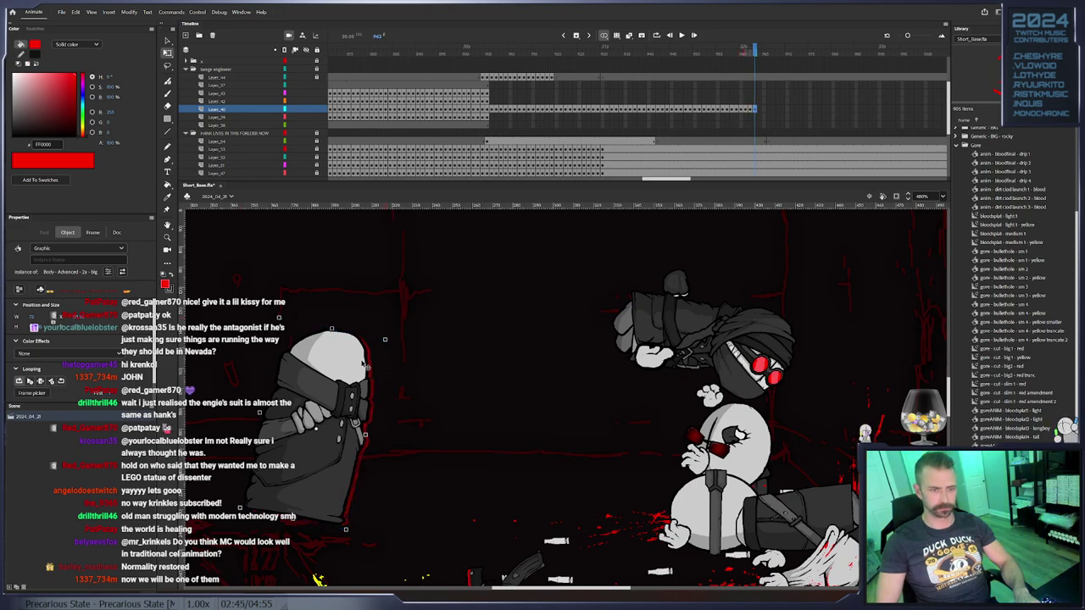
Play back the body's motion and remove its keyframes from frame 960 onward on Layer_40
drag(730, 53, 623, 56)
key(Return)
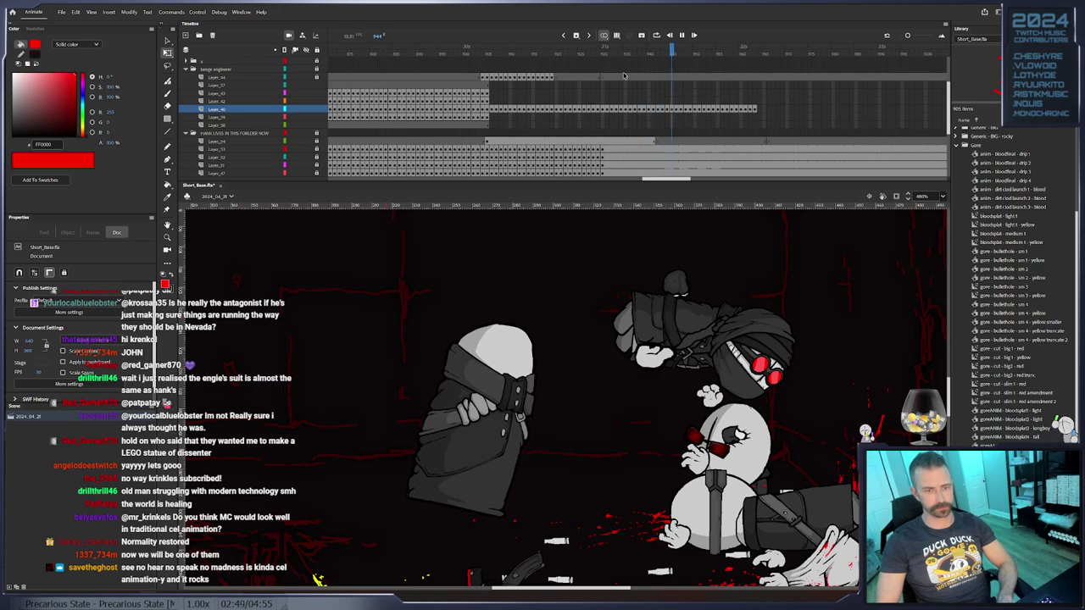
key(Return)
drag(769, 109, 743, 110)
right_click(742, 108)
click(749, 165)
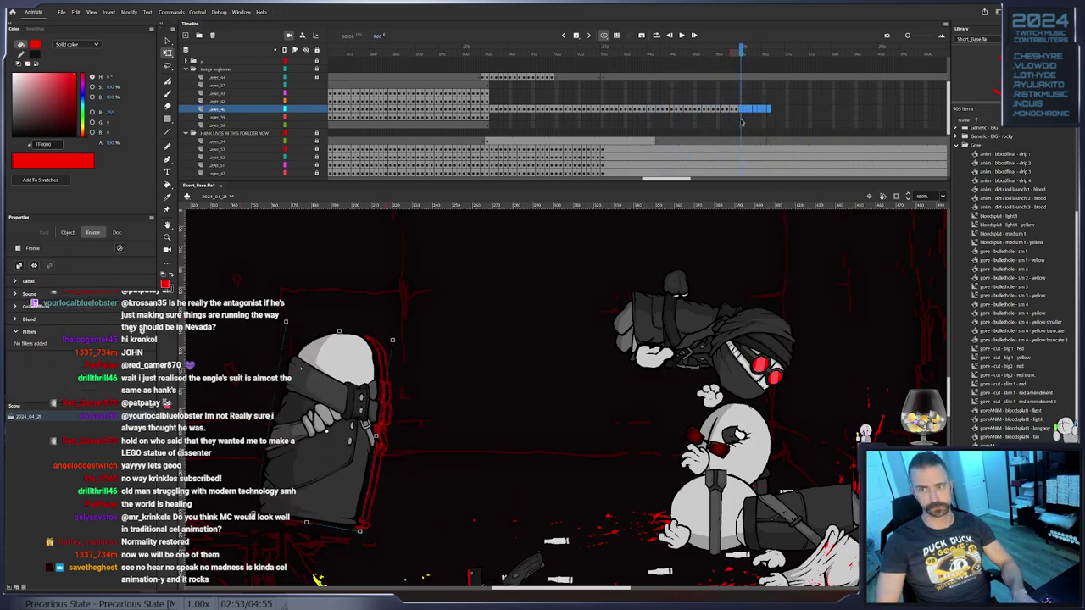
Keyframe the body again at frame 960 on Layer_40, rotating it slightly toward upright and nudging it into place
click(736, 109)
key(F5)
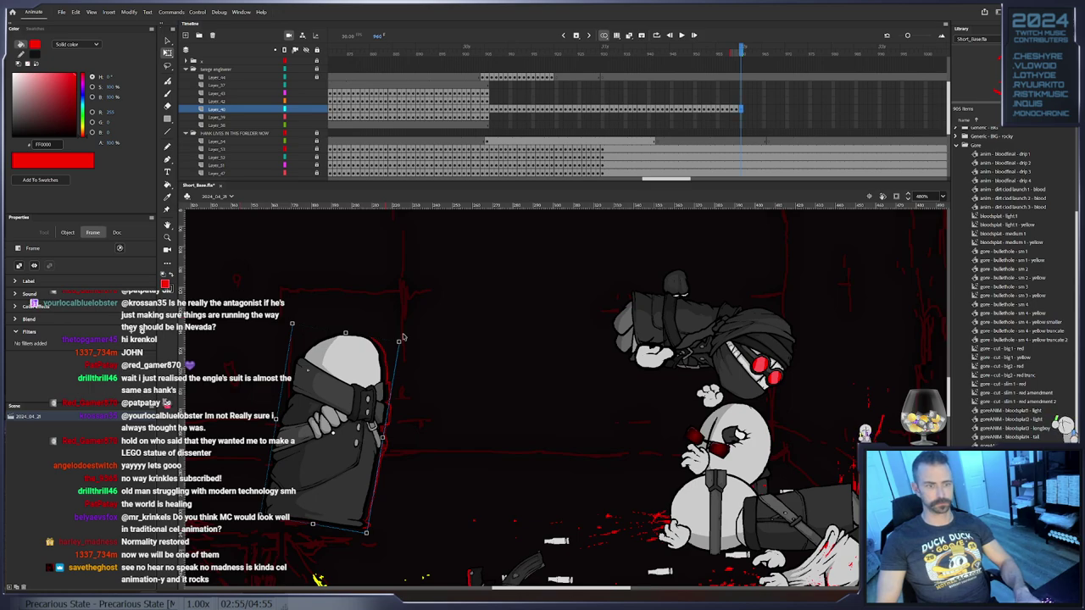
drag(405, 342, 402, 339)
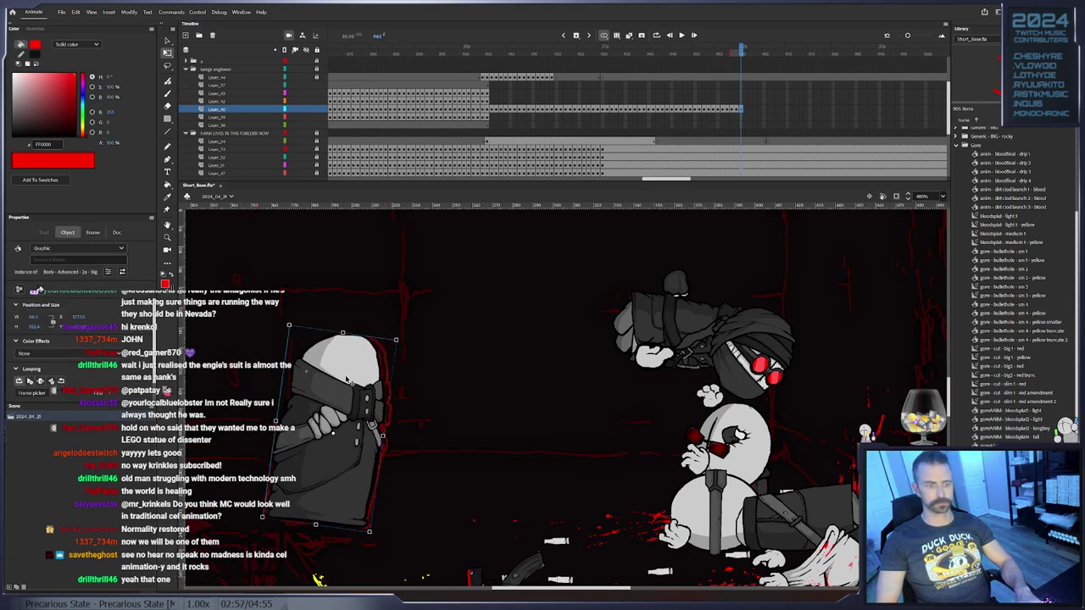
drag(347, 380, 344, 377)
Keyframe the body on Layer_40 from frame 961 to 970, rotating it gradually into a backward lean and moving it back
drag(403, 351, 597, 274)
key(F6)
key(F5)
drag(563, 307, 558, 306)
key(F6)
drag(600, 273, 579, 291)
drag(537, 331, 496, 325)
key(F6)
key(F6)
key(F6)
key(F6)
key(F6)
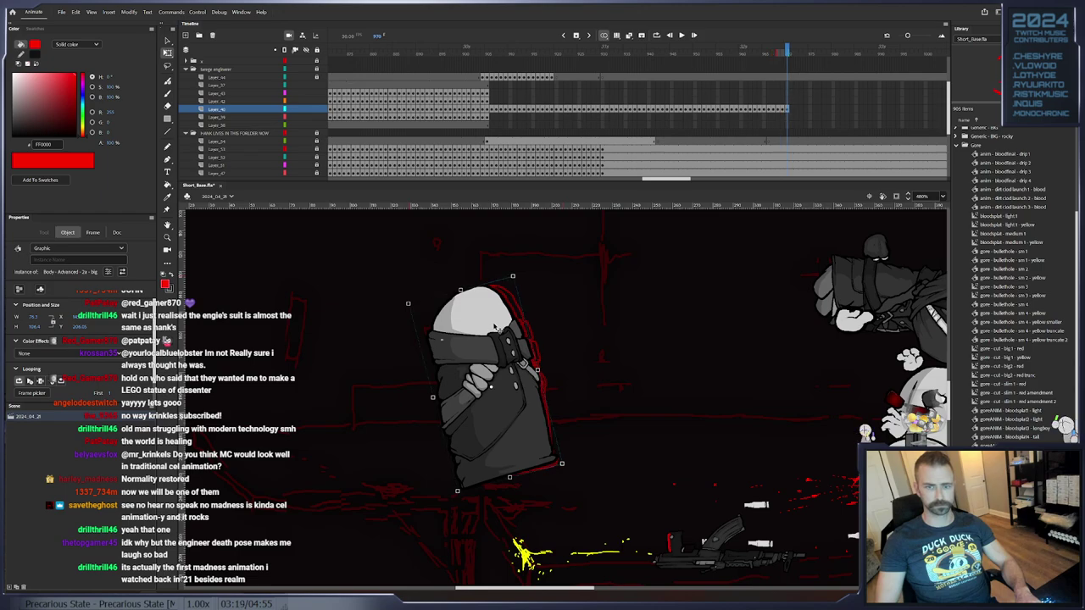
Extend the leaning body's keyframes on Layer_40 to frame 974, nudging it slightly back on each frame
key(Left)
key(Left)
key(F6)
key(Left)
key(F6)
drag(512, 283, 494, 325)
key(F6)
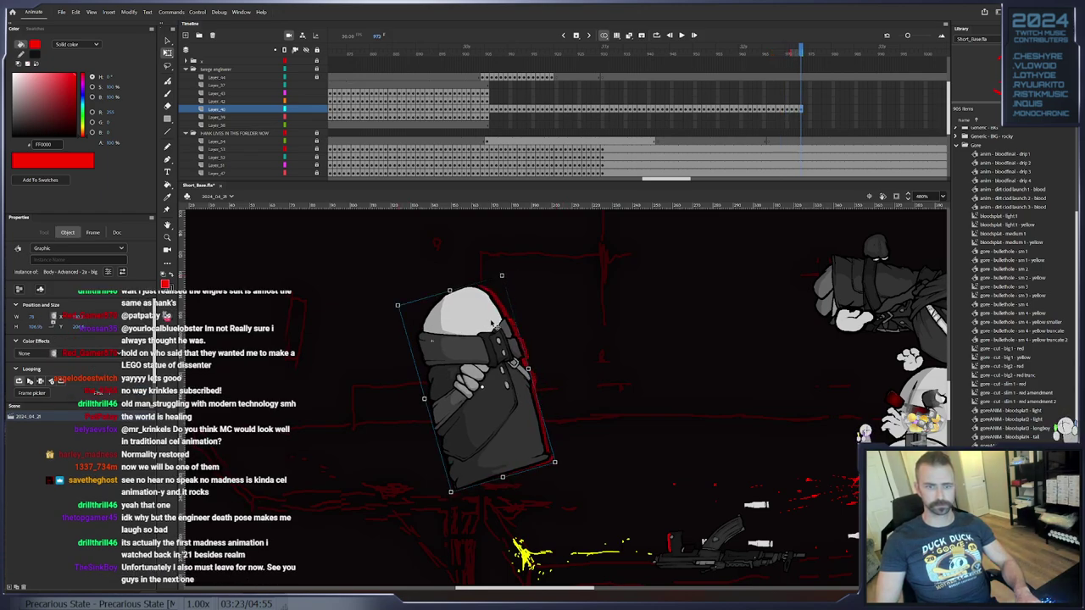
key(Left)
key(F6)
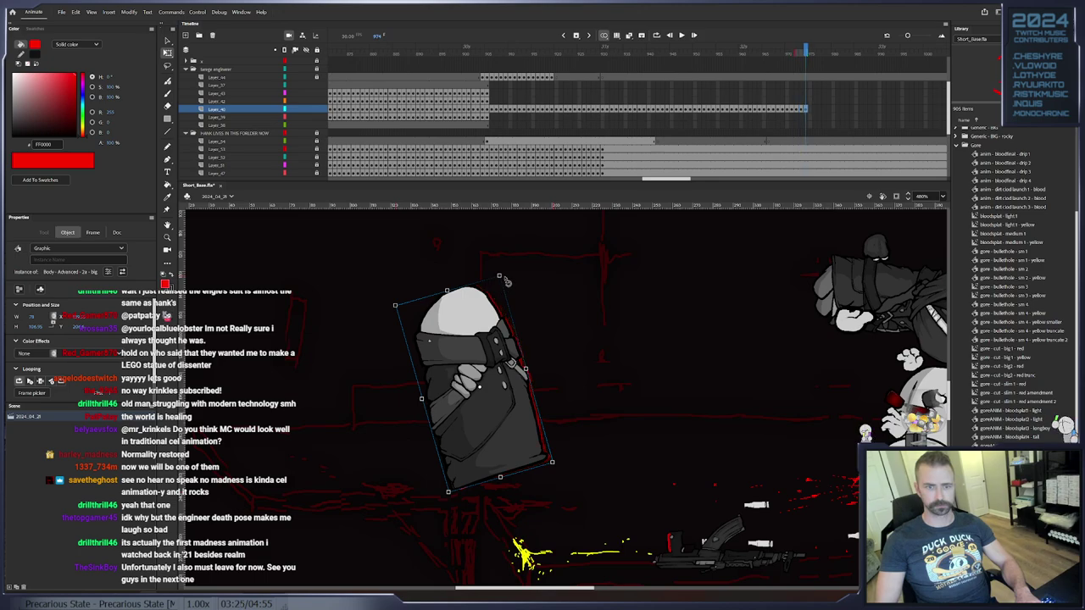
Keyframe the body on Layer_40 from frame 974 to 977, tilting it a little farther backward and nudging it back and down
drag(506, 280, 505, 281)
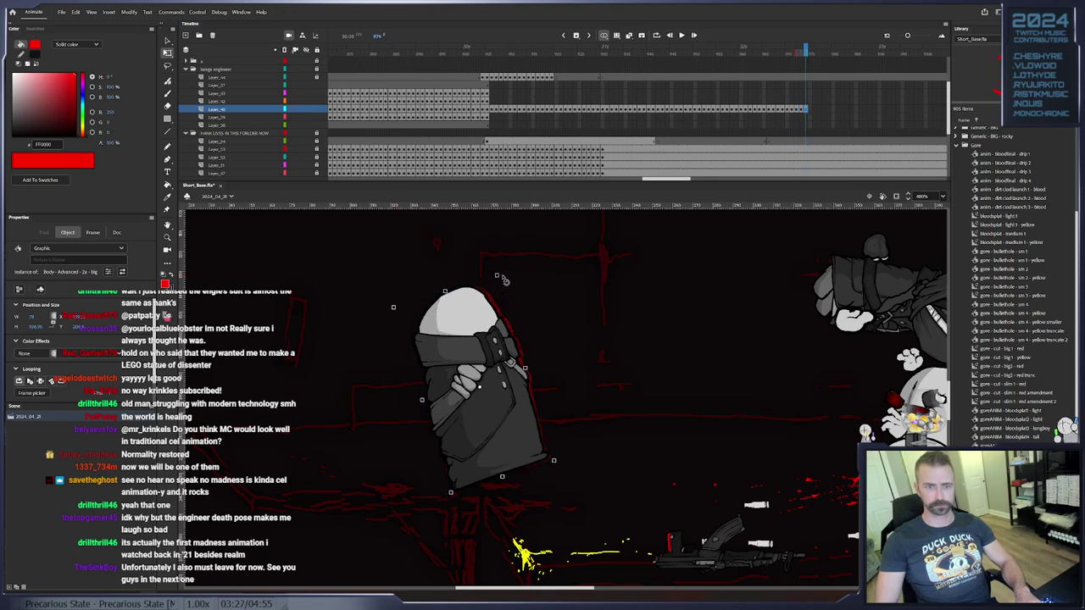
key(Left)
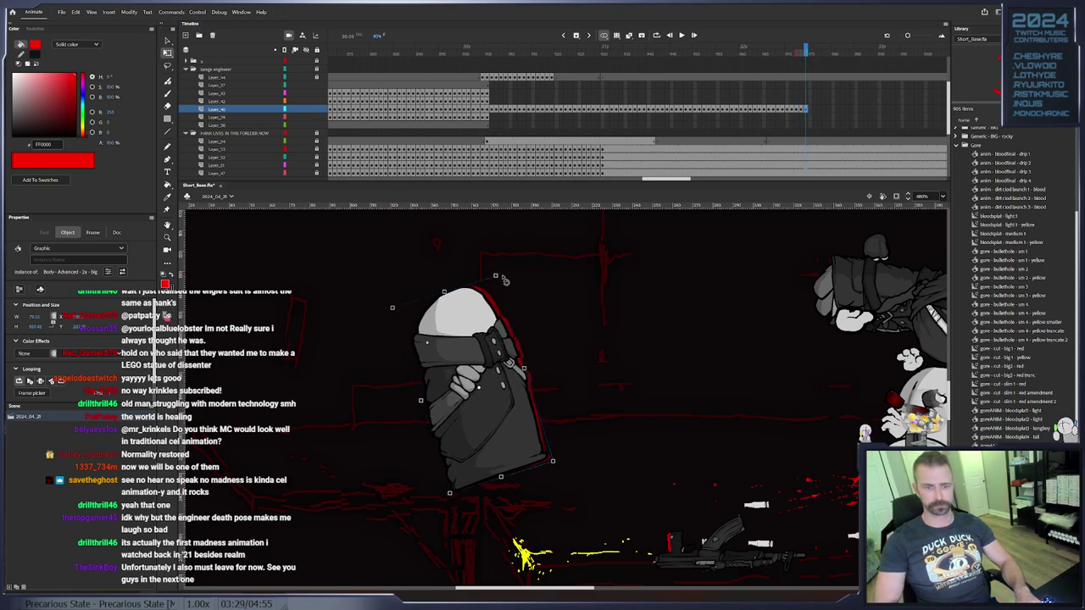
key(F6)
drag(502, 280, 496, 277)
key(F6)
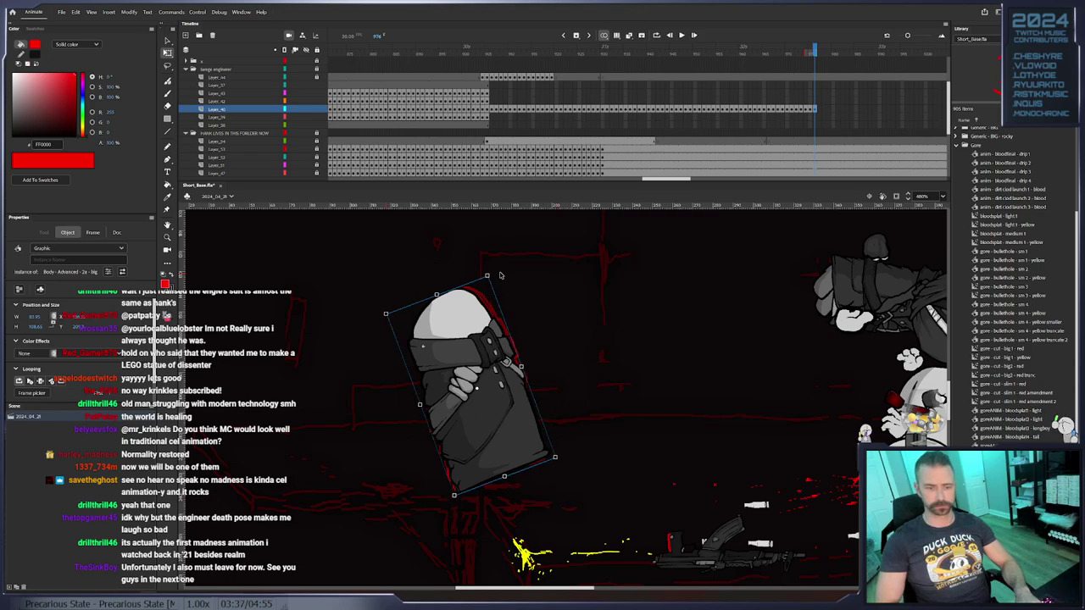
key(Down)
key(Left)
key(F6)
key(Left)
key(Left)
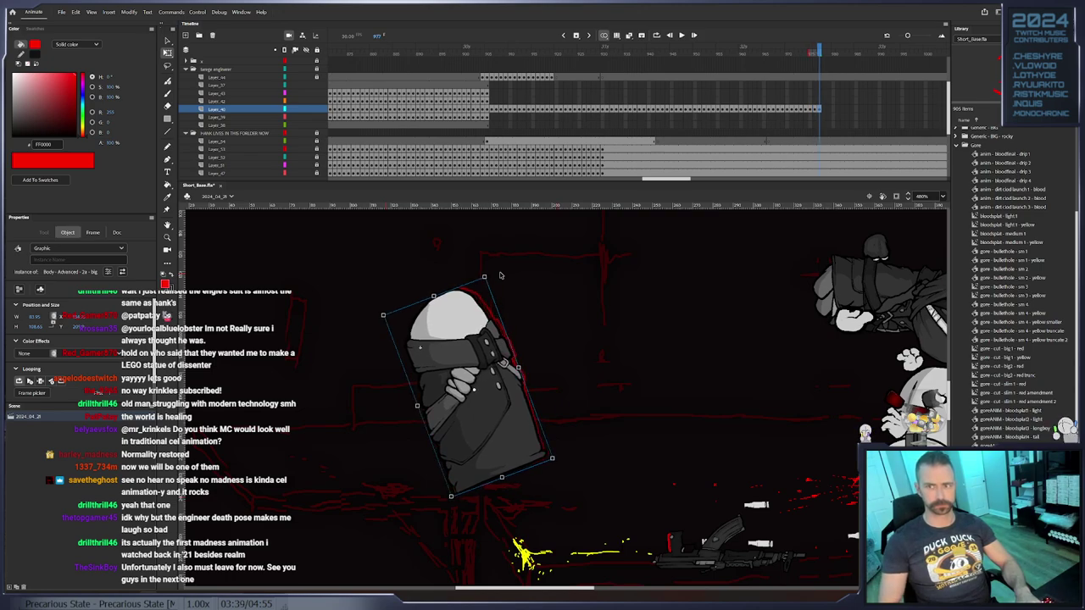
Extend the body's final pose on Layer_40 to frame 998 and lock the layer
right_click(916, 108)
click(975, 157)
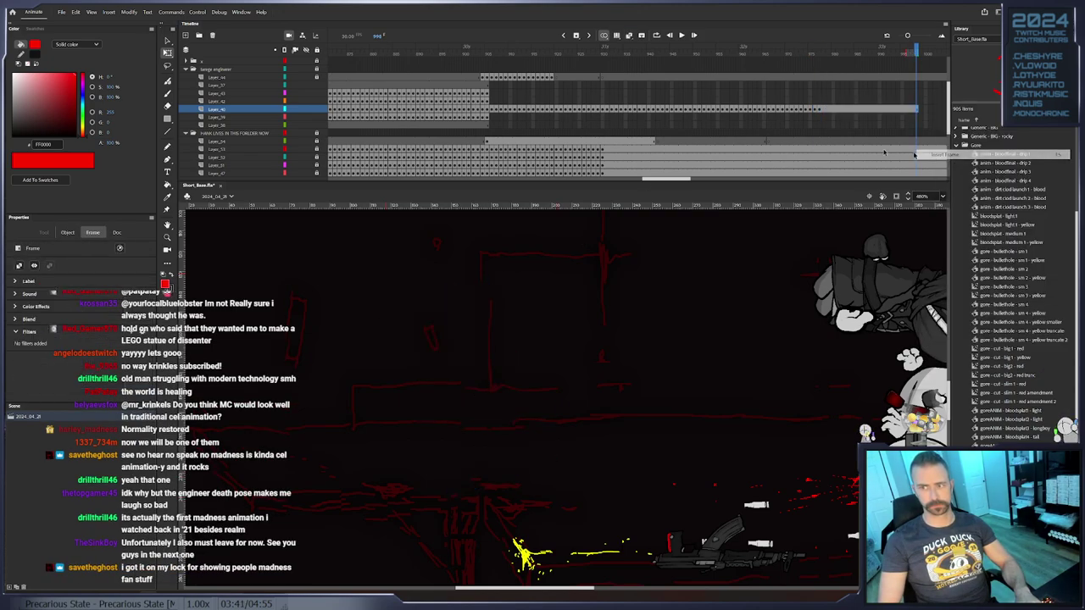
click(318, 110)
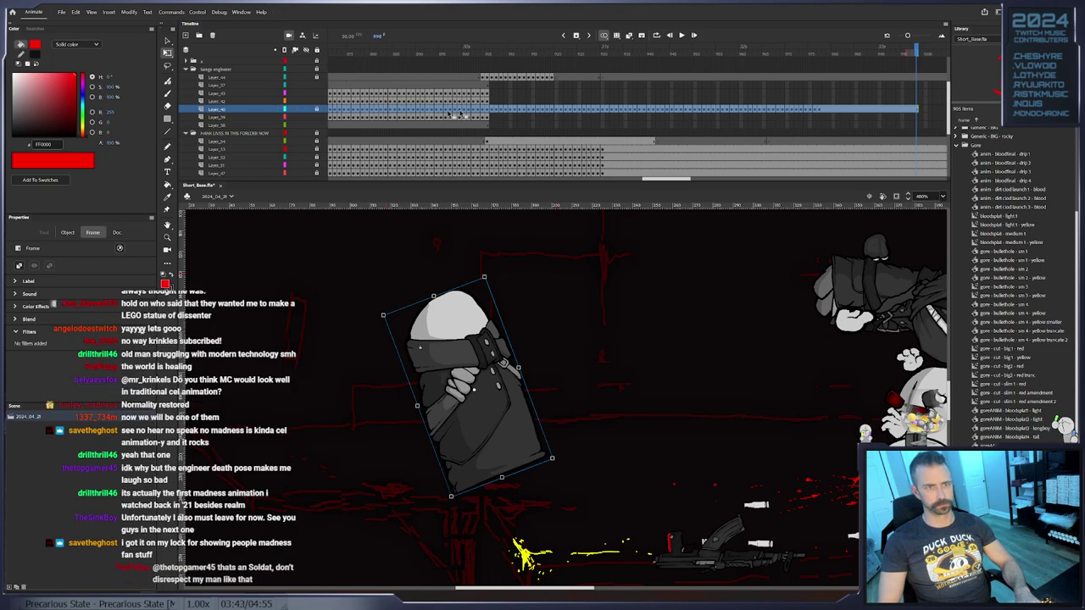
Keyframe the engineer's helmeted head on Layer_42 from frame 906 to 908, aligning it with the moving body
click(486, 103)
drag(675, 291, 594, 332)
key(F6)
key(Down)
key(F6)
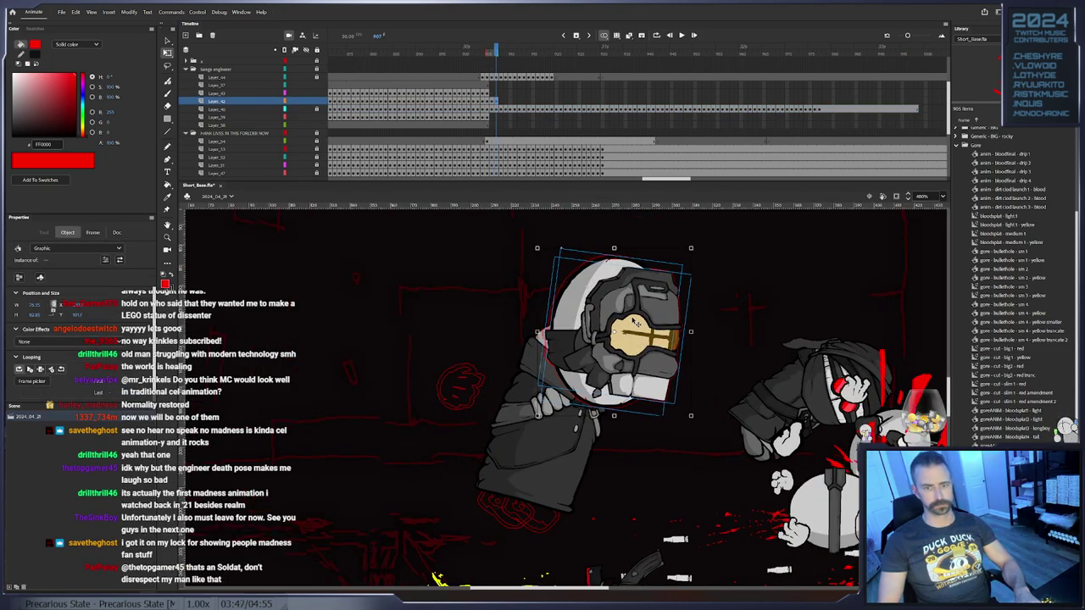
key(.)
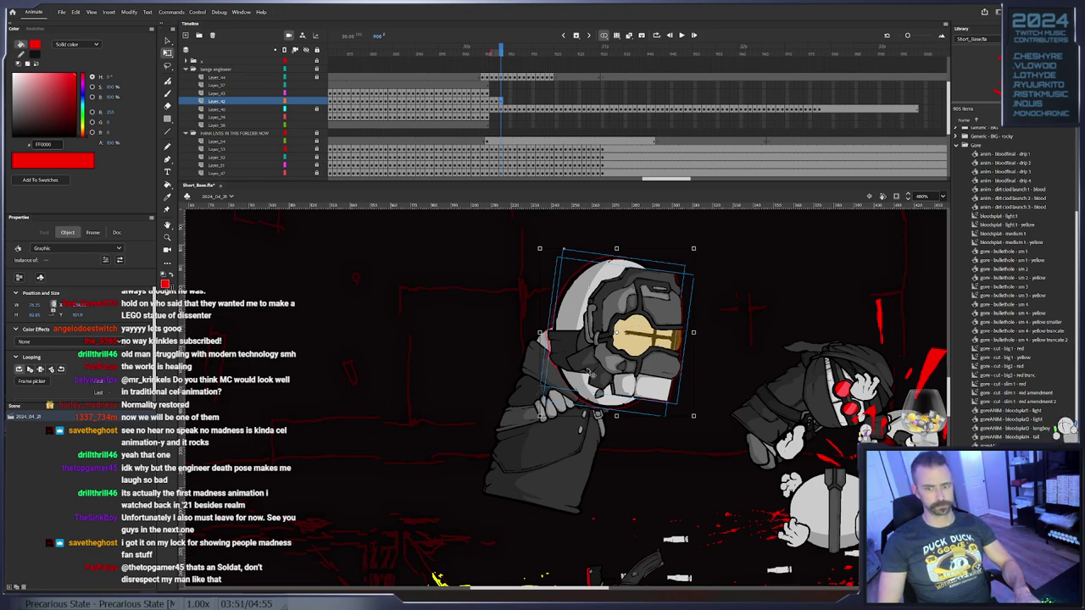
Keyframe the head on Layer_42 from frame 908 to 917, shifting it forward to follow the body
drag(591, 373, 602, 376)
key(F6)
key(F6)
key(F6)
key(F6)
key(F6)
drag(602, 377, 606, 374)
key(F6)
key(F6)
key(F6)
key(F6)
Keyframe the head on Layer_42 from frame 917 to 920, raising it and moving it slightly back with the body
drag(606, 374, 604, 366)
key(F6)
key(F6)
drag(600, 358, 592, 353)
key(F6)
Continue the head's keyframes on Layer_42 from frame 921 to 924, moving it back and tilting it with the body
key(period)
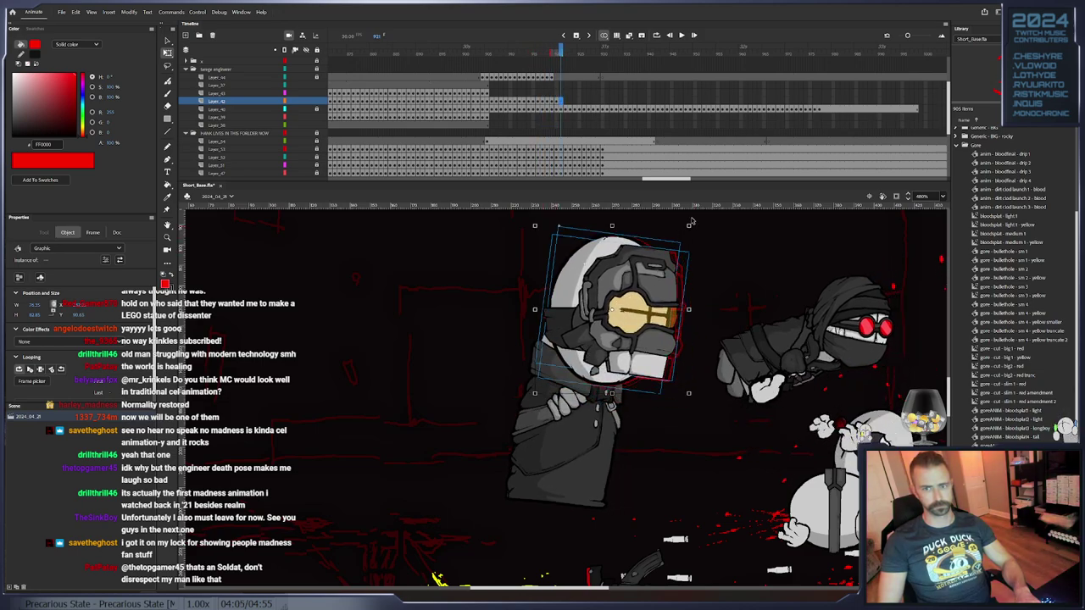
click(610, 289)
key(period)
key(period)
key(period)
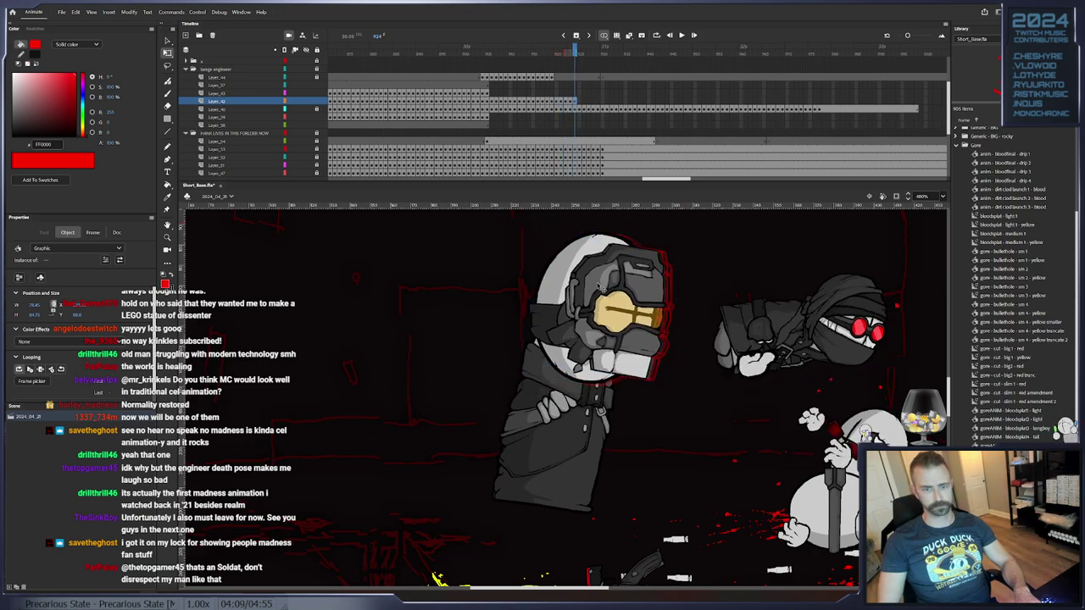
Keyframe the engineer's helmeted head on Layer_42 from frame 924 to 929, shifting and rotating it to match the body
key(F6)
drag(600, 287, 587, 290)
key(F6)
key(F6)
key(F6)
key(F6)
drag(667, 223, 657, 218)
drag(609, 278, 630, 275)
click(610, 277)
Keyframe the head on Layer_42 from frame 930 to 935, moving it slightly forward with the body
key(period)
key(F6)
key(F6)
key(F6)
drag(629, 275, 634, 273)
click(634, 274)
key(period)
key(period)
Continue the head's keyframes on Layer_42 from frame 935 to 939, carrying it forward and tilting it down over the body
click(649, 270)
key(period)
click(660, 271)
key(period)
click(674, 271)
key(period)
click(691, 257)
key(period)
drag(718, 240, 726, 248)
drag(680, 290, 685, 291)
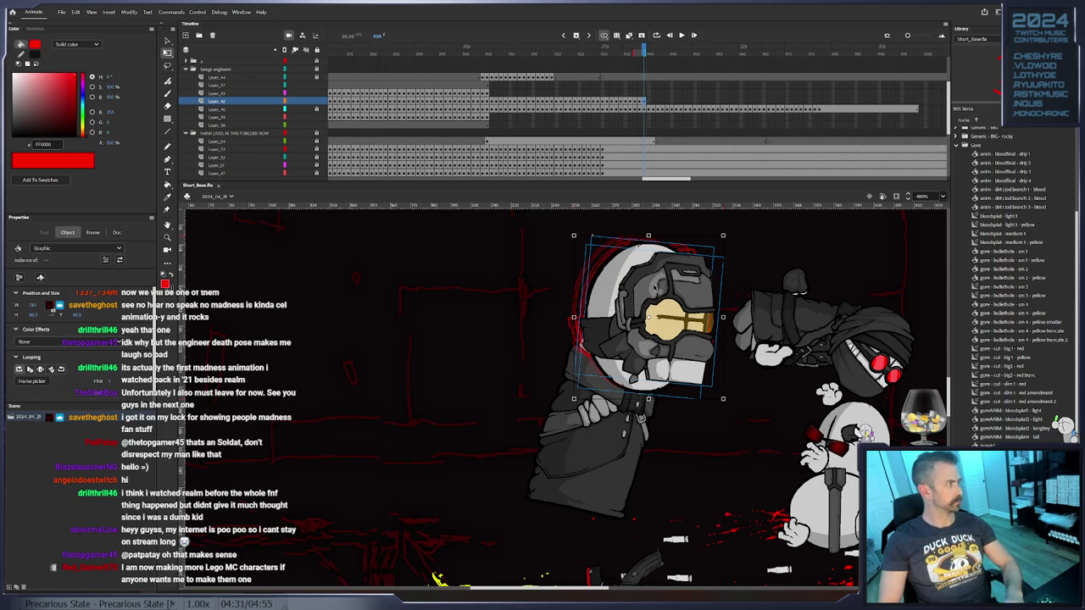
Keyframe the head on Layer_42 from frame 939 to 943 with small position and rotation adjustments
drag(627, 329, 573, 350)
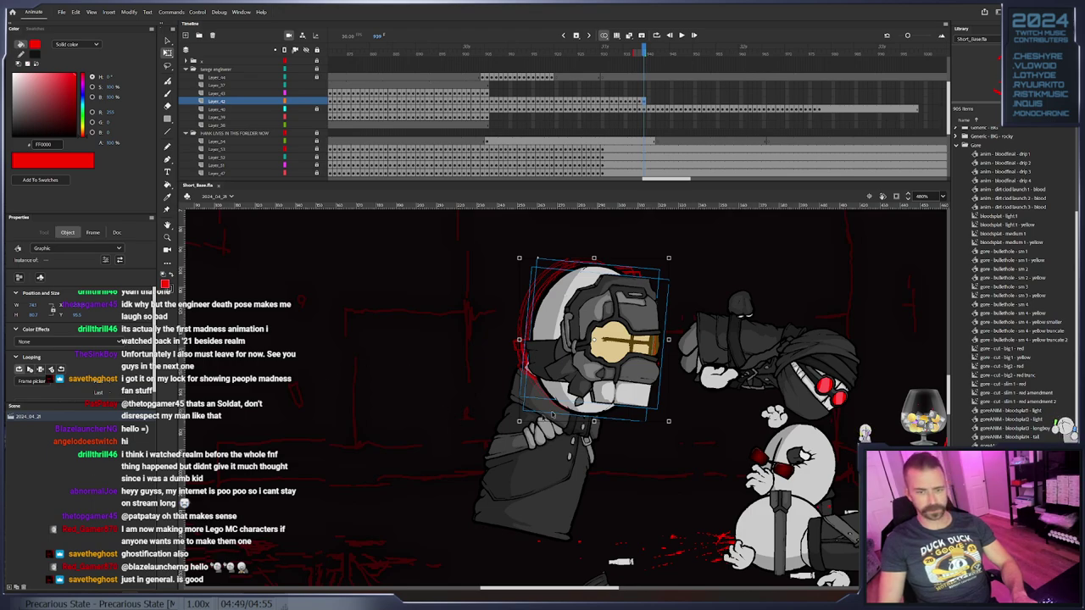
key(F6)
drag(599, 407, 602, 408)
key(F6)
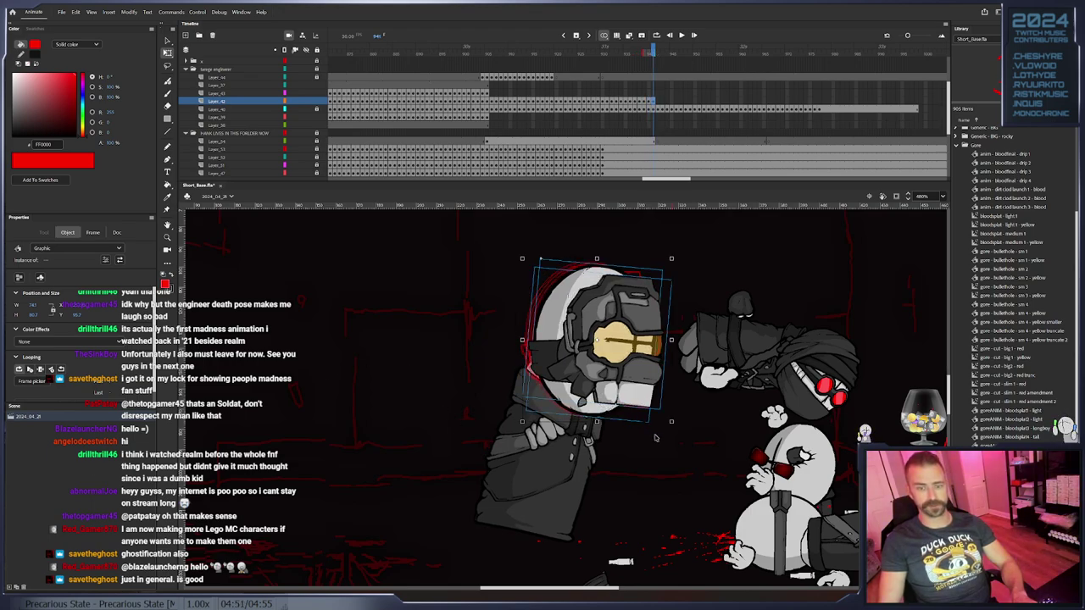
drag(673, 434, 663, 434)
drag(590, 389, 596, 392)
key(F6)
key(F6)
Keyframe the head on Layer_42 from frame 943 to 948, moving it back as the body sways backward
drag(596, 393, 562, 386)
key(F6)
key(F6)
key(F6)
key(F6)
drag(562, 386, 516, 382)
key(F6)
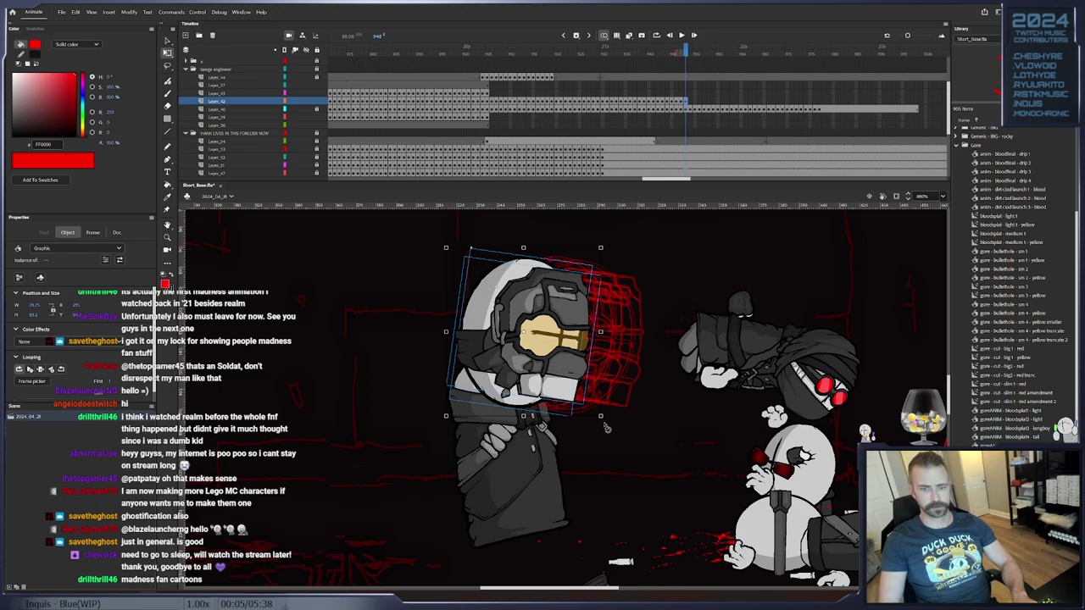
Rotate the head back toward upright and move it farther back on Layer_42 at frames 949 and 950
key(period)
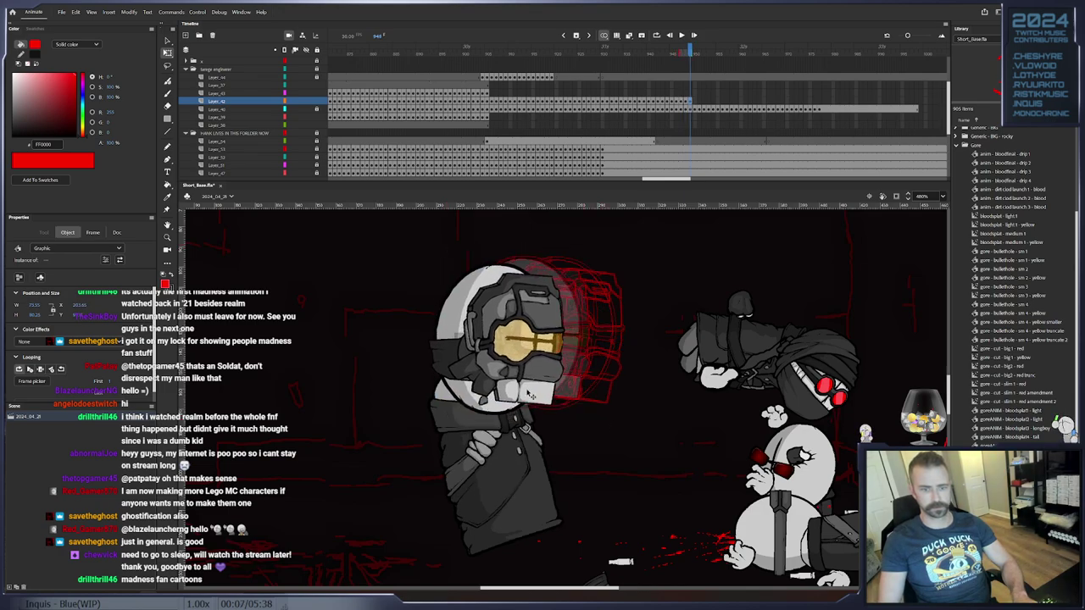
click(528, 393)
drag(577, 423, 584, 418)
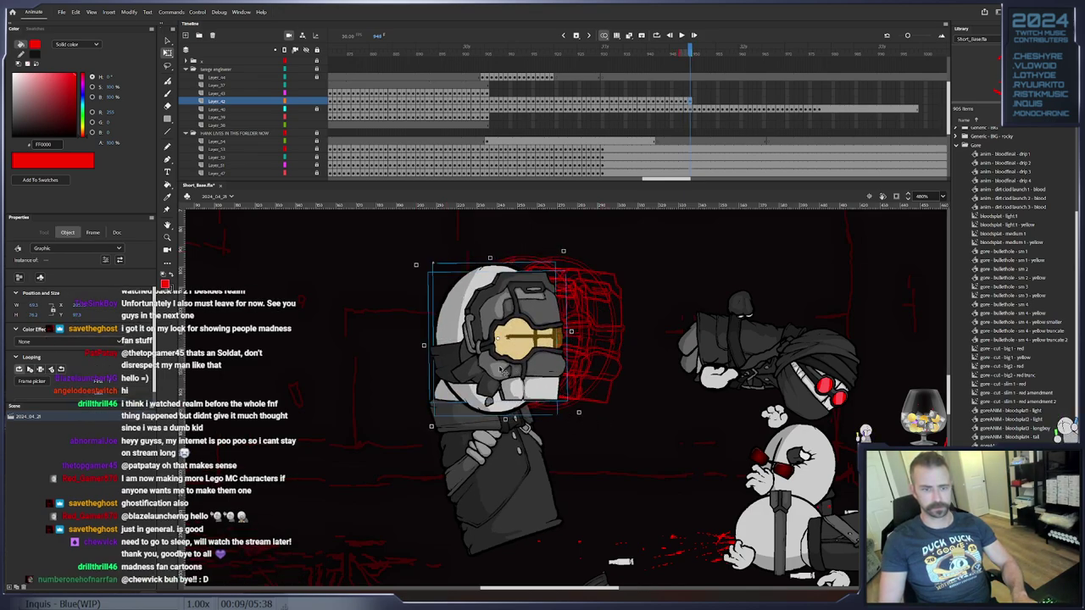
key(F6)
drag(497, 373, 486, 375)
click(486, 375)
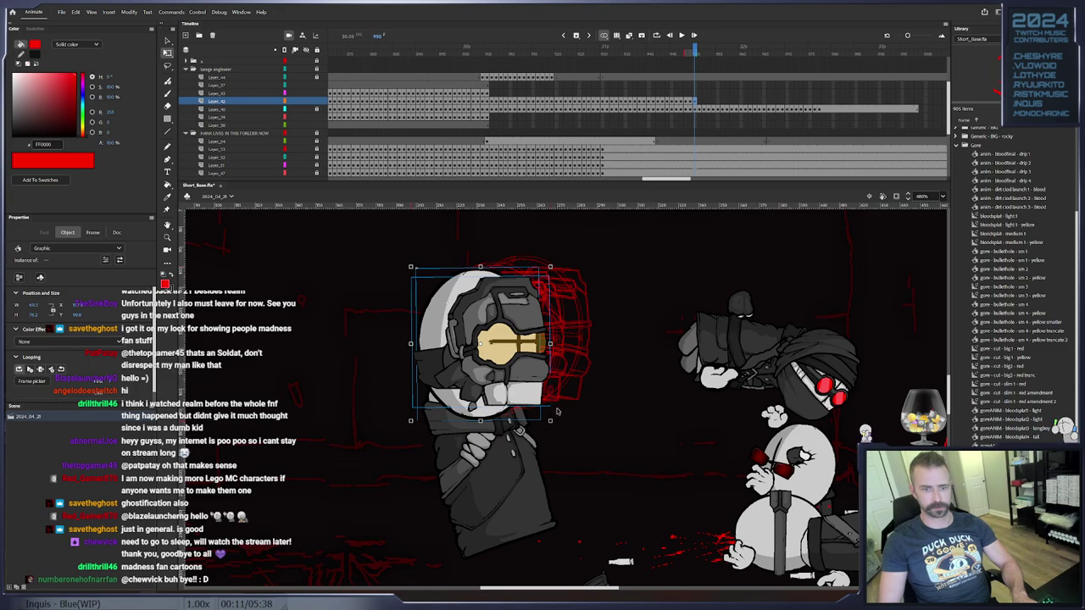
Keyframe the head on Layer_42 from frame 950 to 957, moving it back and slightly down onto the collar
key(F6)
drag(556, 423, 562, 418)
drag(496, 389, 477, 400)
key(F6)
key(F6)
key(F6)
drag(477, 399, 463, 399)
key(F6)
key(F6)
key(F6)
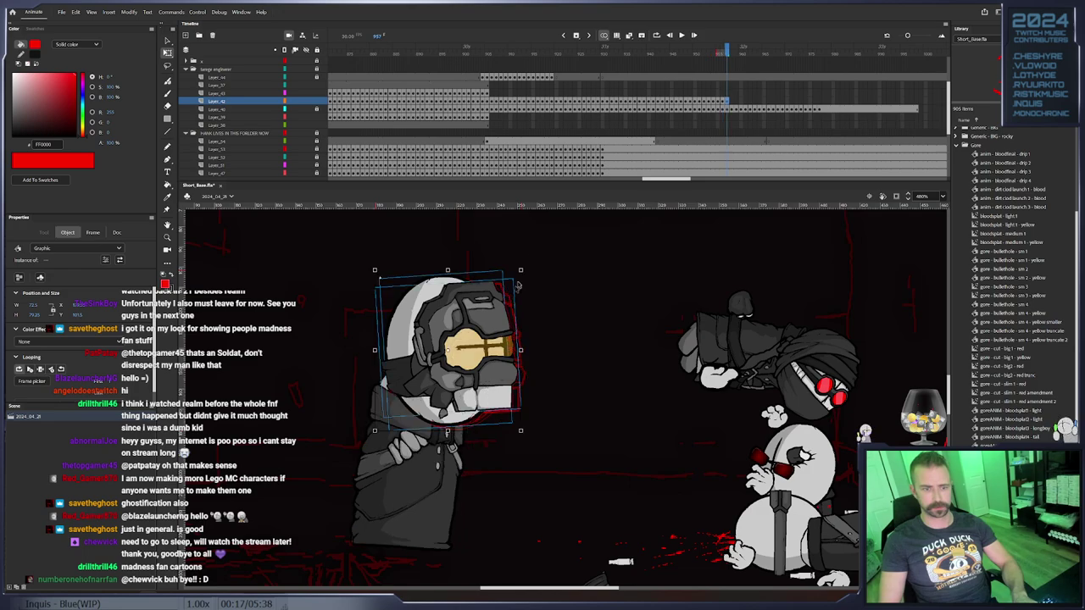
Keyframe the head on Layer_42 from frame 957 to 961, tilting it and moving it back and up with the body
drag(520, 270, 523, 273)
drag(487, 358, 470, 349)
key(F6)
key(F6)
key(F6)
click(468, 349)
key(F6)
drag(507, 258, 498, 252)
Continue the head's keyframes on Layer_42 from frame 961 to 968, following the body's backward sway
drag(459, 333, 388, 319)
key(F6)
key(F6)
key(F6)
key(F6)
key(F6)
key(F6)
key(F6)
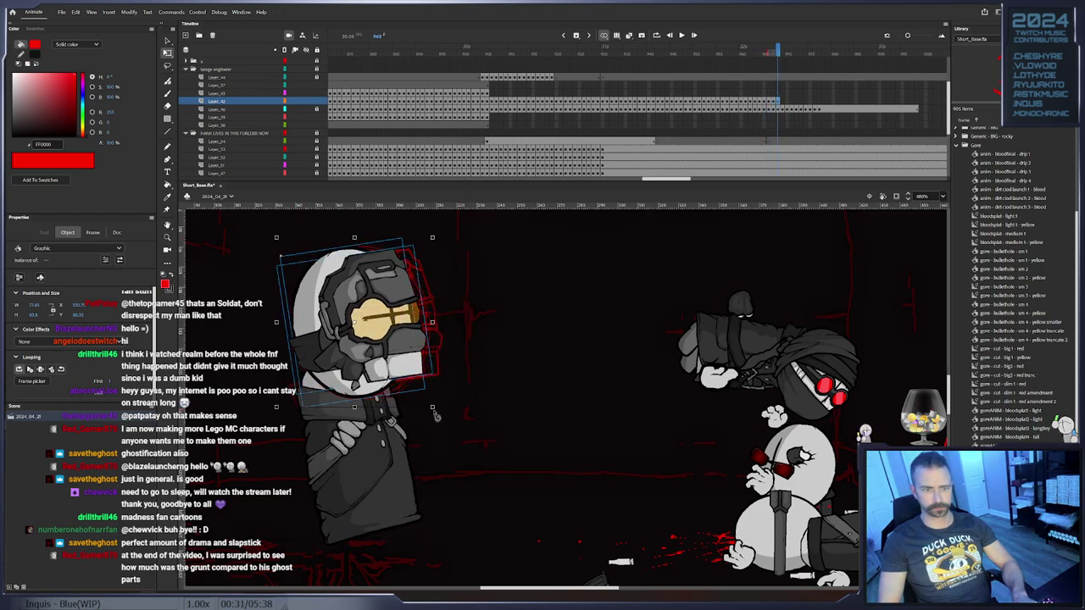
Keyframe the head on Layer_42 from frame 968 to 972, tilting the helmet farther back over the leaning body
drag(439, 412, 447, 405)
drag(371, 348, 446, 381)
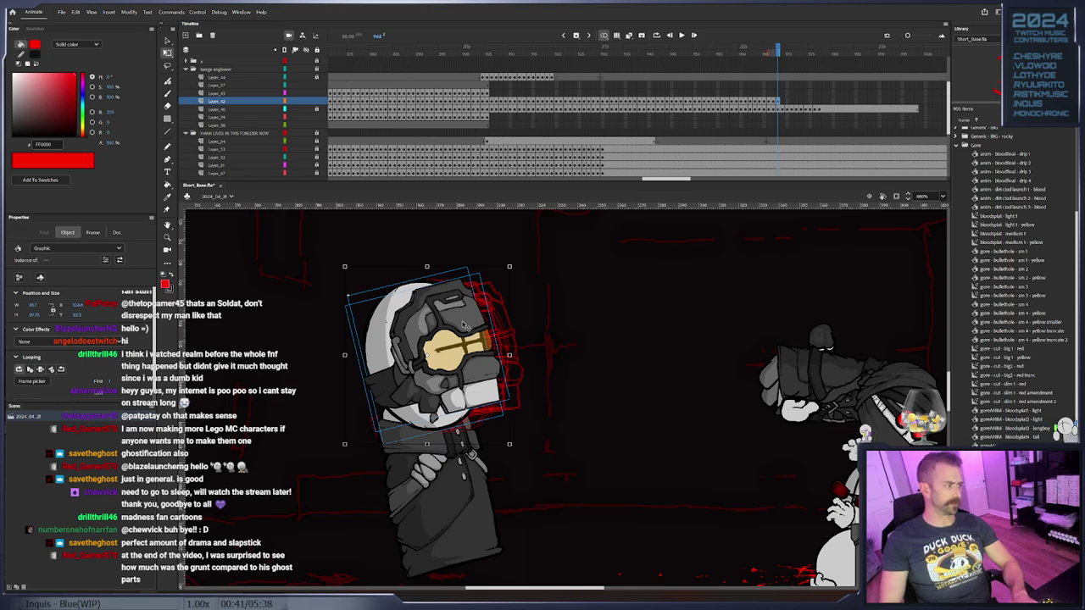
key(.)
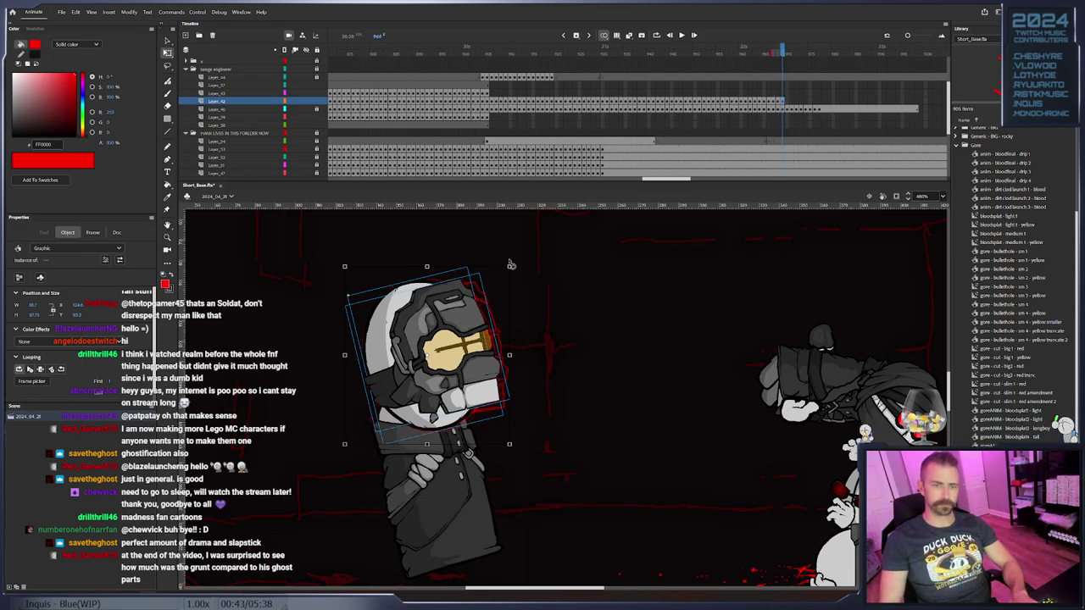
drag(507, 263, 504, 261)
drag(443, 343, 433, 346)
key(F6)
key(F6)
drag(505, 267, 503, 264)
drag(458, 310, 452, 310)
key(F6)
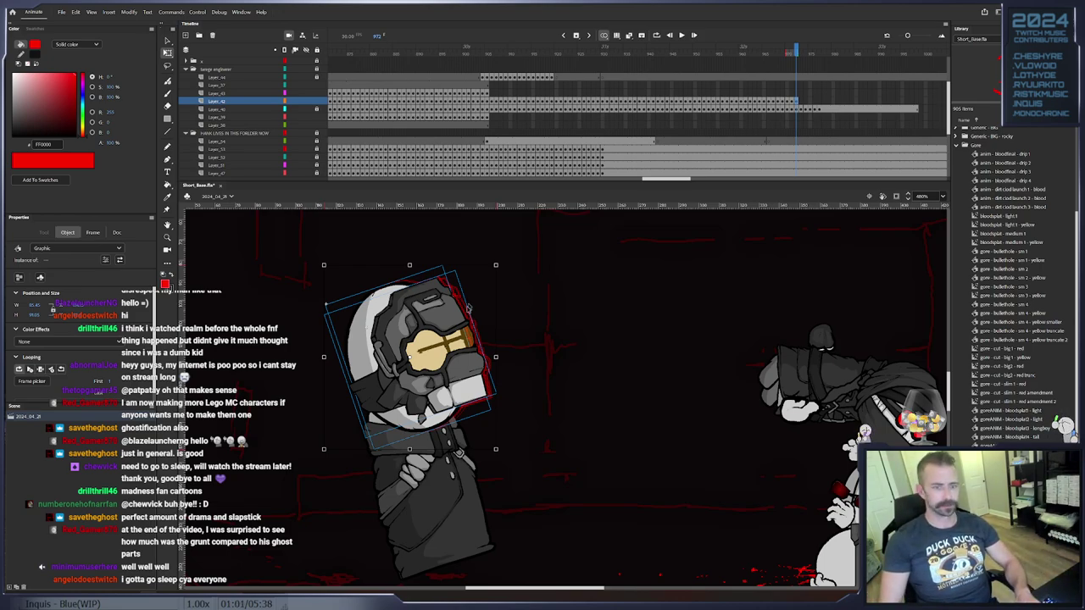
Nudge the head slightly back and down on Layer_42 at frames 972 and 973
key(Left)
key(Down)
key(Left)
key(Down)
key(F6)
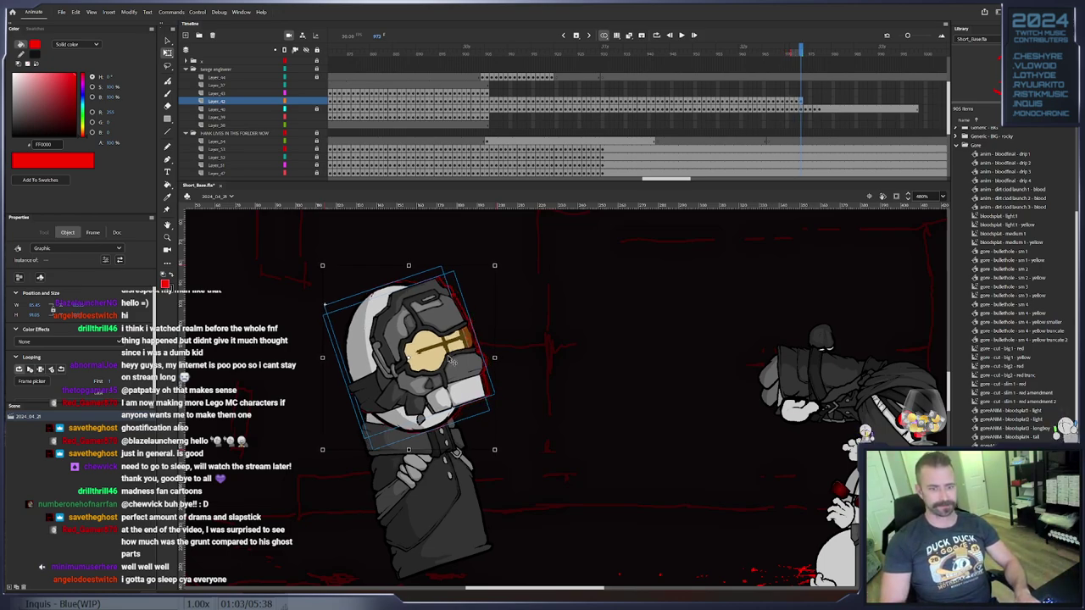
key(Left)
key(Left)
key(Down)
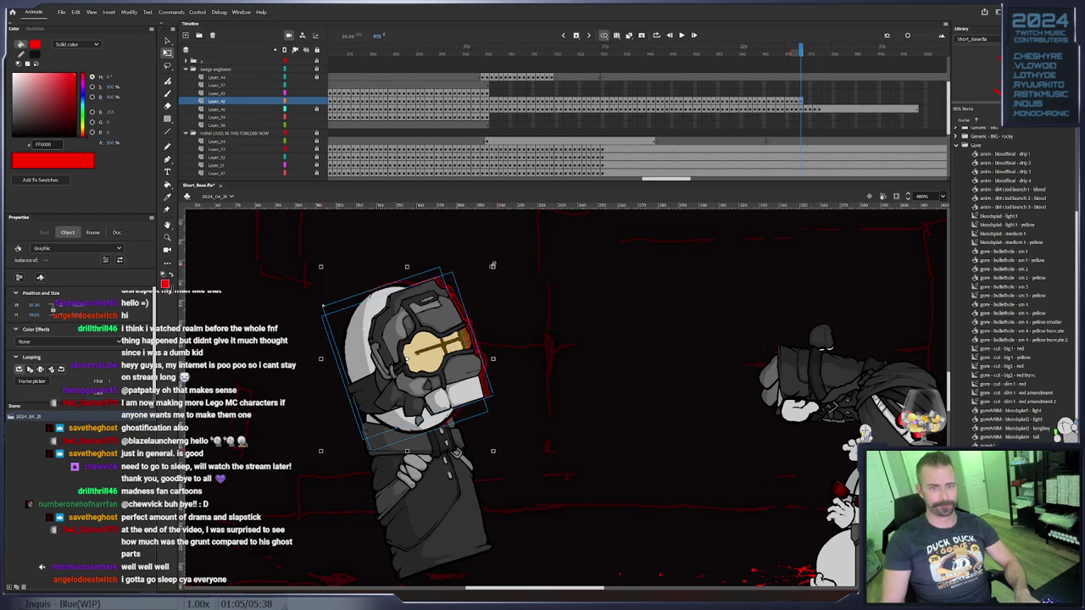
Keyframe the head on Layer_42 from frame 973 to 978, tilting it farther back and settling it on the collar
drag(496, 267, 486, 266)
key(F6)
mouse_move(434, 348)
mouse_down()
mouse_move(424, 350)
mouse_move(434, 357)
mouse_up()
key(F6)
key(F6)
key(F6)
key(F6)
click(436, 357)
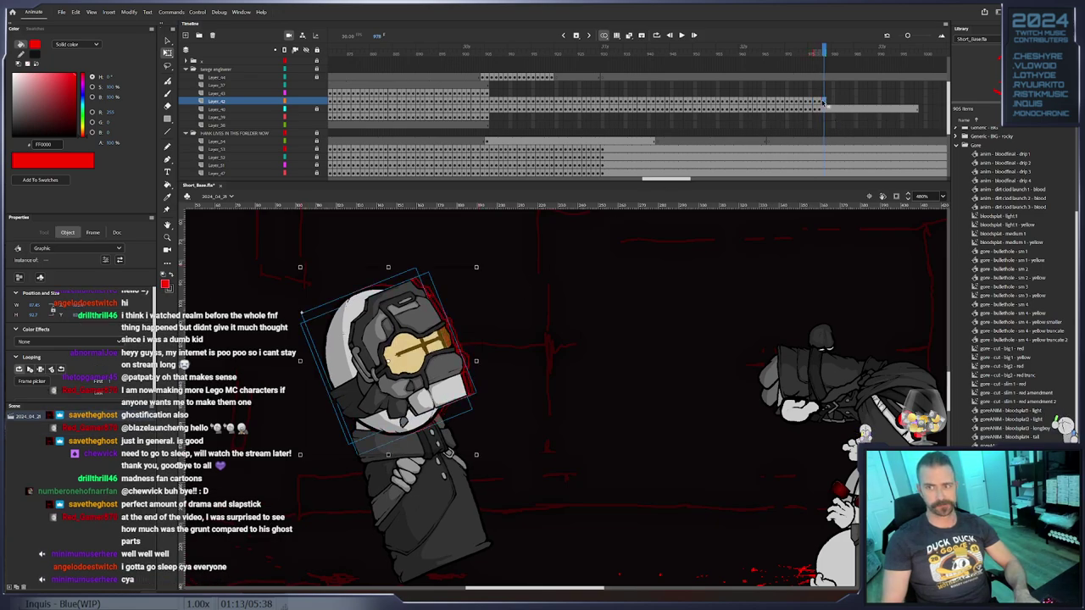
Remove the surplus head frame at 978 on Layer_42, and extend the final head pose to frame 1001
right_click(824, 103)
click(870, 159)
click(870, 158)
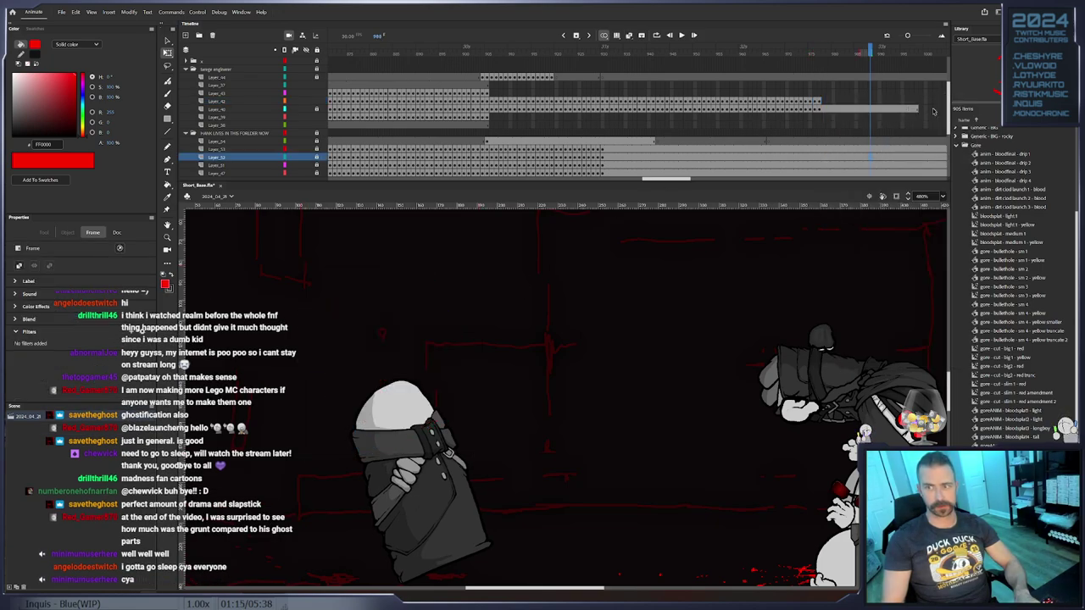
drag(930, 109, 927, 103)
right_click(927, 102)
click(953, 152)
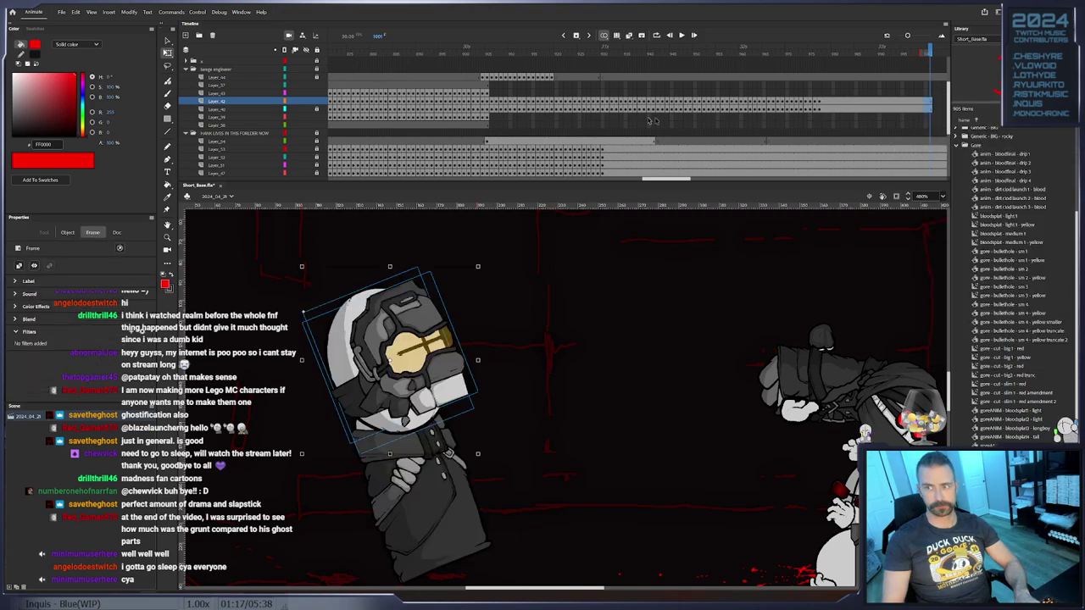
Lock Layer_42 and start keyframing the engineer's feet on Layer_39 from frame 905 to 907, aligning them under the coat
click(490, 102)
click(488, 118)
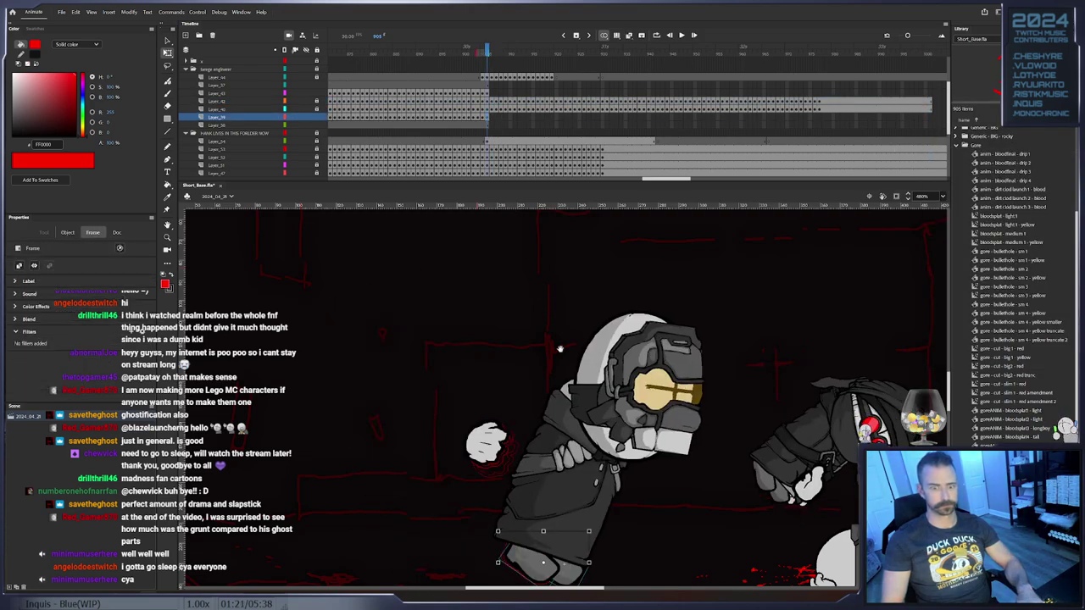
drag(535, 349, 503, 331)
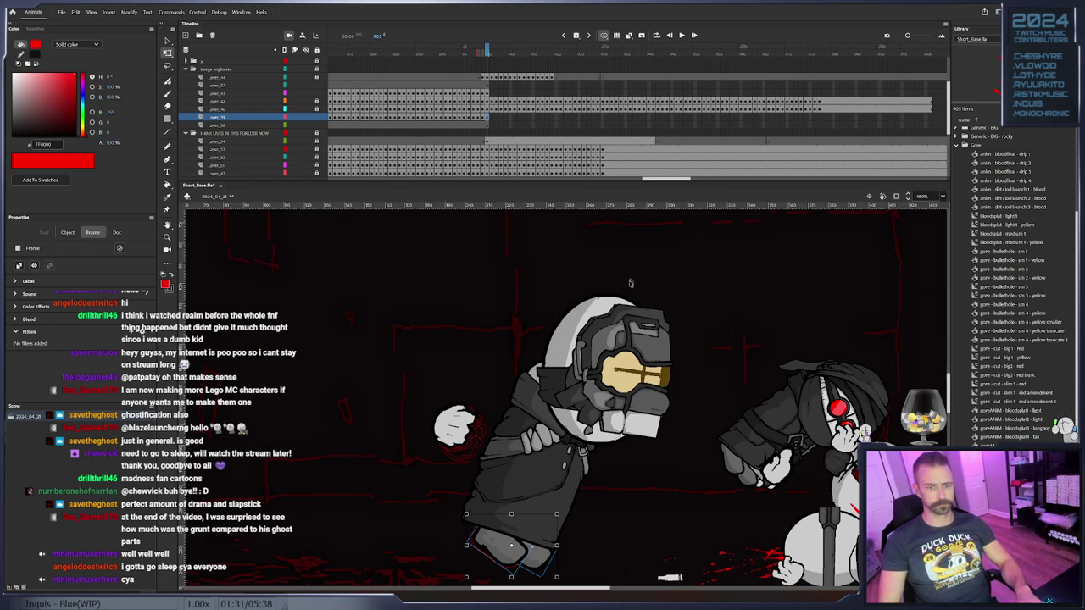
key(.)
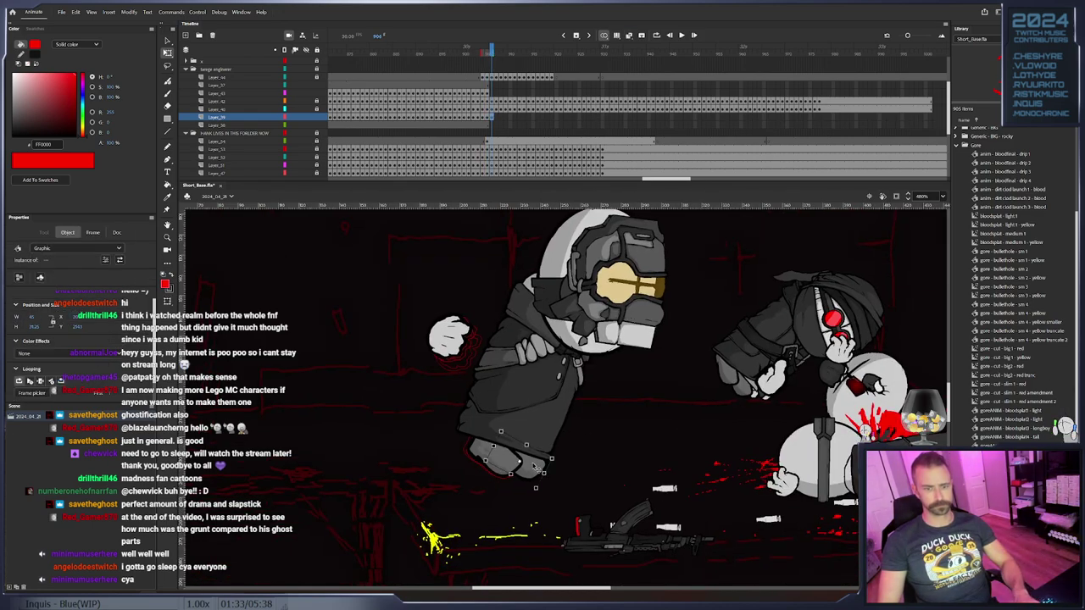
key(.)
drag(536, 467, 555, 472)
click(563, 485)
click(546, 469)
Keyframe the feet on Layer_39 from frame 908 to 911, moving them forward beneath the coat hem
key(.)
key(F6)
click(569, 476)
key(.)
click(490, 469)
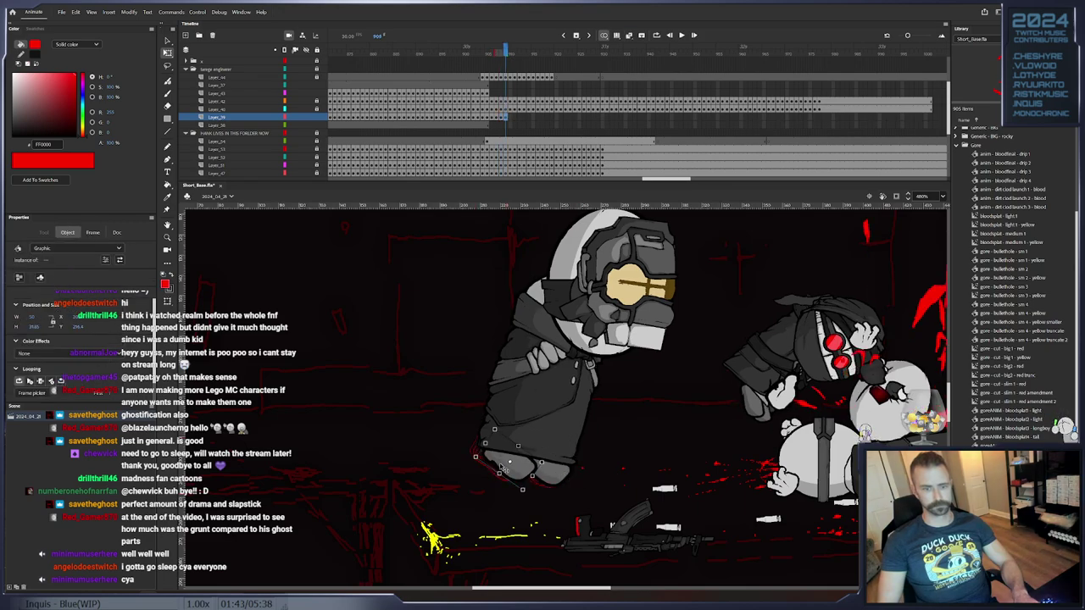
key(.)
drag(505, 466, 511, 475)
key(F6)
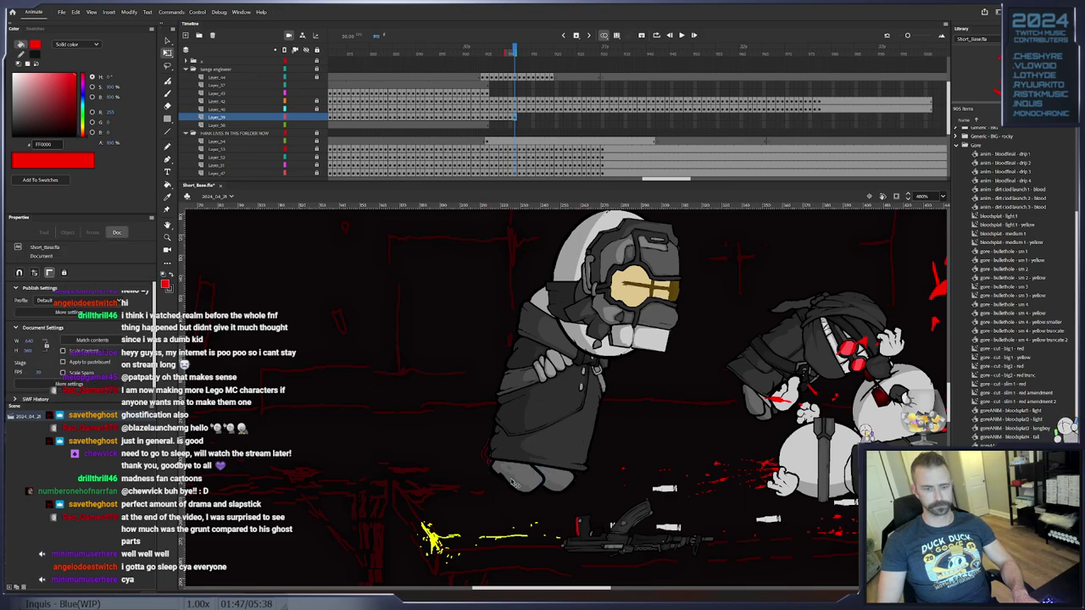
Keyframe the feet on Layer_39 from frame 912 to 916, shifting and rotating them to follow the upright body
key(.)
drag(584, 443, 583, 482)
key(.)
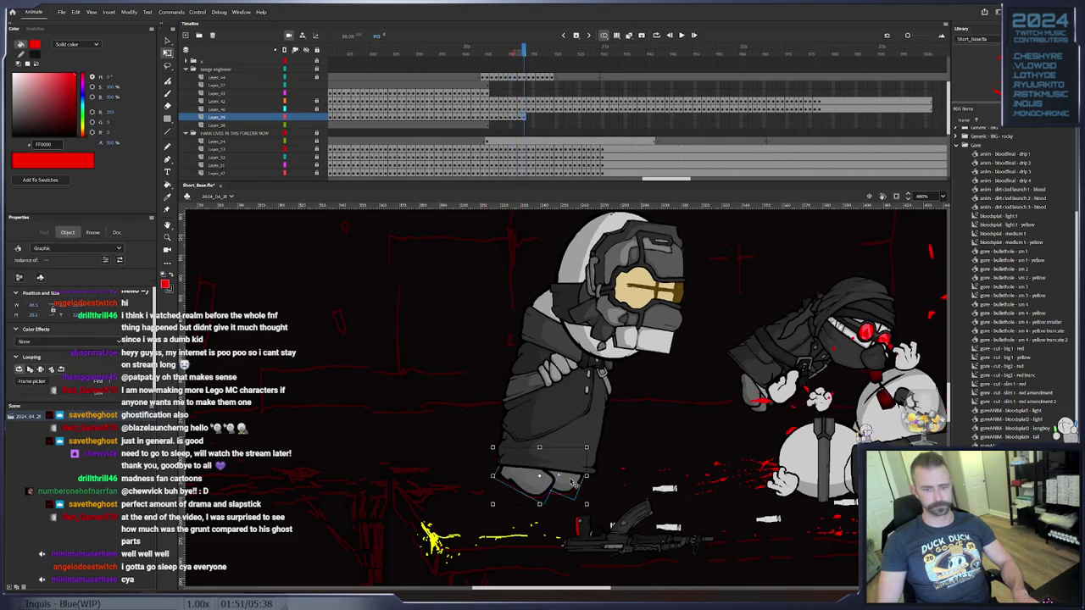
key(.)
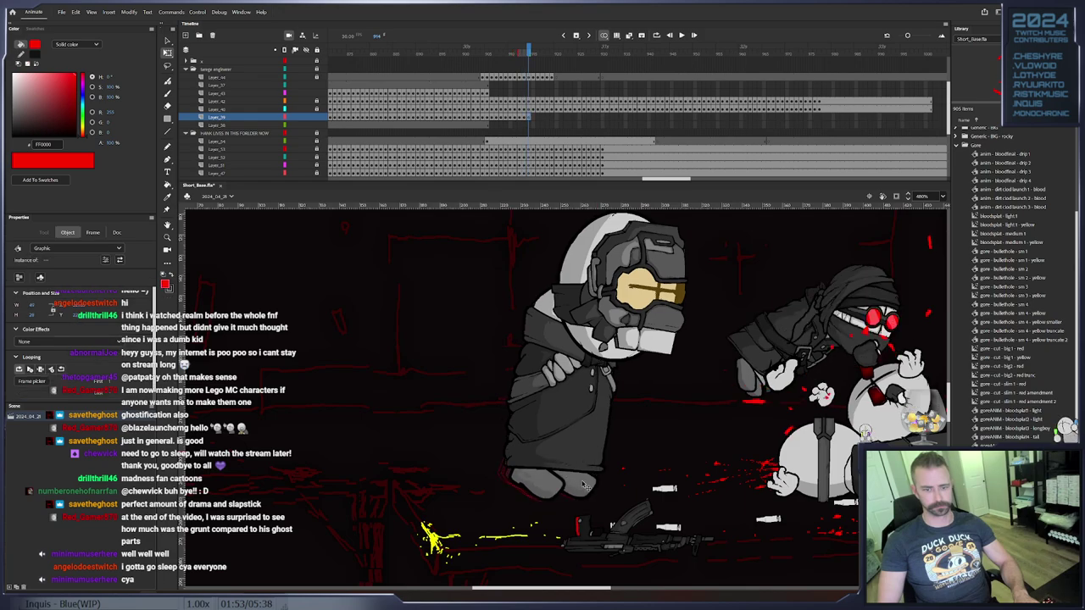
key(.)
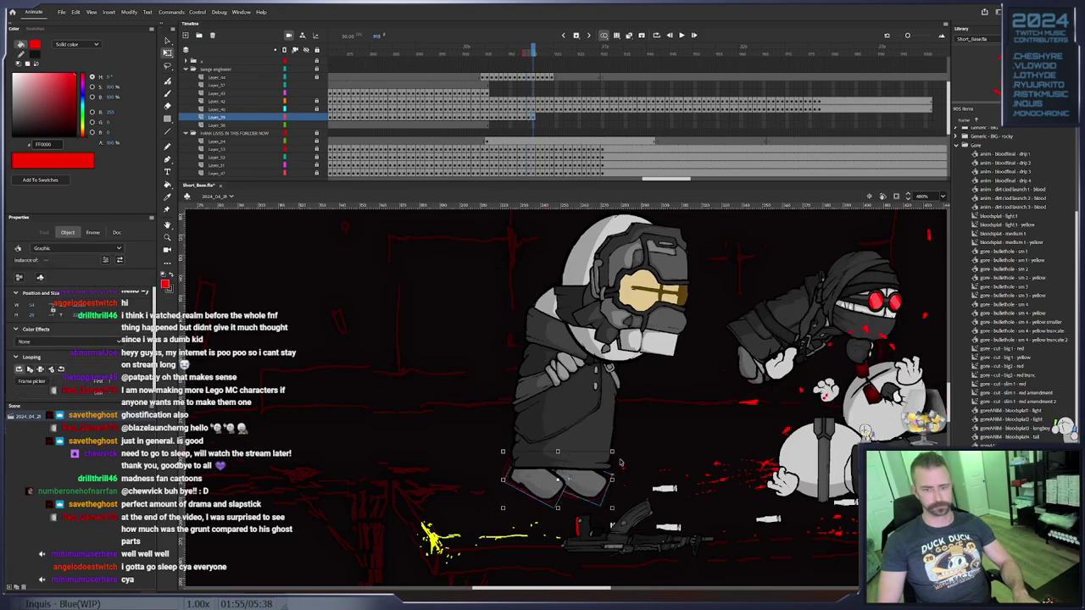
drag(619, 453, 601, 476)
click(646, 467)
click(561, 483)
key(.)
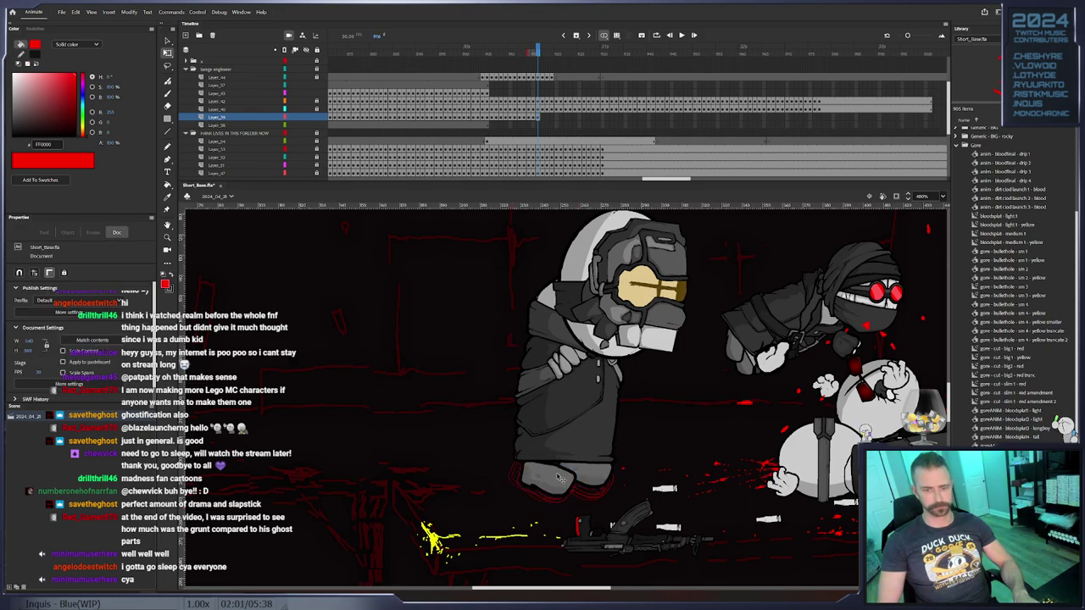
Keyframe the feet on Layer_39 from frame 917 to 920, raising them slightly and adjusting the front foot
key(.)
click(561, 475)
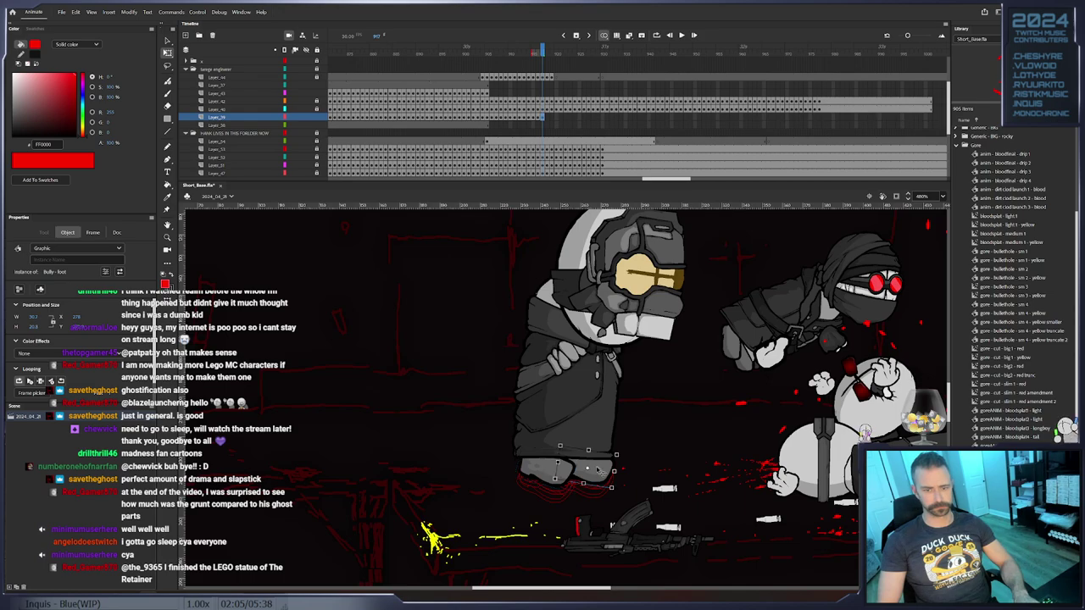
key(.)
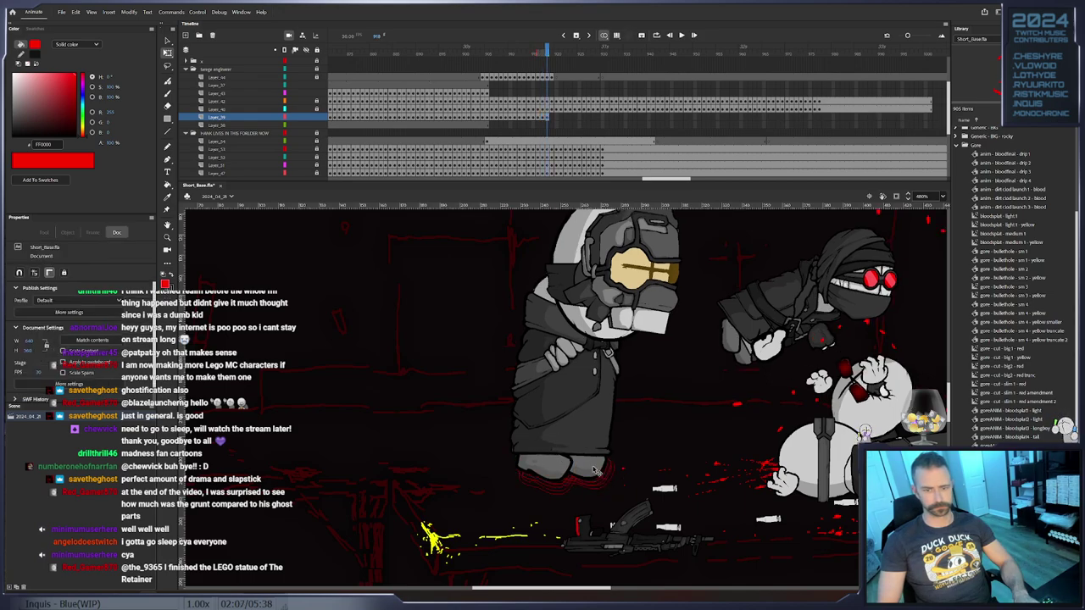
key(.)
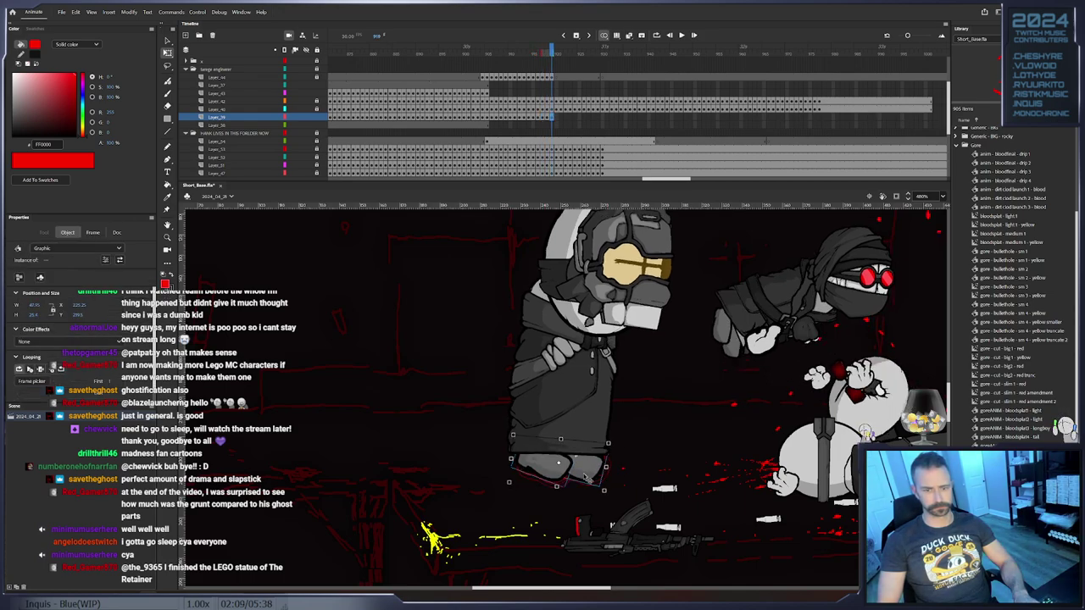
click(594, 467)
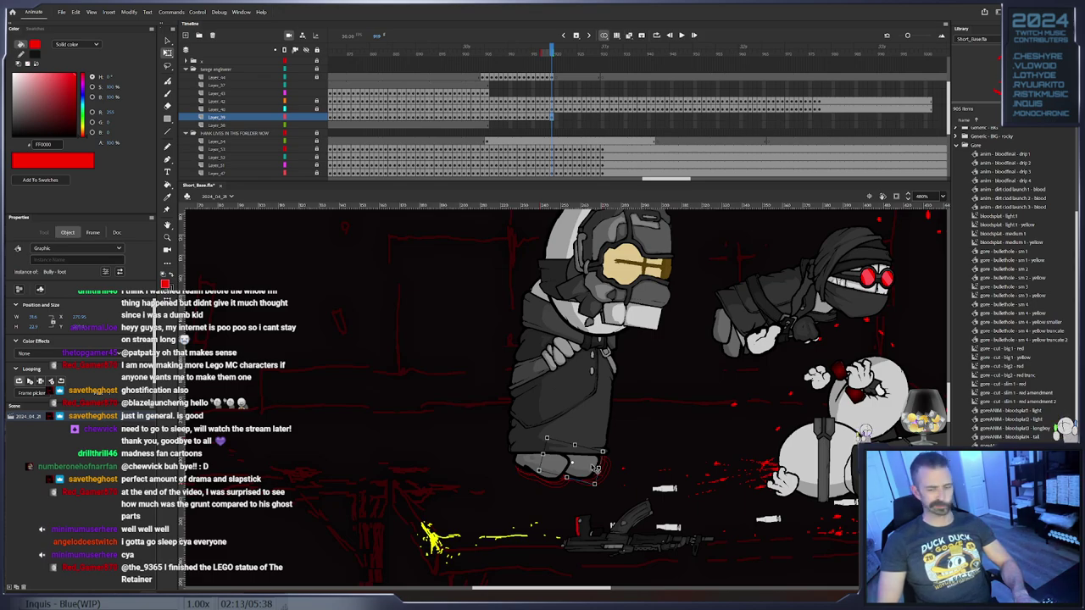
key(.)
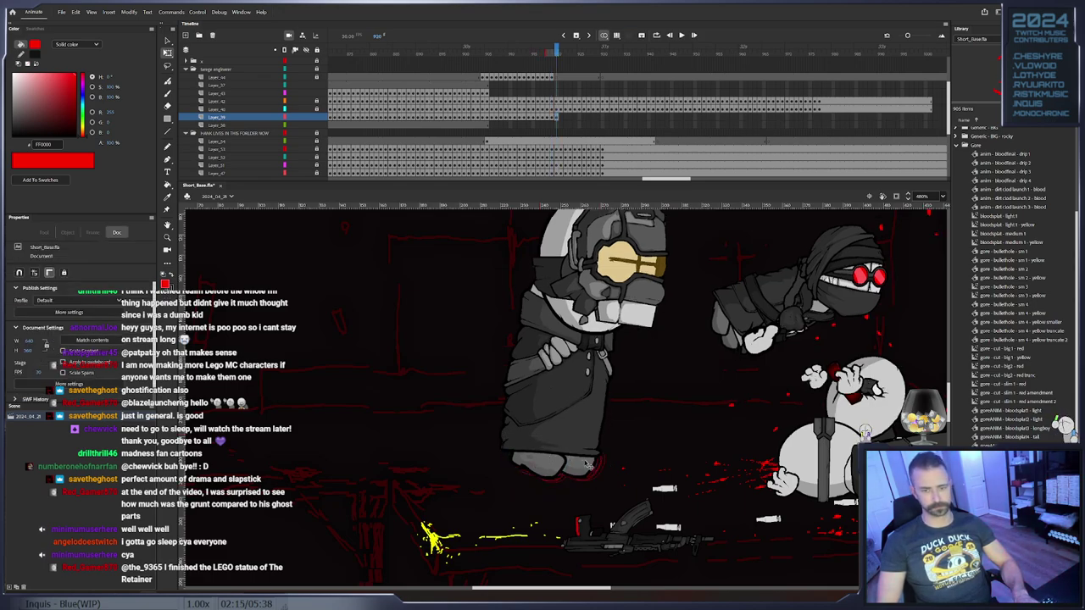
Keyframe the feet on Layer_39 from frame 921 to 923, drawing the front foot back under the coat
key(.)
click(598, 469)
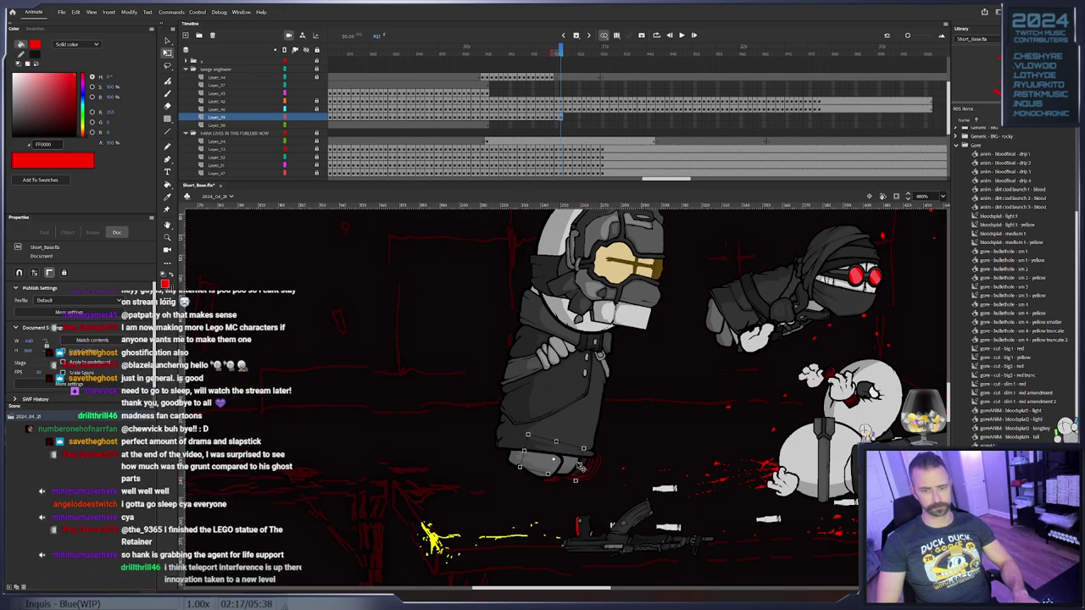
drag(585, 467, 576, 464)
key(F6)
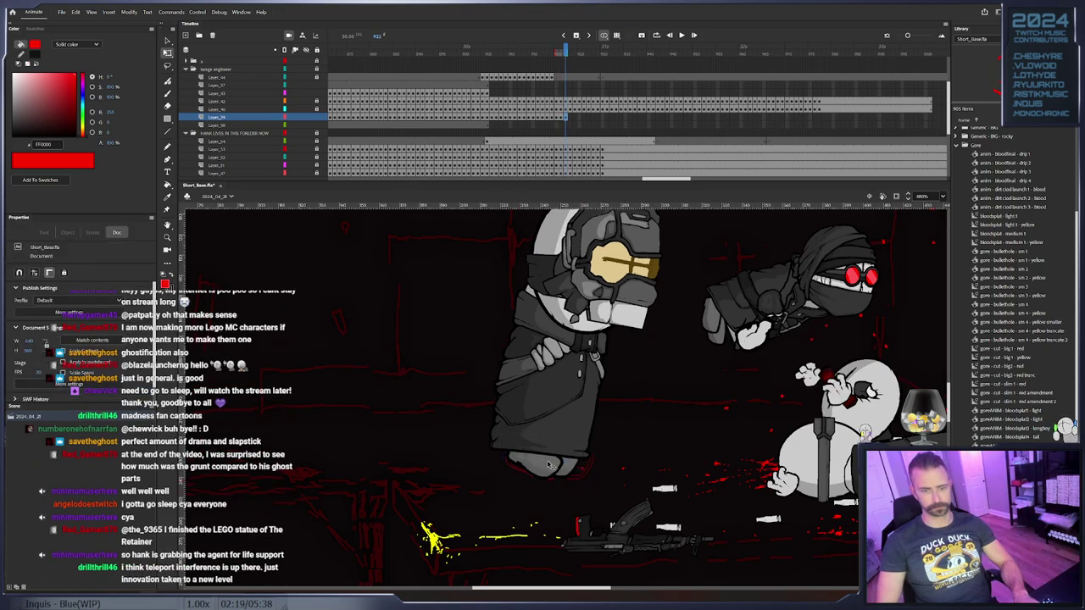
key(.)
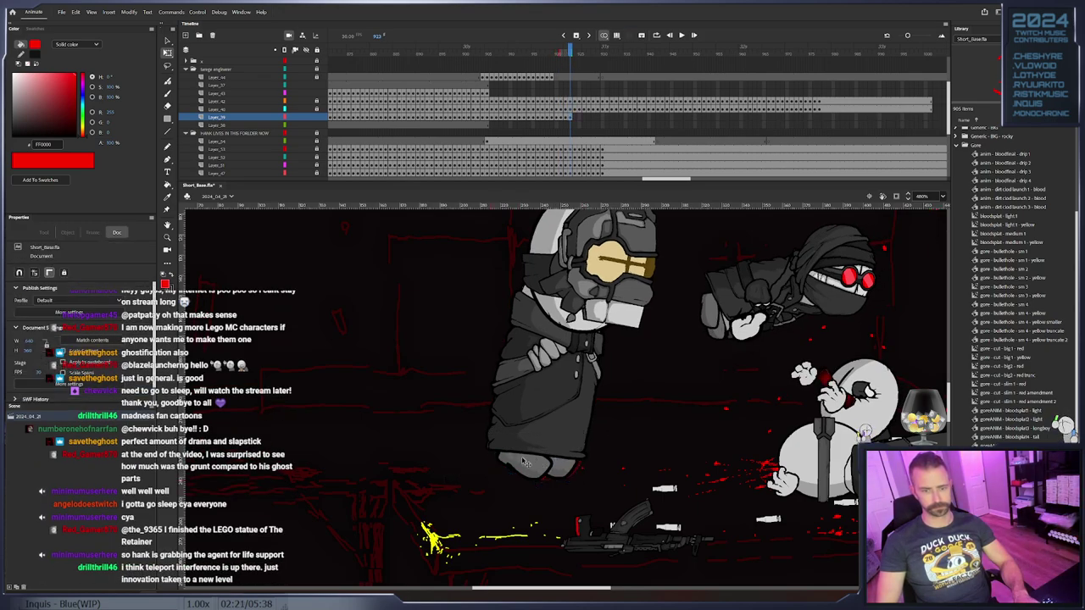
Continue the feet's keyframes on Layer_39 from frame 924 to 927, moving them back with the coat hem
key(.)
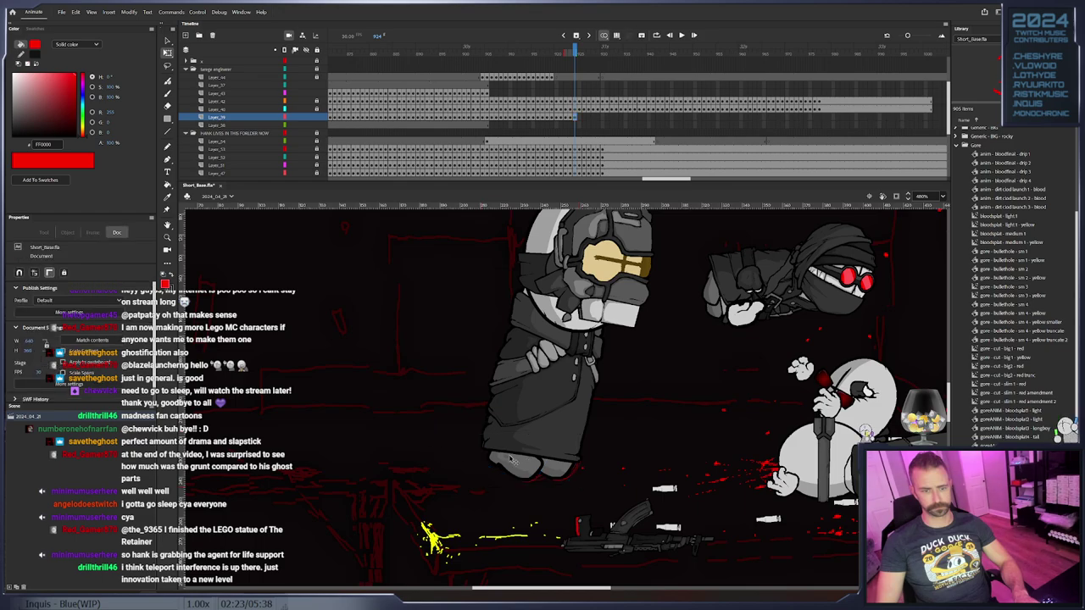
key(.)
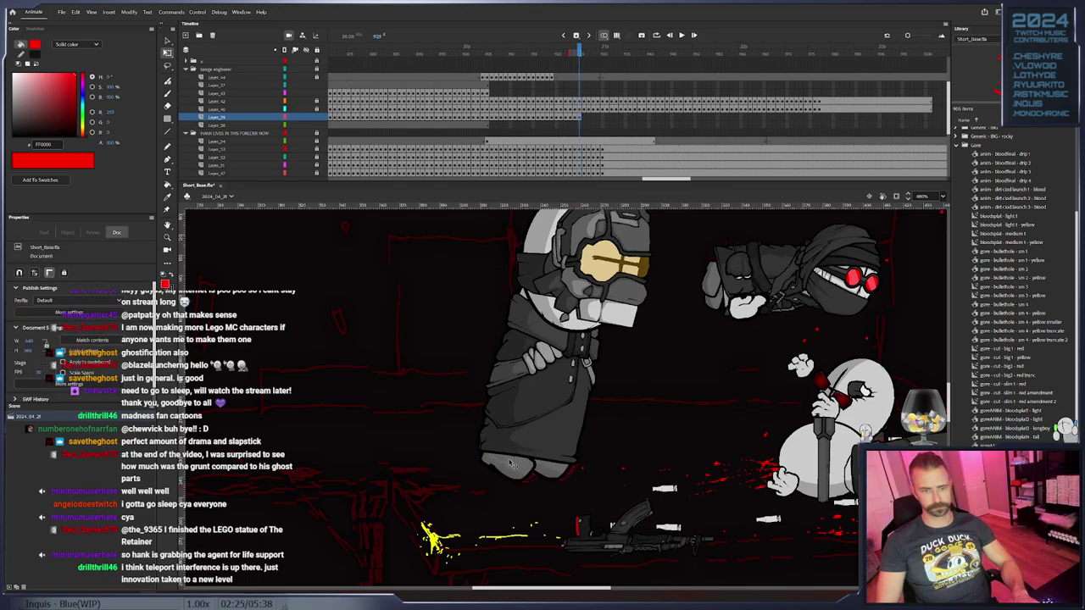
key(.)
click(507, 469)
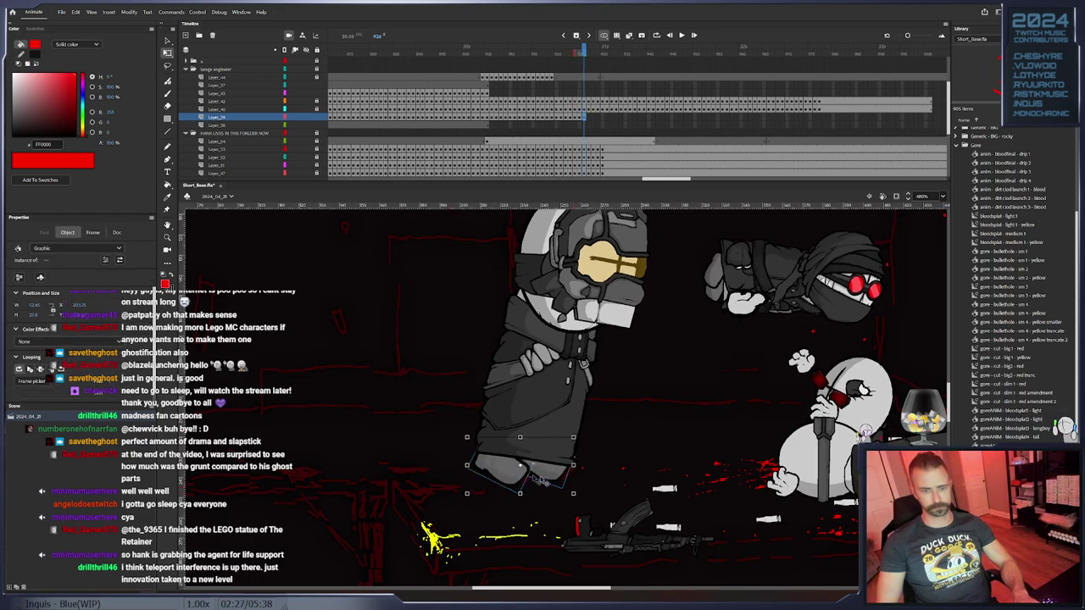
click(563, 477)
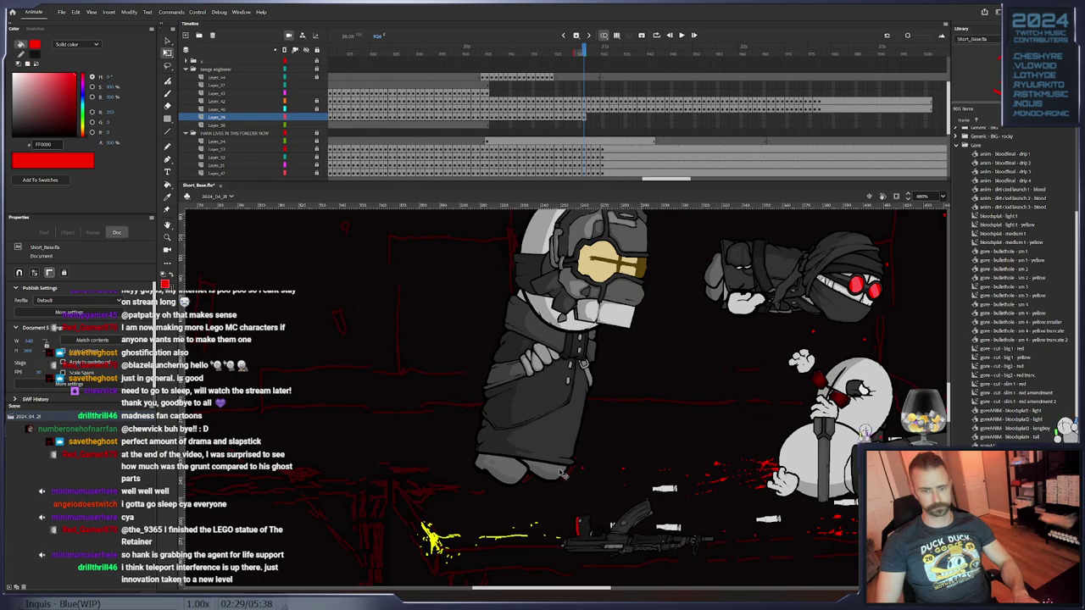
click(563, 476)
key(.)
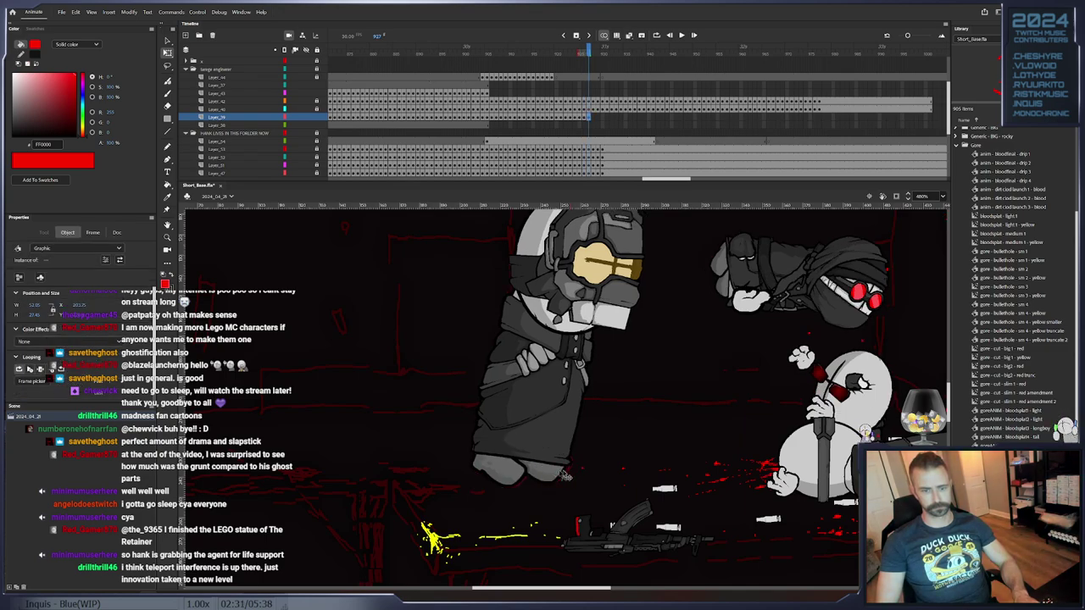
Keyframe the armored engineer's feet and shift the front foot slightly back under the coat hem across frames 928 and 929
key(.)
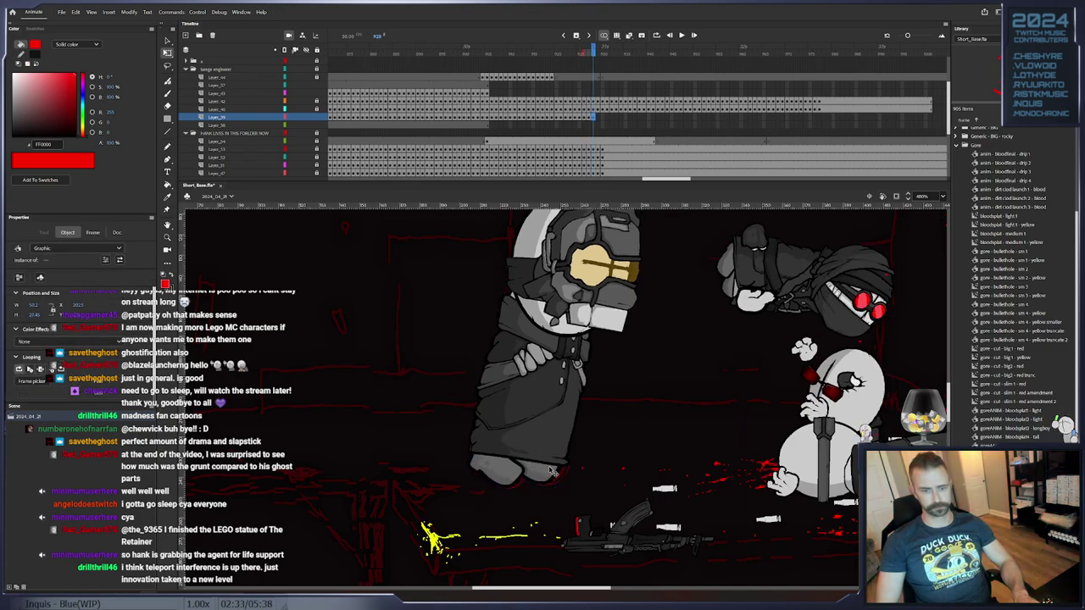
click(543, 477)
key(F6)
click(577, 467)
drag(543, 471, 540, 471)
click(574, 462)
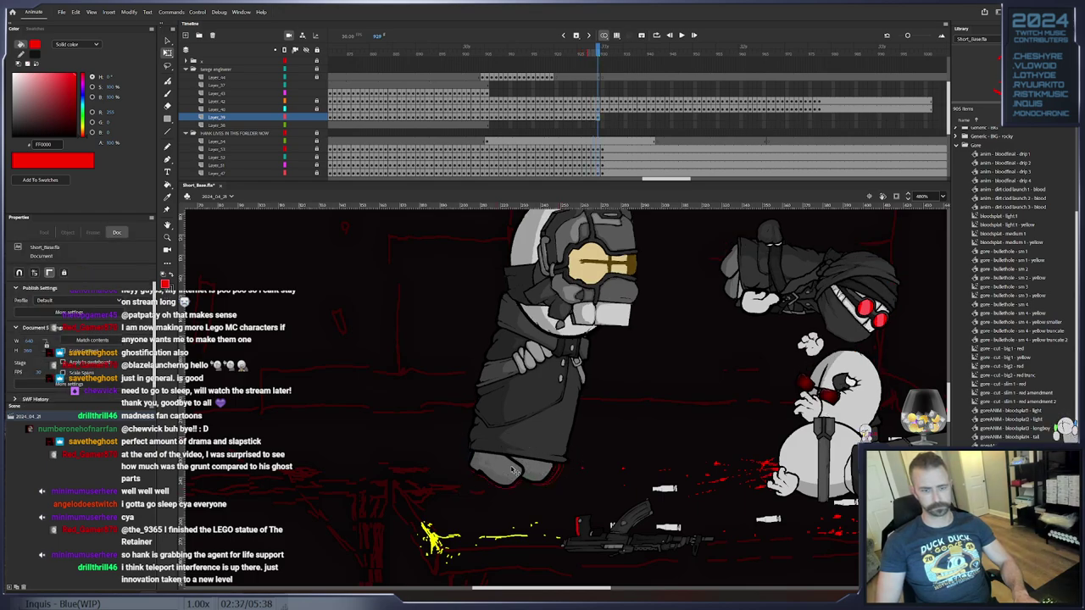
Advance to frame 931 and move the engineer's feet slightly up and forward to meet the coat hem
click(513, 468)
key(.)
key(.)
key(.)
drag(515, 466, 521, 461)
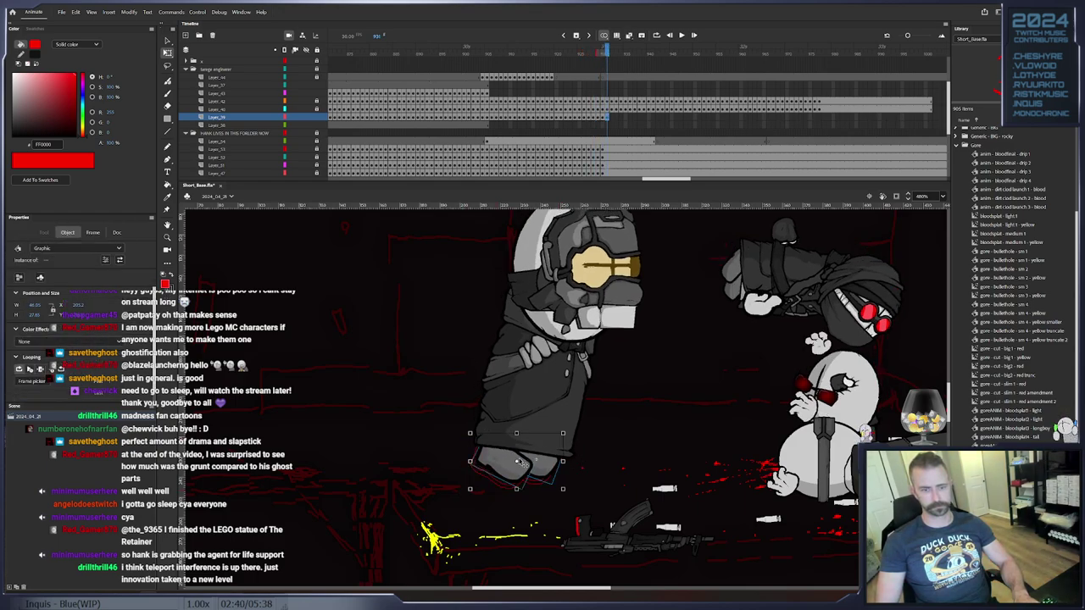
Compare the feet from frame 930 onward, then reposition the engineer's front foot under the coat around frames 932 and 933
click(601, 118)
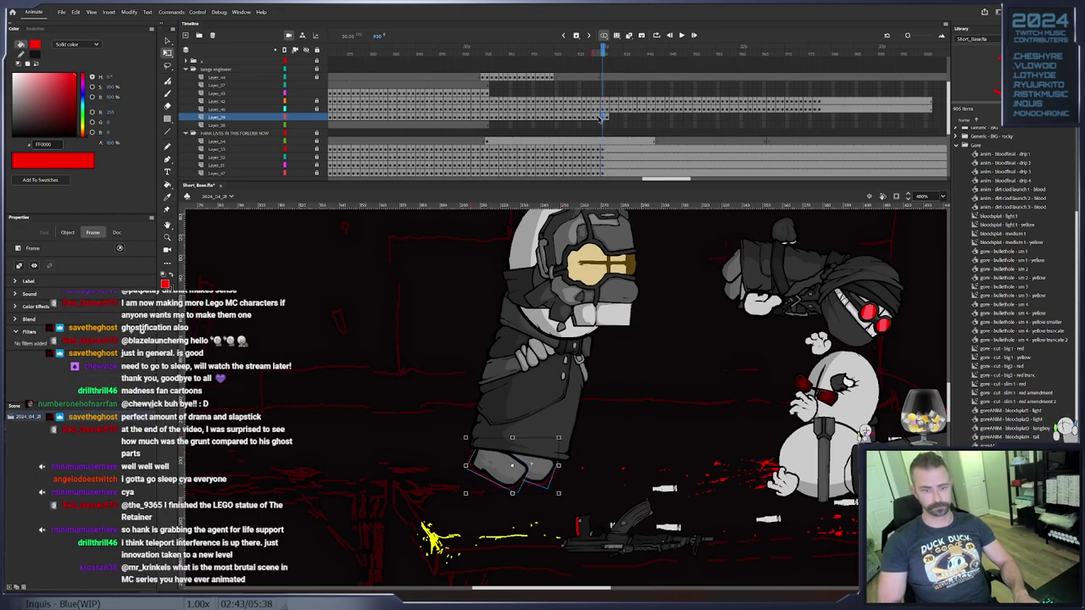
key(.)
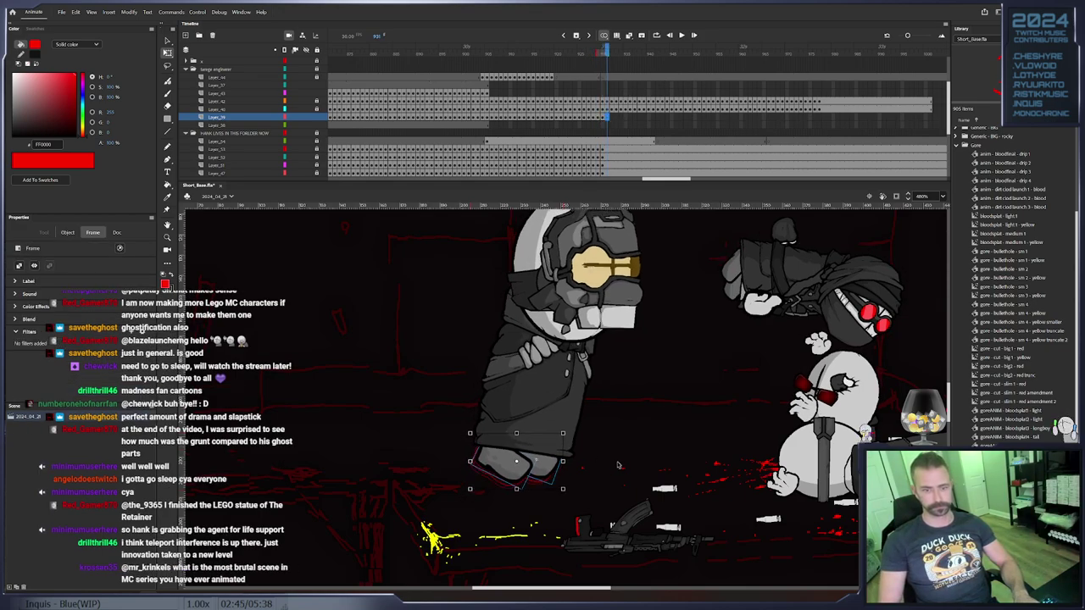
key(.)
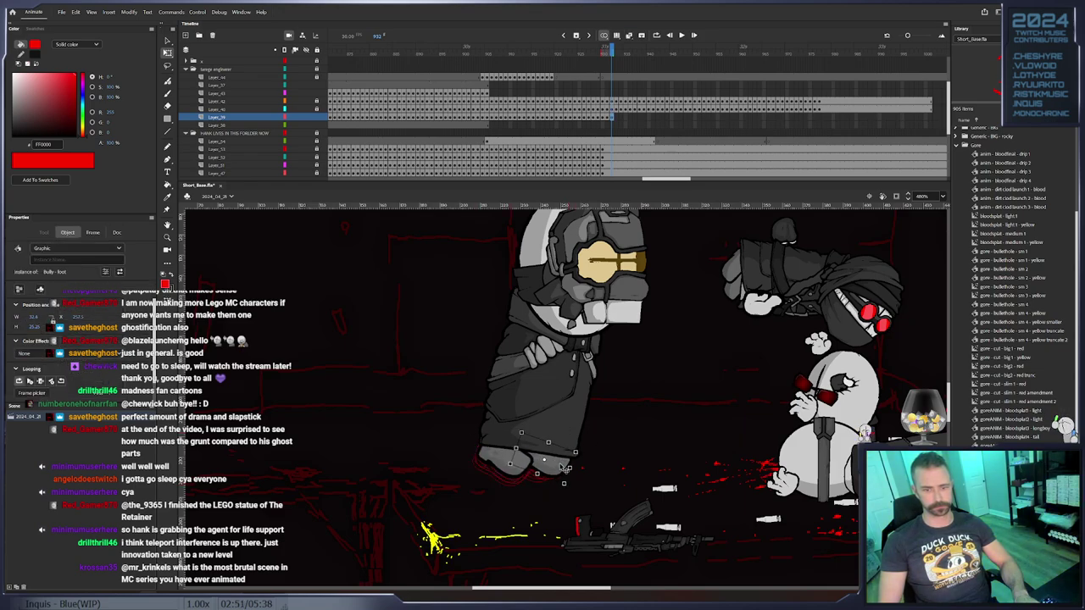
key(.)
click(564, 466)
drag(564, 468, 536, 470)
click(593, 464)
key(.)
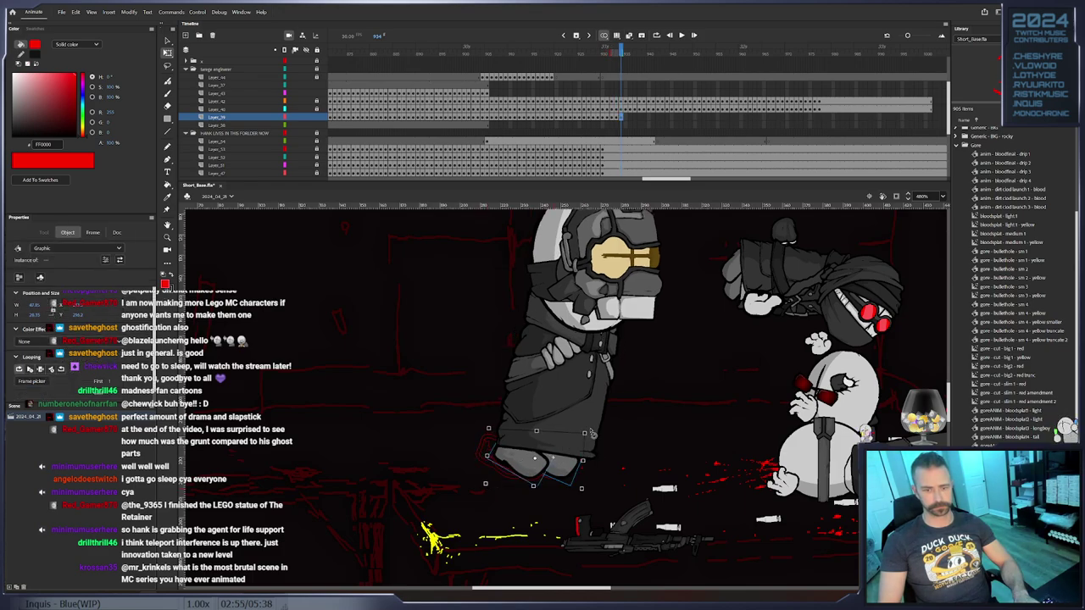
Adjust the engineer's feet frame by frame from 934 to 937 so they follow the coat's forward swing
click(500, 455)
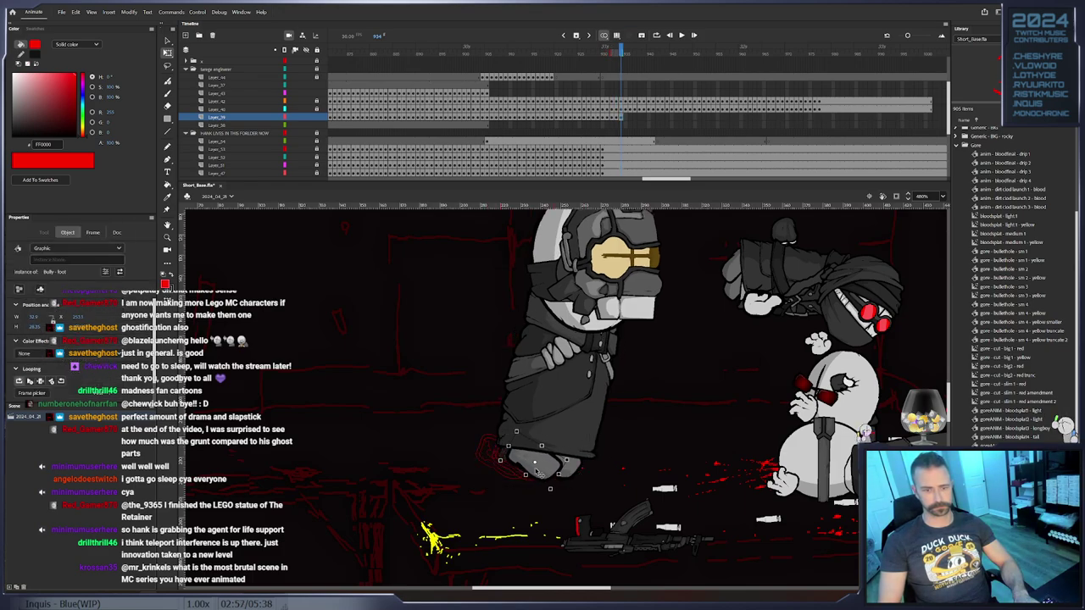
key(.)
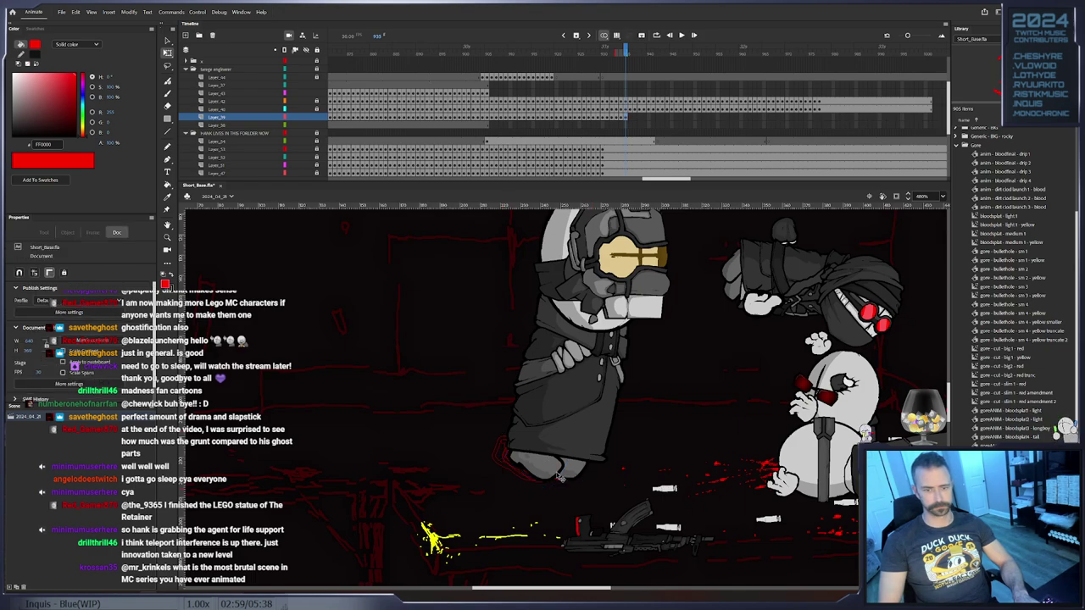
key(.)
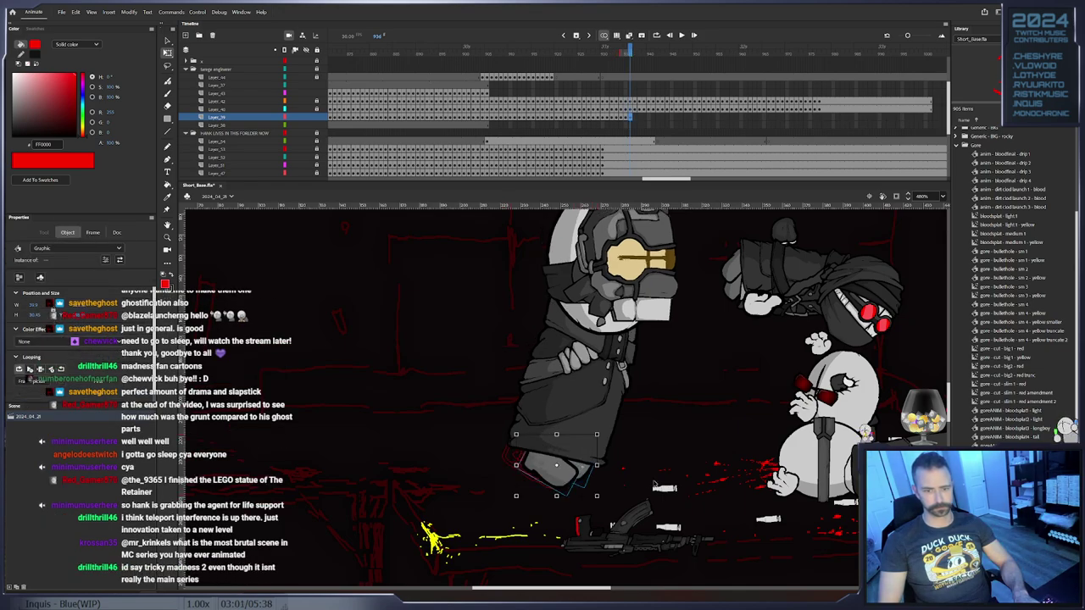
click(595, 470)
key(.)
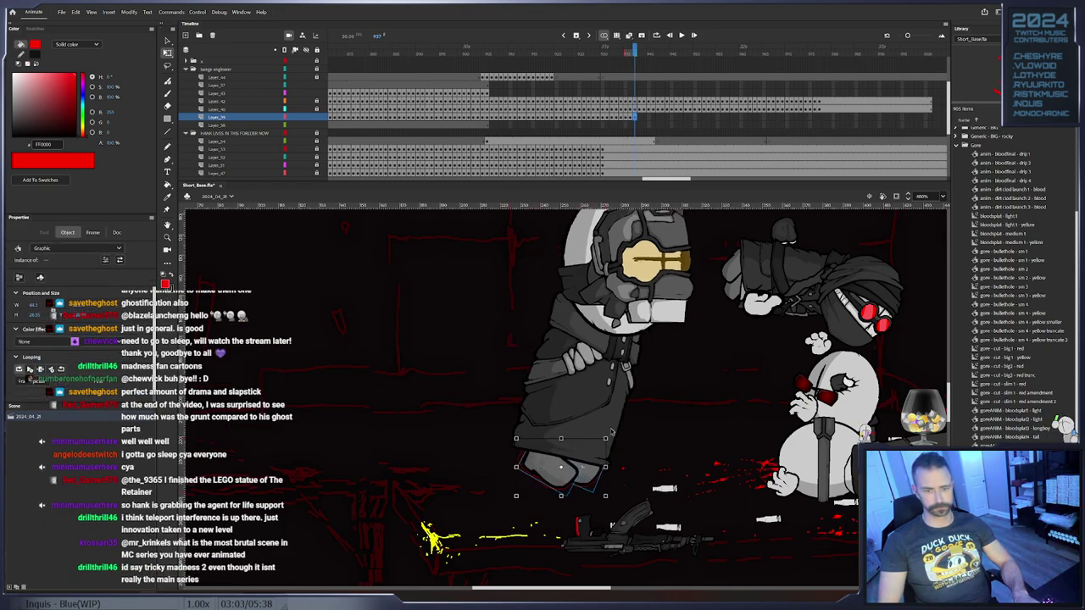
Align the feet with the leaning coat at frames 937 and 938, adding a keyframe for the following frame
click(617, 435)
click(598, 477)
key(.)
click(598, 479)
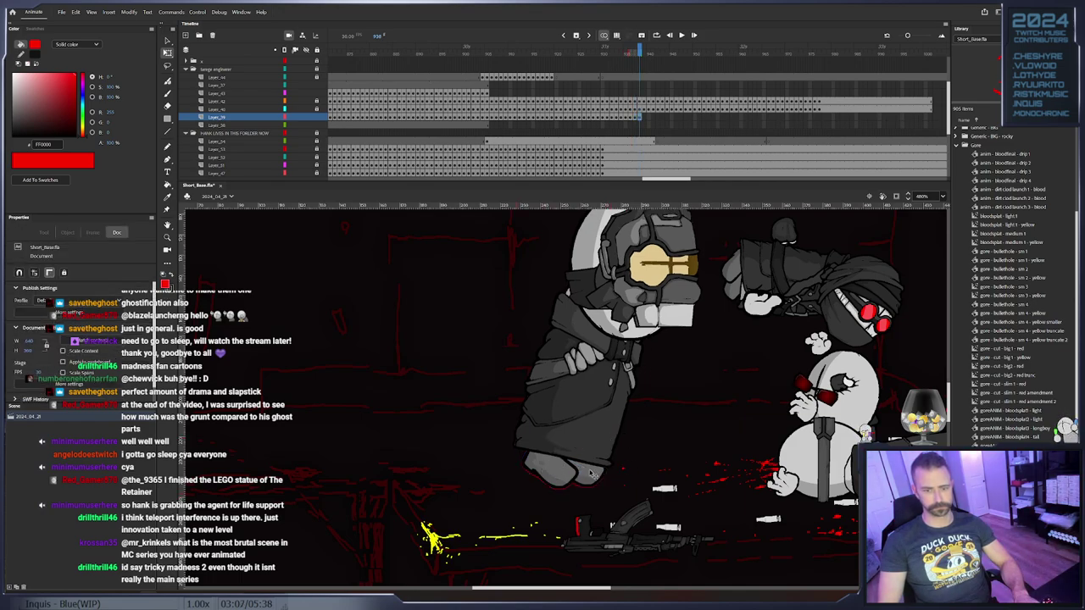
key(F6)
click(622, 477)
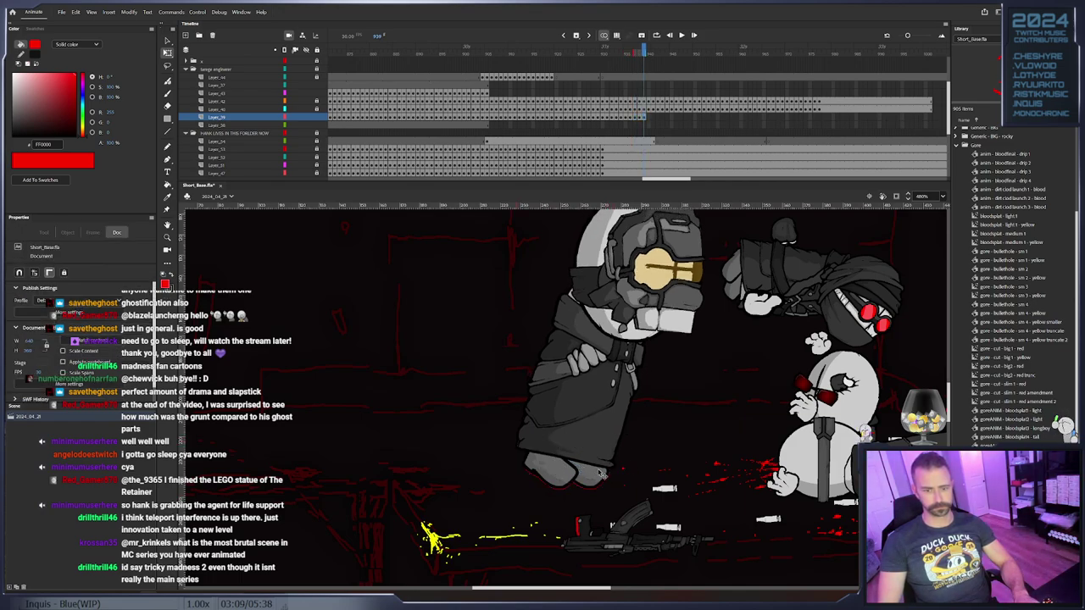
Nudge the engineer's front foot to match the coat's bottom edge across frames 939 to 941
drag(599, 473, 601, 475)
key(.)
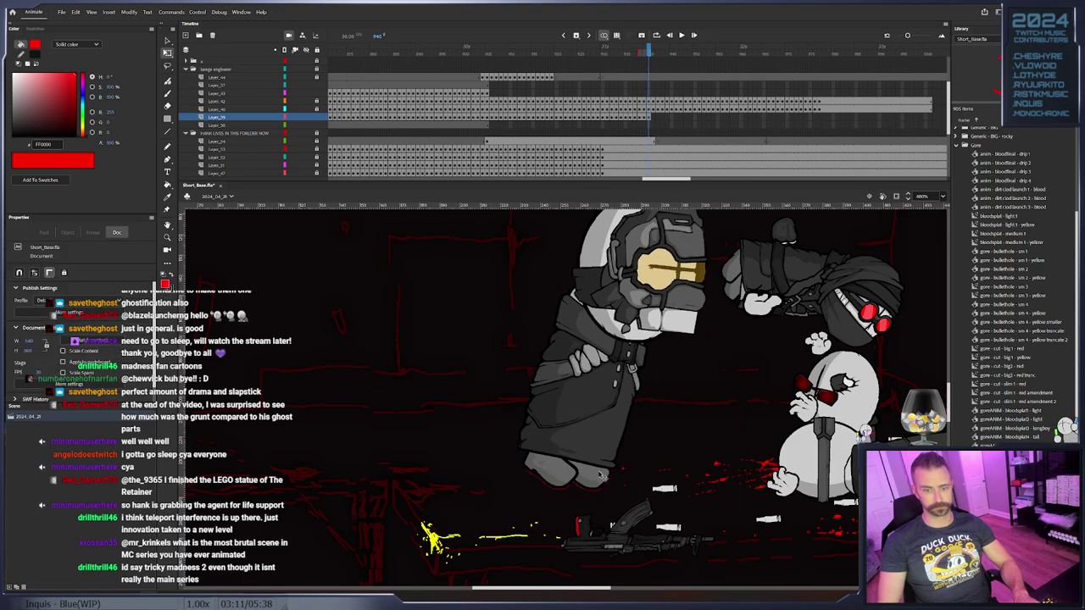
key(.)
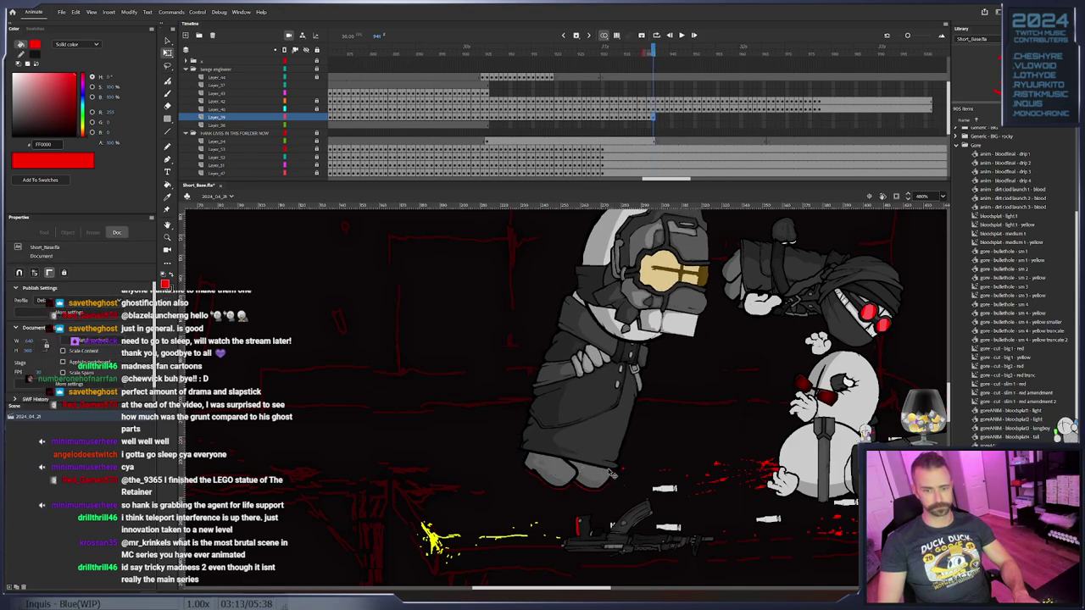
click(613, 475)
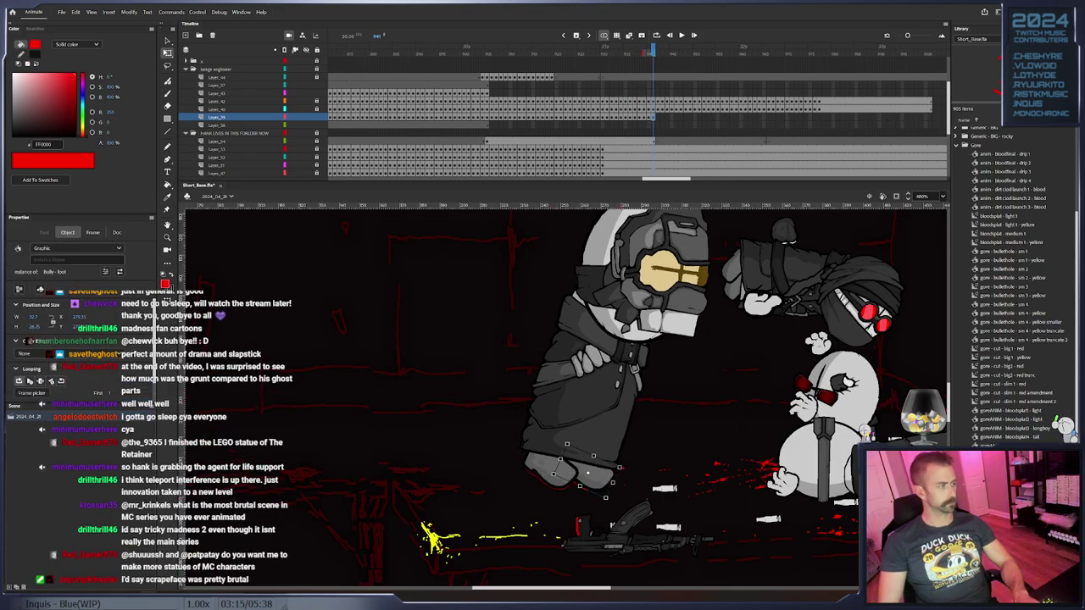
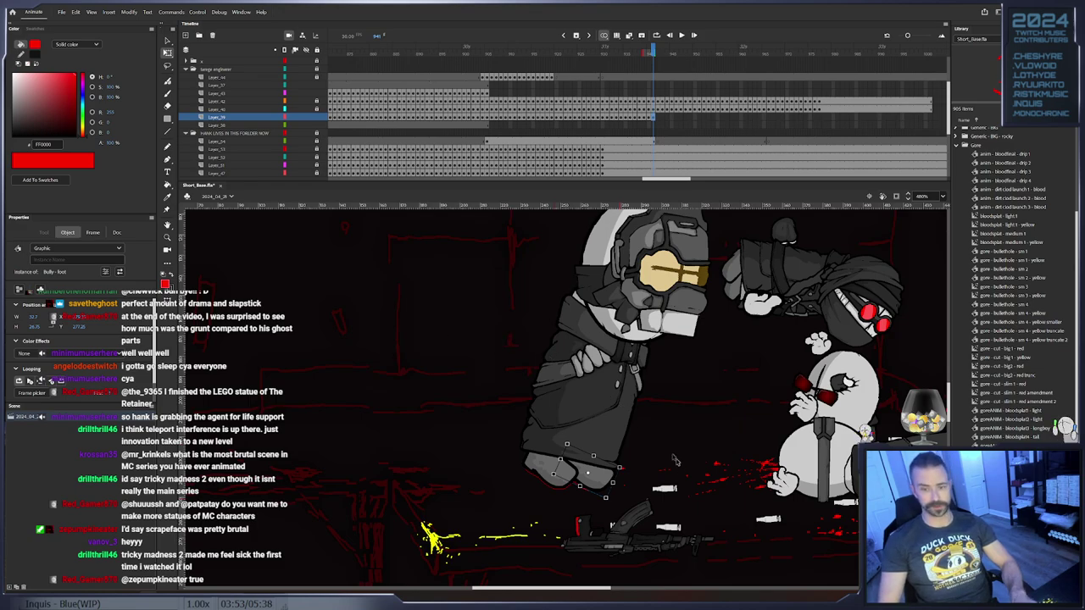
Add a foot keyframe at frame 942 and adjust the front foot's placement through frame 943
key(F6)
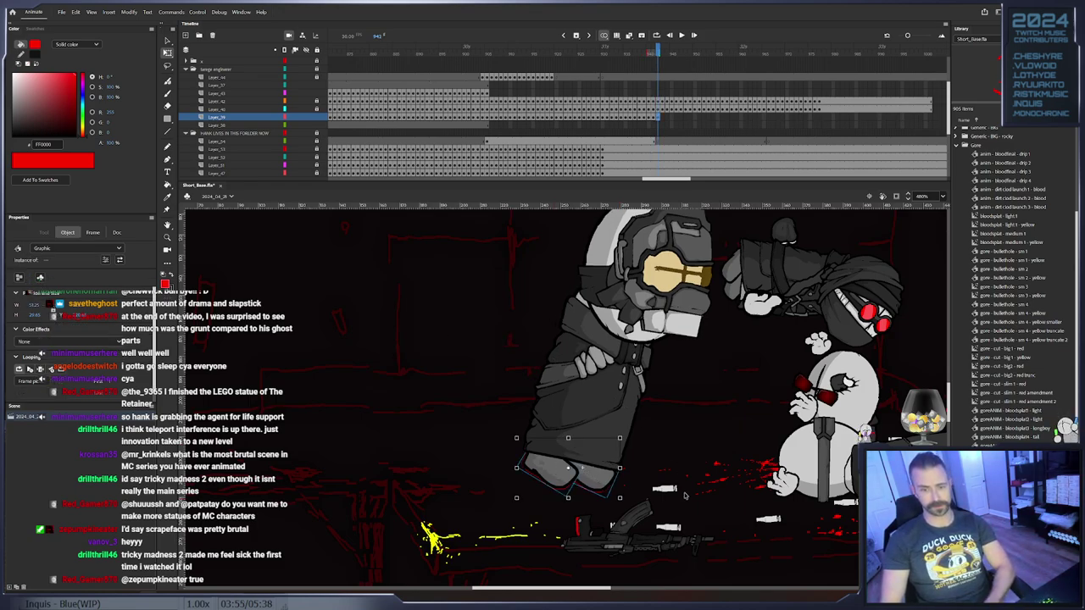
click(593, 482)
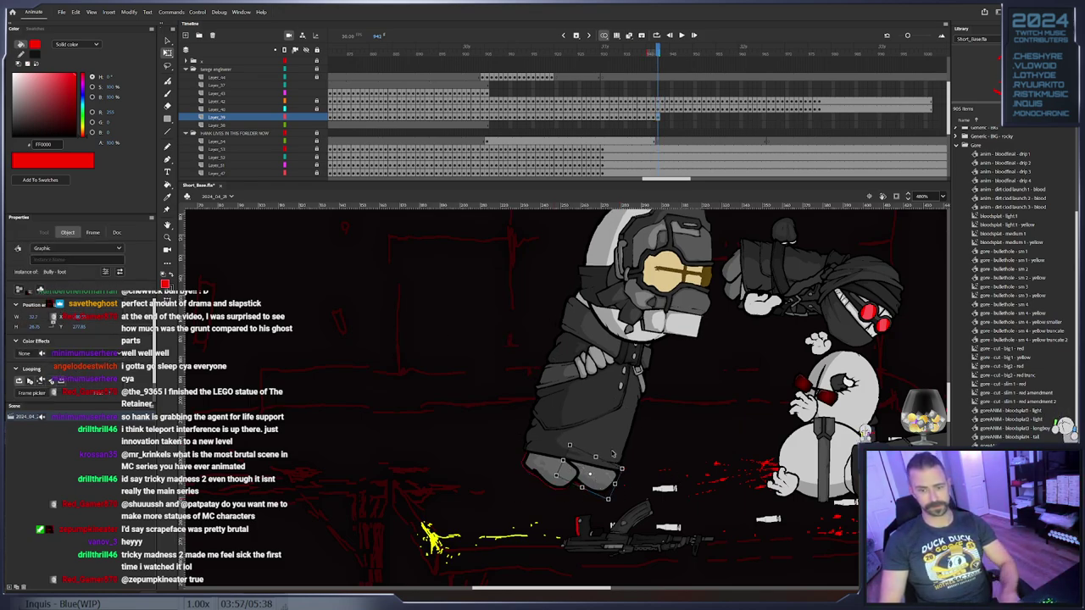
key(.)
click(621, 484)
click(611, 482)
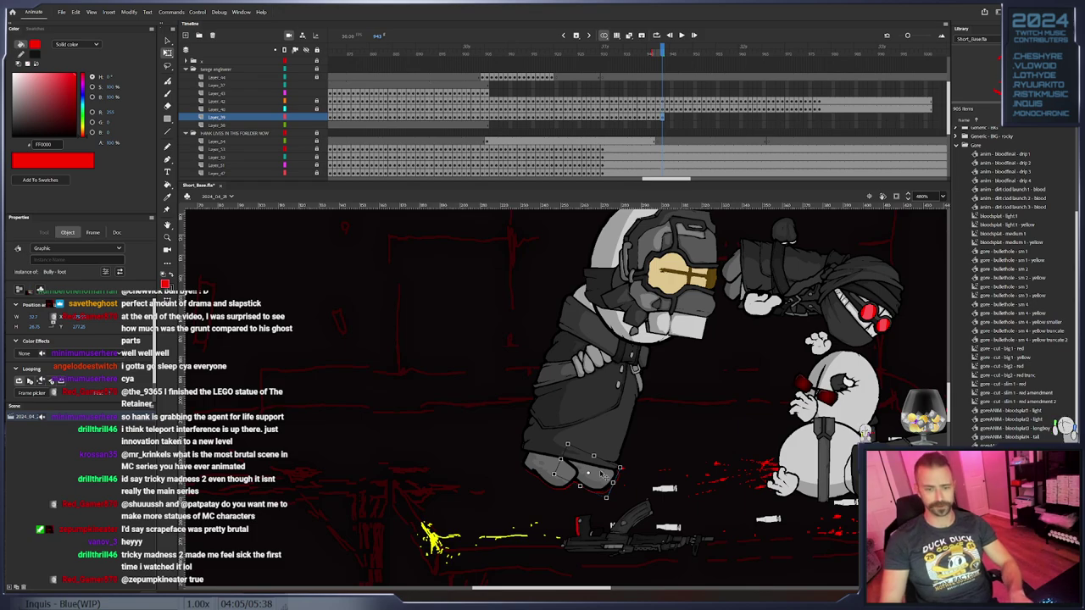
Pull the front foot back and up under the bent engineer's coat at frame 944 and keyframe the feet again
key(.)
drag(600, 473, 595, 469)
key(Escape)
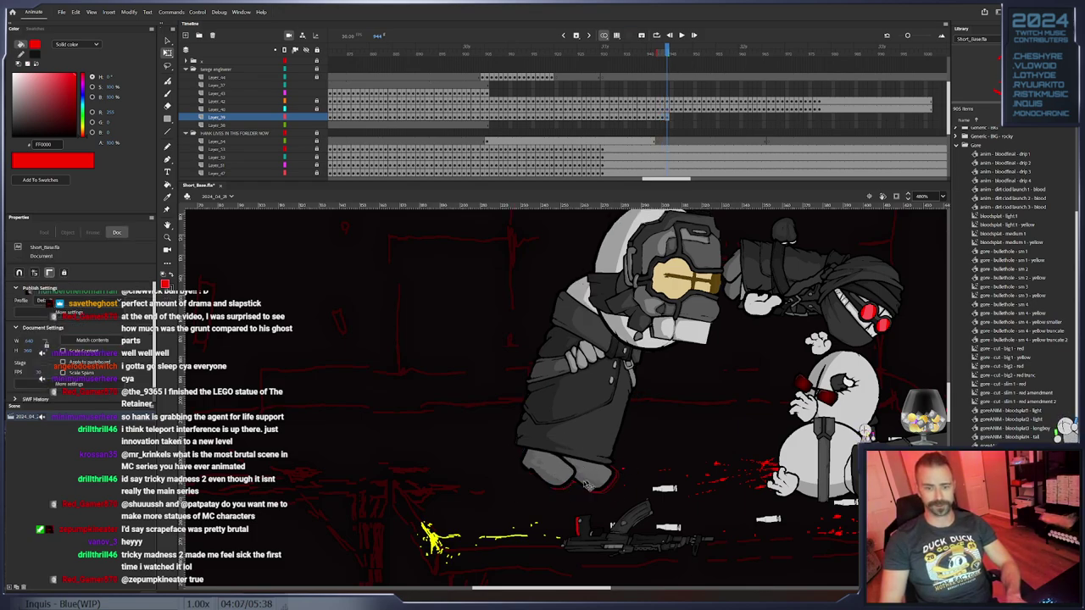
click(597, 478)
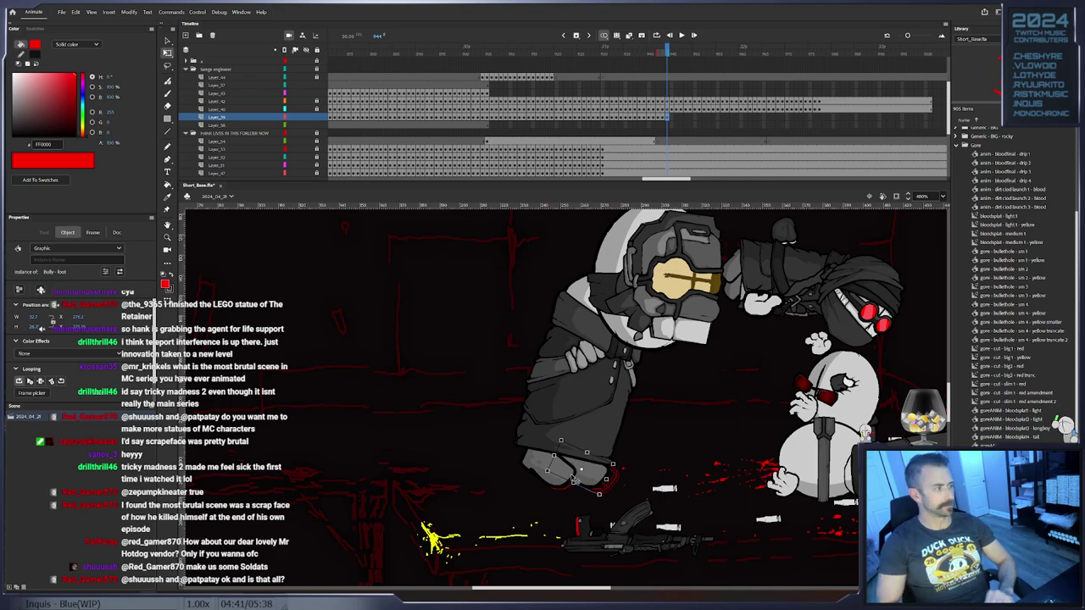
key(F6)
key(comma)
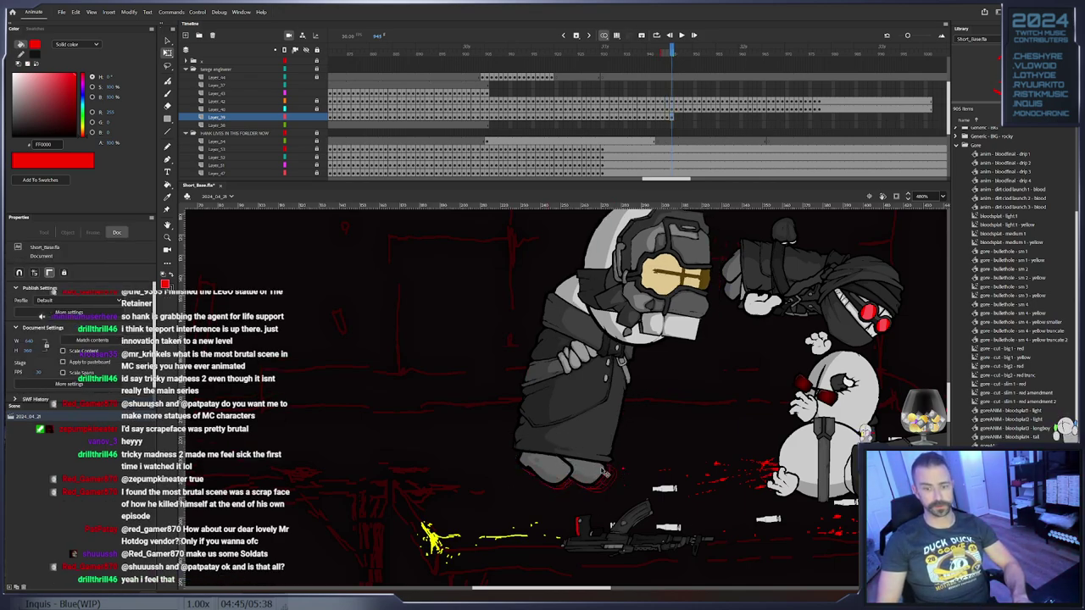
Keyframe the feet as the engineer straightens up and align the rear foot with the hem through frame 947
key(.)
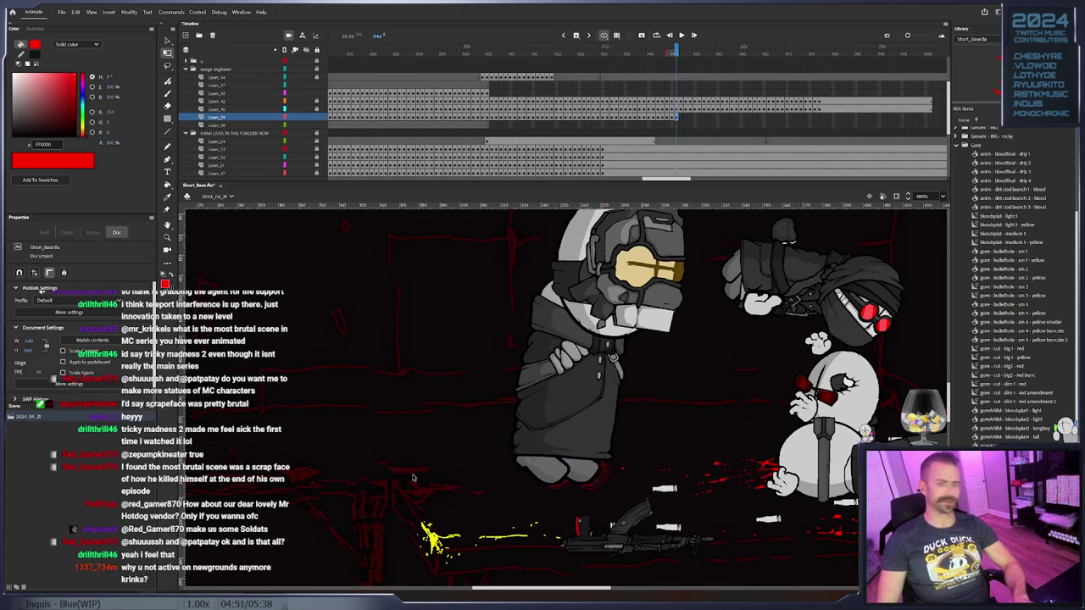
click(558, 474)
key(F6)
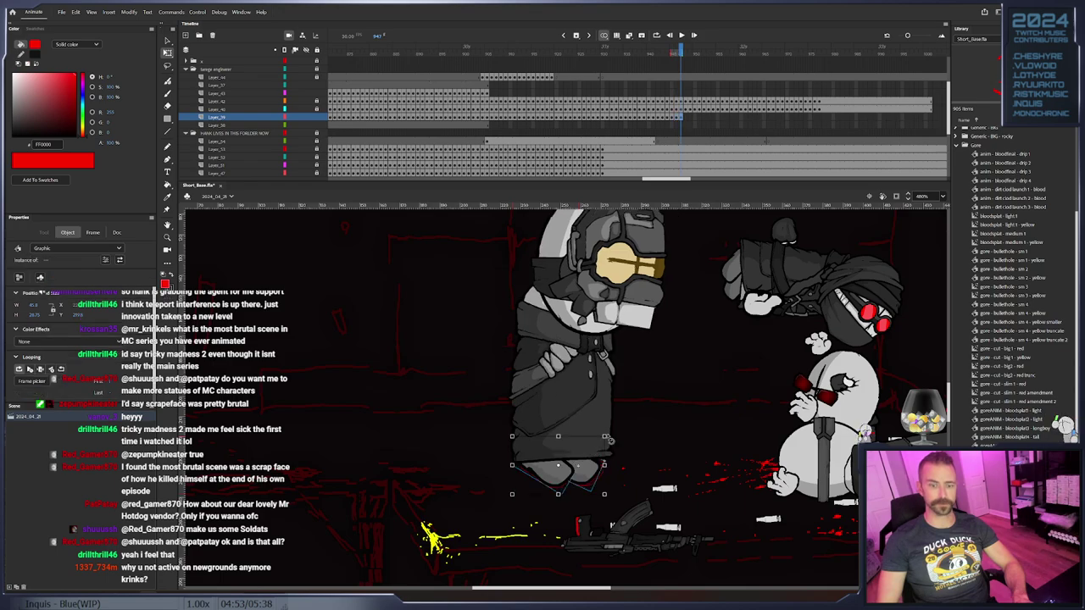
drag(545, 463, 546, 465)
key(Escape)
click(547, 466)
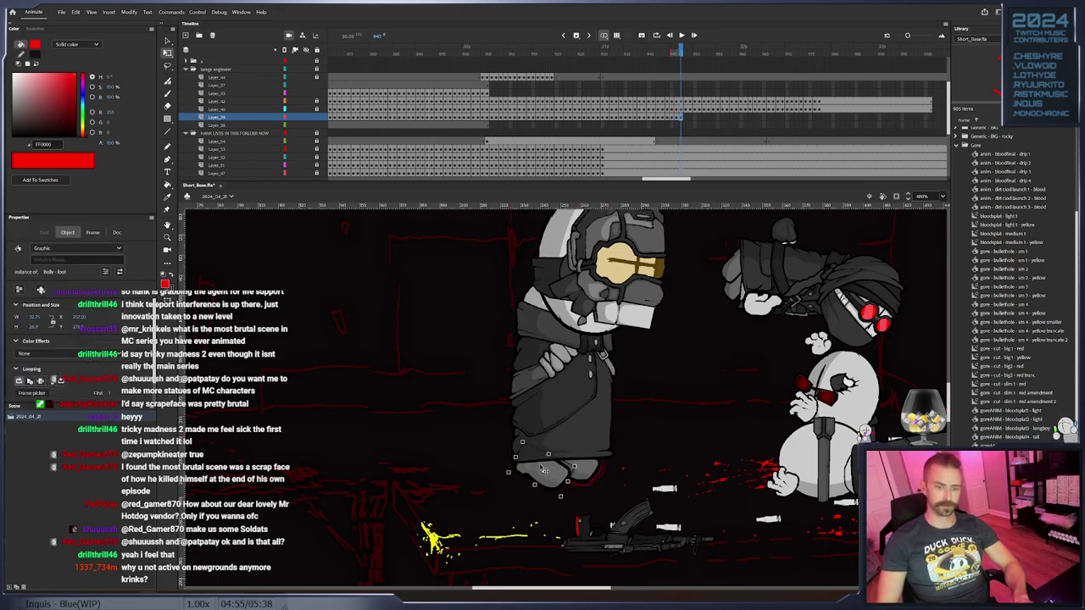
Shift the front foot forward as the coat swings back, keyframing the feet up to frame 949
key(.)
mouse_move(585, 469)
mouse_down()
mouse_move(602, 466)
mouse_move(617, 437)
mouse_move(601, 469)
mouse_up()
click(602, 480)
key(F6)
click(629, 463)
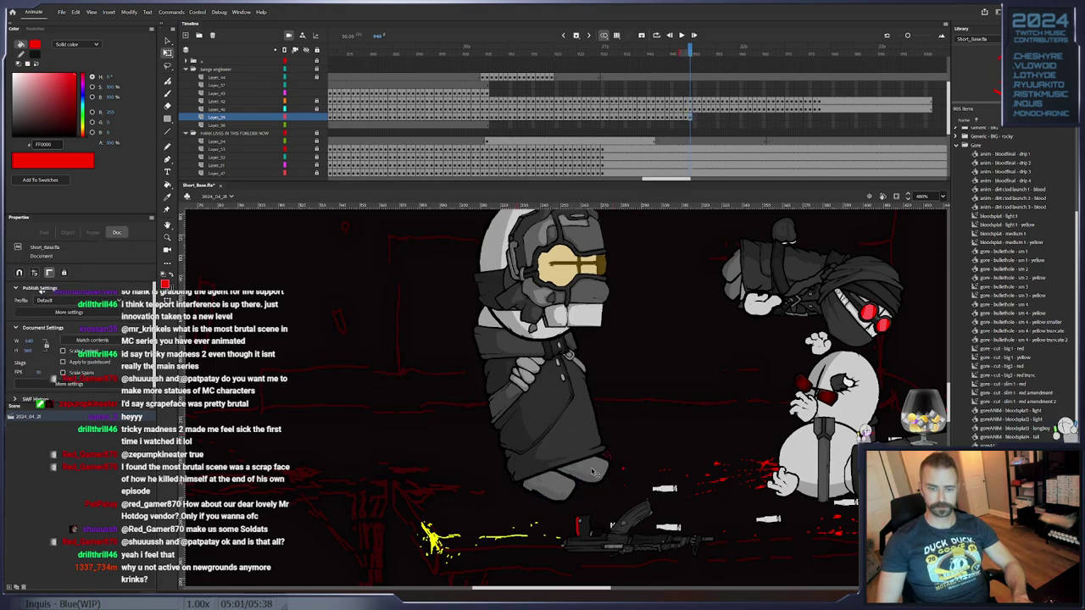
Fit the engineer's front and rear feet to the backward-swinging coat hem from frame 950 to 952
key(.)
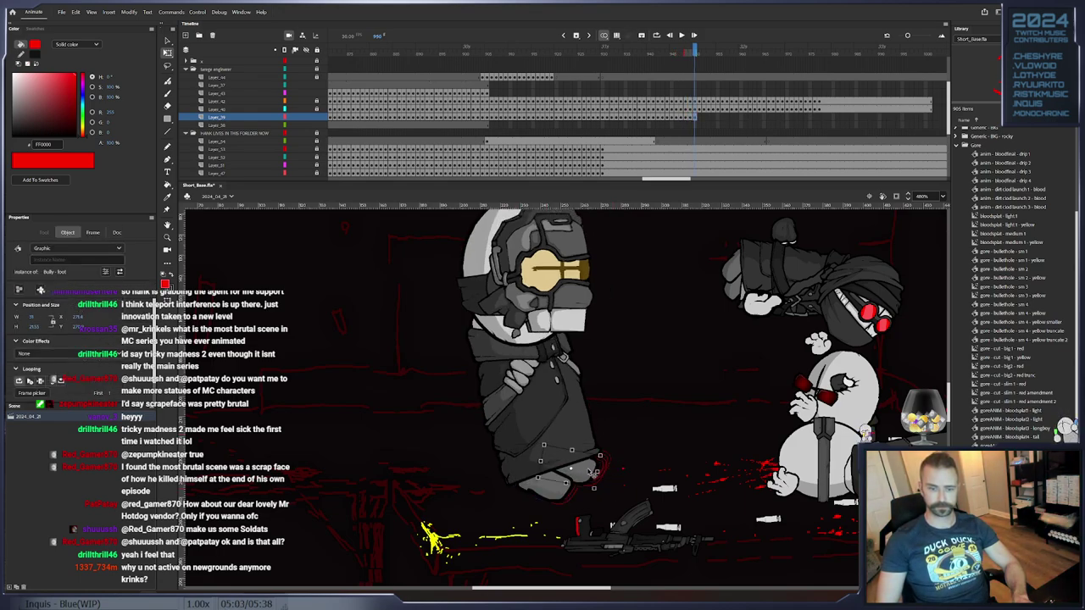
key(.)
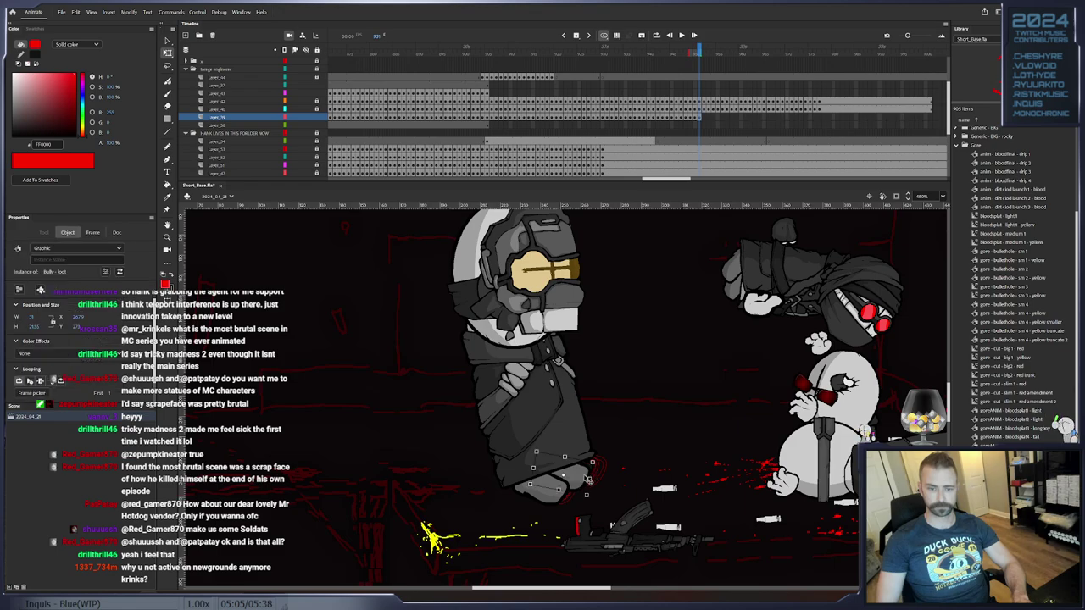
key(.)
click(527, 489)
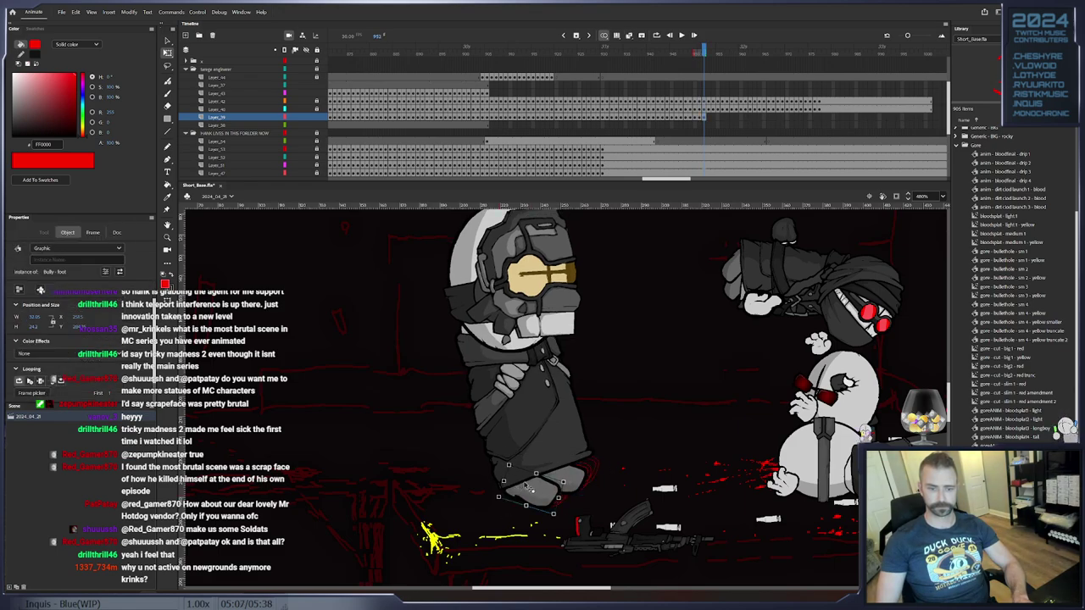
Place the feet under the coat from frame 953 to 955, keyframing them and moving the front foot slightly back
key(.)
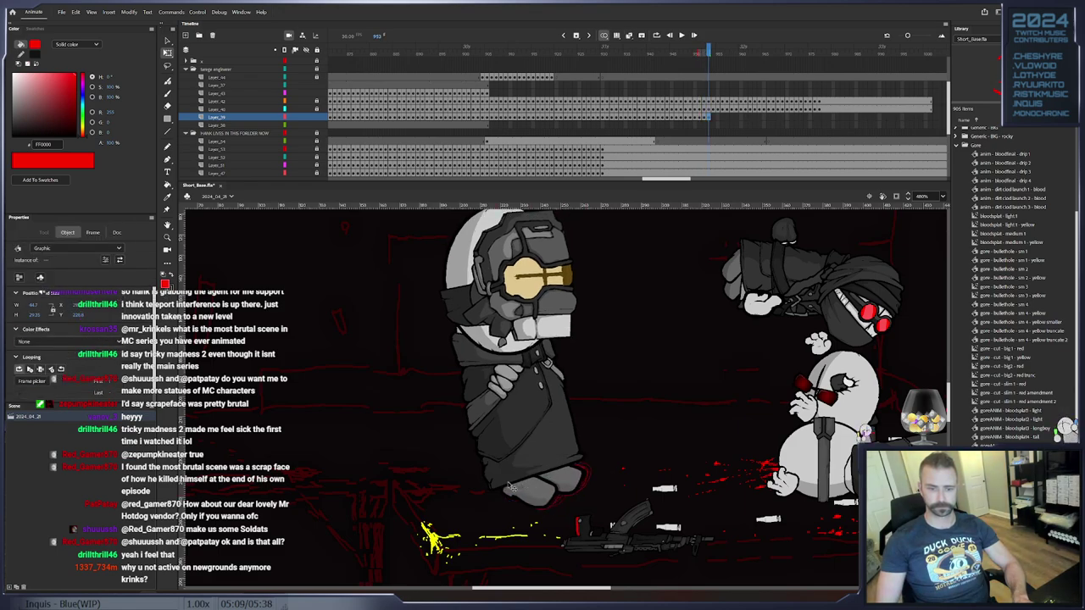
key(.)
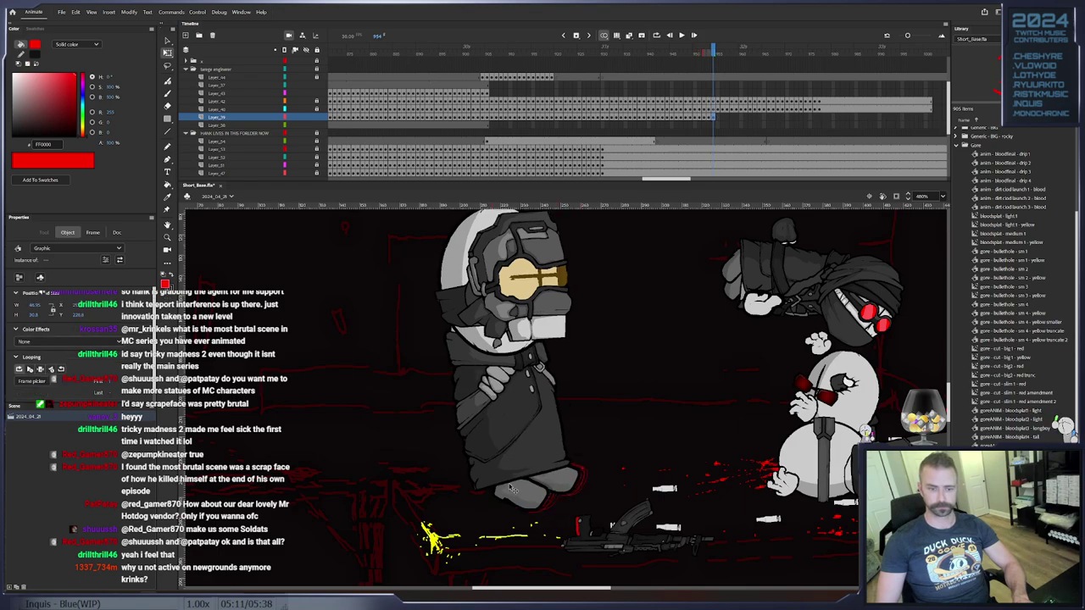
click(514, 494)
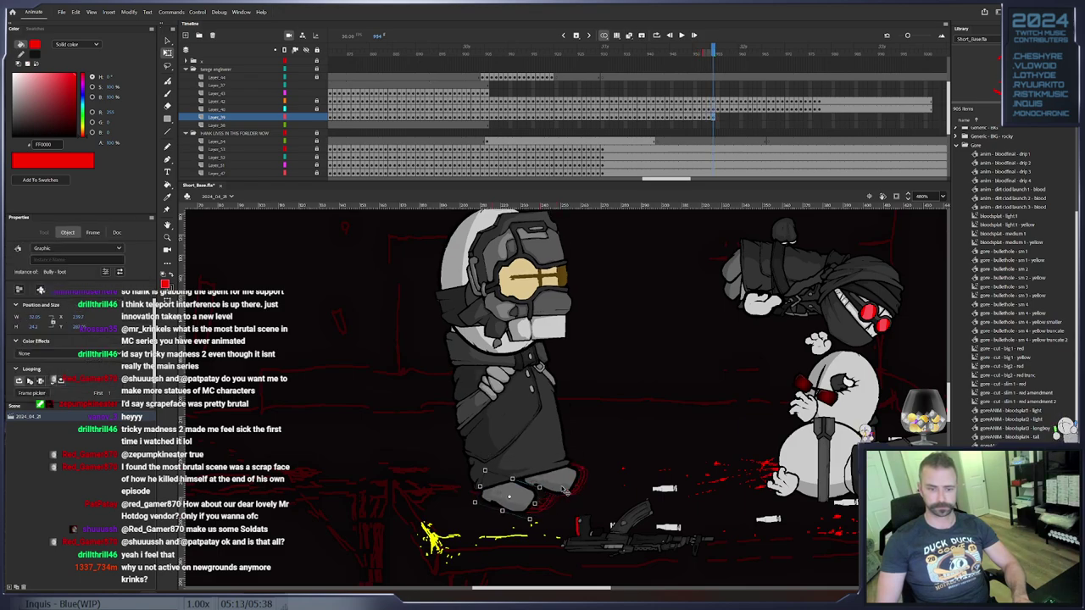
key(F6)
drag(560, 491, 552, 490)
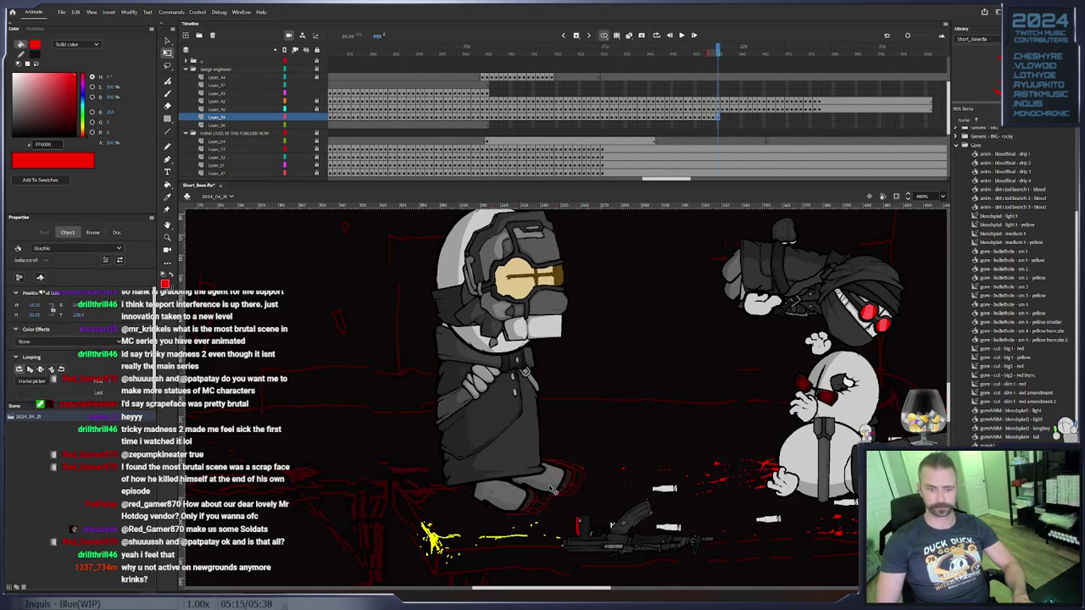
click(586, 456)
drag(586, 456, 610, 453)
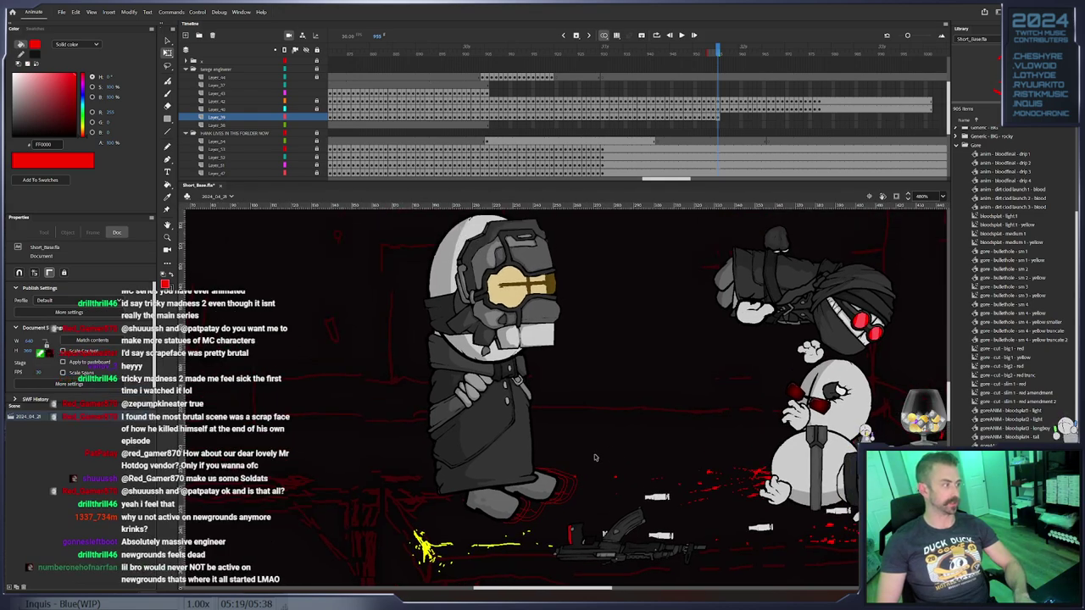
Keyframe the engineer's feet on the frames following 955 and shift them back under the coat hem
click(538, 481)
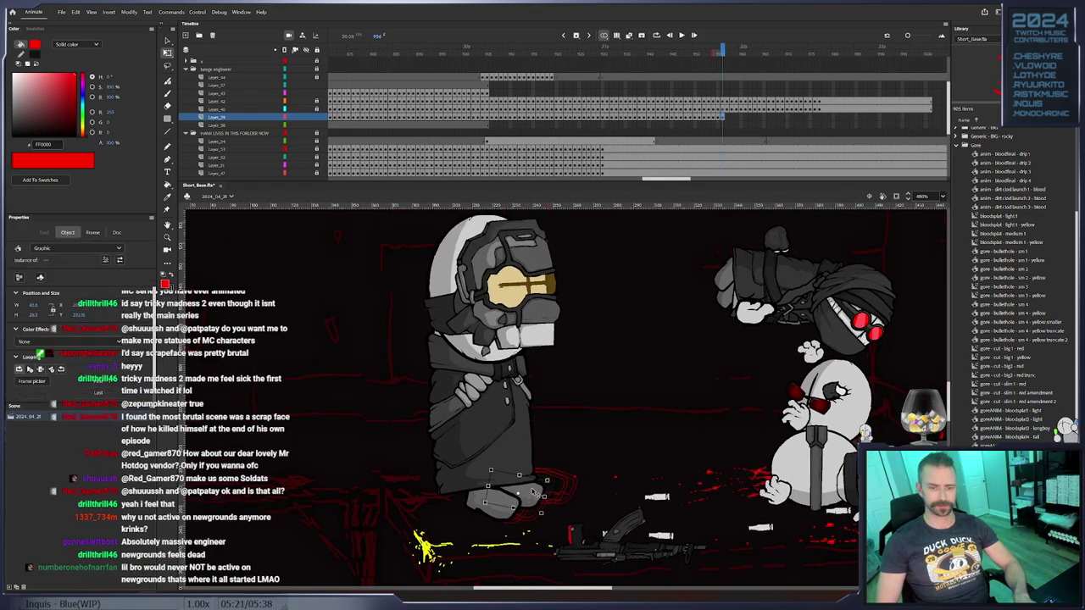
key(.)
drag(523, 492, 490, 499)
click(547, 496)
key(F6)
click(490, 502)
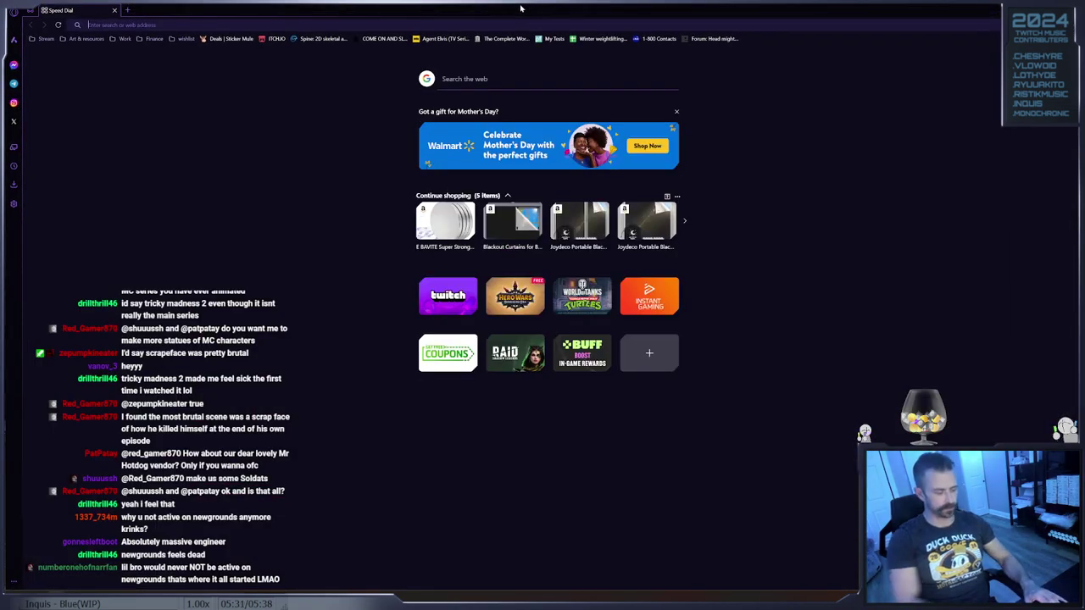
Switch to the web browser, open newgrounds.com and go to the Featured Art section
text(newgrounds)
key(Return)
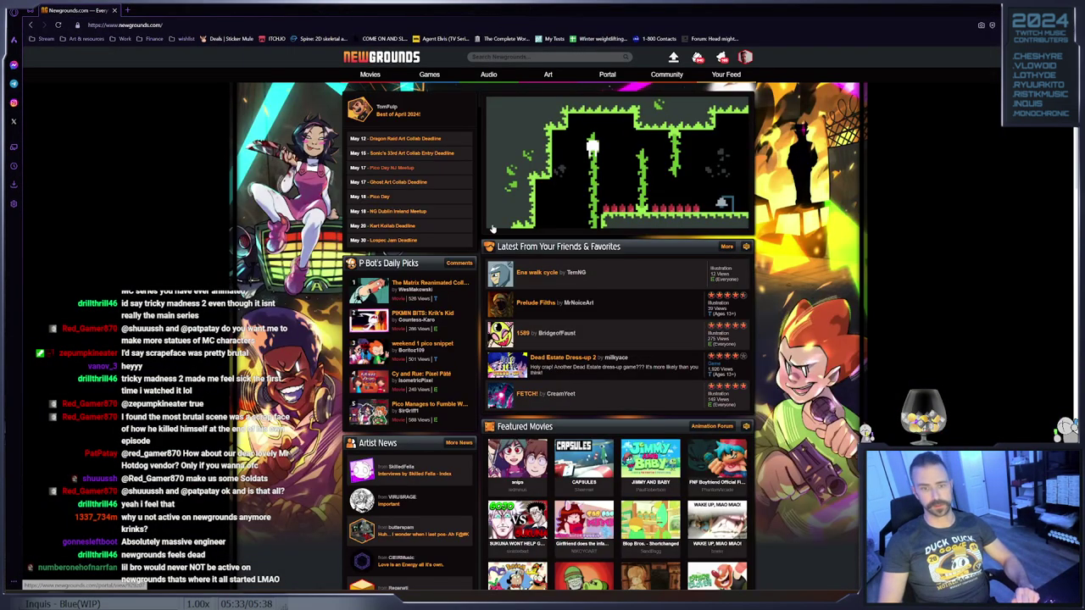
scroll(680, 303, down, 7)
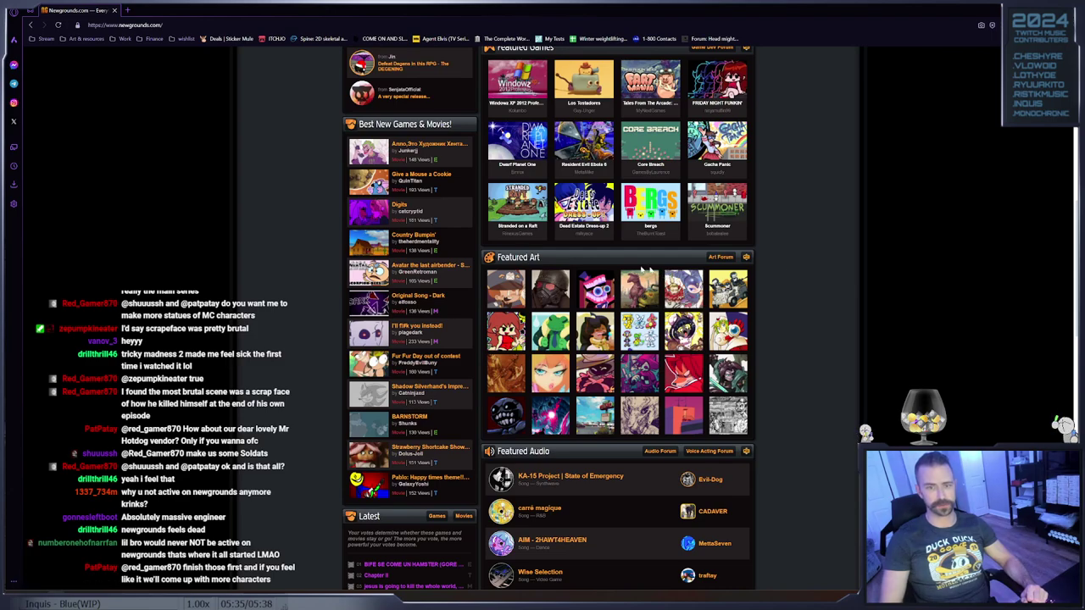
Open about a dozen of the Featured Art thumbnails in separate background tabs and switch away from keeping only the home page
middle_click(514, 296)
middle_click(554, 295)
middle_click(597, 295)
middle_click(597, 295)
middle_click(683, 294)
middle_click(686, 329)
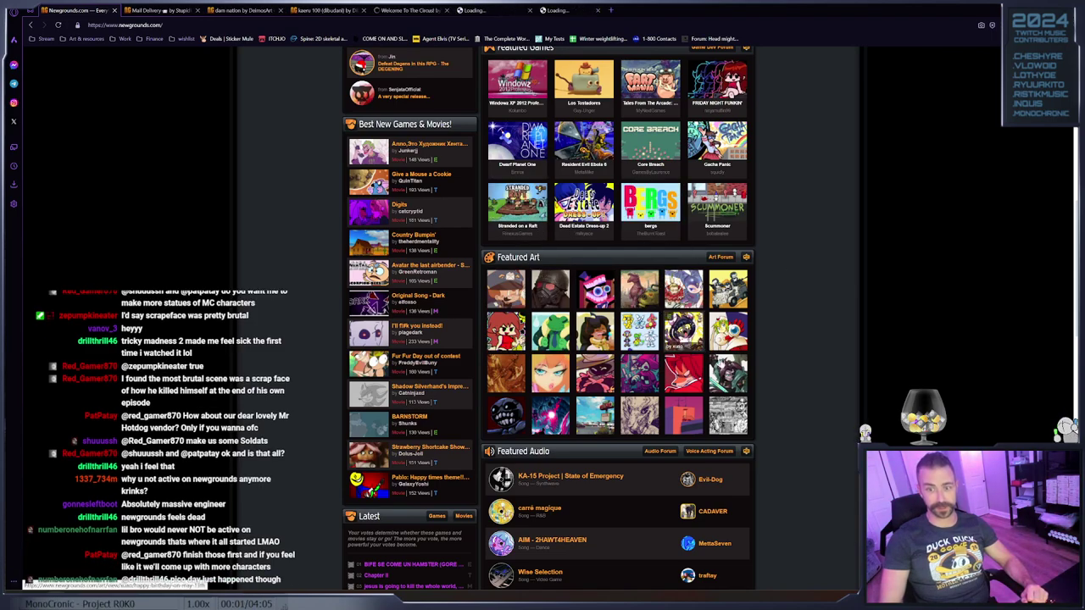
middle_click(728, 297)
middle_click(685, 331)
middle_click(555, 404)
middle_click(549, 378)
middle_click(506, 415)
middle_click(683, 375)
middle_click(726, 374)
View the Mail Delivery artwork at full size and close its page
key(ctrl+Tab)
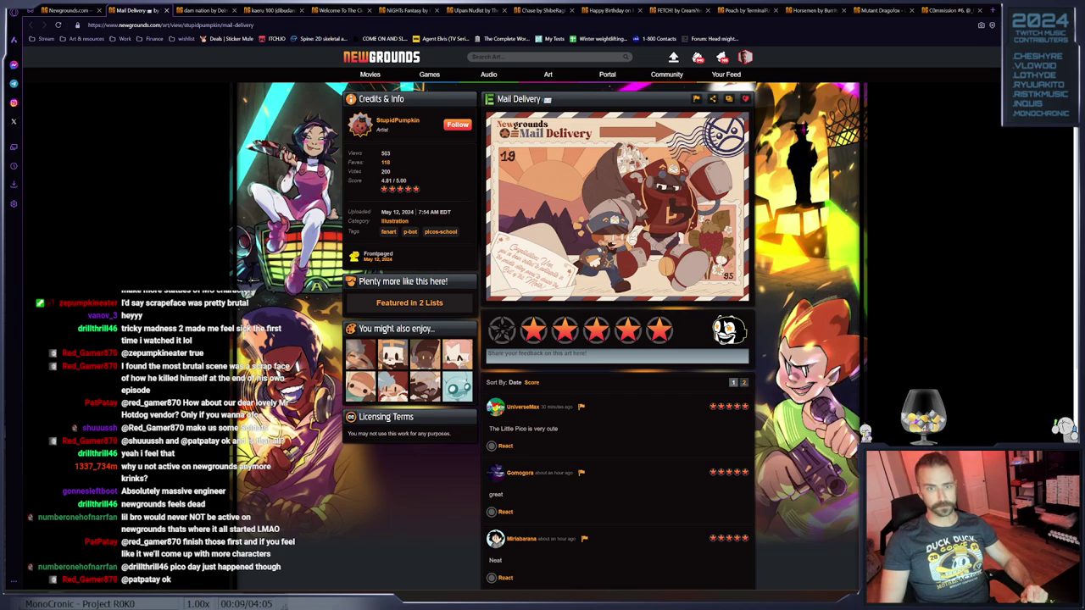
click(700, 288)
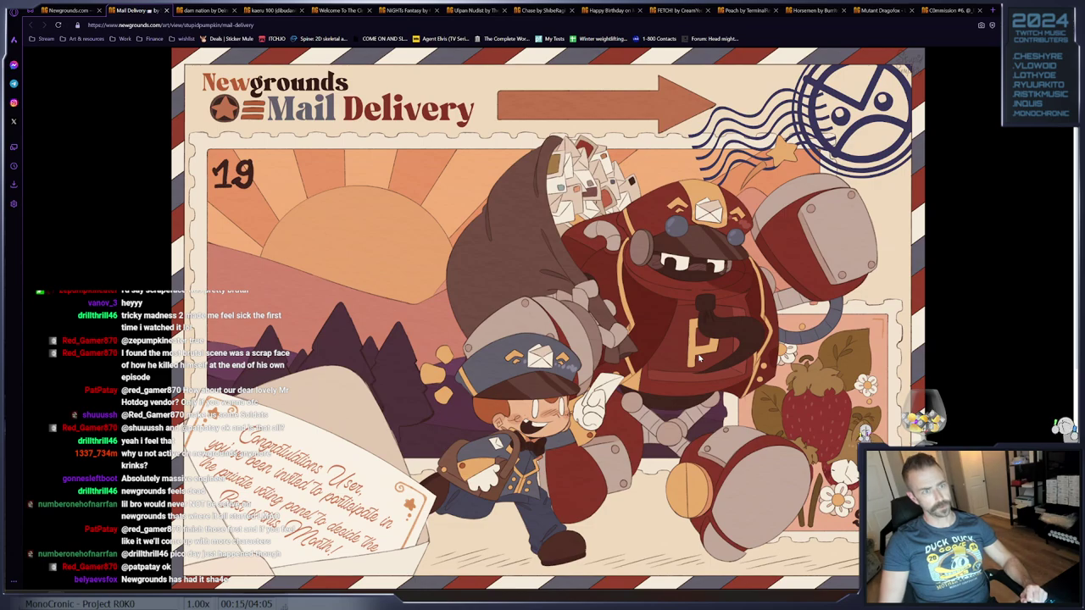
click(942, 317)
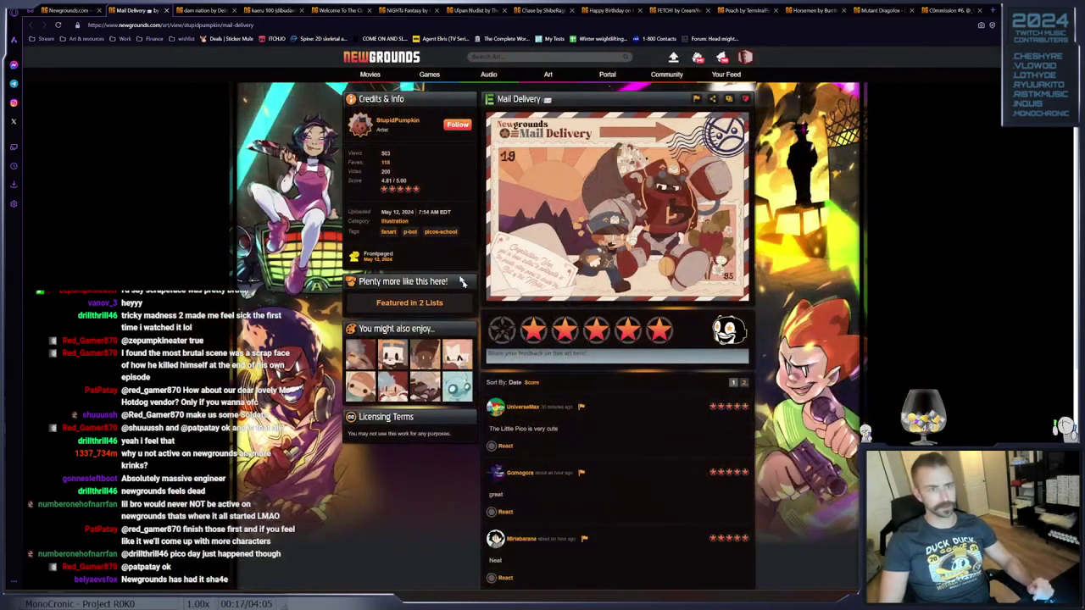
click(166, 11)
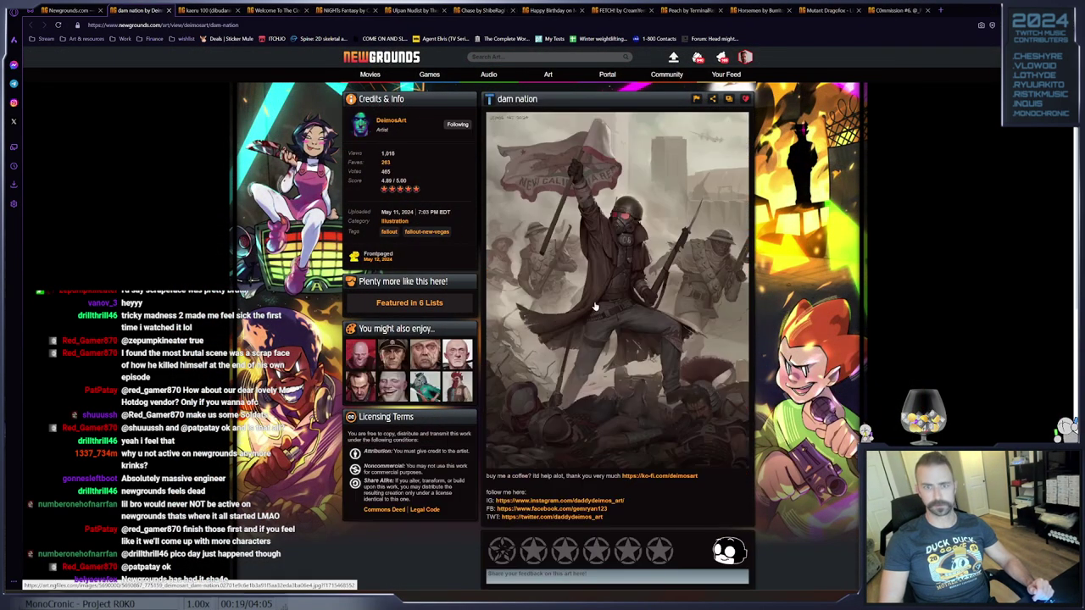
Rate the dam nation artwork five stars, inspect the fallen soldier's face in the enlarged image, and close the page
click(665, 552)
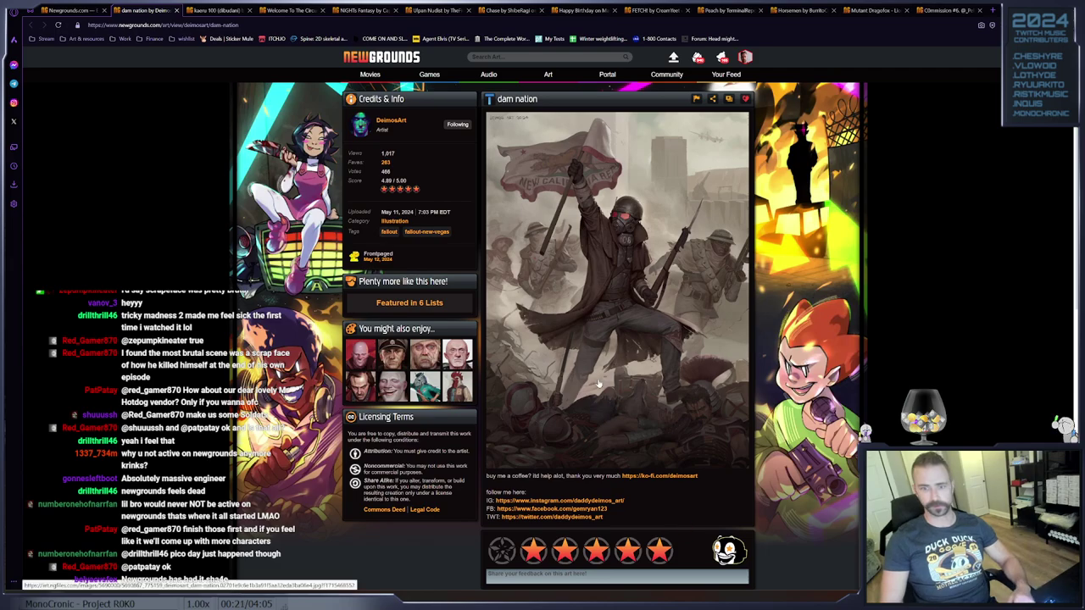
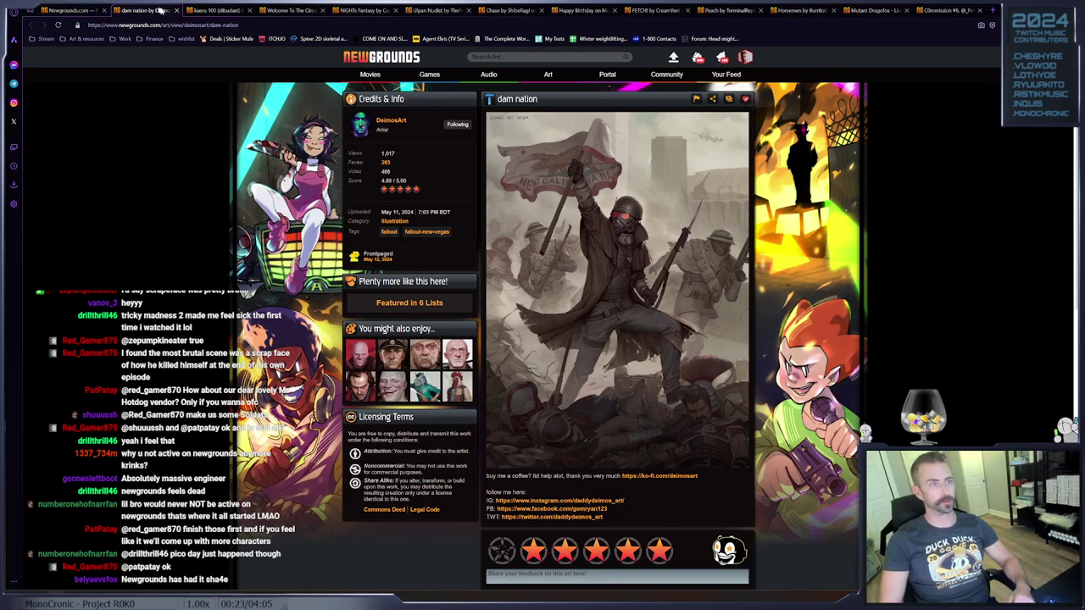
click(727, 338)
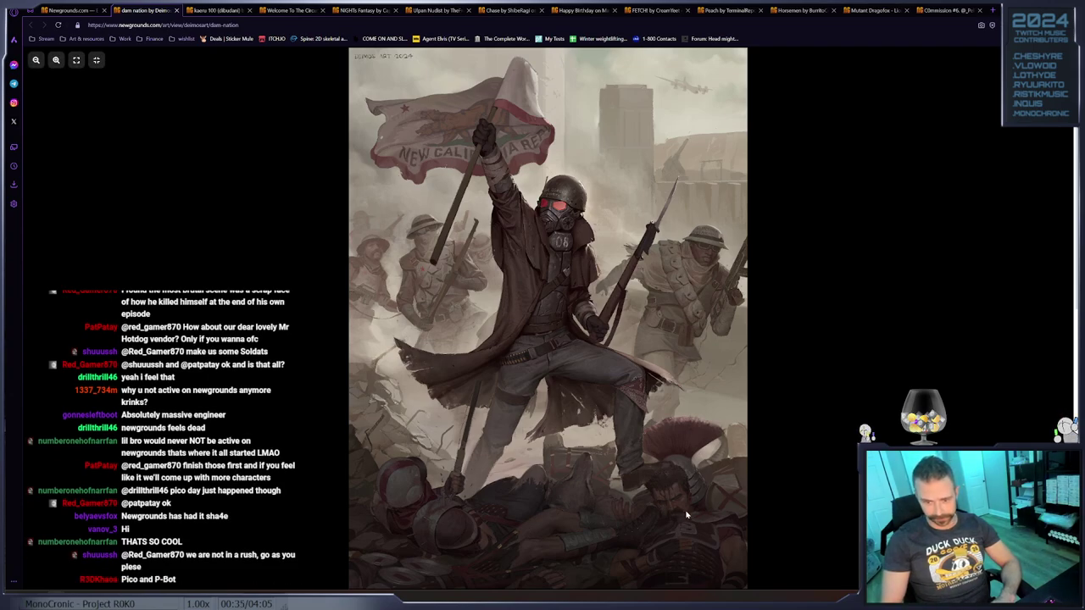
scroll(687, 515, up, 5)
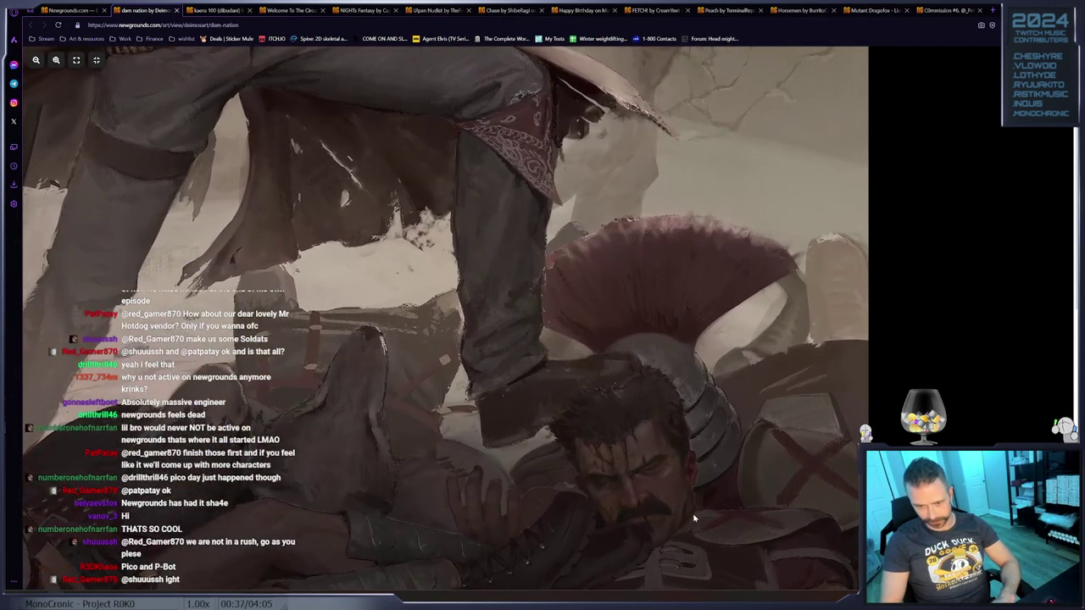
scroll(690, 514, down, 5)
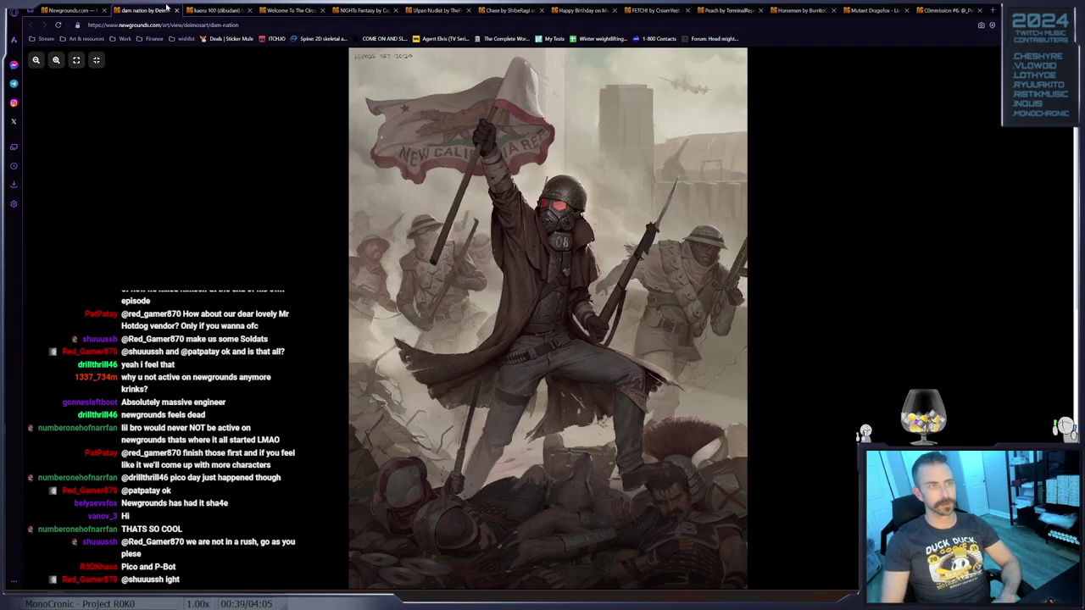
click(177, 11)
View the kaeru 100 pixel art enlarged and close its page
click(619, 180)
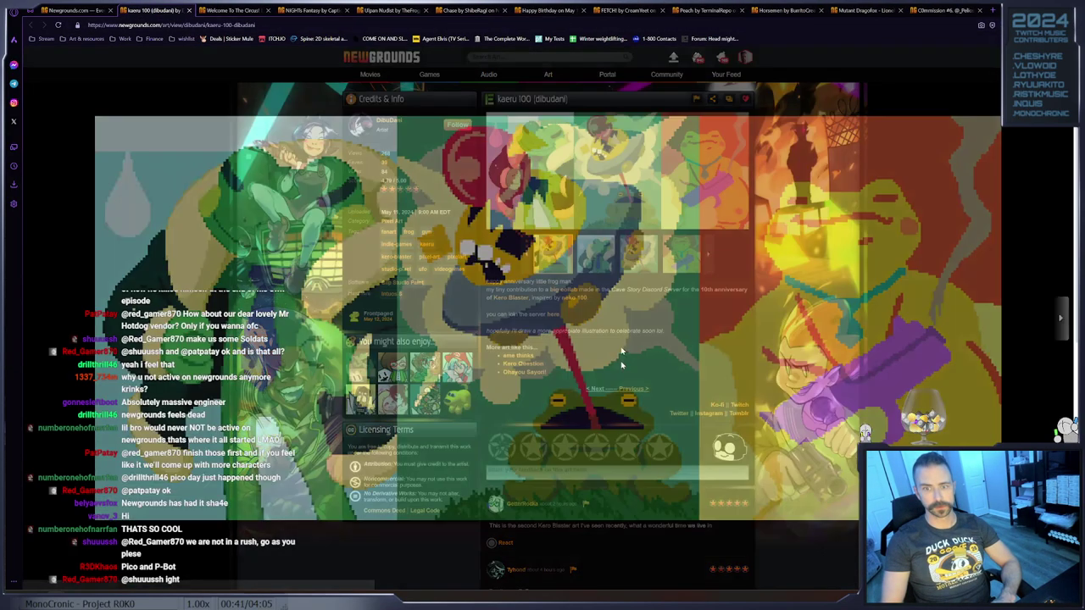
click(1019, 128)
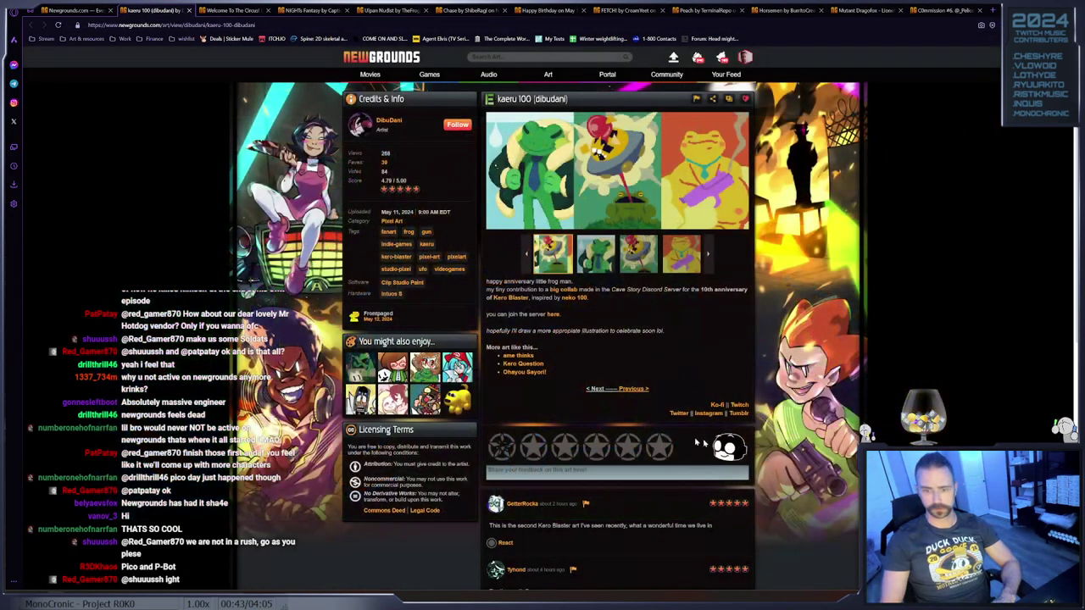
click(199, 10)
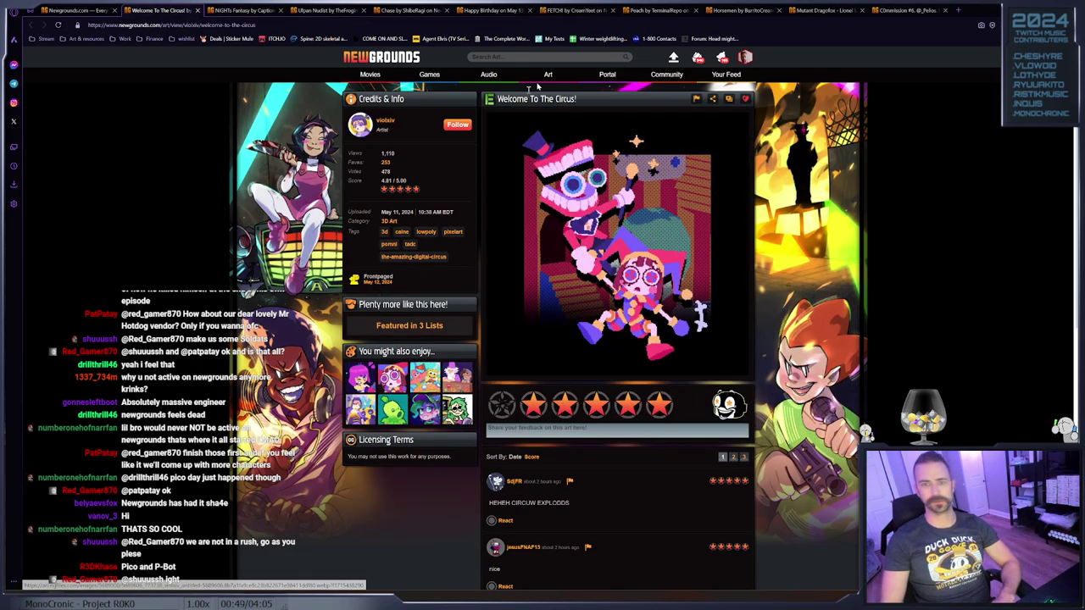
Rate Welcome To The Circus!, NiGHTS Fantasy and Ulpan Nudist five stars, closing each page
click(200, 11)
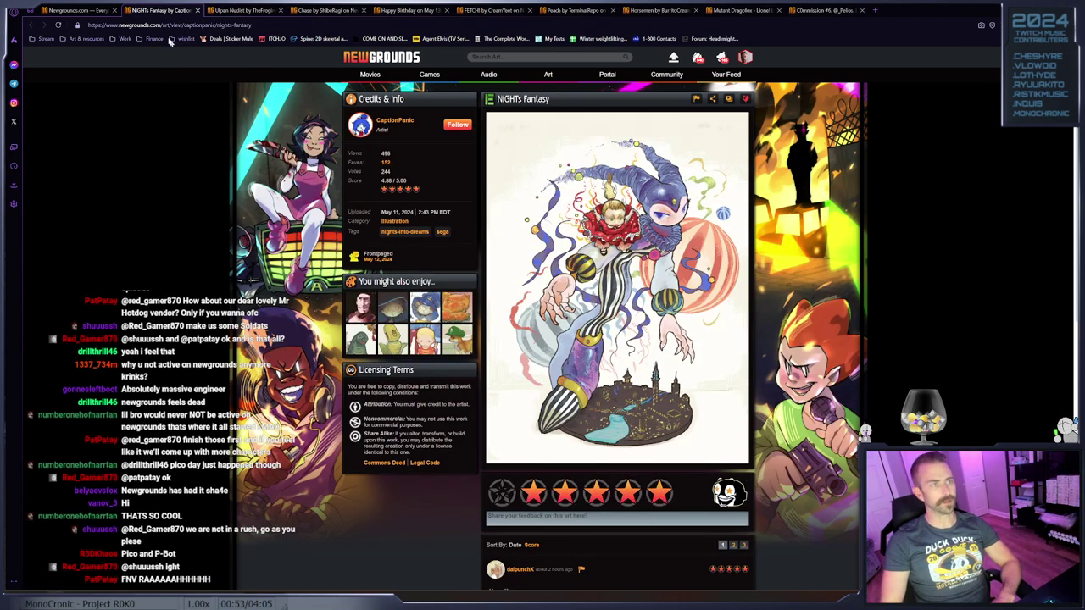
click(198, 11)
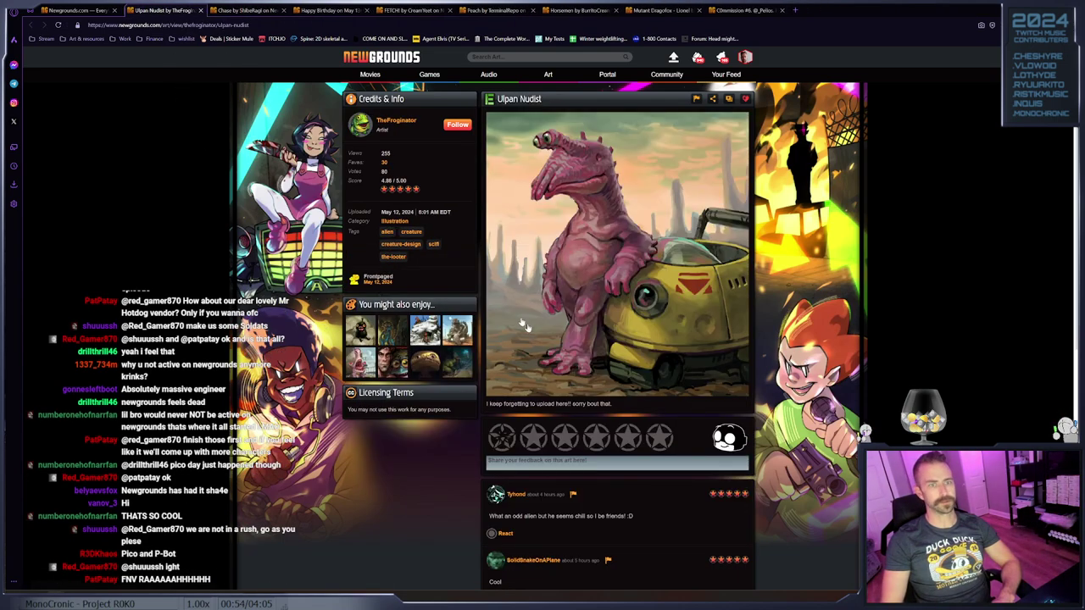
click(674, 436)
click(198, 10)
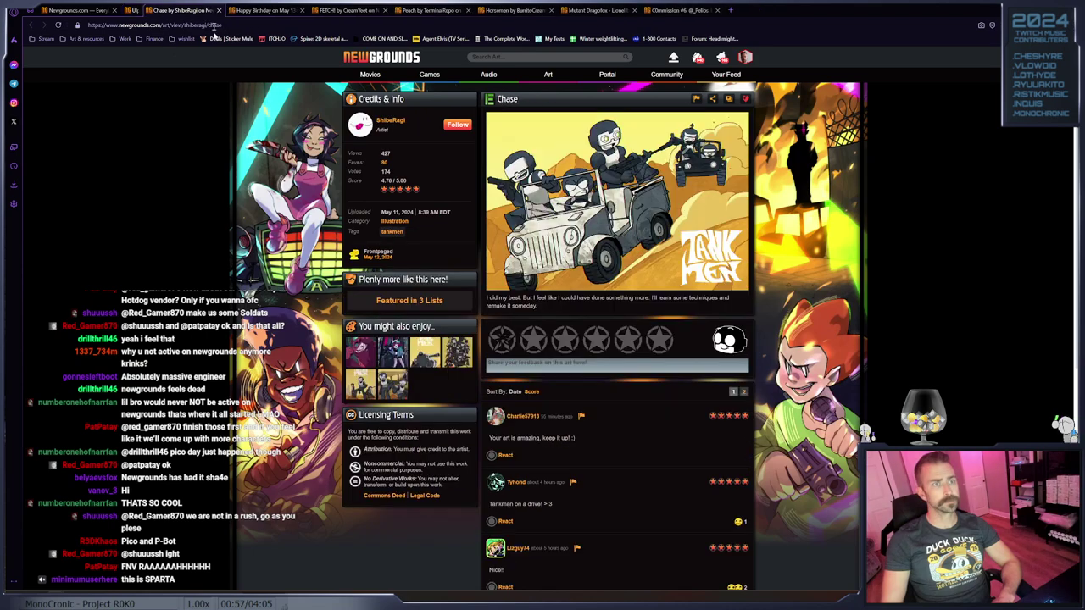
Rate the Chase and Happy Birthday on May 13th artworks five stars, closing each page
click(667, 336)
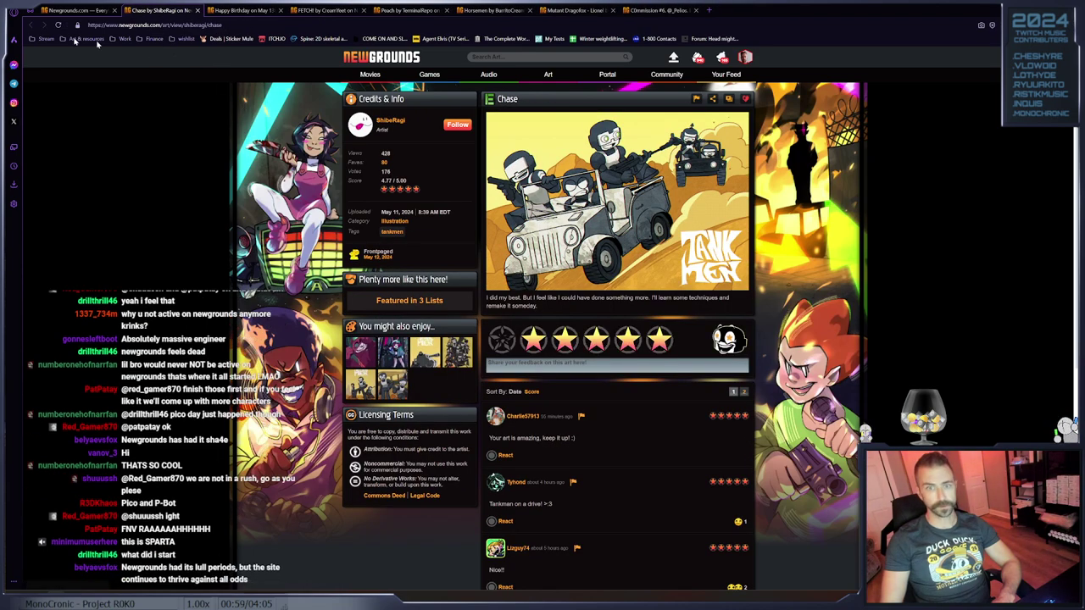
click(199, 10)
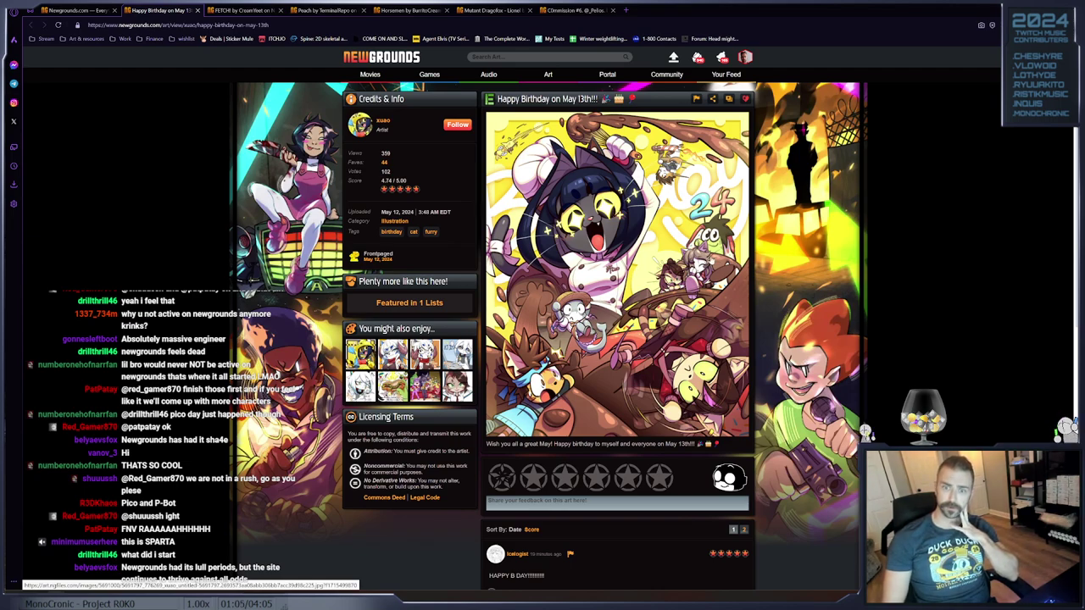
click(660, 479)
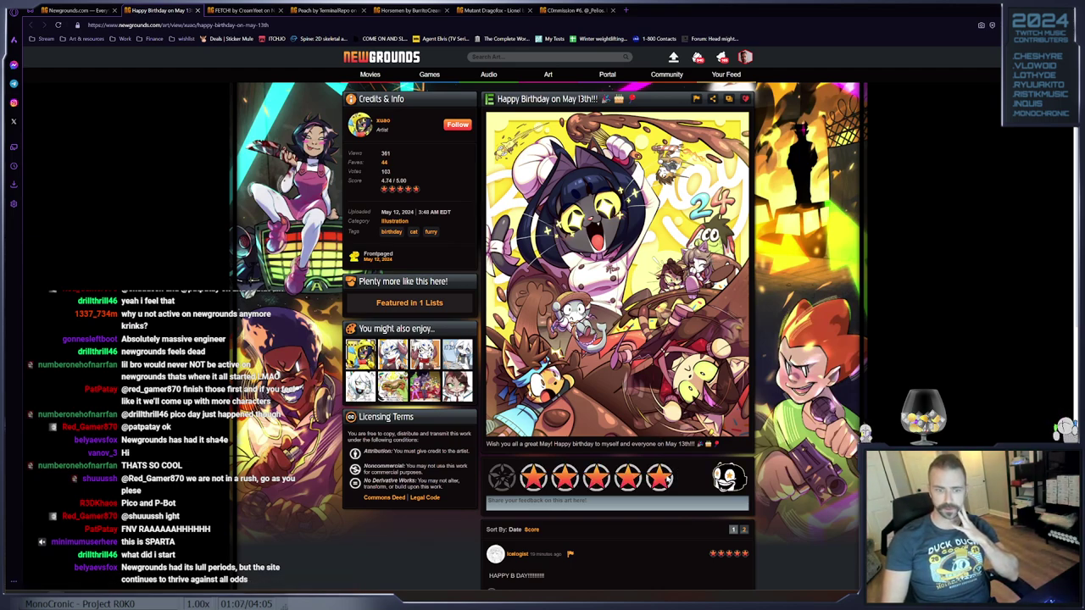
click(197, 11)
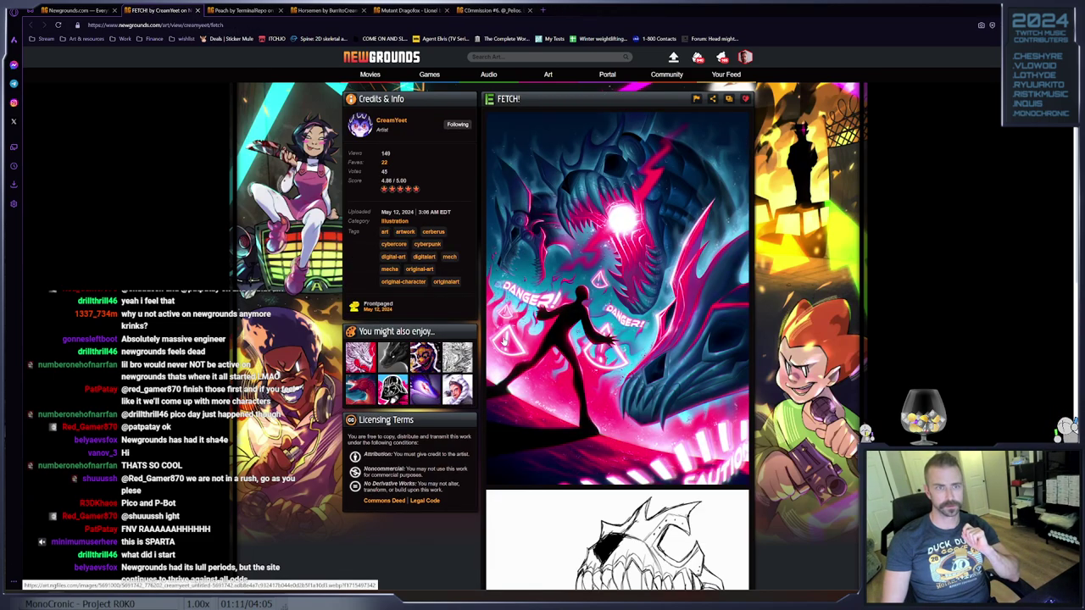
Look over the FETCH! artwork and the process images below it, and close the page
scroll(703, 379, down, 5)
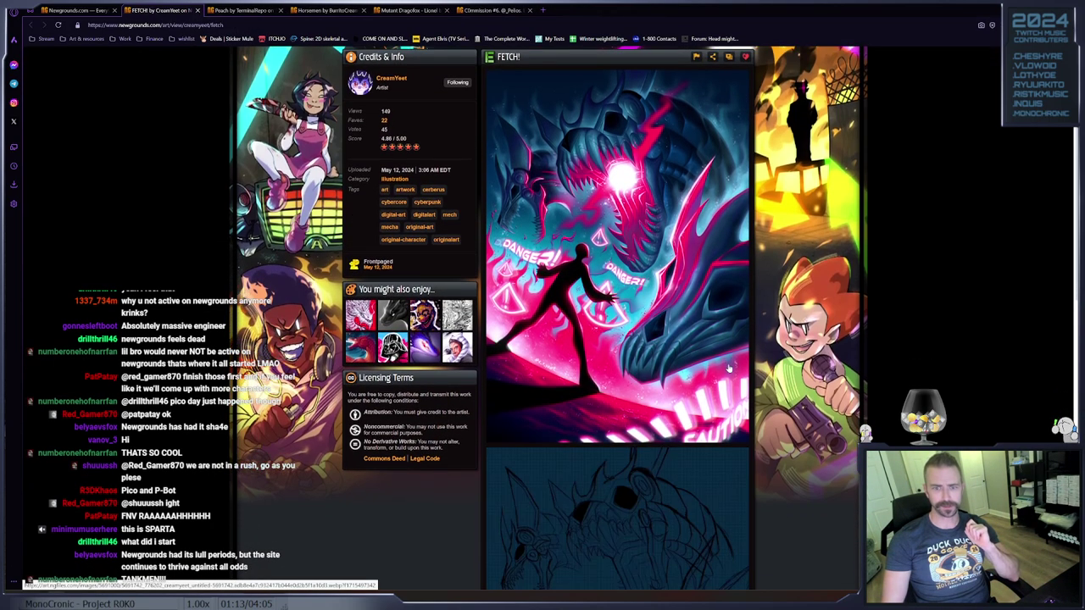
scroll(691, 201, up, 6)
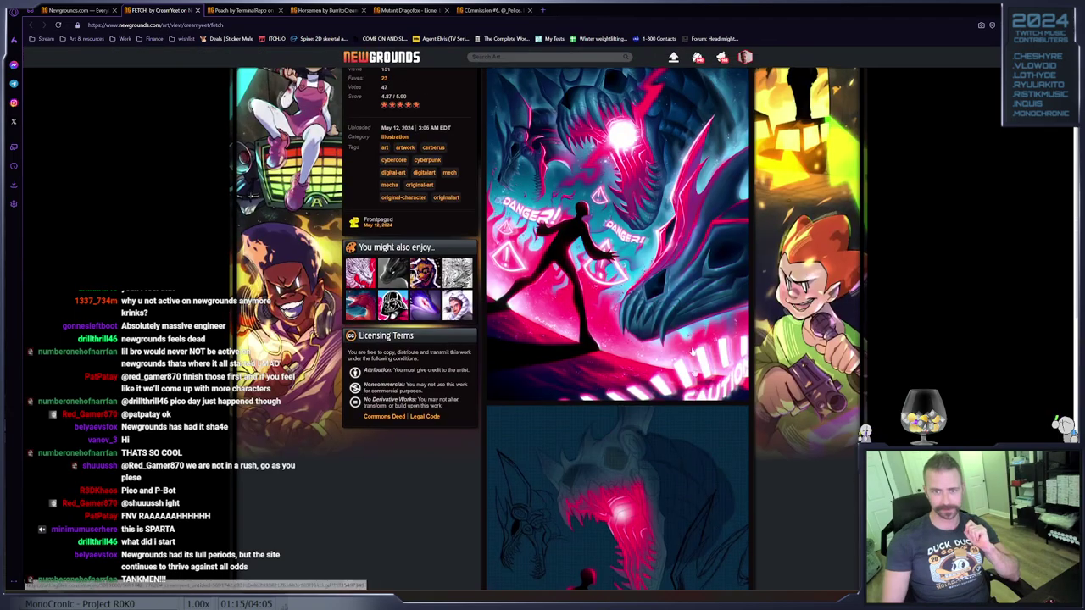
scroll(691, 201, up, 1)
scroll(694, 217, down, 4)
scroll(696, 217, up, 4)
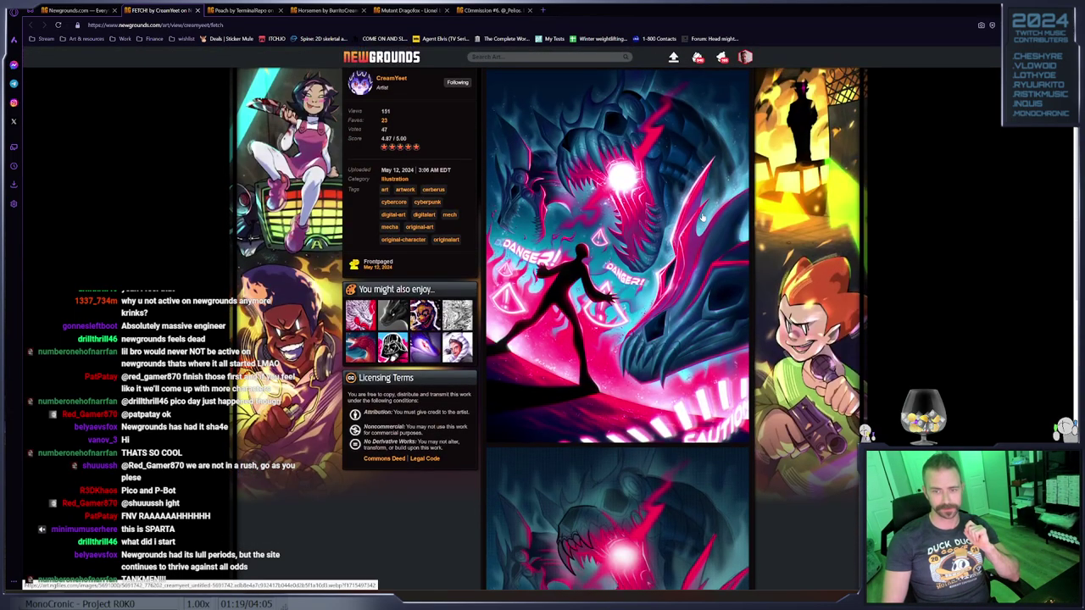
scroll(702, 218, up, 1)
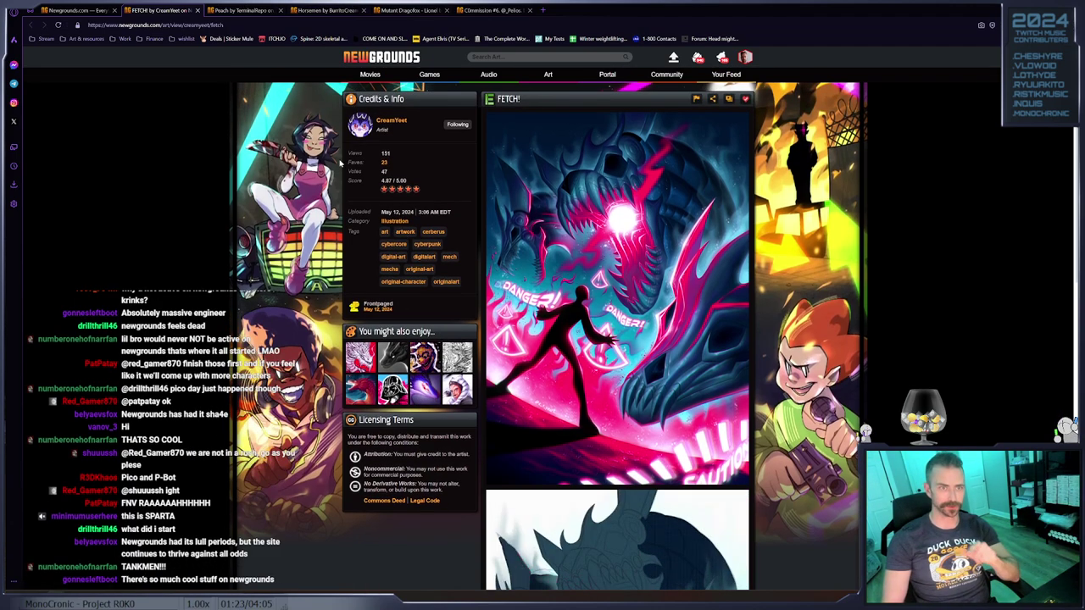
click(198, 11)
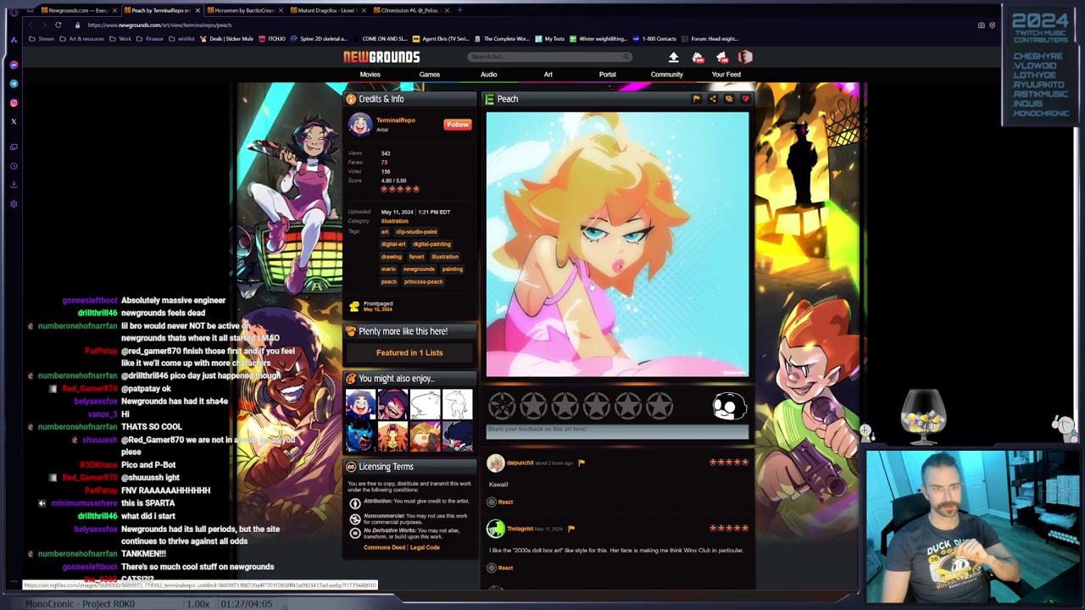
Rate the Peach and Horsemen artworks five stars, closing each page
click(673, 411)
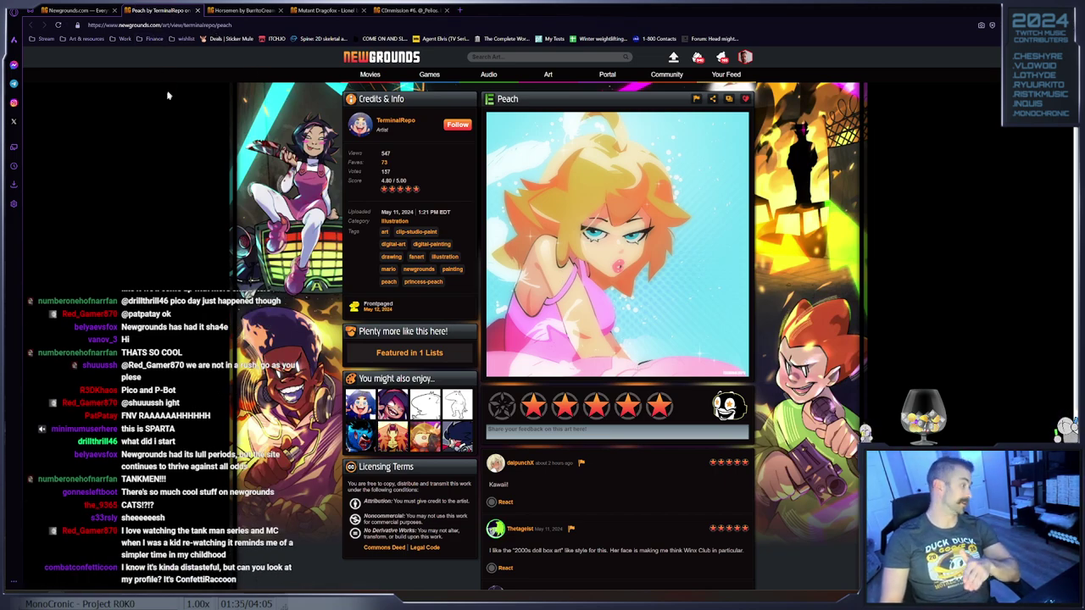
key(ctrl+w)
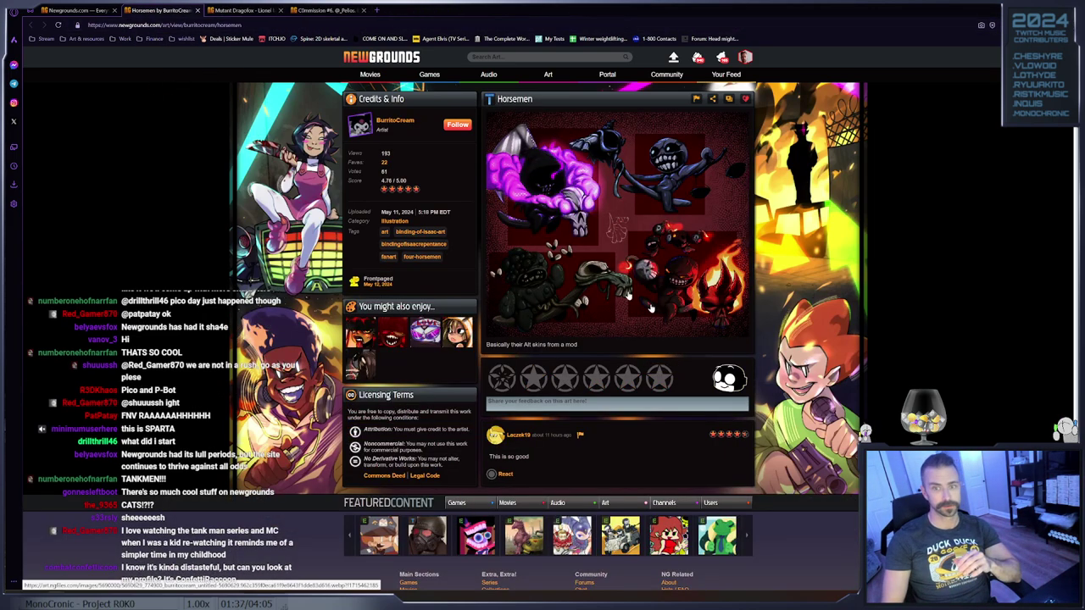
click(659, 378)
click(196, 11)
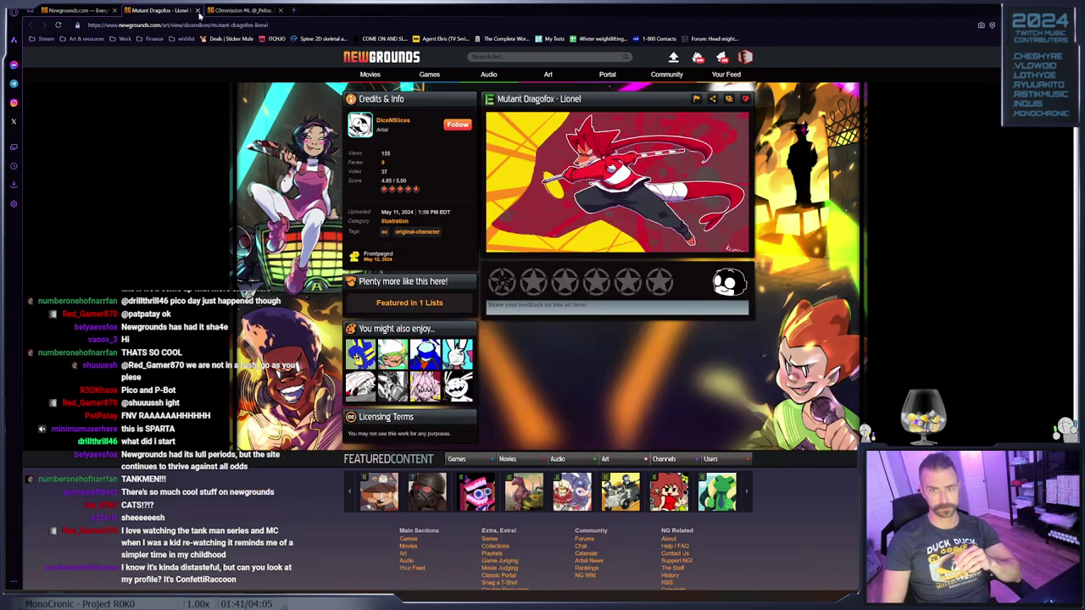
View Mutant Dragofox - Lionel at full size, rate it five stars, and close its page
click(742, 127)
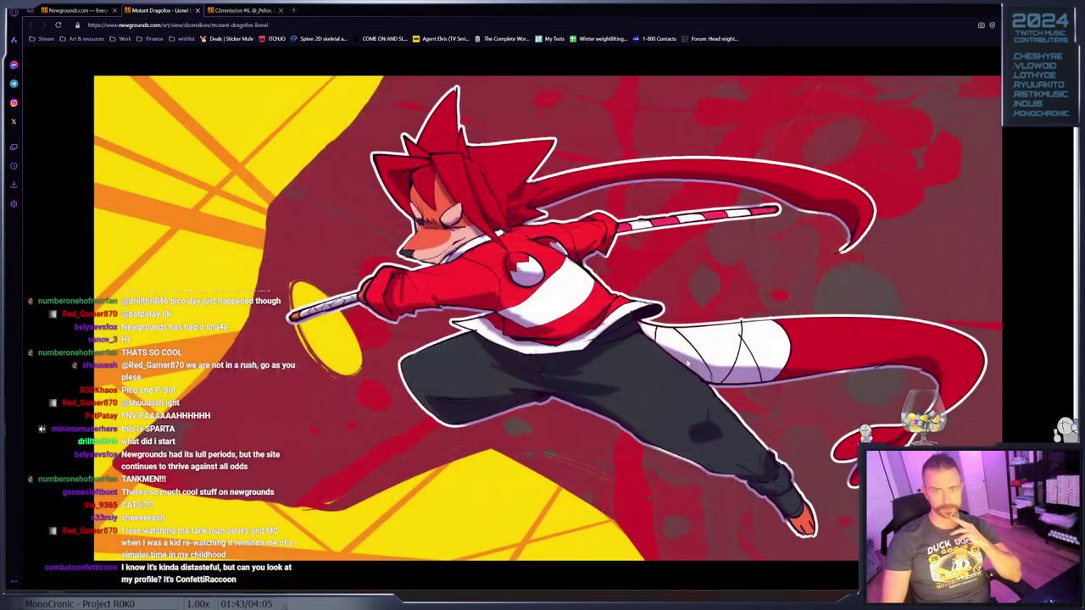
key(Escape)
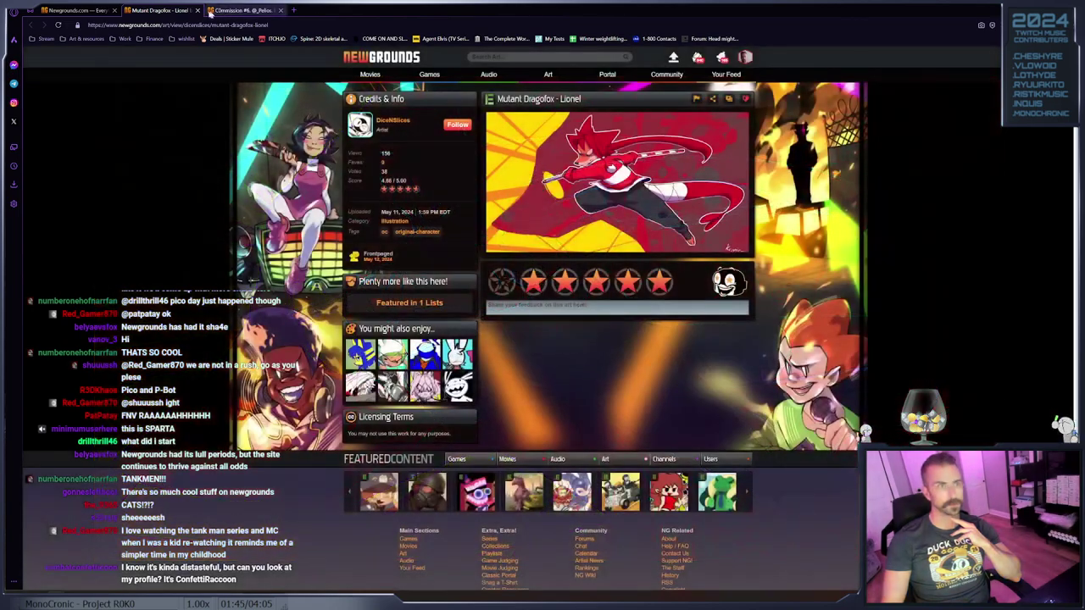
click(197, 11)
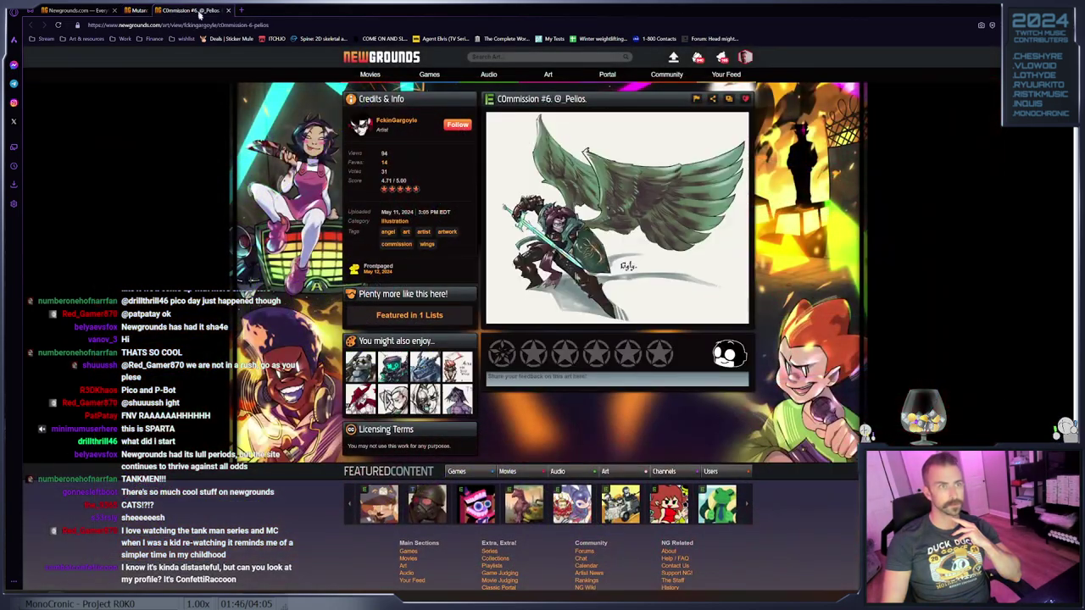
Rate the C0mmission #6 and C0mmission #3 artworks five stars, viewing #6 at full size and closing each page
click(660, 353)
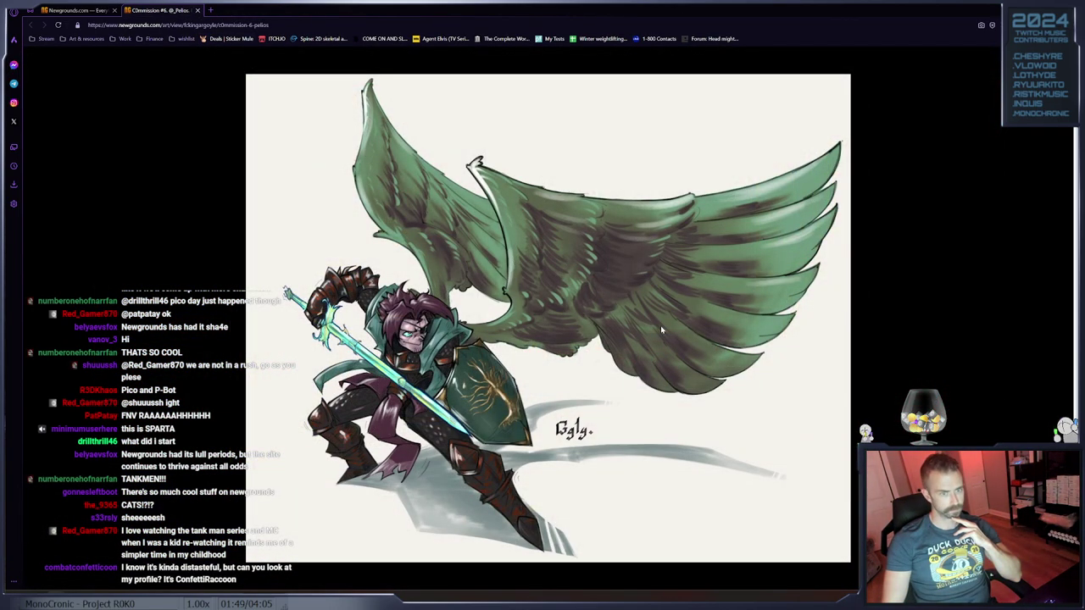
click(907, 264)
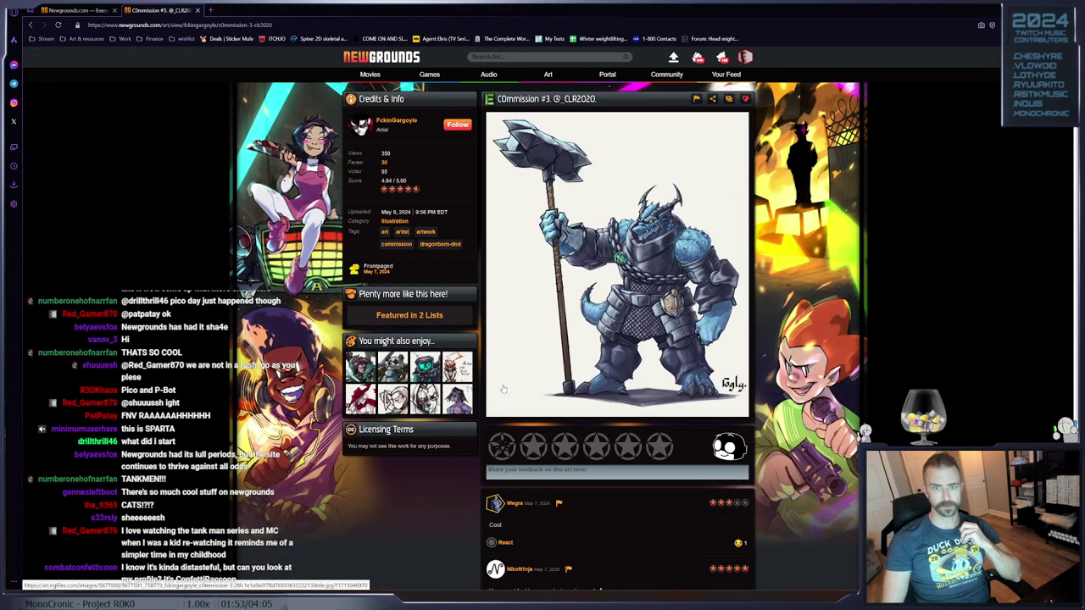
click(660, 447)
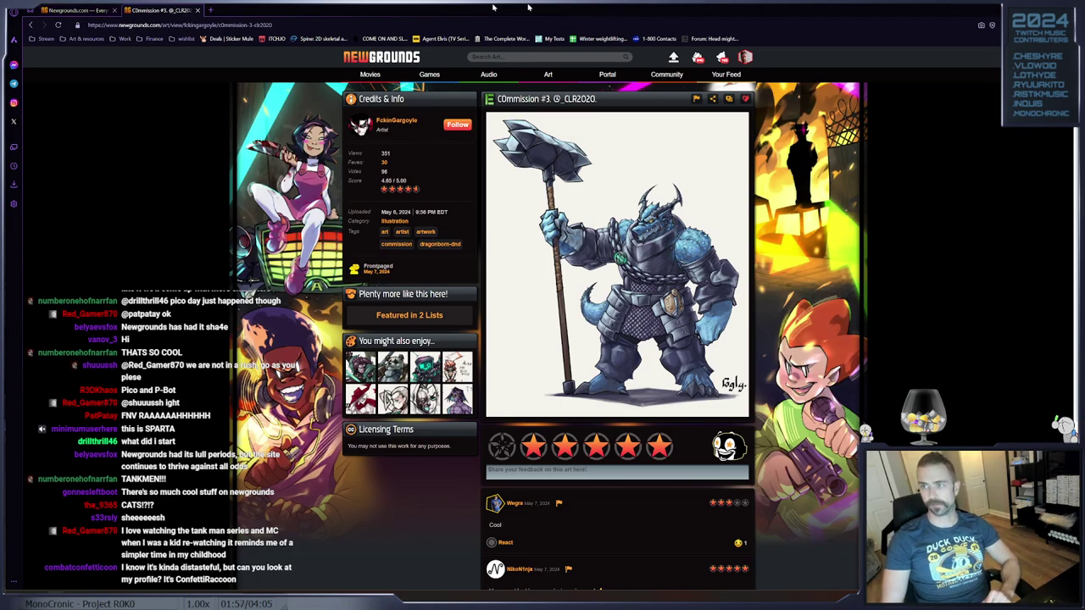
click(197, 10)
Look over the featured movies, games, art and audio on the Newgrounds front page
scroll(690, 459, up, 4)
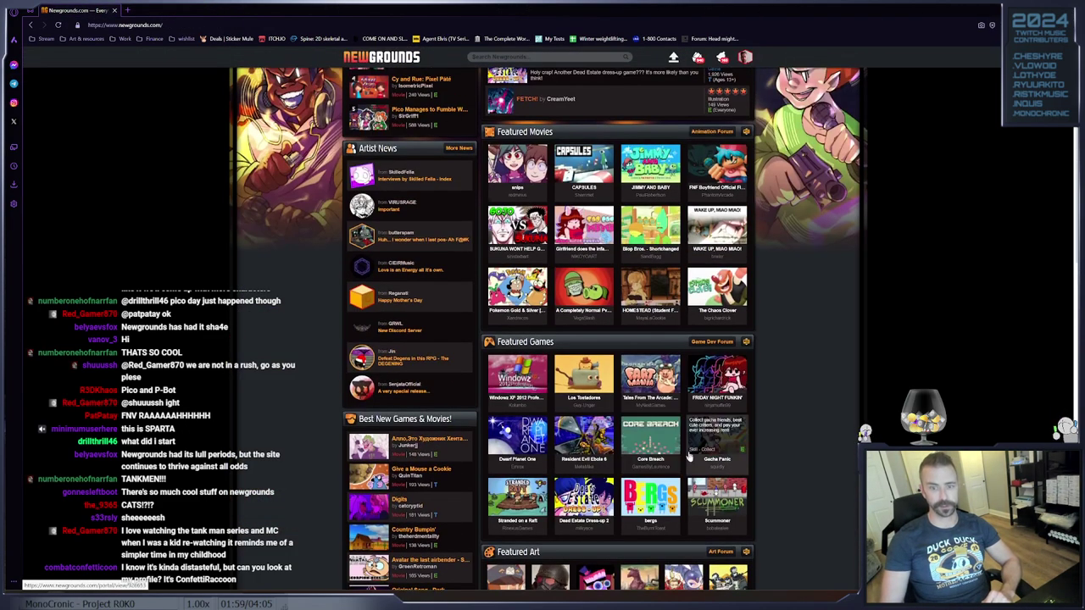
scroll(690, 459, up, 2)
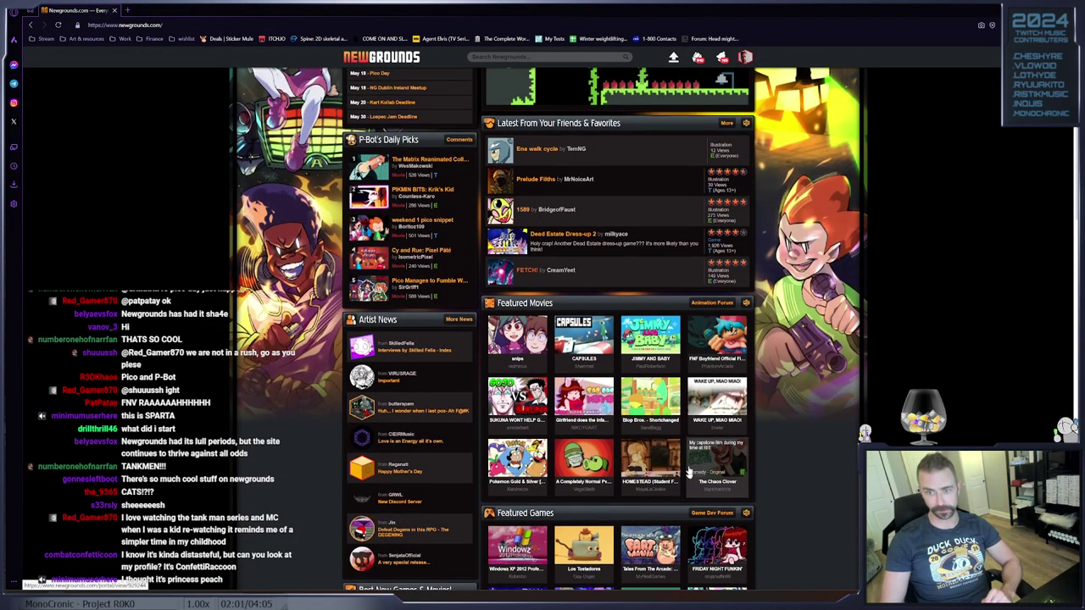
scroll(678, 457, up, 2)
scroll(679, 458, down, 3)
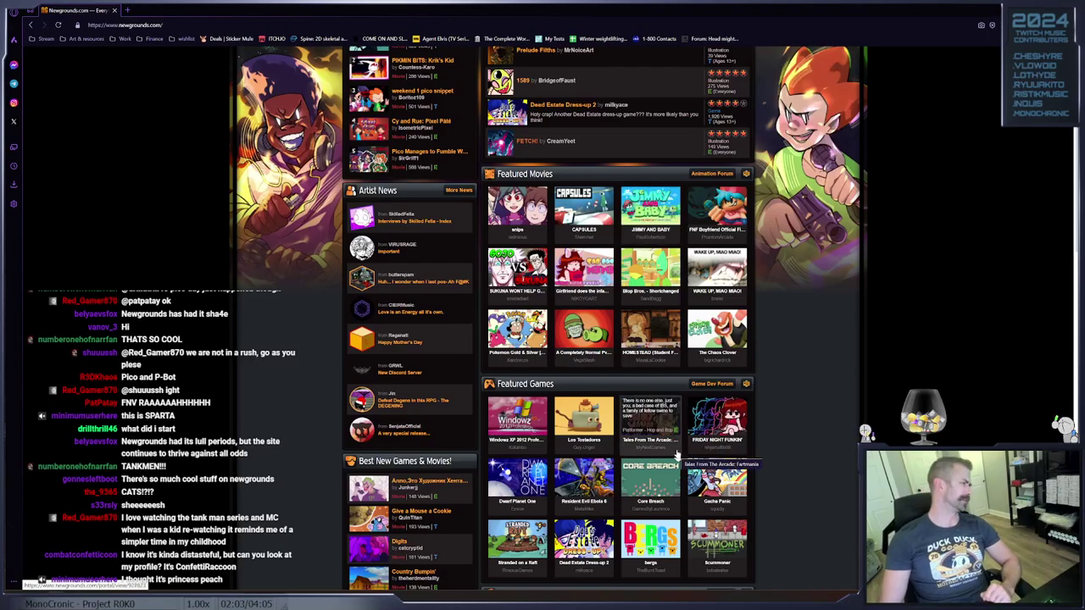
scroll(631, 396, down, 5)
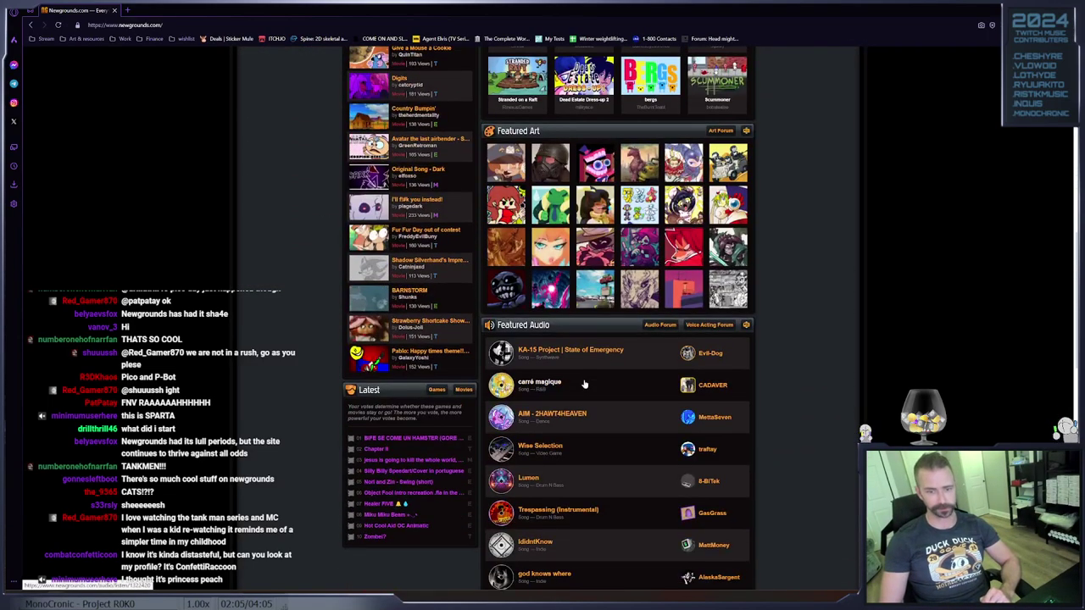
scroll(584, 384, up, 7)
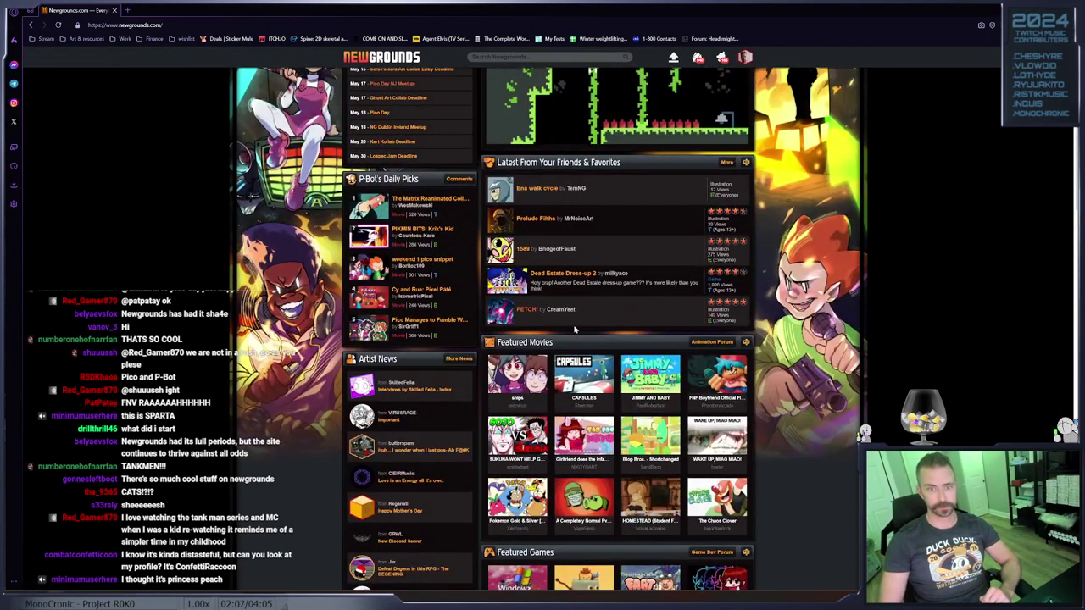
scroll(574, 330, up, 1)
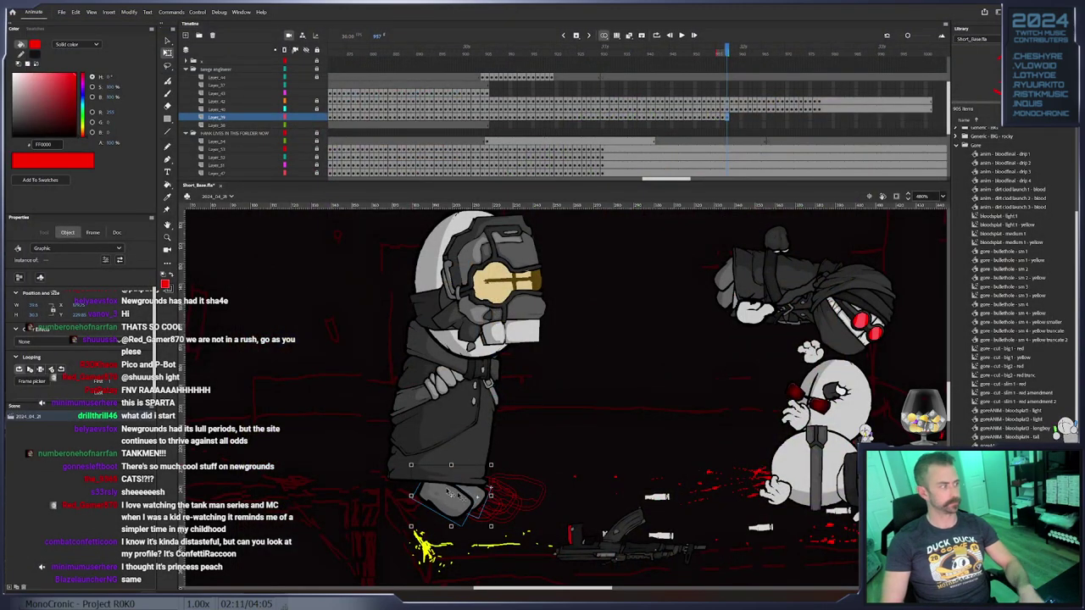
Switch back to Adobe Animate and keyframe the engineer's feet up to frame 959, moving and rotating them to follow the coat hem
click(516, 494)
drag(506, 482, 578, 436)
click(519, 464)
key(F6)
drag(519, 463, 498, 456)
click(576, 460)
key(F6)
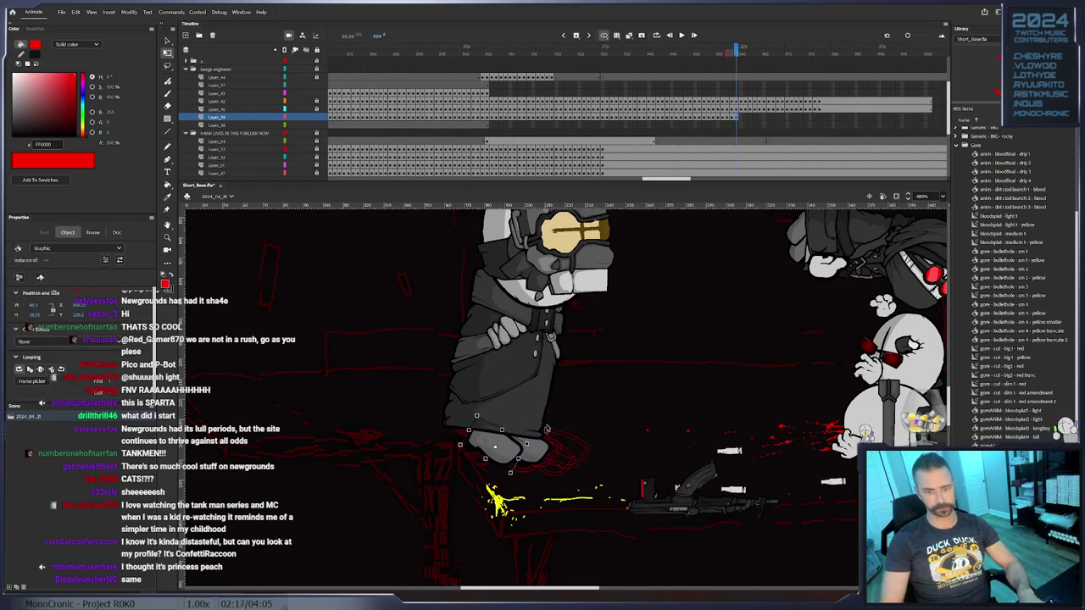
Rotate and shift both feet under the coat hem on frame 960, adjusting the forward foot separately
key(.)
drag(554, 415, 461, 437)
click(579, 452)
key(.)
key(.)
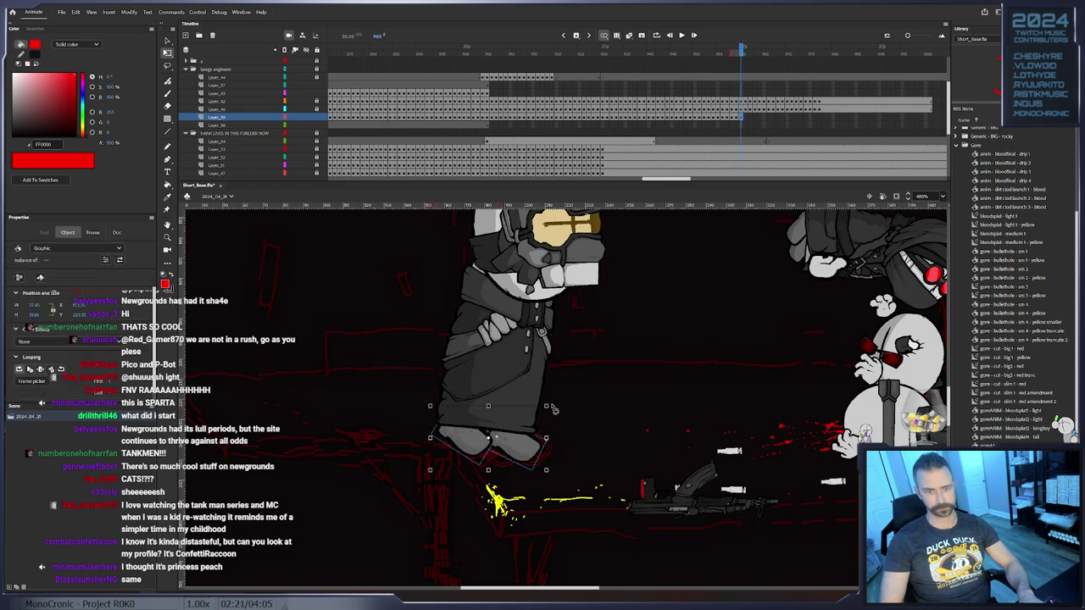
click(529, 433)
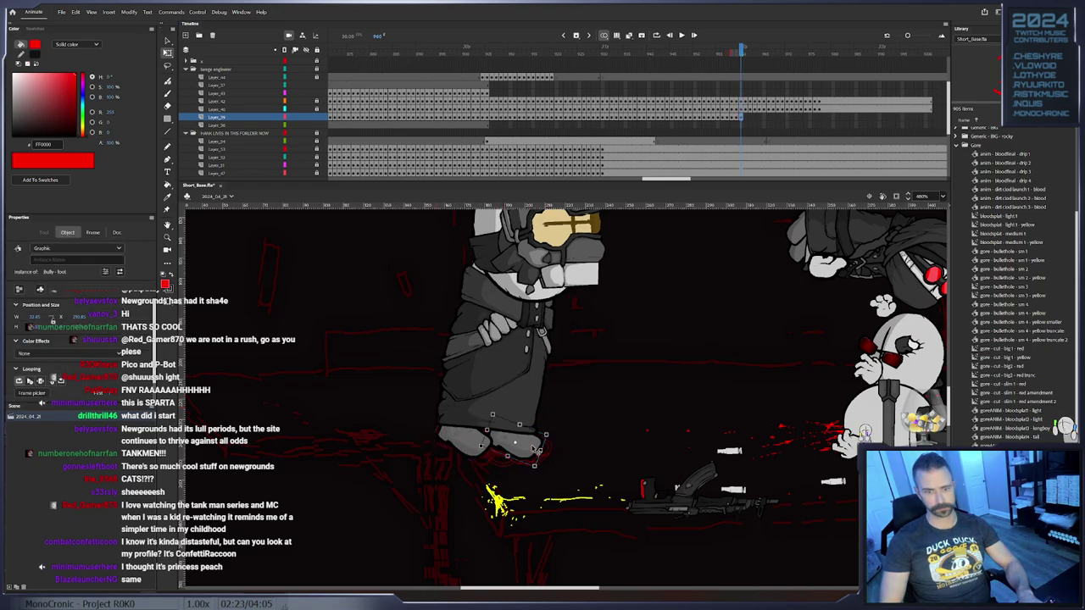
Pose the feet on frames 961 to 963, nudging the forward foot back as the coat swings
key(.)
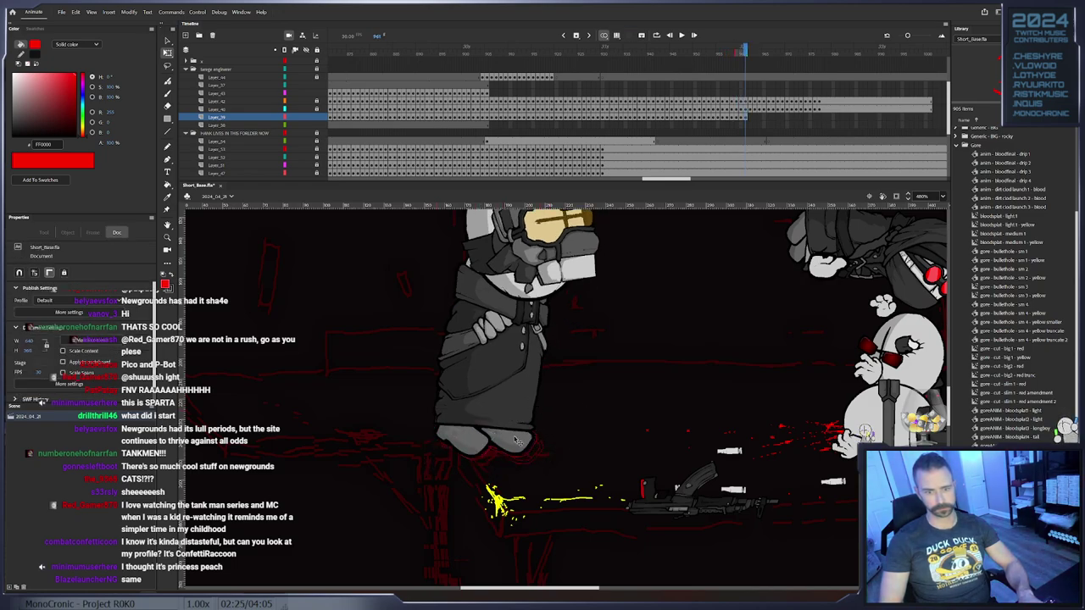
key(.)
drag(528, 442, 525, 442)
click(510, 440)
key(.)
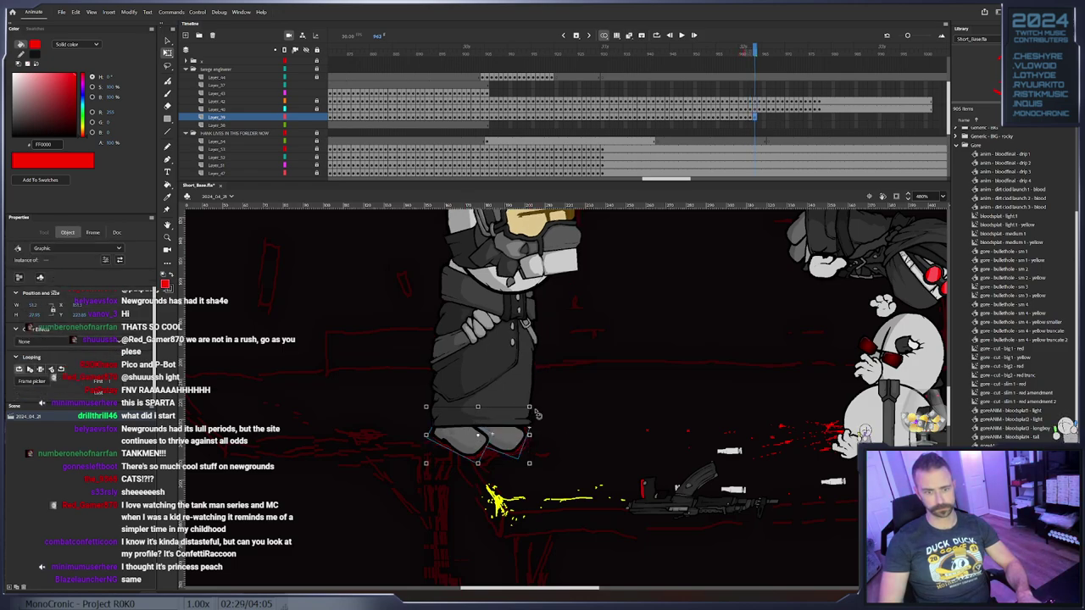
click(522, 437)
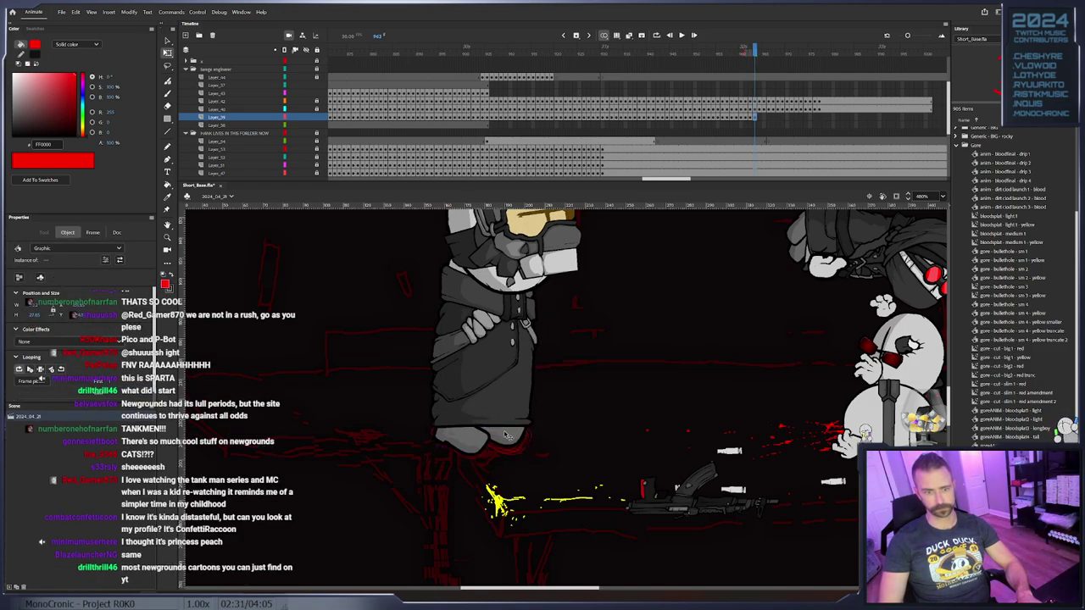
click(514, 438)
Rotate the feet flatter on frames 964 and 965 and fit the forward foot to the coat hem
key(.)
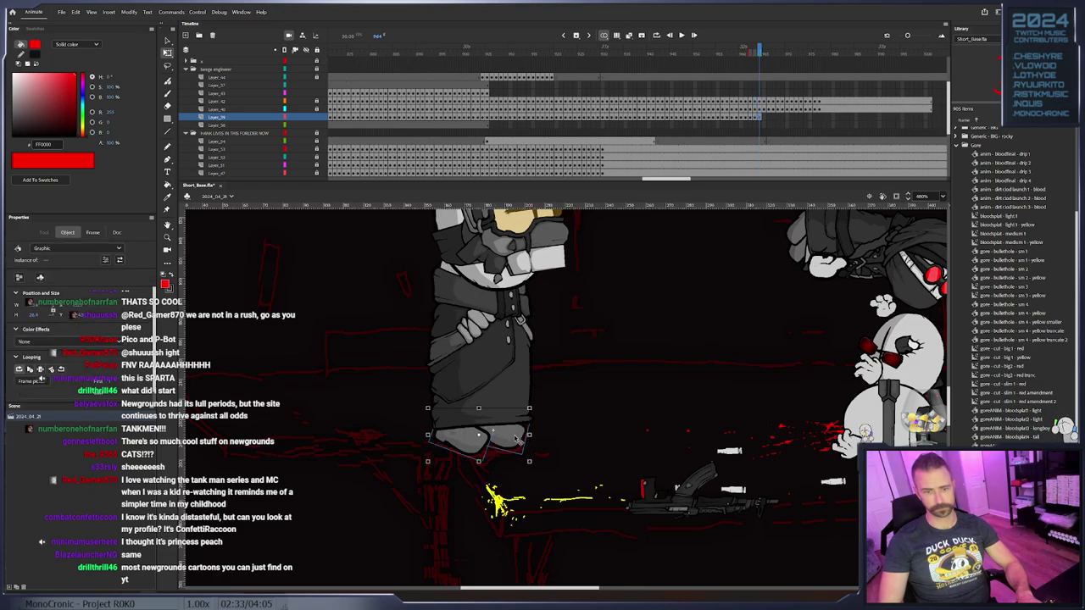
drag(539, 407, 518, 440)
click(564, 399)
key(.)
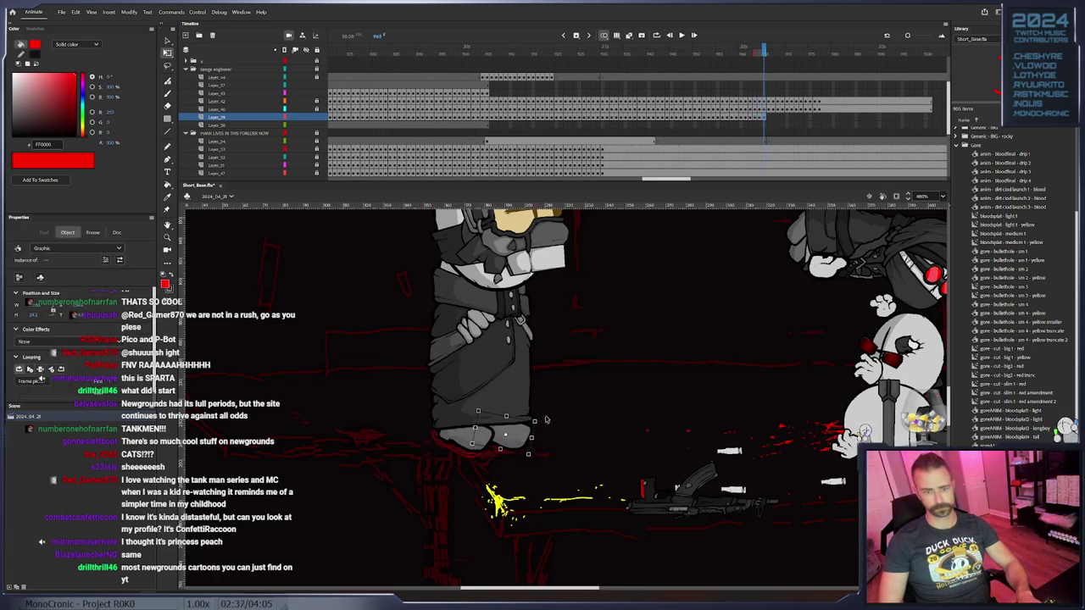
click(519, 434)
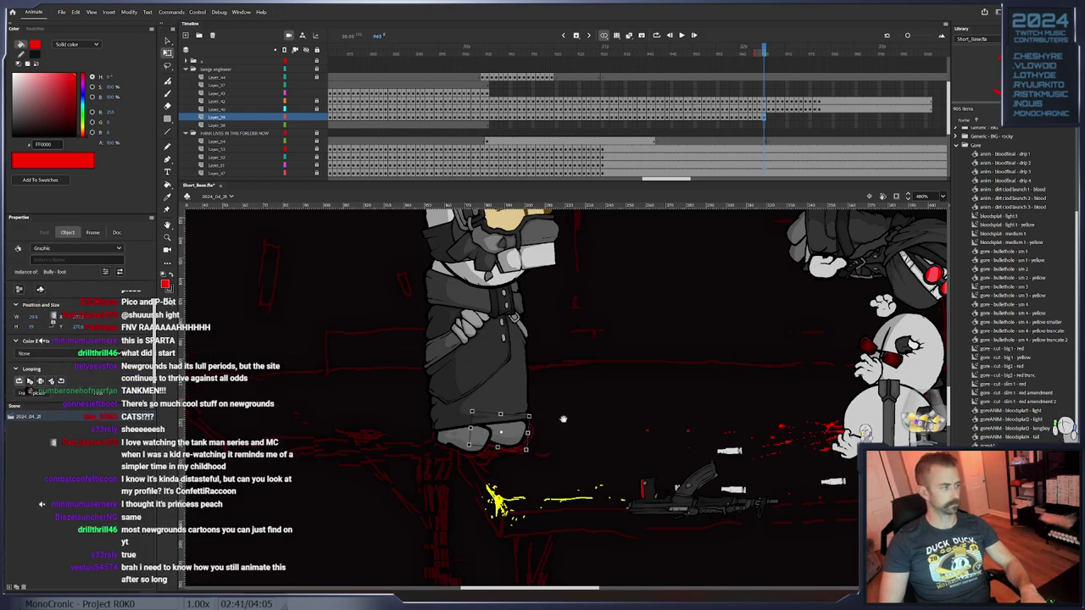
Nudge the forward foot slightly back and up on frames 966 and 967 to stay against the coat hem
scroll(543, 400, down, 2)
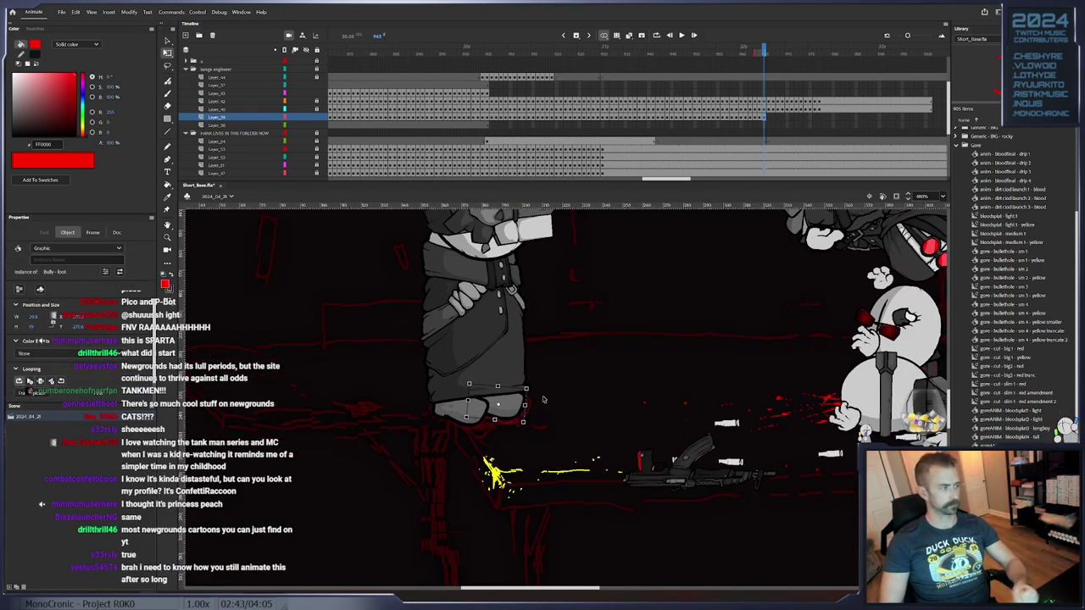
key(.)
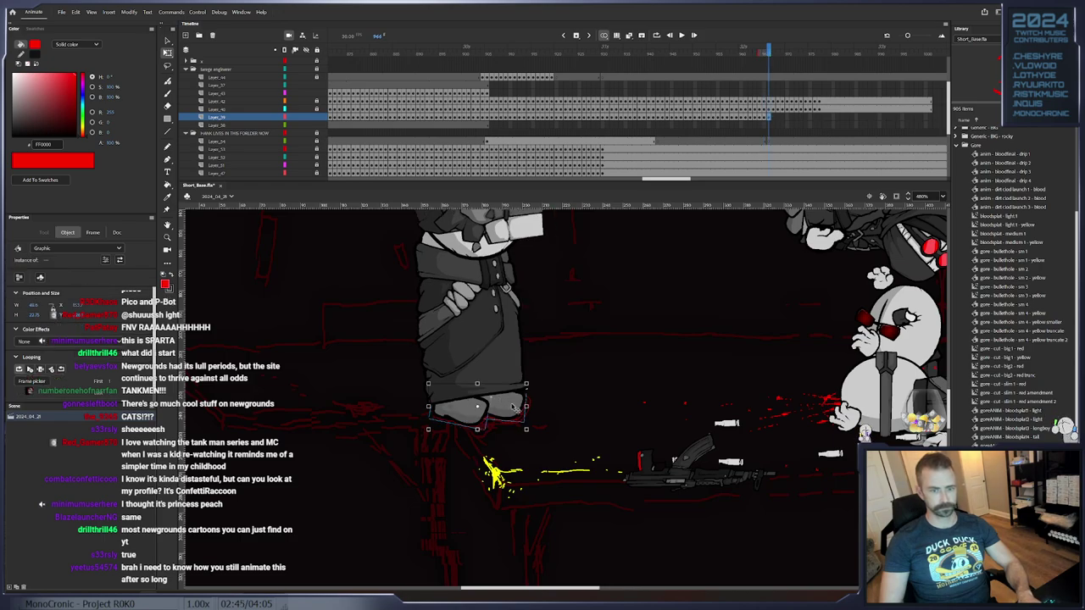
drag(512, 414, 509, 412)
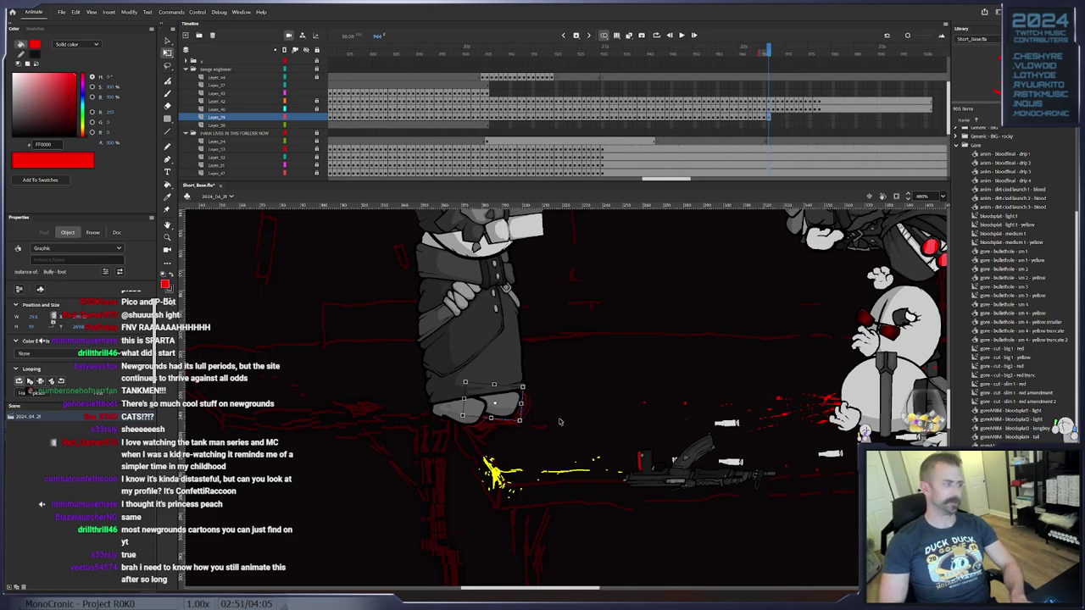
key(.)
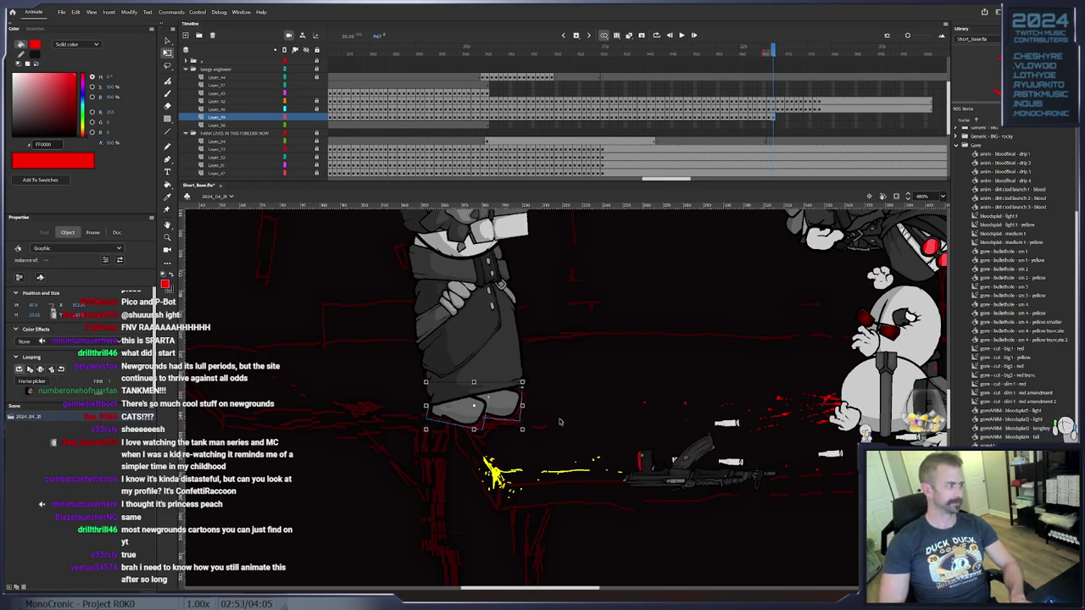
click(555, 414)
click(515, 404)
drag(522, 405, 520, 403)
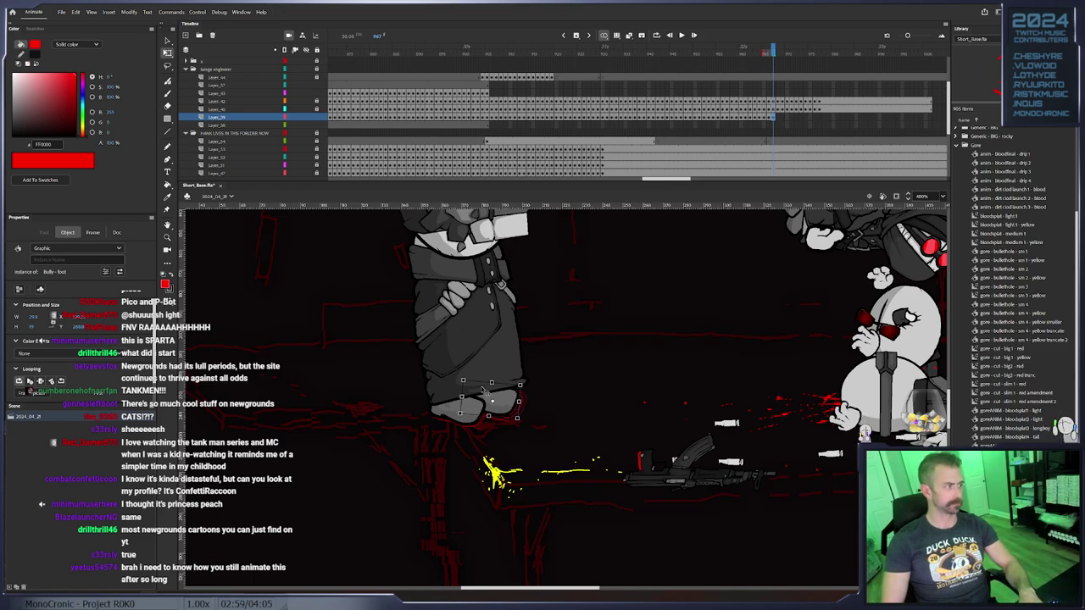
Adjust the tilt and position of the feet on frames 968 to 972 to match the leaning coat
key(.)
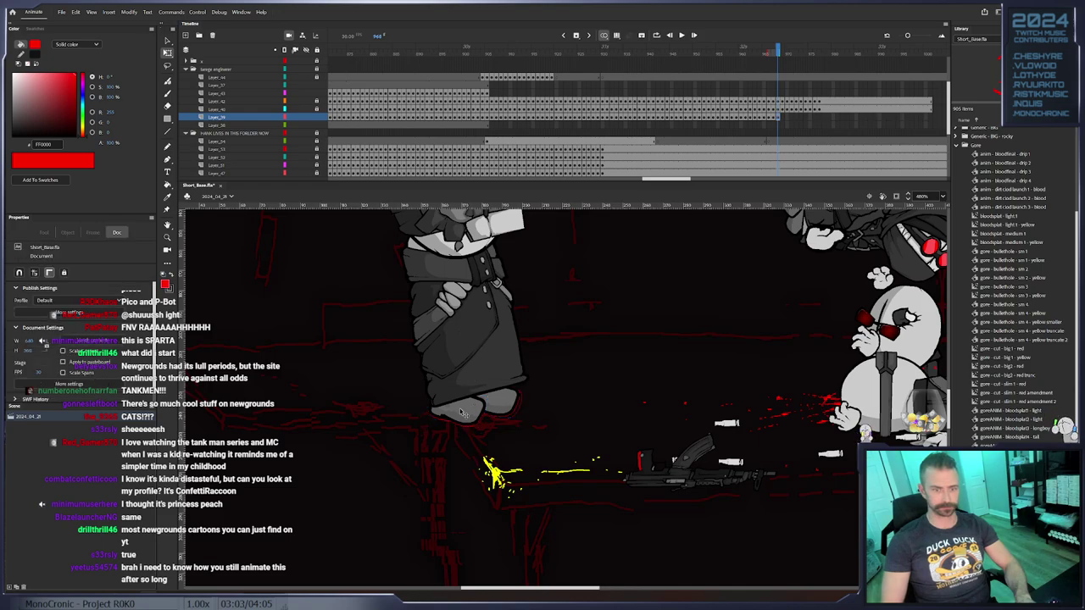
key(.)
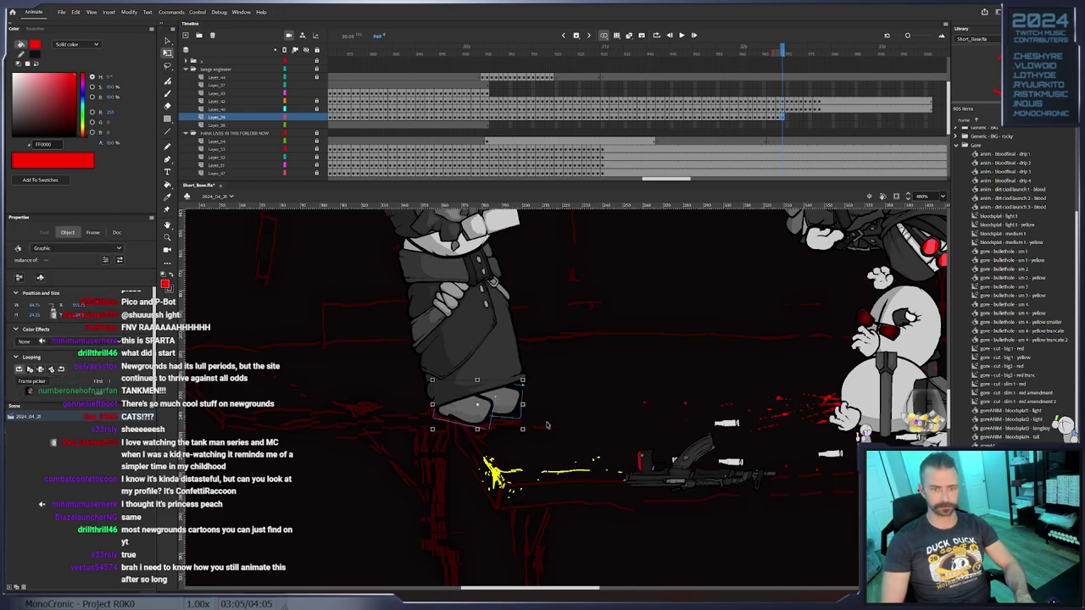
key(.)
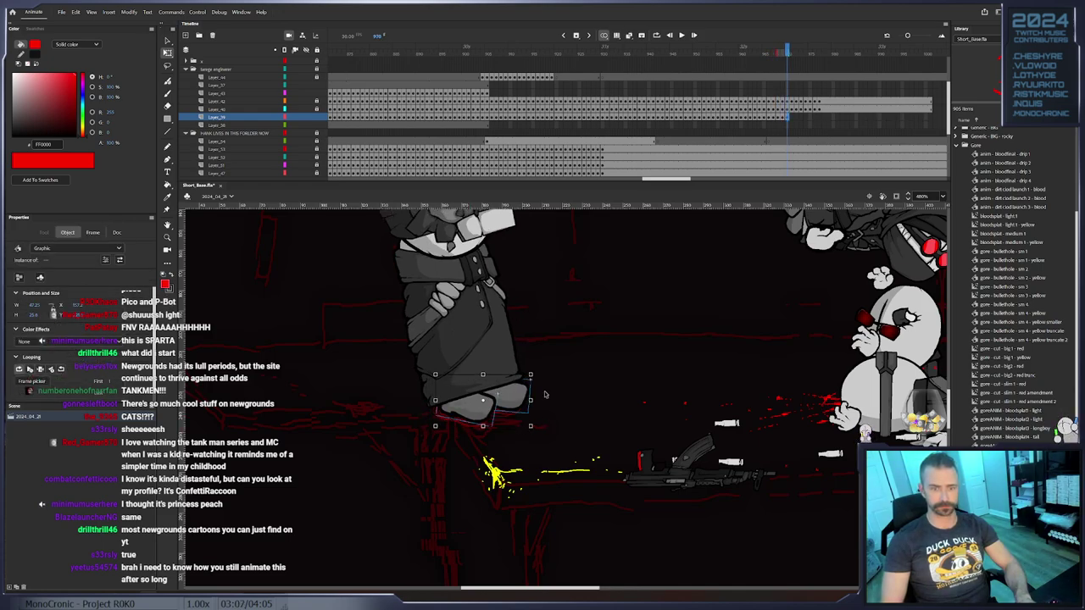
key(.)
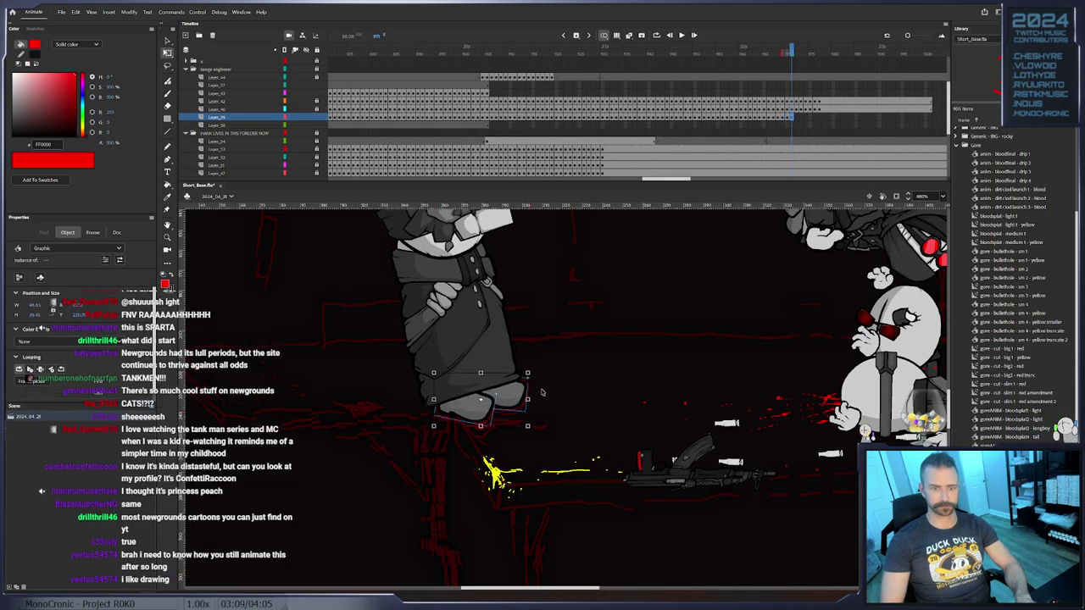
key(.)
click(517, 394)
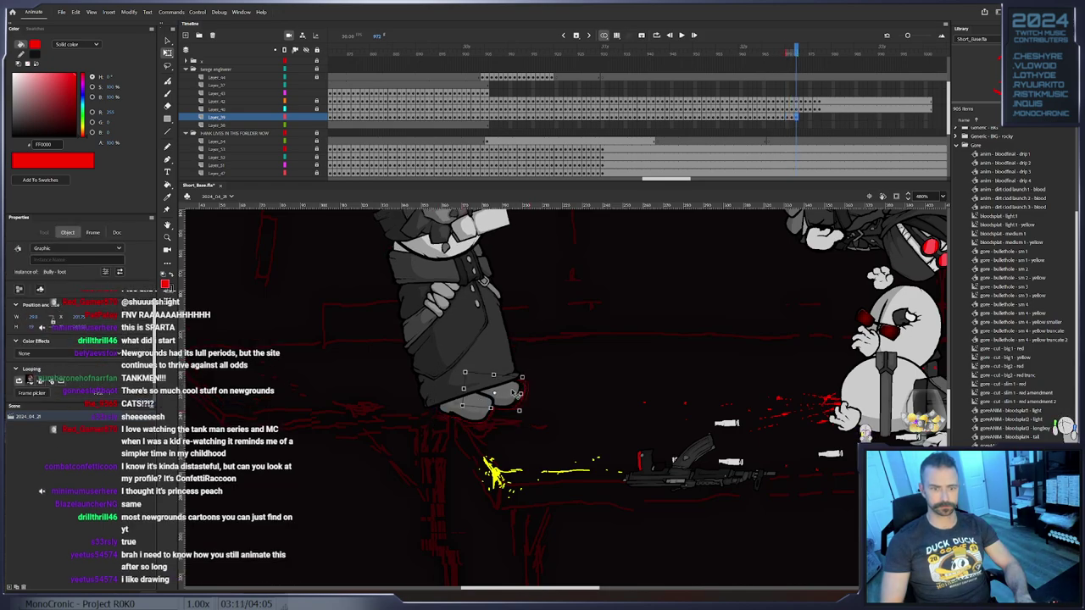
Make small adjustments to the forward and rear feet on frames 973 to 976 as the coat settles
key(.)
key(.)
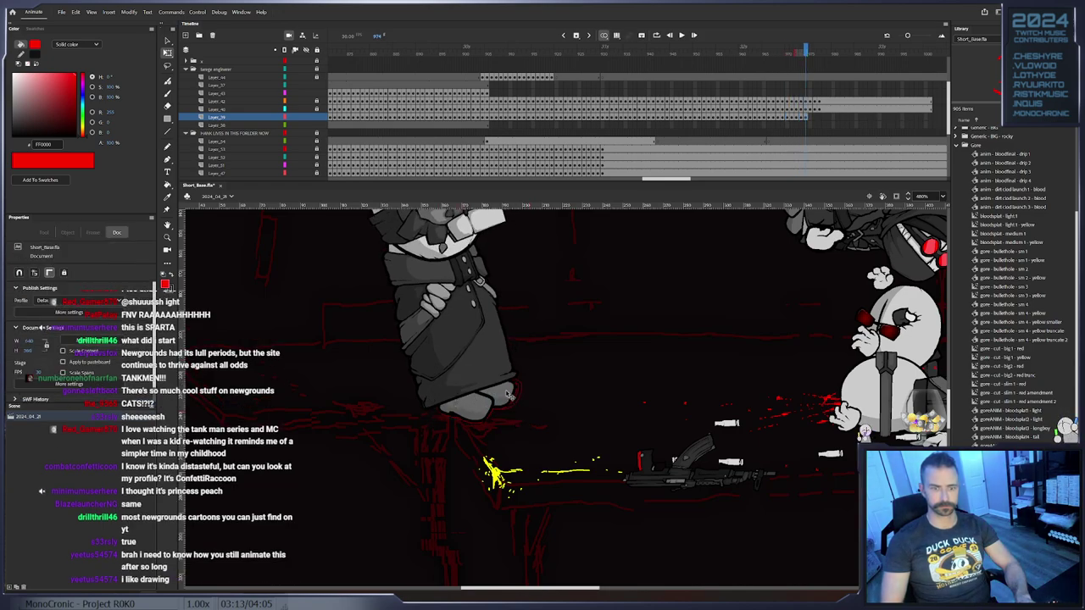
click(507, 395)
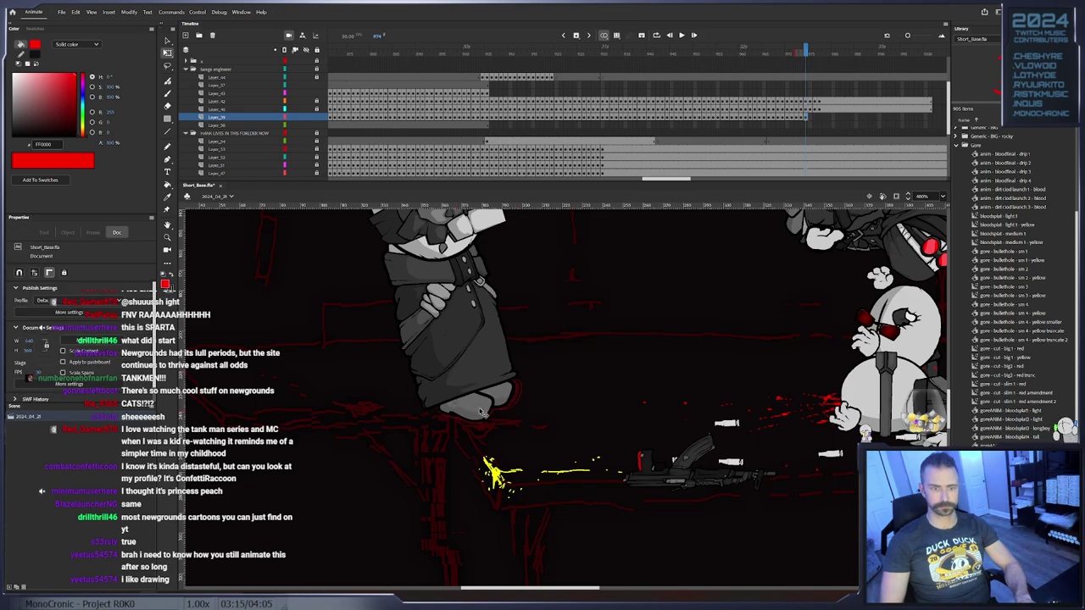
key(.)
click(483, 420)
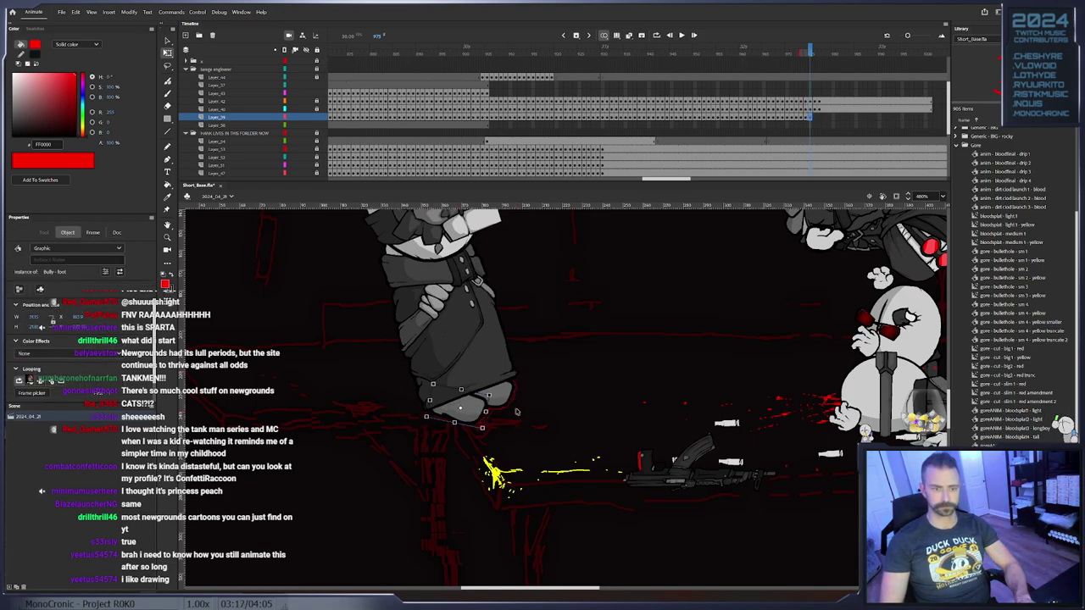
key(.)
click(467, 416)
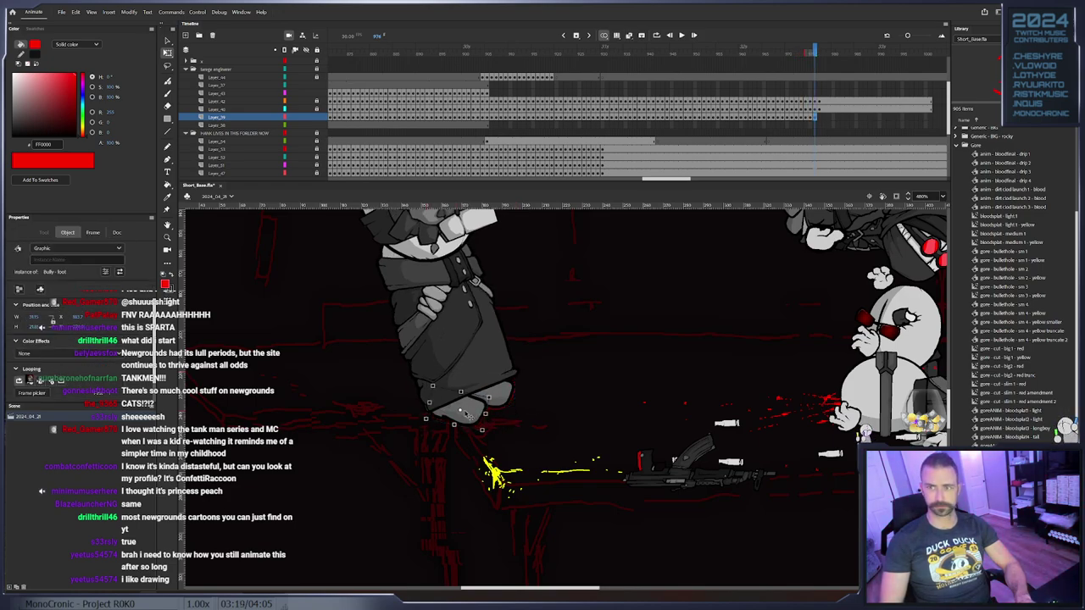
Settle both feet under the coat on frame 977, nudging the forward foot slightly forward and up
key(.)
click(482, 407)
click(549, 401)
click(502, 396)
drag(504, 397, 506, 395)
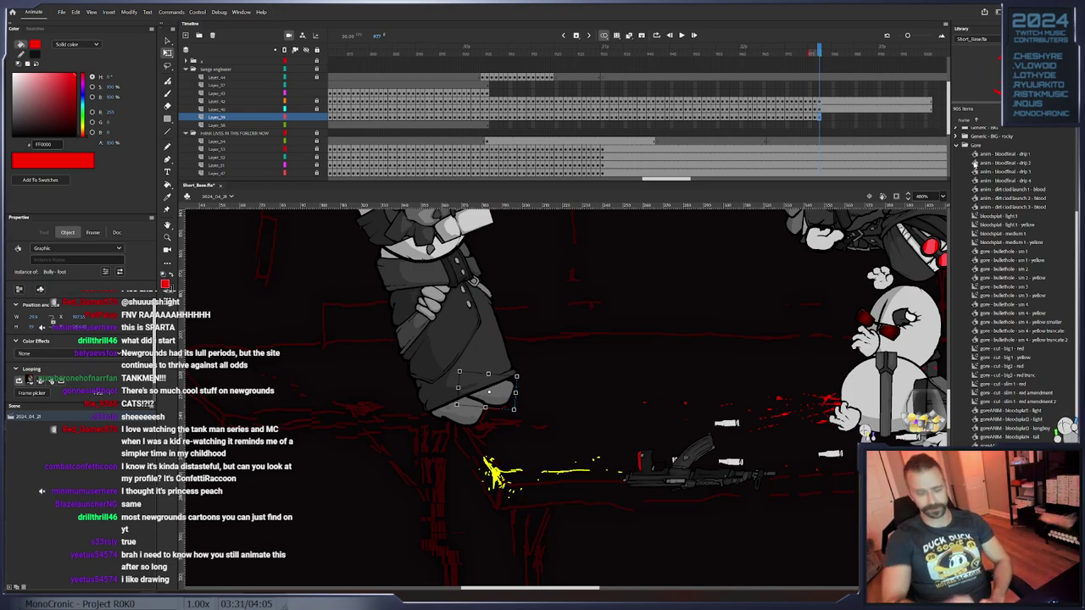
Extend the feet layer's last pose to frame 1001, matching the length of the engineer's layers above it
scroll(975, 164, up, 1)
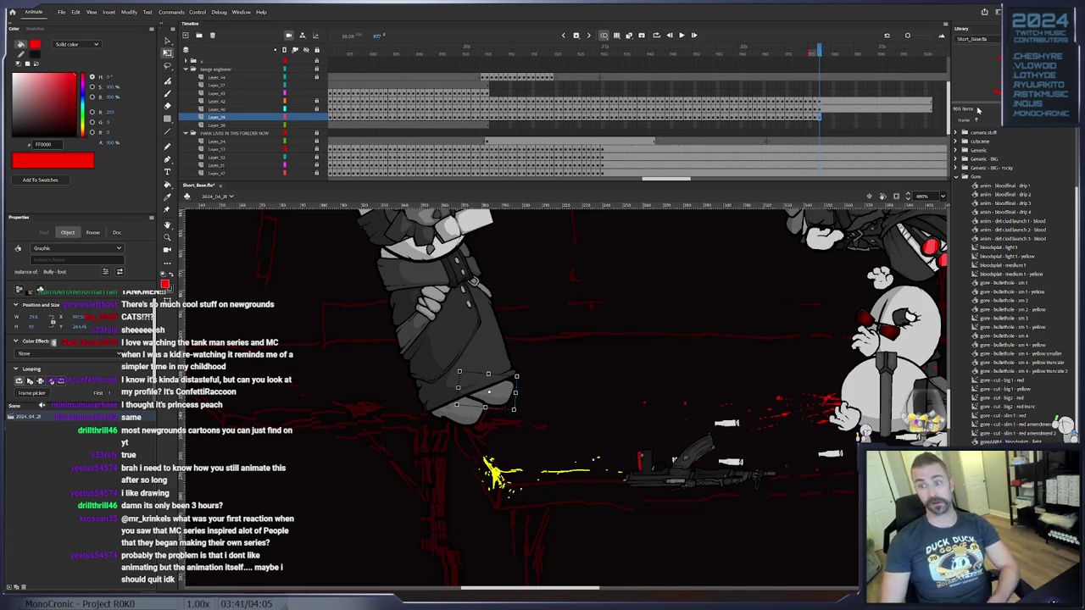
click(935, 108)
click(360, 127)
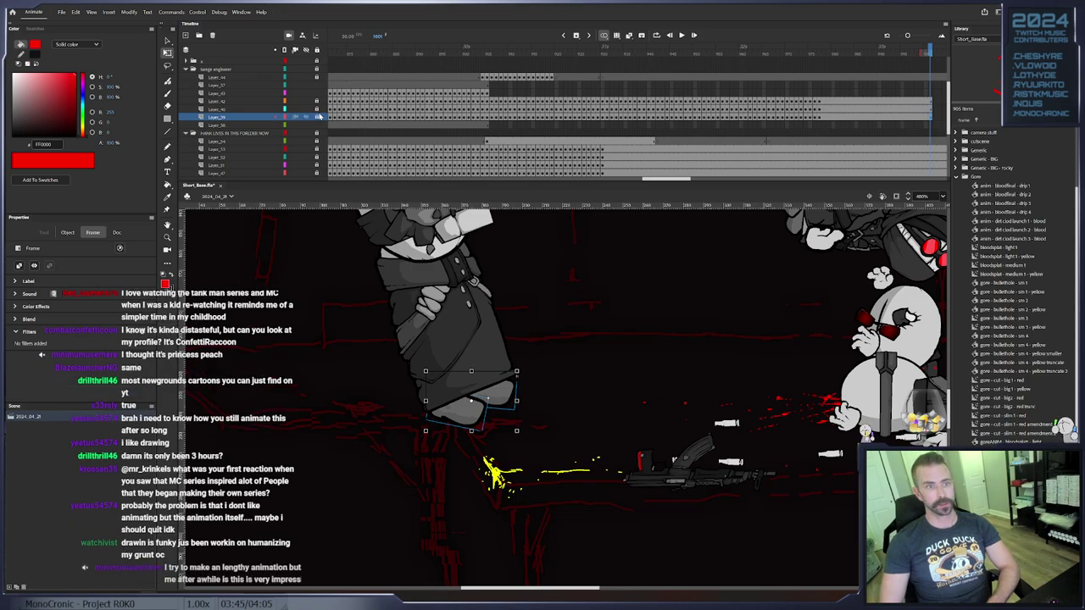
Continue the engineer's closed hand behind his back on frames 905 to 908, shifting it slightly with the body
click(488, 94)
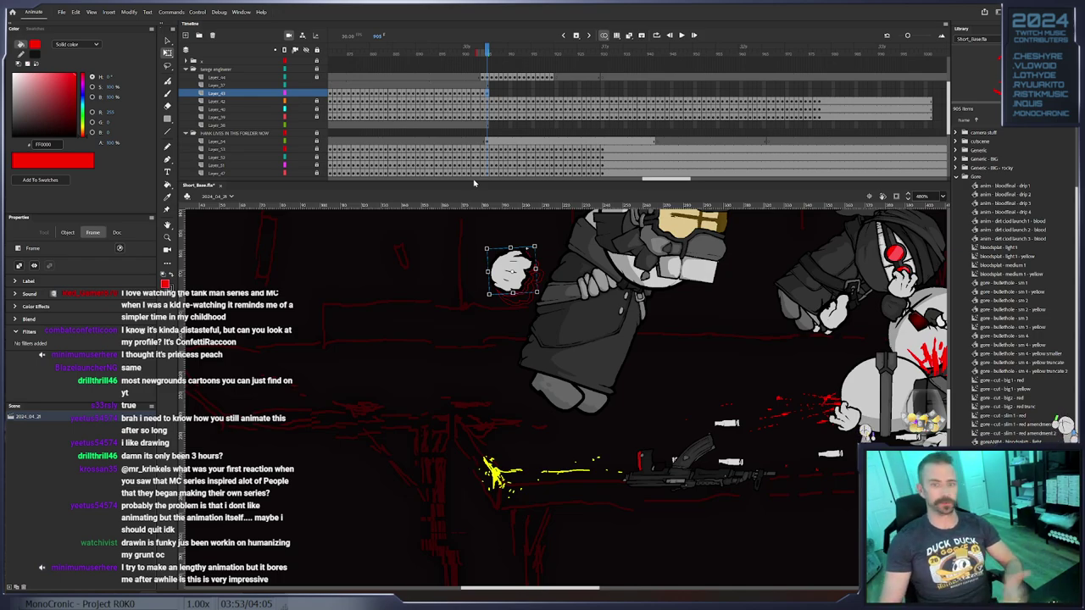
click(516, 272)
drag(524, 284, 513, 367)
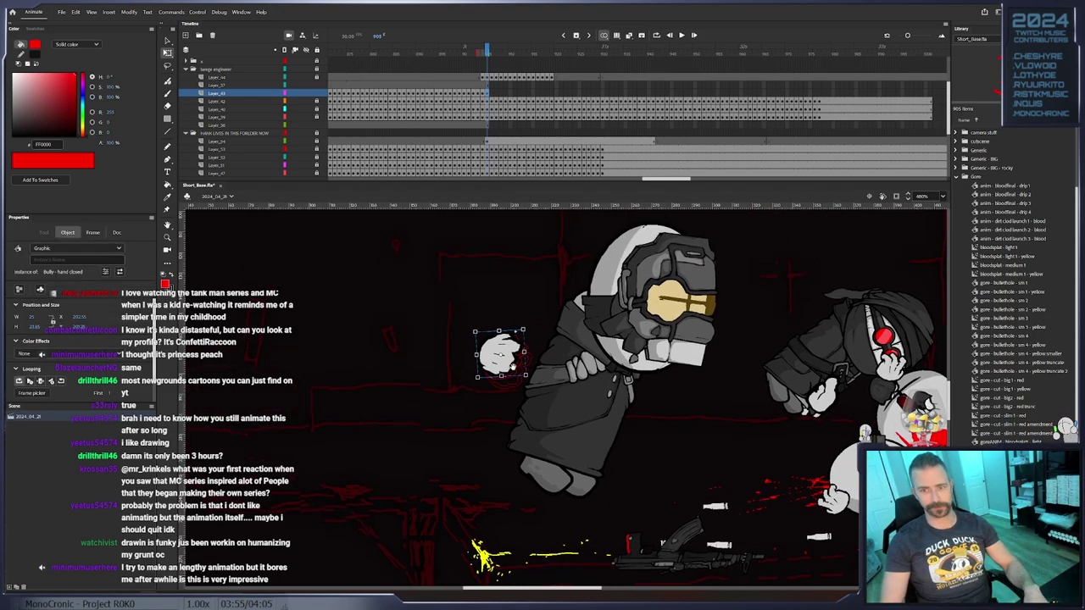
key(.)
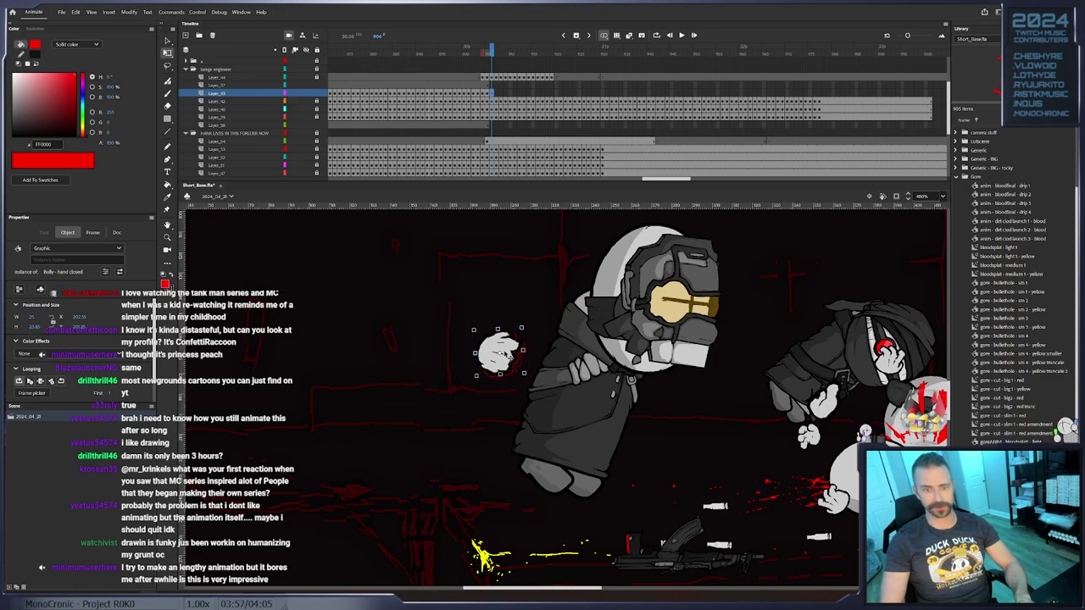
key(.)
key(.)
key(.)
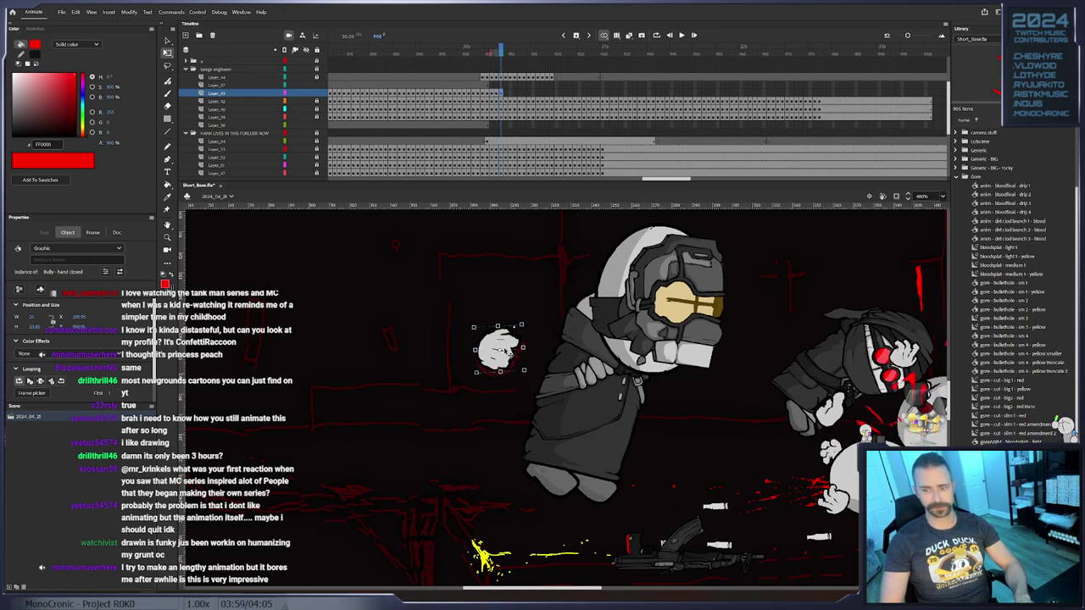
key(.)
Swing the engineer's closed hand forward from behind his back to his chest over frames 909 to 921
drag(506, 341, 619, 358)
key(F6)
key(F6)
key(F6)
key(F6)
key(F6)
key(F6)
key(F6)
key(F6)
key(F6)
key(F6)
key(F6)
key(F6)
key(.)
key(.)
key(.)
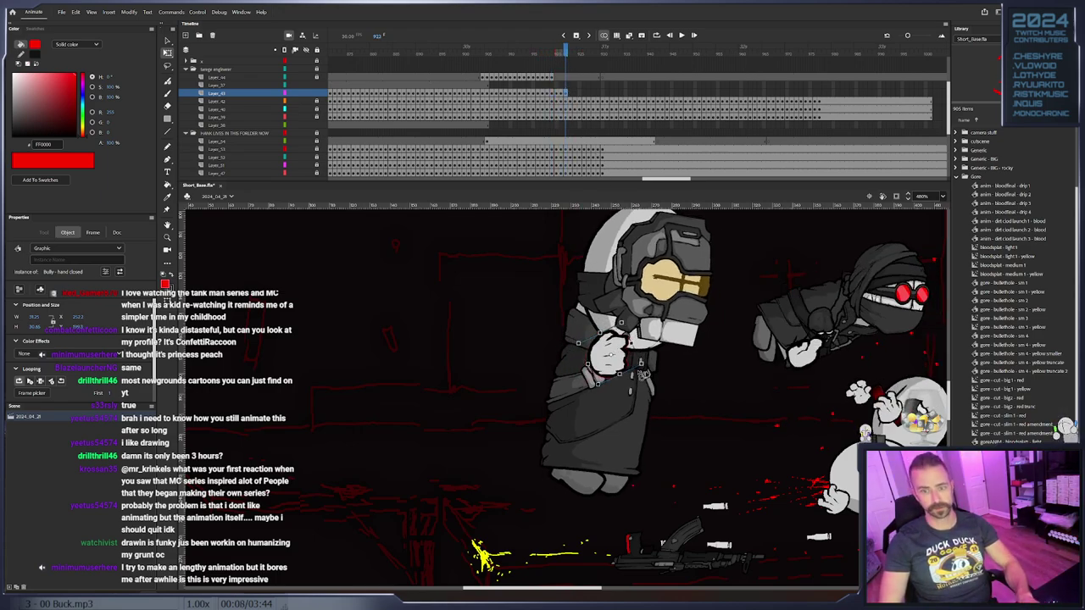
Reposition the closed hand on frames 922 to 932 so it holds at the chest before swinging back behind the engineer
drag(611, 353, 616, 356)
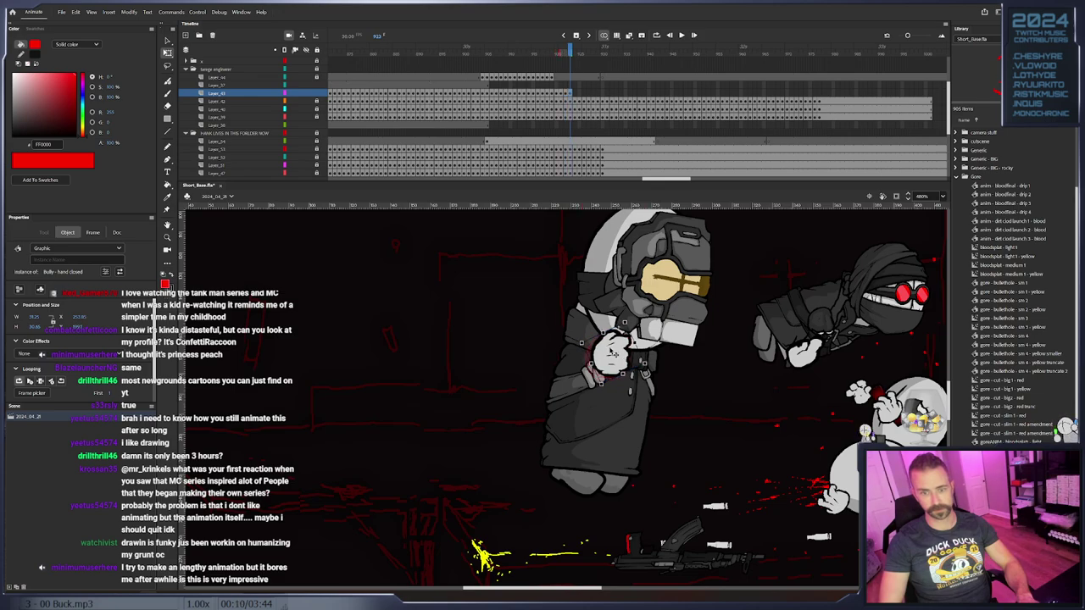
key(F6)
key(.)
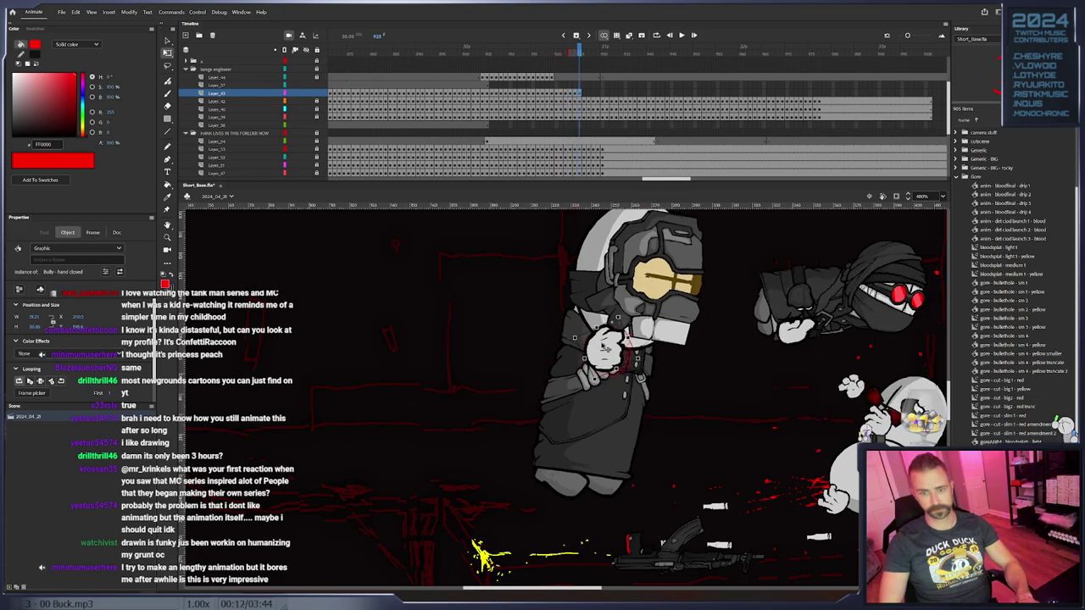
key(.)
key(.)
key(.)
key(.)
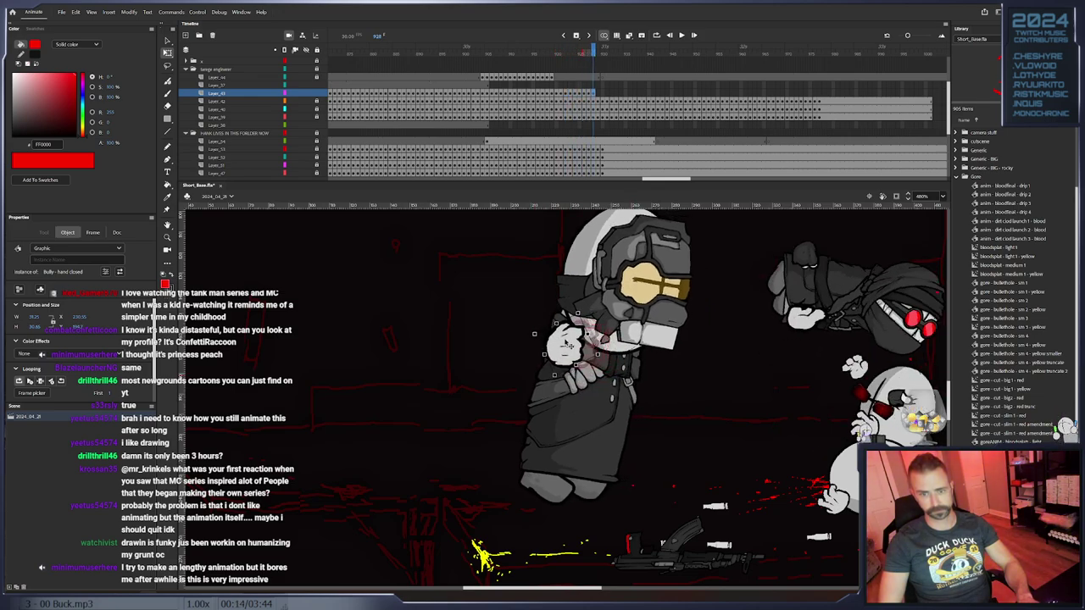
key(.)
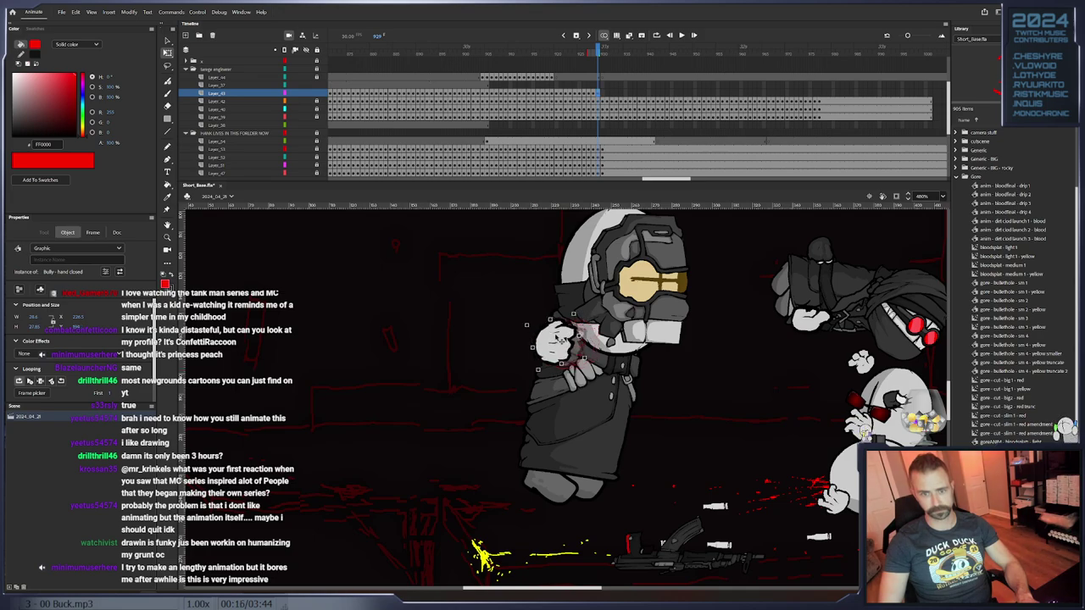
key(.)
key(.)
key(.)
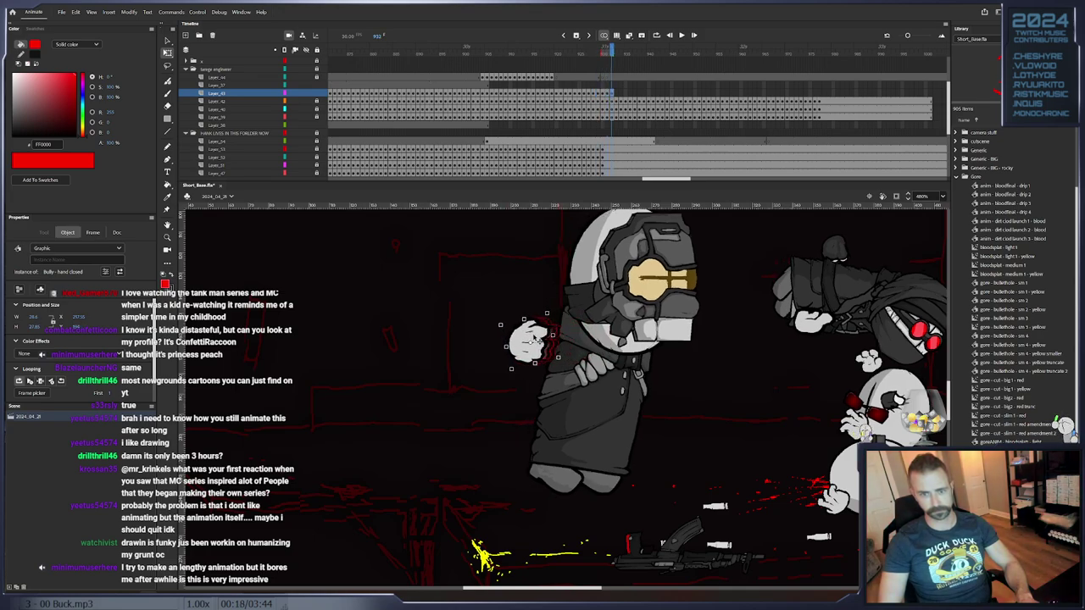
Keyframe the closed hand trailing behind the engineer on frames 933 to 944, adjusting its angle and drift as he leans forward
key(.)
key(.)
key(.)
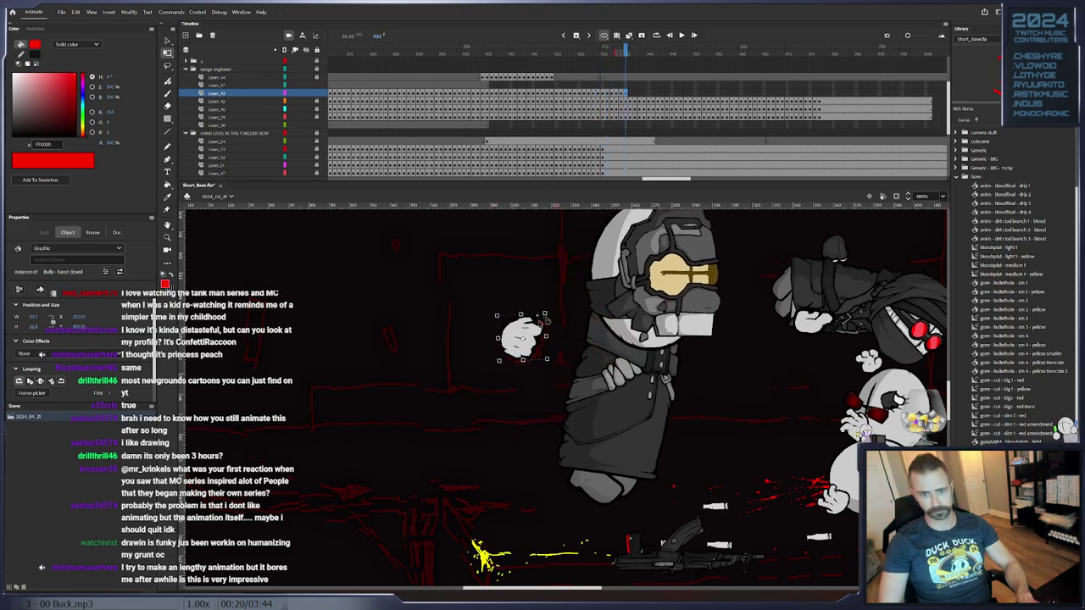
key(.)
key(.)
key(.)
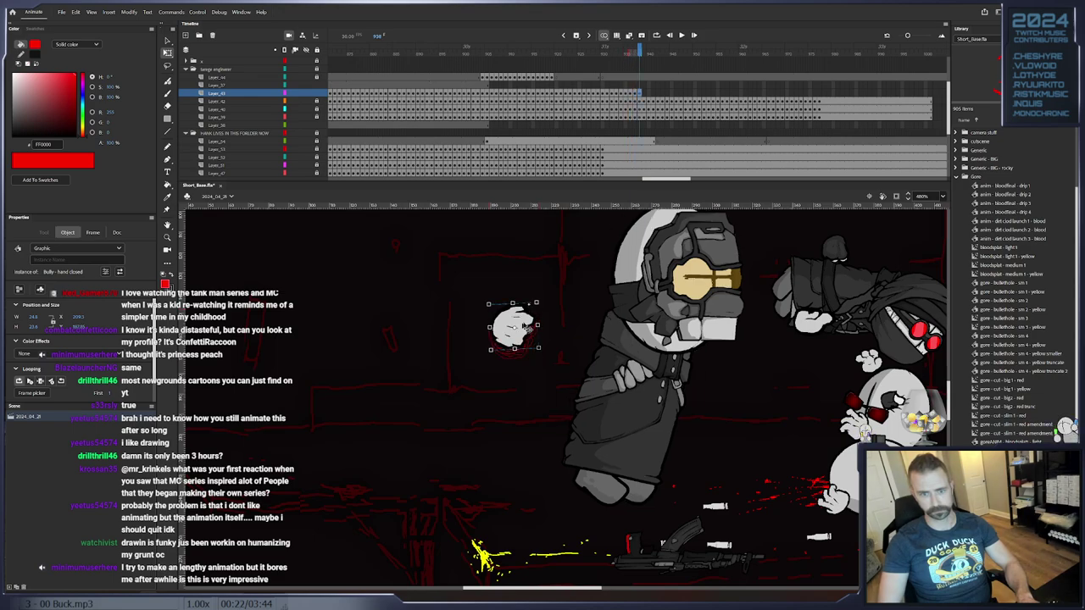
key(.)
key(.)
key(.)
key(.)
key(.)
key(.)
key(.)
key(.)
key(.)
key(.)
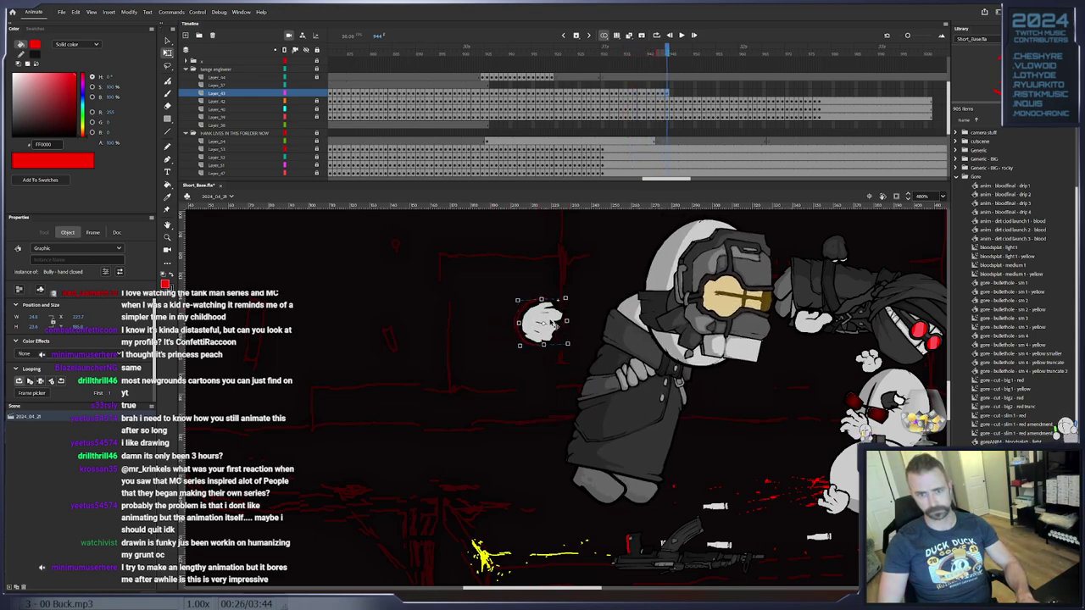
Swing the closed hand down and across the front of the coat on frames 945 to 951
key(.)
key(.)
key(.)
key(.)
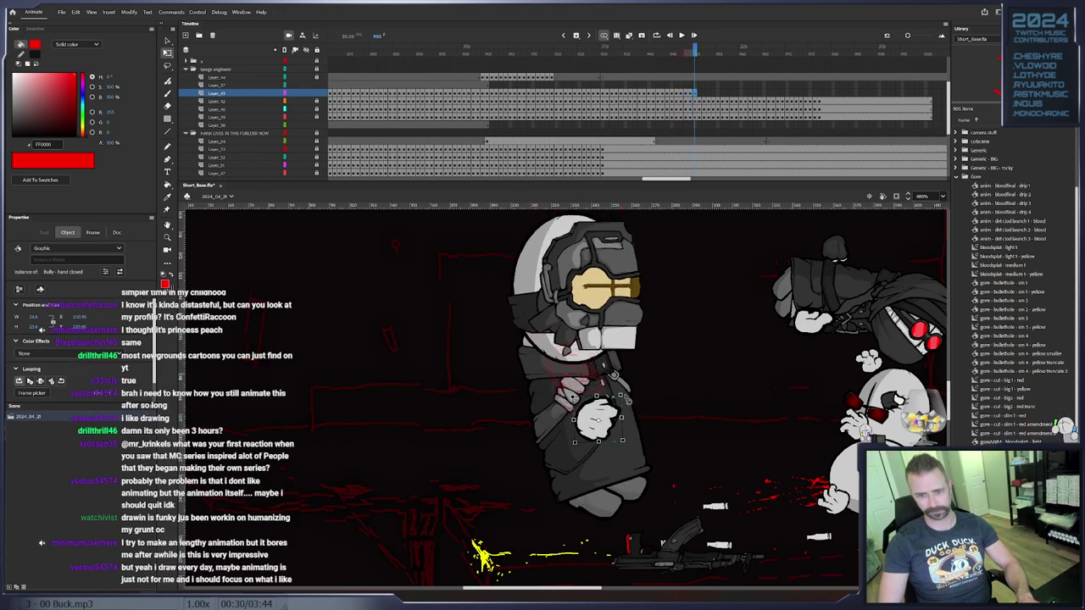
key(F6)
drag(619, 391, 612, 431)
key(F6)
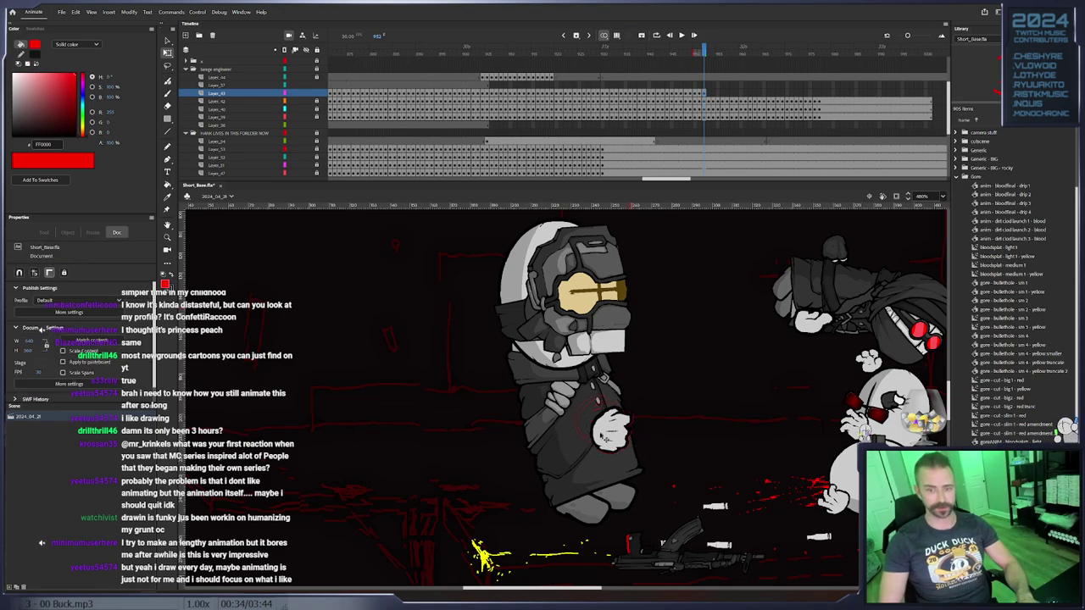
Swing the closed hand from the front of the coat to behind the engineer over frames 952 to 968
drag(624, 401, 408, 370)
key(F6)
key(F6)
key(F6)
key(F6)
key(F6)
key(F6)
key(F6)
key(F6)
key(F6)
key(F6)
key(F6)
key(F6)
key(.)
key(.)
key(.)
key(.)
key(.)
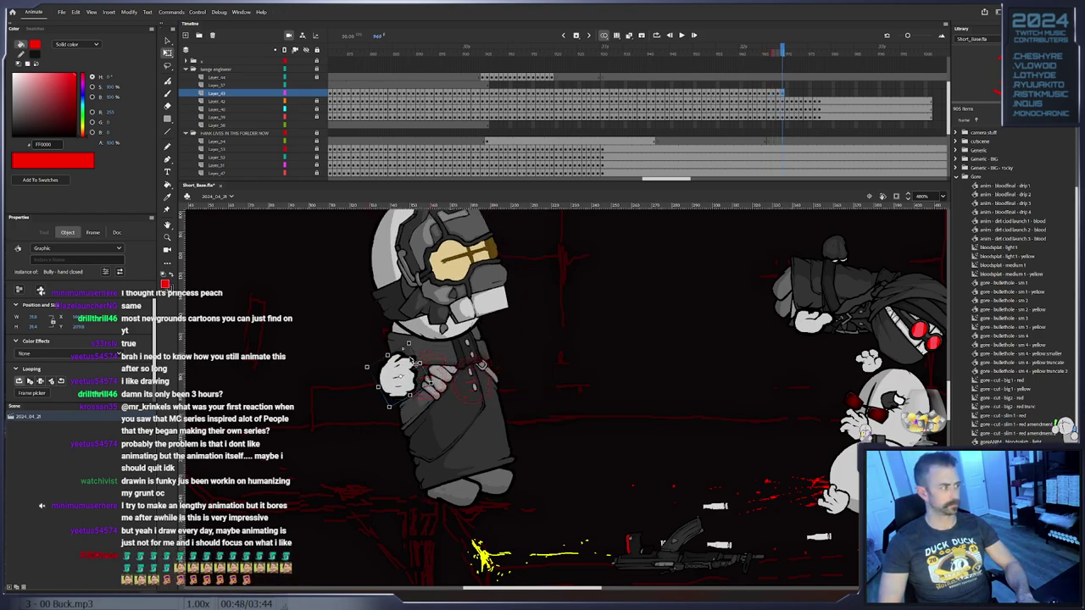
Settle the closed hand low behind the engineer's back on frames 969 to 977
drag(454, 353, 402, 410)
key(F6)
key(F6)
key(F6)
key(F6)
key(period)
key(F6)
key(F6)
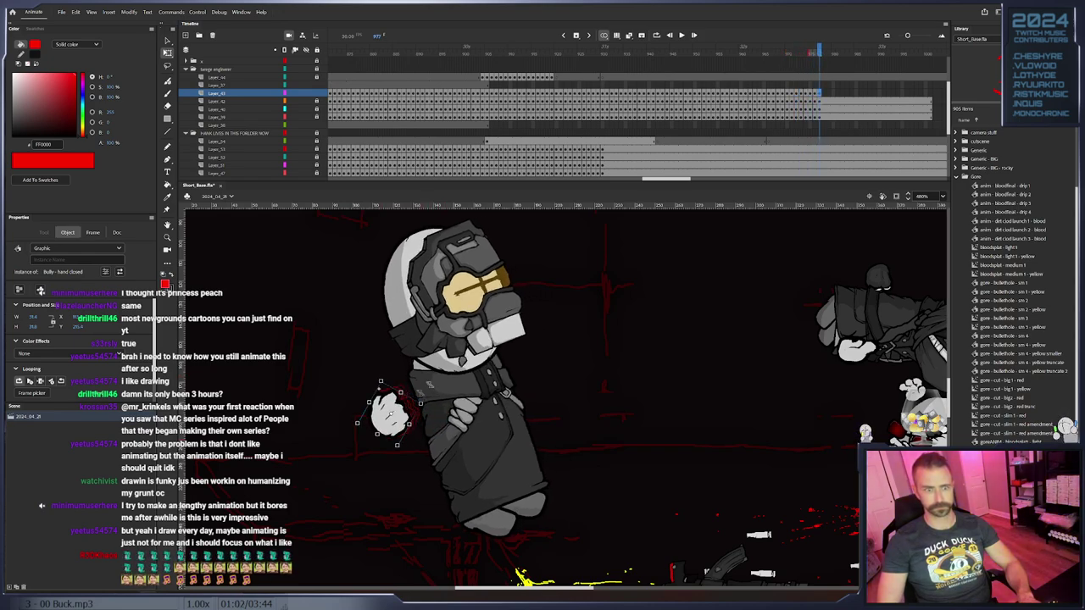
Extend the hand layer's last pose to frame 1001, and lengthen all the engineer's layers to frame 1032
click(927, 93)
right_click(931, 93)
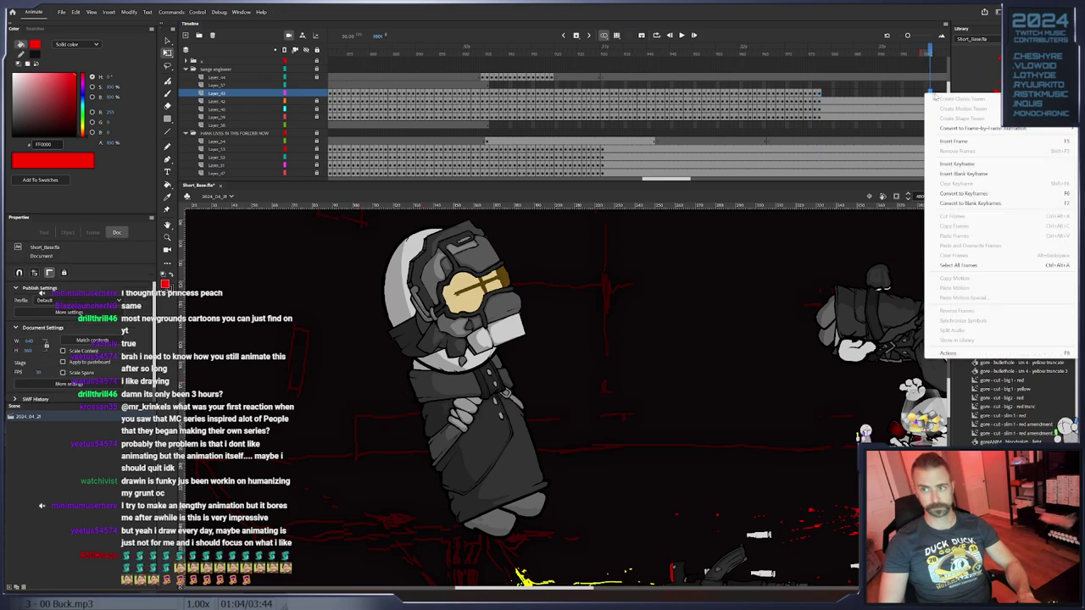
click(951, 142)
drag(940, 106, 812, 109)
drag(889, 125, 912, 87)
right_click(904, 86)
click(933, 144)
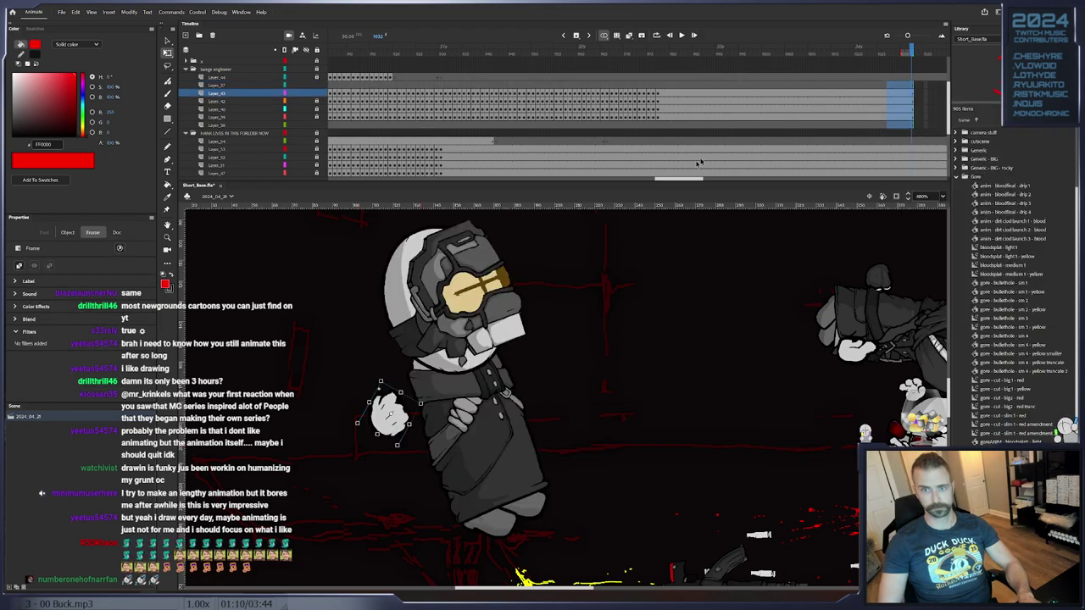
Remove all frames from 931 onward on the layers in Hank's folder
scroll(691, 157, down, 2)
drag(913, 146, 487, 120)
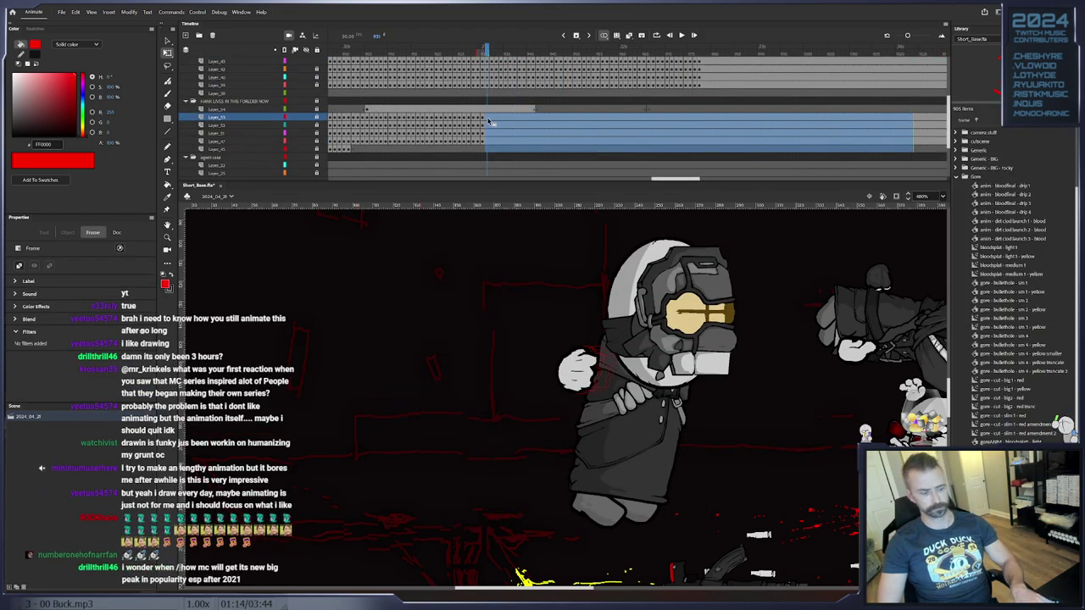
key(shift+F5)
key(shift+F5)
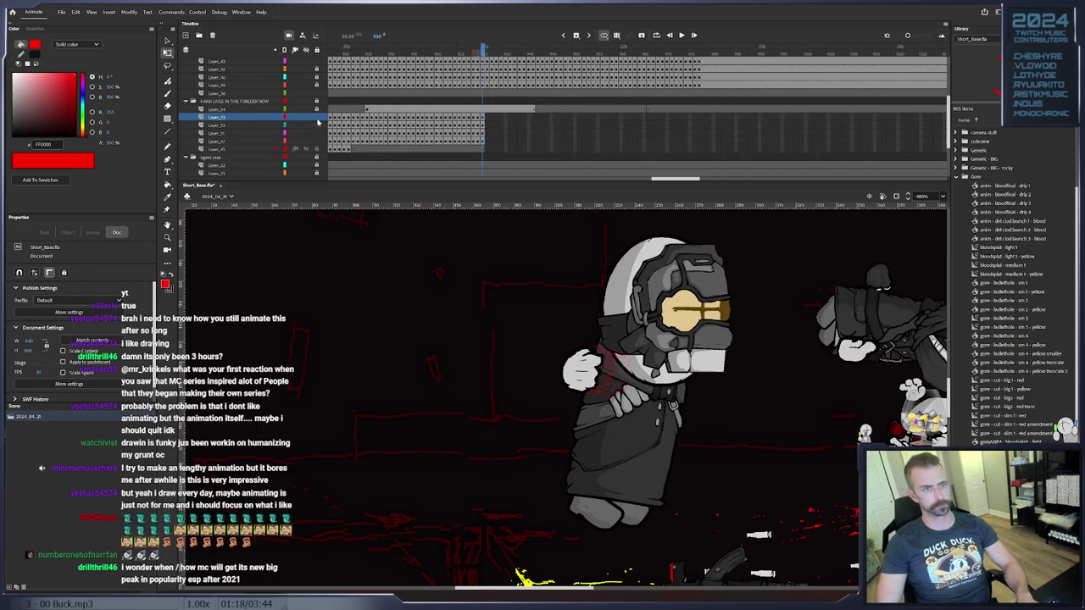
Add keyframes 931 and 932 to Hank's torso, tilting it slightly and nudging it downward
key(ctrl+a)
scroll(311, 89, up, 2)
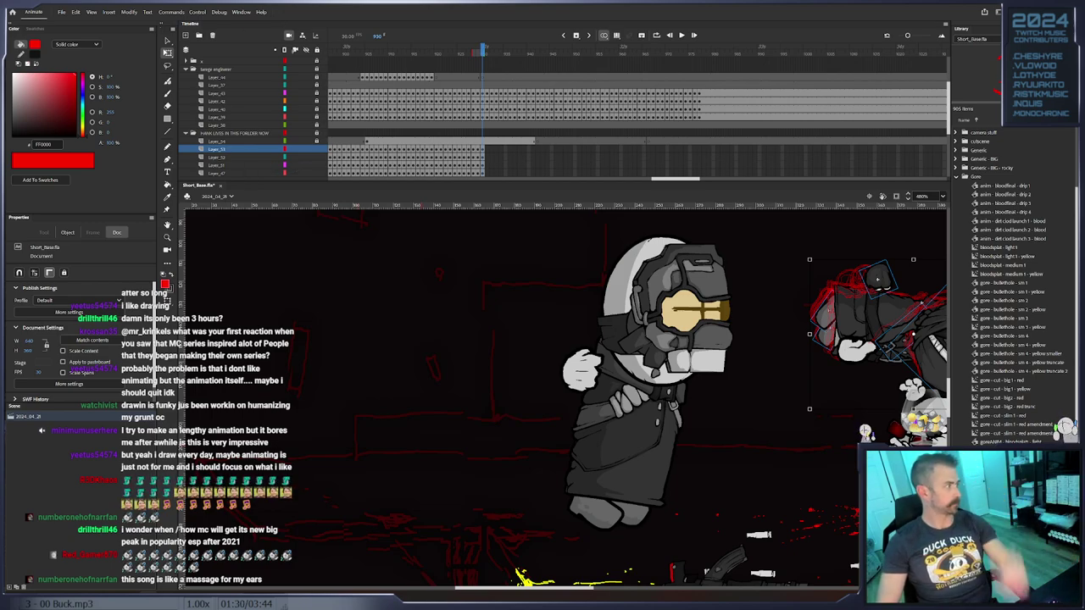
click(445, 249)
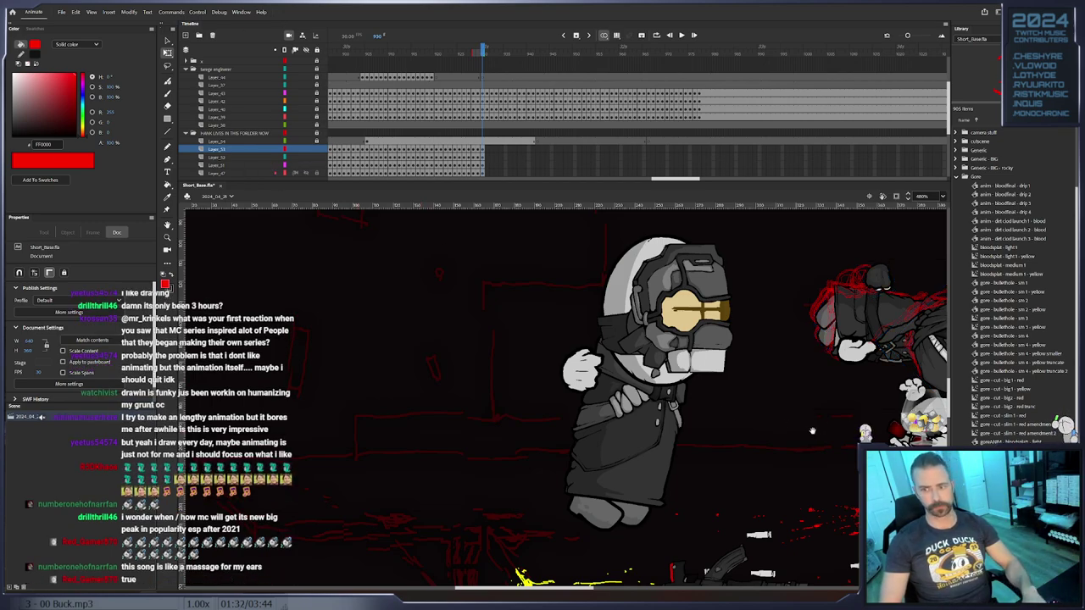
drag(941, 344, 700, 334)
click(645, 314)
click(644, 314)
scroll(494, 146, down, 2)
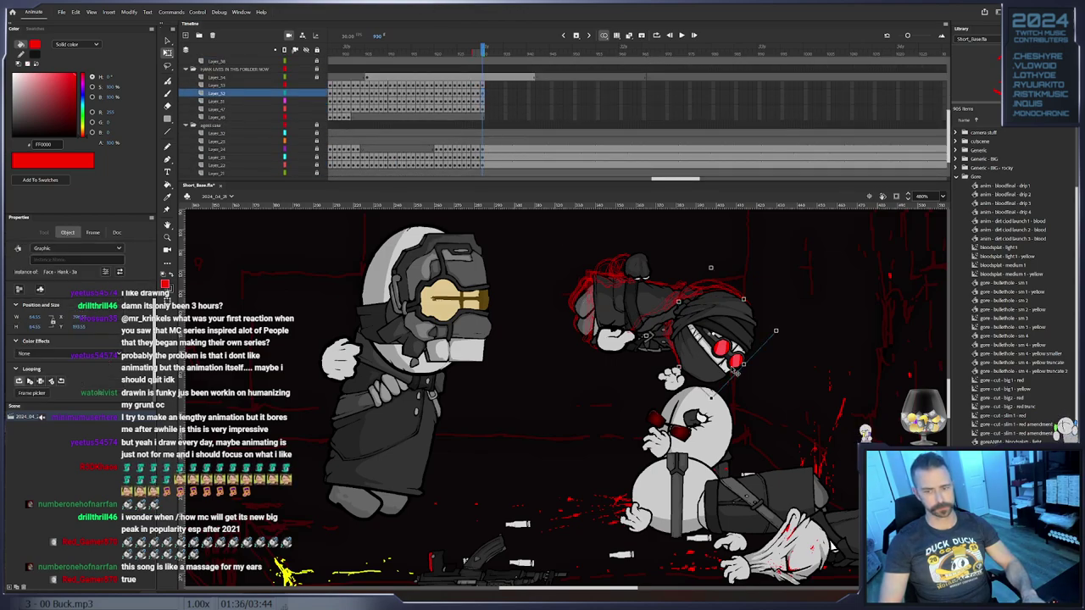
drag(468, 49, 500, 134)
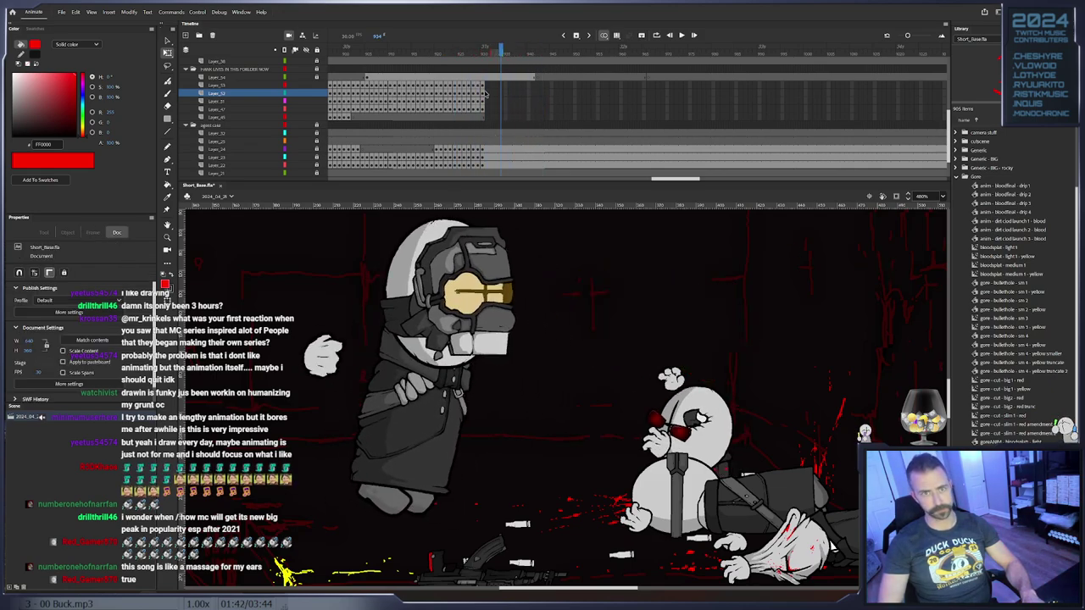
click(487, 94)
click(483, 93)
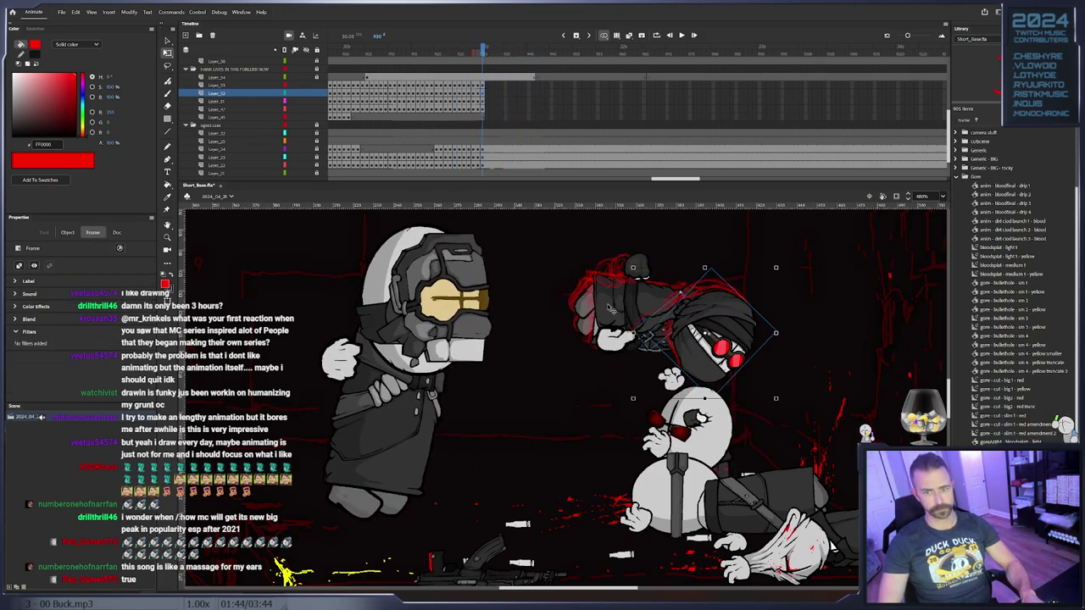
click(608, 310)
key(F6)
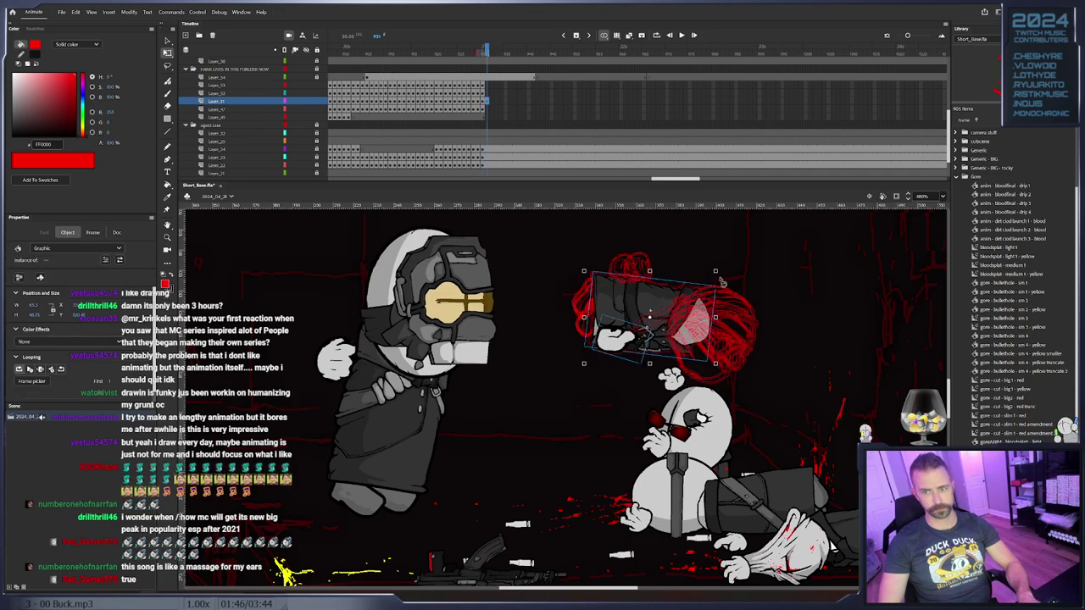
drag(724, 276, 722, 269)
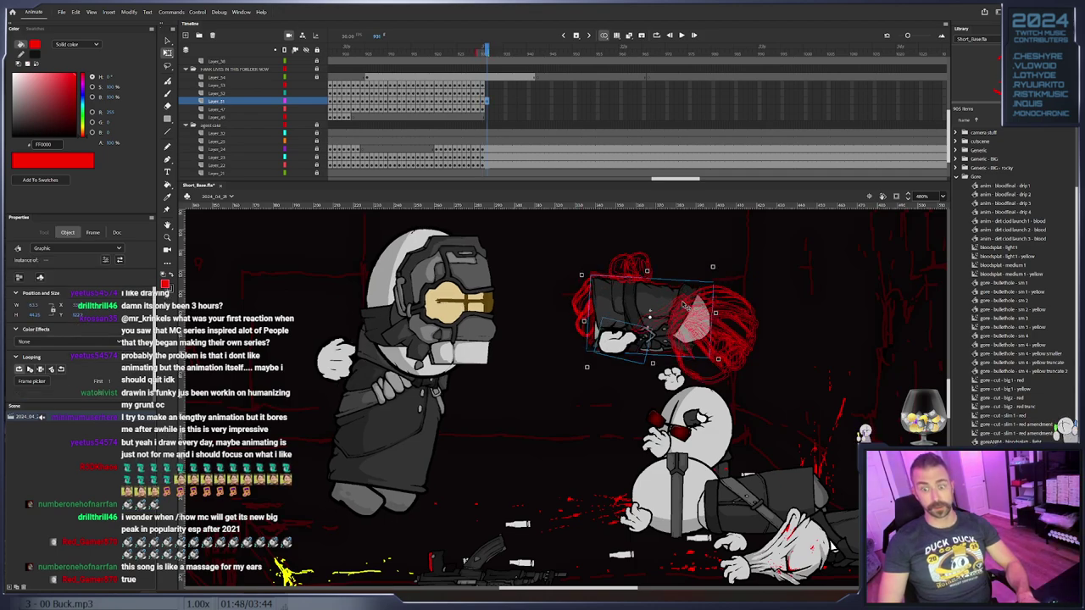
key(F6)
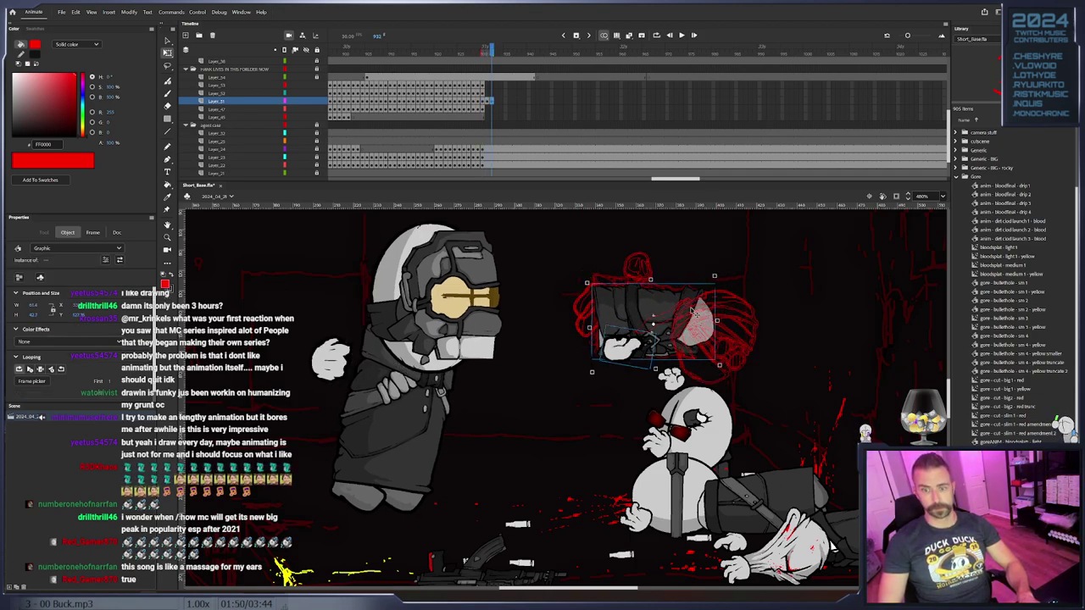
drag(694, 314, 695, 319)
Remove all frames from 934 onward on the agent's layers below Hank's folder
drag(496, 144, 583, 166)
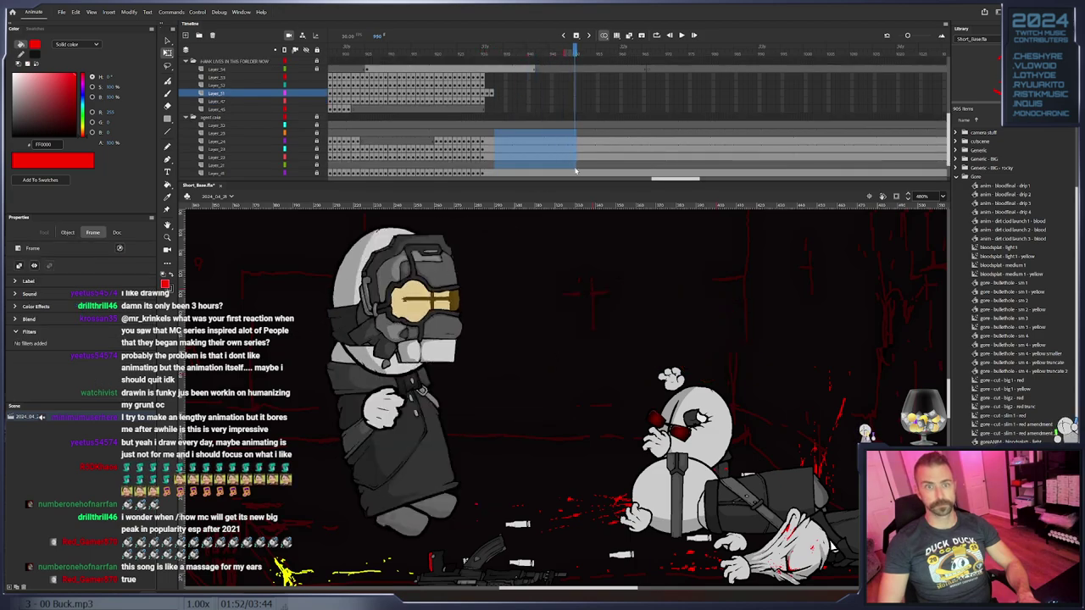
drag(765, 132, 502, 157)
key(shift+F5)
key(shift+F5)
key(shift+F5)
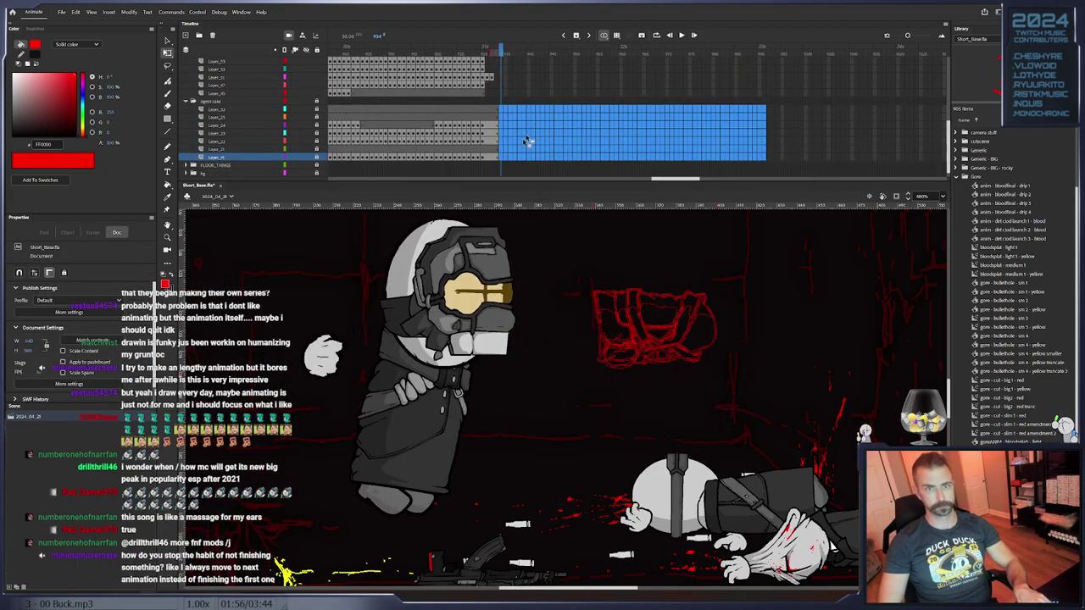
Continue Hank's torso from frame 932 with new keyframes up to 935, rotating and shifting it on each
scroll(528, 141, up, 2)
click(493, 107)
click(491, 108)
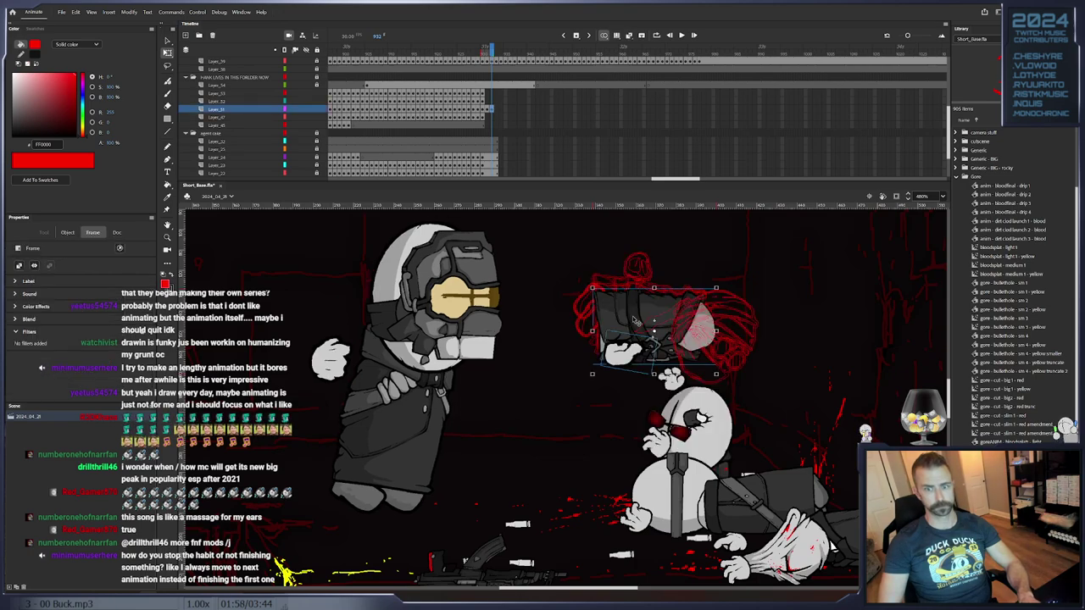
key(F6)
drag(719, 287, 711, 281)
drag(698, 312, 729, 293)
key(F6)
key(F6)
drag(702, 325, 714, 351)
Animate Hank's torso frame by frame on frames 936 to 946, lowering it and changing its tilt
key(F6)
key(F6)
key(F6)
key(F6)
key(F6)
key(F6)
key(F6)
key(F6)
key(F6)
key(F6)
drag(744, 313, 747, 321)
drag(714, 355, 713, 351)
click(714, 351)
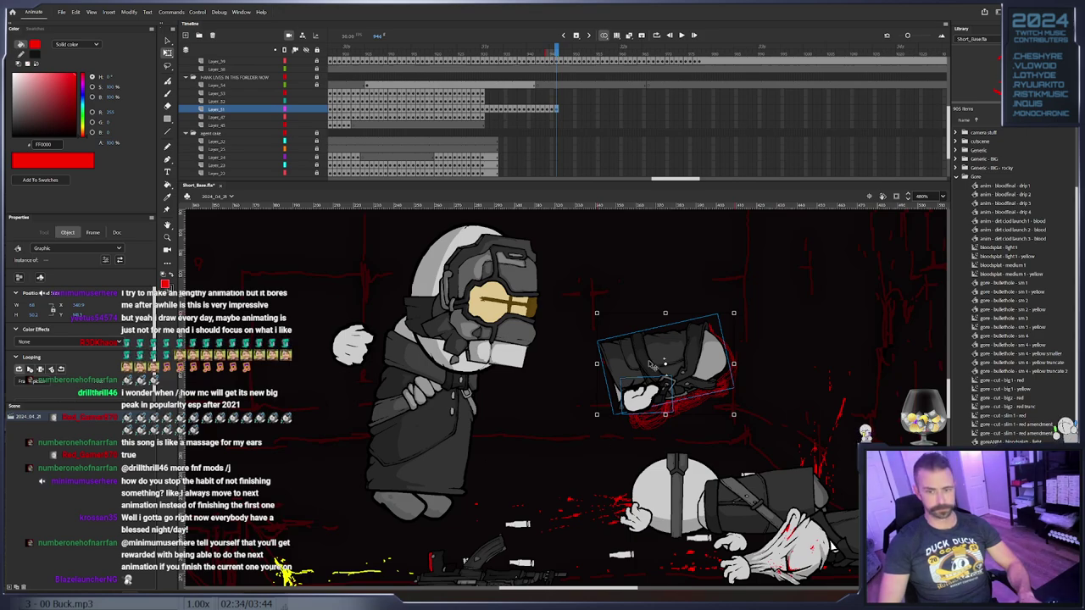
Raise Hank's torso and level out its tilt on frames 947 and 948
key(F6)
drag(738, 315, 746, 328)
drag(695, 353, 693, 326)
key(F6)
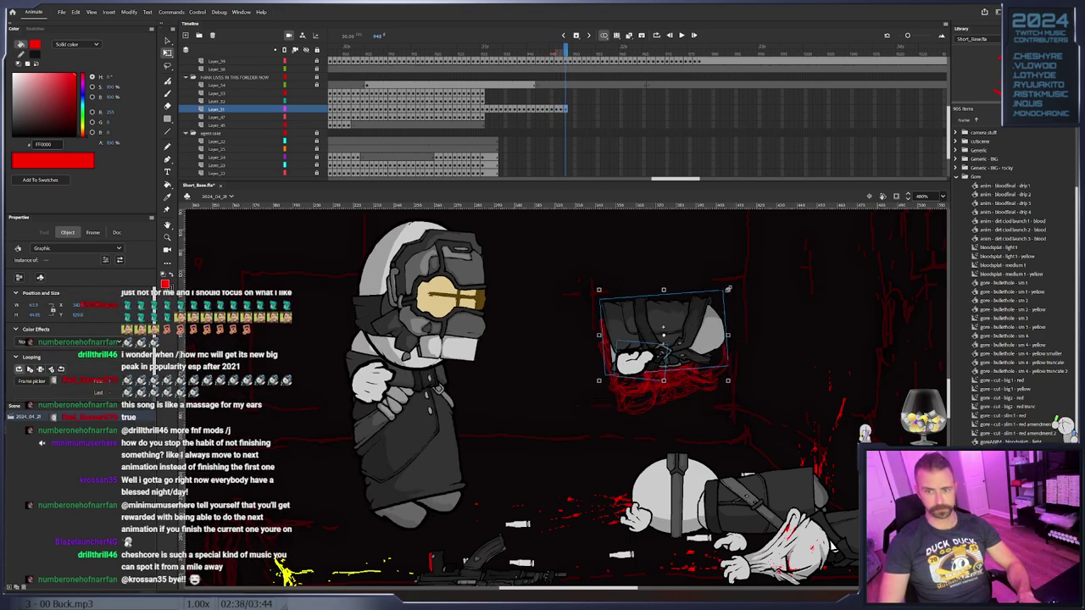
drag(732, 291, 740, 303)
Move and rotate Hank's torso on new keyframes 949 and 950 as it starts rising toward the engineer
key(F6)
drag(633, 322, 617, 279)
drag(756, 350, 830, 441)
key(F6)
drag(795, 333, 718, 243)
key(period)
Carry Hank's torso up toward the space above the engineer's head on frames 951 to 953, rotating it steeply
key(F6)
click(736, 319)
key(F6)
drag(692, 295, 651, 273)
key(F6)
drag(698, 337, 719, 310)
drag(630, 296, 606, 292)
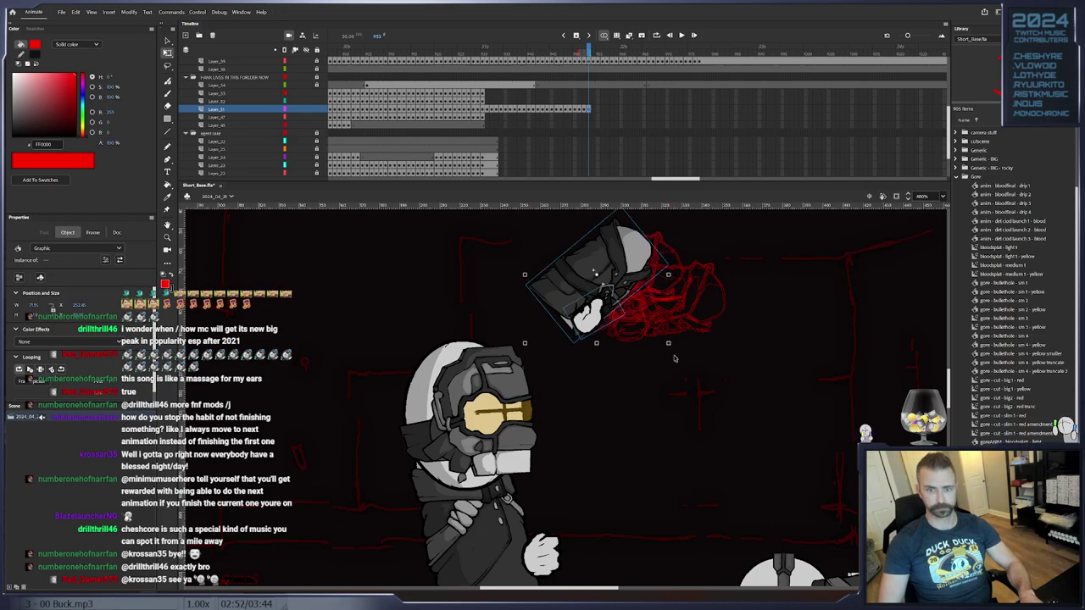
Add keyframes 954 to 956 for Hank's torso, shifting it toward the engineer and rotating it more upright
key(period)
key(F6)
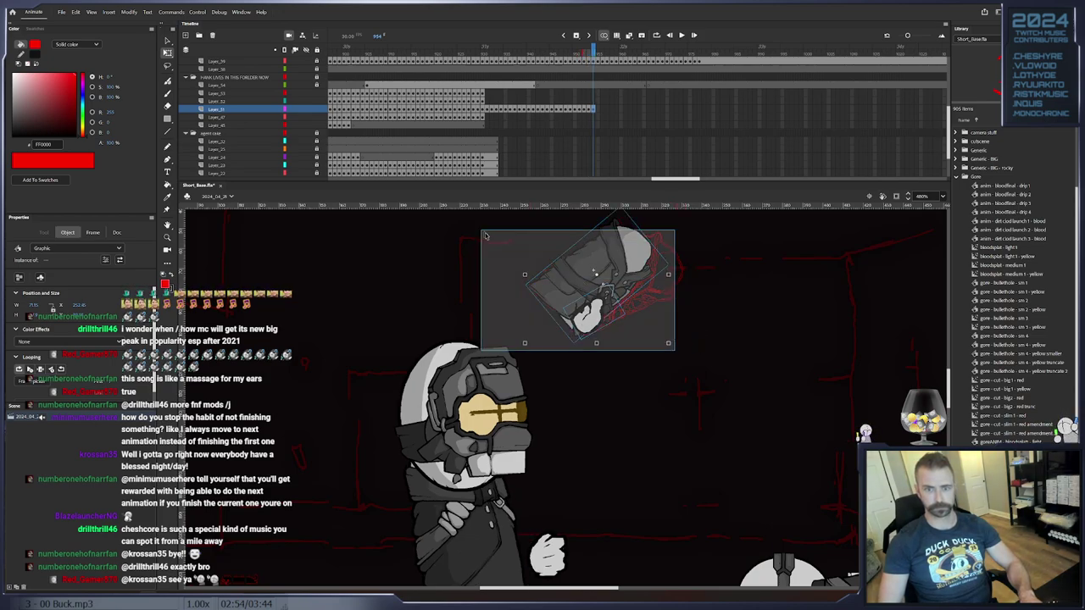
drag(675, 347, 695, 342)
drag(575, 290, 557, 288)
drag(559, 290, 561, 292)
drag(662, 353, 748, 387)
key(F6)
drag(628, 358, 610, 351)
key(F6)
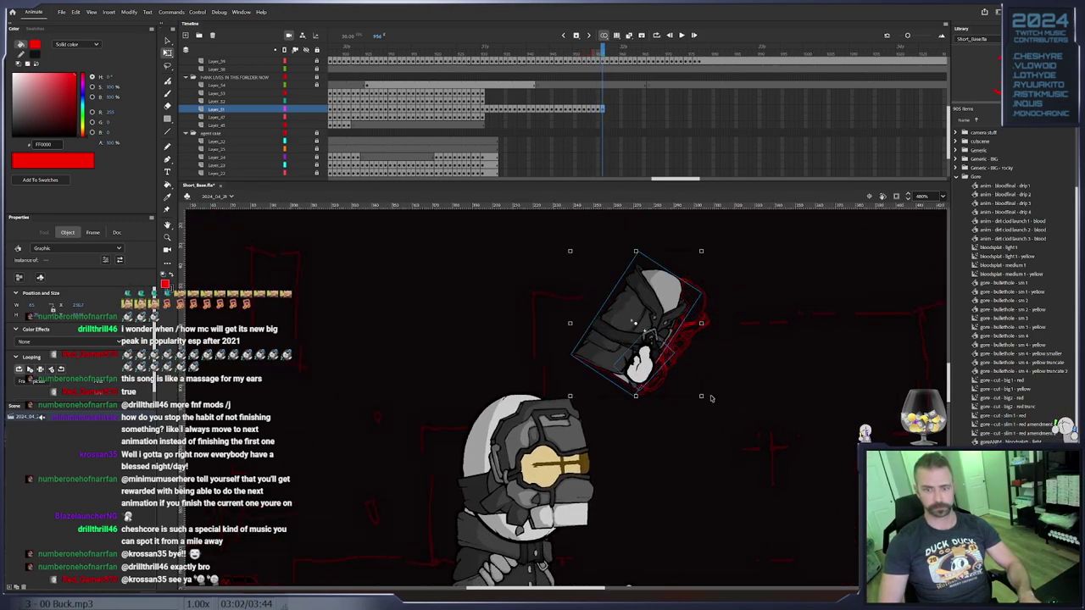
drag(709, 402, 714, 393)
Go back over Hank's torso on frames 951 to 955 and refine its rotation and position frame by frame
click(579, 110)
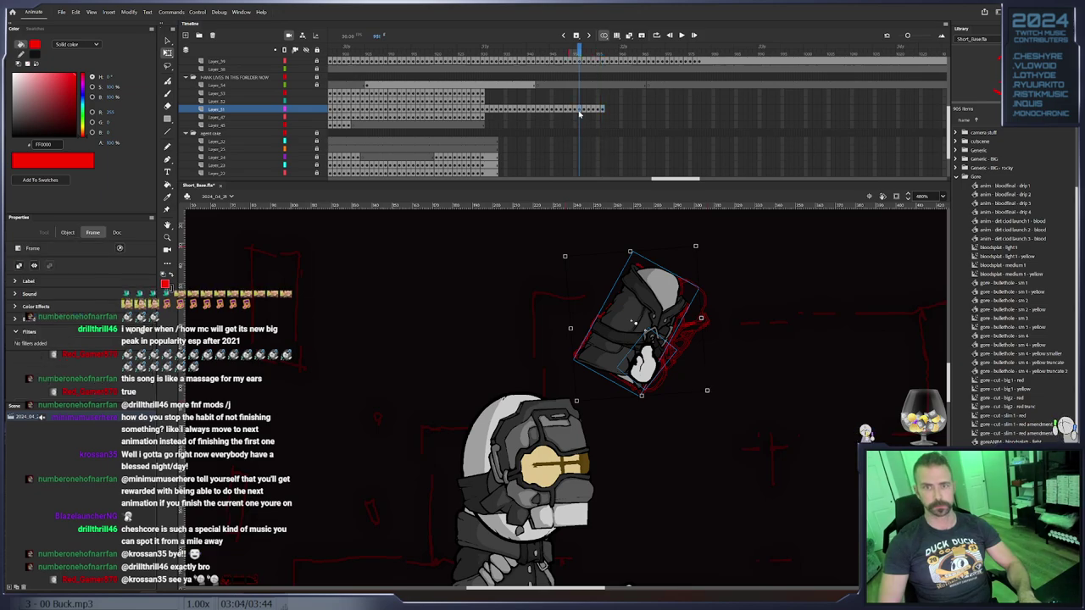
key(period)
key(period)
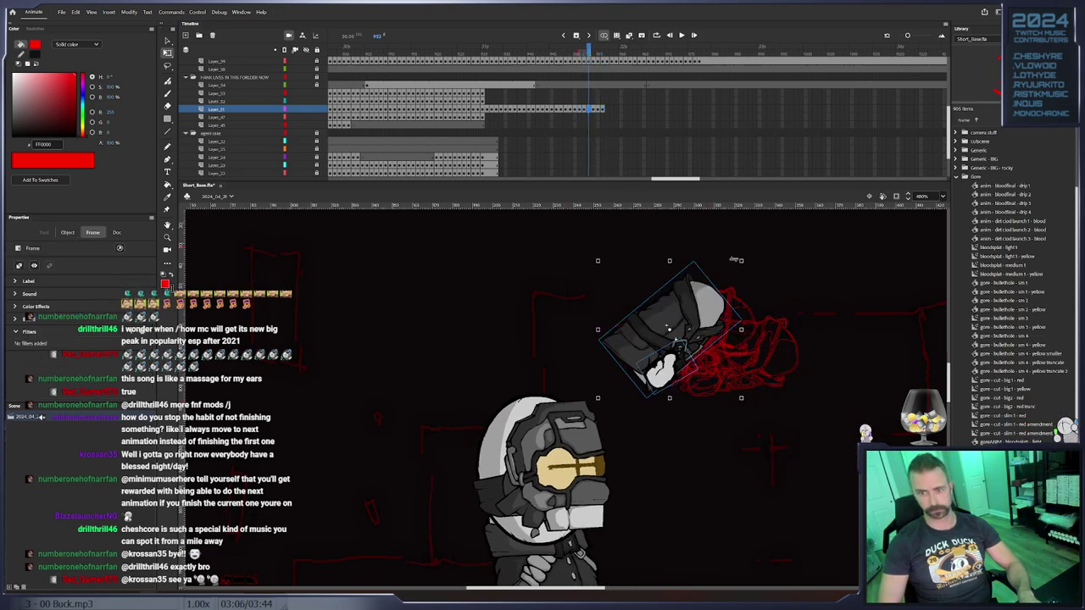
drag(742, 259, 746, 268)
key(period)
drag(675, 329, 668, 328)
key(period)
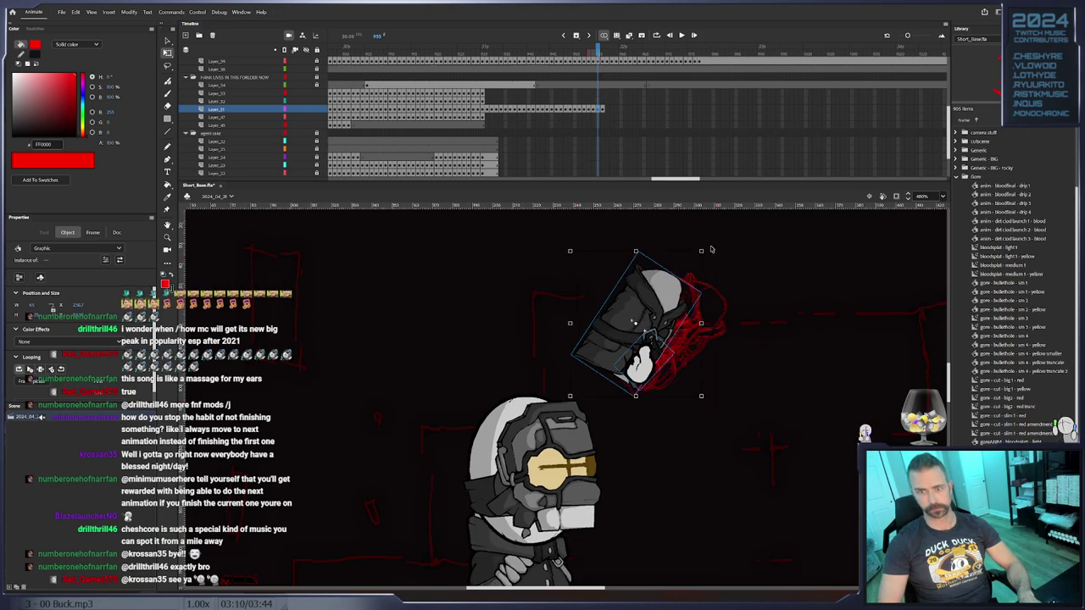
drag(707, 254, 715, 257)
key(period)
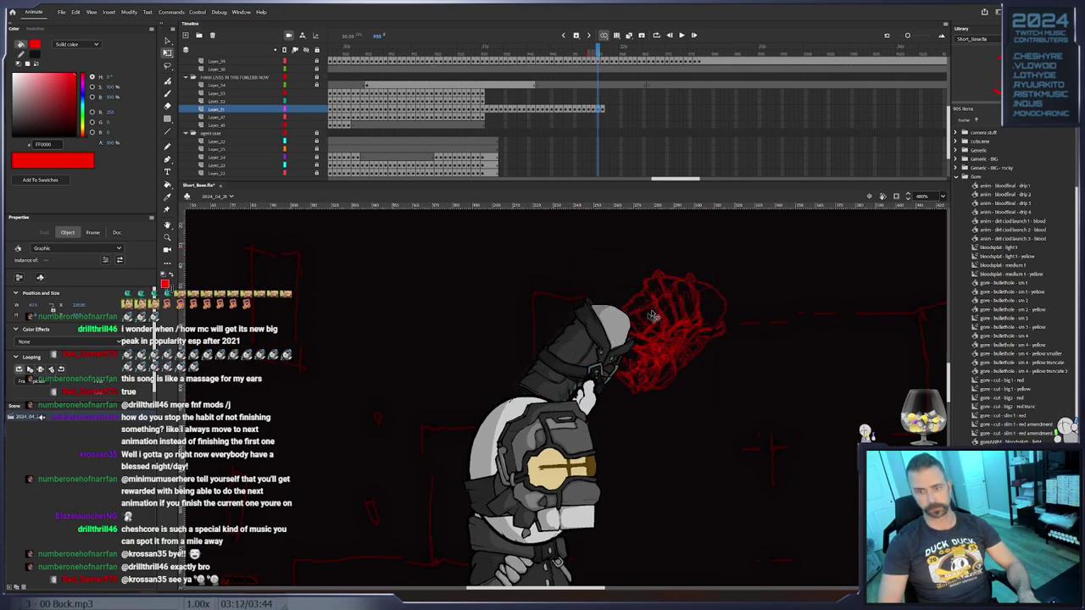
key(comma)
drag(674, 309, 640, 339)
Animate Hank's torso on frames 956 to 962, drifting toward the engineer and rotating nearly upright
key(period)
key(F6)
drag(690, 254, 679, 250)
drag(632, 340, 591, 331)
key(F6)
key(F6)
key(F6)
key(F6)
drag(645, 245, 633, 245)
drag(596, 349, 583, 345)
key(period)
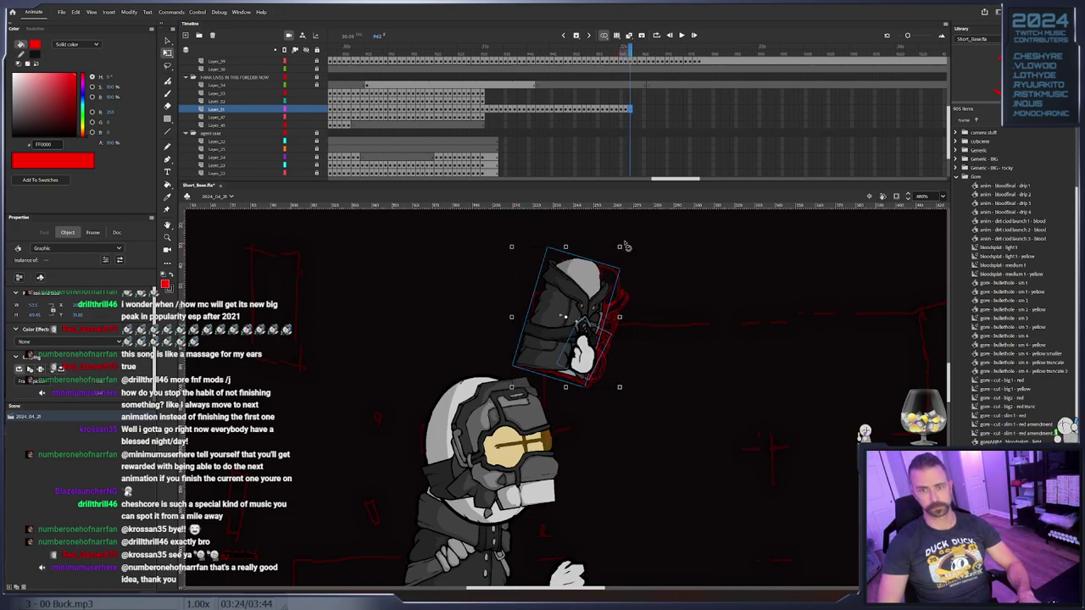
Animate Hank's torso on frames 962 to 968, raising it above the engineer and tilting it past upright
drag(627, 246, 607, 242)
drag(586, 360, 572, 352)
key(F6)
key(F6)
drag(600, 236, 585, 231)
drag(570, 328, 558, 322)
drag(586, 368, 596, 362)
drag(561, 329, 542, 324)
key(F6)
drag(572, 370, 545, 326)
key(F6)
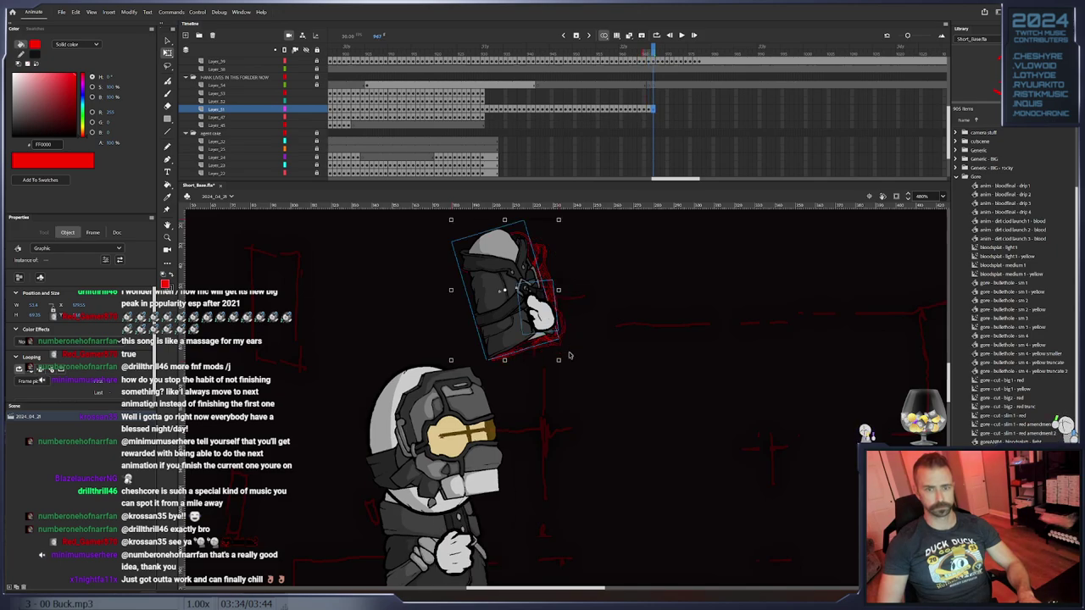
drag(569, 362, 544, 327)
key(F6)
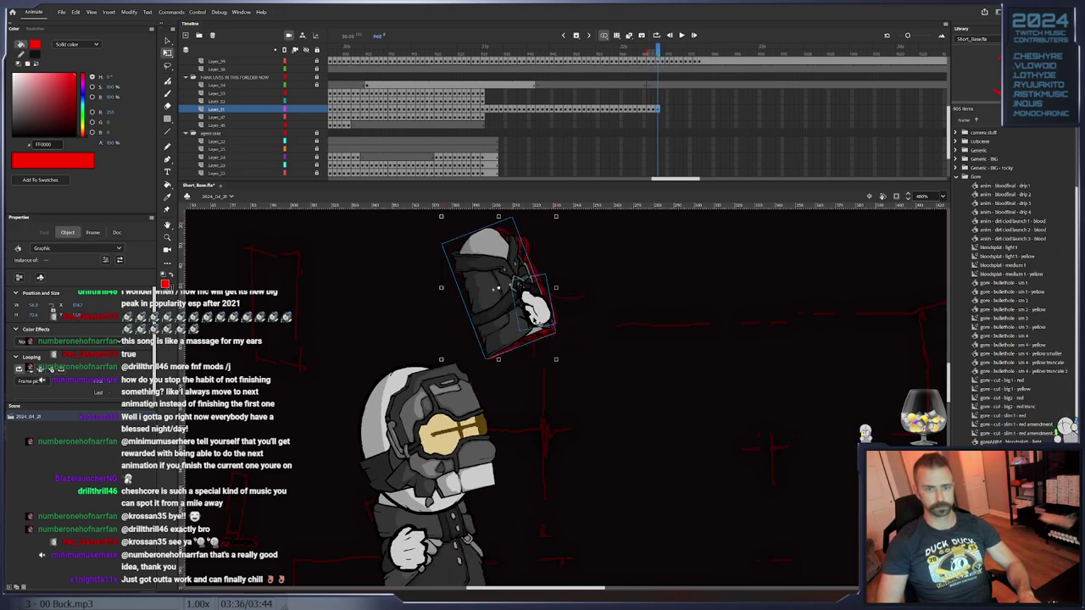
Remove Hank's torso frames from frame 956 onward
drag(662, 109, 631, 109)
right_click(631, 108)
click(665, 166)
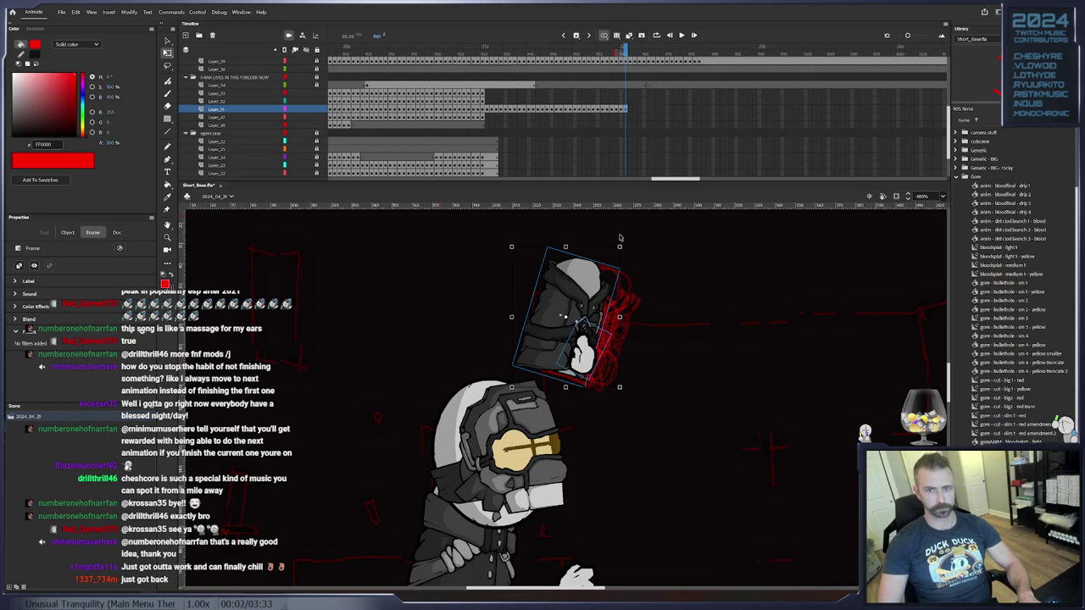
drag(621, 249, 618, 252)
drag(629, 112, 602, 117)
right_click(602, 117)
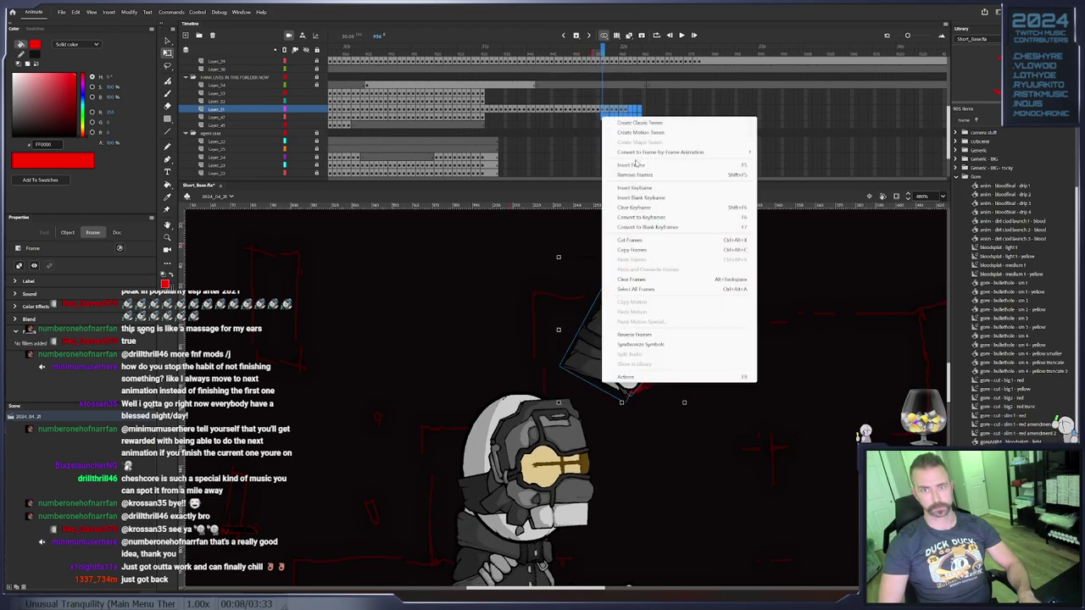
click(636, 174)
Swap Hank's body symbol at frame 955 for Body - Hank - 1 and move his hand to fit the new pose
click(741, 355)
right_click(625, 334)
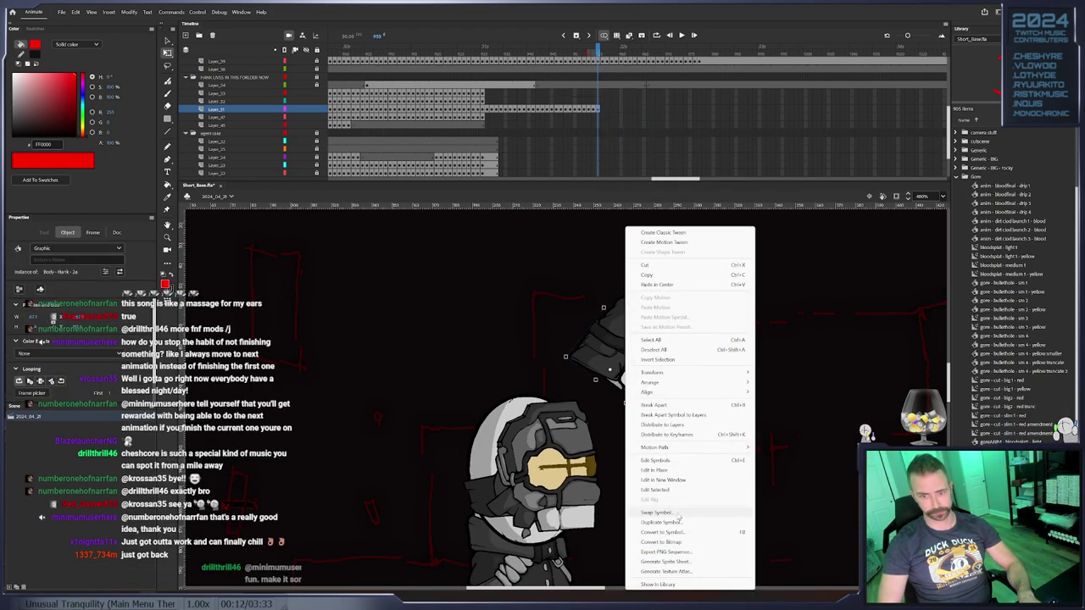
click(678, 513)
click(541, 345)
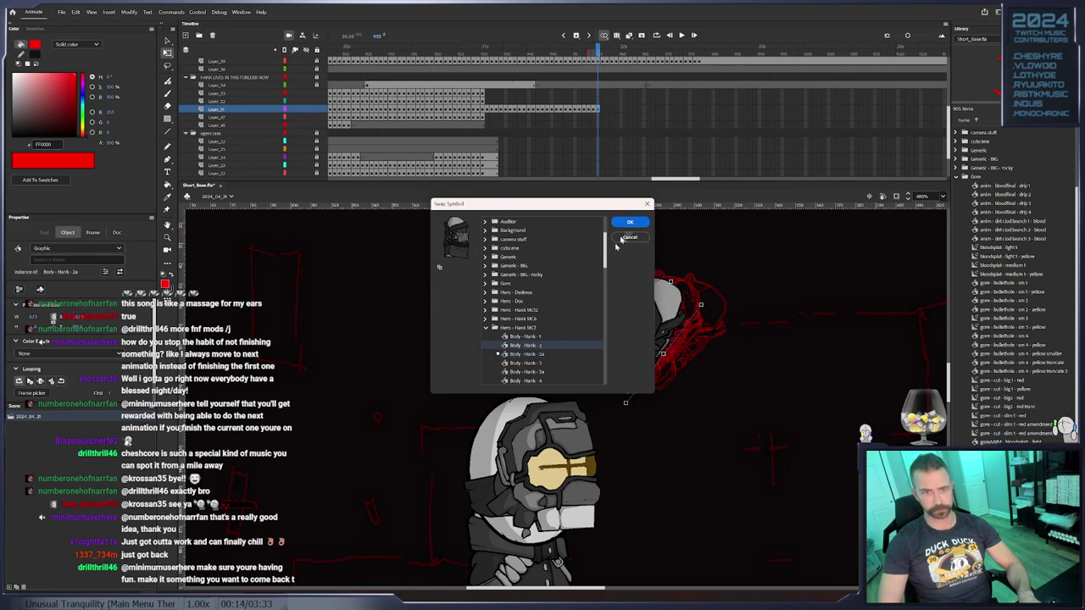
click(539, 337)
click(630, 222)
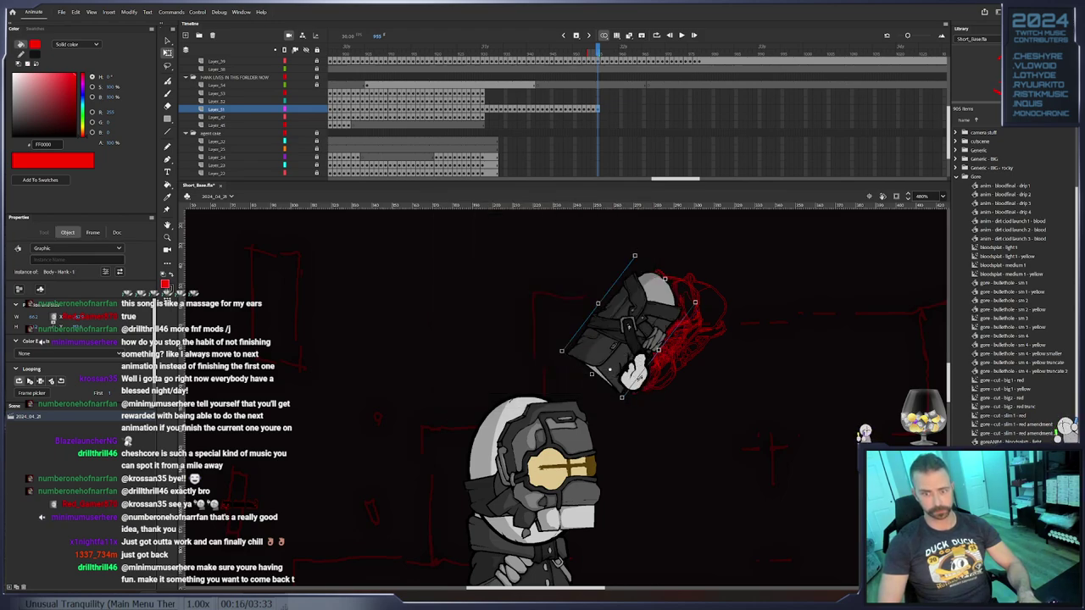
drag(635, 384, 612, 377)
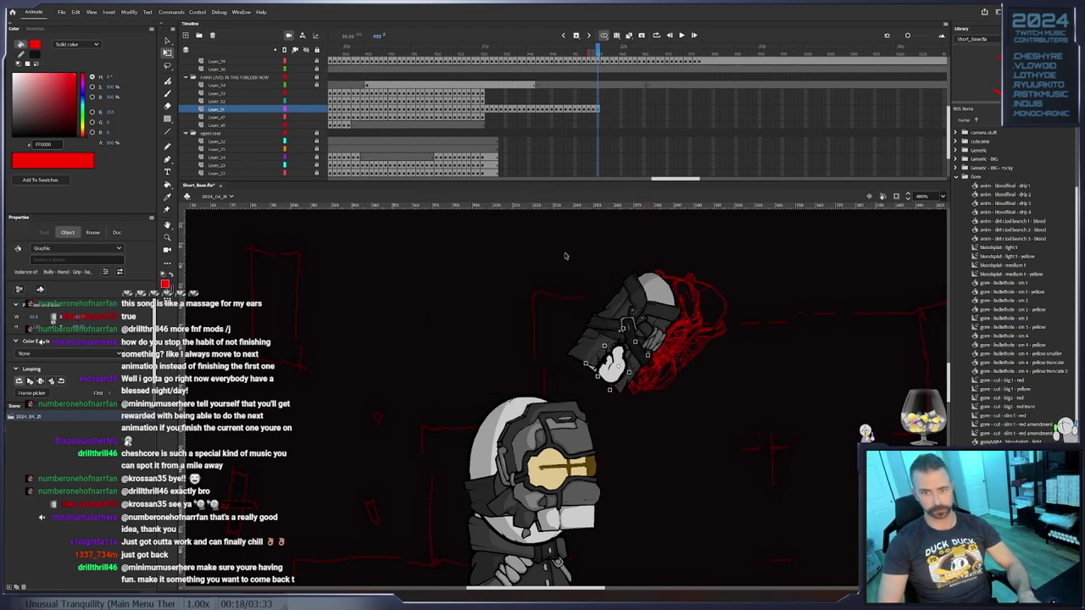
Rotate Hank's torso and hand together toward upright on new keyframes 956 to 960, shifting them toward the engineer
drag(565, 254, 666, 360)
key(F6)
mouse_move(699, 257)
mouse_down()
mouse_move(698, 267)
mouse_move(688, 254)
mouse_up()
key(F6)
drag(642, 305, 635, 303)
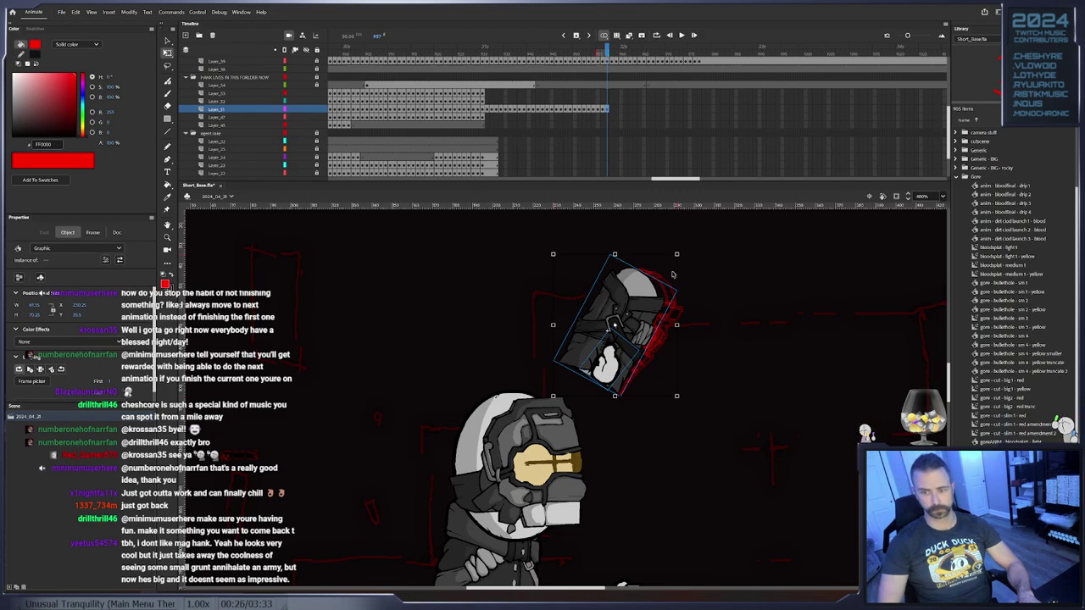
key(F6)
drag(682, 258, 642, 258)
key(F6)
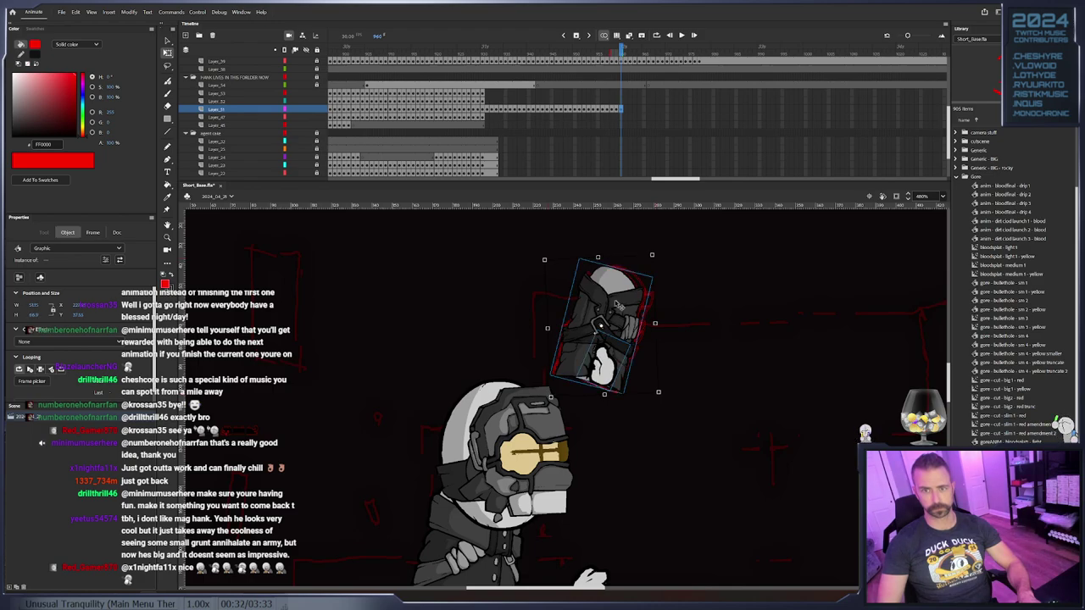
Add a keyframe on Layer_54 around frame 955
drag(621, 49, 600, 72)
click(600, 85)
key(F6)
Turn Hank's torso further upright on frames 961 and 962 and nudge its position
click(622, 109)
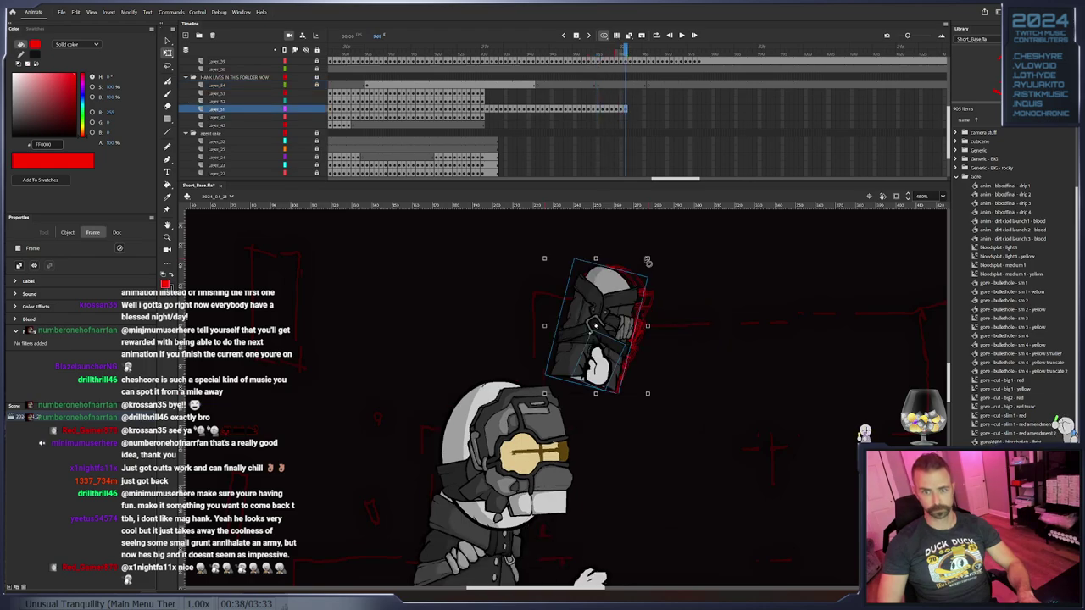
drag(650, 259, 636, 262)
drag(620, 304, 615, 306)
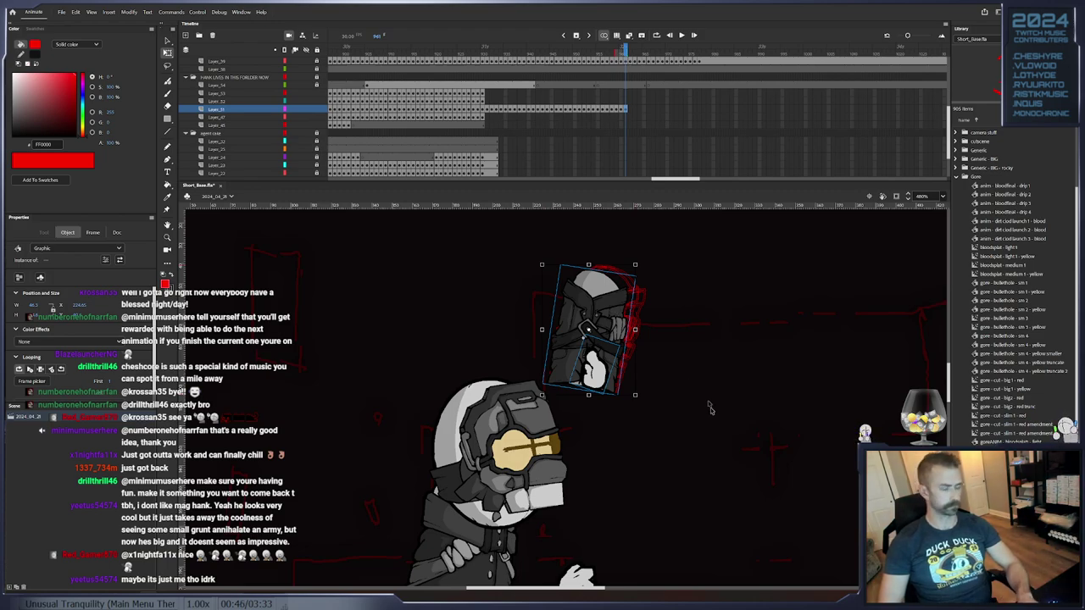
drag(642, 266, 646, 269)
drag(612, 312, 616, 312)
key(F6)
drag(645, 265, 640, 262)
drag(608, 303, 601, 307)
Rotate Hank's torso slightly and start lowering it on keyframes 963 to 965
key(F6)
key(F6)
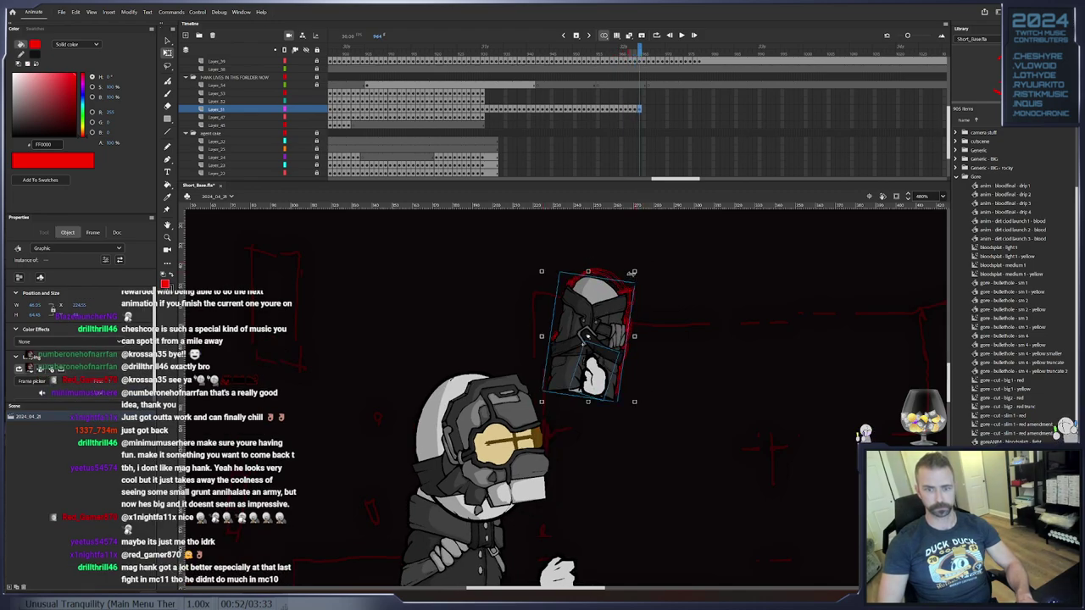
drag(637, 272, 633, 269)
drag(600, 309, 601, 312)
key(F6)
drag(600, 312, 600, 319)
Swap Hank's body symbol at frame 965 for a different Hank body pose
click(679, 354)
right_click(575, 322)
click(604, 513)
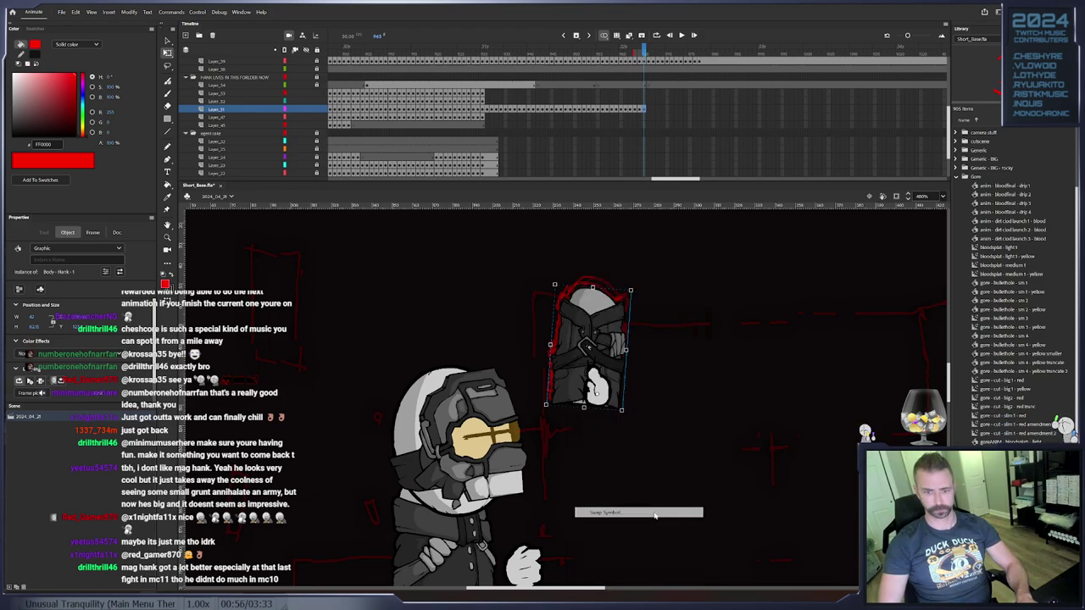
click(528, 363)
click(626, 238)
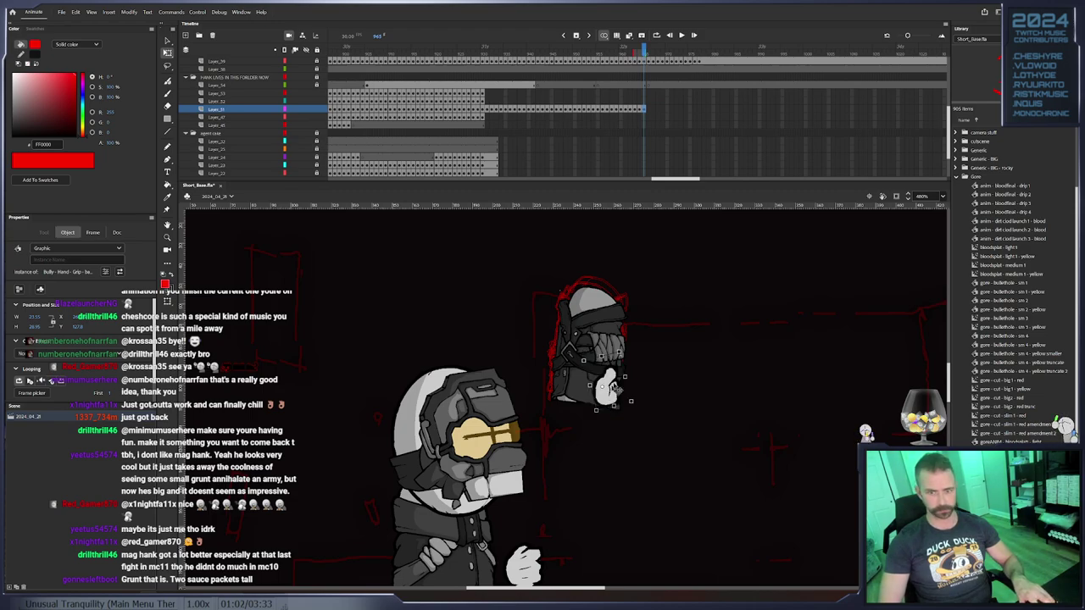
Lower Hank's torso and hand and tilt them toward the engineer frame by frame on new keyframes 966 to 971
drag(521, 288, 674, 438)
key(F6)
drag(640, 291, 588, 327)
key(F6)
key(F6)
mouse_move(633, 295)
mouse_down()
mouse_move(594, 329)
mouse_move(619, 307)
mouse_up()
key(F6)
drag(598, 344, 595, 353)
key(F6)
drag(633, 308, 606, 339)
key(F6)
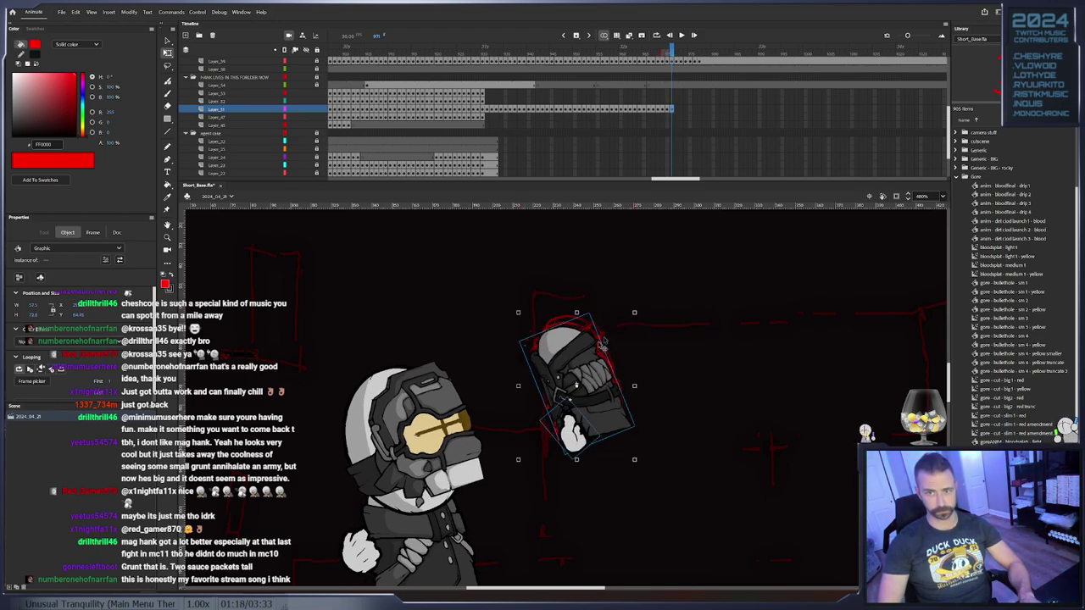
Ease Hank's torso into its tilted pose with tiny moves and rotations on keyframes 972 to 976
key(F6)
key(F6)
click(587, 366)
key(Down)
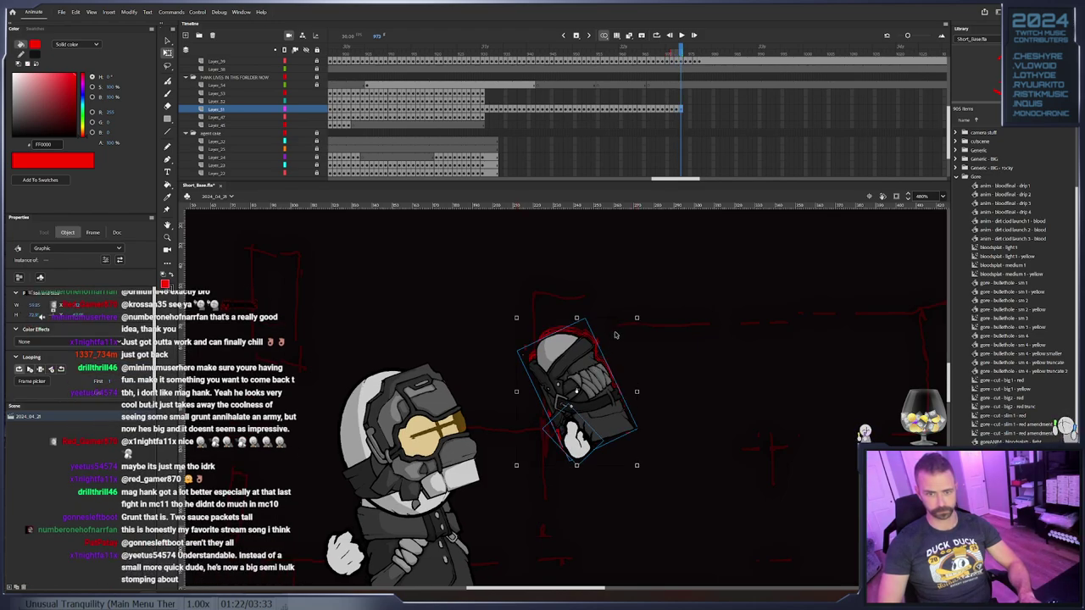
key(F6)
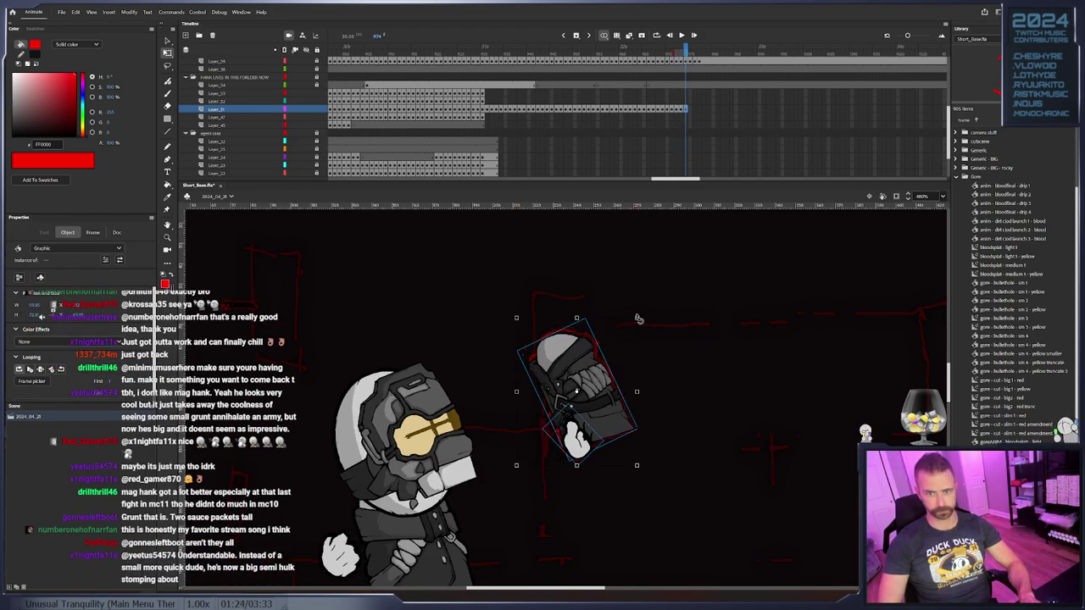
drag(638, 319, 635, 317)
drag(559, 372, 559, 373)
key(F6)
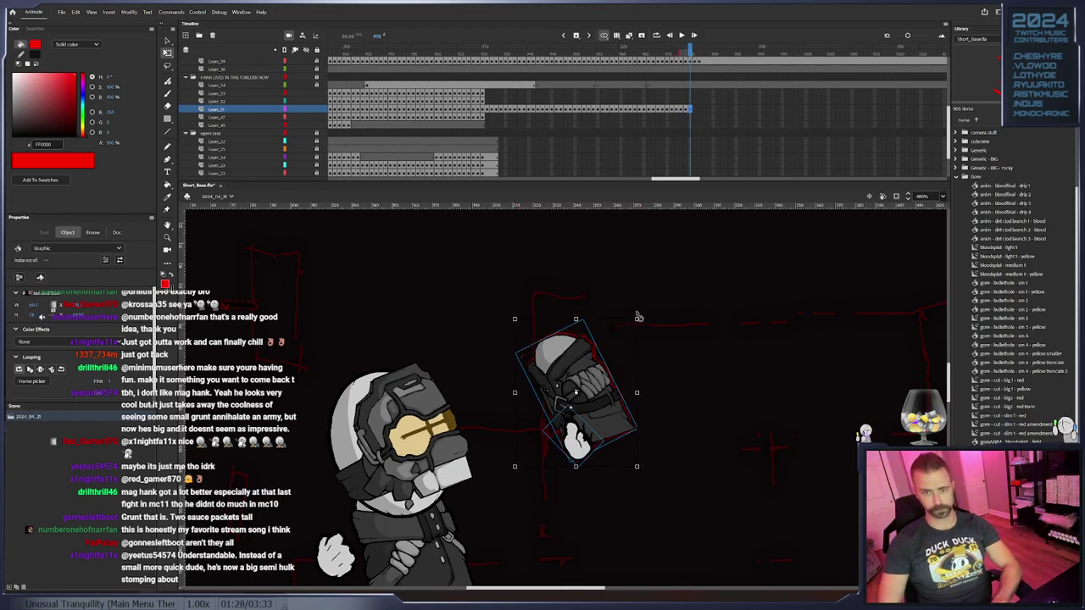
drag(638, 317, 632, 320)
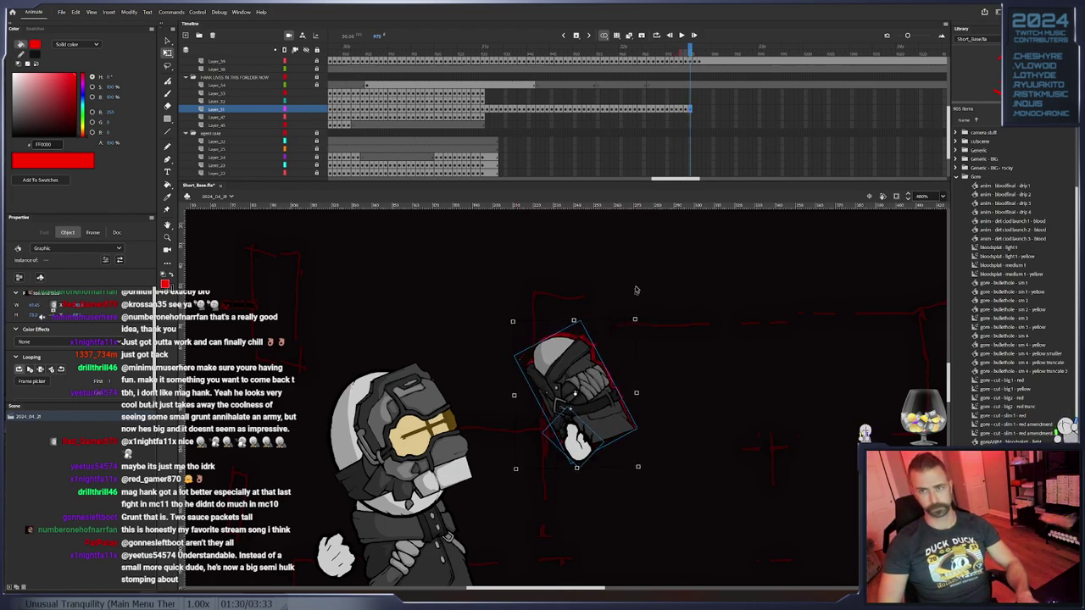
key(F6)
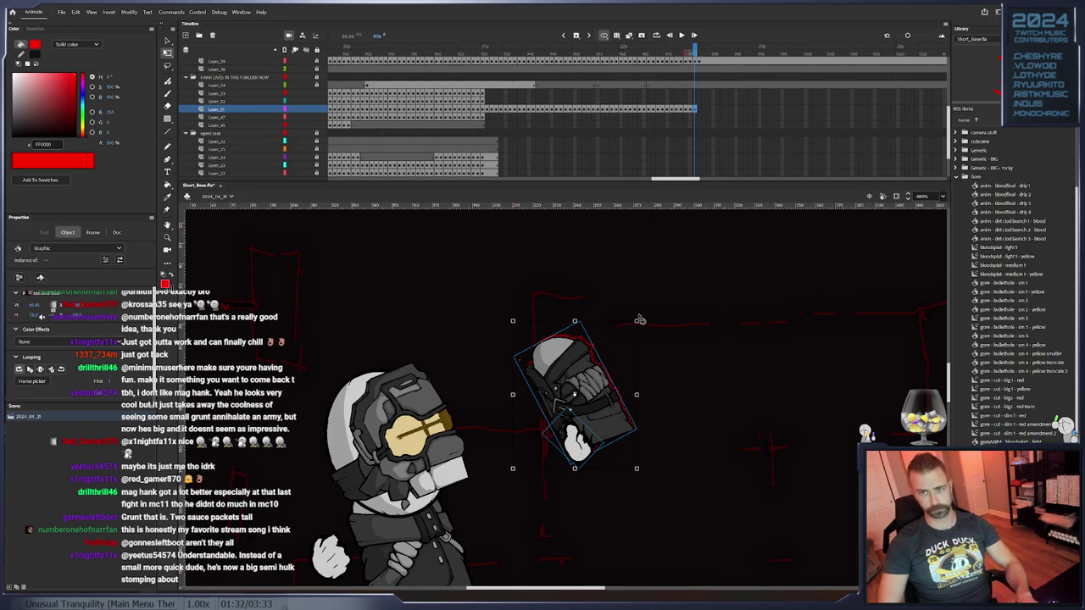
Extend Hank's torso layer to frame 1002 and lock the layer
right_click(814, 108)
click(849, 158)
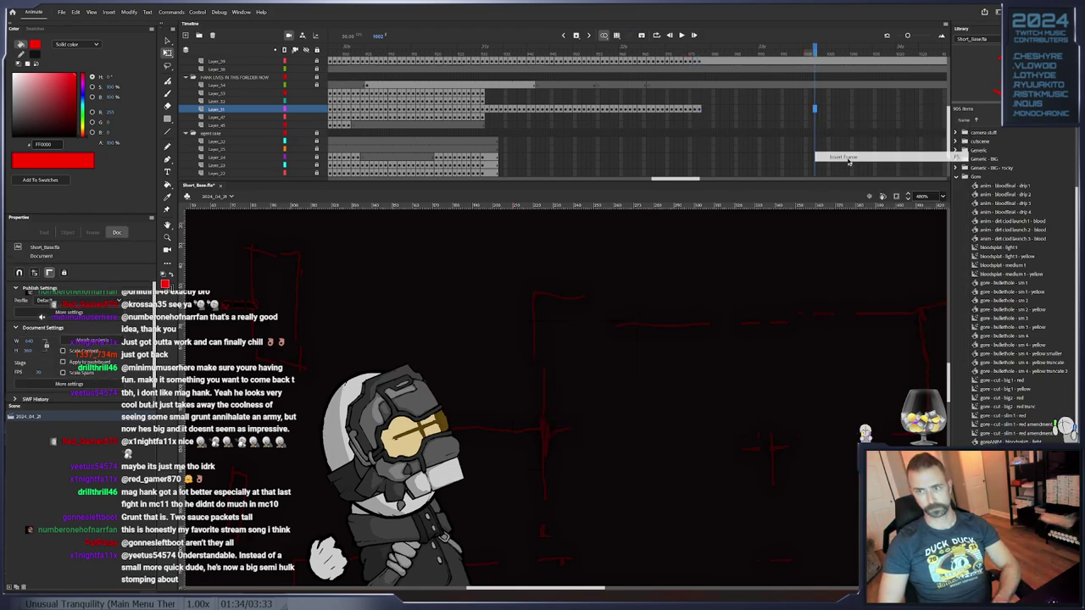
click(317, 109)
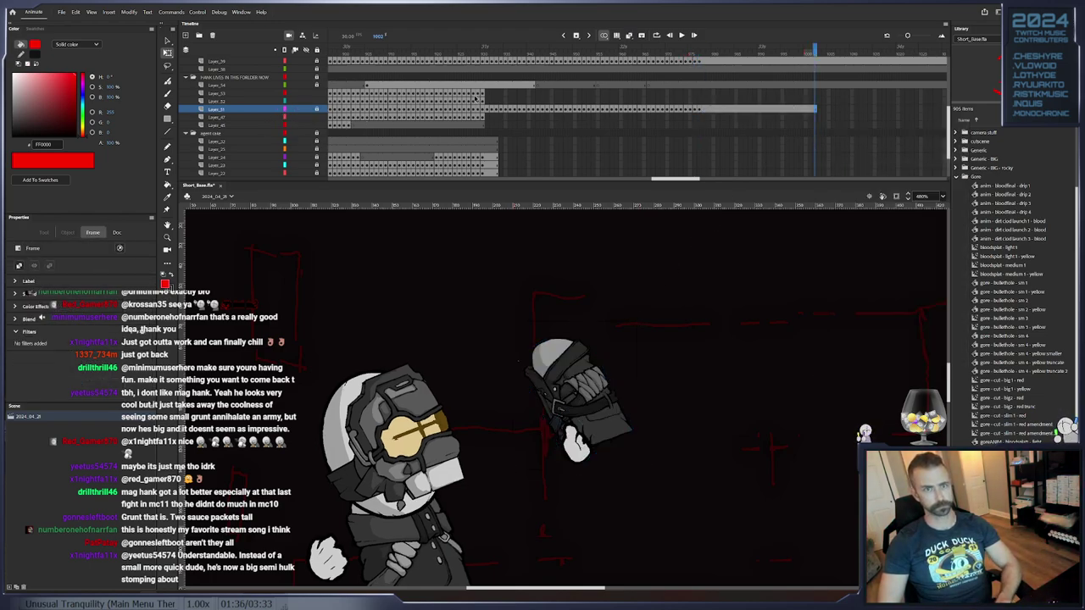
Return to Hank's head layer at frame 930 and save the document
click(484, 101)
drag(736, 398, 484, 320)
key(ctrl+s)
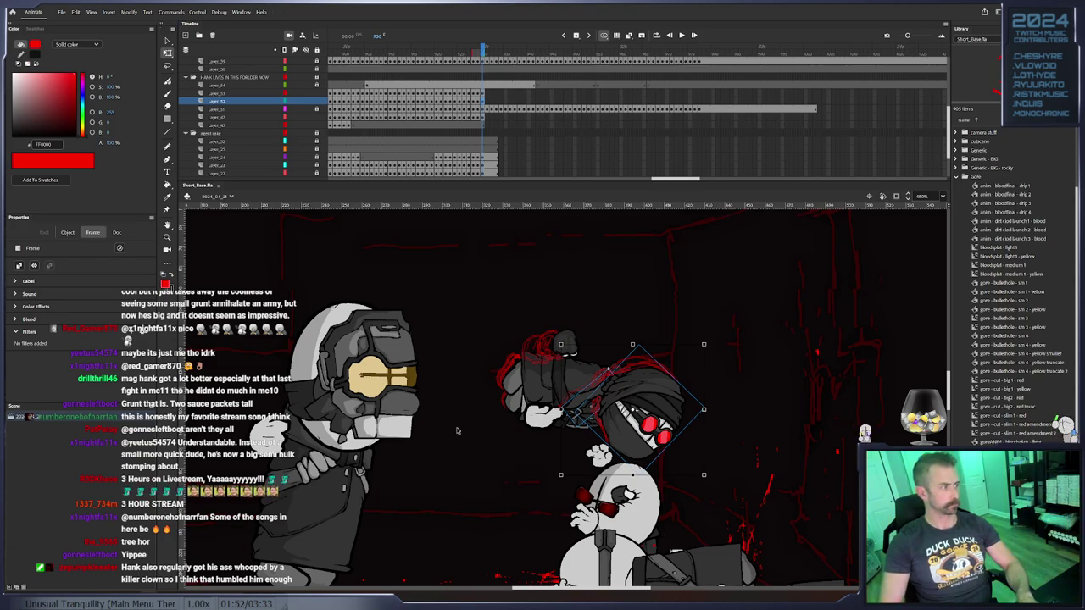
Rotate and move Hank's head to follow his torso on new keyframes 931 and 932
click(691, 408)
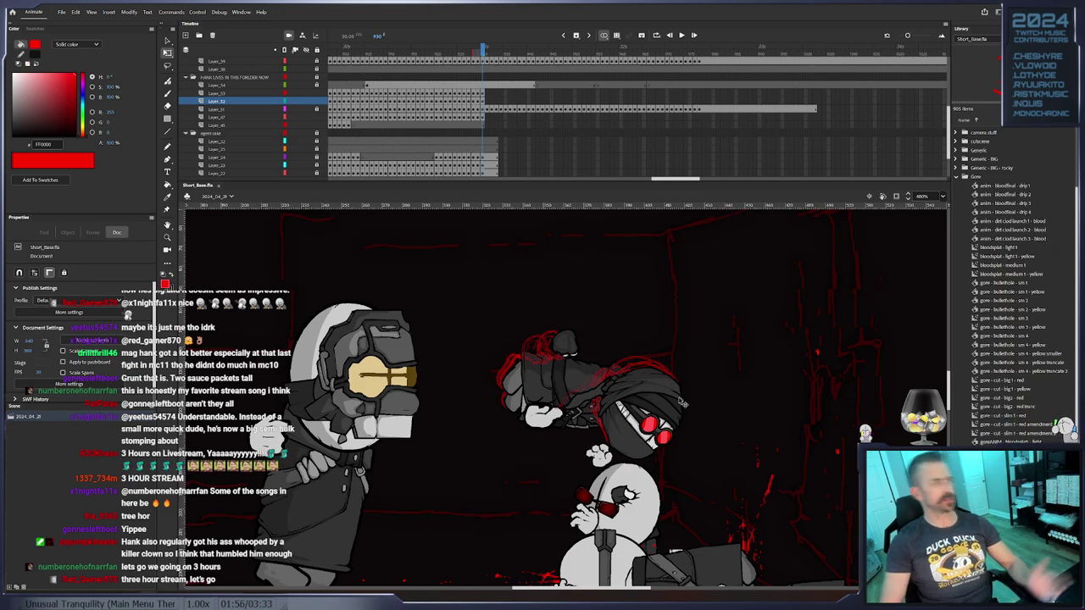
click(627, 393)
key(F6)
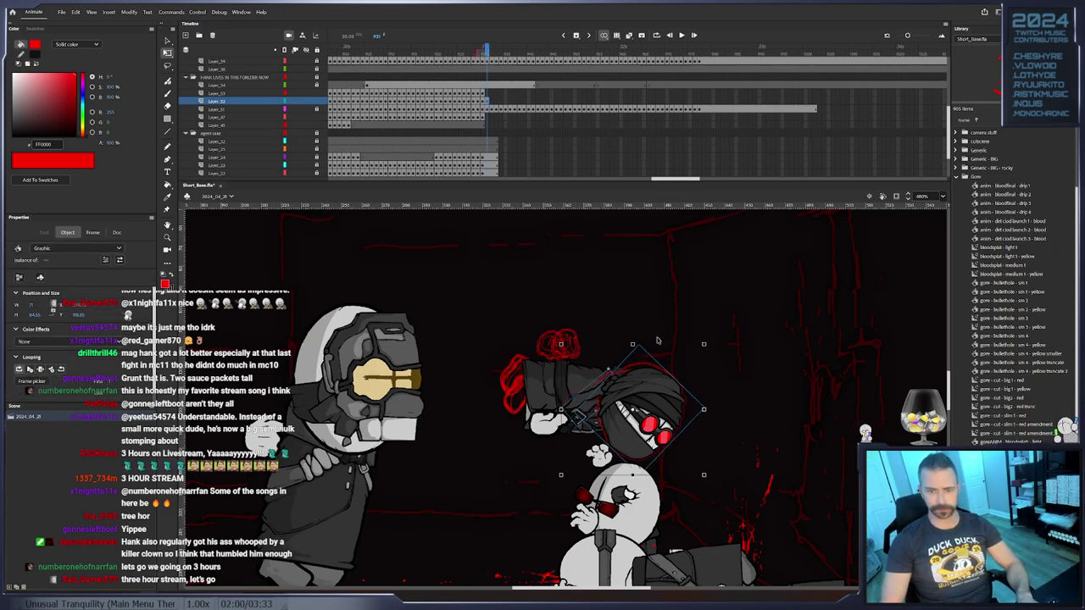
drag(717, 348, 666, 392)
key(F6)
drag(717, 356, 724, 370)
drag(682, 402, 679, 407)
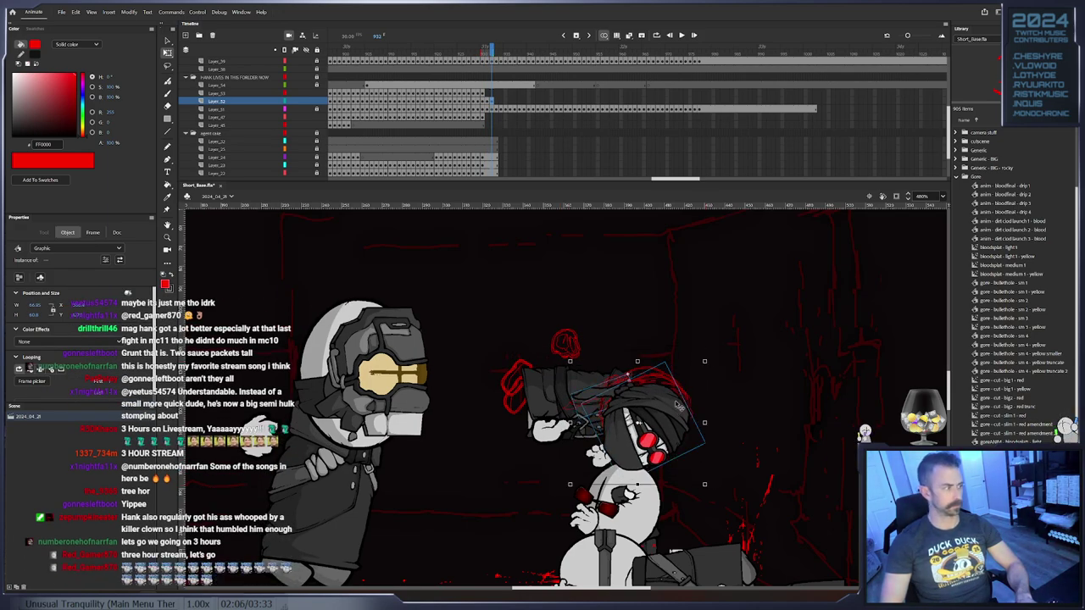
Rotate and move Hank's head to follow his torso on new keyframes 933 and 934
key(F6)
drag(708, 358, 714, 365)
drag(642, 402, 644, 407)
key(F6)
drag(710, 369, 715, 377)
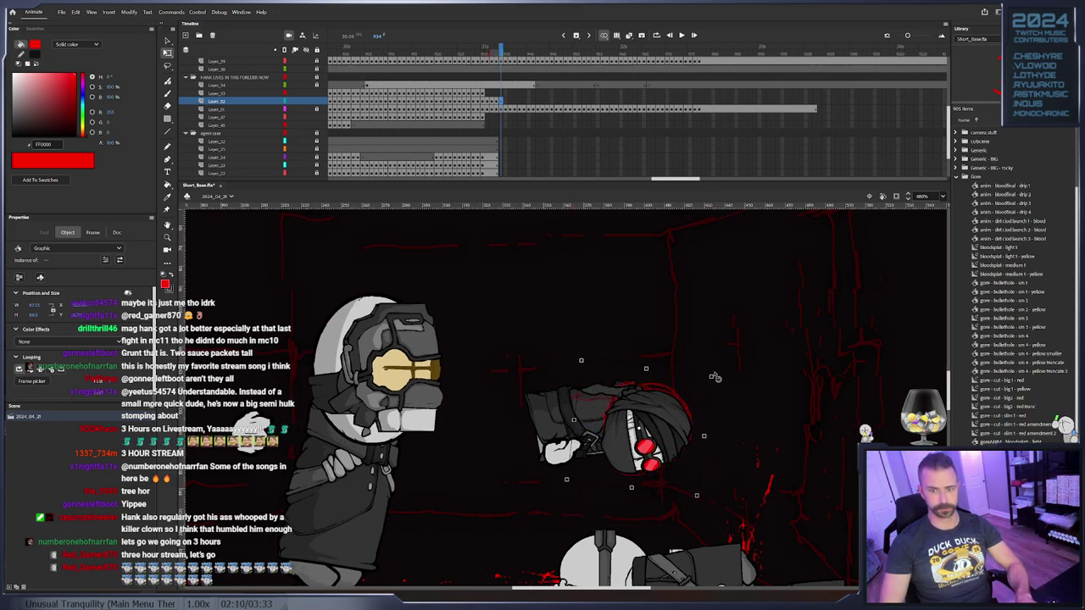
drag(675, 407, 675, 411)
Continue rotating and lowering Hank's head on new keyframes 935 to 938, keeping the bandana with it
key(F6)
drag(711, 375, 718, 385)
key(F6)
drag(651, 425, 650, 429)
key(F6)
drag(727, 386, 673, 417)
key(F6)
click(605, 390)
click(600, 400)
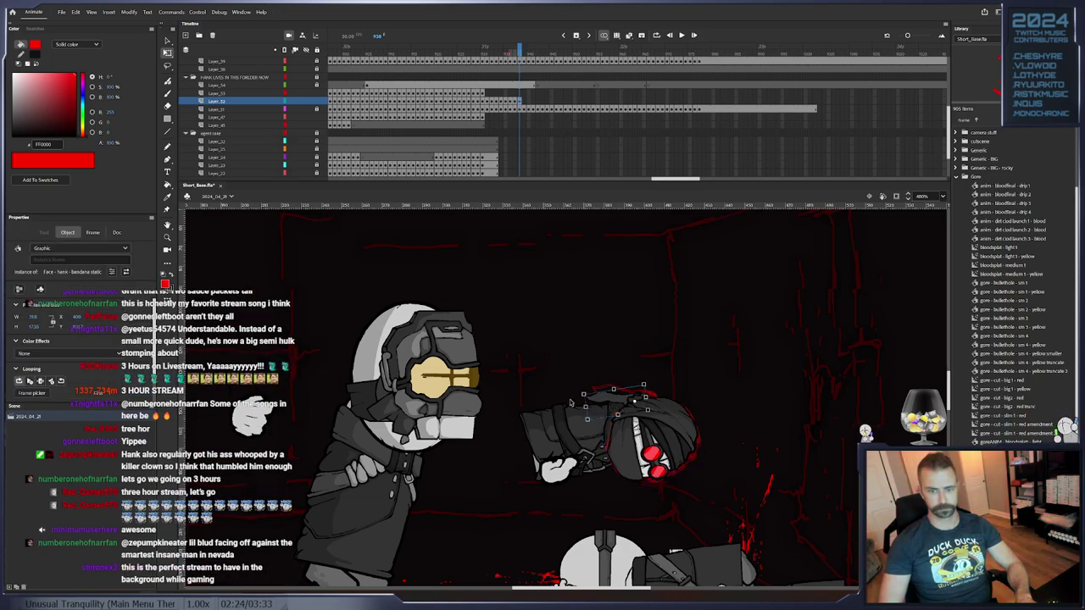
drag(580, 363, 702, 448)
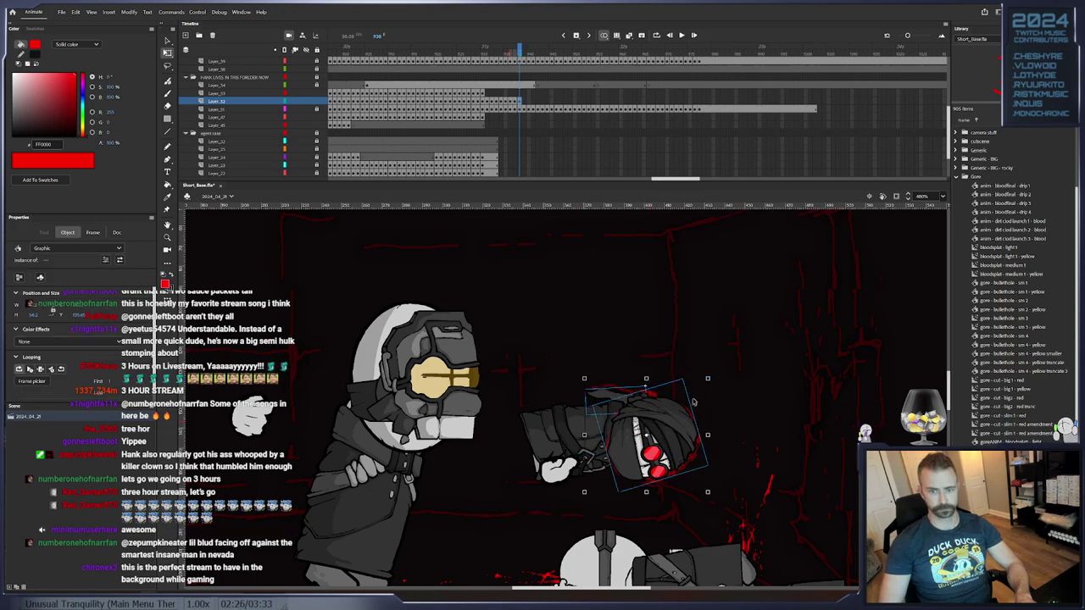
Rotate and shift Hank's head slightly with the torso on new keyframes 939 to 941, undoing the last rotation
key(F6)
drag(712, 378, 703, 371)
drag(677, 410, 680, 413)
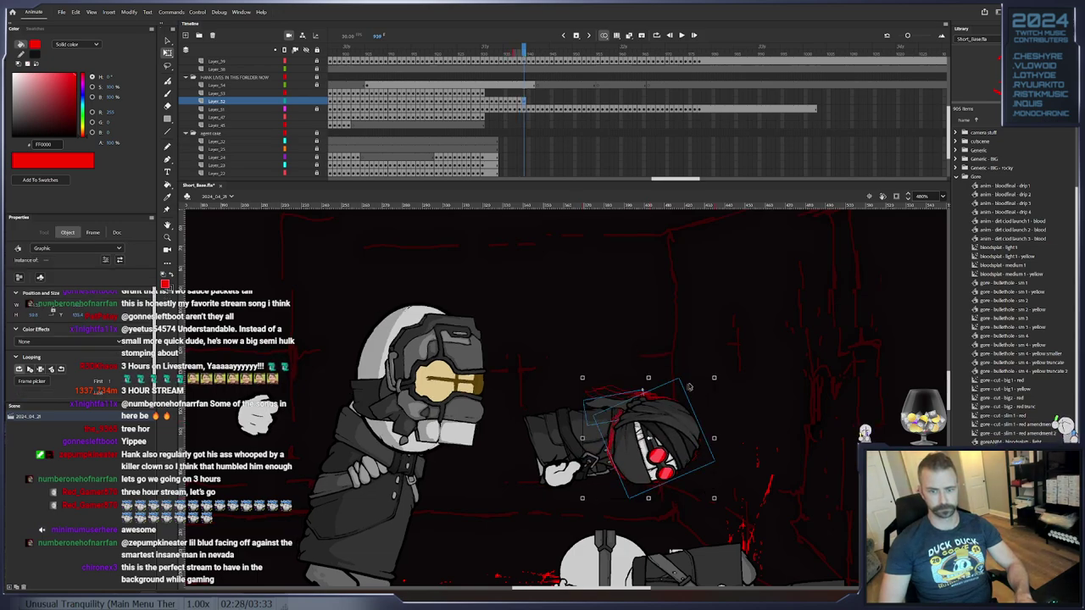
key(F6)
drag(719, 378, 709, 368)
drag(679, 411, 685, 415)
key(F6)
drag(723, 378, 714, 369)
key(ctrl+z)
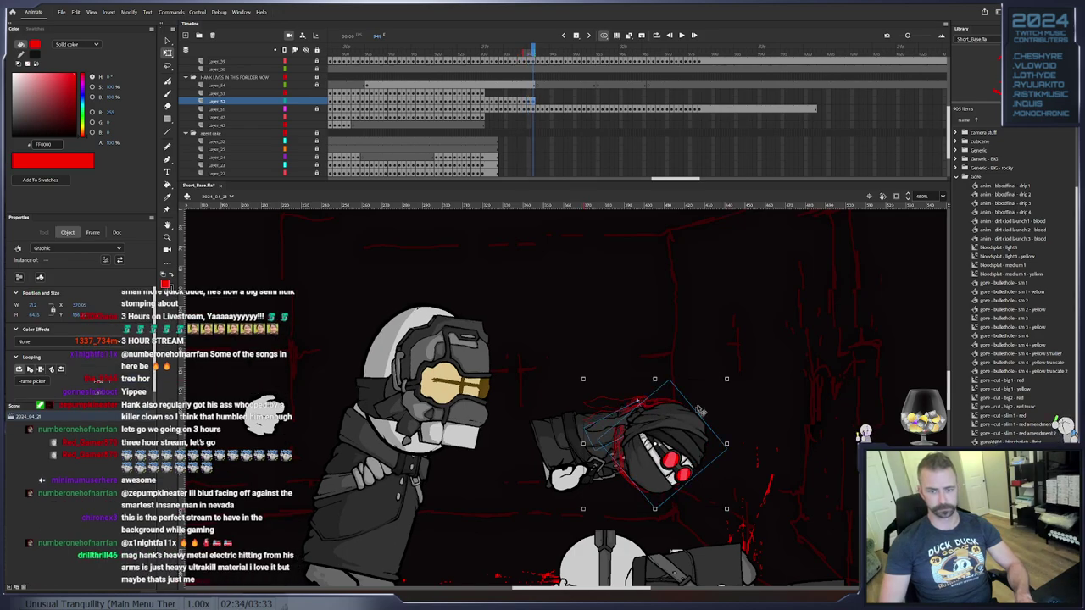
Add keyframes 942 to 947 to Hank's head layer and nudge the head to stay on his neck
key(F6)
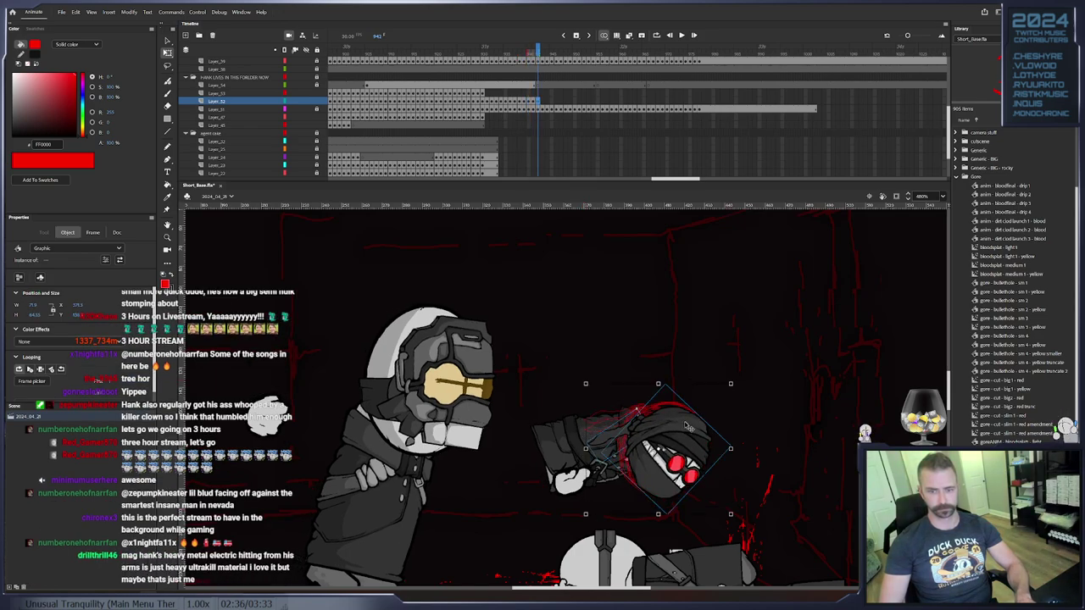
key(period)
key(period)
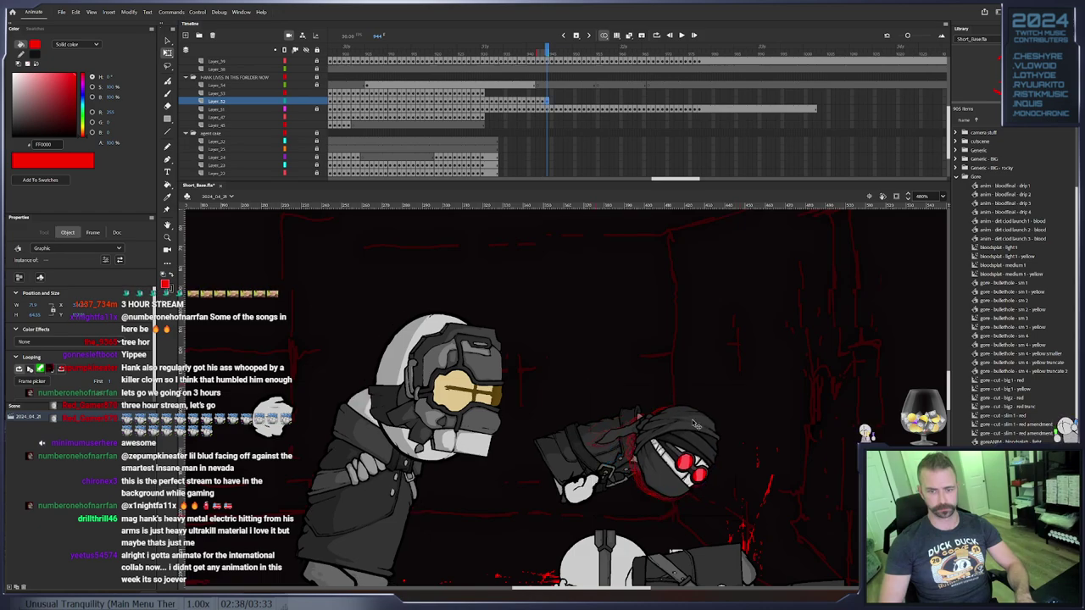
key(period)
drag(734, 377, 731, 377)
drag(671, 427, 669, 416)
key(F6)
key(period)
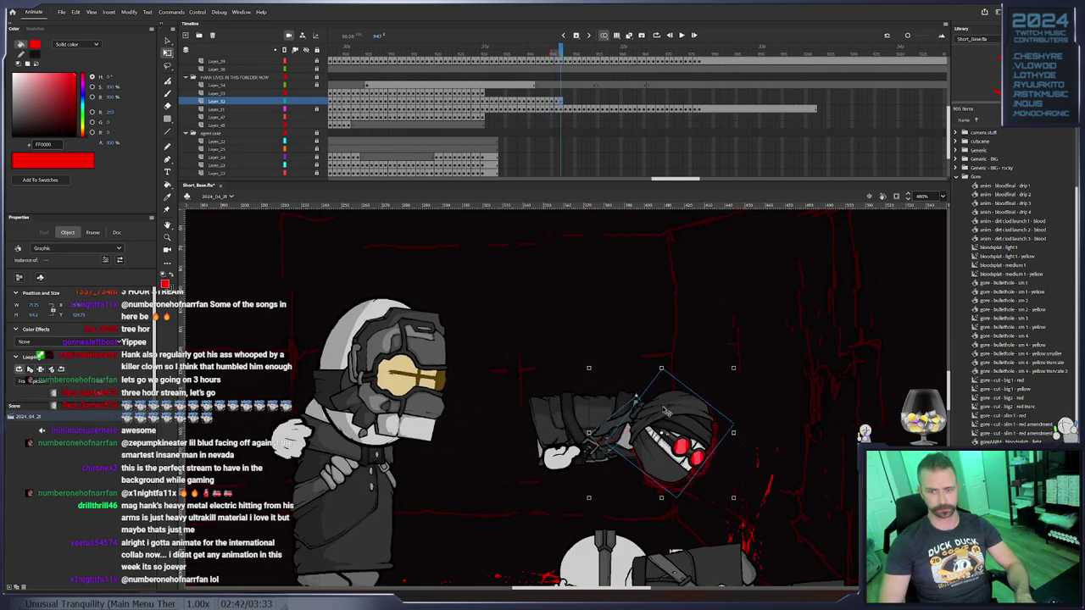
Rotate and raise Hank's head on keyframes 948 to 950 so it follows his lifting torso
key(period)
key(period)
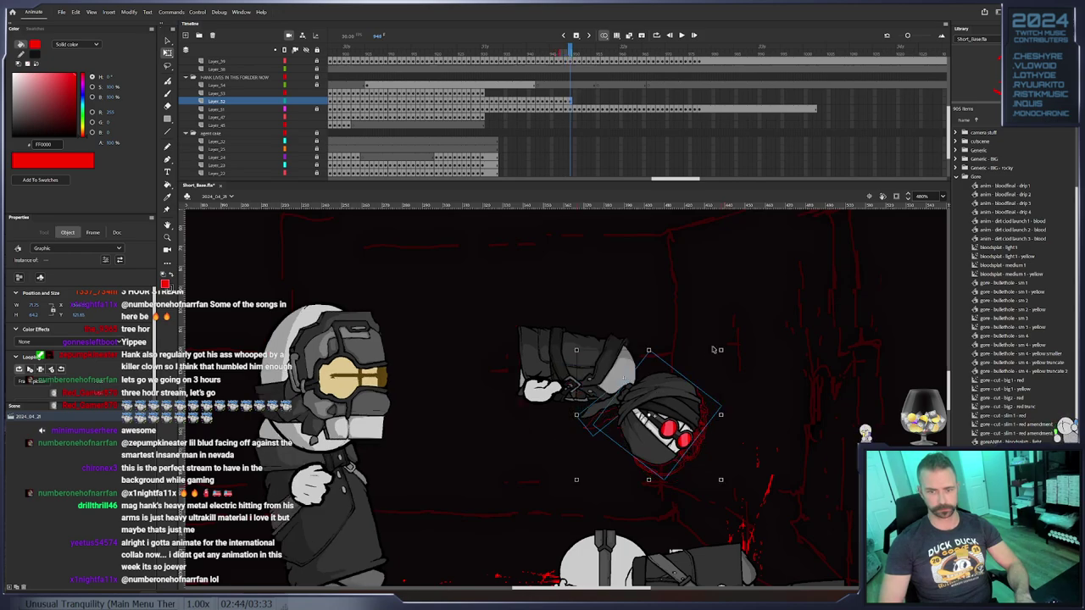
drag(722, 351, 734, 364)
drag(685, 400, 671, 369)
key(period)
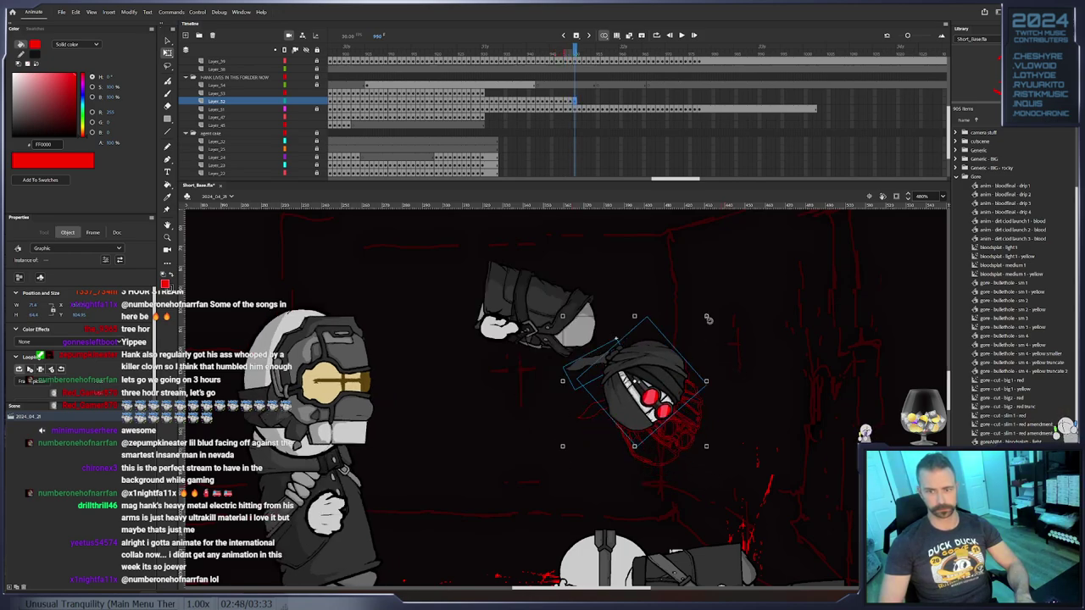
drag(665, 379, 612, 383)
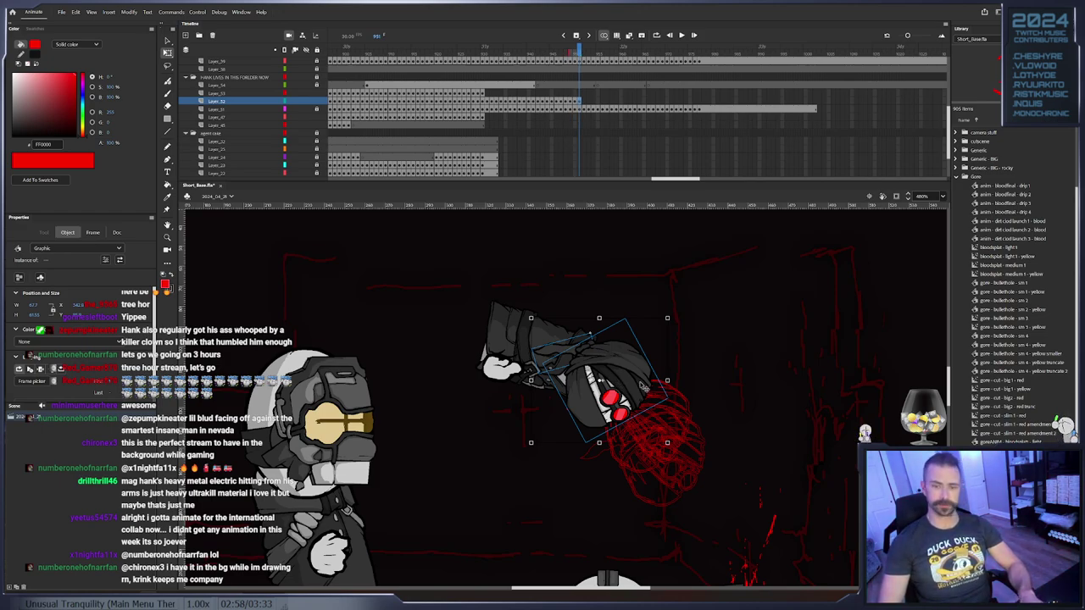
Swap Hank's face symbol to Face - Hank - 2a on frame 951 and realign the whole head with his neck
key(F6)
drag(615, 364, 561, 304)
key(Escape)
right_click(579, 315)
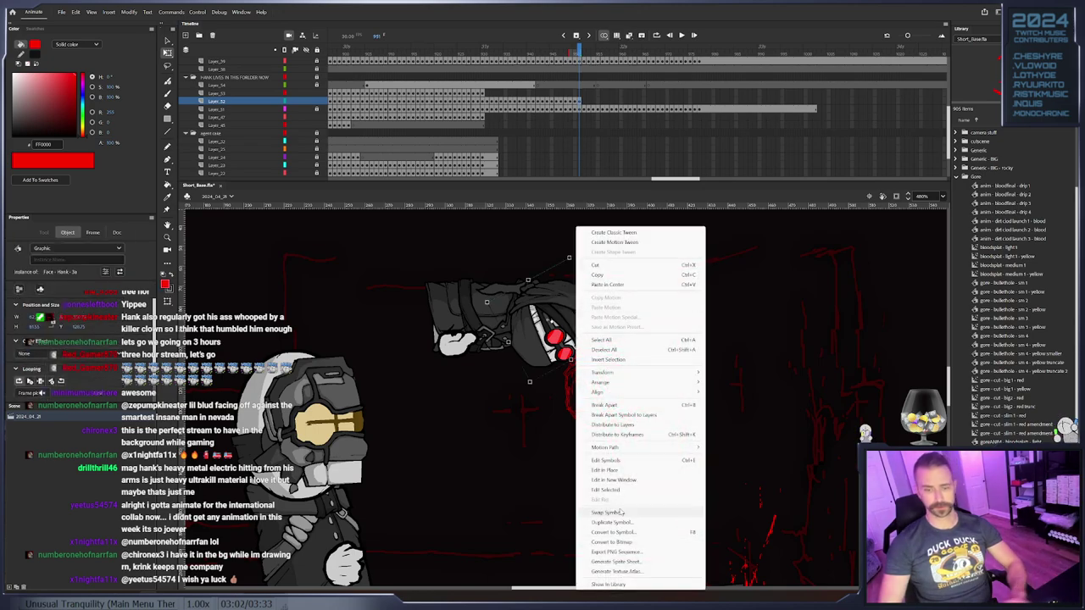
click(628, 513)
click(534, 329)
click(542, 338)
key(Return)
drag(550, 320, 573, 262)
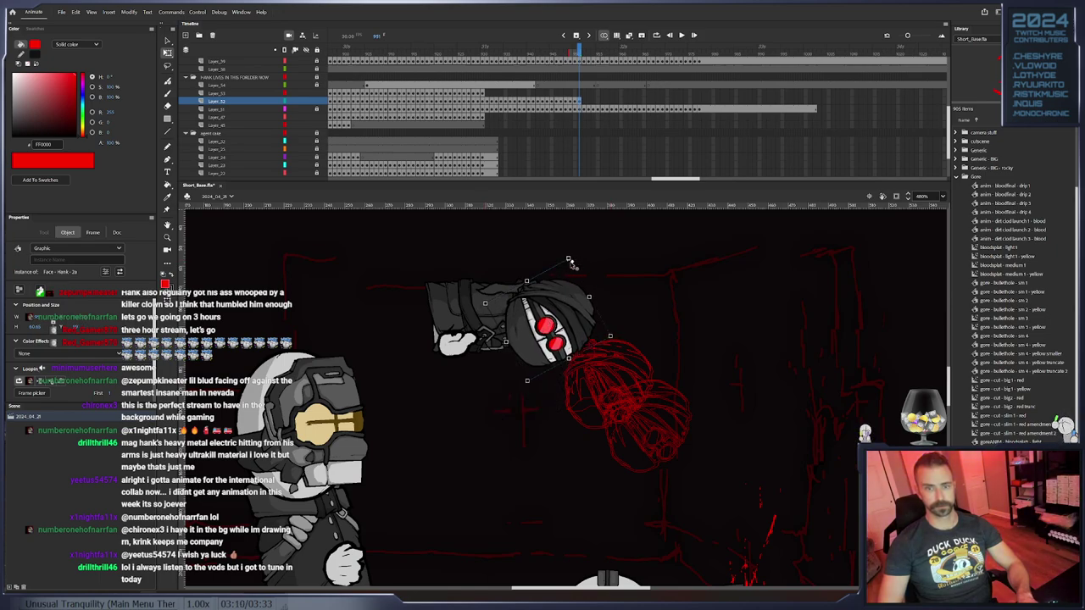
drag(471, 248, 595, 339)
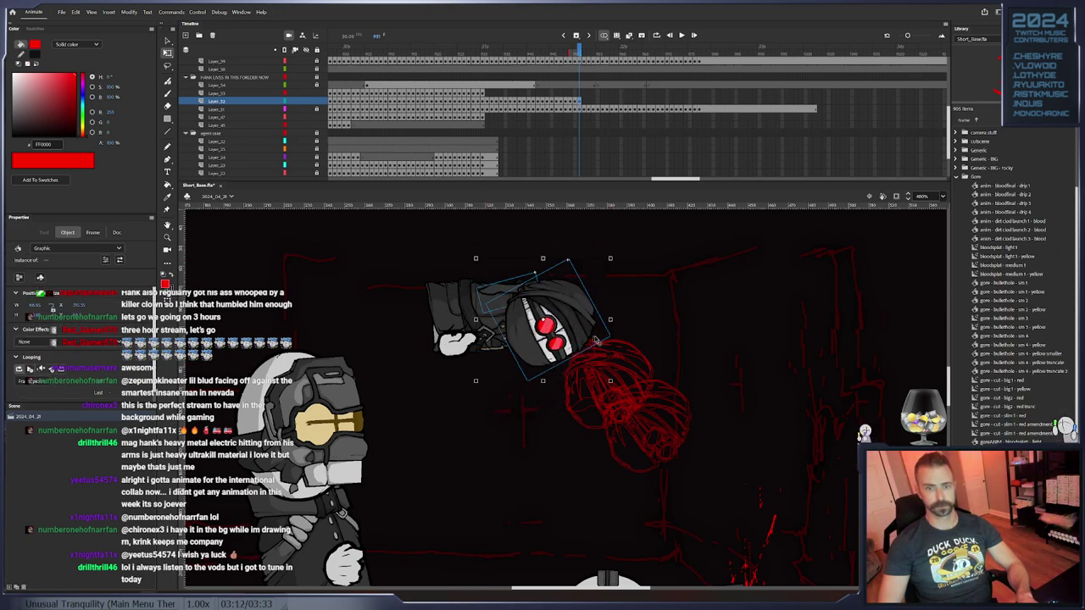
drag(612, 390, 628, 375)
drag(534, 336, 581, 414)
Rotate and move Hank's head up along his swinging torso on keyframes 952 to 955
key(period)
drag(606, 333, 581, 313)
key(period)
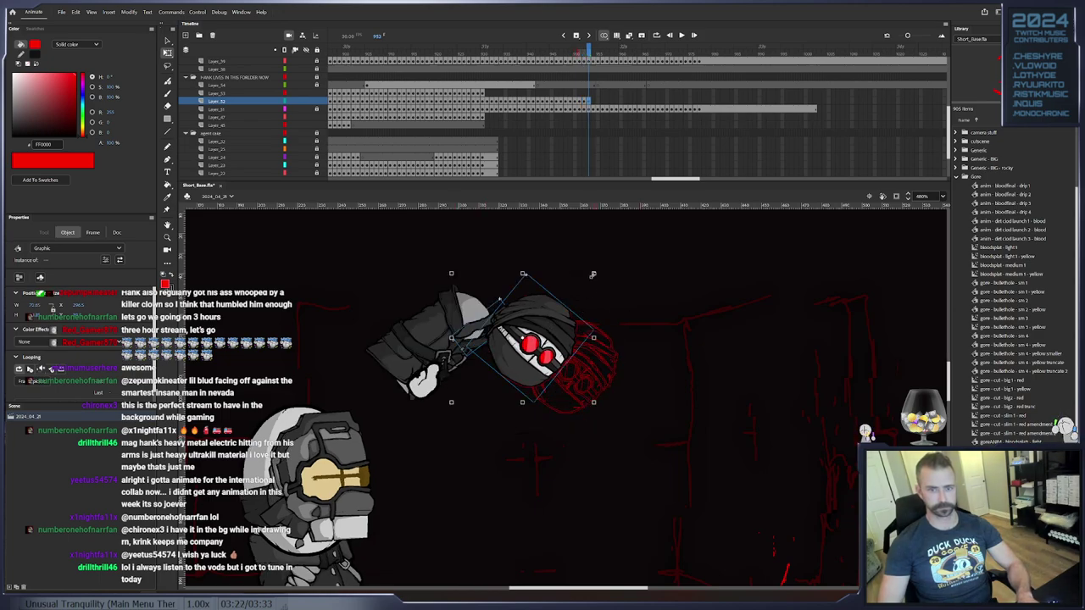
drag(597, 274, 543, 291)
key(period)
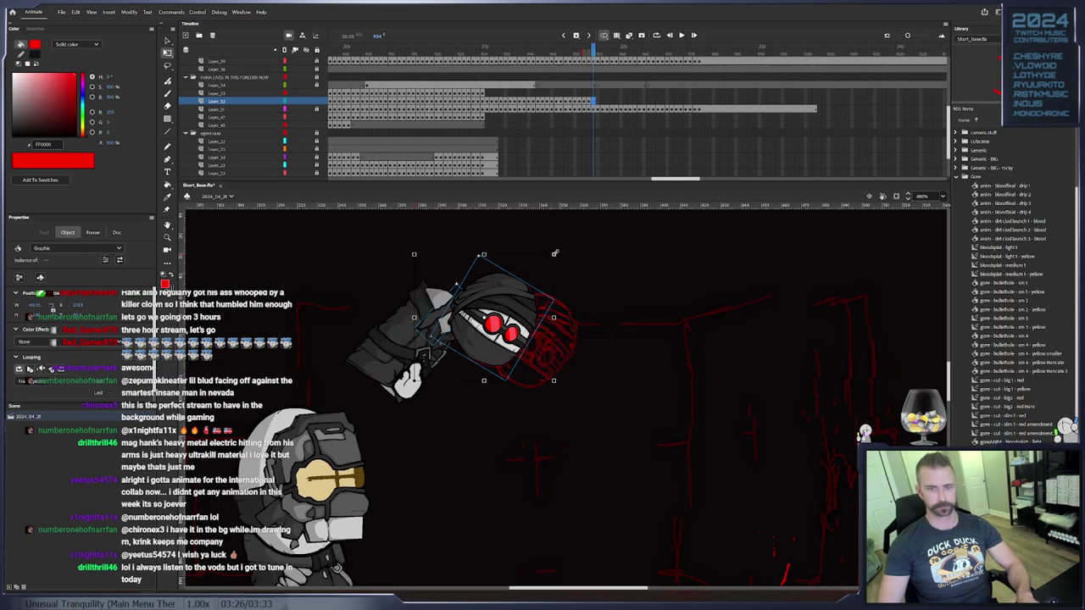
drag(561, 256, 547, 244)
drag(509, 306, 458, 290)
key(F6)
key(period)
Swap Hank's face symbol to Face - Hank - 1 on frame 956 and fit it and the bandana on his neck
click(458, 289)
right_click(436, 227)
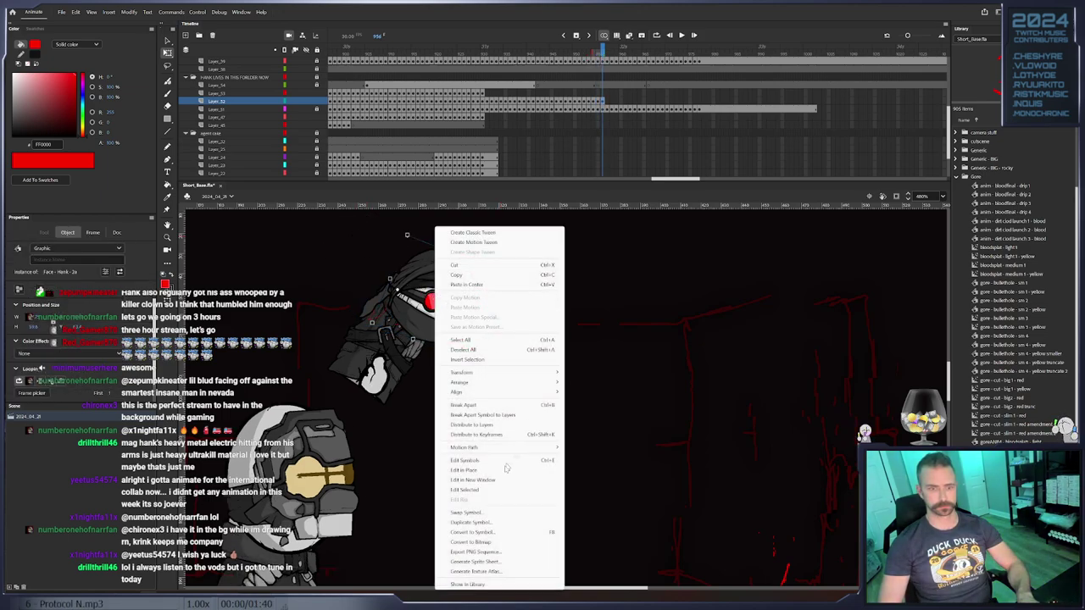
click(498, 513)
click(532, 339)
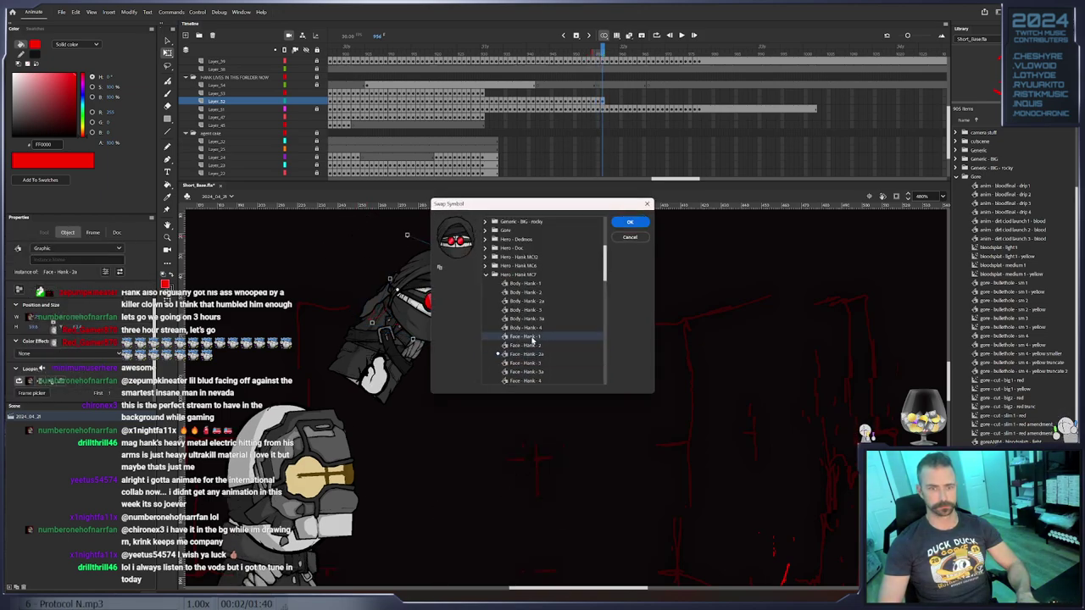
click(632, 224)
drag(413, 254, 436, 316)
click(389, 307)
drag(353, 260, 404, 303)
Rotate and move Hank's head toward upright over his torso on new keyframes 957 to 960
key(F6)
key(F6)
drag(454, 350, 462, 339)
key(period)
drag(402, 307, 385, 306)
drag(435, 346, 443, 337)
drag(405, 300, 389, 298)
key(period)
Swap Hank's face symbol to Face - Hank - 2 on frame 961, turn it toward the engineer and refit the bandana
right_click(367, 329)
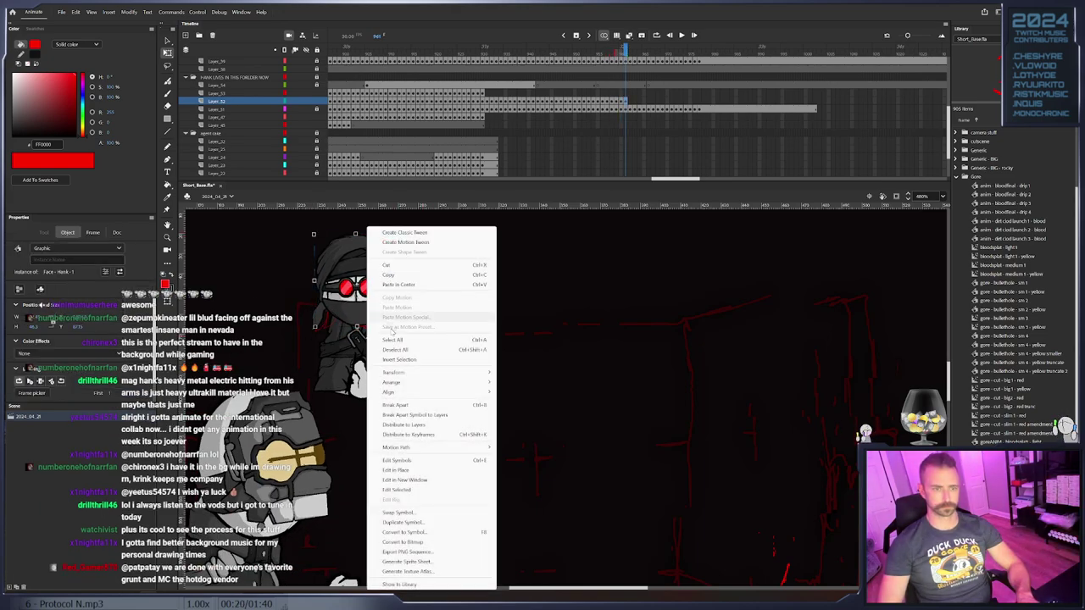
click(408, 514)
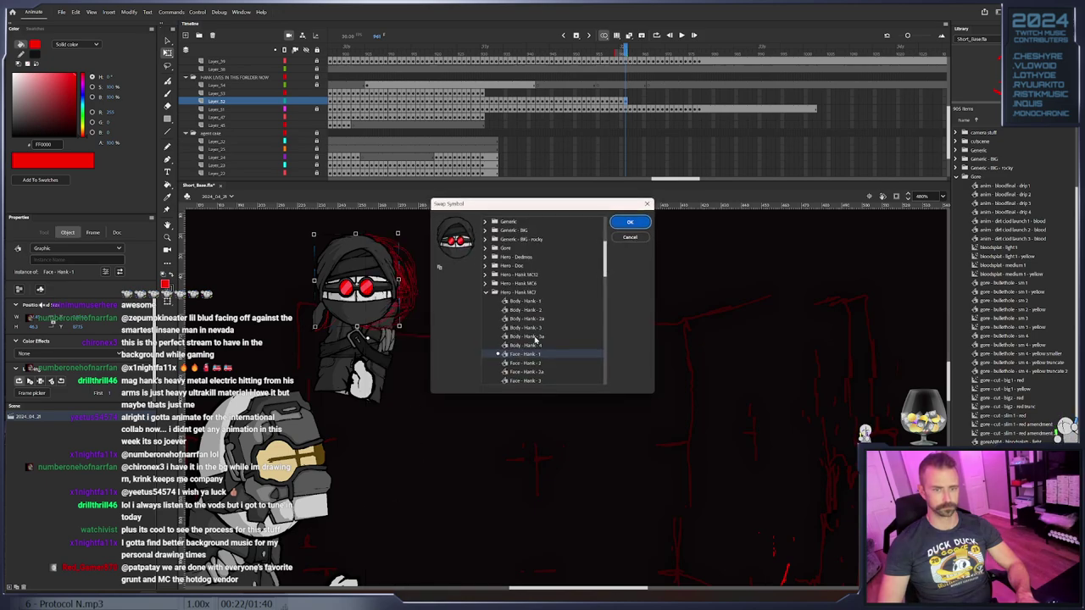
click(532, 363)
click(630, 222)
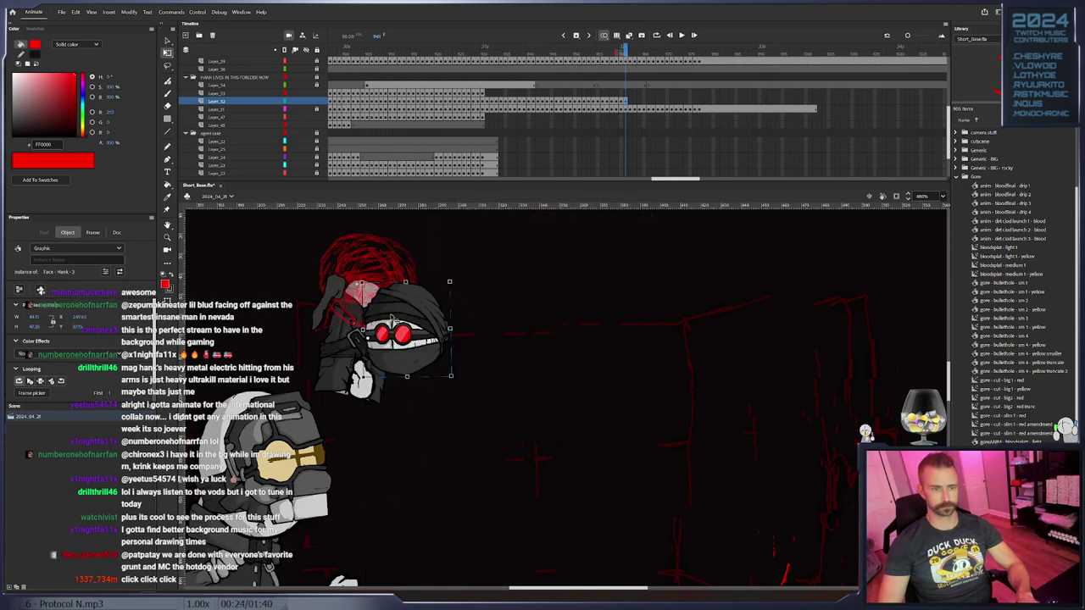
drag(407, 335, 359, 284)
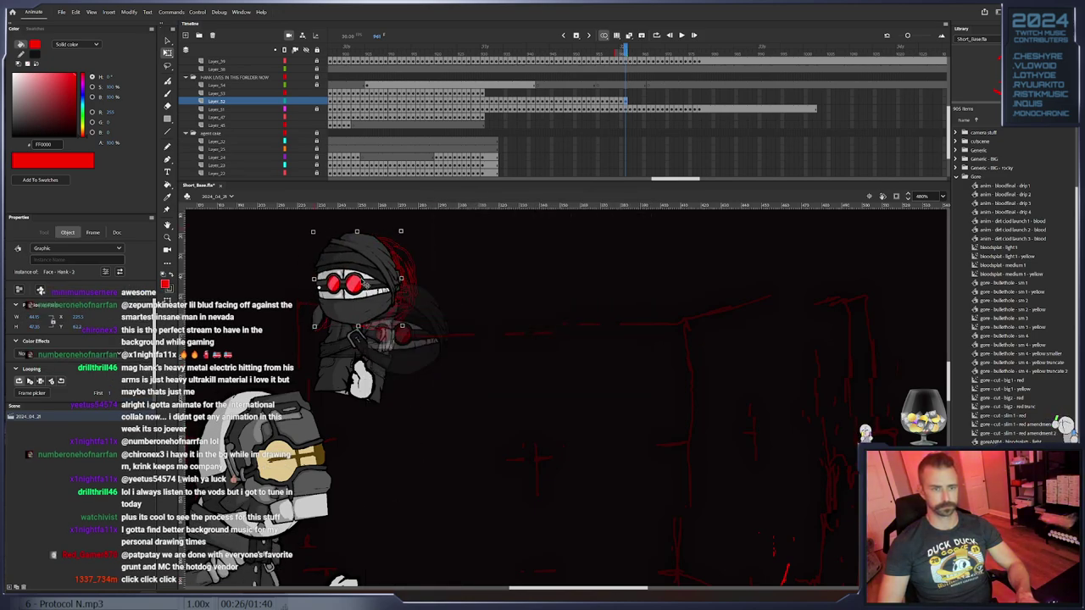
click(308, 320)
click(352, 334)
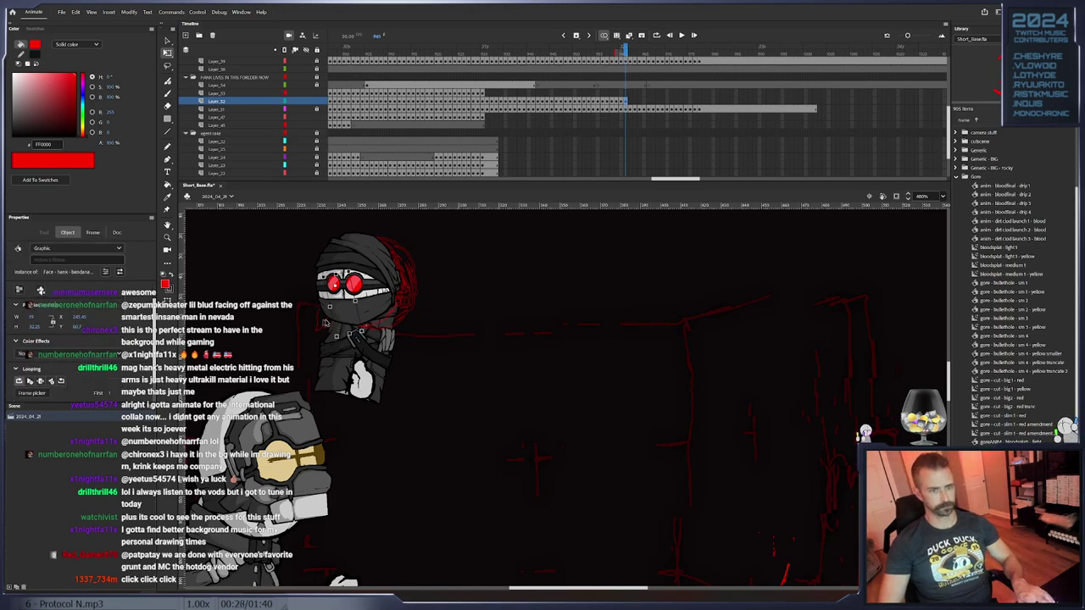
drag(421, 333, 307, 233)
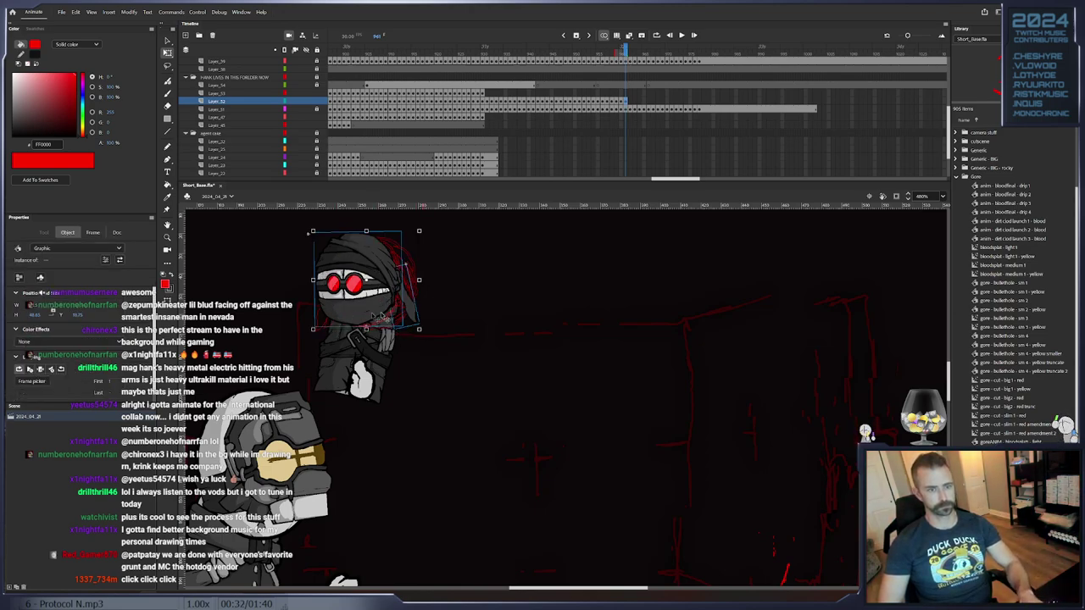
Add keyframes 962 to 968 to Hank's head layer and lean the head toward the engineer with the torso
key(F6)
drag(428, 336, 358, 330)
key(F6)
key(period)
key(period)
key(period)
key(F6)
key(F6)
key(F6)
key(F6)
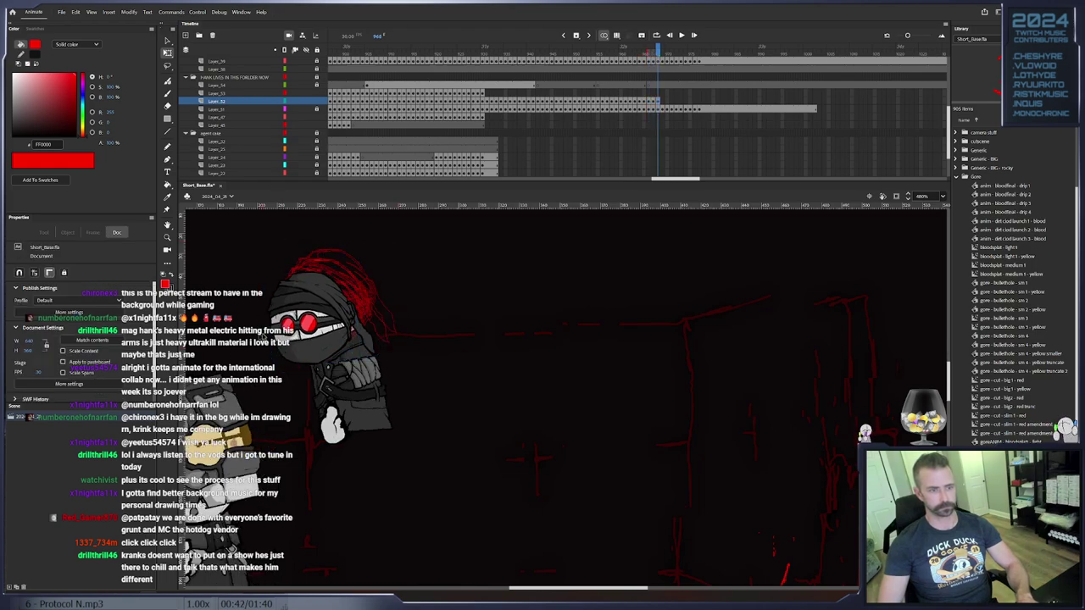
Swap Hank's face symbol on frame 968 and reposition and tilt the head with its bandana over his torso
right_click(318, 337)
click(370, 514)
click(545, 371)
click(623, 223)
drag(419, 311, 549, 328)
drag(418, 336, 466, 374)
drag(561, 319, 469, 347)
drag(513, 282, 504, 276)
Lower Hank's tilted head toward the engineer on new keyframes 969 to 974
key(F6)
key(period)
key(period)
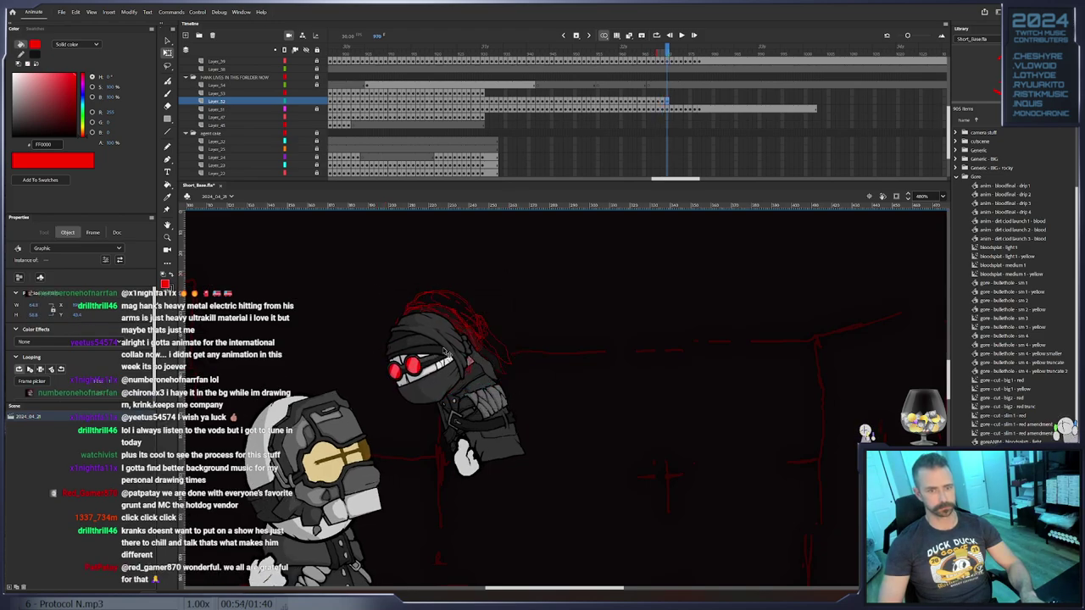
key(period)
key(period)
key(period)
click(442, 370)
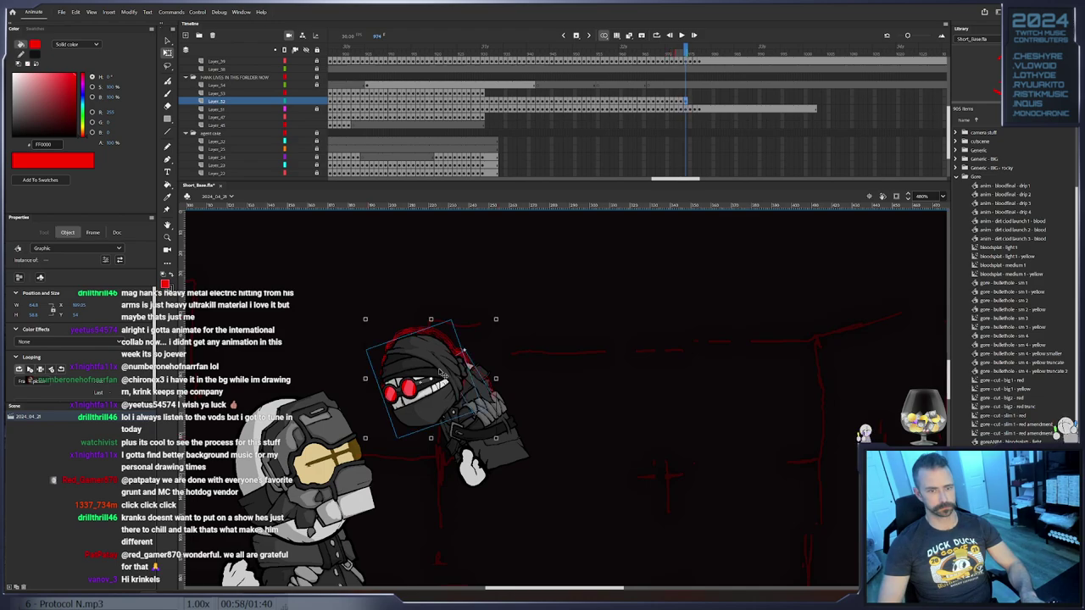
key(period)
Step through Hank's head from frame 967, smoothing its position on keyframes 968 to 974, and add keyframe 975
click(655, 104)
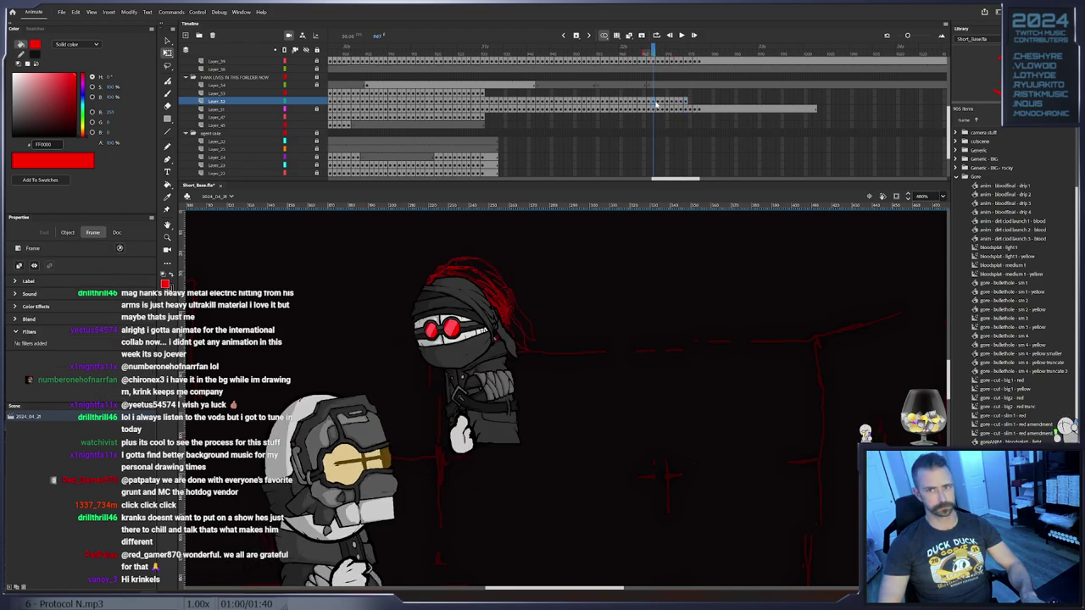
key(period)
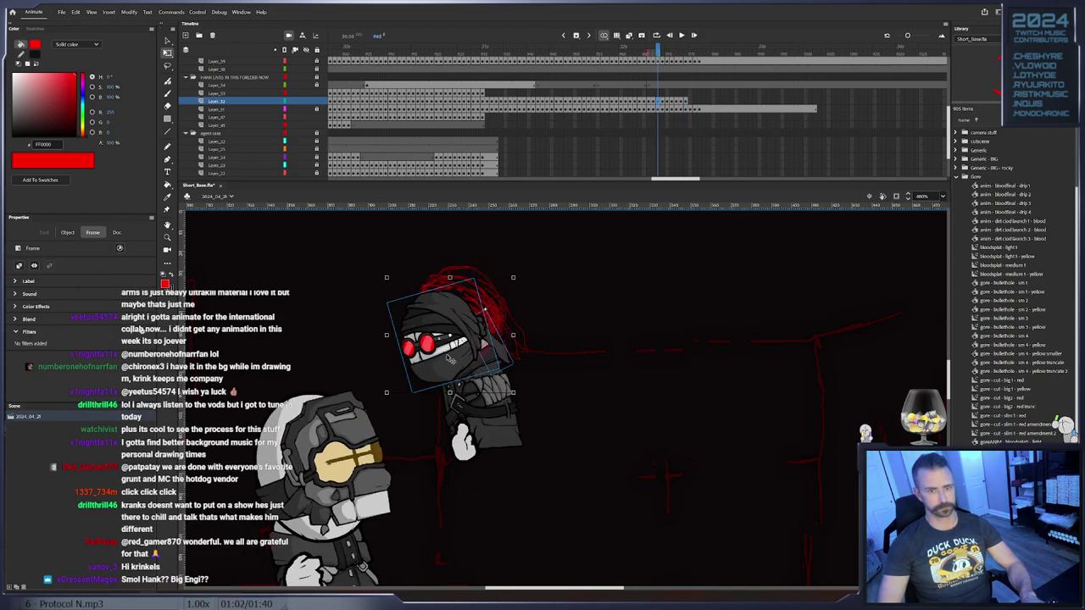
click(450, 360)
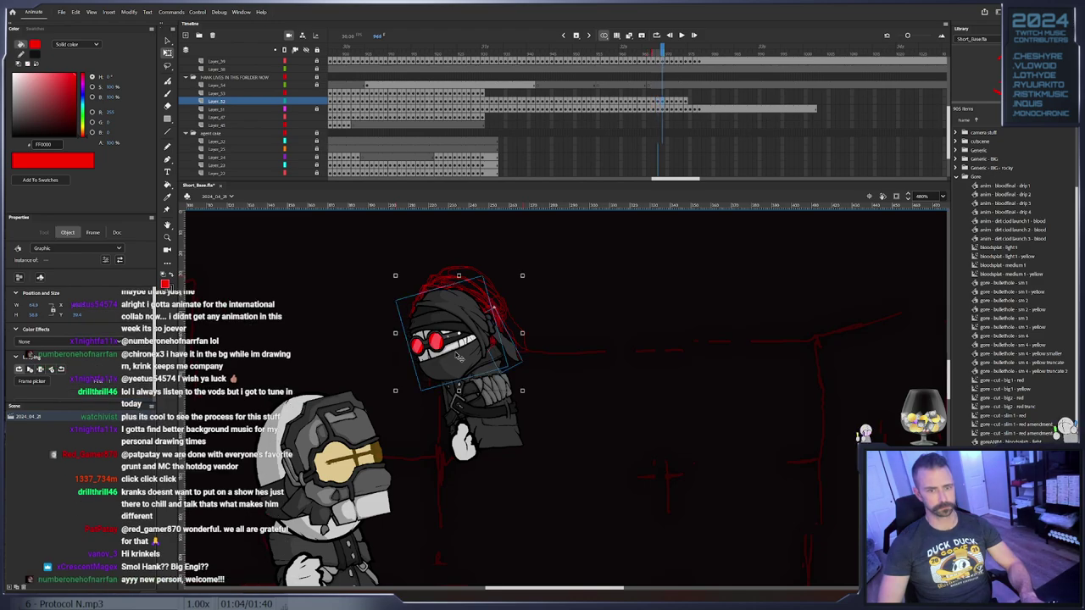
key(period)
key(period)
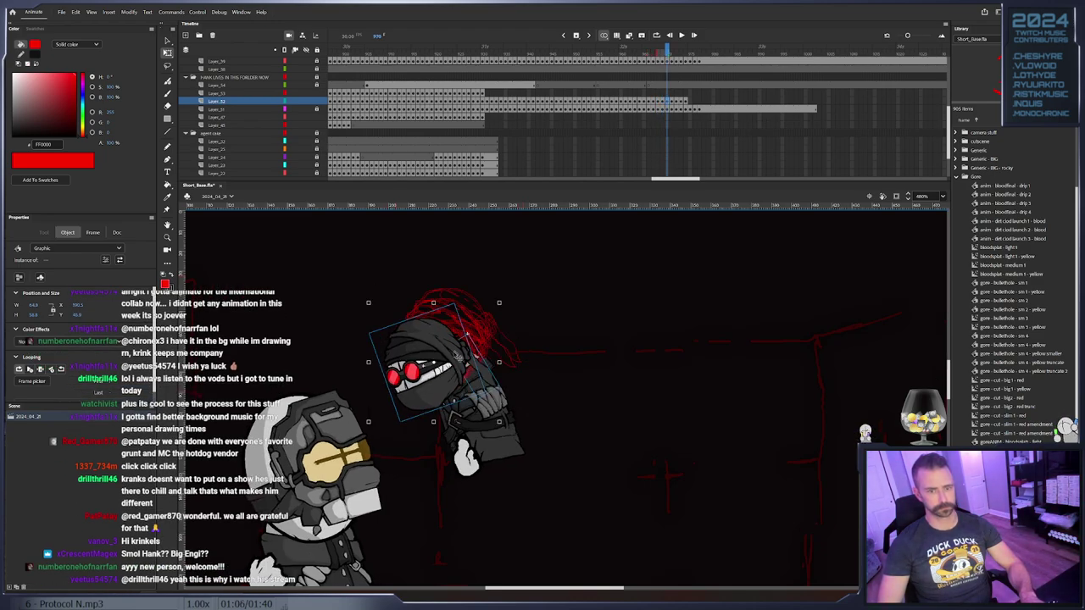
key(period)
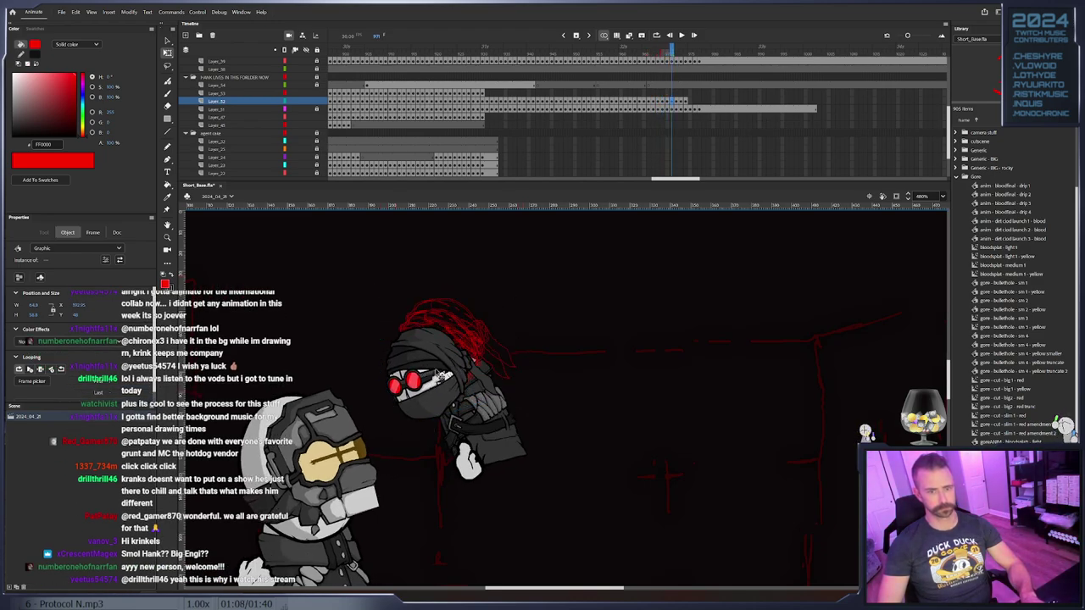
key(period)
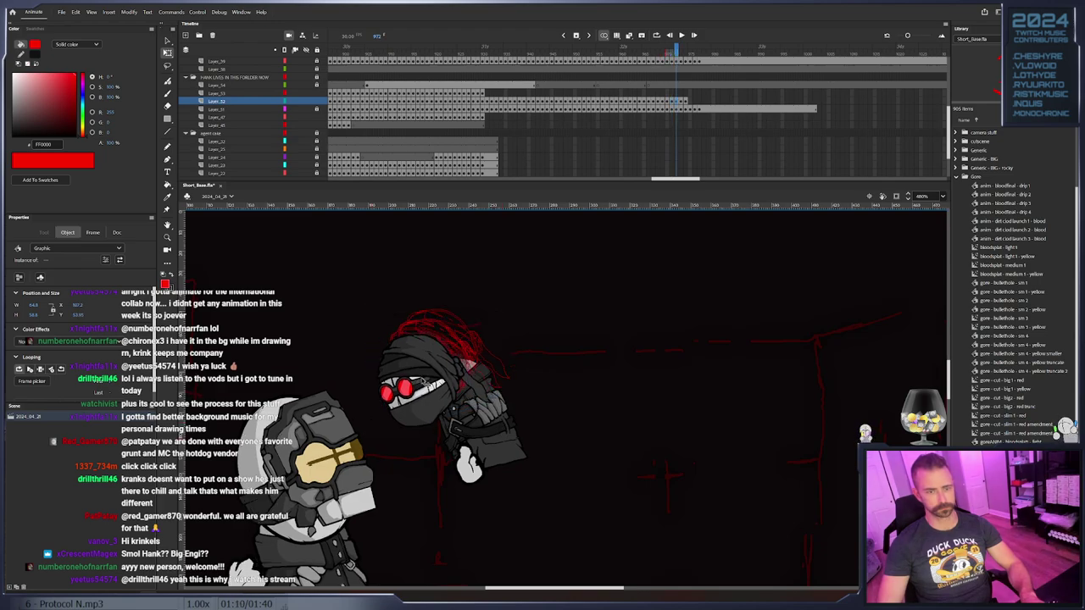
key(period)
key(period)
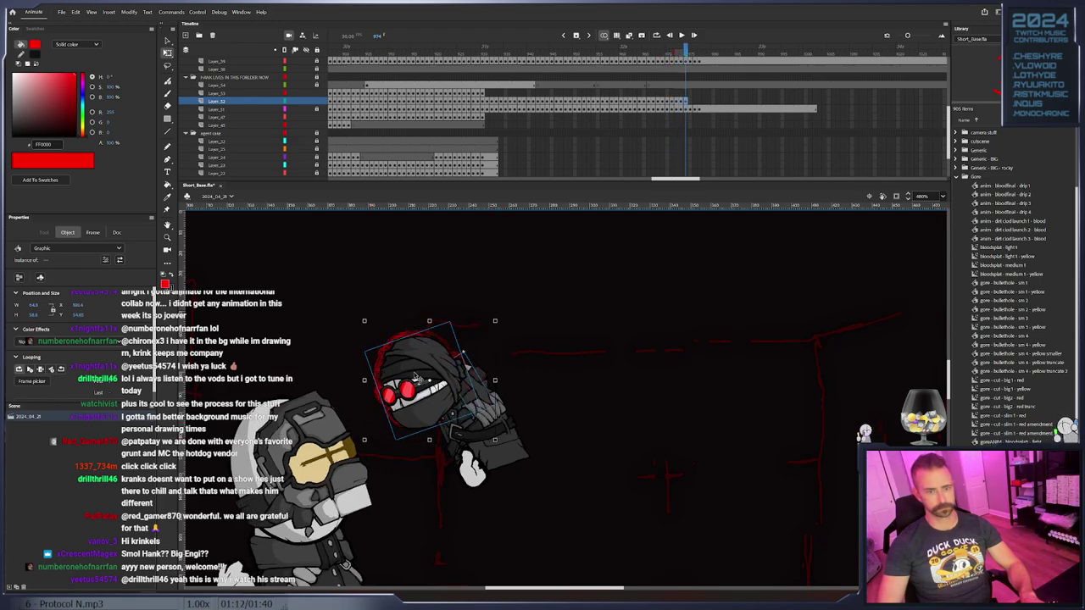
key(period)
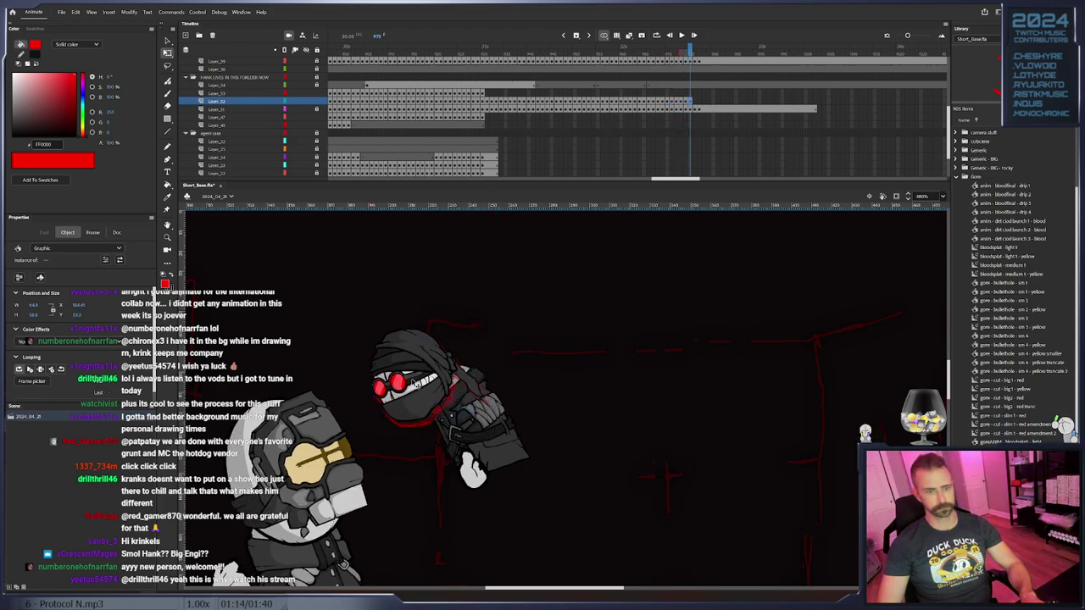
Continue lowering Hank's head with the torso through frame 977 and remove the surplus frame 978 from the head layer
key(period)
key(period)
key(period)
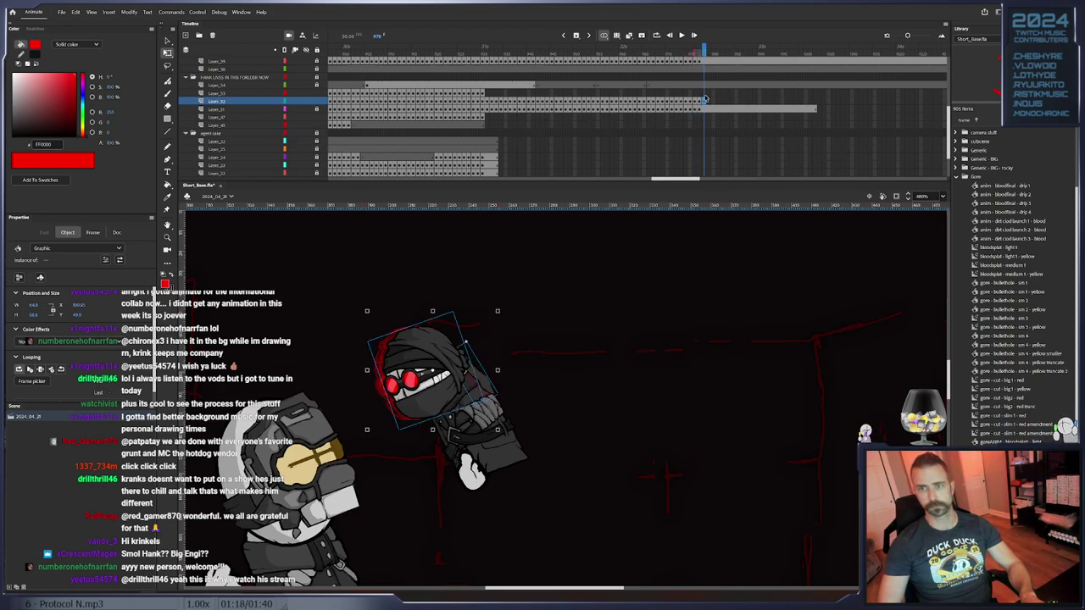
right_click(703, 101)
click(755, 163)
Extend Hank's head layer to hold through frame 1002 and play back the head and torso motion
click(816, 103)
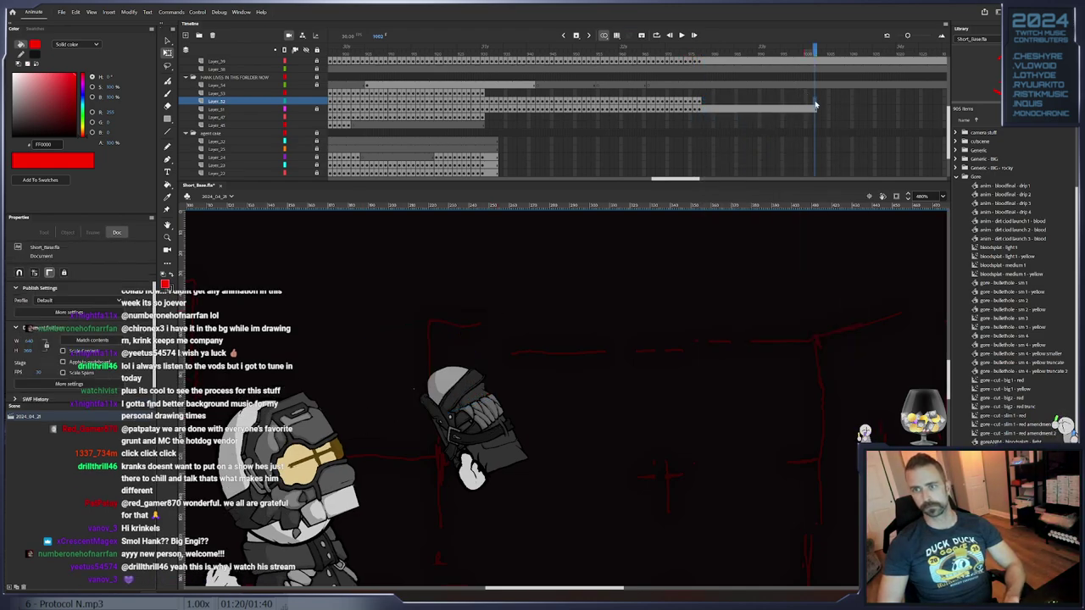
right_click(815, 103)
click(858, 150)
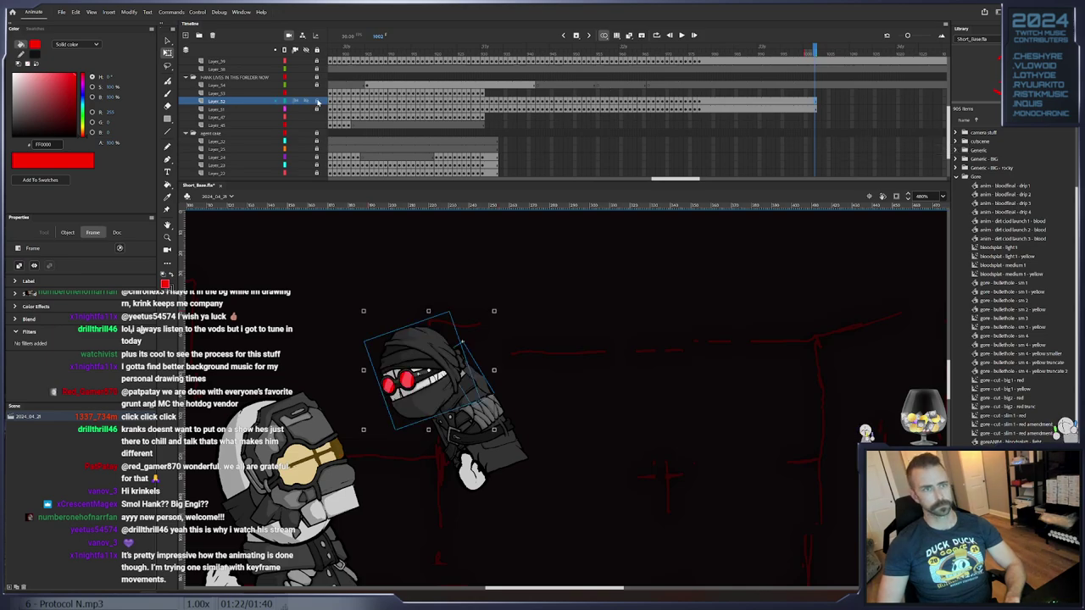
key(Return)
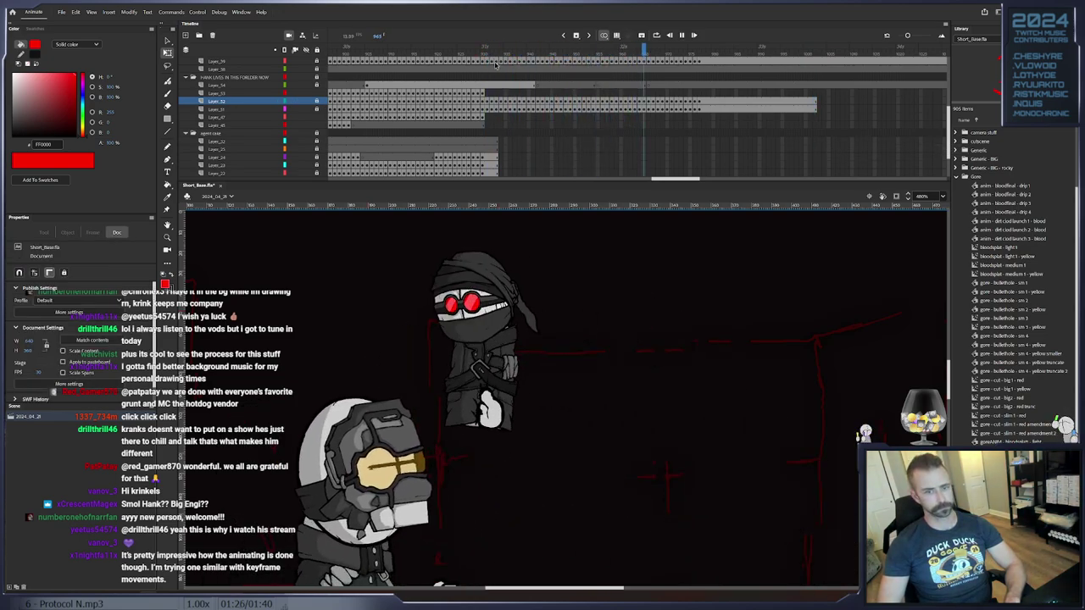
key(Return)
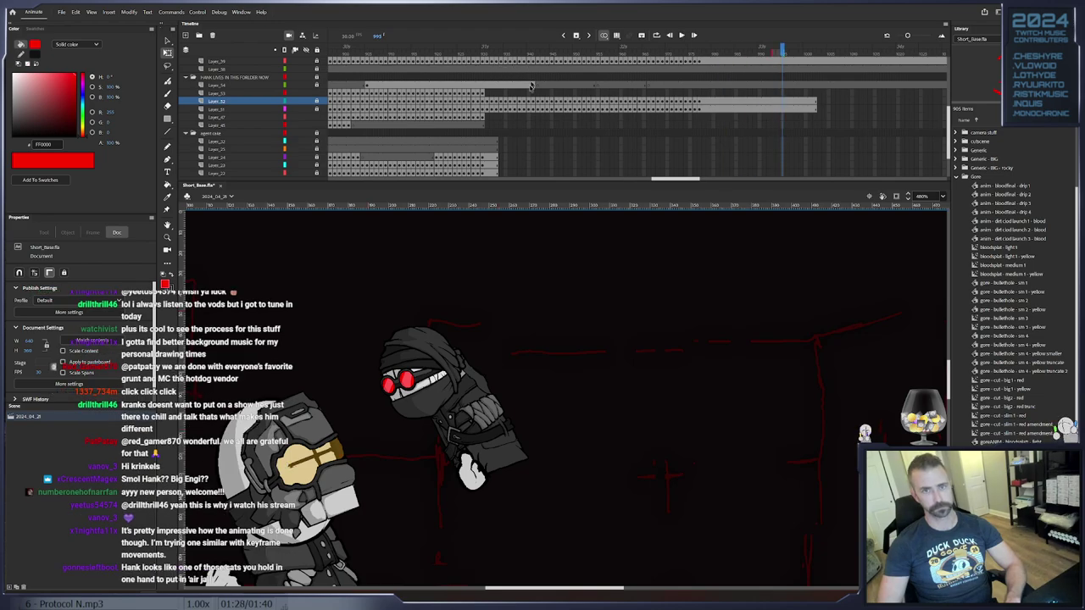
Swap Hank's closed hand for the Hand - Open - Hank symbol on frame 931, reposition it, and add keyframe 932
click(483, 93)
drag(681, 397, 594, 300)
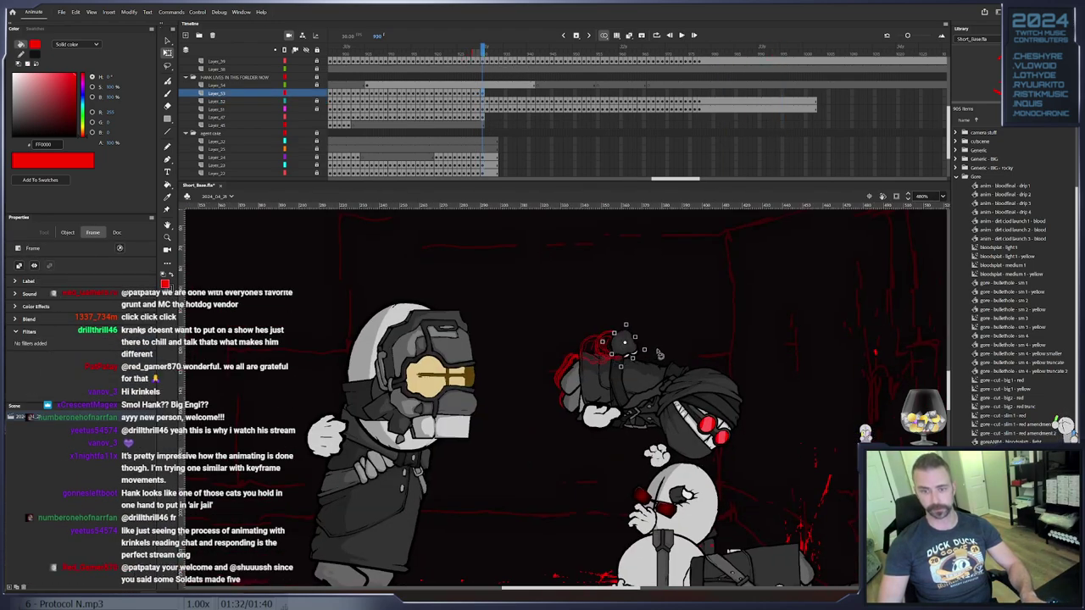
click(658, 351)
key(period)
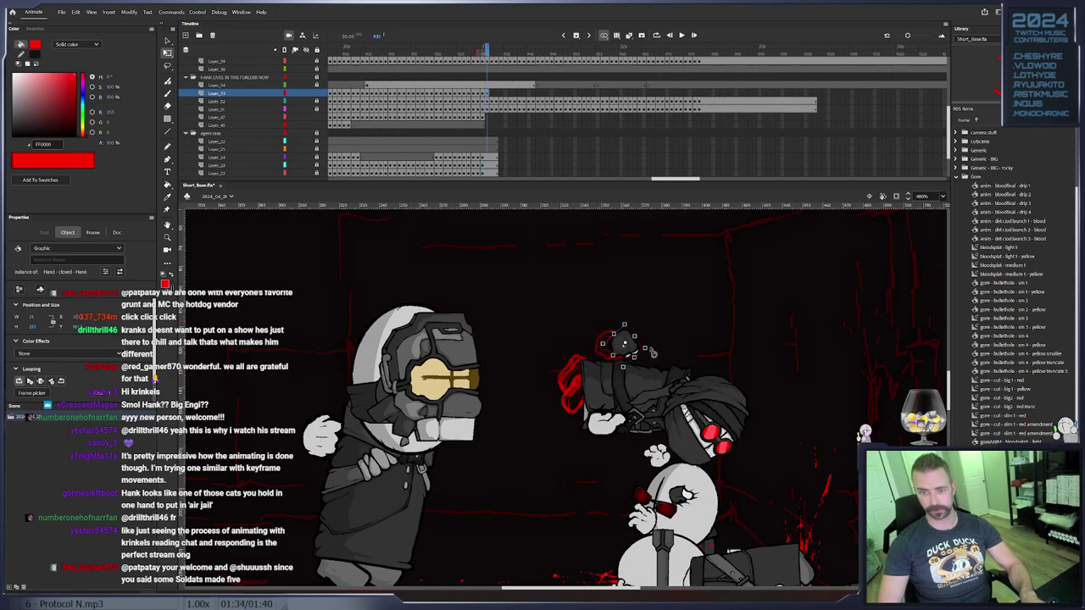
right_click(652, 344)
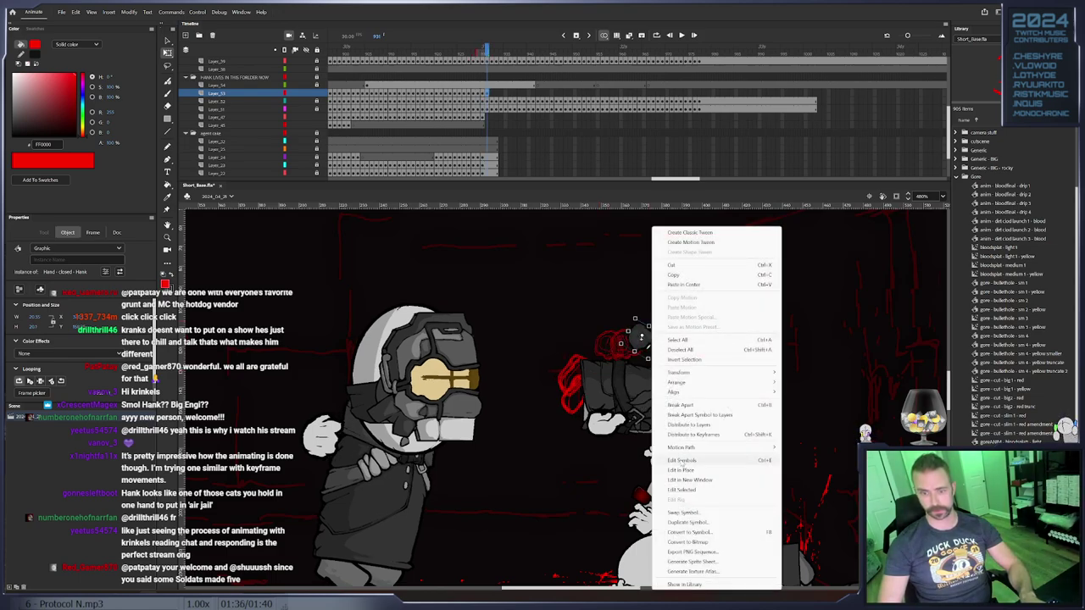
click(683, 513)
scroll(557, 359, down, 3)
scroll(557, 359, down, 3)
click(550, 368)
click(550, 351)
double_click(551, 360)
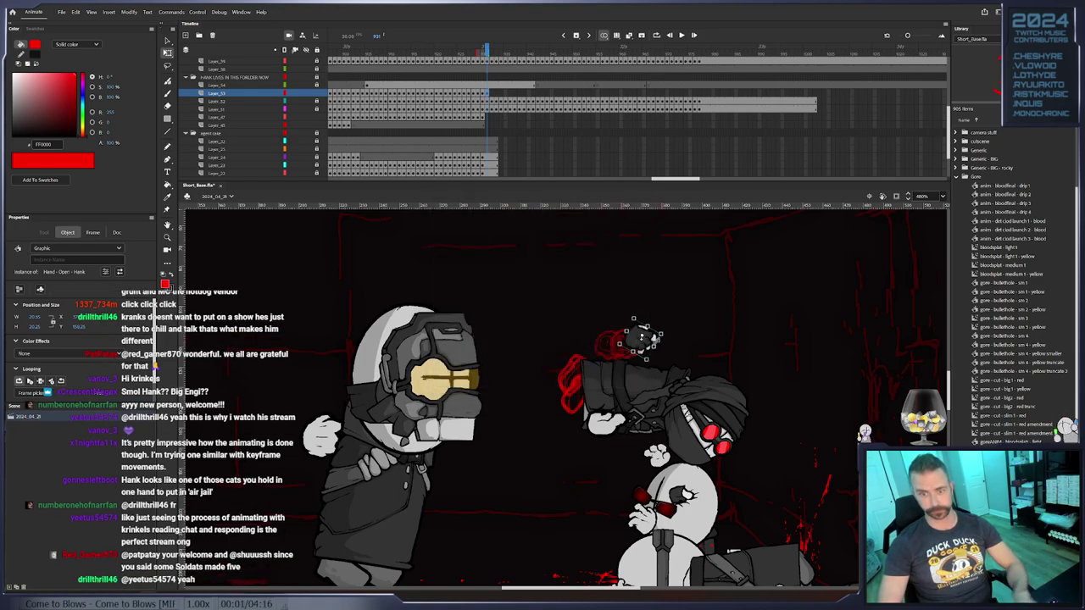
drag(659, 343, 651, 356)
key(F6)
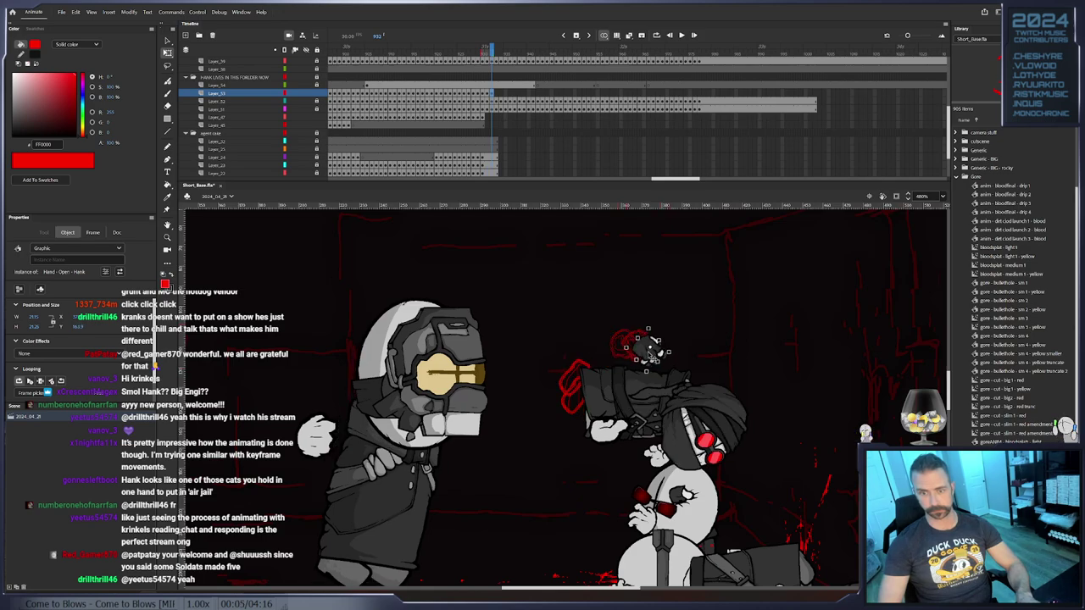
Move Hank's open hand down along the red sketch guides on keyframes 932 to 938
key(period)
key(period)
key(period)
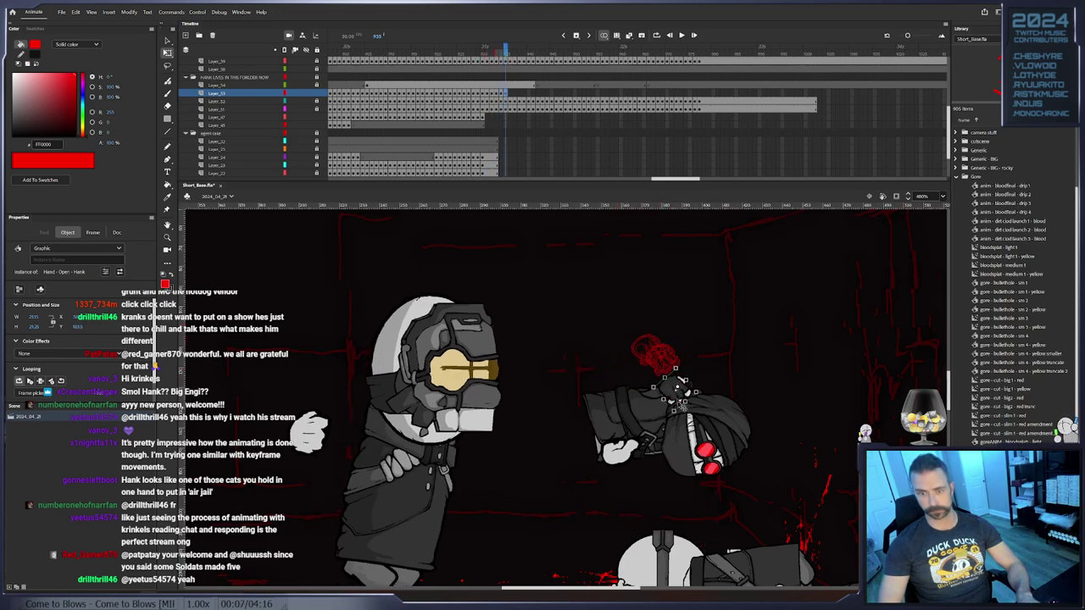
key(period)
key(period)
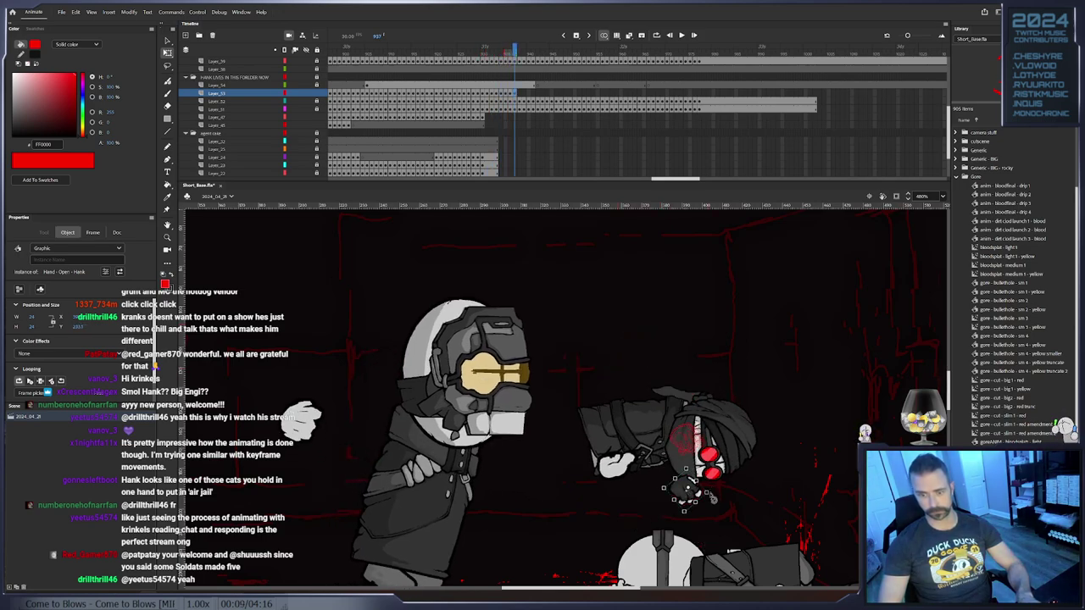
drag(691, 495, 700, 517)
key(F6)
key(period)
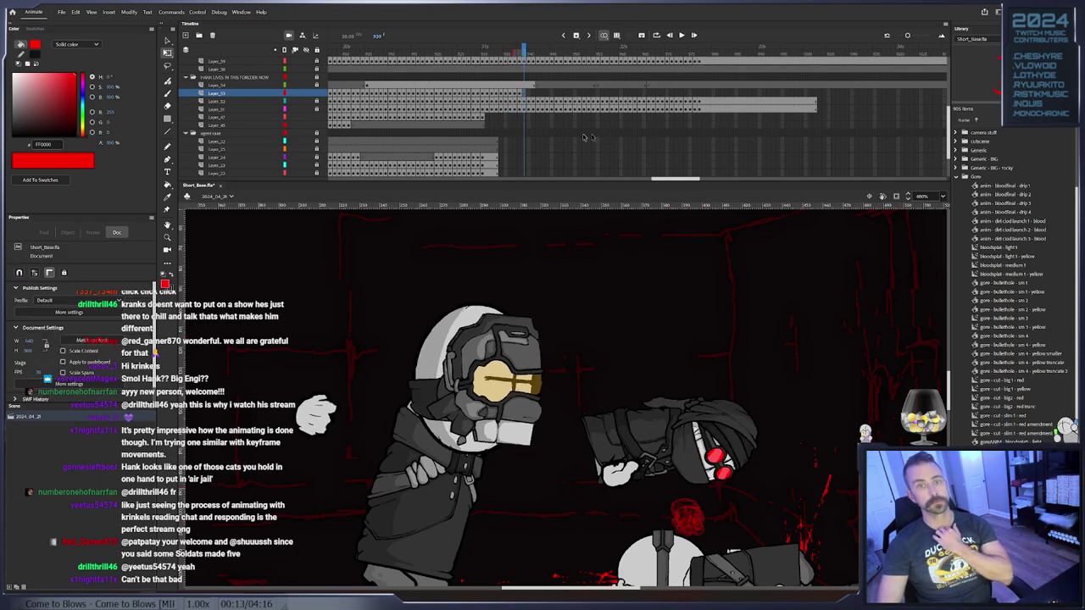
Position and rotate Hank's foot behind his coat on new keyframes 931 to 939
click(483, 118)
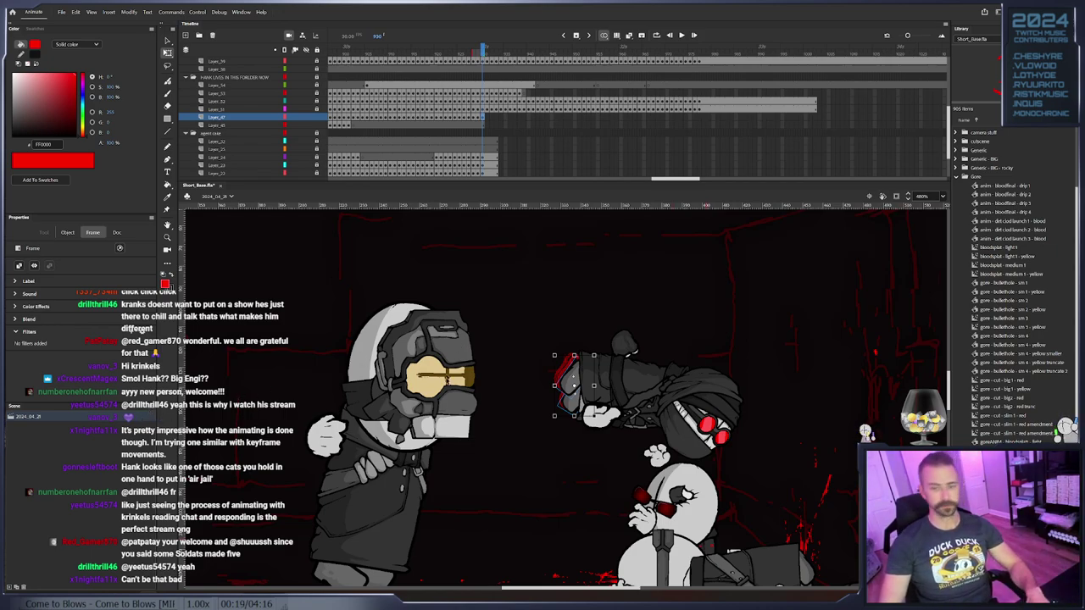
key(period)
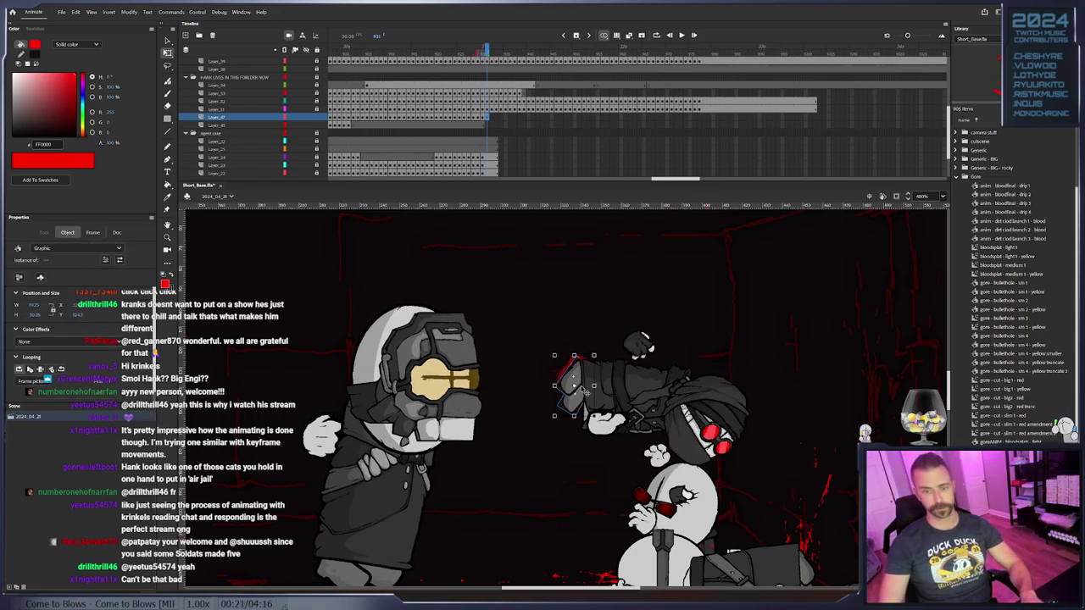
key(period)
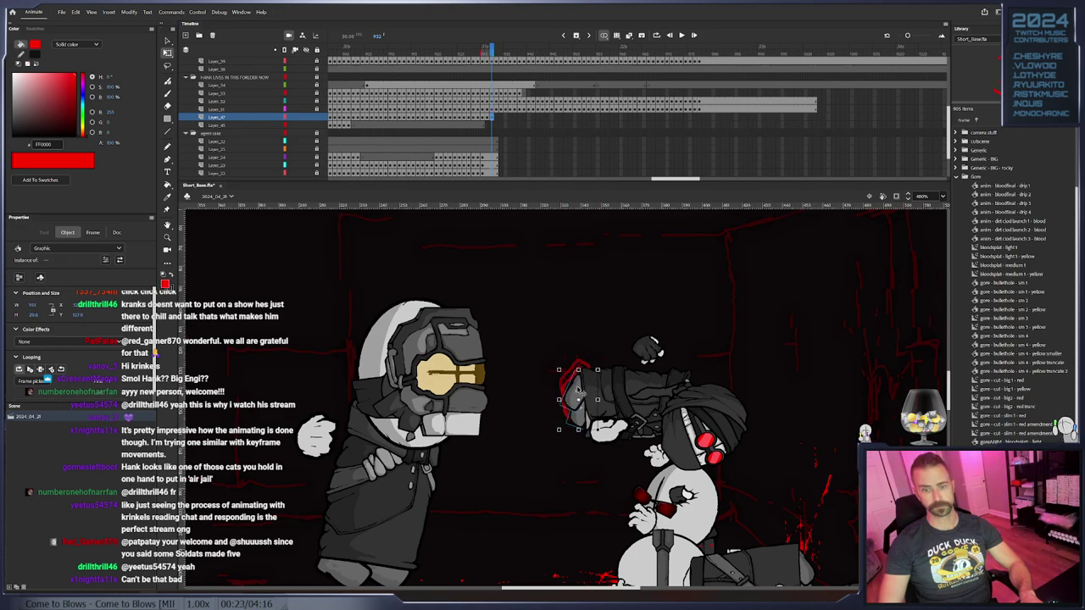
key(period)
key(period)
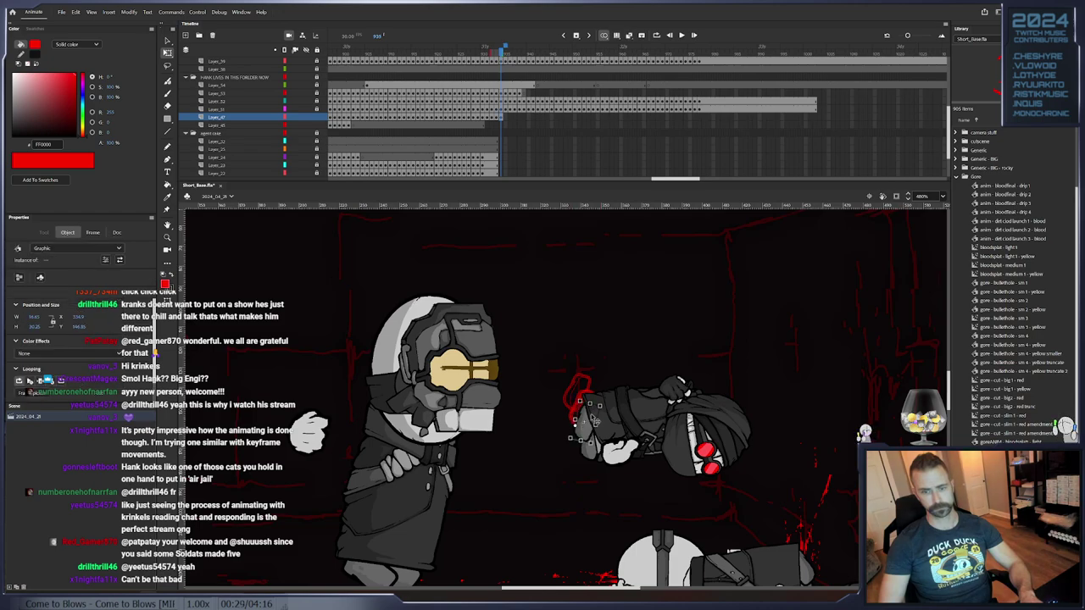
key(period)
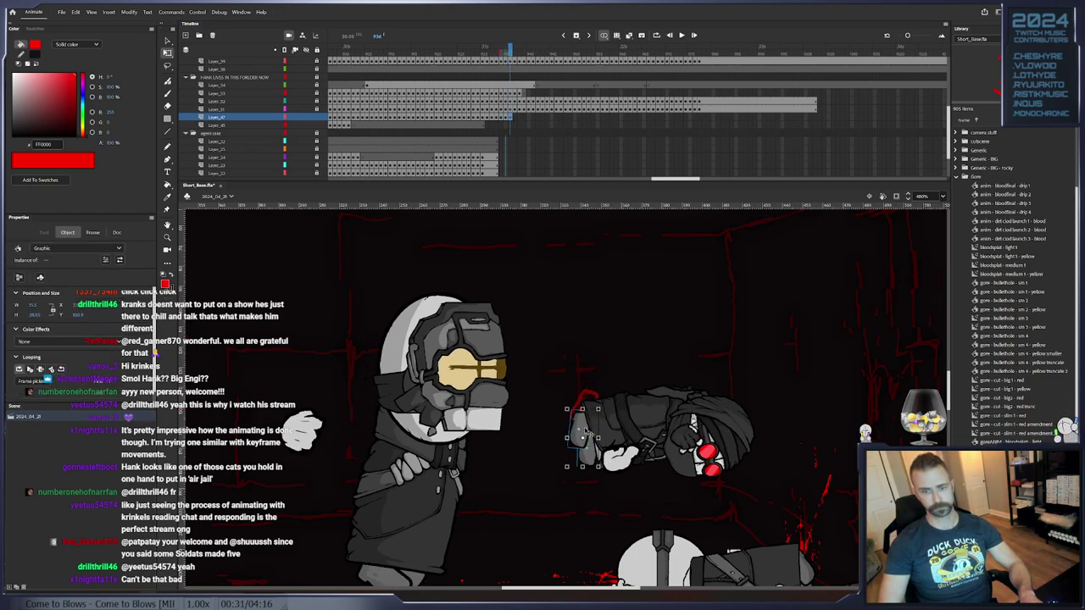
key(period)
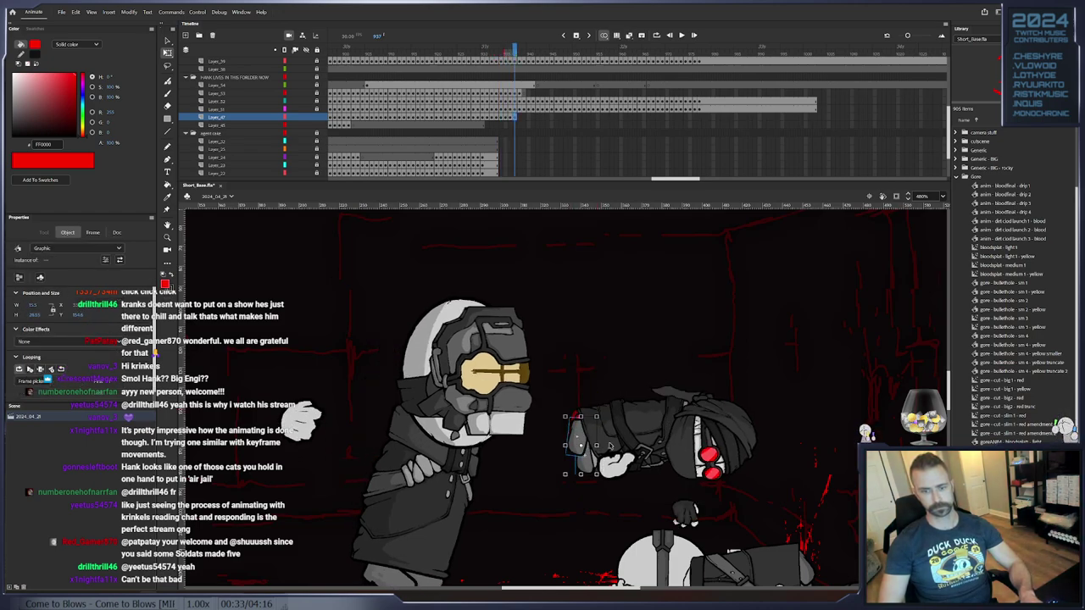
key(period)
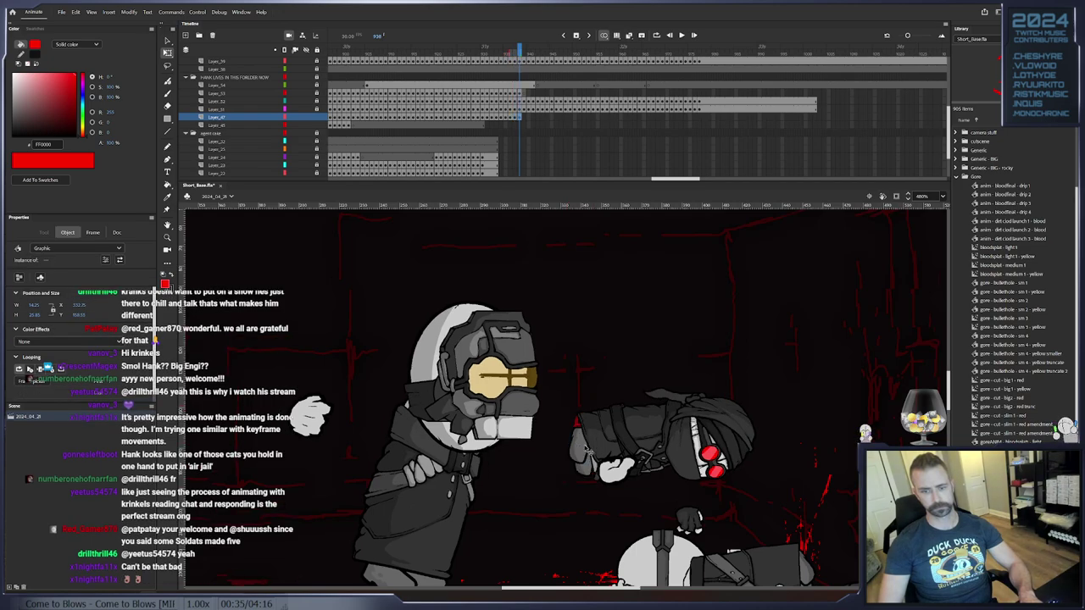
key(period)
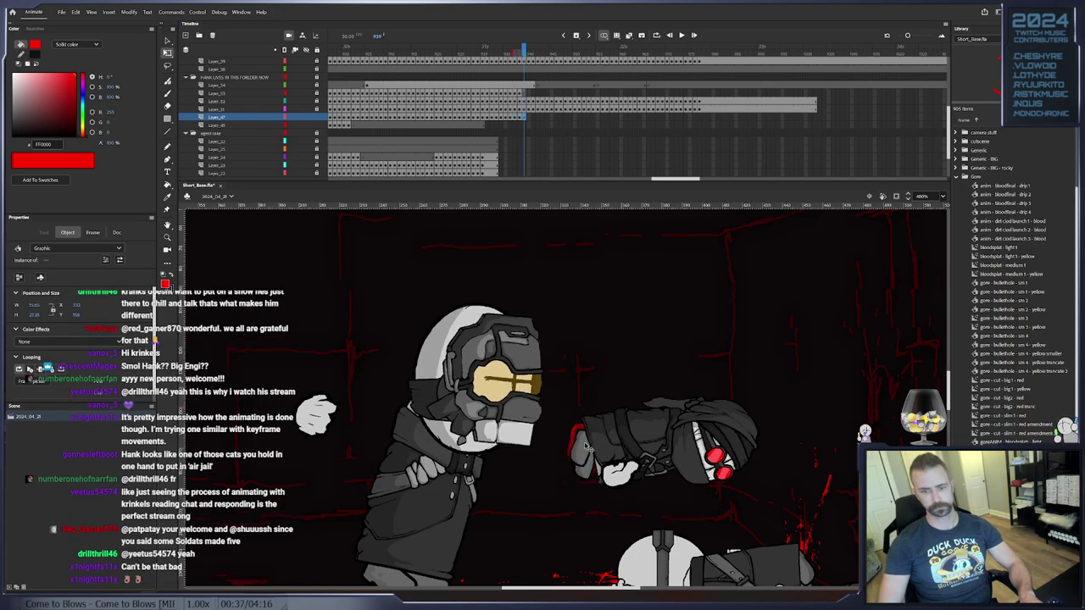
Continue fitting Hank's foot to the hem of his coat on keyframes 939 to 946
click(585, 447)
key(period)
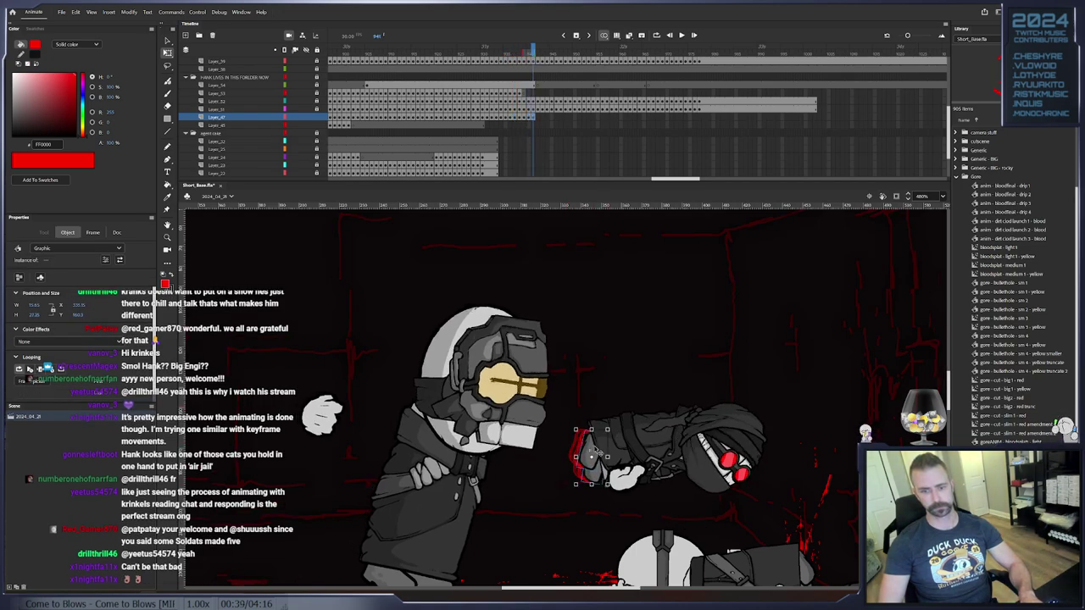
key(period)
key(period)
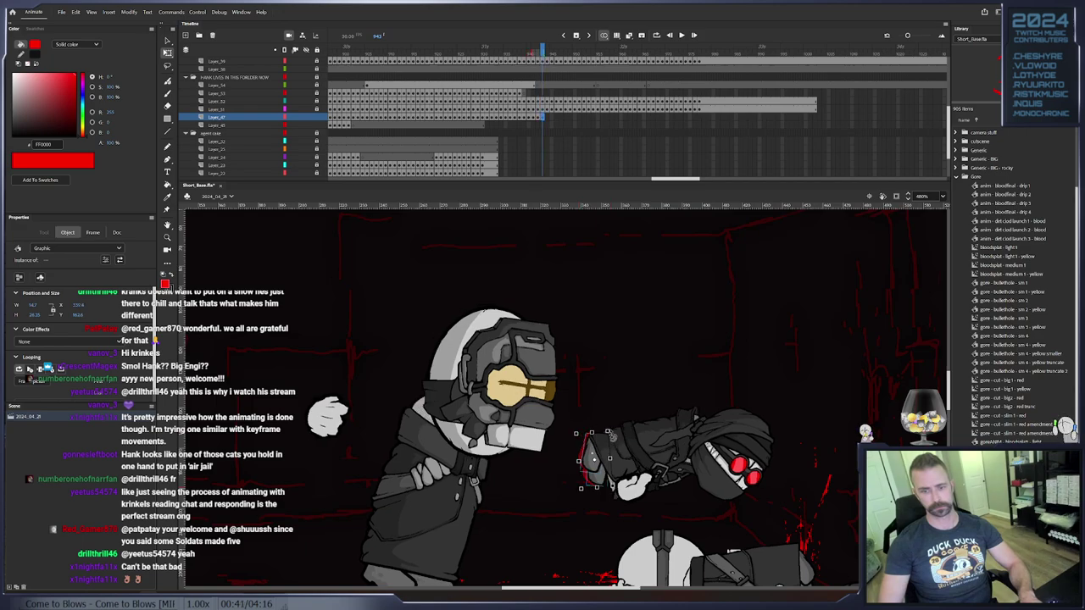
key(period)
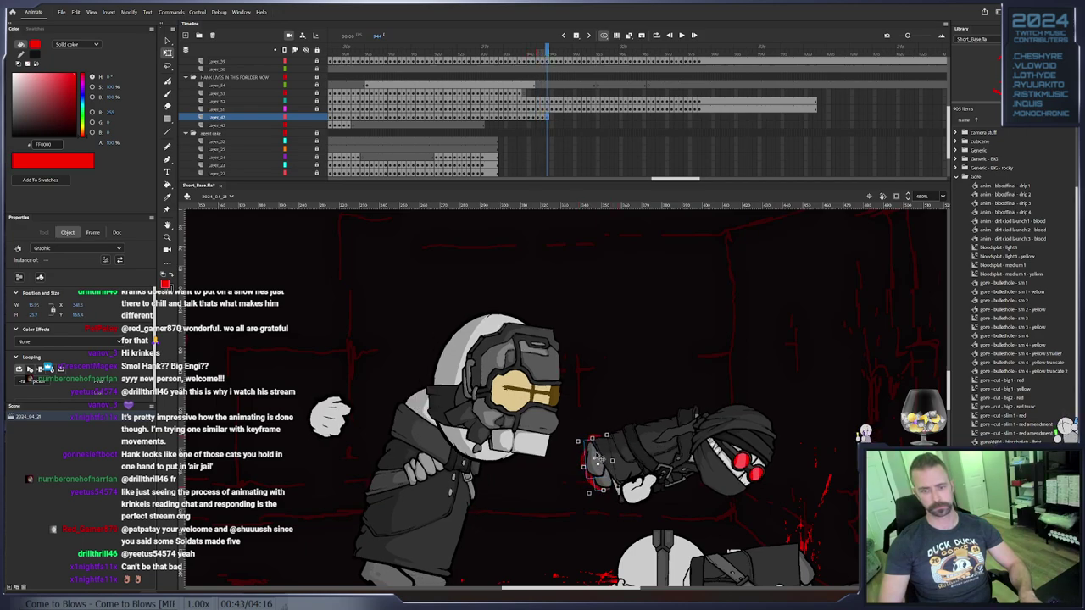
key(period)
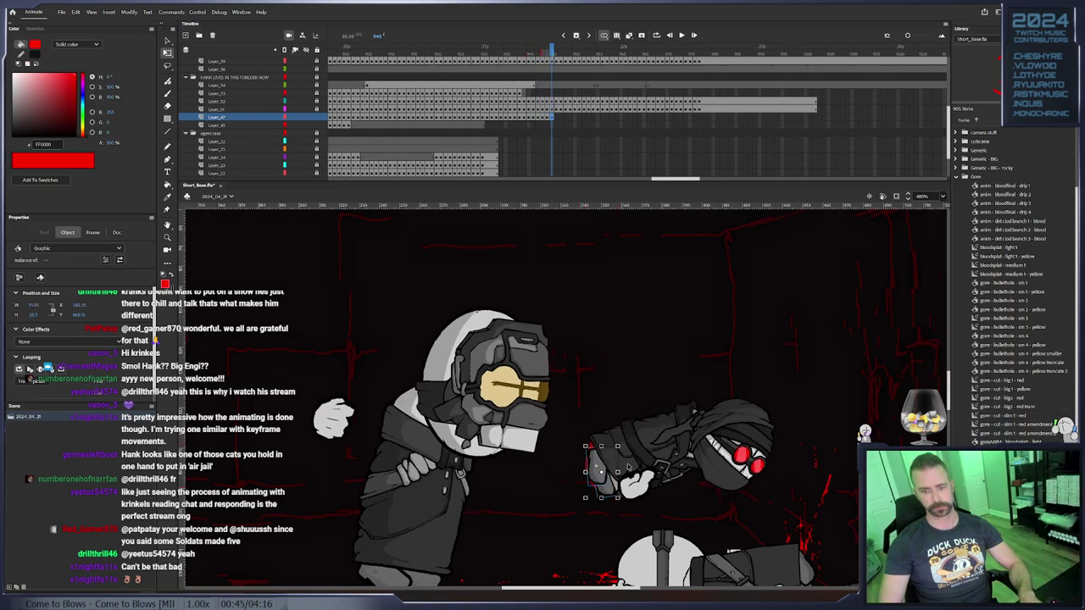
click(606, 480)
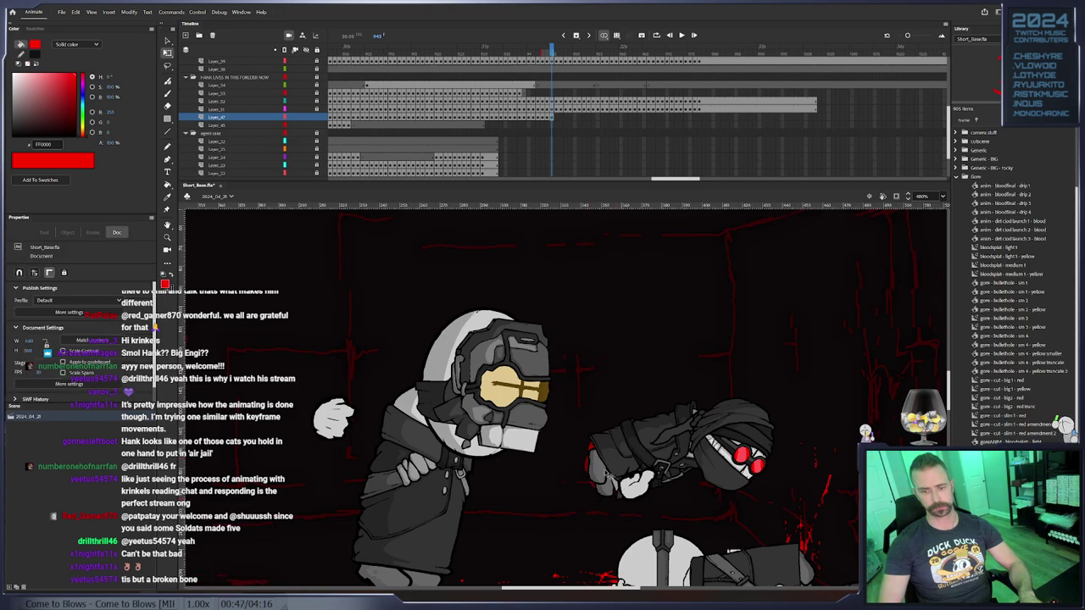
key(period)
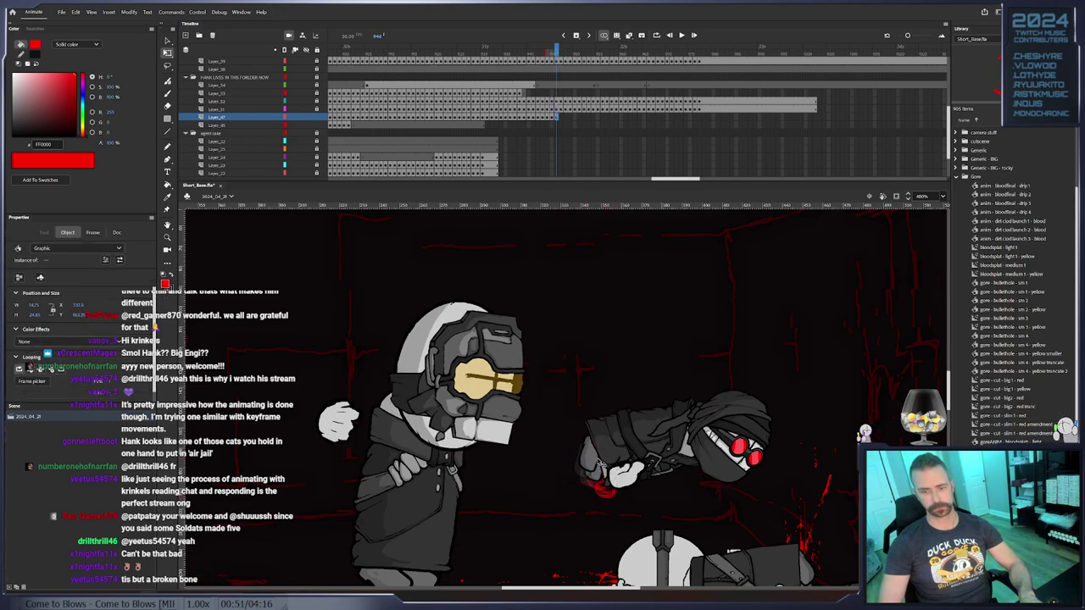
Raise Hank's foot with his lifting torso on new keyframes 947 to 950
key(period)
mouse_move(596, 463)
mouse_down()
mouse_move(585, 440)
mouse_move(612, 421)
mouse_move(599, 444)
mouse_move(610, 394)
mouse_move(585, 371)
mouse_up()
key(F6)
key(F6)
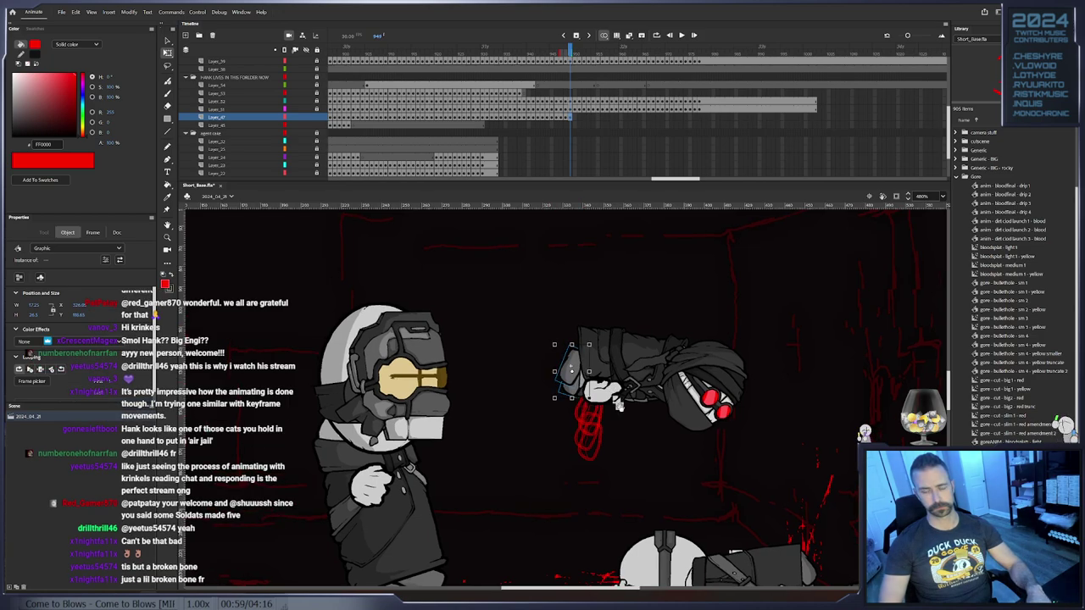
key(period)
key(period)
mouse_move(635, 403)
mouse_down()
mouse_move(612, 427)
mouse_move(569, 354)
mouse_move(642, 392)
mouse_up()
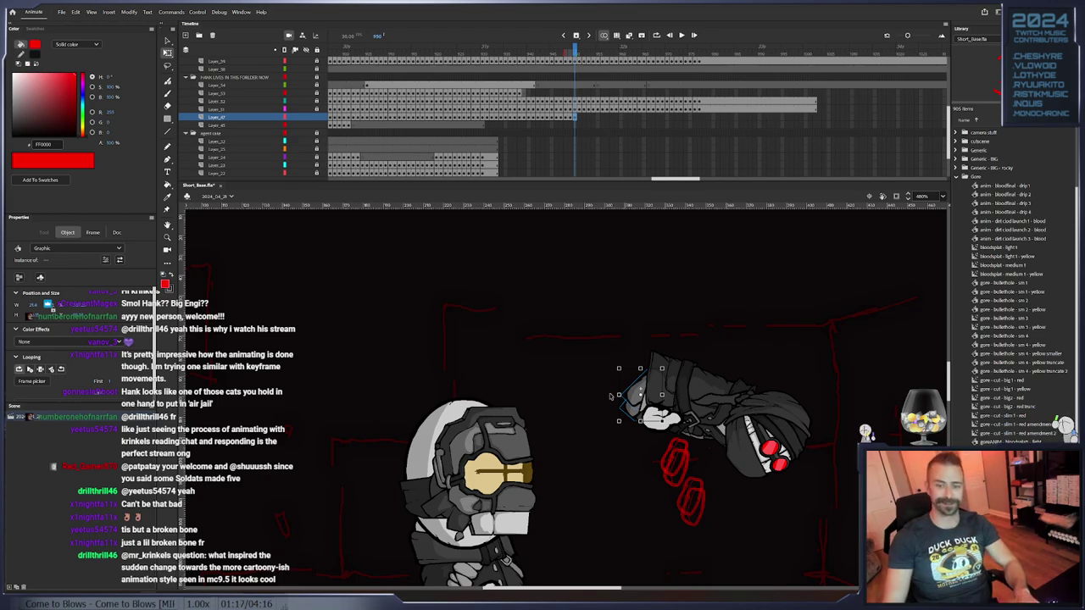
Swing Hank's foot under his coat as the body turns upright on keyframes 951 to 953
key(period)
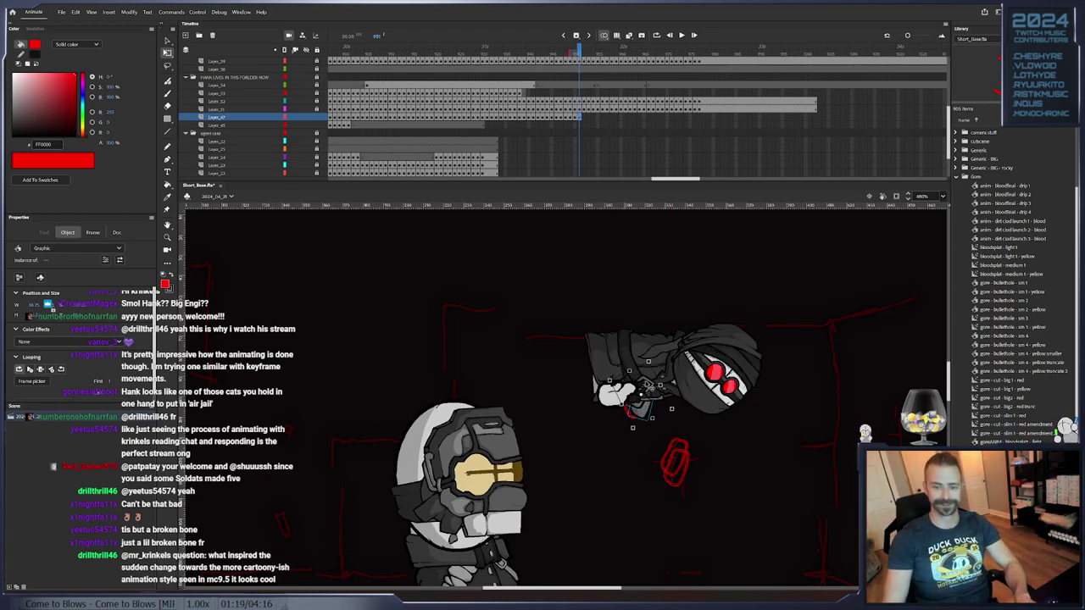
key(period)
click(601, 349)
drag(599, 365, 577, 371)
key(period)
key(period)
click(603, 342)
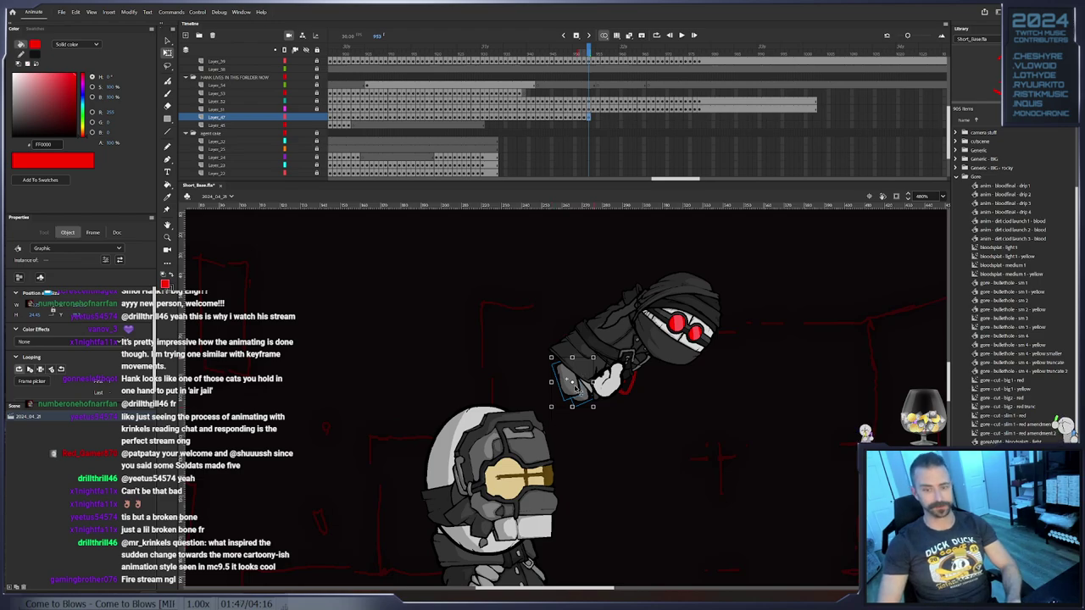
Reposition Hank's foot beneath his upright body on keyframes 954 to 957 and add keyframe 958
key(period)
drag(607, 406, 559, 403)
key(F6)
click(553, 408)
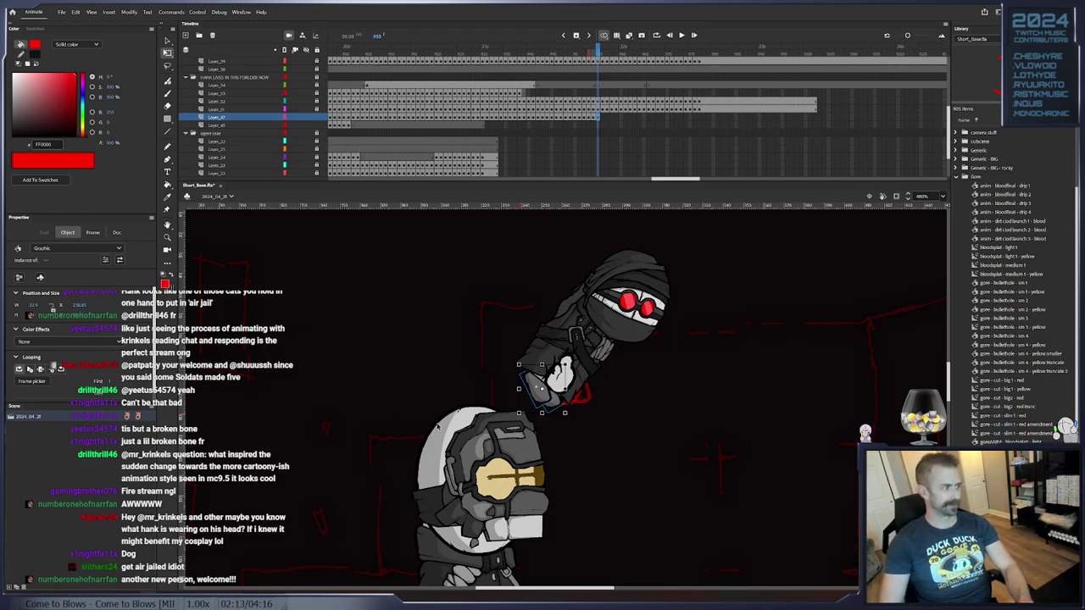
key(F6)
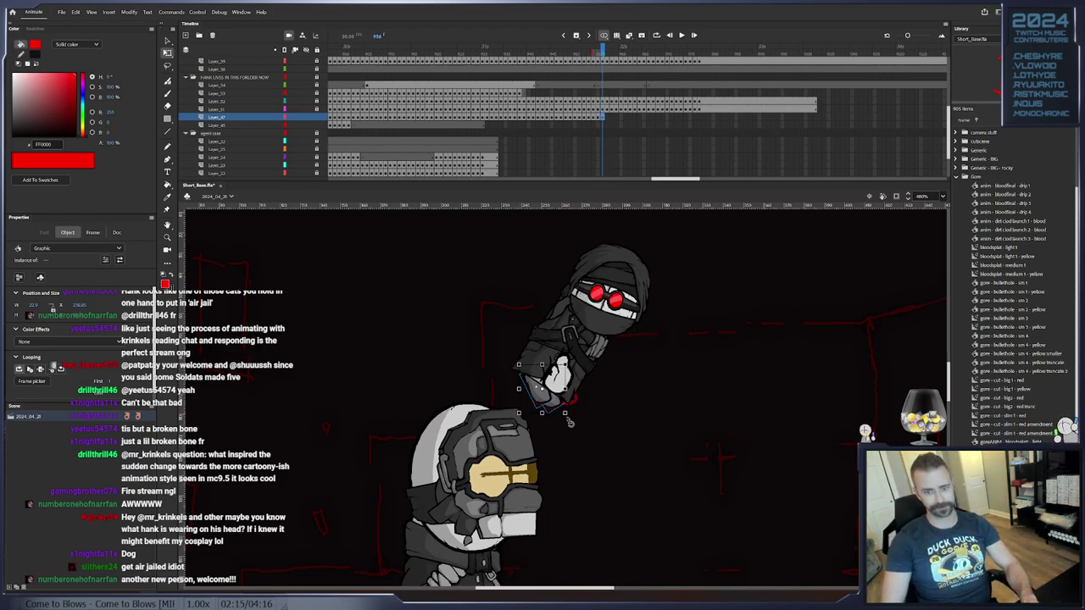
key(F6)
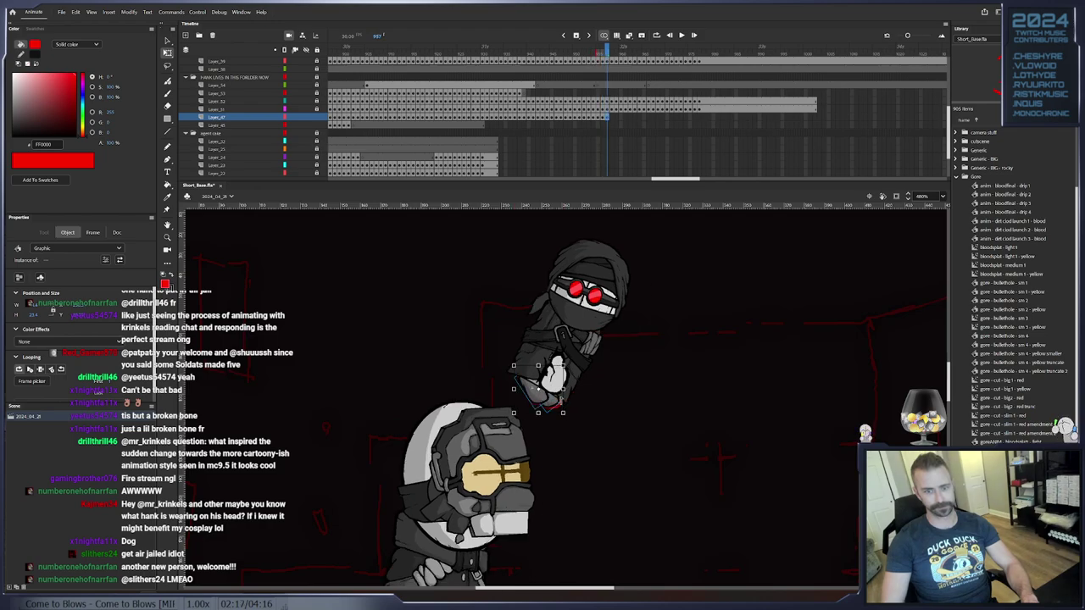
drag(569, 425, 563, 414)
key(comma)
key(period)
click(559, 407)
key(F6)
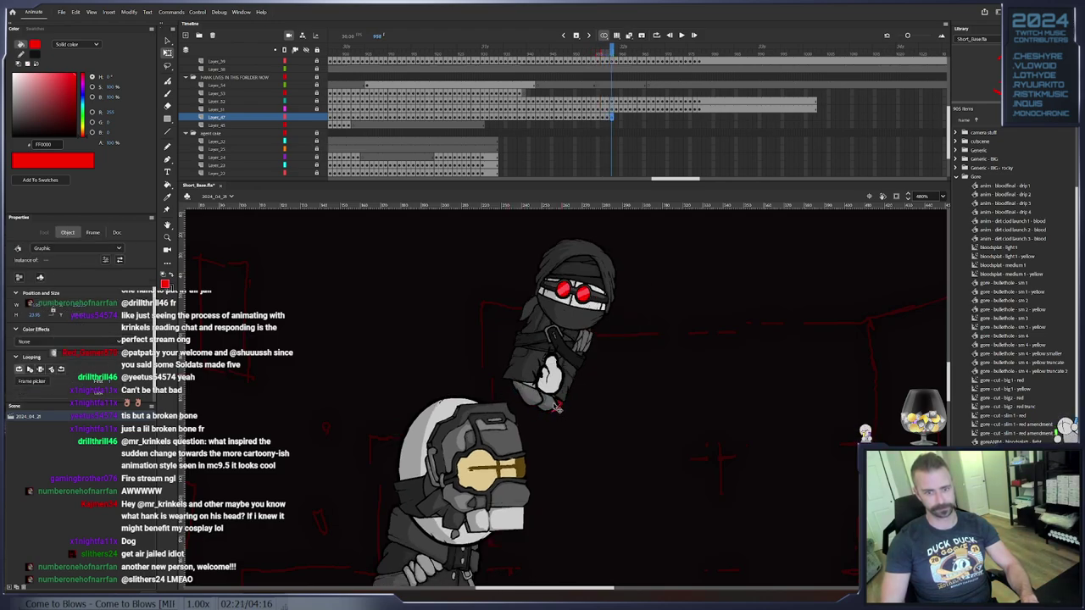
Fit Hank's feet beneath his upright body on keyframes 959 and 960 and add keyframe 961
key(F6)
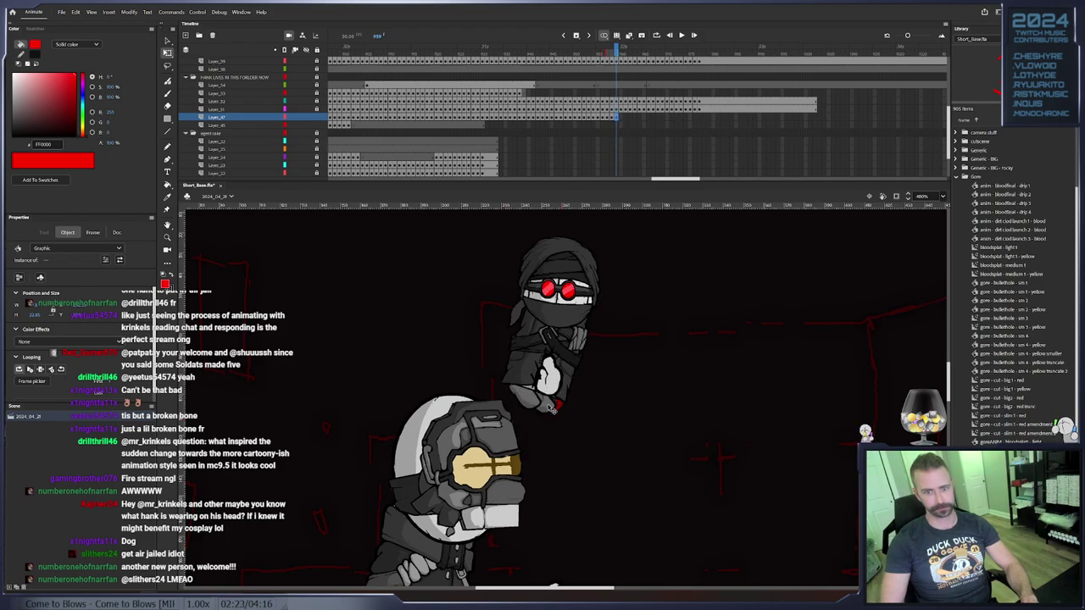
key(F6)
mouse_move(556, 409)
mouse_down()
mouse_move(568, 373)
mouse_move(579, 386)
mouse_move(551, 403)
mouse_up()
click(570, 415)
click(556, 411)
key(F6)
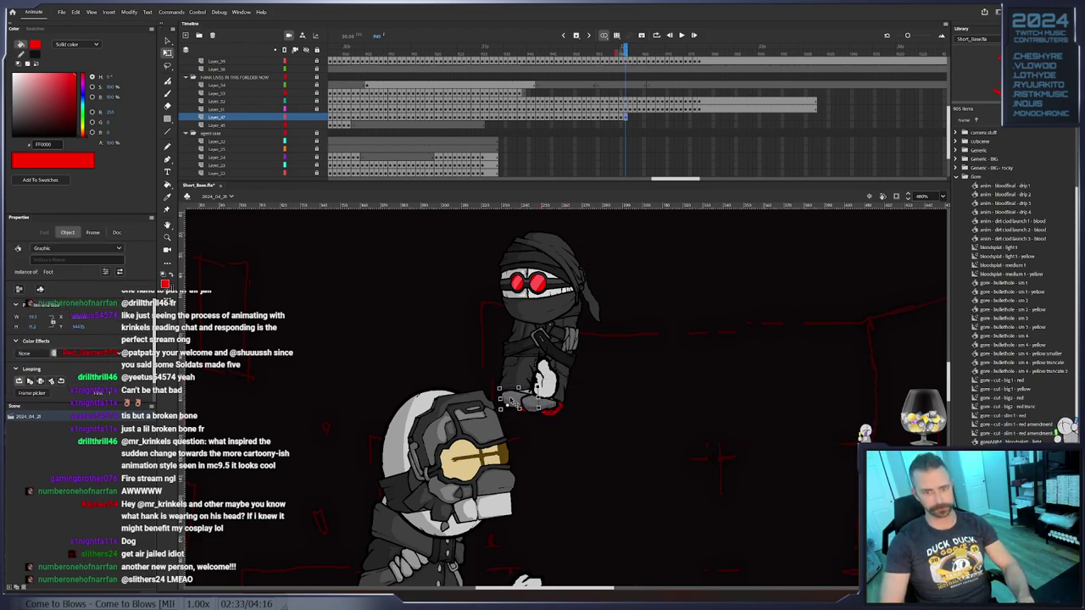
Add keyframe 962 and adjust Hank's feet against the hem of his coat there
key(F6)
click(530, 405)
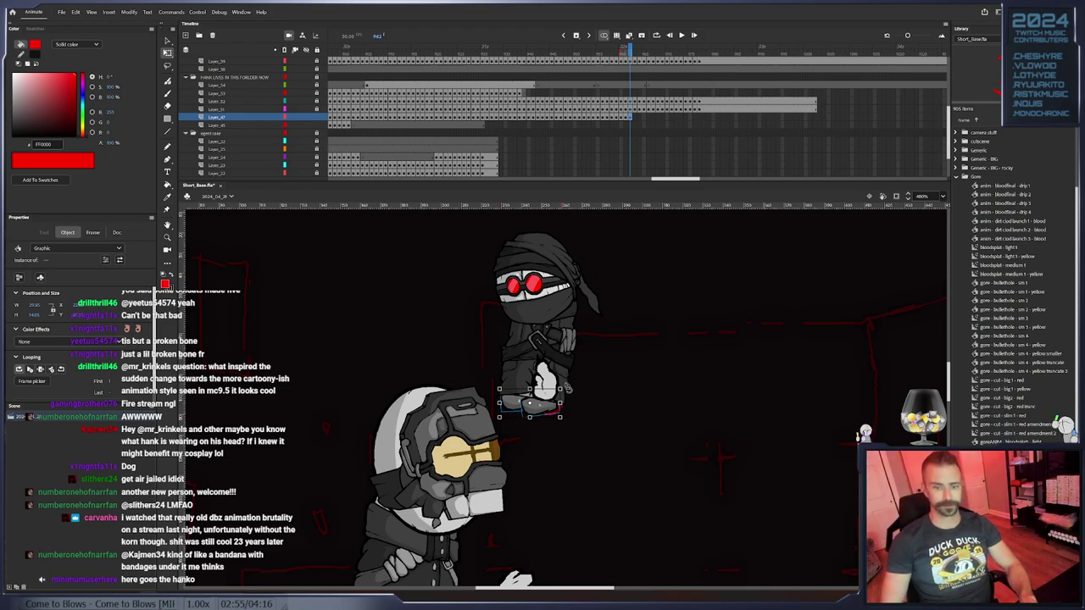
drag(562, 389, 562, 384)
click(592, 382)
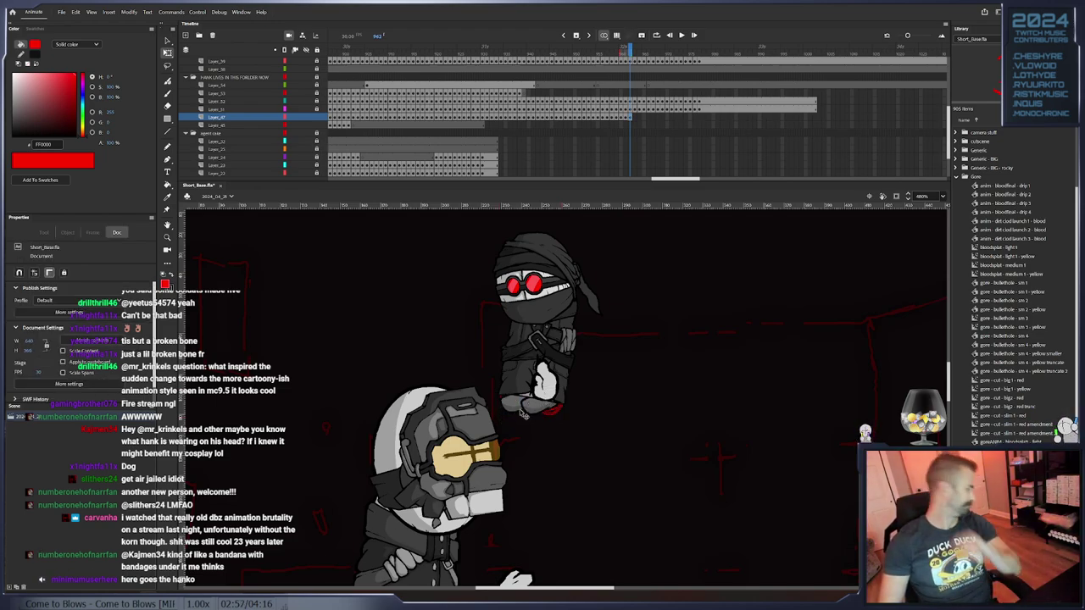
click(546, 410)
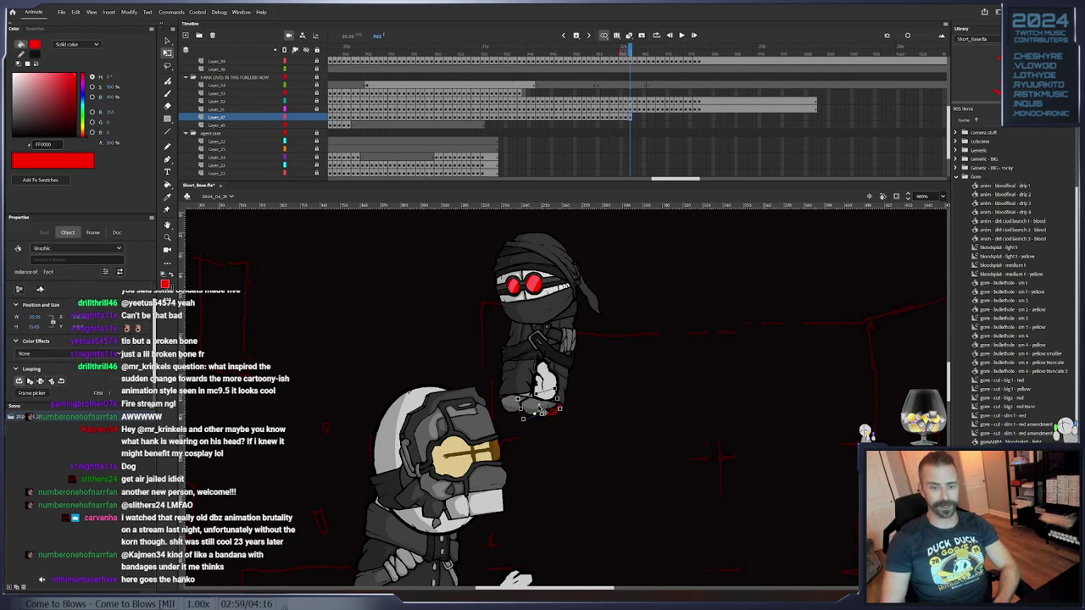
key(F6)
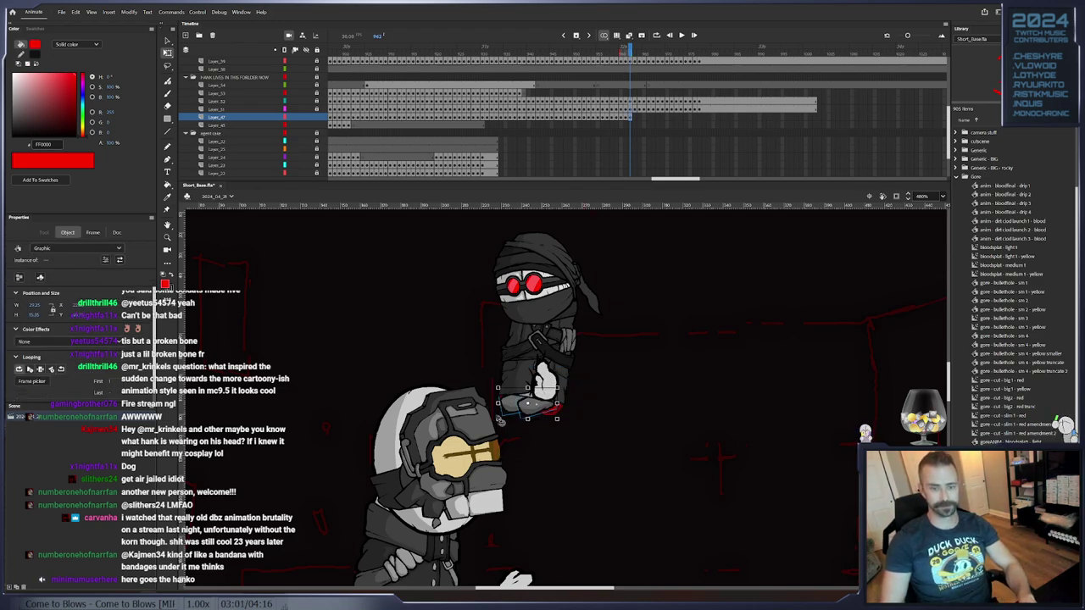
Lower Hank's feet along with his turning body on keyframes 963 to 966
drag(548, 405, 524, 436)
key(period)
click(546, 404)
key(period)
click(558, 396)
key(comma)
key(period)
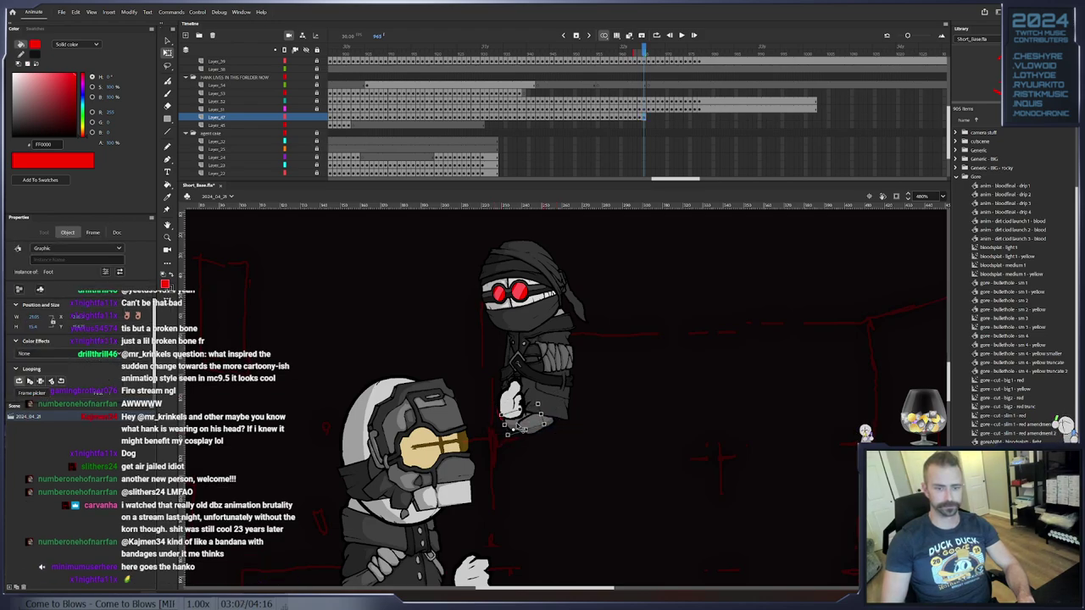
key(period)
key(period)
click(536, 431)
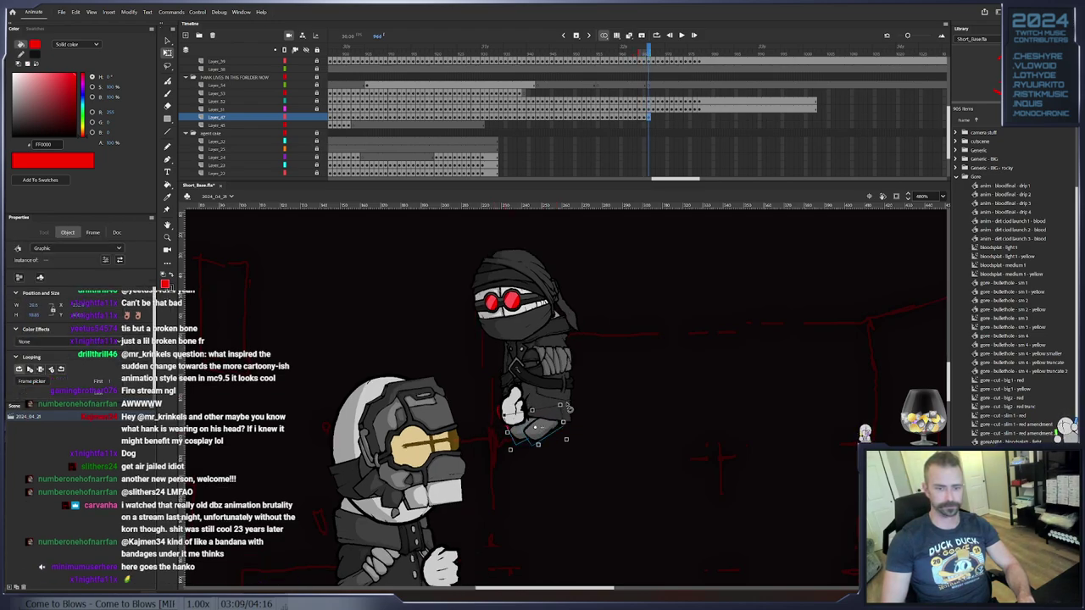
Swing Hank's feet under his coat as he bends forward on keyframes 967 to 971
key(period)
key(period)
click(556, 434)
key(period)
key(period)
key(period)
click(560, 437)
mouse_move(572, 426)
mouse_down()
mouse_move(560, 445)
mouse_move(571, 425)
mouse_up()
key(F6)
key(period)
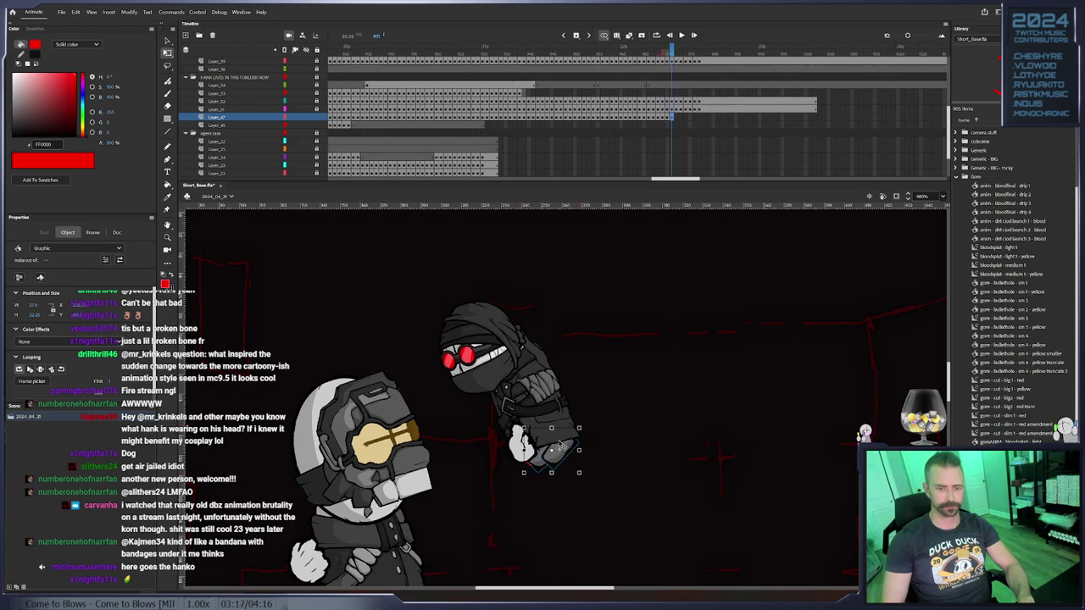
Keep Hank's feet tucked under the coat hem on keyframes 972 to 975
key(period)
key(period)
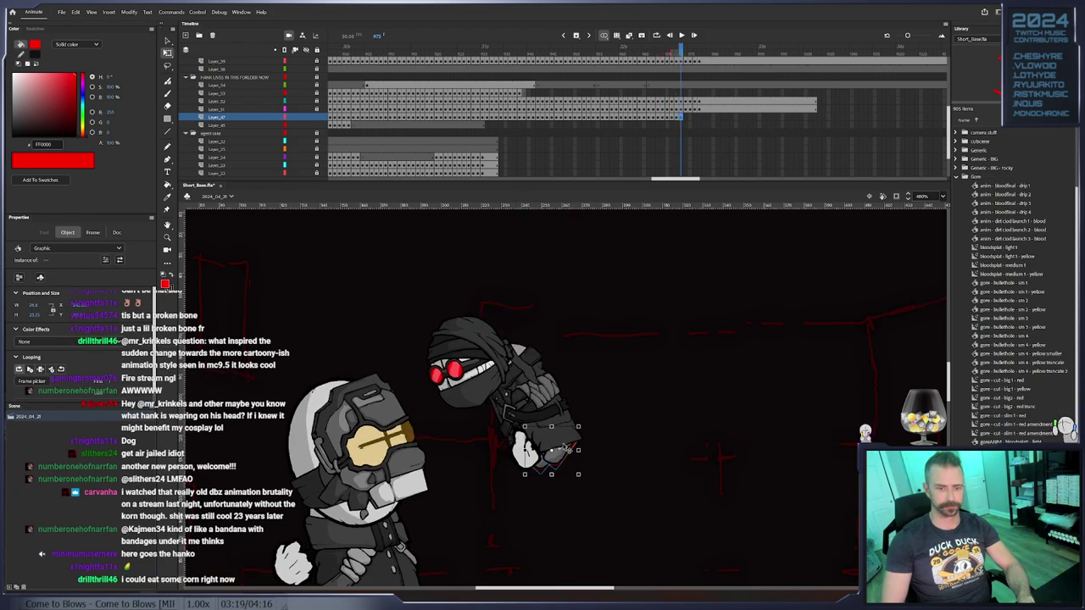
key(period)
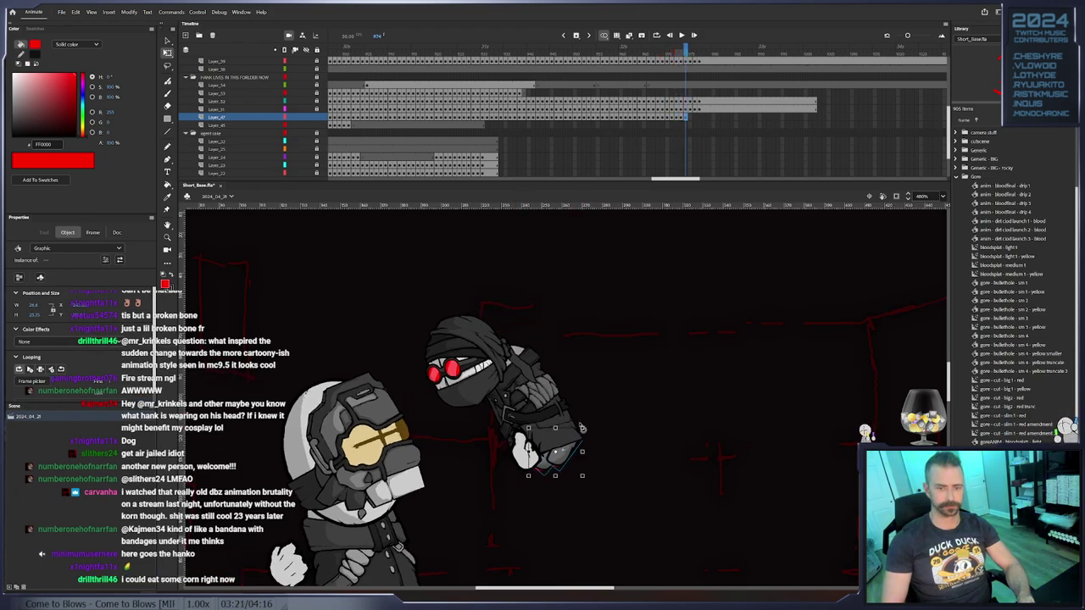
key(period)
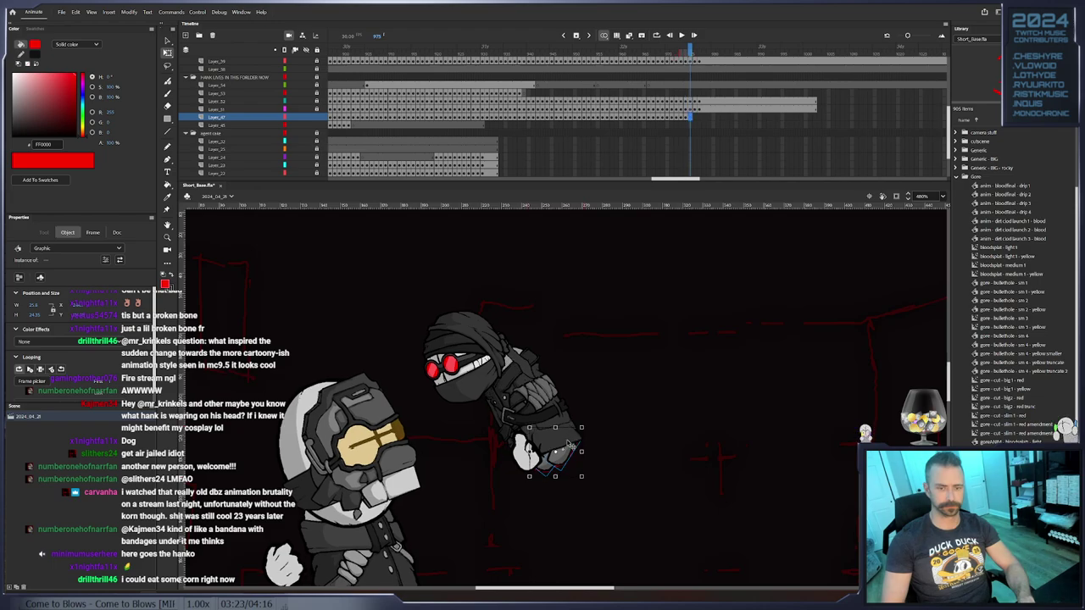
click(543, 473)
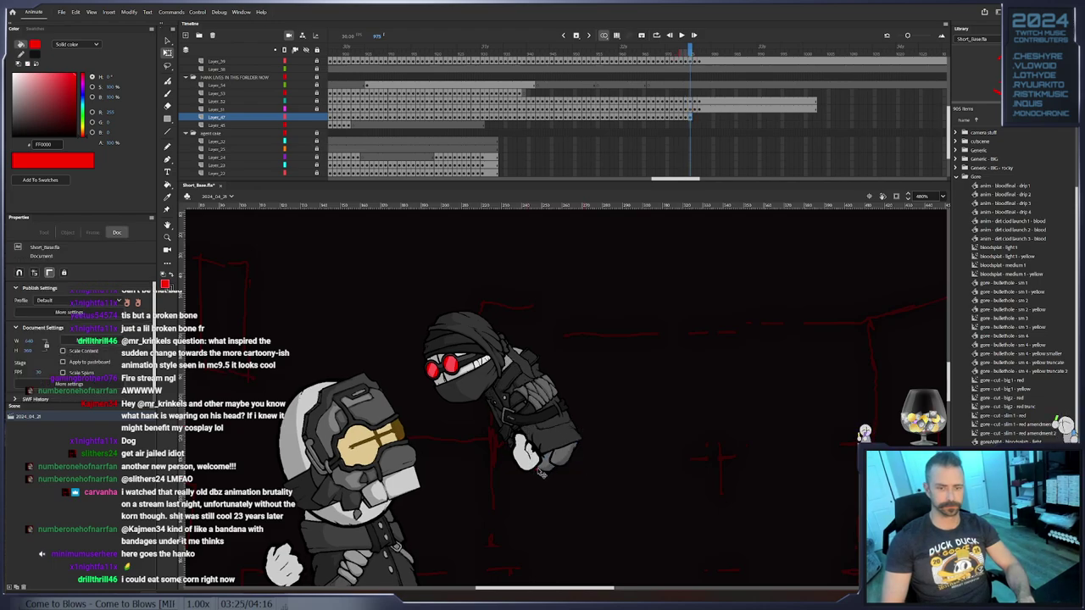
click(543, 472)
Shift and angle Hank's individual feet to meet the coat hem on keyframes 976 and 977
key(period)
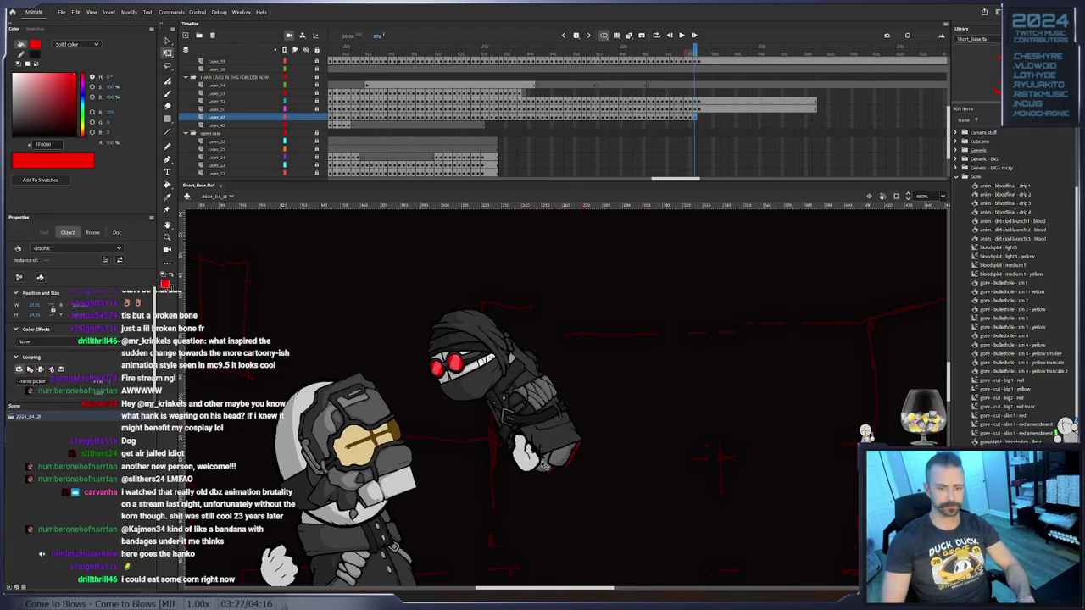
click(572, 455)
click(572, 455)
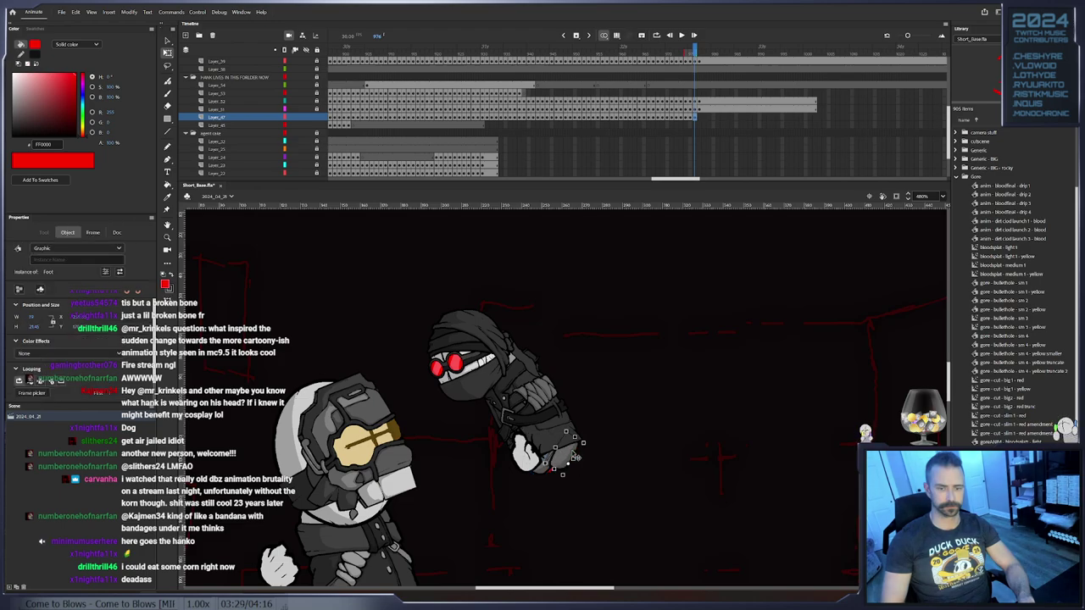
key(period)
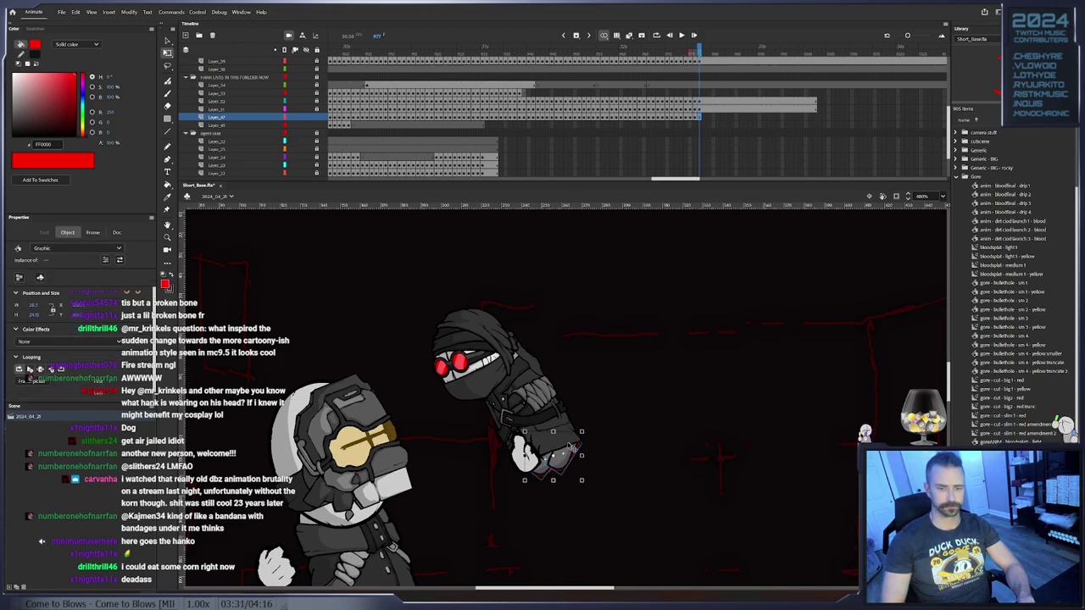
drag(572, 447, 567, 449)
click(585, 464)
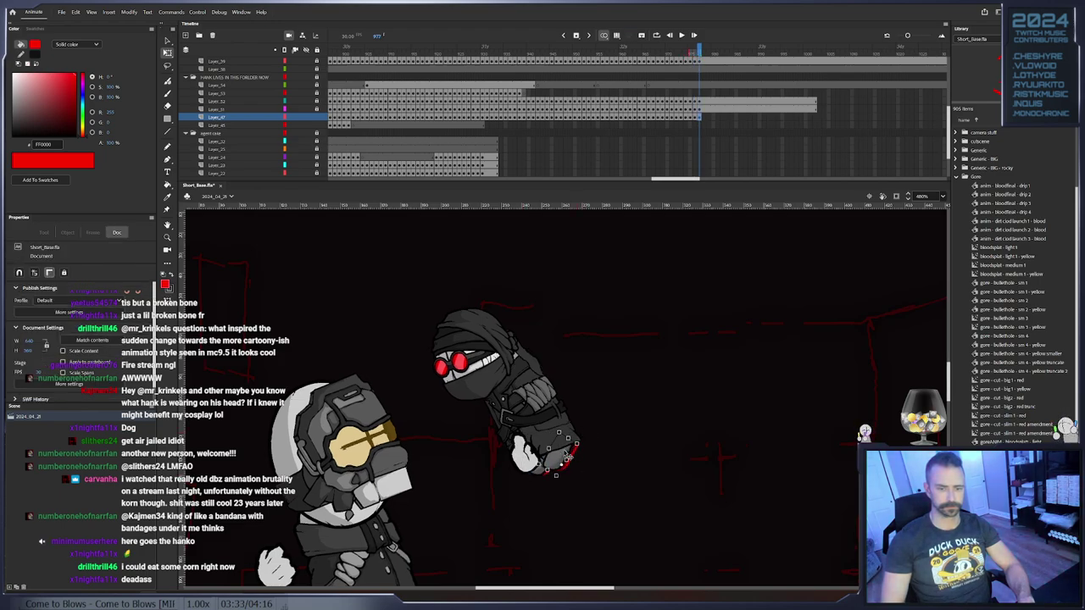
click(568, 457)
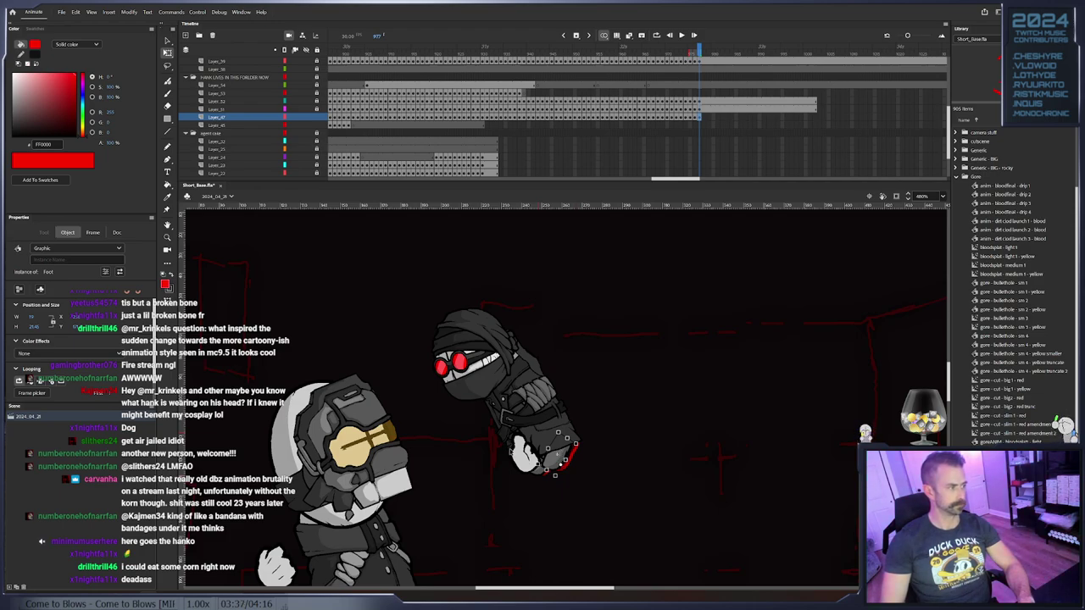
mouse_move(599, 405)
mouse_down()
mouse_move(510, 477)
mouse_move(584, 410)
mouse_up()
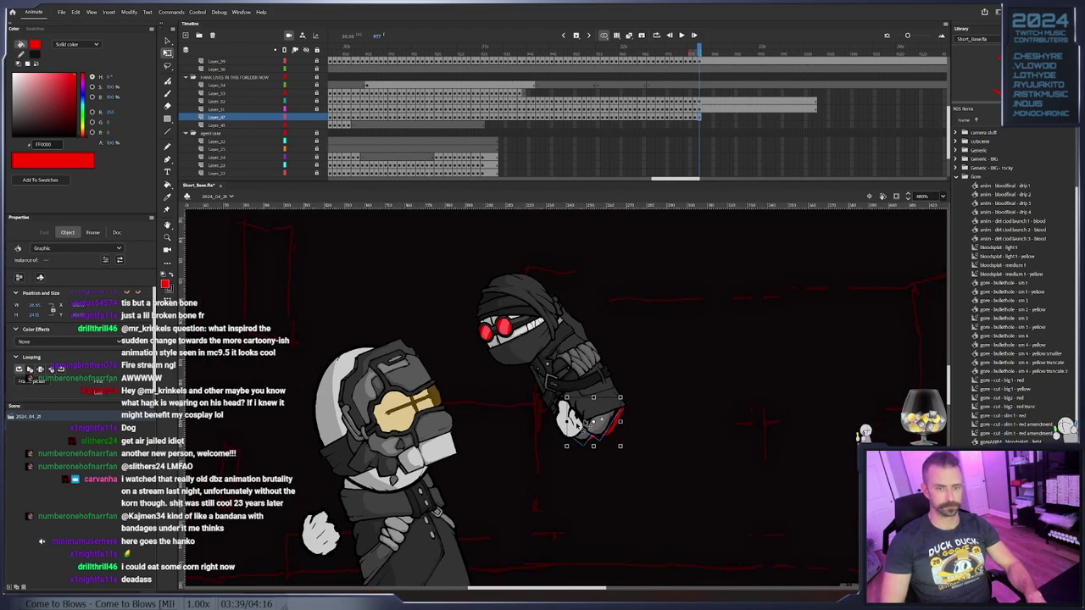
Hold Hank's final feet pose by extending their layer through frame 1002
key(period)
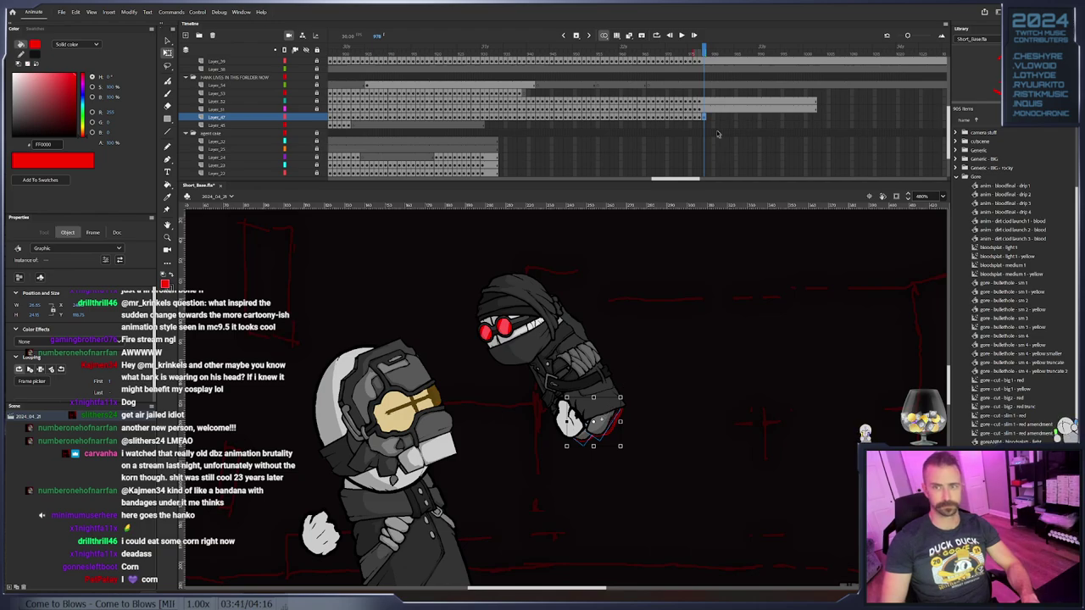
right_click(704, 117)
click(738, 175)
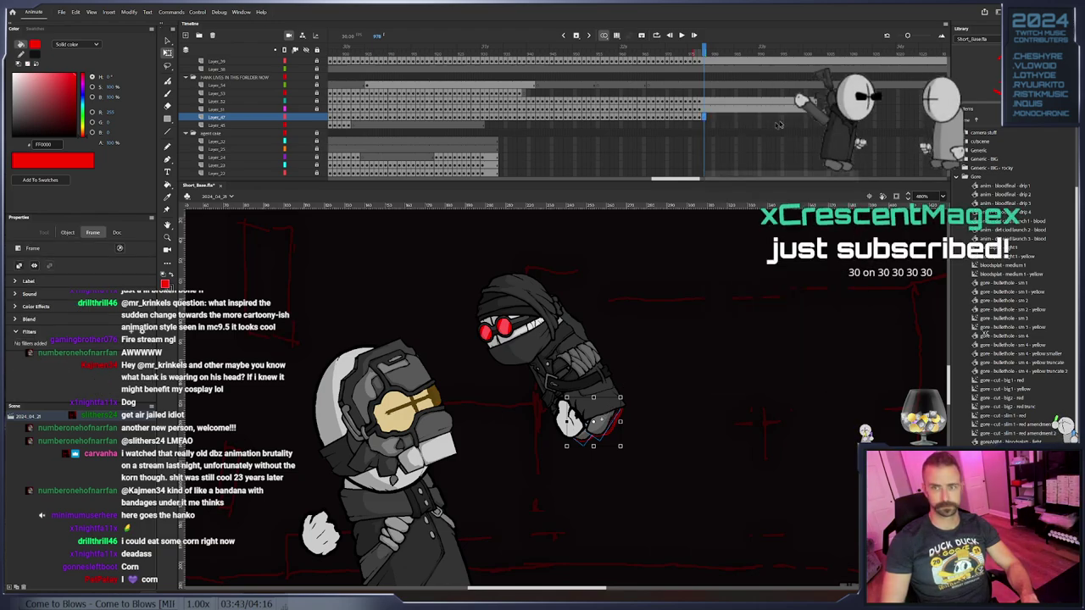
right_click(816, 117)
click(848, 167)
Play back Hank's rise from about frame 933 and scrub through its opening frames to check the feet
click(496, 53)
key(Return)
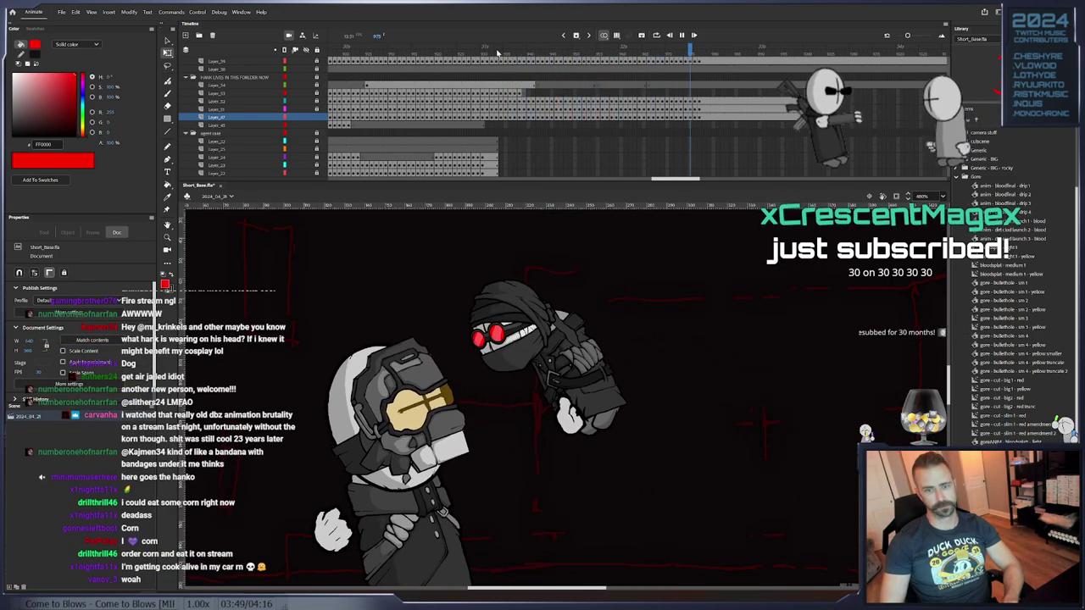
key(Return)
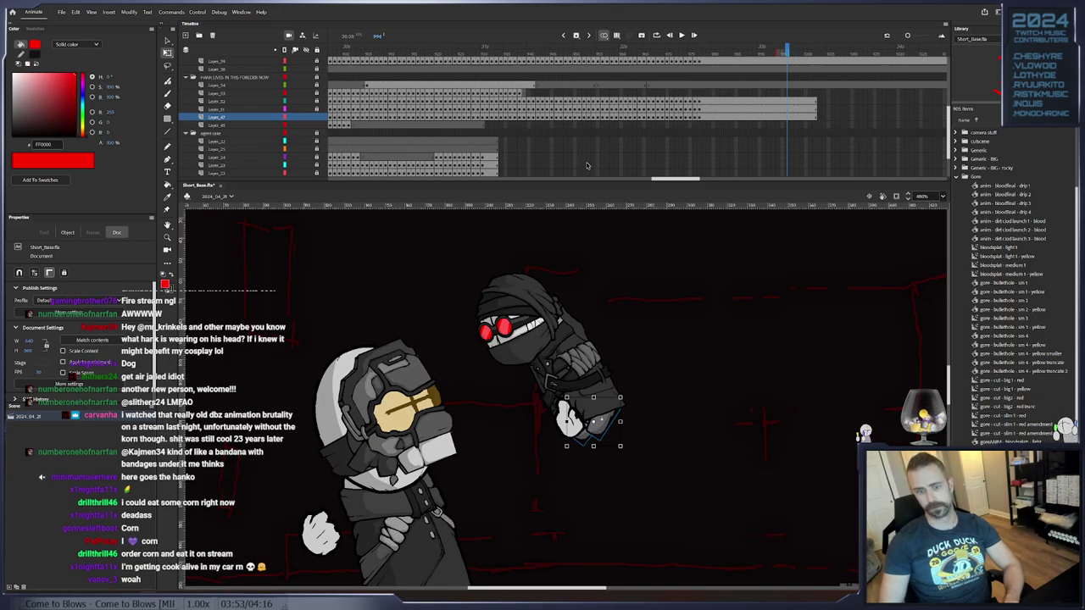
drag(625, 54, 540, 99)
drag(541, 98, 513, 110)
click(524, 112)
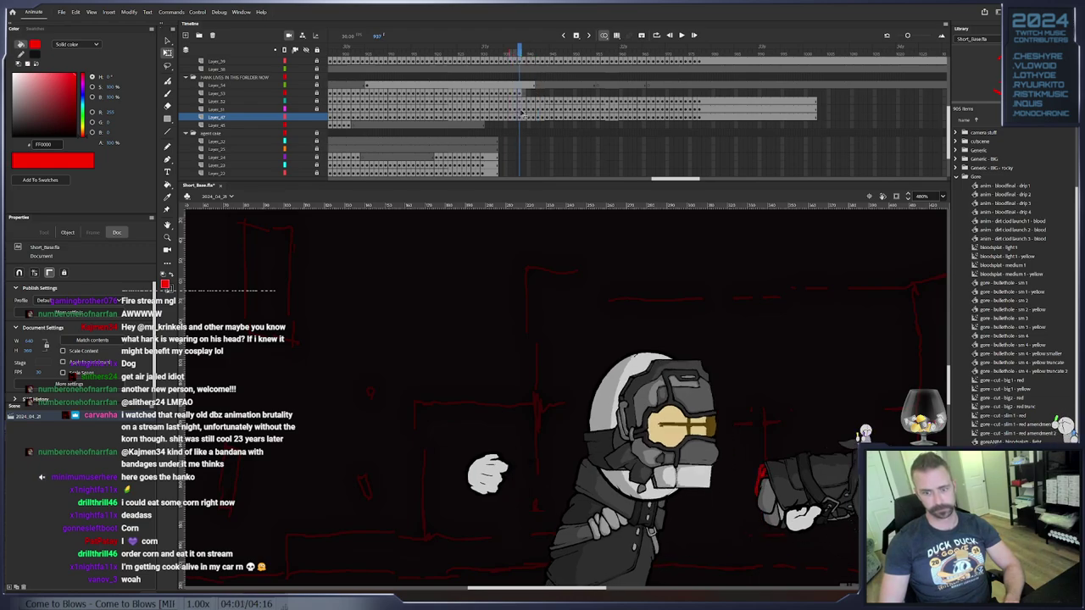
click(529, 114)
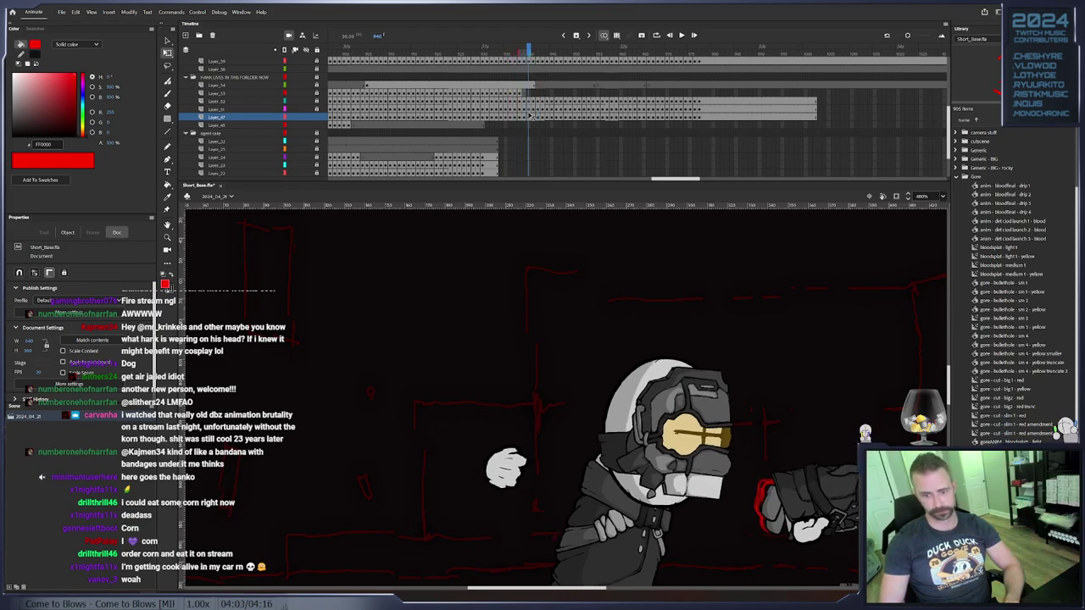
drag(529, 115, 488, 105)
Remove the frames beyond 930 from all layers in the agent's folder
scroll(502, 143, down, 3)
click(500, 145)
key(shift+F5)
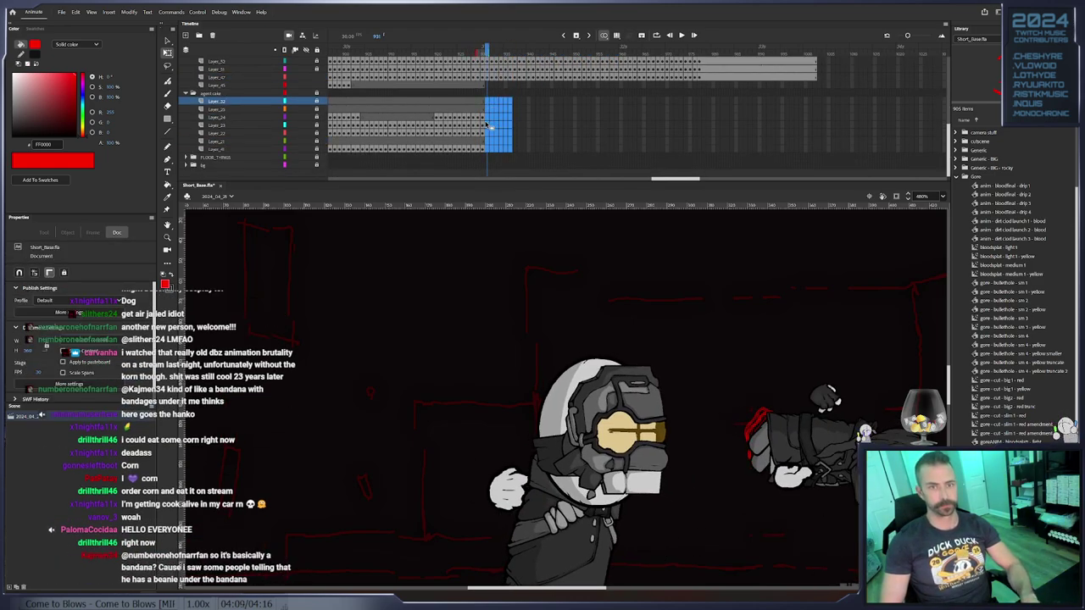
Unlock the agent folder's layers and reposition the agent's suited body on new keyframes 931 and 932
click(487, 127)
click(483, 128)
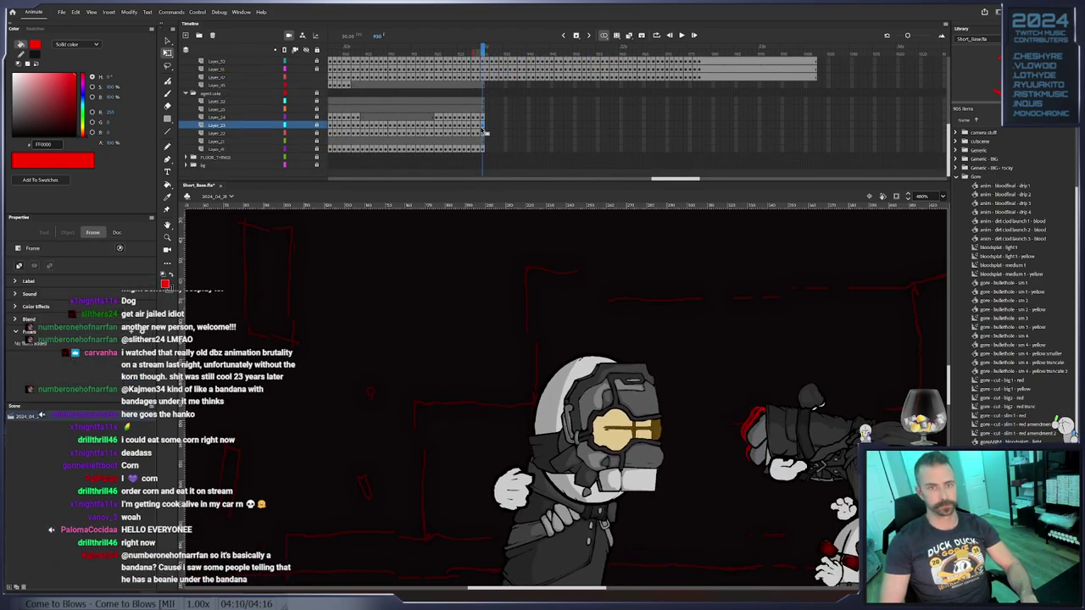
click(317, 93)
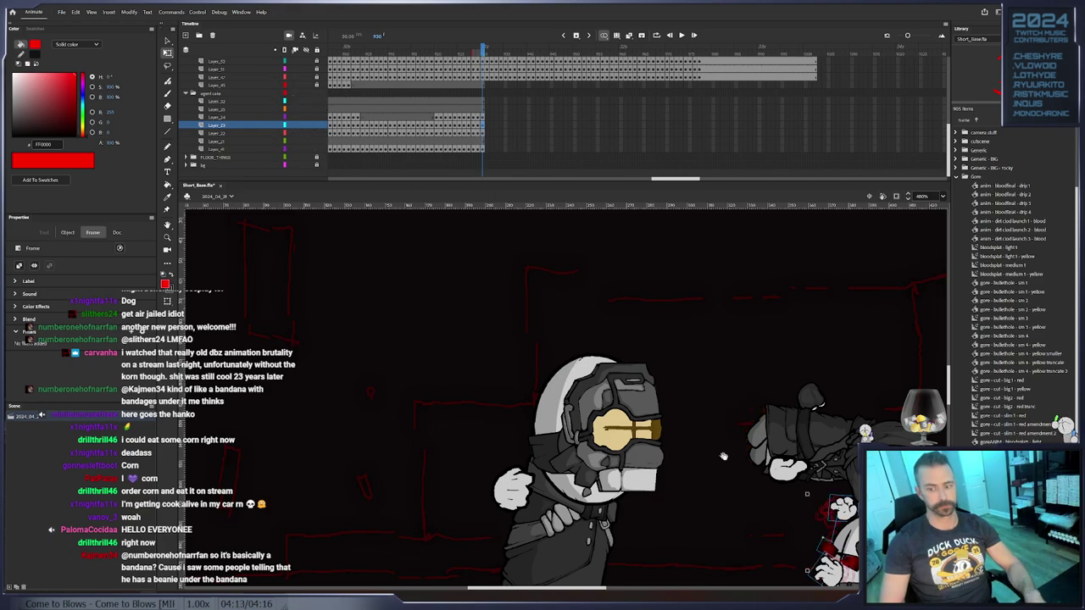
drag(723, 455, 446, 309)
click(624, 464)
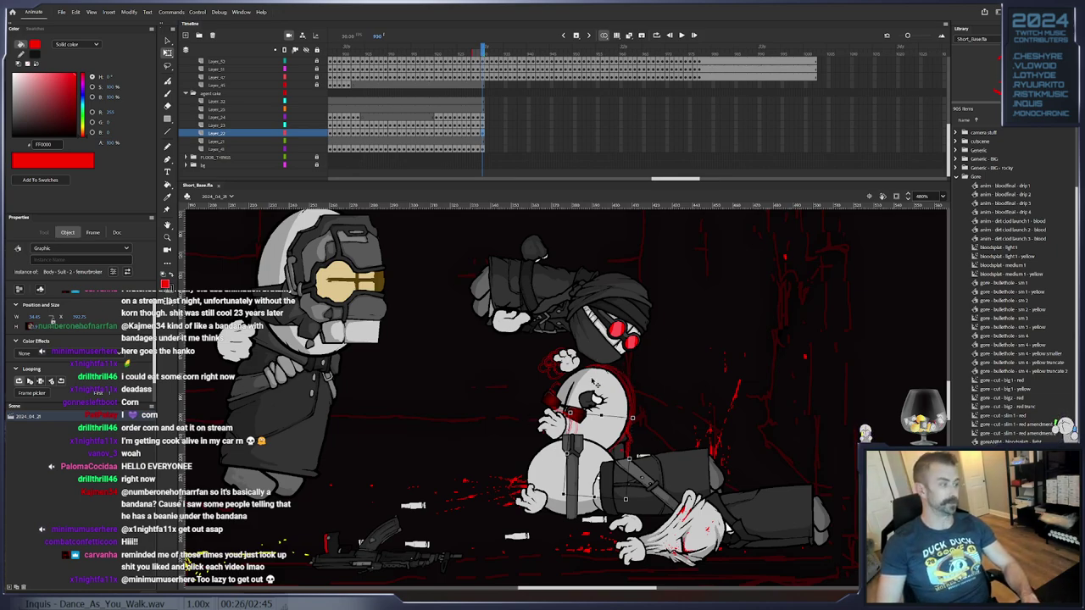
key(.)
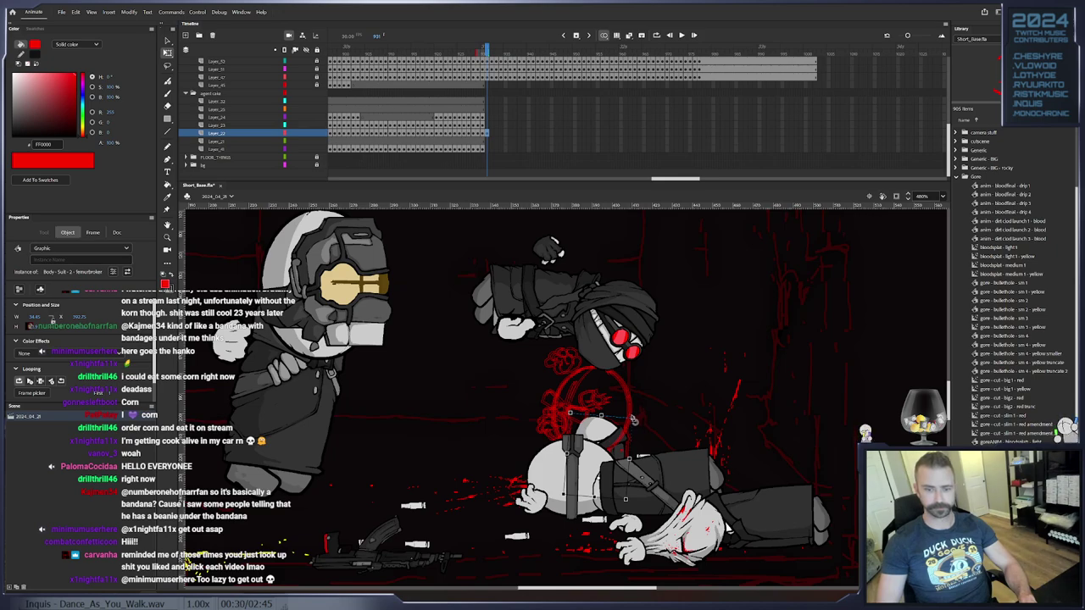
key(.)
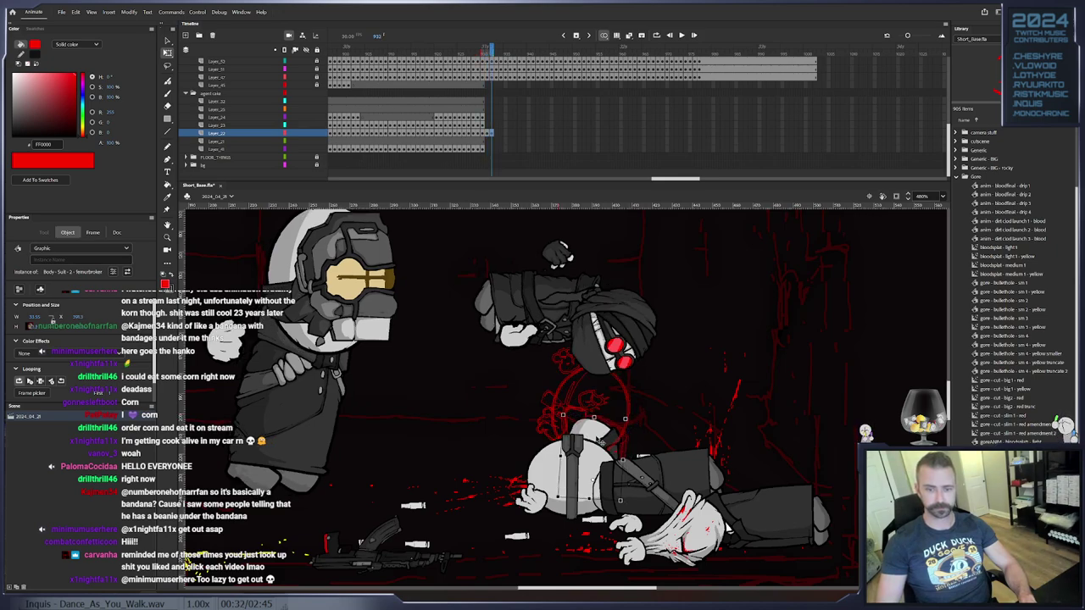
drag(625, 419, 626, 450)
Tilt the agent's suited body gradually away from the engineer on new keyframes 933 to 941
key(.)
key(F6)
key(F6)
key(.)
key(F6)
key(F6)
key(F6)
key(F6)
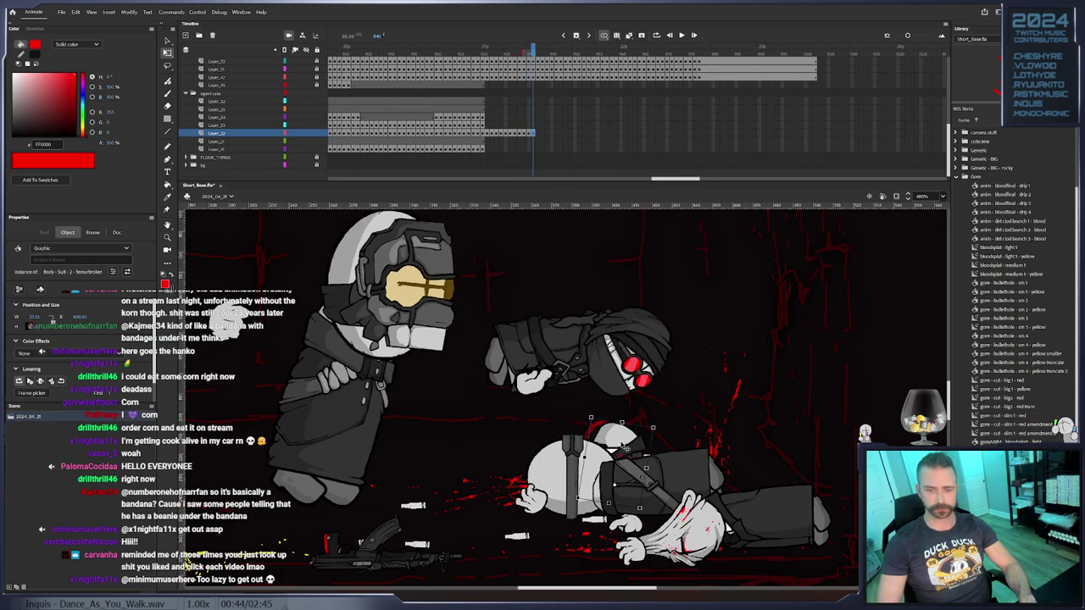
Continue tipping the agent's suited body over the fallen corpse on keyframes 942 to 947
key(.)
key(.)
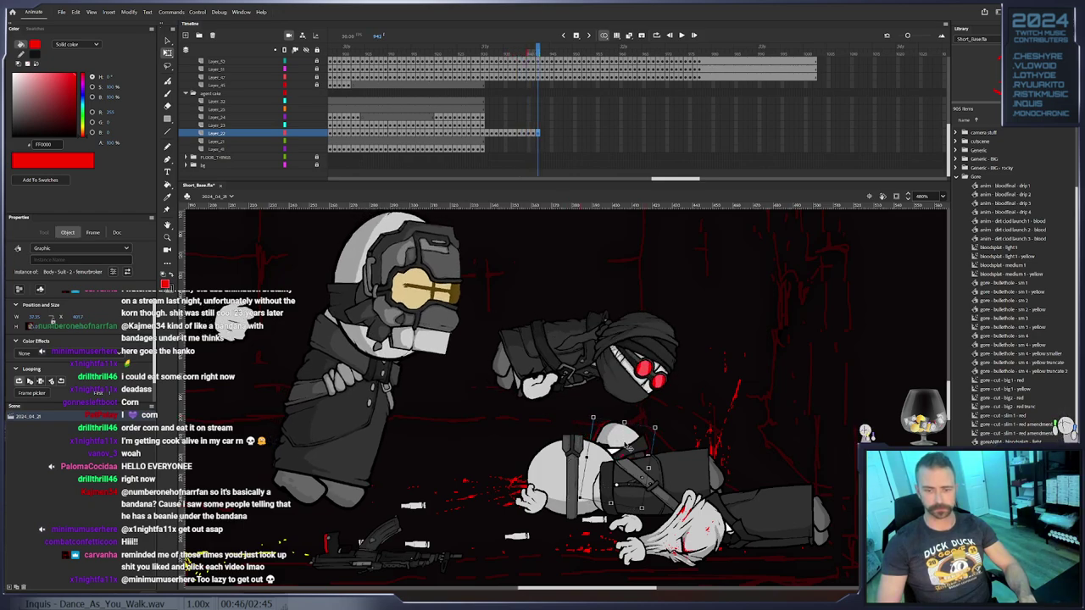
key(.)
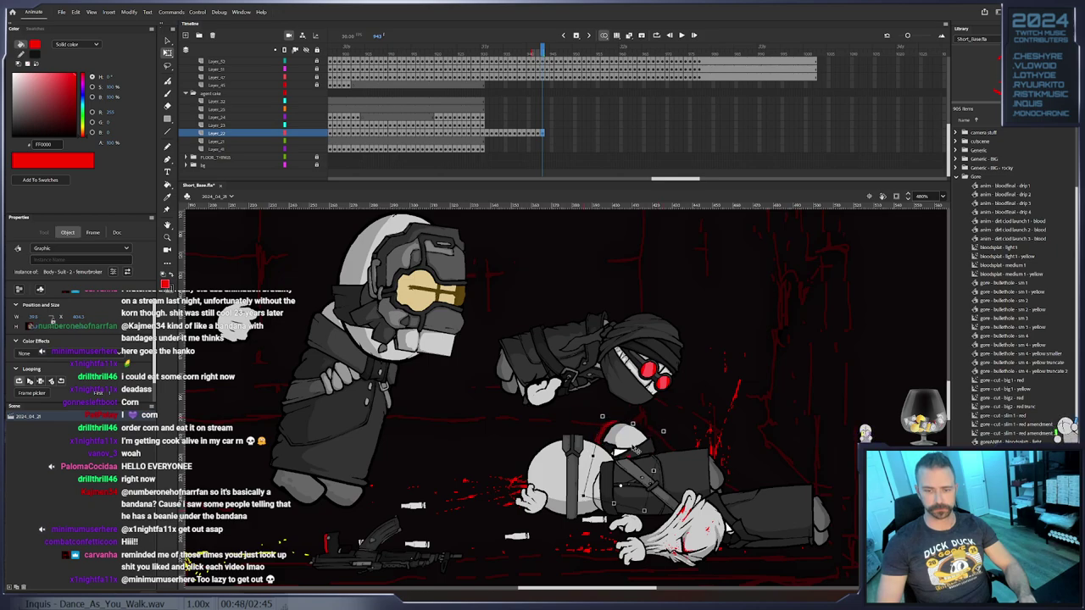
key(.)
key(.)
key(.)
key(.)
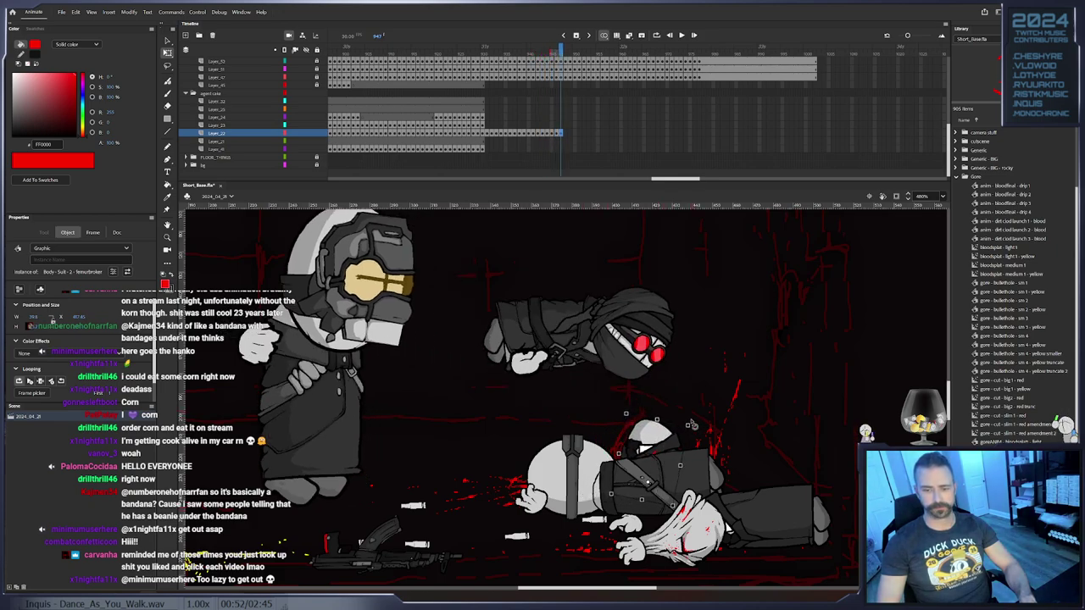
Tilt and reposition the agent's suited body beneath Hank on new keyframes 948 to 950
key(.)
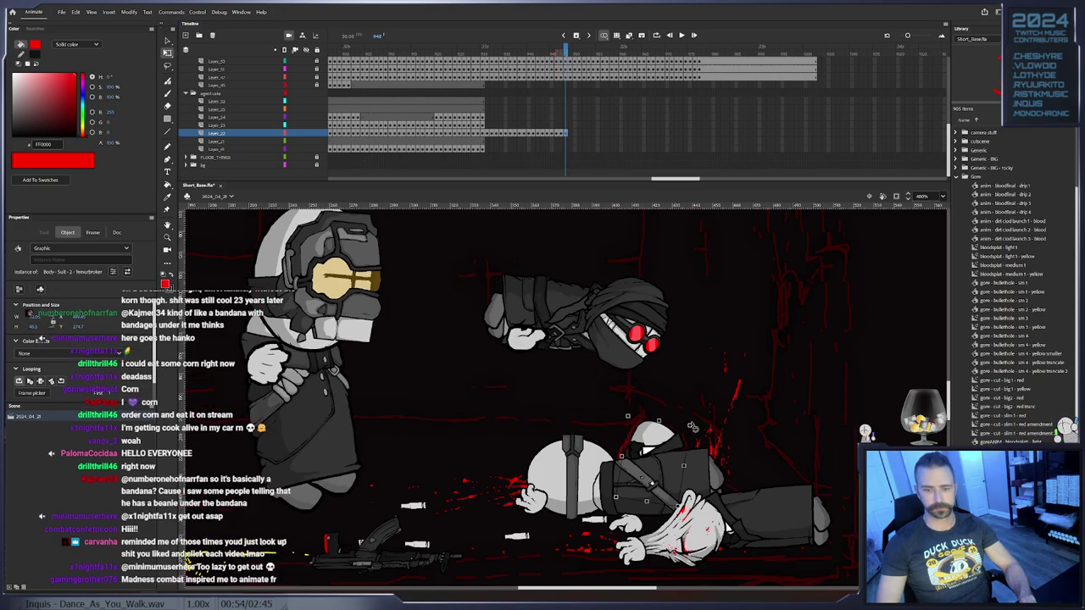
key(.)
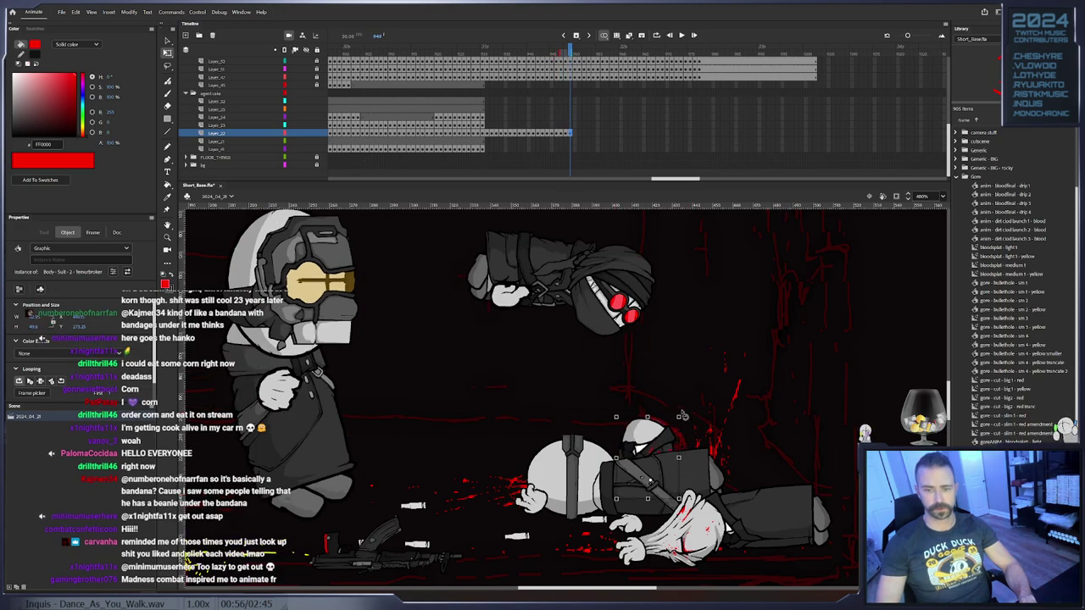
key(.)
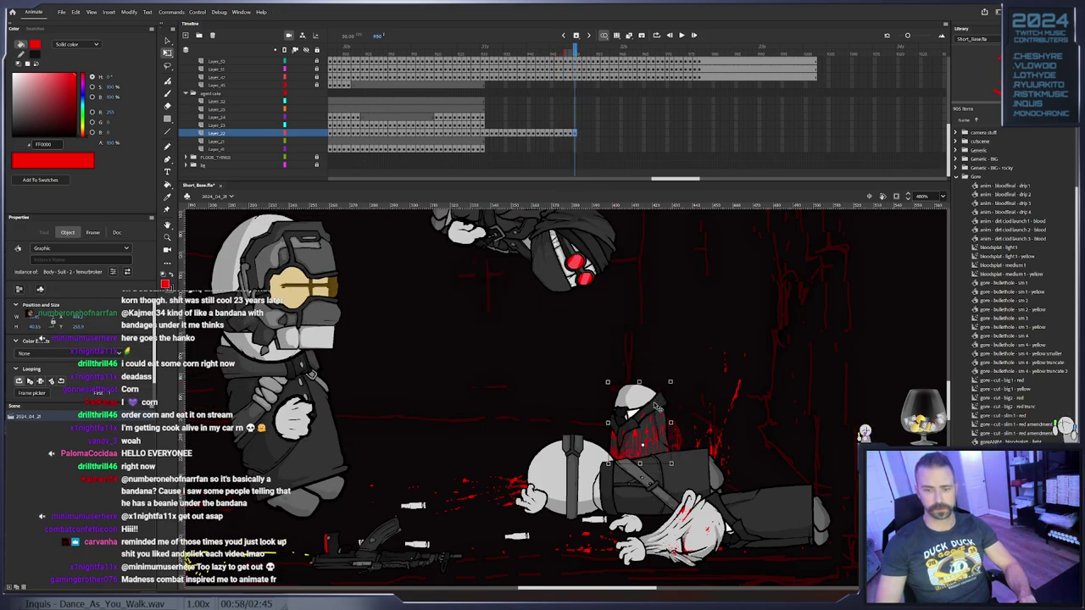
drag(676, 382, 667, 378)
drag(638, 413, 679, 475)
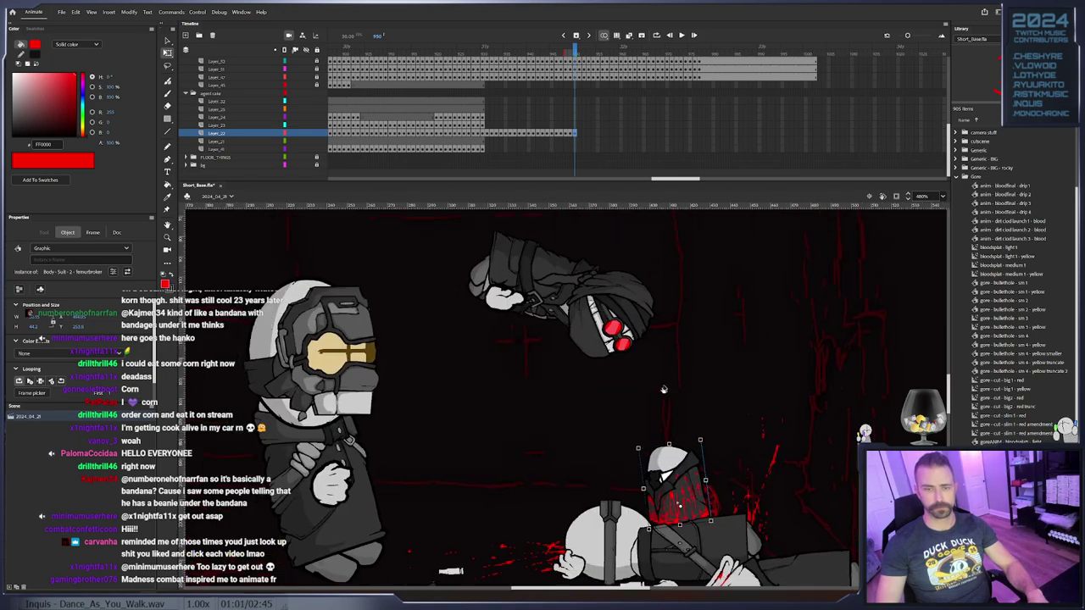
Lock the agent's body layer and fit the agent's head pieces to the moved body on new keyframes 931 and 932
click(317, 133)
click(485, 124)
drag(700, 448, 674, 394)
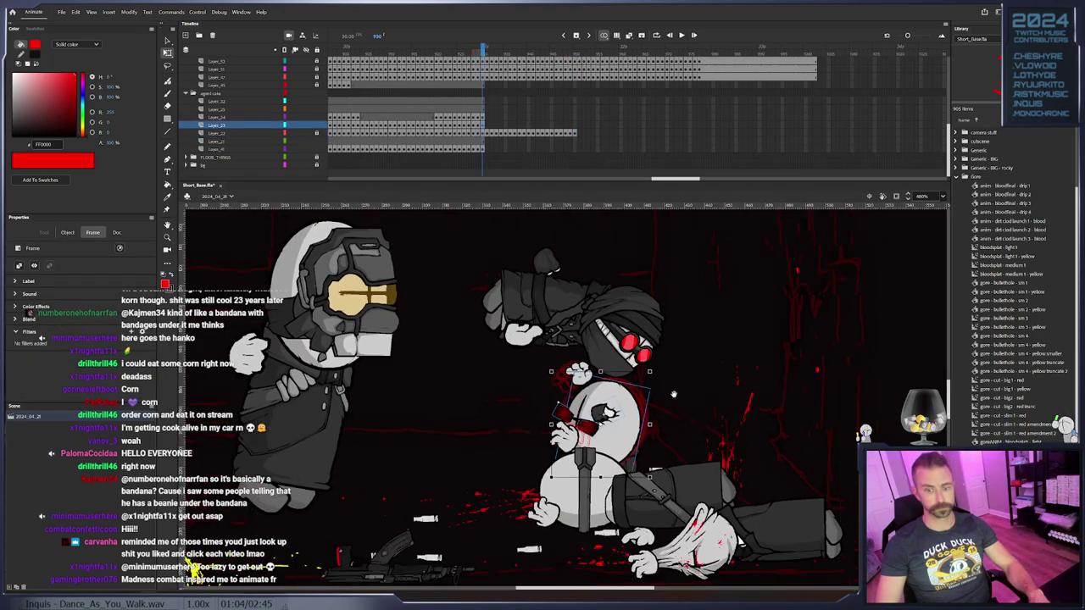
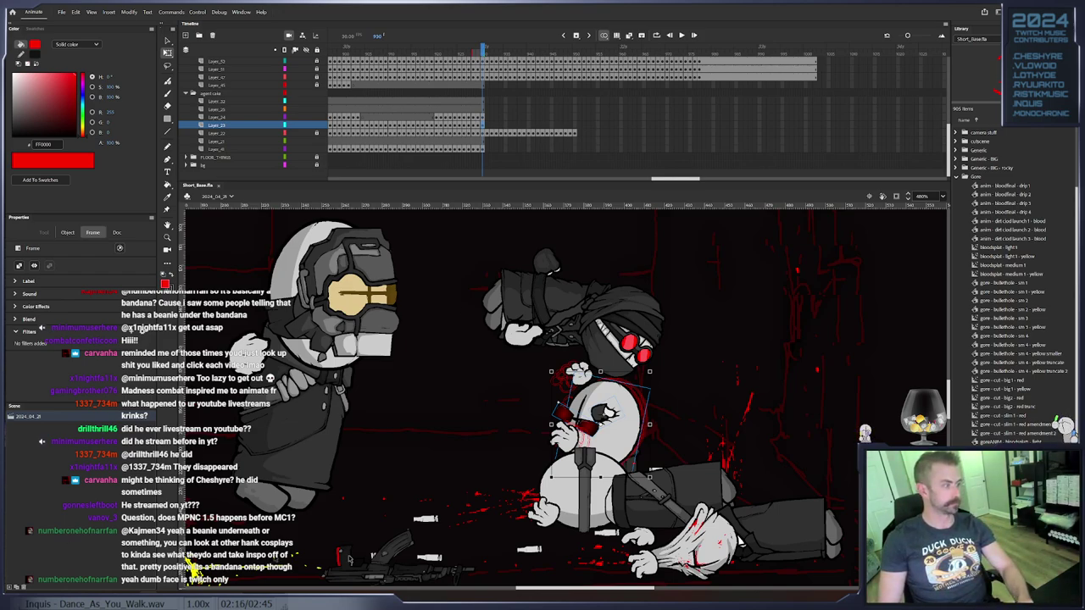
click(647, 415)
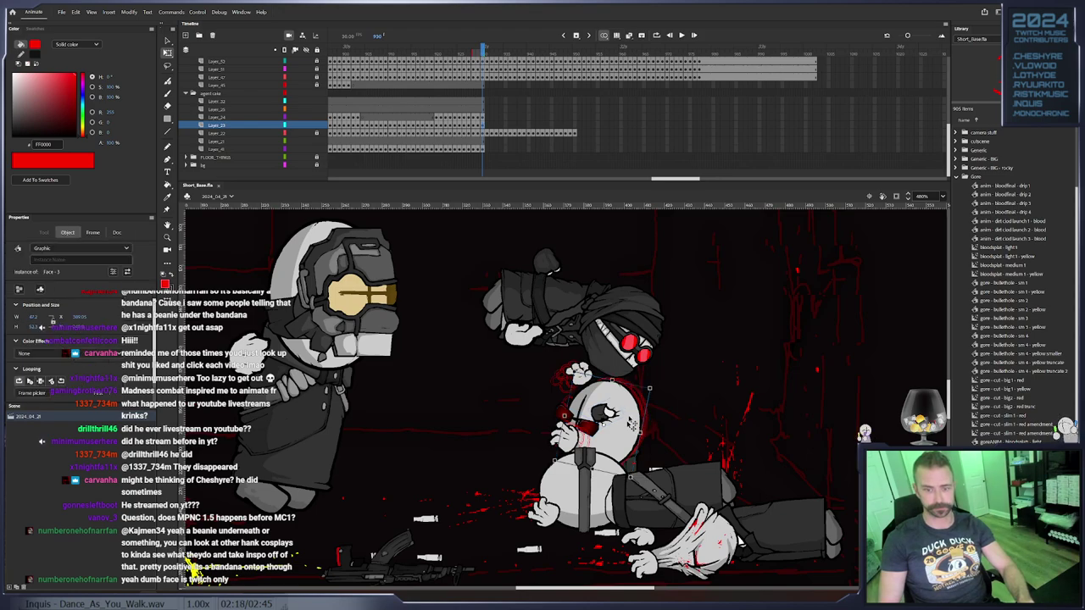
click(631, 424)
key(period)
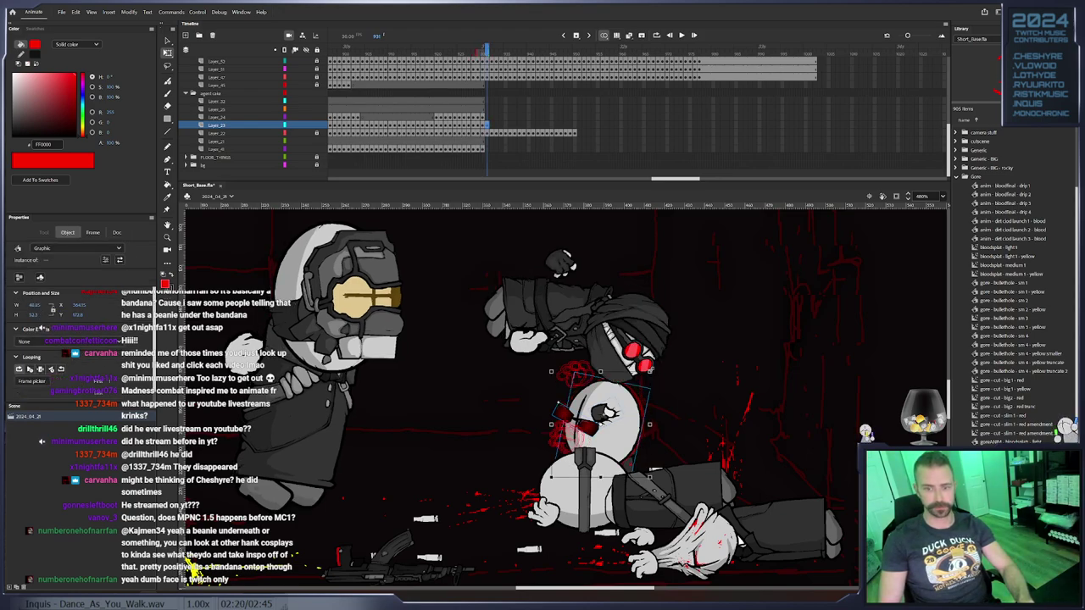
drag(653, 370, 657, 376)
drag(617, 446, 616, 446)
key(F6)
key(period)
key(period)
key(period)
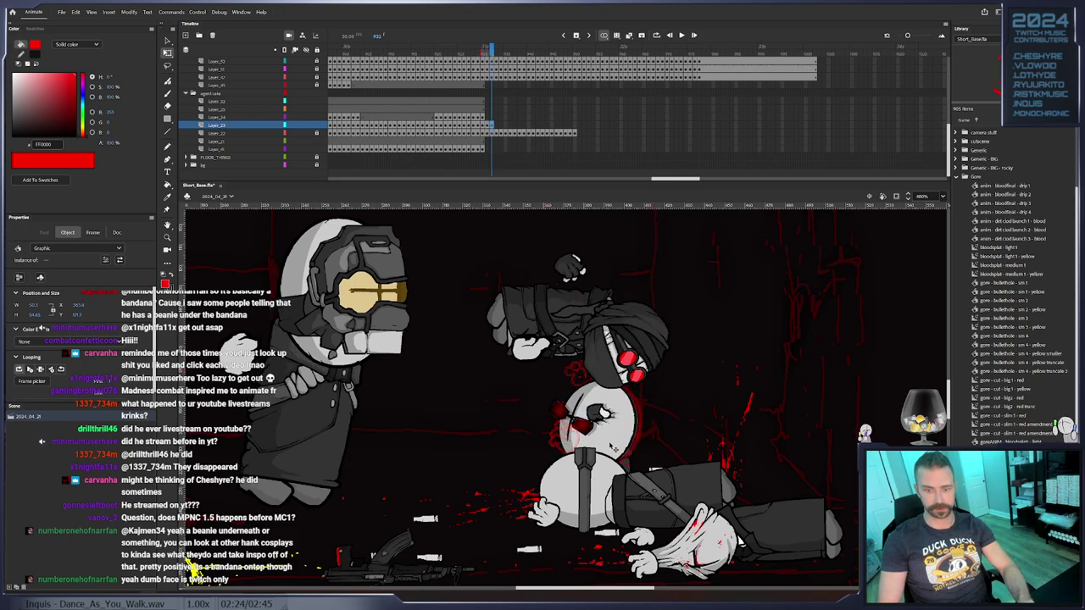
Move and rotate the agent's head with the falling body on keyframes 933 to 935
key(period)
key(period)
key(period)
key(period)
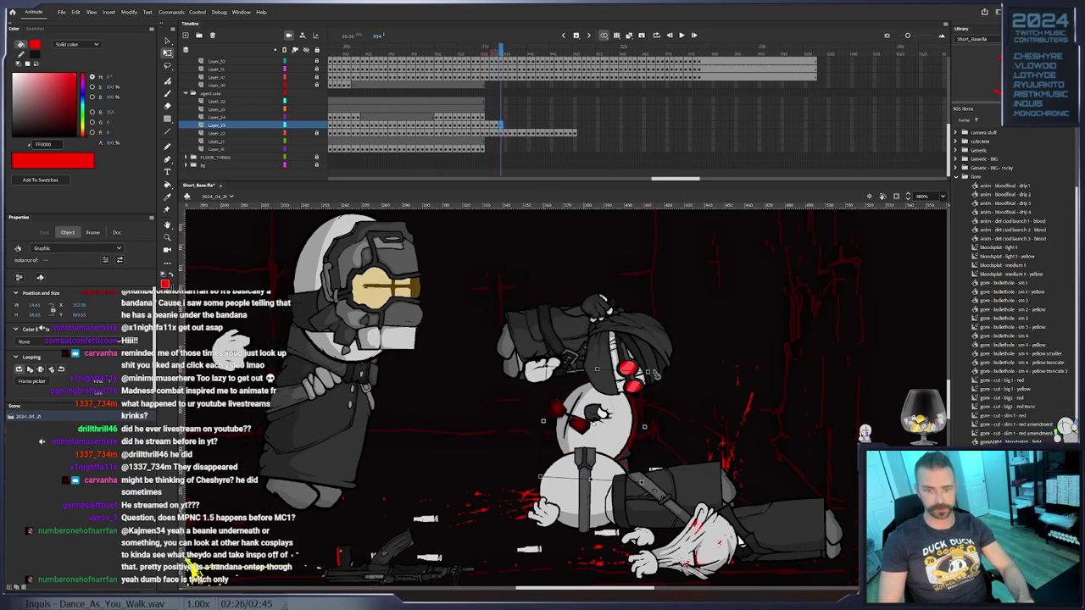
key(period)
key(period)
key(period)
key(period)
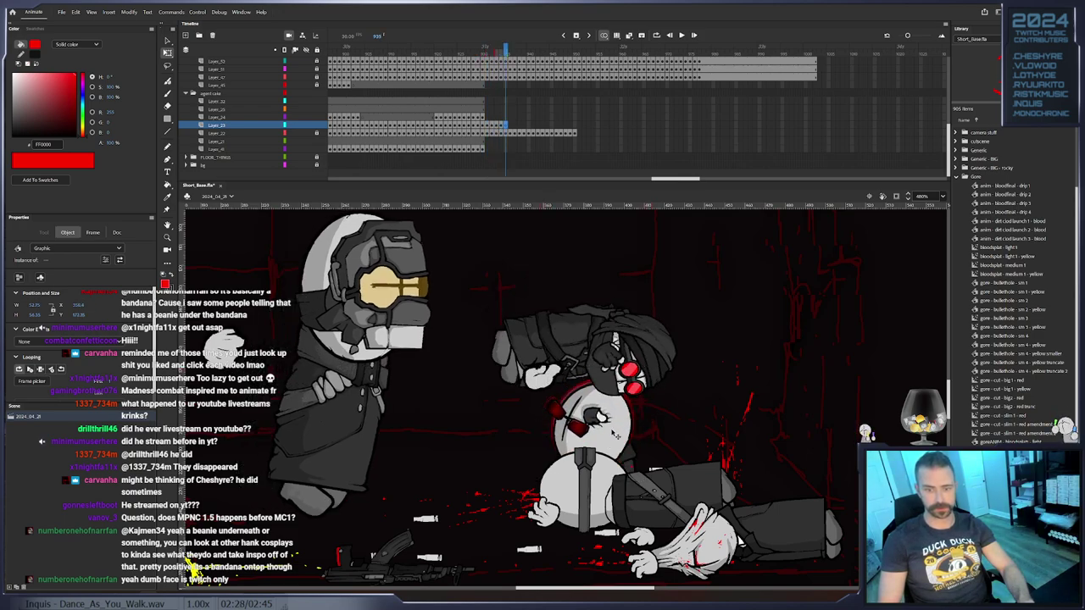
Continue fitting the agent's tilting head to the body on keyframes 936 to 938
key(period)
key(period)
key(period)
key(period)
key(period)
key(period)
key(period)
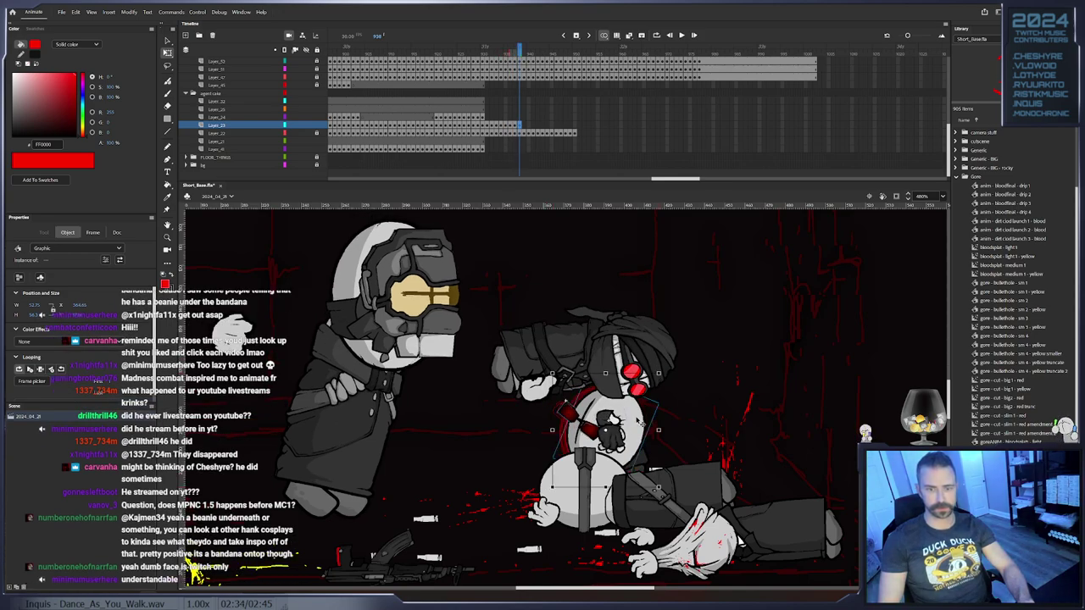
Rotate the agent's head and shift it slightly away from the engineer on keyframe 939
key(period)
key(period)
key(period)
key(period)
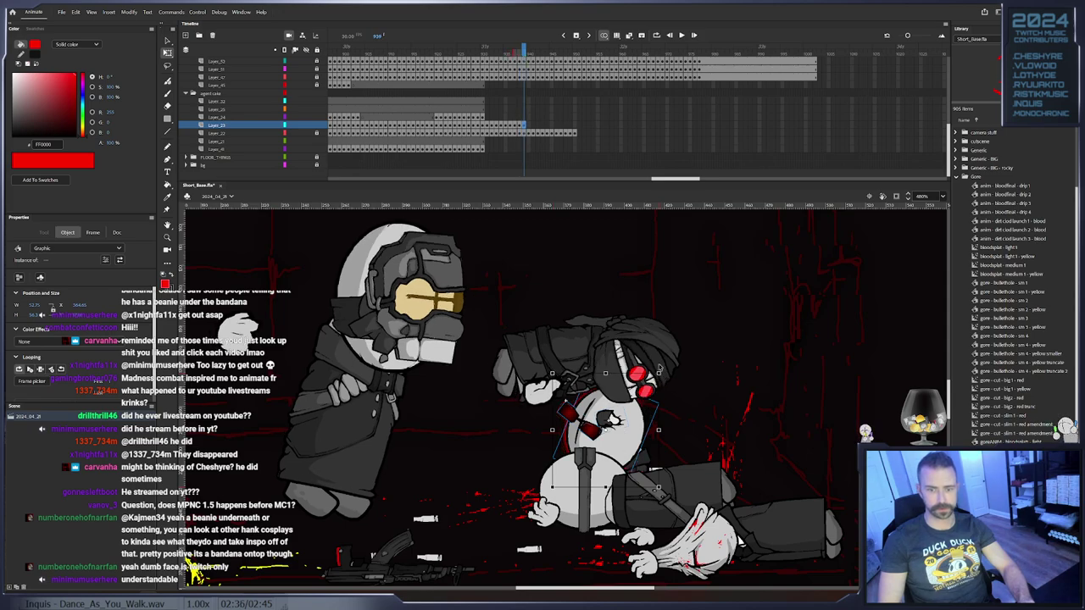
drag(661, 370, 658, 367)
drag(624, 431, 628, 431)
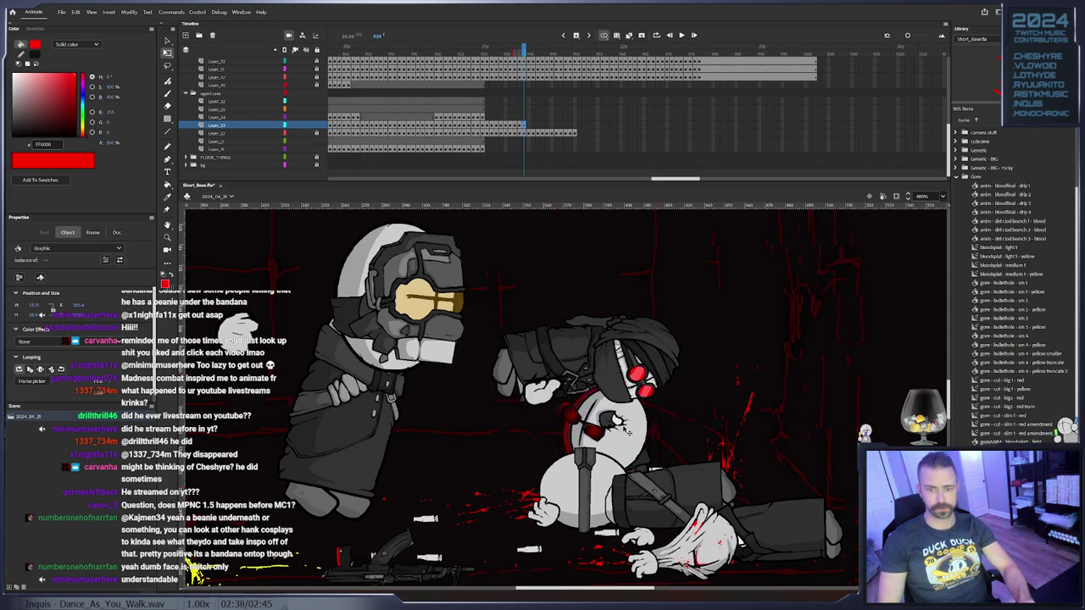
Place the Hand - Grip - Hank symbol from the damaged Hank library folder on frame 939 and rotate it
drag(949, 179, 951, 178)
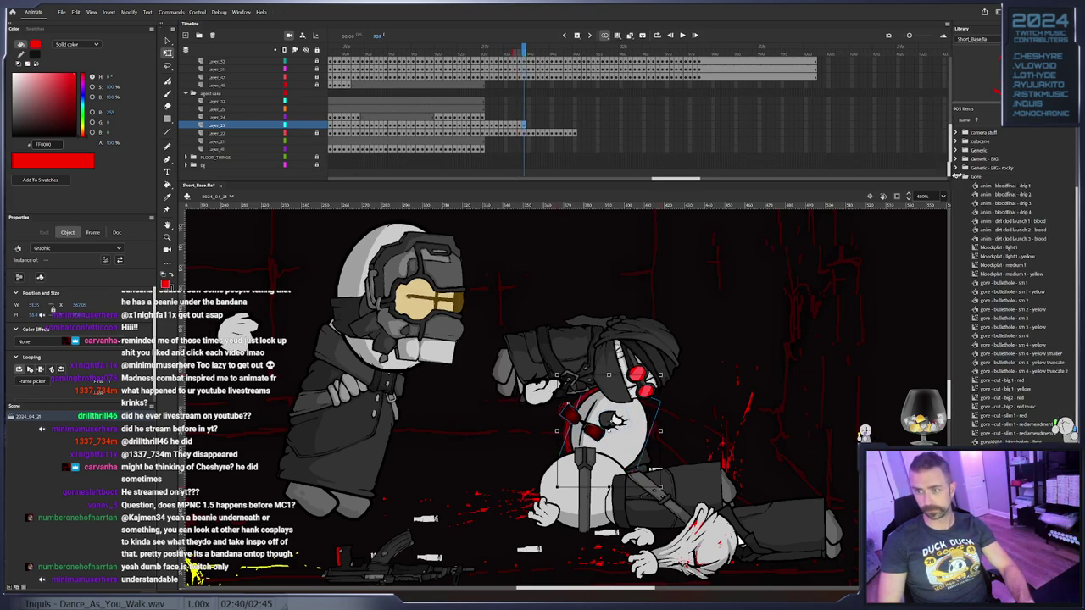
click(958, 176)
click(958, 172)
click(958, 172)
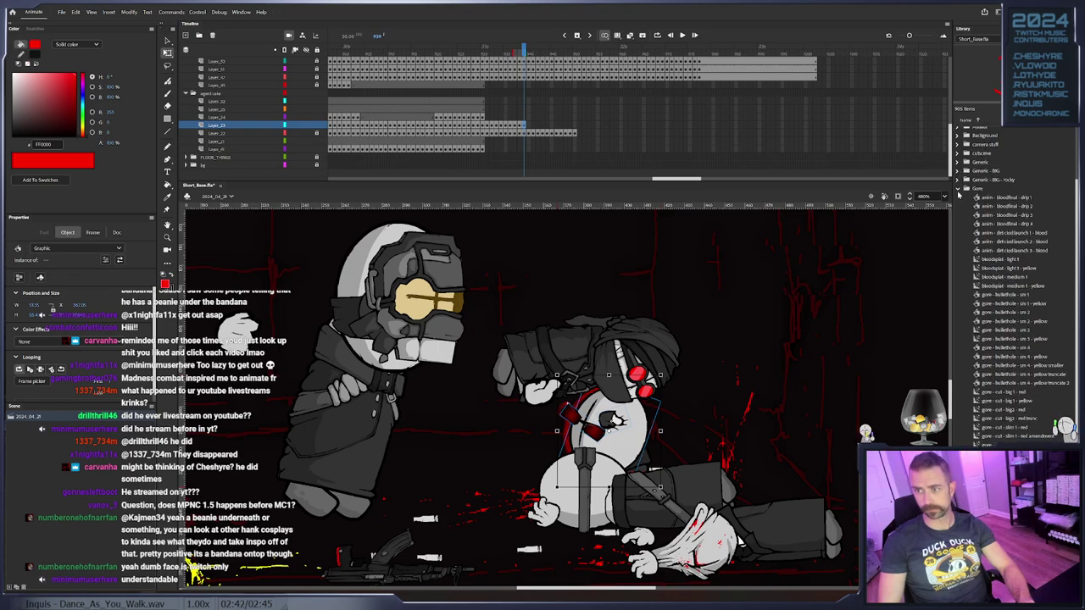
click(958, 193)
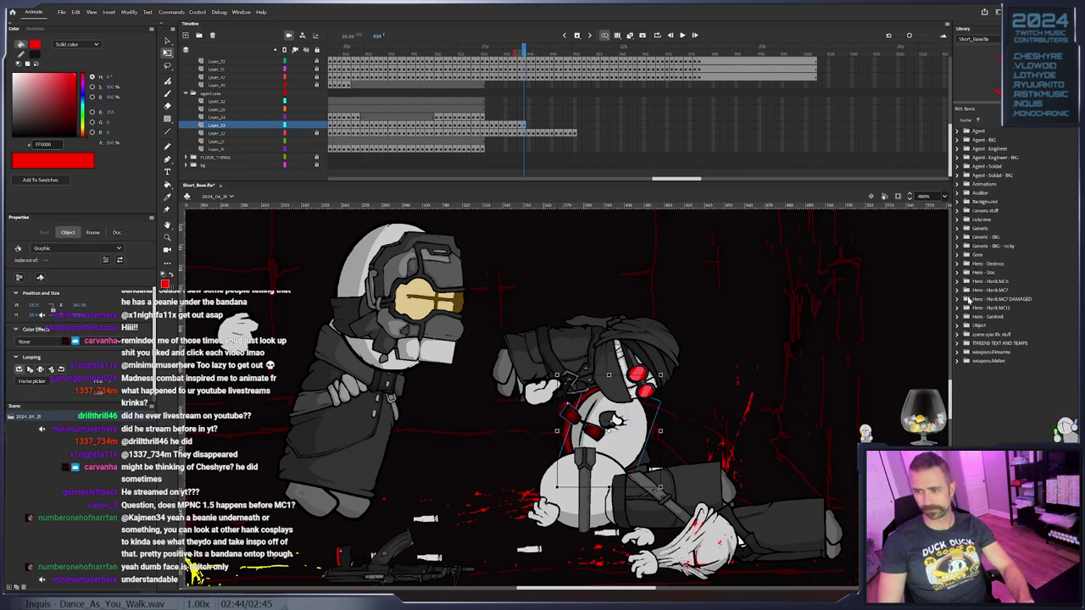
click(960, 301)
scroll(975, 331, down, 8)
click(996, 345)
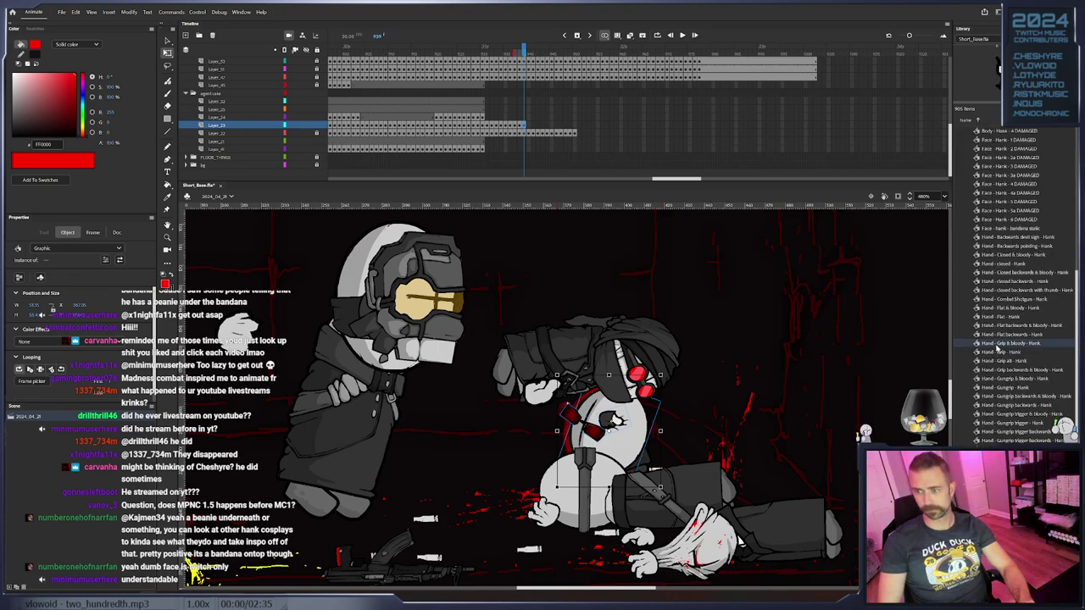
click(1001, 352)
drag(1005, 352, 767, 349)
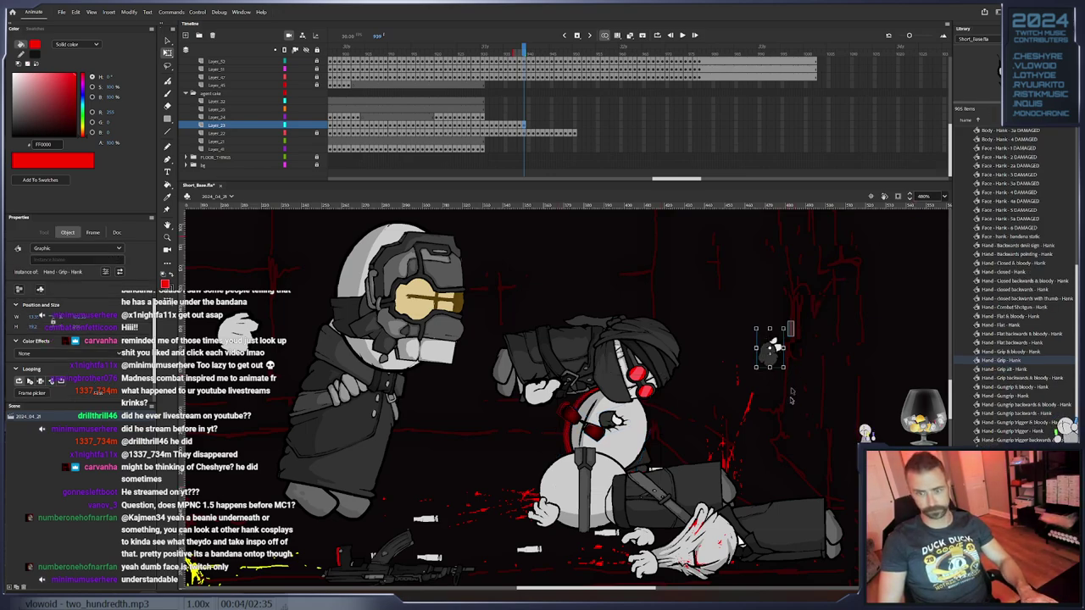
drag(792, 330, 799, 350)
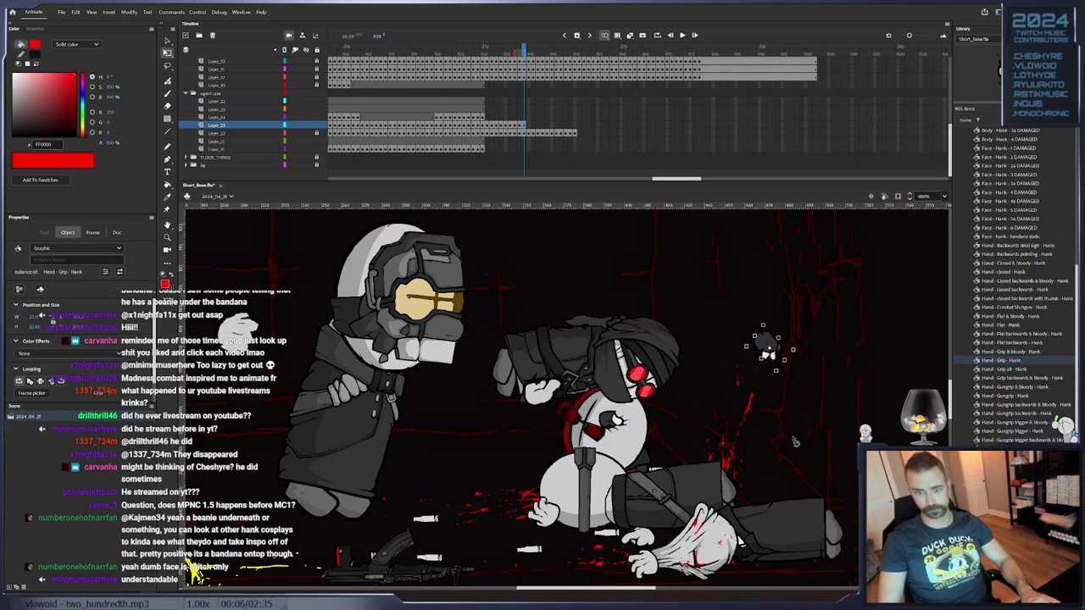
Compare with frame 938, then rotate and position Hank's grip hand over the agent's face on frame 939
click(519, 126)
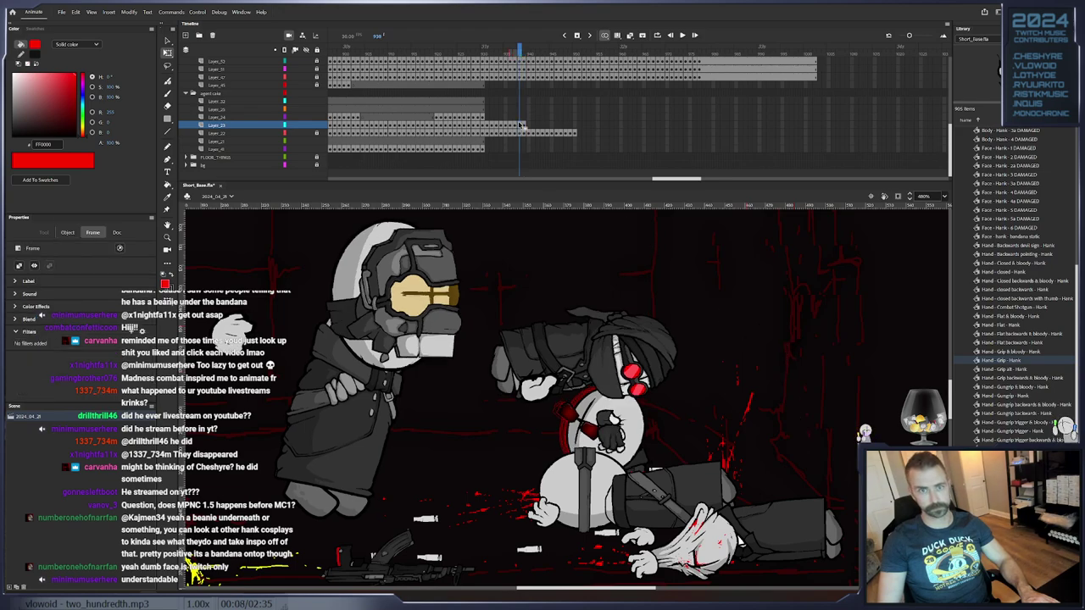
click(524, 126)
drag(767, 344, 657, 414)
key(ctrl+z)
drag(808, 278, 717, 405)
drag(772, 343, 641, 460)
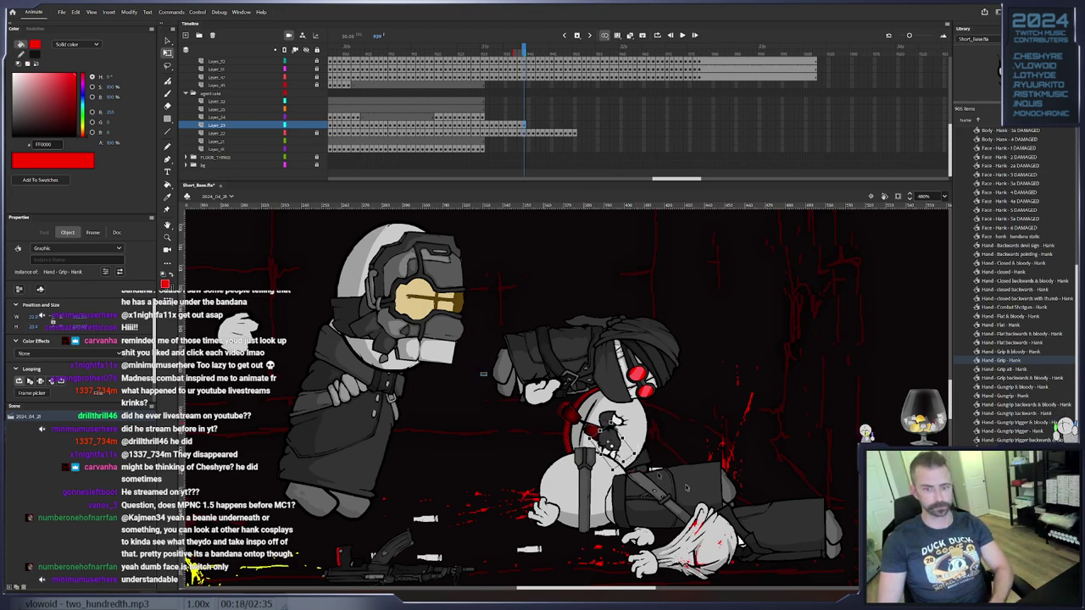
Tilt and shift the agent's head together with the gripping hand on keyframes 940 to 943
click(630, 428)
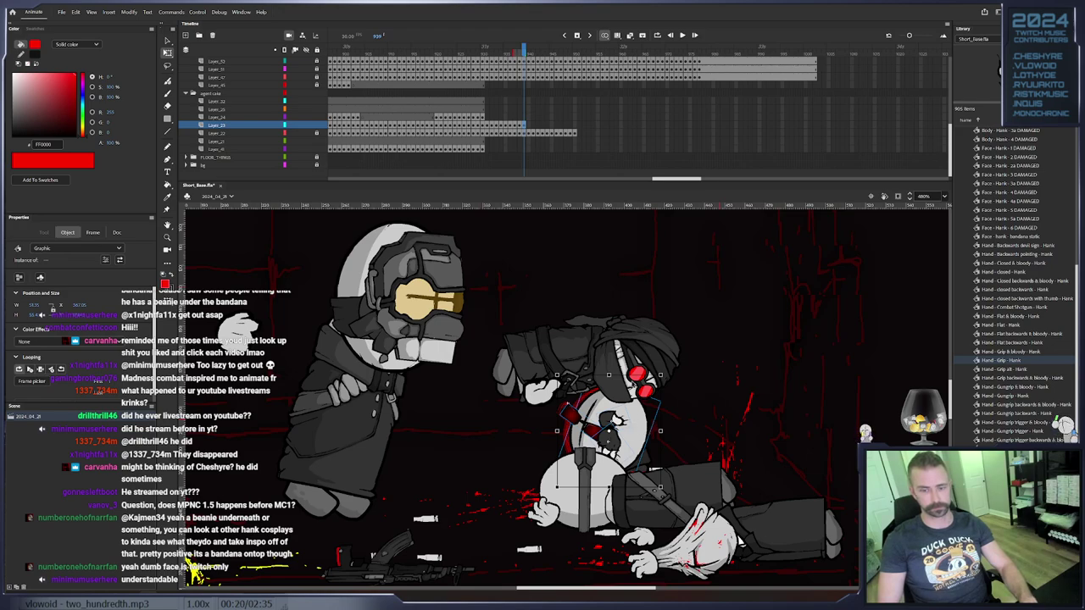
key(.)
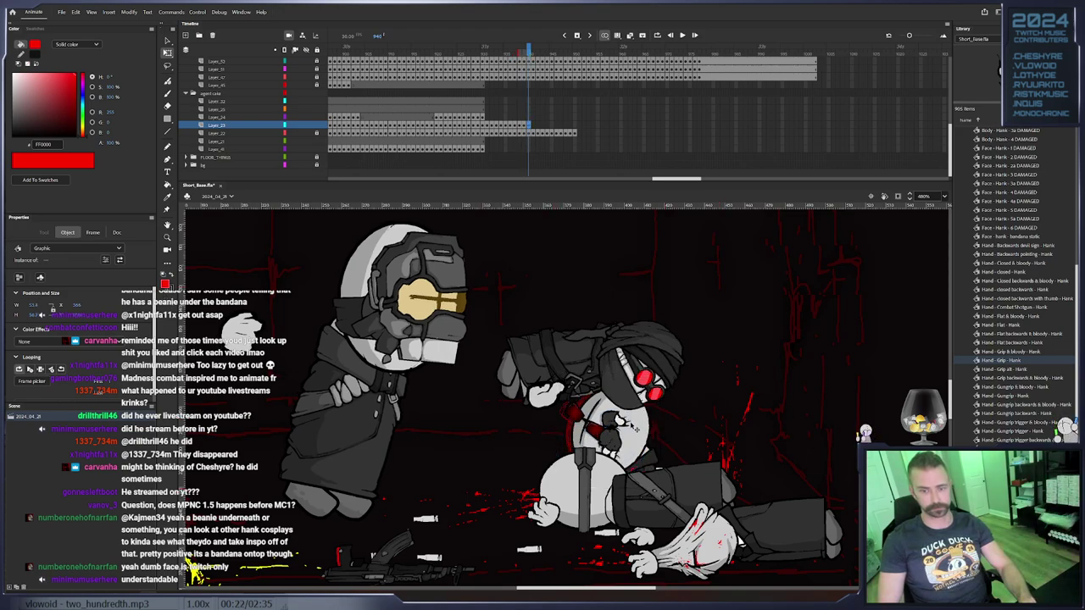
key(.)
key(.)
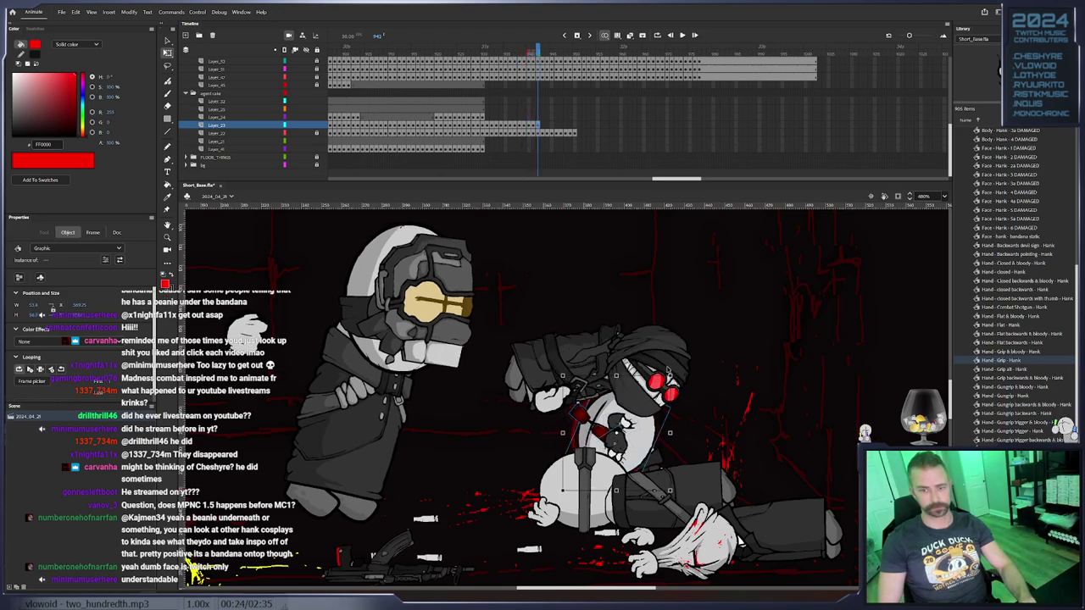
key(.)
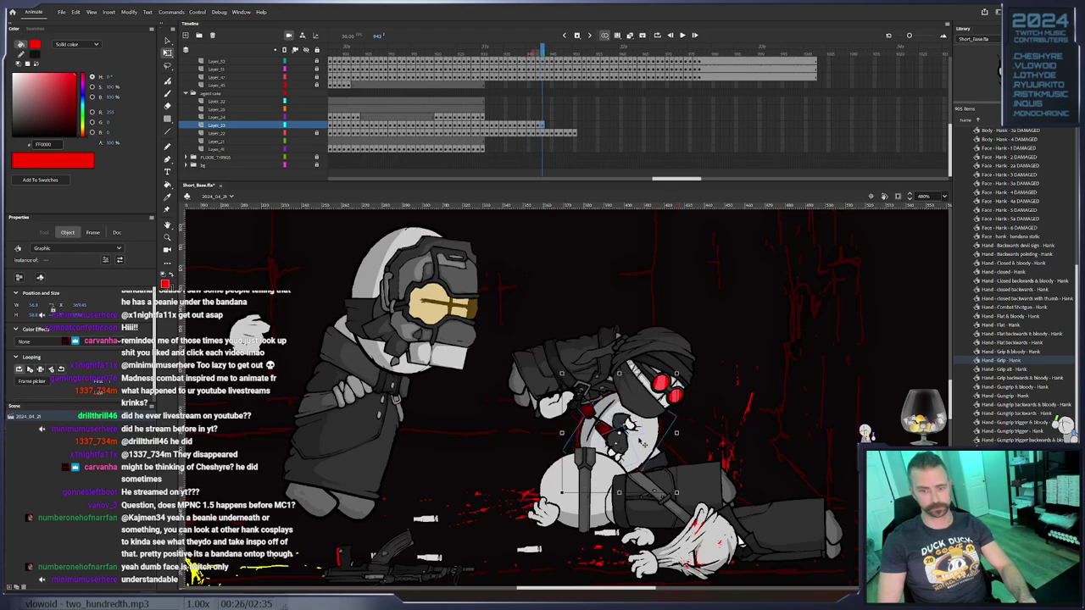
drag(683, 371, 690, 378)
drag(653, 435, 656, 435)
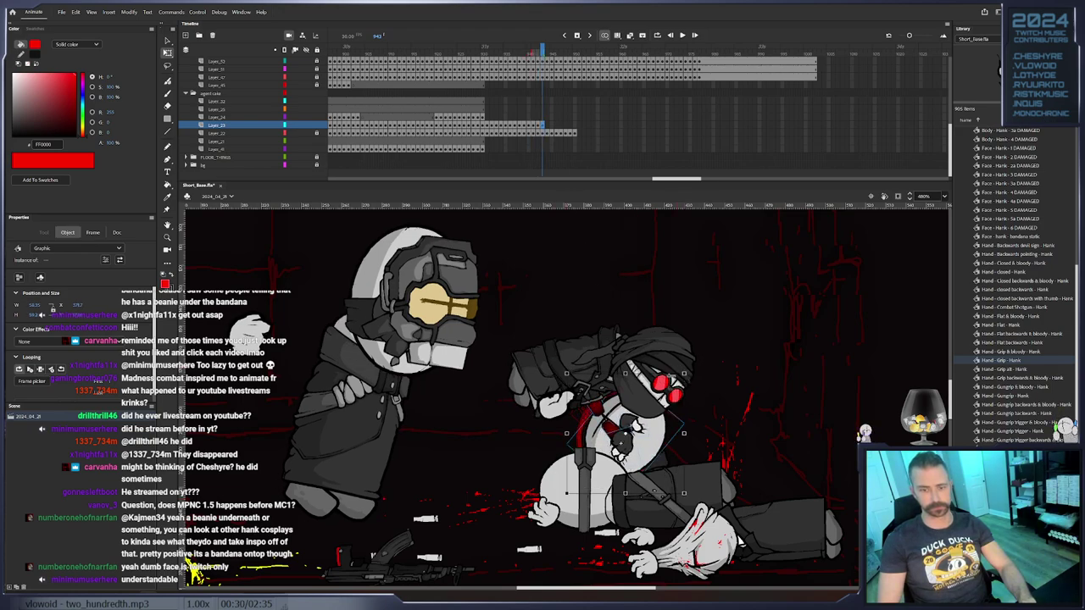
Keep the agent's head aligned with the body as it moves away from the engineer on keyframes 944 to 947
key(.)
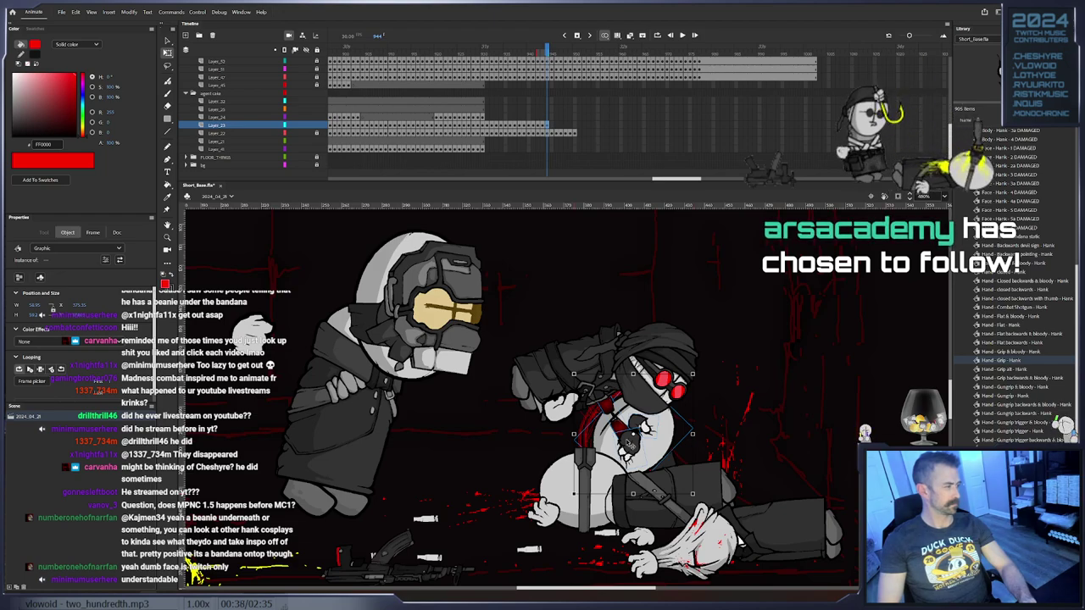
key(period)
key(period)
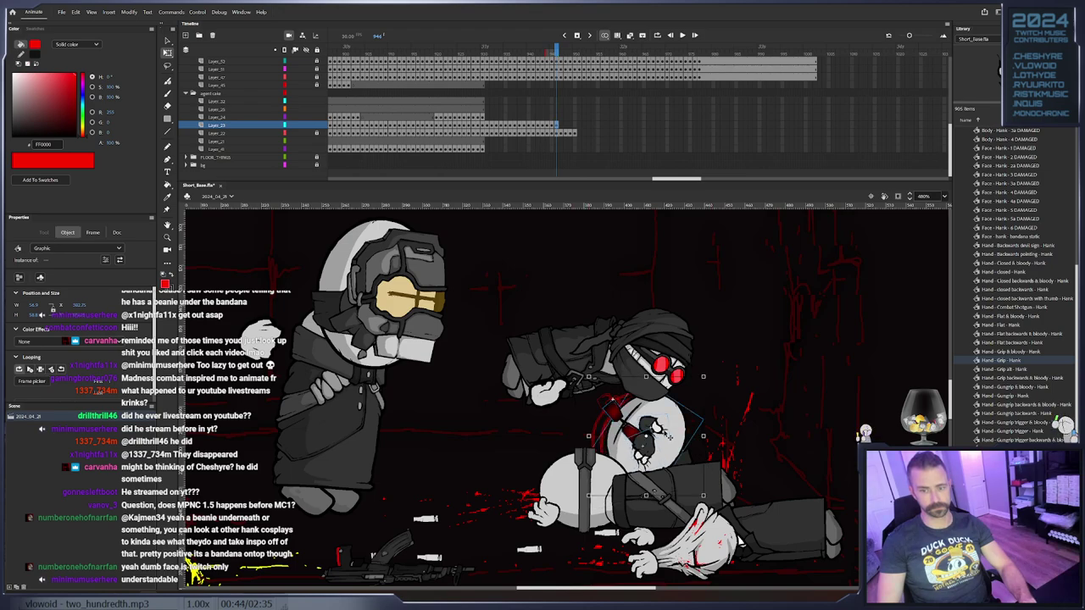
key(period)
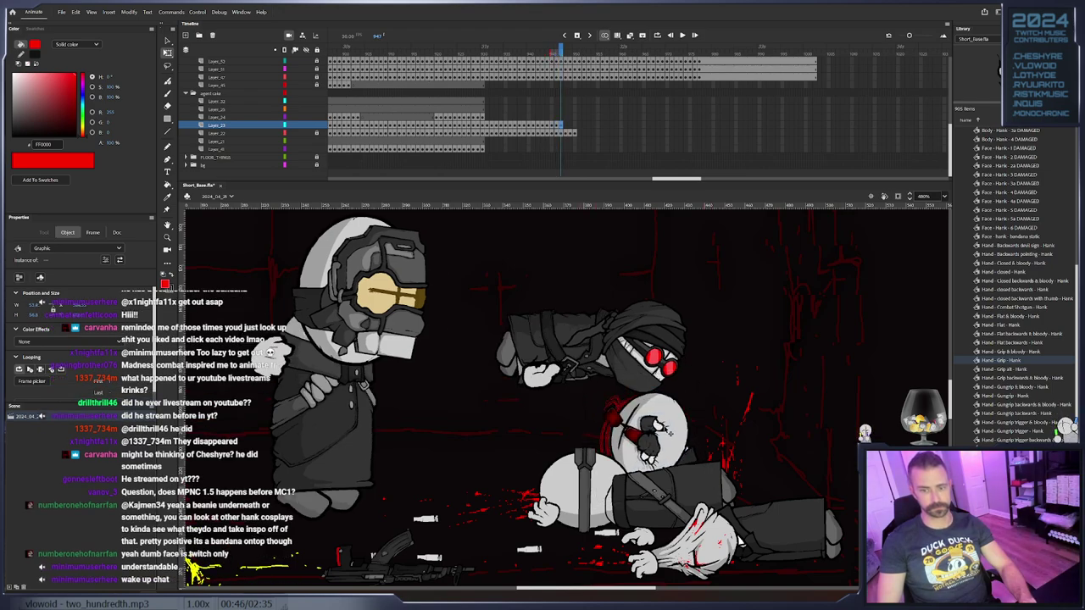
Rotate the agent's head back upright and raise it toward Hank on new keyframes 948 to 950
key(period)
drag(704, 370, 692, 378)
drag(672, 433, 667, 424)
key(F6)
drag(700, 369, 691, 366)
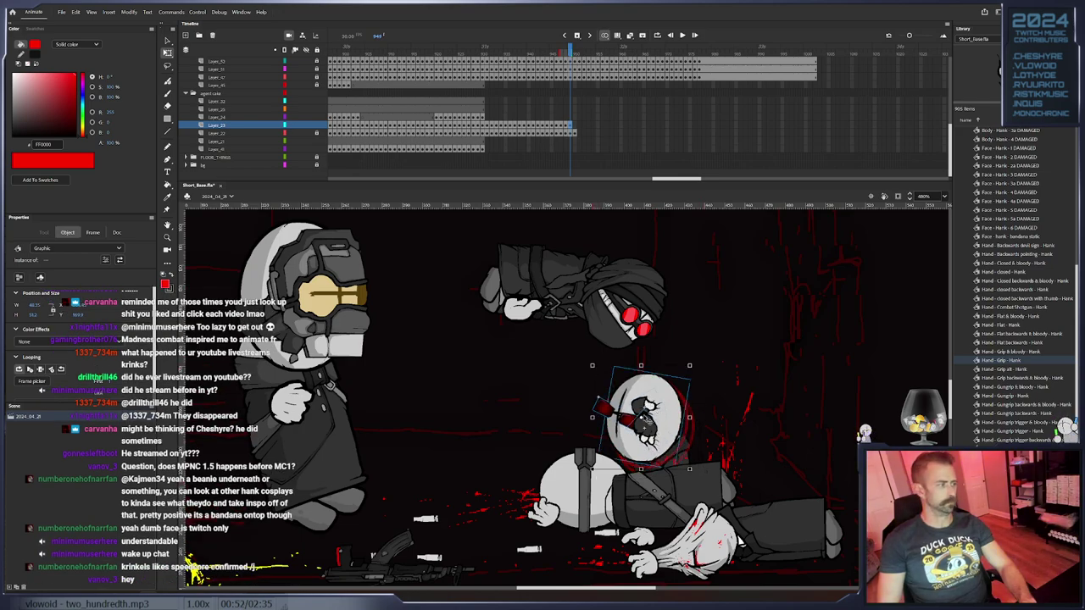
key(period)
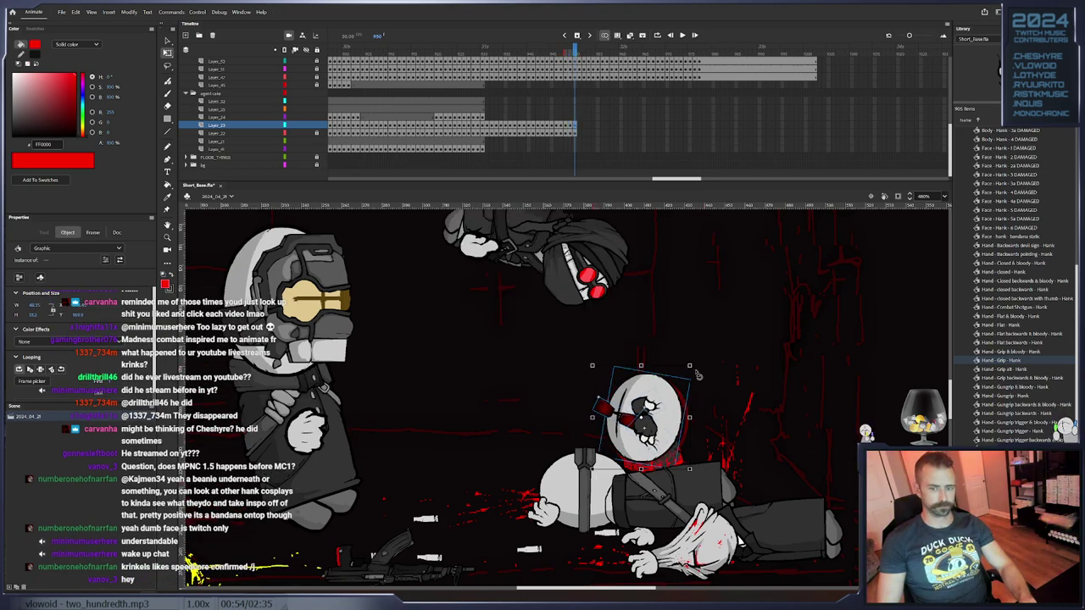
drag(697, 369, 685, 360)
drag(661, 410, 646, 375)
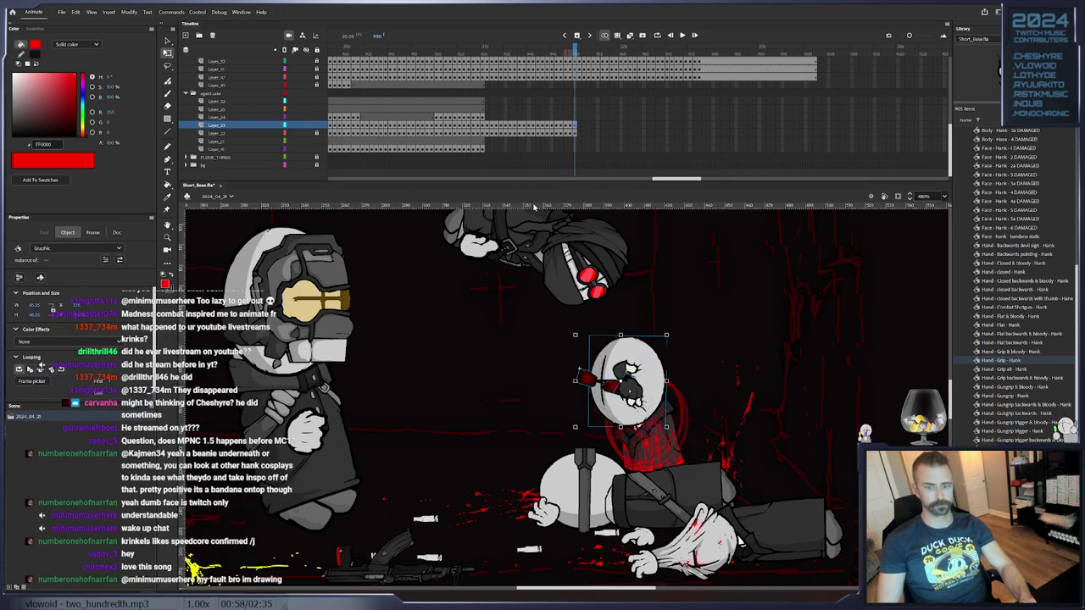
Lock the agent's head layer and play the animation back from just before frame 930
click(316, 127)
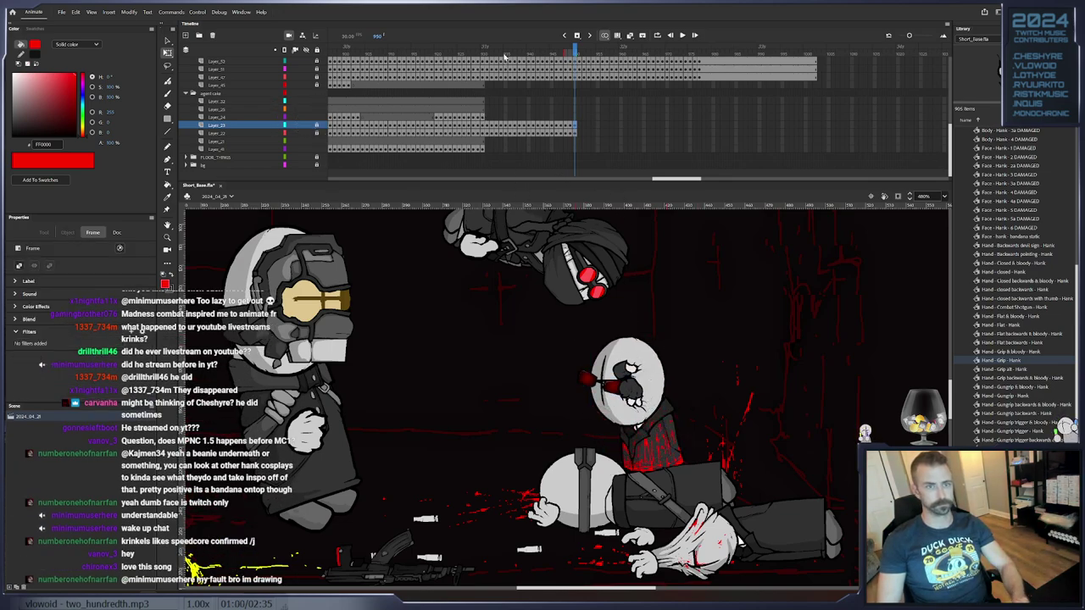
click(478, 49)
key(Return)
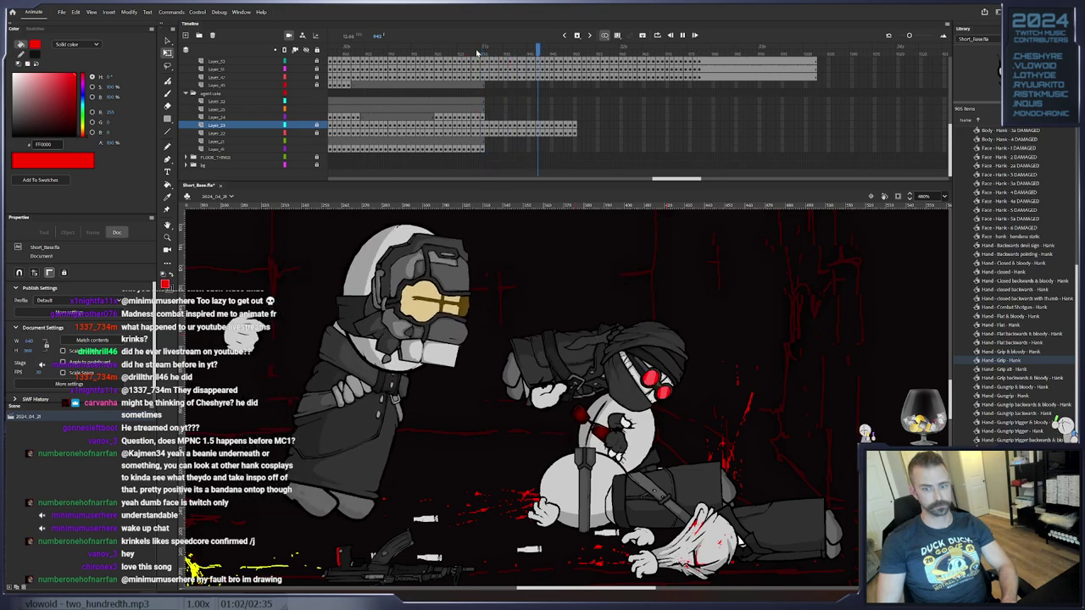
Add keyframes 931 to 937 to the agent's front open hand and move it up from his chest toward his face
click(481, 118)
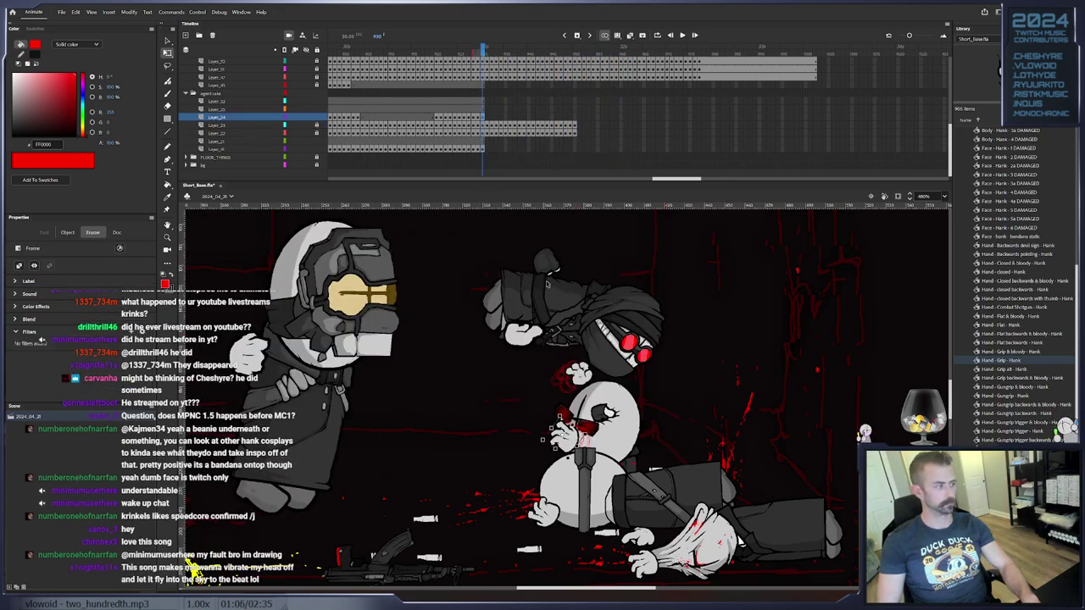
key(F6)
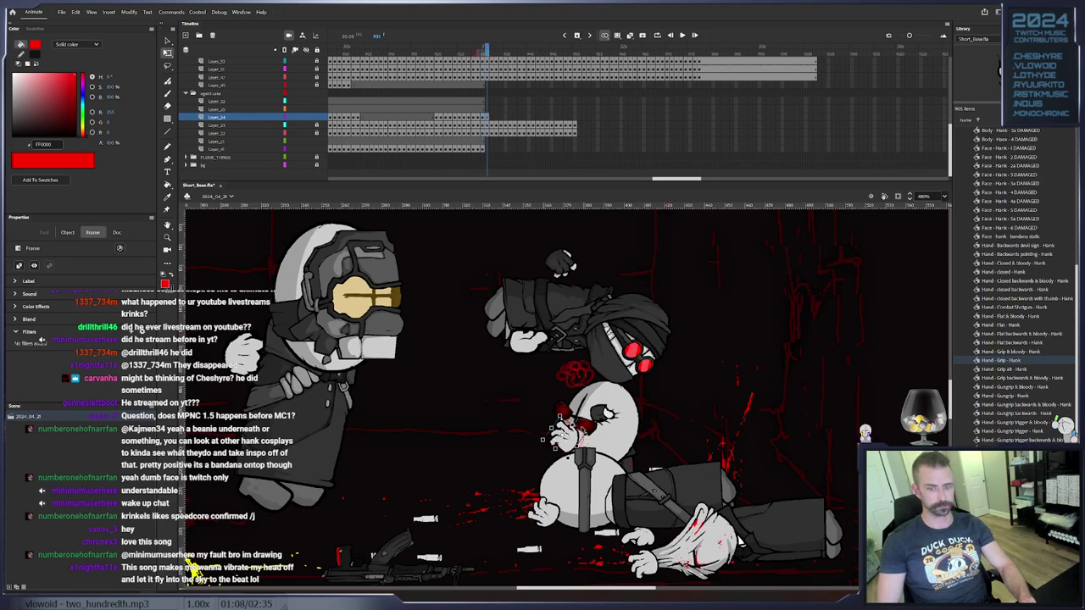
click(547, 434)
key(.)
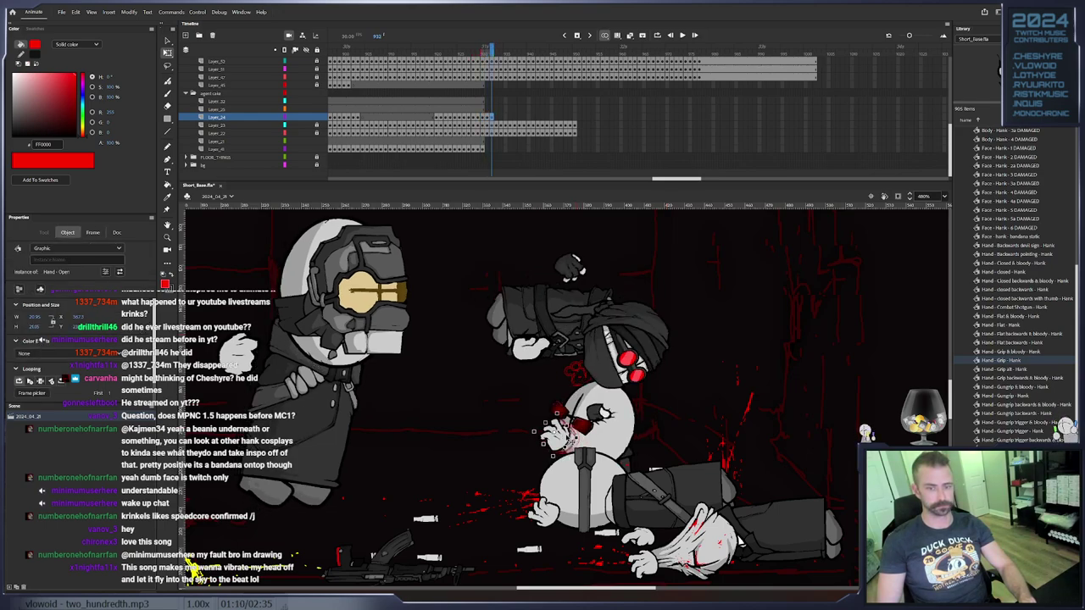
key(.)
key(.)
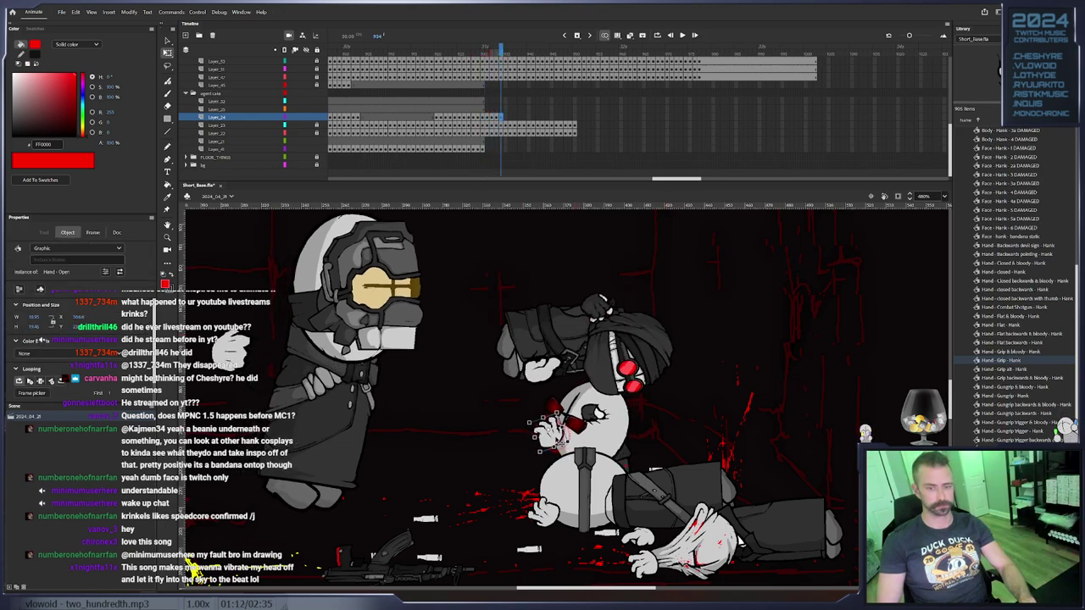
key(.)
key(.)
key(.)
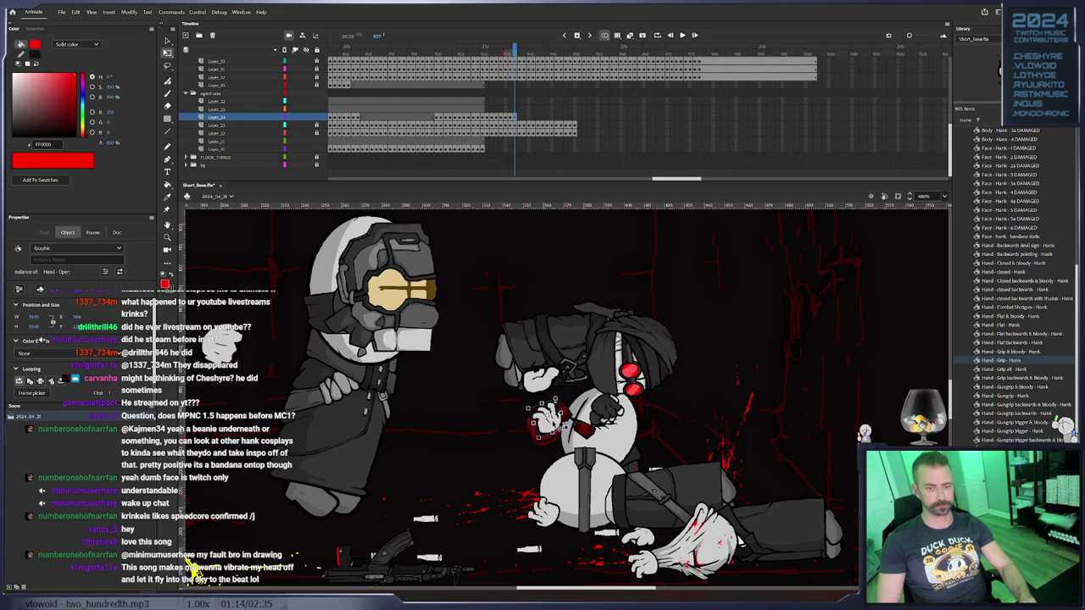
Carry the agent's front open hand along with his turning head on new keyframes 938 to 944
key(.)
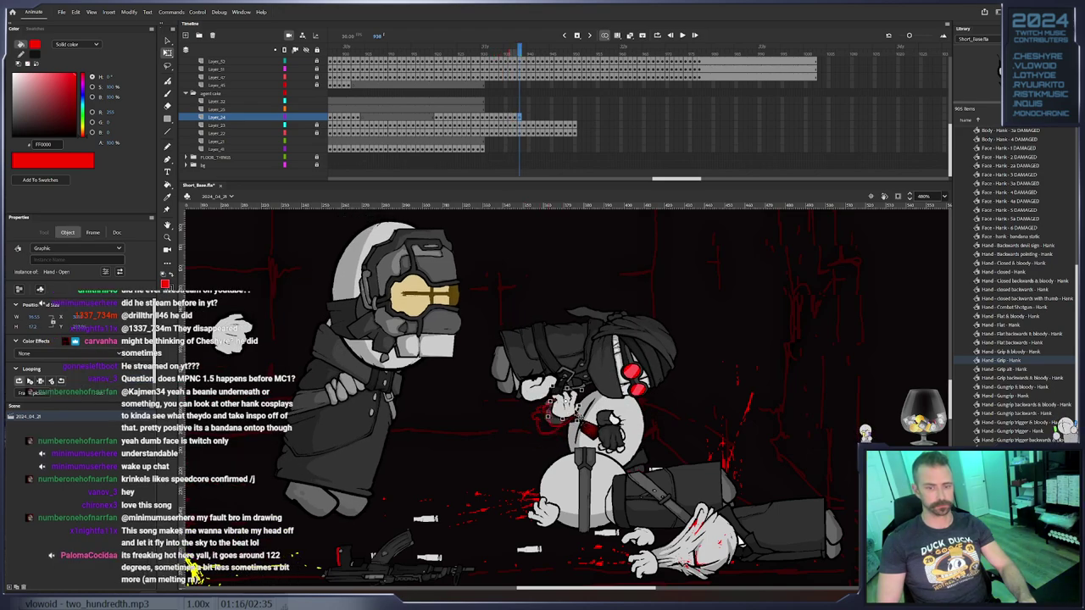
key(.)
key(.)
key(.)
key(.)
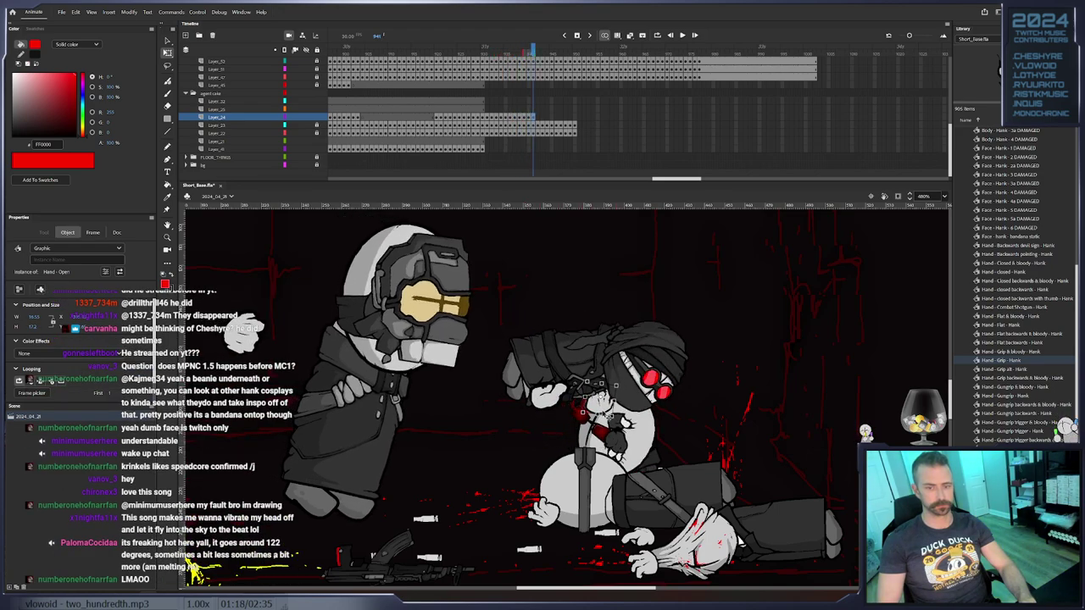
key(.)
key(.)
key(.)
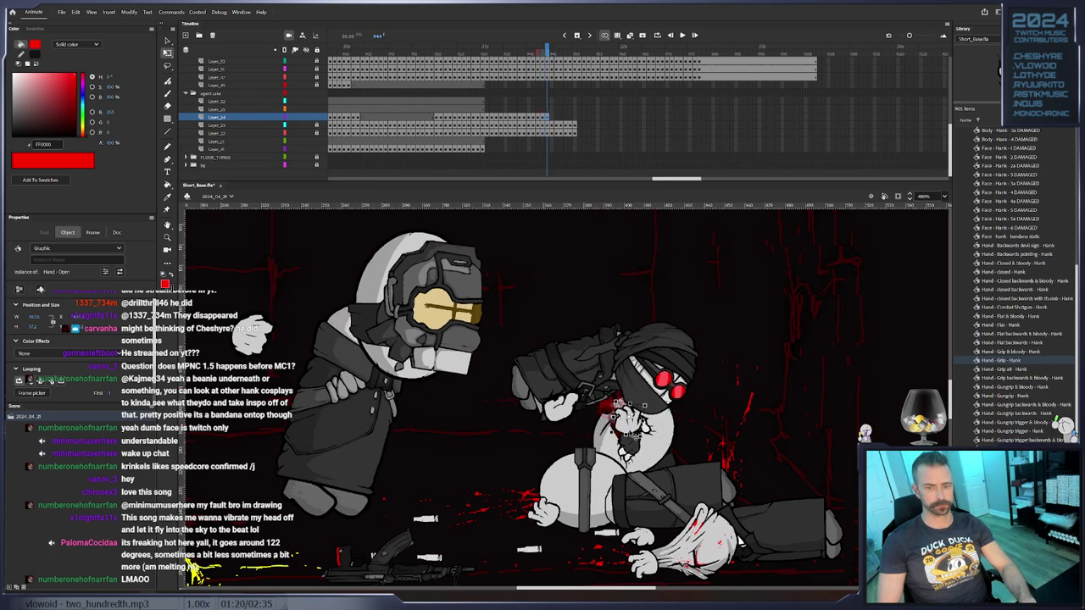
Place the agent's front open hand over his face on keyframes 945 to 950 and remove the extra keyframe at 951
drag(642, 439, 643, 441)
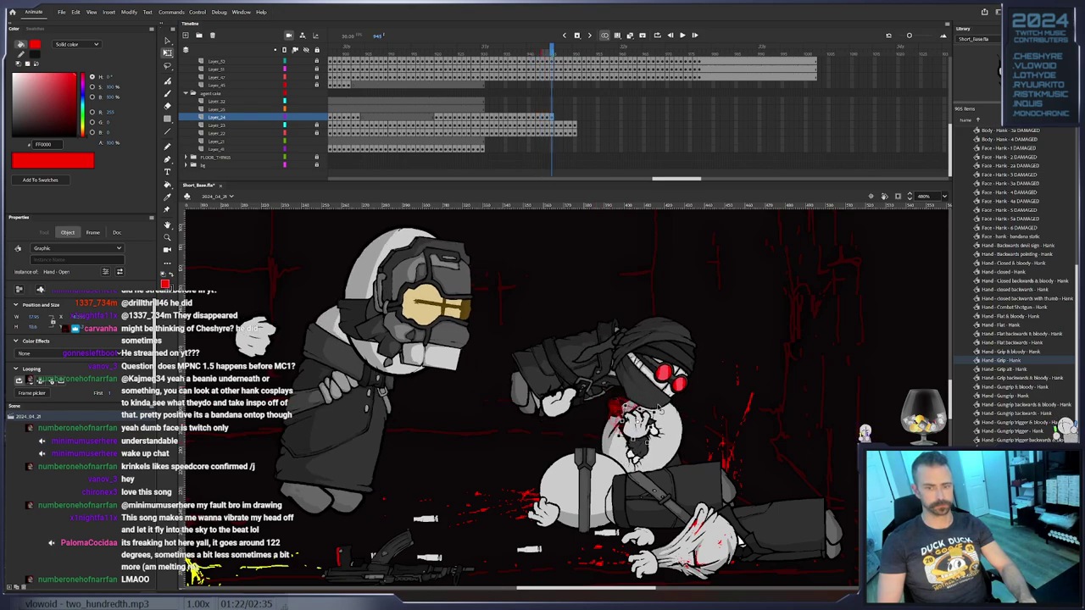
key(.)
key(.)
key(.)
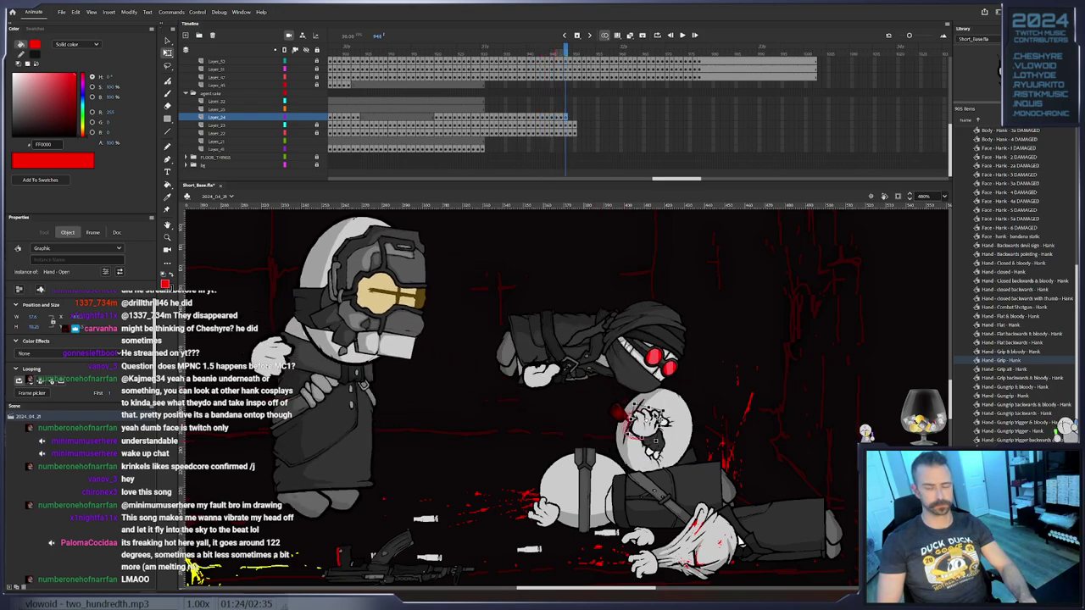
key(.)
drag(664, 390, 641, 404)
key(.)
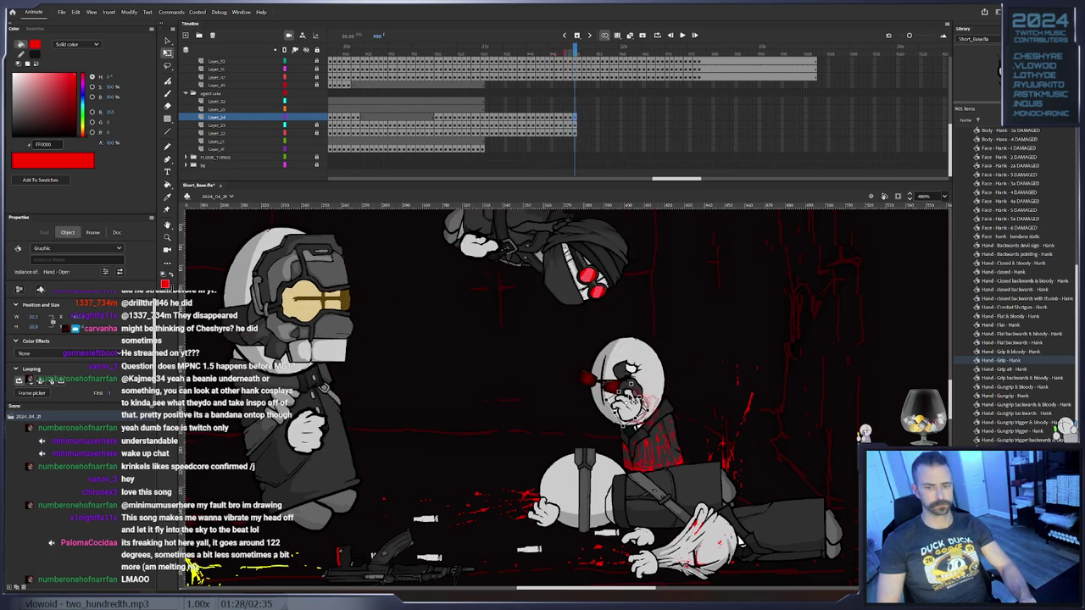
key(.)
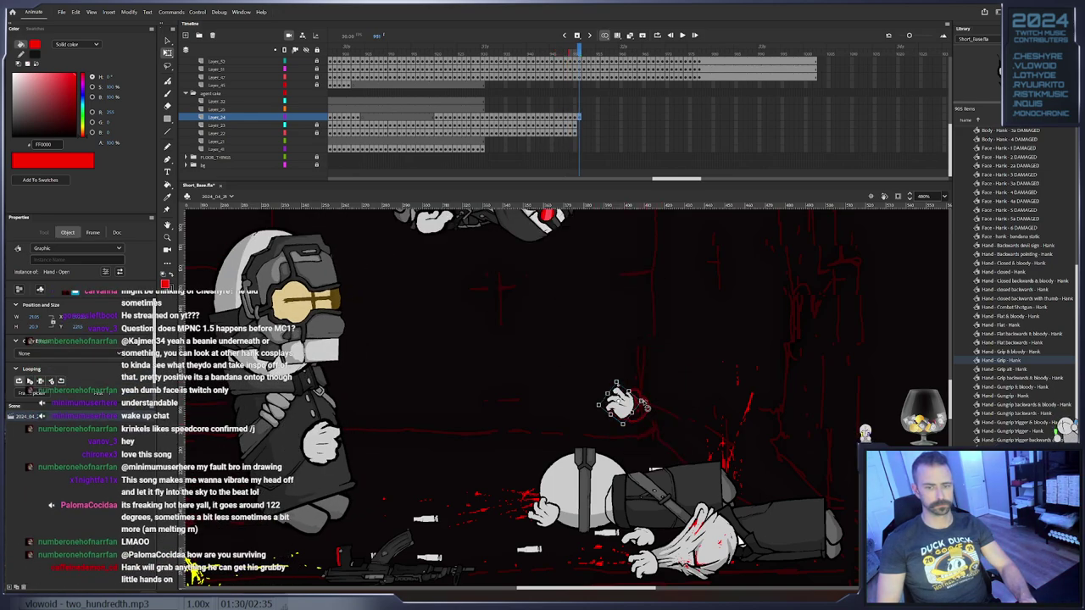
right_click(584, 120)
click(606, 175)
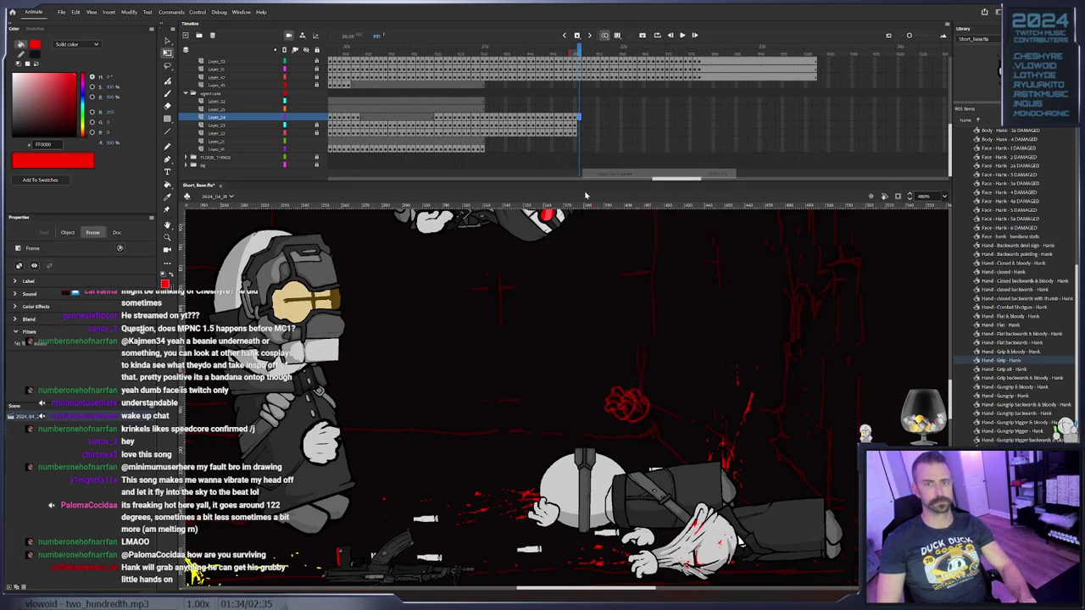
Add keyframes 931 to 937 to the agent's backwards open hand and shift it slightly frame by frame
click(483, 148)
key(F6)
drag(587, 379, 594, 381)
key(F6)
key(F6)
key(F6)
key(F6)
key(F6)
key(F6)
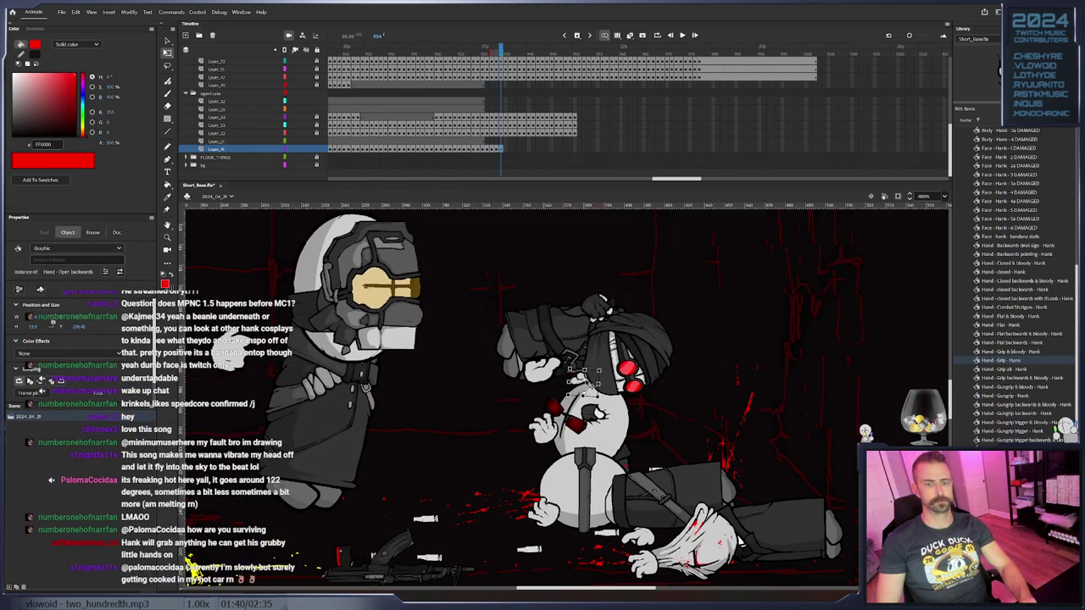
key(F6)
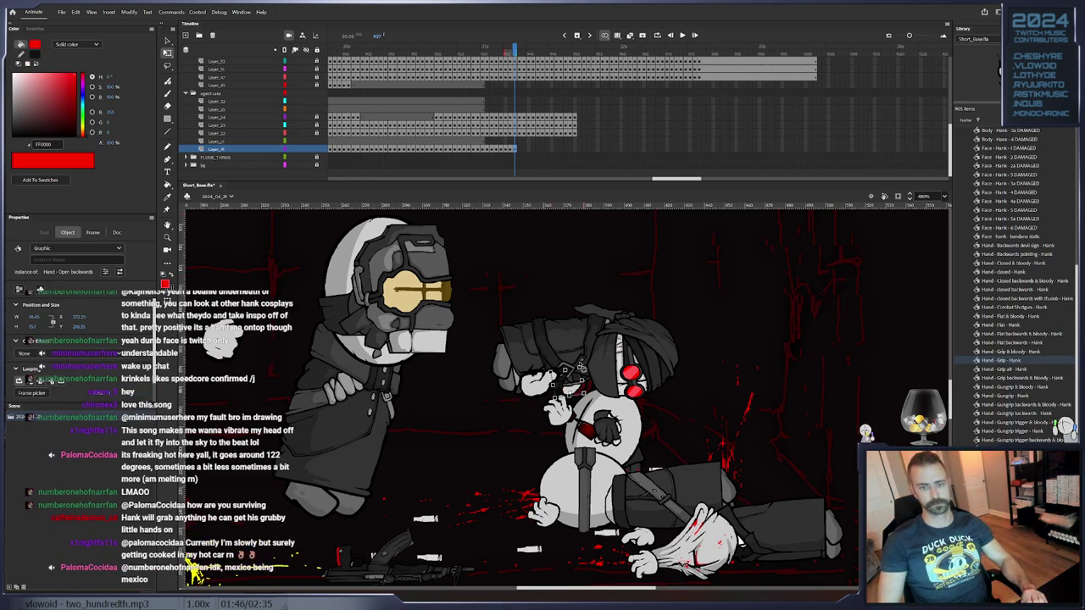
Lower and rotate the agent's backwards open hand beneath Hank's arm on new keyframes 938 to 944
key(F6)
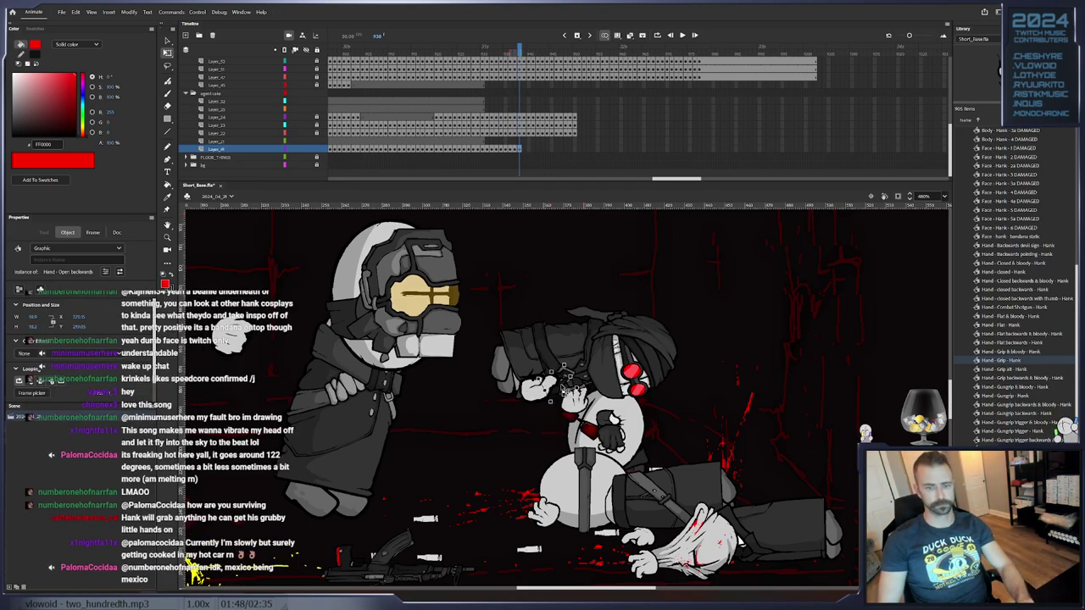
key(F6)
key(F6)
key(F6)
key(F6)
key(F6)
key(F6)
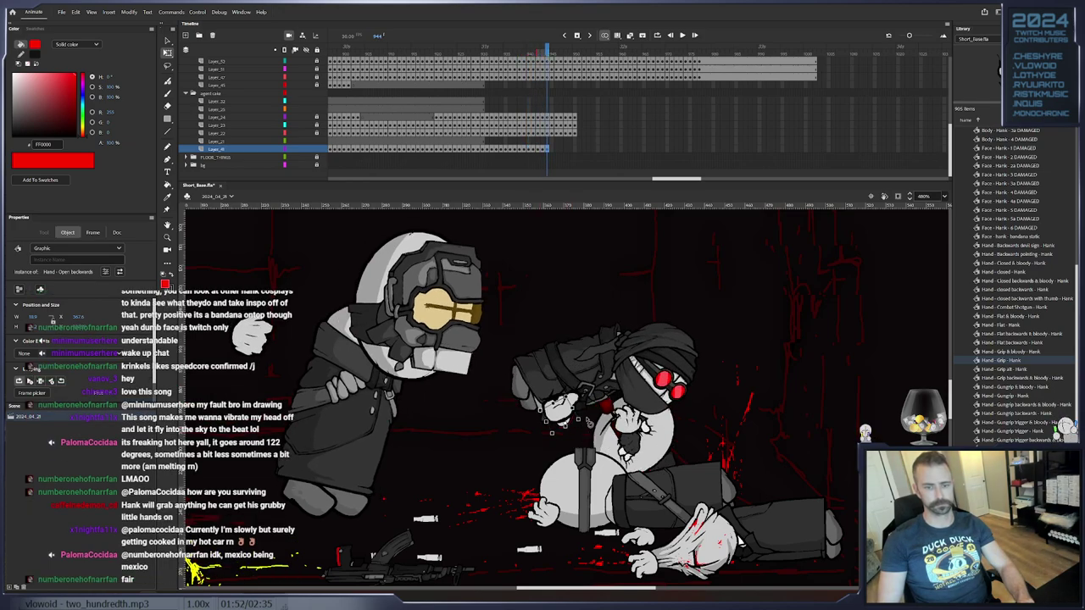
Bring the agent's backwards open hand in beside his face on new keyframes 945 to 950, leaving nothing selected
key(F6)
key(F6)
key(F6)
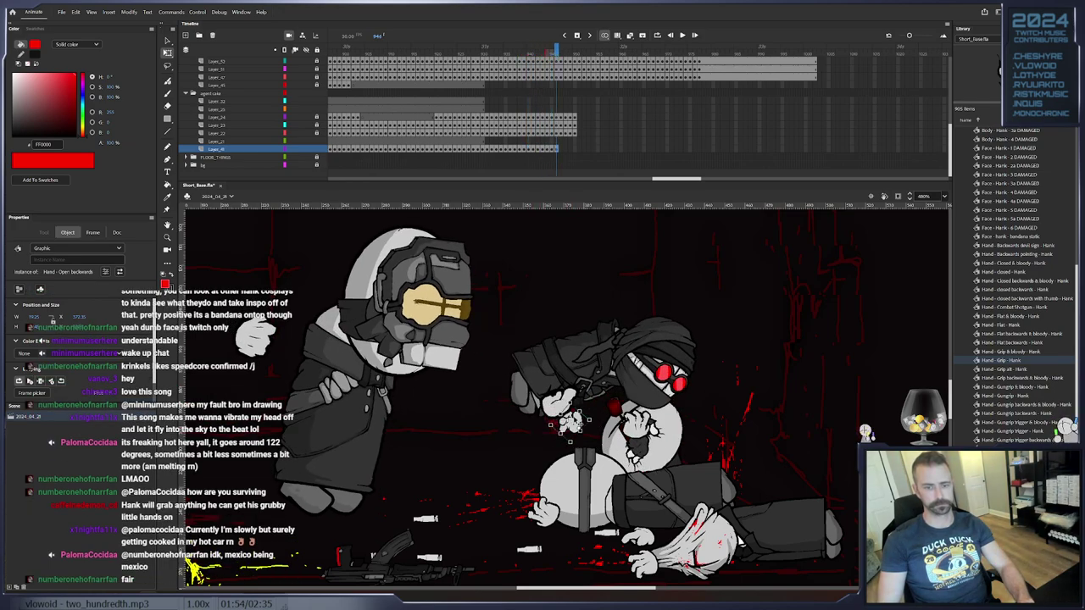
key(F6)
key(F6)
key(F6)
key(F6)
mouse_move(601, 400)
mouse_down()
mouse_move(596, 378)
mouse_move(599, 393)
mouse_up()
key(F6)
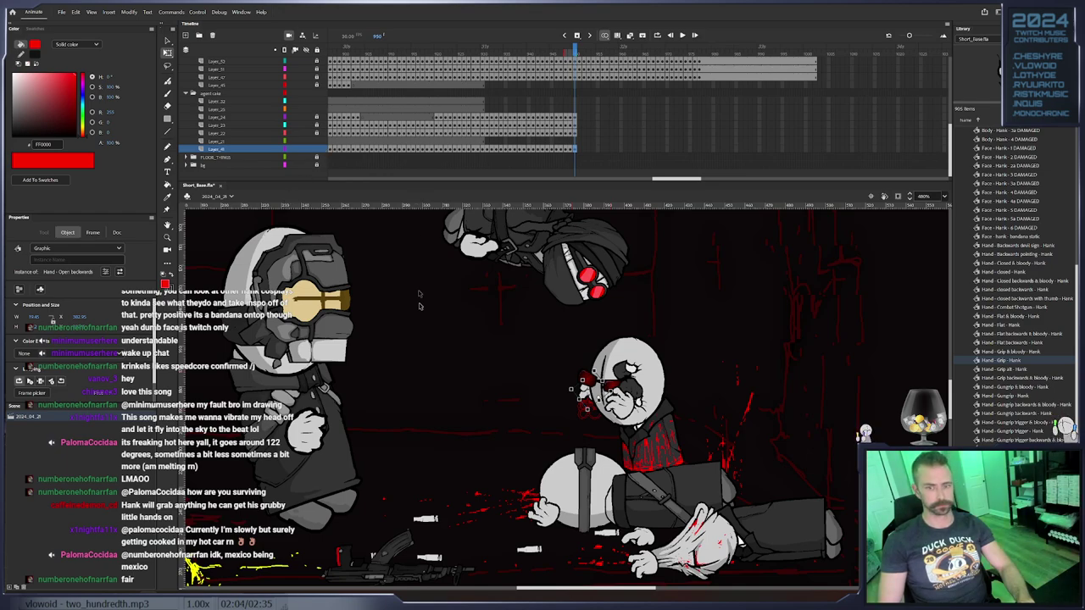
click(463, 338)
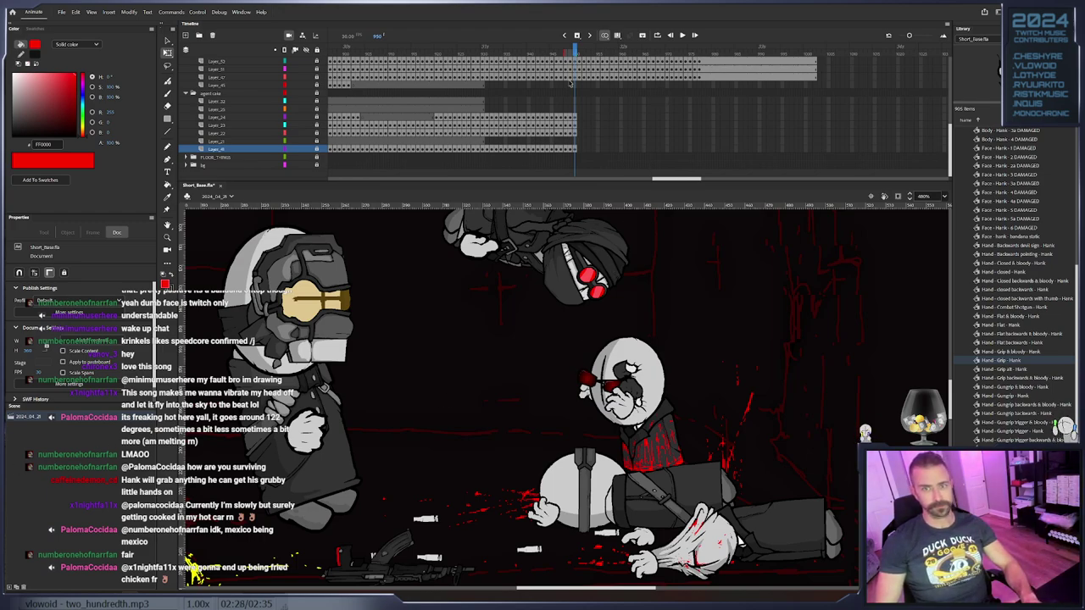
Unlock the agent's layers and lift his head up toward Hank on new keyframes 951 and 952
double_click(167, 238)
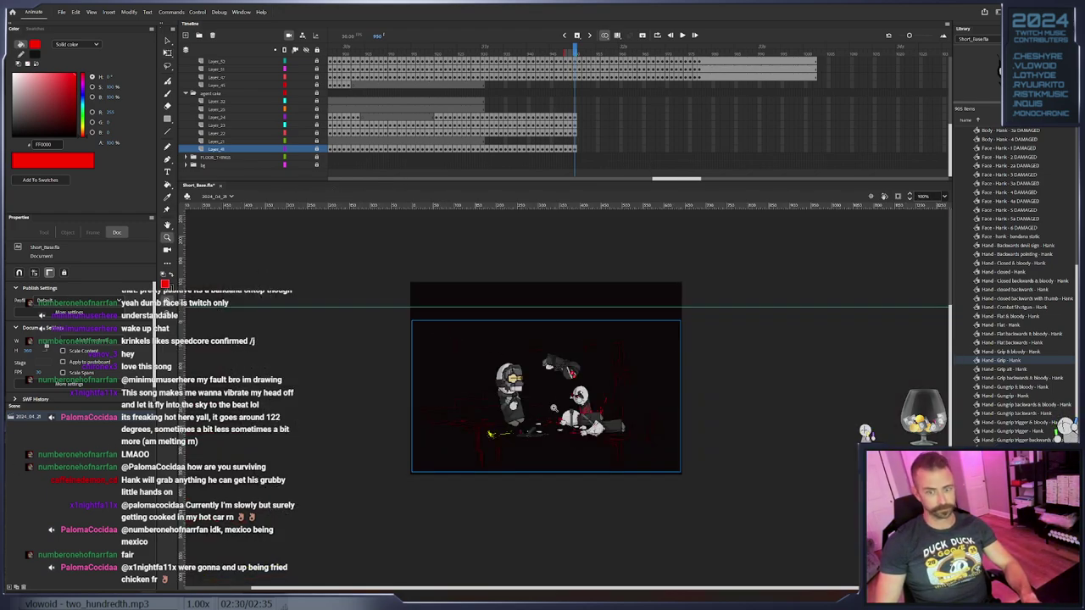
click(554, 409)
click(529, 369)
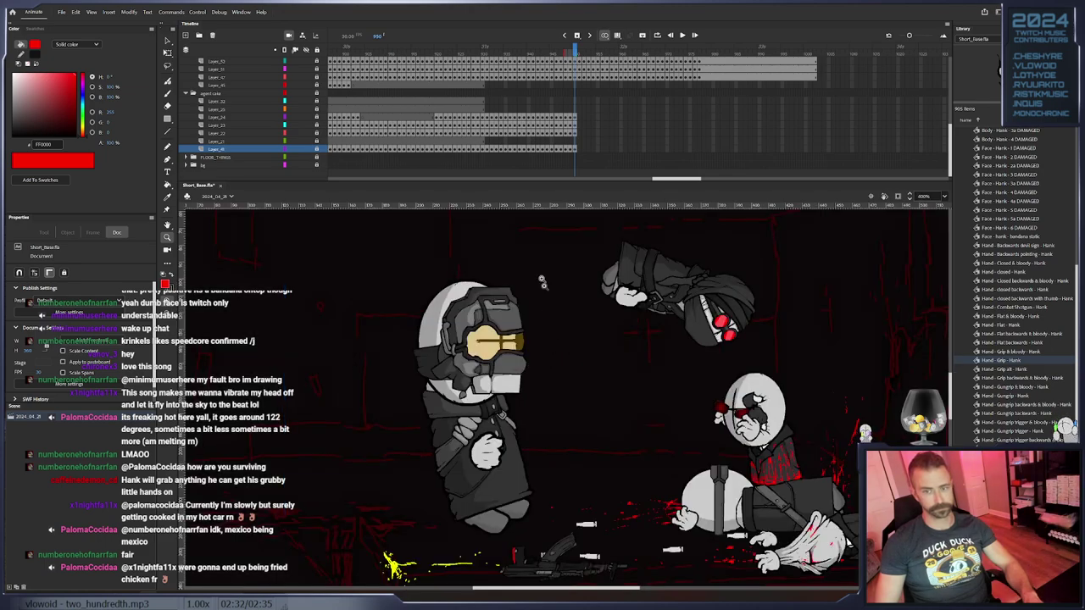
click(317, 93)
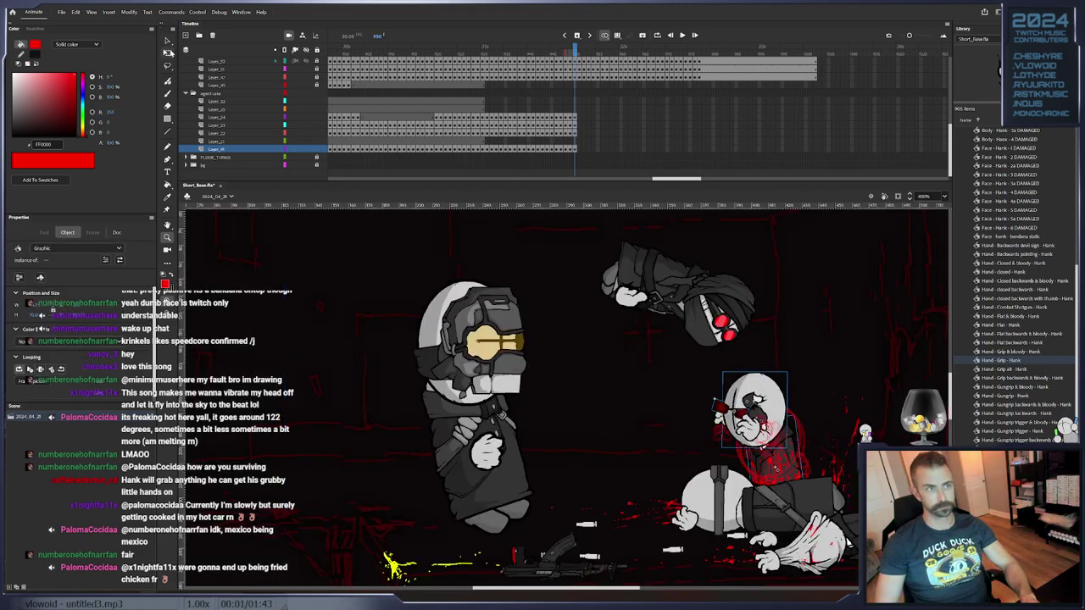
click(167, 52)
click(551, 383)
click(750, 392)
key(F6)
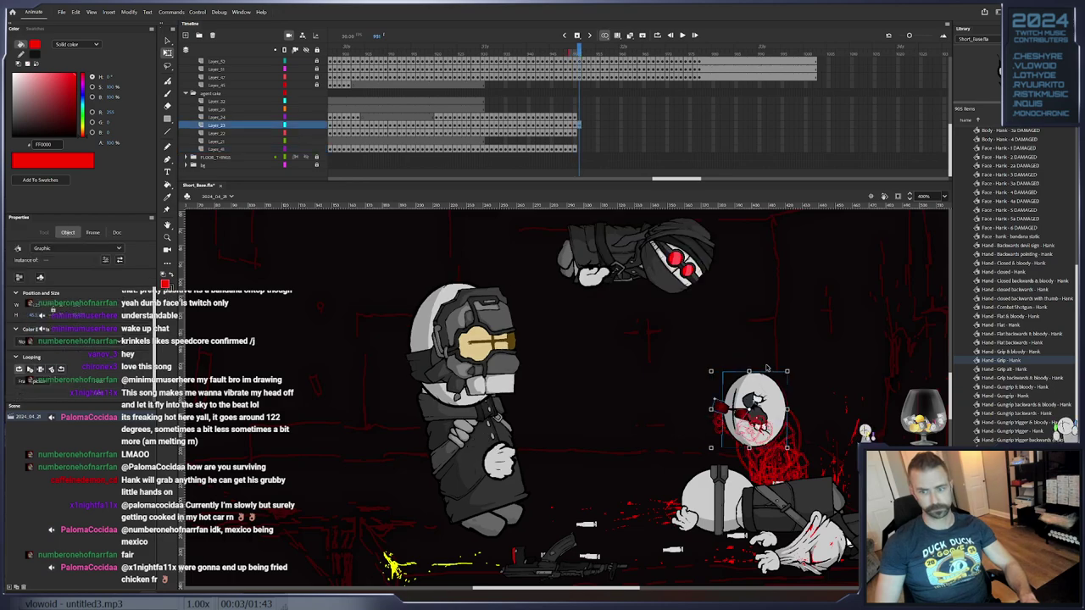
drag(789, 369, 744, 358)
key(.)
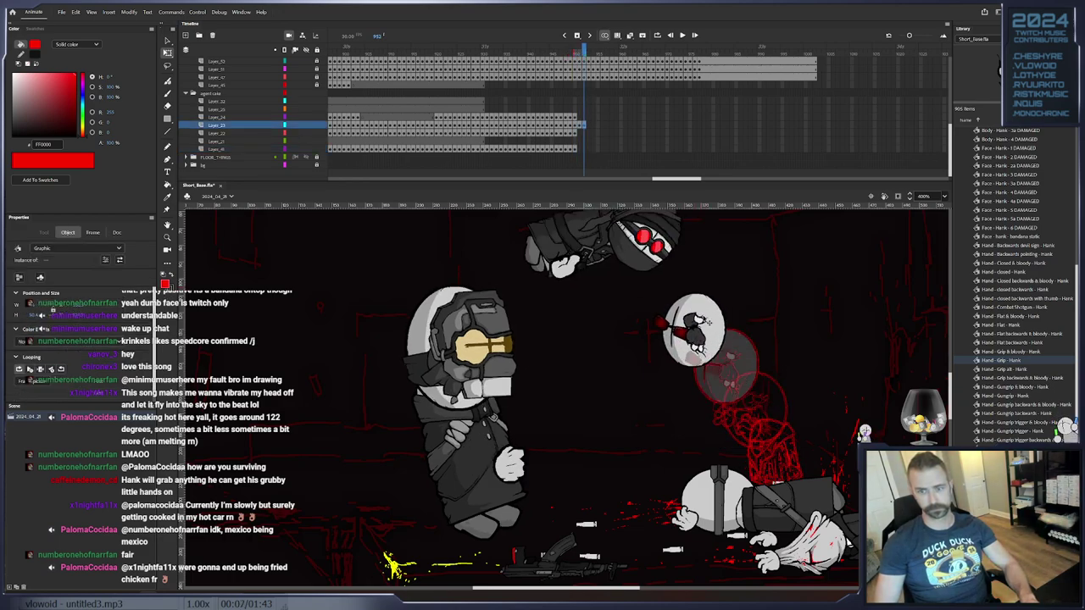
Remove the frames from 929 onward on the layers in the folder below corpse, and return the playhead to frame 951
scroll(569, 65, up, 6)
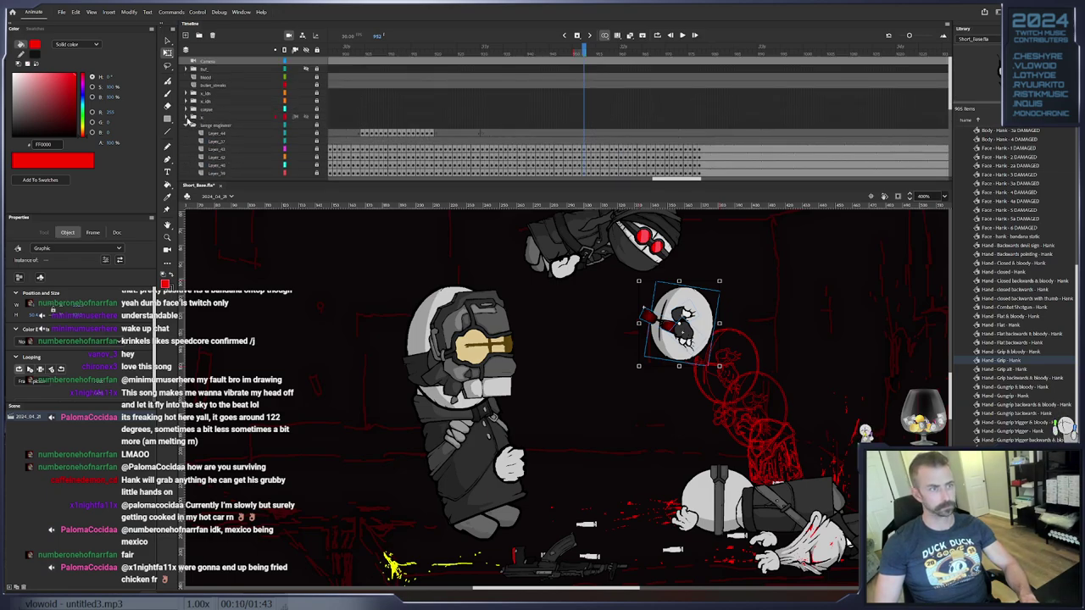
click(186, 117)
scroll(729, 135, down, 4)
drag(806, 121, 537, 95)
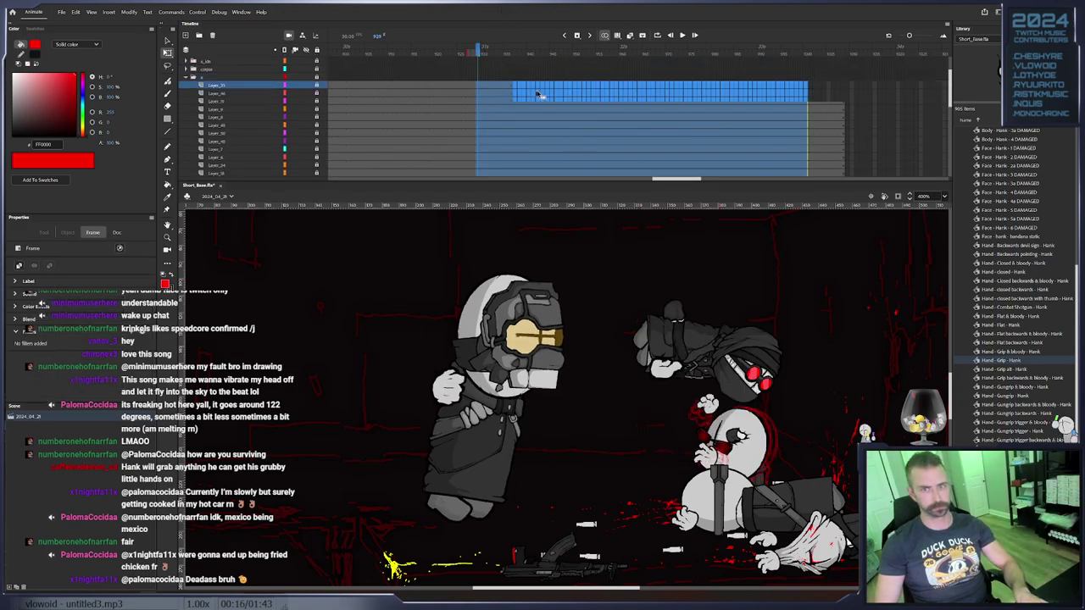
key(shift+F5)
scroll(492, 75, down, 10)
drag(483, 51, 581, 75)
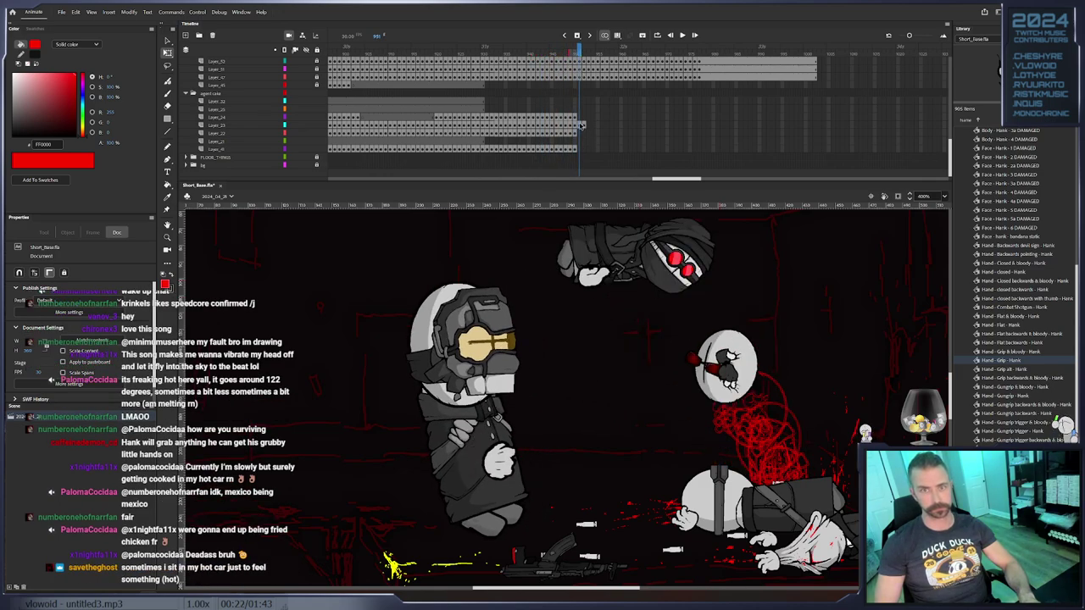
Lock the agent's head layer, raise his body beneath the head on new keyframes 951 and 952, and lock the body layer
click(582, 126)
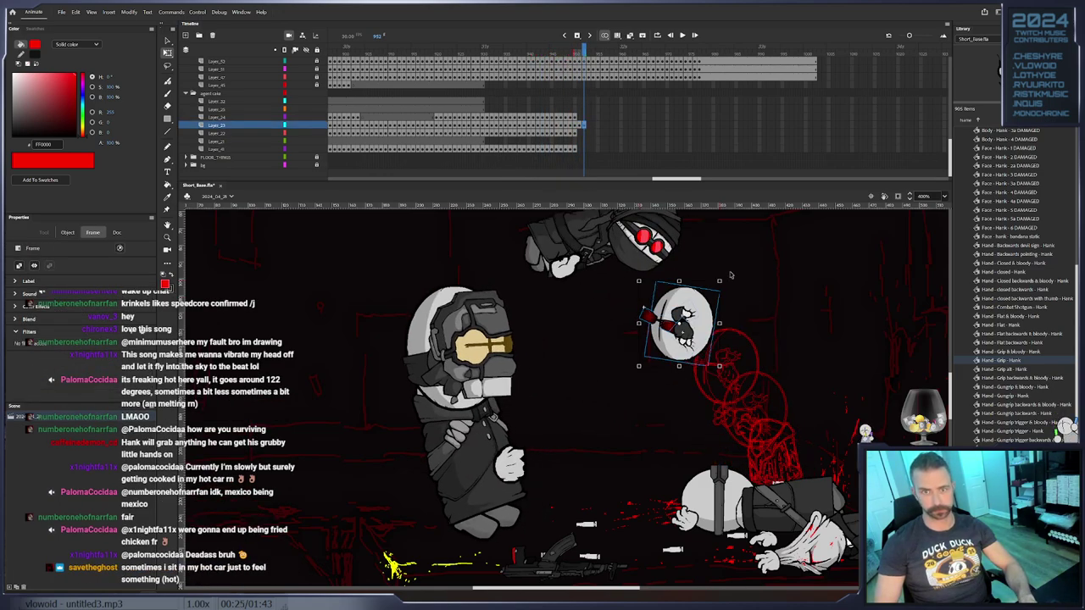
click(571, 133)
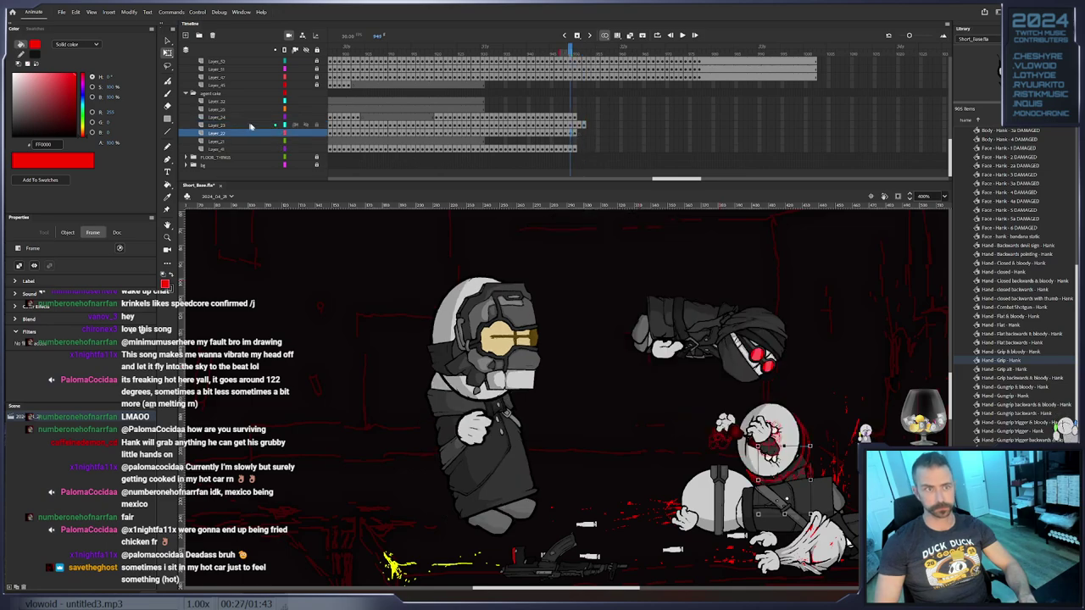
key(.)
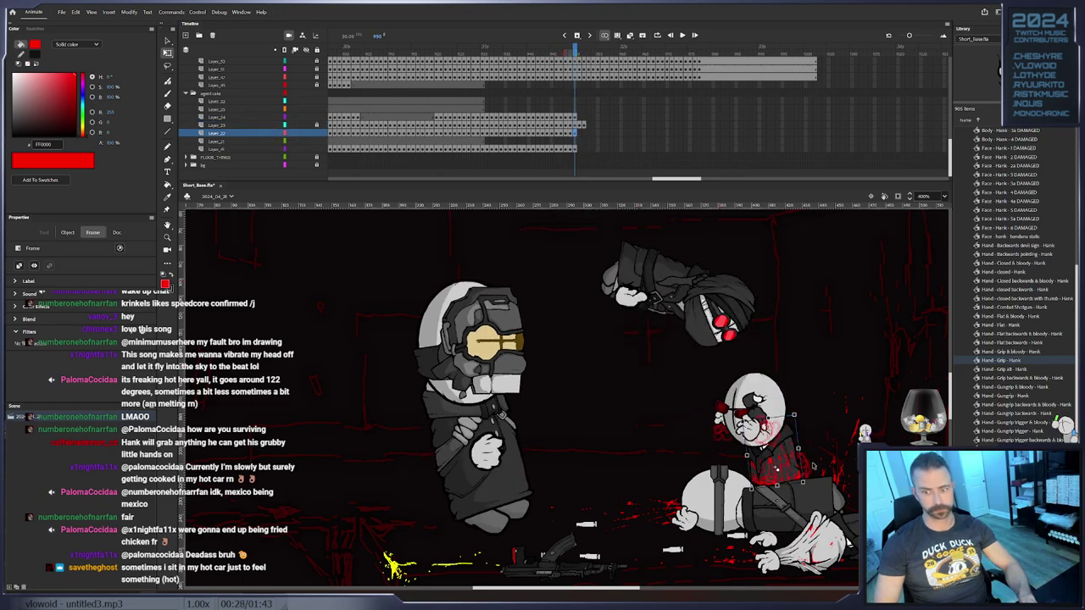
key(F6)
drag(782, 455, 751, 418)
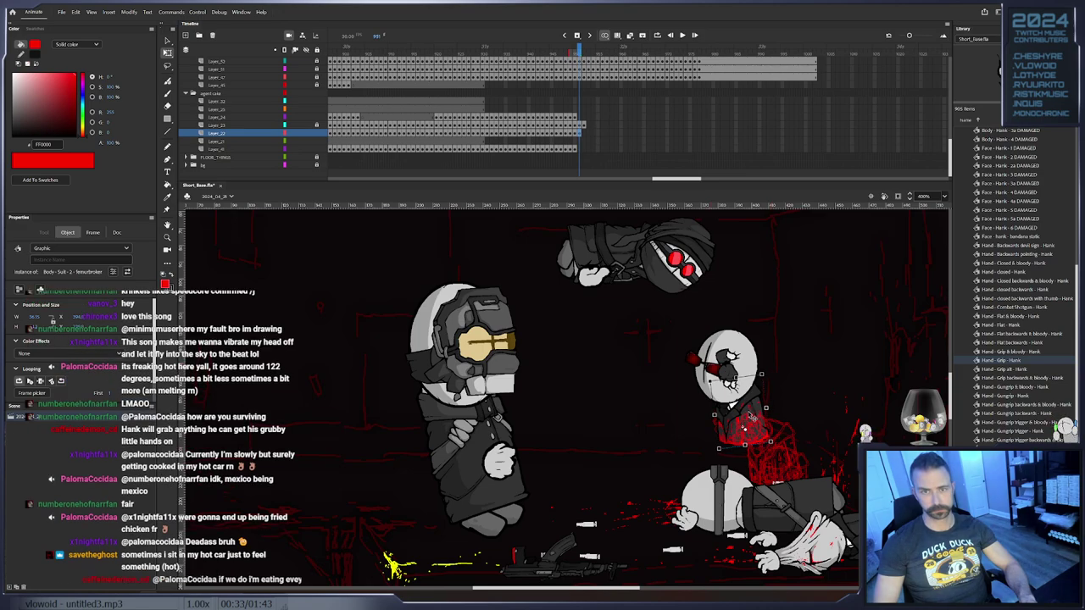
key(.)
drag(744, 405, 703, 357)
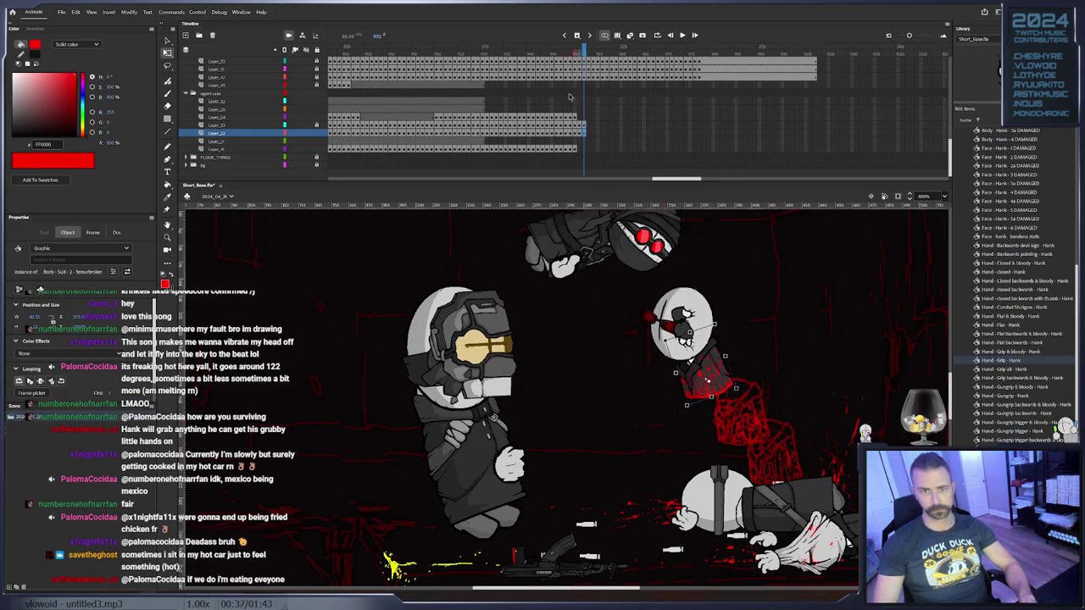
click(318, 133)
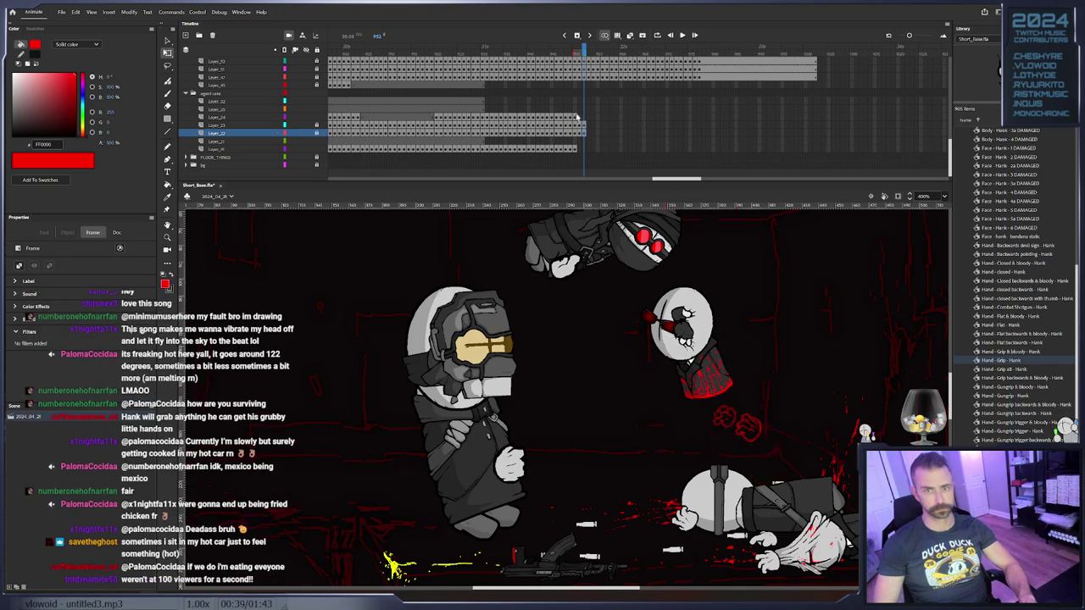
Raise the agent's open hand beneath his body on new keyframes 951 and 952, and lock that hand's layer
click(577, 116)
key(.)
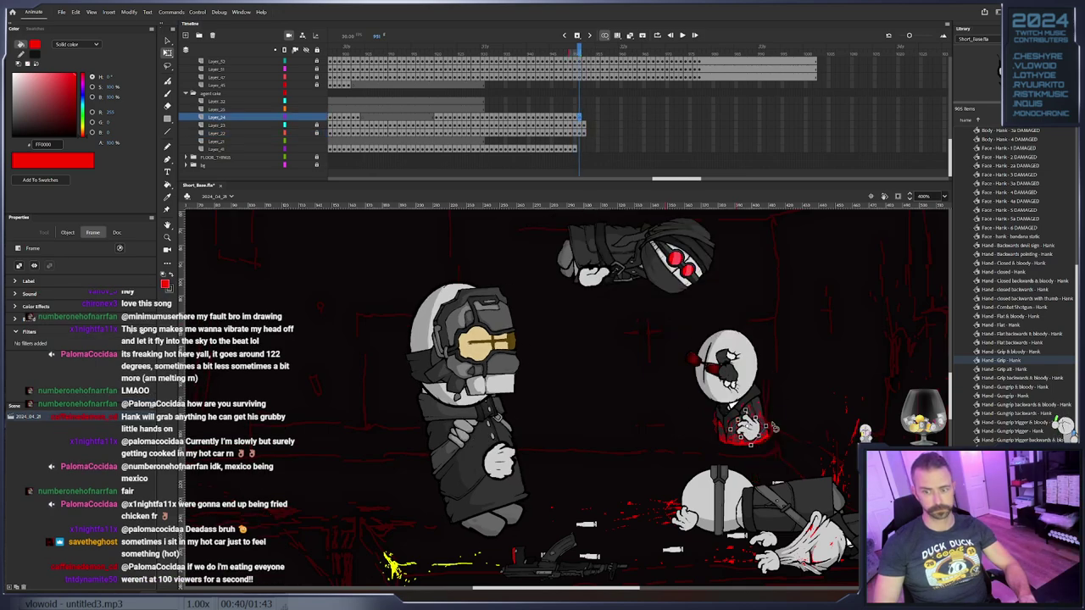
click(768, 408)
key(.)
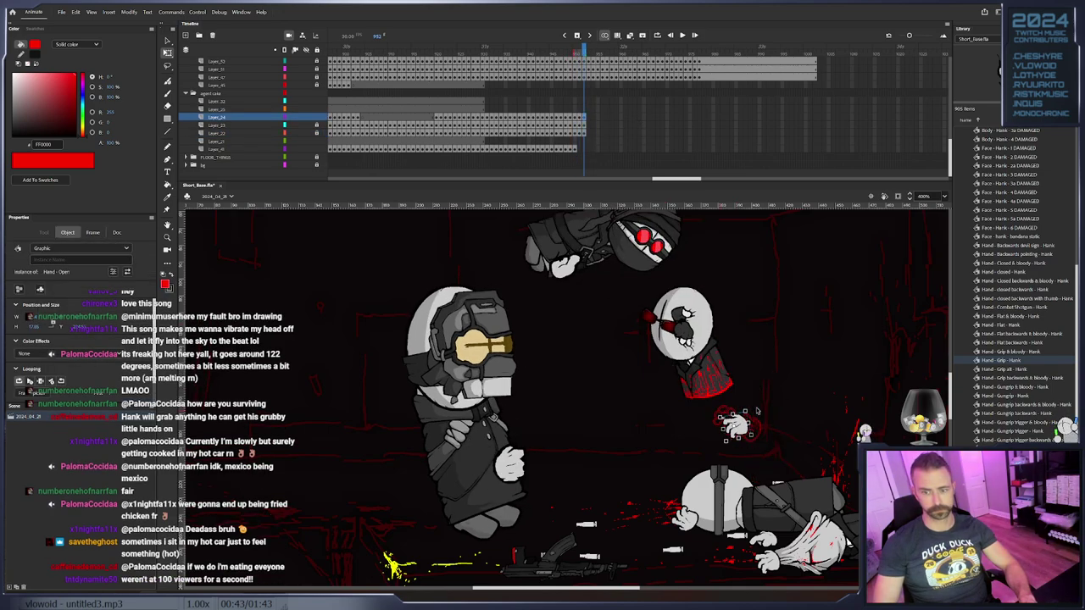
drag(738, 398, 735, 390)
click(317, 117)
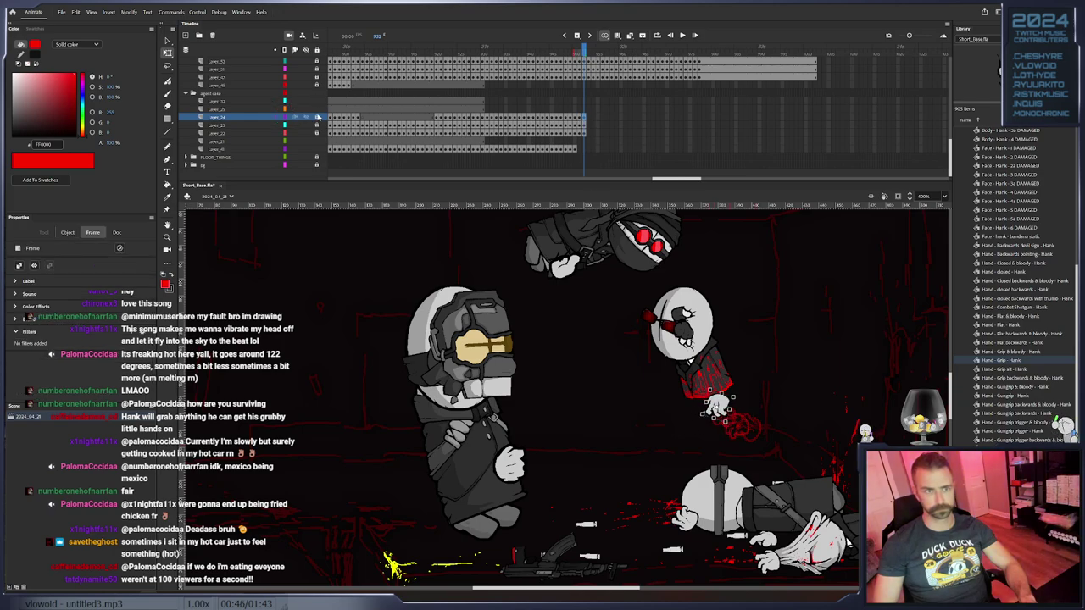
Move the agent's backwards open hand up beside his body on new keyframes 951 and 952
click(576, 151)
key(F6)
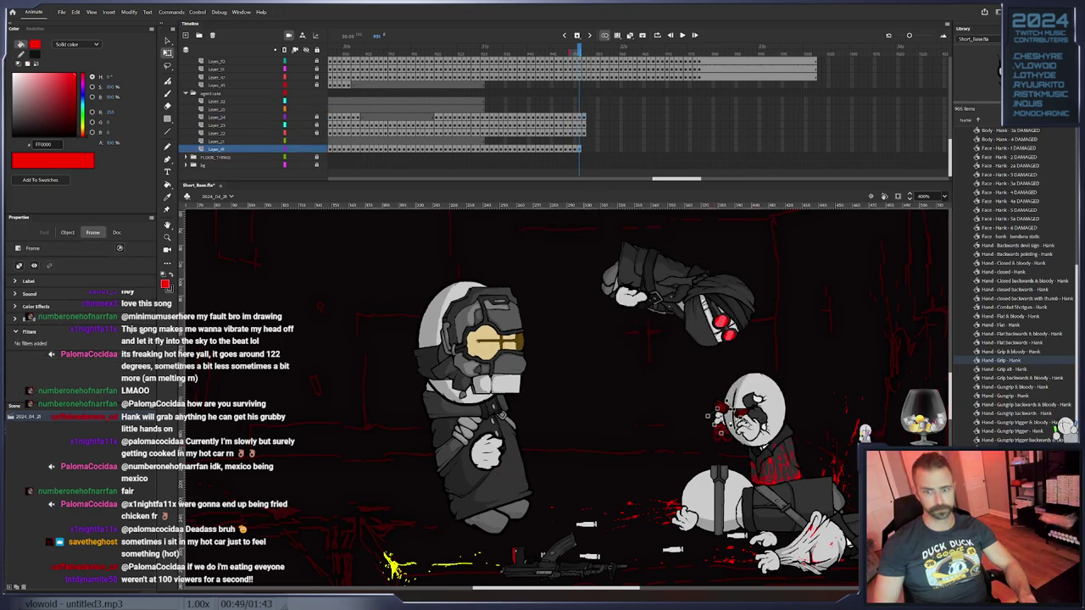
click(726, 423)
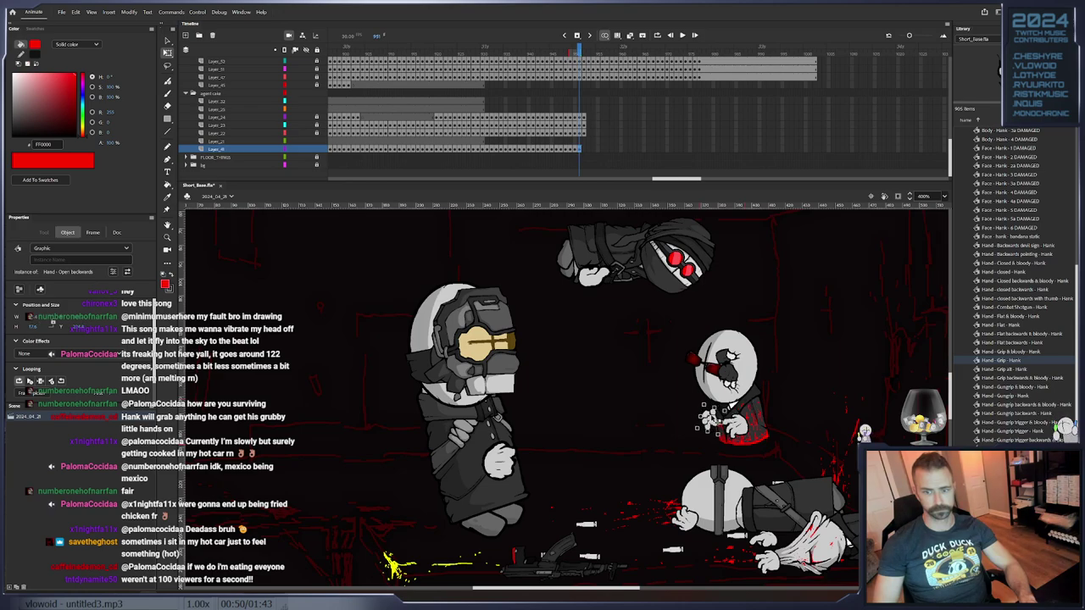
key(period)
drag(713, 421, 672, 395)
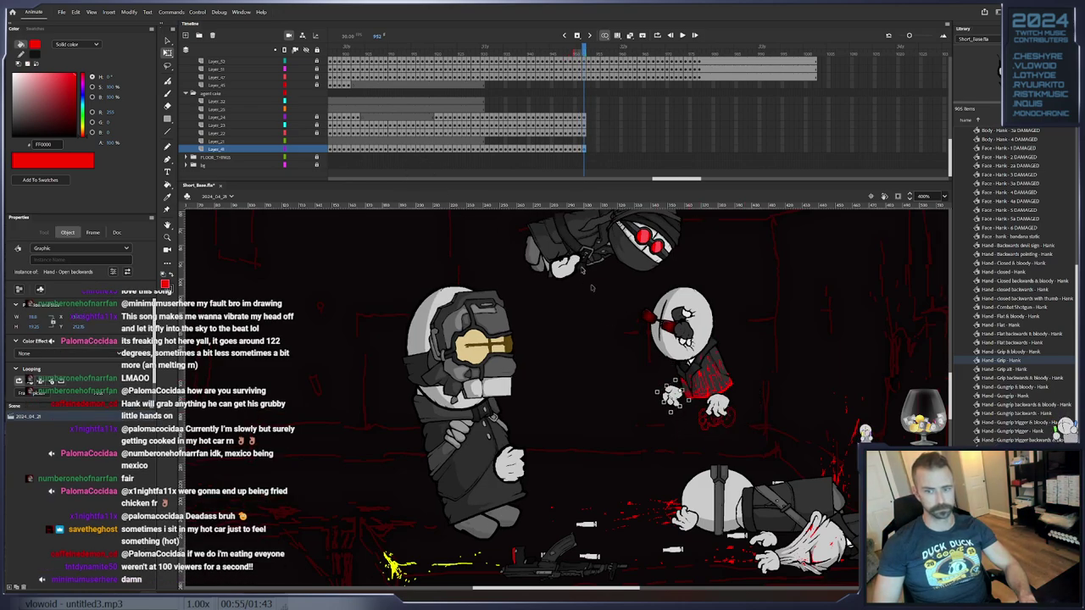
Unlock the agent's layers and shift the backwards hand's frames from 916 onward to the layer directly above, clearing the leftovers on its old layer
drag(317, 134, 317, 116)
key(ctrl+a)
click(569, 148)
drag(585, 145, 423, 156)
drag(420, 148, 419, 141)
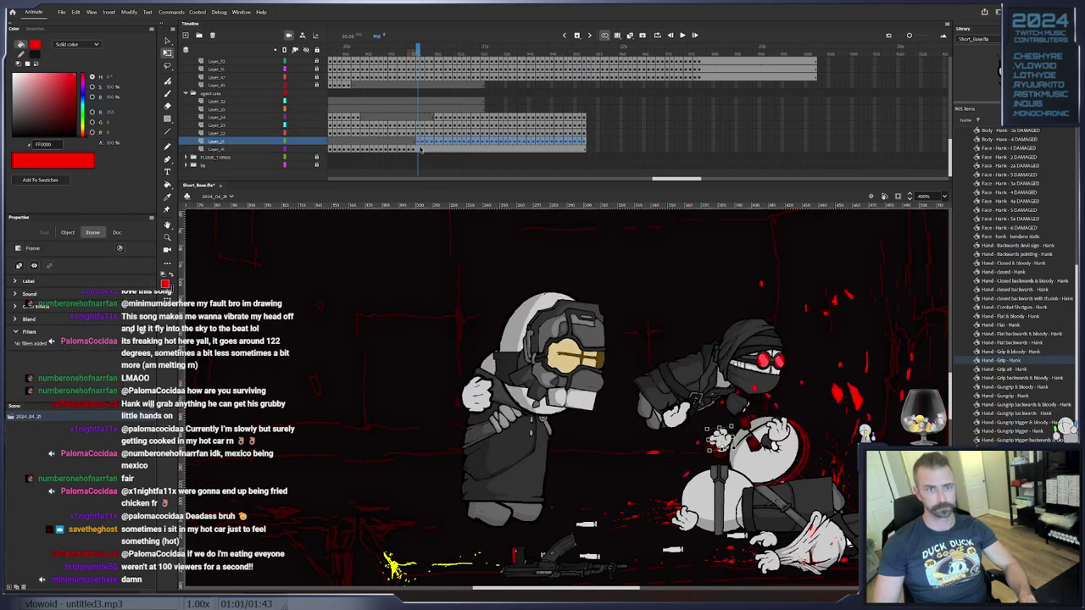
right_click(419, 148)
click(502, 257)
Copy the agent's frames 951 and 952 onto the layers in the folder above the tango engineer
scroll(562, 148, up, 2)
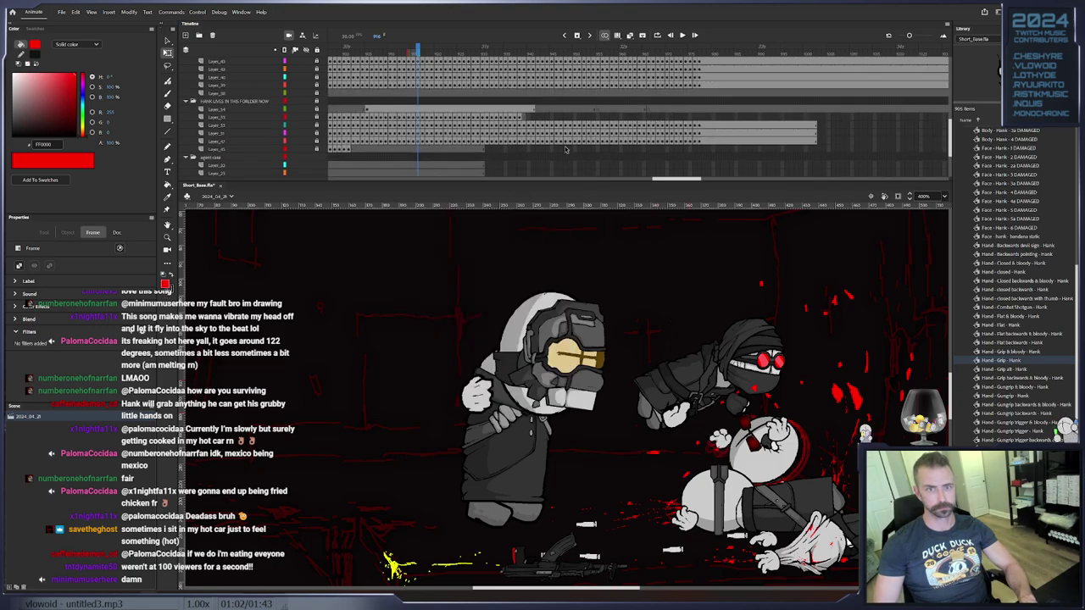
click(585, 125)
mouse_move(584, 124)
mouse_down()
mouse_move(482, 154)
mouse_move(582, 161)
mouse_move(587, 39)
mouse_move(585, 118)
mouse_up()
right_click(575, 118)
click(596, 167)
scroll(585, 117, up, 1)
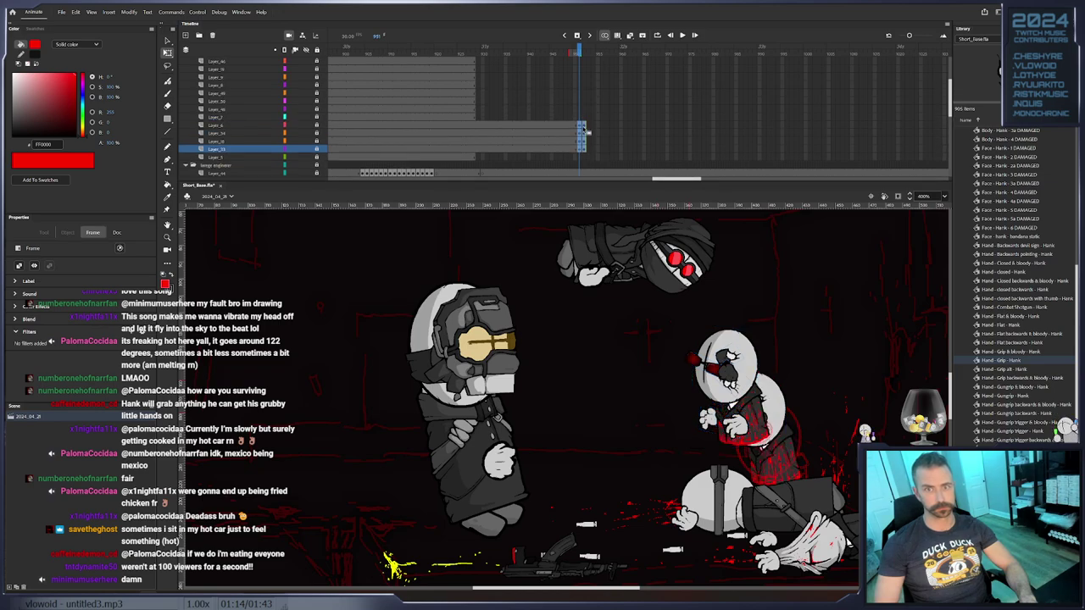
Clear the original frames 951 and 952 on the old agent folder's layers and lock that folder
scroll(585, 131, down, 7)
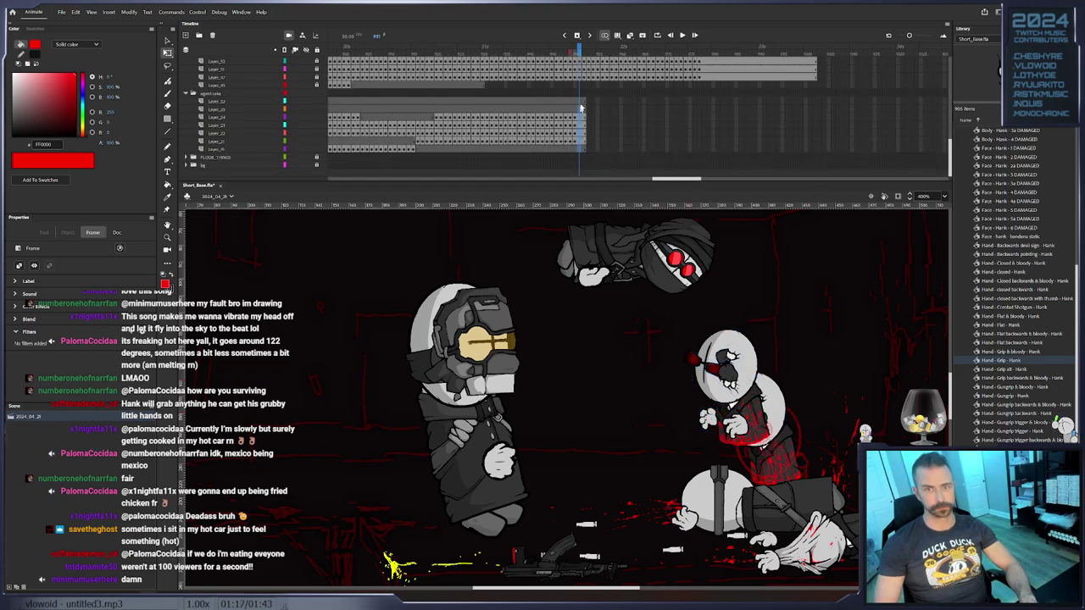
drag(580, 105, 581, 100)
right_click(580, 100)
click(651, 210)
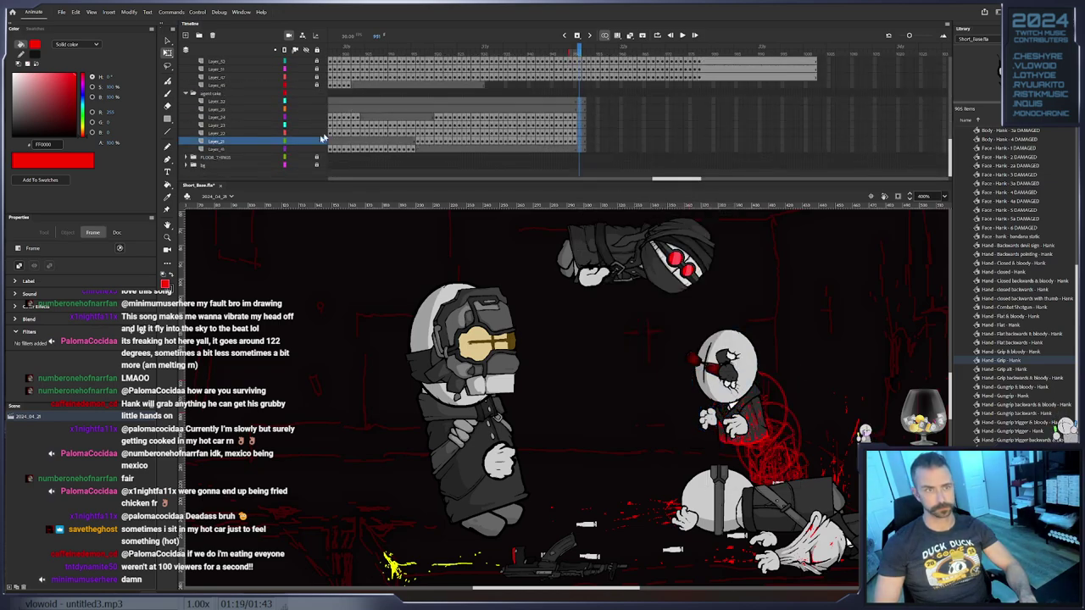
click(186, 93)
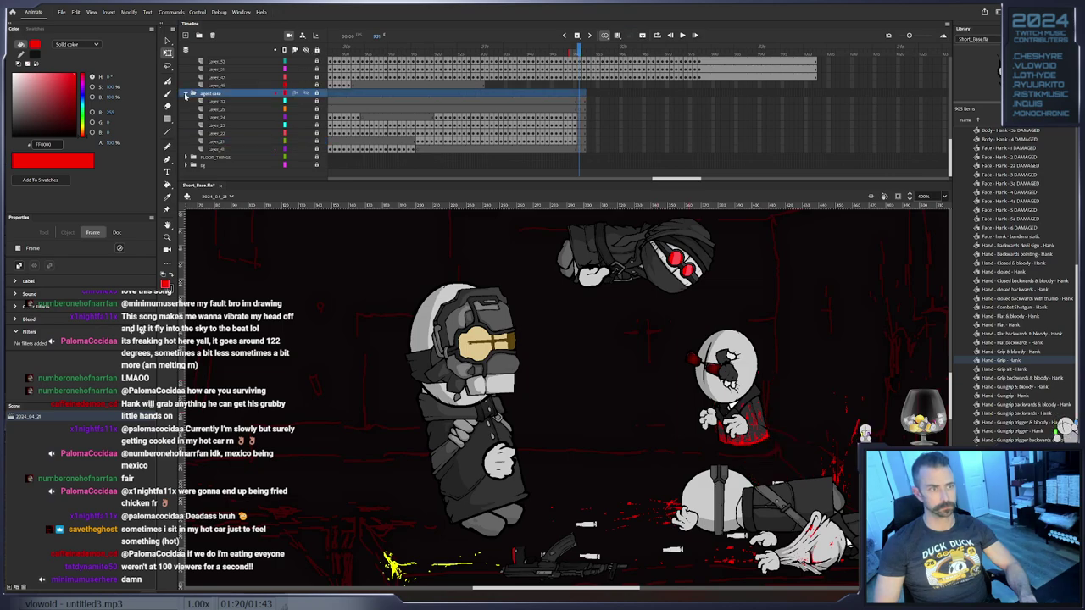
Unlock the agent's copied layers, then move his head up toward Hank and rotate it on a new keyframe 953
scroll(548, 134, up, 5)
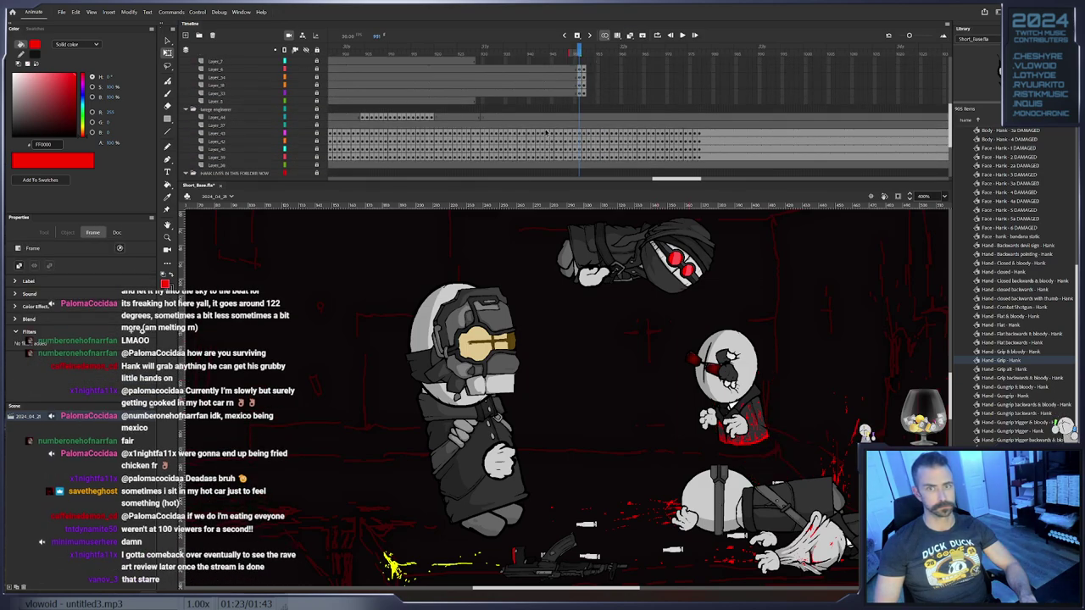
click(581, 150)
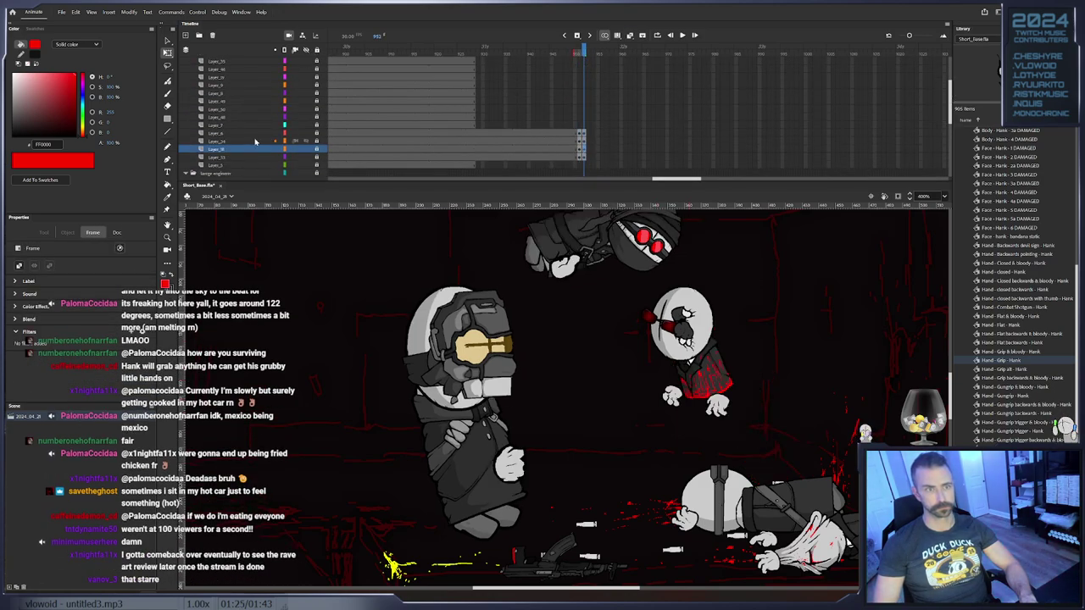
scroll(317, 95, down, 4)
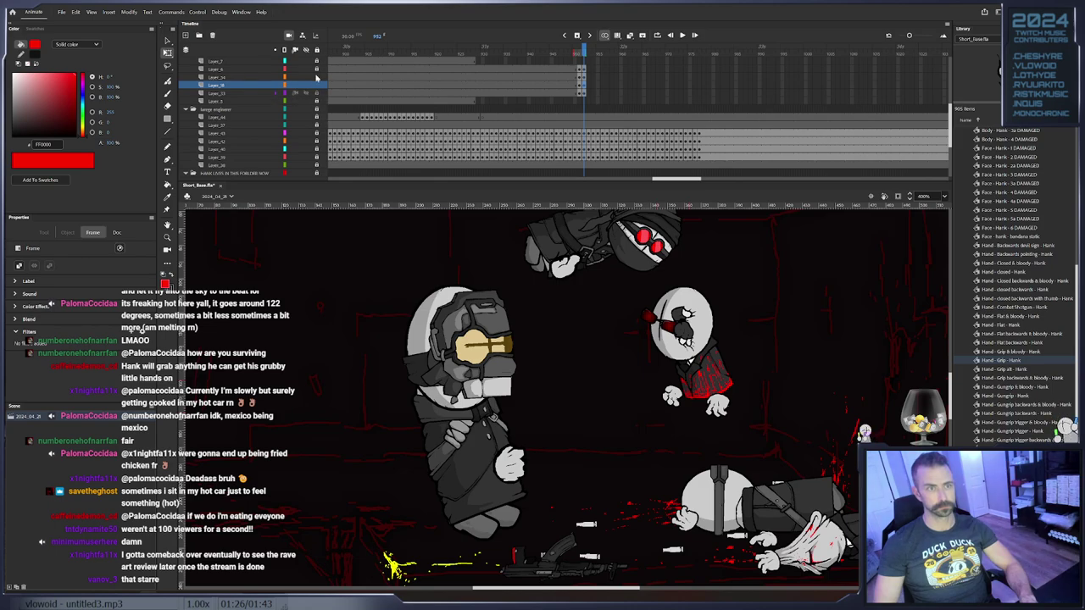
click(317, 71)
click(702, 366)
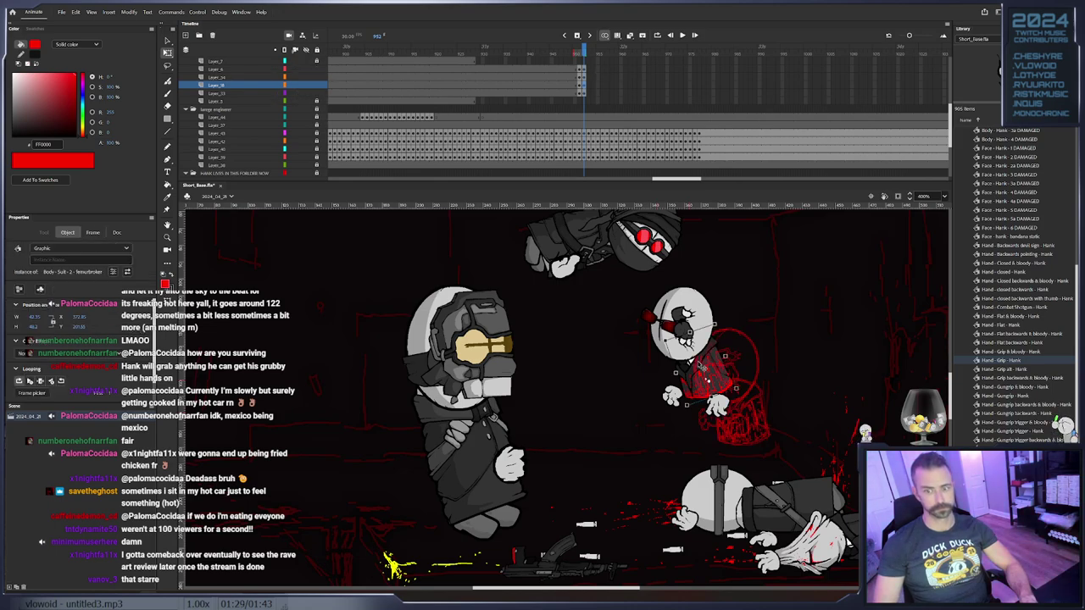
click(683, 324)
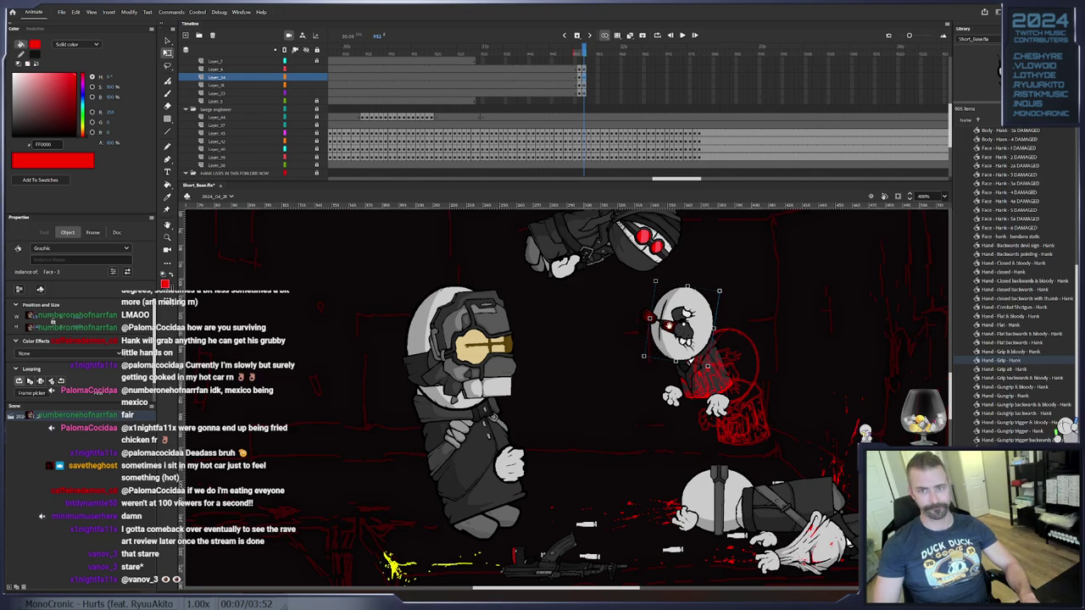
drag(642, 335, 624, 407)
key(period)
drag(702, 353, 682, 332)
drag(650, 378, 628, 347)
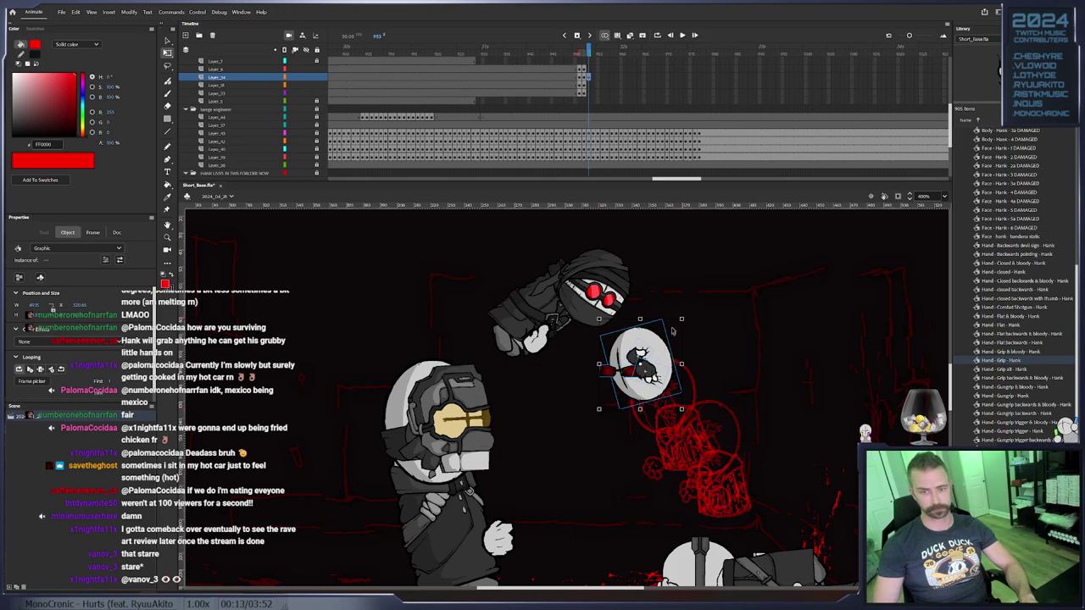
drag(686, 322, 671, 315)
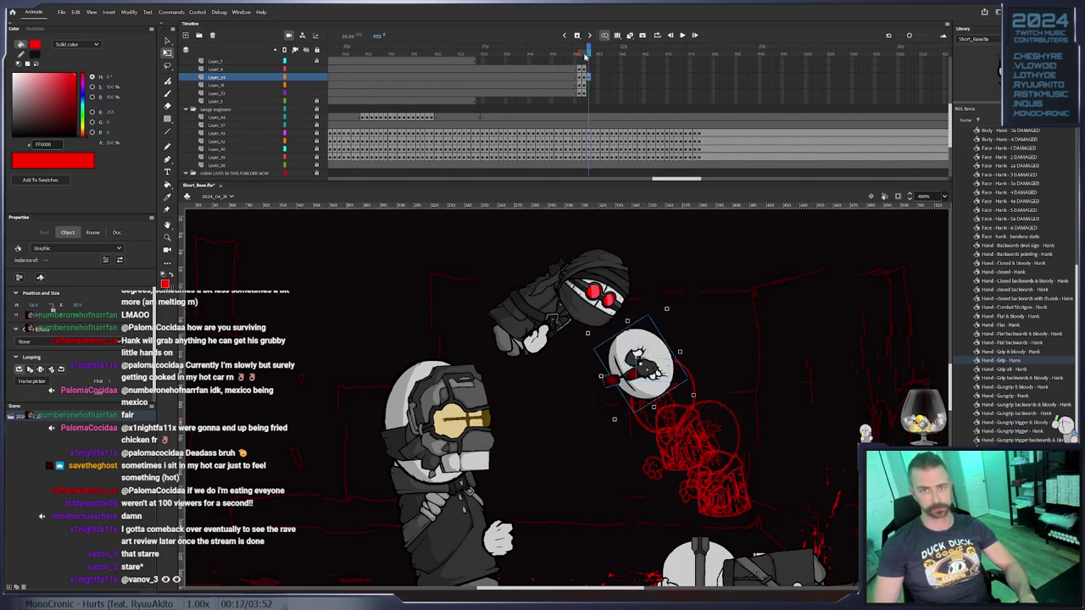
Preview Hank's motion ahead, then bring the agent's head up against Hank on new keyframes 954 and 955, leaving nothing selected
drag(588, 48, 654, 113)
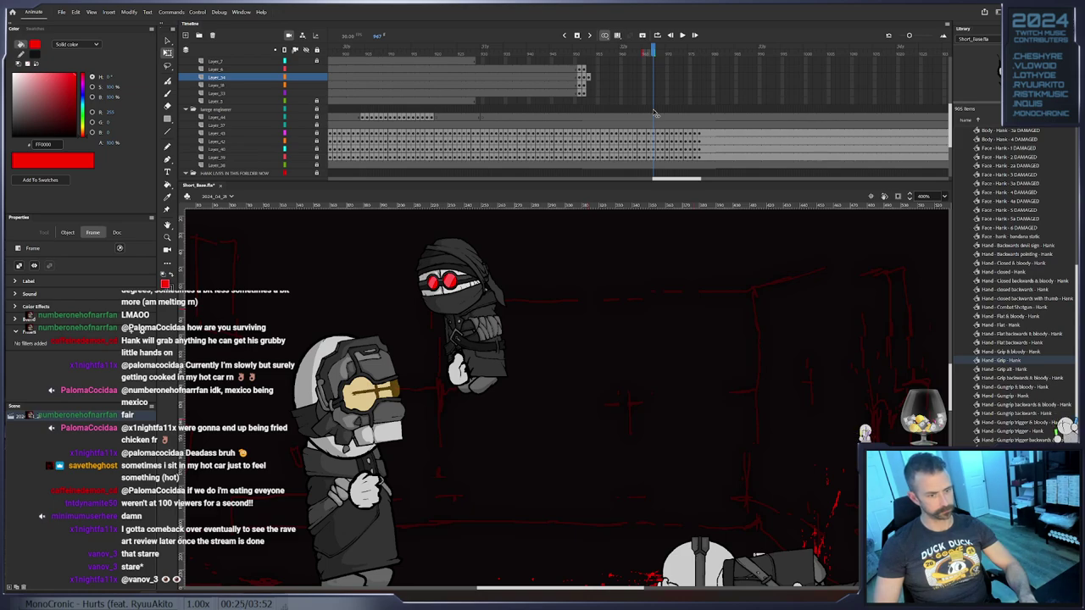
drag(645, 112, 593, 79)
key(F6)
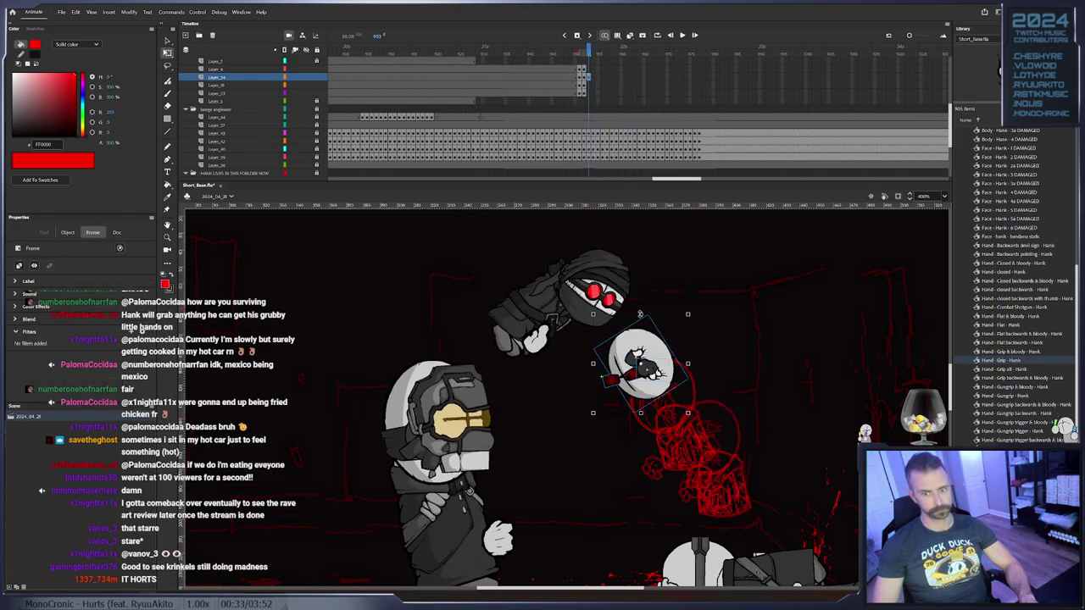
key(period)
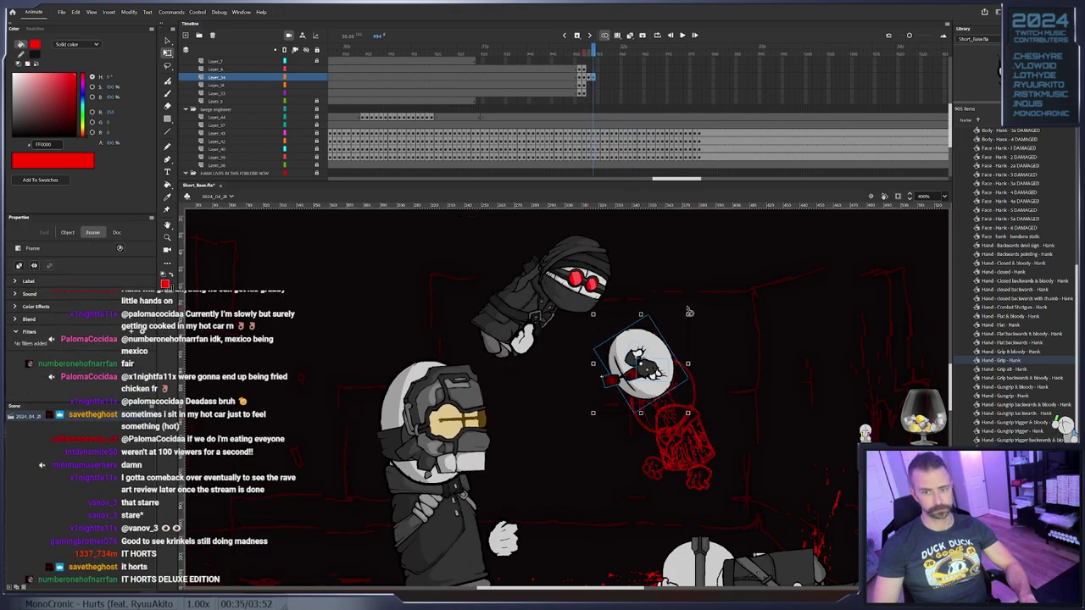
click(648, 353)
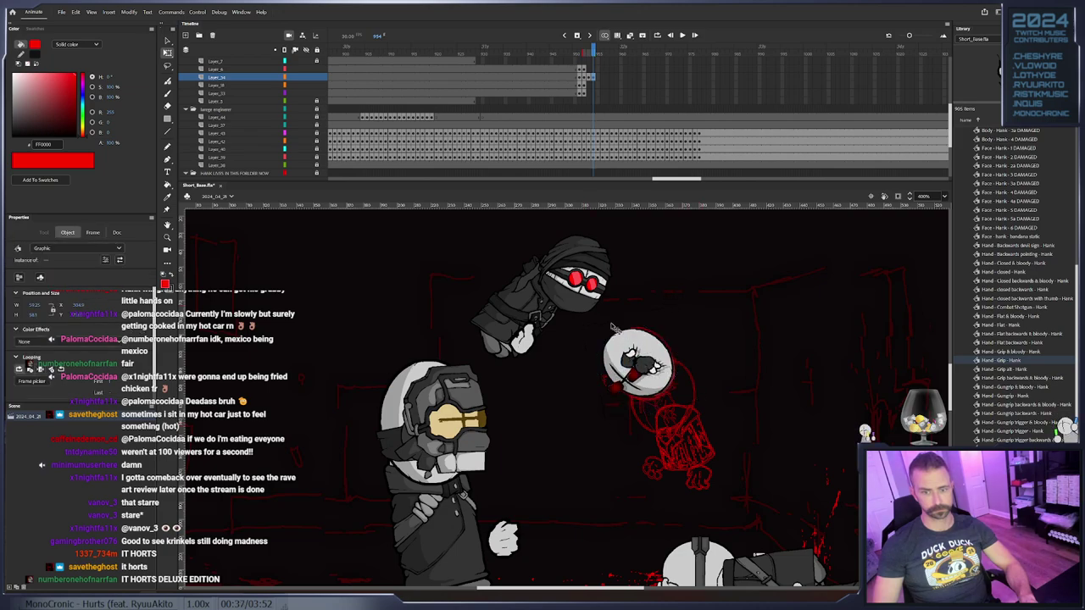
drag(648, 353, 608, 327)
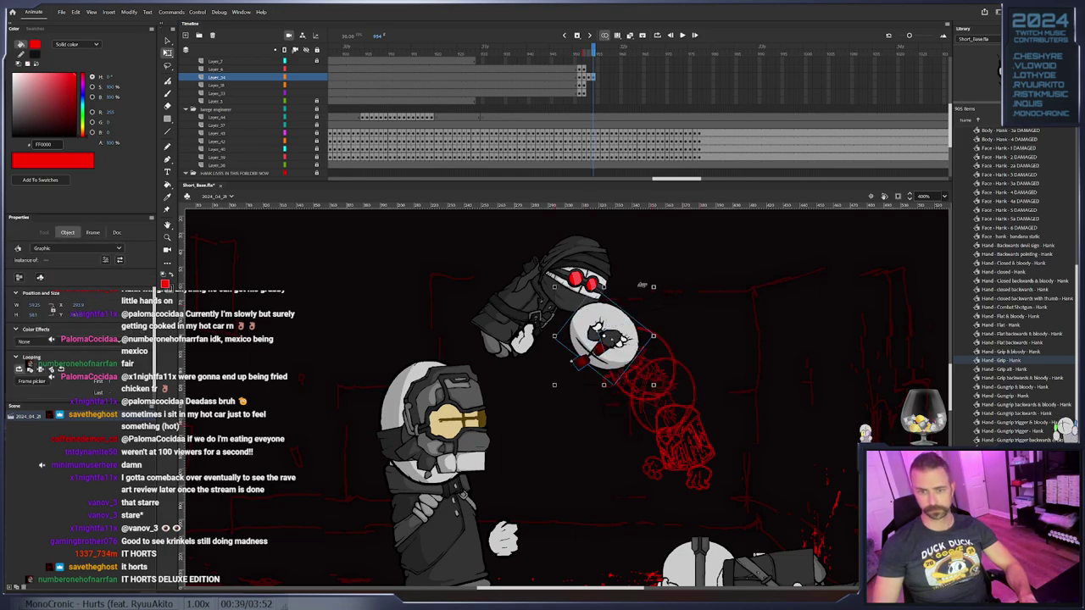
key(period)
click(624, 327)
drag(624, 327, 563, 299)
click(458, 290)
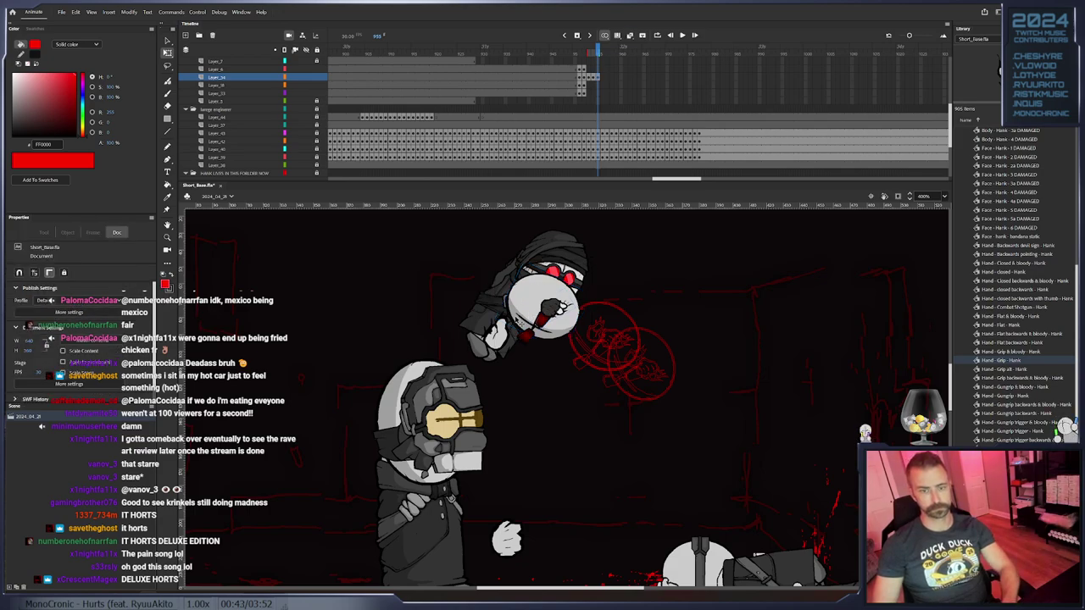
click(558, 307)
drag(533, 314, 578, 343)
key(ctrl+z)
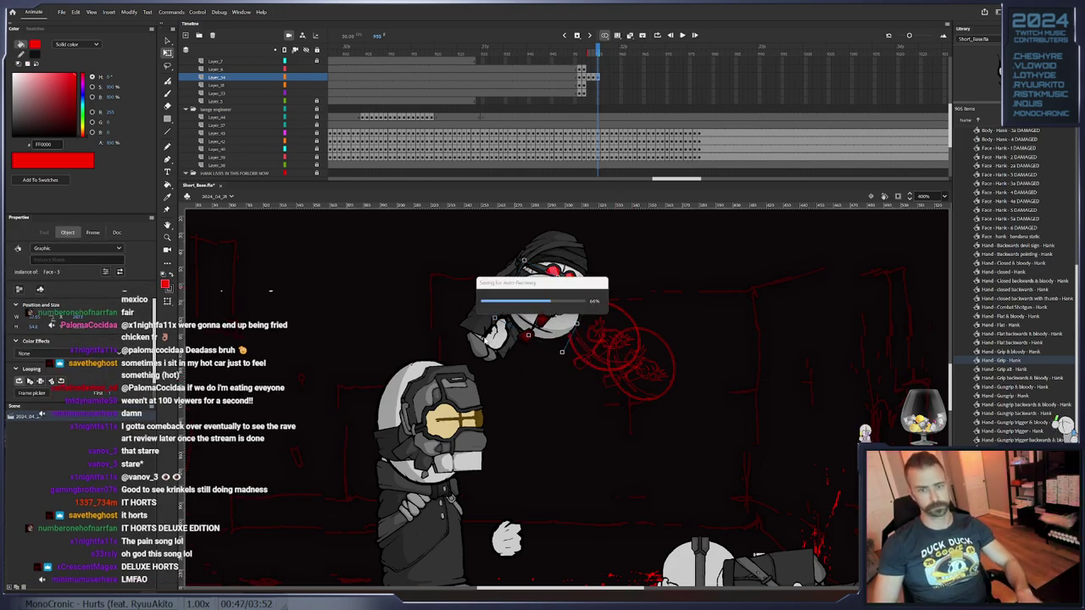
Select the severed head parts, add a keyframe, and rotate and move them toward the hooded character's face
drag(623, 264, 441, 358)
key(F6)
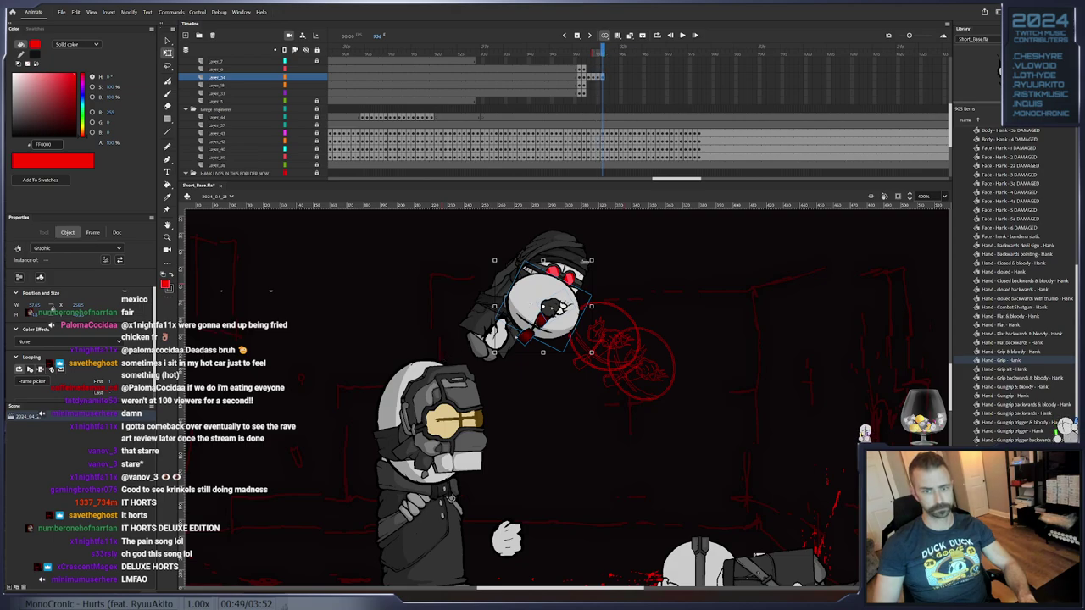
drag(595, 262, 575, 246)
drag(564, 312, 513, 293)
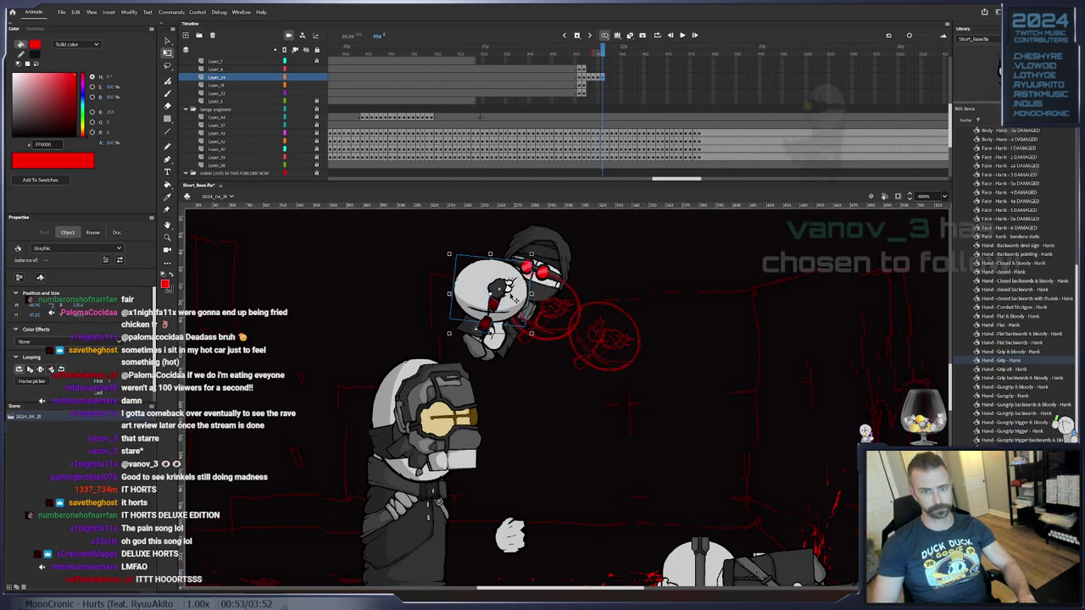
Add three keyframes for the severed head, rotating it and shifting it left past the hooded character
key(F6)
drag(536, 253, 518, 240)
drag(523, 289, 494, 275)
key(F6)
drag(510, 233, 495, 222)
drag(477, 274, 458, 270)
key(F6)
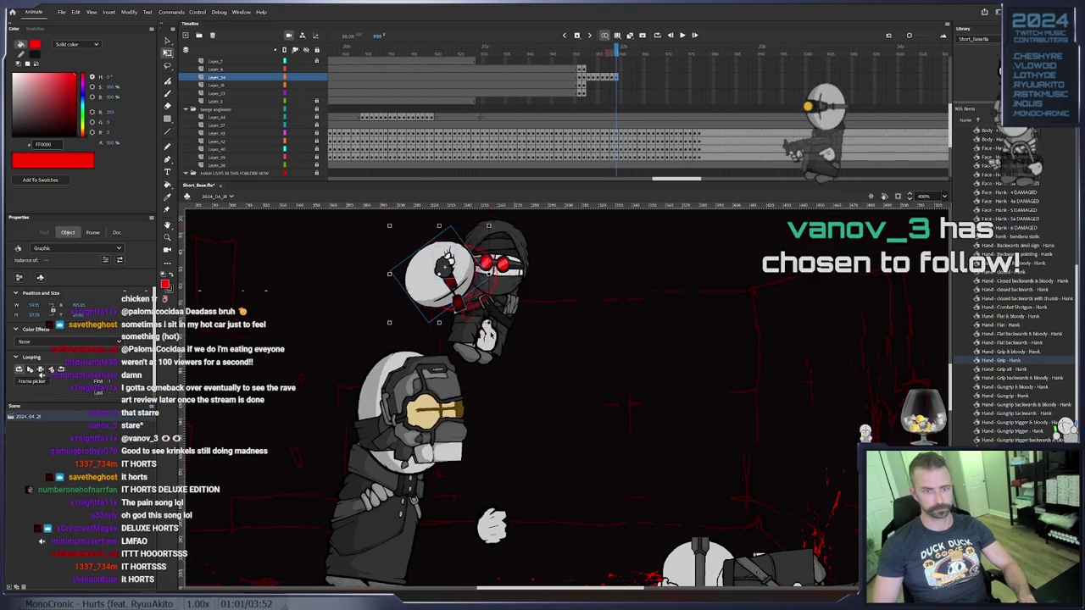
Continue the severed head's motion with four more keyframes, turning it and easing it left above the helmeted character
drag(498, 325, 454, 287)
key(F6)
mouse_move(482, 324)
mouse_down()
mouse_move(490, 315)
mouse_move(455, 287)
mouse_move(472, 312)
mouse_up()
key(F6)
drag(450, 290, 466, 314)
key(F6)
drag(418, 283, 410, 290)
key(F6)
drag(457, 321, 413, 288)
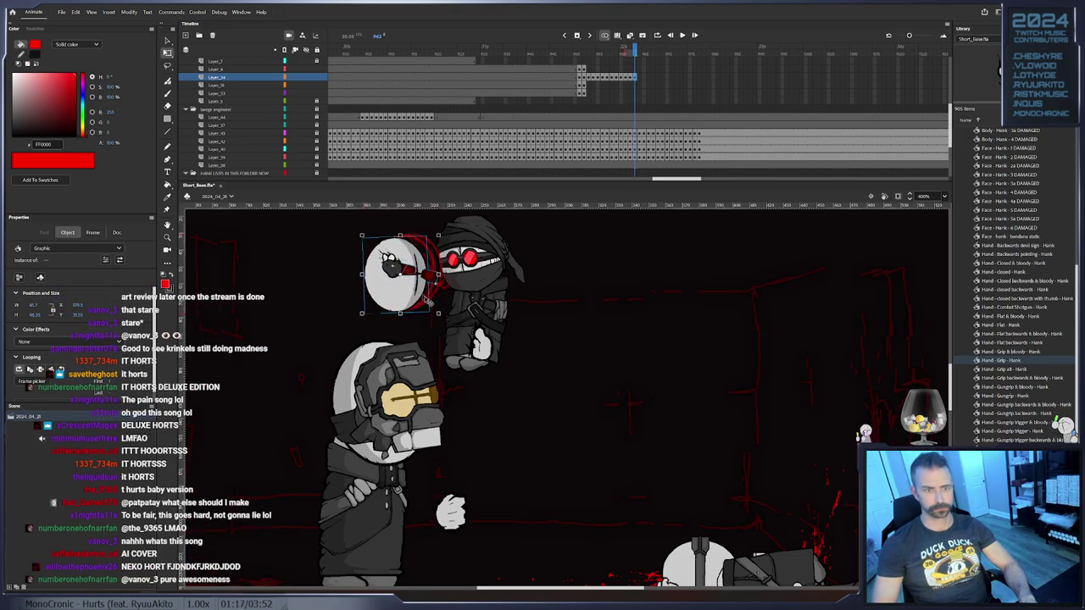
Move the severed head slightly further left on a new keyframe and add three additional keyframes
key(F6)
drag(449, 320, 454, 312)
drag(416, 282, 387, 289)
key(F6)
key(F6)
key(F6)
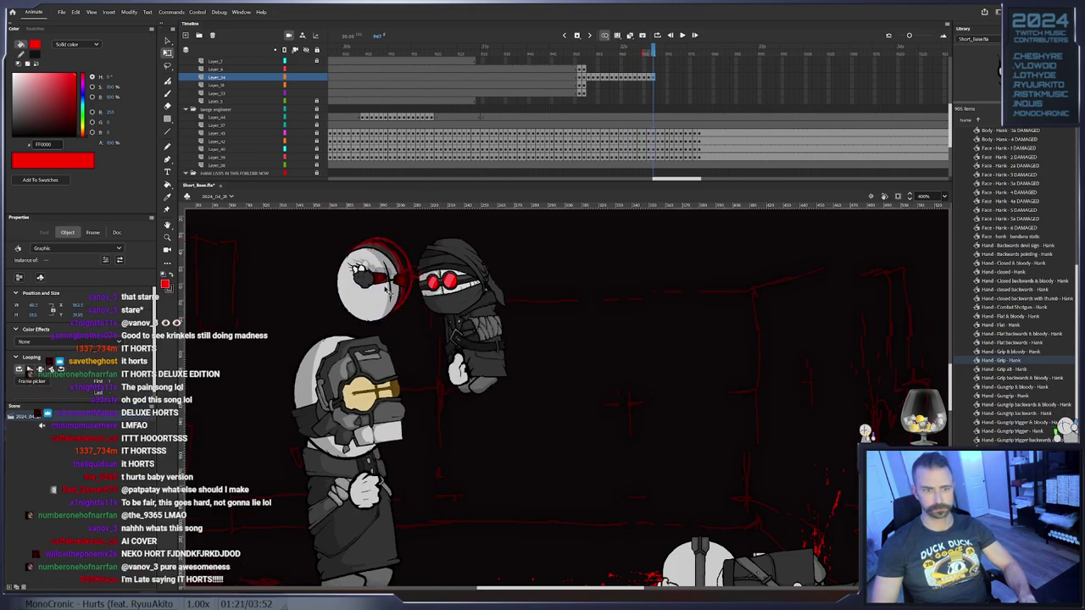
Expand the agent layer folder and try to extend its layers' frames to the current frame
scroll(664, 138, down, 5)
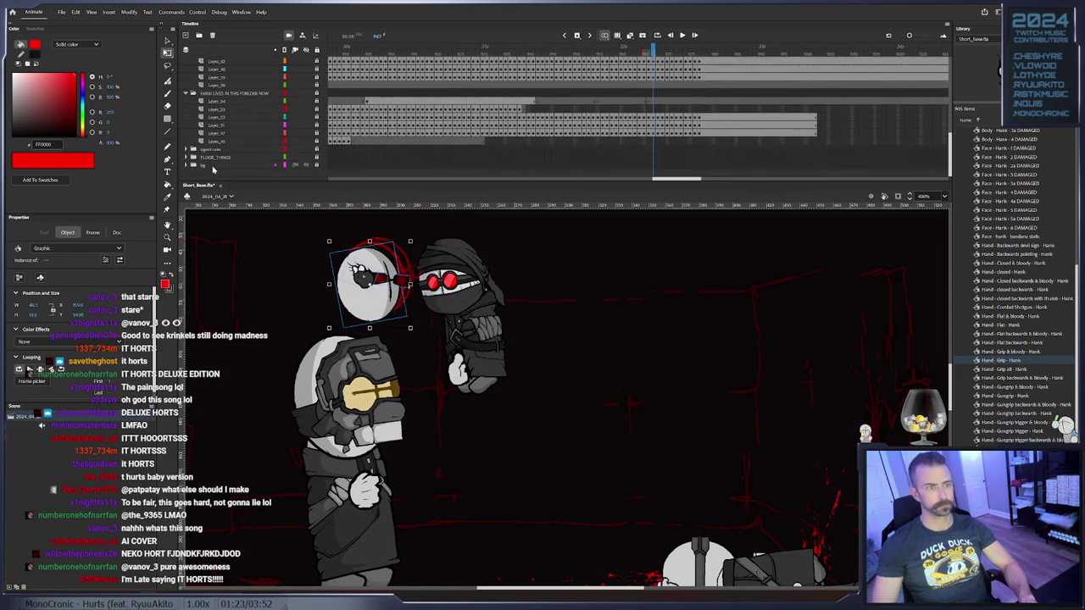
click(187, 150)
scroll(636, 151, down, 3)
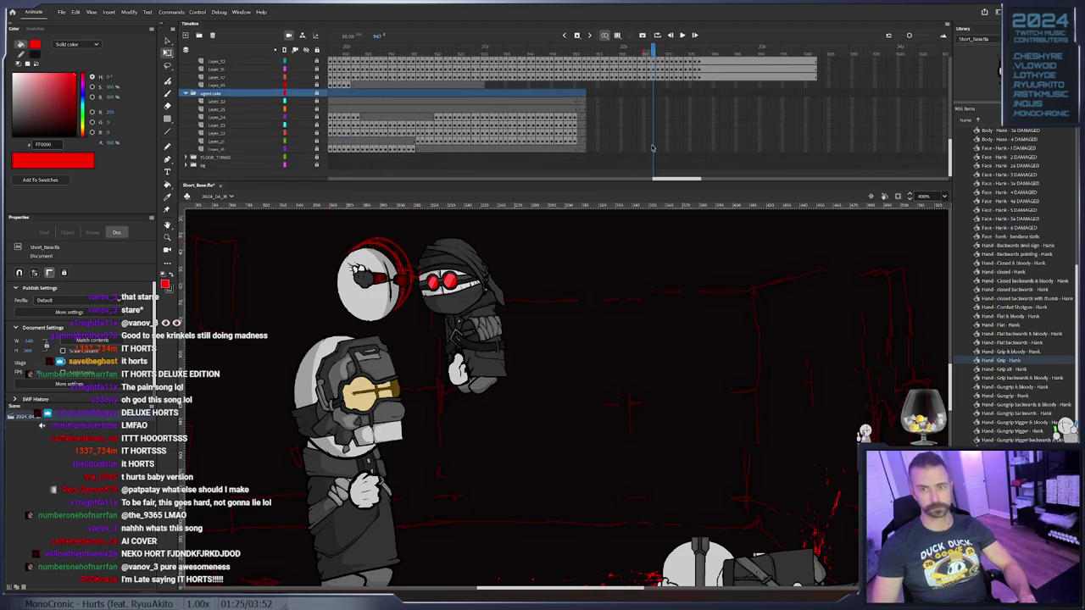
drag(653, 148, 653, 113)
key(F5)
drag(288, 239, 413, 320)
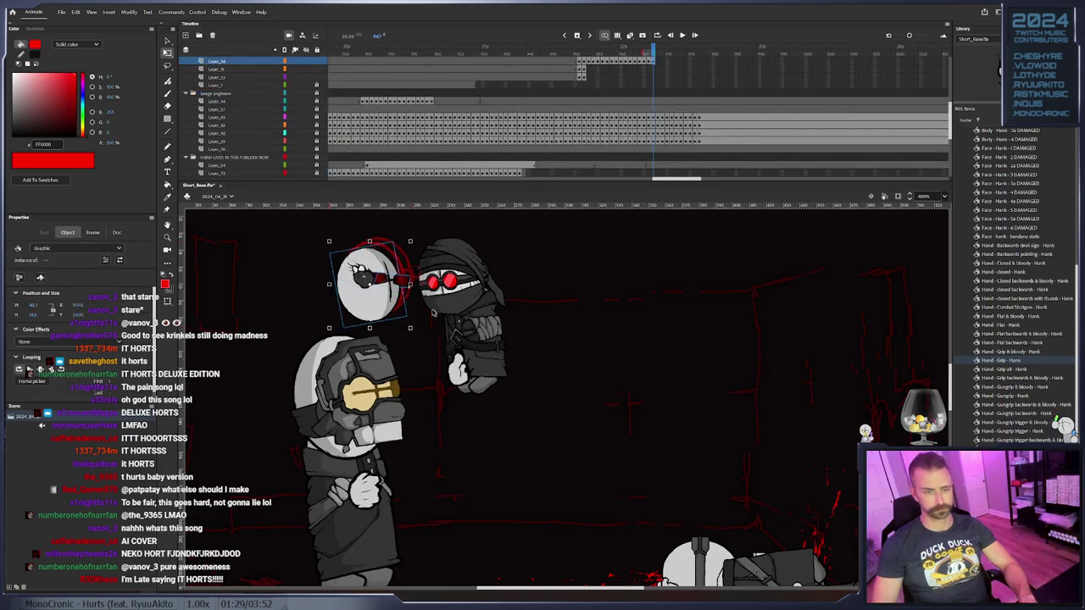
click(433, 313)
Go back along the timeline and remove the severed head layer's trailing keyframes, keeping its first few poses
mouse_move(618, 56)
mouse_down()
mouse_move(582, 55)
mouse_move(616, 66)
mouse_up()
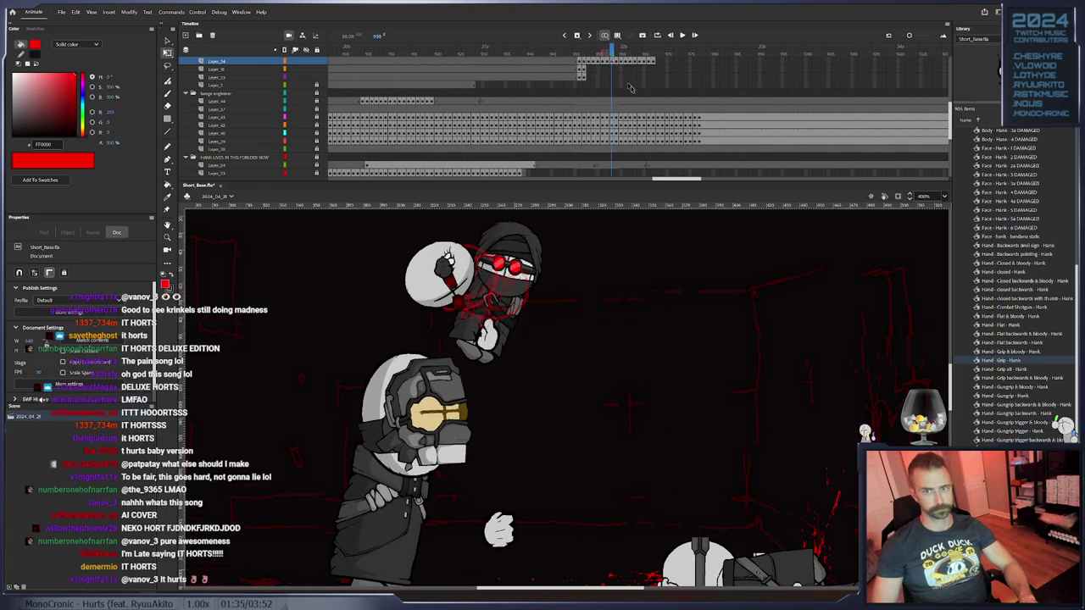
scroll(631, 88, up, 2)
drag(664, 94, 588, 98)
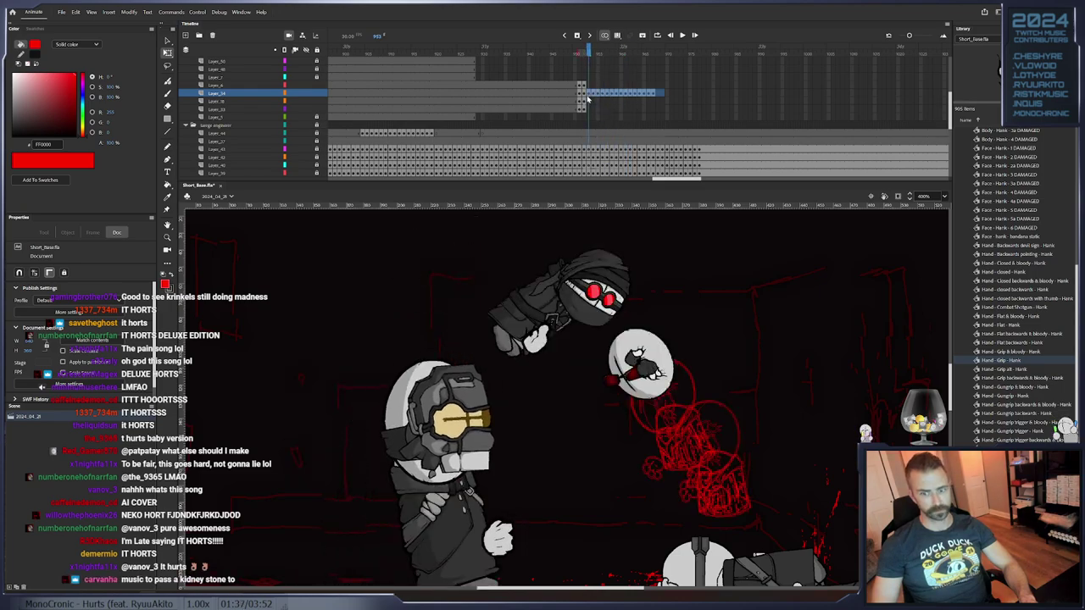
right_click(601, 97)
click(648, 158)
Add a keyframe after the severed head's last remaining pose and swap its face symbol for Face - 2
click(598, 97)
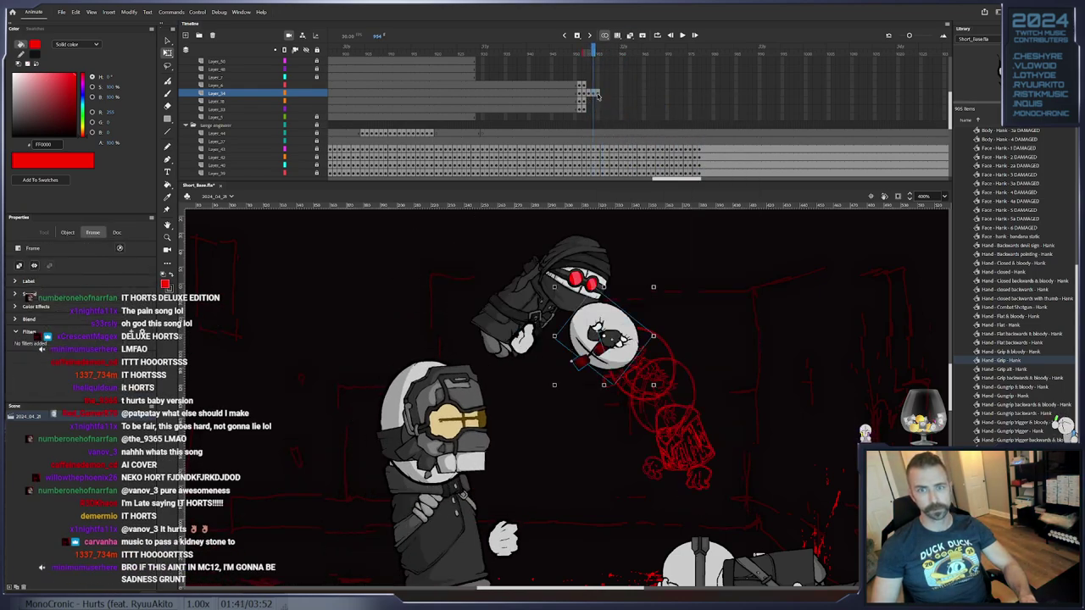
click(599, 96)
click(603, 96)
key(F6)
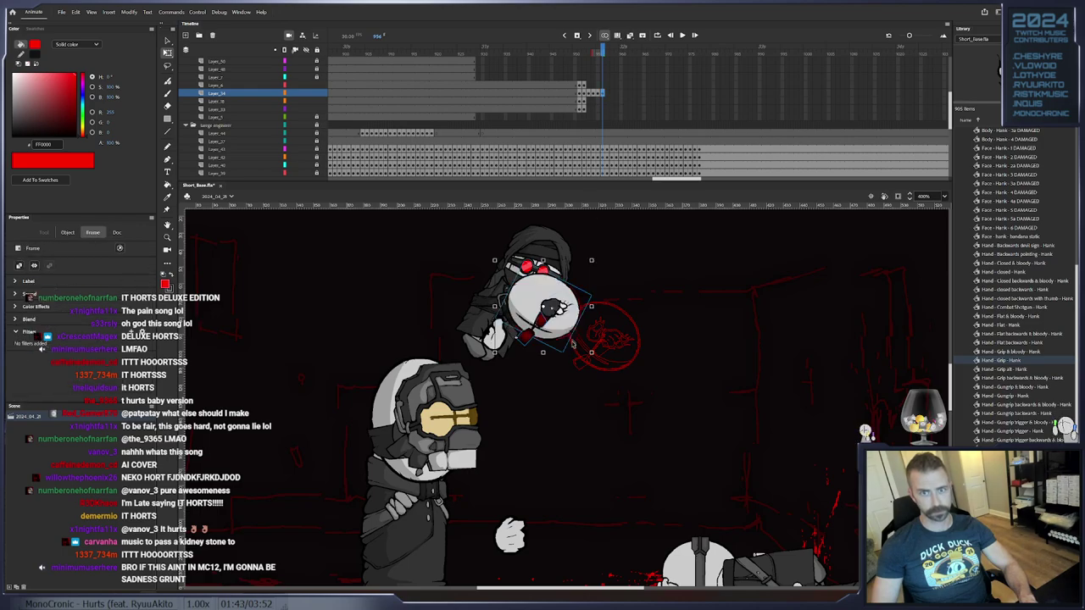
right_click(519, 273)
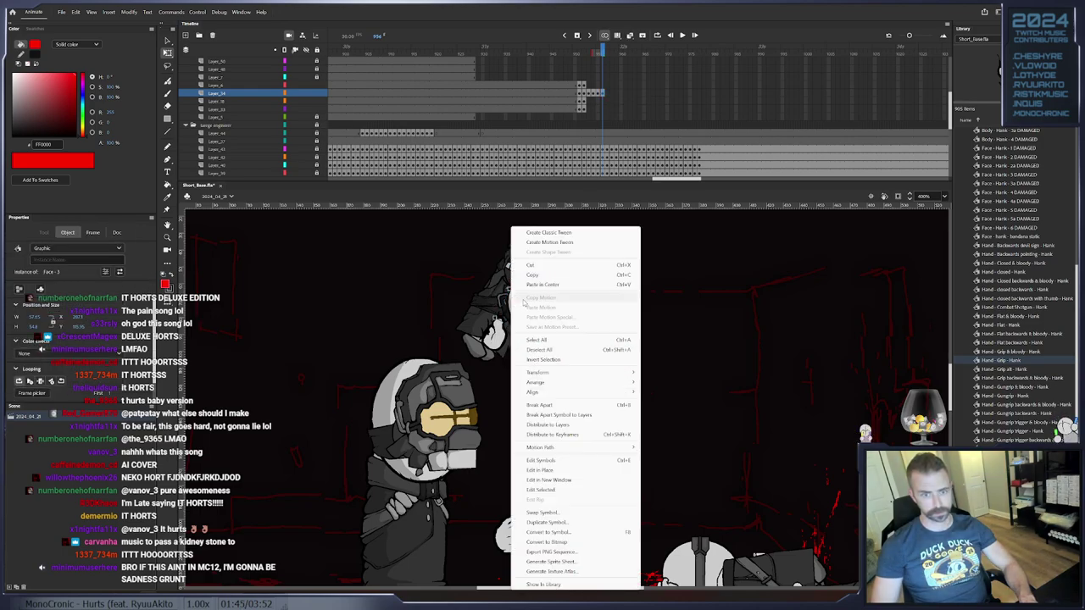
click(539, 513)
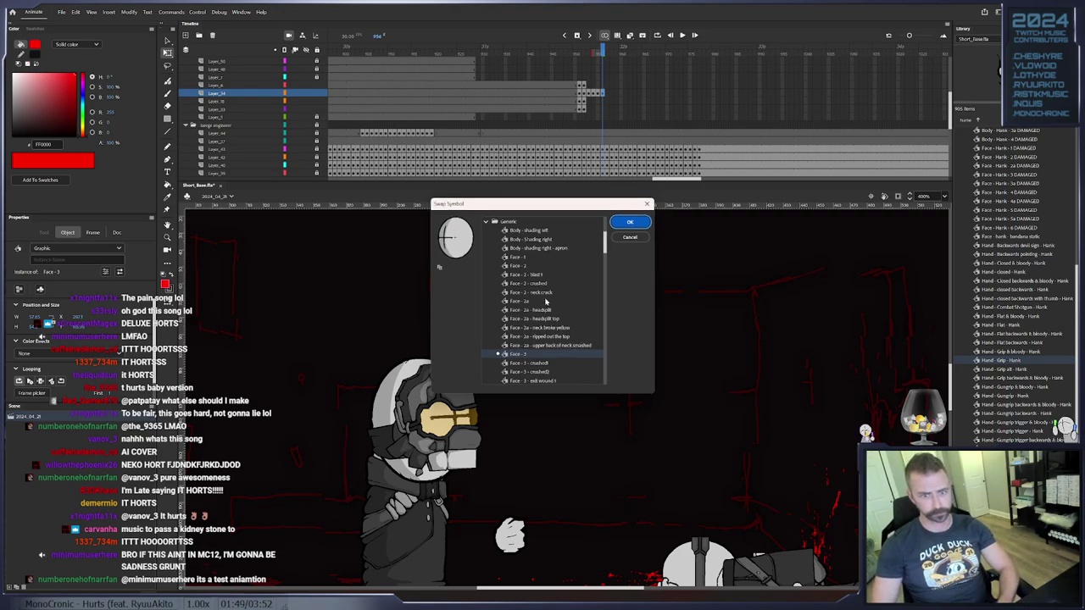
double_click(526, 266)
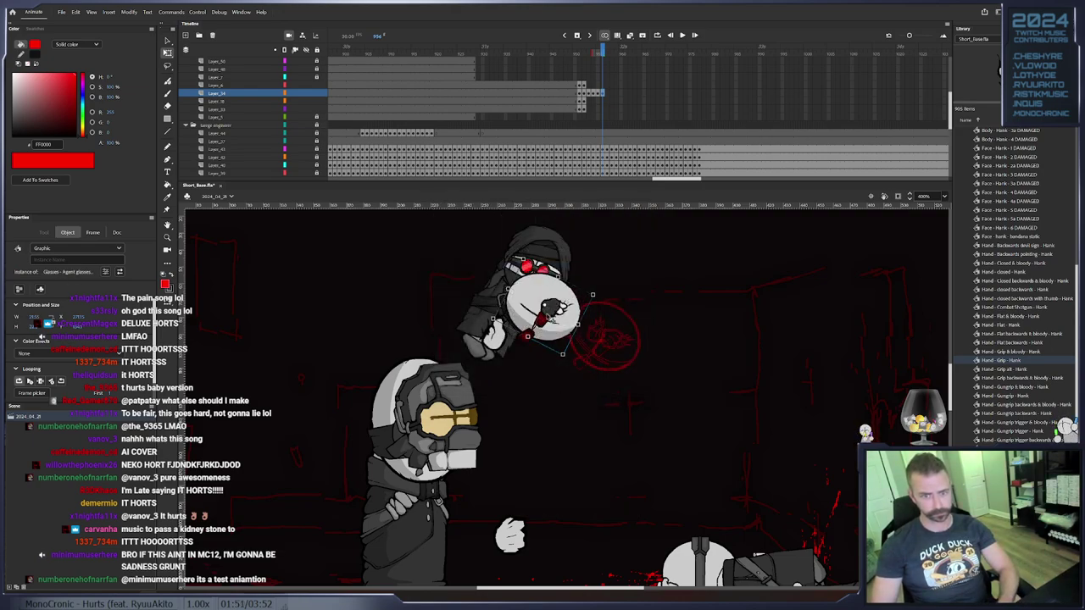
click(582, 305)
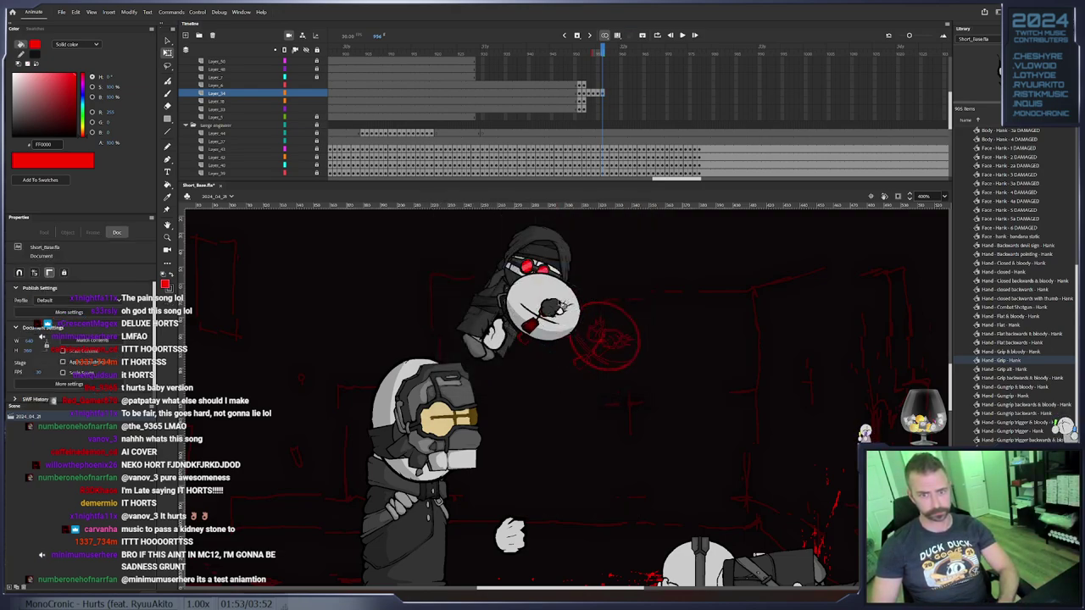
Rotate and place the Face - 2 head beside the hooded character's face, adjusting it against the preceding frames
click(558, 297)
drag(573, 276, 577, 278)
drag(450, 262, 504, 264)
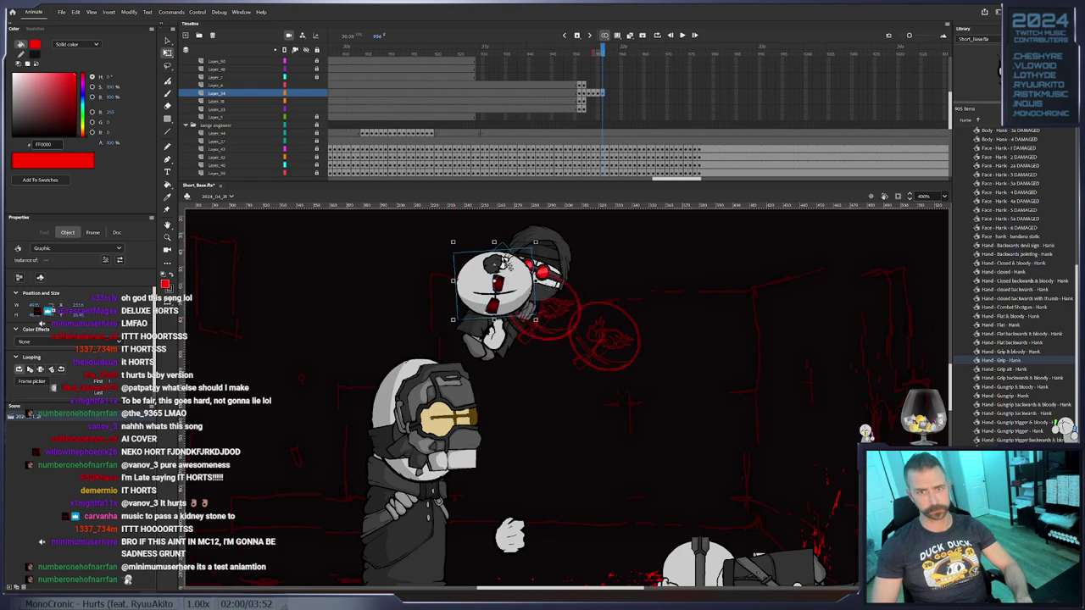
click(592, 95)
key(period)
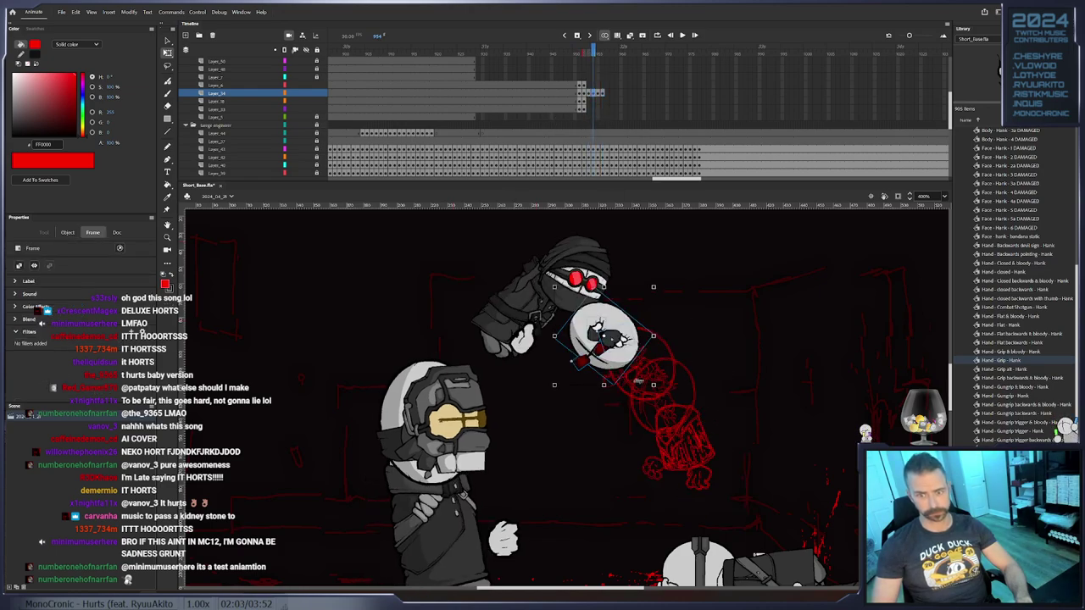
key(period)
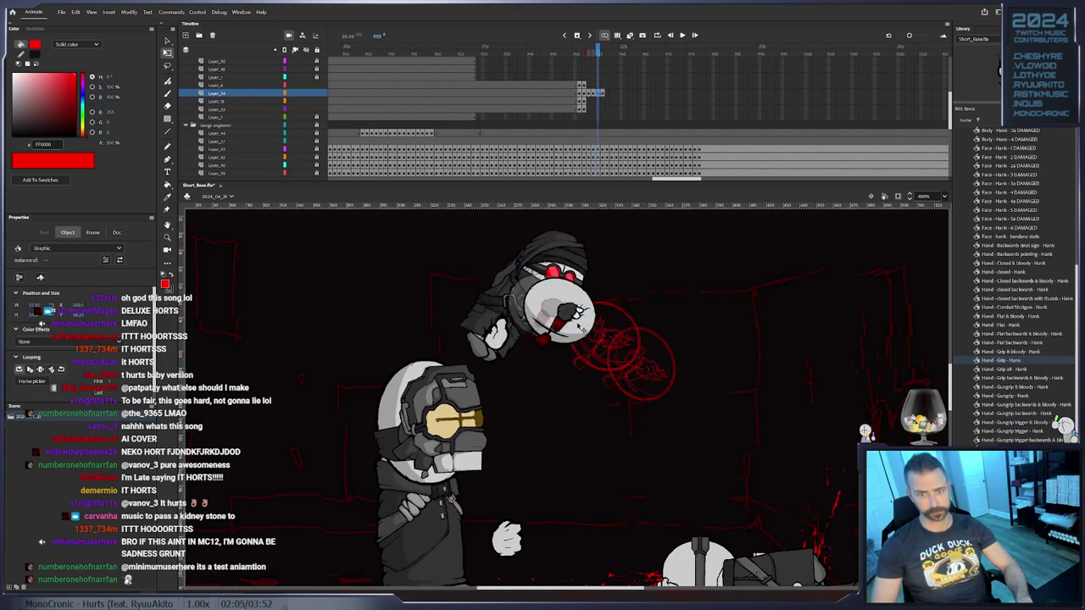
key(period)
drag(521, 296, 530, 303)
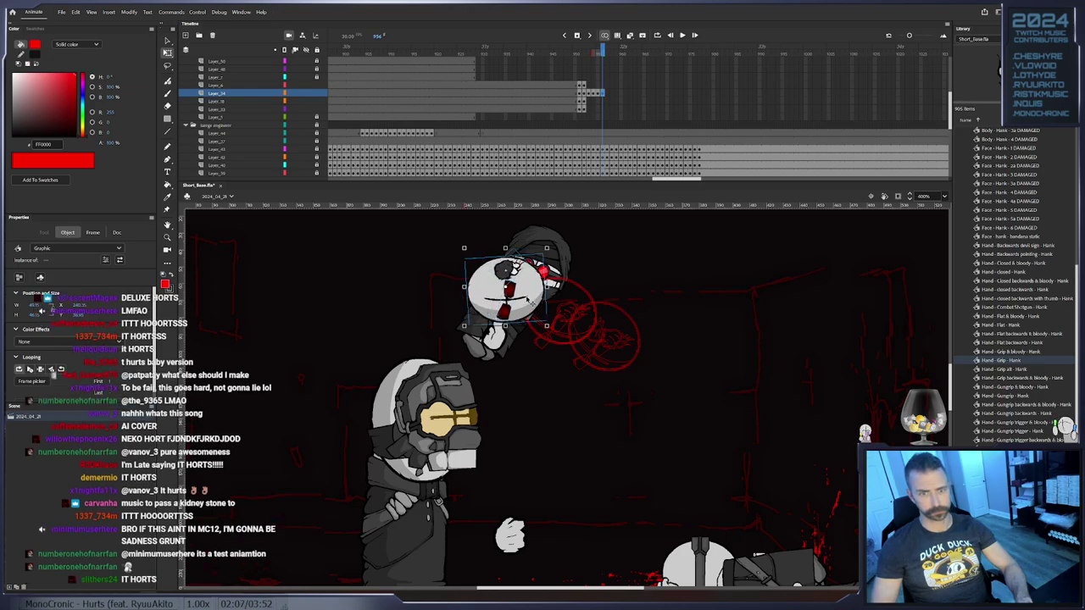
Add two keyframes shifting the severed head left, and swap its face symbol for Face - 1 on the second
key(period)
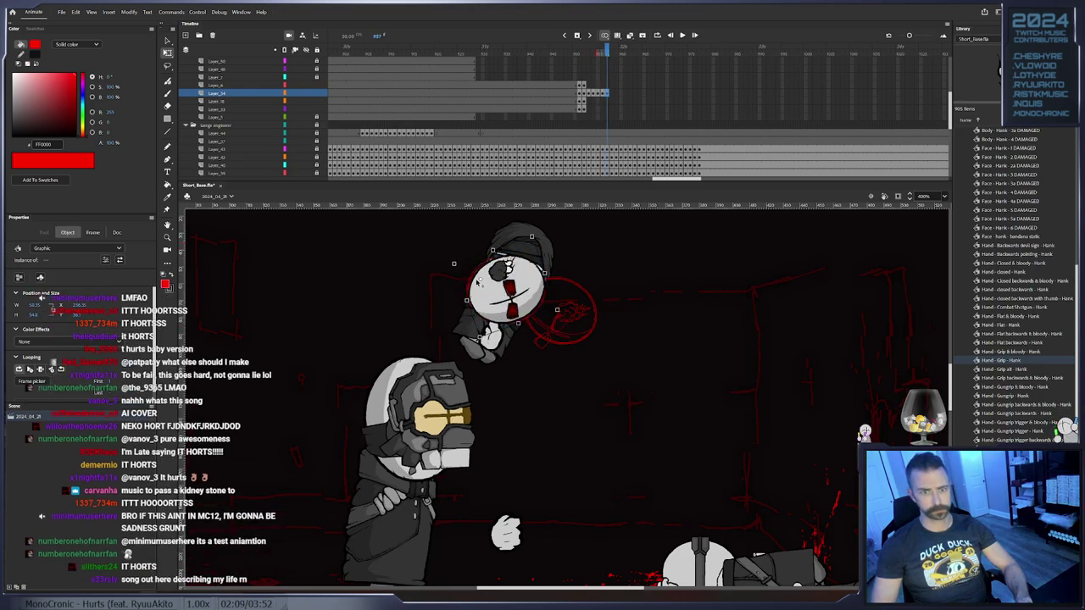
drag(511, 289, 472, 271)
key(period)
right_click(467, 227)
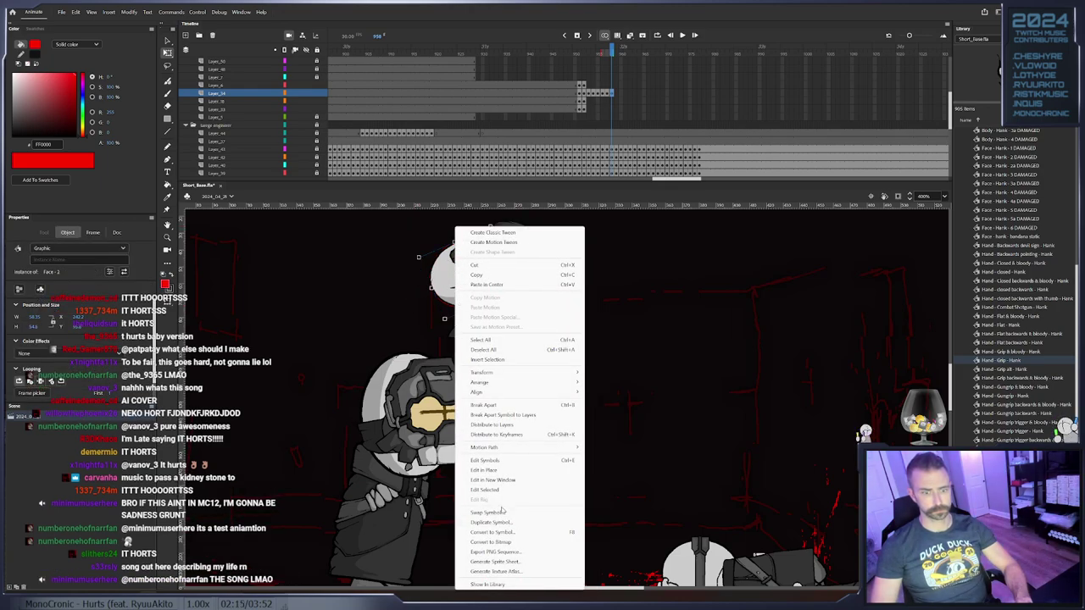
click(504, 512)
click(509, 344)
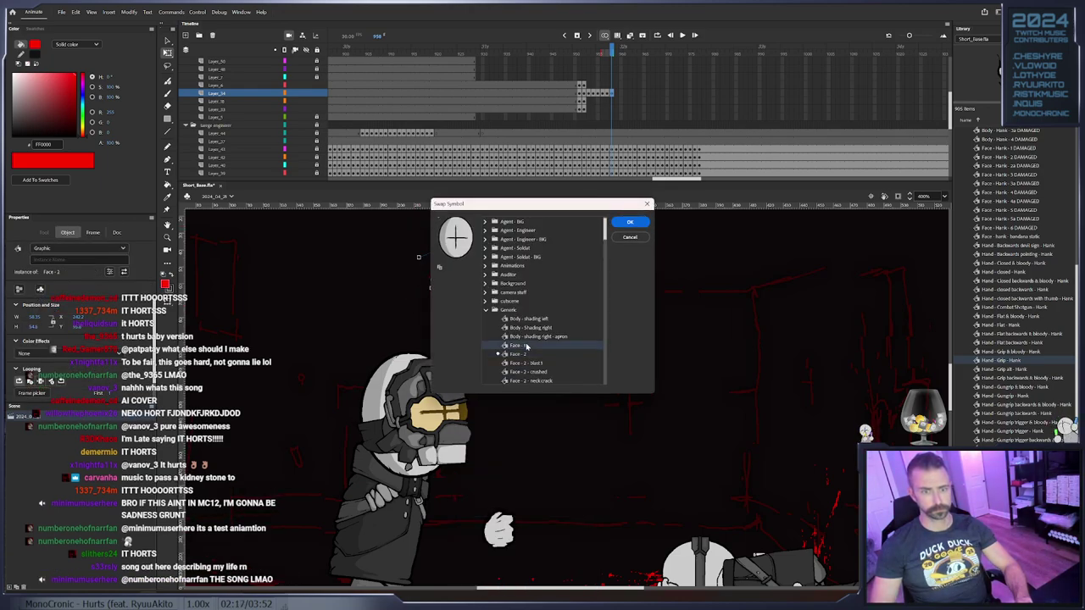
click(631, 224)
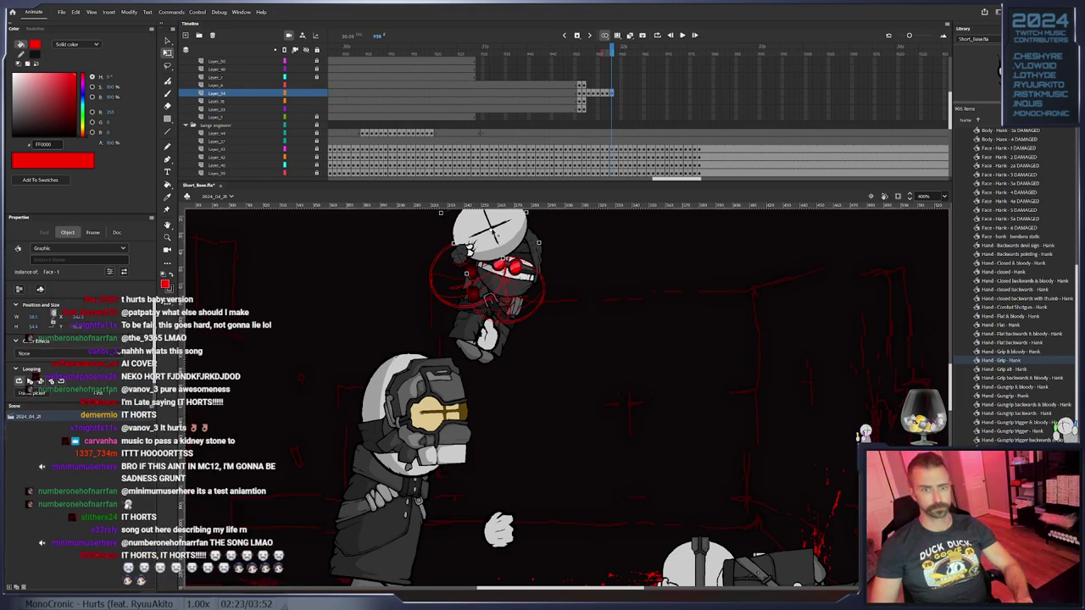
Reposition the Face - 1 head left of the hooded character and realign its glasses on the face
drag(468, 285, 484, 288)
drag(495, 249, 419, 249)
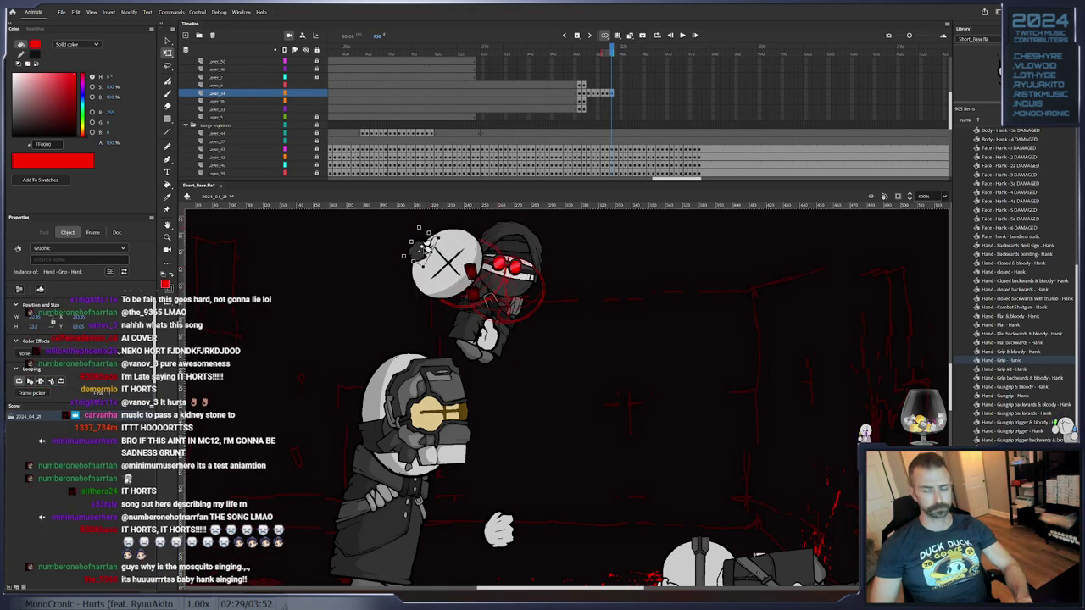
click(458, 275)
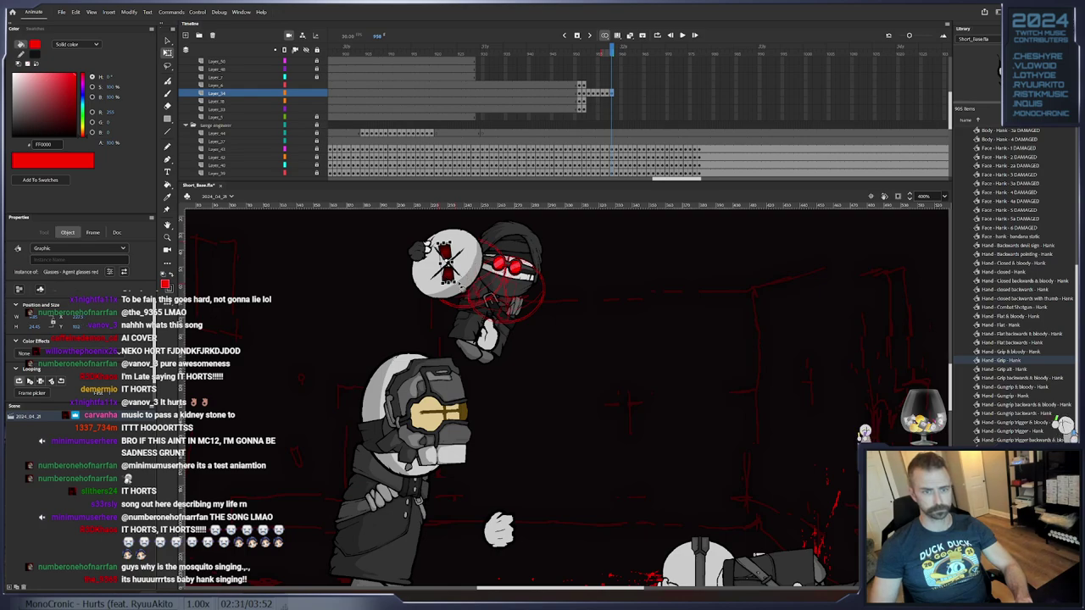
drag(462, 287, 479, 278)
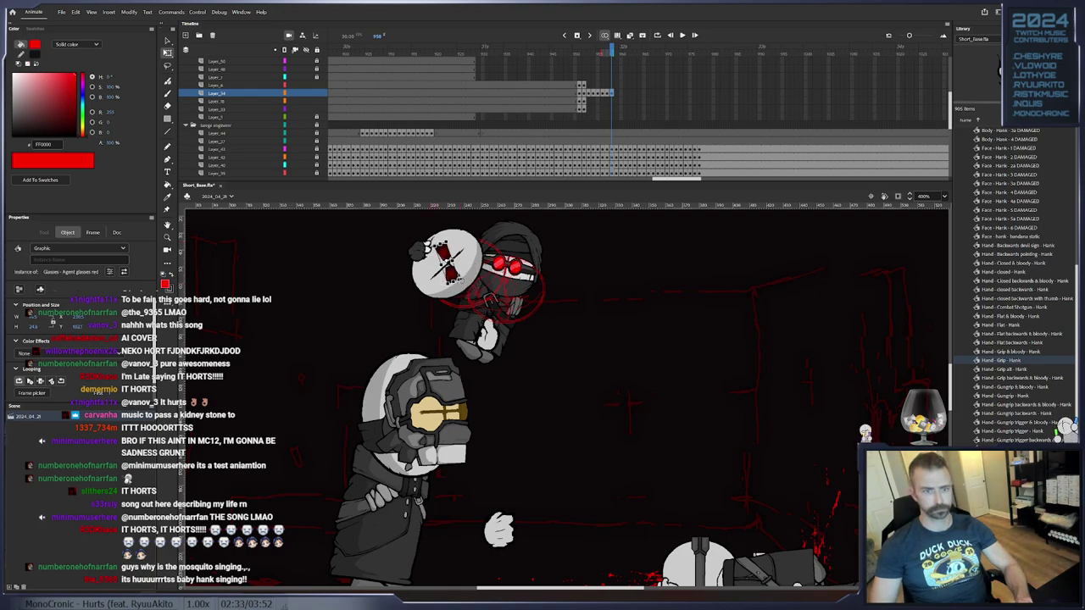
Add four keyframes for the whole severed head, moving and rotating it progressively left of the hooded character
drag(374, 228, 509, 303)
key(F6)
drag(439, 271, 433, 271)
key(F6)
drag(484, 315, 420, 265)
key(F6)
drag(454, 301, 410, 267)
key(F6)
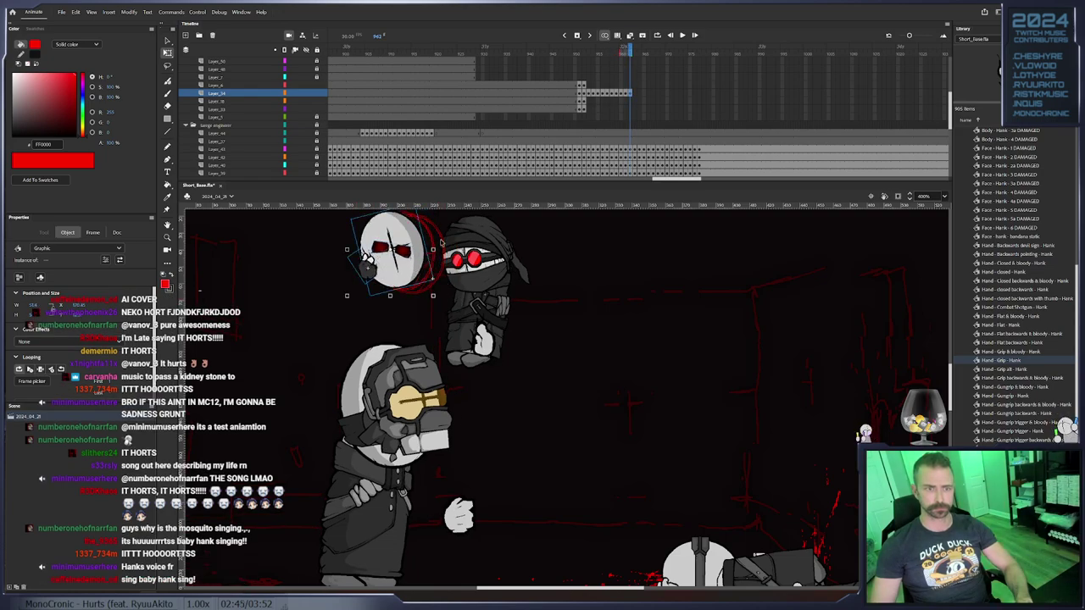
click(441, 243)
right_click(404, 272)
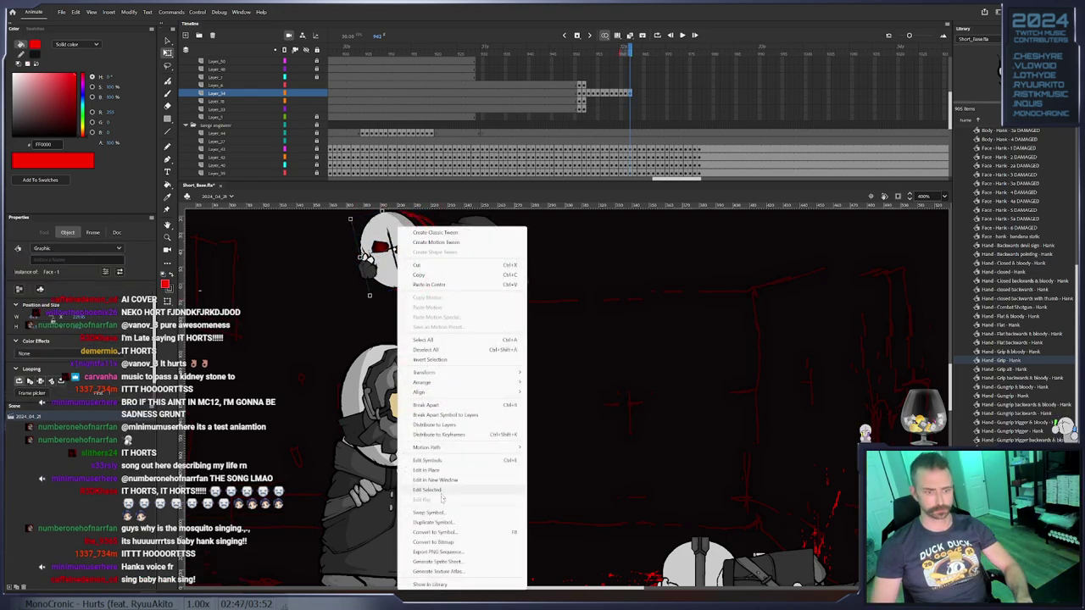
click(475, 513)
click(524, 365)
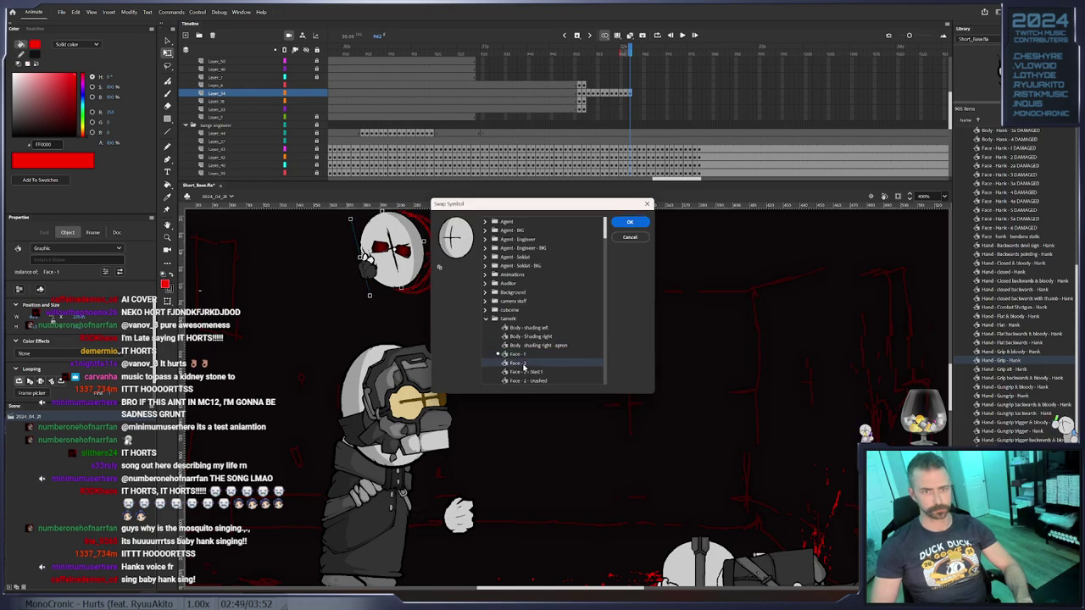
scroll(540, 354, down, 4)
click(630, 237)
Swap the severed head's face symbol for Face - 2a on its last keyframe and move it back under the glasses
mouse_move(630, 50)
mouse_down()
mouse_move(595, 51)
mouse_move(636, 61)
mouse_move(614, 67)
mouse_move(627, 70)
mouse_up()
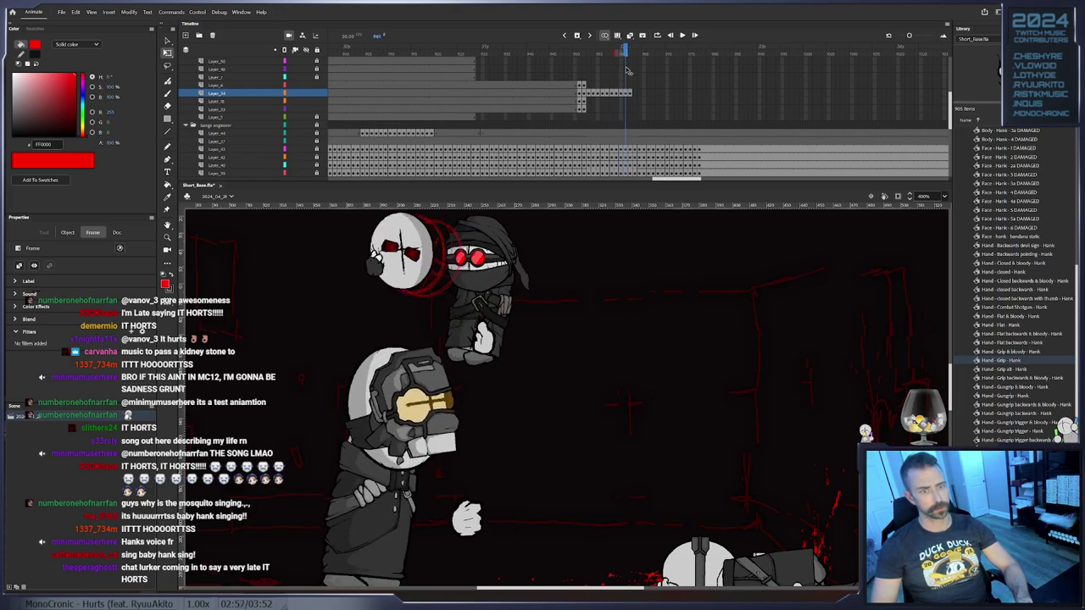
click(632, 93)
click(389, 344)
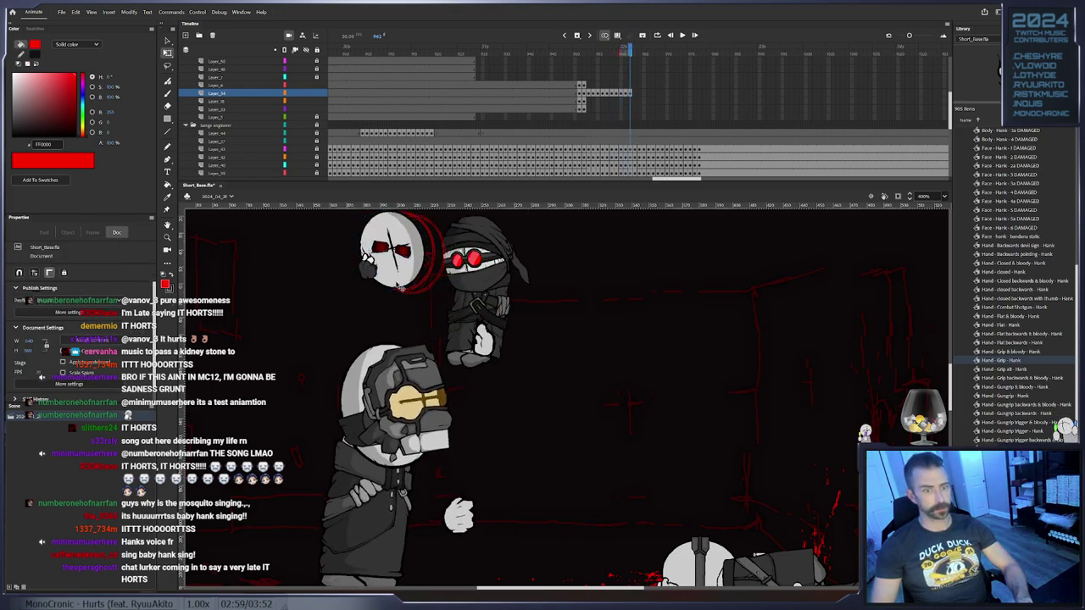
right_click(396, 246)
click(457, 514)
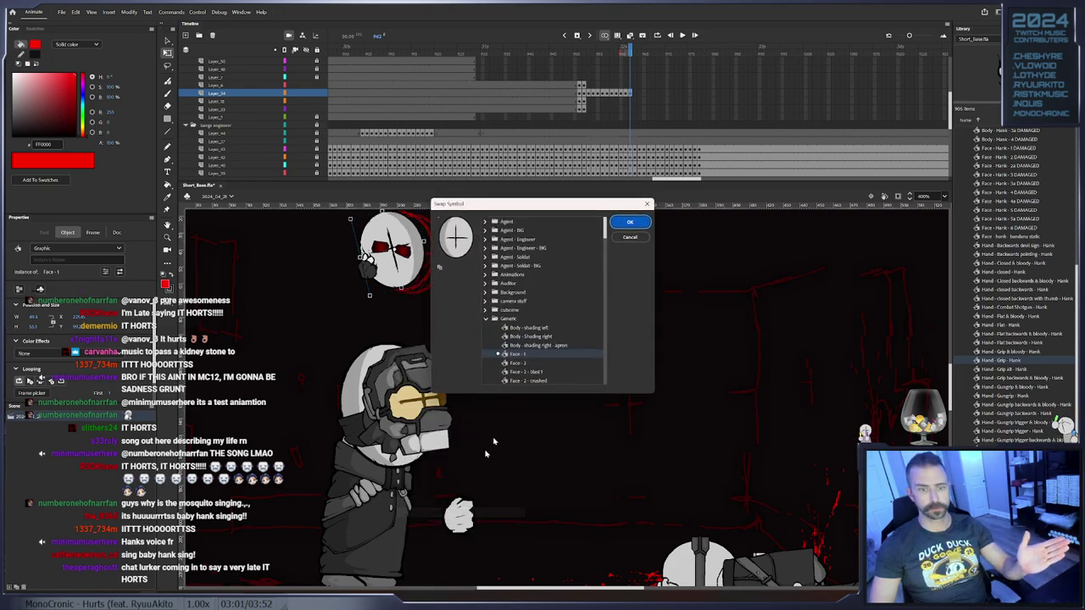
click(536, 356)
scroll(537, 362, down, 2)
click(535, 337)
click(630, 222)
drag(449, 294, 412, 262)
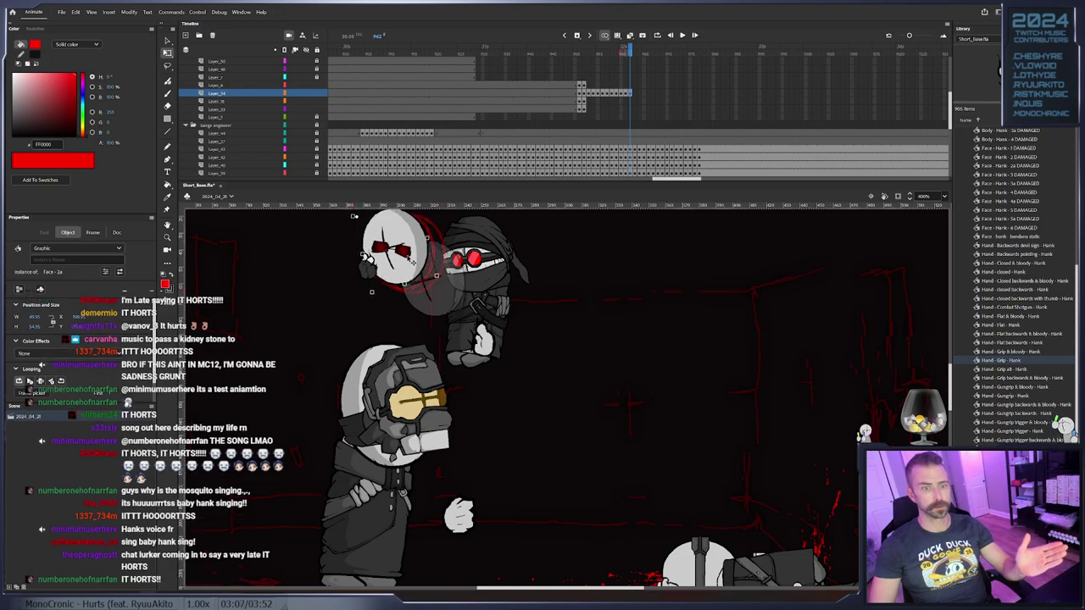
Swap the grip hand on the severed head for Hand - Gungrip - Hank and place it against the edge of the face
click(402, 252)
click(364, 255)
right_click(365, 254)
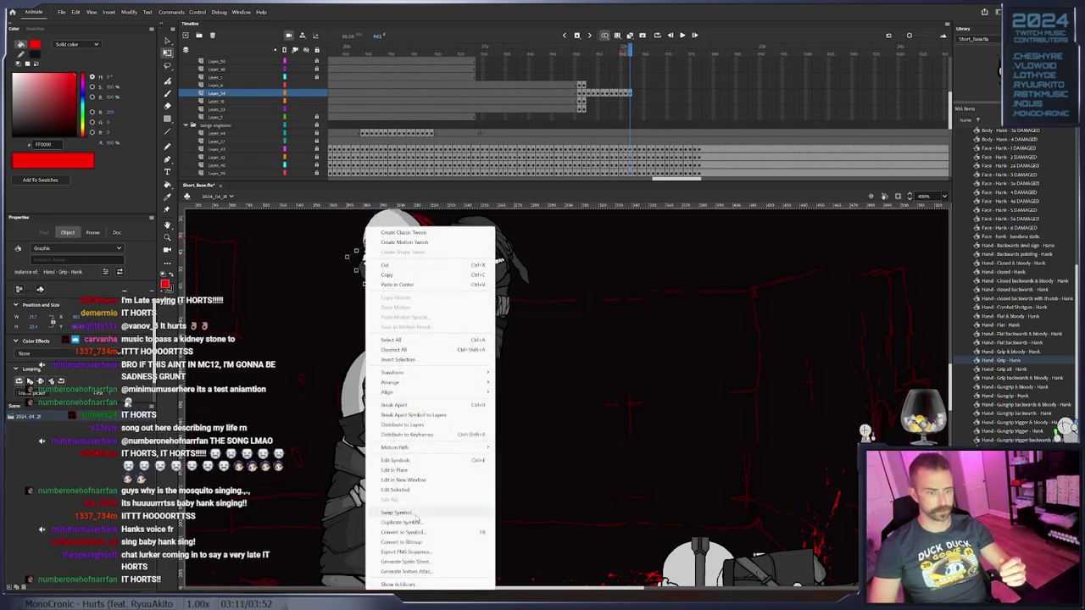
click(395, 513)
key(Up)
key(Up)
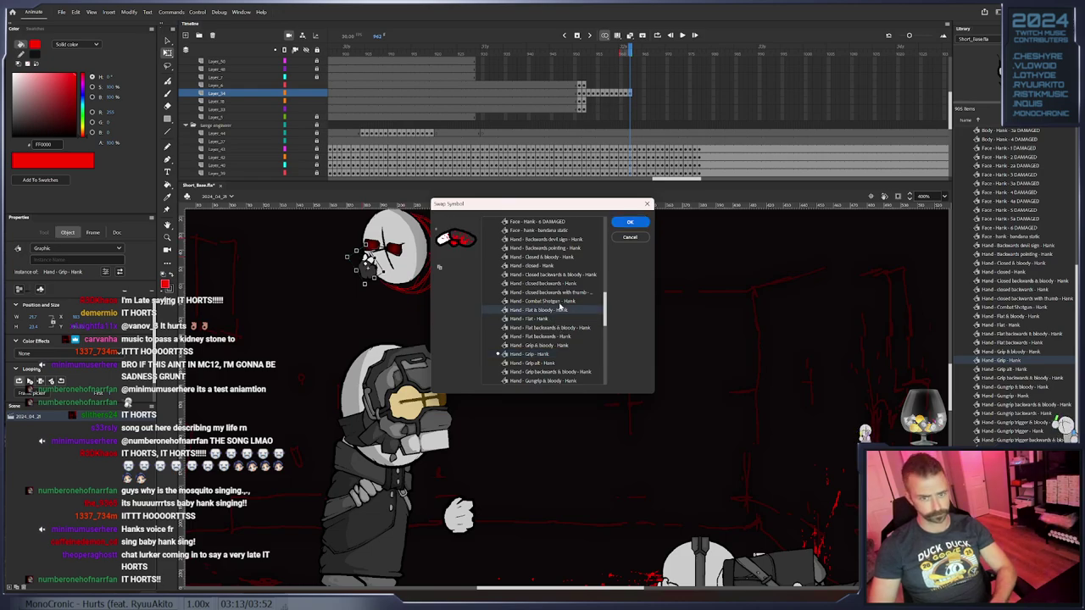
key(Down)
key(Down)
key(Down)
key(Down)
key(Down)
key(Down)
key(Down)
key(Down)
key(Down)
key(Down)
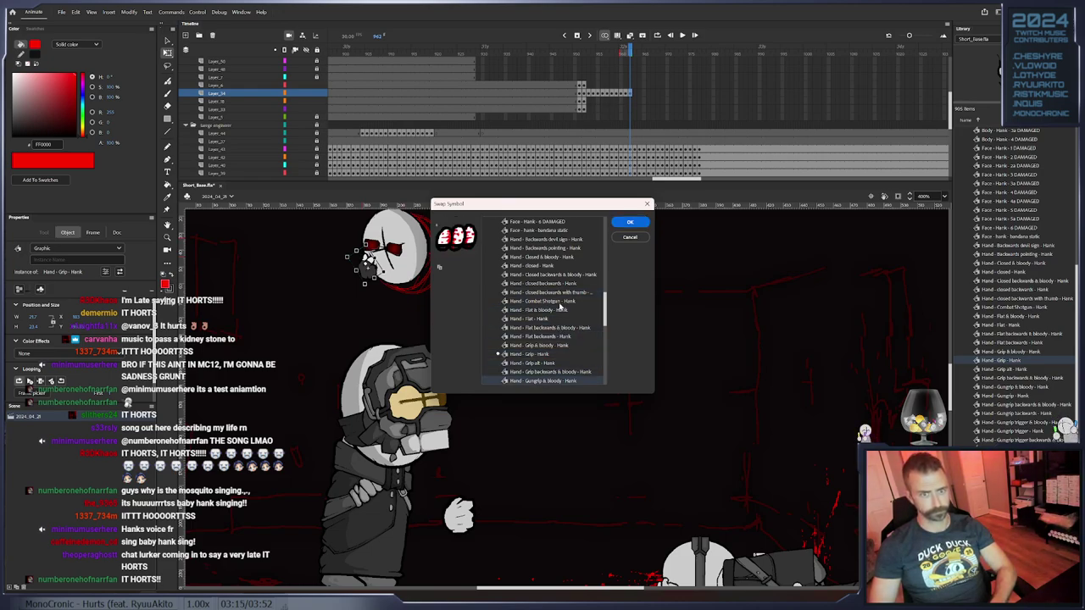
key(Return)
drag(388, 276, 363, 270)
key(Escape)
click(362, 271)
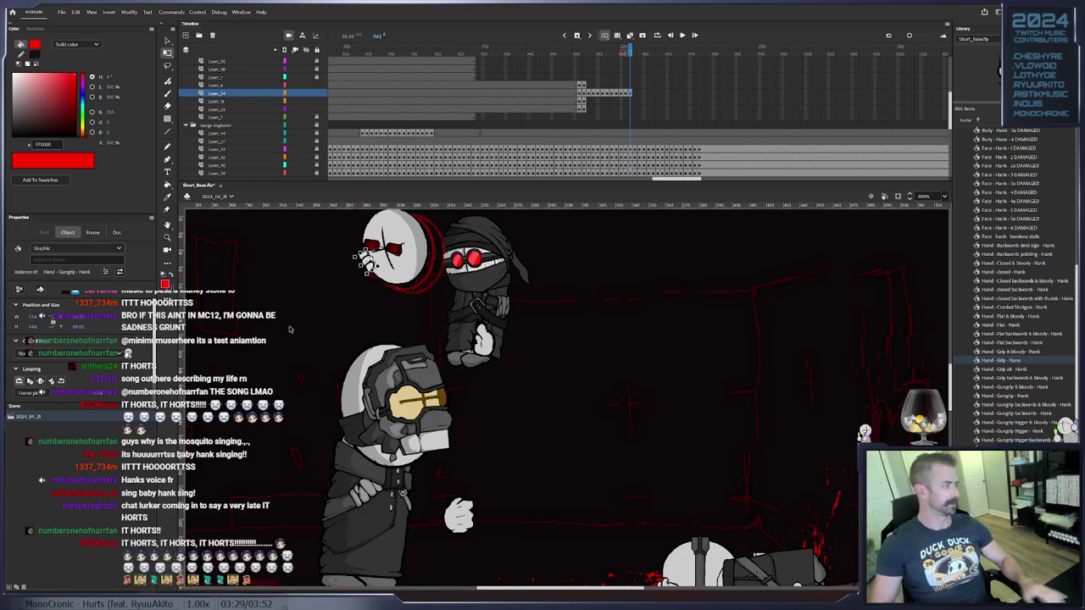
Add successive keyframes for the whole severed head, shifting it left beside the hooded character, and play back the motion
drag(312, 212, 437, 360)
key(F6)
key(.)
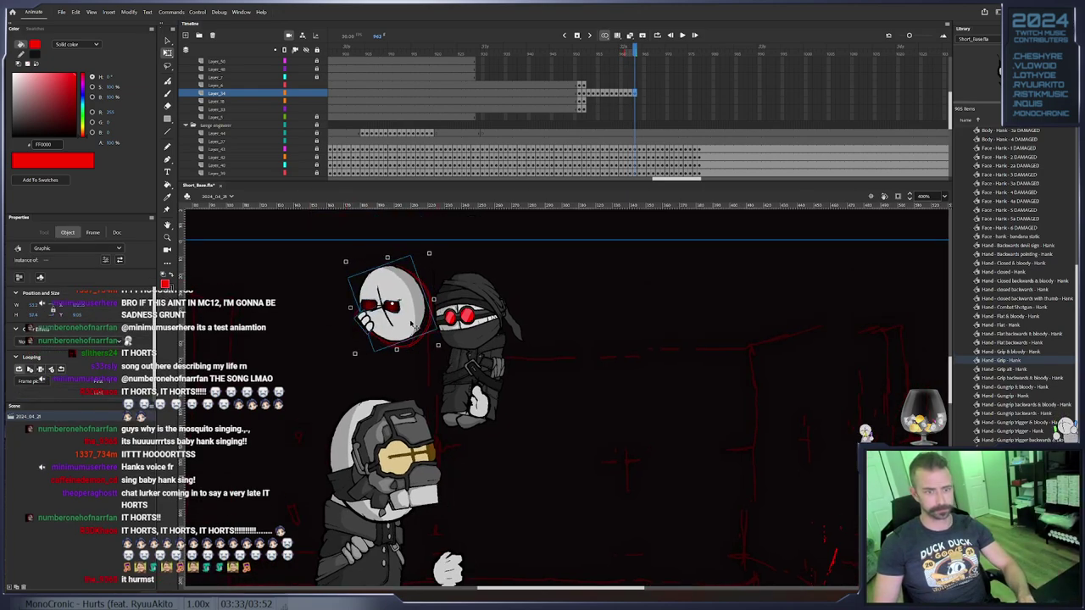
key(.)
key(.)
key(.)
key(.)
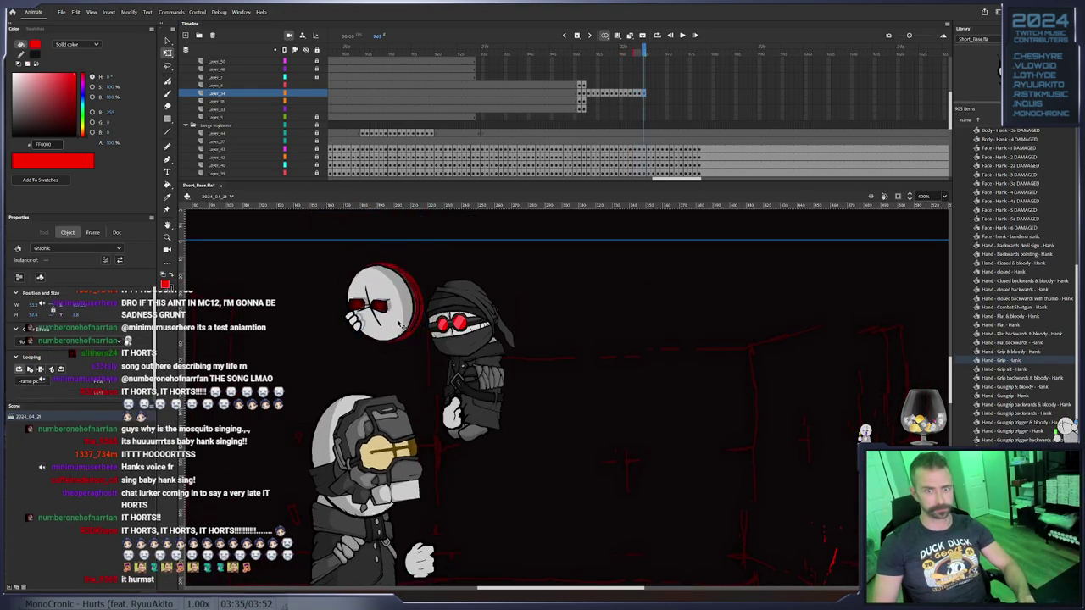
drag(425, 362, 433, 353)
mouse_move(628, 52)
mouse_down()
mouse_move(608, 55)
mouse_move(630, 61)
mouse_up()
key(Return)
Move the head farther down and left and rotate it counterclockwise on the first two newly added keyframes
drag(297, 289, 393, 321)
key(.)
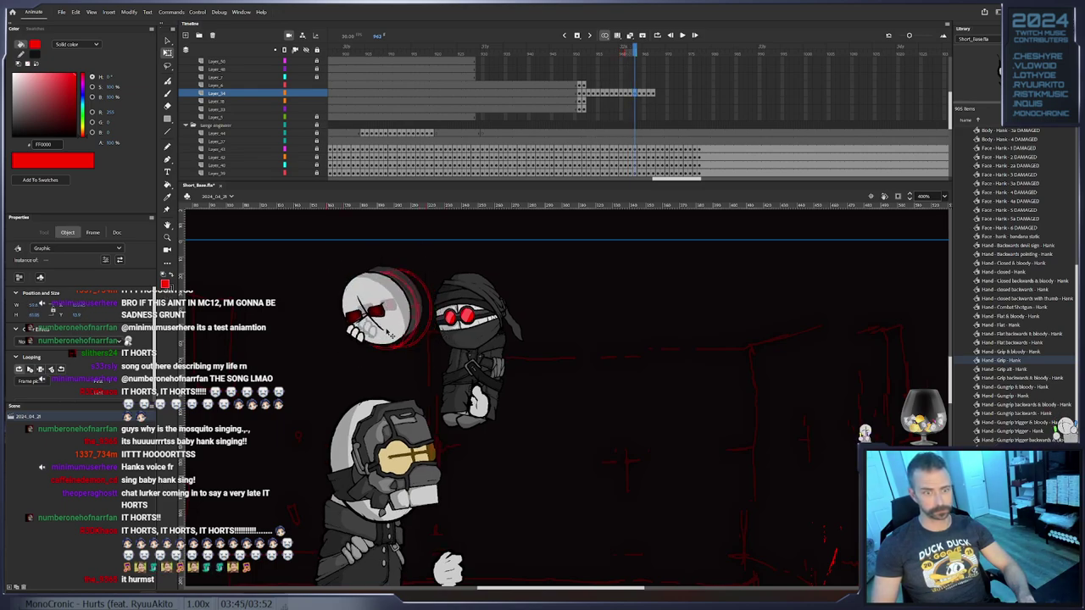
key(.)
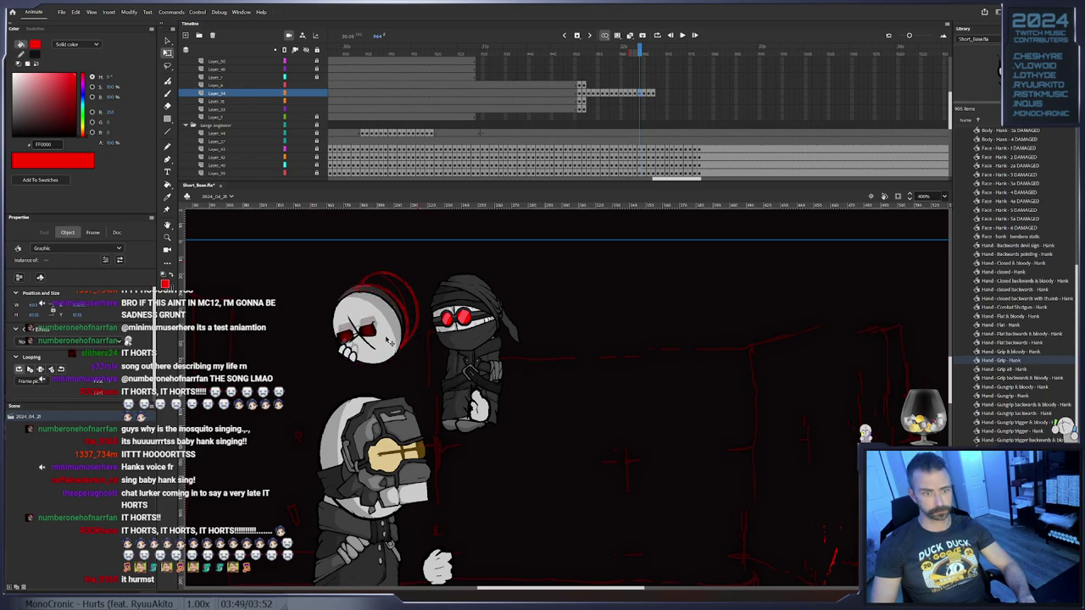
key(.)
click(389, 341)
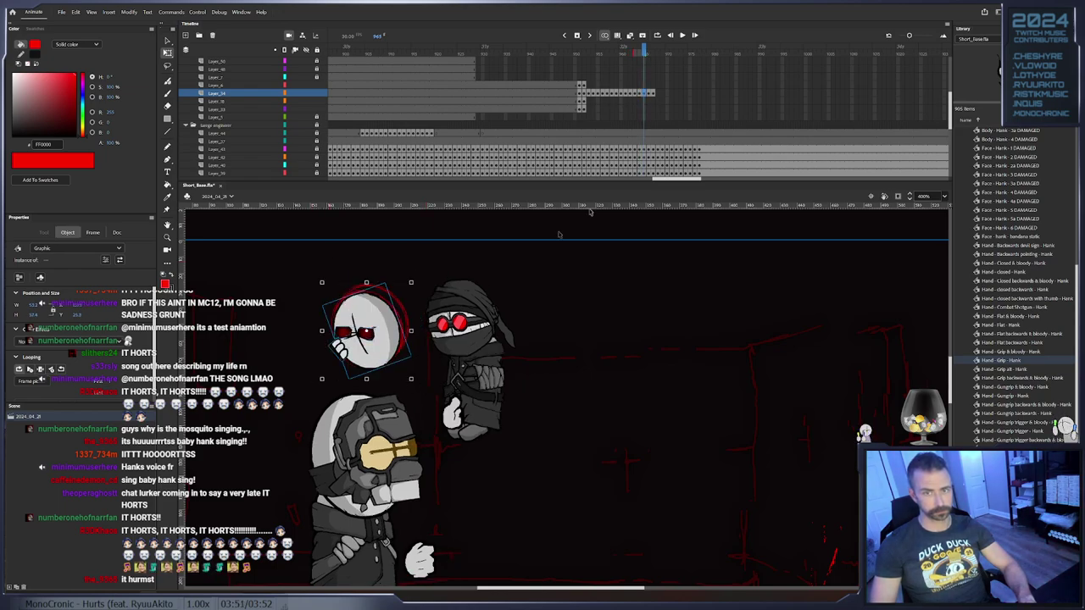
Remove the trailing head keyframes after frame 964 from the head layer
drag(672, 93, 645, 93)
right_click(645, 92)
click(695, 153)
click(640, 93)
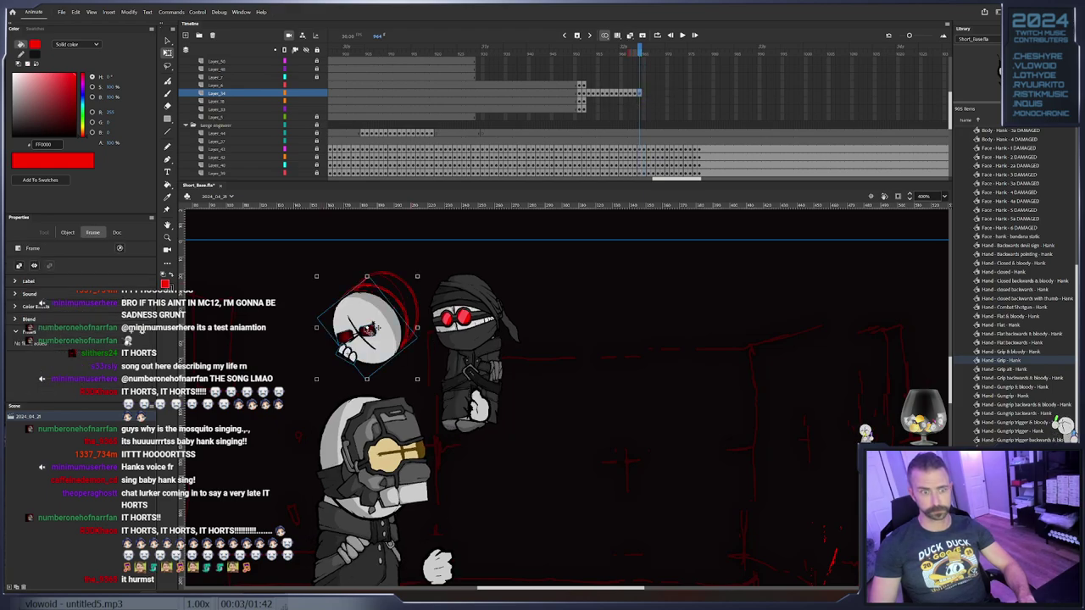
Add keyframes lowering the tilted head above the armored character's helmet and carrying it back against the bowing hooded character's face
key(period)
click(387, 343)
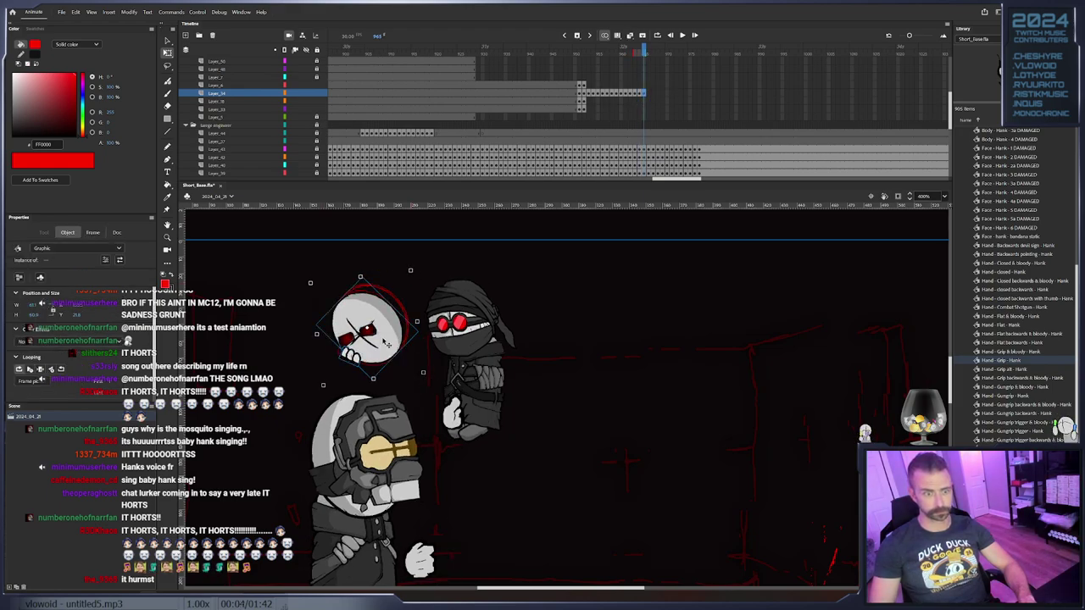
key(period)
key(period)
key(period)
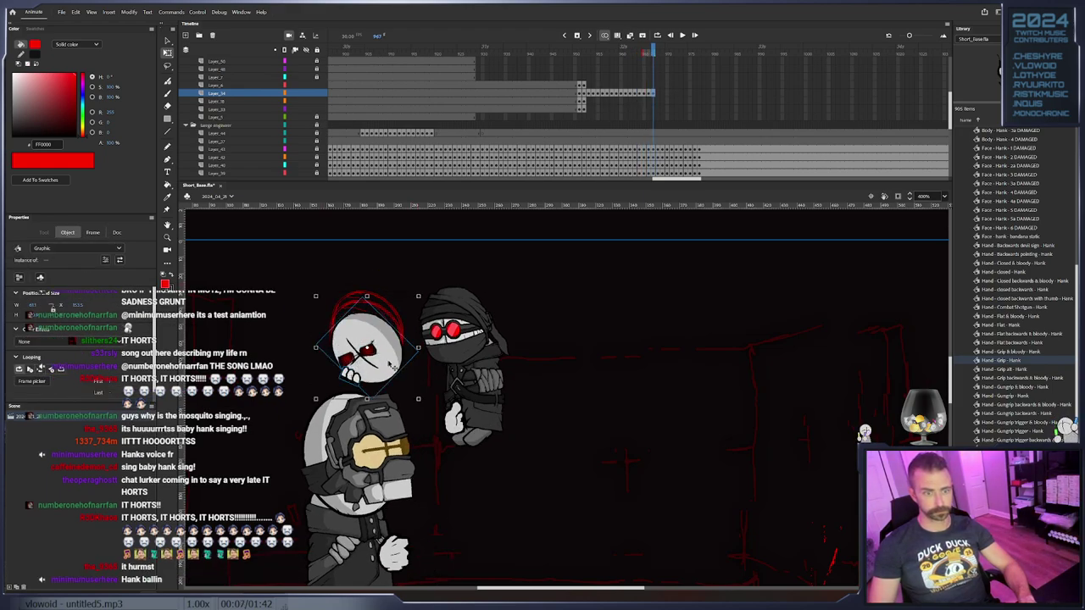
key(period)
click(404, 365)
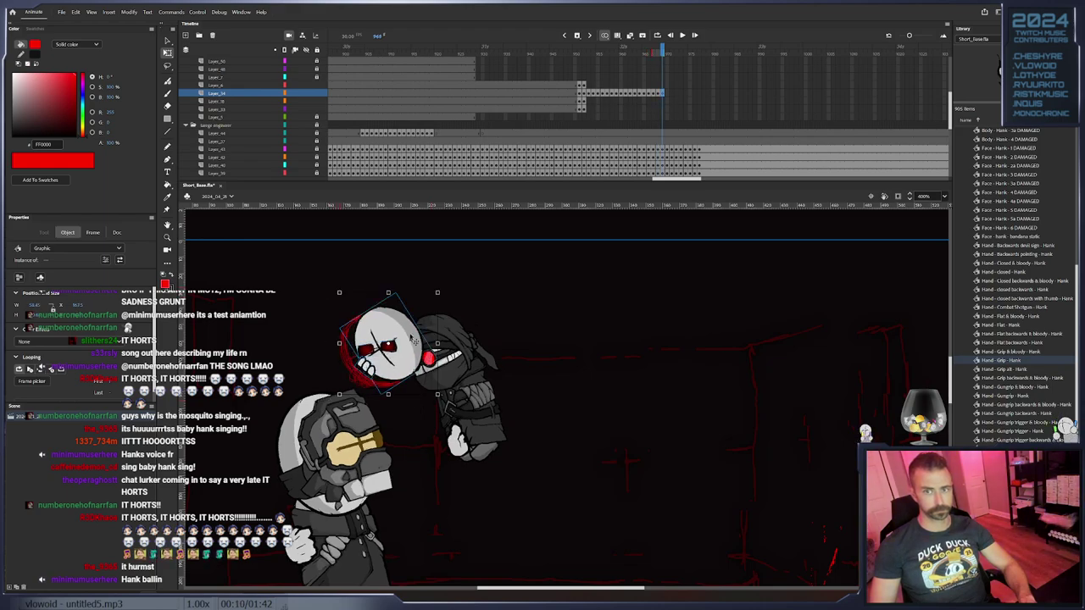
Add three keyframes moving the head over the hooded character's bowed hood and rotating it clockwise
key(period)
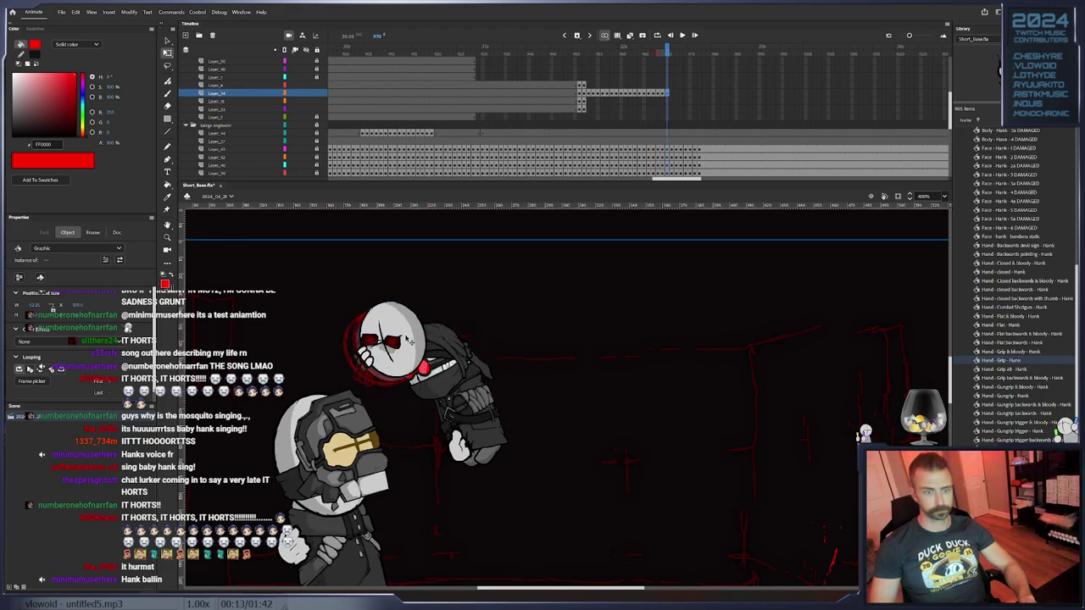
key(period)
click(411, 339)
key(period)
click(409, 307)
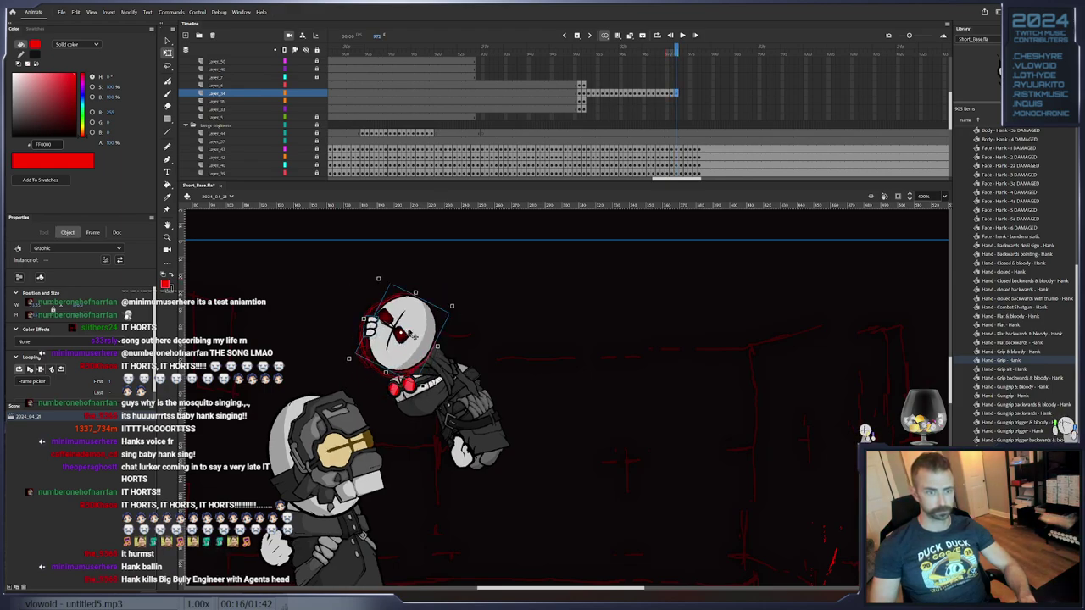
Add keyframes easing the head gradually right on top of the hood with a slight further clockwise rotation each frame
key(period)
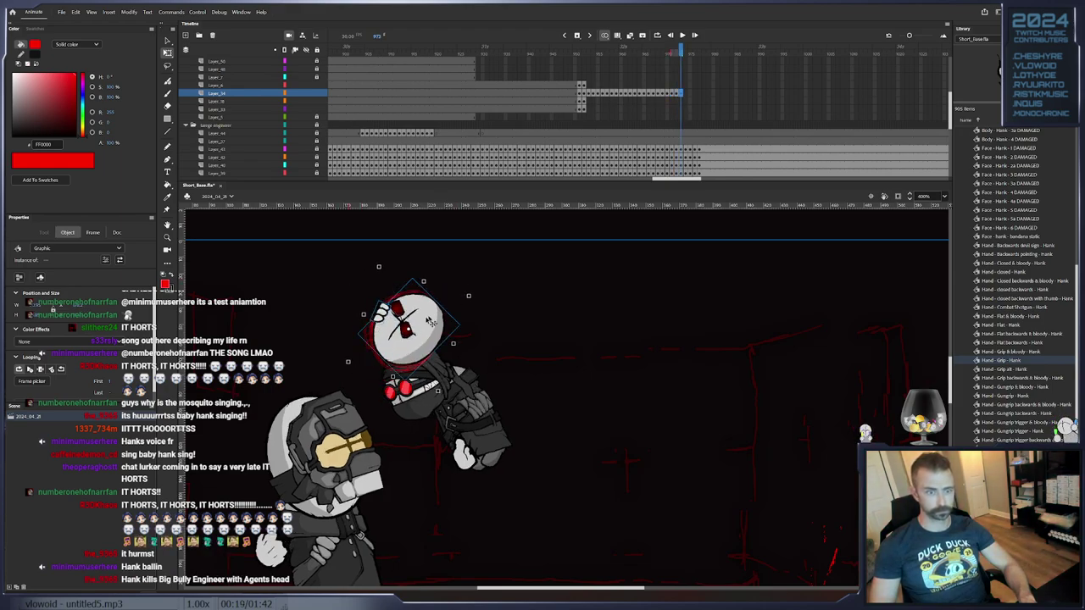
key(period)
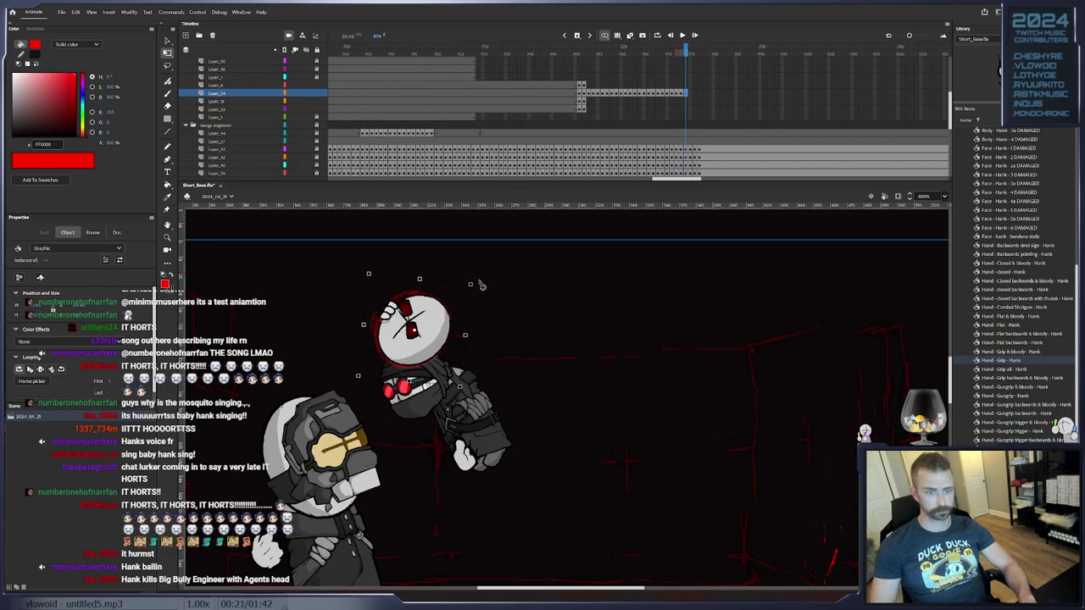
click(445, 324)
key(period)
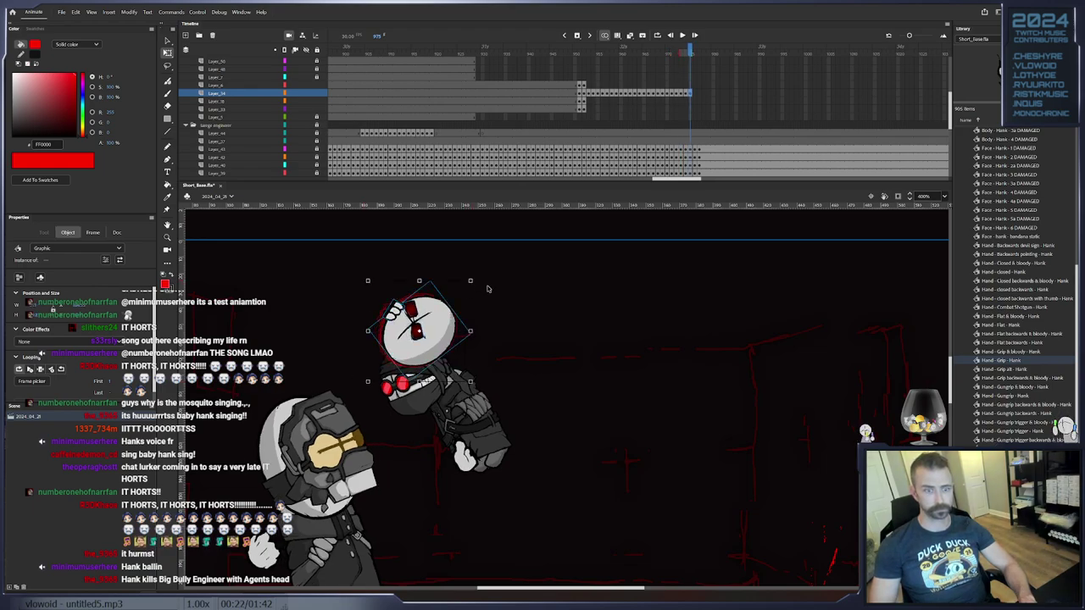
drag(472, 282, 460, 291)
key(period)
Nudge the head down and right, add a final keyframe, and rotate it slightly to settle on the hood
key(Down)
key(Right)
key(Right)
key(F6)
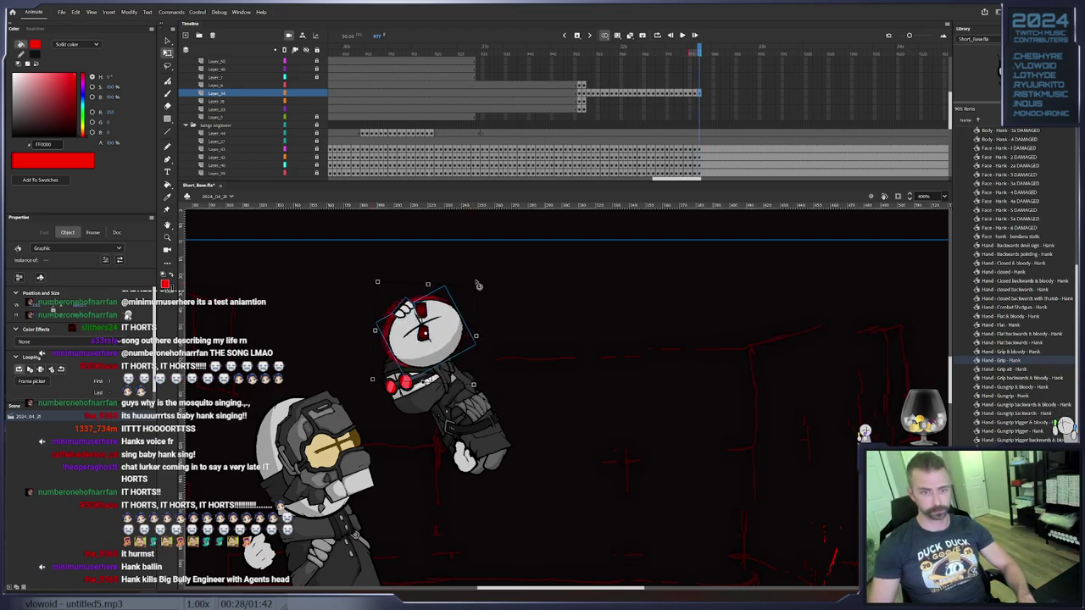
drag(478, 286, 482, 287)
key(Right)
Extend the head layer's last pose to frame 997 and lock that layer
click(783, 92)
right_click(792, 94)
click(820, 143)
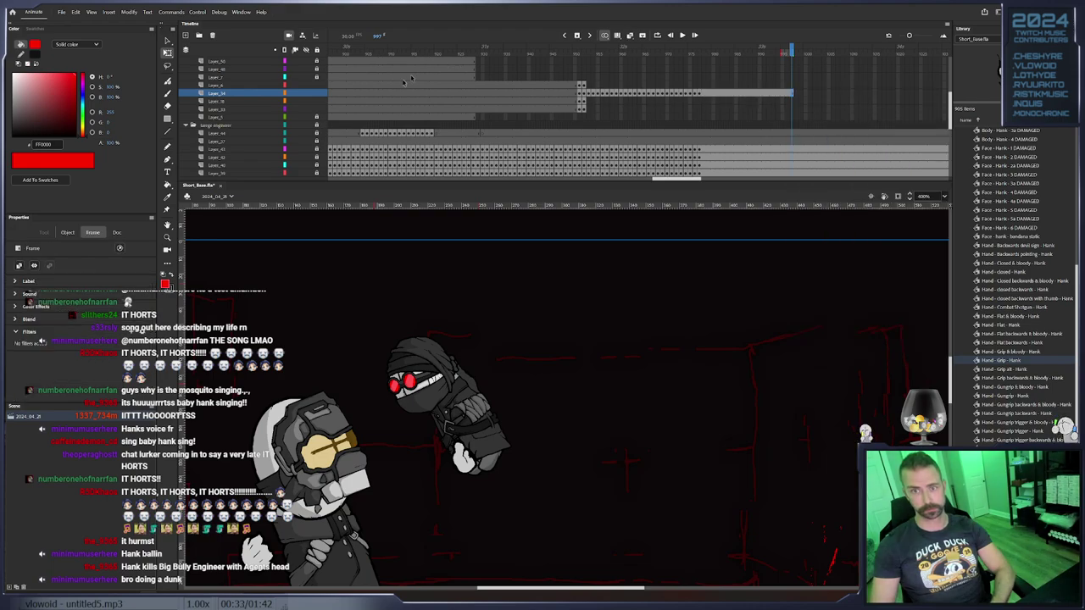
click(317, 93)
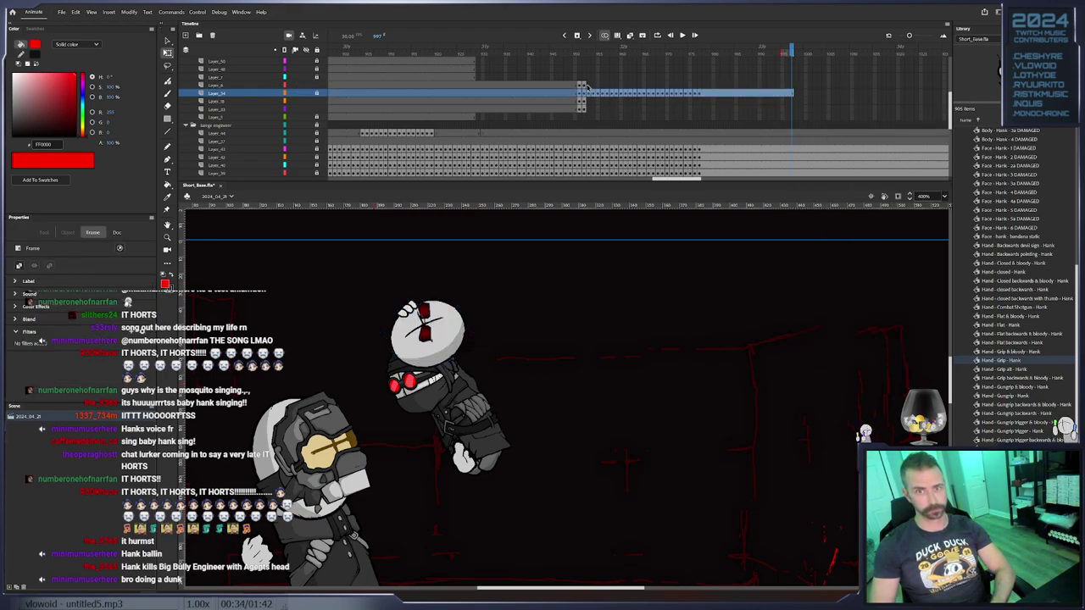
Add a keyframe at frame 953 on the suited torso's layer and move the torso up to the severed head
click(584, 87)
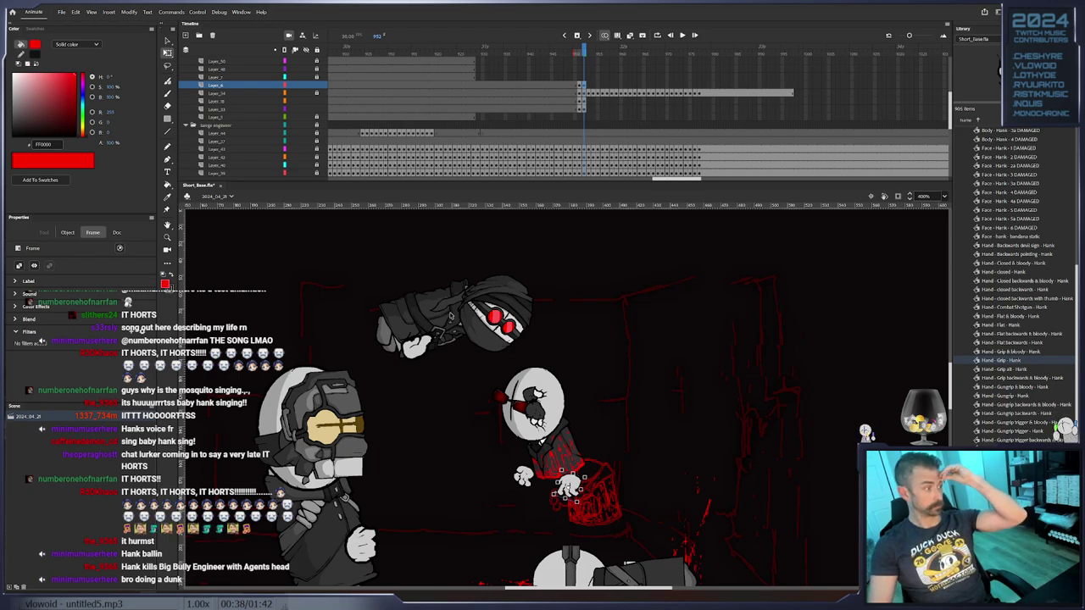
scroll(583, 99, down, 2)
scroll(583, 99, up, 2)
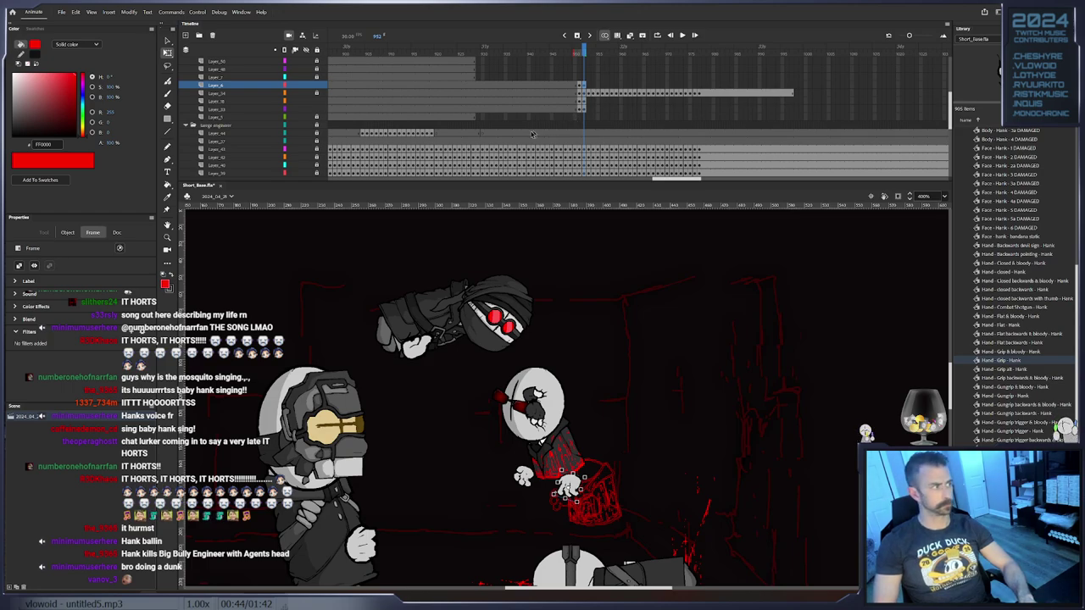
click(588, 102)
click(585, 103)
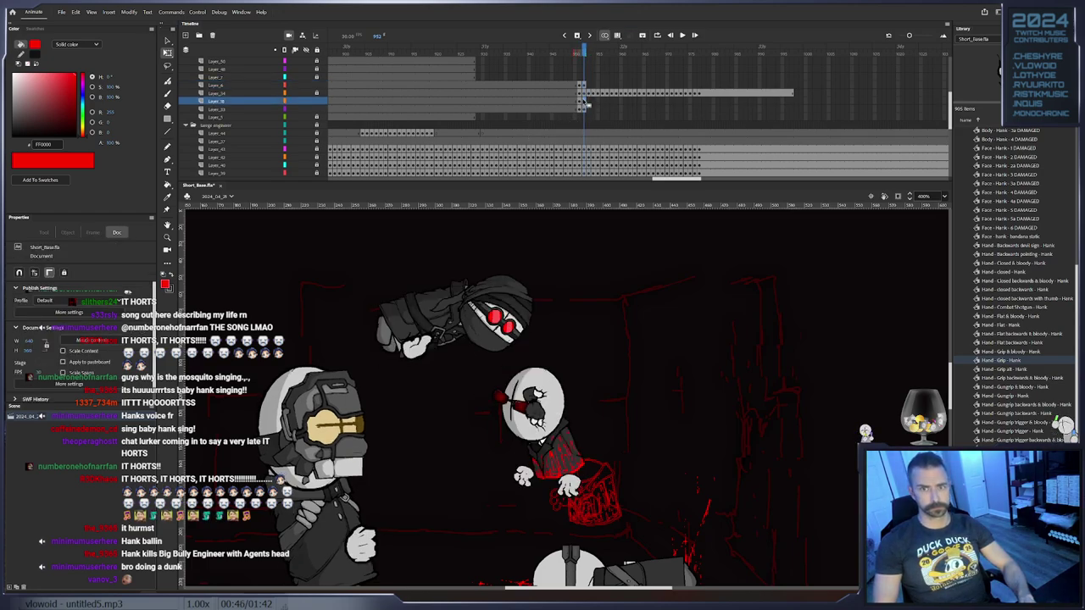
drag(571, 464, 558, 430)
key(.)
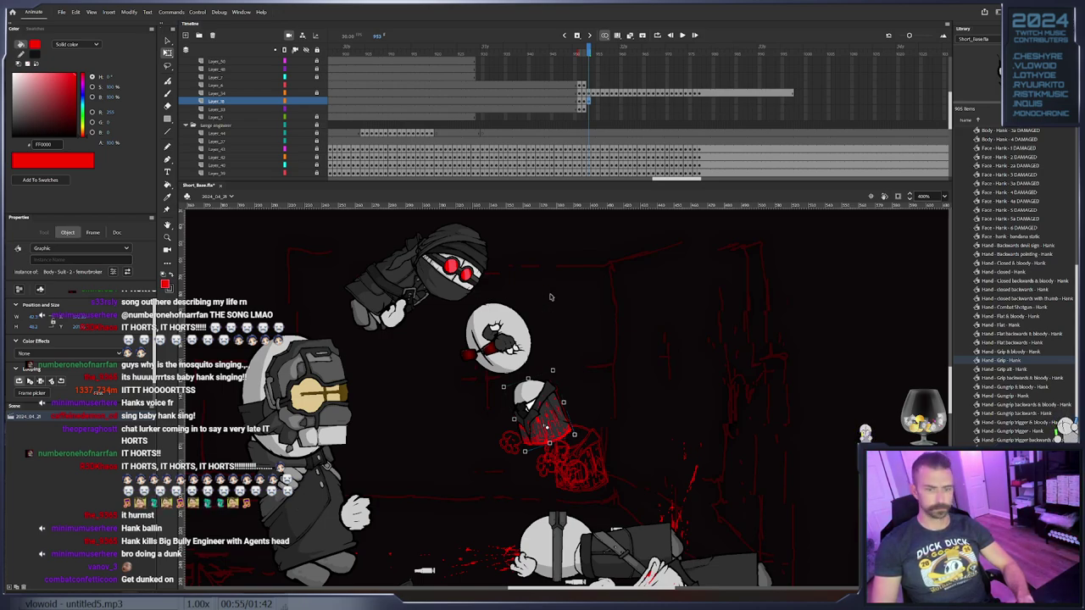
drag(552, 419, 537, 387)
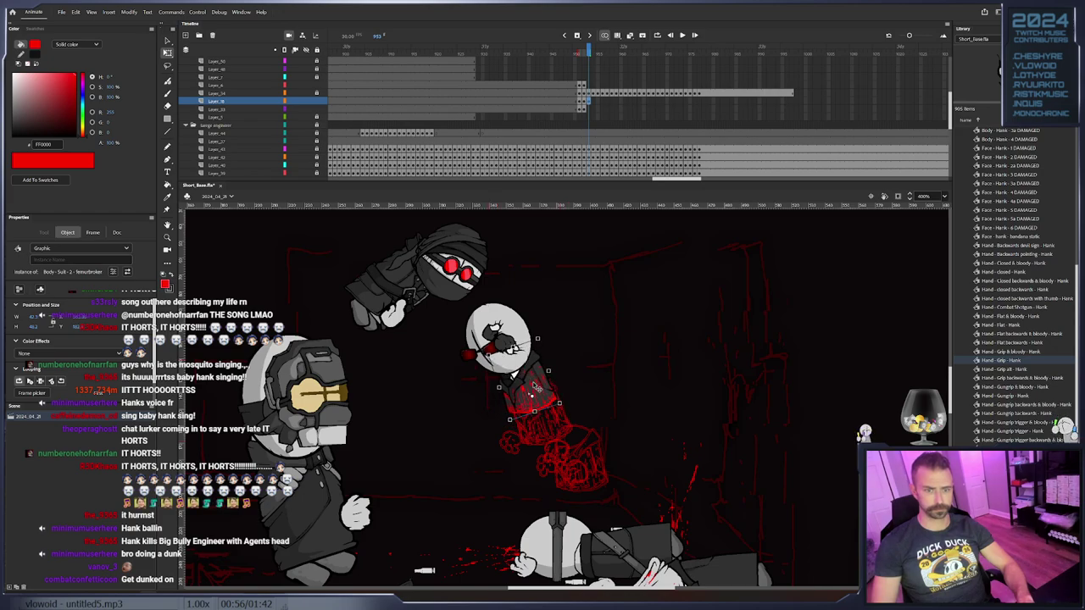
Add keyframes through frame 956, moving and rotating the suited torso to trail behind the flying head
drag(539, 339, 494, 331)
key(F6)
key(F6)
drag(504, 293, 537, 303)
key(F6)
drag(544, 343, 531, 363)
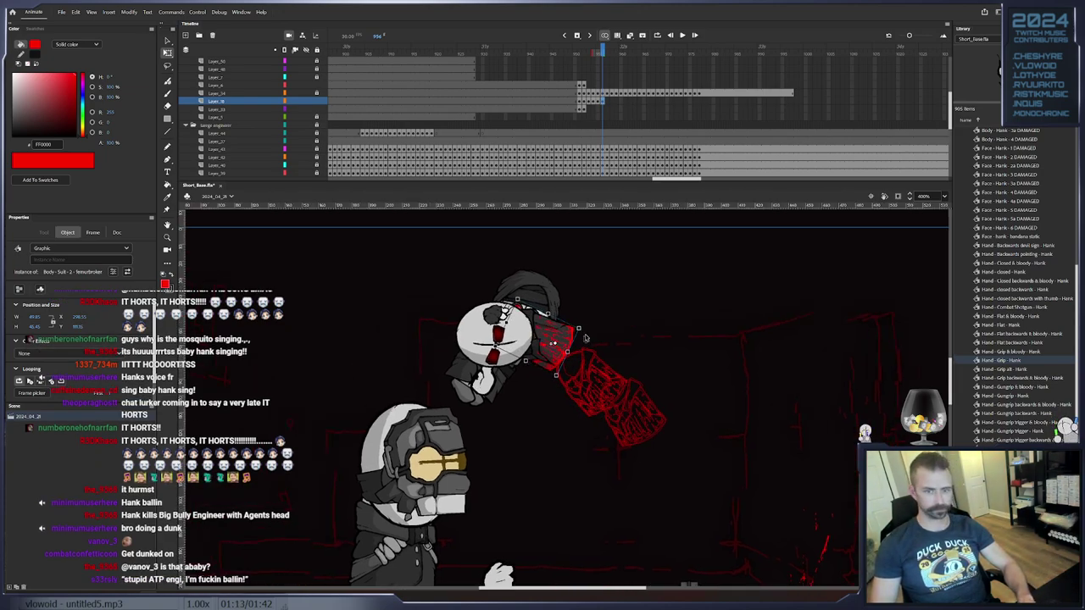
Continue the torso keyframes through frame 962, swinging it around until it sits upside down on top of the head
key(period)
drag(587, 332, 528, 270)
key(period)
drag(509, 308, 430, 282)
key(F6)
key(F6)
key(Right)
key(Right)
key(Right)
key(Right)
key(F6)
key(F6)
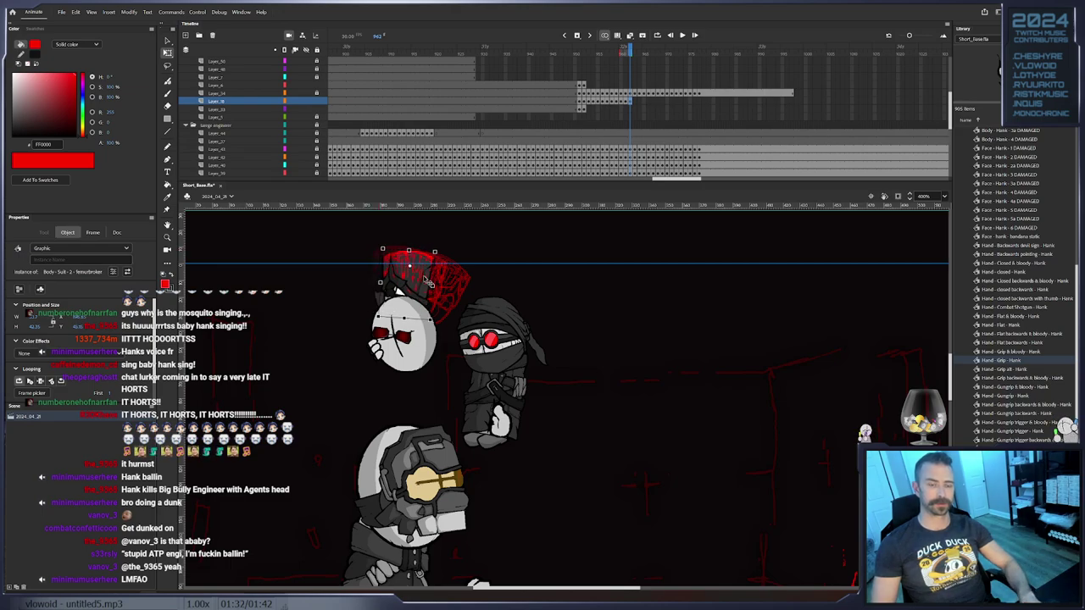
Add three torso keyframes through frame 965, shifting it left with the descending head
key(period)
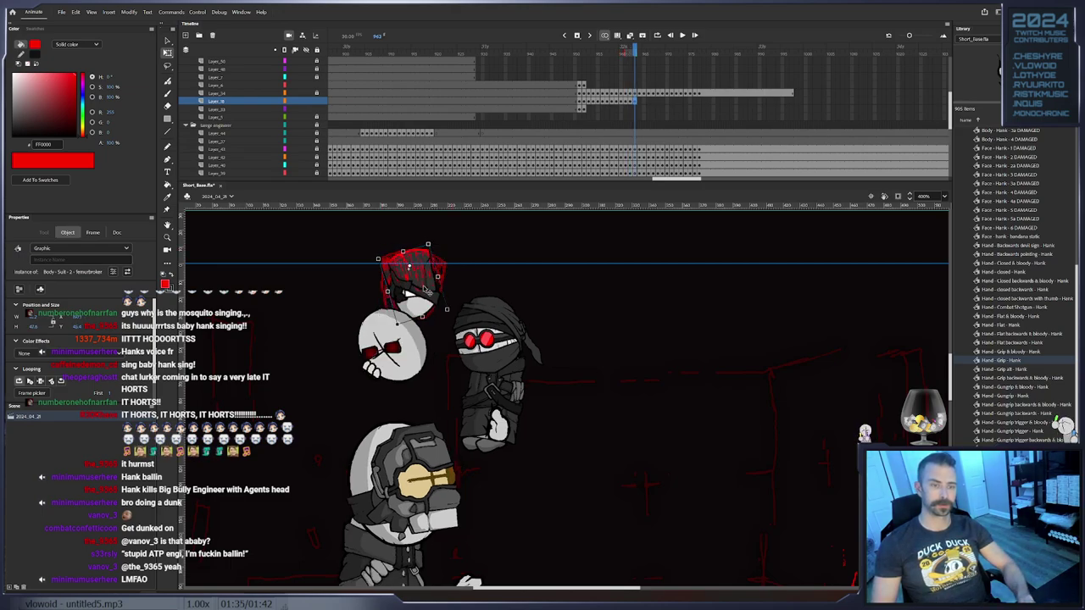
drag(454, 320, 396, 311)
key(period)
key(F6)
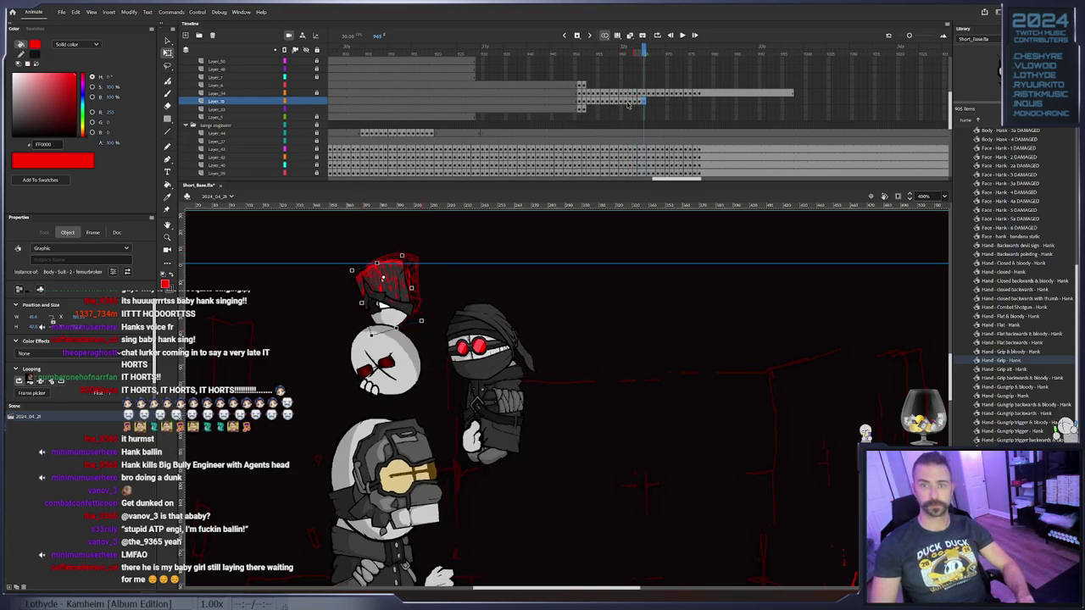
Return to frame 962 and realign the torso with the head's neck on the next two keyframes
click(636, 102)
click(628, 103)
key(period)
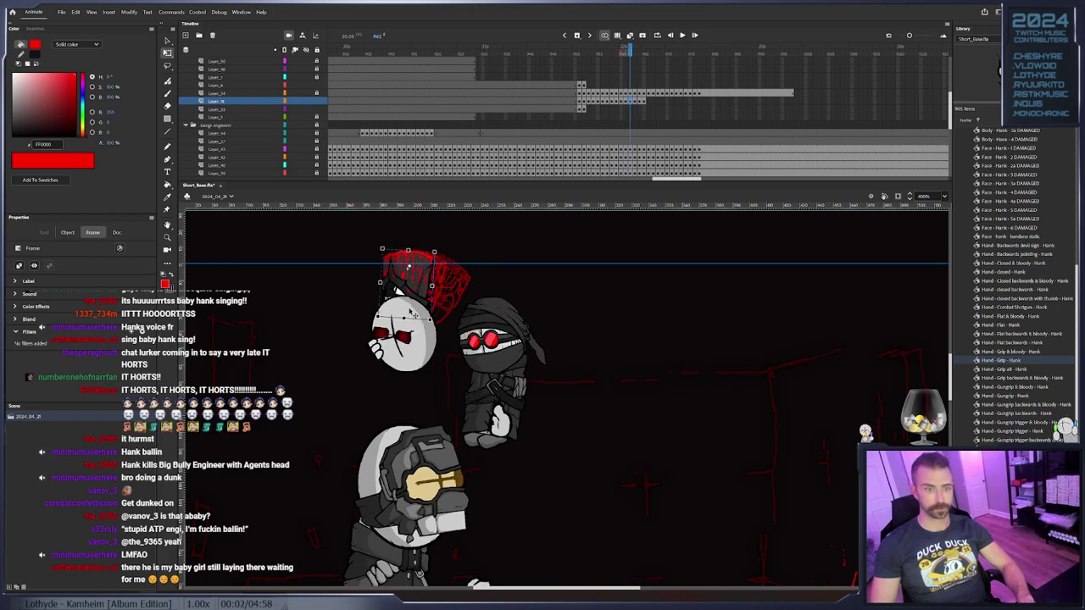
key(period)
drag(409, 318, 399, 320)
key(period)
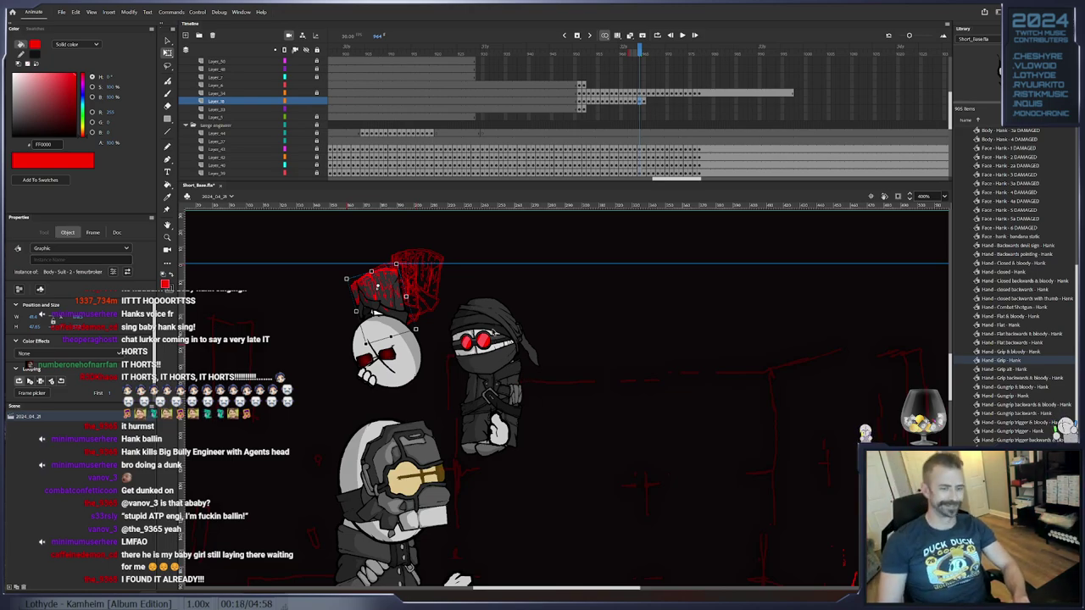
Rotate the torso counterclockwise at frame 965 and rest it against the top of the head
key(.)
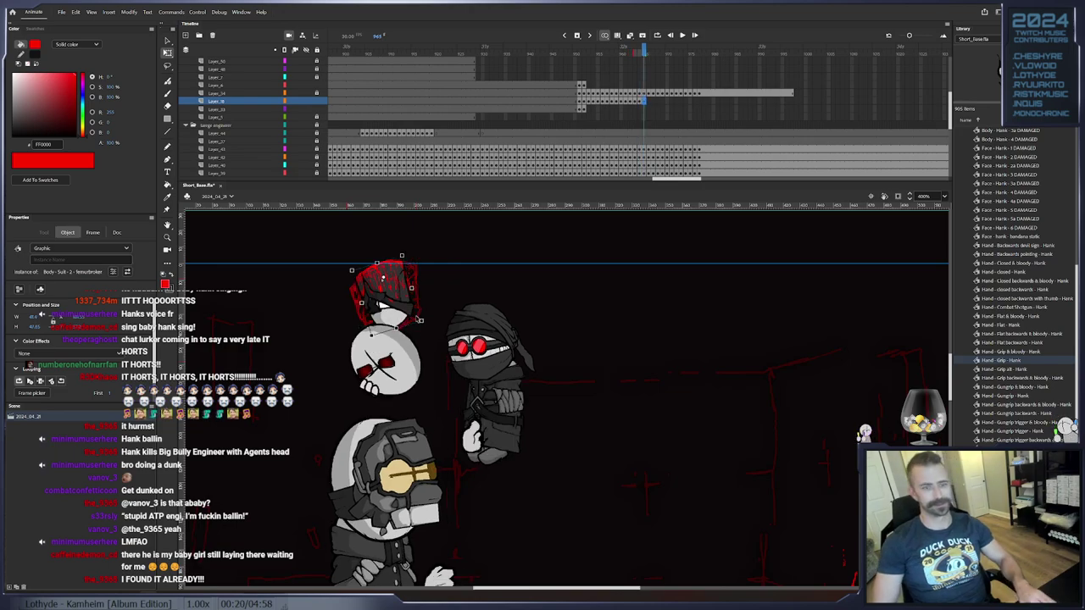
key(period)
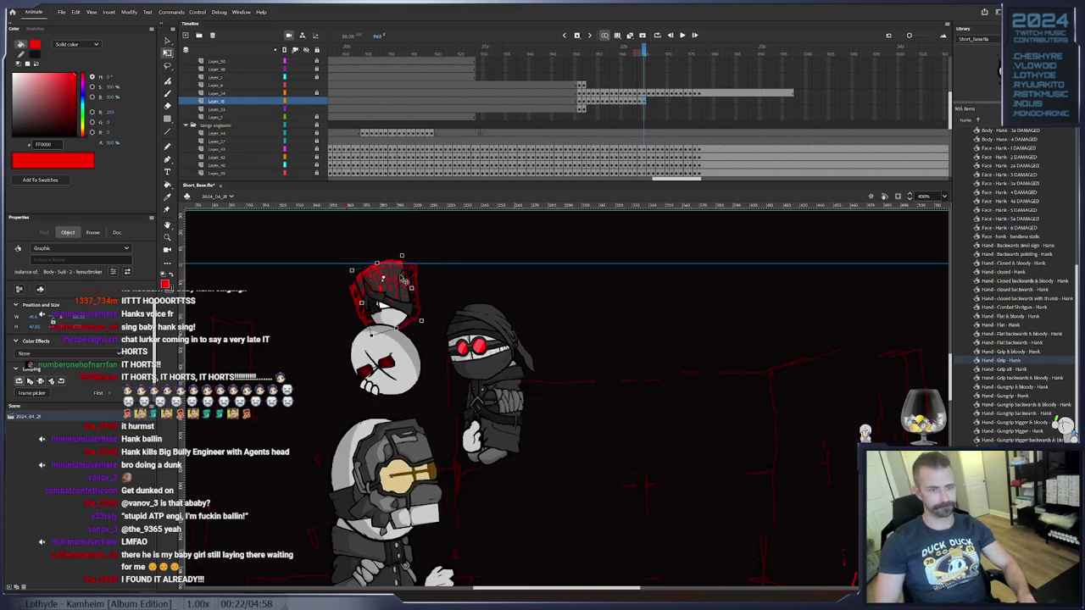
drag(408, 256, 399, 246)
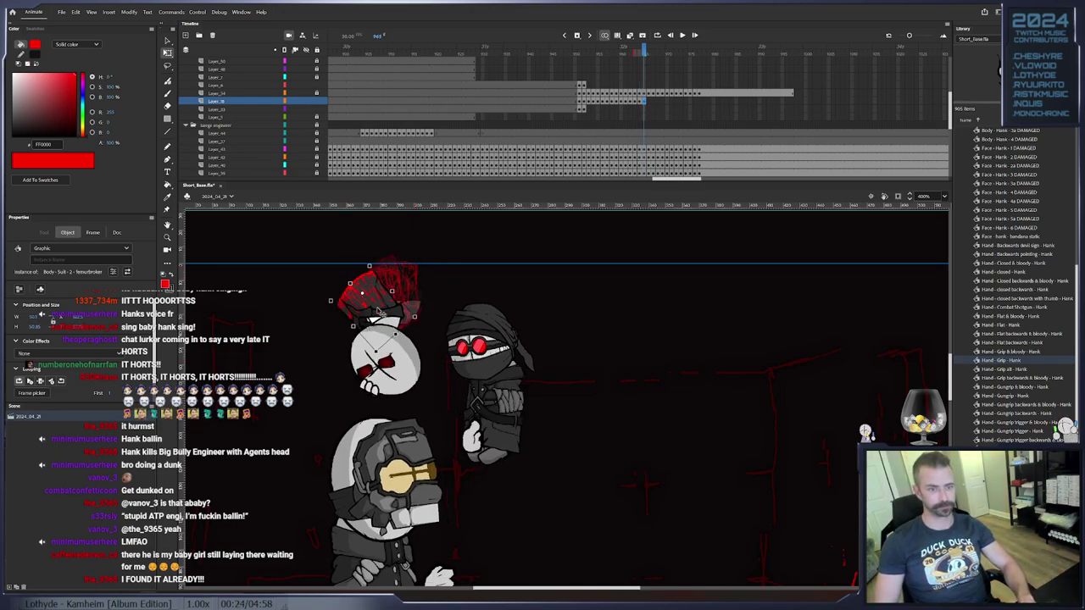
Keyframe the torso at frames 966 and 967, shifting and rotating it counterclockwise around the top of the descending head
key(period)
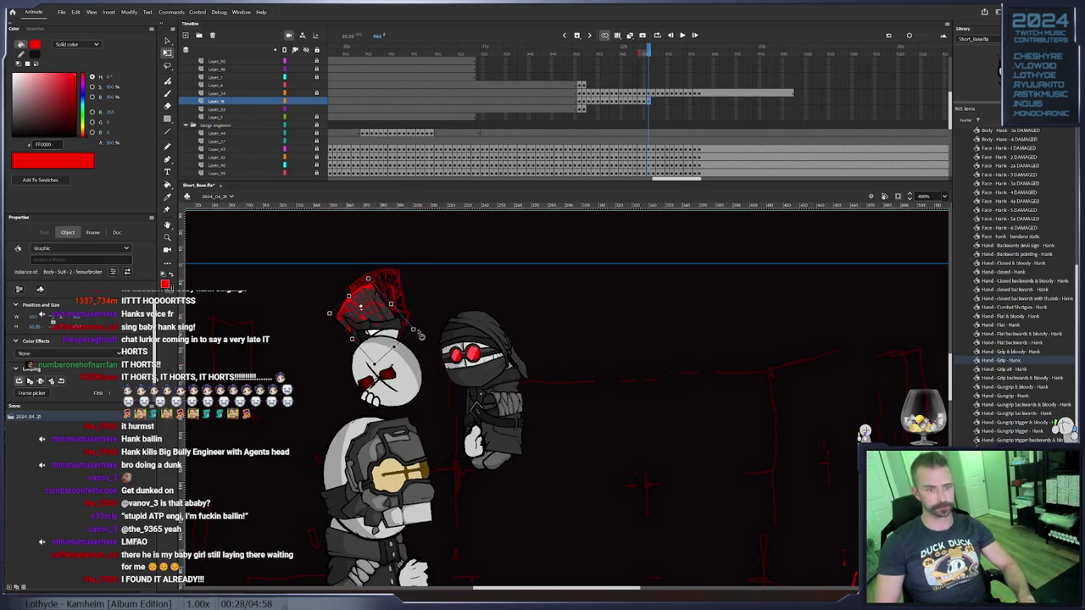
drag(386, 334, 391, 338)
key(period)
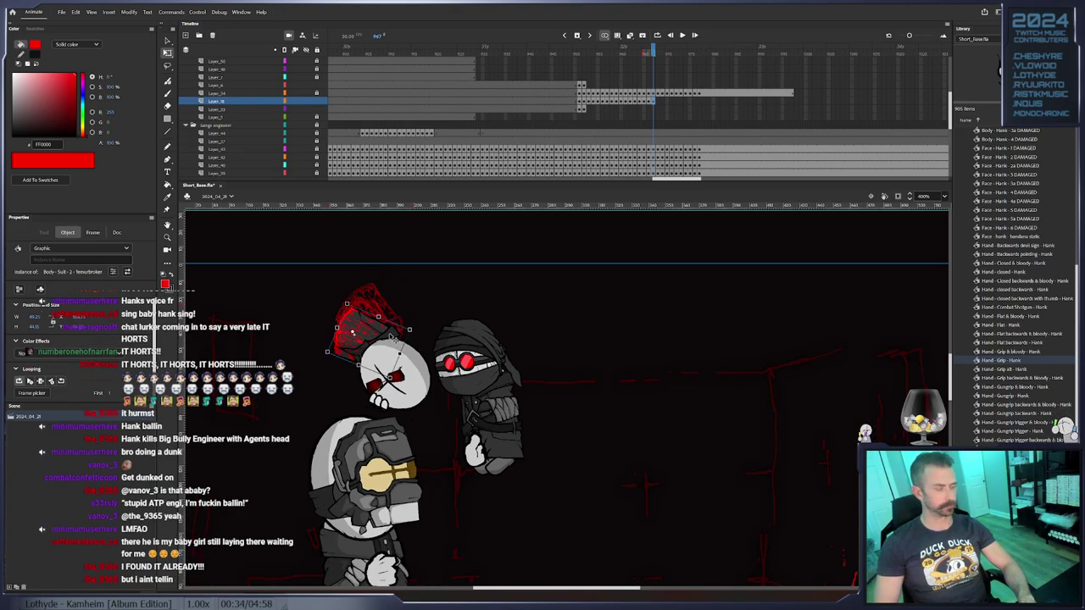
Continue the torso keyframes from frame 968 through 974, keeping it attached as the head swings toward the hooded character
key(F6)
drag(412, 331, 404, 308)
key(F6)
key(period)
drag(383, 342, 466, 316)
key(F6)
key(F6)
key(period)
key(period)
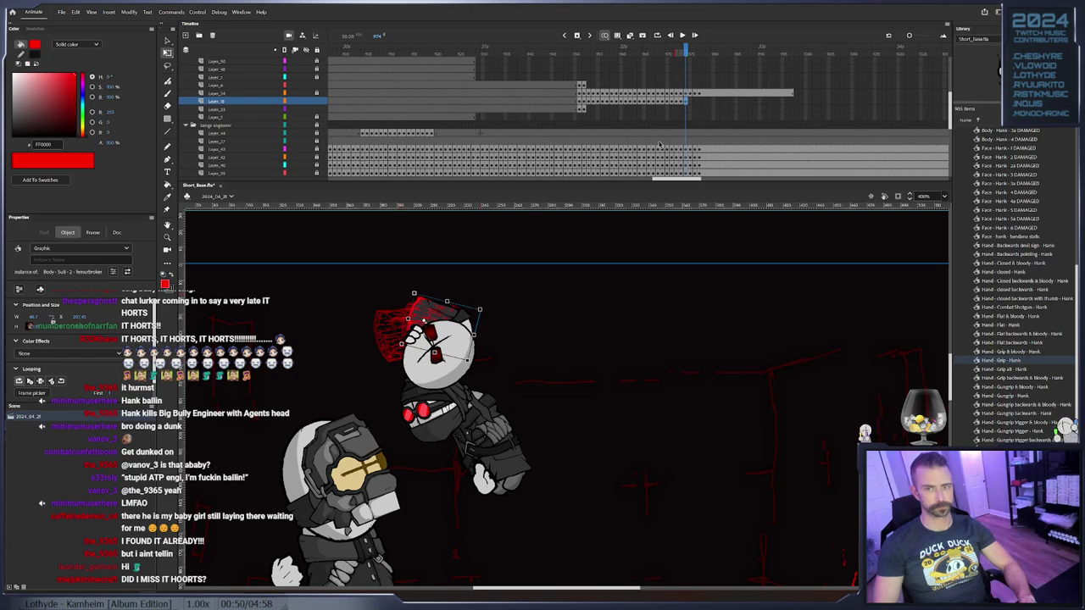
Compare with frame 973 and position the torso at frames 975 to 977, settling it behind the top of the head
key(comma)
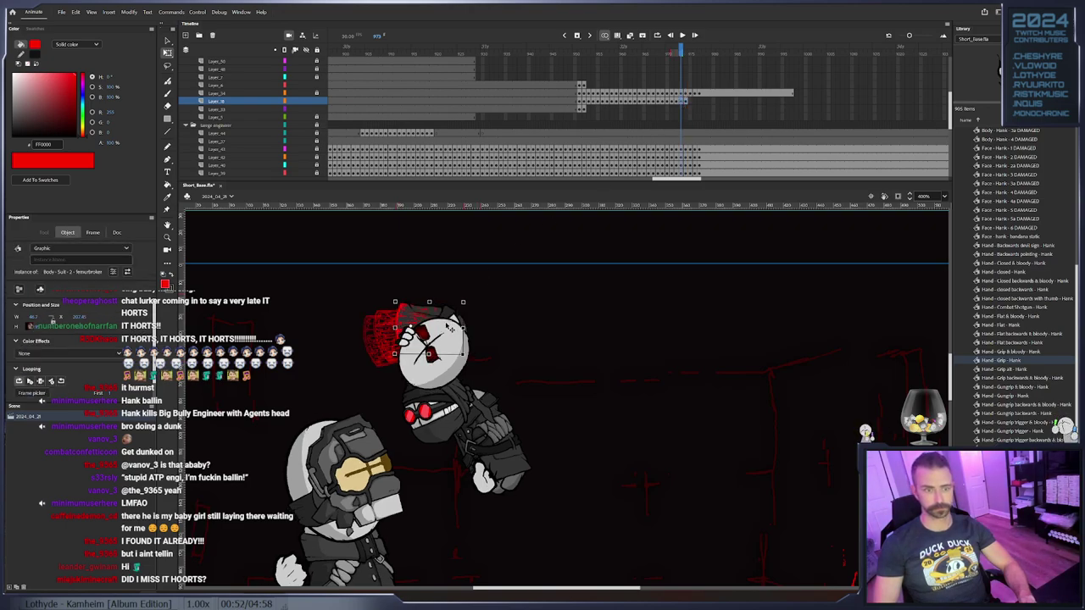
key(period)
key(period)
drag(489, 305, 471, 336)
key(period)
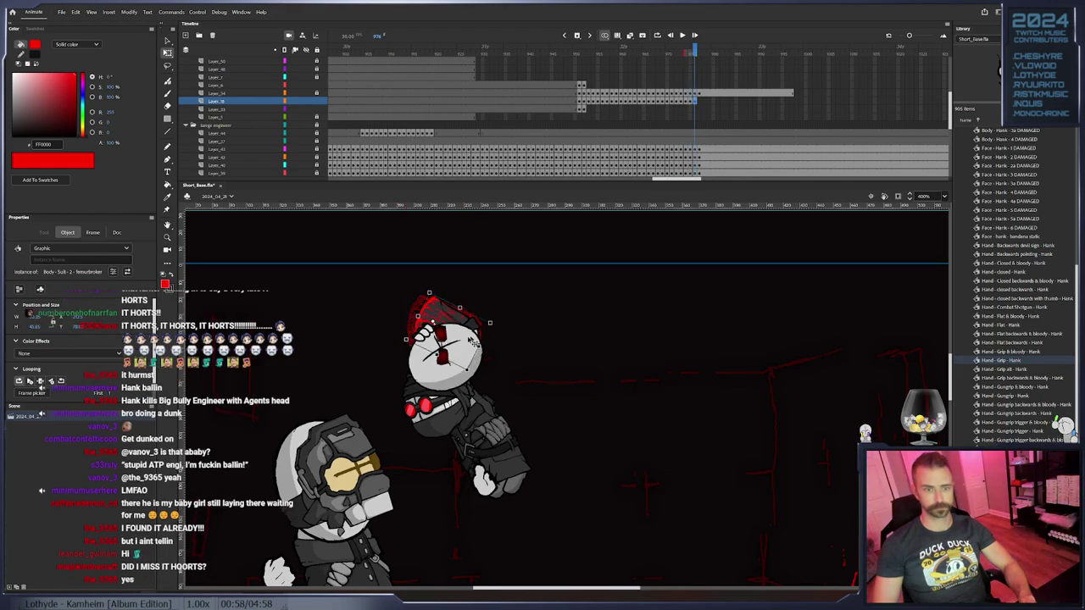
key(period)
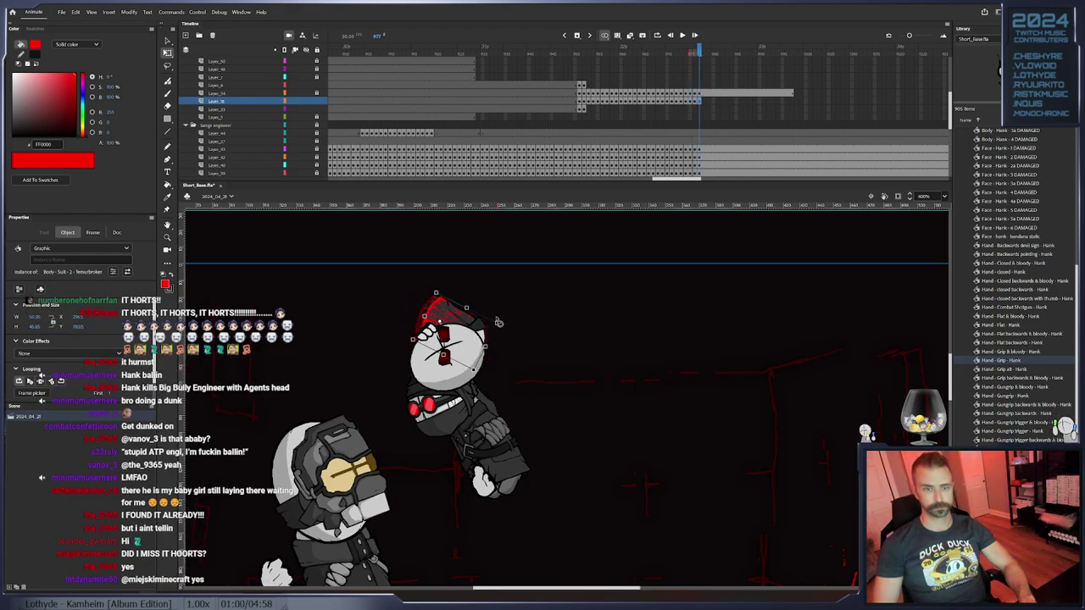
drag(487, 333, 493, 333)
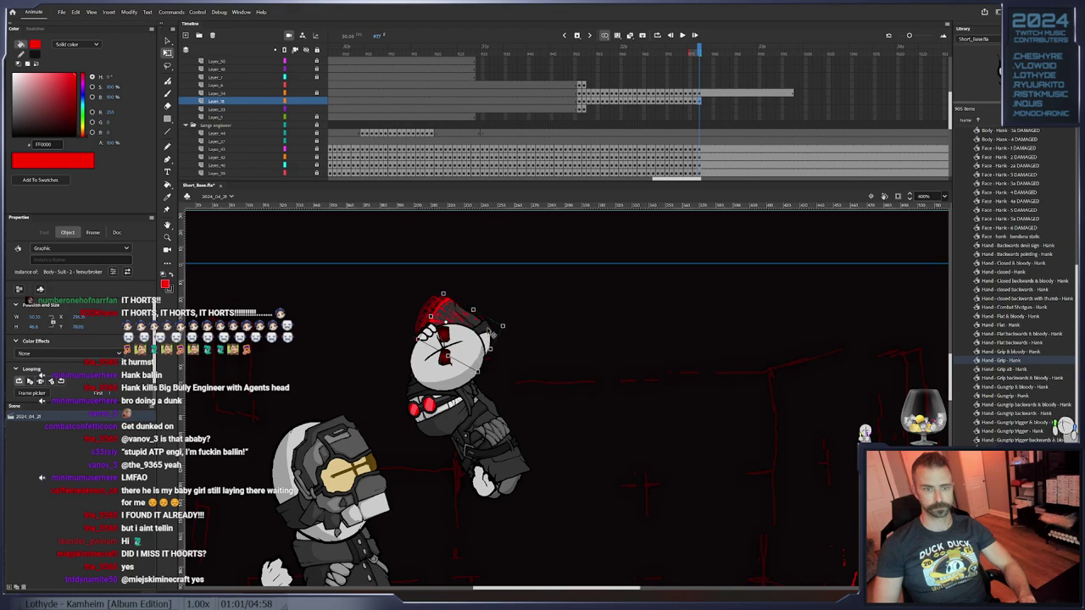
Extend the torso layer to frame 997 and lock it
right_click(791, 101)
click(818, 147)
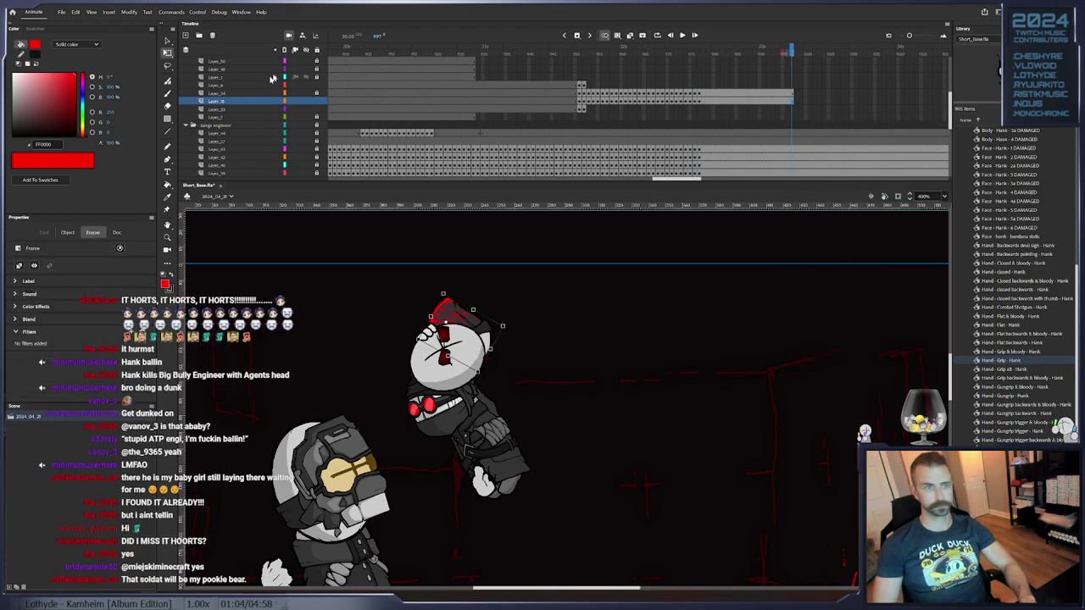
click(317, 101)
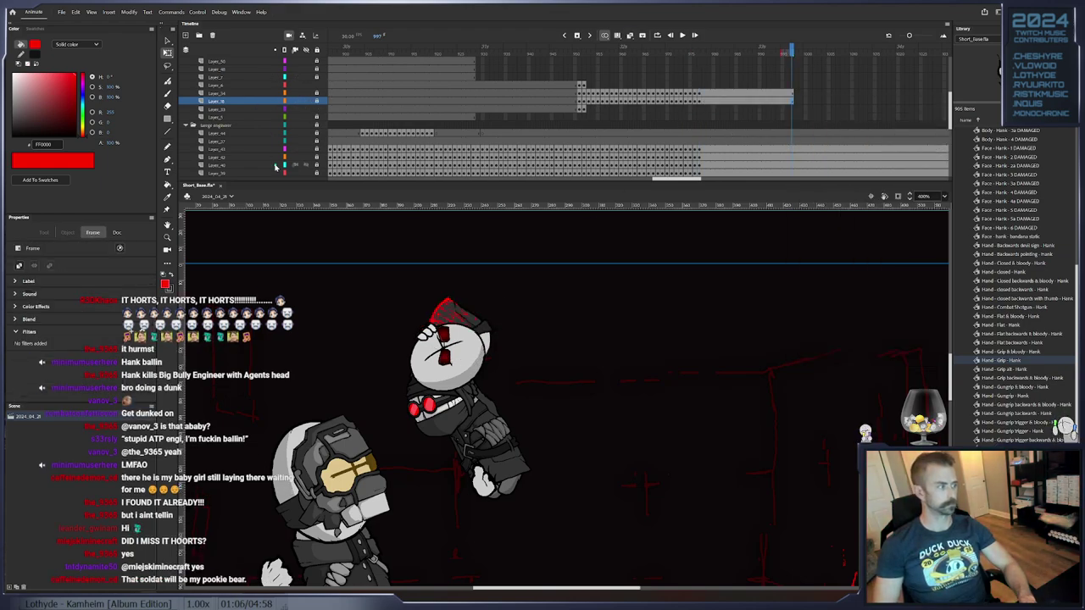
Add a keyframe for the open front hand at frame 953 on Layer_6 and move the hand along with the torso
click(583, 84)
drag(601, 316, 478, 205)
click(578, 431)
key(F6)
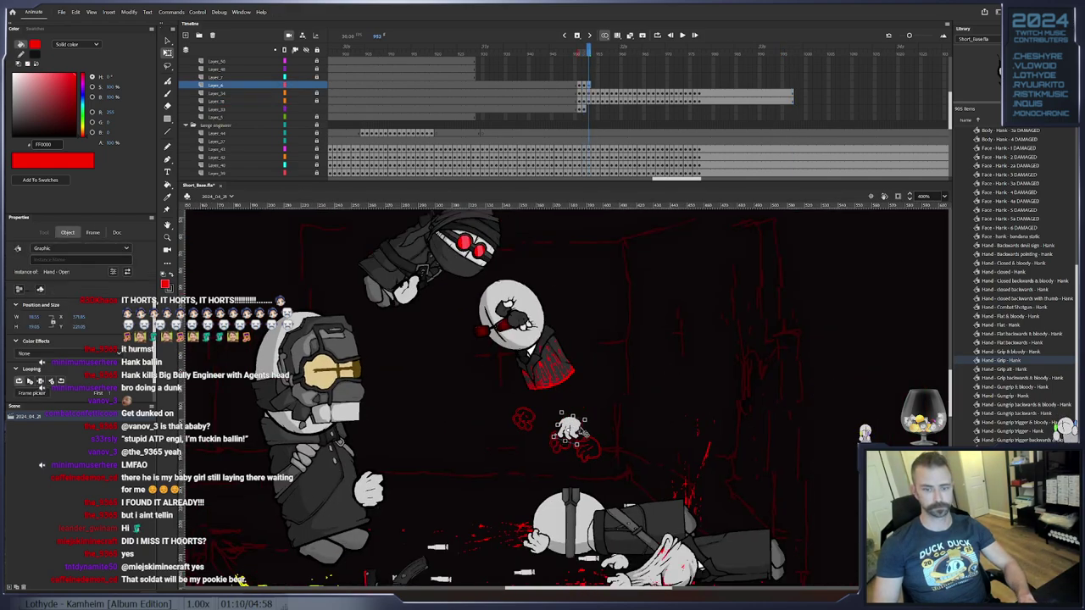
drag(587, 448, 456, 323)
Continue the front hand's keyframes through frame 964, trailing the torso until the hand sits beside its upturned bloody end
key(F6)
key(F6)
key(period)
key(F6)
key(period)
key(period)
key(period)
key(F6)
key(period)
key(period)
key(F6)
key(F6)
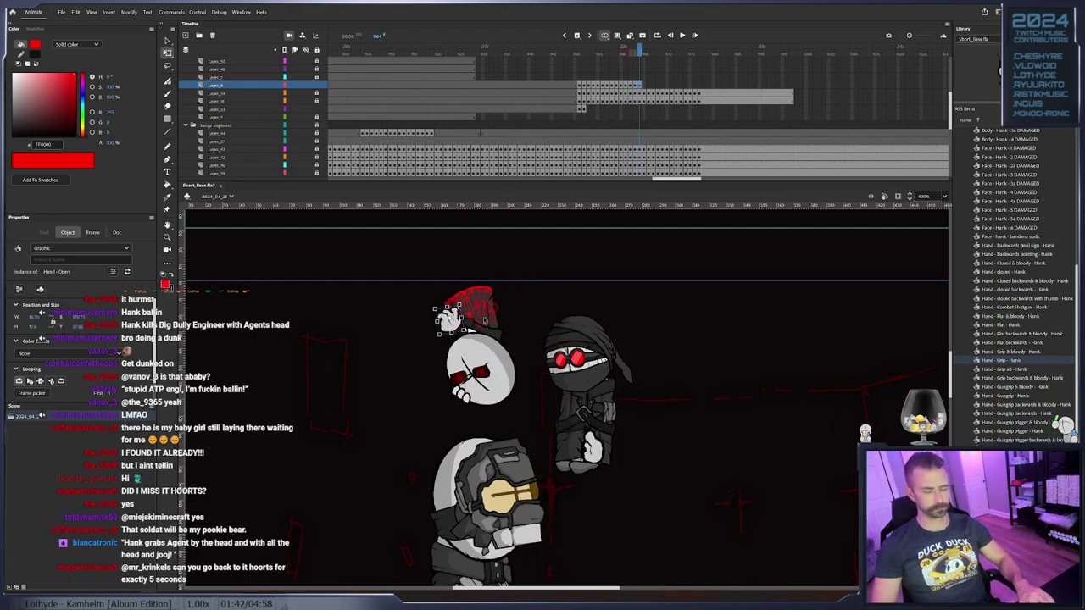
Swap the hand symbol at frame 964 for Hand - Open backwards and rotate it beside the torso
right_click(447, 319)
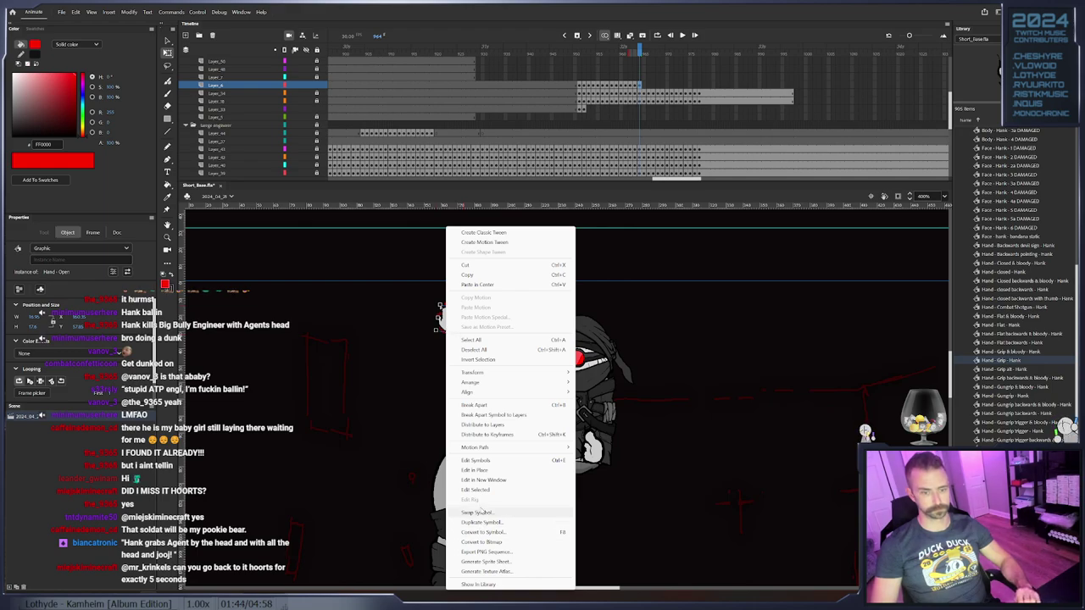
click(478, 513)
scroll(549, 359, down, 1)
click(553, 341)
click(627, 222)
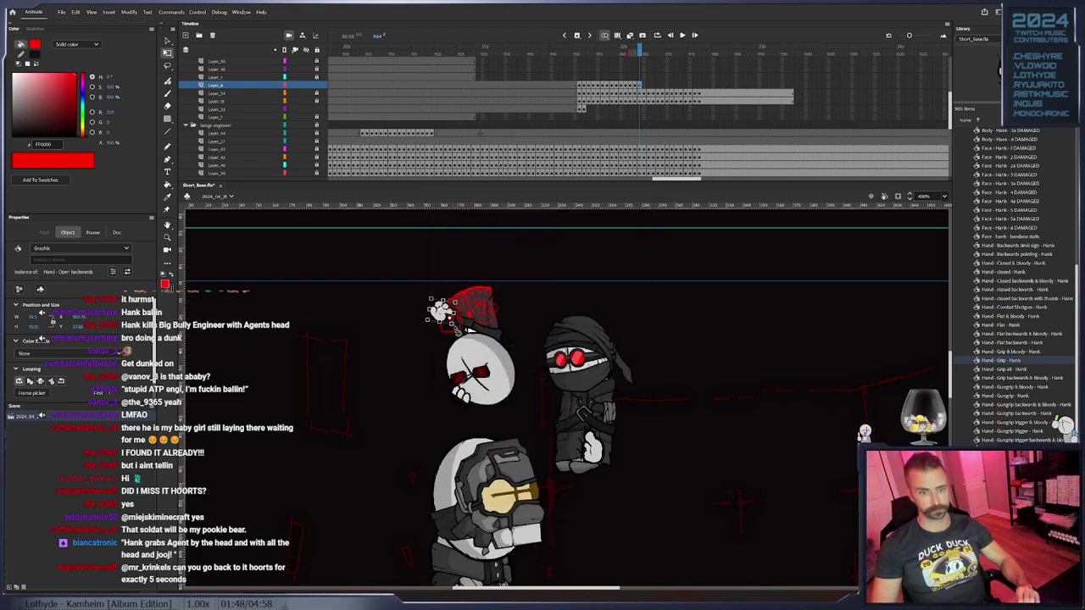
drag(459, 330, 469, 331)
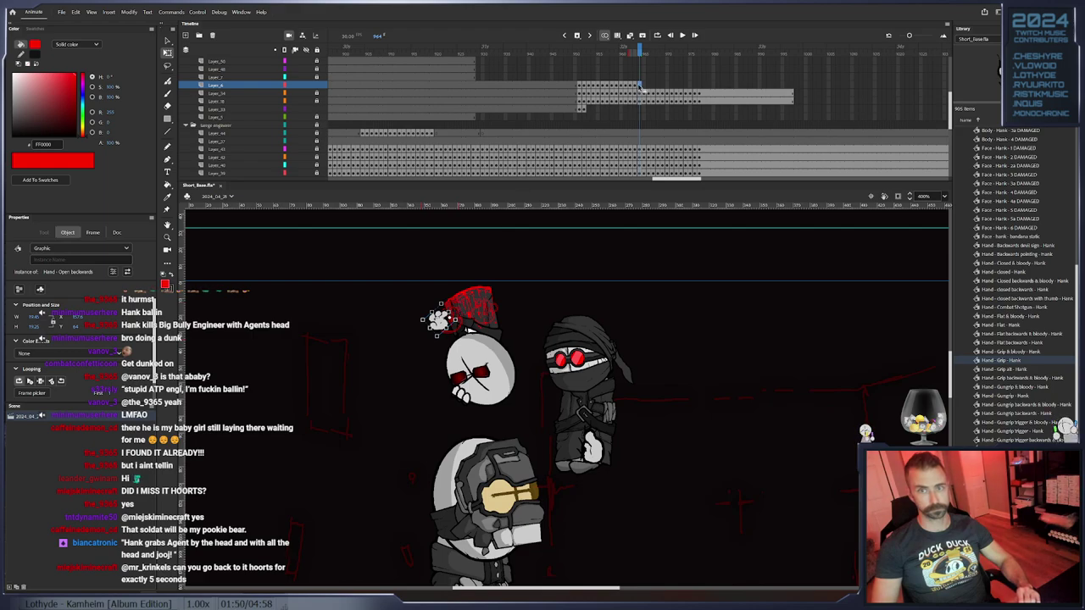
Copy the hand's frame 964 keyframe to Layer_5 behind the torso and blank that frame on Layer_6
click(641, 126)
drag(641, 121, 641, 118)
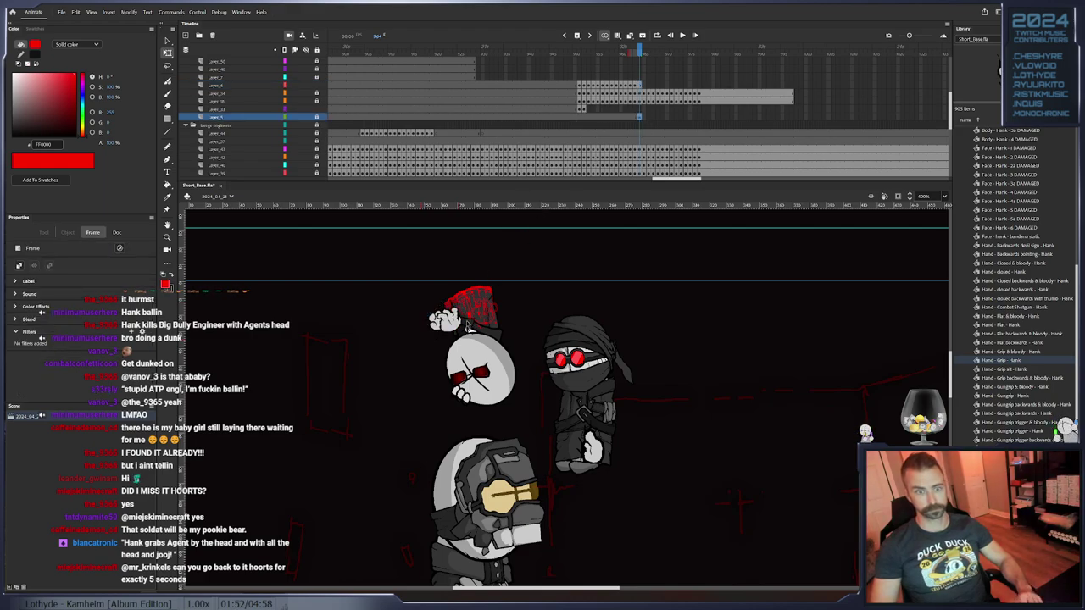
right_click(638, 86)
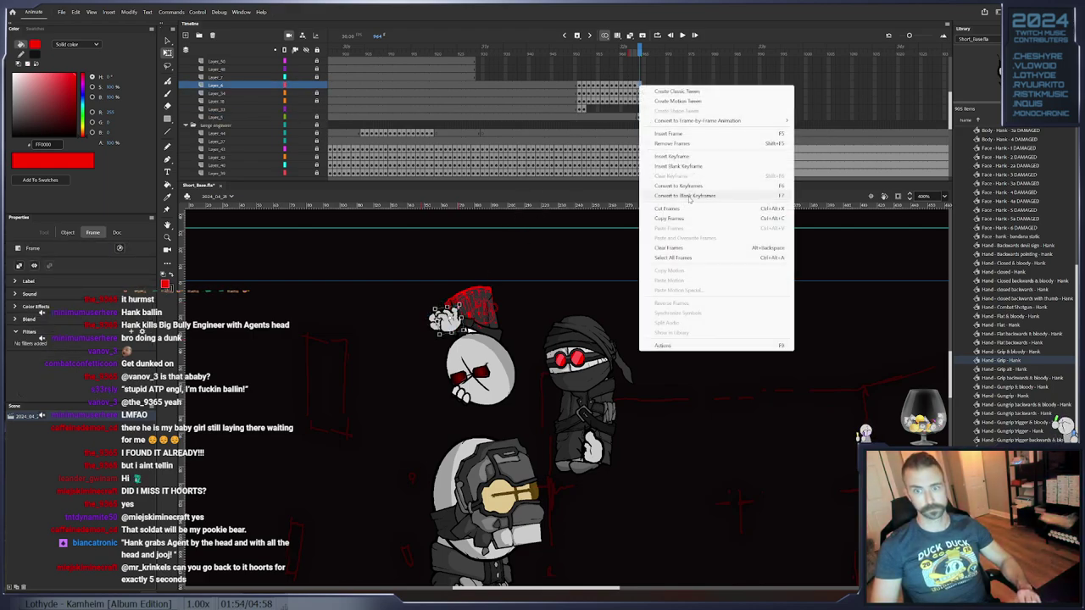
key(Escape)
click(465, 330)
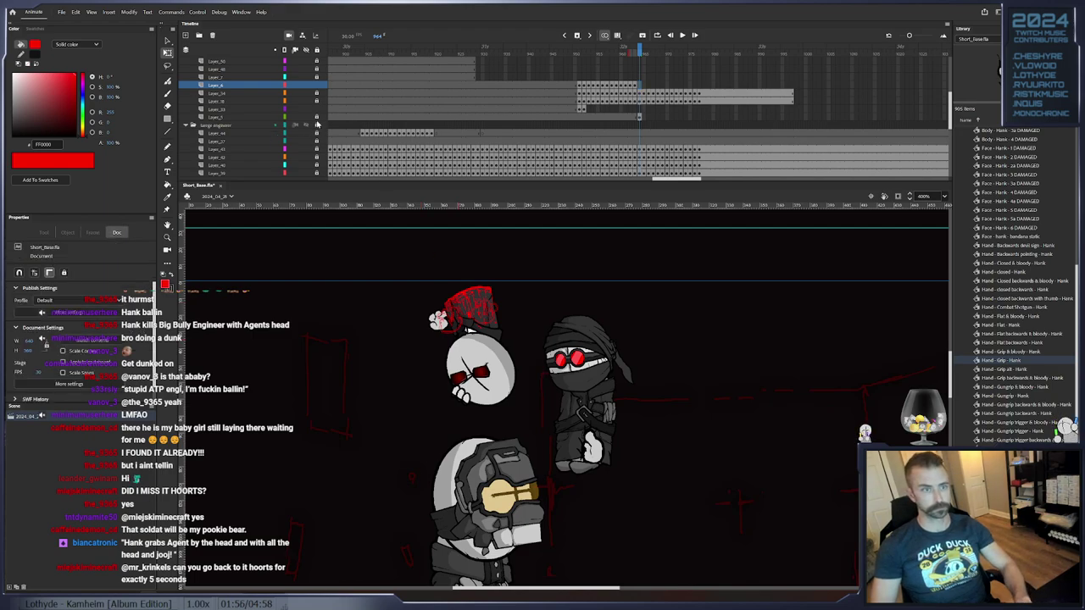
Shift the hand away from the torso at frame 964 and keyframe it through frame 969, lowering it with the swinging head
click(440, 333)
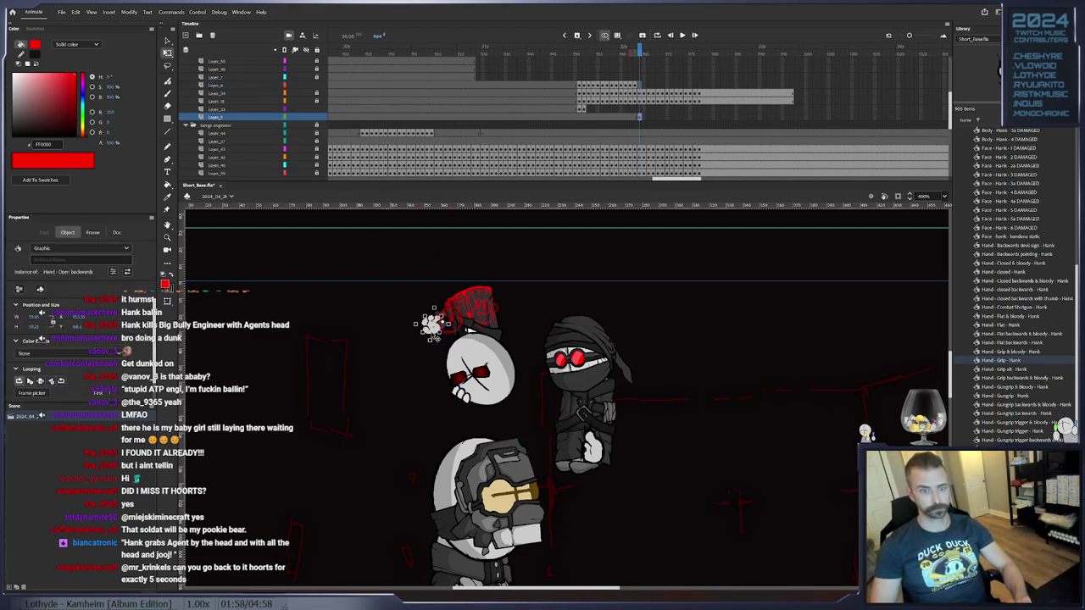
key(F6)
drag(440, 324, 430, 394)
key(F6)
key(F6)
key(F6)
key(F6)
click(429, 406)
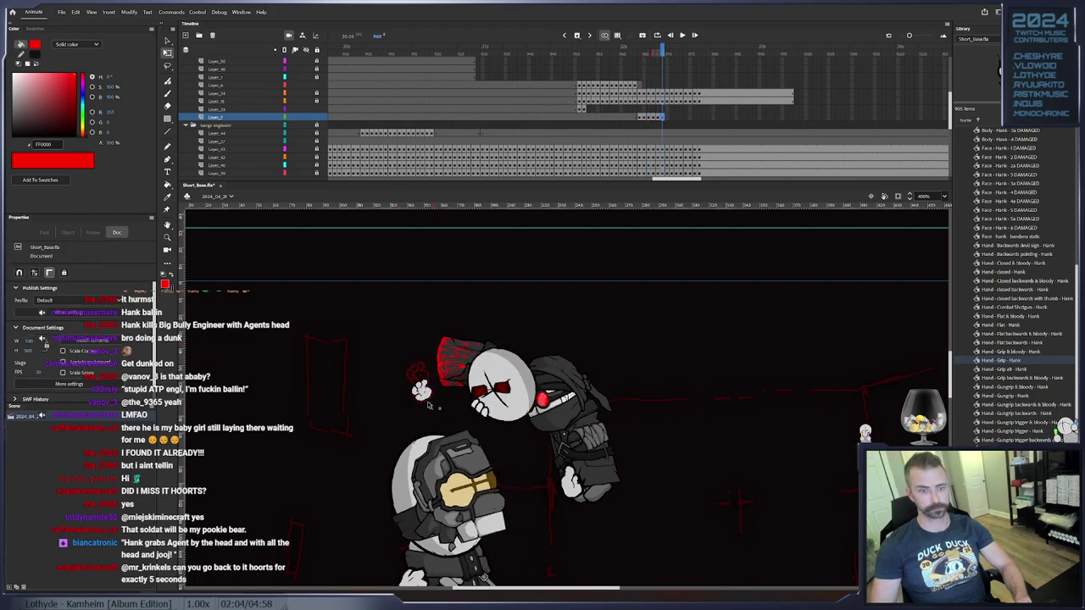
click(425, 396)
mouse_move(435, 410)
mouse_down()
mouse_move(440, 399)
mouse_move(435, 407)
mouse_up()
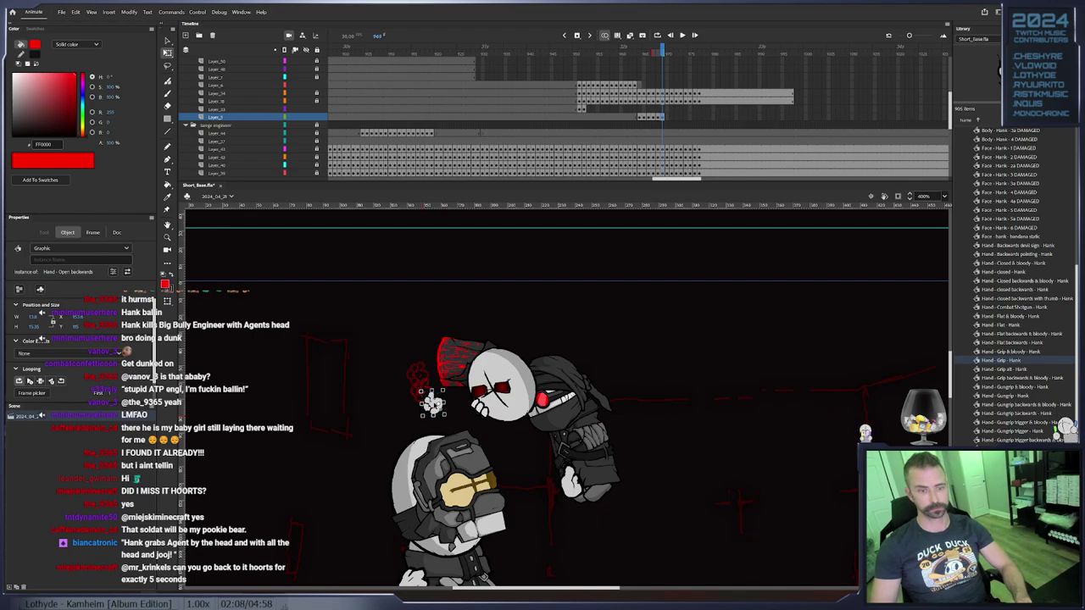
Continue the hand's keyframes through frame 977, swinging it right toward the hooded character's face, and extend the layer to frame 997
key(F6)
drag(447, 417, 490, 402)
key(F6)
key(F6)
key(F6)
key(F6)
key(F6)
key(F6)
key(F6)
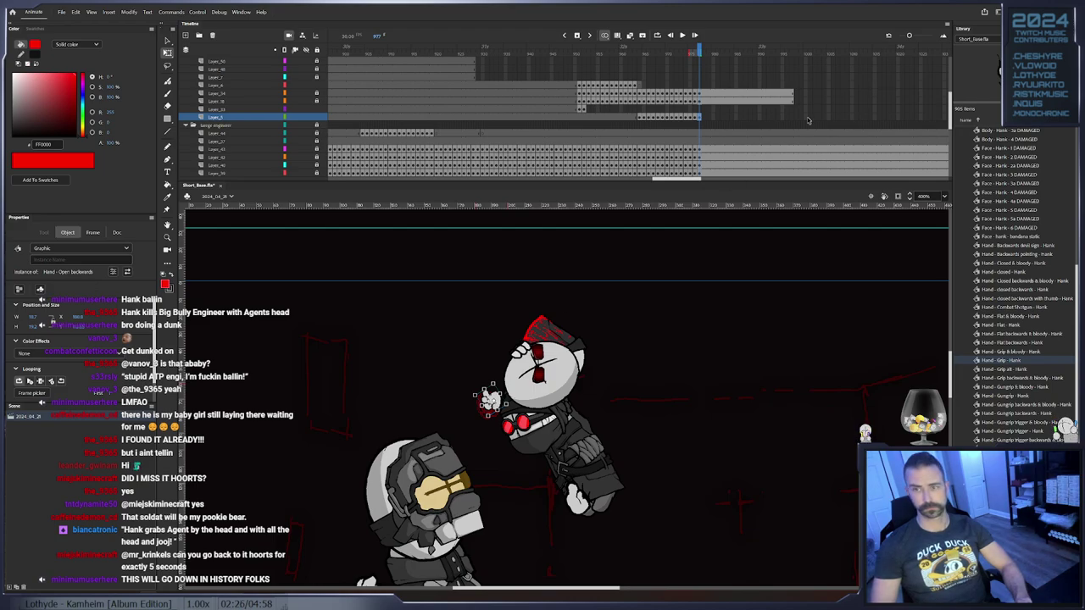
right_click(792, 115)
click(831, 169)
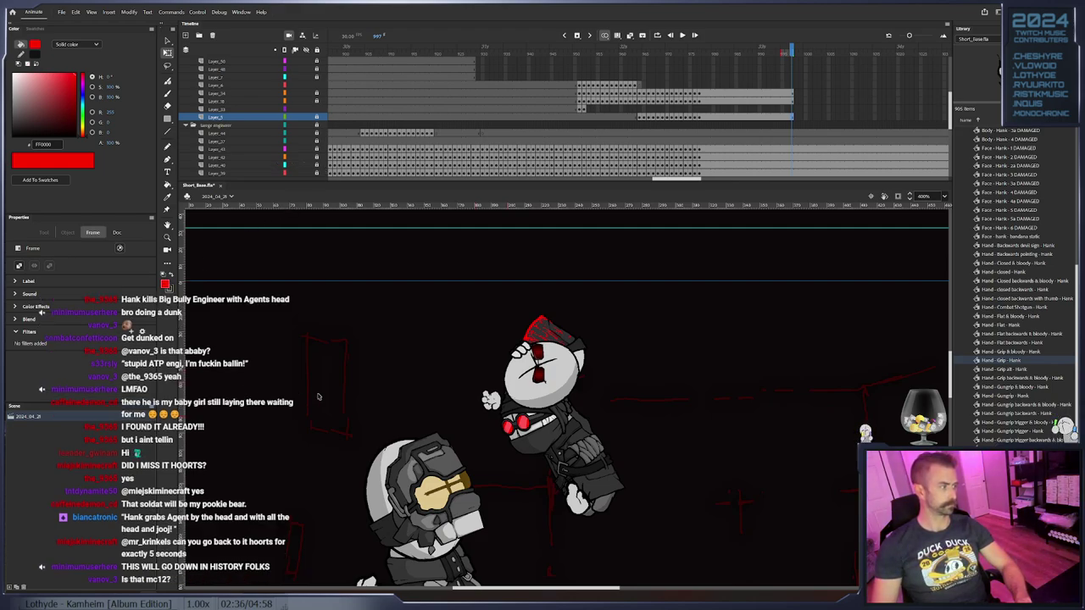
Keyframe the second hand, Hand - Open backwards, from frame 953 through 957, raising it to follow below the torso
drag(444, 384, 424, 365)
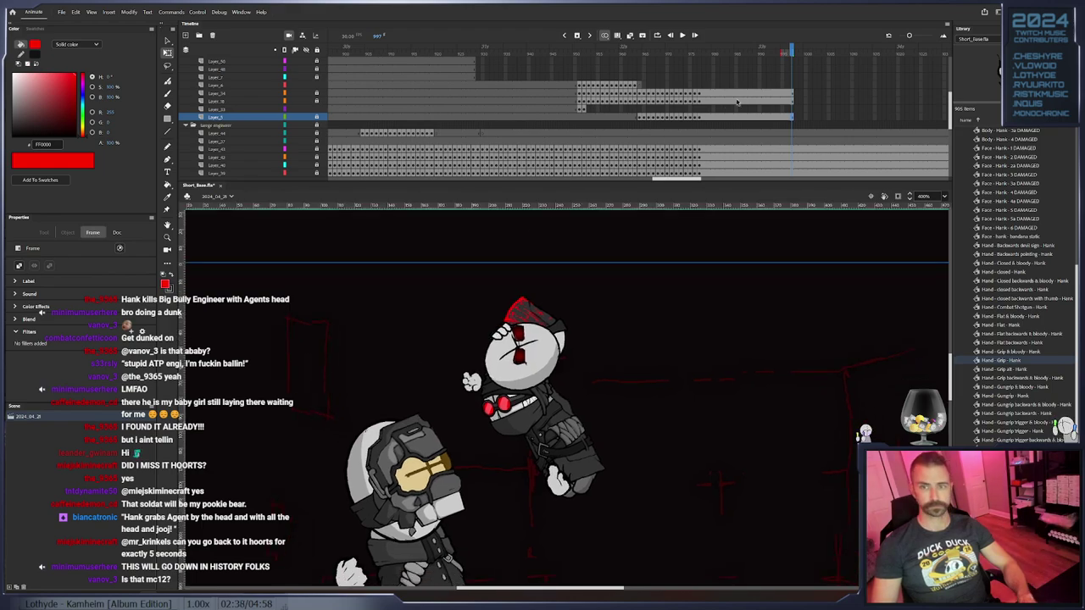
click(589, 109)
click(583, 109)
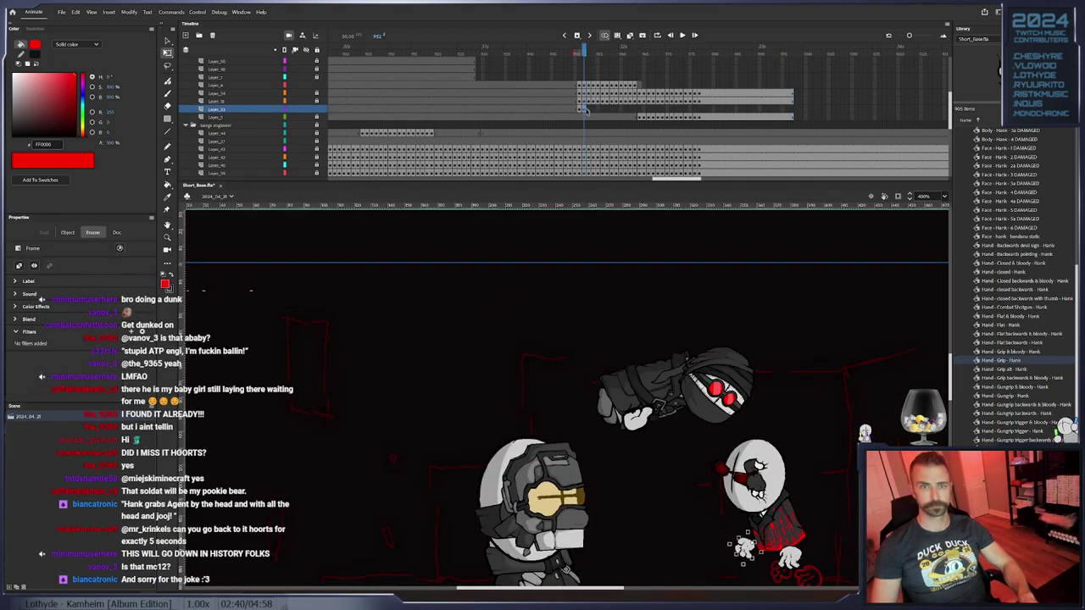
drag(646, 444, 477, 361)
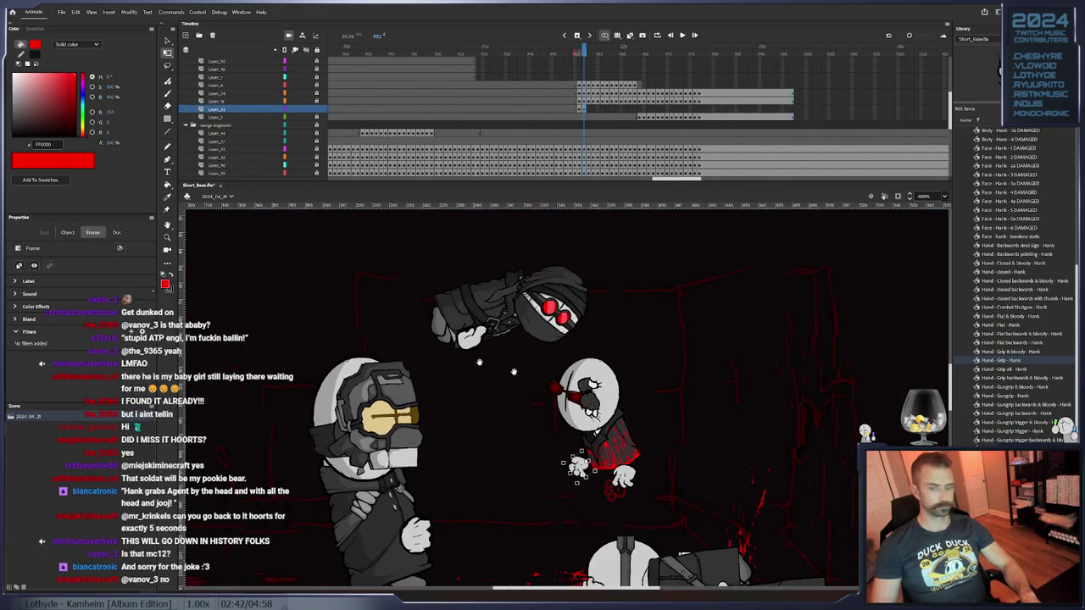
drag(659, 410, 642, 388)
click(588, 109)
drag(560, 459, 548, 378)
key(F6)
key(F6)
key(period)
key(F6)
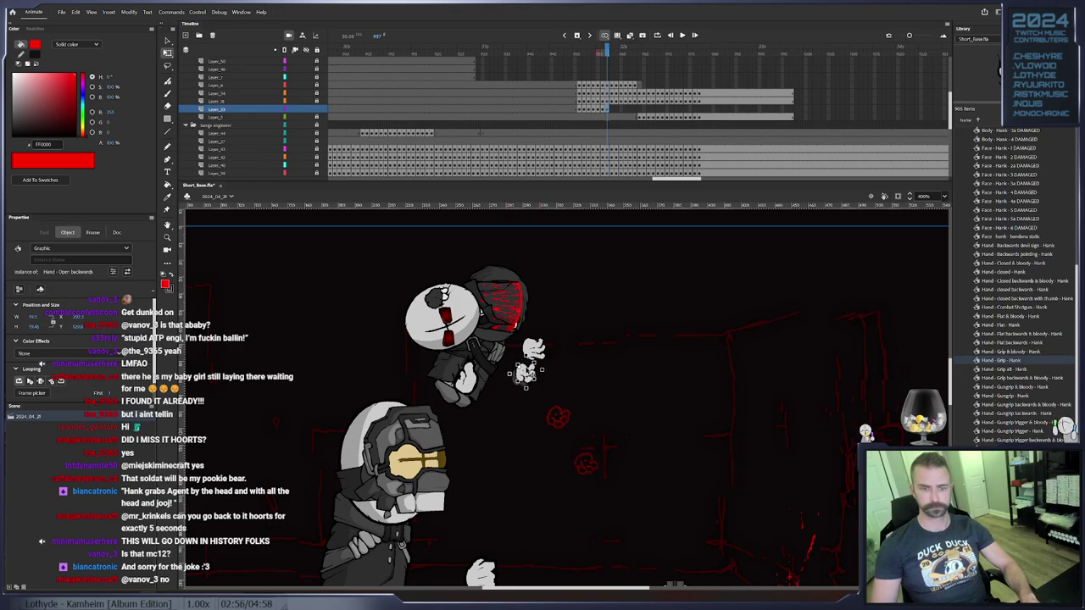
Continue the second hand's keyframes through frame 965, carrying it between the torso and the hooded character's head
key(period)
drag(554, 372, 462, 320)
key(F6)
key(period)
key(period)
key(period)
key(period)
key(period)
key(F6)
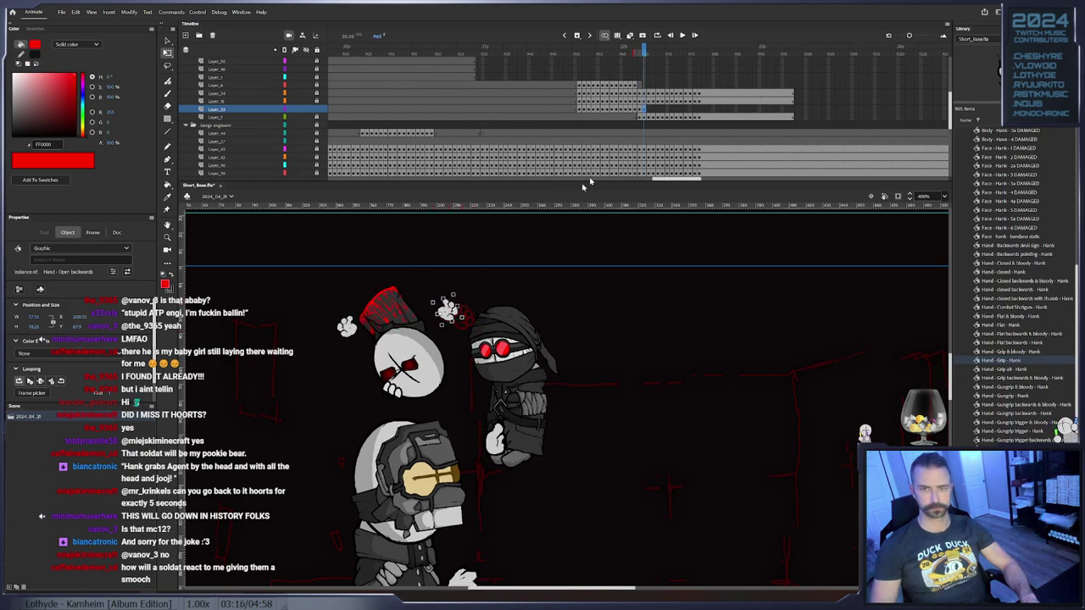
Move the second hand's keyframes at frames 964 and 965 to Layer_6 and shift Layer_5's hand keyframes into the vacated layer
click(643, 109)
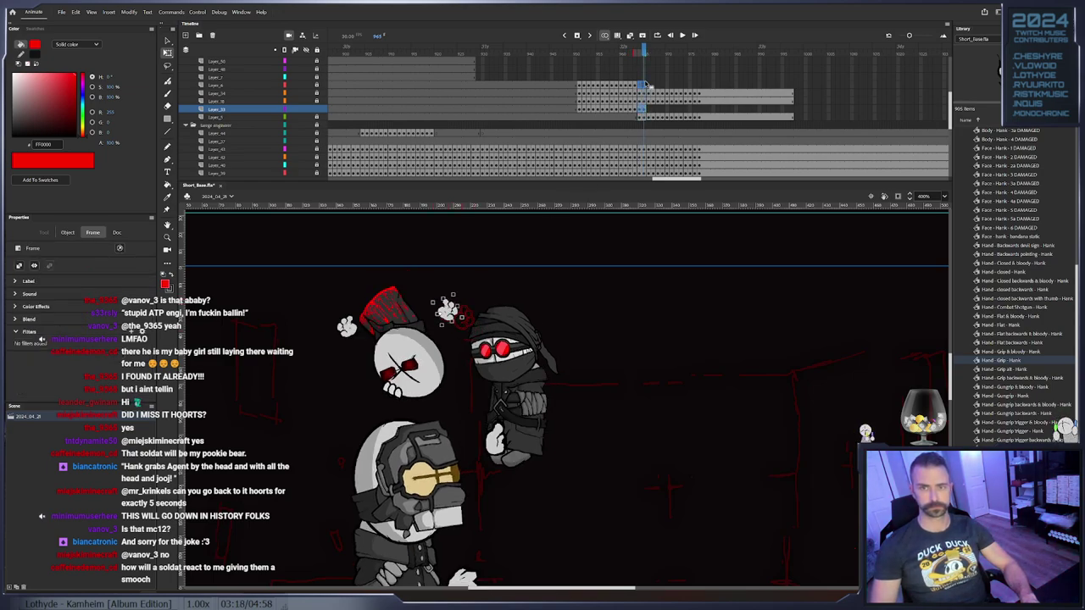
right_click(640, 109)
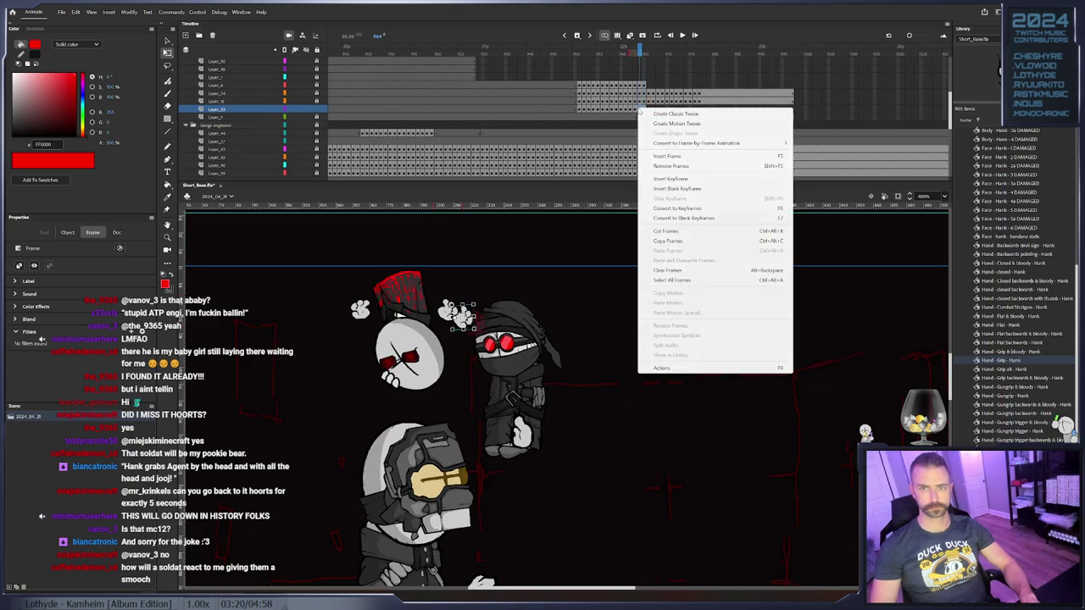
click(683, 189)
drag(641, 117, 699, 109)
Adjust the Layer_6 hand's position at frame 965 against the preceding frames, and keyframe its next position at frame 966
click(646, 86)
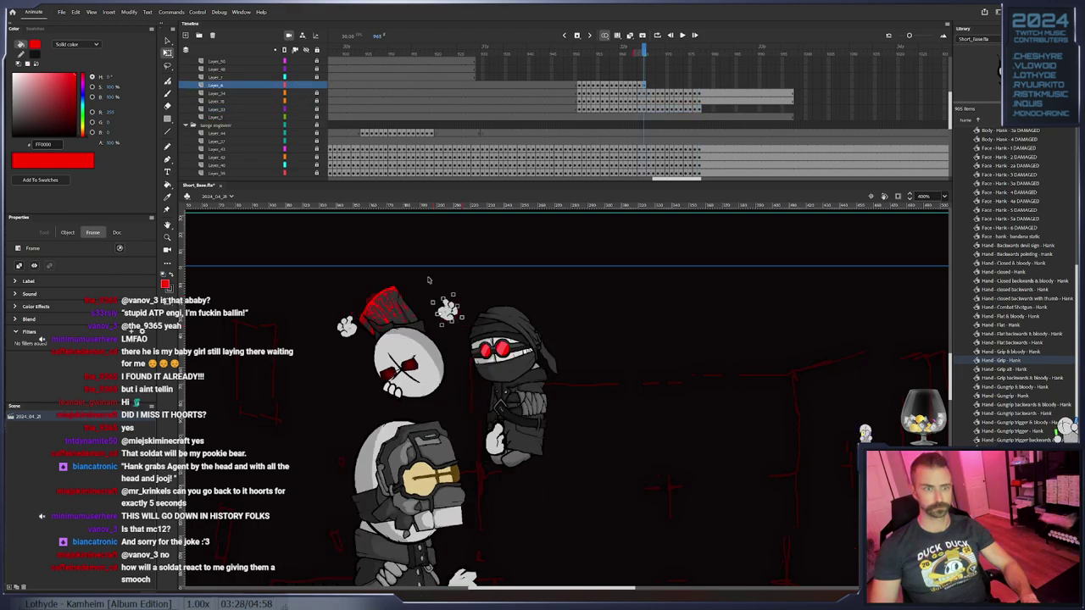
click(454, 313)
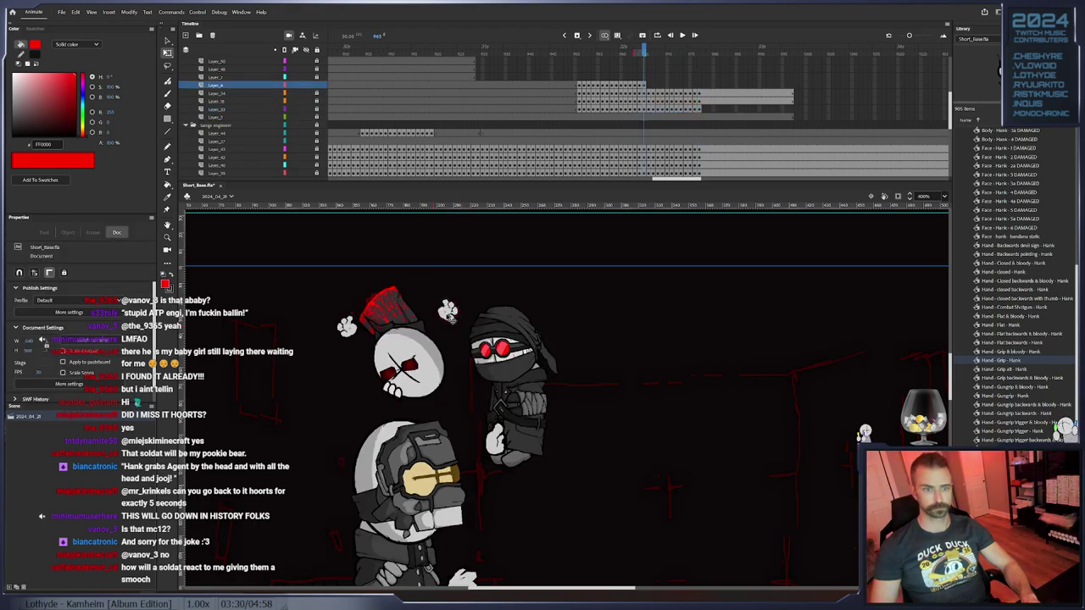
click(635, 86)
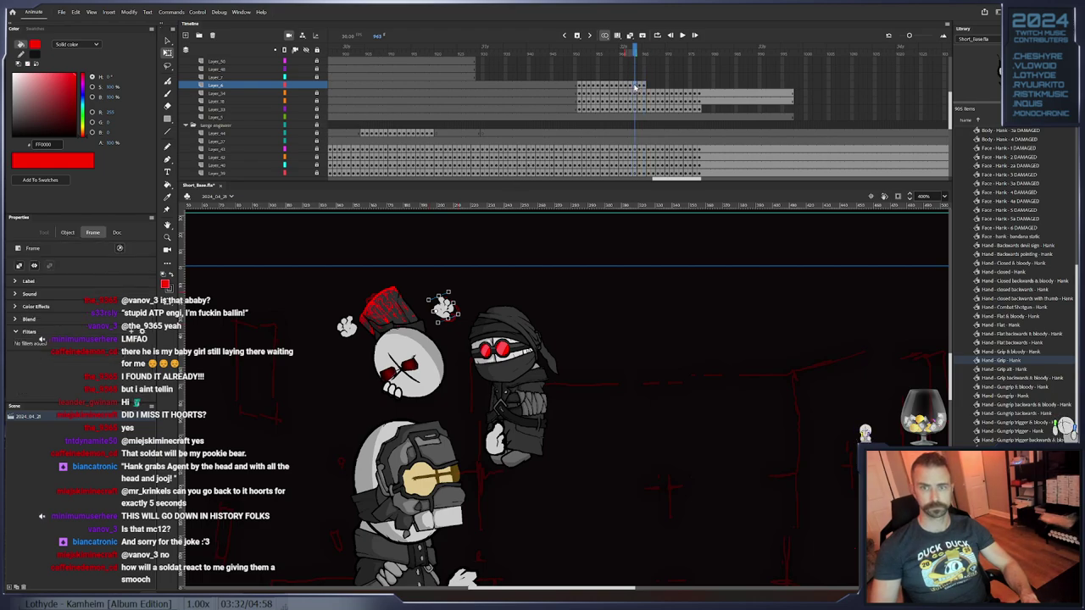
key(period)
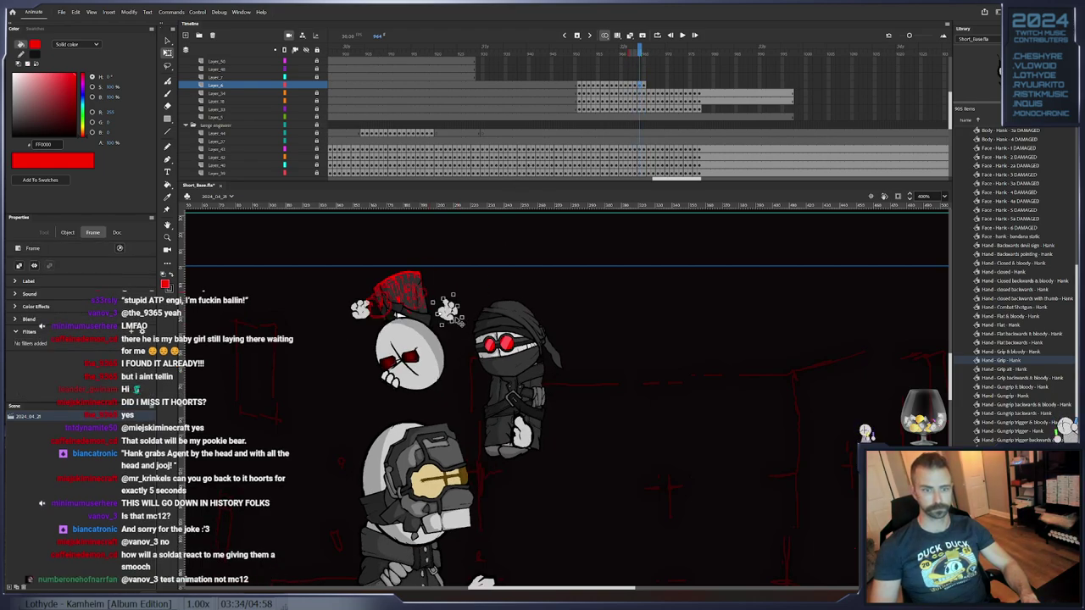
click(456, 307)
key(.)
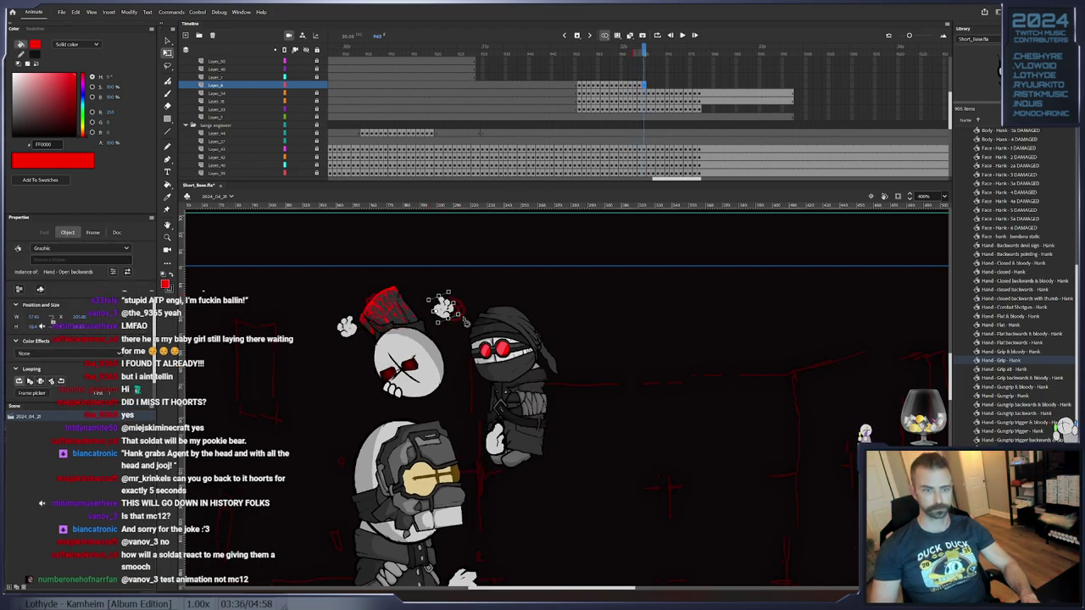
key(.)
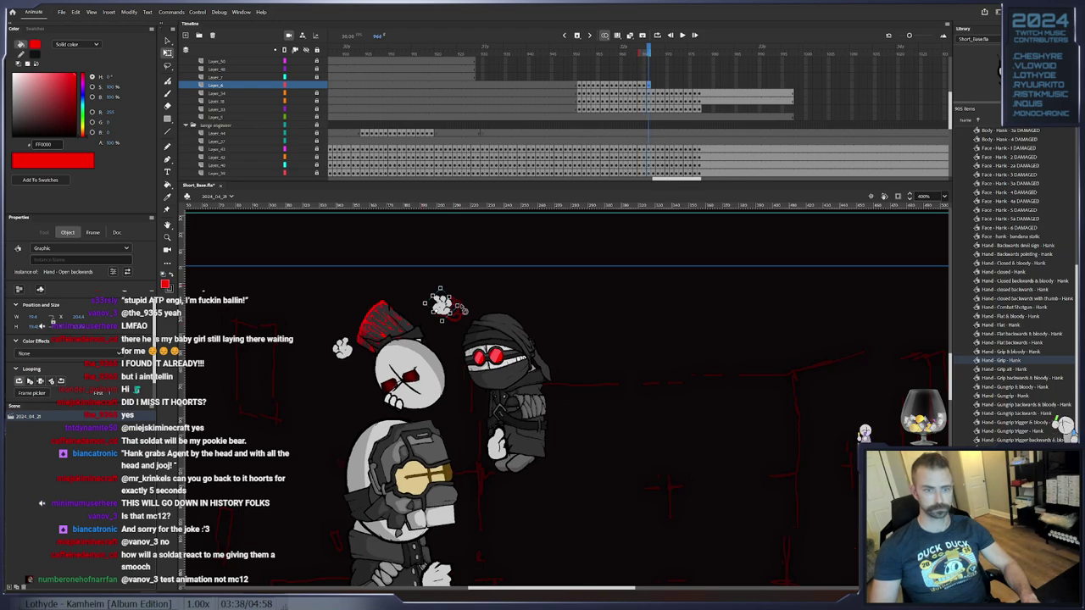
Continue the Layer_6 hand's keyframes through frame 971, carrying it left across the torso's red neck and tilting it with the swing
drag(442, 309, 423, 307)
key(F6)
key(F6)
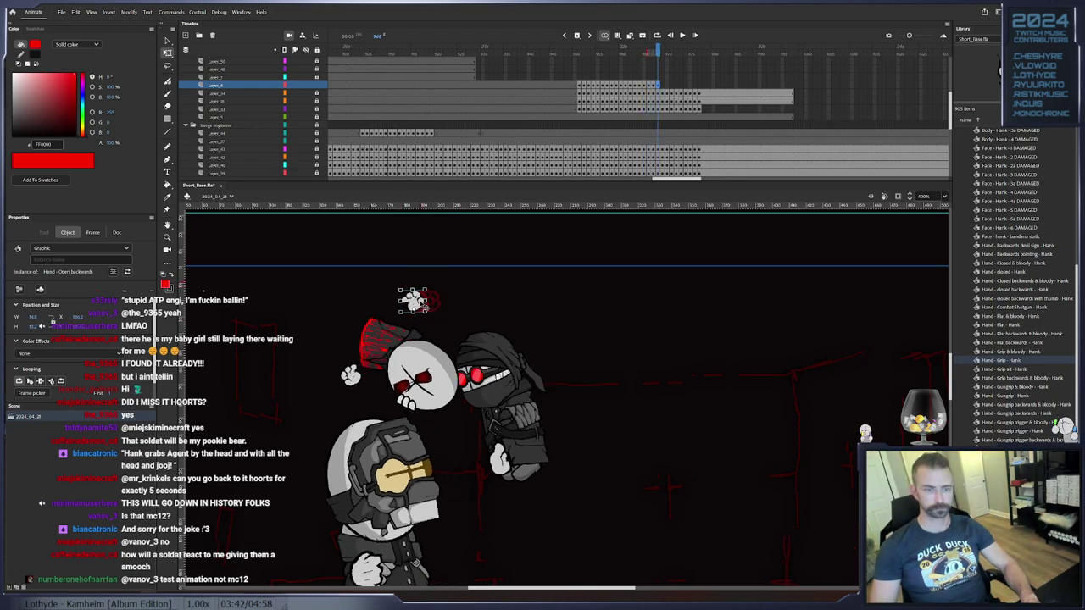
key(F6)
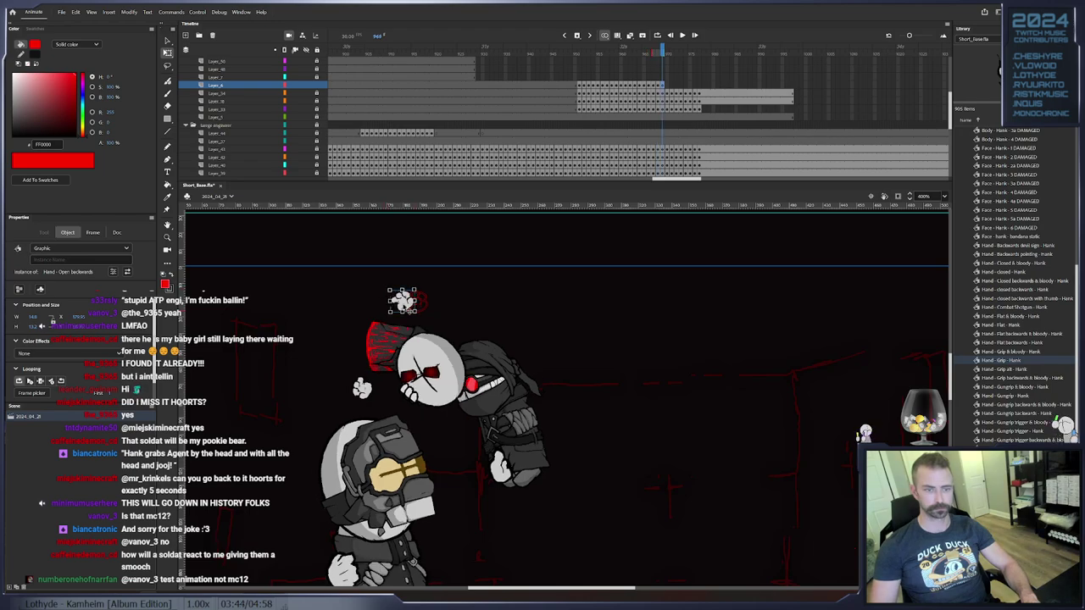
key(.)
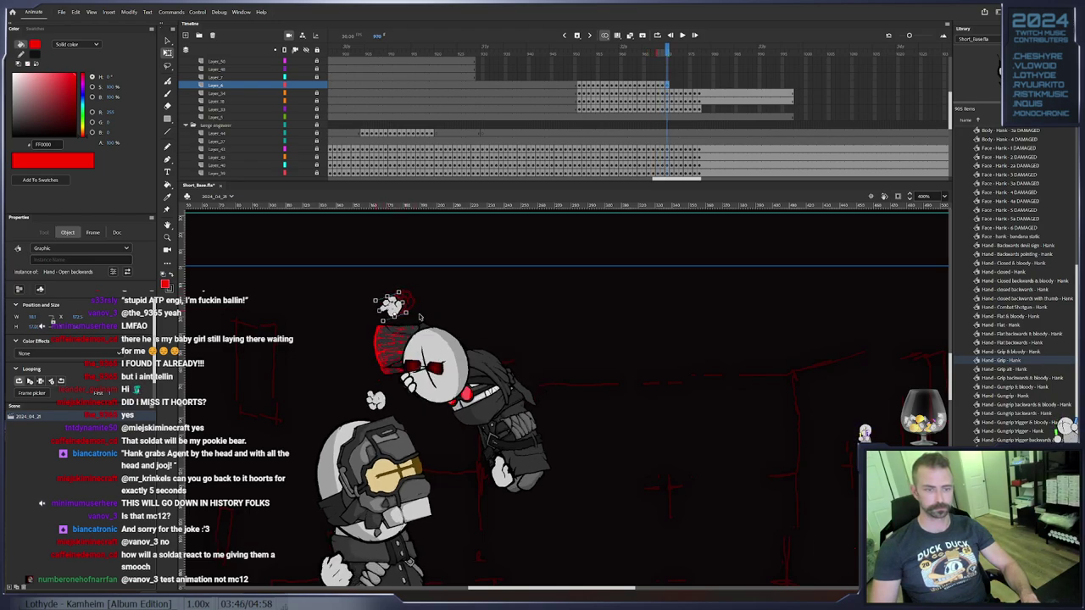
key(period)
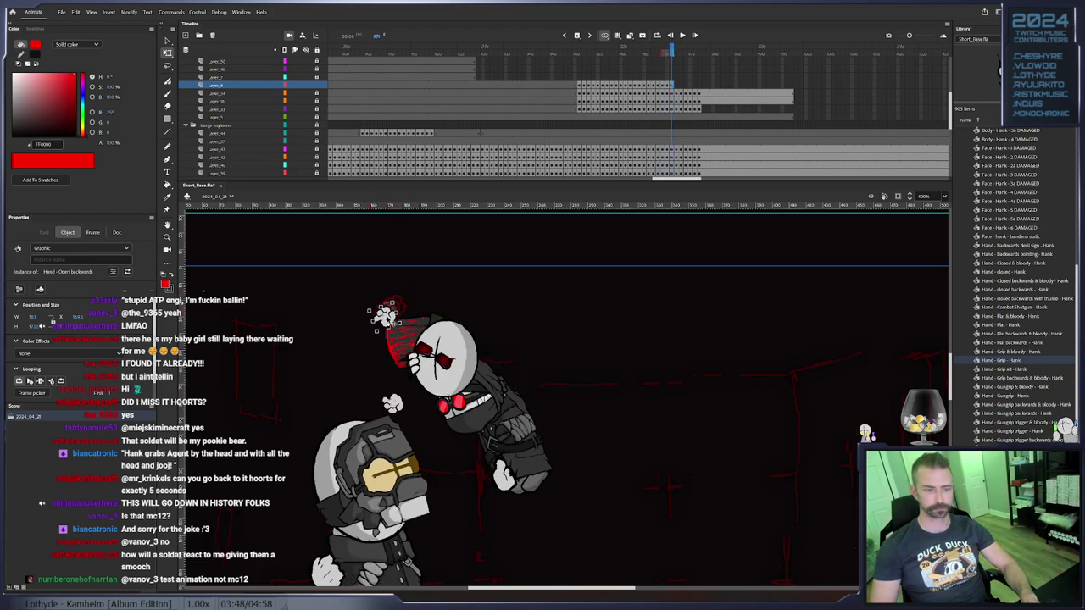
Keyframe the Layer_6 hand from frame 972 through 976, lifting it back to the right above the torso's end
key(period)
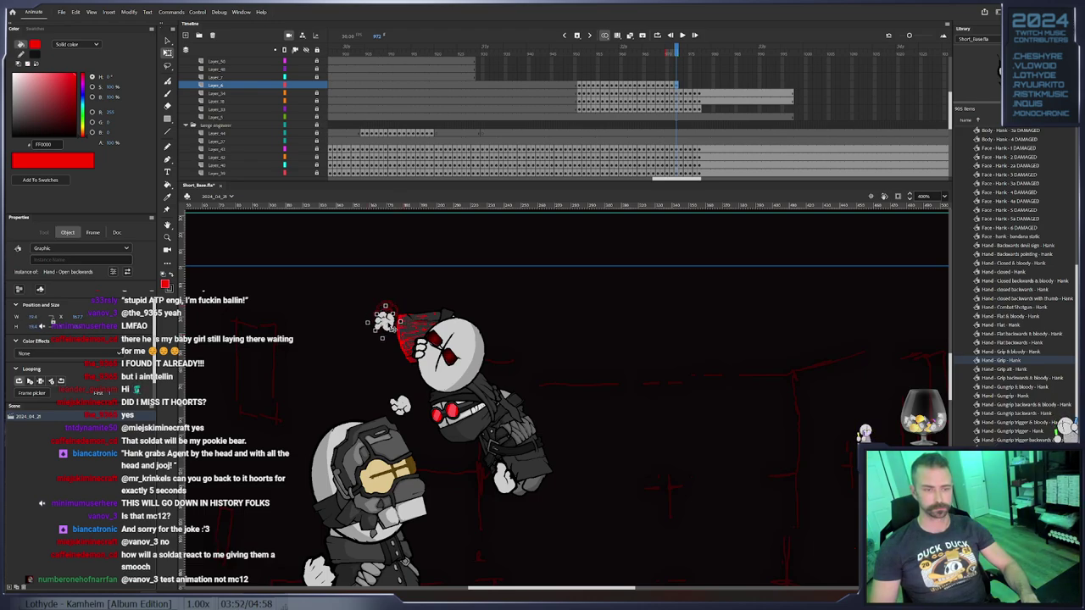
key(period)
key(period)
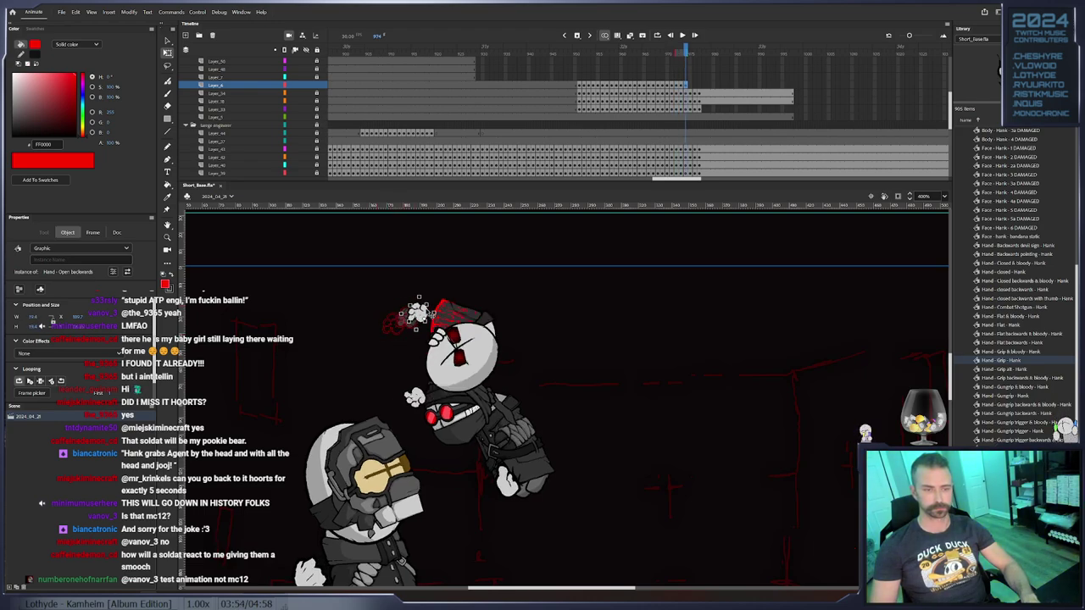
key(period)
key(period)
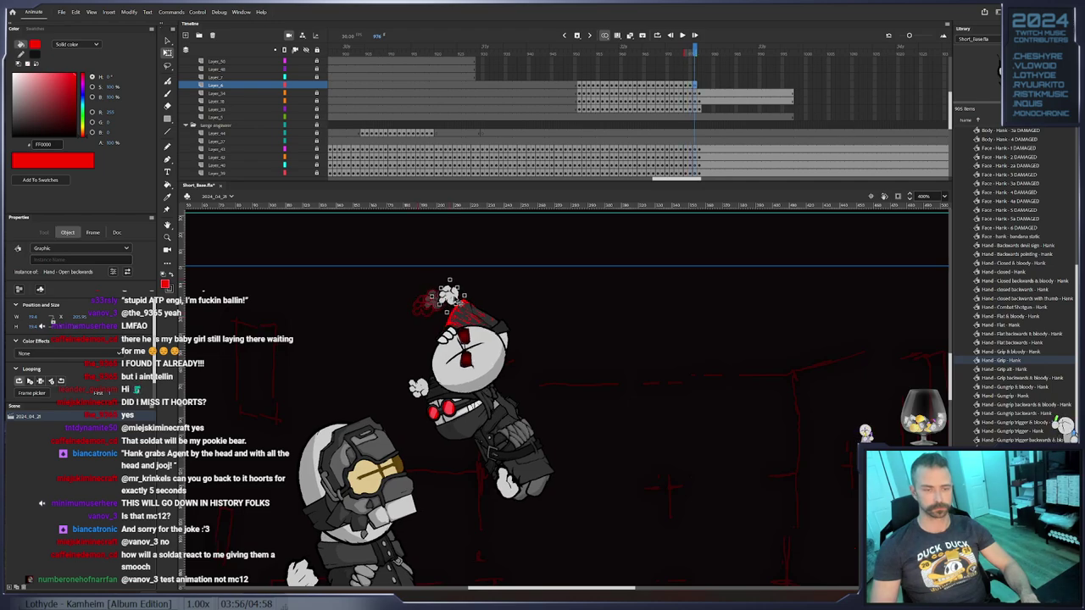
Keyframe the Layer_6 hand at frame 977, swap its symbol to Hand - Flat backwards and adjust its placement above the torso
key(period)
drag(459, 282, 476, 282)
right_click(475, 289)
click(500, 513)
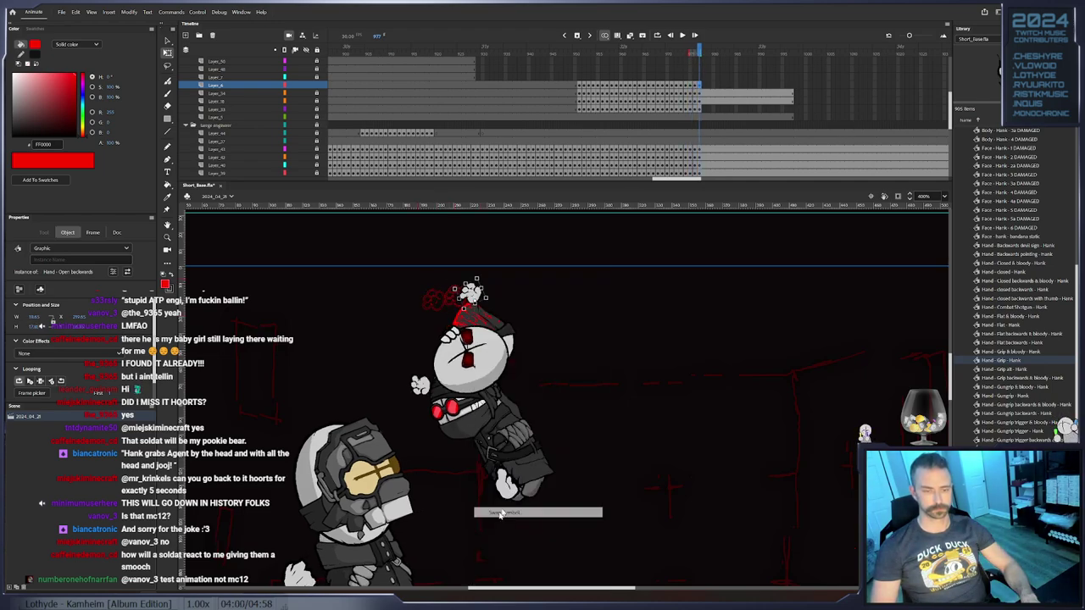
click(552, 281)
click(549, 256)
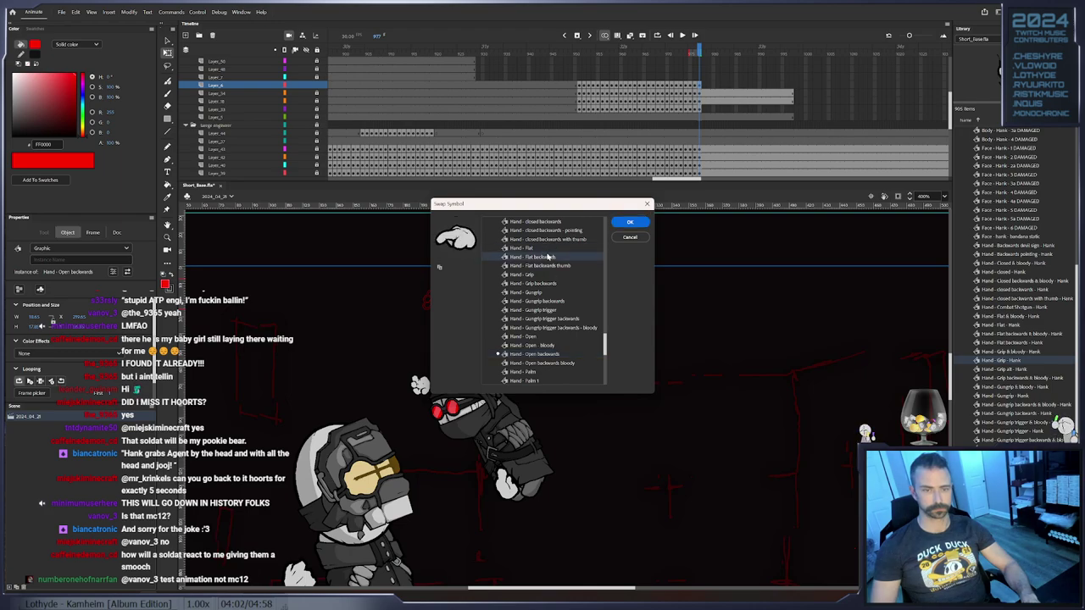
click(630, 222)
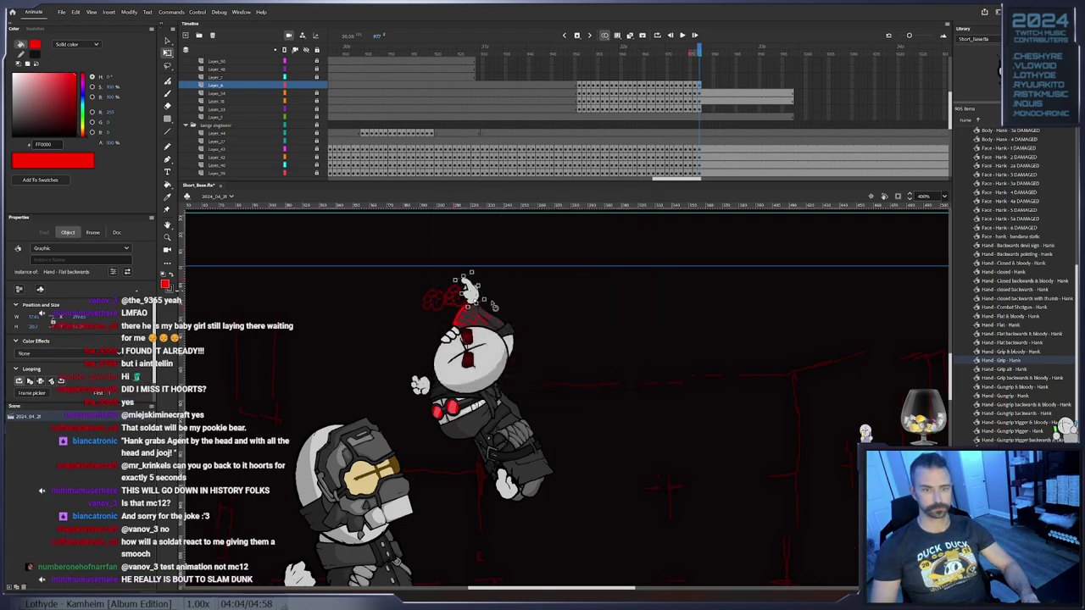
mouse_move(489, 304)
mouse_down()
mouse_move(502, 298)
mouse_move(483, 297)
mouse_up()
Remove Layer_6's extra frame at 978 and extend the head, torso and hand layers through frame 1000
key(F6)
right_click(704, 89)
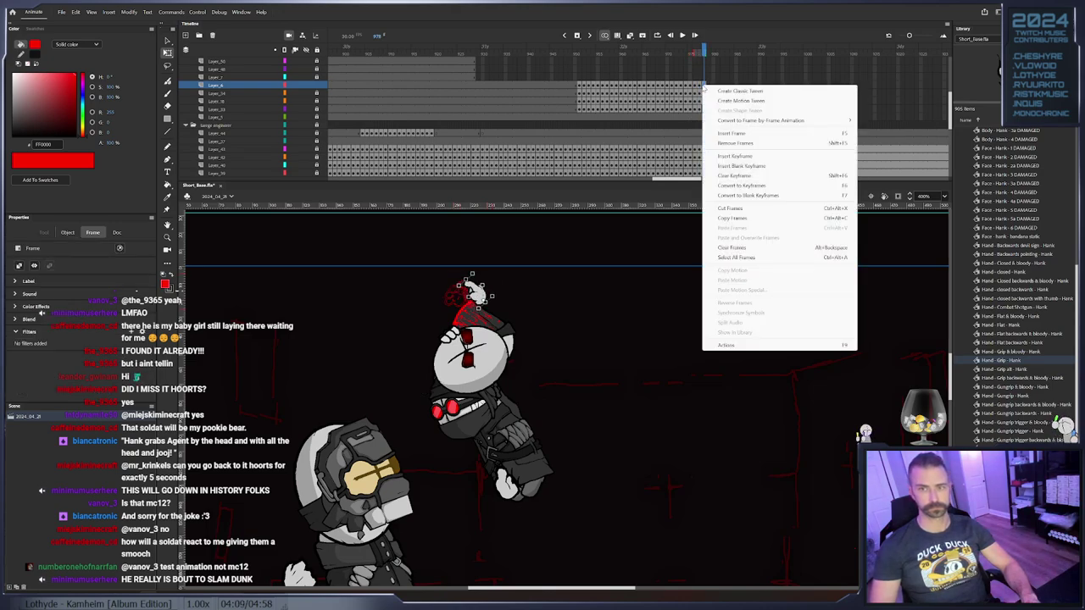
click(734, 142)
mouse_move(801, 117)
mouse_down()
mouse_move(829, 42)
mouse_move(802, 114)
mouse_up()
right_click(804, 115)
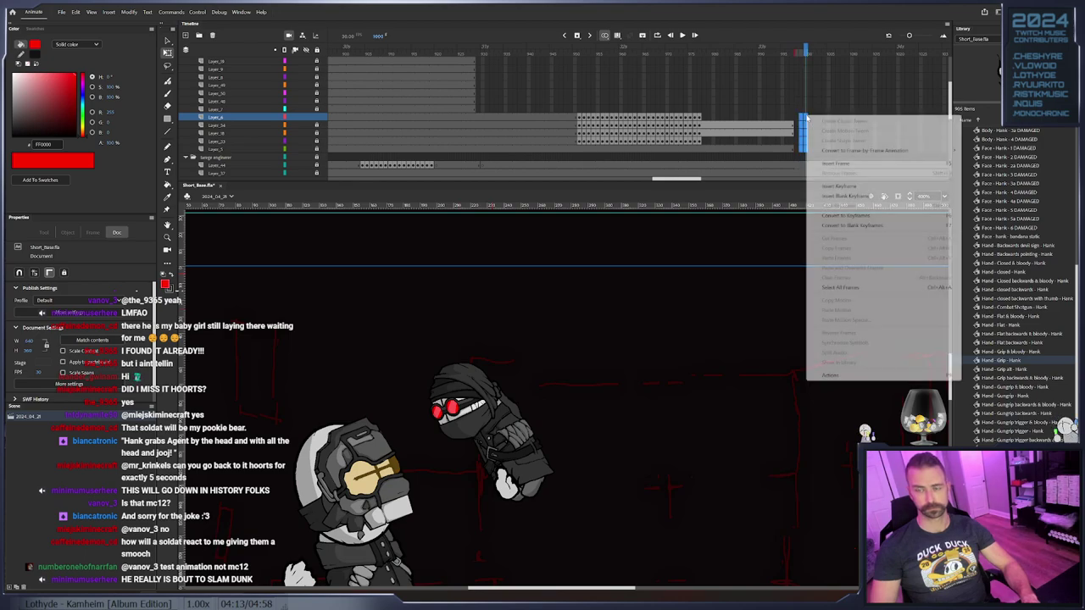
click(845, 167)
Move the head, torso and hand keyframes from frame 967 through 977 down into the layers of the agent cake folder
scroll(678, 127, down, 5)
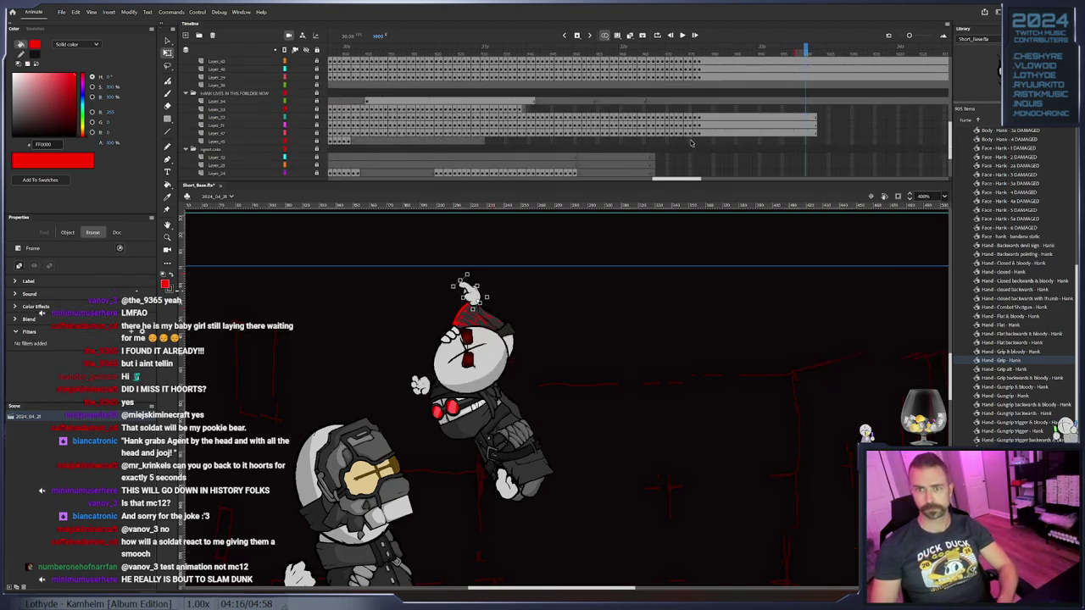
click(654, 142)
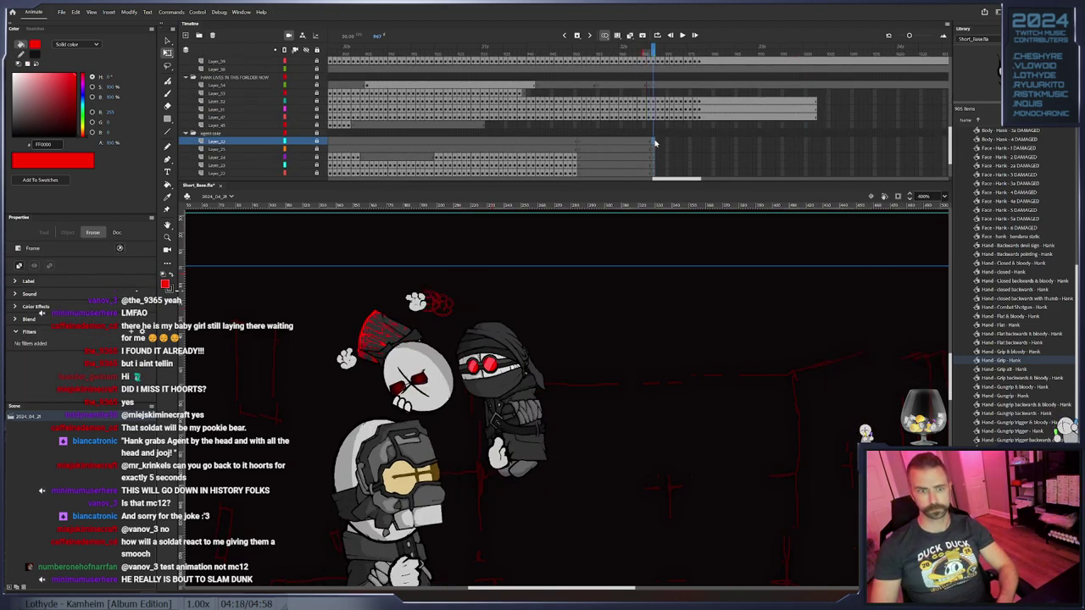
scroll(653, 128, up, 4)
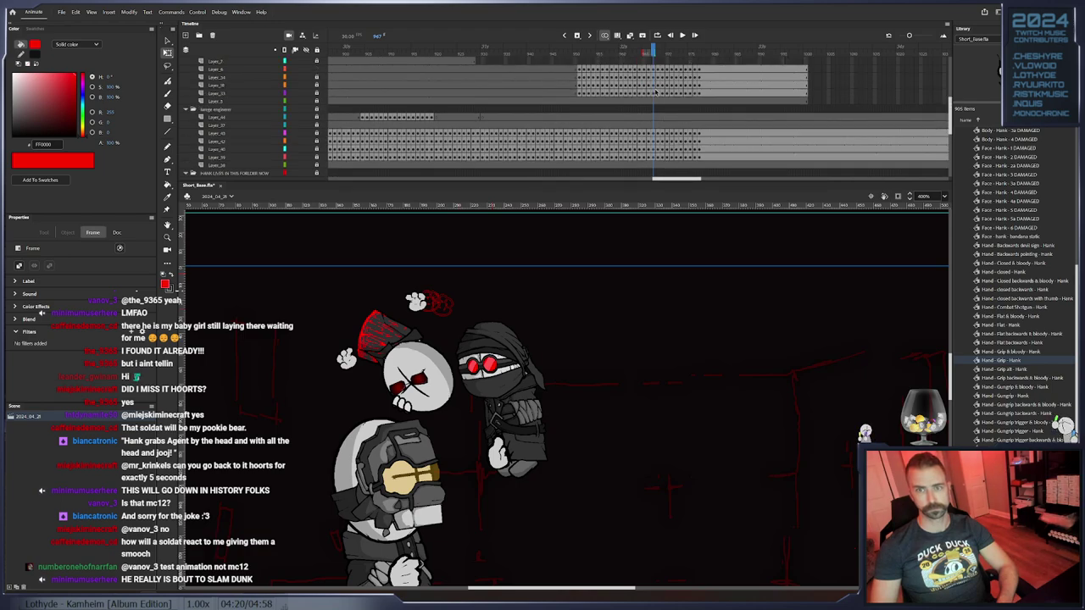
drag(653, 93, 696, 195)
scroll(699, 127, down, 5)
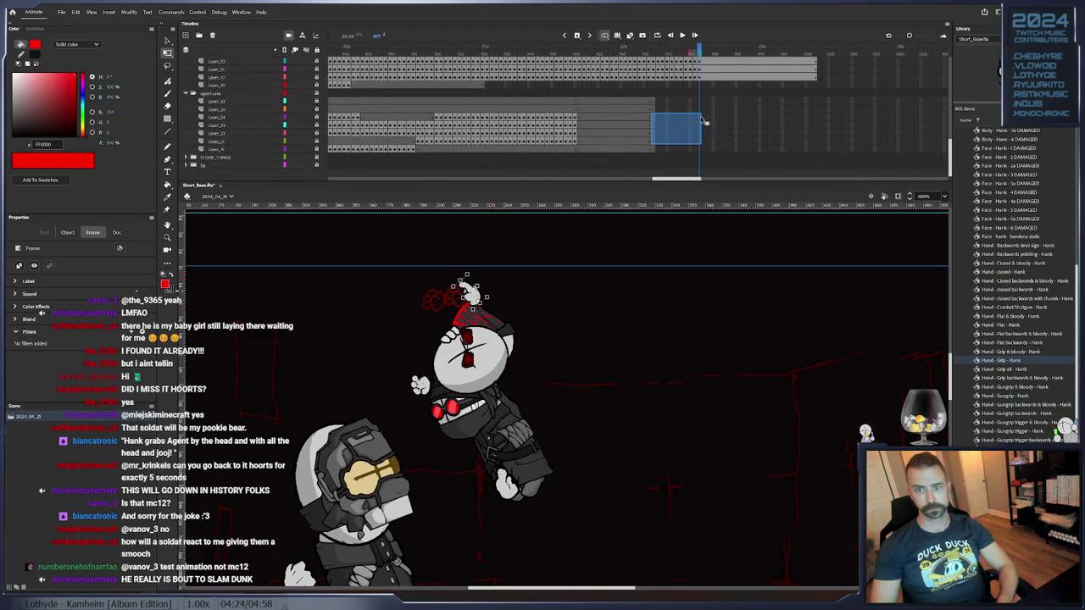
drag(702, 120, 700, 127)
Insert frames on the agent cake folder's layers to extend them through frame 1002
drag(812, 117, 820, 131)
right_click(817, 139)
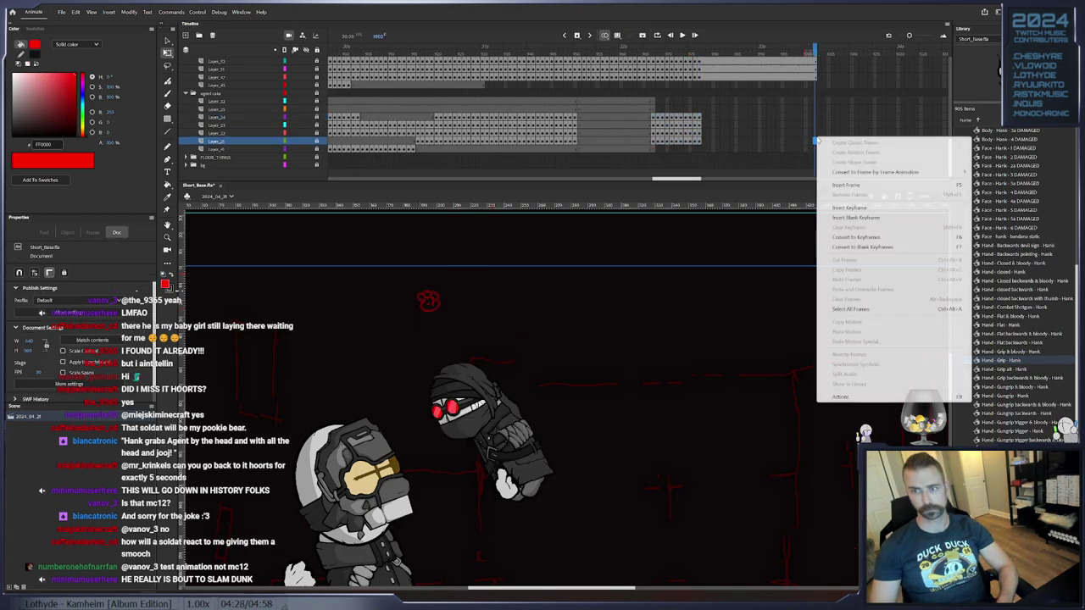
drag(811, 101, 817, 152)
right_click(815, 151)
click(861, 201)
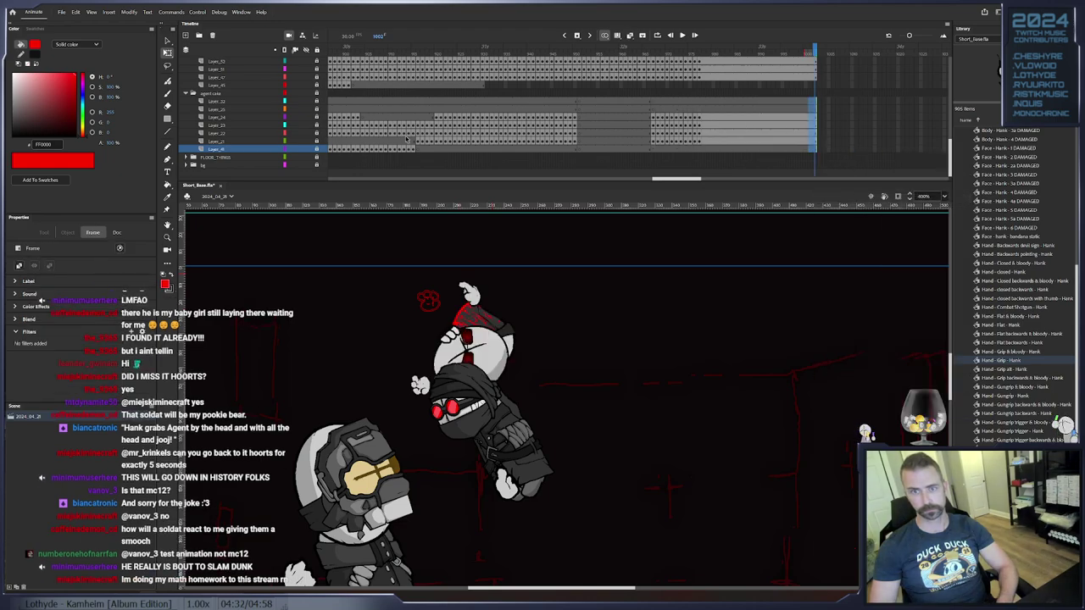
Convert frame 967 to blank keyframes on Layer_6 and the original head, torso and hand layers beneath it
scroll(755, 144, up, 10)
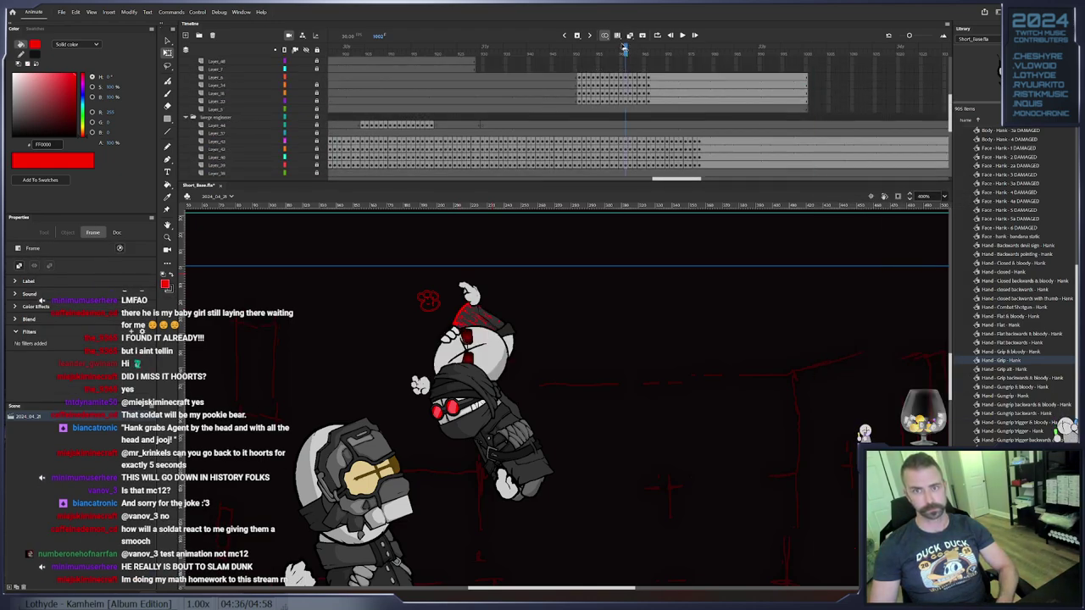
drag(625, 49, 606, 50)
click(652, 82)
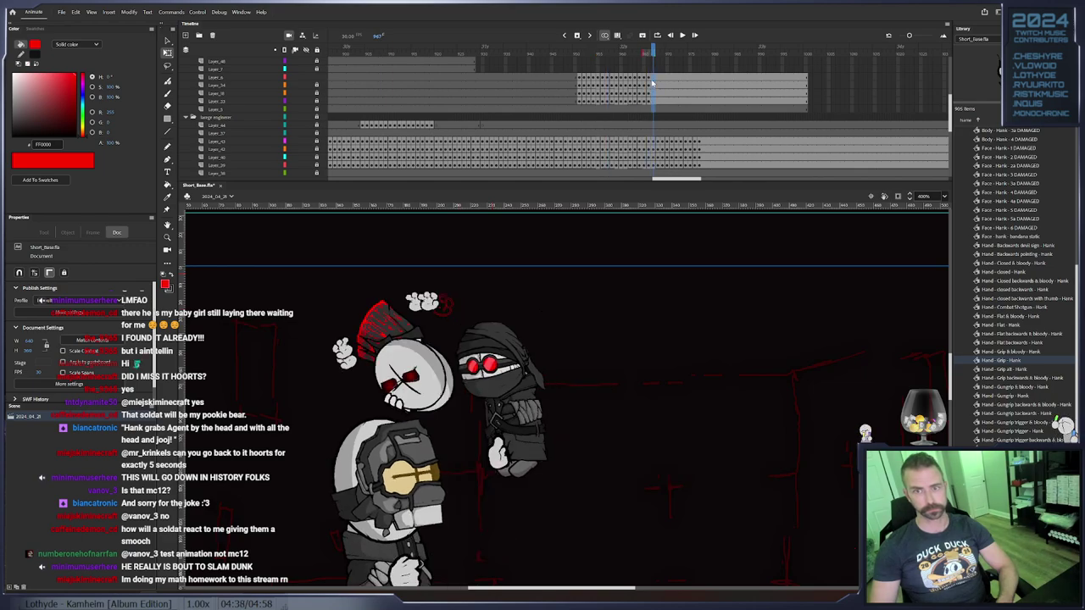
right_click(652, 81)
click(685, 189)
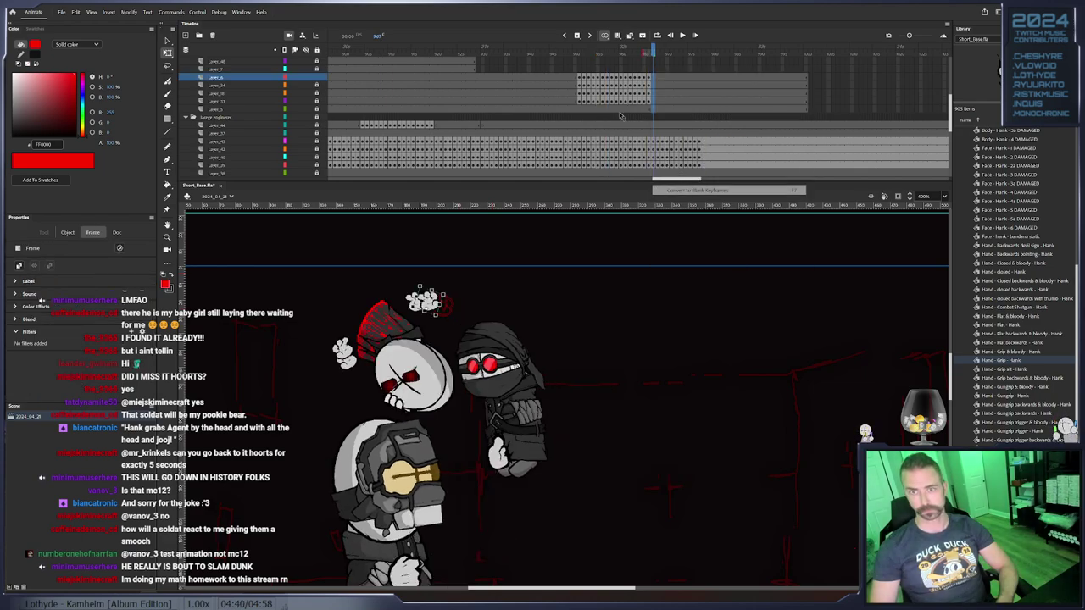
Play back the swing animation, checking the layering and the motion again with the whole stage in view
drag(493, 53, 374, 53)
key(Return)
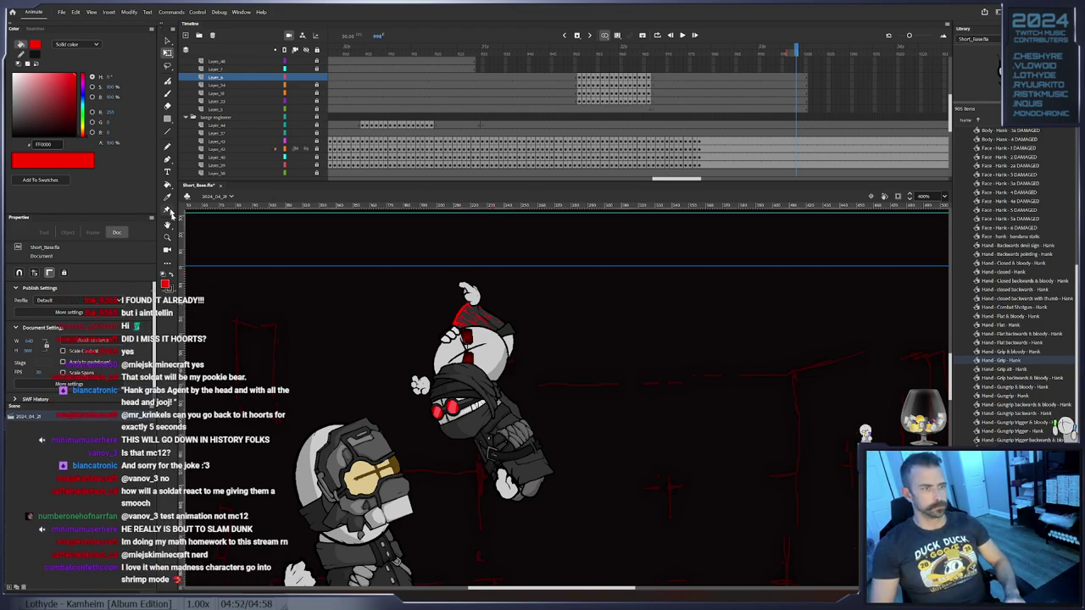
click(472, 420)
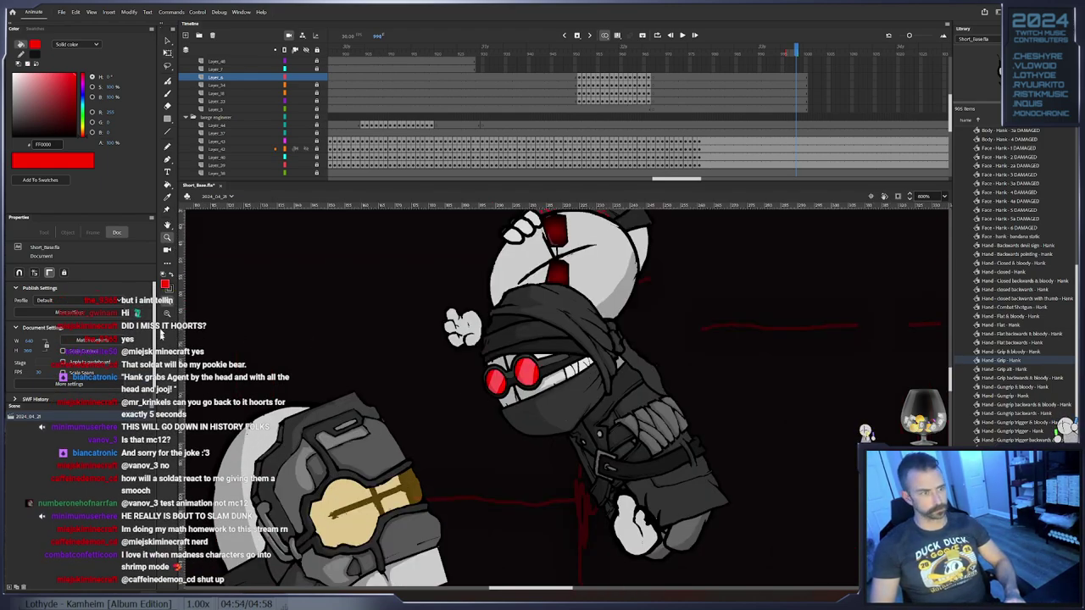
alt+click(558, 492)
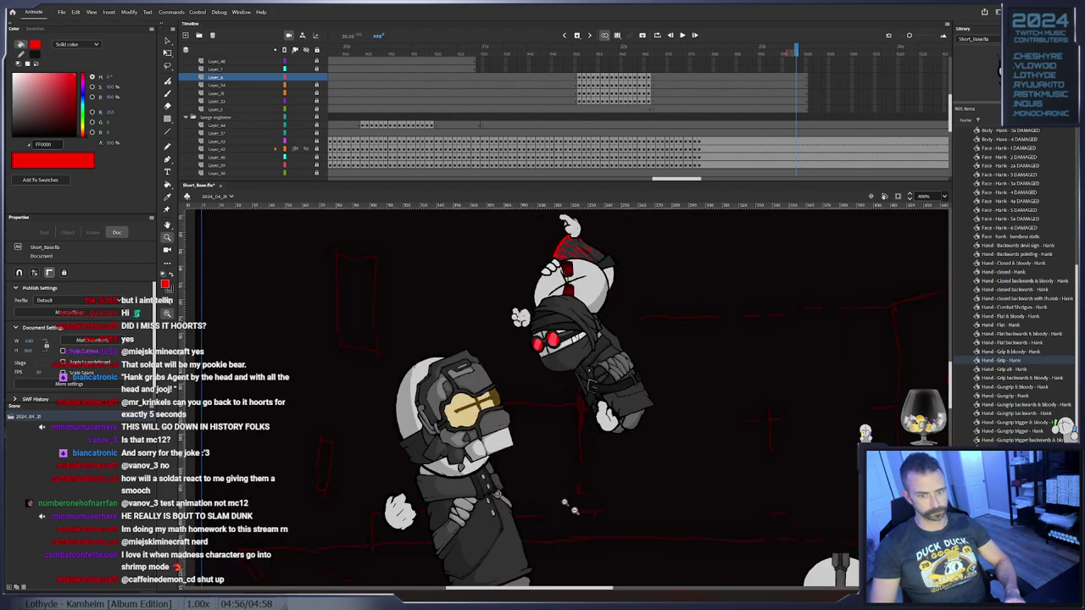
alt+click(627, 500)
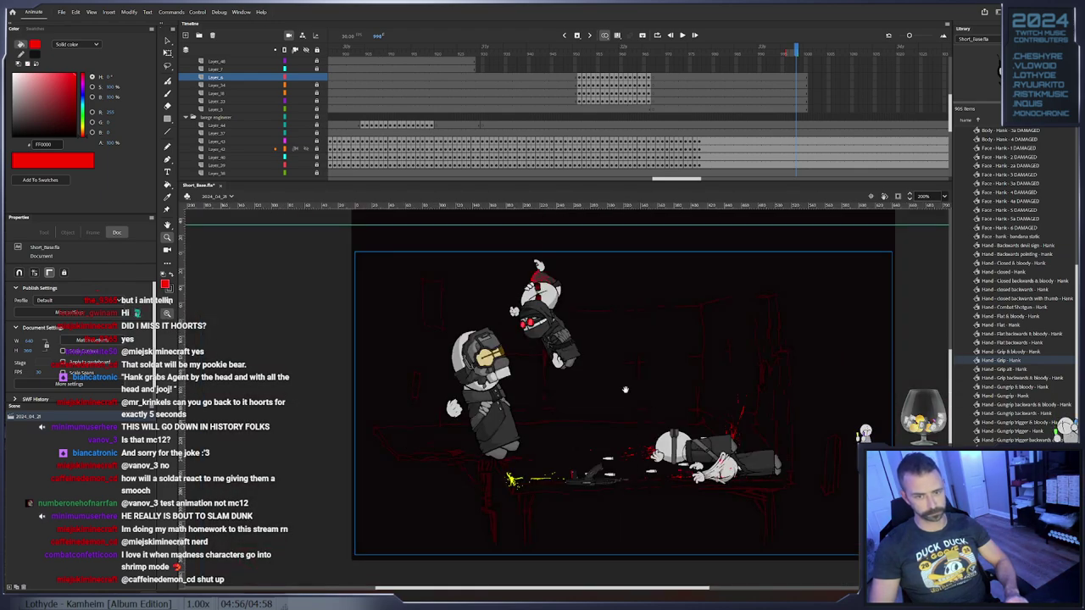
click(167, 40)
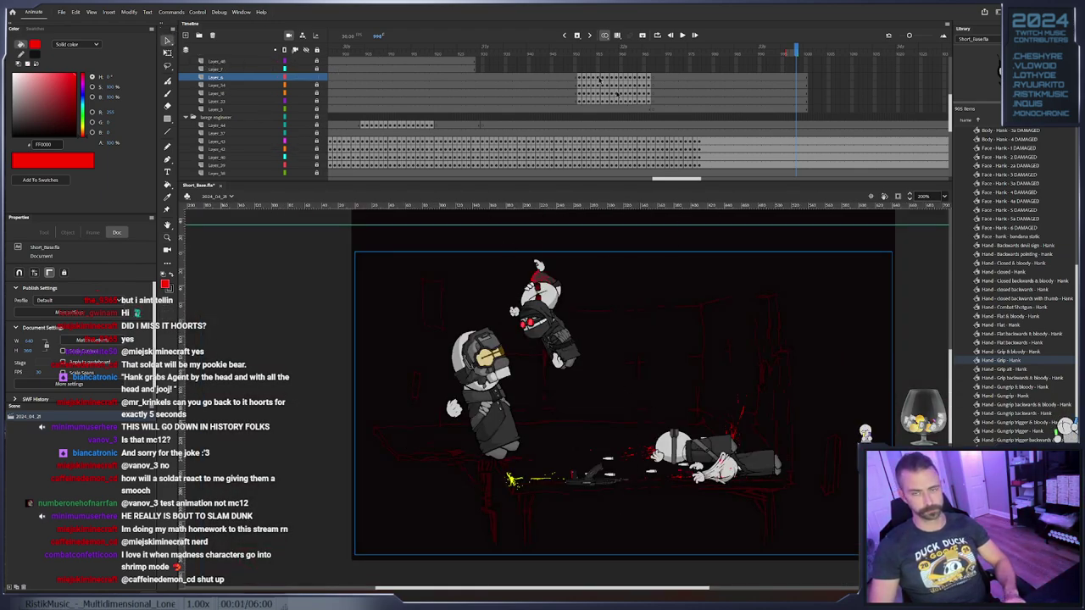
key(Return)
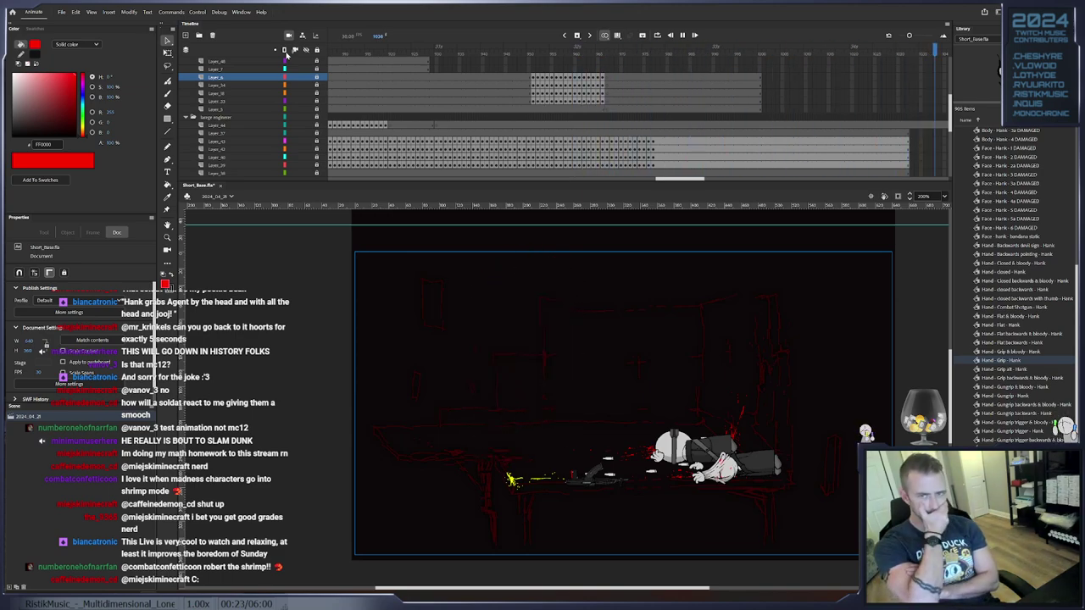
Remove all frames after 977 from the layers of the Hank folder and the agent cake folder
click(611, 70)
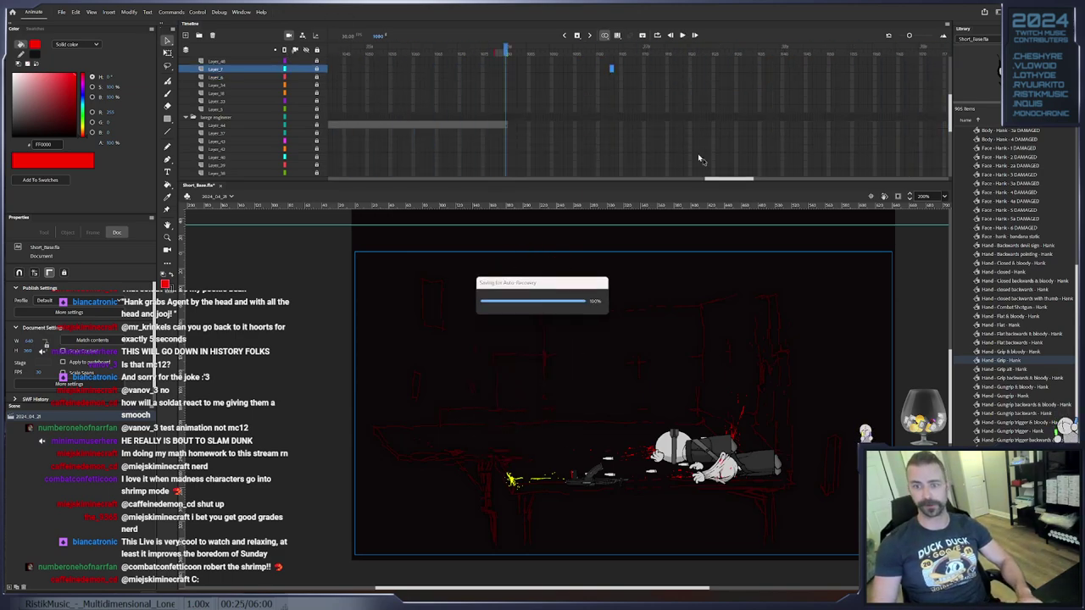
drag(727, 178, 687, 175)
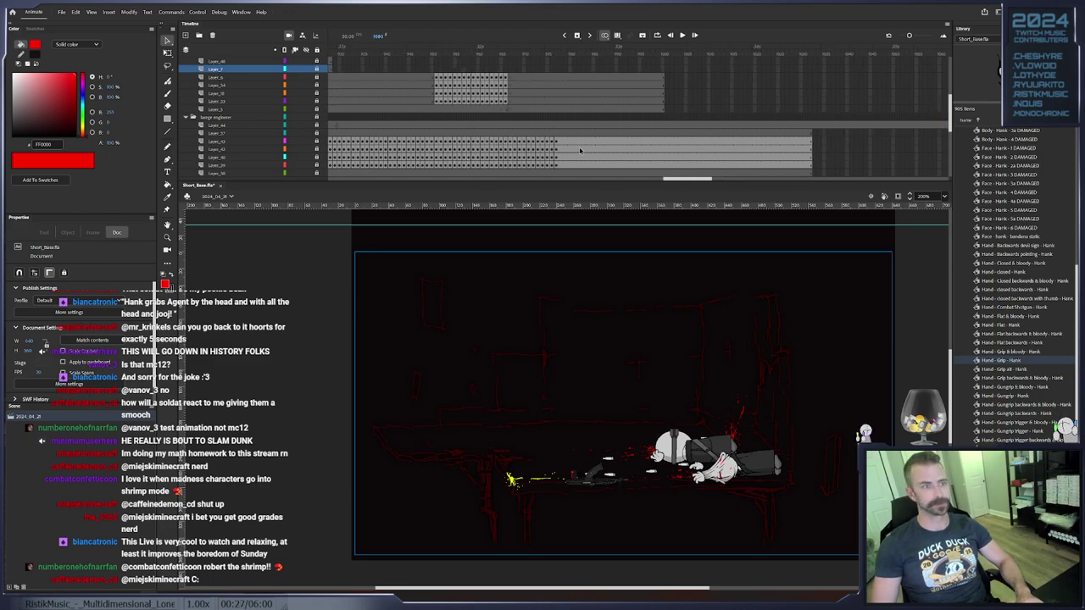
scroll(401, 83, up, 2)
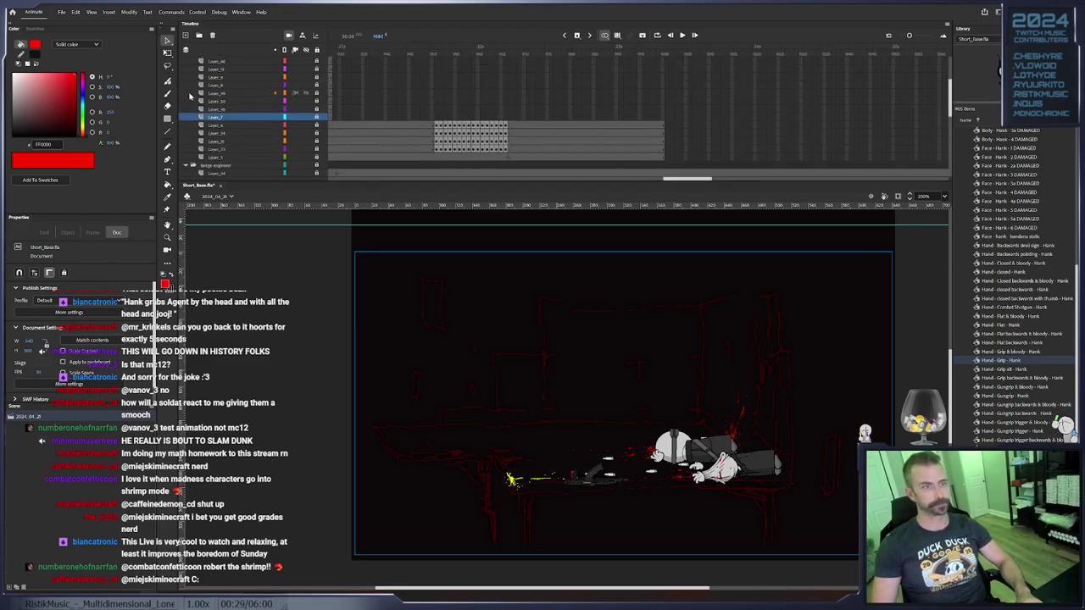
scroll(190, 96, up, 2)
click(186, 79)
scroll(502, 118, down, 3)
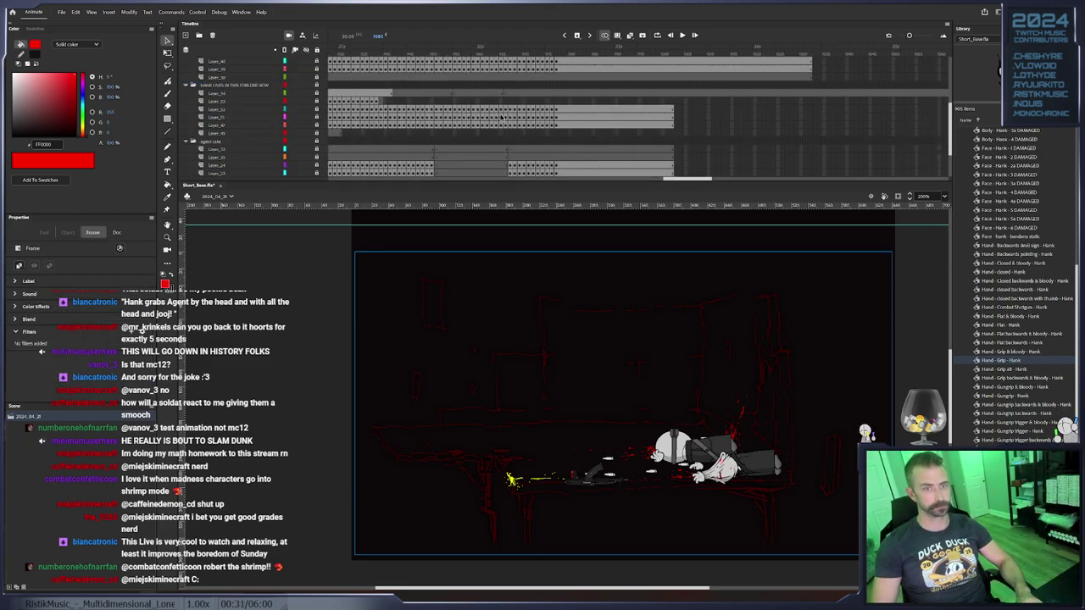
scroll(597, 128, down, 1)
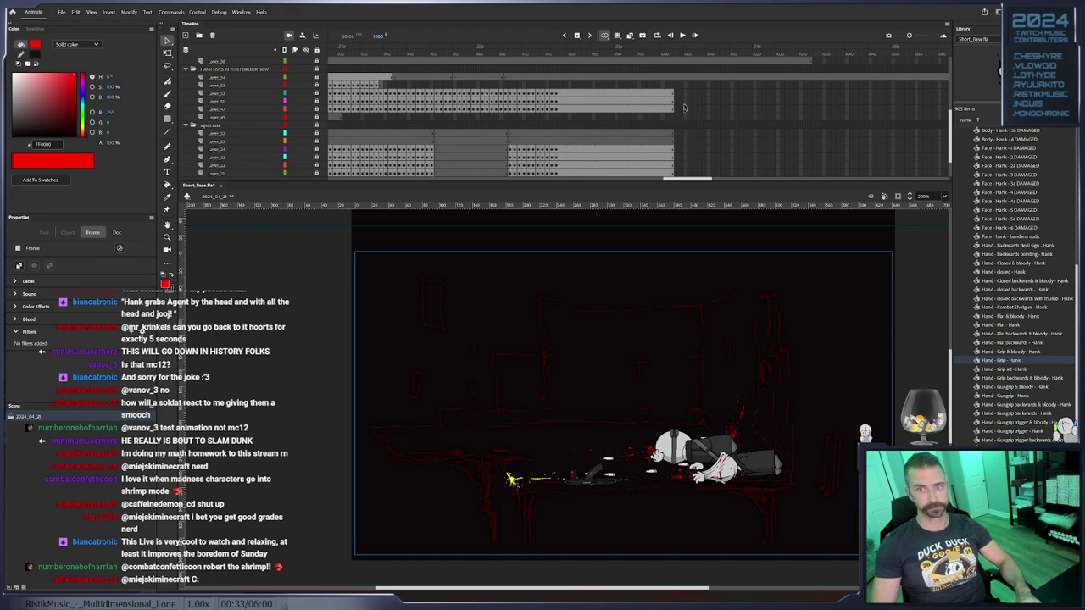
drag(685, 88, 567, 156)
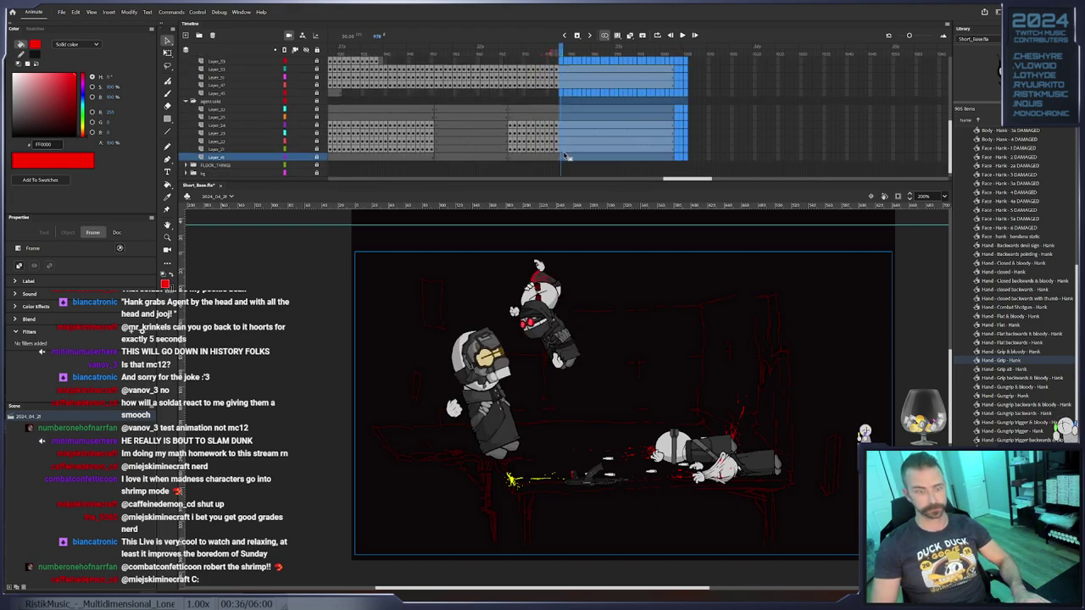
right_click(557, 89)
click(588, 138)
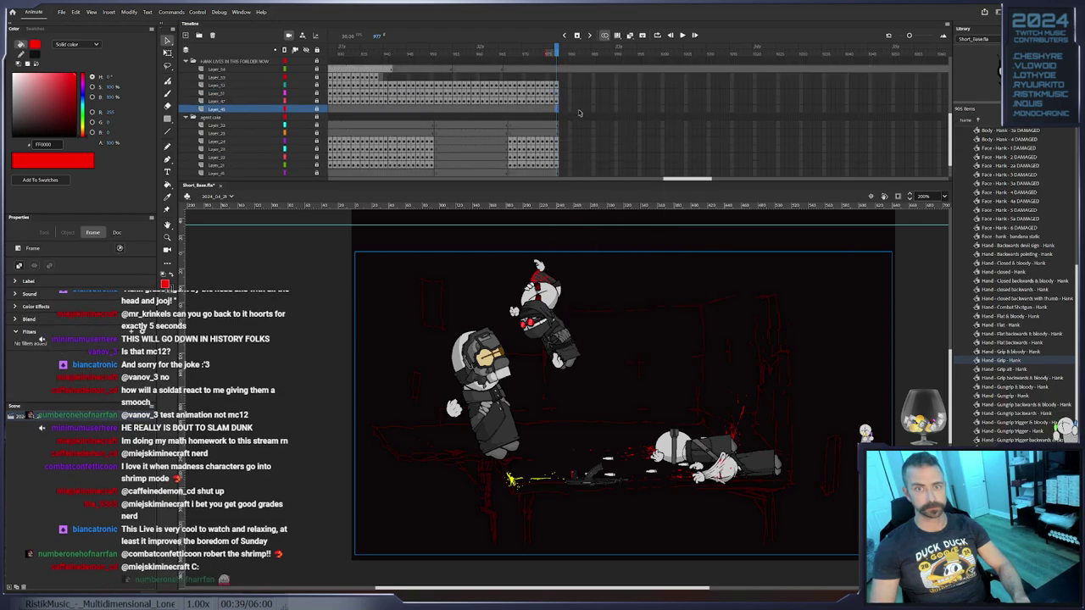
Extend Layer_53 with frames up to 977 and remove Layer_54's frames beyond that point
scroll(566, 106, up, 2)
right_click(558, 94)
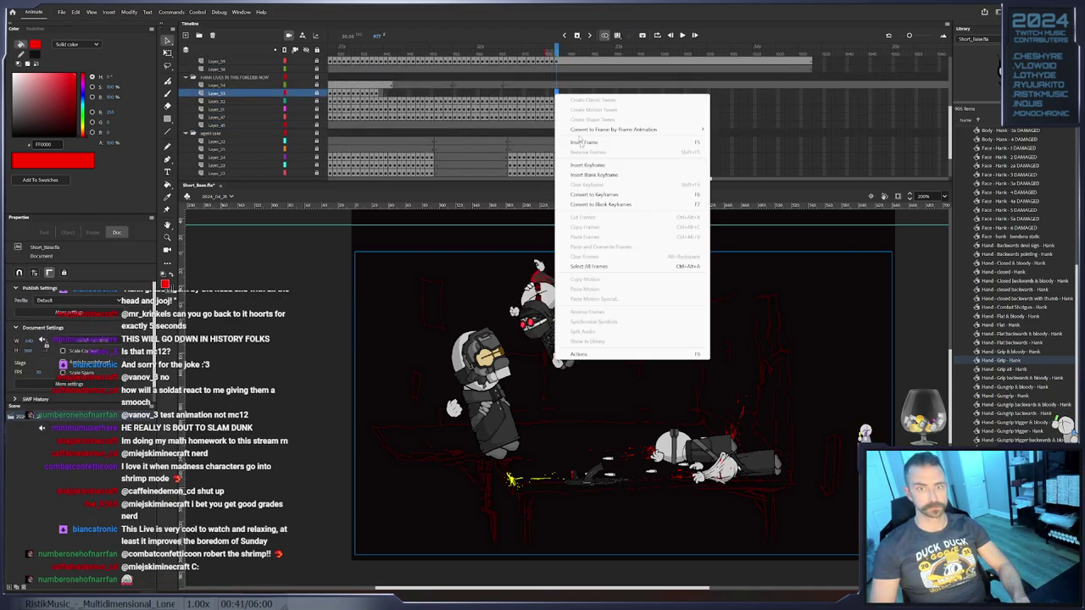
click(583, 142)
click(569, 85)
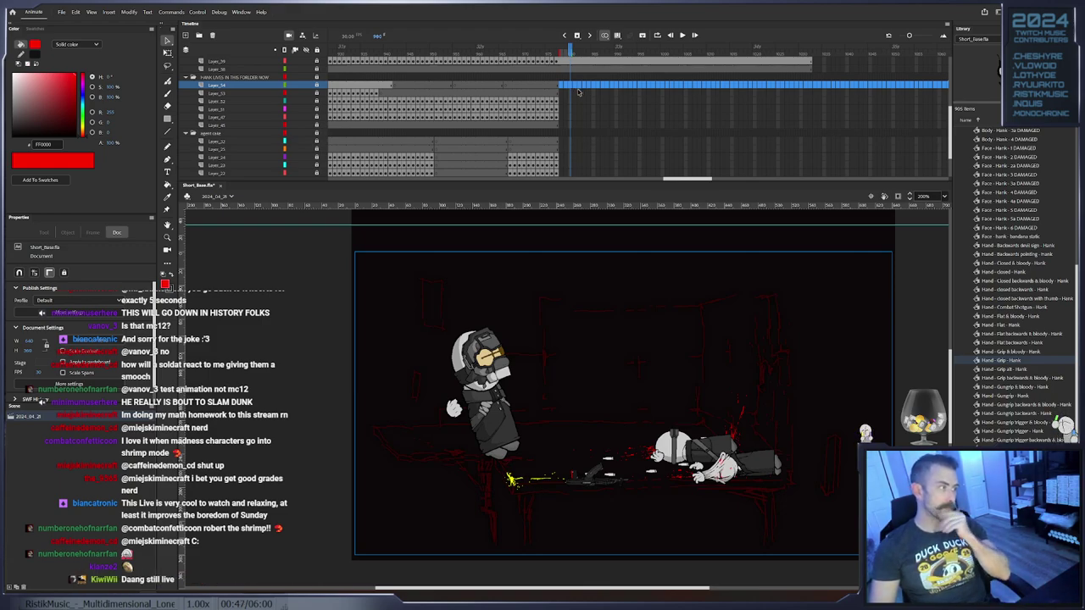
drag(569, 50, 559, 54)
scroll(590, 119, up, 3)
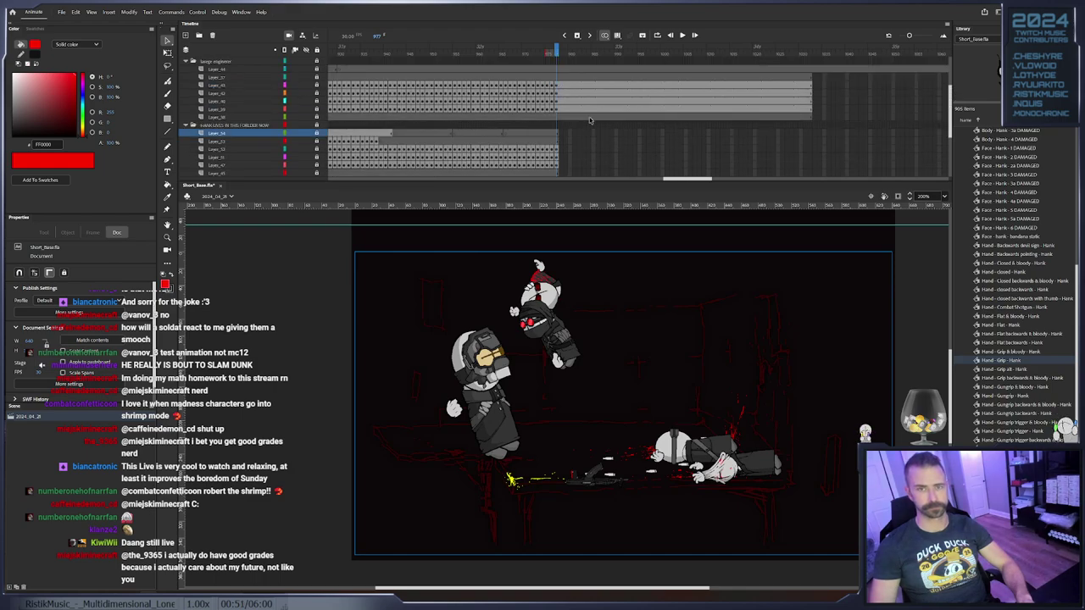
scroll(616, 138, down, 3)
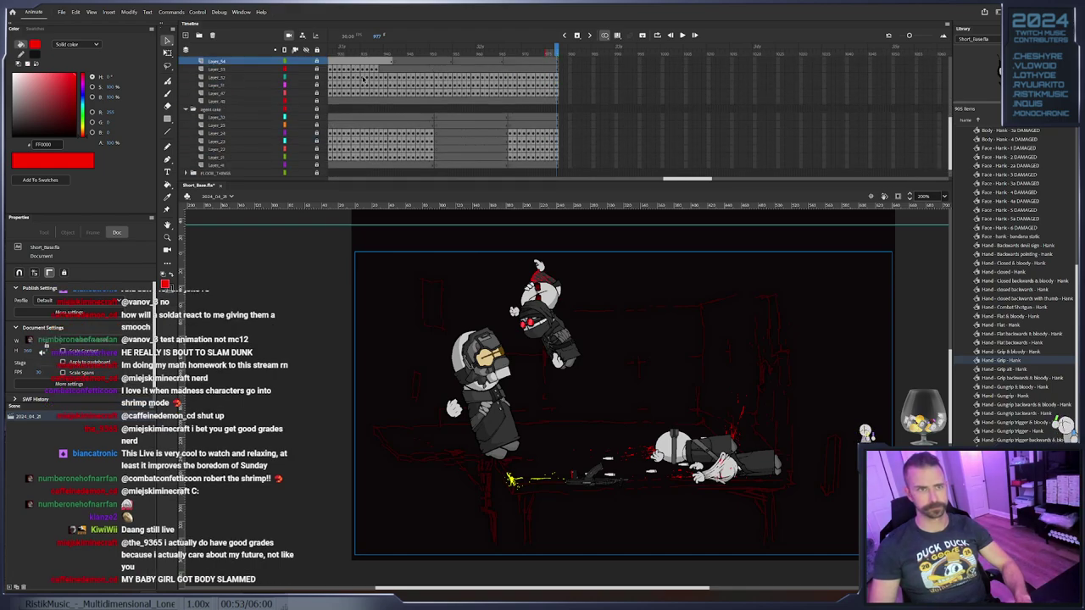
Unlock the Hank folder's layers beneath Layer_54 and save the document
click(323, 79)
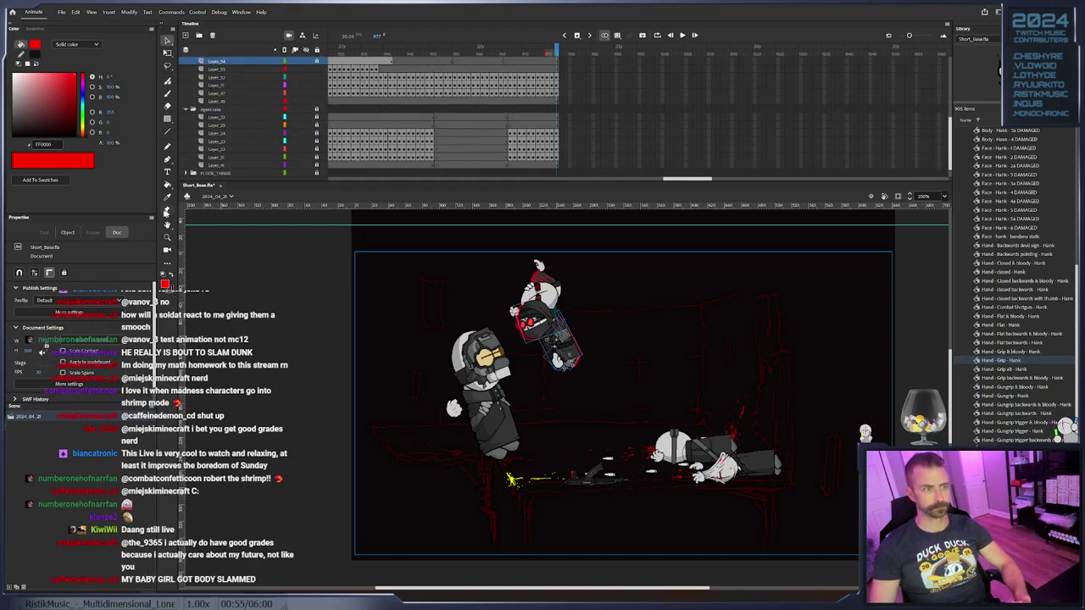
double_click(168, 239)
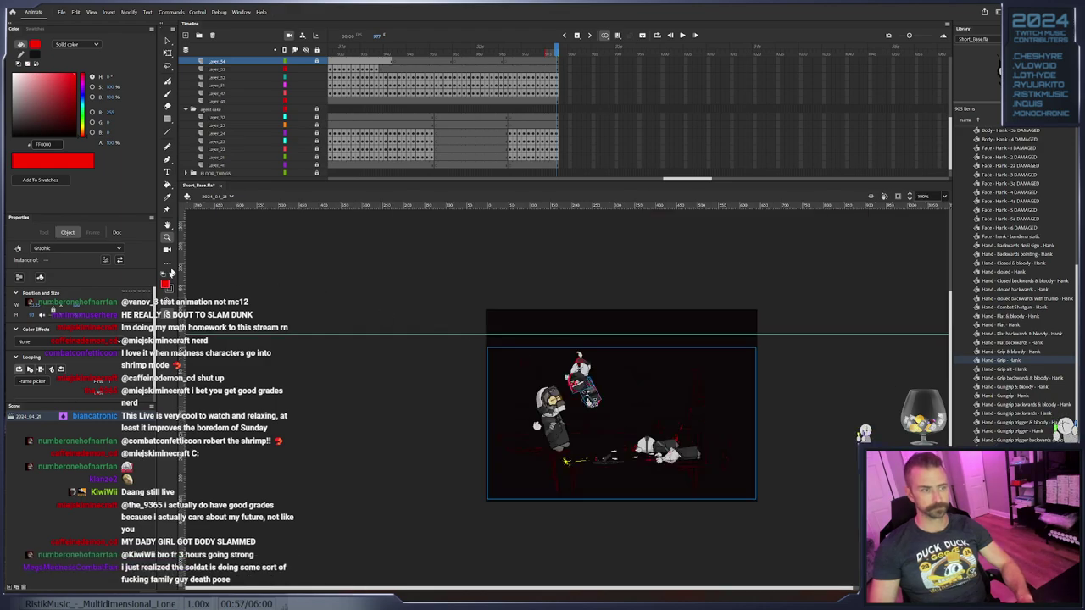
click(551, 392)
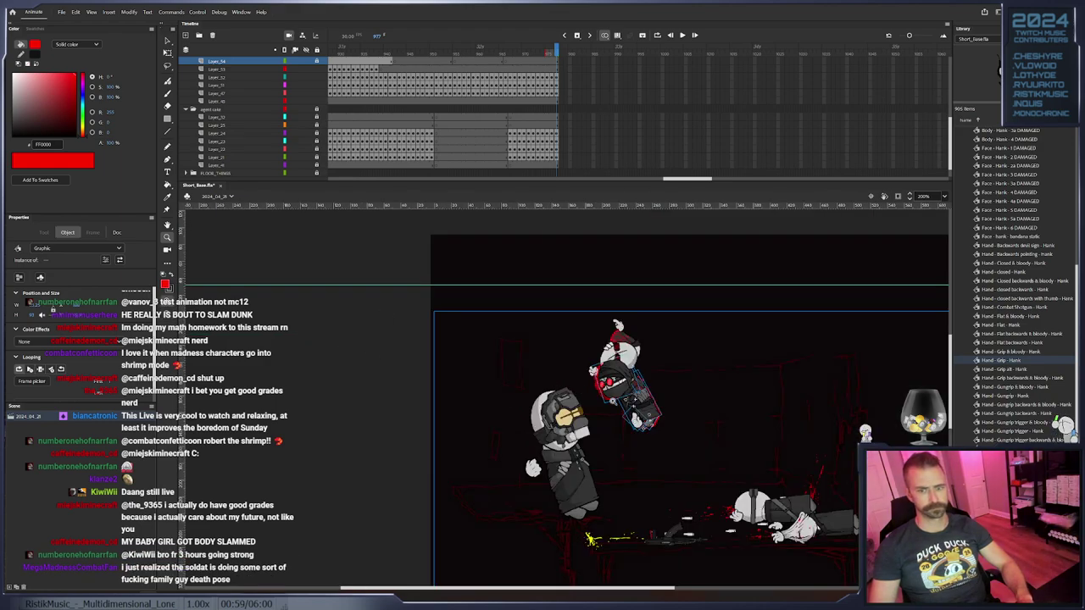
click(593, 370)
drag(435, 295, 419, 362)
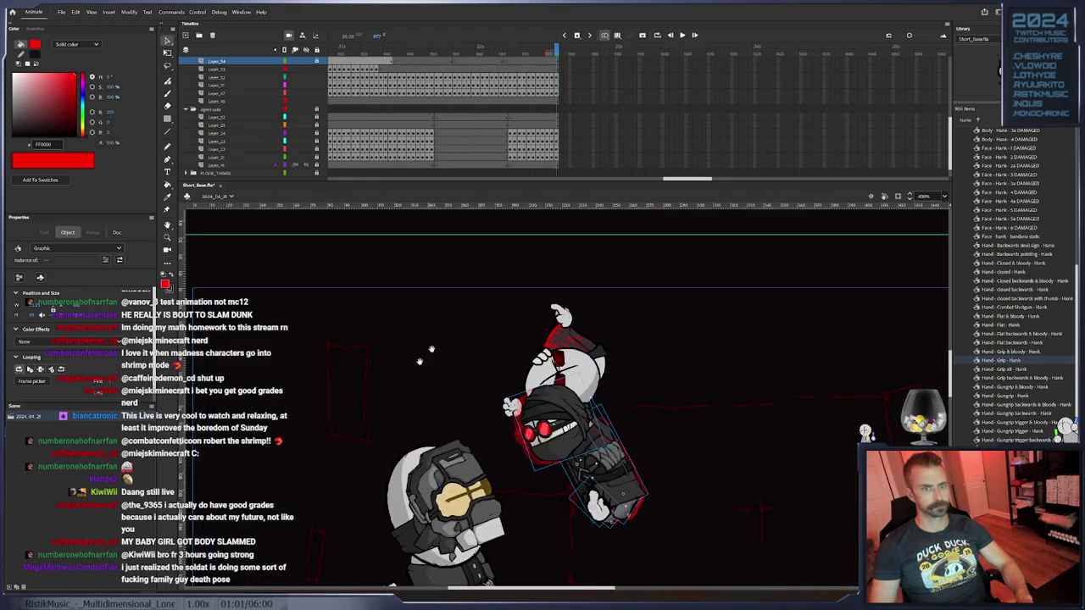
drag(707, 414, 719, 310)
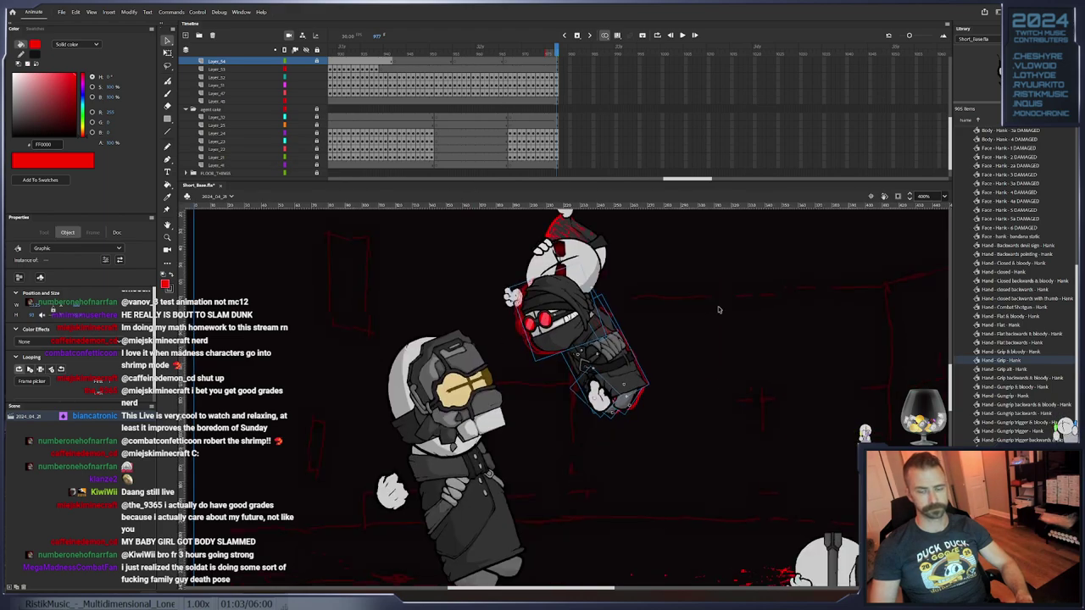
click(616, 373)
key(ctrl+s)
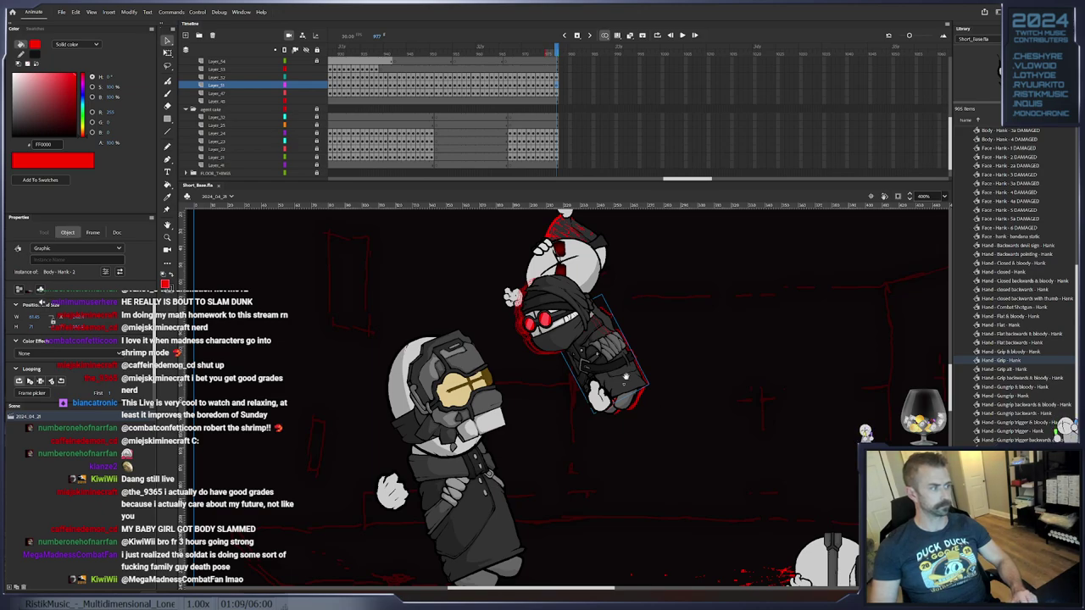
drag(625, 378, 558, 410)
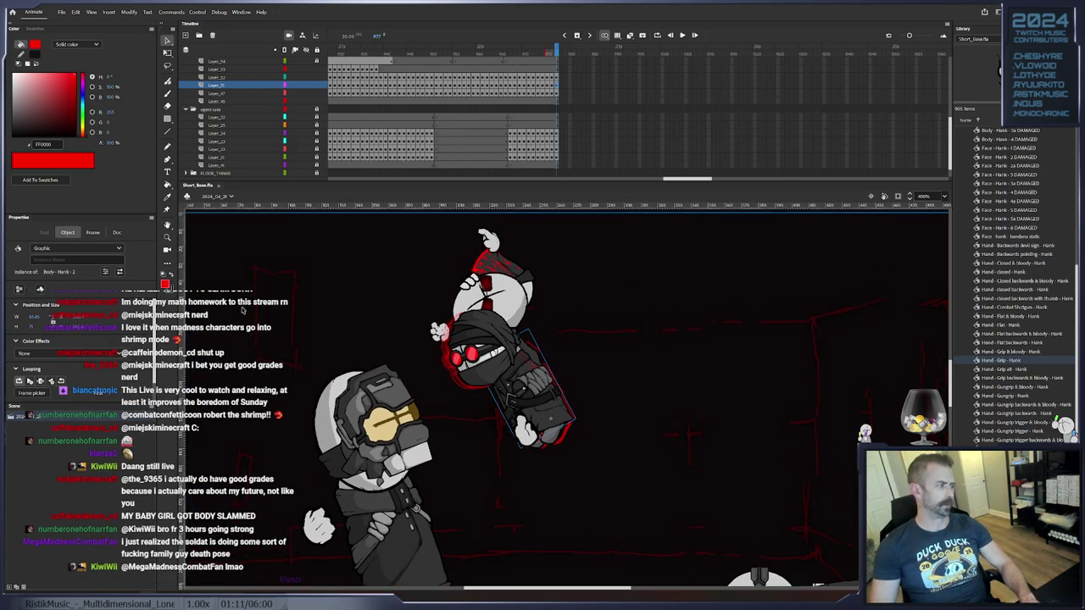
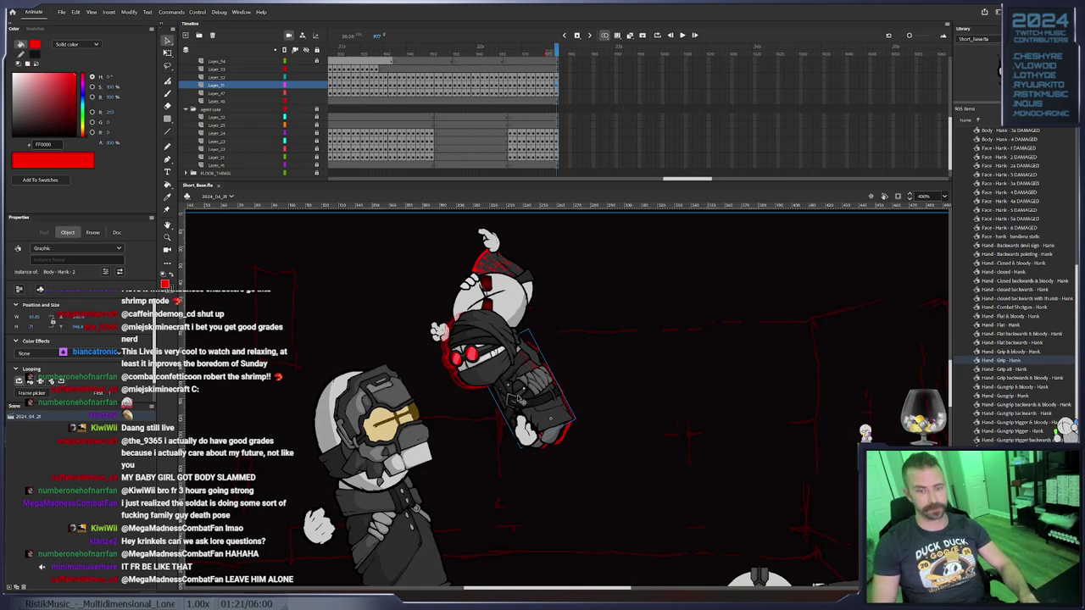
Add keyframes 978 to 981 on the hooded character's torso layer, rotating and shifting the torso and hand slightly in each
click(168, 53)
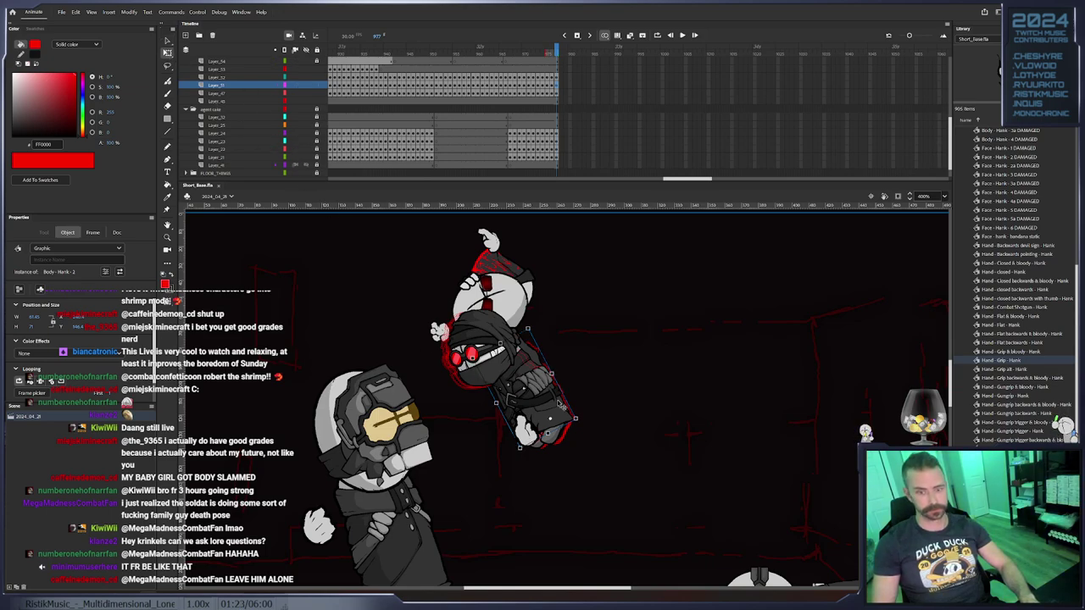
key(F5)
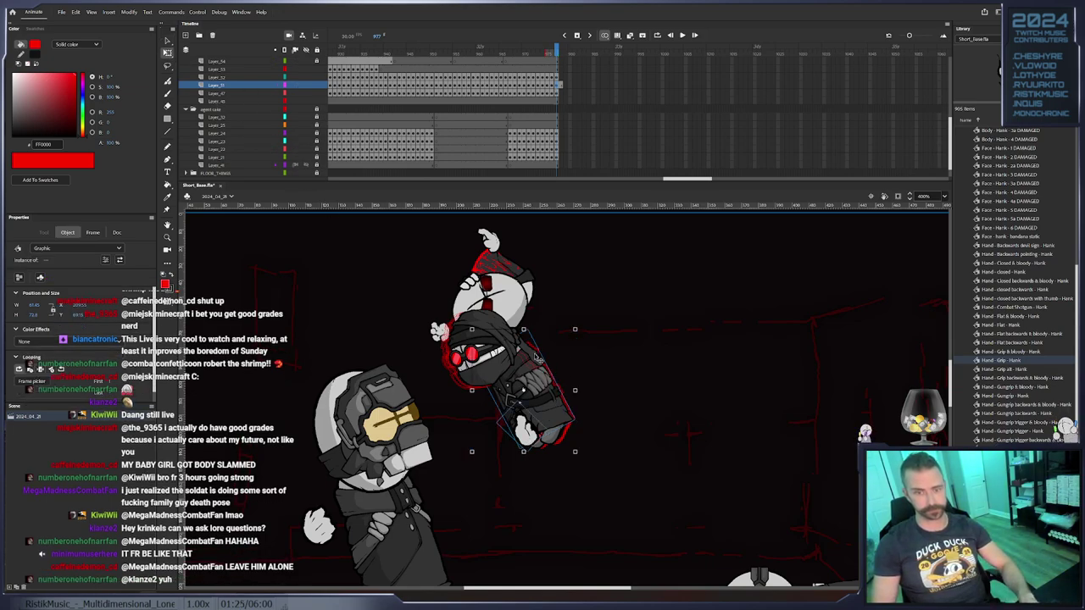
key(F6)
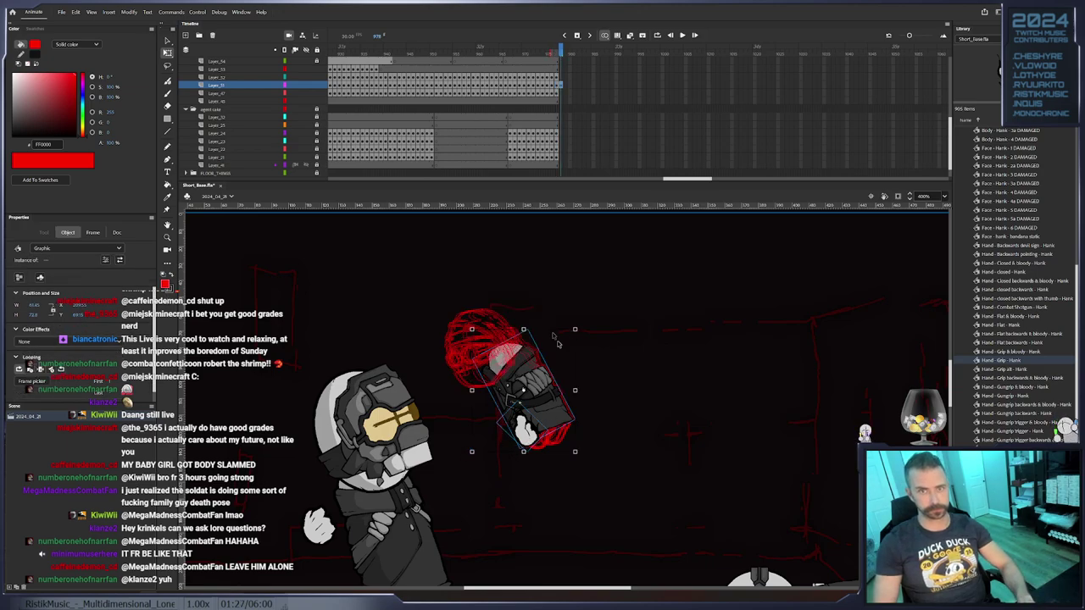
drag(545, 395, 542, 398)
key(F6)
key(F6)
drag(576, 331, 580, 337)
drag(543, 389, 543, 393)
key(F6)
drag(572, 337, 575, 339)
mouse_move(538, 377)
mouse_down()
mouse_move(524, 381)
mouse_move(525, 370)
mouse_up()
Continue the torso and hand keyframes through frame 986, drifting left and turning gradually towards upright
key(F6)
key(F6)
key(F6)
key(F6)
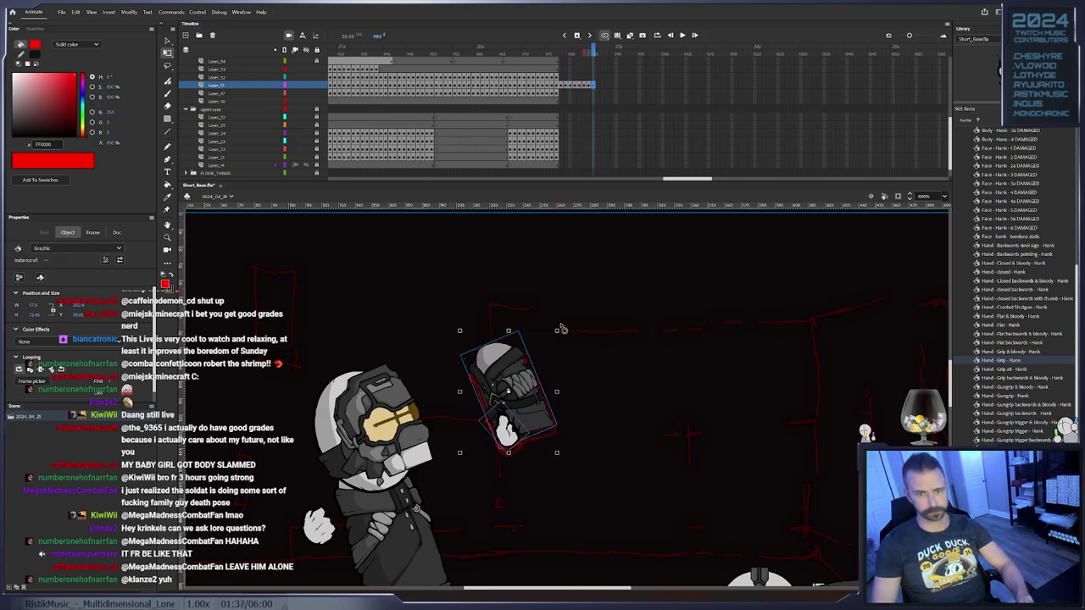
drag(561, 328, 566, 333)
drag(528, 383, 527, 377)
key(F6)
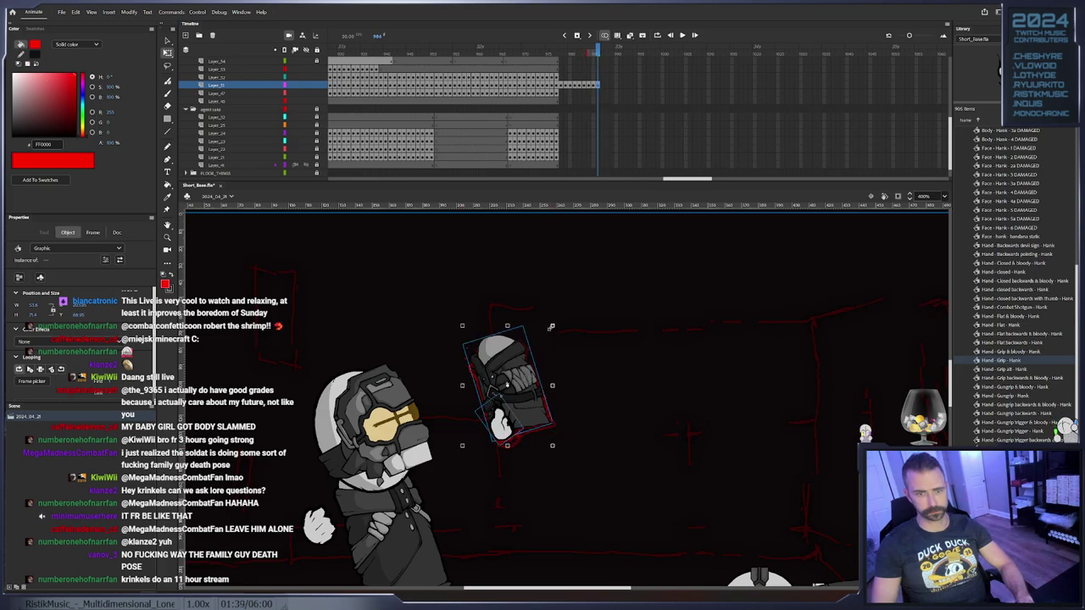
Carry the torso and hand poses on through frame 989, turning the torso fully upright
key(comma)
key(period)
key(period)
key(period)
key(period)
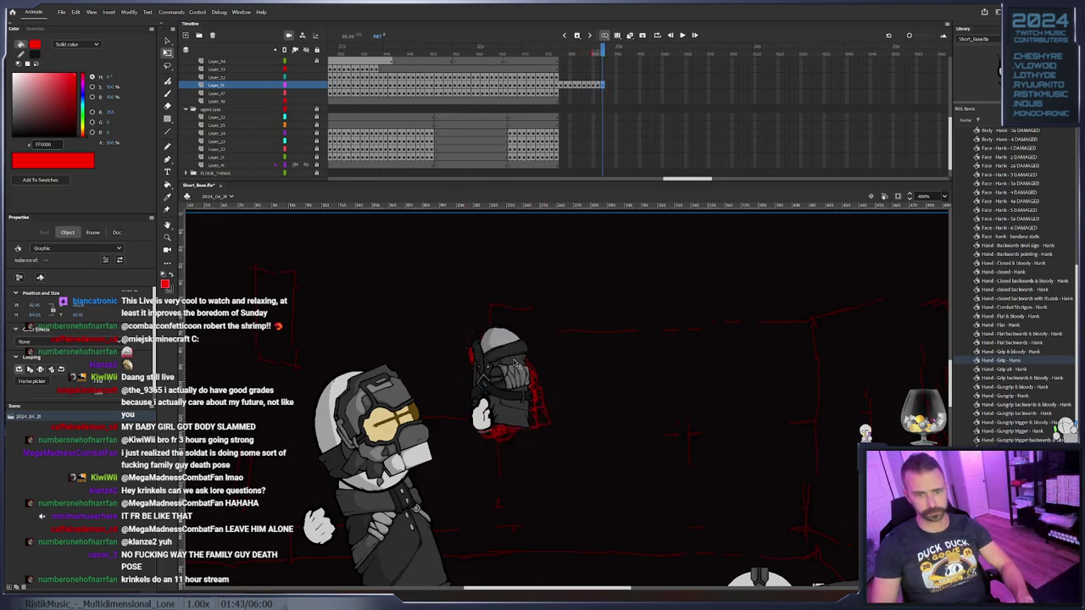
key(period)
key(period)
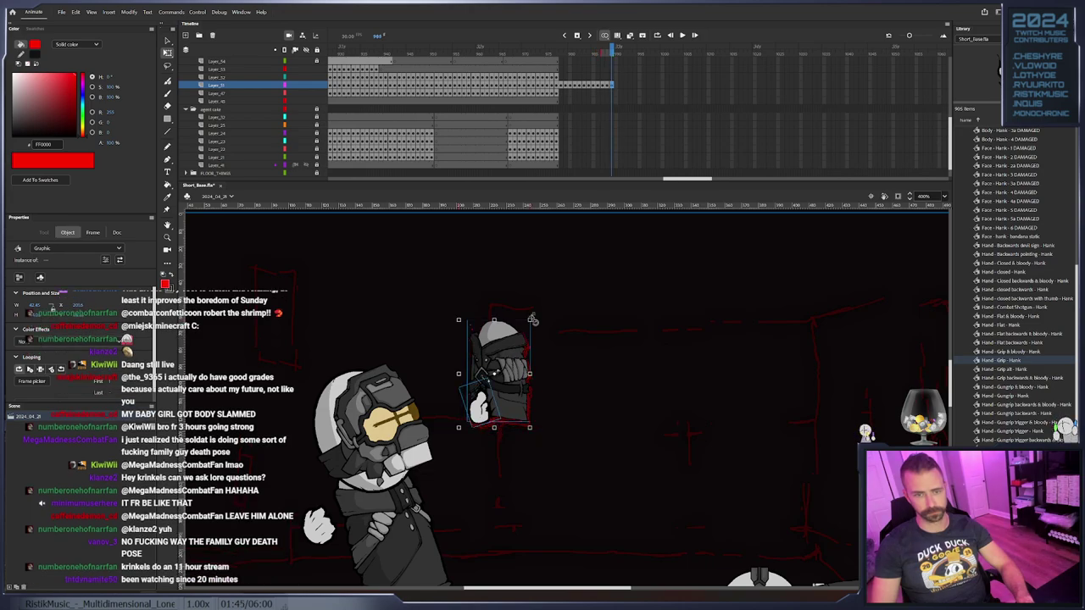
Pose the torso and hand at frames 990 and 991, moving them up and tilting them past vertical
drag(515, 356, 514, 352)
key(F6)
drag(544, 316, 554, 319)
key(period)
key(period)
key(period)
key(period)
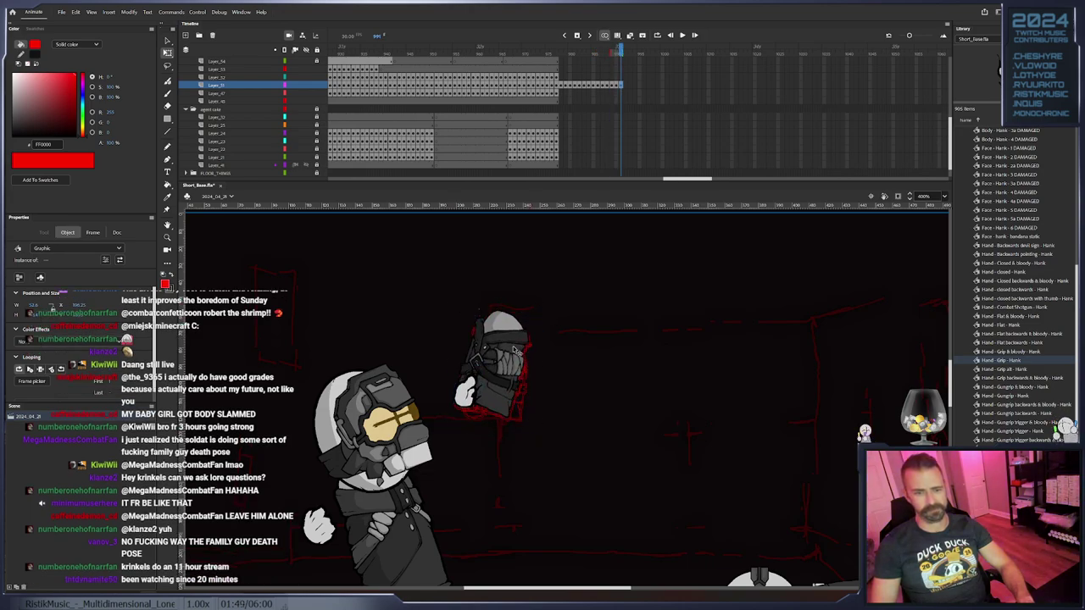
click(514, 352)
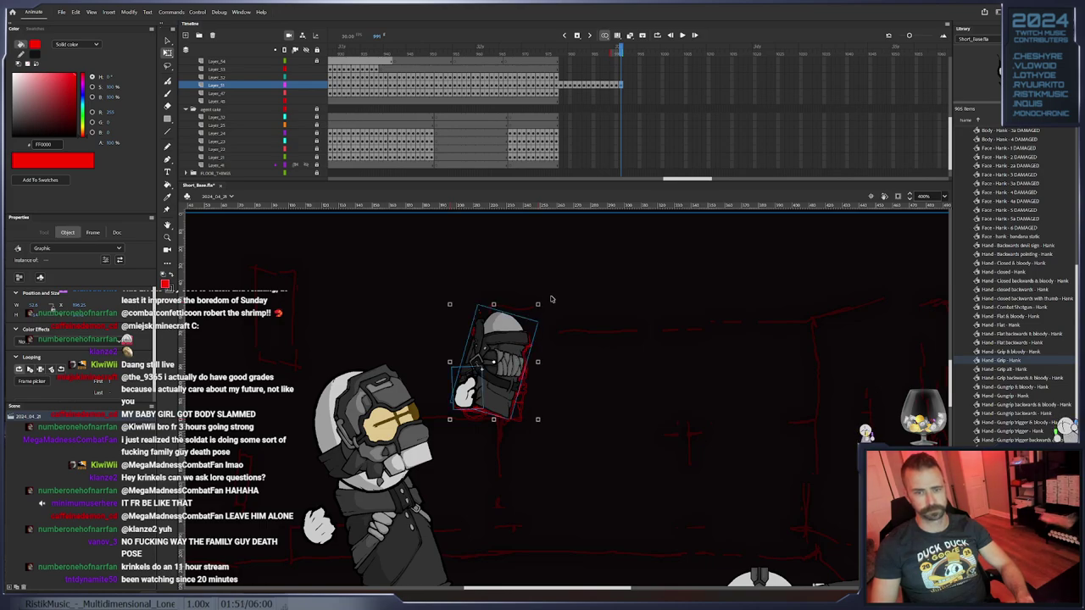
click(617, 85)
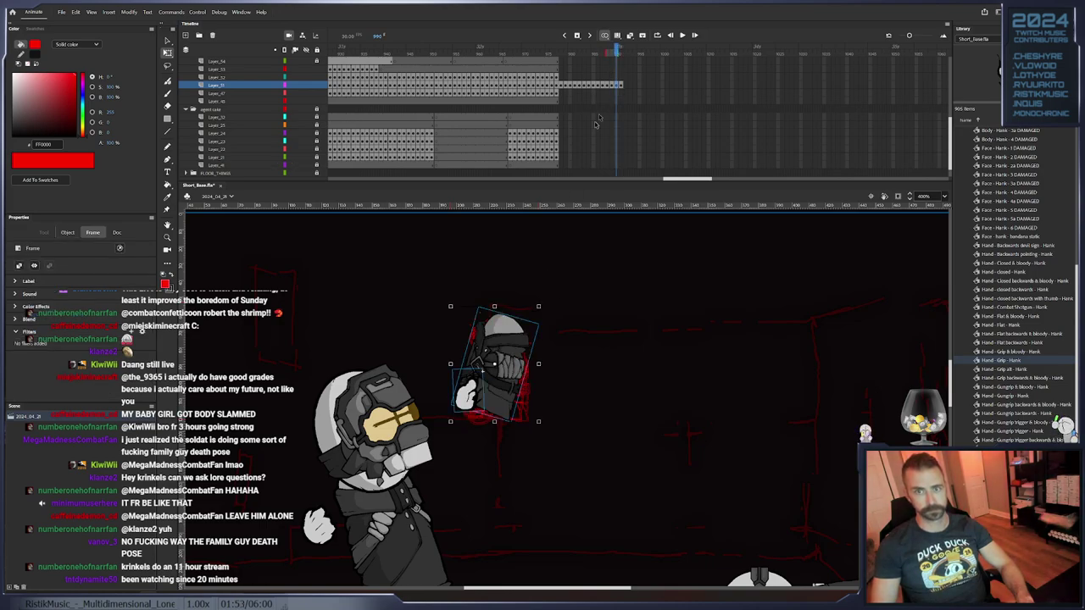
drag(541, 434, 510, 401)
key(F6)
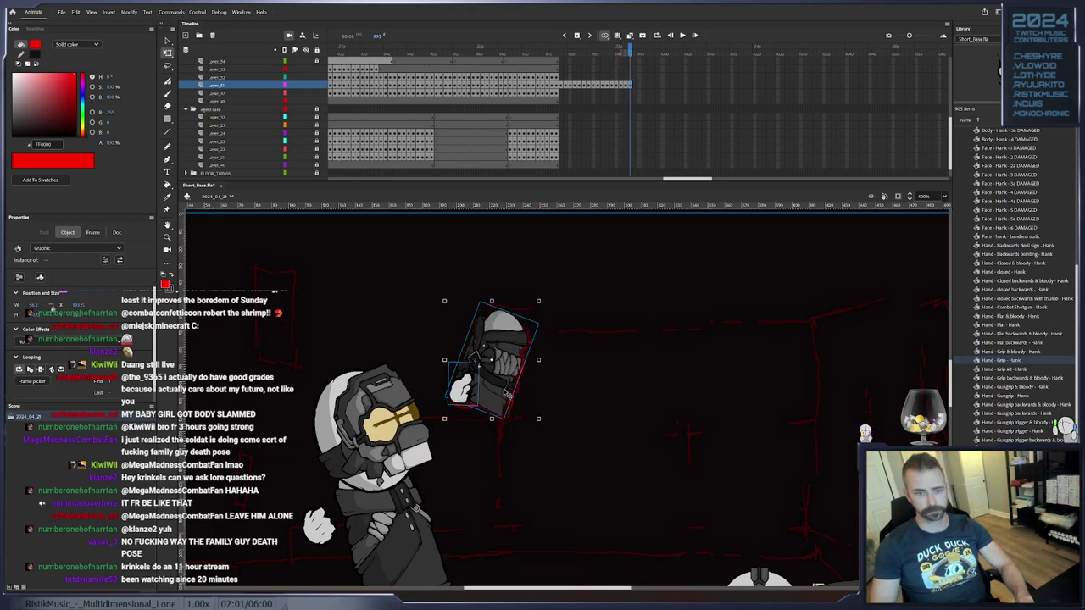
right_click(627, 85)
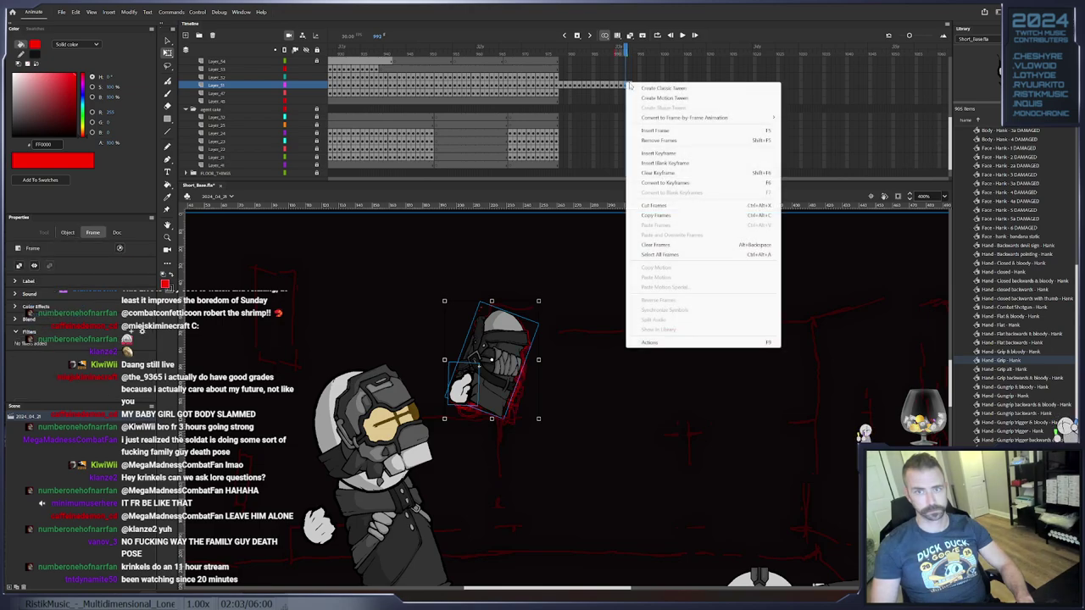
click(632, 89)
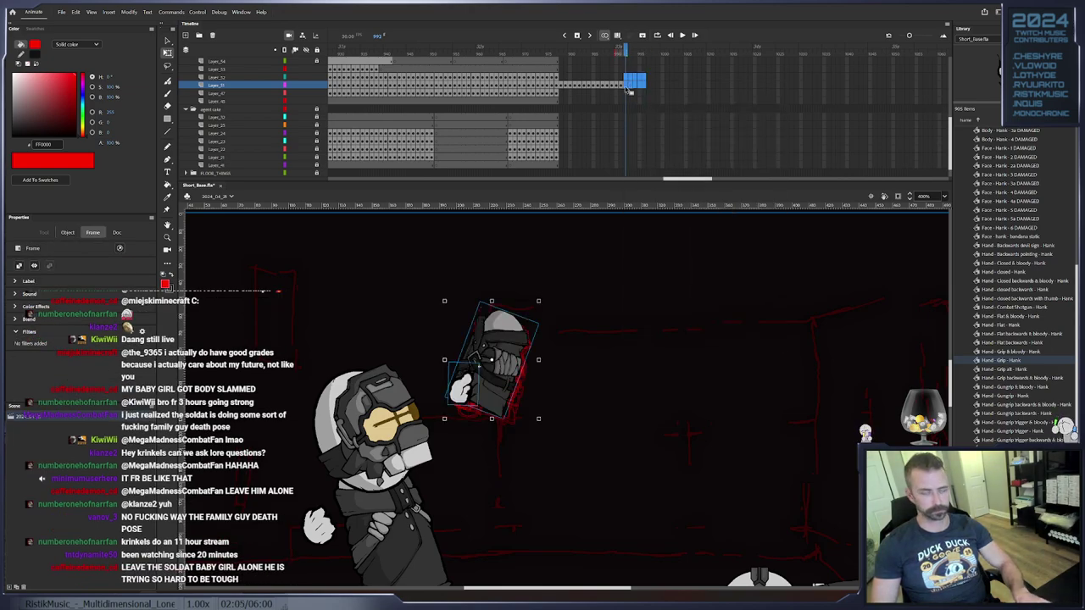
click(624, 87)
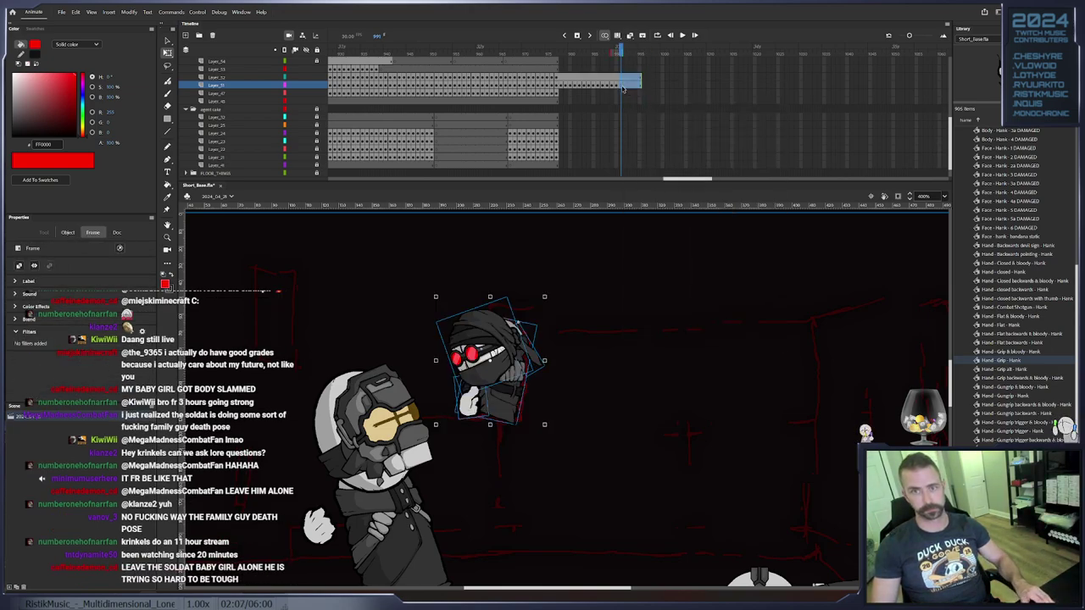
key(ctrl+z)
key(ctrl+z)
Add a keyframe at 992 after frame 991, lowering the torso and hand slightly, rotating them a little and nudging them left
click(618, 86)
key(.)
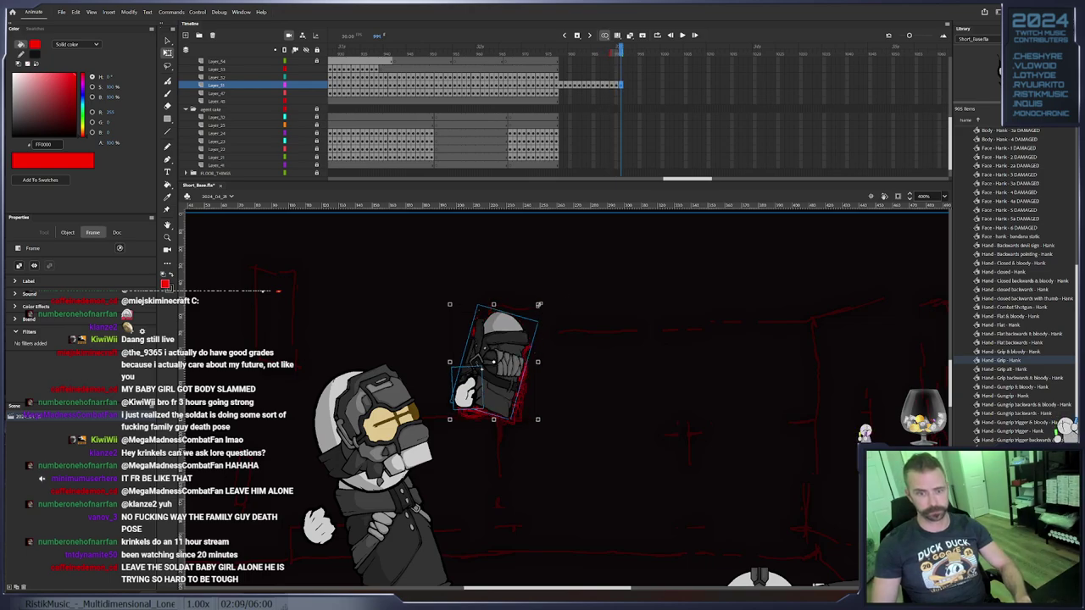
drag(520, 357, 520, 364)
key(F6)
drag(549, 313, 543, 314)
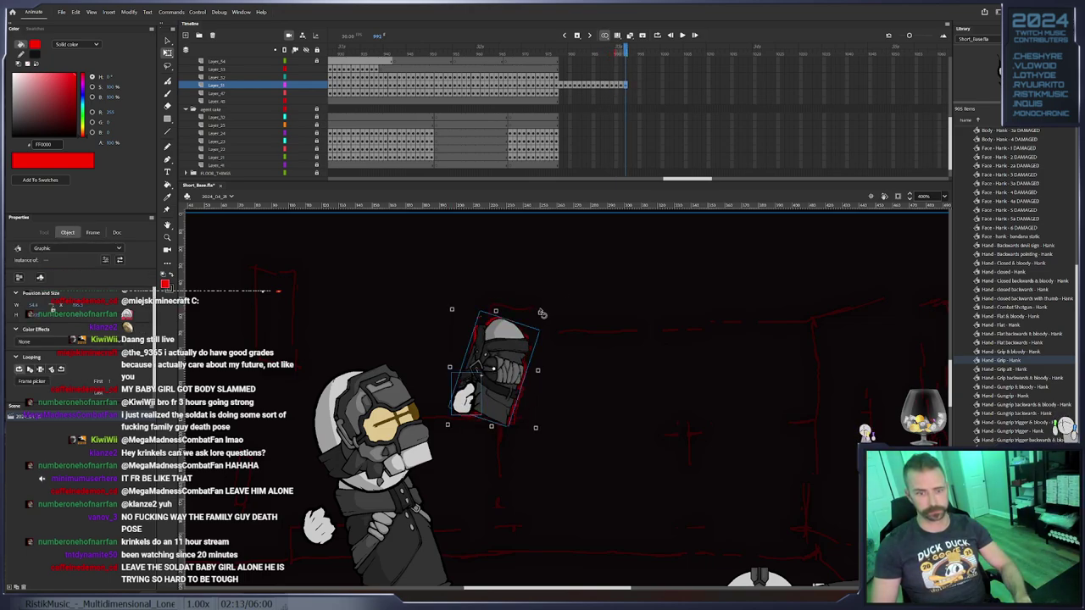
key(Left)
key(Left)
key(Left)
Add a keyframe at frame 993, nudge the torso and hand further left and rotate them slightly clockwise
key(F6)
key(Up)
key(Left)
key(Left)
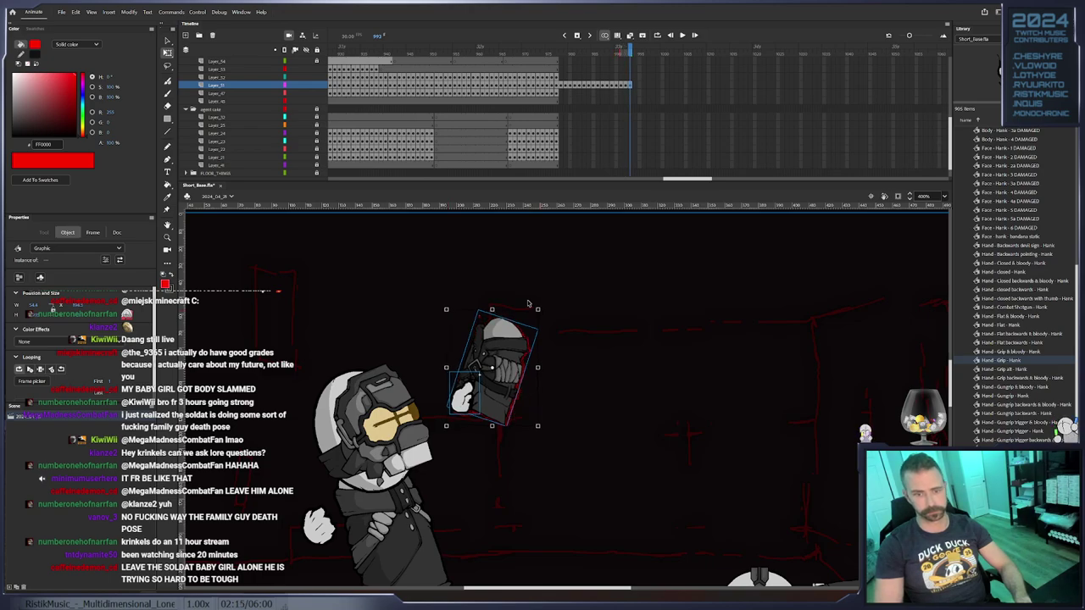
key(Left)
key(Down)
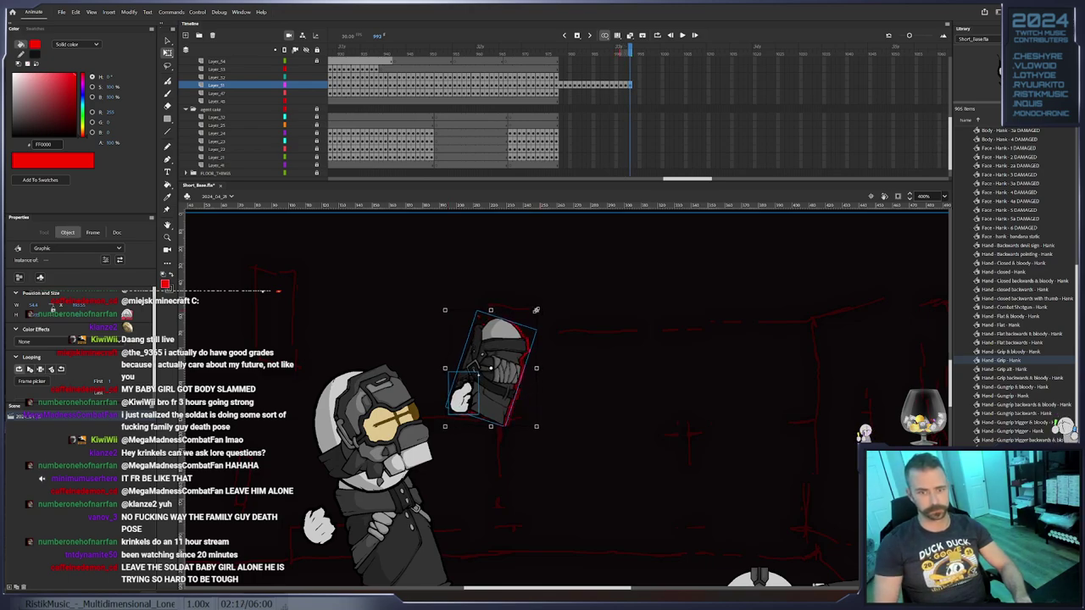
drag(539, 309, 546, 311)
Add keyframes at frames 994 and 995, nudging the torso and hand a few steps left in each
key(F6)
key(Left)
key(Left)
key(Left)
key(Left)
key(F6)
key(Left)
key(Left)
key(Left)
Ease out the torso and hand drift with keyframes 996 to 998, using smaller nudges left and up
key(F6)
key(Left)
key(Left)
key(Up)
key(F6)
key(Left)
key(Left)
key(Up)
key(F6)
drag(544, 306, 544, 306)
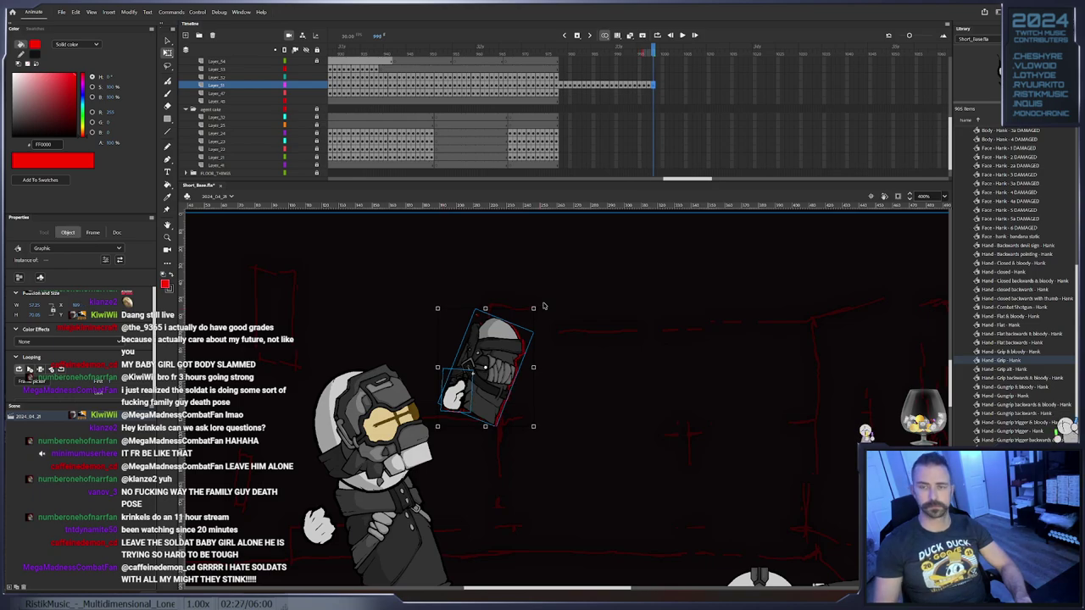
Insert frames on the torso layer to hold its last pose through frame 1019
click(749, 85)
right_click(750, 85)
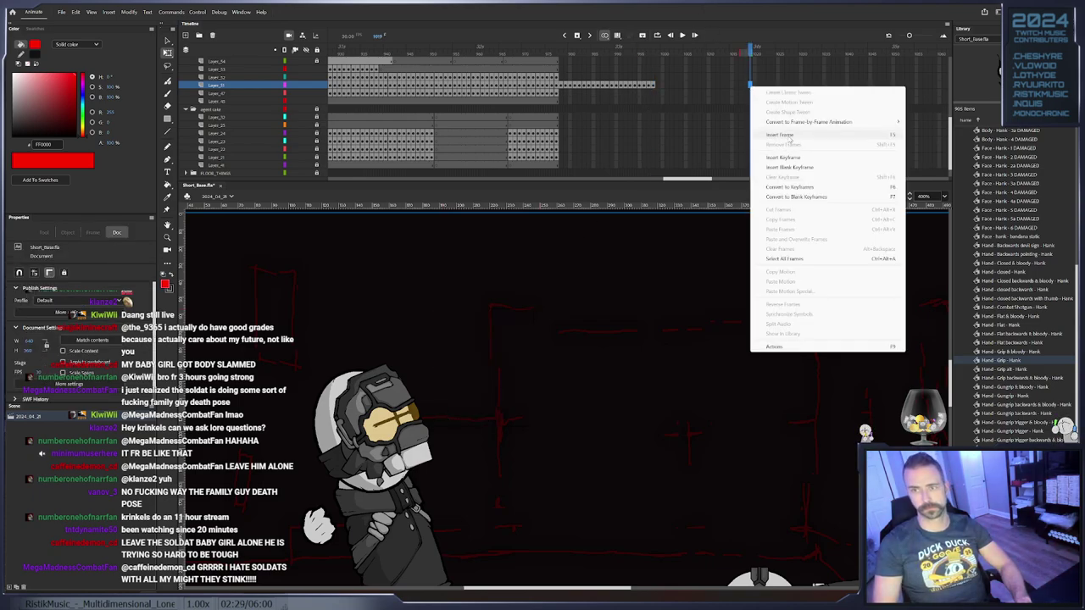
click(780, 138)
Remove the frames from 956 onward on Layer_53
click(556, 77)
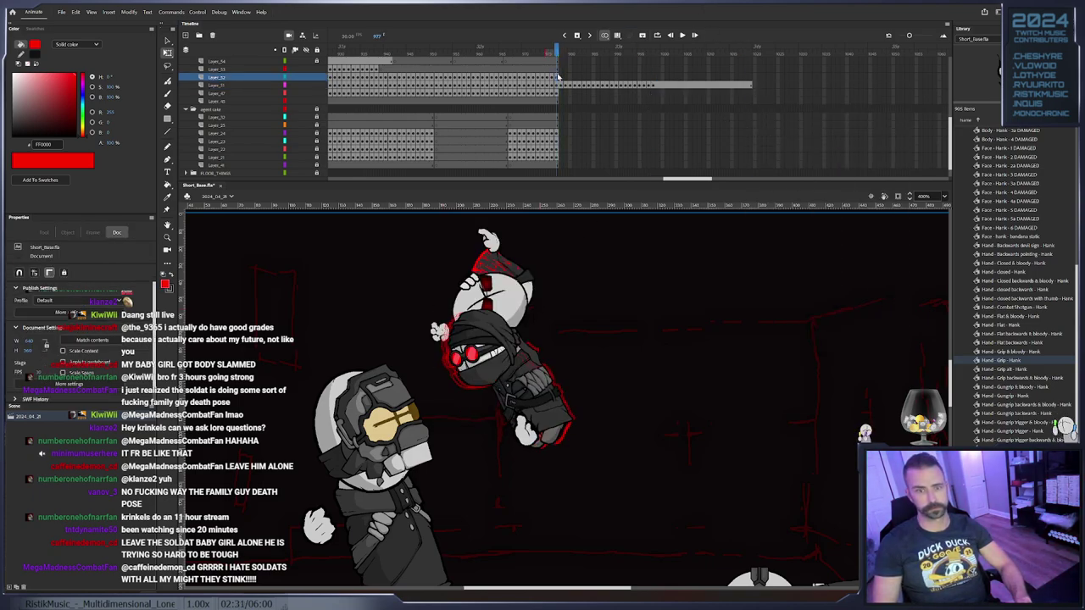
drag(523, 56, 456, 63)
click(456, 69)
drag(561, 70, 461, 72)
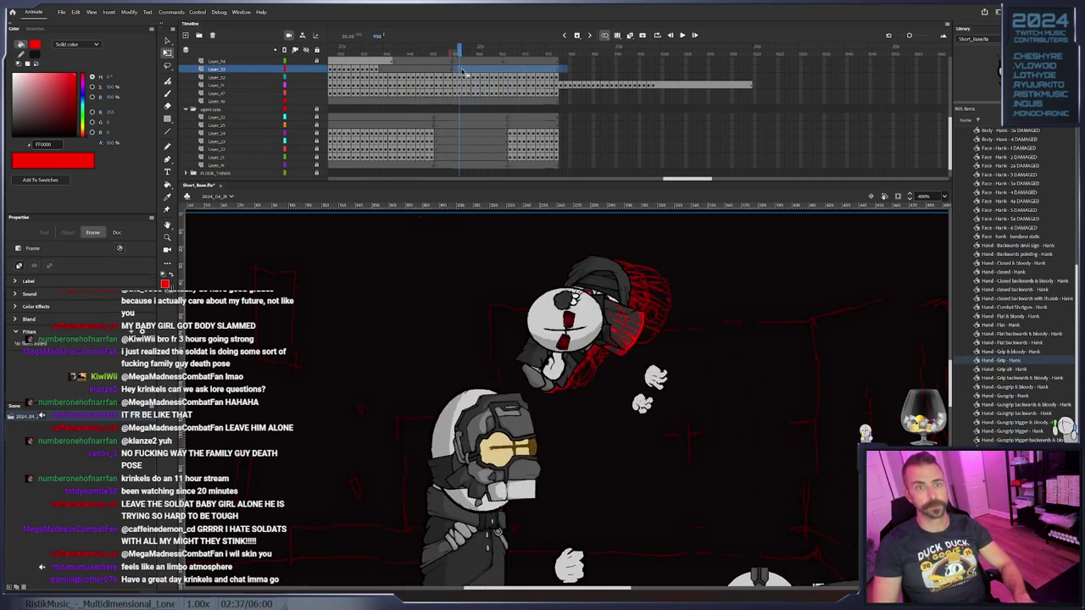
key(shift+F5)
scroll(488, 78, up, 5)
scroll(483, 84, up, 2)
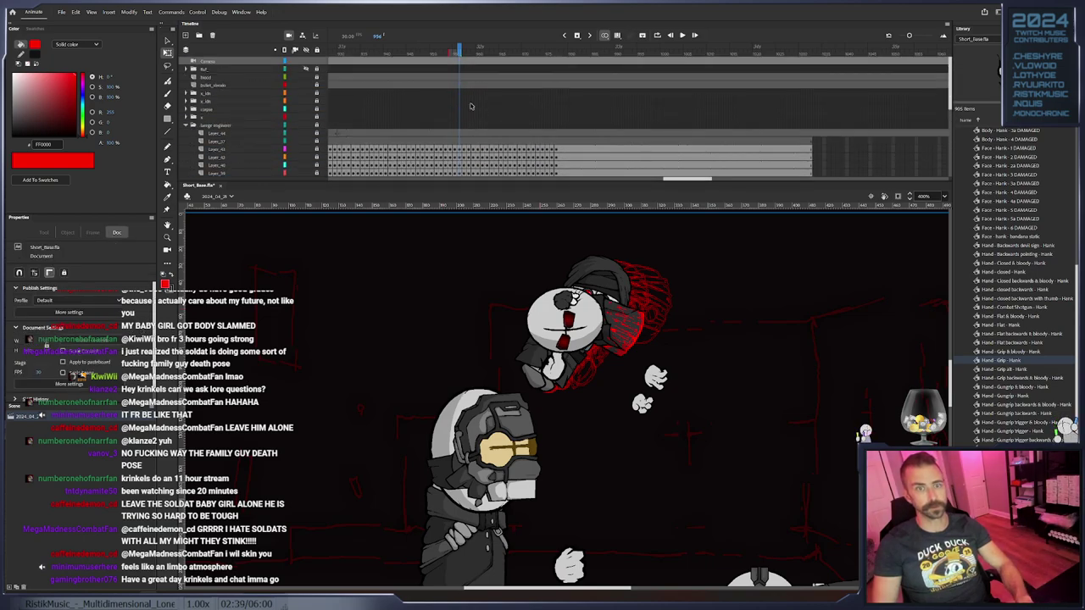
Expand the collapsed folder above the large engineer layers and select frame 956 on the layer directly above Layer_6
scroll(217, 111, down, 3)
click(187, 85)
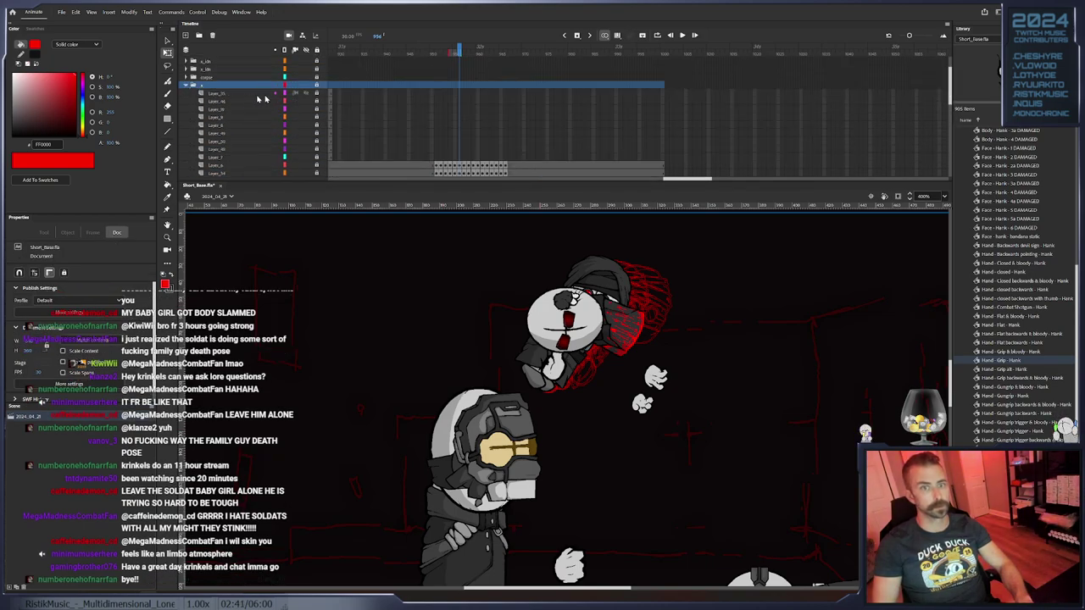
scroll(446, 98, down, 3)
click(459, 61)
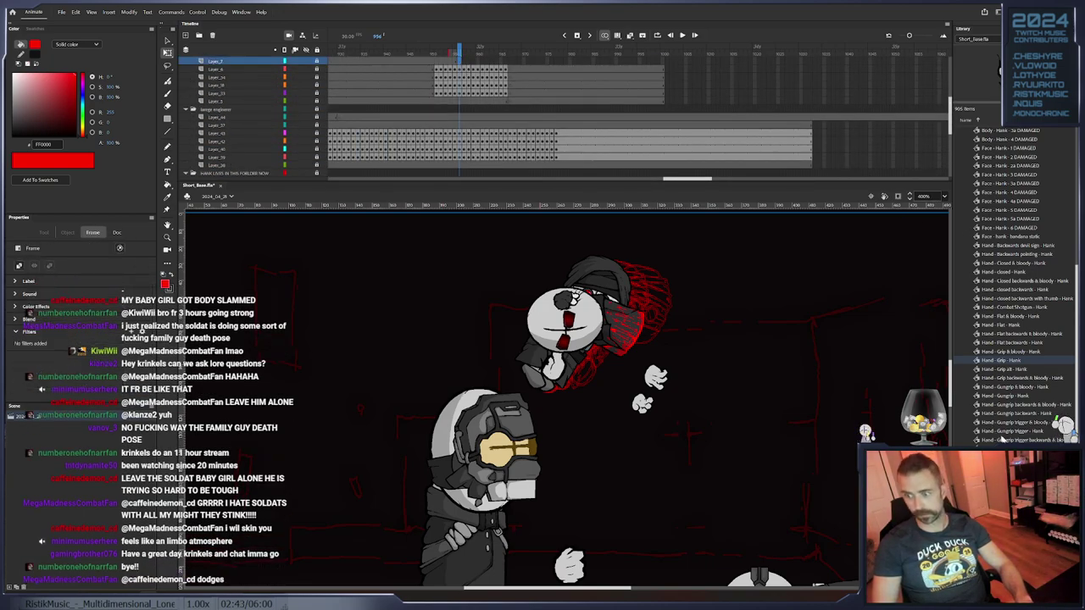
Browse the damaged Hank hand symbols in the library and expand the Hero - Hank MC7 folder
click(1002, 360)
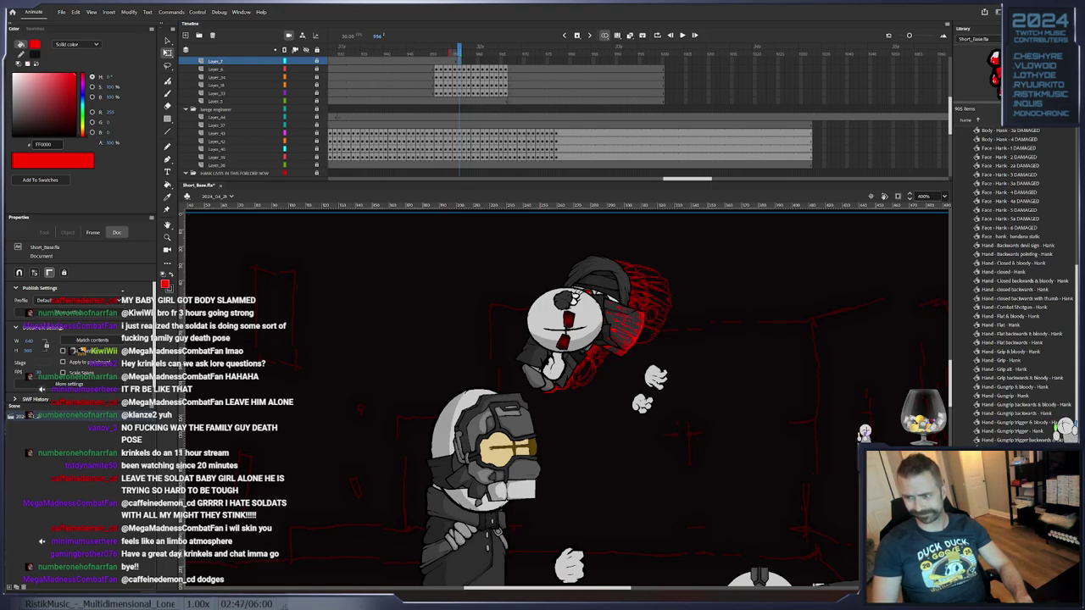
scroll(1064, 425, down, 2)
click(1066, 425)
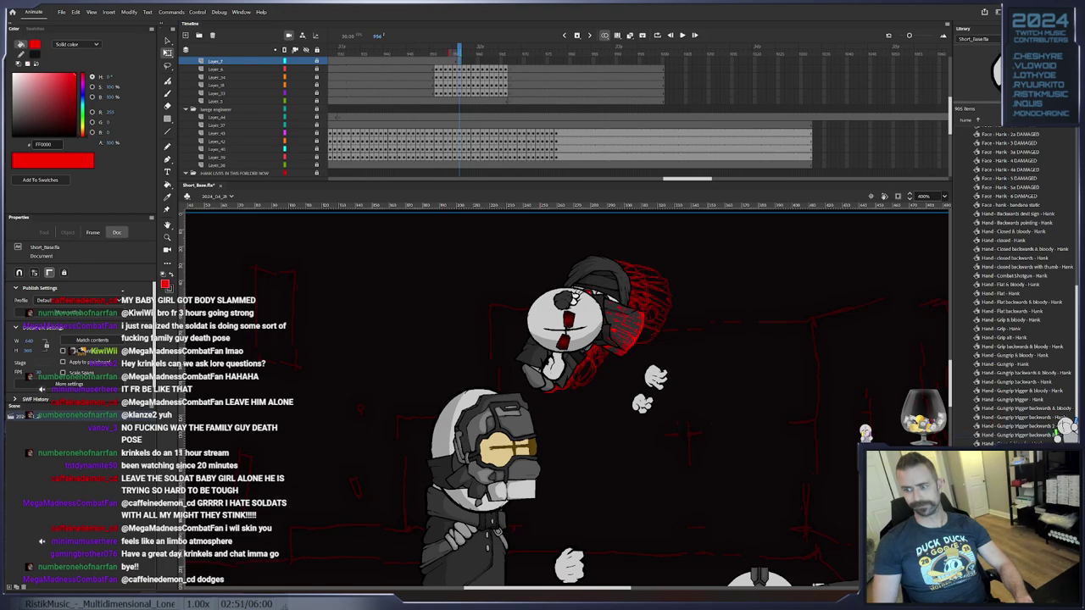
scroll(1028, 439, down, 1)
scroll(978, 334, up, 10)
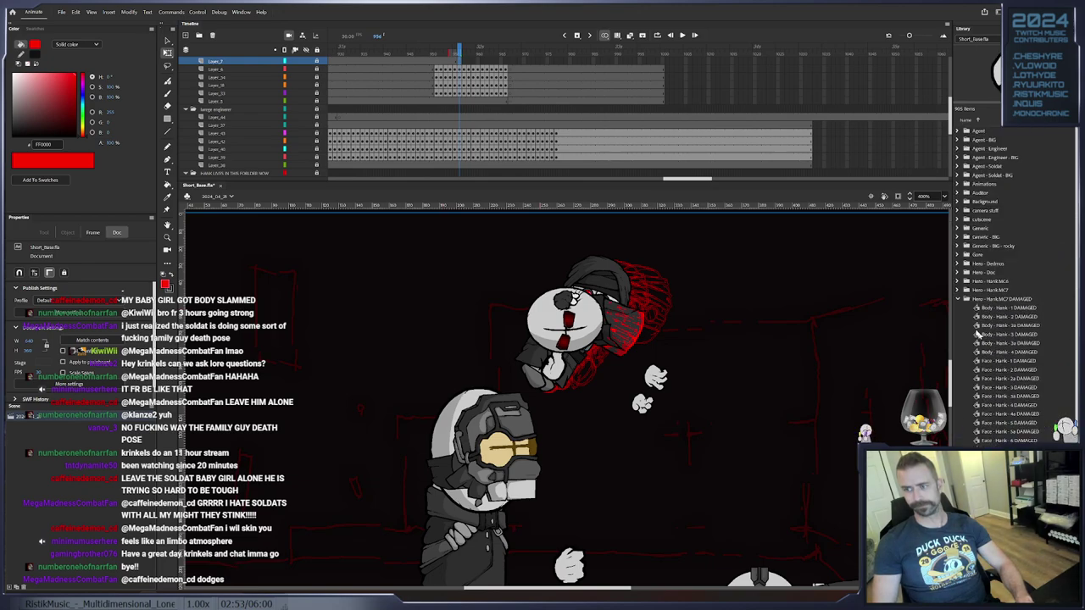
click(961, 289)
scroll(1017, 373, down, 10)
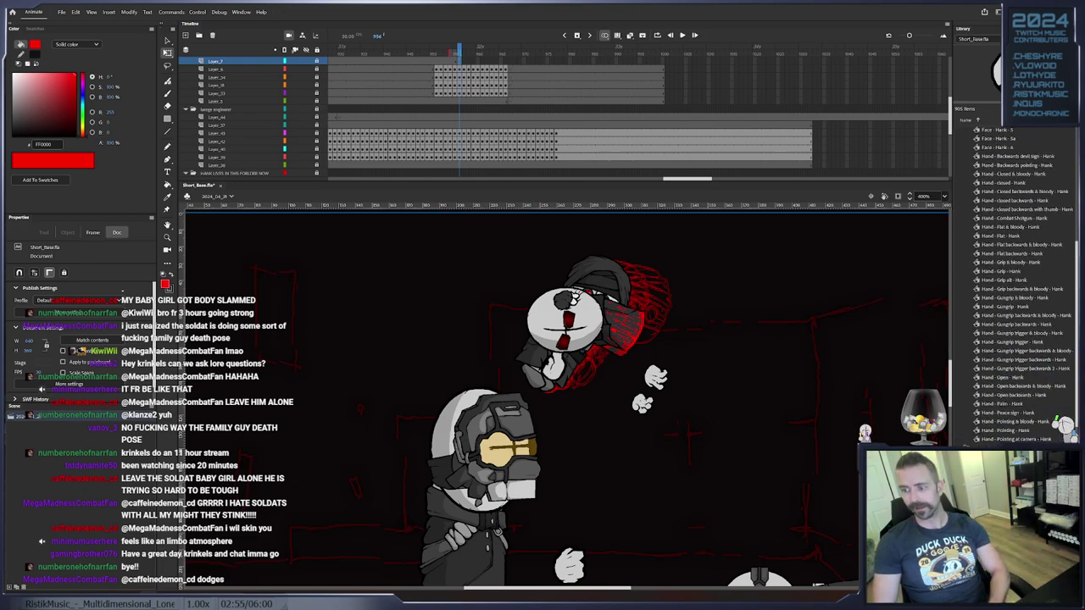
Place the Hand - Open - Hank symbol on the stage at frame 956 and move it against the hooded character's body
key(Down)
key(Down)
key(Down)
key(Up)
key(Up)
key(Up)
key(Up)
key(Up)
key(Up)
click(1022, 377)
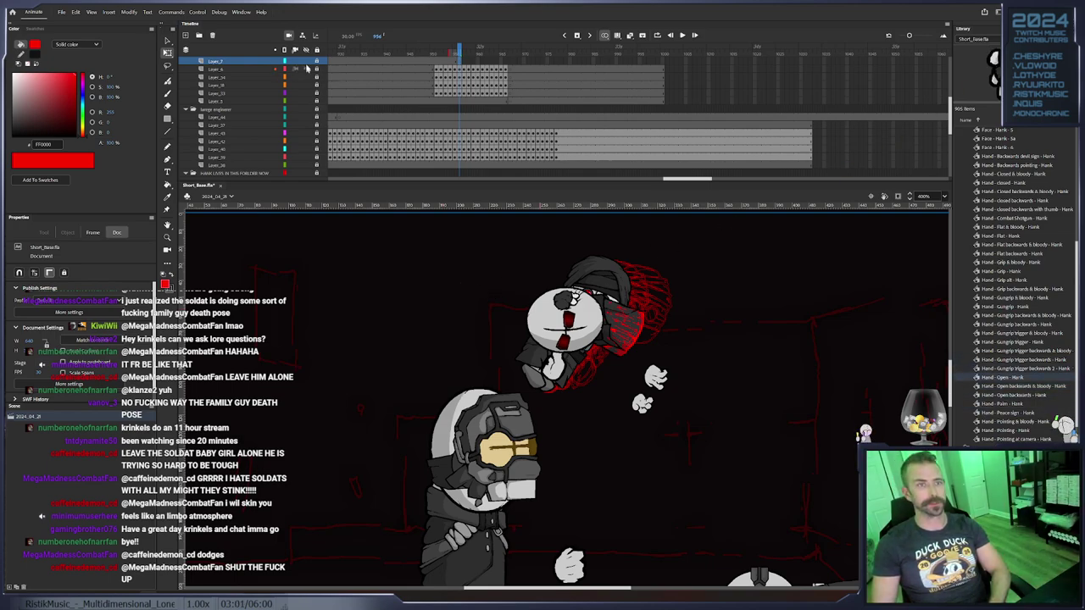
drag(1004, 379, 501, 298)
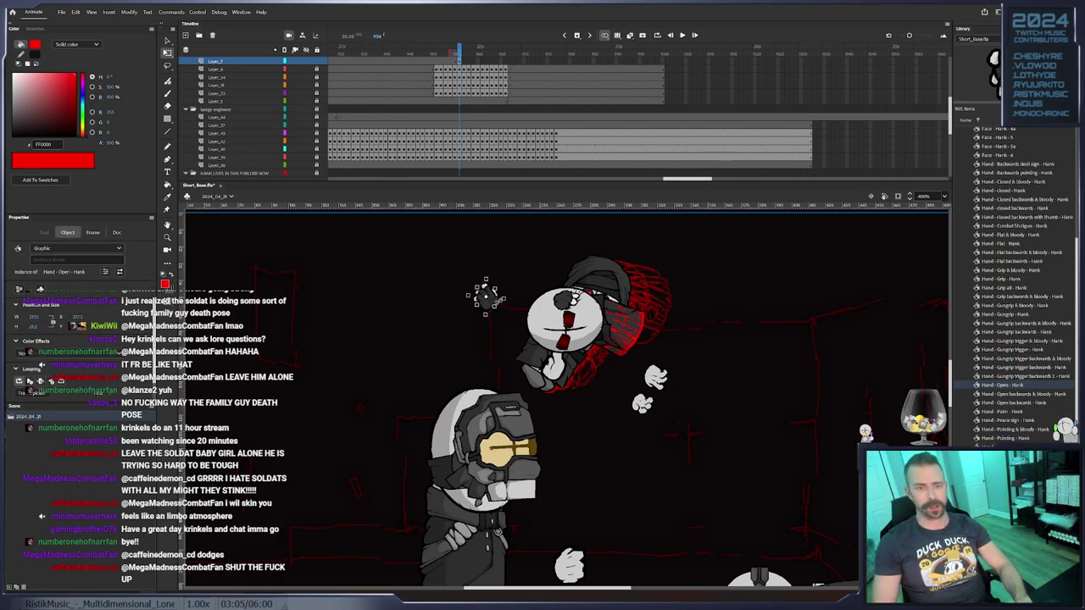
click(318, 51)
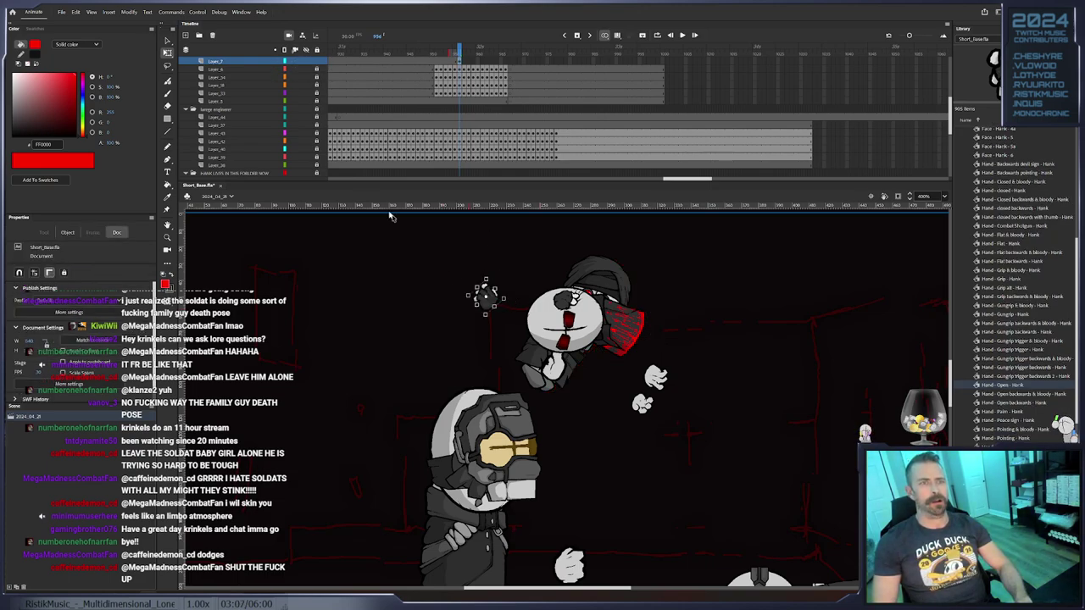
drag(496, 296, 596, 330)
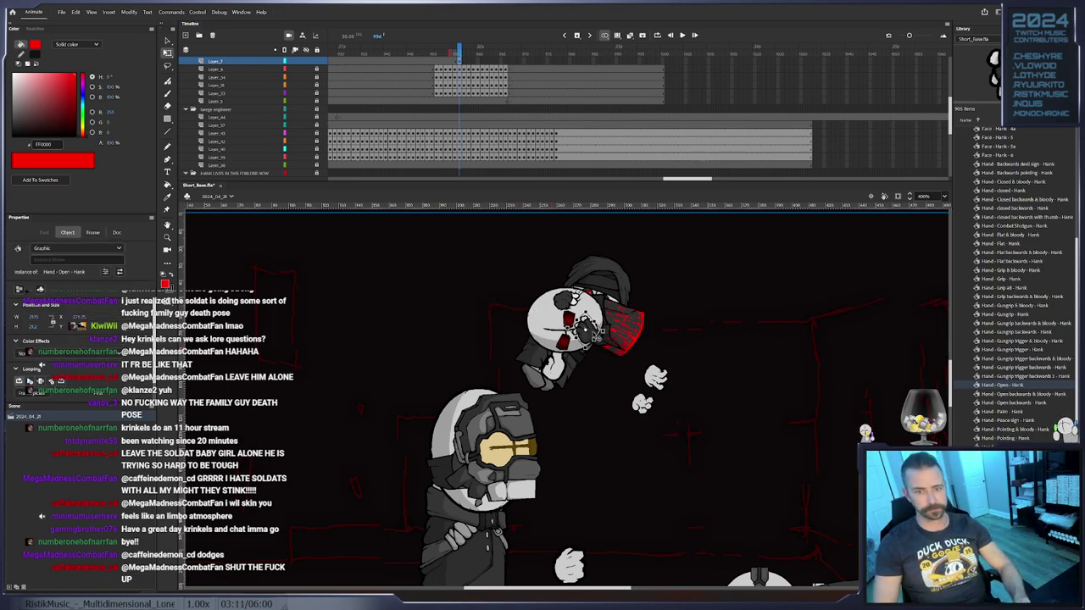
Keyframe the open hand at frames 957 to 961, shifting it left to follow the hooded character's body
key(.)
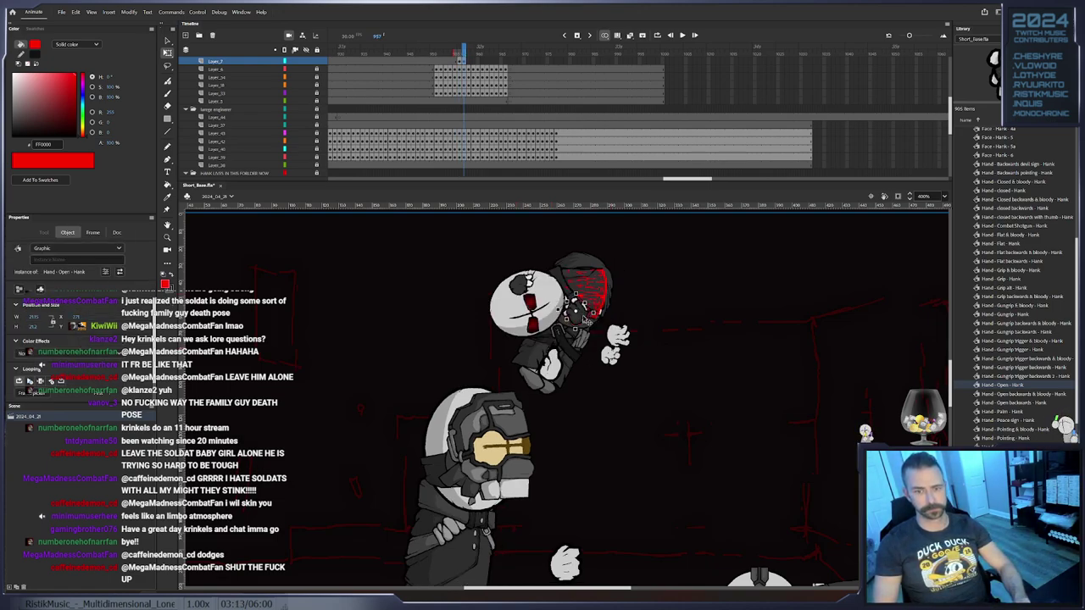
key(.)
drag(580, 323, 549, 323)
key(.)
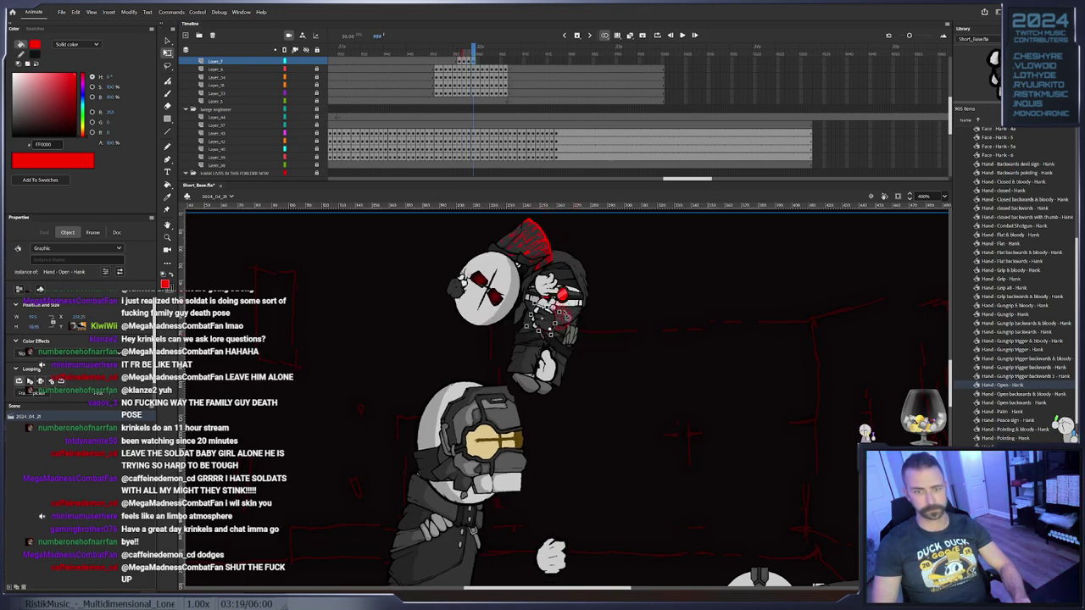
key(.)
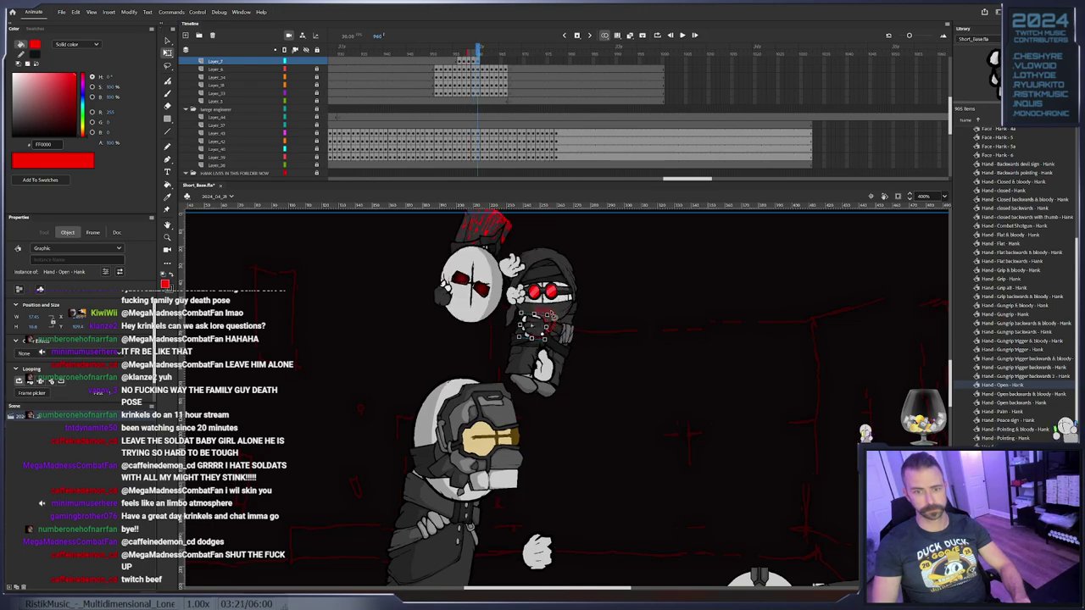
key(period)
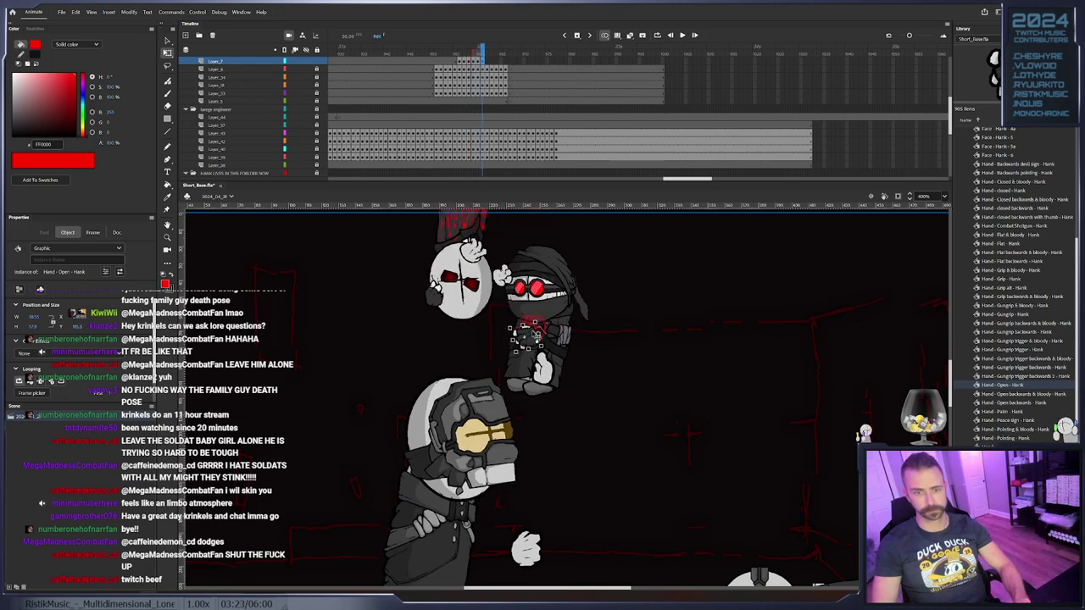
Continue keyframing the open hand at frames 962 to 966, reaching down and left away from the body
key(period)
key(period)
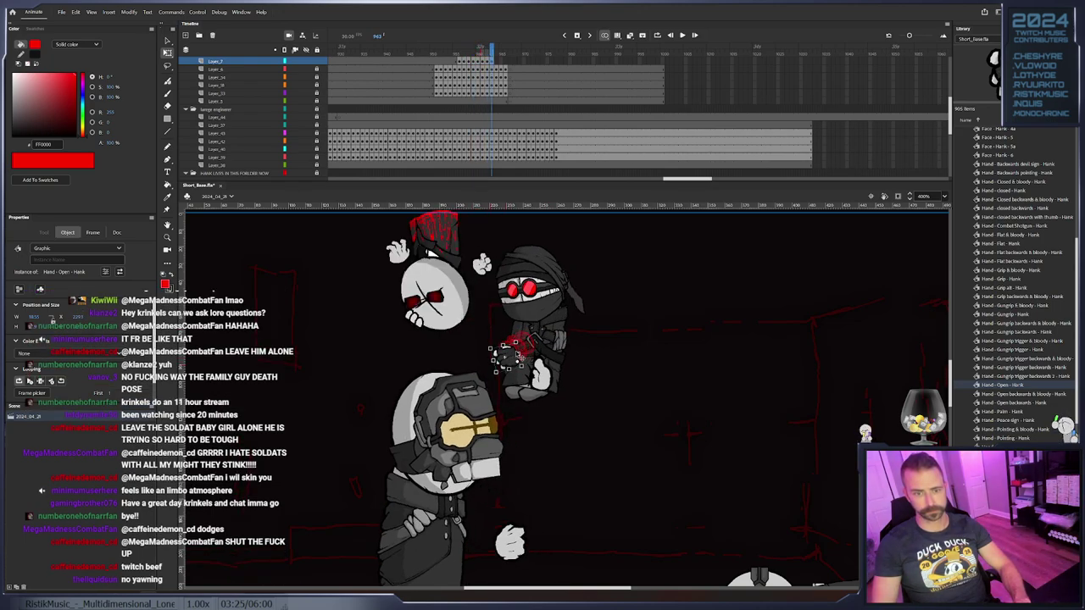
key(period)
key(period)
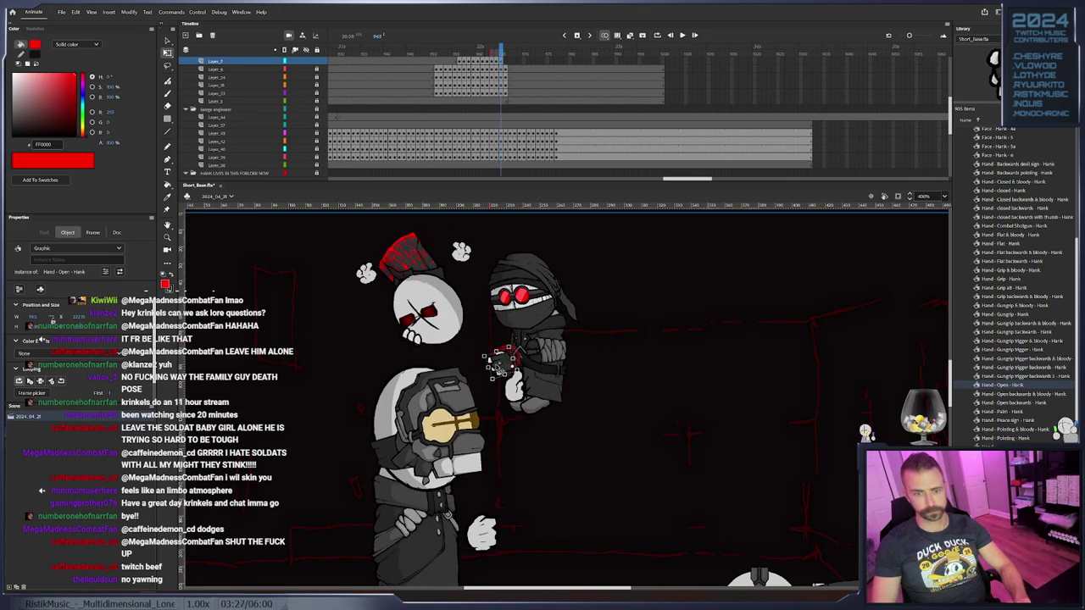
key(period)
Swap the hand symbol at frame 966 for Hand - closed - Hank
right_click(482, 379)
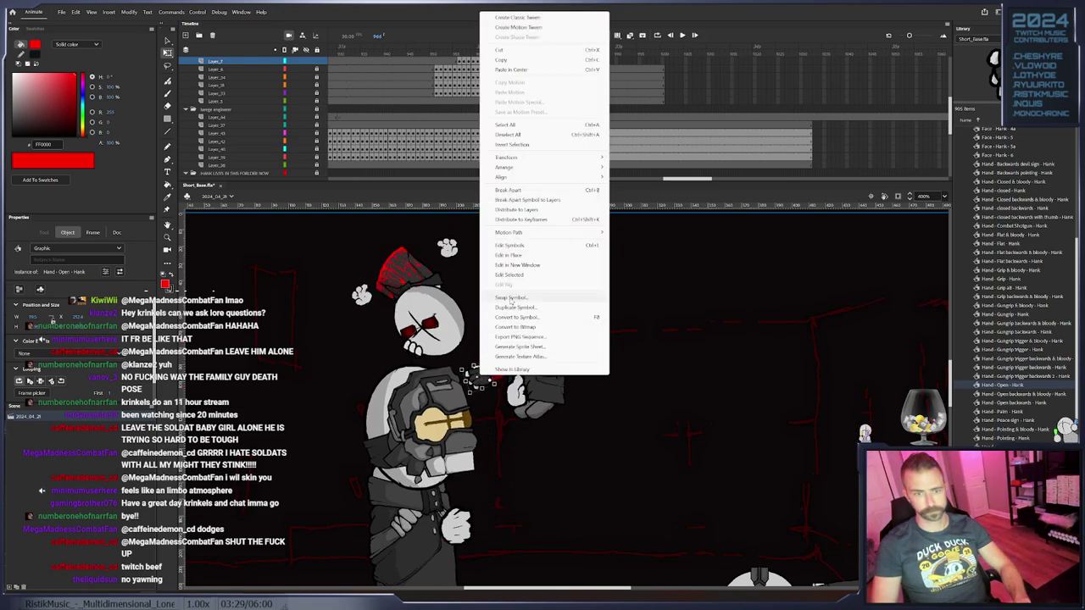
click(568, 299)
scroll(574, 325, up, 3)
click(552, 310)
click(552, 318)
click(630, 222)
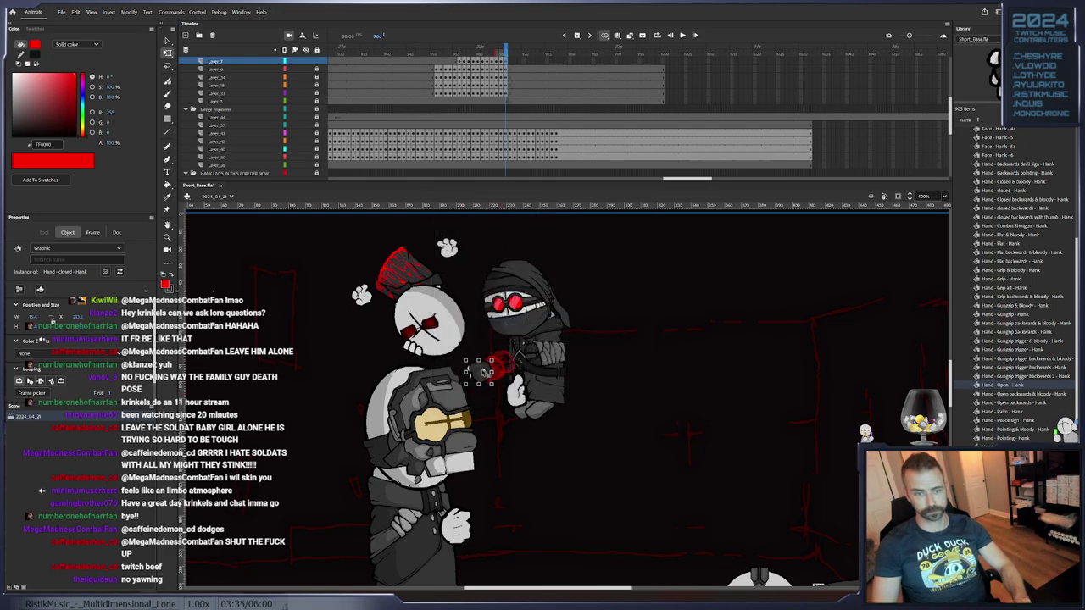
Keyframe the closed hand at frames 967 to 972, moving it down and left toward the helmeted figure
key(period)
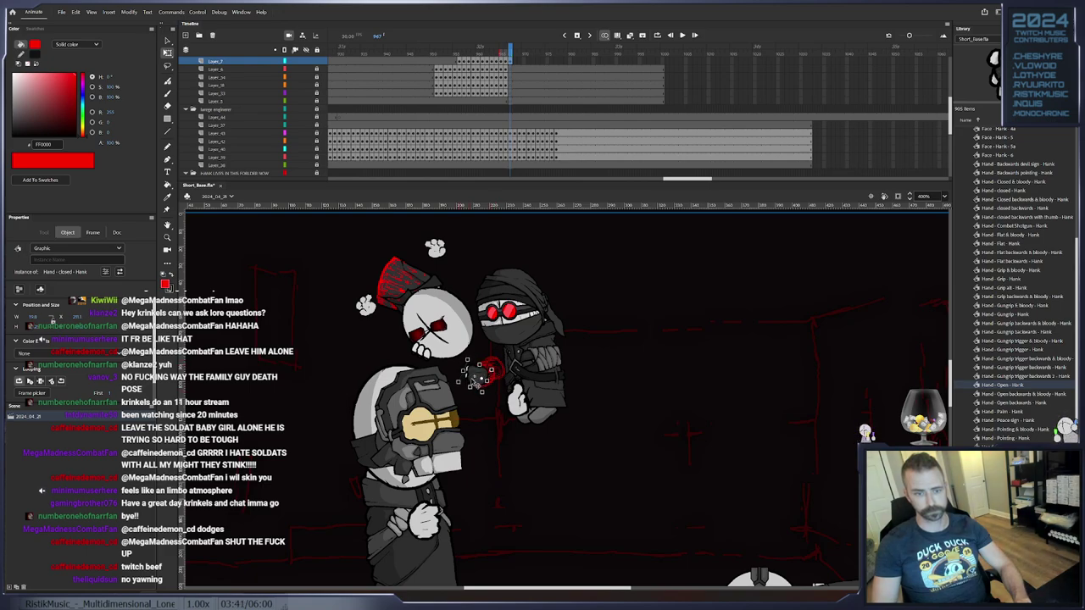
key(period)
key(period)
key(period)
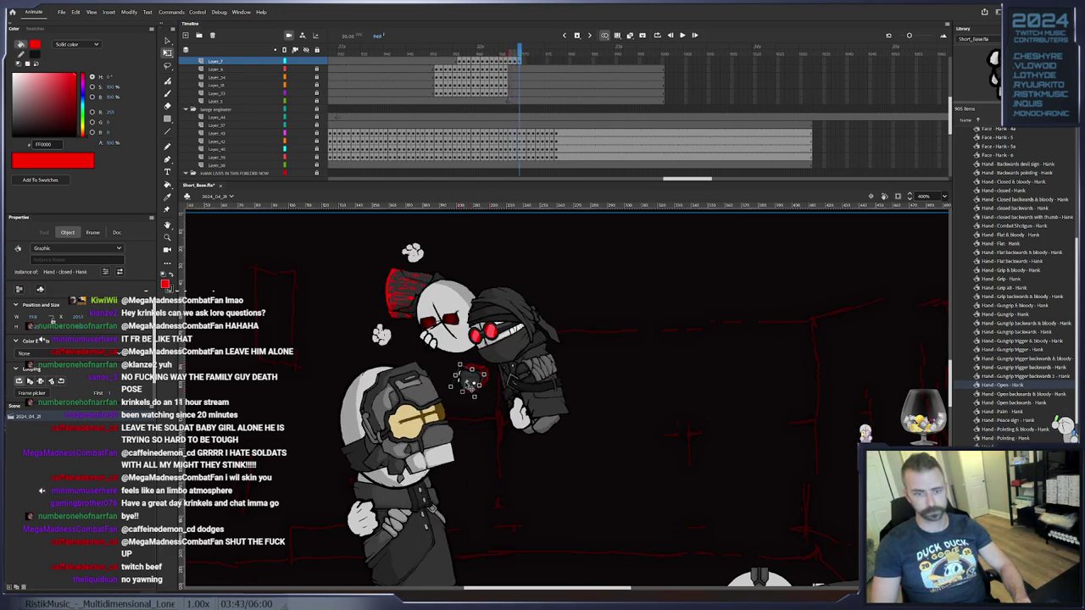
key(period)
key(period)
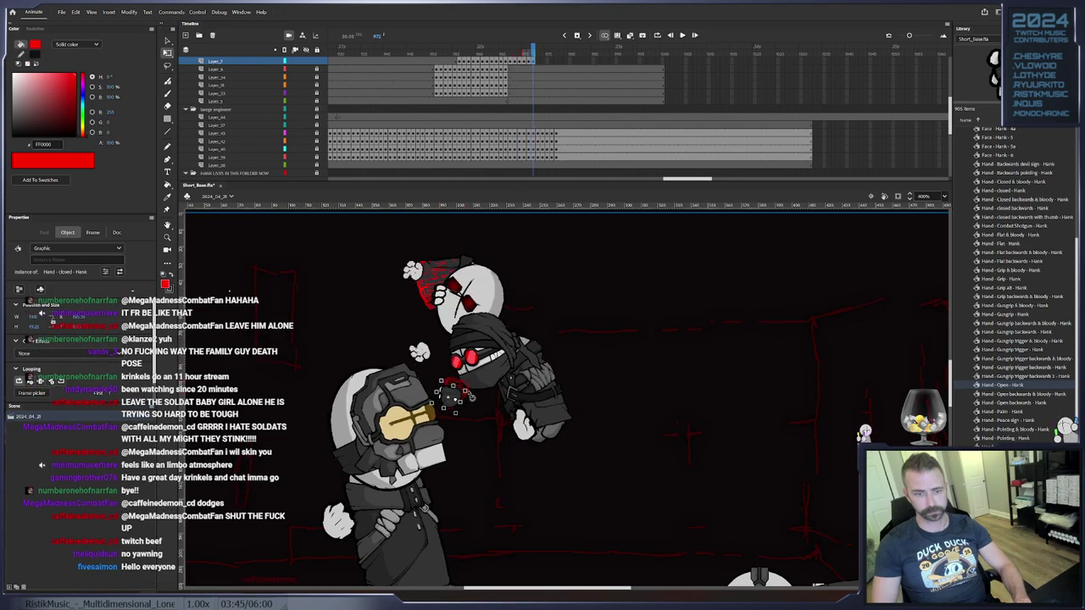
Ease the closed hand downward with smaller position changes at frames 973 to 977
key(period)
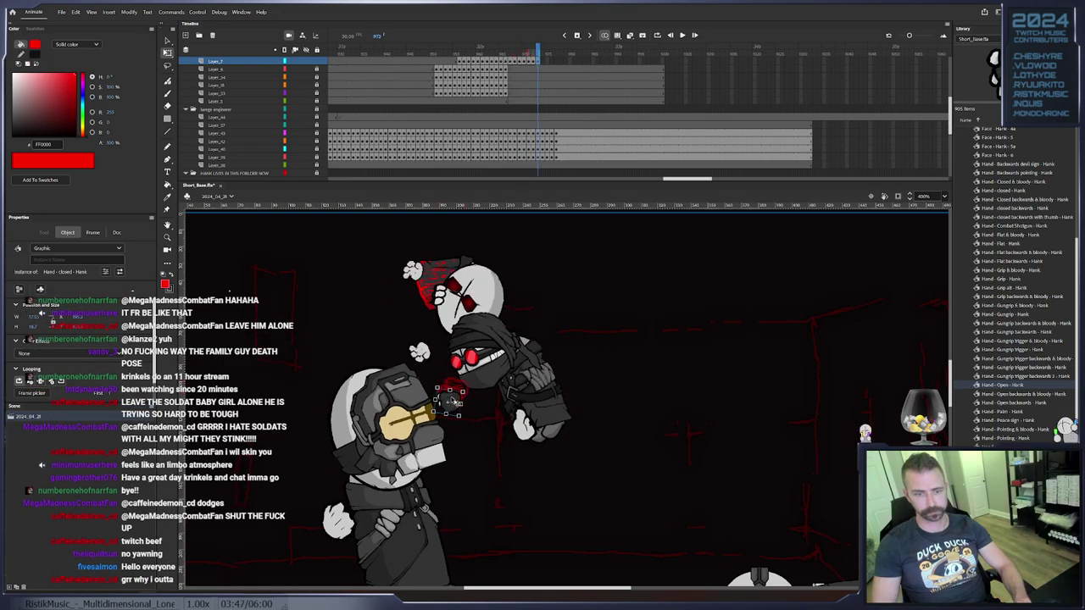
key(period)
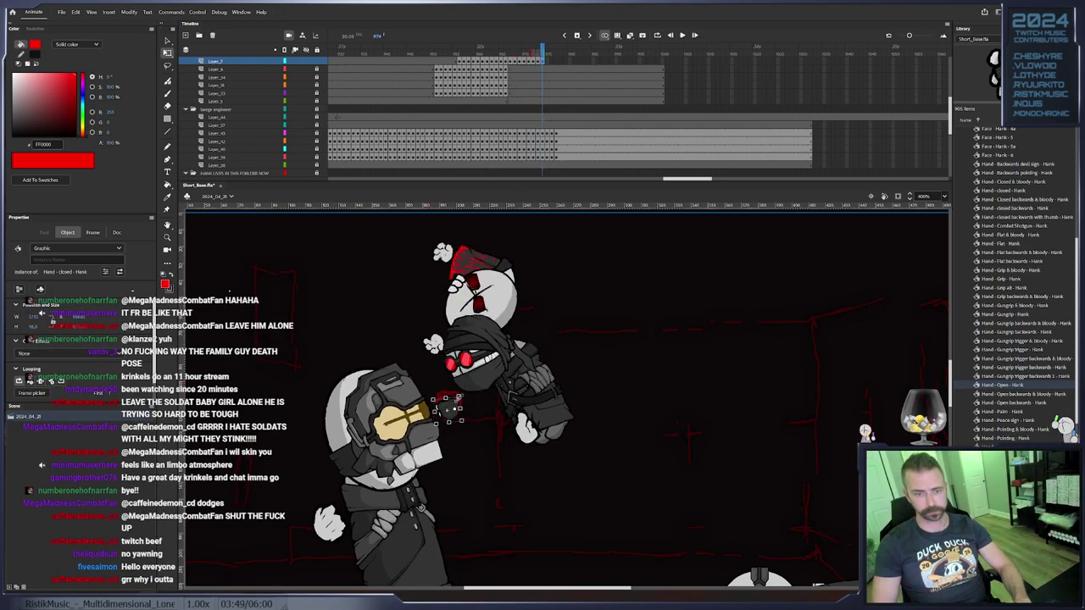
key(period)
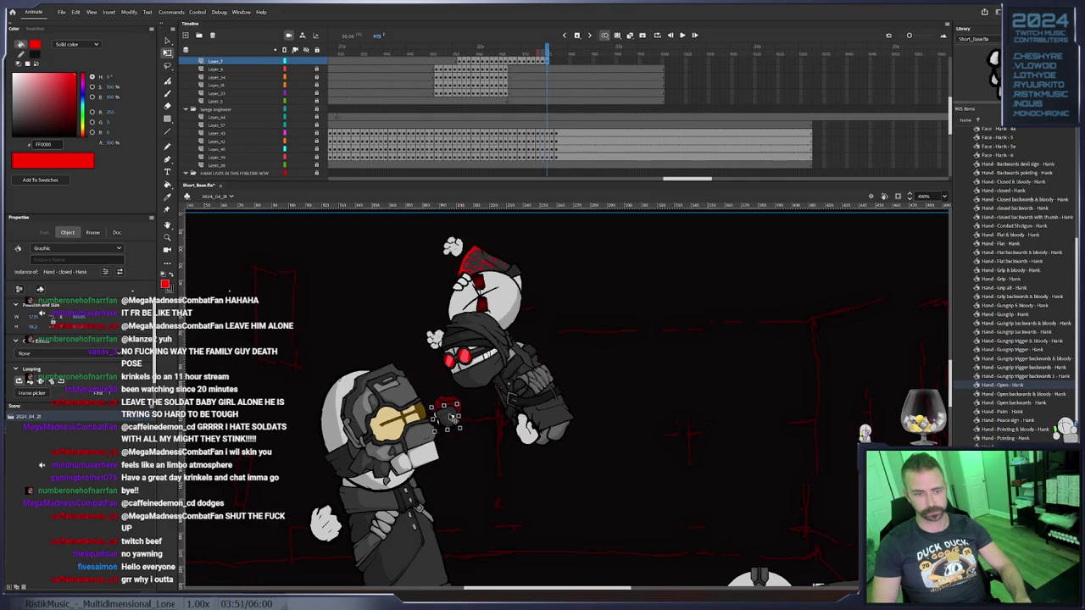
key(period)
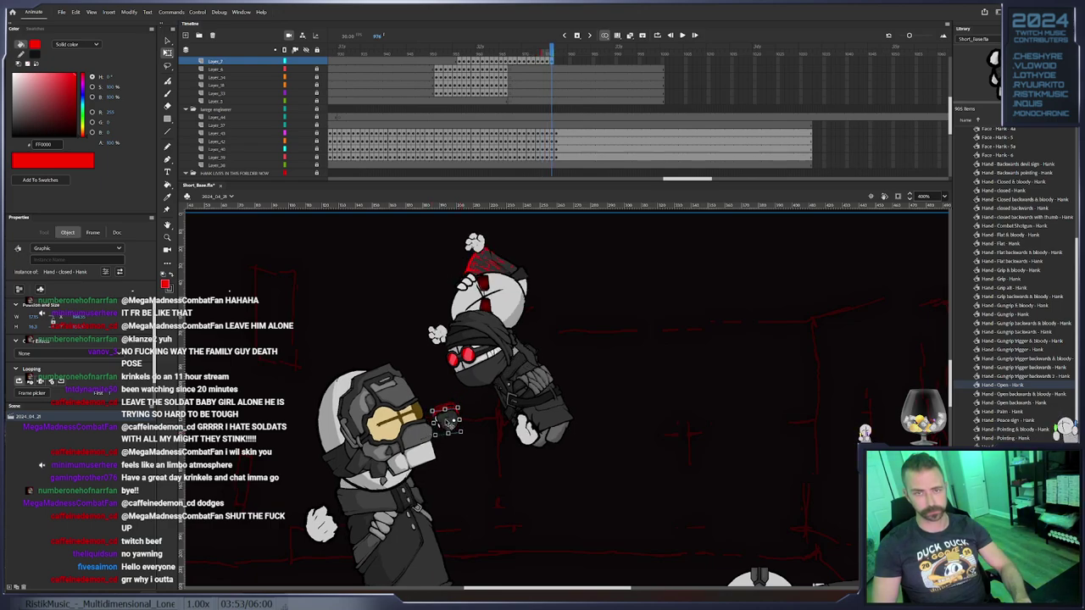
key(period)
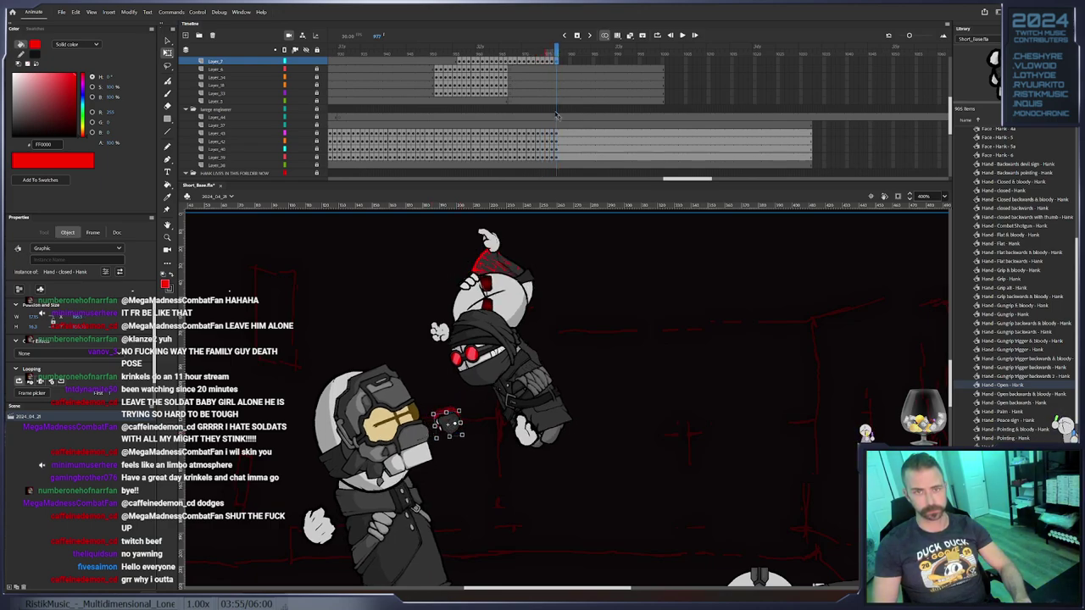
Insert frames on Layer_53 to extend it through frame 1019
click(553, 62)
click(556, 62)
scroll(556, 99, down, 5)
drag(547, 111, 559, 103)
click(751, 102)
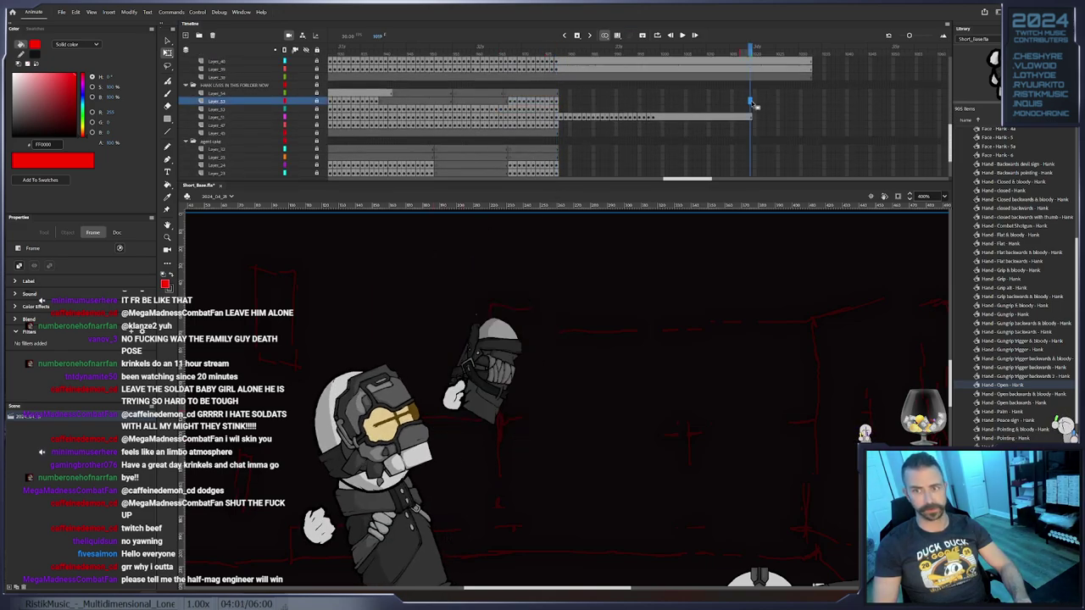
right_click(753, 103)
click(781, 151)
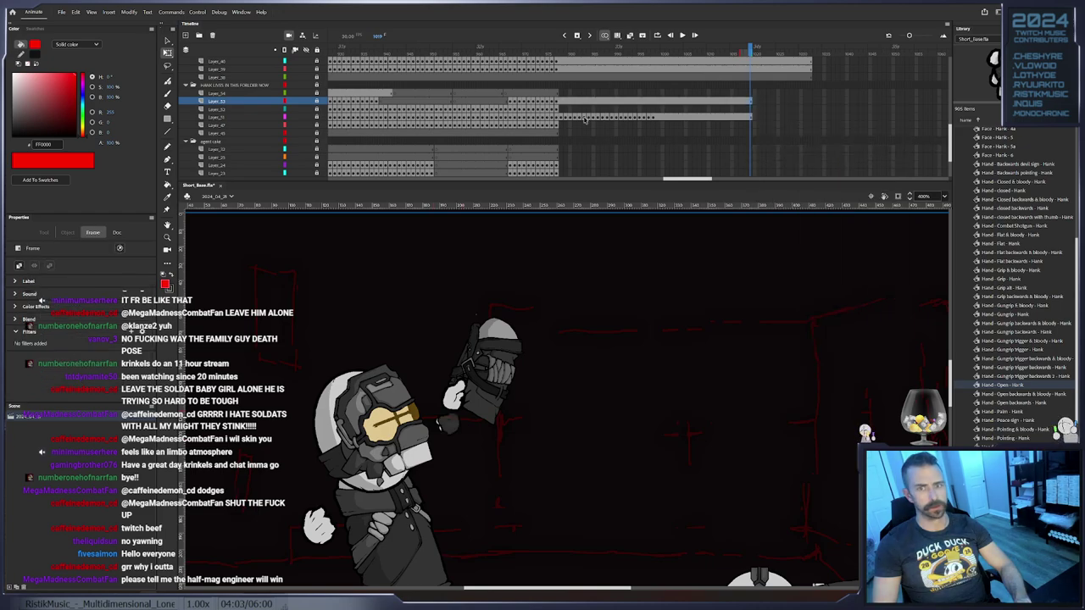
Remove the frames after 977 across Layer_54, Layer_53 and Layer_52, and return to frame 977
right_click(754, 107)
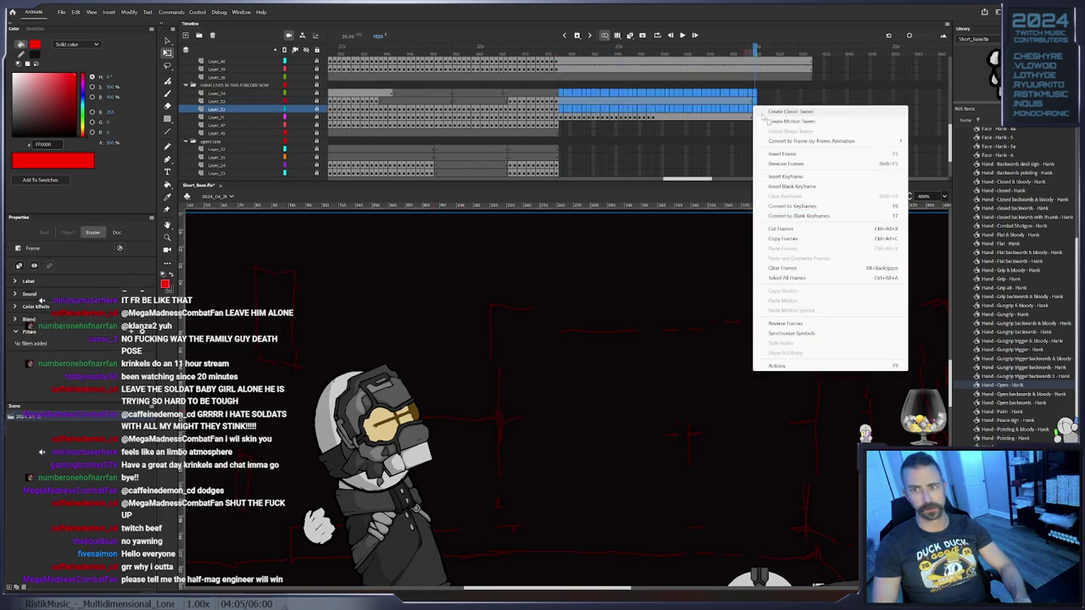
click(800, 163)
click(556, 55)
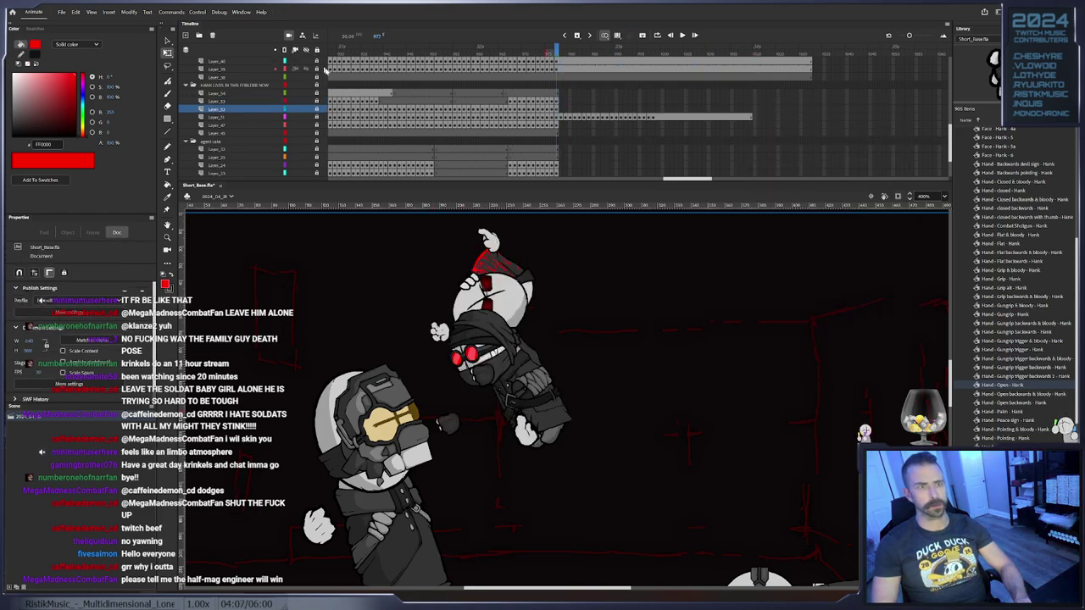
Unlock the hooded character's Layer_53 and Layer_52, and select the hooded head on Layer_52 at frame 977
click(323, 101)
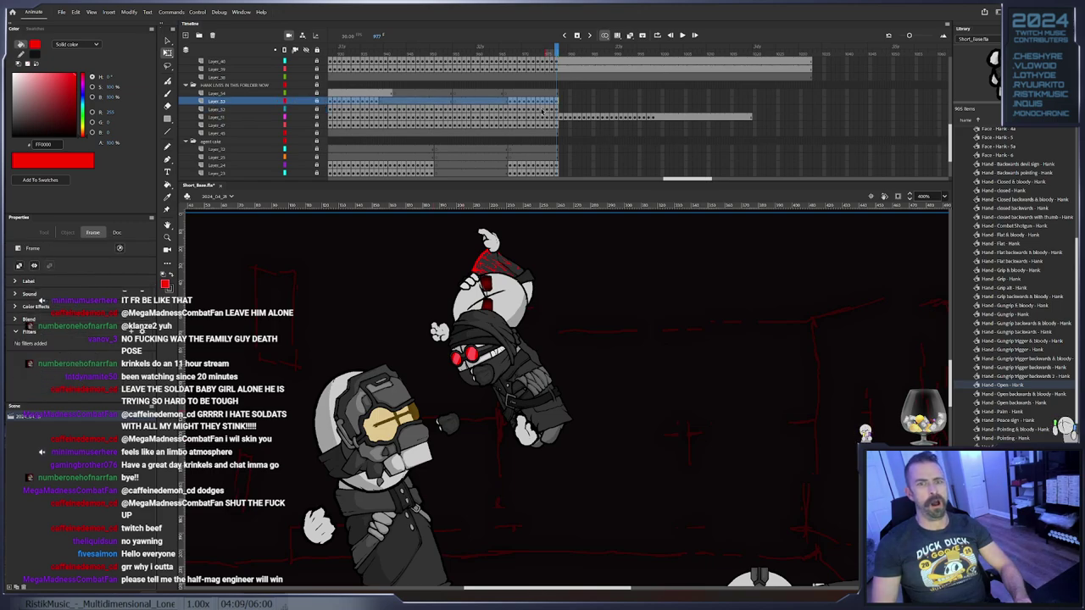
click(560, 109)
click(557, 117)
click(560, 110)
click(557, 110)
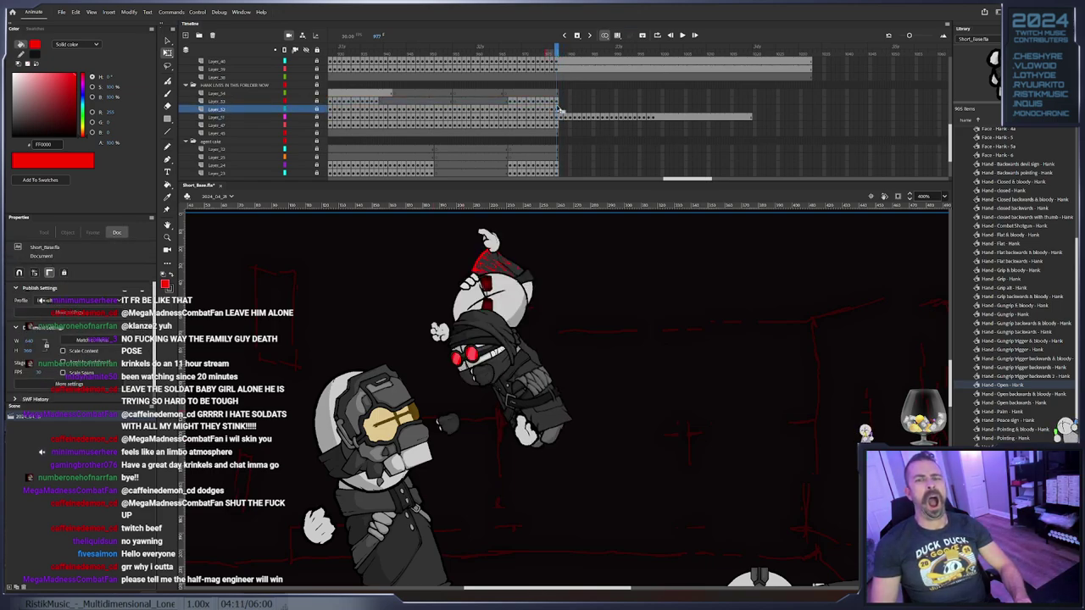
click(318, 107)
key(ctrl+shift+v)
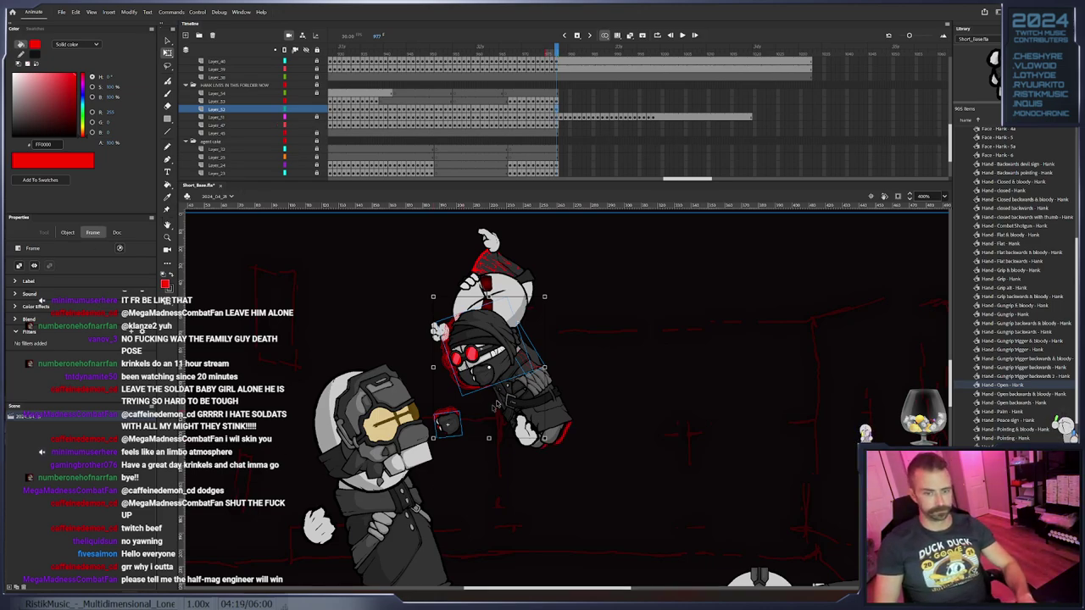
click(571, 386)
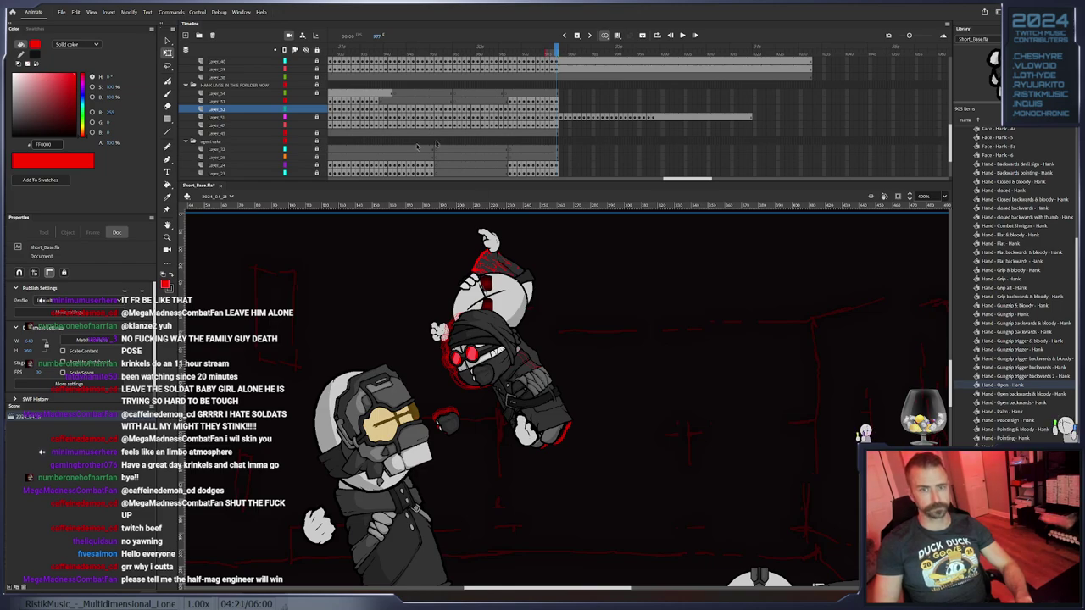
click(558, 105)
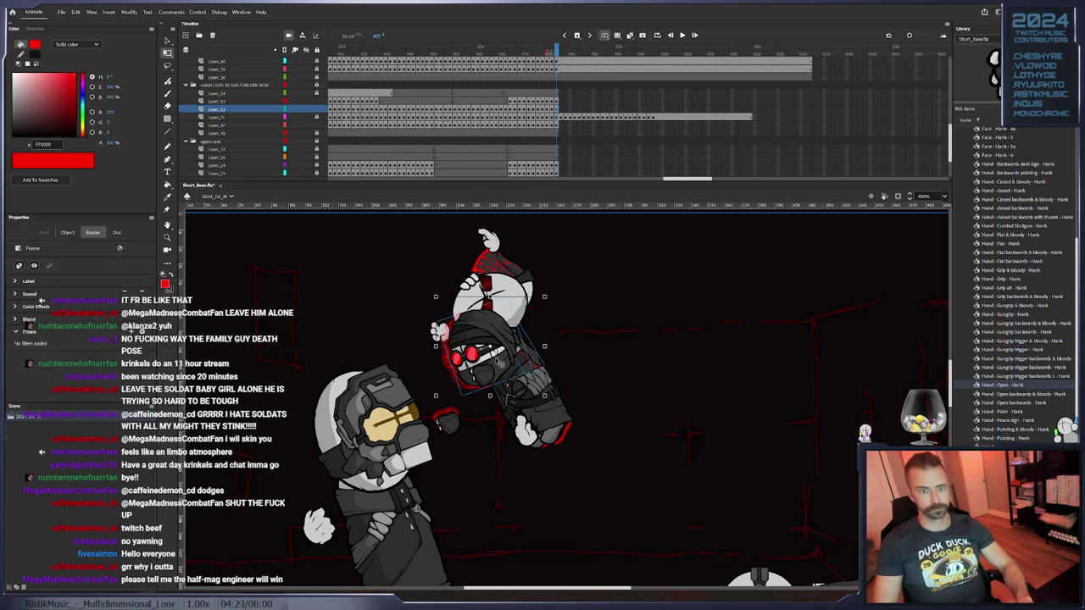
Keyframe the hooded head on Layer_52 at frames 978 to 983, keeping it fitted to the moving body
drag(500, 361, 502, 361)
key(F6)
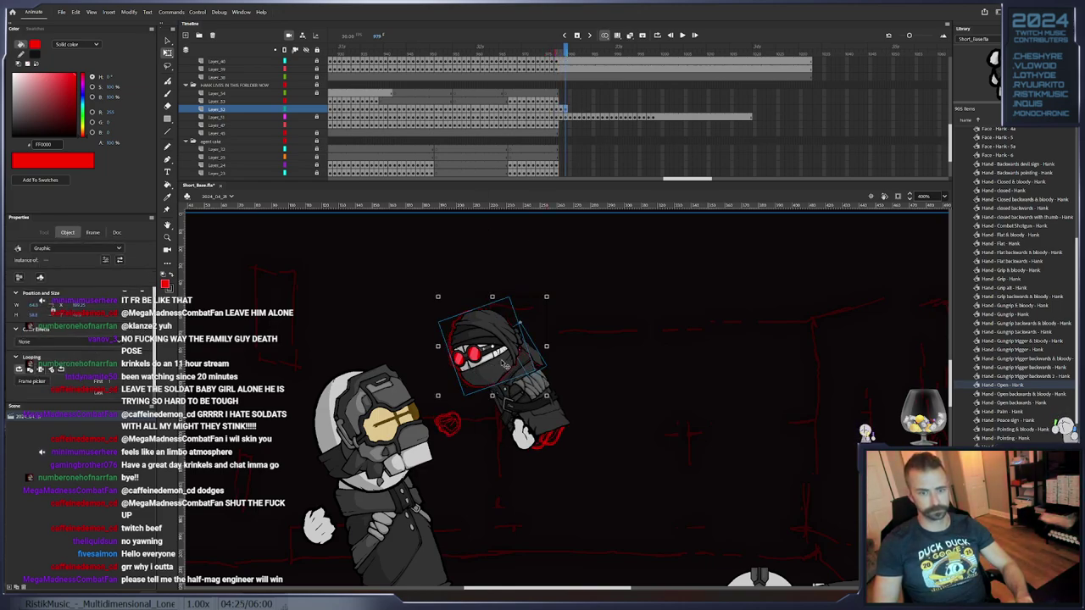
key(period)
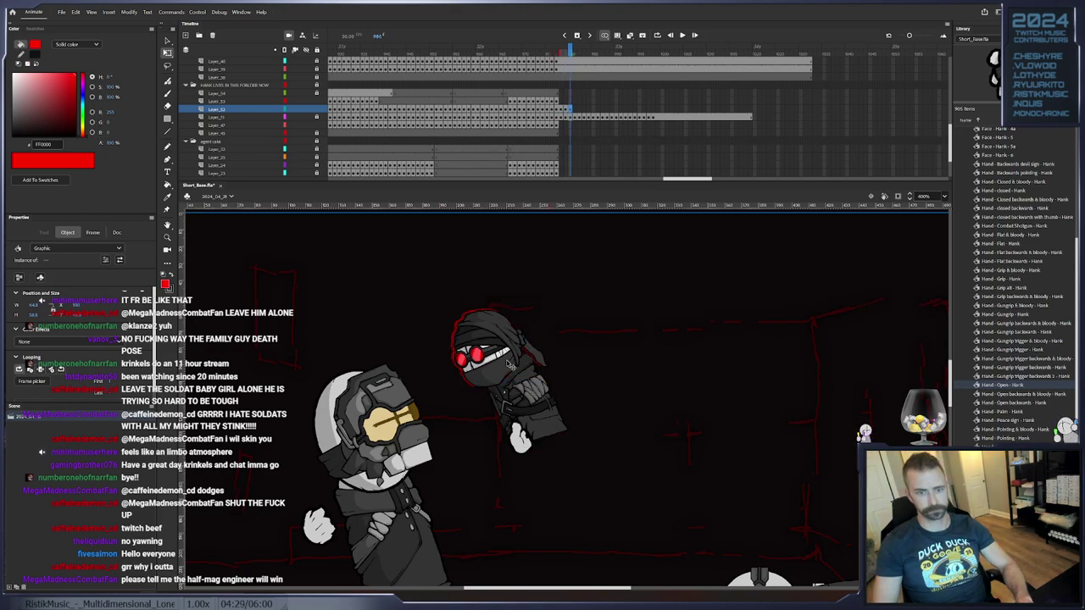
key(period)
key(period)
key(period)
key(period)
key(period)
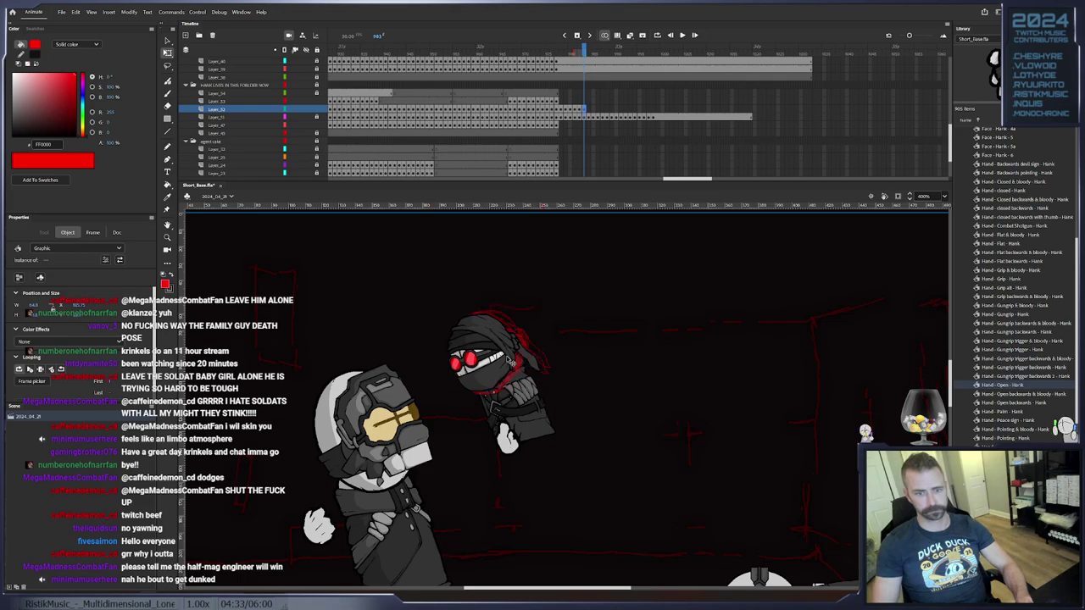
Keyframe the hooded head at frames 984 to 991, raising it with the torso as the body swings upright
key(period)
key(period)
key(period)
key(period)
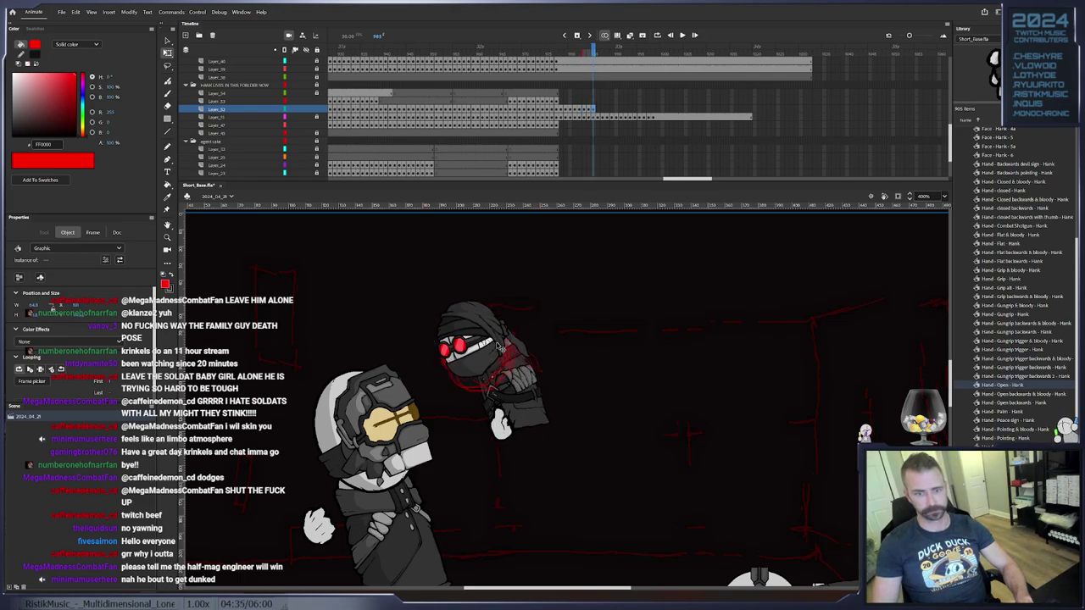
key(period)
click(511, 337)
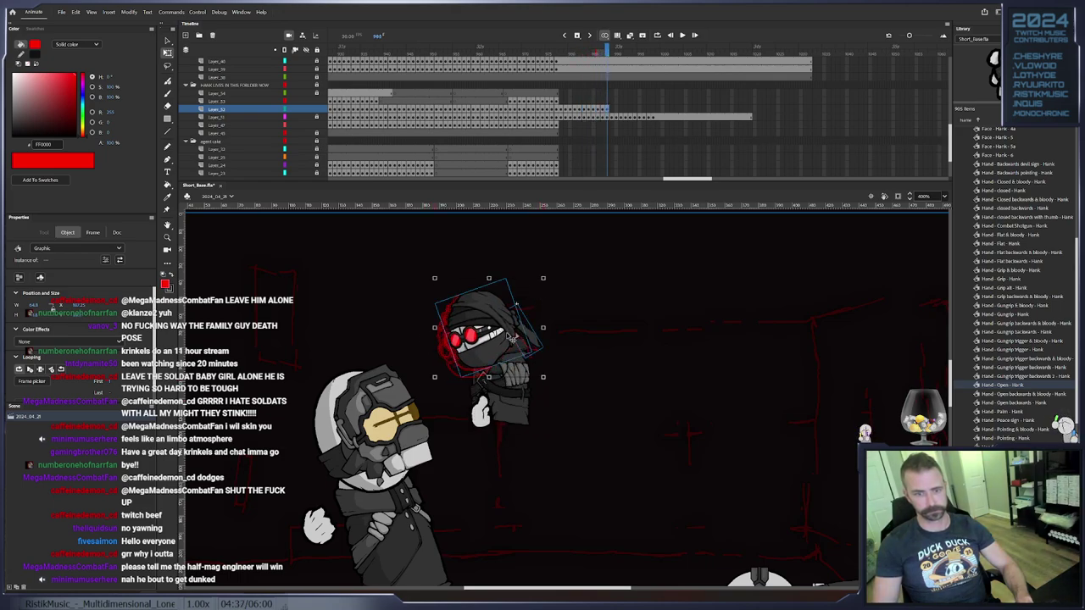
key(period)
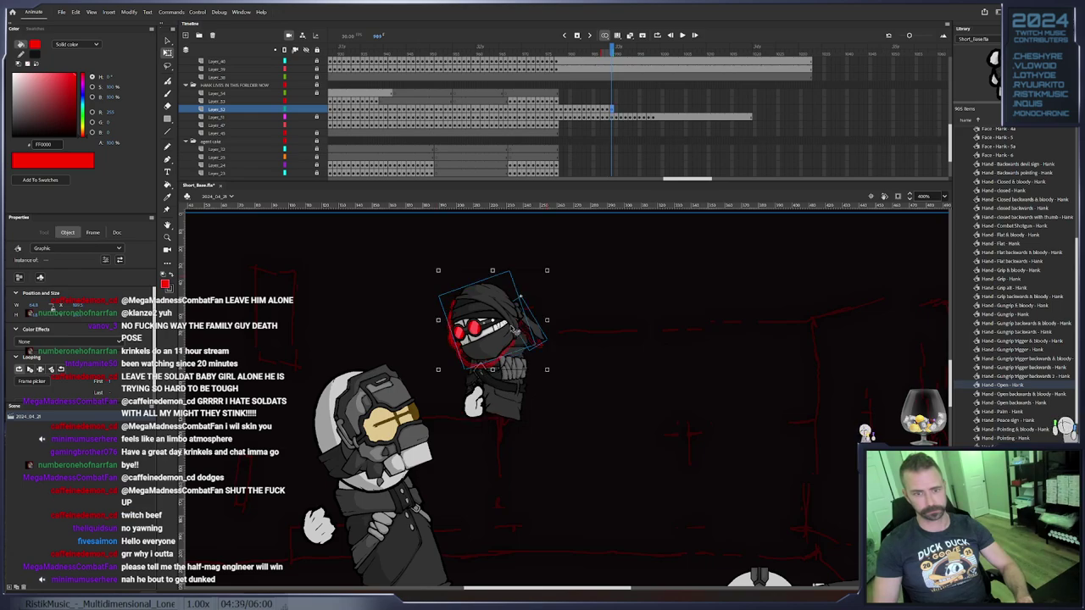
key(period)
key(period)
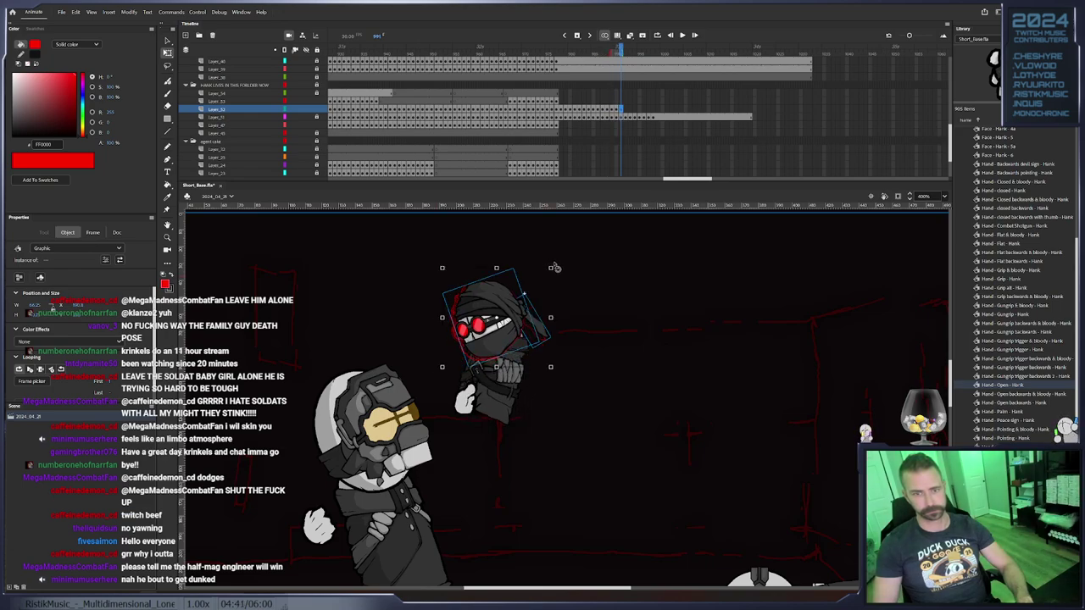
Fine-tune the hooded head's placement on the neck around frames 990 and 991 in a closer view
click(167, 237)
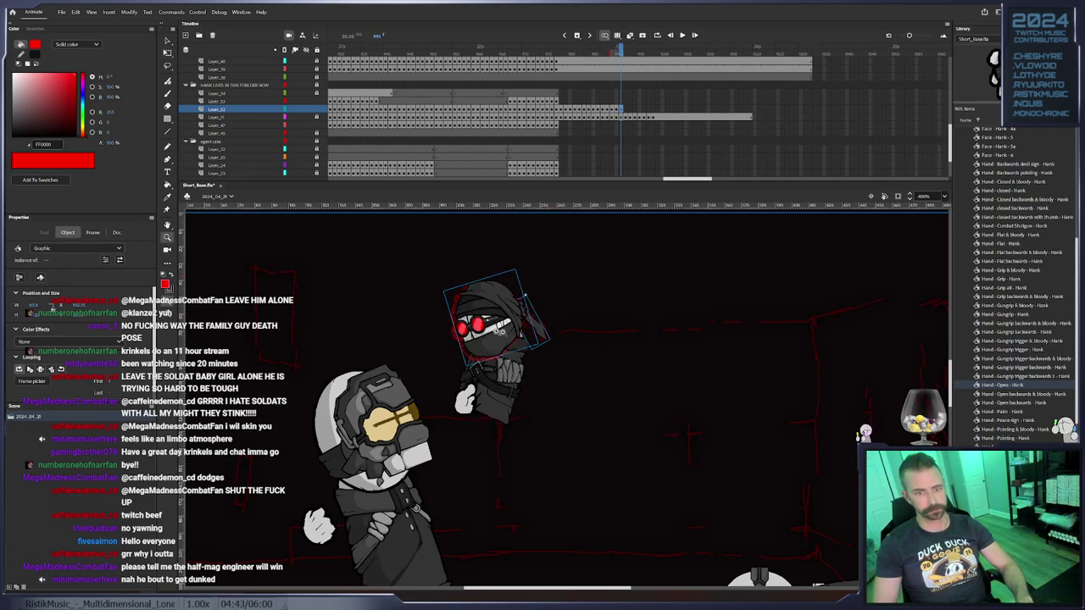
click(501, 330)
key(q)
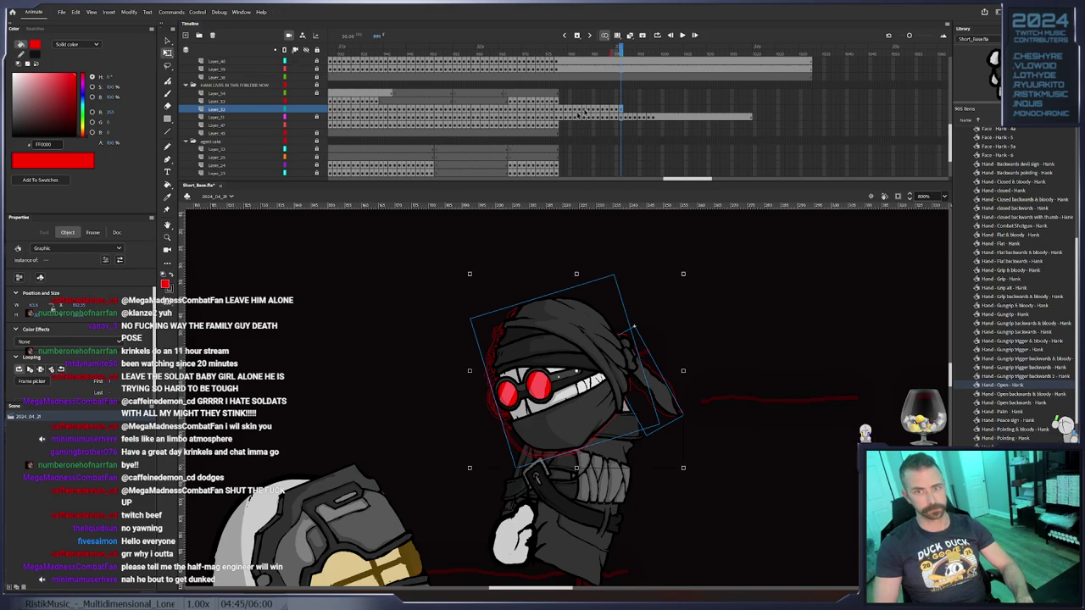
key(comma)
drag(579, 365, 591, 388)
key(period)
key(period)
key(comma)
key(period)
Keyframe the hooded head through frame 998, easing it slightly to the left with the body
key(F6)
key(F6)
key(F6)
key(F6)
key(F6)
key(F6)
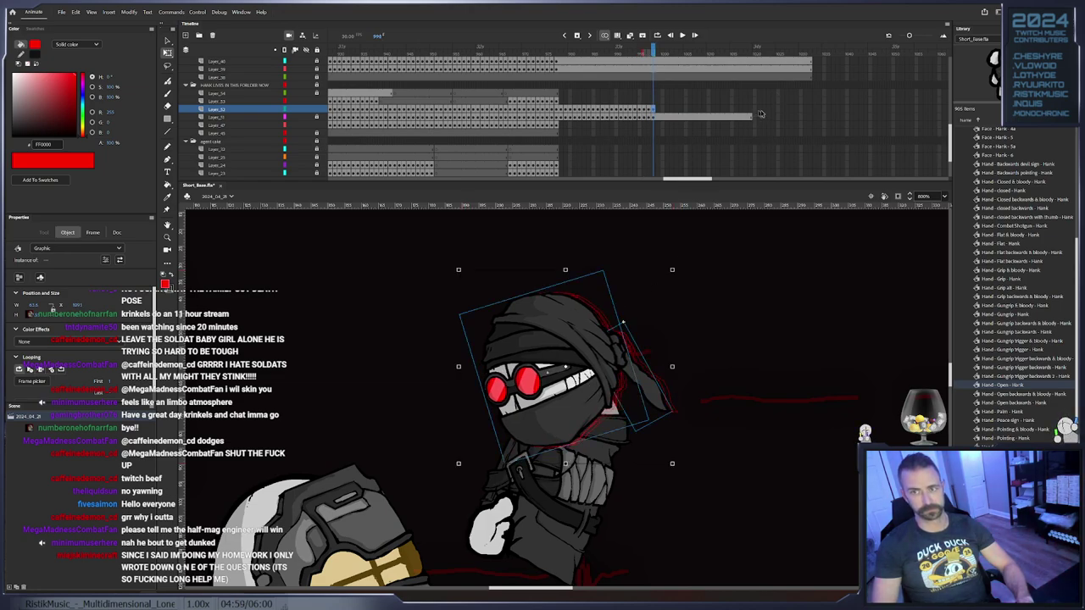
Insert frames to extend Layer_52 and Layer_51 through frame 1032, and lock both layers
drag(767, 113, 813, 119)
right_click(813, 118)
click(835, 164)
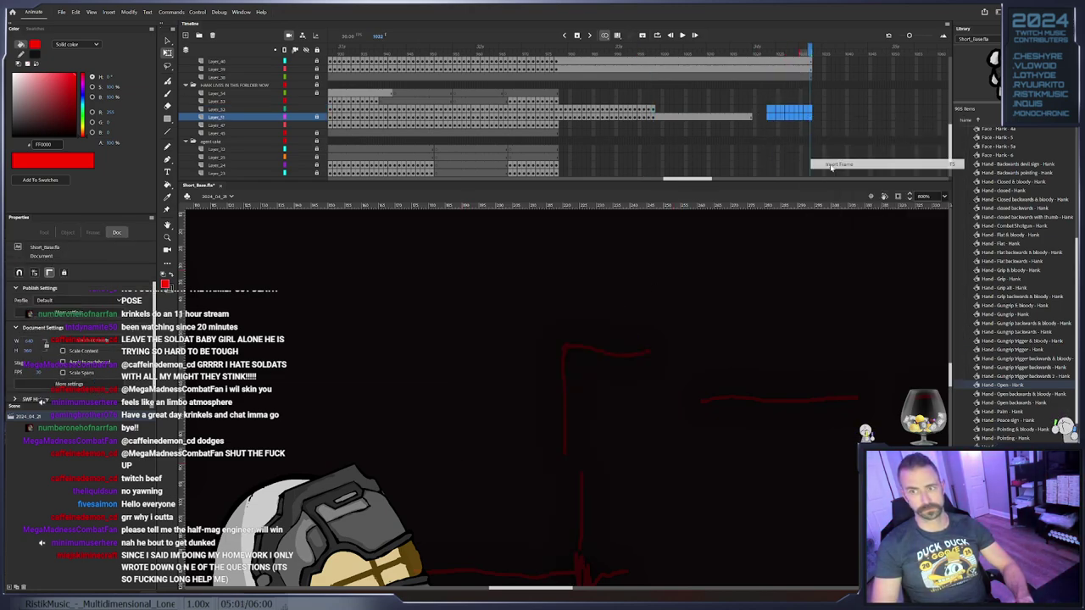
drag(317, 110, 317, 117)
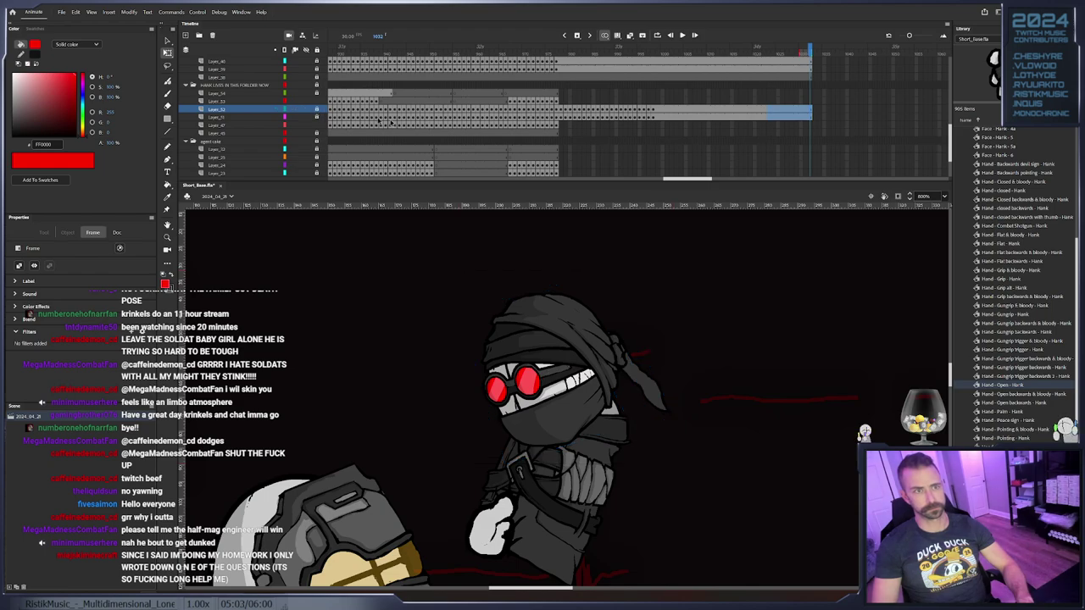
Save the file and keyframe the closed hand on Layer_53 from frame 978 to 982, moving it left and down behind the helmeted figure's mask
click(558, 124)
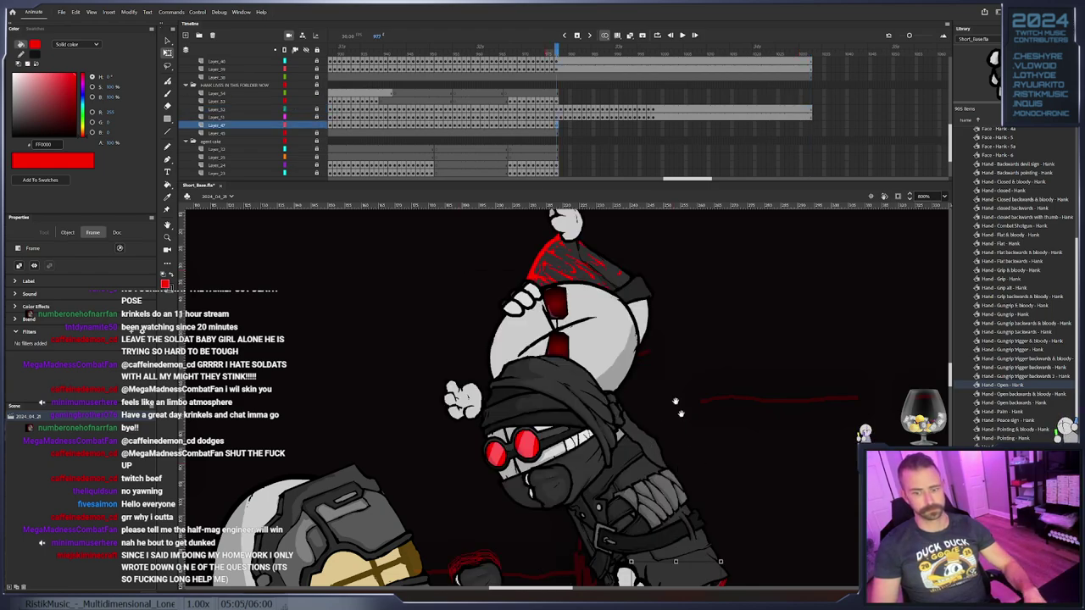
drag(703, 479, 657, 343)
key(ctrl+s)
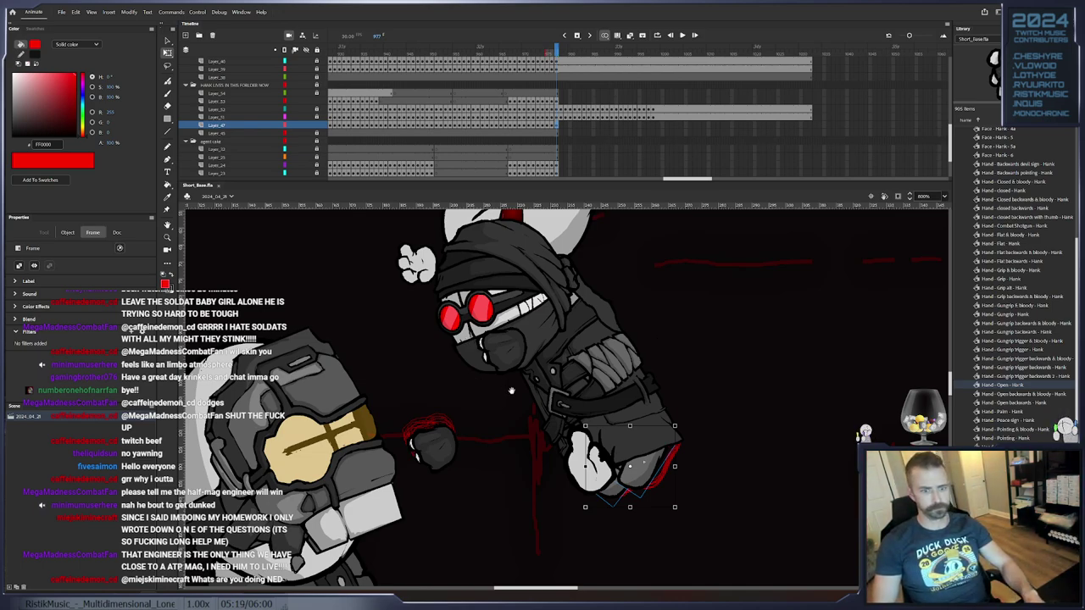
drag(511, 391, 507, 362)
click(428, 421)
key(F6)
drag(436, 424, 440, 426)
key(period)
key(period)
key(period)
key(period)
key(period)
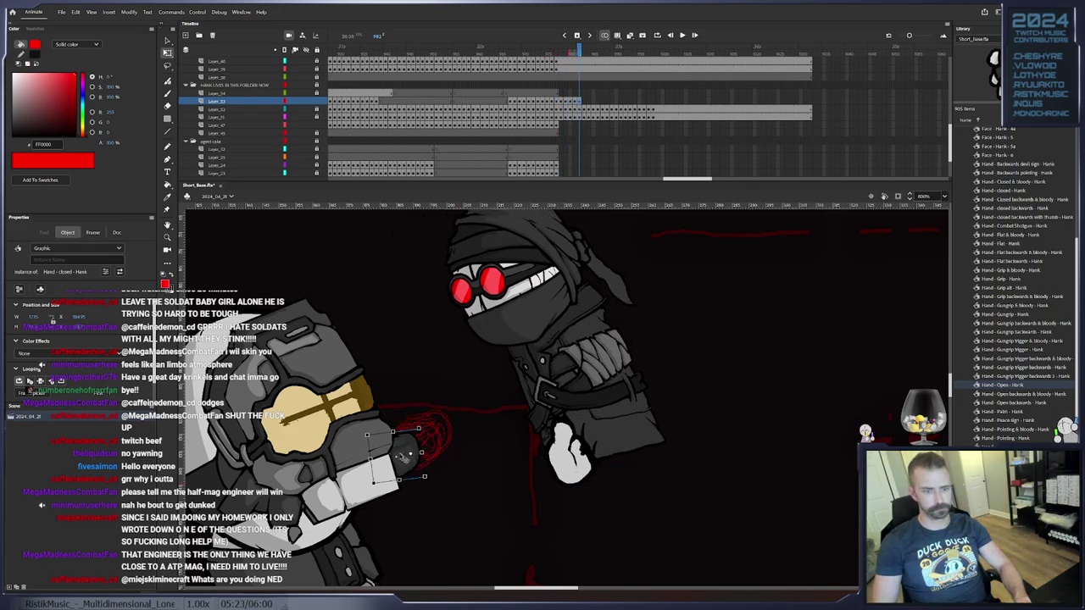
Keyframe the closed hand at frames 983 to 985, lifting it up along the helmeted figure's mask
key(period)
key(period)
key(period)
key(period)
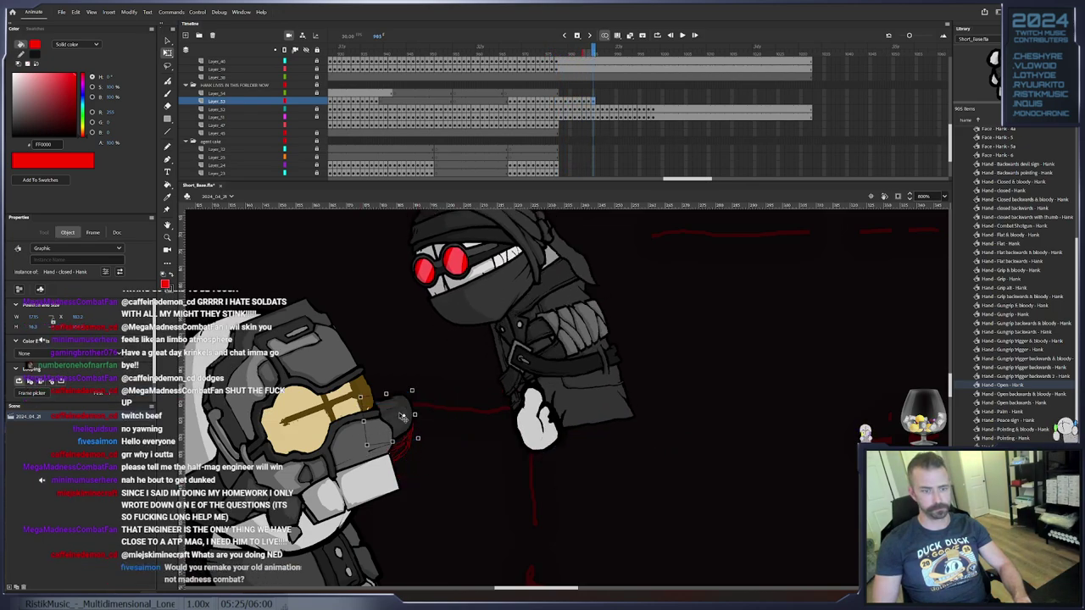
Keyframe the closed hand from frame 986 to 998, raising it above the helmet to beside the hooded character's face
key(F6)
drag(442, 437, 438, 317)
key(F6)
key(period)
key(F6)
key(F6)
key(F6)
key(F6)
key(F6)
key(period)
key(period)
key(period)
key(period)
key(F6)
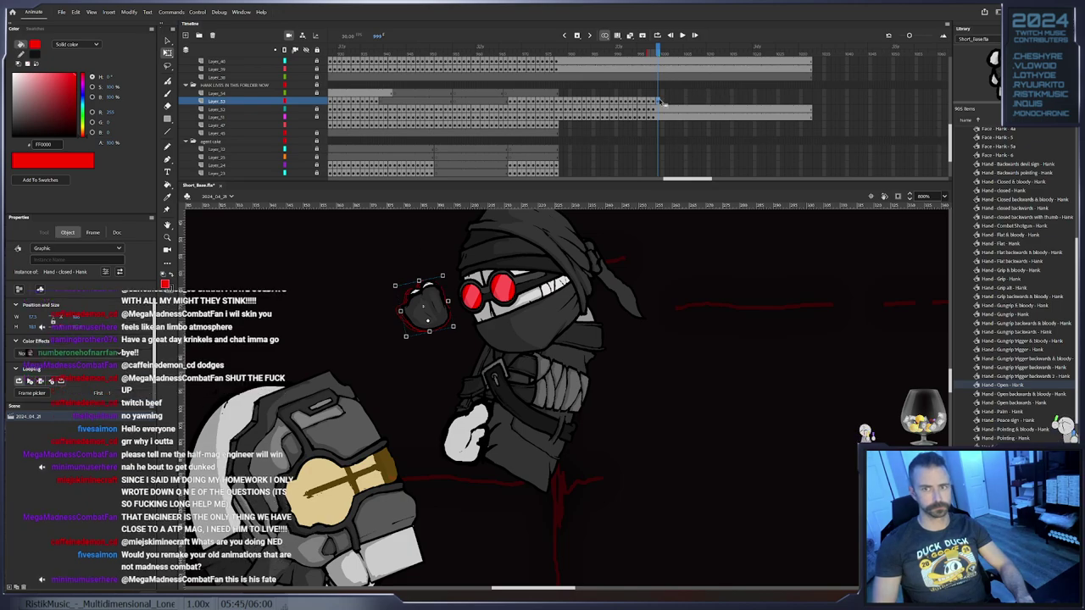
Remove the extra Layer_53 keyframe at frame 999, extend the layer through frame 1032, and lock it
right_click(660, 101)
click(706, 158)
click(811, 102)
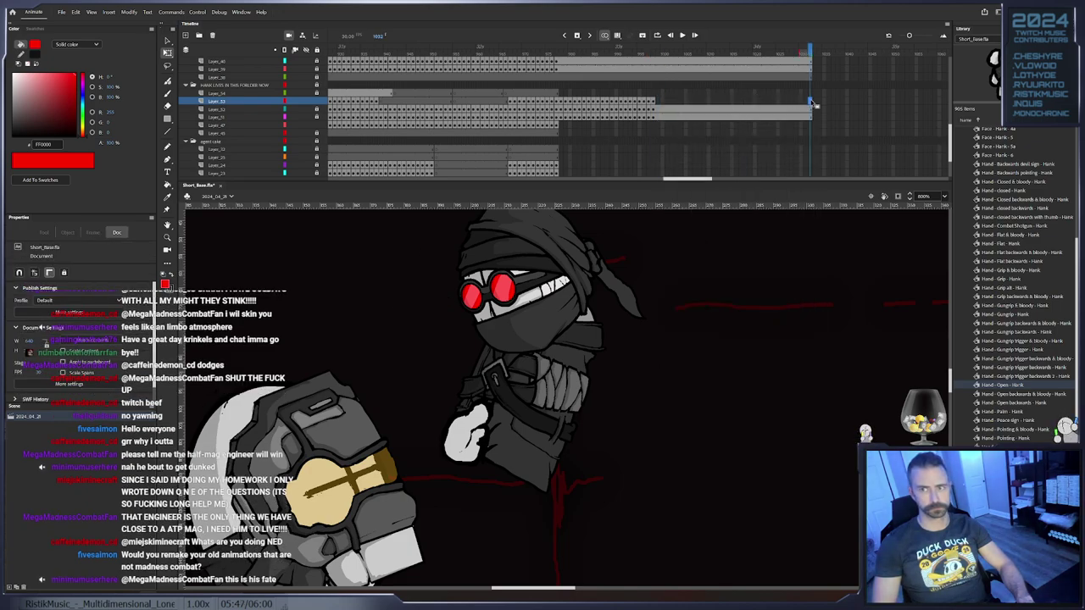
right_click(811, 102)
click(846, 148)
click(318, 101)
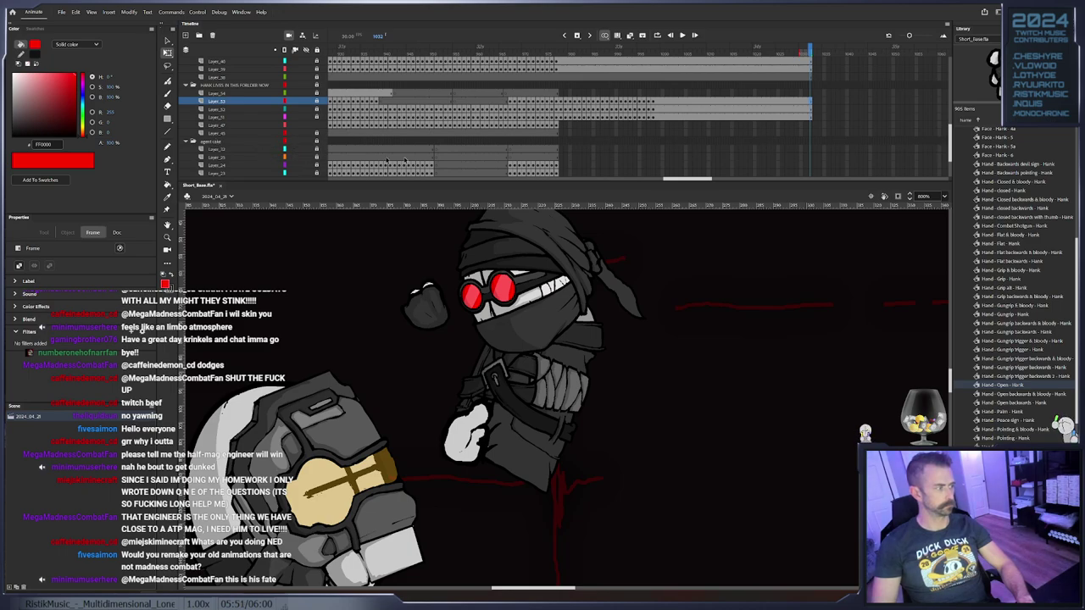
Add a Layer_47 keyframe at frame 978 and shift the hooded character's feet left to meet the coat hem
click(557, 126)
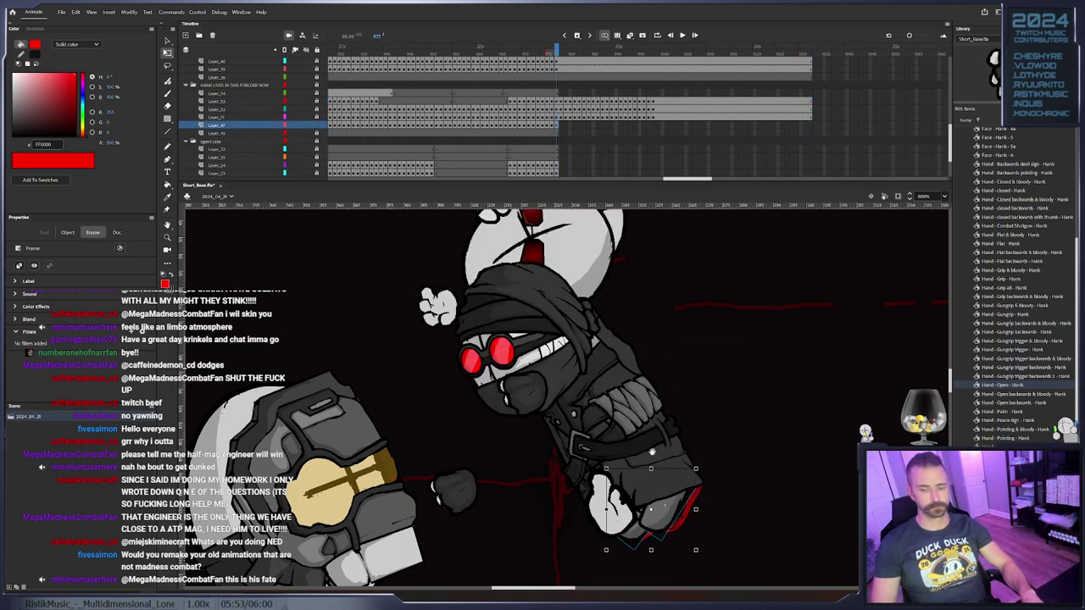
drag(652, 451, 636, 295)
key(F6)
click(637, 368)
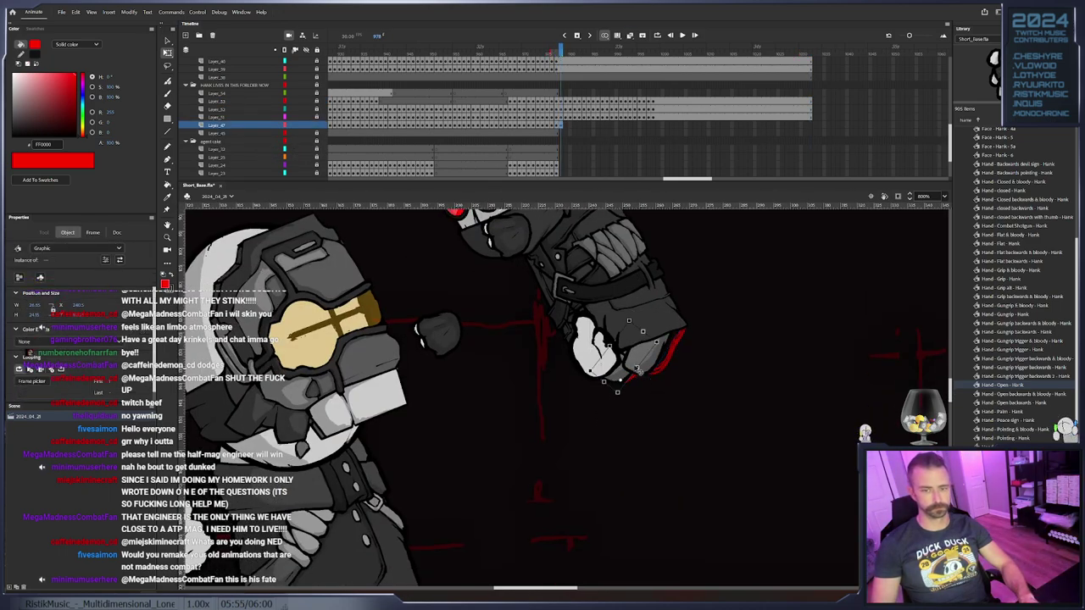
click(623, 400)
click(613, 382)
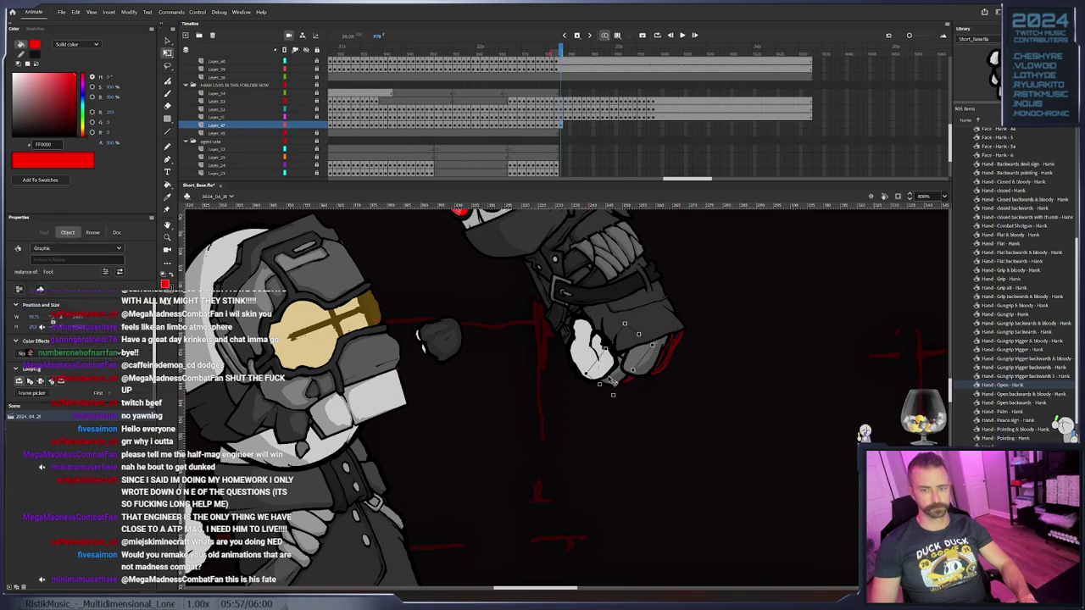
Keyframe the feet at frames 979 and 980, moving them left and down with the coat hem
key(period)
click(612, 381)
key(period)
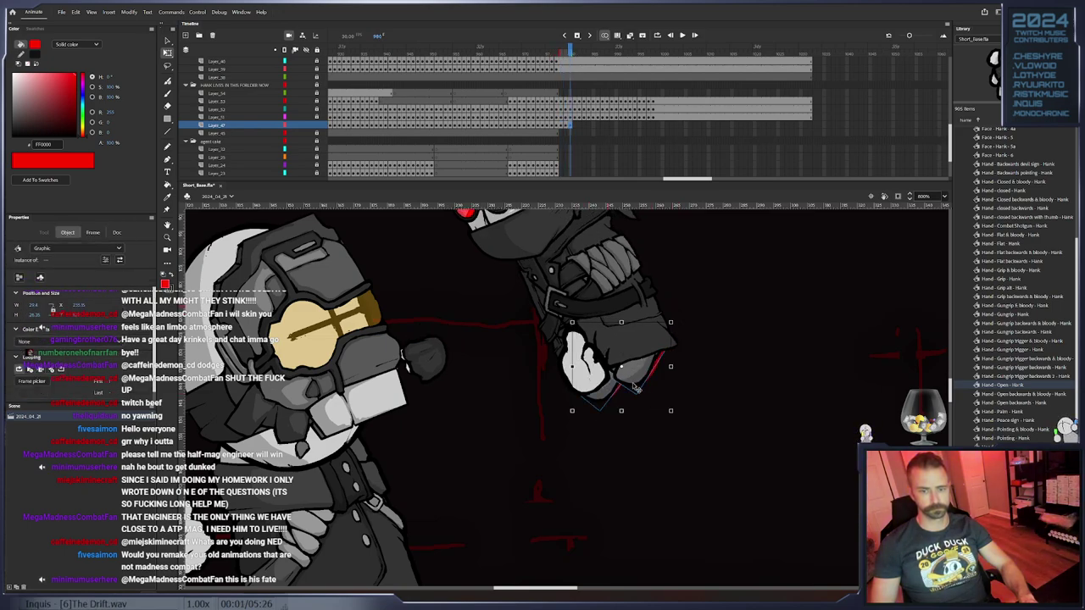
key(Left)
key(Down)
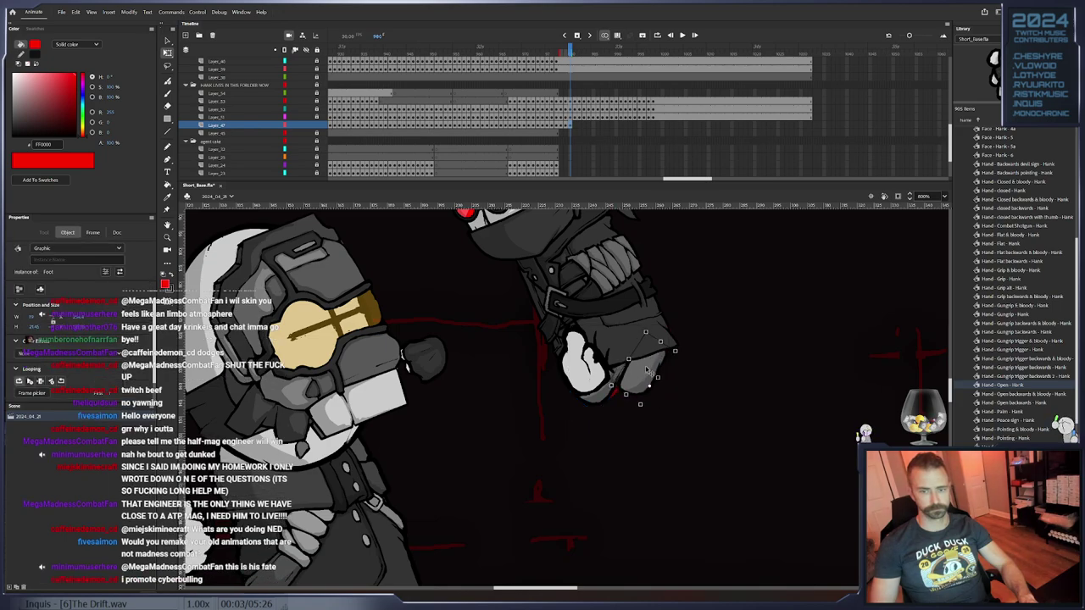
Keyframe the feet at frames 981 and 982, rotating the pair and adjusting each foot under the coat
key(period)
drag(683, 334, 644, 362)
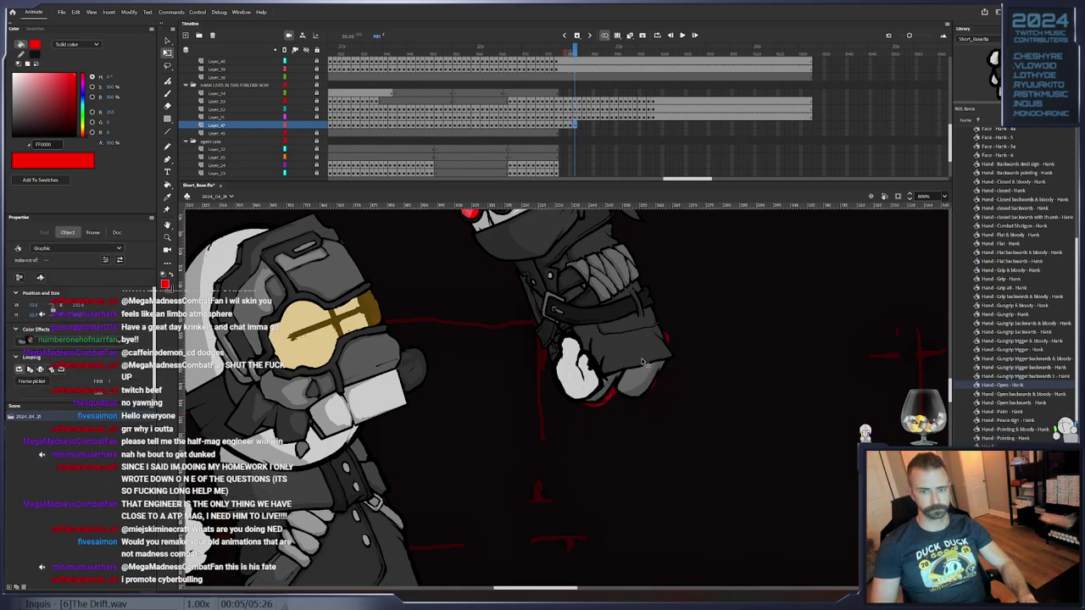
key(period)
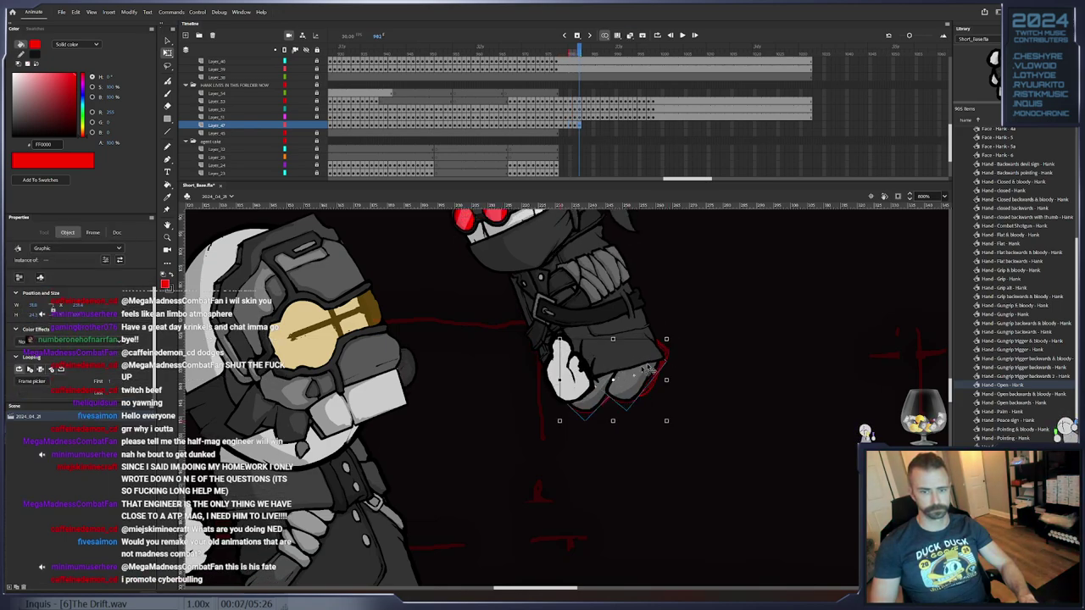
click(678, 340)
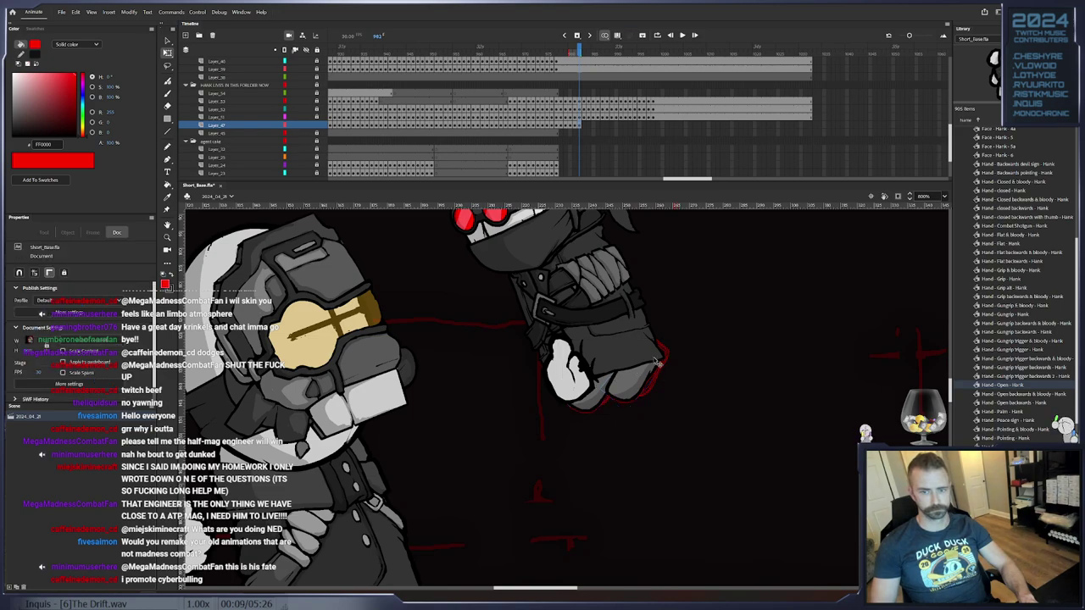
click(695, 356)
click(599, 394)
mouse_move(624, 369)
mouse_down()
mouse_move(674, 356)
mouse_move(617, 363)
mouse_up()
Keyframe the feet at frames 983 and 984, shifting them left and up and repositioning each foot under the hem
key(period)
key(Left)
key(Left)
key(Left)
key(Up)
click(672, 368)
click(624, 378)
key(F6)
click(692, 351)
click(619, 355)
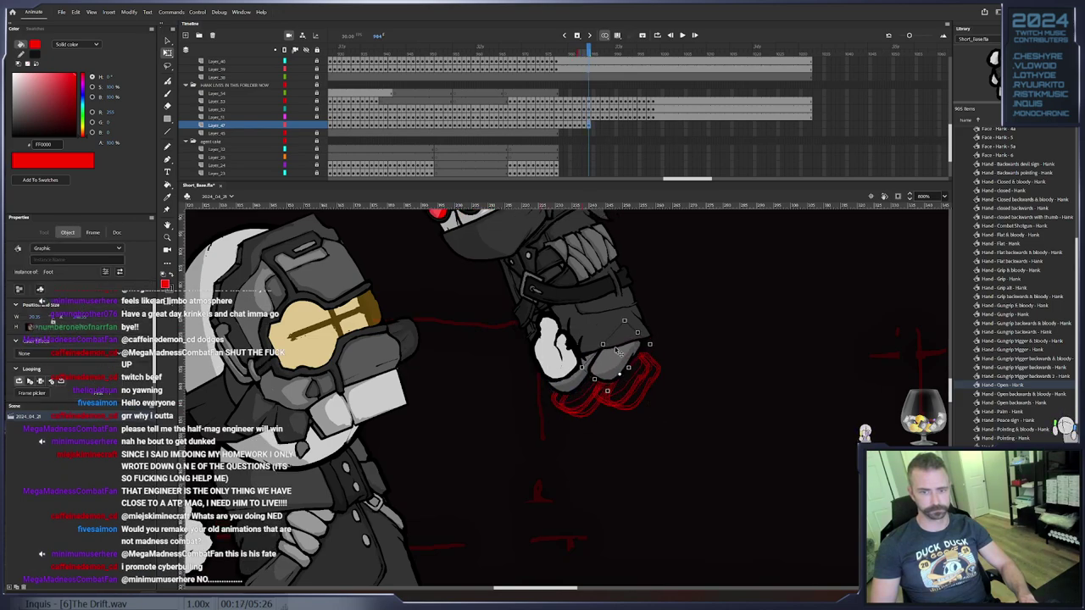
Keyframe the feet on Layer_47 at frames 985 to 987, rotating them and shifting them left and up with the coat hem
key(period)
drag(651, 320, 630, 356)
key(ctrl+shift+a)
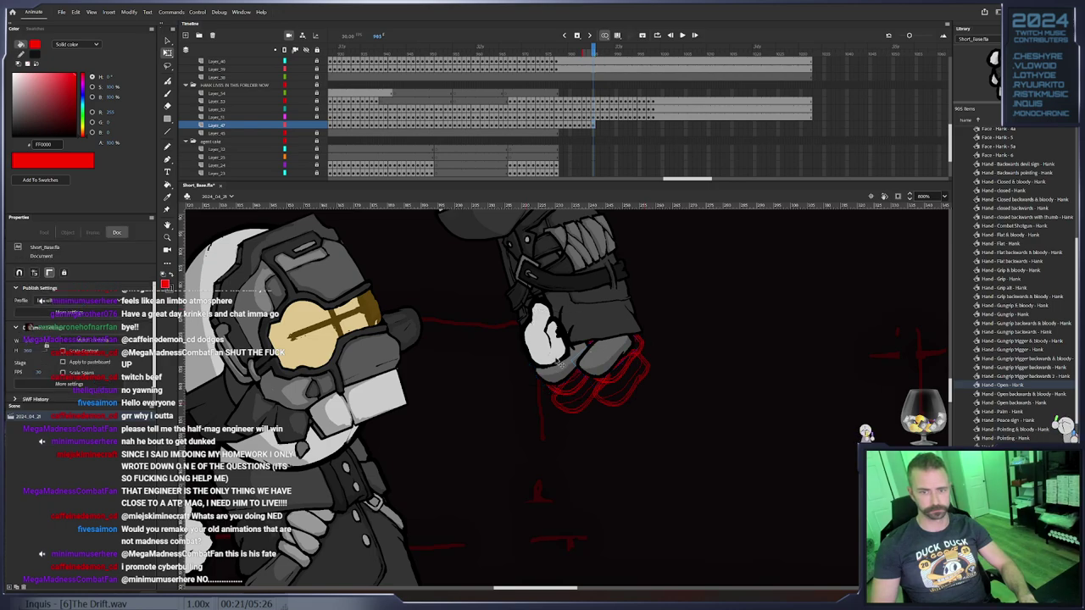
click(561, 364)
key(period)
drag(645, 320, 616, 336)
key(ctrl+shift+a)
click(600, 361)
key(period)
key(ctrl+shift+a)
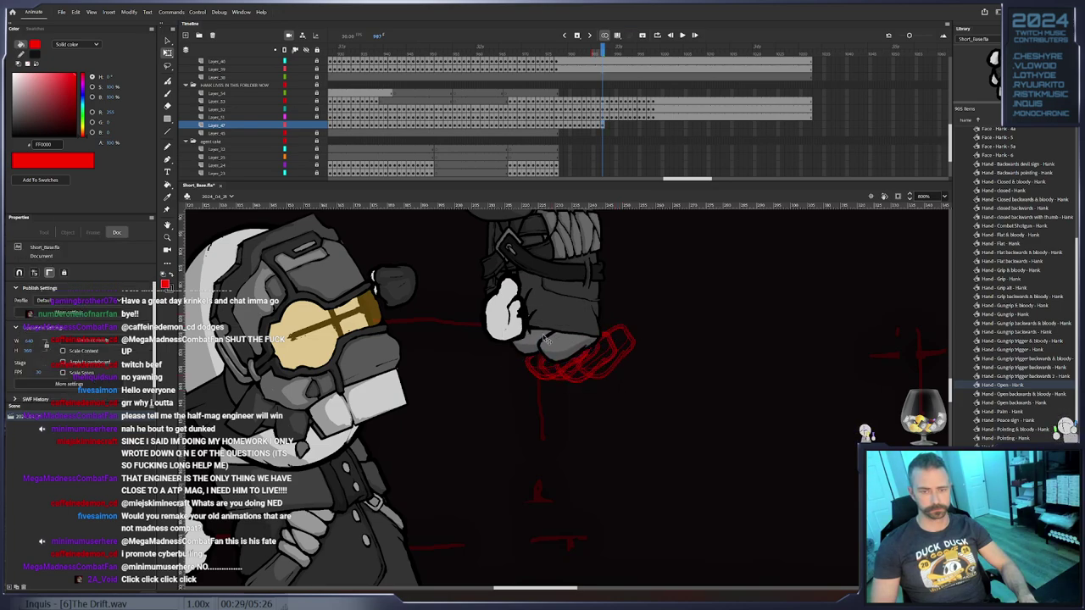
Keyframe the feet at frames 988 and 989, moving the pair left and rotating each foot to sit under the coat
click(518, 342)
key(period)
drag(596, 337, 564, 336)
click(616, 330)
click(574, 340)
key(F6)
drag(588, 300, 592, 308)
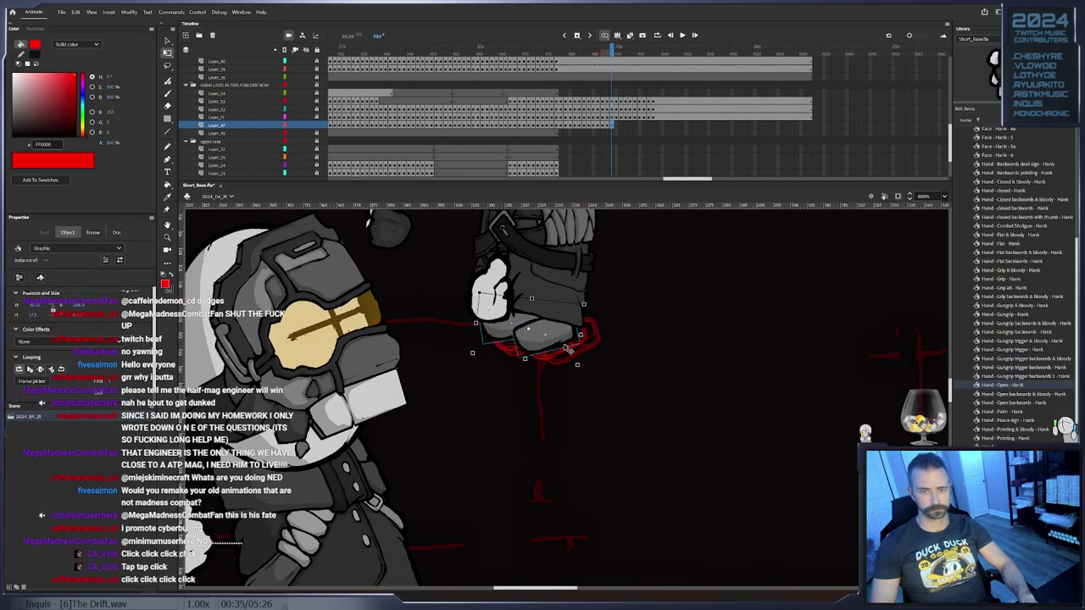
Keyframe the feet at frames 990 to 992, shifting them left and repositioning the front foot under the hem
key(period)
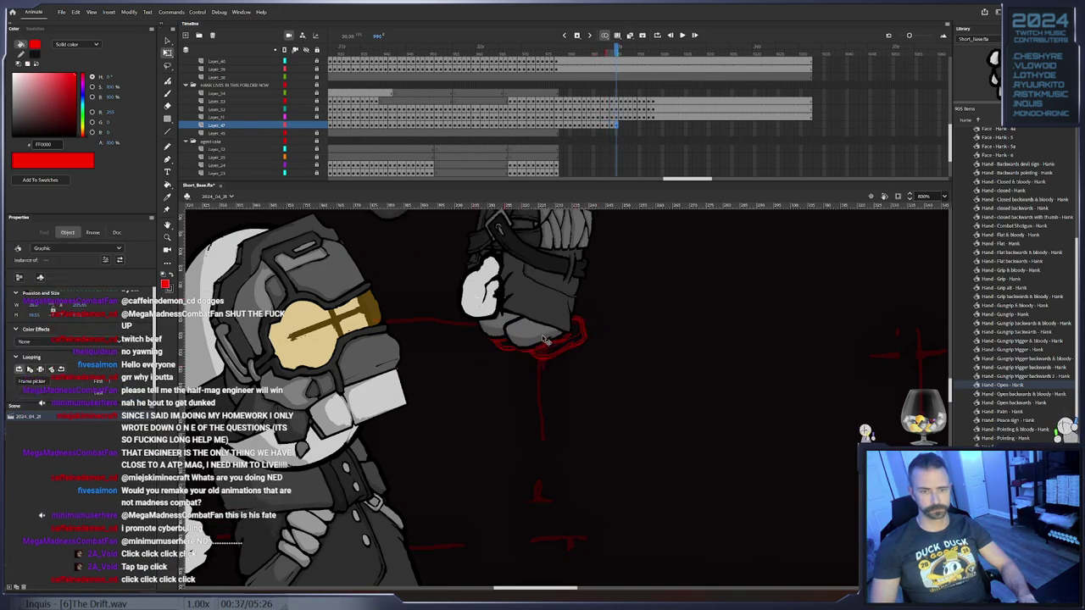
key(period)
click(534, 329)
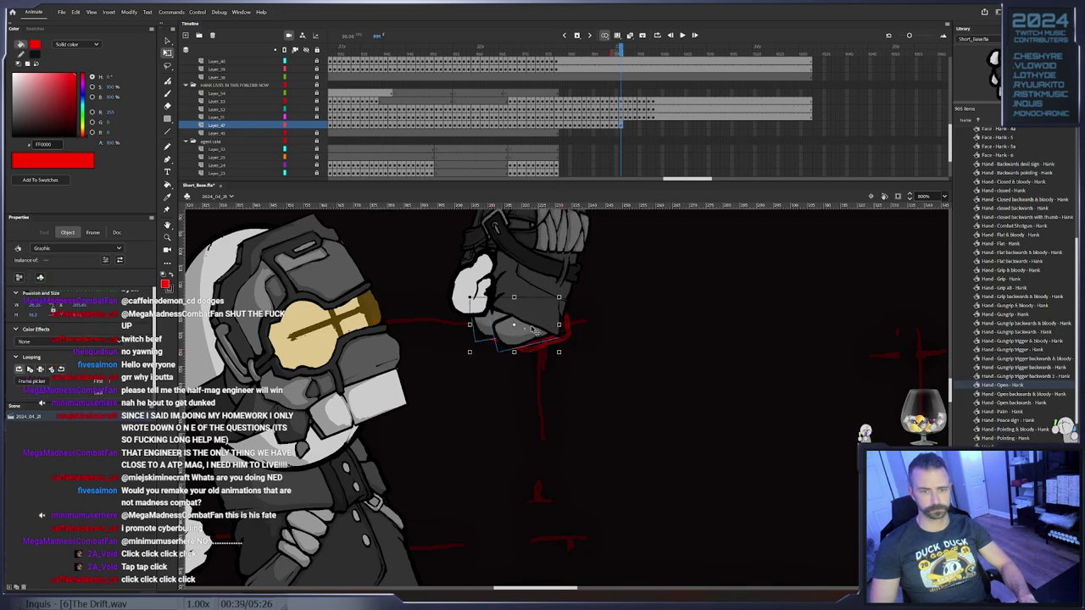
click(559, 337)
click(534, 339)
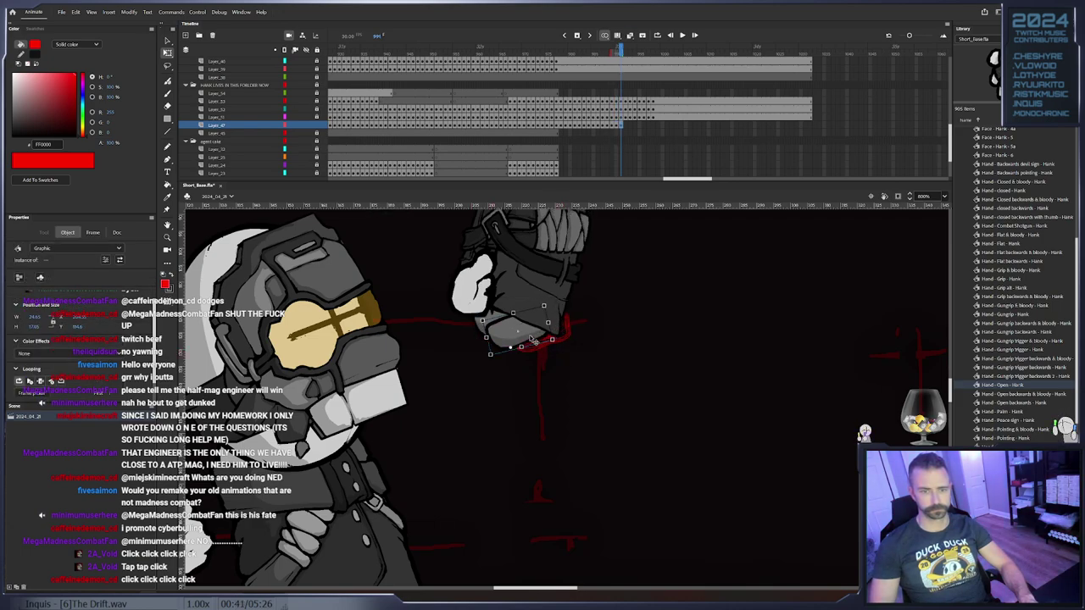
key(period)
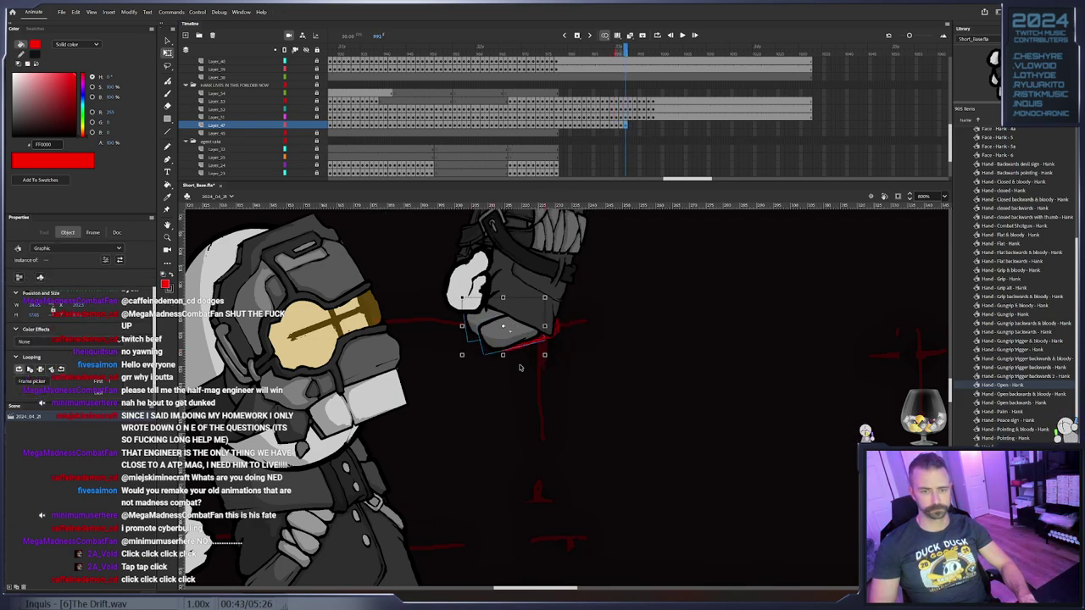
Keyframe the feet at frames 993 and 994, nudging them further left with the coat hem
key(period)
drag(517, 333, 510, 333)
key(F6)
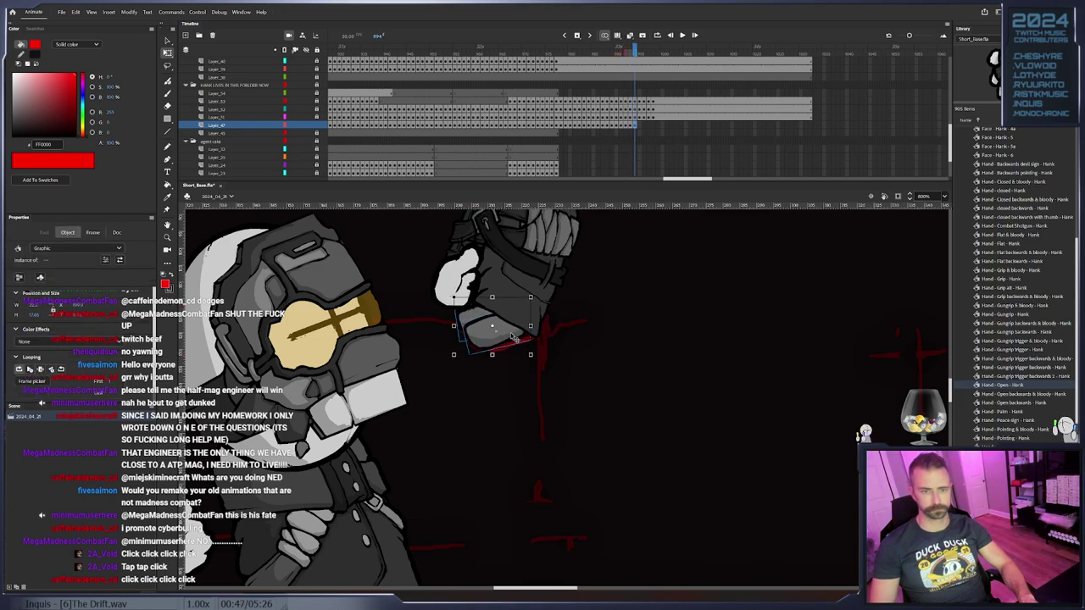
Keyframe the feet at frames 995 to 998, moving the back foot out to the left beneath the hanging hand
key(period)
click(463, 319)
key(F6)
drag(462, 319, 440, 311)
click(425, 314)
click(455, 316)
key(F6)
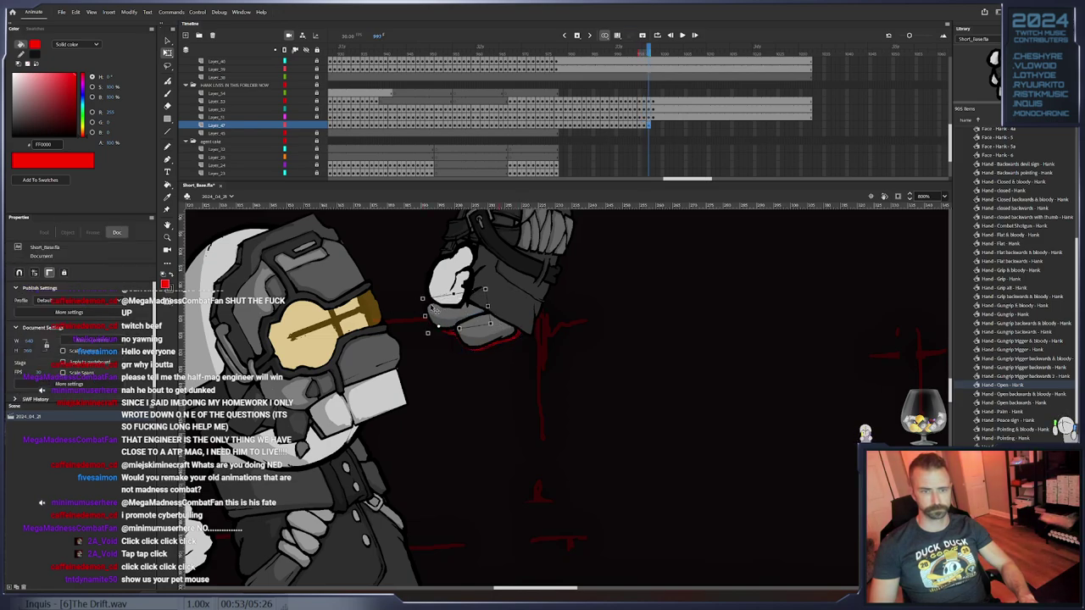
key(F6)
click(438, 311)
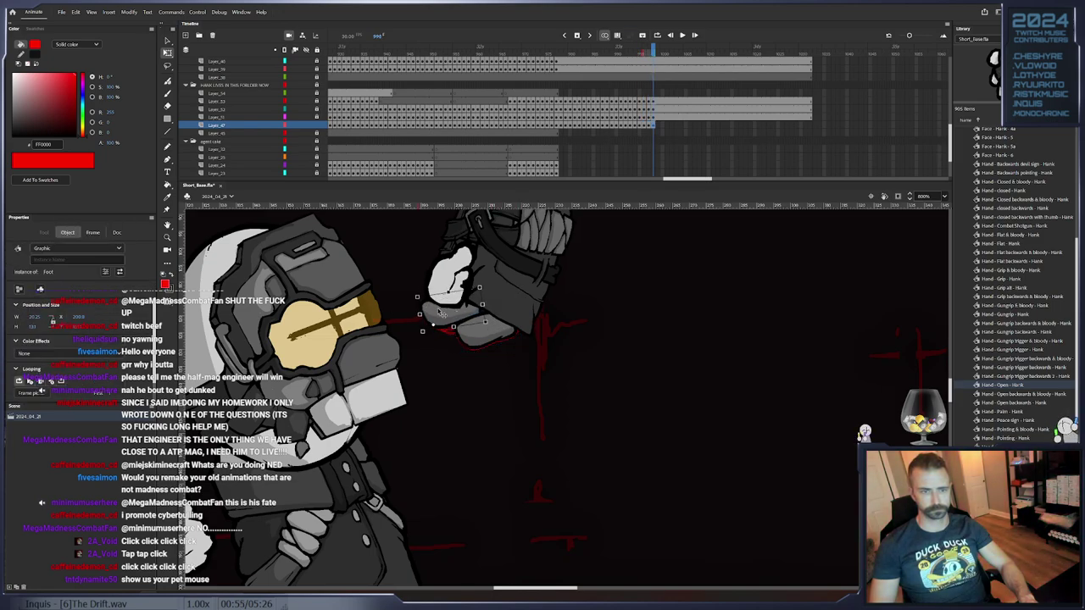
Extend the feet on Layer_47 by inserting frames up to frame 1032
click(806, 126)
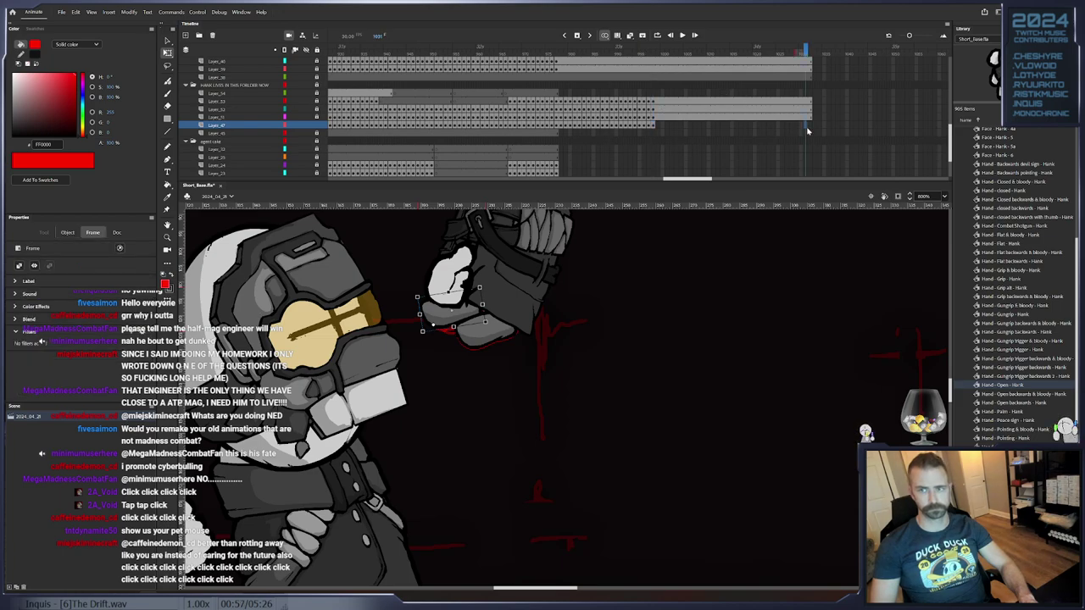
right_click(810, 126)
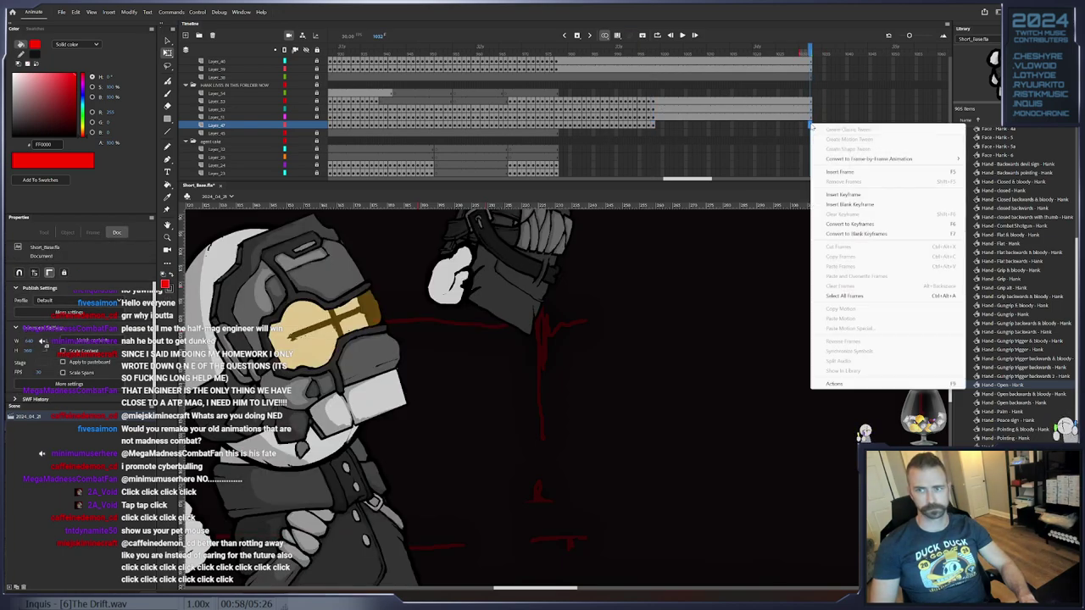
click(850, 175)
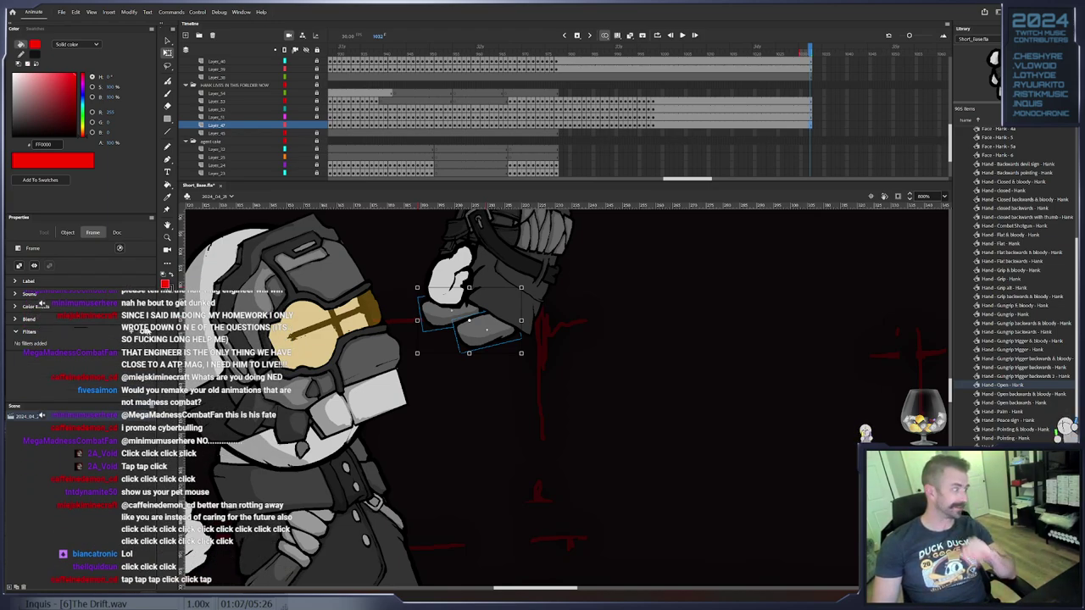
Convert frame 967 of Layer_7 to a blank keyframe to remove the stray dark hand from the following frames
scroll(570, 160, down, 3)
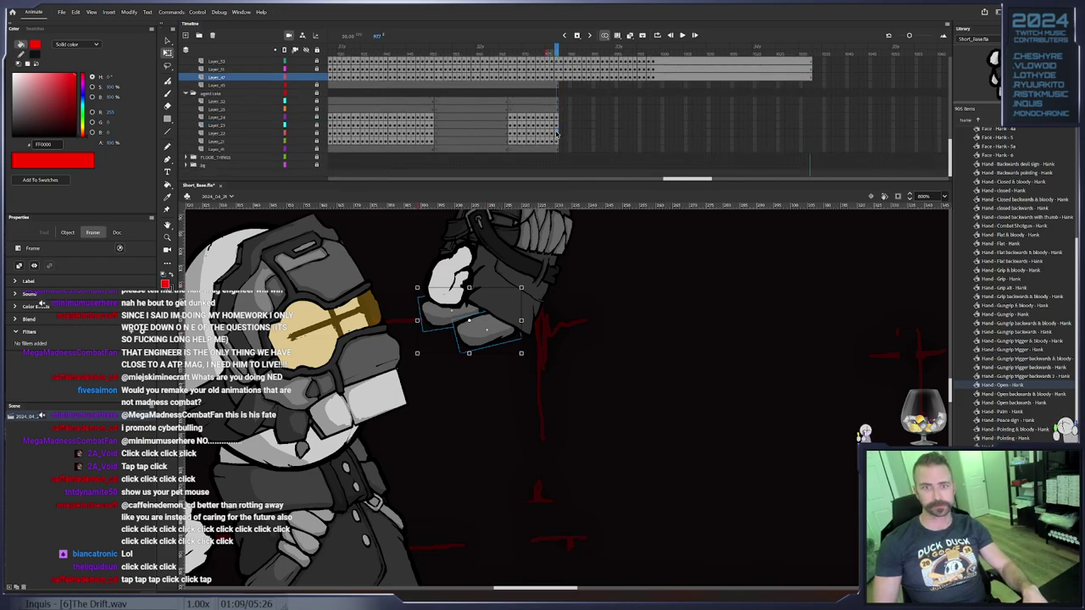
click(556, 134)
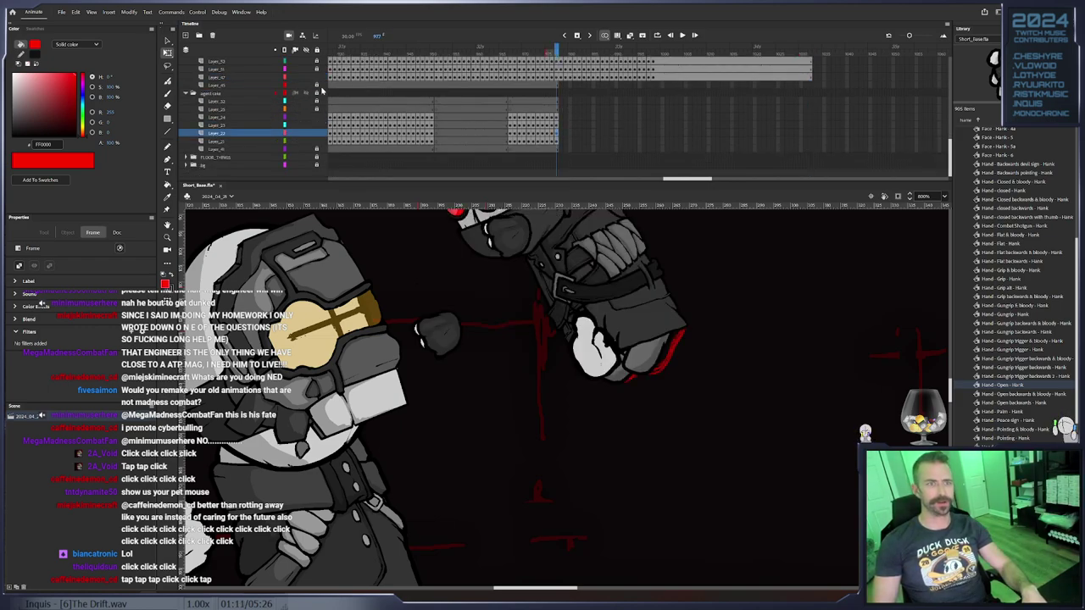
scroll(539, 93, up, 5)
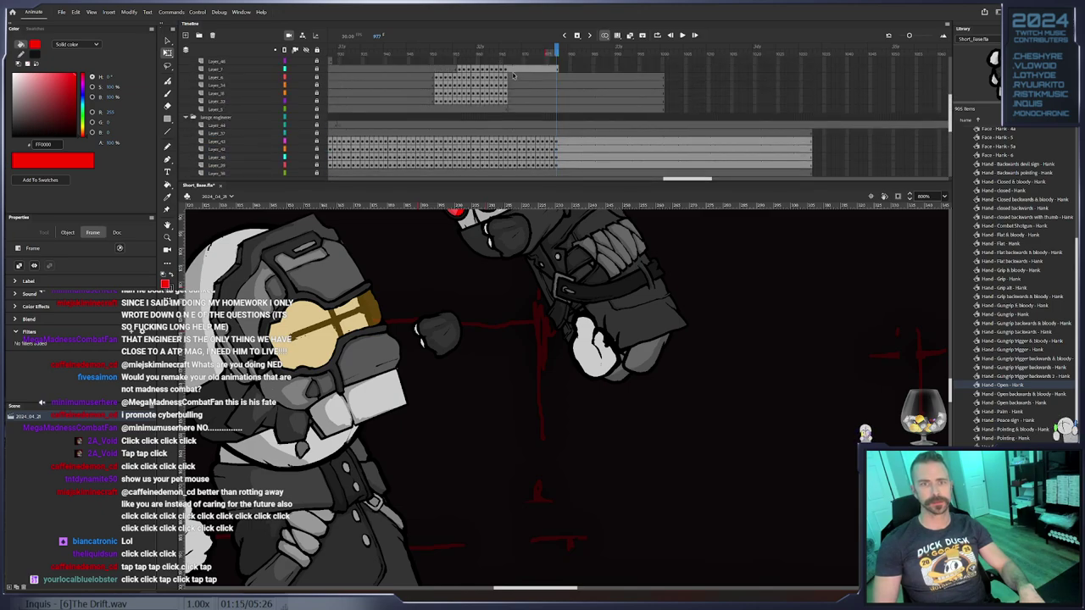
right_click(511, 70)
click(557, 176)
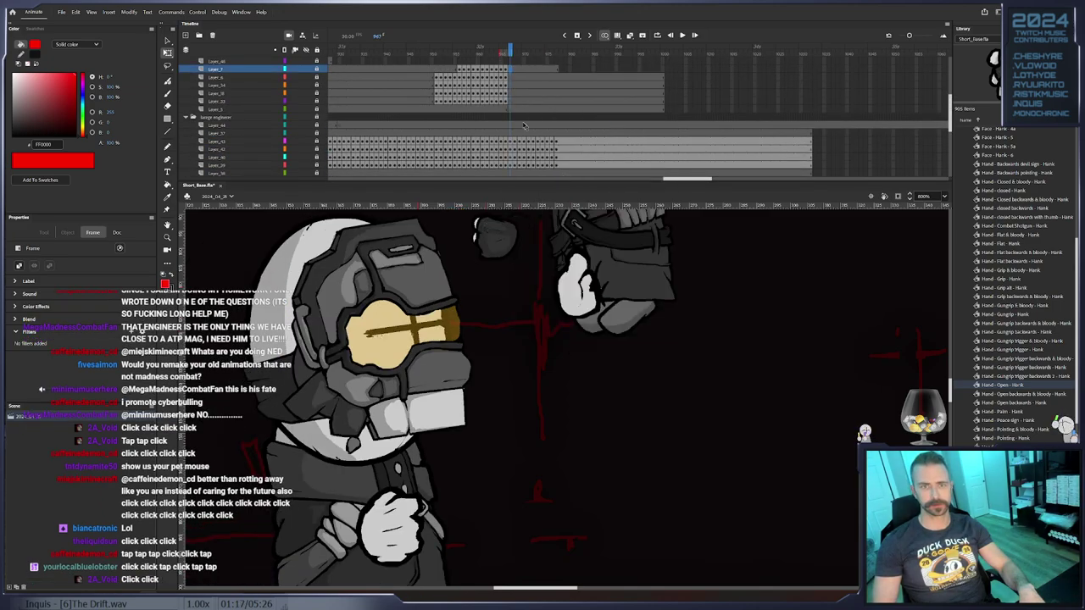
Add a keyframe at frame 978 for the cross-faced agent's head and shift it right to follow the hooded character
scroll(539, 120, down, 5)
click(557, 138)
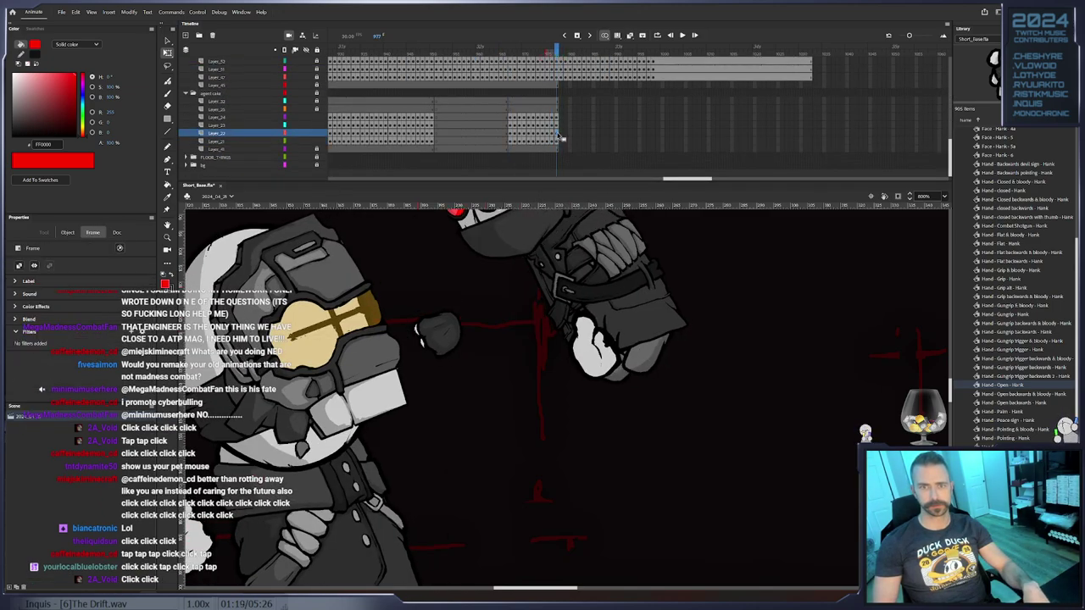
scroll(501, 278, up, 5)
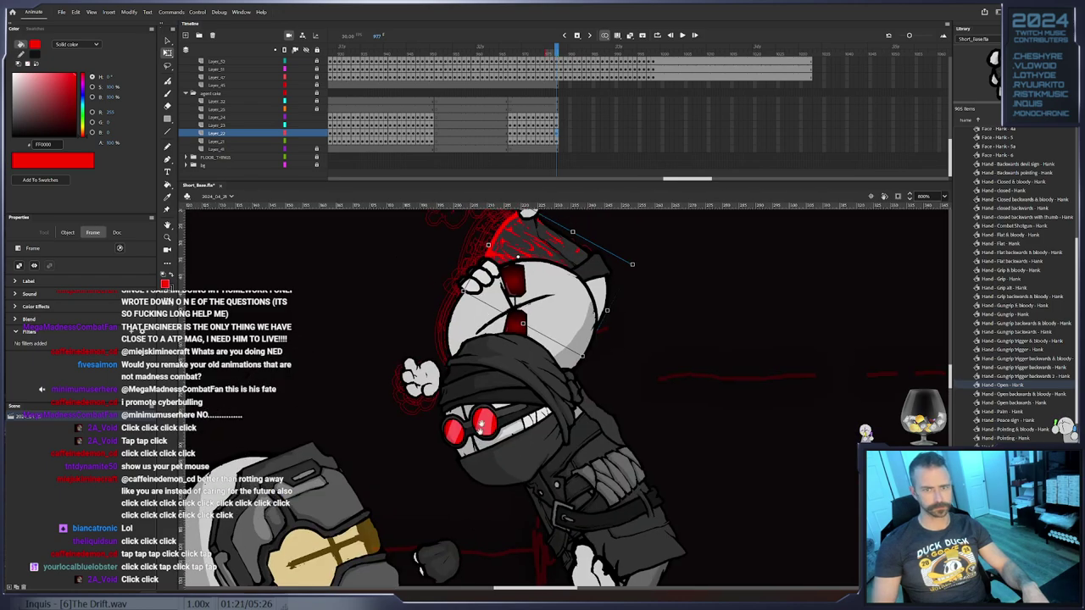
click(418, 320)
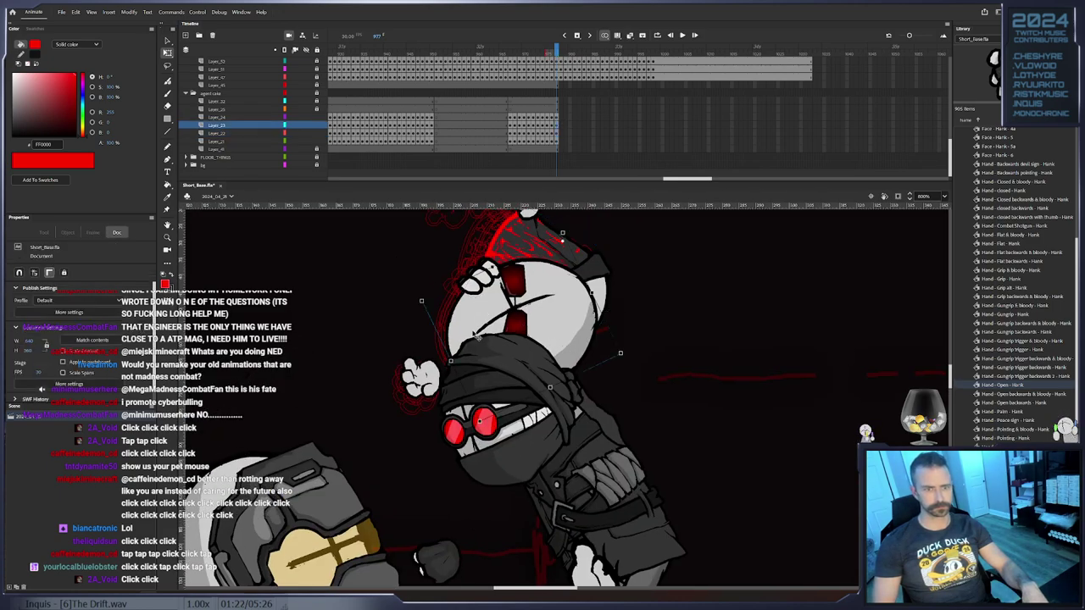
double_click(167, 238)
drag(519, 347, 632, 431)
click(168, 54)
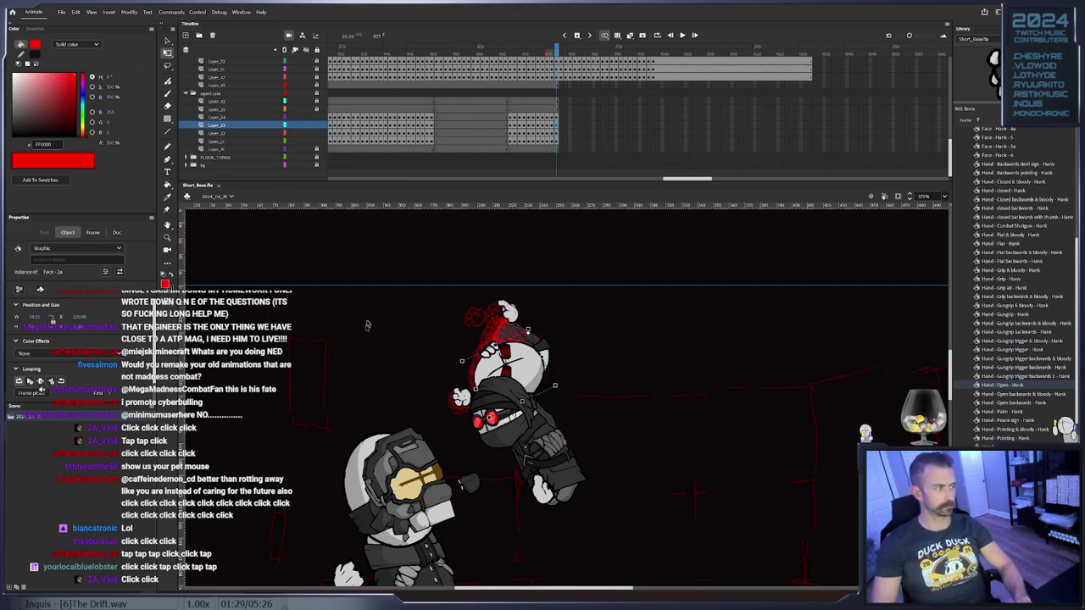
click(507, 373)
key(F6)
click(535, 347)
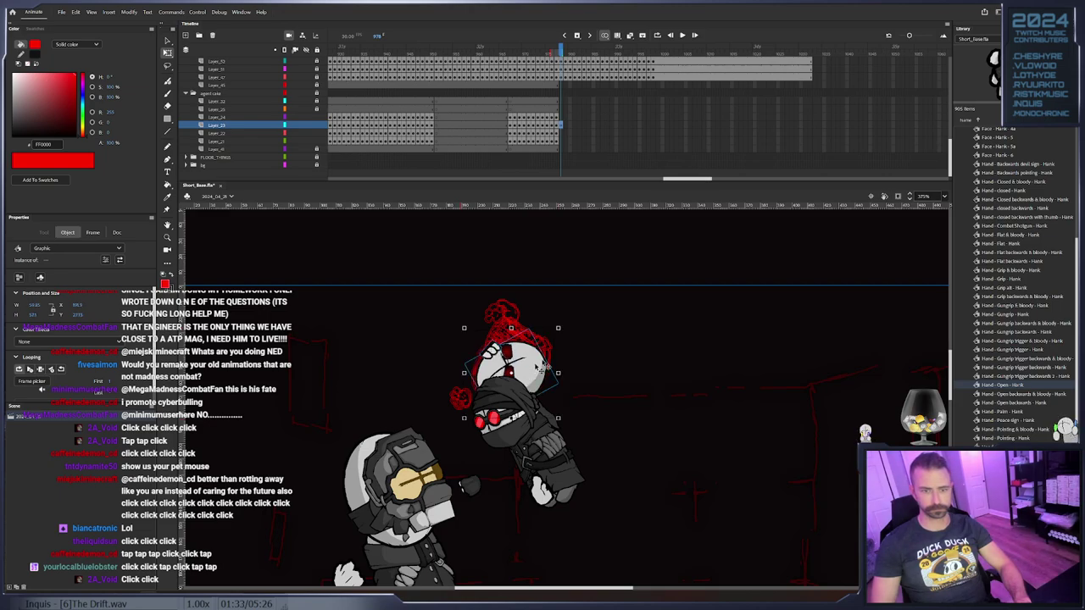
Keyframe the agent's head at frames 979 to 981, moving it right and up while rotating it above the hooded character
key(.)
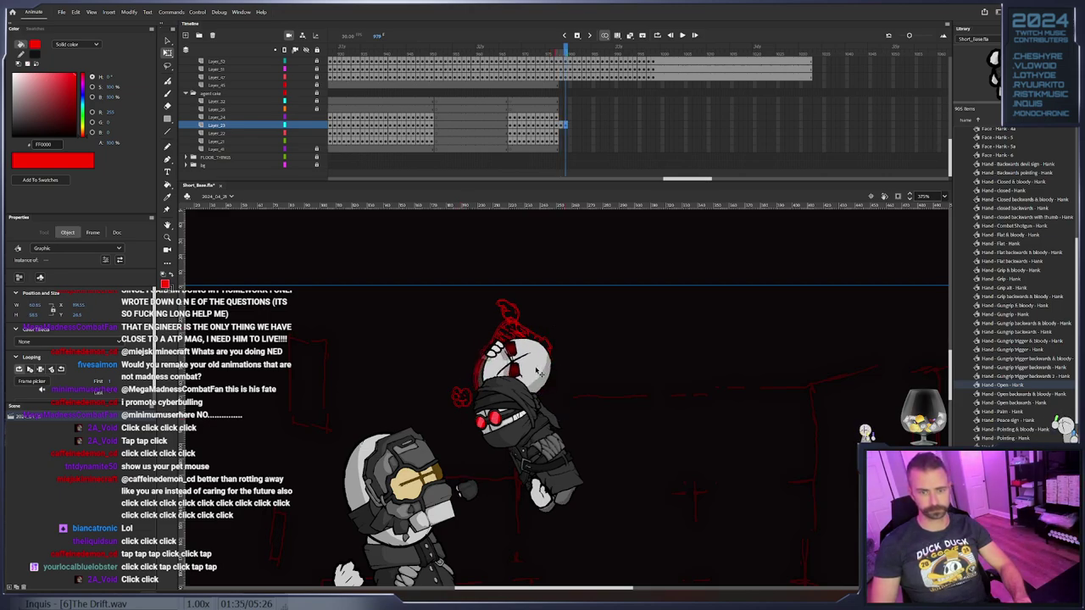
key(.)
drag(543, 365, 550, 358)
key(F6)
drag(572, 315, 564, 308)
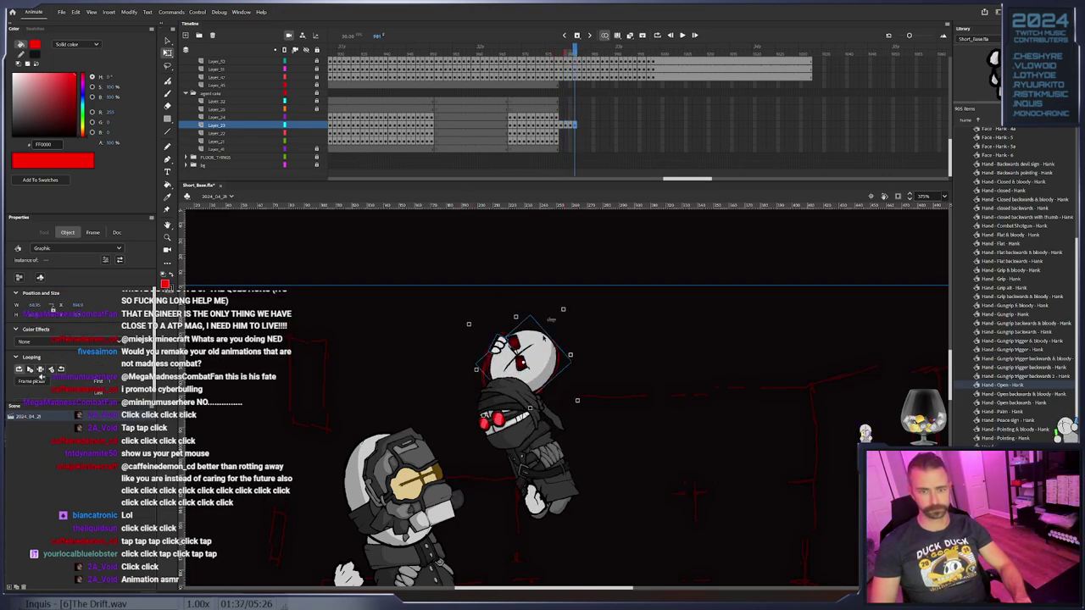
Keyframe the agent's head at frames 982 to 985, shifting it right and down behind the hooded character's head
key(.)
key(.)
key(.)
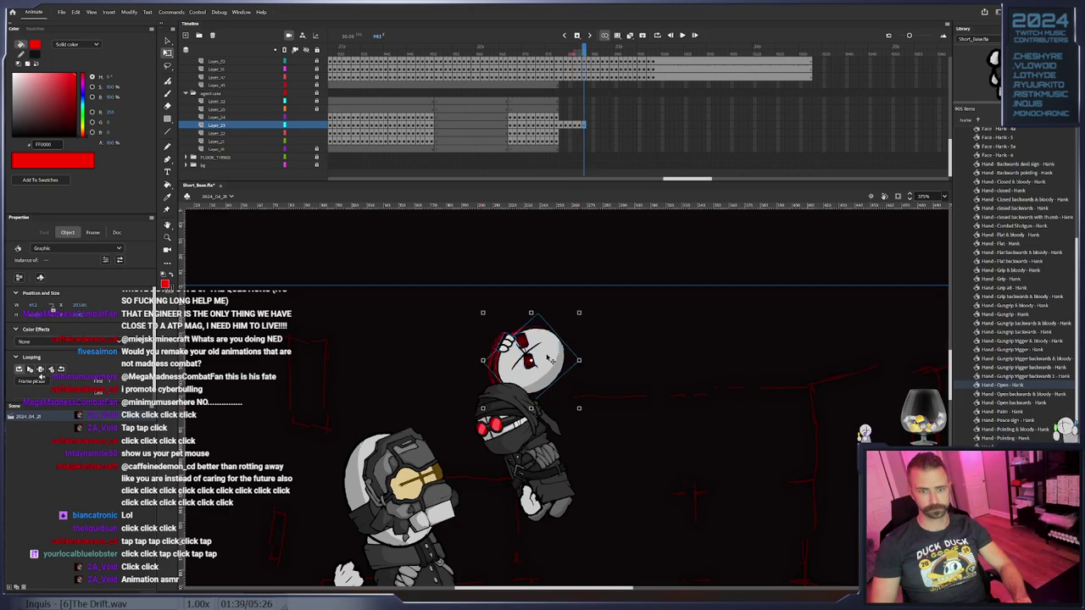
key(F6)
drag(556, 364, 554, 373)
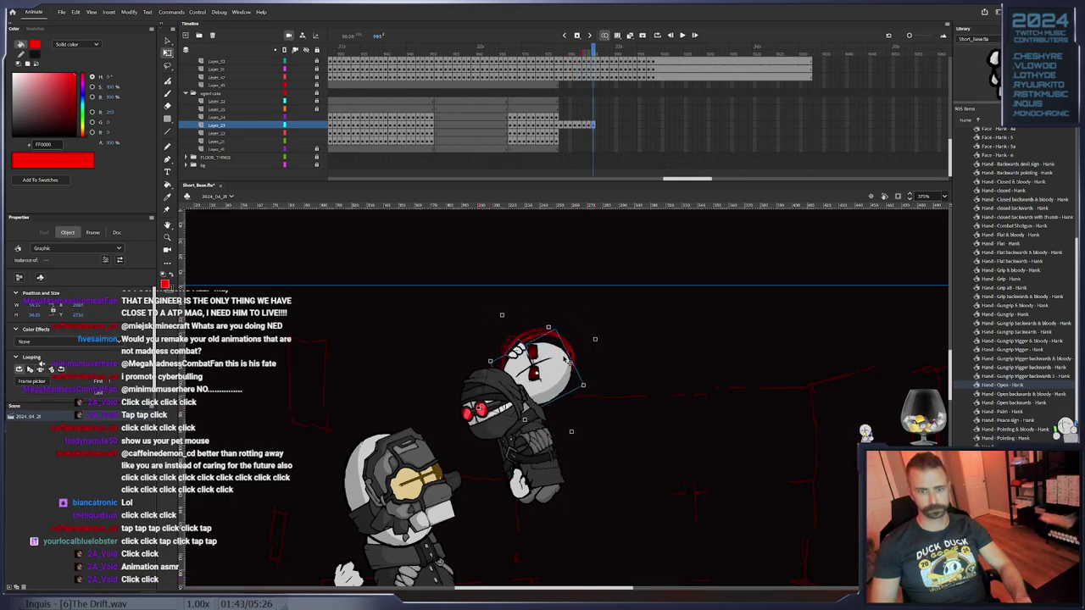
Keyframe the agent's head at frames 986 to 988, moving it slightly right and rotating it clockwise
key(.)
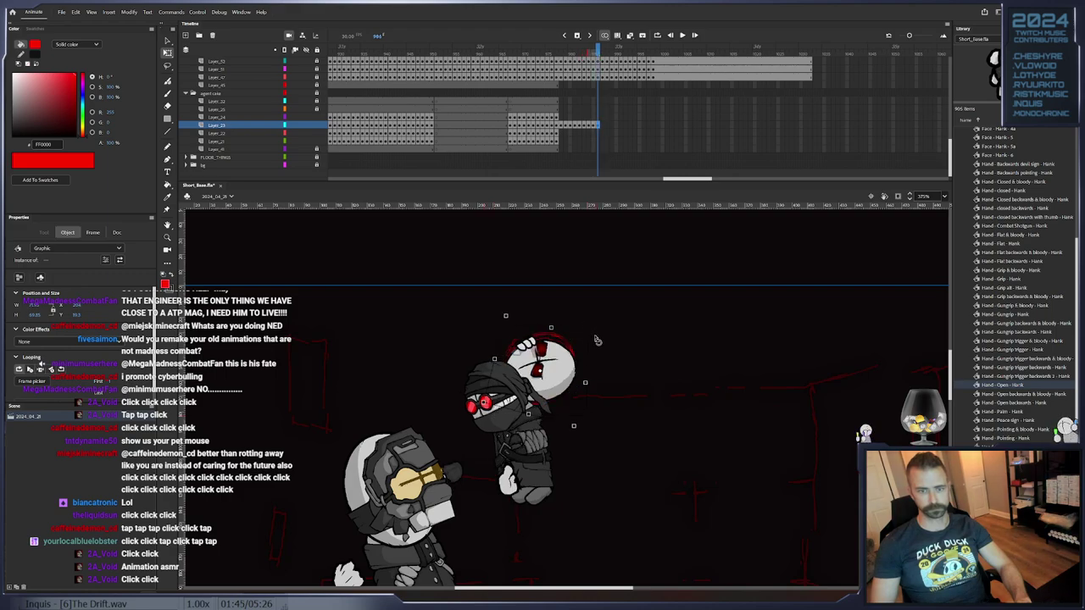
key(.)
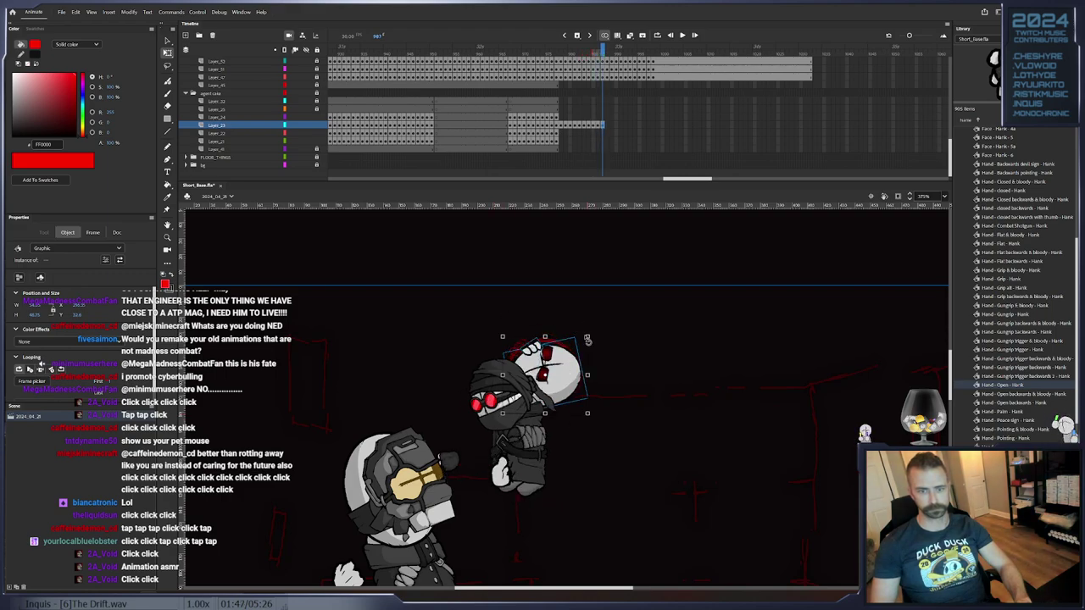
drag(596, 339, 591, 363)
key(.)
Keyframe the agent's head at frames 989 and 990, shifting it right and adjusting its rotation behind the hooded character
key(.)
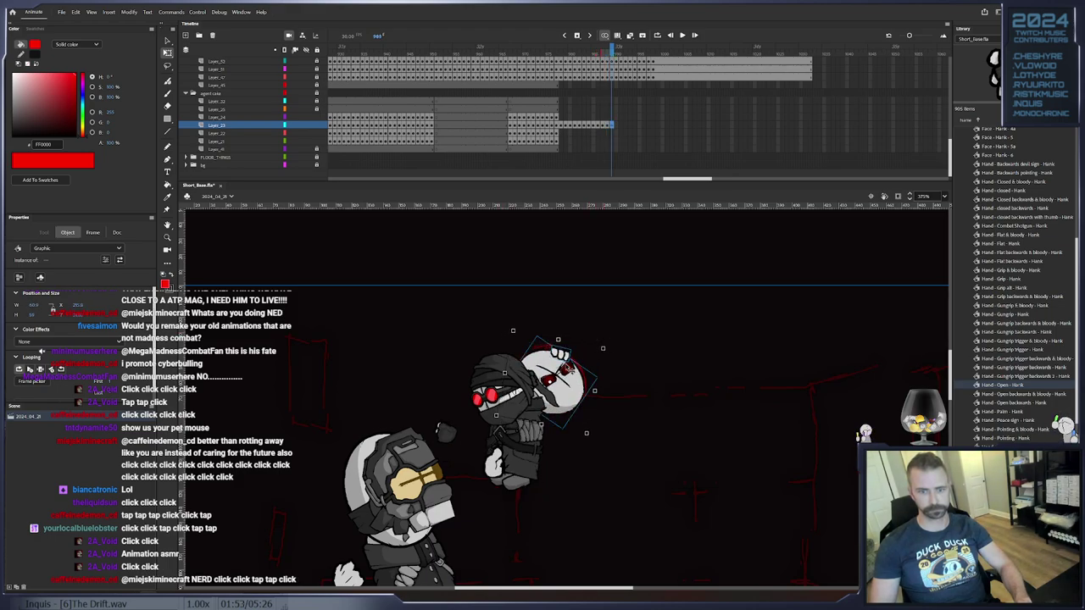
click(573, 371)
key(.)
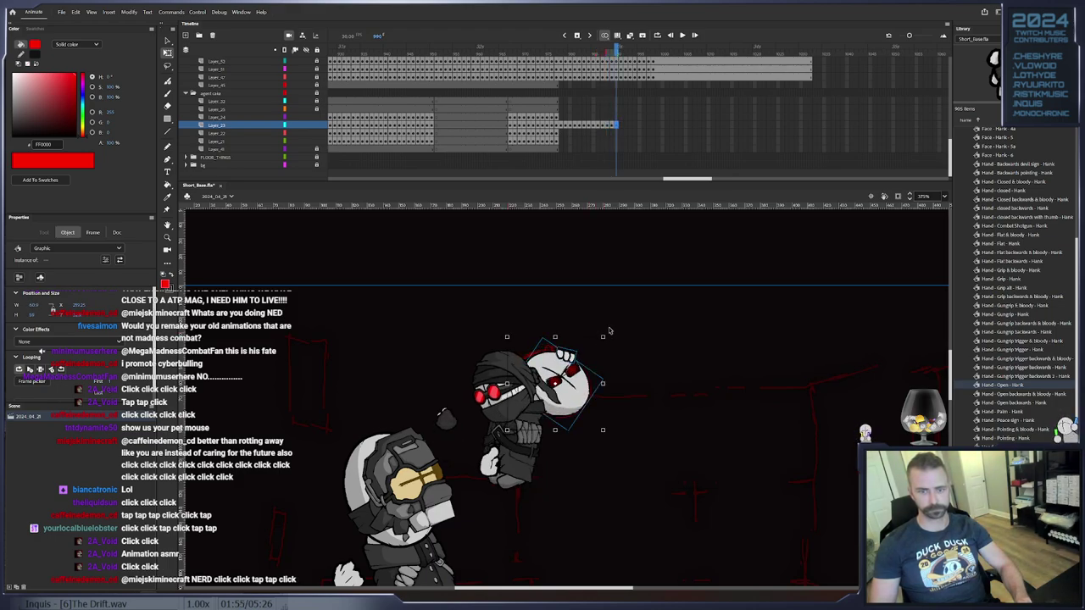
drag(606, 335, 581, 370)
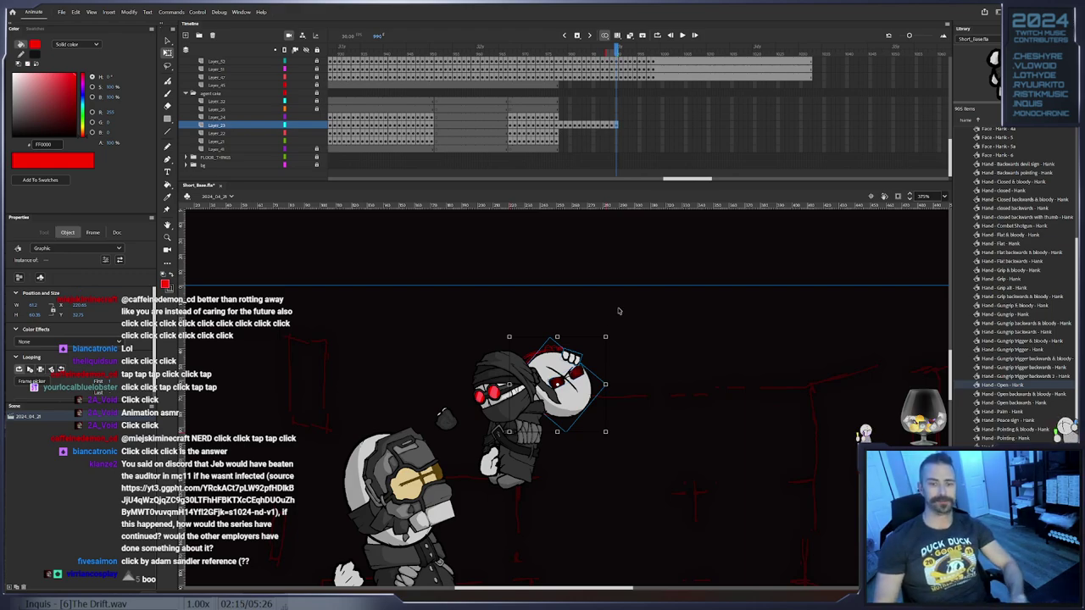
Keyframe the agent's head at frames 991 to 993, rotating it slightly clockwise and easing it right and down
key(period)
key(F6)
drag(610, 339, 616, 338)
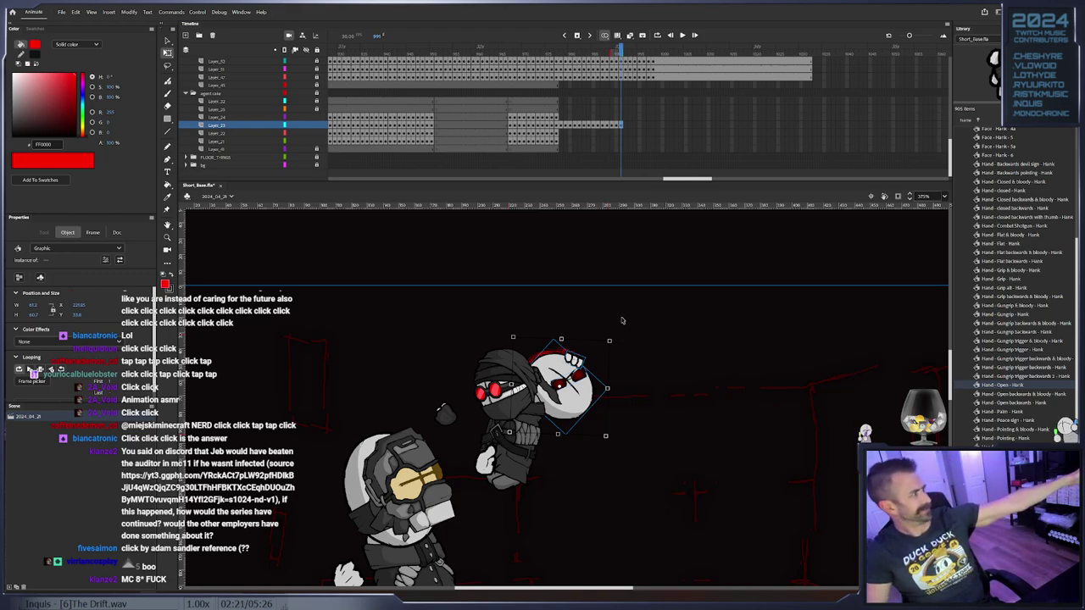
key(F6)
drag(612, 343, 621, 348)
key(F6)
Add a head keyframe at frame 994, nudging the agent's head and adjusting its rotation beside the hooded character
key(F6)
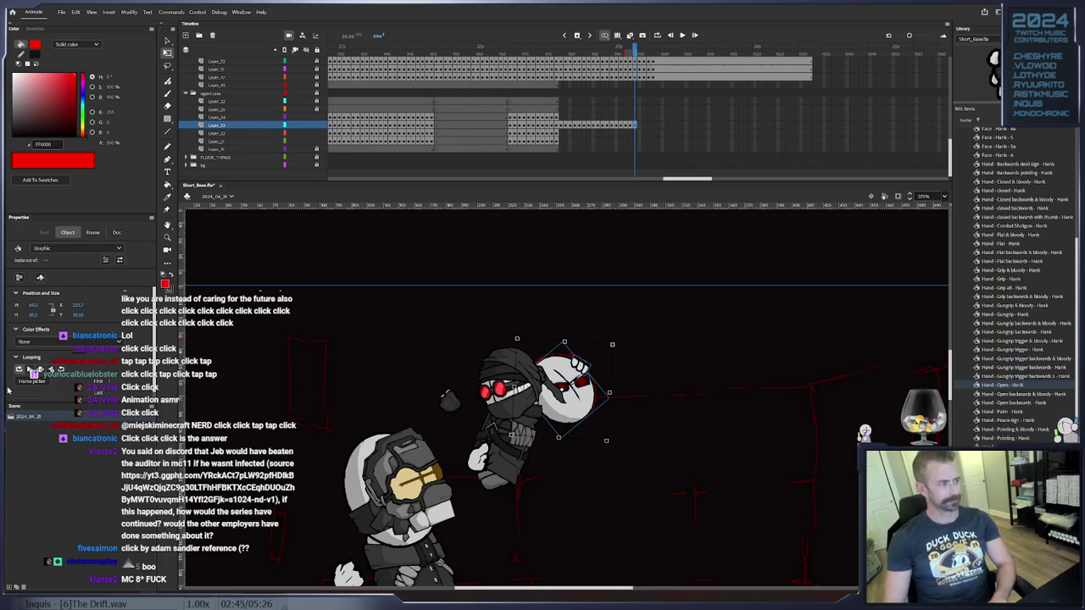
key(Right)
key(Right)
key(Right)
key(Down)
key(Down)
key(Down)
drag(600, 360, 610, 342)
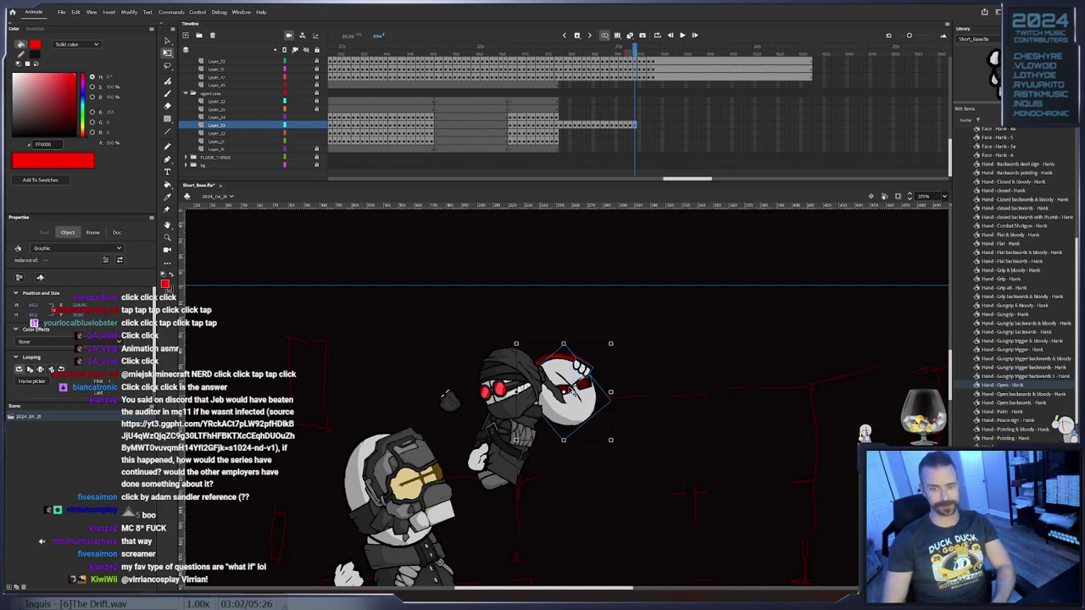
Keyframe the agent's head at frames 995 to 997, rotating it slightly clockwise and easing it down
key(period)
drag(616, 342, 619, 356)
key(F6)
key(period)
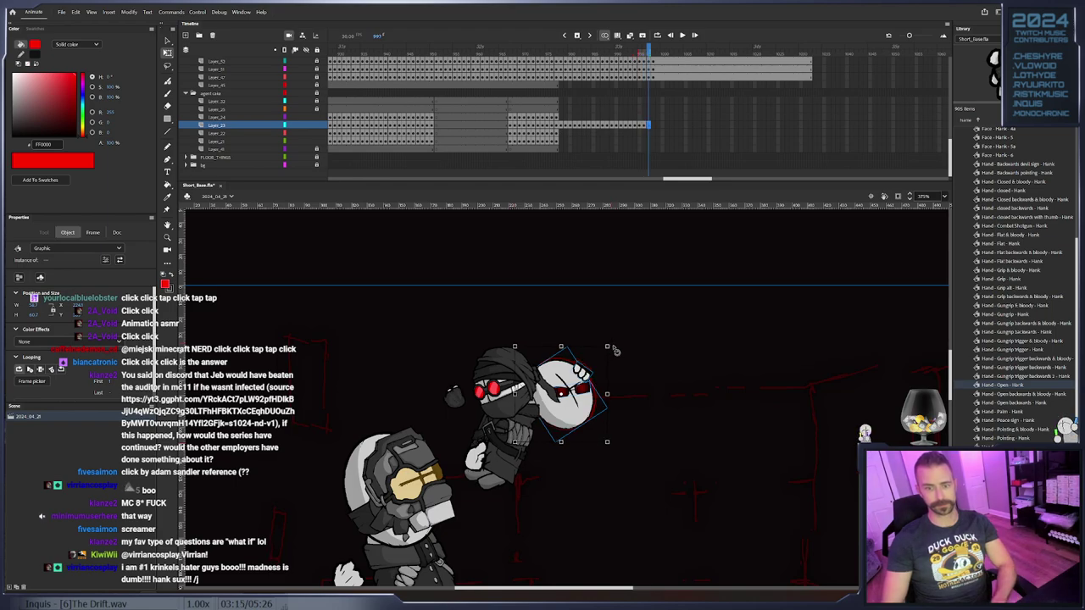
Keyframe the agent's head at frame 998 with a slight turn and nudge, and extend its layer through frame 1032
key(period)
drag(615, 350, 617, 354)
click(680, 124)
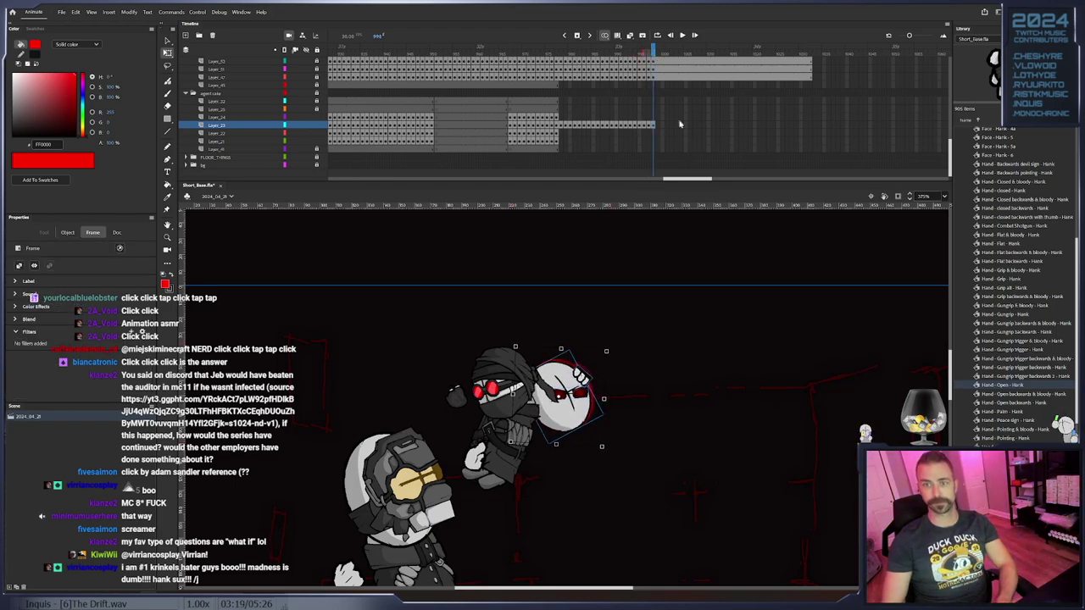
drag(679, 124, 810, 125)
right_click(810, 125)
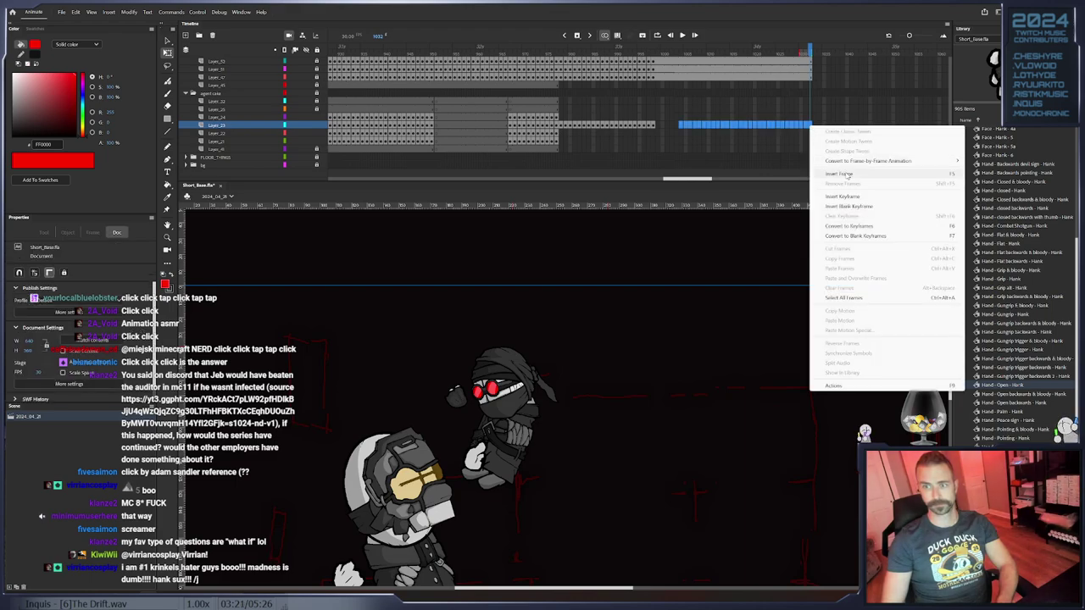
click(848, 174)
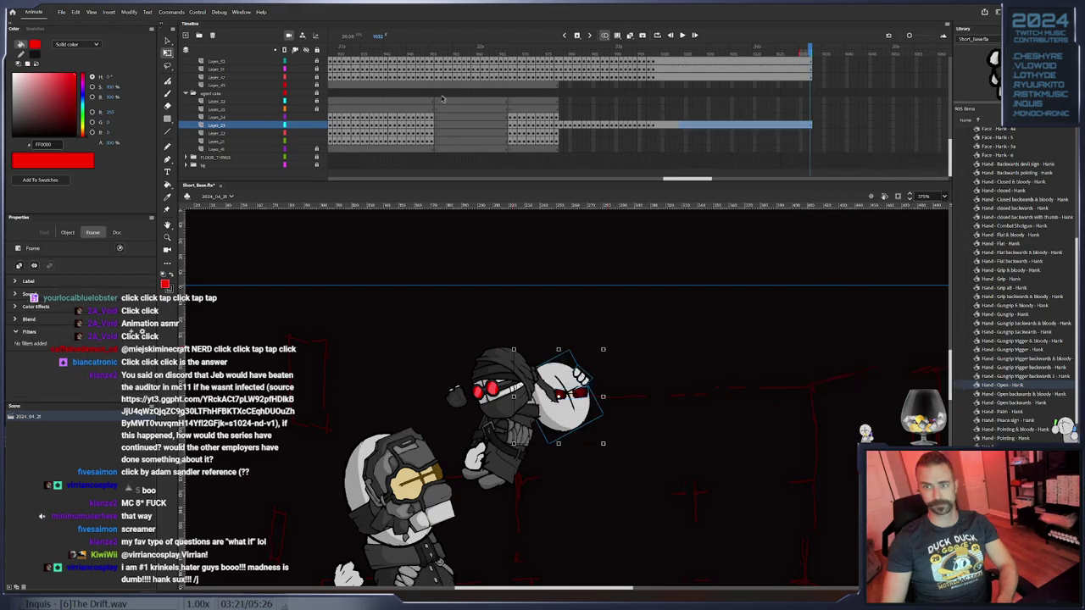
Try keyframing the agent's suit body at frames 978 to 981, shifting and rotating it to follow the head
click(559, 118)
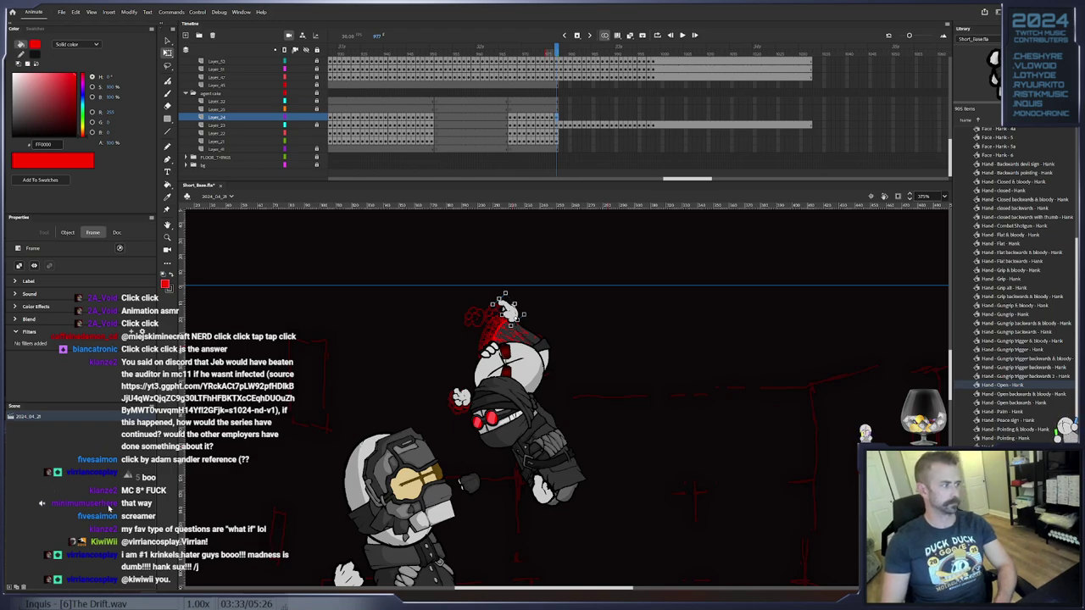
click(540, 341)
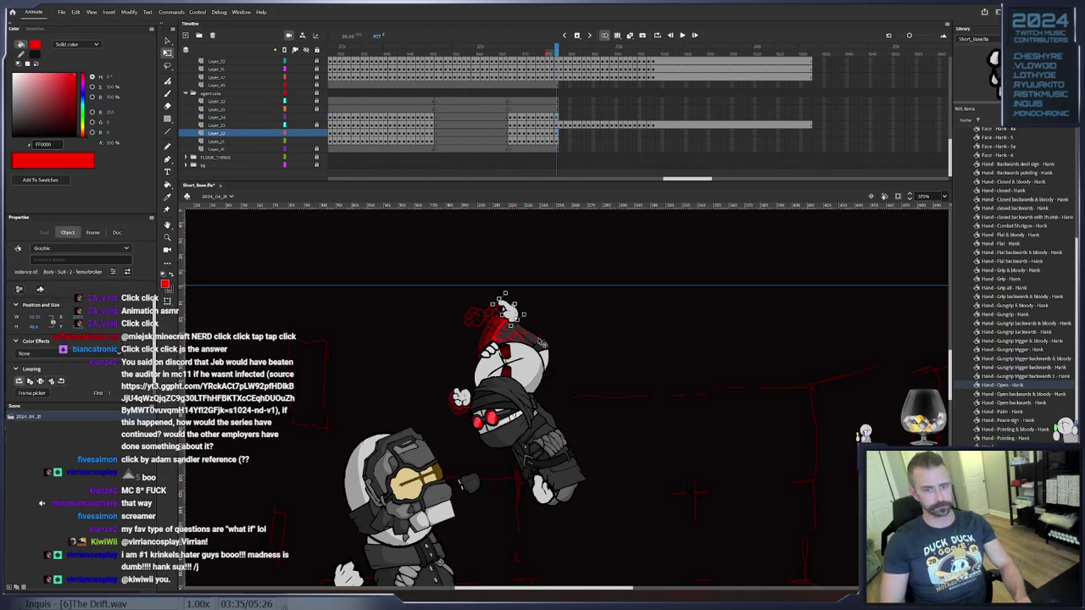
drag(570, 342, 559, 366)
key(F6)
key(F6)
key(.)
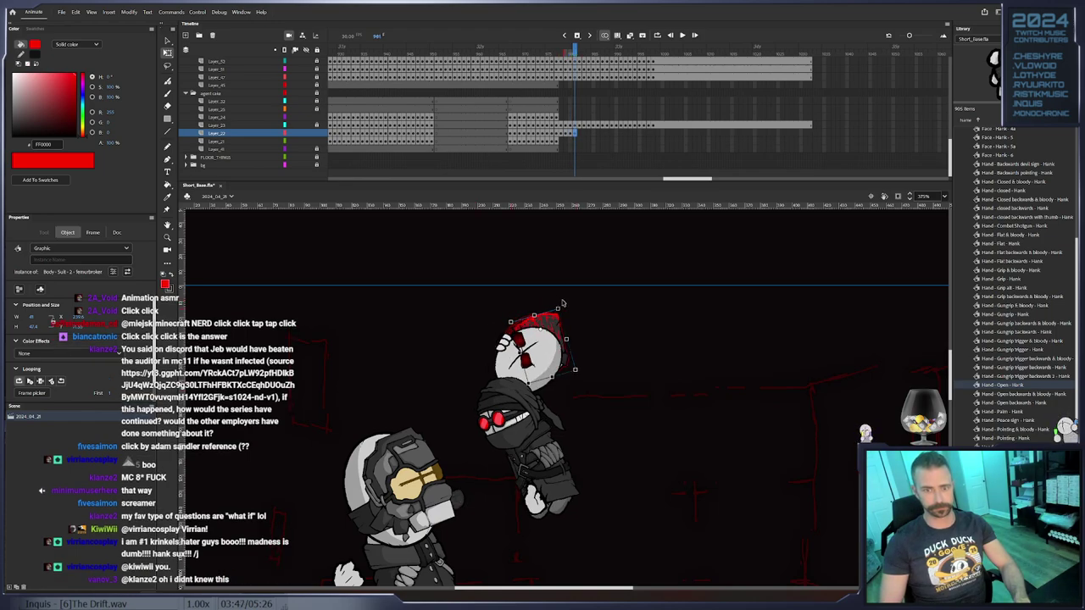
Try continuing the suit body keyframes through frame 986, rotating the body clockwise around the agent's head
click(547, 363)
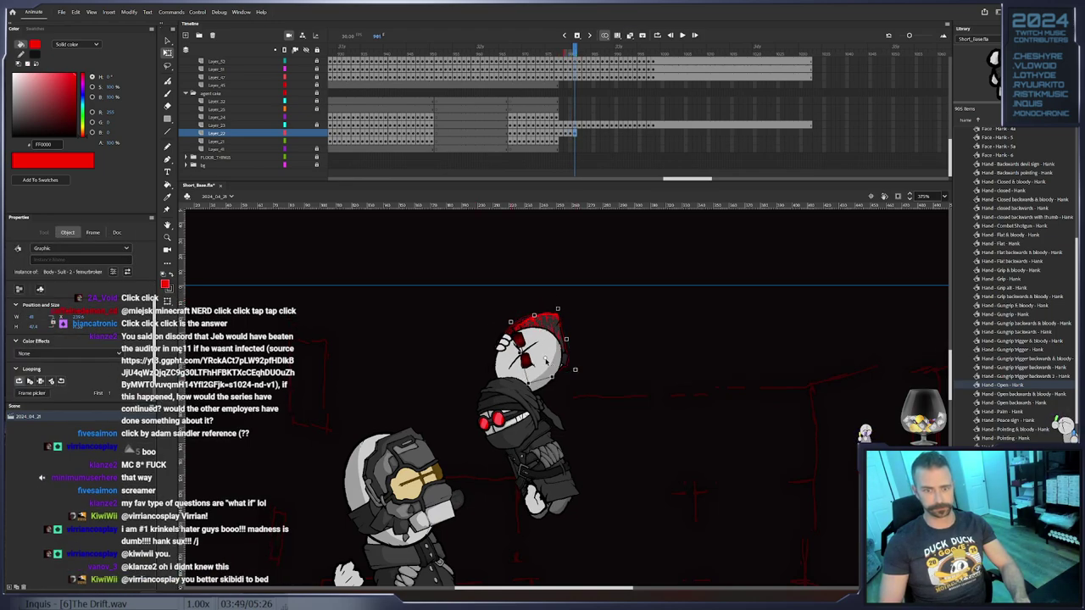
drag(560, 307, 580, 351)
key(F6)
key(F6)
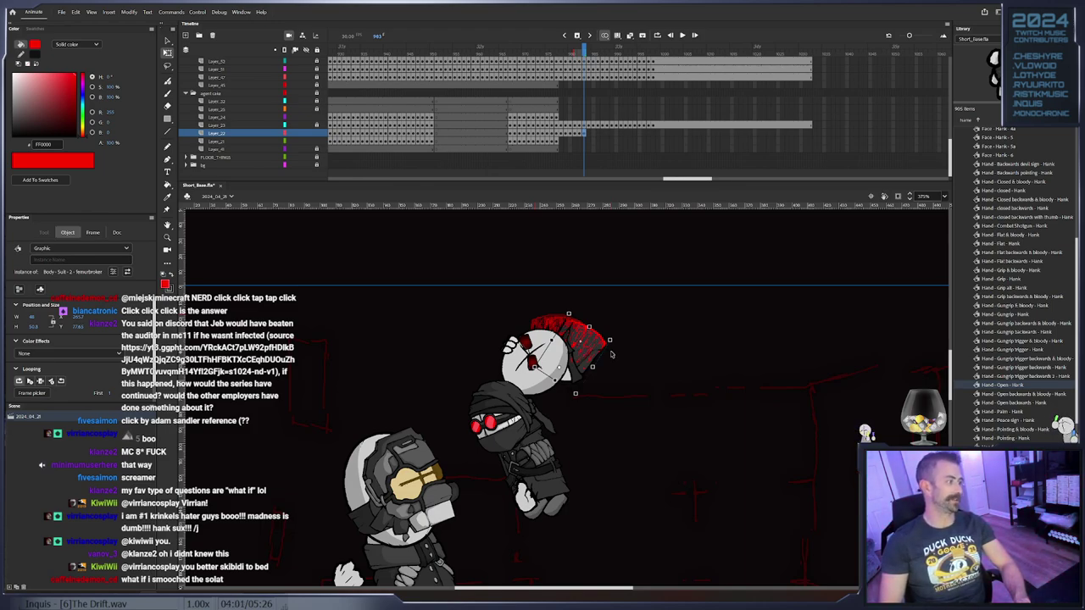
key(F6)
drag(619, 341, 602, 381)
key(F6)
key(F6)
drag(607, 337, 615, 349)
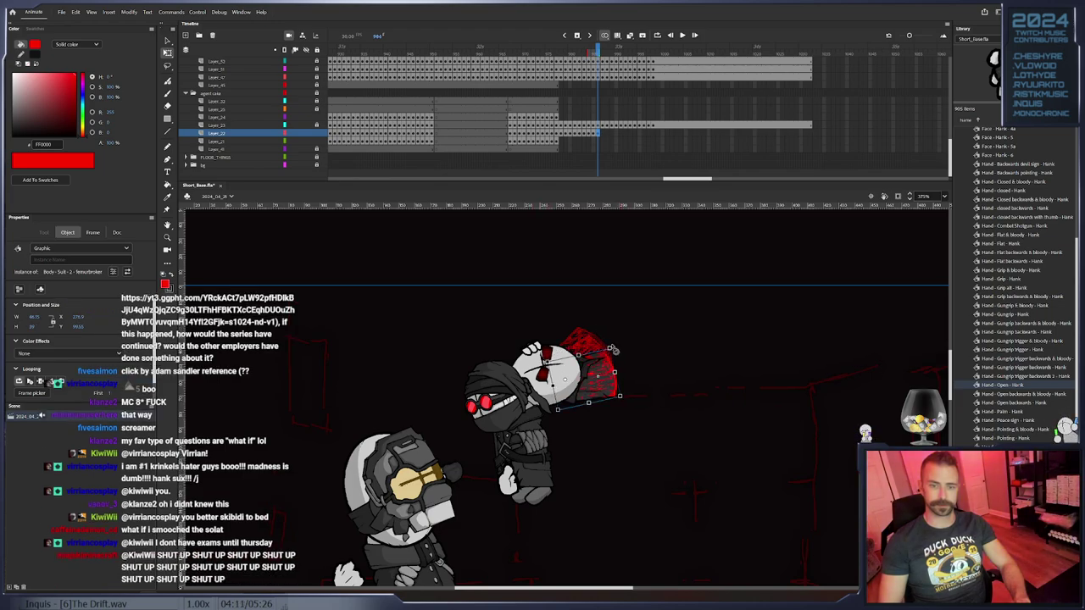
Play back the head and body motion and remove the suit body keyframes after frame 977
click(540, 54)
key(Return)
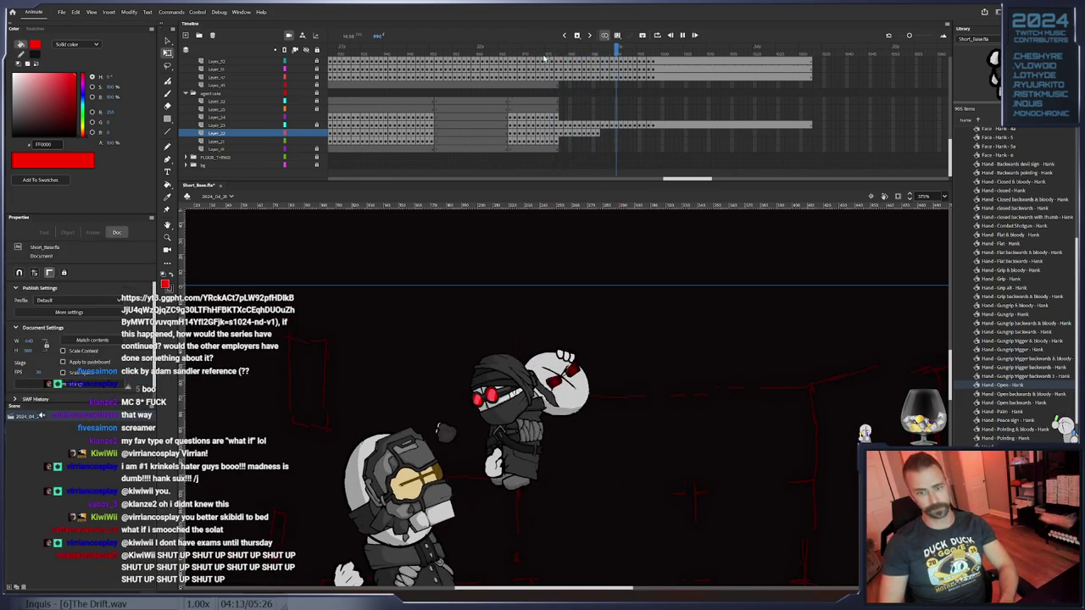
click(543, 54)
drag(542, 54, 551, 56)
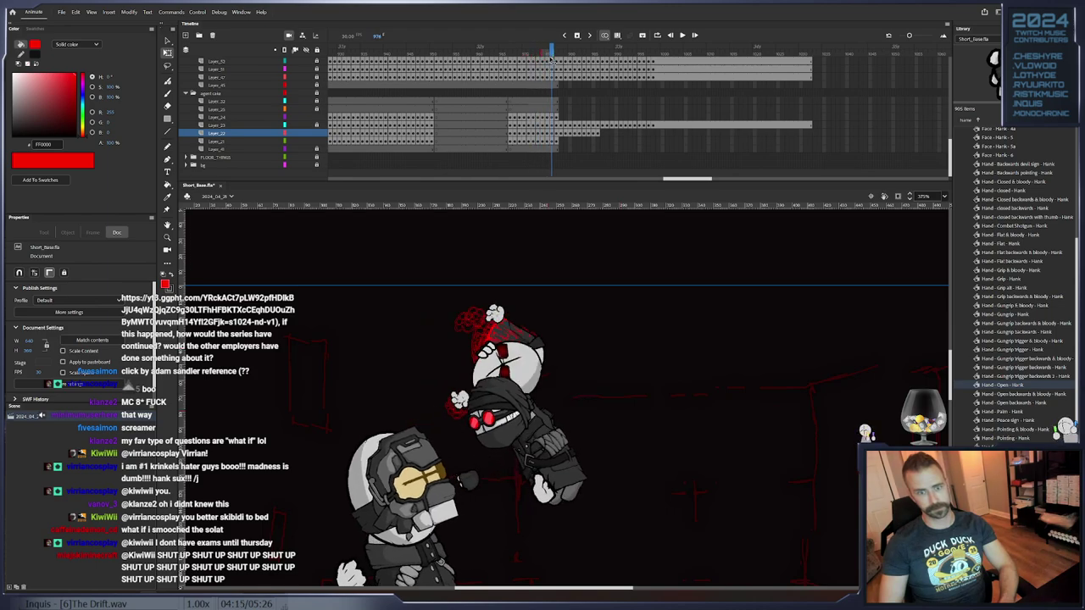
mouse_move(611, 134)
mouse_down()
mouse_move(561, 134)
mouse_move(607, 134)
mouse_up()
right_click(564, 138)
click(562, 136)
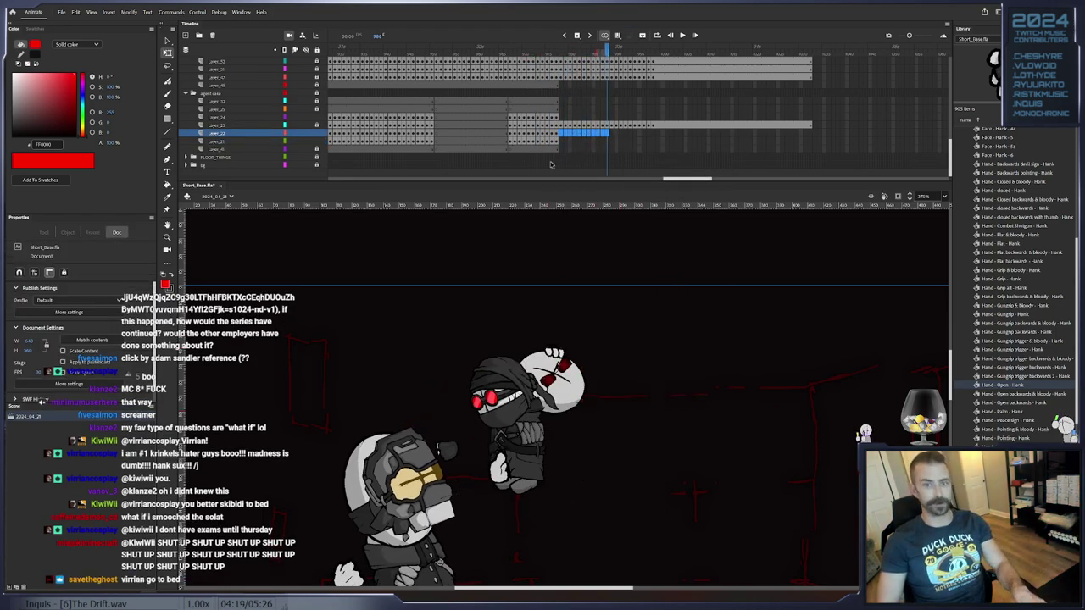
Keyframe the agent's suit body at frames 978 and 979, moving it slightly right with the head and rotating it clockwise
click(552, 134)
key(.)
key(F6)
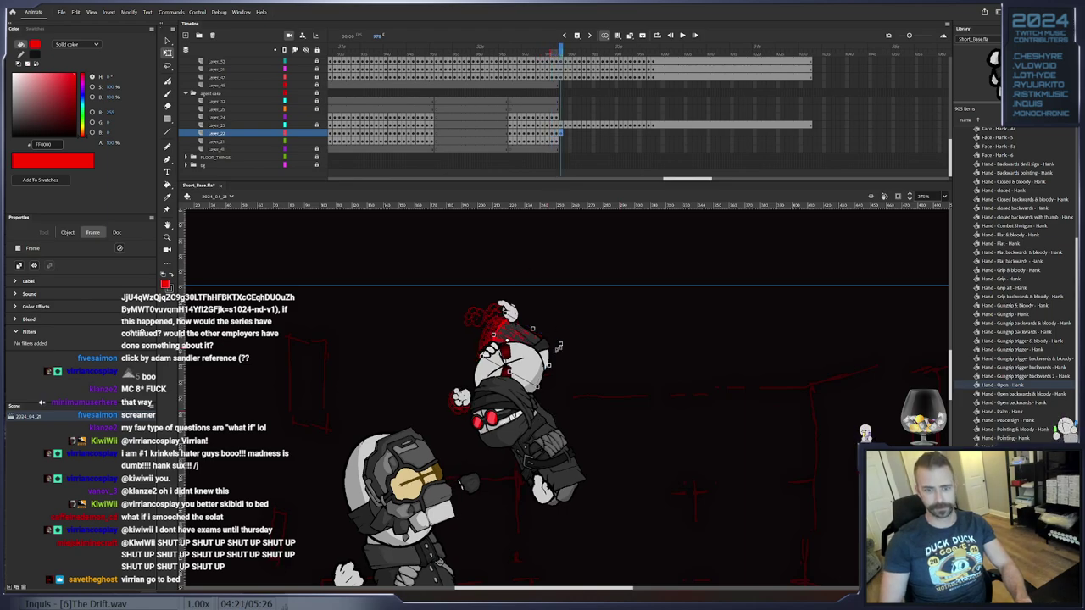
click(563, 347)
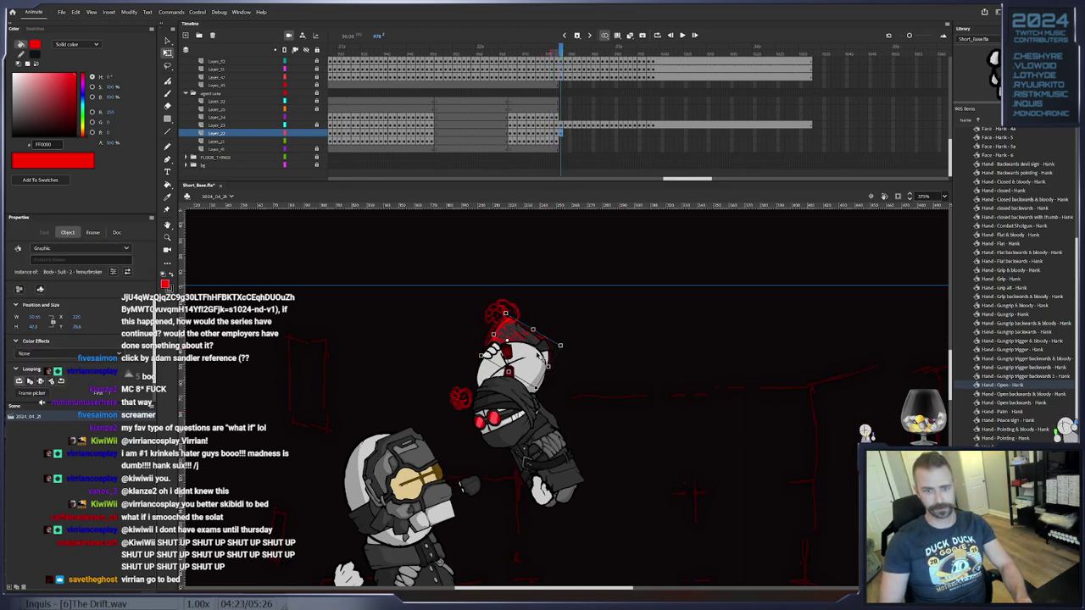
drag(541, 356, 543, 355)
key(F6)
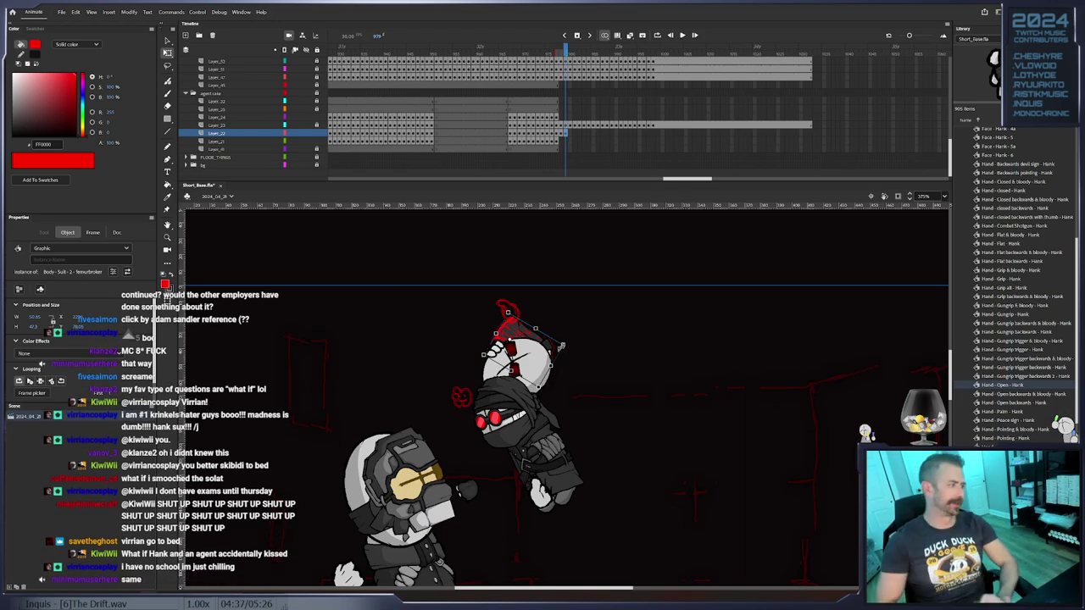
drag(560, 346, 527, 340)
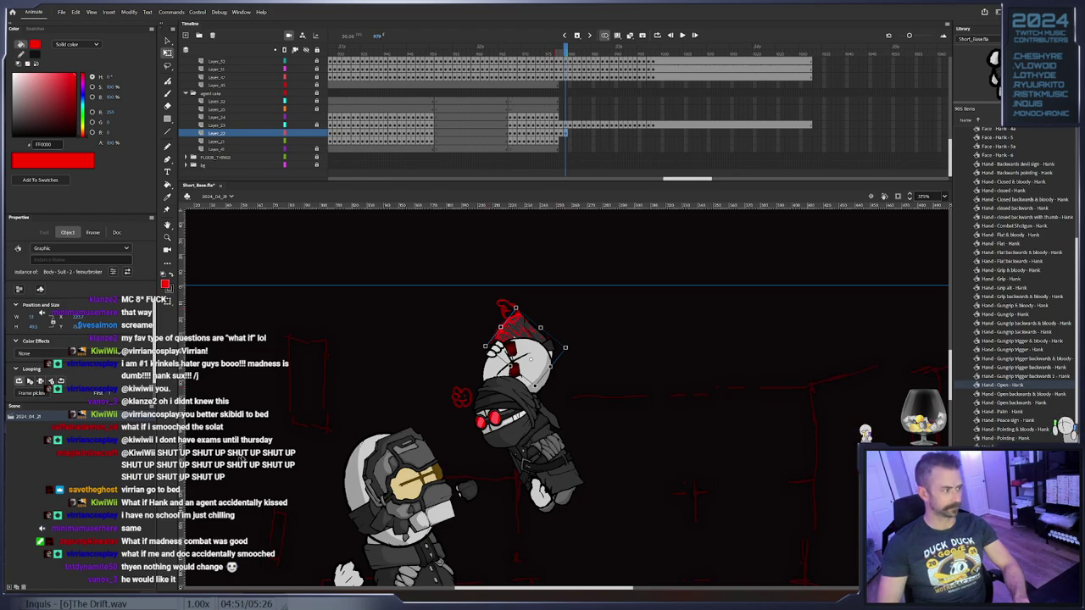
Keyframe the agent's suit body at frames 980 to 986, swinging it clockwise around to the far side of the head
key(F6)
drag(522, 307, 607, 388)
key(F6)
key(F6)
key(F6)
key(F6)
key(F6)
key(F6)
drag(610, 348, 674, 296)
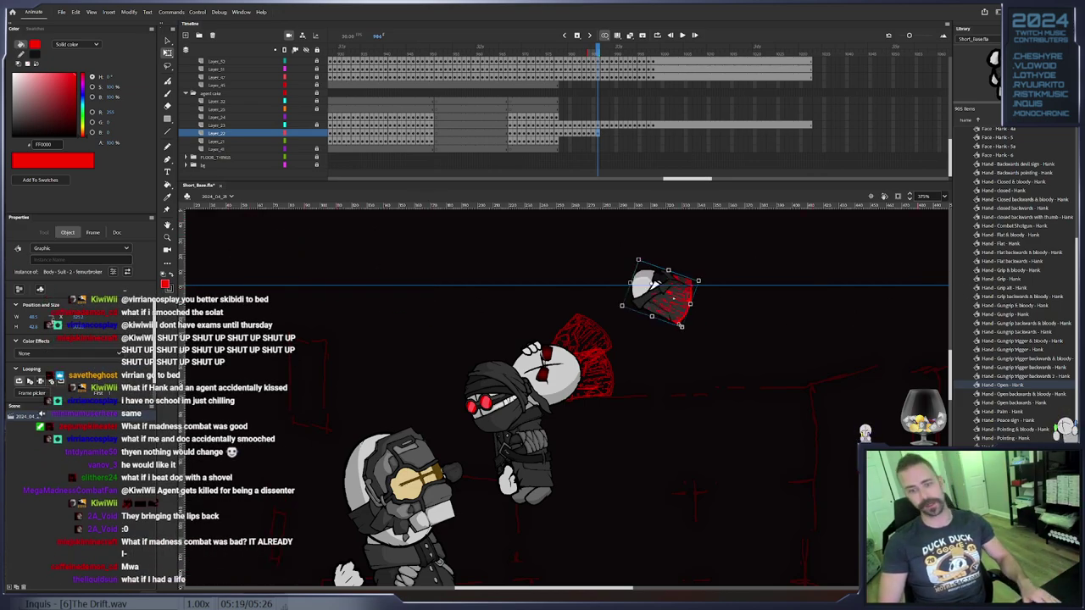
key(ctrl+z)
key(ctrl+z)
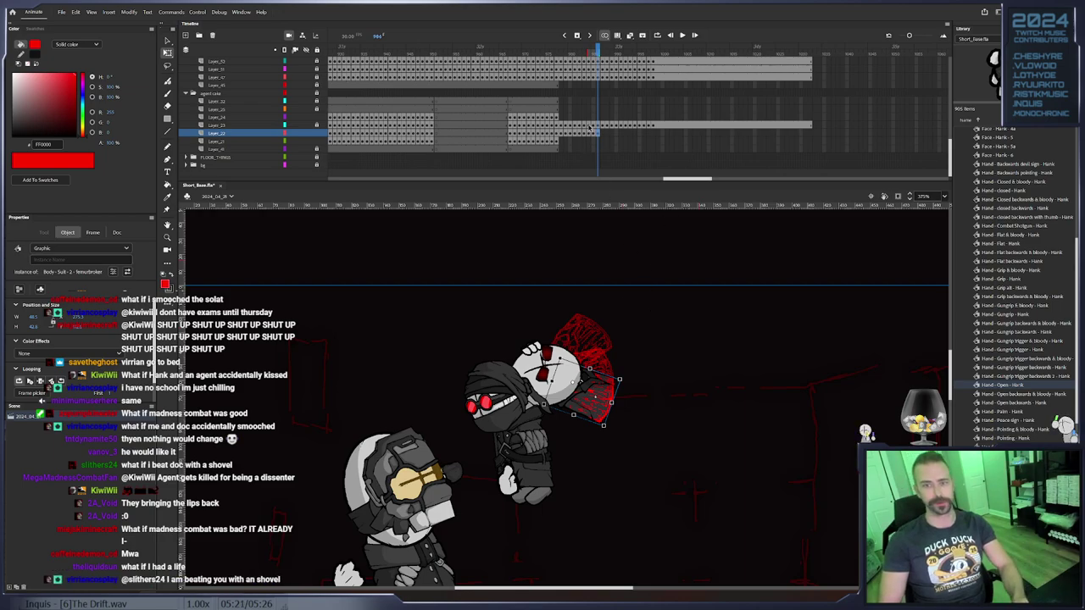
Keyframe the agent's suit body at frames 987 and 988, lowering it and rotating it clockwise behind the head
click(592, 127)
drag(601, 362, 597, 405)
key(period)
key(F6)
key(F6)
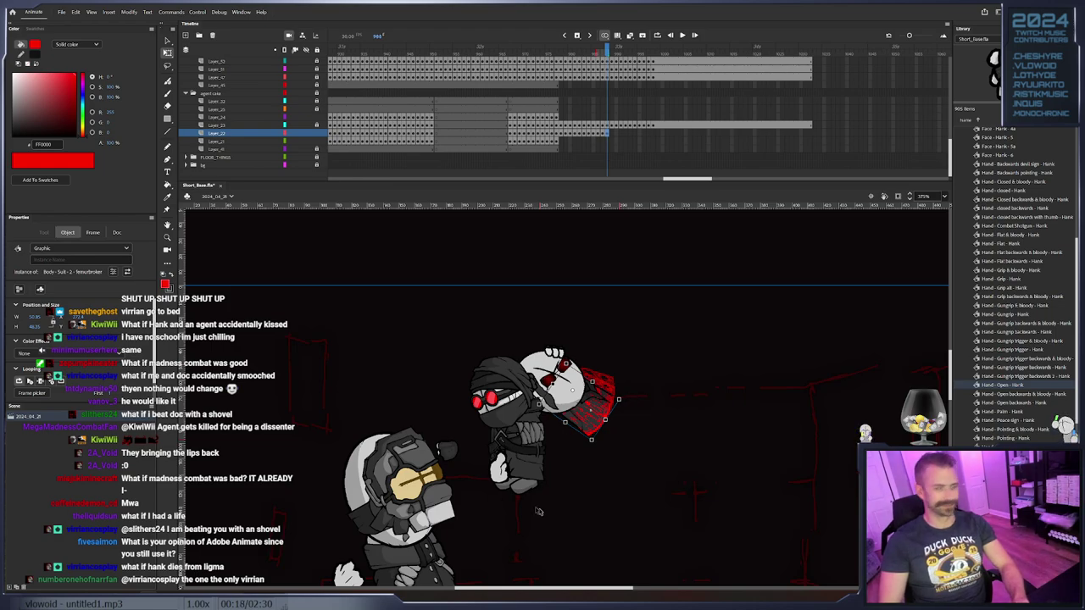
Keyframe the agent's suit body at frames 989 to 994, swinging it clockwise until it hangs below the head
key(F6)
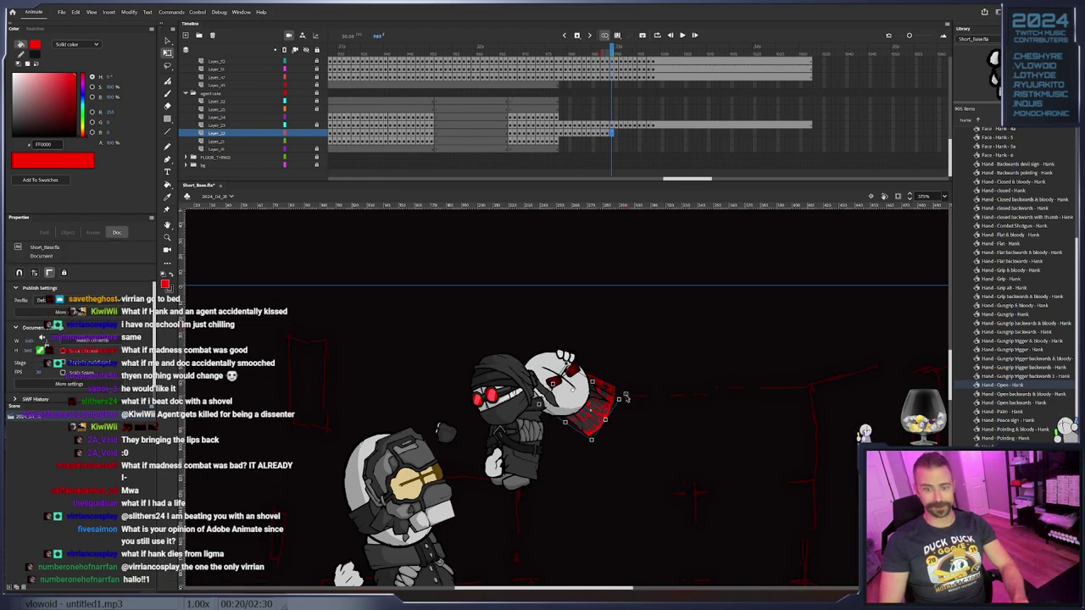
click(622, 401)
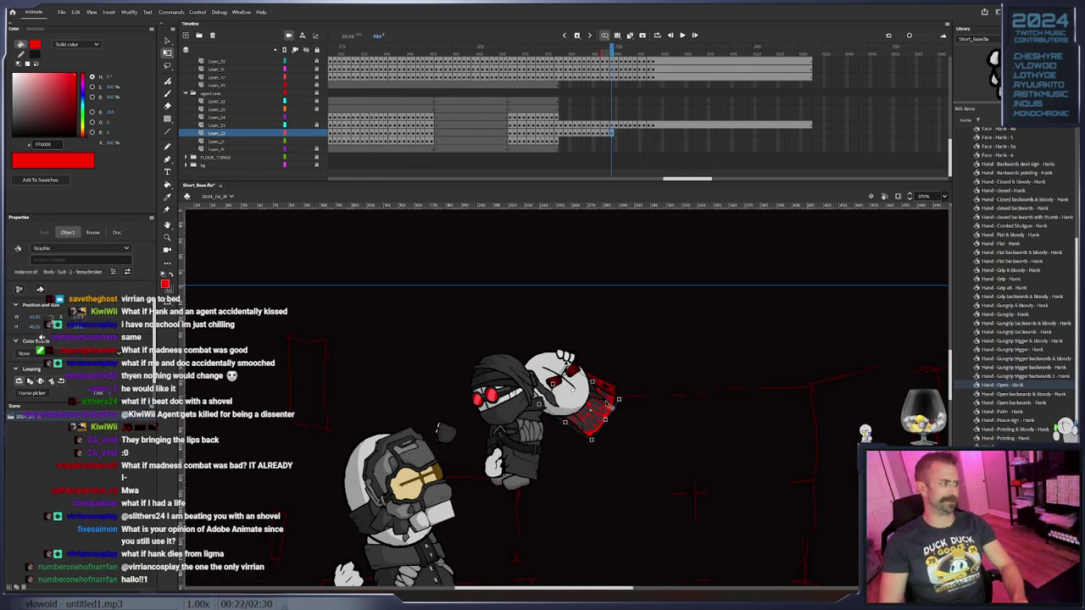
drag(627, 401, 596, 423)
key(F6)
key(F6)
key(period)
drag(587, 380, 591, 414)
key(F6)
key(.)
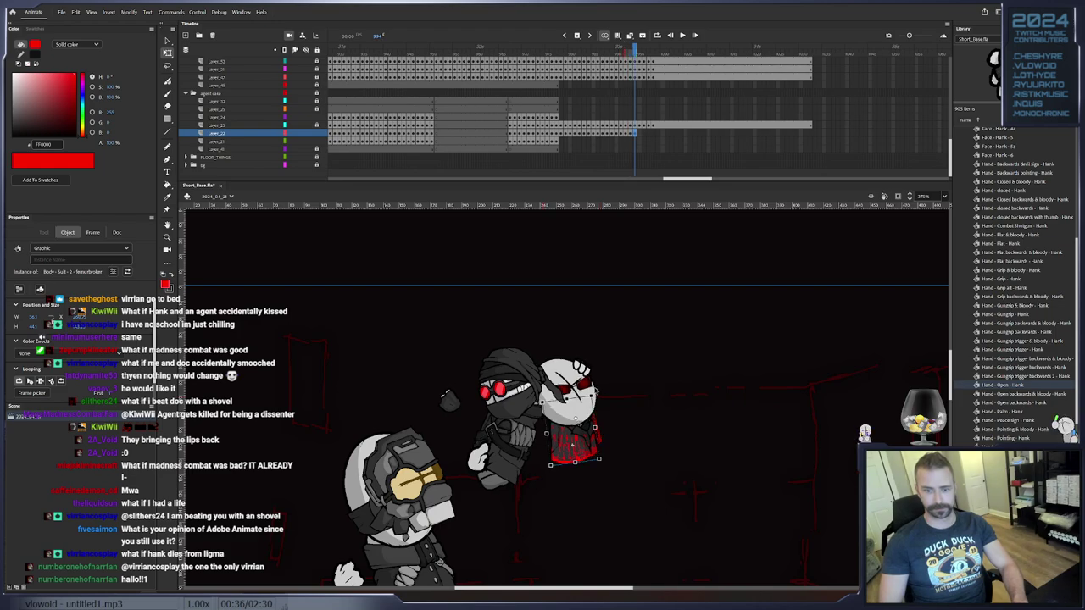
Keyframe the agent's suit body at frames 995 to 998, easing it slightly left and down, and extend its layer through frame 1032
drag(597, 399, 597, 401)
key(F6)
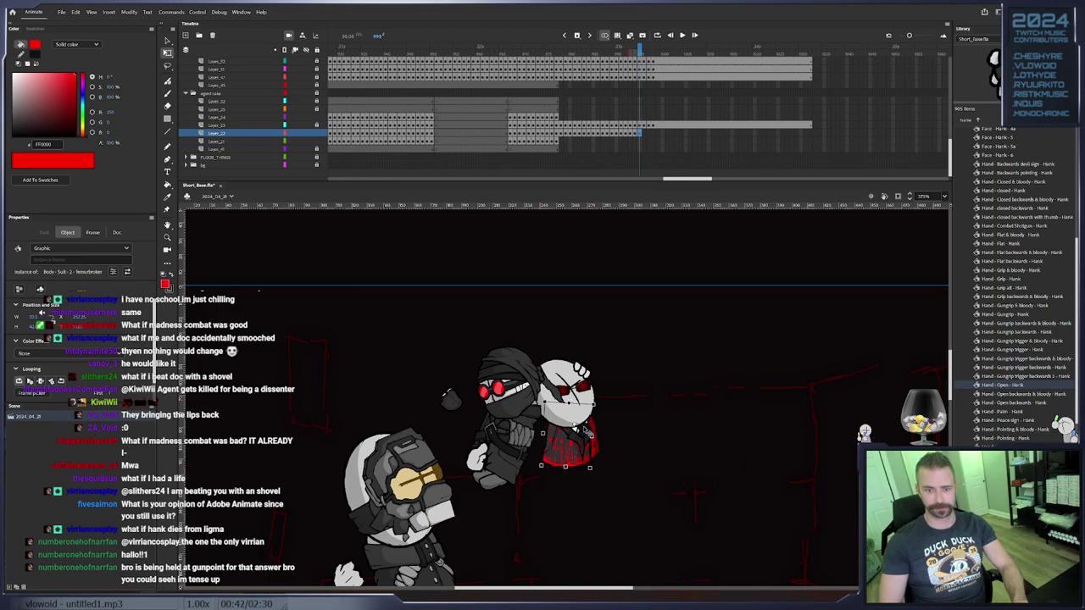
key(period)
key(period)
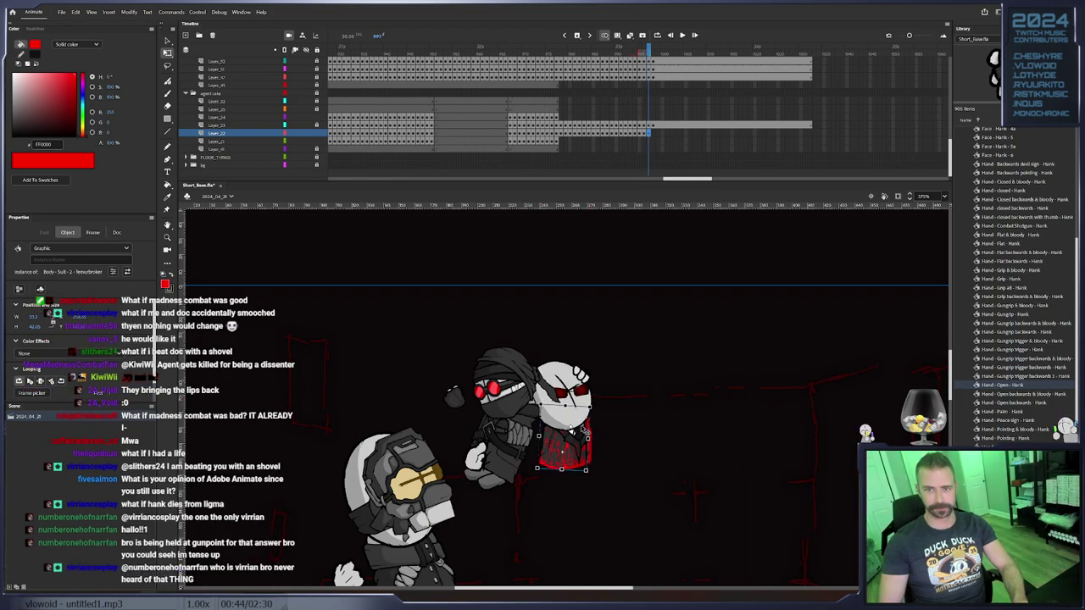
key(period)
drag(579, 435, 577, 436)
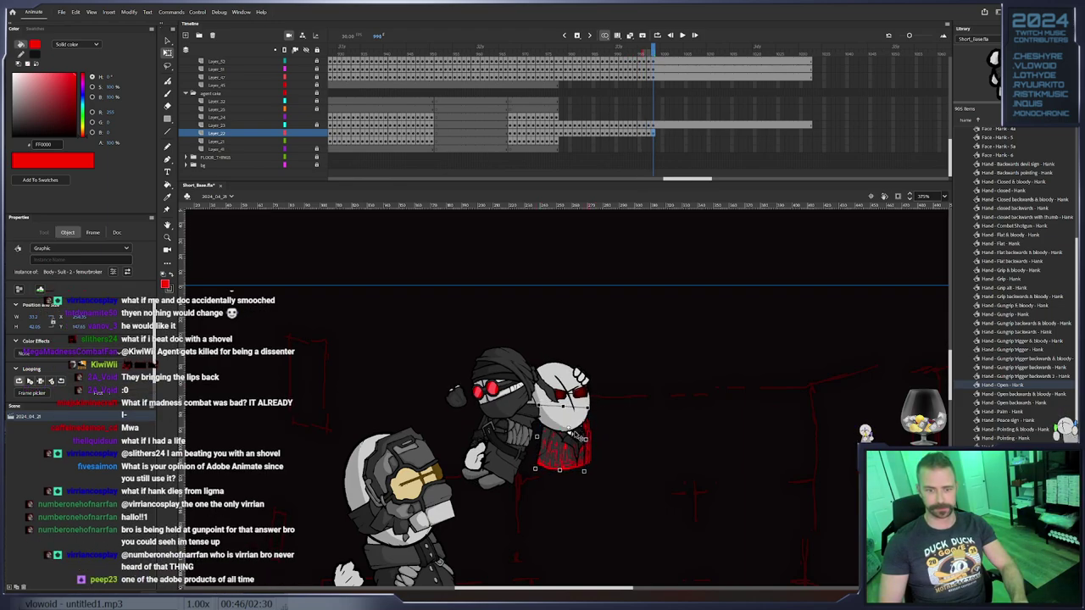
right_click(811, 131)
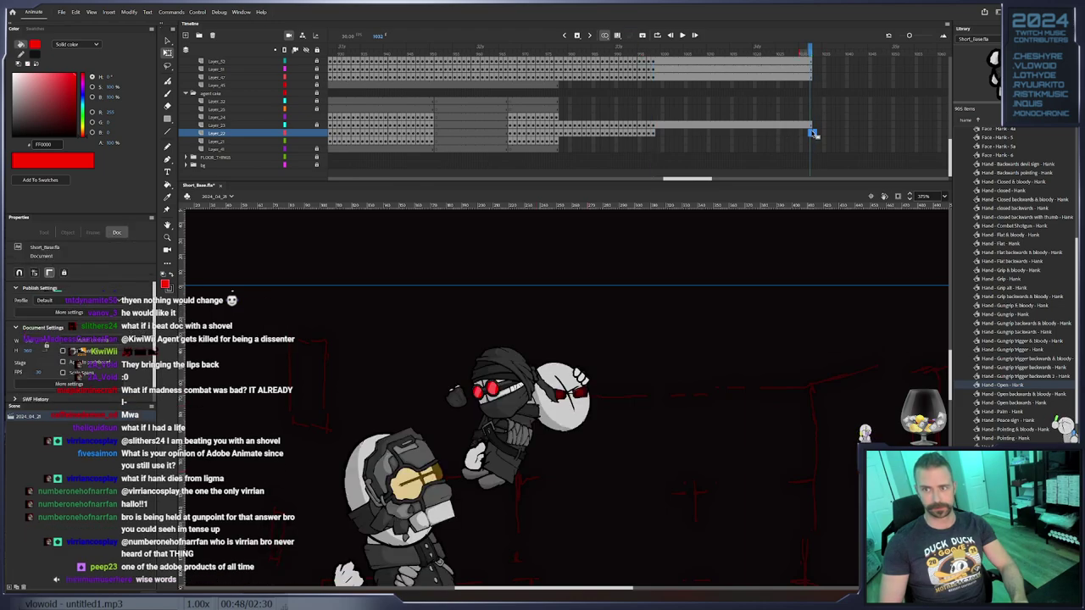
click(860, 179)
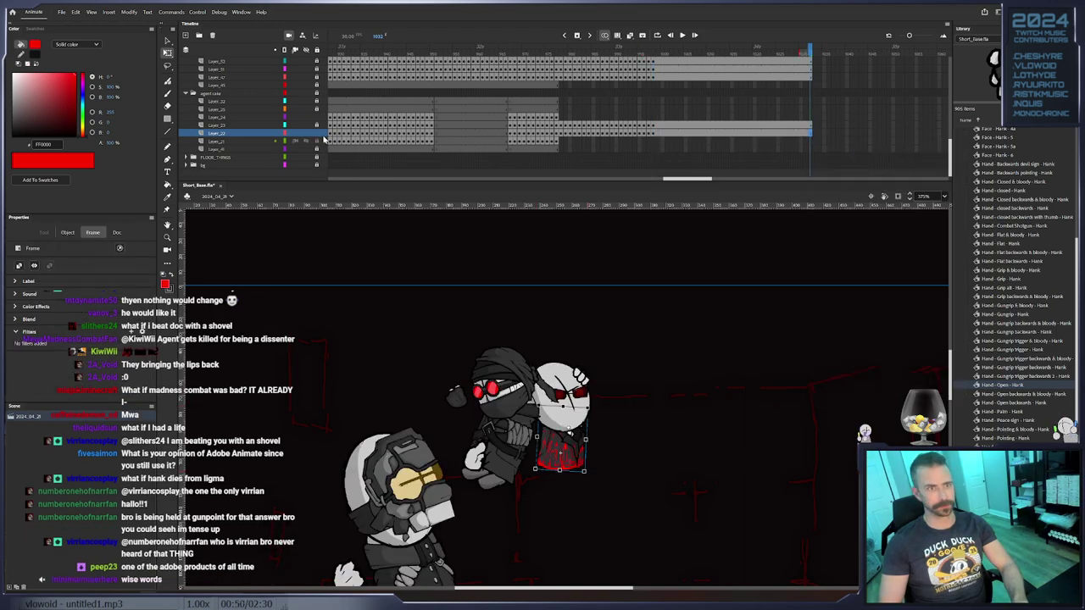
Keyframe the agent's raised flat hand at frames 978 to 984, moving it right above the suit body
click(556, 117)
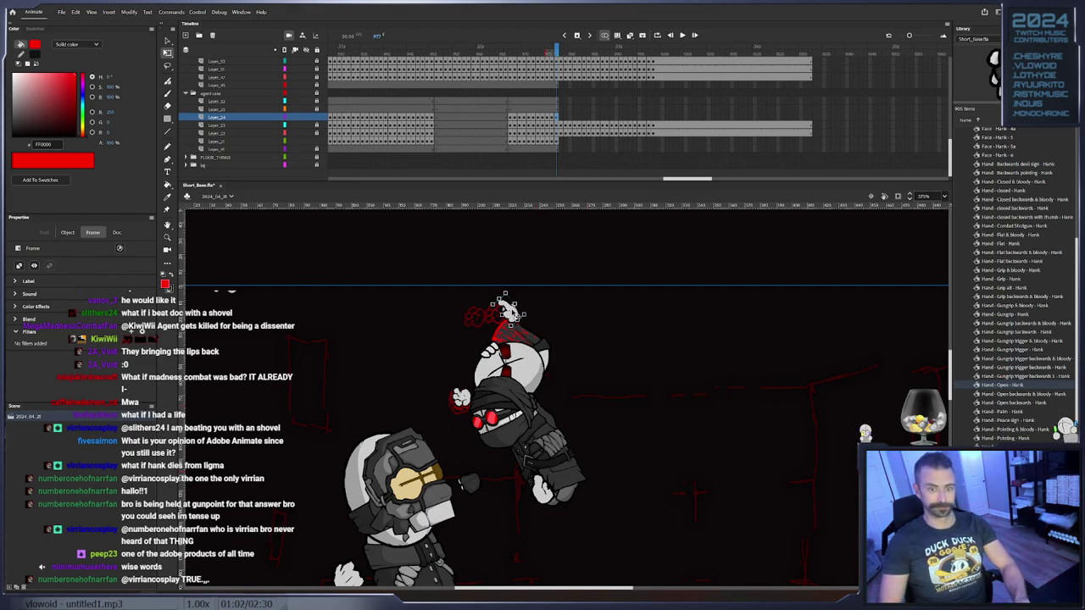
key(F6)
drag(514, 314, 593, 303)
key(F6)
key(F6)
key(F6)
key(period)
key(period)
key(period)
key(F6)
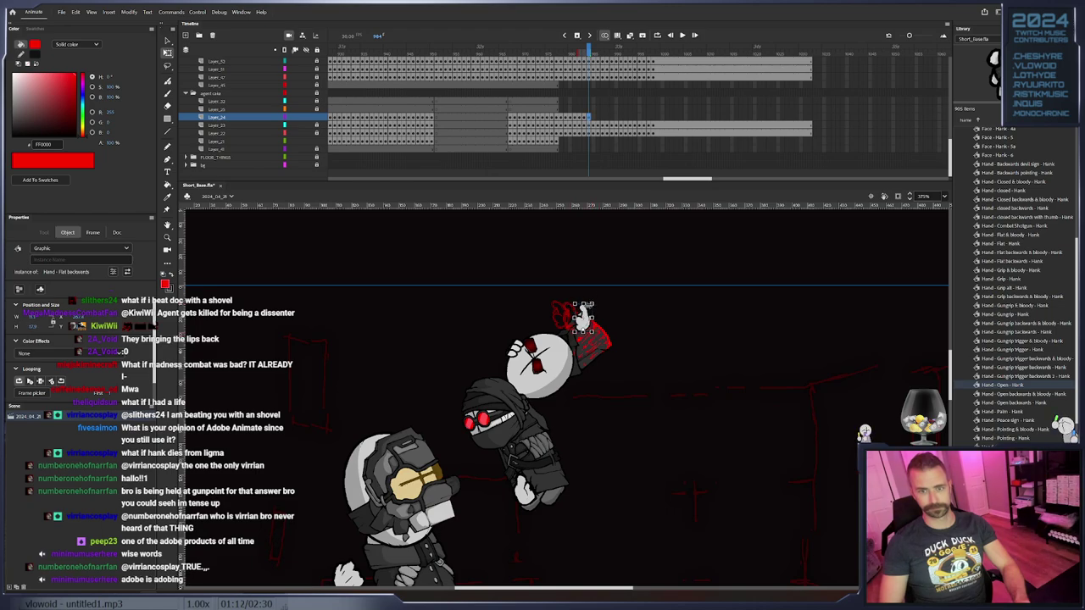
Keyframe the raised hand at frame 985, swap it to the Hand - Open symbol, flip it horizontally and rotate it slightly clockwise
key(F6)
right_click(585, 319)
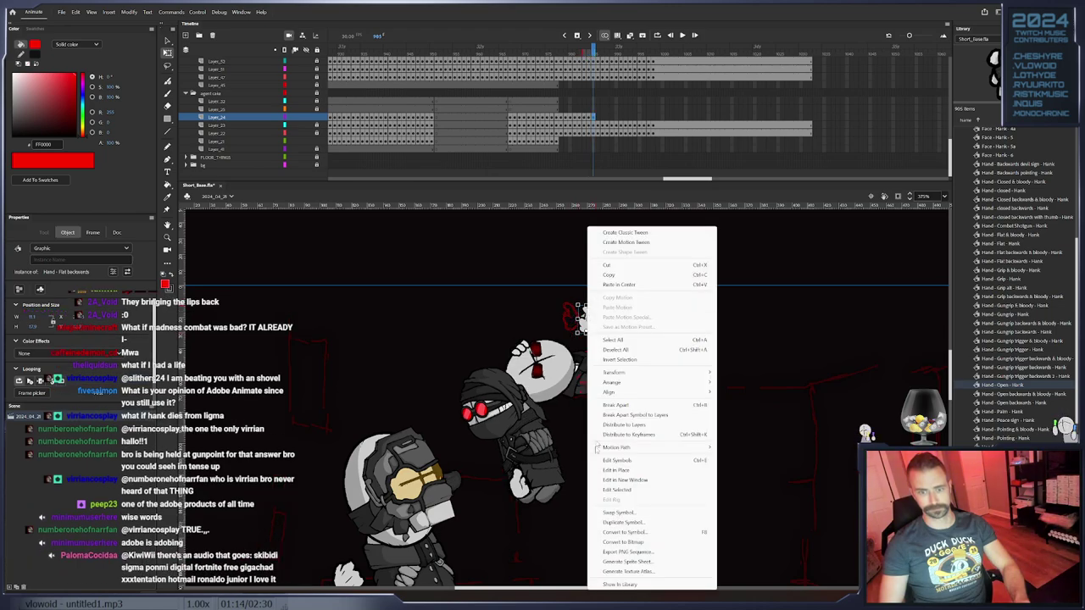
click(648, 513)
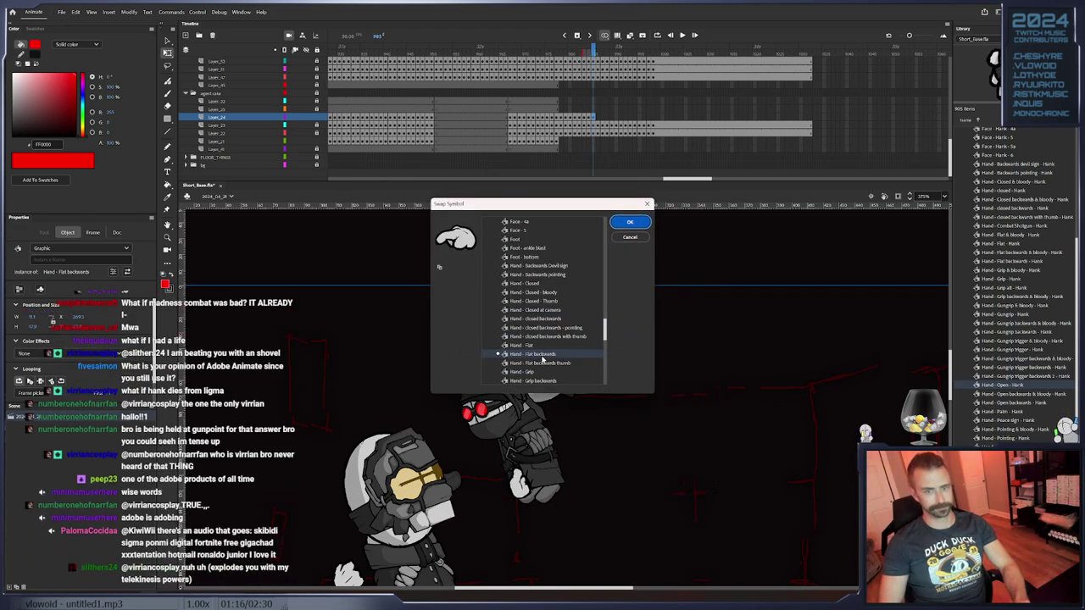
scroll(547, 355, down, 5)
click(543, 307)
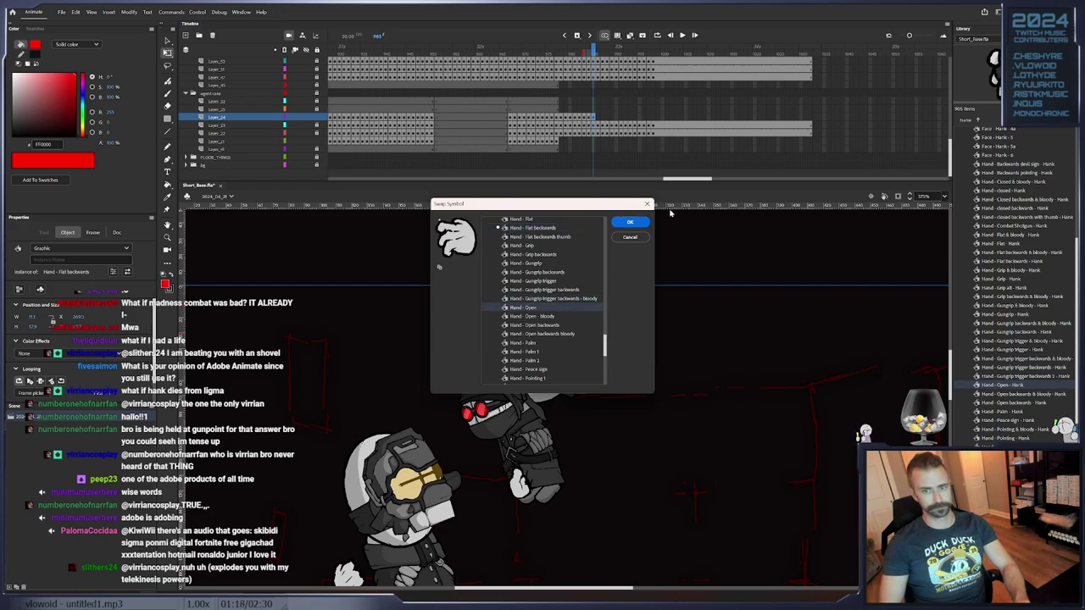
click(630, 222)
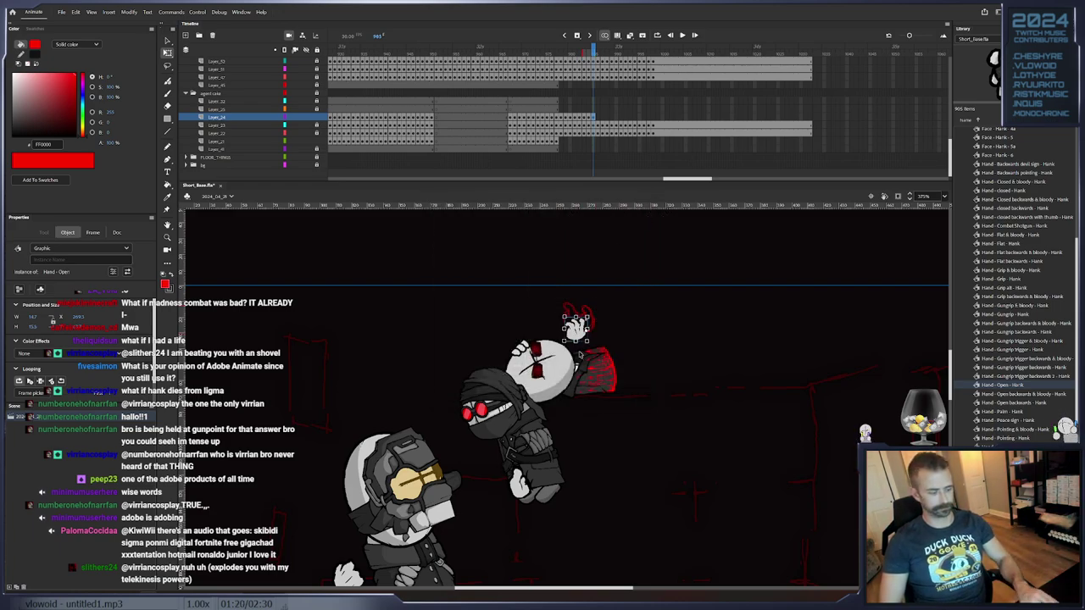
key(shift+h)
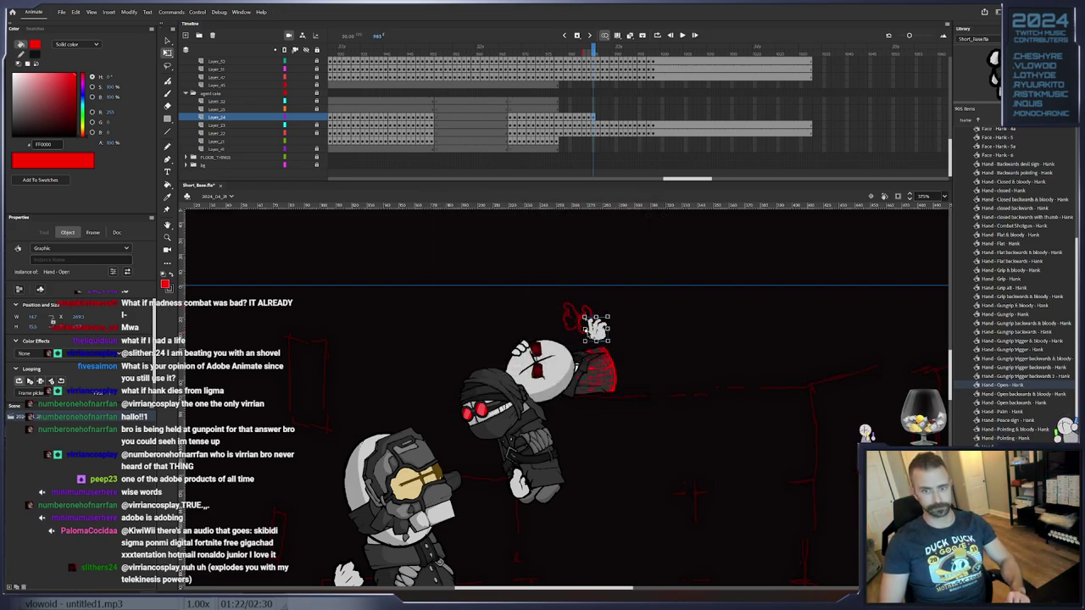
drag(614, 318, 623, 323)
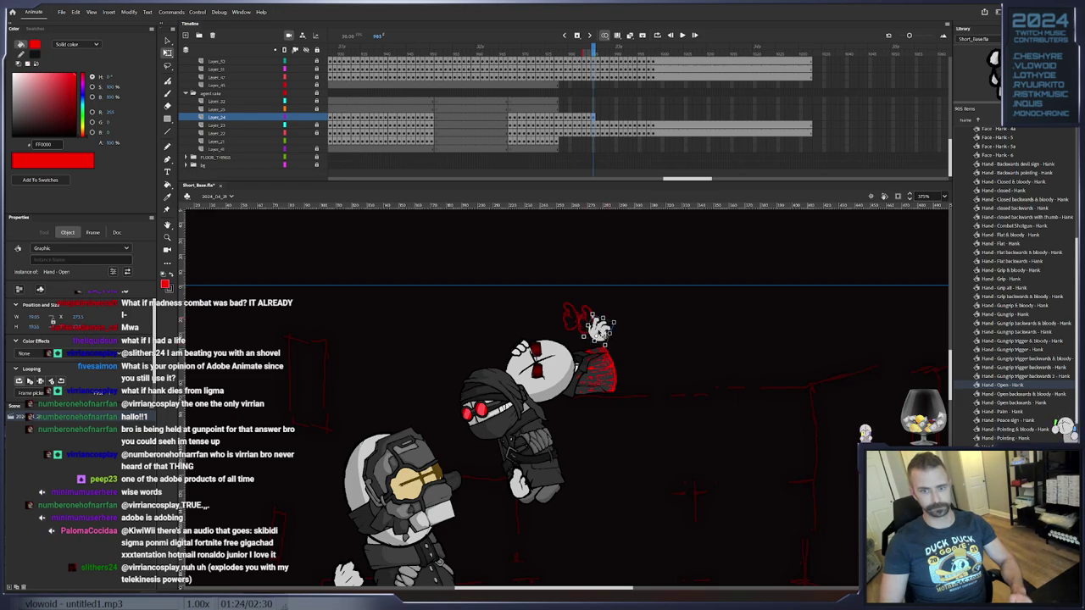
Keyframe the agent's Hand - Open symbol at frames 986 to 993, swinging it clockwise from above the suit body to below it
key(.)
key(period)
key(period)
key(period)
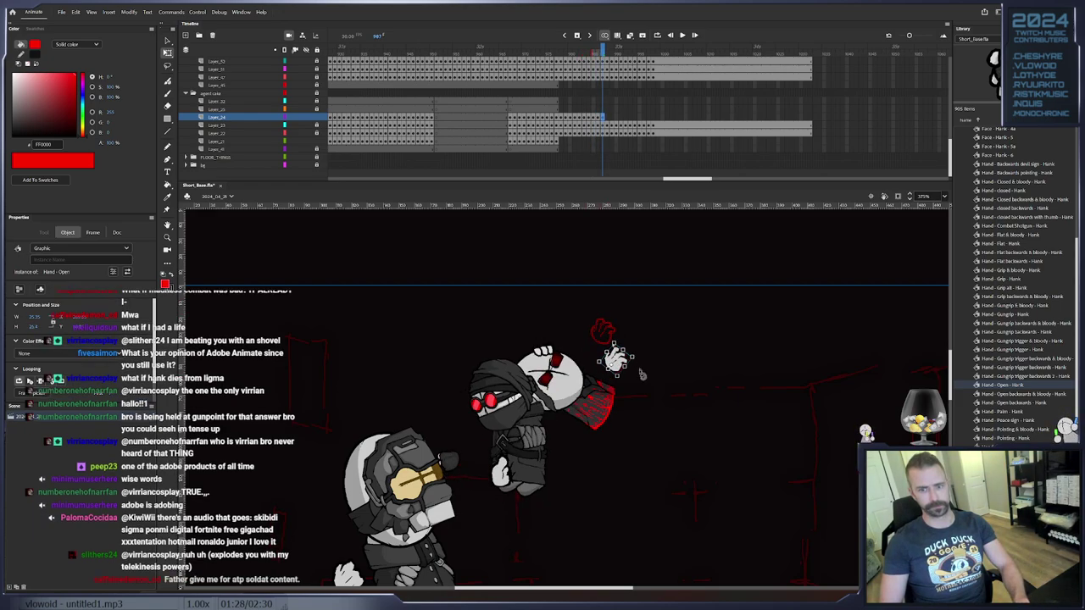
drag(623, 365, 586, 481)
key(F6)
key(period)
key(period)
key(period)
key(F6)
key(F6)
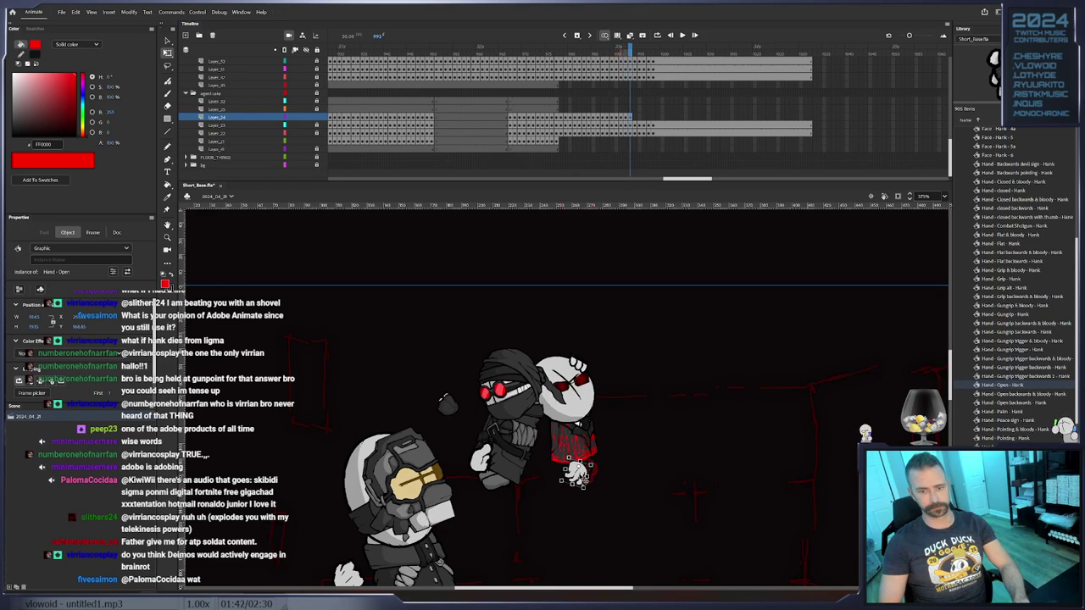
Keyframe the hand below the suit body at frames 994 to 998, easing it slightly left, and extend its layer through frame 1032
key(period)
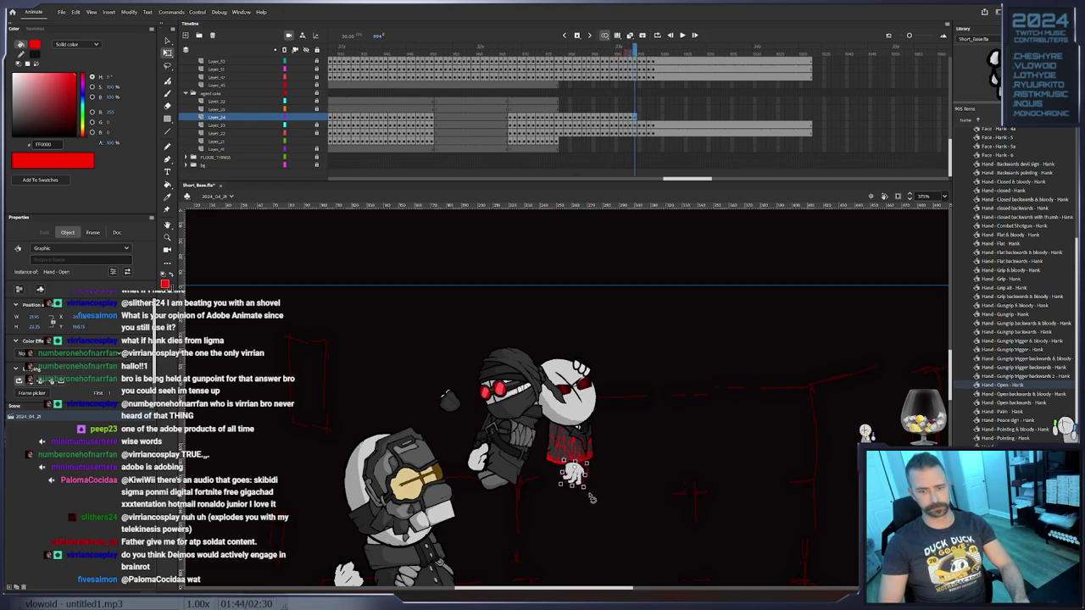
key(period)
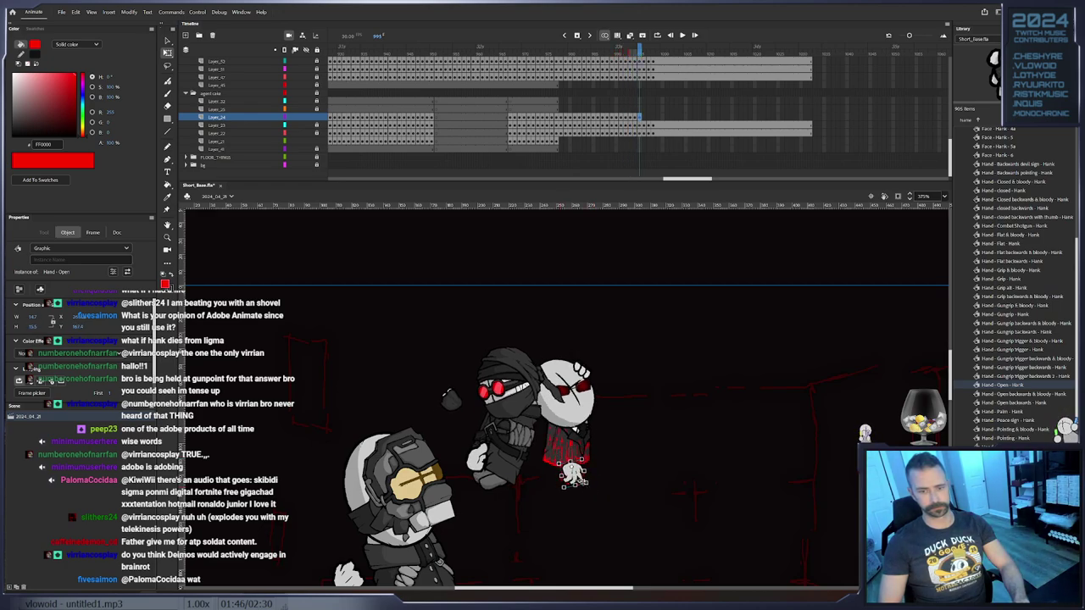
key(period)
key(period)
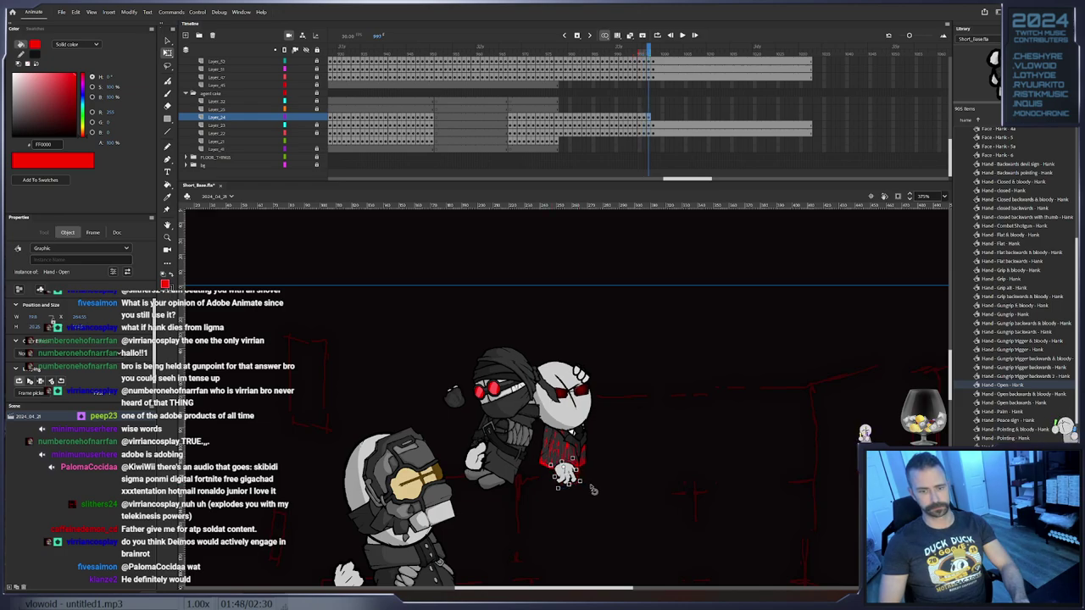
key(period)
key(period)
drag(569, 480, 565, 482)
right_click(661, 119)
click(810, 117)
right_click(809, 117)
click(854, 166)
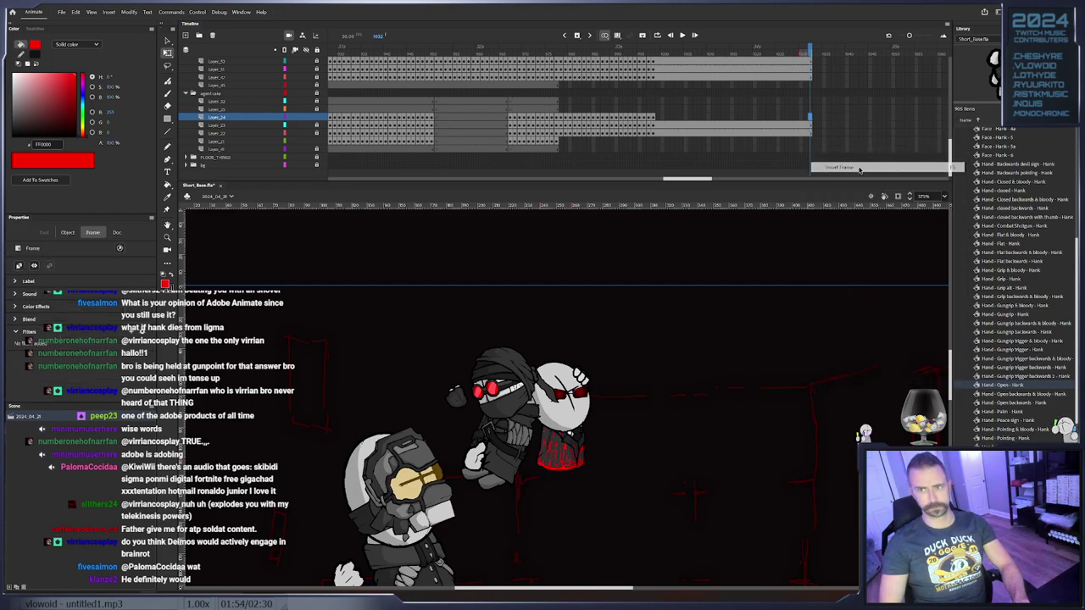
Keyframe the agent's other hand, Hand - Open backwards, at frames 978 to 989, carrying it from left of the hooded character to right of the suit body
click(330, 110)
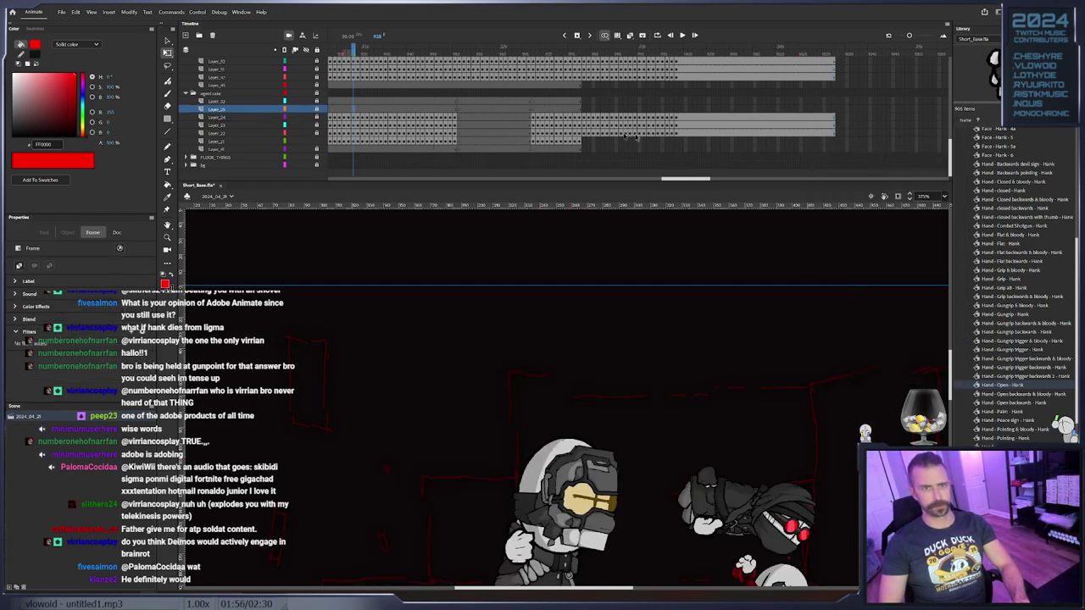
click(581, 140)
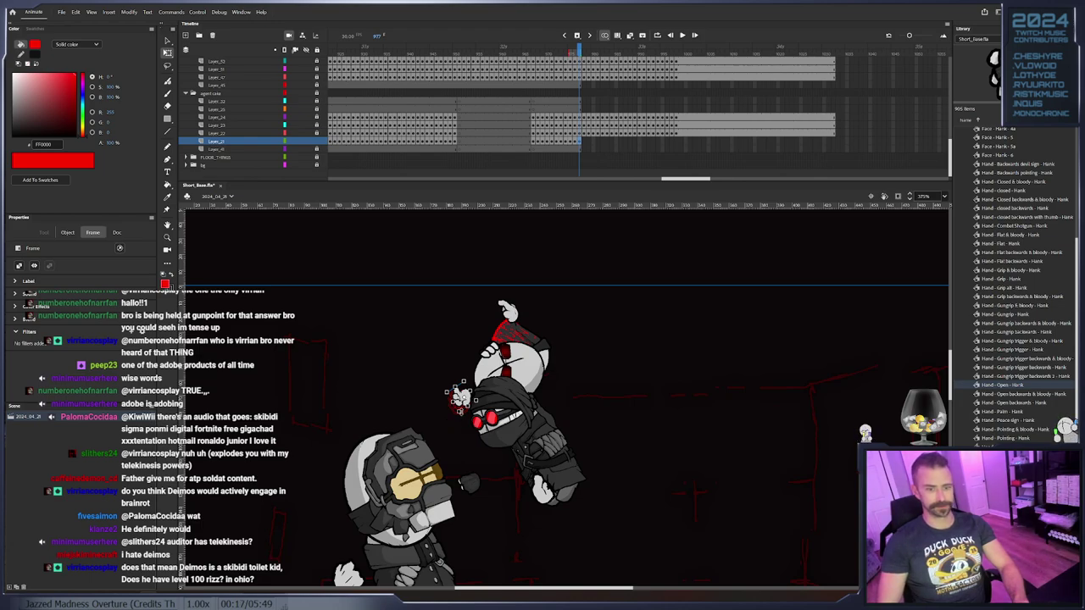
click(461, 410)
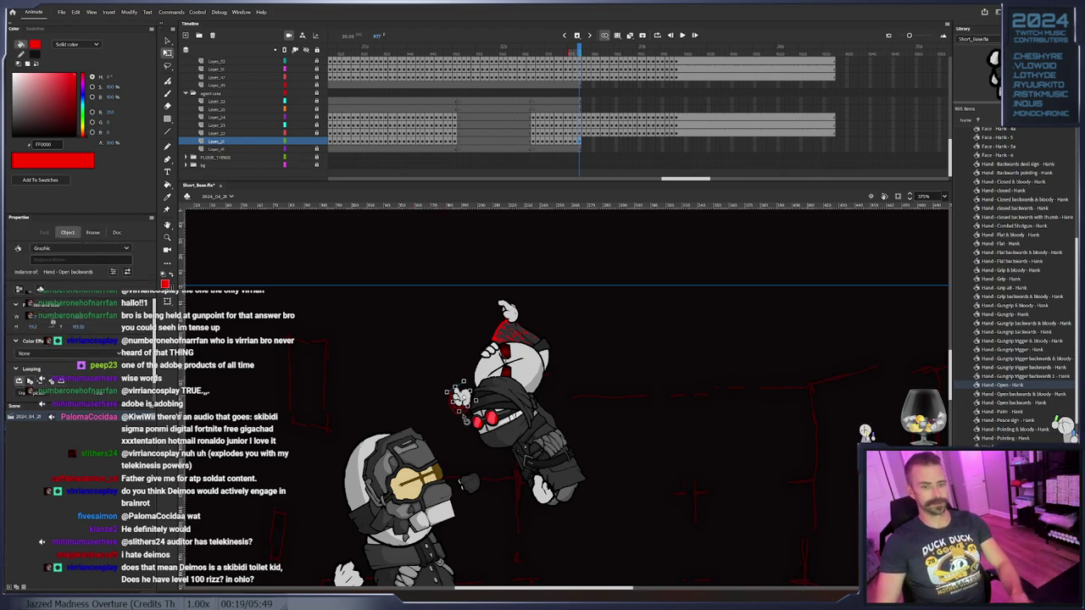
drag(464, 422, 507, 403)
key(F6)
key(F6)
key(F6)
key(period)
key(F6)
key(F6)
key(F6)
key(F6)
key(F6)
key(F6)
key(F6)
key(F6)
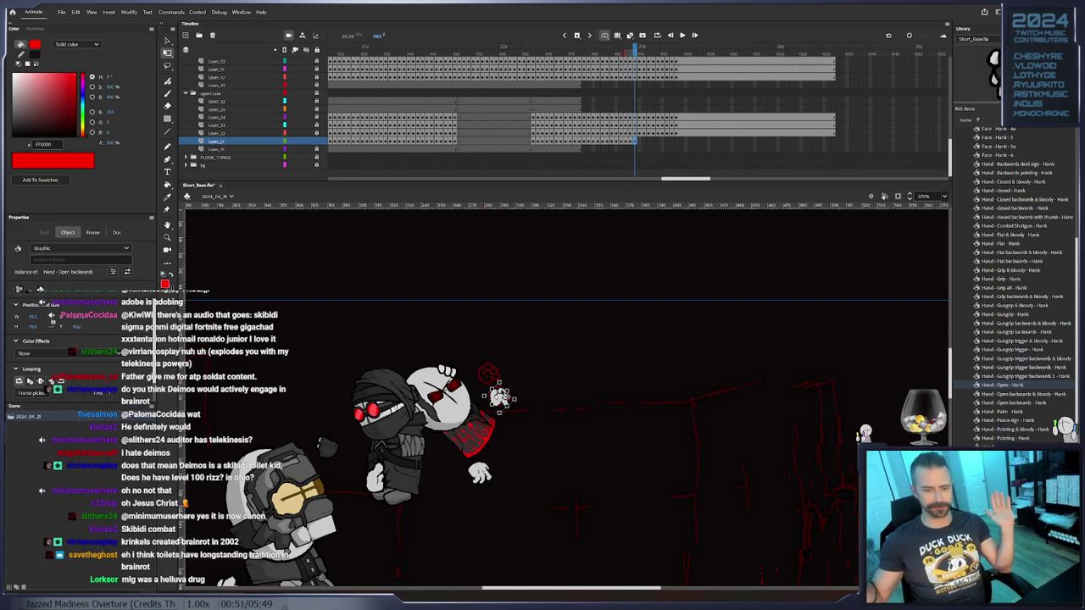
Keyframe the agent's Hand - Open backwards at frames 990 to 994, lowering it along the right side of the suit body
drag(501, 396, 509, 411)
key(F6)
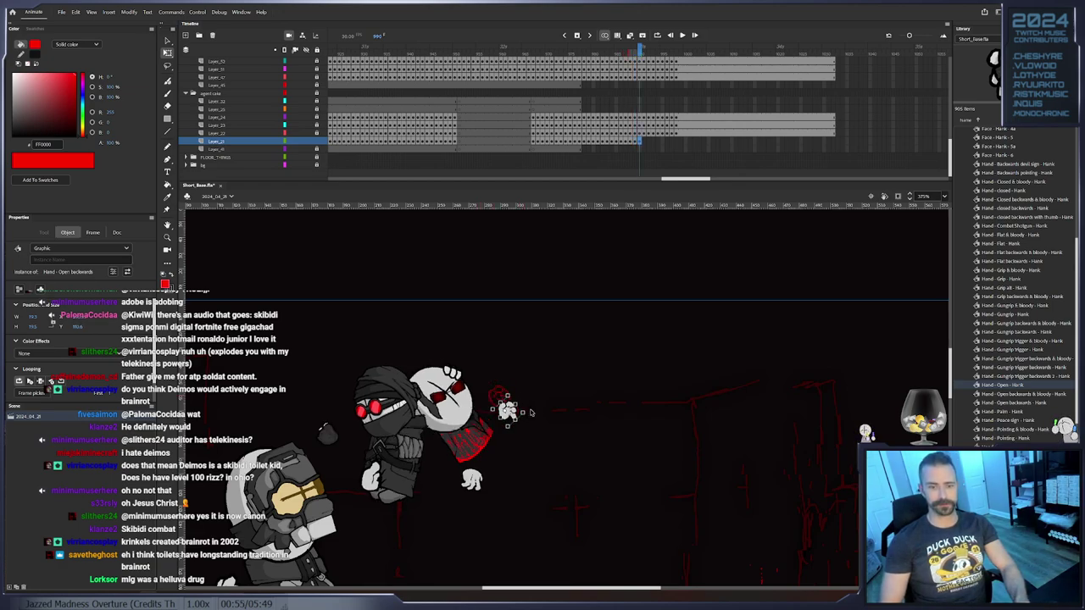
click(532, 413)
click(511, 414)
drag(534, 421, 513, 436)
key(F6)
key(.)
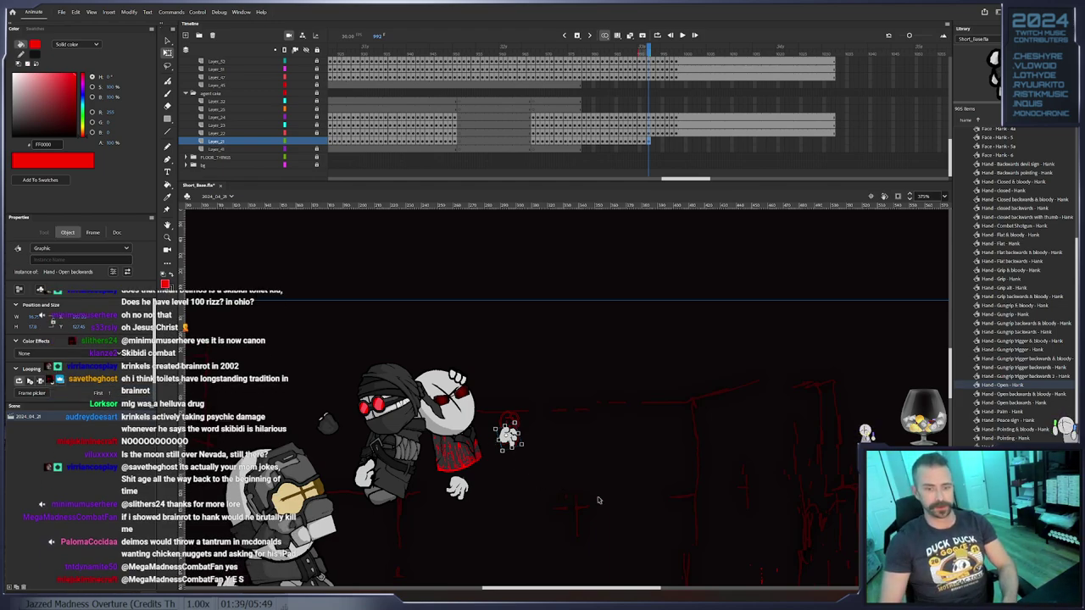
mouse_move(529, 453)
mouse_down()
mouse_move(524, 467)
mouse_move(515, 460)
mouse_up()
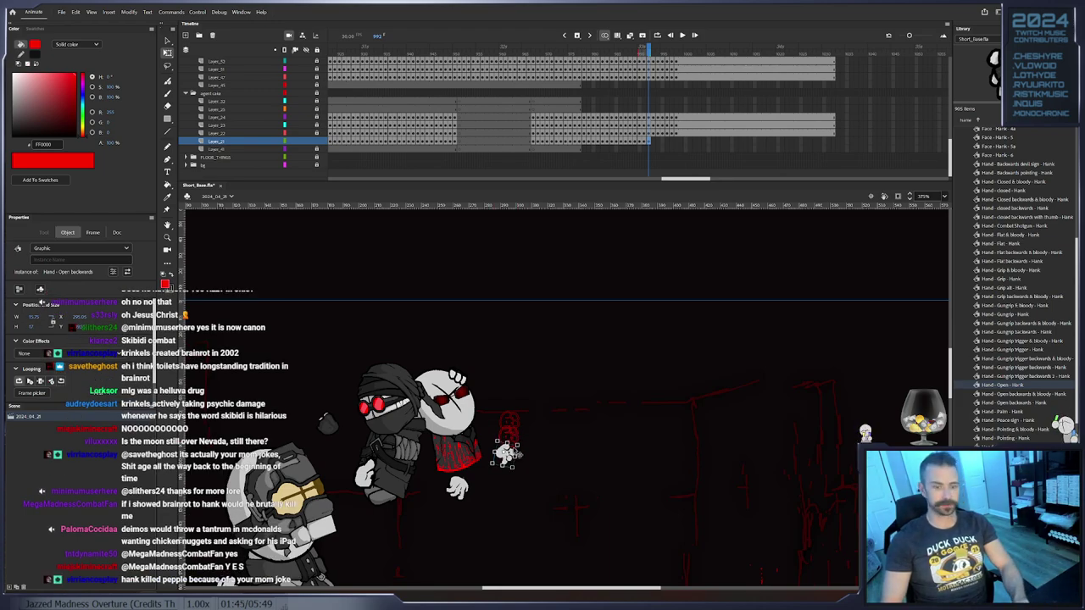
key(period)
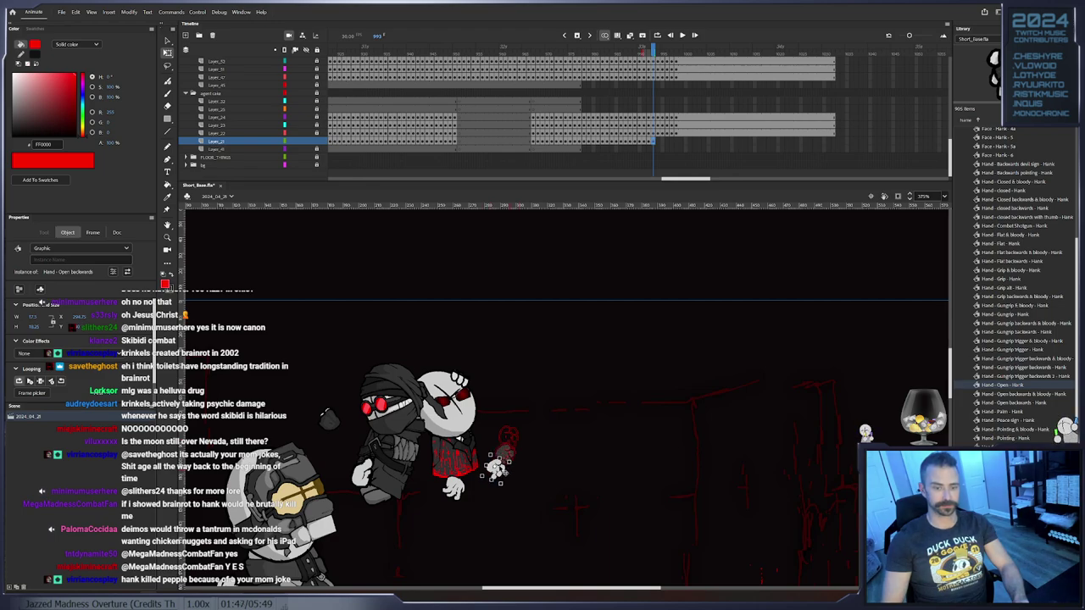
key(period)
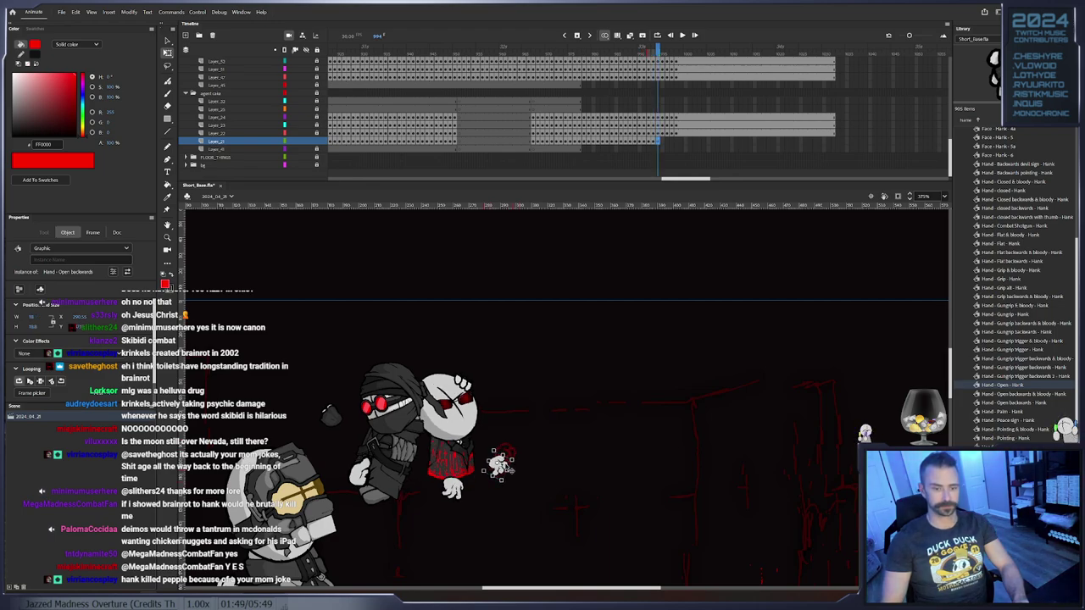
Keyframe that hand at frames 995 to 998, bringing it left to the suit's lower edge, and extend its layer through frame 1032
key(period)
key(period)
key(period)
key(period)
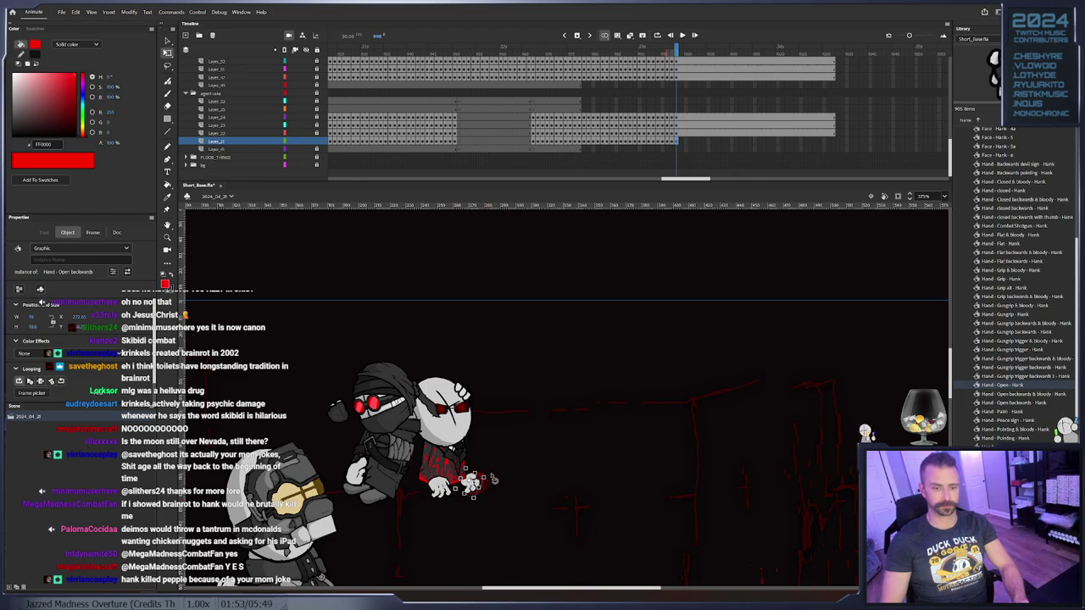
key(period)
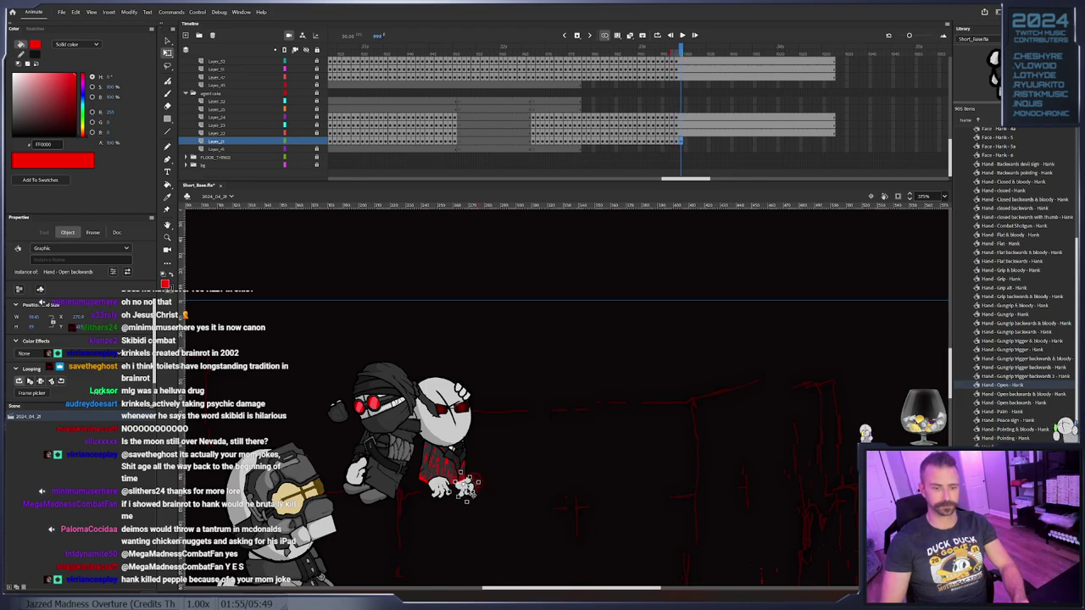
right_click(685, 145)
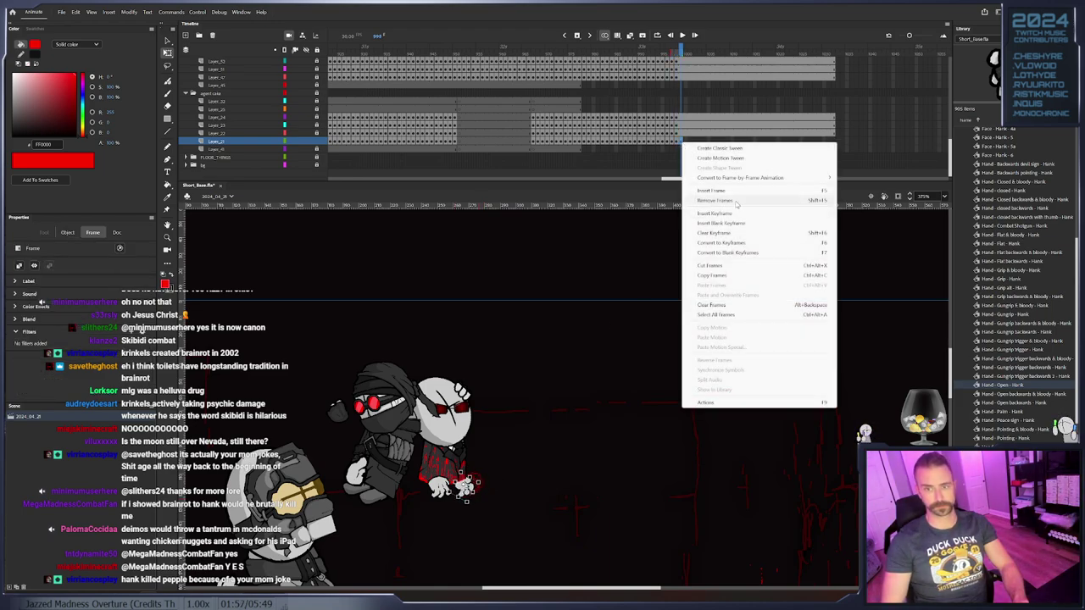
click(702, 189)
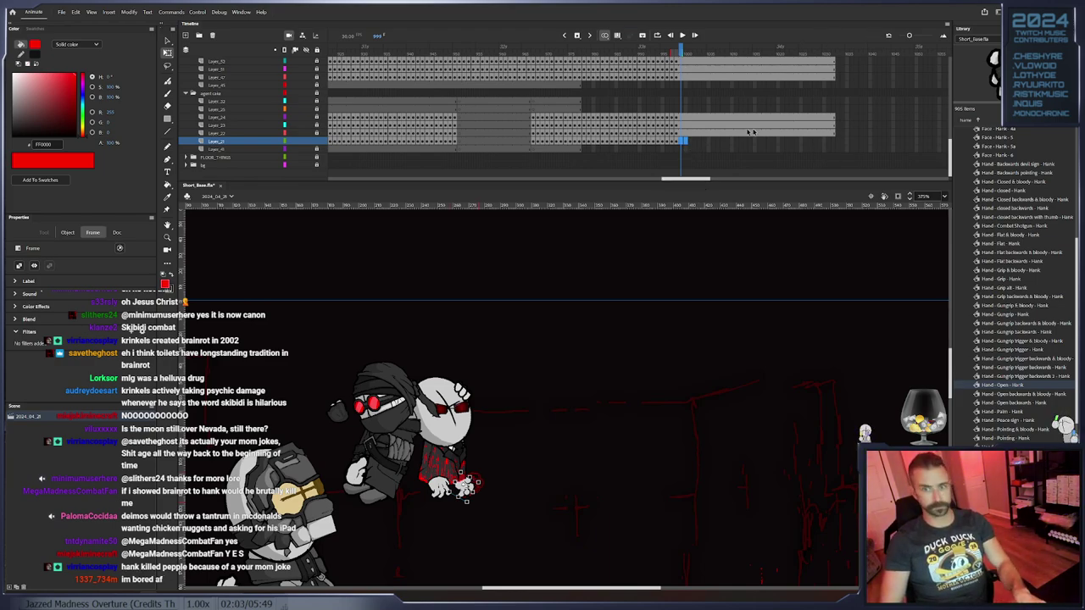
click(834, 147)
right_click(833, 146)
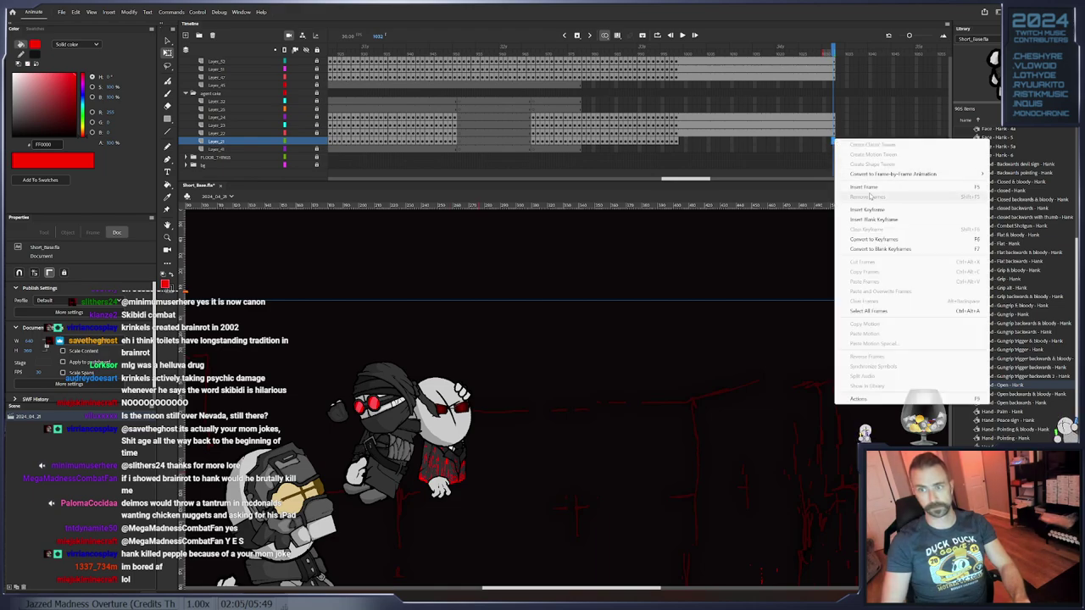
click(924, 188)
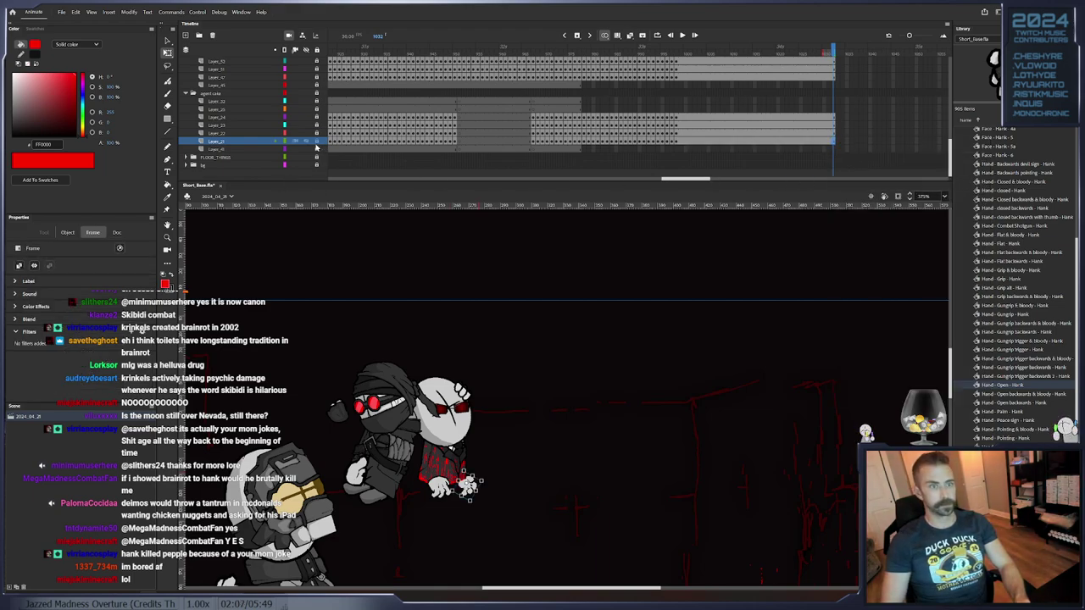
Remove frames 978 to 1032 from all layers in the engineer folder
scroll(699, 131, down, 3)
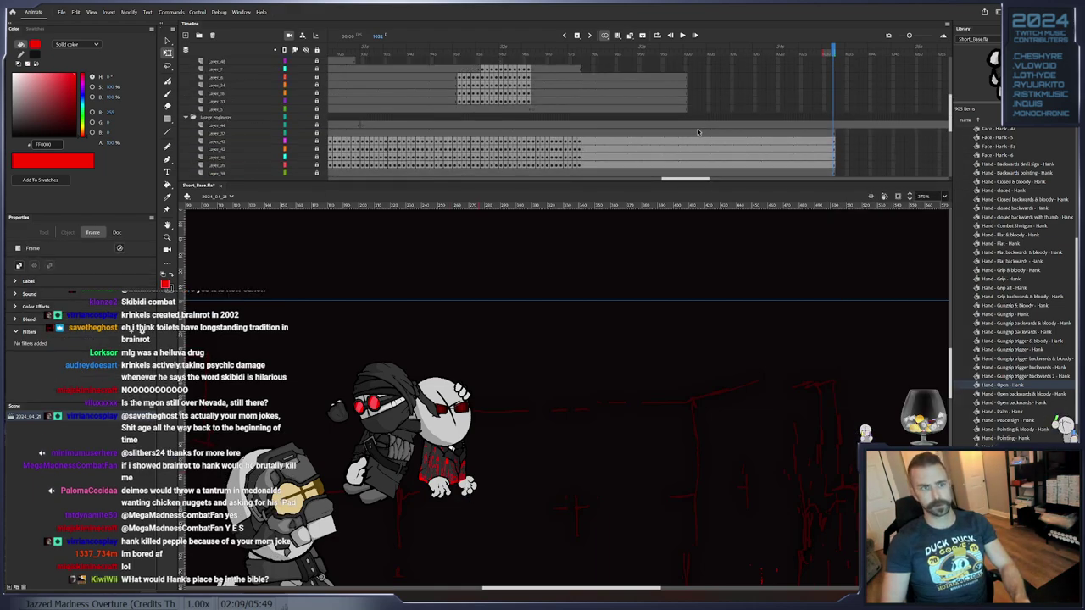
scroll(699, 132, down, 3)
drag(829, 111, 585, 79)
key(Delete)
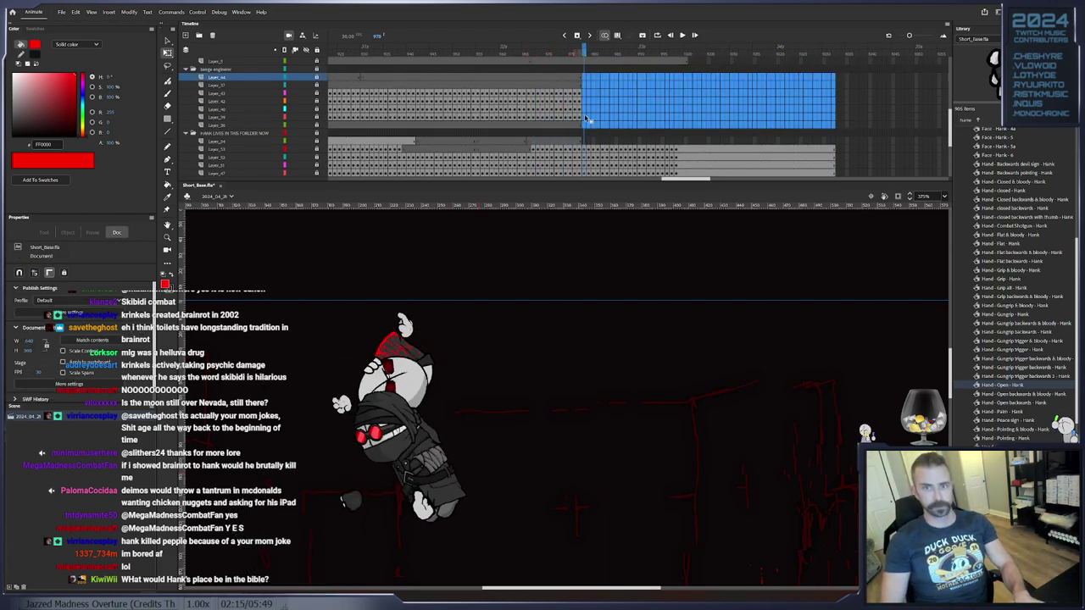
key(shift+F5)
Keyframe the helmeted engineer's body at frames 978 to 984, shifting it slightly left with small rotations
key(ctrl+a)
drag(351, 412, 447, 212)
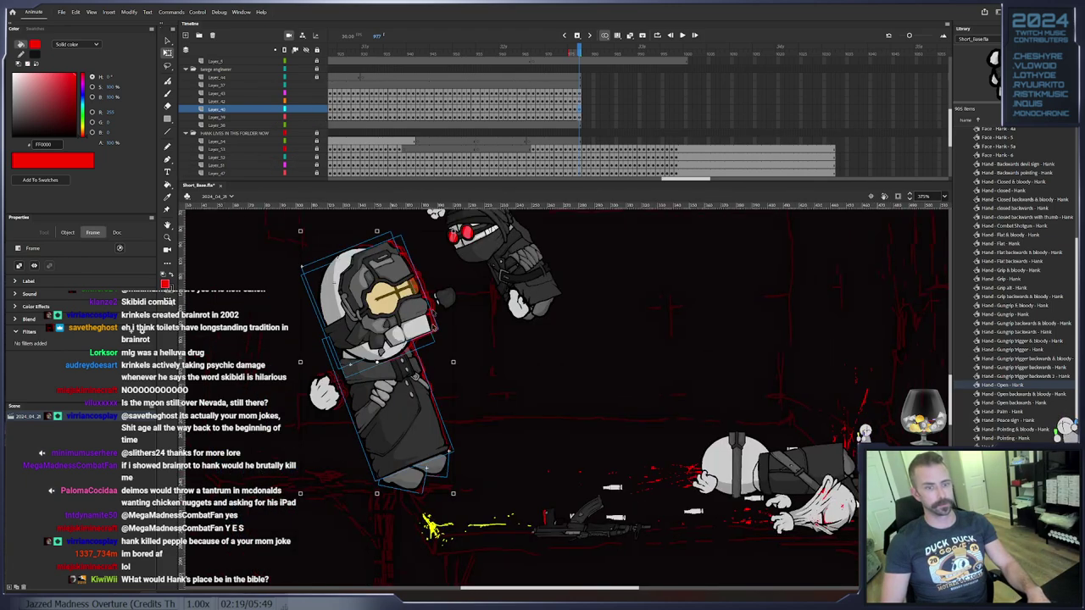
click(517, 461)
drag(506, 386, 511, 427)
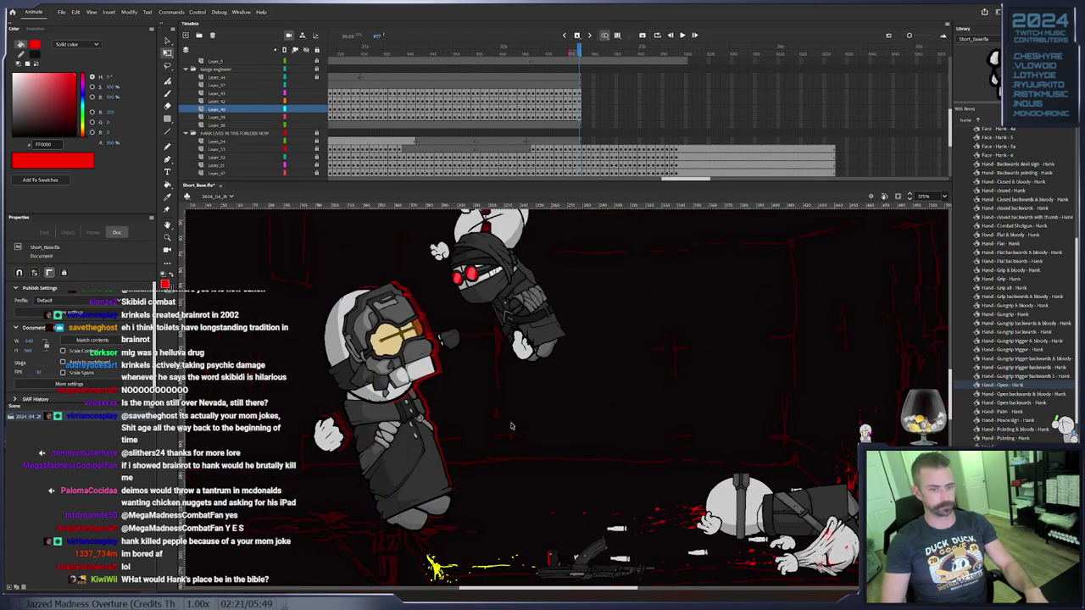
click(377, 486)
key(F6)
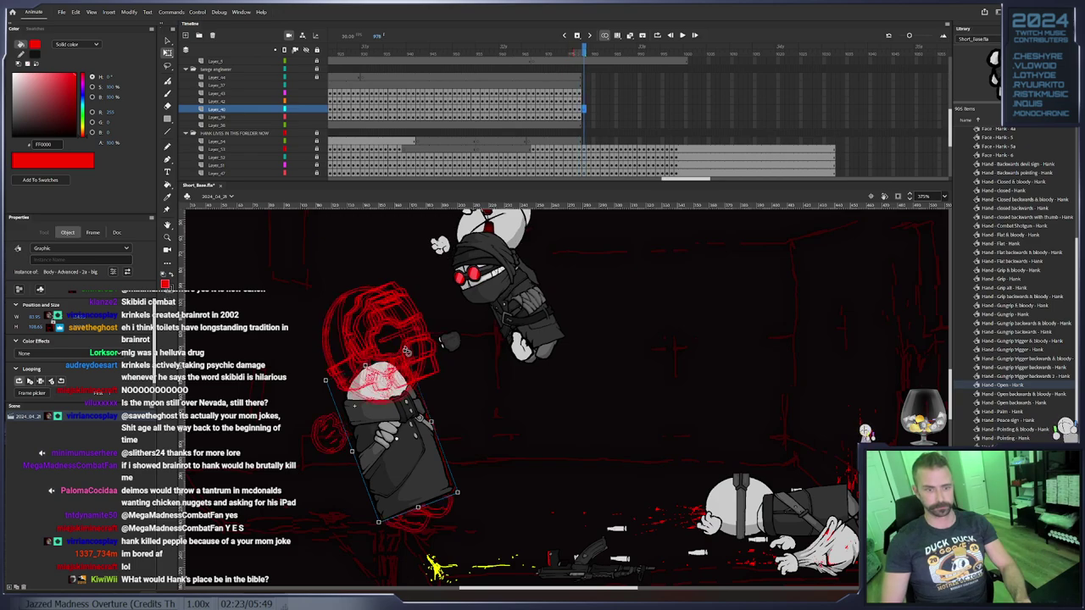
drag(406, 351, 405, 351)
drag(403, 411, 395, 409)
key(F6)
key(F6)
key(F6)
key(period)
key(period)
key(period)
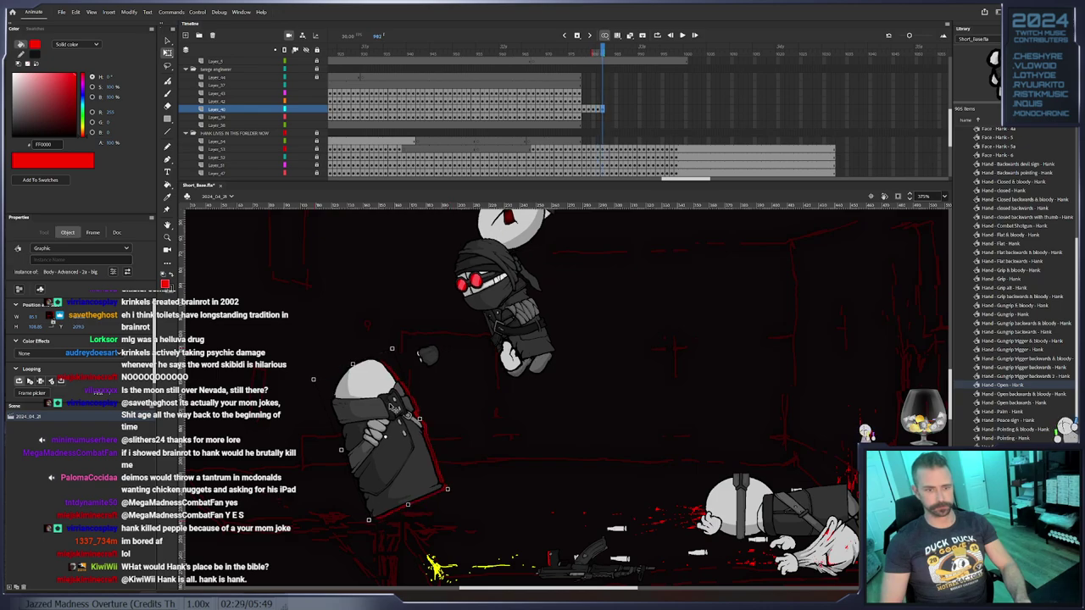
drag(395, 345, 399, 346)
drag(382, 387, 378, 386)
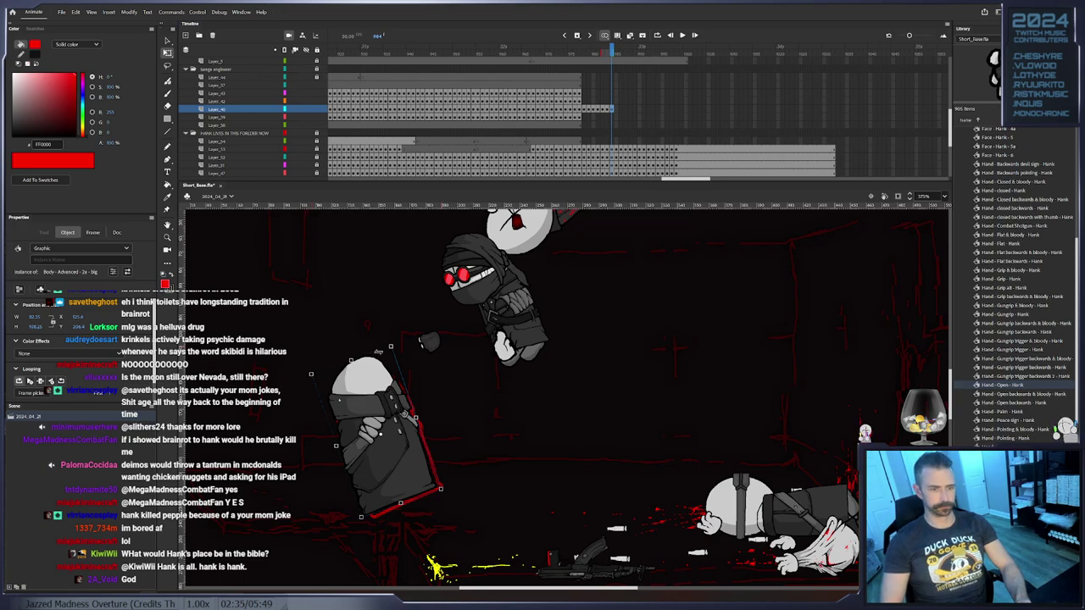
Keyframe the engineer's body at frames 985 to 998, easing it further left and rotating it slightly clockwise toward upright
key(period)
drag(391, 348, 346, 383)
key(period)
key(Left)
key(F6)
key(Left)
key(F6)
key(Left)
key(F6)
key(Left)
key(F6)
key(F6)
key(F6)
key(F6)
key(period)
key(period)
key(period)
key(period)
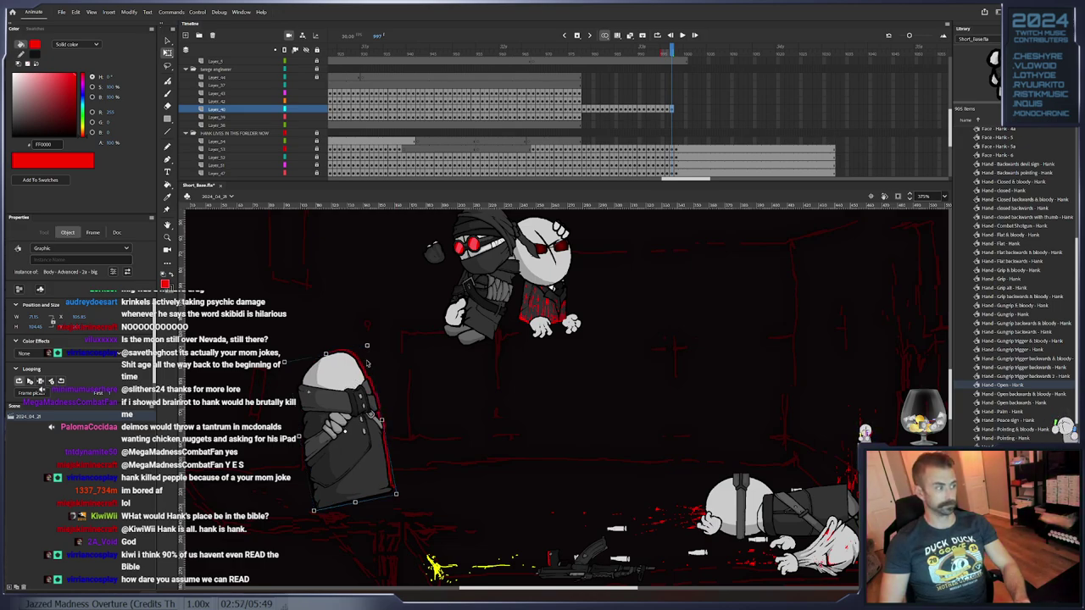
key(period)
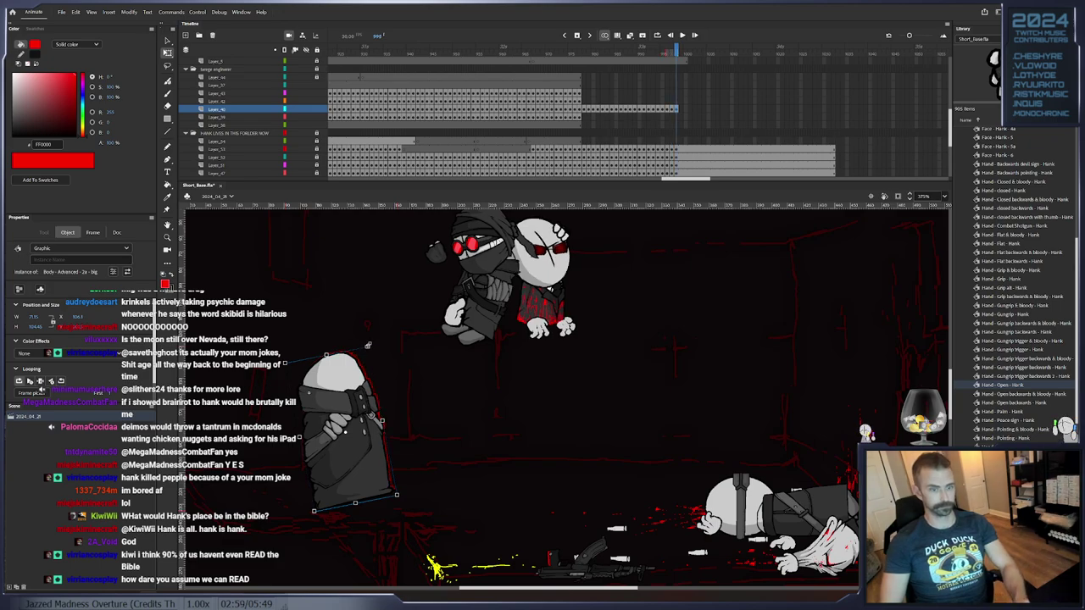
drag(370, 345, 374, 346)
Extend the engineer's body layer through frame 1032 and lock it
drag(823, 109, 834, 109)
right_click(835, 109)
click(863, 158)
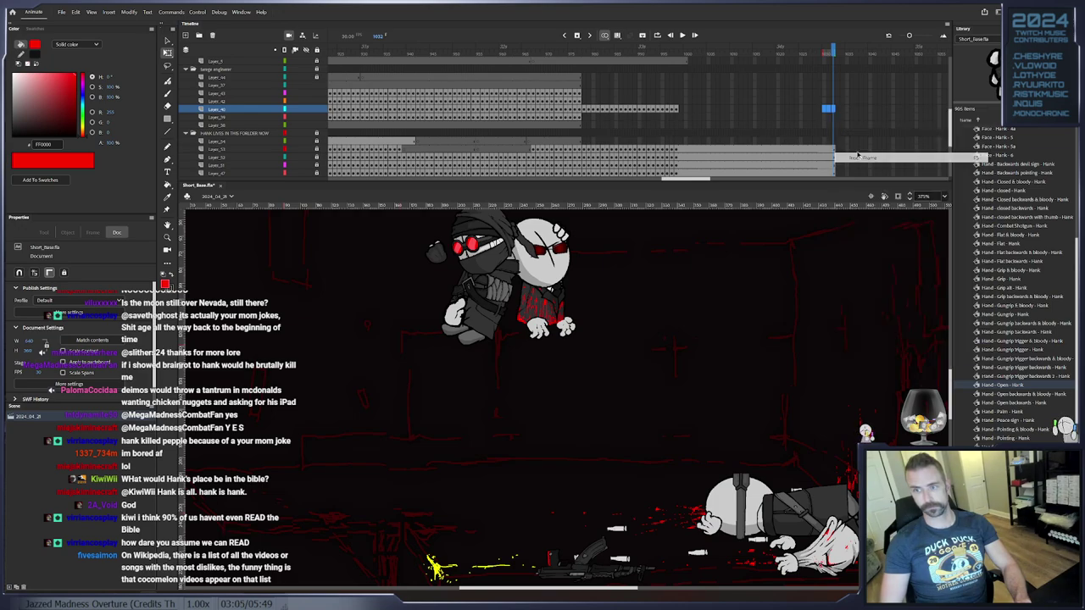
click(307, 110)
click(317, 110)
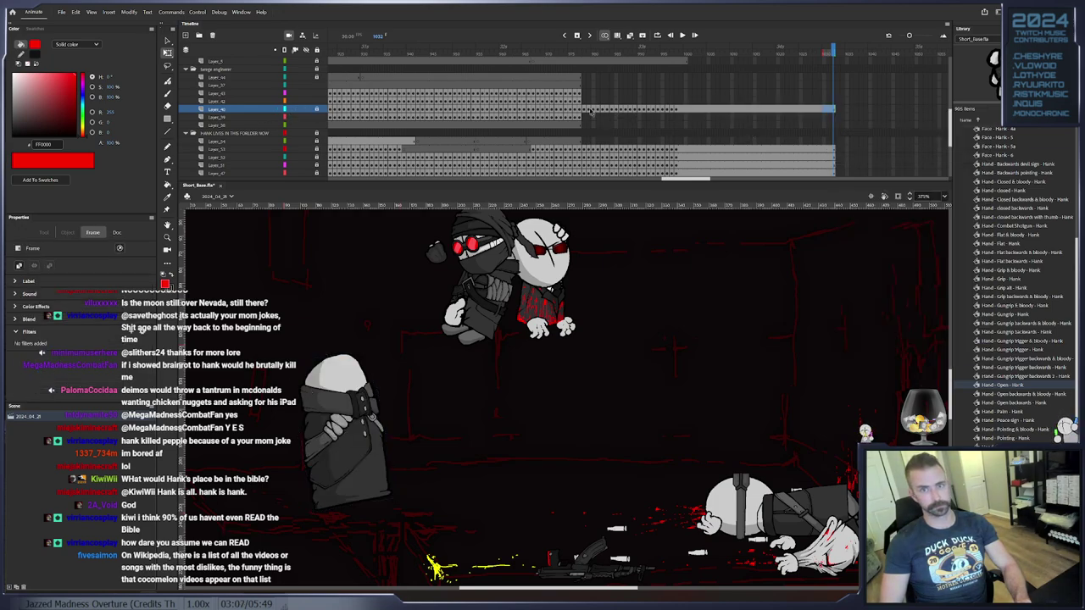
Keyframe the engineer's helmeted head at frames 978 to 985, moving it slightly left to stay on the body
click(581, 101)
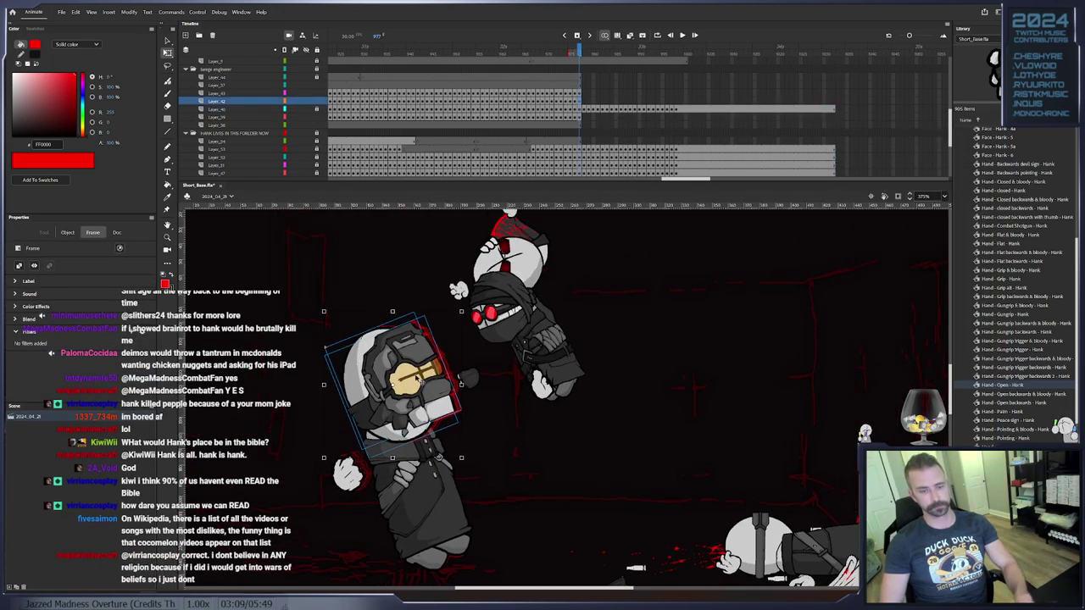
drag(420, 396, 412, 395)
key(F6)
key(F6)
key(F6)
drag(412, 395, 404, 394)
key(F6)
key(F6)
key(F6)
key(F6)
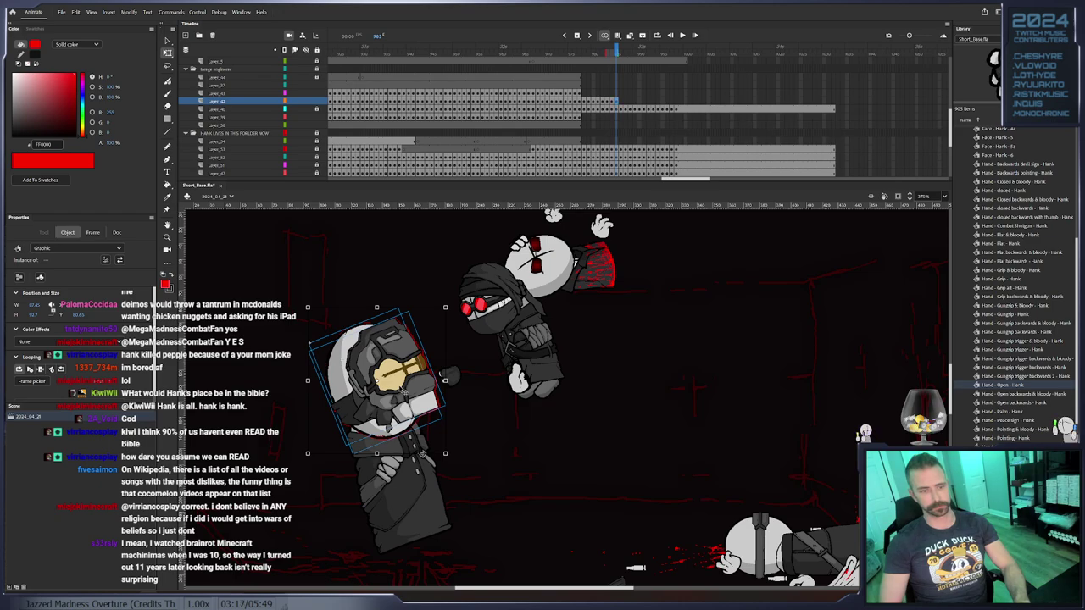
Keyframe the helmeted head at frames 986 to 999, rotating it slightly counterclockwise and easing it left with the body
drag(403, 390, 404, 390)
key(F6)
key(F6)
drag(452, 456, 458, 450)
key(F6)
drag(422, 414, 388, 408)
key(F6)
key(F6)
key(F6)
key(F6)
key(F6)
key(F6)
key(F6)
key(F6)
key(F6)
key(F6)
key(F6)
key(F6)
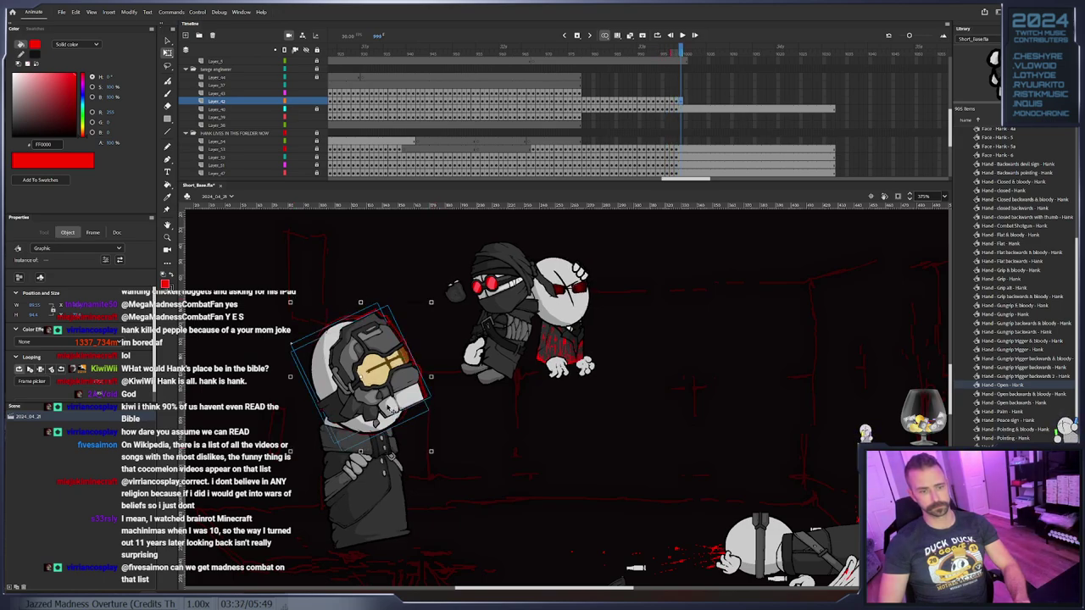
Extend the engineer's helmeted head layer through frame 1032 and lock it
right_click(682, 105)
click(737, 160)
click(832, 103)
right_click(832, 103)
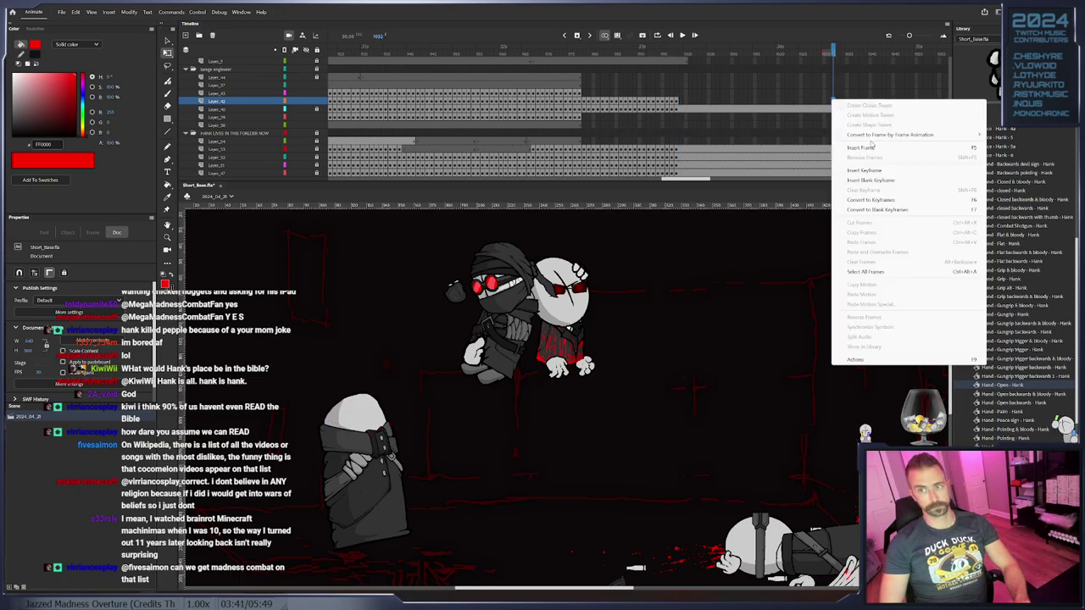
click(873, 149)
click(313, 102)
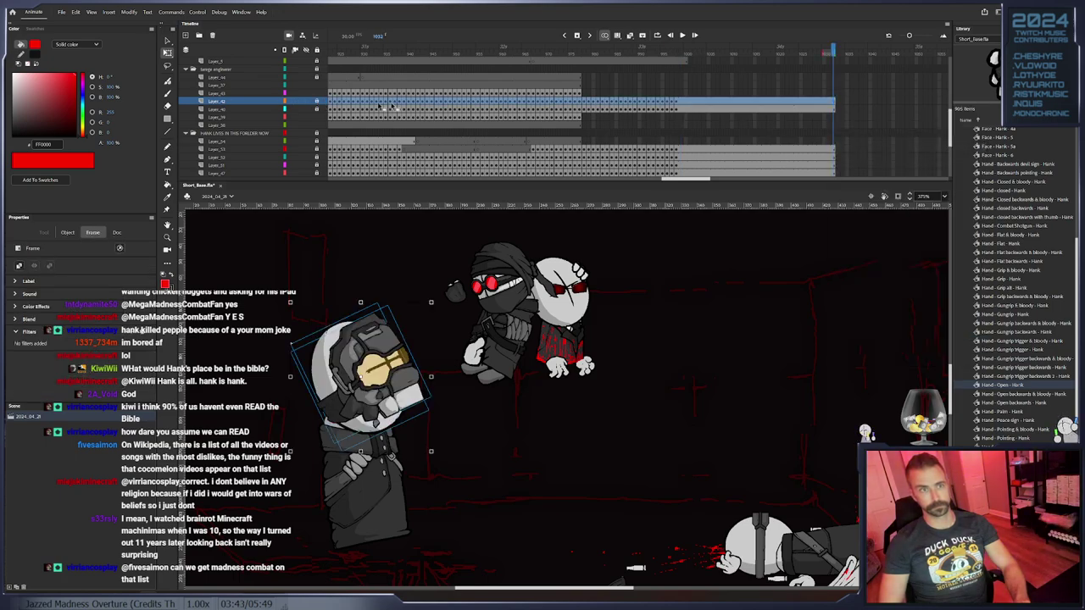
Keyframe the engineer's closed hand behind the body at frames 978 to 984, easing it left along with the body
click(577, 94)
key(.)
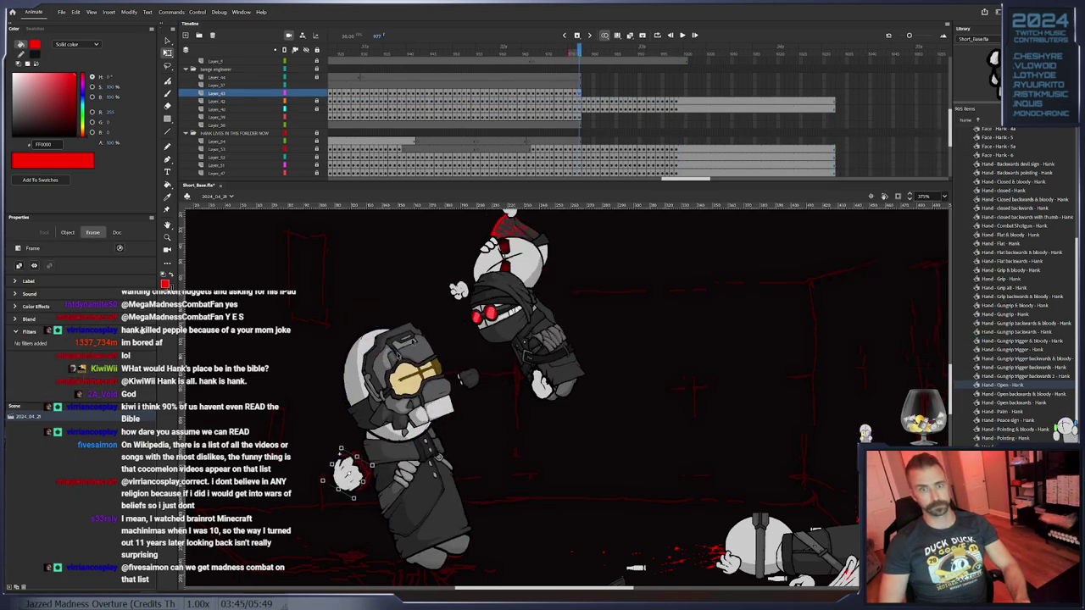
key(.)
key(F6)
click(342, 486)
key(period)
key(period)
key(period)
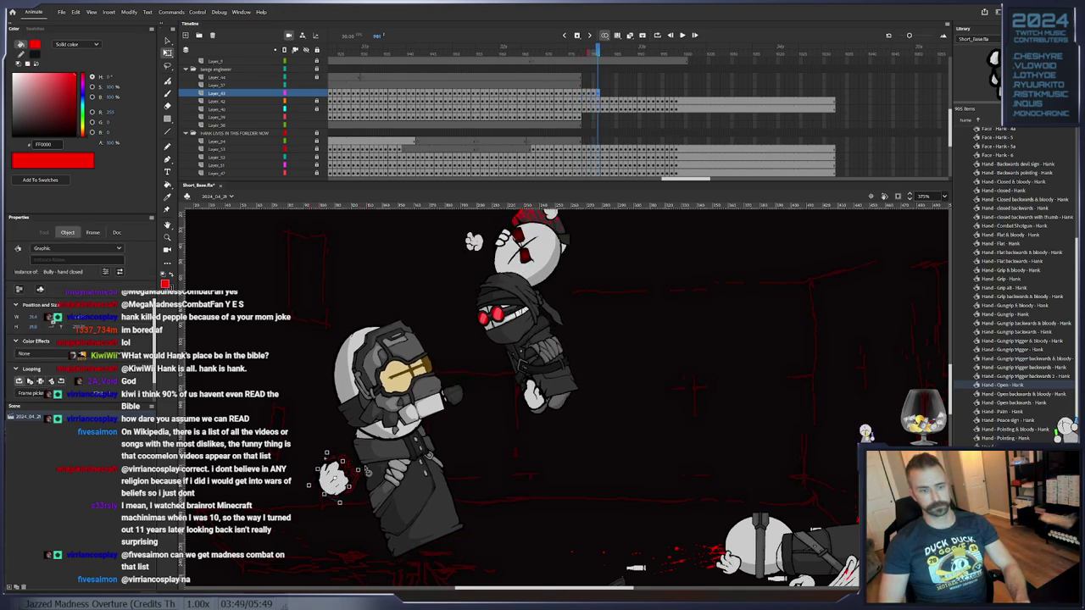
key(period)
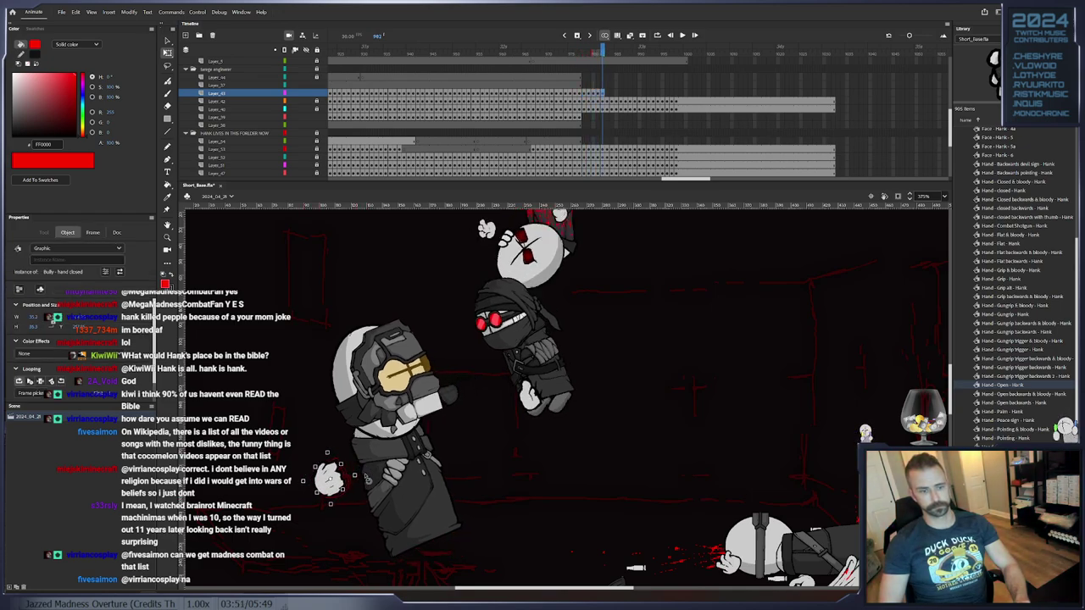
key(period)
key(period)
key(period)
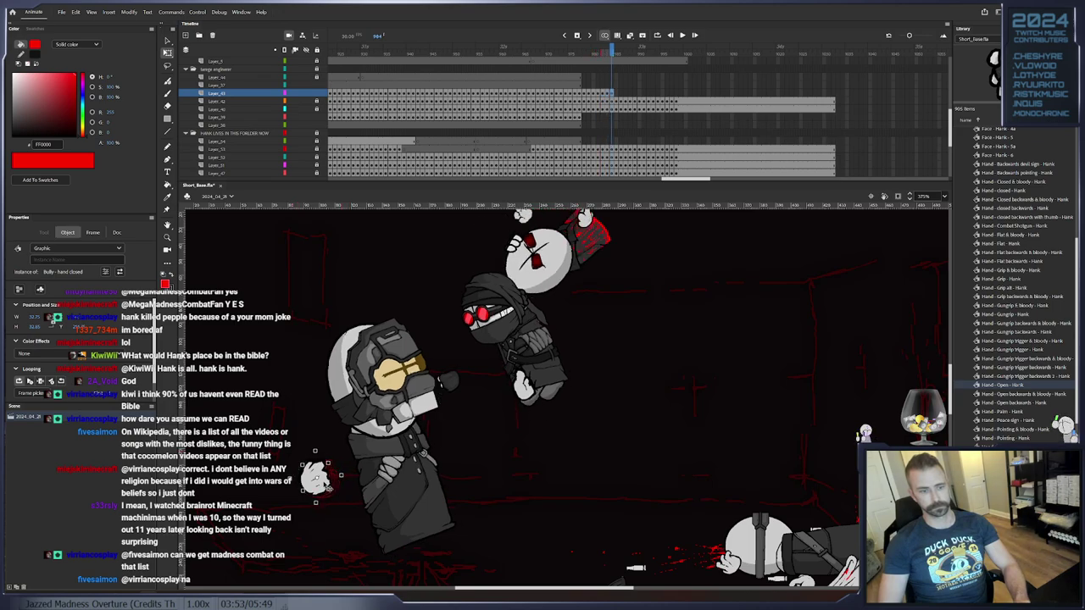
Keyframe the closed hand at frames 985 to 992, swinging it from behind the body up and right toward the chest
key(period)
key(period)
key(period)
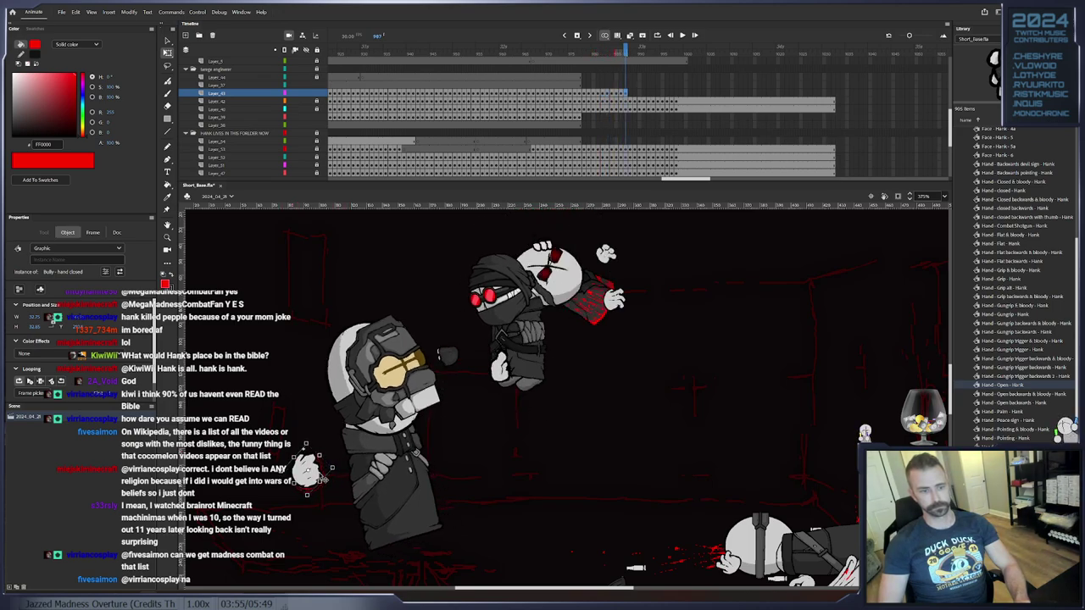
key(period)
key(period)
key(period)
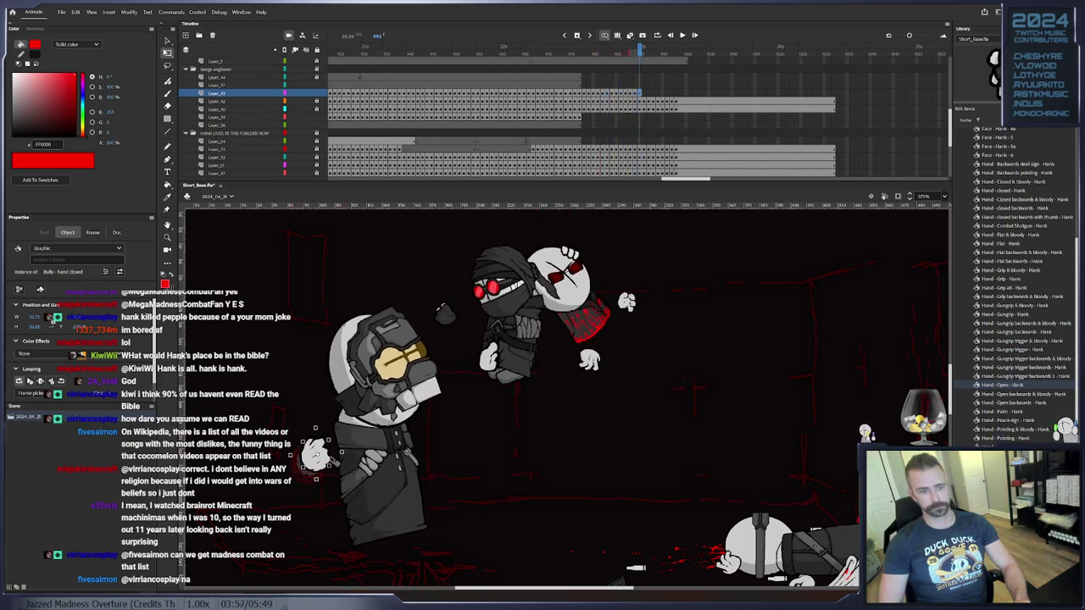
key(period)
key(period)
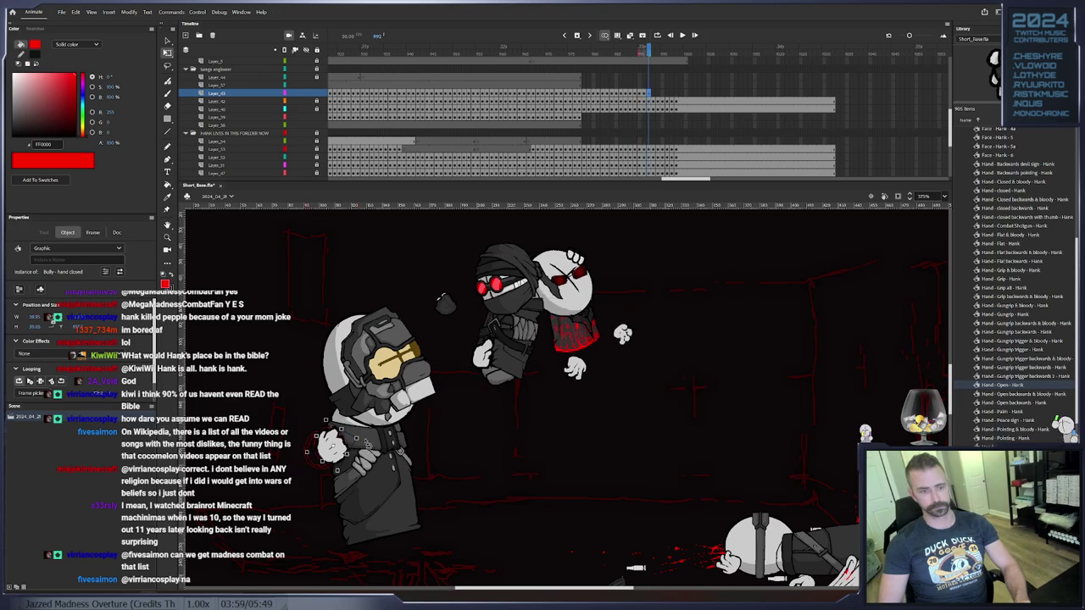
Keyframe the closed hand at frames 993 to 998, bringing it across to rest in front of the engineer's chest
key(period)
key(period)
key(period)
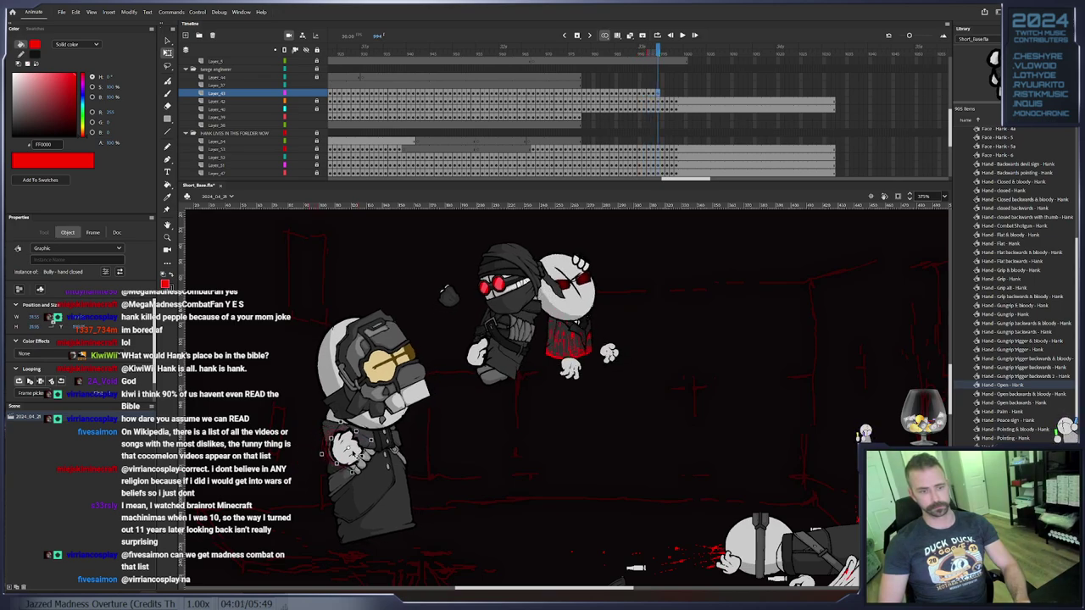
drag(321, 453, 374, 428)
key(F6)
key(F6)
key(period)
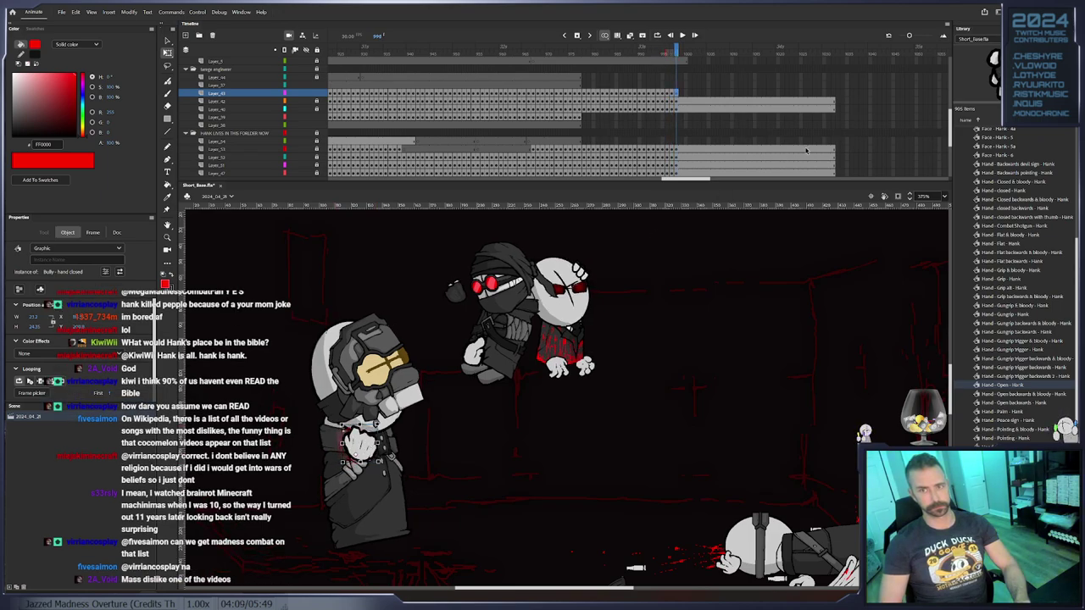
Extend the engineer's closed hand layer through frame 1032, and lock it and Layer_38
right_click(832, 92)
click(844, 136)
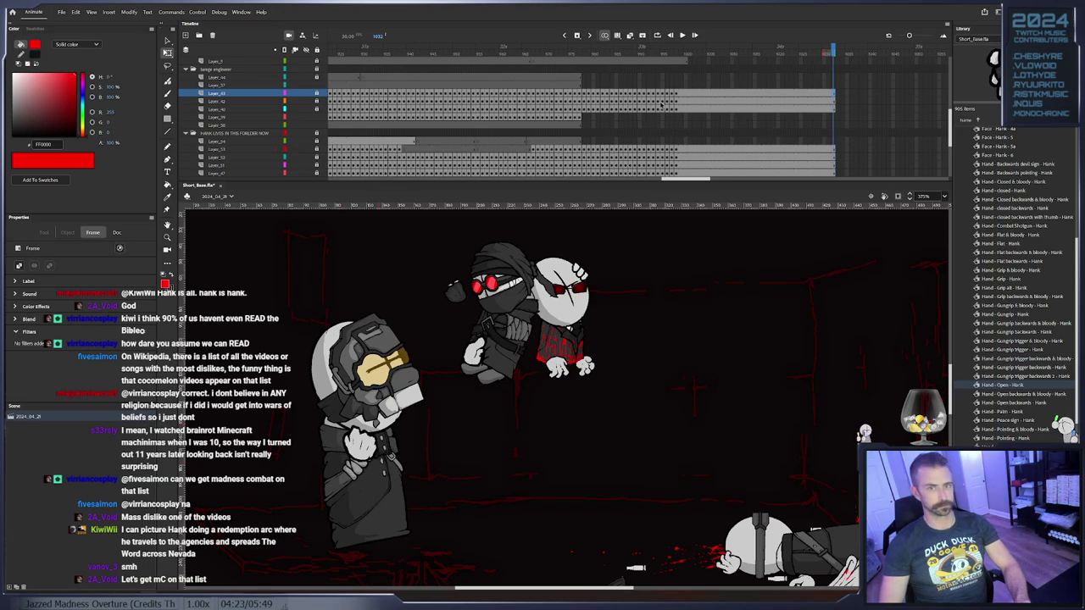
click(580, 121)
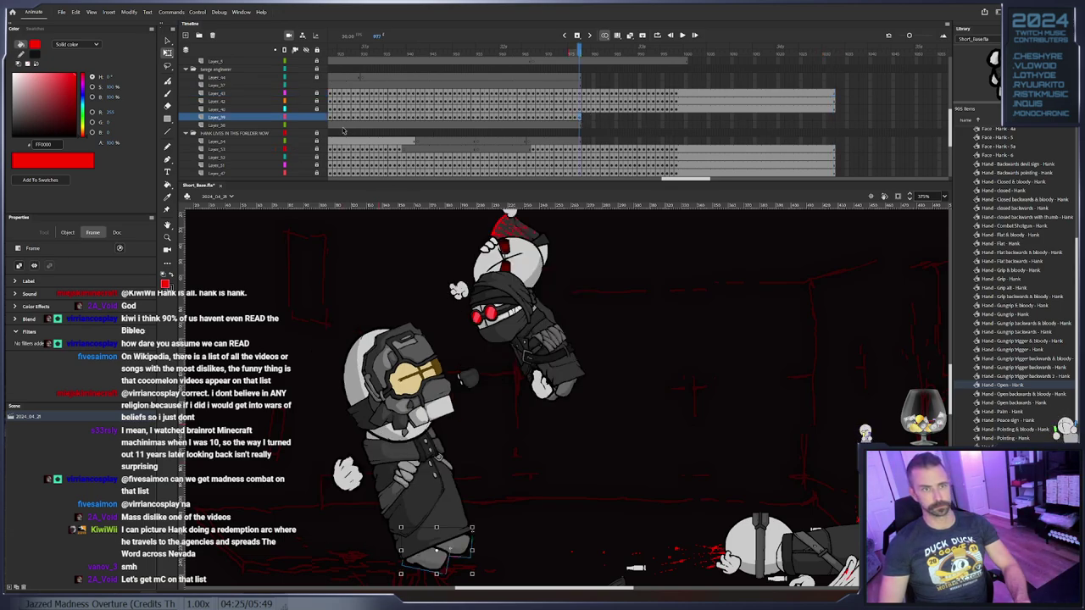
click(317, 125)
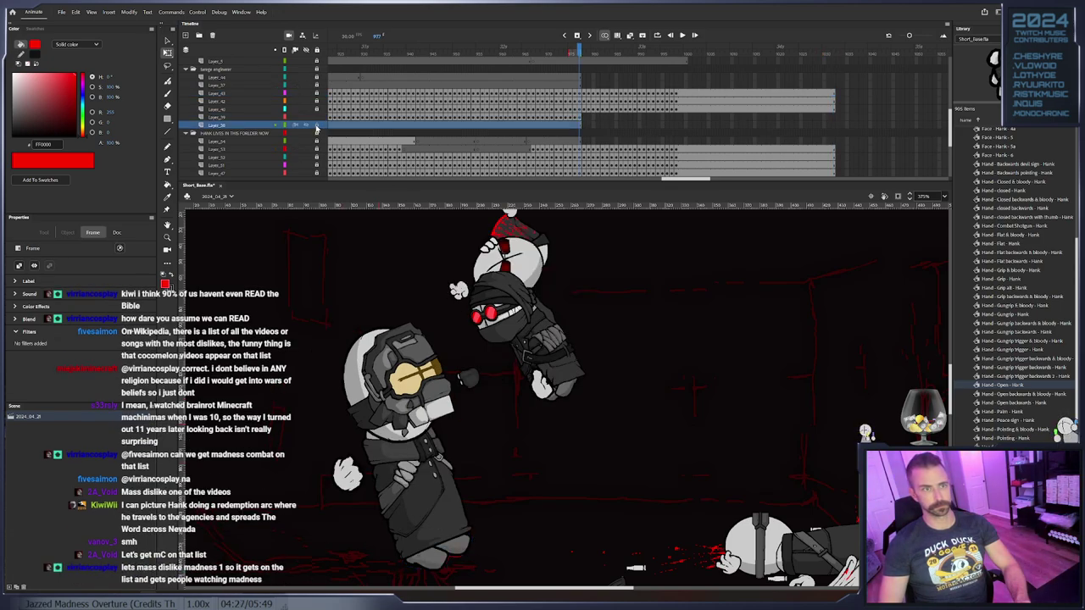
Keyframe the engineer's feet at frames 978 to 981, nudging them left to stay under the coat hem
click(573, 118)
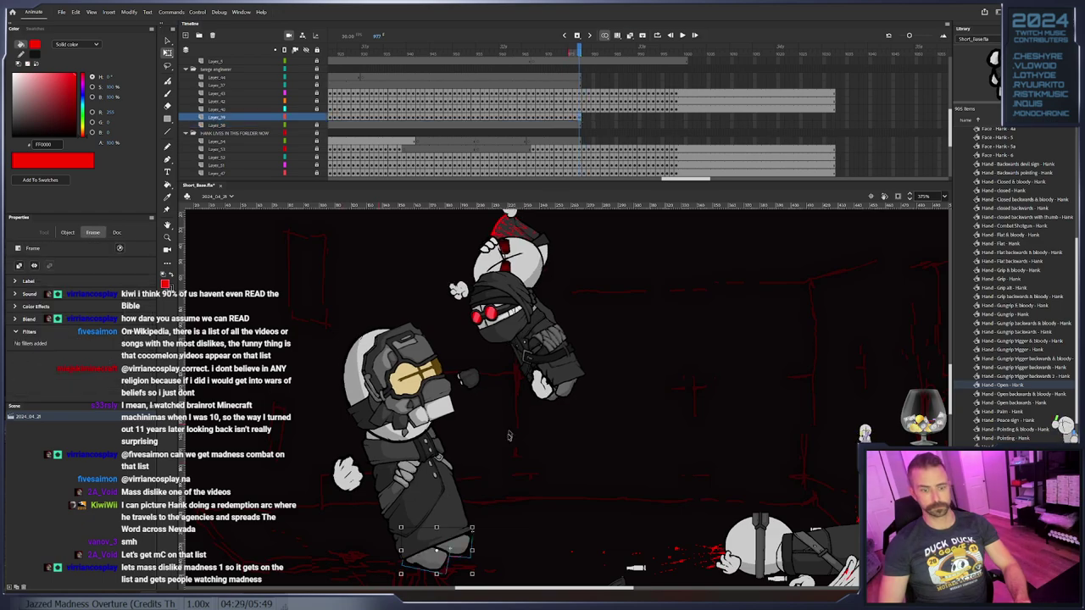
drag(509, 474, 531, 430)
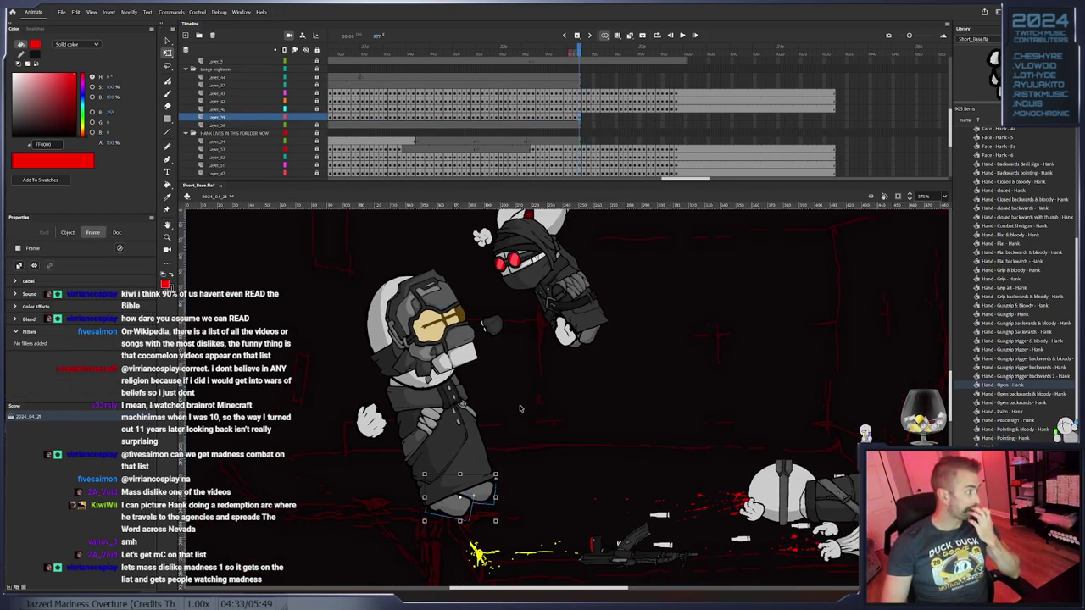
key(F6)
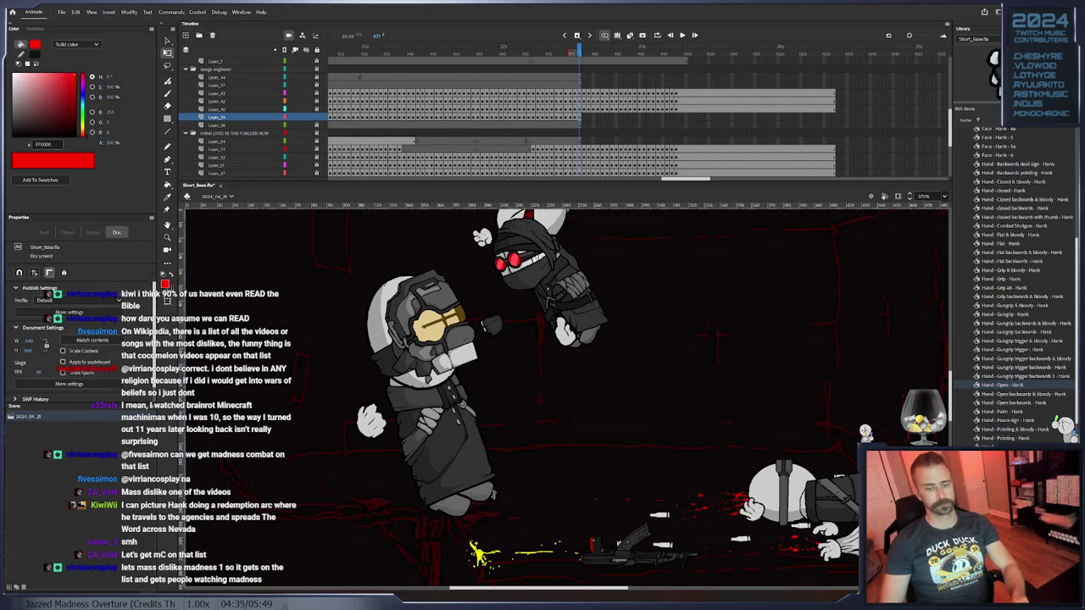
click(489, 498)
click(499, 490)
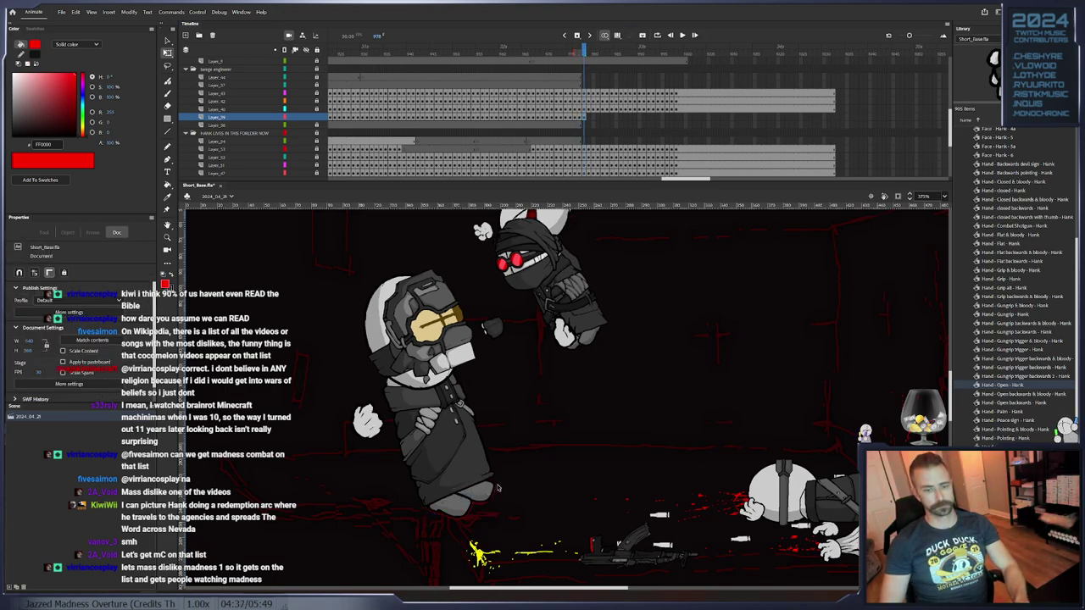
click(484, 494)
key(.)
drag(484, 493, 482, 490)
click(498, 490)
click(490, 490)
key(F6)
key(F6)
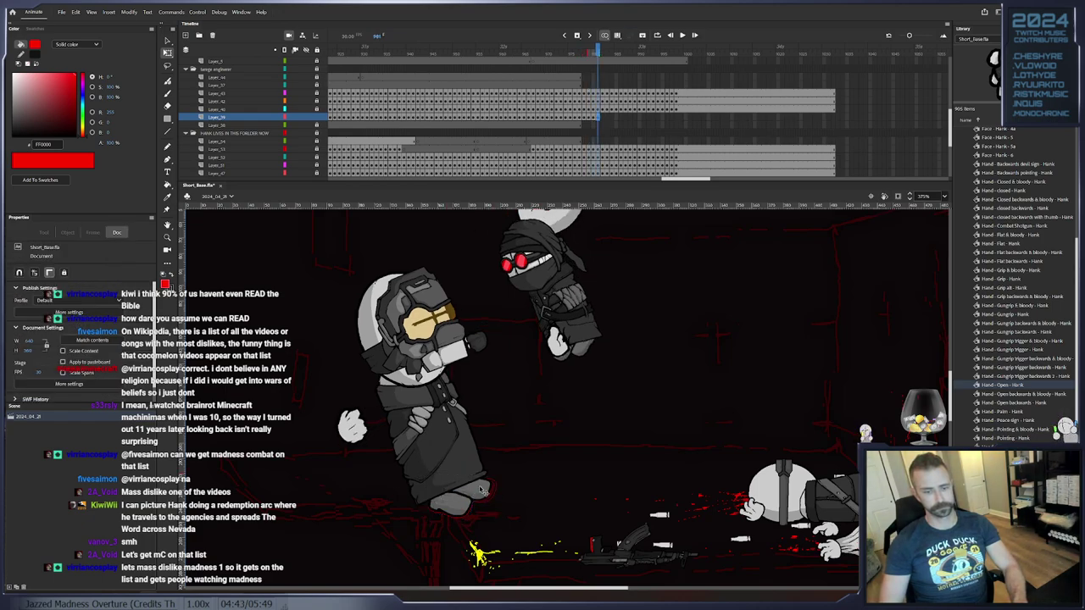
Keyframe the engineer's feet at frames 982 to 986, shifting and rotating them left to follow the coat hem
key(.)
drag(478, 495, 473, 493)
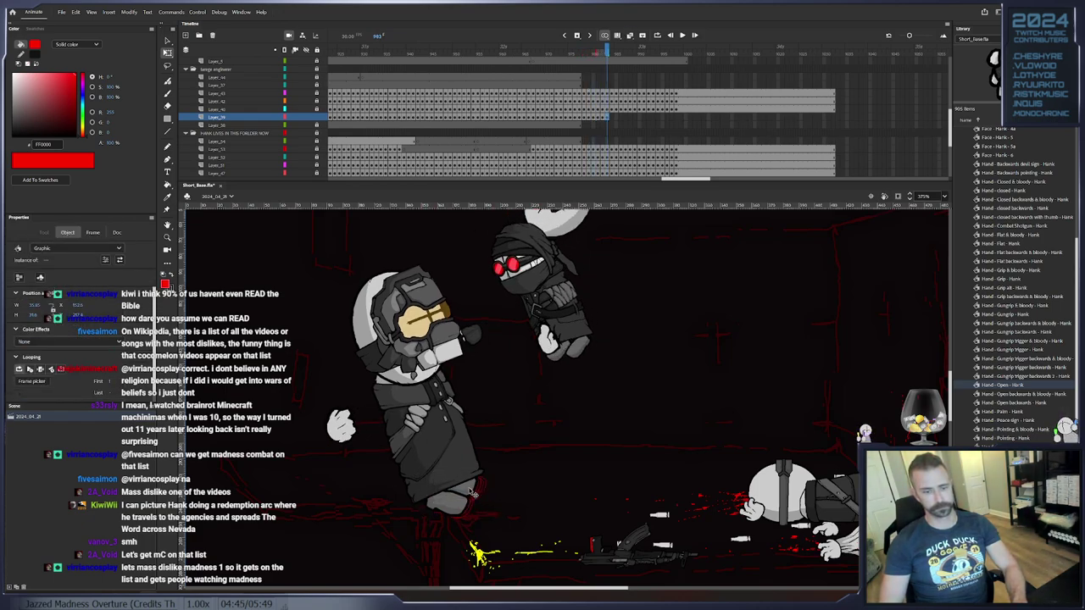
key(period)
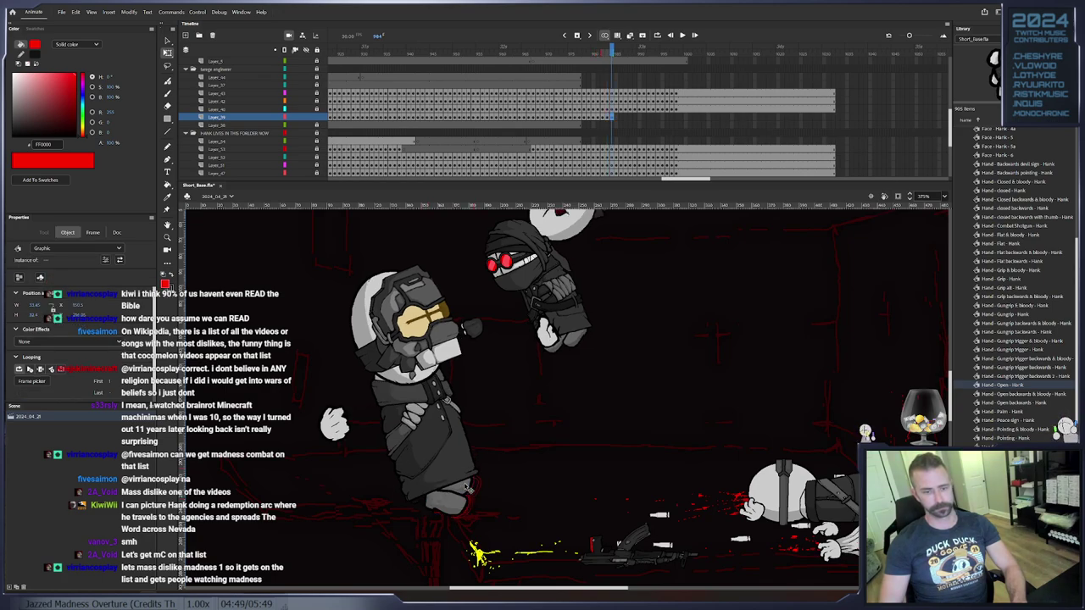
drag(458, 500, 447, 507)
key(F6)
key(period)
click(439, 505)
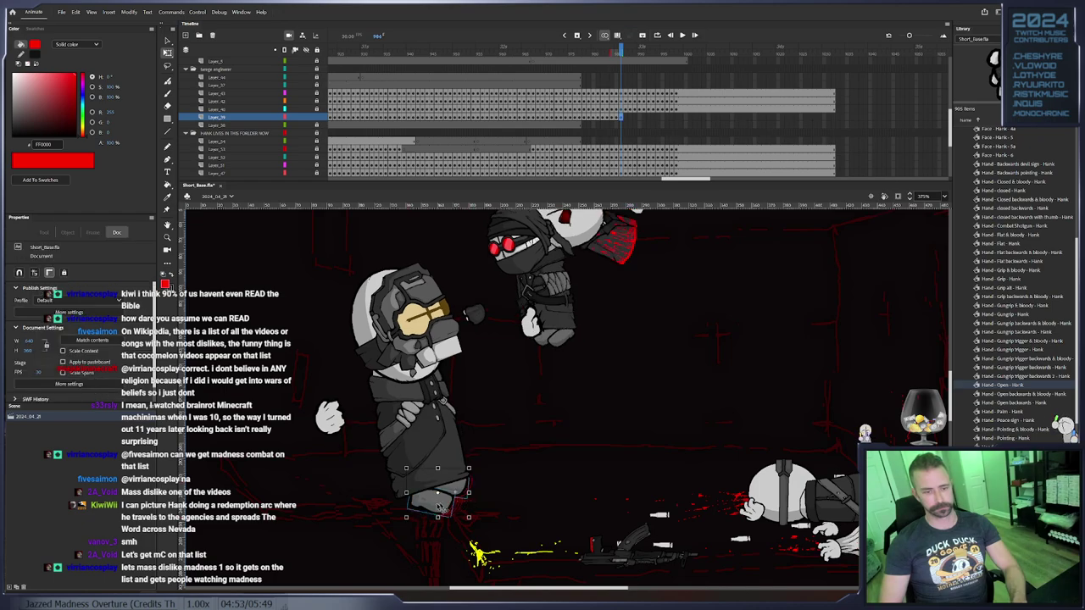
Keyframe the feet at frames 987 to 991, easing them further left beneath the straightening body
key(period)
click(458, 500)
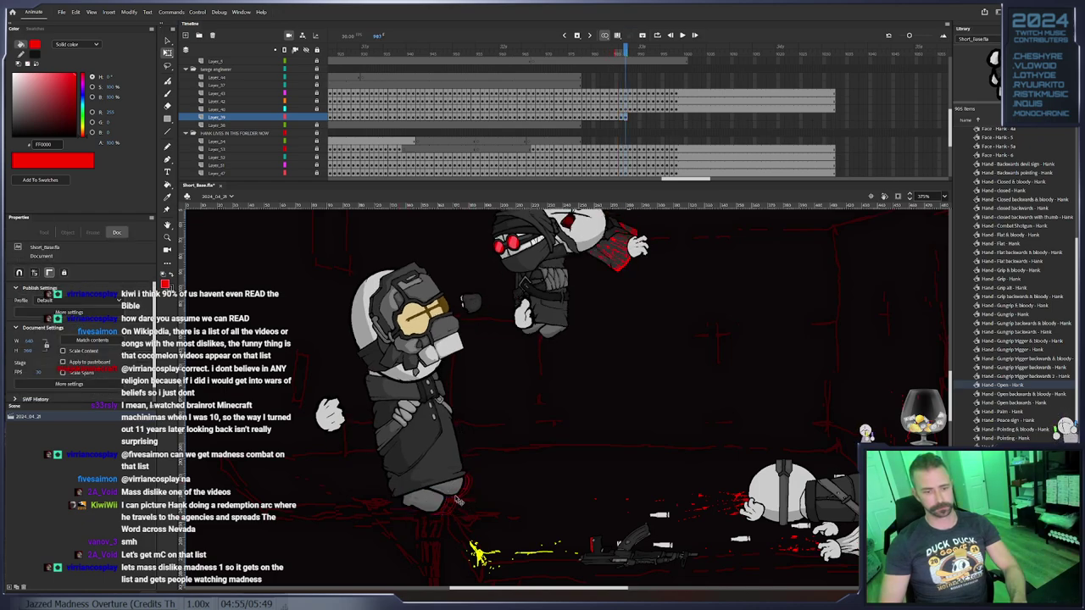
click(456, 496)
key(period)
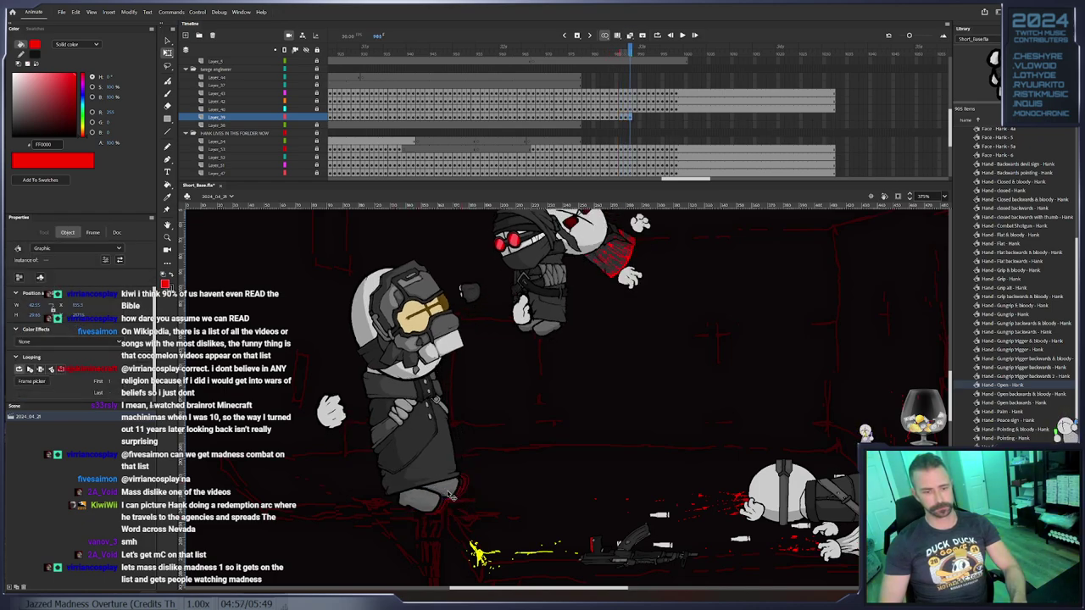
click(454, 498)
drag(455, 492, 450, 495)
key(F6)
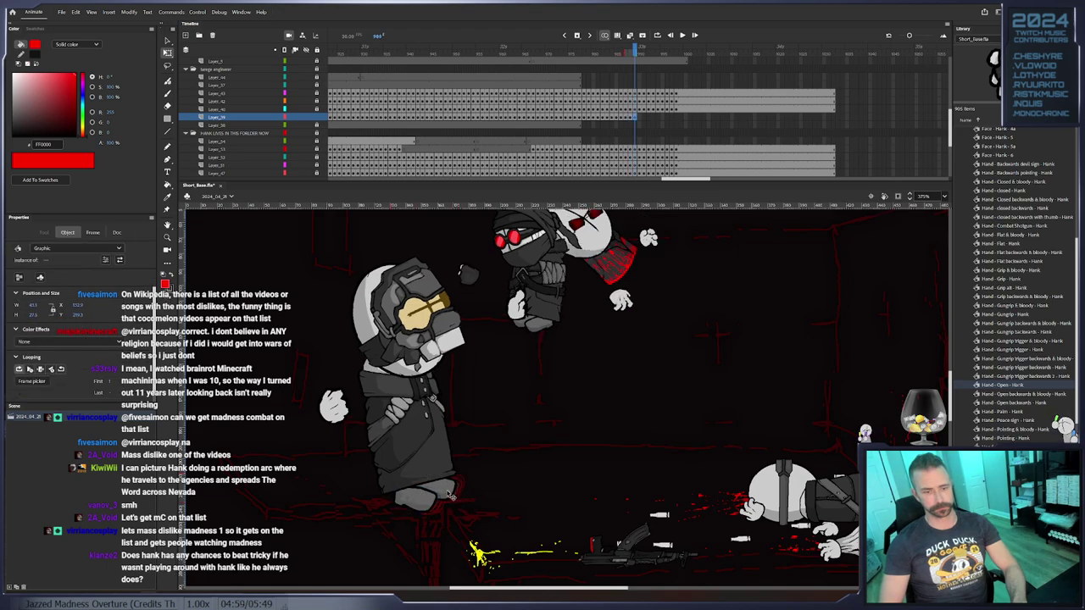
key(period)
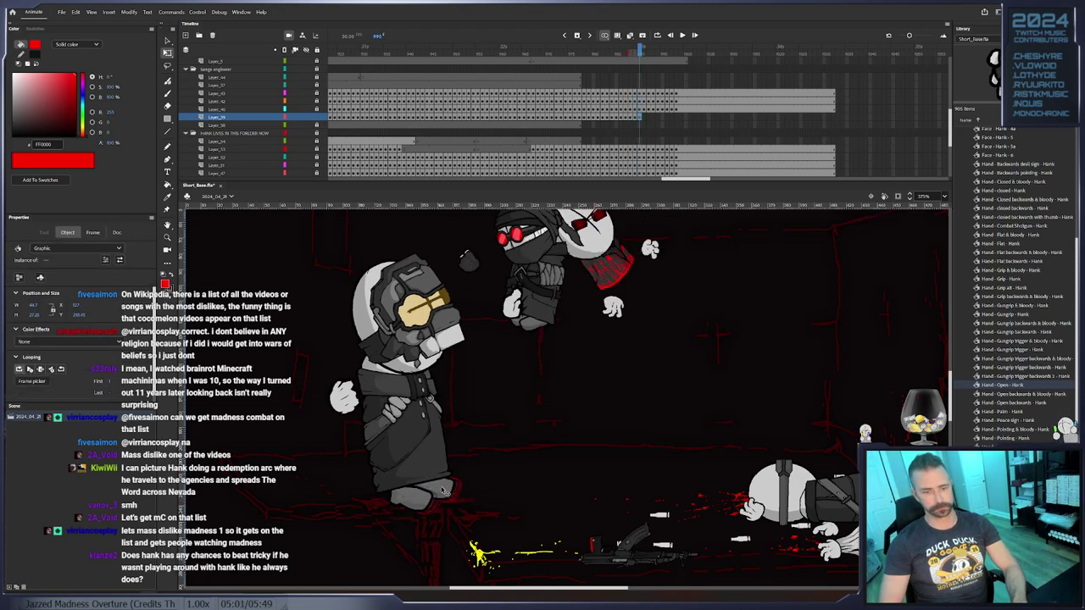
click(471, 488)
drag(422, 494, 416, 495)
key(F6)
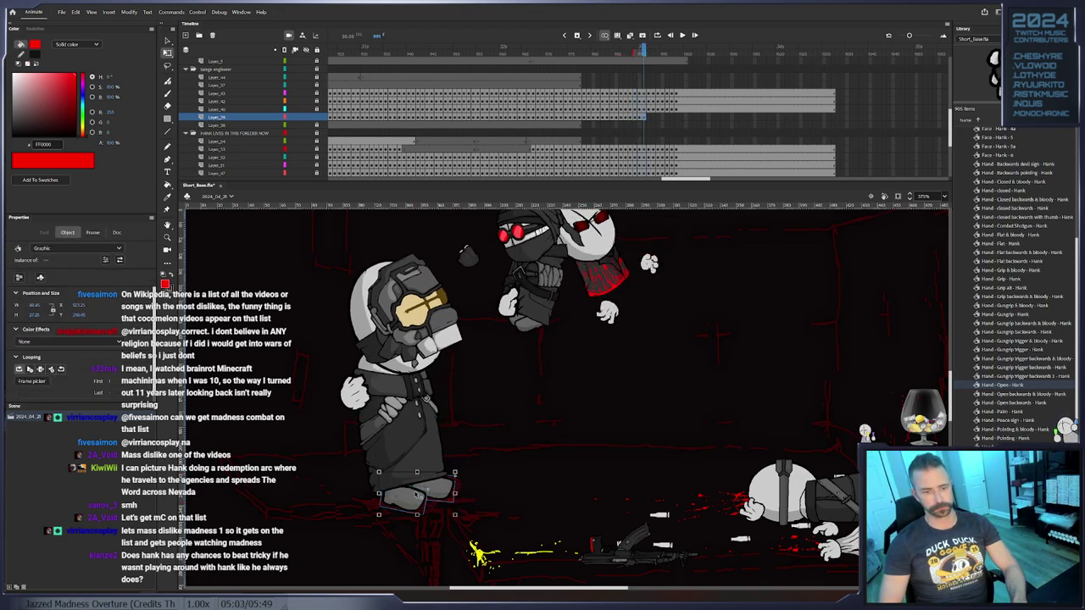
Adjust each of the engineer's feet separately and keyframe them at frames 991 to 995 to settle under the coat
click(392, 502)
drag(293, 483, 306, 470)
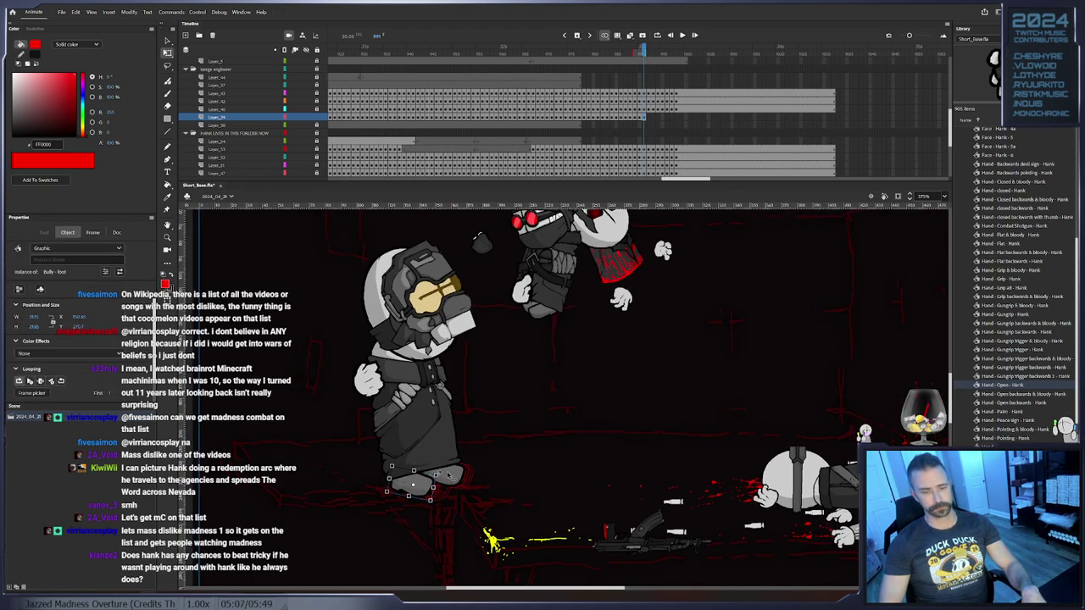
key(period)
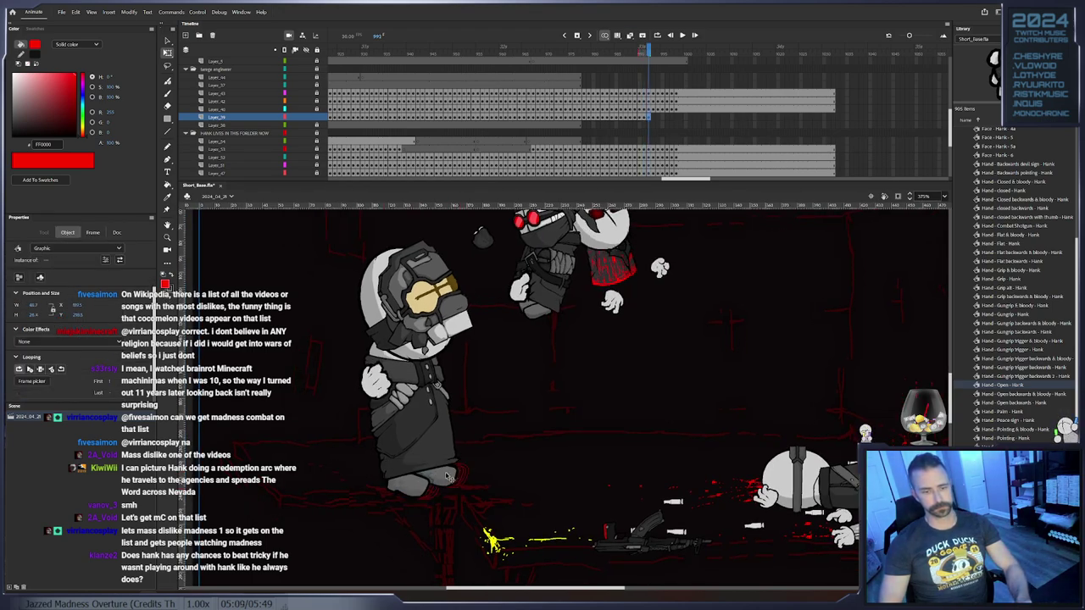
click(472, 477)
click(452, 481)
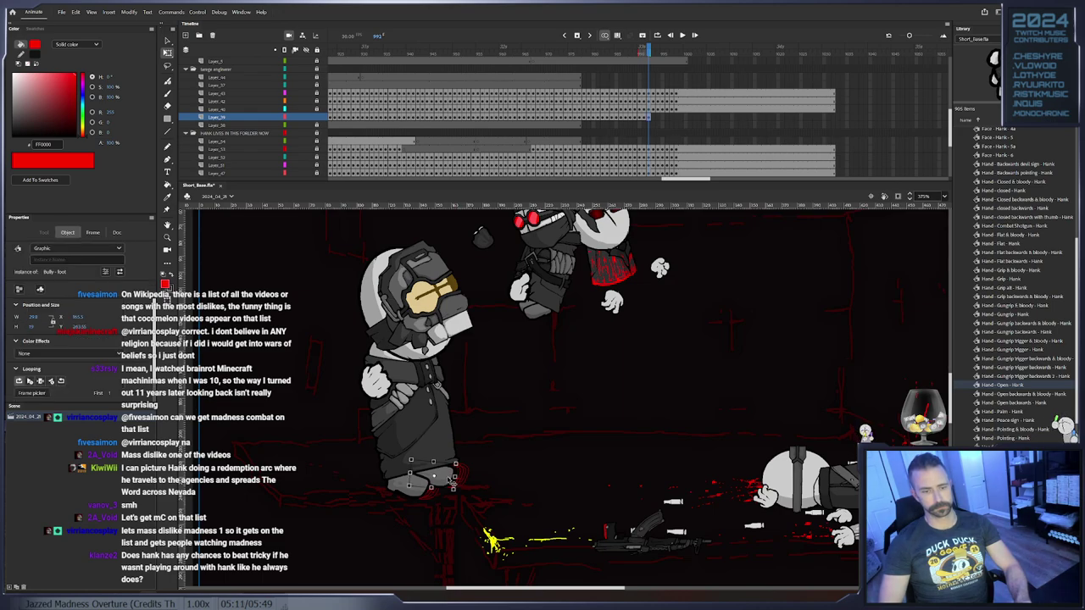
key(period)
click(418, 493)
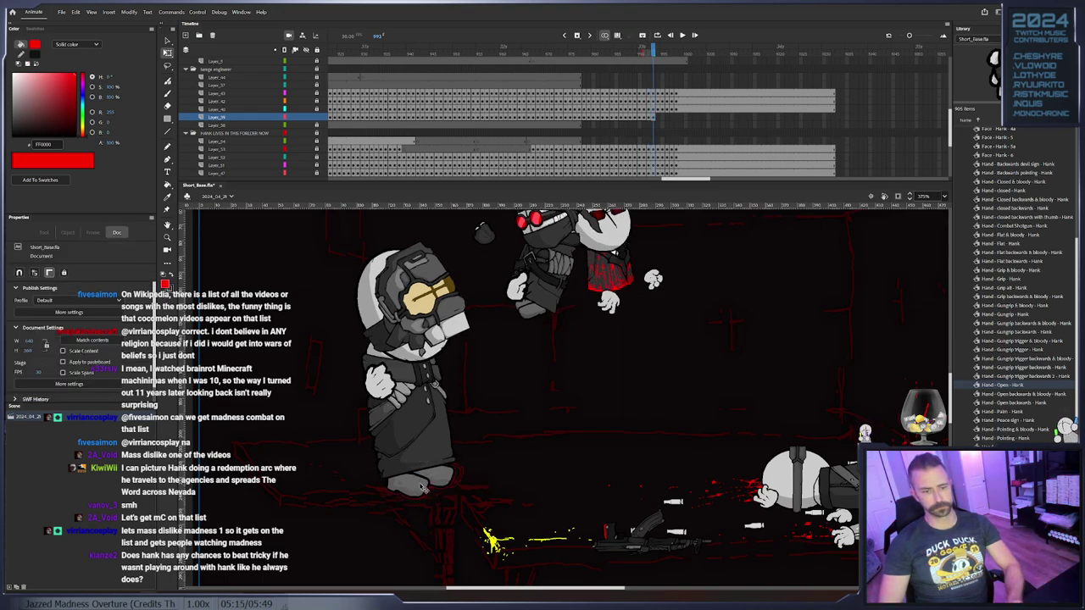
click(408, 485)
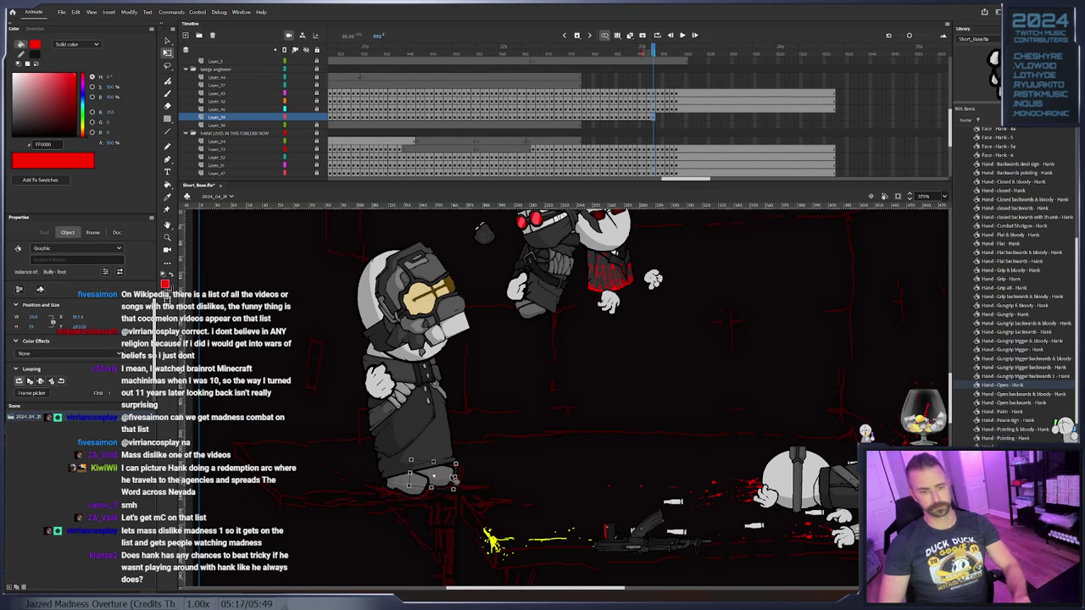
click(453, 481)
key(period)
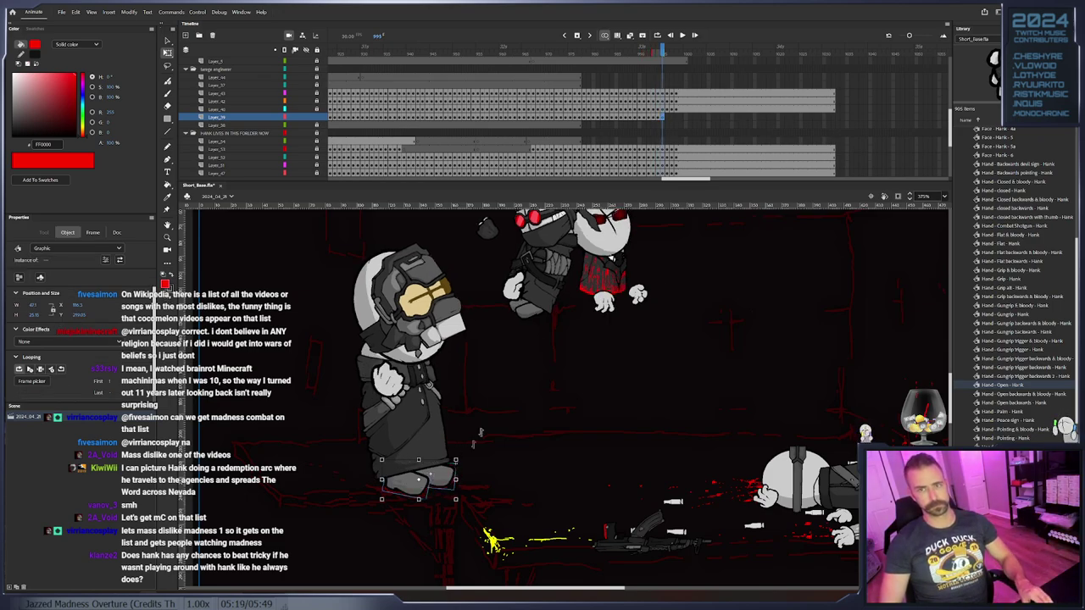
Shift the engineer's front foot slightly toward the back foot at frames 994 and 995
key(comma)
click(449, 480)
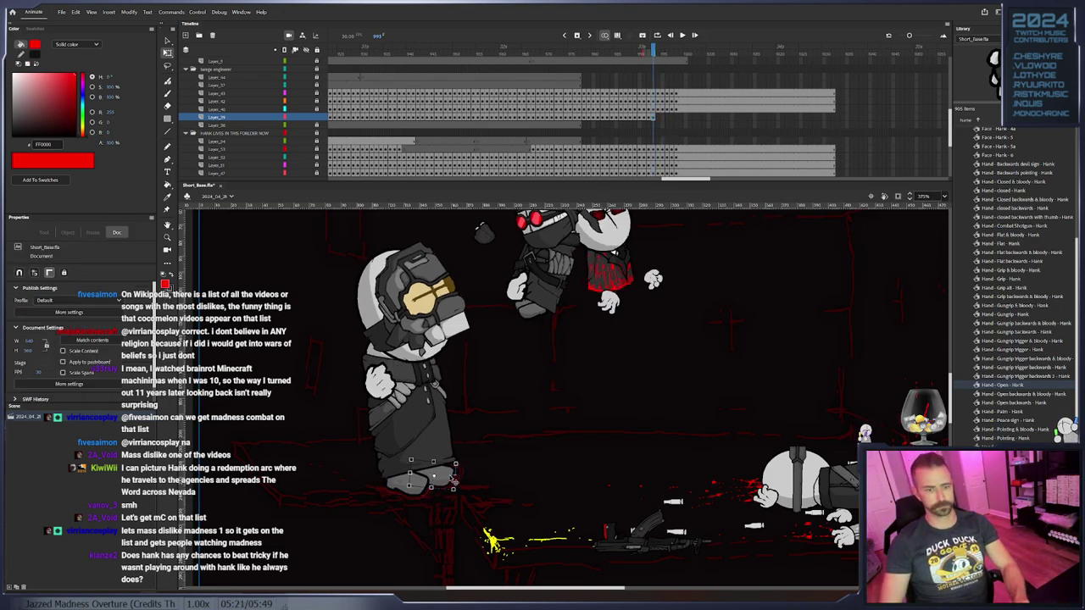
key(period)
drag(451, 480, 445, 480)
click(464, 480)
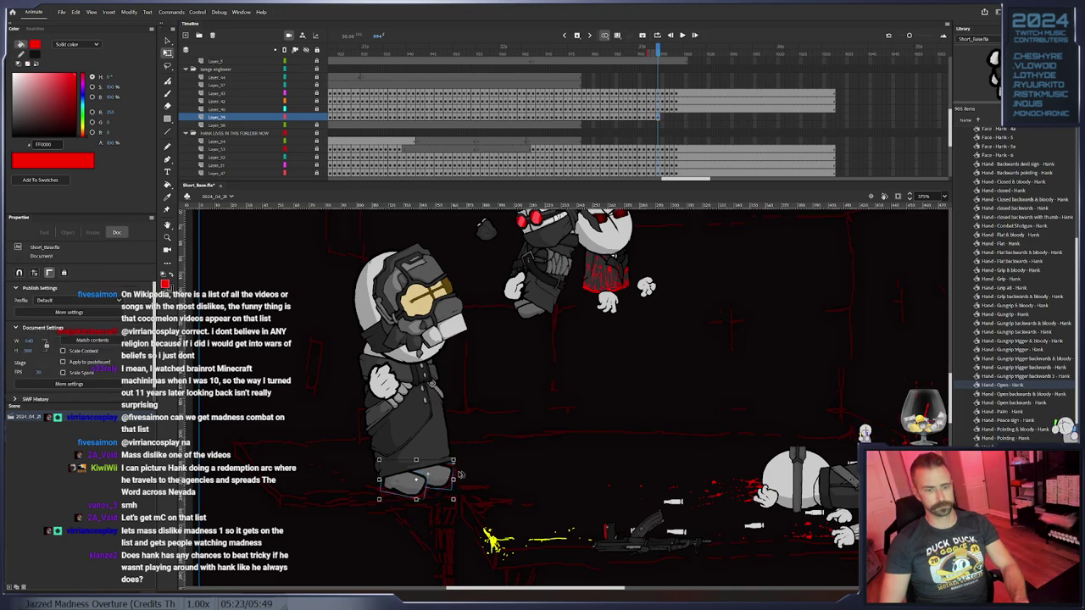
click(443, 477)
key(period)
key(period)
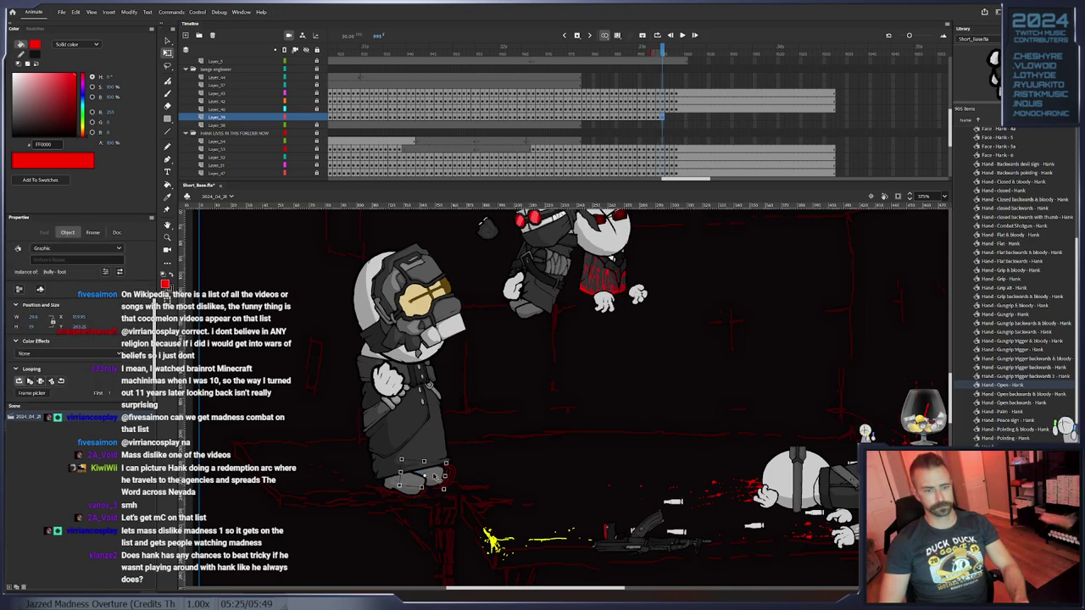
Reposition the engineer's feet frame by frame, adding keyframes on the feet layer up to frame 998
mouse_move(420, 486)
mouse_down()
mouse_move(406, 489)
mouse_move(444, 485)
mouse_move(433, 486)
mouse_up()
key(F6)
click(463, 485)
click(409, 488)
key(period)
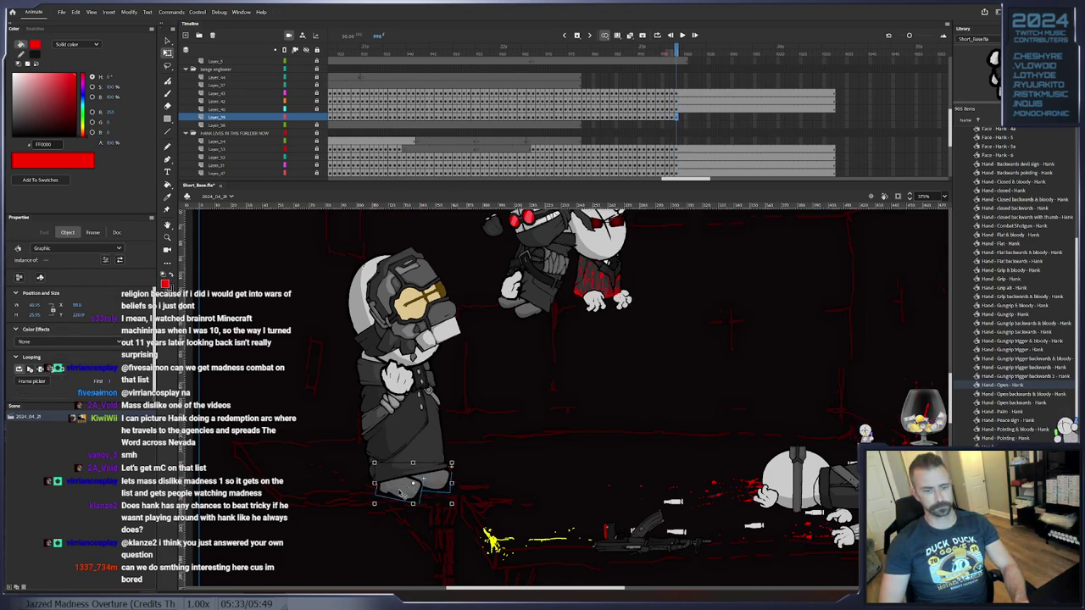
click(384, 489)
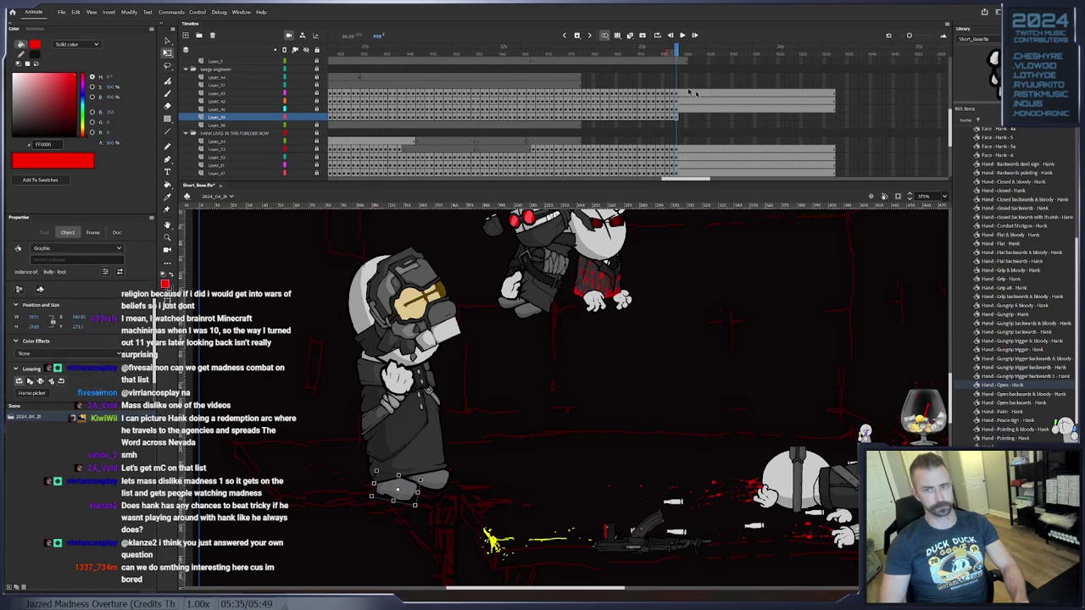
Extend the engineer's feet layer to frame 1032 and lock the layer
click(835, 117)
right_click(835, 117)
click(849, 167)
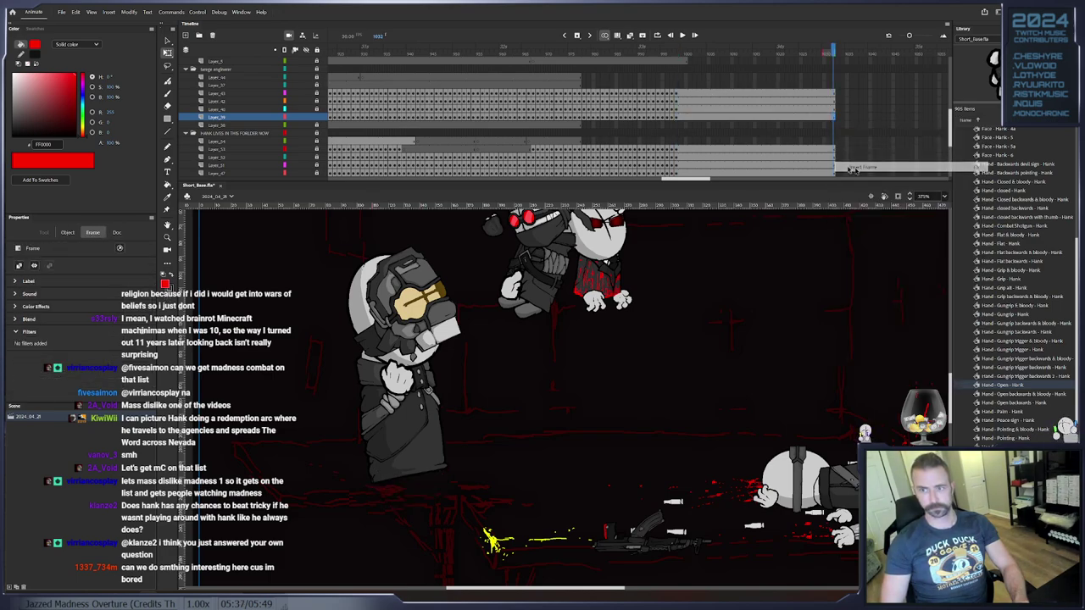
click(319, 117)
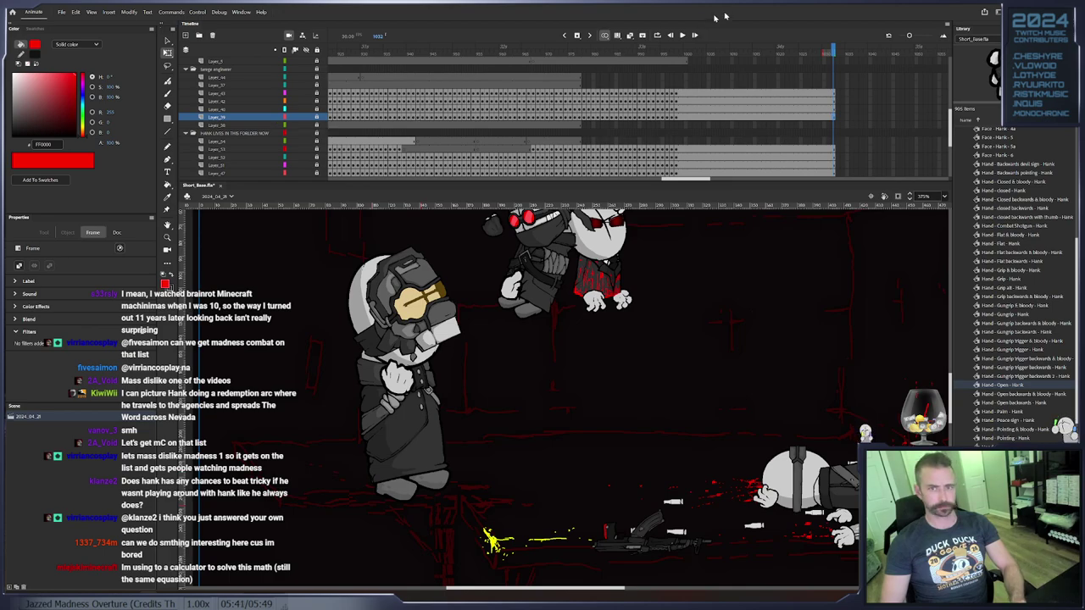
Play back and scrub the recent frames to check the engineer's motion against the two characters behind him
key(Return)
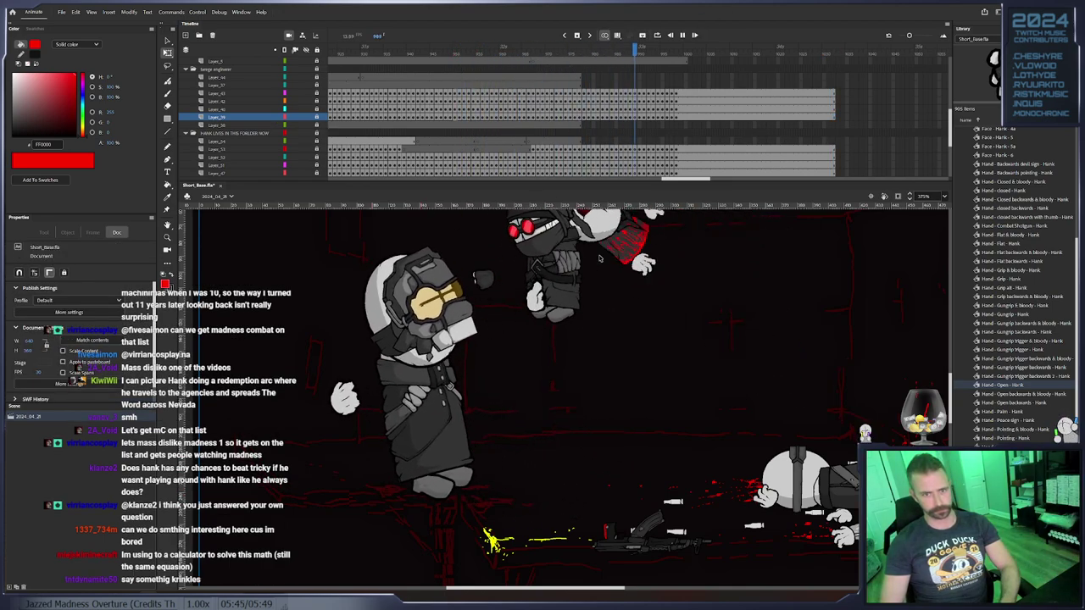
key(Return)
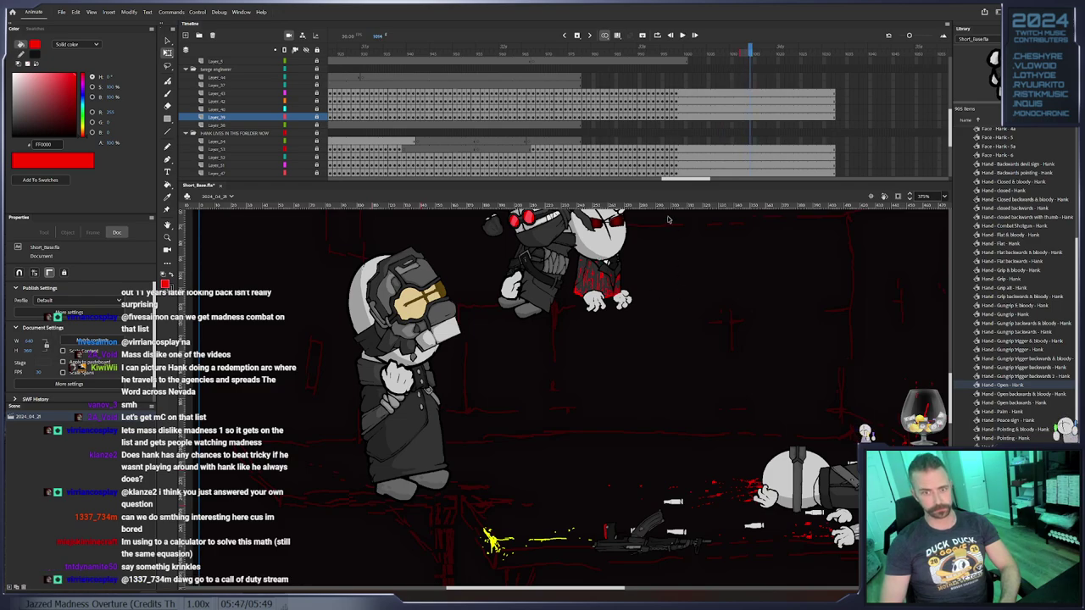
drag(549, 383, 596, 418)
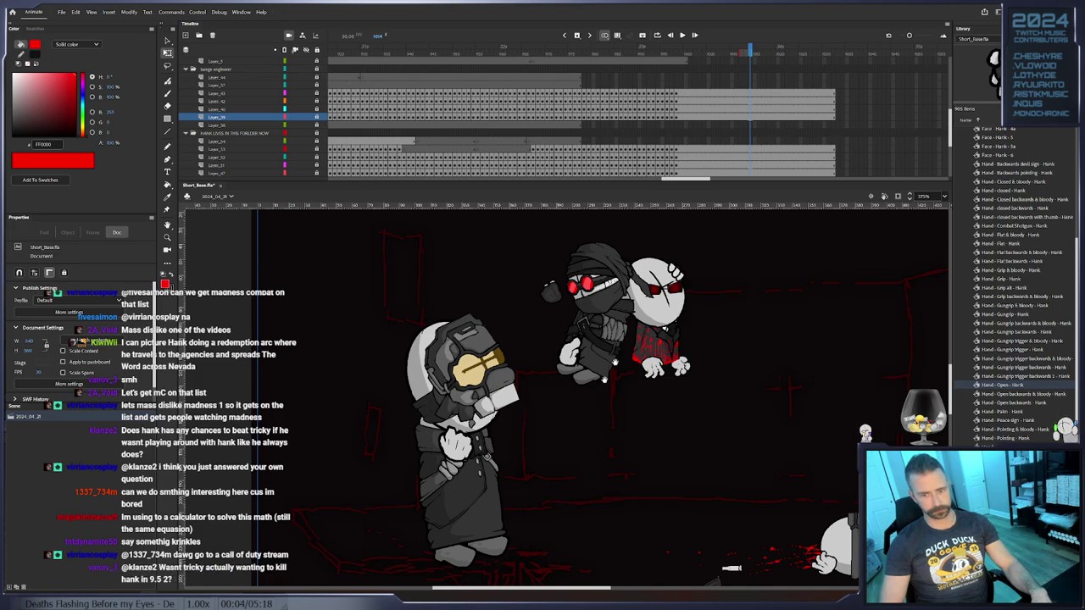
click(672, 51)
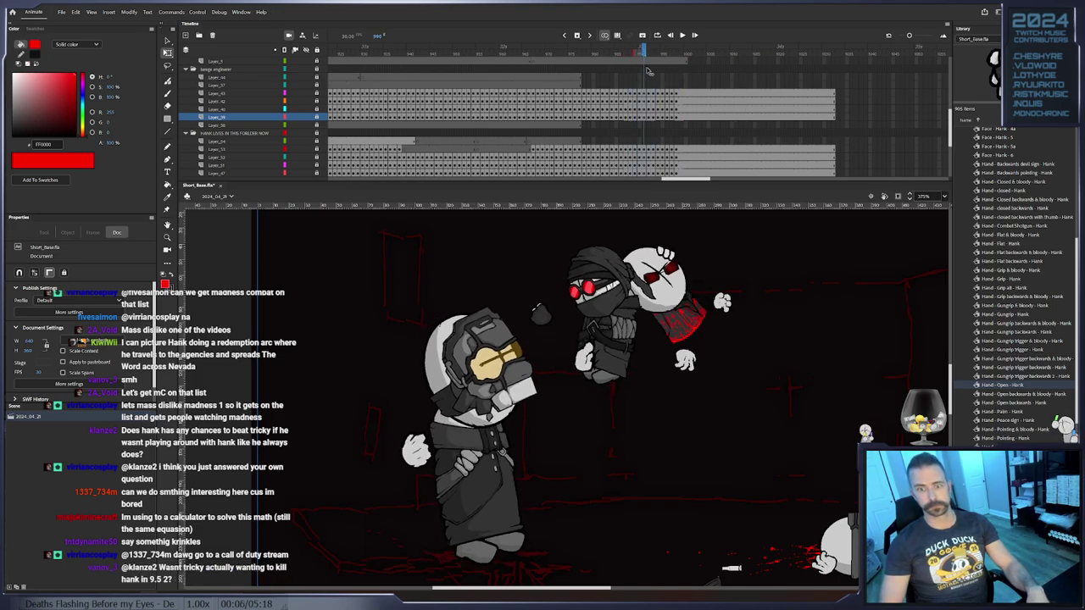
drag(674, 79, 685, 80)
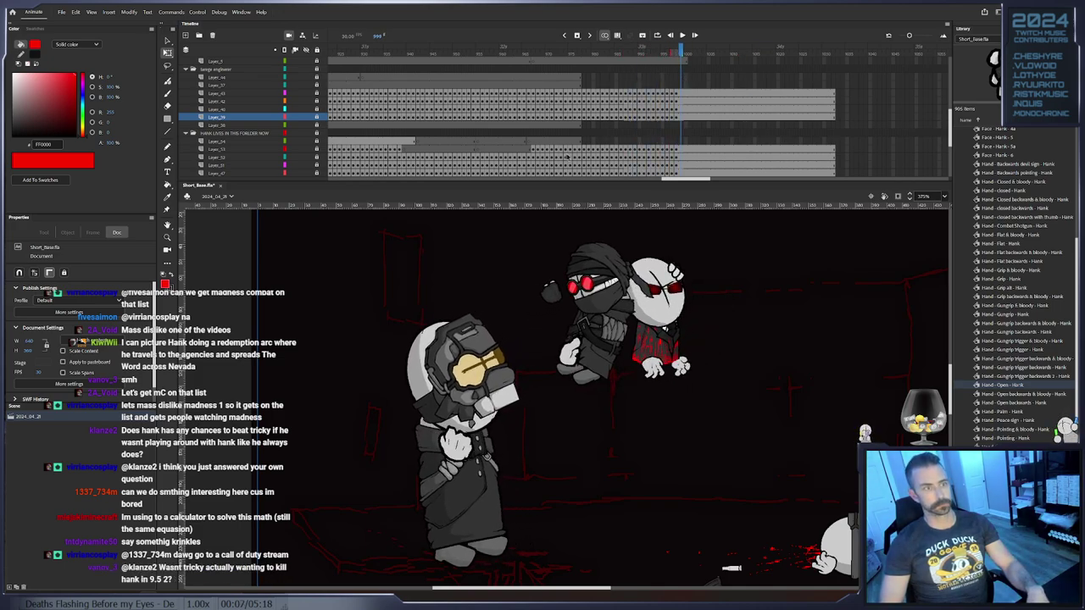
Enlarge the timeline area and remove all frames after 998 from the layers in the Hank and agent folders
scroll(568, 157, down, 5)
scroll(673, 146, up, 2)
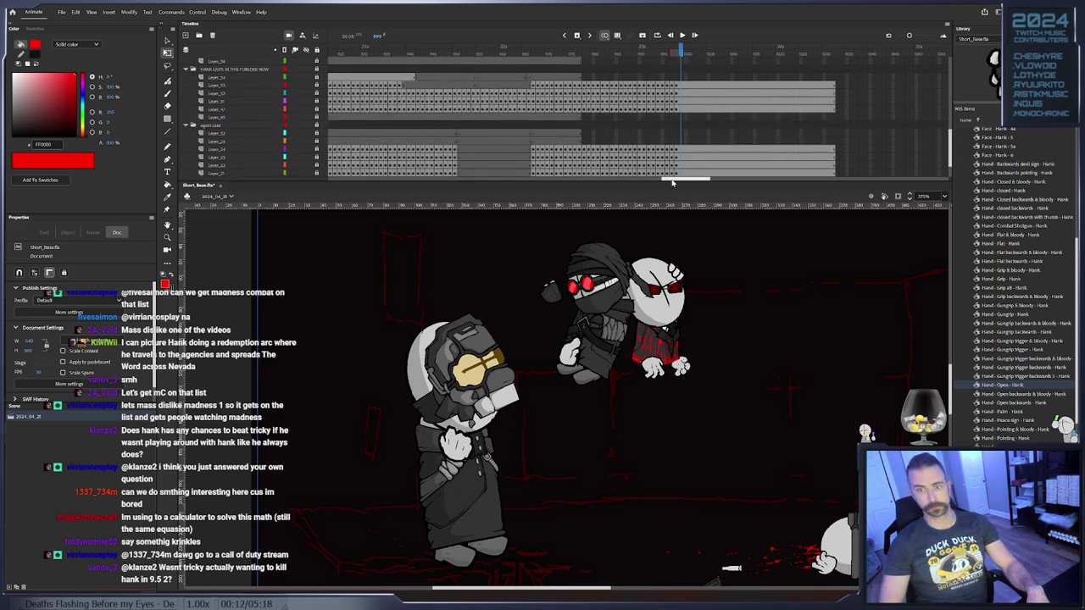
drag(675, 180, 708, 226)
scroll(574, 192, up, 2)
scroll(573, 190, down, 2)
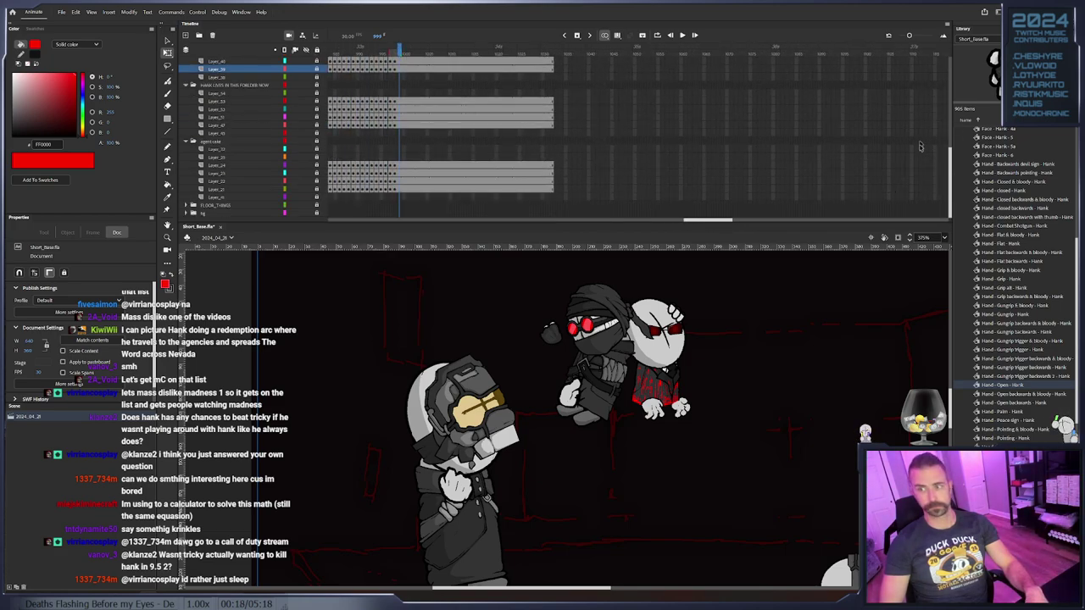
scroll(953, 174, up, 3)
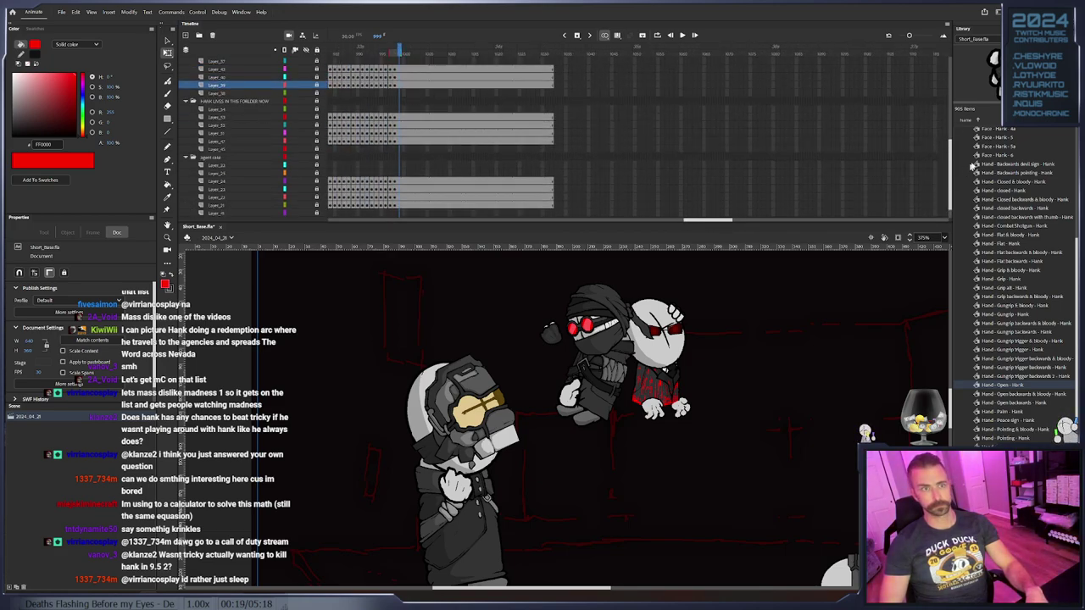
drag(975, 167, 978, 172)
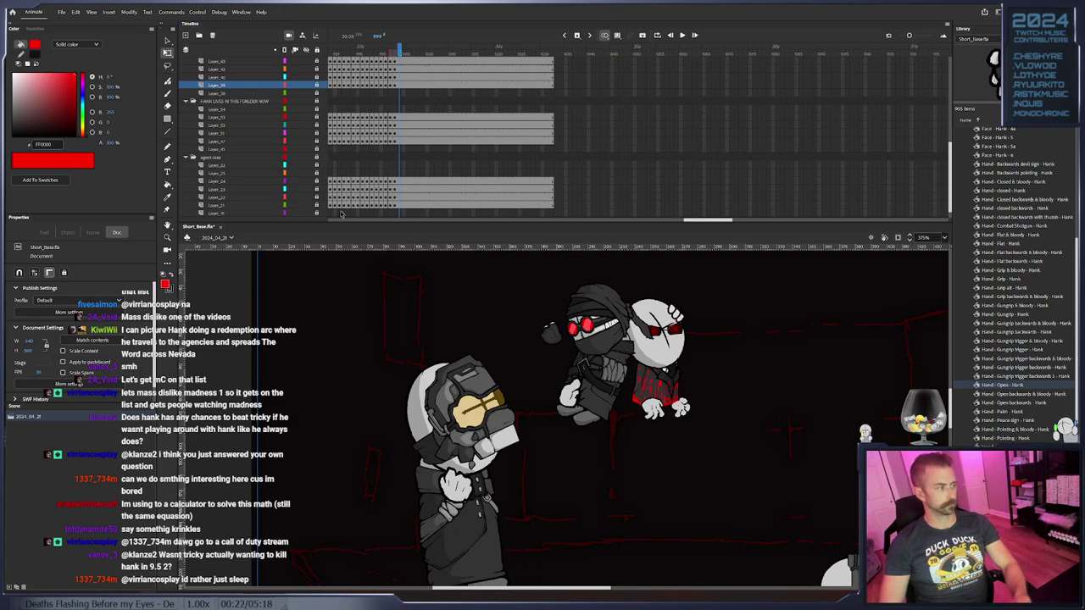
click(308, 101)
click(307, 102)
drag(560, 108, 404, 195)
key(Delete)
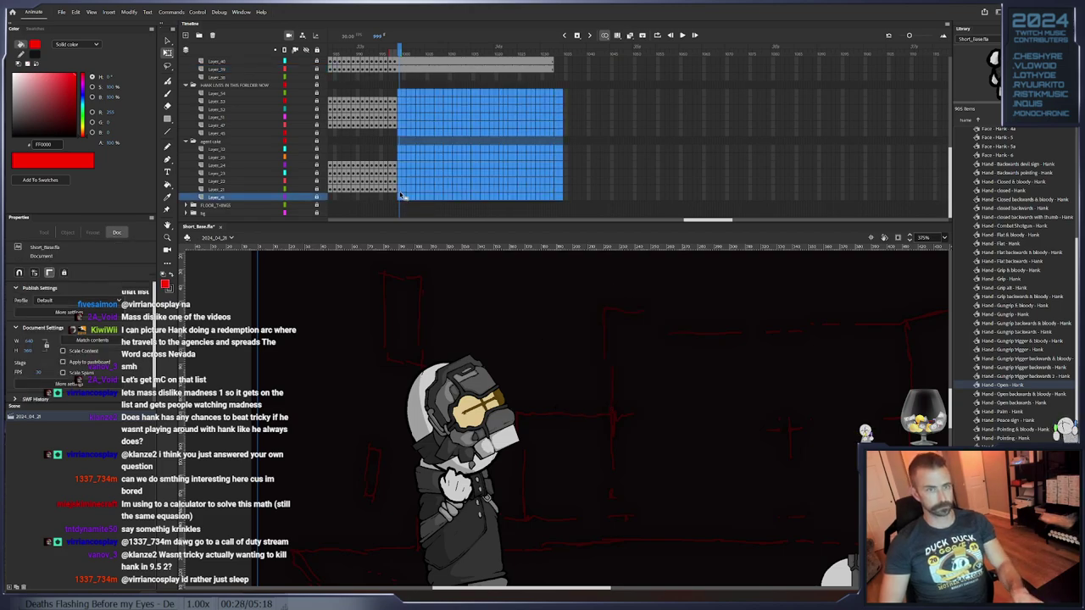
Return to the final keyframes at frame 998 and unlock the layers in the Hank and agent folders
drag(392, 44, 354, 59)
click(396, 118)
click(397, 120)
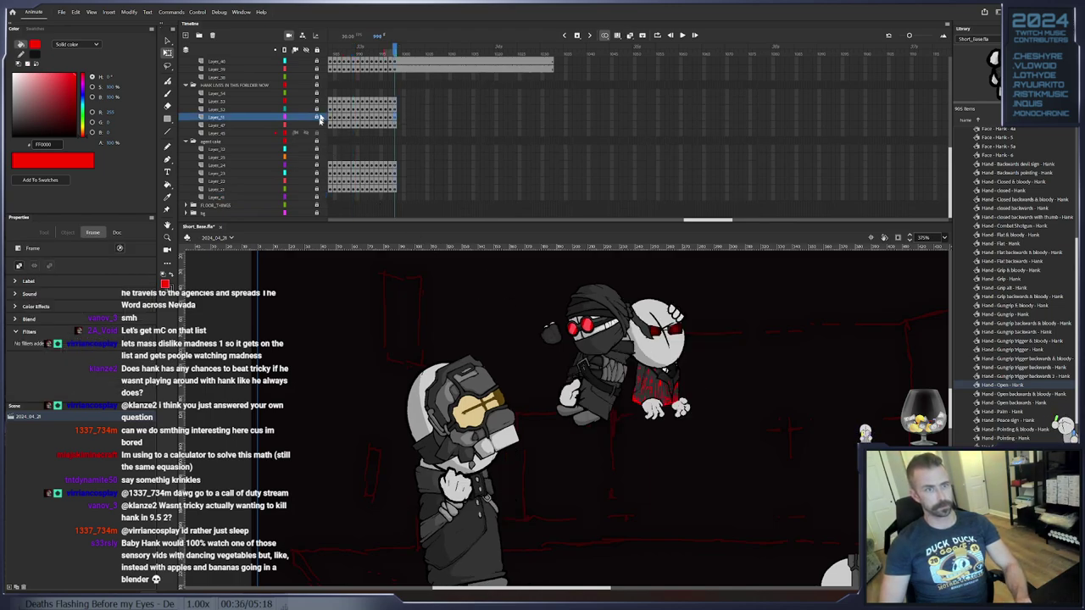
click(316, 87)
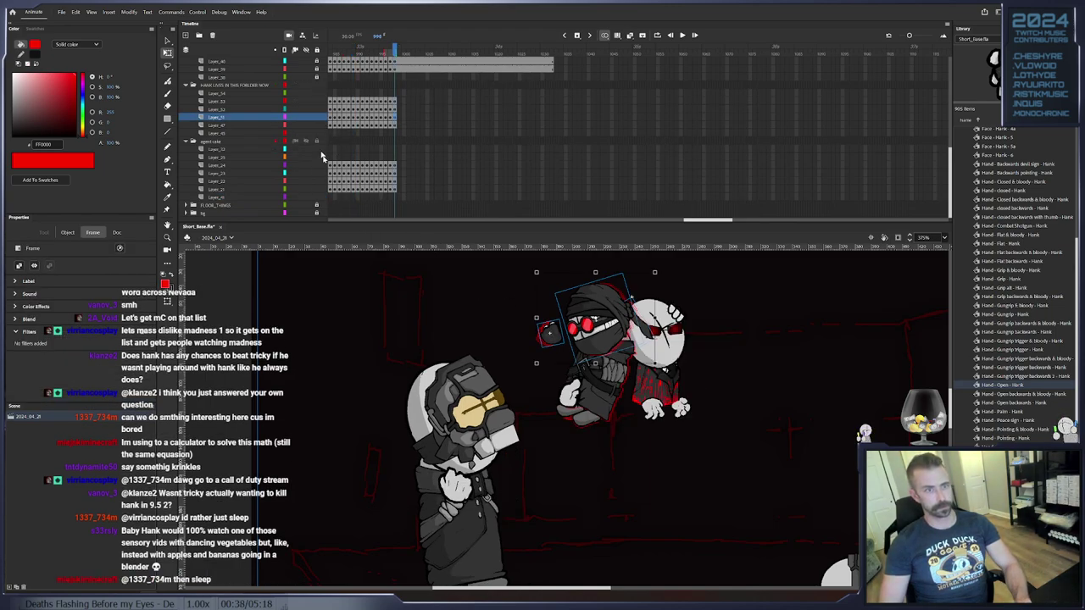
click(505, 364)
key(ctrl+s)
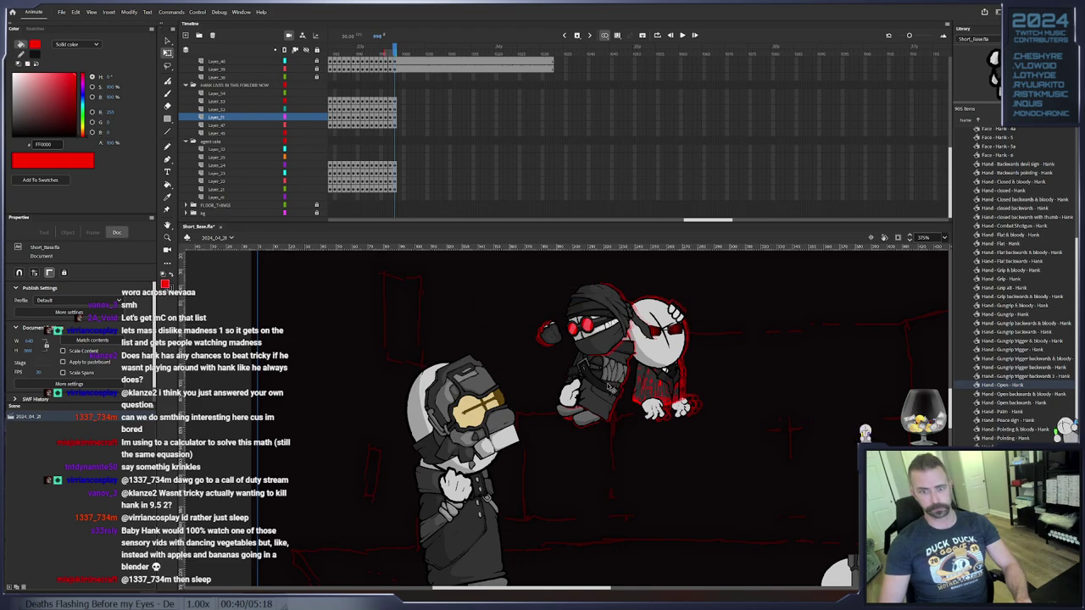
Remove the trailing hold frames after frame 1000 from the engineer's layers
click(609, 386)
scroll(453, 152, up, 3)
drag(407, 138, 565, 100)
key(shift+F5)
scroll(399, 163, down, 3)
Add keyframes to Hank's torso layer from frame 999 onward, rotating the leaning body upright and moving it toward the right
click(396, 111)
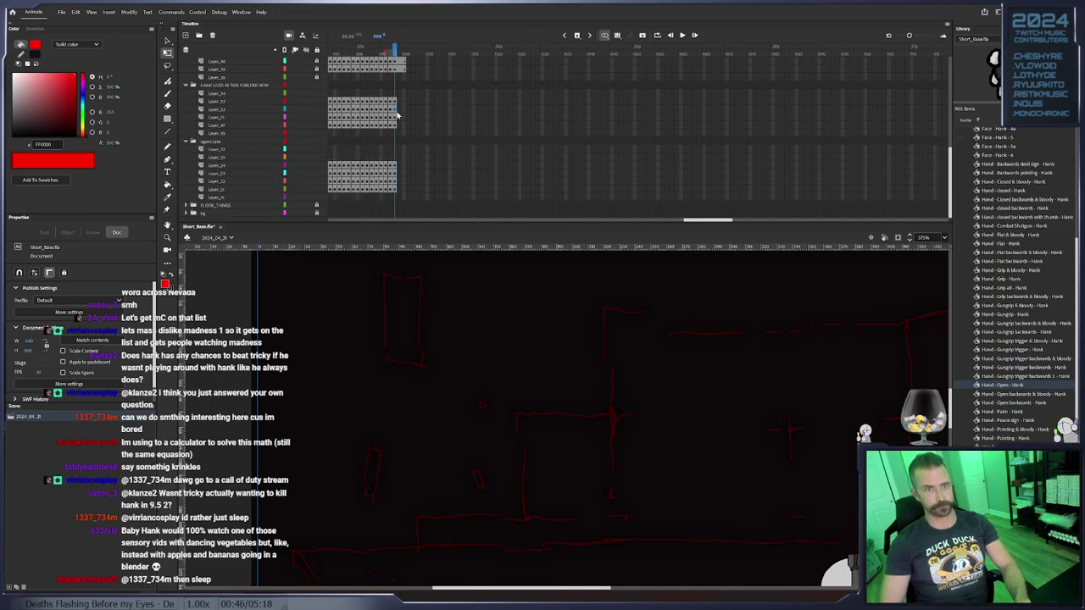
click(549, 380)
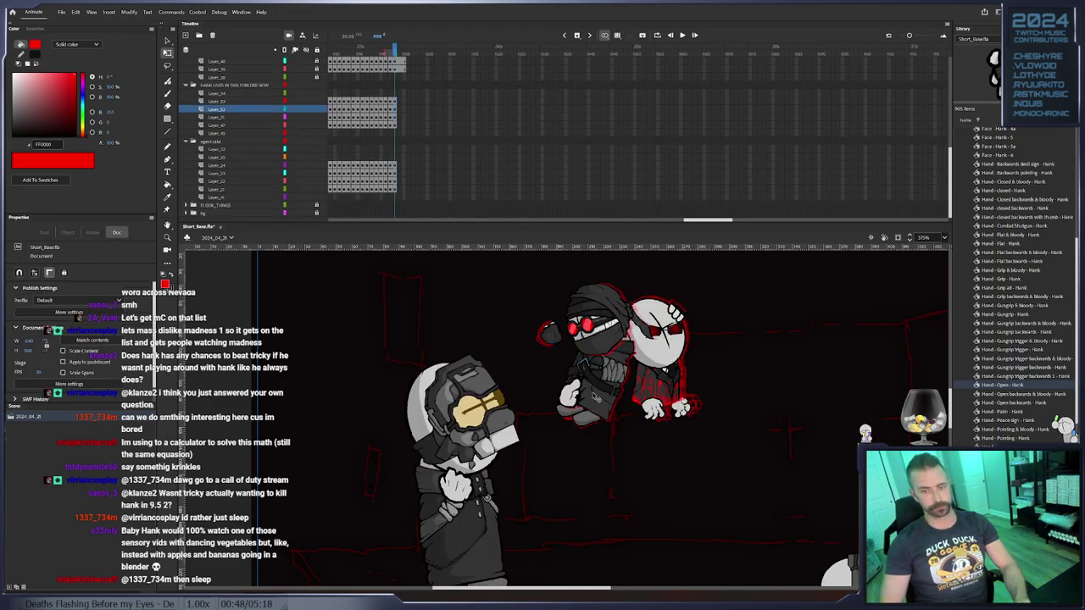
click(612, 394)
key(F6)
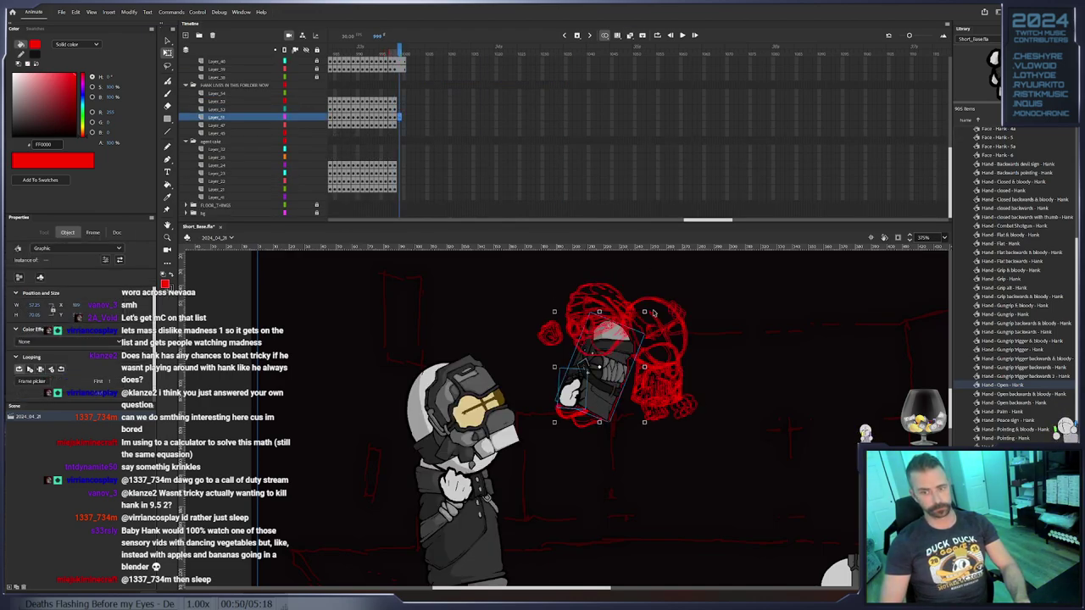
mouse_move(647, 313)
mouse_down()
mouse_move(620, 354)
mouse_move(640, 307)
mouse_up()
key(F6)
mouse_move(628, 346)
mouse_down()
mouse_move(645, 313)
mouse_move(635, 348)
mouse_up()
key(F6)
key(F6)
Continue keyframing Hank's torso through frame 1010, tilting it the other way and raising it gradually
mouse_move(652, 312)
mouse_down()
mouse_move(645, 337)
mouse_move(664, 311)
mouse_move(647, 338)
mouse_move(672, 311)
mouse_move(649, 333)
mouse_up()
key(F6)
key(F6)
key(F6)
key(F6)
key(F6)
key(F6)
drag(674, 293, 675, 288)
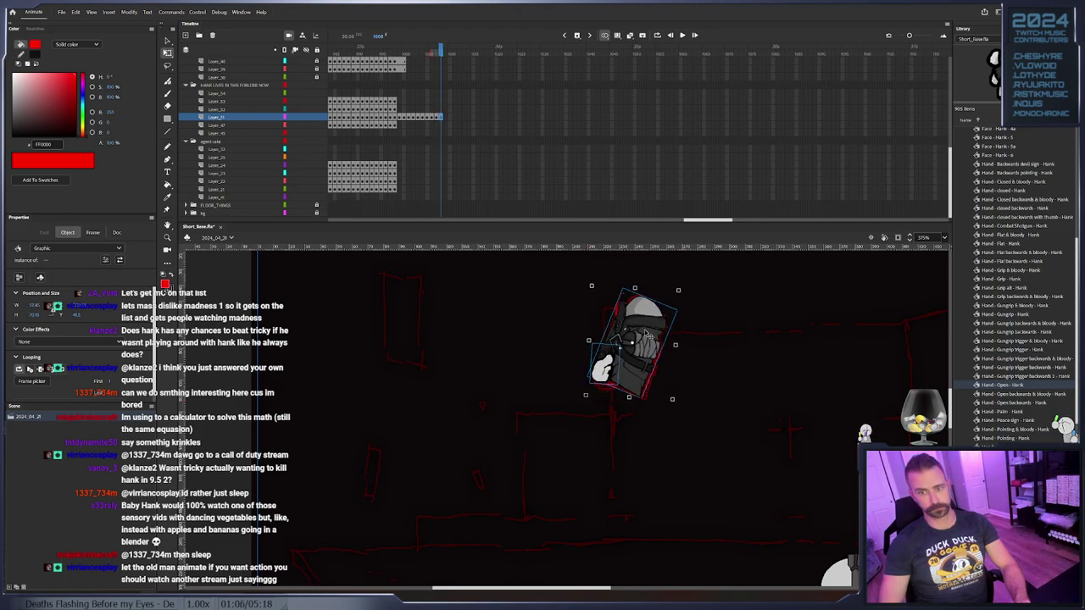
key(F6)
key(F6)
Scrub the torso motion, lock Hank's torso layer, and select his head at frame 998 on its unlocked layer
drag(396, 53, 416, 65)
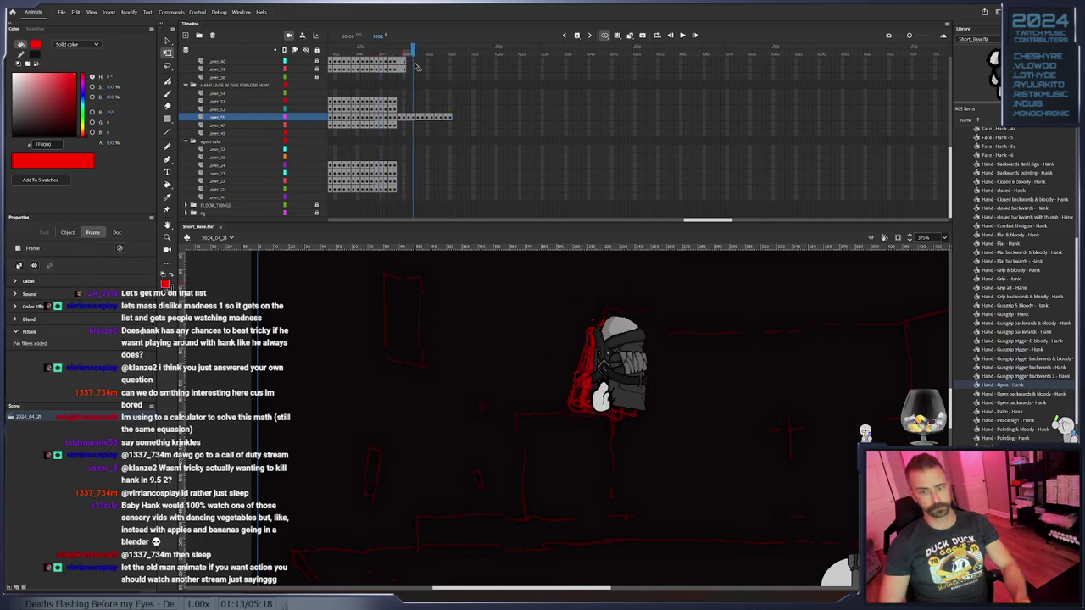
click(395, 109)
drag(319, 85, 326, 190)
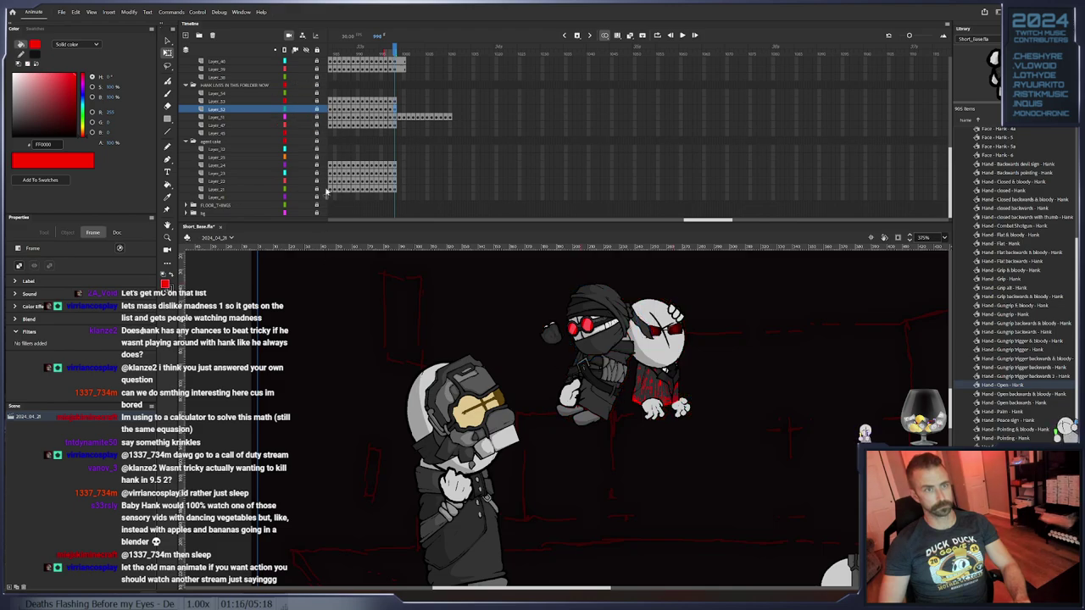
click(317, 109)
click(618, 339)
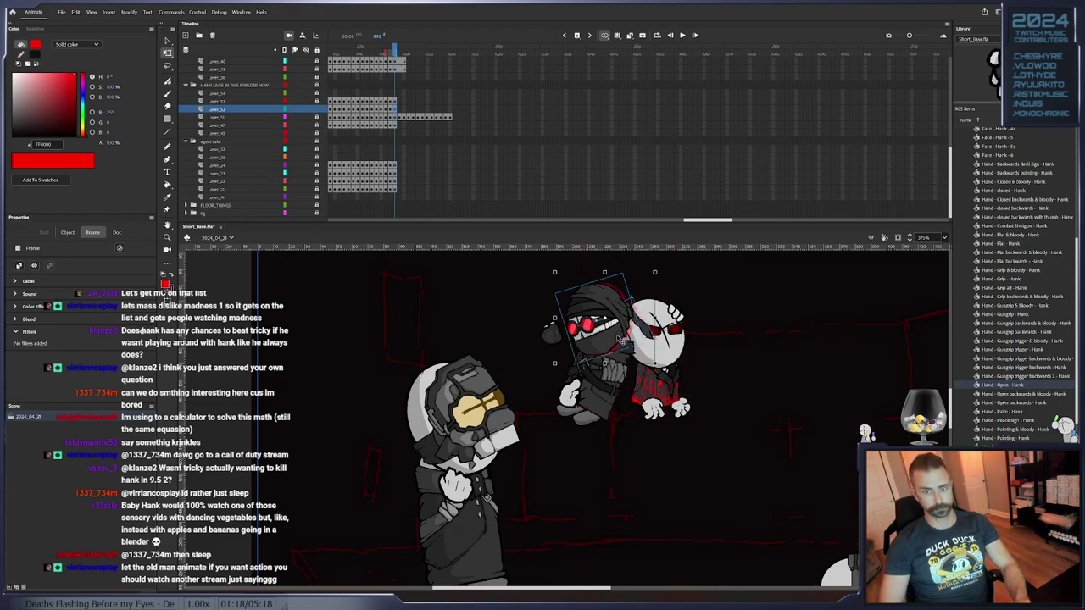
Add keyframes to Hank's head layer from frame 999 to 1006, moving the head to follow the torso
key(F6)
key(.)
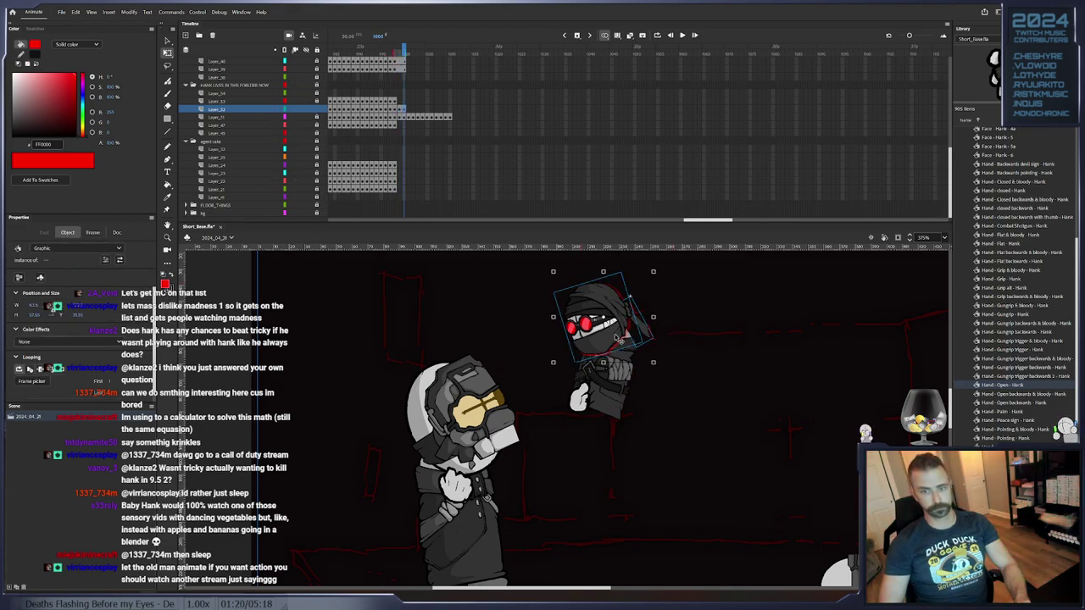
key(.)
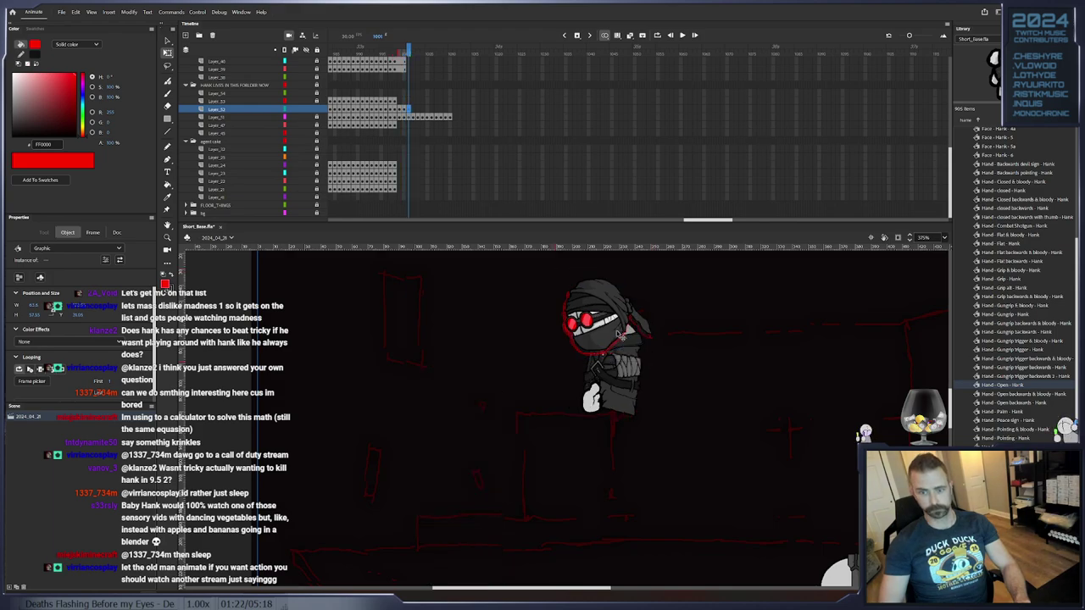
key(.)
key(.)
key(.)
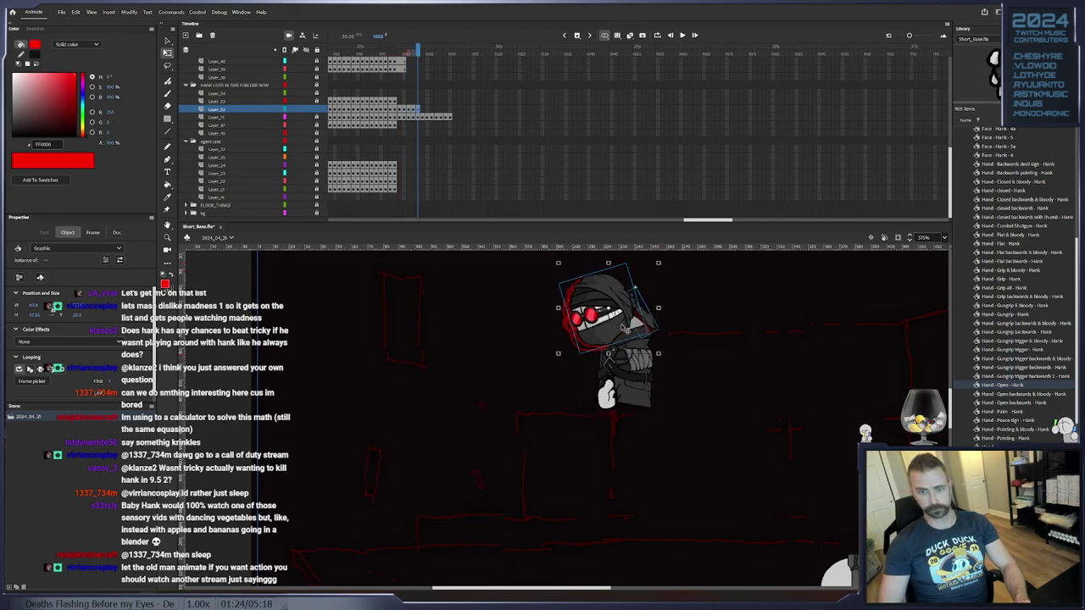
key(.)
key(.)
key(.)
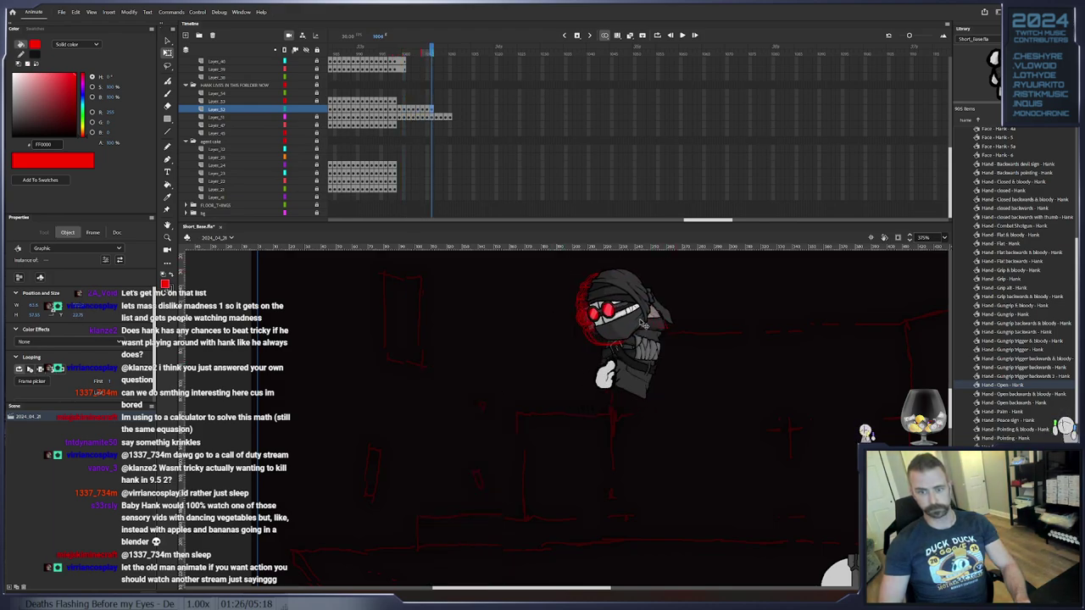
Keyframe Hank's head up to frame 1010, easing it up and to the right with the rising torso
key(.)
key(.)
key(.)
key(.)
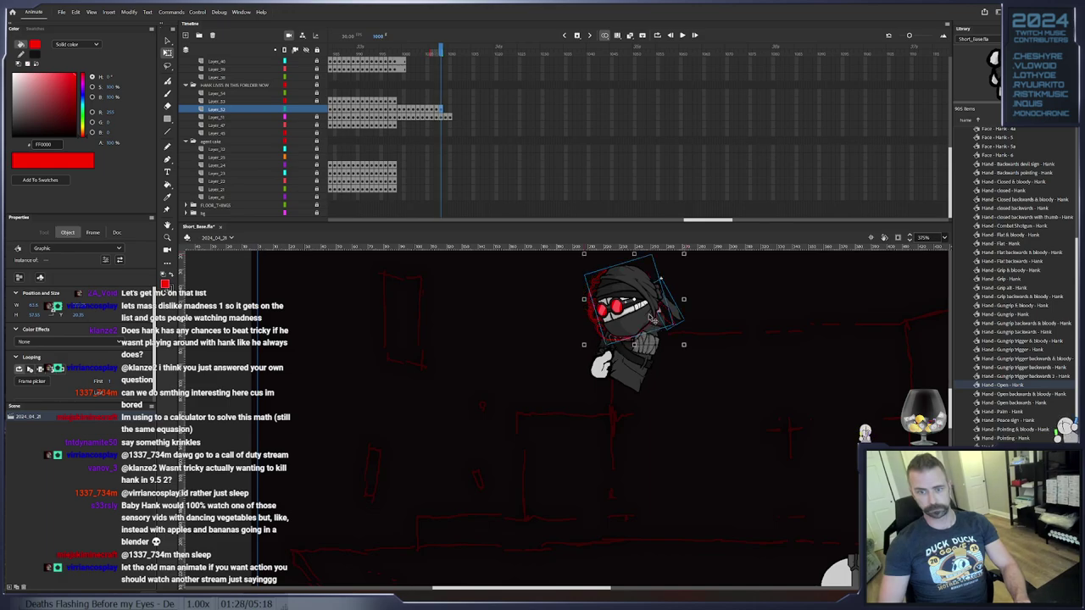
key(.)
key(.)
key(.)
key(.)
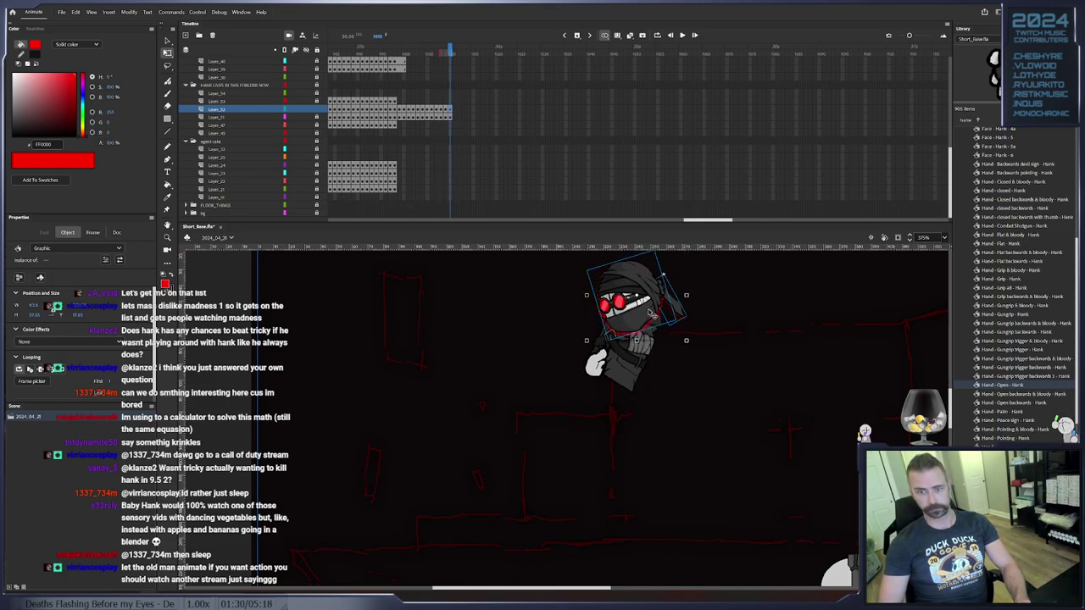
Nudge Hank's head slightly left at frame 1010 and remove the surplus frame 1011 from the head layer
key(F6)
drag(651, 314, 648, 313)
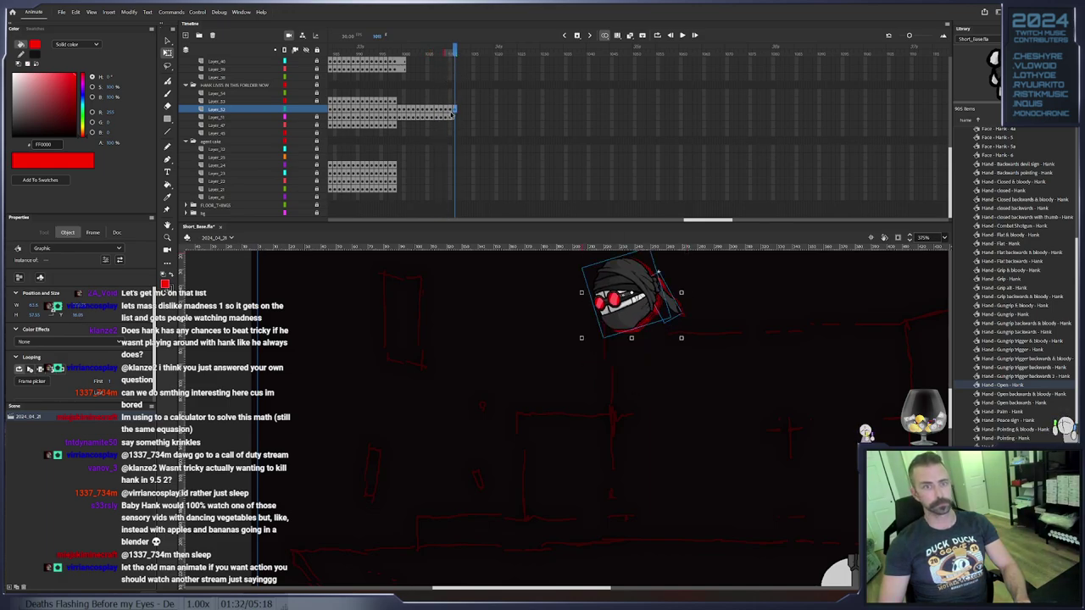
right_click(452, 114)
click(488, 169)
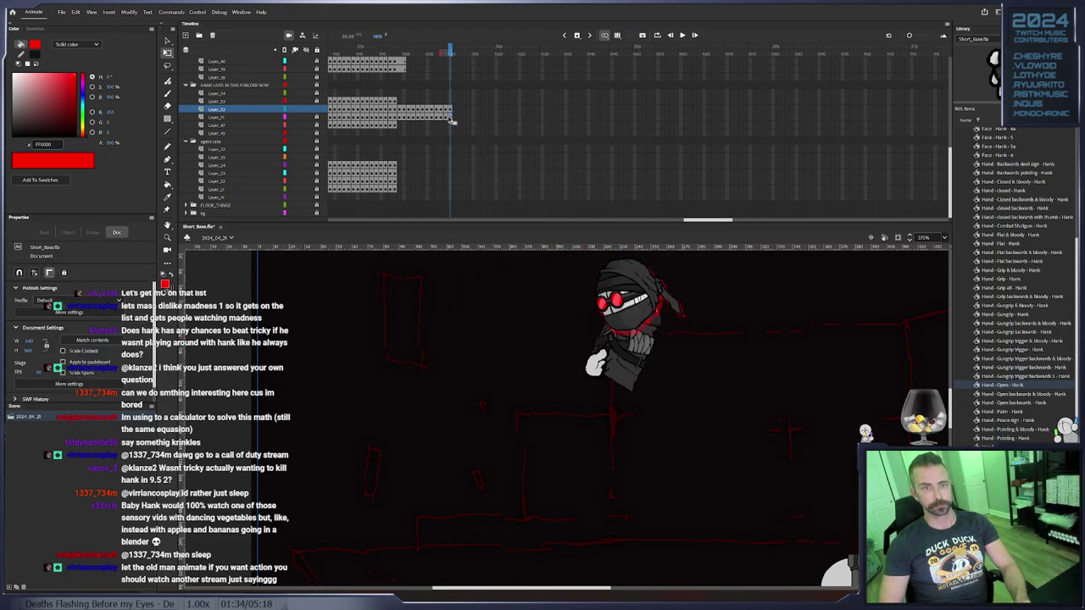
Unlock Hank's torso layer at frame 1010 for editing
click(452, 119)
click(317, 118)
click(643, 370)
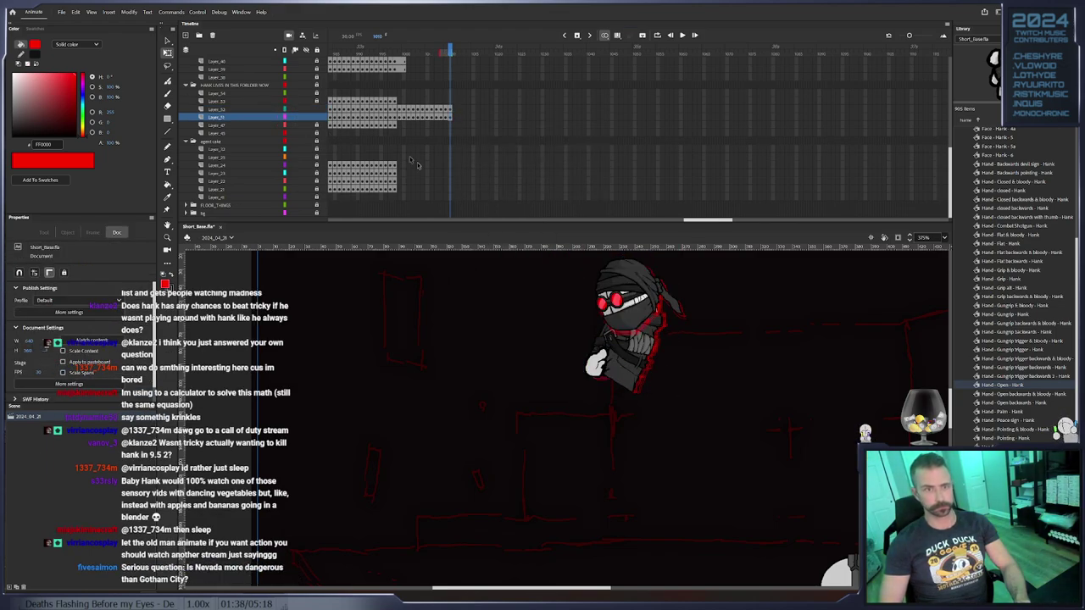
Extend the engineer's layers with held frames to frame 1012
scroll(479, 97, up, 2)
drag(452, 91, 400, 52)
right_click(459, 75)
click(535, 123)
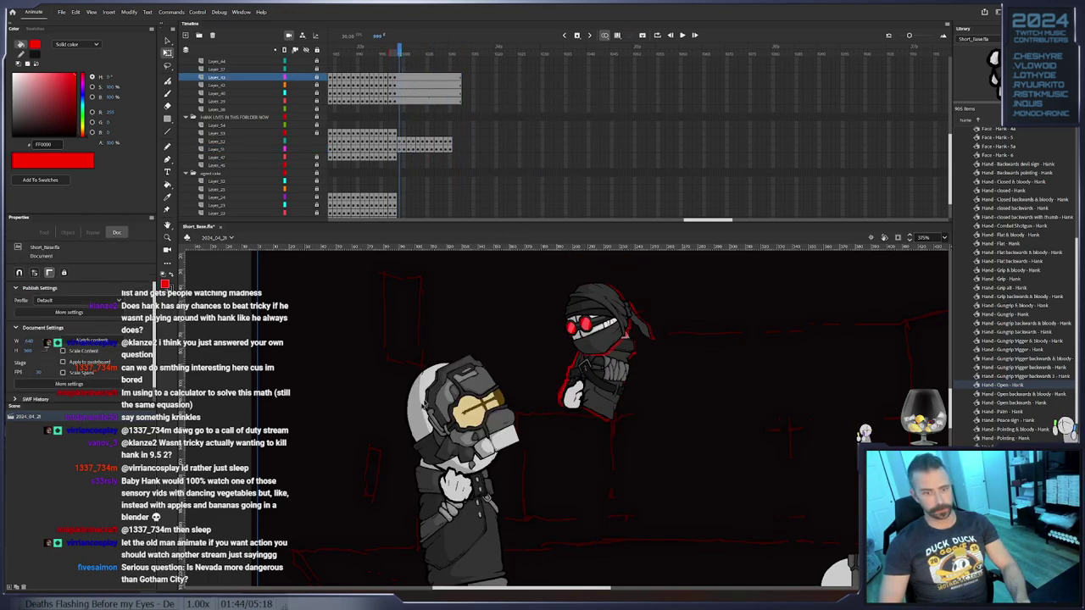
Keyframe Hank's torso up to frame 1015, tipping it back counter-clockwise while moving it down and to the left
click(447, 150)
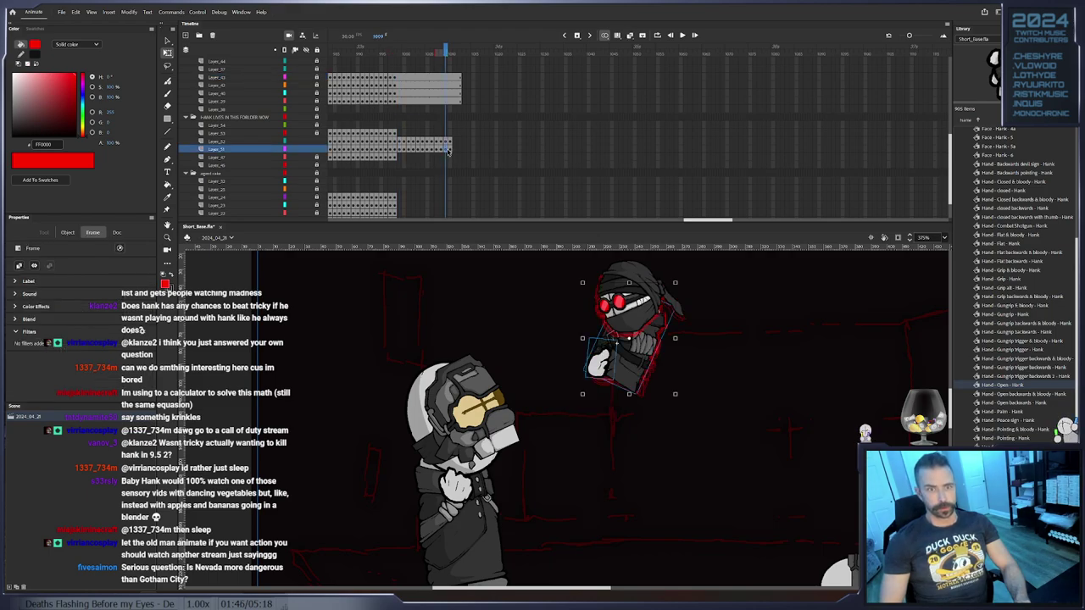
drag(641, 383, 685, 387)
key(F6)
drag(625, 354, 624, 356)
key(F6)
drag(680, 386, 685, 373)
drag(597, 348, 588, 345)
key(F6)
drag(658, 381, 673, 365)
drag(615, 332, 592, 344)
key(F6)
drag(633, 390, 561, 368)
key(F6)
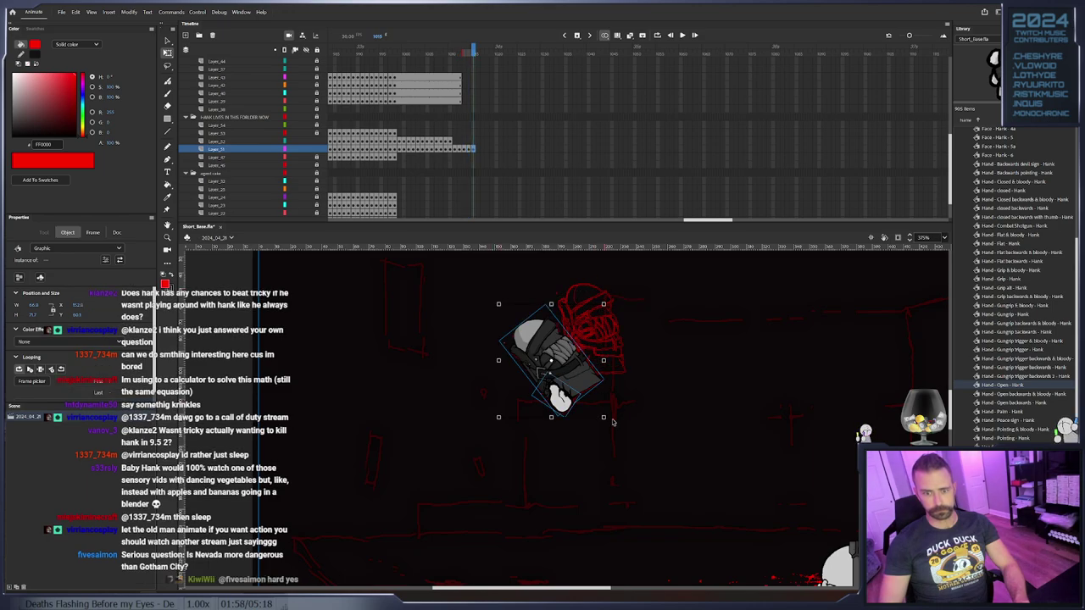
Rotate Hank's torso further counter-clockwise across frames 1015 and 1016, and delete the hand from his torso layer at frame 1016
drag(614, 421, 591, 370)
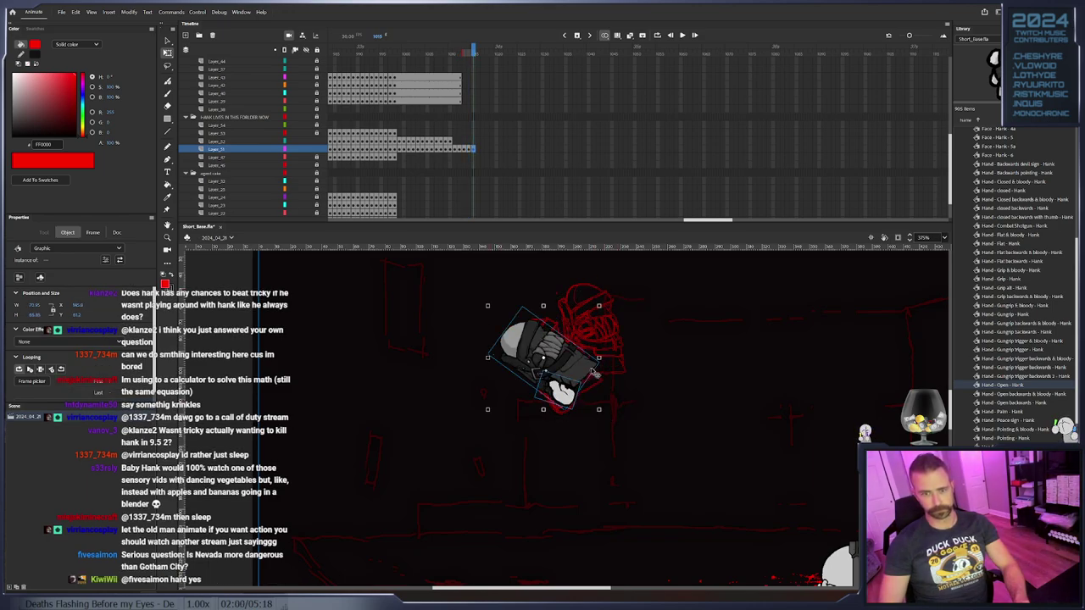
key(F6)
drag(604, 418, 612, 407)
drag(566, 365, 560, 361)
click(617, 397)
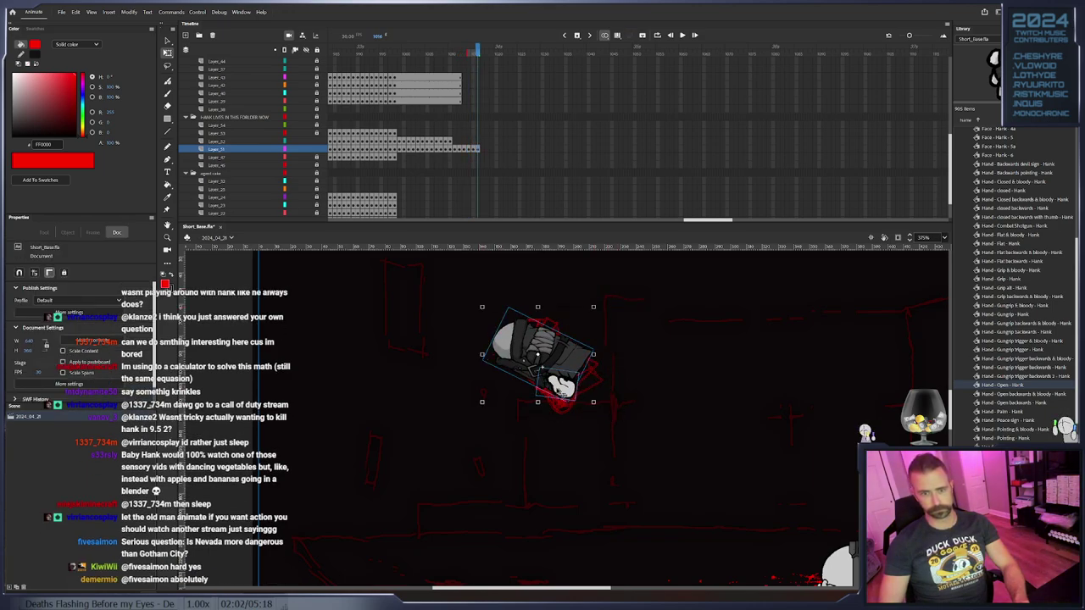
click(564, 387)
key(Delete)
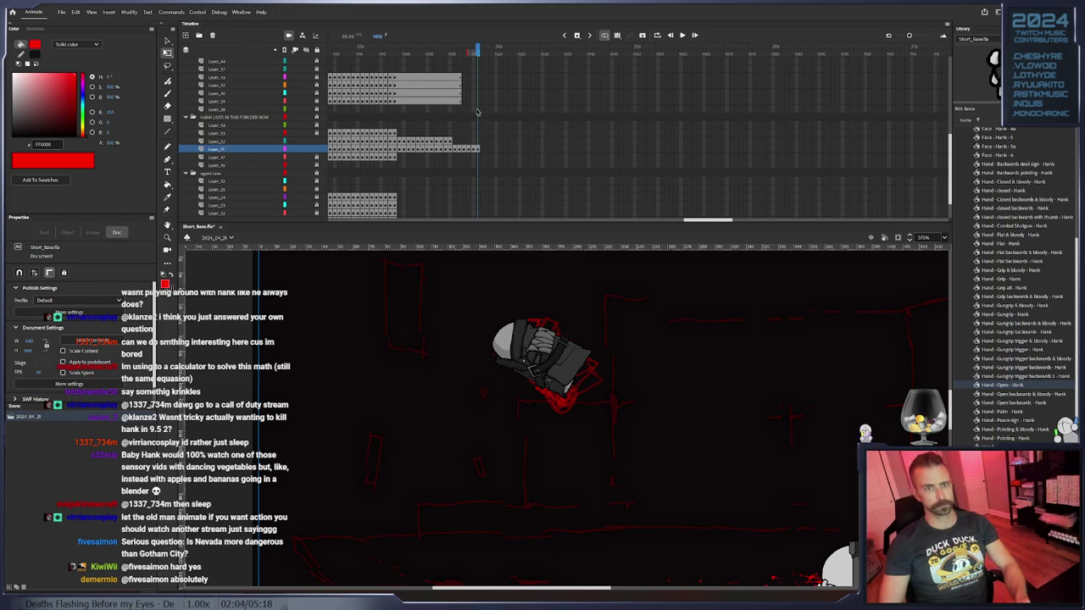
Place the Bully - hand open backwards symbol from the Generic - BIG library folder beside Hank's torso on Layer_46 at frame 1016
scroll(479, 128, down, 2)
click(478, 133)
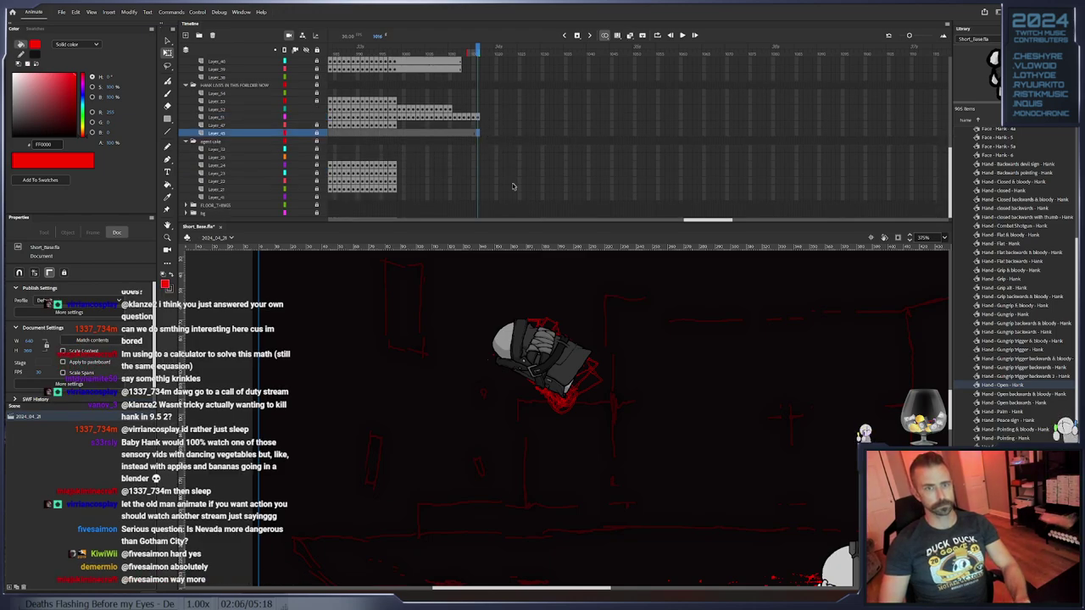
scroll(997, 218, up, 5)
scroll(996, 216, up, 5)
click(958, 269)
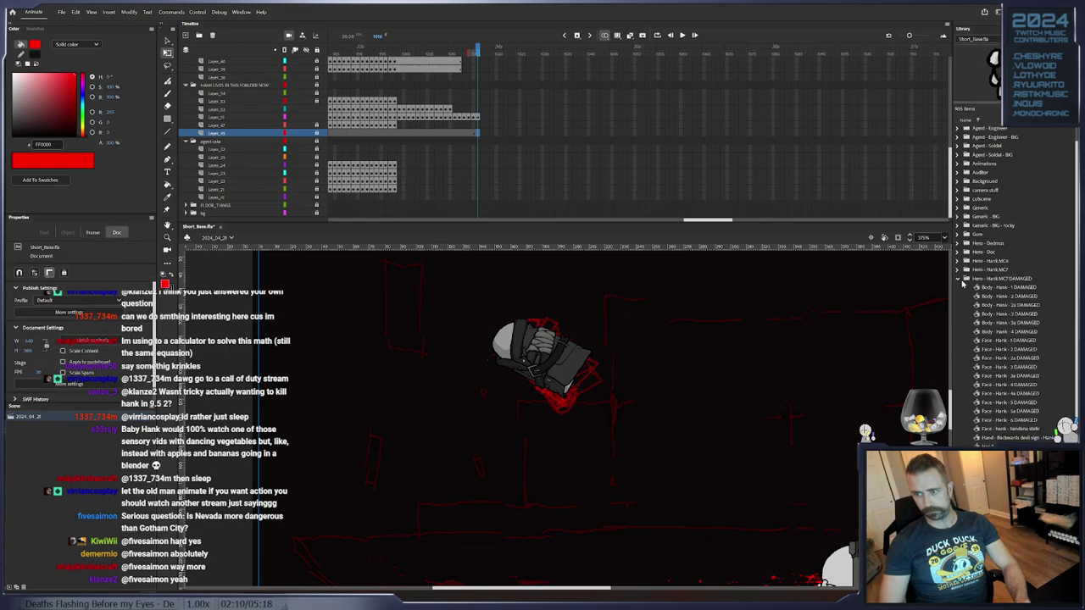
click(959, 279)
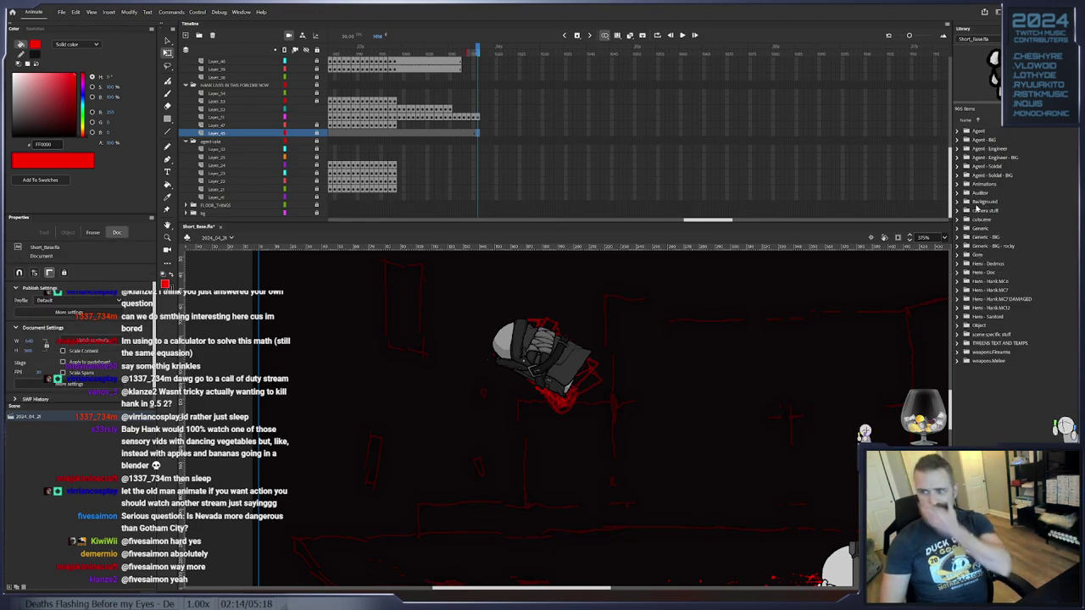
click(958, 242)
scroll(1032, 381, down, 3)
click(1027, 389)
scroll(1026, 388, up, 1)
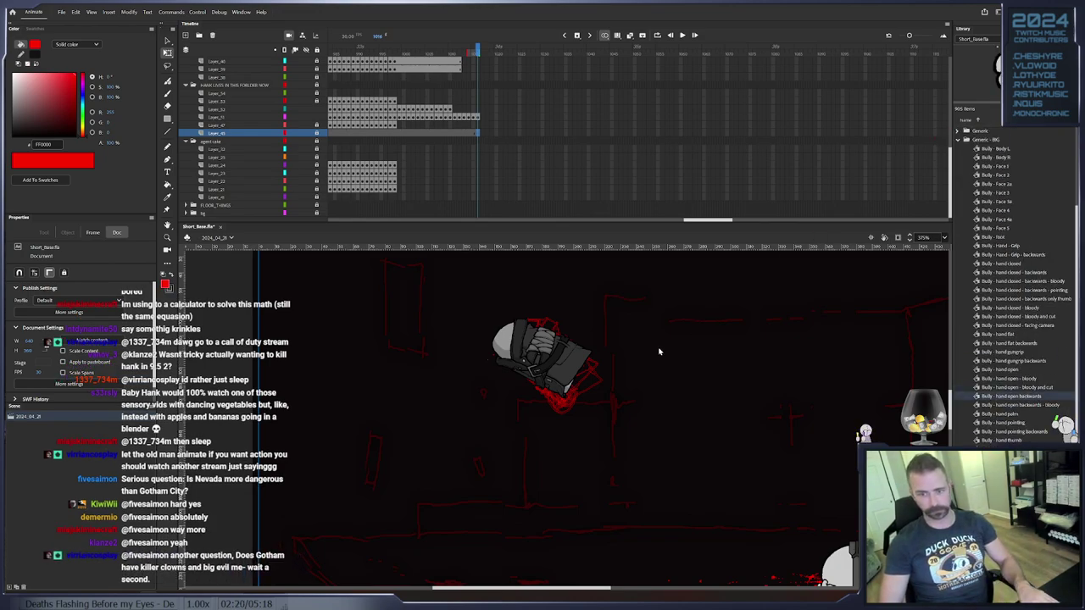
click(333, 134)
drag(1027, 396, 566, 404)
Add keyframes 1017 to 1022 on Hank's torso layer, lifting the torso slightly and levelling it out horizontally
click(464, 53)
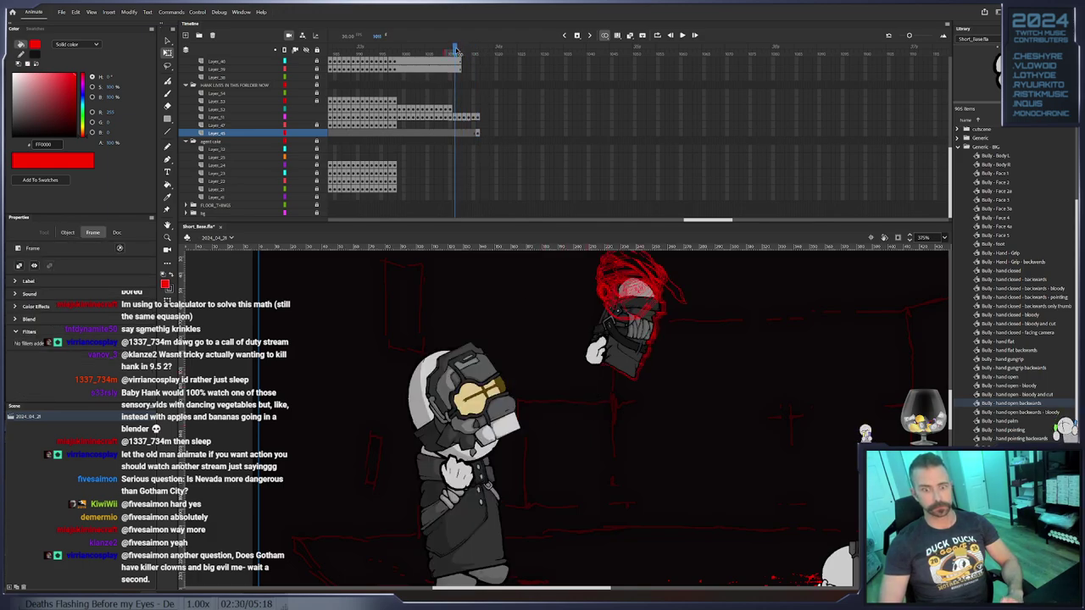
drag(464, 53, 488, 57)
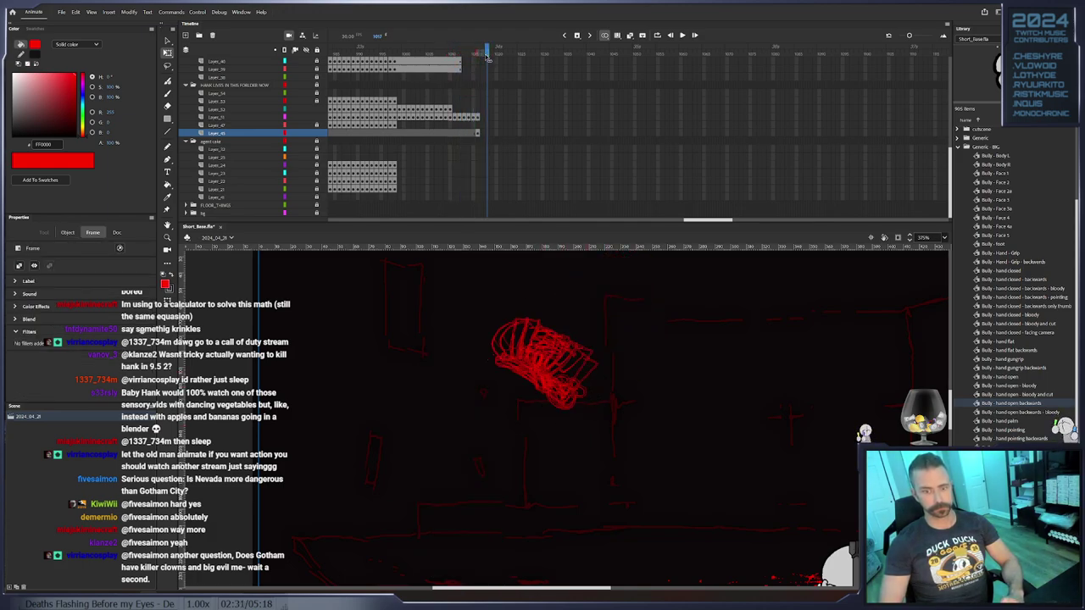
click(478, 119)
key(F6)
drag(601, 349, 553, 341)
key(F6)
mouse_move(502, 305)
mouse_down()
mouse_move(488, 314)
mouse_move(510, 330)
mouse_move(509, 313)
mouse_up()
key(F6)
key(F6)
key(F6)
key(F6)
Rotate Hank's torso slightly at frame 1022 and play back the motion
scroll(509, 313, left, 3)
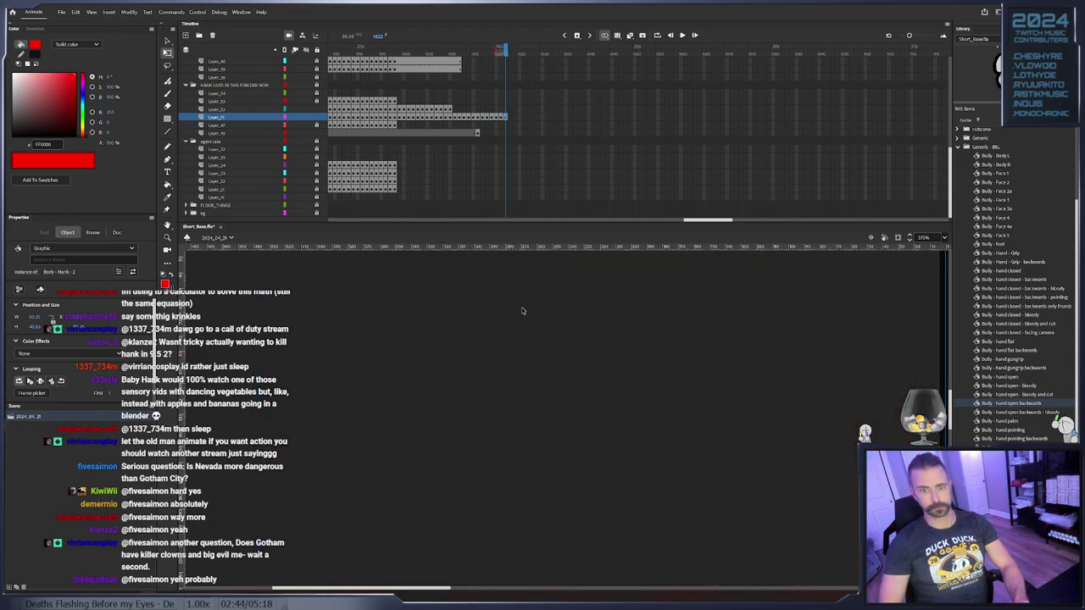
scroll(576, 298, left, 3)
scroll(680, 301, right, 2)
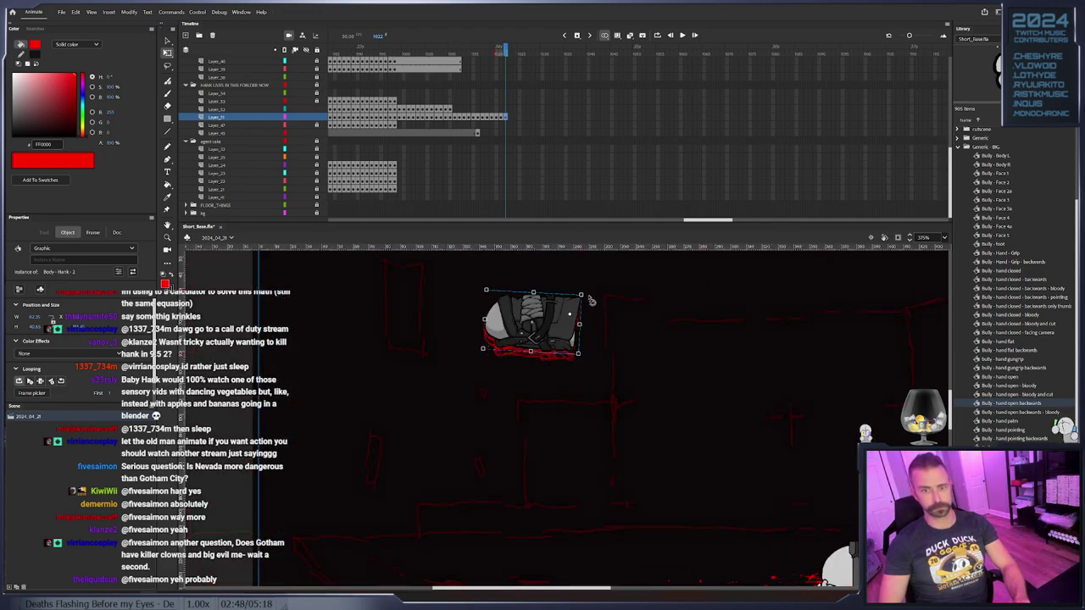
drag(487, 289, 490, 286)
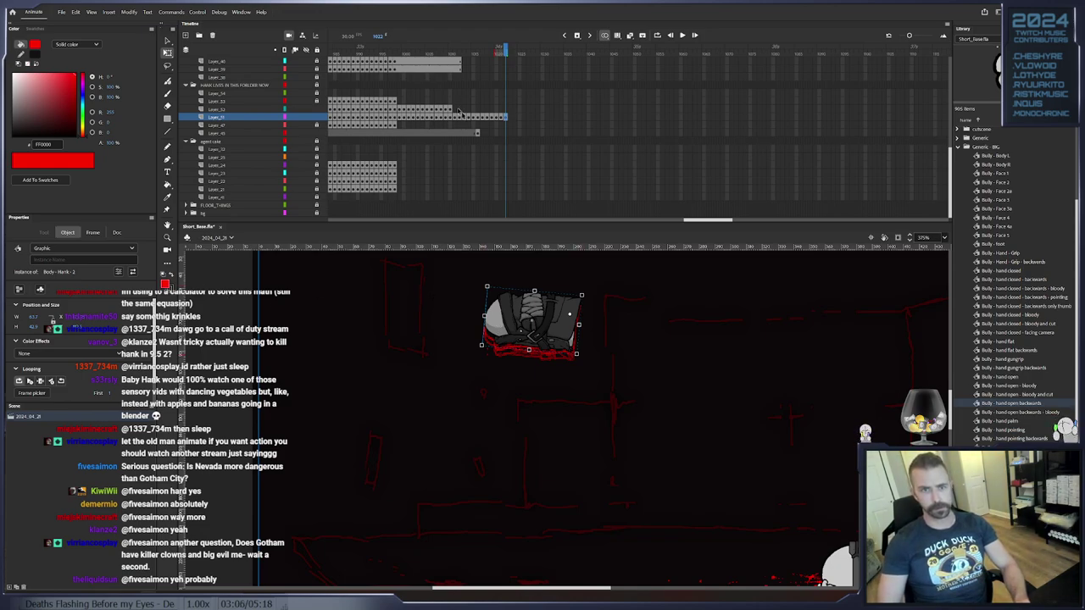
key(Return)
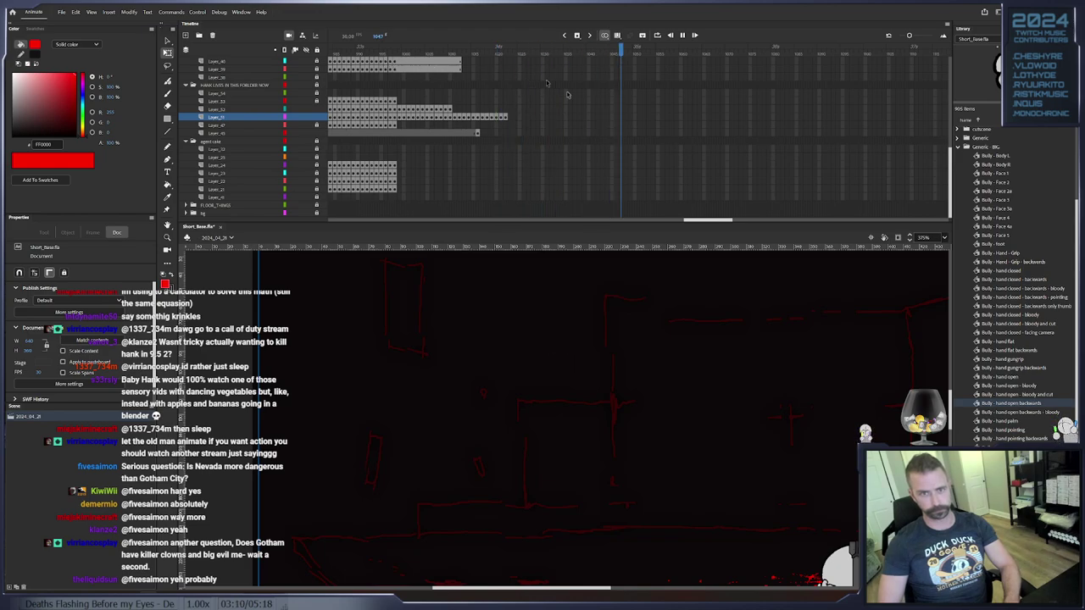
Nudge Hank's torso up and right from frame 1022, adding keyframes 1023 and 1024
click(506, 117)
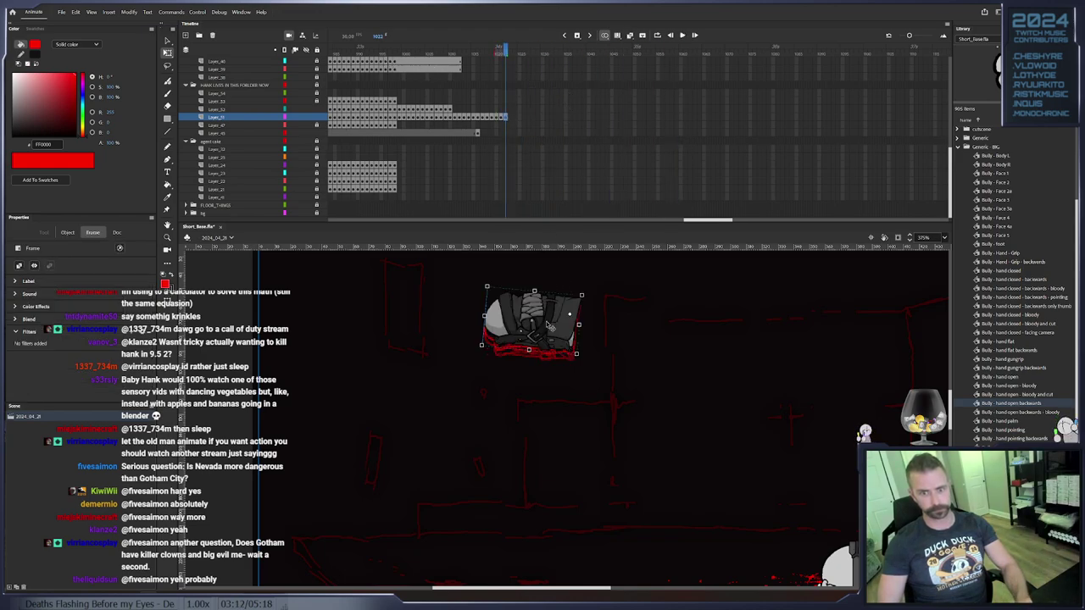
drag(549, 325, 555, 321)
key(F6)
key(F6)
drag(491, 281, 491, 284)
drag(537, 311, 539, 307)
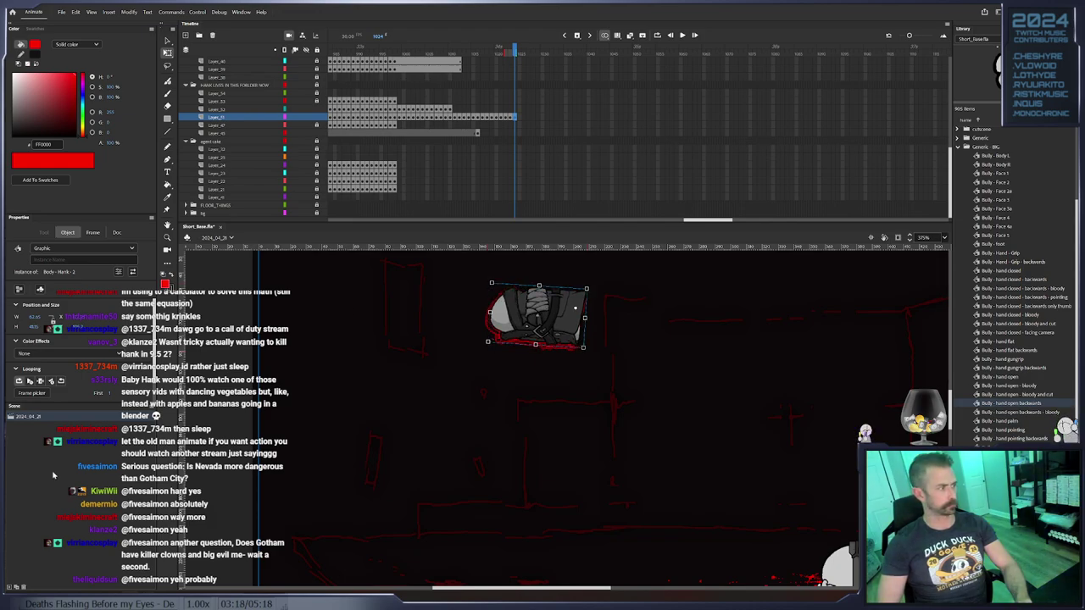
Keyframe Hank's torso up to frame 1028, rotating it clockwise as it rises to the right
mouse_move(492, 285)
mouse_down()
mouse_move(534, 310)
mouse_move(492, 280)
mouse_move(527, 306)
mouse_move(502, 271)
mouse_up()
key(F6)
key(F6)
drag(541, 301, 614, 285)
key(F6)
key(F6)
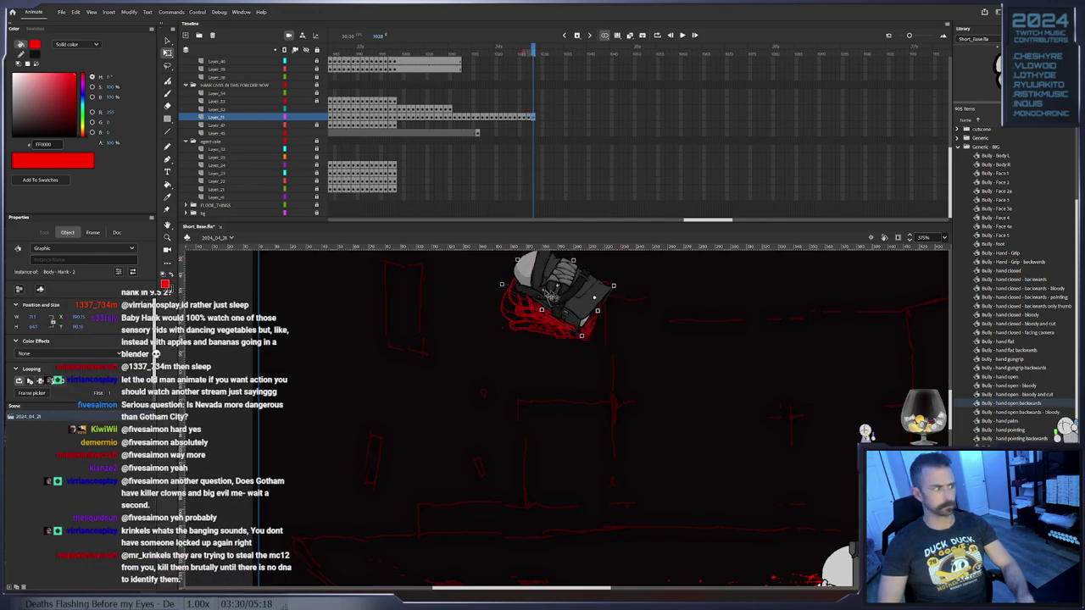
drag(416, 318, 392, 344)
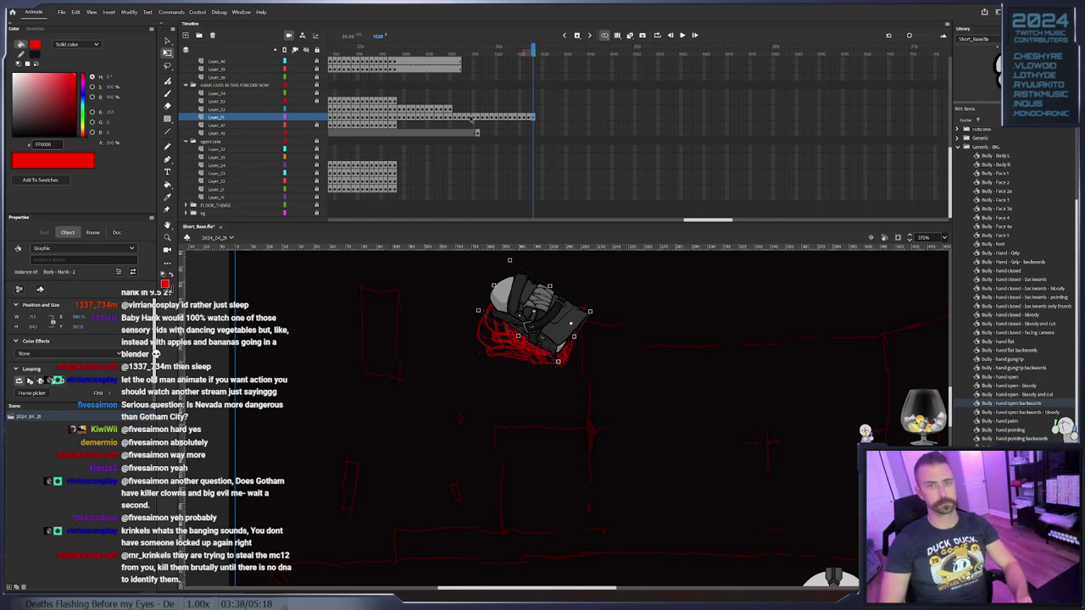
Step through torso frames 1026 to 1028, then shift Hank's torso slightly left and adjust its rotation at frame 1028
click(522, 119)
key(.)
click(531, 329)
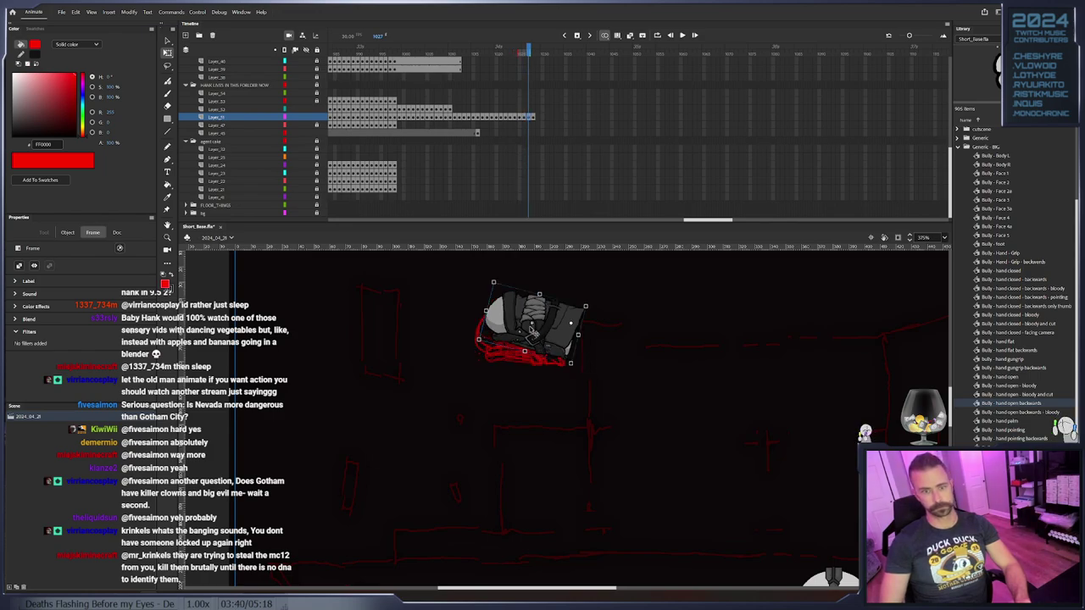
key(.)
click(528, 331)
drag(530, 317, 524, 315)
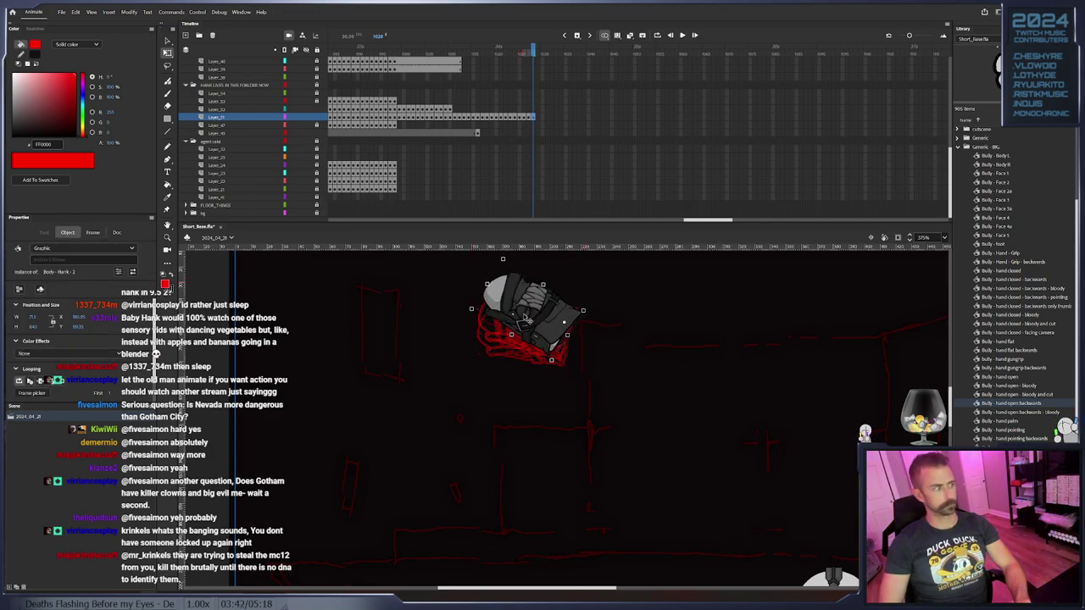
drag(582, 341, 567, 359)
Add torso keyframes 1029 to 1033, swinging Hank's torso upright and carrying it to the right
key(F6)
drag(492, 277, 541, 255)
key(F6)
drag(556, 331, 697, 348)
key(F6)
key(F6)
key(F6)
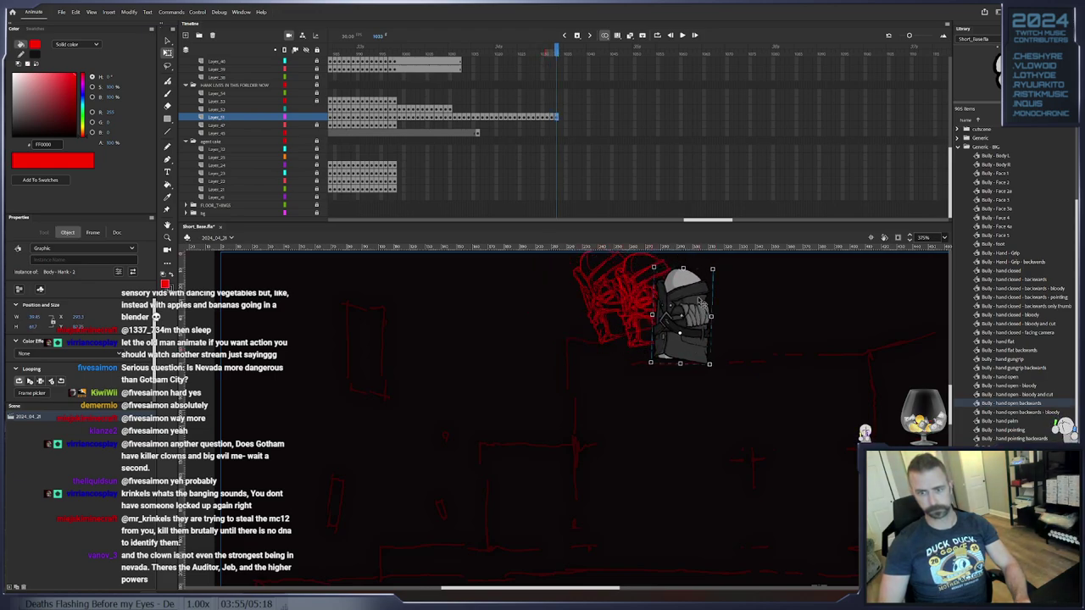
Add torso keyframes 1034 to 1042, rotating Hank's torso clockwise and dropping it right and down toward the floor
key(F6)
drag(718, 270, 770, 428)
key(F6)
key(F6)
scroll(770, 428, down, 2)
key(F6)
drag(764, 357, 785, 486)
key(F6)
key(F6)
drag(810, 451, 765, 475)
key(F6)
key(F6)
key(F6)
Add torso keyframes 1043 to 1051, bringing Hank's torso back left and nearly upright beside the fallen body
drag(766, 475, 710, 411)
key(F6)
key(F6)
key(F6)
key(F6)
key(F6)
key(F6)
key(F6)
key(F6)
key(F6)
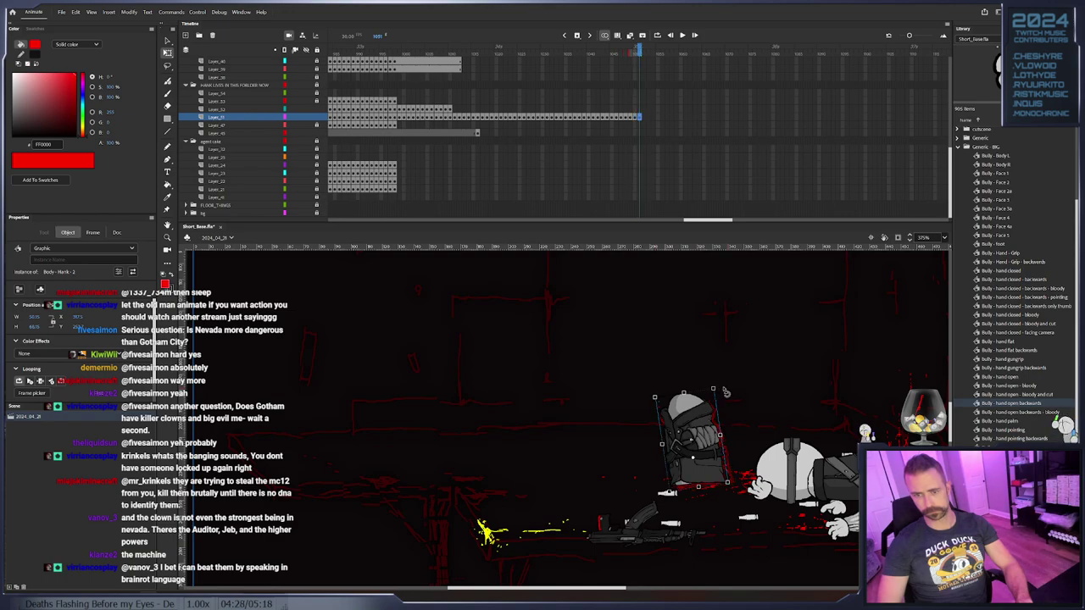
Keyframe Hank's torso at frames 1052 and 1053, rocking it upright and slightly back to the left
key(F6)
drag(719, 386, 730, 392)
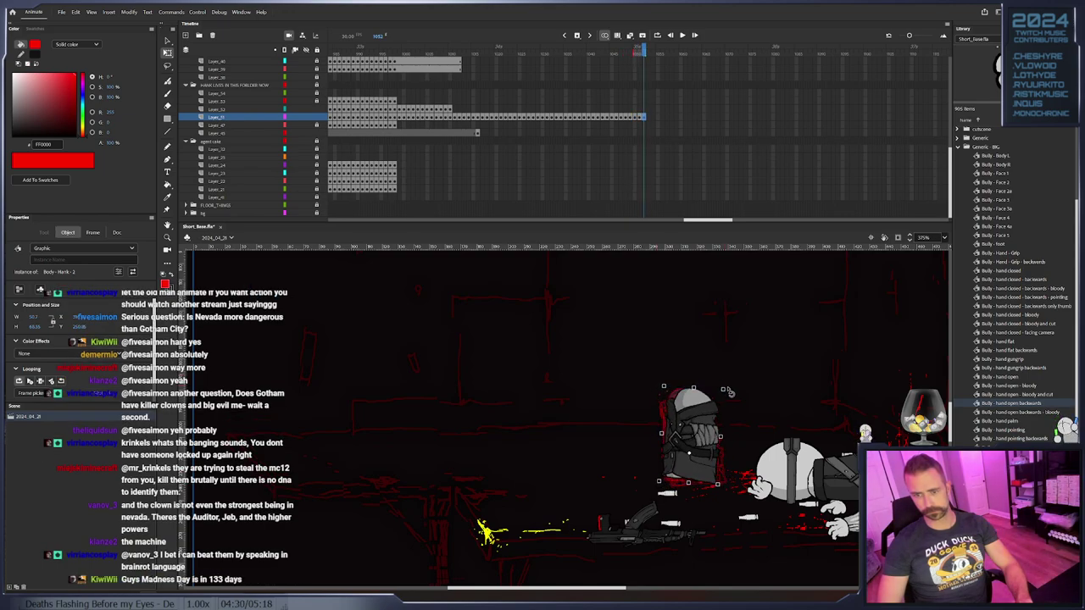
key(F6)
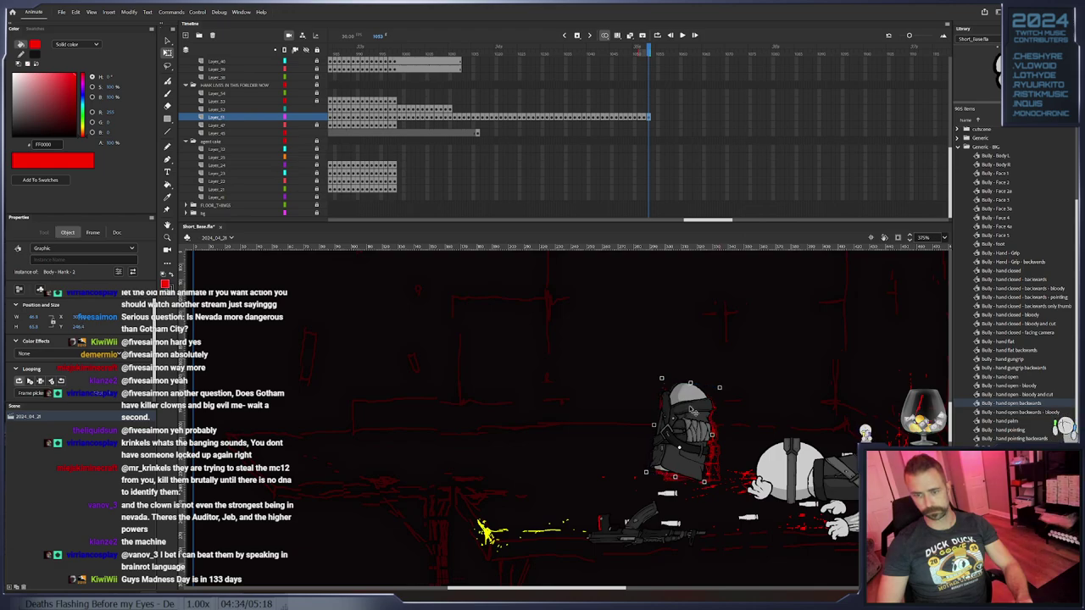
Keyframe Hank's torso frame by frame up to frame 1069, settling it upright while easing it to the right
key(F6)
drag(720, 385, 746, 405)
key(F6)
key(F6)
key(F6)
key(F6)
key(F6)
key(F6)
key(F6)
key(F6)
key(F6)
key(F6)
key(F6)
key(F6)
key(F6)
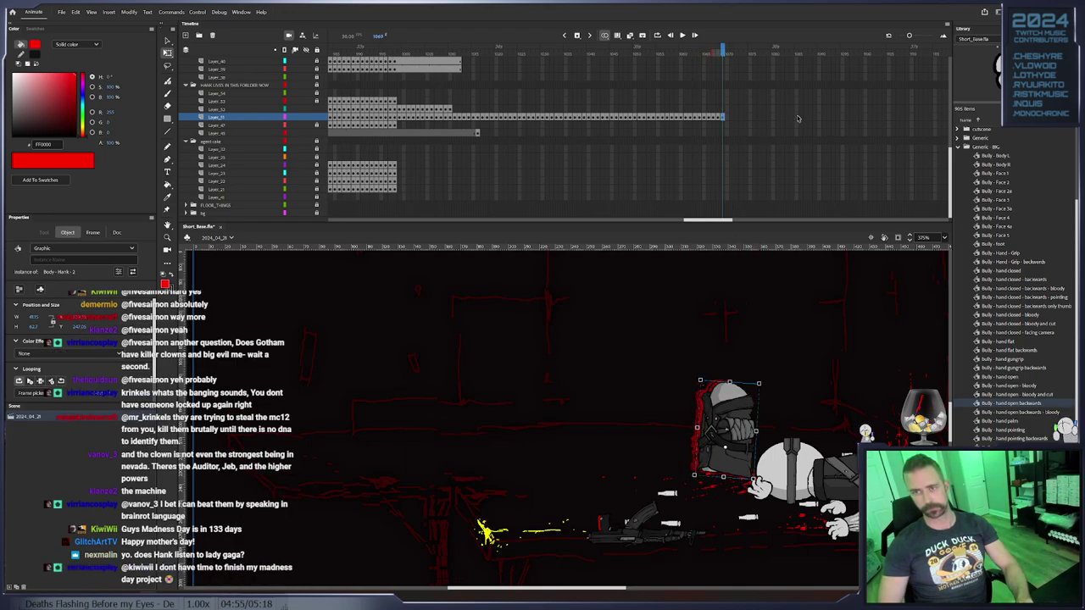
Extend Hank's torso layer with held frames to frame 1080 and play back the full torso motion
click(797, 119)
right_click(773, 117)
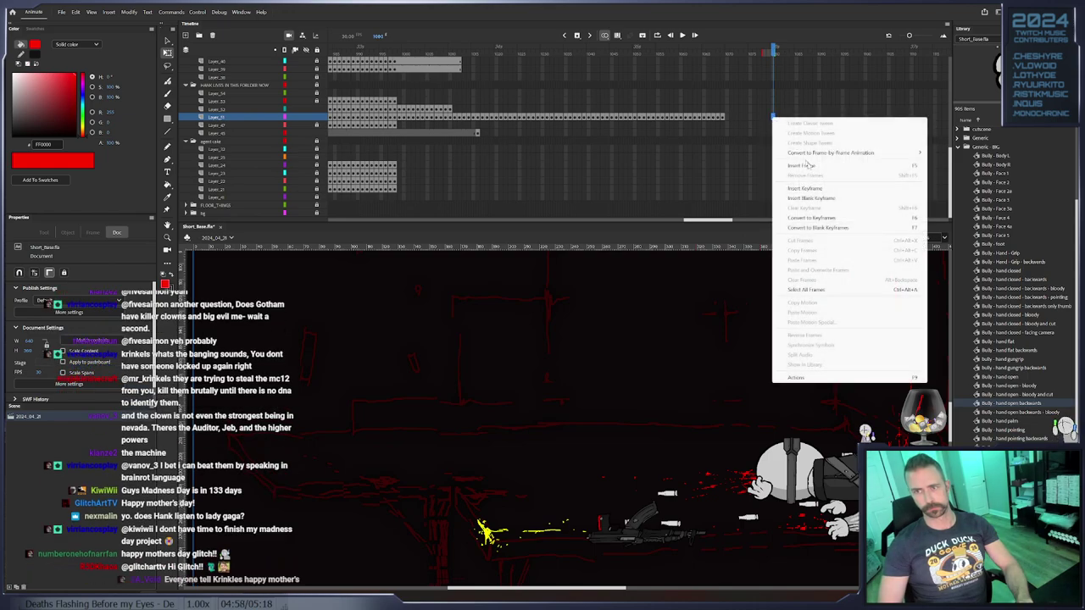
click(806, 165)
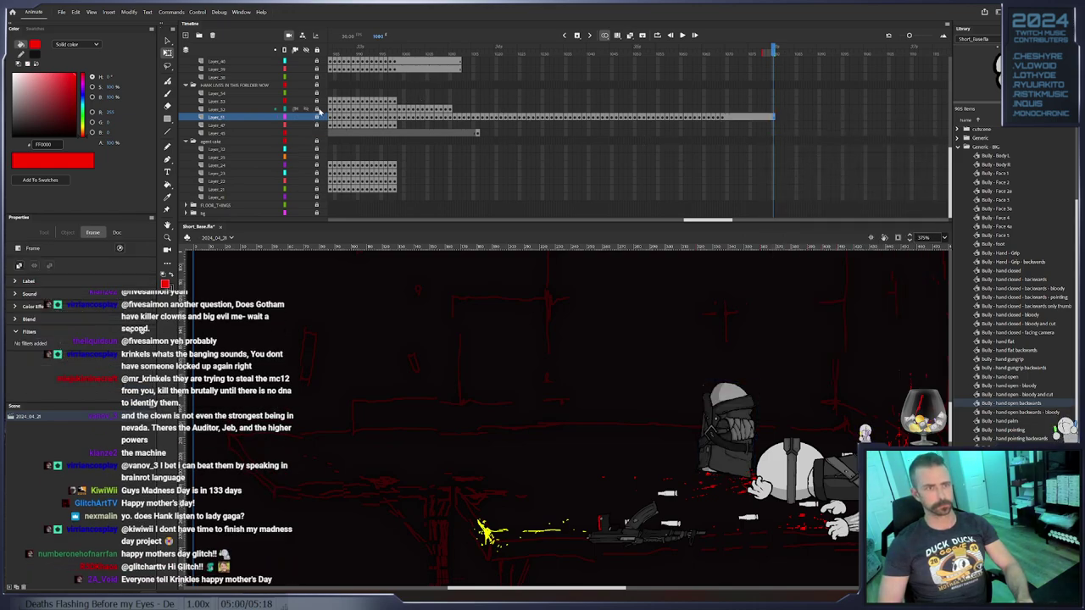
drag(423, 52, 348, 52)
key(Return)
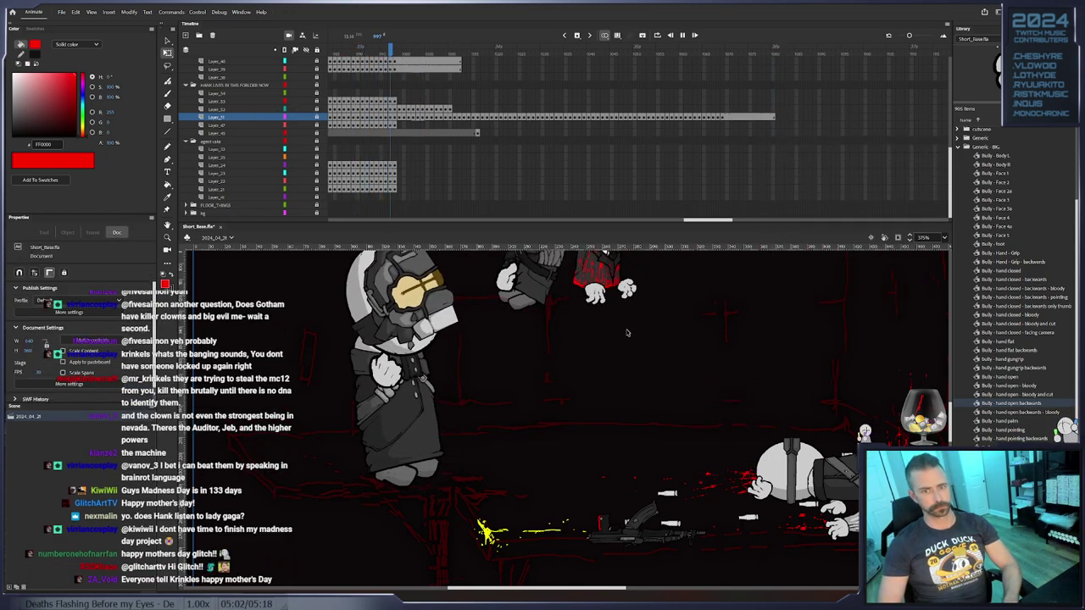
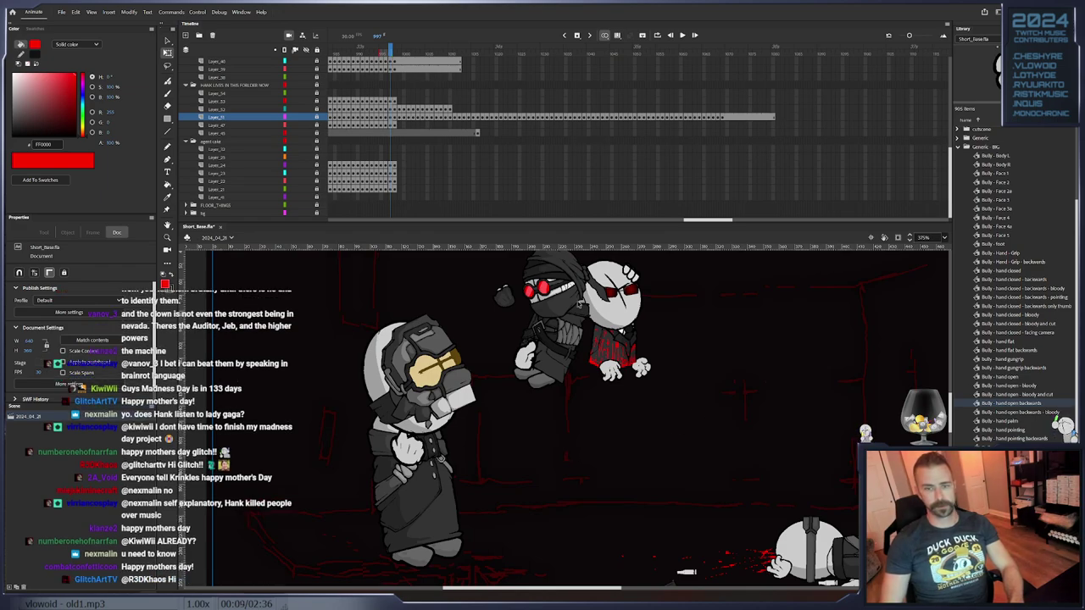
Unlock Hank's head layer, select his head at frame 1010, and add a keyframe at frame 1011
click(450, 109)
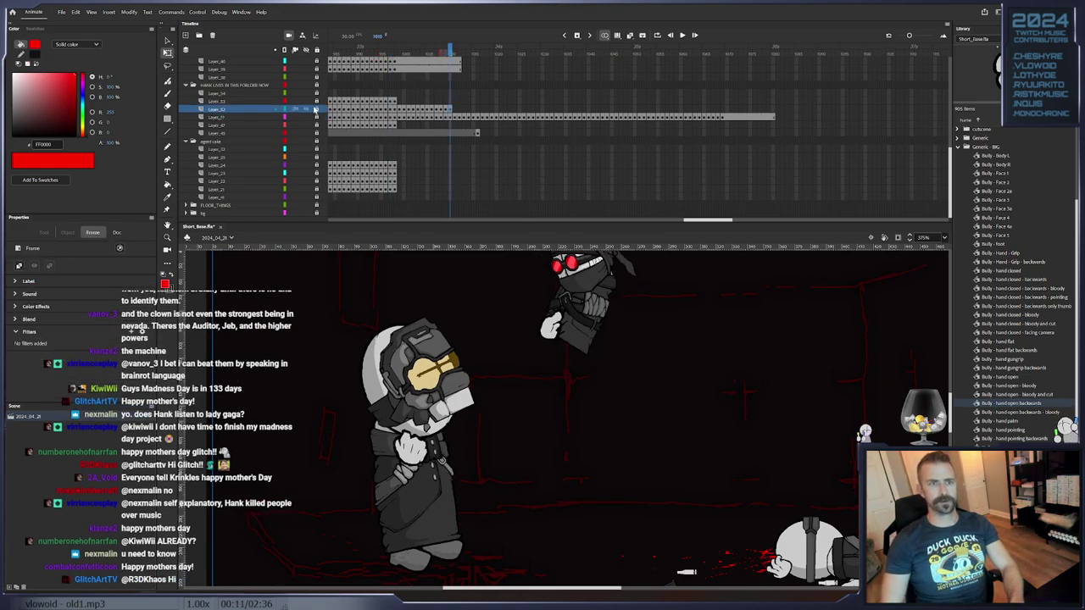
drag(571, 371, 571, 416)
drag(566, 335, 580, 466)
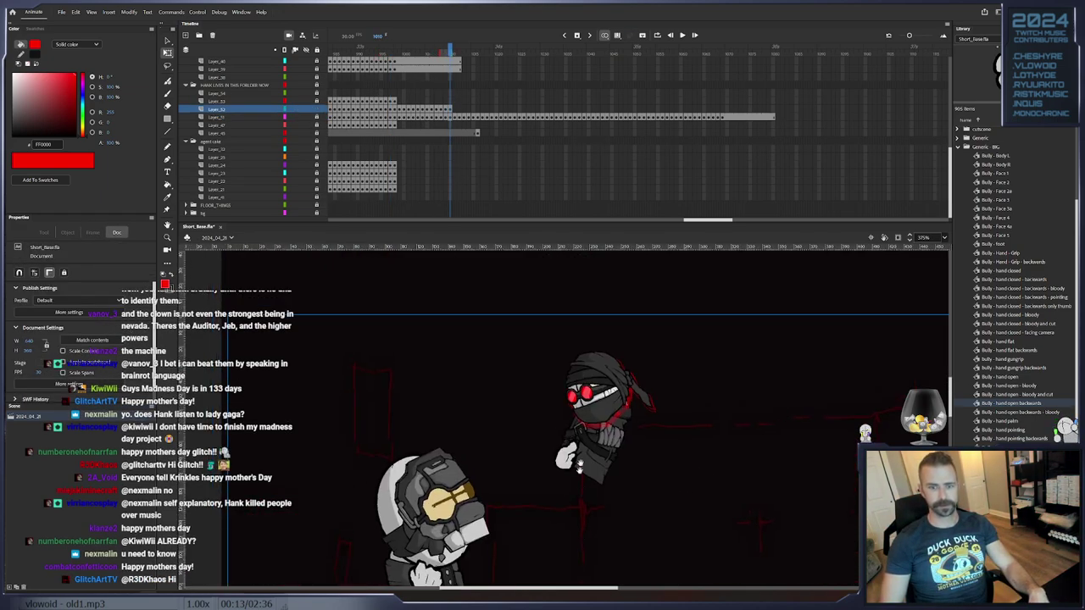
click(608, 384)
drag(647, 359, 633, 282)
key(F6)
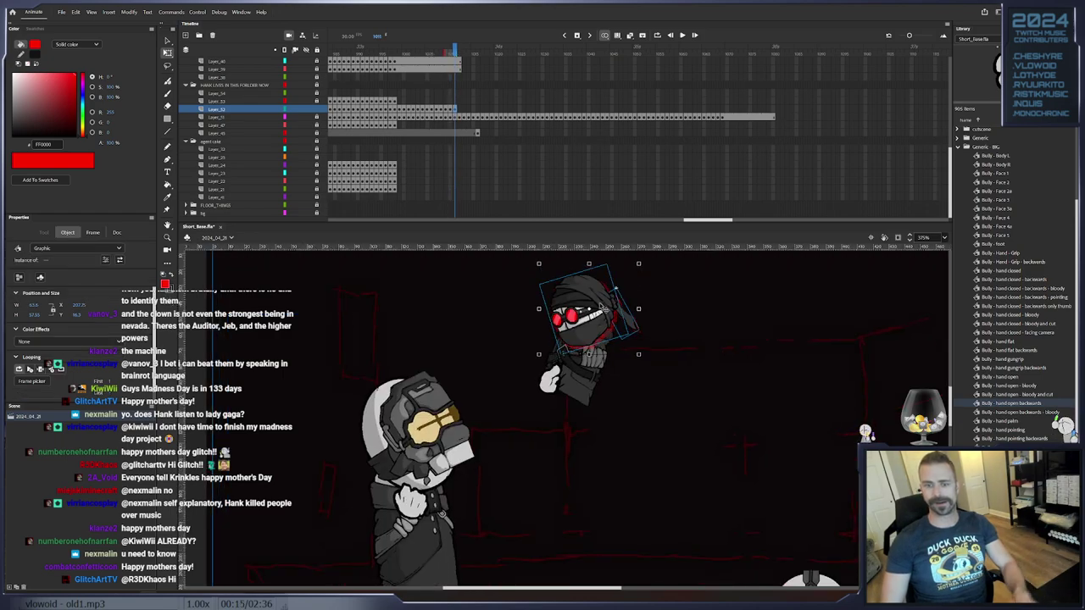
Fit Hank's head and bandana tails onto his torso at frames 1011 and 1012, shifting them up and to the left
drag(607, 316, 603, 315)
drag(603, 315, 590, 307)
click(695, 318)
click(622, 315)
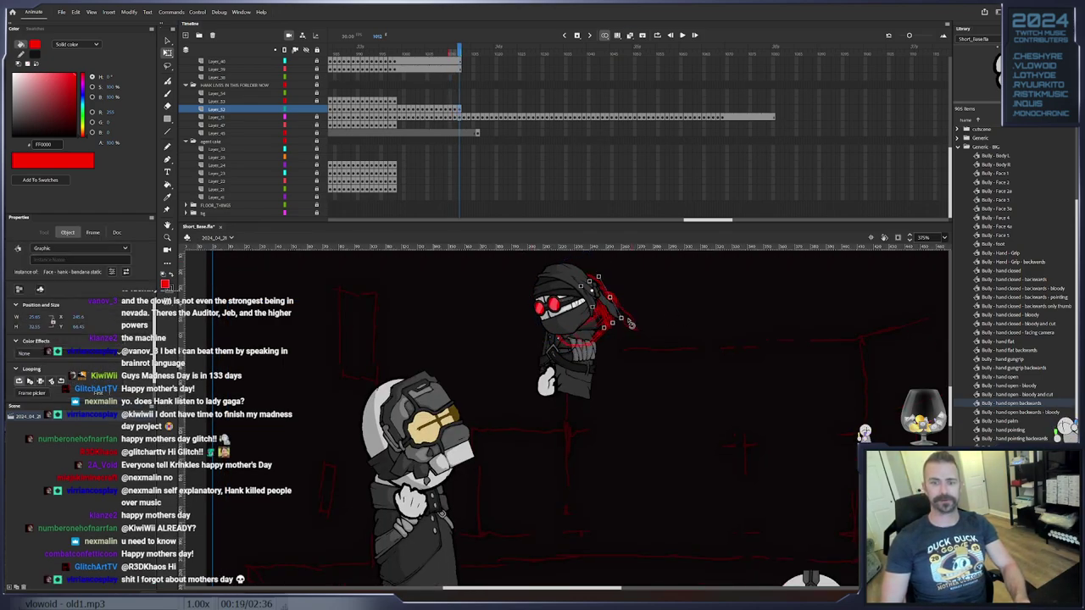
shift+click(560, 304)
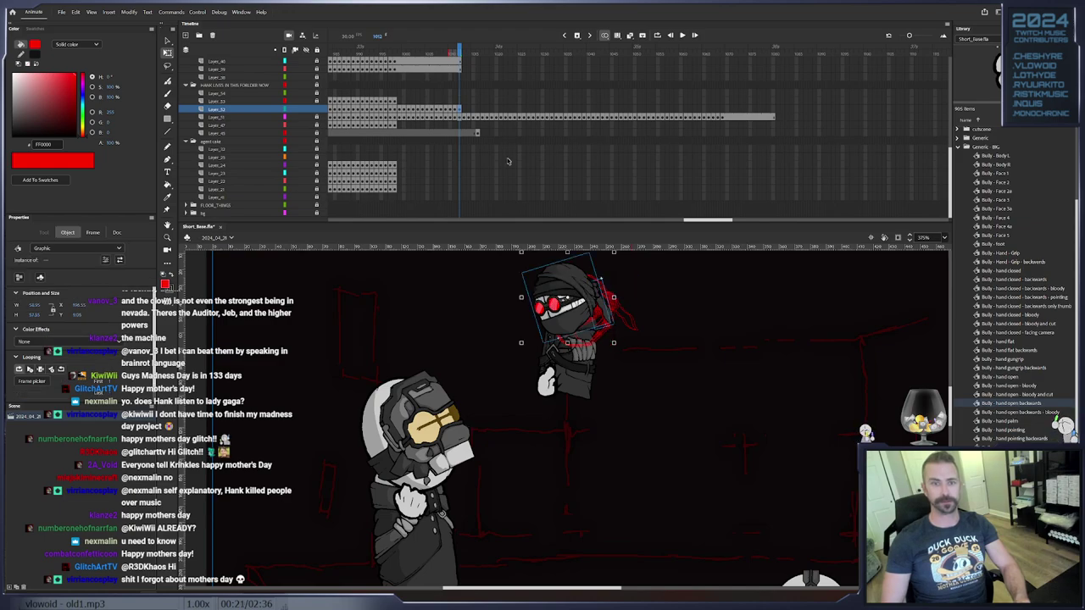
Keyframe Hank's head from frame 1013 to 1016, swinging it down to the left as the torso tips forward
click(451, 109)
click(455, 109)
drag(581, 309, 463, 362)
key(period)
key(F6)
key(F6)
key(period)
key(F6)
mouse_move(498, 314)
mouse_down()
mouse_move(489, 311)
mouse_move(494, 320)
mouse_up()
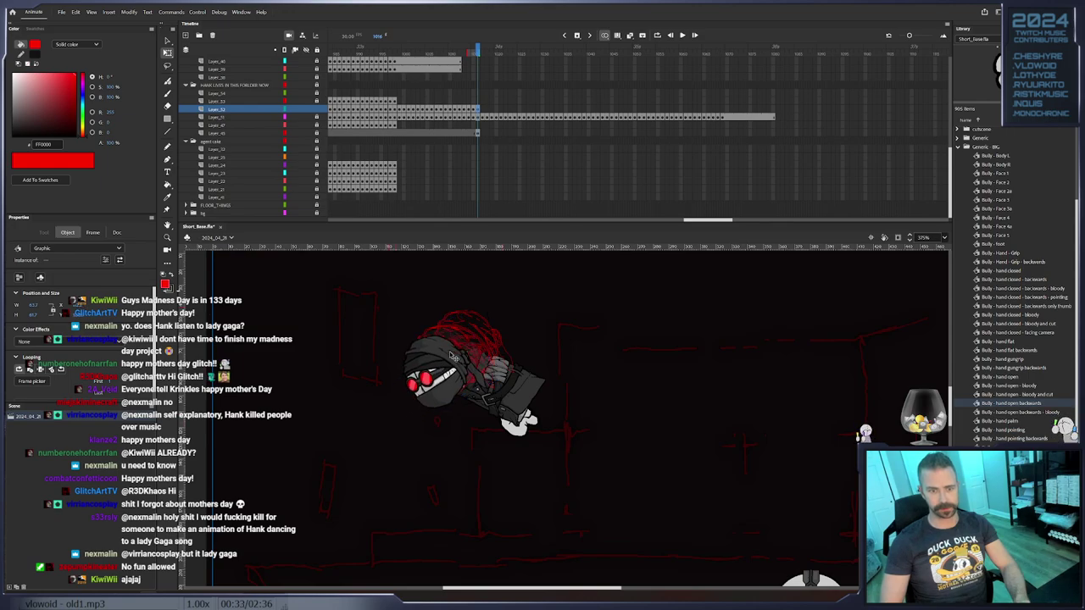
Keyframe Hank's head frame by frame from 1017 to 1025, keeping it tilted at the neck of the horizontal torso as it rises
key(period)
key(period)
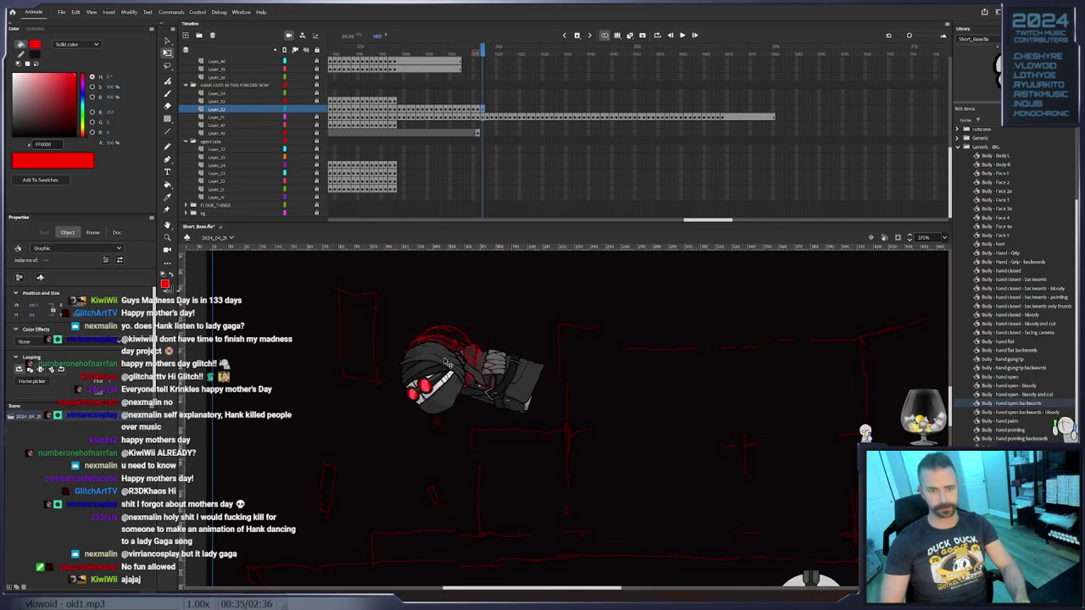
drag(443, 368, 446, 363)
key(F6)
key(F6)
key(F6)
drag(446, 363, 445, 358)
key(period)
click(448, 358)
key(period)
key(period)
click(445, 336)
key(period)
key(period)
click(456, 323)
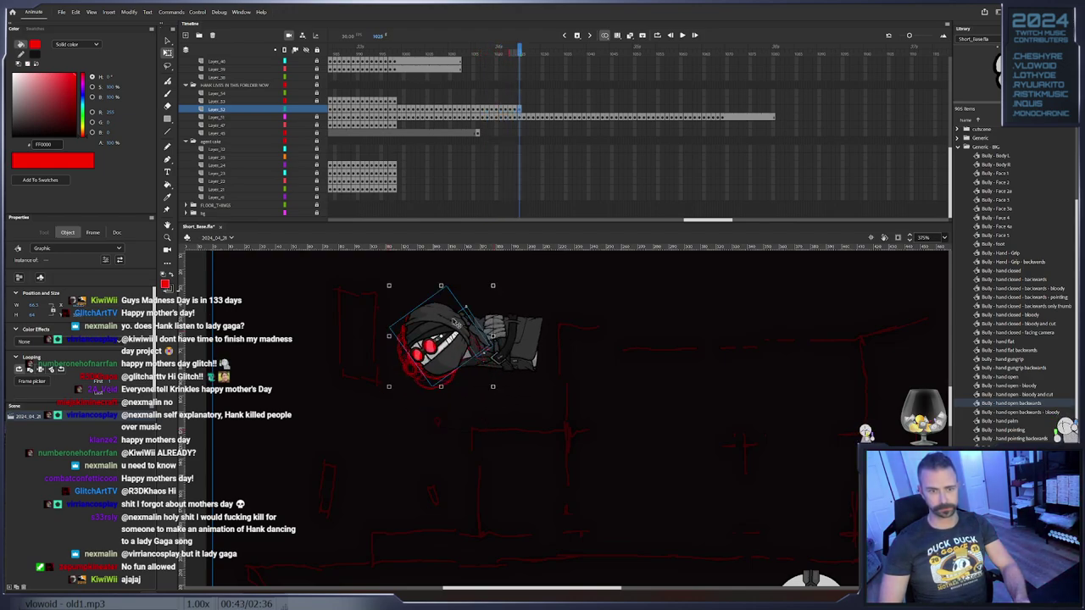
Keyframe Hank's head from frame 1026 to 1028, moving it up and right with the tumbling torso
key(period)
key(period)
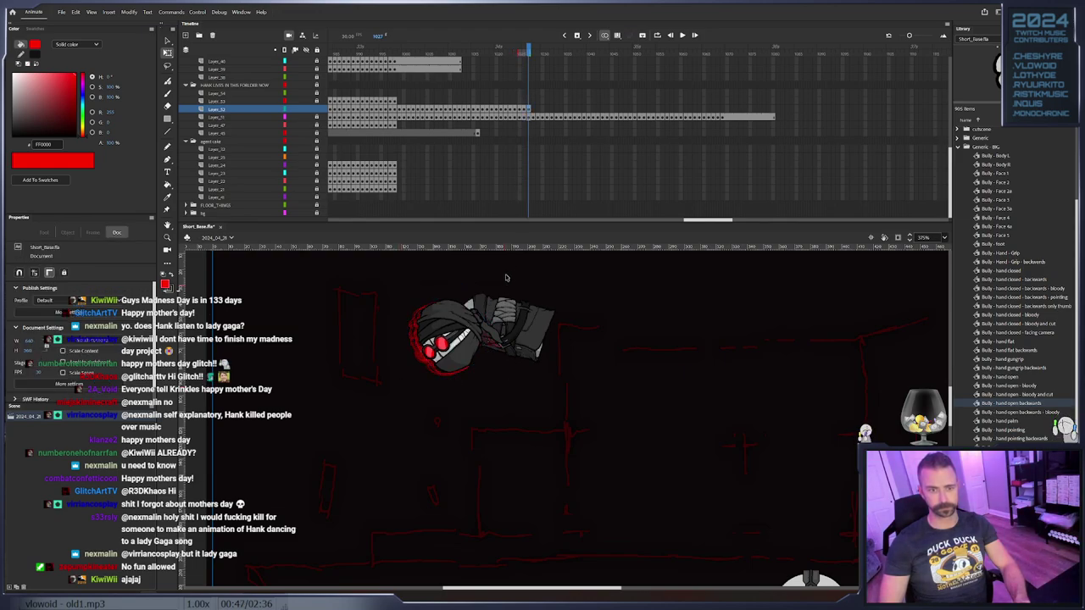
drag(511, 284, 509, 282)
drag(476, 336, 475, 329)
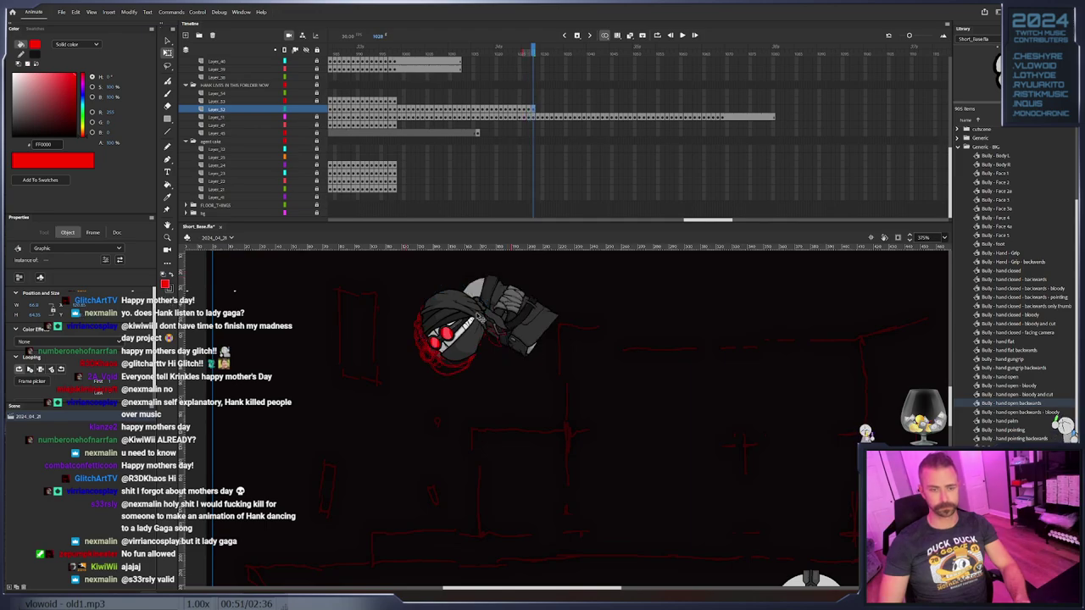
Keyframe Hank's head from frame 1029 to 1032, carrying it right and rotating it onto the now upright torso
key(period)
drag(497, 281, 446, 376)
key(F6)
drag(480, 322, 487, 335)
drag(433, 368, 618, 280)
key(F6)
key(period)
click(571, 320)
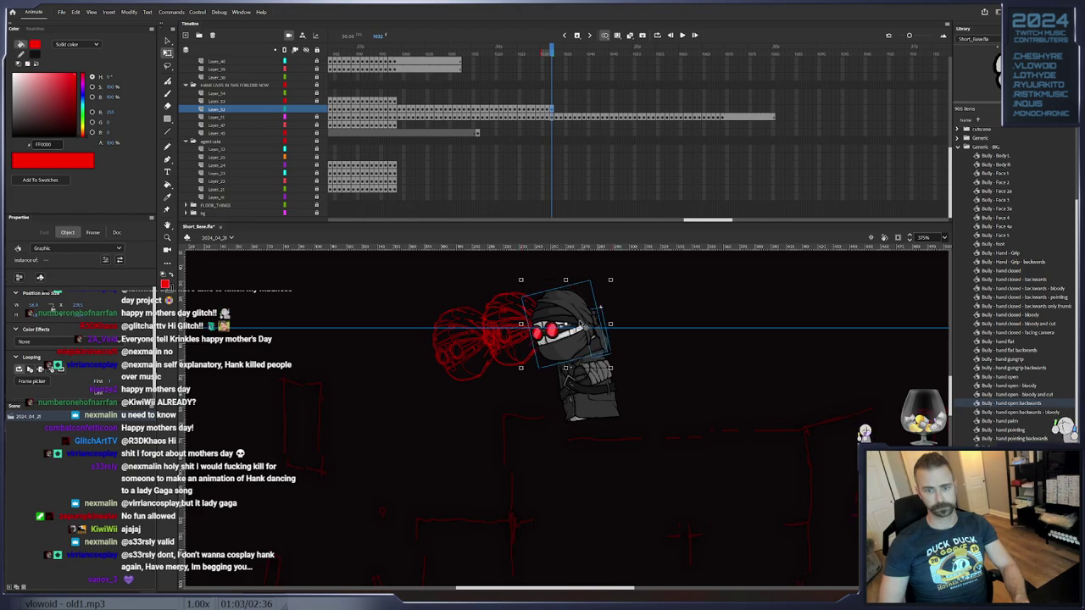
Keyframe Hank's head from frame 1033 to 1035, moving it down and right onto the falling torso
key(period)
click(620, 329)
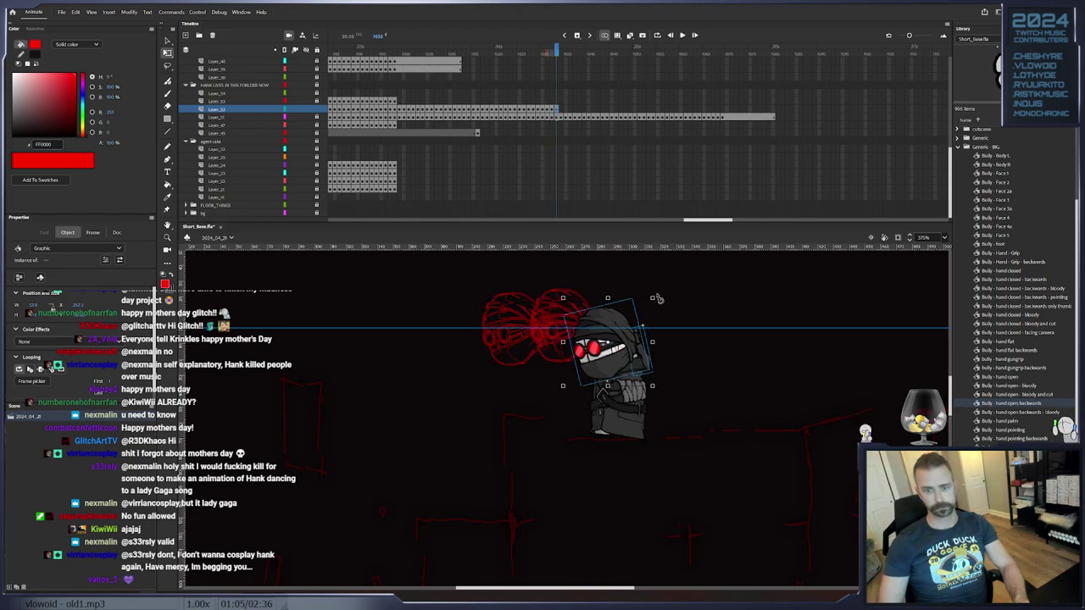
key(period)
drag(666, 352, 664, 347)
drag(685, 385, 651, 330)
key(F6)
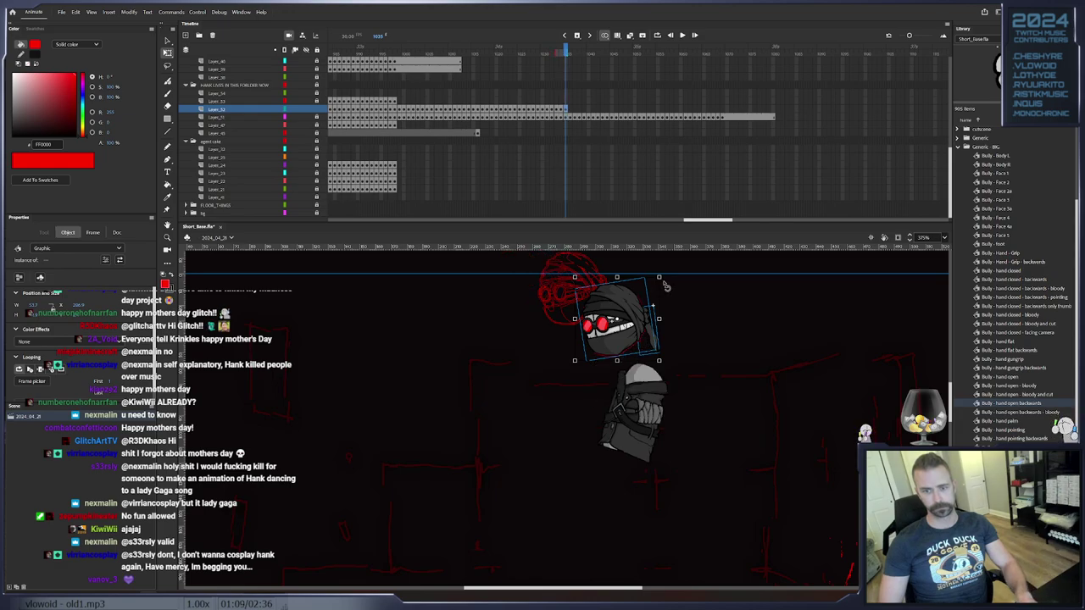
key(period)
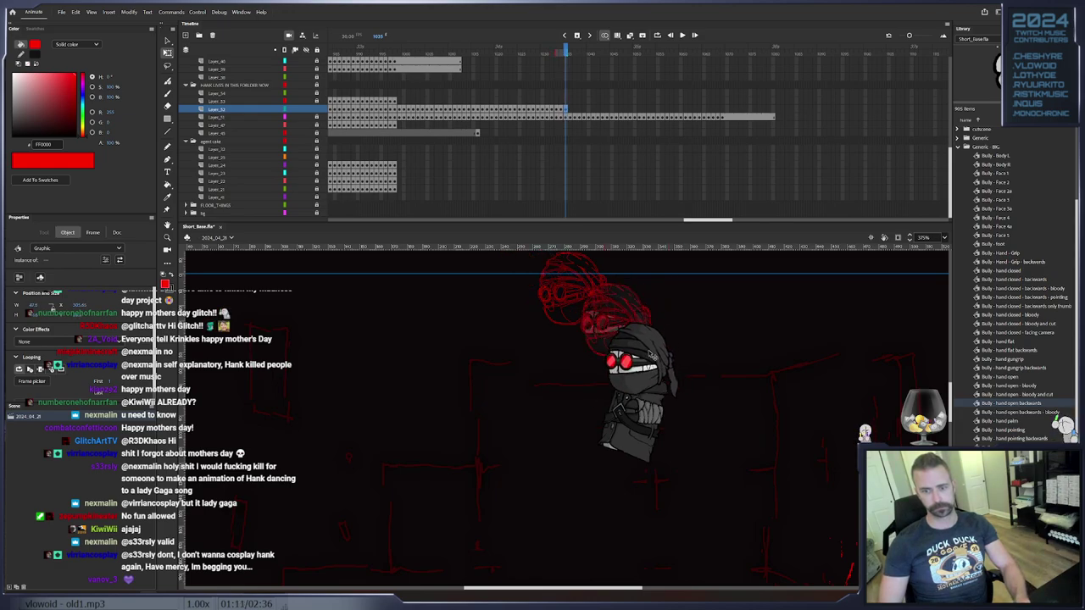
Keyframe Hank's head from frame 1036 to 1038, dropping it straight down with the falling torso
key(F6)
drag(651, 354, 667, 410)
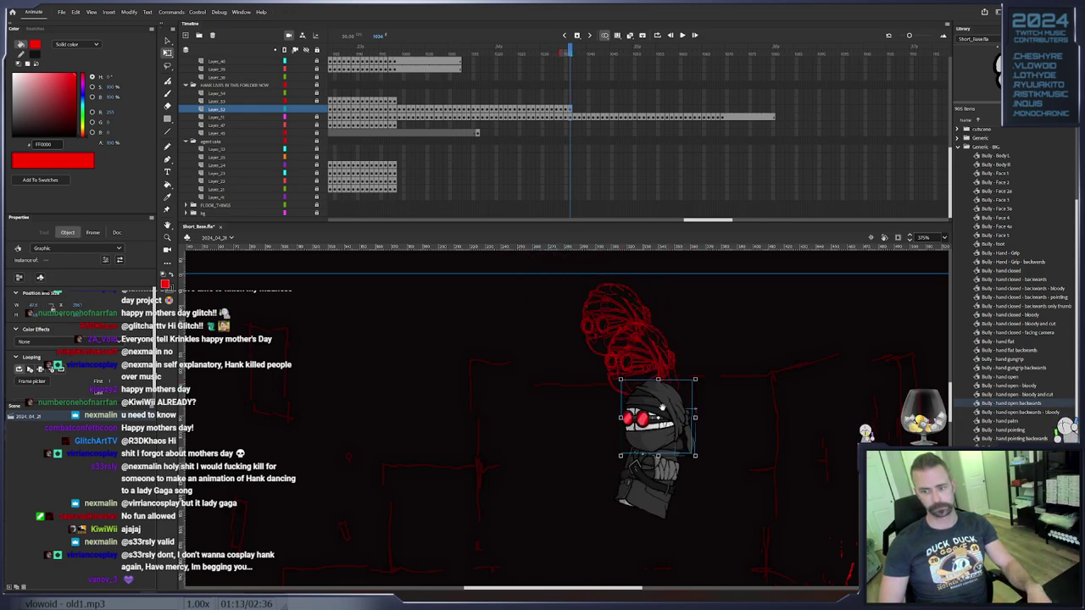
scroll(664, 405, down, 4)
key(period)
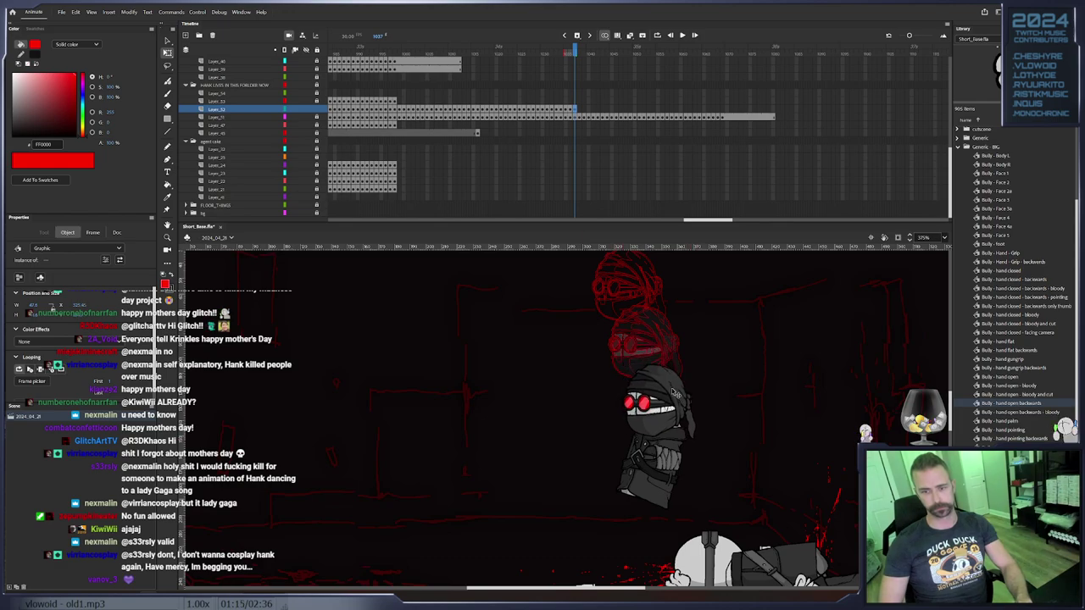
key(period)
drag(676, 399, 681, 459)
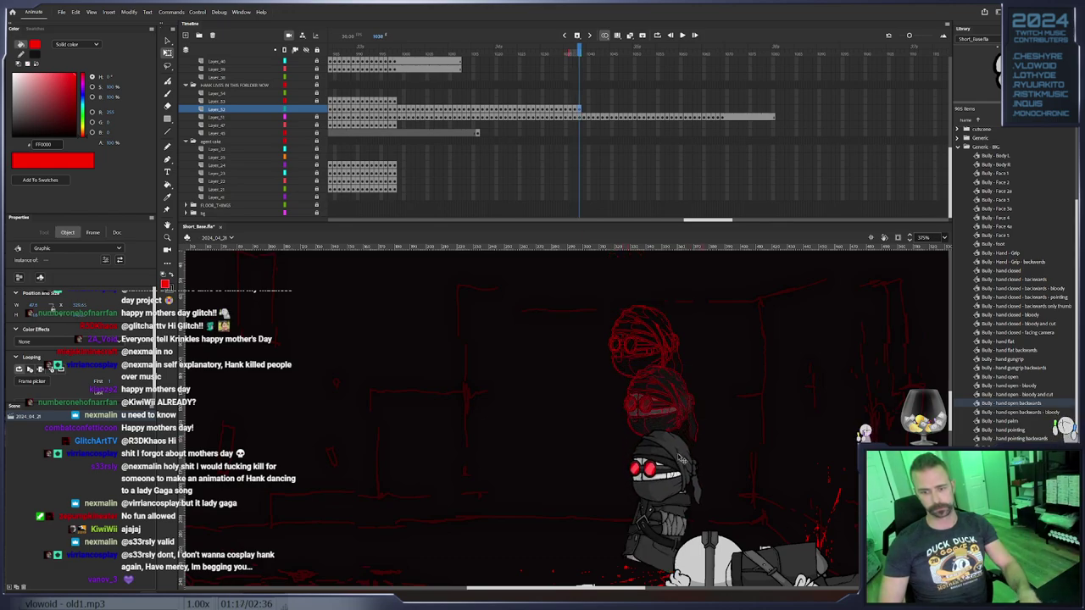
scroll(678, 441, down, 2)
Keyframe Hank's head frame by frame from 1039 to 1051, following the torso through its landing and drift to the left
key(period)
key(period)
key(F6)
drag(657, 411, 630, 427)
key(F6)
key(F6)
key(period)
key(period)
key(period)
key(period)
key(period)
key(F6)
drag(603, 420, 605, 422)
key(F6)
key(F6)
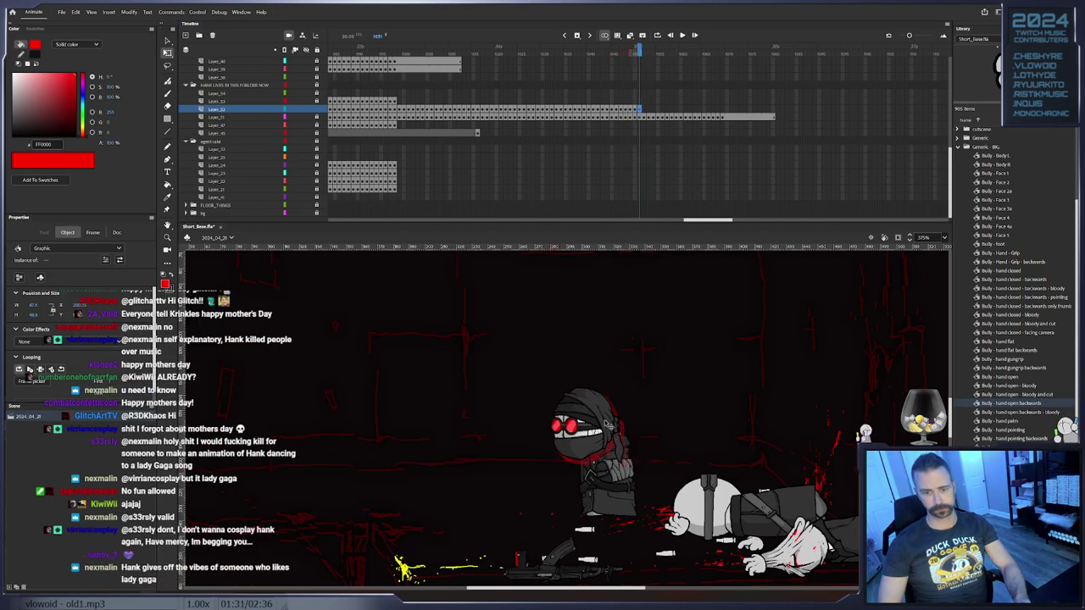
Keyframe Hank's head from frame 1052 to 1057, nudging it slightly up and right with the rocking torso
key(period)
key(period)
click(611, 417)
key(period)
key(period)
click(618, 414)
key(period)
click(618, 414)
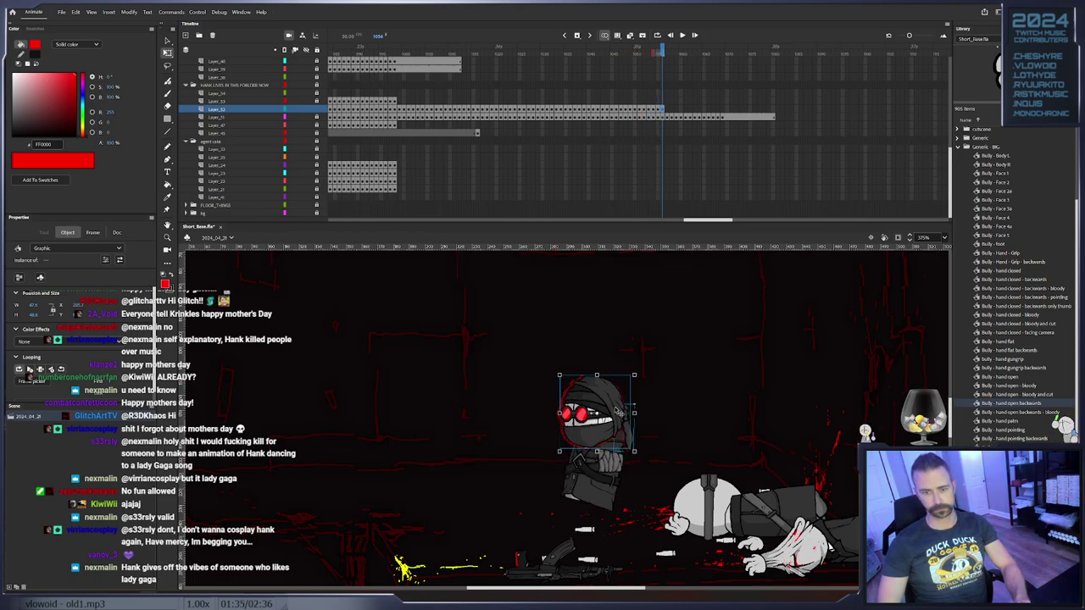
key(period)
click(623, 417)
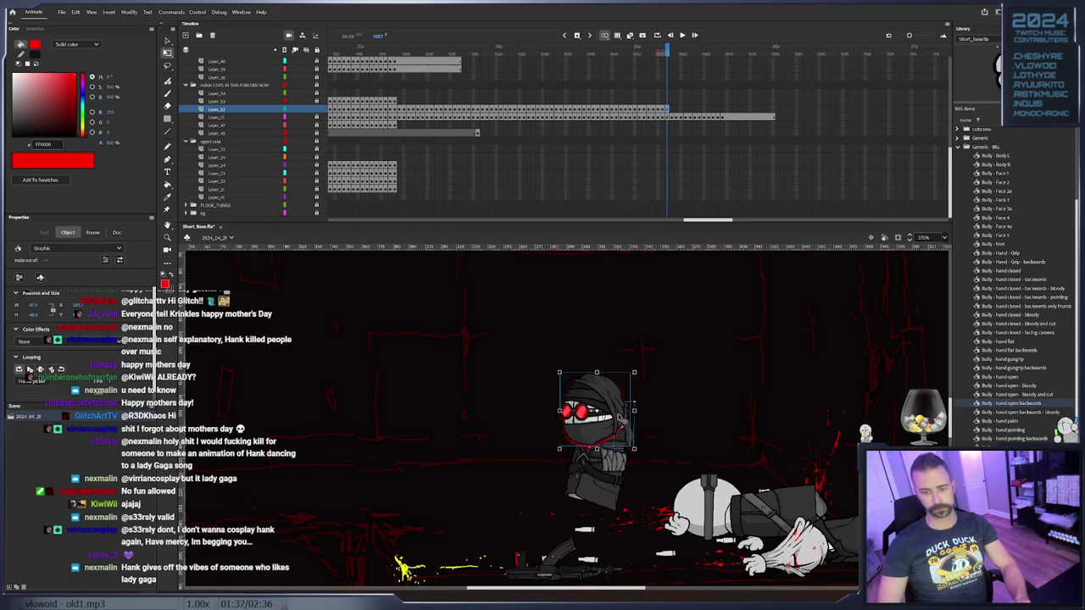
Keyframe Hank's head from frame 1058 to 1061, easing it to the right over the torso
key(period)
click(614, 424)
key(F6)
drag(617, 426, 627, 417)
key(F6)
key(F6)
key(period)
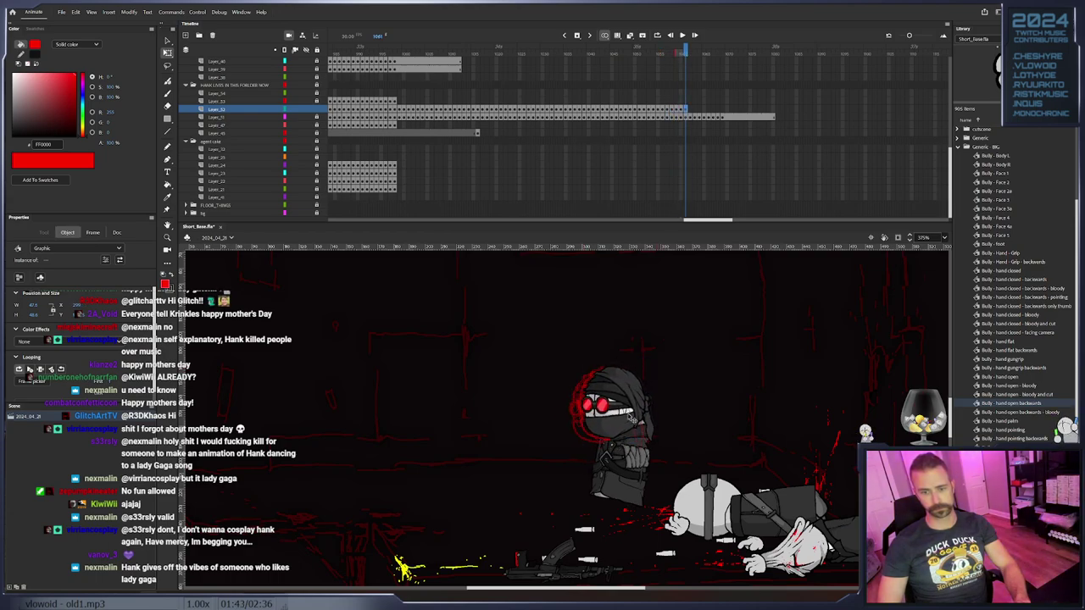
Keyframe Hank's head from frame 1062 to 1069, settling it over the upright torso
key(period)
key(period)
key(F6)
drag(638, 417, 655, 423)
key(F6)
key(F6)
key(F6)
key(F6)
key(period)
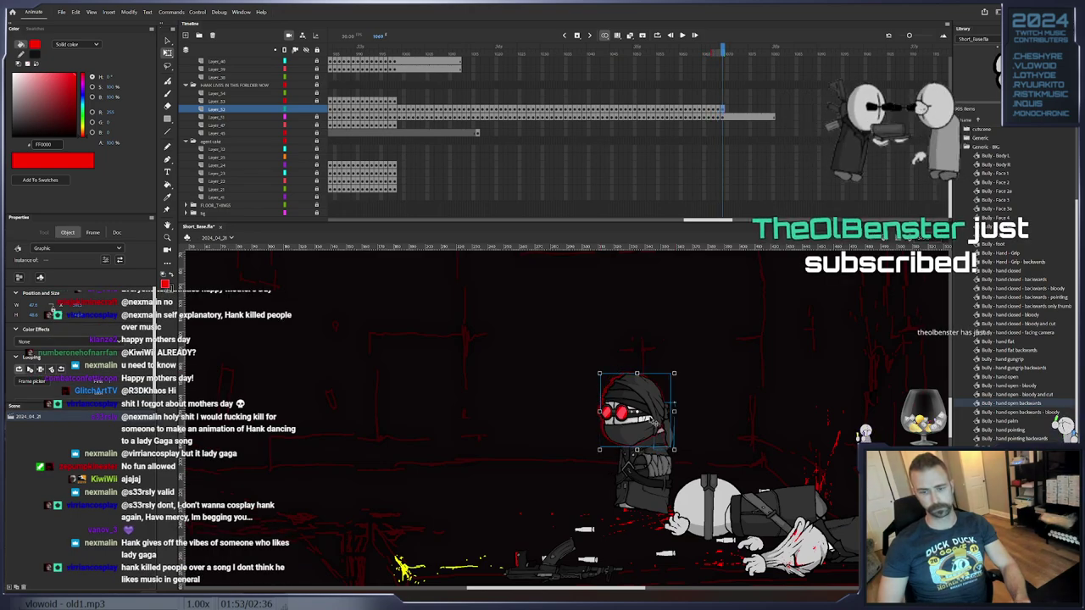
Extend Hank's head layer with held frames to frame 1080 and lock the layer
click(773, 110)
click(807, 163)
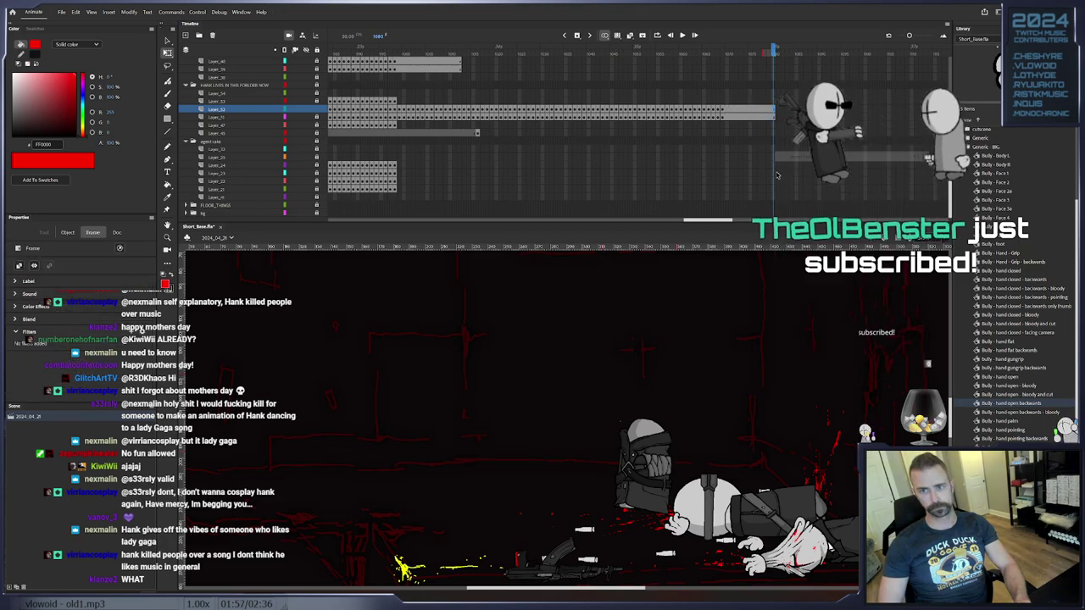
click(318, 110)
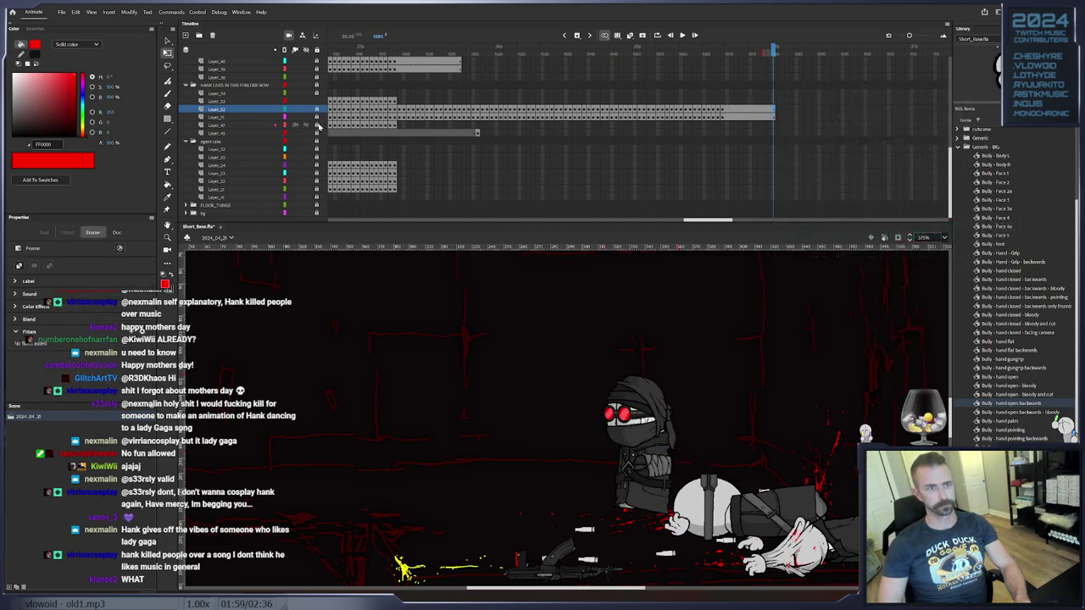
Keyframe Hank's feet on Layer_47 from frame 999 to 1002, moving them right beneath the torso
click(398, 127)
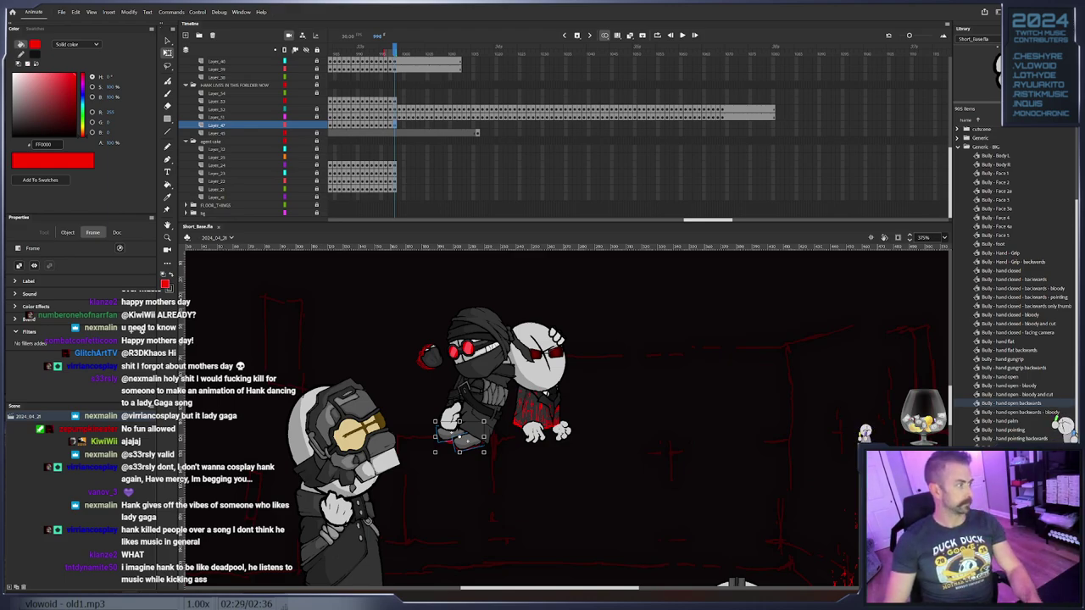
key(.)
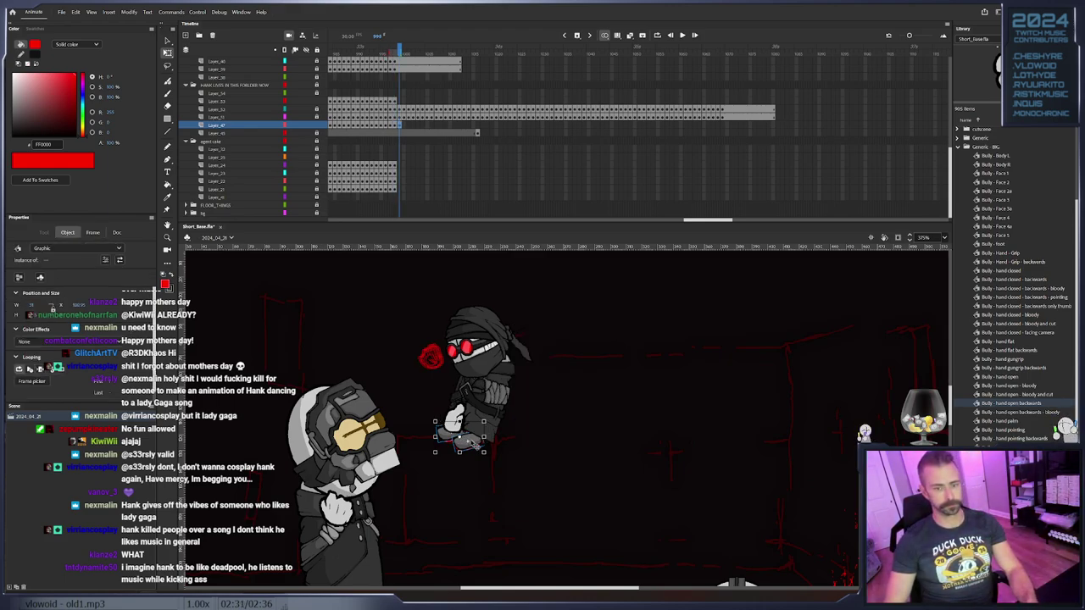
key(.)
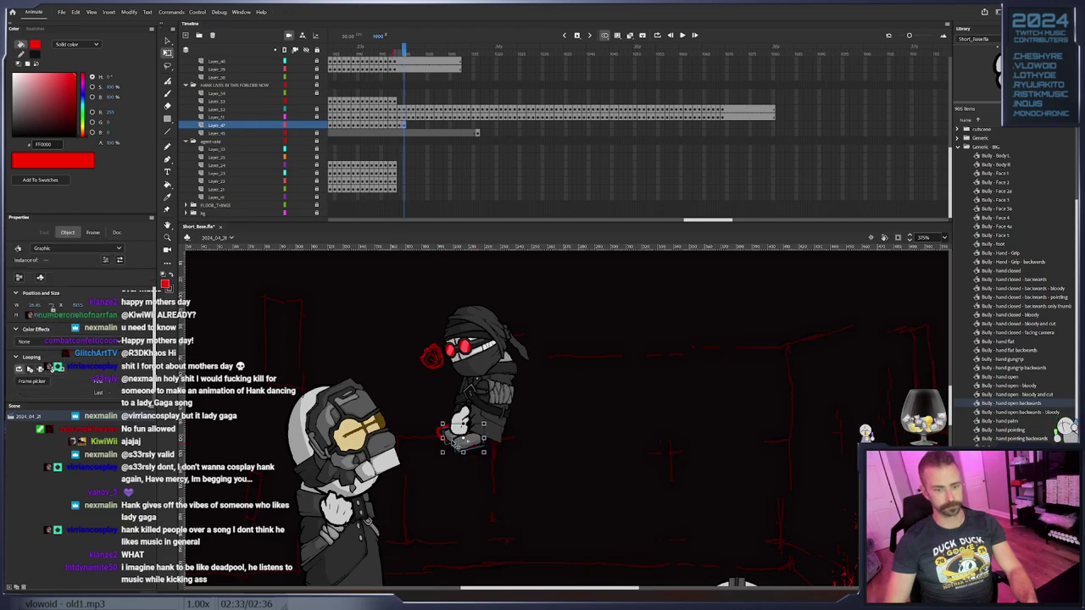
key(.)
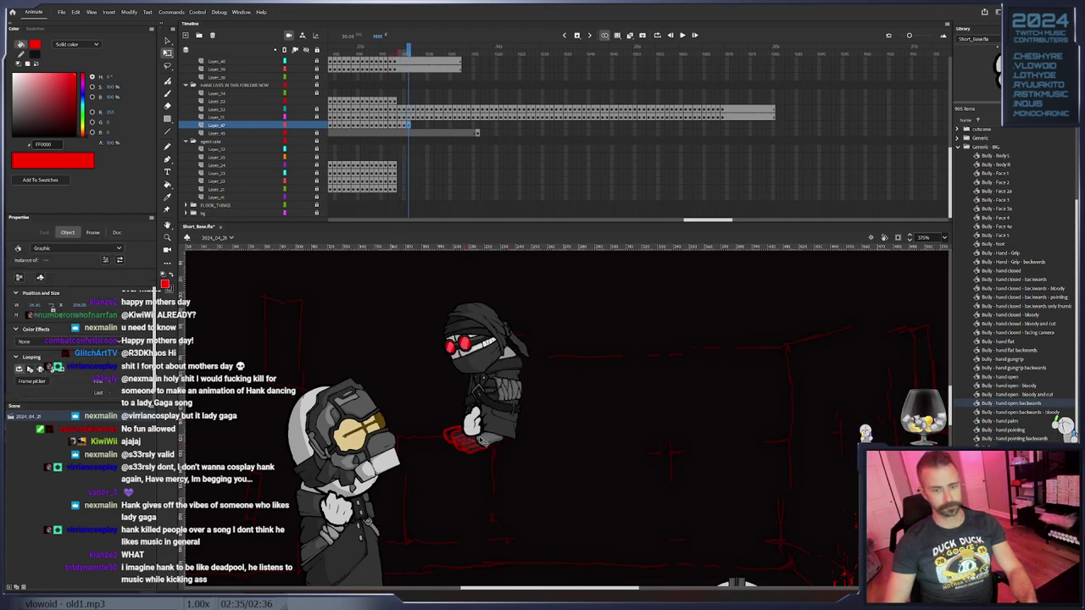
key(.)
click(504, 443)
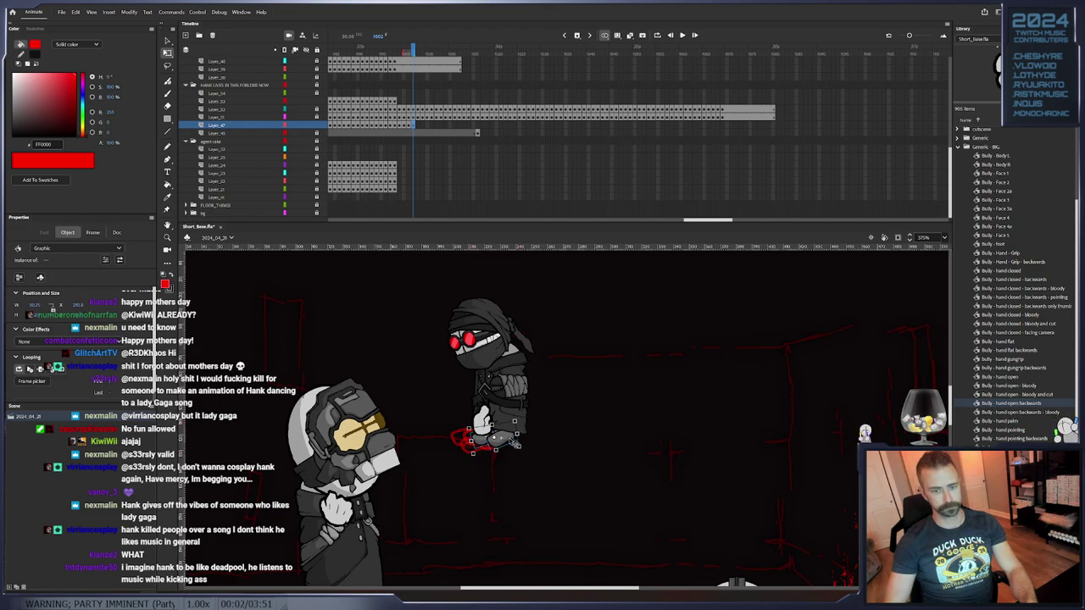
Keyframe Hank's feet from frame 1003 to 1007, lifting them along with the rising torso
key(.)
key(.)
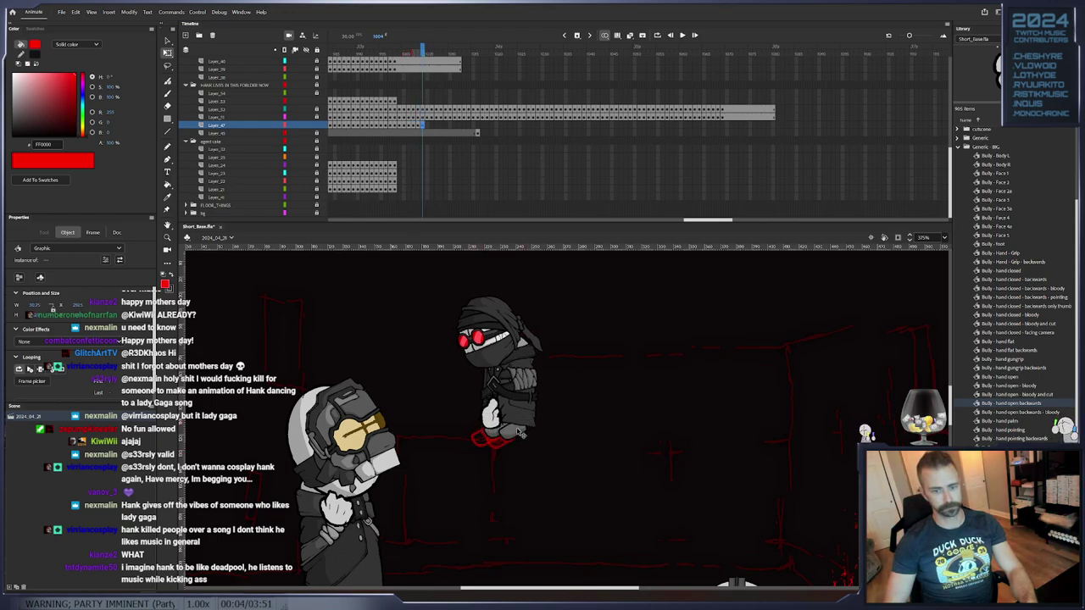
key(.)
key(.)
click(534, 419)
drag(537, 419, 516, 426)
key(F6)
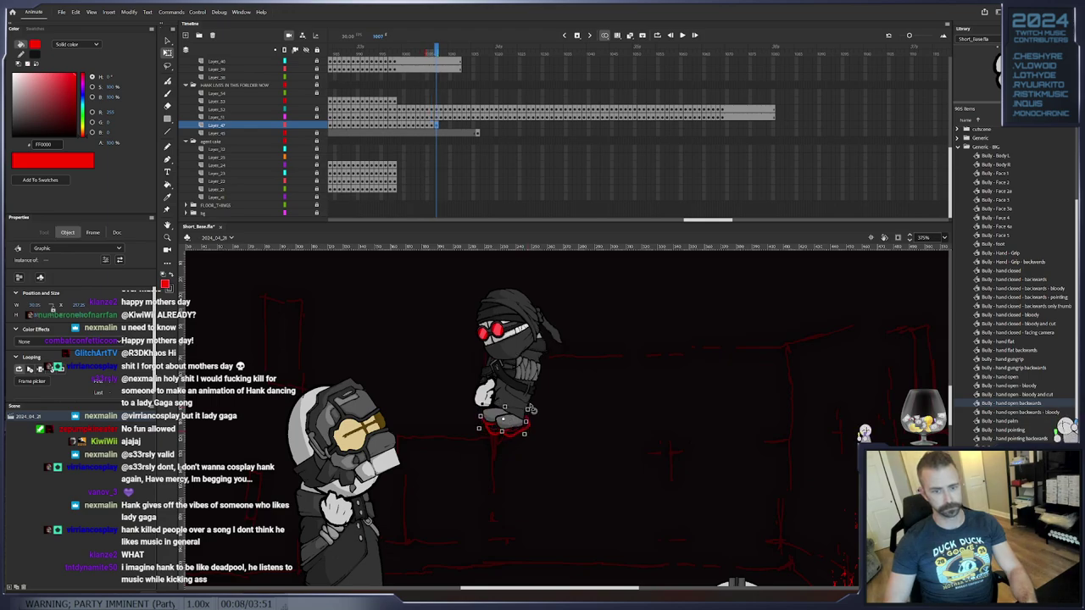
Keyframe Hank's feet from frame 1008 to 1010, shifting them up and left and adjusting the front foot separately
key(.)
click(524, 408)
drag(513, 421, 508, 415)
key(F6)
key(F6)
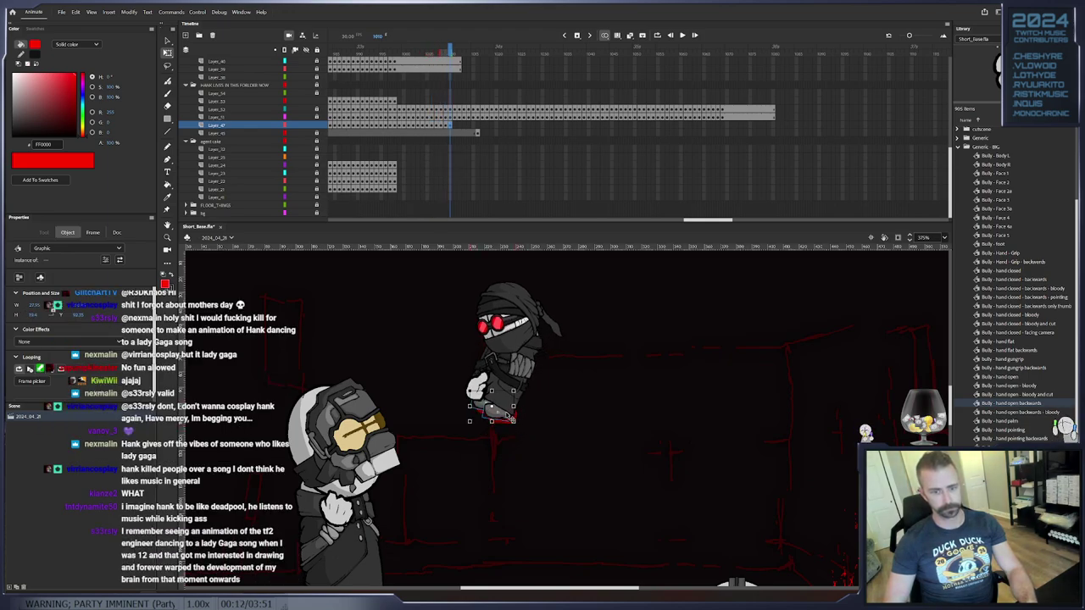
click(506, 420)
click(477, 404)
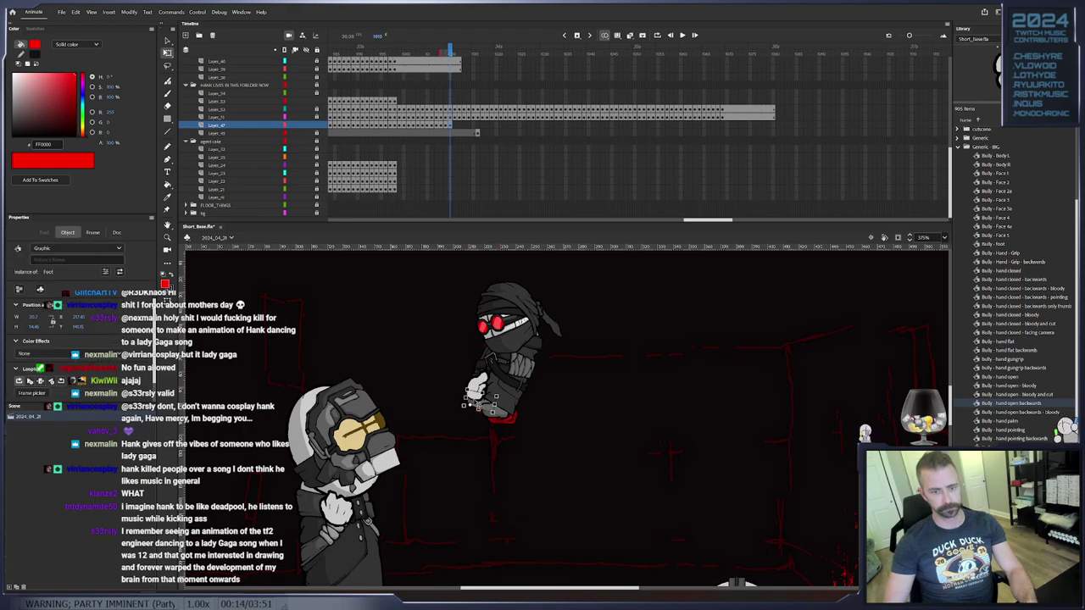
Keyframe Hank's feet at frames 1011 and 1012, repositioning each foot under the hem of his coat
key(.)
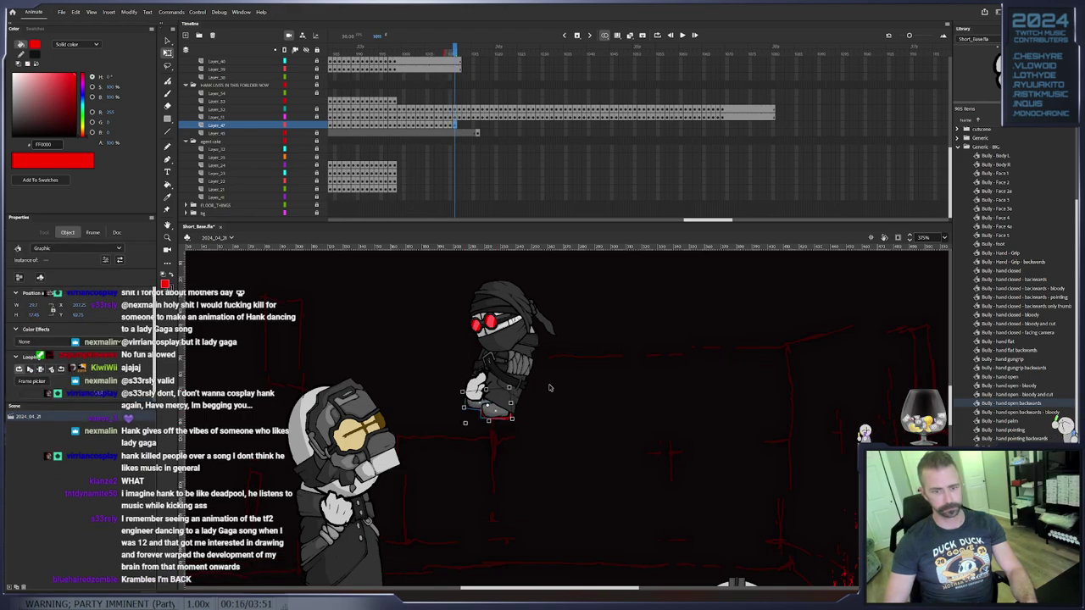
click(549, 387)
click(481, 403)
key(.)
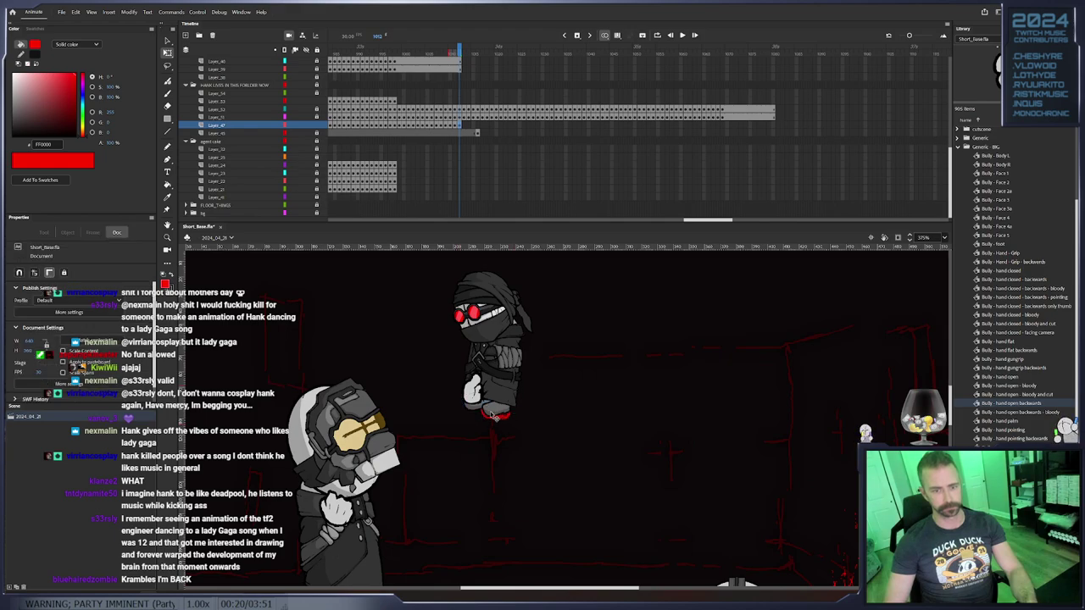
Keyframe Hank's feet from frame 1013 to 1016, moving them left and rotating them with the forward-tipping torso
key(.)
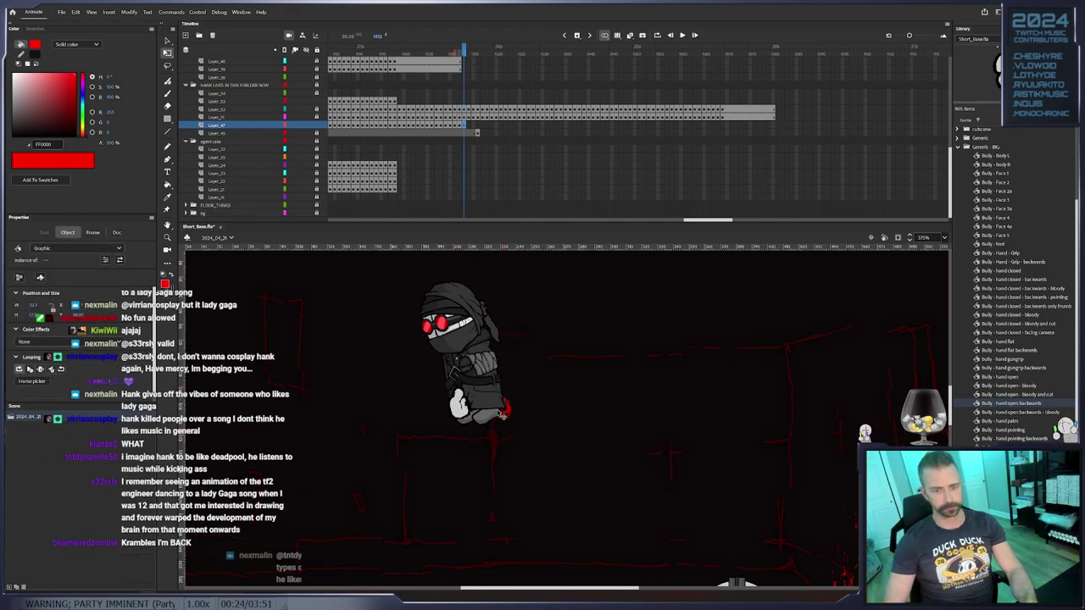
click(506, 414)
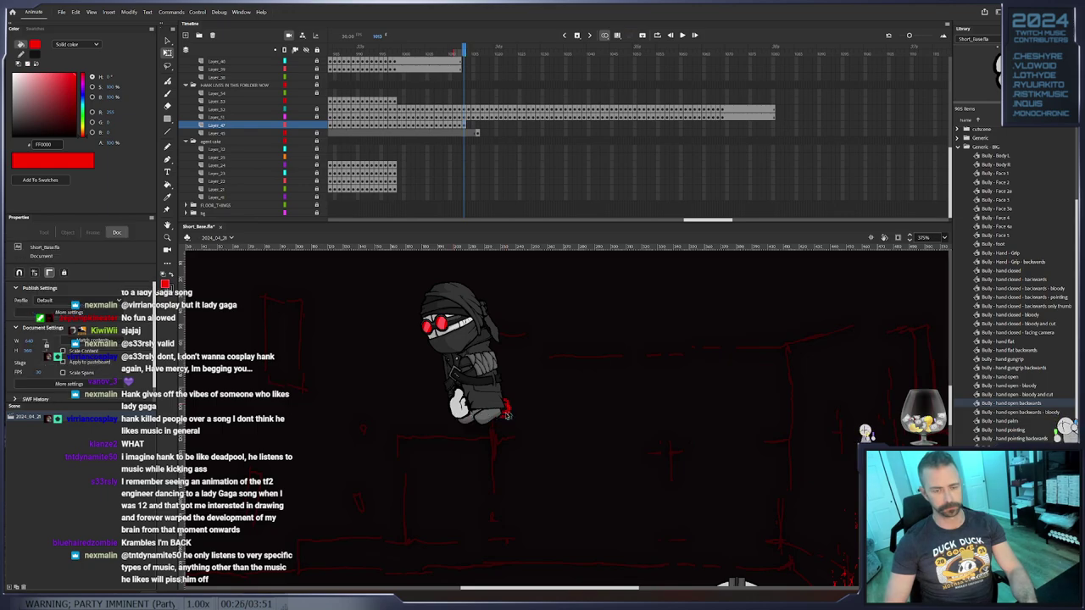
click(499, 413)
key(.)
drag(500, 399, 474, 409)
key(.)
key(F6)
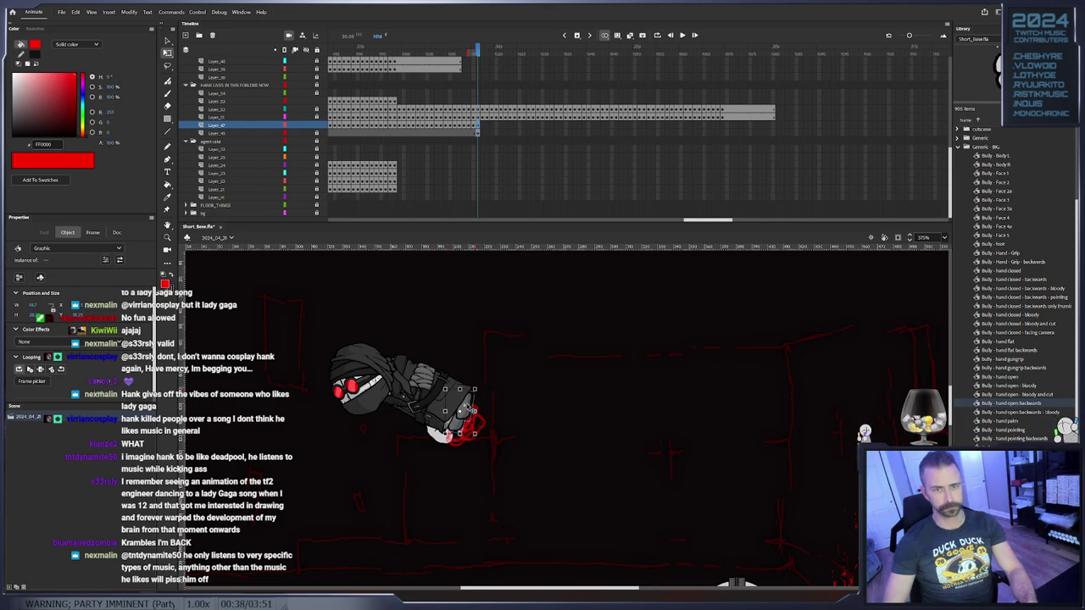
Keyframe Hank's feet from frame 1017 to 1019, lifting and rotating them to stay under the hem of his leveling coat
key(.)
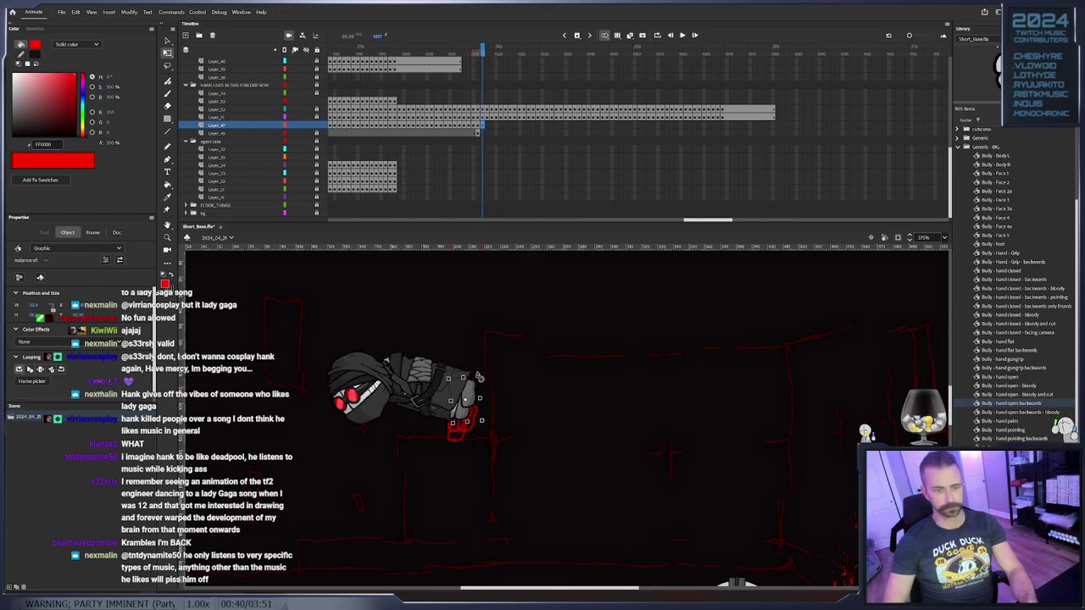
key(.)
drag(465, 395, 464, 390)
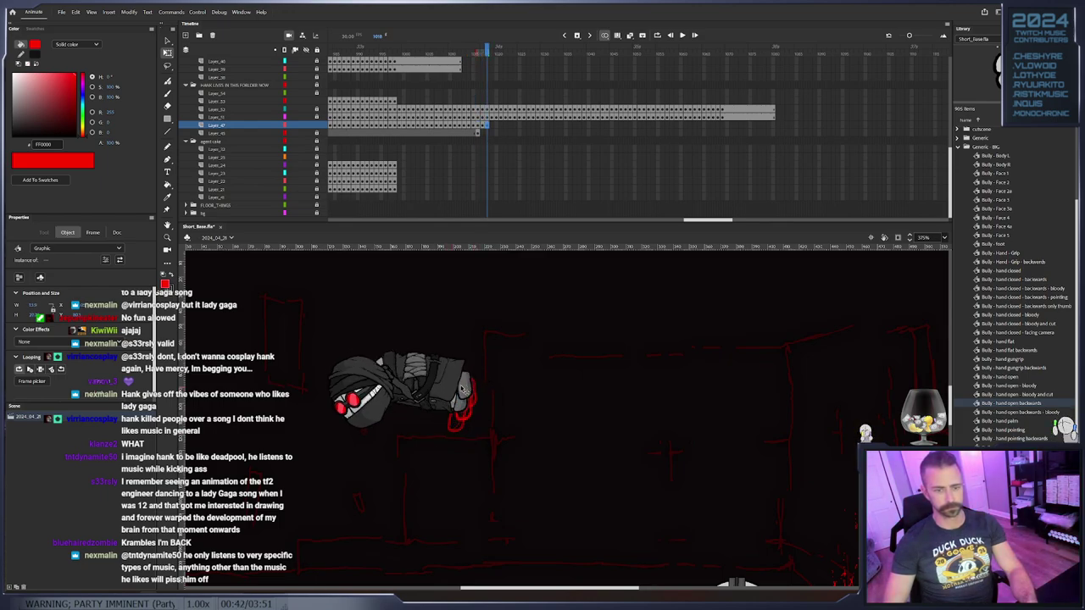
click(475, 383)
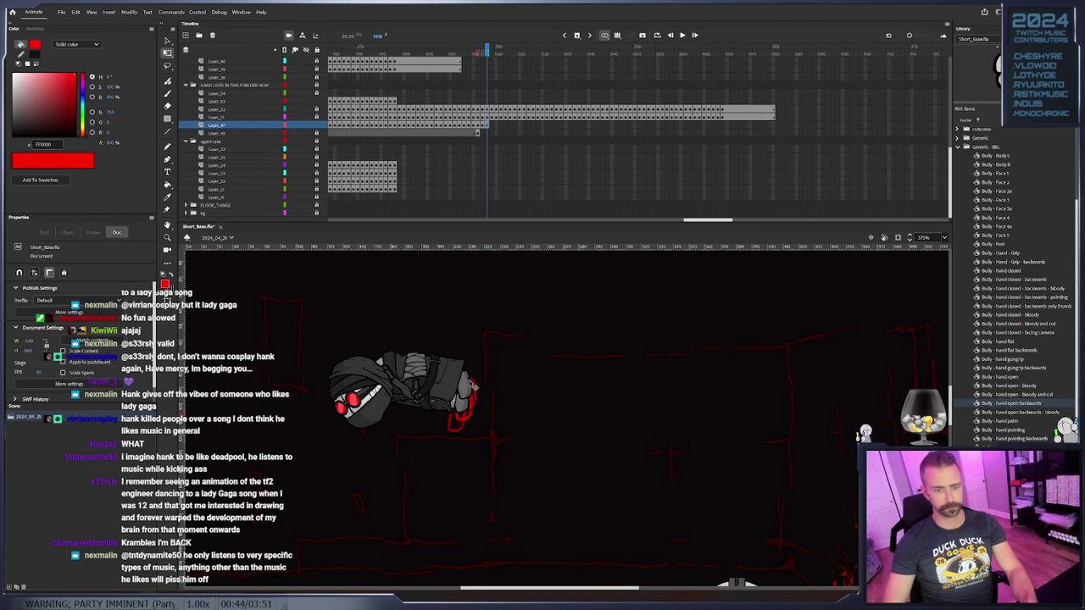
click(473, 386)
key(.)
drag(480, 366, 480, 364)
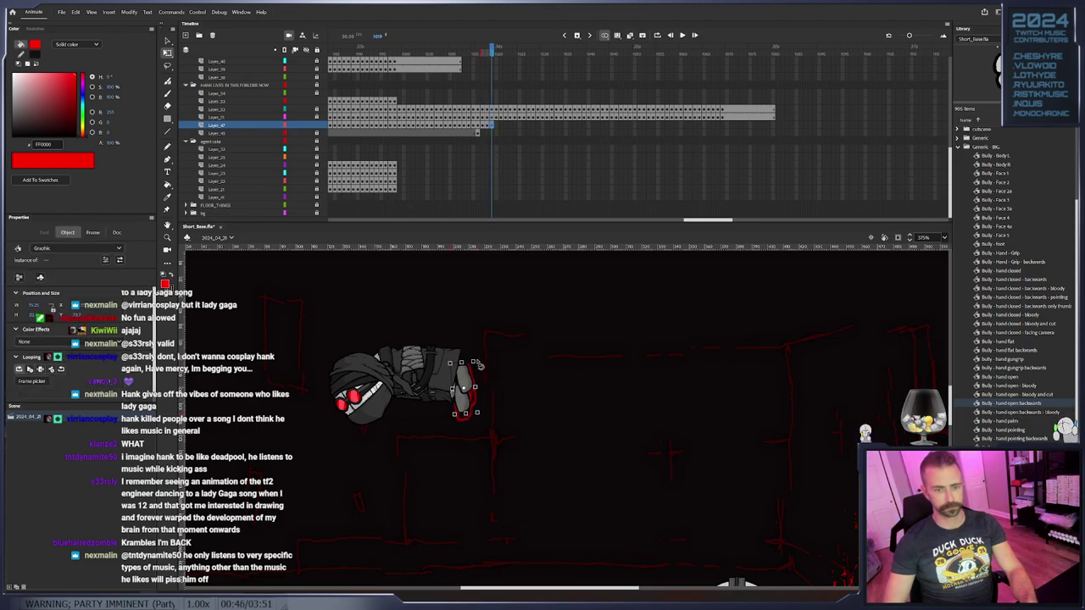
Keyframe Hank's feet from frame 1020 to 1025, raising them to follow the hem of the horizontal torso
key(.)
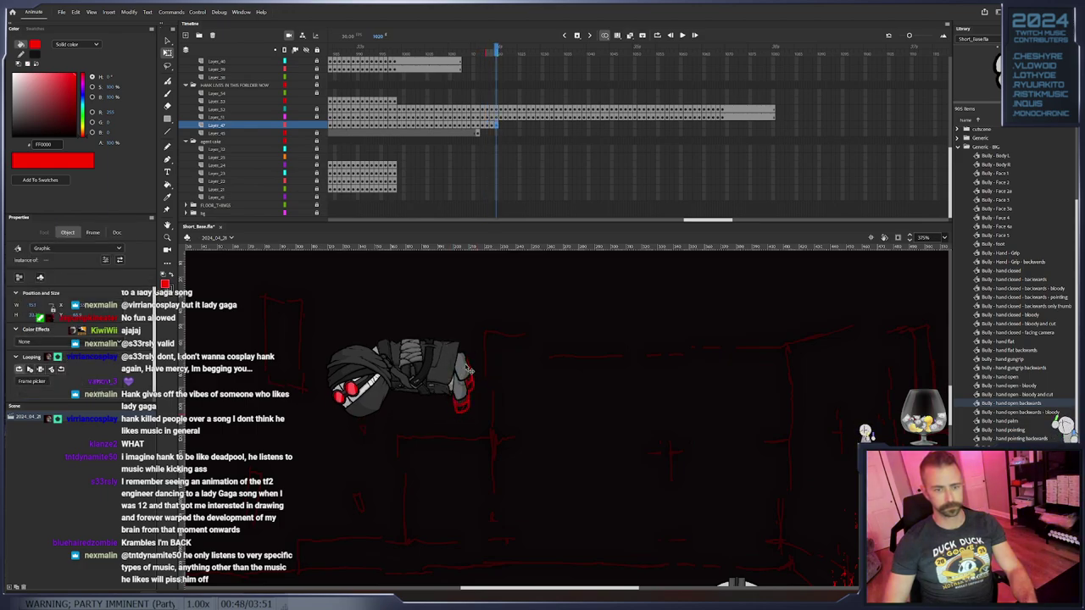
key(.)
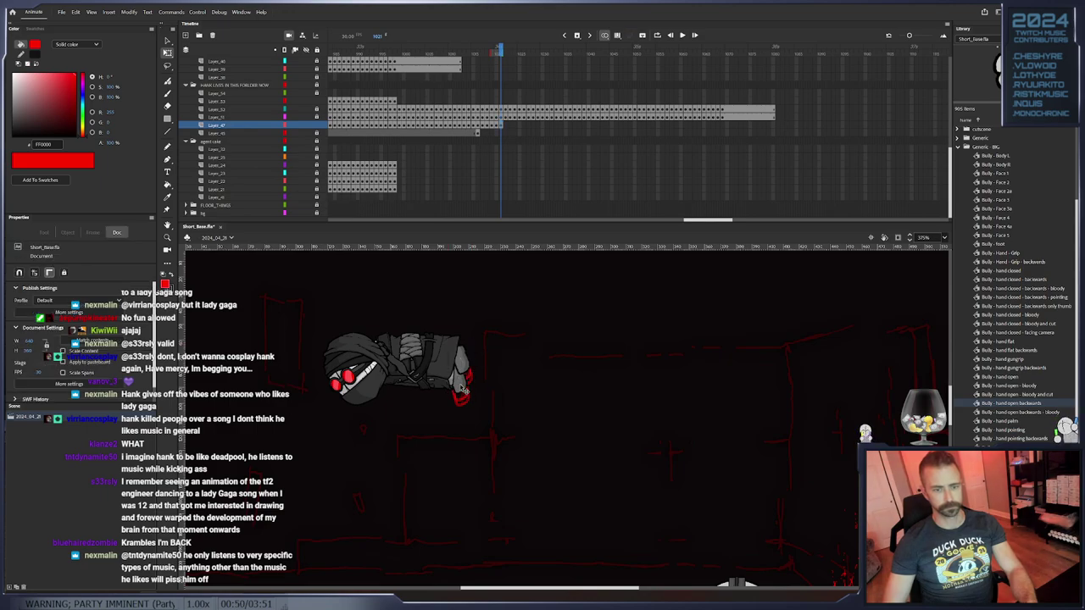
key(.)
key(.)
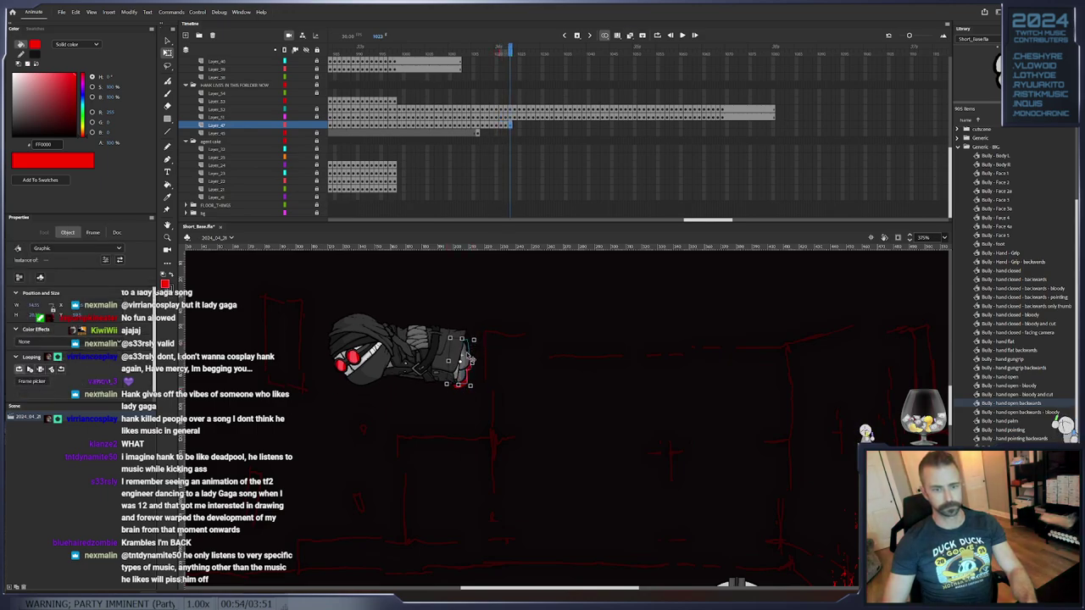
key(.)
key(.)
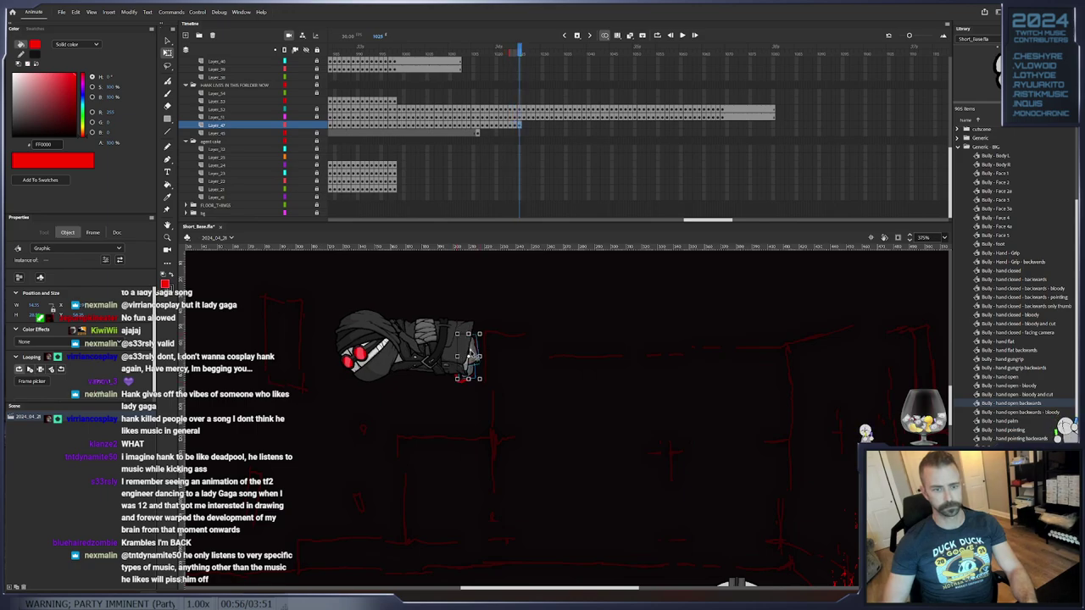
Keyframe Hank's feet from frame 1026 to 1028, shifting them right and rotating them as the torso tilts back
key(.)
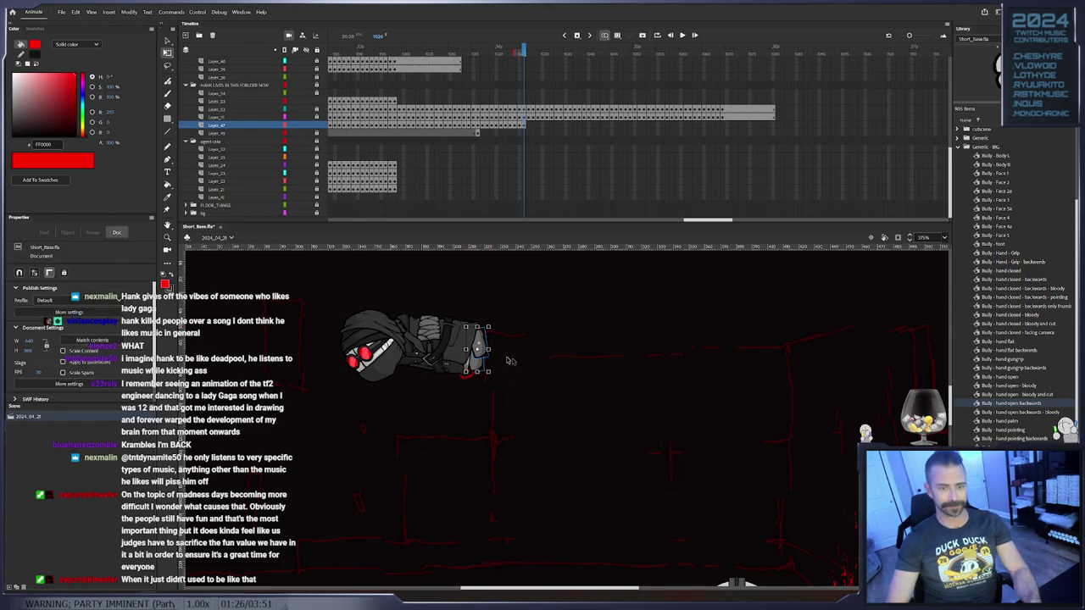
key(.)
drag(491, 327, 483, 340)
key(.)
click(481, 339)
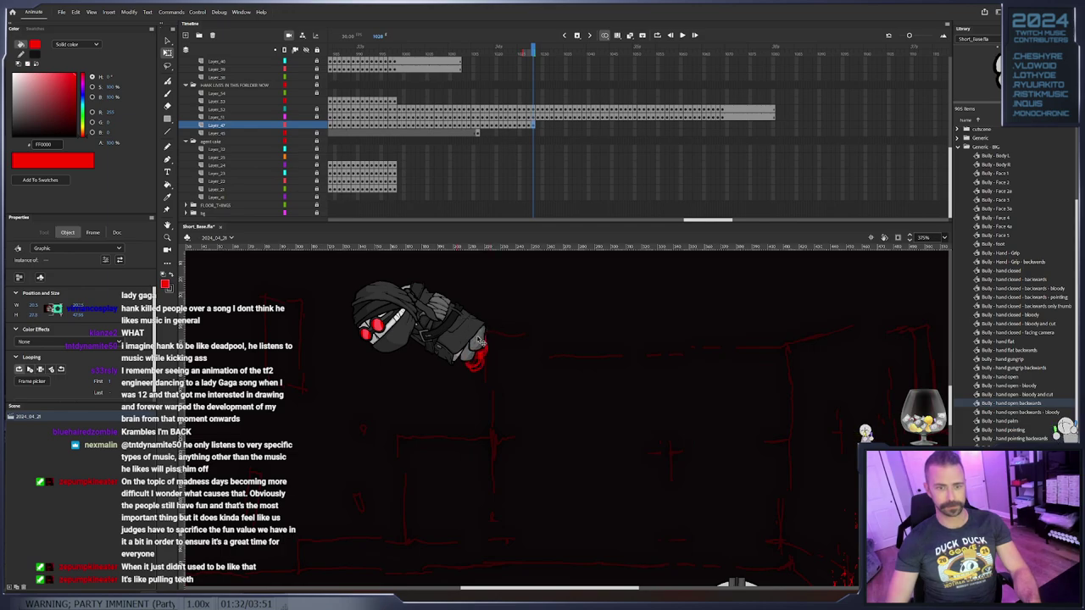
Keyframe Hank's feet at frame 1029, moving them up with the torso and adjusting each foot separately at the coat hem
key(.)
drag(478, 346, 492, 310)
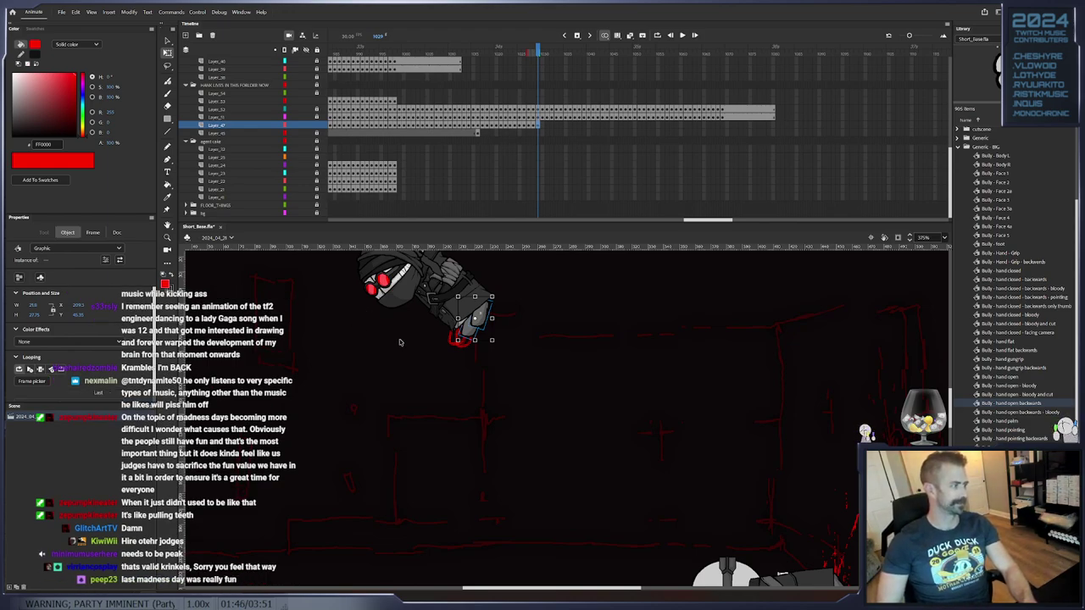
click(398, 360)
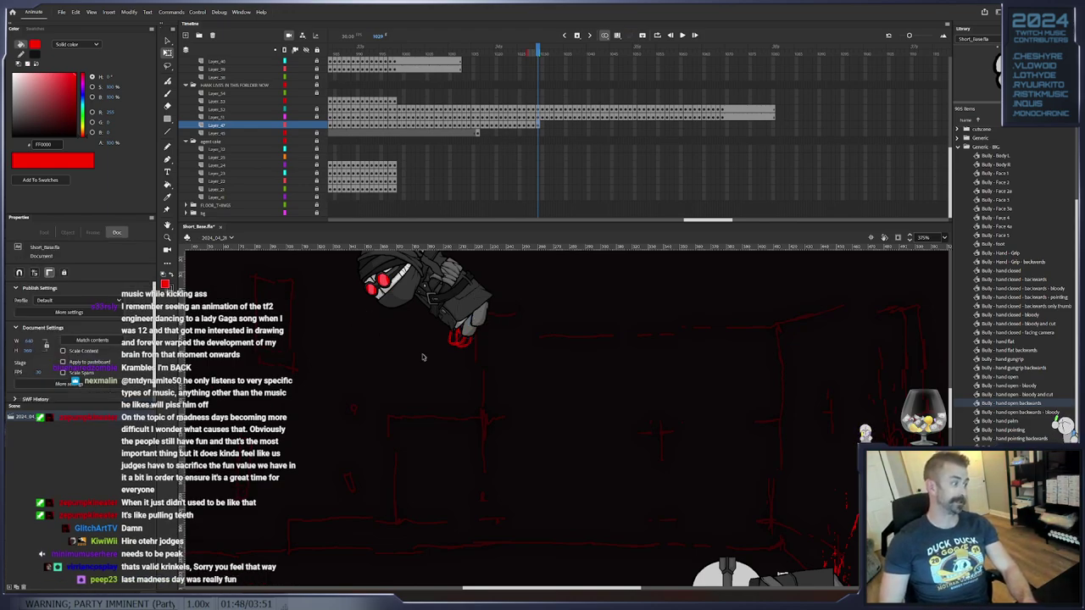
click(466, 334)
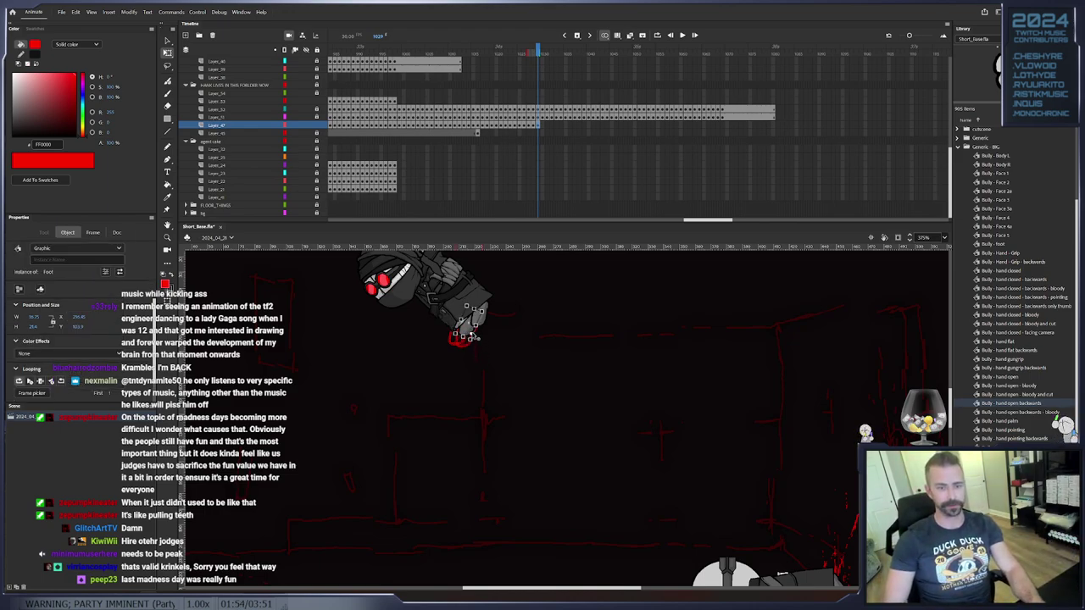
click(479, 320)
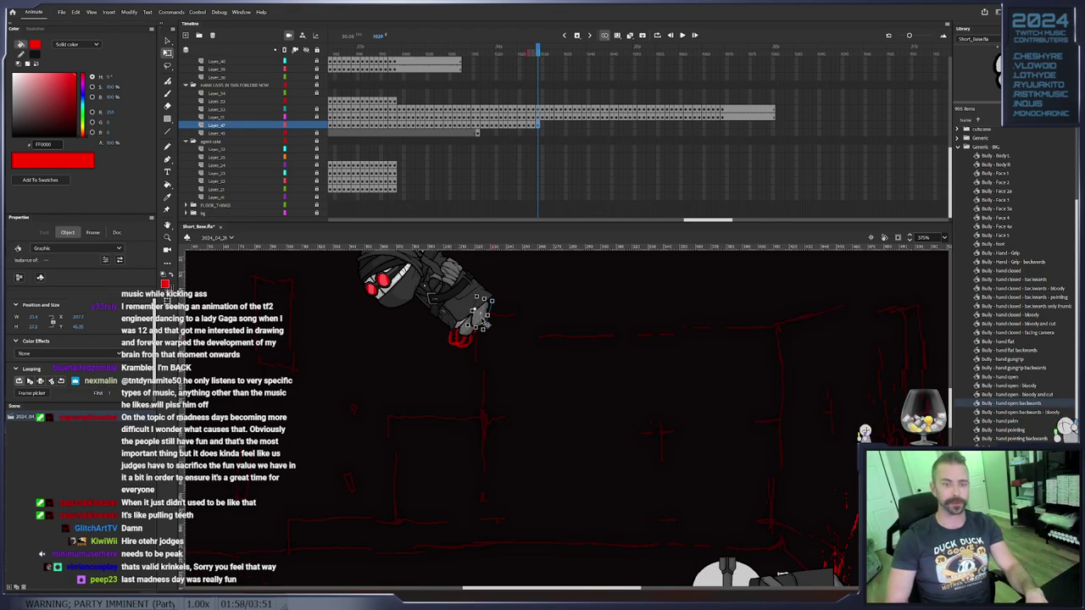
Keyframe Hank's feet from frame 1030 to 1032, moving them right and rotating them beneath the now upright torso
key(F6)
drag(495, 296, 569, 320)
key(F6)
key(F6)
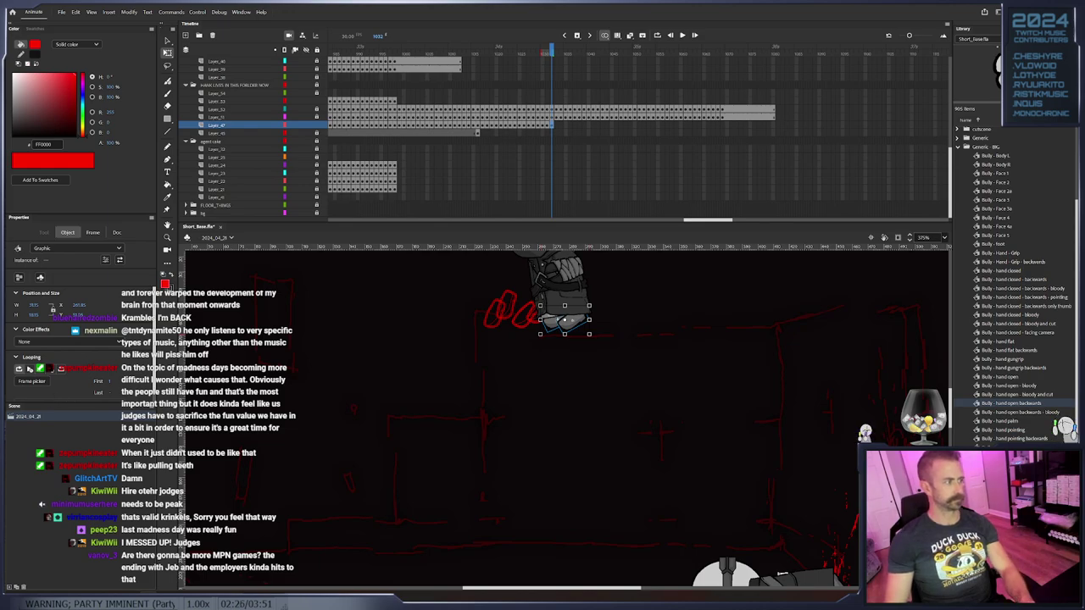
Keyframe Hank's feet from frame 1033 to 1035, shifting them right and down beneath the torso as it starts to drop
key(.)
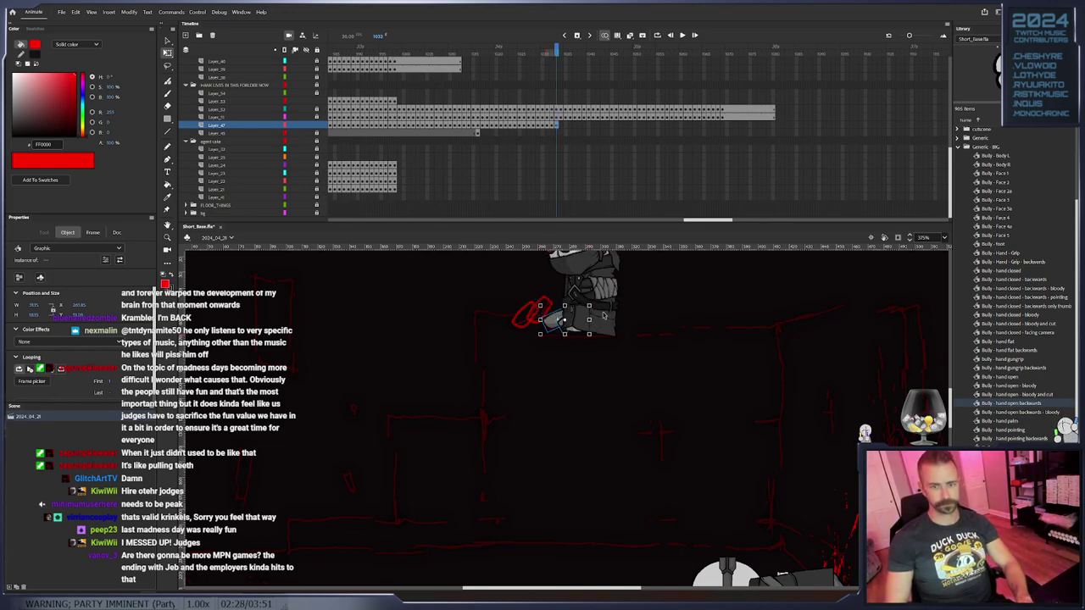
drag(593, 305, 598, 341)
key(.)
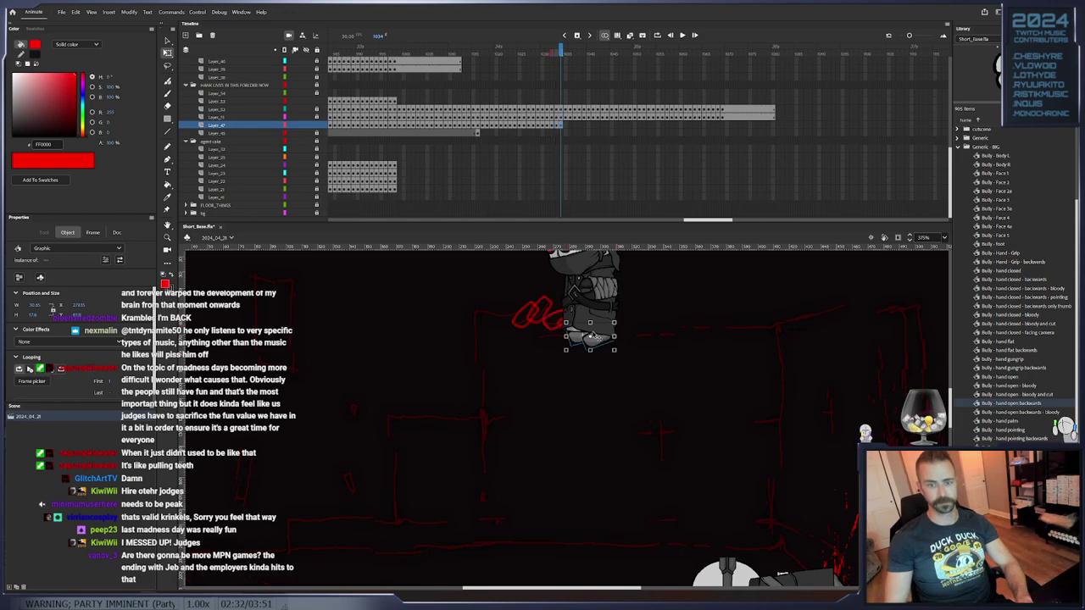
key(.)
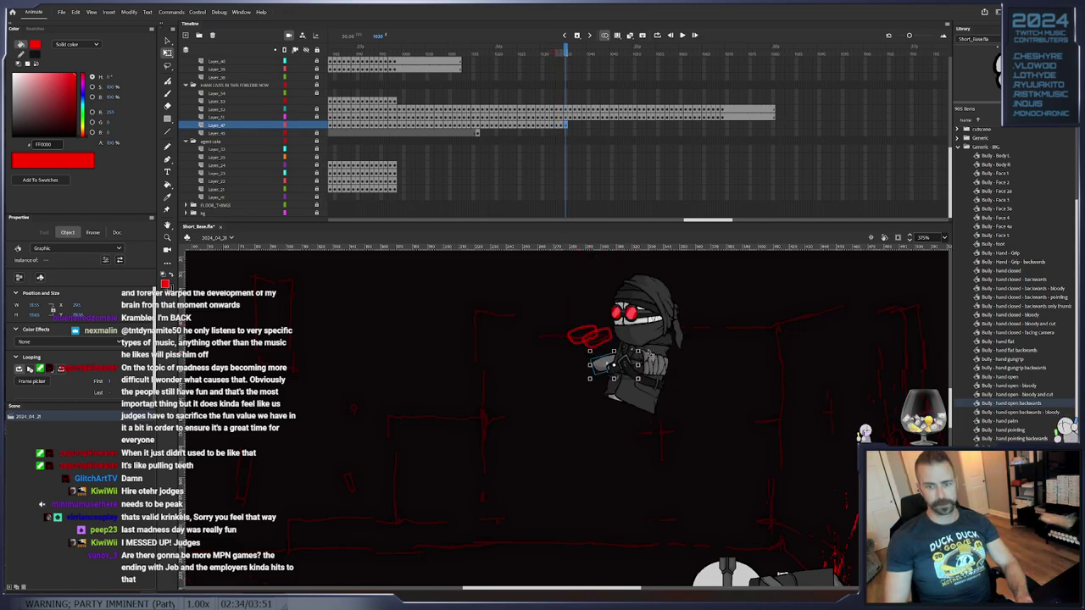
drag(629, 408, 596, 345)
Keyframe Hank's feet at frames 1036 and 1037, attaching them under the coat hem of the falling torso
key(.)
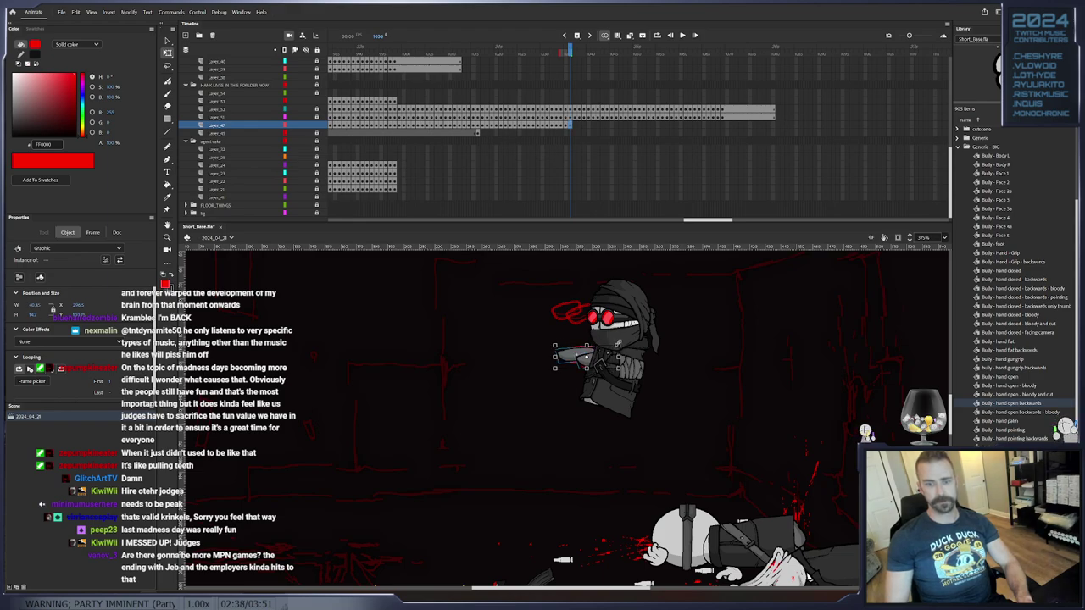
mouse_move(616, 341)
mouse_down()
mouse_move(608, 414)
mouse_move(630, 328)
mouse_up()
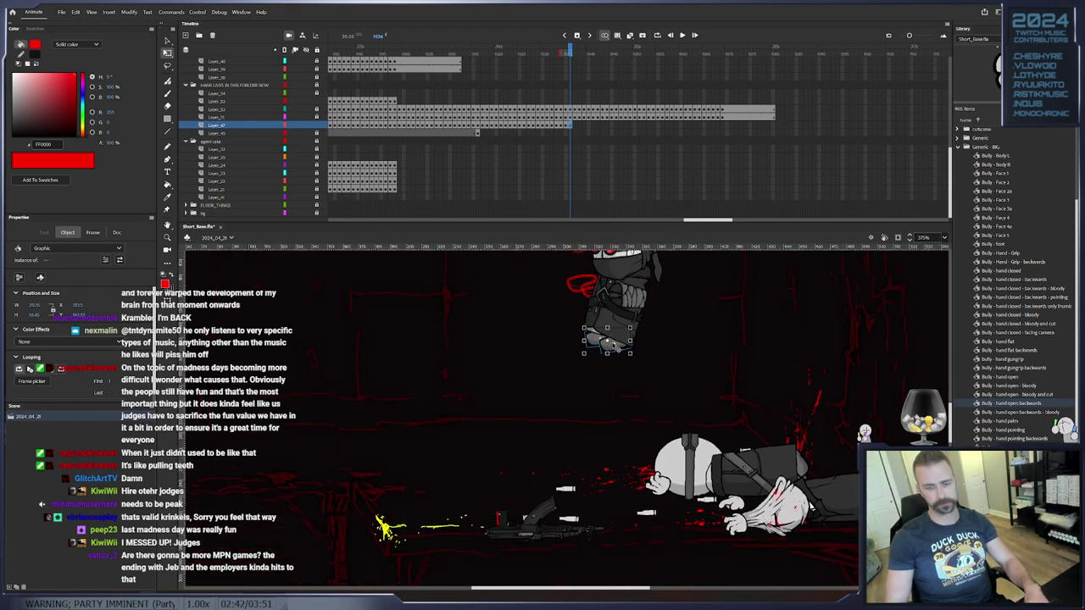
key(.)
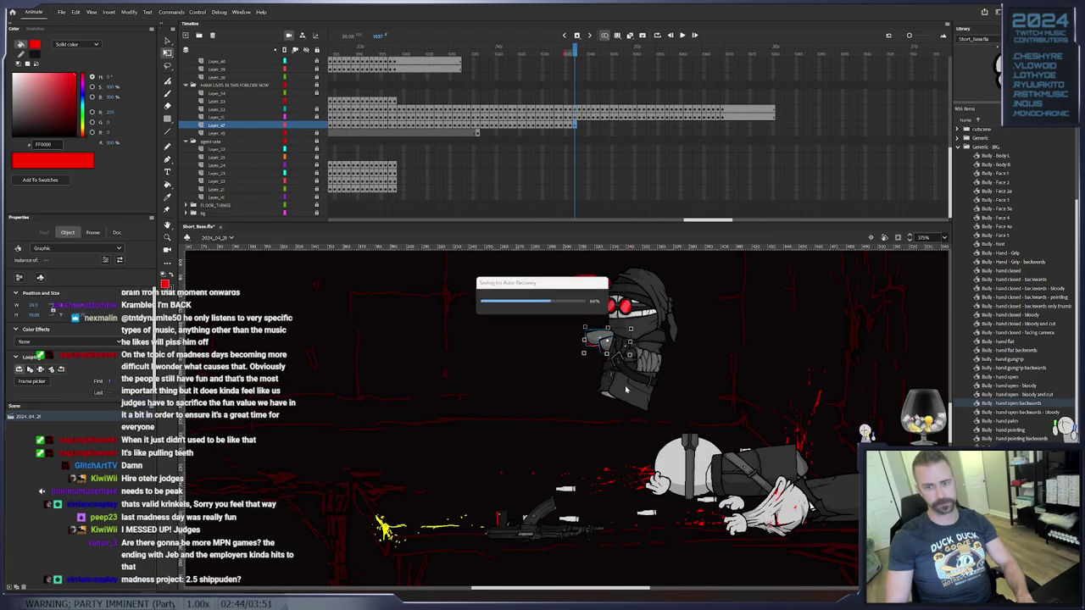
drag(633, 327, 626, 413)
Keyframe Hank's feet at frame 1038, lowering them under the coat hem beside the fallen body for the landing
key(.)
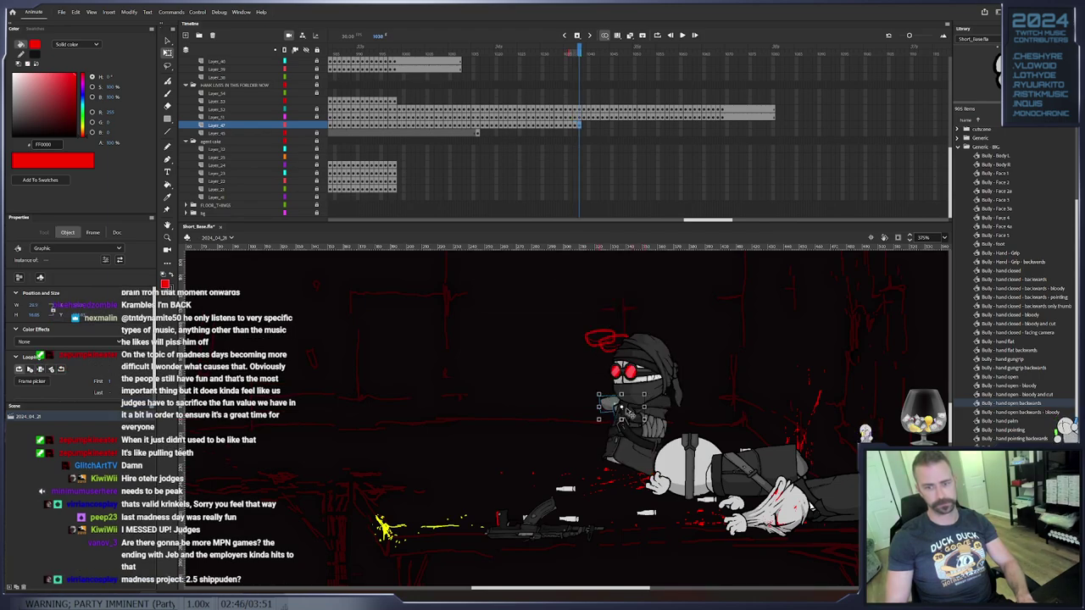
click(631, 476)
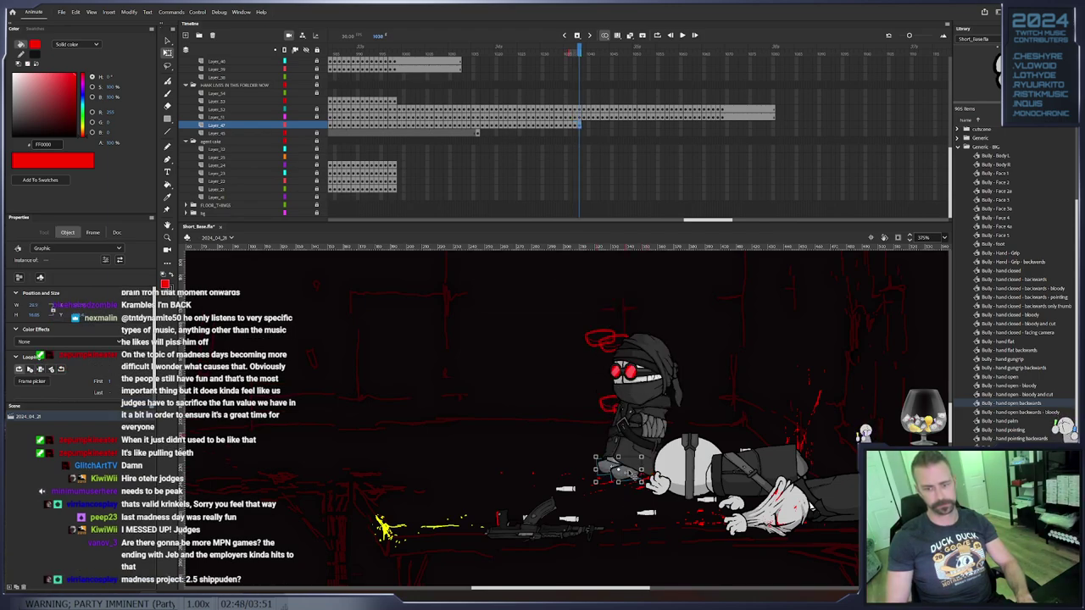
click(623, 492)
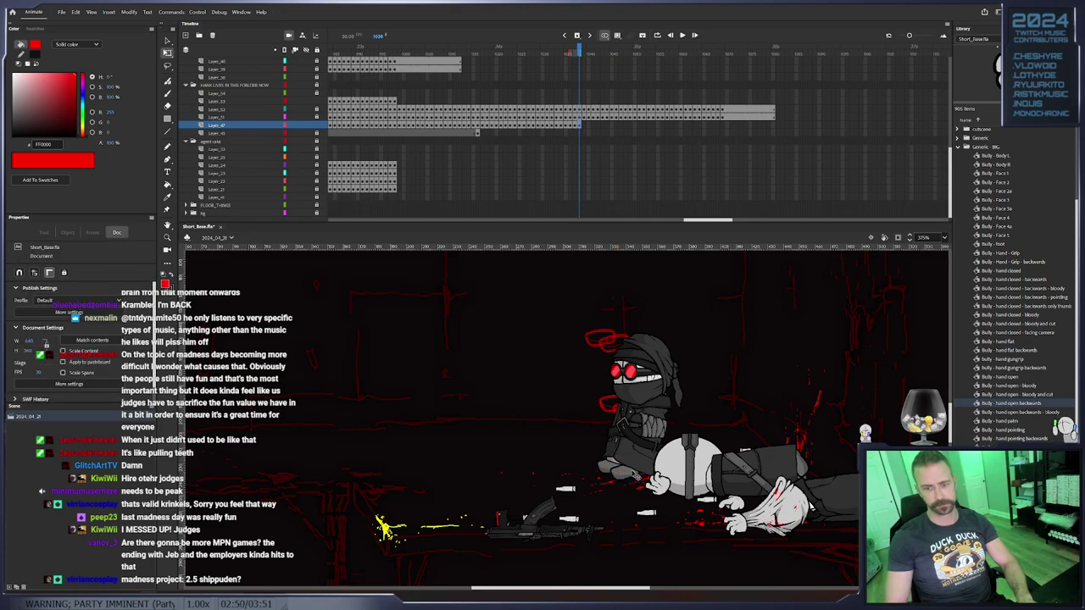
click(632, 477)
Keyframe Hank's feet at frames 1039 and 1040, setting each foot separately on the floor as he lands
key(.)
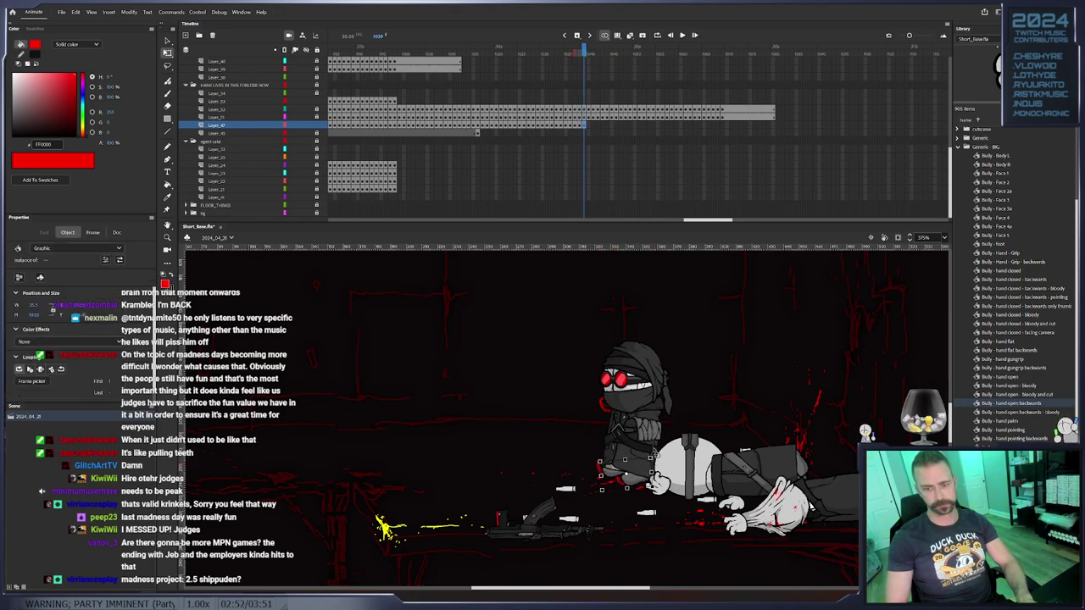
click(634, 480)
click(631, 482)
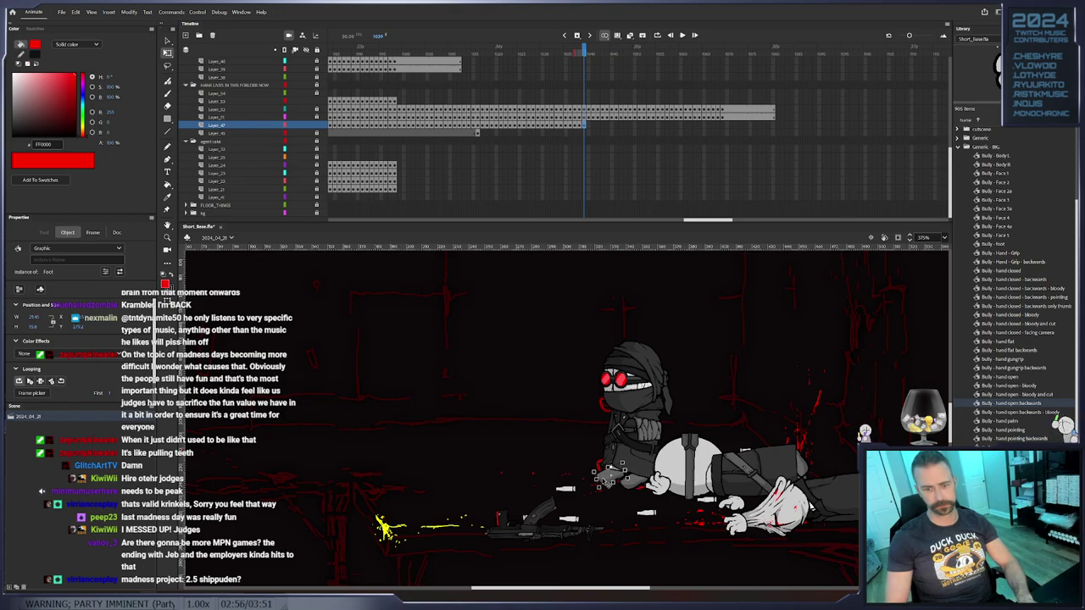
key(.)
click(612, 488)
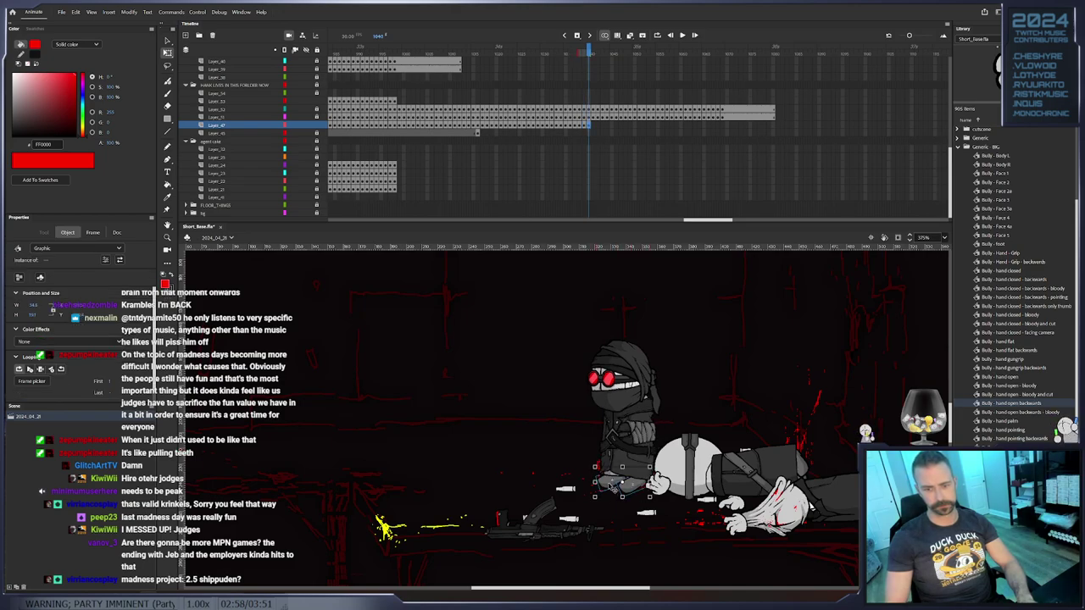
click(630, 504)
click(633, 484)
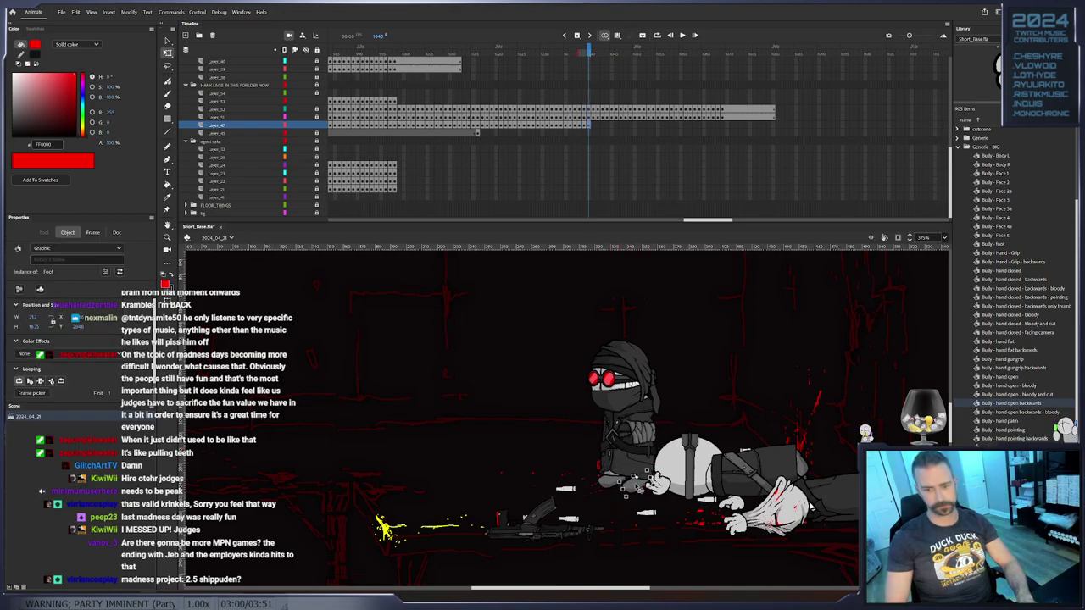
Keyframe Hank's feet from frame 1041 to 1043, adjusting each foot on the floor as the torso leans left
key(.)
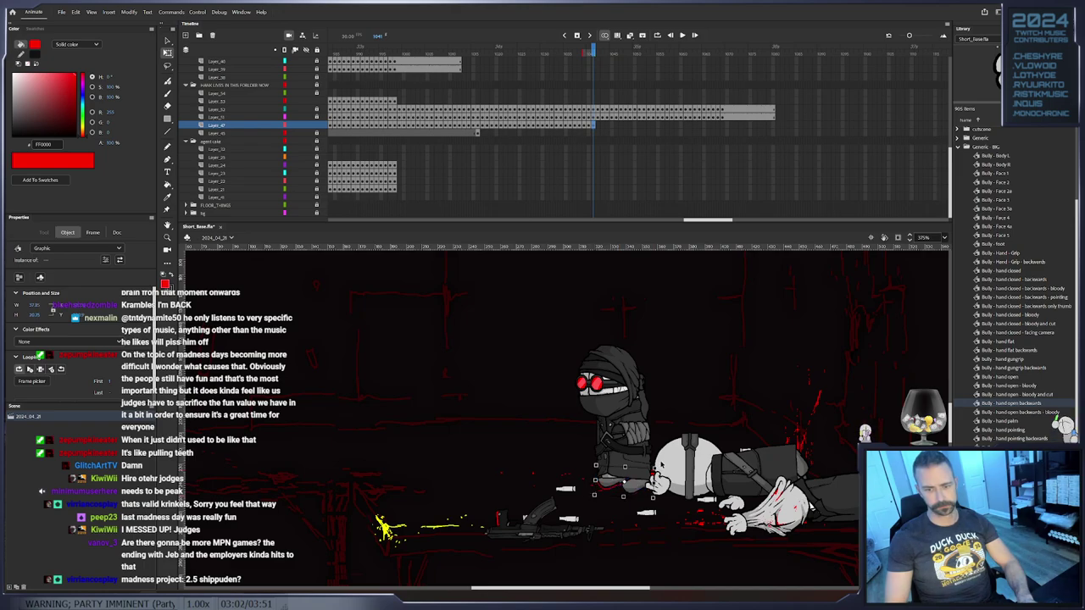
click(639, 488)
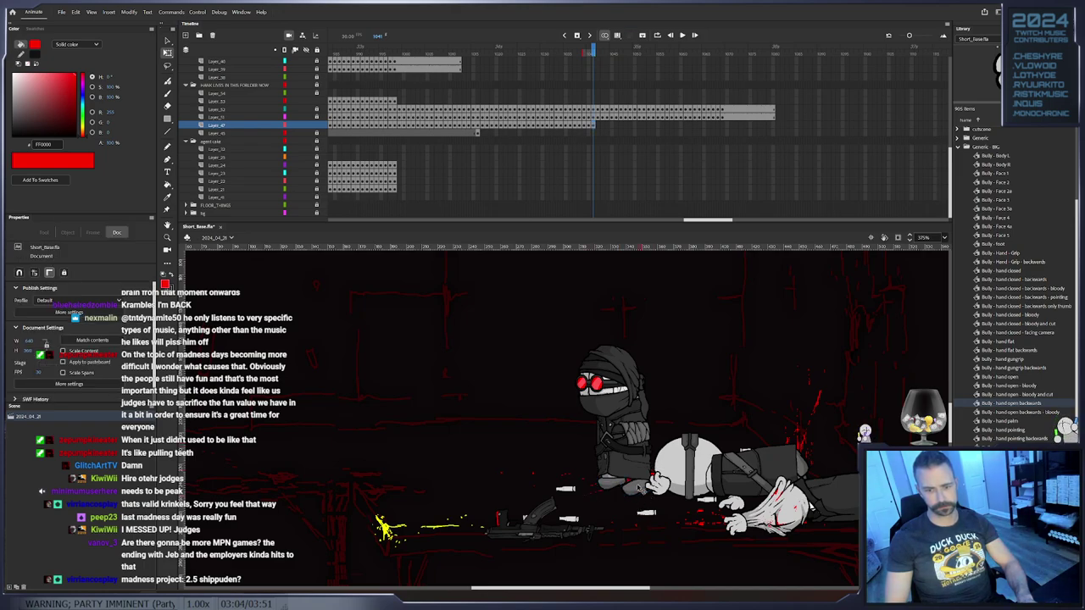
key(.)
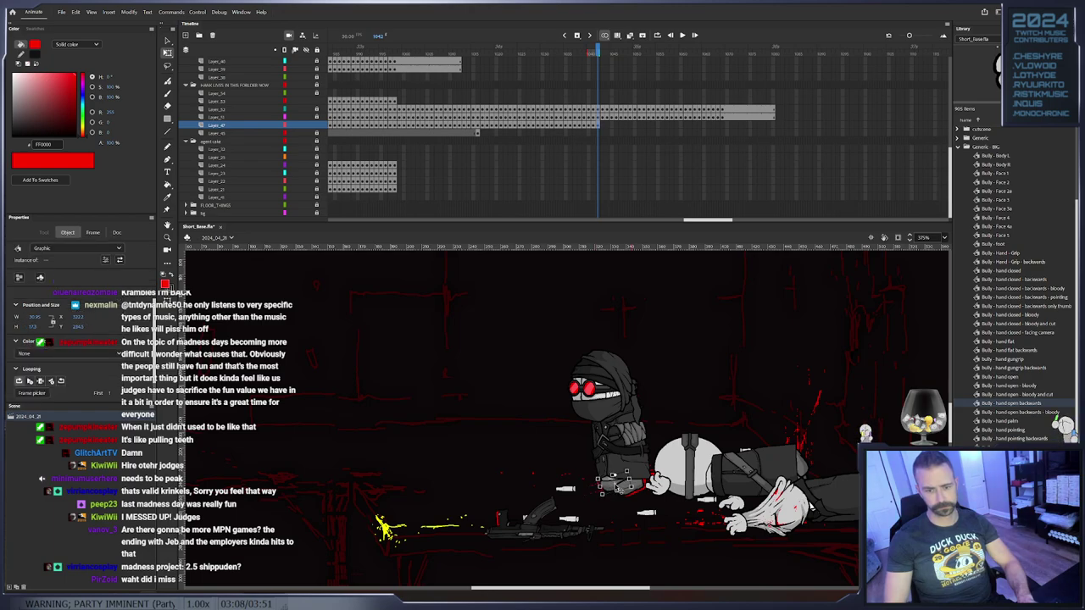
key(.)
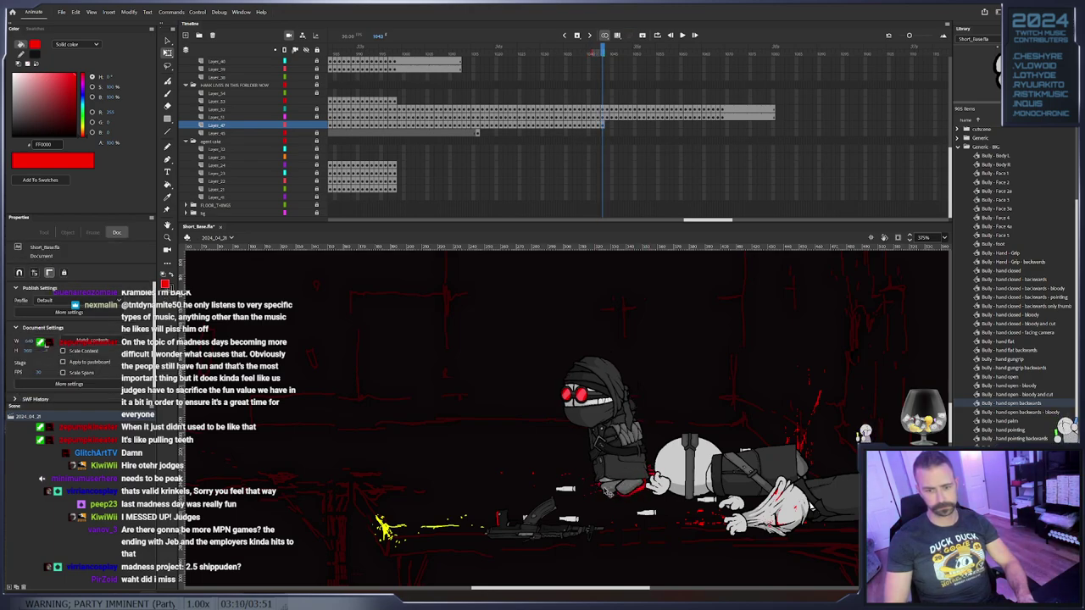
Keyframe Hank's feet from frame 1044 to 1046, repositioning the front foot under the hem of the crouching torso
key(.)
click(604, 498)
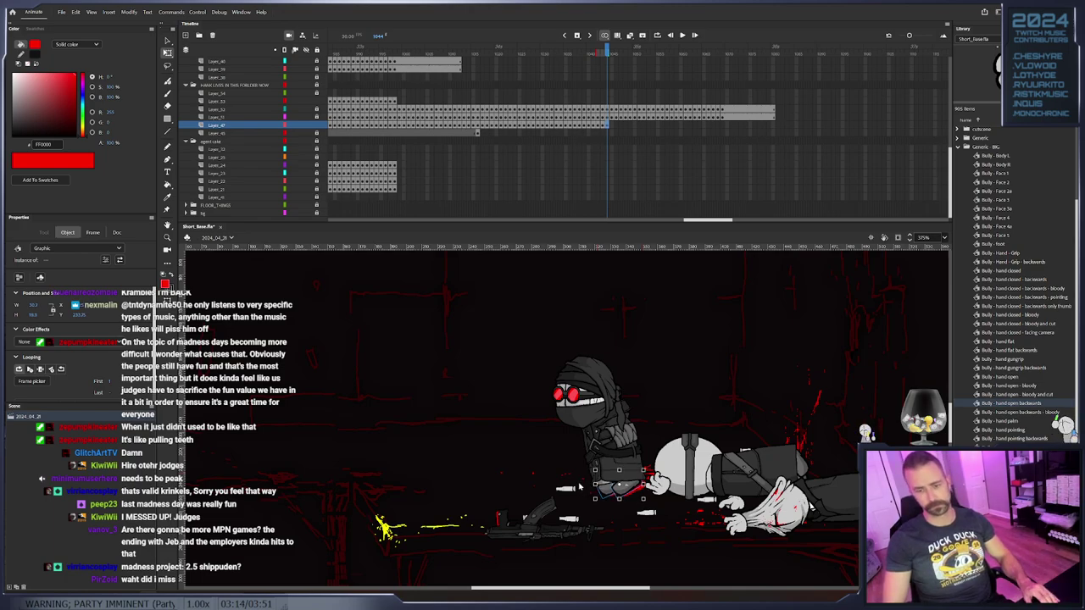
click(584, 494)
click(605, 495)
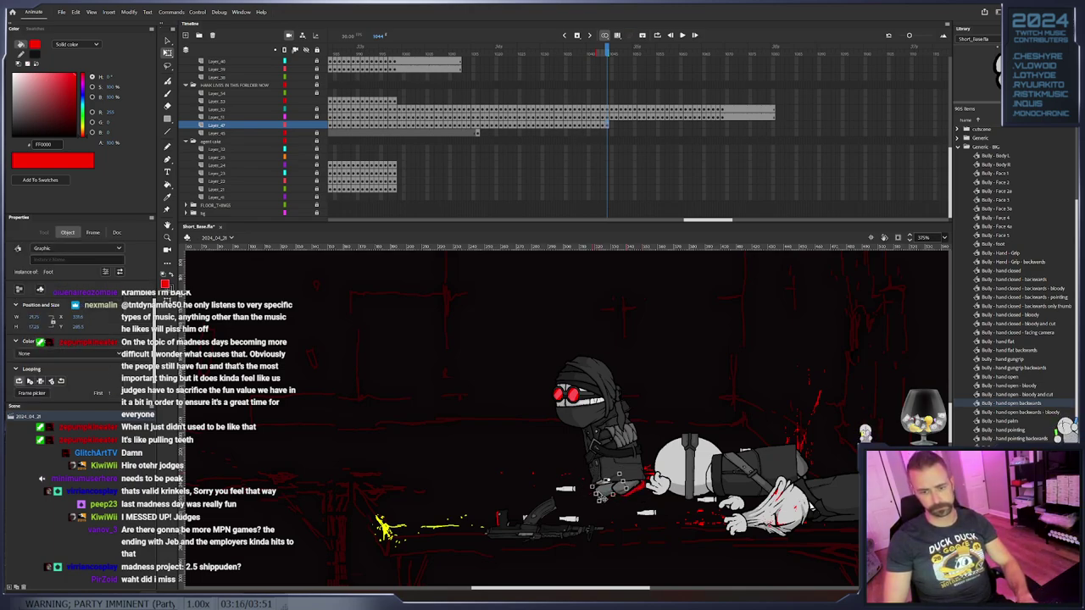
key(.)
key(.)
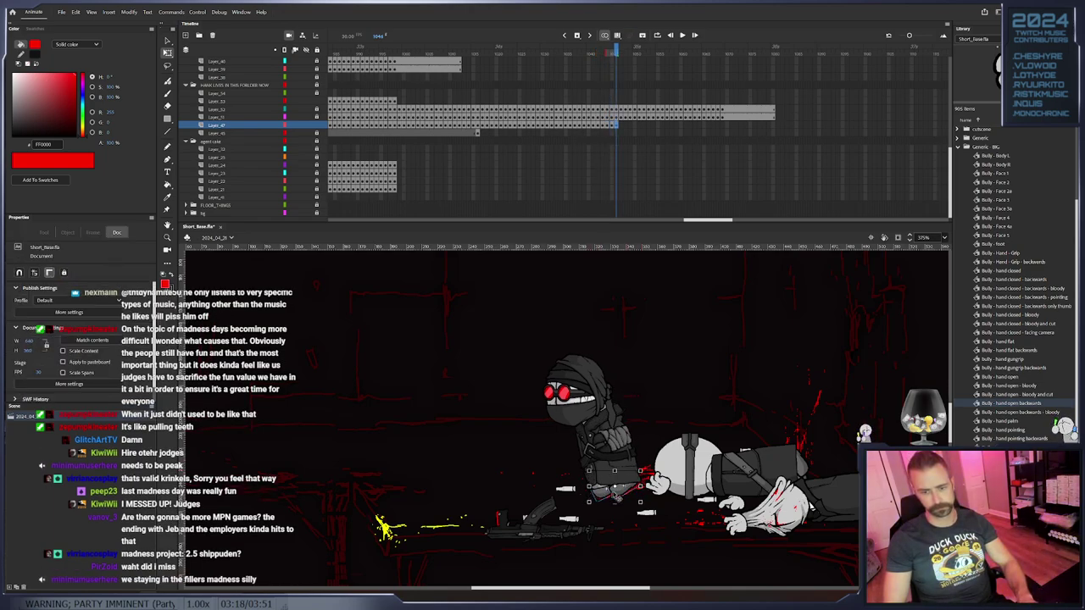
Keyframe Hank's feet from frame 1047 to 1050, shifting them along the floor to follow the hem of the crouching torso
key(.)
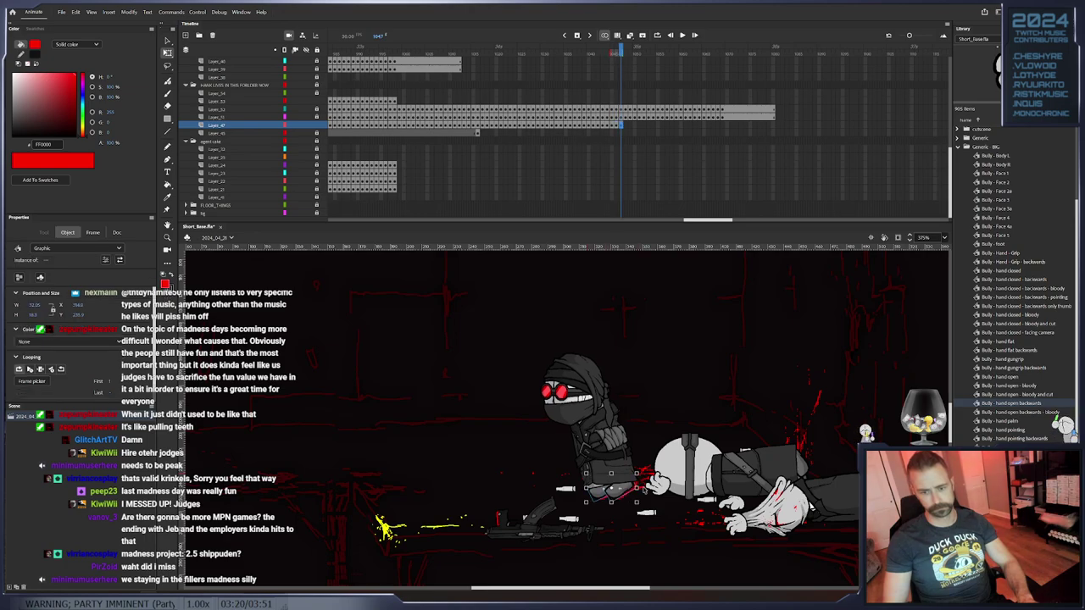
click(625, 493)
key(.)
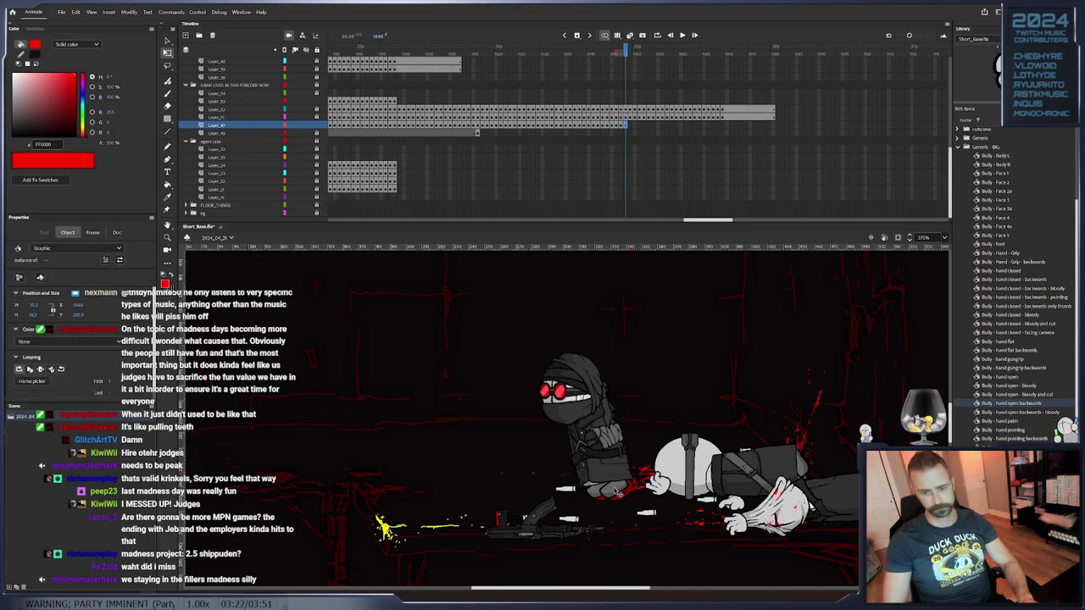
key(.)
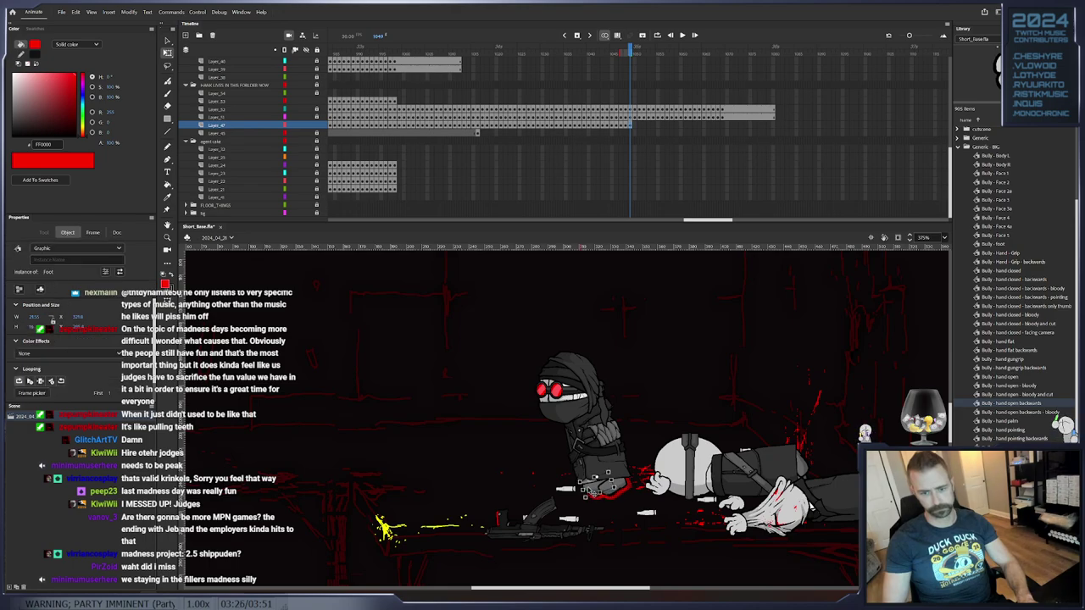
key(.)
drag(595, 492, 591, 491)
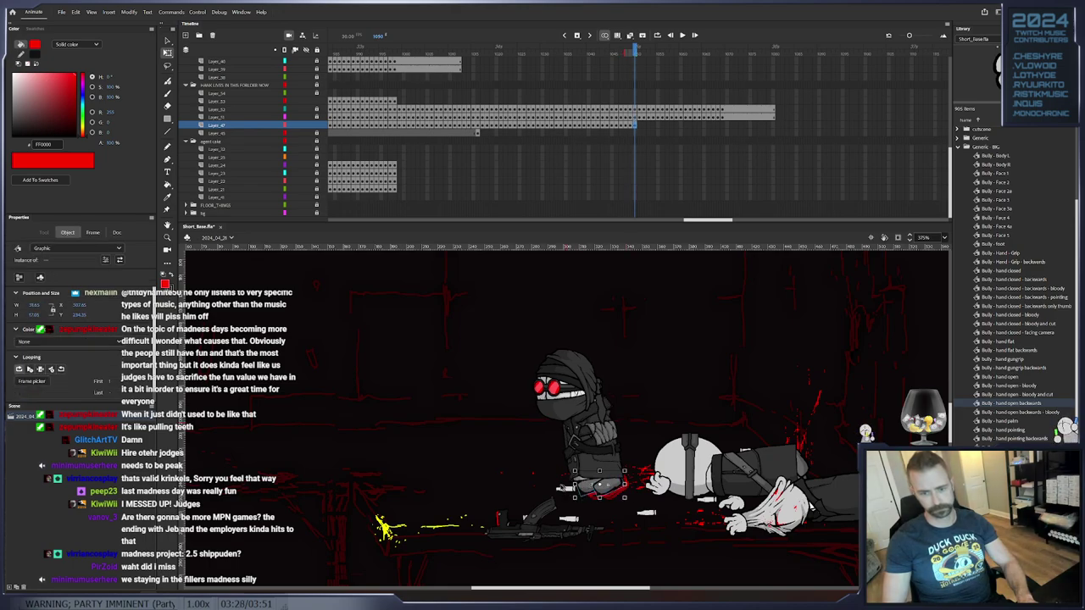
Keyframe Hank's feet at frame 1051, nudging the pair up and left and adjusting one foot separately under the hem
key(.)
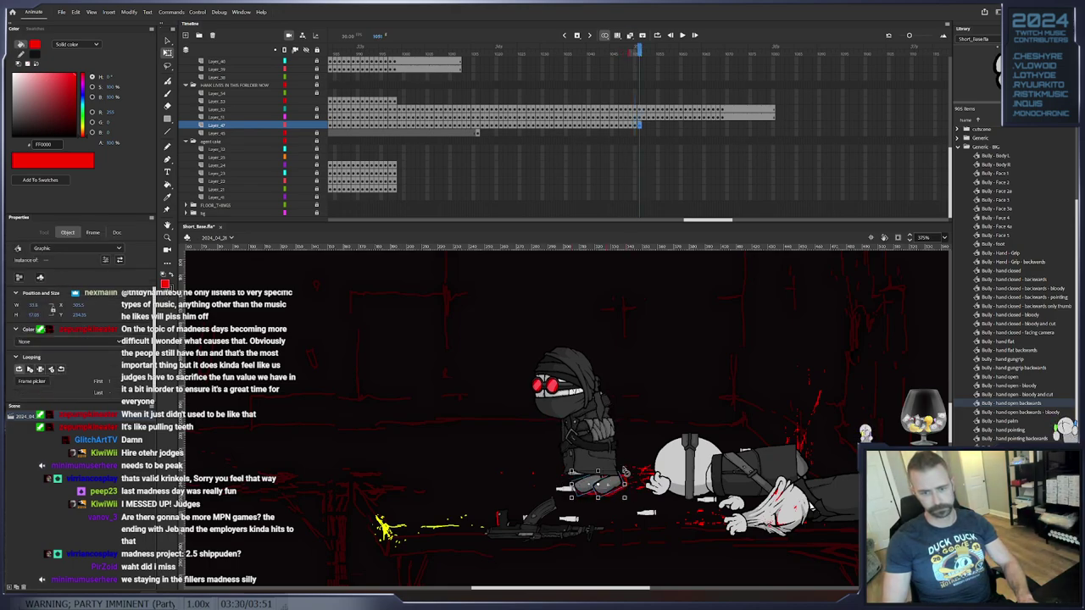
drag(624, 472, 617, 469)
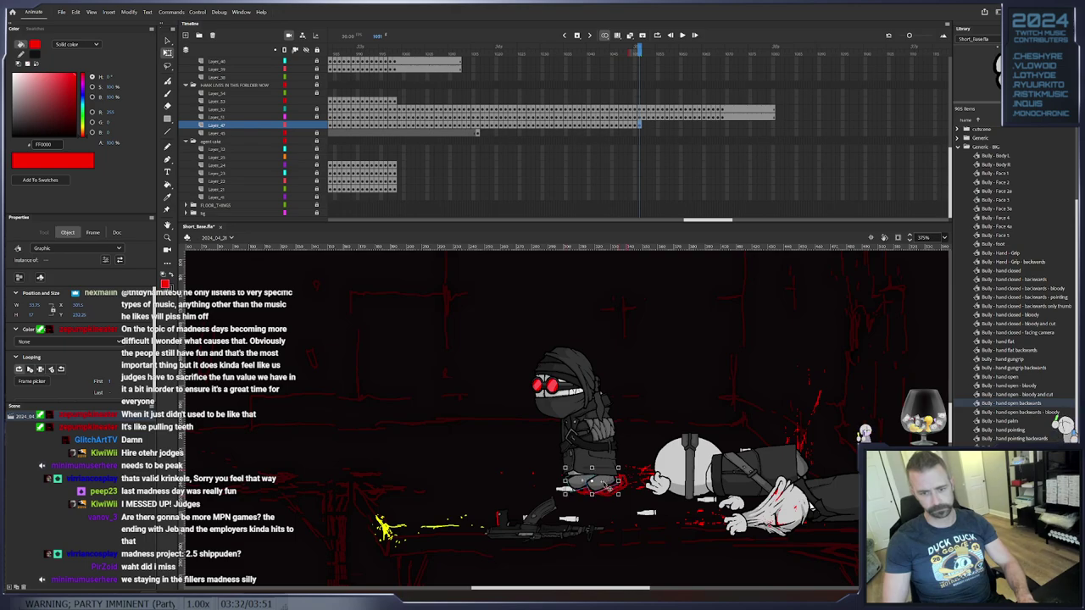
click(622, 480)
click(615, 484)
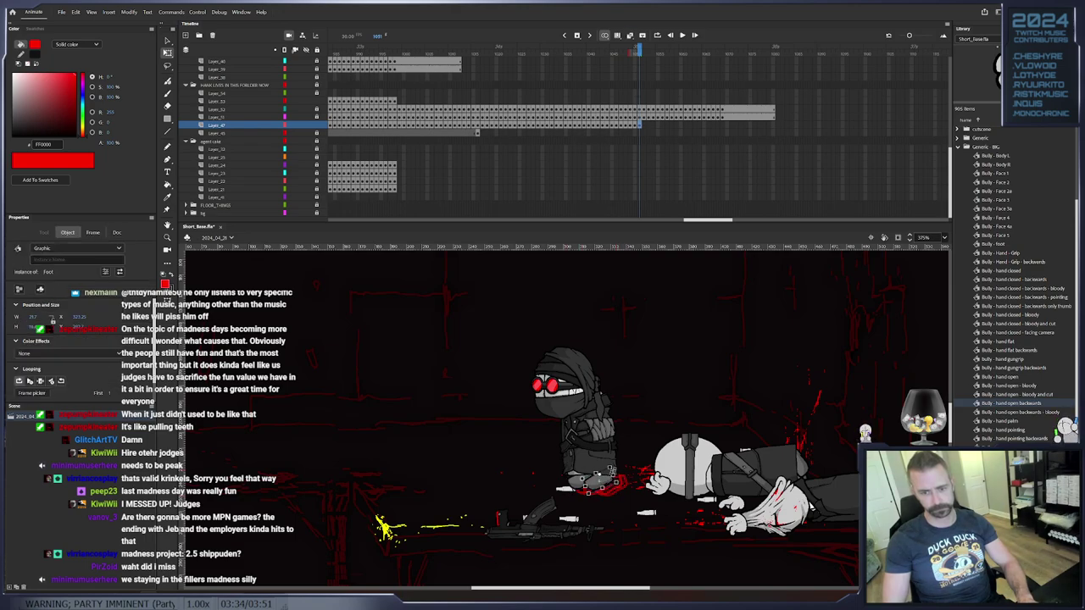
Keyframe Hank's feet at frames 1052 and 1053, shifting them left under the rising torso and adjusting one foot separately
key(.)
drag(593, 487, 589, 484)
click(614, 484)
click(595, 480)
key(F6)
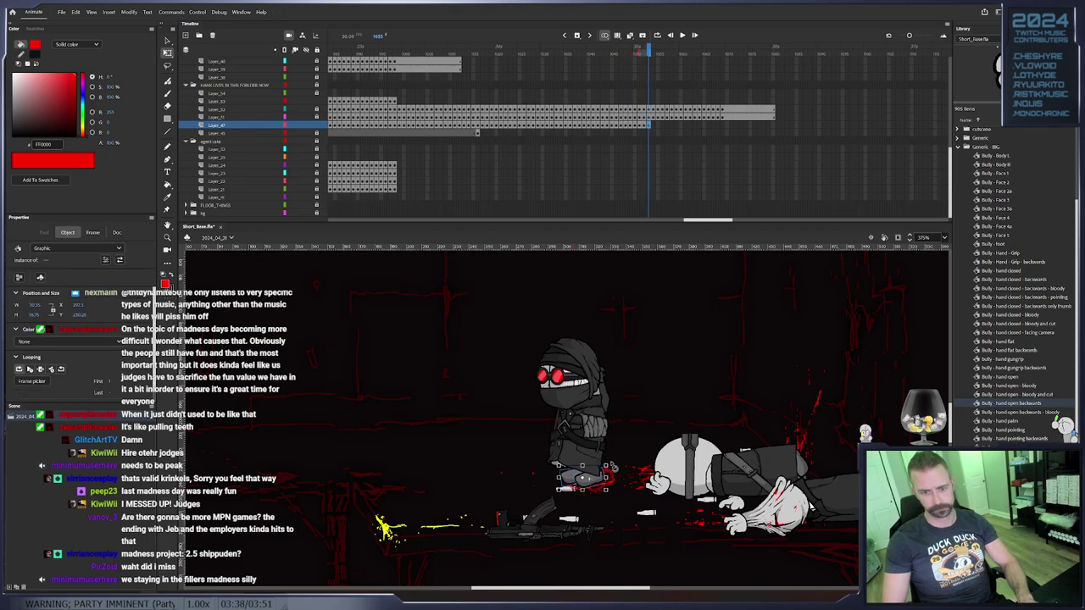
click(596, 483)
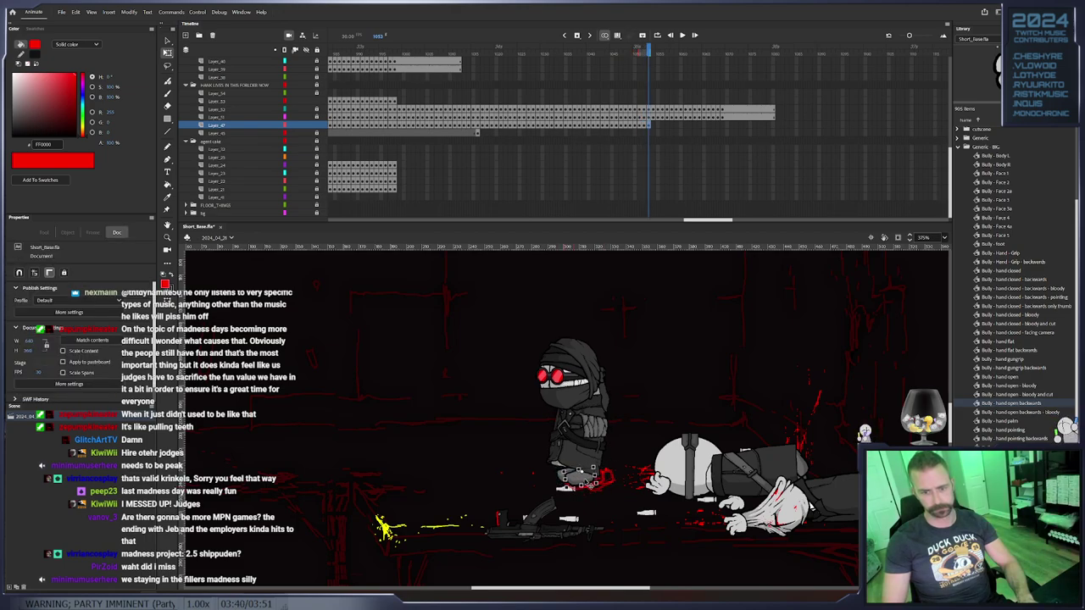
click(585, 475)
Keyframe Hank's feet from frame 1054 to 1056, raising them leftward with the torso and adjusting the leading foot
key(.)
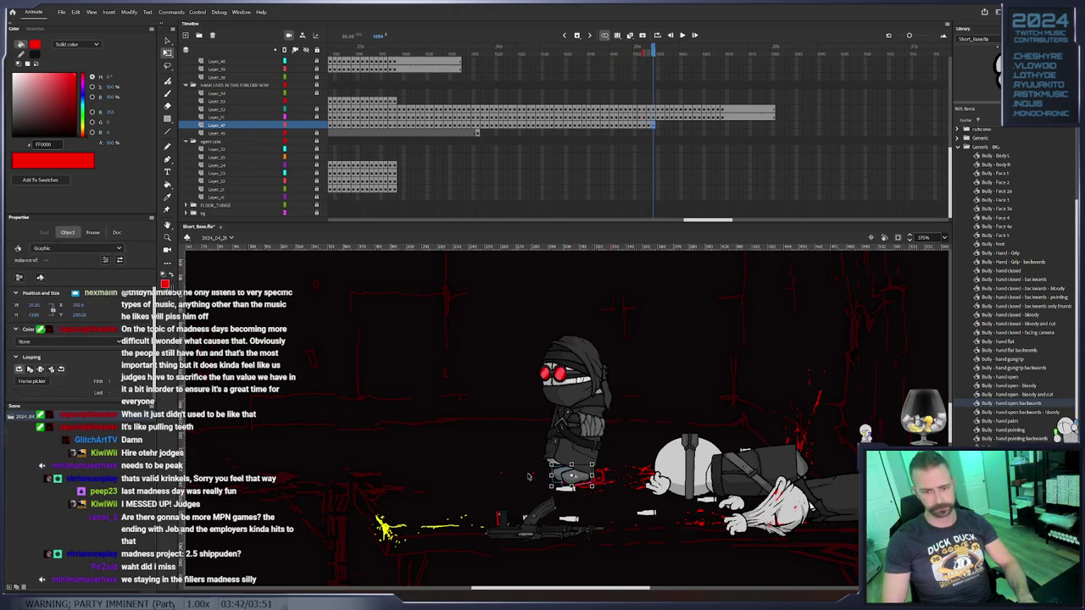
key(.)
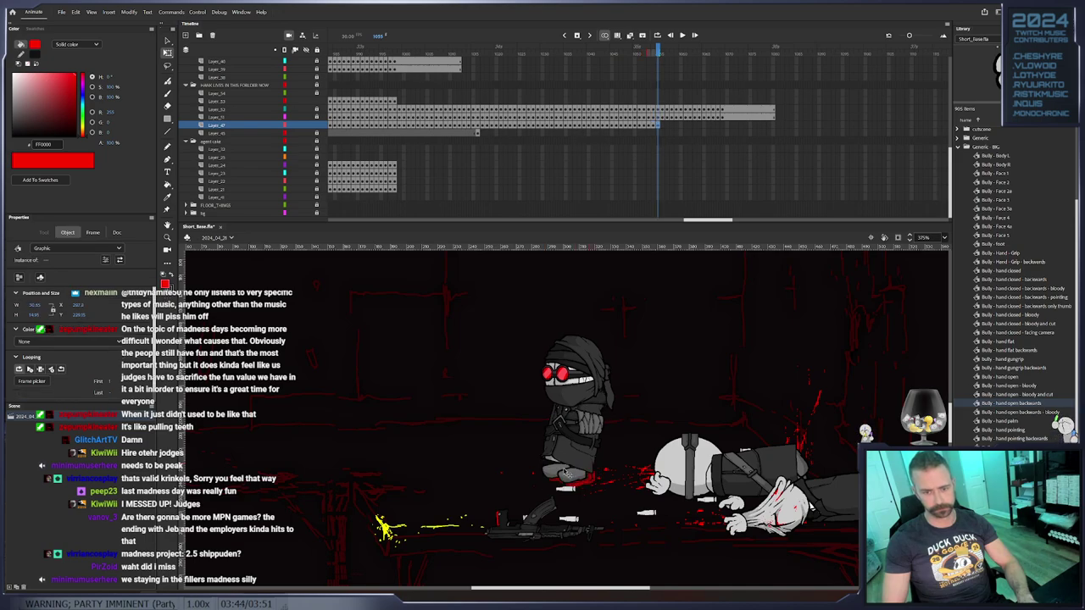
key(.)
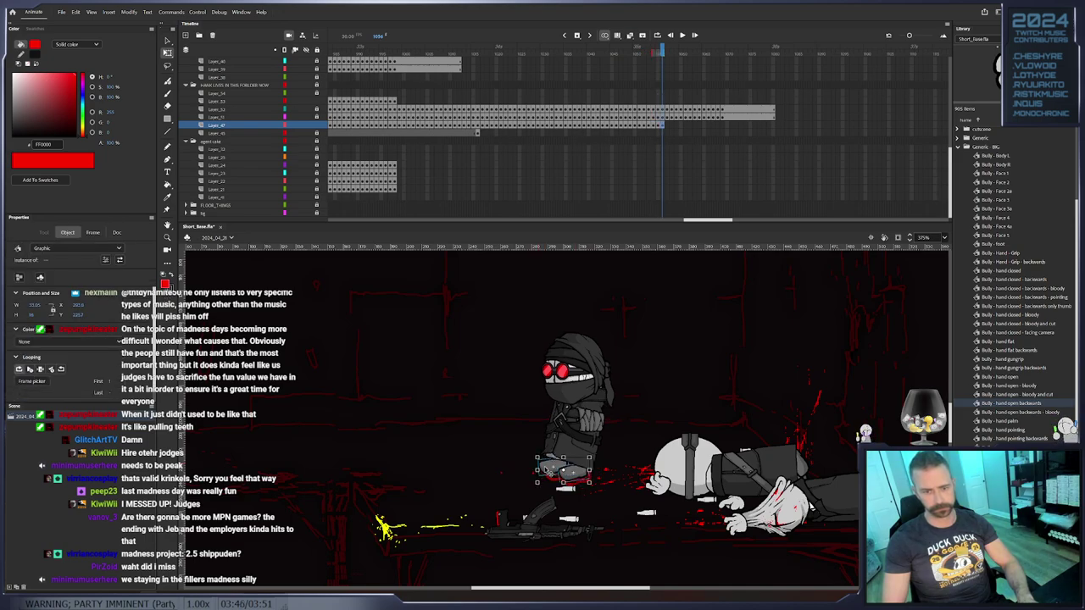
click(545, 464)
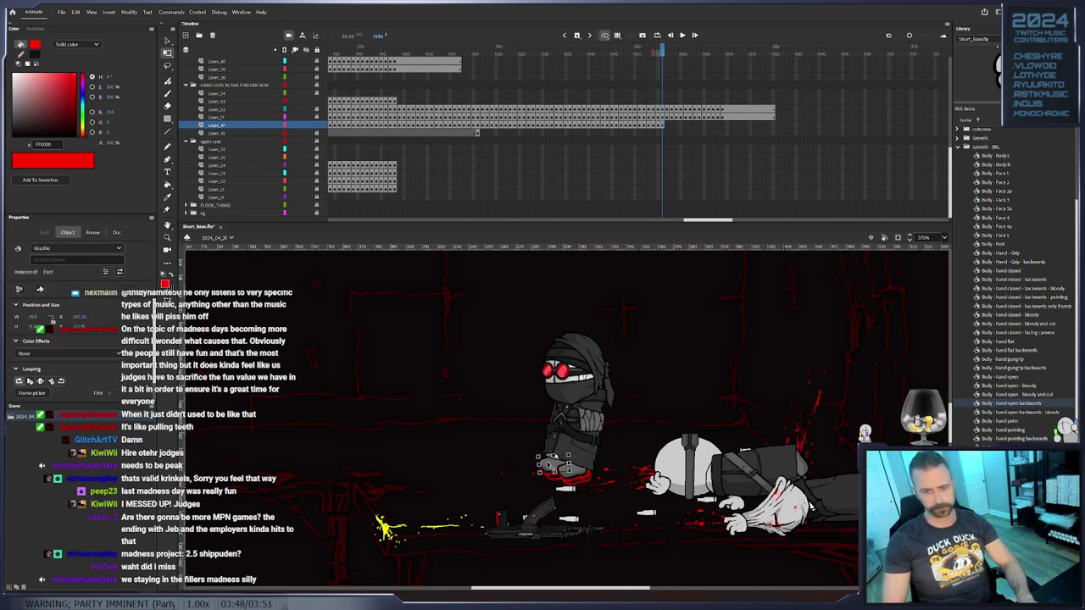
Keyframe Hank's feet from frame 1057 to 1059, moving them back to the right and slightly up under the coat hem
key(.)
key(.)
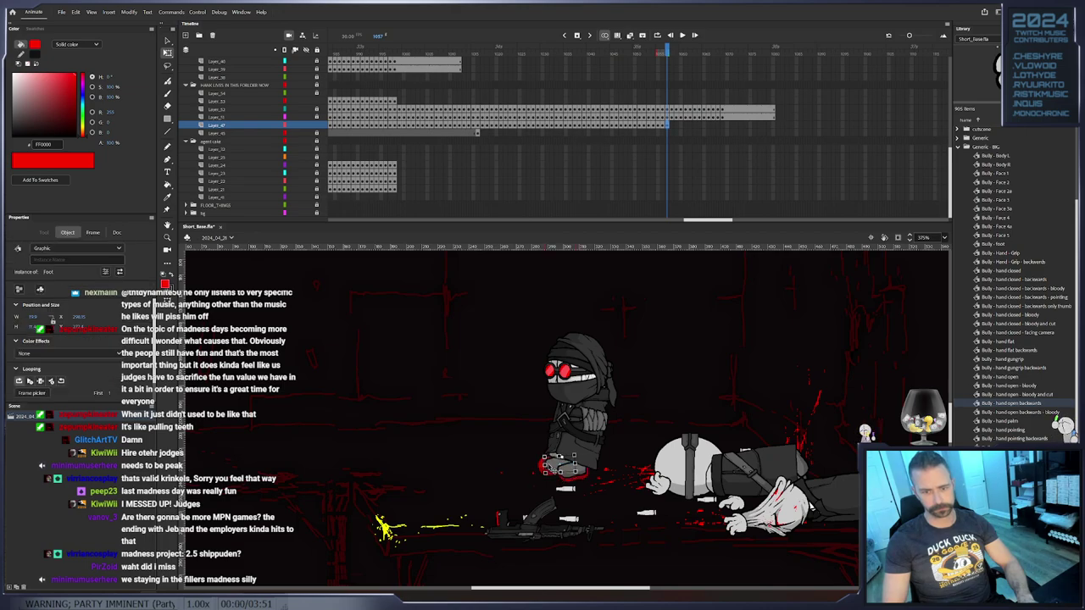
drag(554, 468, 559, 465)
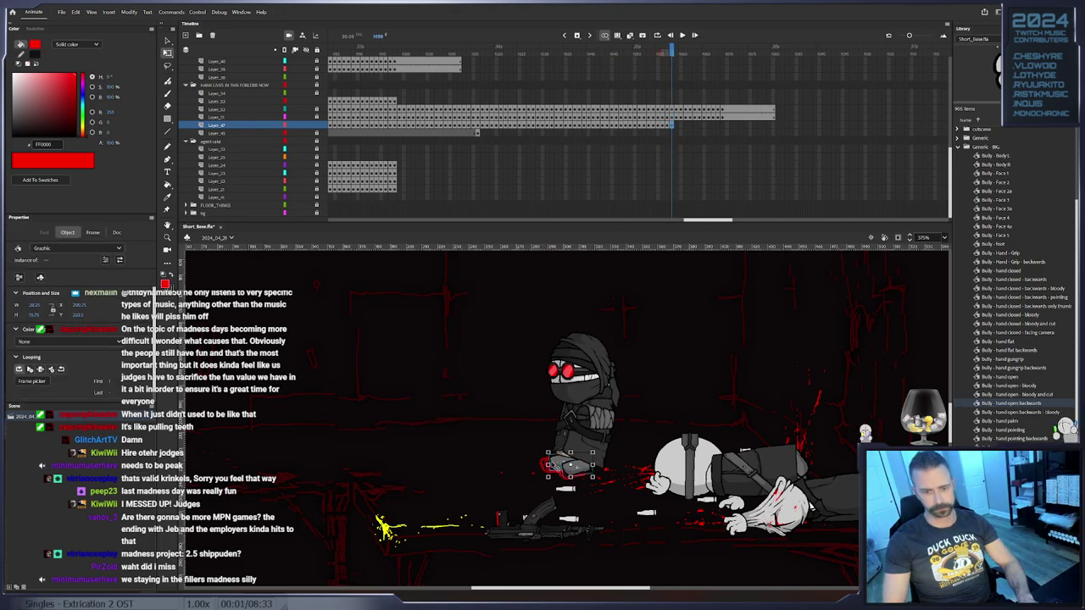
key(.)
drag(574, 468, 572, 465)
click(533, 466)
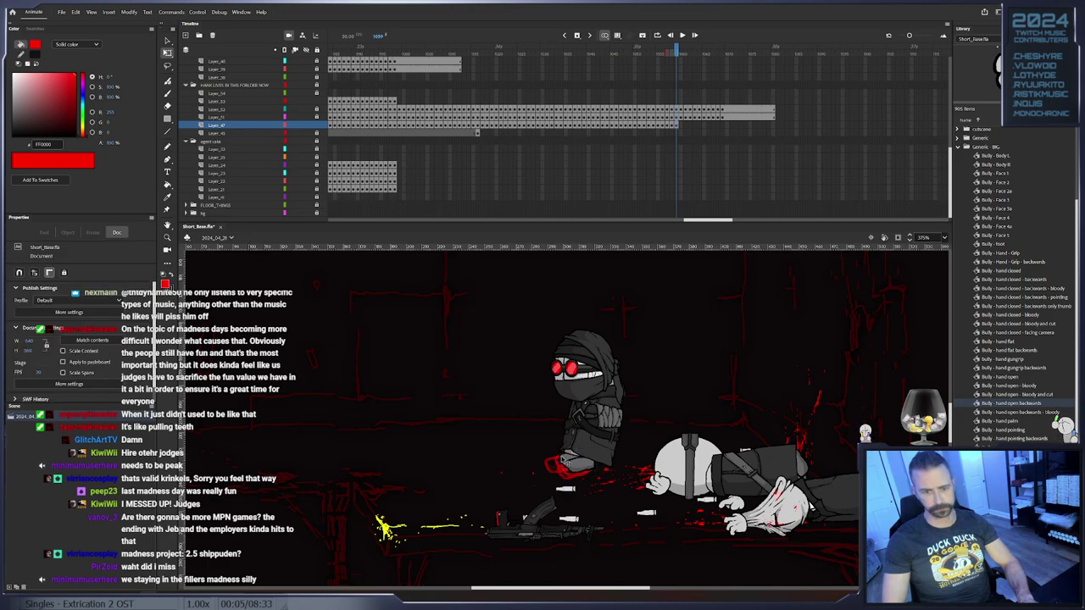
click(566, 460)
Keyframe Hank's feet at frames 1060 and 1061, shifting them right and rotating them to match the swaying torso
key(.)
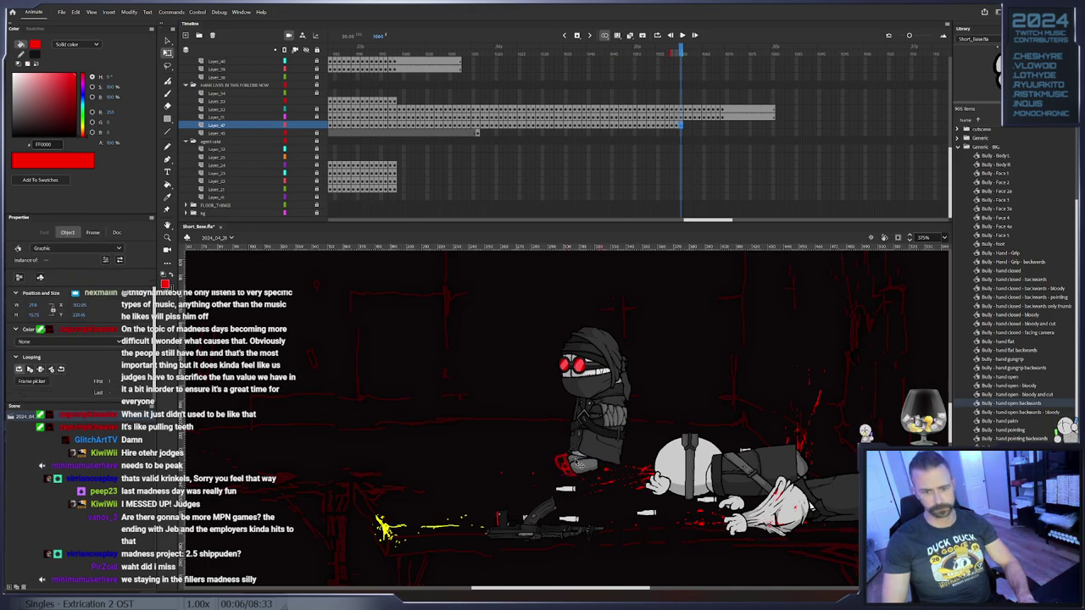
click(536, 461)
click(602, 468)
key(F6)
drag(603, 471, 614, 451)
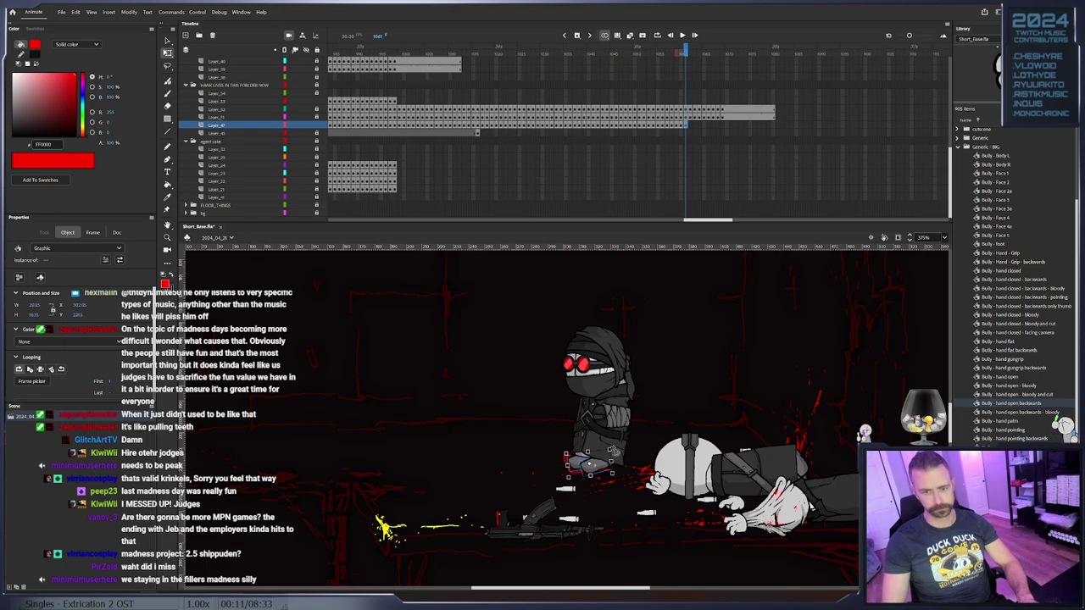
Keyframe Hank's feet at frames 1062 and 1063, moving the foot nearest the fallen body farther right to widen the stance
key(.)
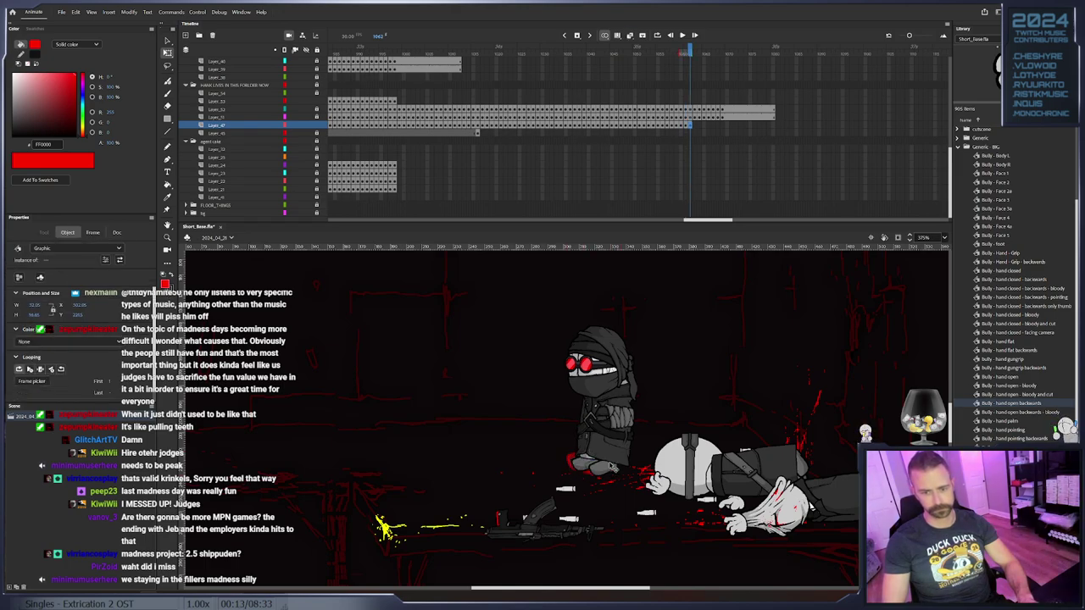
key(.)
click(622, 473)
drag(622, 473, 626, 472)
click(644, 472)
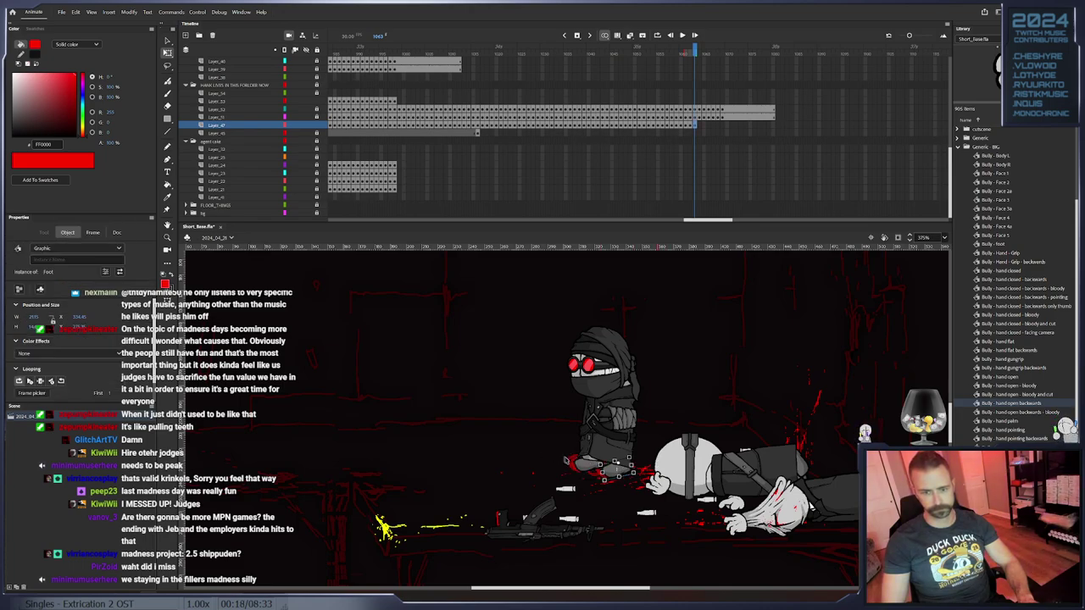
Keyframe Hank's feet at frames 1064 and 1065, shifting them right and bringing the front foot closer under the hem
key(.)
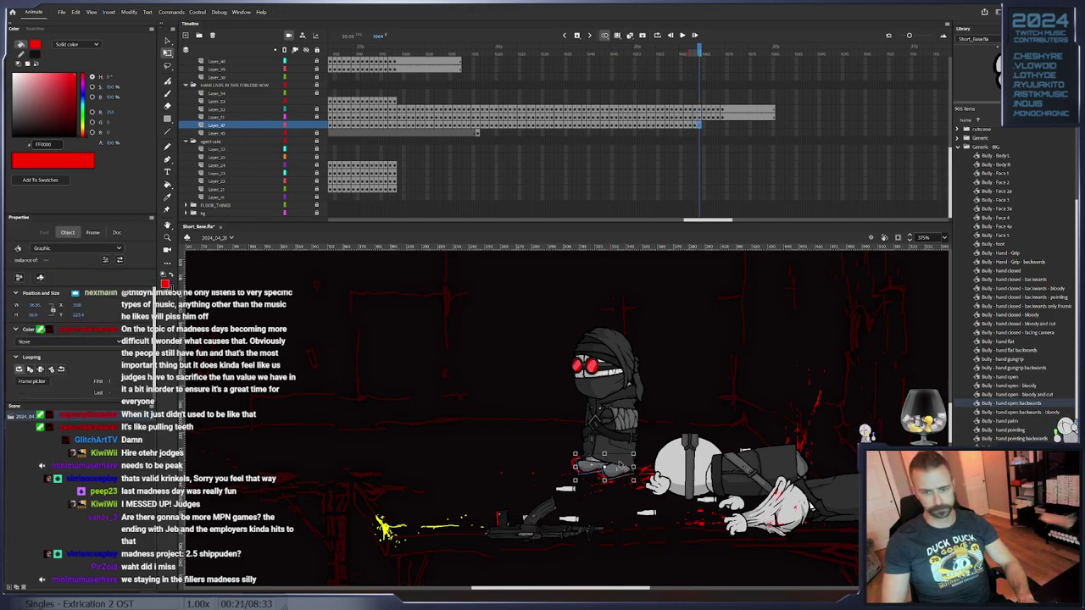
click(575, 468)
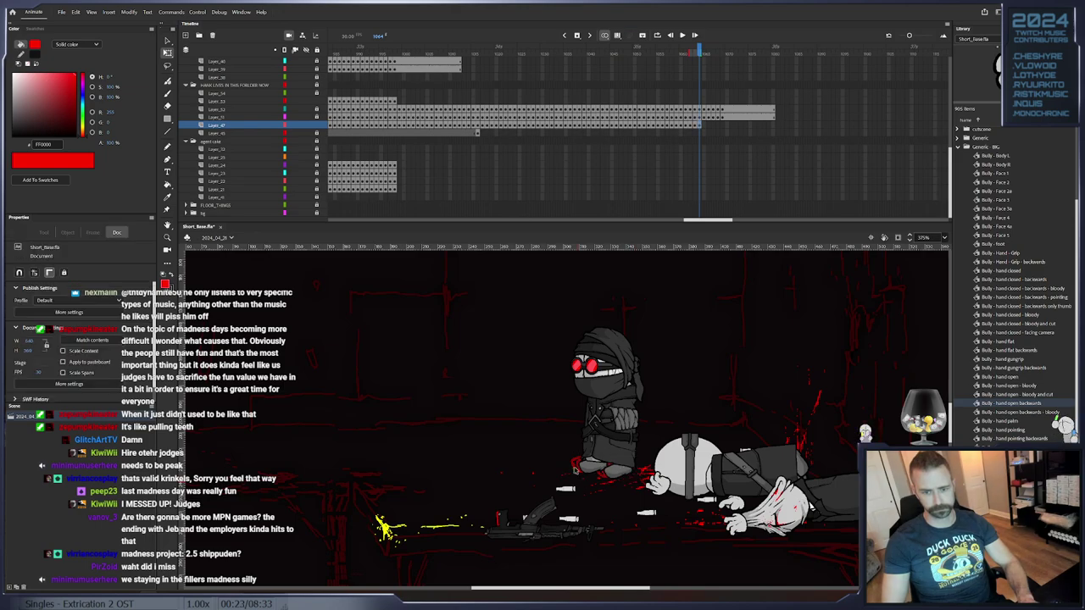
click(593, 467)
key(.)
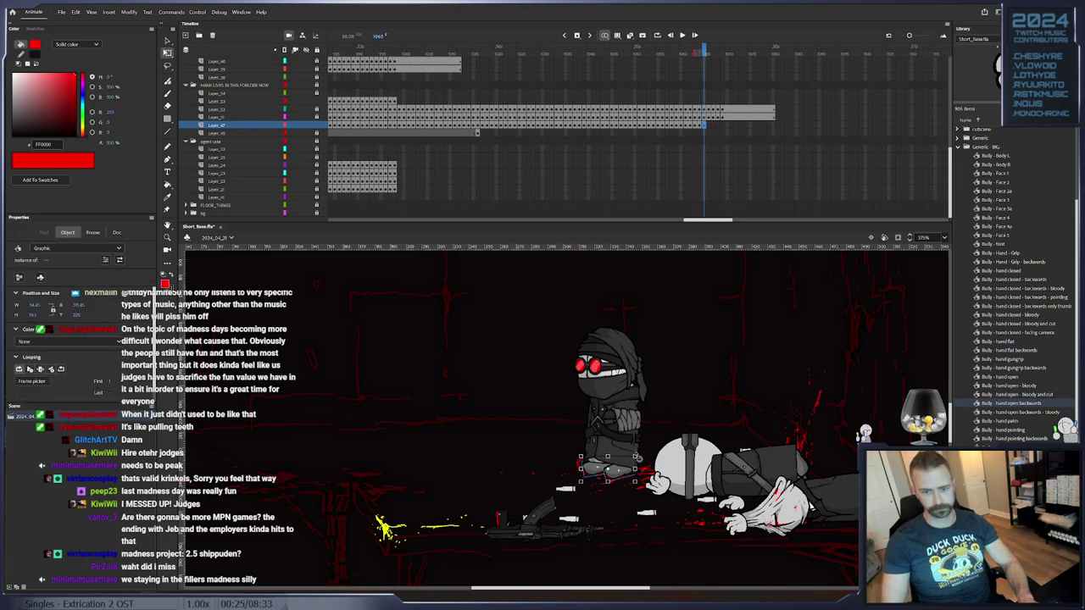
click(625, 468)
click(599, 472)
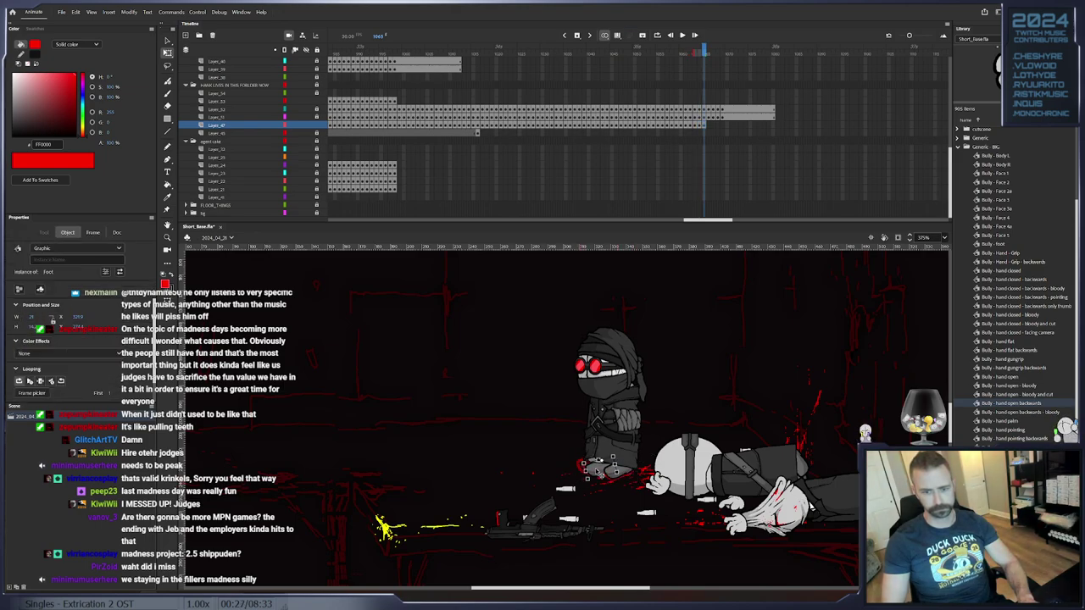
Keyframe Hank's feet at frames 1066 and 1067, aligning the pair under the upright torso and adjusting one foot separately
key(.)
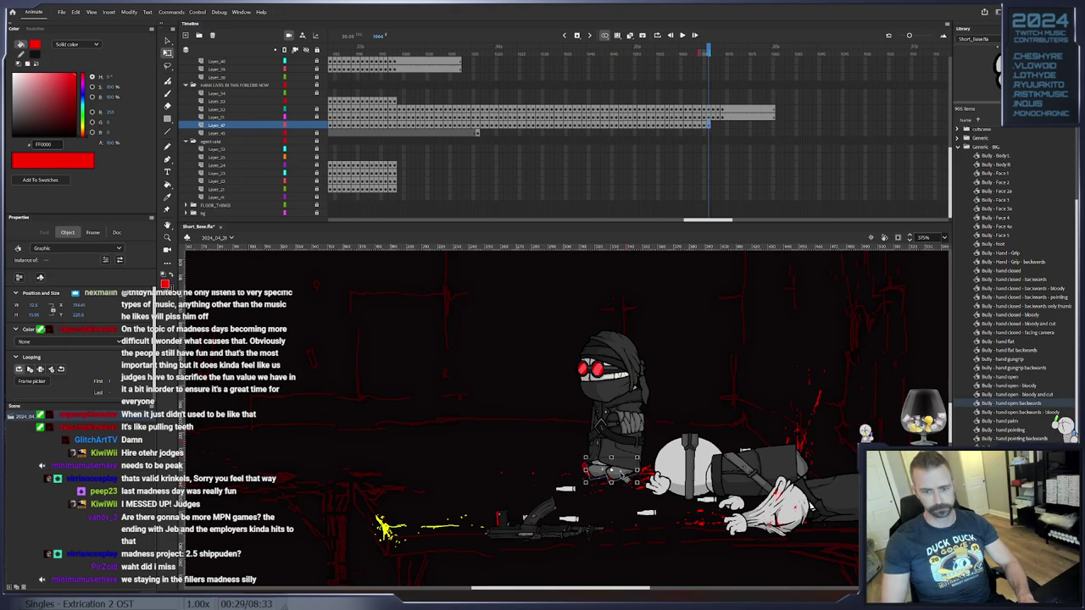
key(period)
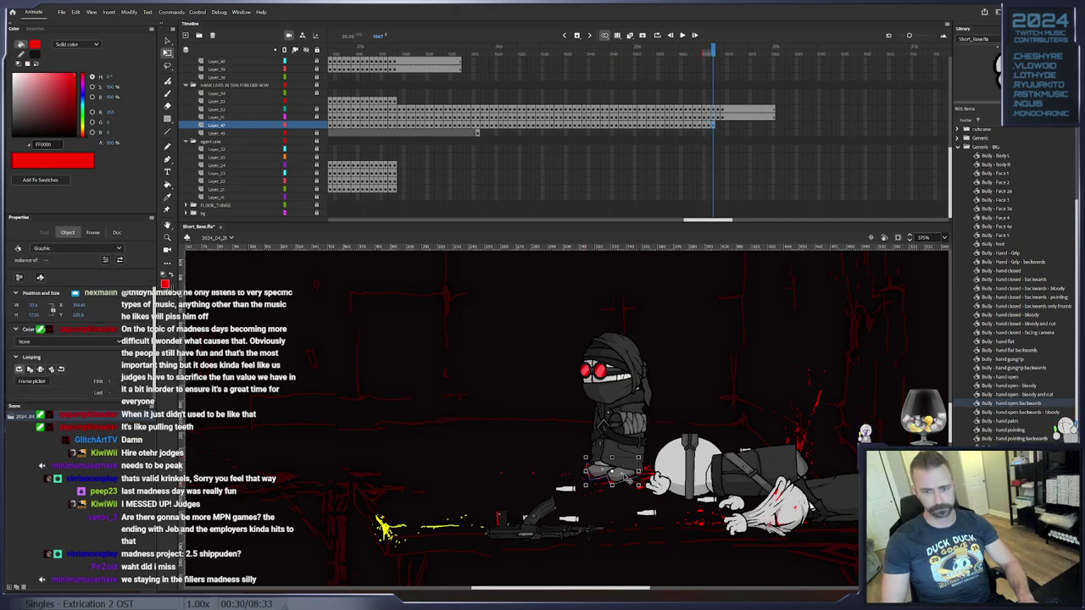
click(628, 490)
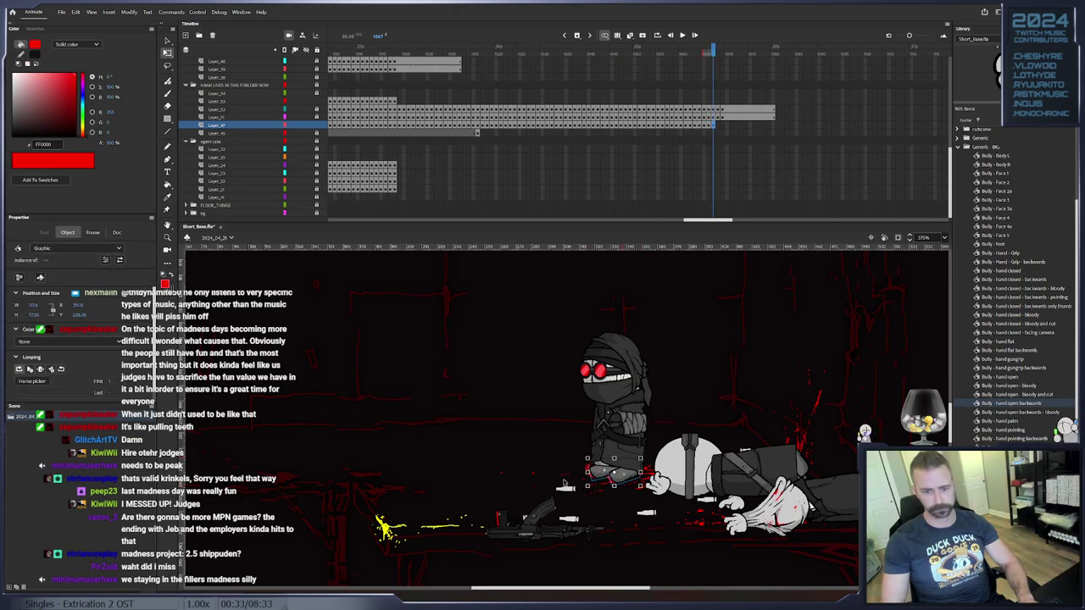
click(594, 471)
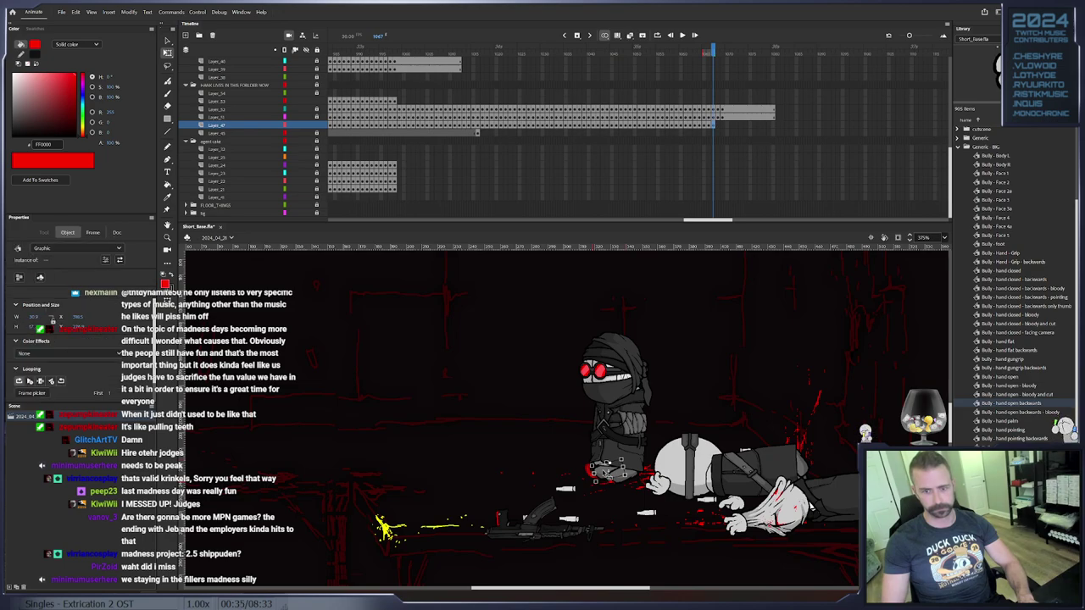
Keyframe Hank's feet at frames 1068 and 1069, settling both feet on the floor beneath the standing torso
key(period)
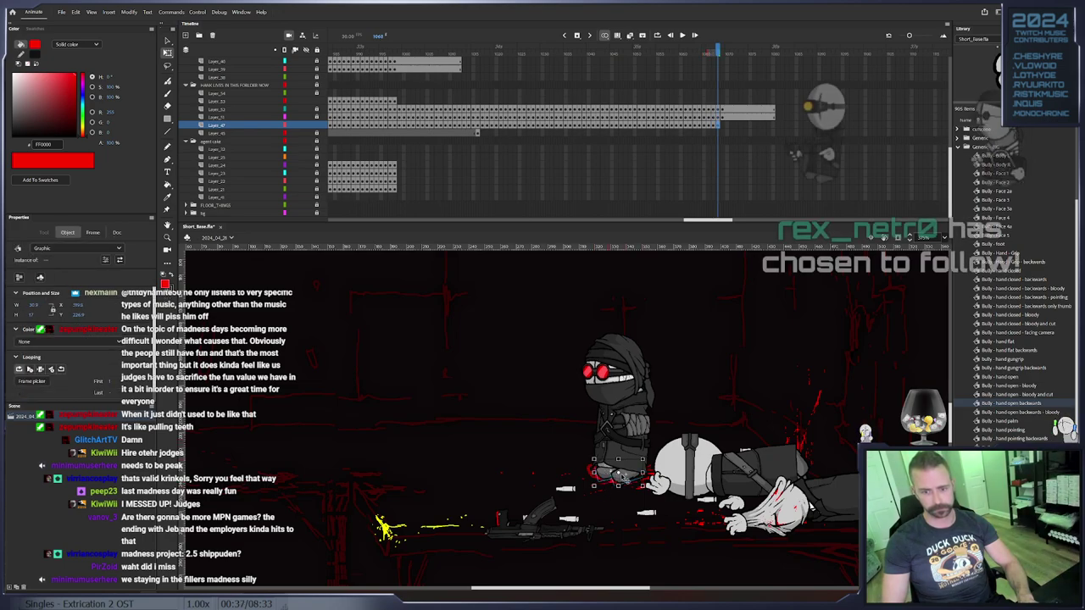
click(626, 481)
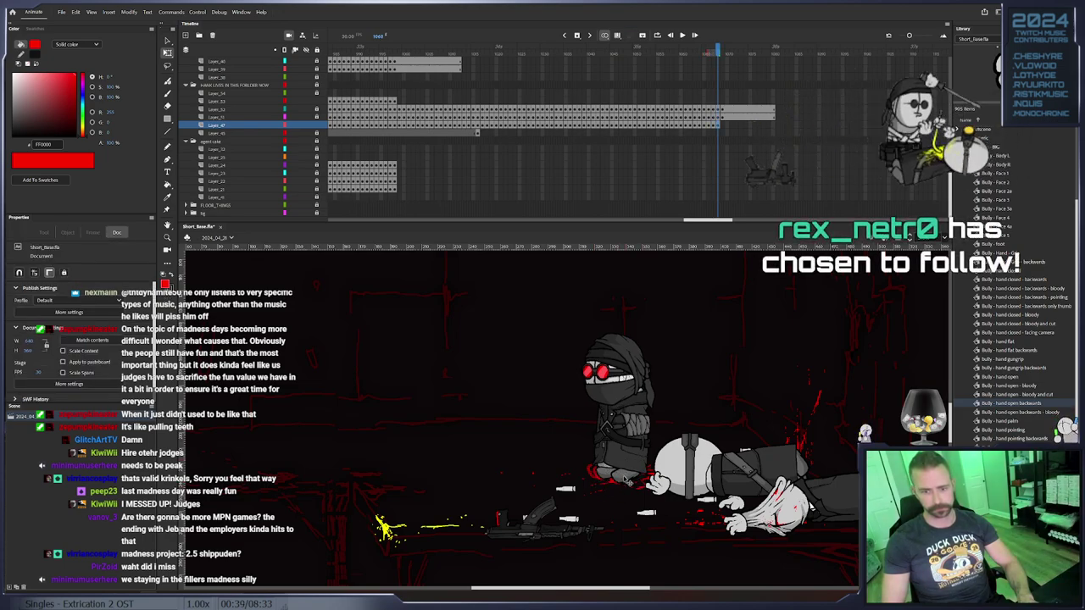
click(627, 480)
key(period)
click(624, 490)
Extend the feet layer, Layer_47, by inserting frames up to frame 1080 to match the torso layers
drag(778, 126, 826, 93)
right_click(773, 125)
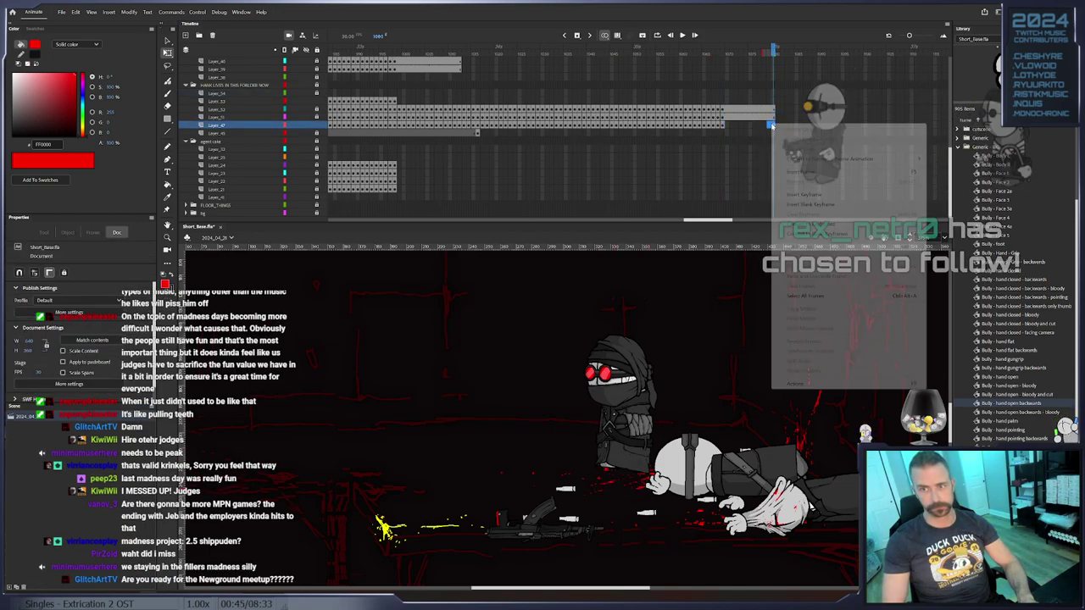
click(820, 172)
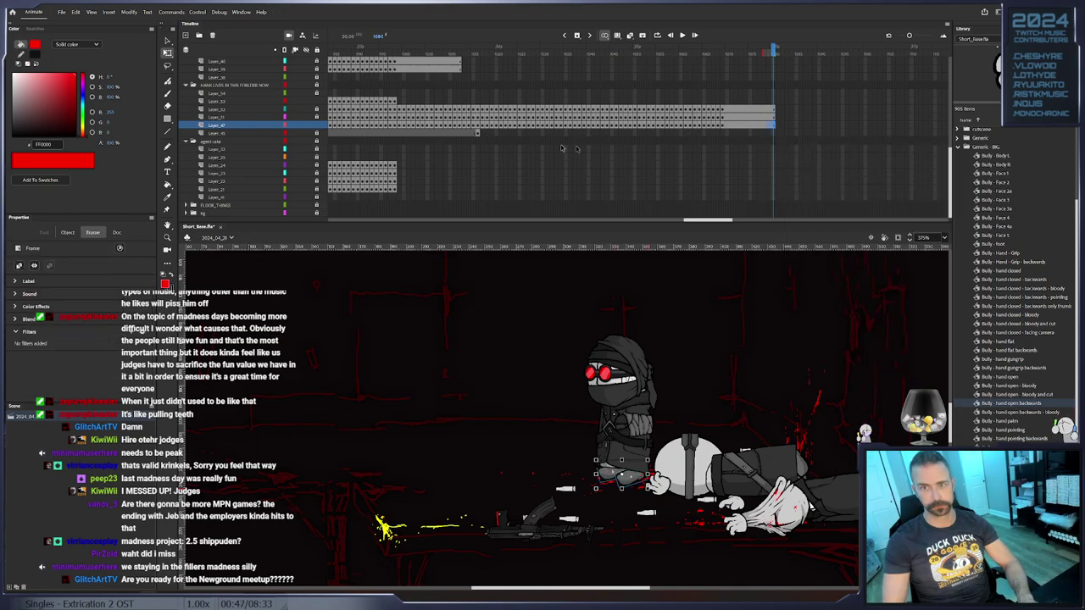
Keyframe Hank's closed hand on Layer_53 from frame 999 to 1002, moving it out in front of him
click(397, 102)
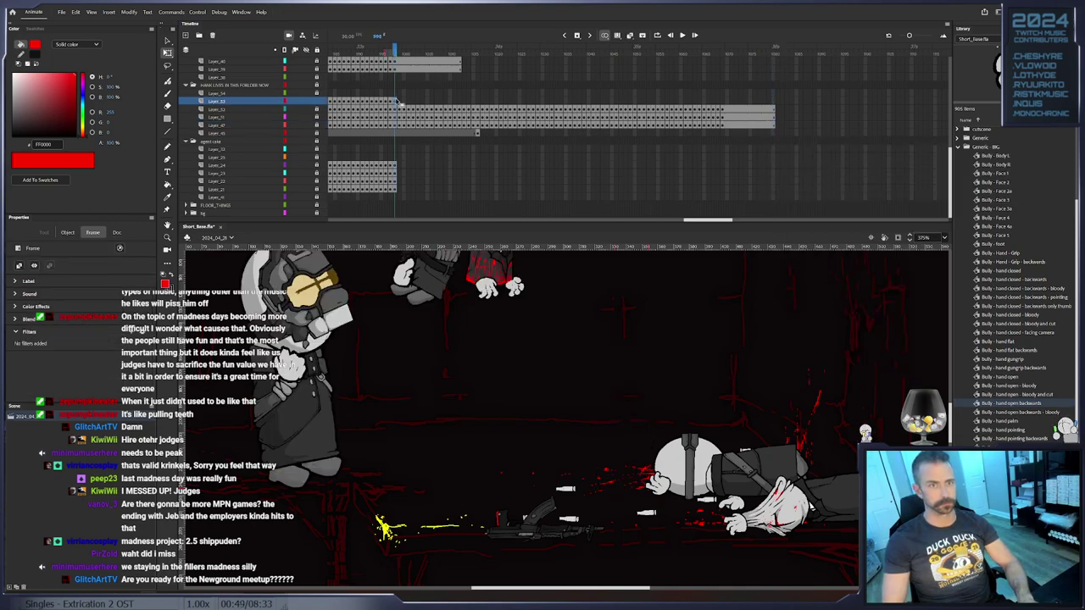
scroll(369, 366, up, 4)
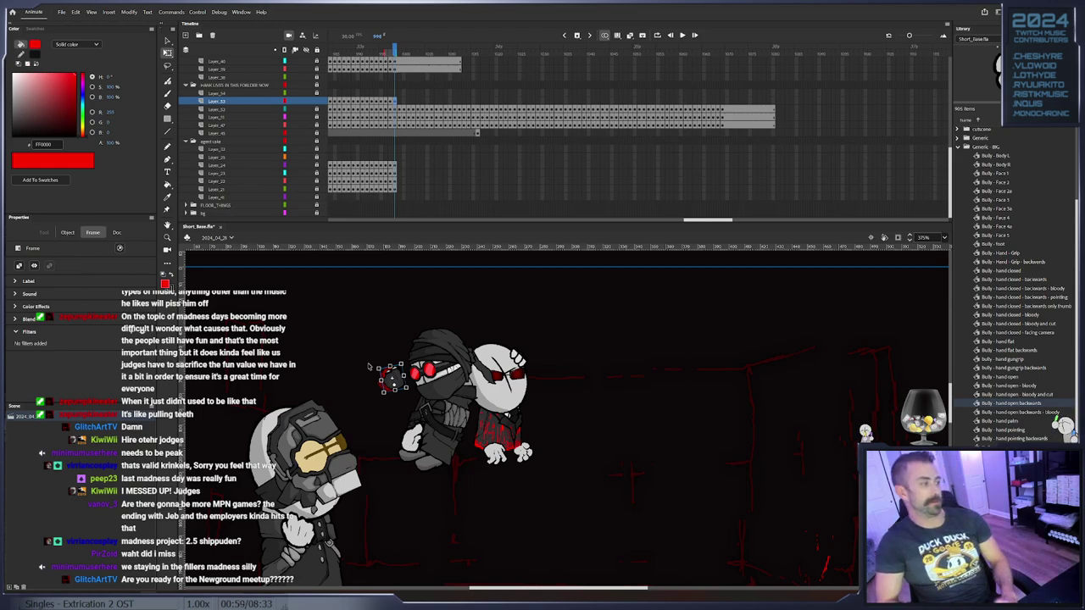
click(368, 366)
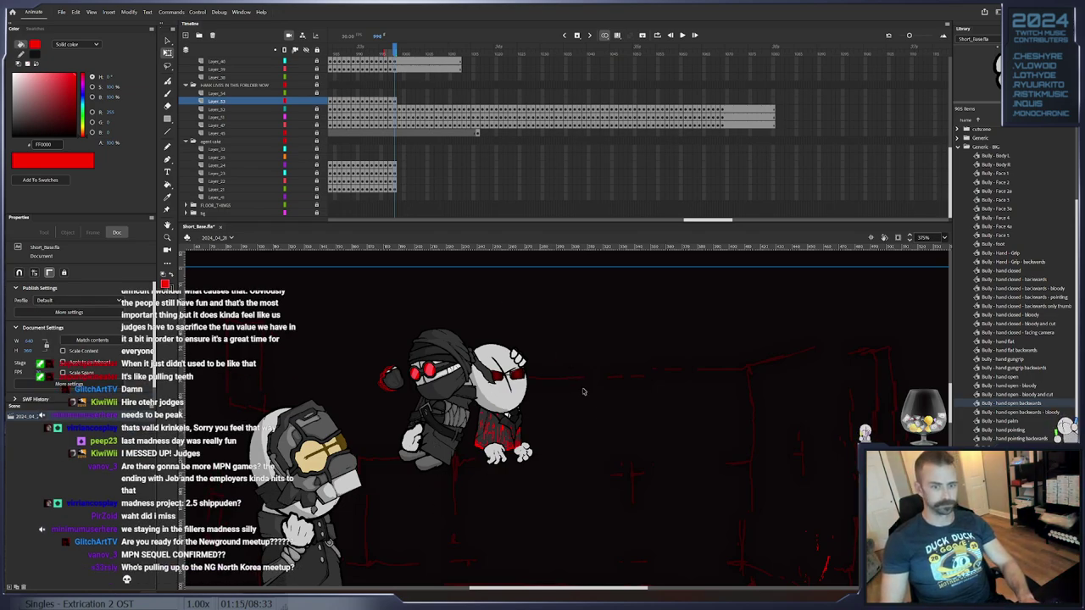
click(399, 381)
key(F6)
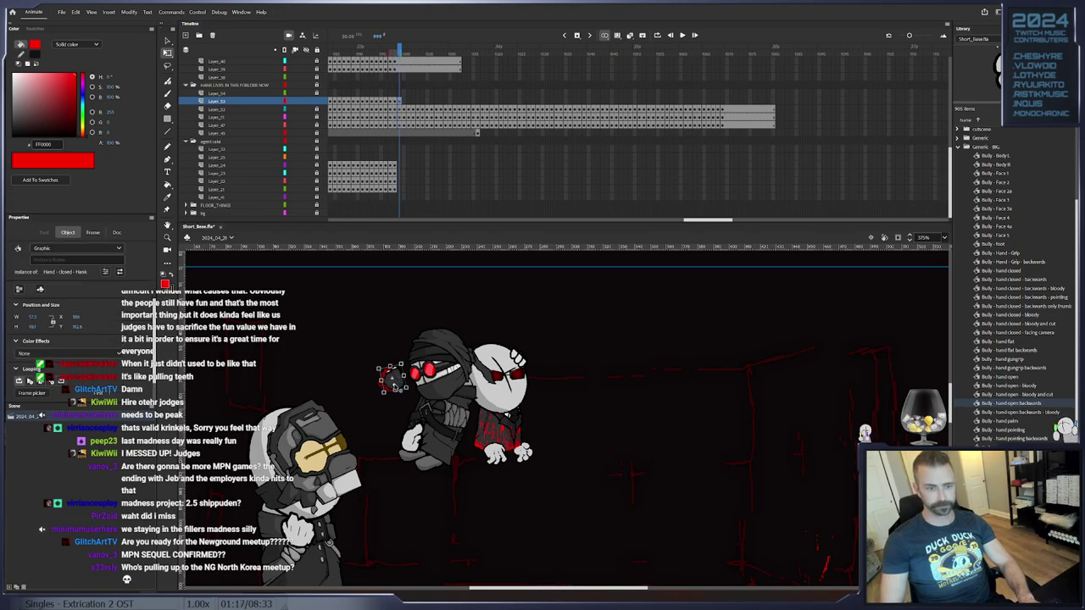
drag(398, 378, 374, 383)
key(F6)
key(F6)
key(F6)
Swap Hank's hand at frame 1002 for the Hand - Open - Hank symbol and adjust its pose
right_click(374, 383)
click(406, 306)
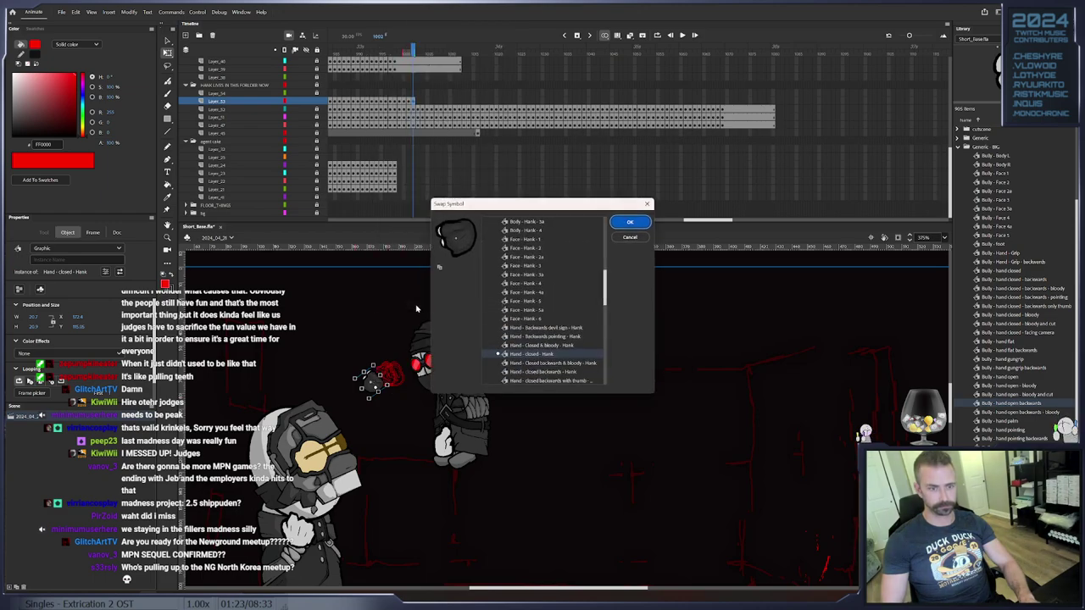
scroll(559, 343, down, 7)
click(544, 362)
click(629, 223)
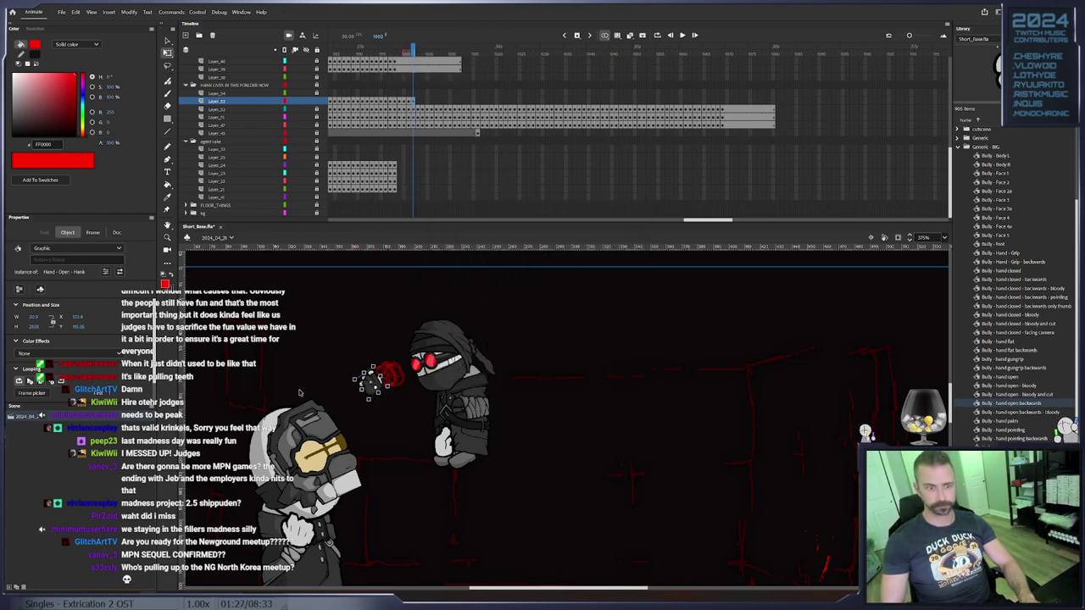
drag(397, 391, 374, 389)
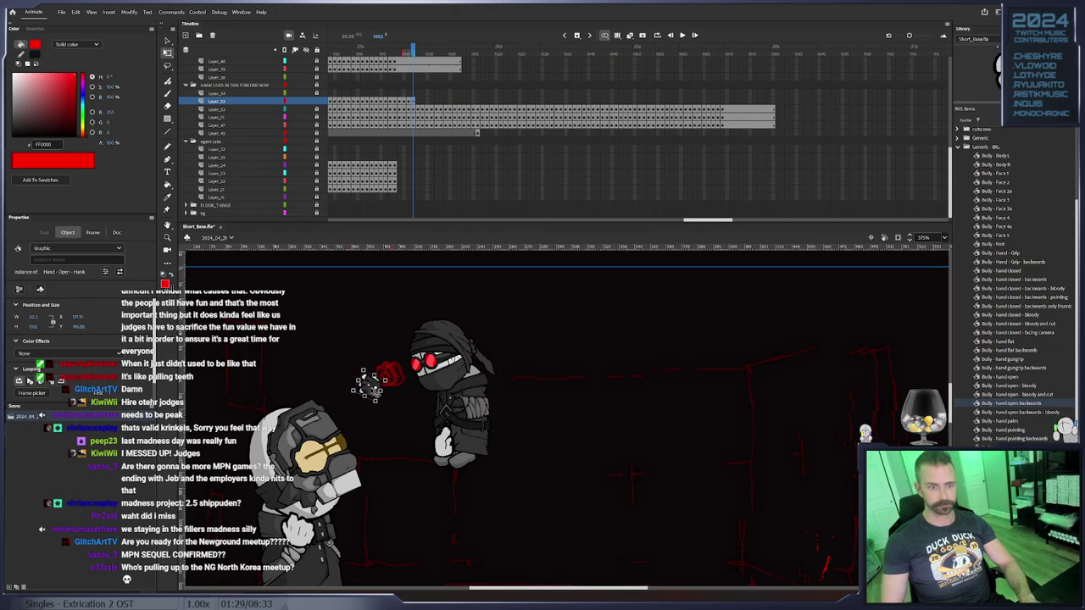
Keyframe Hank's open hand at frames 1003 to 1017, following his body as it tips over in the air
key(F6)
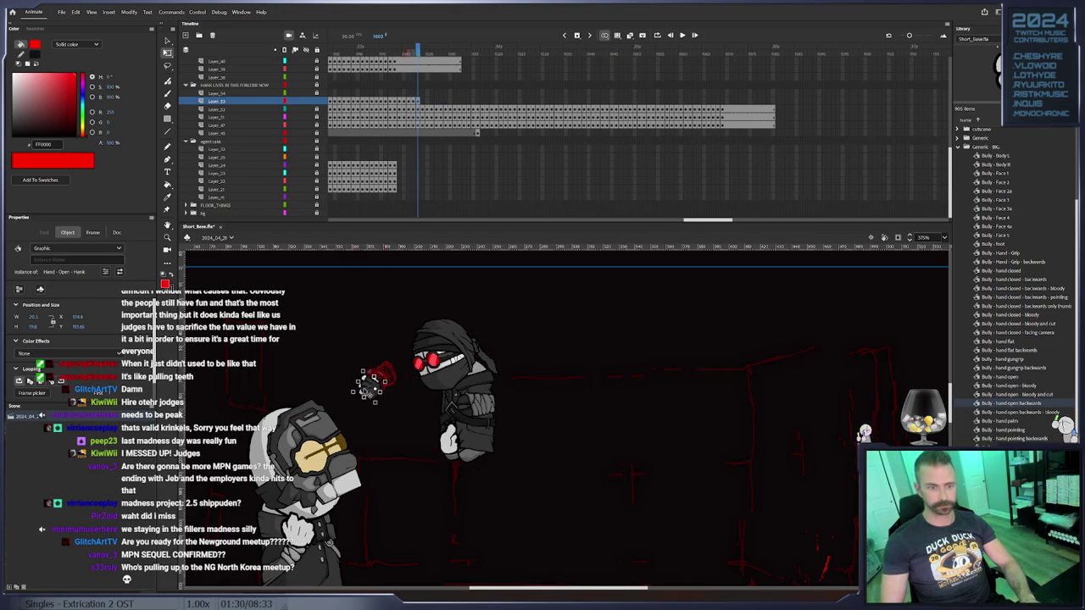
key(F6)
key(F6)
drag(379, 407, 384, 368)
key(F6)
key(F6)
key(F6)
key(F6)
key(F6)
key(F6)
key(F6)
key(F6)
key(F6)
key(F6)
key(F6)
key(F6)
key(F6)
Swap the open hand at frame 1017 for the Hand - closed - Hank symbol and reposition it above the torso
right_click(370, 362)
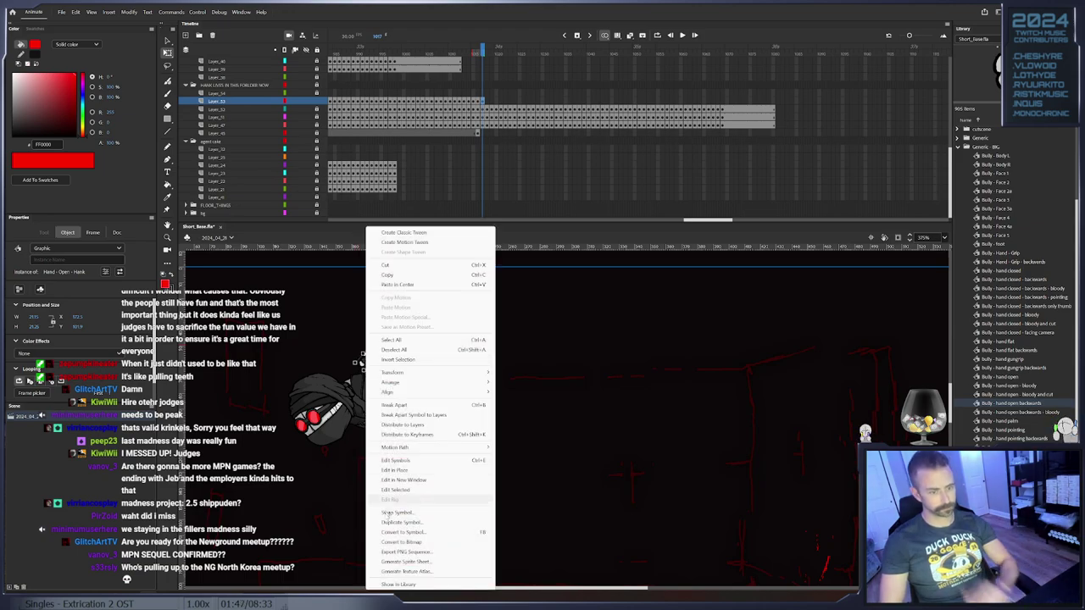
click(386, 522)
click(602, 309)
right_click(371, 363)
click(404, 513)
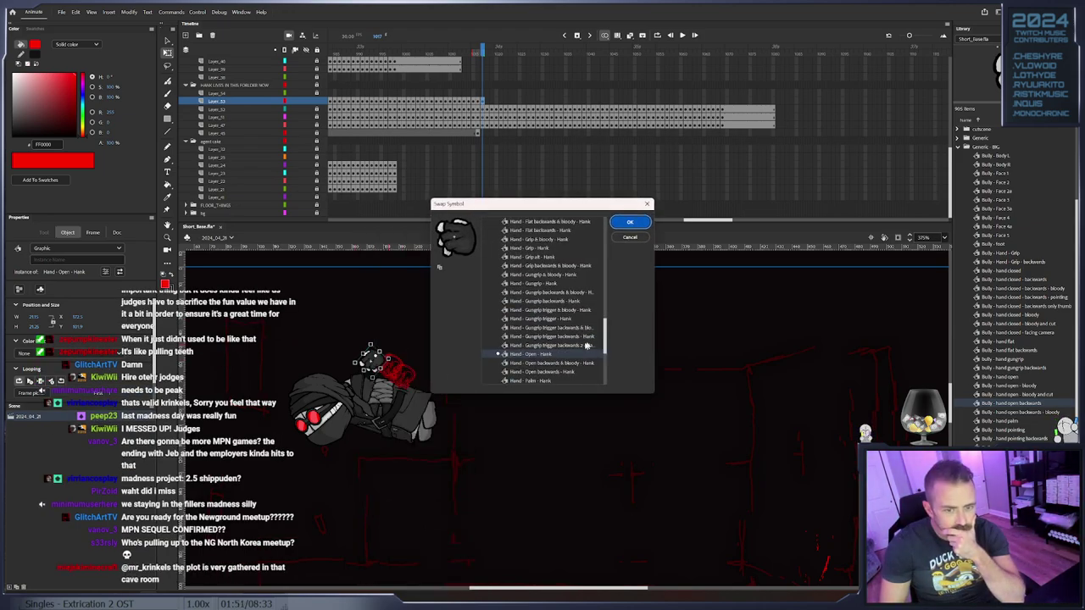
click(559, 266)
click(630, 222)
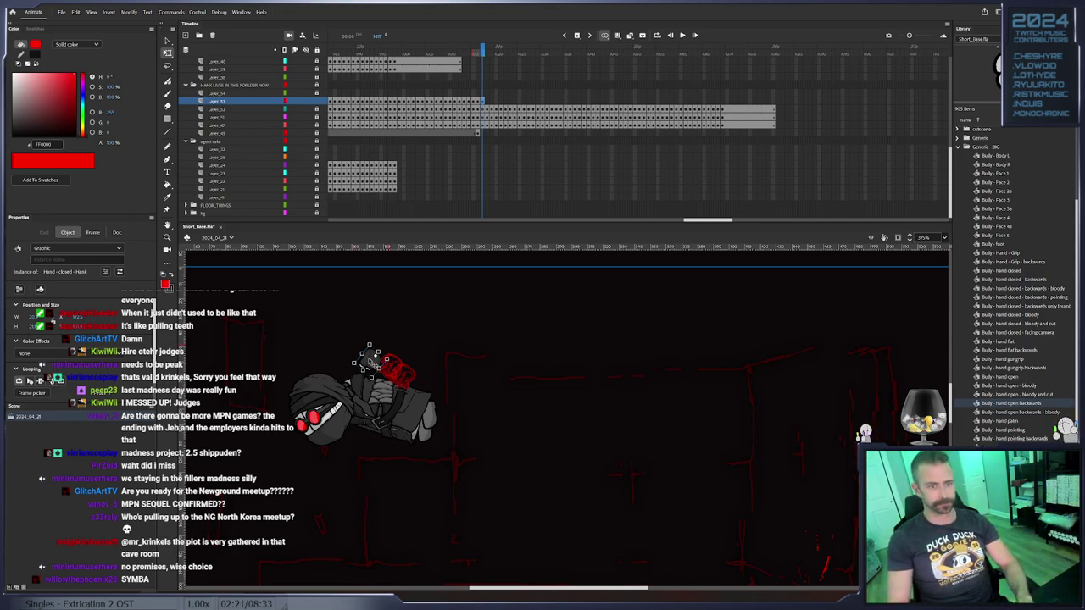
mouse_move(366, 368)
mouse_down()
mouse_move(345, 374)
mouse_move(363, 386)
mouse_up()
Keyframe Hank's closed hand on Layer_53 from frame 1018 onward, keeping it near his tilted torso
key(F6)
key(F6)
key(F6)
key(F6)
key(F6)
key(F6)
key(F6)
key(F6)
Remove the surplus frames of Layer_53 from frame 1021 onward and return to frame 1020
drag(521, 51, 512, 53)
drag(527, 102, 500, 101)
right_click(503, 102)
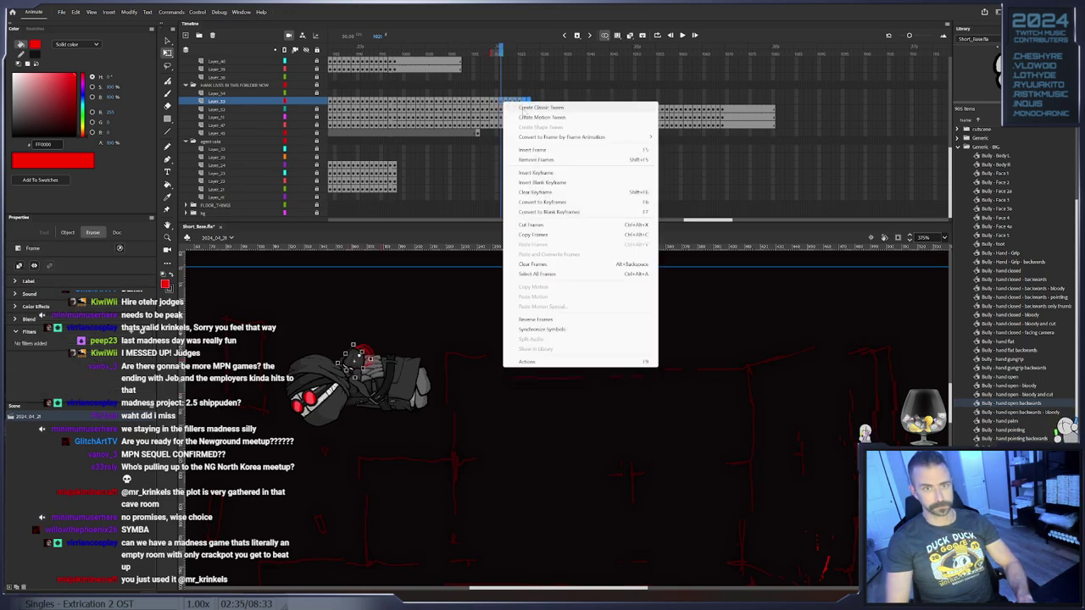
click(547, 161)
click(497, 102)
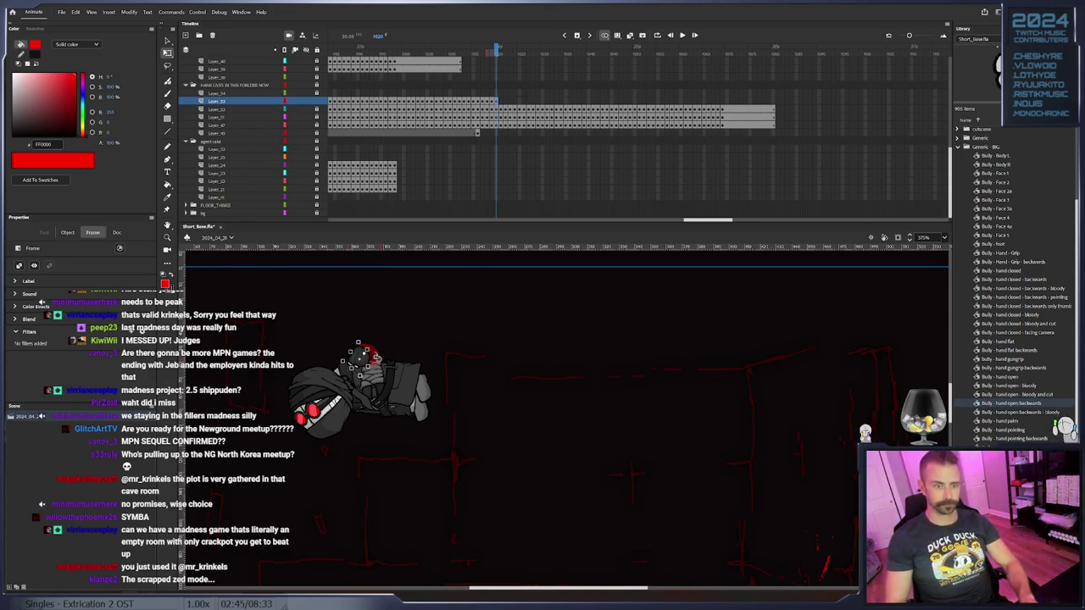
Keyframe Hank's closed hand at frames 1021 to 1027, swinging it across the horizontal torso toward his waist
key(F6)
drag(362, 385, 409, 332)
key(F6)
key(F6)
key(F6)
key(F6)
key(F6)
key(F6)
scroll(407, 332, left, 3)
drag(499, 373, 418, 403)
drag(397, 350, 338, 365)
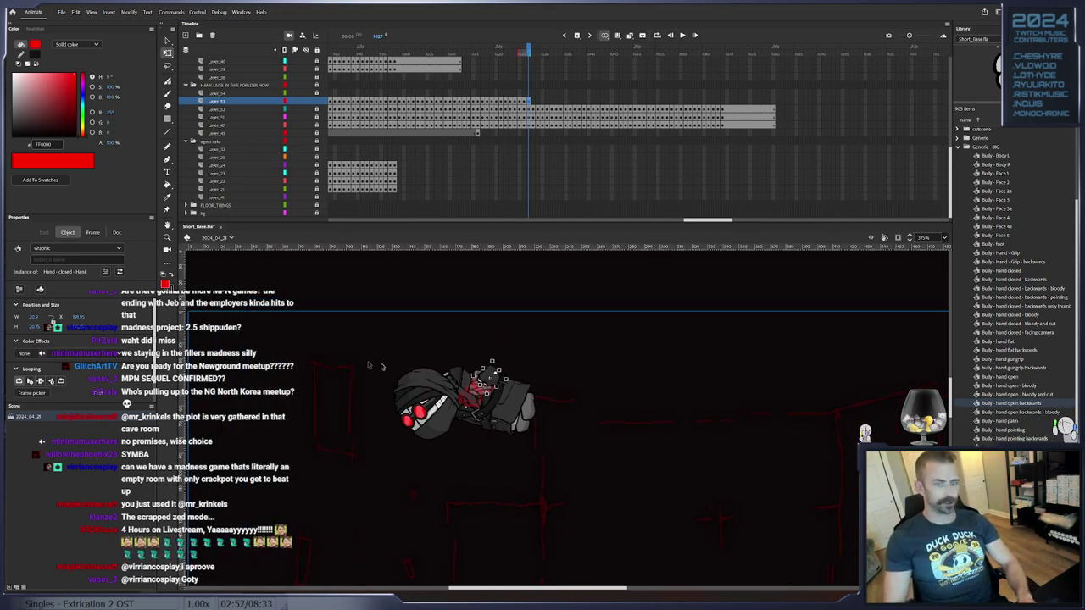
Keyframe Hank's closed hand at frames 1028 to 1033, bringing it in front of his chest as his body rights itself
key(F6)
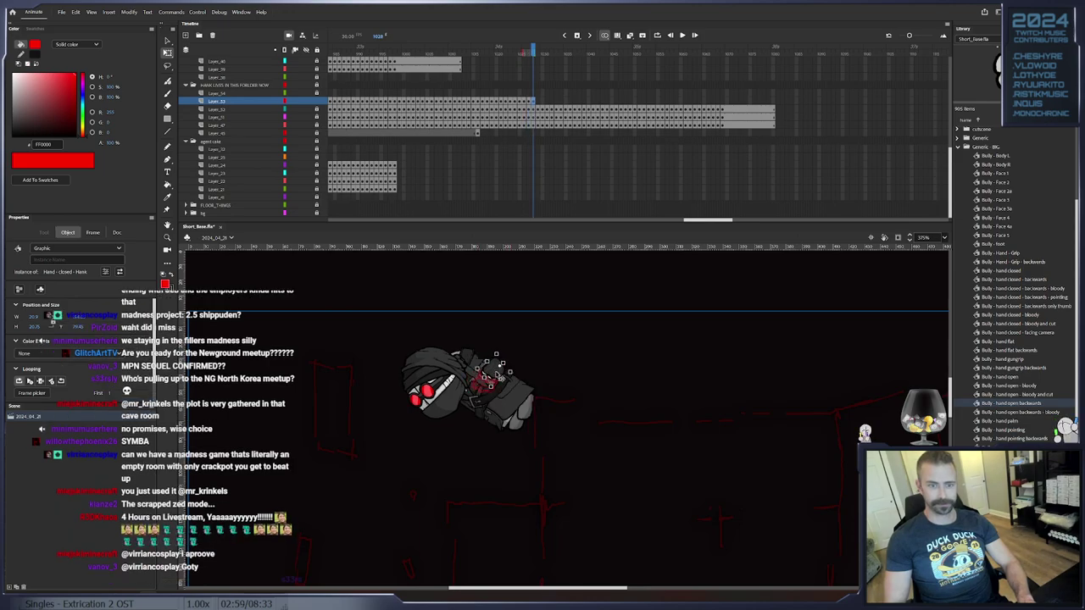
drag(501, 371, 432, 368)
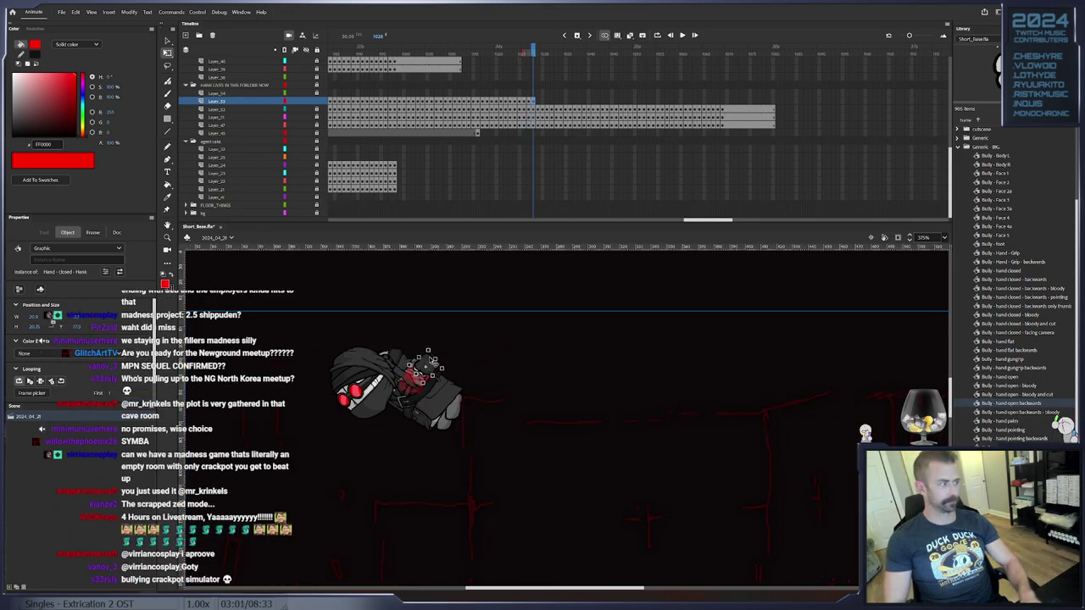
drag(490, 345, 560, 340)
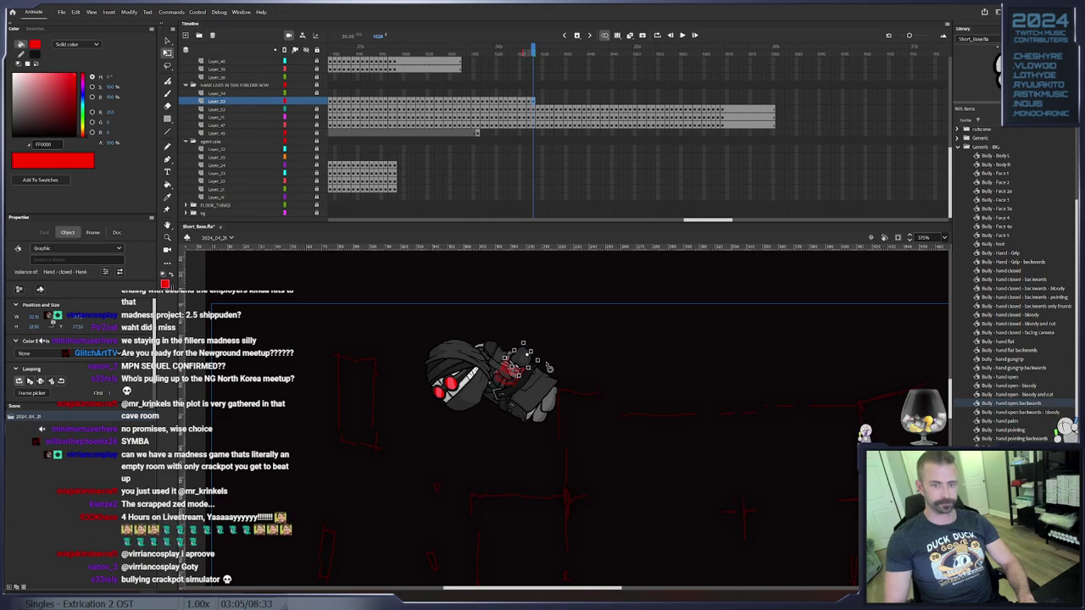
key(period)
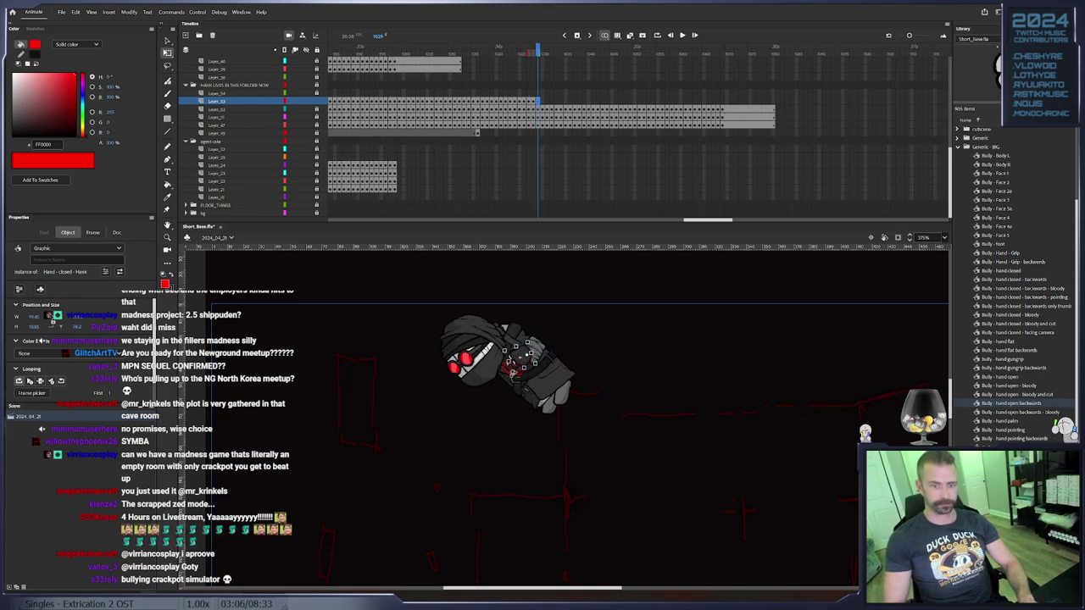
drag(514, 375, 648, 361)
key(F6)
key(F6)
key(F6)
key(F6)
key(F6)
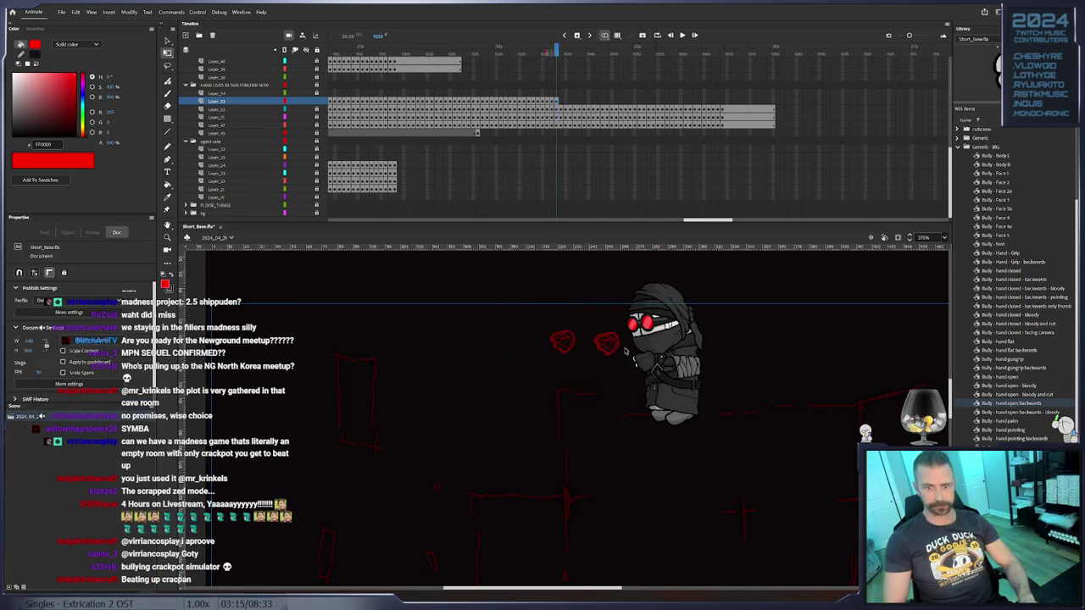
drag(629, 351, 549, 332)
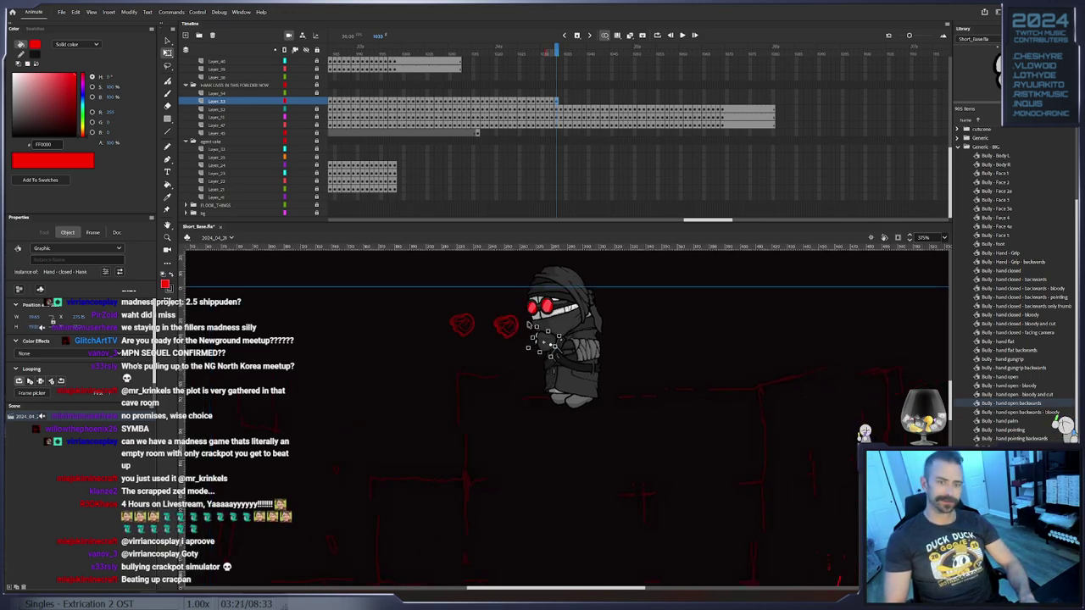
Keyframe Hank's closed hand at frames 1034 to 1040, carrying it down to the landing pose and behind his back
key(F6)
drag(545, 339, 687, 434)
key(F6)
key(F6)
key(F6)
key(F6)
key(F6)
key(F6)
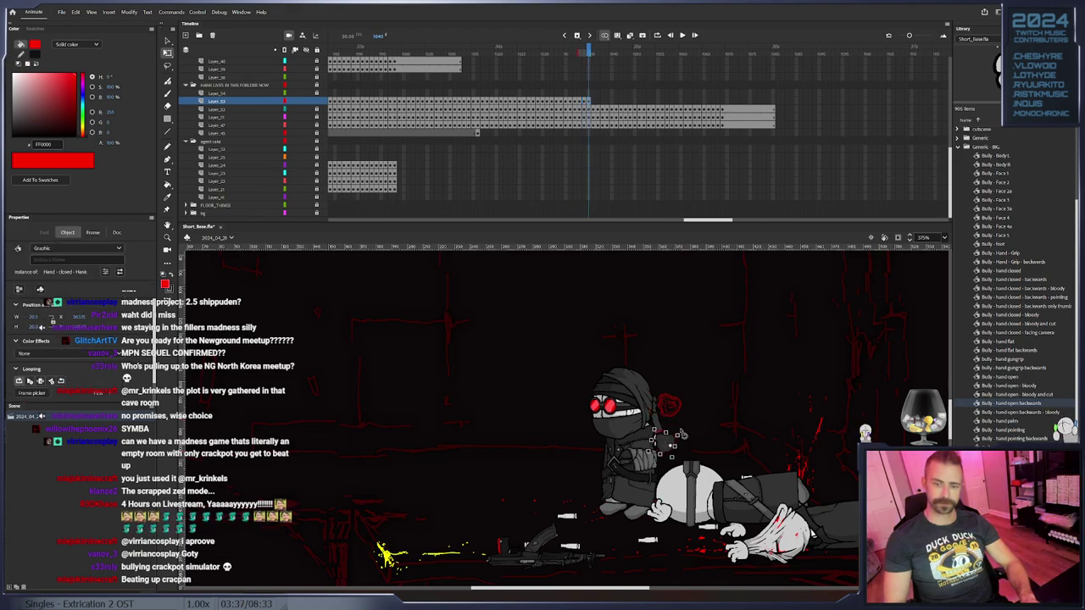
Keyframe Hank's closed hand at frames 1041 to 1052, keeping it beside the bandaged arm as the torso shifts left
key(F6)
drag(670, 441, 596, 427)
key(F6)
key(F6)
key(F6)
key(F6)
key(F6)
key(F6)
key(F6)
key(F6)
key(F6)
key(F6)
key(F6)
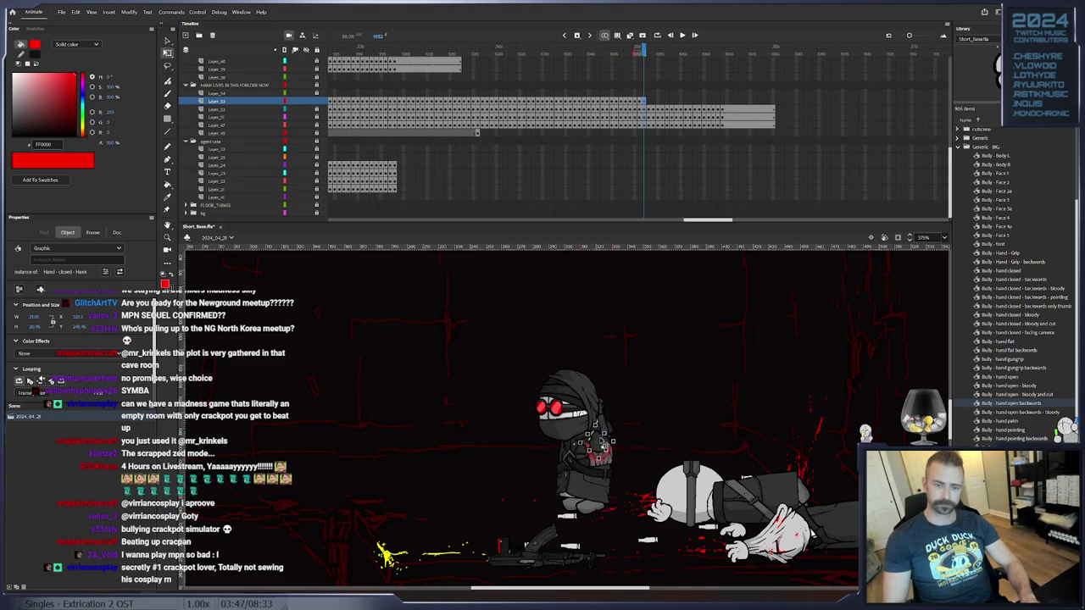
Keyframe Hank's closed hand at frames 1053 to 1061, easing it right and down along the rear of the torso
key(F6)
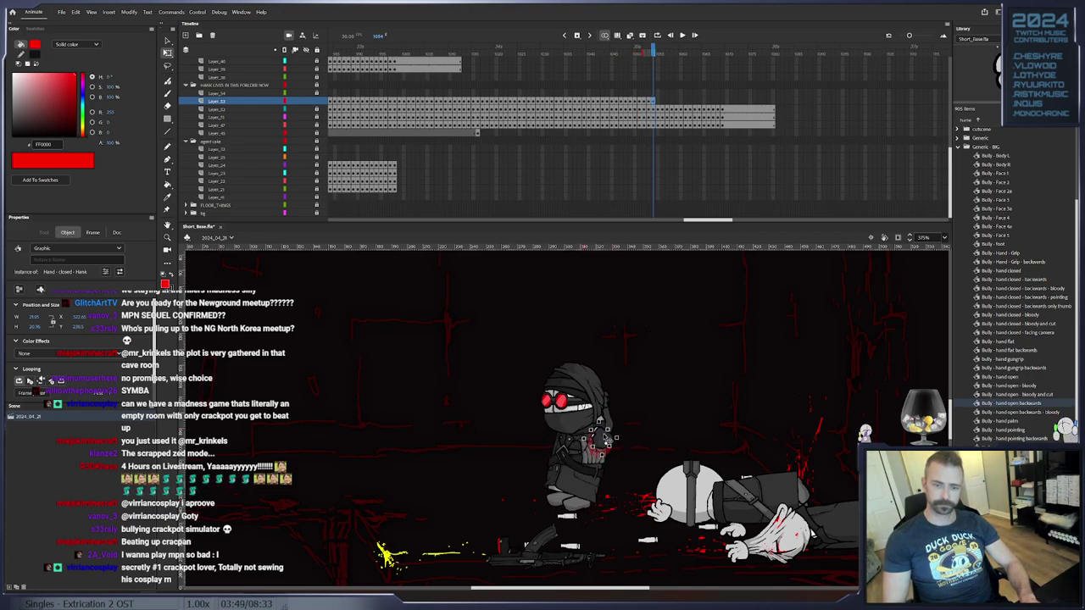
drag(603, 438, 612, 435)
key(F6)
key(F6)
key(period)
key(period)
key(period)
key(period)
key(period)
key(period)
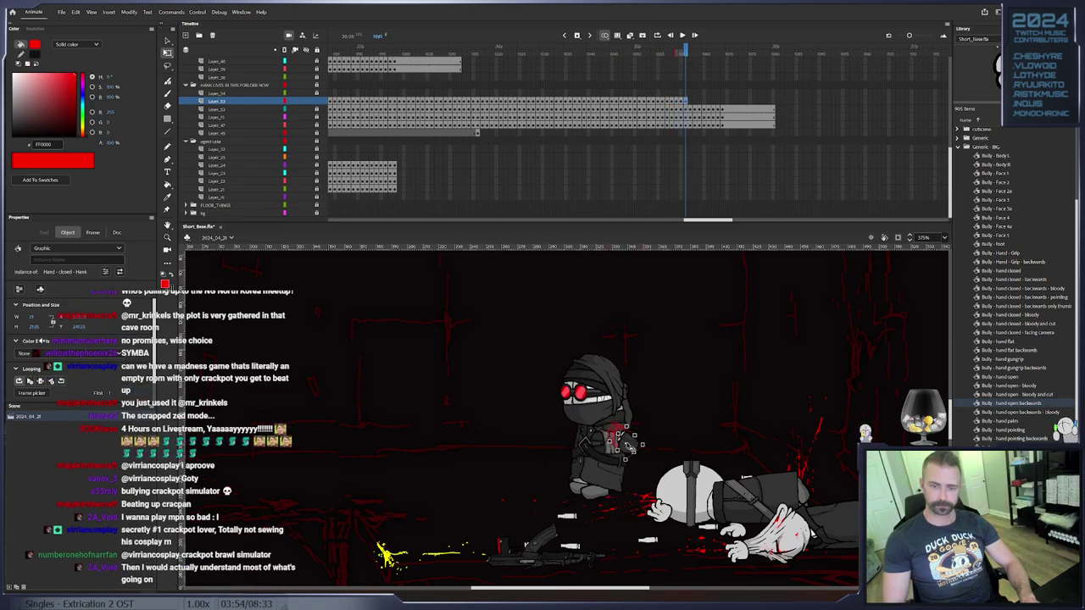
Keyframe Hank's closed hand at frames 1062 to 1069, settling it behind the standing torso
key(period)
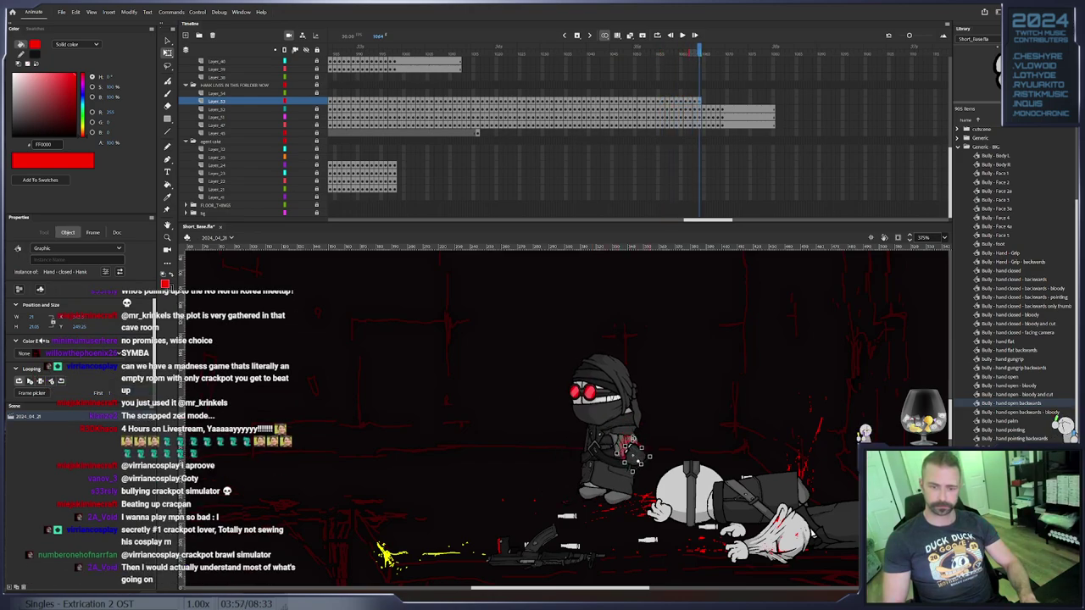
key(period)
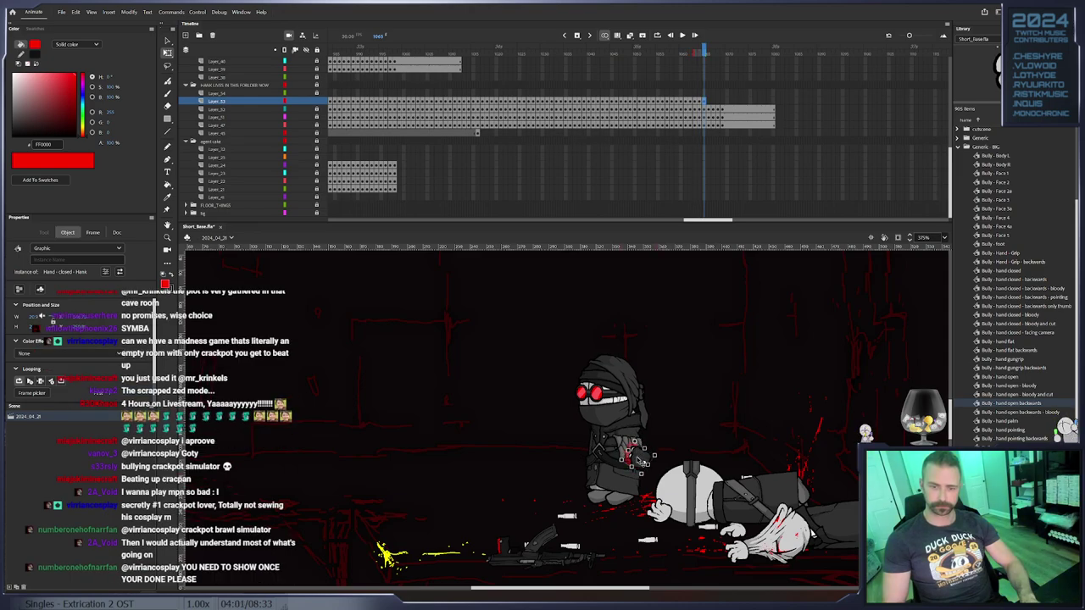
key(period)
key(period)
key(period)
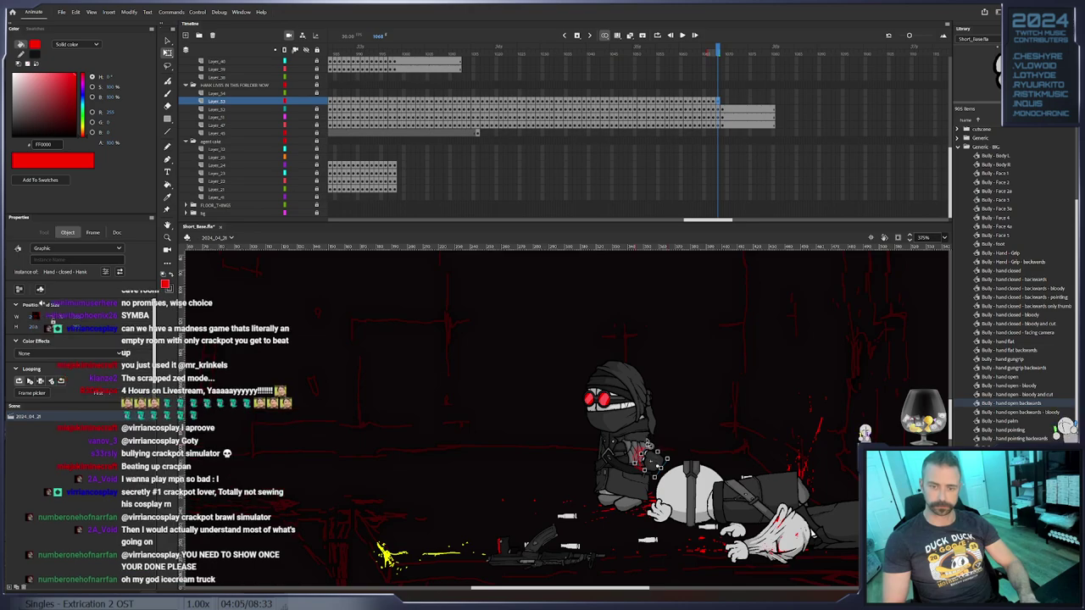
key(period)
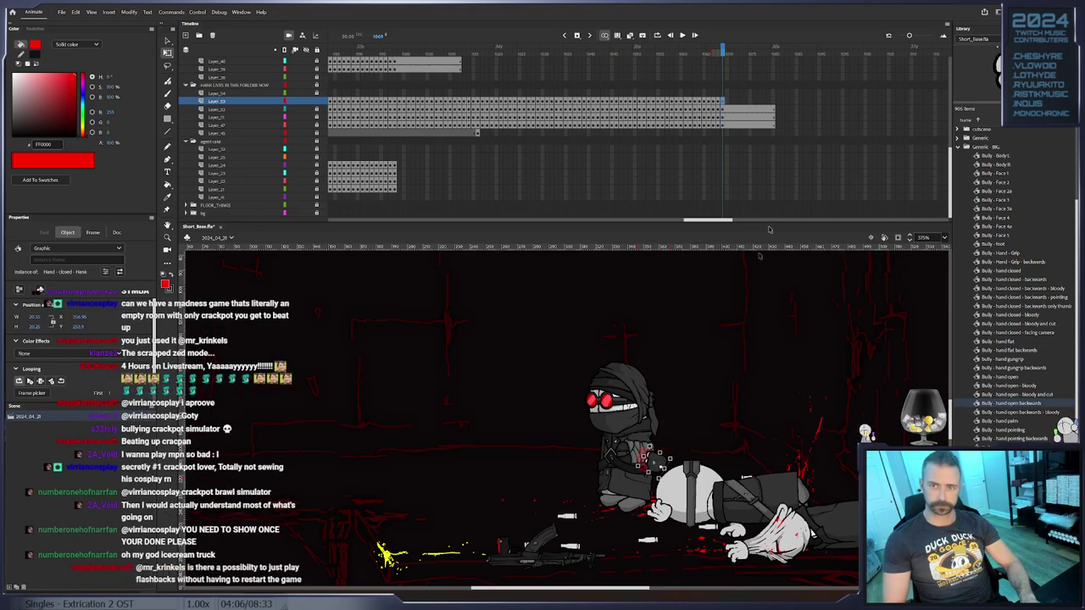
Extend Layer_53 with frames up to frame 1080 and lock the layer
click(772, 103)
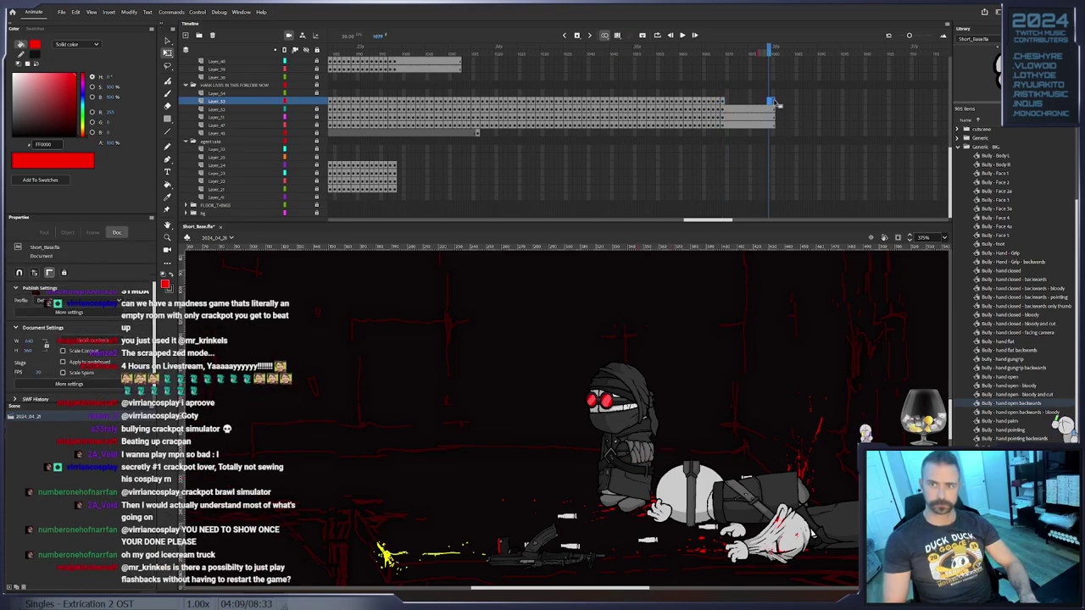
right_click(774, 103)
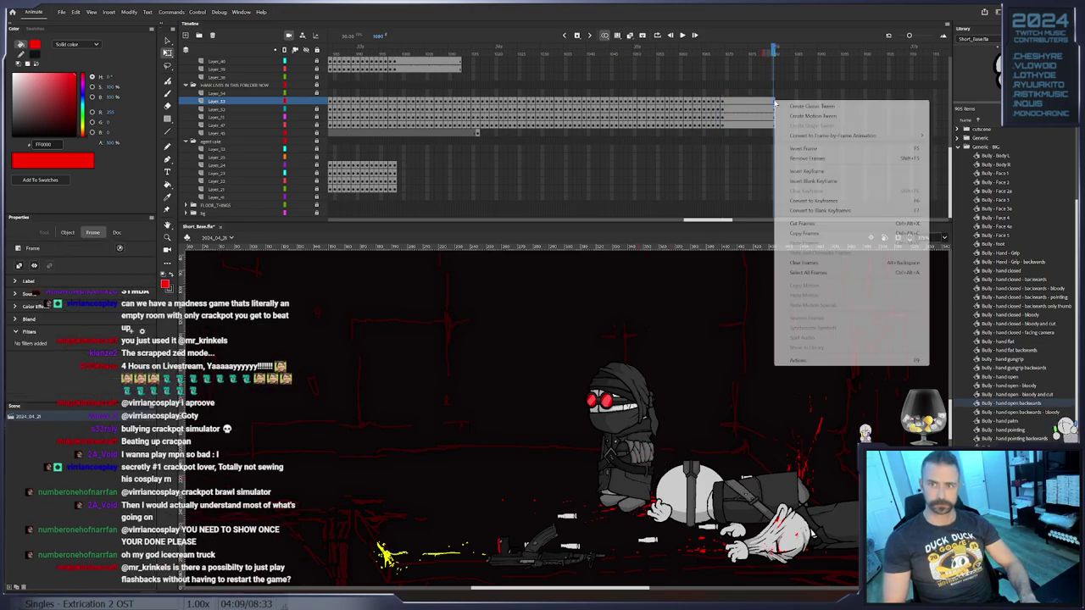
click(321, 103)
Unlock the lowest layer in Hank's folder and examine the hand on its keyframe at frame 1016
click(479, 133)
click(323, 132)
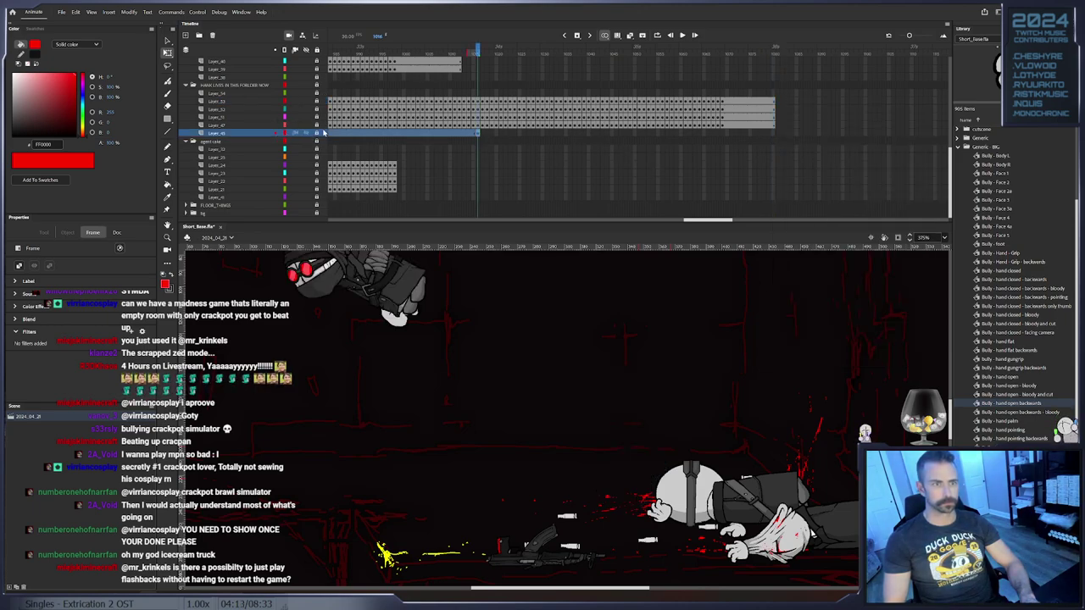
click(479, 135)
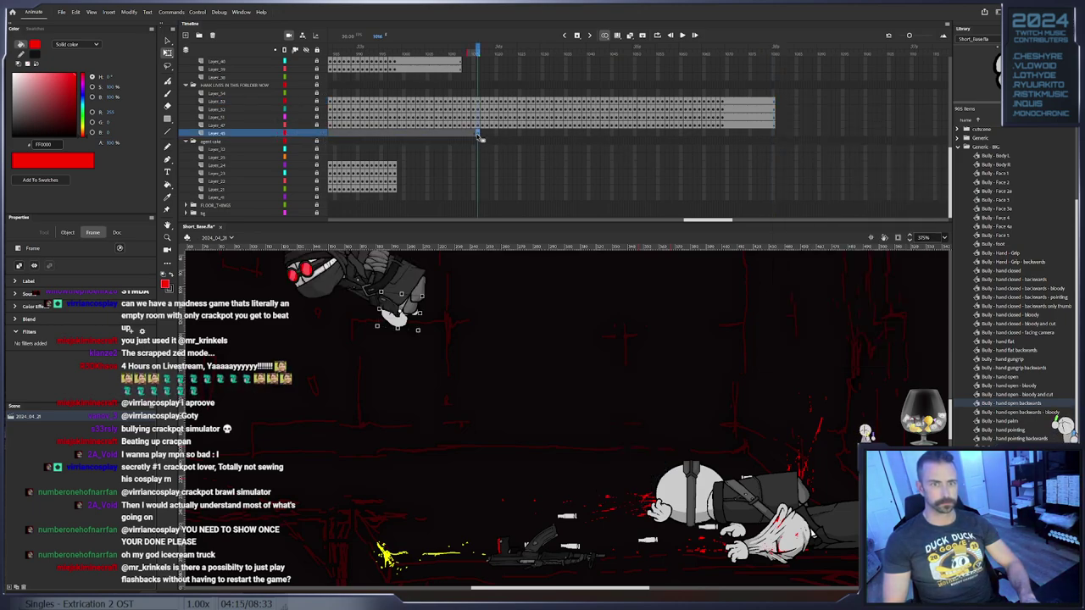
drag(452, 379, 476, 430)
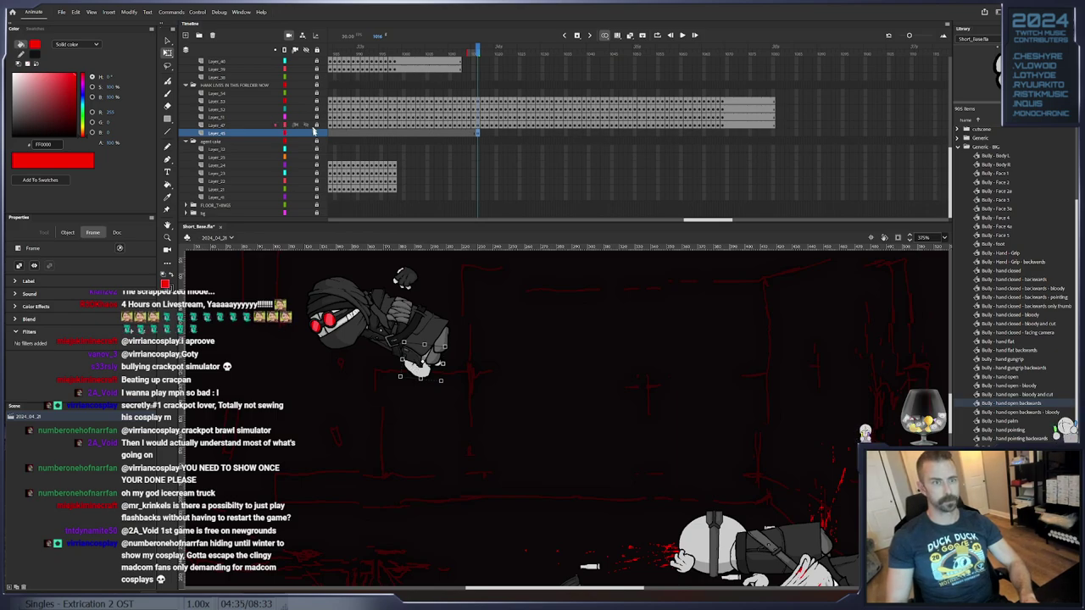
Unlock the layers in the agent's folder and keyframe the agent's head at frame 999 with a slight tilt
click(395, 173)
drag(317, 197, 317, 139)
click(528, 290)
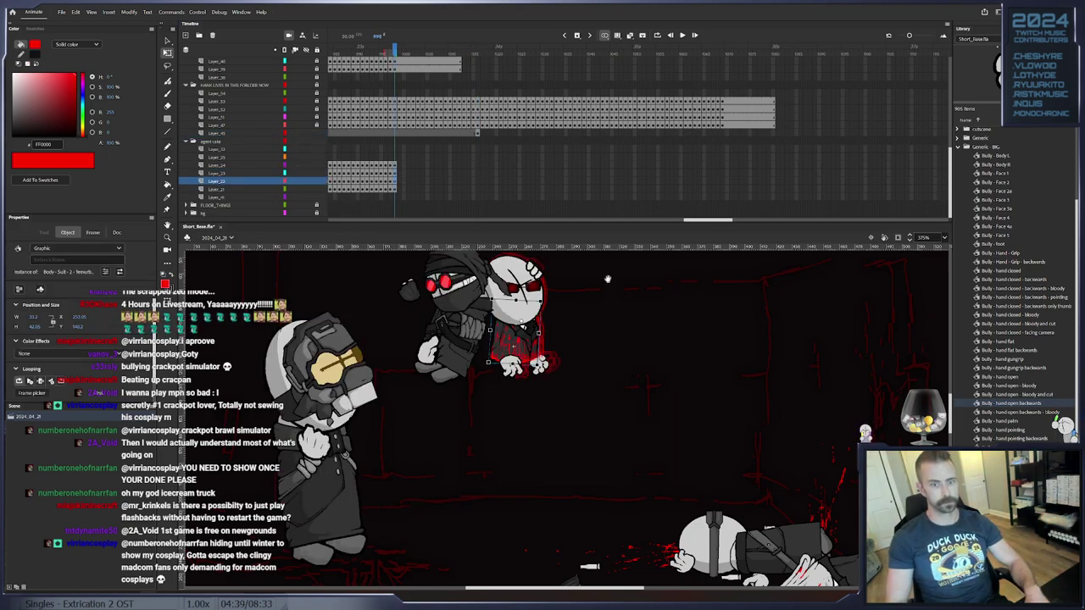
drag(608, 279, 659, 372)
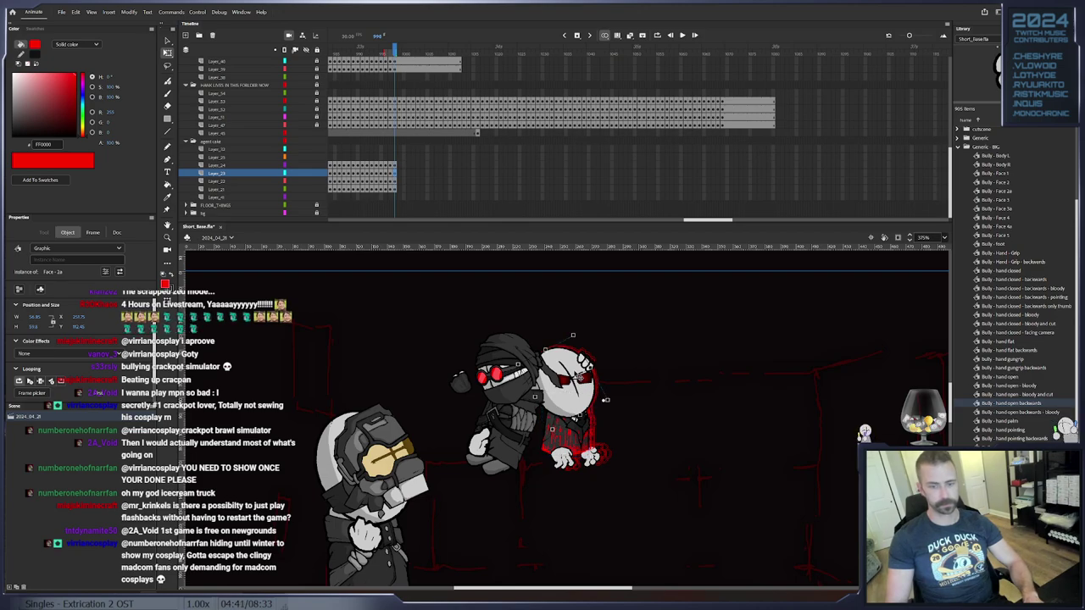
key(F6)
drag(612, 335, 615, 338)
drag(566, 381, 567, 379)
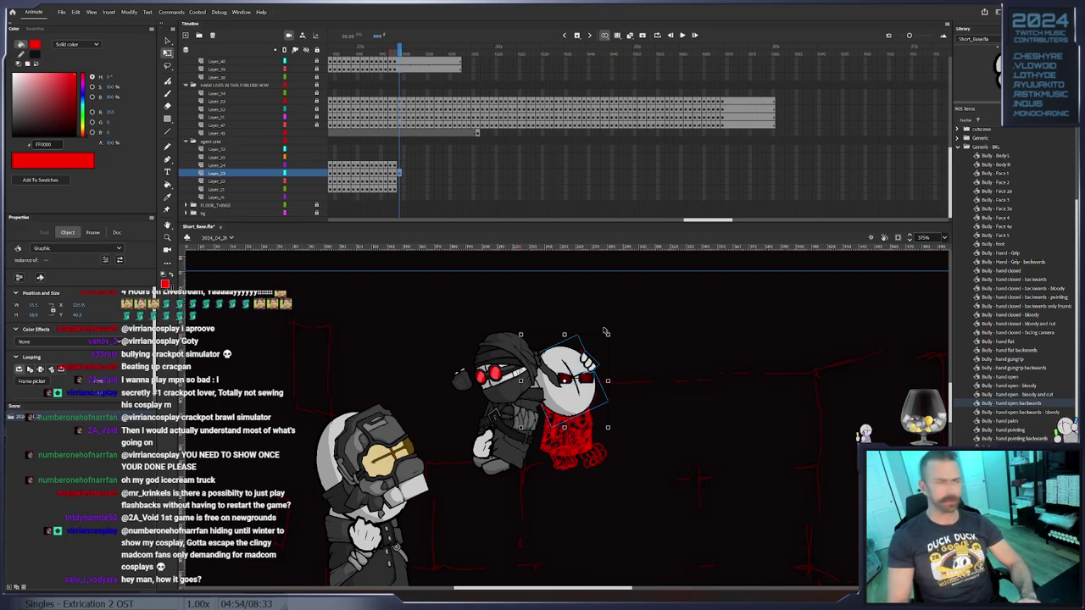
Keyframe the agent's head at frames 1000 to 1004, moving it up and right away from Hank
key(period)
key(period)
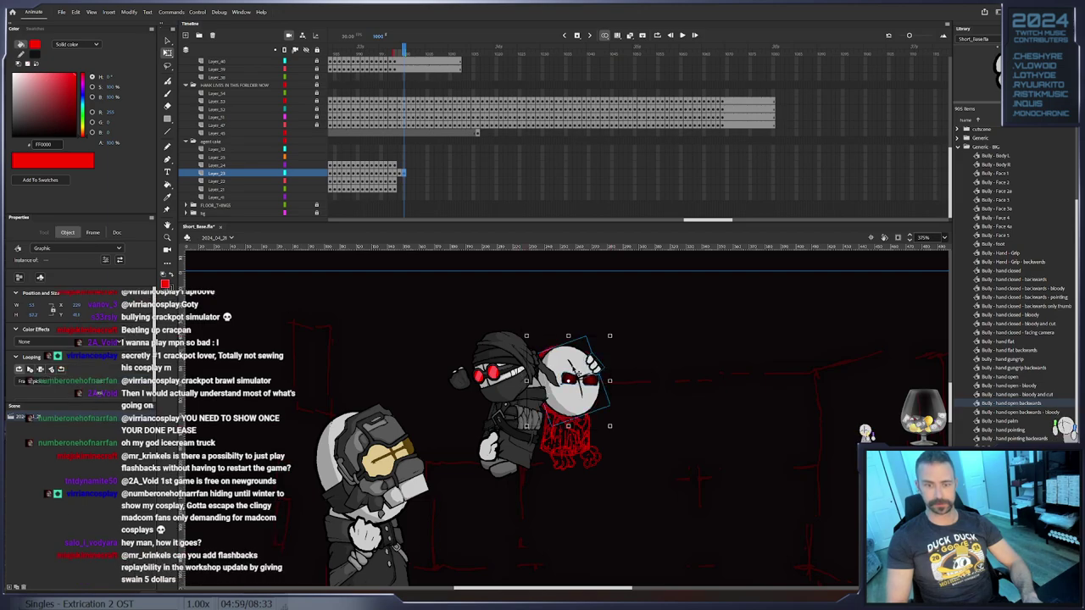
key(F6)
drag(584, 372, 603, 359)
key(F6)
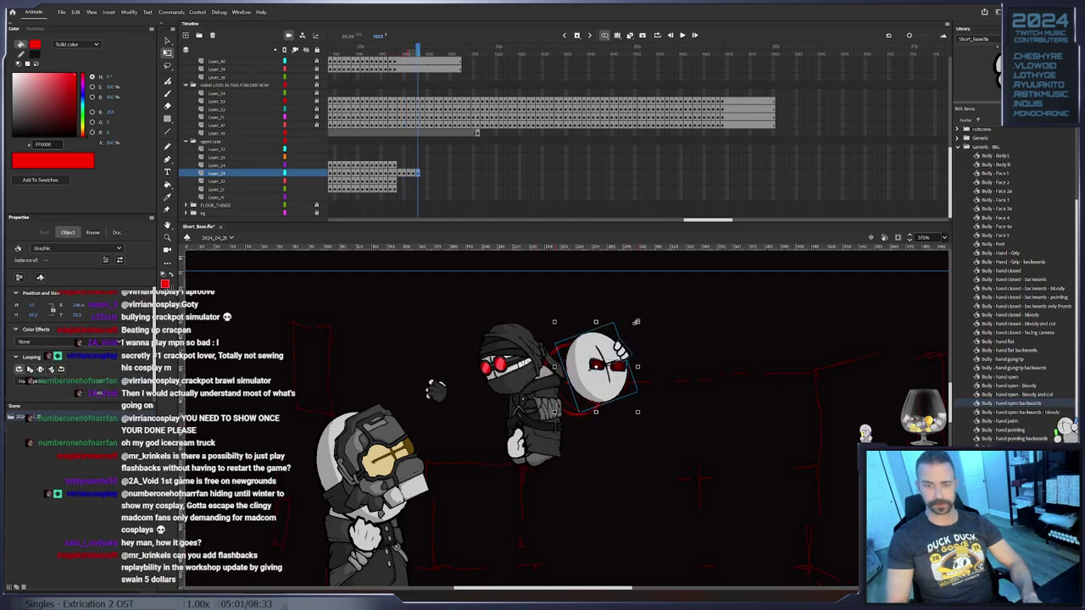
drag(642, 322, 650, 333)
drag(590, 368, 623, 343)
key(F6)
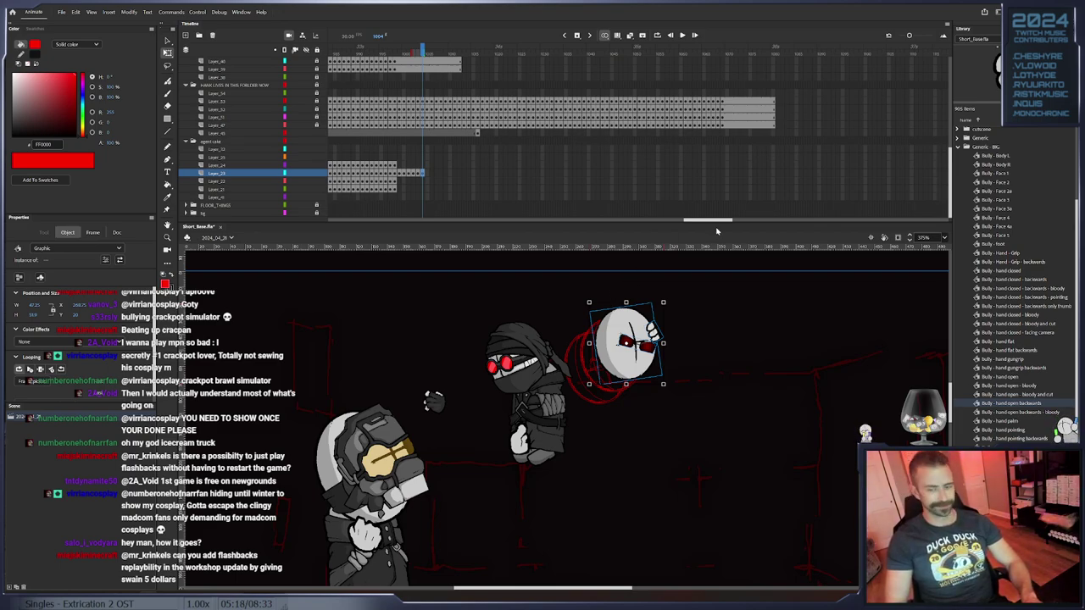
Keyframe the agent's head at frames 1005 to 1010, rotating it clockwise while easing it slightly up and right
key(period)
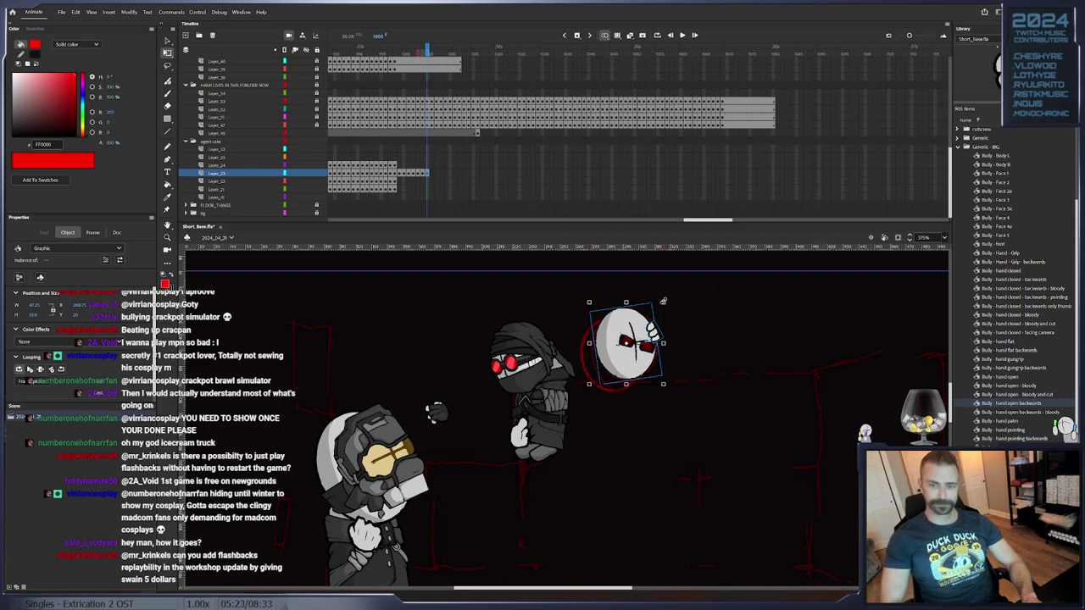
drag(663, 297, 634, 322)
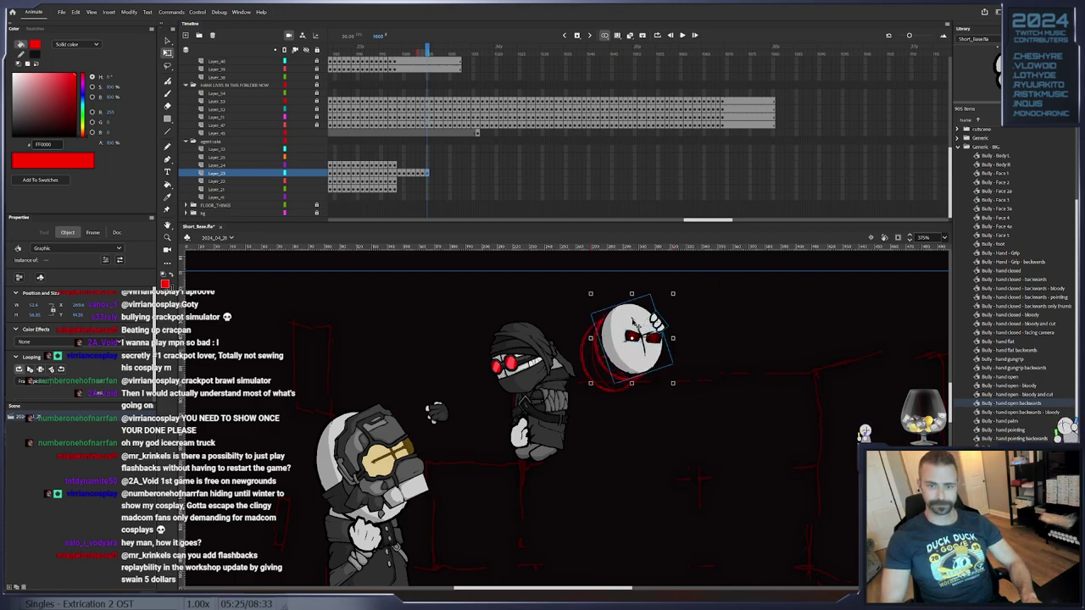
key(F6)
mouse_move(680, 293)
mouse_down()
mouse_move(670, 287)
mouse_move(685, 283)
mouse_up()
key(F6)
key(F6)
drag(646, 327, 650, 325)
key(F6)
drag(689, 288, 690, 285)
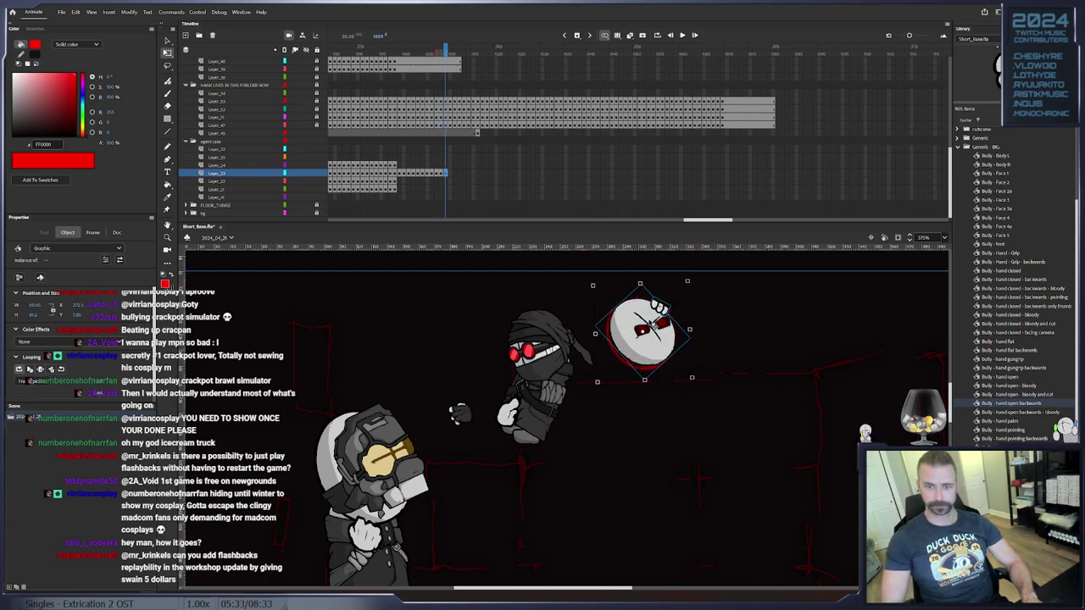
drag(653, 325, 656, 324)
key(F6)
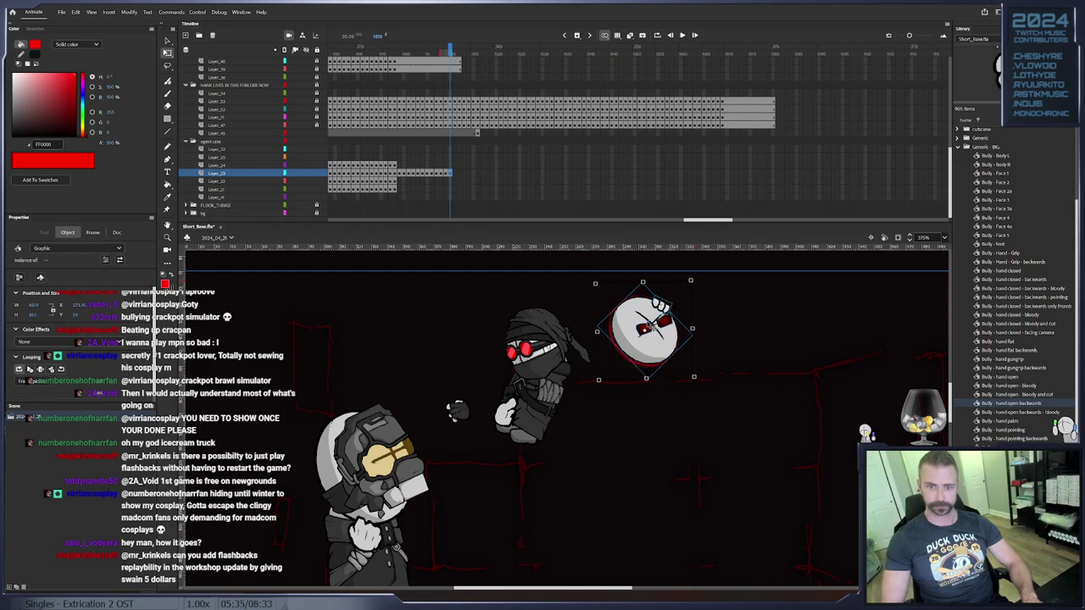
click(653, 325)
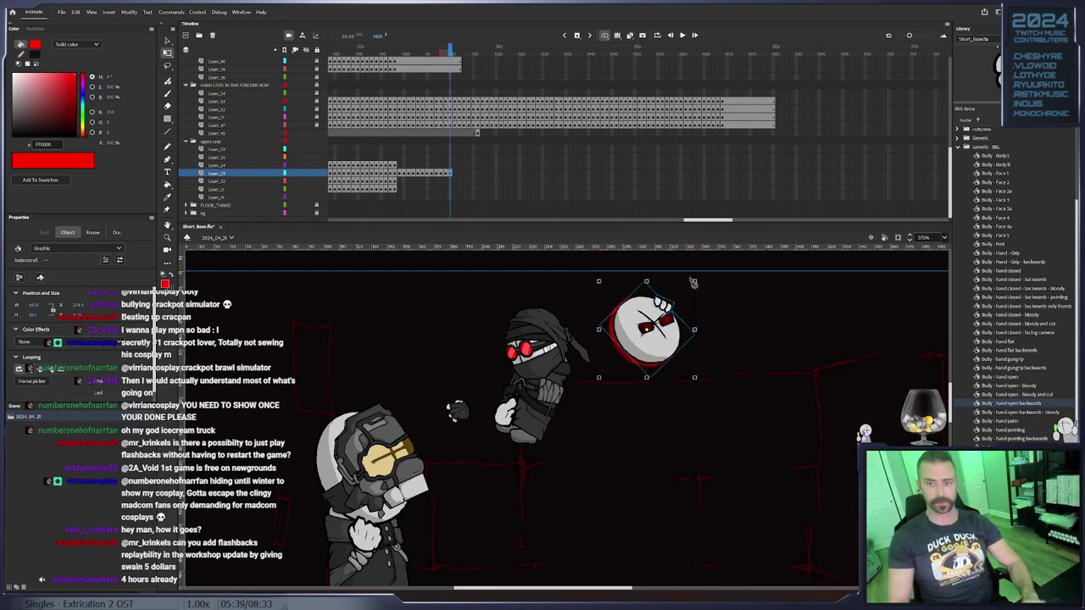
Keyframe the agent's head at frames 1011 to 1014, swinging it up and left over Hank's head
drag(424, 51, 537, 52)
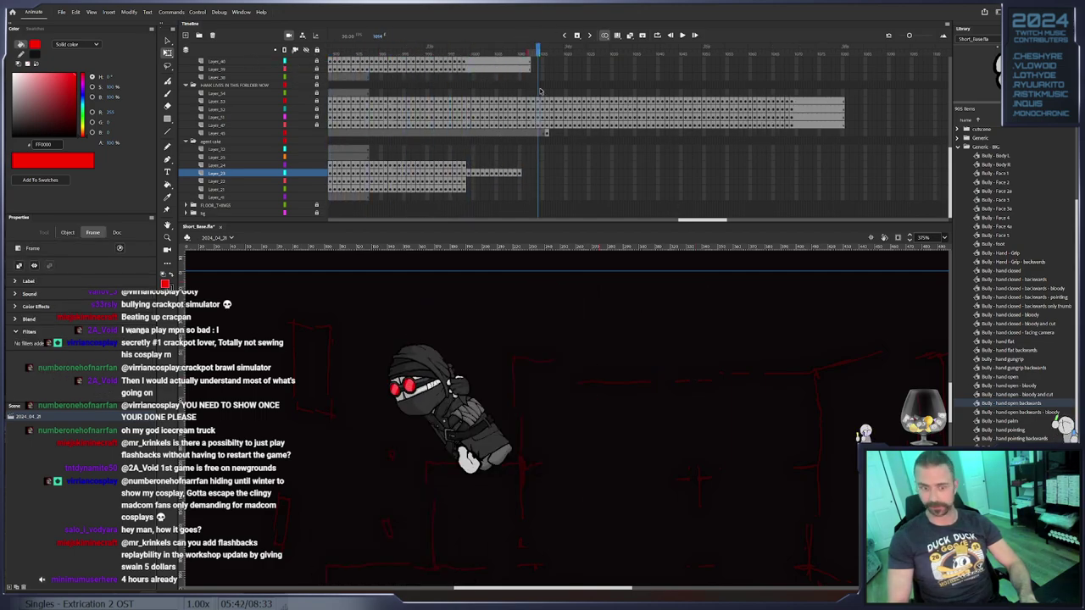
click(546, 134)
click(520, 173)
drag(684, 329, 702, 409)
scroll(486, 109, up, 1)
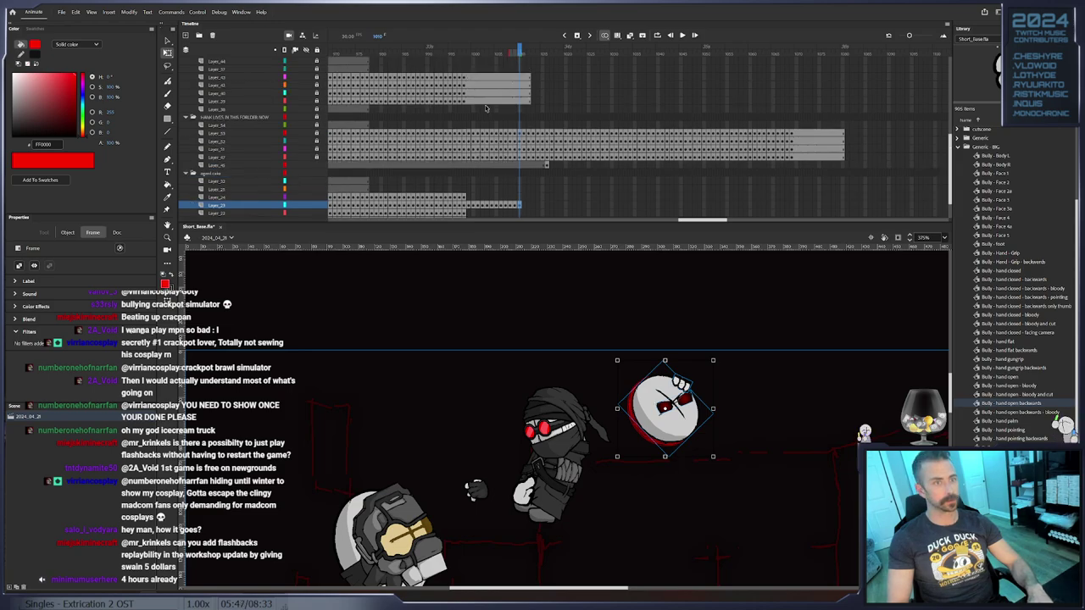
scroll(496, 161, down, 1)
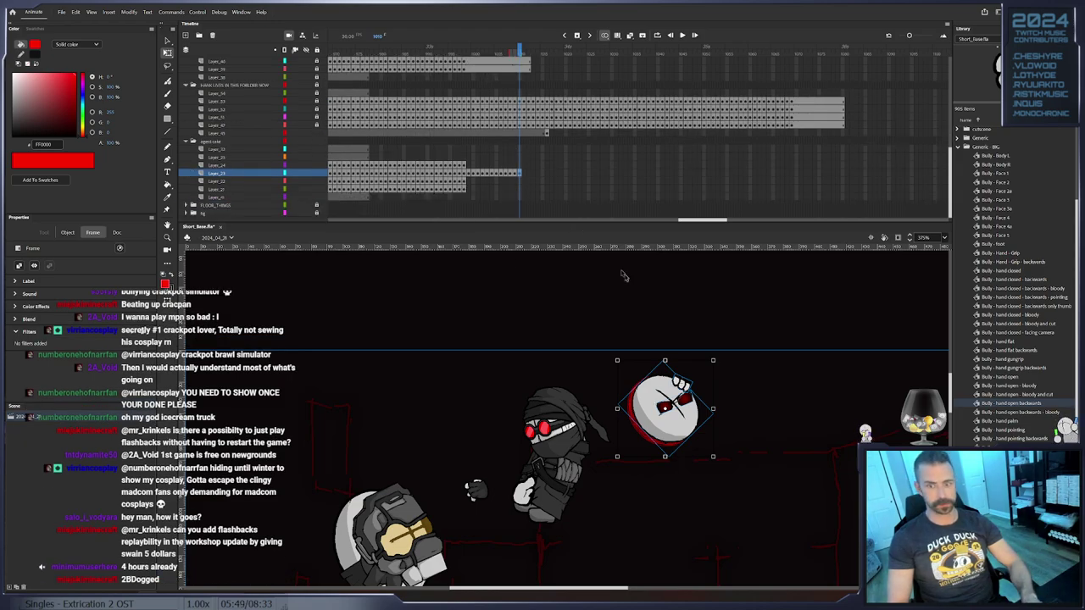
scroll(638, 379, down, 3)
click(657, 322)
key(F6)
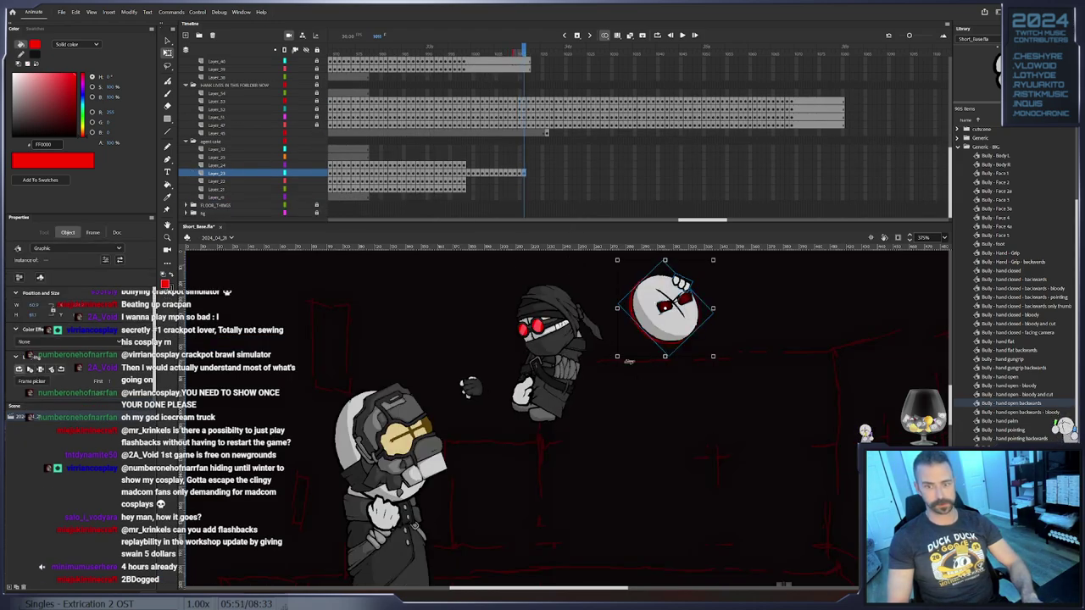
drag(620, 368, 626, 371)
drag(668, 323, 594, 261)
key(F6)
key(F6)
drag(563, 312, 460, 323)
key(F6)
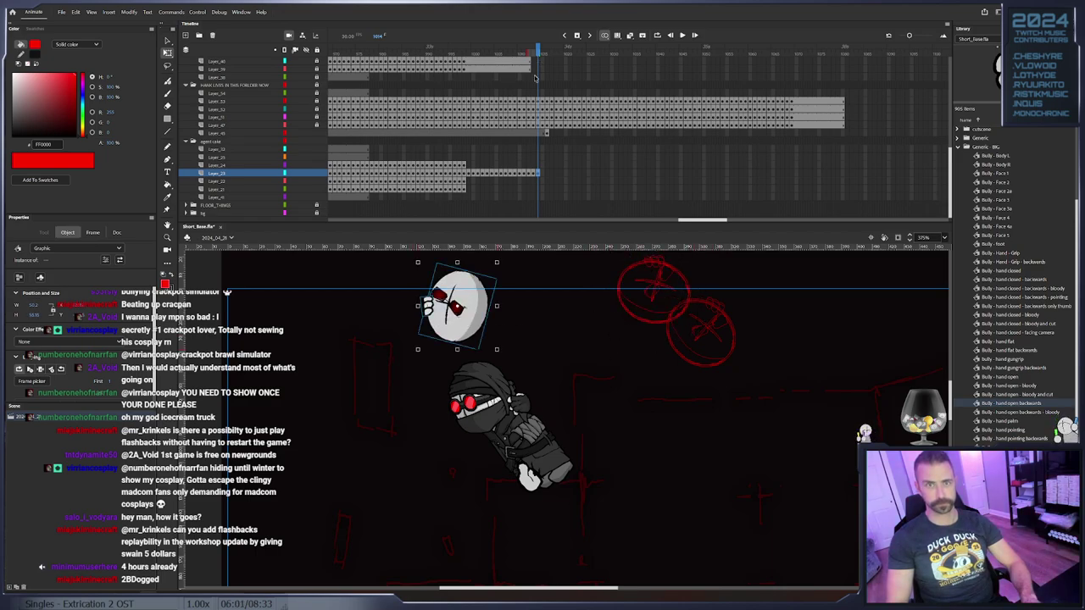
Extend the engineer's layers with frames up to frame 1020
scroll(552, 103, up, 3)
drag(550, 142, 565, 94)
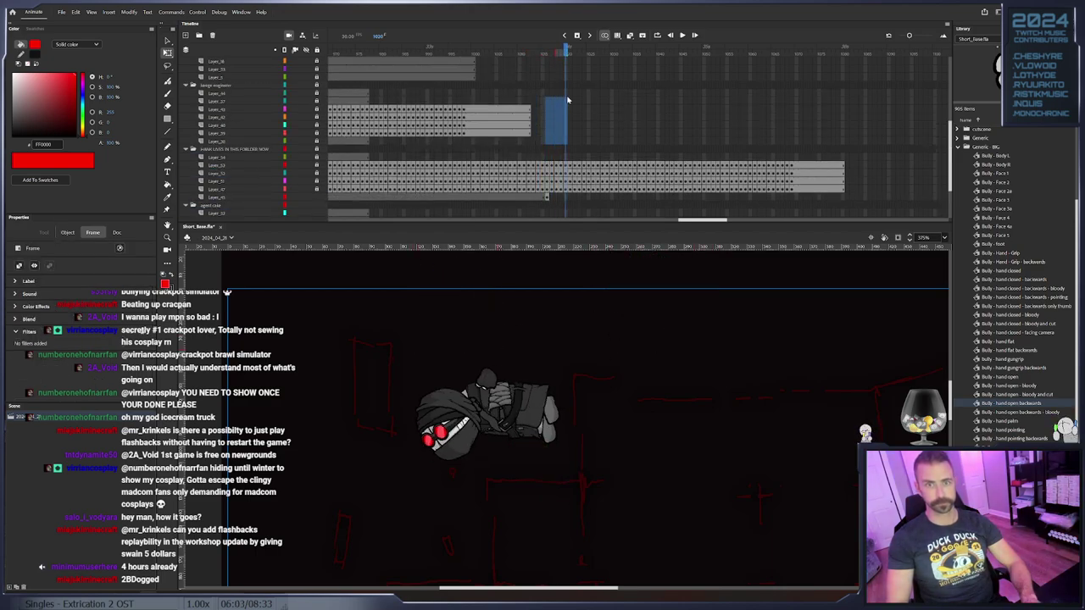
right_click(566, 94)
click(597, 144)
scroll(503, 126, down, 3)
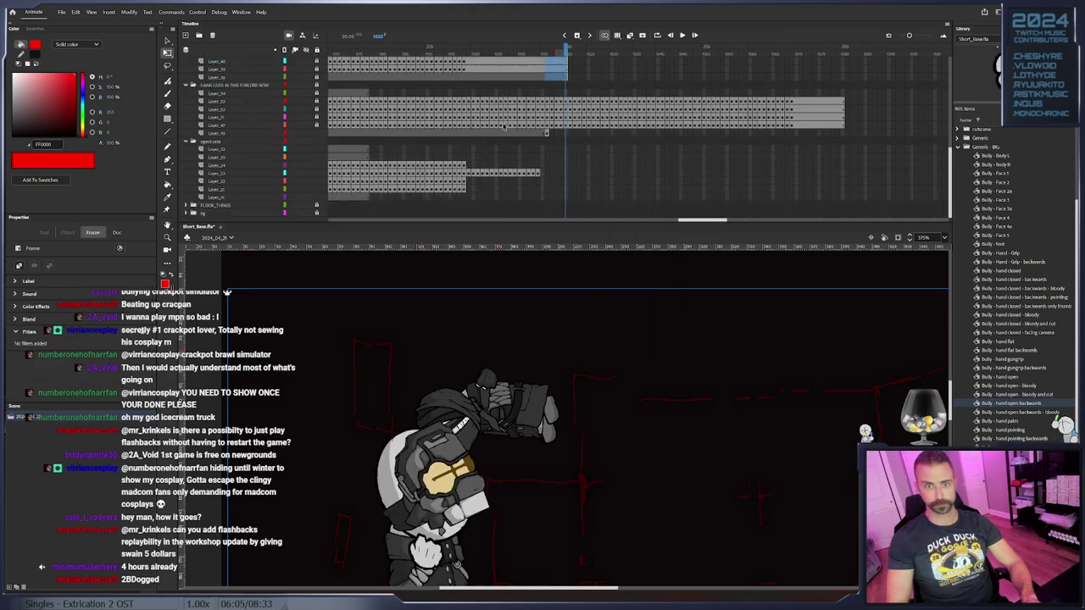
Keyframe the agent's head at frame 1015, rotating it and bringing it down to the rear of the engineer's head
click(536, 171)
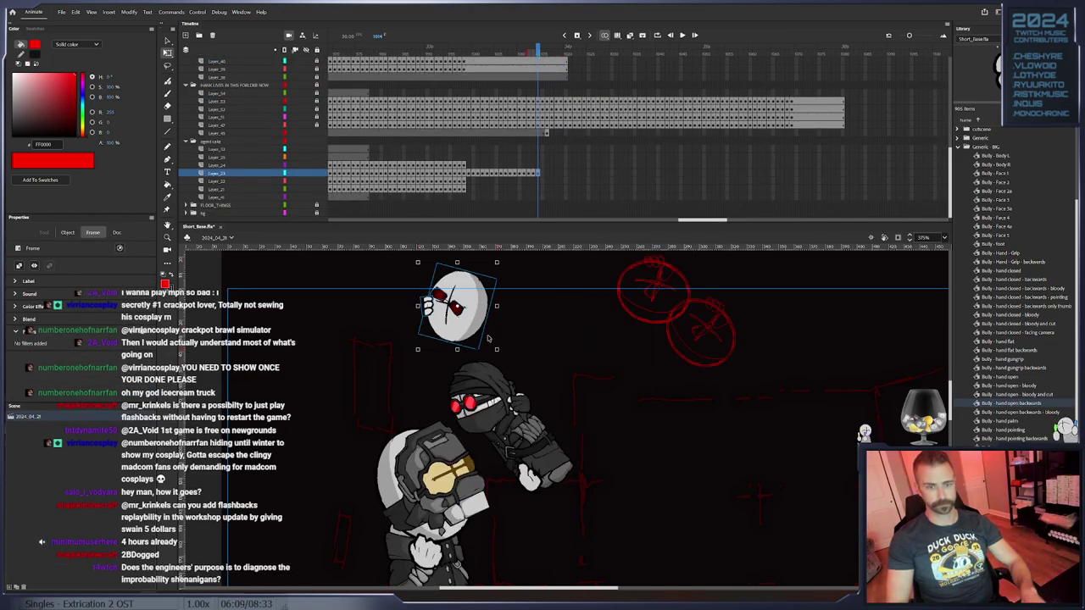
key(F6)
drag(505, 358, 382, 471)
click(442, 290)
Extend all layers in the folder above the engineer's with frames up to frame 1015
scroll(524, 146, up, 5)
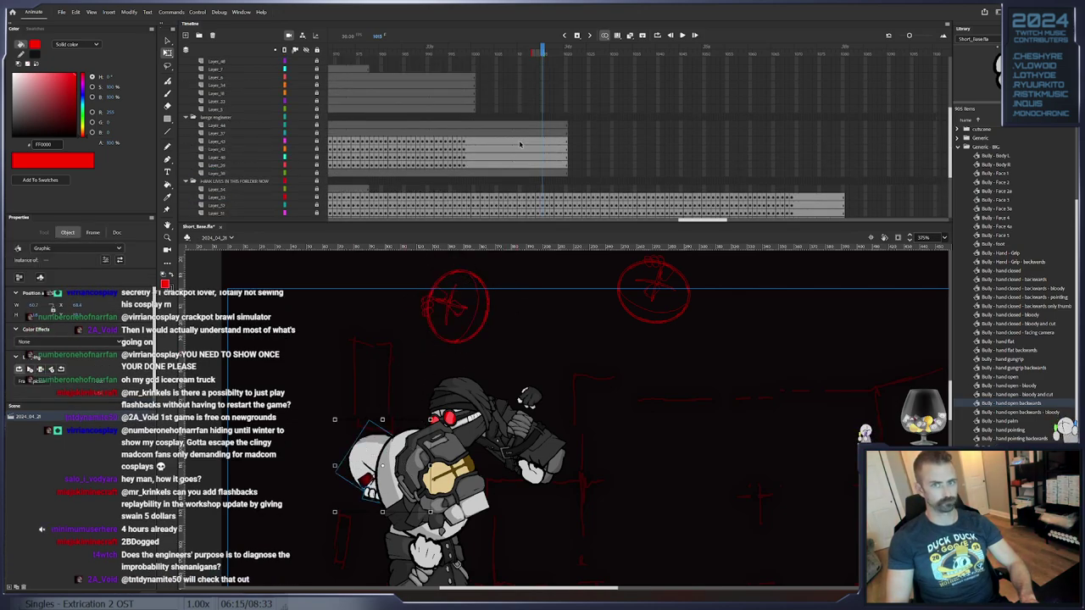
drag(544, 142, 545, 89)
key(F5)
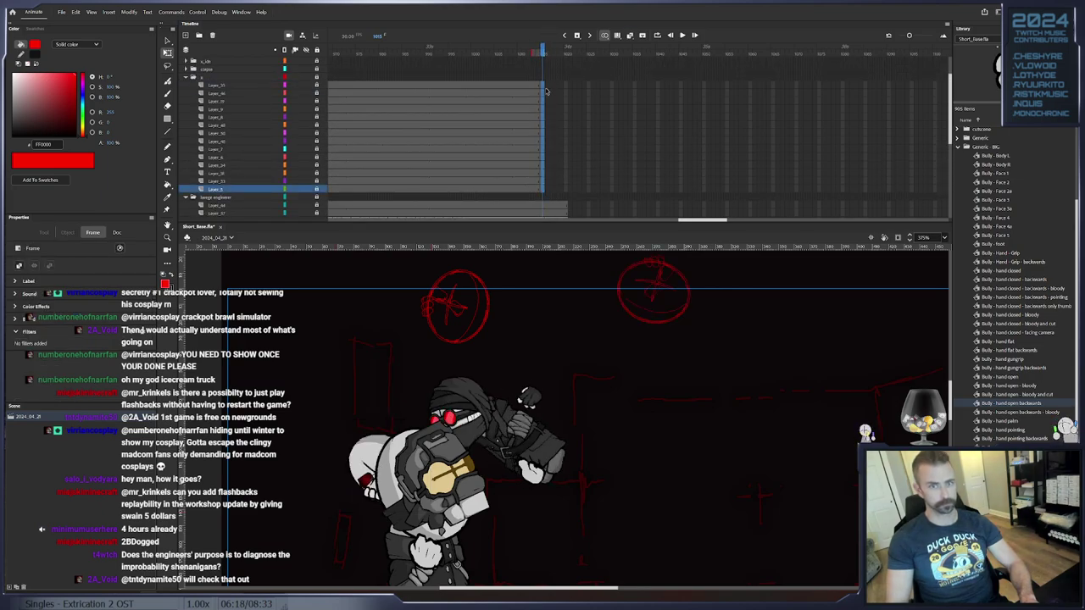
Mark the agent's head position at frame 1015 with a vertical and a horizontal guide, and extend its layer to frame 1029
scroll(549, 102, down, 8)
click(544, 175)
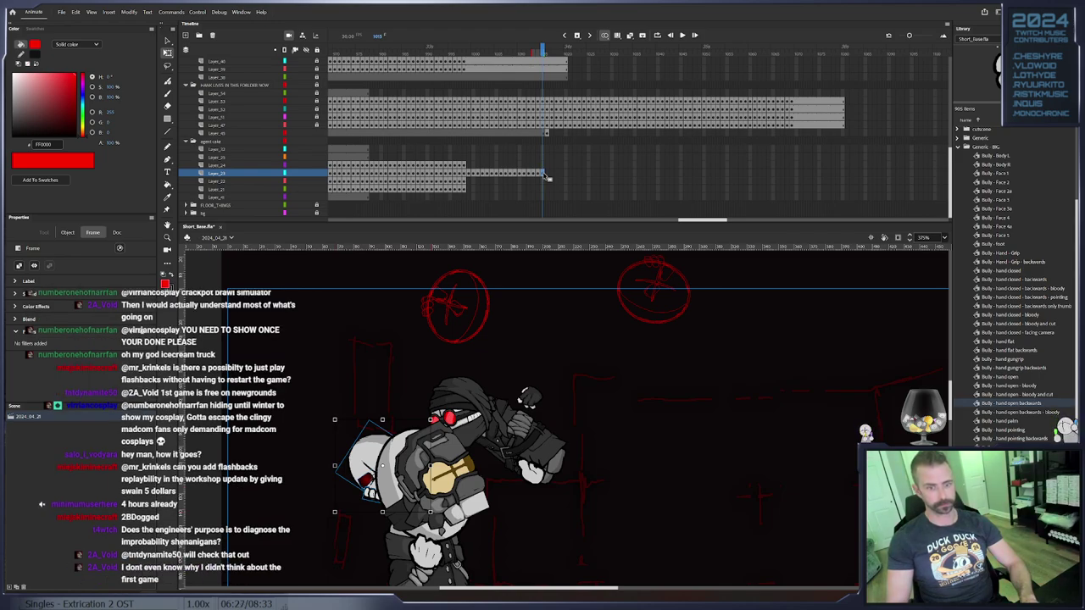
scroll(540, 161, up, 2)
scroll(545, 142, down, 2)
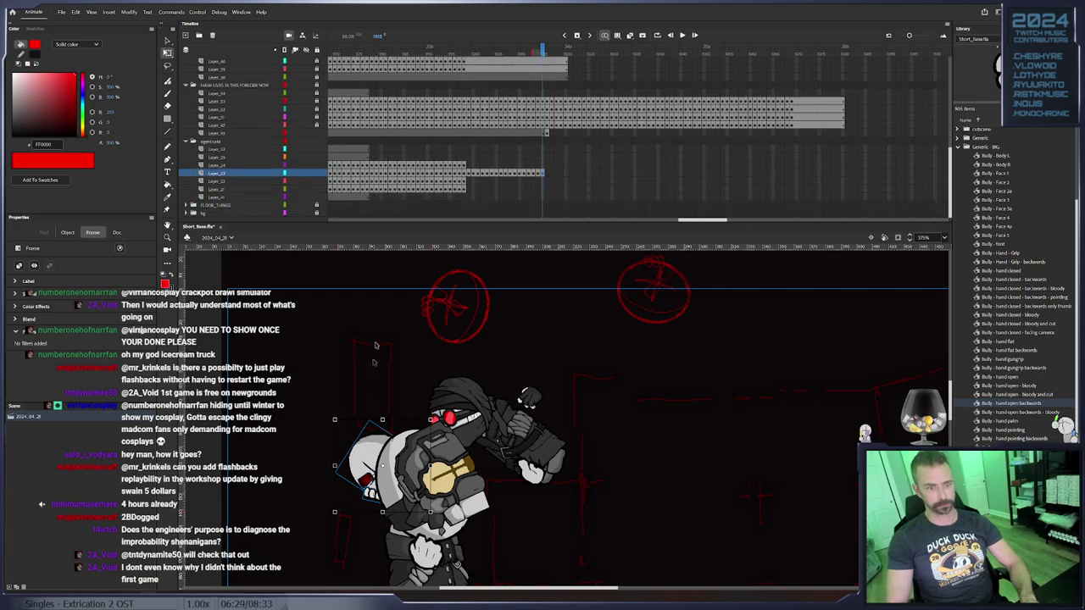
drag(375, 460, 373, 462)
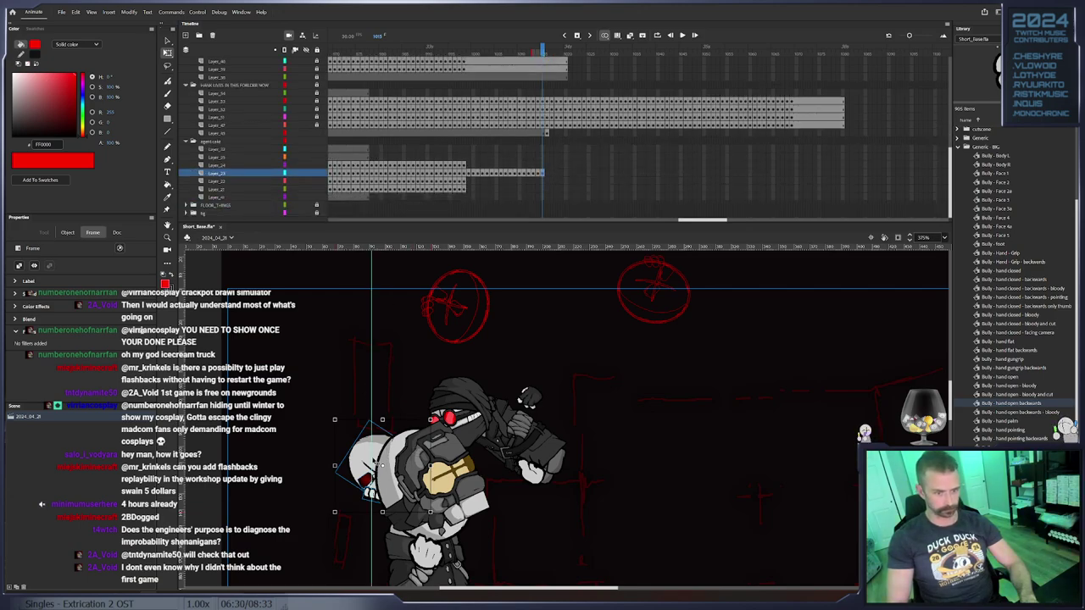
drag(374, 248, 390, 464)
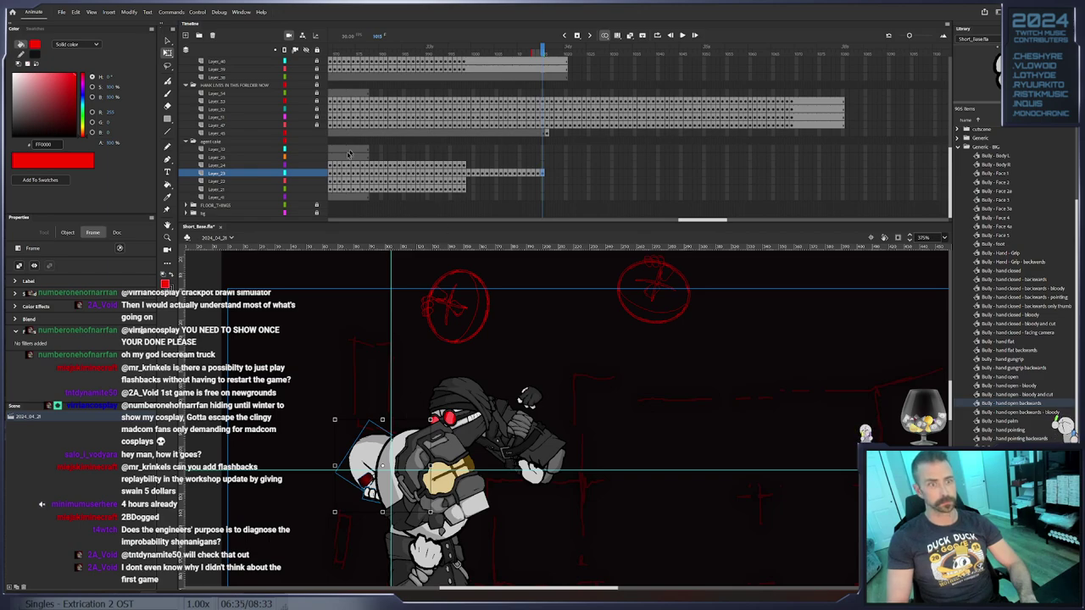
right_click(607, 173)
click(638, 220)
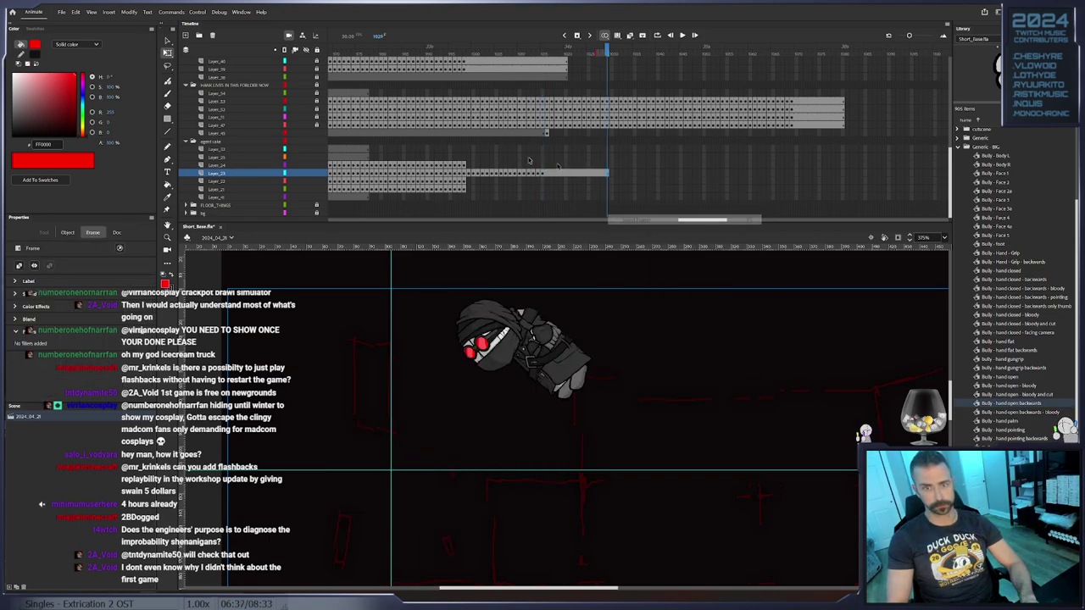
Remove the frames after 998 from the engineer's layers and unlock those layers
scroll(645, 95, up, 3)
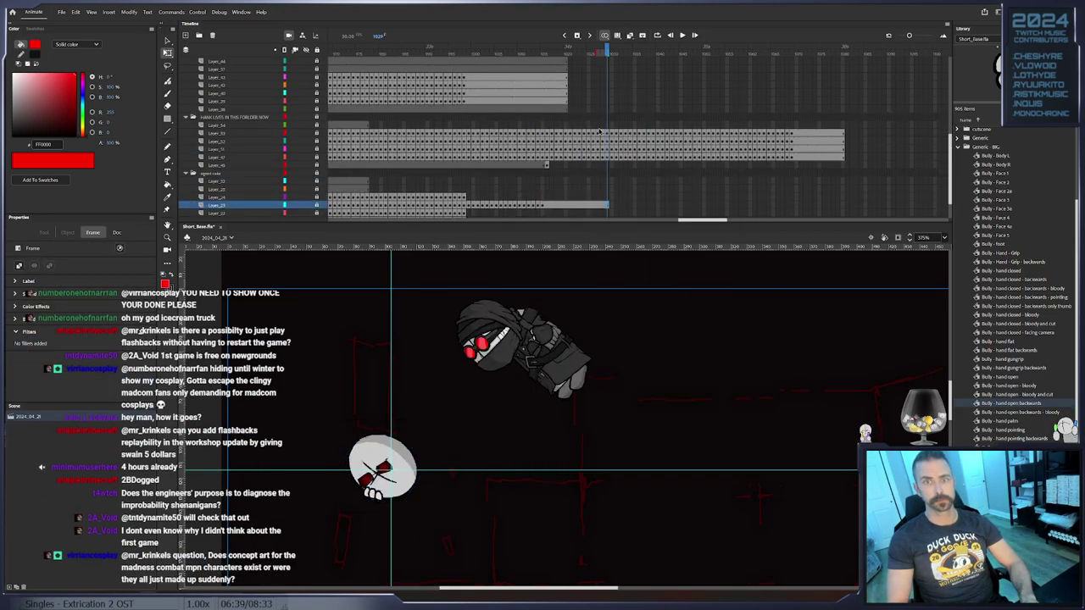
drag(591, 175, 469, 125)
key(shift+F5)
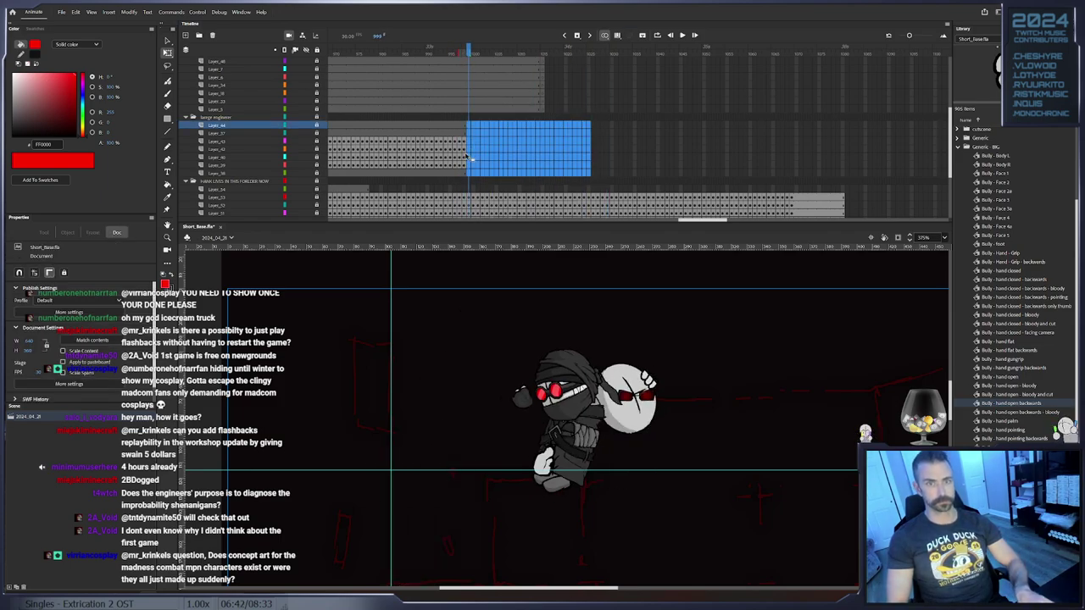
click(464, 158)
drag(318, 175, 317, 136)
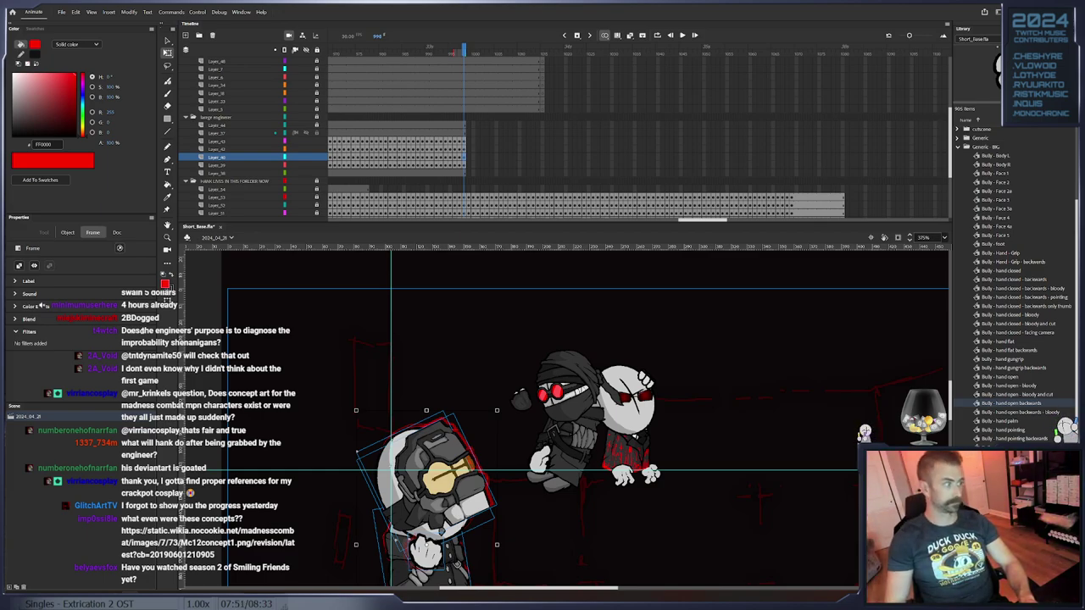
Select the engineer's torso and shift it slightly left at frame 999
click(445, 451)
scroll(442, 458, down, 3)
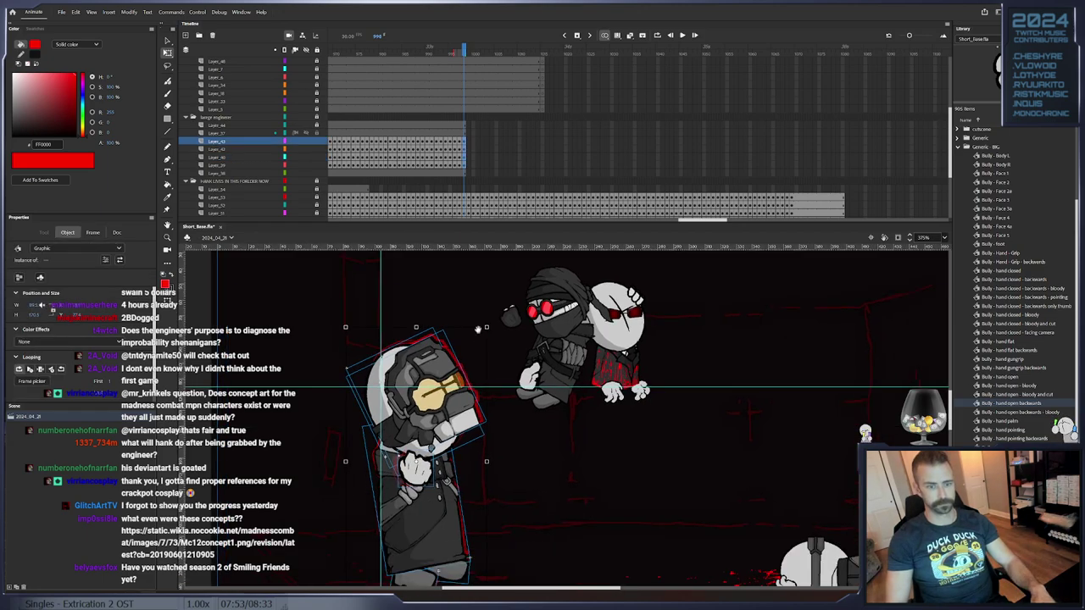
click(432, 502)
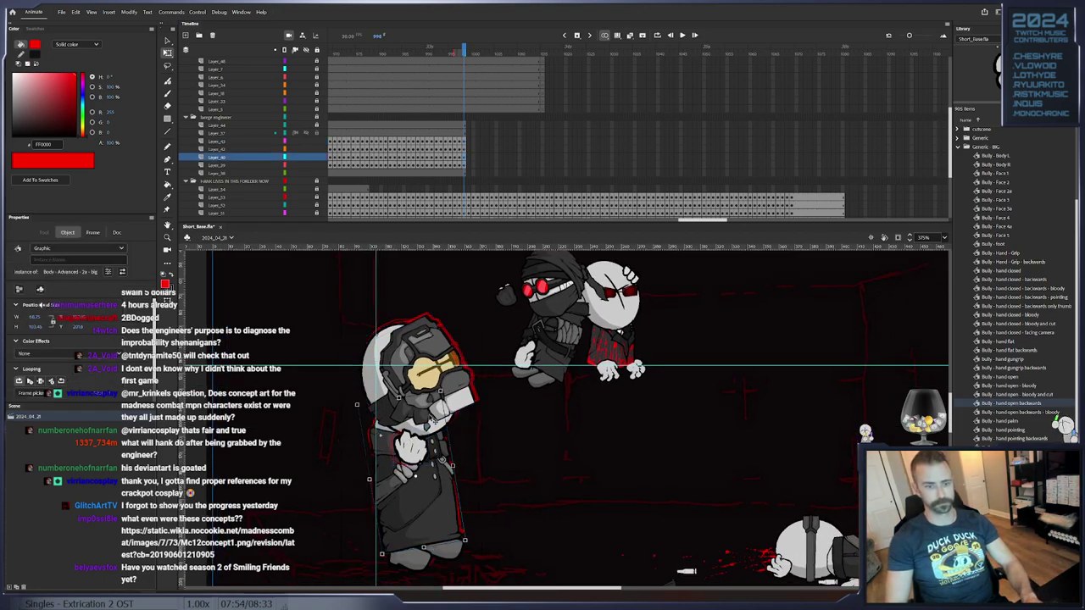
key(.)
drag(463, 407, 472, 386)
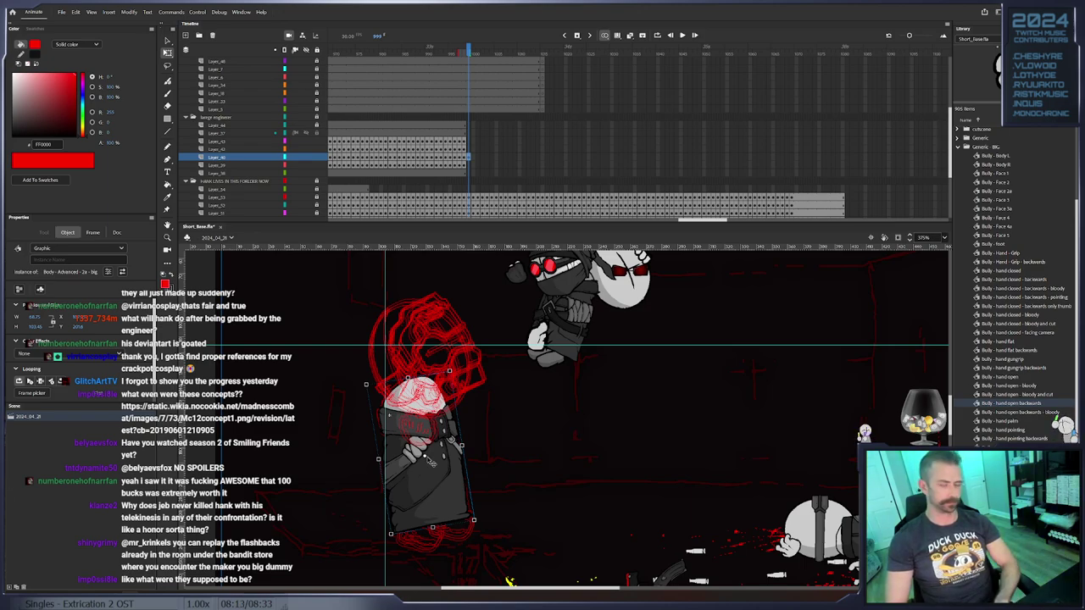
key(Left)
key(Left)
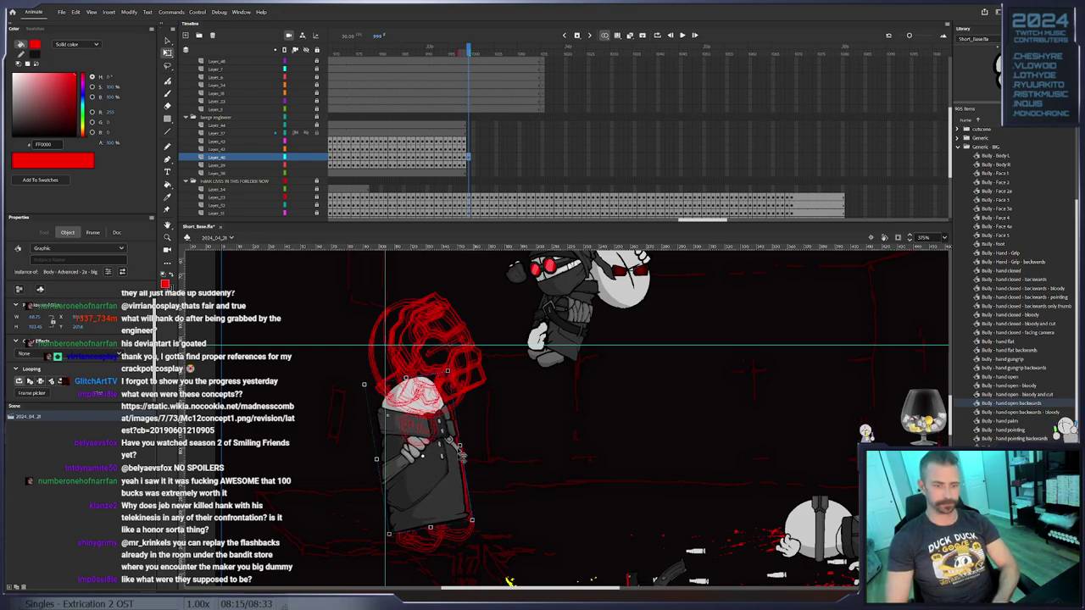
Keyframe the engineer's torso at frames 1000 to 1003, easing it left and rotating it towards upright
key(F6)
mouse_move(453, 368)
mouse_down()
mouse_move(441, 381)
mouse_move(453, 372)
mouse_up()
key(Left)
key(F6)
key(F6)
key(Left)
key(F6)
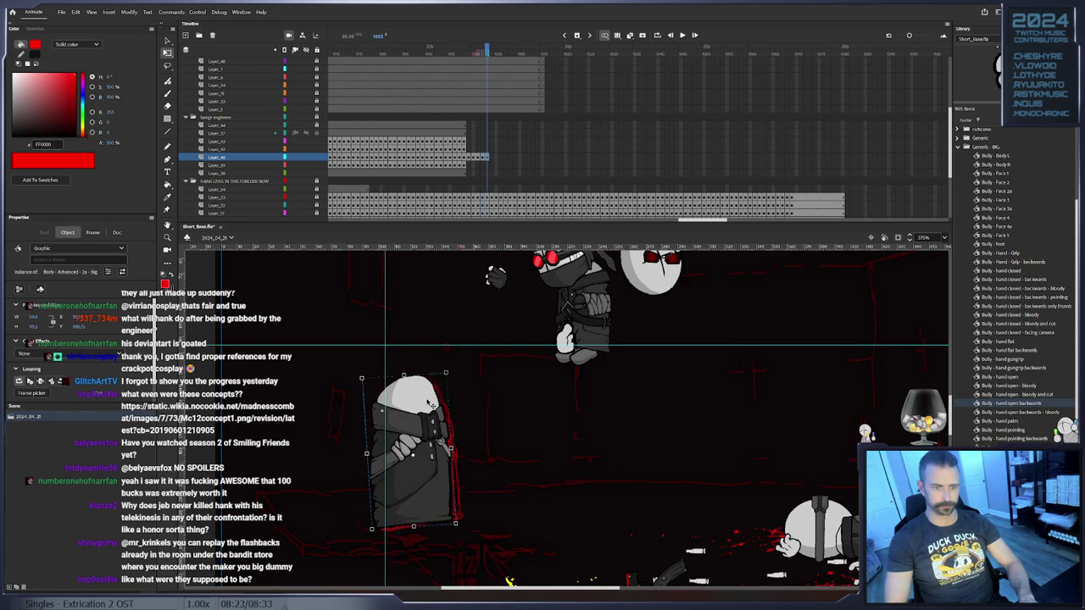
Keyframe the engineer's torso at frames 1004 and 1005, nudging it further left and up in an upright pose
key(Left)
key(F6)
drag(446, 378, 424, 405)
key(F6)
key(Left)
key(Up)
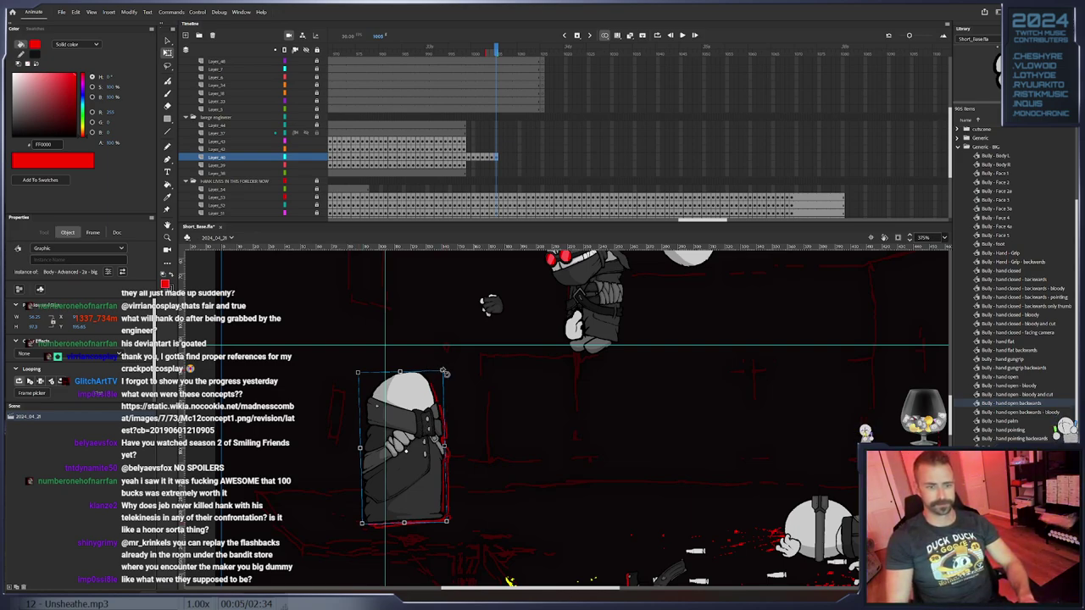
Keyframe the engineer's torso at frames 1006 to 1011, gradually tilting its top to the right
key(F6)
drag(448, 365, 457, 412)
key(F6)
key(F6)
key(F6)
key(F6)
key(F6)
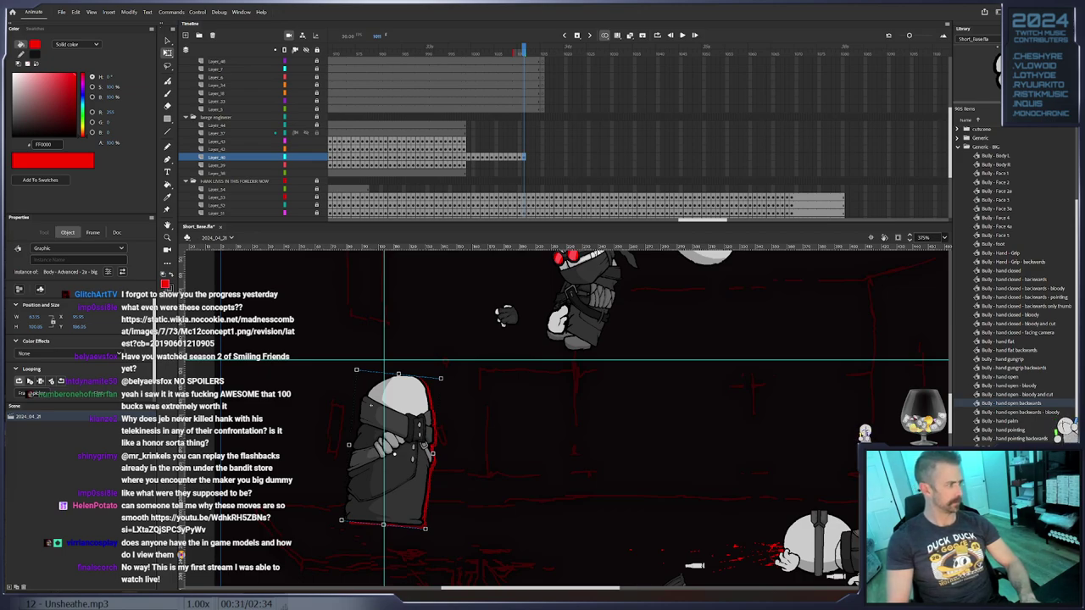
Keyframe the engineer's torso at frames 1012 to 1015, rotating it to lean left under the agent's head, and lock the engineer's layers
key(F6)
drag(447, 379, 409, 367)
key(F6)
key(F6)
key(F6)
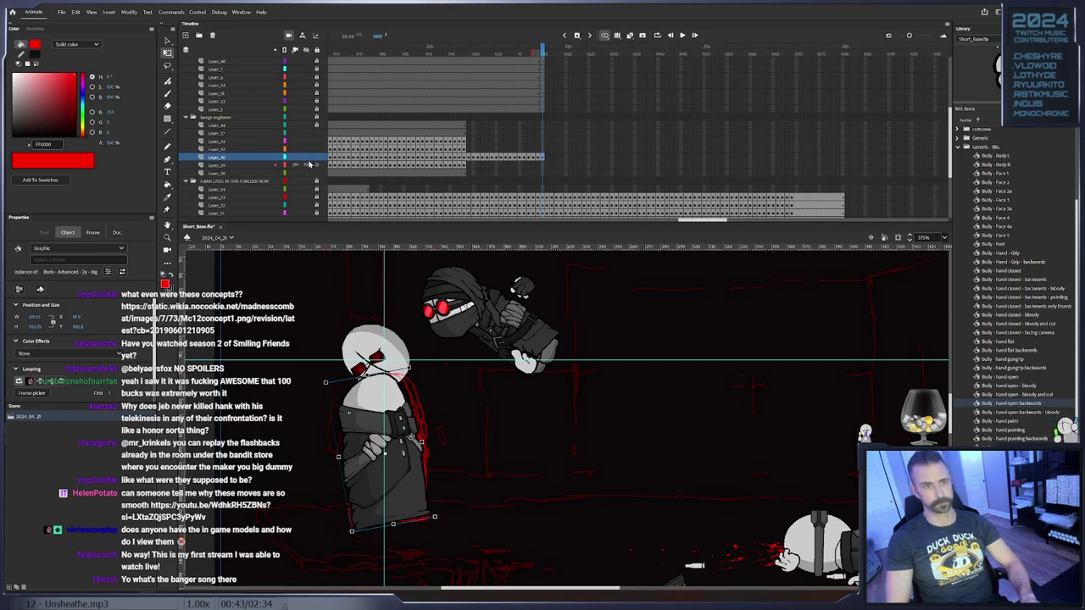
drag(317, 133, 317, 173)
scroll(526, 169, down, 3)
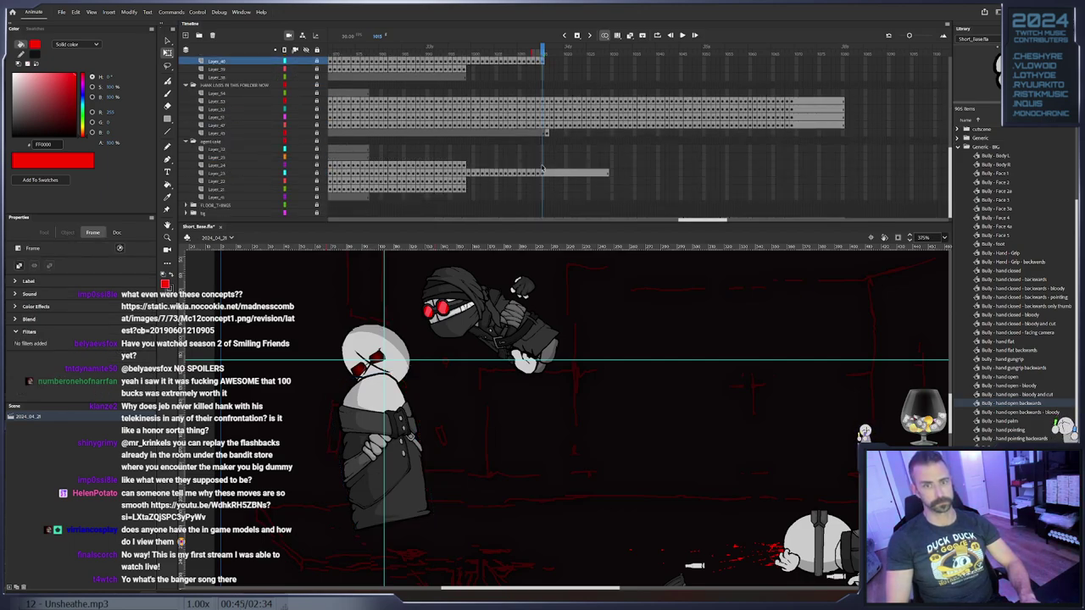
Copy the agent's head keyframe at frame 1015 to a layer above the engineer and convert the original frame to a blank keyframe
click(546, 174)
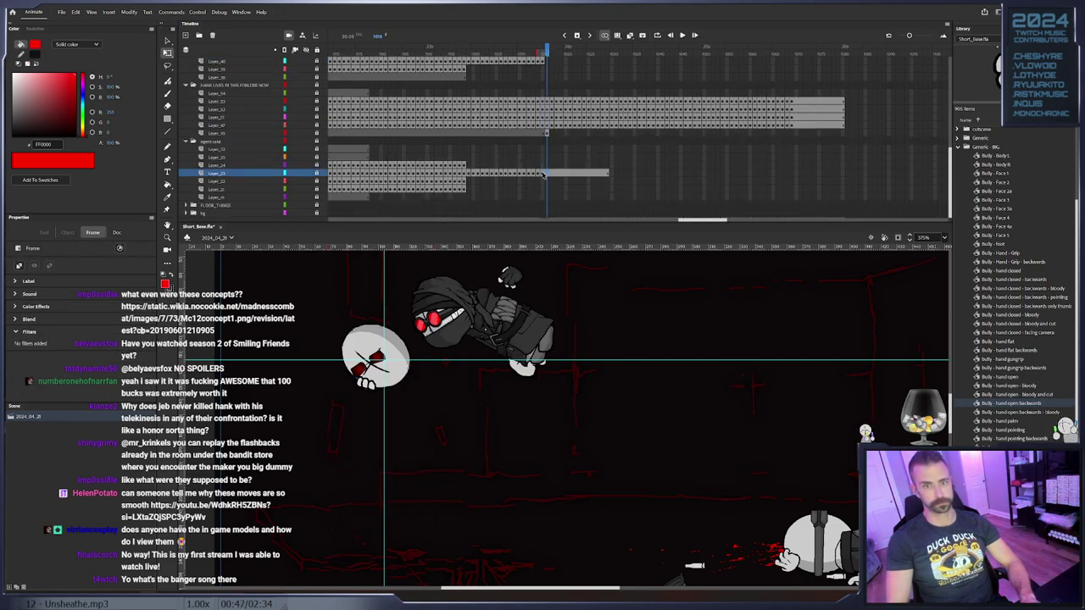
click(544, 175)
scroll(544, 136, up, 3)
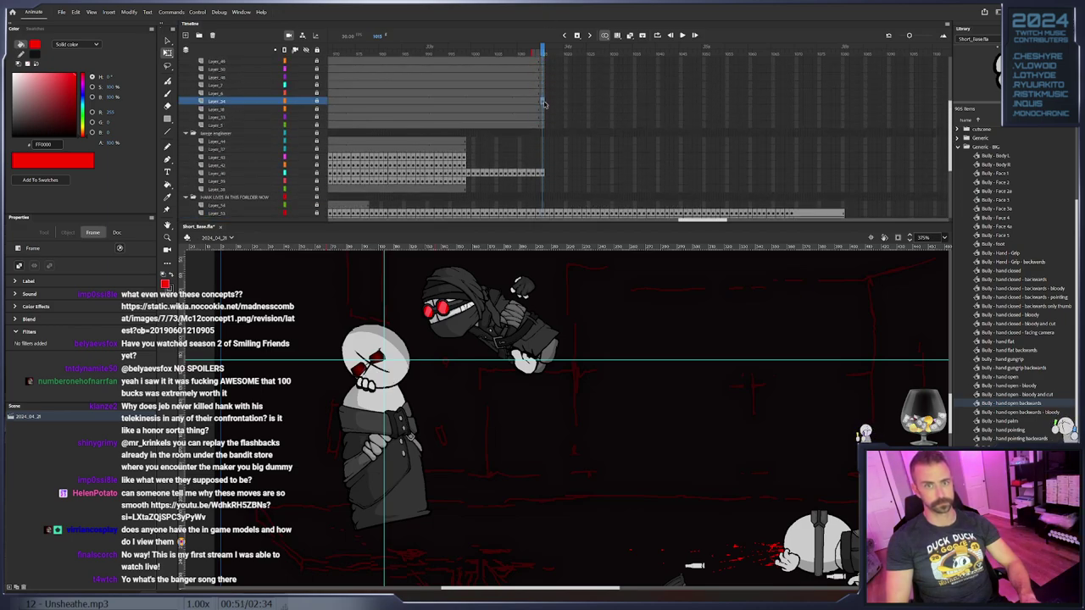
scroll(545, 166, down, 3)
right_click(544, 173)
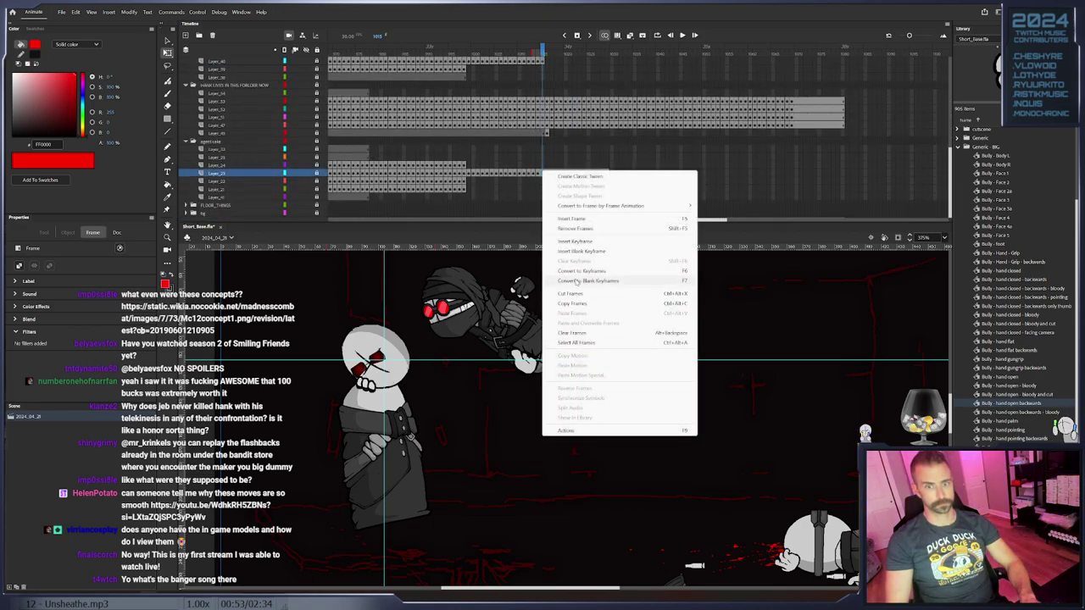
click(594, 280)
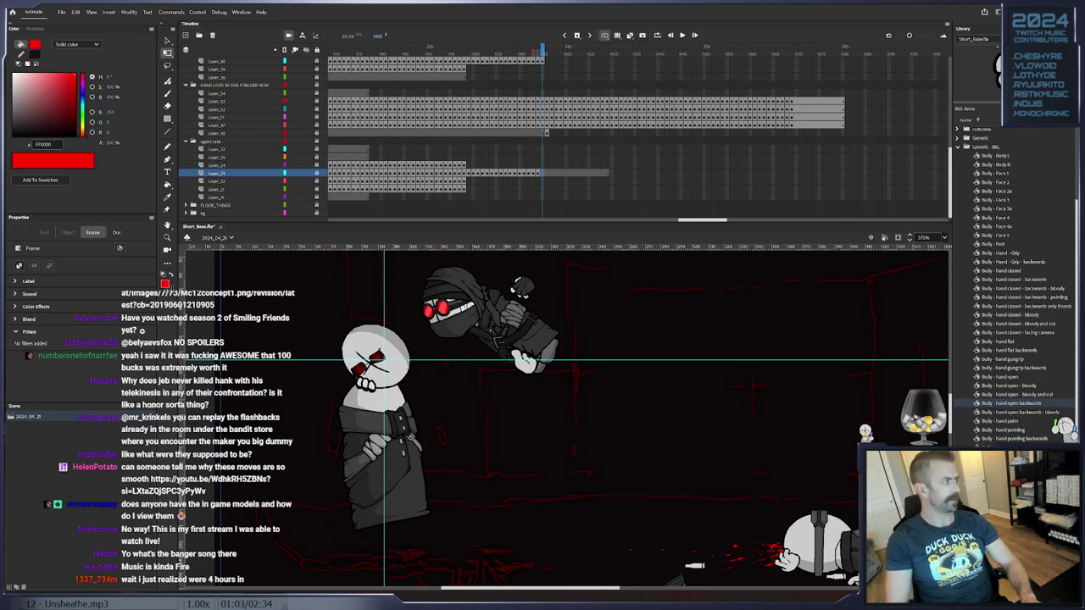
Unlock the agent's torso and hand layers and select the agent's torso at frame 998
drag(541, 51, 372, 53)
drag(552, 111, 630, 127)
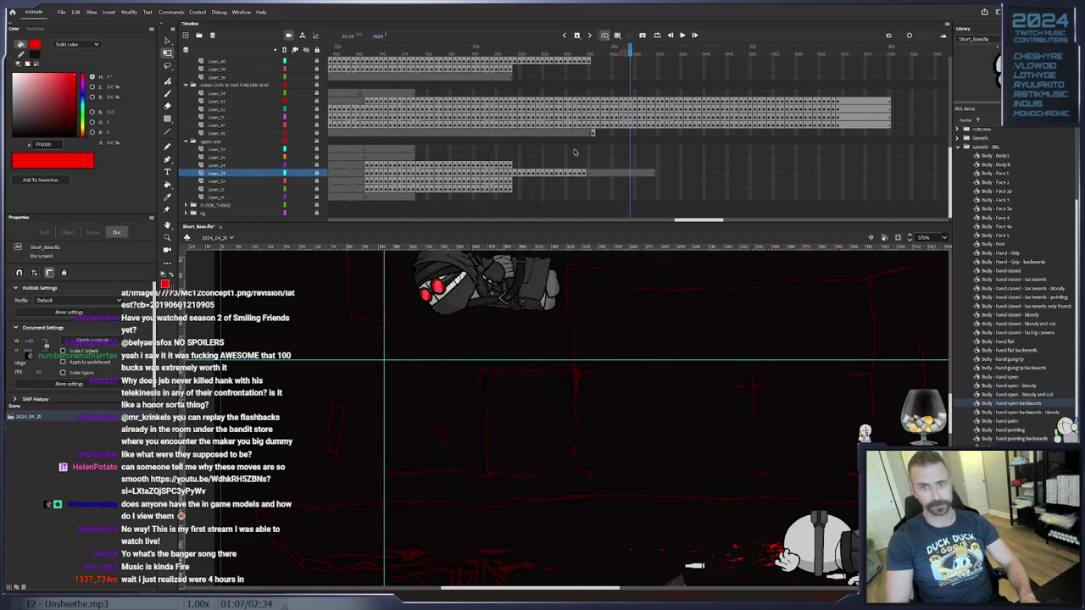
click(590, 62)
scroll(588, 76, up, 3)
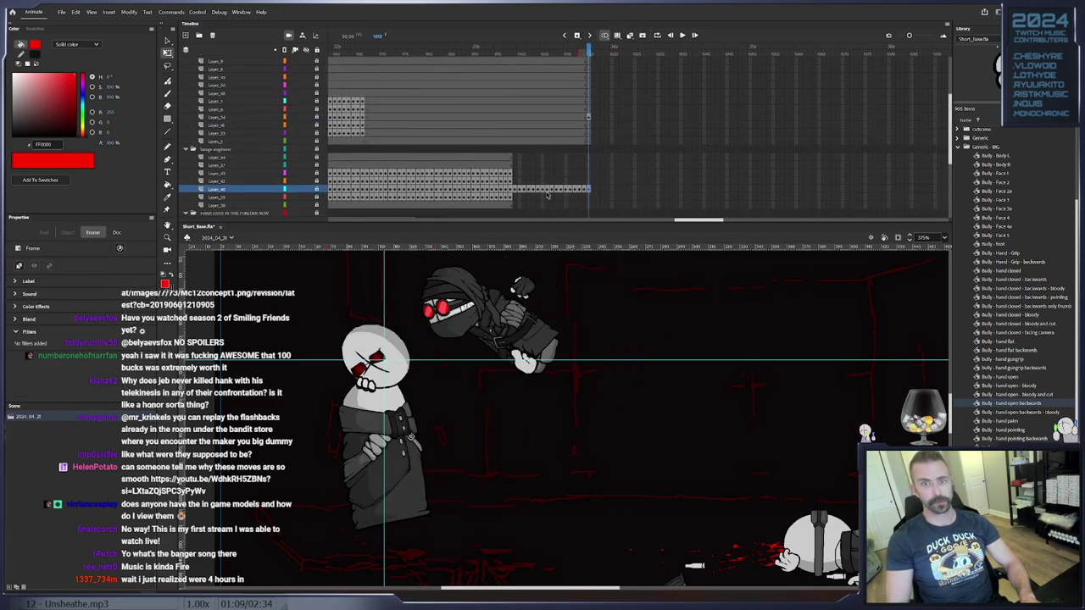
click(390, 282)
scroll(552, 146, down, 3)
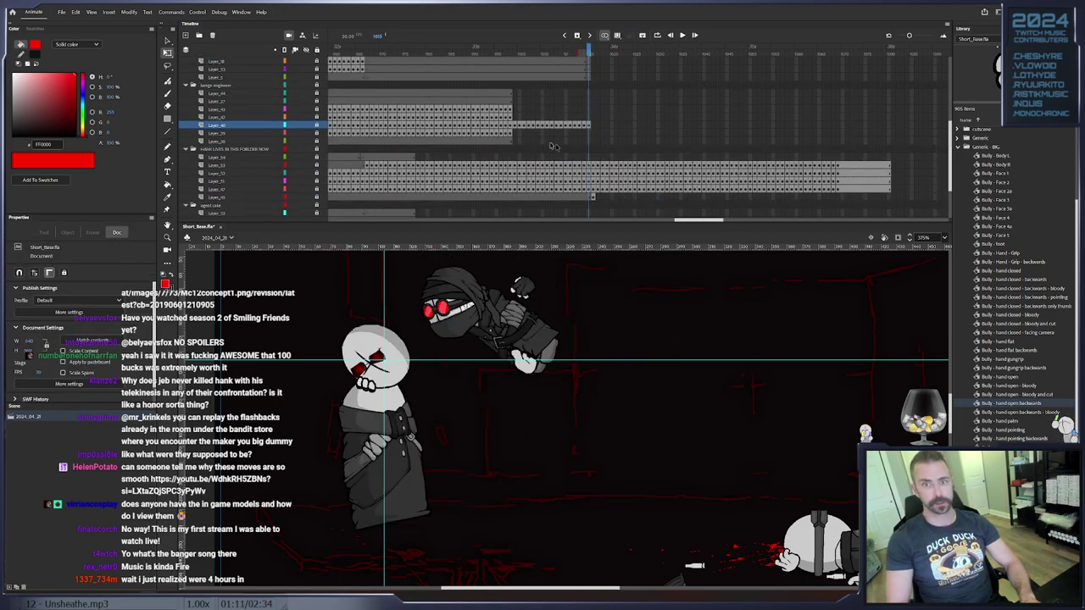
scroll(534, 184, down, 2)
click(510, 166)
drag(667, 304, 638, 334)
click(638, 335)
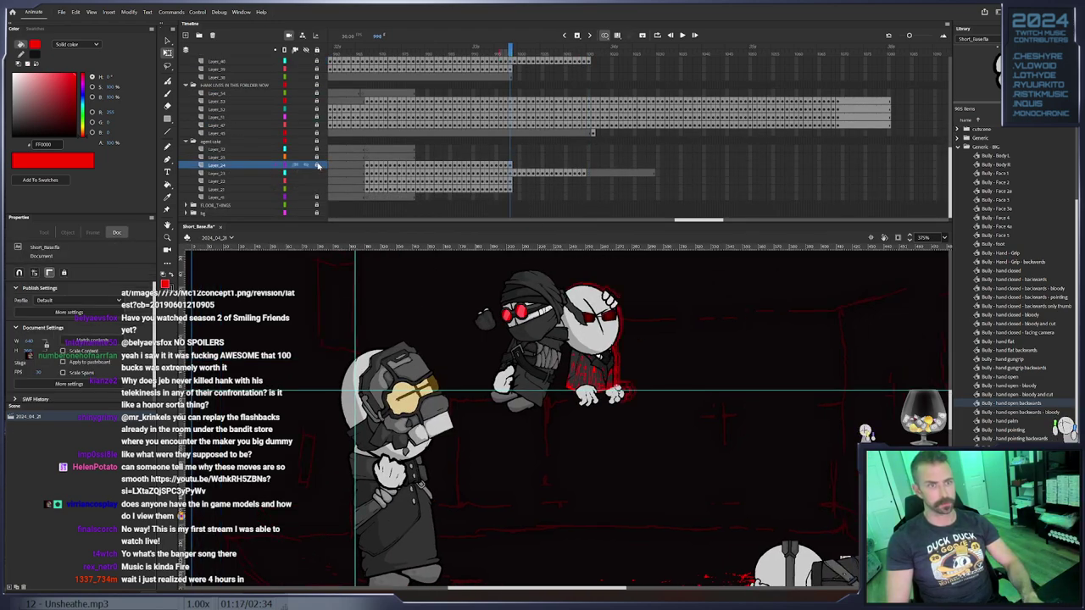
click(599, 379)
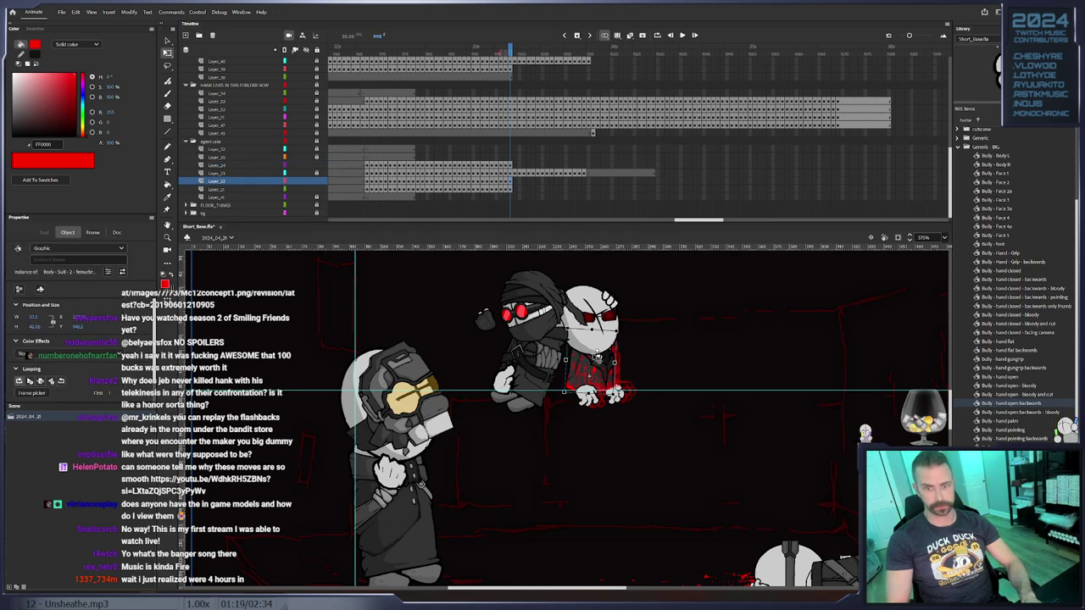
Keyframe the agent's torso at frames 999 to 1004, moving it up and right beneath the thrown head
key(.)
drag(621, 332, 676, 316)
key(.)
key(F6)
key(F6)
key(F6)
key(F6)
Keyframe the agent's torso at frames 1005 to 1009, rotating it to stay attached under the tilting head
key(.)
key(F6)
key(F6)
key(.)
drag(682, 275, 666, 271)
drag(668, 316, 681, 310)
key(.)
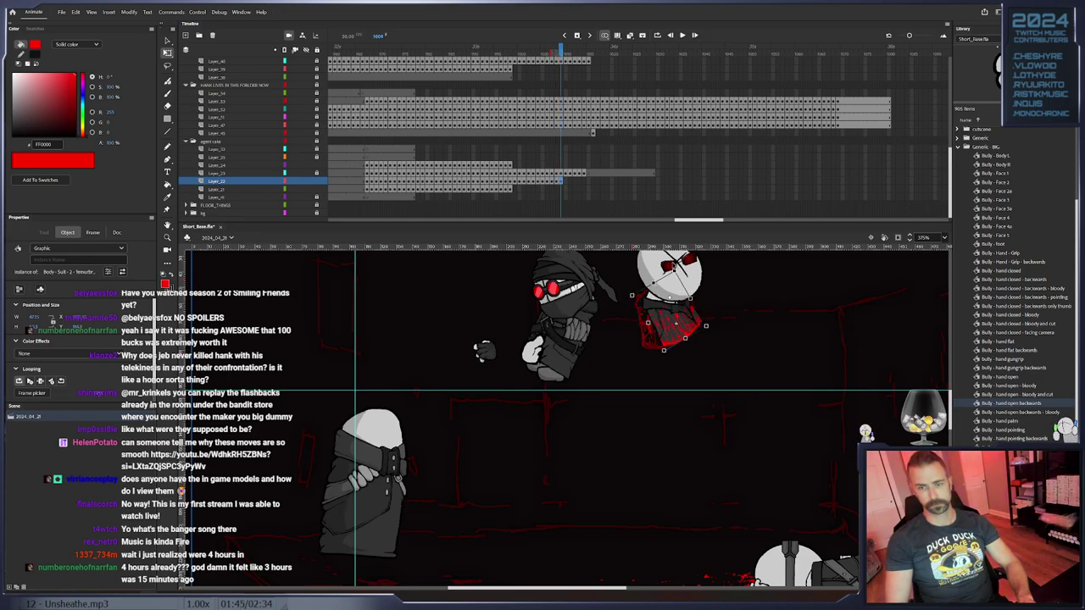
Adjust the agent's torso at frame 1009 and keyframe it through frame 1014, swinging it over behind the tumbling head
drag(677, 272, 671, 270)
drag(675, 317, 724, 313)
key(.)
key(.)
key(F6)
key(.)
drag(694, 314, 533, 322)
key(F6)
key(F6)
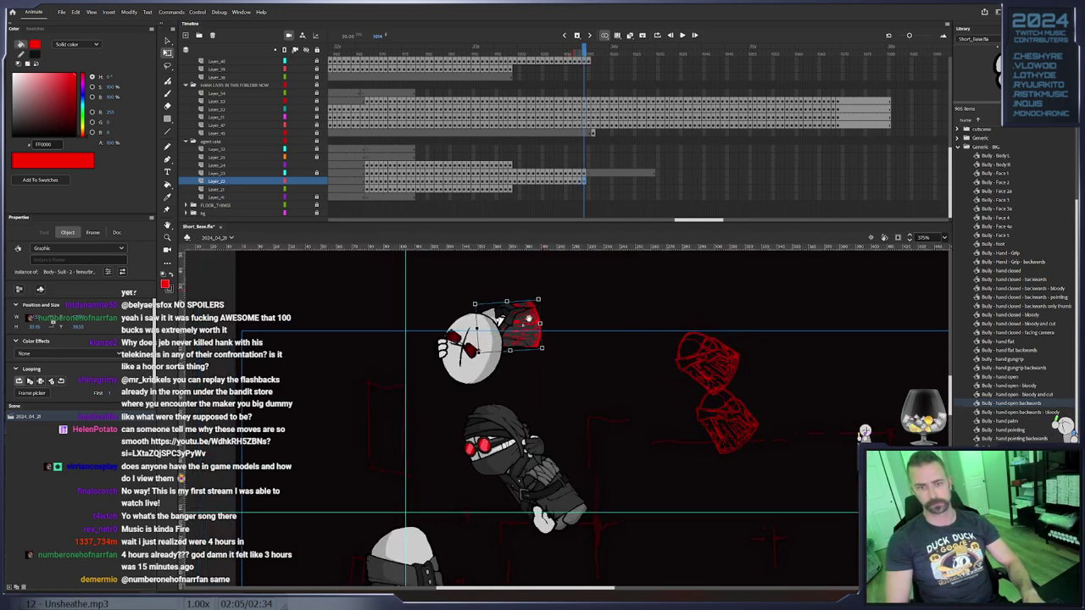
Keyframe the agent's torso at frame 1015, placing it upside down on top of the head above the engineer
key(F6)
drag(654, 325, 599, 316)
drag(505, 423, 490, 477)
drag(544, 444, 543, 369)
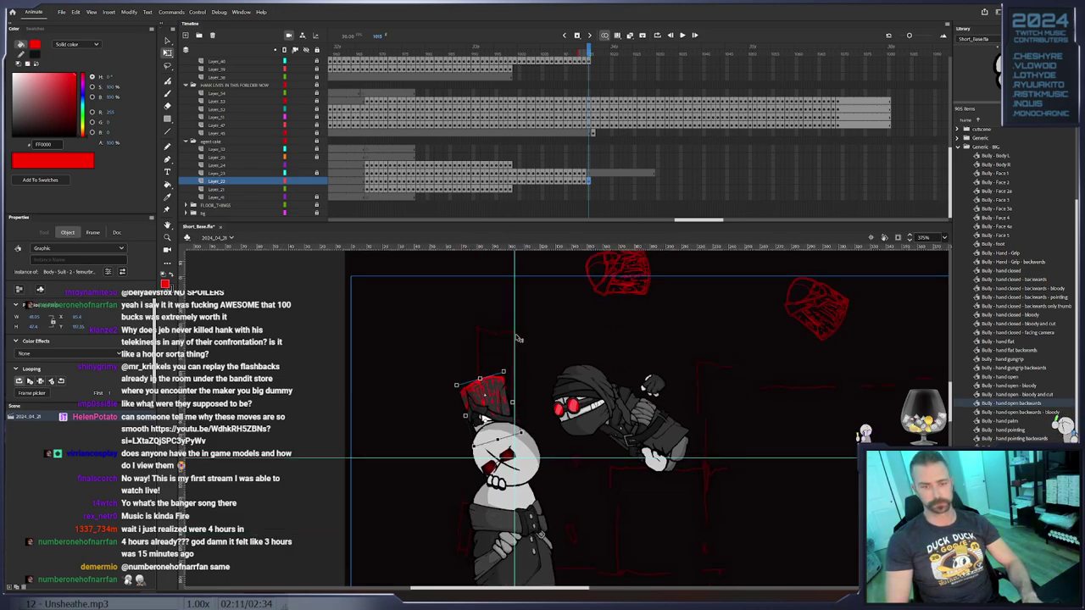
drag(68, 346, 48, 349)
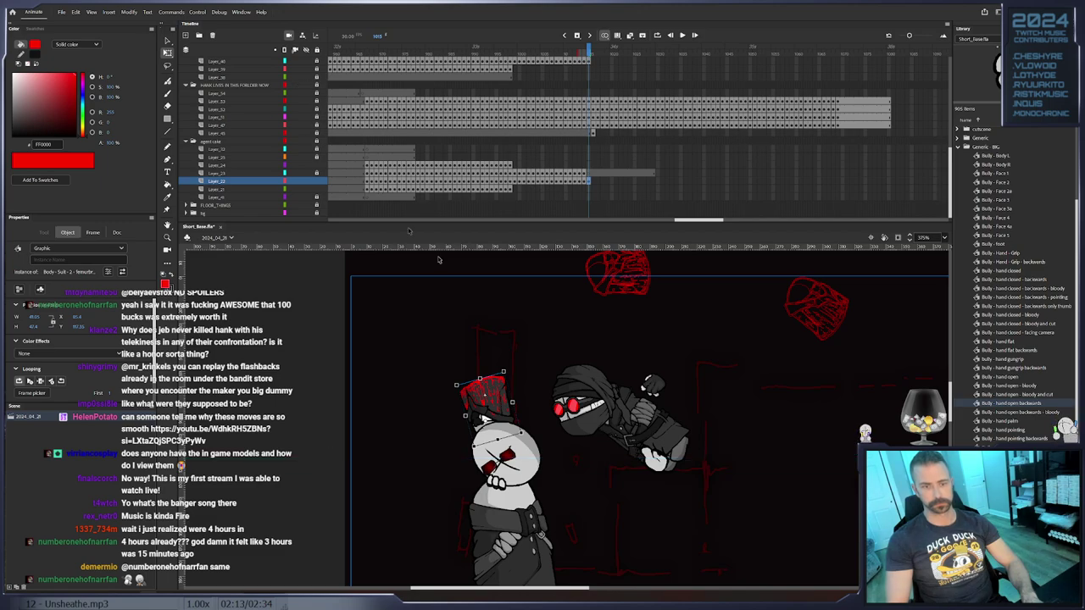
Copy the agent's torso keyframe at frame 1015 to a layer above the engineer and blank the original frame
click(590, 182)
scroll(593, 76, up, 5)
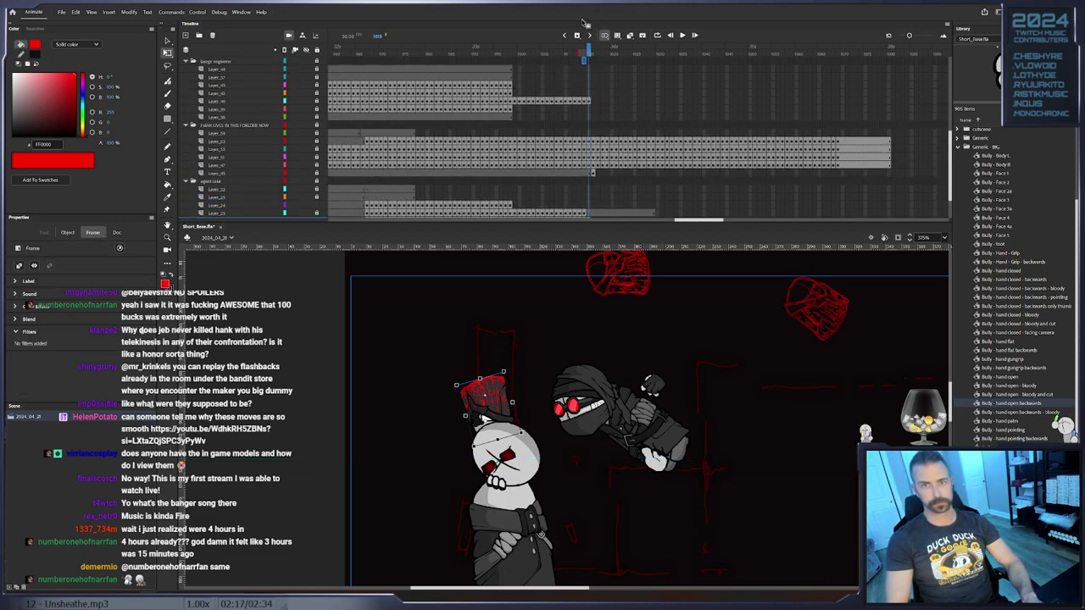
click(590, 103)
key(ctrl+alt+v)
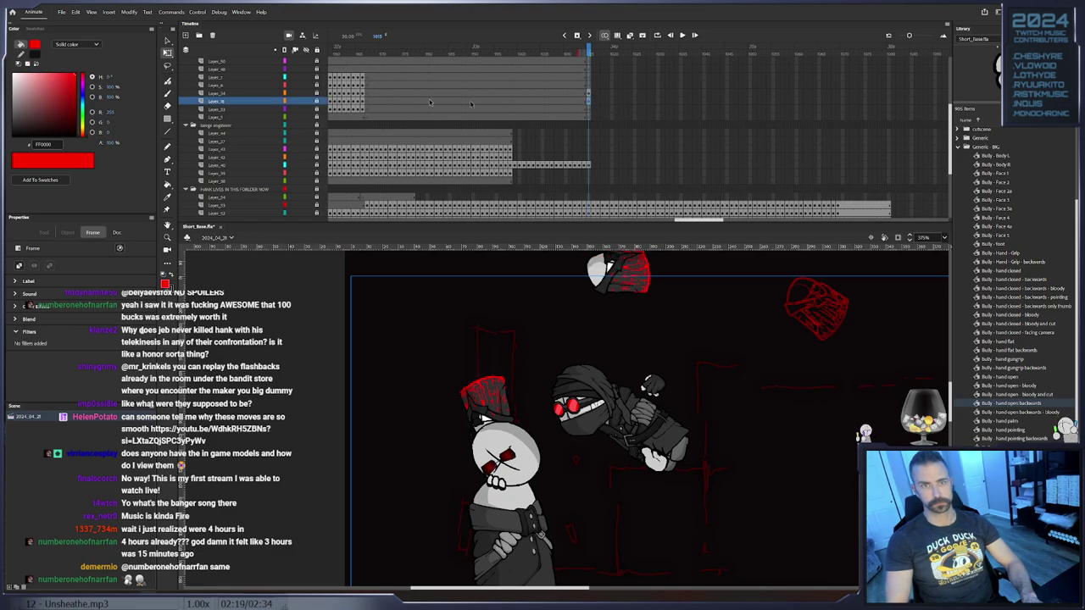
scroll(608, 174, down, 3)
right_click(593, 189)
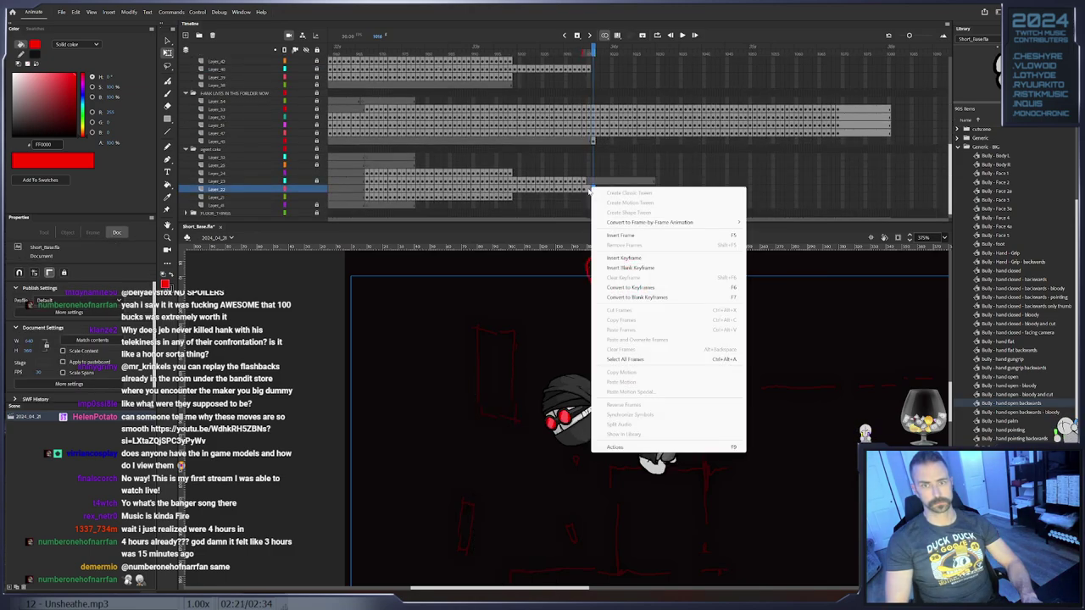
click(657, 299)
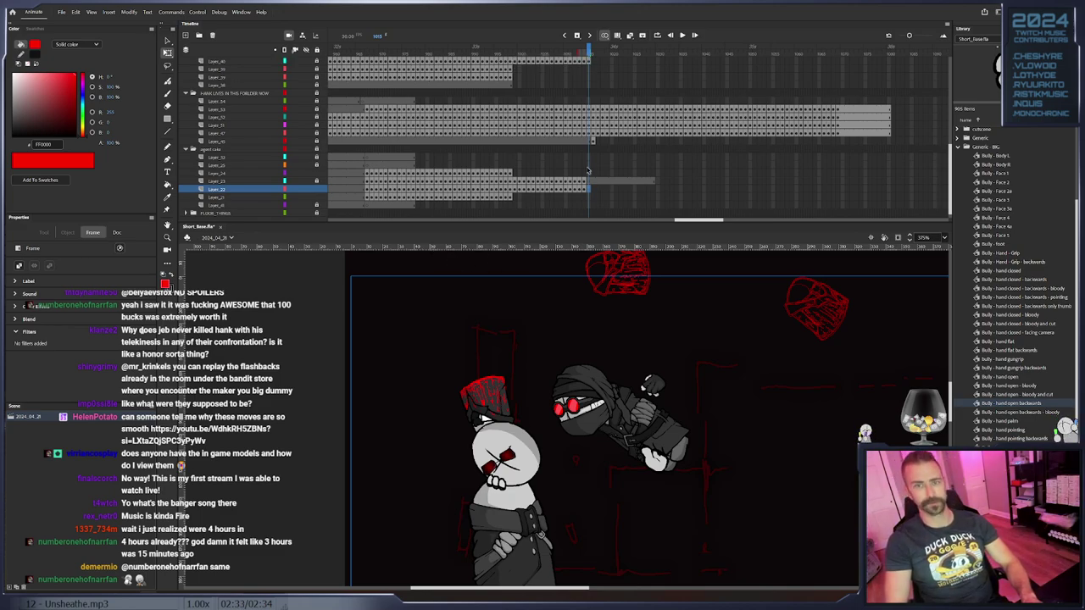
Keyframe the agent's rightmost open hand from frame 999 to 1002, shifting it left below the bloody torso
scroll(462, 179, down, 1)
click(510, 188)
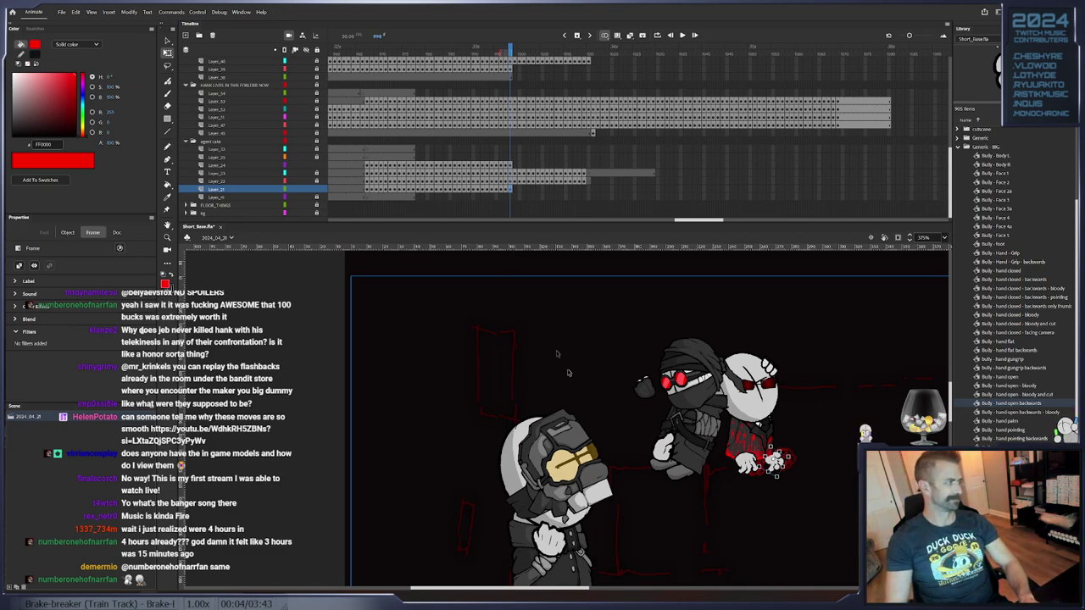
click(775, 471)
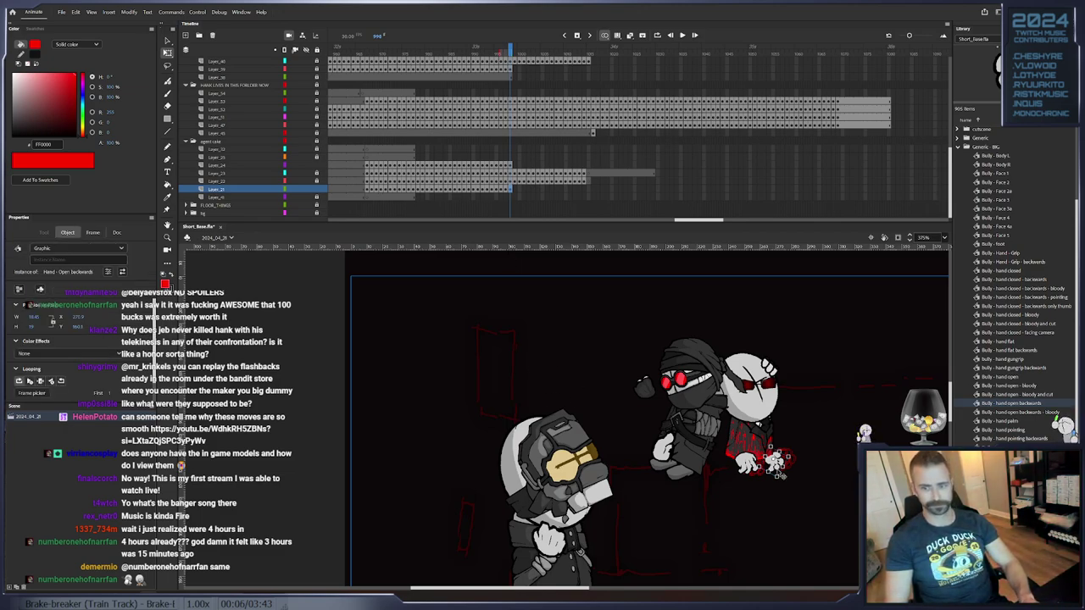
key(F6)
drag(777, 467, 794, 466)
key(F6)
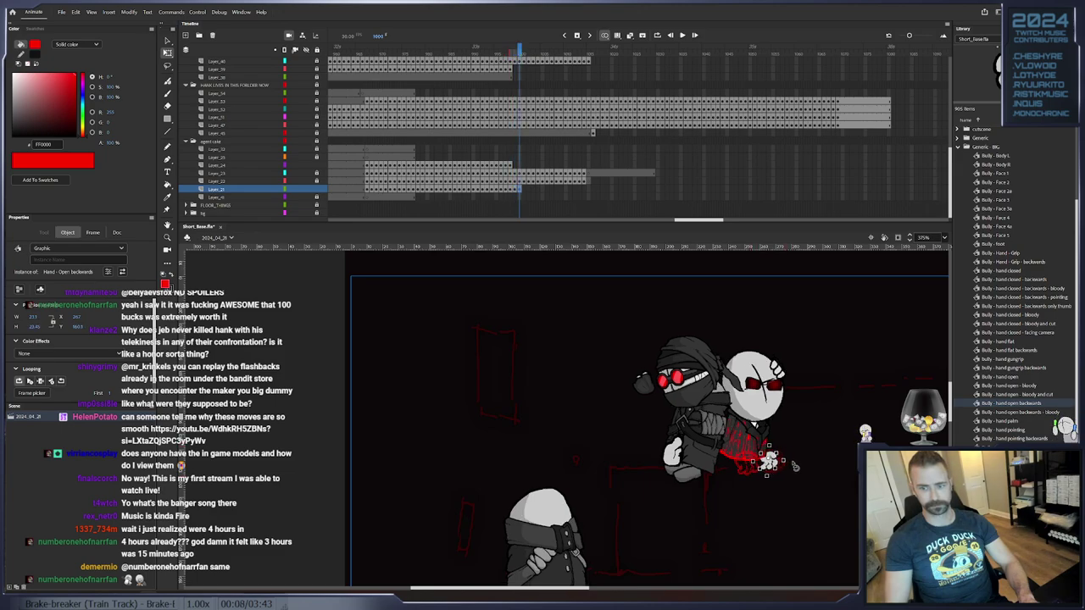
key(.)
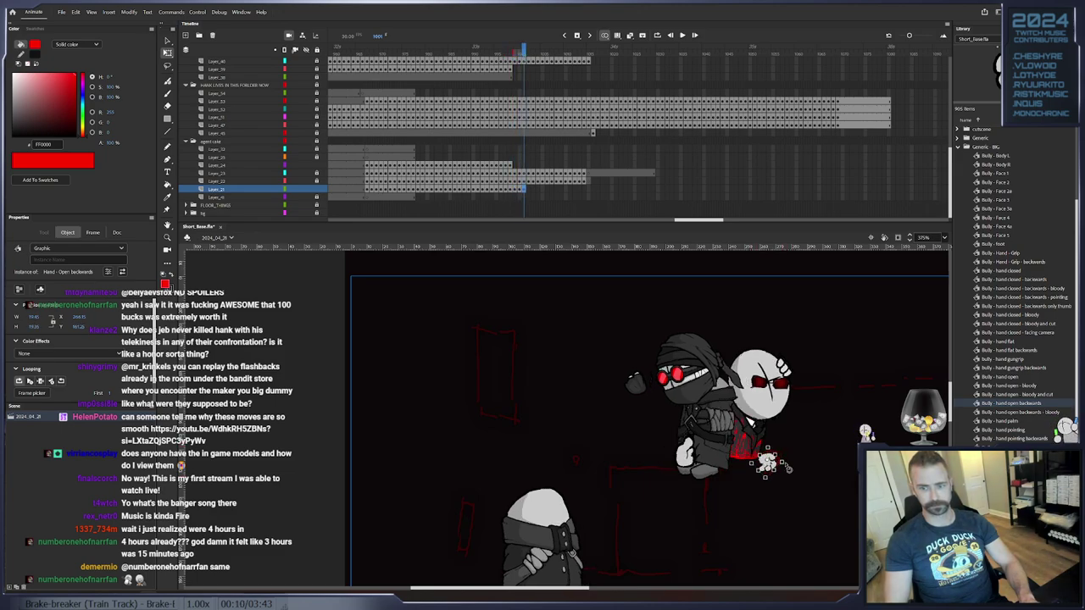
key(.)
drag(767, 467, 768, 471)
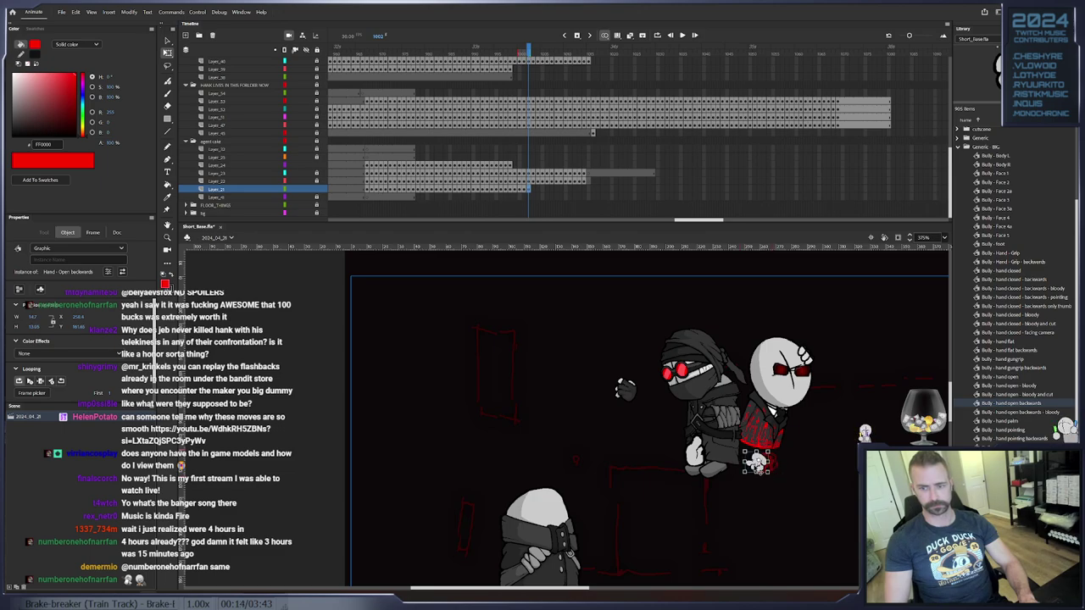
Keyframe the same open hand at frames 1003 to 1007, moving it up and right along with the torso
key(.)
key(.)
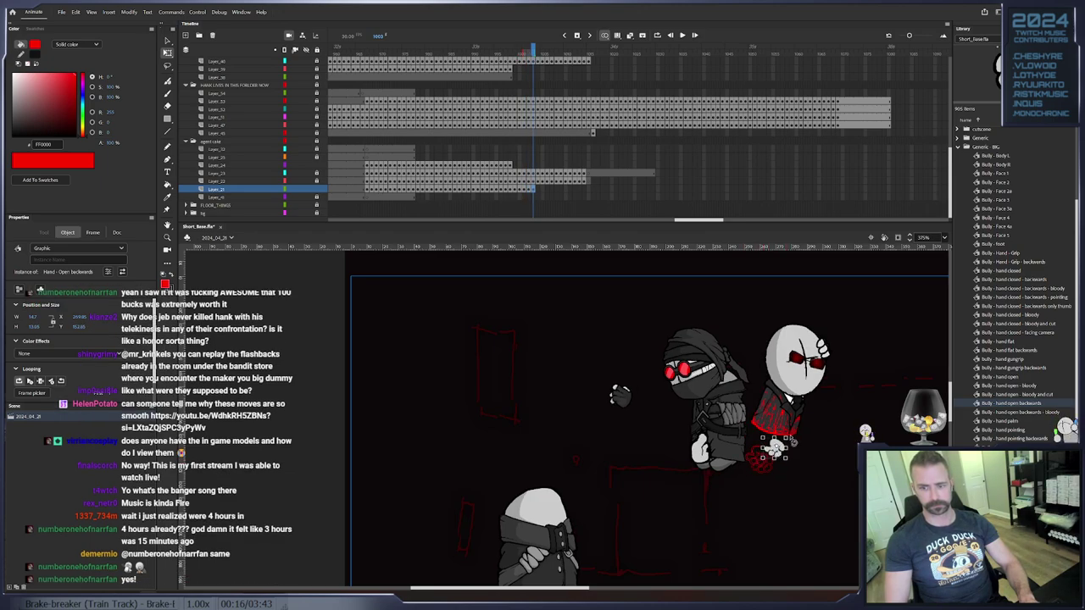
drag(793, 441, 788, 444)
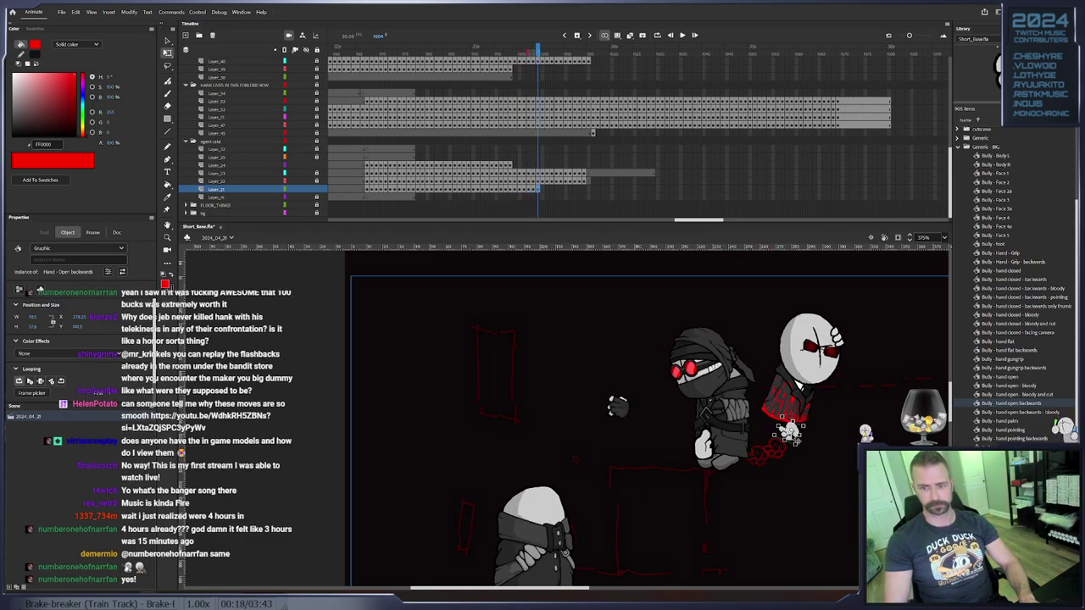
key(.)
key(.)
key(.)
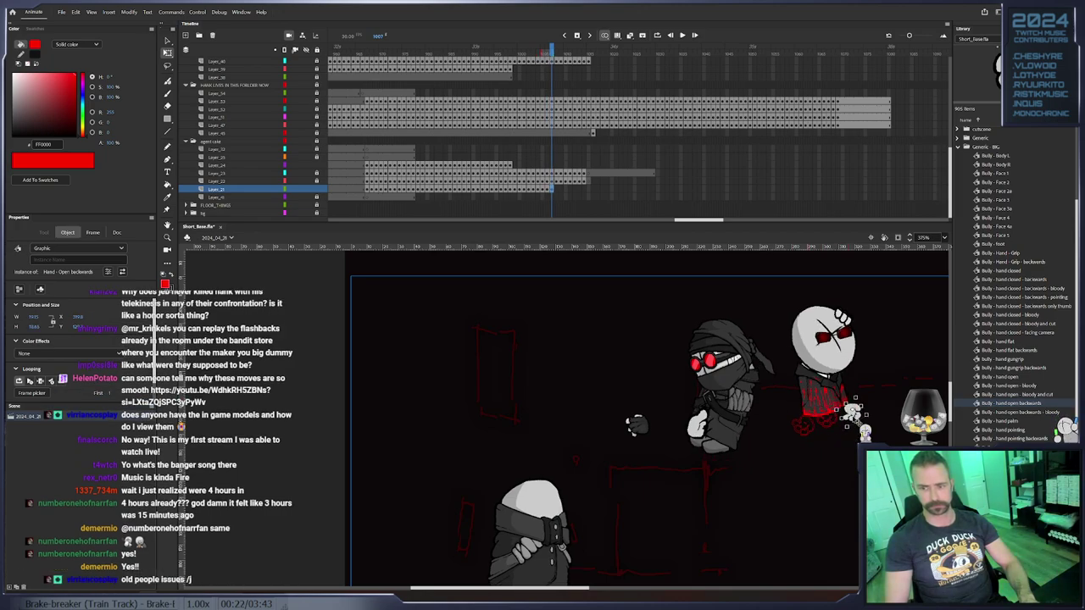
Keyframe the same open hand at frames 1008 to 1013, raising it so it trails to the right of the torso
key(.)
drag(900, 411, 870, 312)
key(F6)
key(F6)
key(F6)
key(F6)
key(.)
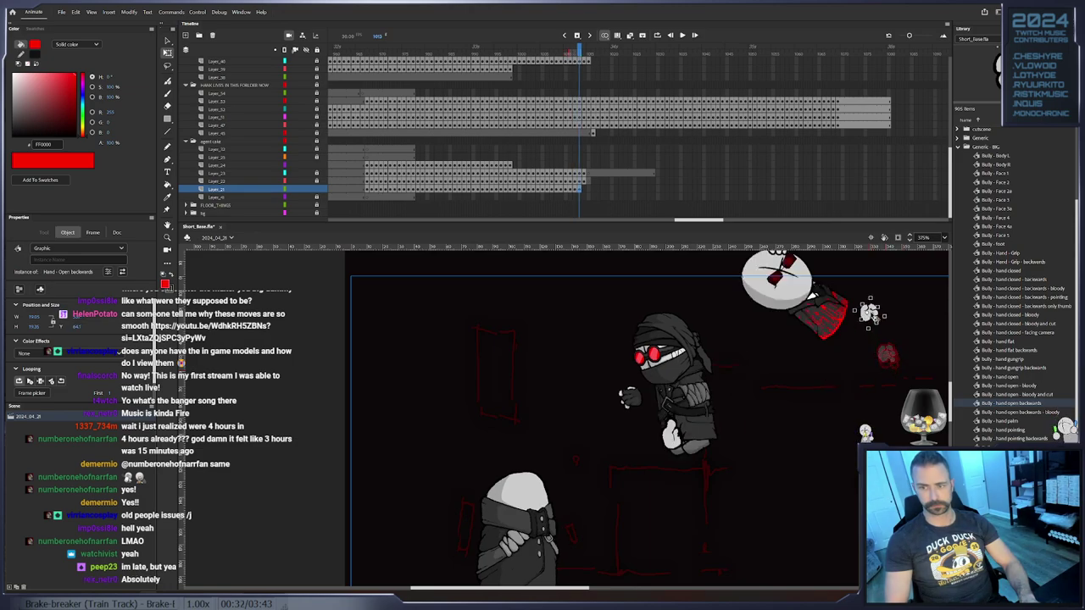
Keyframe the open hand above the torso at frame 1014 and just left of the upside-down torso at frame 1015
key(F6)
click(874, 297)
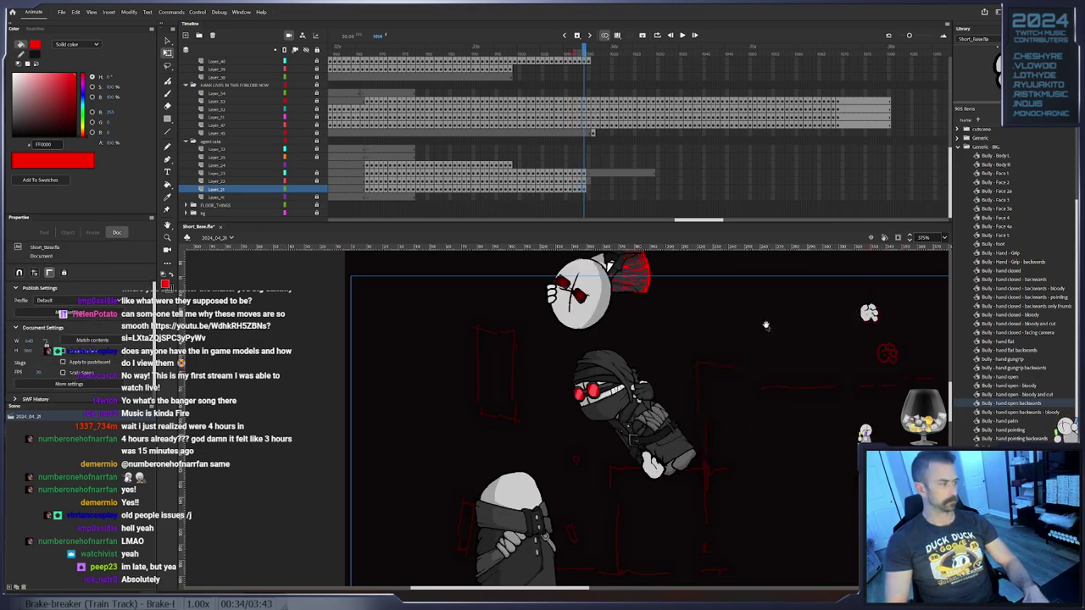
drag(765, 328, 765, 420)
scroll(764, 420, up, 1)
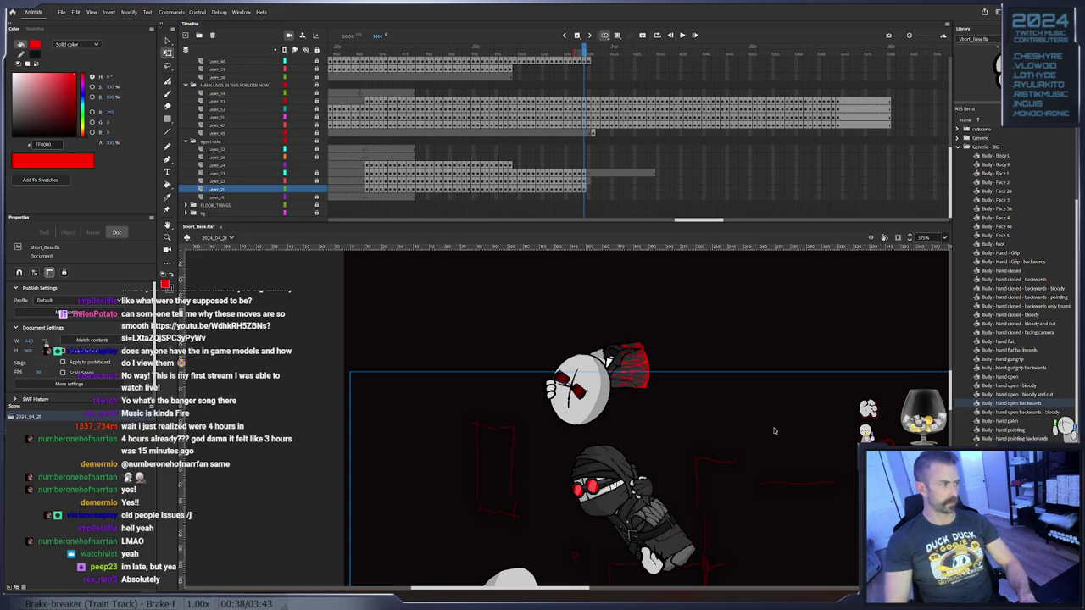
click(863, 412)
drag(866, 411, 640, 339)
key(F6)
drag(464, 435, 451, 473)
drag(536, 413, 544, 403)
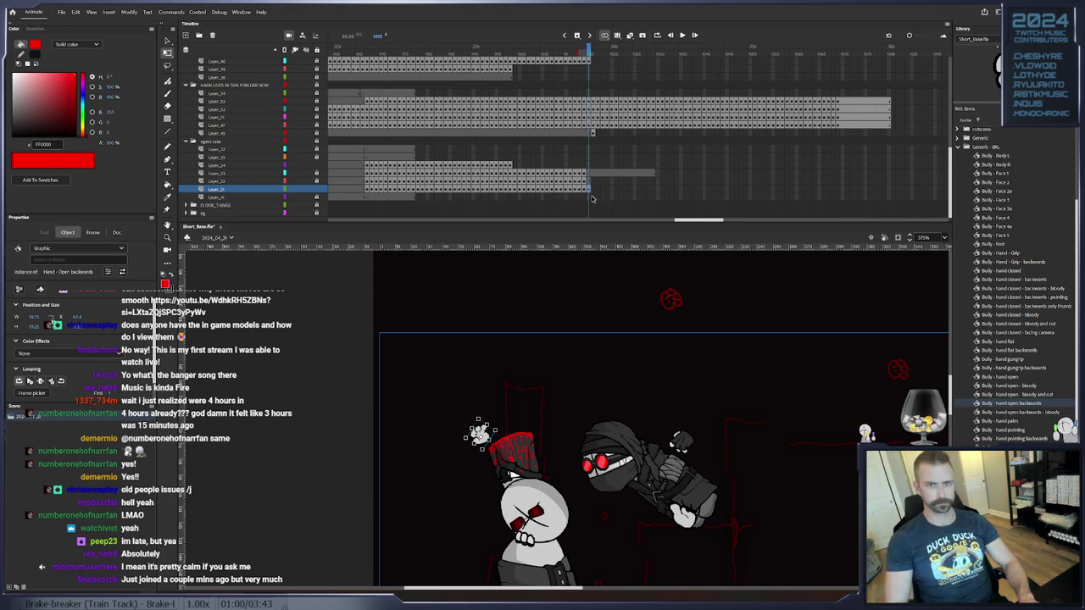
Copy the open hand's keyframe at frame 1015 to a layer above the engineer and blank the original frame
drag(591, 191, 591, 102)
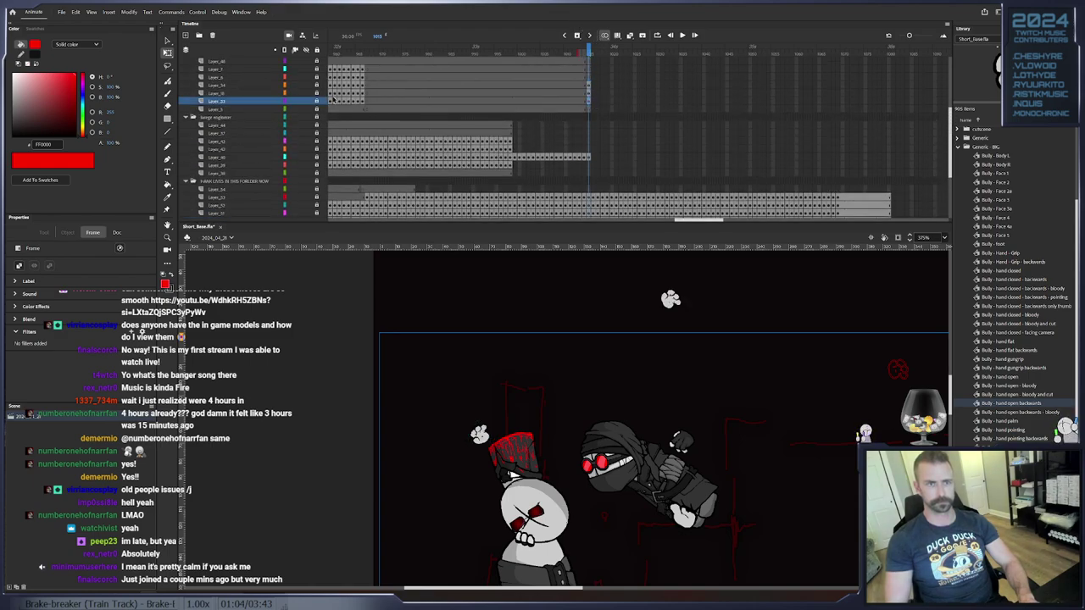
scroll(616, 167, down, 3)
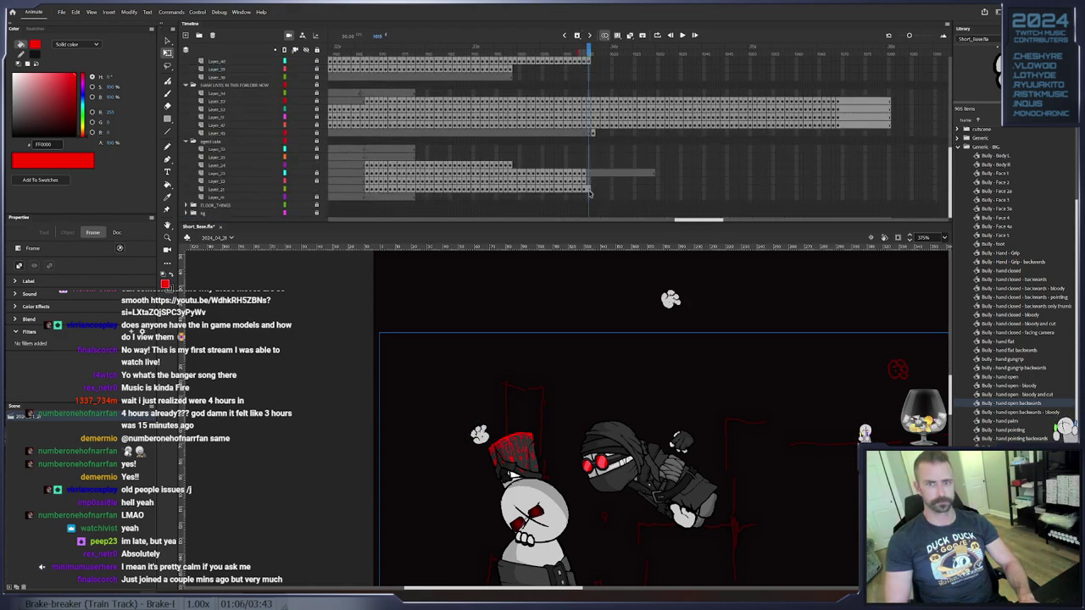
right_click(591, 194)
click(679, 303)
Keyframe the agent's other open hand at frames 999 to 1004, keeping it at the torso's lower end as the body rises
click(511, 169)
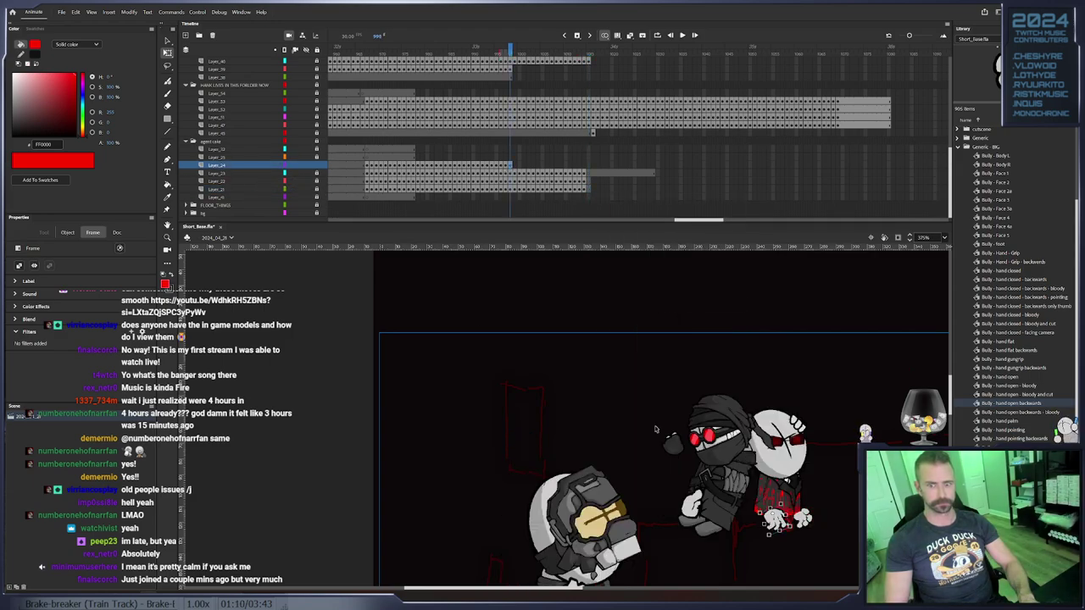
drag(660, 434, 500, 346)
key(F6)
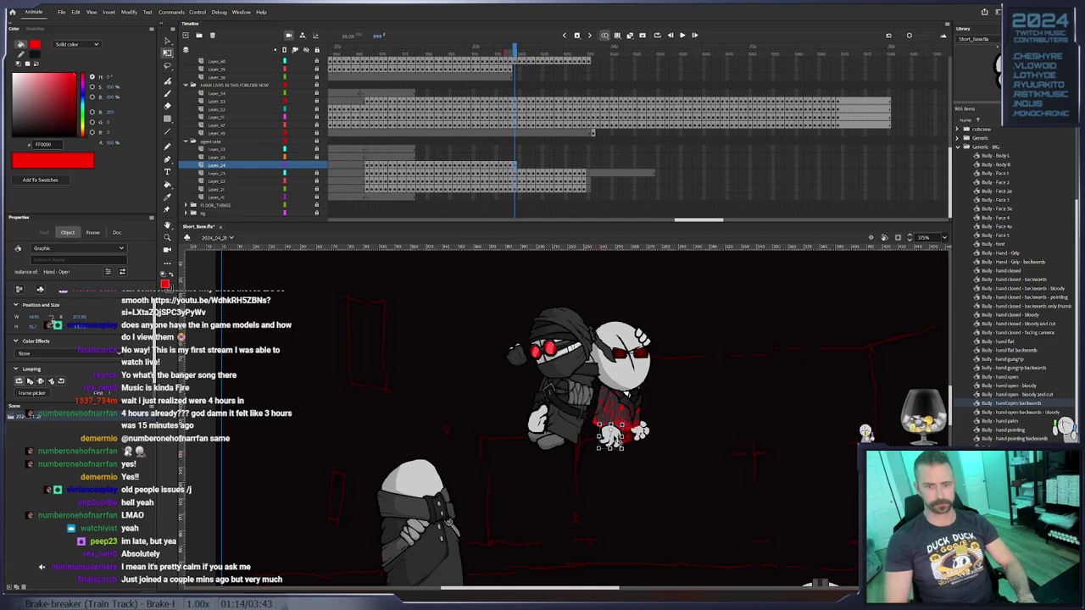
key(period)
key(period)
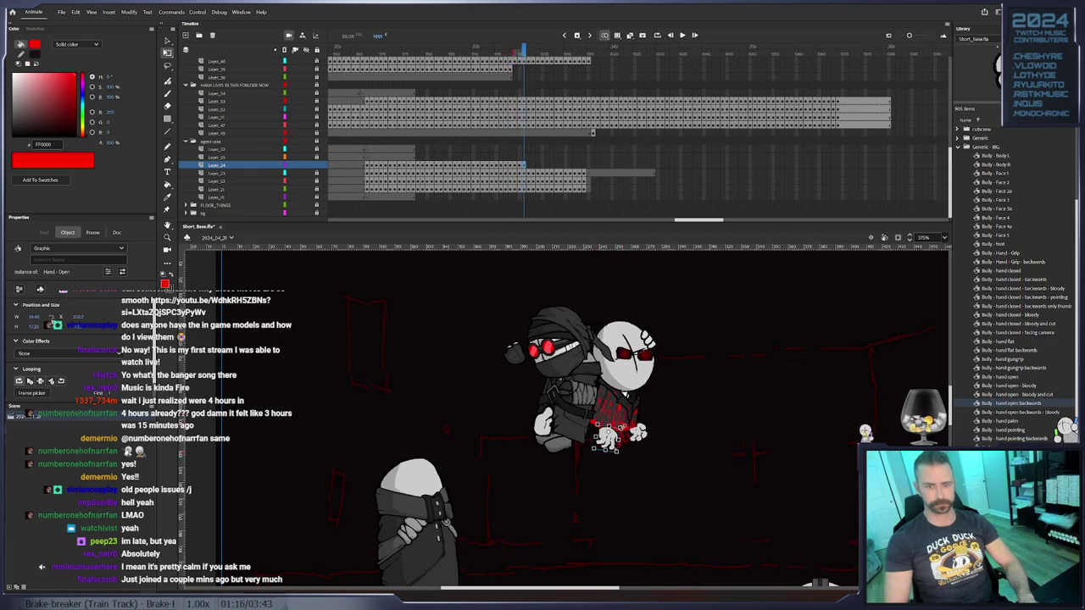
key(period)
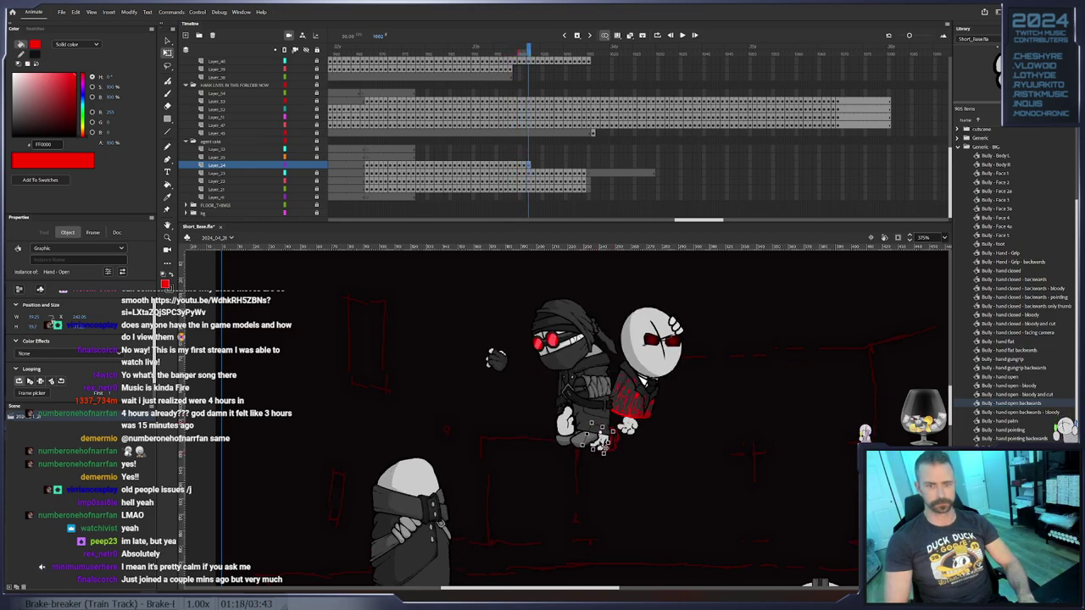
key(period)
key(period)
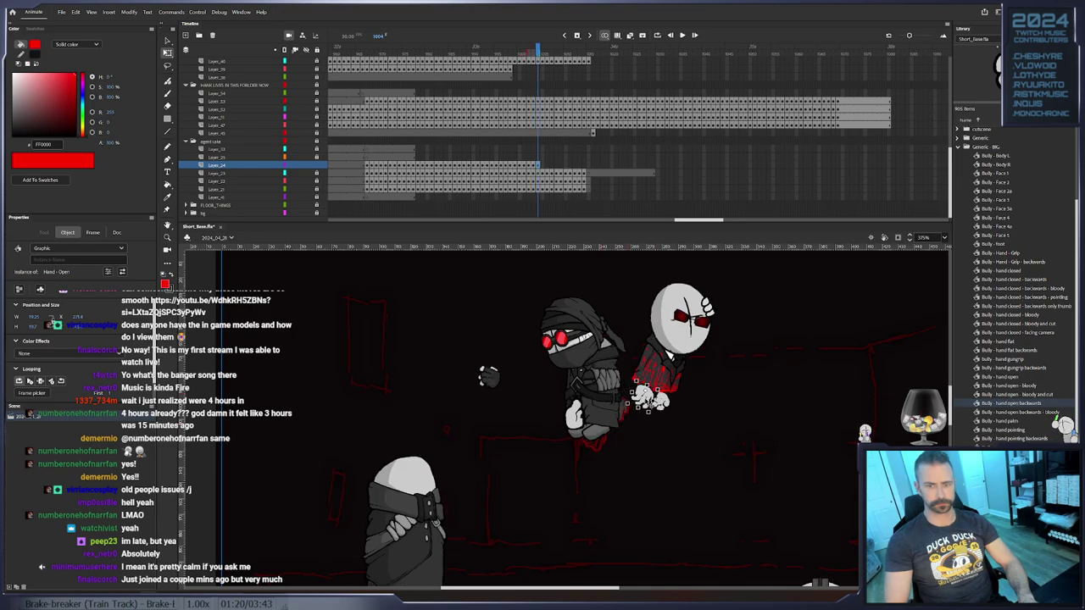
Keyframe the same open hand at frames 1005 to 1010, trailing it below the torso and shifting it right
key(period)
key(period)
key(period)
key(period)
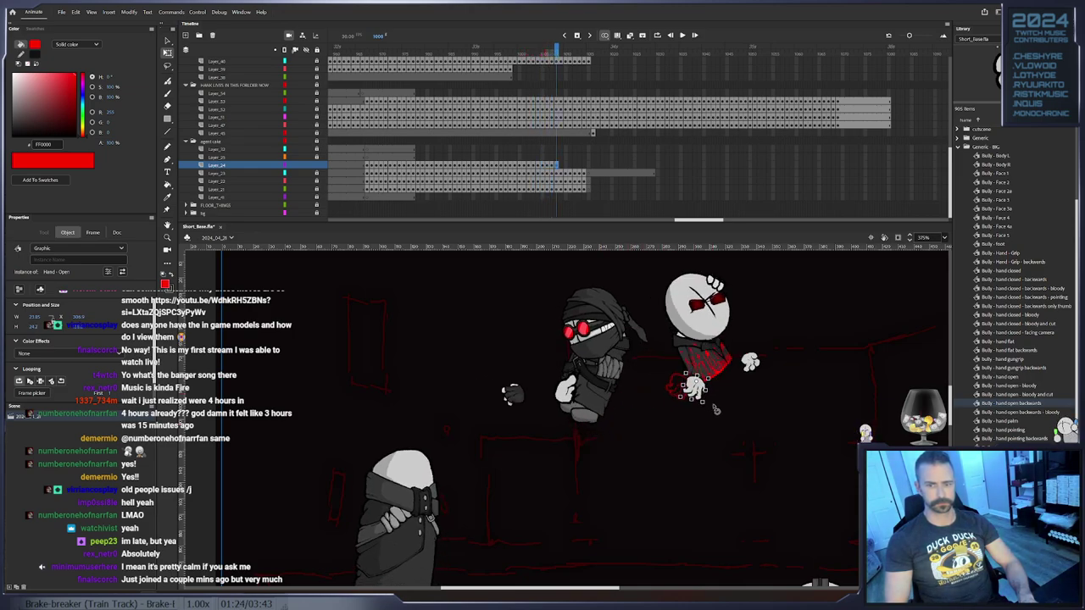
key(period)
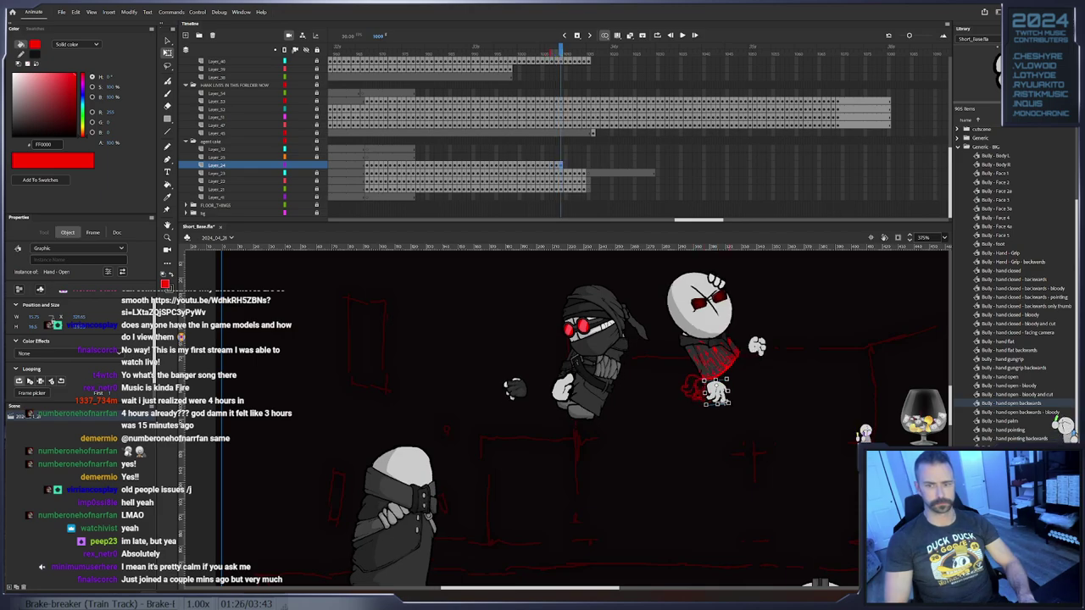
key(period)
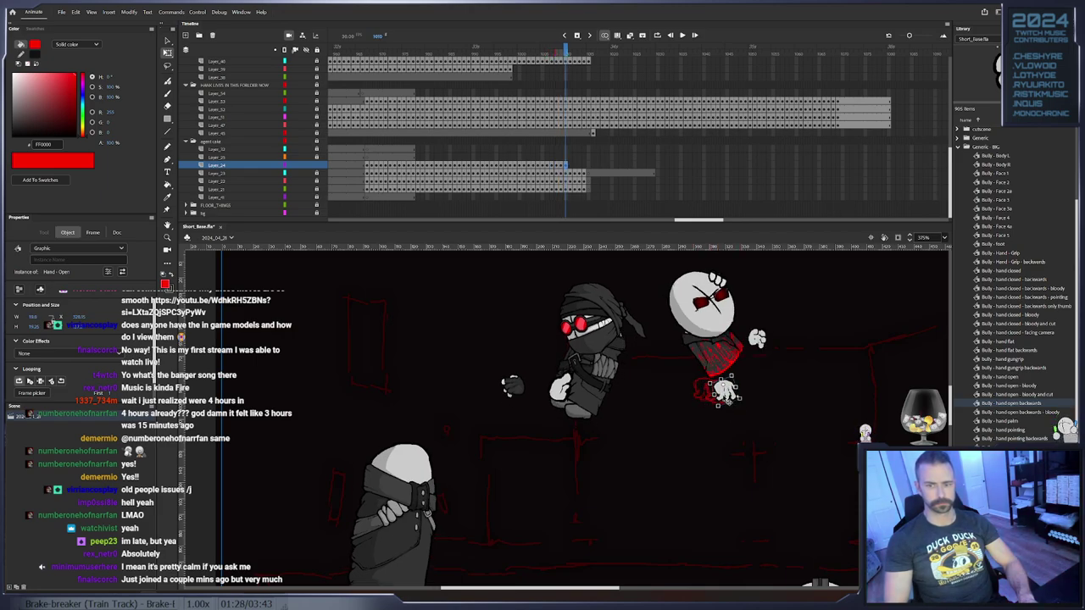
Keyframe the same open hand at frames 1011 to 1015, carrying it over to just above the upside-down torso
key(period)
key(F6)
drag(732, 401, 632, 289)
key(F6)
key(period)
drag(685, 337, 723, 388)
drag(694, 339, 590, 343)
key(F6)
key(F6)
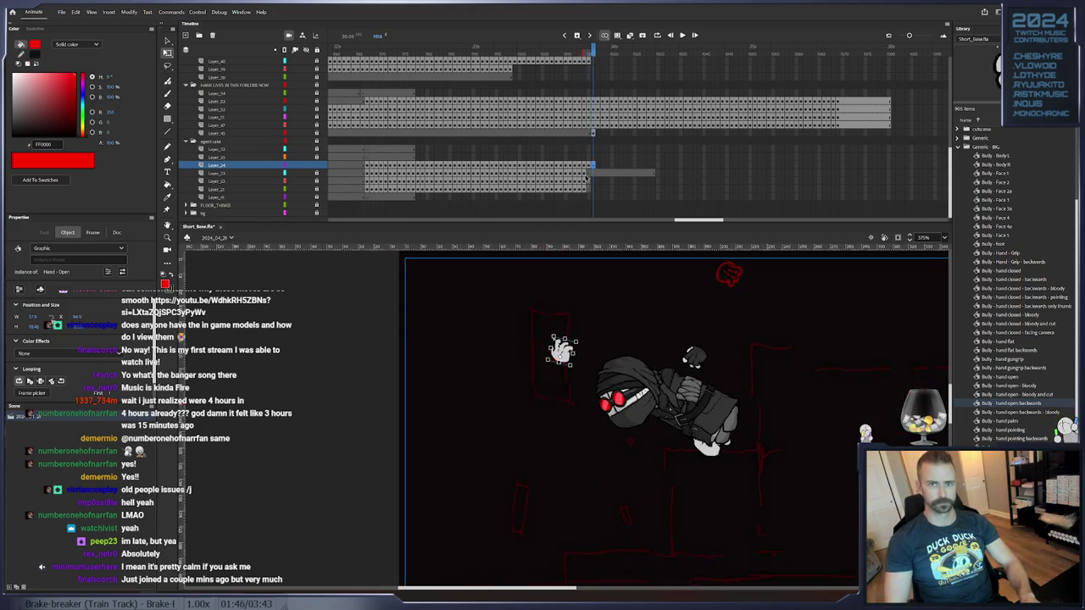
Remove the extra frame 1016, copy this hand's frame 1015 to a layer above the engineer, and blank the original
right_click(596, 165)
click(632, 221)
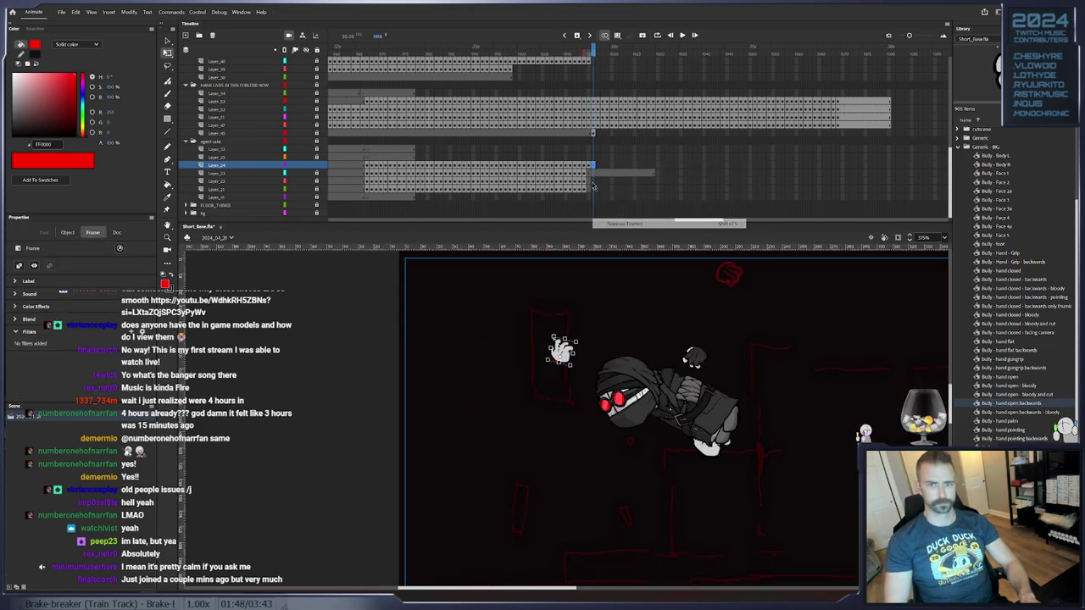
click(591, 164)
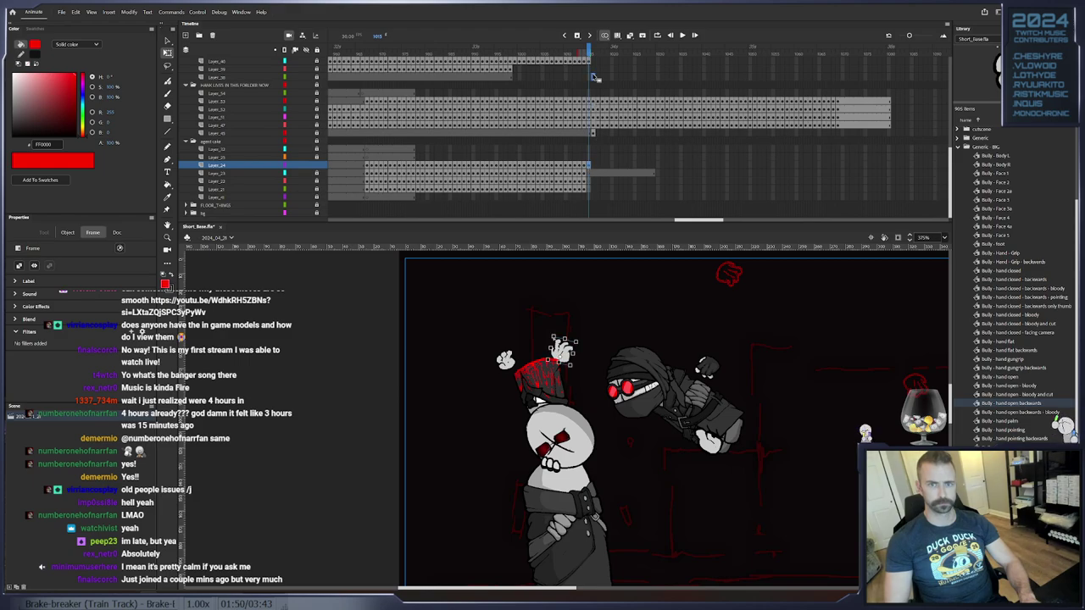
scroll(596, 78, up, 5)
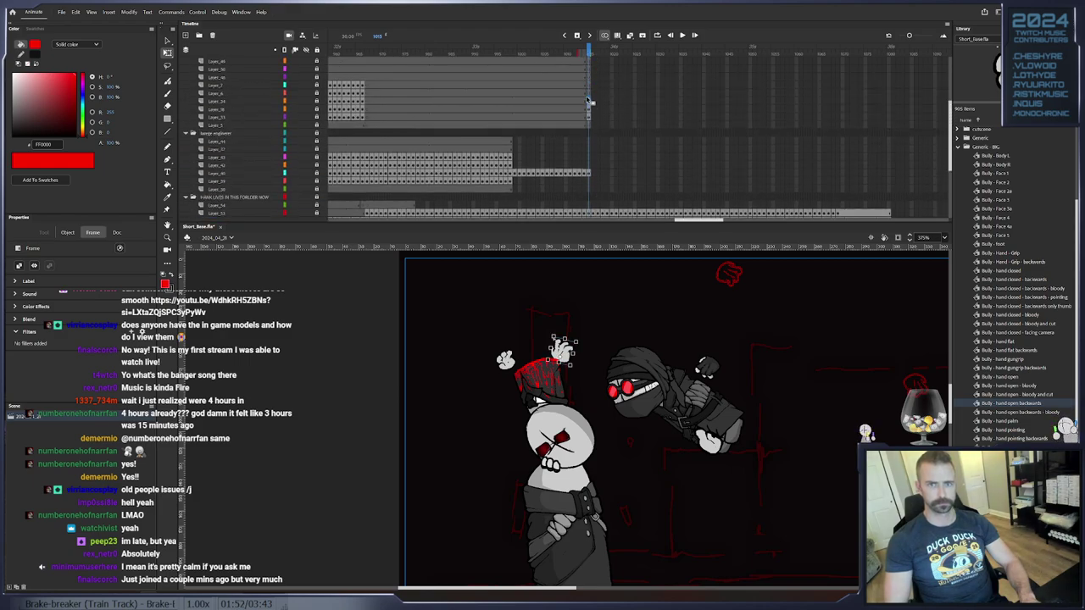
scroll(590, 127, down, 5)
right_click(591, 164)
click(645, 244)
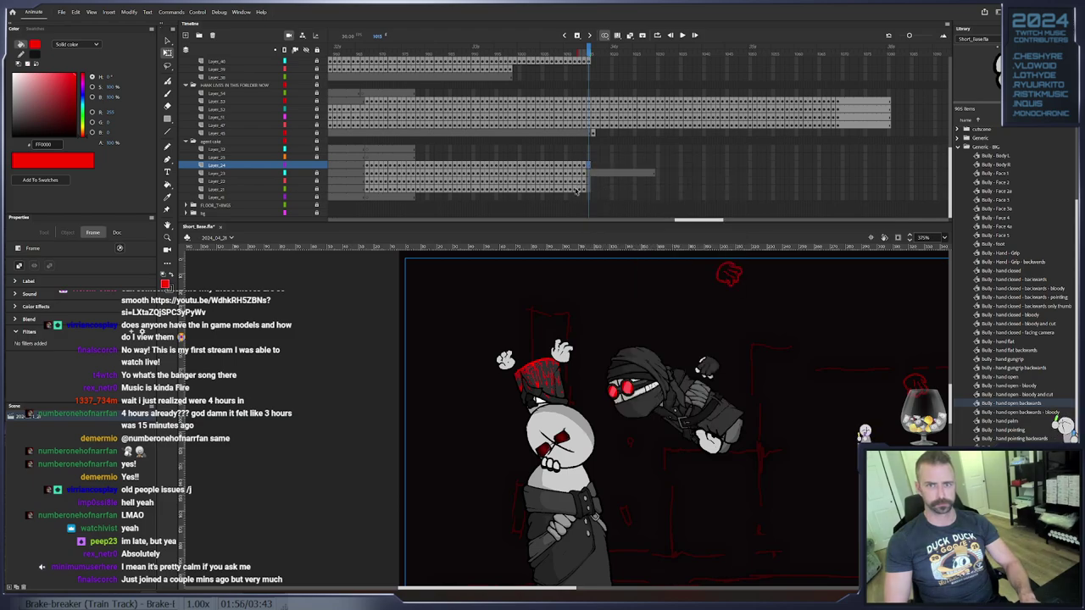
Unlock the engineer's head layer and keyframe the masked head at frames 999 and 1000, shifting it up and left with the body
scroll(588, 159, up, 3)
scroll(586, 158, up, 2)
click(589, 157)
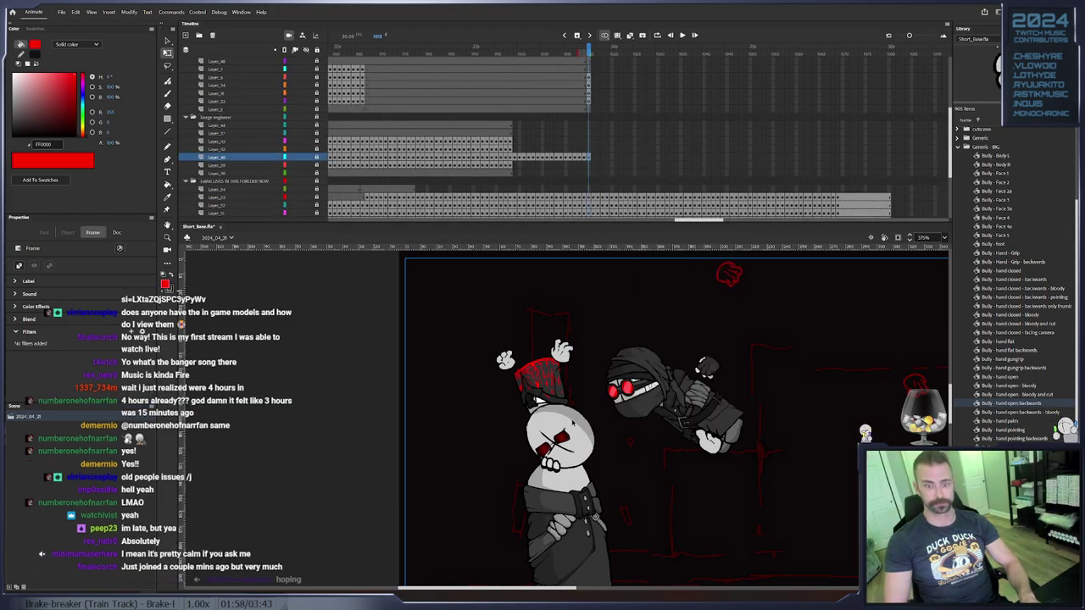
click(507, 156)
click(511, 150)
key(period)
key(comma)
drag(646, 441, 506, 348)
click(323, 151)
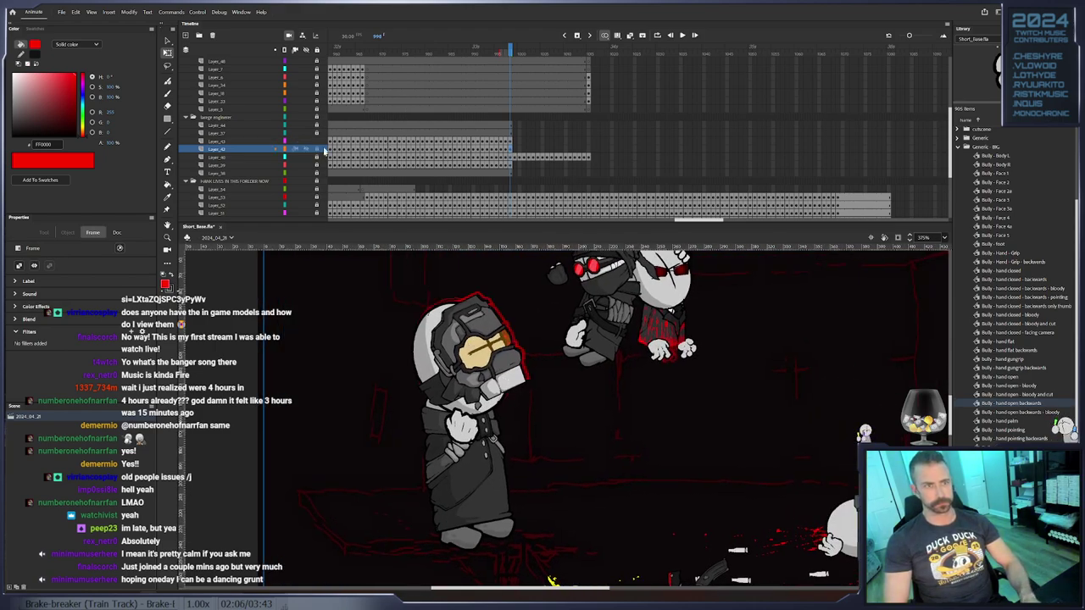
click(492, 480)
click(512, 149)
click(490, 373)
drag(492, 375, 489, 376)
key(F6)
key(F6)
mouse_move(490, 375)
mouse_down()
mouse_move(476, 373)
mouse_move(484, 364)
mouse_up()
Keyframe the engineer's masked head at frames 1001 to 1008, keeping it seated on the leaning body
key(period)
key(period)
key(F6)
key(F6)
key(F6)
key(F6)
key(F6)
key(F6)
Keyframe the masked head at frames 1009 to 1015, moving it left, rotating it slightly at 1015, and lock its layer
mouse_move(484, 364)
mouse_down()
mouse_move(492, 360)
mouse_move(467, 358)
mouse_up()
key(F6)
key(F6)
key(F6)
key(F6)
key(F6)
key(period)
click(458, 364)
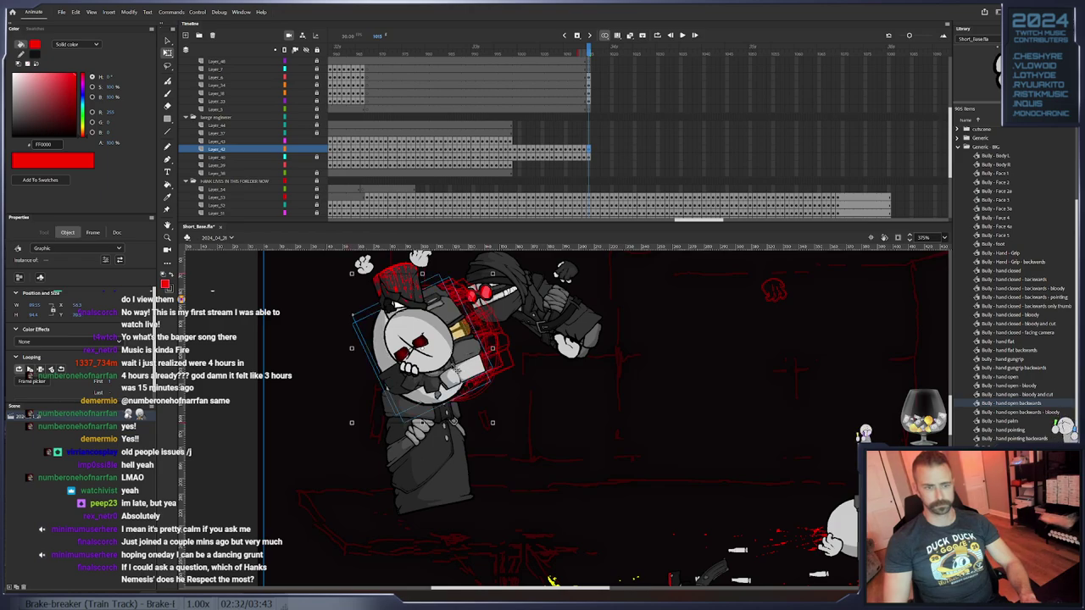
drag(501, 432, 507, 429)
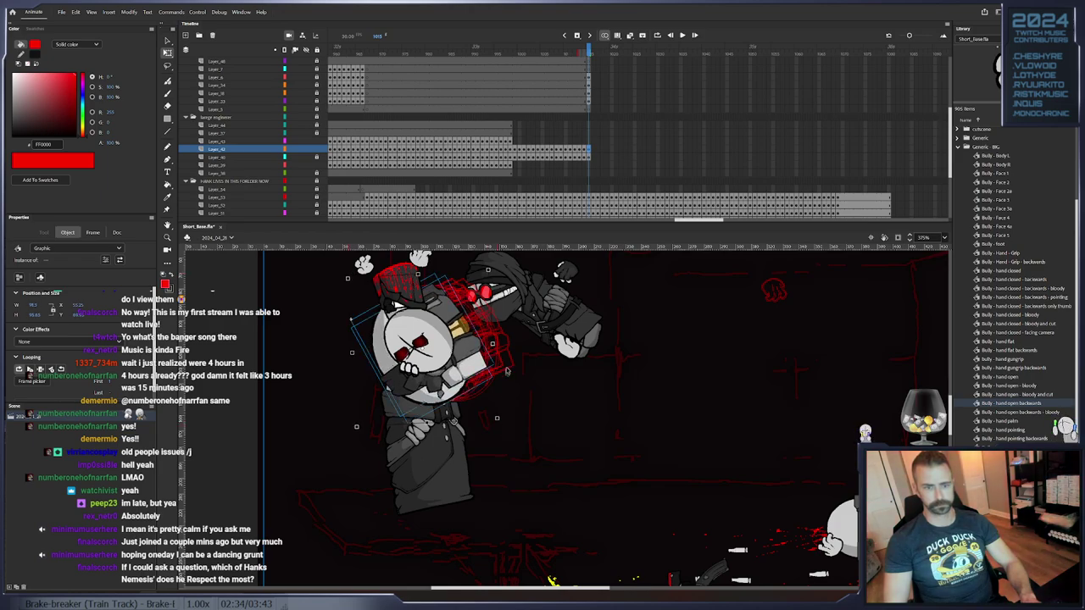
click(319, 150)
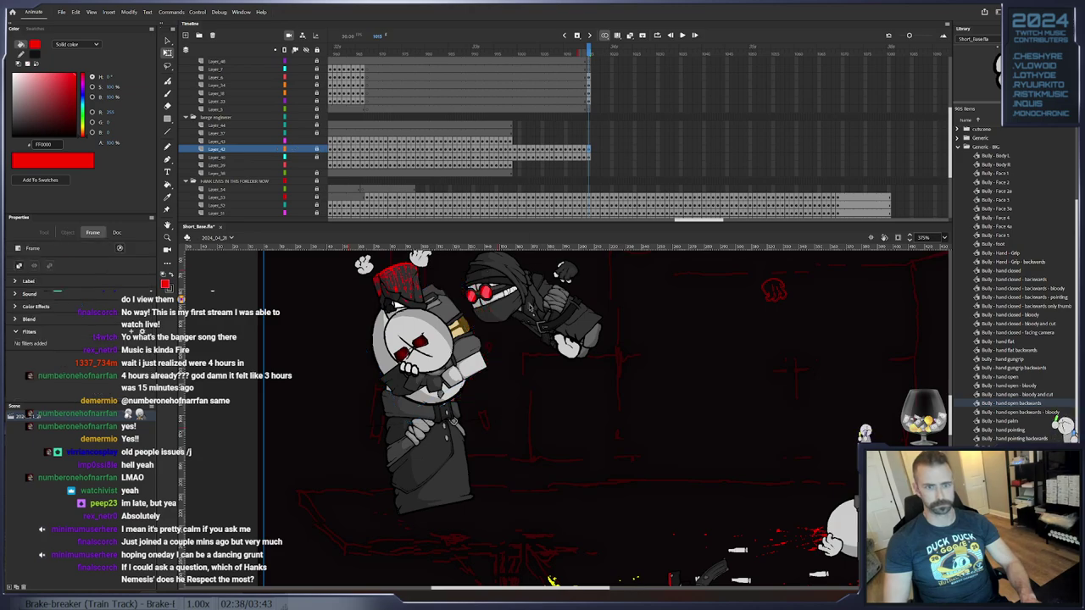
Add a keyframe for the engineer's closed hand at frame 999
click(538, 350)
drag(509, 307, 525, 349)
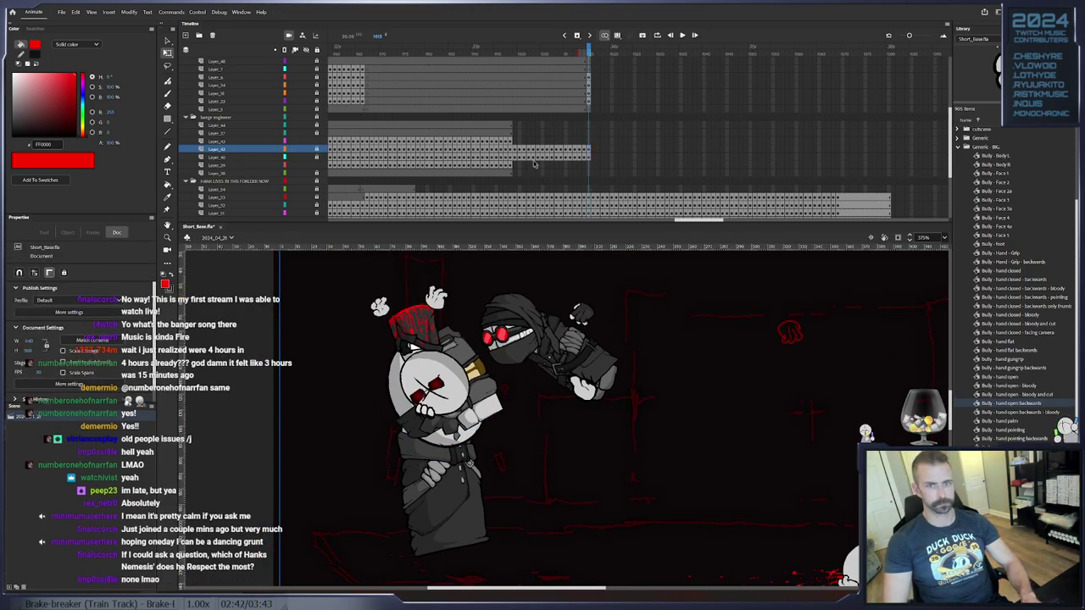
click(509, 141)
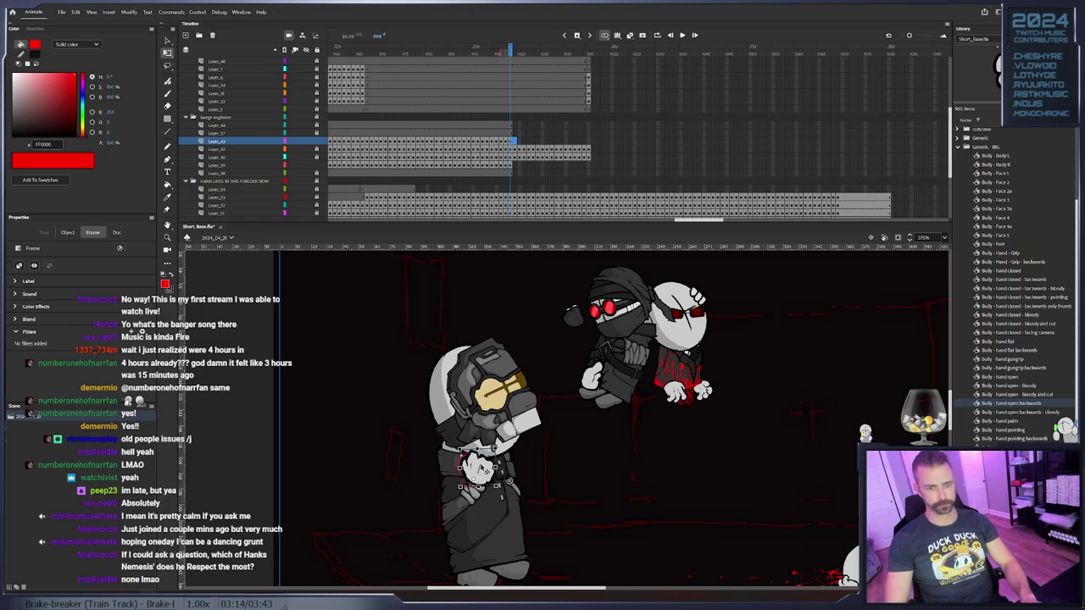
key(F6)
drag(488, 471, 482, 465)
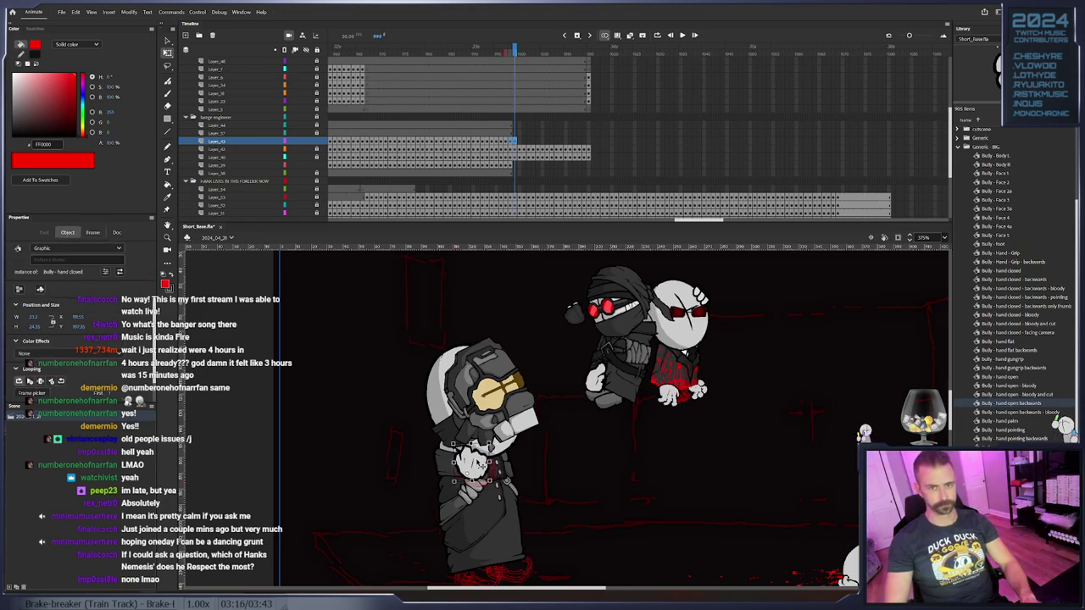
key(ctrl+z)
key(ctrl+z)
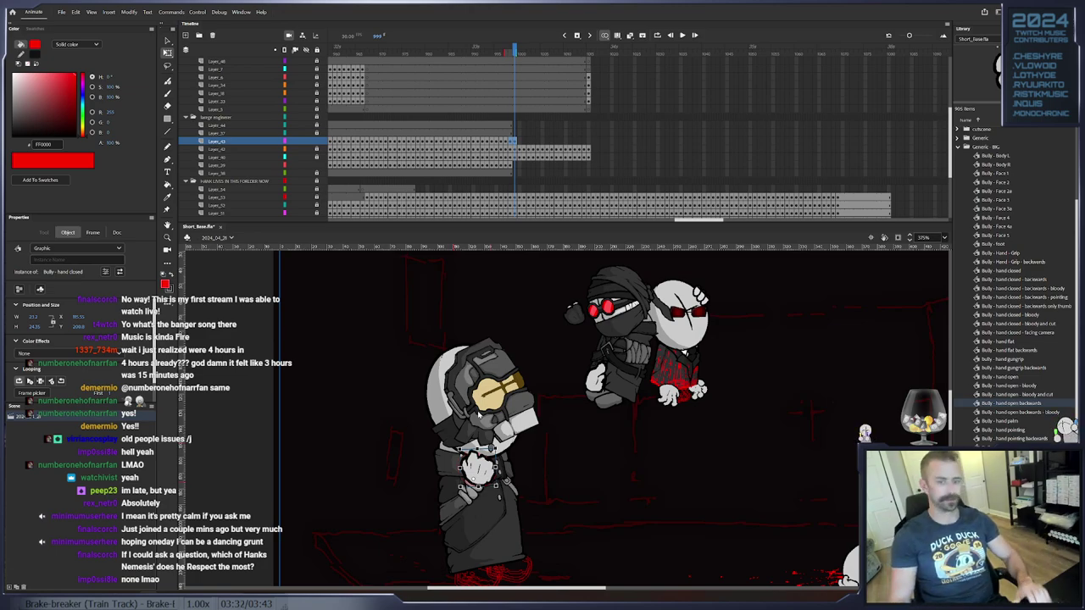
Keyframe the engineer's closed hand at frames 1000 to 1004, rotating it and swinging it left off the chest
click(503, 141)
key(period)
key(period)
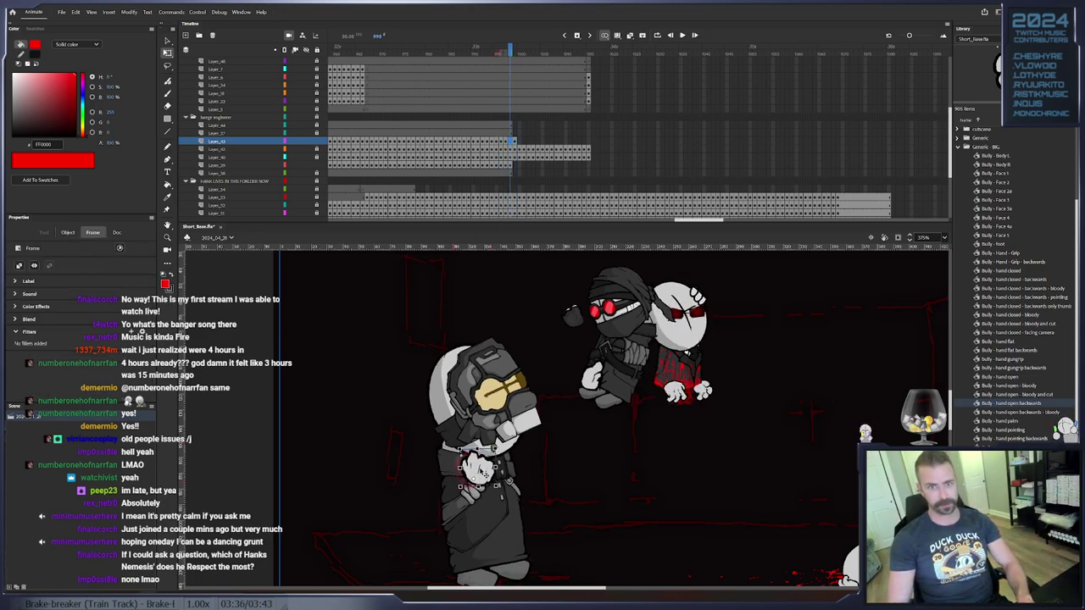
key(period)
click(479, 472)
key(period)
key(period)
key(period)
key(period)
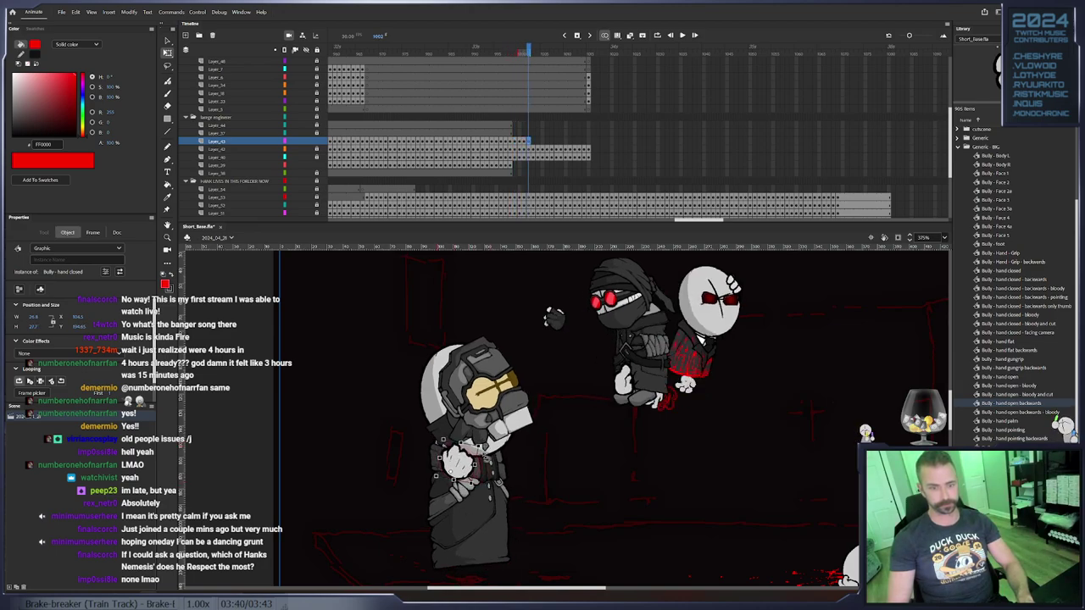
key(period)
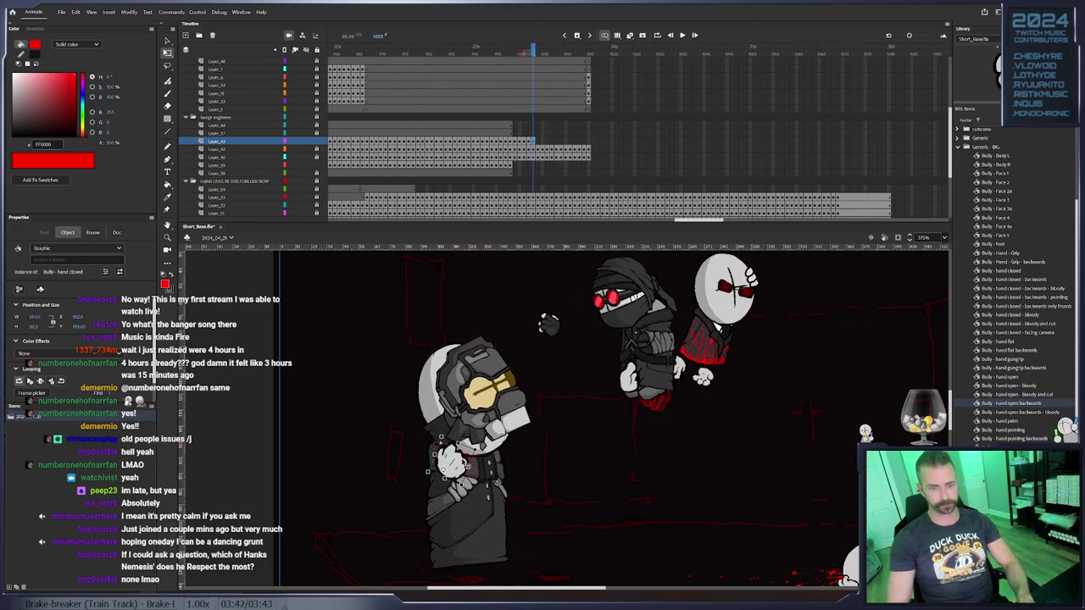
key(period)
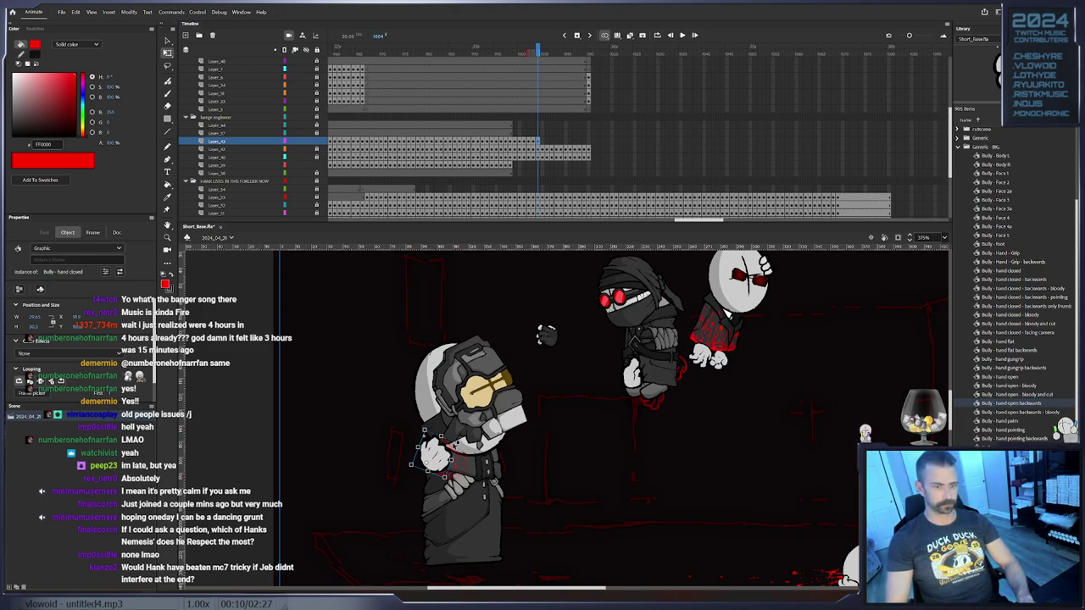
Keyframe the closed hand at frames 1005 to 1015, carrying it out to the left of the engineer's body
key(.)
drag(463, 443, 376, 470)
key(.)
key(F6)
key(F6)
key(F6)
key(F6)
key(F6)
key(F6)
key(F6)
key(F6)
key(F6)
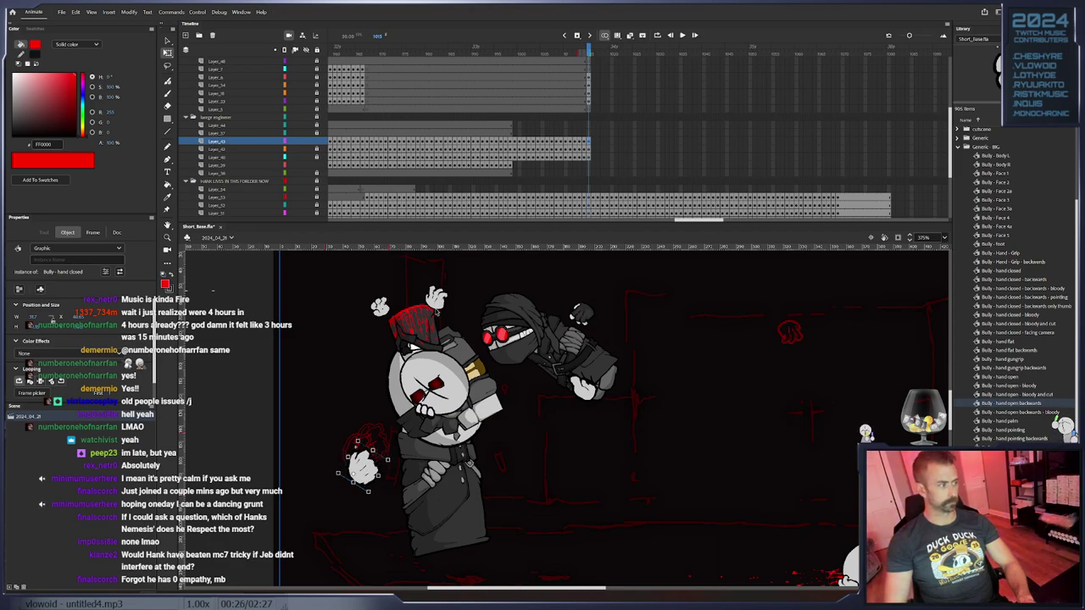
Lock the closed hand's layer and keyframe the engineer's feet at frames 999 to 1001, sliding them left under the coat
click(510, 167)
click(316, 142)
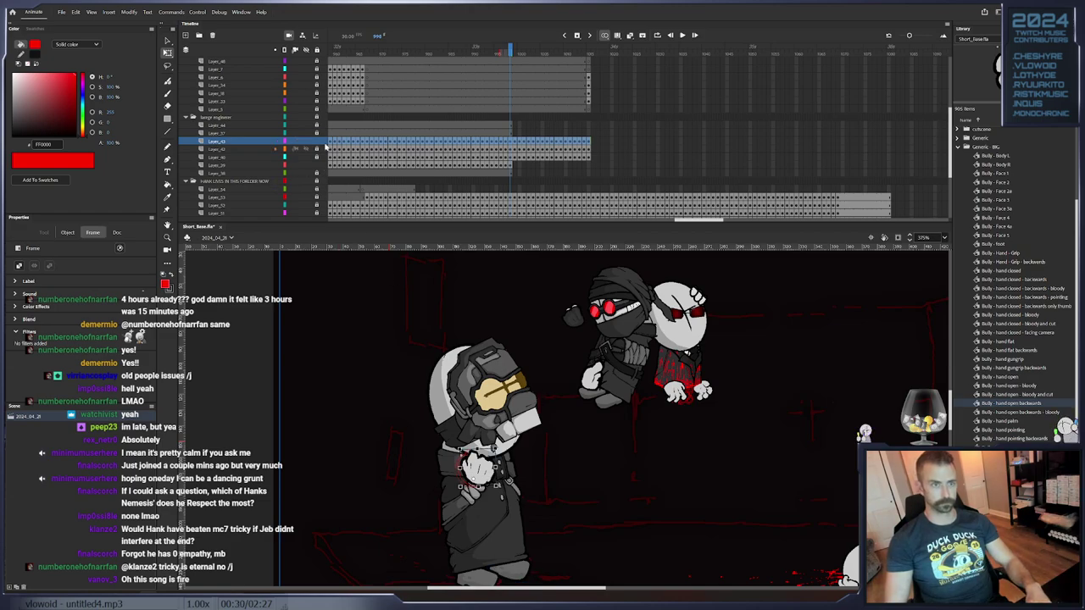
scroll(463, 458, down, 3)
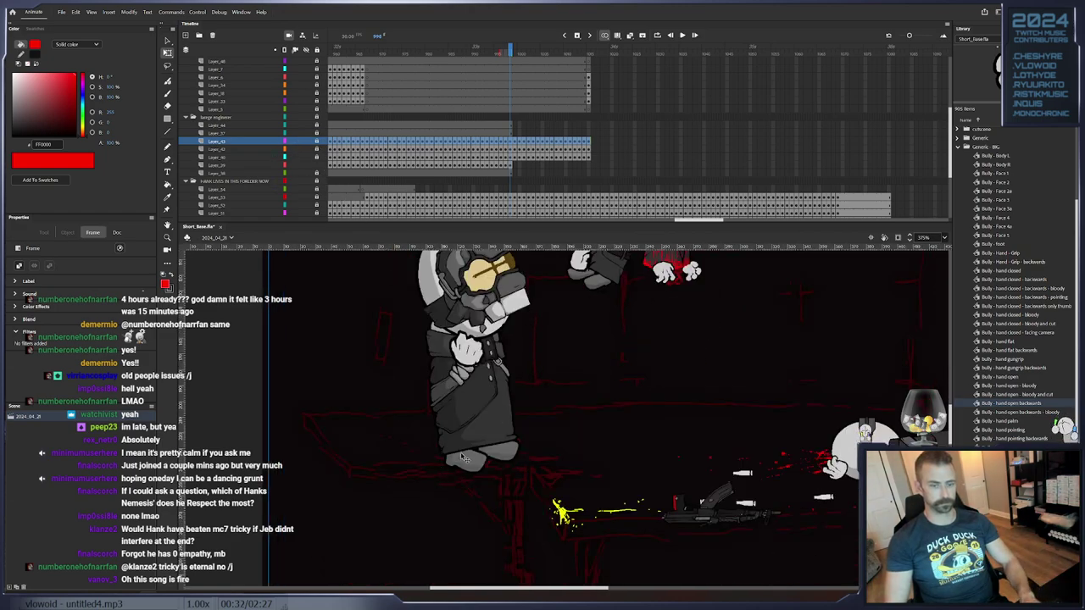
click(463, 480)
key(.)
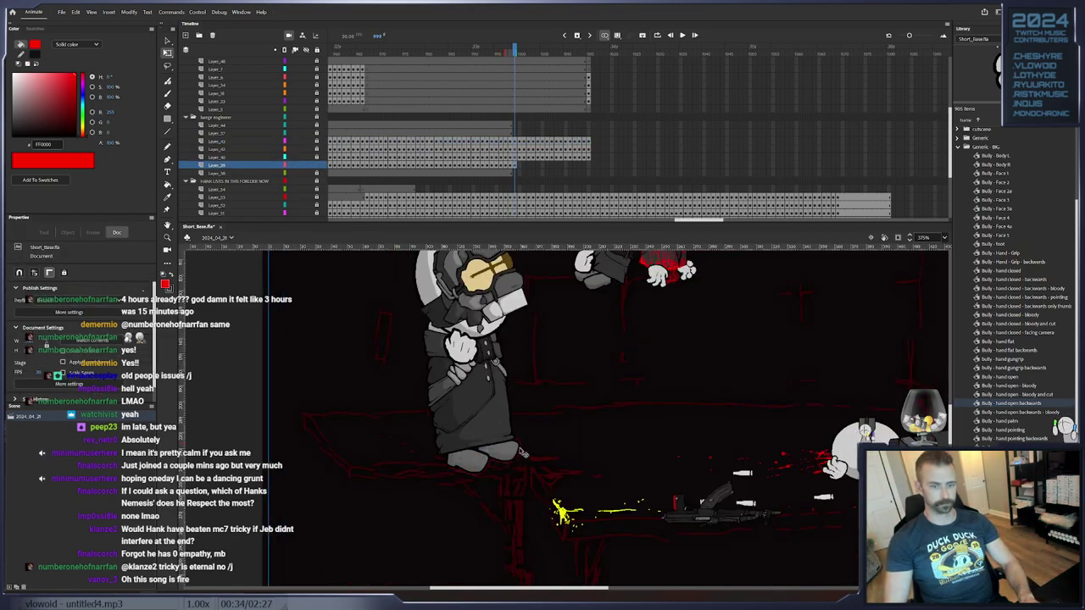
key(.)
key(.)
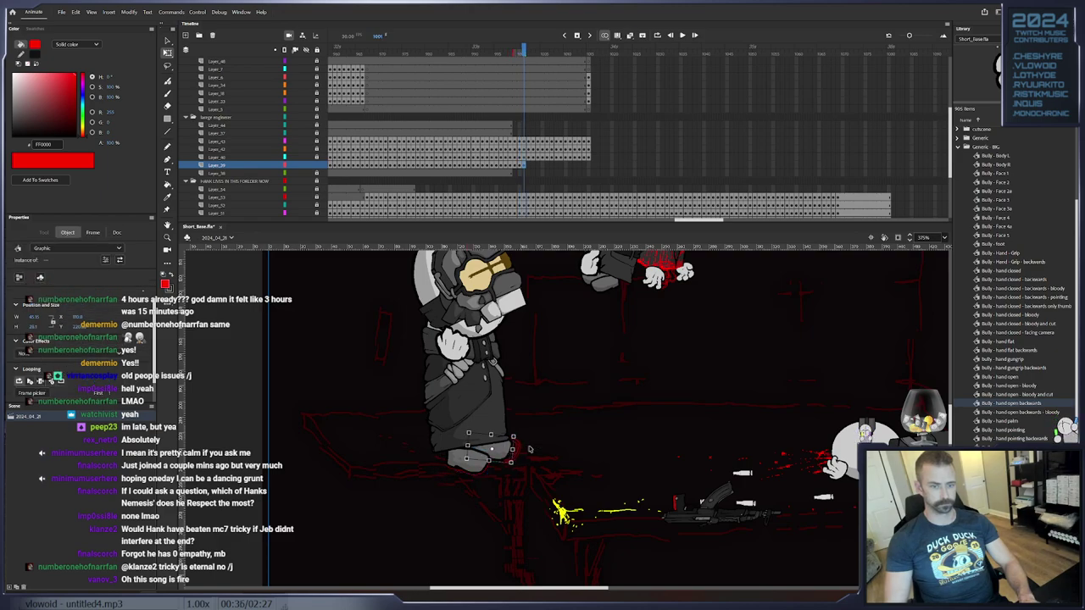
Keyframe the engineer's feet at frames 1002 to 1004, moving them further left to stay under the coat
click(505, 449)
key(F6)
mouse_move(505, 449)
mouse_down()
mouse_move(491, 468)
mouse_move(453, 461)
mouse_move(484, 453)
mouse_up()
key(.)
key(.)
key(F6)
click(475, 429)
key(F6)
click(496, 455)
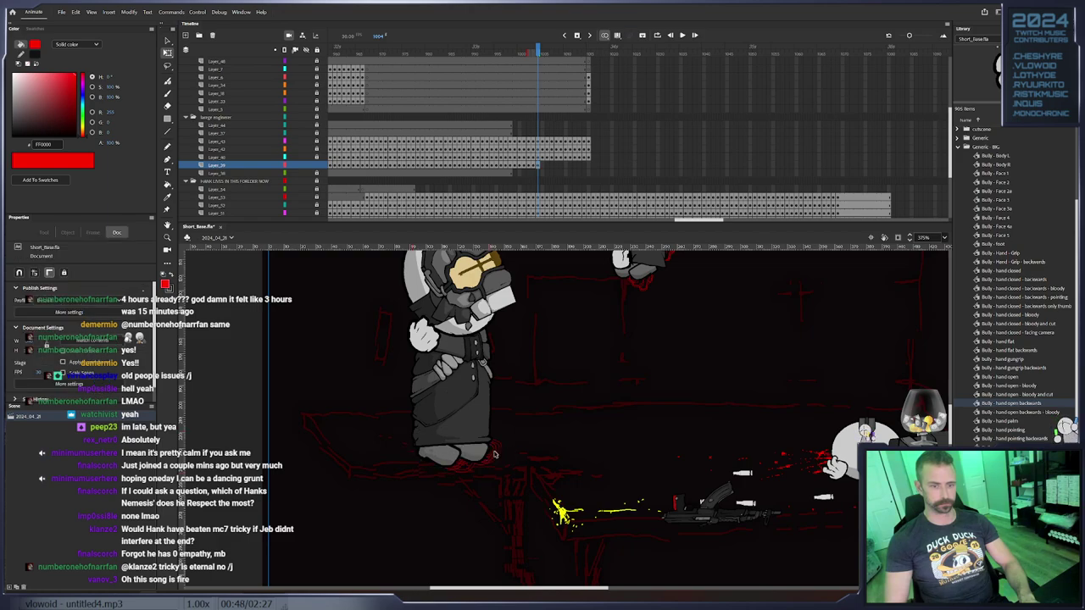
Keyframe the engineer's feet at frames 1005 to 1008, moving them left to follow the coat's hem
key(.)
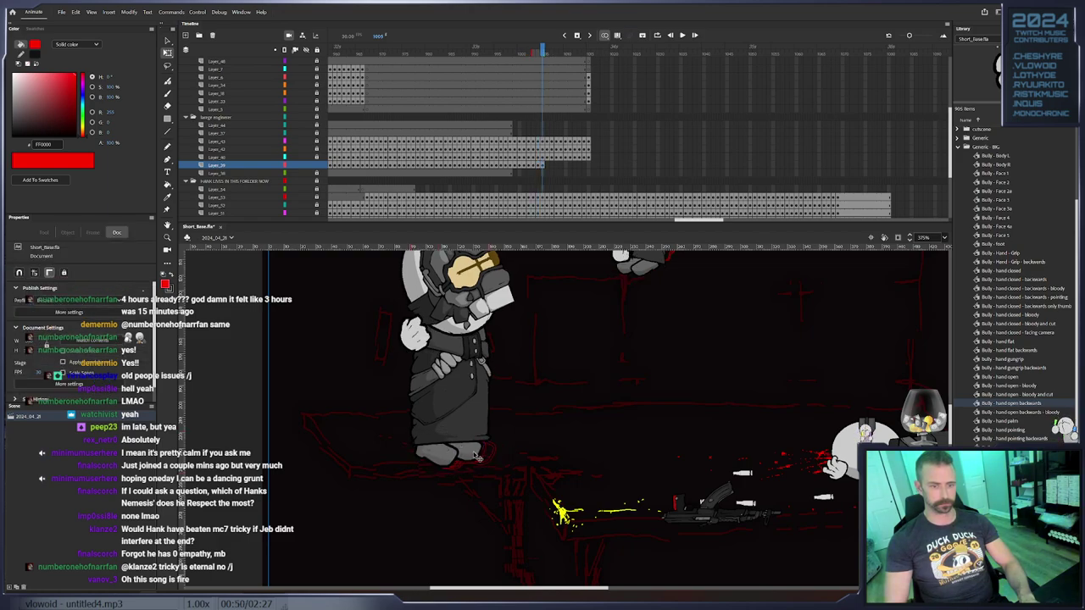
click(483, 455)
key(.)
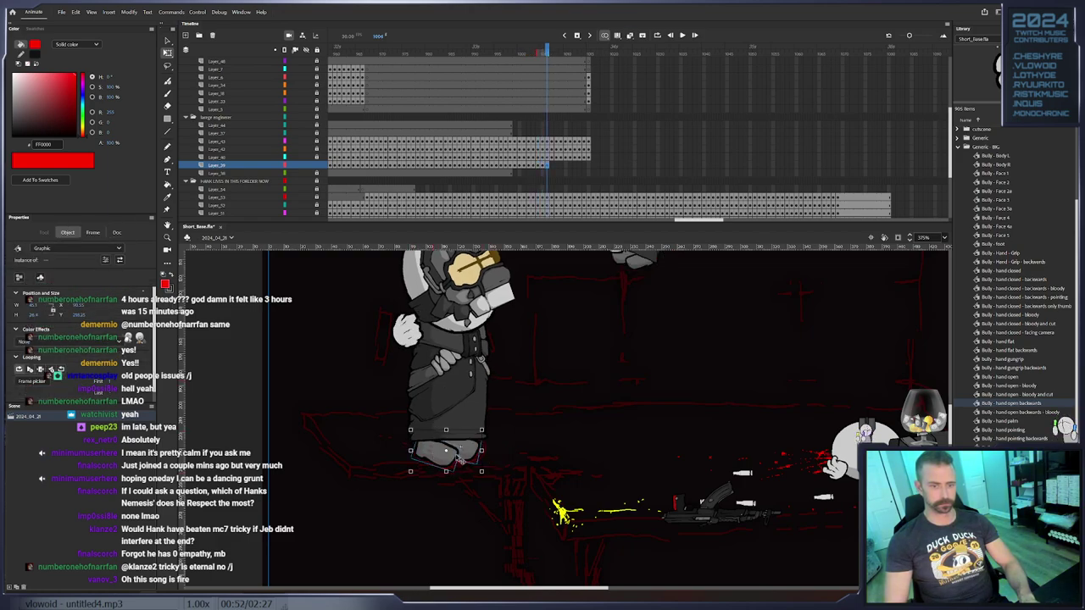
click(412, 492)
drag(450, 460, 445, 456)
key(F6)
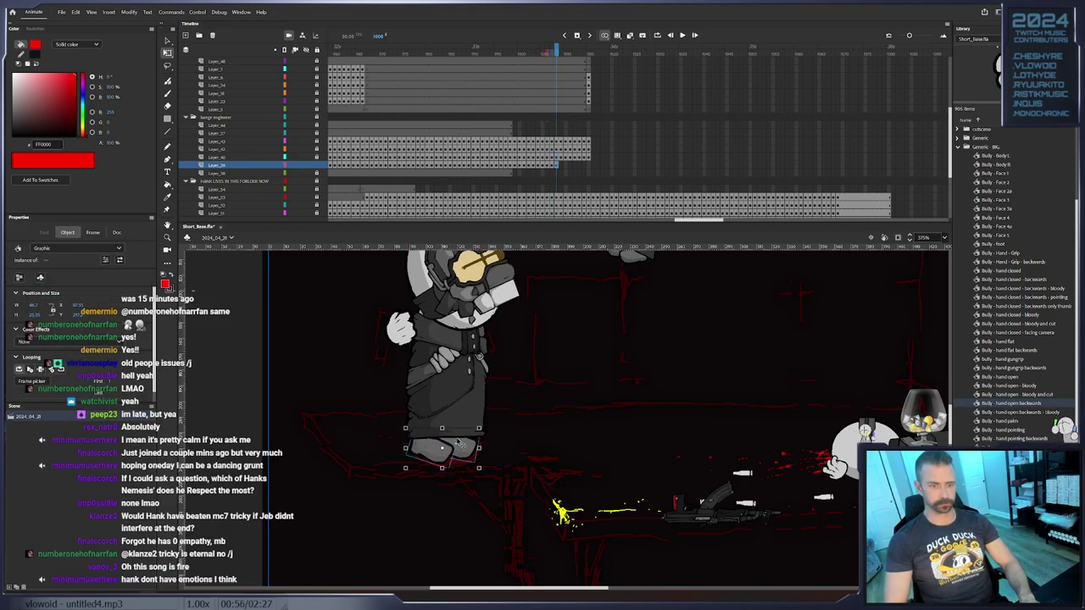
Keyframe the engineer's feet at frames 1009 to 1011, shifting them further left beneath the leaning coat
key(.)
click(467, 453)
click(426, 490)
drag(467, 453, 439, 451)
key(.)
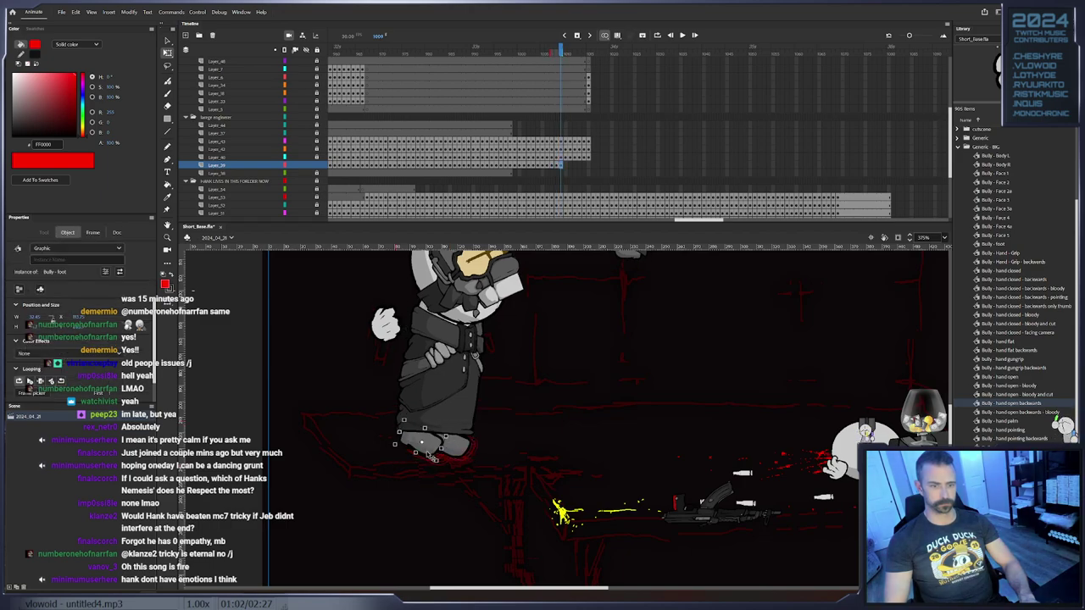
key(.)
click(433, 456)
drag(431, 451, 430, 449)
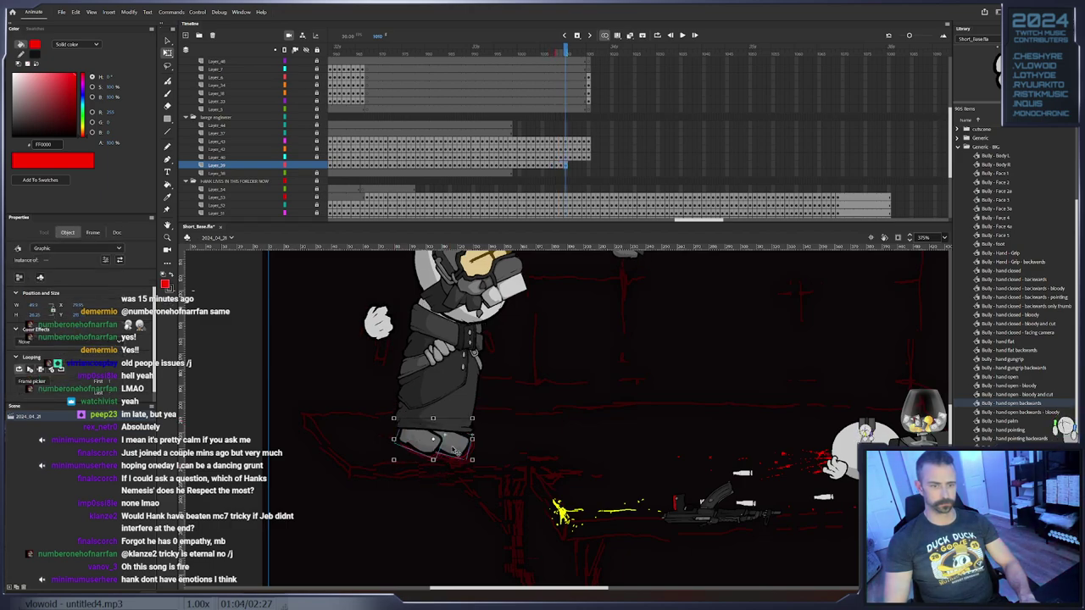
key(.)
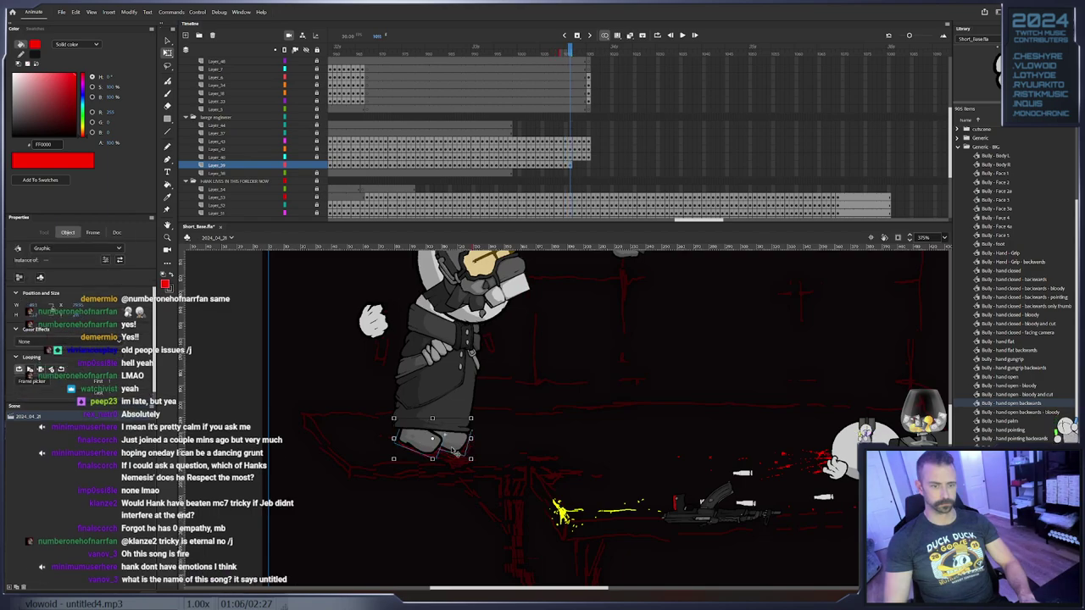
click(453, 451)
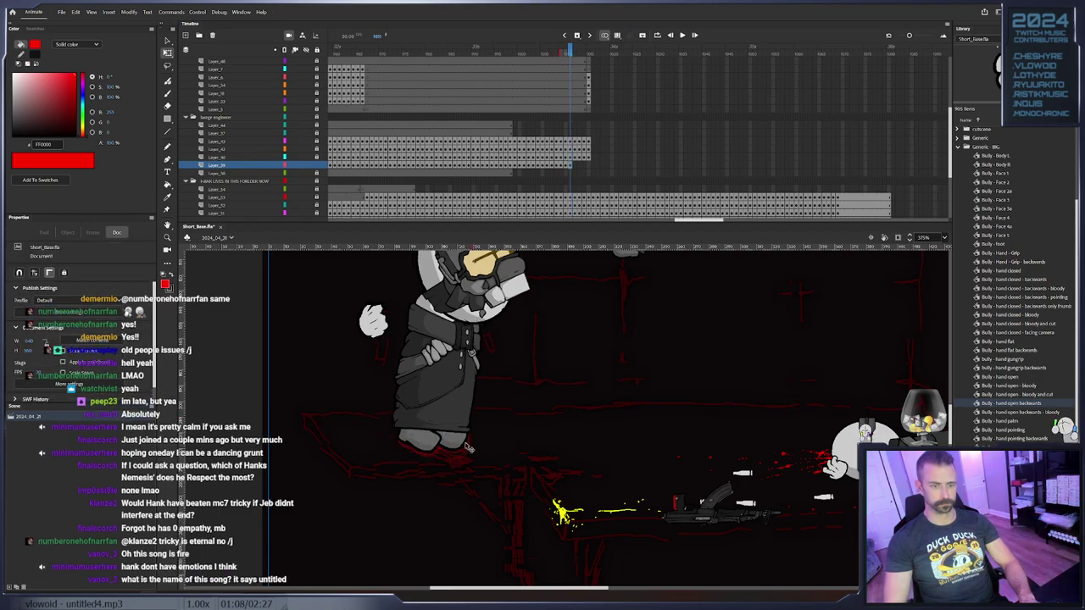
Keyframe the engineer's feet at frames 1012 to 1015, adjusting each foot to stay under the coat
key(.)
click(434, 441)
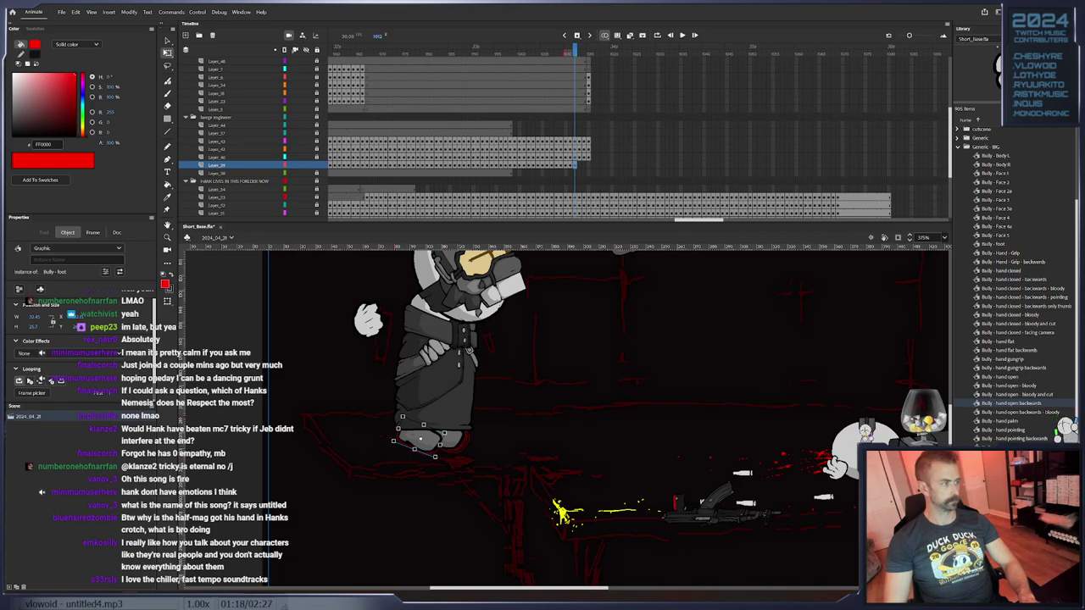
click(578, 390)
drag(578, 388, 624, 454)
drag(608, 396, 610, 430)
drag(500, 398, 541, 471)
key(F6)
click(542, 480)
key(F6)
click(545, 473)
click(532, 484)
click(544, 475)
click(492, 492)
key(F6)
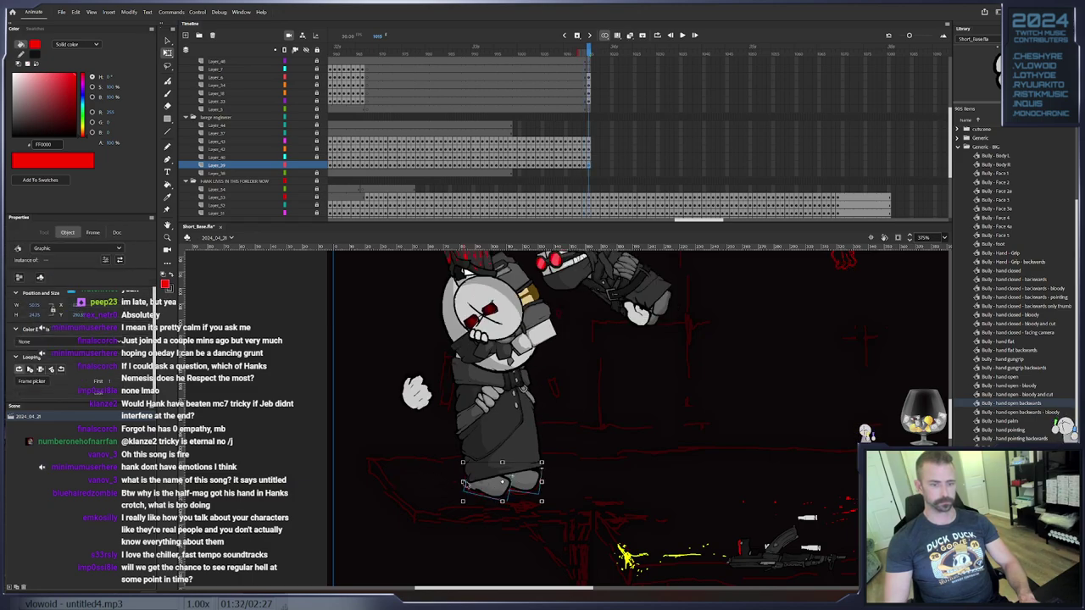
click(563, 474)
click(538, 480)
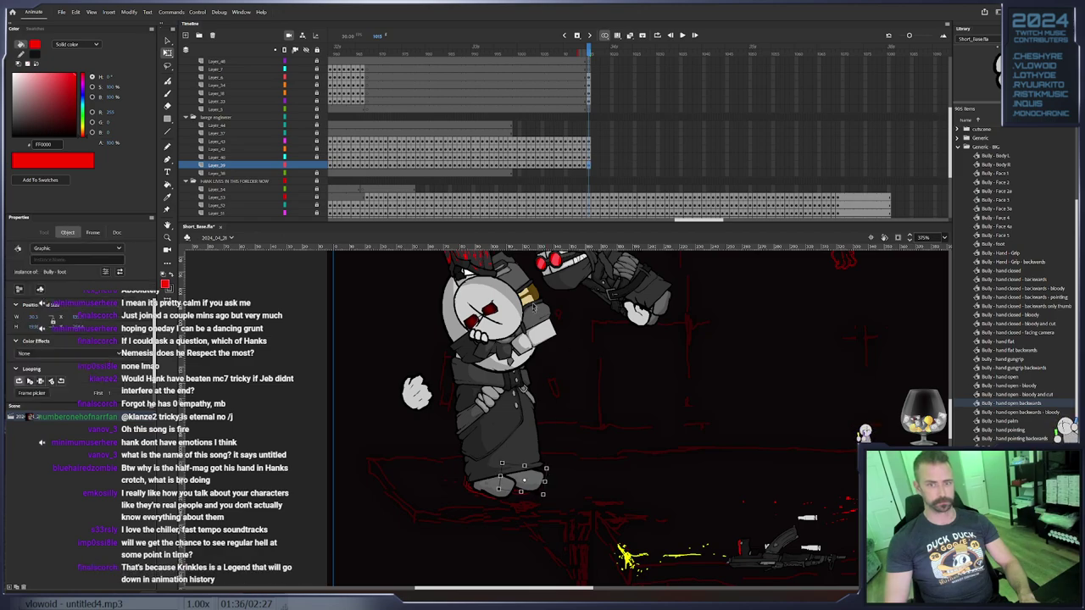
Unlock Hank's layers, delete his Hand - Gungrip - Hank instance at frame 1015, and relock the layers
click(492, 325)
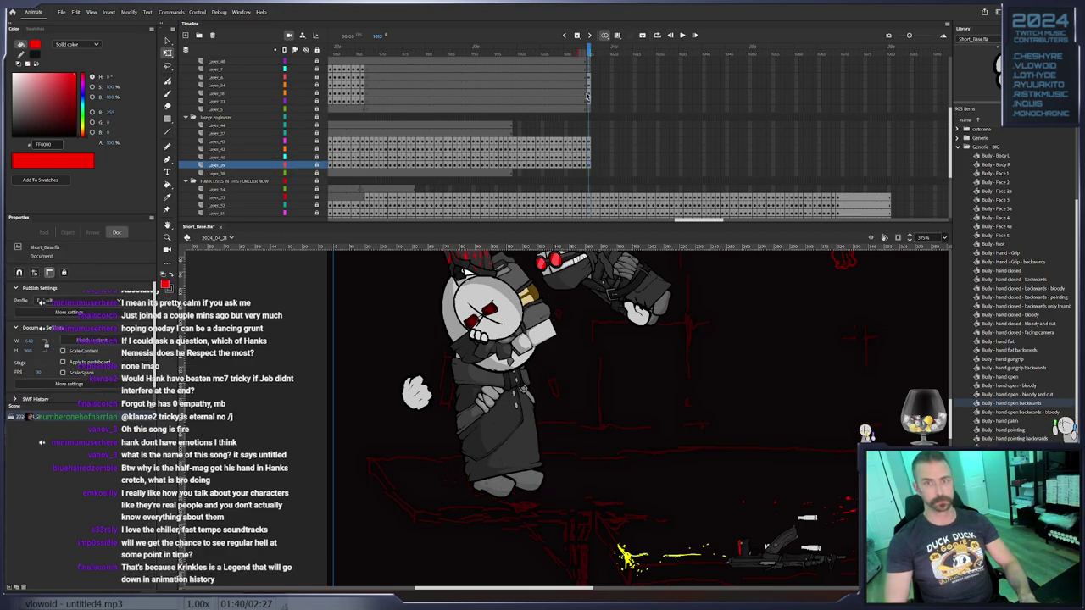
click(386, 95)
click(318, 93)
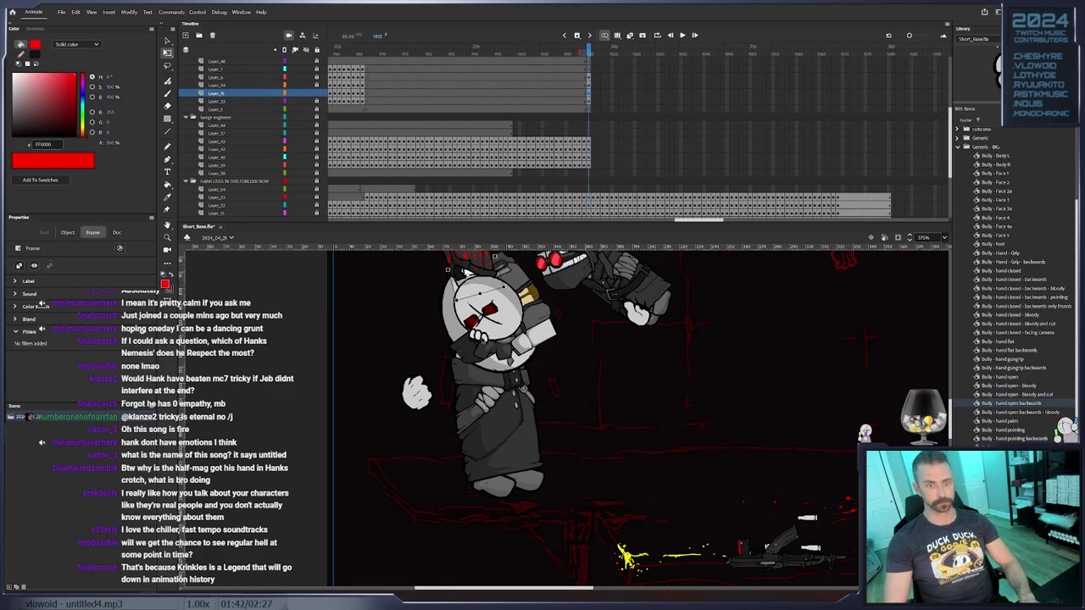
click(484, 339)
click(314, 100)
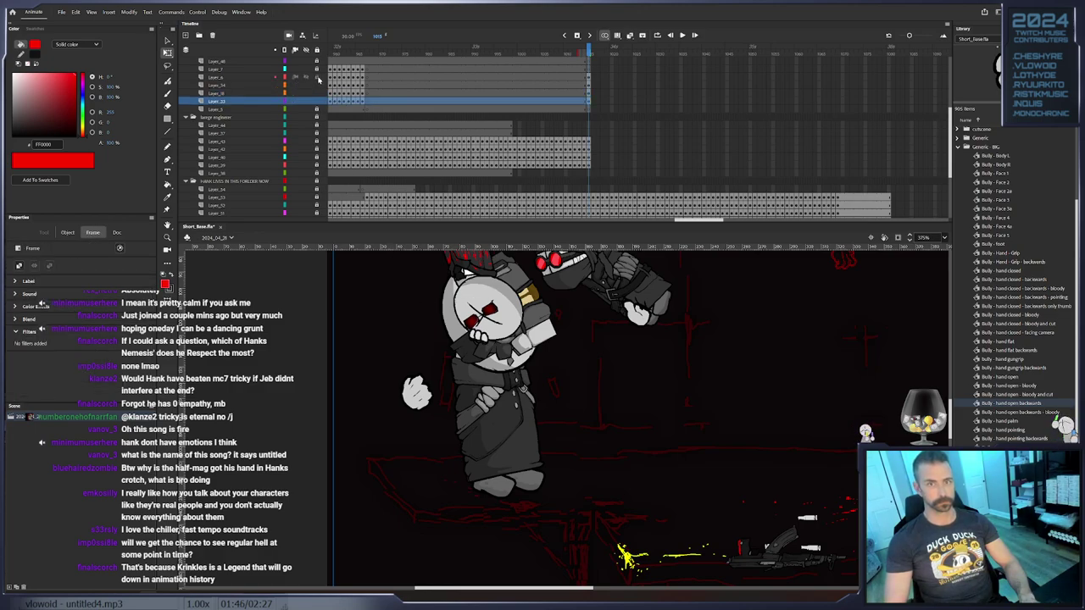
click(471, 350)
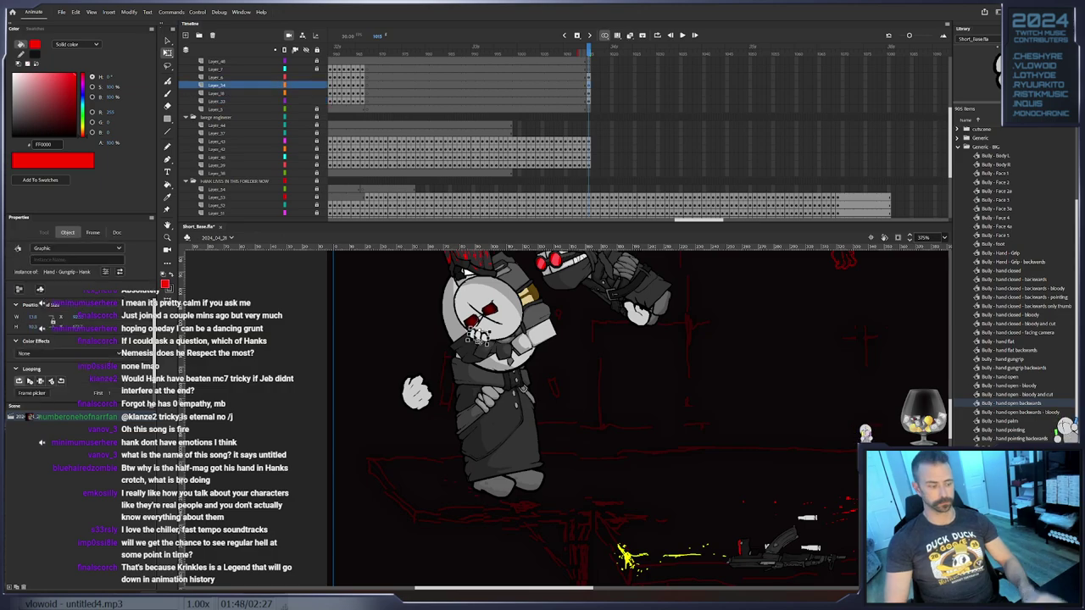
key(Delete)
drag(317, 101, 319, 85)
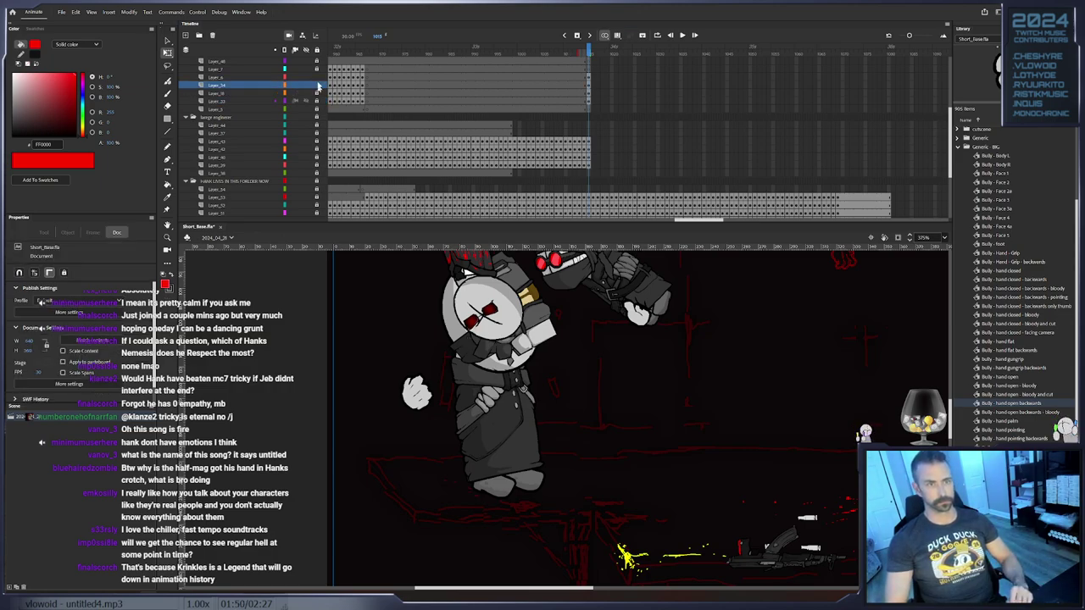
Place Hand - Open backwards - Hank from the Hero - Hank MC7 library folder below Hank's face at frame 1015, on the engineer folder's top layer
click(587, 125)
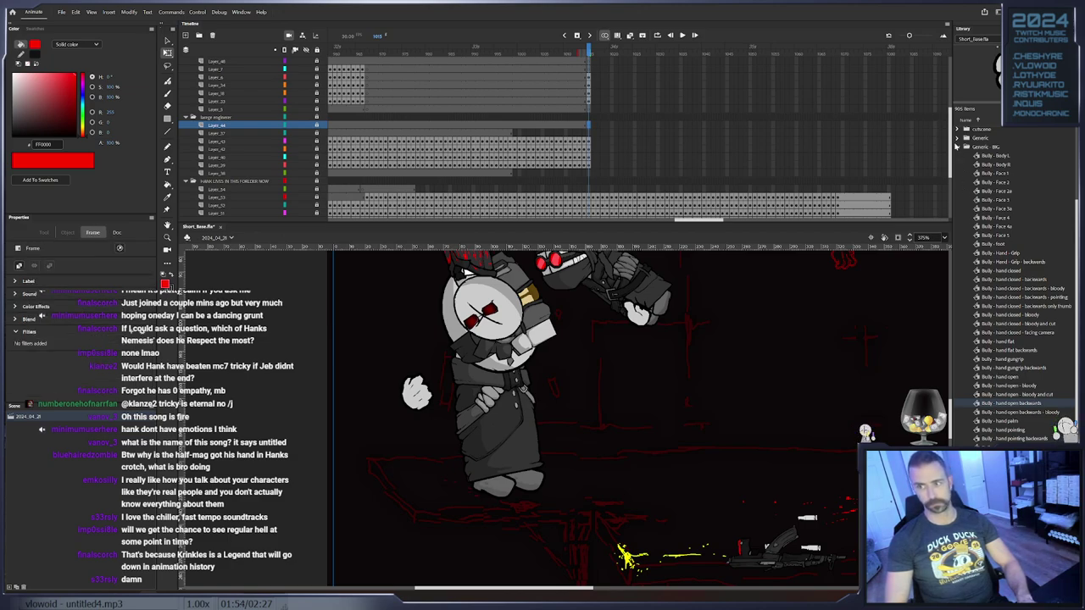
click(958, 147)
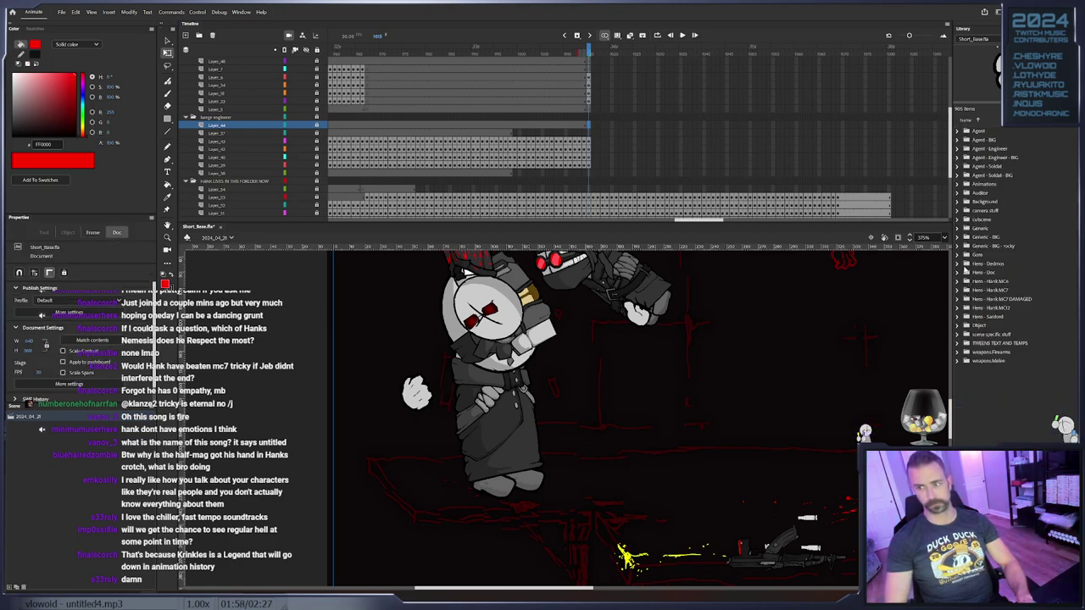
click(958, 300)
scroll(1003, 339, down, 5)
click(1033, 420)
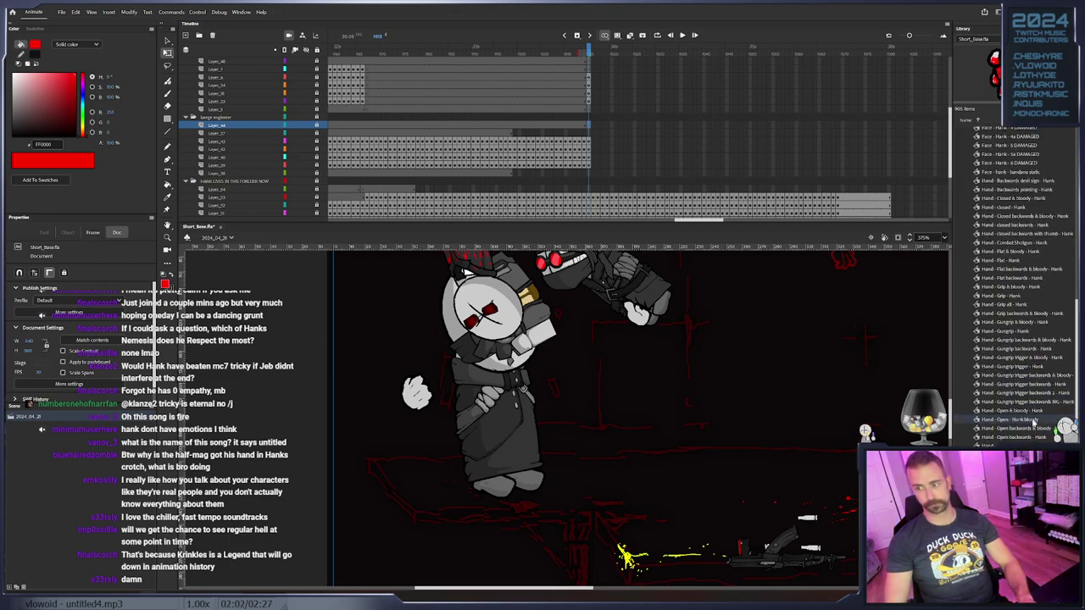
scroll(960, 245, up, 5)
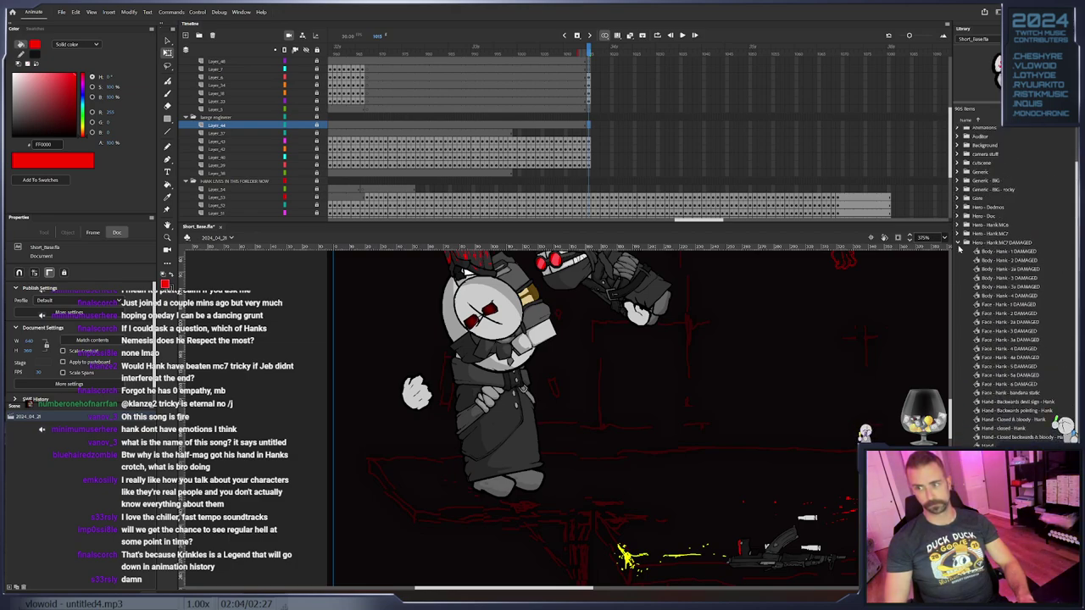
click(959, 243)
click(957, 292)
scroll(984, 356, down, 5)
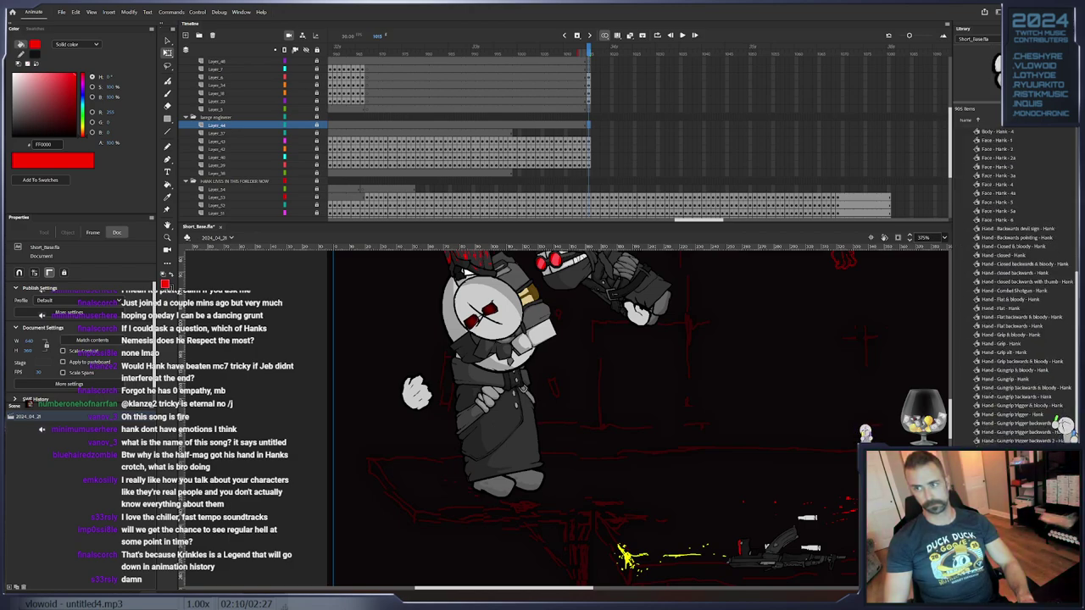
scroll(1017, 370, up, 1)
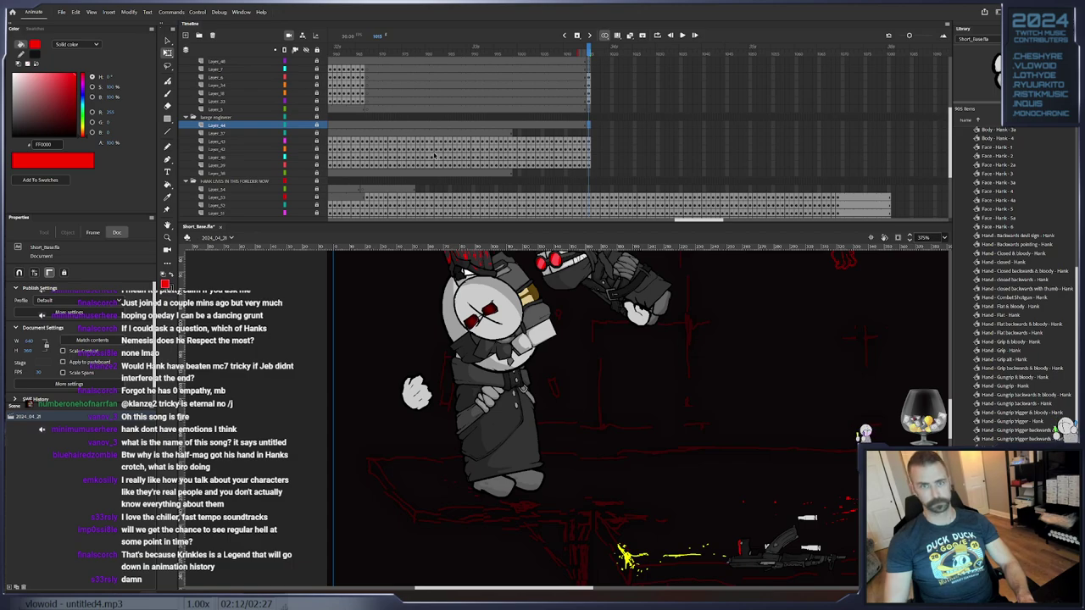
click(317, 125)
drag(997, 88, 957, 143)
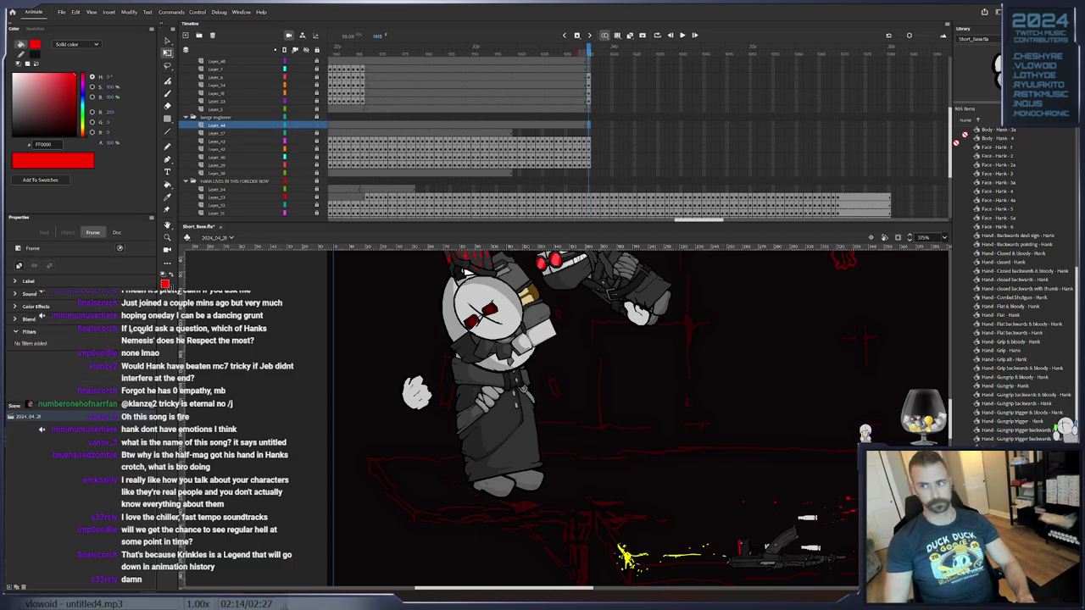
click(671, 301)
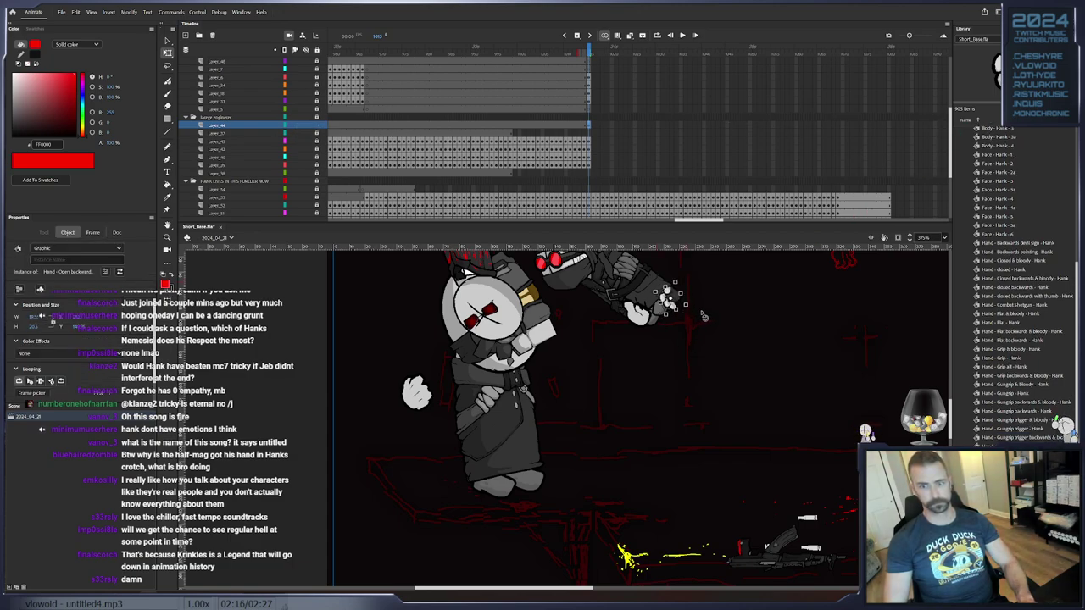
drag(431, 344, 475, 329)
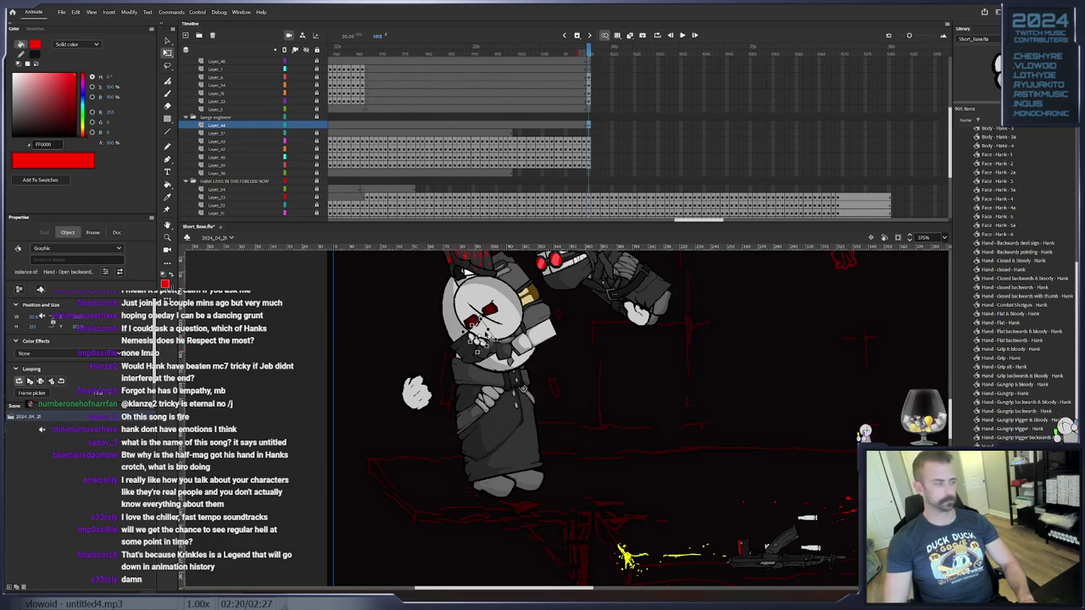
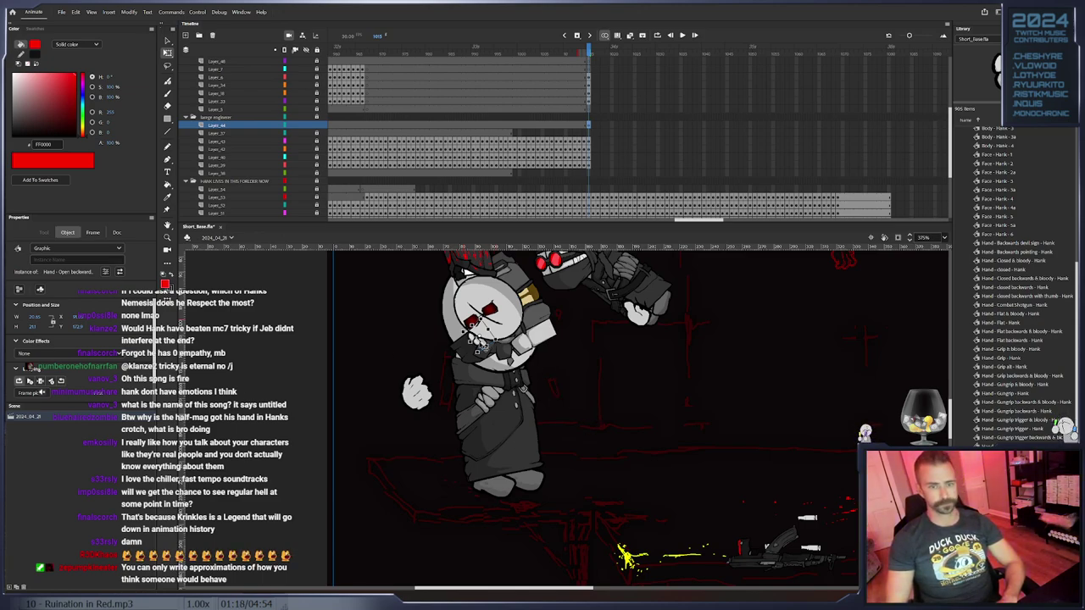
drag(507, 372, 498, 428)
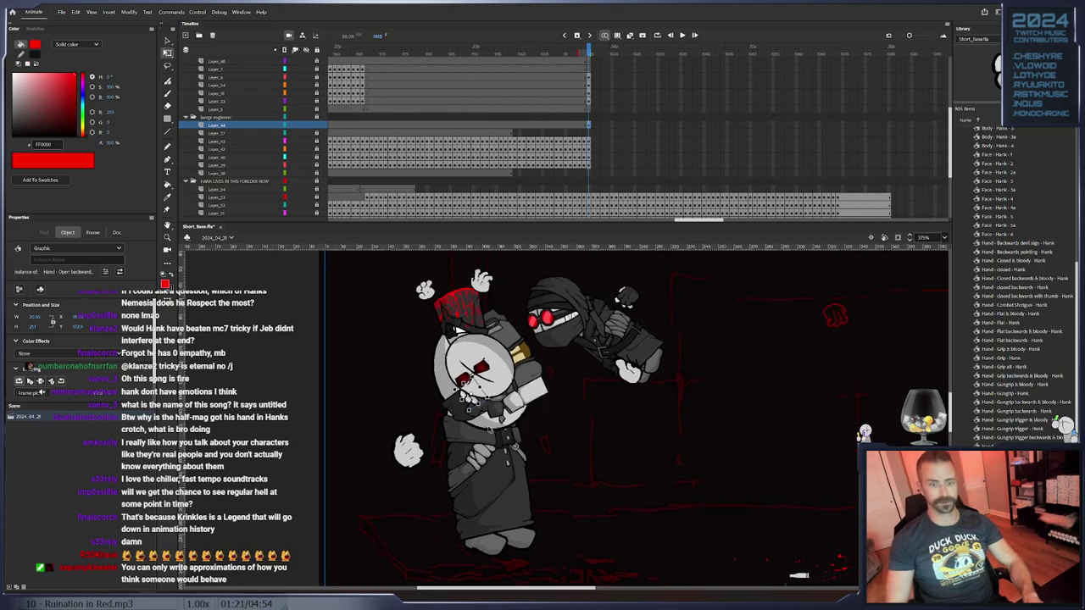
key(F6)
key(comma)
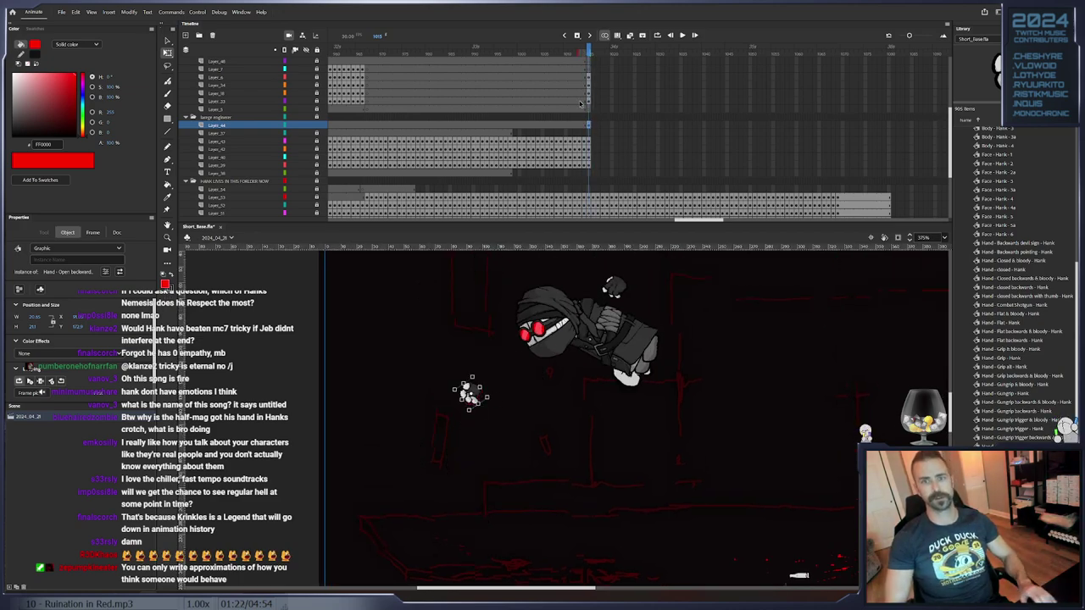
click(483, 463)
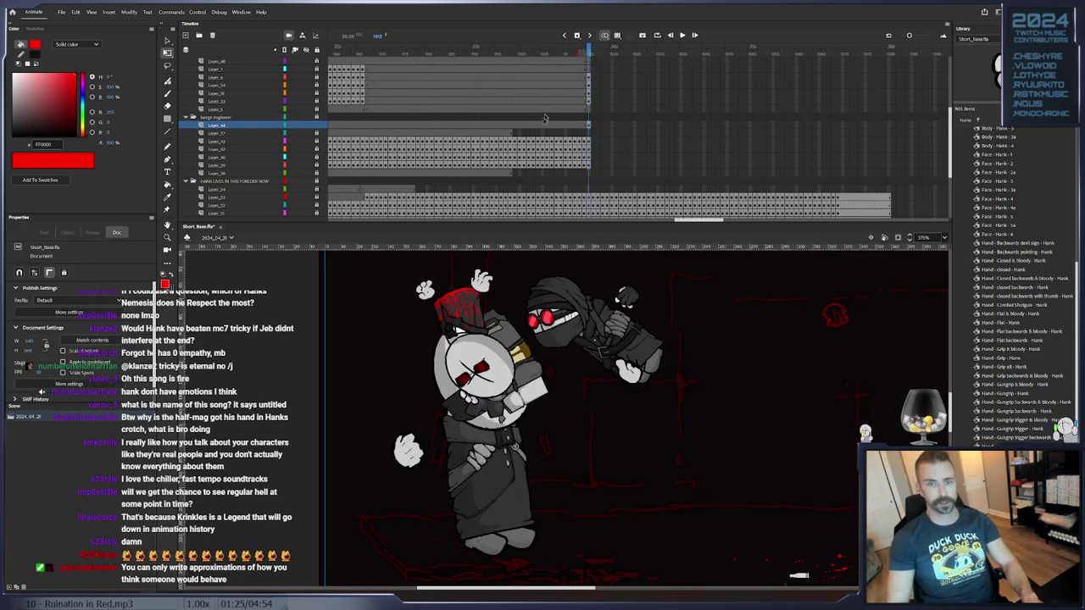
Unlock the engineer's layers, keyframe the body at frames 1016 to 1018 moving down and left, and save the file
scroll(577, 165, down, 2)
scroll(577, 166, up, 1)
click(590, 126)
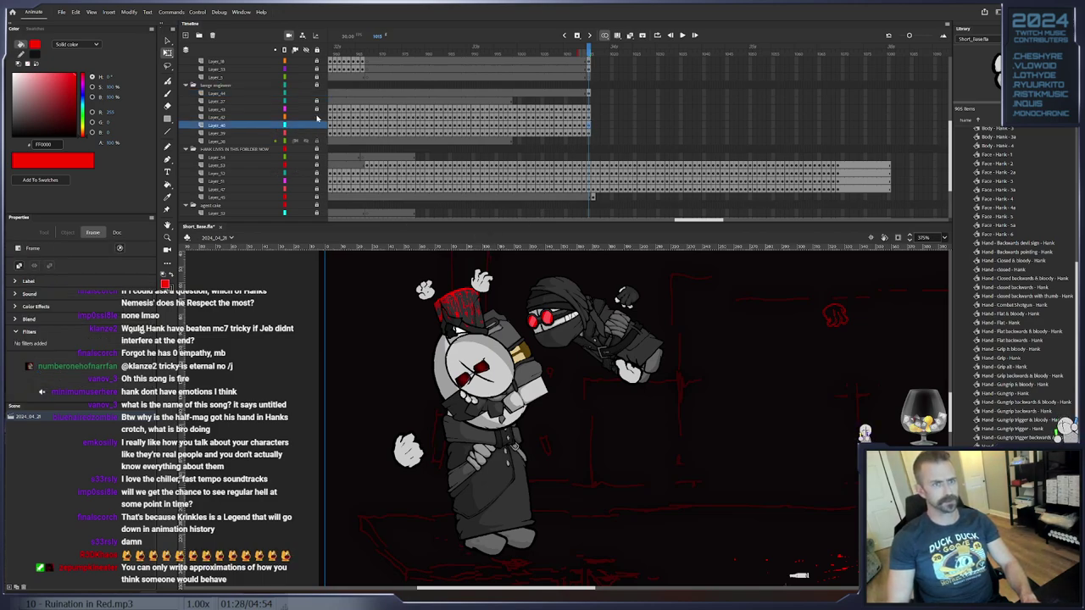
click(532, 365)
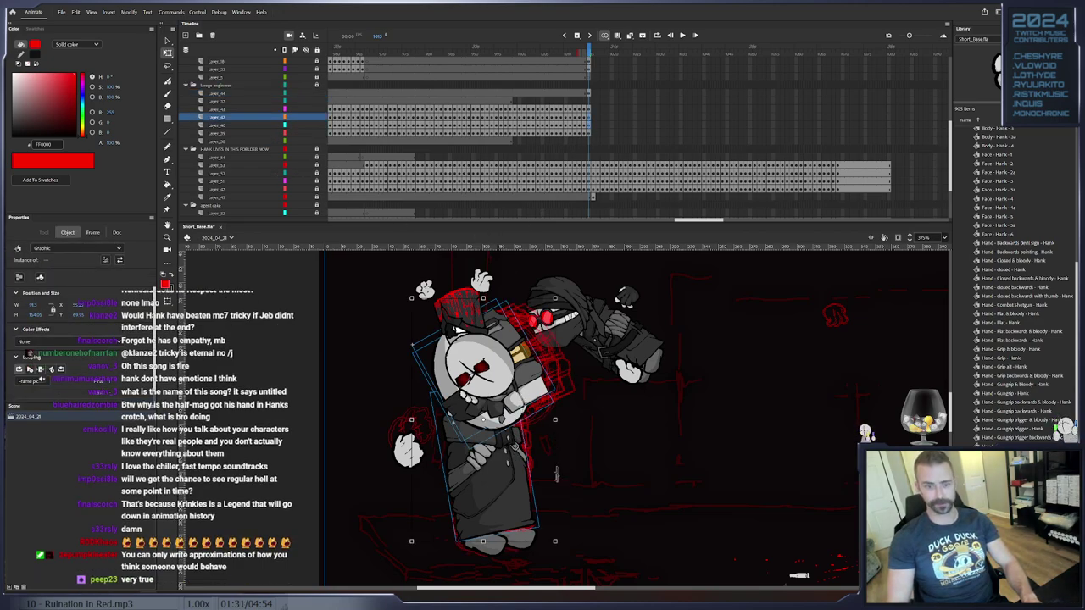
click(556, 477)
click(514, 424)
key(F6)
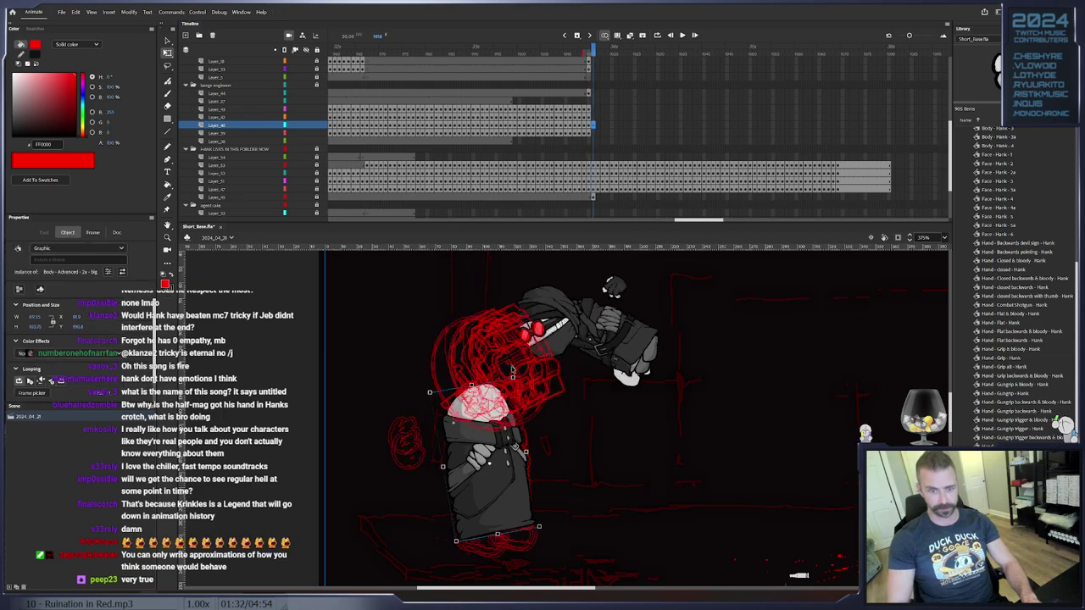
key(ctrl+s)
drag(519, 377, 497, 431)
key(F6)
Reveal the engineer's body symbol in the library and collapse the Hero - Hank MC7 and Agent - Engineer - BIG folders
right_click(496, 431)
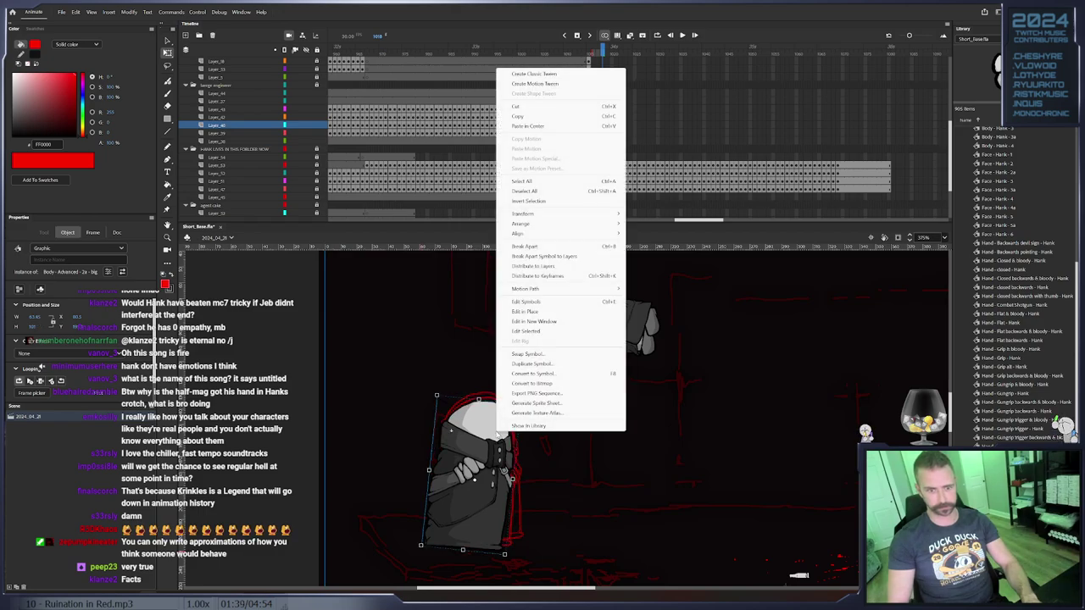
click(529, 425)
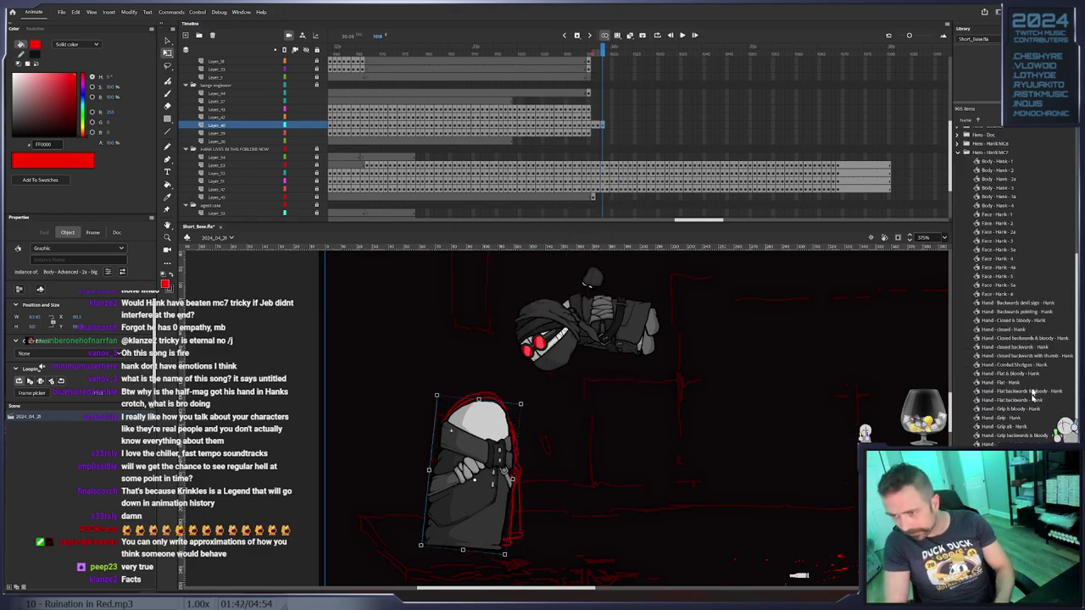
scroll(1034, 395, up, 3)
click(958, 279)
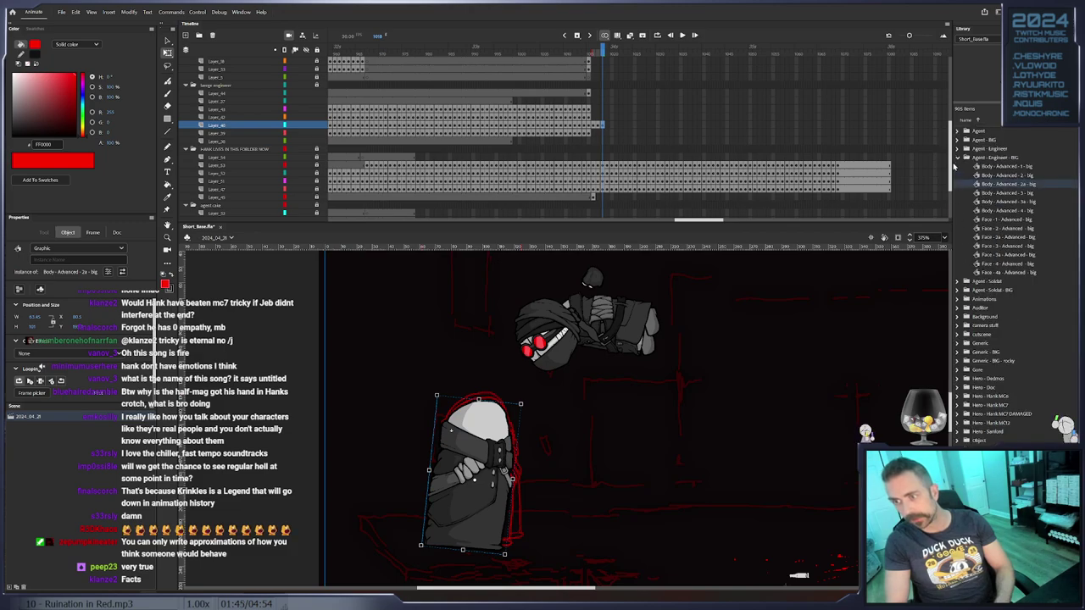
click(959, 159)
click(958, 159)
click(959, 159)
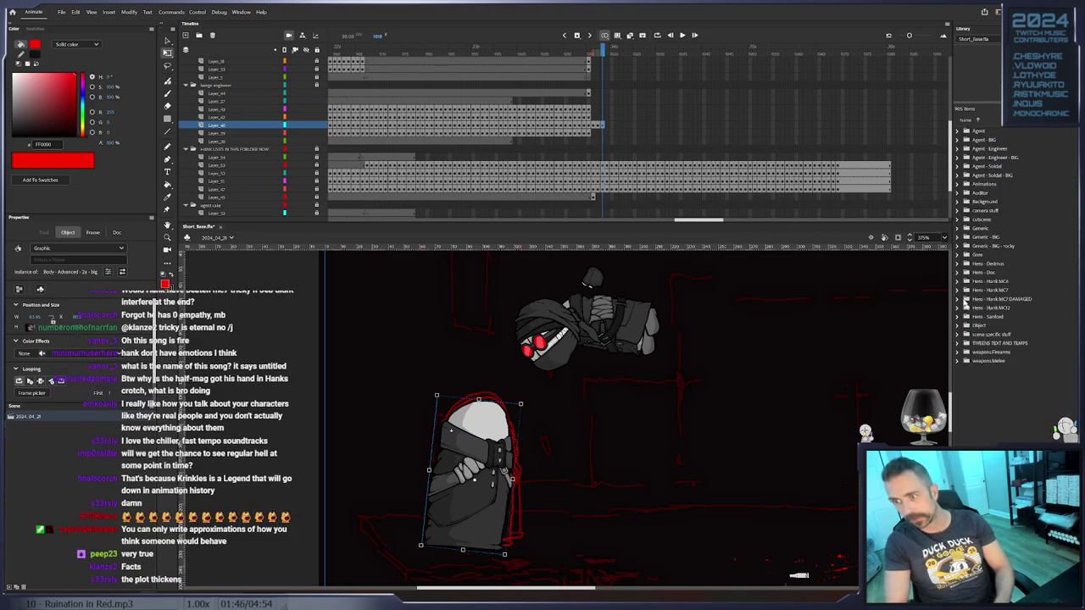
Place bloodsplat - light 1 from the Gore library folder on the engineer's chest at frame 1018
click(959, 255)
click(1013, 379)
scroll(1014, 390, down, 3)
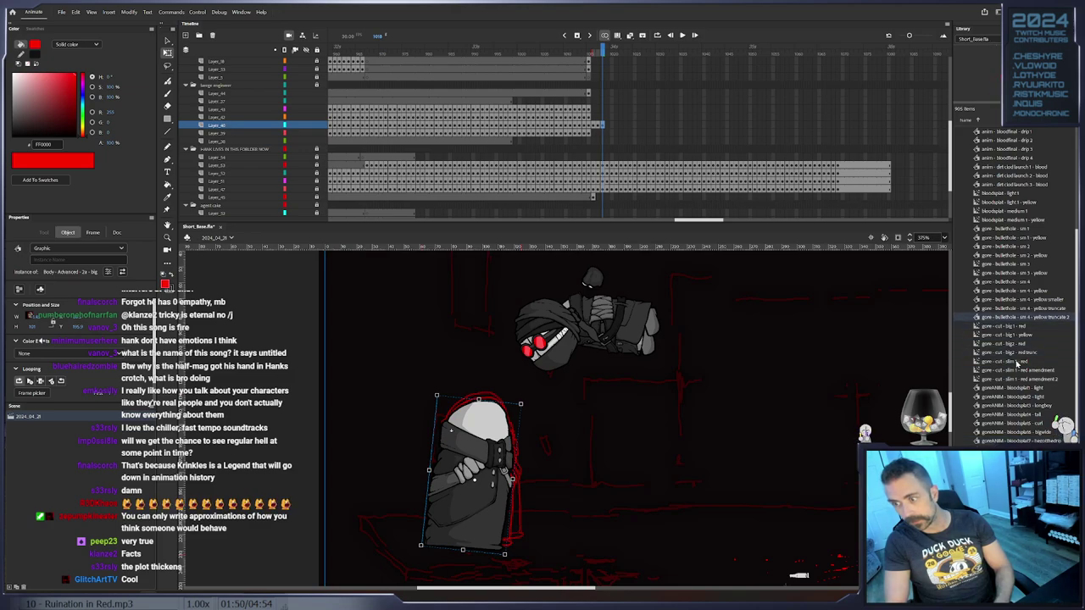
scroll(1017, 363, up, 5)
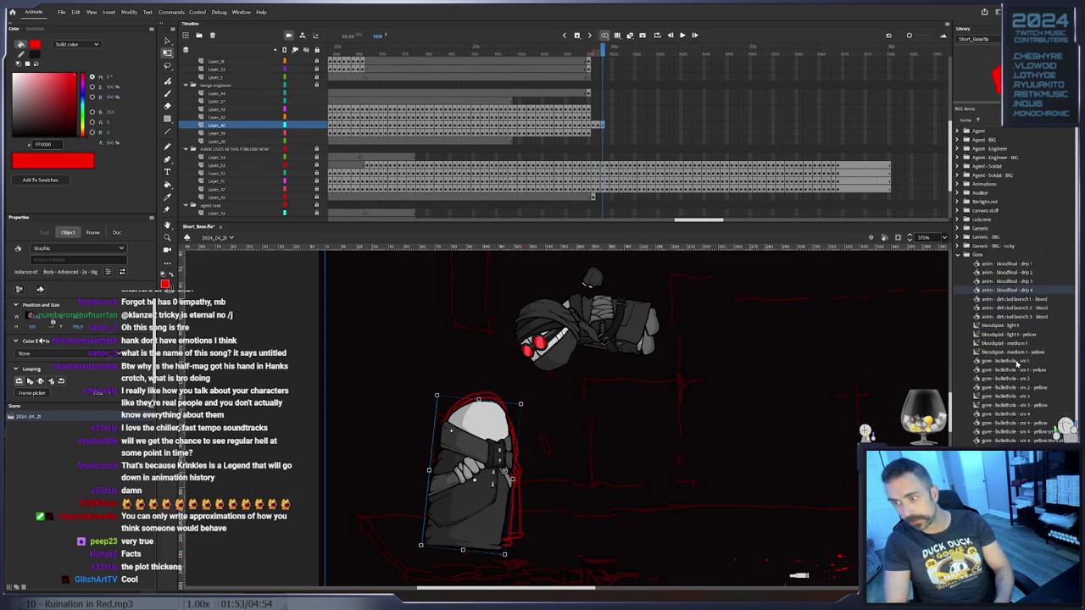
key(Up)
key(Down)
key(Down)
key(Down)
key(Down)
key(Down)
key(Down)
key(Down)
key(Down)
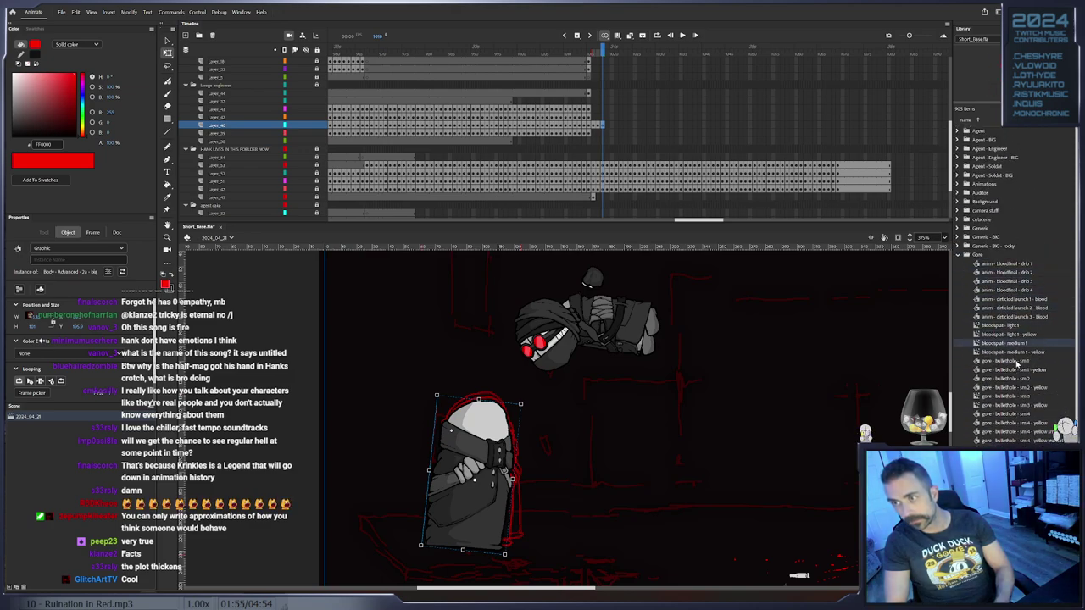
key(Up)
drag(1000, 325, 440, 422)
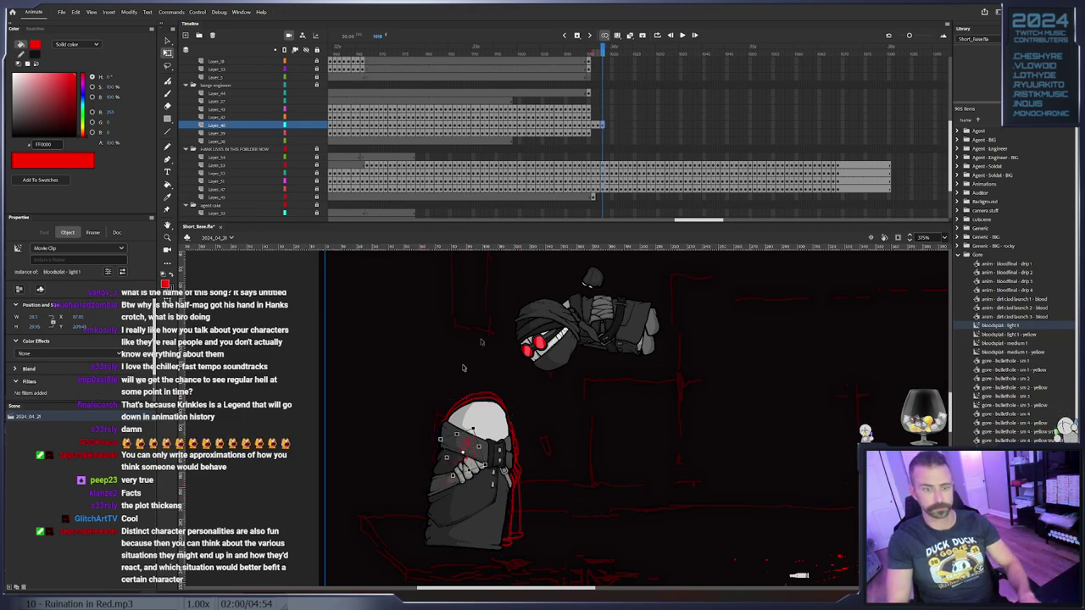
Keyframe the engineer's body together with the blood splat at frames 1019 to 1022, tilting clockwise and shifting left
drag(362, 389, 549, 542)
key(F6)
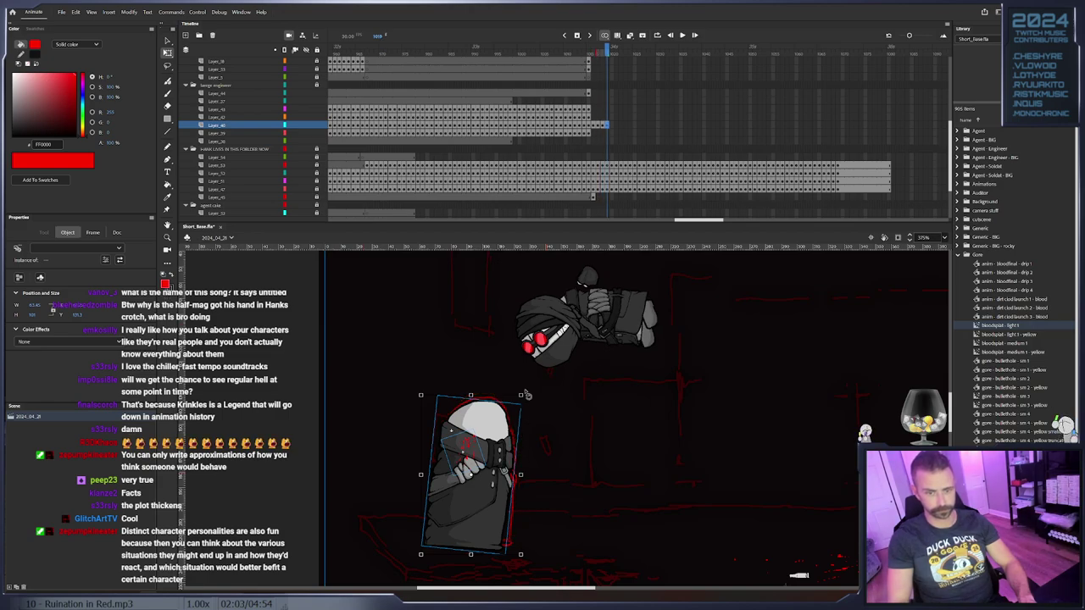
drag(529, 395, 533, 398)
drag(500, 434, 497, 437)
key(F6)
drag(524, 397, 527, 399)
key(period)
click(491, 435)
key(period)
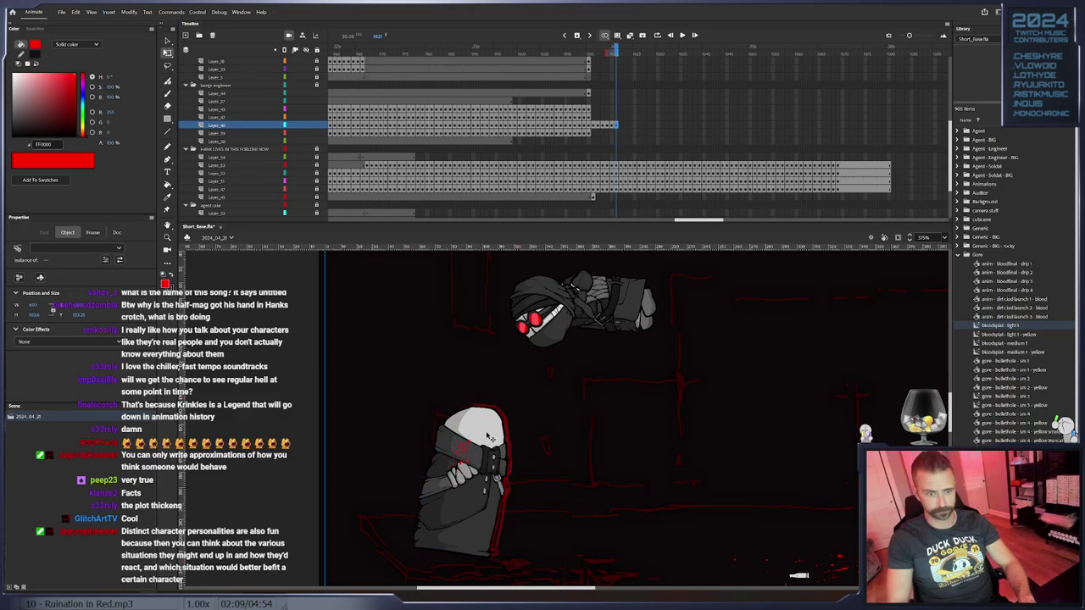
click(488, 437)
key(period)
click(488, 437)
Try tilting the engineer's body back counterclockwise while drifting left, with keyframes at frames 1023 to 1029
drag(515, 397, 489, 425)
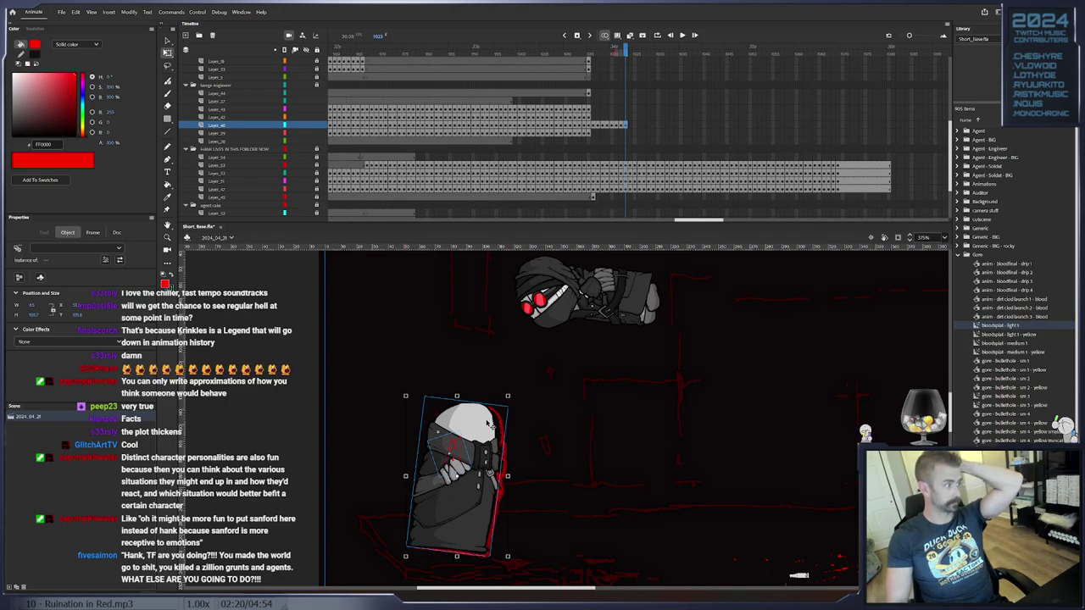
key(F6)
drag(515, 399, 507, 395)
drag(473, 440, 471, 436)
key(F6)
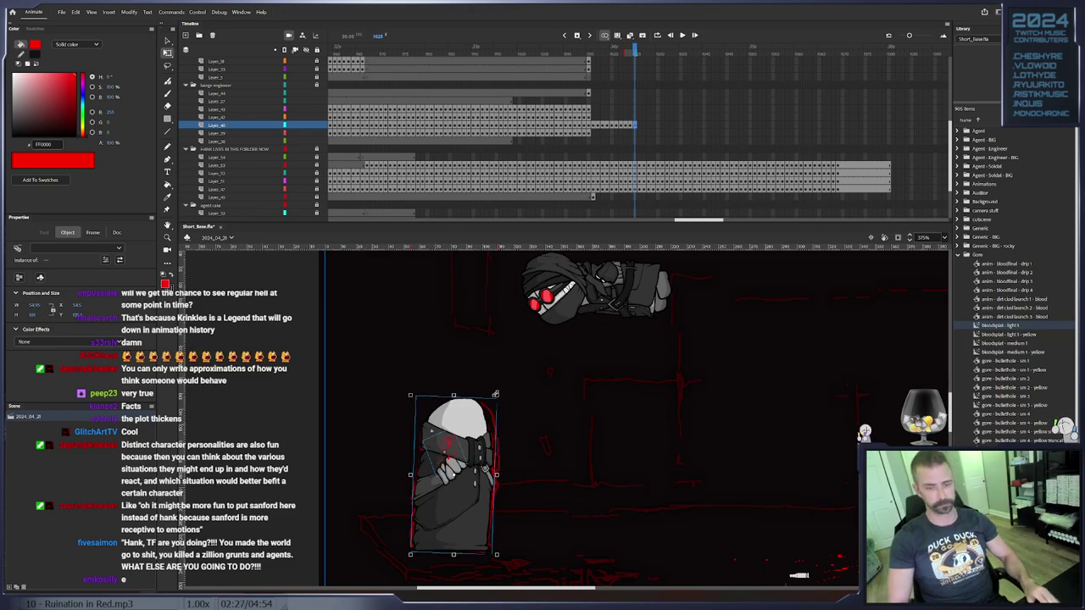
drag(501, 400, 494, 394)
key(F6)
drag(453, 447, 443, 436)
key(F6)
key(F6)
key(F6)
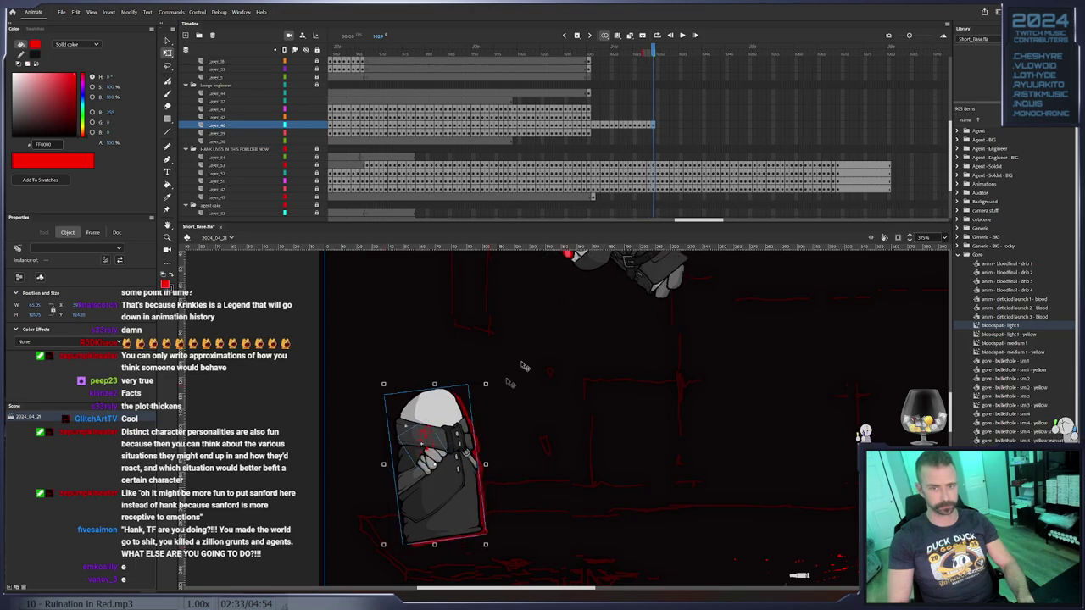
Remove the engineer's body keyframes from frame 1023 to 1029
drag(606, 52, 636, 75)
drag(662, 133, 627, 126)
key(shift+F5)
click(628, 126)
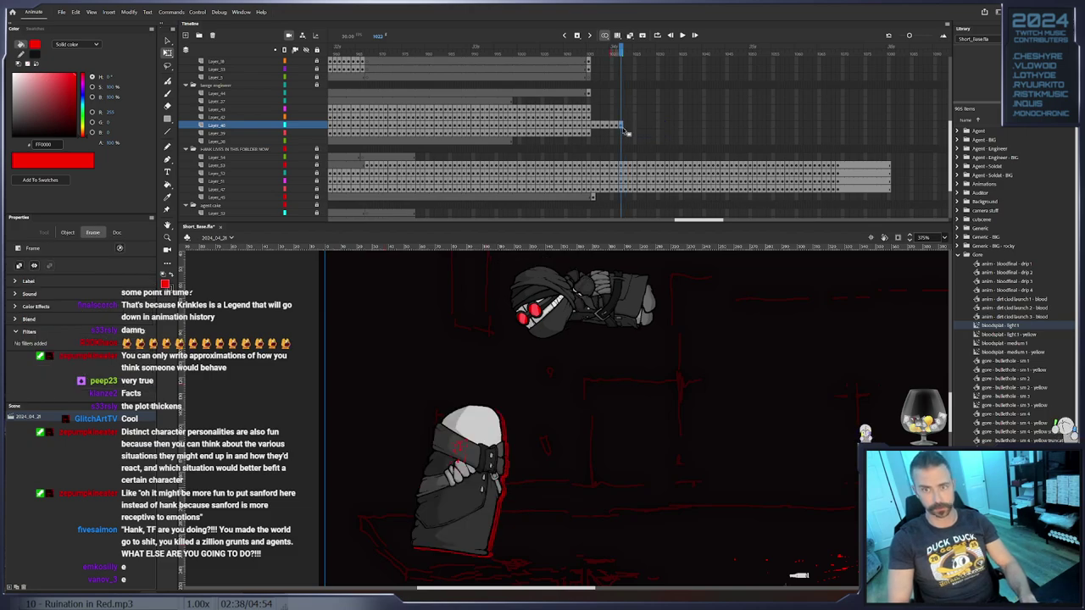
Keyframe the engineer's body and blood splat at frames 1023 to 1030, leaning further clockwise while easing up and left
click(509, 428)
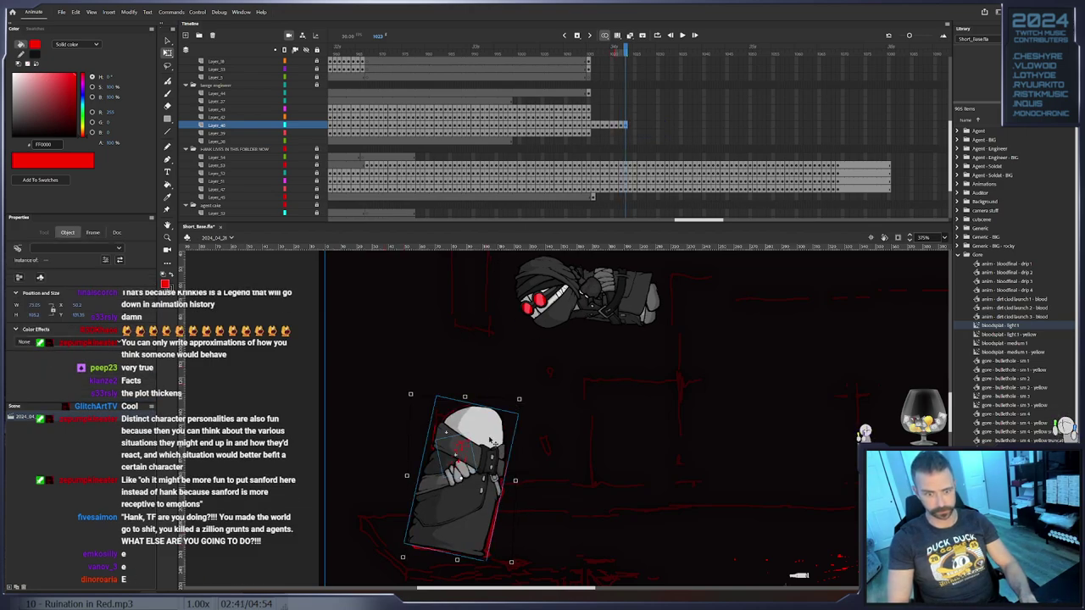
key(F6)
drag(516, 398, 523, 401)
mouse_move(490, 441)
mouse_down()
mouse_move(478, 443)
mouse_move(486, 435)
mouse_up()
key(F6)
key(F6)
key(F6)
key(F6)
key(F6)
key(F6)
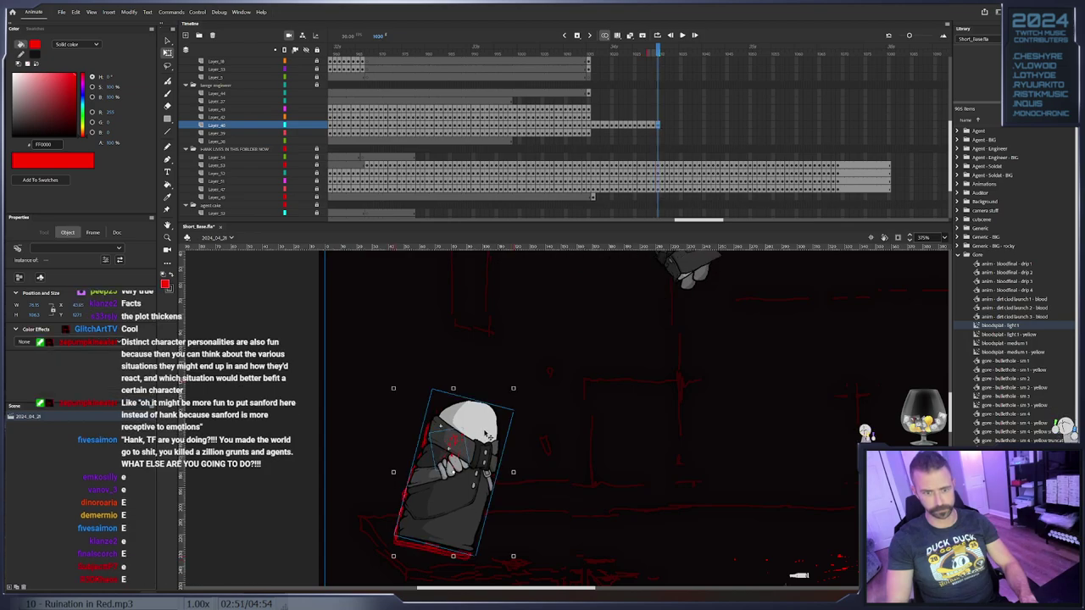
Keyframe the engineer's body and blood splat at frames 1031 and 1032, rotating slightly counterclockwise and rising
key(F6)
drag(519, 388, 514, 384)
drag(485, 432, 485, 428)
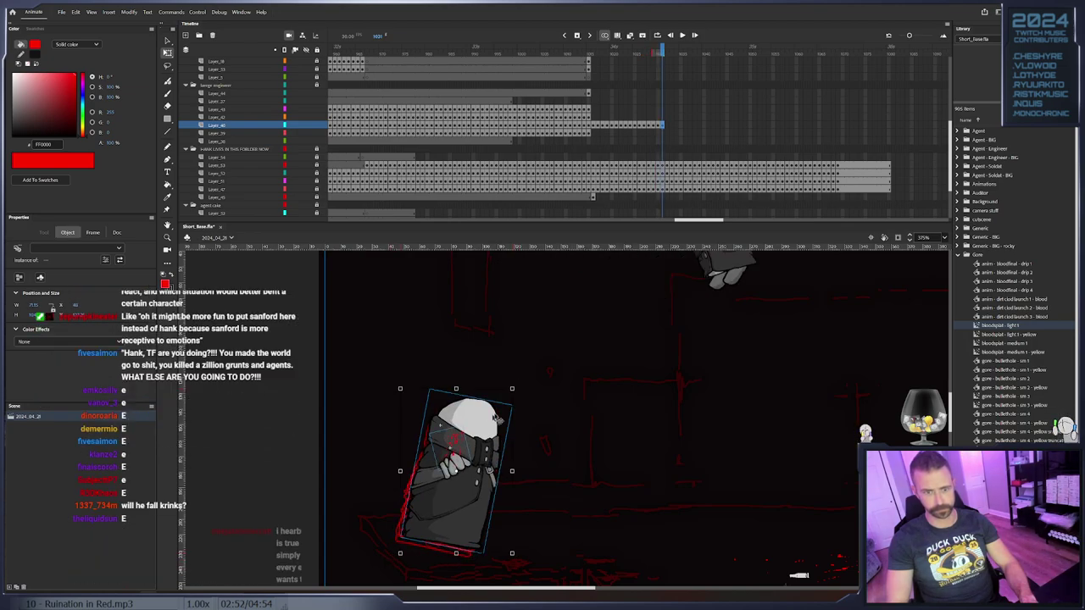
key(F6)
drag(514, 388, 511, 385)
drag(485, 431, 487, 429)
Keyframe the engineer's body and blood splat at frames 1033 to 1035, straightening them upright while moving right
key(F6)
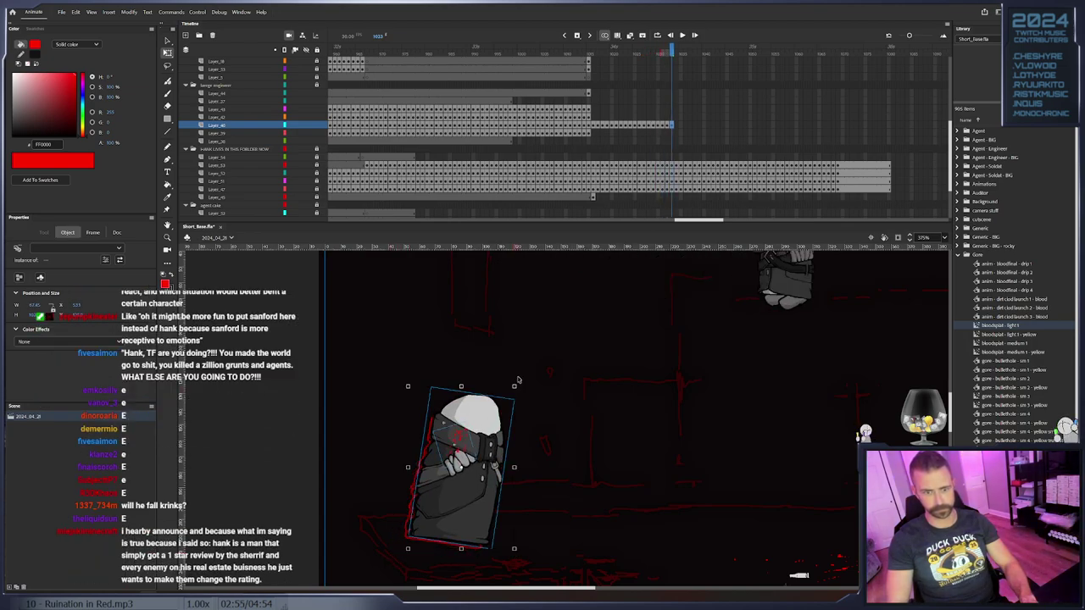
drag(515, 388, 511, 386)
drag(486, 432, 490, 431)
key(F6)
drag(521, 391, 517, 388)
drag(492, 430, 498, 429)
key(F6)
drag(522, 389, 525, 385)
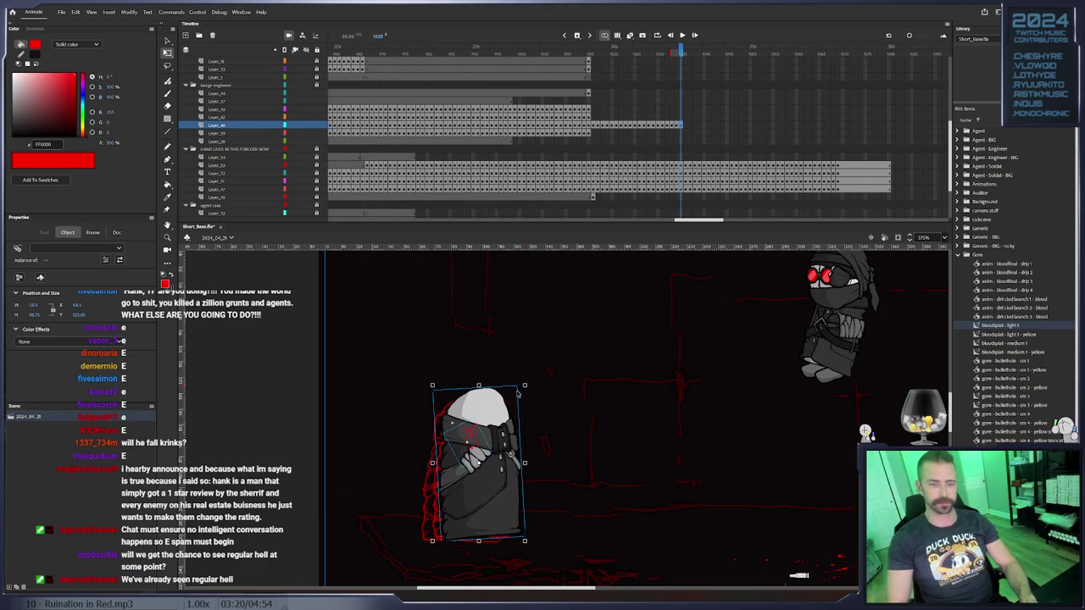
Keyframe the engineer's body and blood splat at frames 1036 to 1041, moving right into a counterclockwise lean
key(F6)
drag(526, 383, 517, 378)
drag(485, 414, 512, 423)
key(F6)
key(F6)
key(F6)
key(F6)
key(F6)
drag(545, 381, 555, 385)
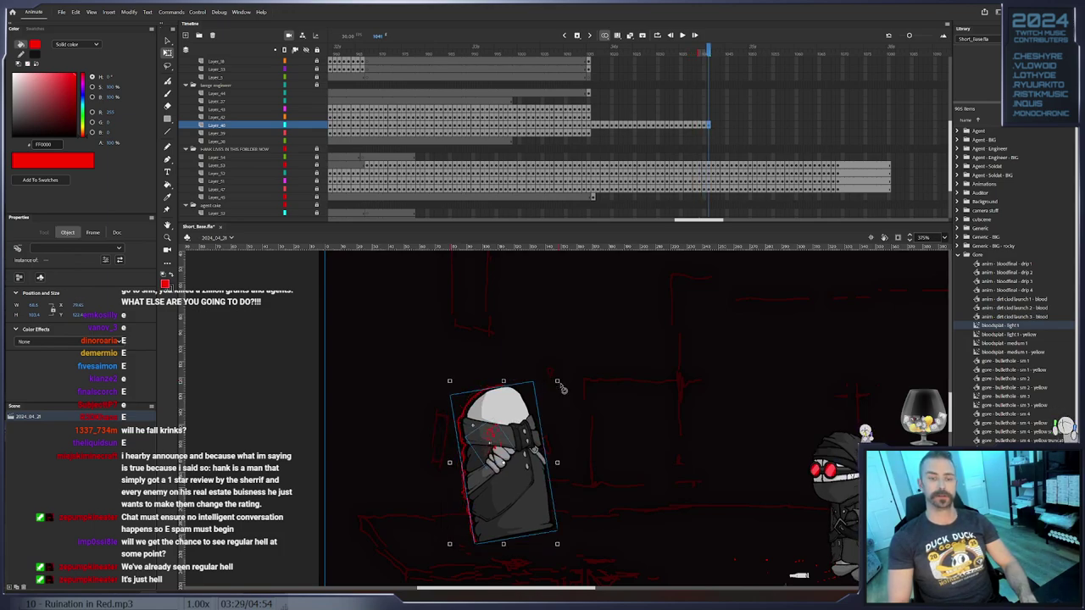
drag(559, 382, 563, 387)
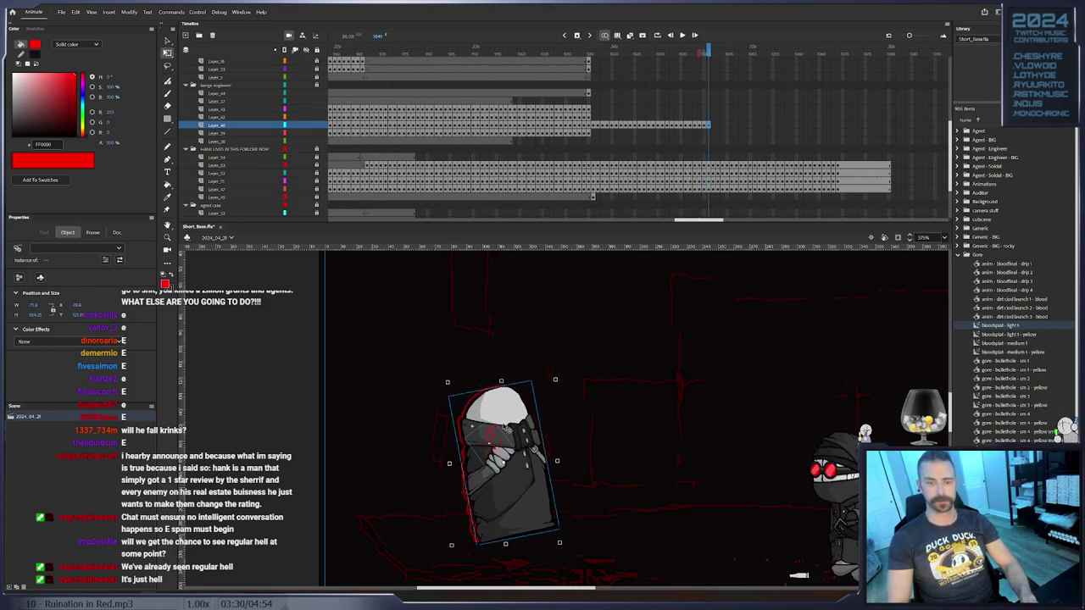
drag(509, 429, 512, 429)
Keyframe the engineer's body and blood splat at frames 1042 to 1045, moving right and easing the lean back clockwise
drag(503, 462, 427, 423)
key(F6)
key(F6)
drag(426, 423, 436, 426)
key(F6)
key(F6)
drag(495, 340, 500, 346)
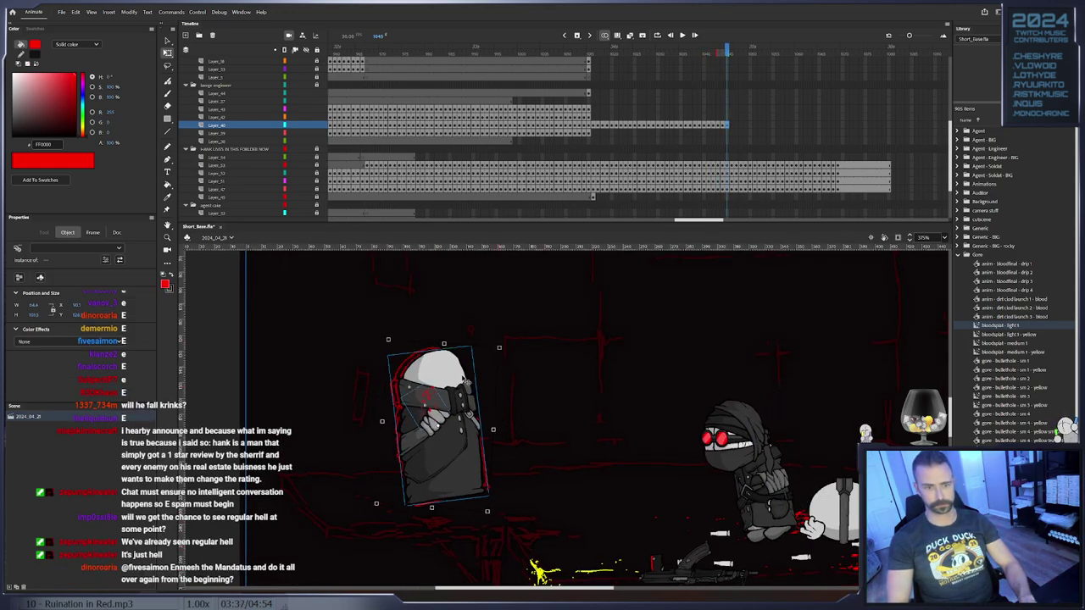
Keyframe the engineer's body and blood splat at frames 1046 to 1055, slowing the rightward motion, straightening up and drifting back left
key(F6)
drag(468, 382, 475, 383)
key(F6)
key(F6)
key(F6)
key(F6)
drag(498, 343, 506, 345)
key(F6)
key(F6)
drag(458, 384, 452, 383)
key(F6)
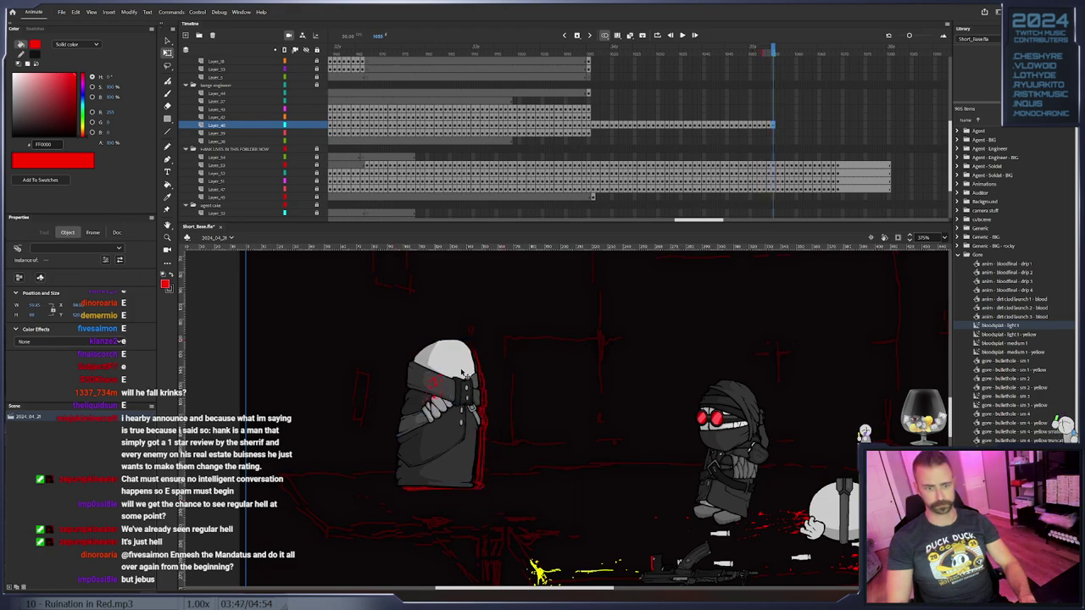
Keyframe the engineer's body and blood splat at frames 1056 to 1058, shifting left with a slight clockwise tilt
key(F6)
click(461, 373)
key(F6)
key(F6)
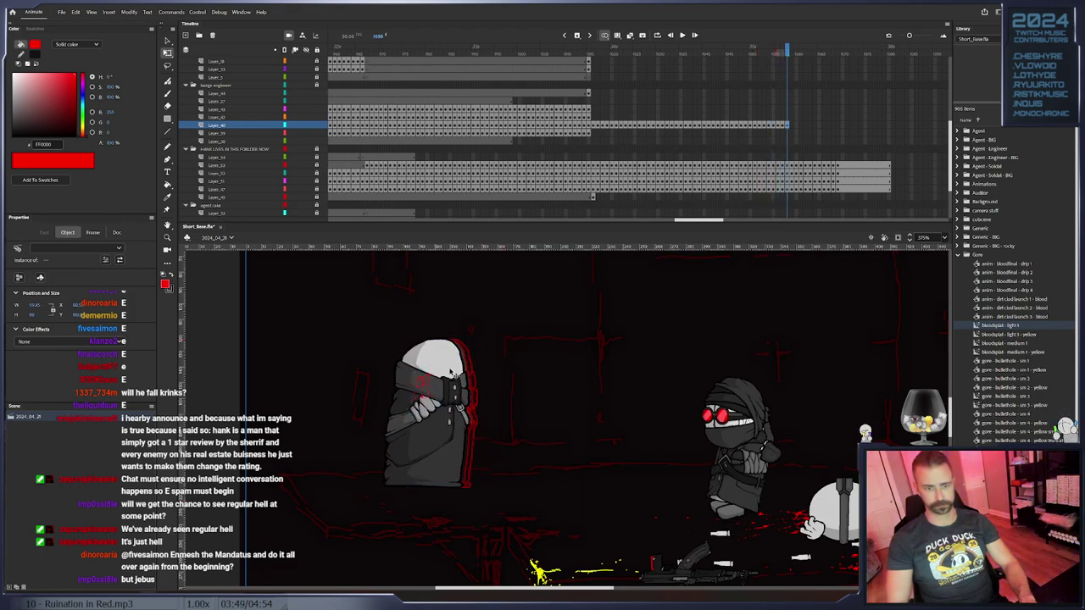
click(461, 373)
drag(482, 335, 487, 337)
drag(451, 373, 440, 375)
Continue the engineer's body and blood splat leftward with keyframes through frame 1063, tilting a little more clockwise
key(F6)
key(F6)
key(F6)
click(441, 374)
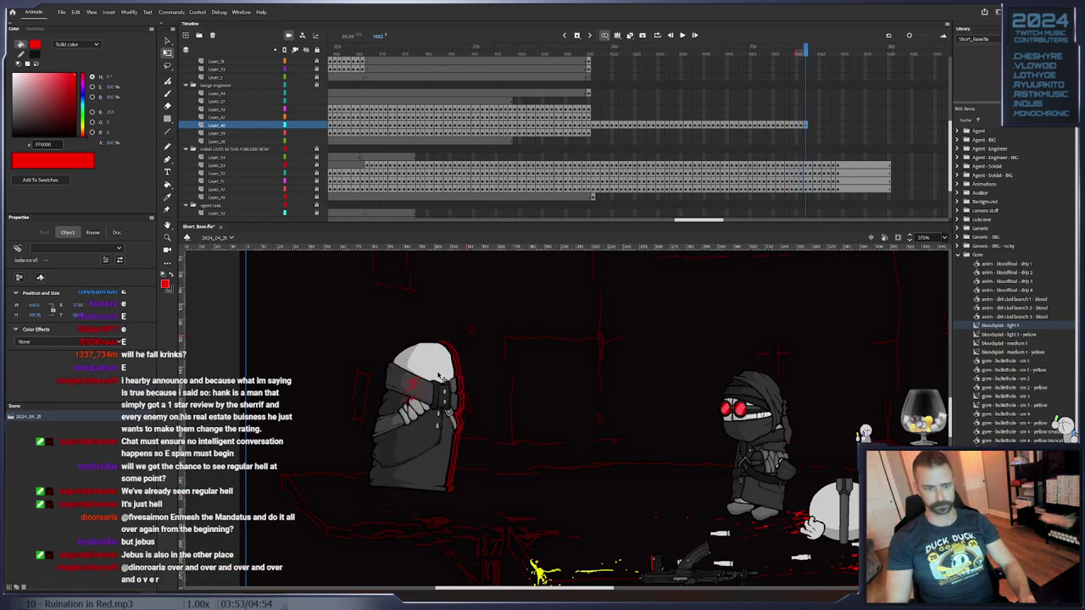
key(F6)
click(440, 375)
drag(473, 339, 477, 340)
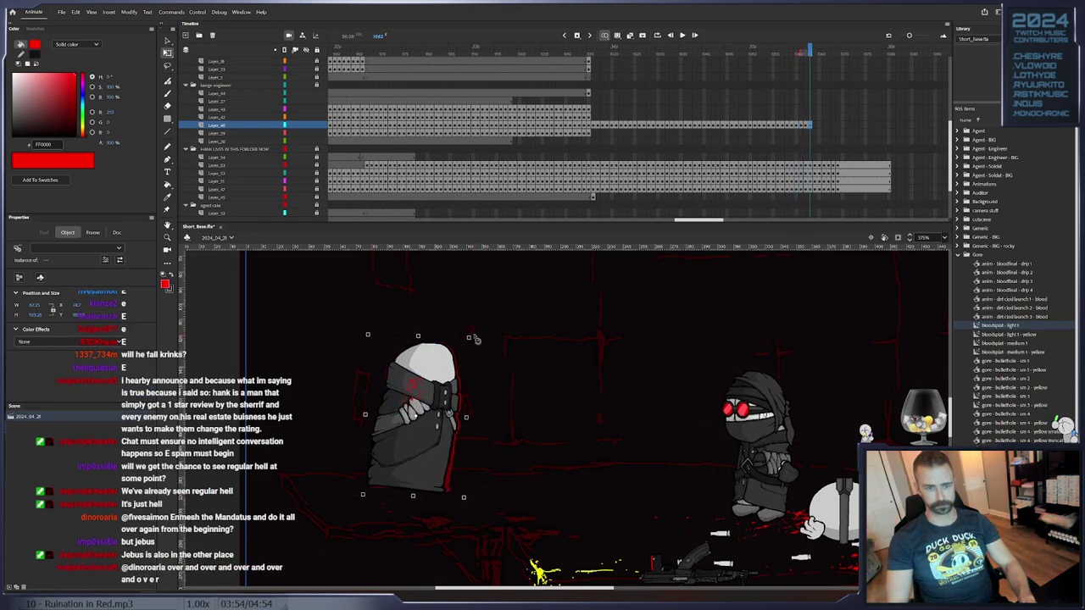
Keyframe the engineer's body and blood splat at frames 1064 to 1069, easing down and left to finish the sway
key(F6)
drag(442, 373, 429, 377)
key(F6)
key(F6)
key(F6)
key(F6)
key(F6)
click(432, 378)
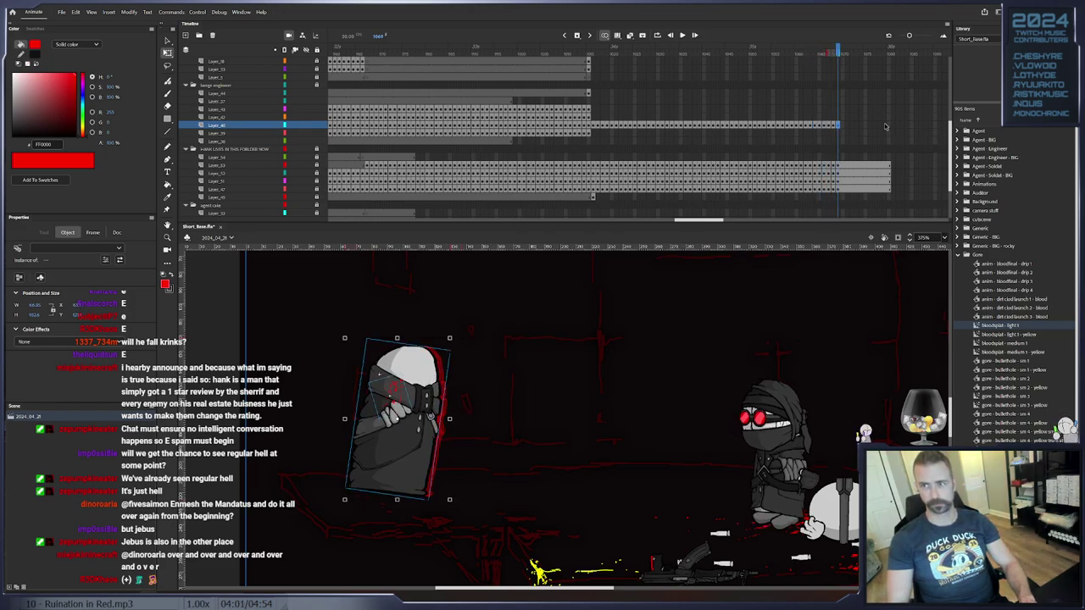
Extend the engineer's body layer with frames up to frame 1080
click(885, 127)
right_click(887, 126)
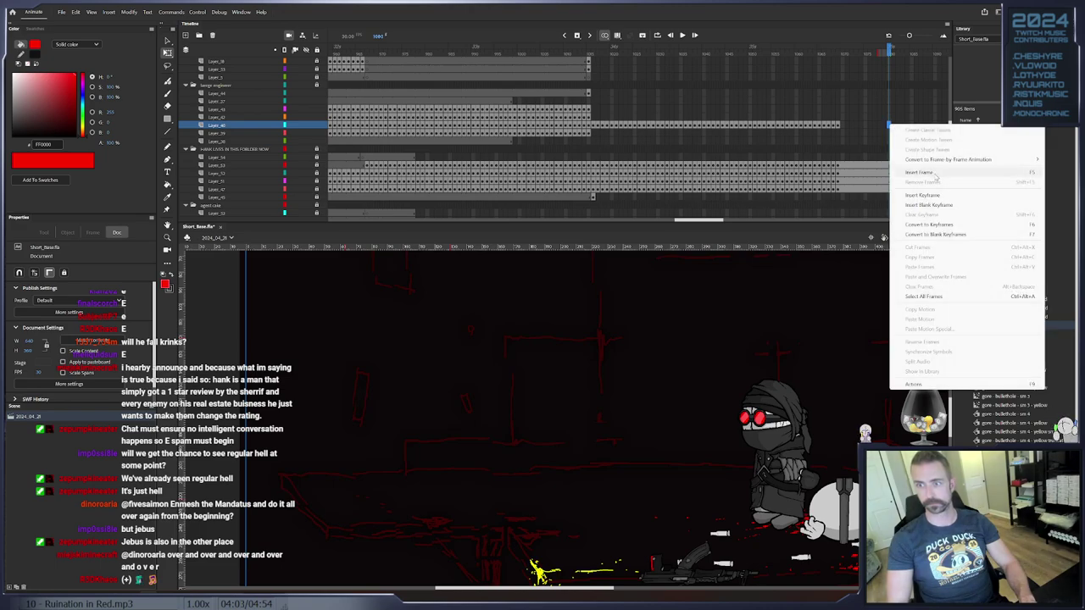
click(919, 173)
Play back the scene around the engineer's new sway to check the body's motion
key(Return)
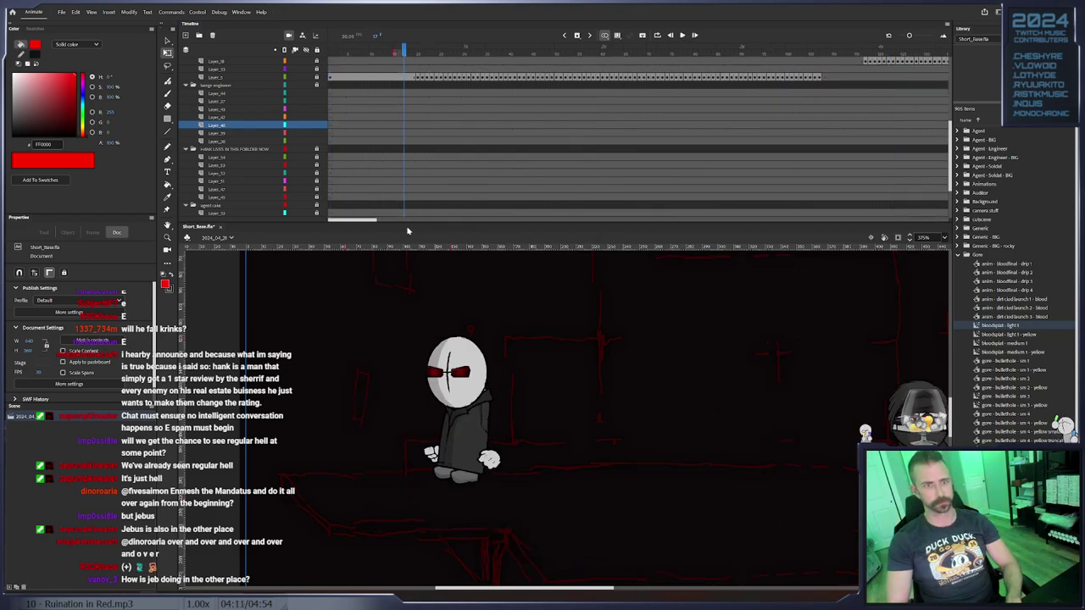
drag(355, 223, 701, 223)
click(581, 53)
key(Return)
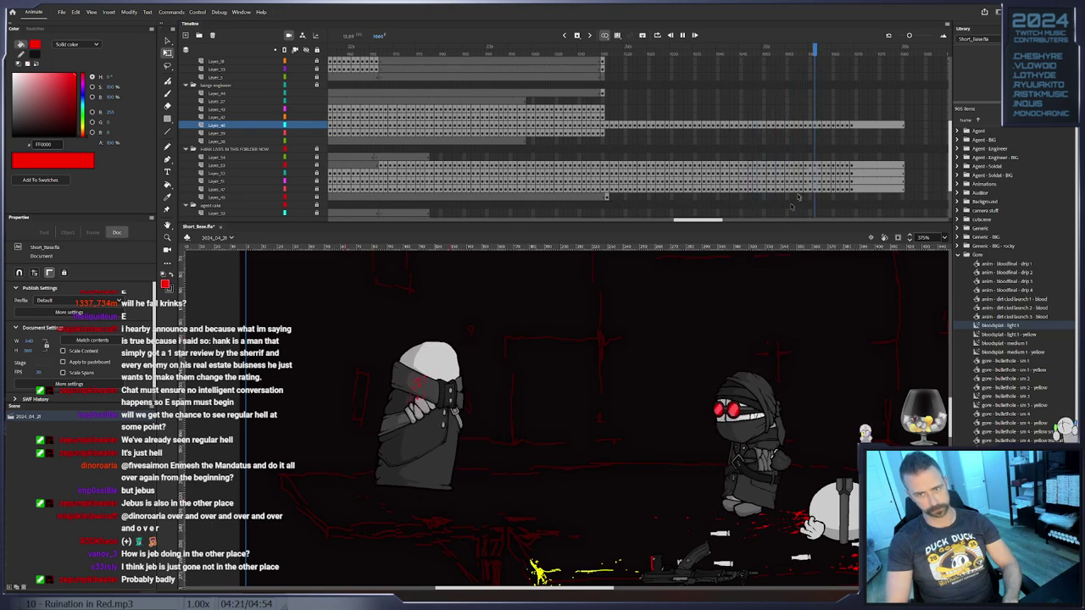
Keyframe the engineer's head on Layer_42 at frame 1016, rotating it clockwise and seating it on the body
click(600, 119)
click(604, 119)
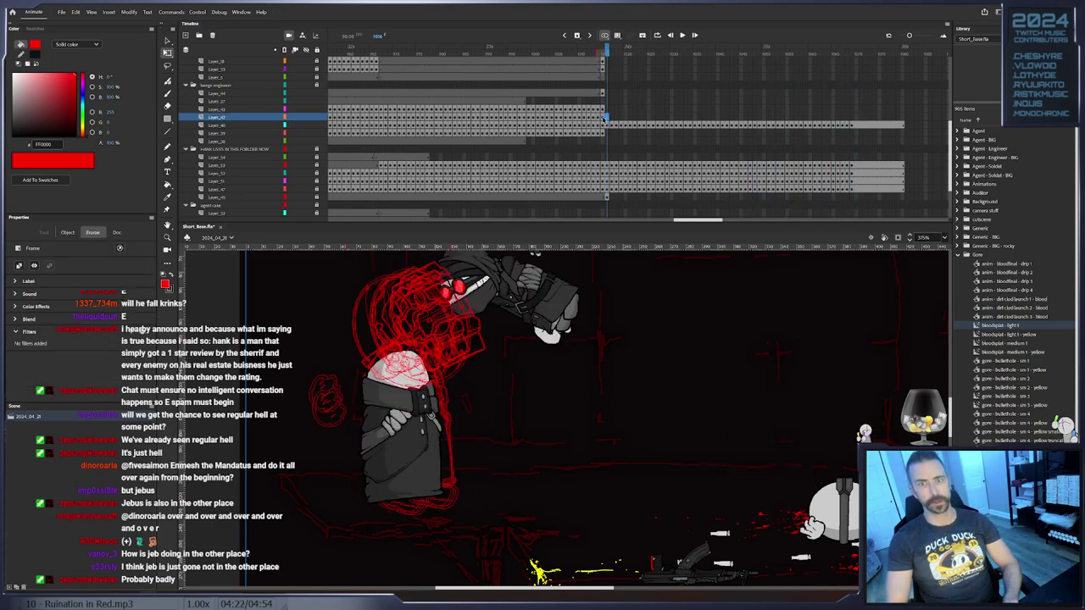
key(period)
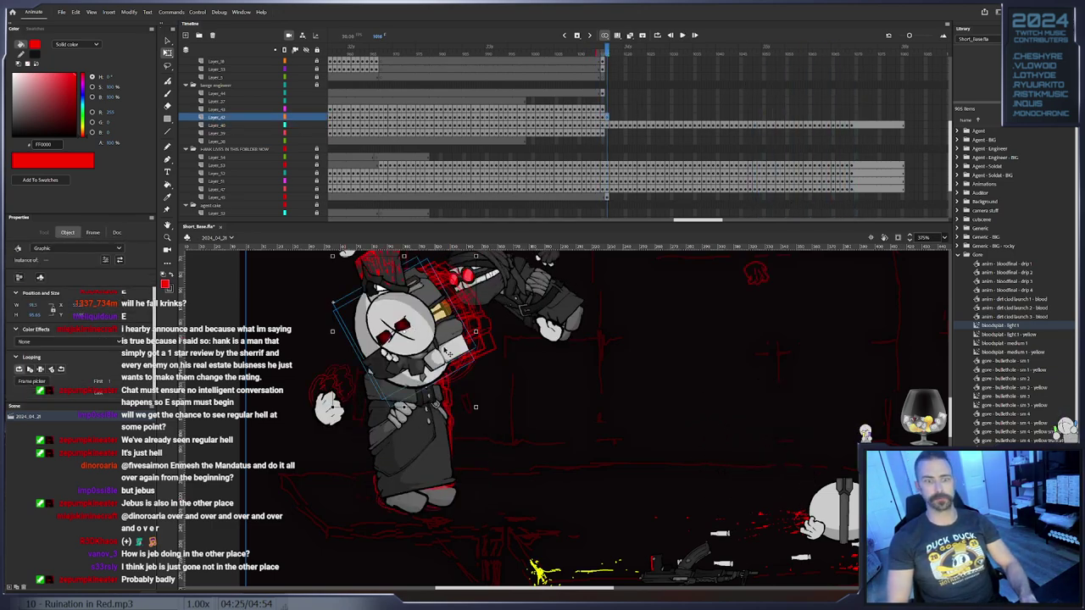
drag(485, 409, 442, 431)
drag(434, 366, 433, 378)
key(F6)
Swap the engineer's helmet symbol at frame 1016 to Face - 2a - Advanced - big
right_click(440, 371)
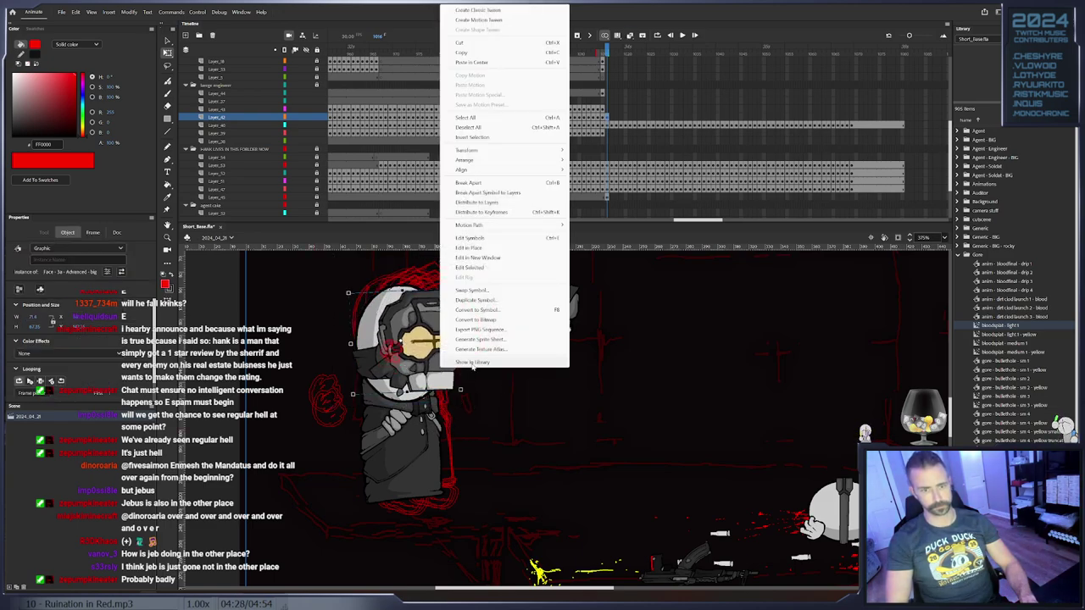
click(465, 365)
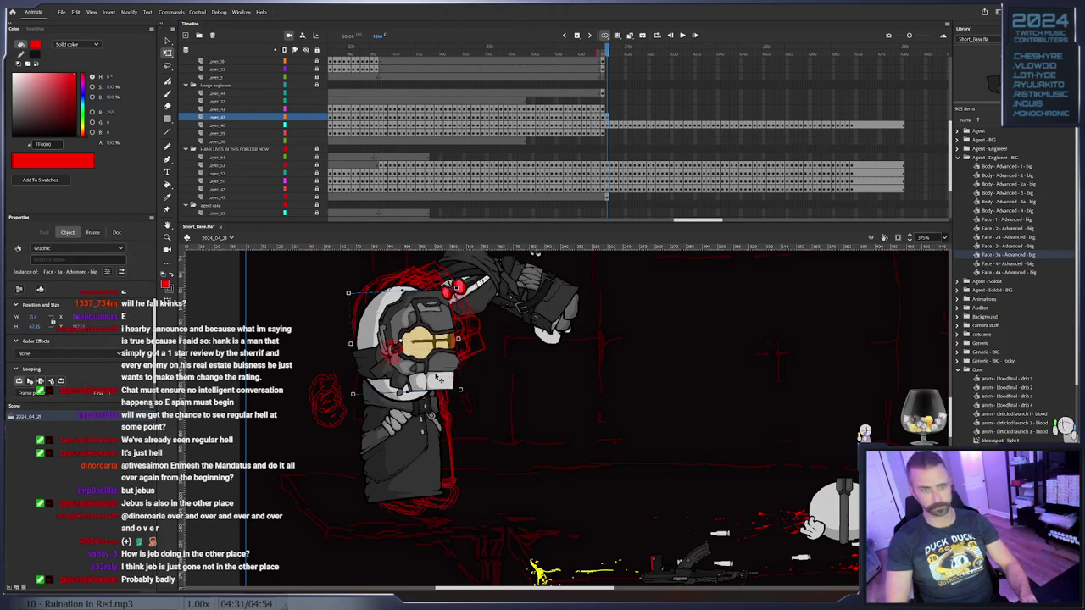
right_click(390, 371)
click(435, 513)
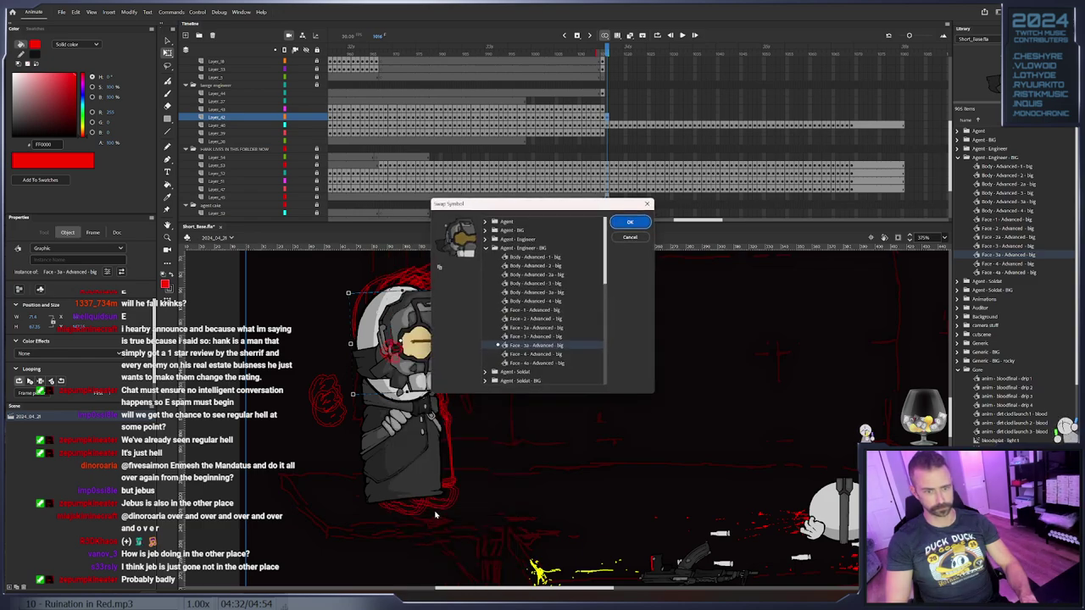
double_click(551, 328)
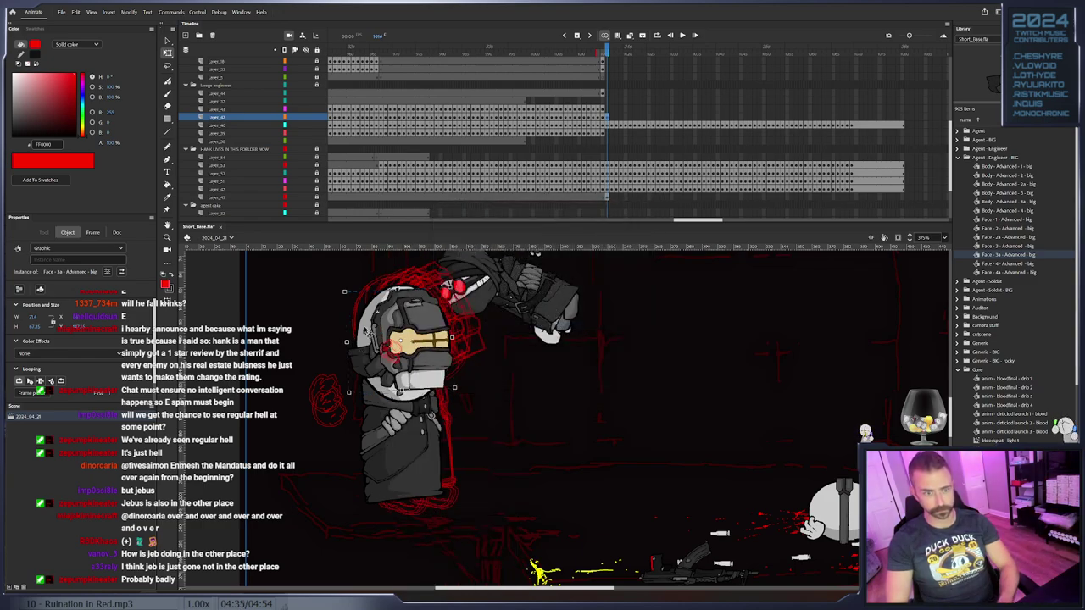
Open symbol swapping for the engineer's white face beneath the helmet at frame 1016
right_click(359, 329)
click(407, 514)
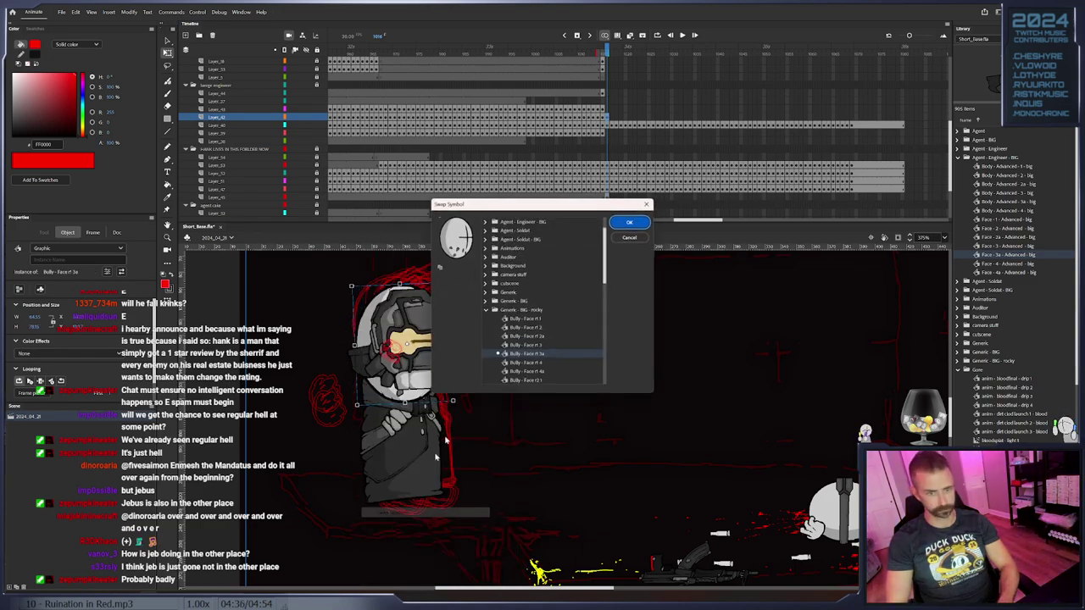
Swap the character's head symbol for Bully - Face rt 2a and shift the helmet to fit over it
click(534, 337)
double_click(536, 337)
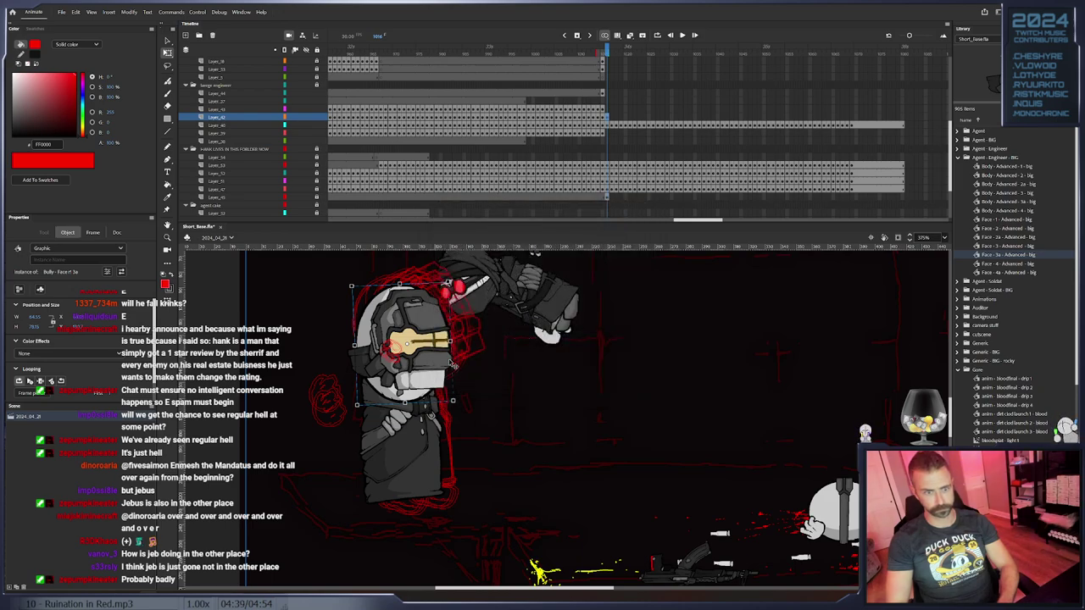
drag(434, 368, 423, 371)
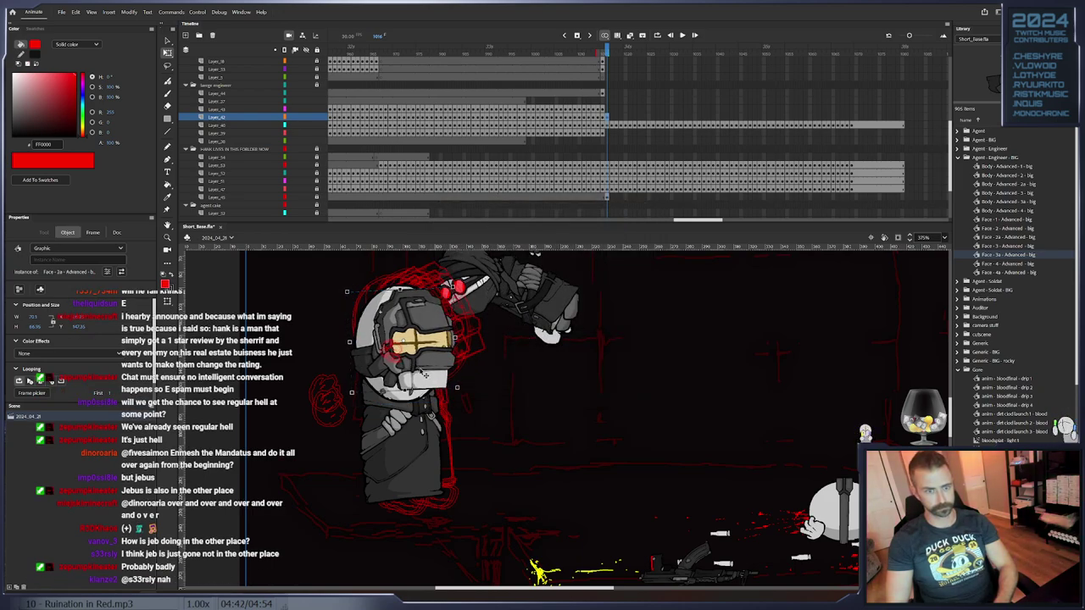
Select the head and helmet with the body's Layer_40 locked, then rotate them slightly clockwise and nudge them into place
drag(328, 313, 439, 385)
drag(327, 343, 450, 386)
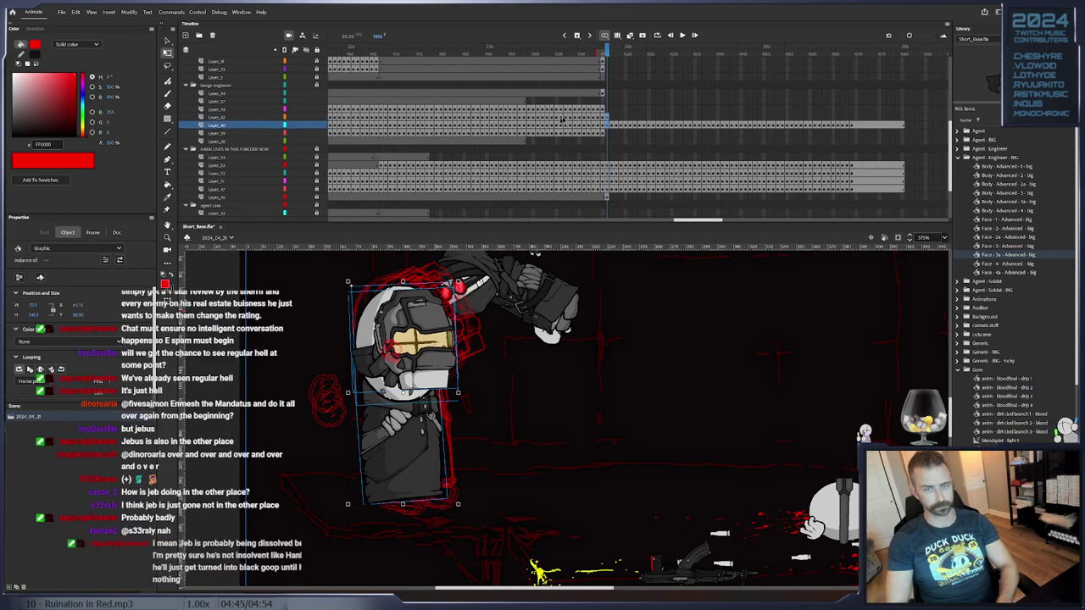
click(319, 125)
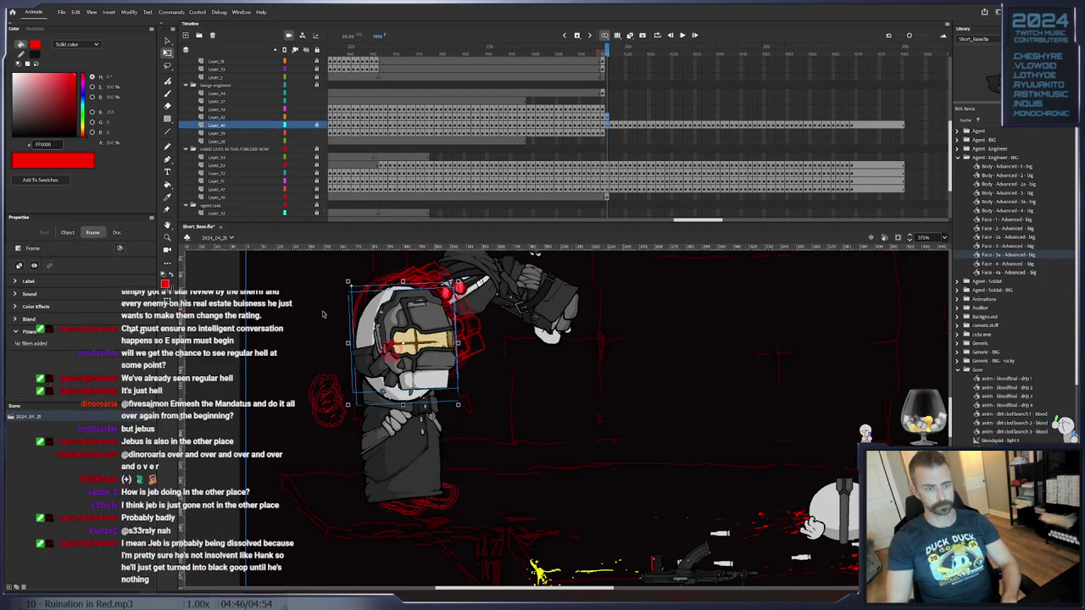
drag(459, 279, 467, 287)
drag(425, 331, 428, 334)
click(236, 357)
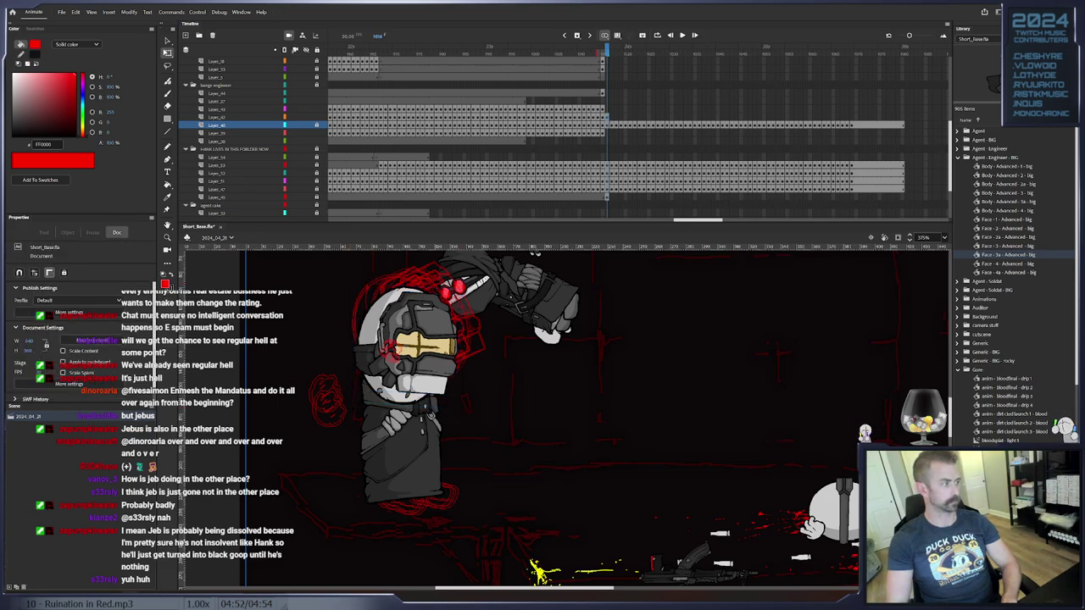
Nudge the helmet slightly on the head and locate its symbol in the library
right_click(443, 380)
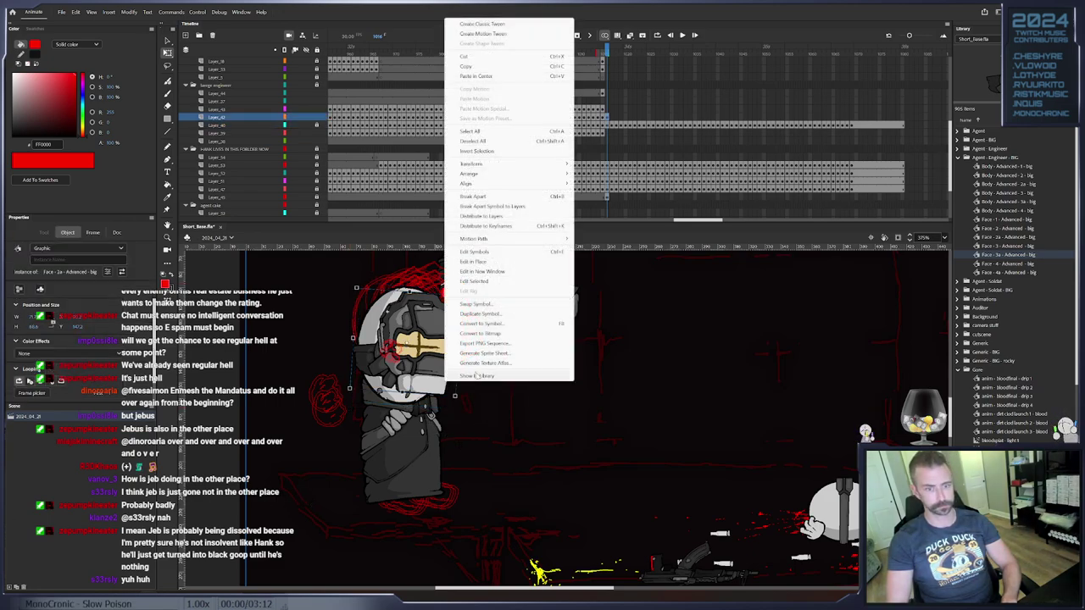
click(479, 378)
drag(439, 383, 438, 383)
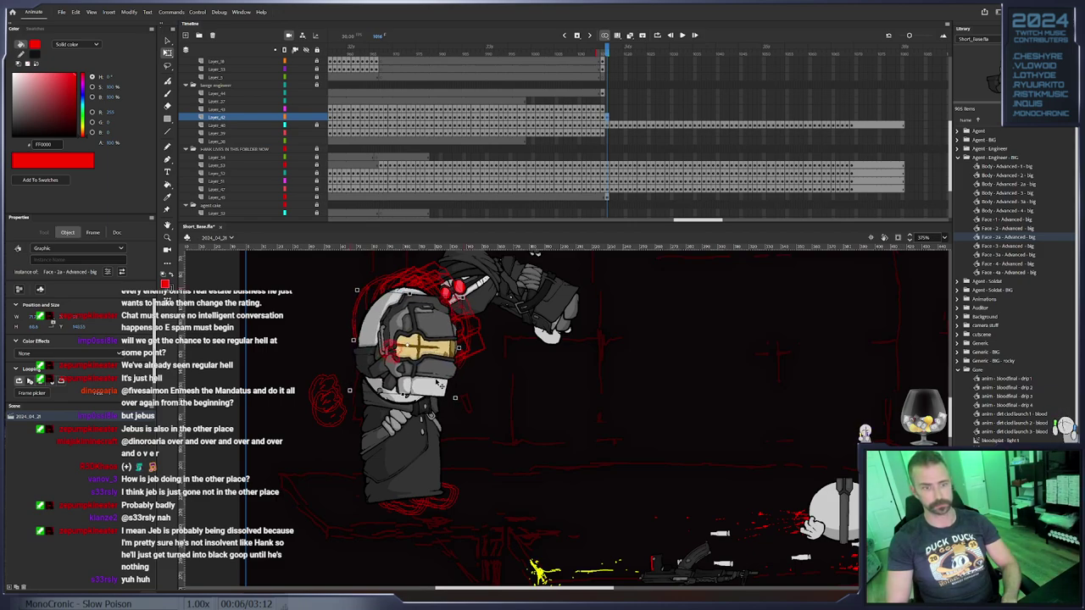
right_click(439, 382)
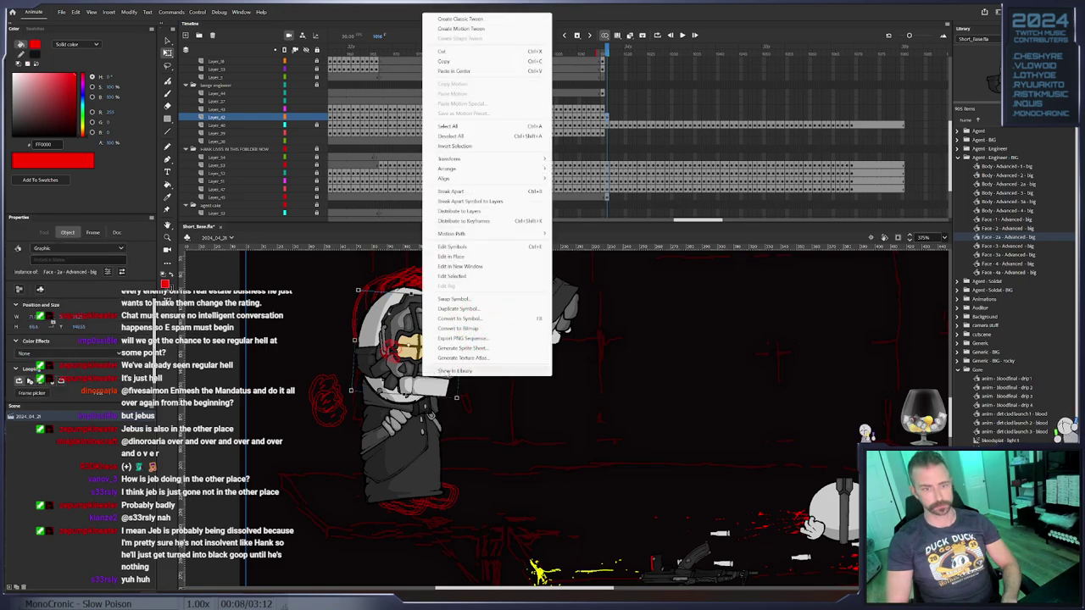
click(448, 372)
right_click(985, 243)
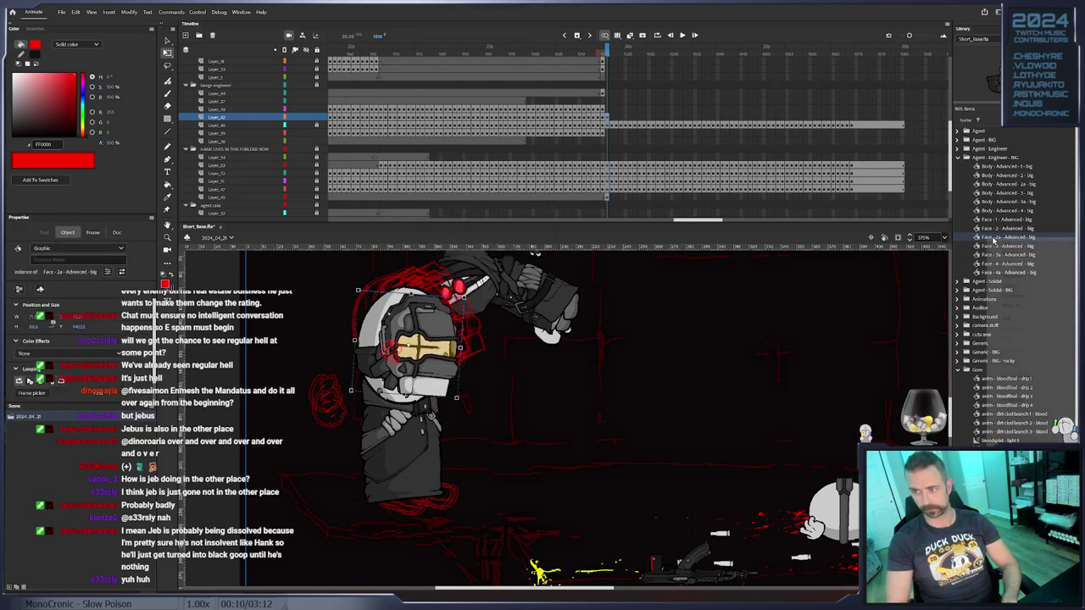
Duplicate the helmet symbol as "Face - 2a - Advanced - big - dented and bloody"
right_click(443, 374)
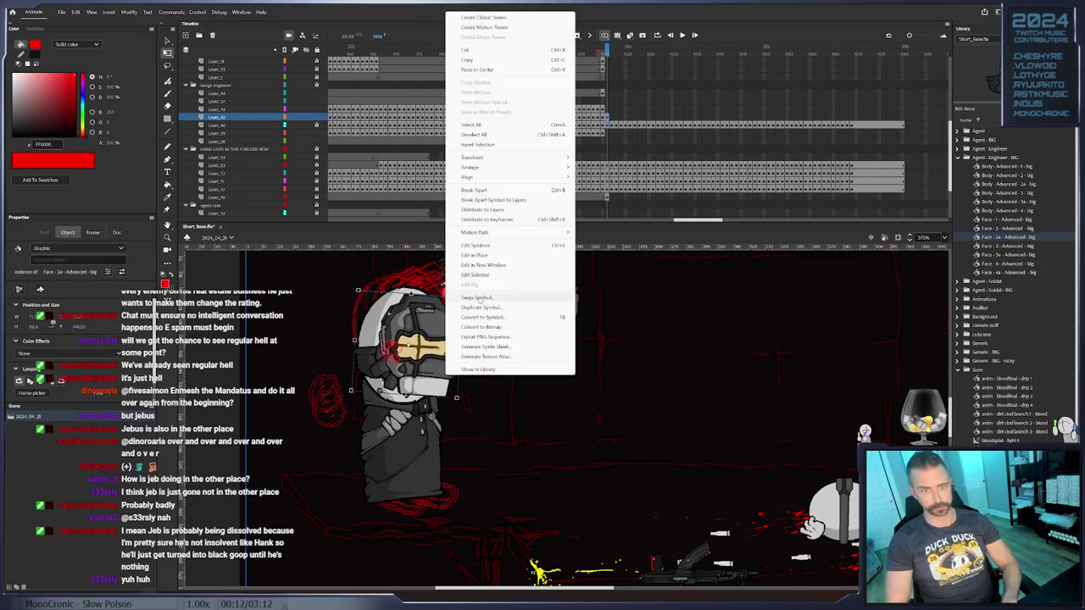
click(506, 307)
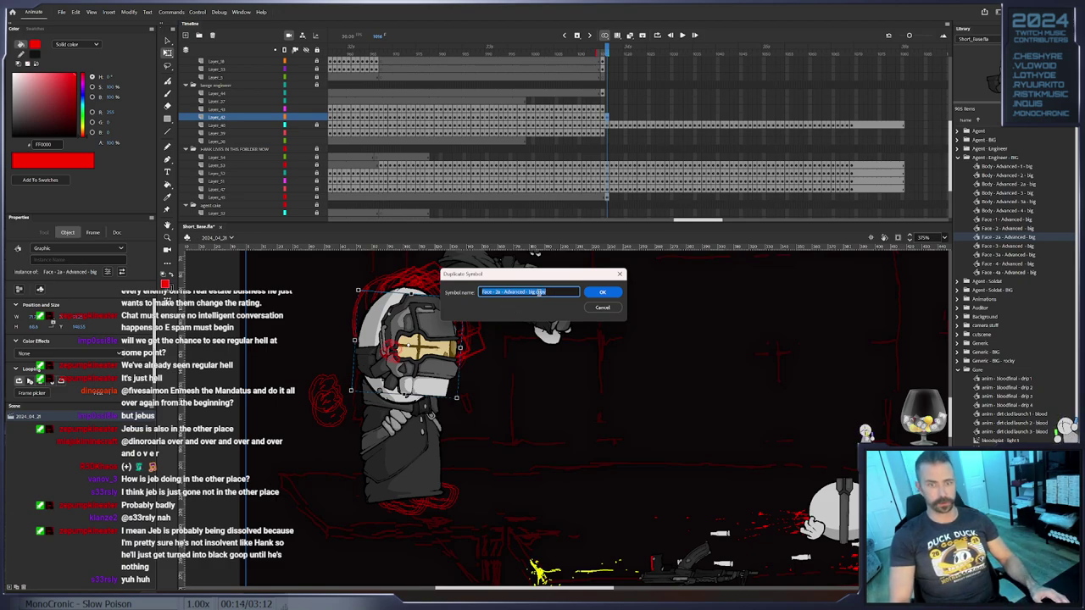
drag(530, 292, 597, 294)
text(big -)
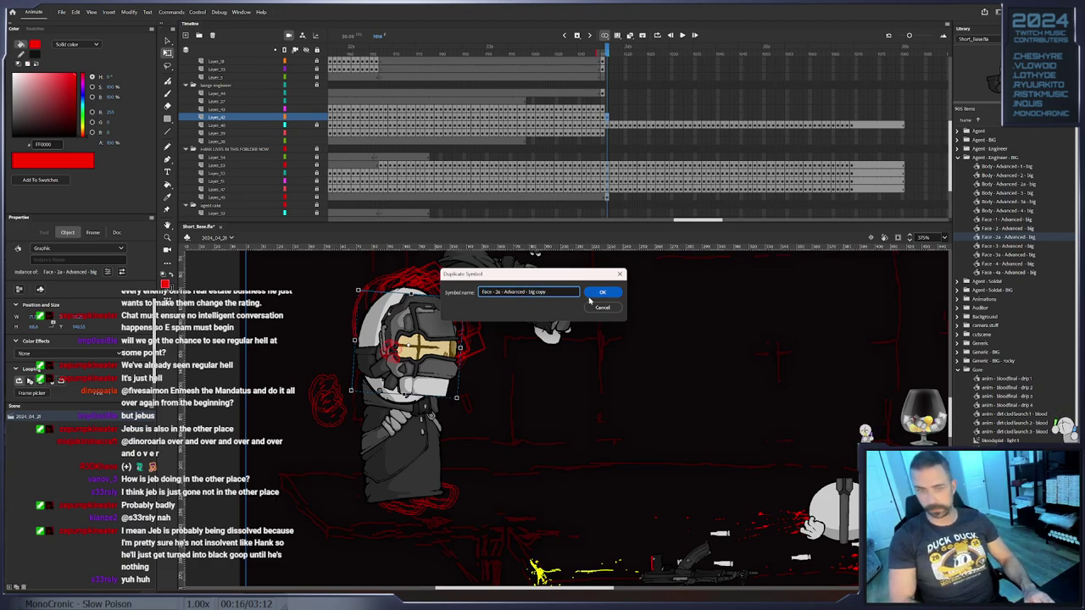
text( dented and blood)
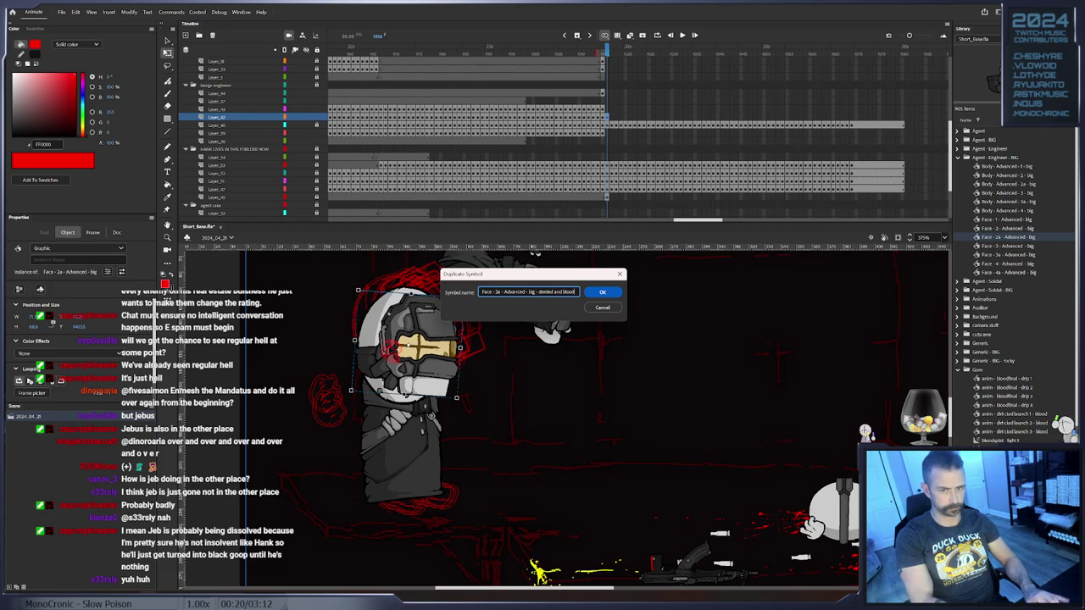
key(Return)
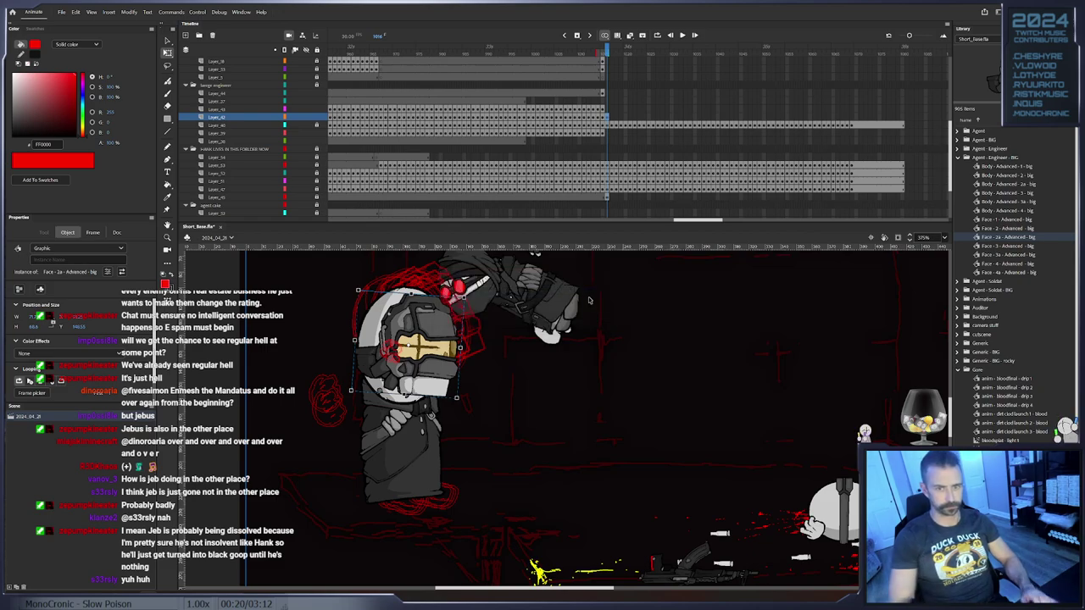
Open the duplicated helmet symbol on the character for editing in place
double_click(407, 348)
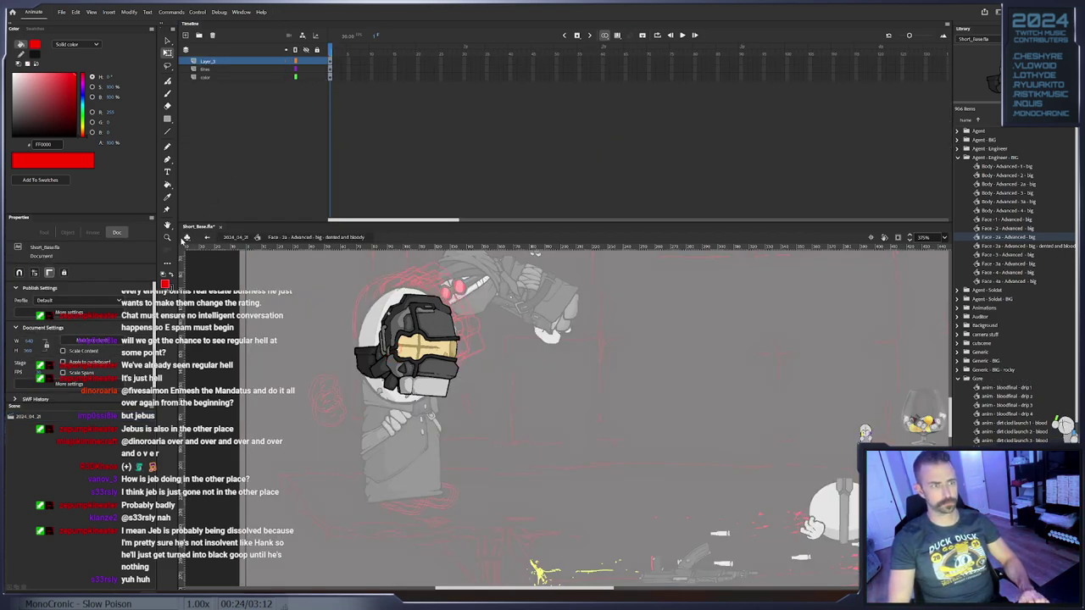
click(168, 238)
click(410, 351)
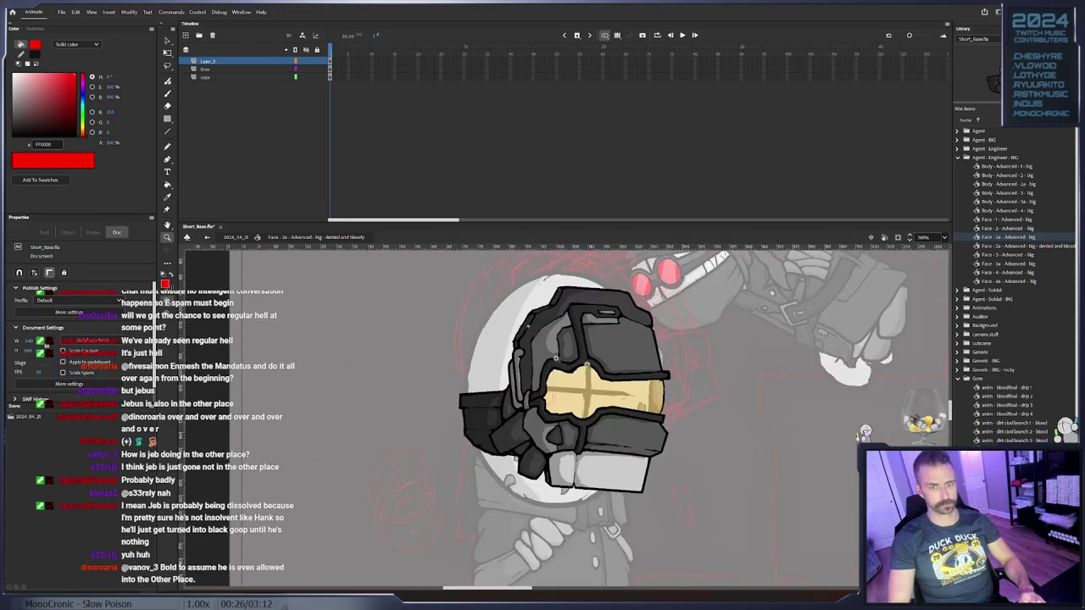
drag(487, 366, 410, 360)
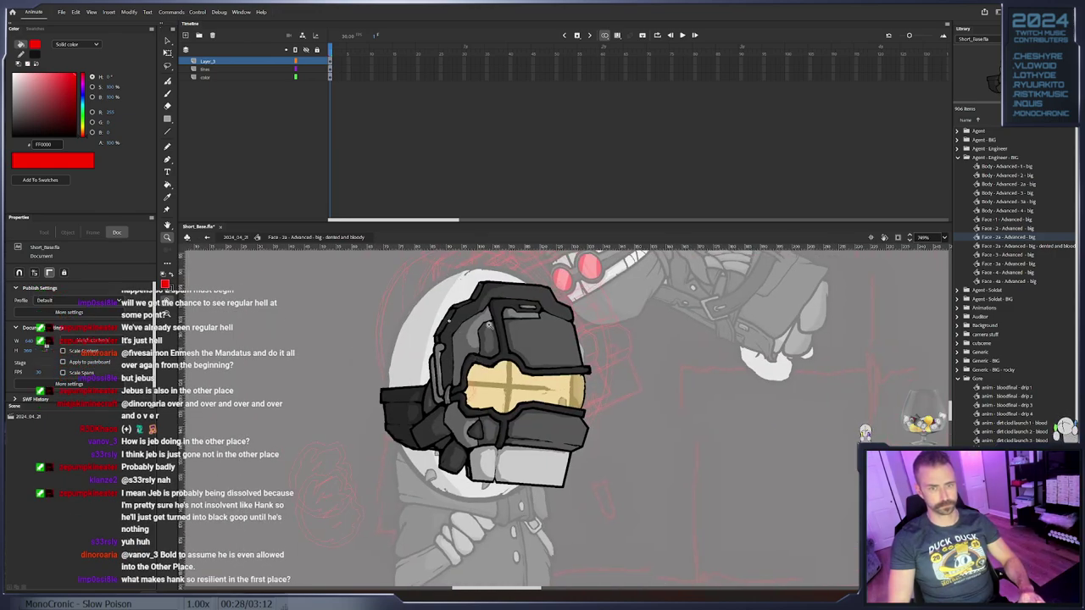
click(489, 325)
drag(490, 326, 443, 291)
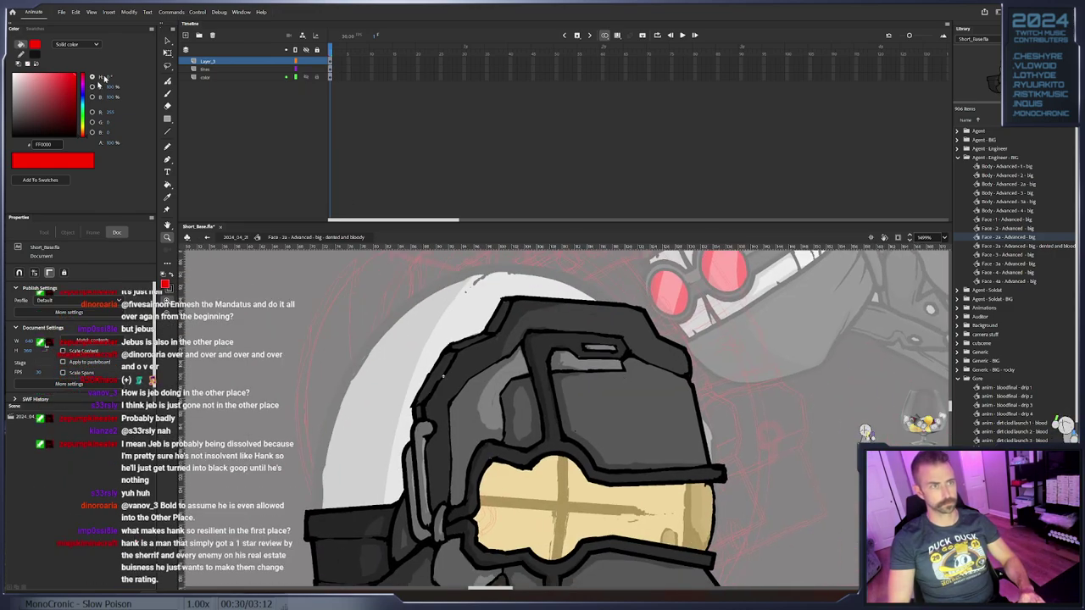
Try to distort the helmet's upper-left portion across all layers at once by moving the corners of the selected area
click(169, 40)
mouse_move(376, 271)
mouse_down()
mouse_move(544, 451)
mouse_move(636, 512)
mouse_move(622, 527)
mouse_up()
key(q)
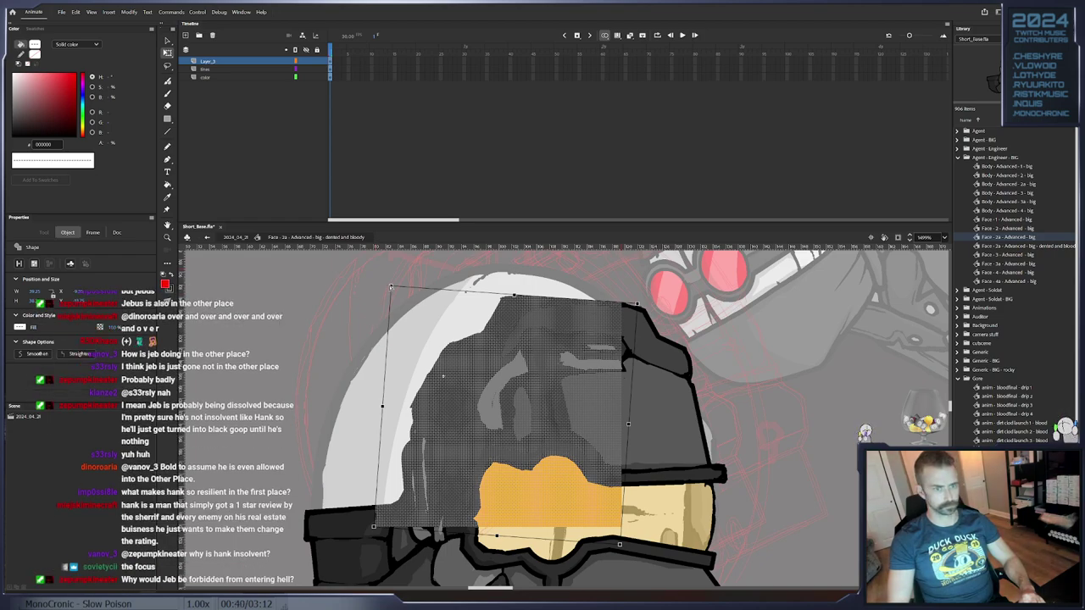
click(361, 329)
drag(344, 274, 658, 558)
drag(361, 285, 332, 332)
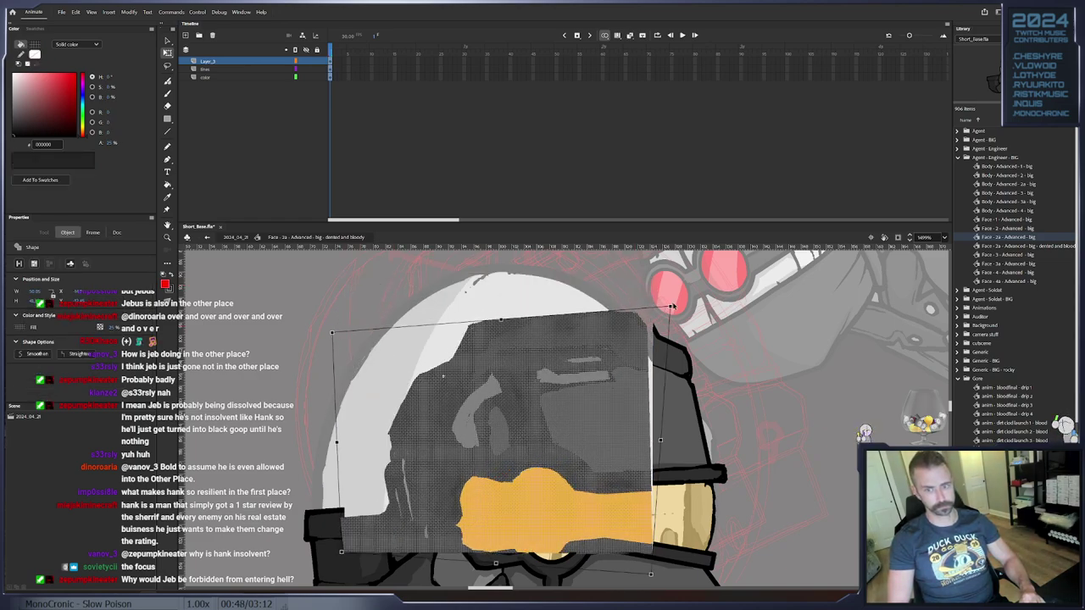
drag(670, 308, 678, 302)
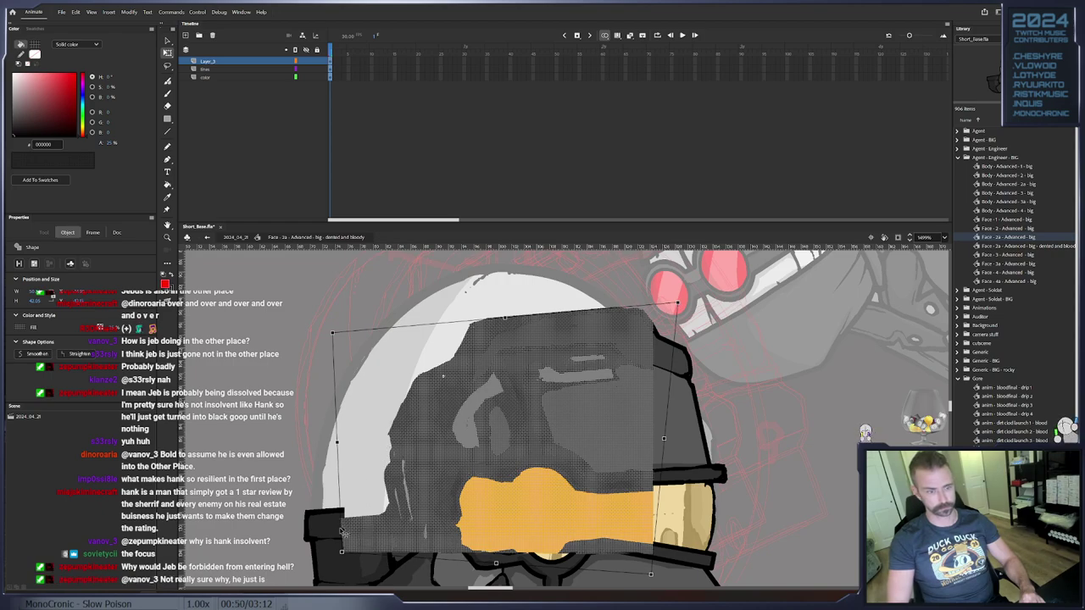
mouse_move(342, 556)
mouse_down()
mouse_move(343, 541)
mouse_move(348, 554)
mouse_up()
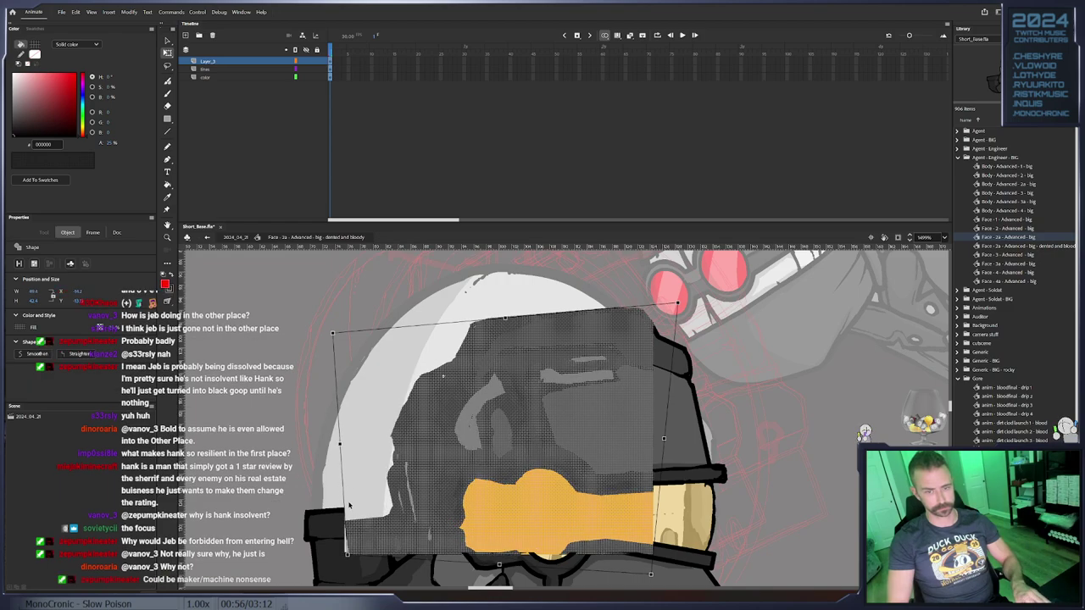
Undo the distortion of the helmet artwork across its layers
click(386, 315)
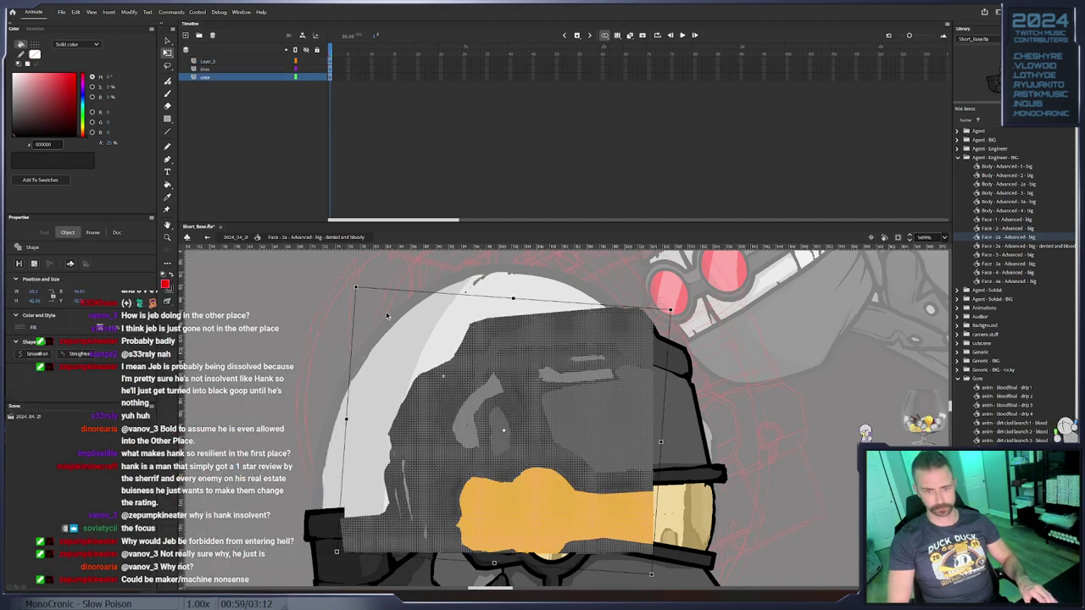
key(ctrl+z)
key(ctrl+z)
key(ctrl+z)
key(ctrl+z)
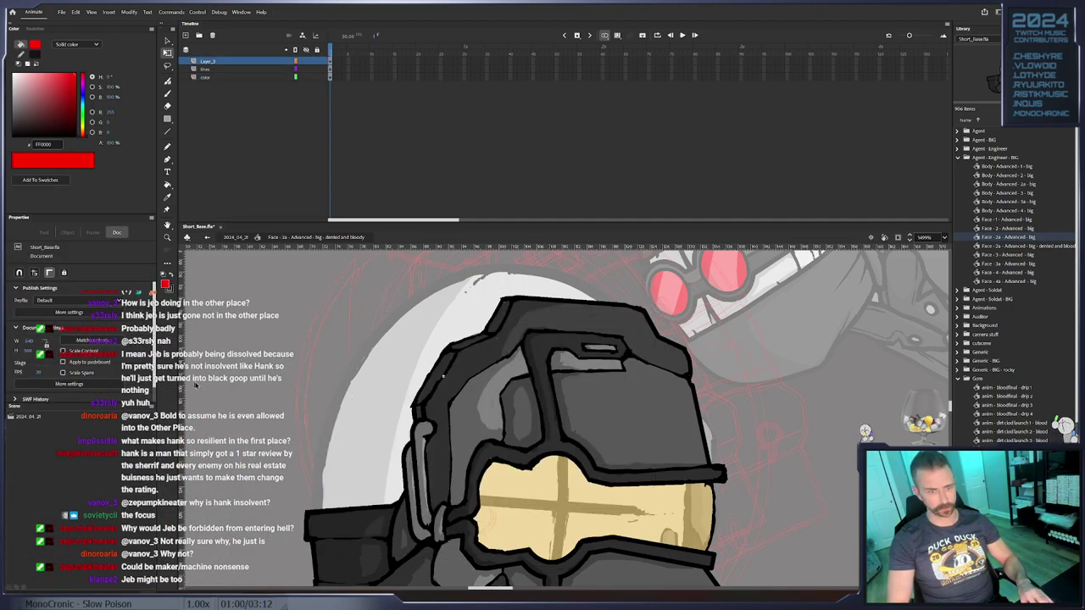
Isolate the helmet's outlines by hiding and locking Layer_3 and the color layer, keeping the lines layer visible and unlocked
click(307, 70)
click(306, 61)
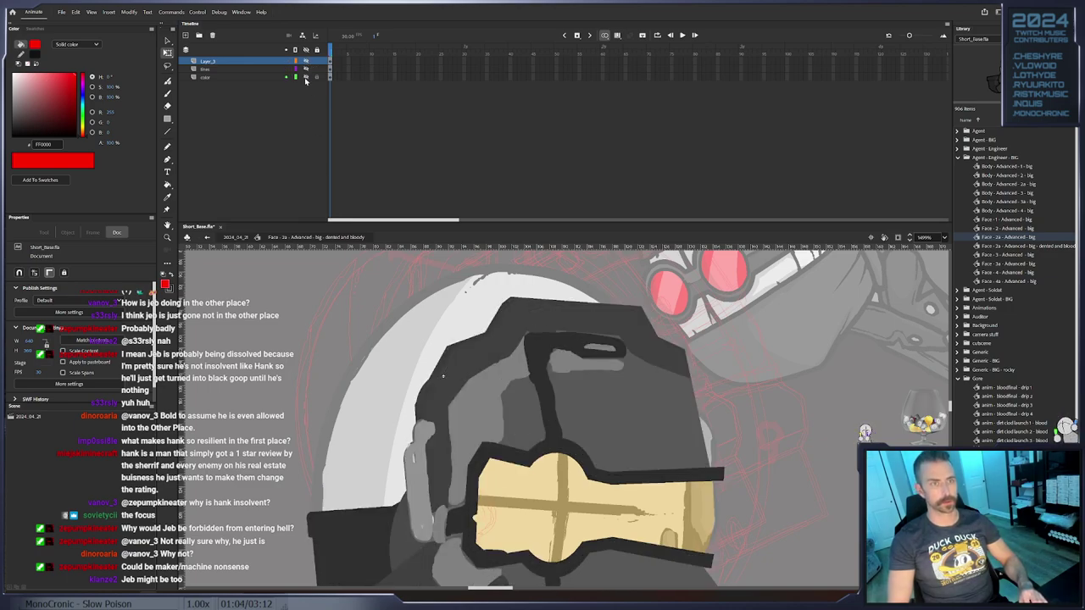
click(306, 78)
click(306, 61)
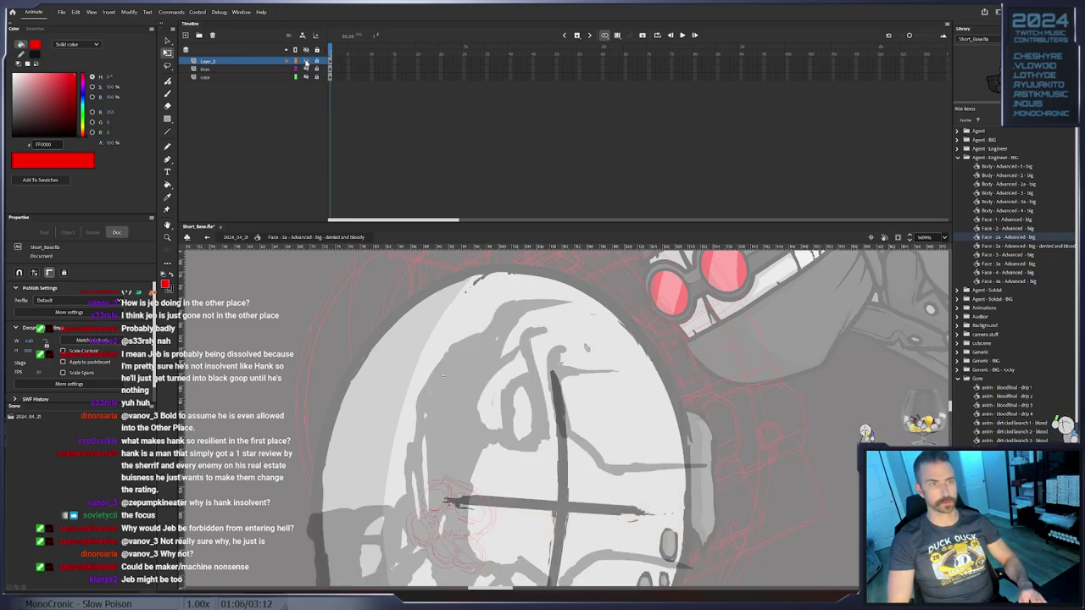
click(307, 62)
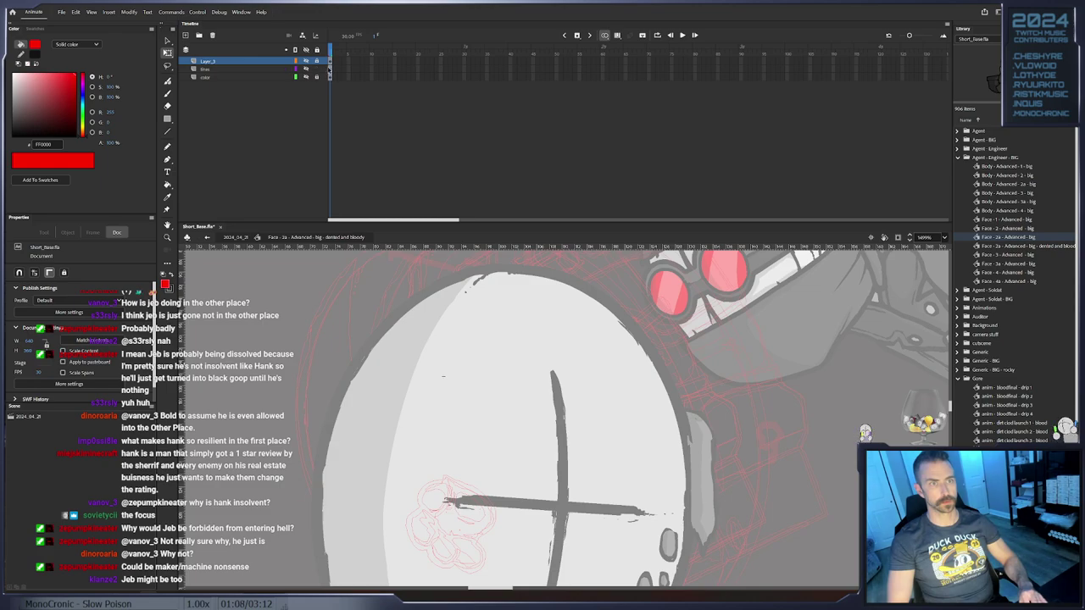
click(331, 69)
click(307, 69)
click(317, 70)
click(332, 70)
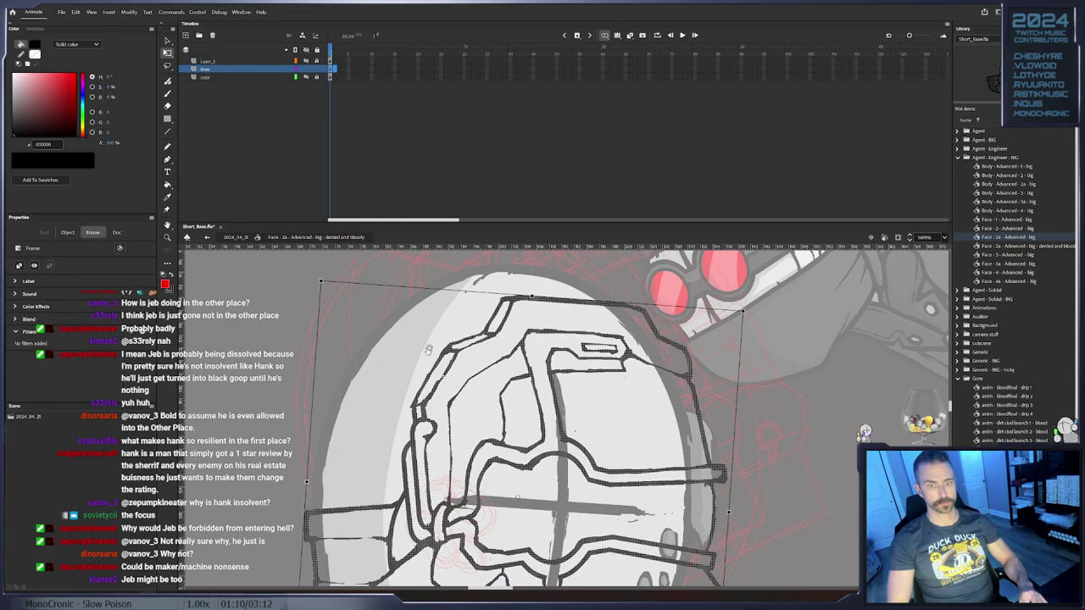
Lasso-select the outlines of the helmet's front and upper portion on the lines layer, leaving the rear edge out
drag(409, 351, 372, 339)
click(372, 338)
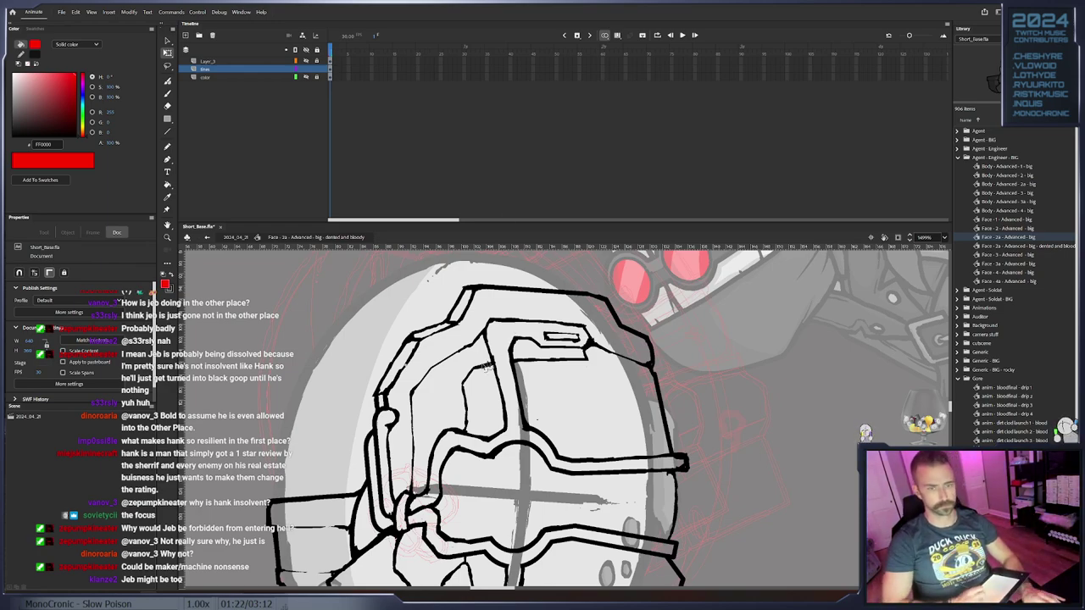
drag(432, 347, 430, 345)
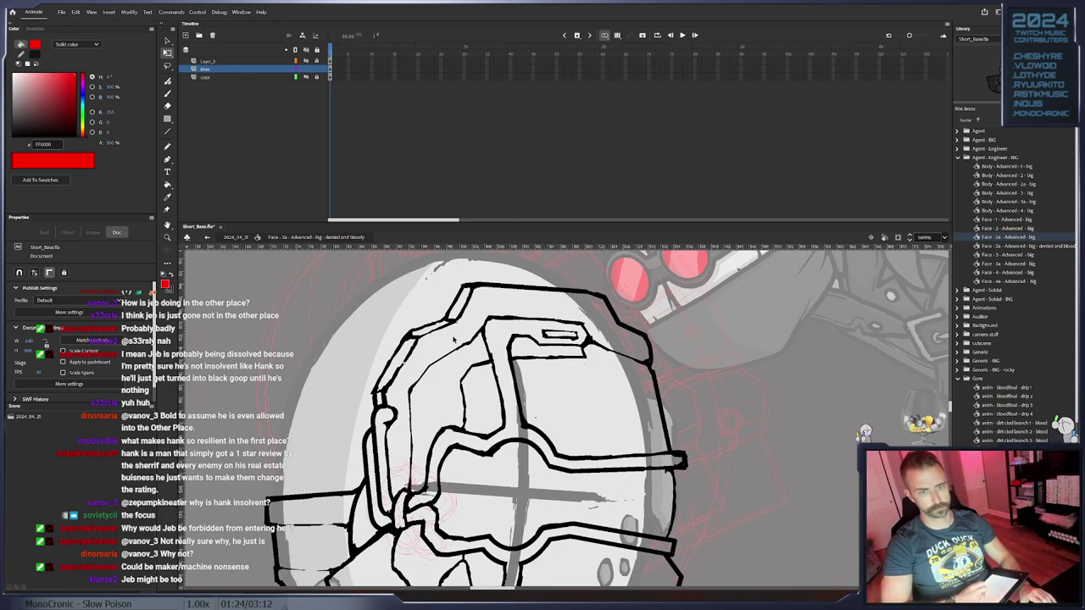
drag(486, 325, 308, 261)
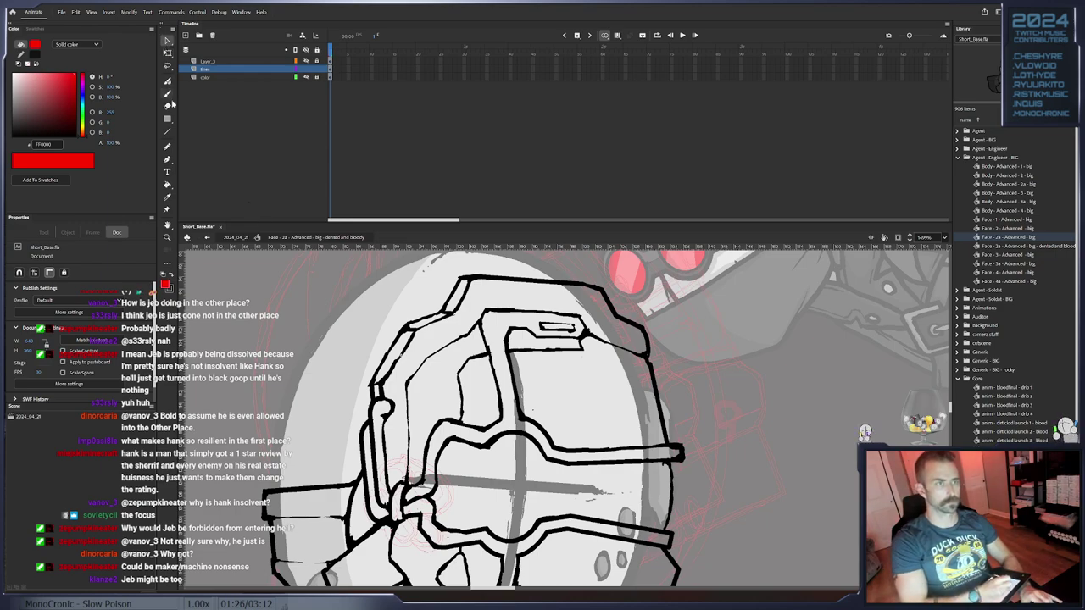
click(167, 66)
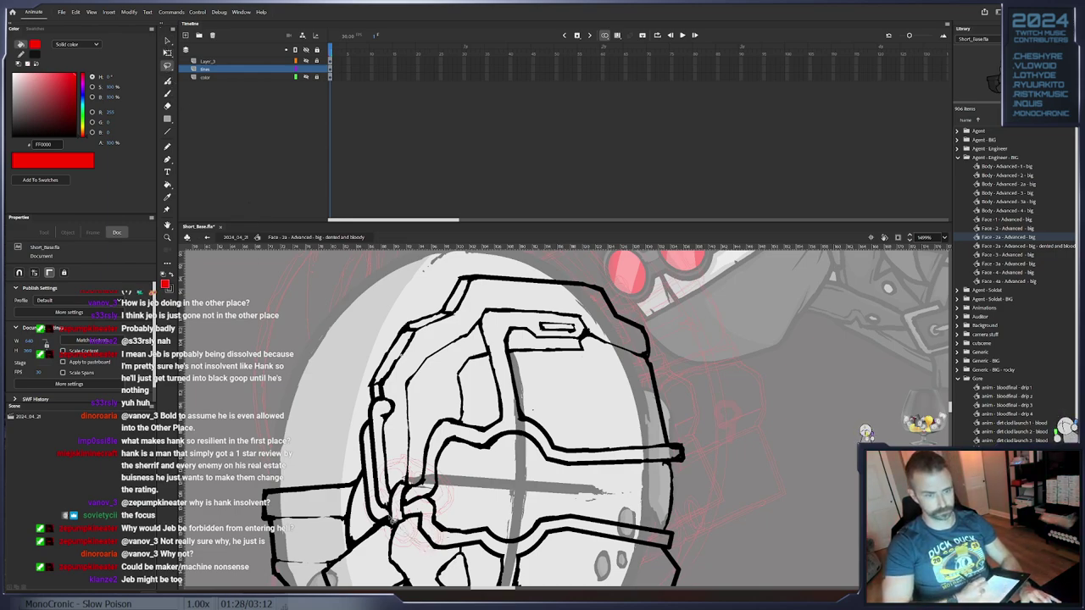
drag(395, 524, 401, 528)
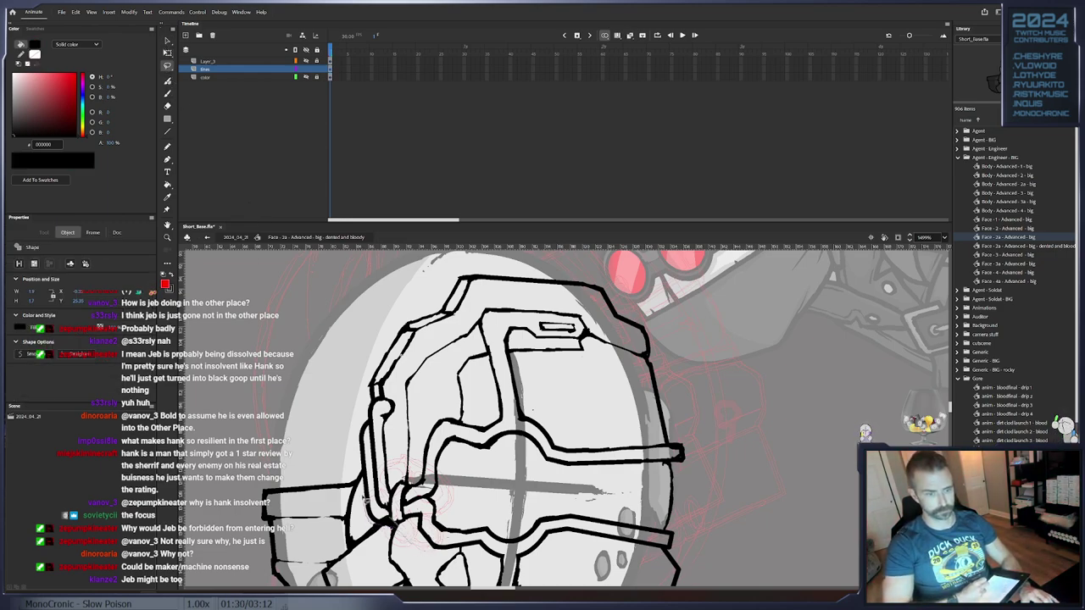
mouse_move(346, 427)
mouse_down()
mouse_move(405, 287)
mouse_move(448, 260)
mouse_up()
drag(571, 274, 595, 459)
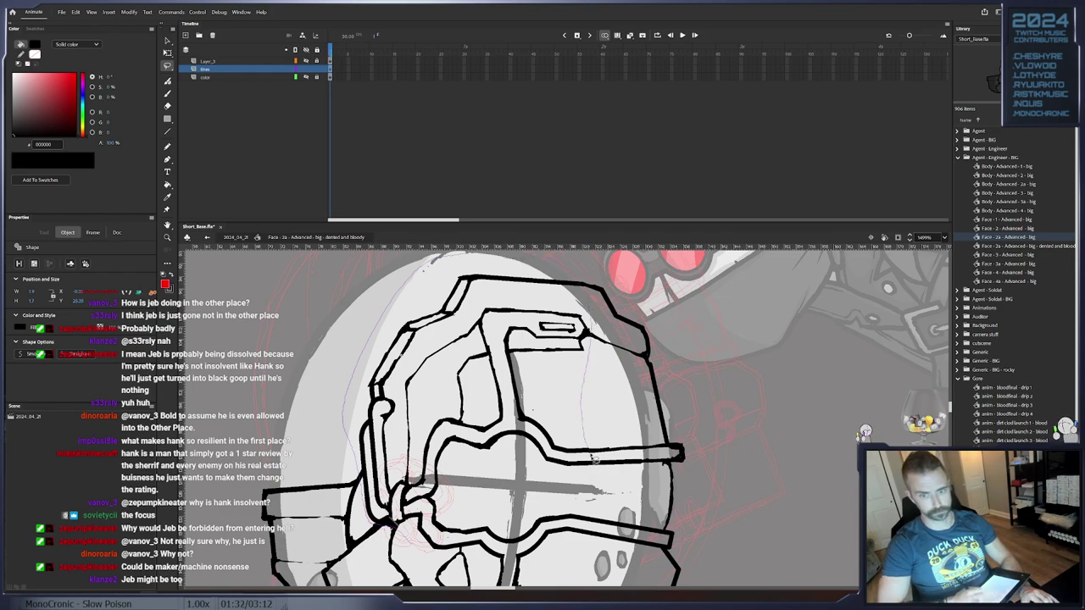
mouse_move(468, 554)
mouse_down()
mouse_move(412, 543)
mouse_move(392, 510)
mouse_up()
Rotate the selected helmet outlines counter-clockwise so the front portion tilts away from the rear edge
click(167, 53)
drag(370, 268, 319, 325)
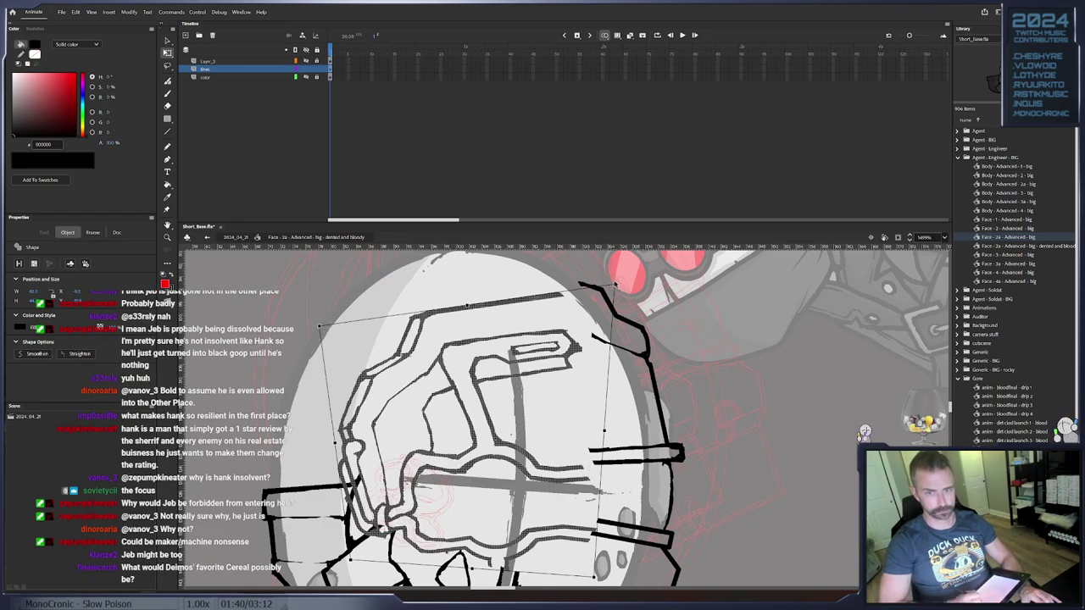
click(617, 289)
key(ctrl+z)
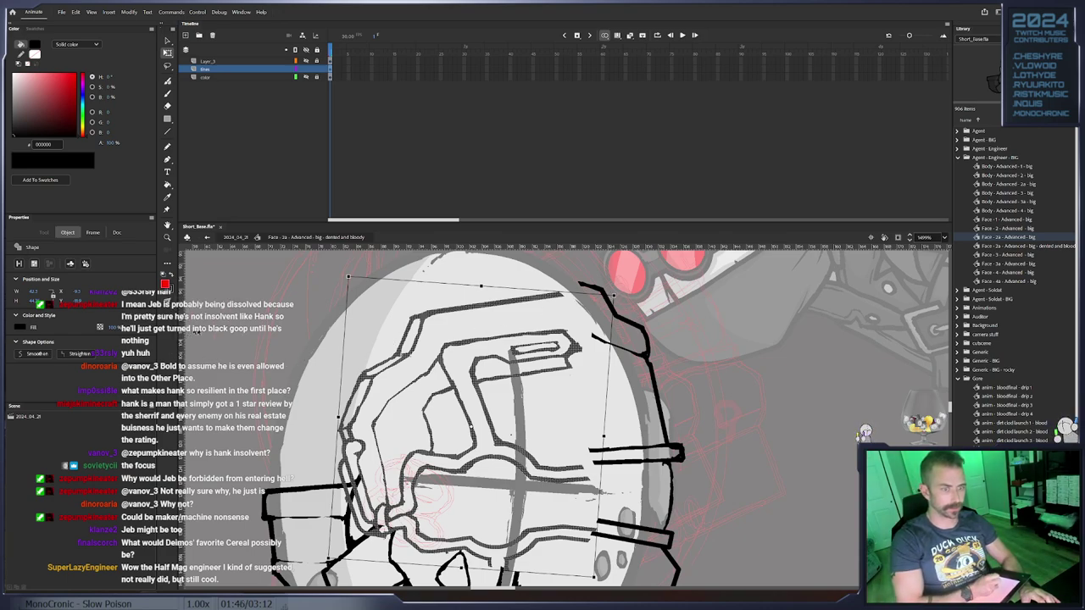
mouse_move(614, 295)
mouse_down()
mouse_move(592, 302)
mouse_move(591, 288)
mouse_move(538, 423)
mouse_up()
key(ctrl+y)
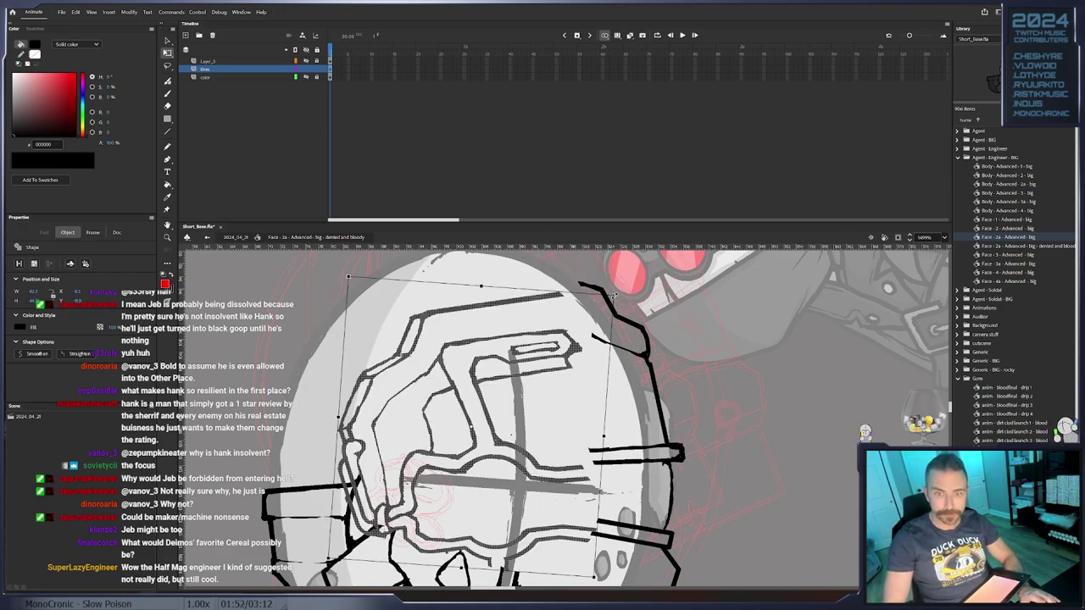
Distort the selected helmet outlines by pulling their upper-left corner outward, and deselect them
click(168, 301)
click(181, 319)
click(168, 301)
click(184, 336)
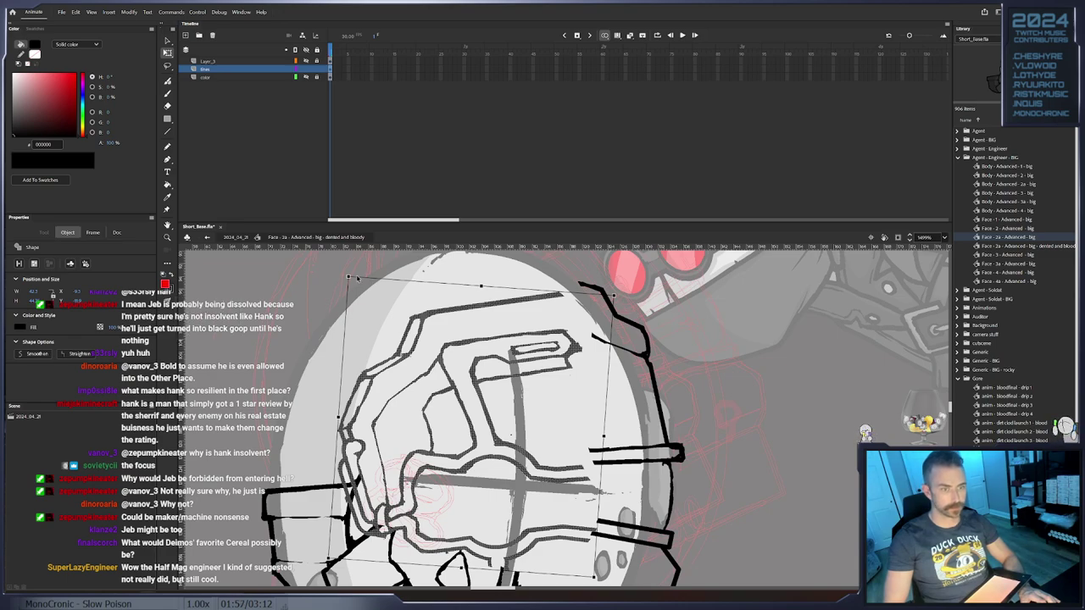
drag(348, 279, 318, 284)
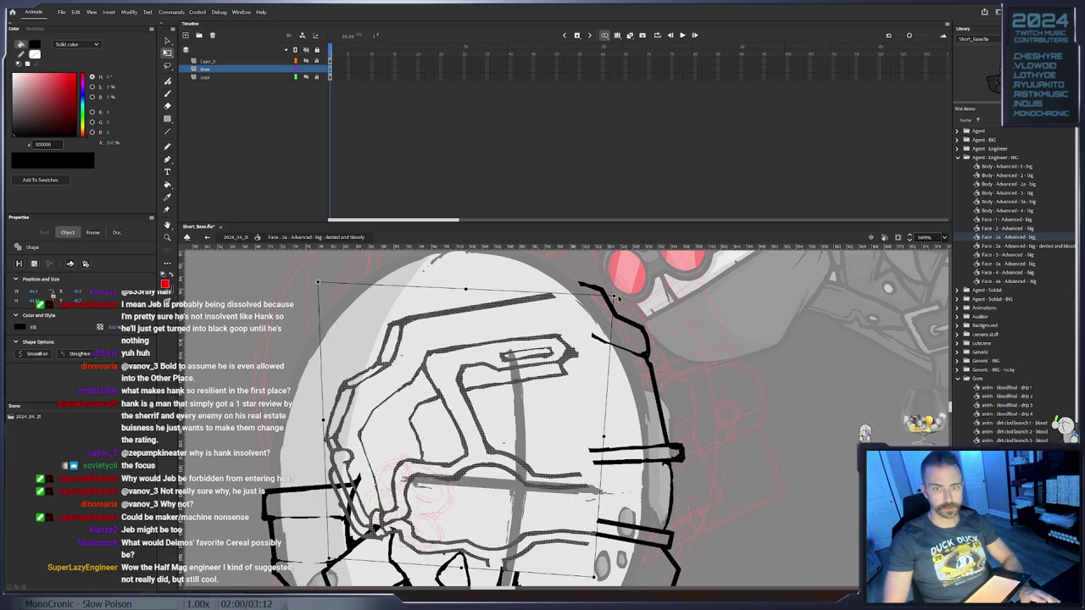
click(663, 284)
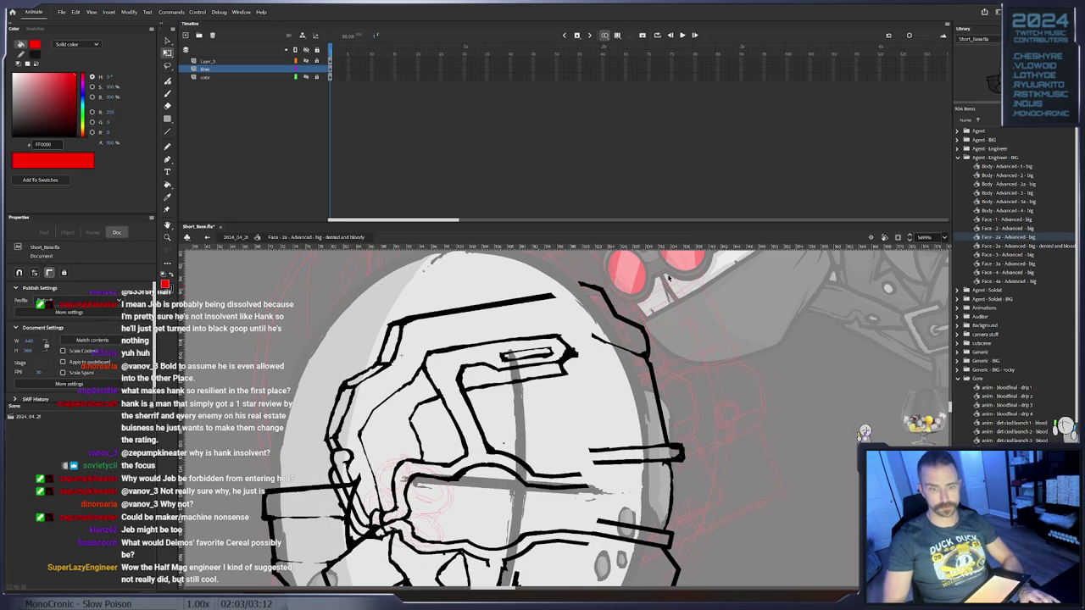
Change the brush color to black (000000) and draw a short diagonal dent line above the gap in the upper visor band
scroll(592, 377, down, 2)
key(e)
drag(573, 402, 537, 402)
key(b)
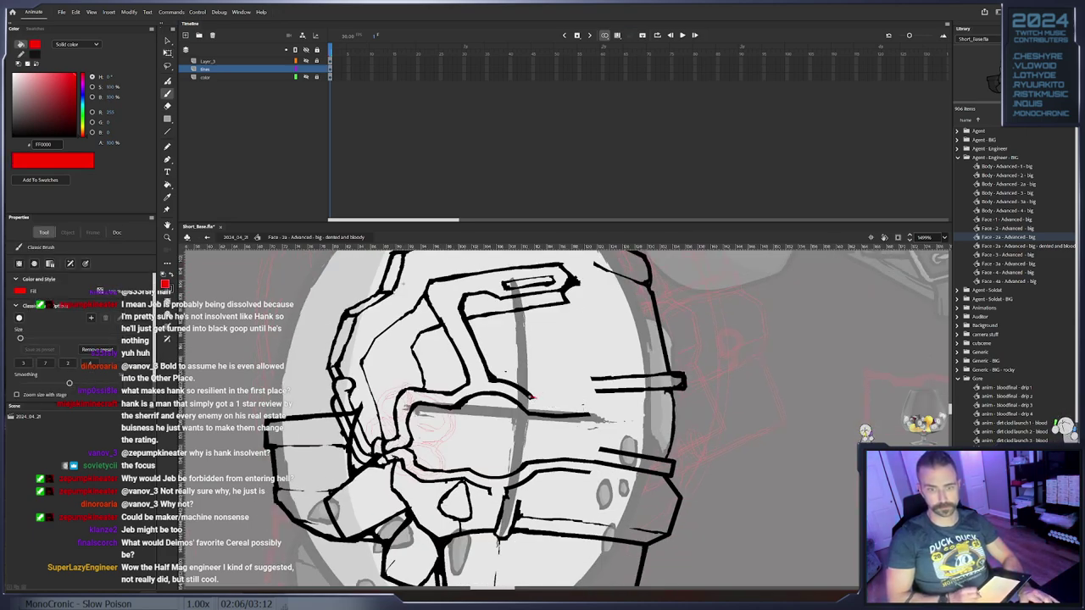
key(ctrl+z)
drag(73, 105, 75, 136)
click(45, 363)
mouse_move(530, 397)
mouse_down()
mouse_move(568, 370)
mouse_move(609, 379)
mouse_move(572, 364)
mouse_up()
Redraw and clean up the broken upper visor band outlines so the tilted front joins the rear section
key(e)
key(b)
key(b)
key(e)
key(b)
key(e)
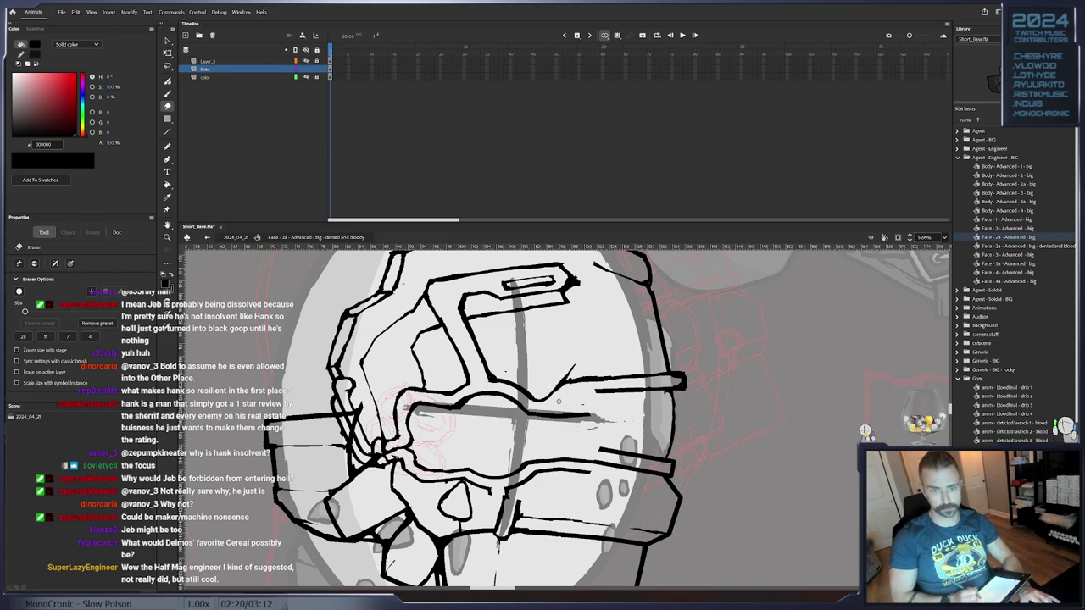
mouse_move(549, 421)
mouse_down()
mouse_move(604, 417)
mouse_move(534, 415)
mouse_move(575, 390)
mouse_move(597, 391)
mouse_up()
key(b)
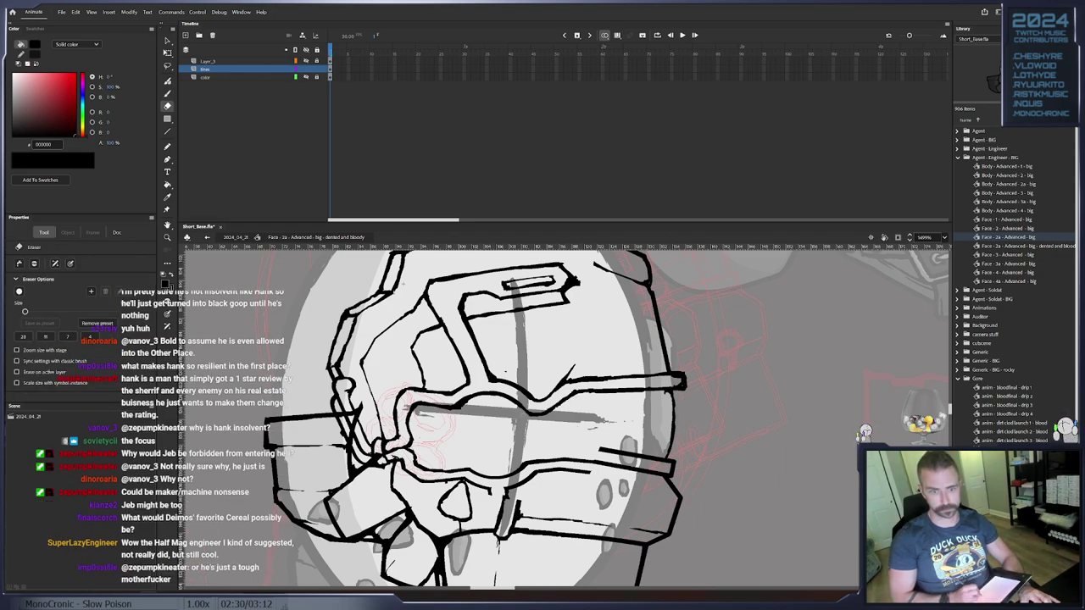
Bridge the gaps between the tilted crown and brow outlines and the helmet's rear edge, erasing overlapping ends
key(e)
drag(581, 314, 543, 369)
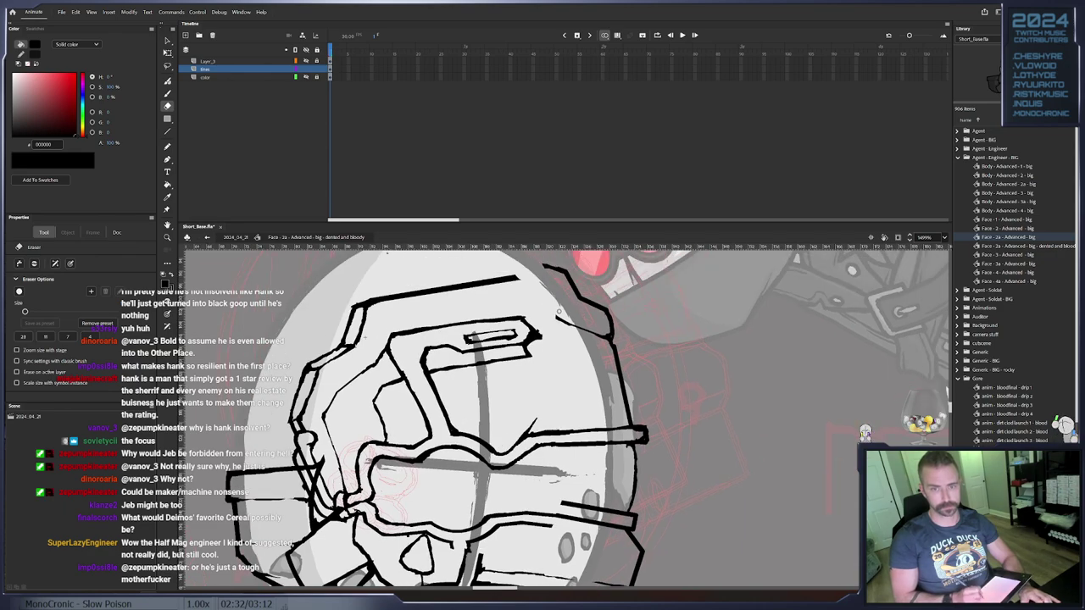
key(b)
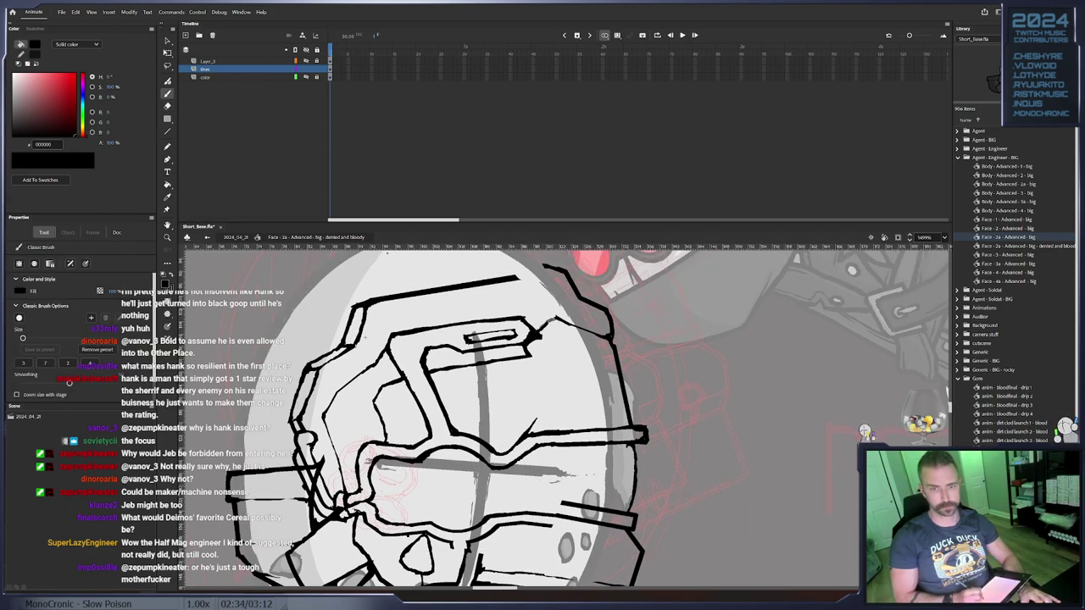
key(e)
mouse_move(539, 296)
mouse_down()
mouse_move(541, 314)
mouse_move(556, 315)
mouse_up()
key(b)
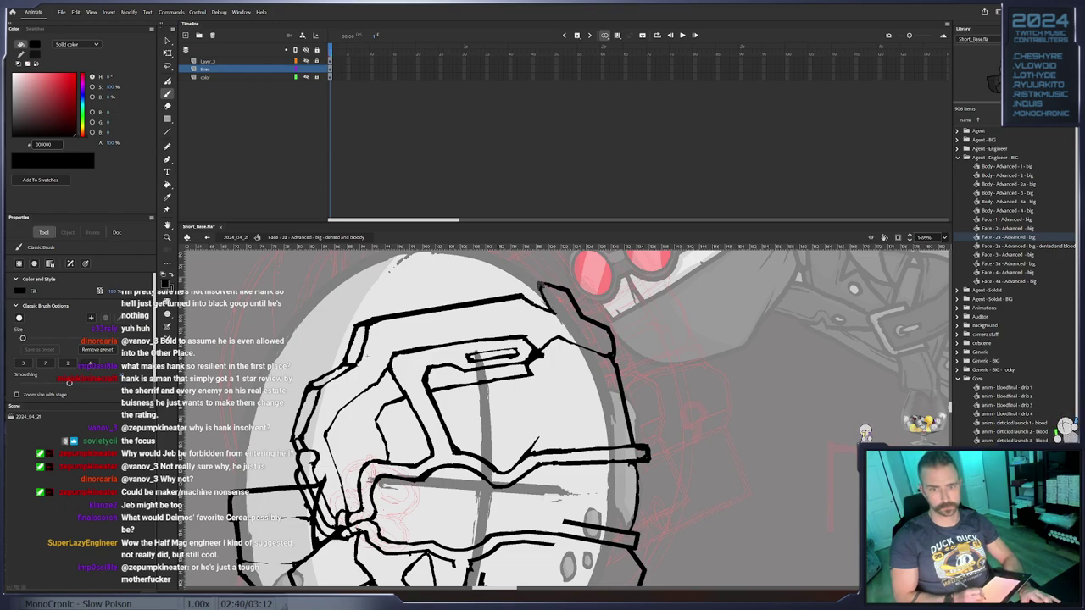
key(e)
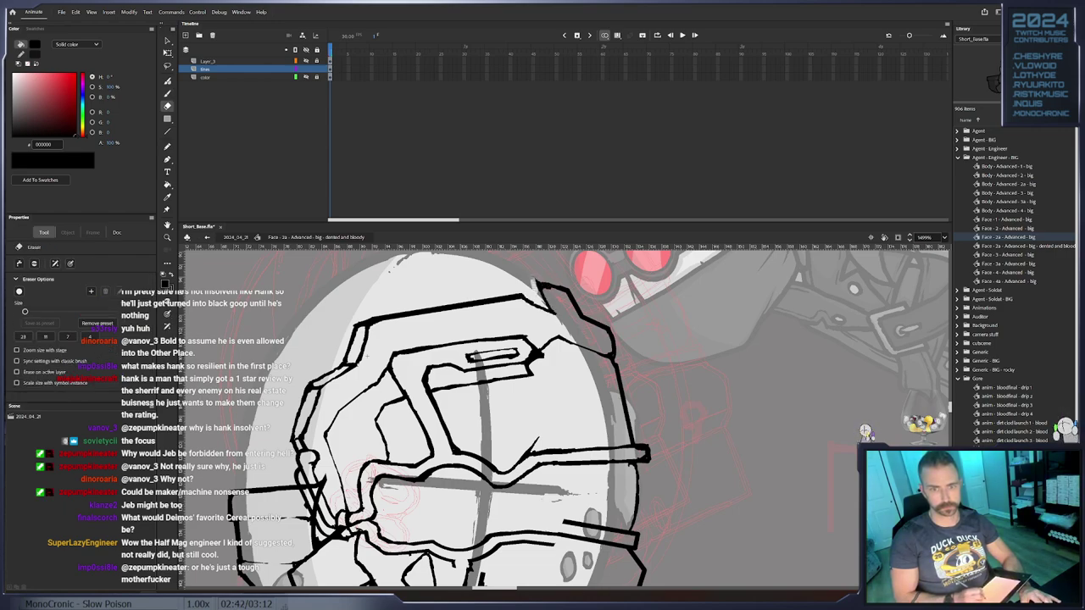
key(b)
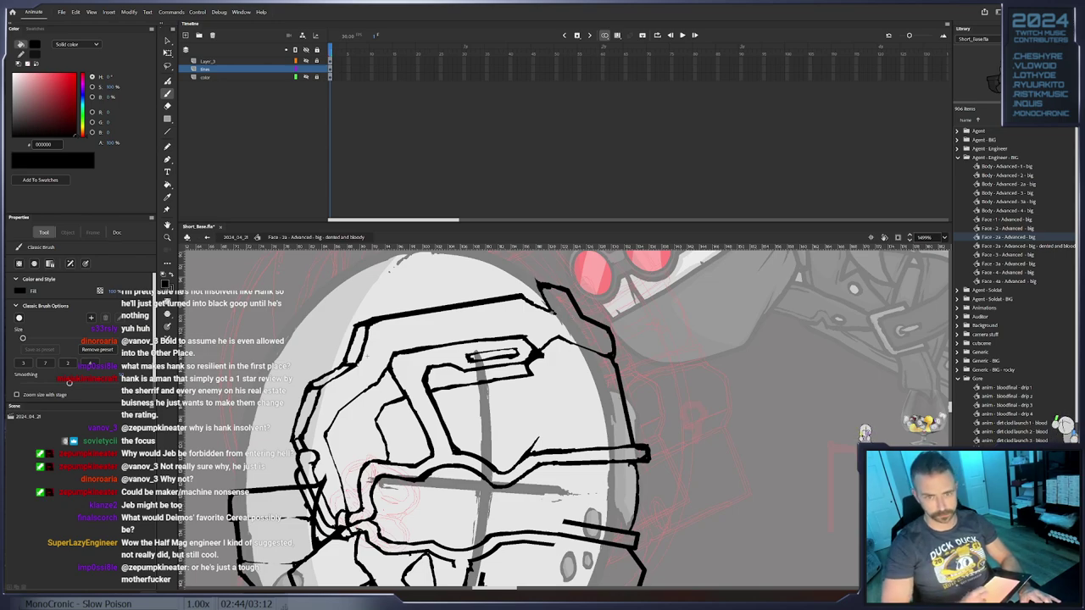
key(e)
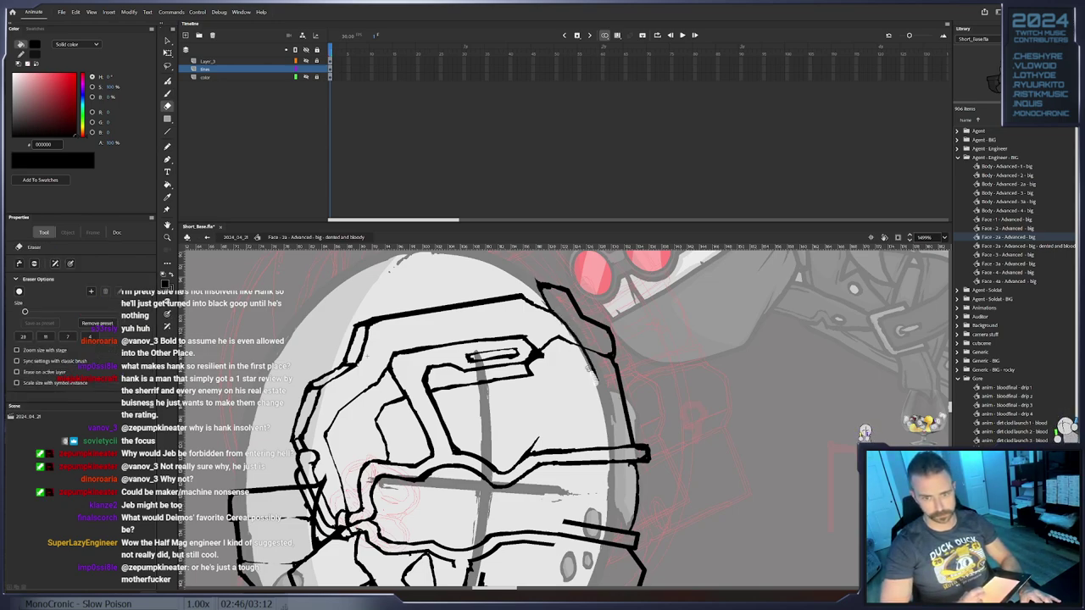
key(b)
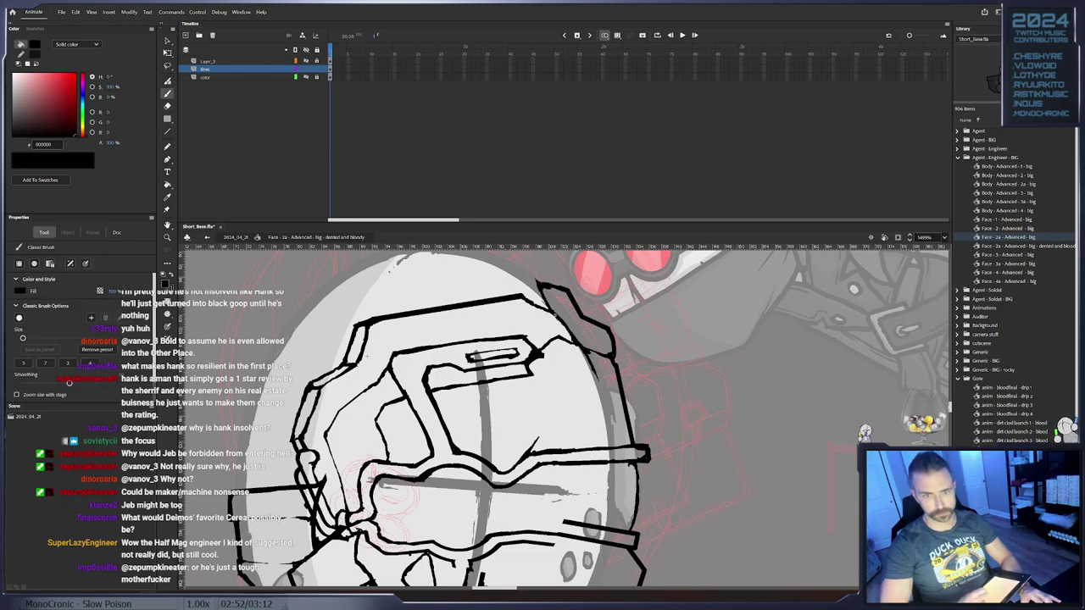
Reshape the rear crest's front tip into a jagged, bent-up edge with brush and eraser strokes
key(e)
drag(551, 282, 575, 327)
key(b)
key(e)
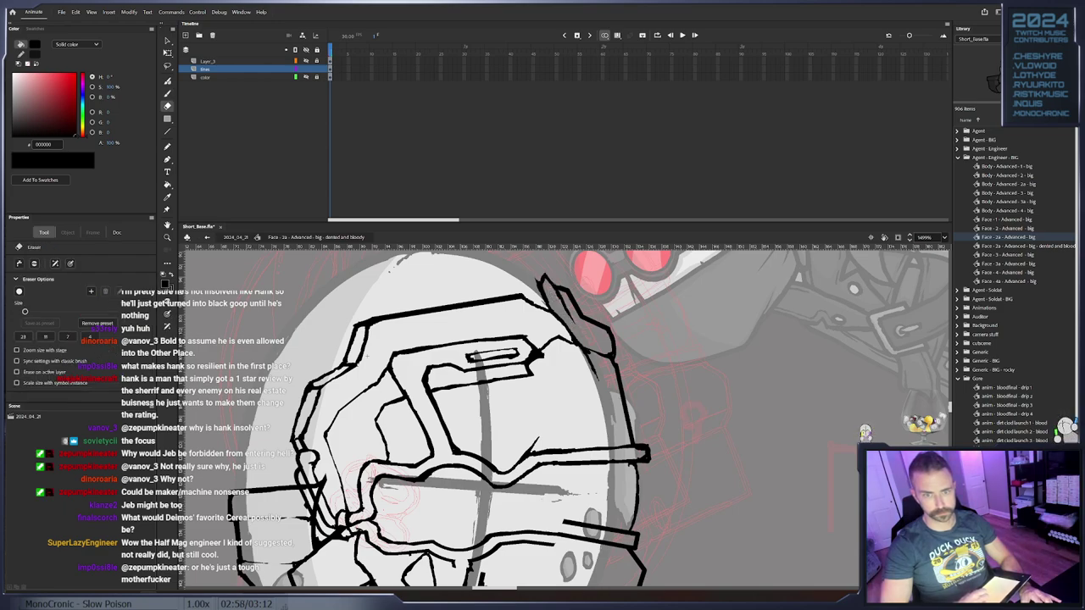
key(b)
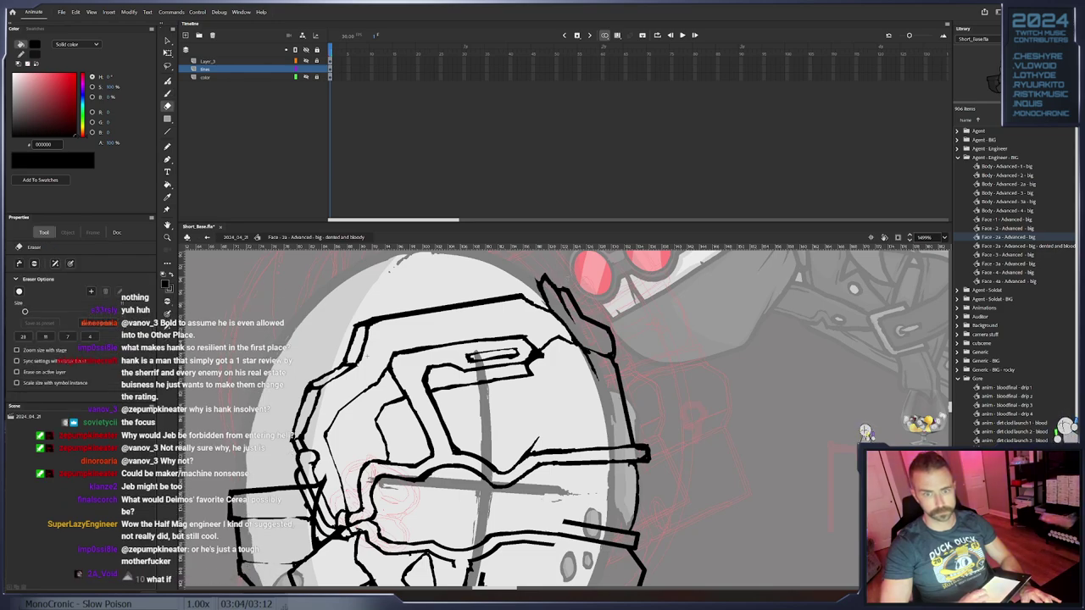
key(e)
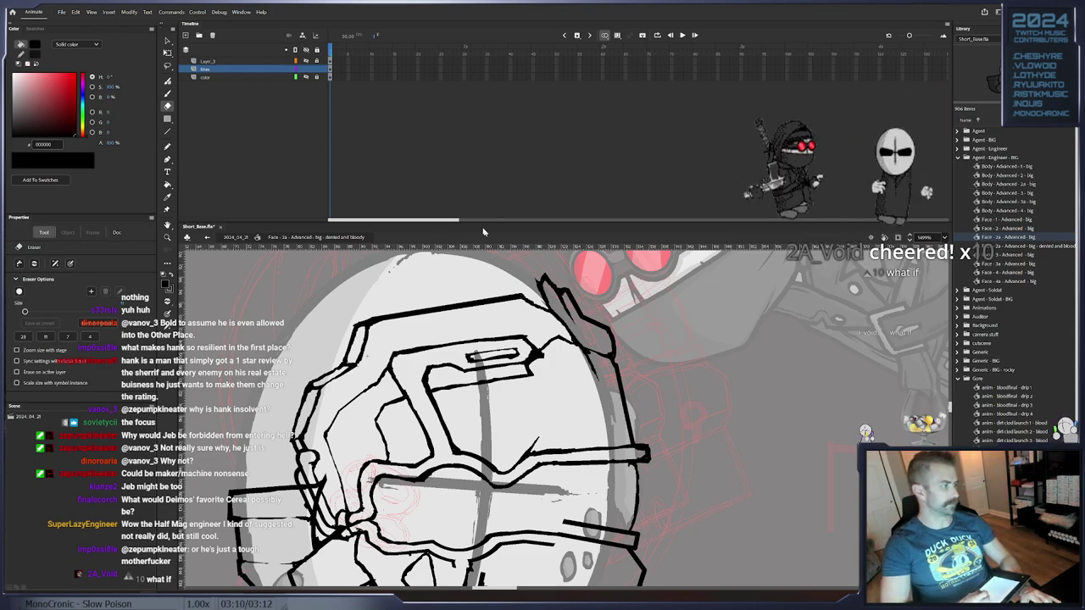
Draw a short tapered dent crease on the helmet's side beside the end of the slotted brow bracket
drag(584, 292, 610, 267)
key(b)
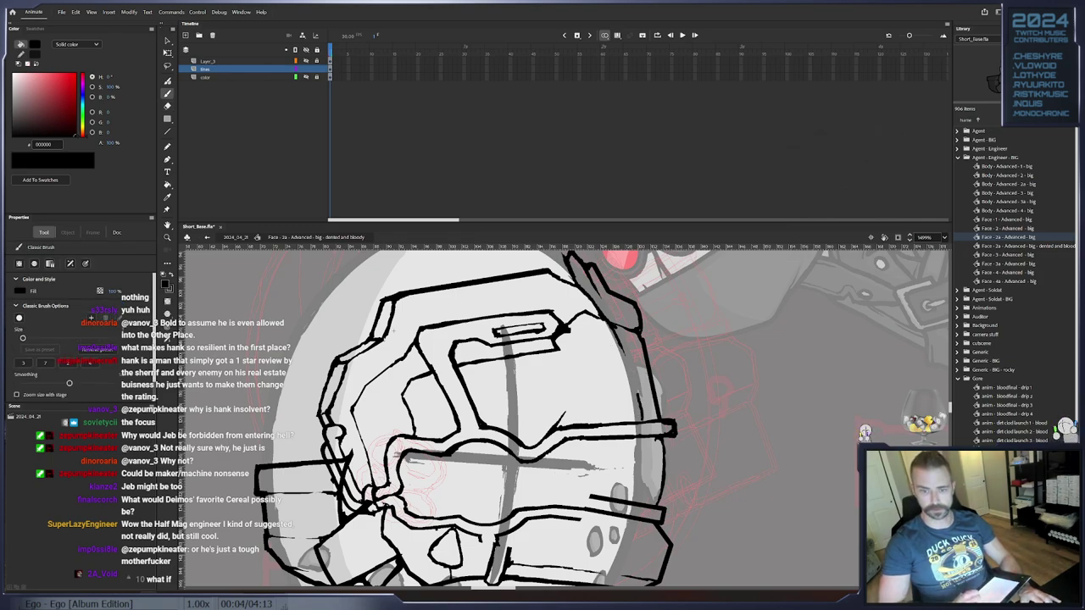
key(e)
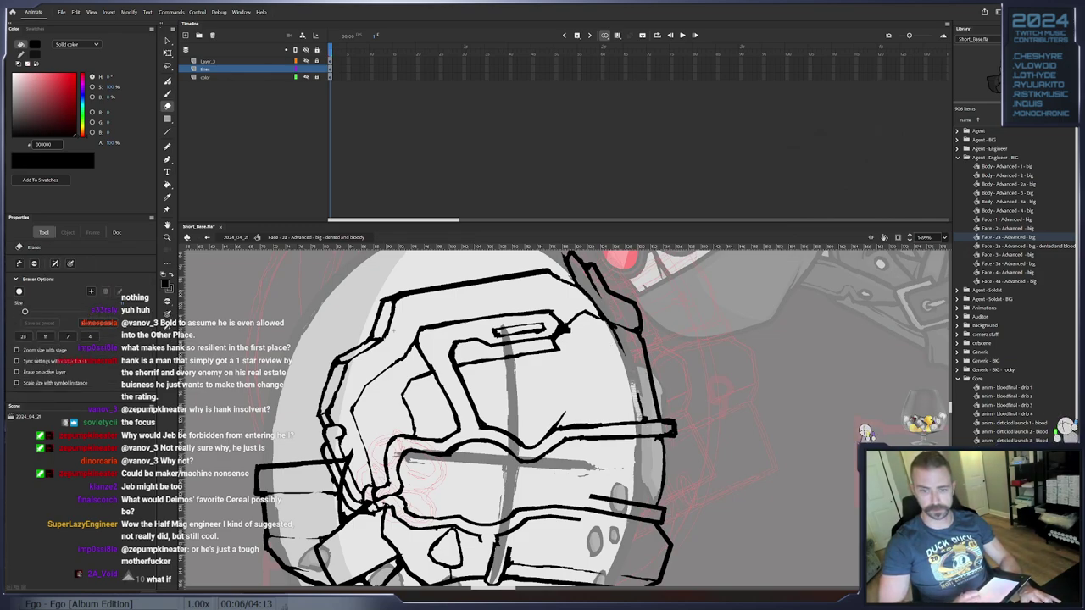
key(b)
key(e)
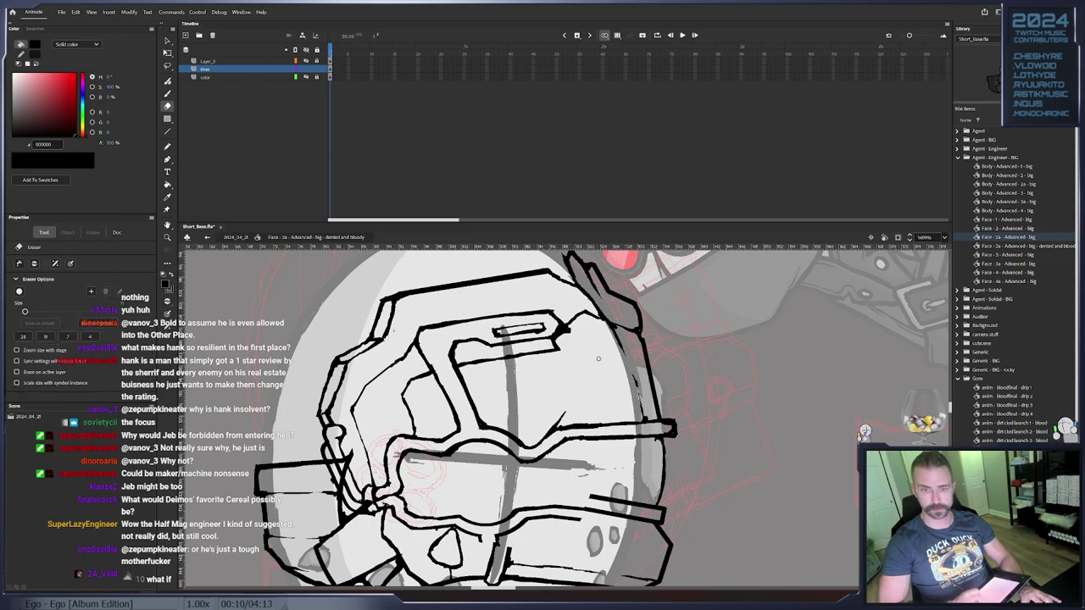
key(b)
drag(569, 329, 596, 362)
key(e)
Join the broken outlines of the lower visor band to its rear end and trim the excess ink
drag(610, 407, 591, 333)
mouse_move(566, 445)
mouse_down()
mouse_move(609, 455)
mouse_move(592, 434)
mouse_move(612, 439)
mouse_move(607, 464)
mouse_move(570, 456)
mouse_move(615, 452)
mouse_move(575, 446)
mouse_move(622, 441)
mouse_up()
key(v)
key(b)
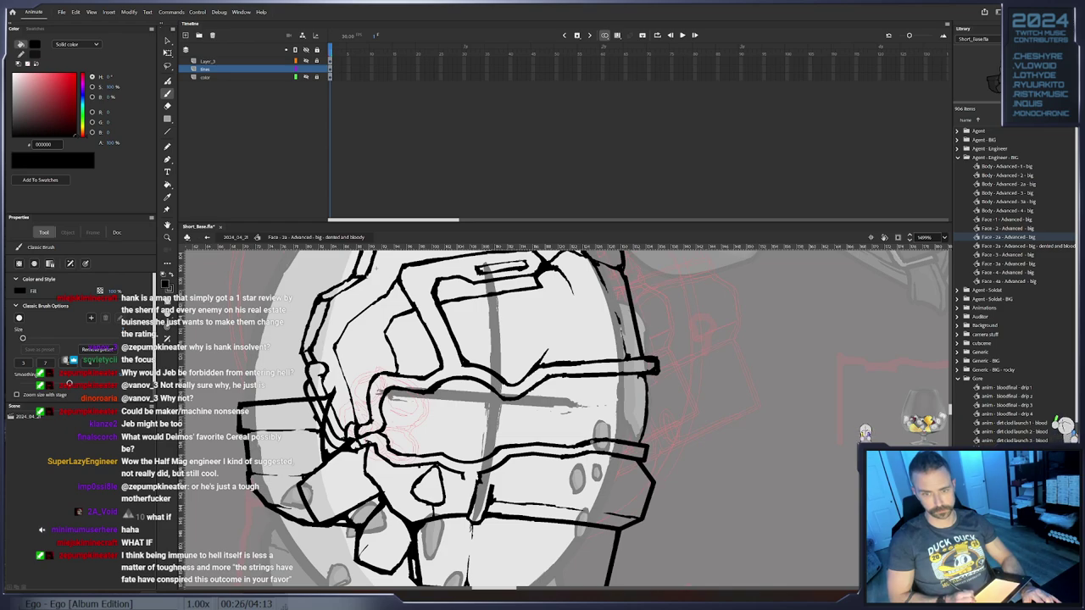
key(e)
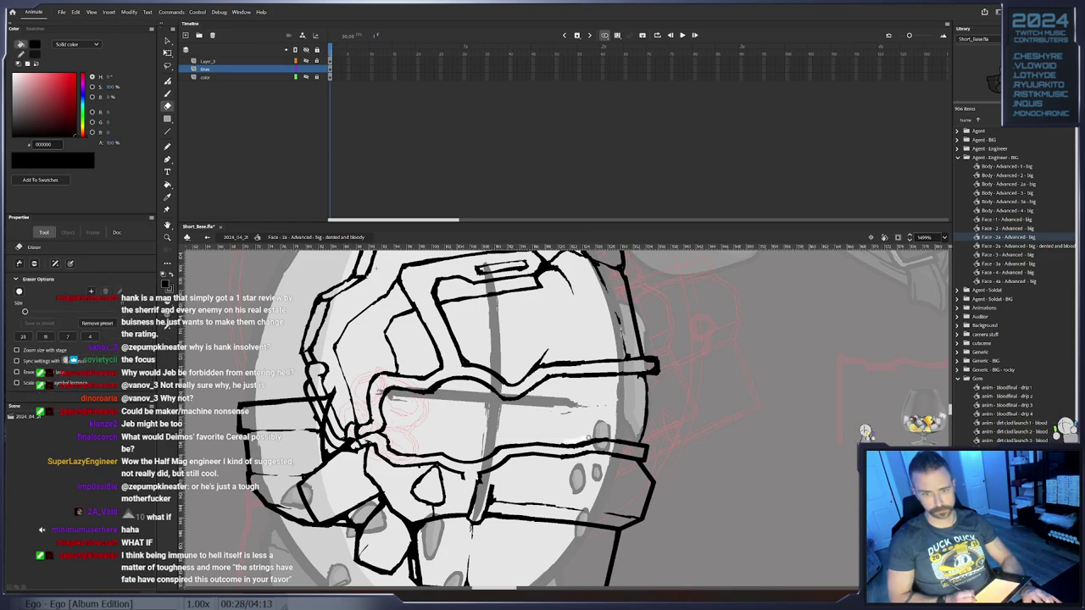
key(b)
mouse_move(605, 439)
mouse_down()
mouse_move(629, 448)
mouse_move(601, 440)
mouse_up()
key(ctrl+z)
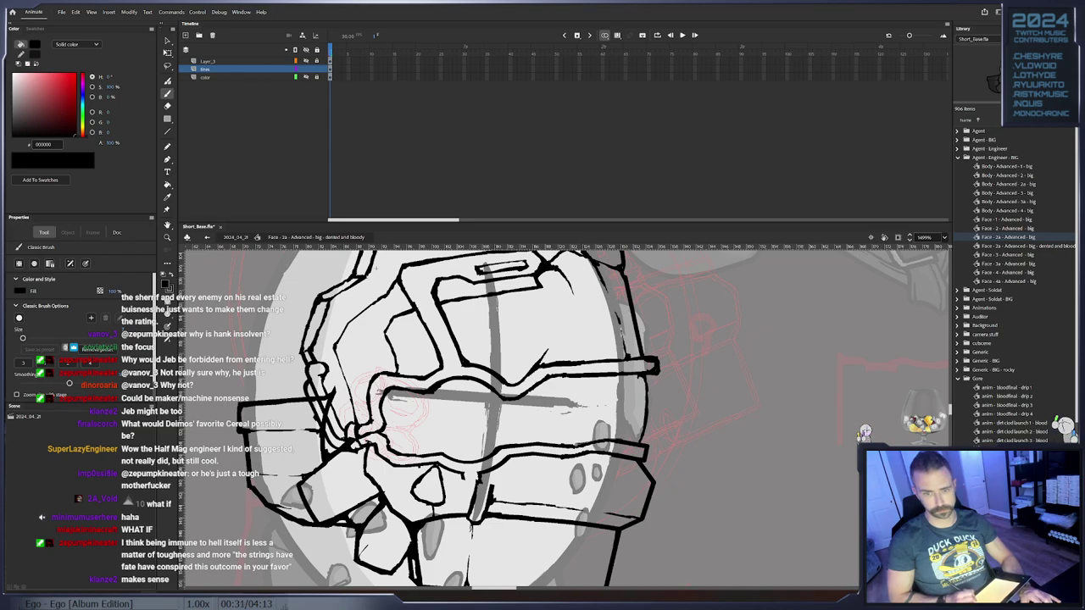
Redraw the short vertical seam at the end of the lower jaw band's panel and trim the excess ink around it
mouse_move(509, 481)
mouse_down()
mouse_move(540, 454)
mouse_move(508, 471)
mouse_move(506, 487)
mouse_up()
key(e)
key(b)
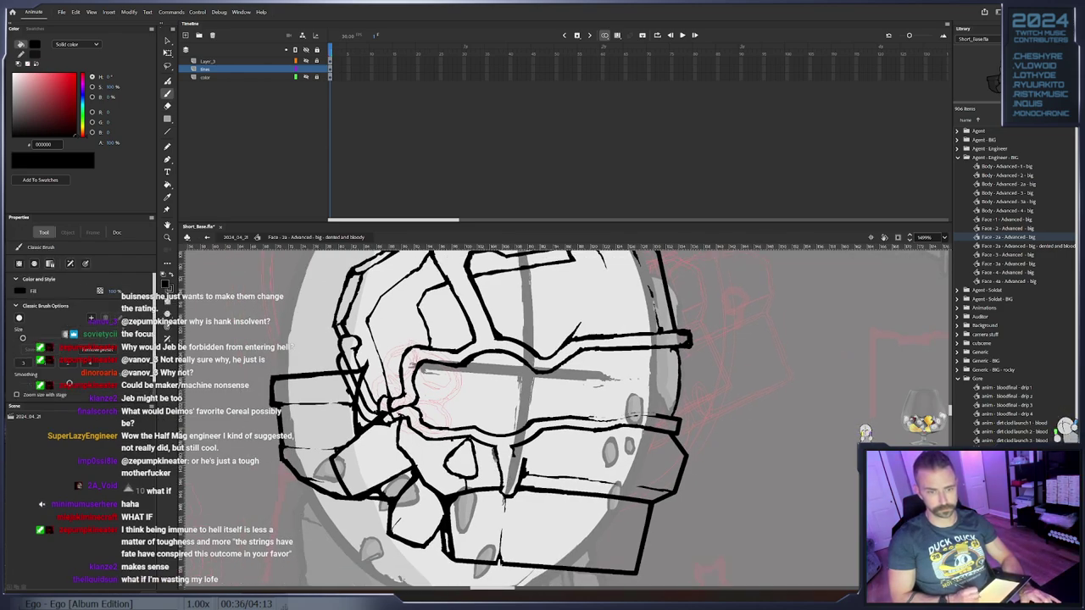
key(e)
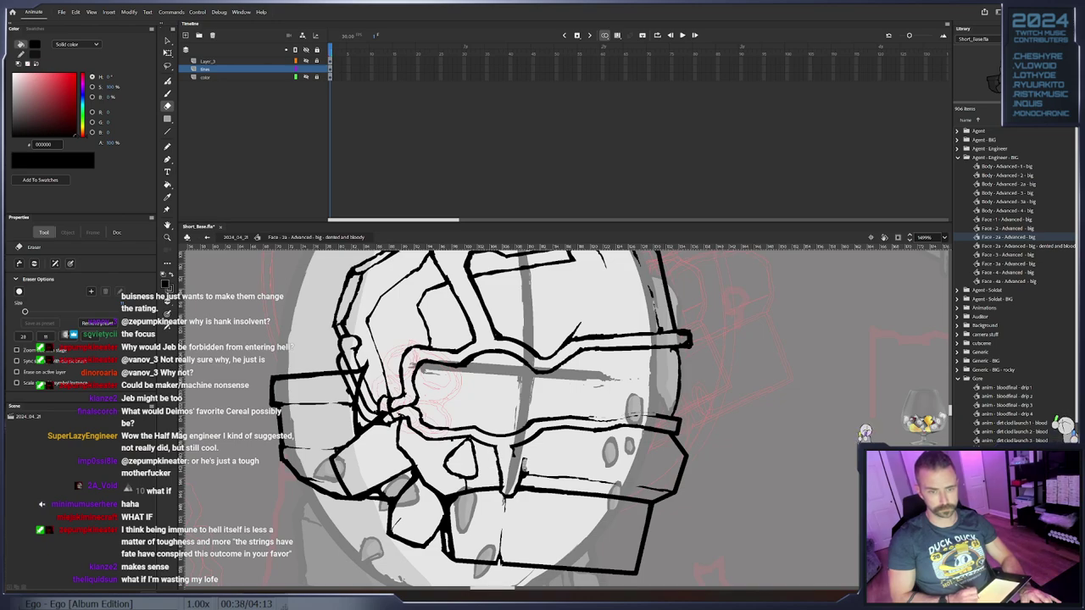
key(b)
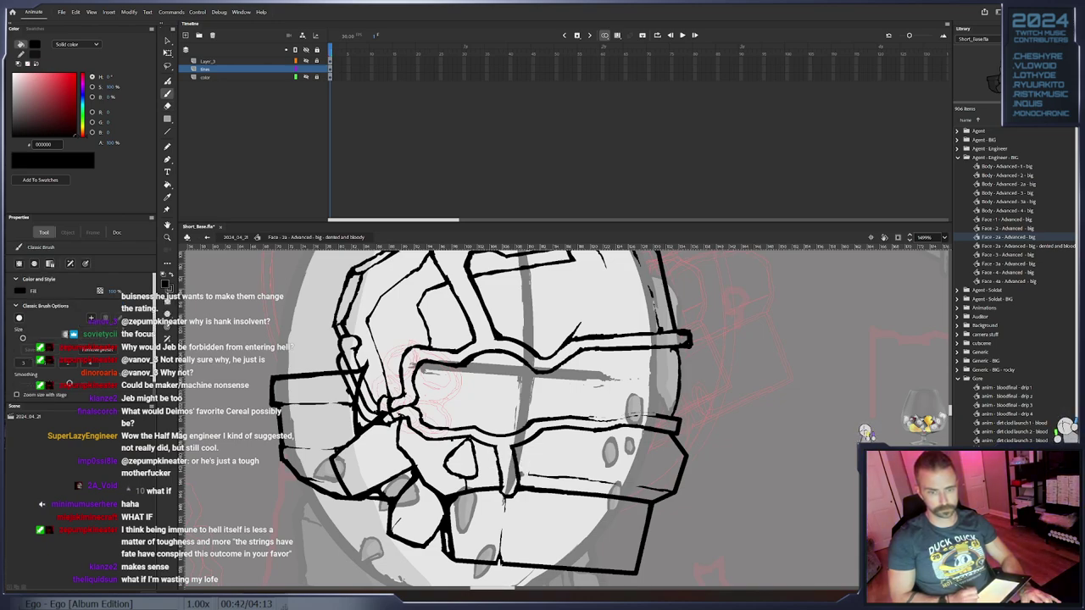
key(e)
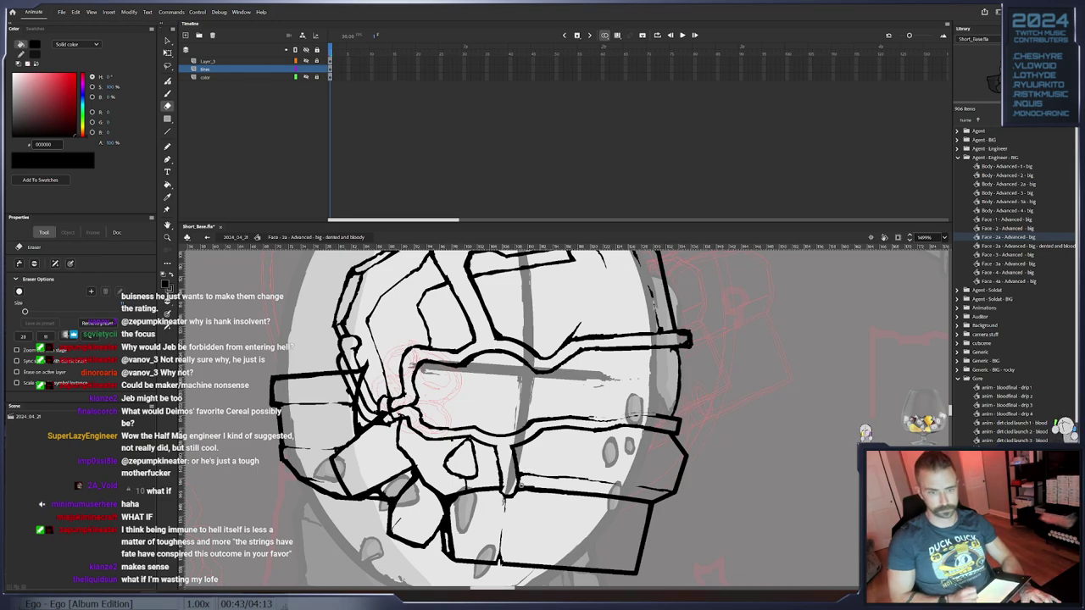
key(b)
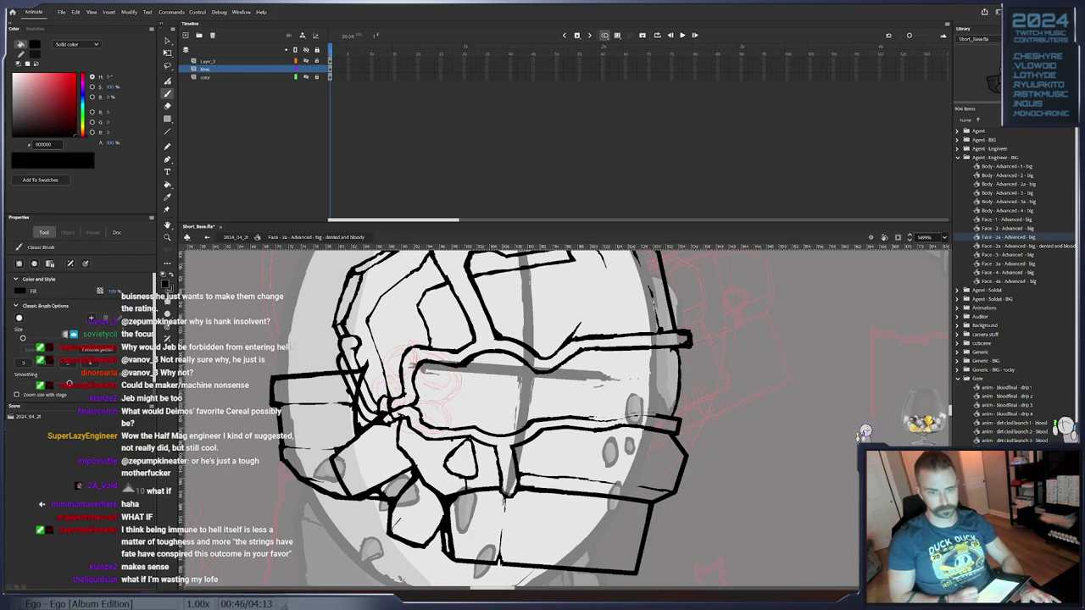
key(e)
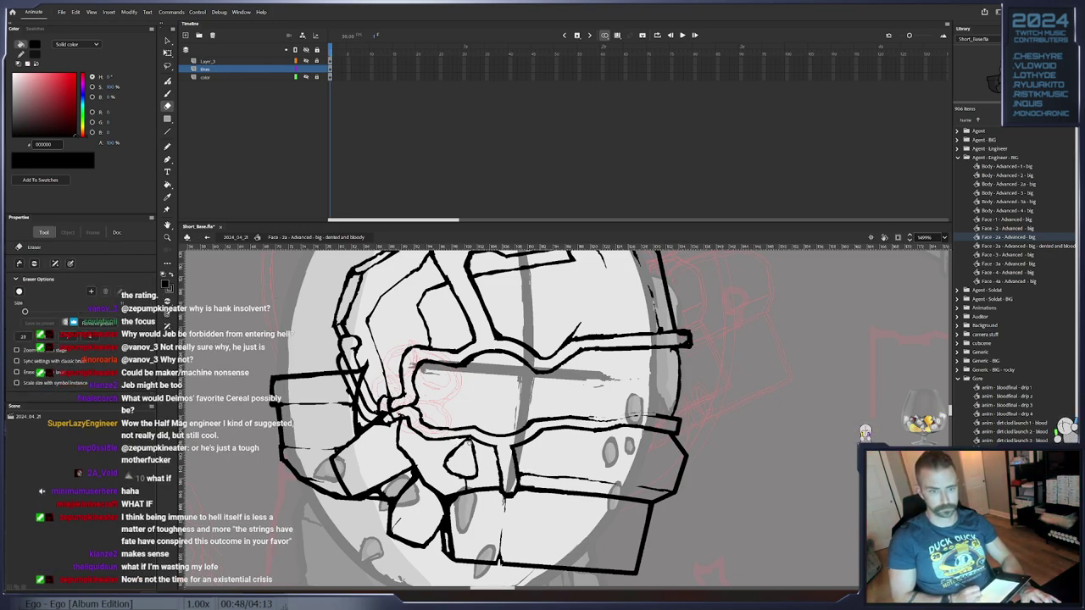
key(b)
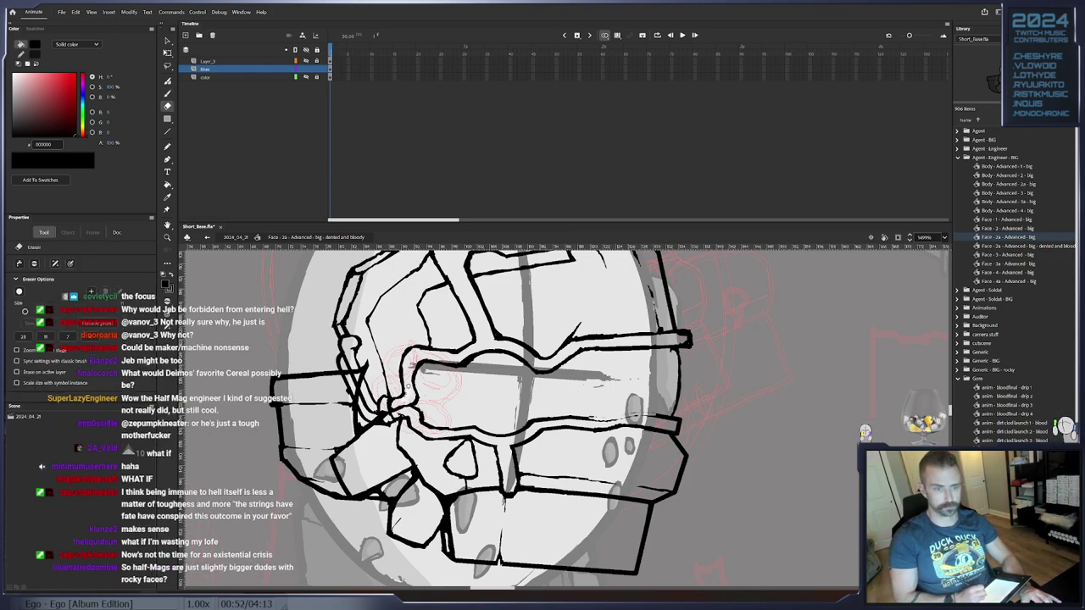
Lock the lines layer, then show, unlock and select the color layer
drag(432, 349, 435, 395)
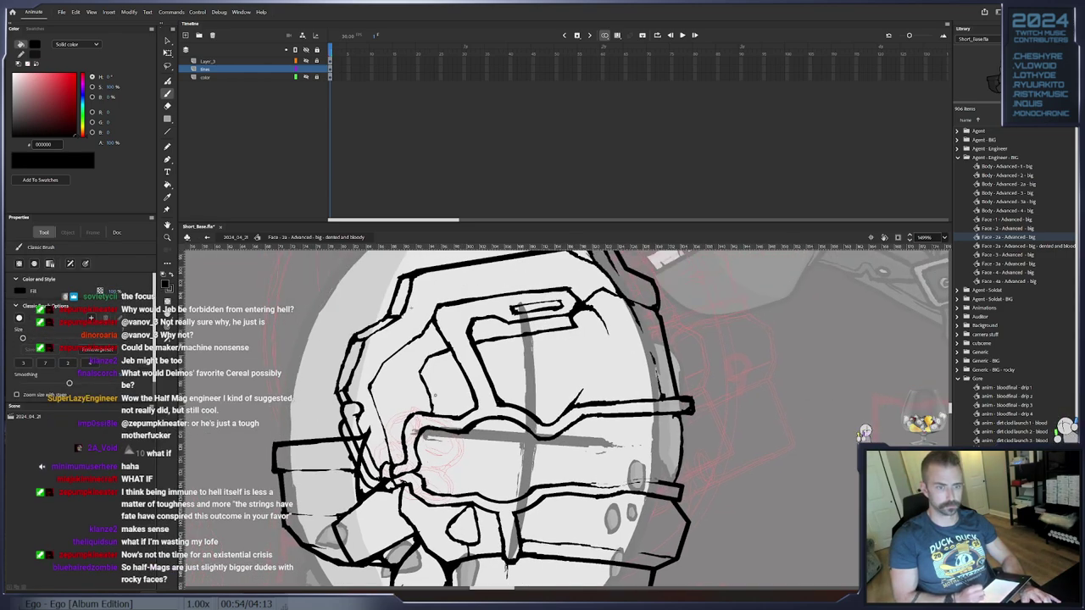
drag(865, 432, 864, 432)
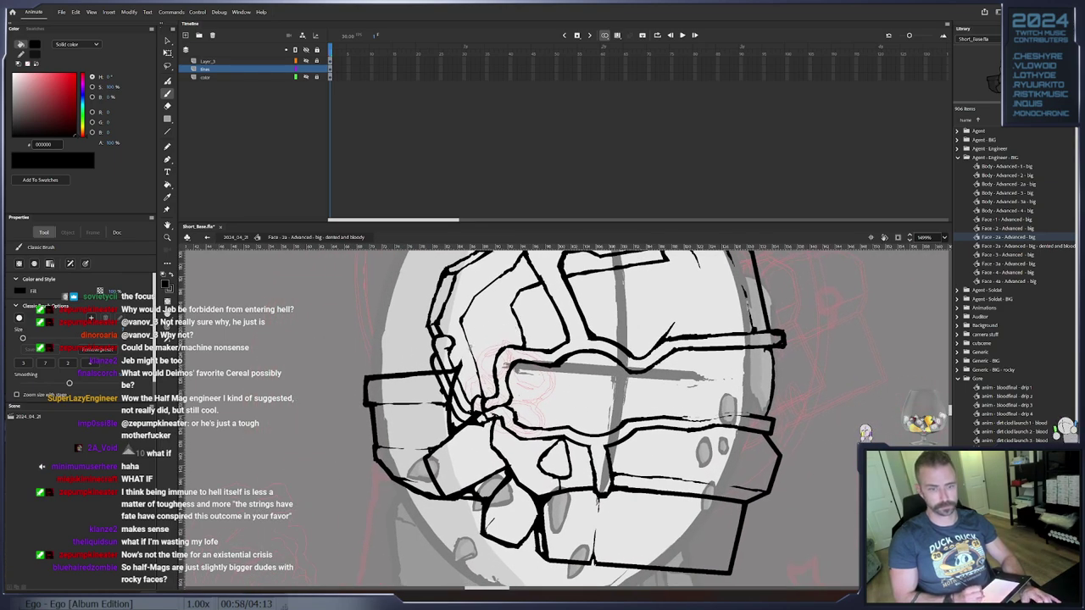
click(330, 70)
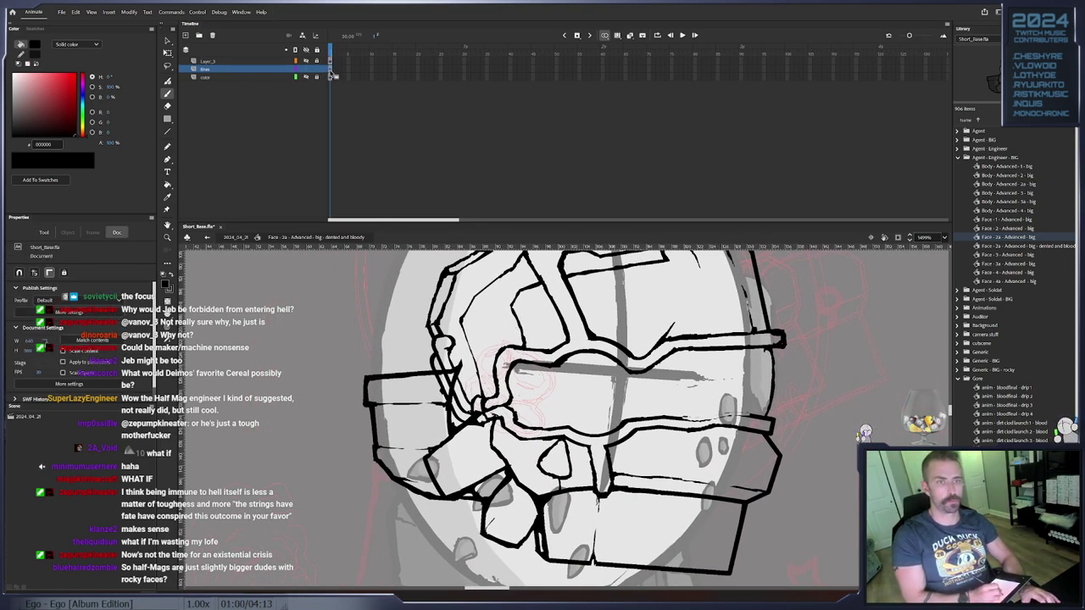
click(317, 69)
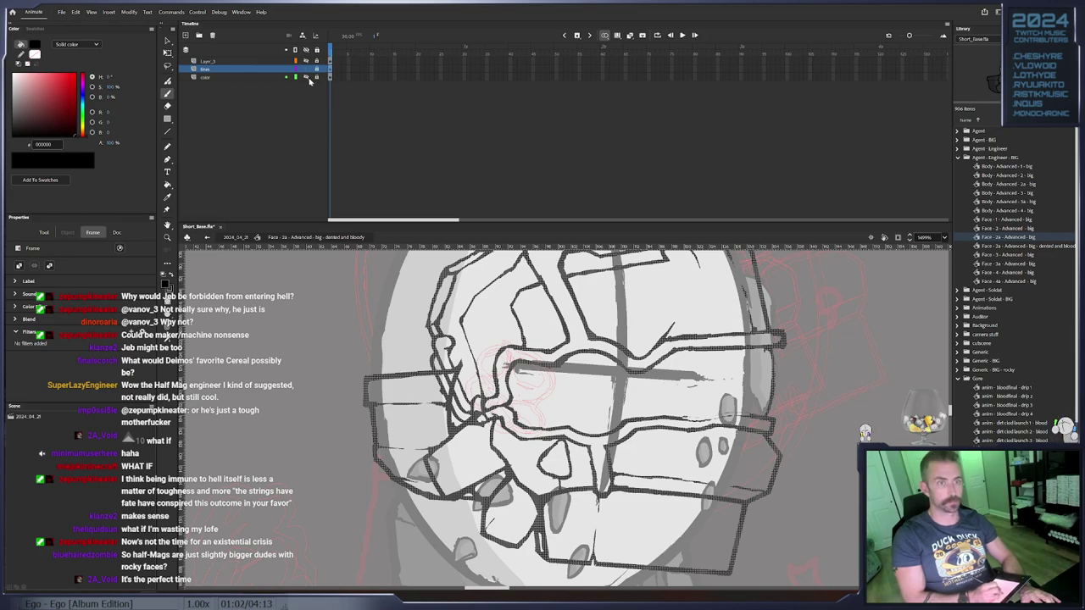
click(306, 69)
click(306, 78)
drag(277, 357, 258, 453)
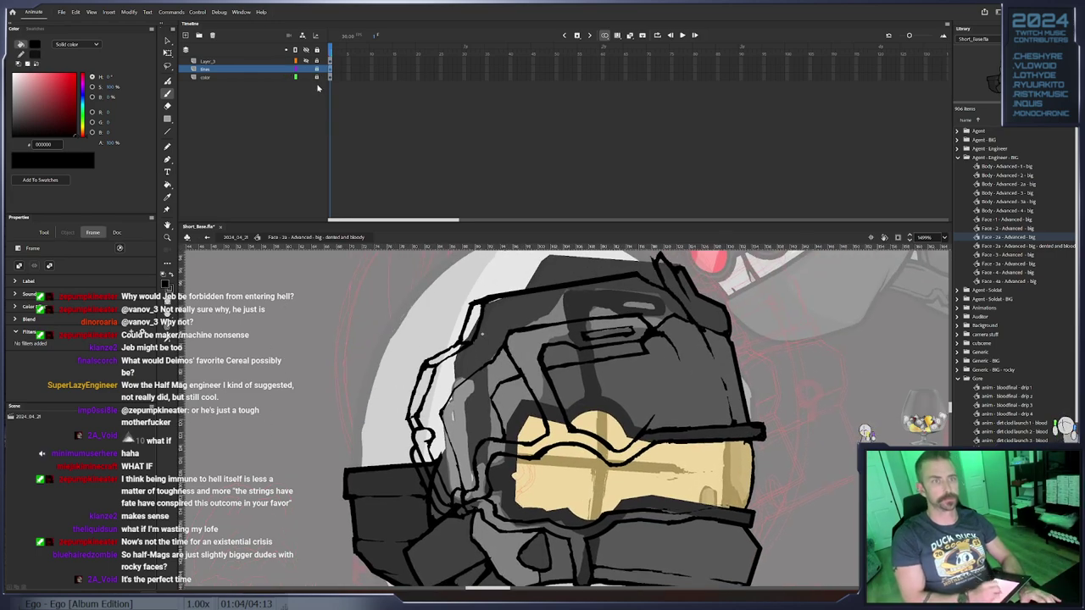
click(329, 78)
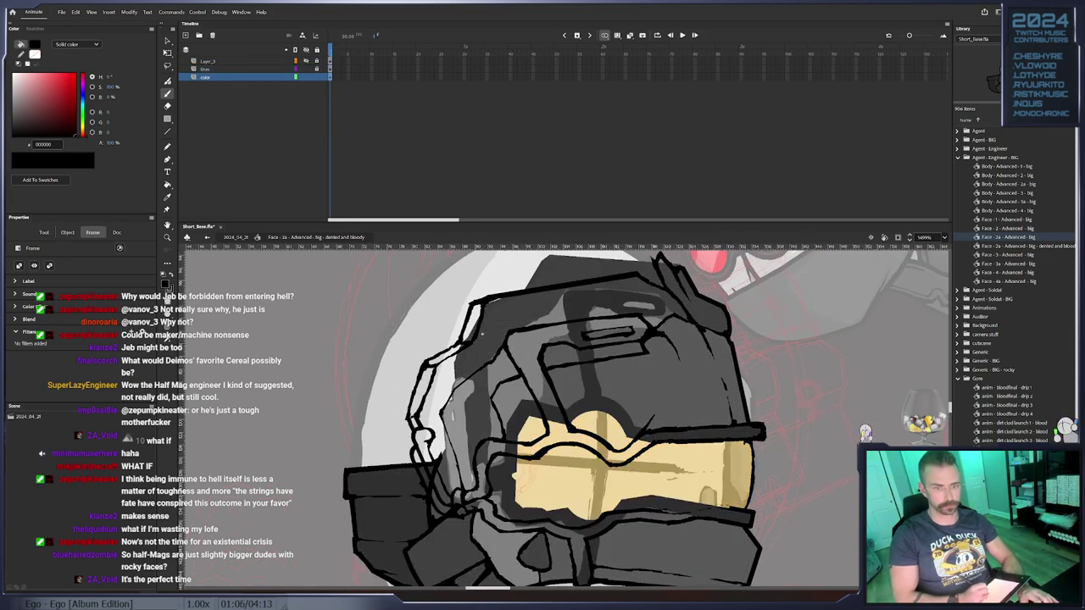
Delete the leftover dark fill sticking out above the tilted crown outline on the color layer
drag(317, 345, 252, 401)
key(e)
mouse_move(291, 355)
mouse_down()
mouse_move(255, 402)
mouse_move(309, 339)
mouse_move(301, 320)
mouse_up()
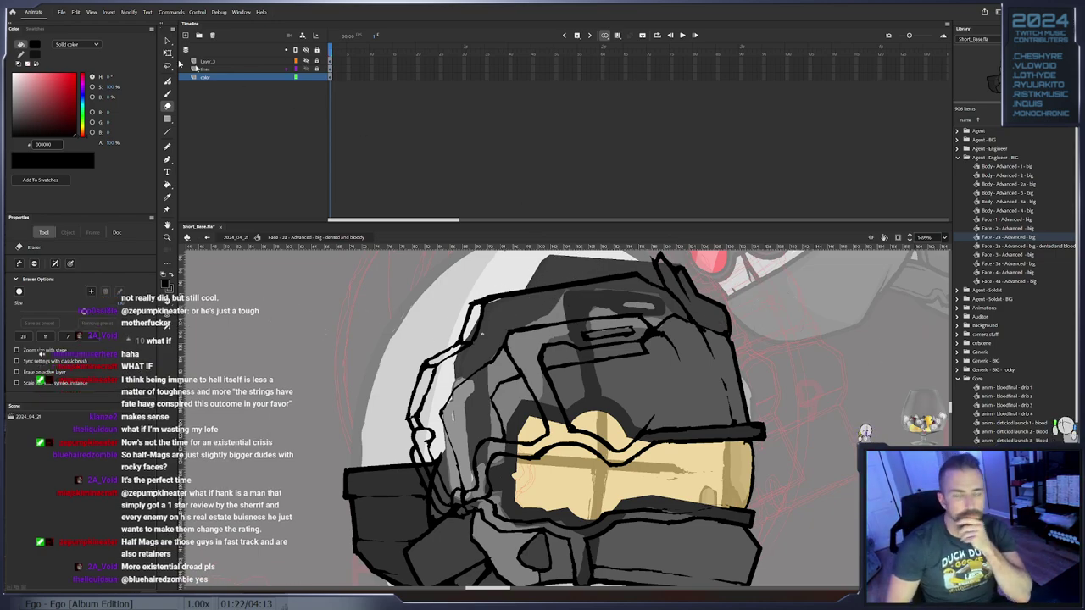
click(167, 40)
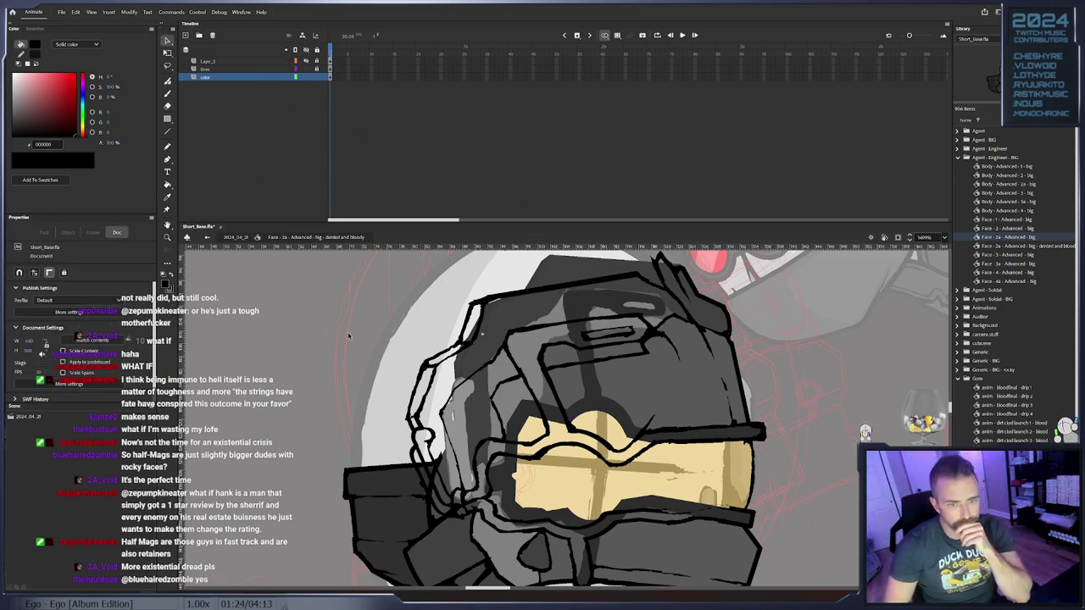
click(593, 262)
key(Delete)
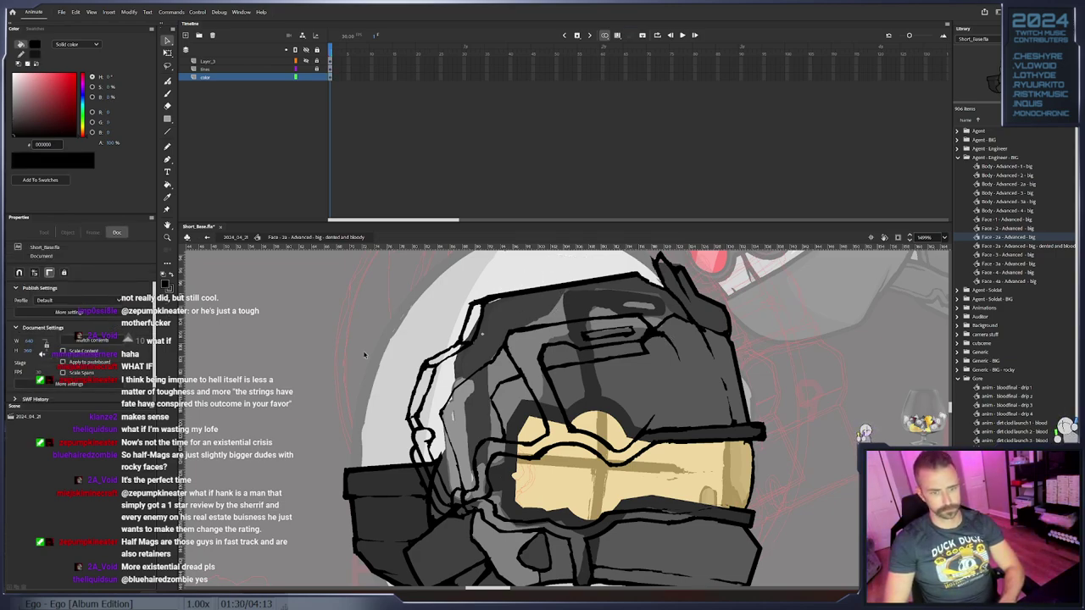
Paste a copy of the helmet artwork on the color layer and place it clear of the dented helmet, beside its rear
click(172, 185)
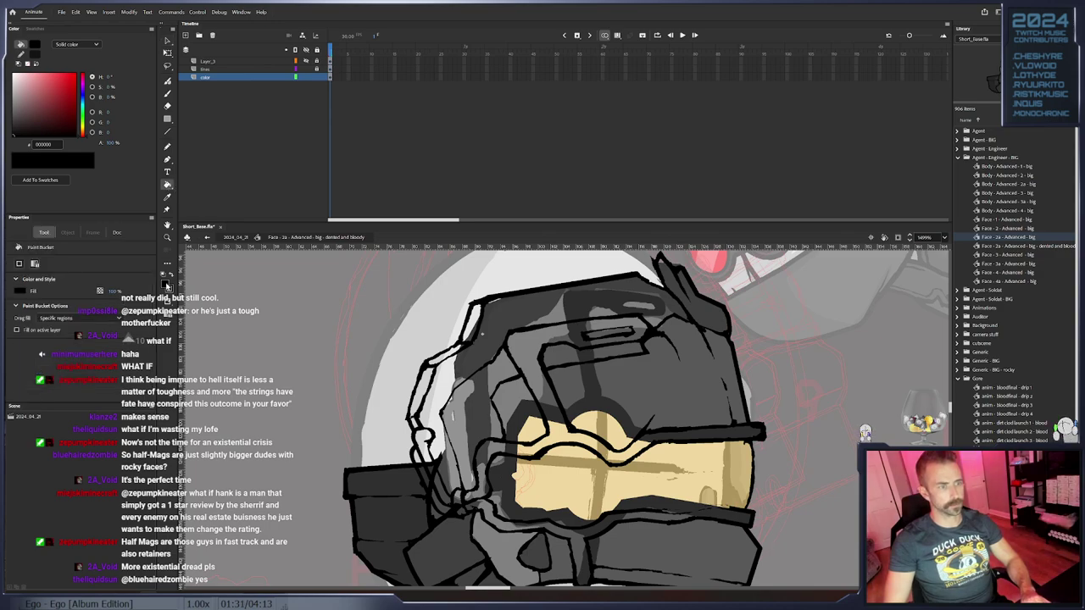
click(167, 286)
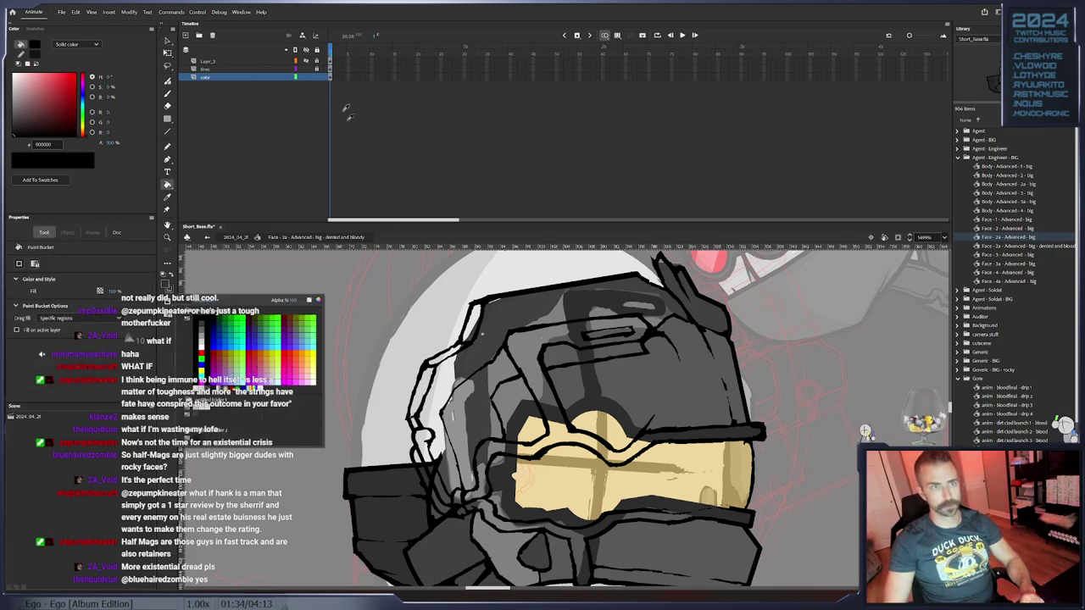
click(331, 82)
click(330, 78)
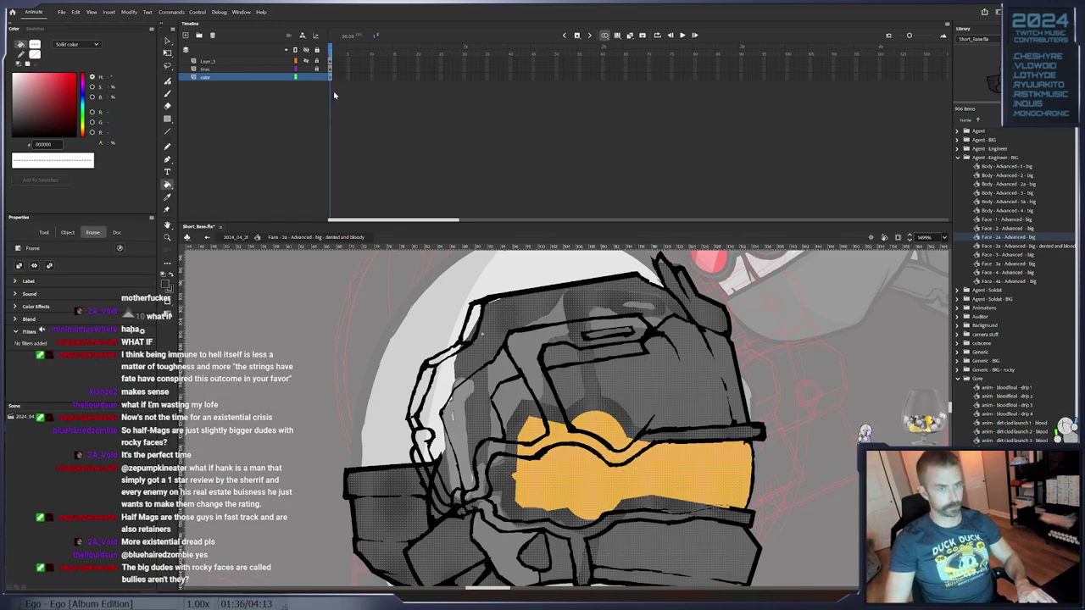
key(ctrl+v)
click(167, 40)
drag(630, 389, 268, 229)
drag(344, 370, 345, 327)
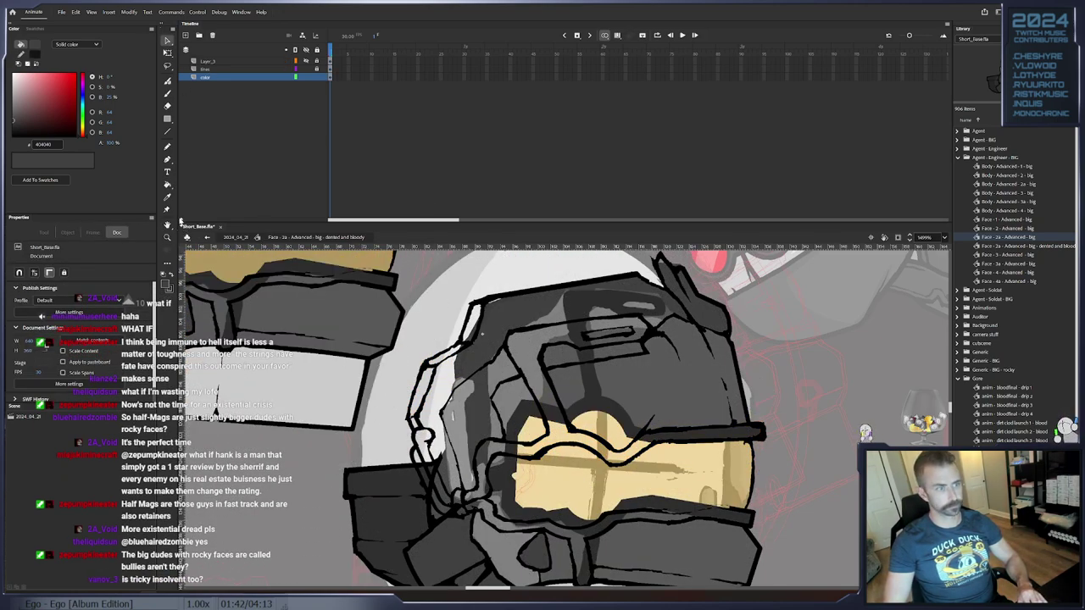
Fill the crown's side panel and the curved frame around the visor with the grey 585858 using the Paint Bucket
key(k)
click(168, 289)
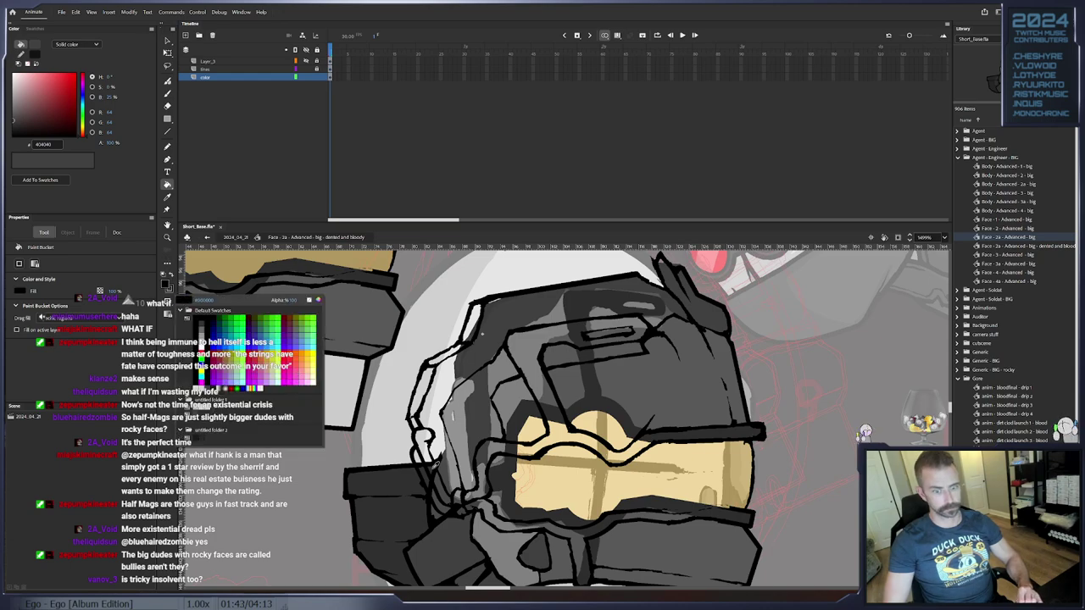
click(612, 378)
click(598, 417)
click(598, 416)
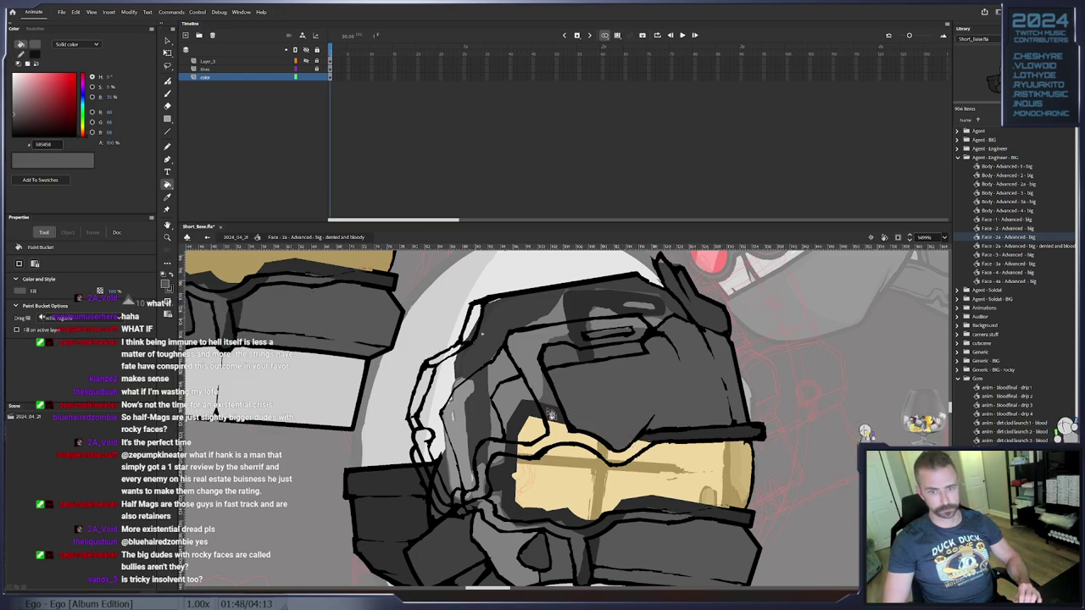
click(566, 438)
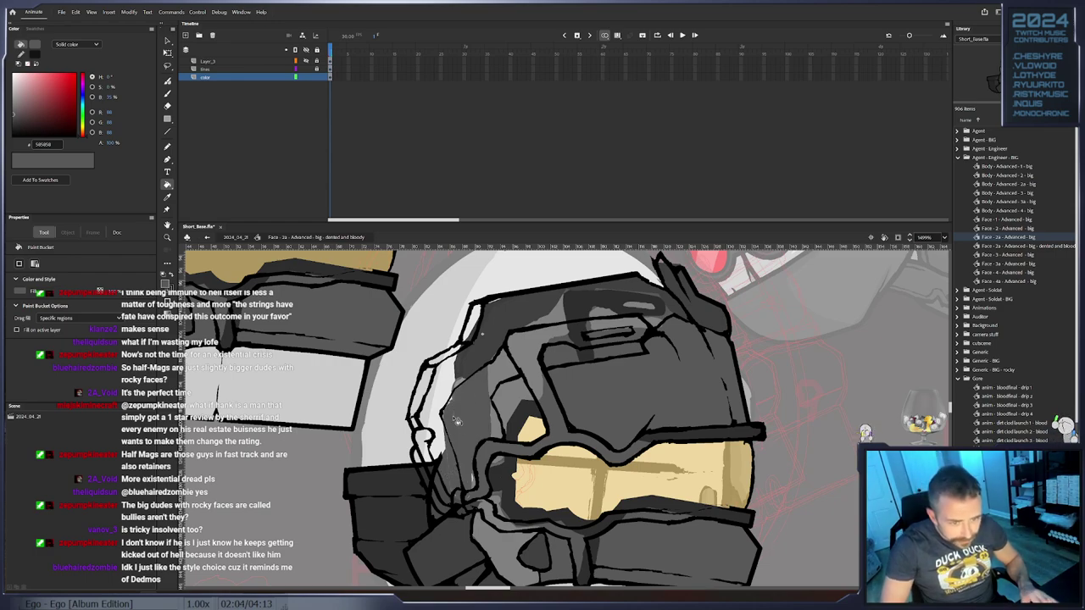
Brush the same grey along the rear edge of the helmet's side panel and into the strap loop behind it
key(z)
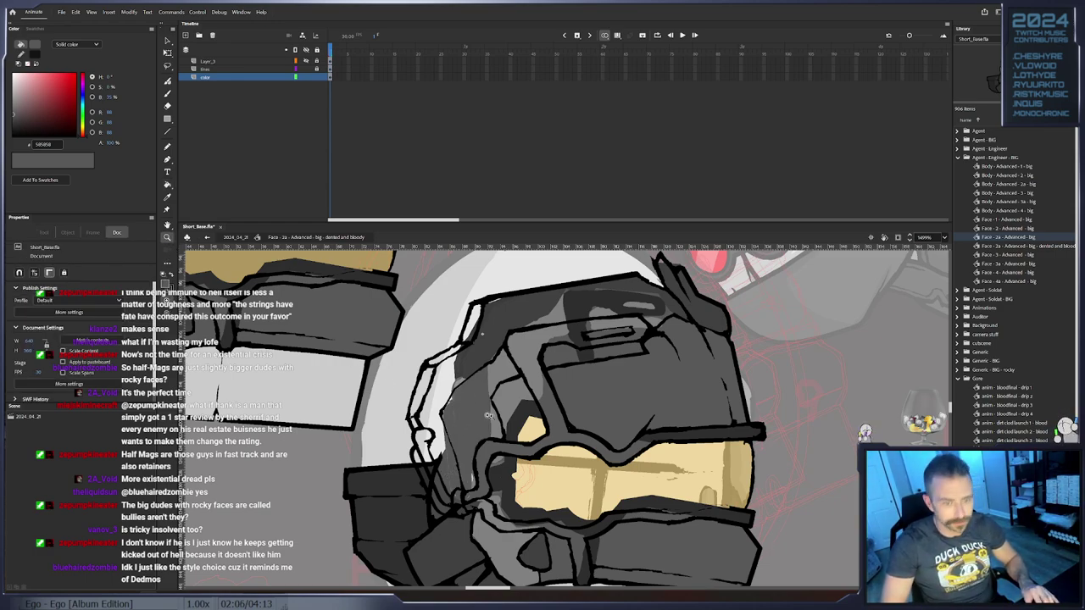
click(488, 416)
drag(573, 439, 534, 396)
key(b)
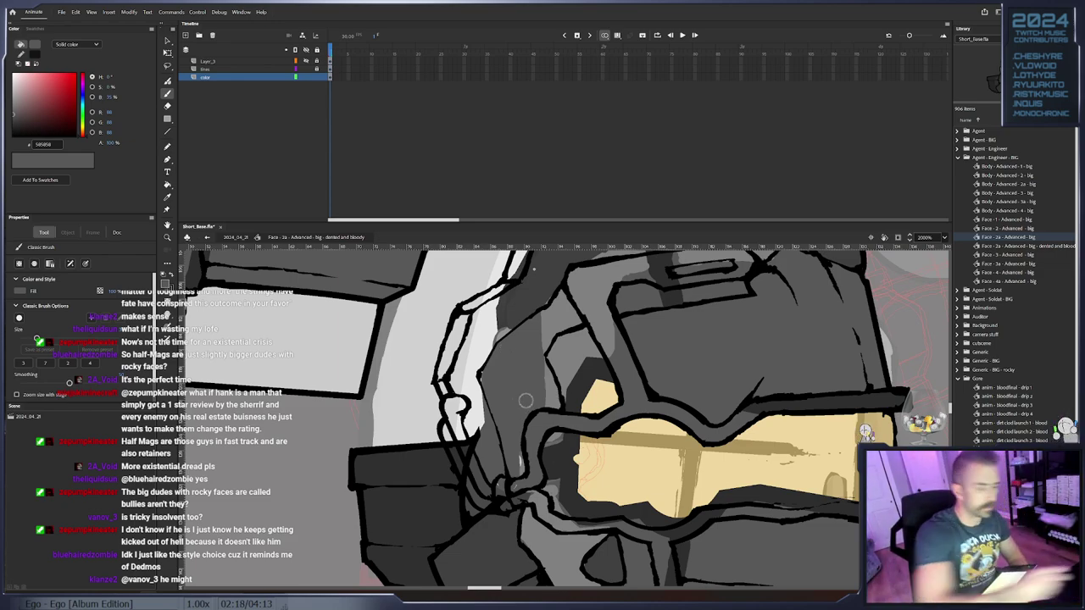
drag(483, 382, 498, 350)
mouse_move(485, 422)
mouse_down()
mouse_move(468, 398)
mouse_move(462, 407)
mouse_up()
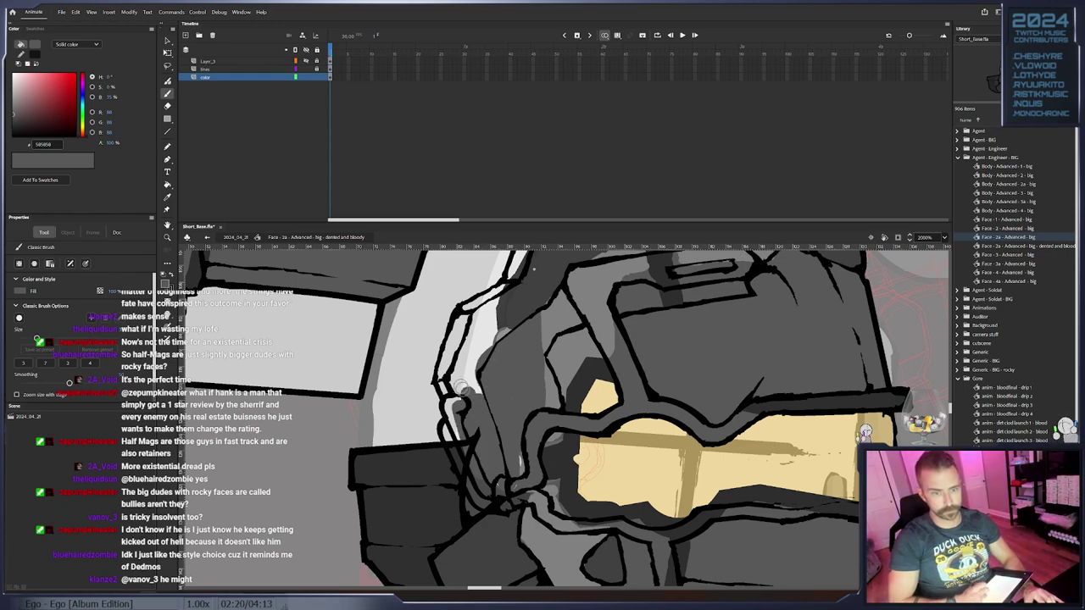
Lock the color layer, unlock and select the lines layer, and set the brush color to black
click(318, 77)
key(e)
click(318, 69)
key(ctrl+a)
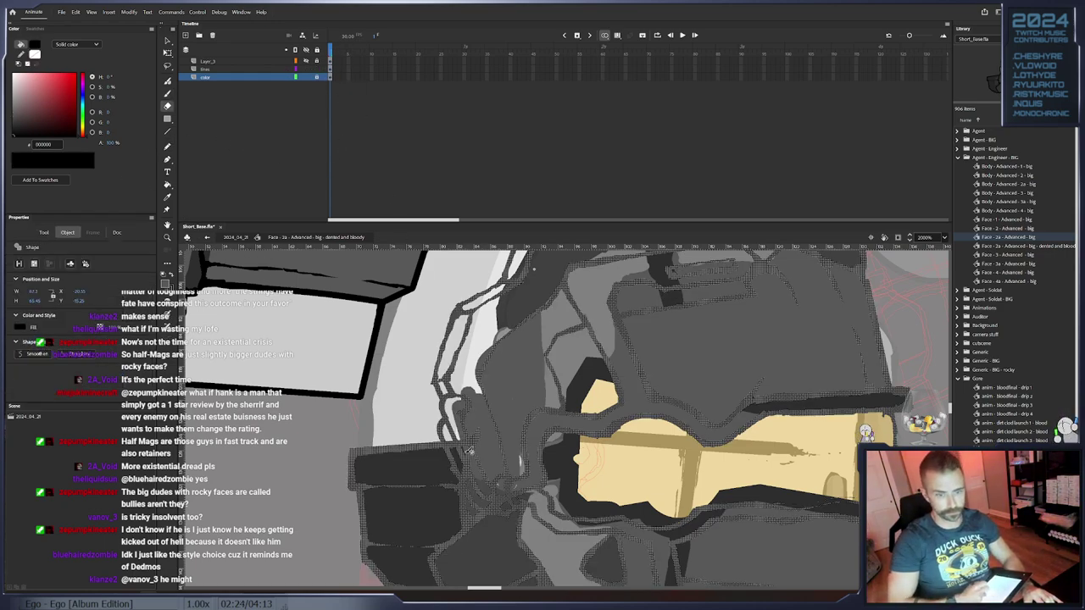
click(330, 68)
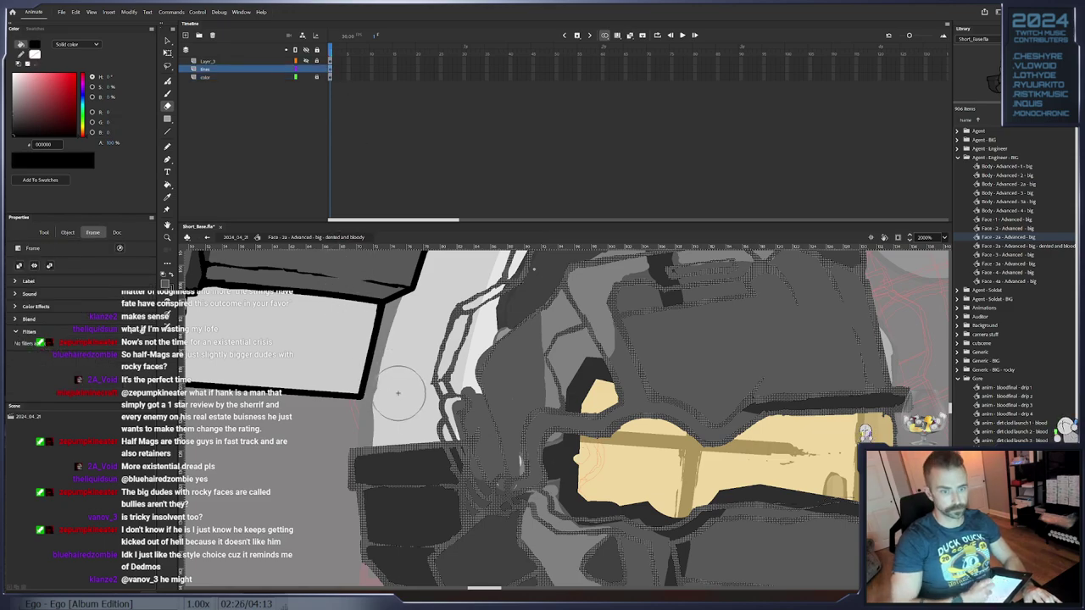
key(b)
drag(34, 90, 117, 189)
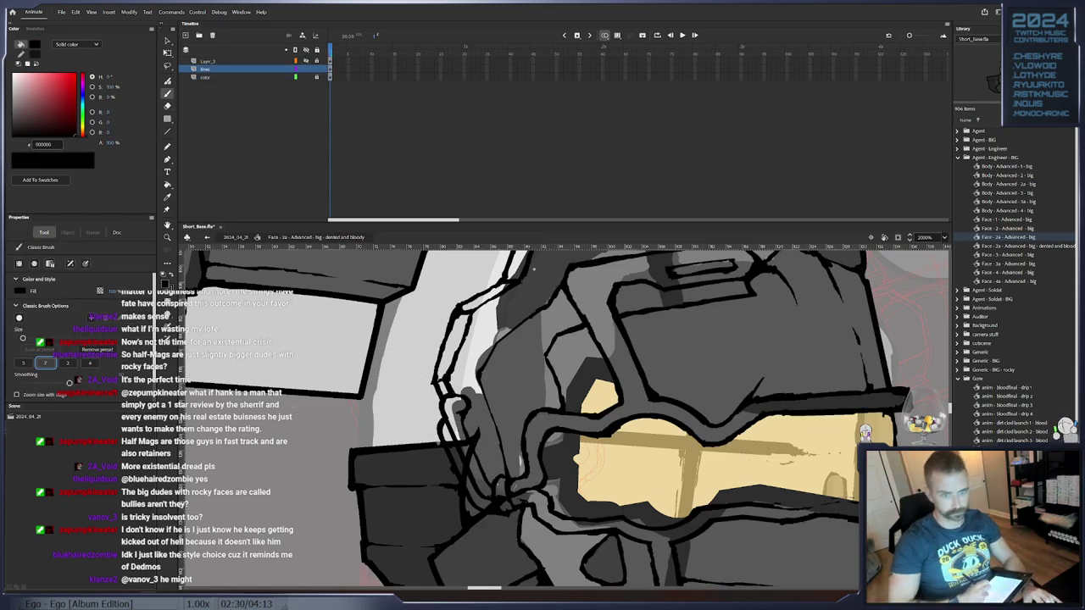
Clean up the strap outlines between the rear loop and the knotted visor hinge by erasing and redrawing them, then lock the lines layer
key(e)
mouse_move(474, 469)
mouse_down()
mouse_move(463, 435)
mouse_move(468, 459)
mouse_move(462, 443)
mouse_move(475, 432)
mouse_move(483, 444)
mouse_move(465, 422)
mouse_up()
key(b)
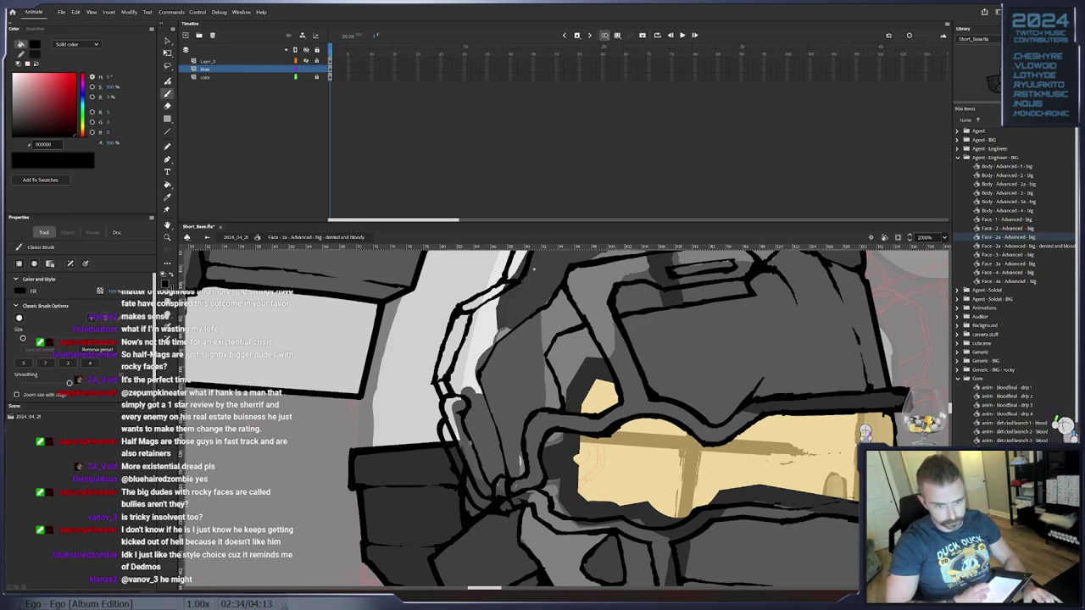
key(e)
drag(469, 487, 447, 430)
key(b)
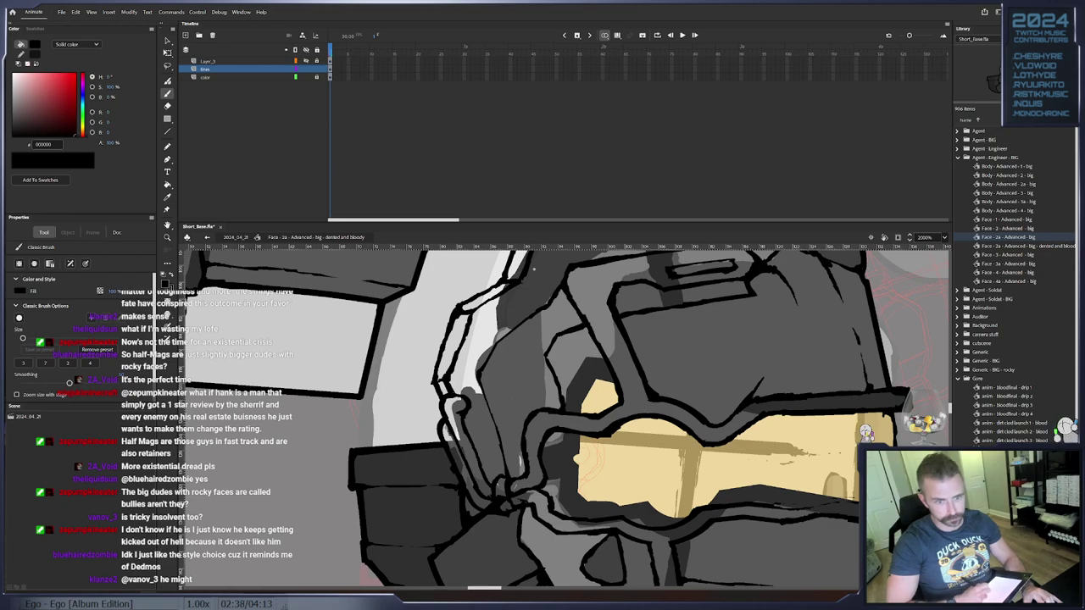
key(e)
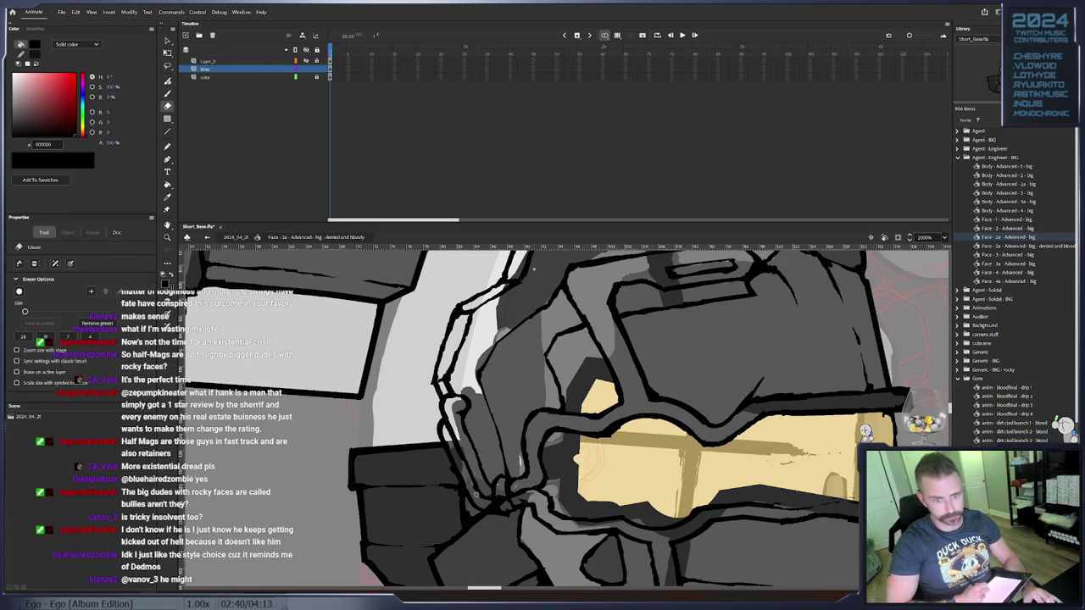
key(b)
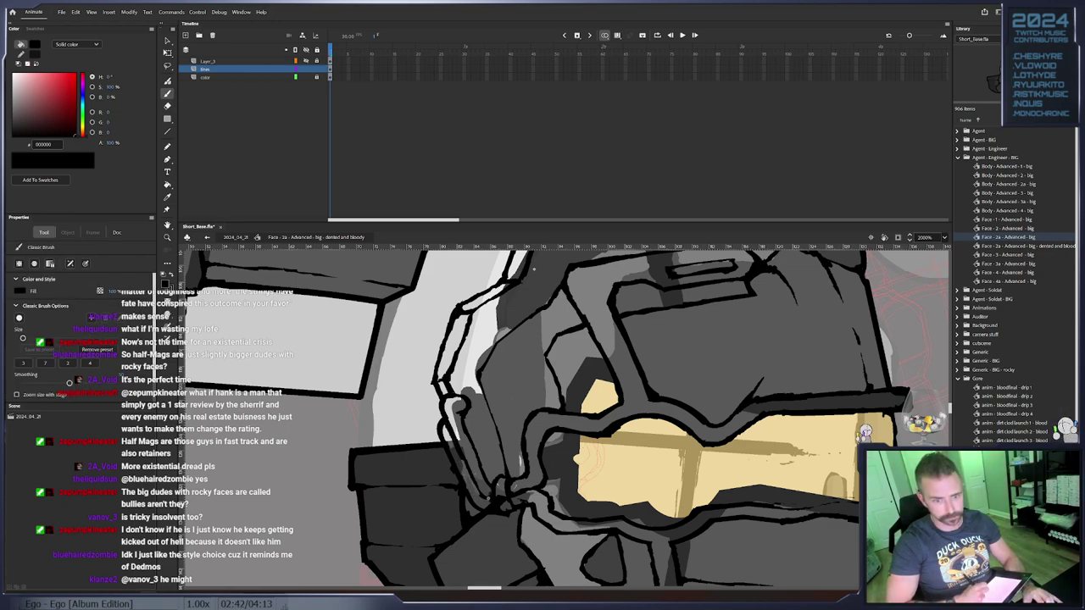
drag(463, 460, 480, 497)
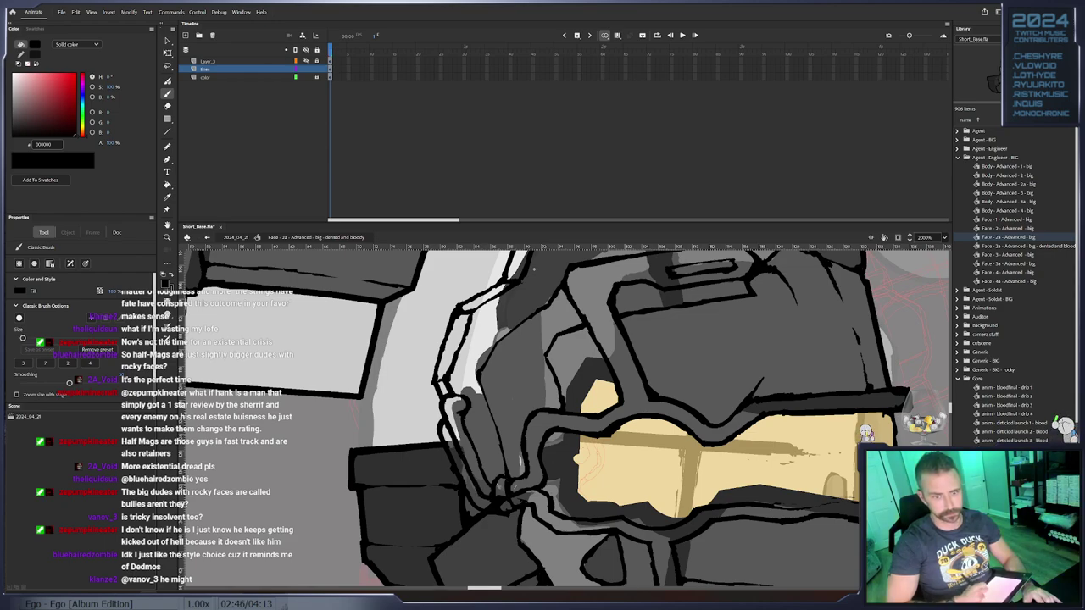
mouse_move(531, 296)
mouse_down()
mouse_move(463, 428)
mouse_move(407, 422)
mouse_up()
click(317, 69)
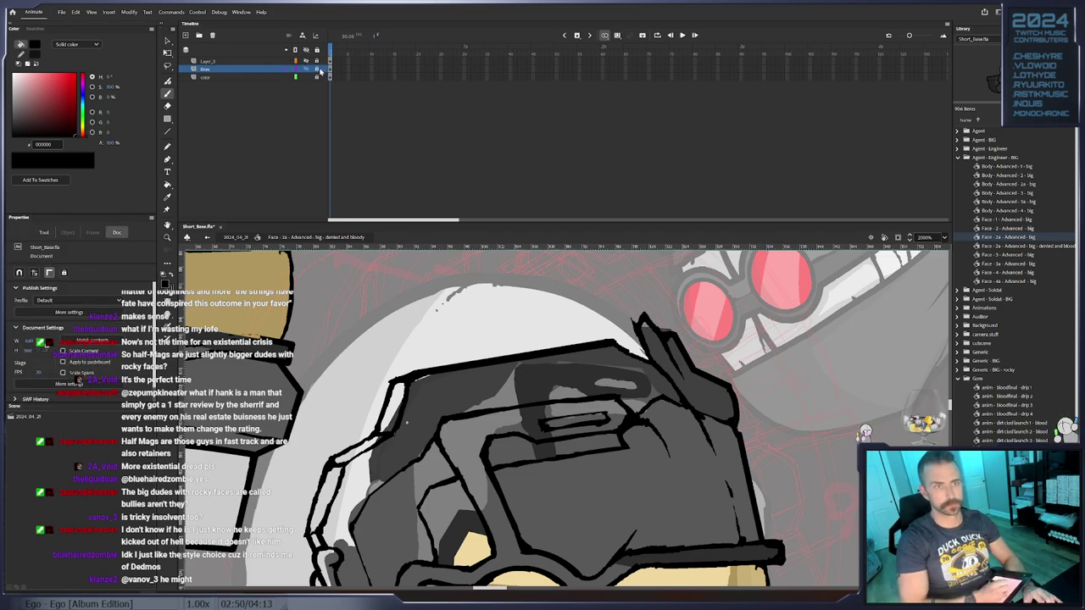
Select the full line art on the lines layer, relock that layer, and make the color layer active and unlocked
click(331, 77)
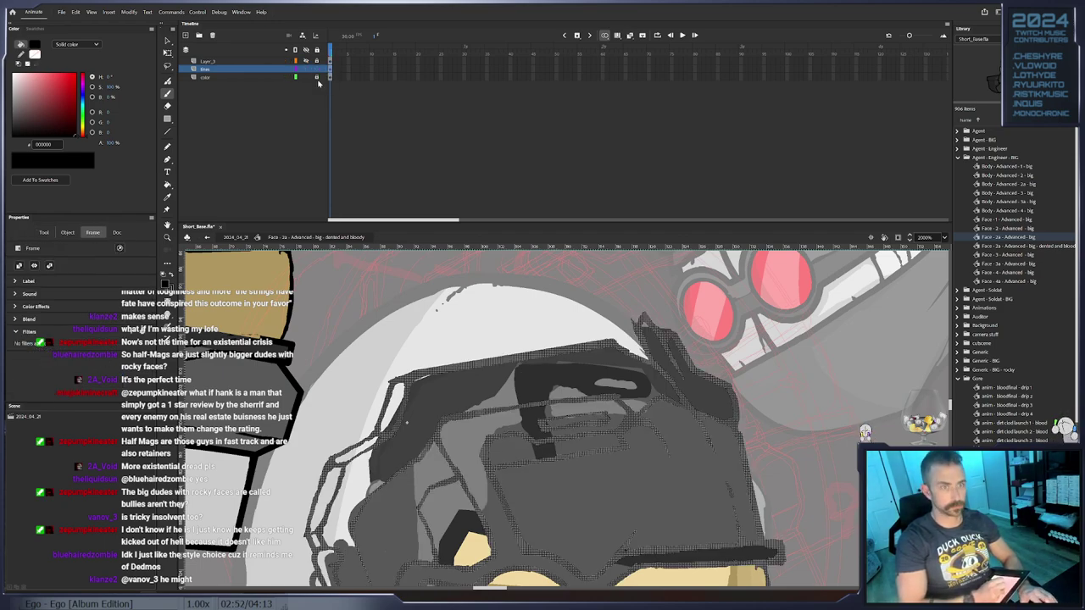
click(330, 77)
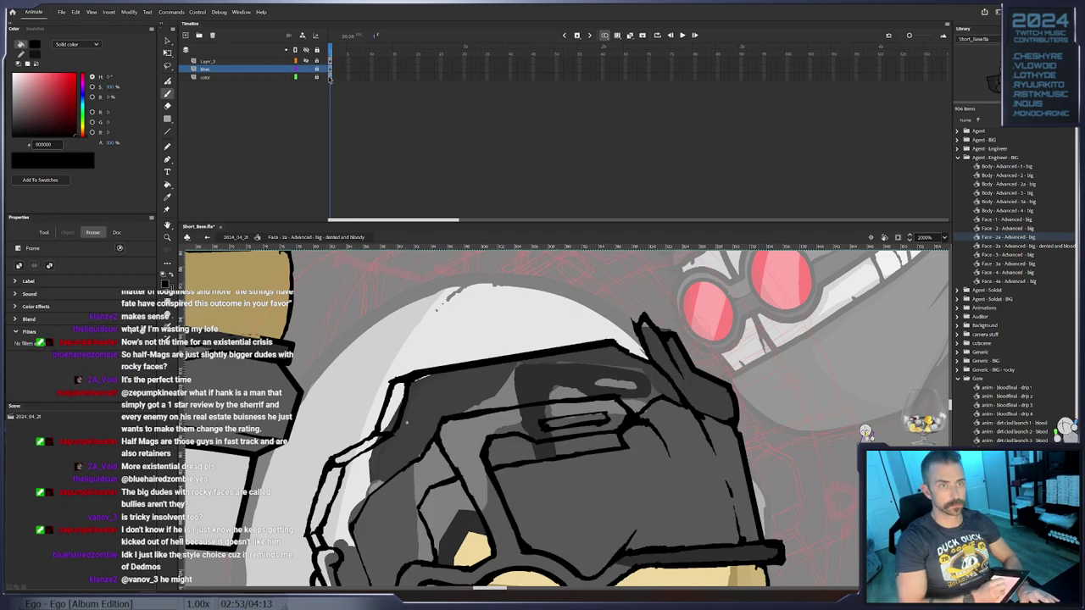
click(540, 354)
click(616, 325)
click(318, 77)
click(330, 77)
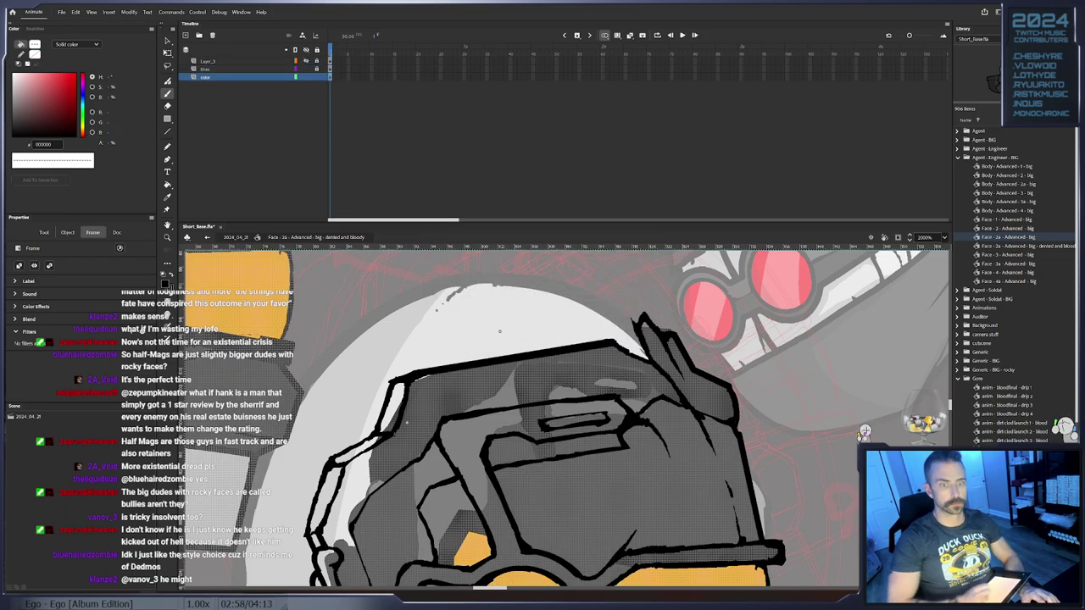
Try the Eraser on a small spot of the light area above the helmet
click(500, 325)
key(e)
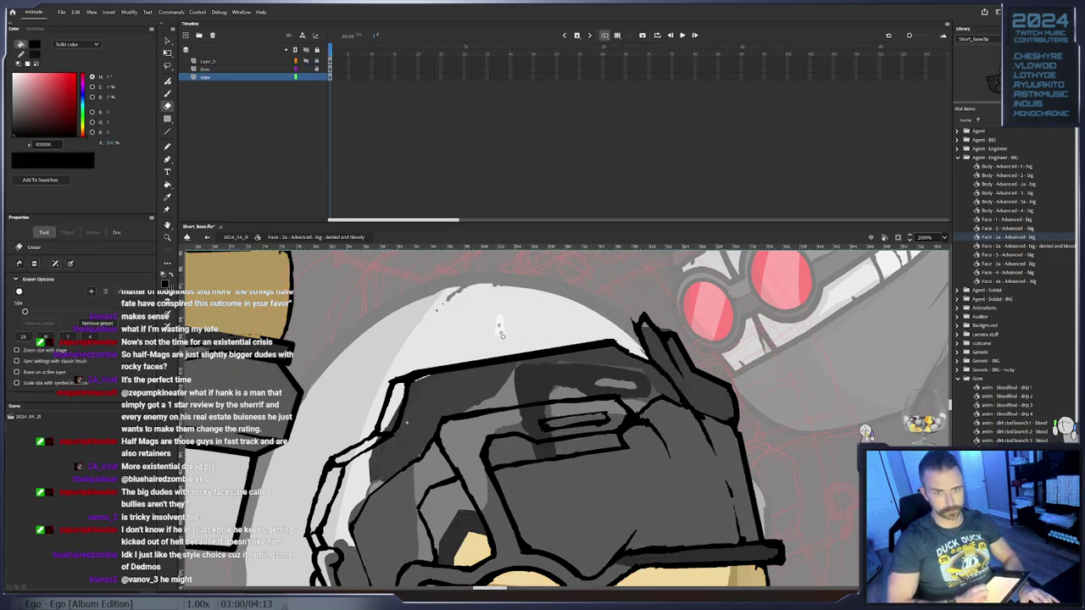
drag(668, 337, 642, 327)
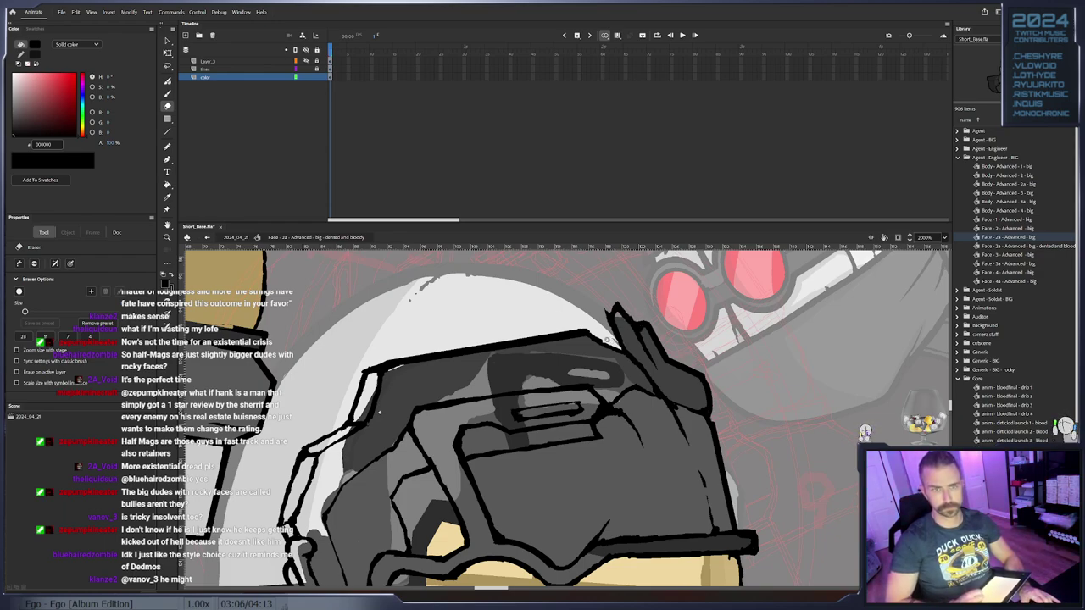
Hide the lines layer and select the color layer's contents to check the outlines copied into it
click(307, 69)
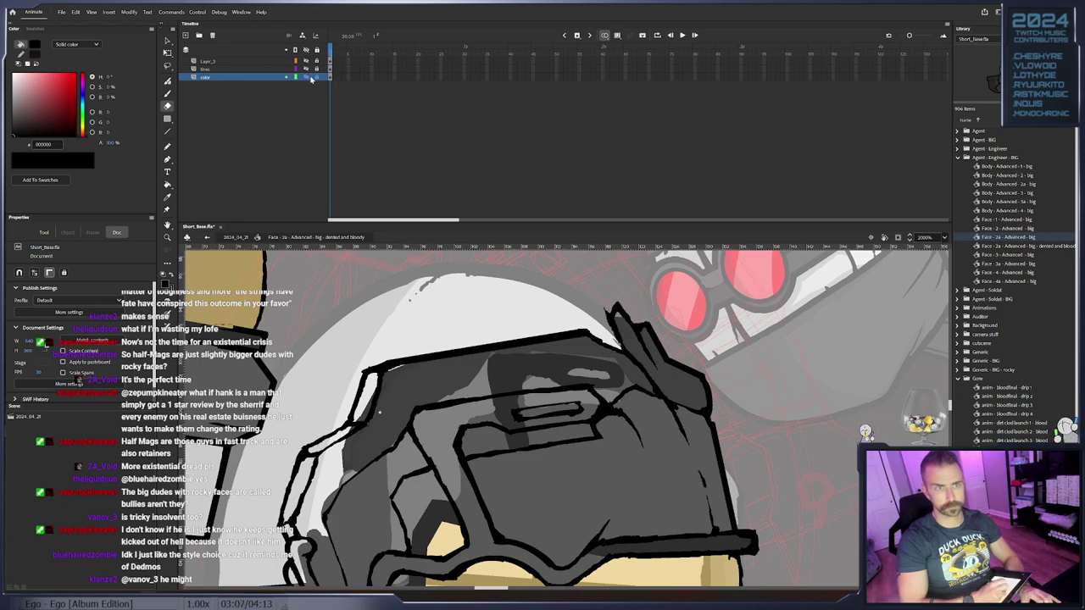
click(618, 346)
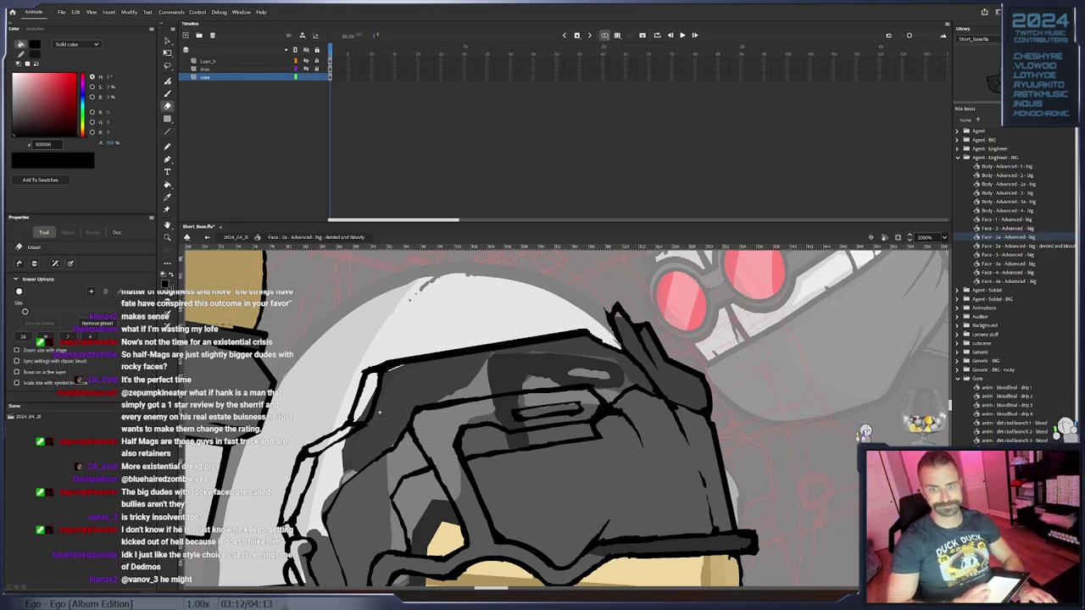
click(330, 77)
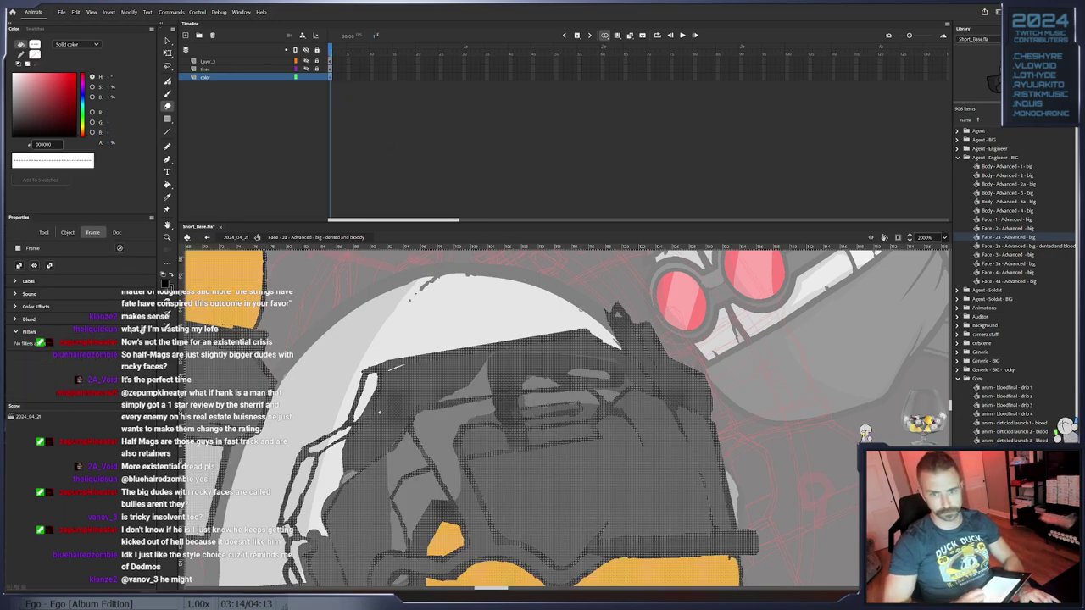
click(539, 268)
drag(538, 268, 585, 242)
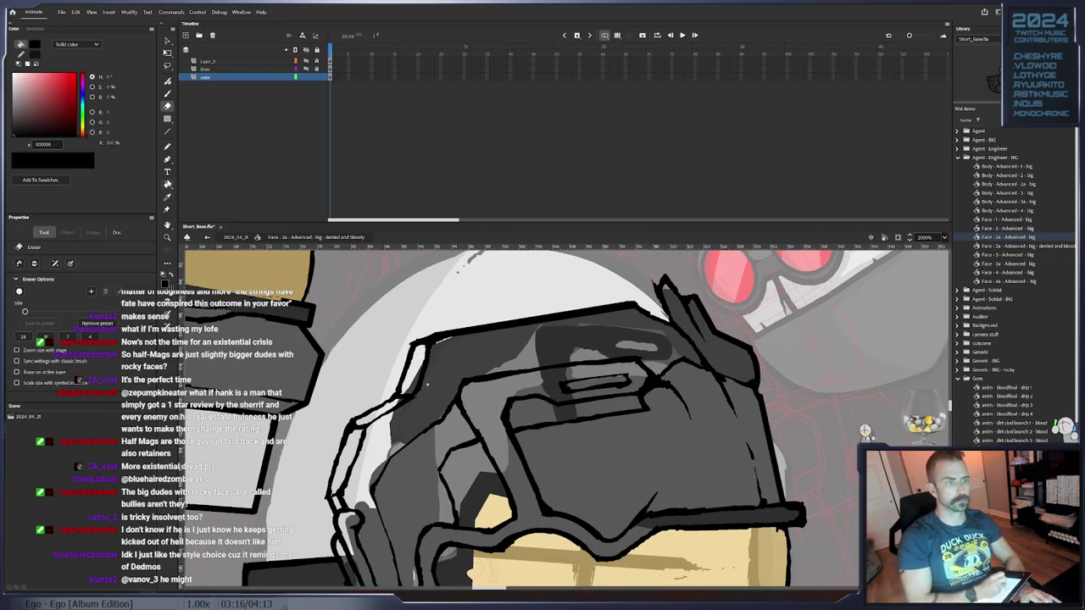
Fill the segments along the helmet's rear edge down to the strap loop with grey 404040 using the Paint Bucket
click(167, 184)
click(169, 289)
click(451, 361)
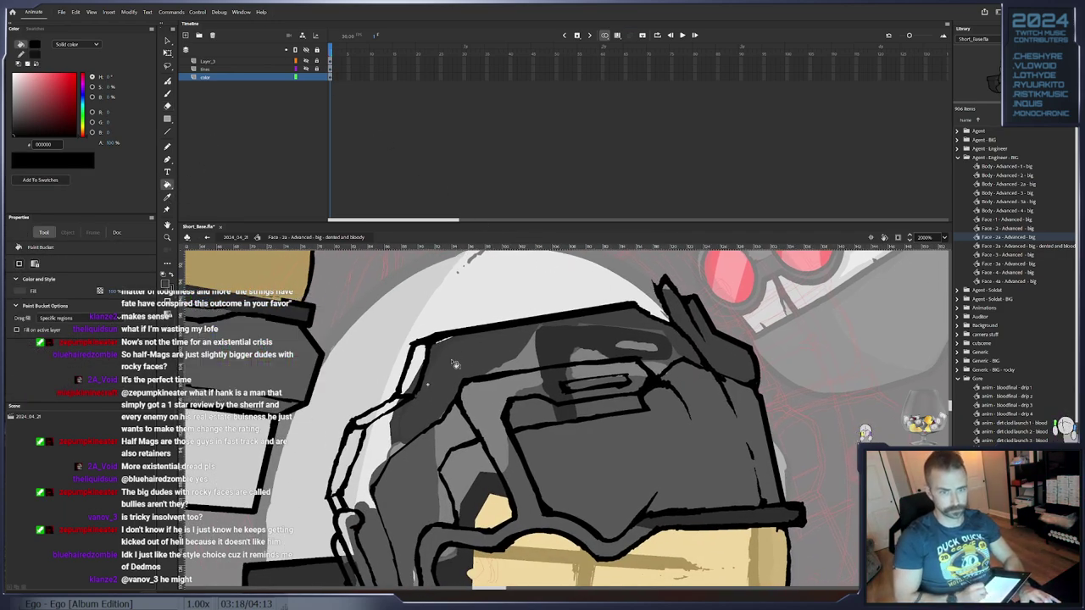
click(413, 377)
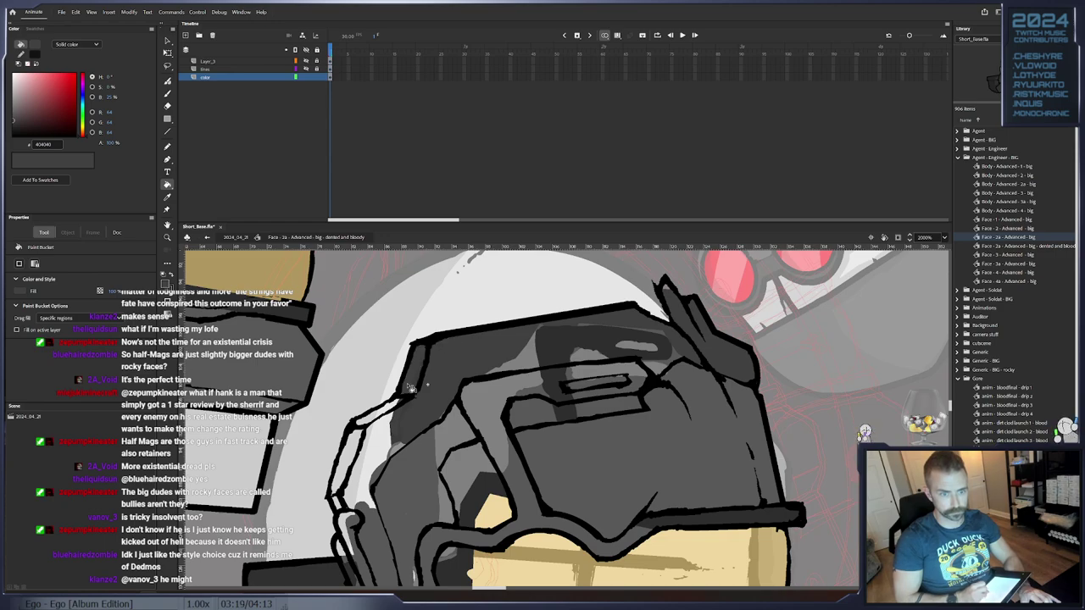
click(379, 413)
click(354, 451)
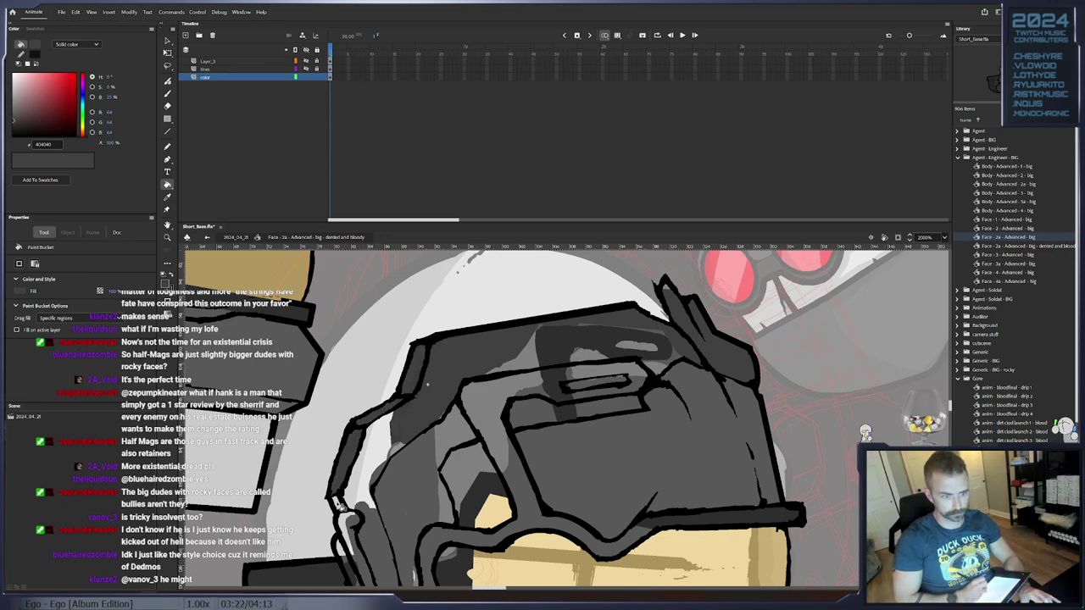
click(367, 512)
click(371, 516)
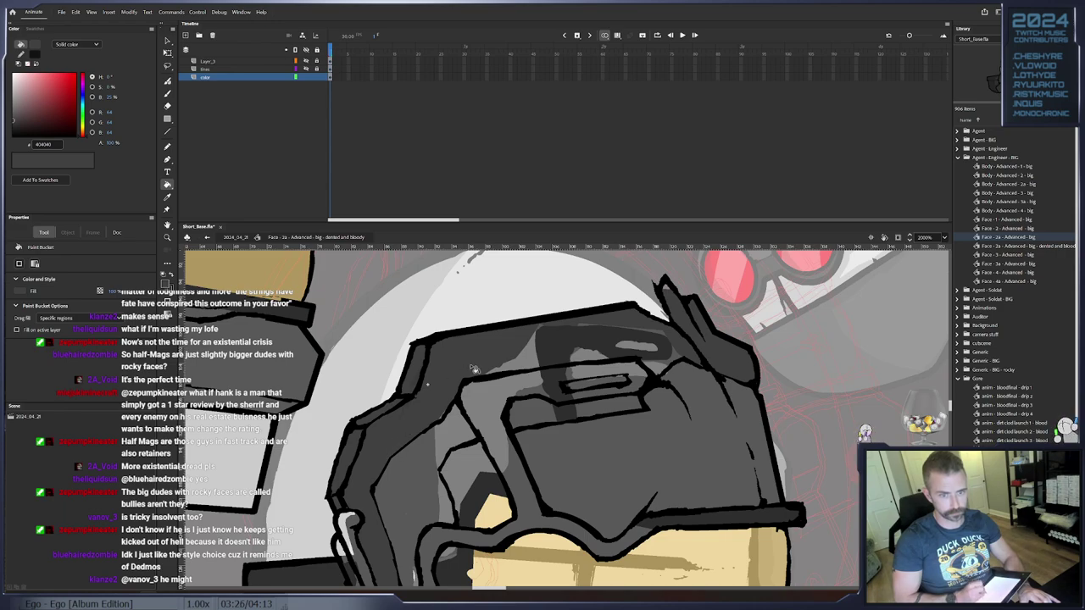
Fill the leftover patches in the helmet's long upper band with the grey 404040
click(582, 346)
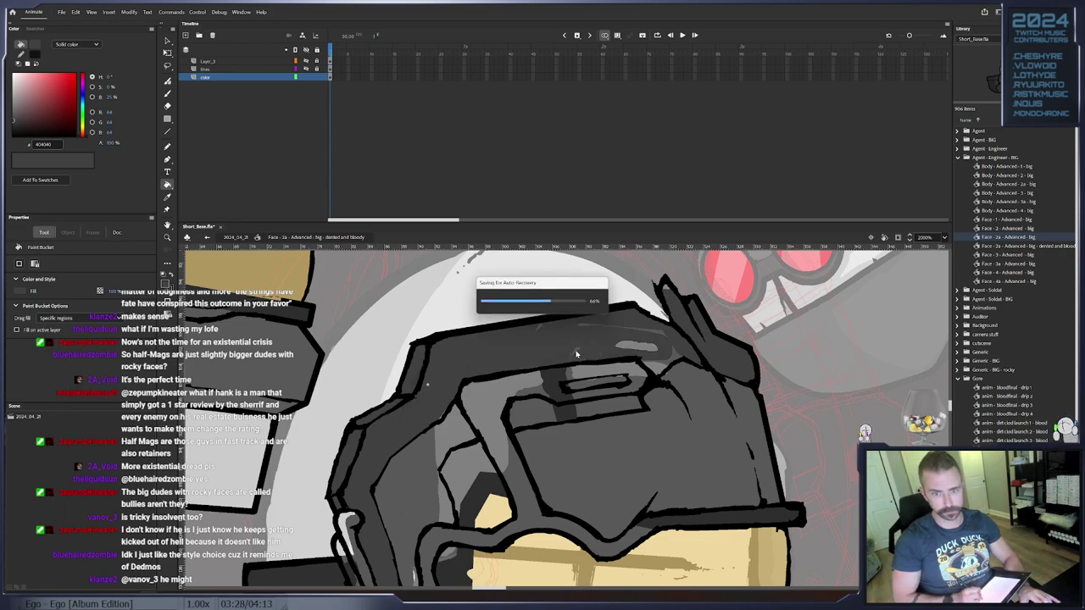
click(642, 347)
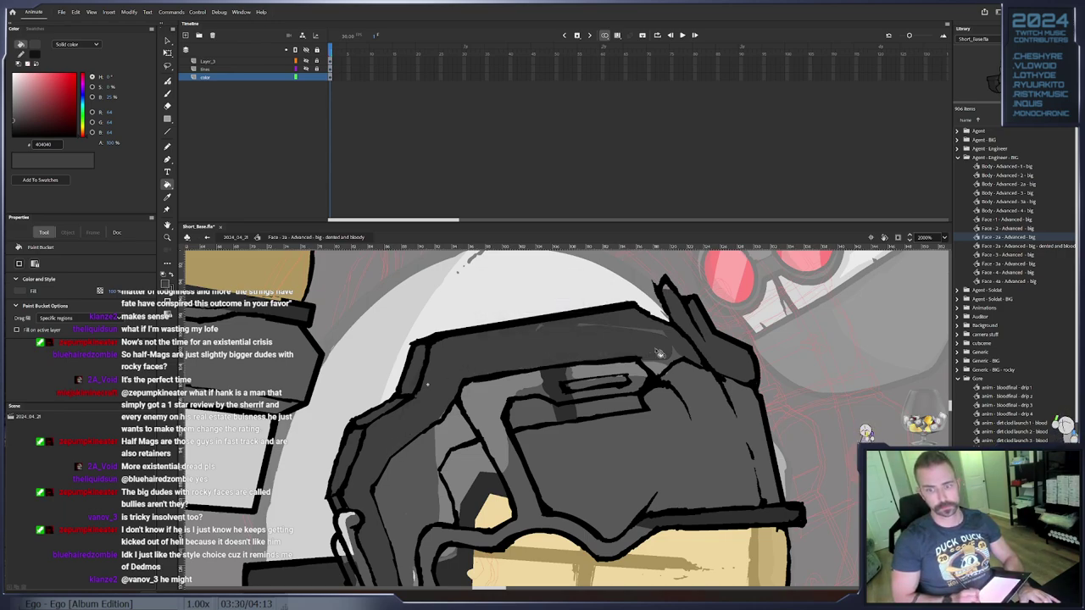
click(672, 366)
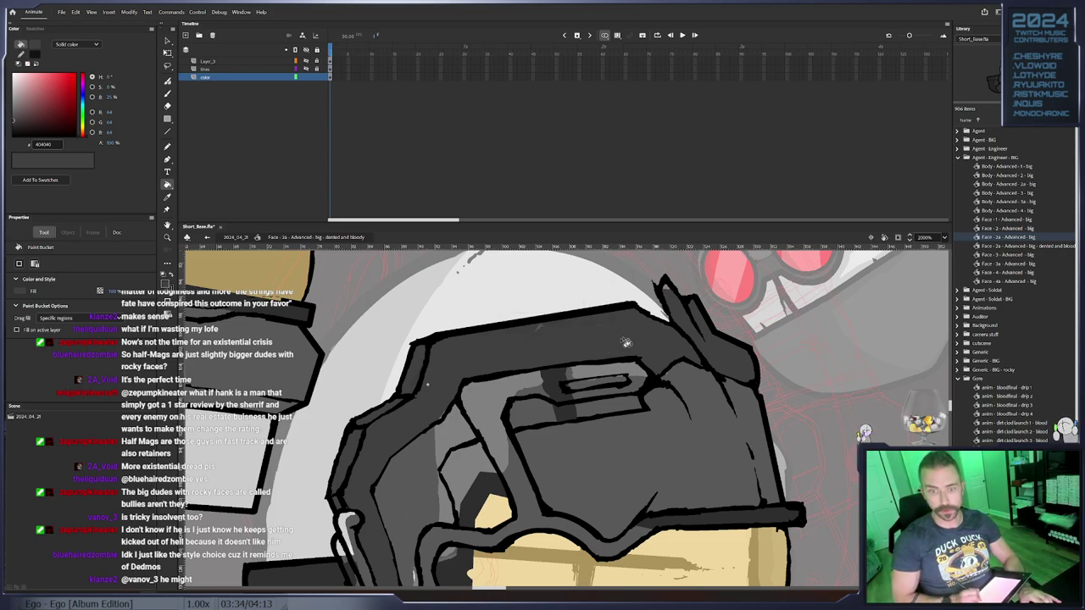
click(541, 328)
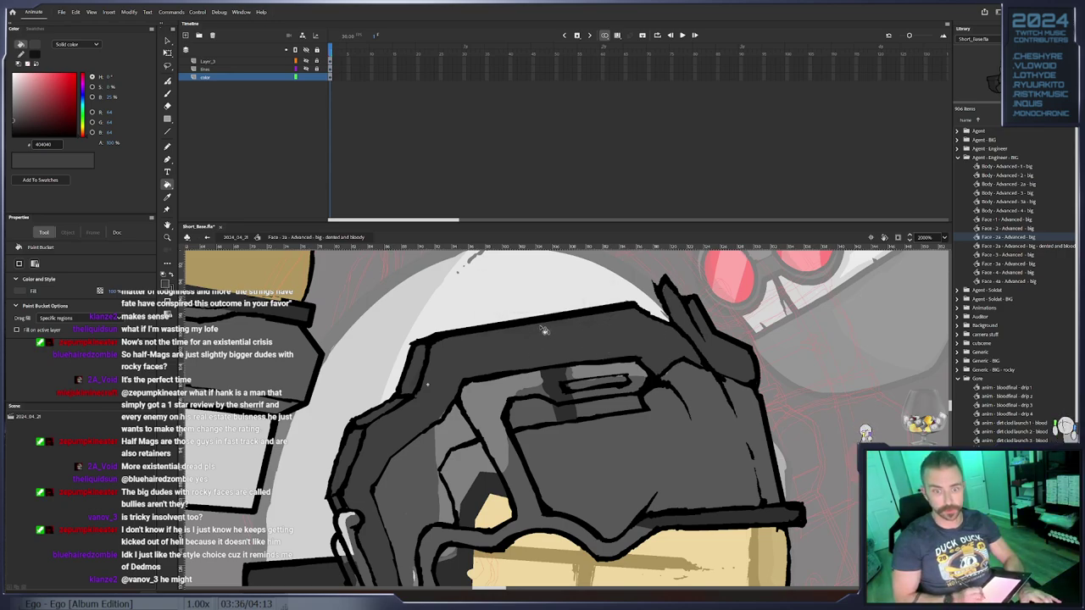
Fill the raised frame around the narrow slot with grey 404040 and brush over the remaining gap at the slot
drag(545, 385, 629, 322)
click(623, 321)
click(625, 328)
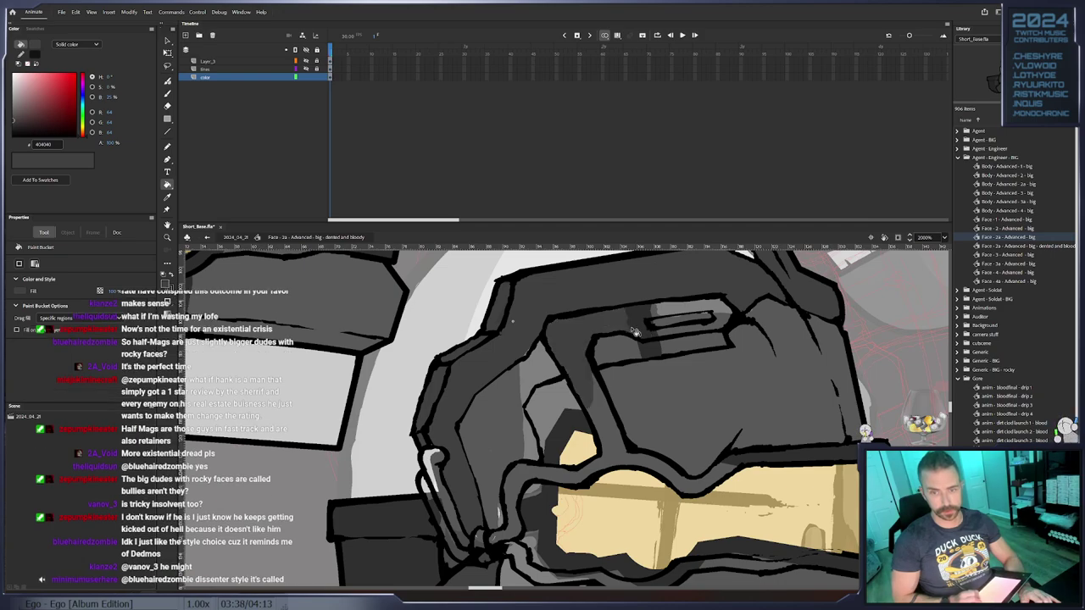
click(654, 326)
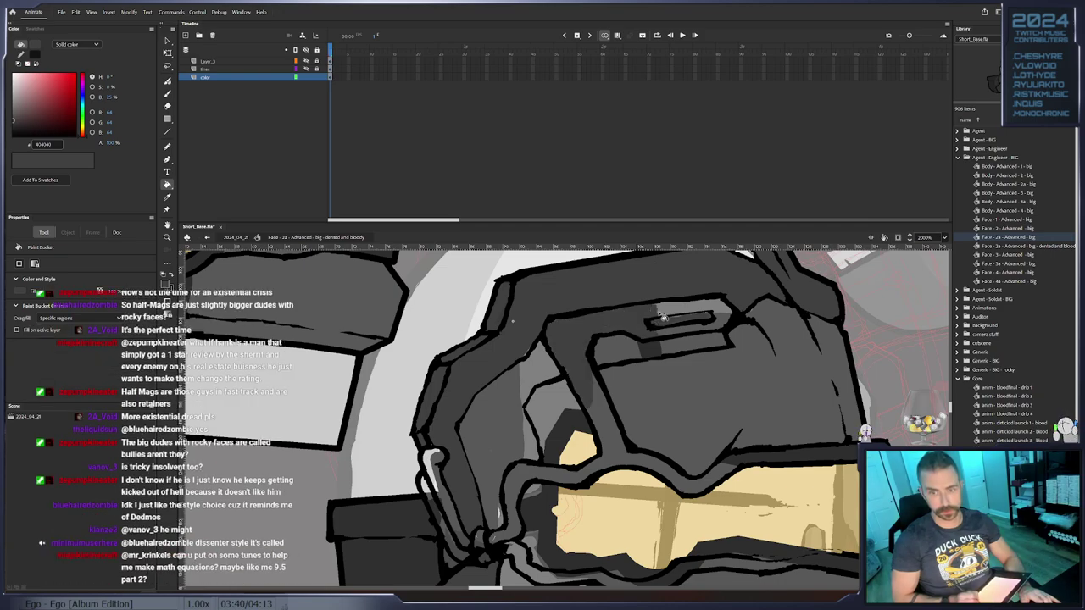
click(681, 320)
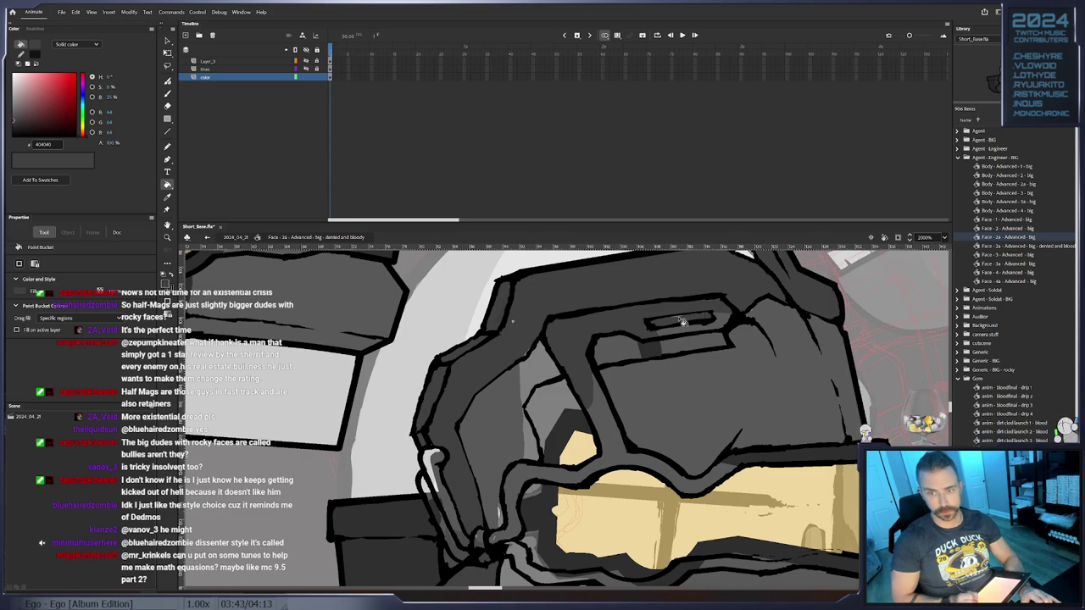
key(b)
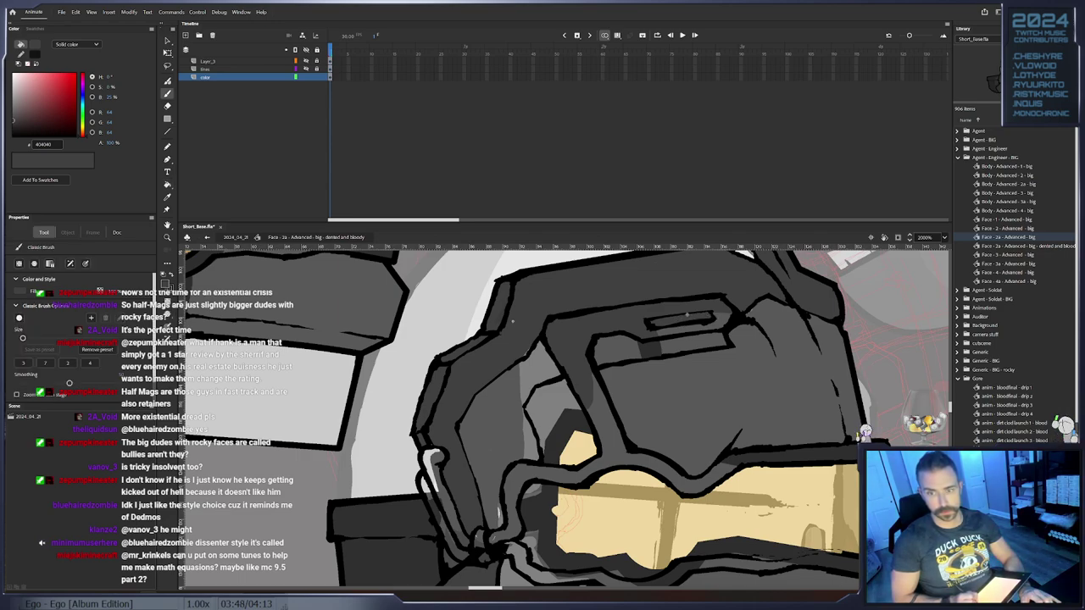
drag(688, 313, 711, 313)
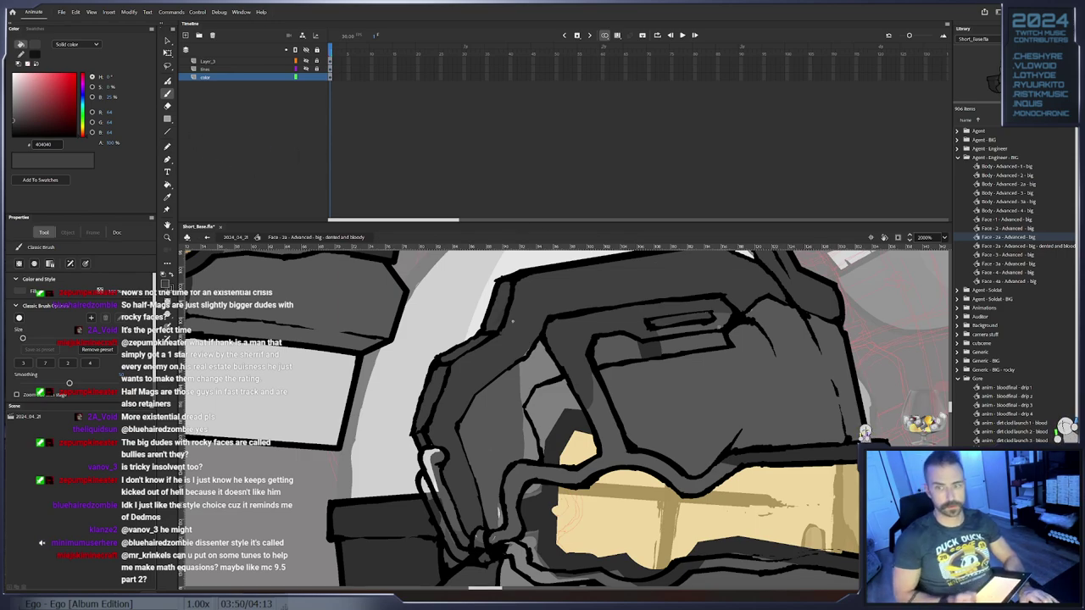
Fill the patches directly below the narrow slot with the grey 404040
key(k)
click(718, 329)
click(667, 350)
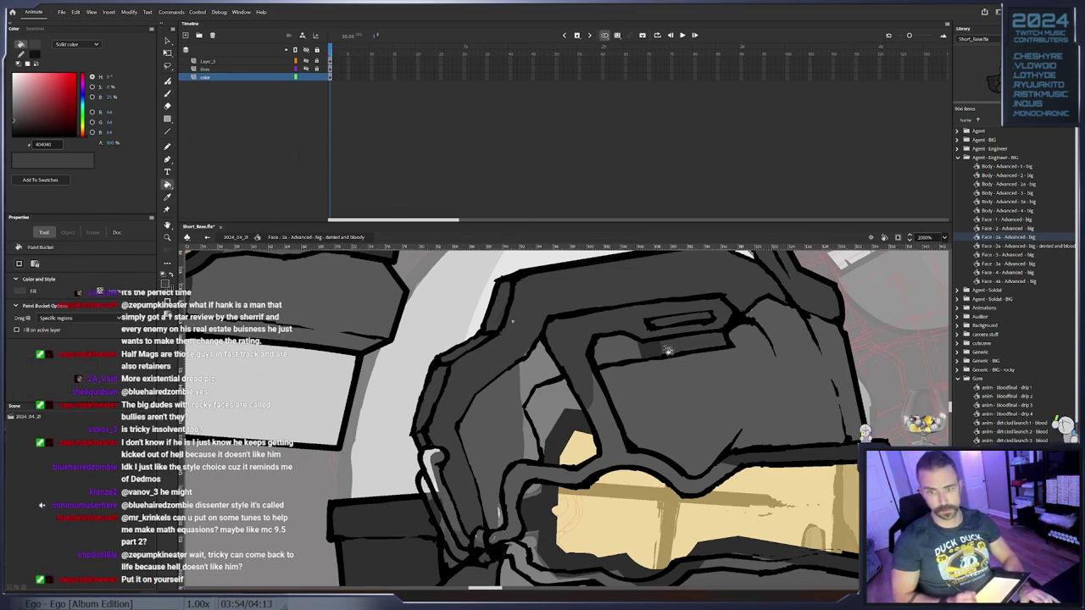
click(632, 357)
Change the Paint Bucket color to dark grey 2E2E2E and fill the curved visor frame and the strut above it
key(b)
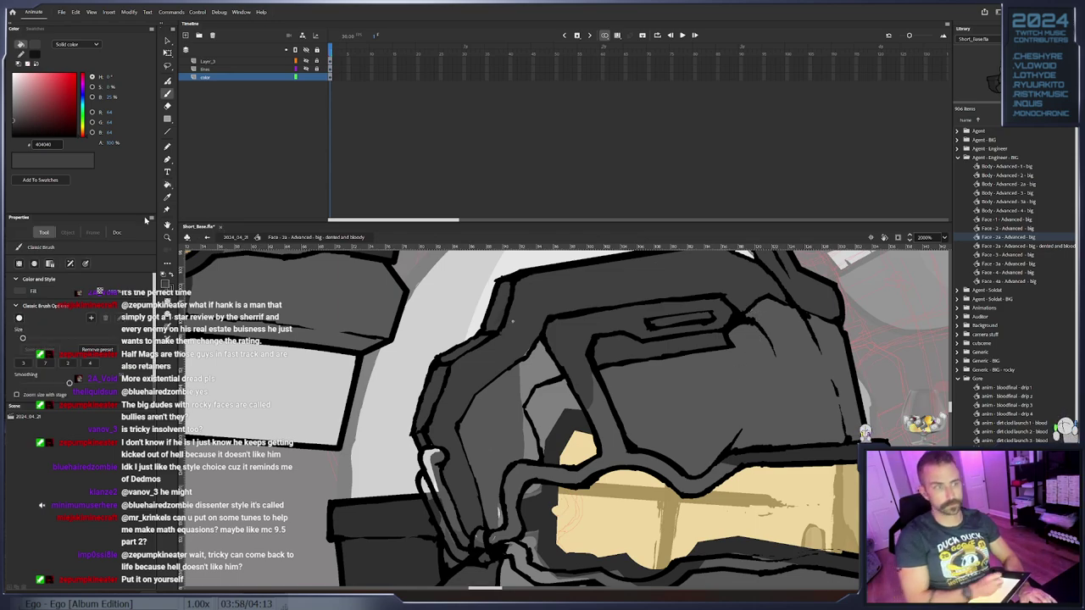
click(168, 285)
click(753, 365)
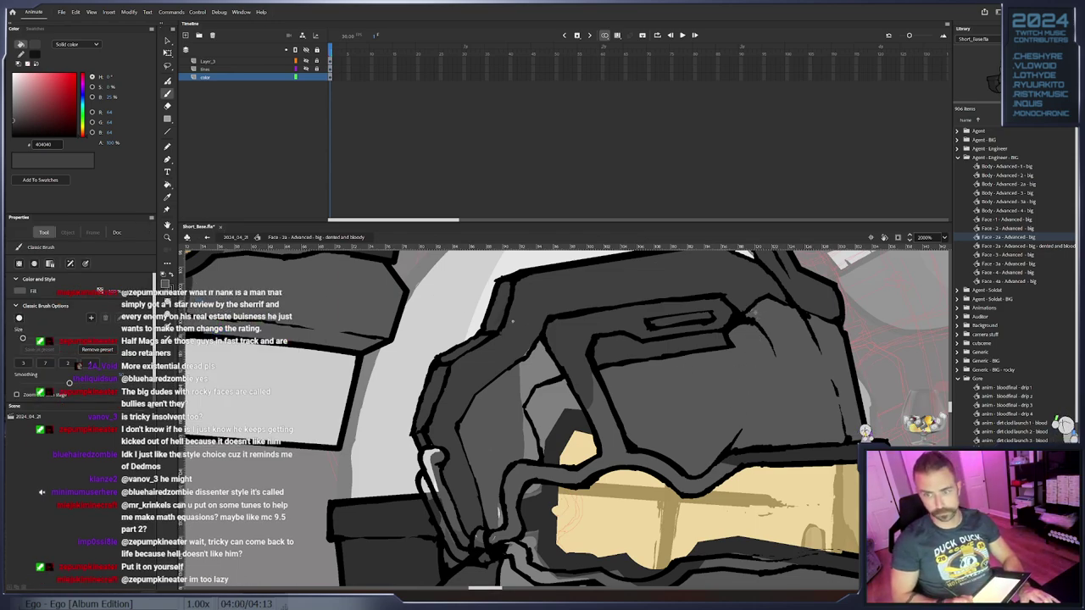
click(12, 113)
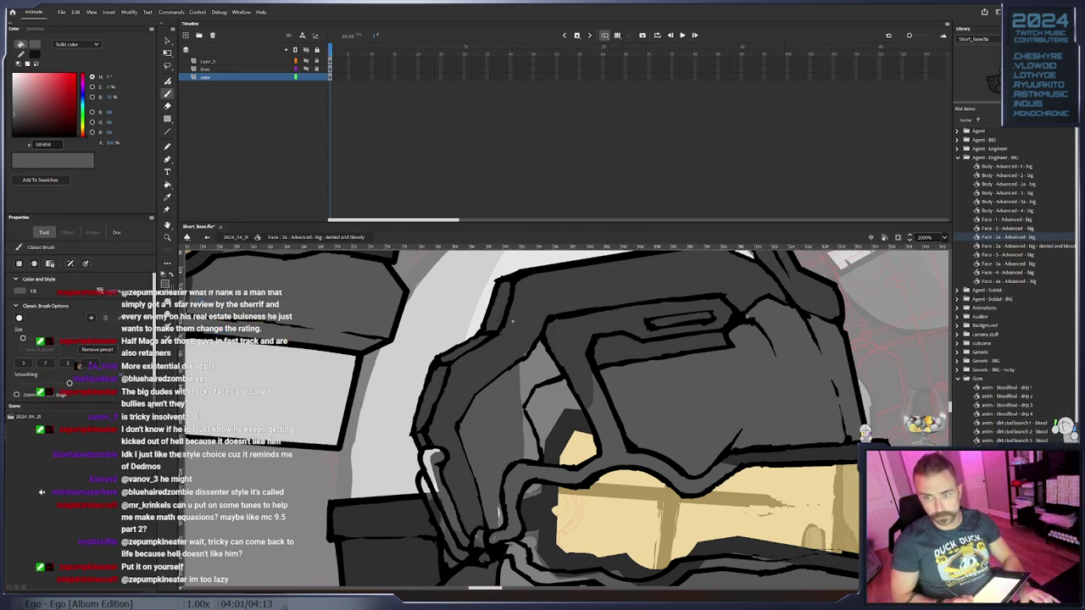
click(167, 184)
click(166, 284)
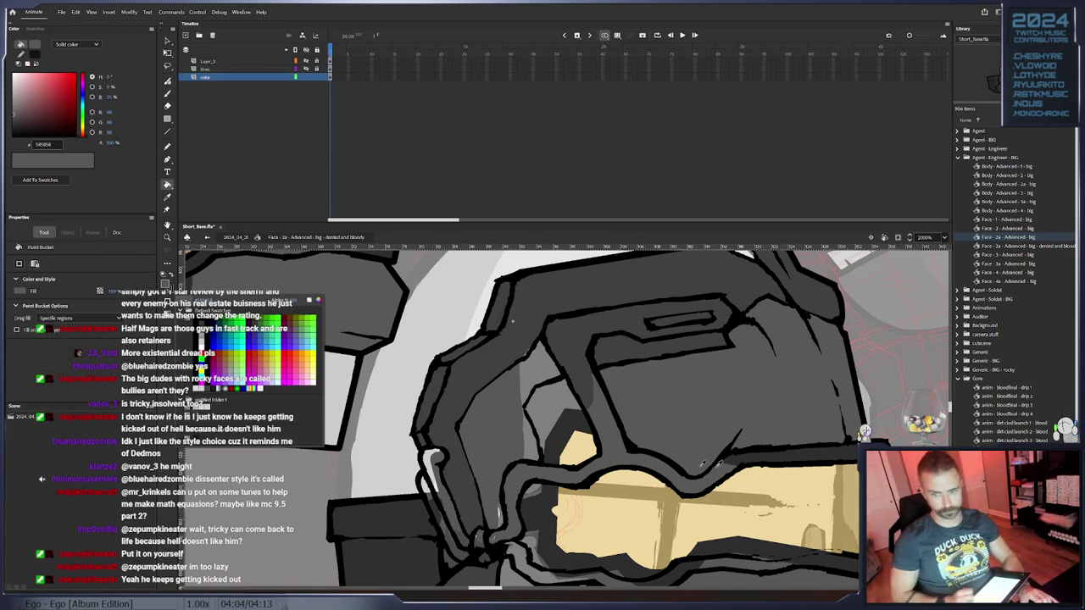
click(740, 466)
click(703, 480)
click(585, 373)
drag(502, 535, 598, 457)
key(b)
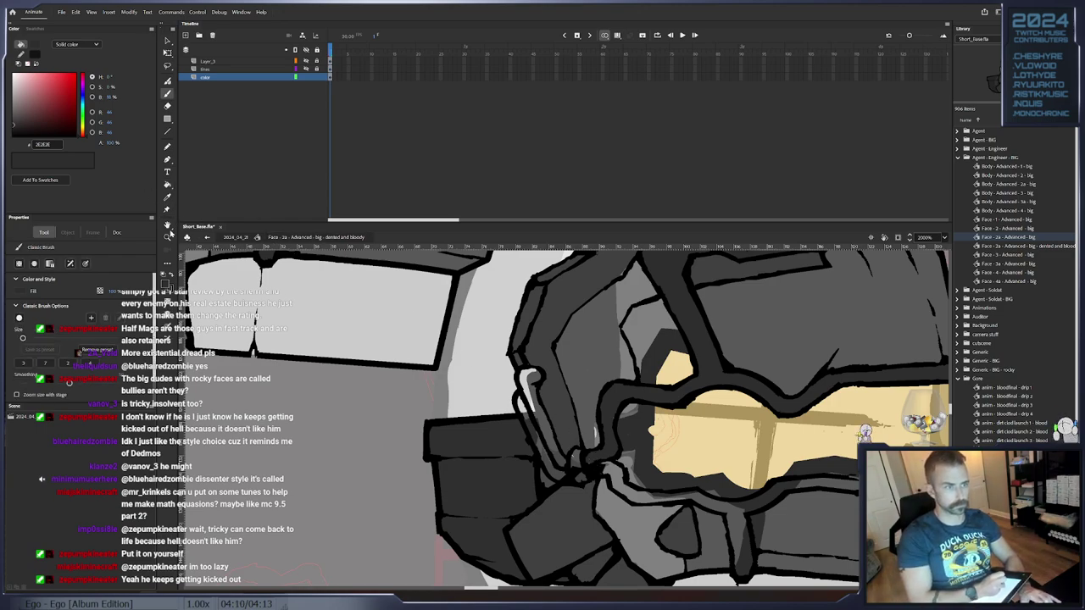
click(167, 184)
click(673, 454)
key(ctrl+z)
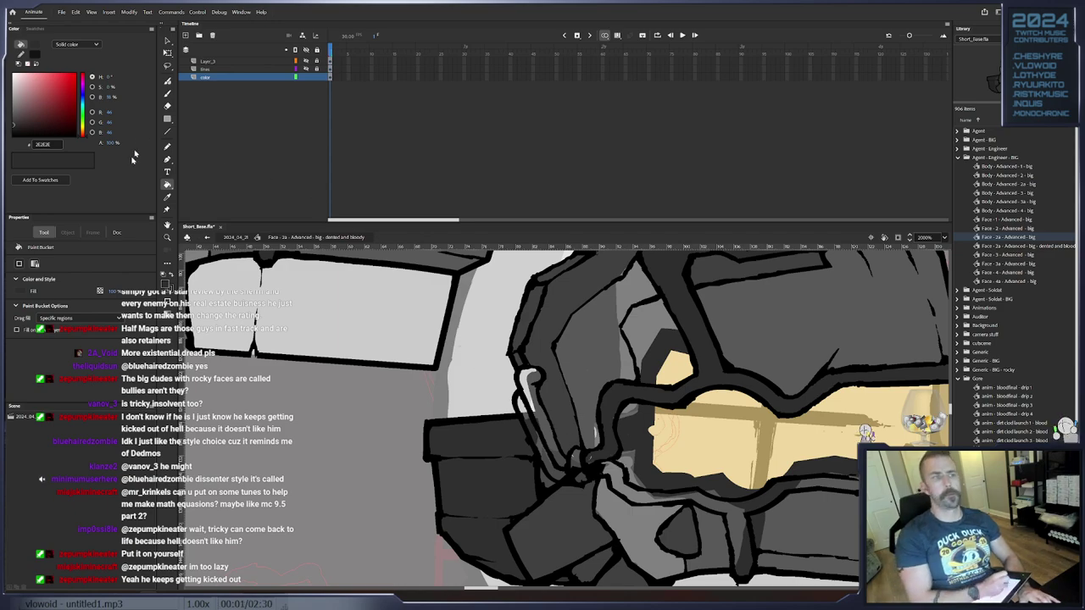
click(167, 284)
Select the translucent amber fill of the visor glass
click(168, 43)
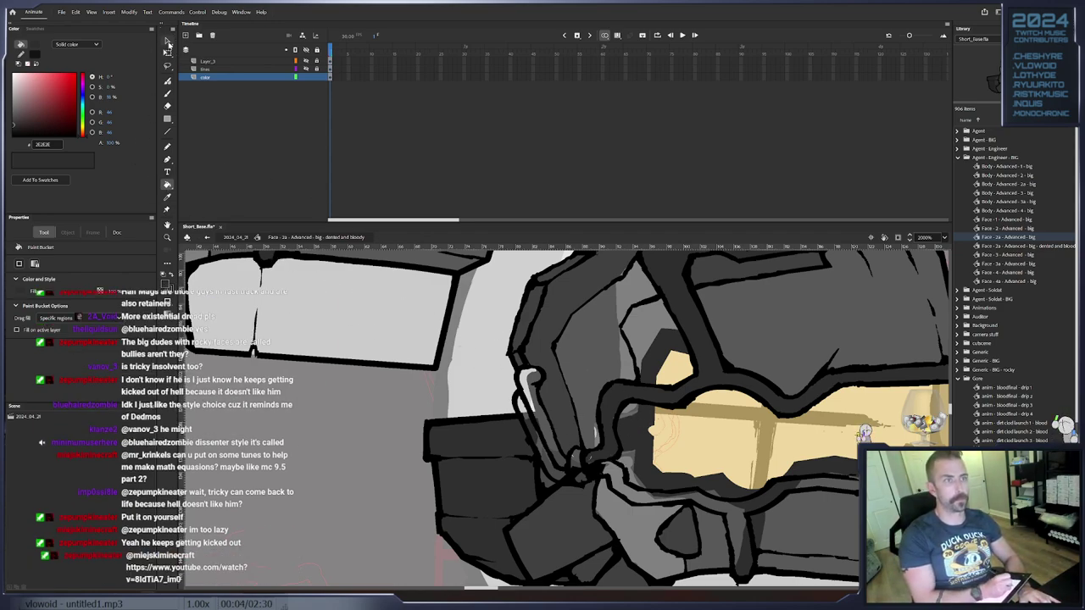
click(693, 434)
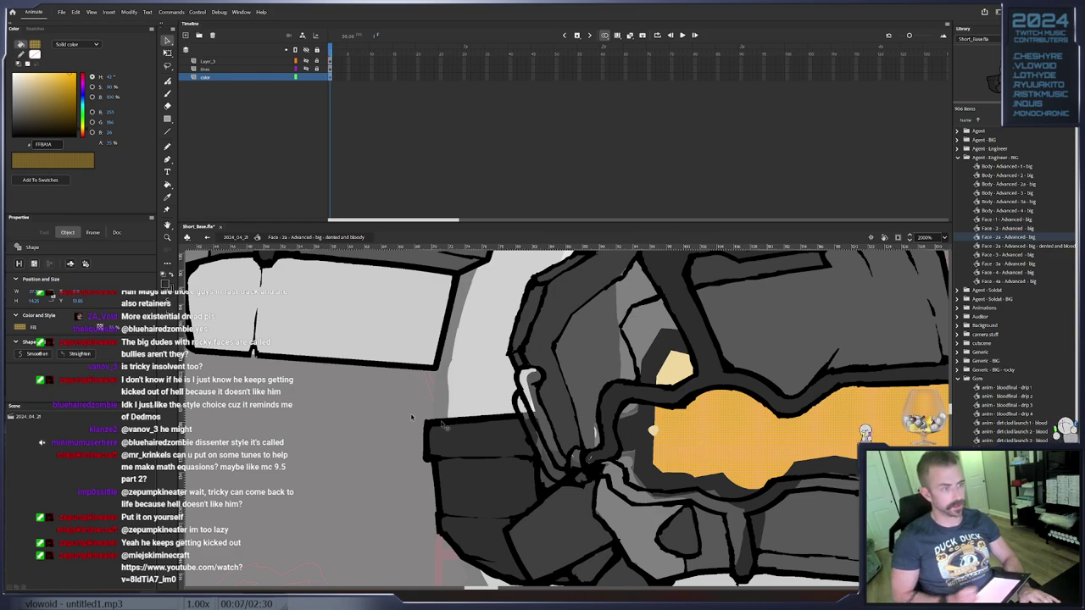
click(297, 424)
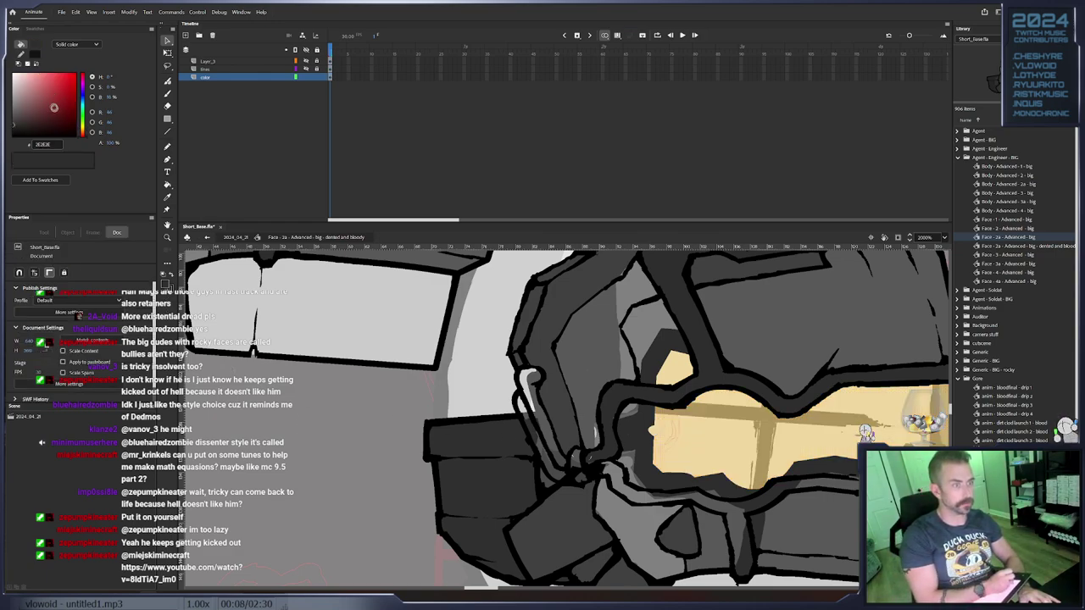
click(692, 452)
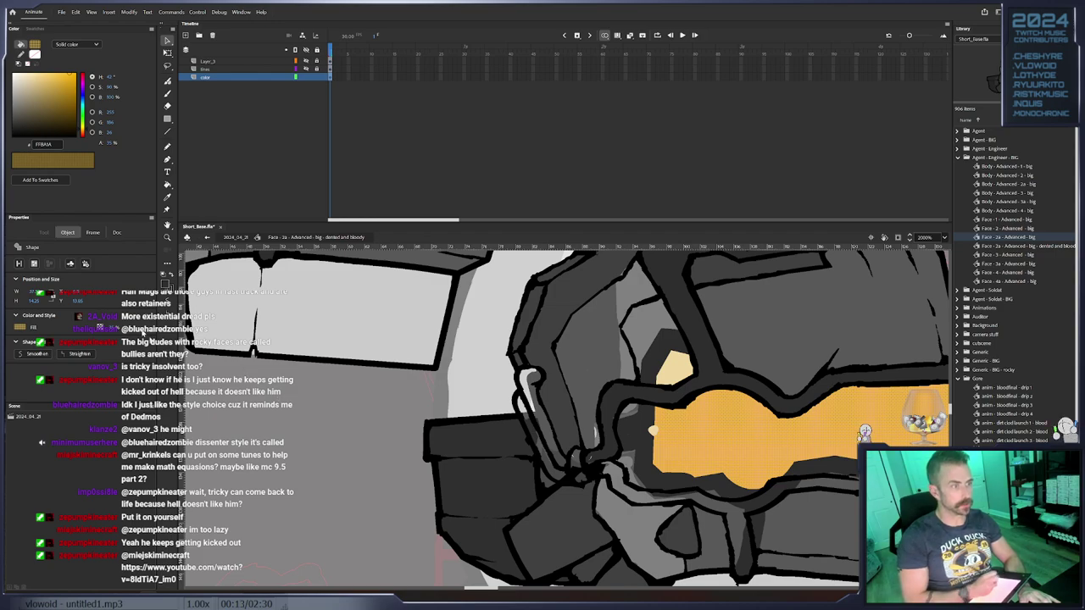
Dock the Swatches panel beneath the color settings, enlarge it, and add the visor glass color FFBA1A to the swatches
drag(34, 29, 56, 214)
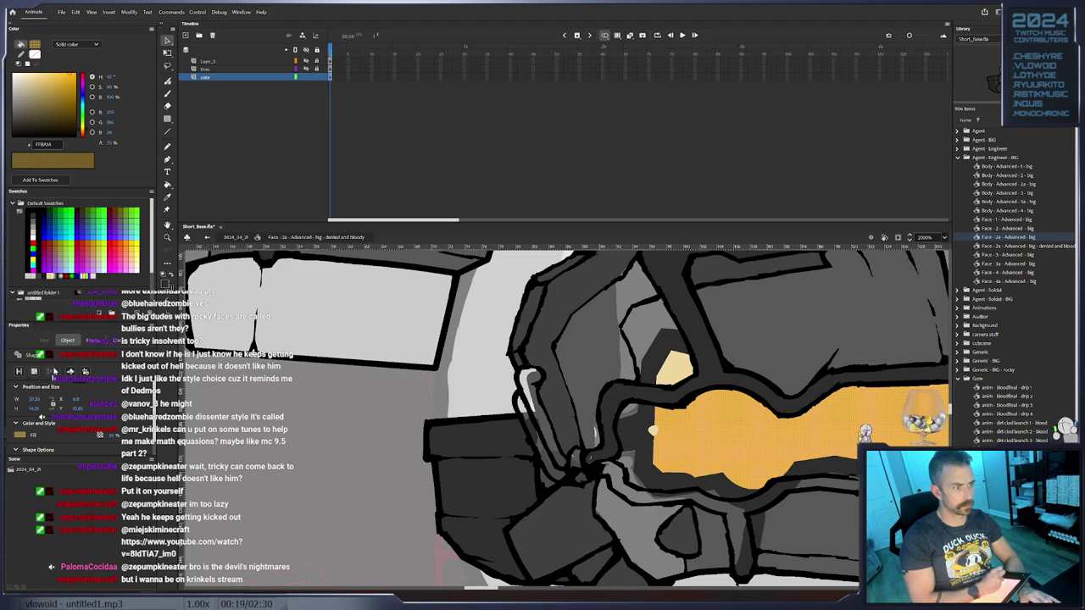
drag(64, 321, 65, 376)
click(62, 178)
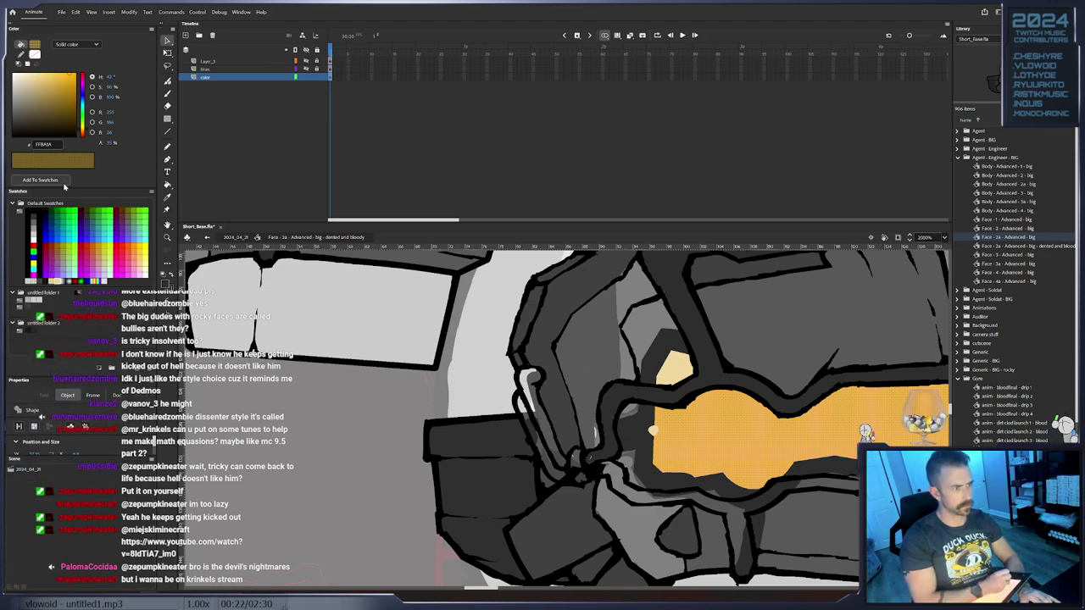
Fill the uncovered patches along the visor glass with the translucent amber swatch FFBA1A, leaving nothing selected
click(58, 284)
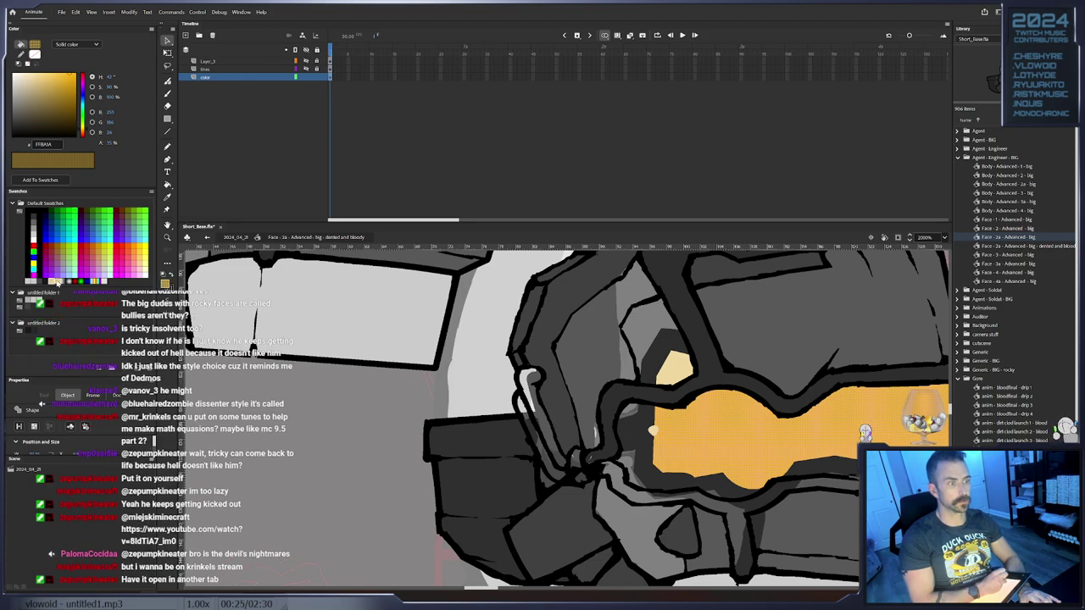
click(168, 184)
click(646, 442)
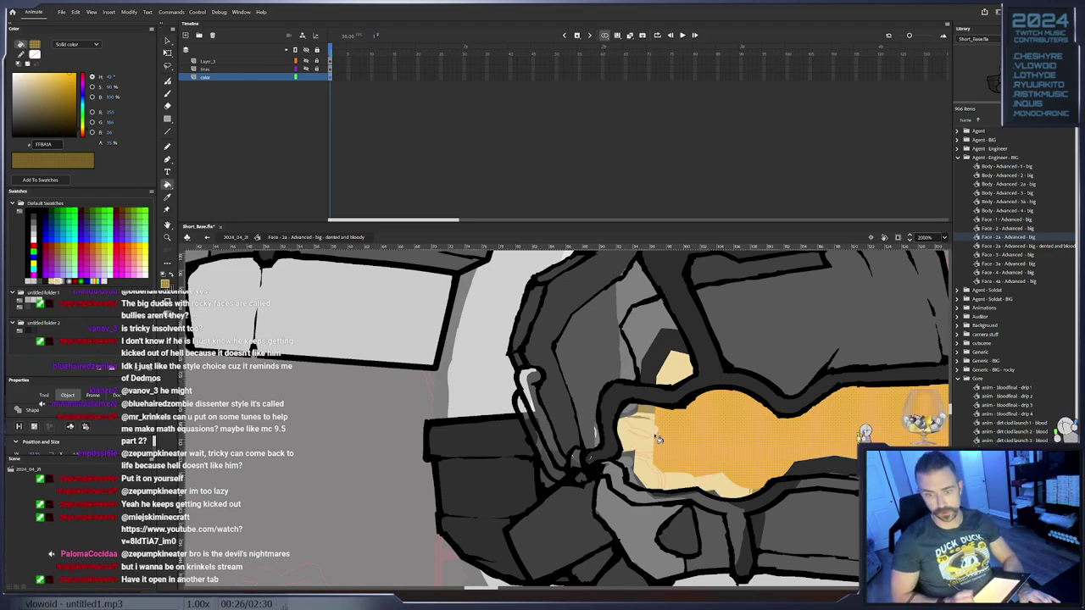
key(v)
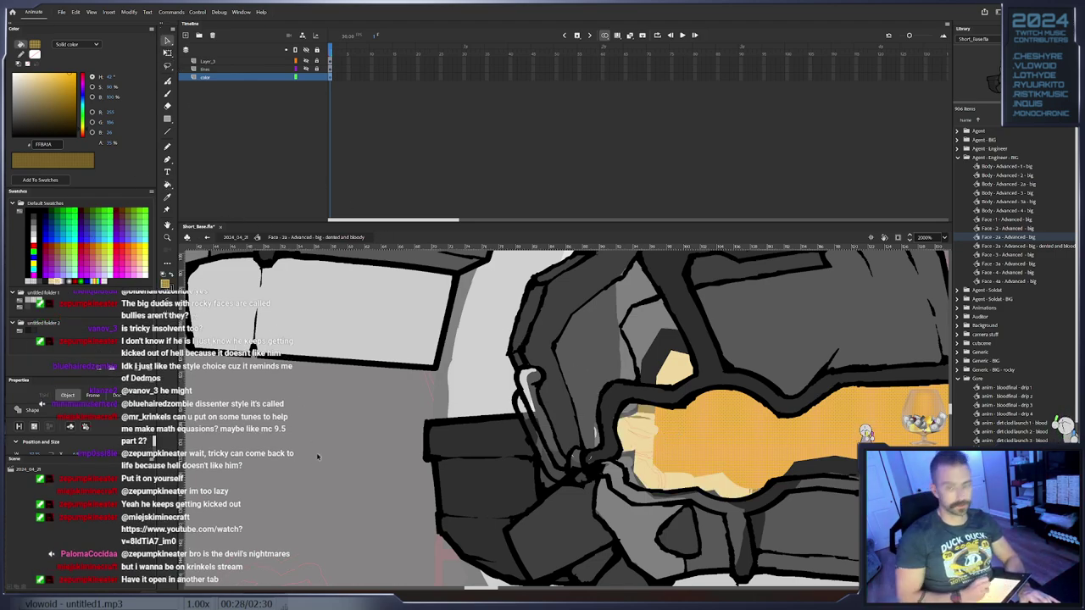
click(329, 451)
key(k)
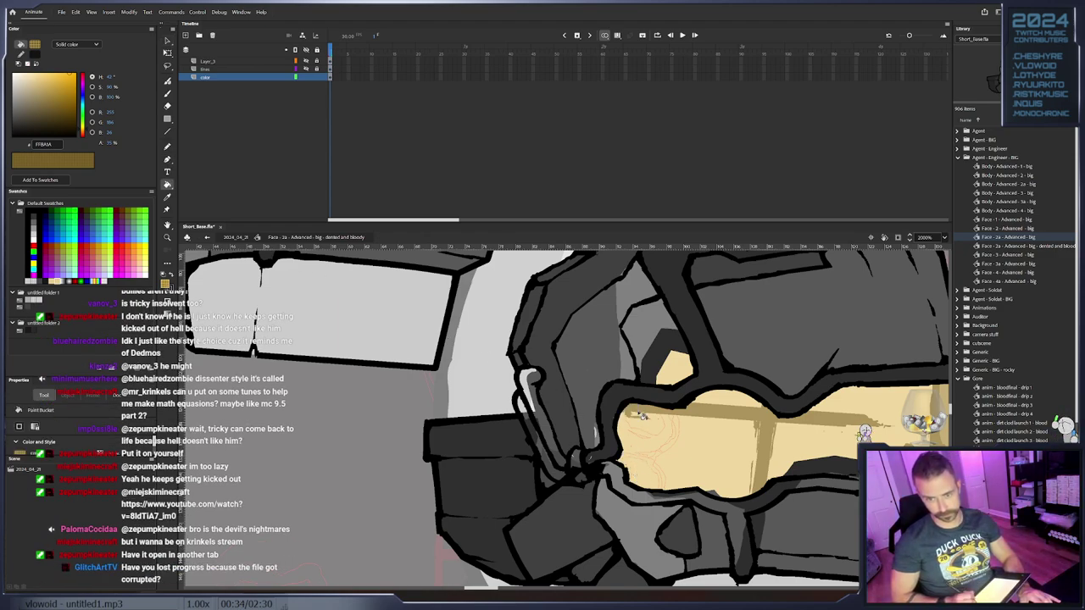
Brush a short black 000000 stroke along the lower edge of the visor glass to close the gap in its outline
drag(798, 468, 584, 419)
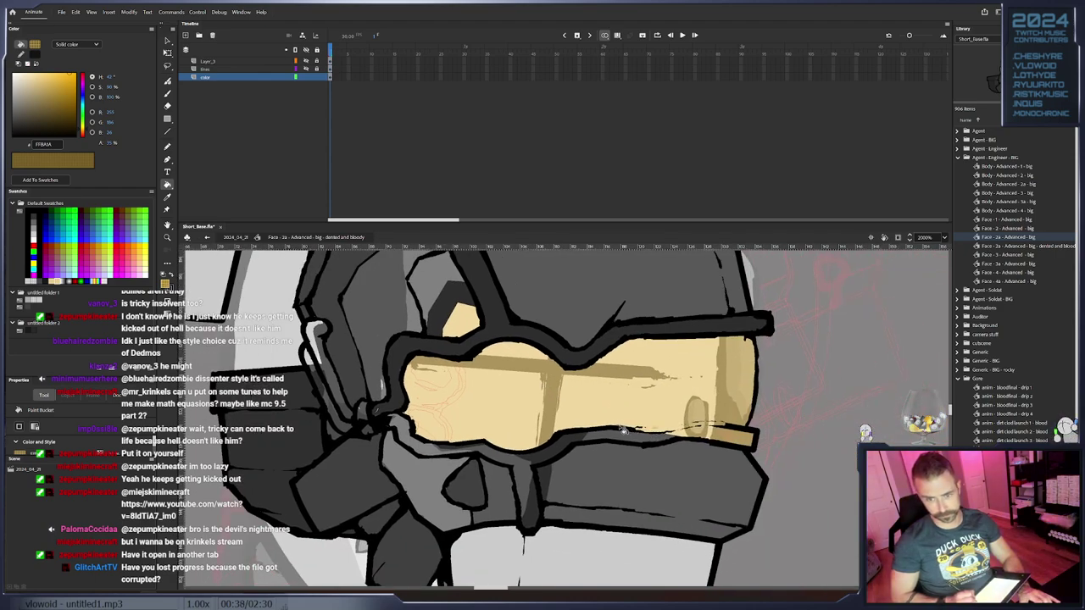
key(b)
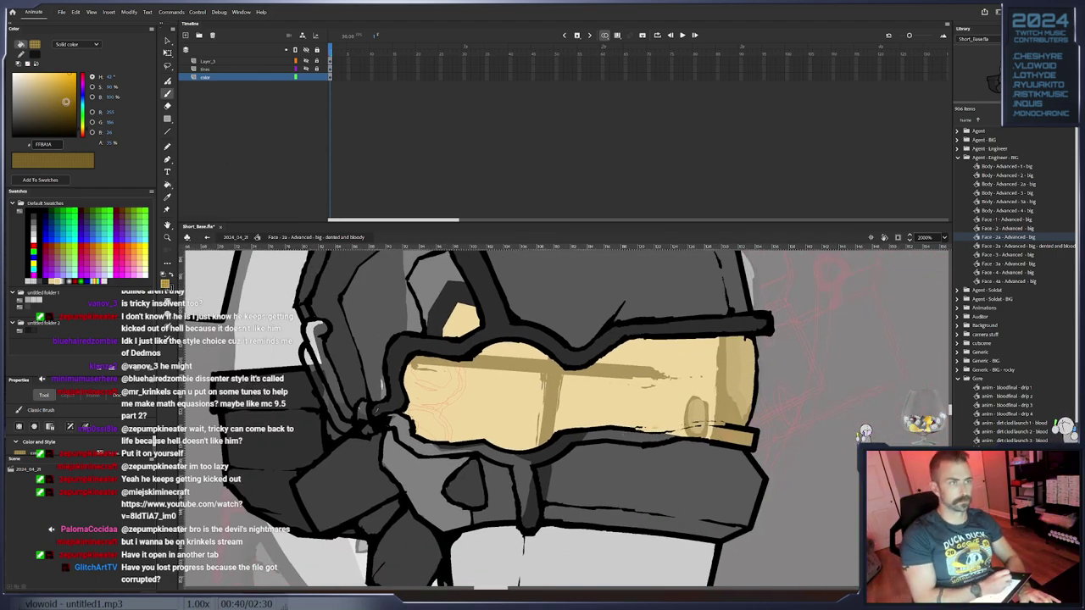
drag(65, 100, 75, 136)
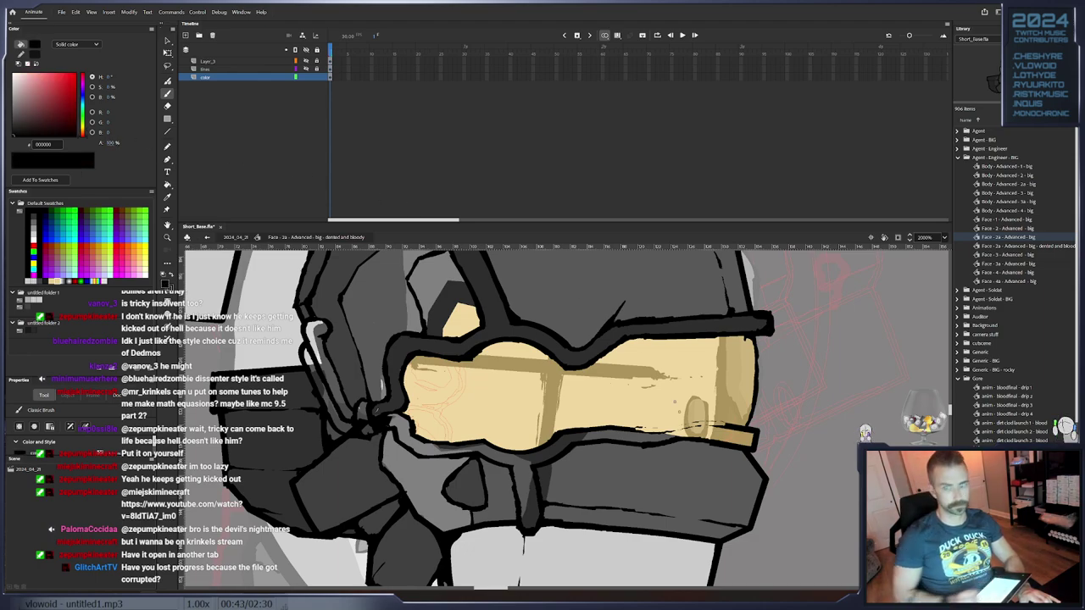
drag(634, 428, 647, 429)
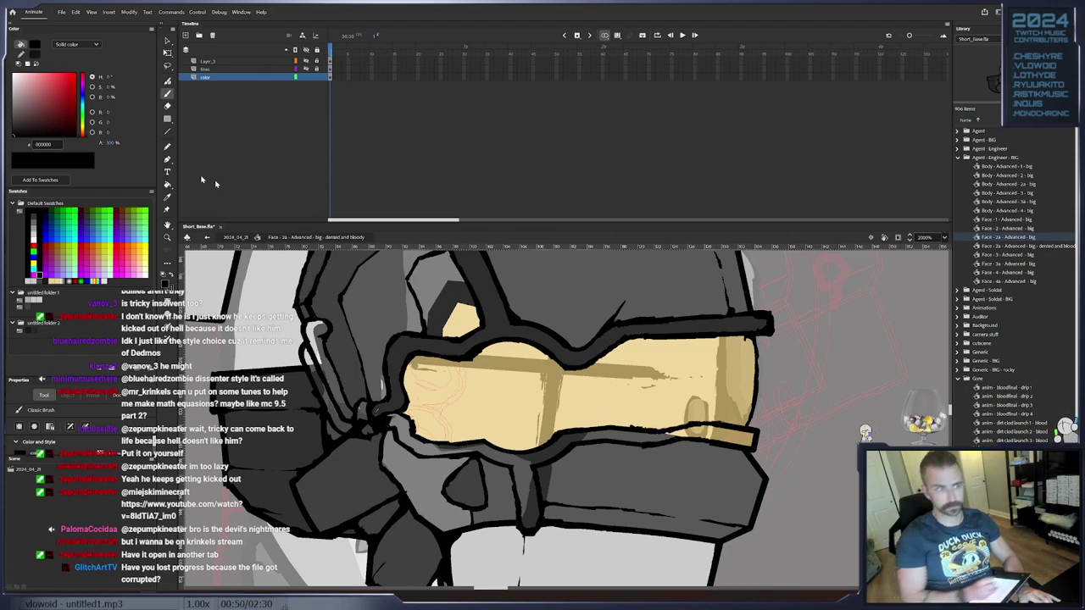
Load the amber swatch FFBA1A for the Paint Bucket and raise its alpha to 100%
click(61, 280)
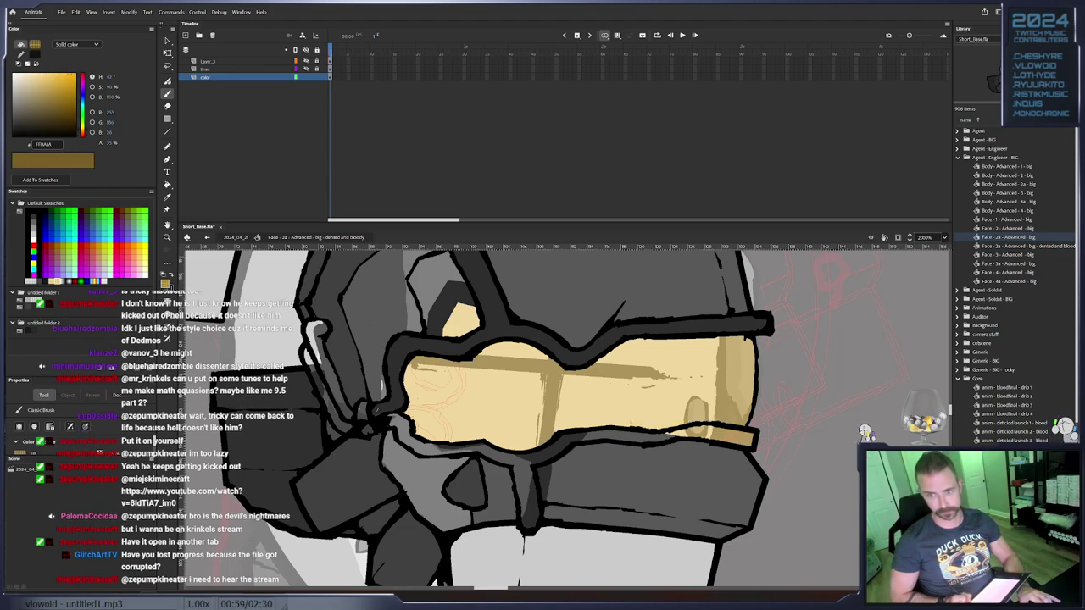
click(167, 184)
drag(112, 144, 146, 197)
Sample the dark grey 2E2E2E of the upper visor frame and fill the lower visor frame and its strut with it
click(167, 285)
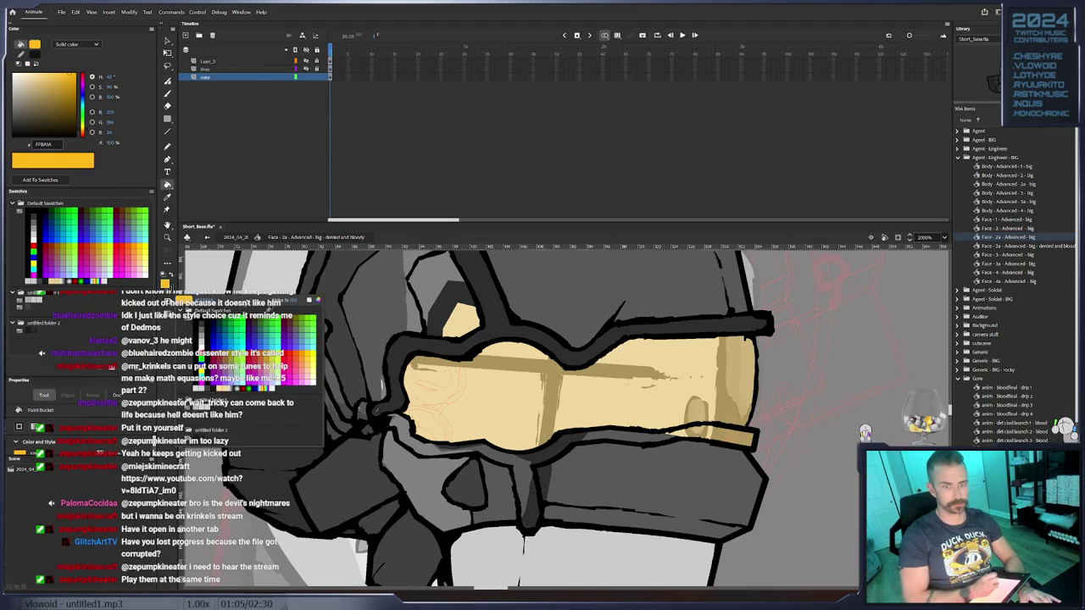
click(482, 336)
alt+click(594, 439)
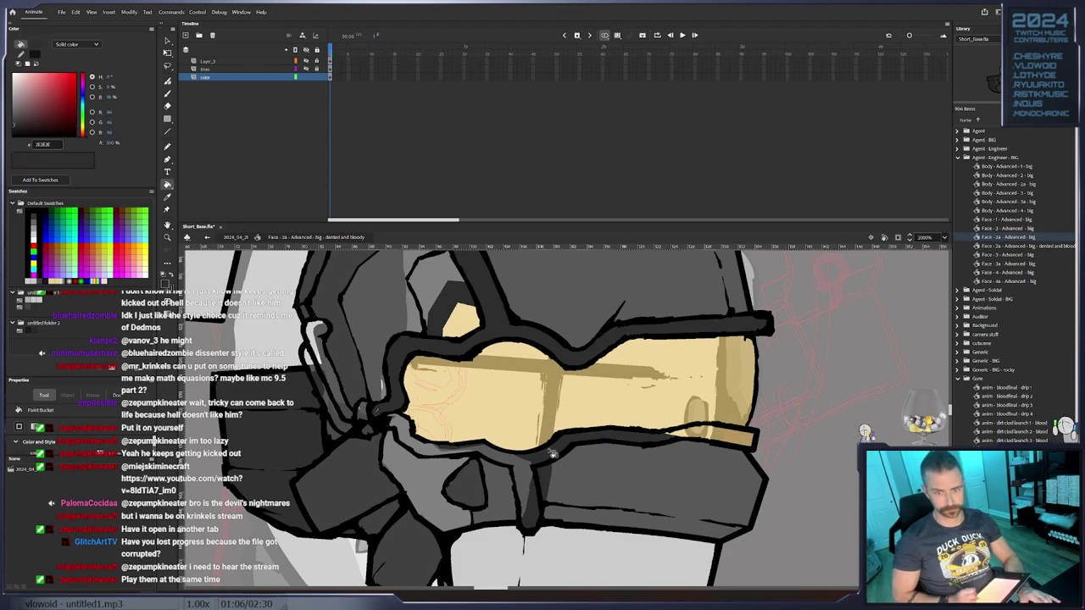
click(427, 453)
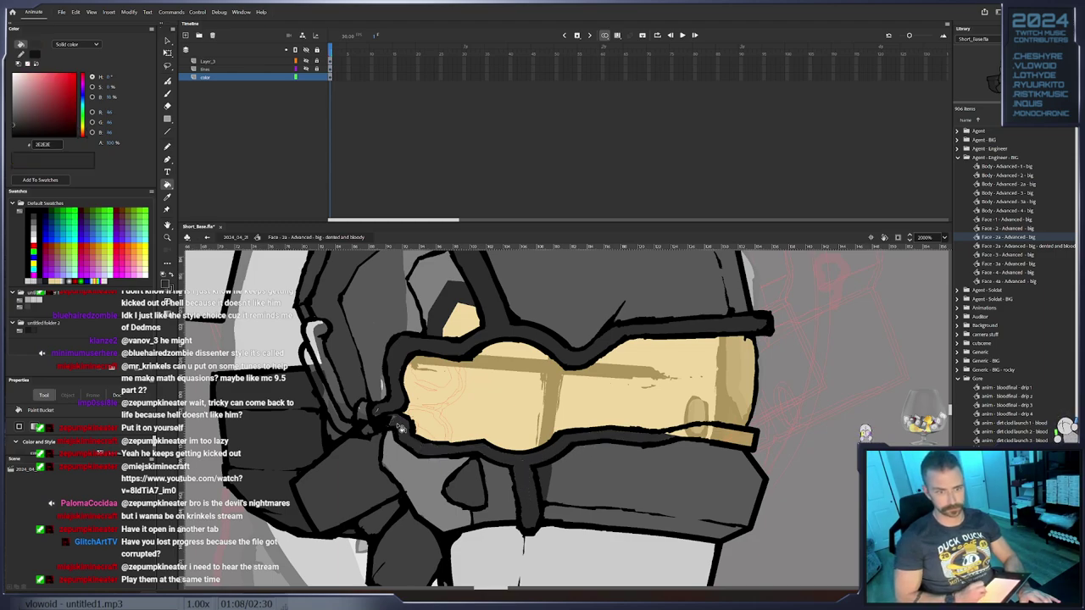
click(718, 438)
key(b)
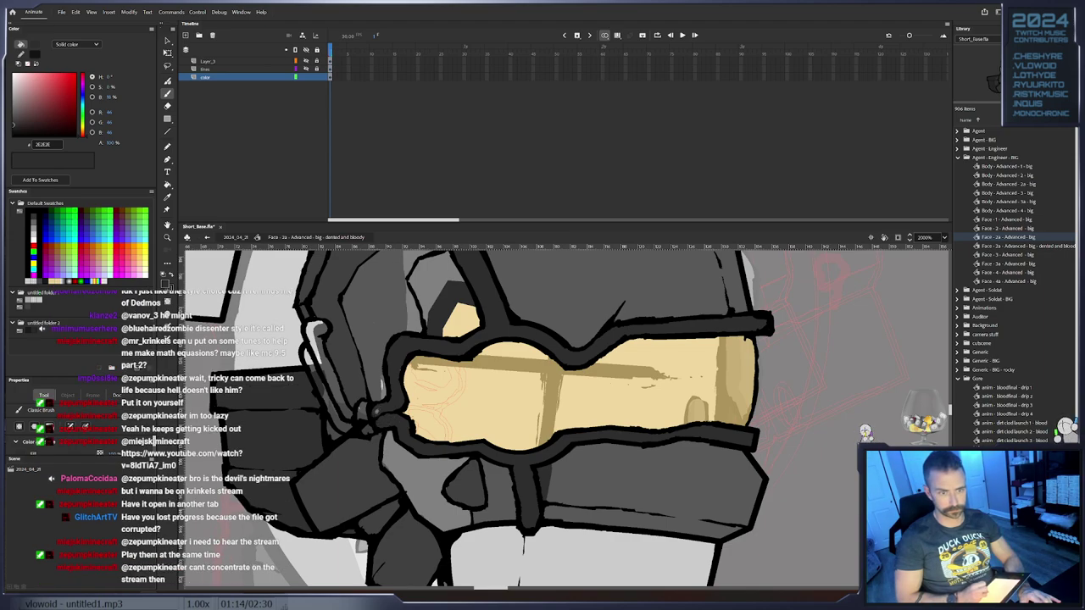
Fill the helmet panels and the small opening behind the upper strut with the grey 585858
drag(404, 359, 388, 436)
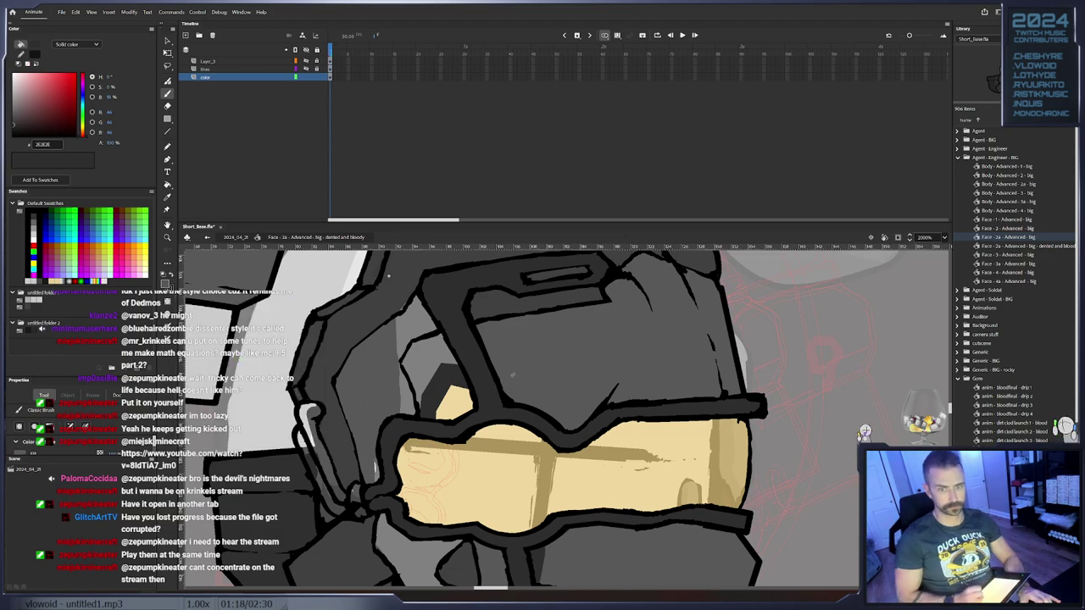
click(167, 184)
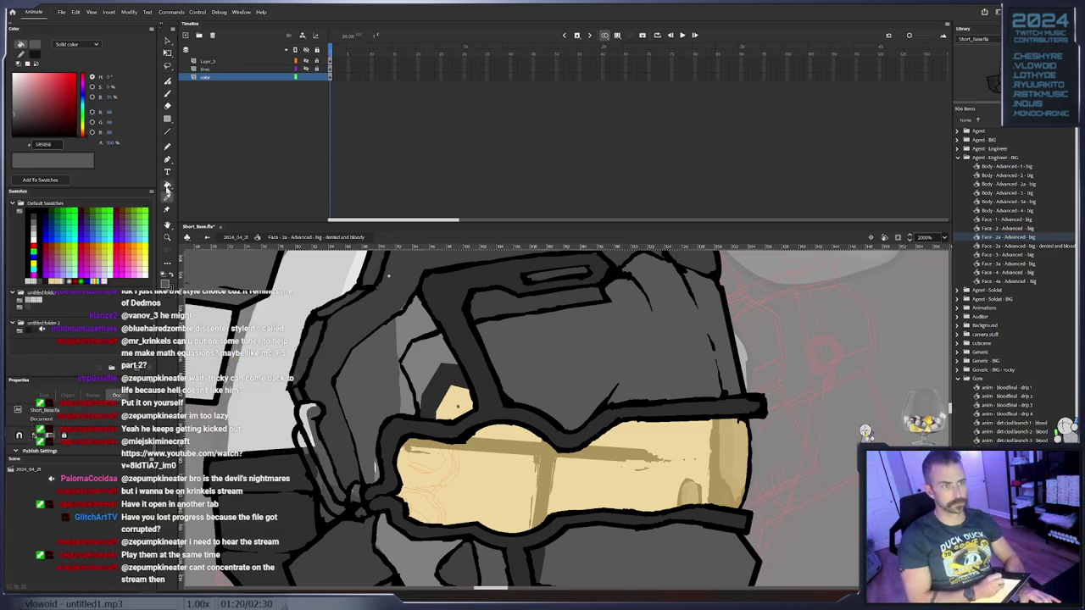
click(451, 393)
click(443, 378)
click(420, 367)
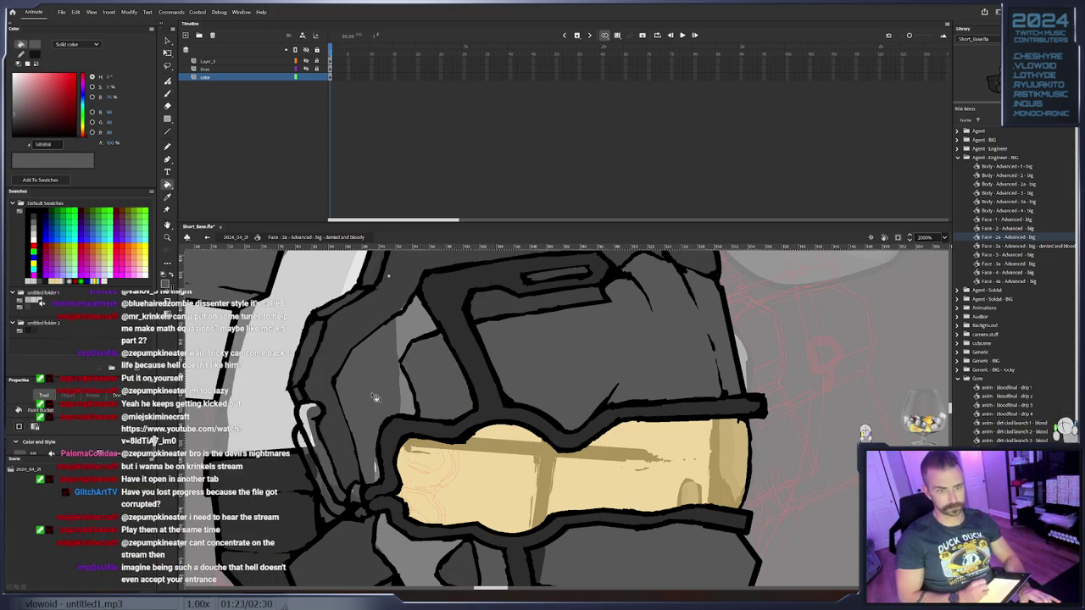
click(407, 401)
click(376, 473)
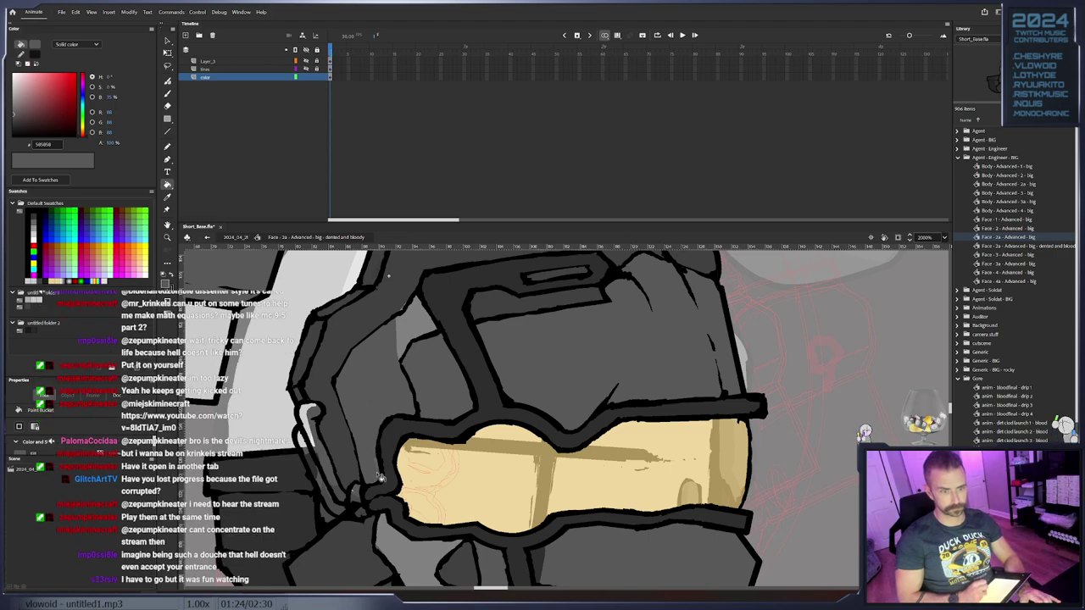
click(380, 469)
key(ctrl+z)
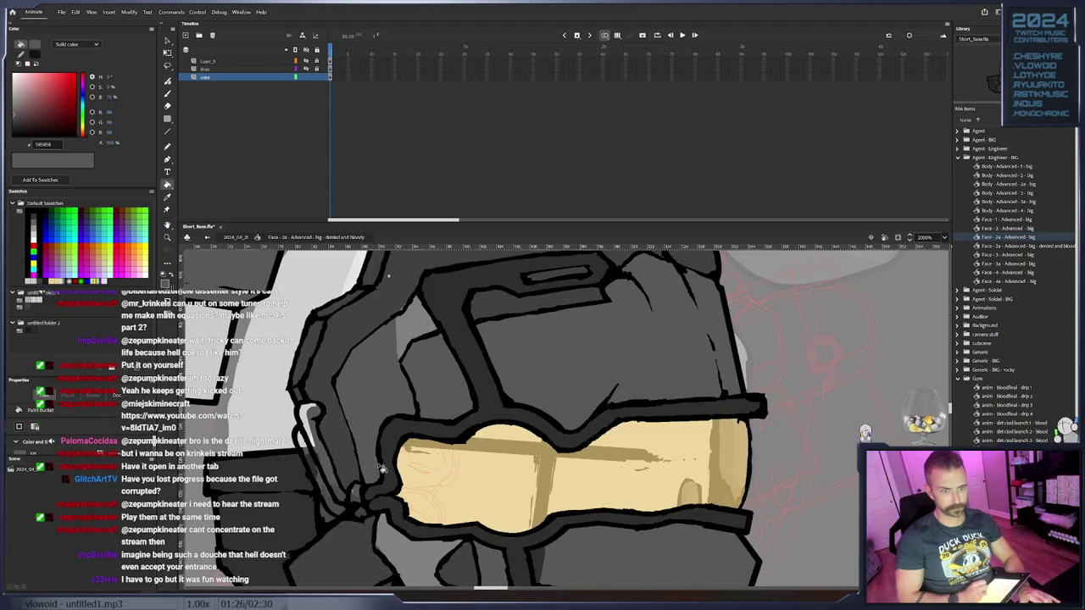
click(414, 332)
Sample the helmet shell's grey 404040 for brush touch-ups around its upper rim
key(b)
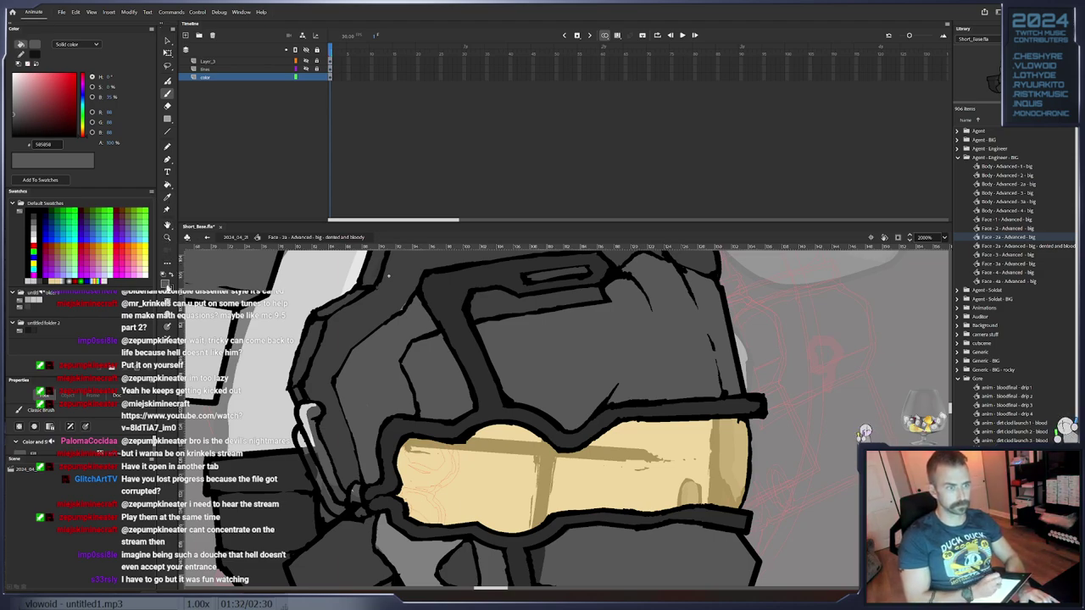
alt+click(401, 307)
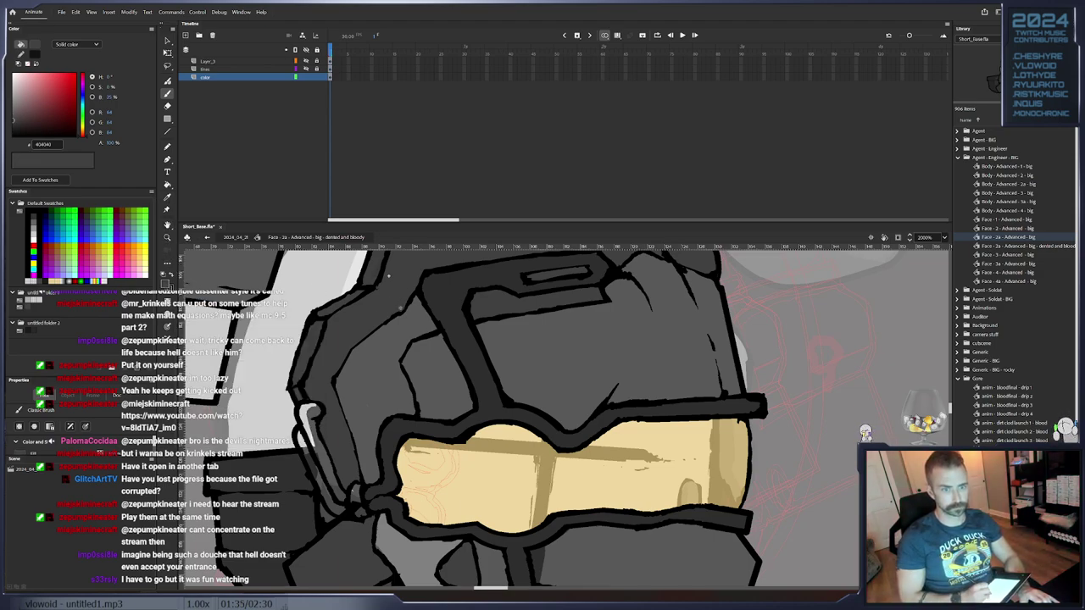
drag(387, 275, 383, 323)
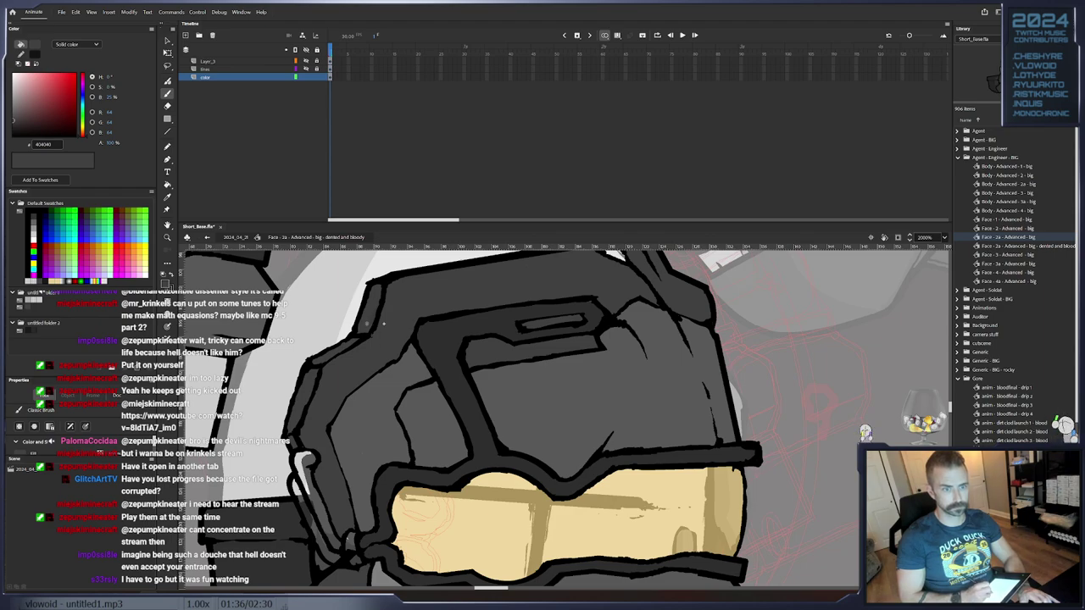
mouse_move(413, 283)
mouse_down()
mouse_move(371, 346)
mouse_move(410, 275)
mouse_up()
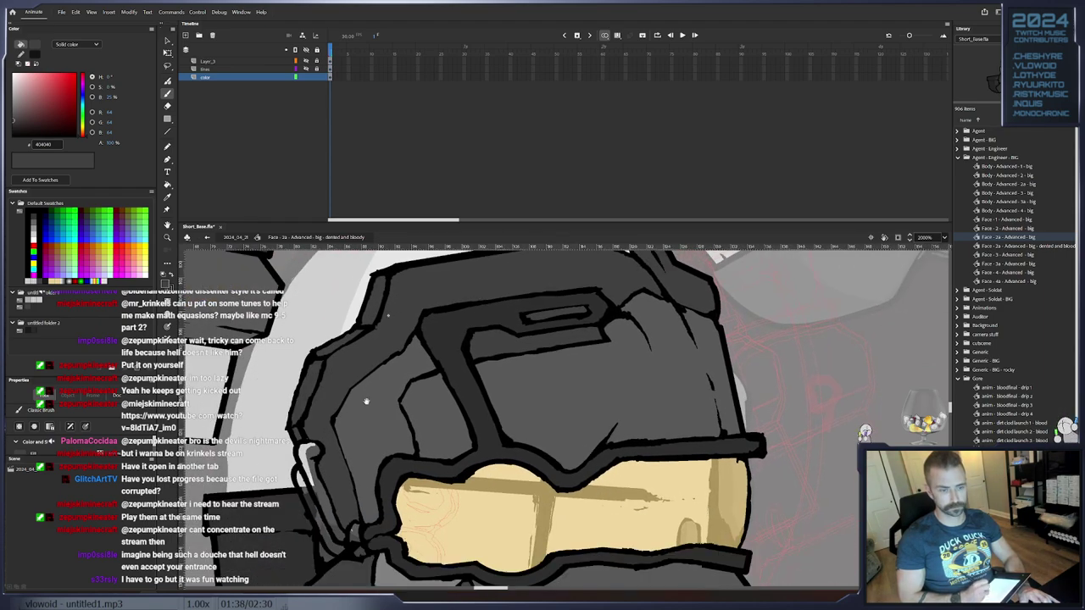
Fill the light strap pieces beside the visor frame with dark grey 2E2E2E and brush over the remaining gaps at the knot
drag(367, 402, 408, 315)
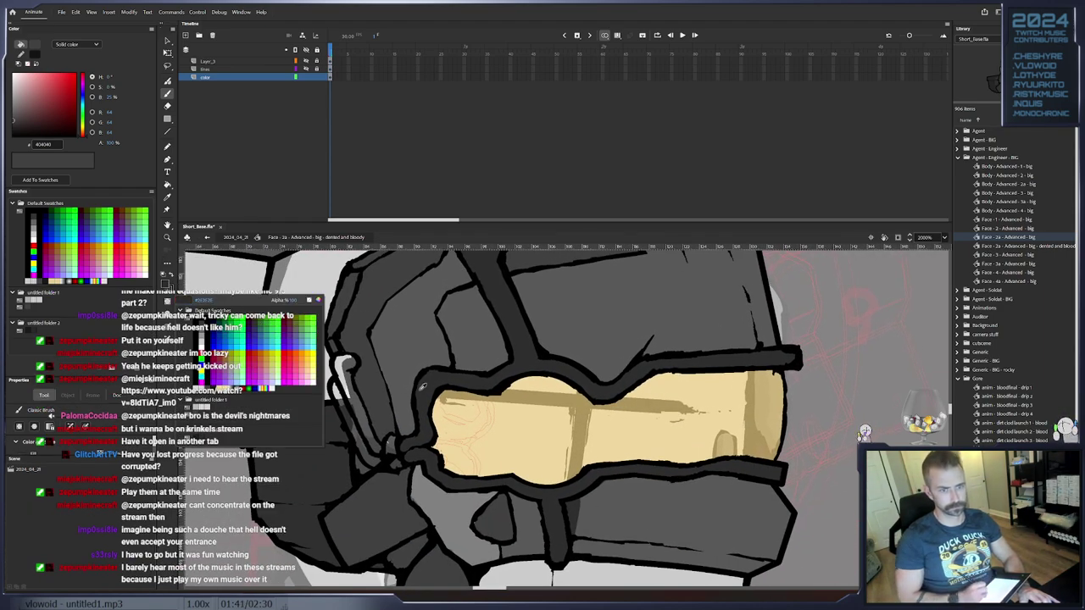
click(167, 184)
click(357, 407)
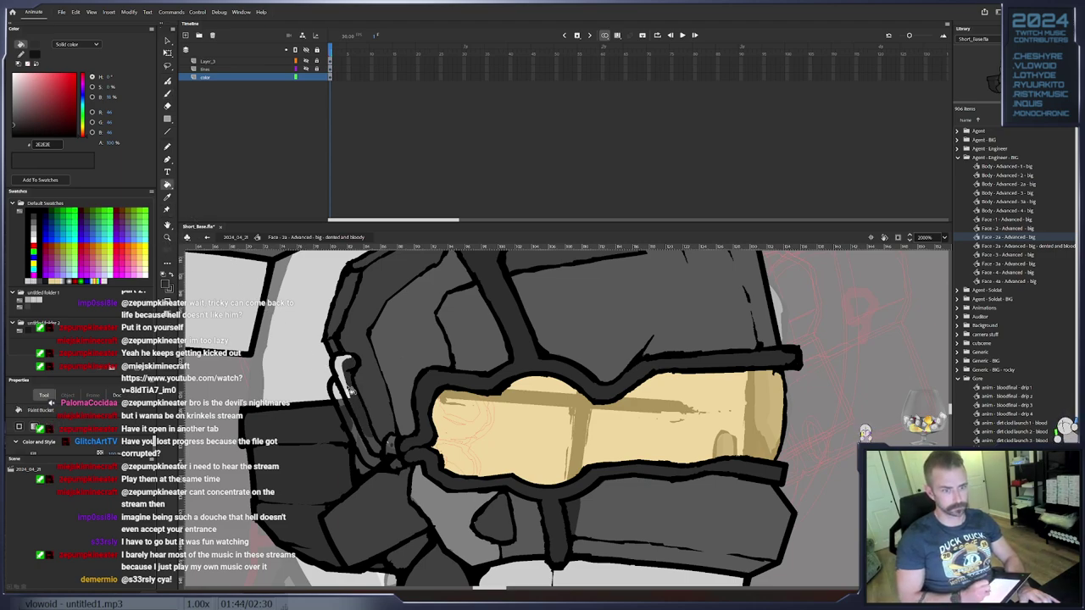
click(347, 386)
click(343, 404)
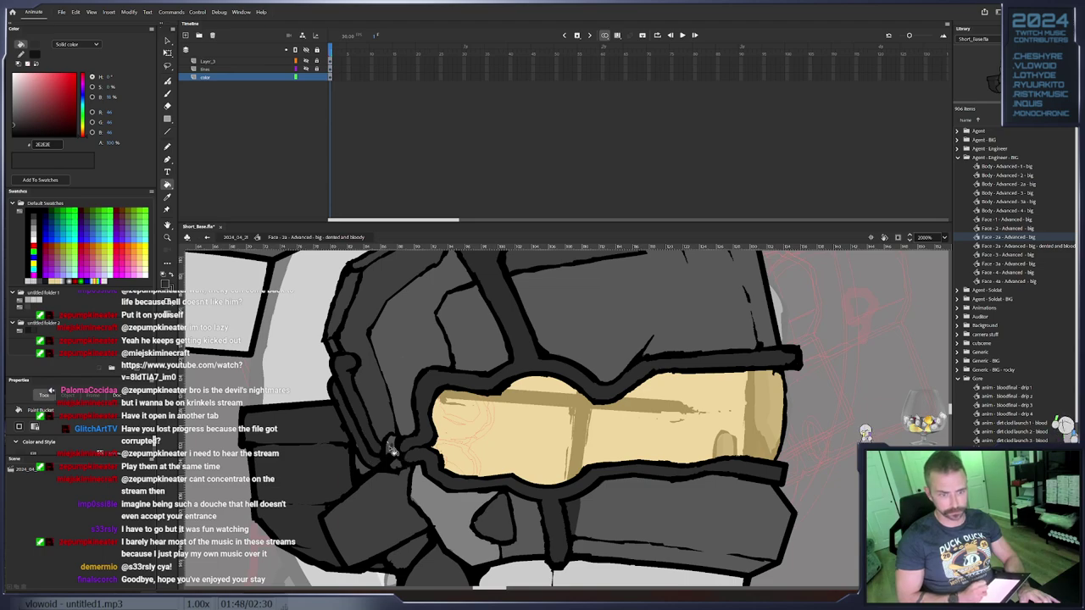
key(b)
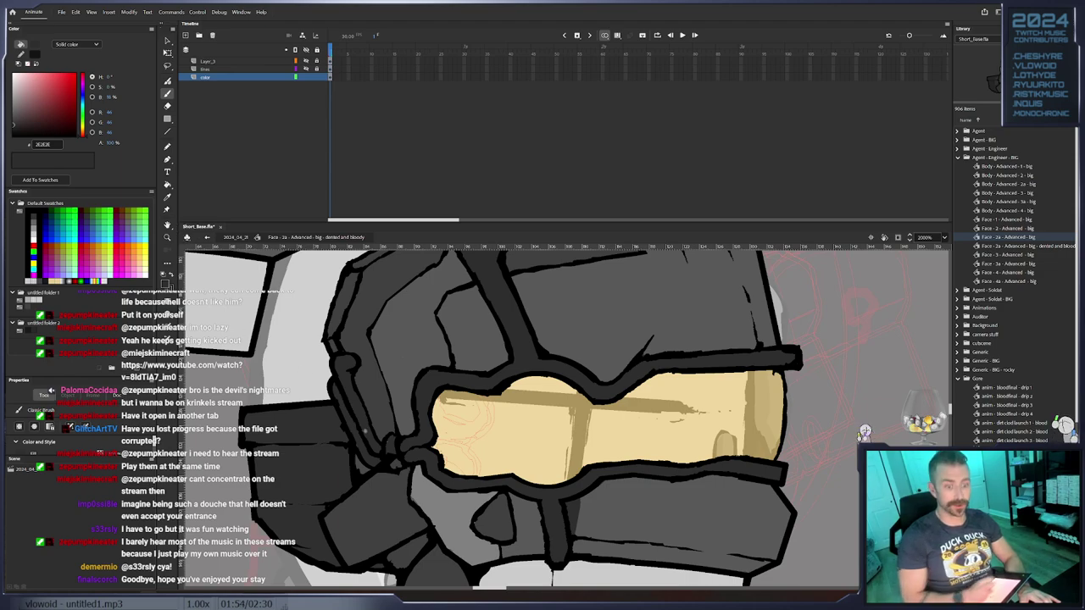
Fill the shaded patches on both sides of the lower strut with the grey 585858
mouse_move(430, 417)
mouse_down()
mouse_move(374, 480)
mouse_move(380, 439)
mouse_move(462, 284)
mouse_up()
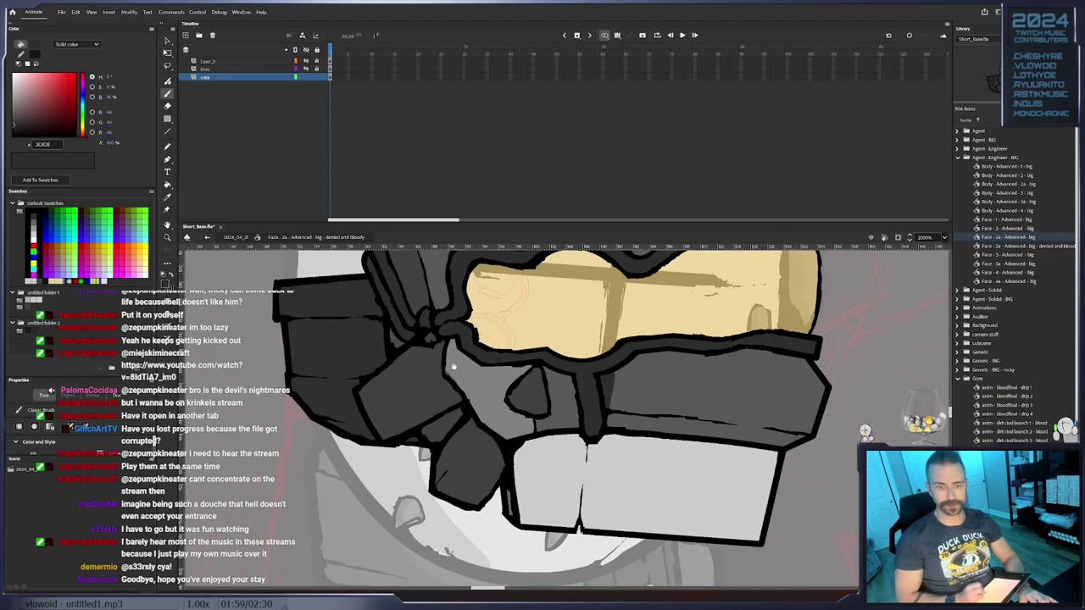
click(168, 290)
click(463, 385)
click(167, 184)
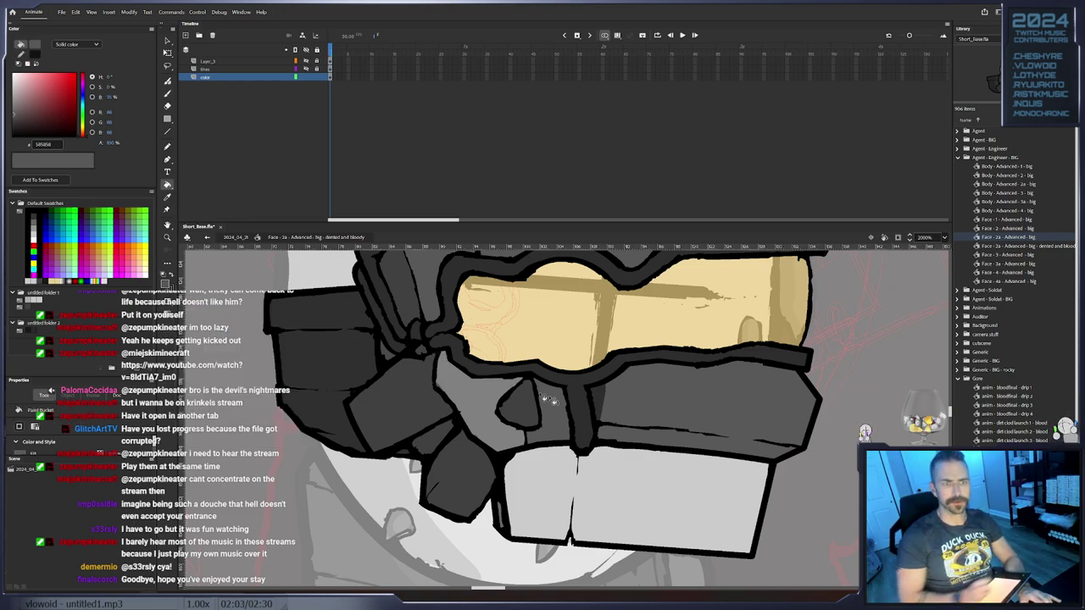
drag(604, 410, 557, 439)
Load the Brush with the lighter grey 808080 sampled from the jaw panel below the visor
key(b)
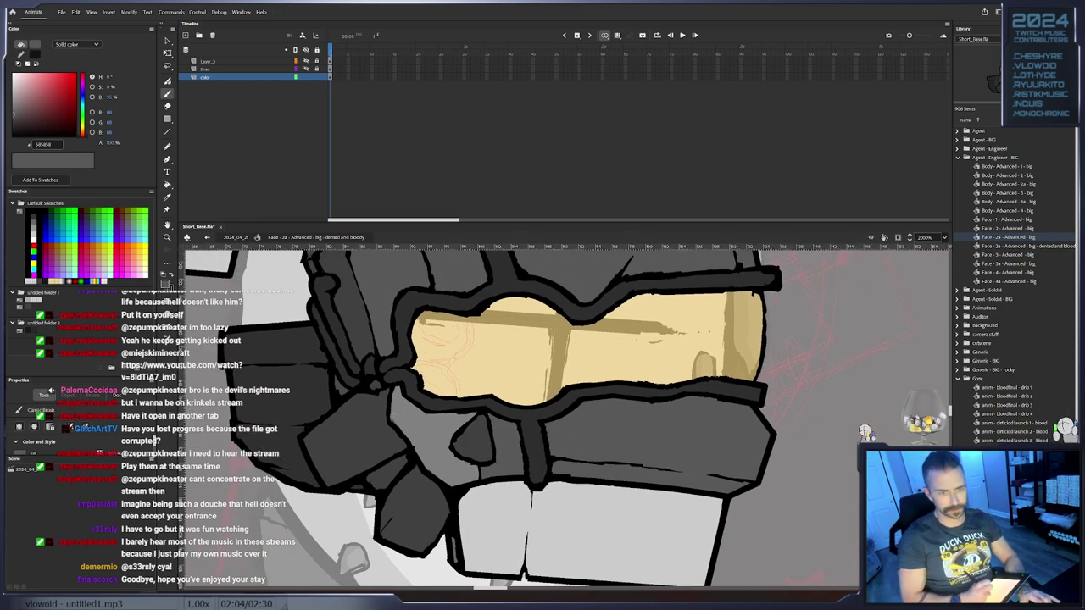
click(166, 285)
click(422, 434)
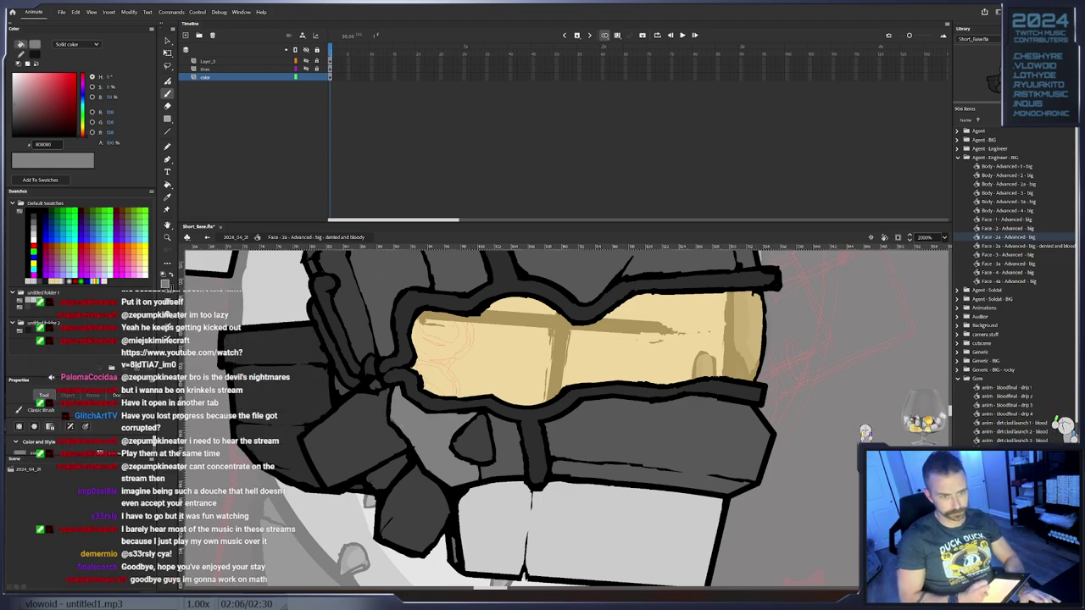
scroll(403, 421, up, 5)
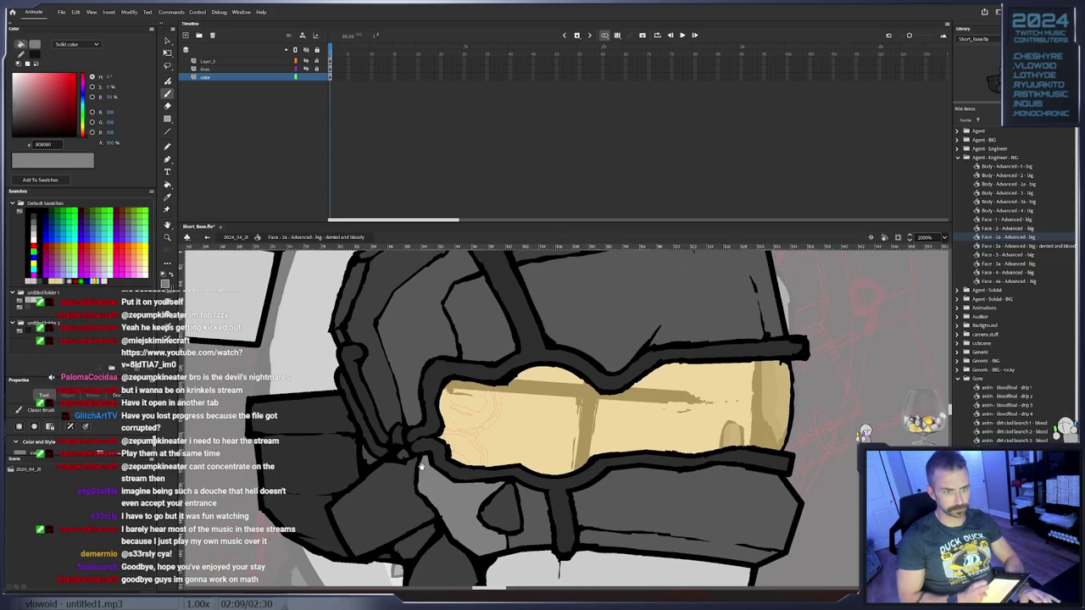
mouse_move(391, 575)
mouse_down()
mouse_move(548, 366)
mouse_move(552, 384)
mouse_move(554, 374)
mouse_up()
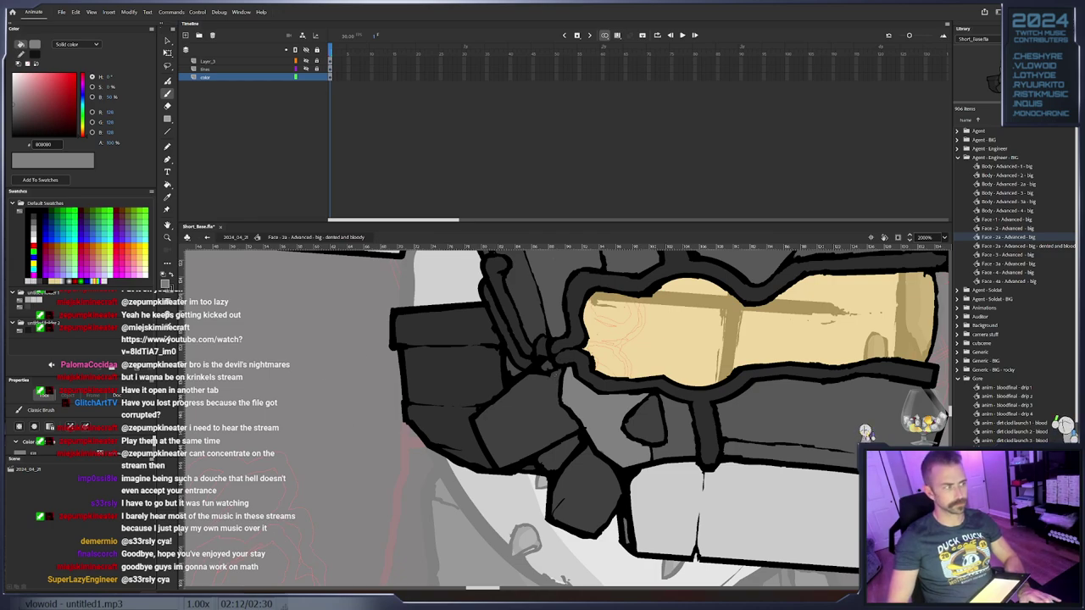
Examine the recolored helmet side by side with the other helmet on the stage
double_click(168, 237)
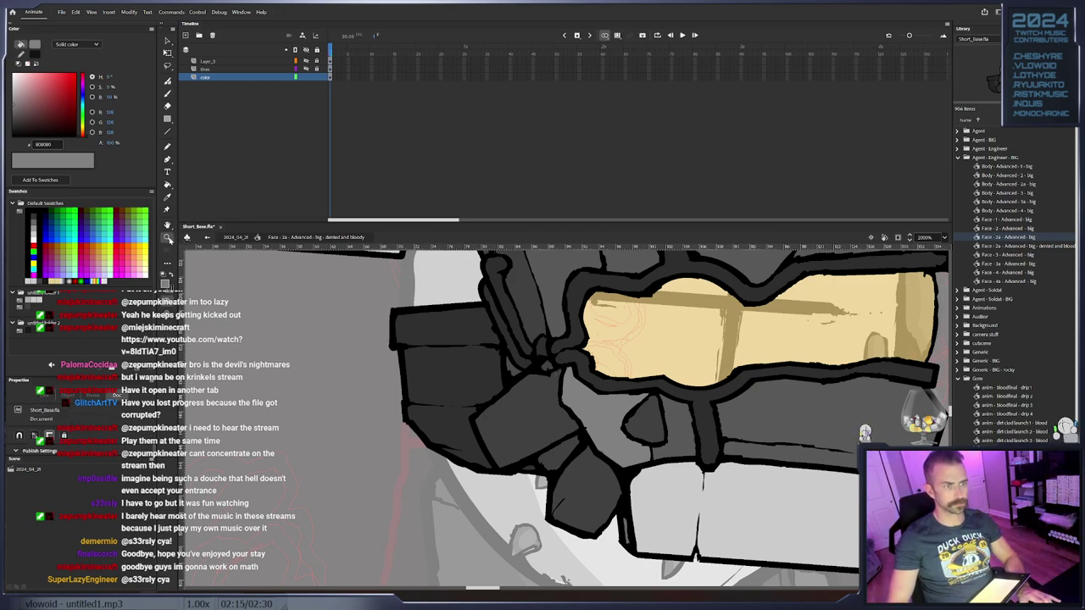
drag(515, 576, 539, 361)
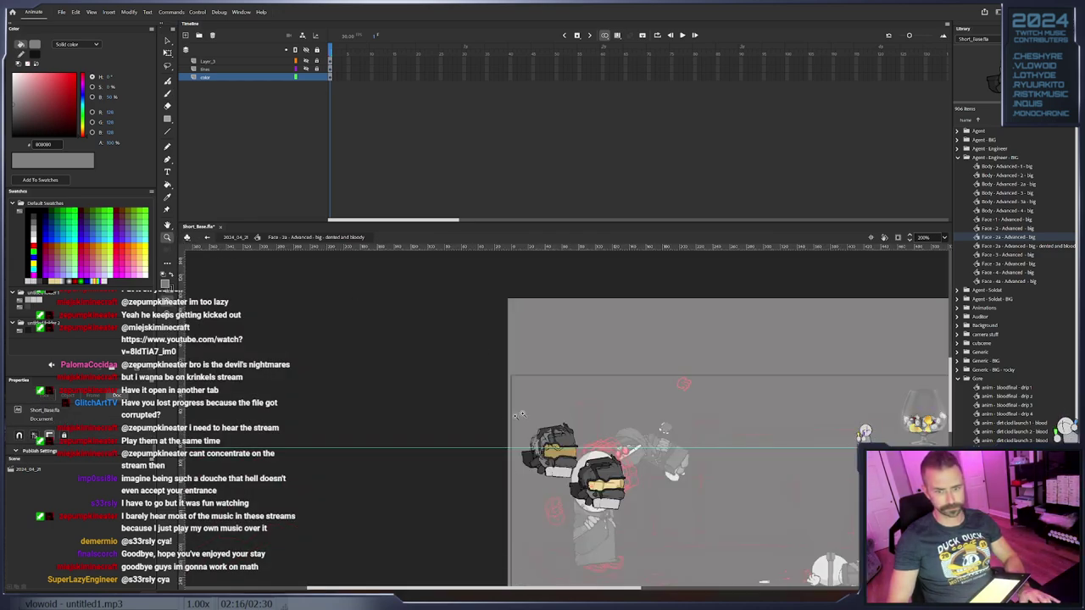
click(591, 471)
click(560, 422)
drag(590, 466, 556, 481)
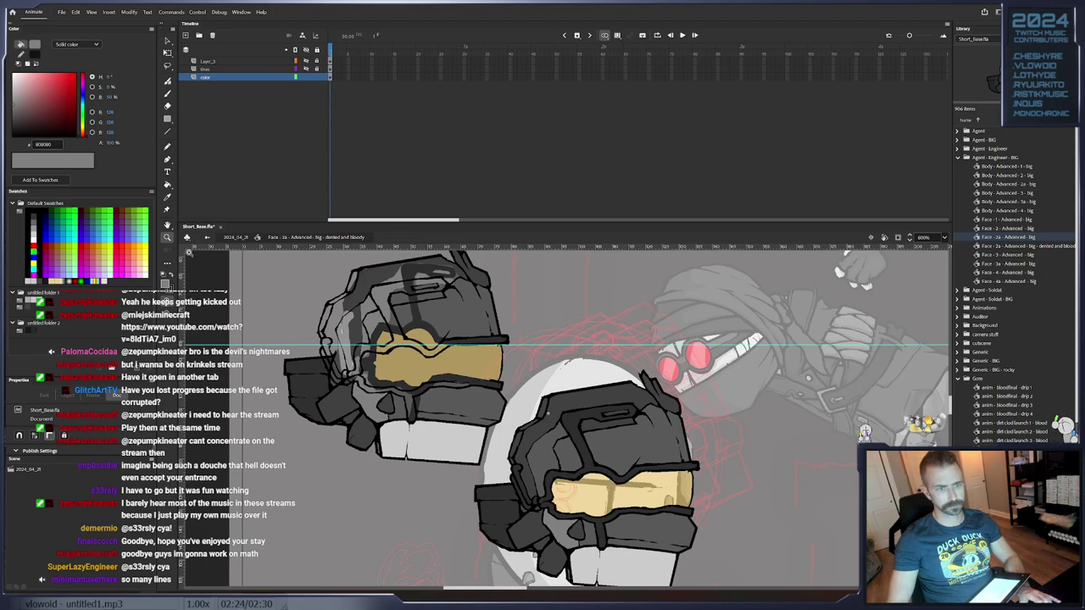
Delete all parts of the spare helmet copy beside the character's head, including its line art, colors and shading
click(167, 185)
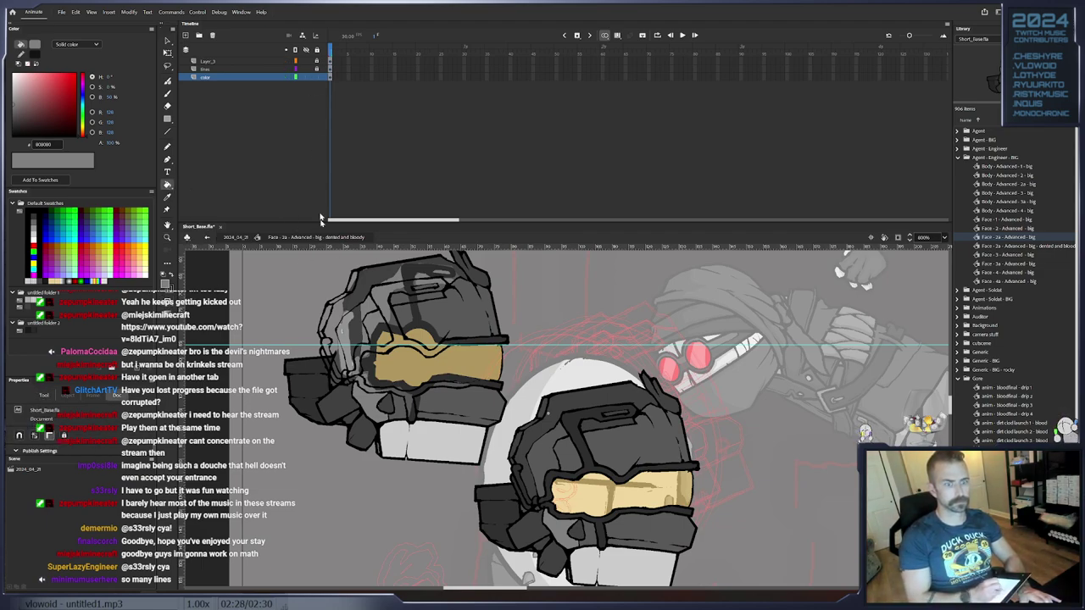
click(167, 40)
mouse_move(272, 280)
mouse_down()
mouse_move(430, 465)
mouse_move(493, 384)
mouse_up()
key(Delete)
key(Delete)
key(Delete)
drag(405, 274, 508, 431)
key(Delete)
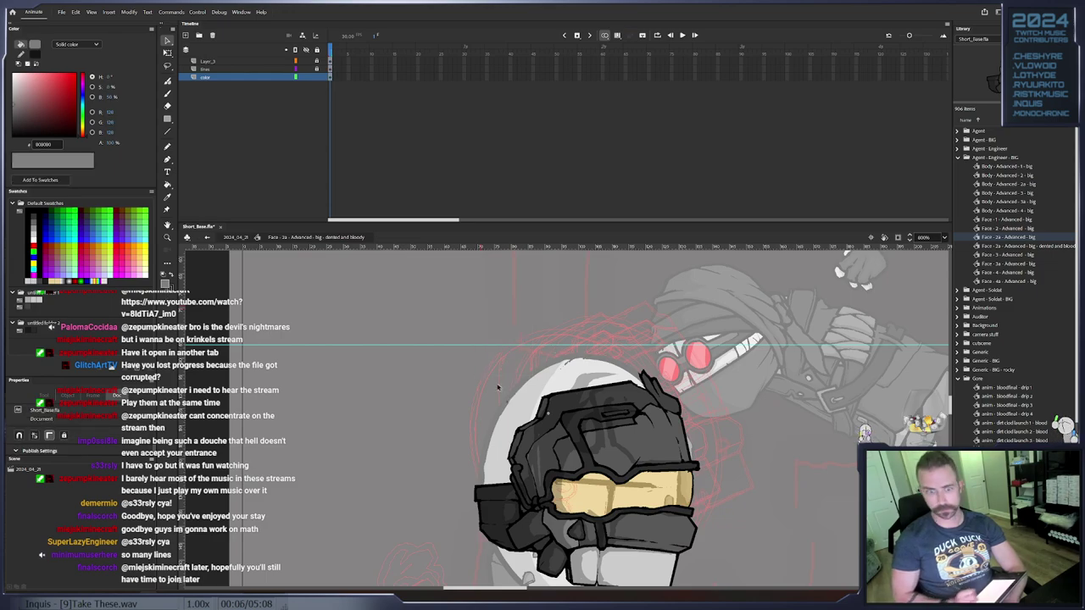
Place the Face - 2a - Advanced - big symbol beside the helmet on a new bottommost layer and hide the shading layer
click(185, 36)
drag(271, 79, 274, 89)
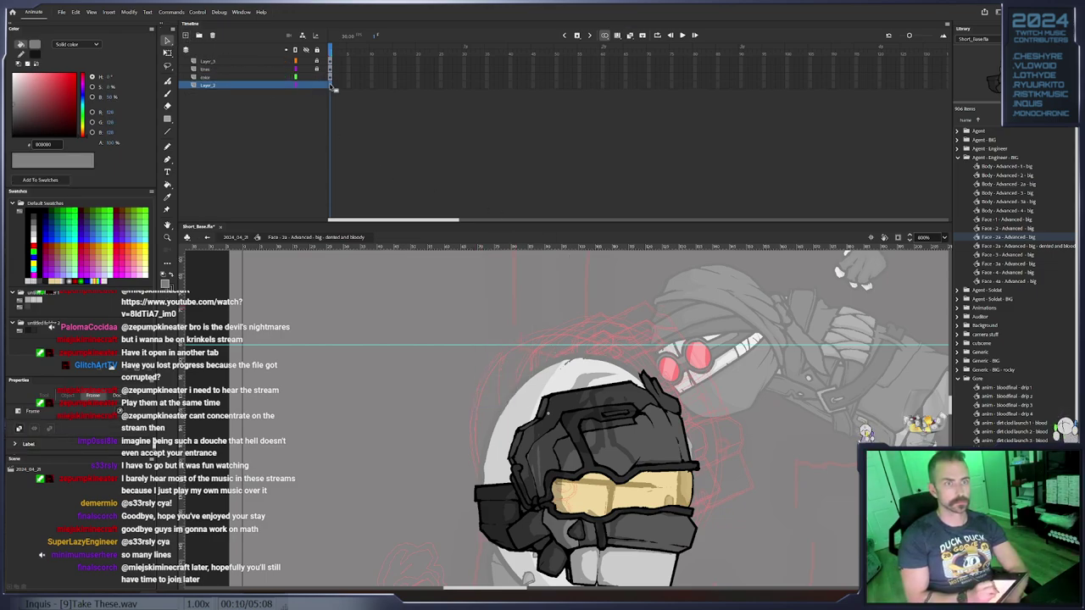
drag(1032, 235, 352, 443)
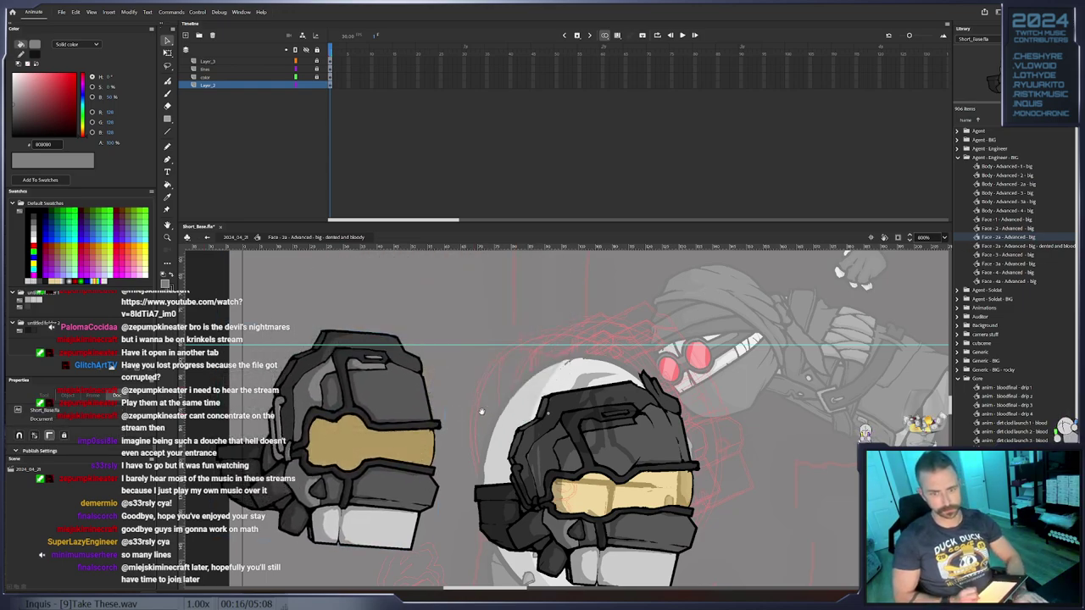
drag(480, 411, 460, 373)
click(306, 61)
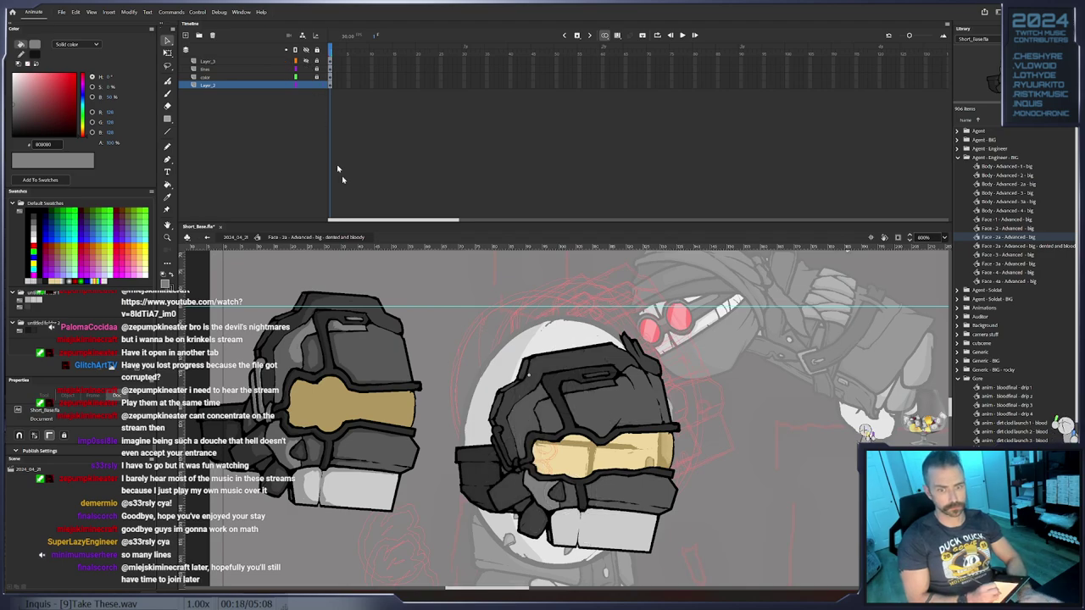
Compare the flat colors of the helmet's color layer with those of the reference helmet beside it
click(167, 276)
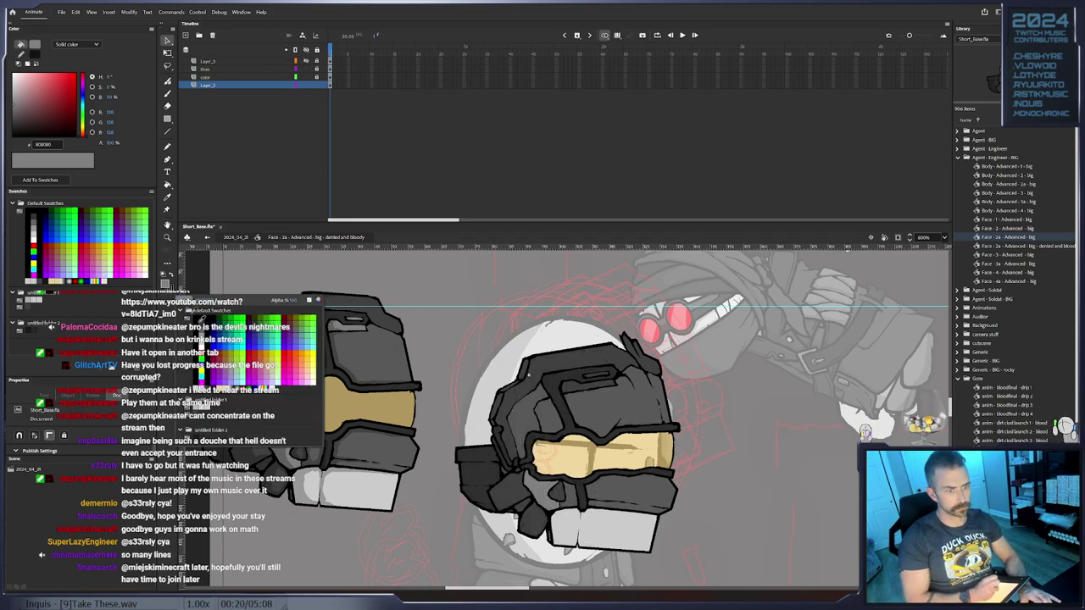
click(351, 328)
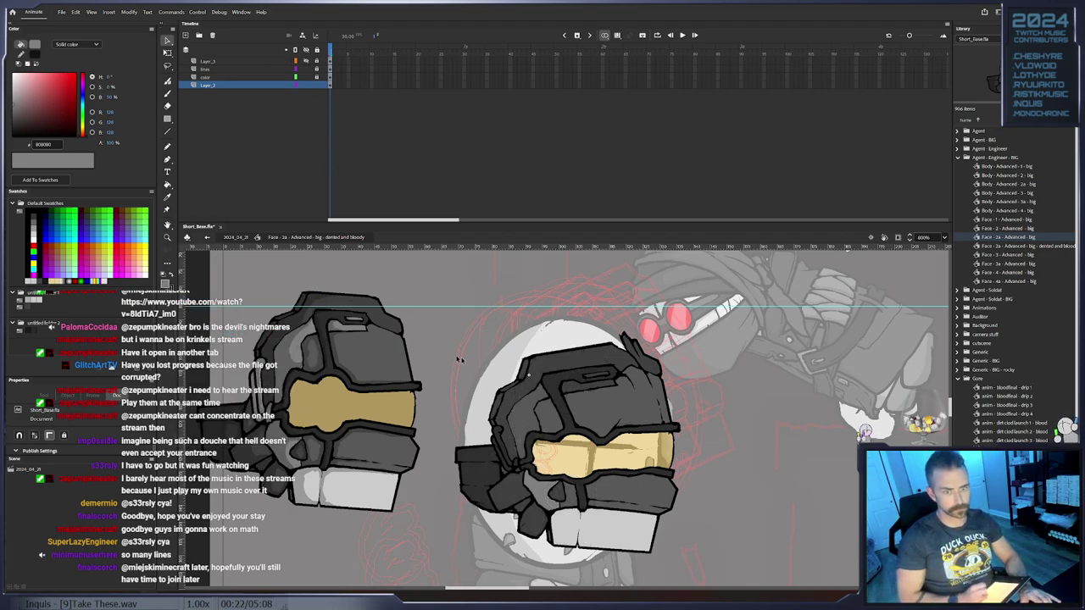
click(167, 185)
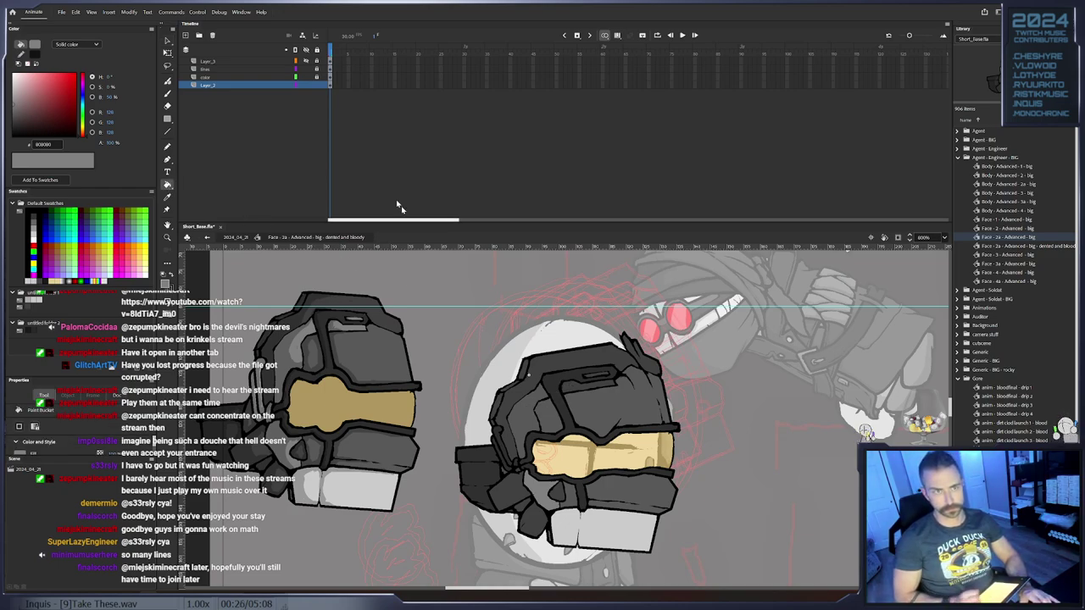
click(275, 86)
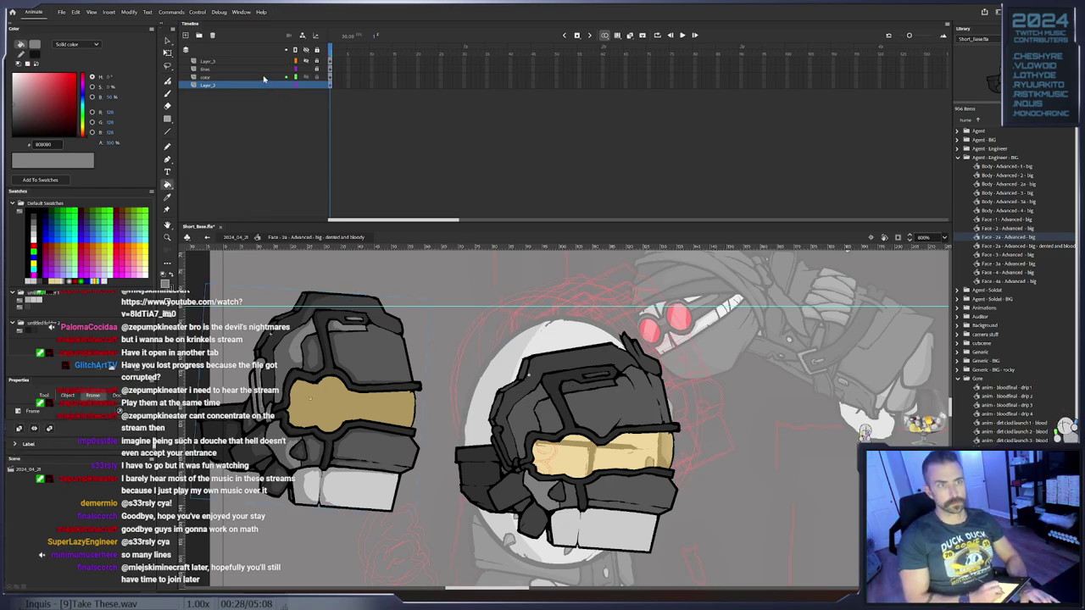
click(264, 77)
click(168, 42)
click(168, 41)
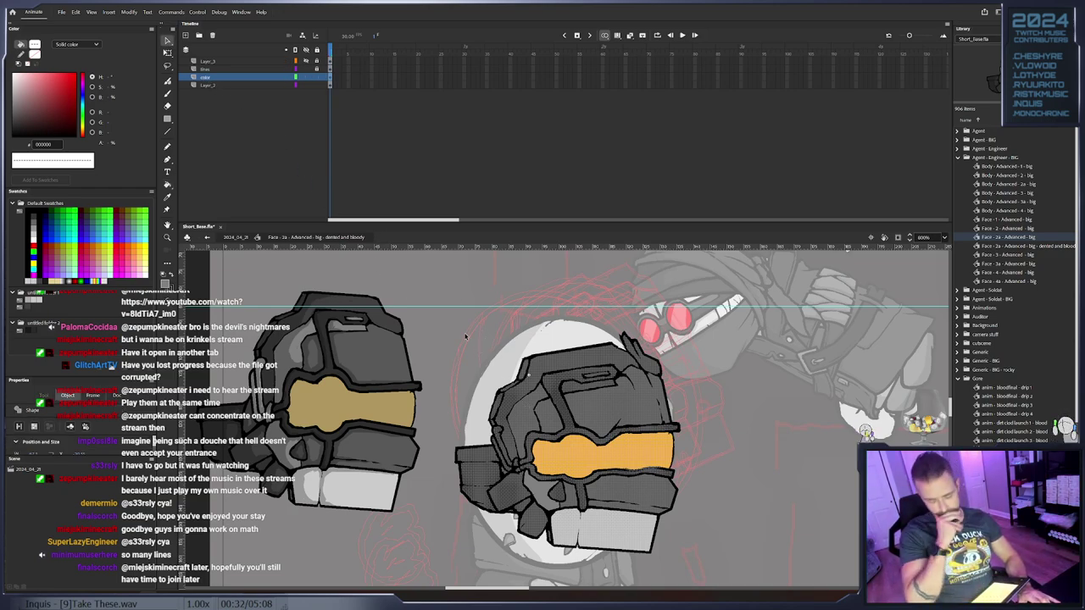
click(415, 332)
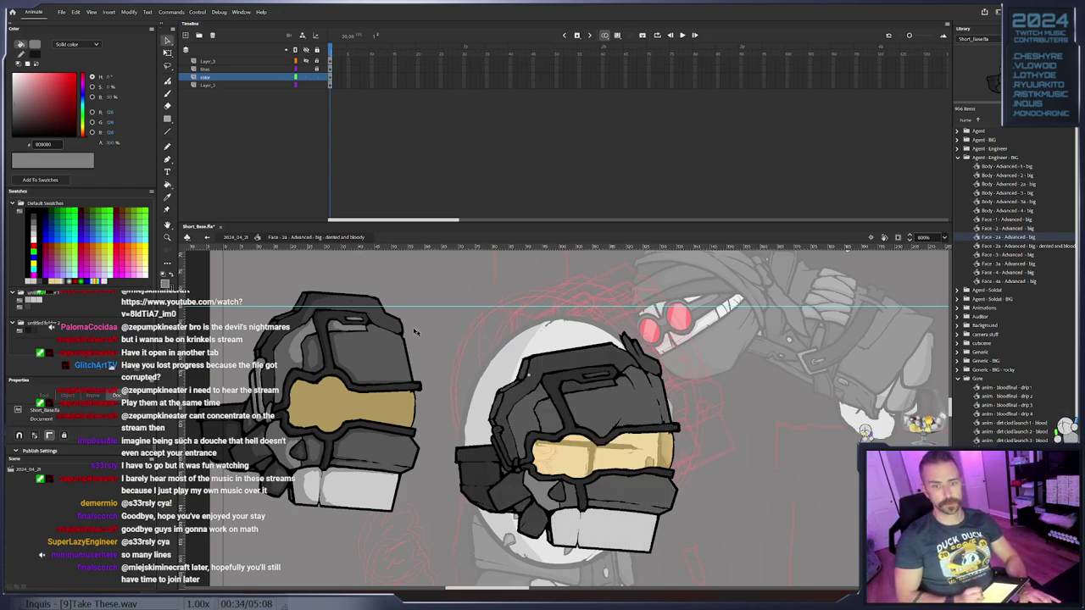
click(168, 184)
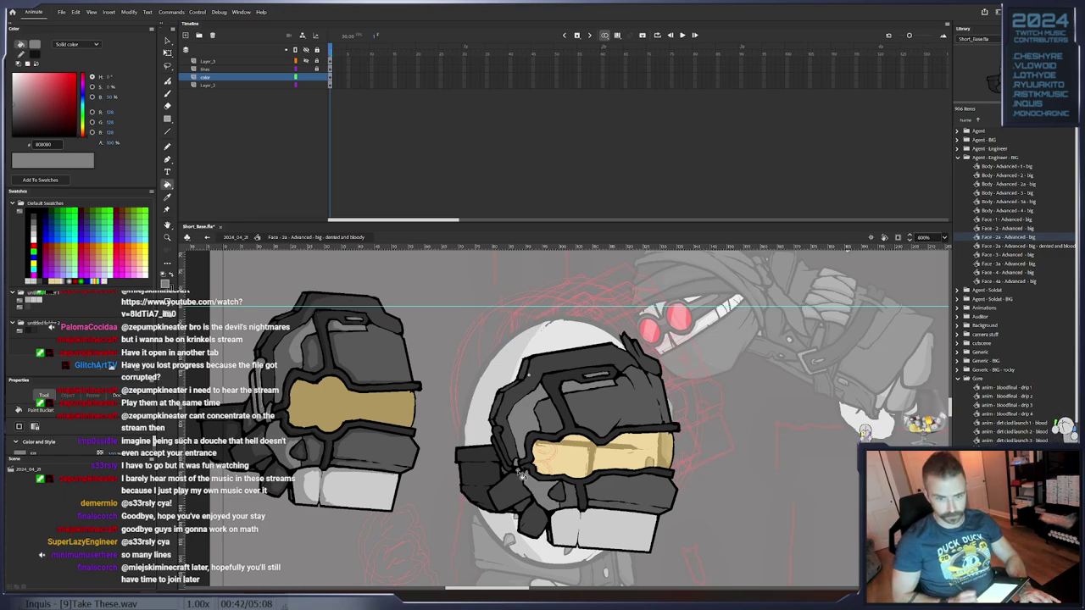
Delete the bottommost layer holding the reference helmet and show the shading layer again
key(b)
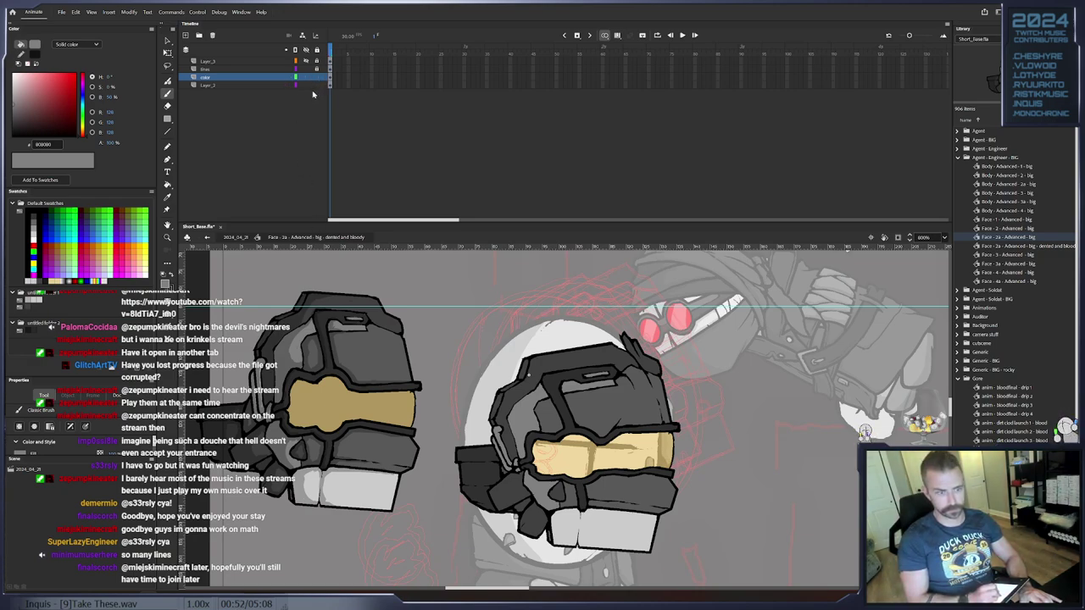
click(318, 86)
click(286, 85)
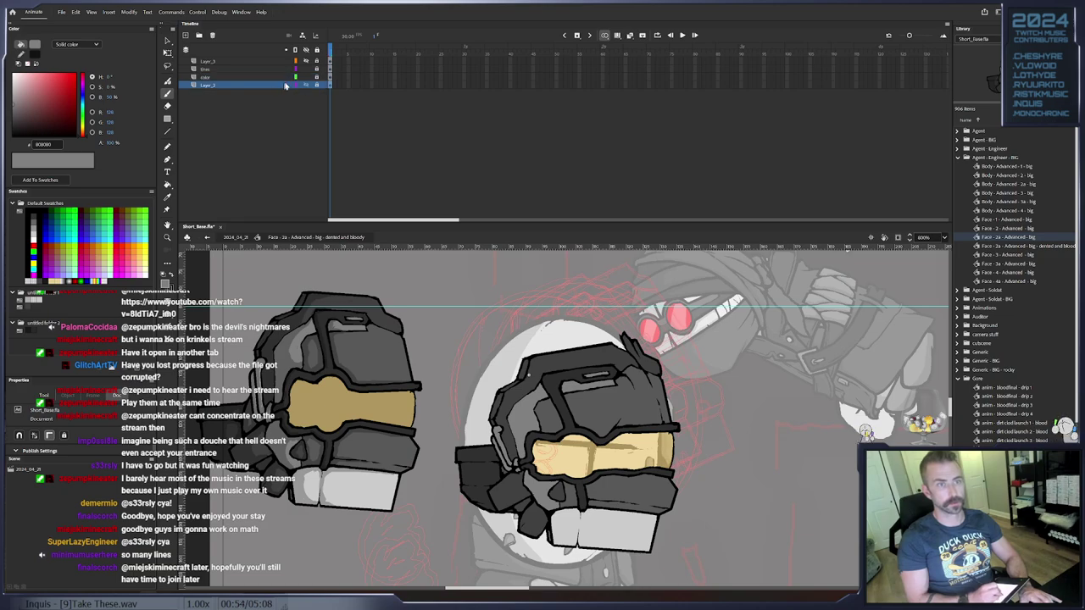
click(211, 34)
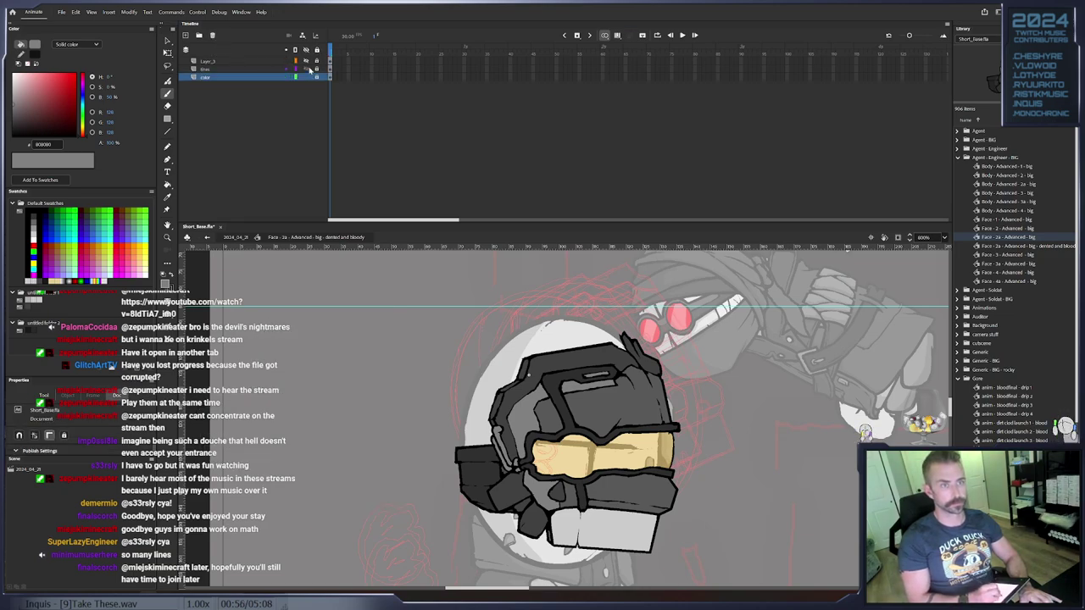
click(307, 61)
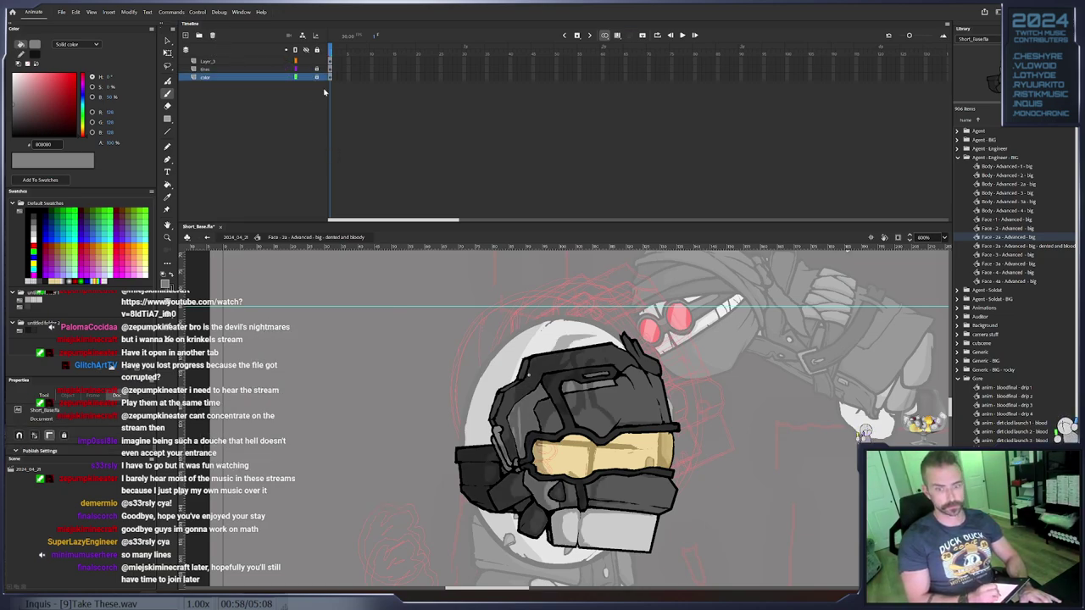
Pick up the black 000000 at 25% alpha from the helmet's shading shape and add it to the swatches
click(168, 41)
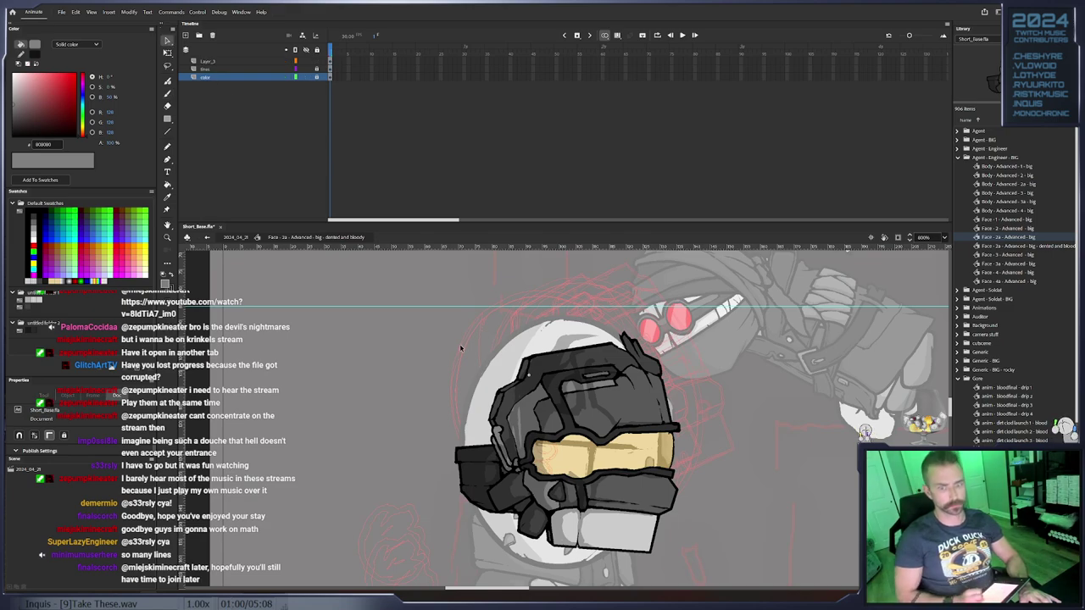
click(561, 357)
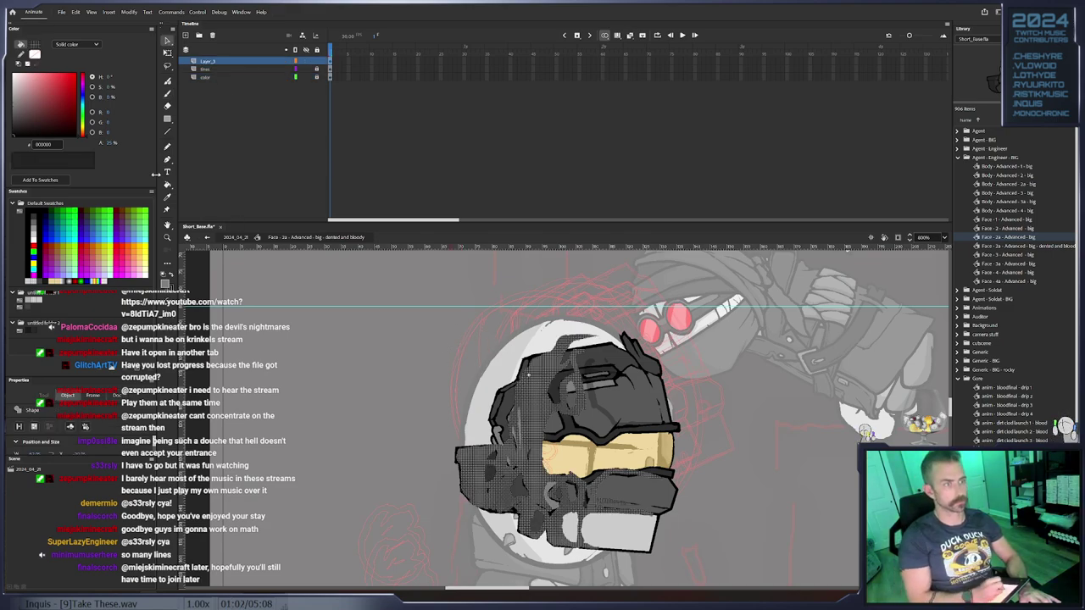
click(52, 181)
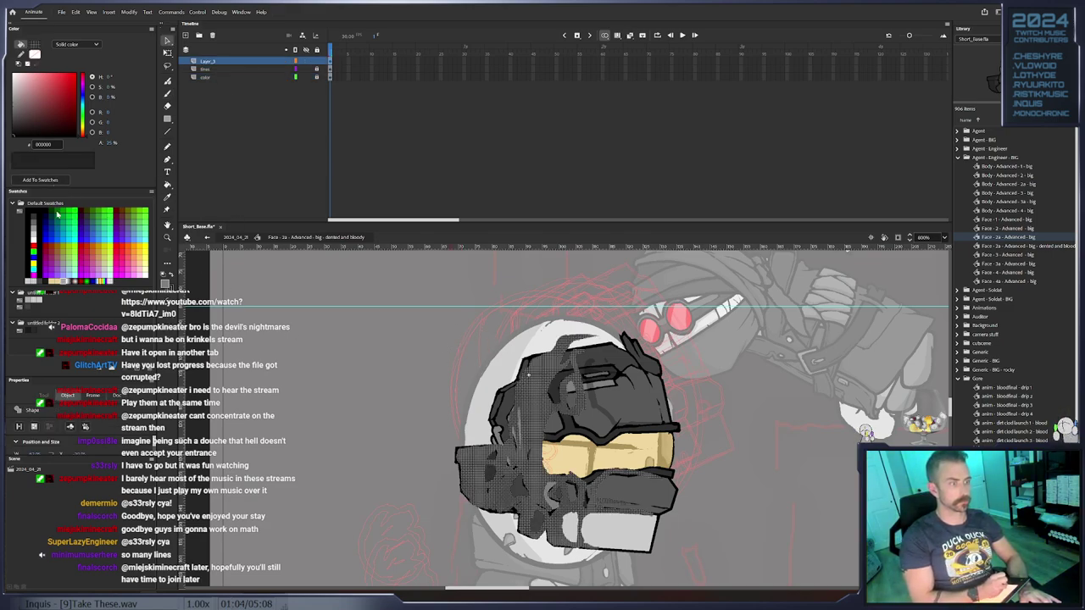
click(311, 362)
Switch to the Classic Brush and enlarge the tool properties area to expose its size options
key(e)
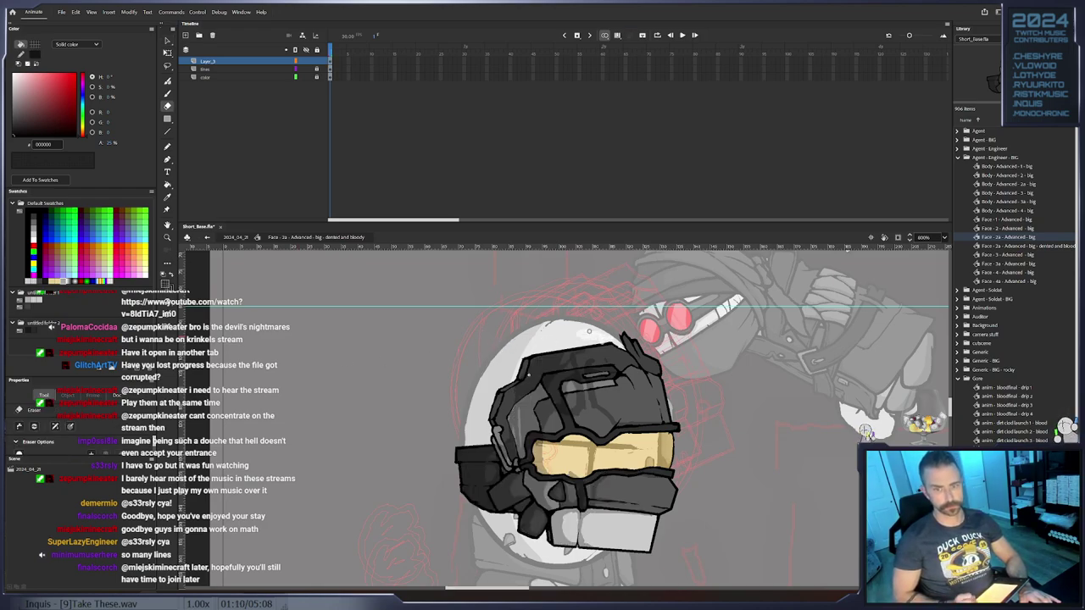
key(b)
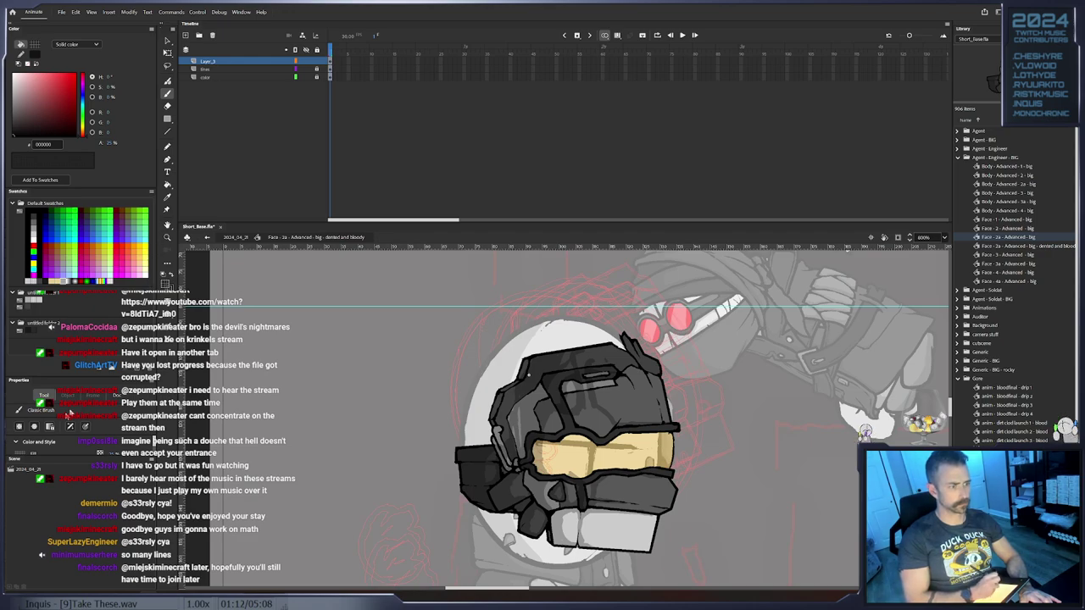
drag(74, 456, 64, 553)
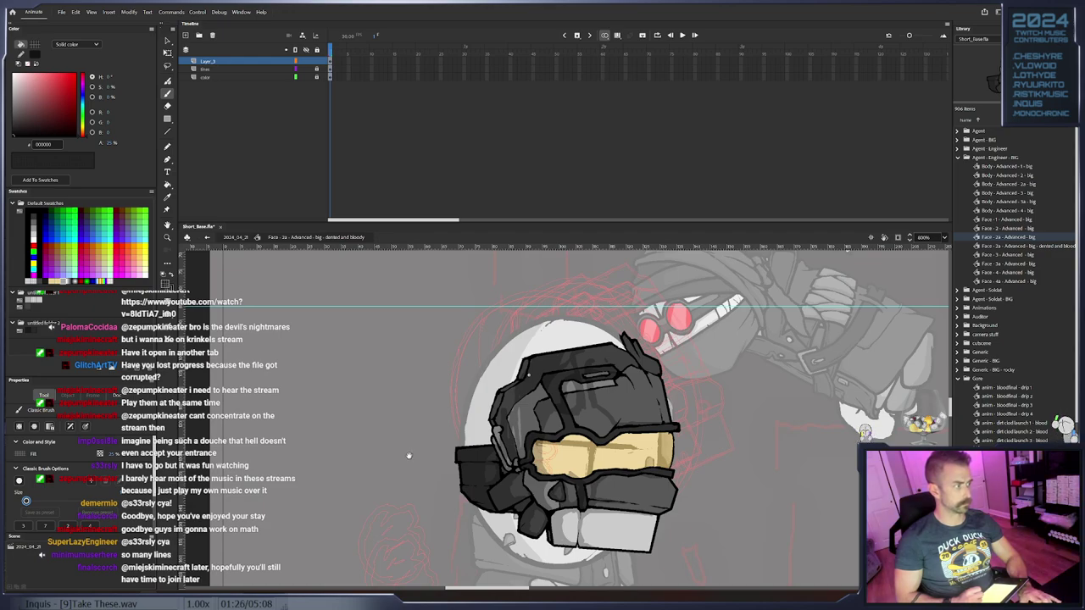
Erase the old shading on the helmet's side panel with a larger Eraser and carve lighter patches beside the visor frame
drag(409, 456, 404, 443)
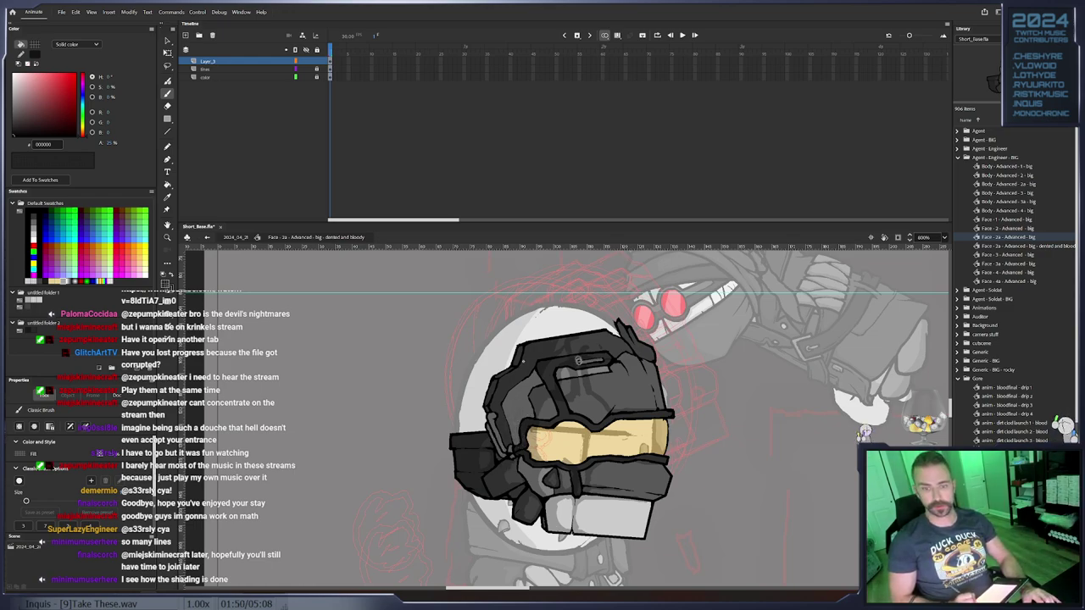
key(e)
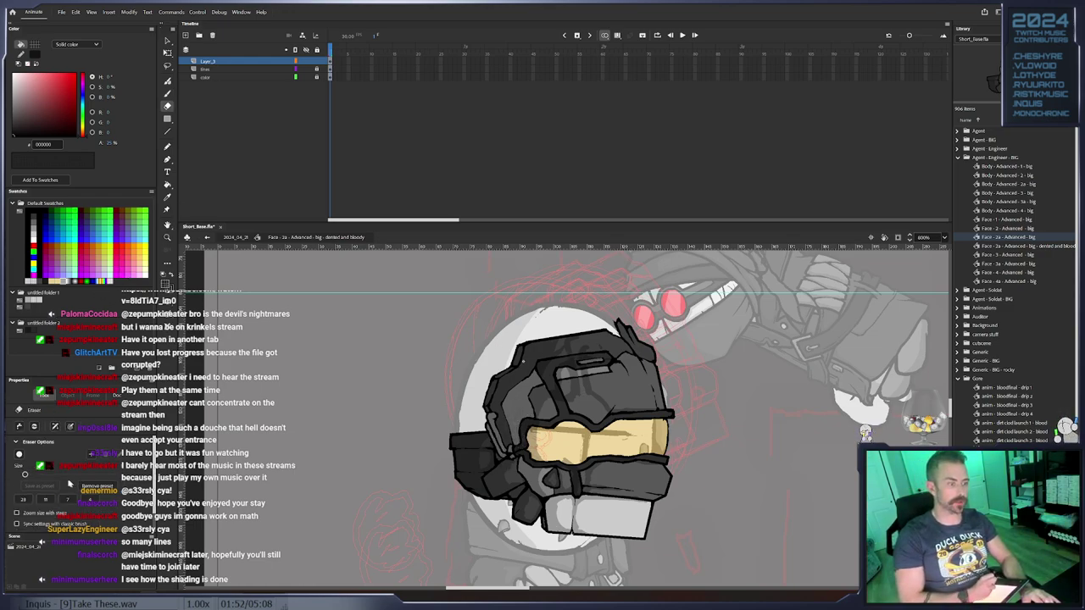
mouse_move(585, 397)
mouse_down()
mouse_move(575, 331)
mouse_move(596, 397)
mouse_move(620, 383)
mouse_move(594, 328)
mouse_move(573, 402)
mouse_up()
mouse_move(566, 405)
mouse_down()
mouse_move(565, 349)
mouse_move(548, 373)
mouse_move(561, 344)
mouse_move(543, 402)
mouse_up()
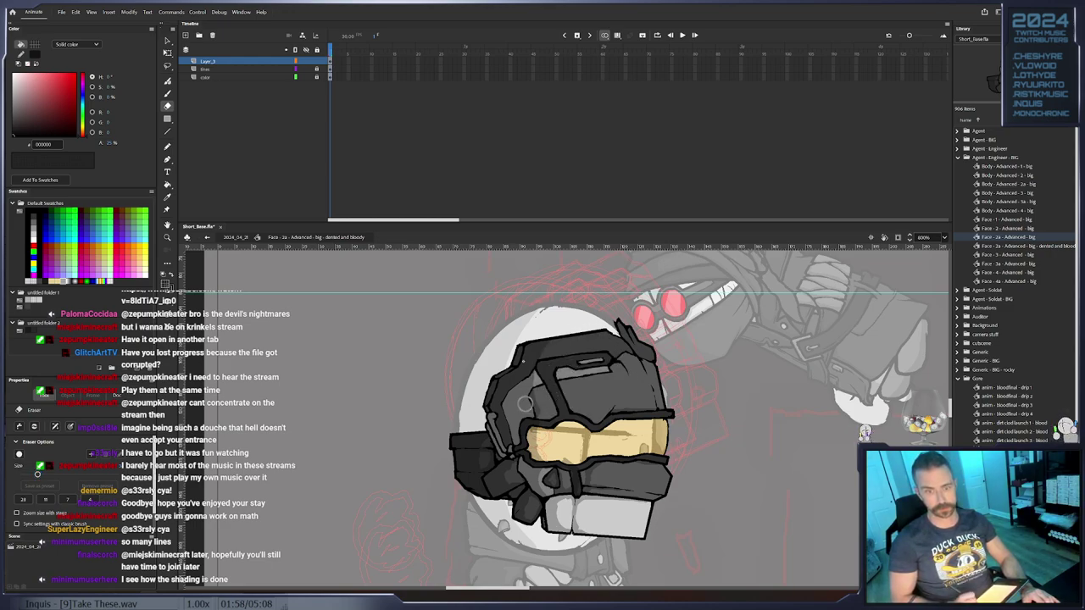
key(b)
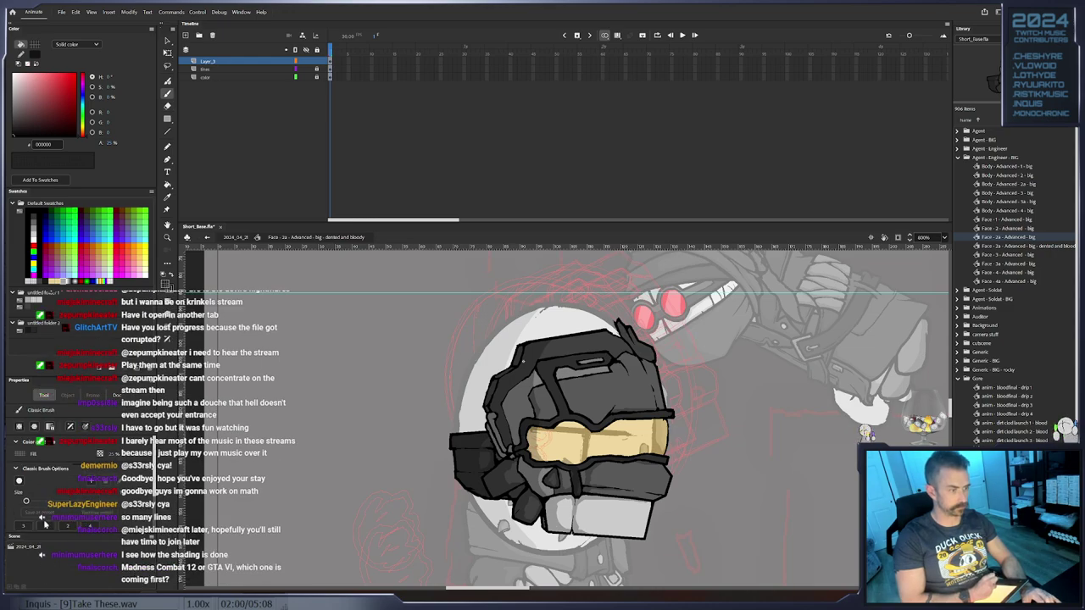
key(e)
mouse_move(524, 412)
mouse_down()
mouse_move(526, 389)
mouse_move(549, 389)
mouse_up()
key(b)
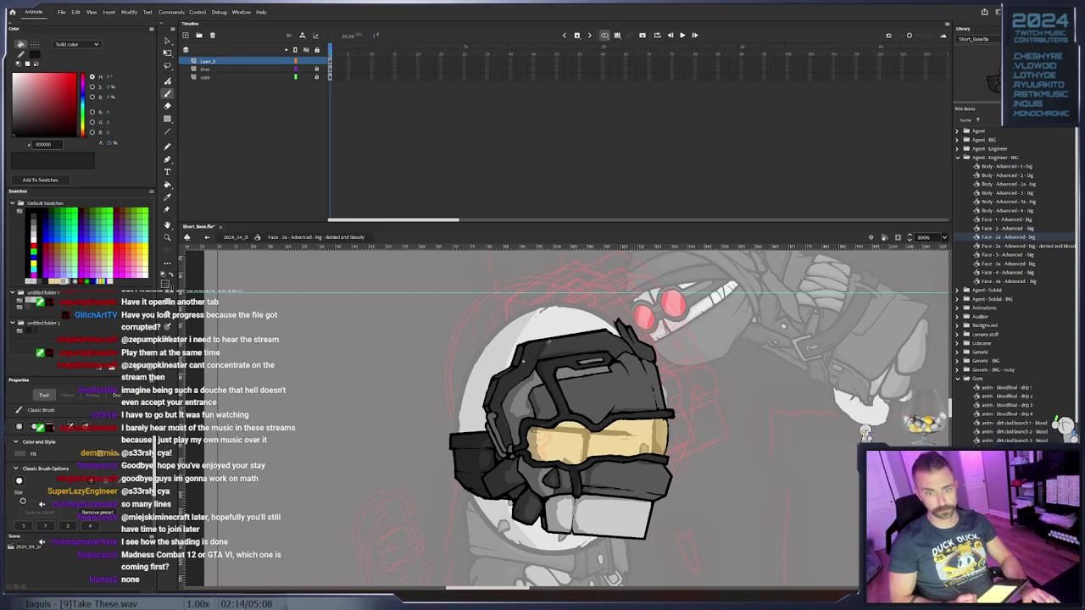
Erase a highlight along the helmet's top crest and rework the shading on the side panel with the Eraser and Brush
key(e)
drag(562, 344, 601, 334)
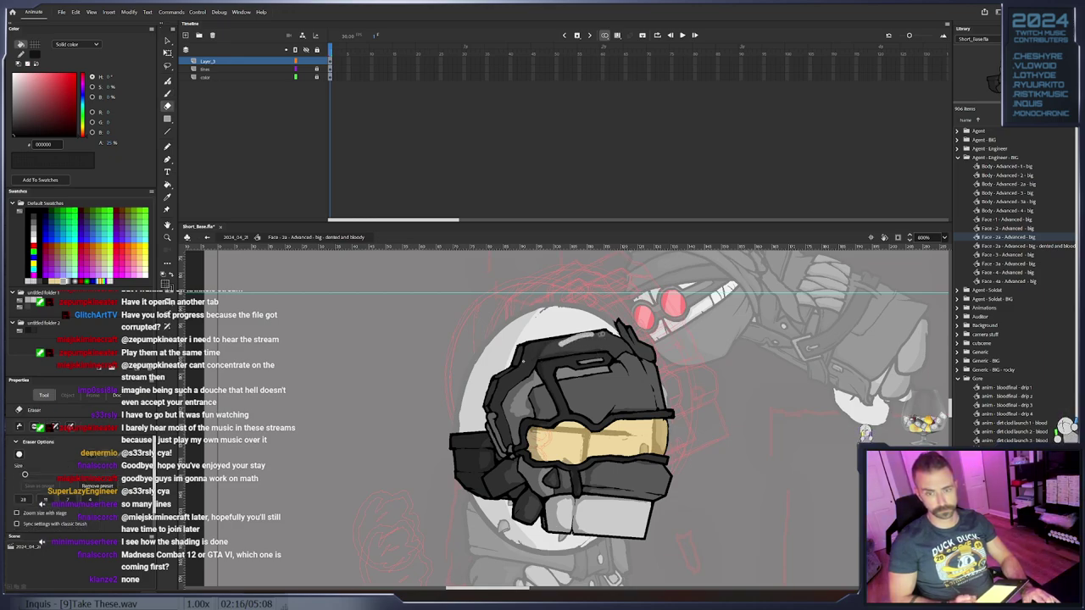
drag(566, 403, 555, 400)
key(b)
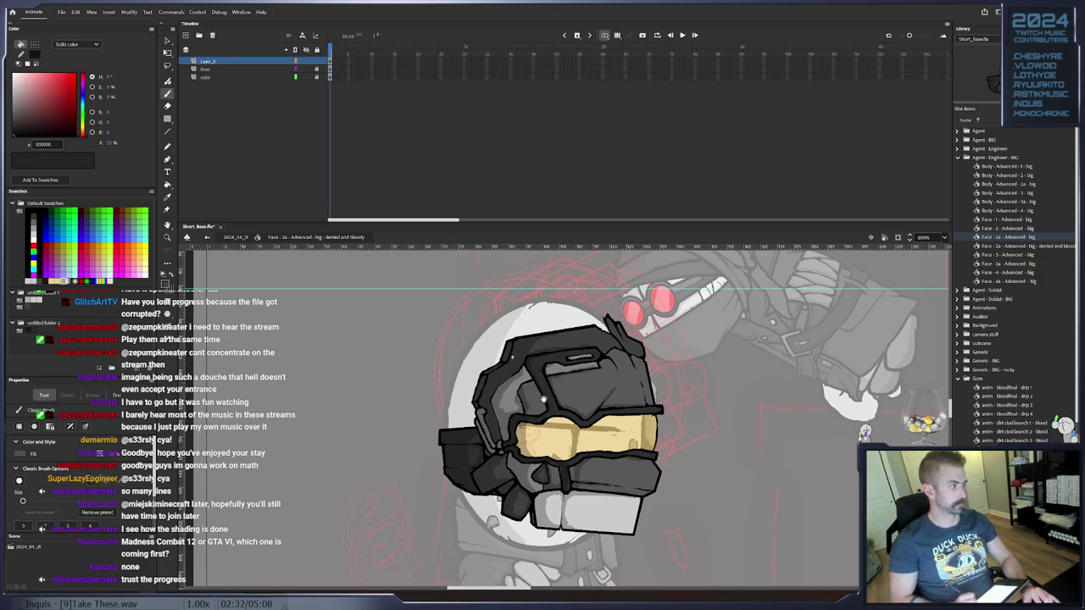
drag(546, 403, 534, 388)
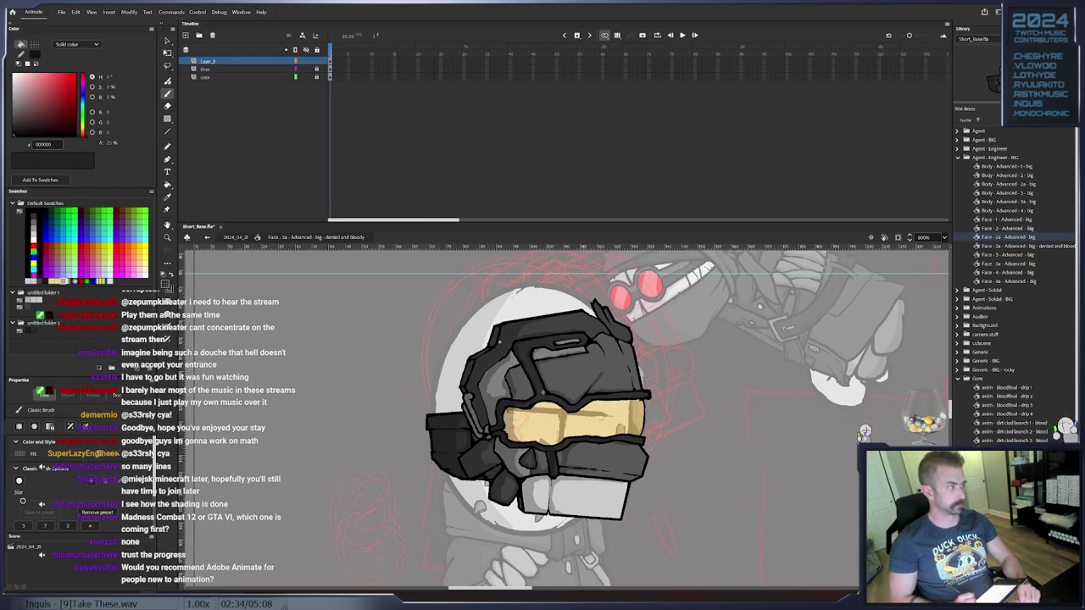
drag(545, 392, 538, 416)
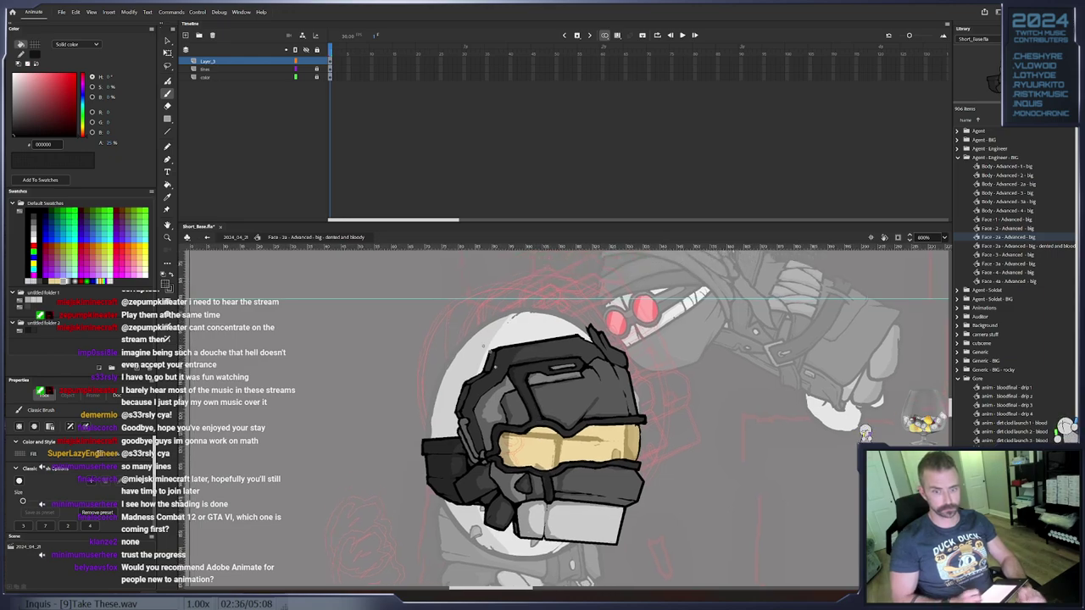
Try to erase the shading across the jaw panel and lower visor frame
key(e)
mouse_move(557, 508)
mouse_down()
mouse_move(561, 472)
mouse_move(539, 461)
mouse_move(570, 487)
mouse_move(543, 465)
mouse_up()
key(ctrl+z)
key(ctrl+z)
key(ctrl+z)
key(ctrl+z)
key(b)
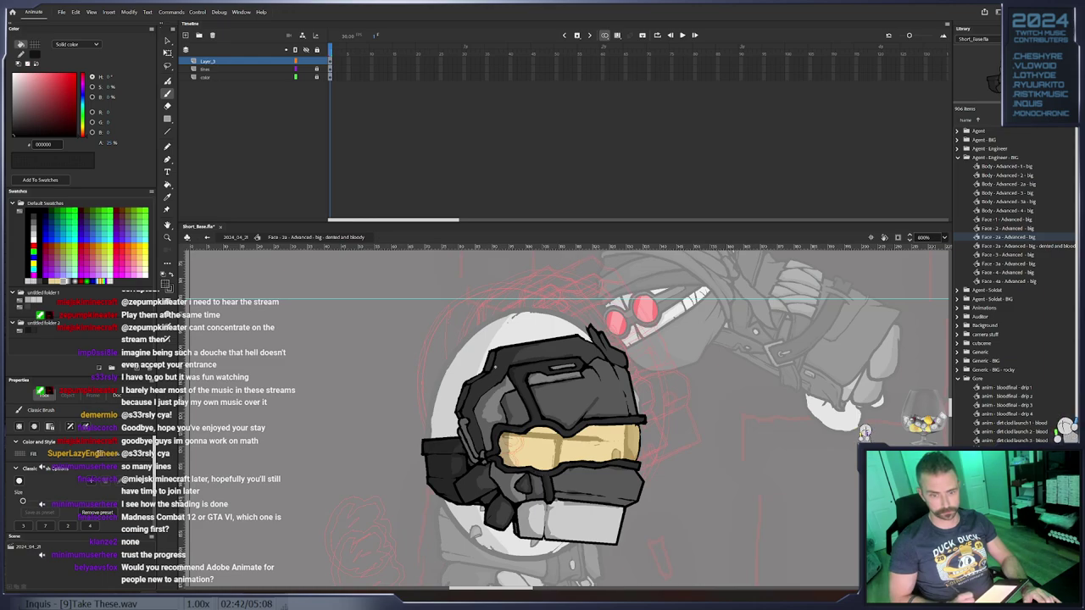
Rework the shading on the helmet's visor glass and nearby panels by alternately erasing and painting translucent black shadow
key(e)
mouse_move(516, 459)
mouse_down()
mouse_move(505, 466)
mouse_move(499, 445)
mouse_move(517, 436)
mouse_move(505, 452)
mouse_move(506, 437)
mouse_up()
key(b)
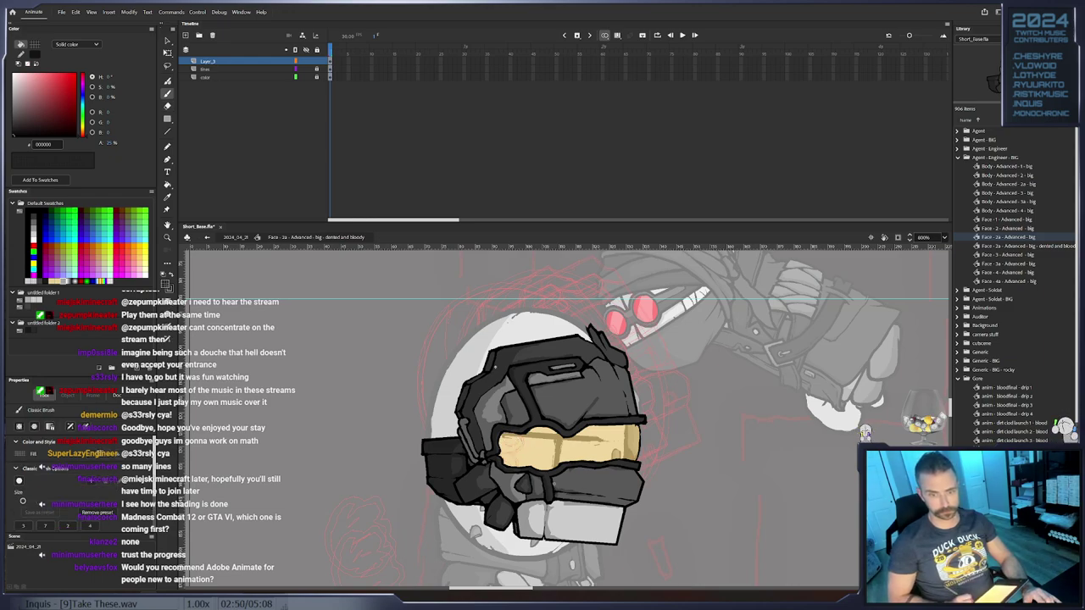
key(e)
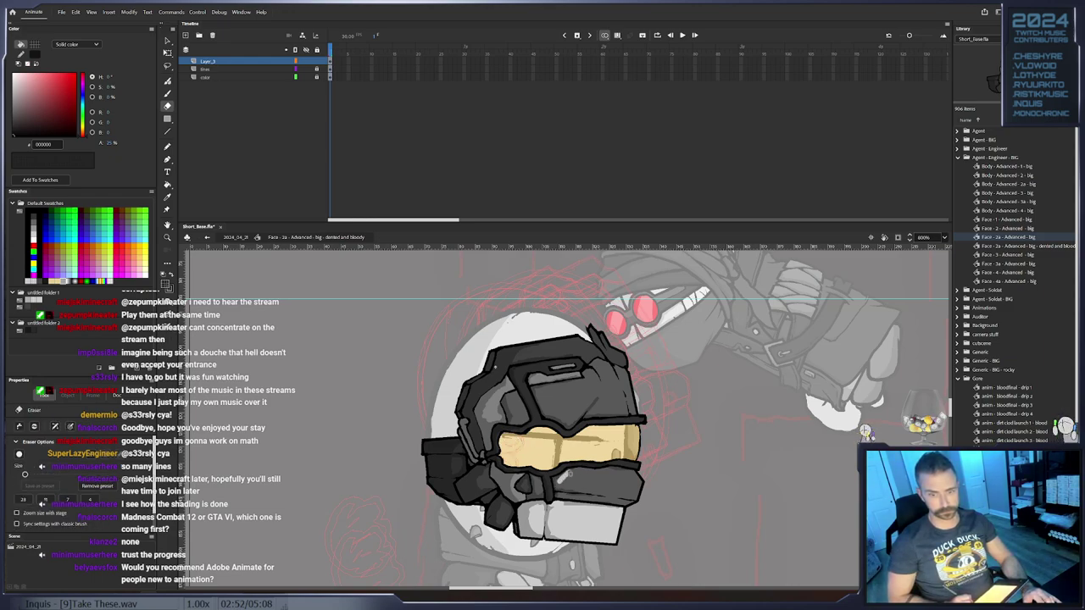
key(b)
key(e)
key(b)
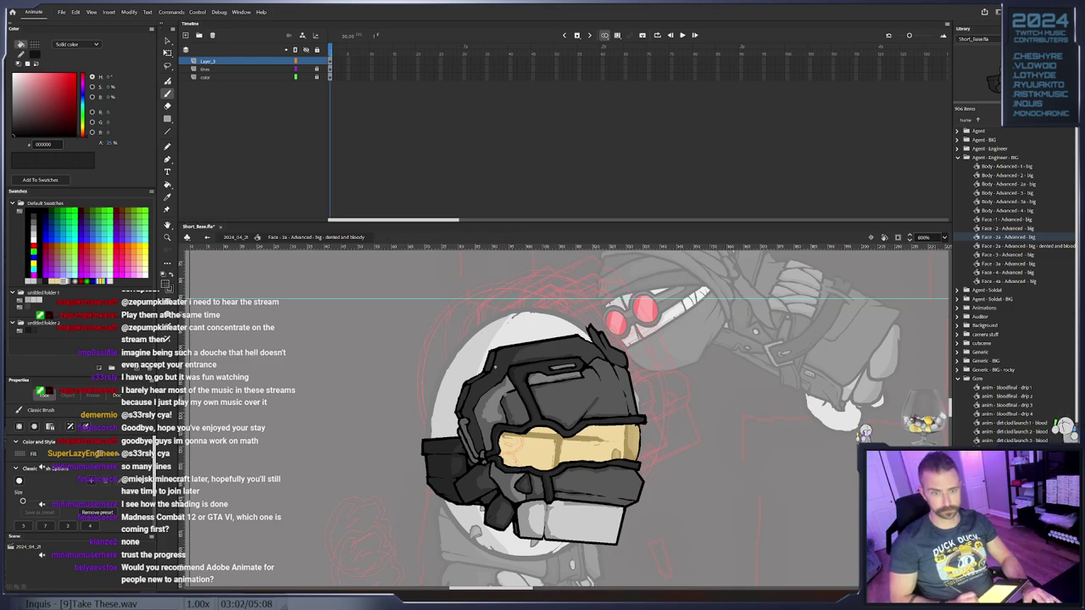
key(e)
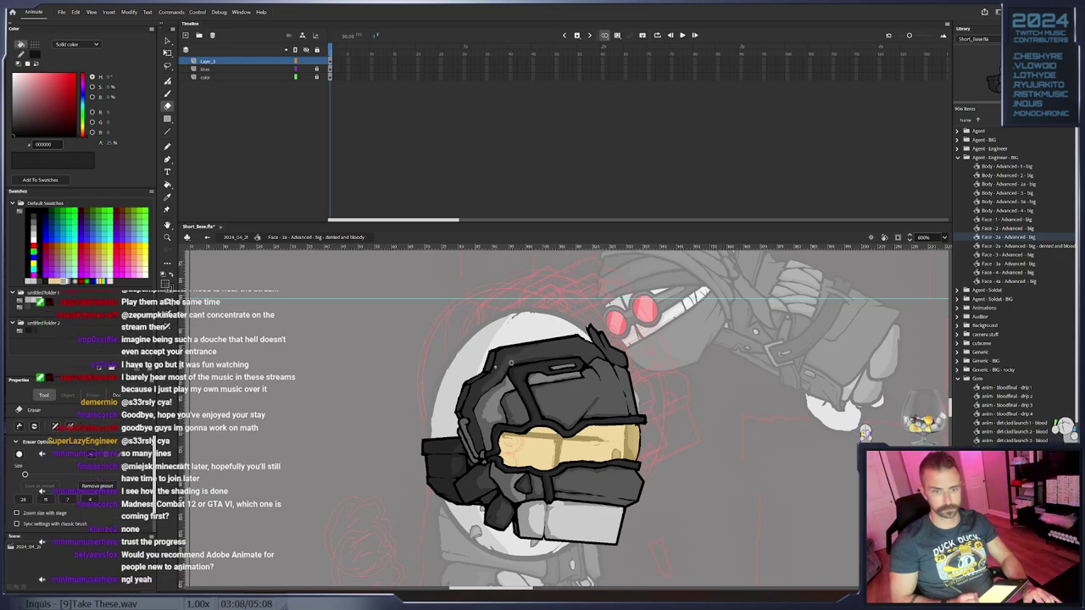
key(b)
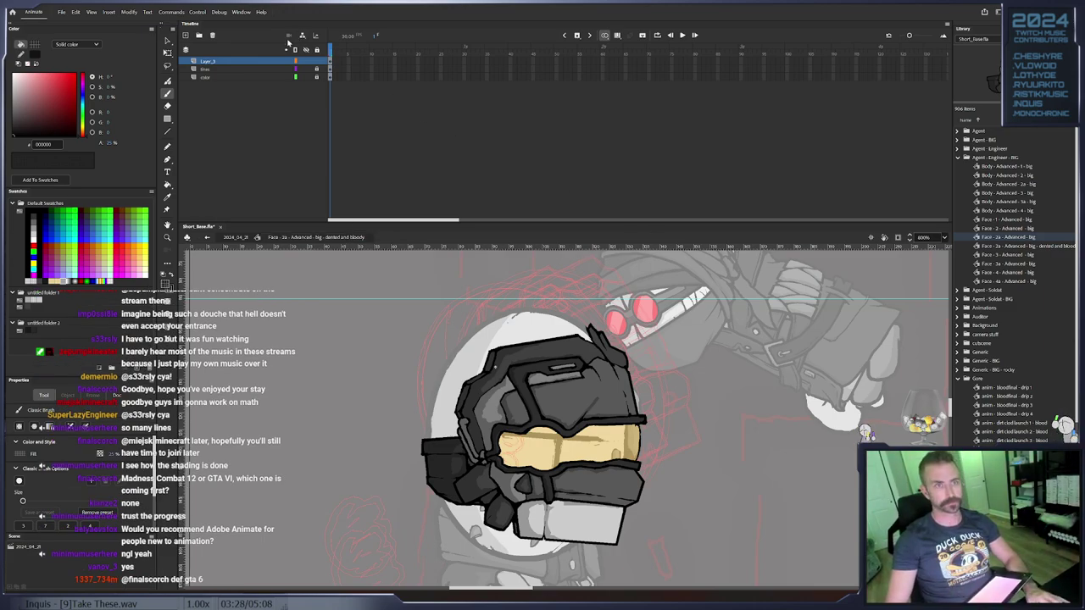
Add a layer above the shading and paint solid red FF0000 blood streaks over the helmet's side panel, brow plate, rear crest and chin
click(186, 35)
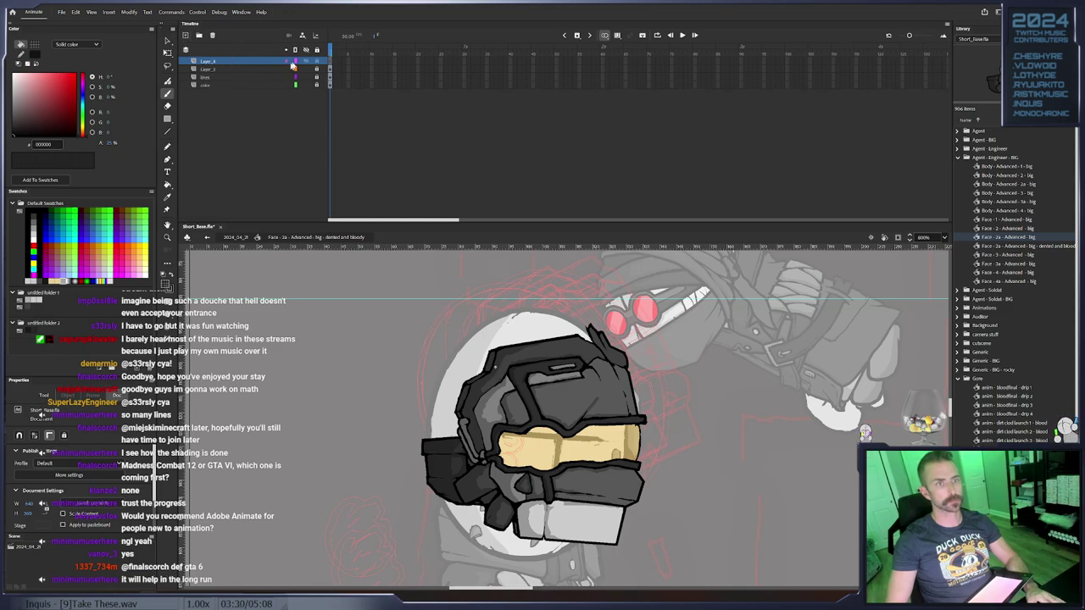
drag(41, 97, 98, 42)
drag(112, 143, 270, 146)
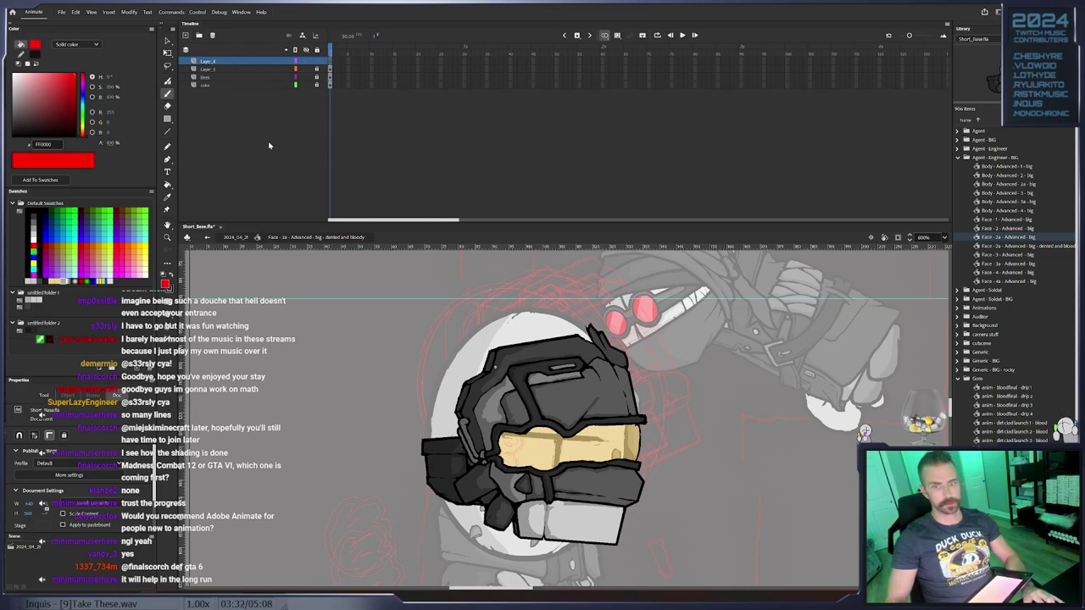
key(b)
mouse_move(525, 369)
mouse_down()
mouse_move(500, 402)
mouse_move(509, 429)
mouse_move(470, 468)
mouse_up()
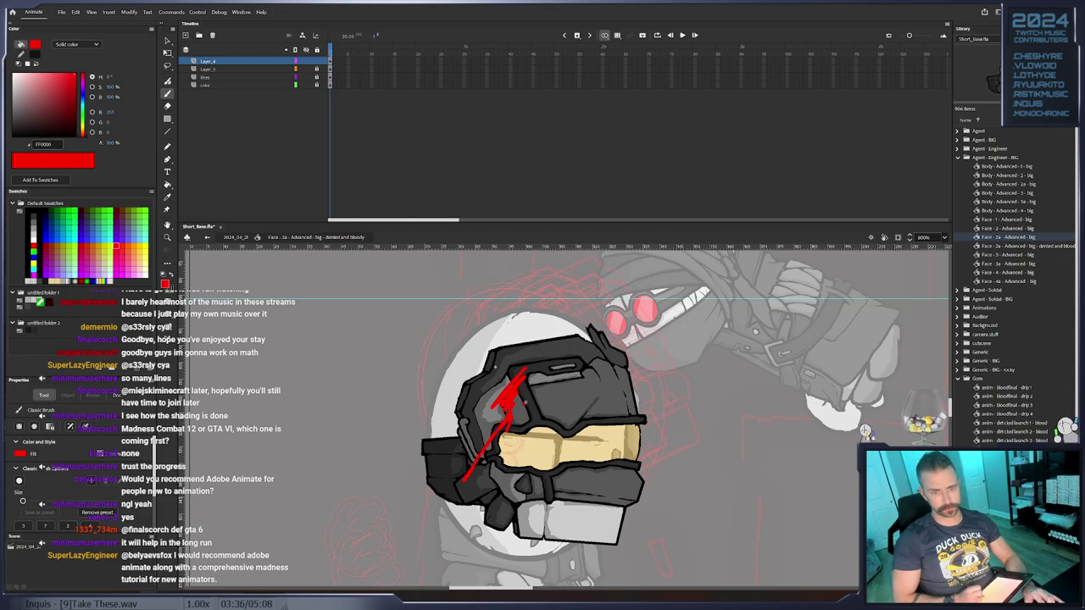
drag(573, 481, 583, 524)
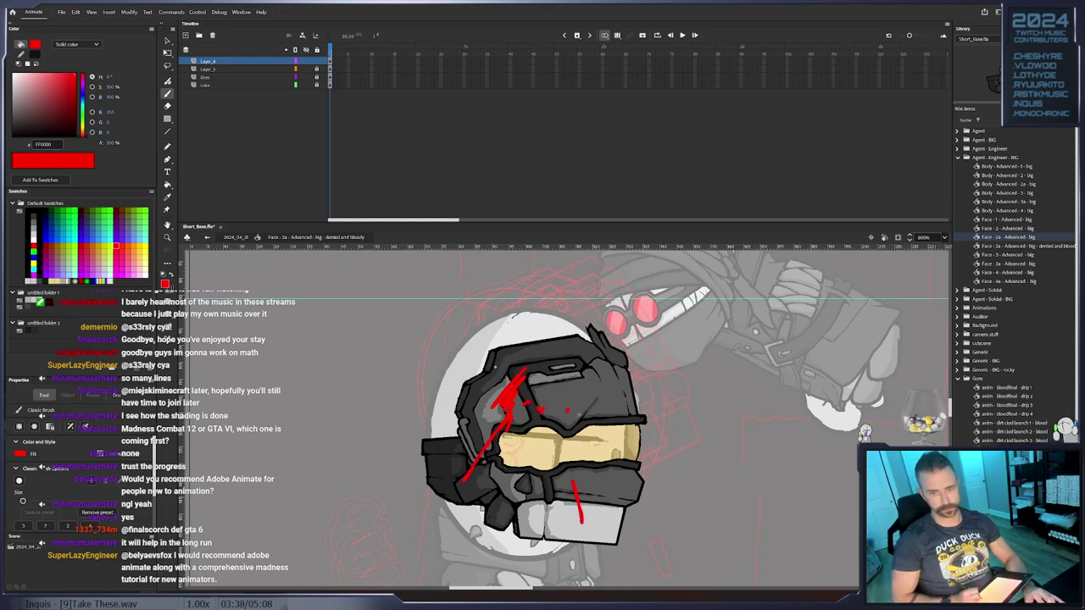
drag(553, 375, 606, 409)
drag(492, 352, 490, 369)
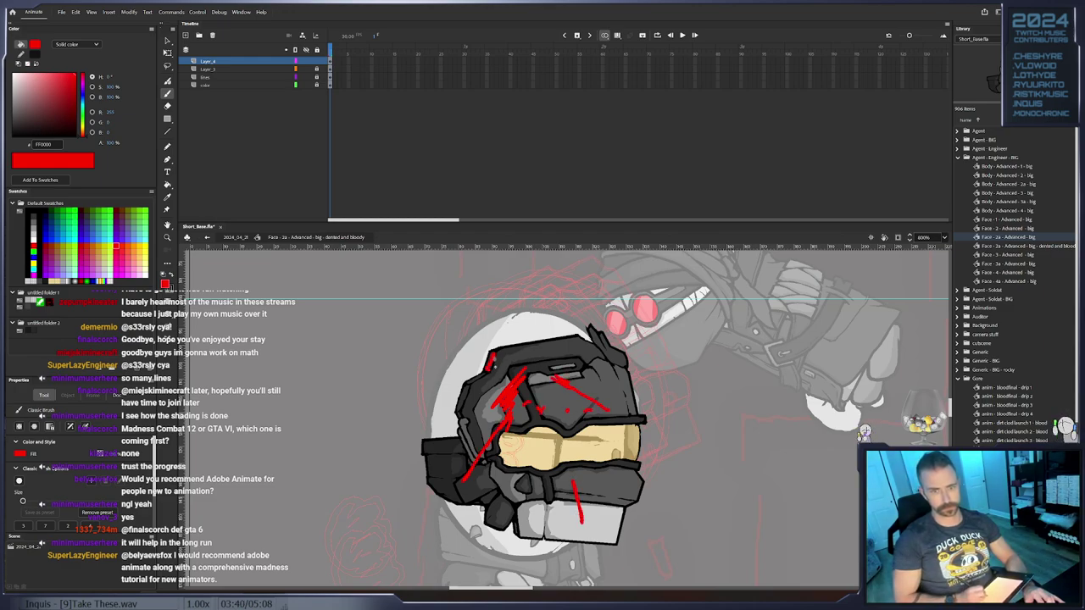
Duplicate the line art in place onto a new locked layer above the blood, and make the blood layer active again
click(330, 78)
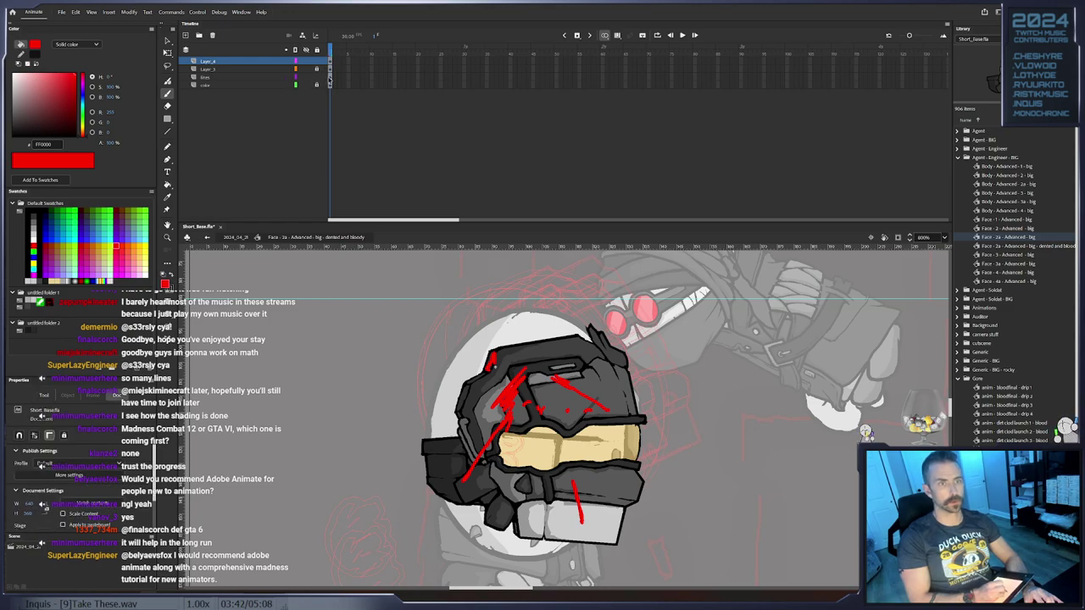
click(317, 77)
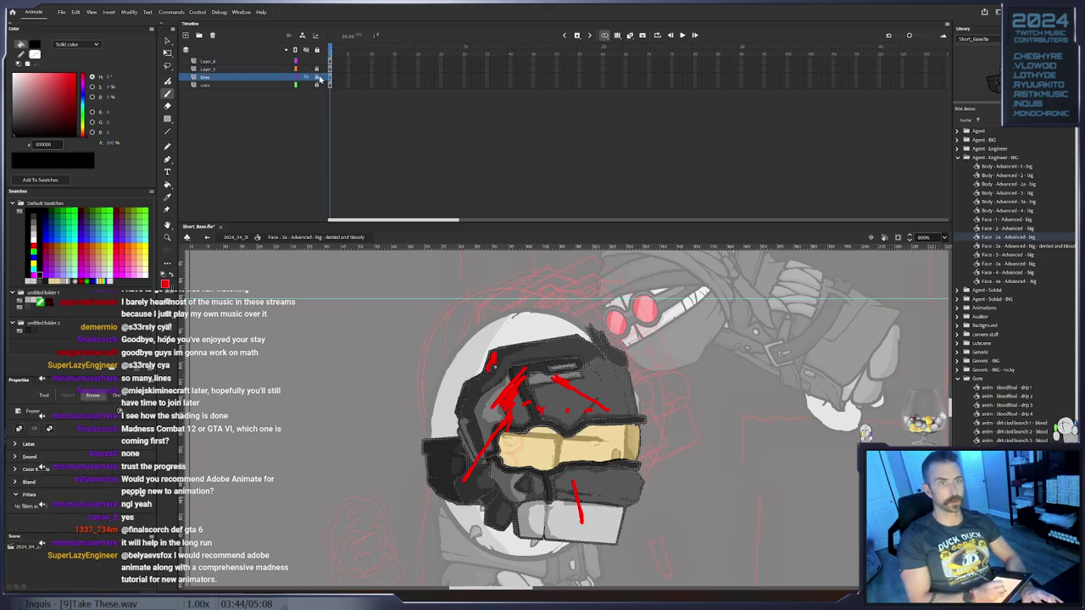
click(231, 62)
click(186, 36)
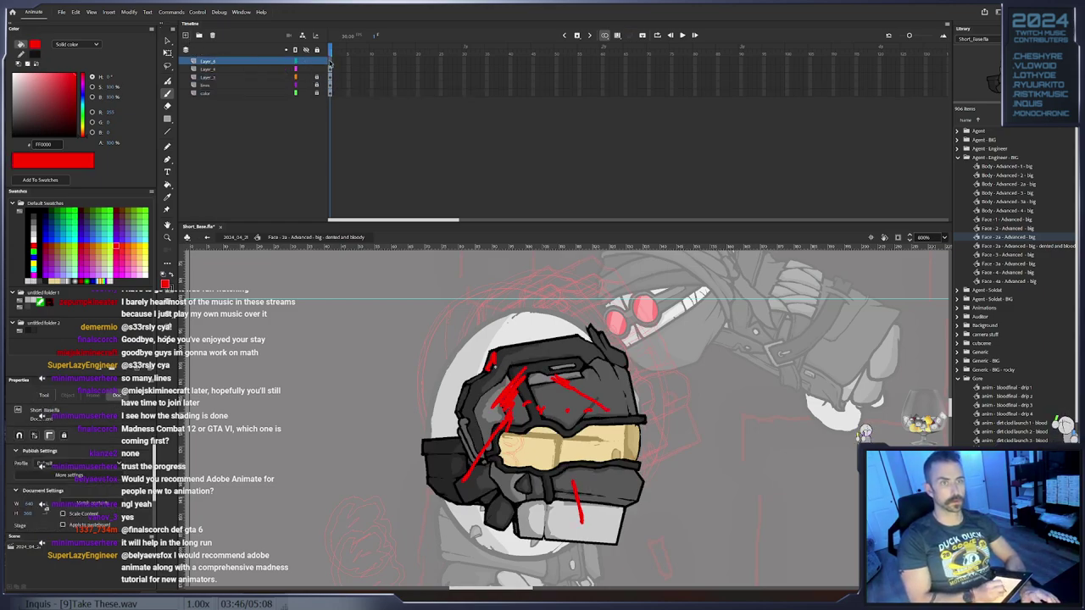
key(ctrl+shift+v)
click(317, 61)
click(325, 70)
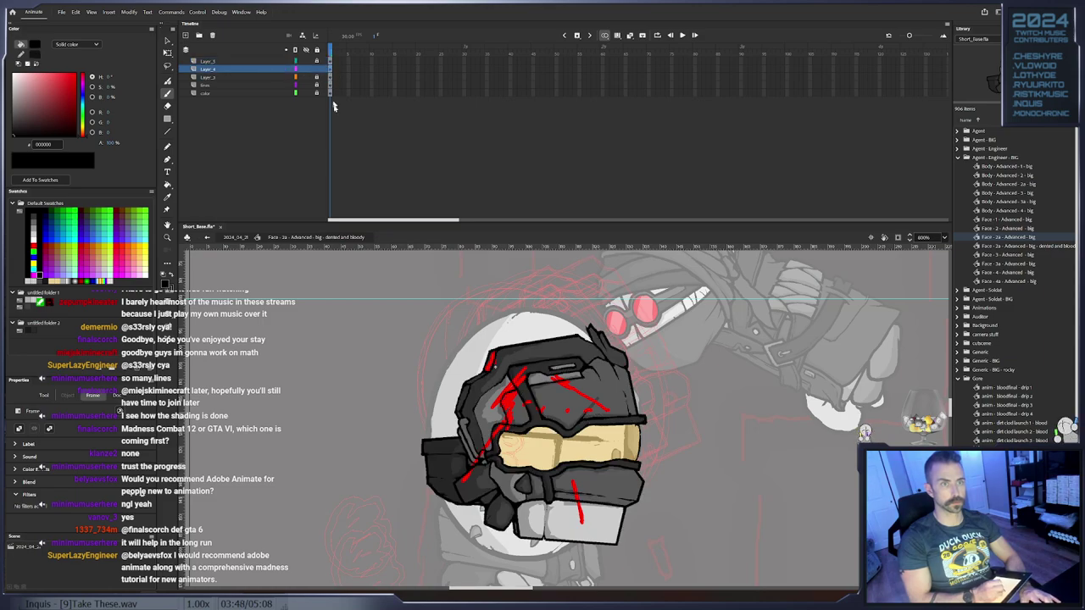
Carve the red smear on the helmet's side panel into thinner streaks with the Eraser and Brush
key(e)
key(b)
key(e)
mouse_move(512, 414)
mouse_down()
mouse_move(516, 402)
mouse_move(509, 411)
mouse_move(528, 416)
mouse_move(512, 395)
mouse_up()
key(b)
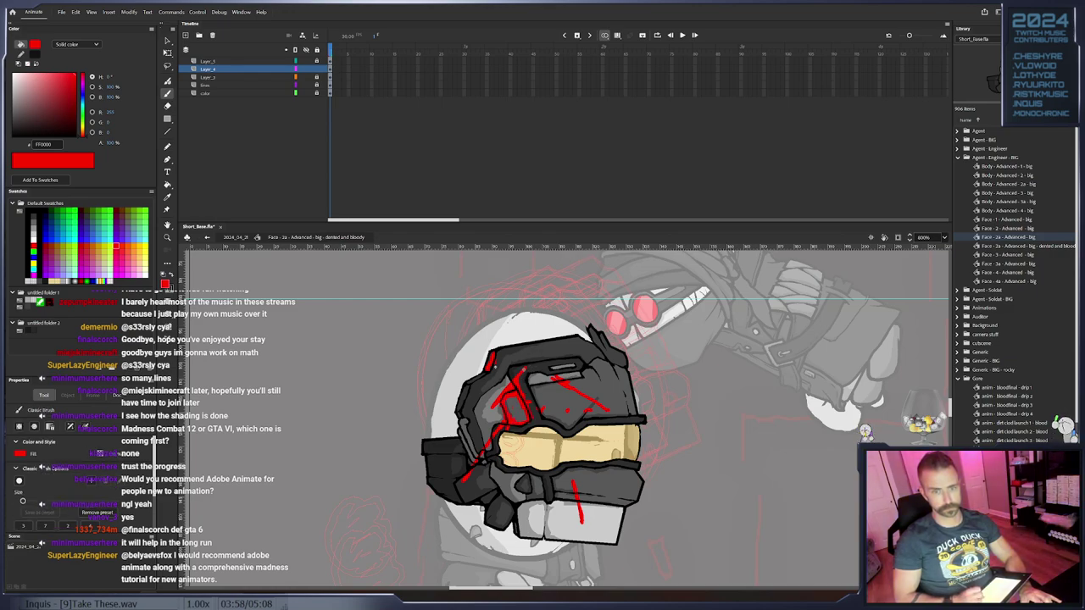
Break up the blood on the brow plate and paint more red streaks on the chin, rear side and top crest
key(e)
mouse_move(574, 384)
mouse_down()
mouse_move(544, 395)
mouse_move(547, 419)
mouse_up()
key(b)
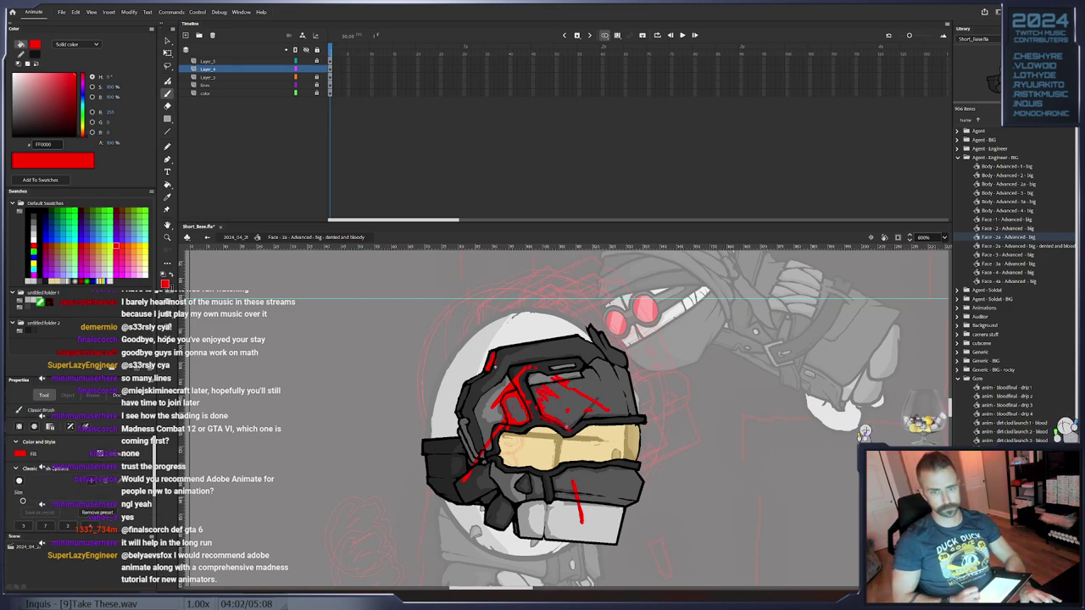
drag(584, 519, 598, 534)
mouse_move(602, 508)
mouse_down()
mouse_move(604, 532)
mouse_move(609, 495)
mouse_up()
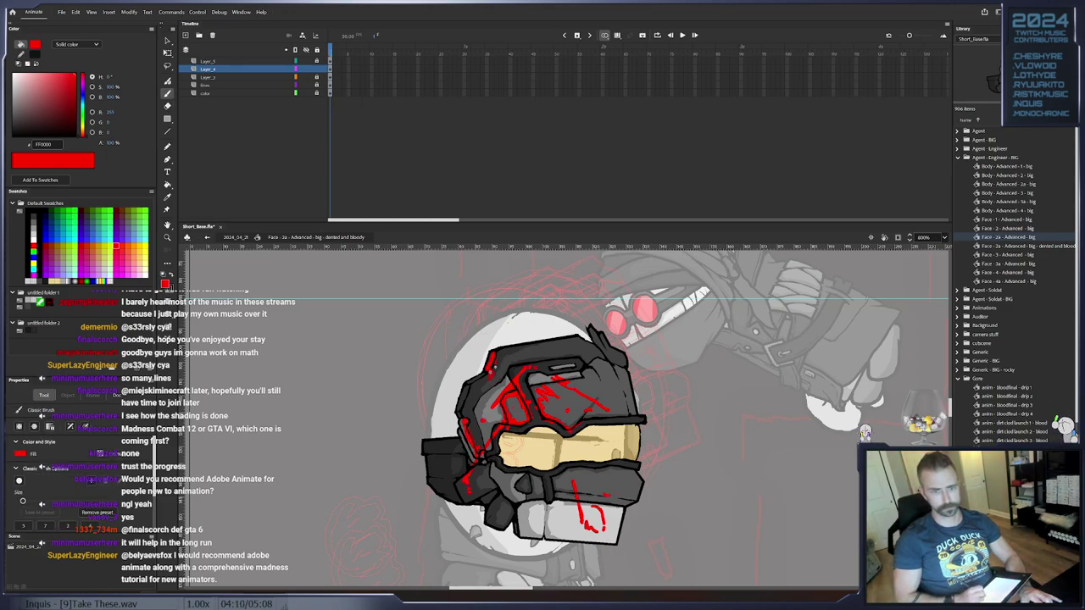
drag(497, 349, 540, 344)
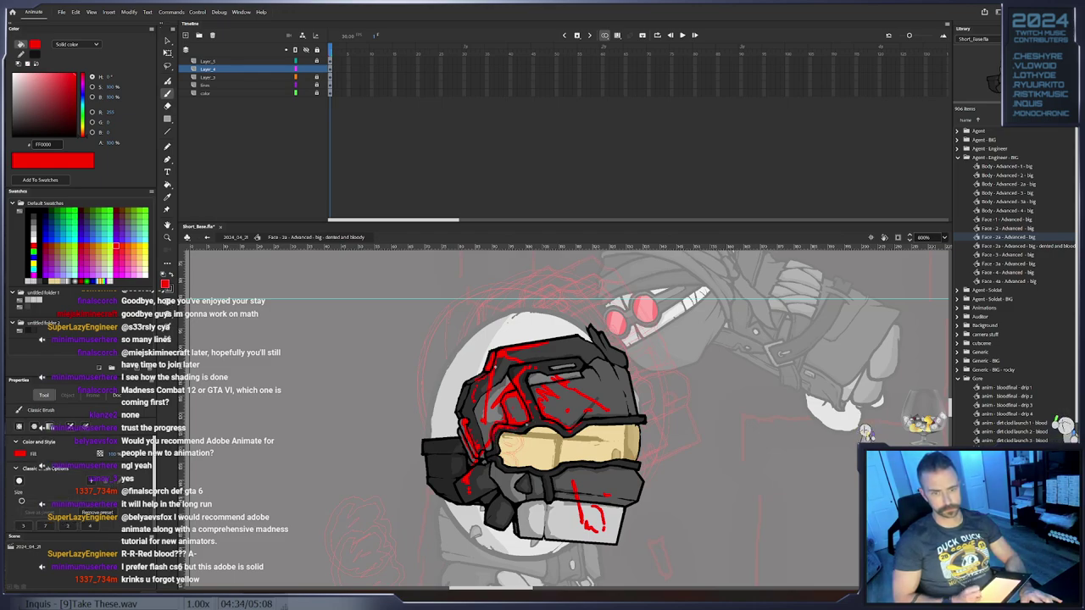
Erase gaps in the side panel's blood and paint finer red streaks along the panel edges beside the visor
key(e)
drag(518, 413, 512, 403)
key(b)
key(e)
key(b)
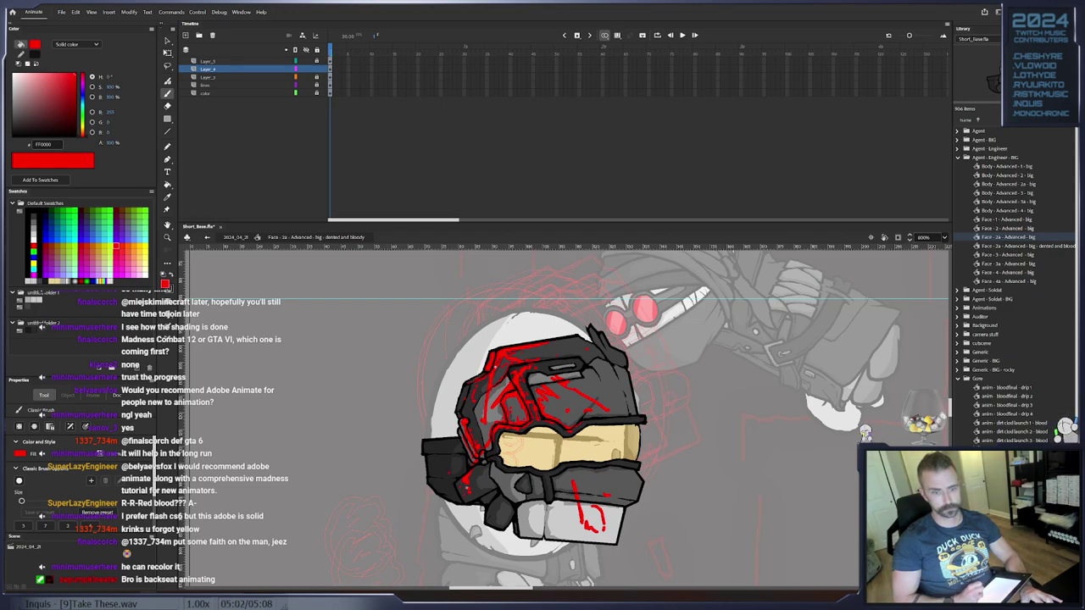
Erase parts of the blood on the chin plate, refine its streaks, and spatter red droplets on the visor
key(e)
mouse_move(582, 519)
mouse_down()
mouse_move(575, 486)
mouse_move(582, 512)
mouse_up()
key(b)
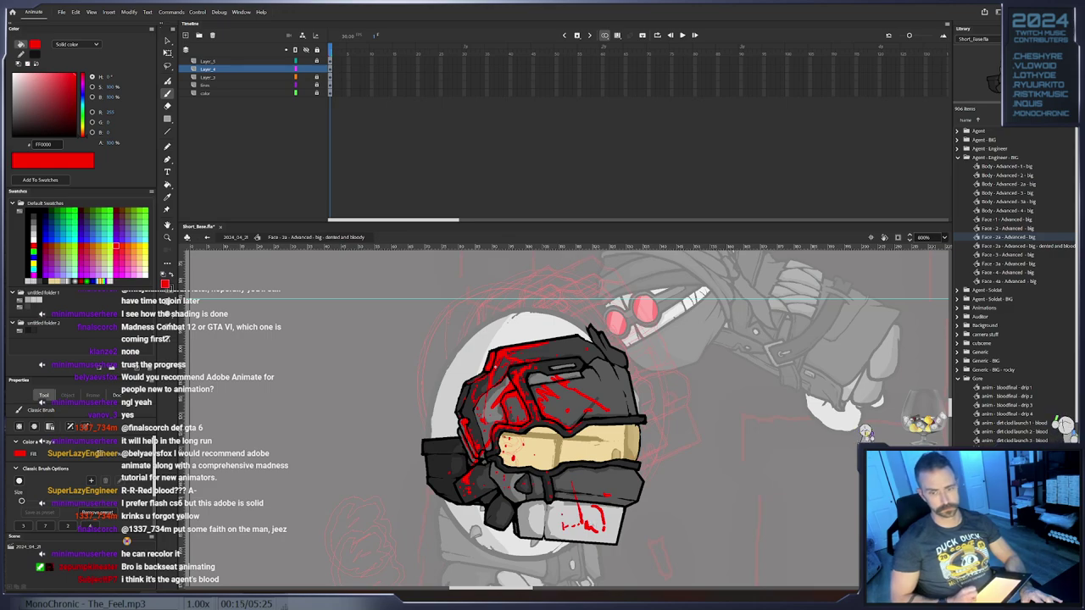
key(e)
drag(600, 526, 592, 508)
click(590, 512)
key(b)
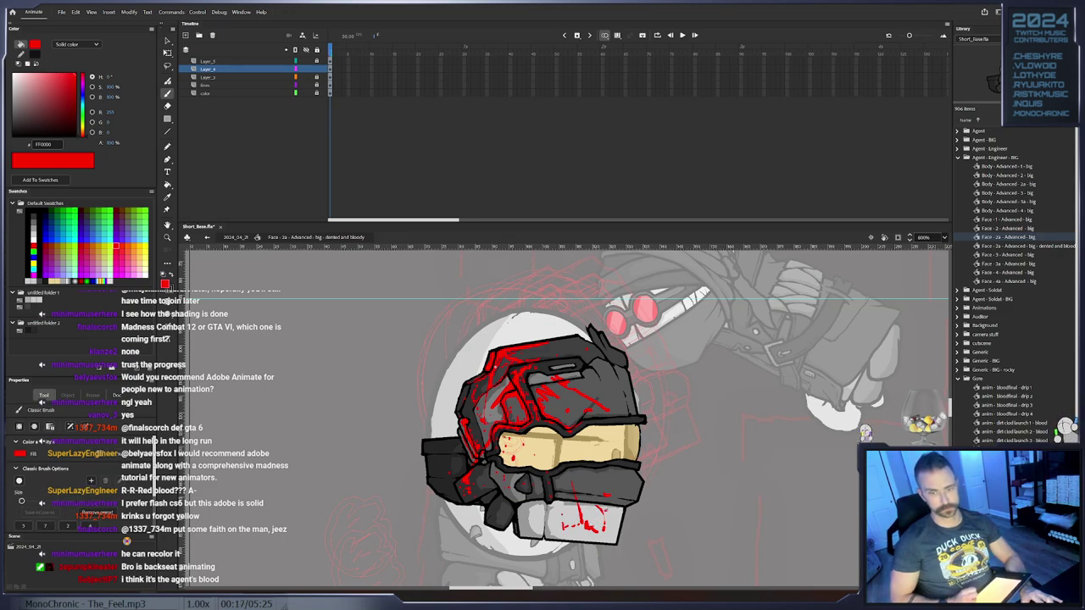
Erase the long blood streaks on the brow plate into smaller marks and add red splatter around them
key(e)
key(b)
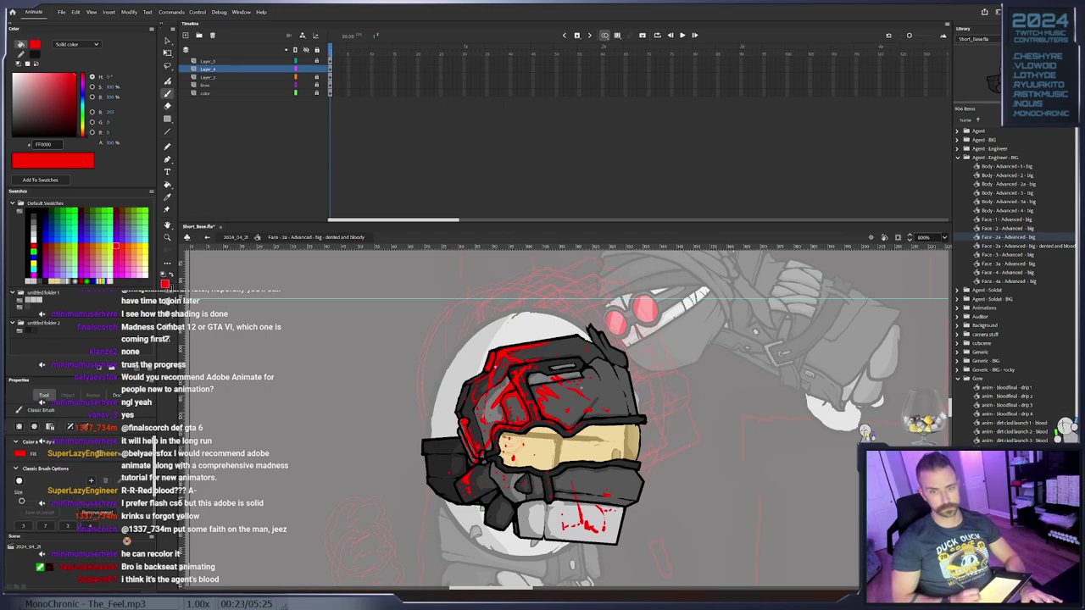
key(e)
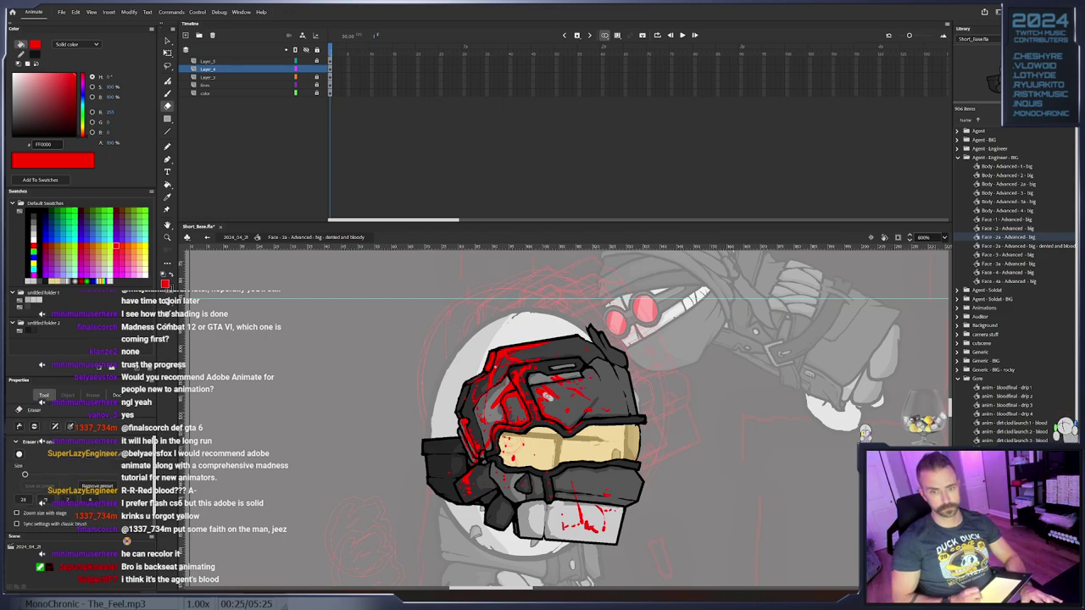
key(b)
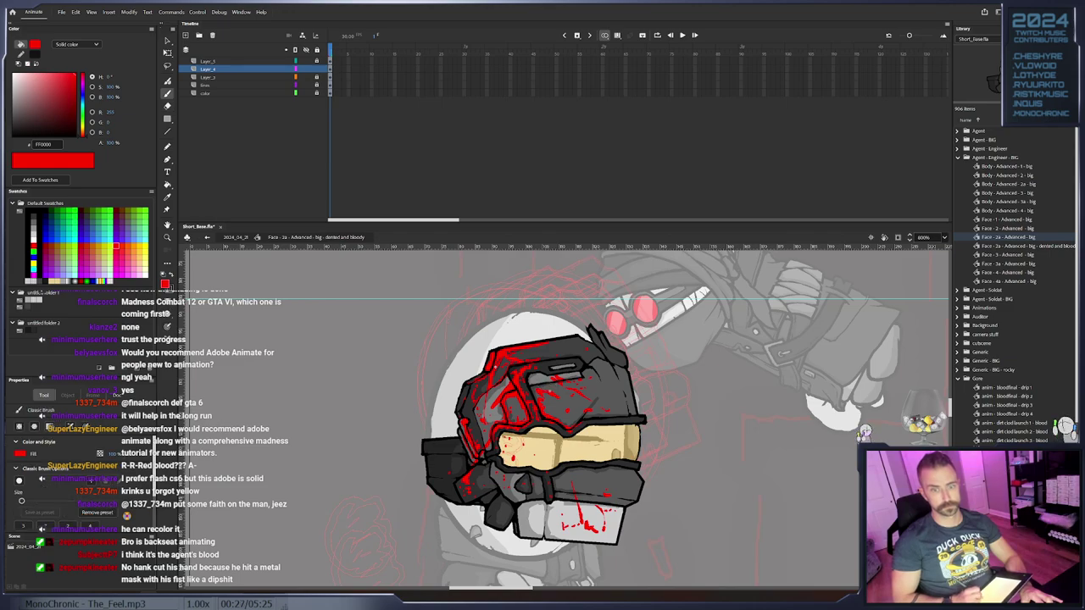
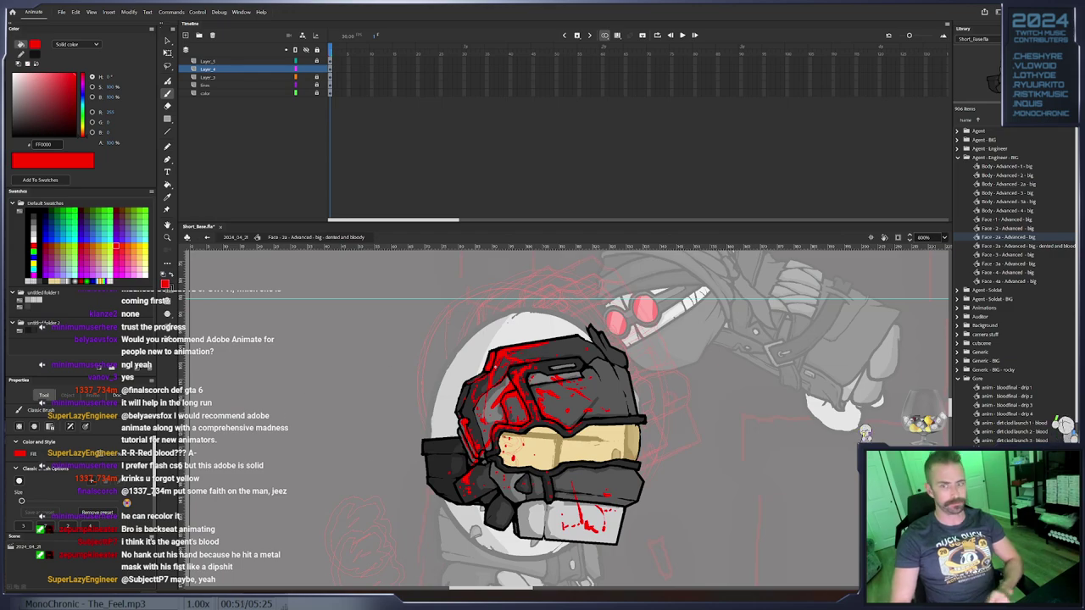
Return to the main scene and use Free Transform to rotate the engineer's head and helmet clockwise and reposition them
click(246, 238)
double_click(167, 238)
click(530, 420)
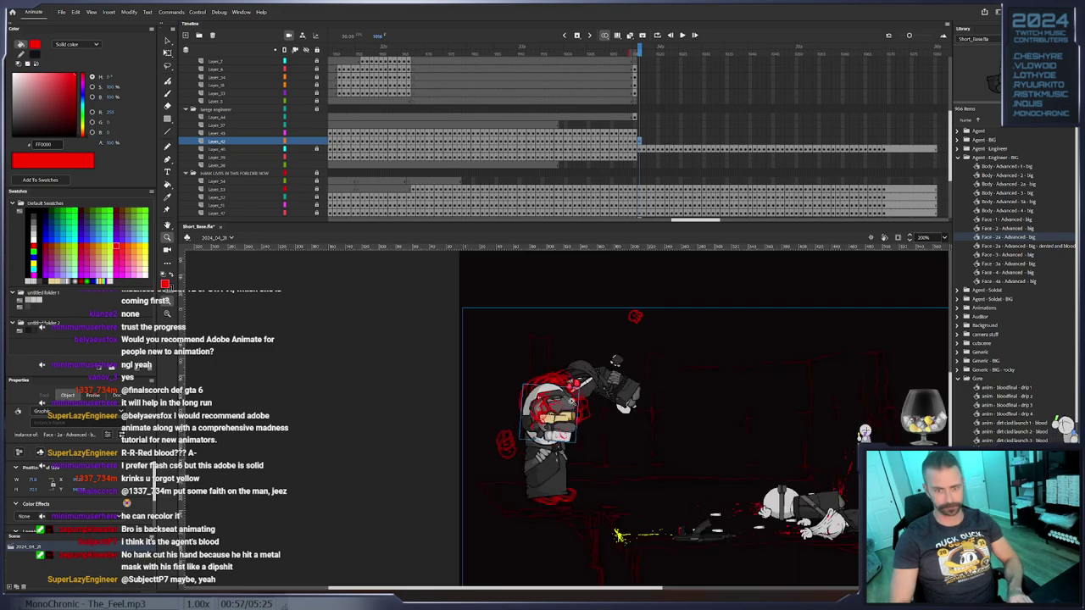
click(530, 420)
click(167, 52)
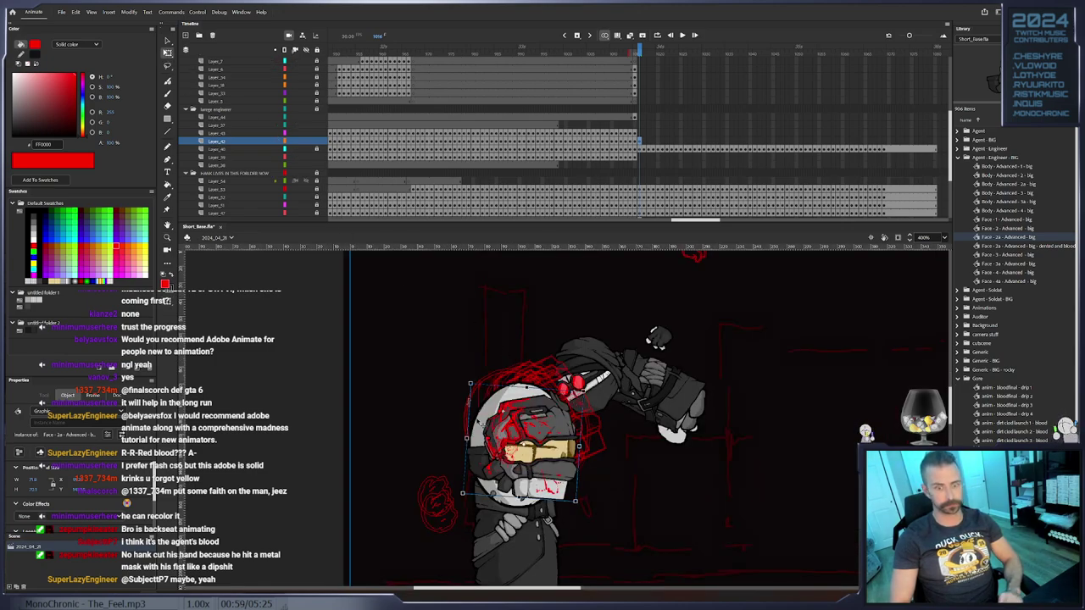
drag(440, 333, 513, 447)
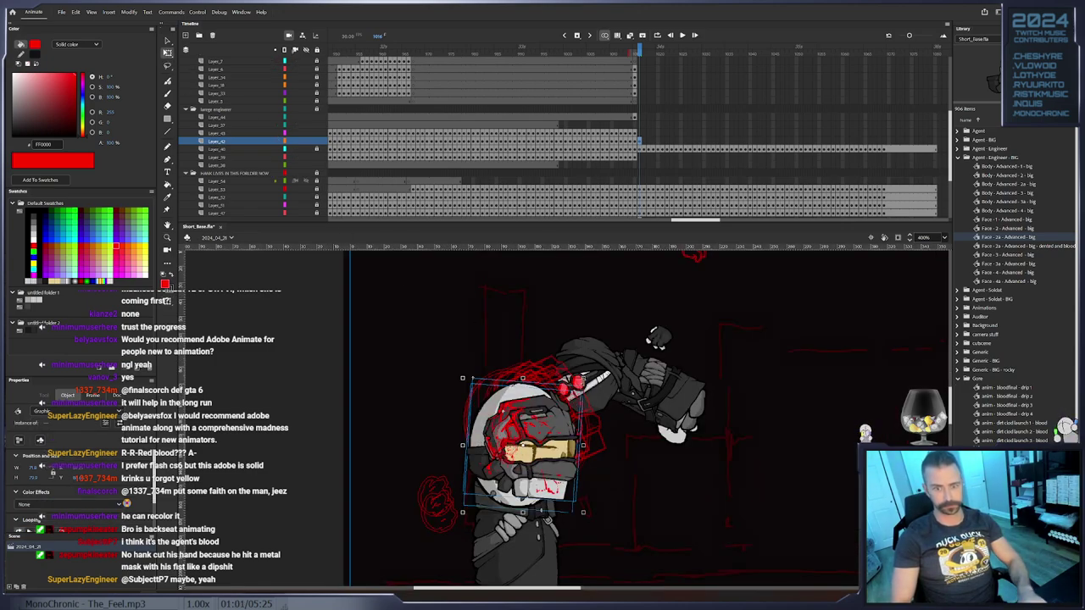
drag(585, 378, 595, 392)
mouse_move(536, 426)
mouse_down()
mouse_move(547, 438)
mouse_move(526, 429)
mouse_up()
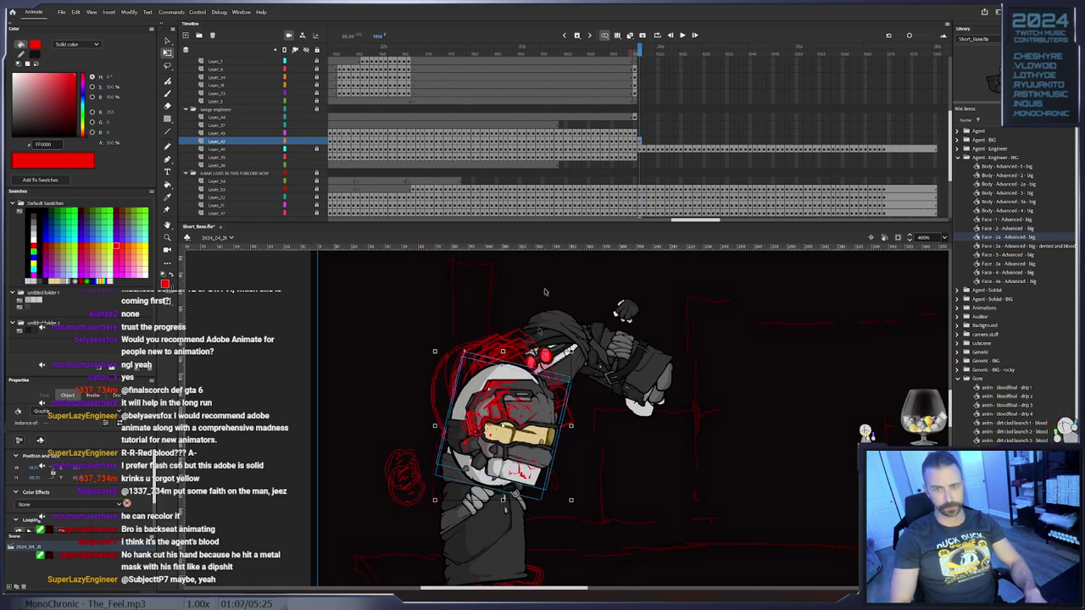
Compare with the previous frame, insert a keyframe, and tilt the head and helmet further clockwise while moving them slightly down
click(637, 52)
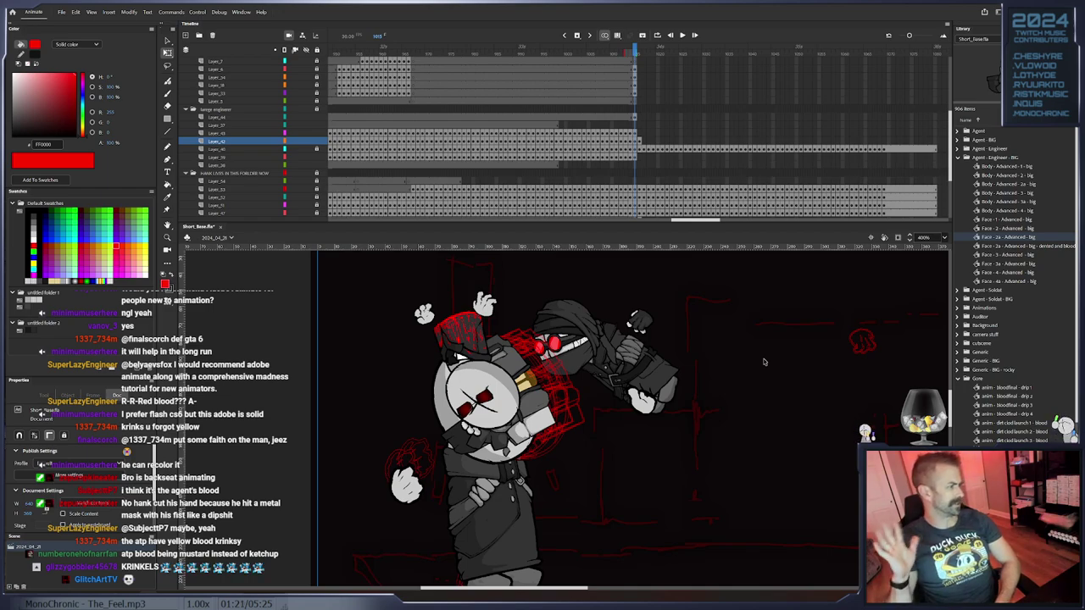
click(505, 405)
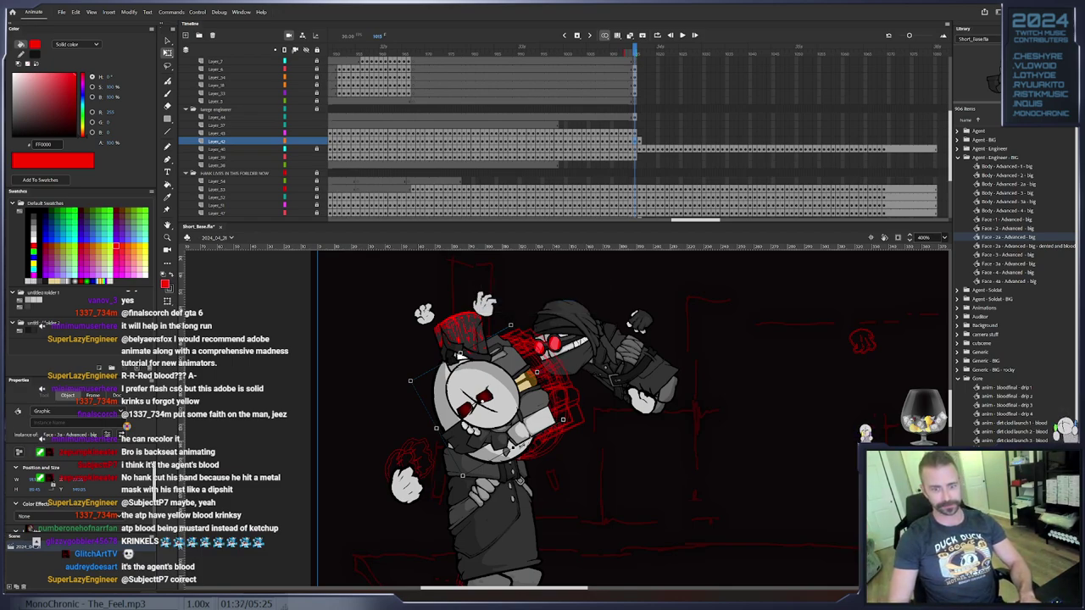
click(478, 462)
click(639, 142)
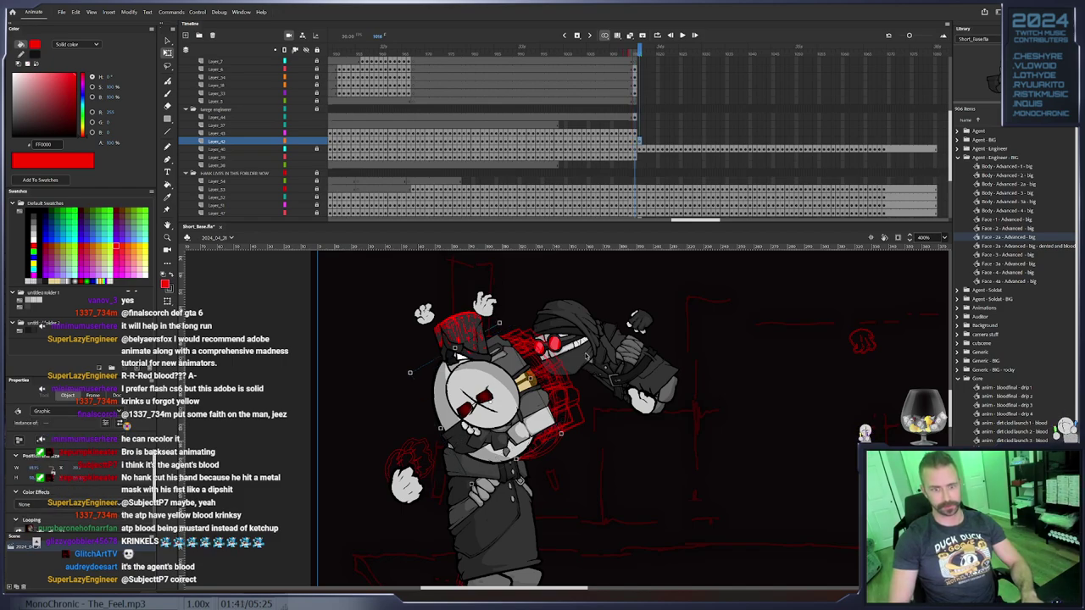
key(F6)
drag(579, 356, 585, 363)
drag(530, 398, 536, 411)
Advance to the following frame, rotate the head and helmet slightly more clockwise, and shift them down and to the right
key(period)
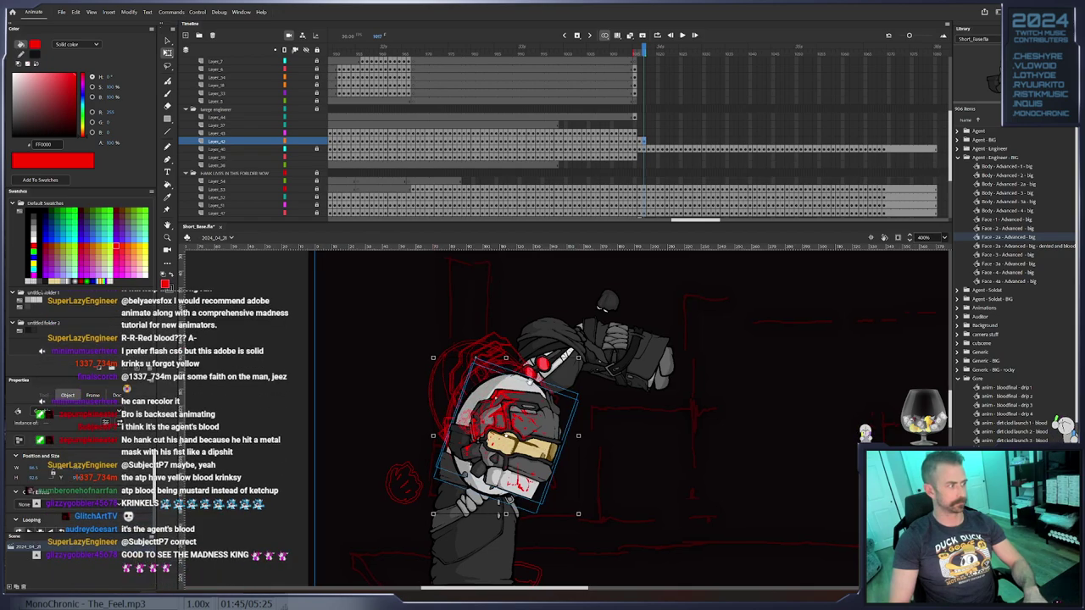
click(516, 381)
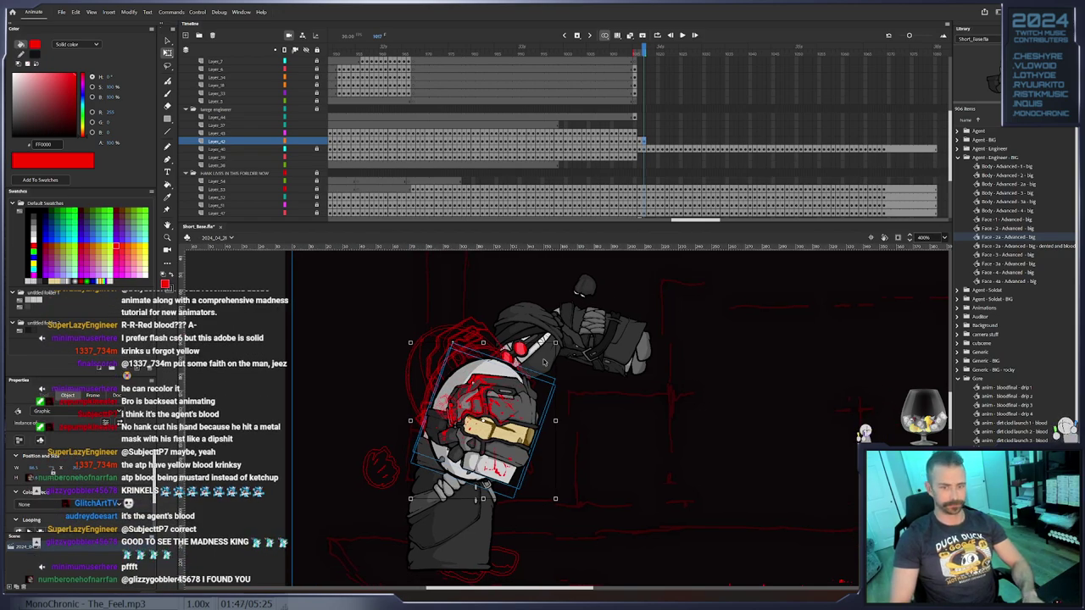
key(period)
drag(570, 350, 570, 352)
drag(526, 382, 531, 389)
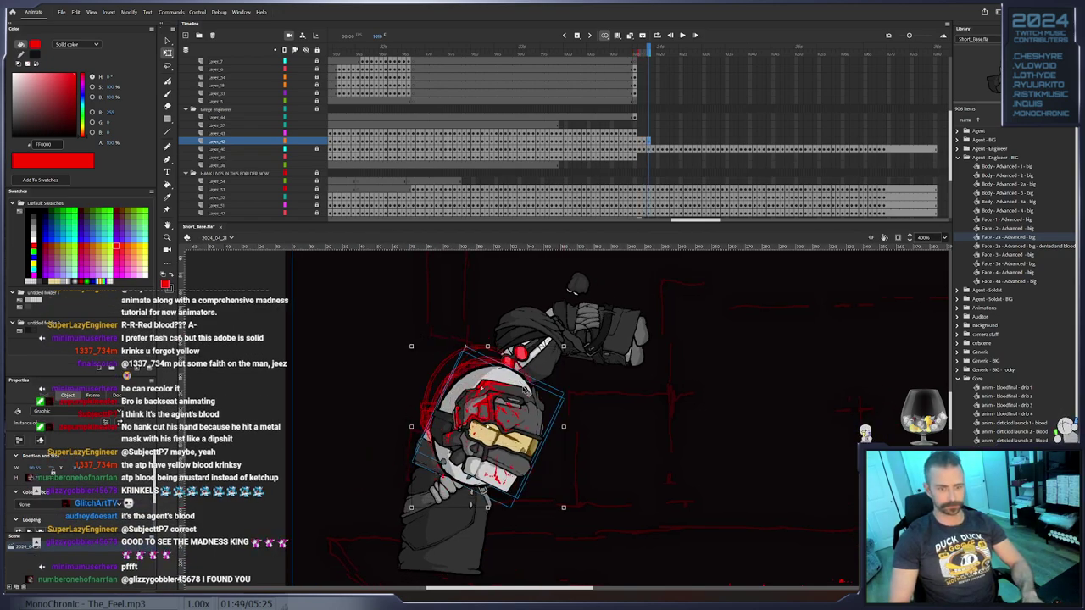
Keyframe the head and helmet over the following frames, tilting them slightly more clockwise and nudging them down to follow the leaning body
key(F6)
drag(566, 346, 571, 353)
drag(515, 406, 523, 411)
key(period)
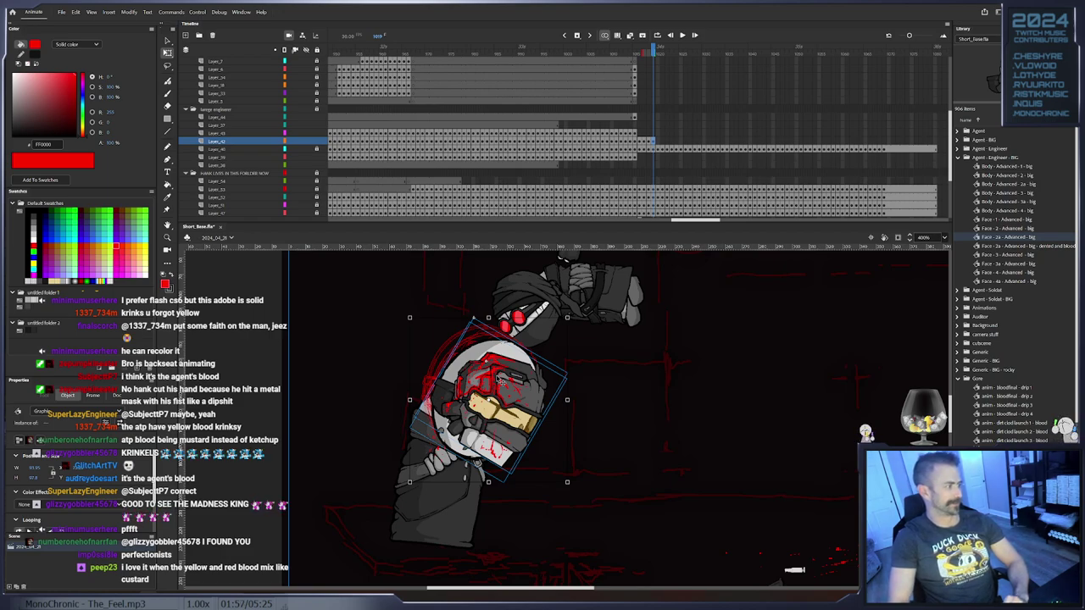
key(period)
drag(578, 322, 578, 334)
drag(523, 372, 524, 377)
key(F6)
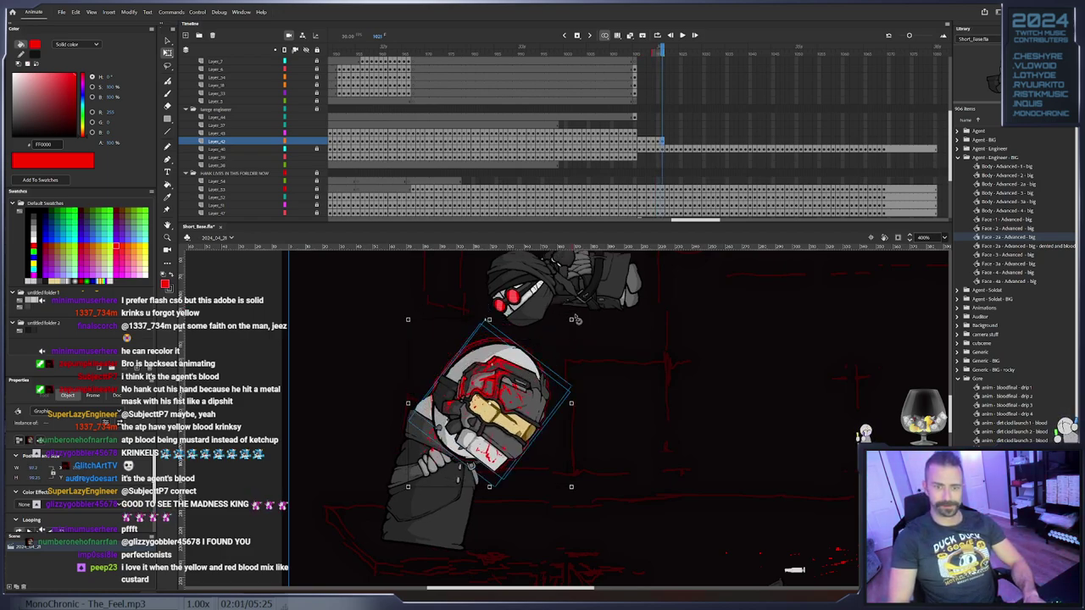
Continue the helmet keyframes to the deepest point of the lean, rotating it slightly clockwise and shifting it left with the body
key(period)
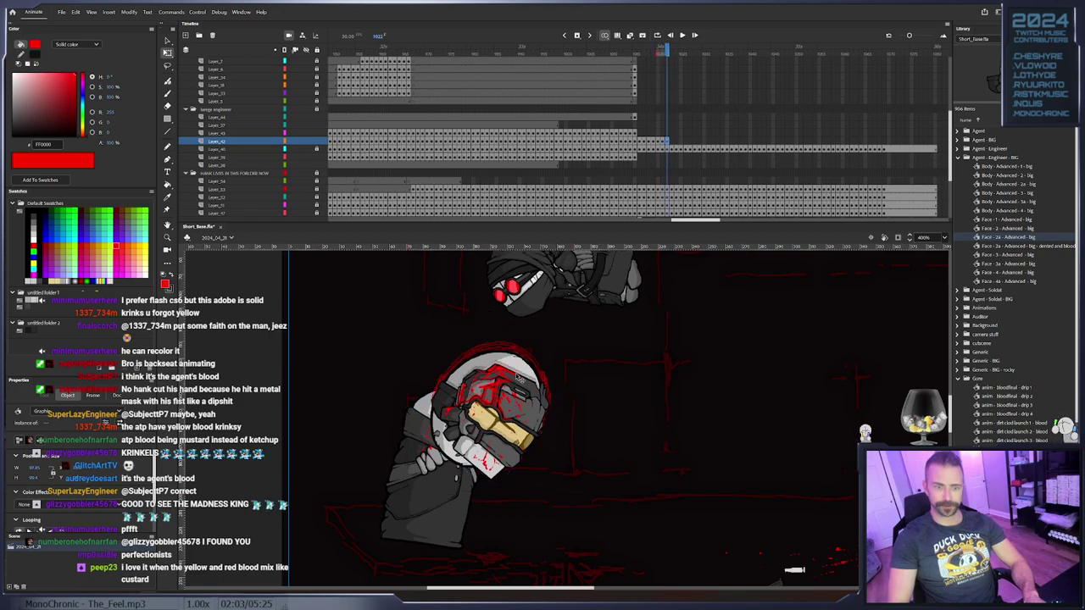
key(period)
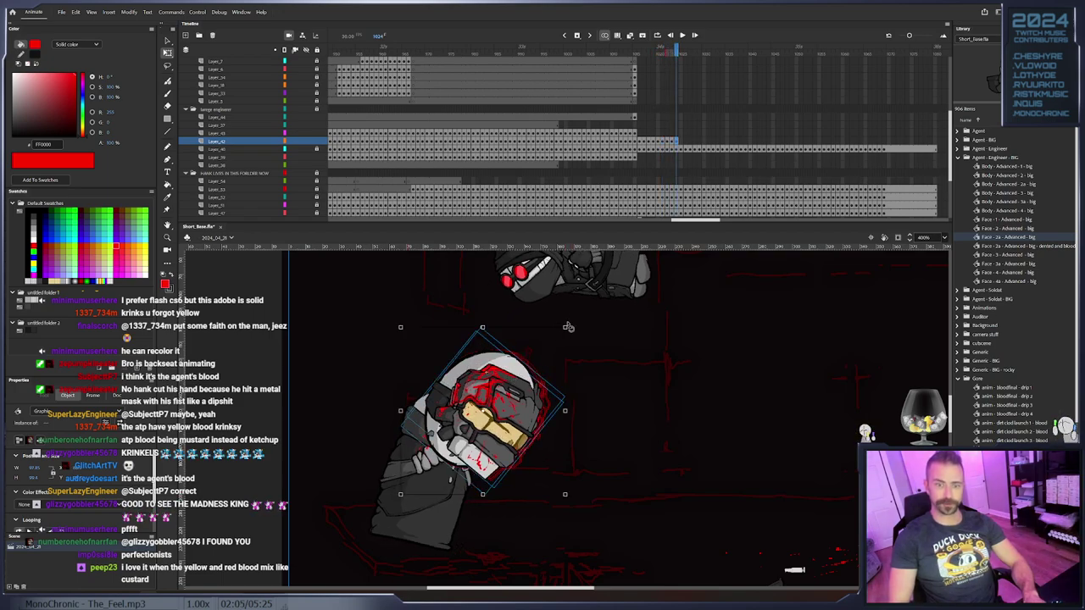
drag(569, 328, 572, 332)
drag(513, 388, 502, 384)
key(F6)
key(F6)
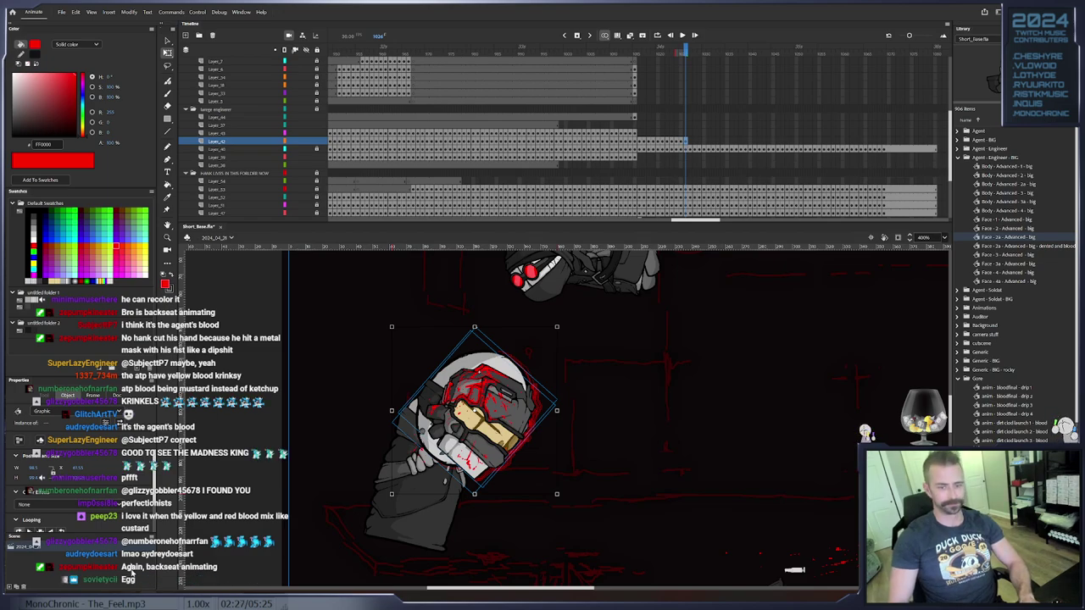
Start the recoil by keyframing the head and helmet and rotating them slightly counterclockwise on successive frames
key(F6)
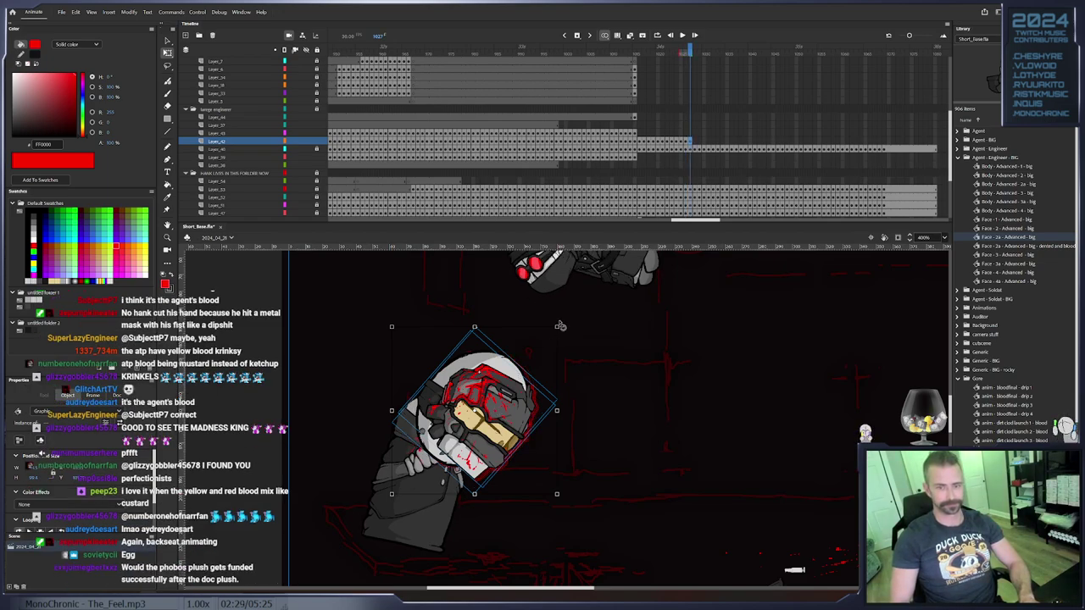
drag(561, 324, 556, 318)
key(period)
key(period)
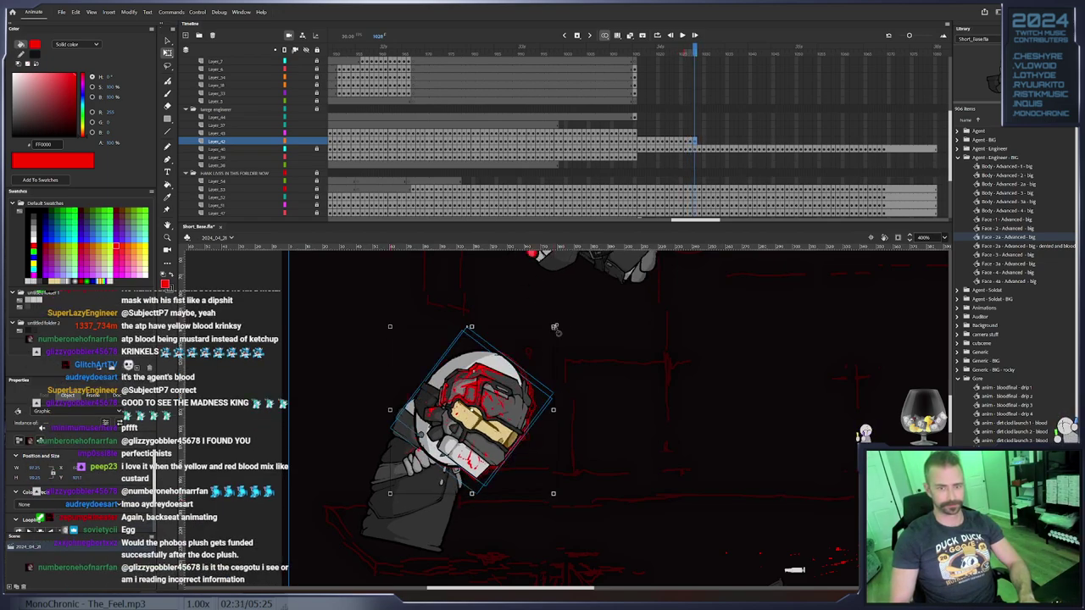
drag(560, 327, 546, 321)
key(F6)
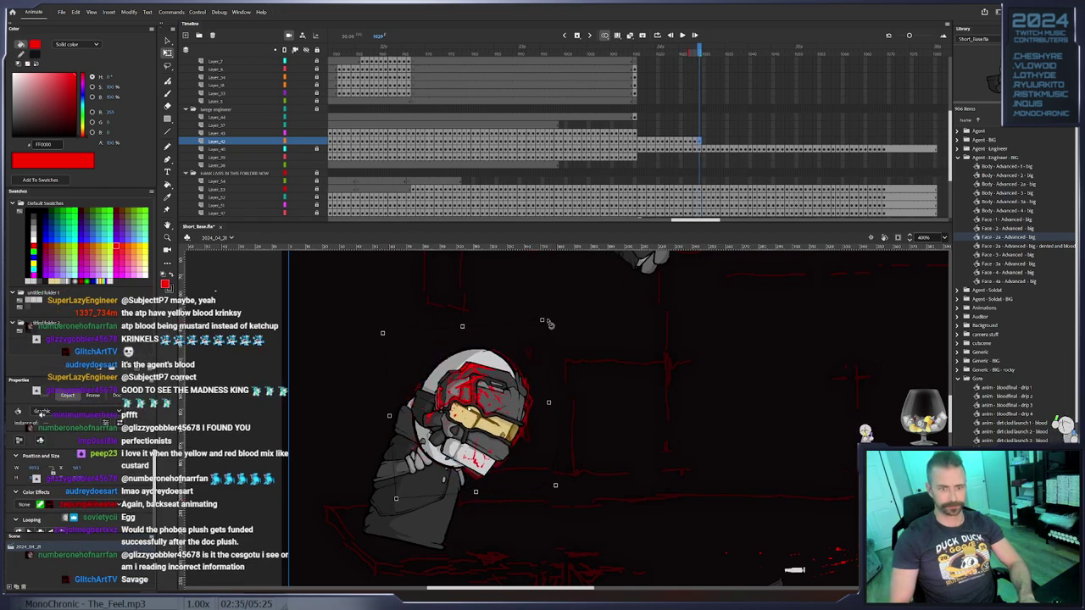
Raise the helmet slightly and rotate it further counterclockwise on the next keyframes as the body begins to rise
drag(499, 393, 499, 389)
key(F6)
drag(551, 325, 545, 321)
drag(498, 387, 496, 384)
key(period)
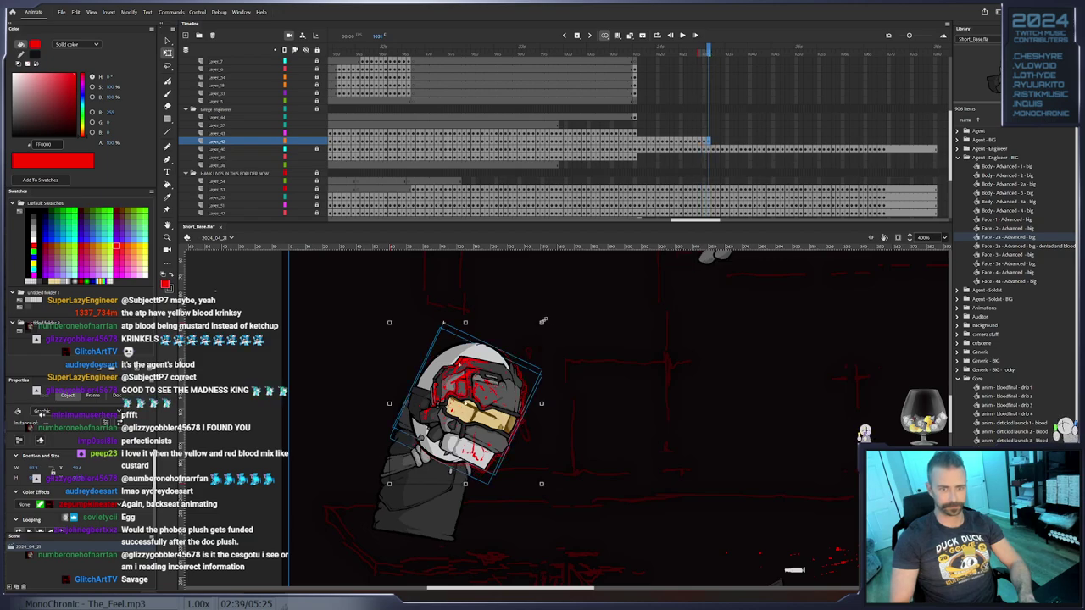
Bring the head and helmet nearly upright over the next frames, moving them up and right to stay on the shoulders
key(period)
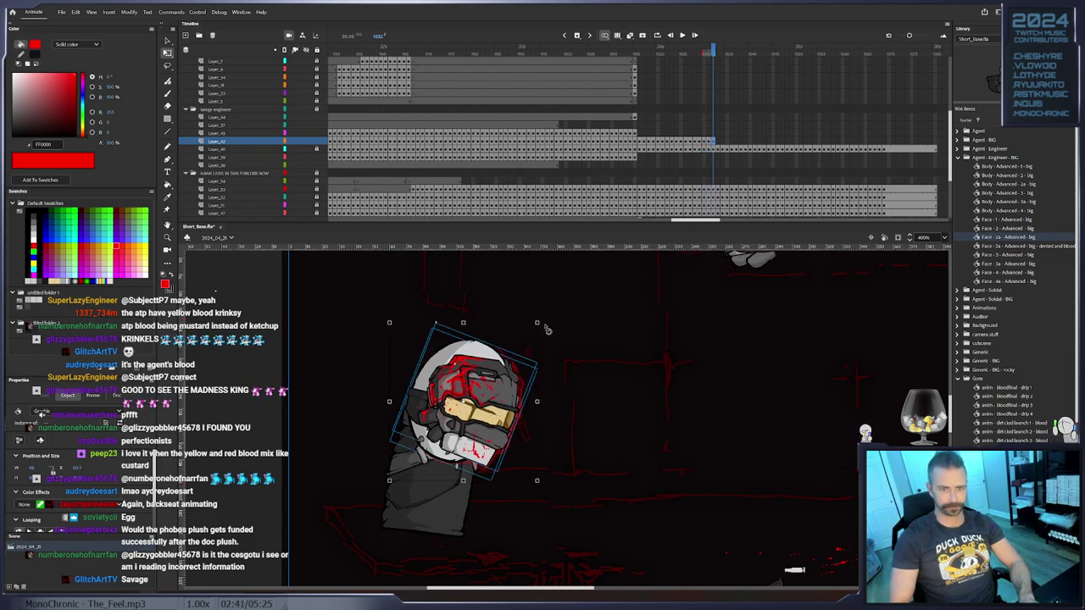
key(period)
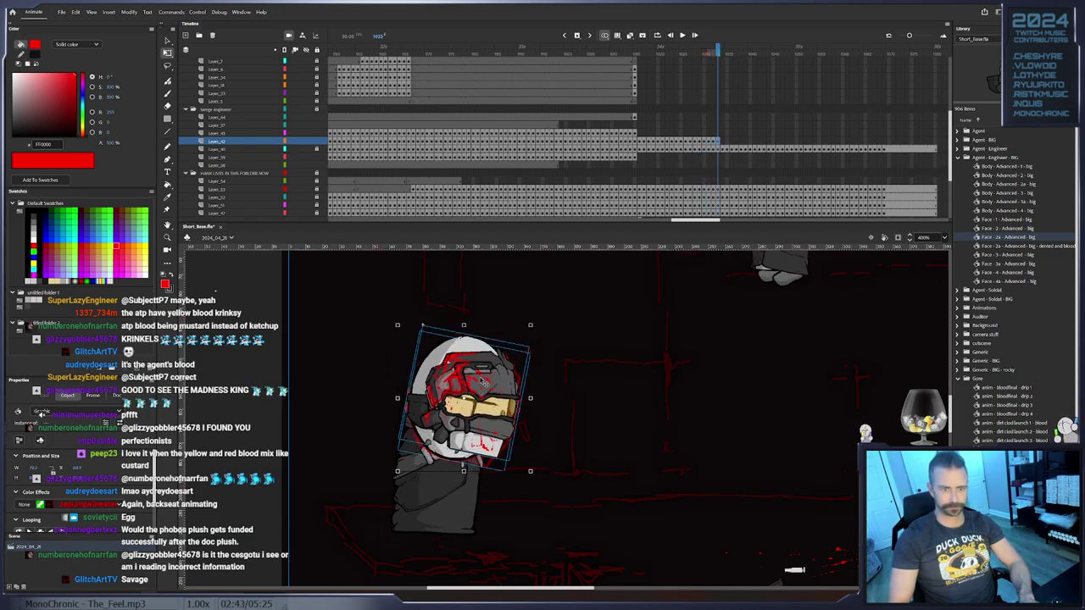
key(period)
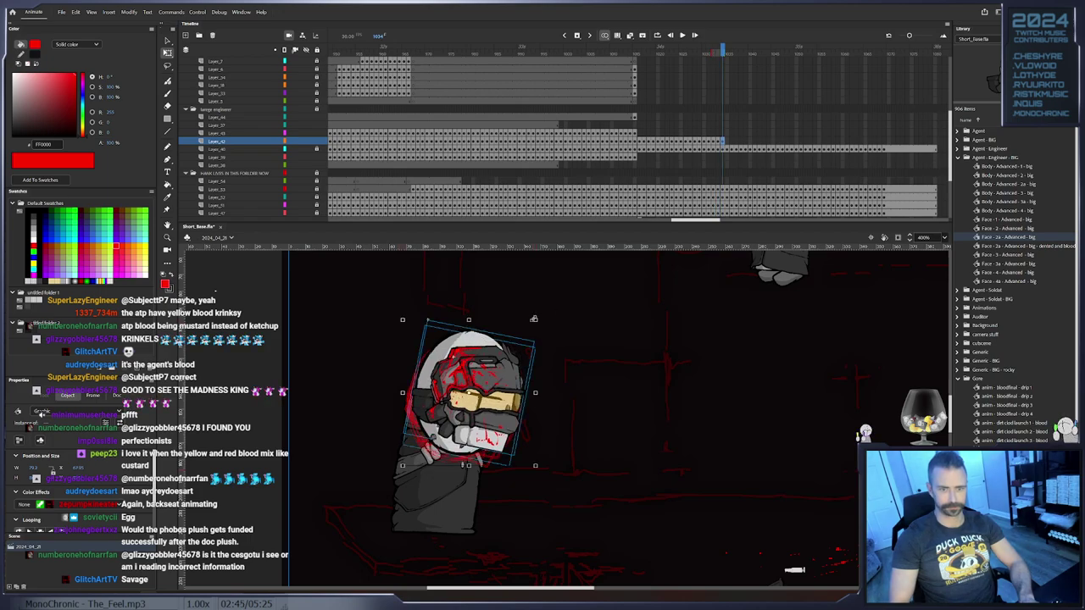
drag(540, 320, 532, 313)
drag(483, 378, 487, 372)
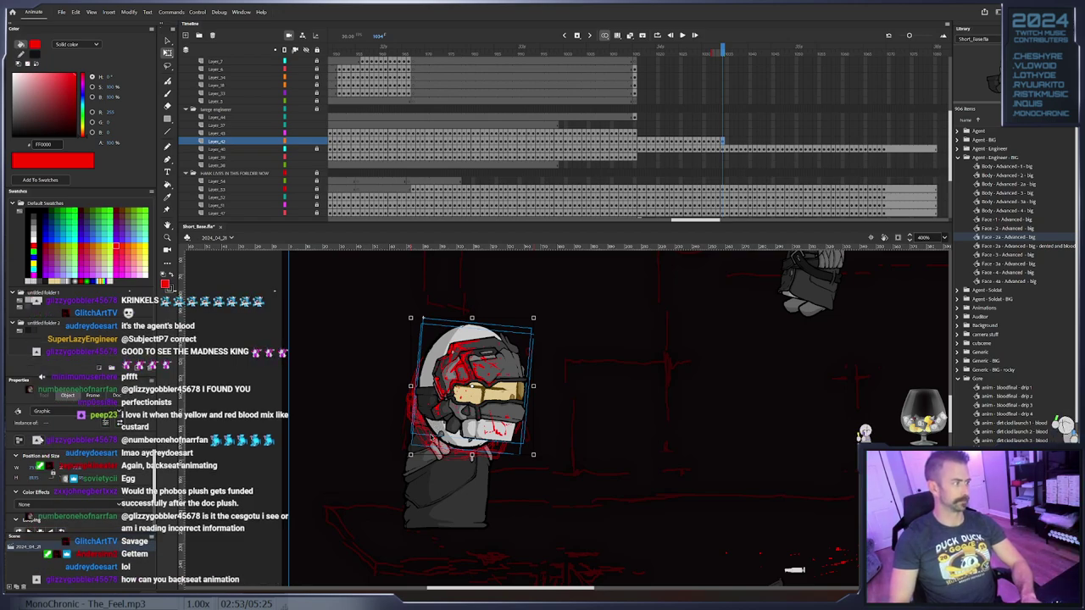
Keyframe the backward swing, rotating the head and helmet counterclockwise past upright and lifting them with the straightening body
key(period)
drag(540, 464, 551, 428)
key(F6)
drag(482, 403, 484, 396)
key(F6)
drag(556, 450, 562, 440)
drag(483, 409, 498, 402)
key(period)
key(F6)
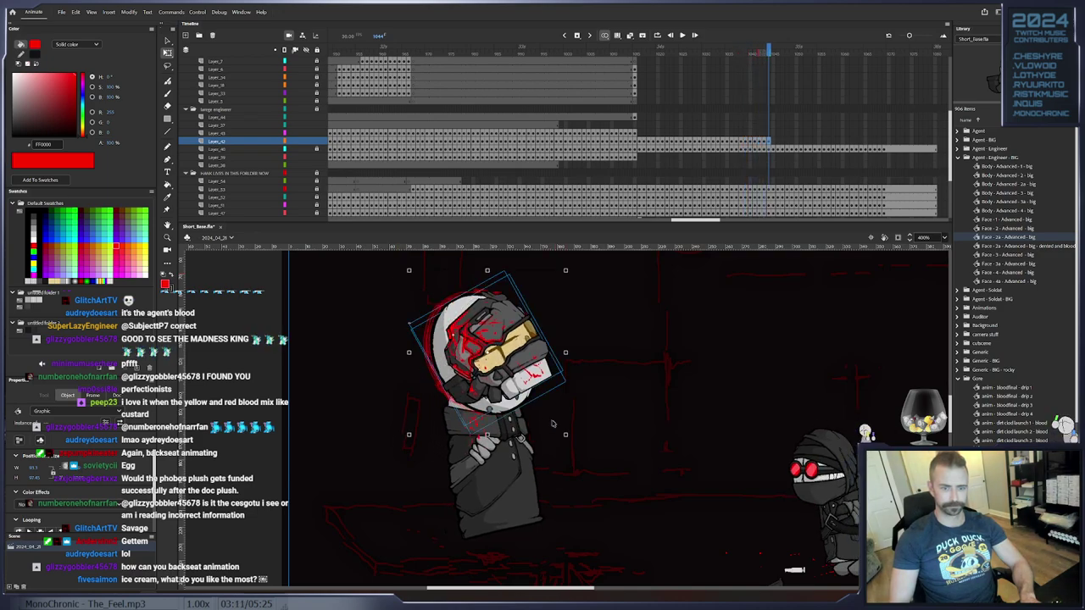
Bring the helmet back from its backward tilt frame by frame, rotating it clockwise and shifting it right and down onto the body
drag(485, 397, 512, 425)
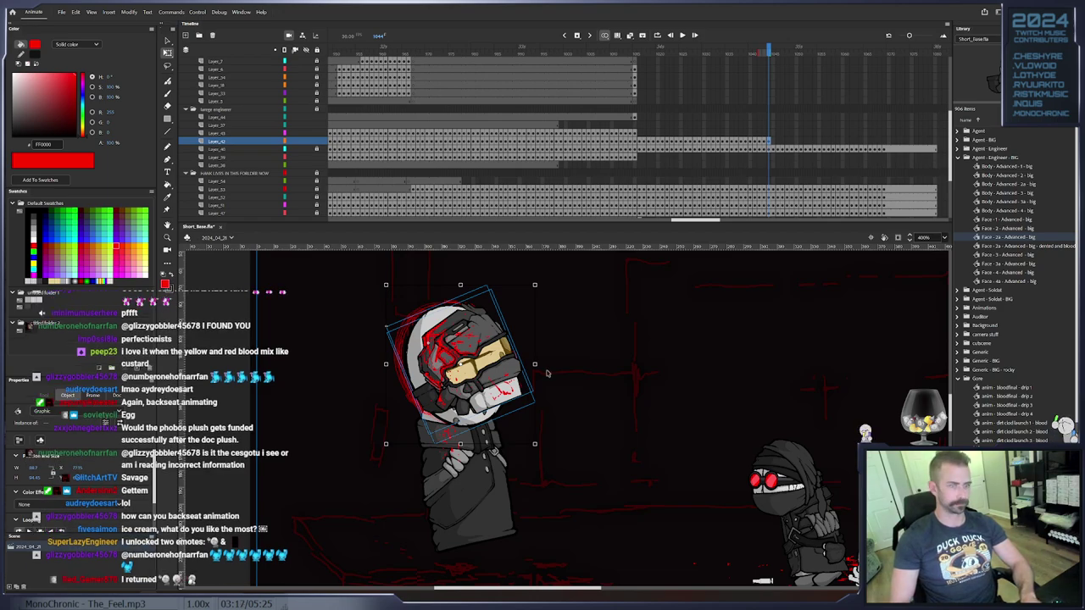
key(period)
drag(541, 286, 553, 289)
drag(499, 352, 507, 357)
key(F6)
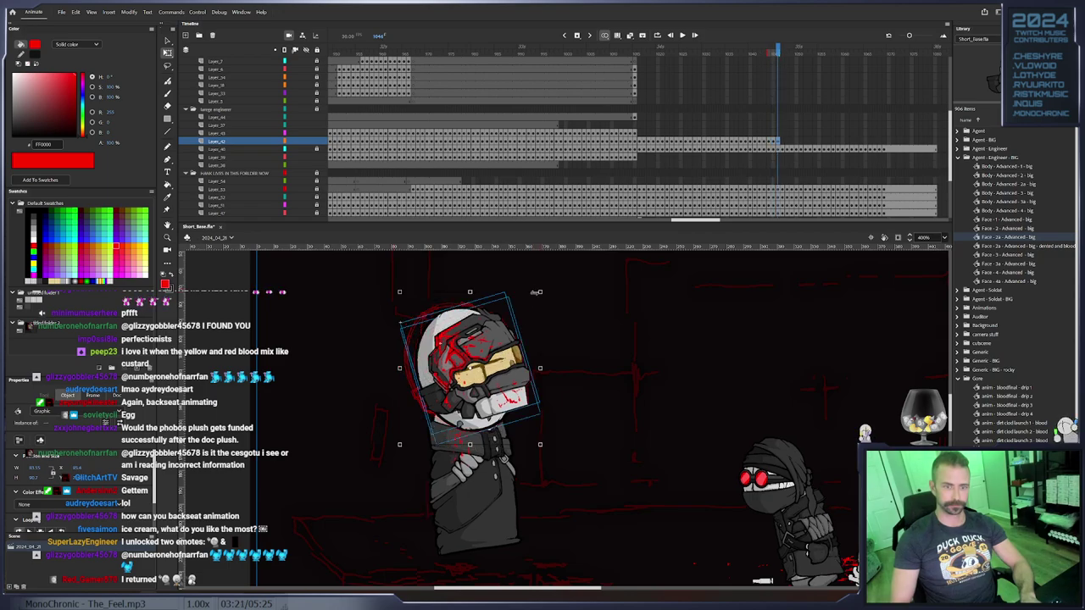
key(period)
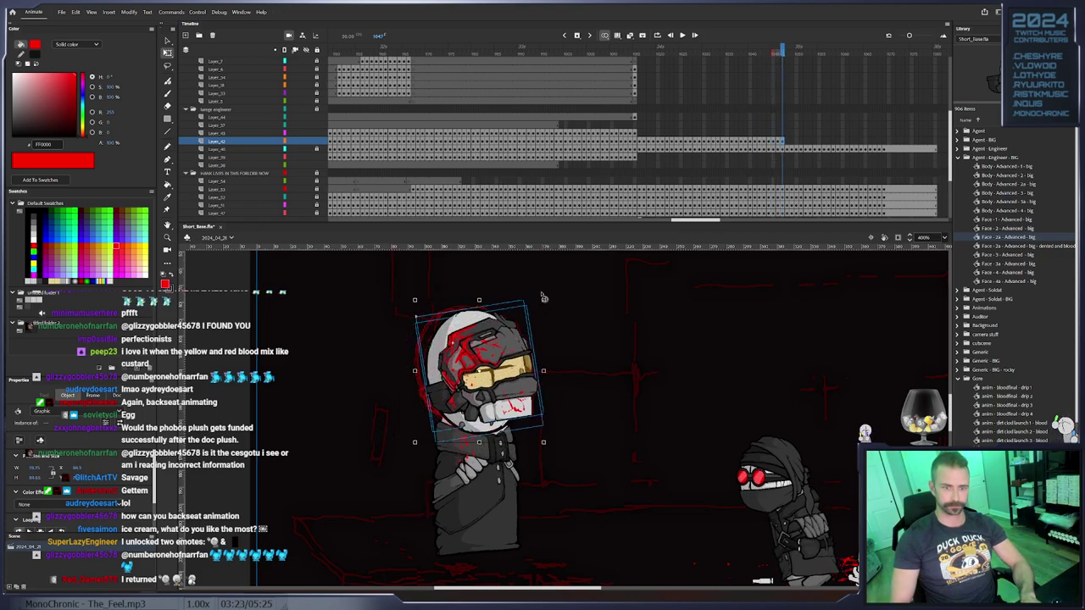
drag(557, 312, 506, 350)
key(period)
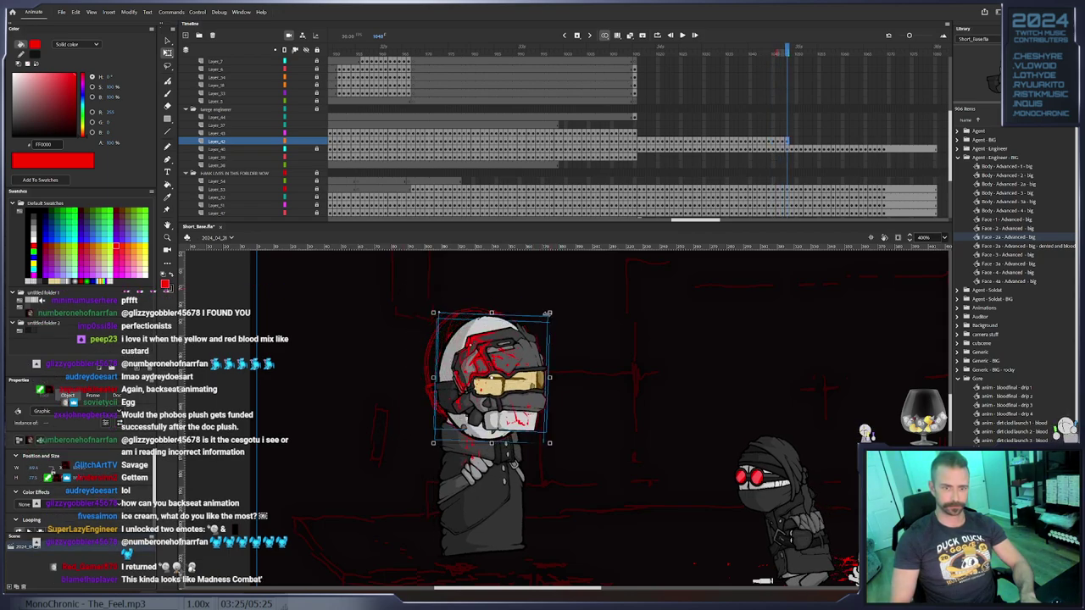
Swing the head and helmet into a forward tilt on the next two frames, rotating them clockwise and moving them down and right
drag(553, 313, 559, 321)
drag(504, 368, 516, 374)
key(period)
drag(574, 315, 582, 326)
drag(533, 370, 546, 379)
key(F6)
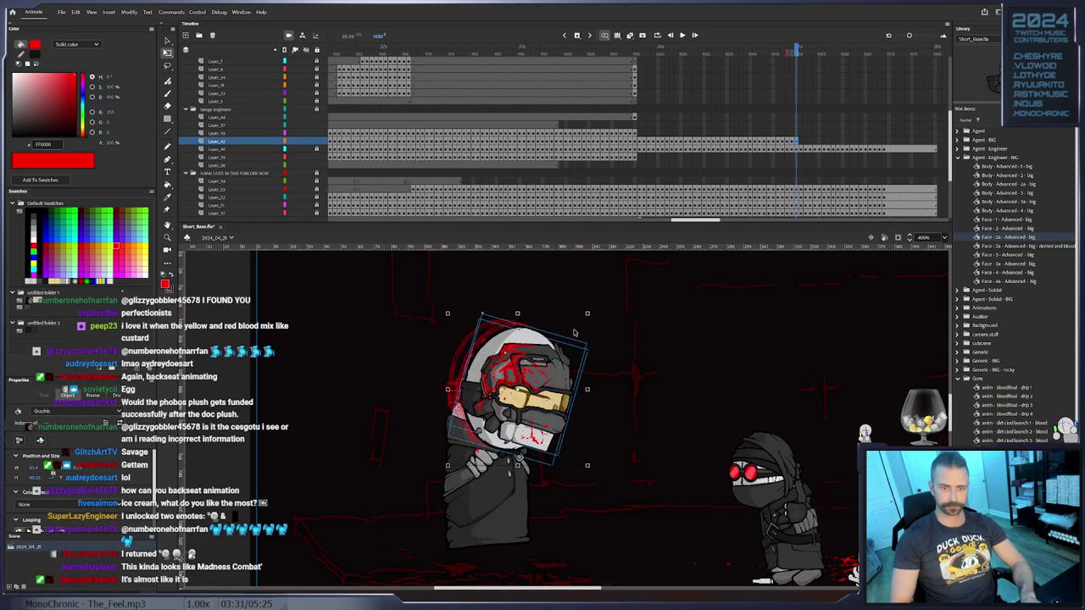
Add a small extra clockwise tilt to the helmet and insert the keyframes that carry the forward pose through the following frames
key(F6)
drag(592, 317, 598, 325)
drag(551, 368, 553, 368)
key(F6)
key(F6)
drag(553, 368, 518, 370)
key(F6)
key(F6)
key(F6)
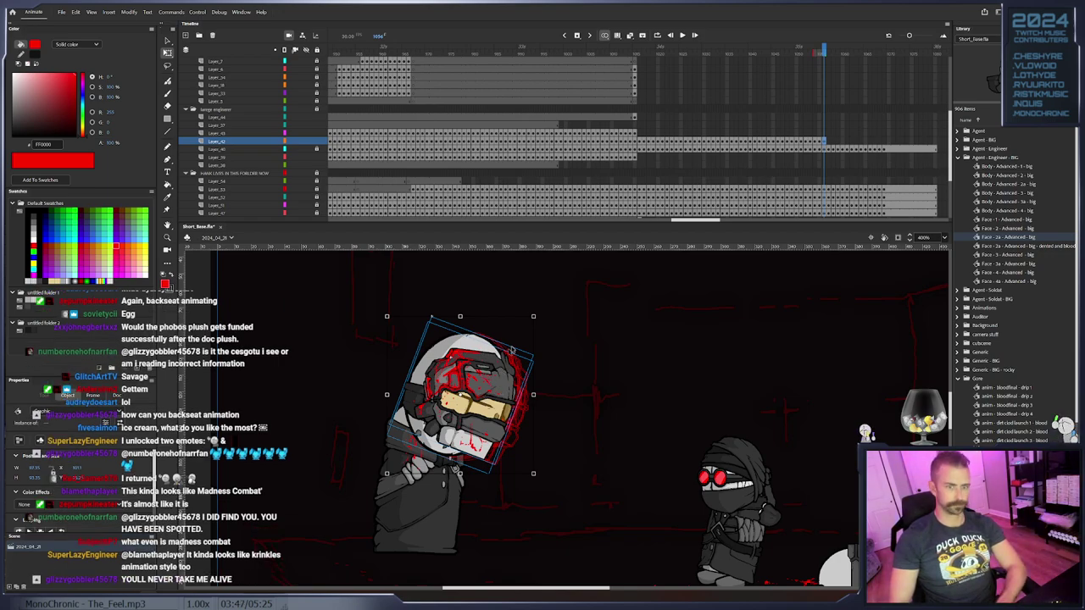
Ease the helmet out of the forward tilt with slight counterclockwise rotations on successive keyframes
drag(537, 317, 532, 317)
key(F6)
drag(533, 317, 528, 315)
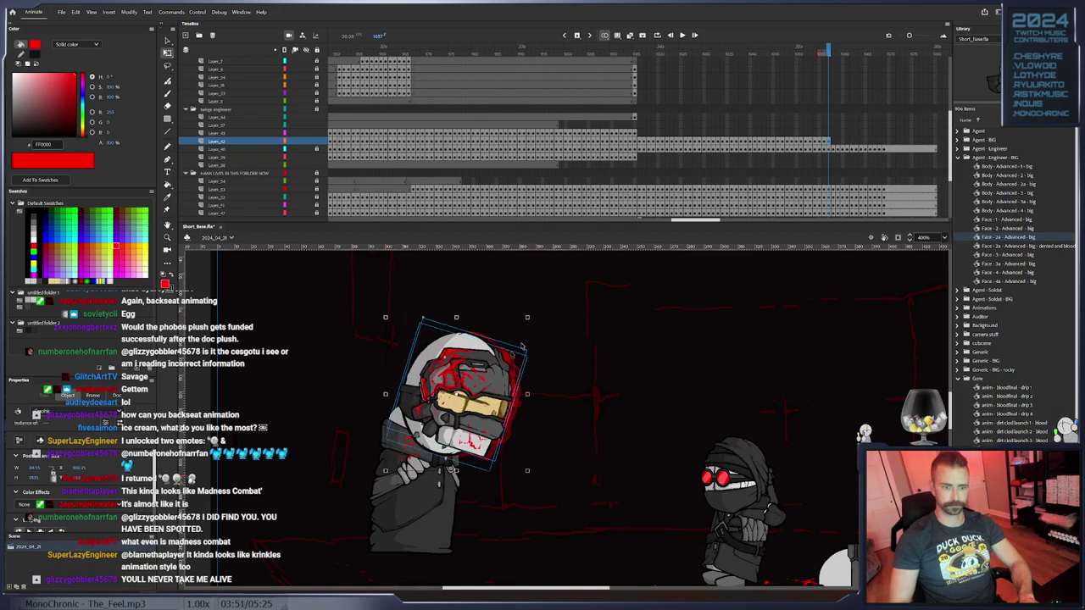
key(F6)
key(period)
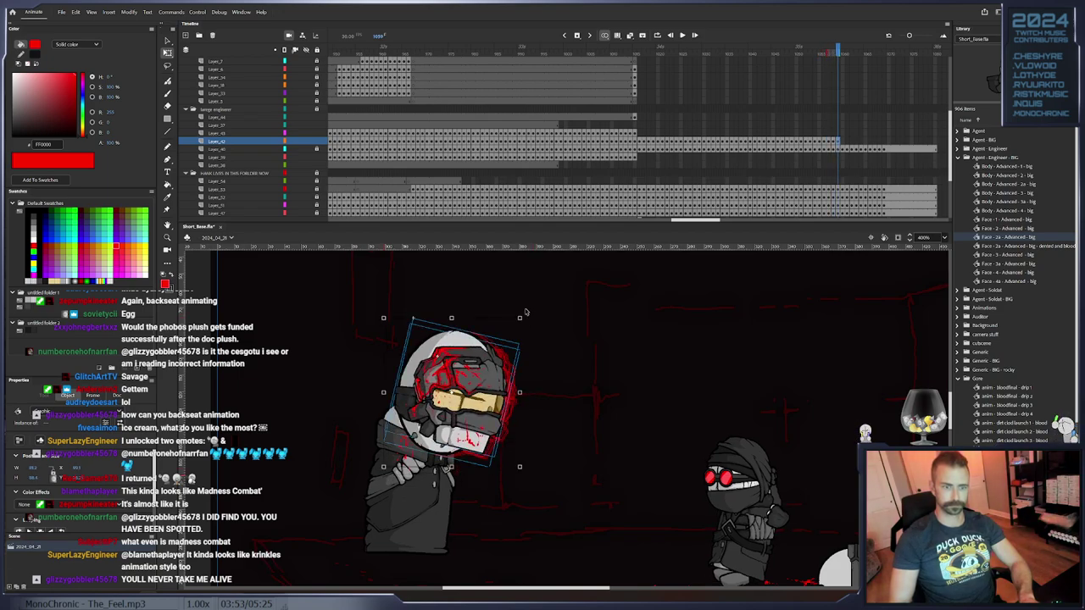
key(period)
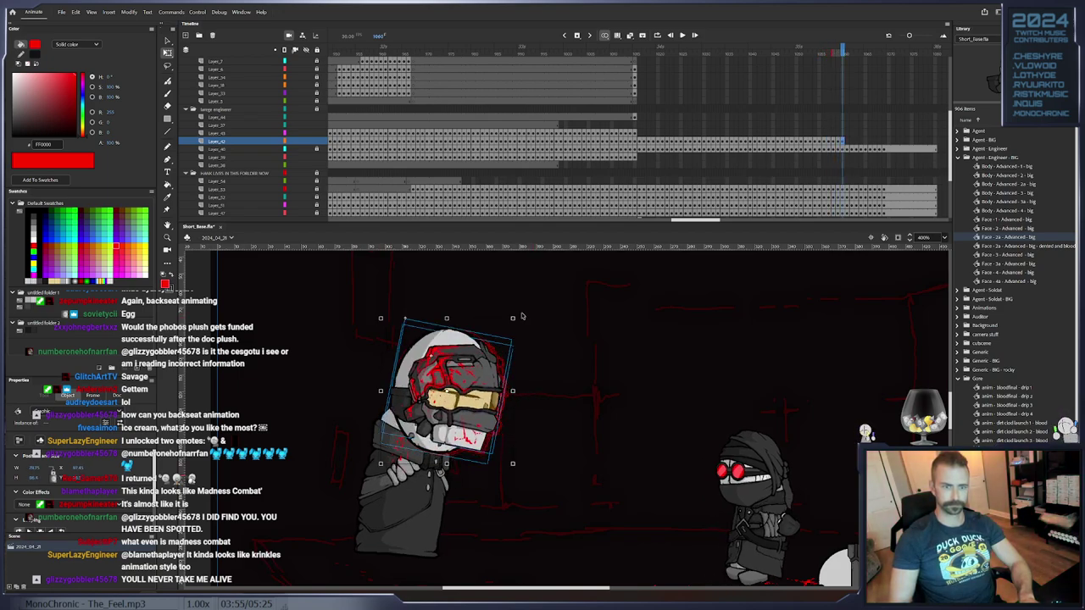
drag(520, 320, 491, 341)
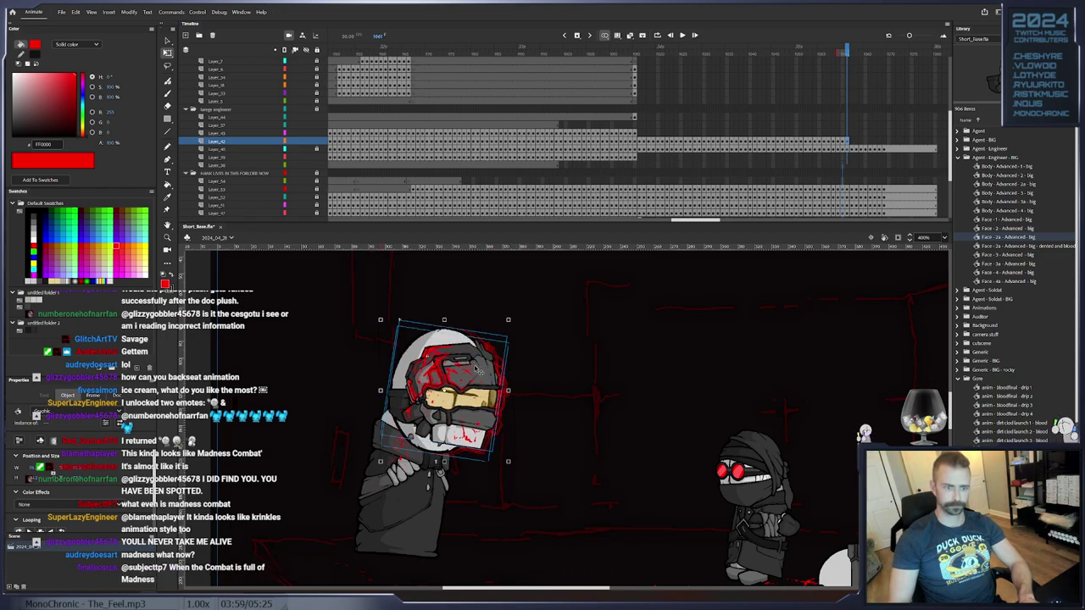
Keyframe the next frames with a slight counterclockwise turn of the helmet and a small shift left
key(period)
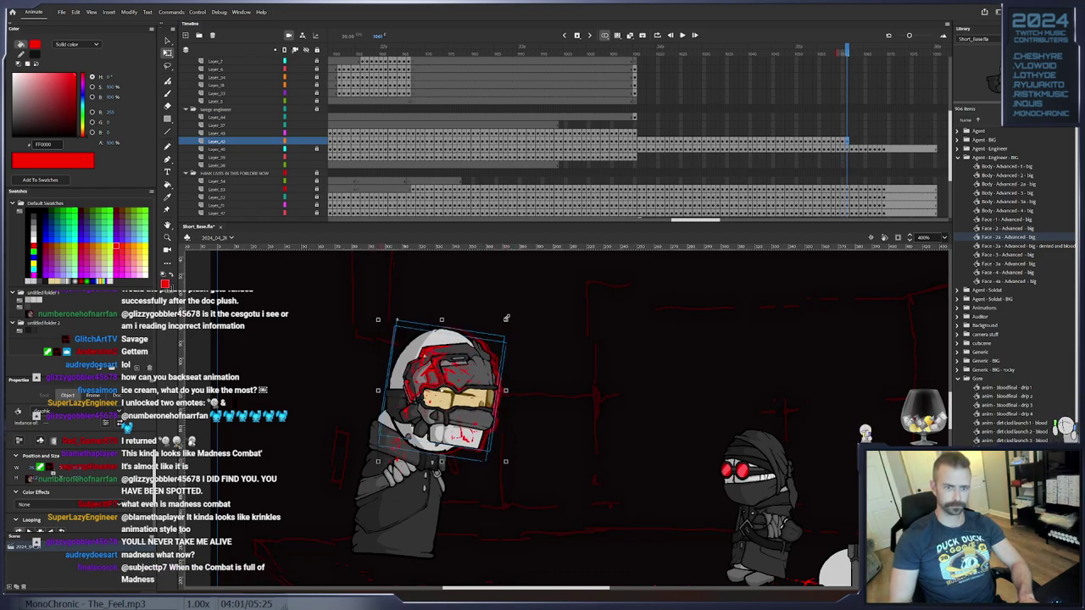
drag(509, 321, 507, 318)
key(F6)
drag(485, 364, 481, 365)
key(F6)
Level the head and helmet over further keyframes, rotating them counterclockwise and nudging them left to match the settling body
drag(507, 322, 498, 319)
drag(465, 360, 461, 361)
key(F6)
key(F6)
drag(495, 324, 488, 320)
drag(459, 359, 456, 359)
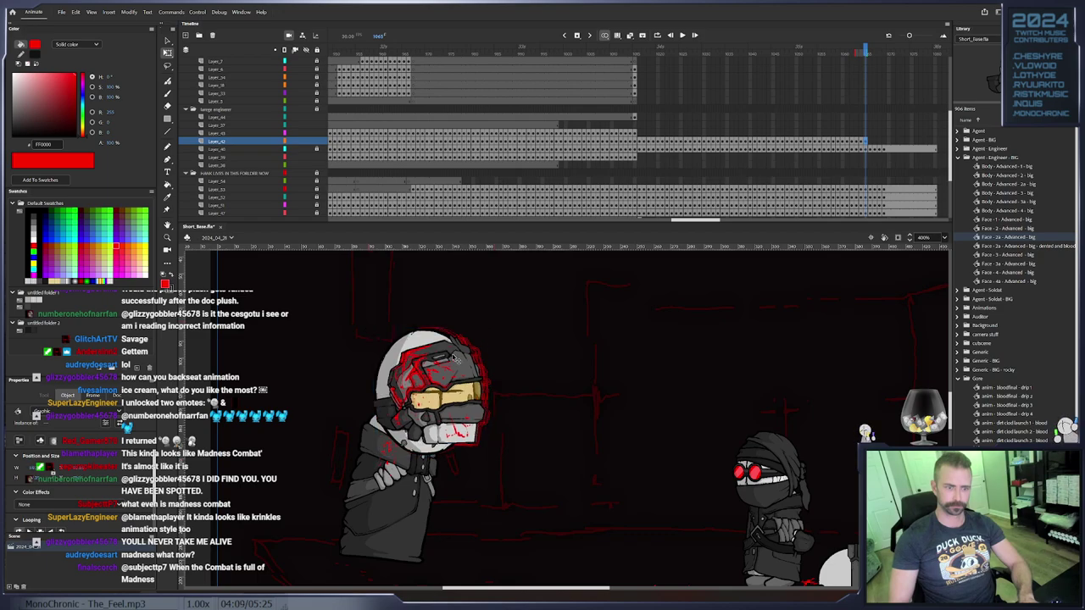
Adjust the helmet on the last body keyframes so it follows the shoulders, ending with a slight clockwise tilt on the final one
key(period)
click(458, 360)
key(period)
click(456, 362)
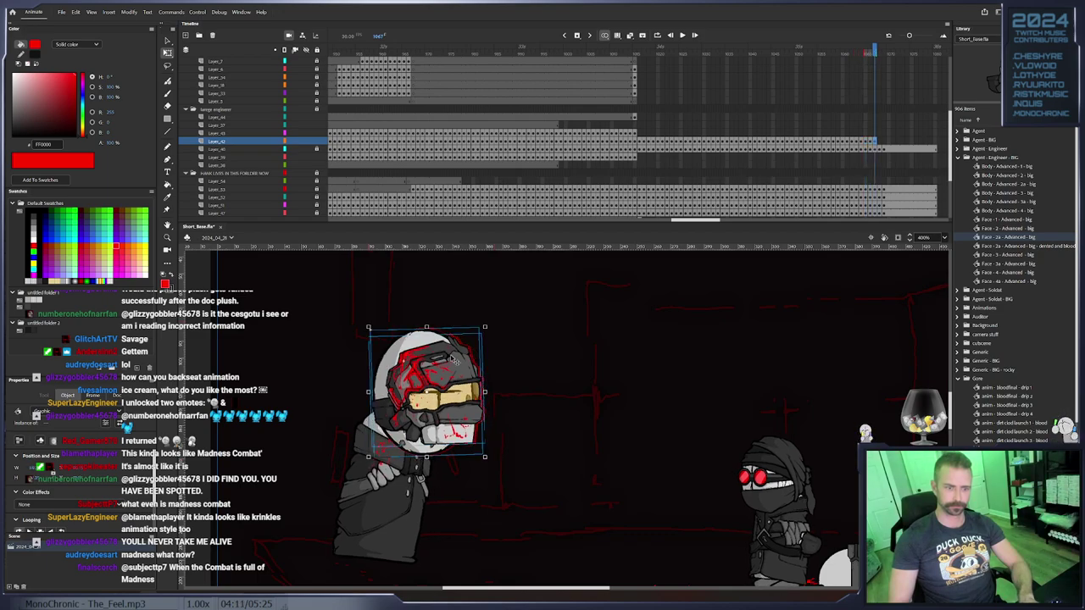
key(period)
click(454, 364)
key(period)
click(454, 365)
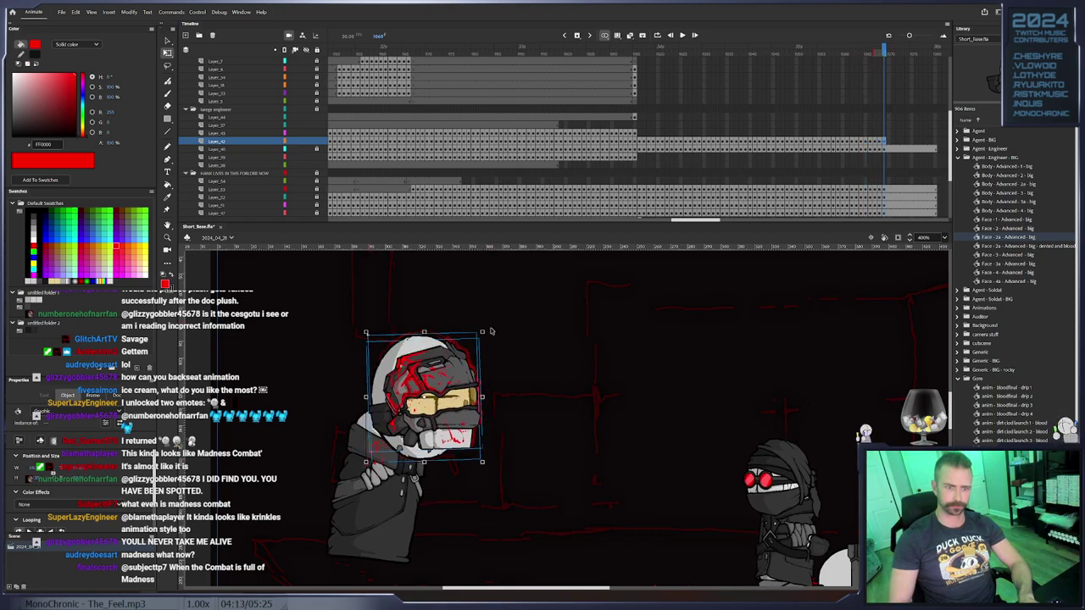
drag(492, 335, 464, 368)
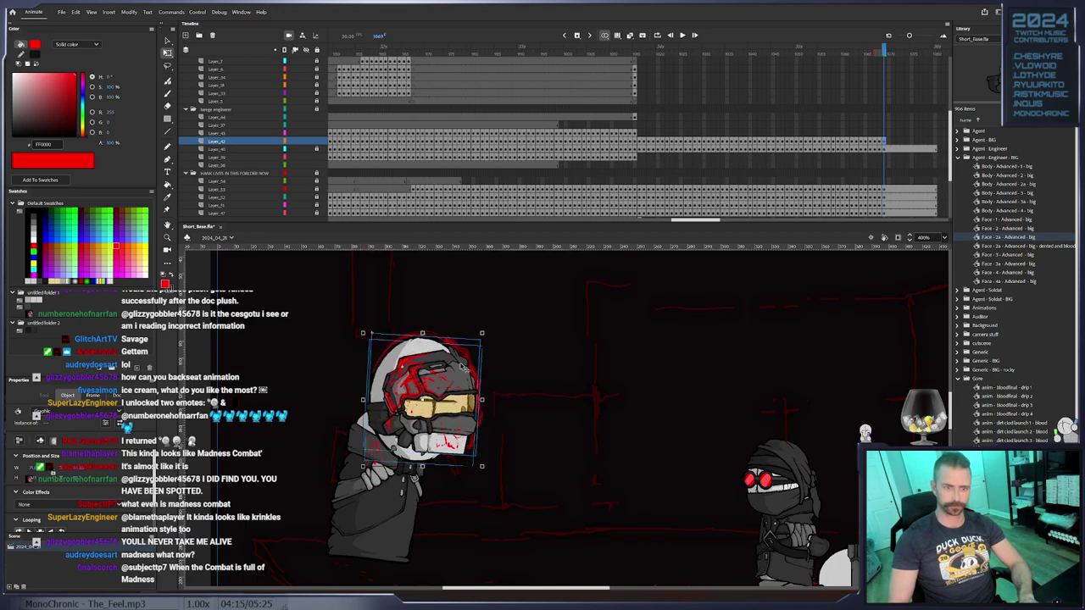
Extend the helmet layer, Layer_42, with frames to the end of the body animation and lock the layer
right_click(933, 145)
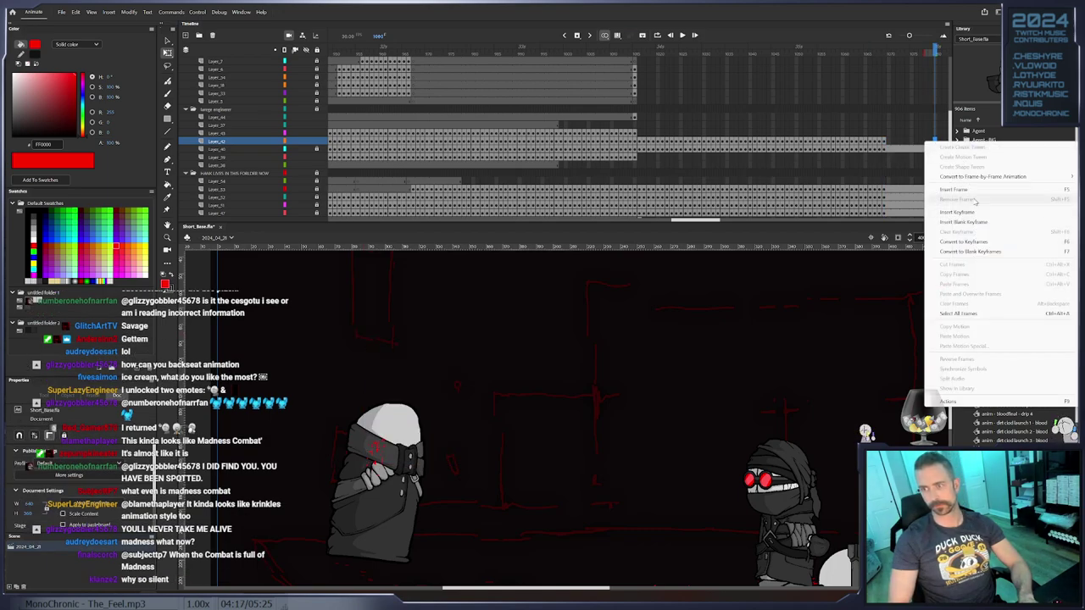
click(949, 190)
click(316, 142)
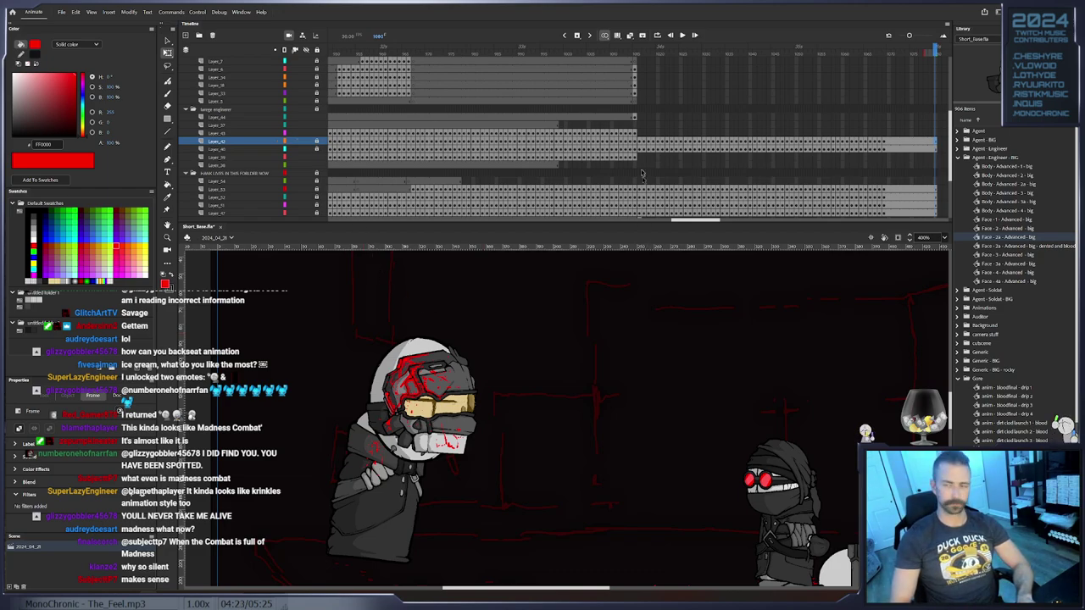
Add the next keyframe for the big engineer's closed hand and shift it slightly right and down to follow the body
click(635, 133)
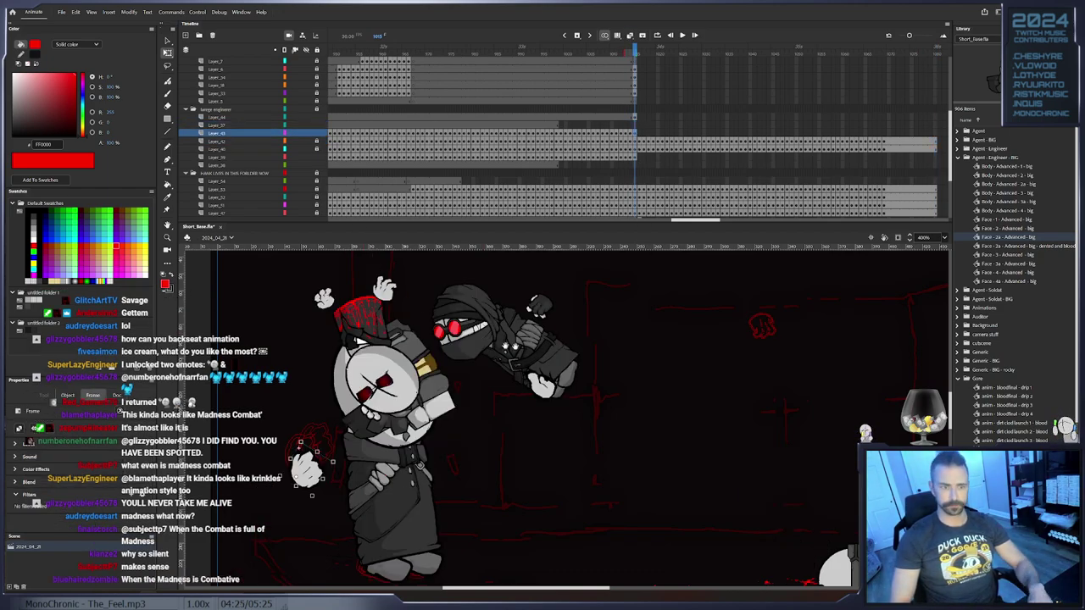
drag(511, 347, 552, 378)
drag(356, 495, 359, 439)
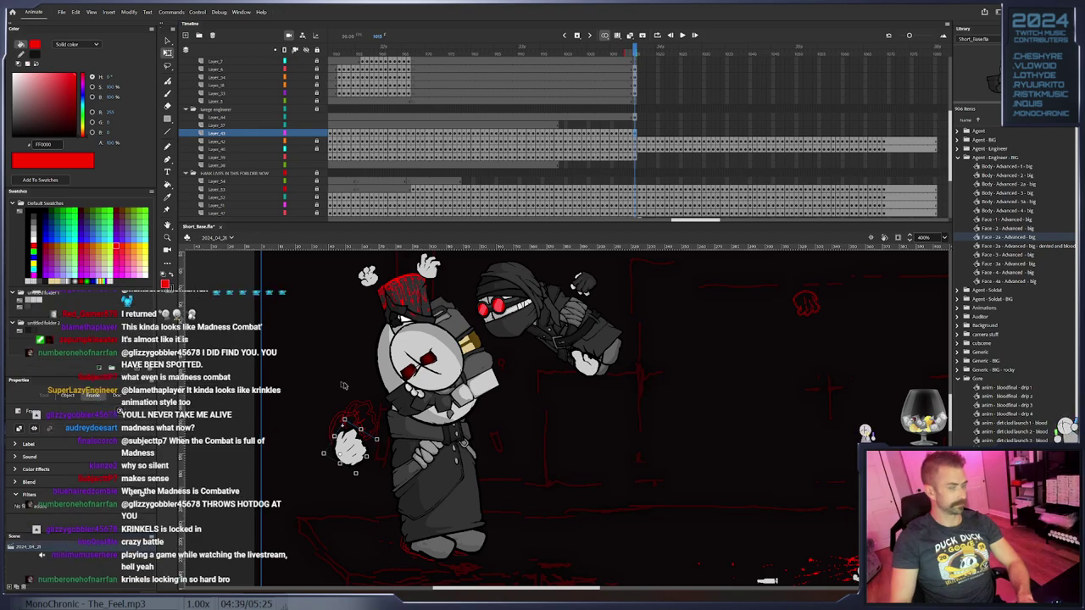
key(F6)
drag(360, 445, 369, 453)
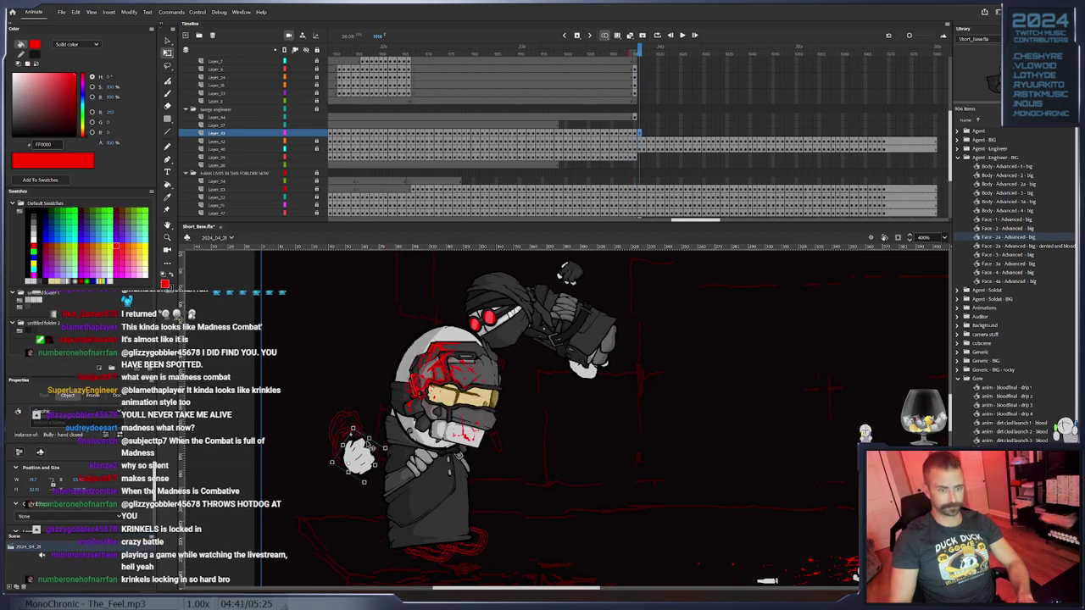
Swap the engineer's closed hand on this keyframe for the symbol "Bully - hand open backwards"
right_click(360, 452)
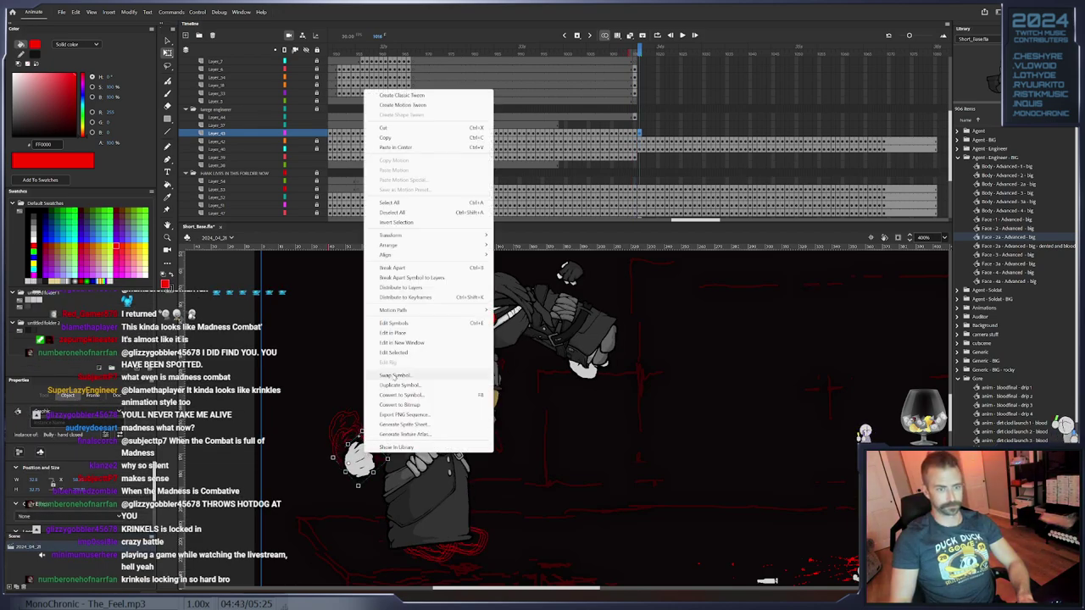
click(424, 385)
scroll(563, 355, down, 5)
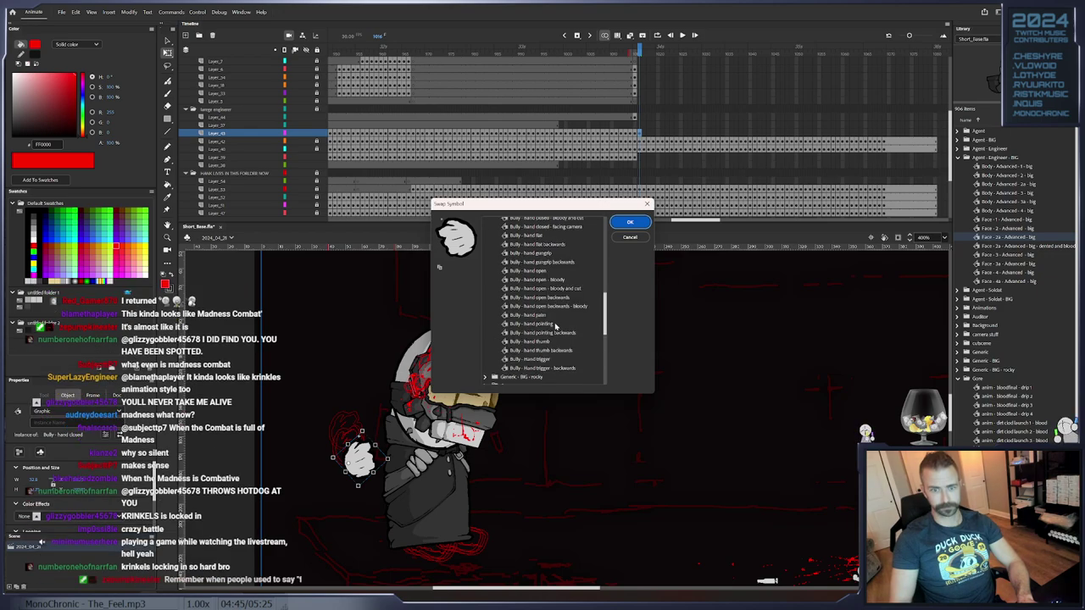
click(558, 297)
click(630, 223)
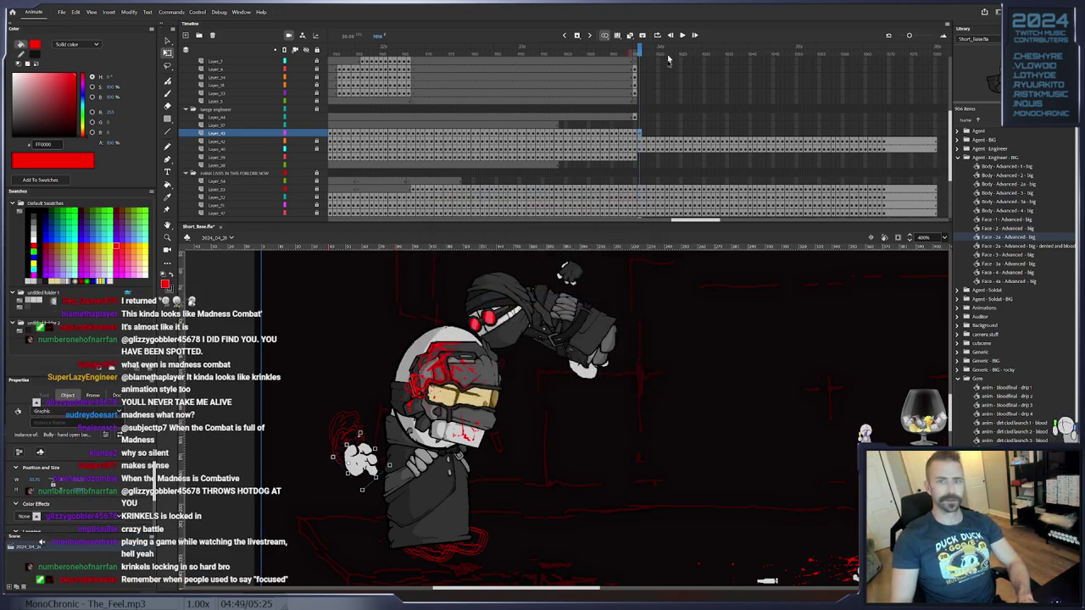
Keyframe Hank's open hand frame by frame through frame 1027, moving it away from the engineer's face to trail below Hank's flip
click(637, 118)
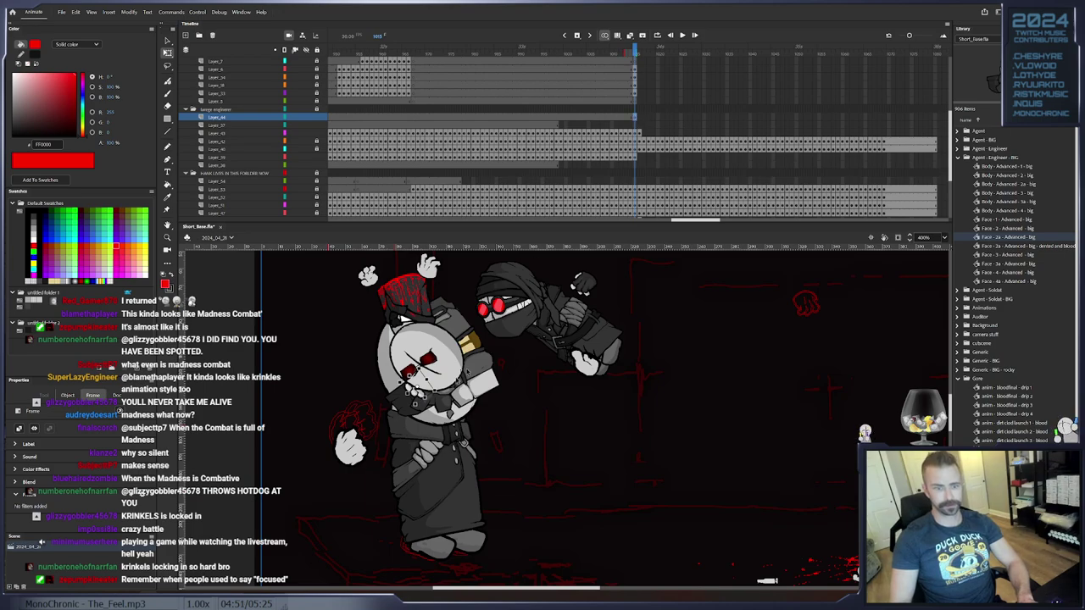
click(417, 394)
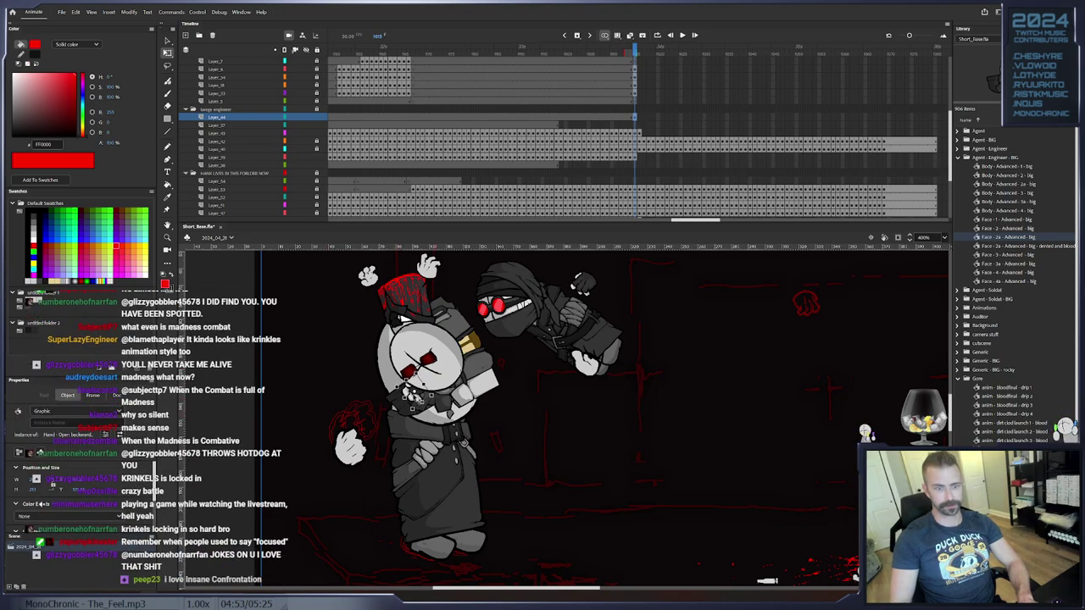
key(F6)
drag(432, 430, 539, 357)
key(.)
key(F6)
key(F6)
key(F6)
key(F6)
key(F6)
key(.)
key(.)
key(F6)
key(.)
key(.)
Swap Hank's open hand on frame 1027 for the symbol "Hand - closed backwards - Hank"
right_click(540, 371)
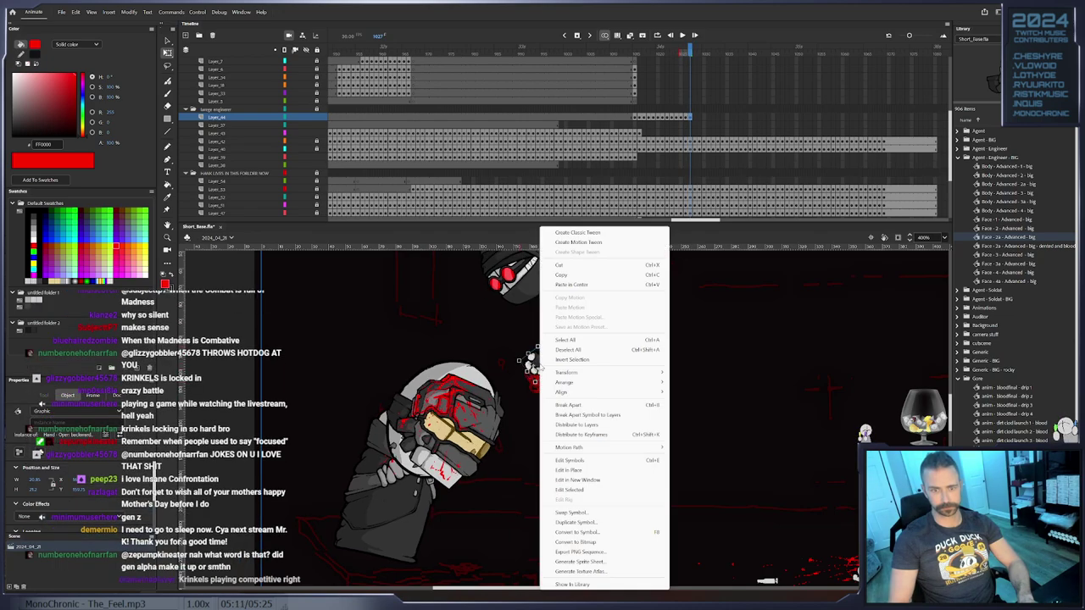
click(572, 513)
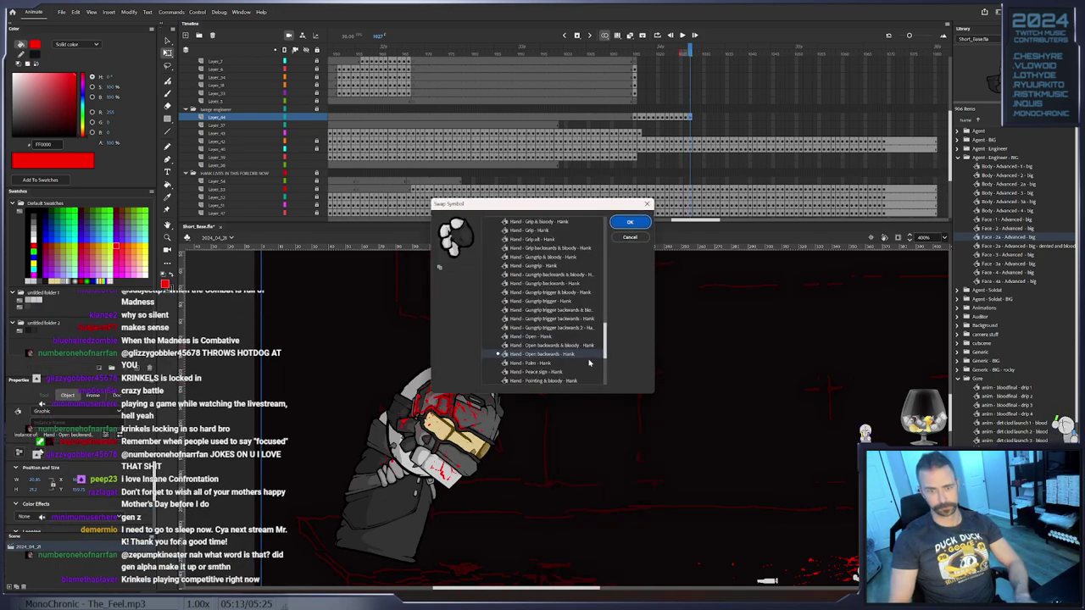
scroll(559, 339, up, 3)
click(560, 258)
key(Up)
key(Up)
key(Up)
key(Down)
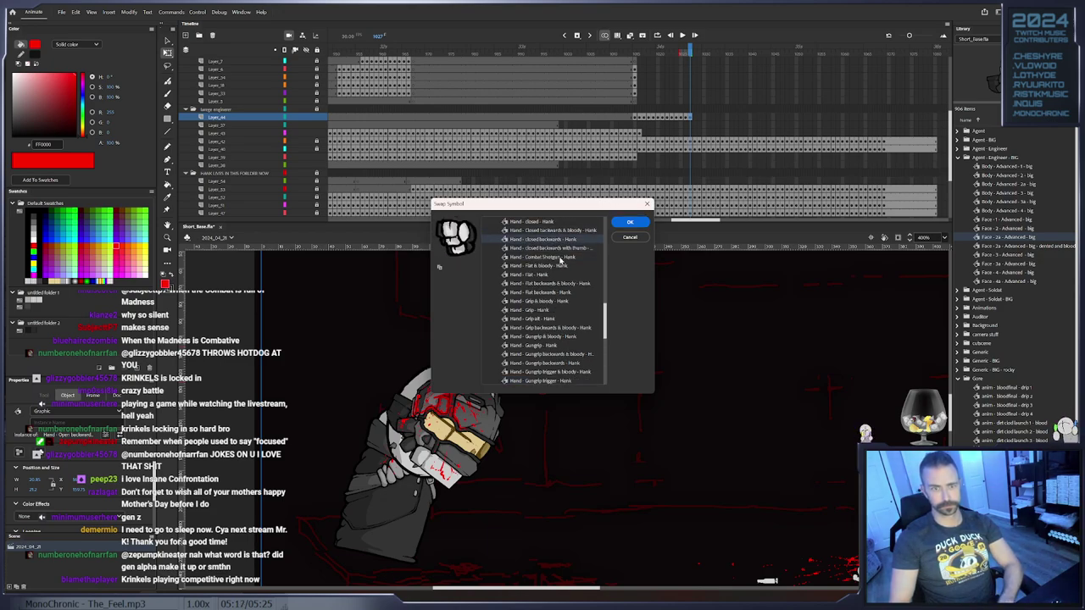
key(Return)
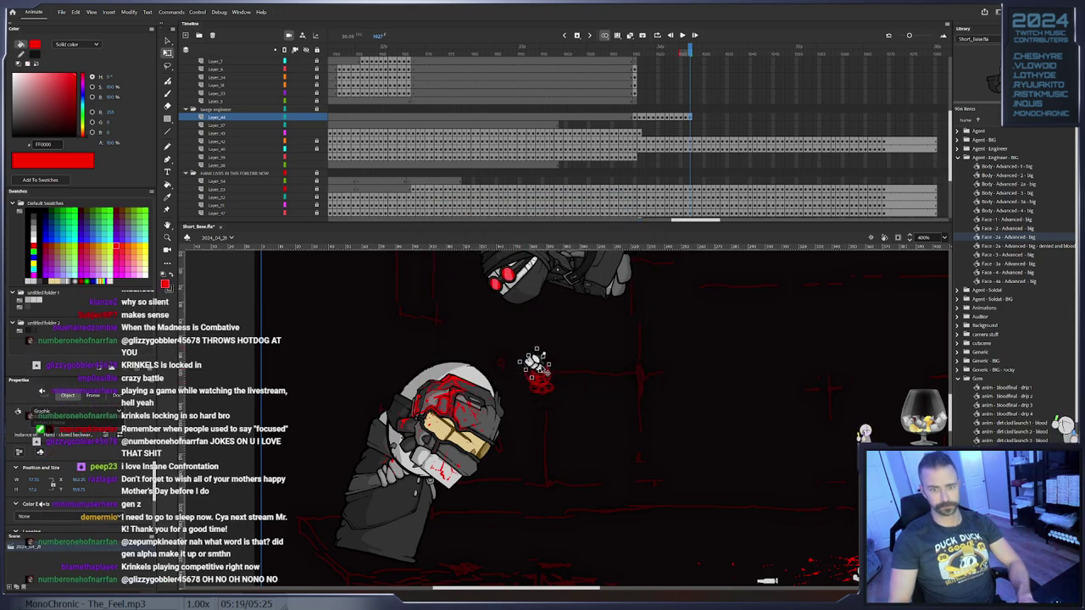
Keyframe Hank's closed hand on the following frames, raising it to follow his body upward
key(period)
key(period)
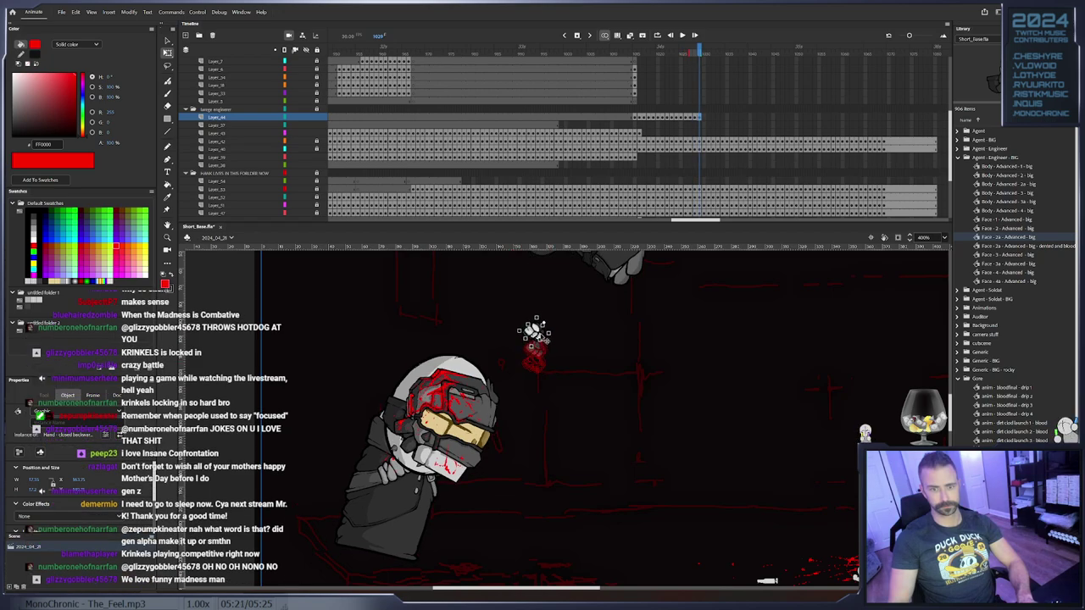
key(period)
key(period)
key(period)
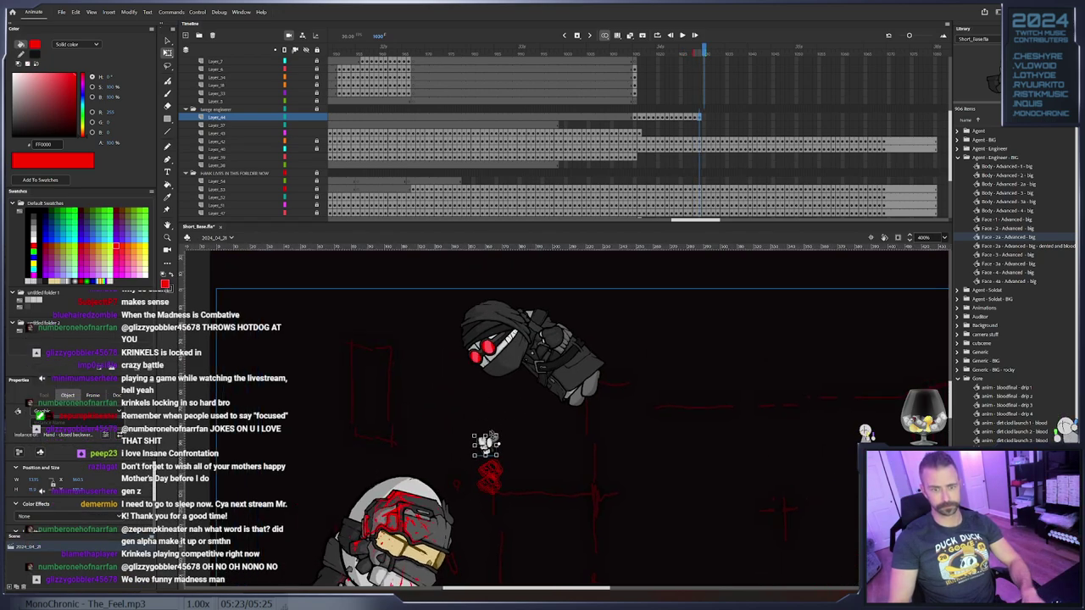
Keyframe the closed hand through frame 1034, moving it right through the air so it stays in front of Hank
drag(485, 445, 658, 366)
key(period)
key(F6)
key(F6)
key(period)
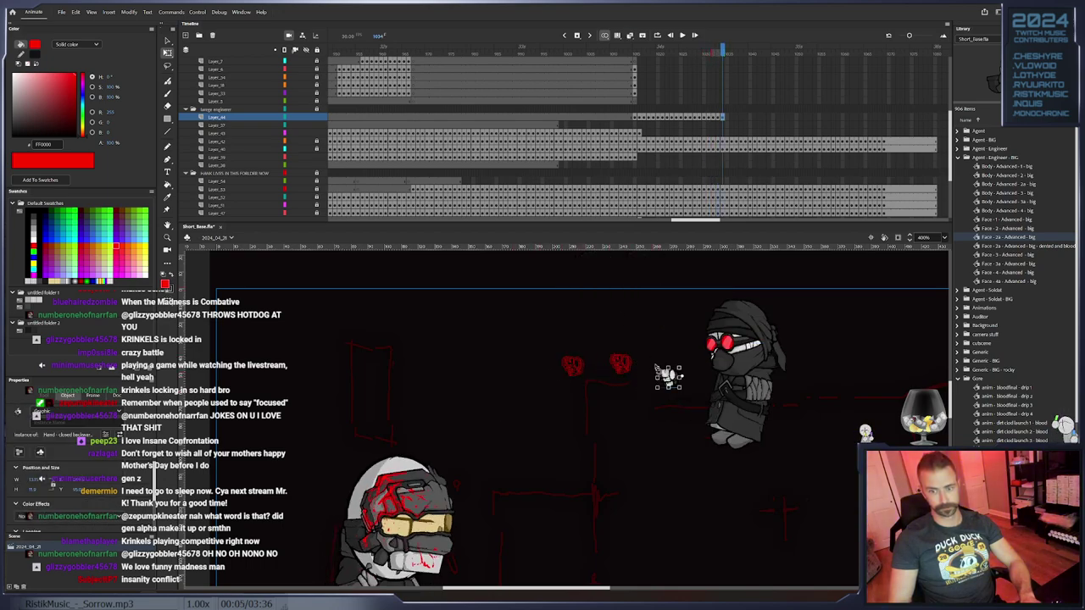
Keyframe the closed hand through frame 1040, lowering it in an arc to the right as Hank drops to the floor
drag(681, 412, 591, 375)
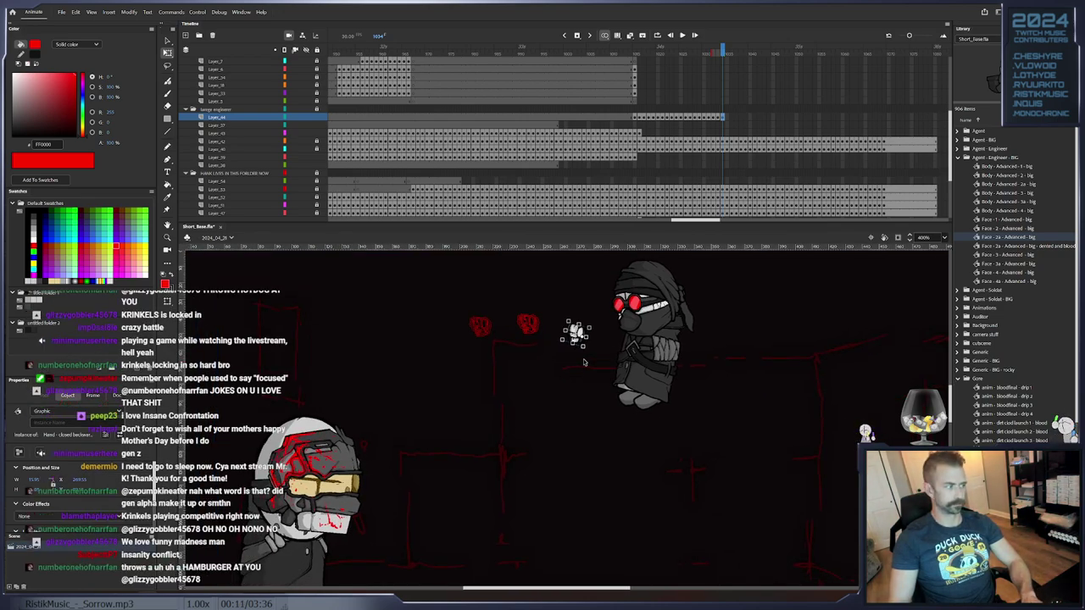
key(period)
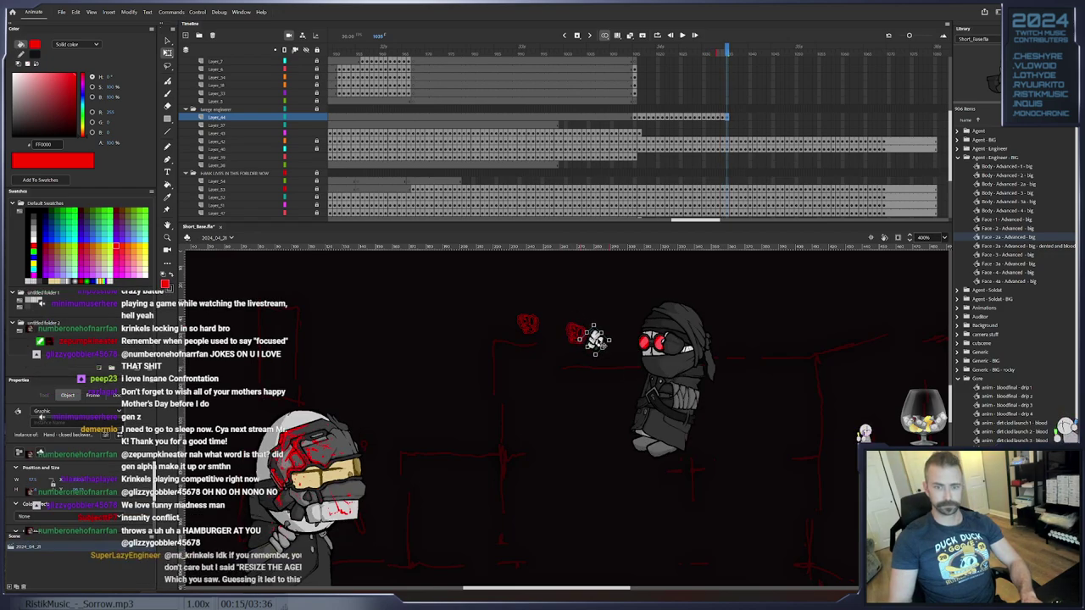
key(period)
key(period)
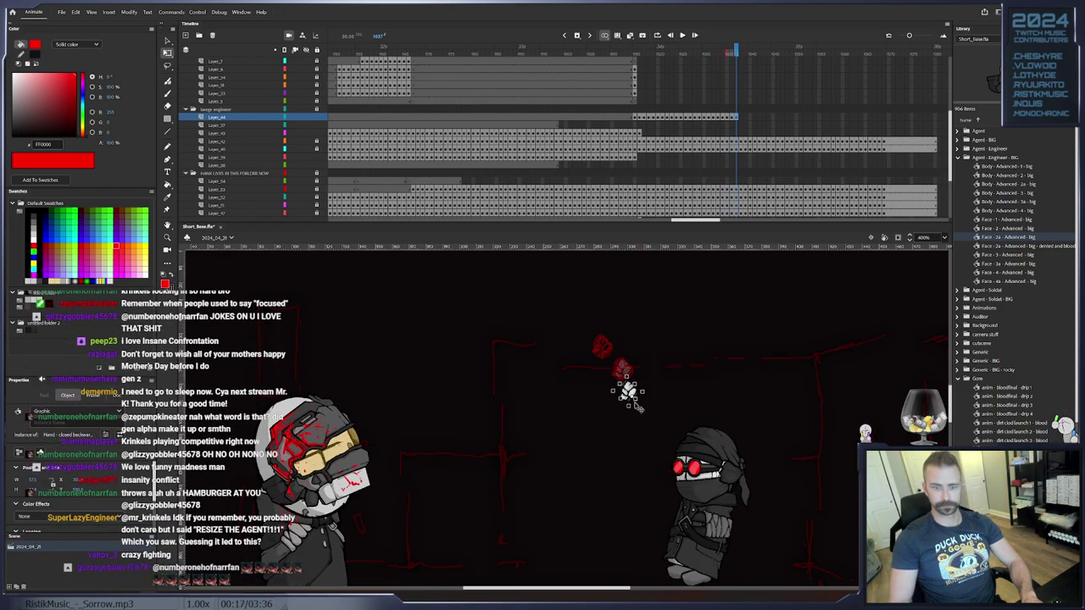
key(period)
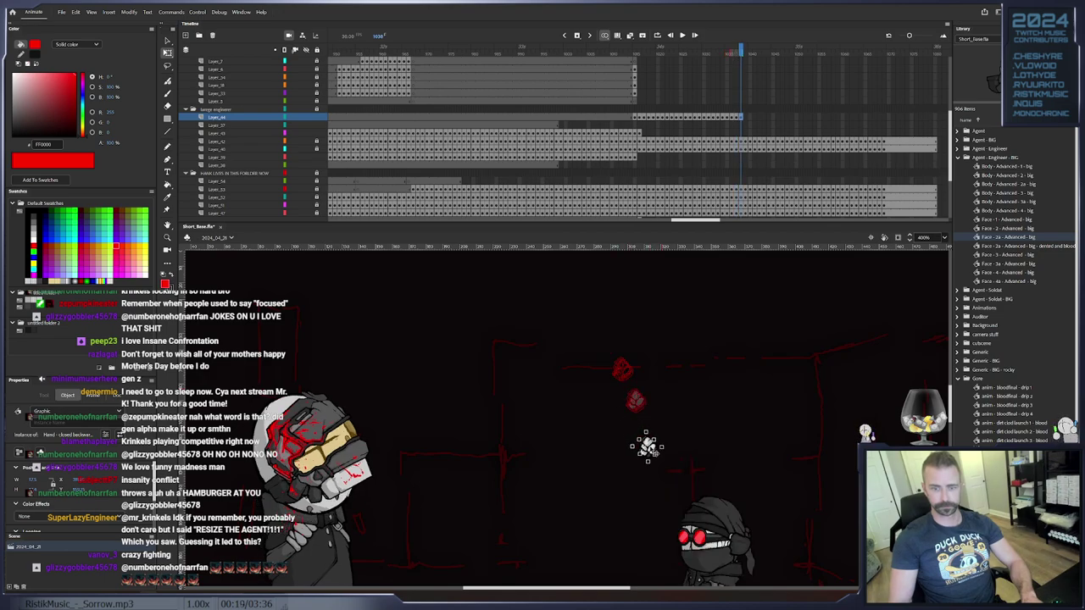
key(period)
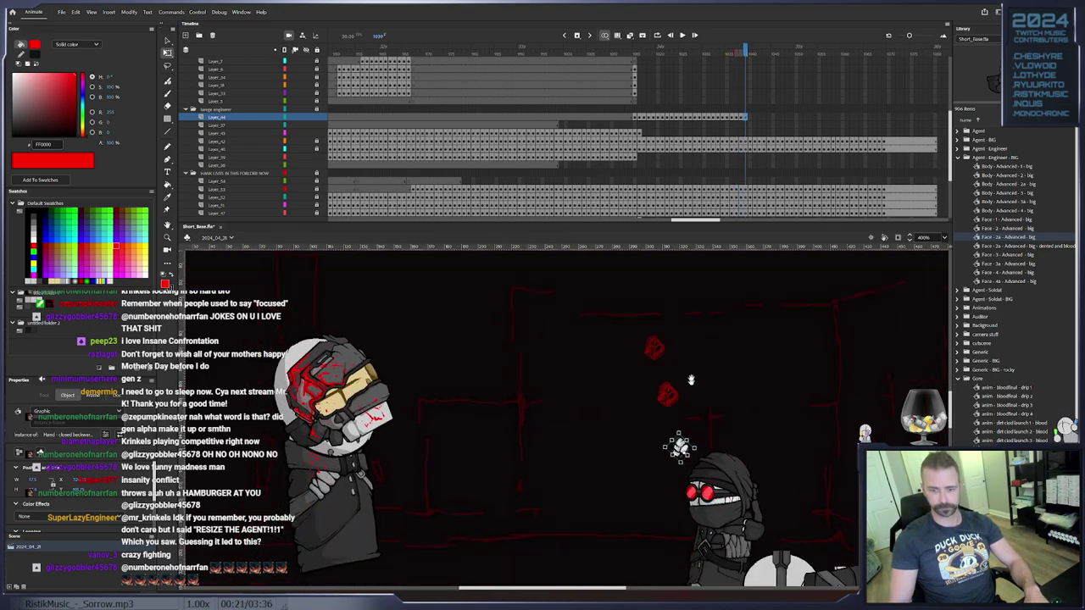
key(period)
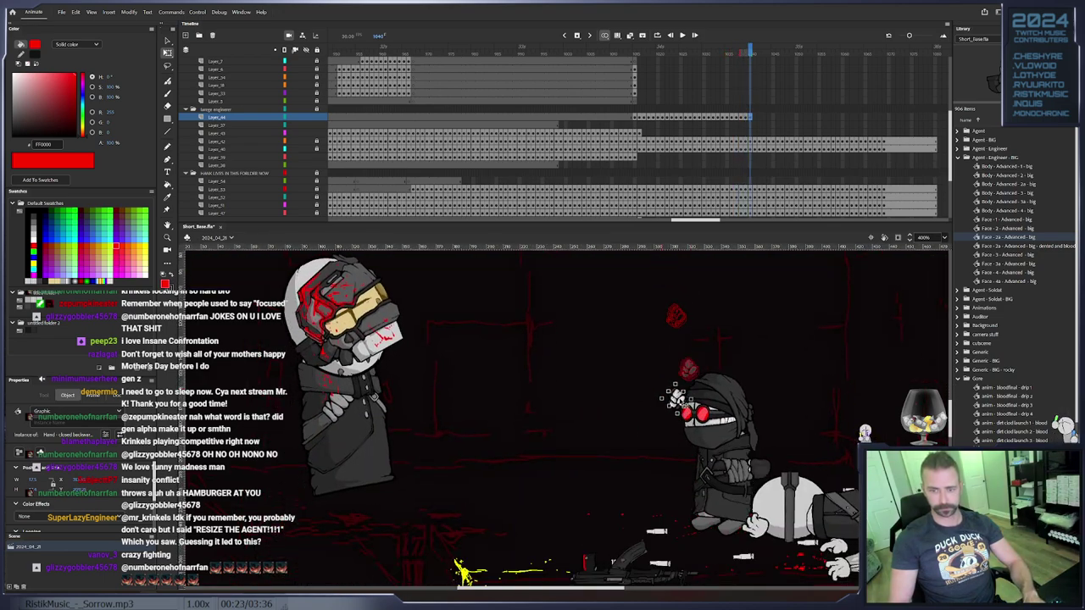
Keyframe the closed hand on the landing frames, easing it down and left to sit in front of Hank's mask
key(period)
key(period)
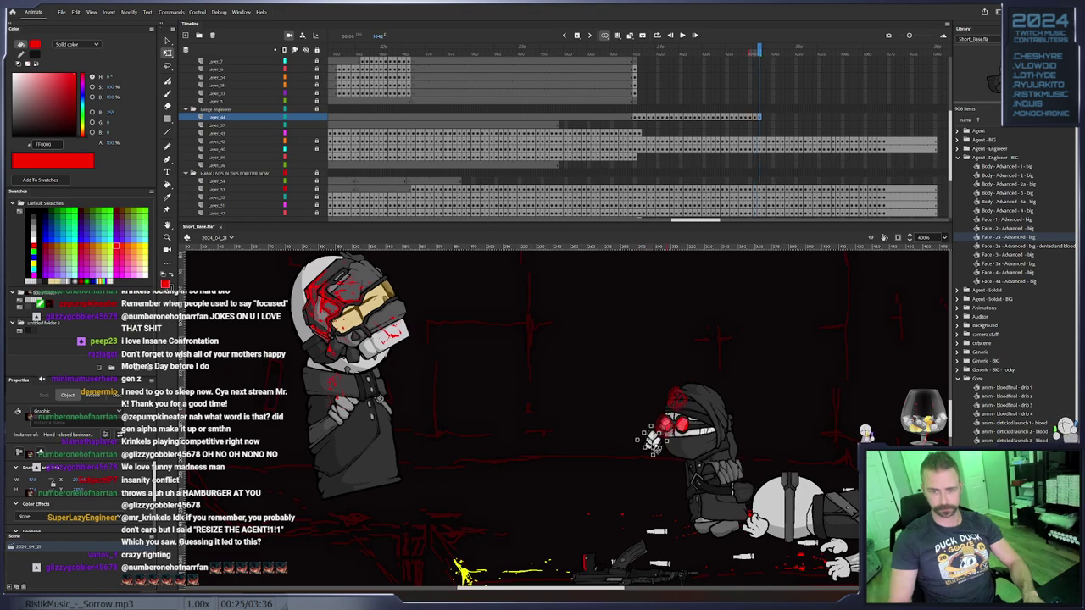
key(period)
key(period)
key(period)
key(period)
key(period)
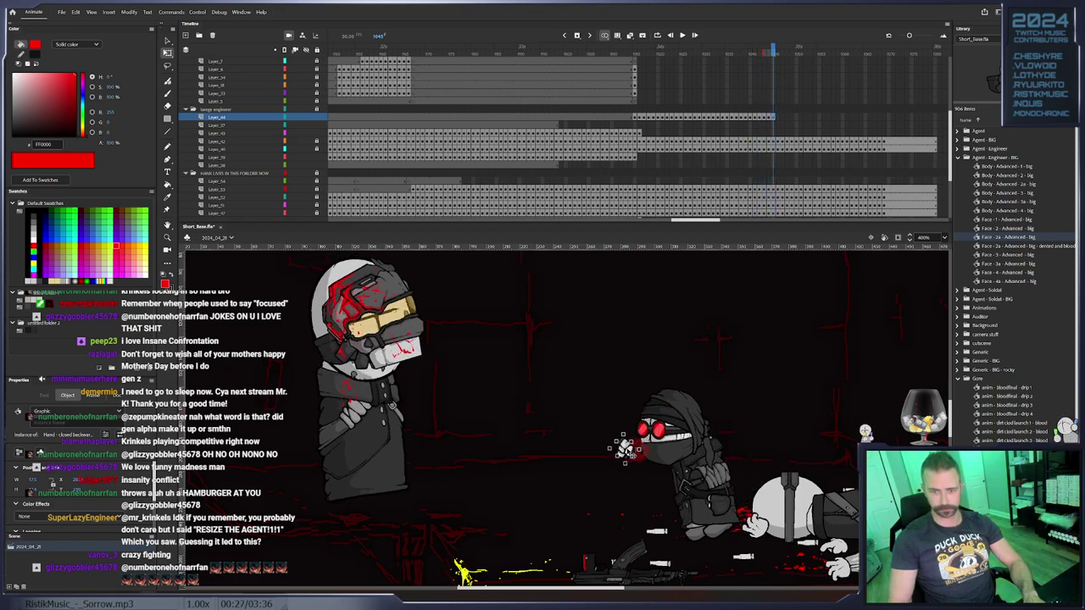
drag(630, 459, 633, 453)
Swap Hank's closed hand on frame 1047 for a flat backwards hand symbol, "Hand - Flat backwards - Hank"
right_click(611, 456)
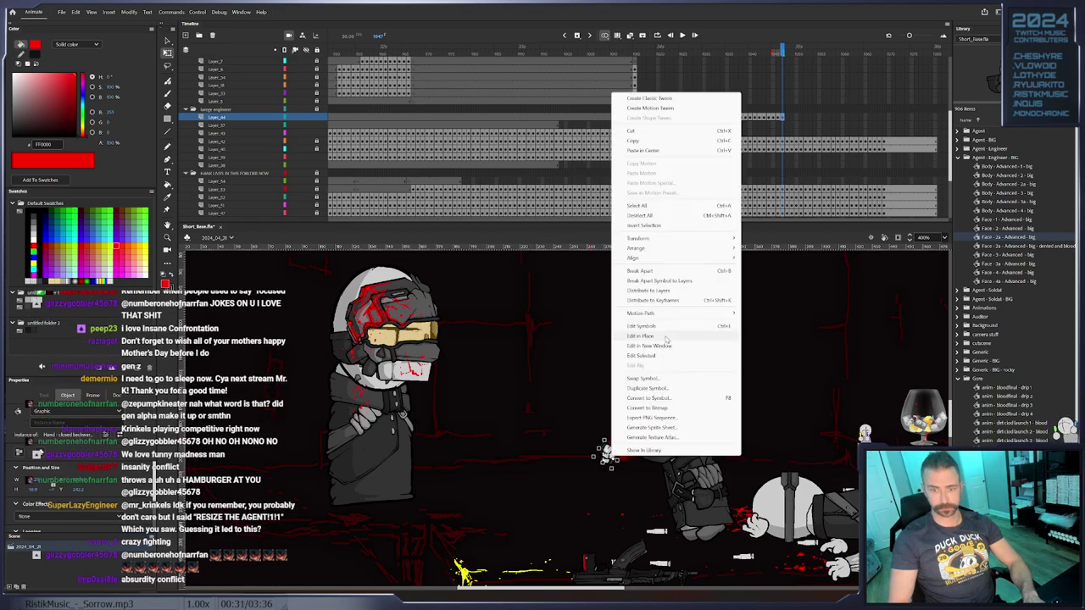
click(654, 380)
scroll(566, 338, down, 3)
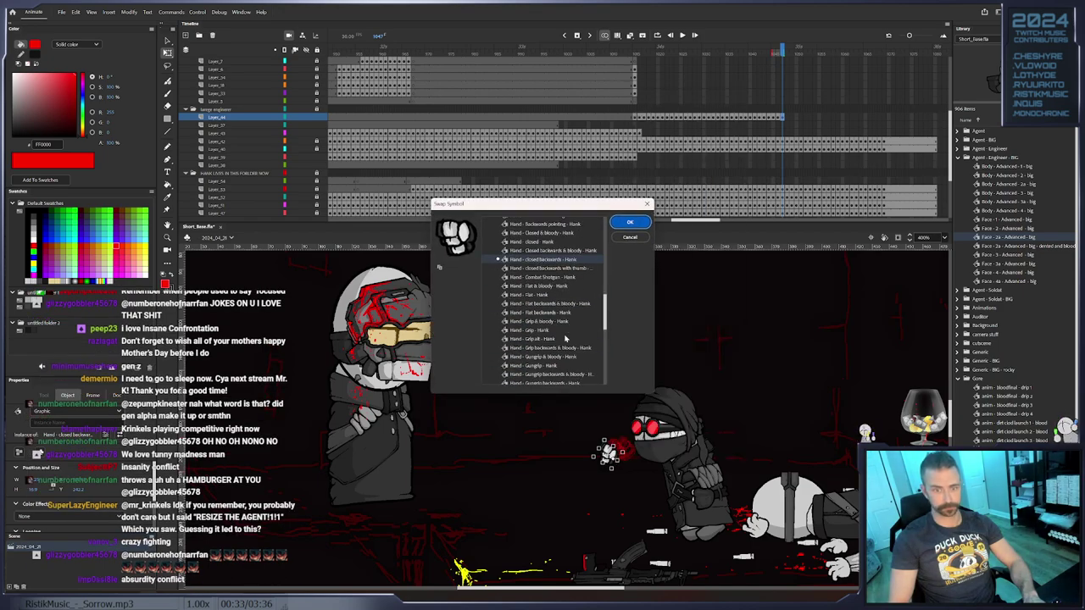
click(552, 294)
click(566, 313)
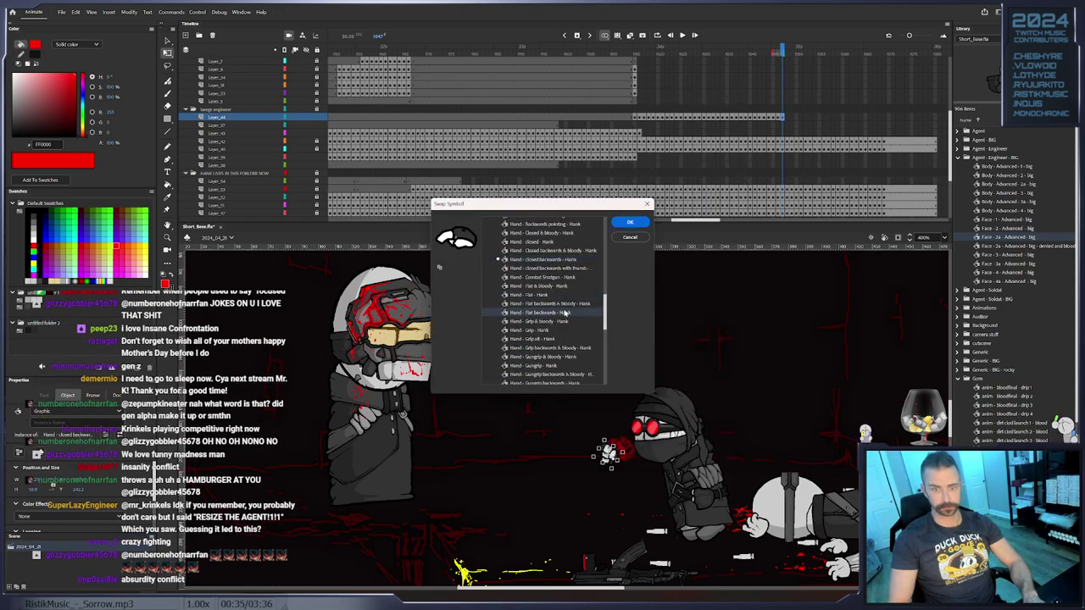
scroll(577, 303, down, 6)
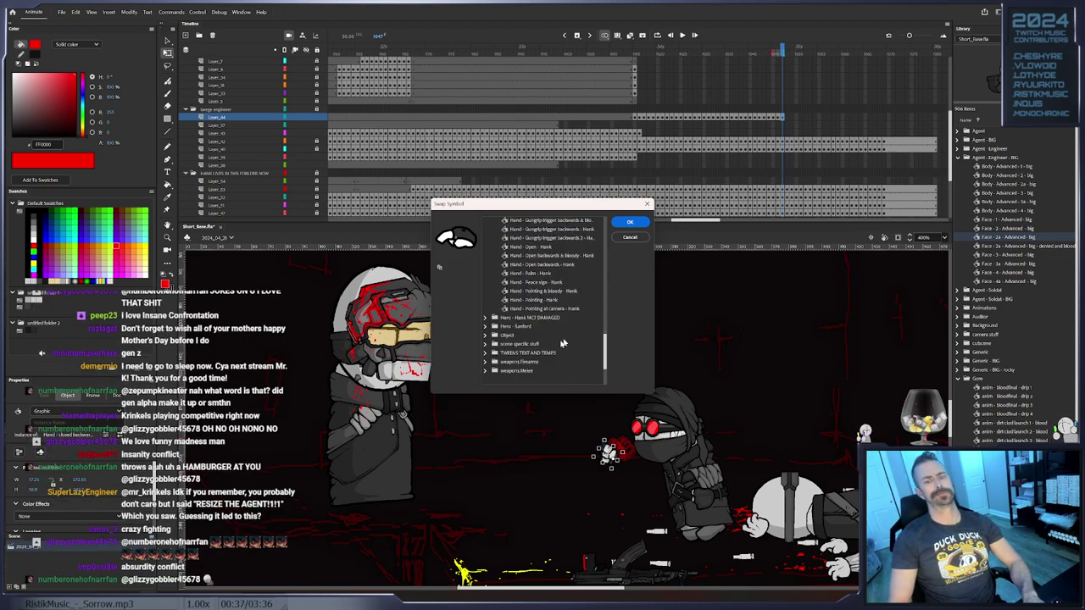
scroll(490, 322, up, 5)
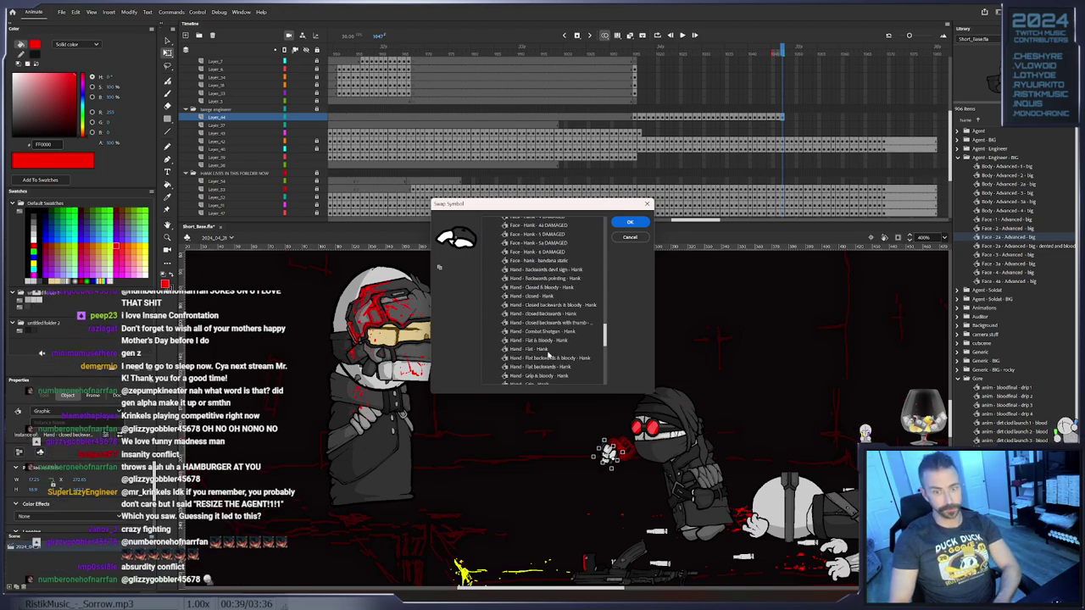
scroll(557, 322, down, 5)
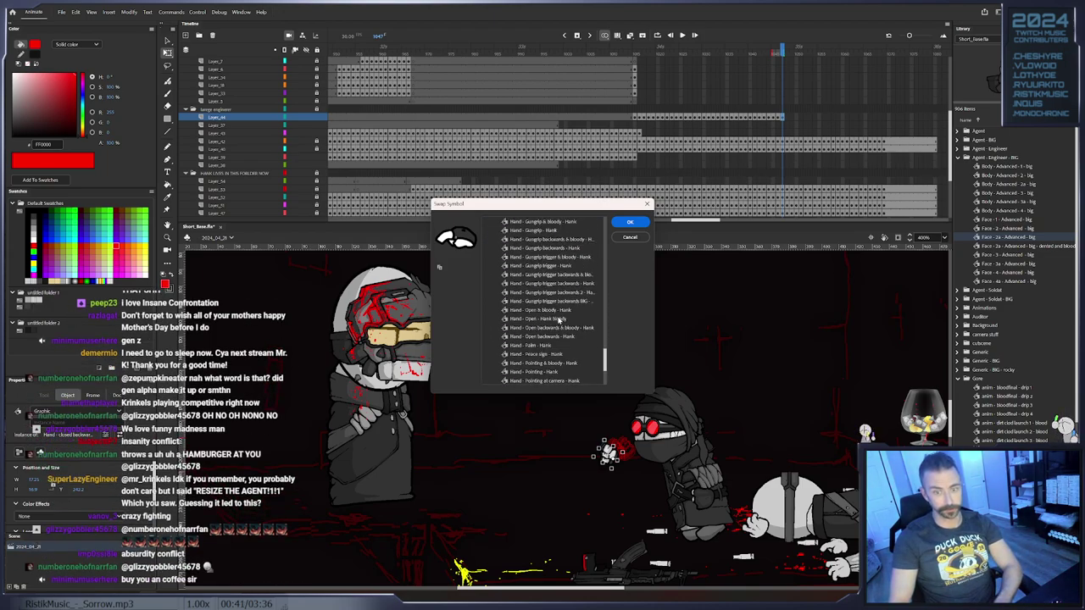
click(552, 304)
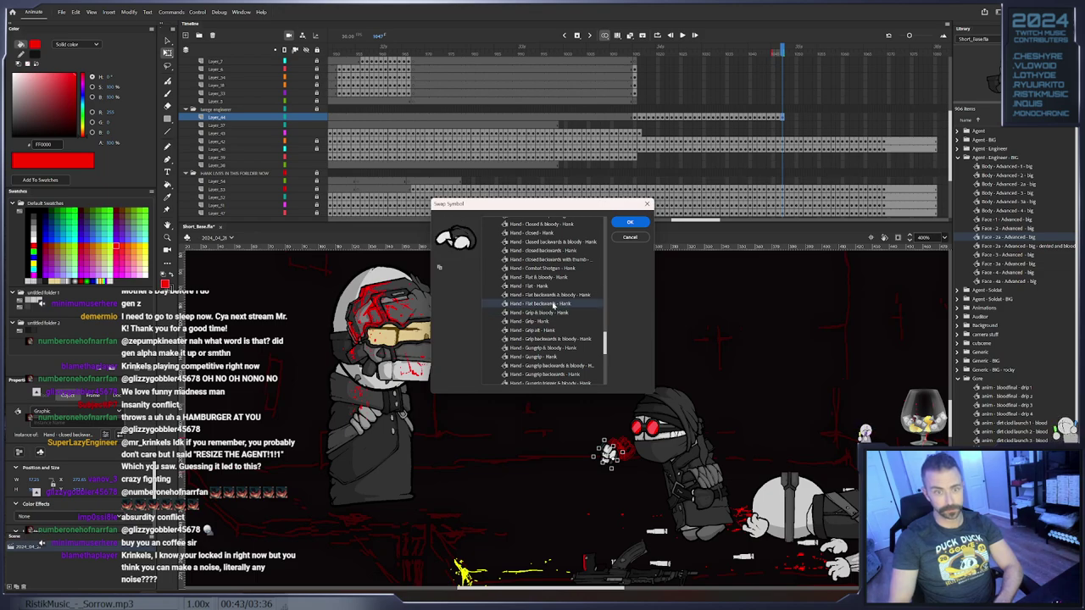
key(Return)
Position the flat hand in front of Hank and keyframe it through frame 1050, nudging it slightly left and down
drag(633, 454, 604, 457)
key(period)
click(604, 460)
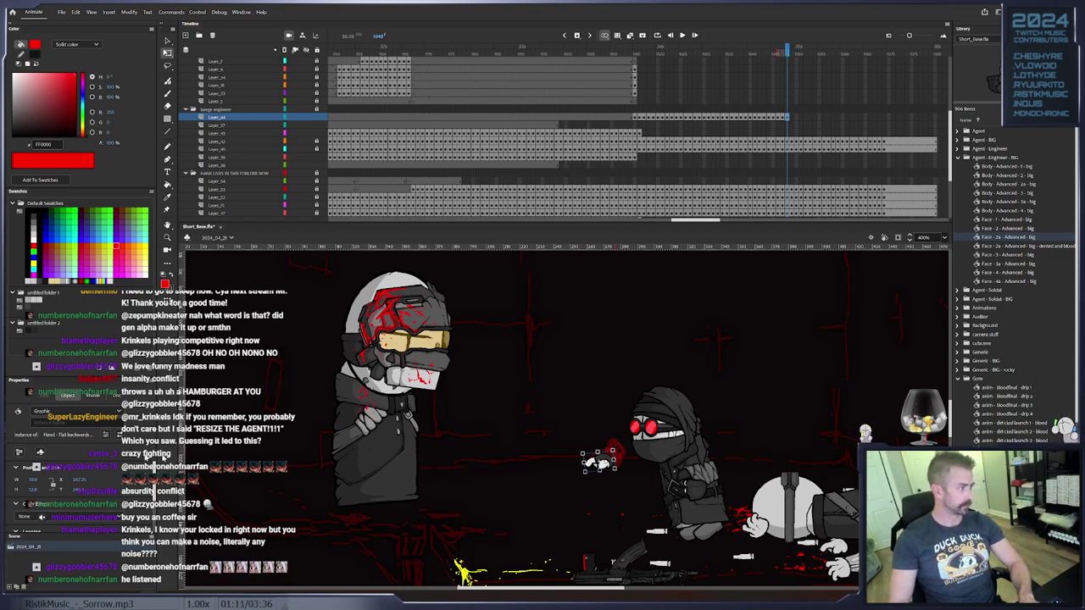
drag(602, 466, 539, 432)
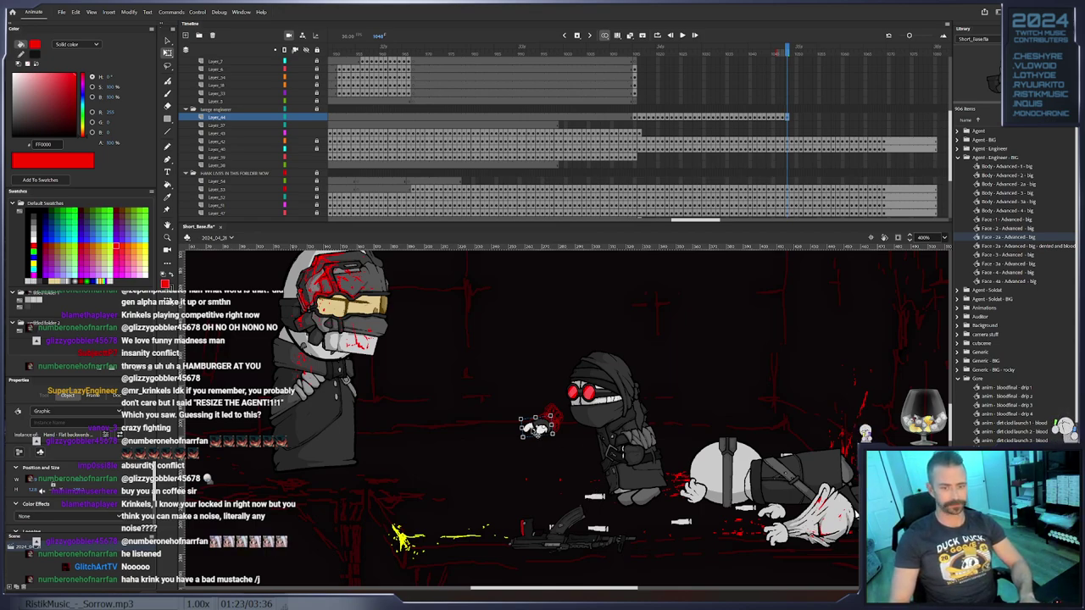
key(F6)
drag(540, 430, 538, 436)
key(.)
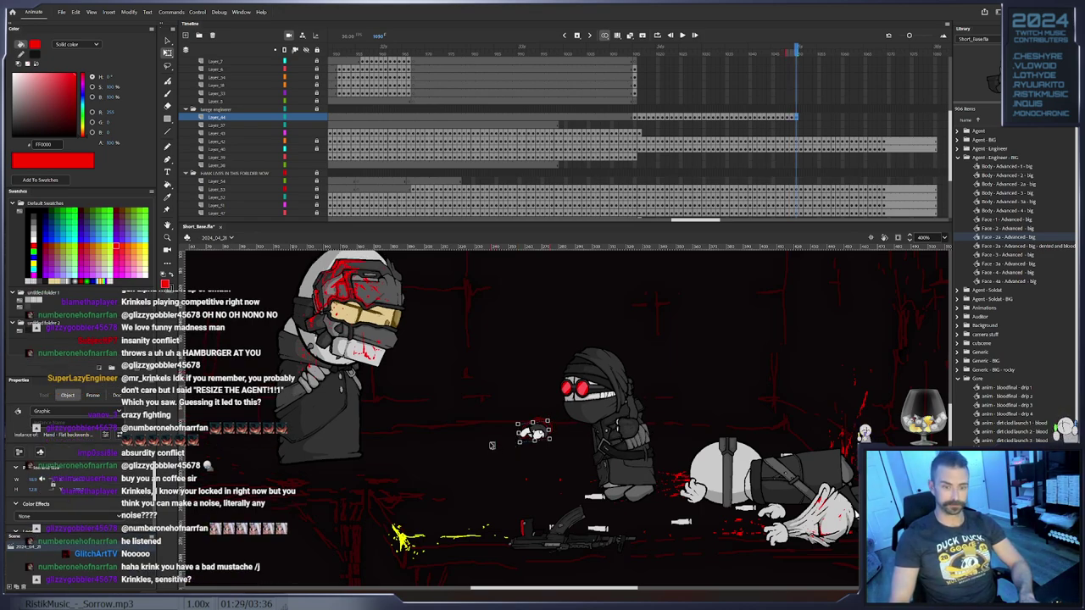
click(492, 445)
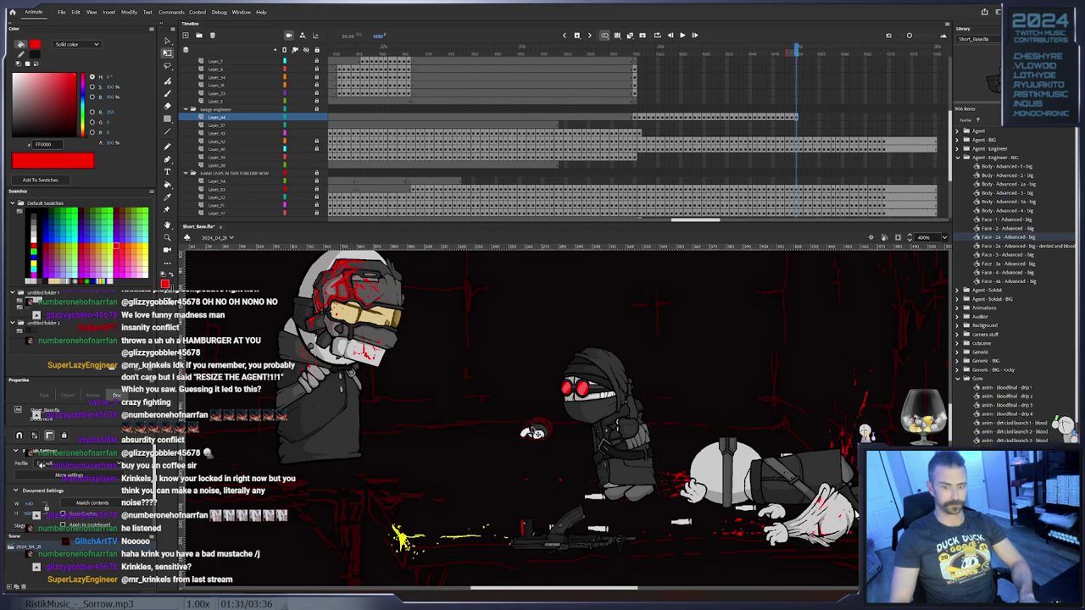
click(527, 432)
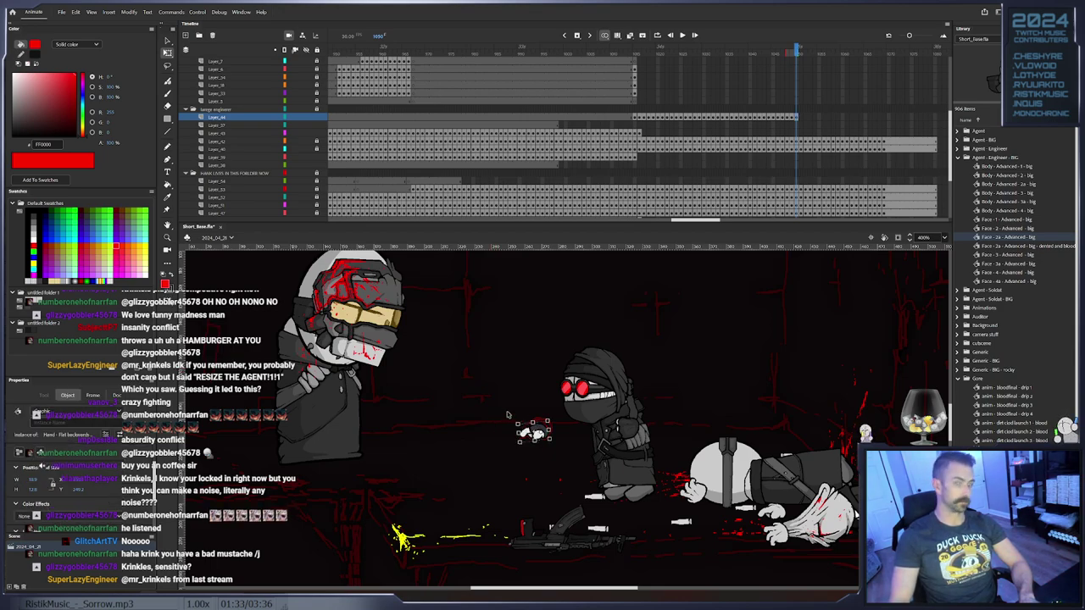
Tilt Hank's flat hand slightly and keyframe its drift from frame 1051 onward as his body rises
drag(516, 424, 534, 440)
key(F6)
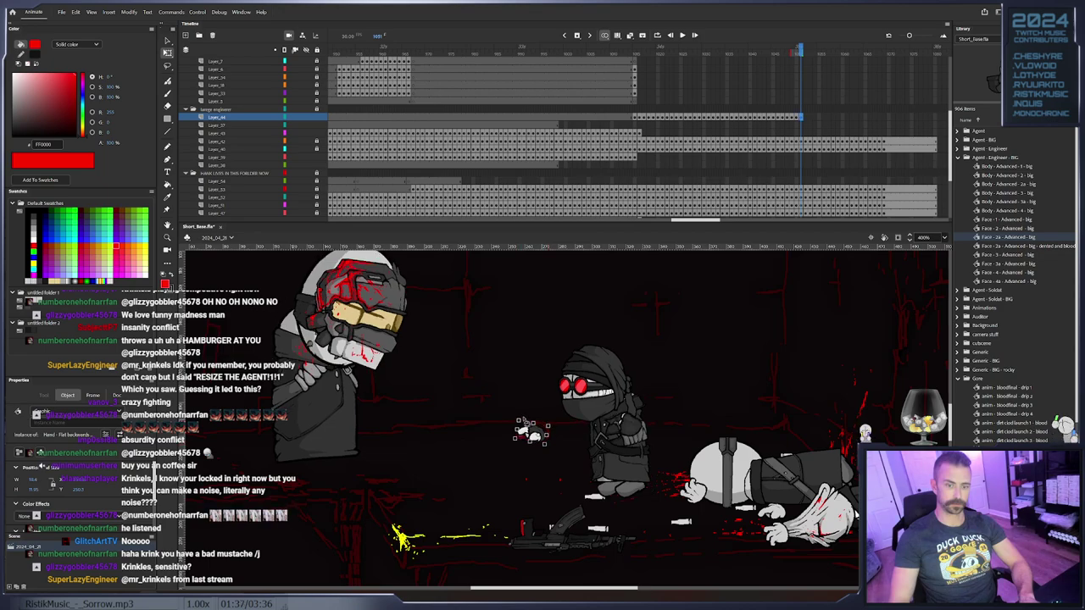
key(.)
key(.)
key(.)
key(.)
Keyframe Hank's flat hand through frame 1064, moving it up and right to stay in front of him as he backs away
drag(505, 426, 560, 402)
key(F6)
key(F6)
key(F6)
key(F6)
key(F6)
key(F6)
key(.)
key(.)
key(.)
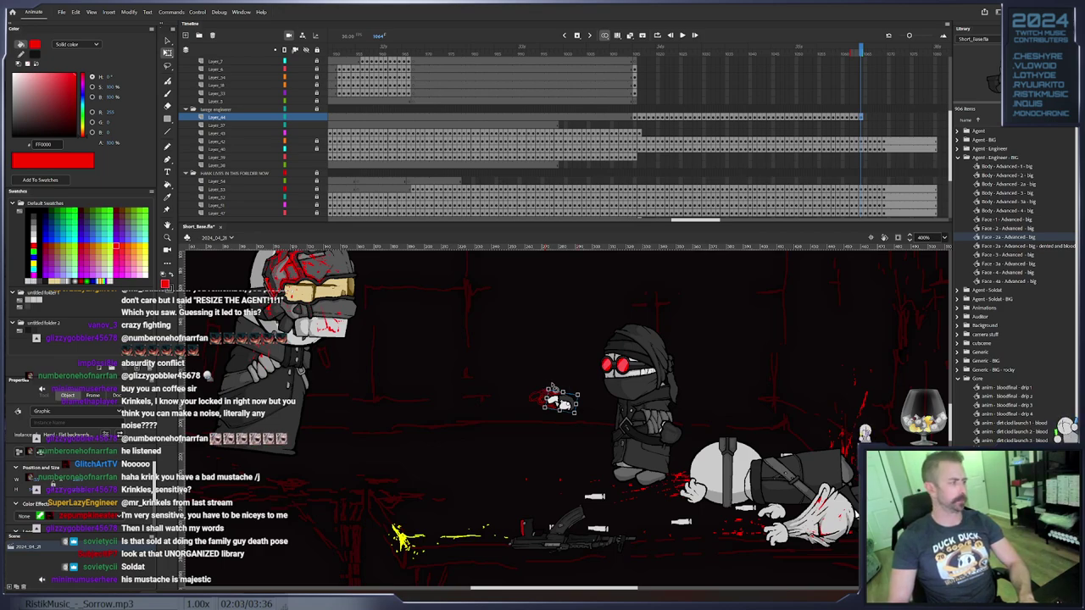
Keyframe Hank's flat hand through frame 1069, easing it right, and extend the final pose to frame 1080
key(.)
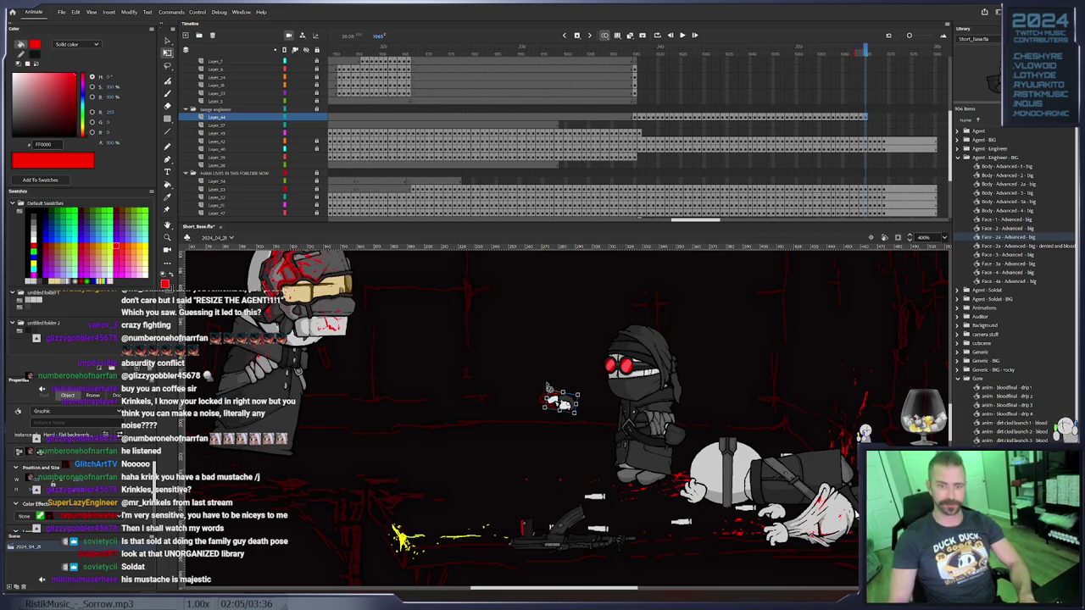
key(.)
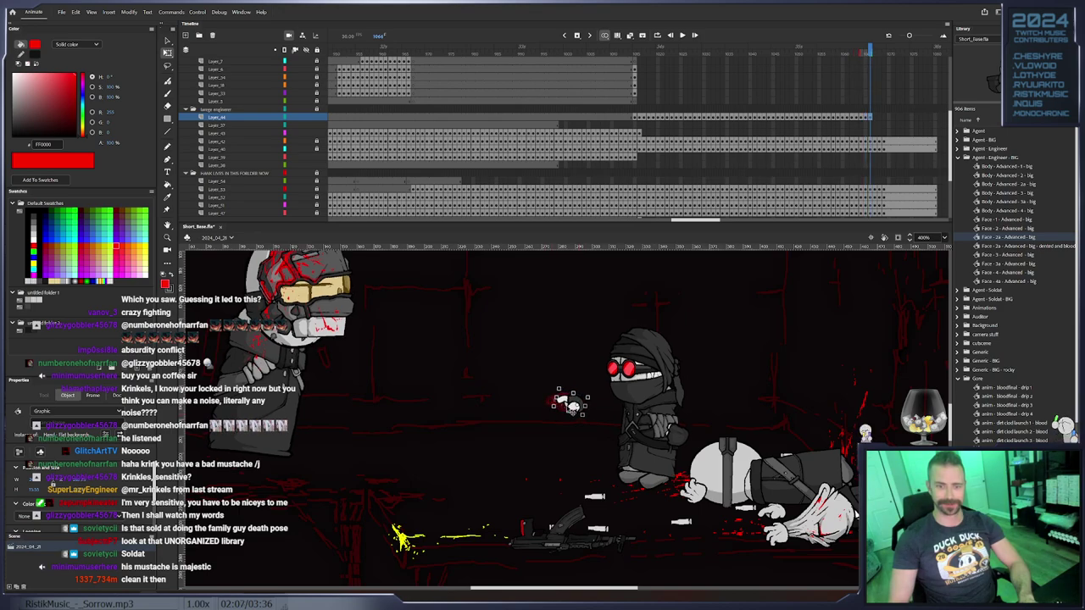
key(.)
key(.)
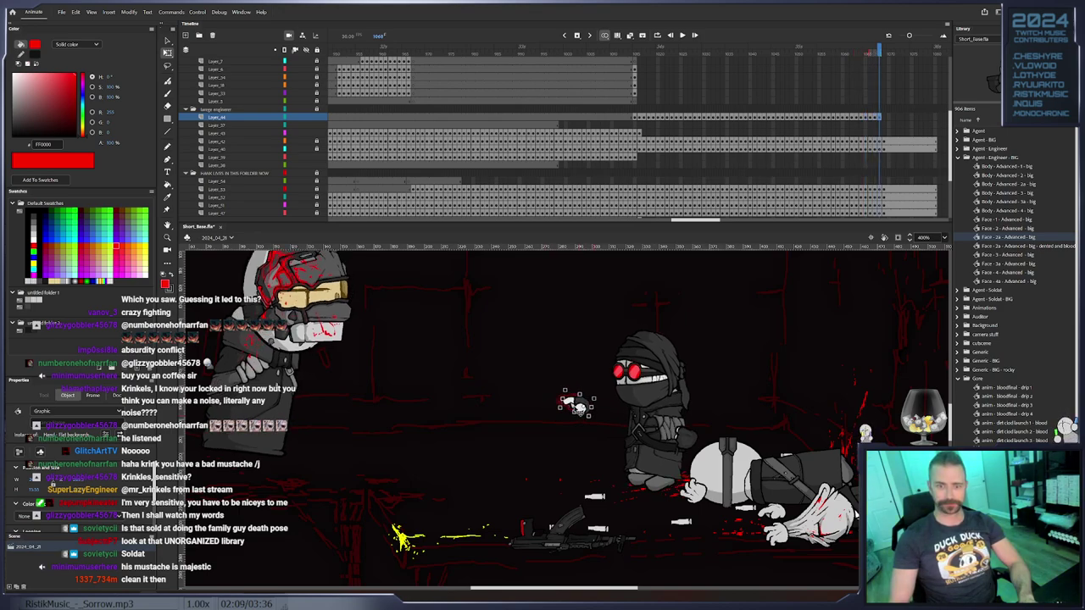
key(.)
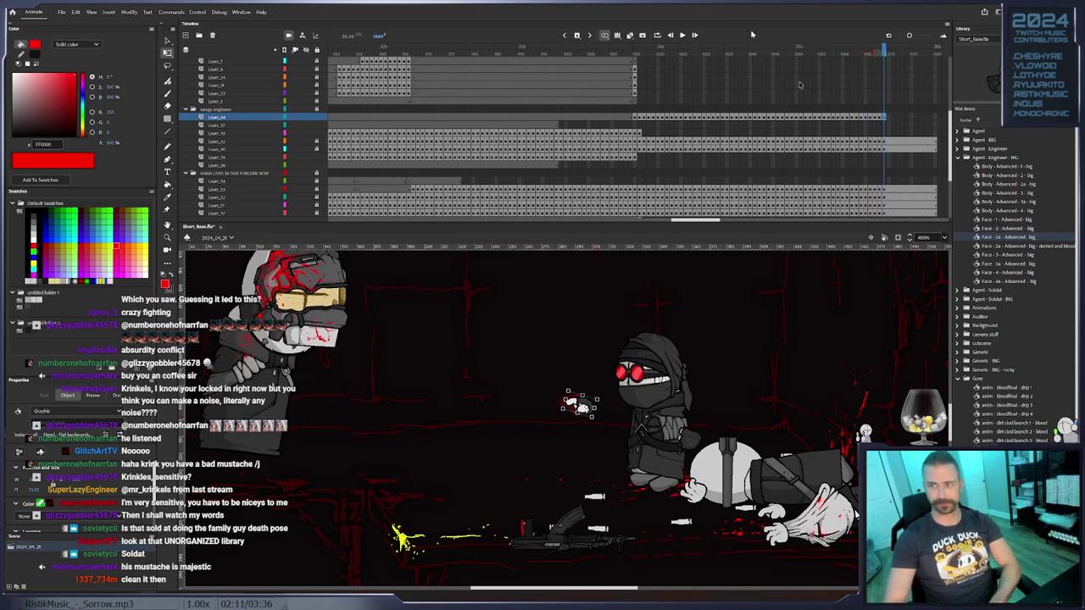
right_click(933, 117)
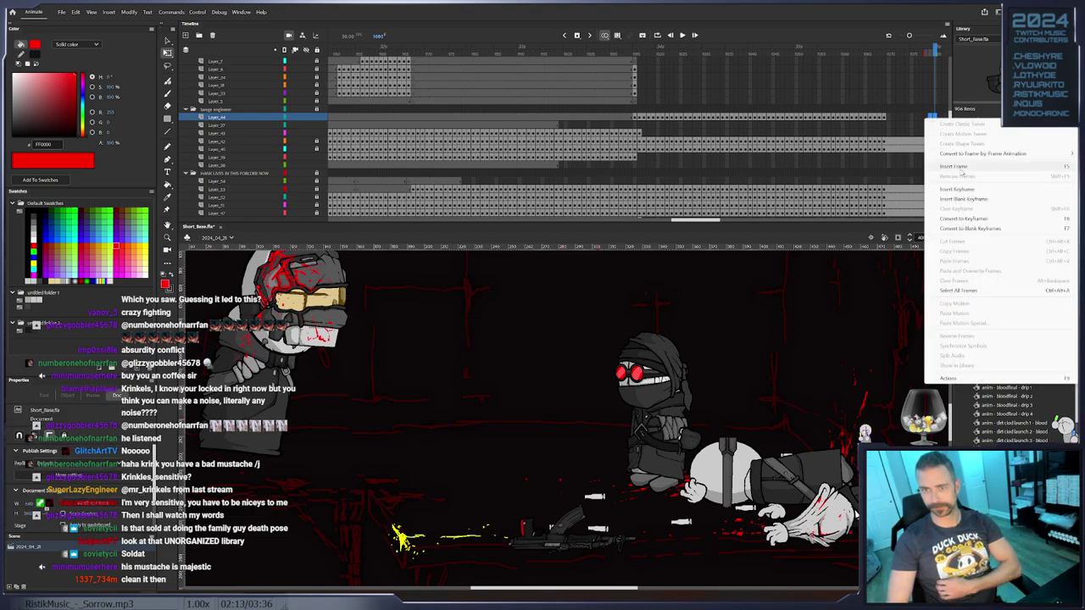
click(962, 168)
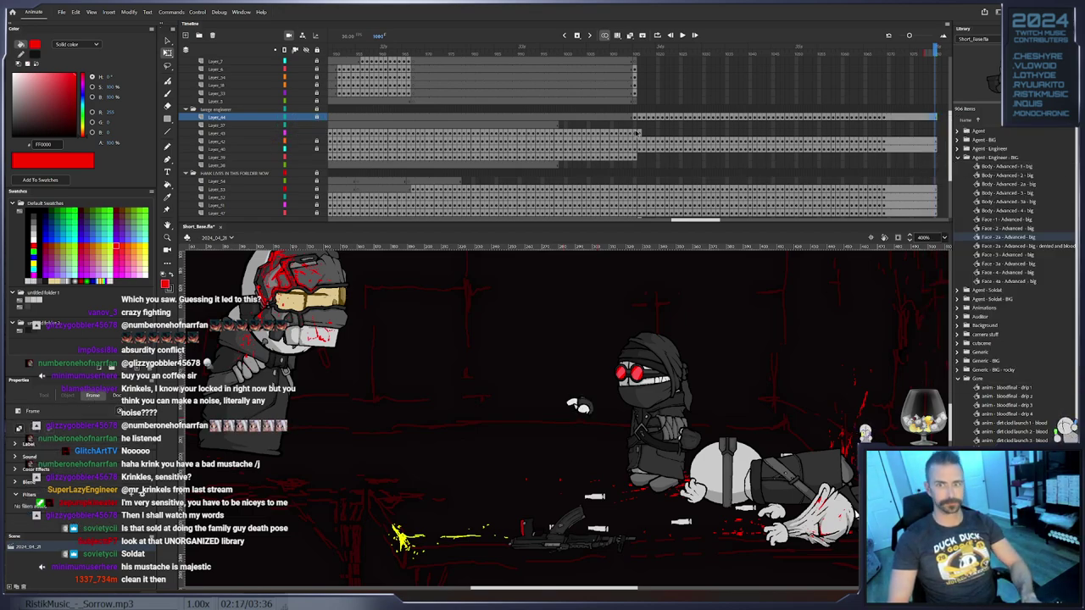
Swap the big engineer's trailing hand on frame 1016 for "Bully - hand open" and nudge it into place behind his back
click(640, 134)
drag(354, 351, 510, 394)
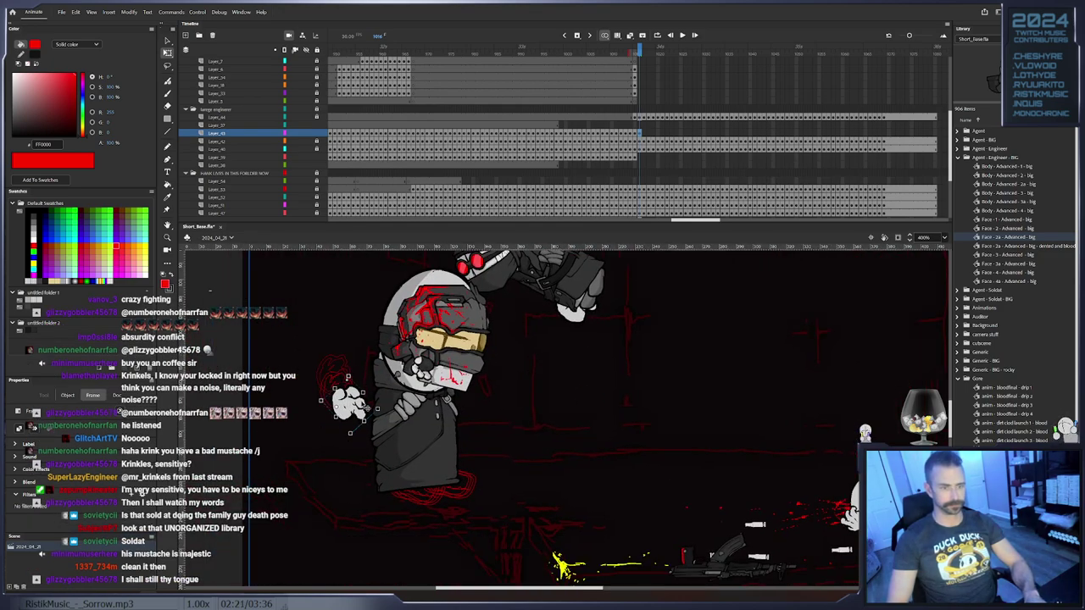
right_click(354, 405)
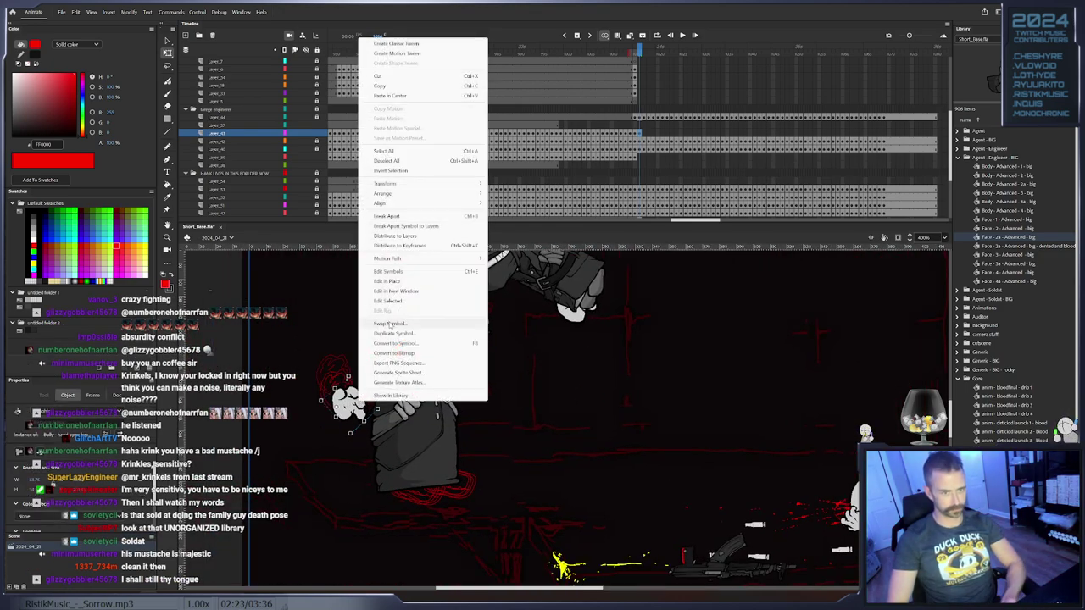
click(449, 323)
click(513, 327)
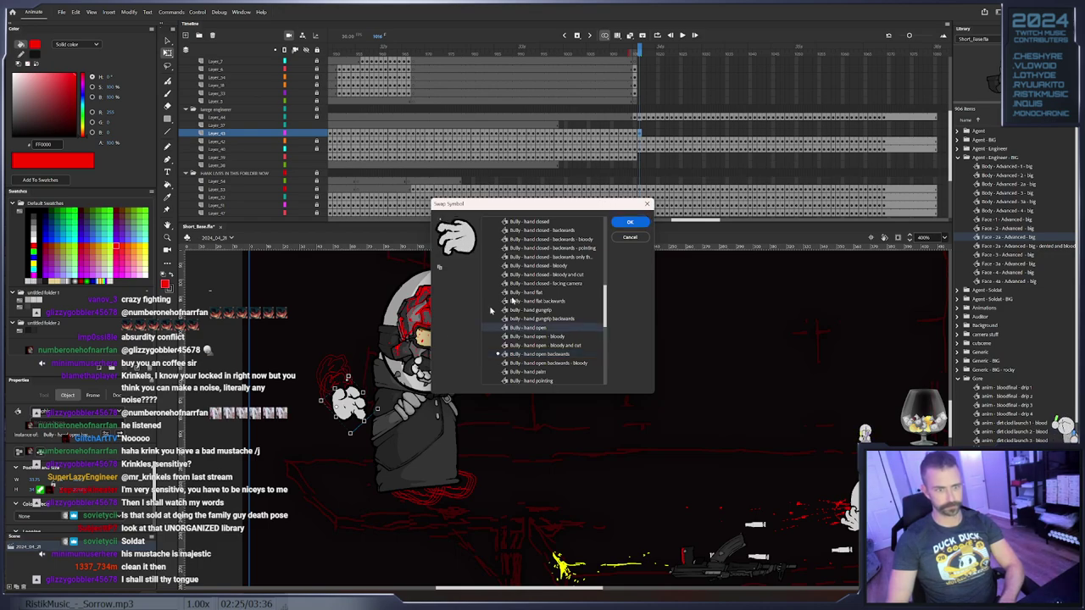
key(Return)
drag(383, 408, 384, 398)
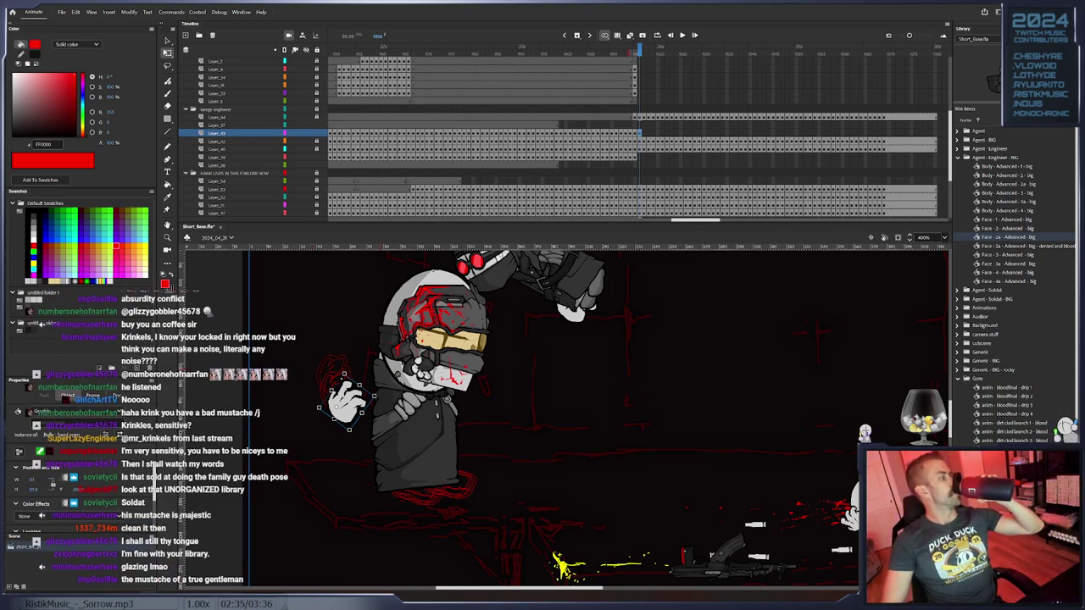
right_click(234, 377)
click(347, 340)
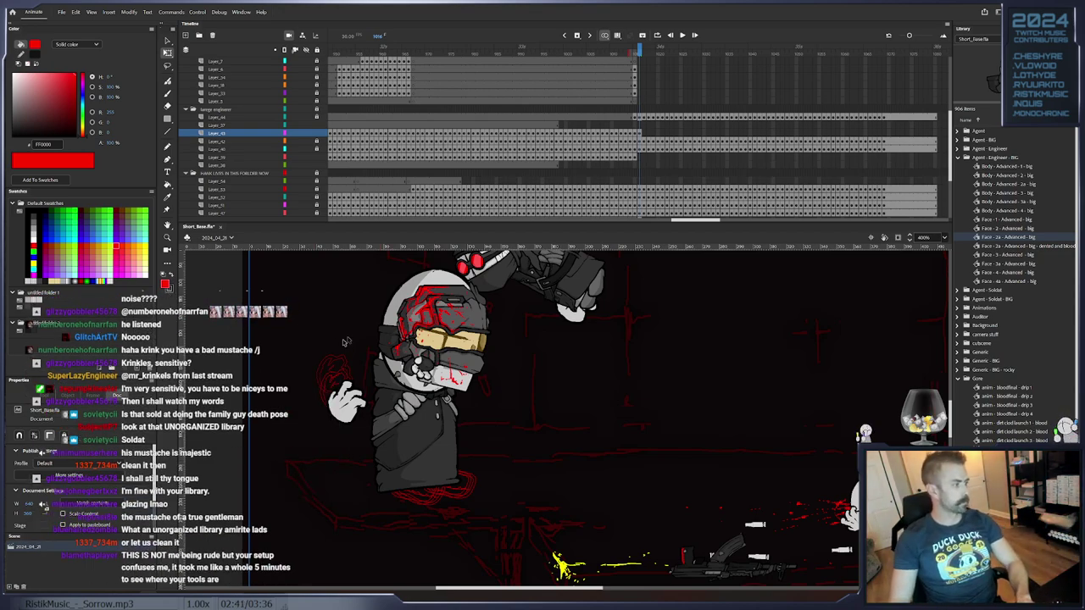
Keyframe the engineer's open hand through frame 1019, moving it right and slightly down toward his body
drag(467, 368, 464, 387)
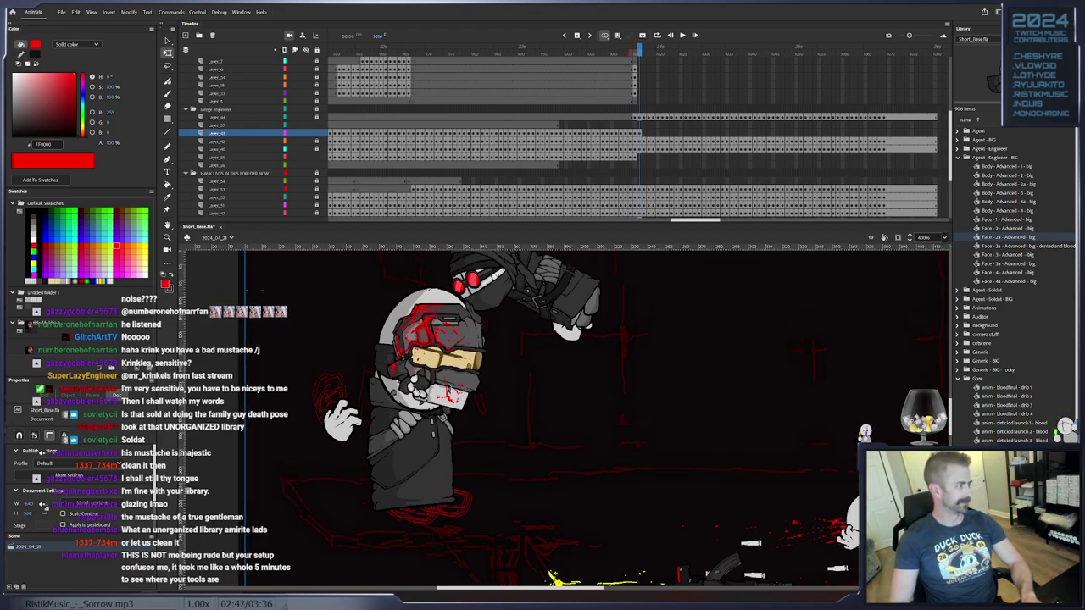
click(344, 431)
key(F6)
drag(348, 433, 385, 449)
key(F6)
key(F6)
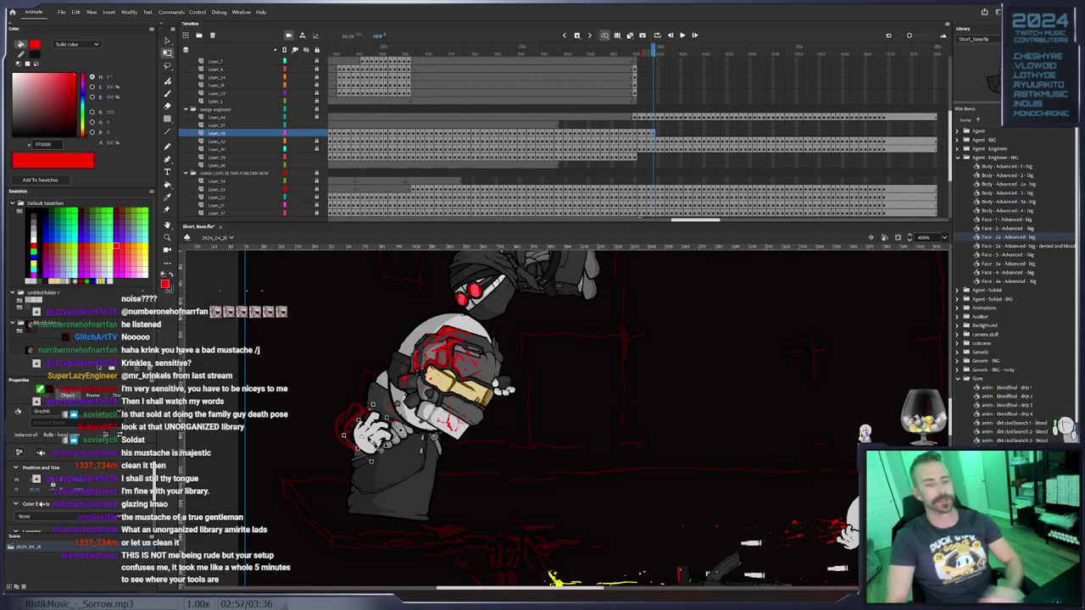
Keyframe the engineer's open hand across the following frames, sweeping it from behind his back to in front of his mask
key(F6)
drag(405, 432, 494, 427)
key(F6)
key(F6)
key(F6)
key(F6)
key(F6)
key(F6)
key(F6)
key(F6)
key(F6)
key(F6)
Keyframe the open hand through frame 1034, settling it just in front of the engineer's chest as he straightens up
drag(466, 439, 468, 441)
key(shift+Right)
key(F6)
key(F6)
key(shift+Right)
mouse_move(499, 432)
mouse_down()
mouse_move(488, 447)
mouse_move(480, 430)
mouse_up()
key(F6)
key(F6)
key(F6)
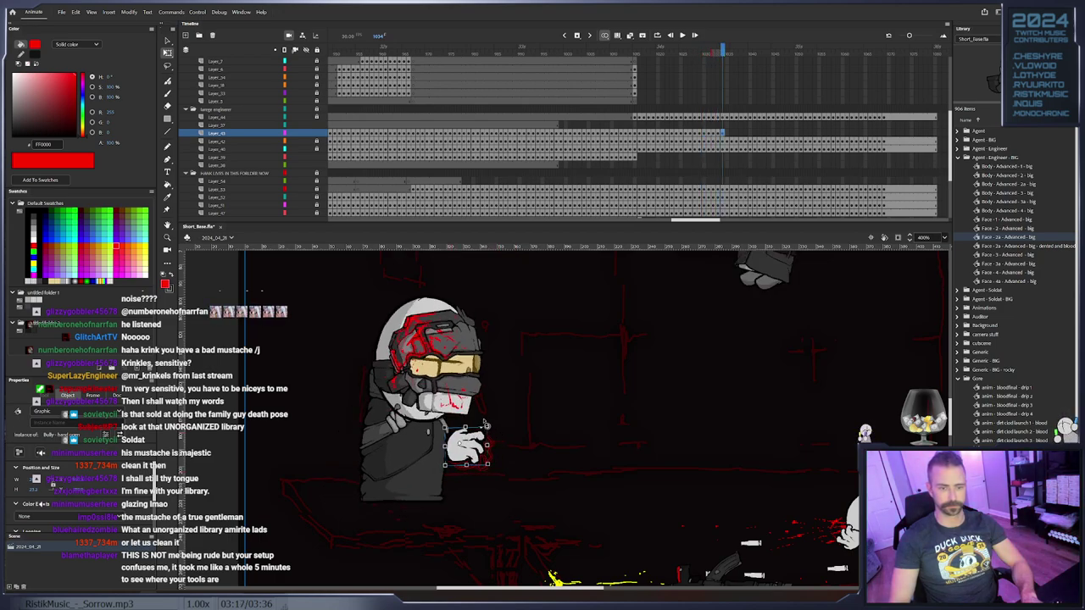
Keyframe the open hand through frame 1042, pulling it back from the chest and up to the rear of the engineer's helmet
key(F6)
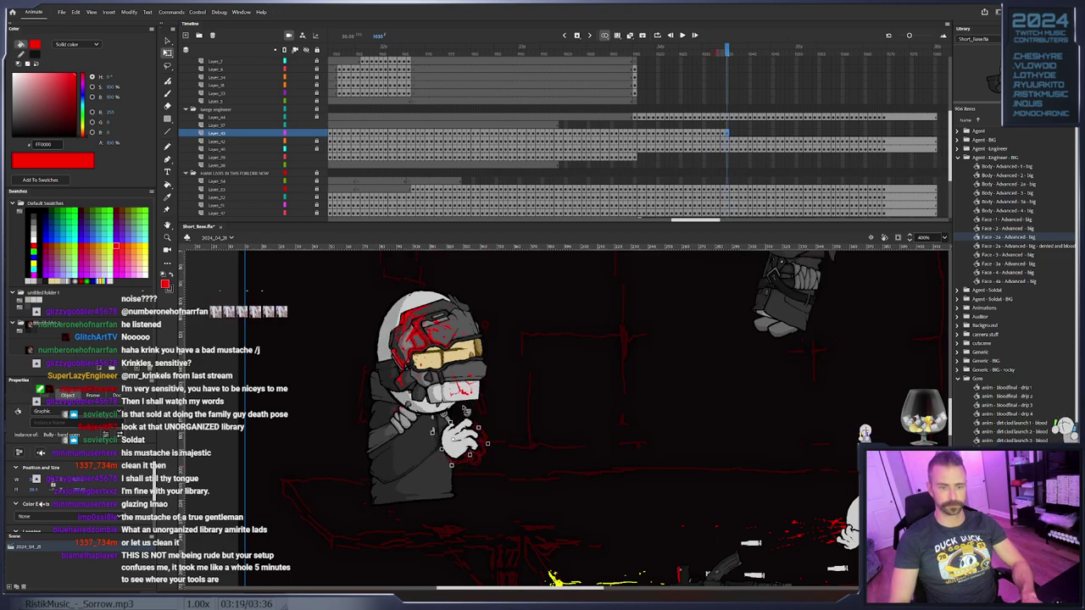
key(F6)
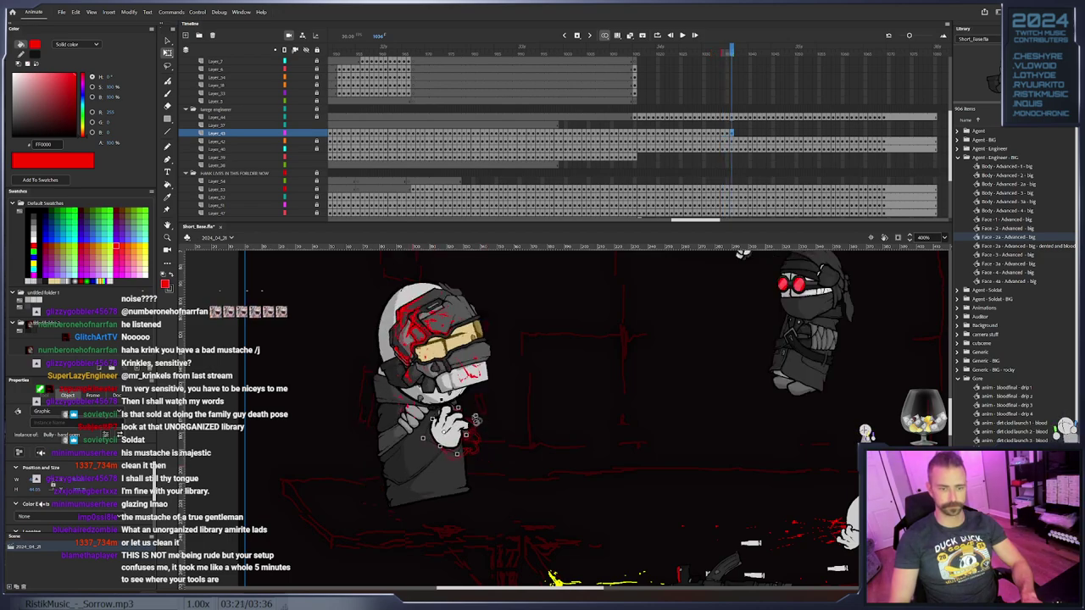
key(F6)
drag(467, 401, 381, 383)
key(F6)
key(F6)
key(F6)
key(F6)
key(F6)
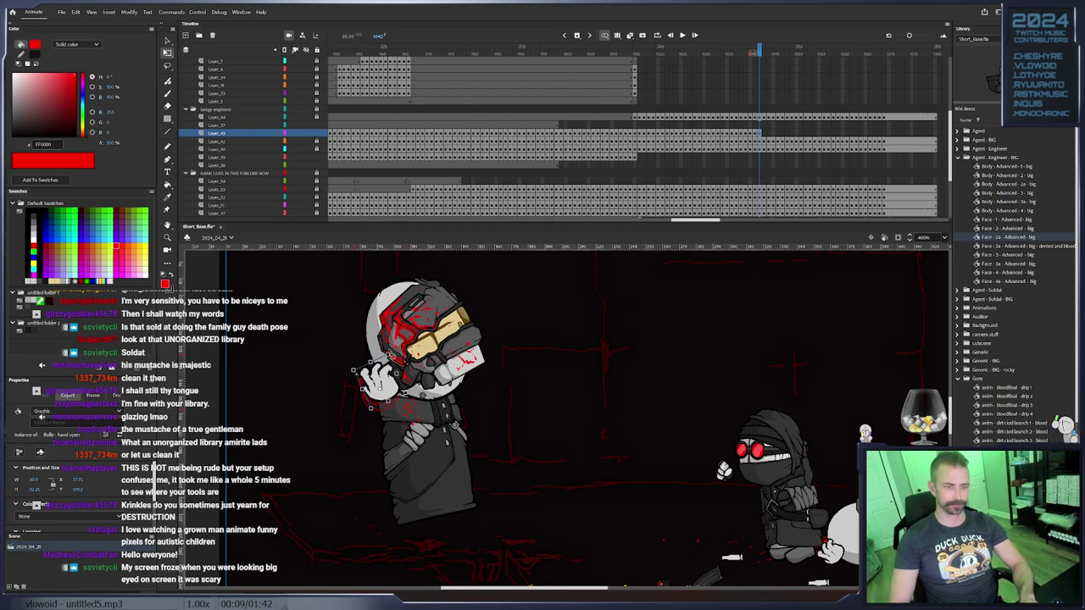
Adjust the open hand on frame 1042 and keyframe it through frame 1050, raising it along the side of the helmet
drag(393, 354, 395, 357)
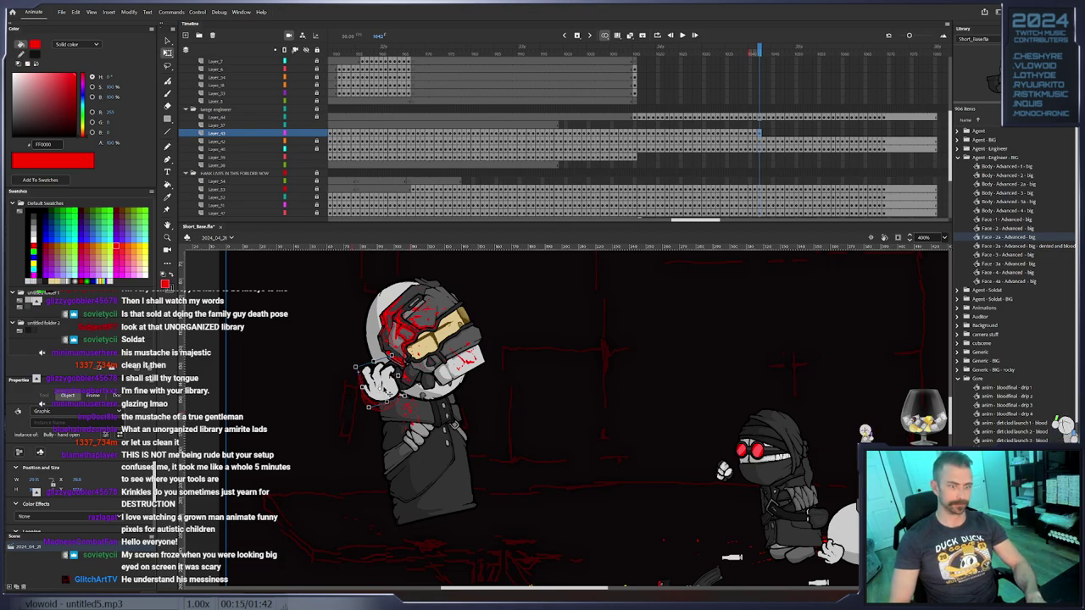
drag(395, 393, 400, 383)
key(F6)
key(F6)
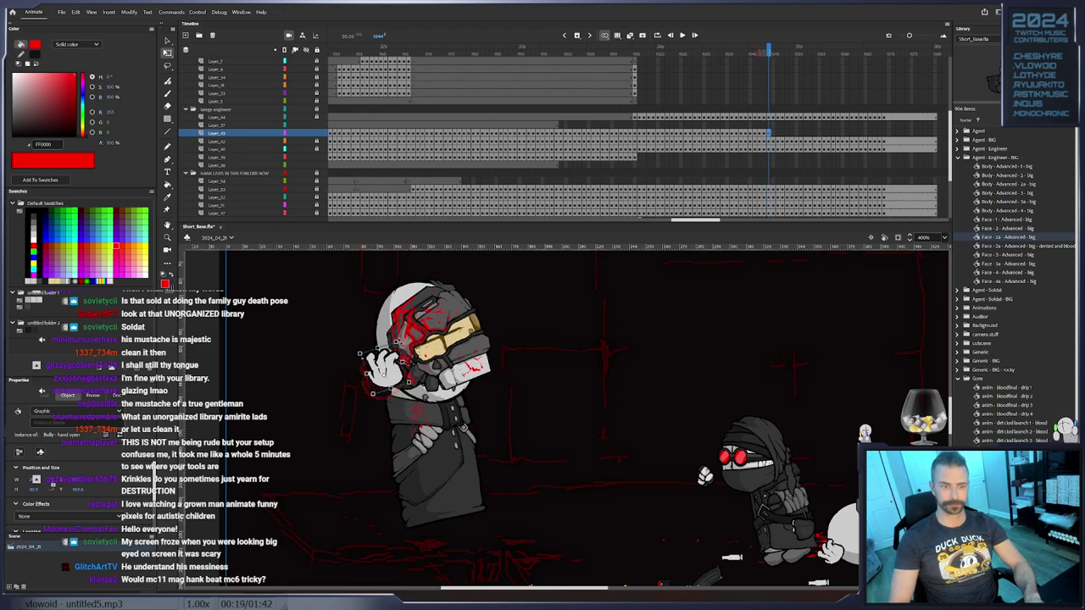
key(F6)
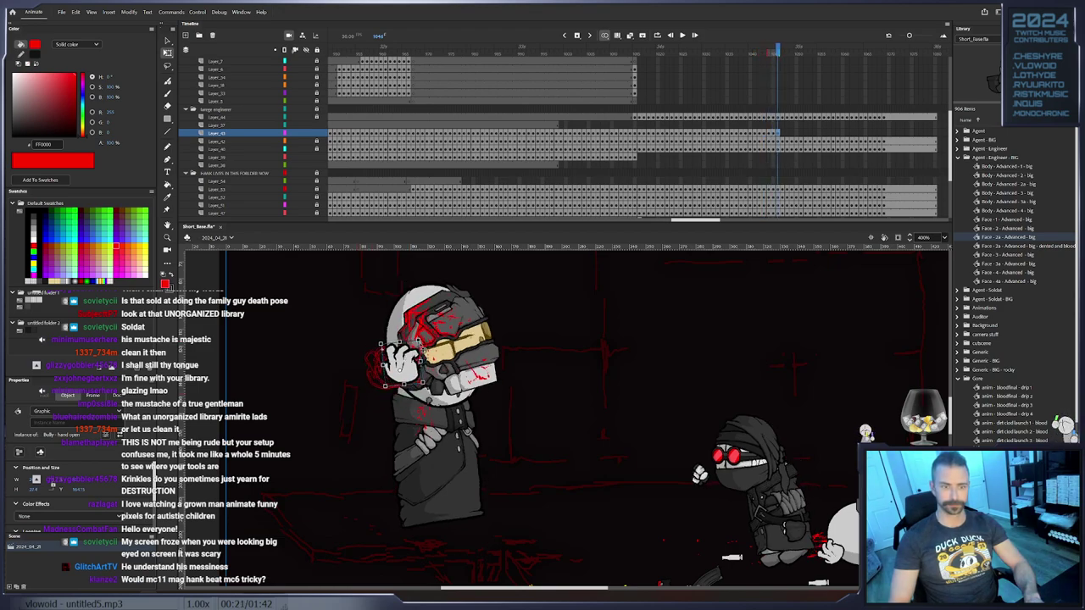
key(F6)
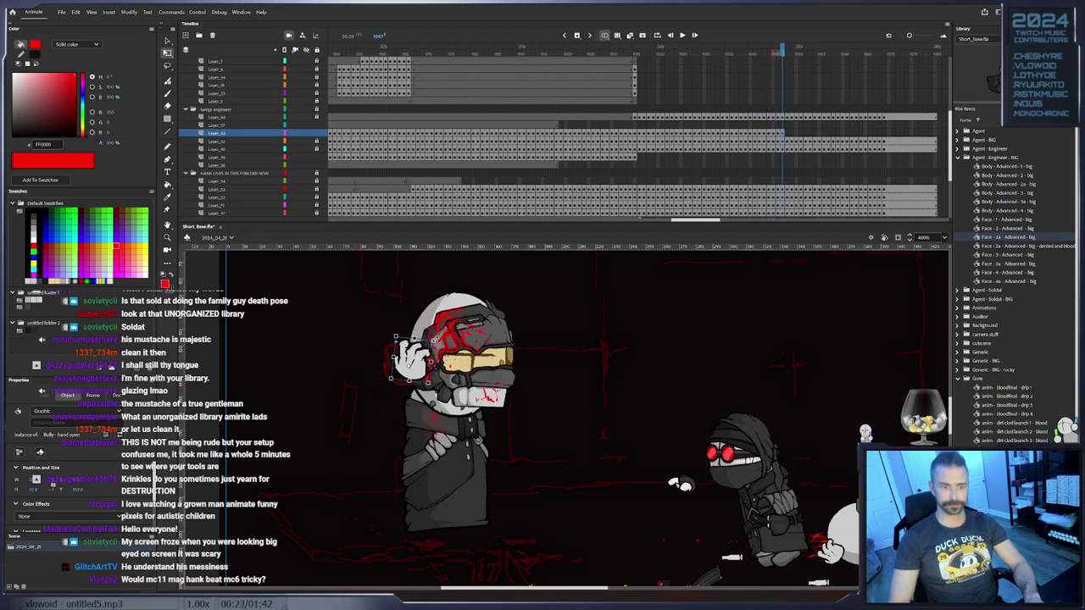
key(F6)
key(F6)
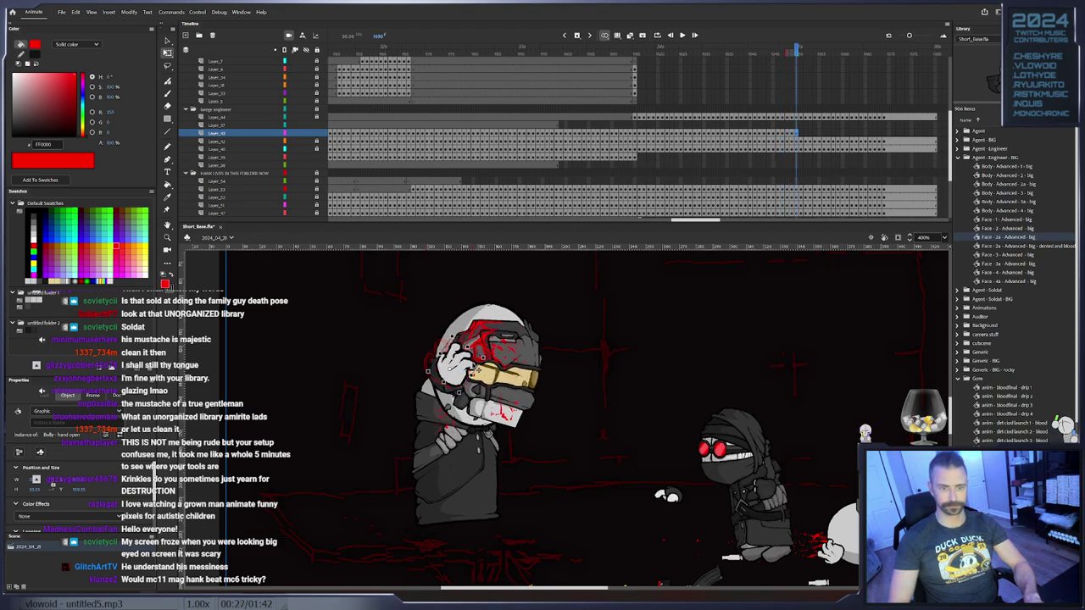
Keyframe the open hand past frame 1054, sliding it down across the visor to below the engineer's mask
key(F6)
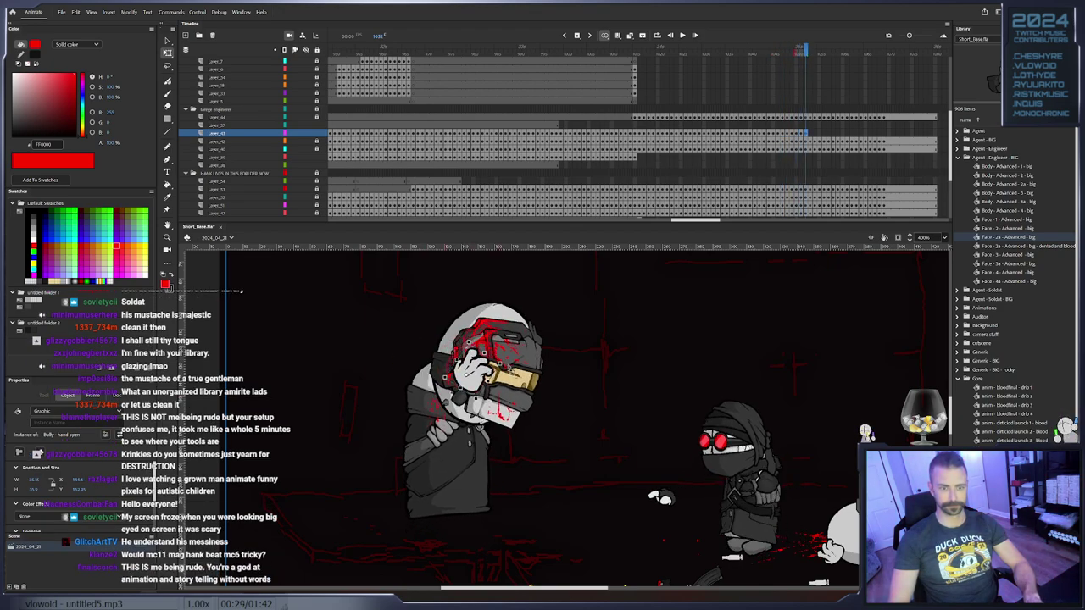
key(F6)
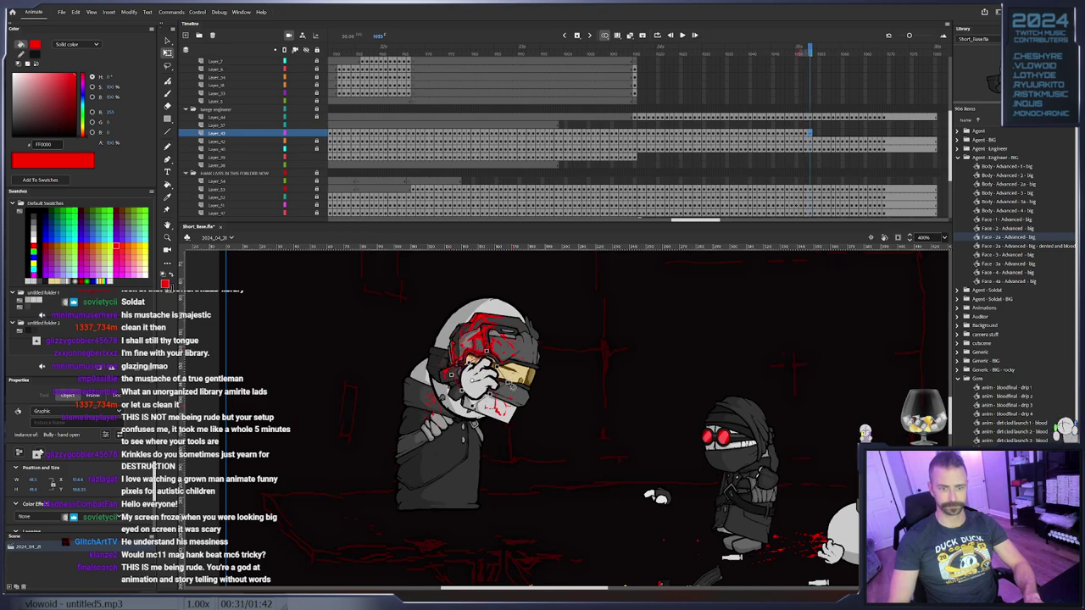
key(F6)
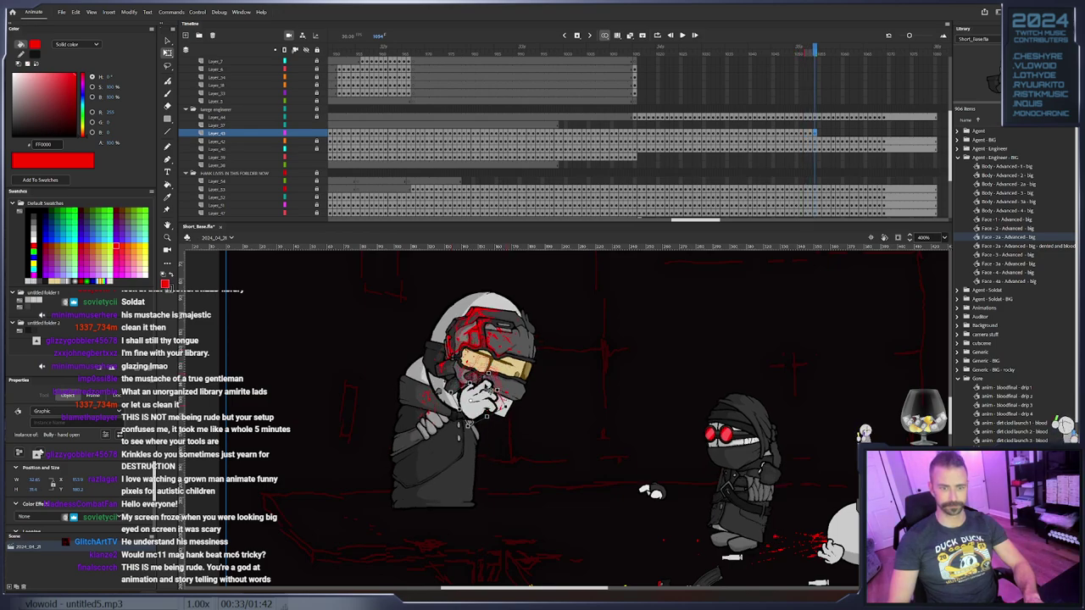
key(F6)
key(F6)
Keyframe the open hand through frame 1062, lowering it left to the engineer's chest, and play back the hand motion
drag(483, 409, 468, 423)
key(F6)
key(F6)
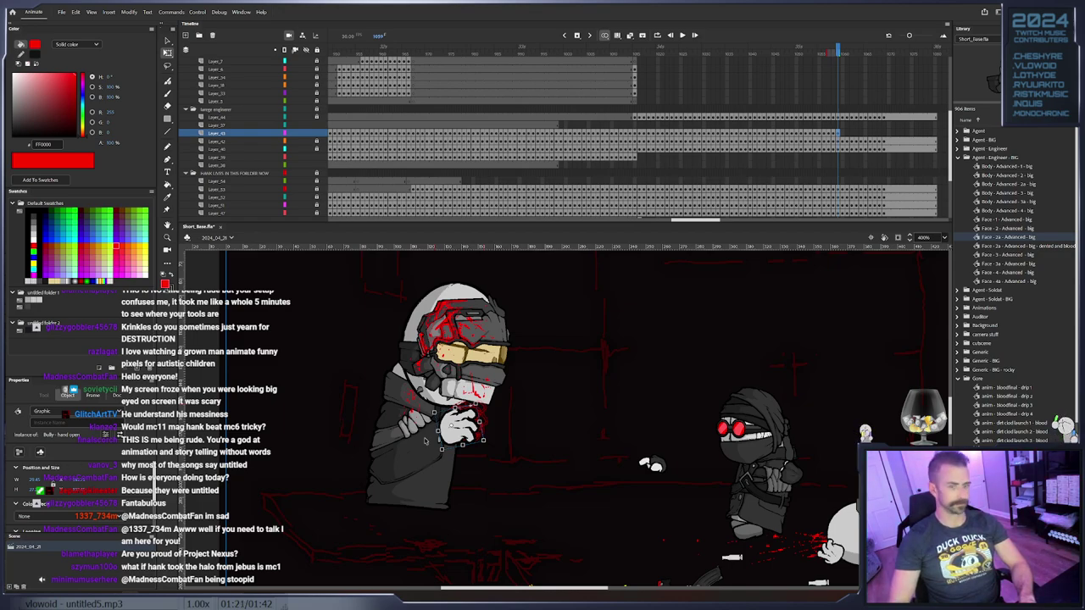
drag(455, 440, 452, 441)
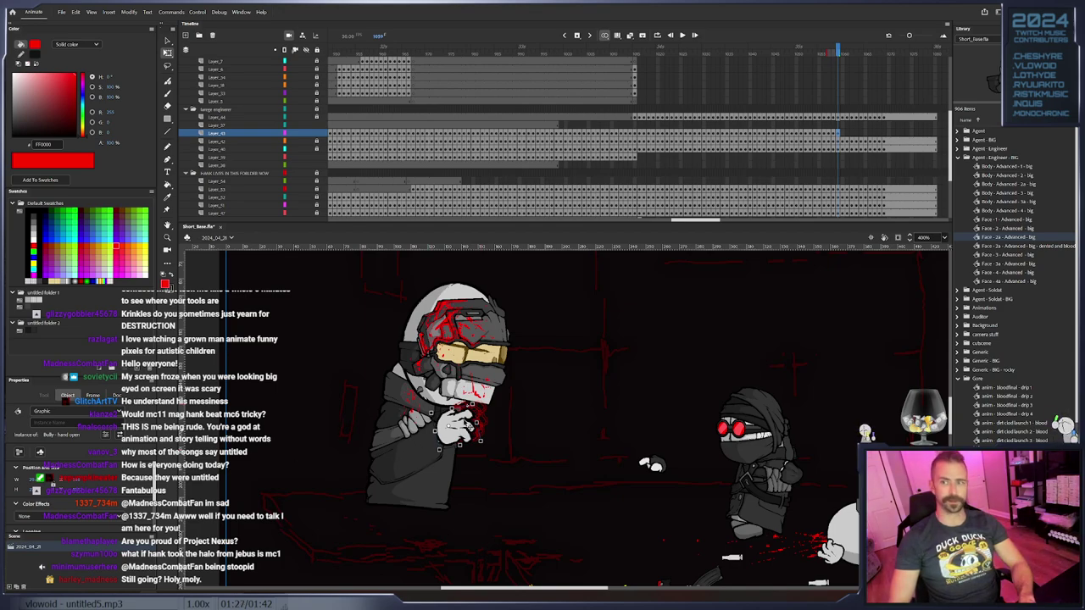
key(period)
drag(481, 404, 428, 436)
key(period)
key(F6)
drag(798, 49, 629, 133)
drag(701, 53, 634, 188)
key(Return)
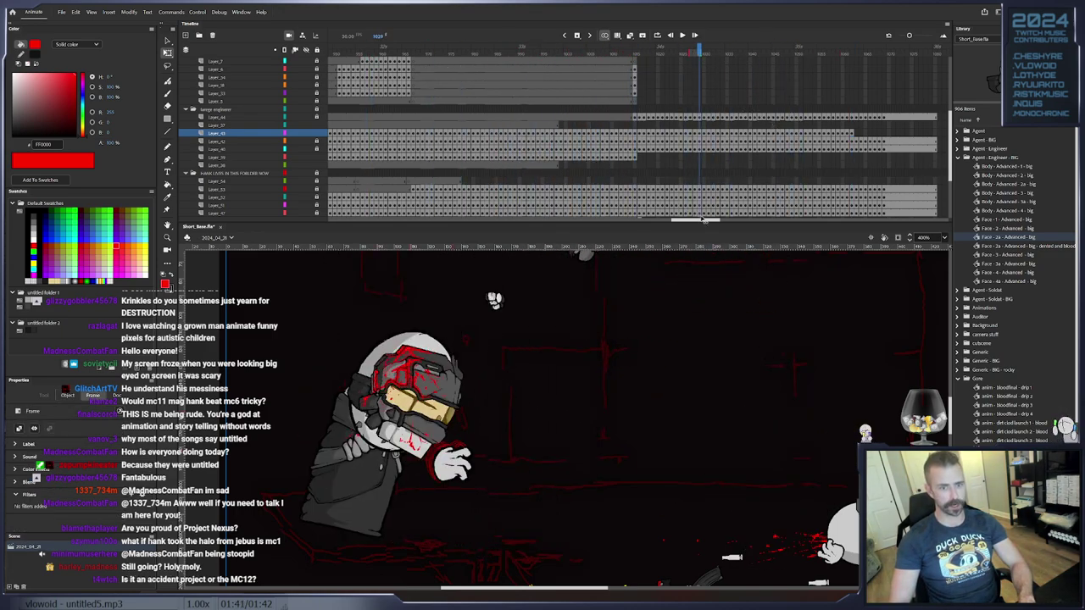
Keyframe the open hand from frame 1062 through frame 1070, drifting it left with the engineer's body as he leans back
click(856, 133)
click(852, 133)
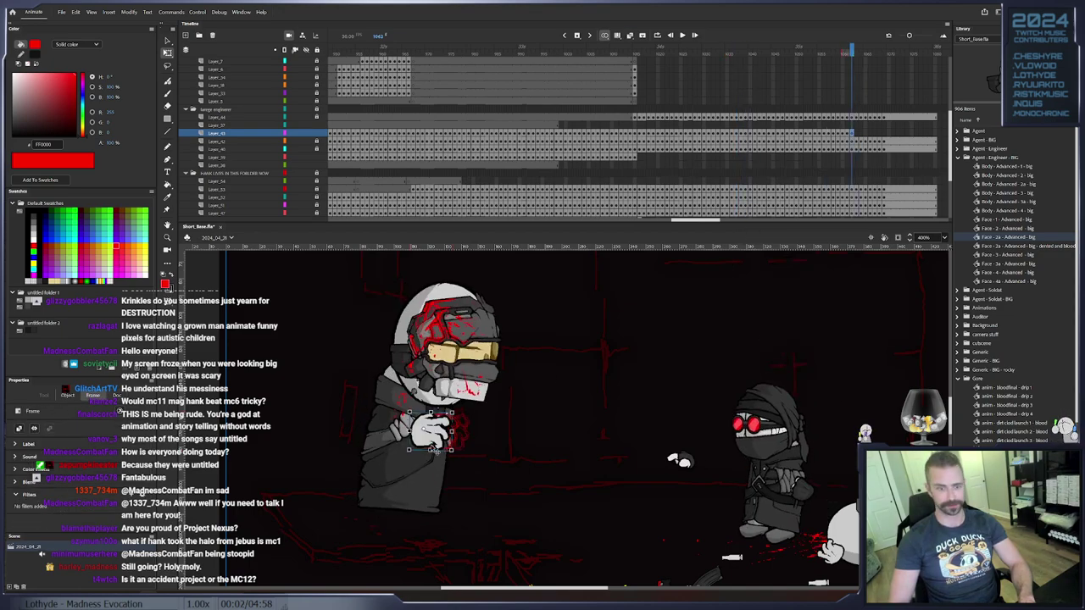
key(period)
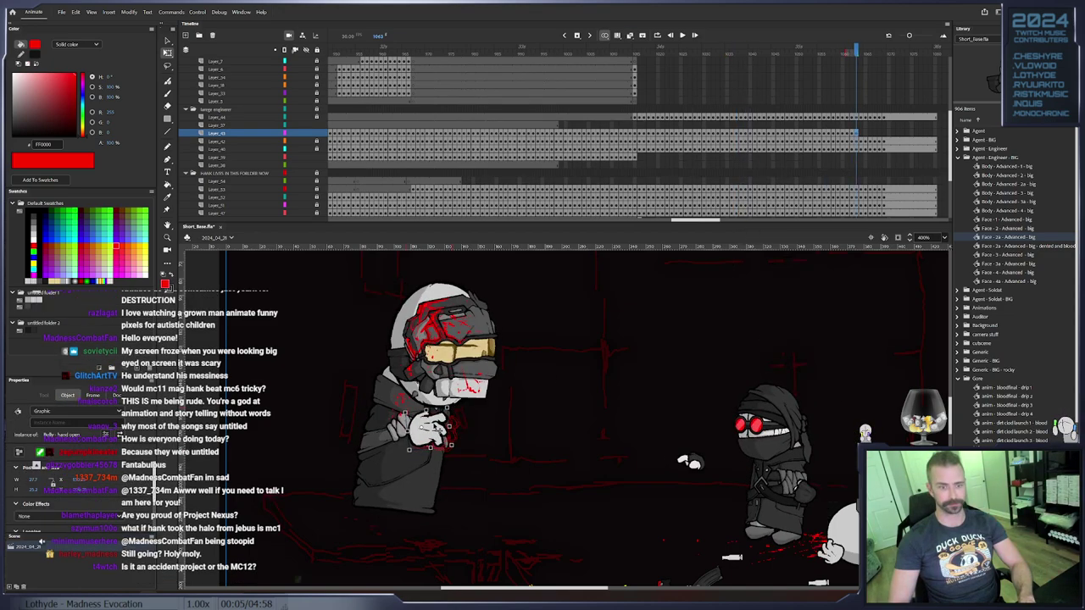
key(period)
key(period)
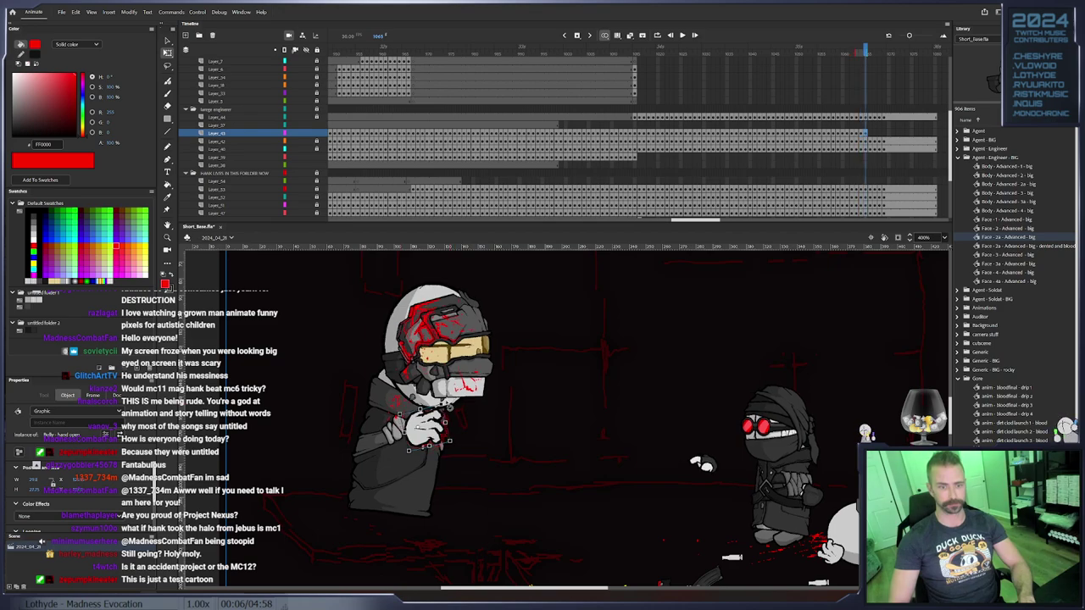
key(period)
key(period)
key(period)
key(period)
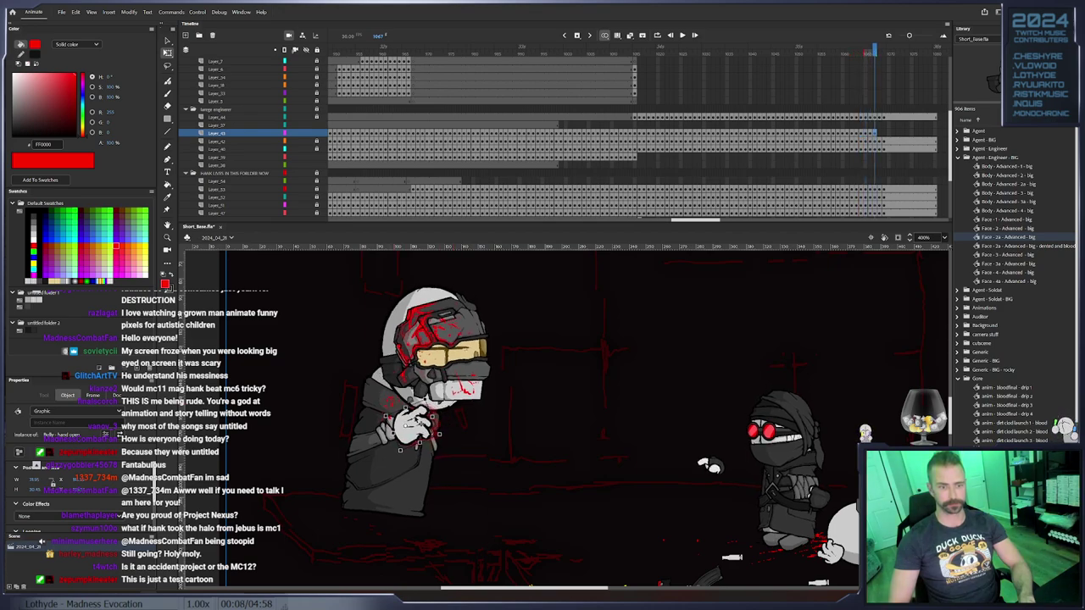
key(period)
key(period)
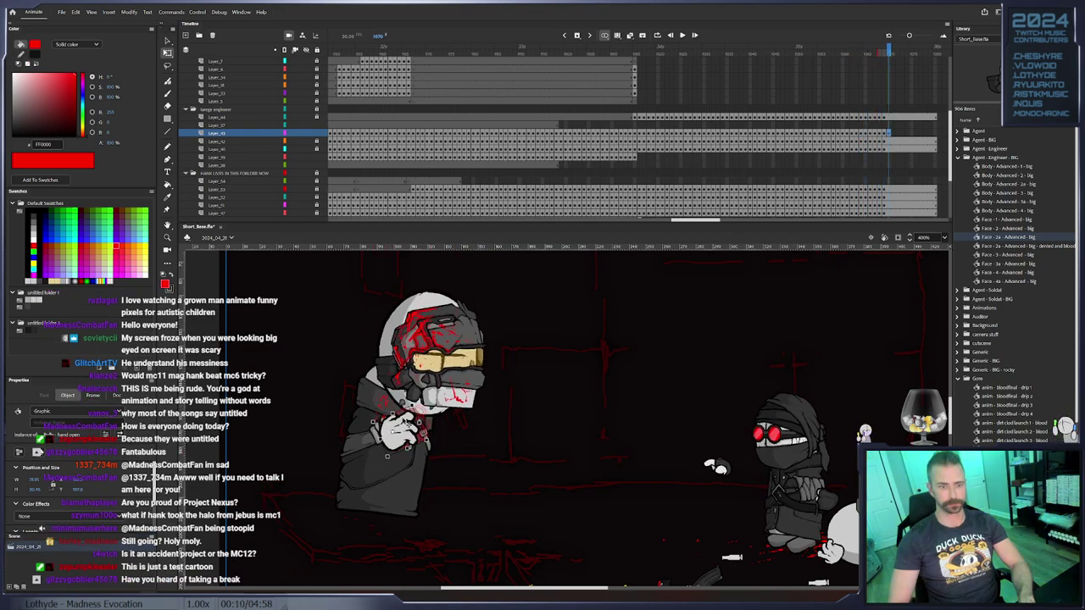
Trim the surplus frames after the open hand's last keyframe and extend its layer with plain frames through frame 1080
drag(899, 132, 890, 134)
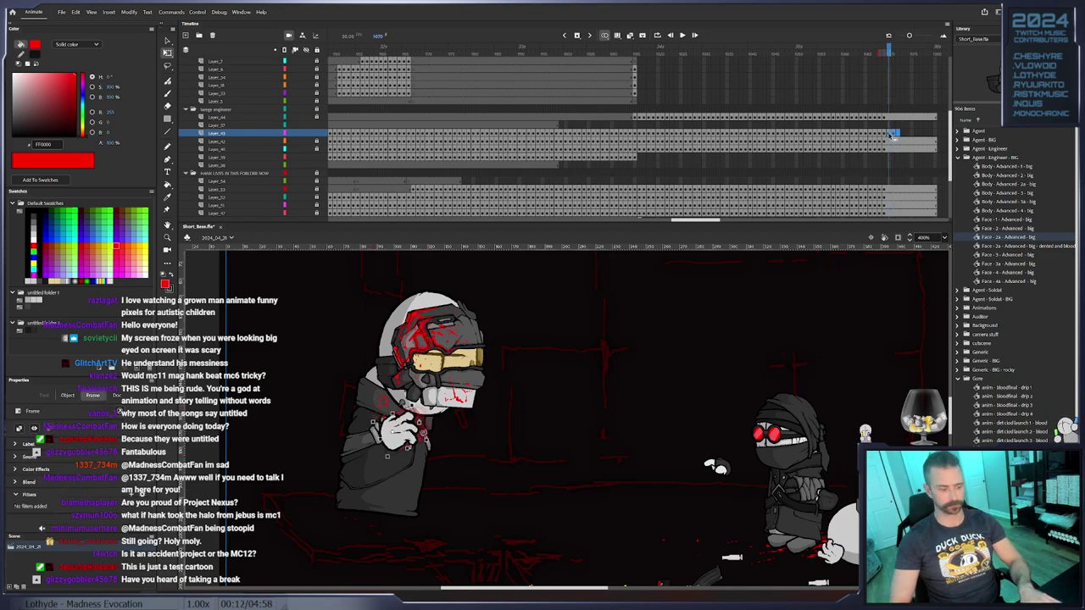
key(shift+F5)
right_click(937, 137)
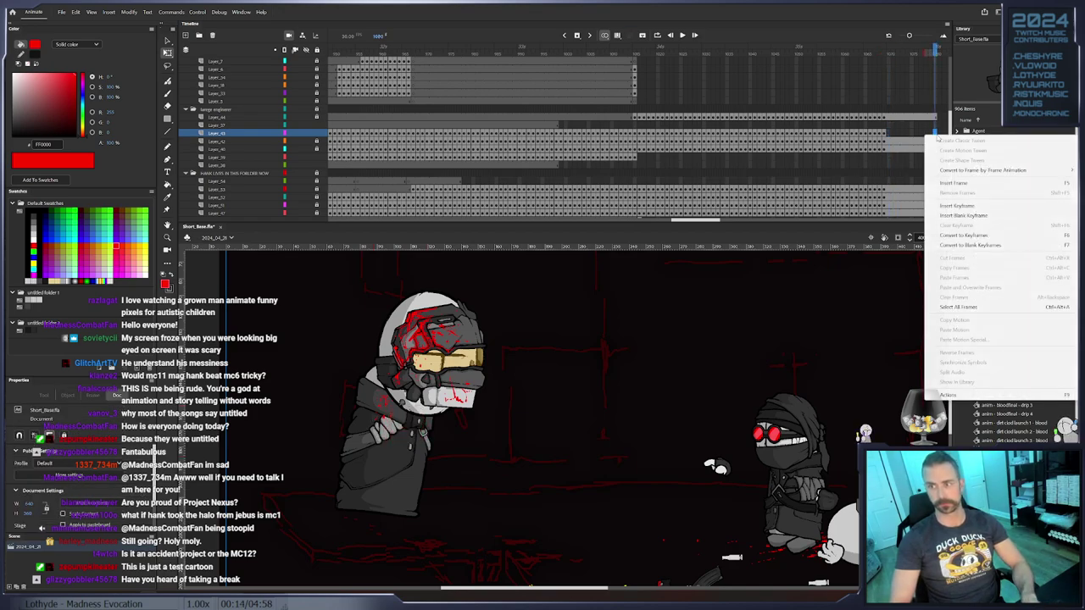
click(941, 182)
Reposition and angle the big engineer's feet under the hem of his coat on frame 1016
click(640, 160)
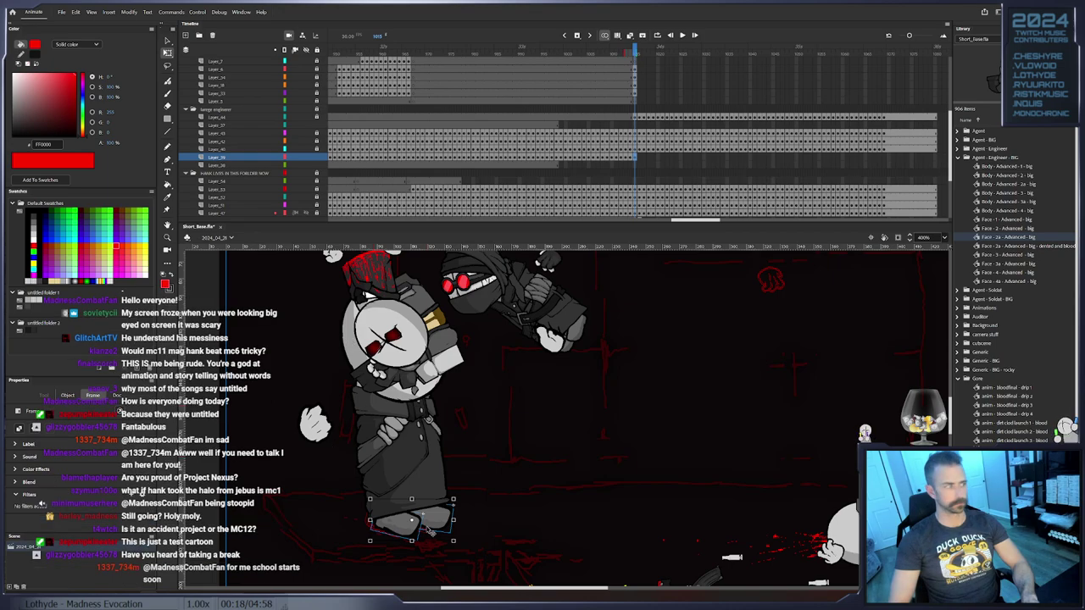
drag(493, 473, 514, 452)
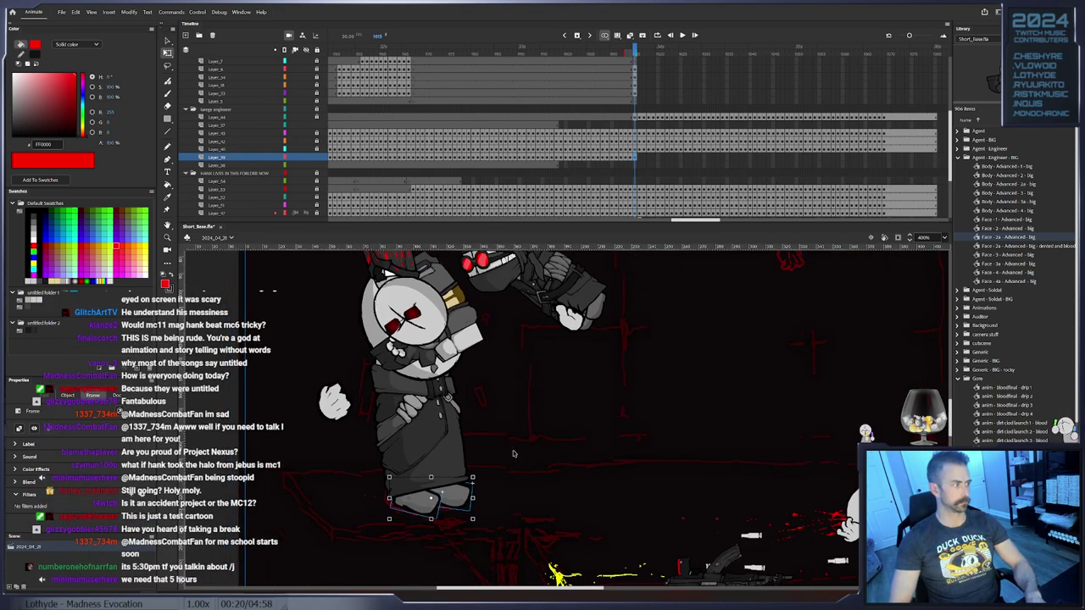
click(514, 453)
key(period)
click(459, 499)
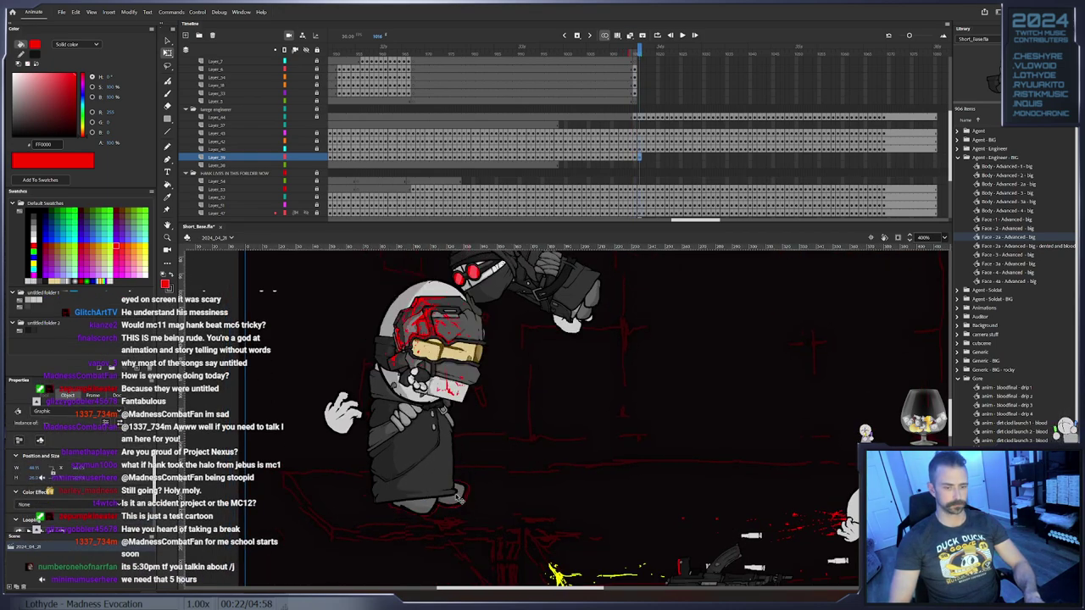
click(449, 502)
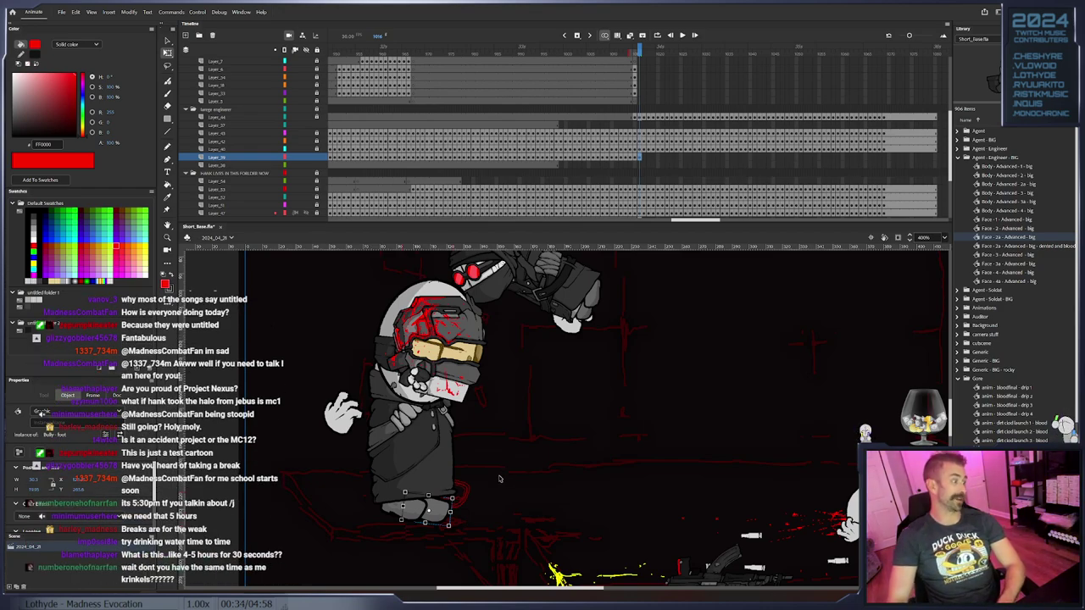
drag(526, 468, 458, 485)
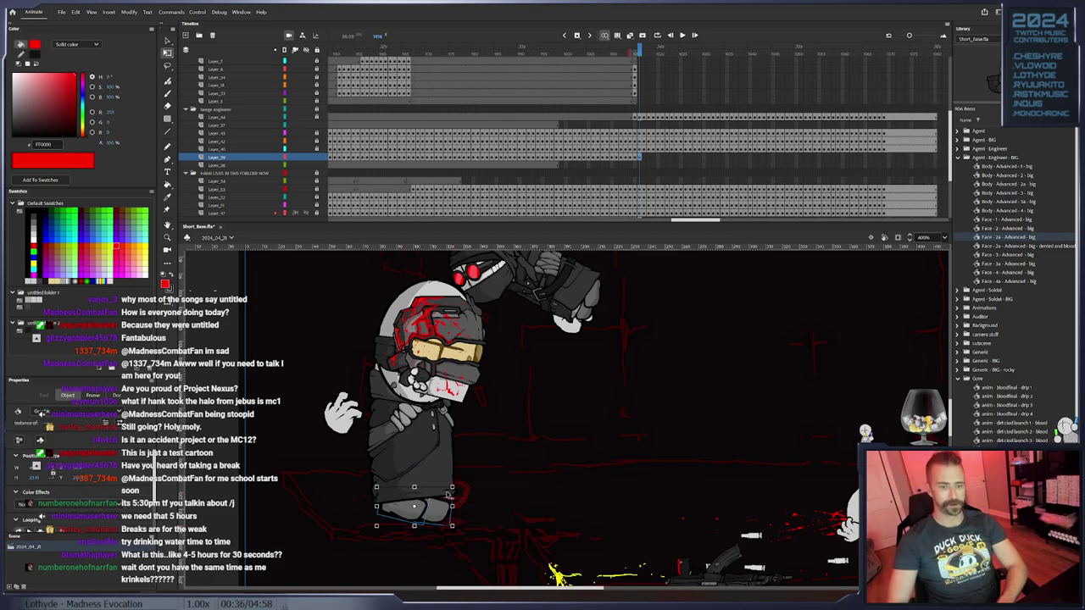
click(439, 518)
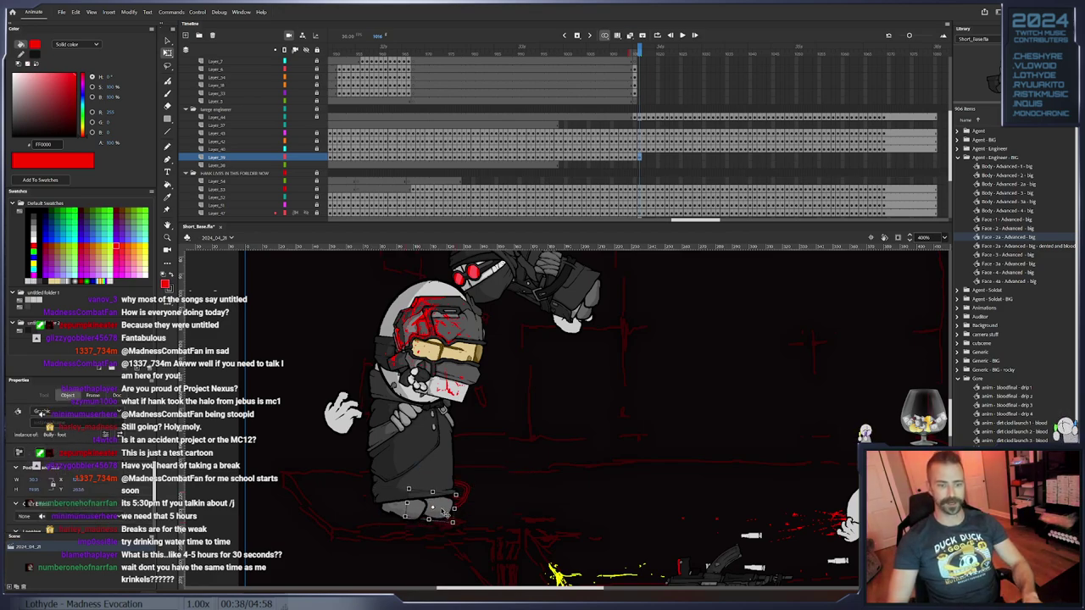
Keyframe the engineer's feet through frame 1018, planting them under the coat as his body pitches forward
key(F6)
drag(442, 512, 453, 492)
click(393, 509)
key(comma)
key(period)
key(F6)
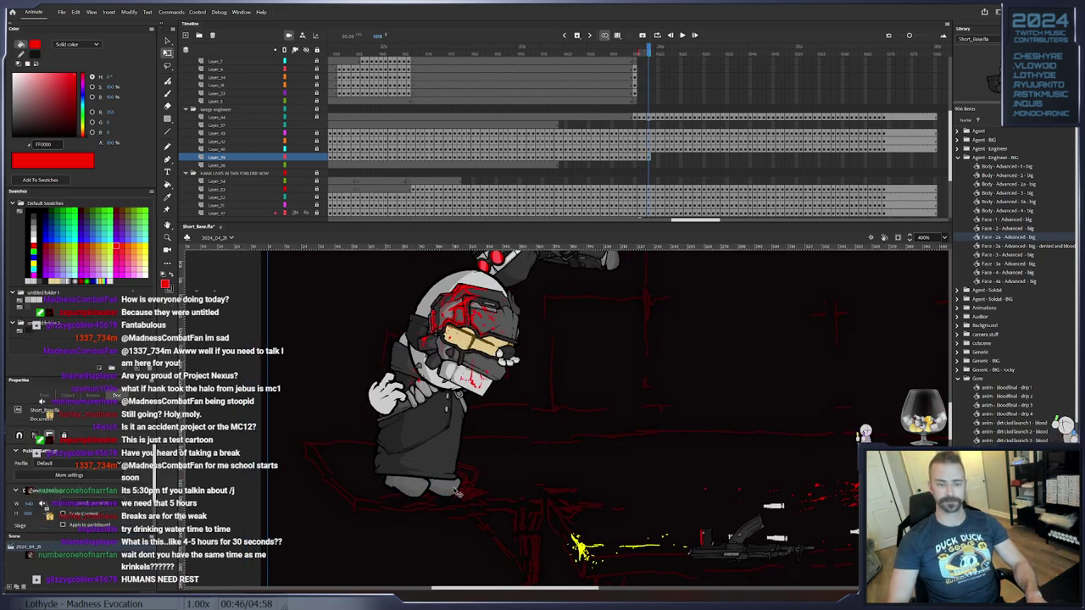
Keyframe the engineer's feet from frame 1019 through frame 1023, drifting them left with the hem of the coat
key(period)
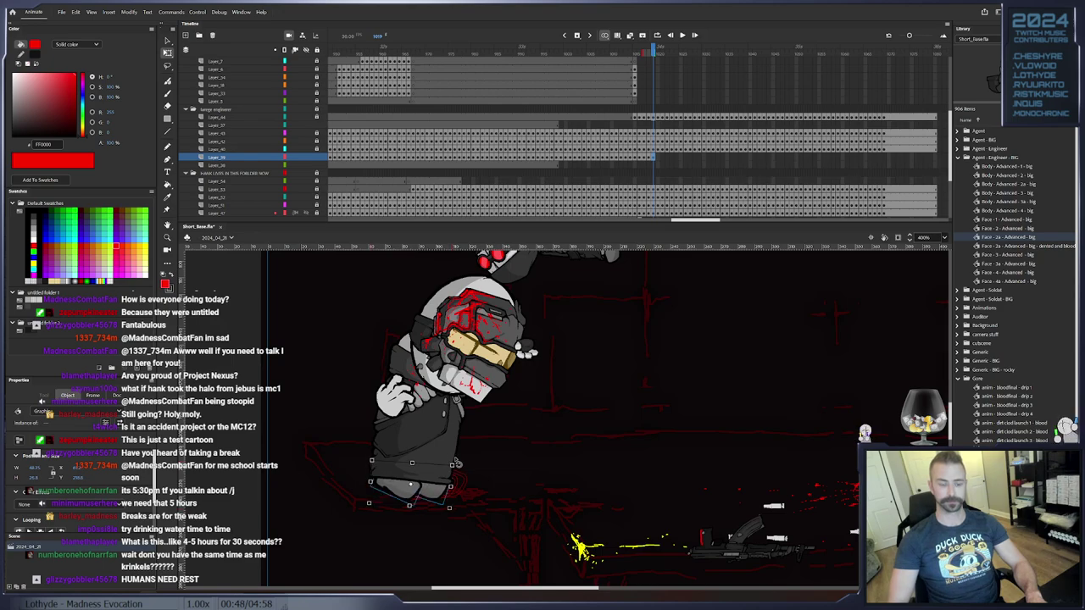
click(434, 490)
key(period)
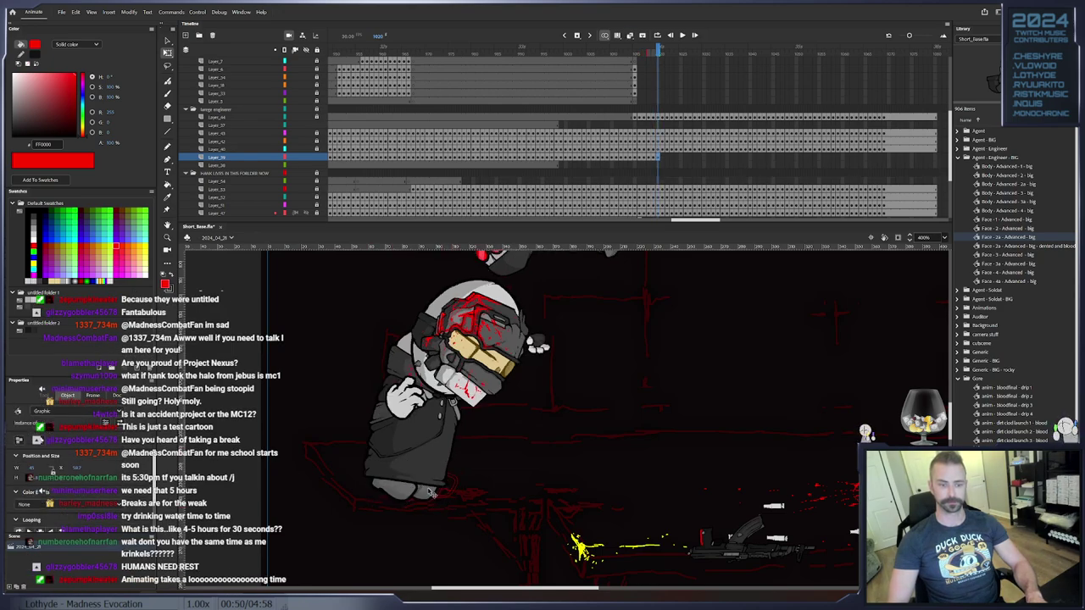
click(453, 471)
key(period)
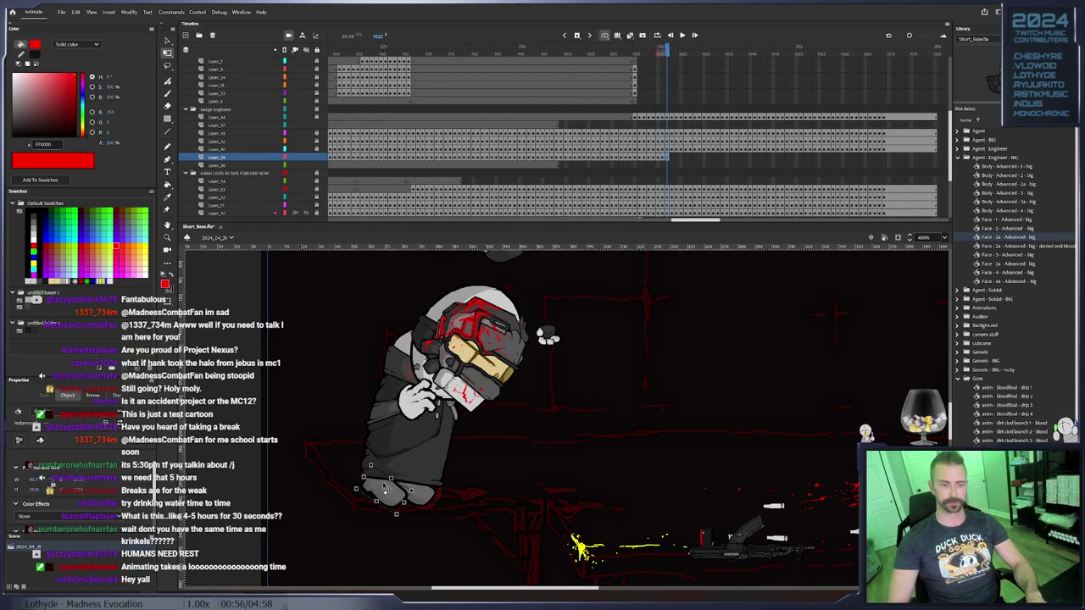
key(period)
key(period)
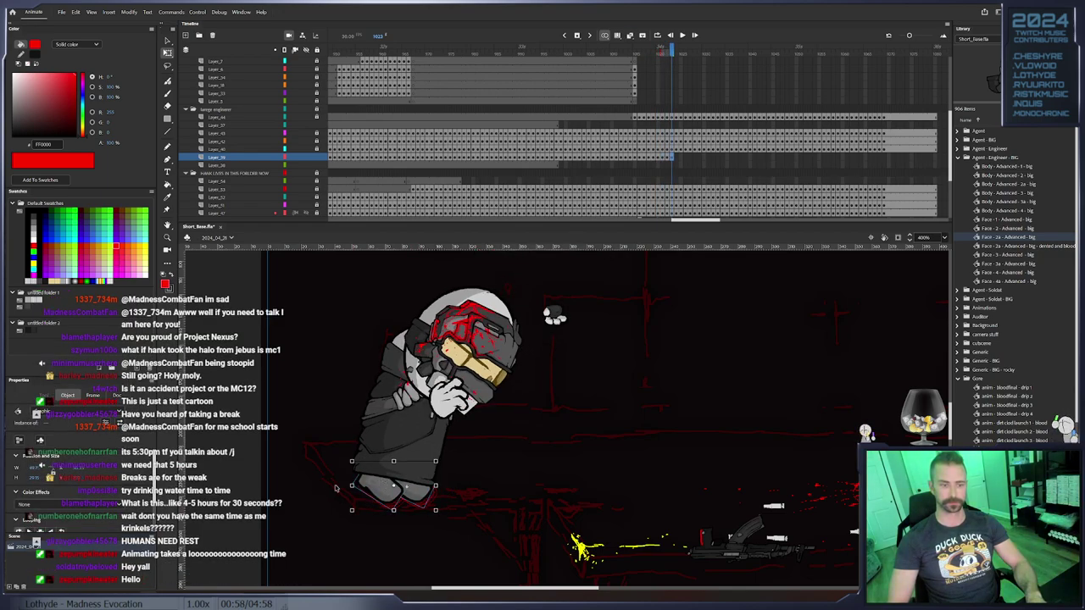
Keyframe the engineer's feet from frame 1024 through frame 1028, easing them slightly left under his leaning body
key(period)
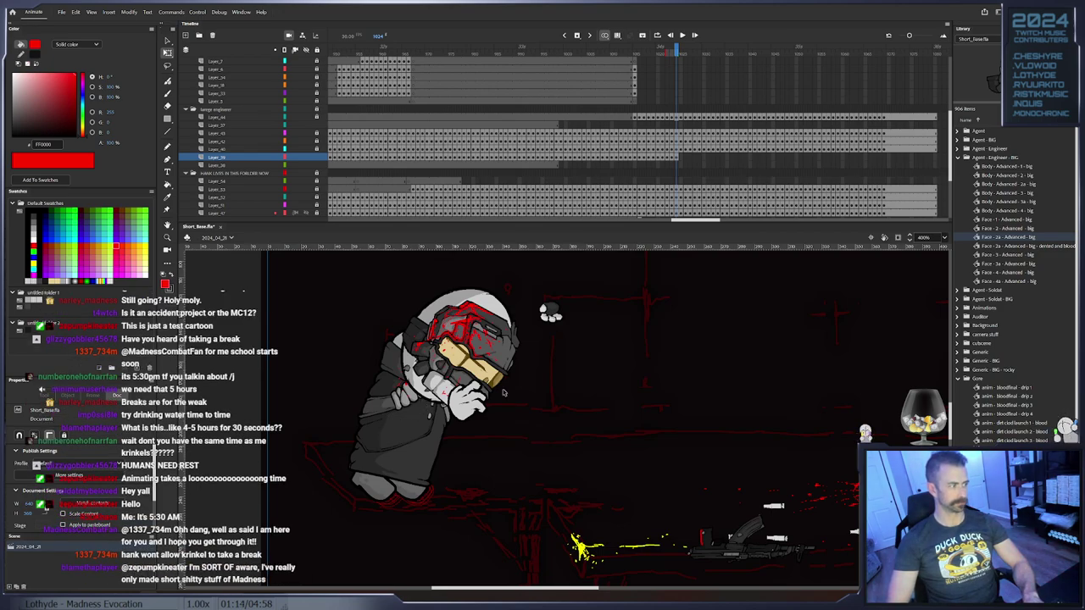
drag(421, 456, 469, 446)
click(462, 486)
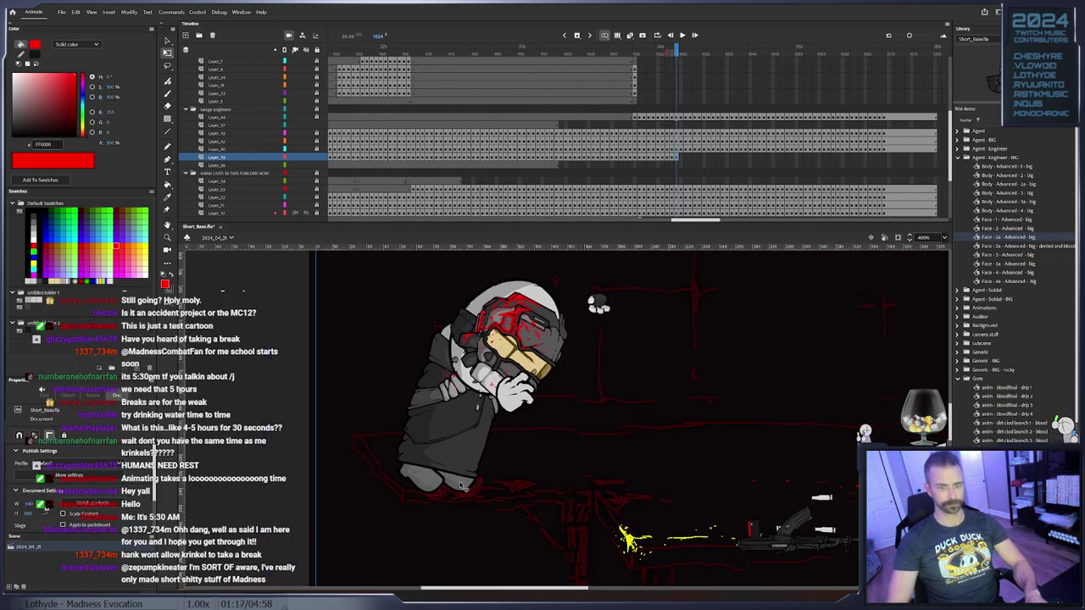
key(period)
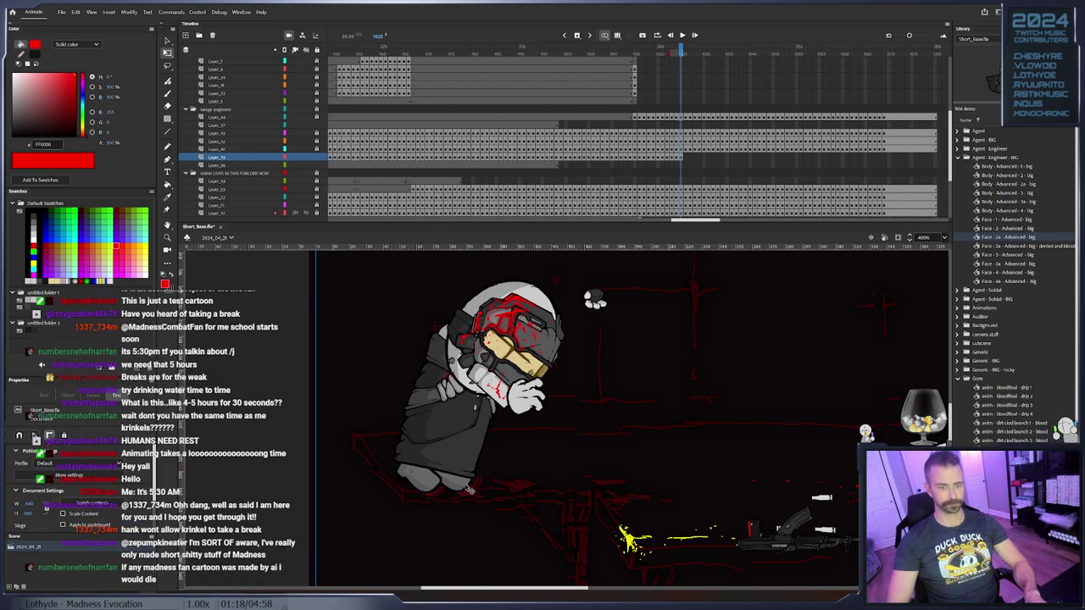
key(period)
click(458, 487)
key(period)
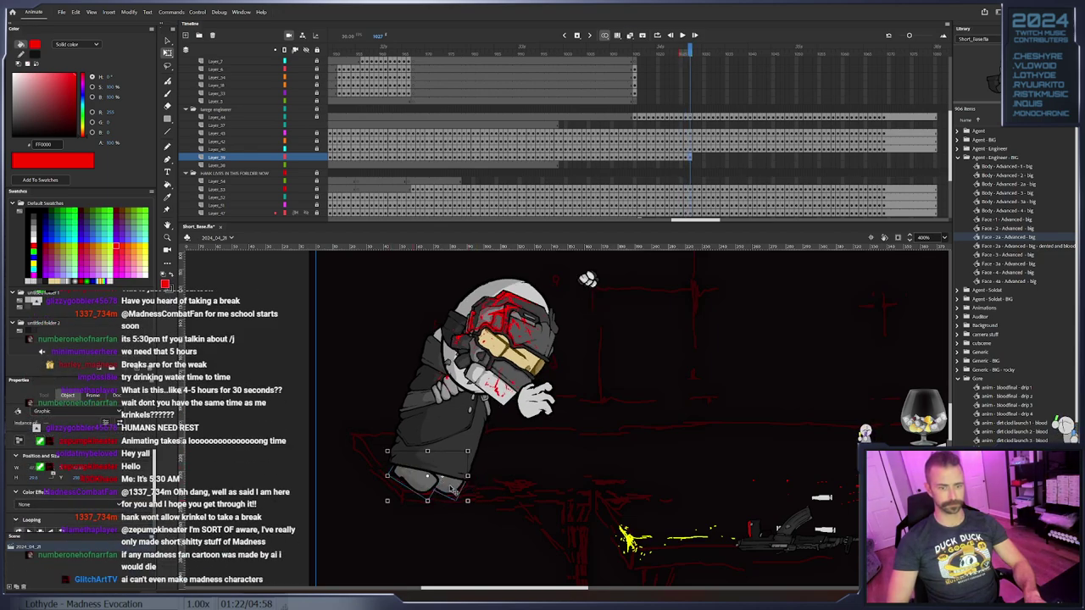
key(period)
click(447, 490)
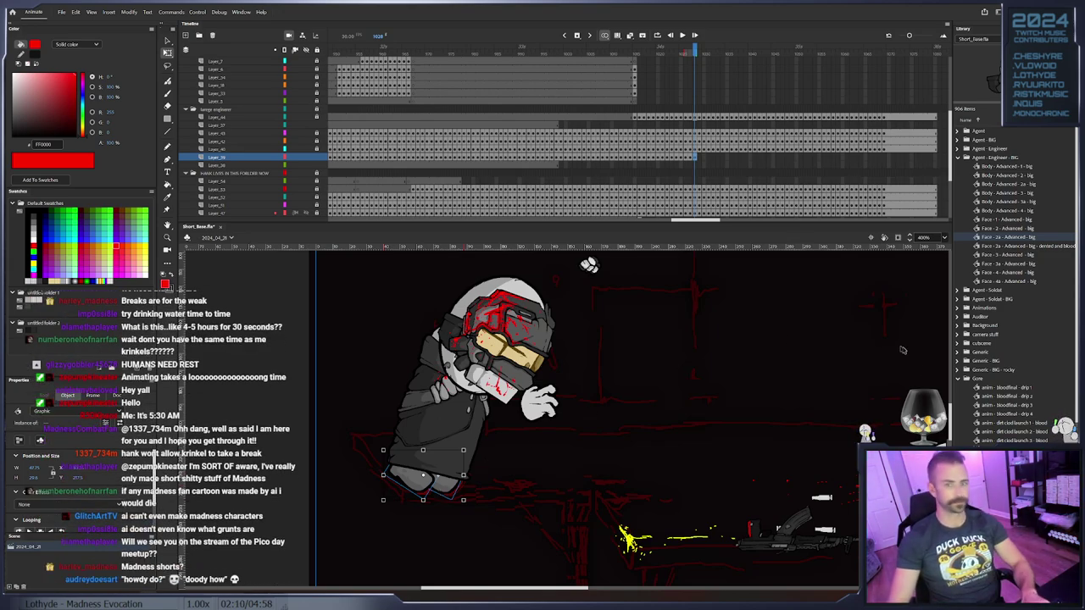
Keyframe the engineer's feet from frame 1029 through frame 1031, moving them back to the right with the coat
drag(563, 458, 587, 452)
click(586, 452)
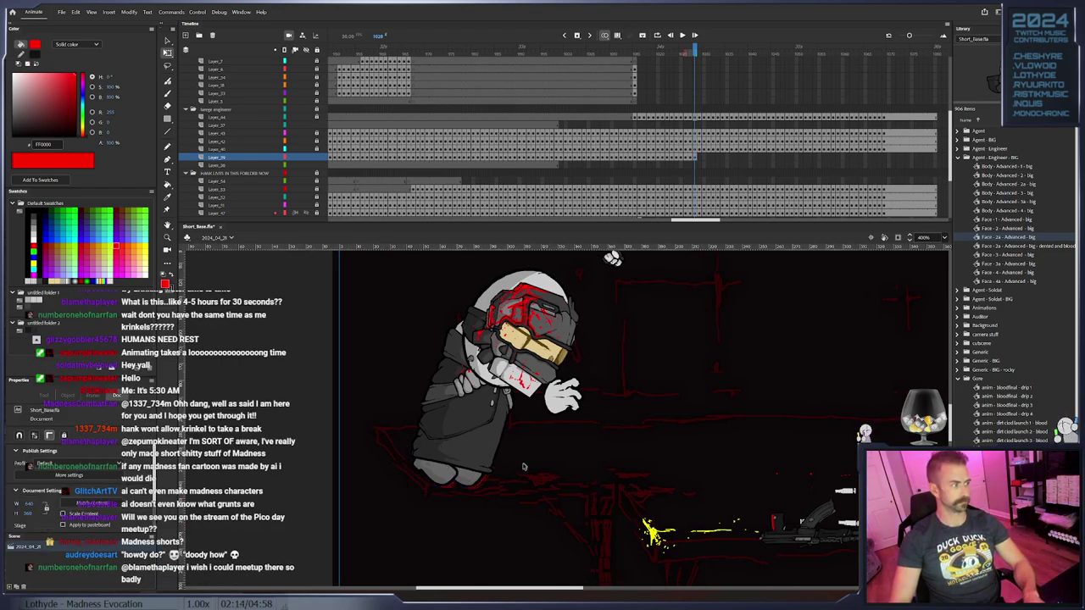
click(469, 481)
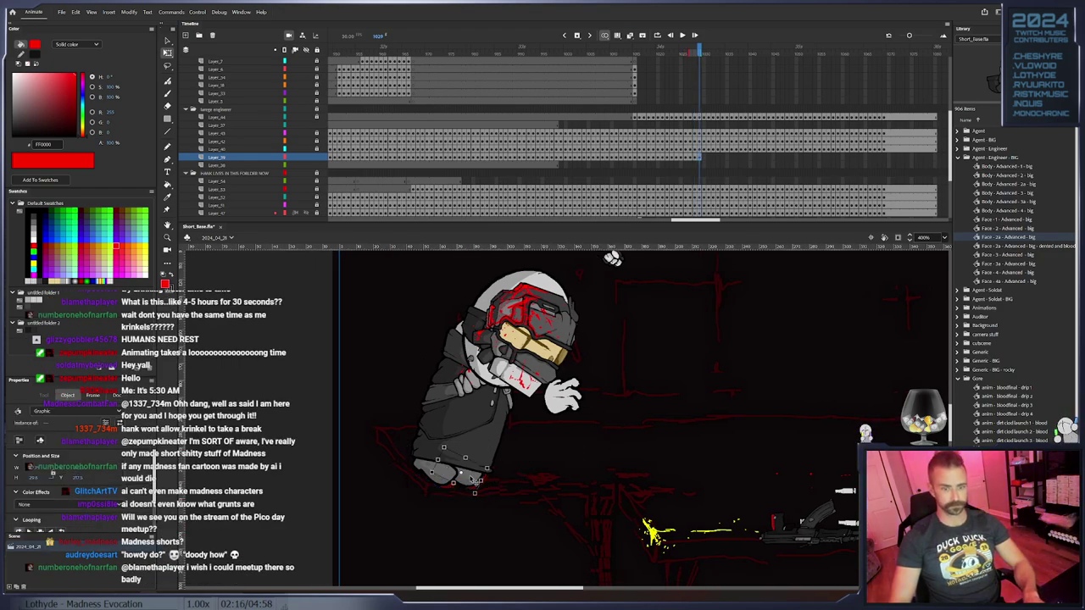
click(422, 481)
click(436, 477)
key(period)
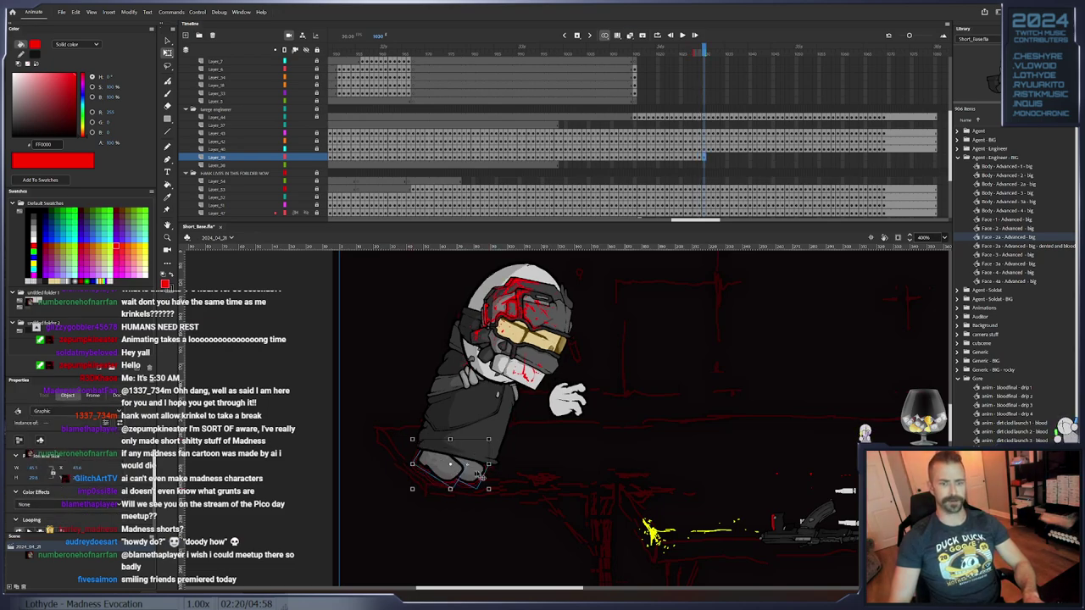
drag(483, 474, 479, 473)
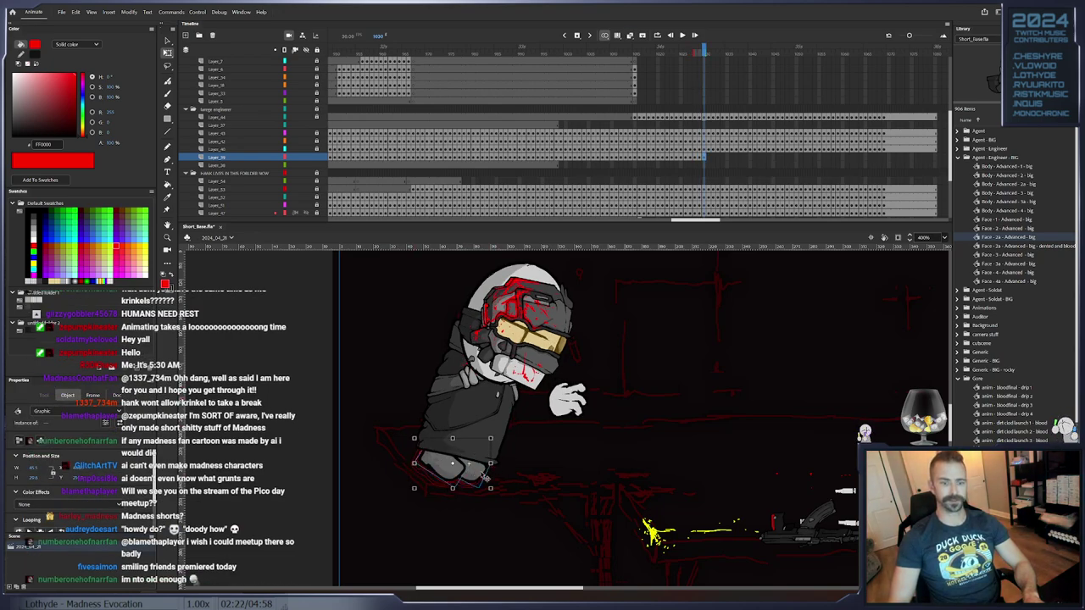
click(501, 474)
key(F6)
drag(483, 478, 486, 475)
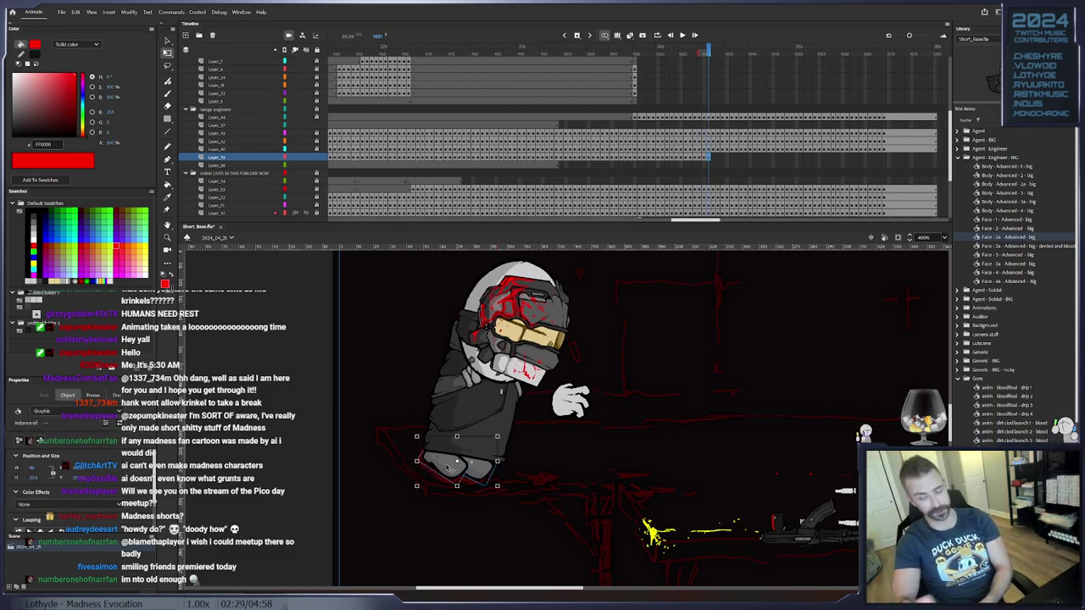
Keyframe the engineer's feet on frame 1032, shifting each foot right and slightly up under the straightening coat
click(498, 471)
click(494, 469)
key(F6)
drag(515, 440, 514, 437)
drag(487, 474, 499, 469)
key(Escape)
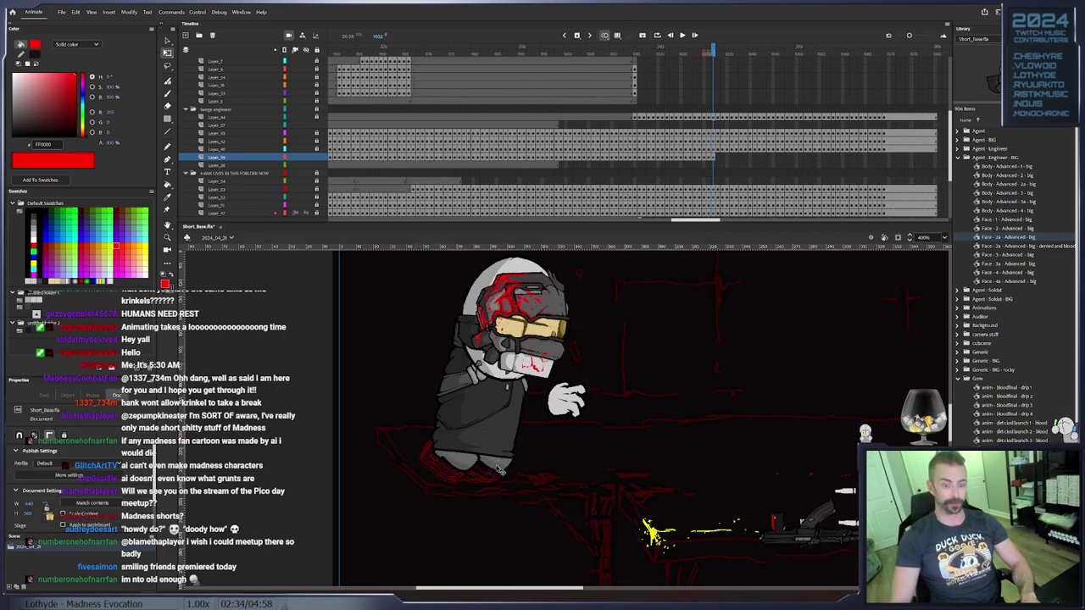
click(500, 471)
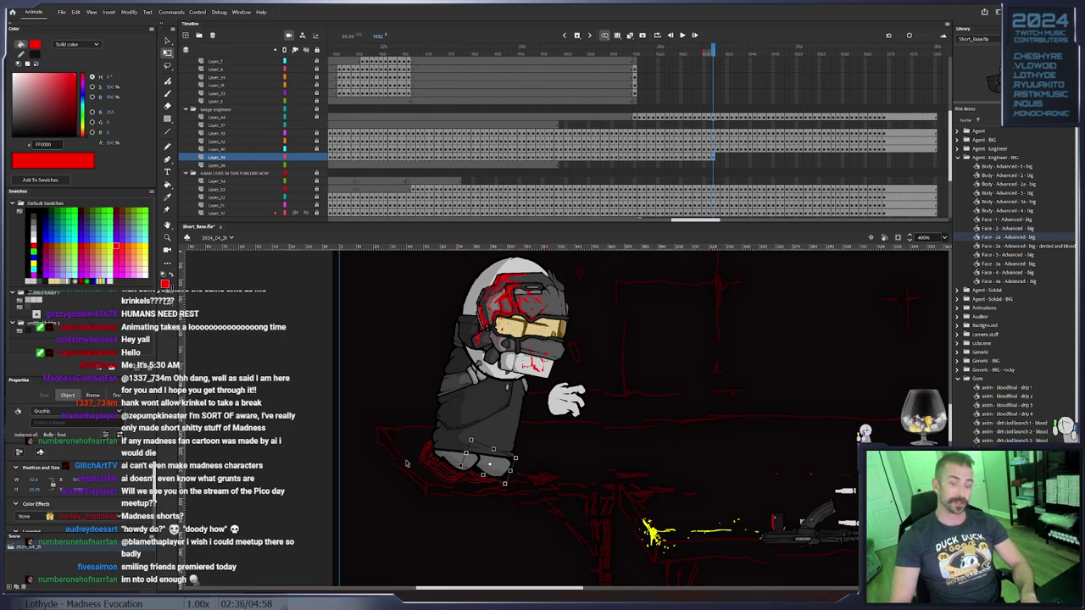
Keyframe both feet on frames 1033 and 1034, stepping them right and closer together under the upright engineer
key(.)
drag(523, 444, 506, 467)
click(547, 467)
click(458, 471)
key(.)
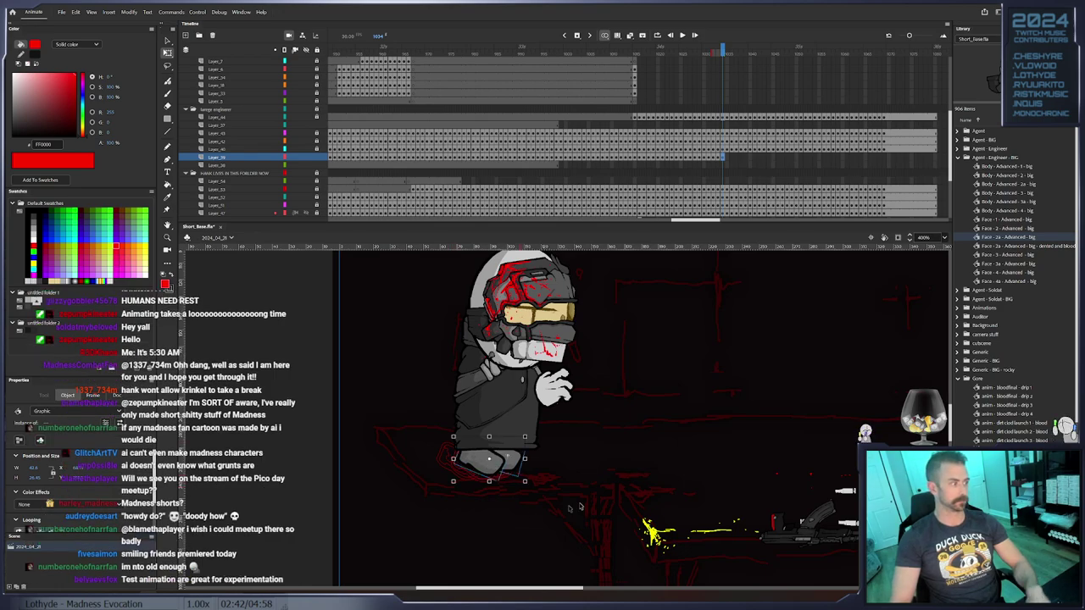
drag(627, 464, 565, 480)
click(617, 459)
drag(427, 477, 467, 454)
click(439, 478)
Keyframe the feet on frames 1035 and 1036, adjusting the front foot's position and angle against the coat hem
key(.)
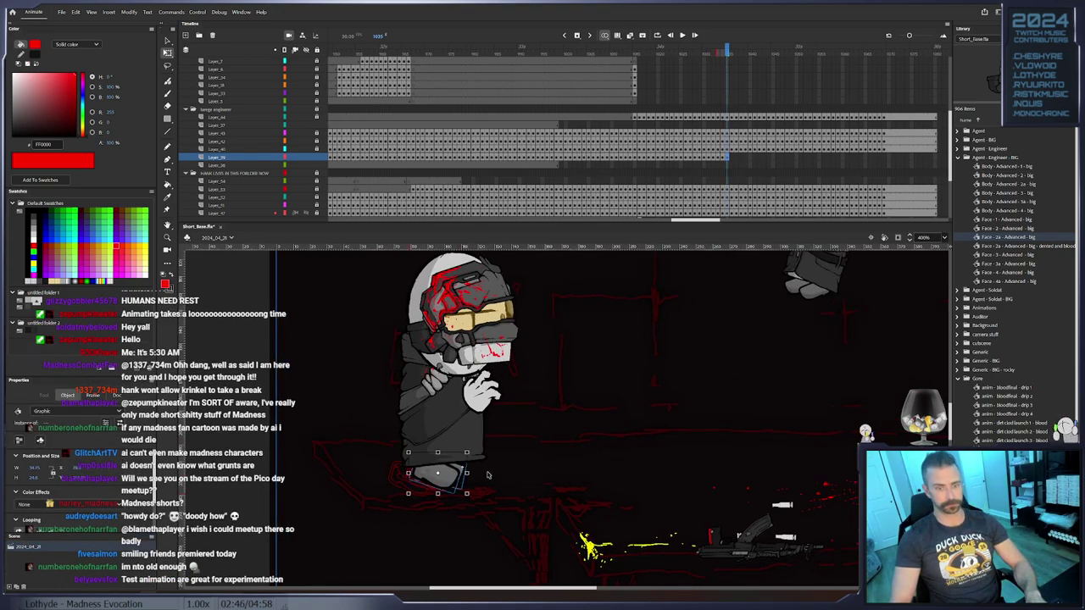
click(464, 471)
click(475, 464)
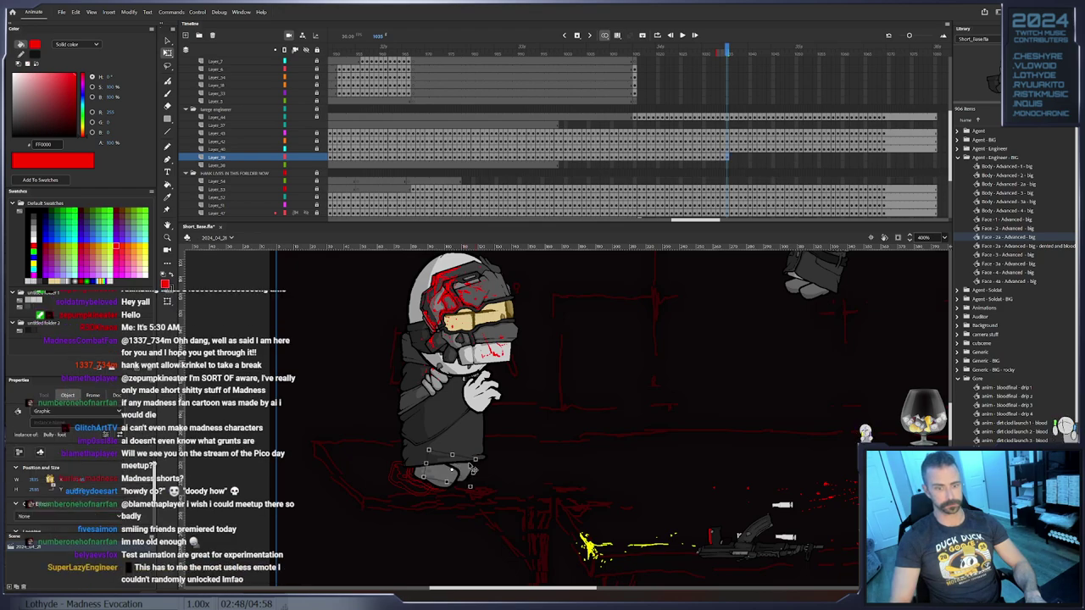
key(.)
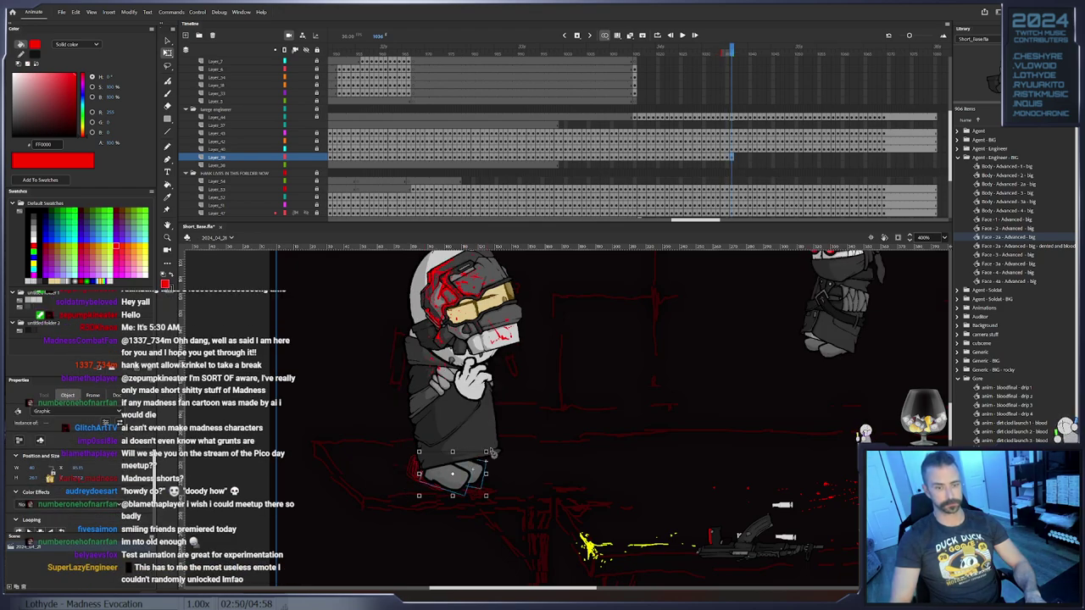
click(480, 471)
click(480, 471)
Keyframe the engineer's feet on frames 1037 and 1038, sliding them right to follow the coat hem
key(.)
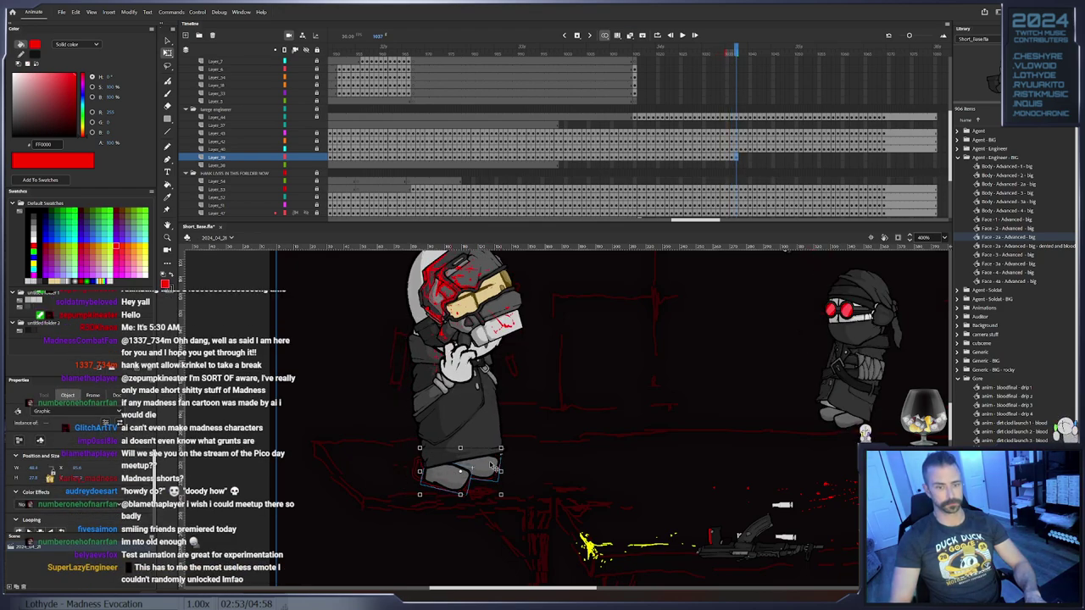
click(509, 464)
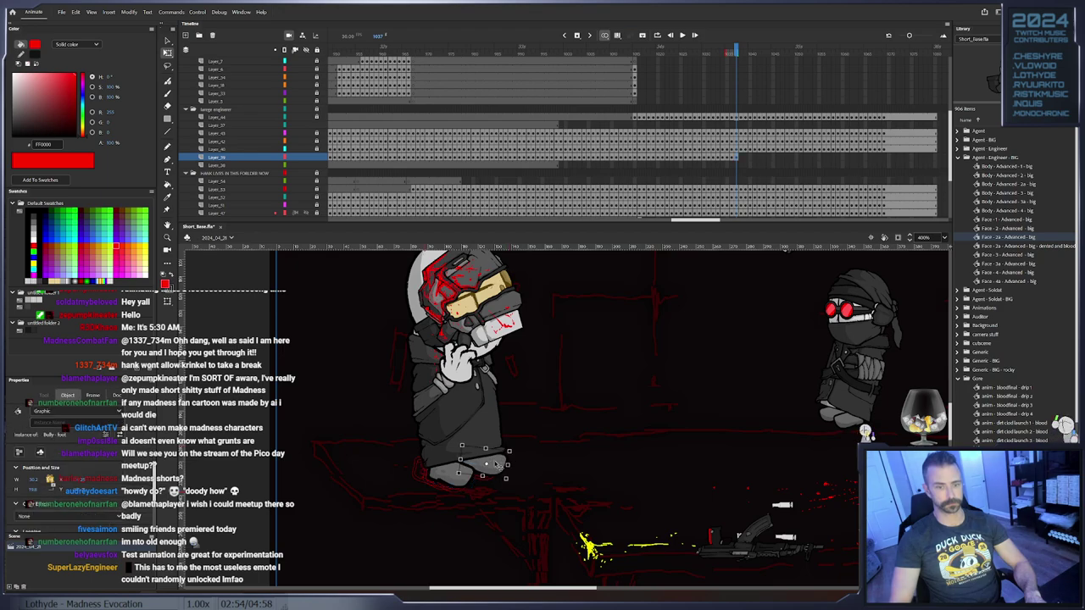
key(.)
click(512, 463)
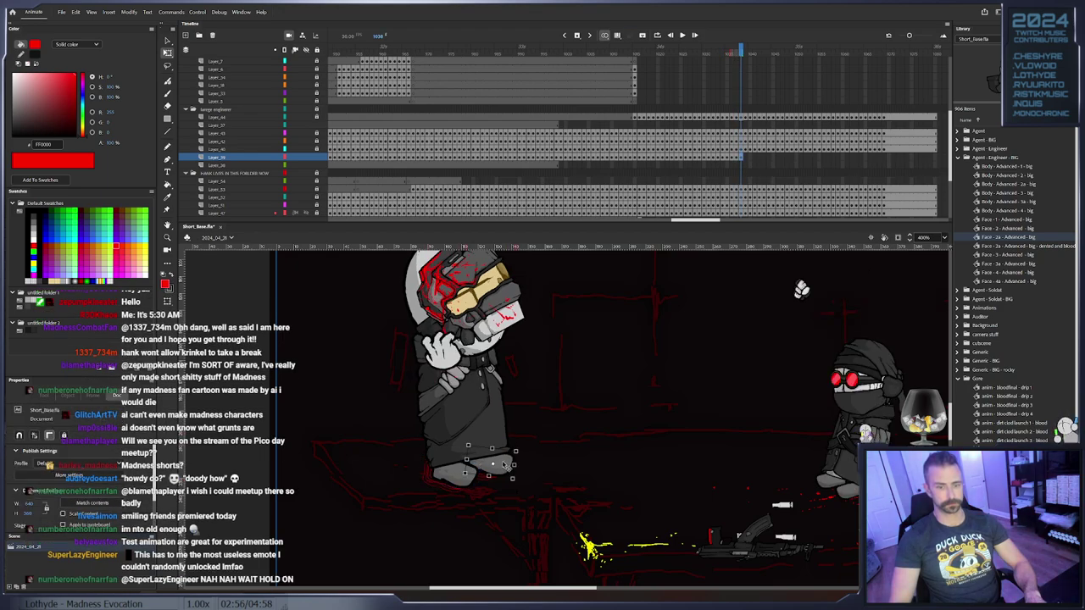
click(507, 464)
key(.)
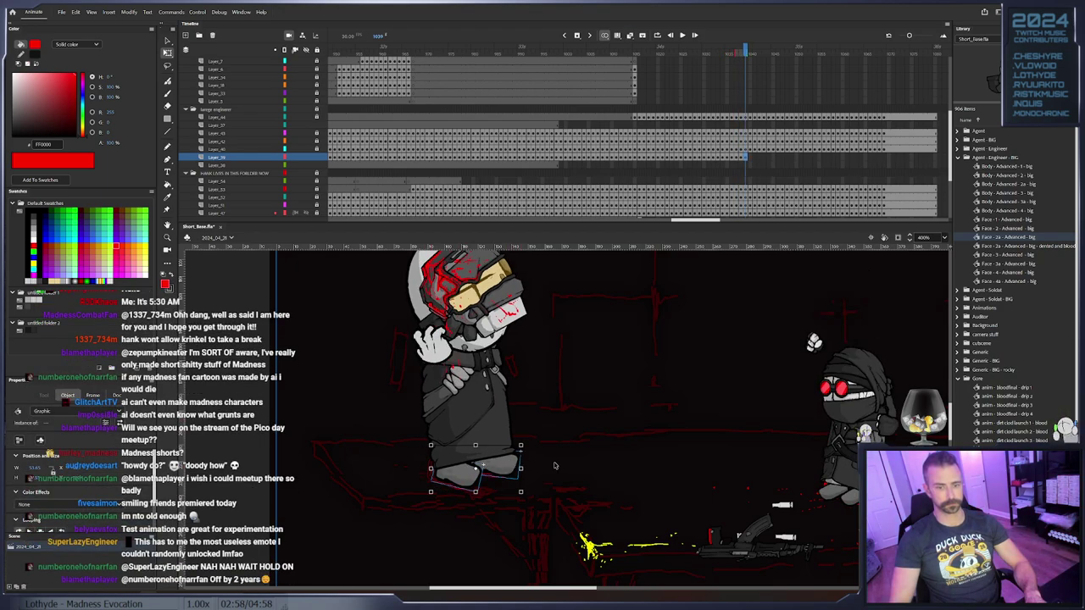
Keyframe the engineer's feet through frame 1041, nudging the front foot right beneath the coat
key(.)
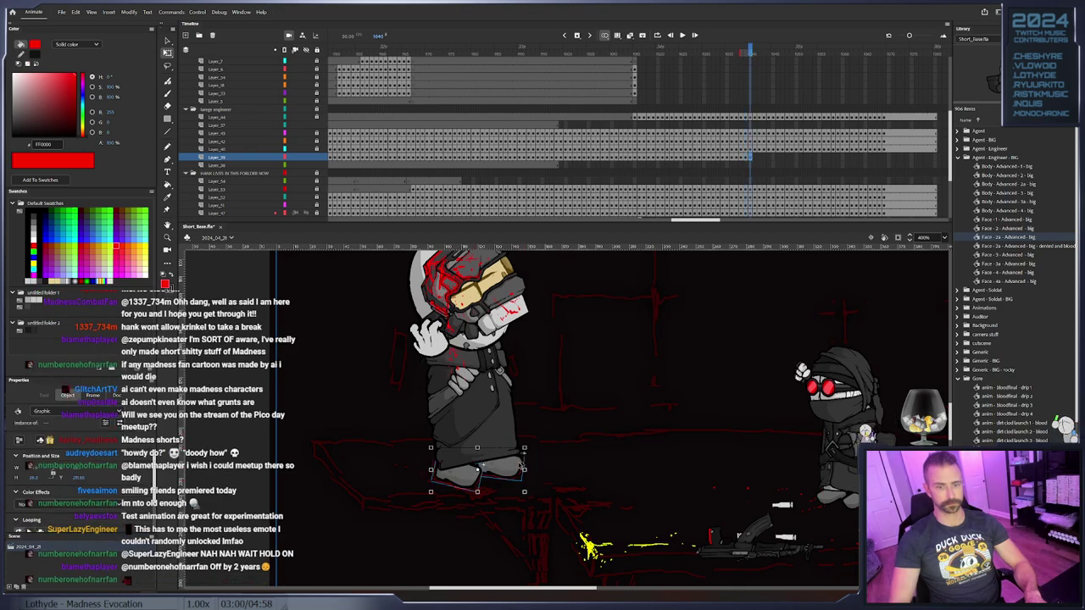
click(456, 479)
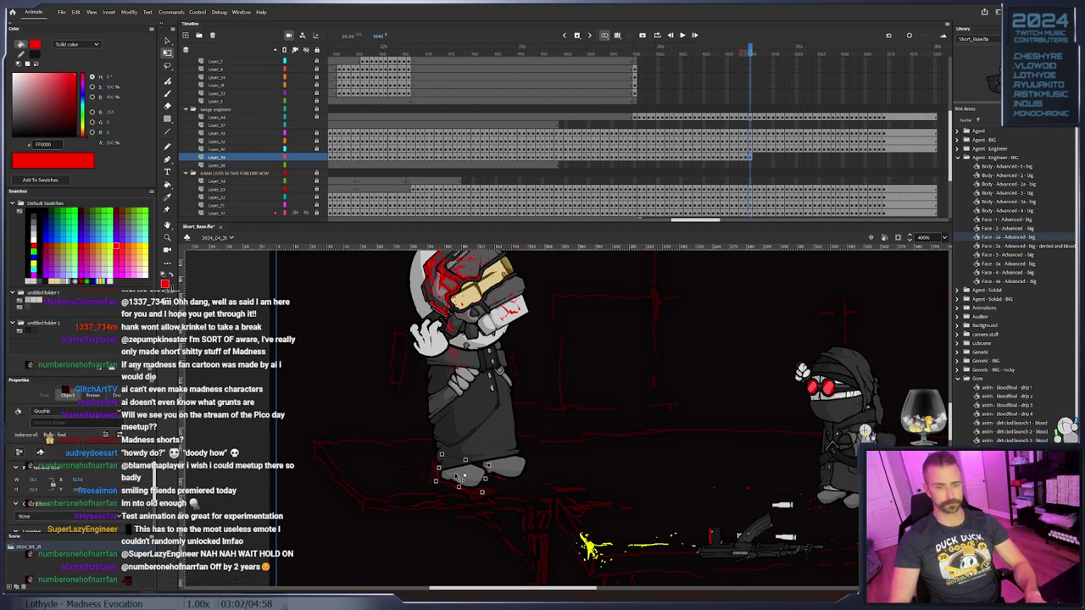
key(F6)
drag(456, 478, 459, 480)
key(F6)
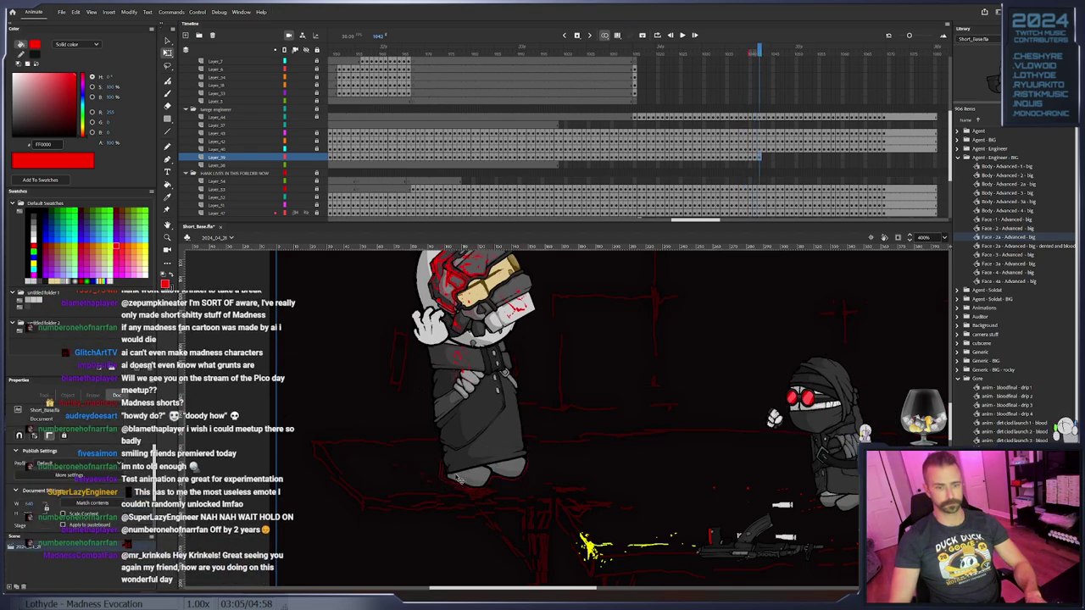
Keyframe the feet from frame 1042 through frame 1044, shifting the front foot right and slightly down with the coat
key(.)
click(477, 485)
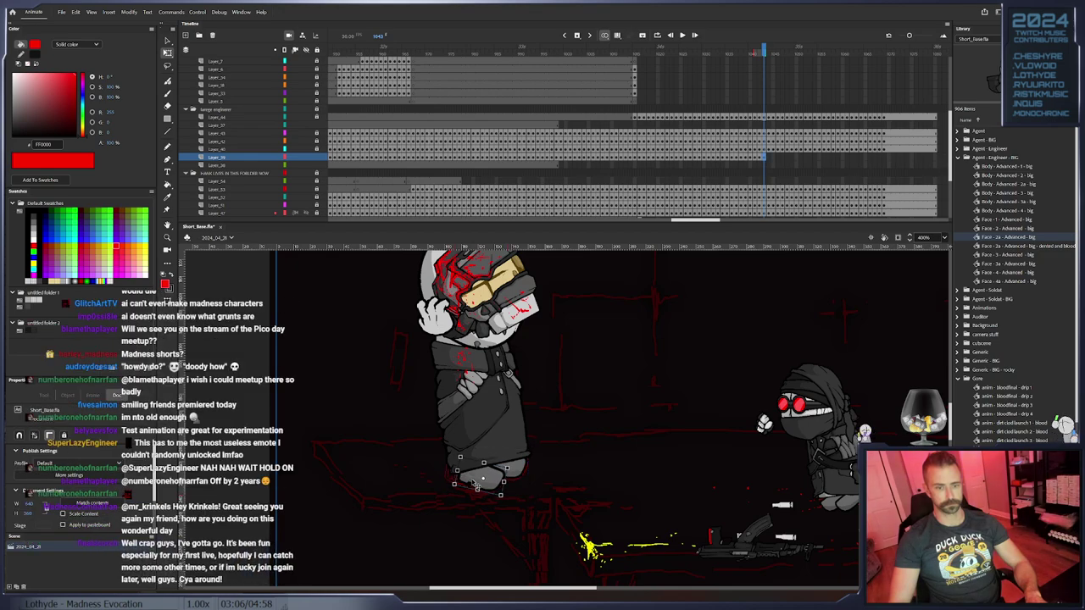
key(F6)
drag(480, 484, 492, 486)
key(F6)
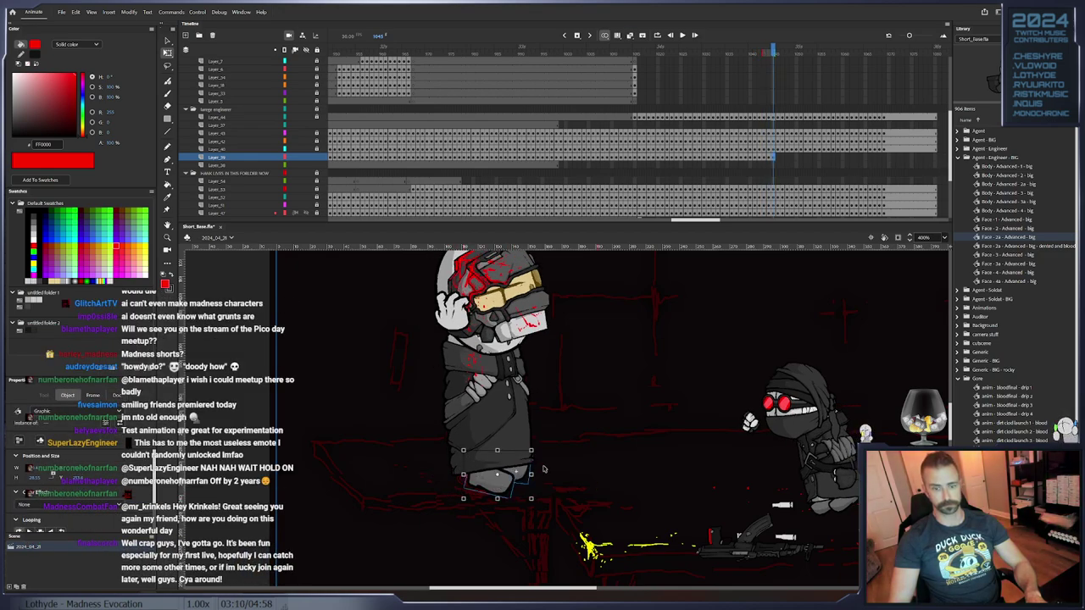
Keyframe the feet on frame 1046, repositioning and angling the rear foot under the coat hem
key(.)
drag(538, 455, 532, 483)
click(561, 476)
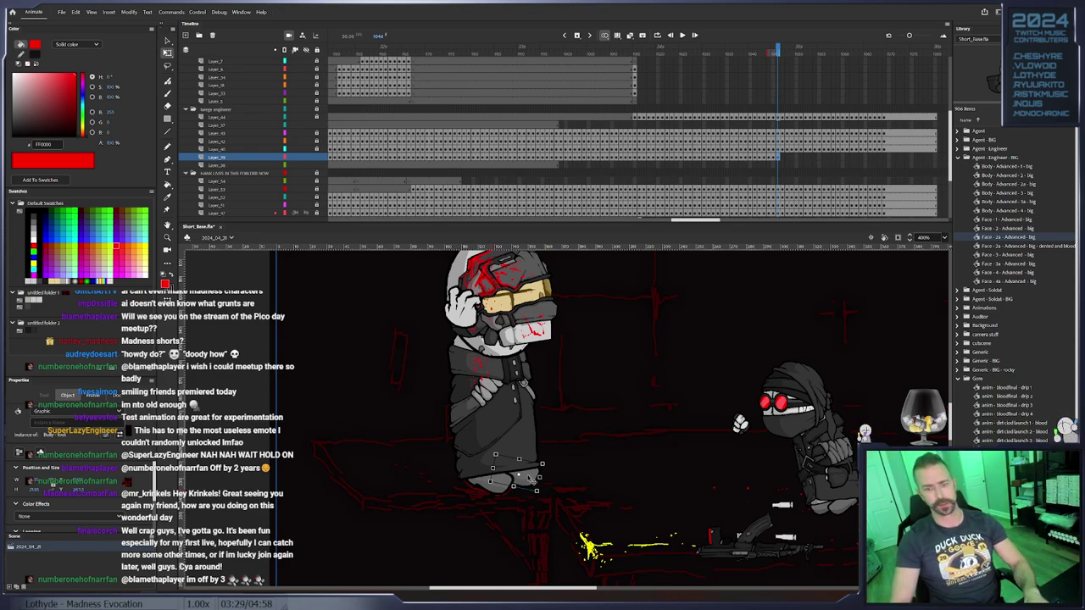
Keyframe both feet on frame 1047, adjusting their angles and positions under the coat, and add a keyframe on frame 1048
key(F6)
drag(551, 451, 553, 455)
click(562, 449)
click(483, 492)
drag(484, 493, 482, 495)
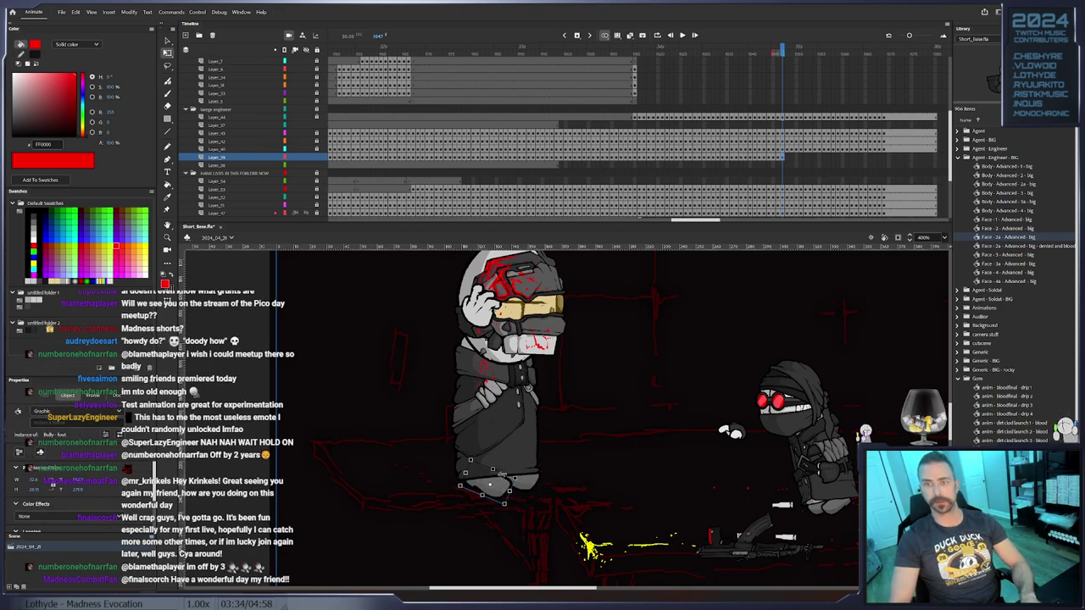
drag(684, 221, 686, 222)
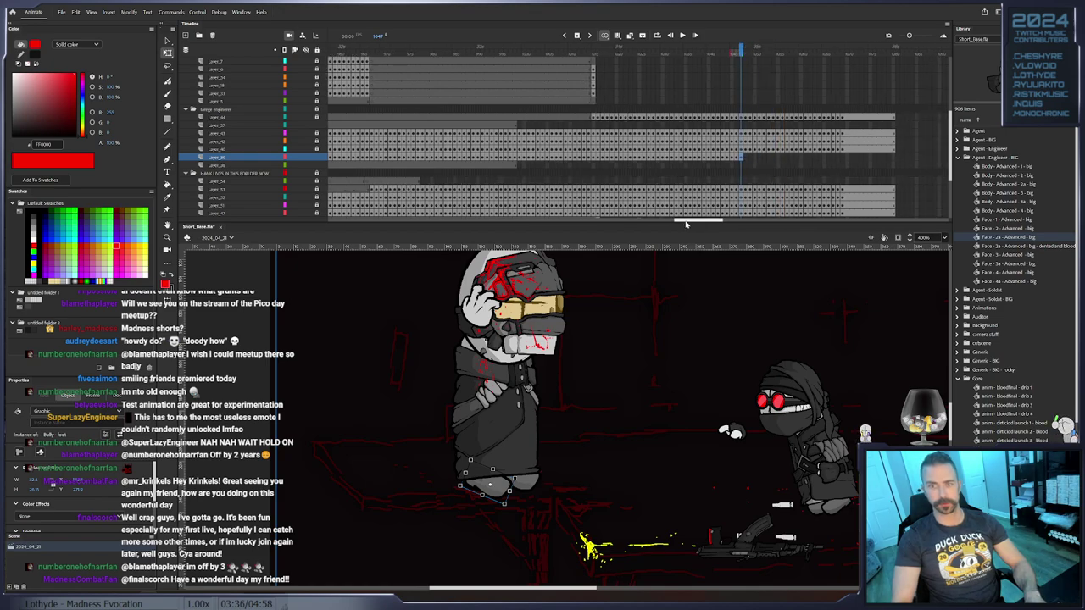
key(F6)
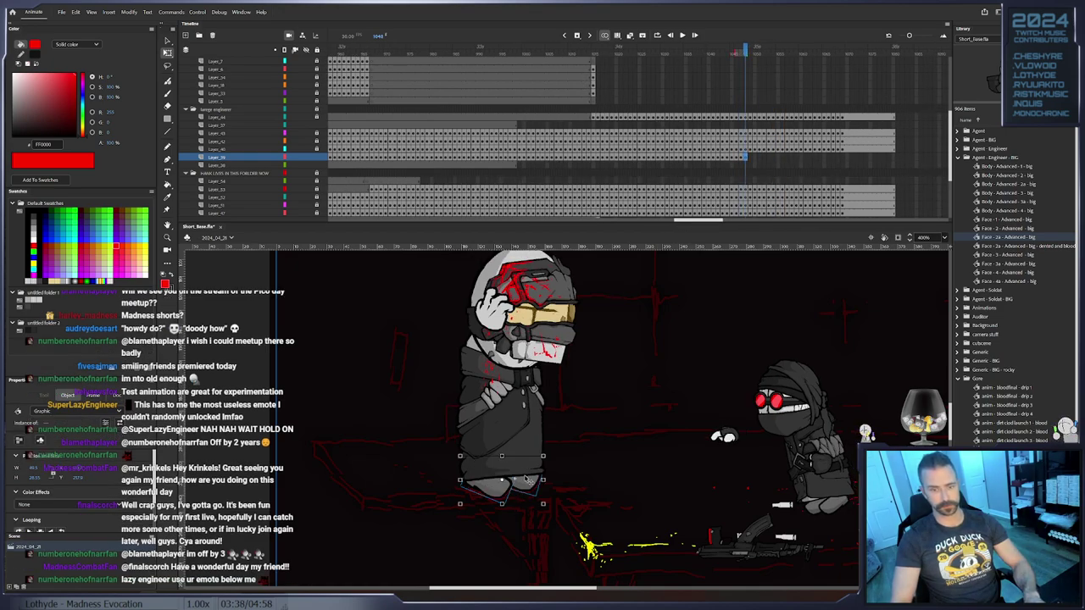
Add keyframes at frames 1049 and 1050 of the feet layer and line the large engineer's feet up under the coat hem
key(.)
scroll(550, 472, down, 1)
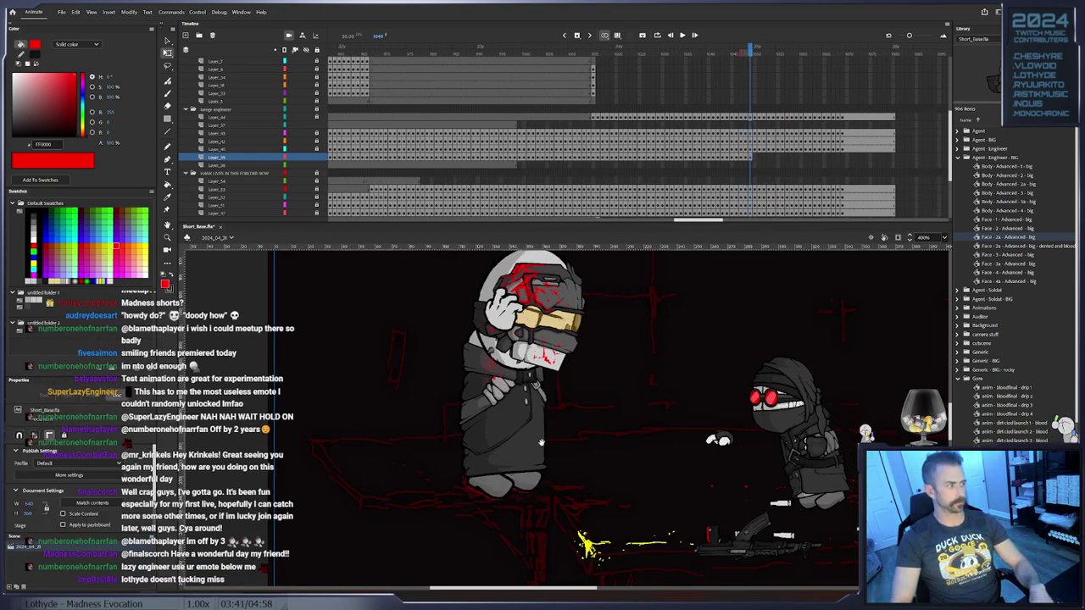
drag(527, 456, 559, 439)
key(F6)
click(502, 465)
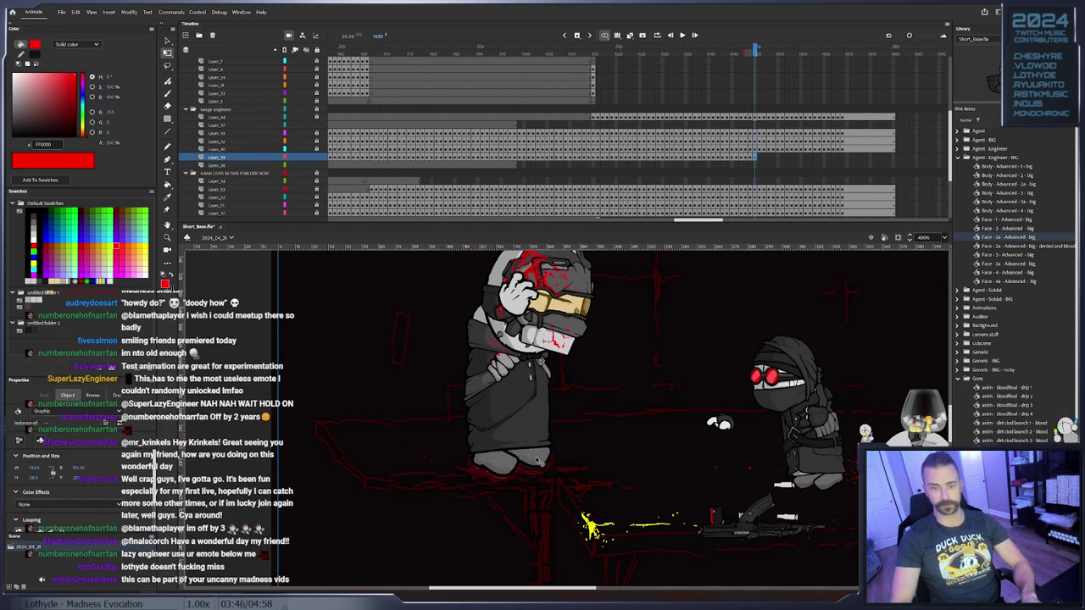
Keyframe the large engineer's feet at frames 1051 and 1052, rotating and shifting them to follow the coat
key(F6)
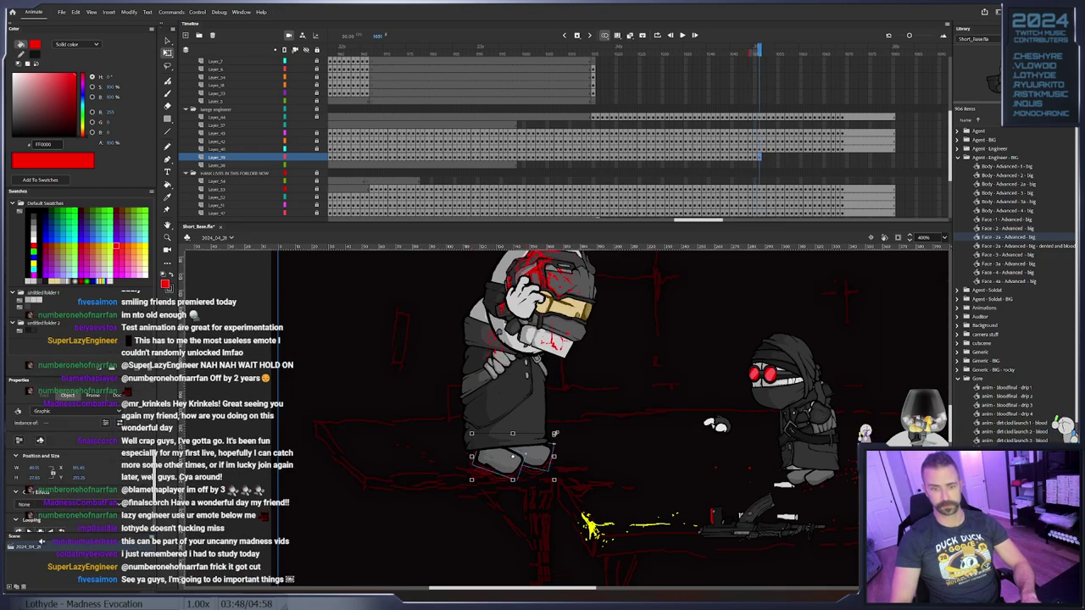
drag(558, 436, 557, 432)
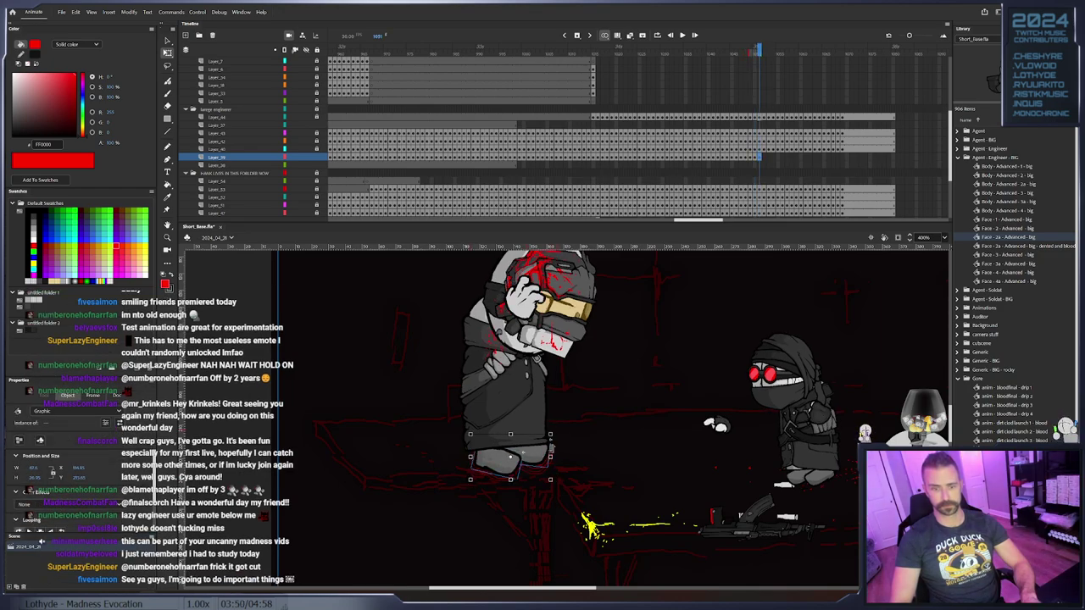
key(.)
drag(537, 456, 535, 452)
key(Escape)
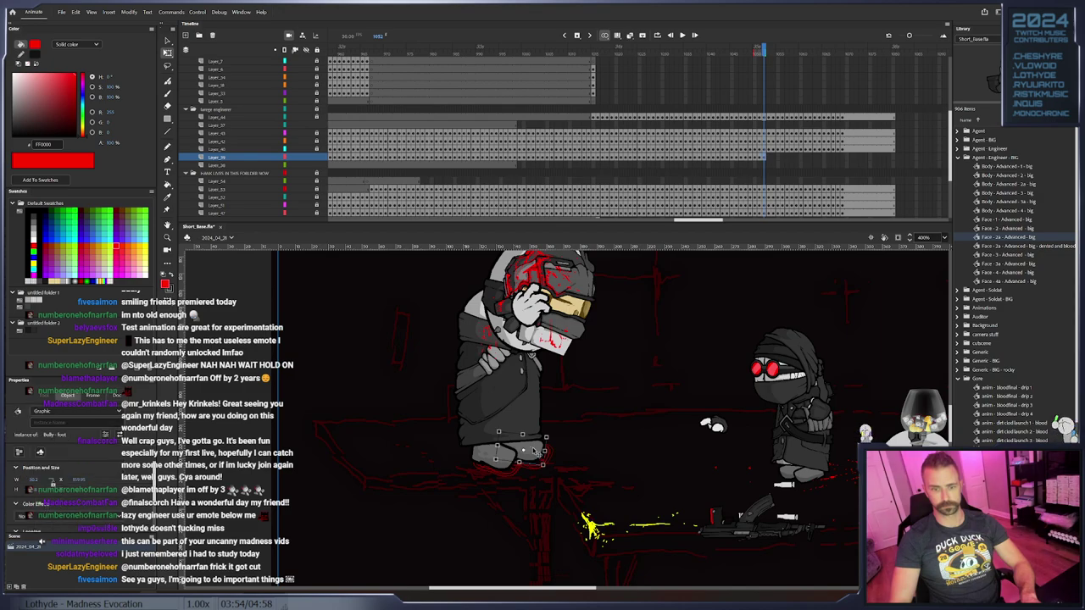
Keyframe the large engineer's feet at frames 1053 and 1054, adjusting the front foot to match the backward lean
key(.)
click(536, 454)
drag(540, 433, 547, 444)
key(F6)
click(578, 443)
click(519, 448)
key(.)
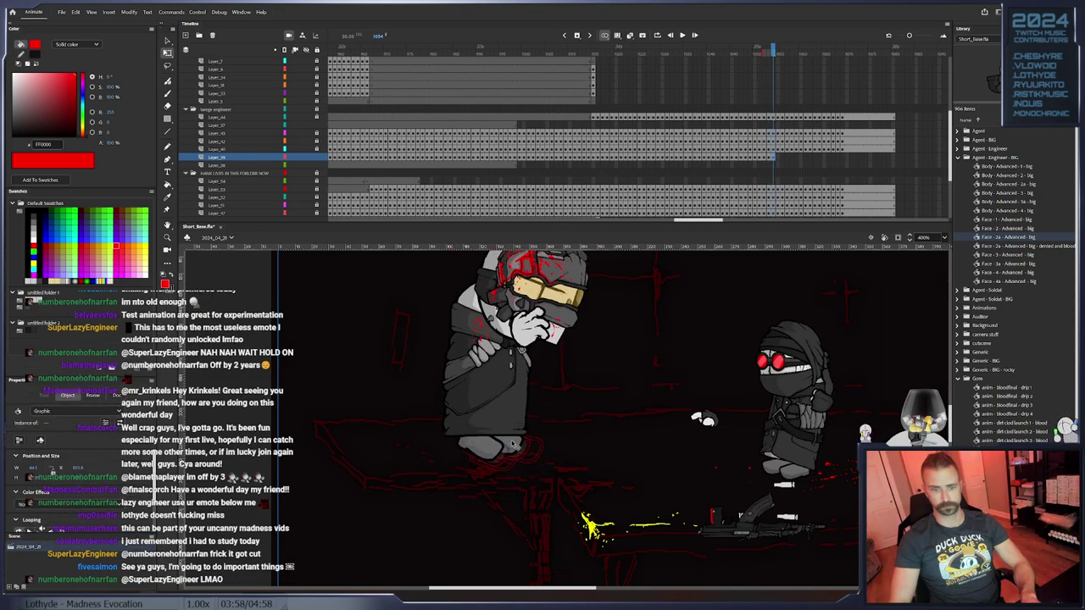
Reposition the large engineer's feet under the coat frame by frame from frame 1055 to 1058
click(517, 446)
key(.)
click(502, 446)
key(.)
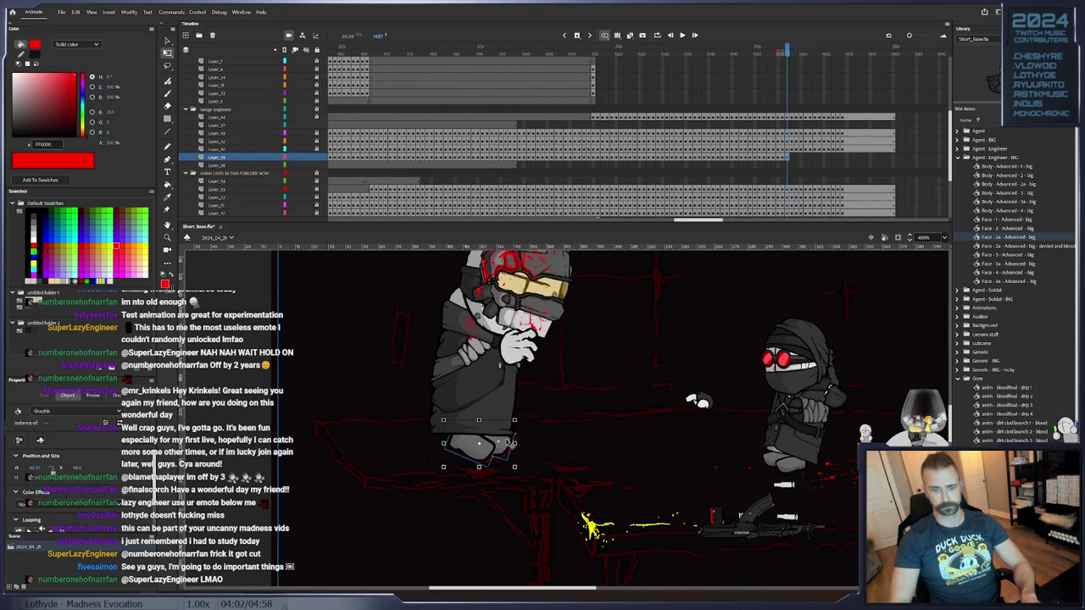
key(.)
click(470, 447)
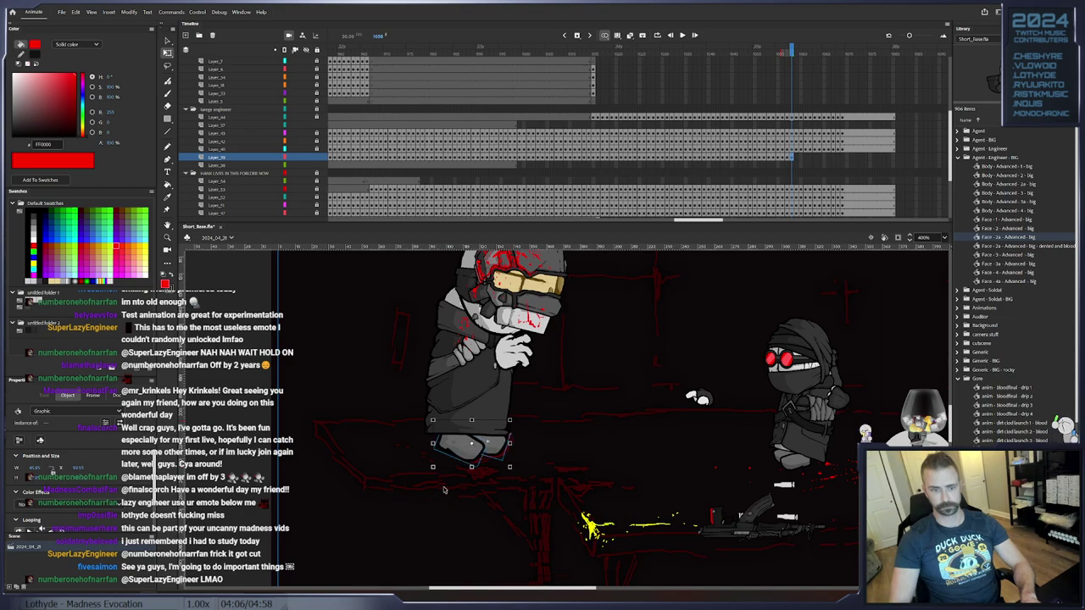
drag(470, 449, 454, 450)
Adjust each of the large engineer's feet at frames 1059 and 1060 so they stay under the coat
key(.)
click(467, 446)
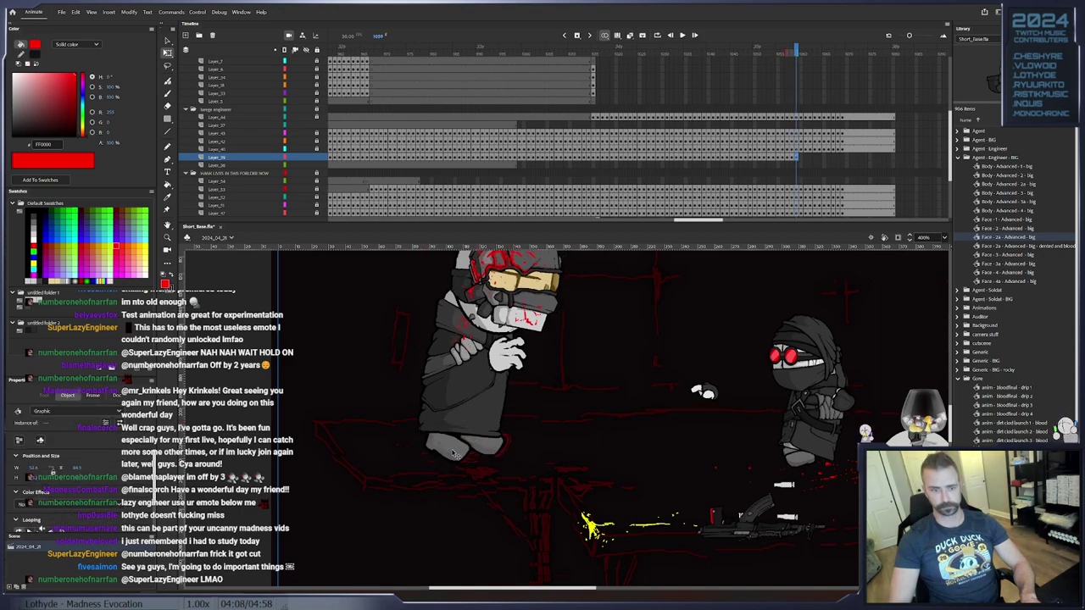
click(514, 418)
drag(497, 446, 491, 446)
key(F6)
click(479, 447)
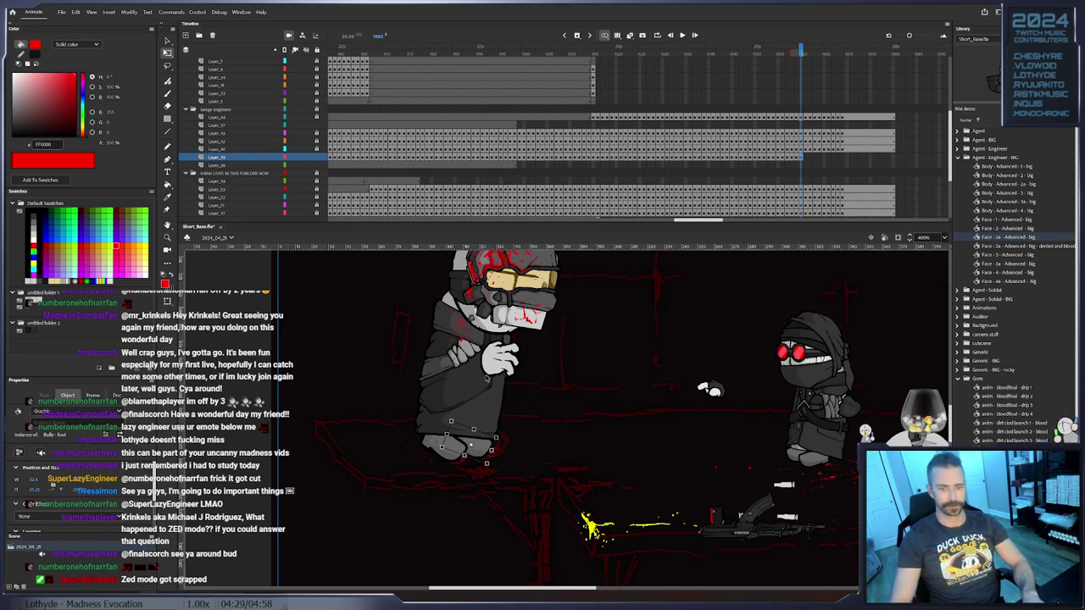
Keyframe the large engineer's feet at frames 1061 and 1062, adjusting the rear foot to the coat's position
key(period)
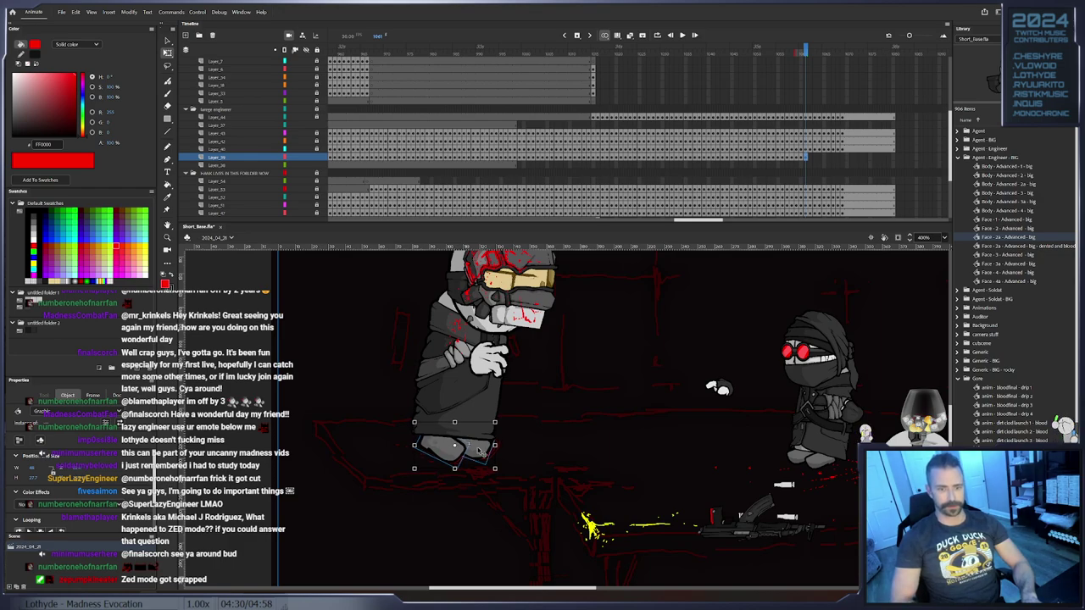
click(481, 468)
click(440, 442)
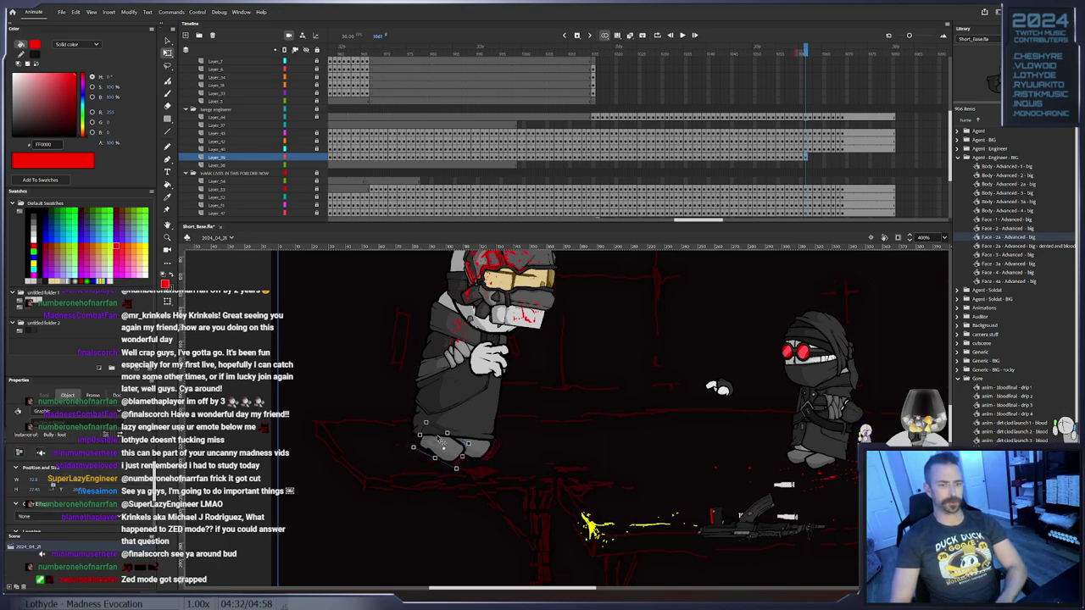
key(F6)
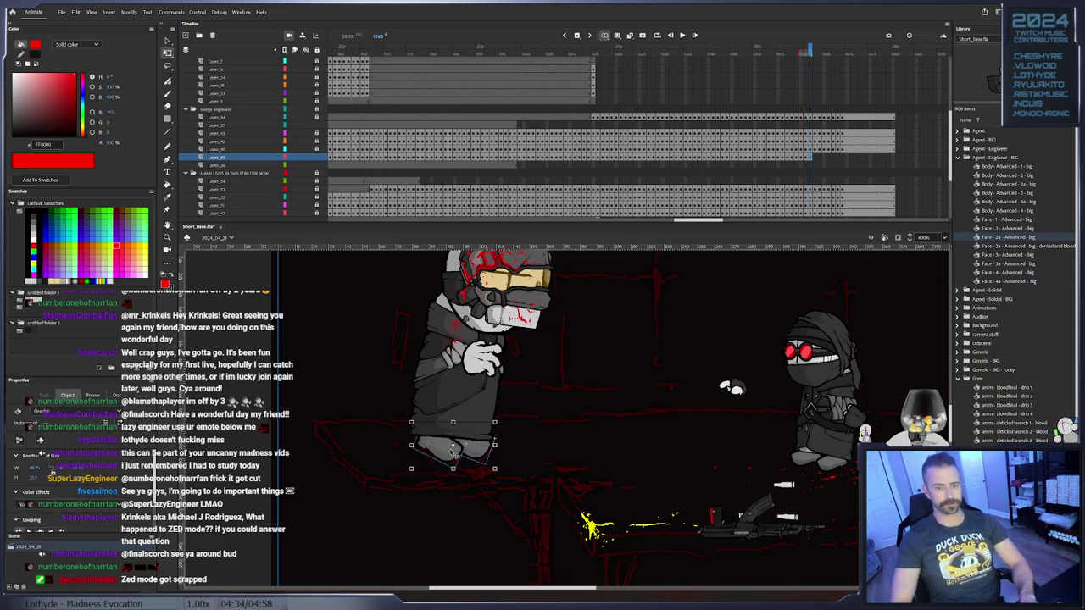
key(Escape)
click(452, 449)
Adjust the large engineer's feet at frames 1063 and 1064 to keep them aligned with the coat hem
key(period)
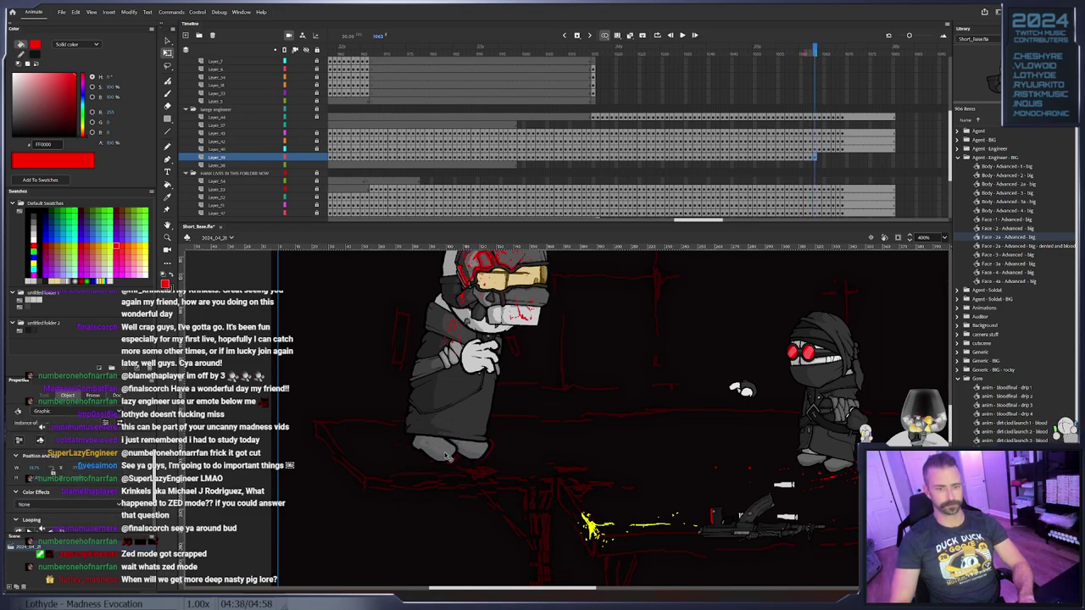
click(449, 506)
key(period)
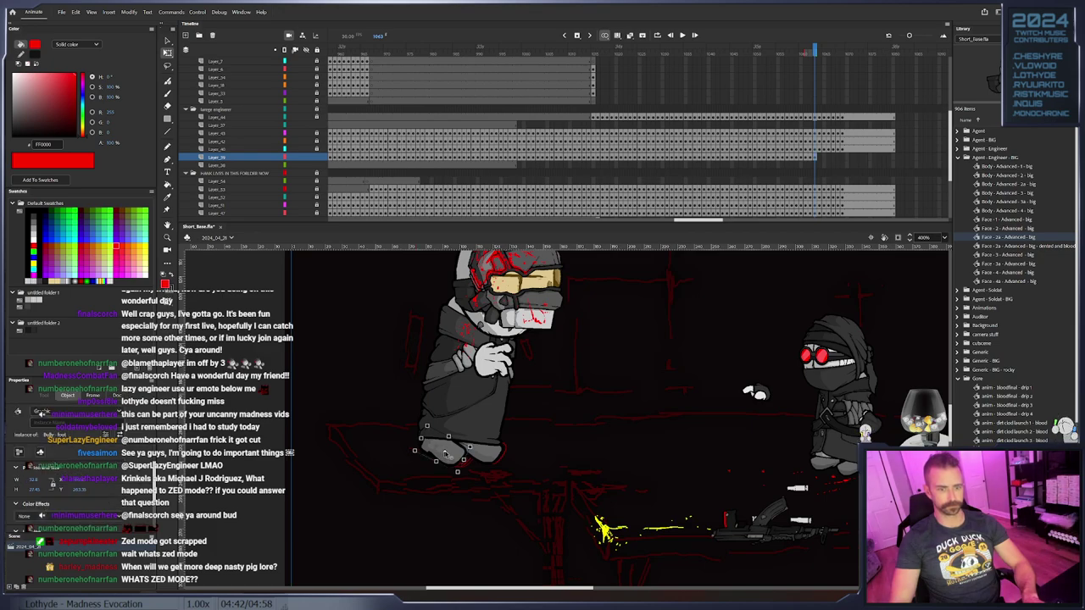
key(period)
click(486, 455)
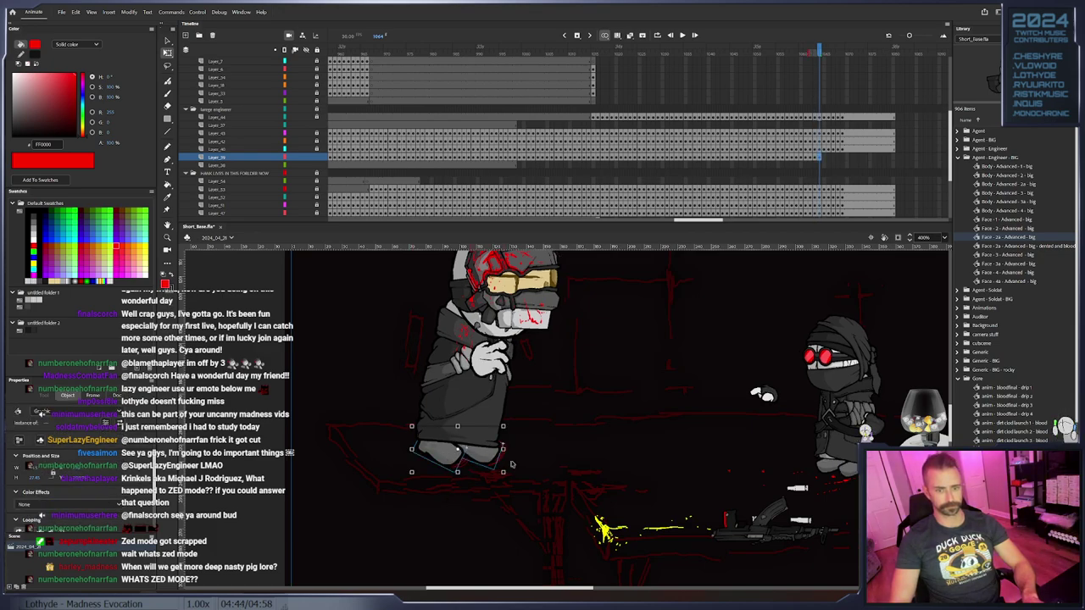
click(511, 464)
Keyframe the large engineer's feet from frame 1065 to 1067, shifting them along with the settling body
key(period)
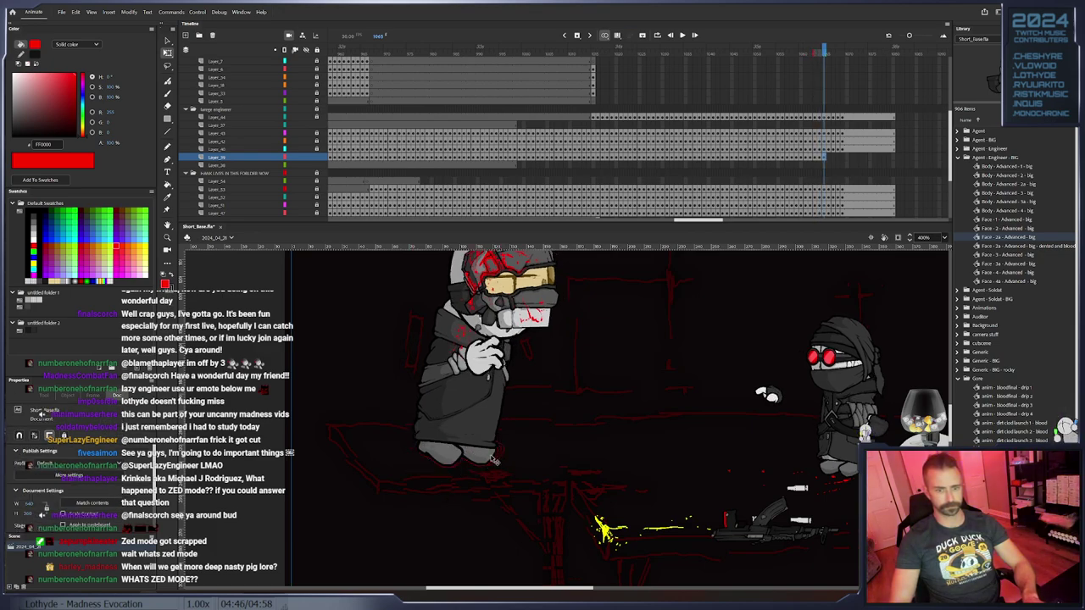
key(period)
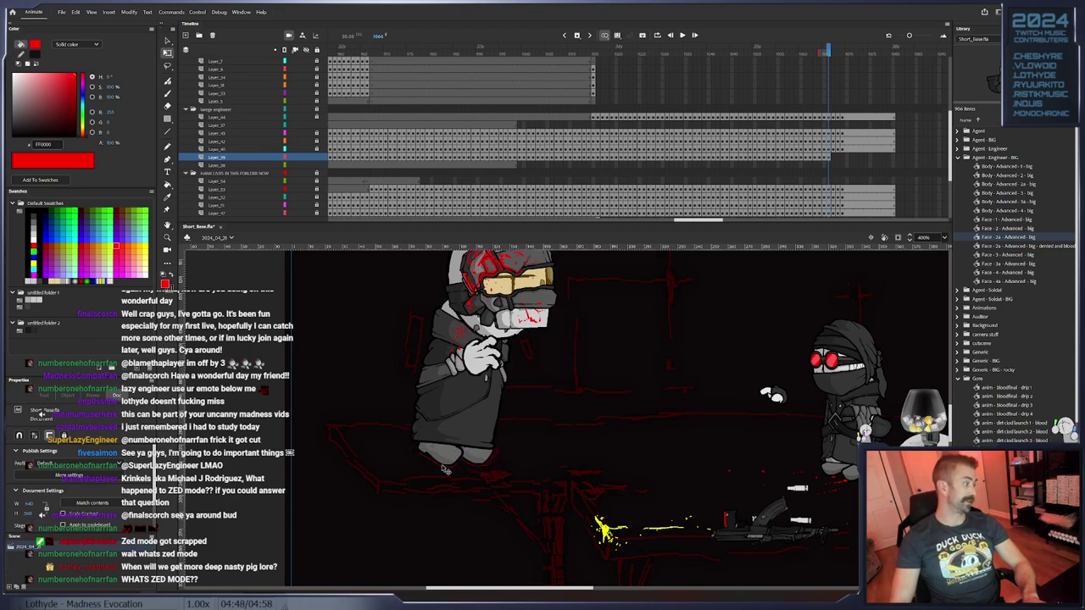
click(454, 460)
key(period)
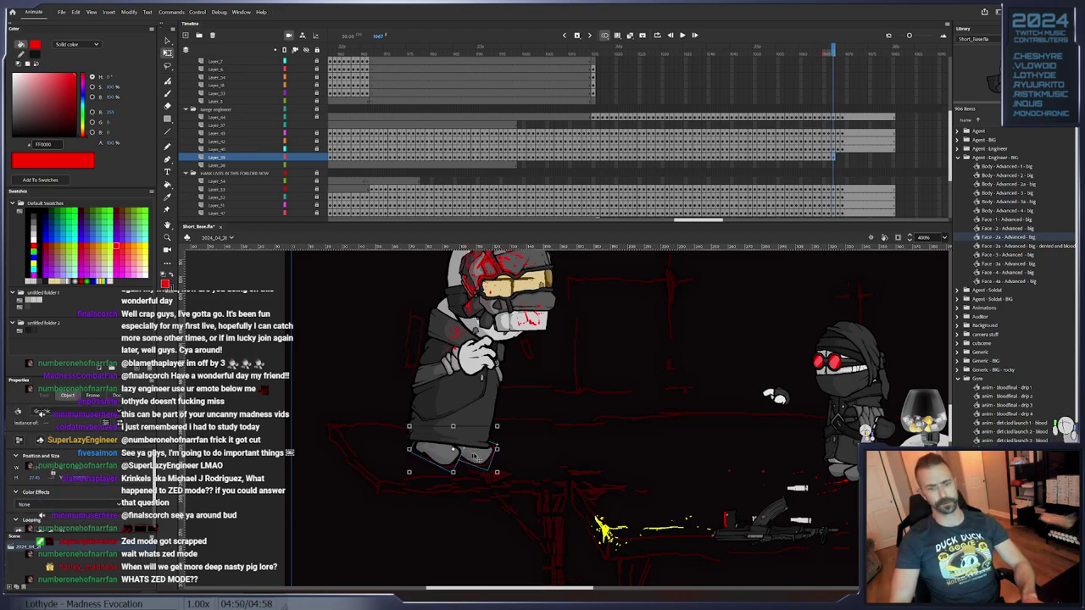
click(506, 458)
click(487, 458)
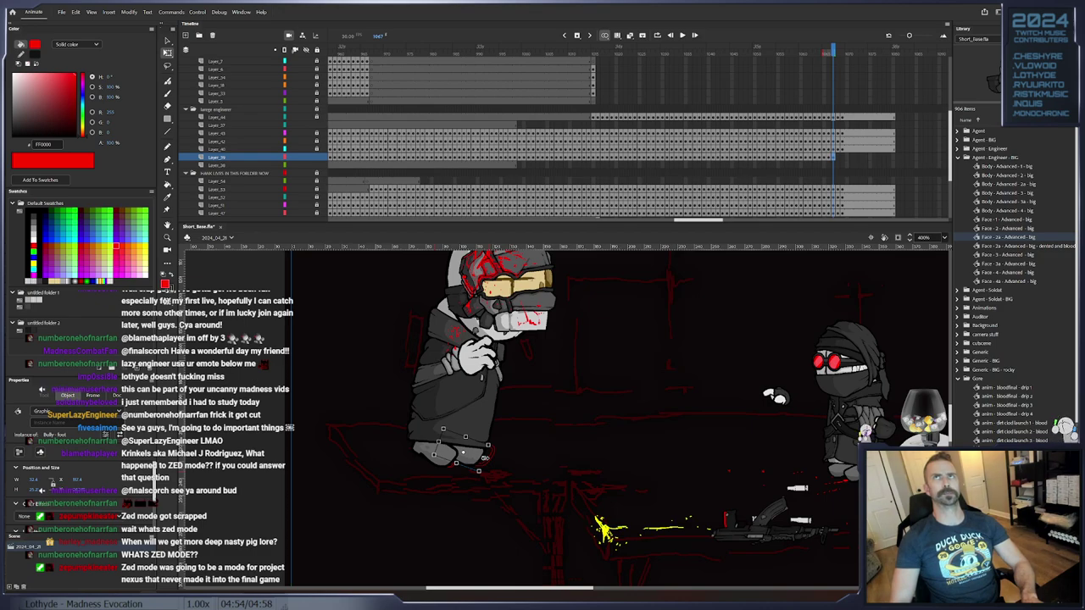
Add feet keyframes at frames 1068 and 1069 and adjust both of the large engineer's feet separately
key(F6)
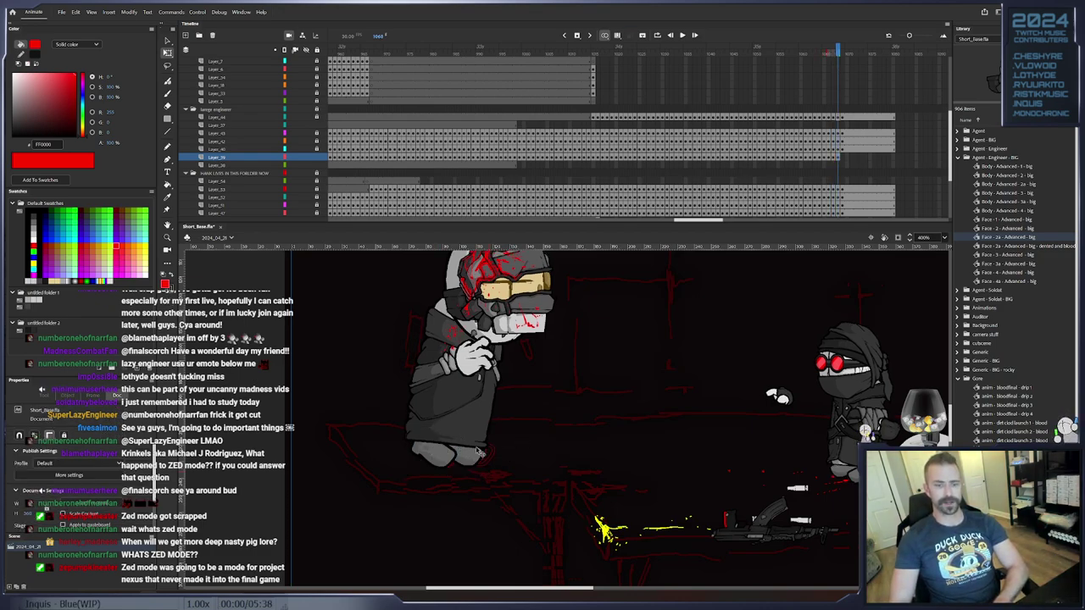
key(period)
click(513, 458)
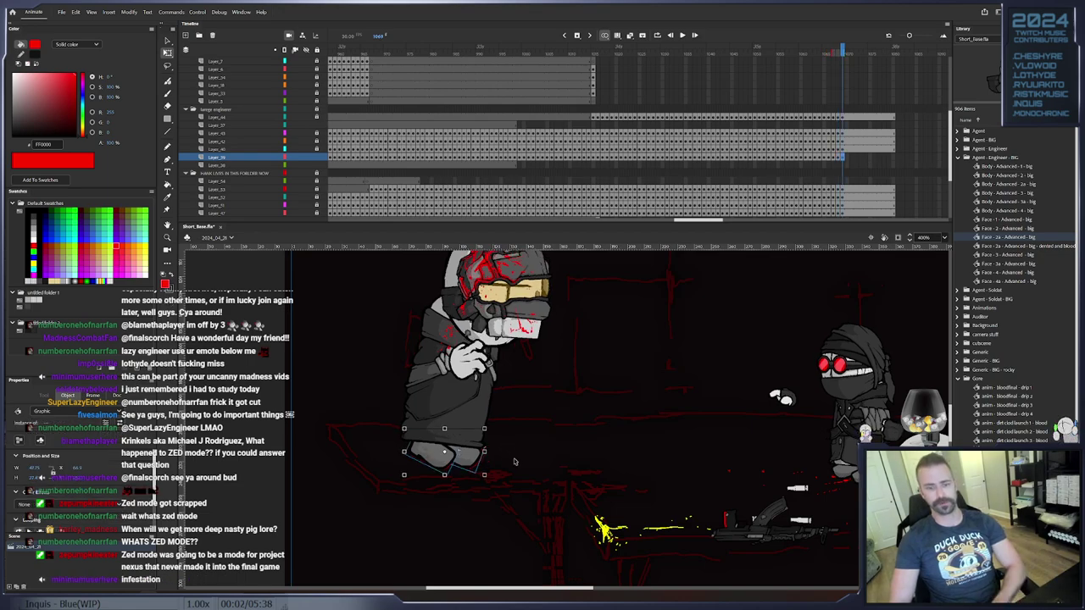
click(476, 462)
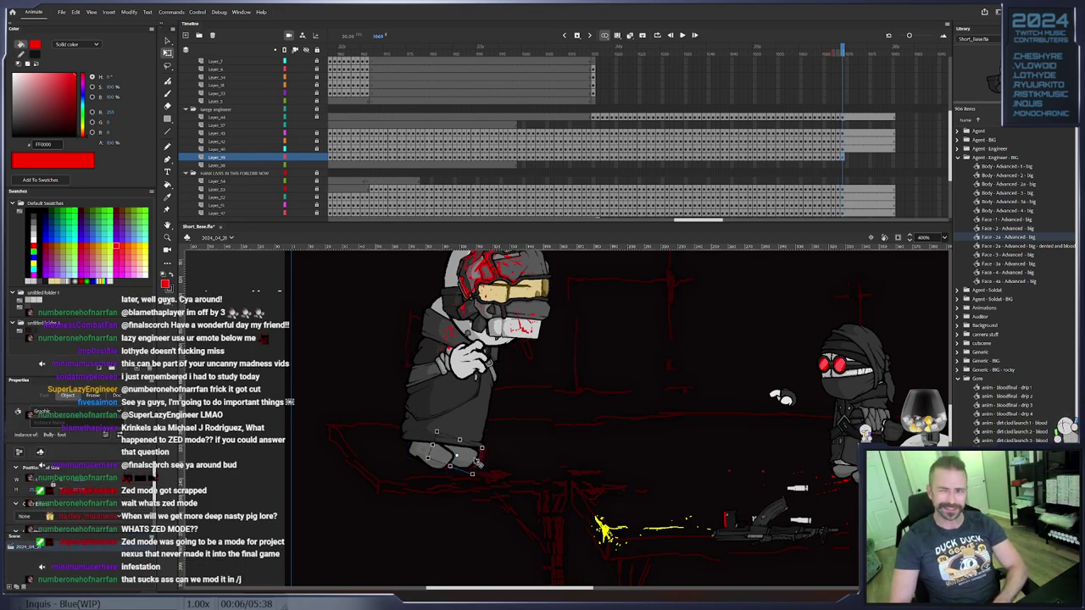
click(390, 463)
click(434, 448)
Extend the large engineer's feet layer to frame 1080, matching the length of the other body layers
click(895, 164)
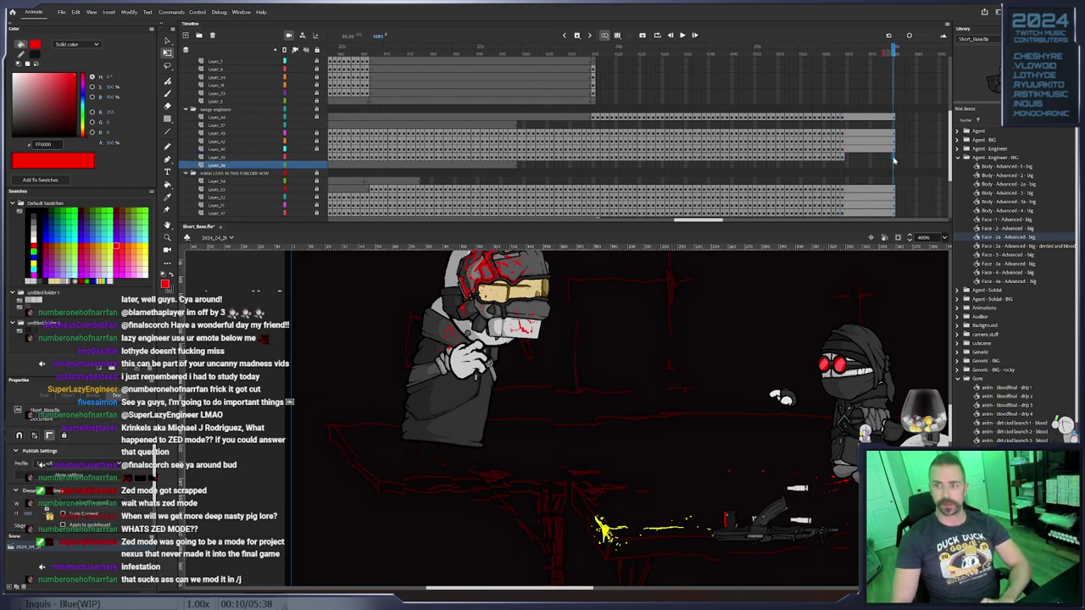
right_click(894, 157)
click(931, 207)
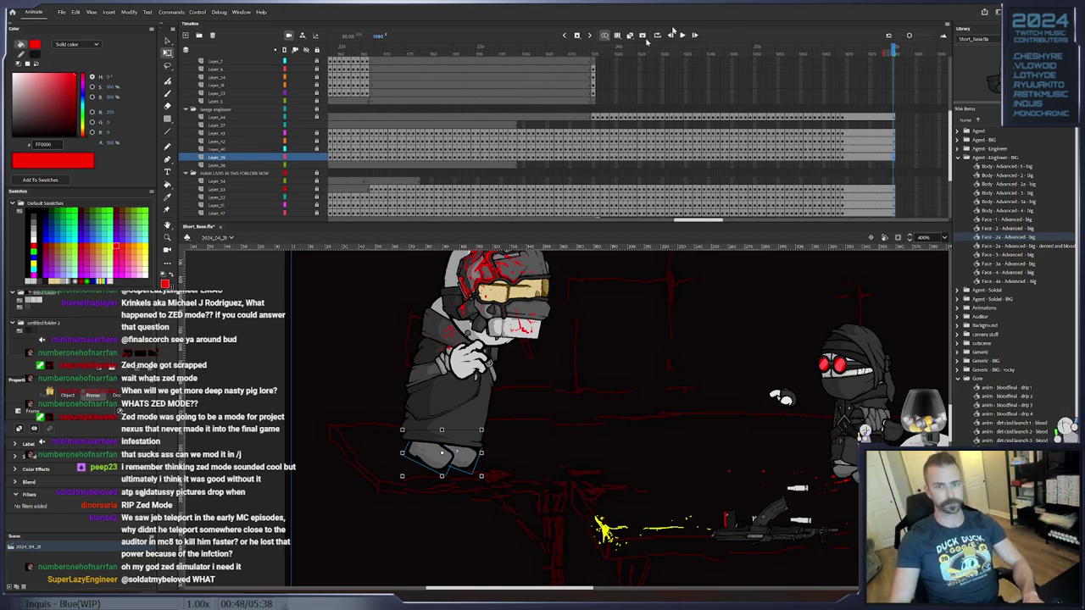
Play back the animation to check the large engineer's foot movement
click(317, 50)
key(Return)
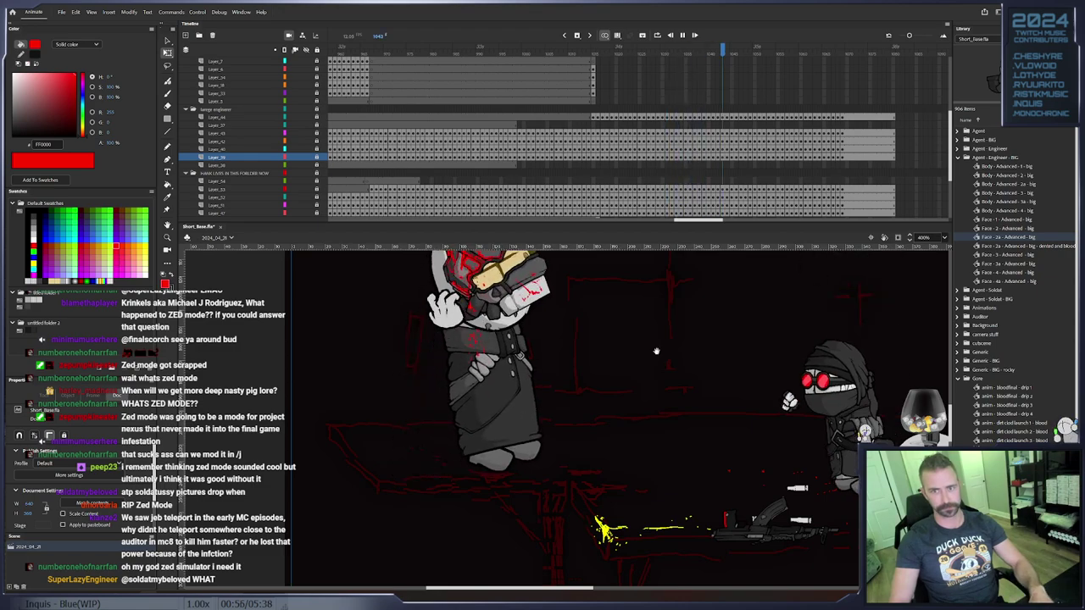
click(603, 93)
scroll(607, 164, down, 3)
Starting at frame 1016 of Layer_46, move Hank's hand outward and add keyframes up to frame 1021
click(598, 134)
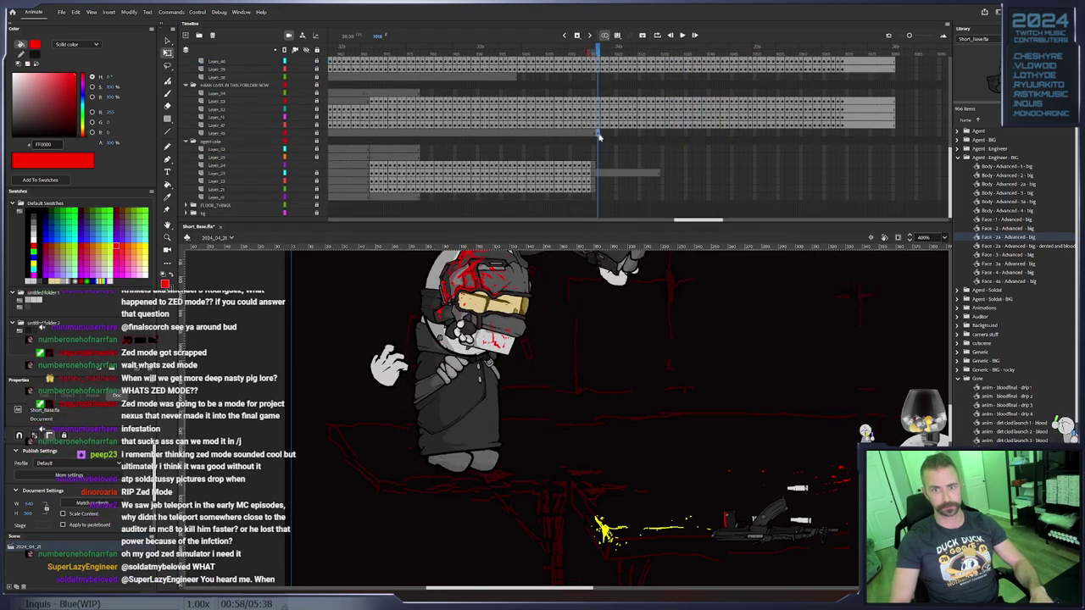
scroll(243, 146, up, 2)
click(612, 347)
drag(596, 328, 605, 388)
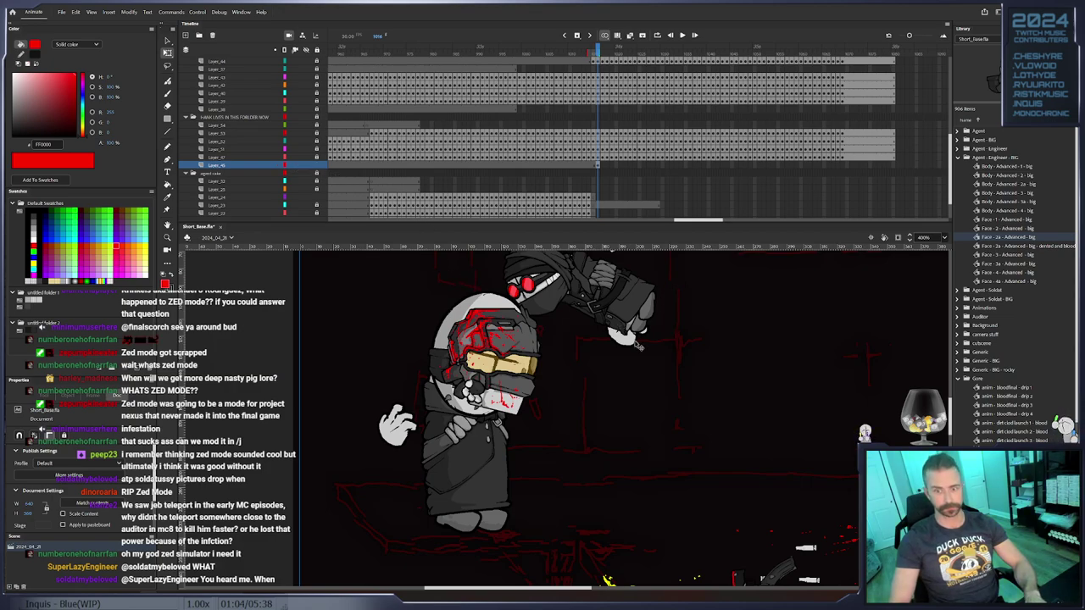
click(600, 164)
drag(642, 337, 669, 316)
key(F6)
key(F6)
key(F6)
key(F6)
Swap the hand symbol at frame 1021 for "Bully - hand flat"
right_click(667, 309)
click(697, 512)
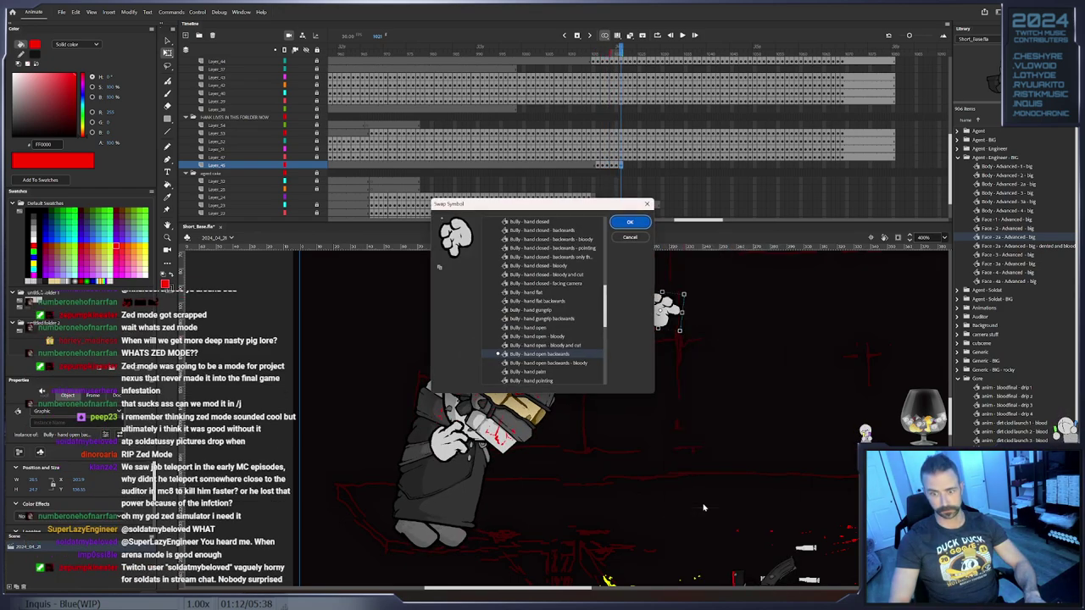
click(559, 301)
click(543, 293)
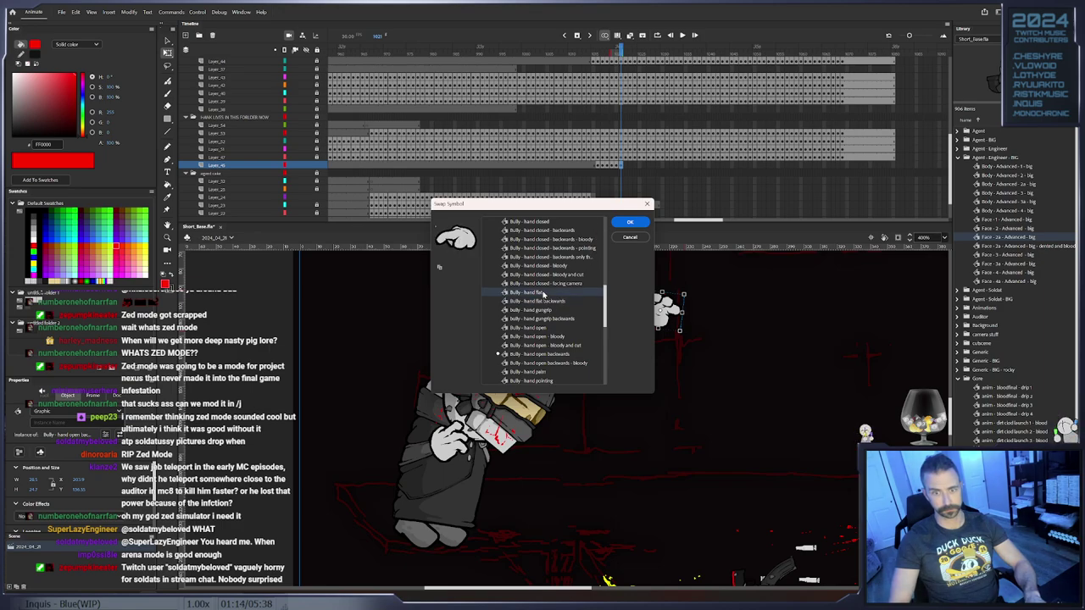
click(632, 223)
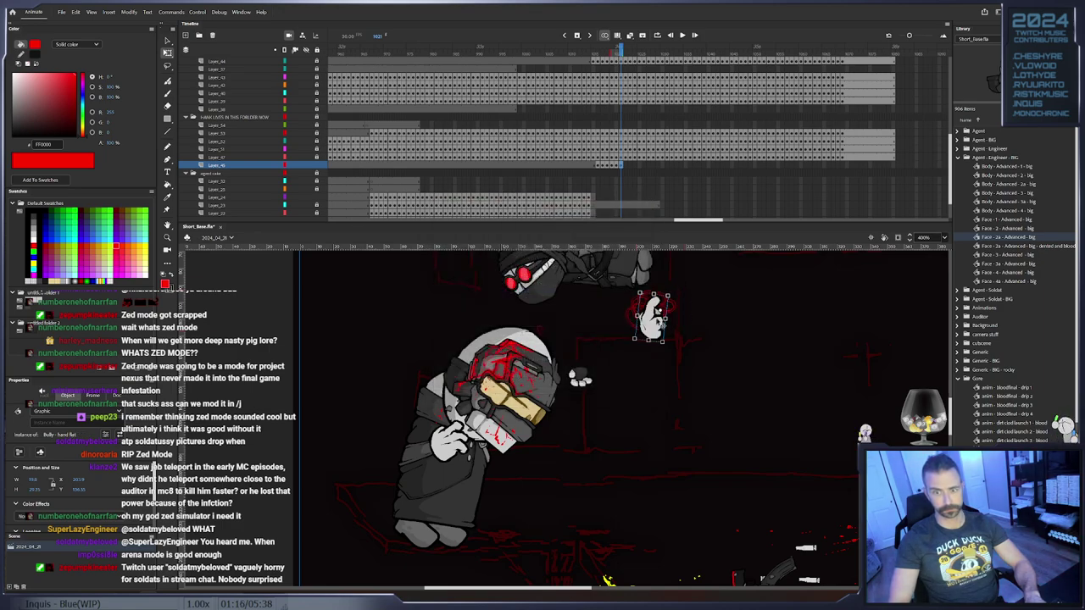
Reposition the flat hand and keyframe it frame by frame on Layer_46 from frame 1021 to 1031
mouse_move(678, 297)
mouse_down()
mouse_move(707, 314)
mouse_move(691, 315)
mouse_move(703, 293)
mouse_move(693, 347)
mouse_move(657, 392)
mouse_move(615, 411)
mouse_move(628, 391)
mouse_move(594, 391)
mouse_move(576, 417)
mouse_move(585, 382)
mouse_up()
key(F6)
key(F6)
key(F6)
key(F6)
key(F6)
key(F6)
key(F6)
key(F6)
key(F6)
key(F6)
Continue the hand keyframes on Layer_46 through frame 1037 and delete the hand at frame 1038
key(.)
key(.)
key(.)
key(F6)
key(F6)
key(F6)
key(.)
key(Delete)
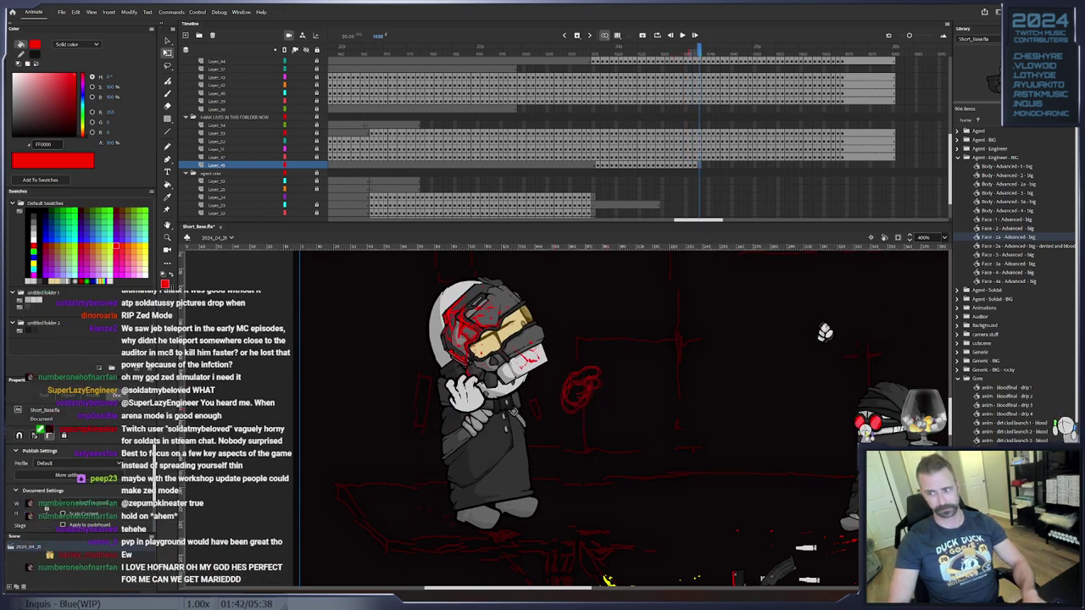
Collapse the "Agent - Engineer - BIG" and "Gore" folders in the library
scroll(1026, 416, down, 5)
scroll(1026, 417, up, 5)
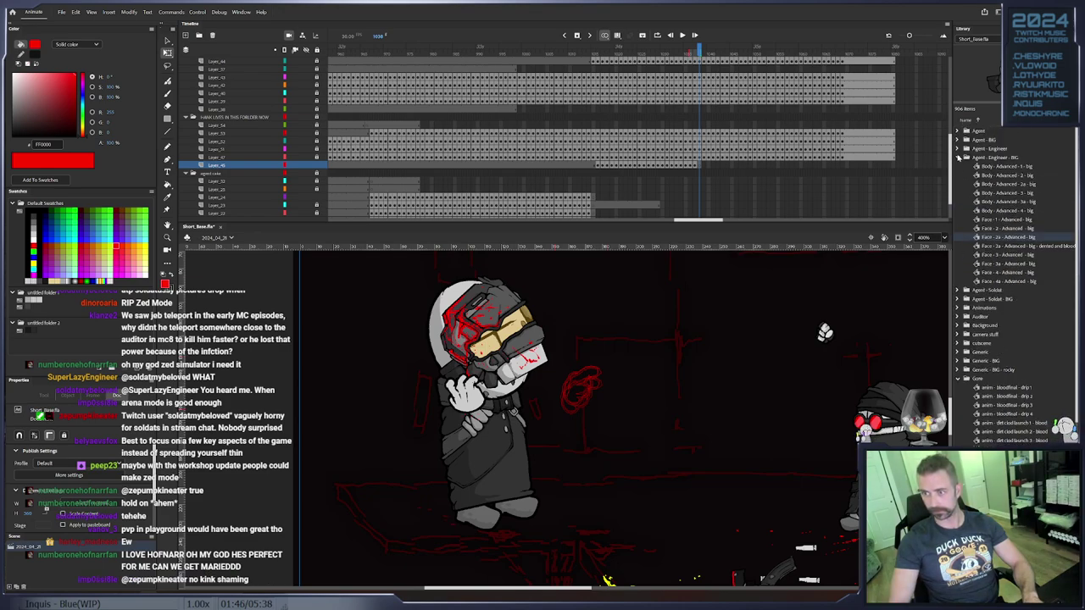
click(960, 158)
click(960, 255)
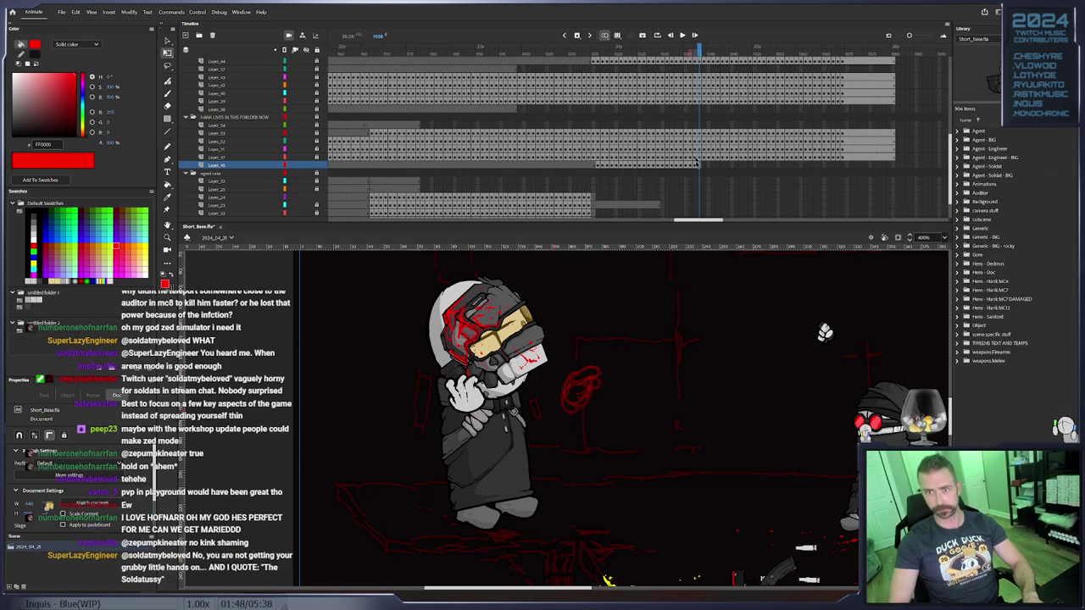
Insert a frame at frame 1038 of Layer_46
right_click(700, 168)
click(746, 225)
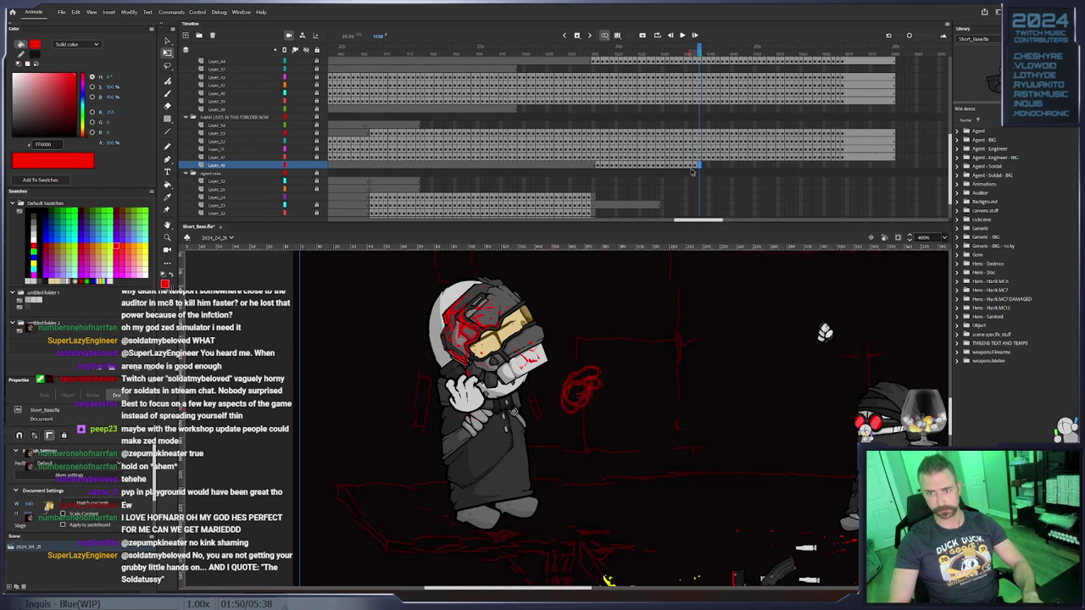
Swap the engineer's flat hand at frame 1038 of Layer_46 for the "Bully - hand open backwards" symbol
right_click(585, 383)
click(670, 301)
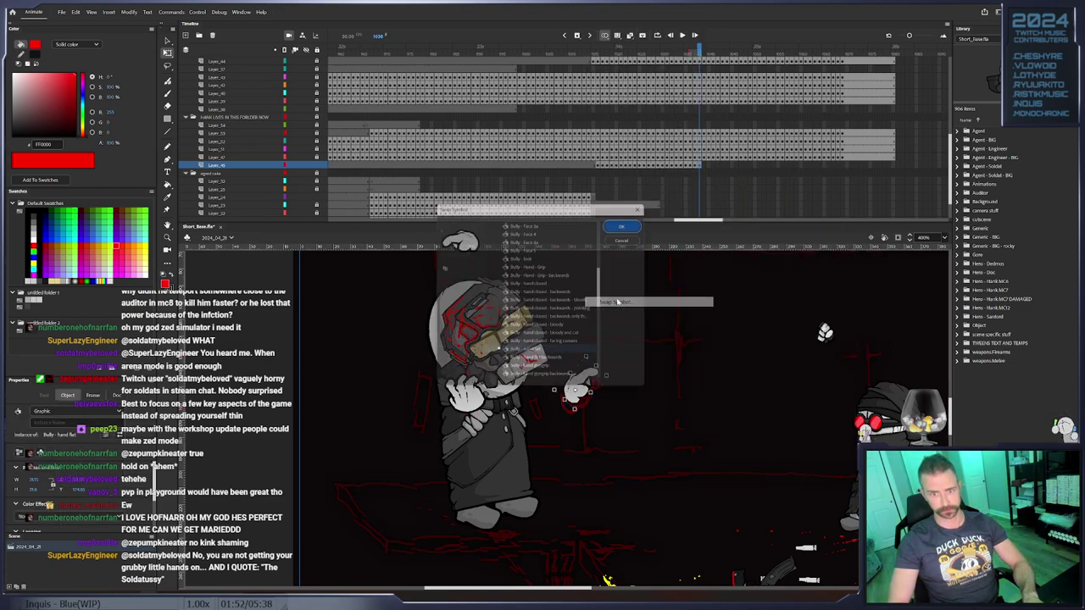
scroll(547, 339, down, 3)
click(555, 330)
click(556, 343)
click(561, 353)
click(629, 222)
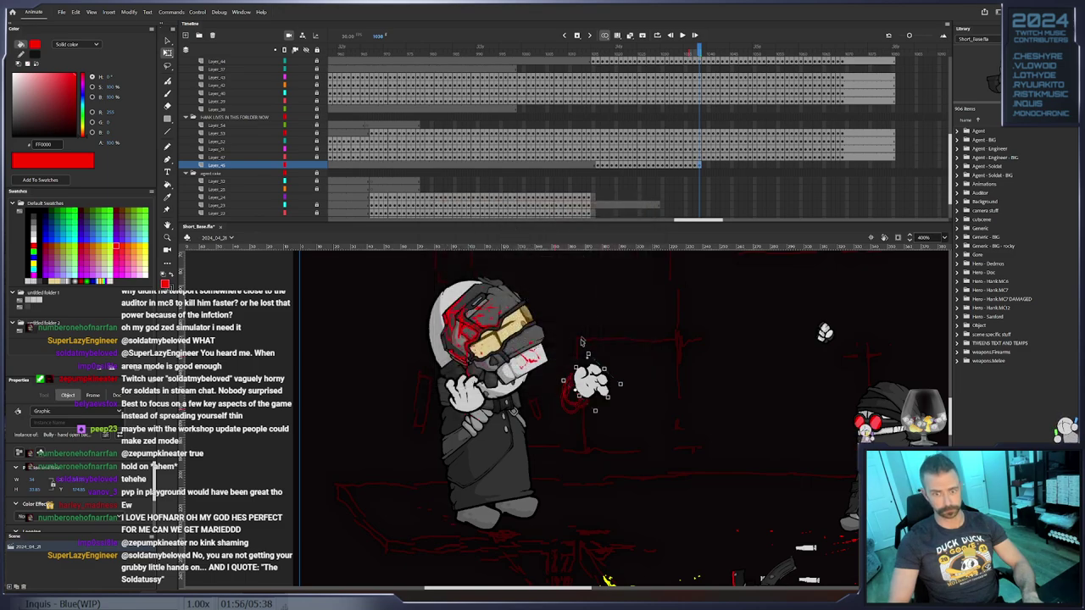
Reposition the open hand and keyframe it frame by frame on Layer_46 through frame 1045, then delete it at frame 1046
drag(632, 383, 610, 347)
key(F6)
key(F6)
key(F6)
key(F6)
key(F6)
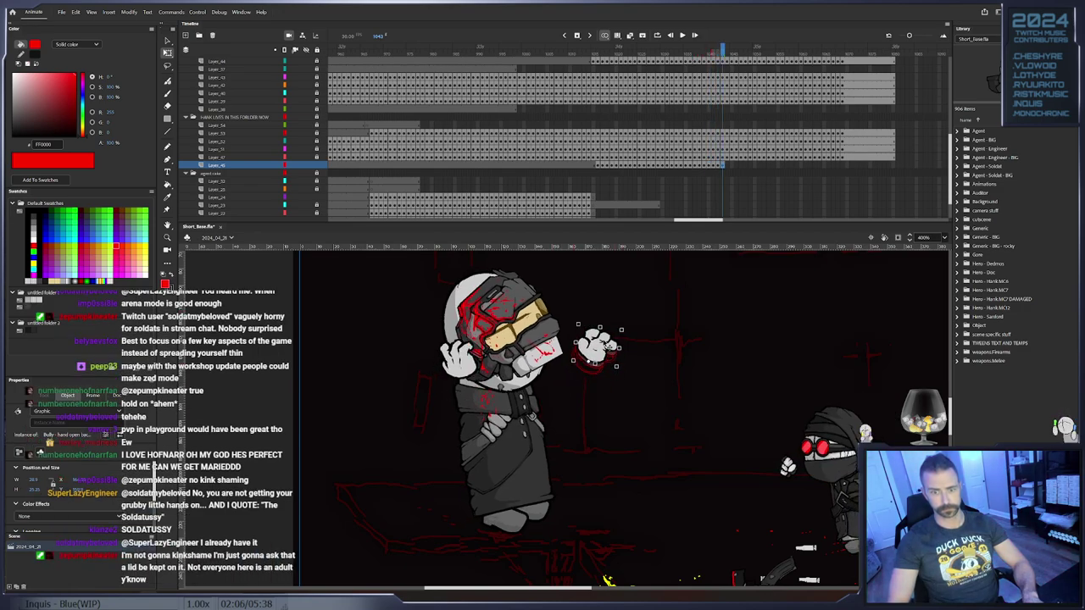
key(.)
key(.)
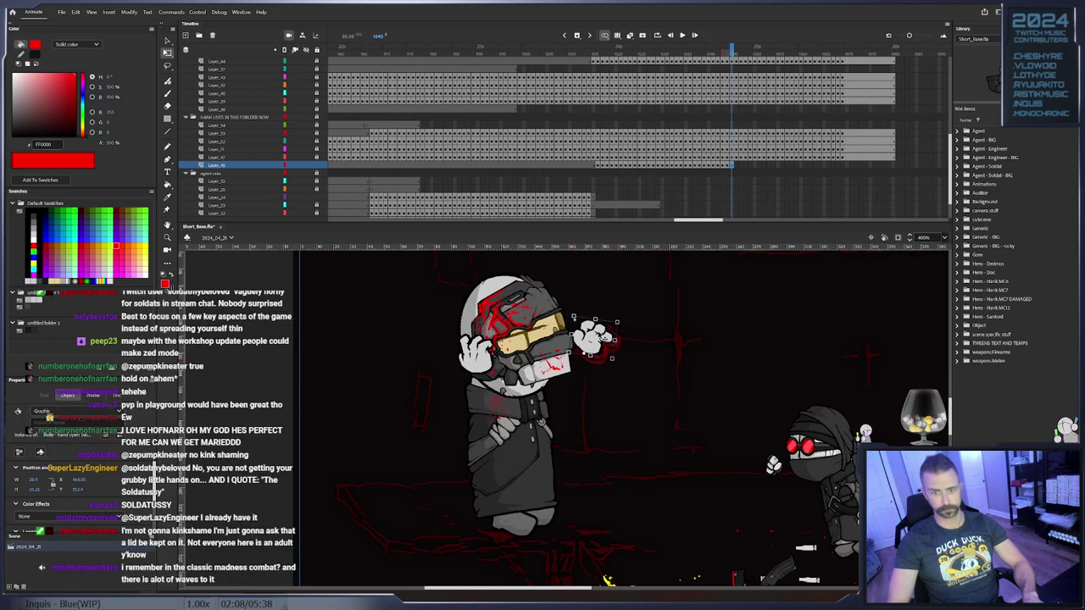
key(F6)
key(Delete)
Unlock Layer_37 and place "Bully - hand open" from the "Generic - BIG" library folder beside the engineer's face at frame 1046
click(736, 125)
scroll(773, 167, up, 2)
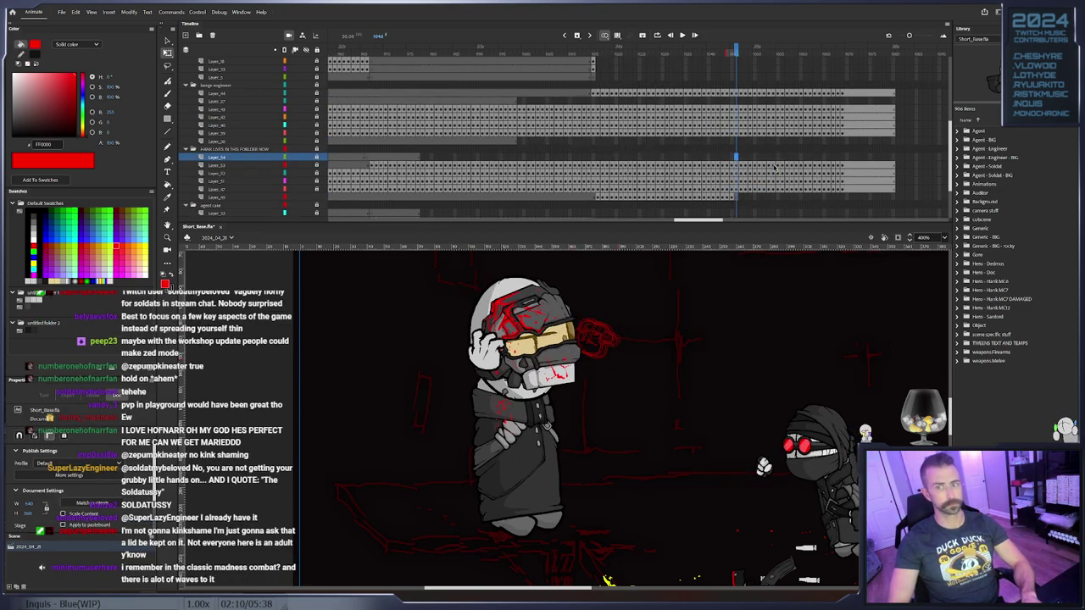
scroll(742, 138, up, 2)
click(736, 134)
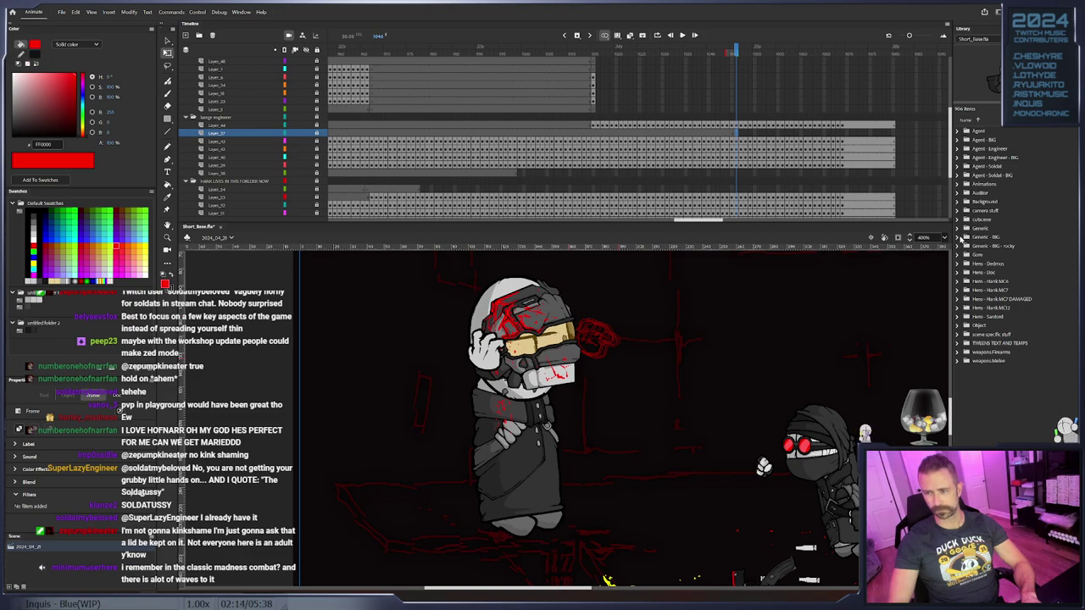
click(961, 239)
click(1016, 363)
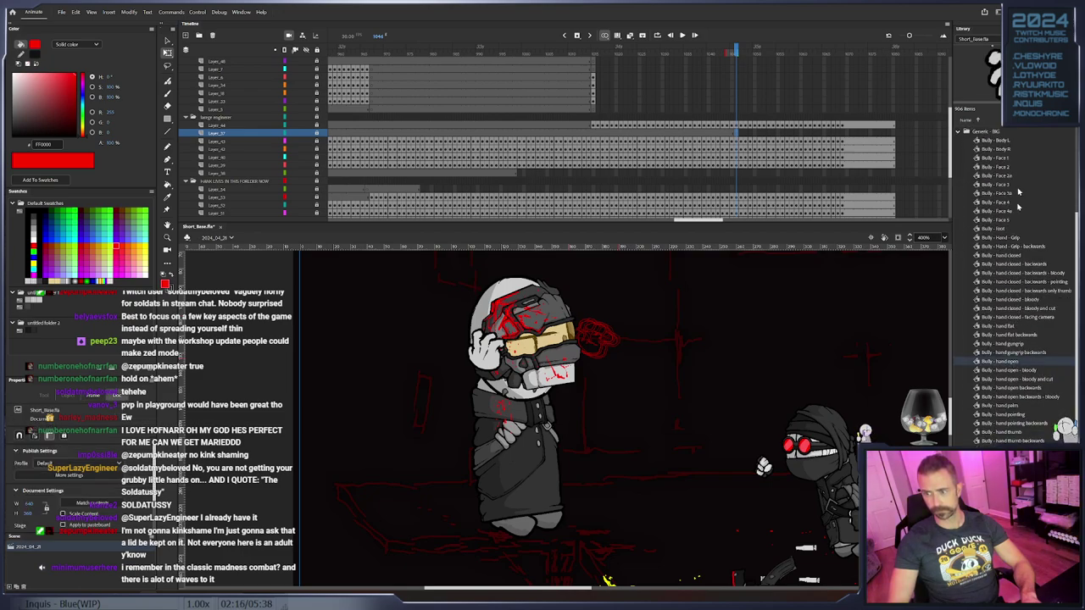
drag(862, 191, 603, 336)
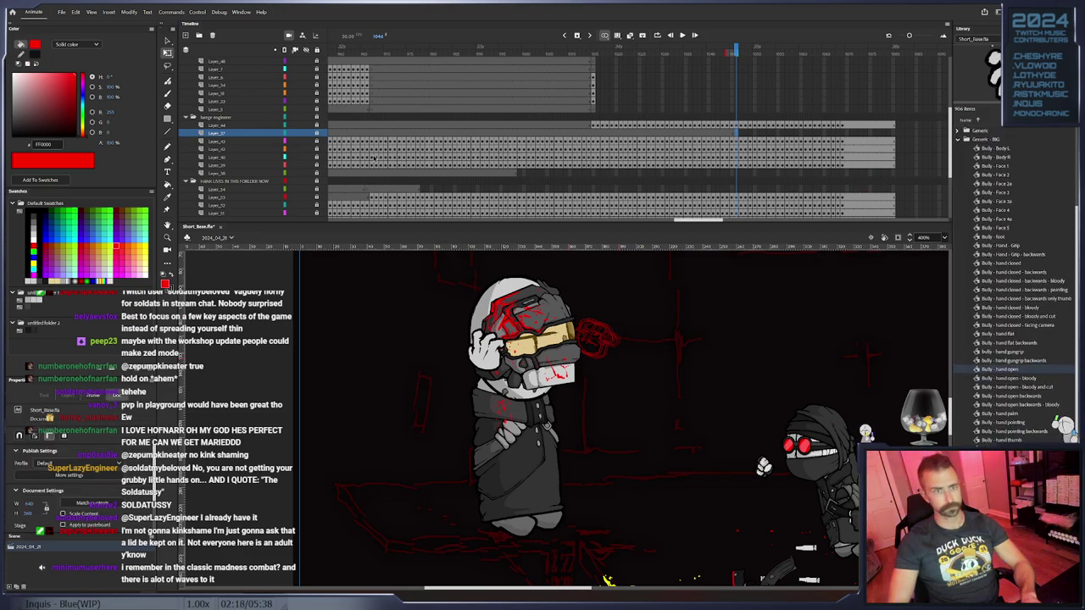
click(319, 133)
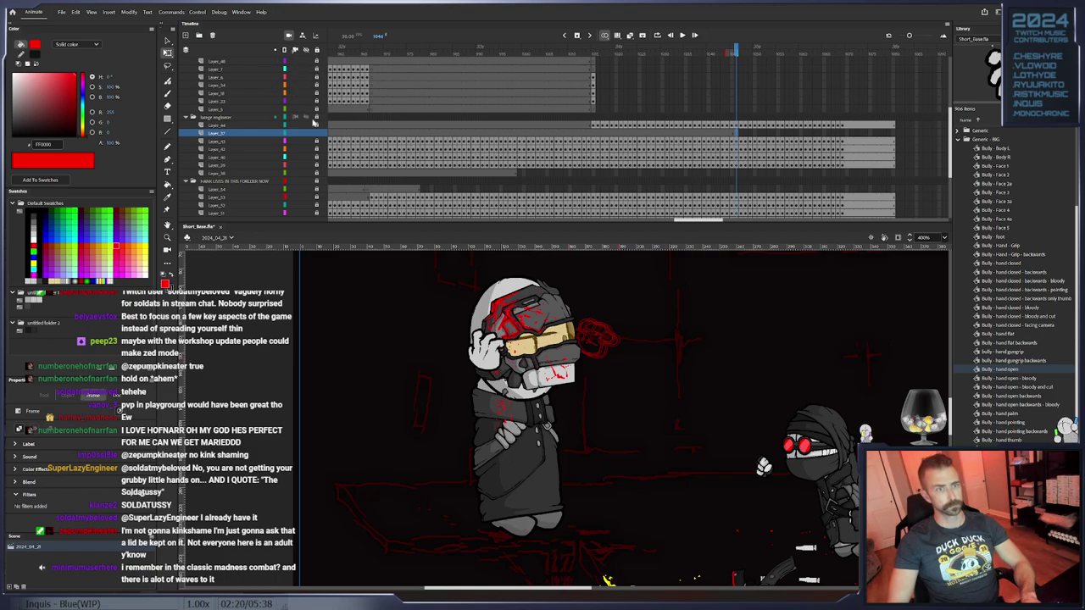
drag(1009, 370, 705, 316)
drag(706, 356, 591, 356)
Keyframe the open hand frame by frame on Layer_37 through frame 1062, following the engineer's movement and the red hand sketch
key(F6)
key(period)
key(period)
key(period)
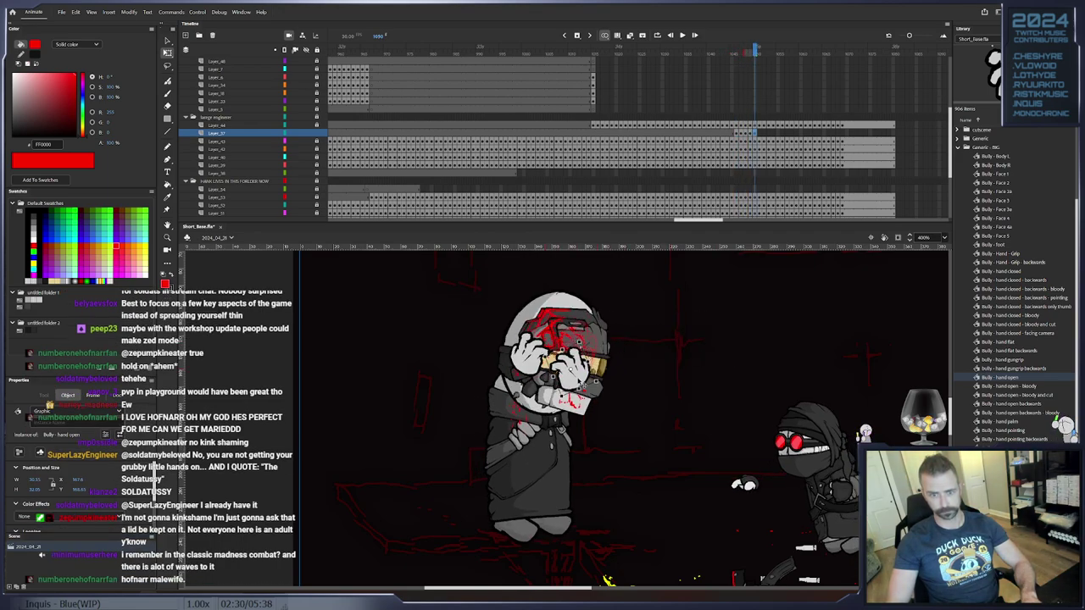
key(period)
key(period)
key(period)
key(period)
key(period)
key(period)
key(period)
key(period)
key(period)
mouse_move(628, 412)
mouse_down()
mouse_move(642, 412)
mouse_move(637, 398)
mouse_up()
key(period)
key(period)
key(period)
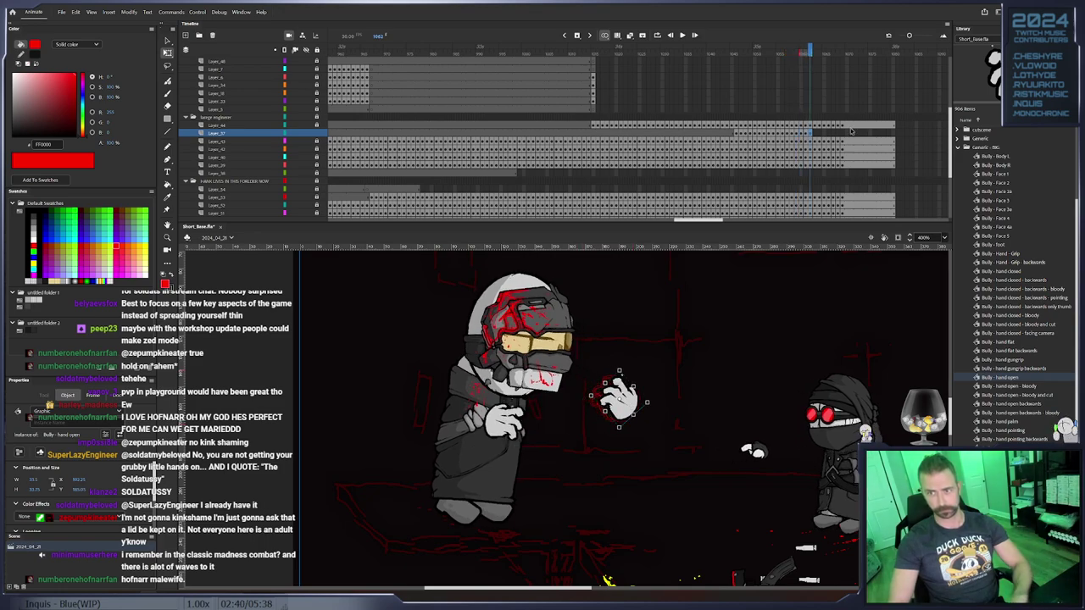
Replace the open hand on Layer_37 with "Bully - hand open backwards" and keyframe it through frame 1069
key(Delete)
mouse_move(1013, 404)
mouse_down()
mouse_move(649, 363)
mouse_move(691, 384)
mouse_move(614, 421)
mouse_up()
key(F6)
key(F6)
key(F6)
key(F6)
key(F6)
key(F6)
key(F6)
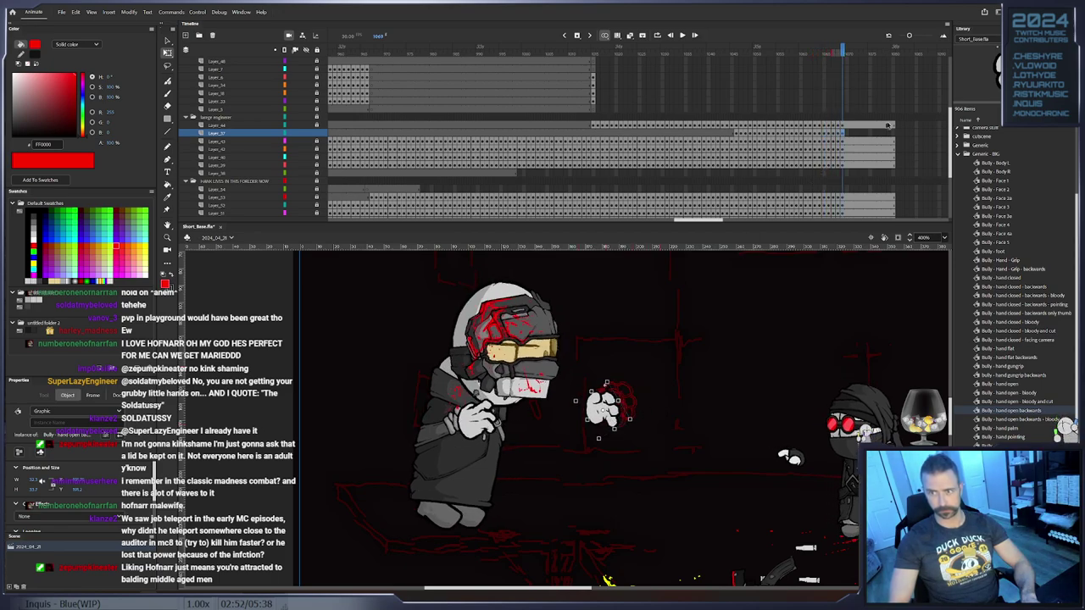
Extend the hand on Layer_37 to frame 1080 and lock the layer
right_click(893, 133)
click(931, 184)
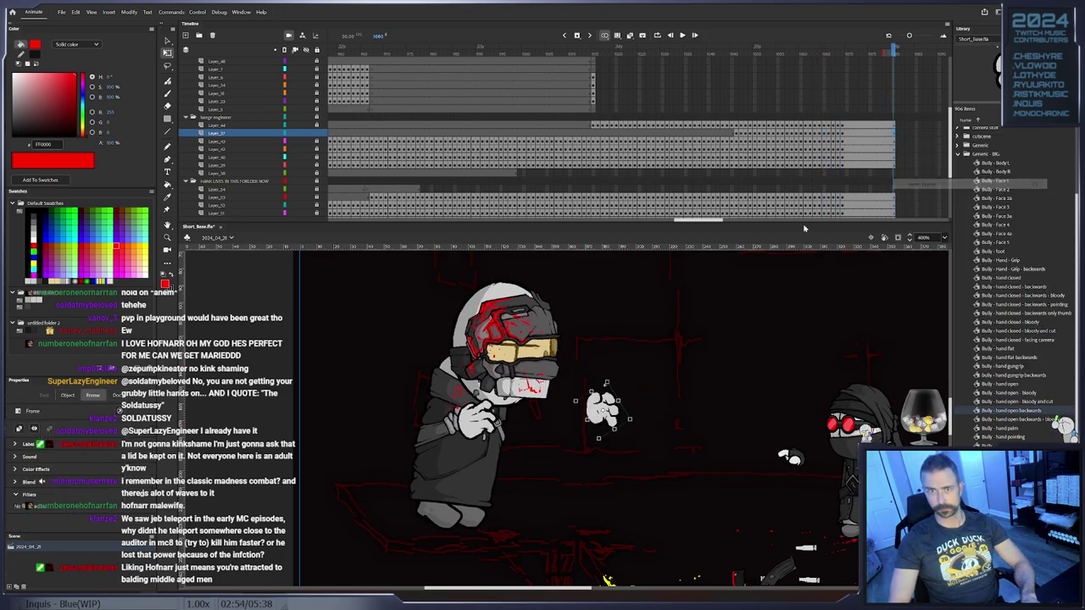
scroll(750, 195, up, 1)
click(321, 167)
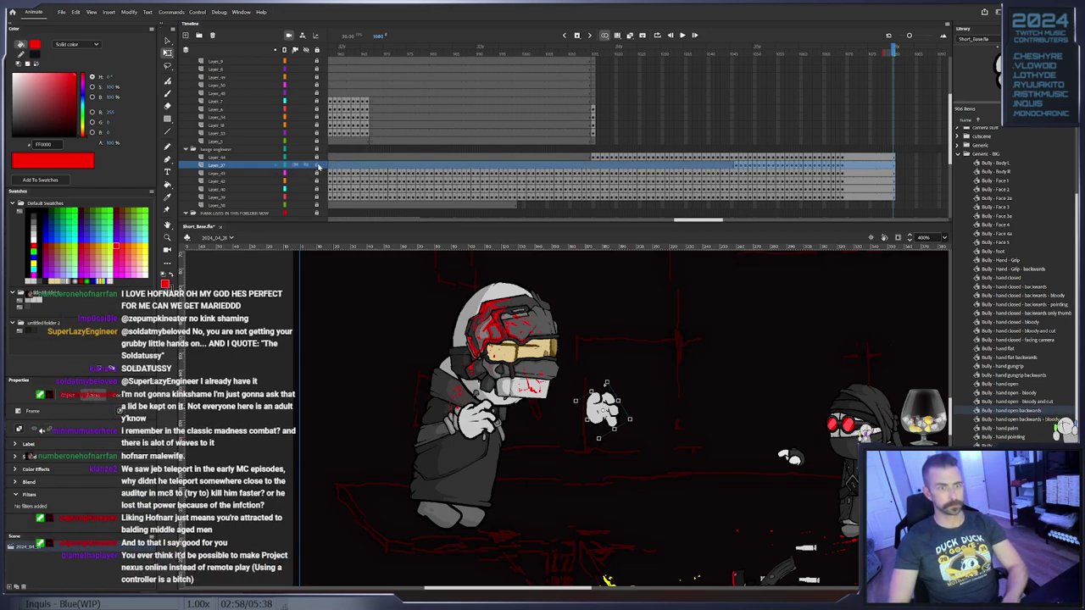
Collapse the engineer, Hank and agent layer folders in the timeline
click(186, 152)
click(192, 158)
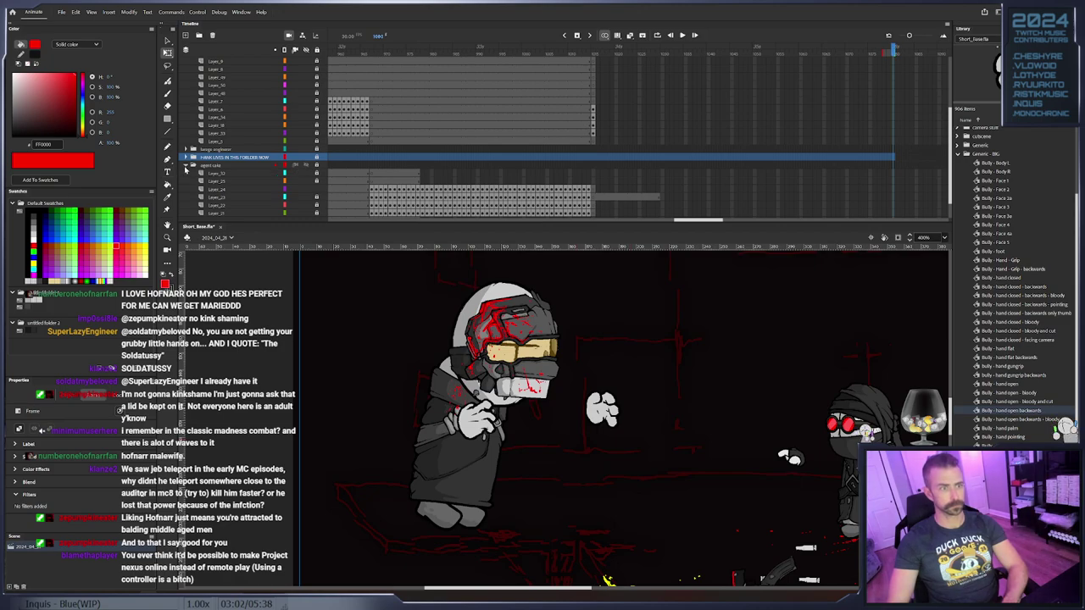
click(186, 166)
Place three goreANIM bloodsplat symbols from the "Gore" library folder over the grunt's face at frame 1015 of Layer_50
click(592, 49)
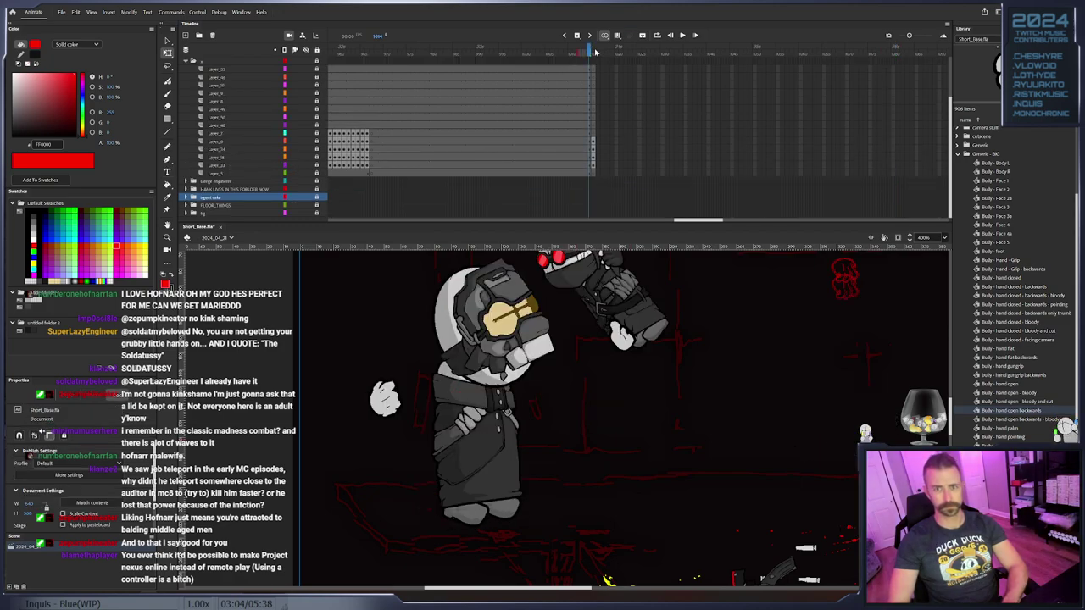
click(593, 142)
click(594, 134)
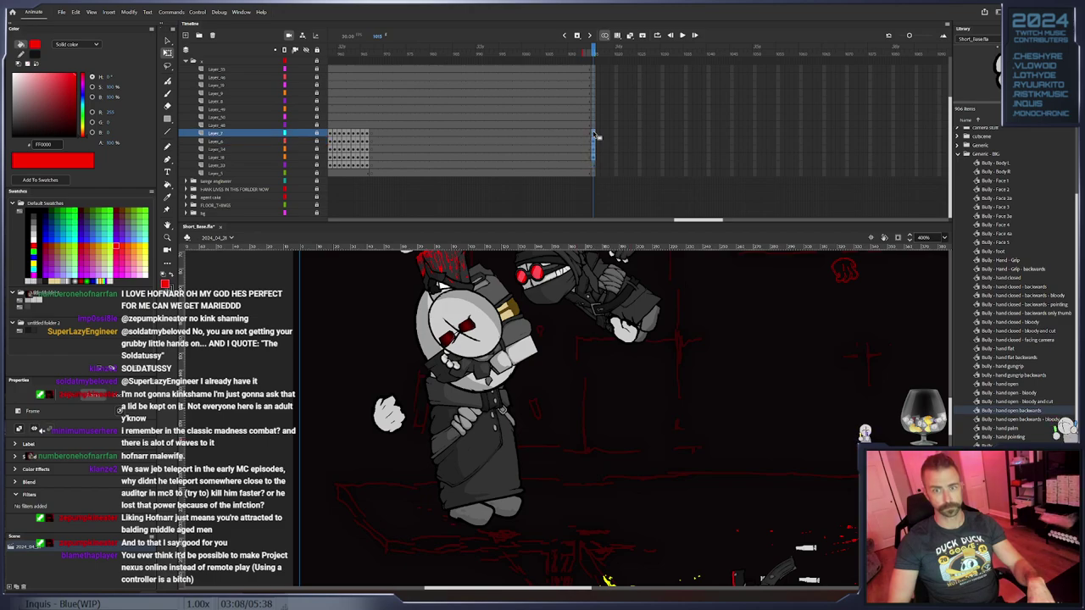
click(594, 166)
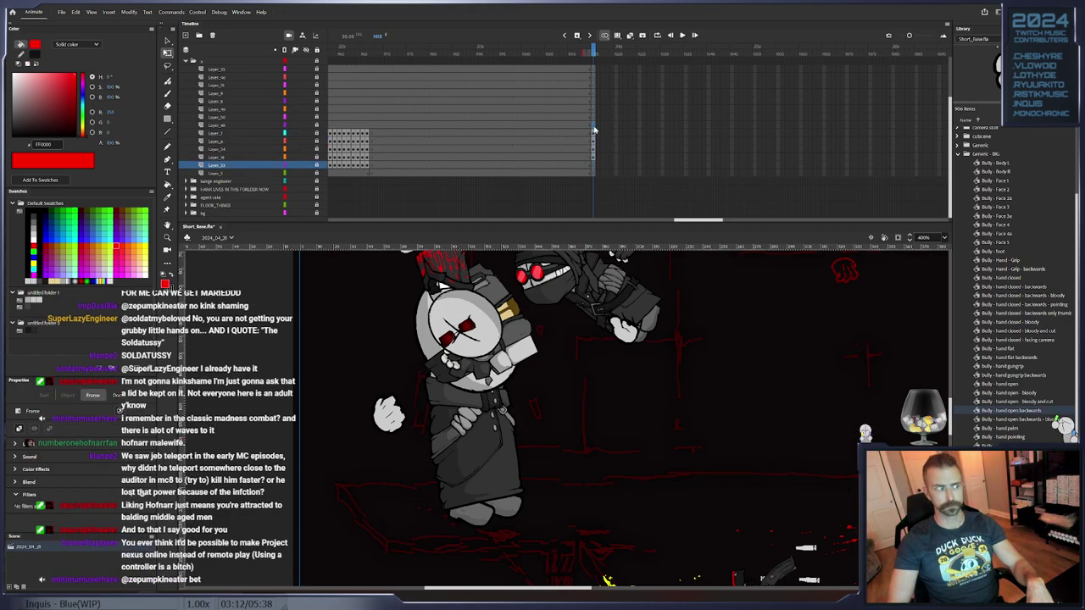
click(594, 125)
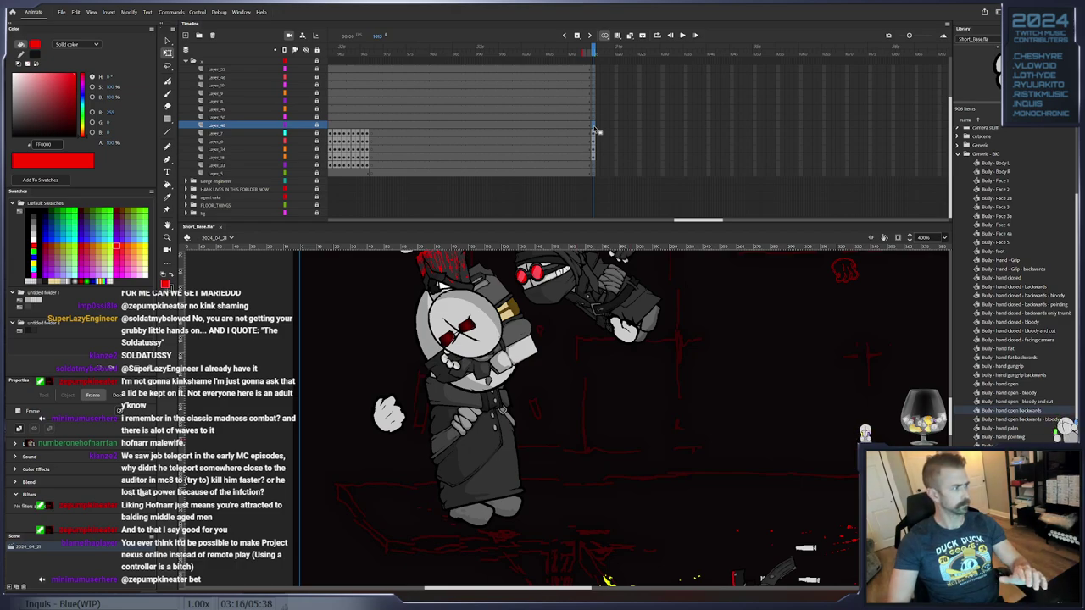
click(594, 118)
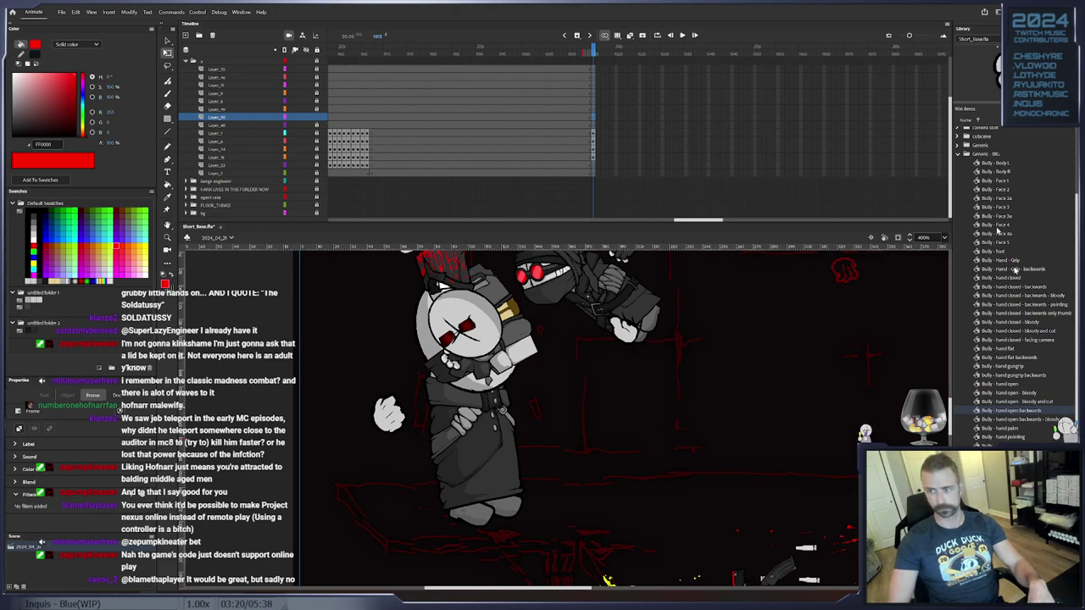
click(959, 155)
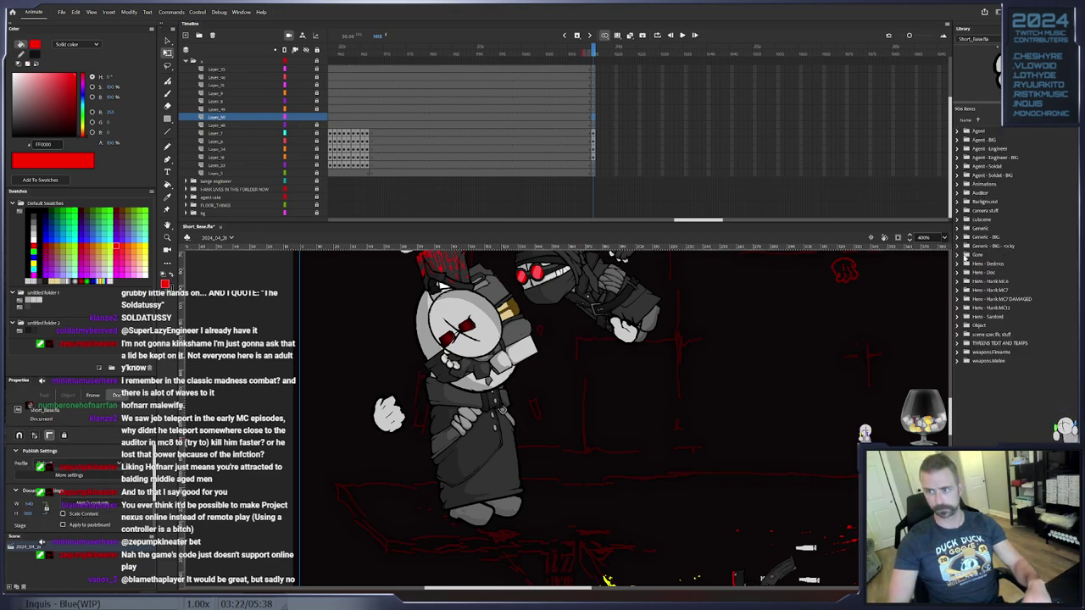
click(958, 258)
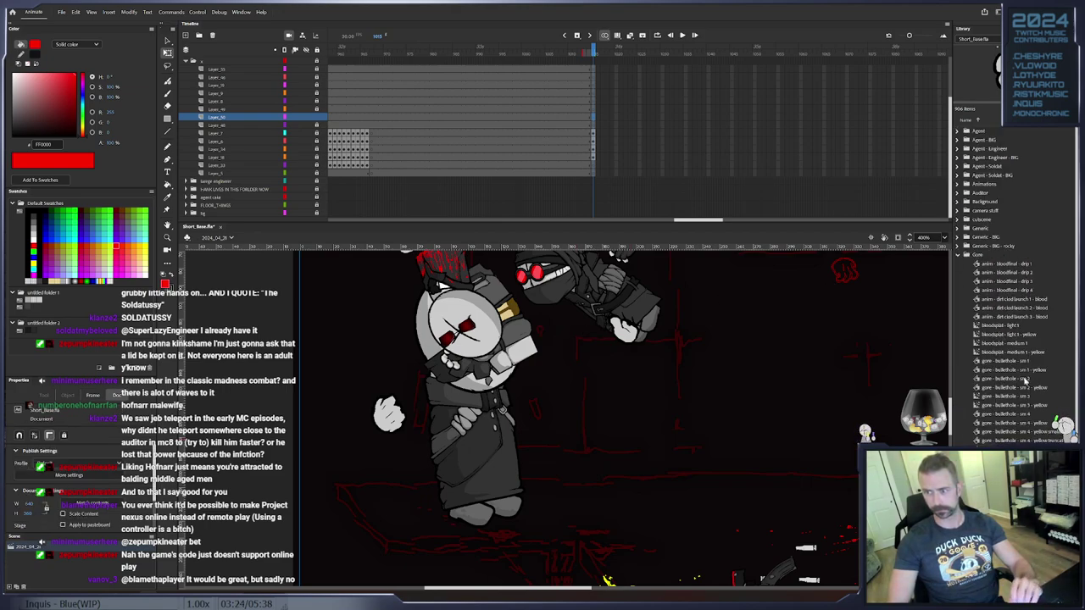
scroll(1031, 402, down, 5)
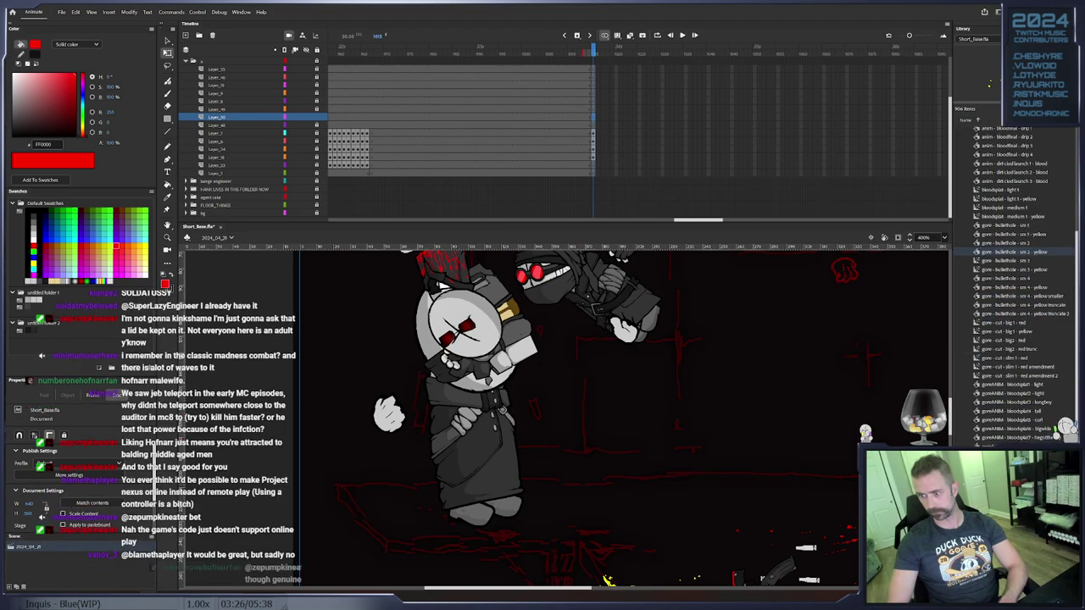
drag(1016, 407, 503, 345)
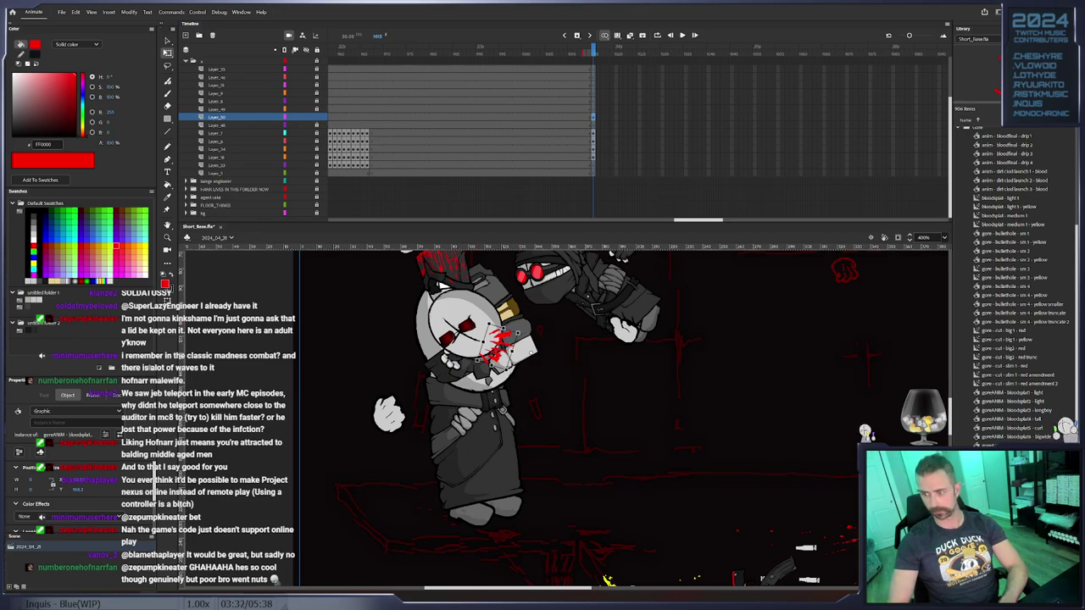
drag(1016, 402, 458, 351)
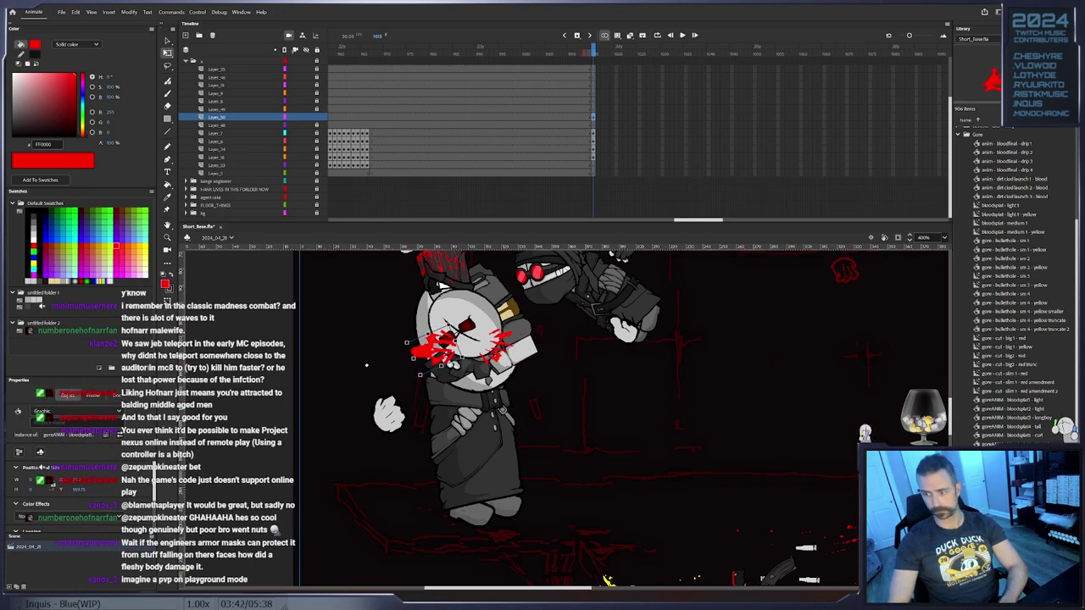
mouse_move(490, 319)
mouse_down()
mouse_move(535, 346)
mouse_move(470, 321)
mouse_up()
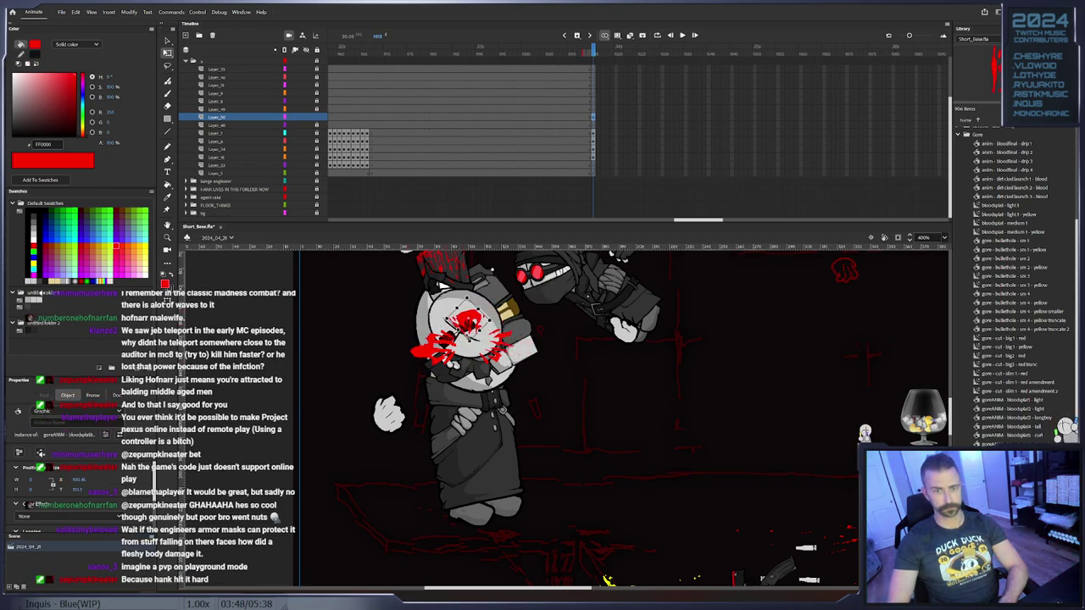
Lock Layer_50, extend its blood splats to frame 1059, and play back the impact
click(320, 123)
right_click(794, 125)
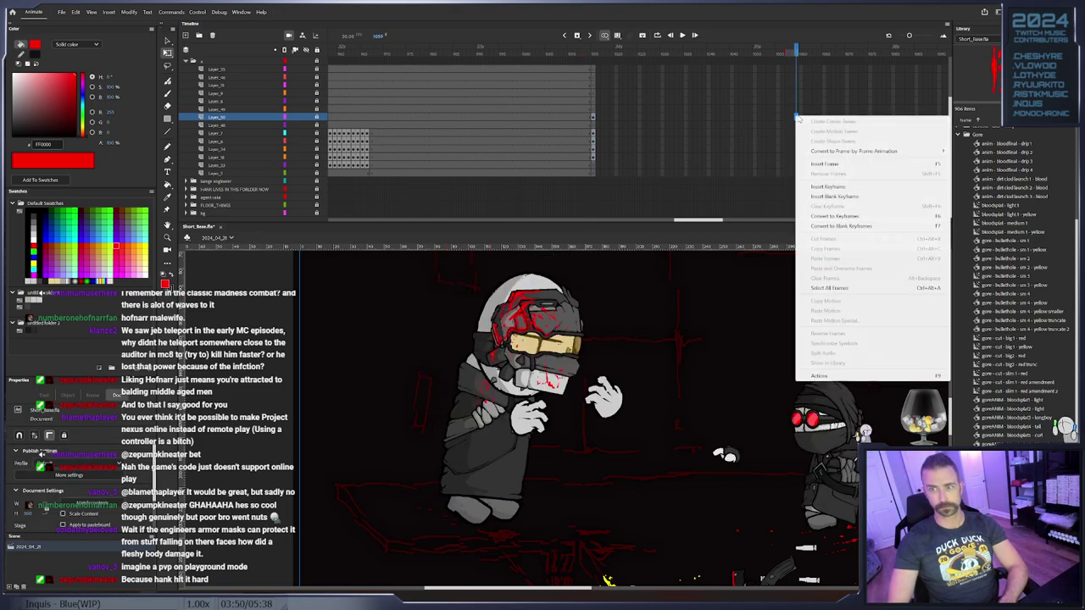
click(882, 215)
drag(595, 54, 639, 79)
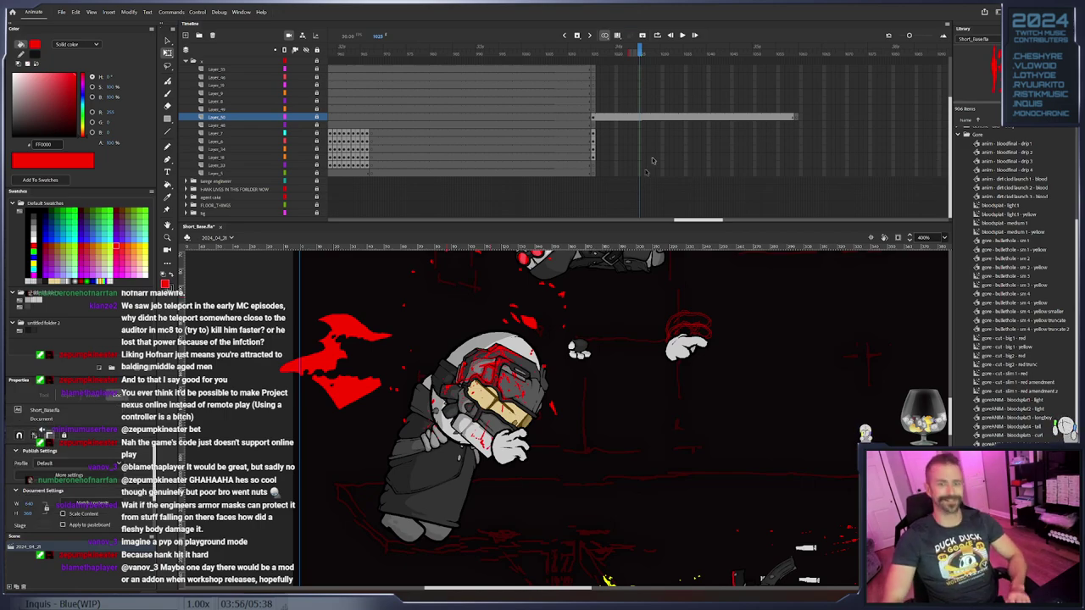
click(515, 50)
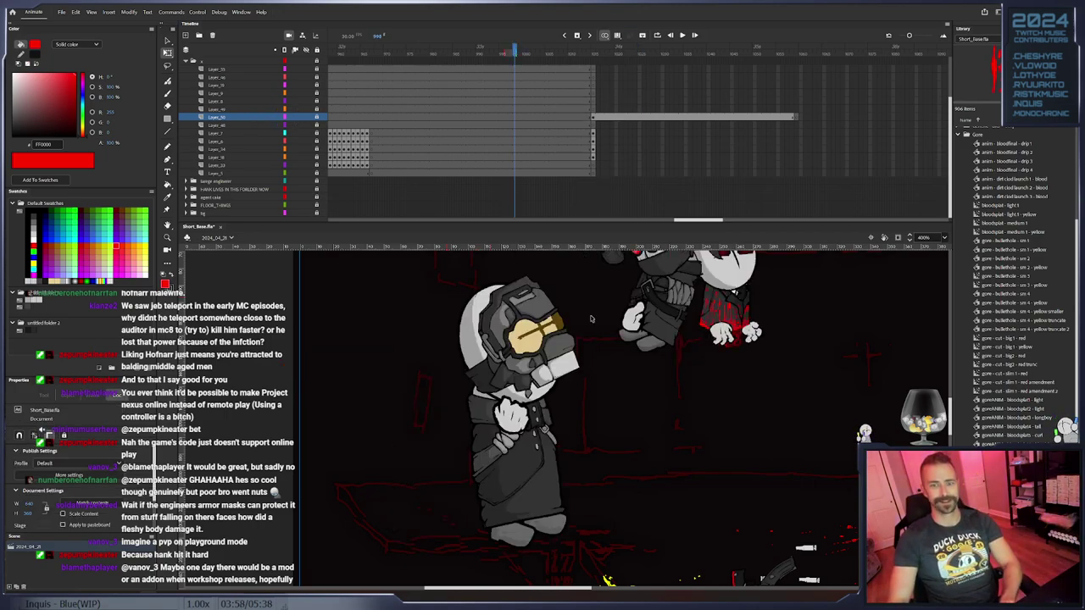
drag(610, 305, 577, 400)
click(548, 50)
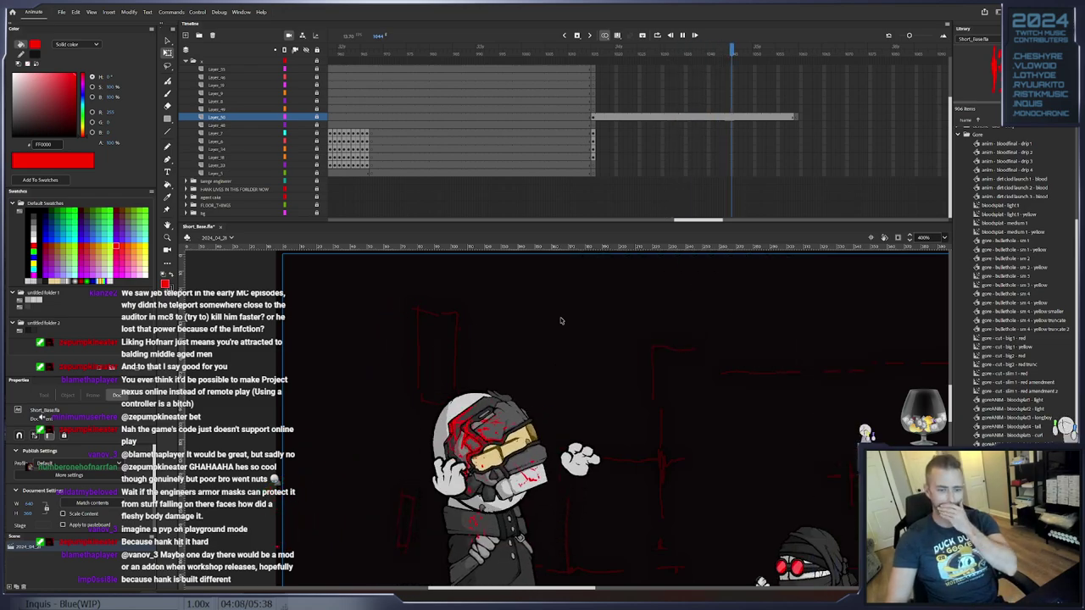
Unlock Layer_6 and reveal the grunt's face symbol at frame 1015 in the library
click(595, 149)
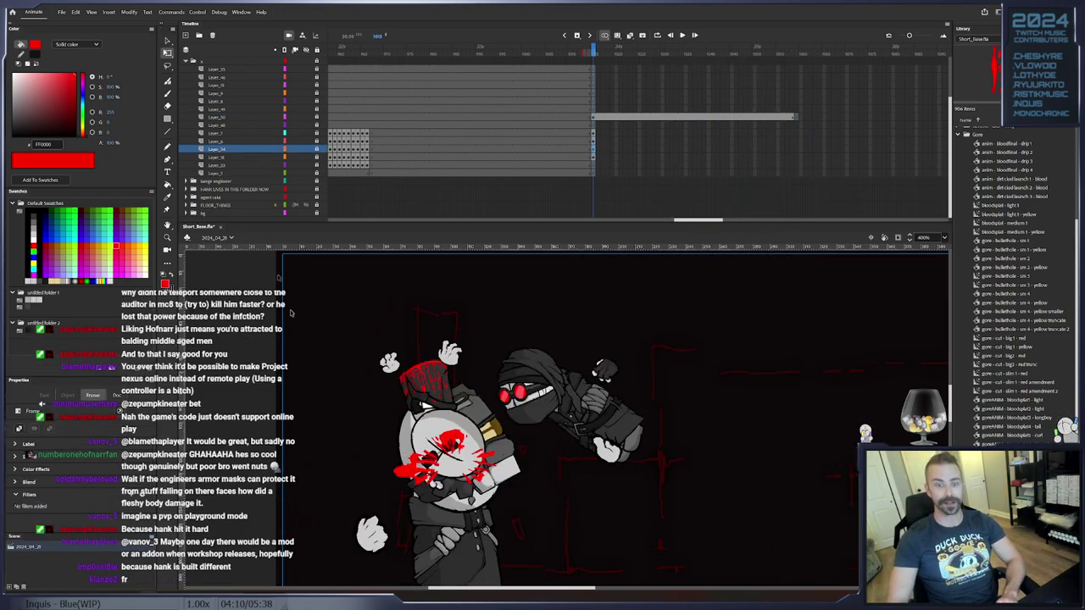
click(395, 306)
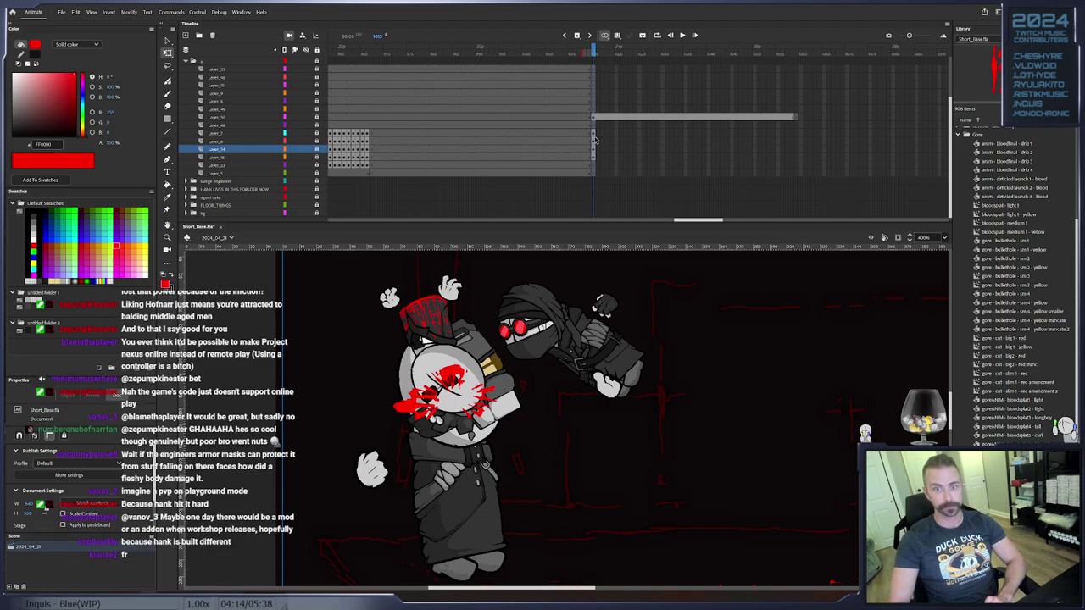
click(567, 142)
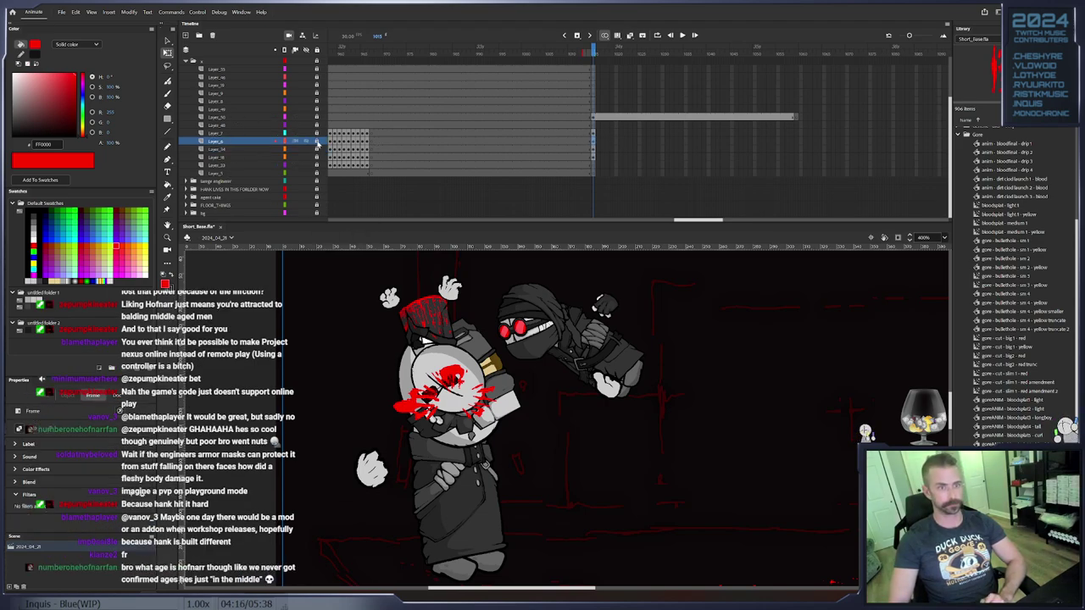
click(448, 363)
right_click(448, 362)
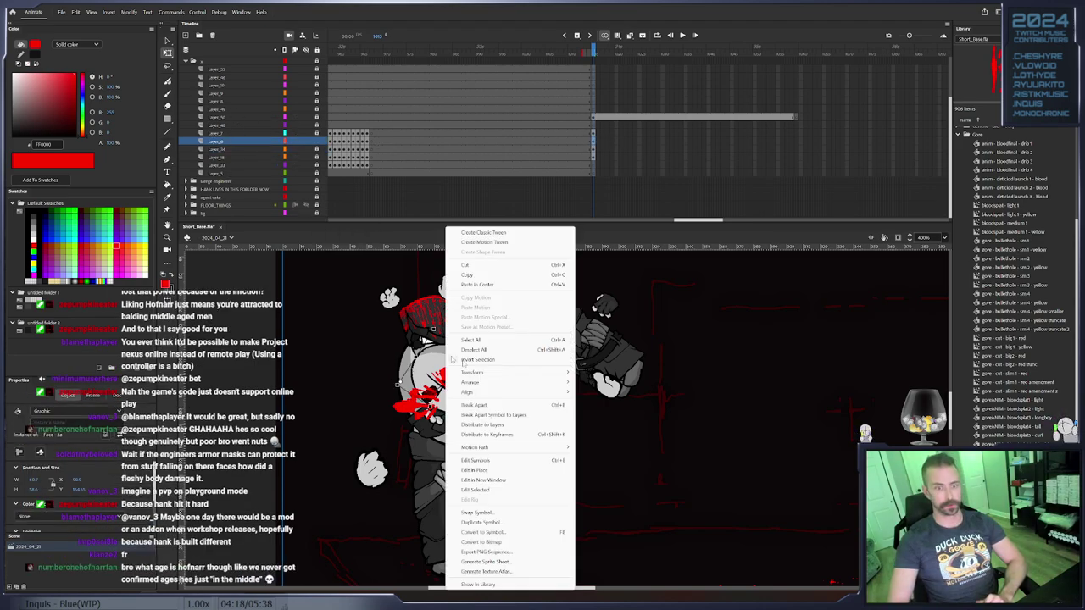
click(478, 584)
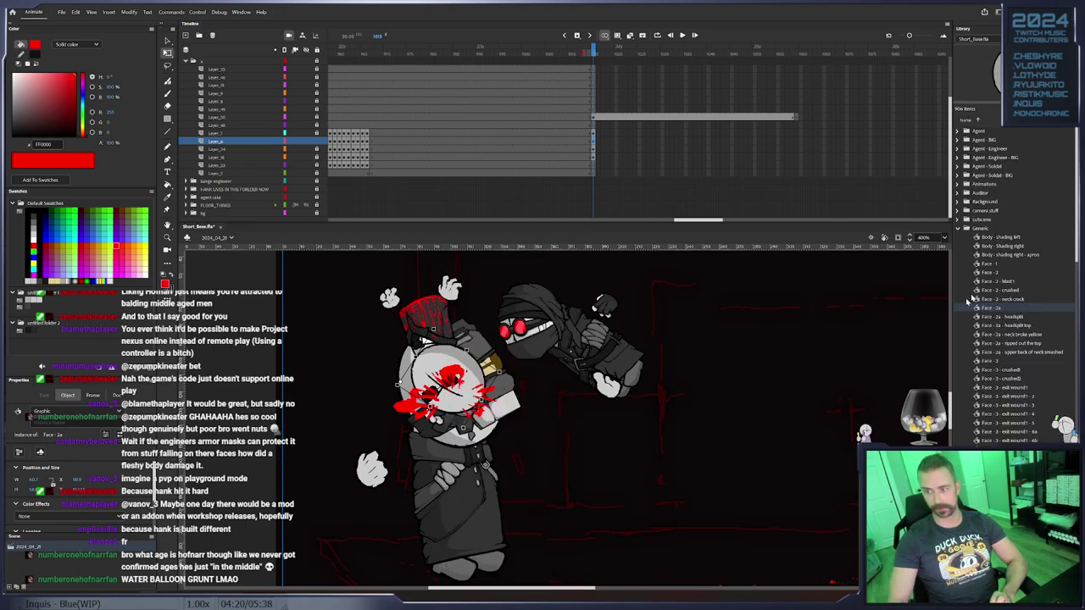
Look through the Face symbols in the Generic library folder around Face - 2a
key(Down)
key(Down)
key(Down)
key(Down)
key(Down)
key(Down)
key(Down)
key(Up)
key(Up)
key(Up)
key(Up)
double_click(1003, 308)
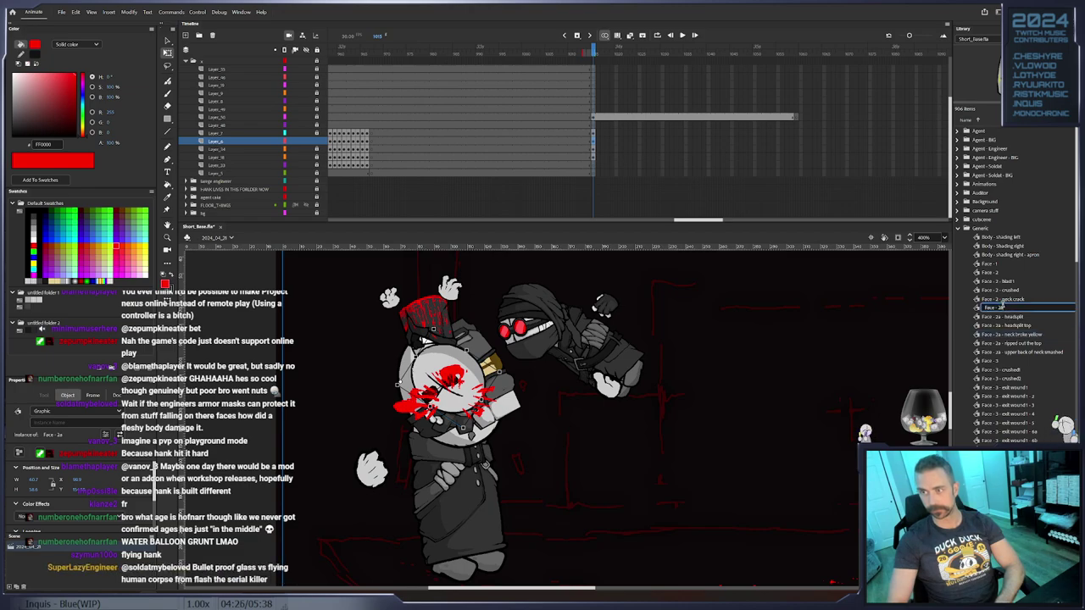
key(Return)
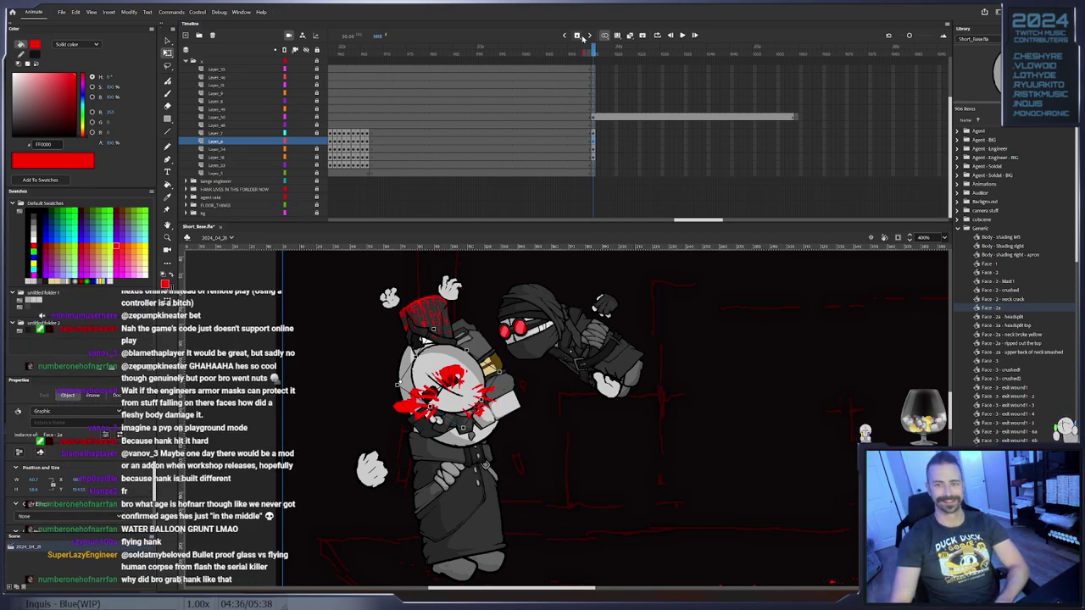
Duplicate the grunt's Face - 2a library symbol as "Face - 2a - shattered brains!!!!!!!" in the Generic folder
right_click(437, 370)
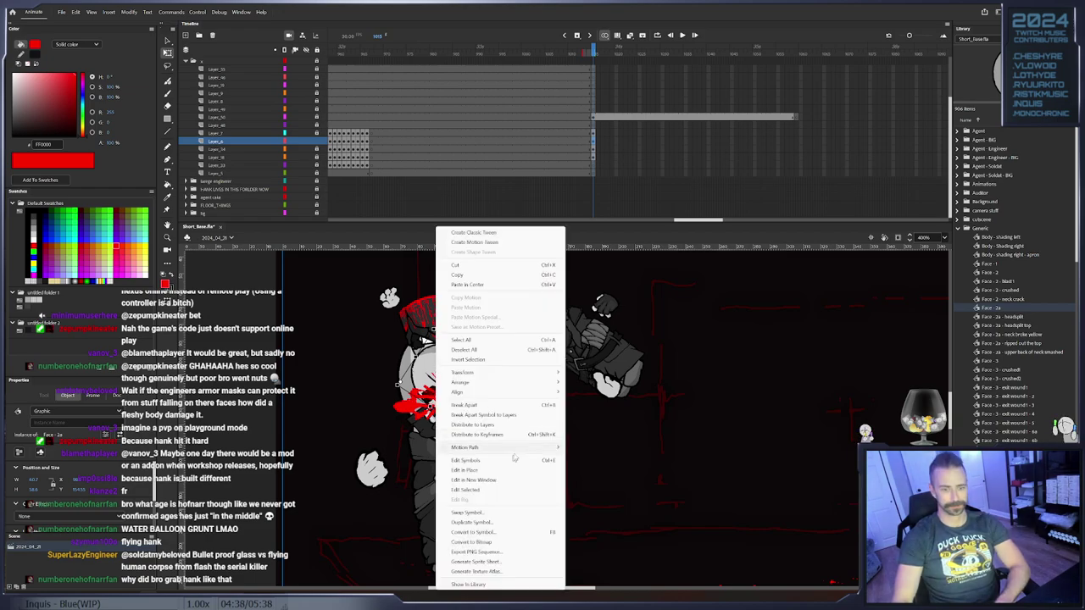
click(493, 585)
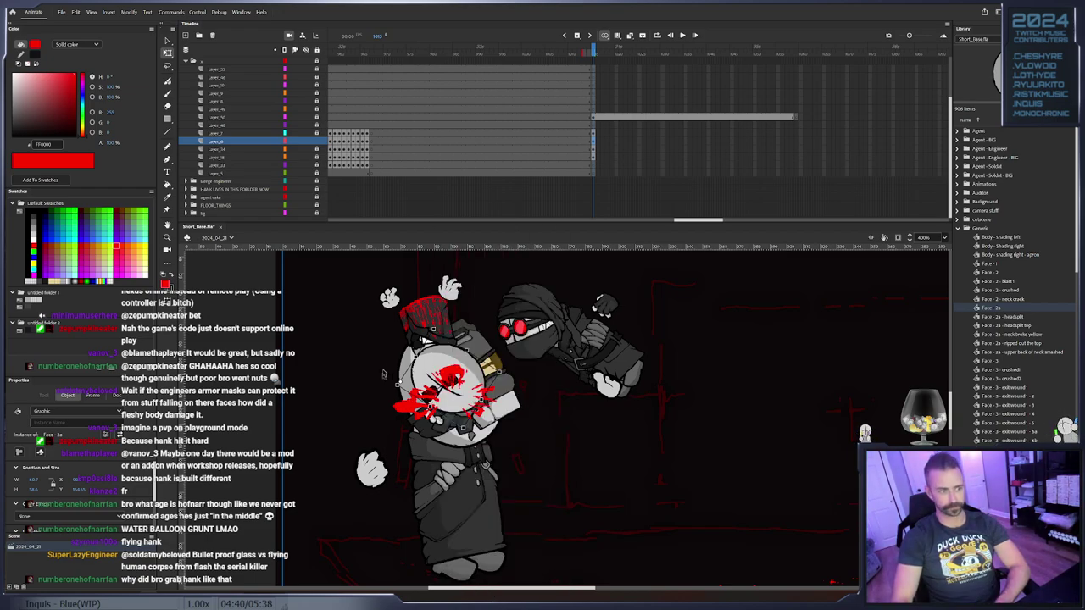
right_click(988, 307)
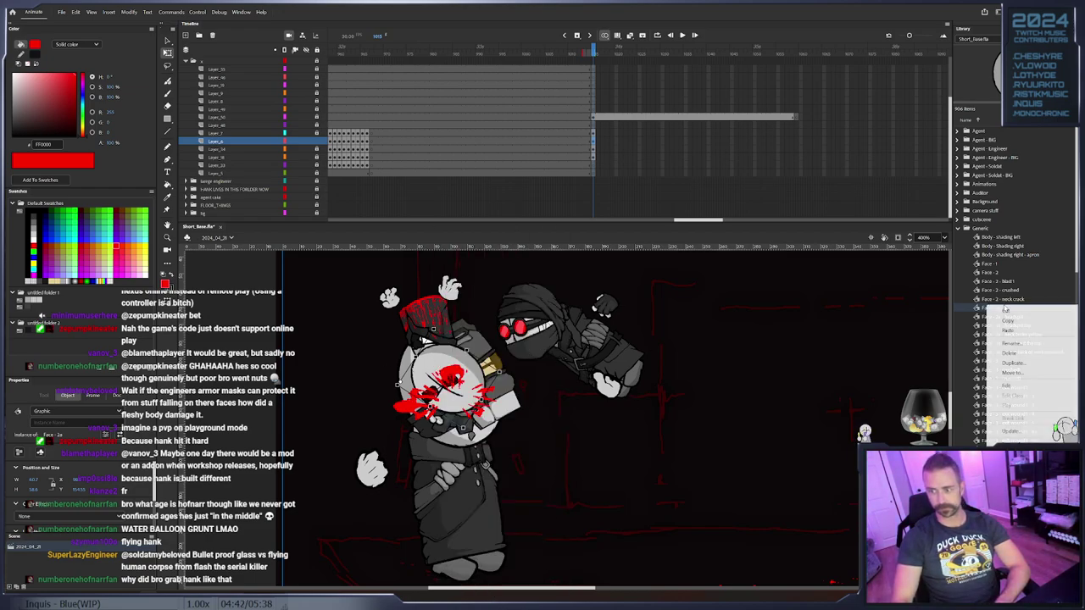
click(1013, 363)
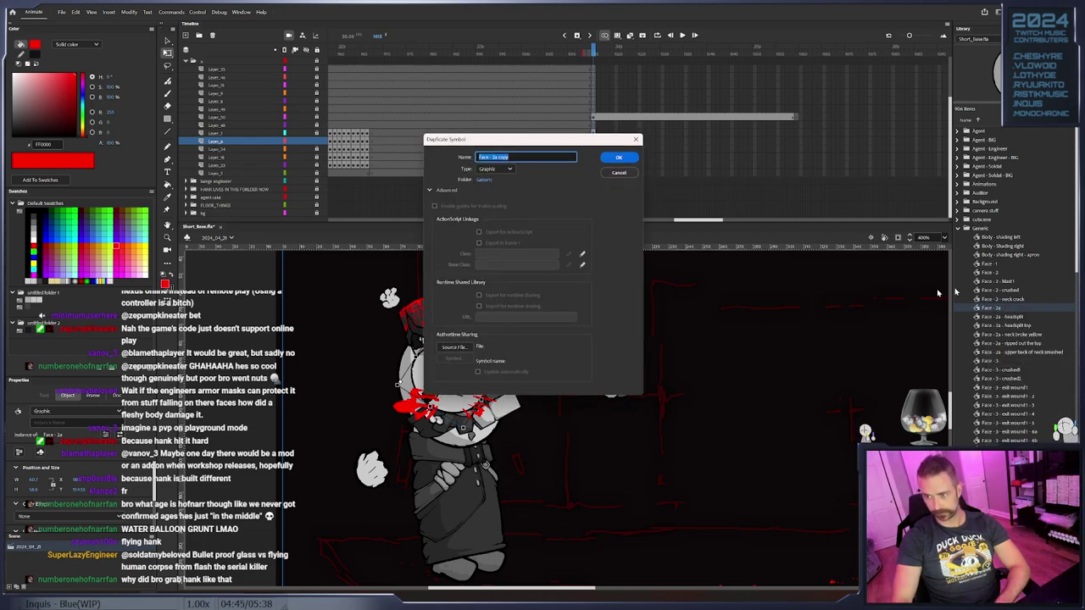
double_click(503, 158)
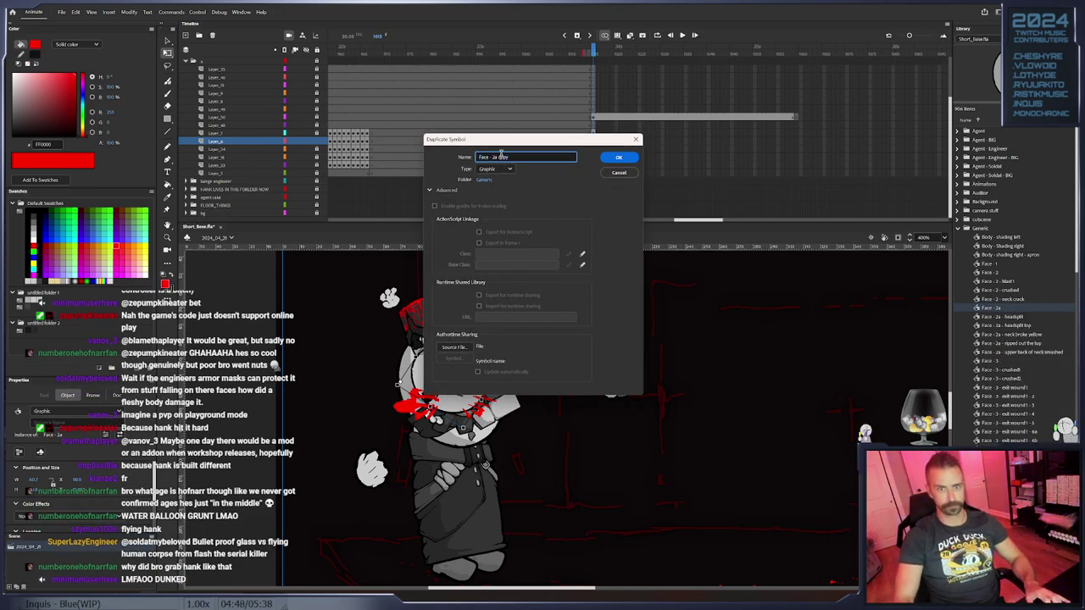
key(BackSpace)
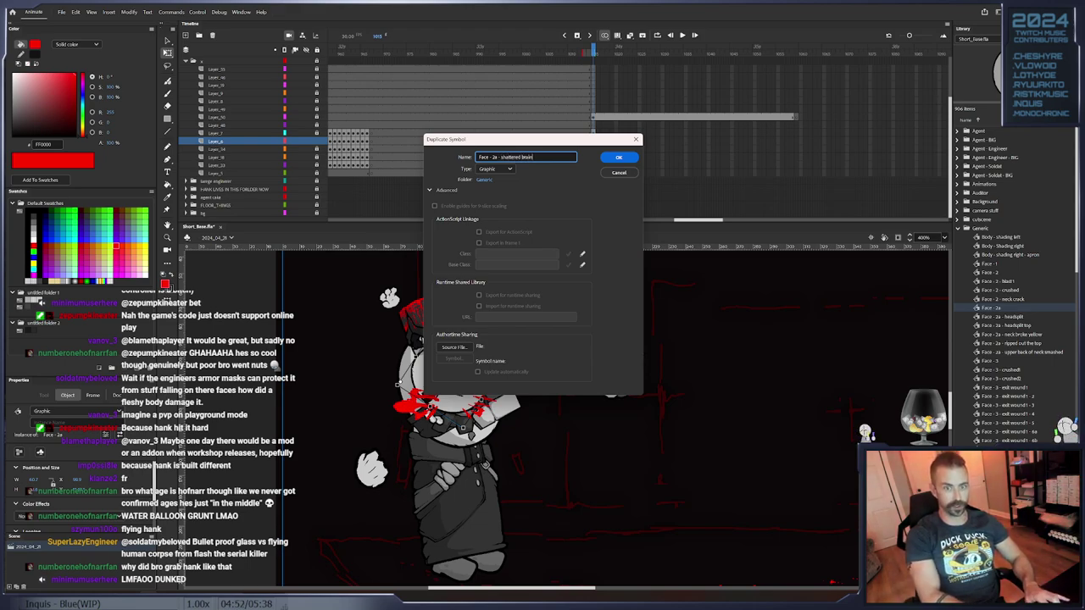
text(- shattered brainsrrrrrrr)
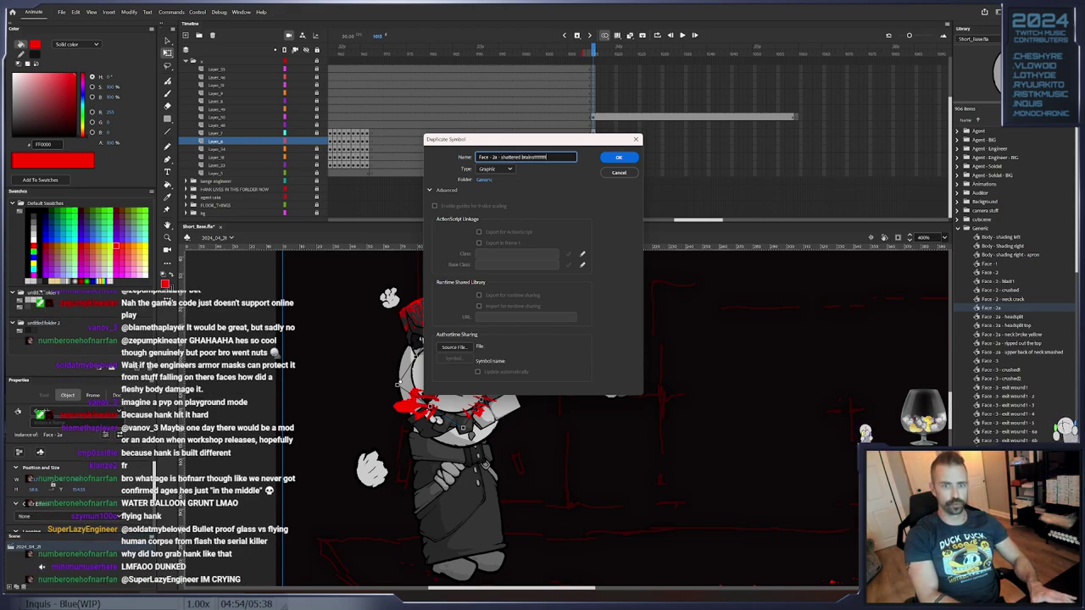
key(Return)
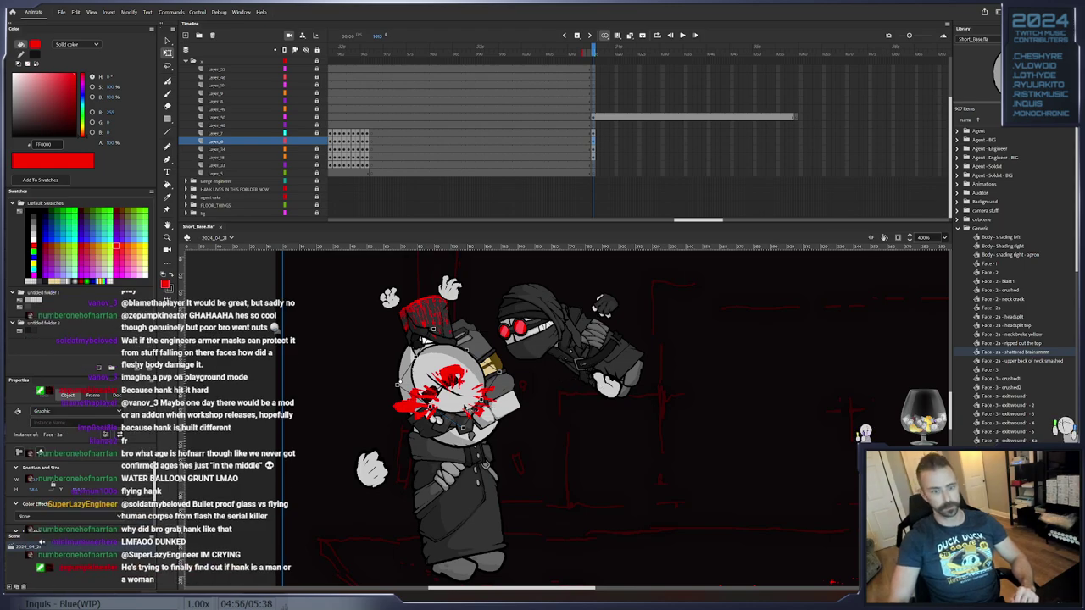
Open the grunt's Face - 2a symbol for editing in place and hide its Layer_2 and Layer_4
double_click(465, 407)
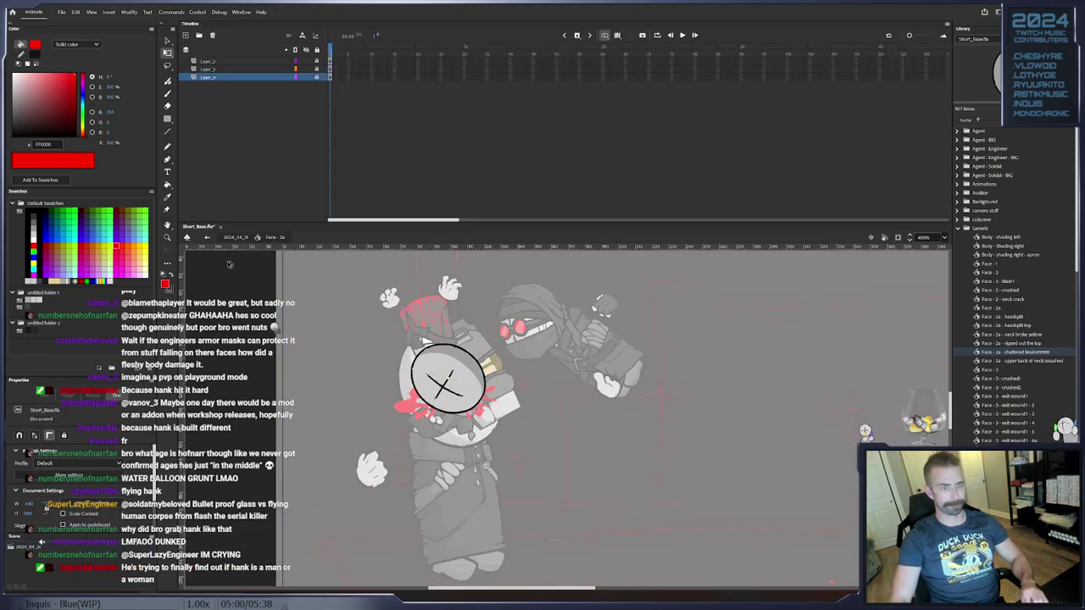
click(167, 238)
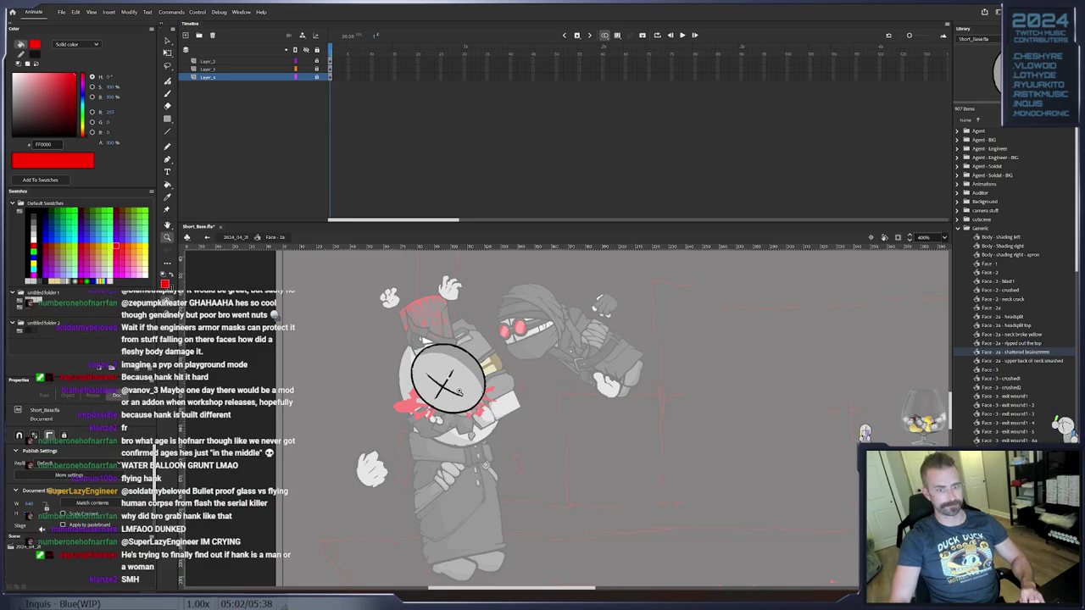
click(458, 392)
mouse_move(421, 268)
mouse_down()
mouse_move(585, 427)
mouse_move(749, 527)
mouse_up()
drag(670, 488, 642, 479)
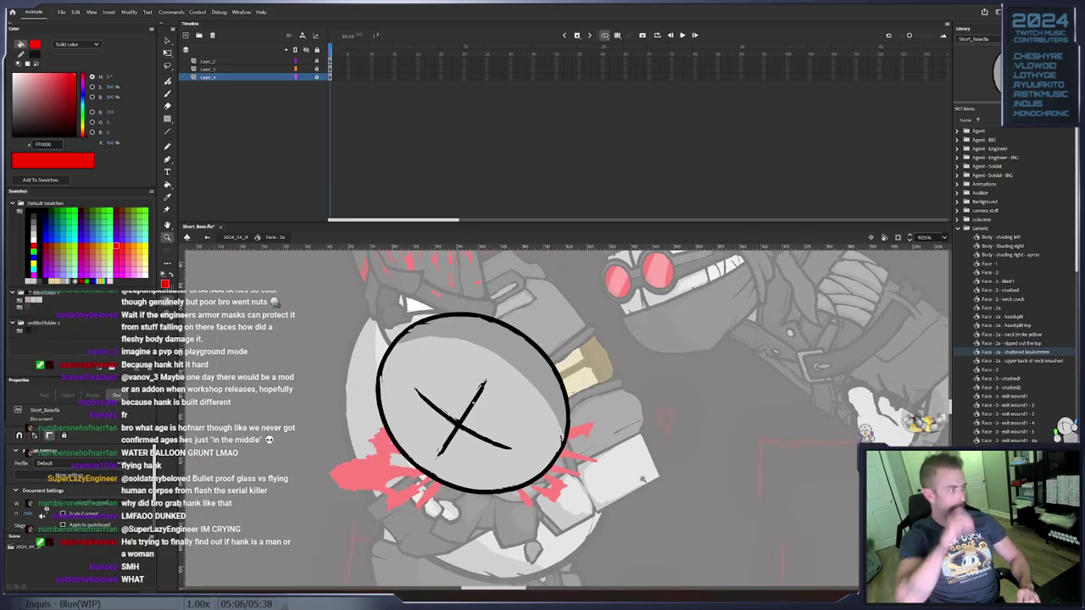
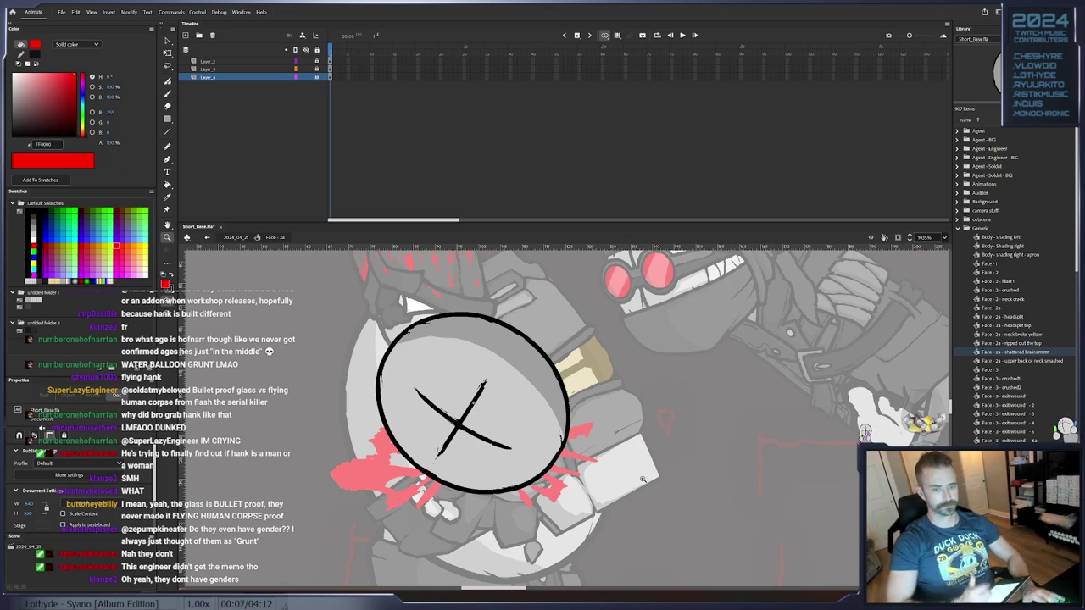
click(307, 69)
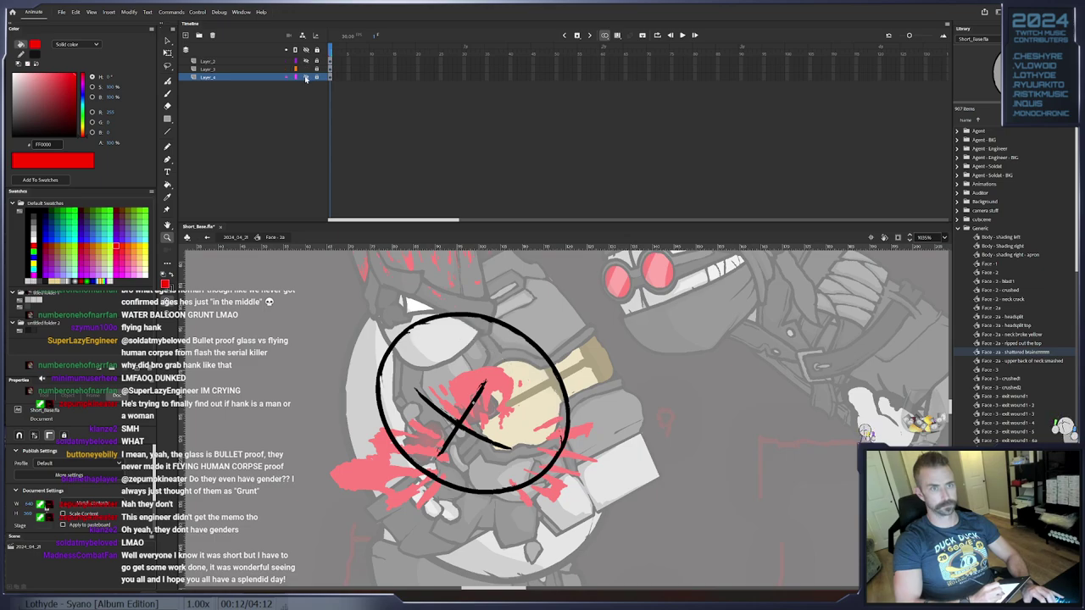
drag(415, 478, 402, 462)
Make Layer_3 the drawing layer and set the Classic Brush to black (000000)
key(b)
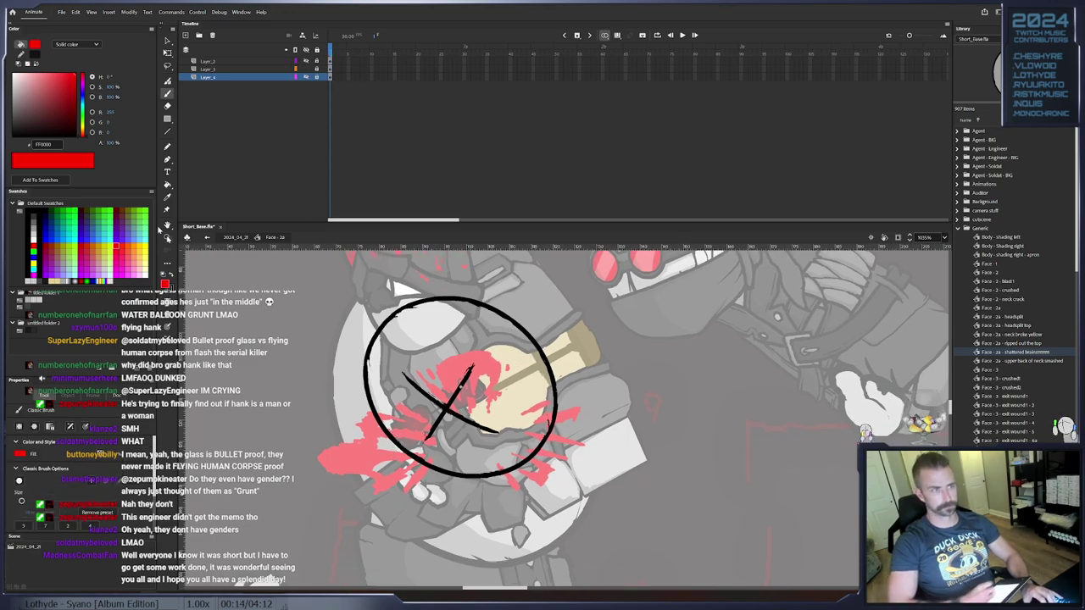
drag(64, 109, 71, 119)
click(400, 332)
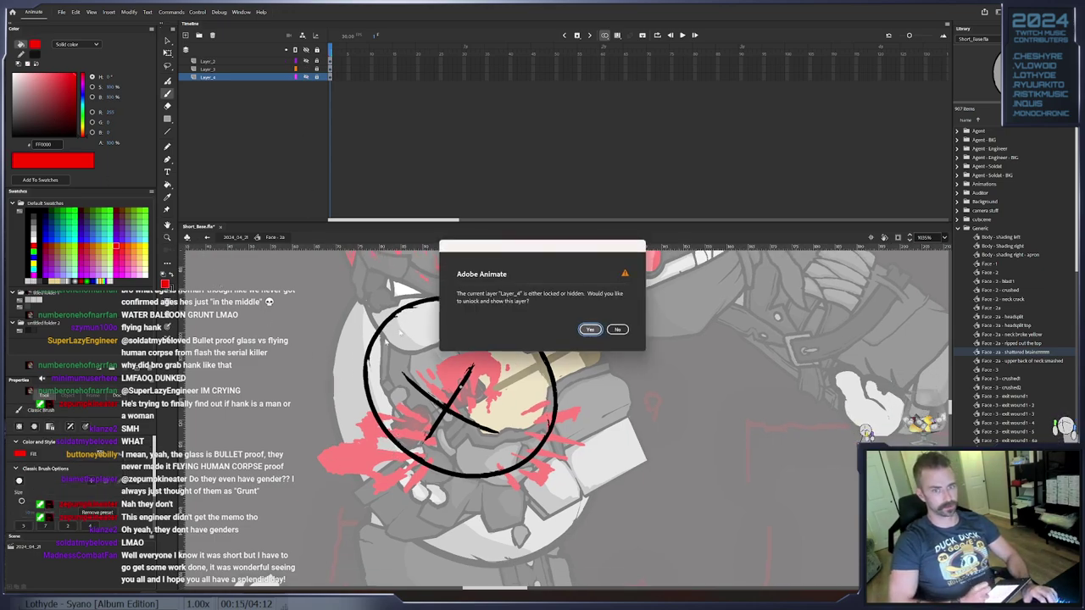
click(617, 328)
click(330, 68)
key(e)
key(b)
drag(49, 93, 102, 174)
click(48, 527)
Draw a jagged black break line across the lower face from the left outline to the right, trimming overlaps
drag(372, 402, 366, 392)
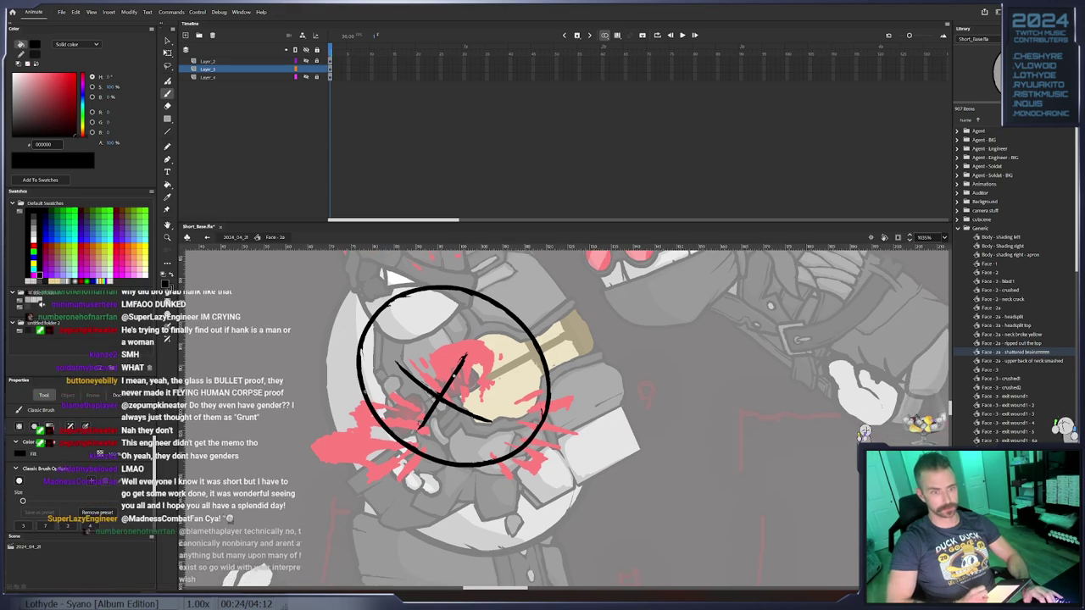
key(e)
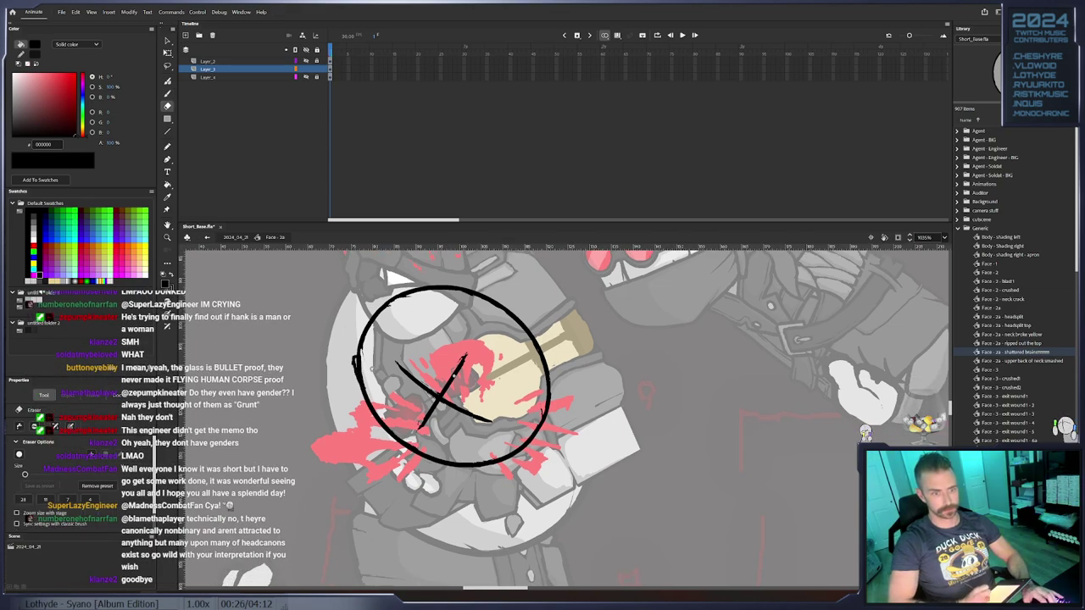
mouse_move(357, 362)
mouse_down()
mouse_move(455, 378)
mouse_move(363, 381)
mouse_move(453, 376)
mouse_move(453, 429)
mouse_move(555, 390)
mouse_up()
key(b)
key(ctrl+z)
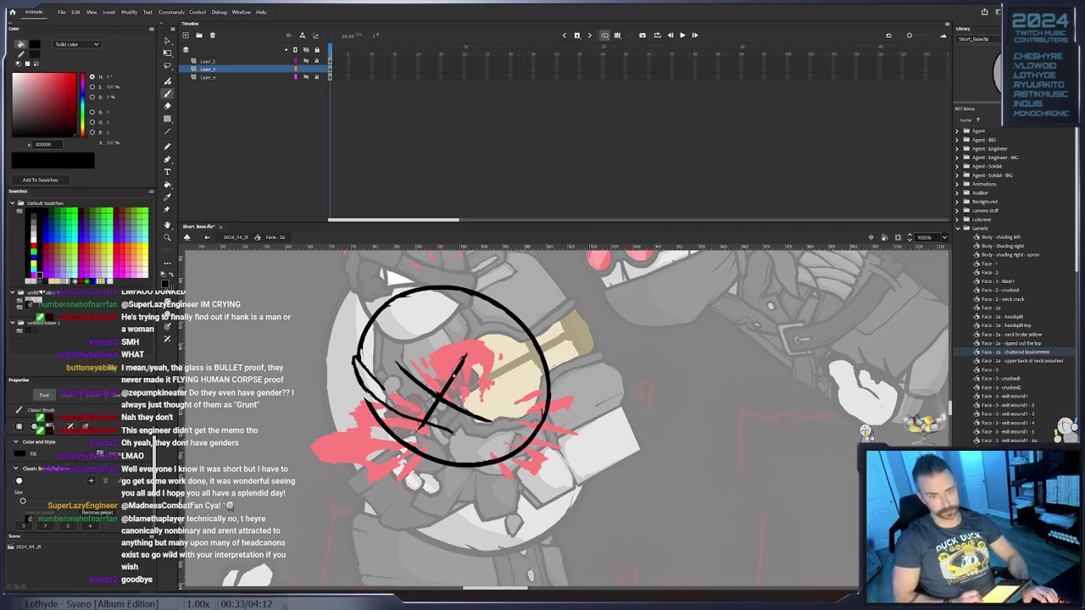
mouse_move(455, 407)
mouse_down()
mouse_move(479, 418)
mouse_move(553, 393)
mouse_move(524, 386)
mouse_up()
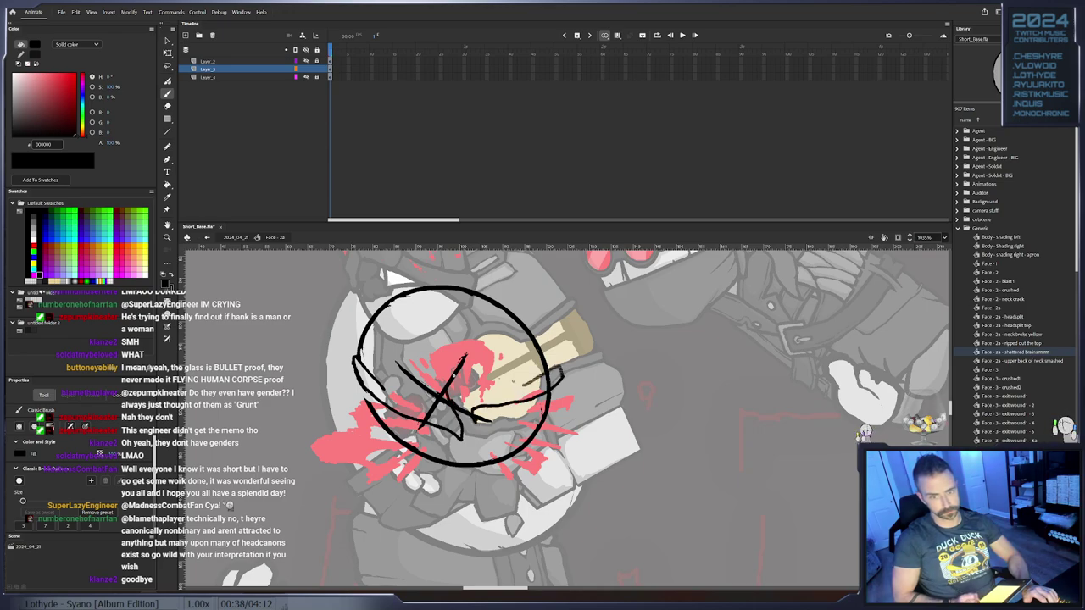
key(e)
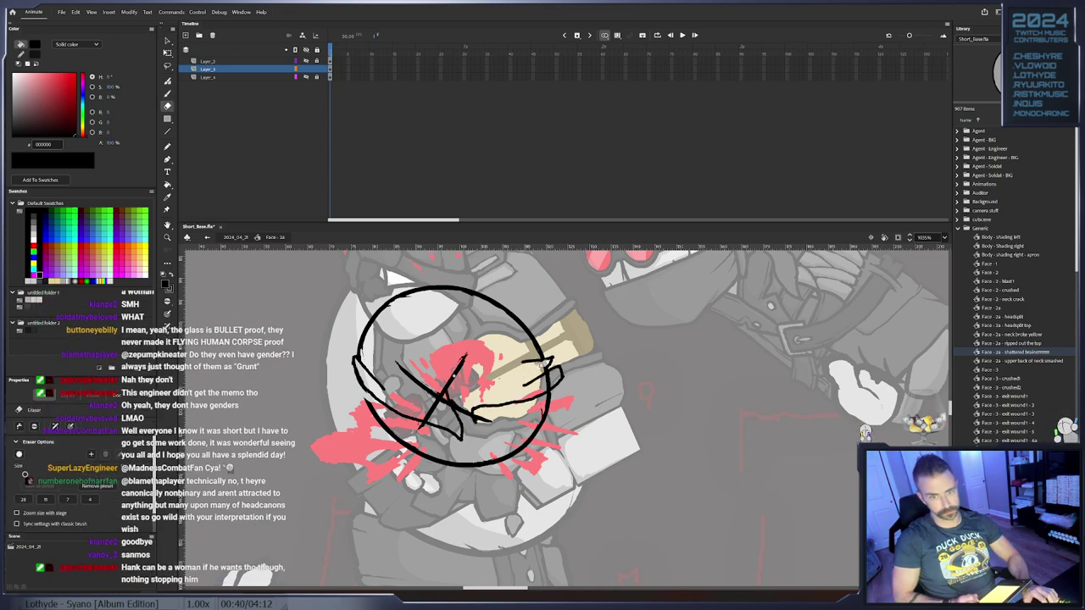
key(b)
key(e)
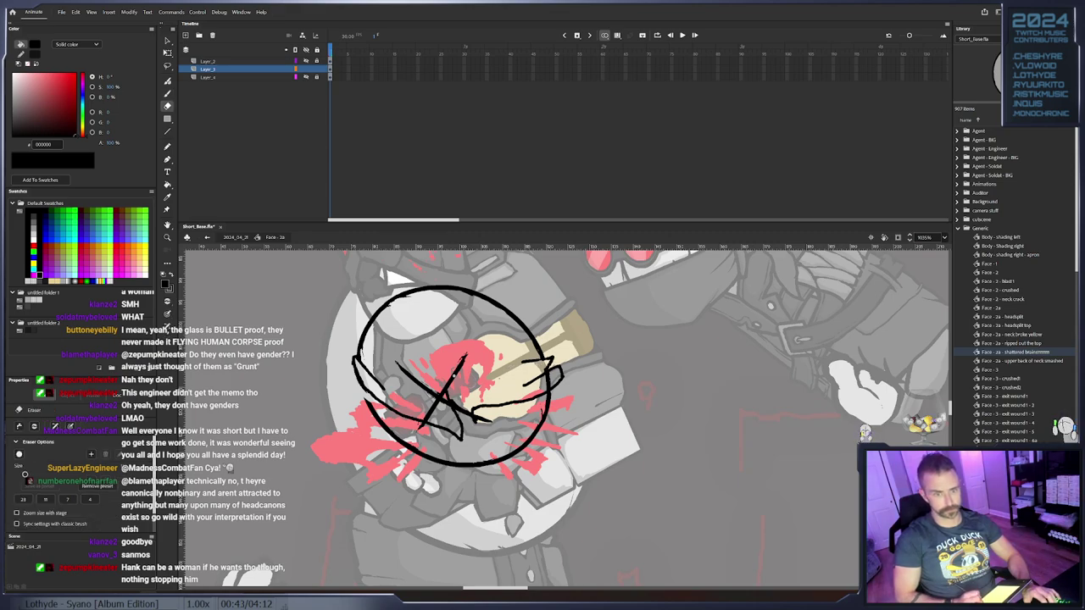
key(b)
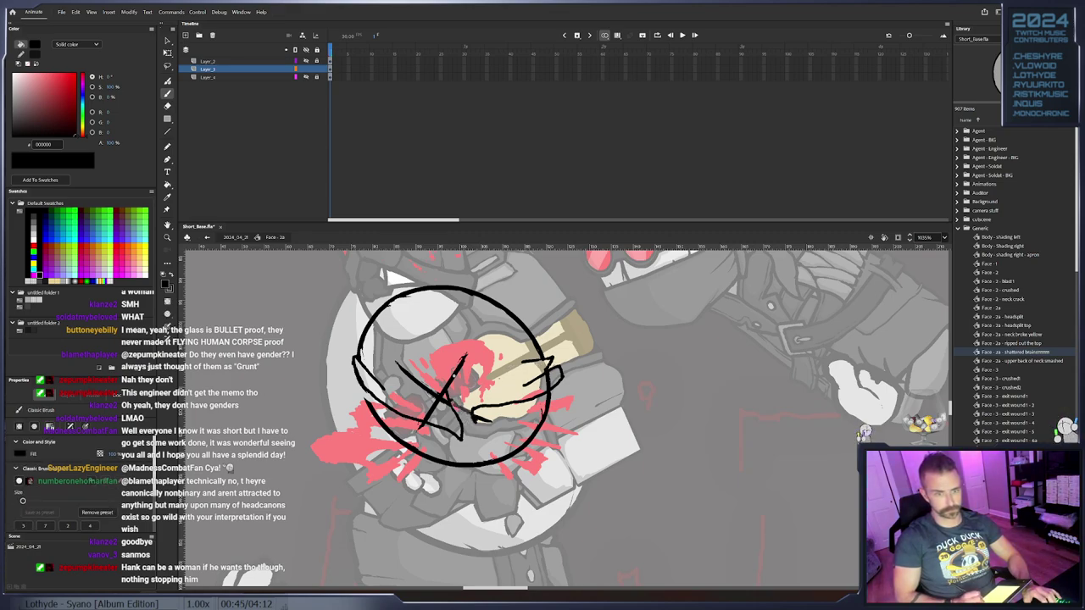
Erase the face outline below the jagged break line and the lower part of the face's cross
key(e)
mouse_move(544, 401)
mouse_down()
mouse_move(557, 390)
mouse_move(526, 450)
mouse_move(527, 430)
mouse_move(505, 462)
mouse_up()
drag(24, 475, 34, 475)
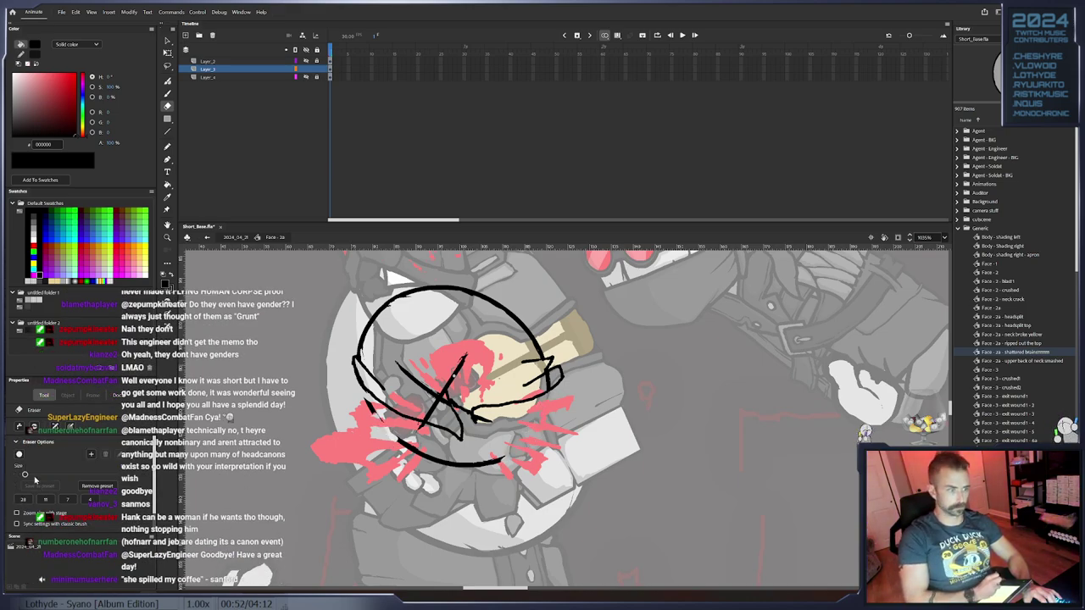
mouse_move(498, 462)
mouse_down()
mouse_move(395, 442)
mouse_move(443, 464)
mouse_move(364, 406)
mouse_move(412, 436)
mouse_move(424, 431)
mouse_move(359, 402)
mouse_up()
mouse_move(435, 409)
mouse_down()
mouse_move(425, 416)
mouse_move(439, 405)
mouse_move(509, 432)
mouse_move(510, 421)
mouse_move(543, 412)
mouse_up()
Redraw the right end of the break line as a chipped edge and erase the leftover lower face outline
key(b)
key(e)
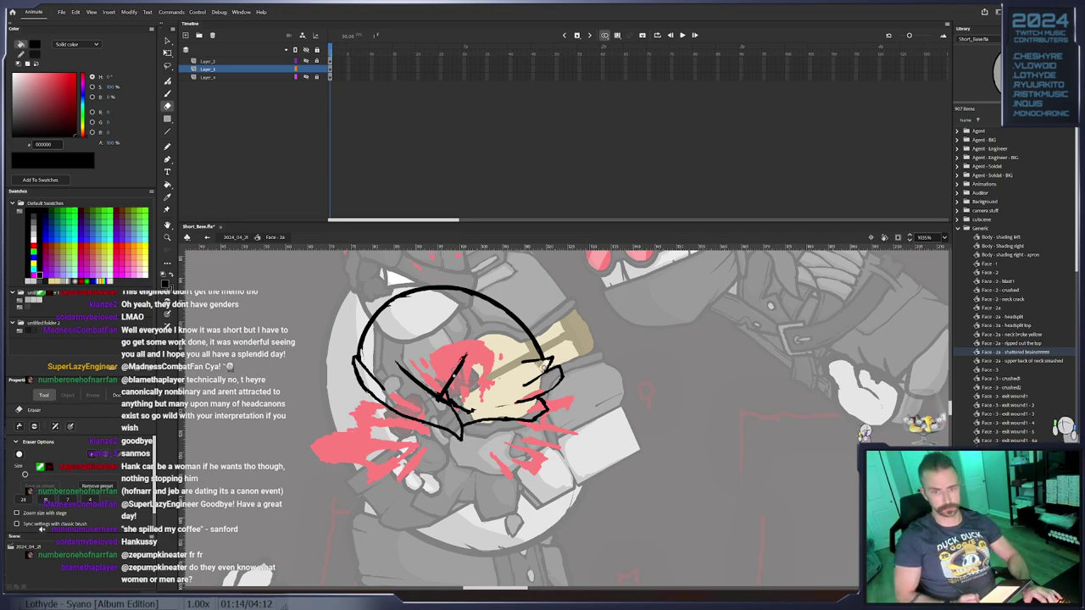
key(b)
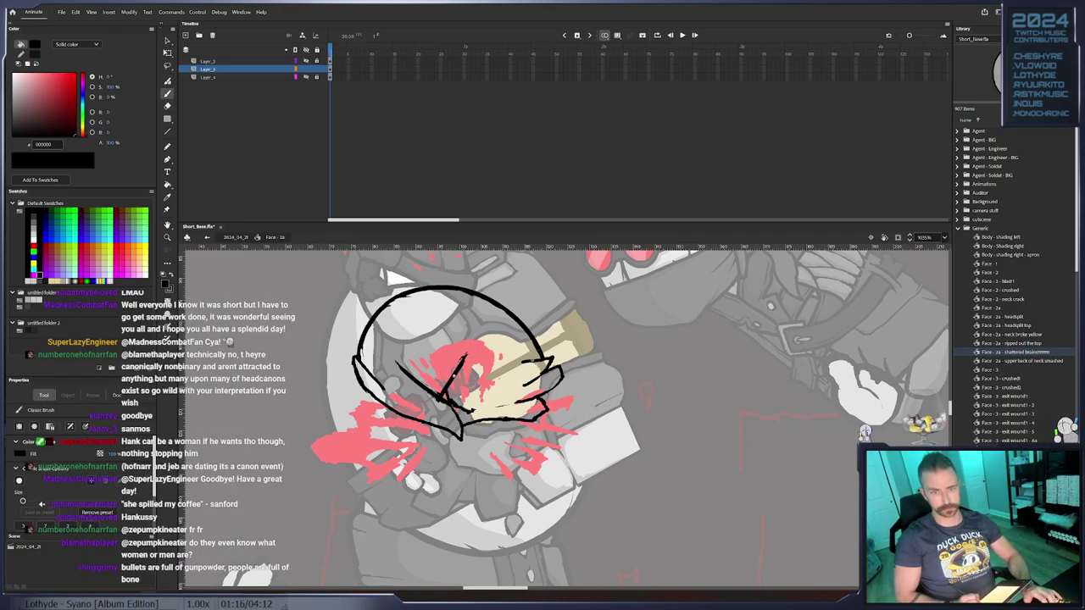
key(e)
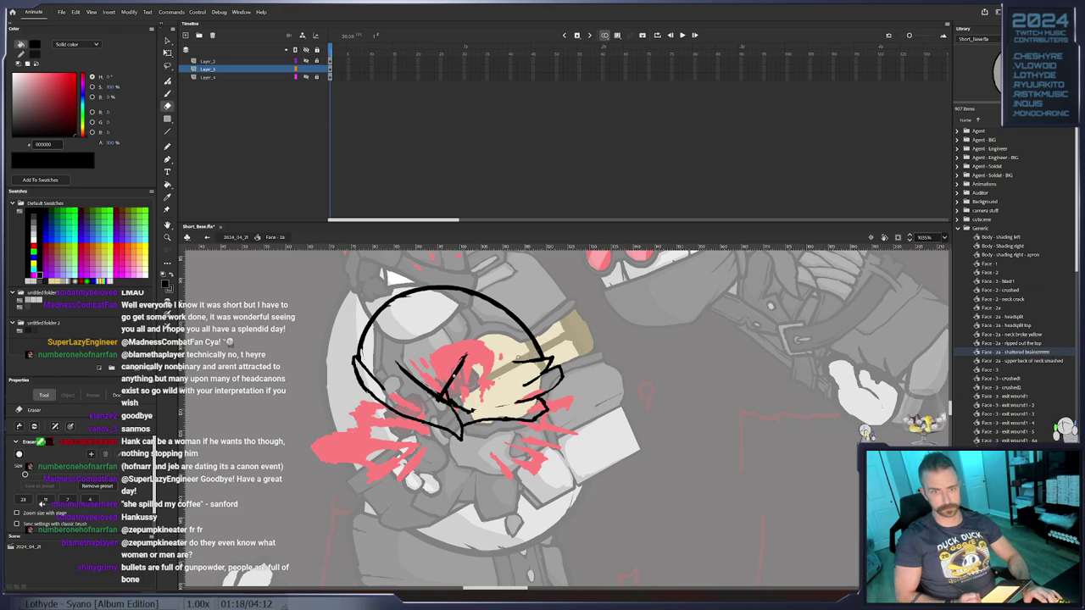
Brush short black cracks running inward from the face's broken right edge, trimming them into thin tapered lines
key(b)
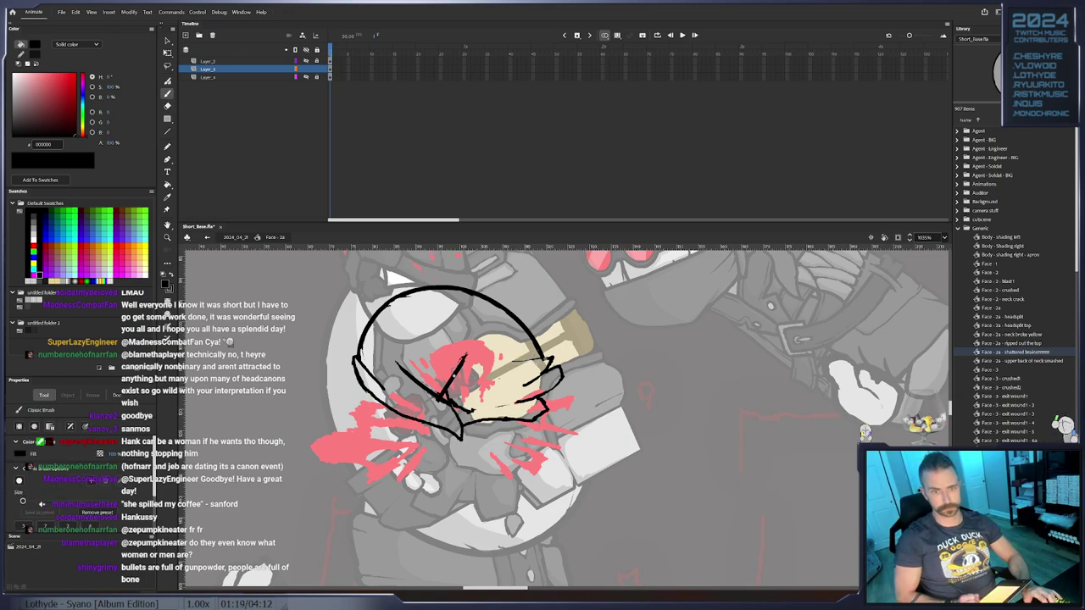
key(e)
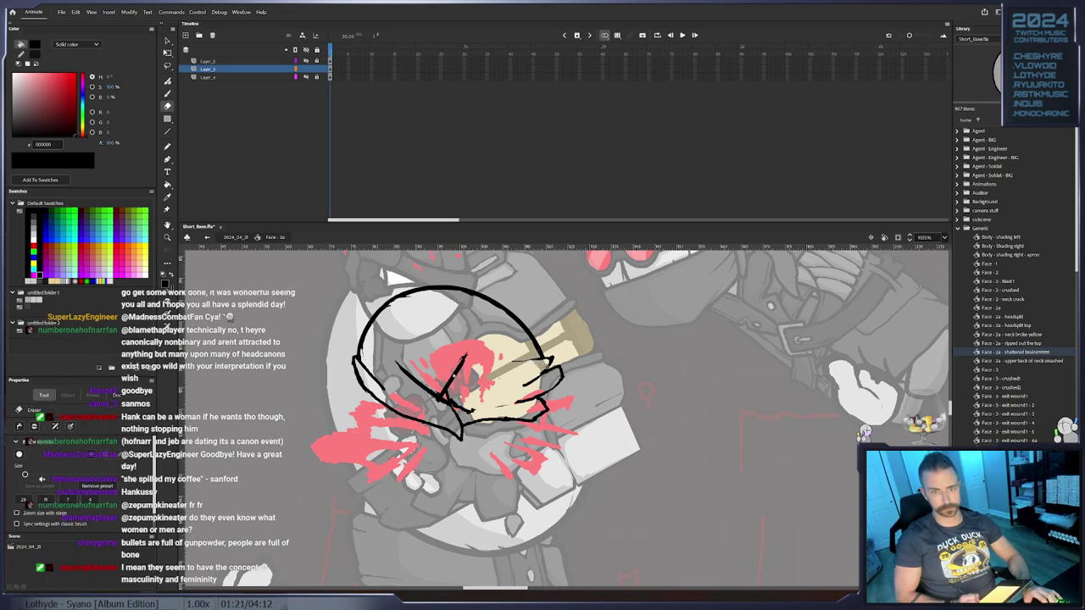
key(b)
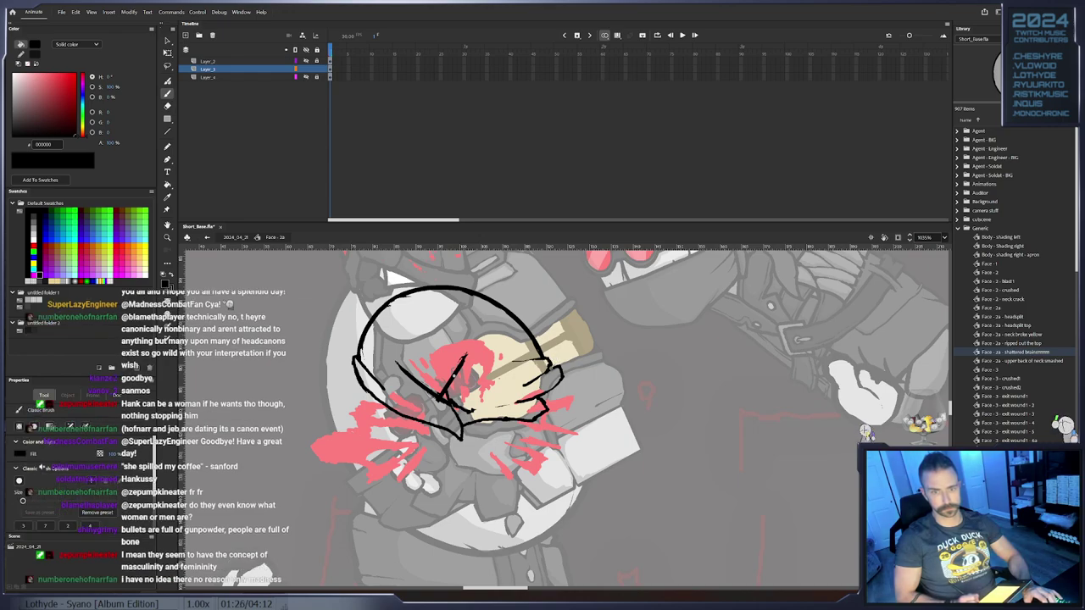
key(e)
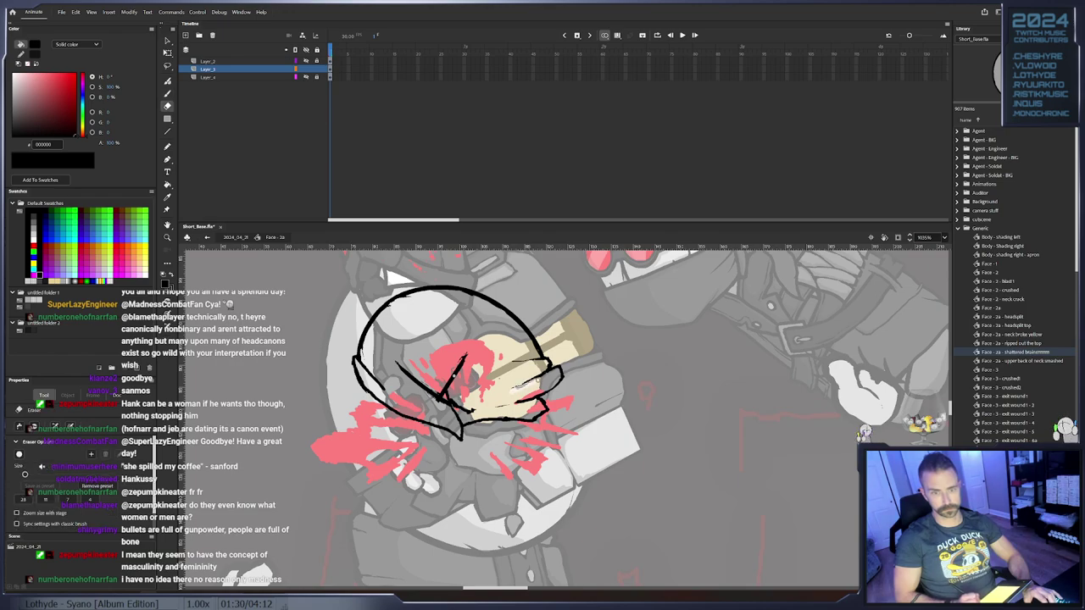
key(b)
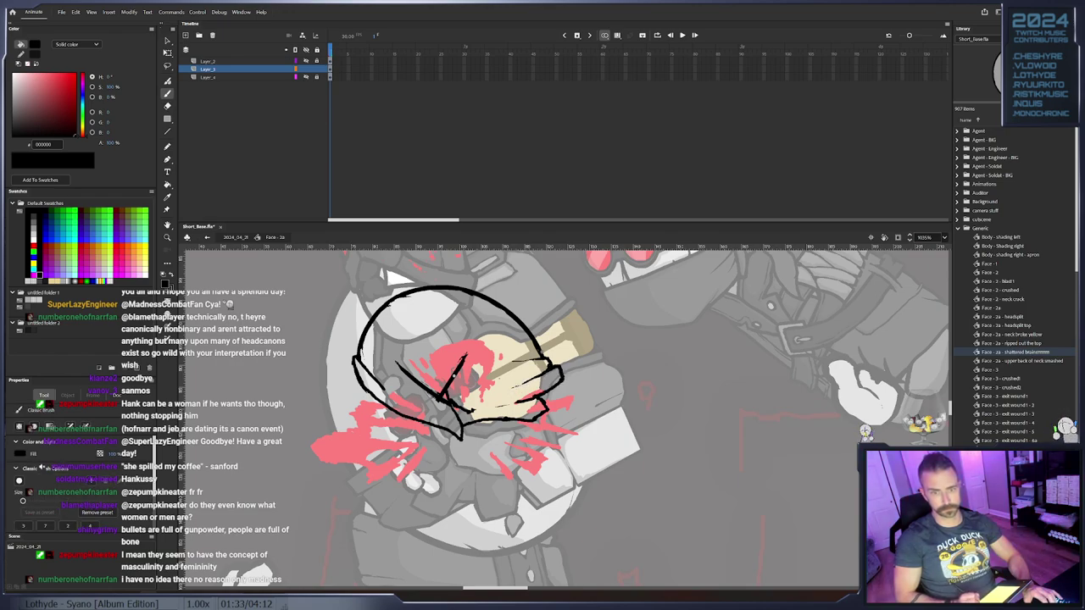
click(455, 376)
key(ctrl+z)
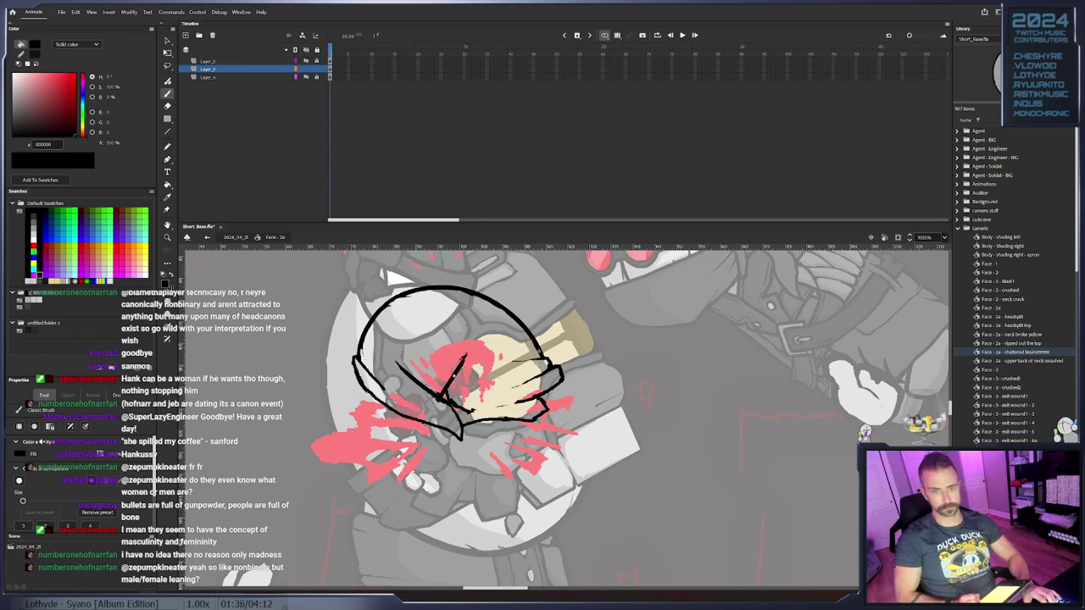
Rework the break line beneath the cross and outline a small broken fragment at the cross's lower end
key(e)
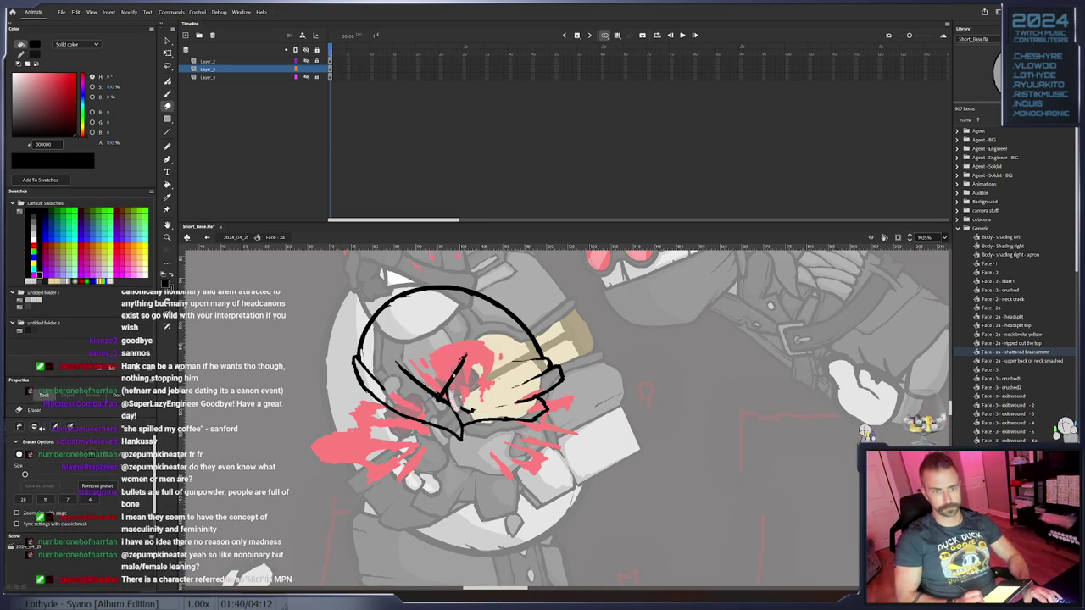
key(b)
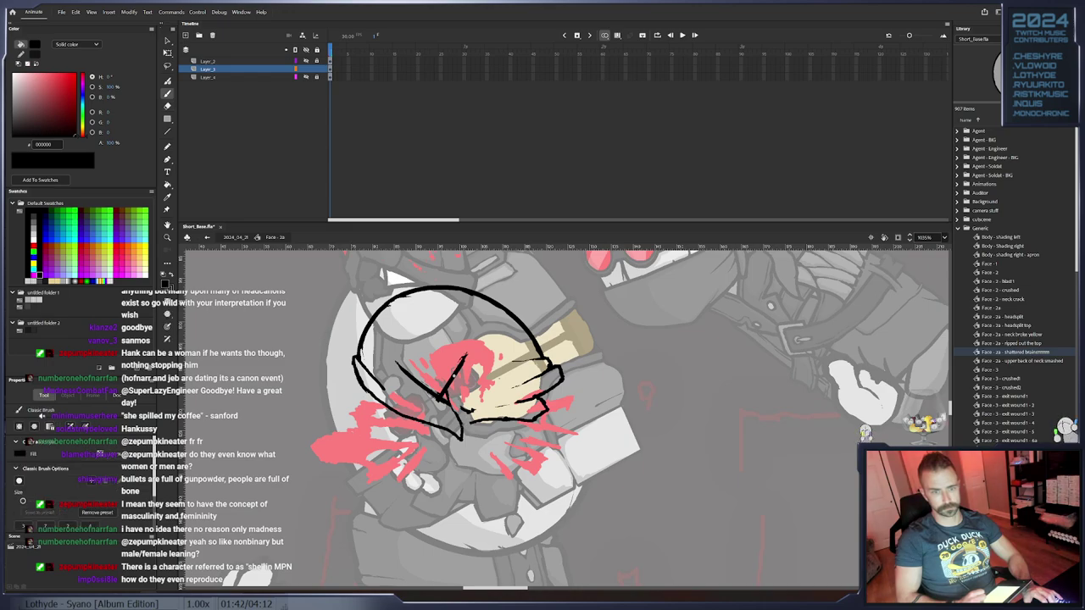
key(e)
key(b)
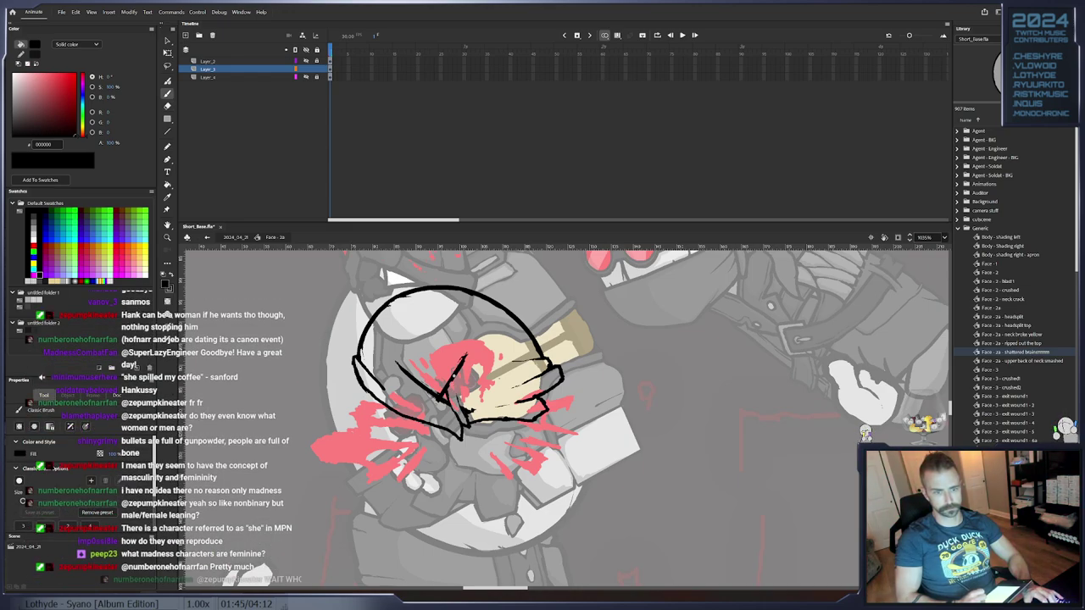
drag(439, 401, 424, 421)
key(e)
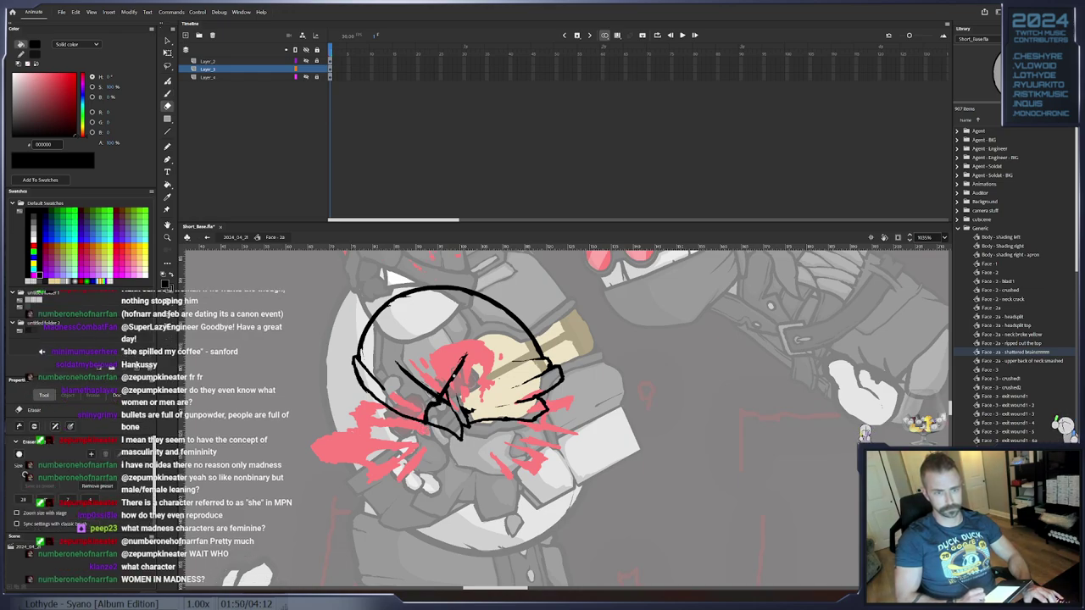
key(b)
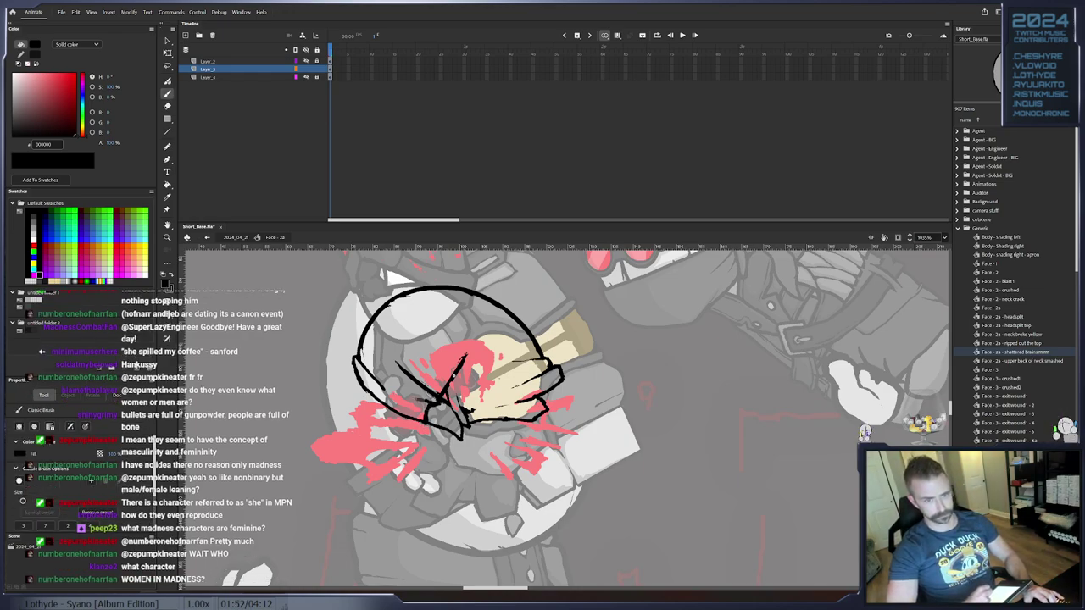
Reshape the broken rim along the face's left edge, thinning its black lines with the eraser
key(e)
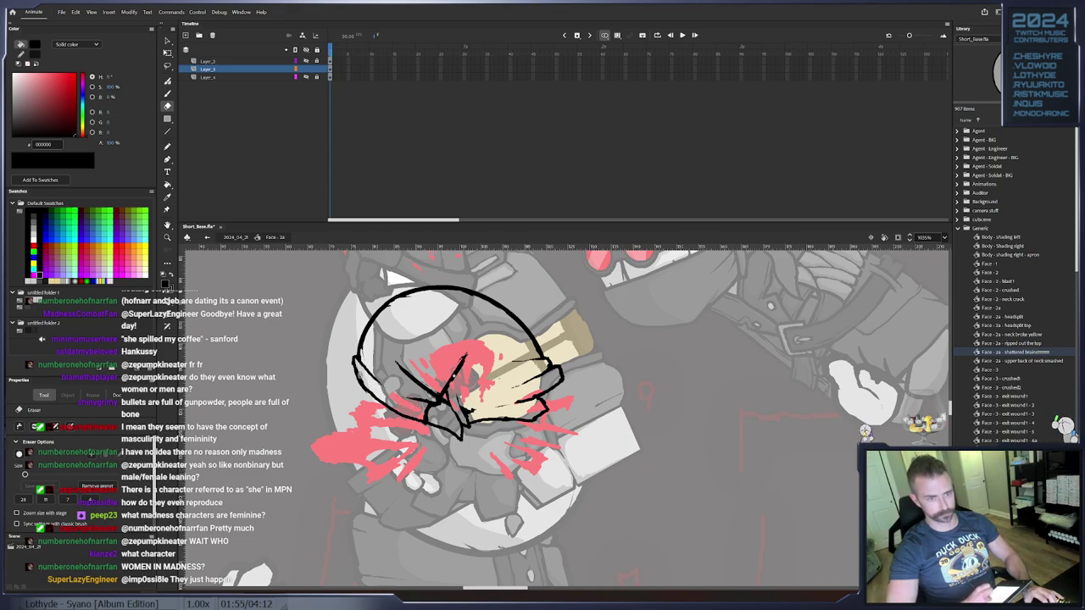
key(b)
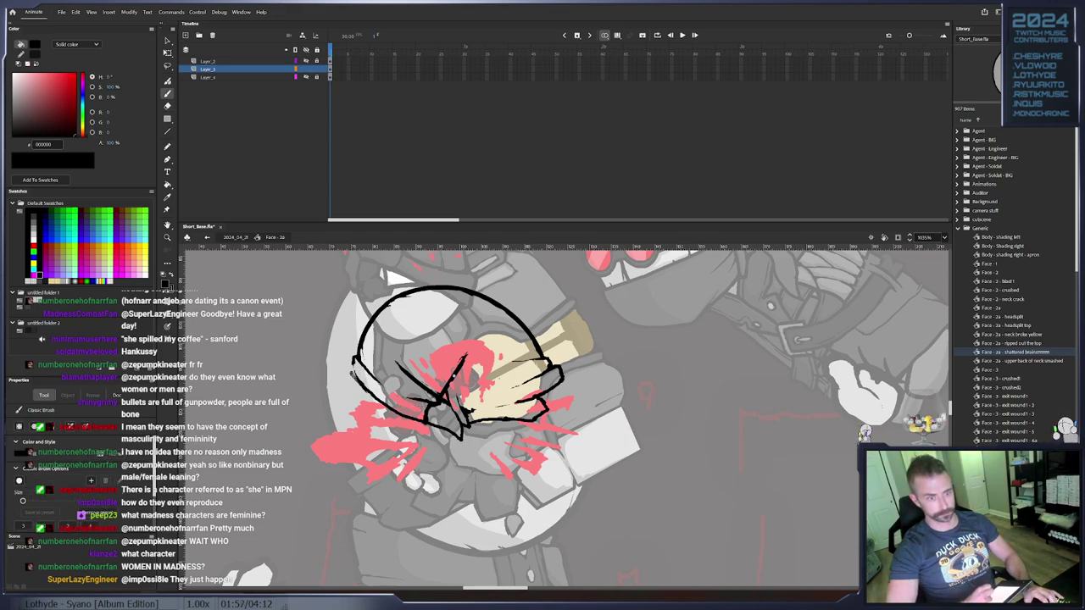
key(e)
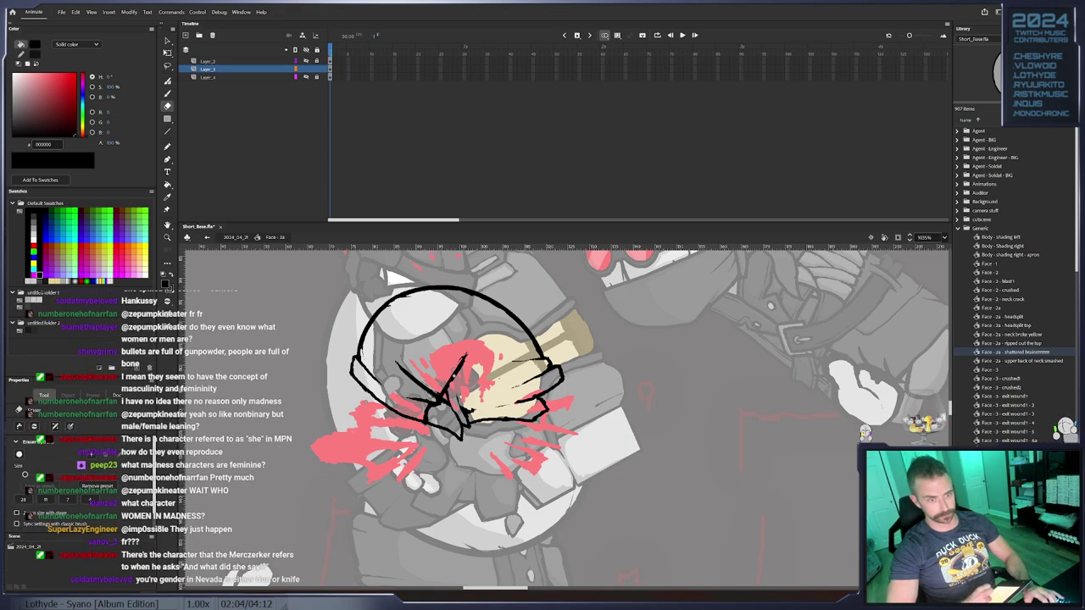
Draw thin black cracks beside the cross's upper right arm and inside the face's upper left outline
key(b)
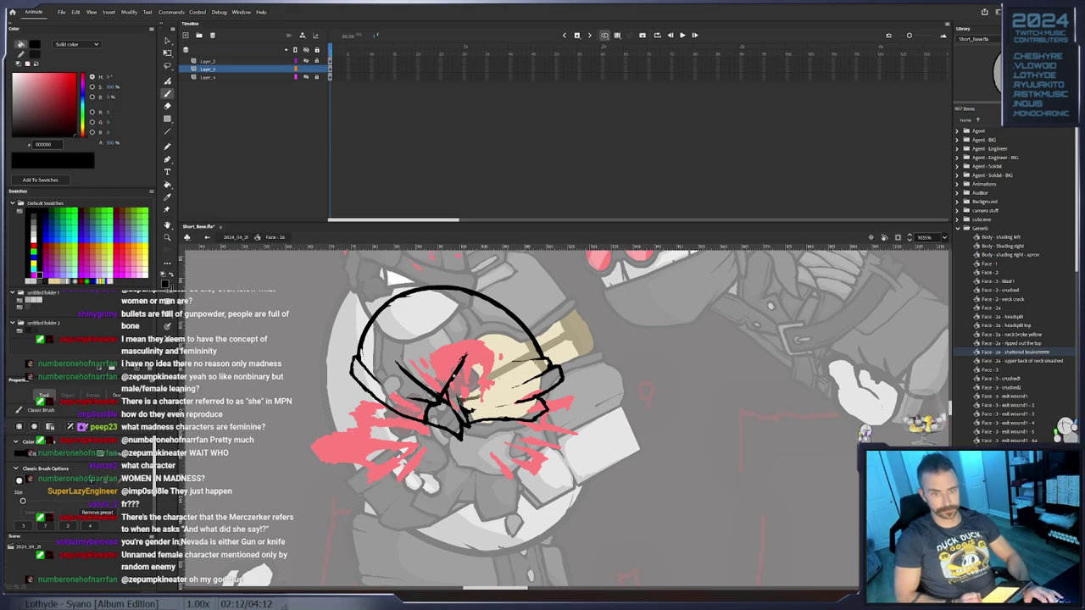
key(e)
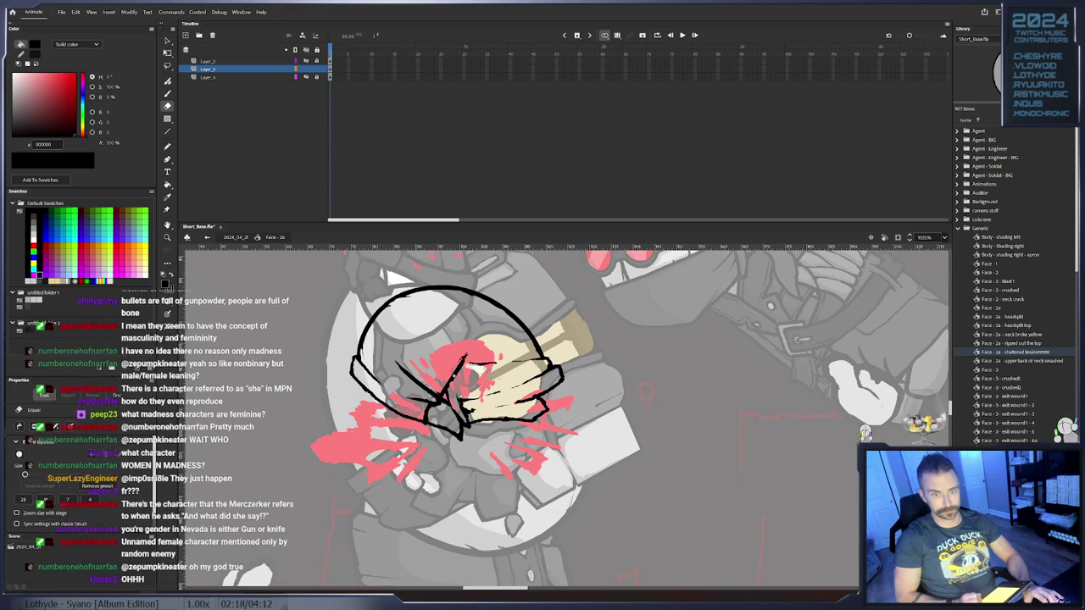
key(b)
mouse_move(379, 336)
mouse_down()
mouse_move(391, 376)
mouse_move(378, 324)
mouse_up()
key(e)
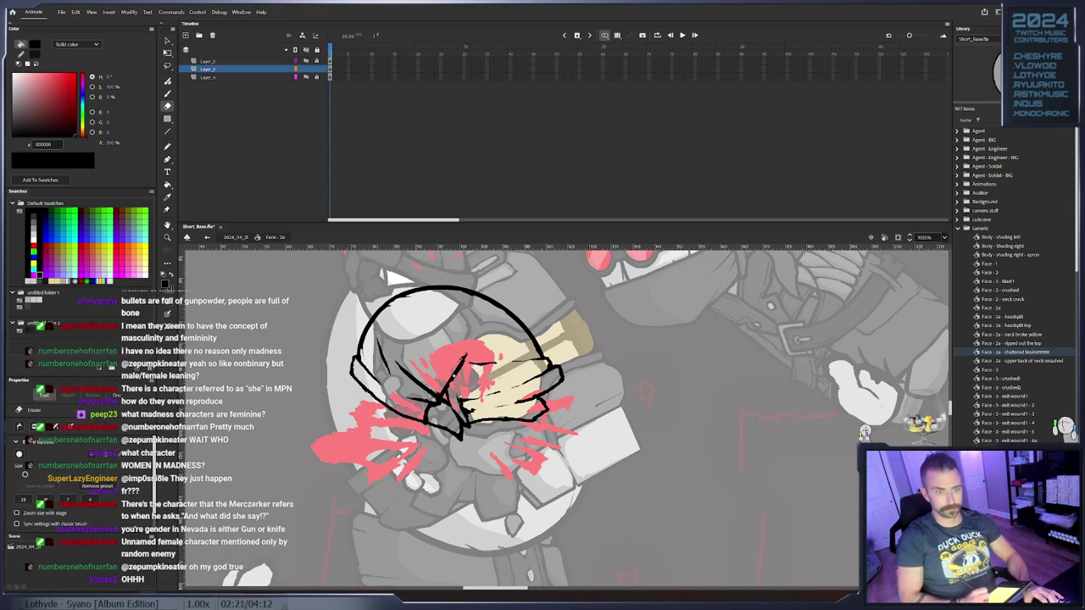
Break the face's upper right outline with a jagged notch and add a short crack beneath it, trimming the ends
mouse_move(479, 399)
mouse_down()
mouse_move(471, 389)
mouse_move(470, 413)
mouse_up()
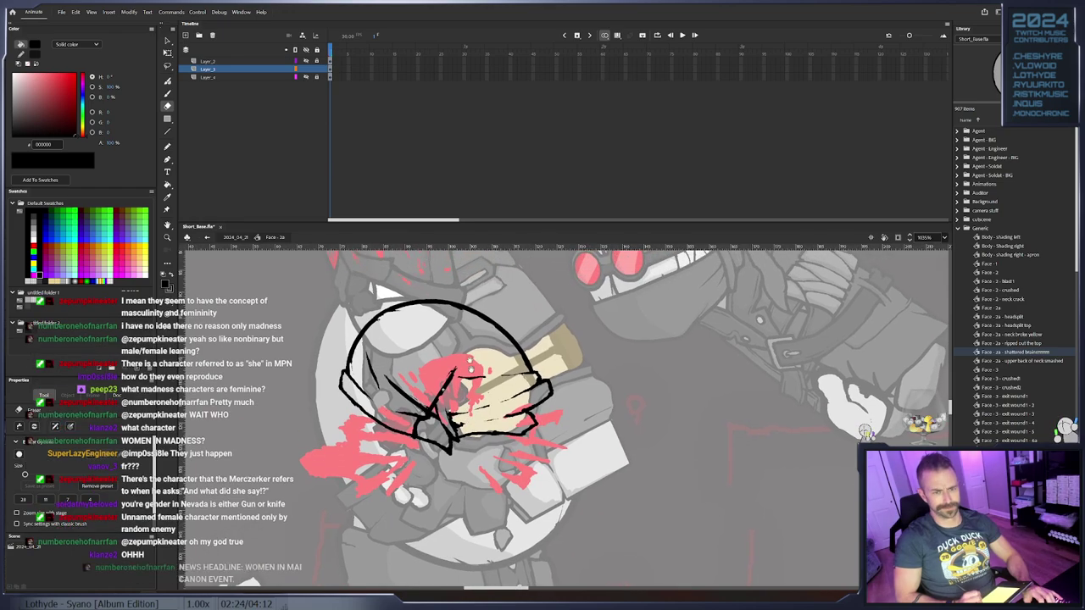
mouse_move(462, 309)
mouse_down()
mouse_move(496, 309)
mouse_move(471, 328)
mouse_move(480, 319)
mouse_move(414, 318)
mouse_move(441, 301)
mouse_move(492, 311)
mouse_move(449, 303)
mouse_up()
key(b)
key(ctrl+z)
key(ctrl+z)
key(e)
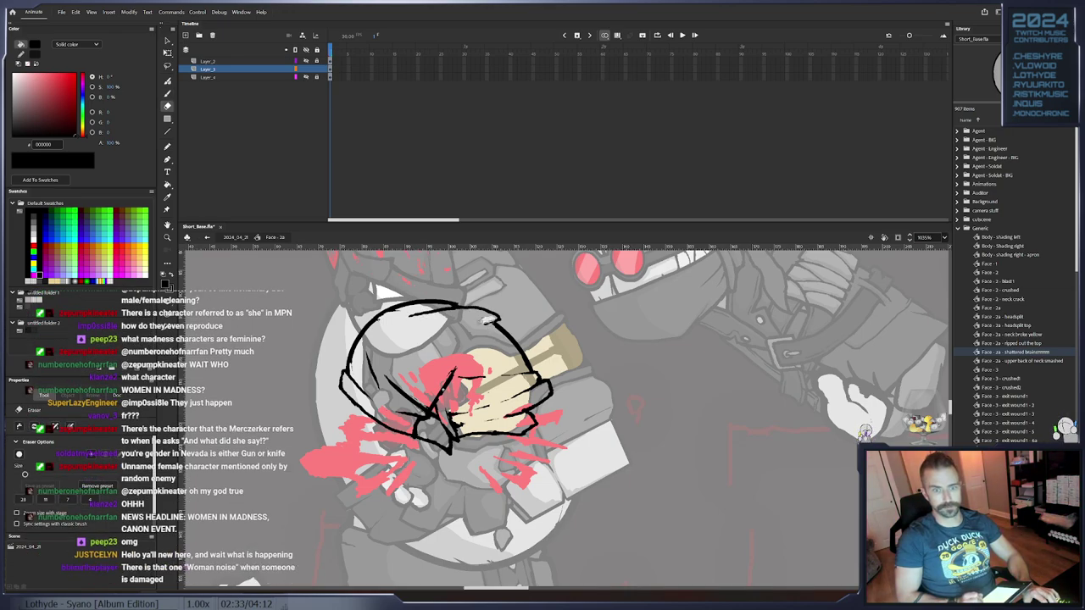
key(b)
key(e)
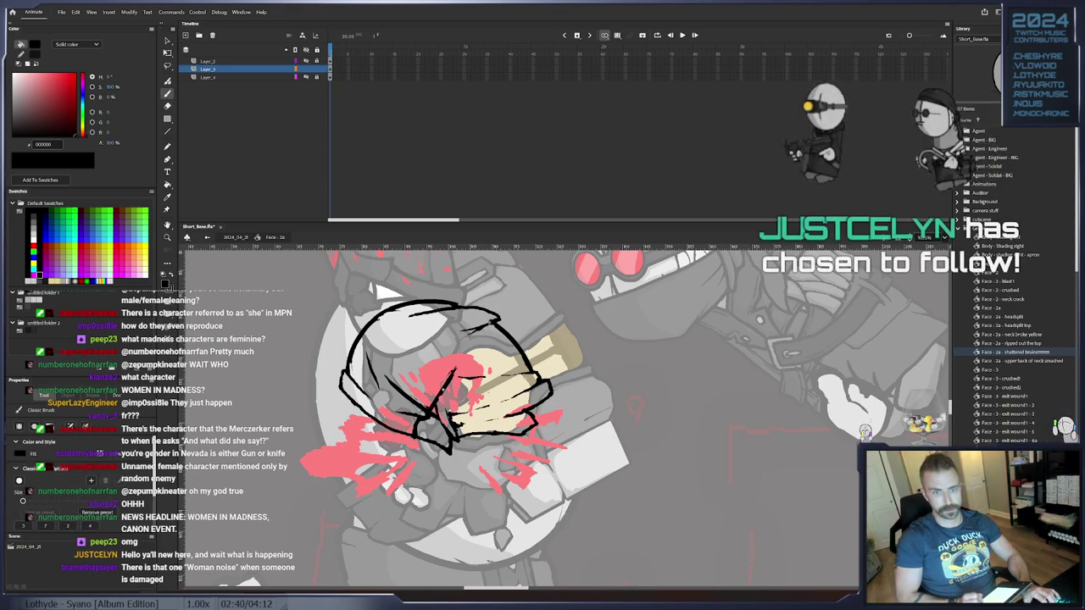
key(b)
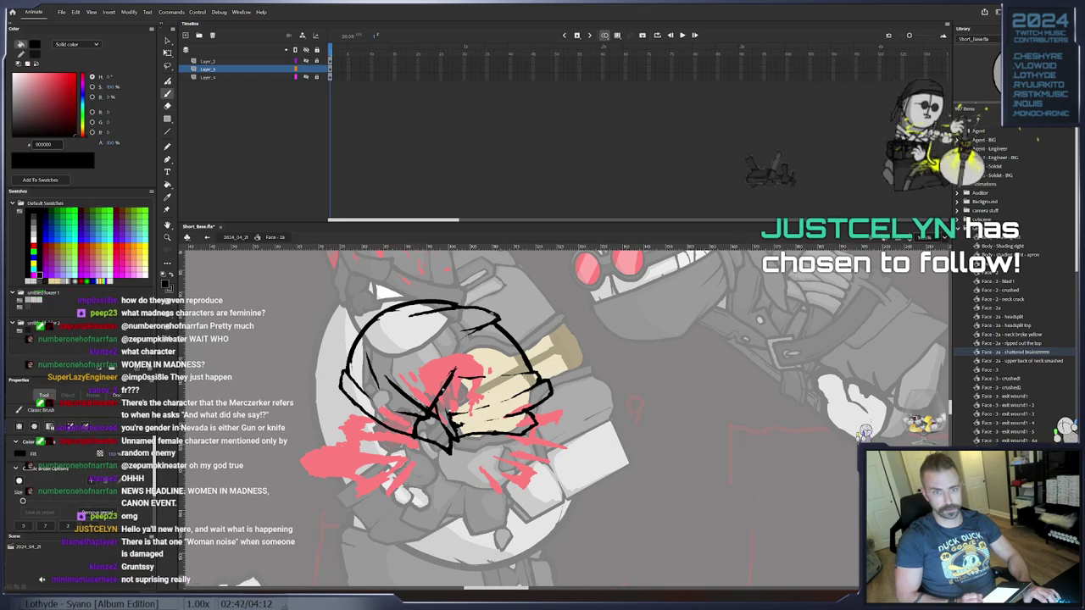
key(e)
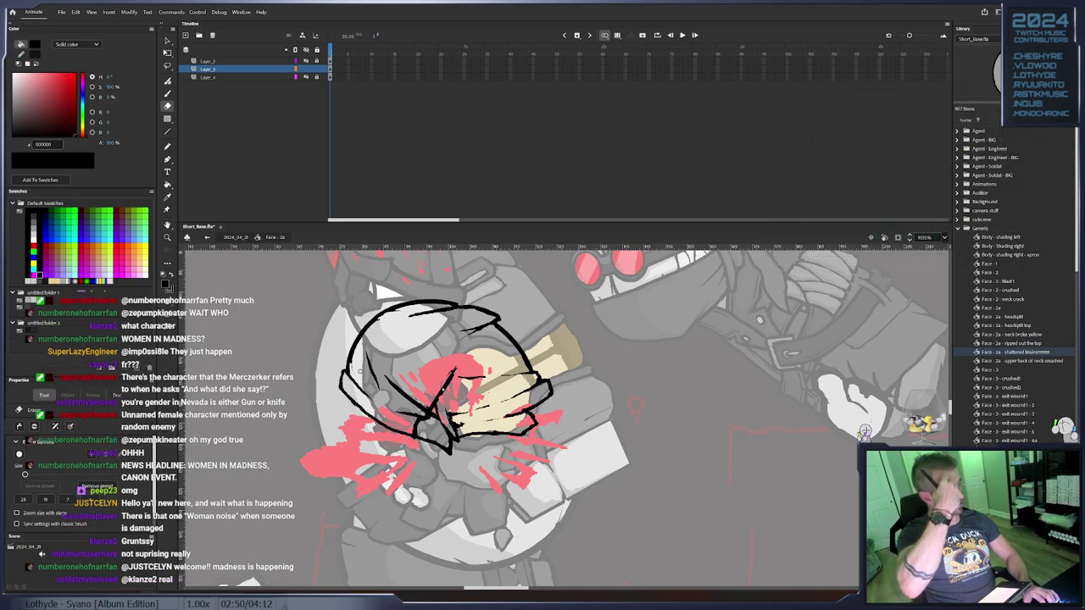
Roughen the upper right arm of the face's cross with short black strokes and trim the excess
scroll(413, 329, down, 2)
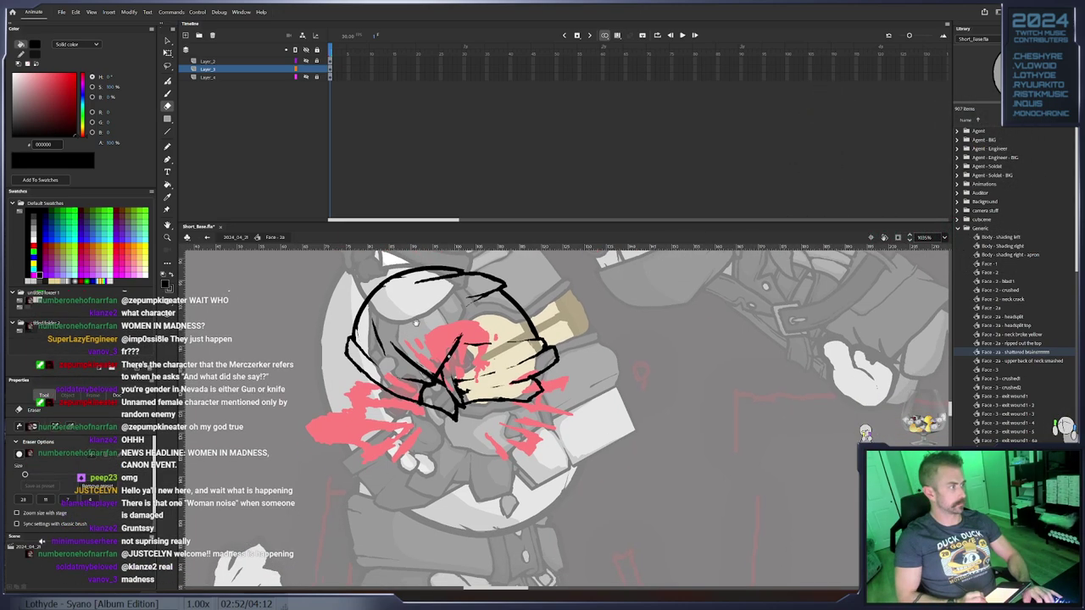
drag(410, 345, 396, 365)
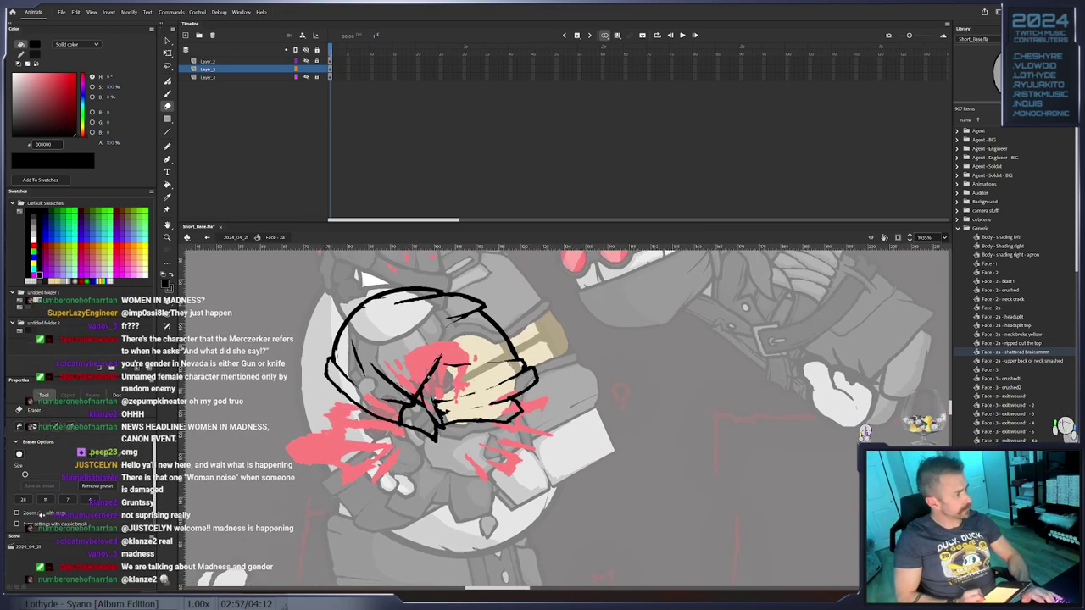
drag(424, 375, 438, 384)
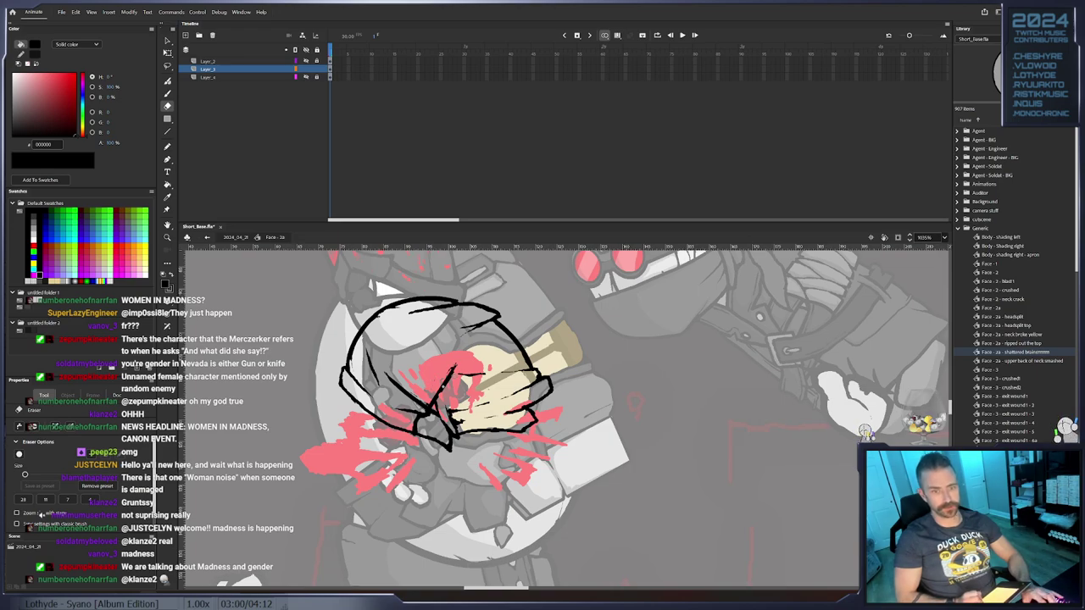
key(b)
key(e)
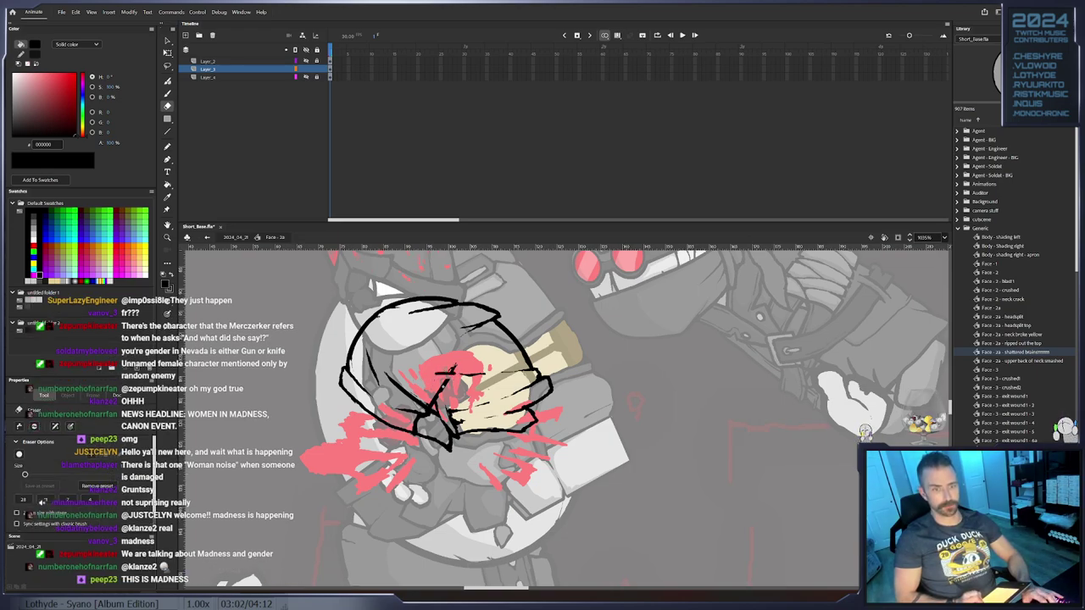
key(b)
drag(443, 379, 458, 378)
key(e)
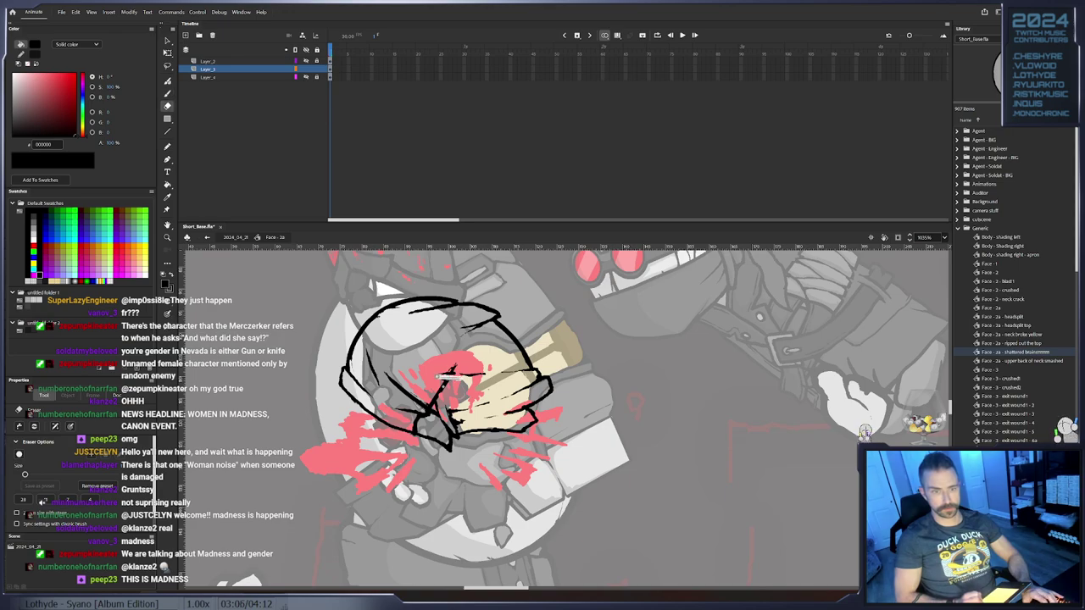
key(b)
Touch up the thin black cracks beside the face's cross and the broken rim on the left edge, trimming them with the eraser
scroll(864, 433, down, 1)
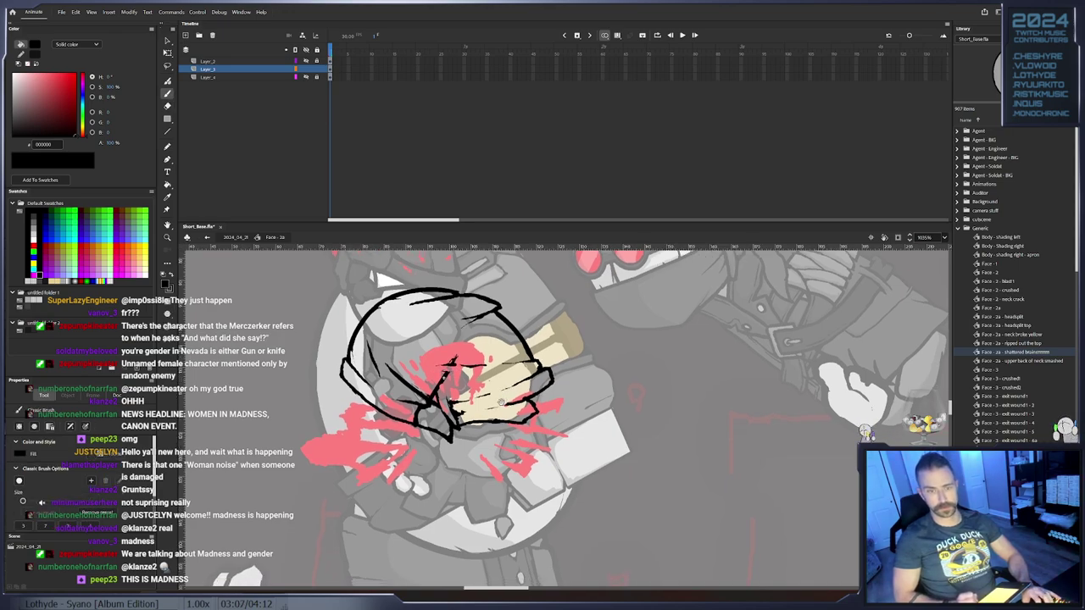
mouse_move(481, 393)
mouse_down()
mouse_move(477, 354)
mouse_move(462, 391)
mouse_up()
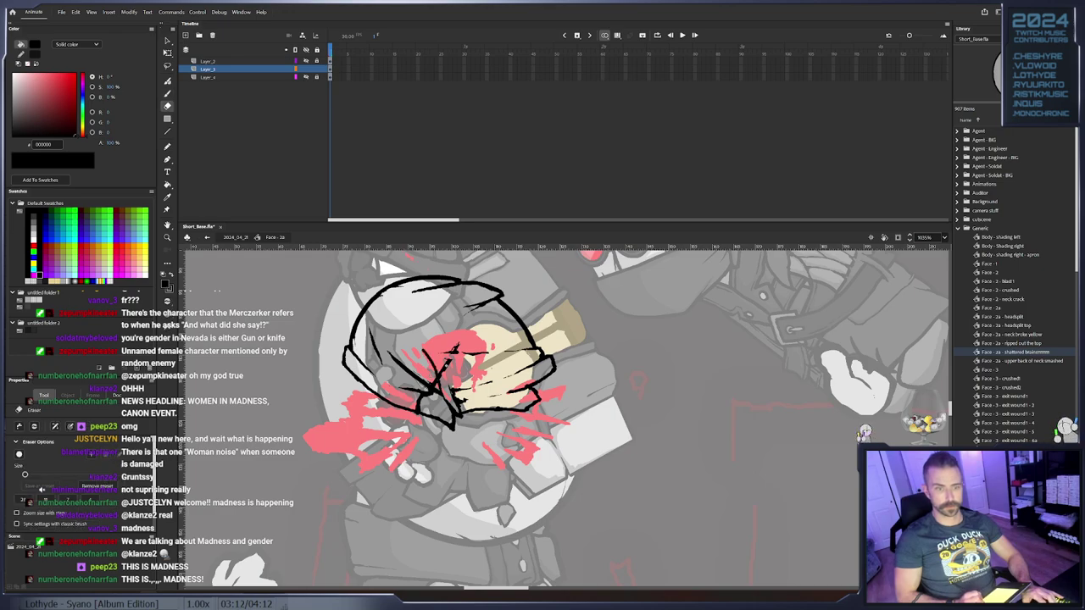
key(e)
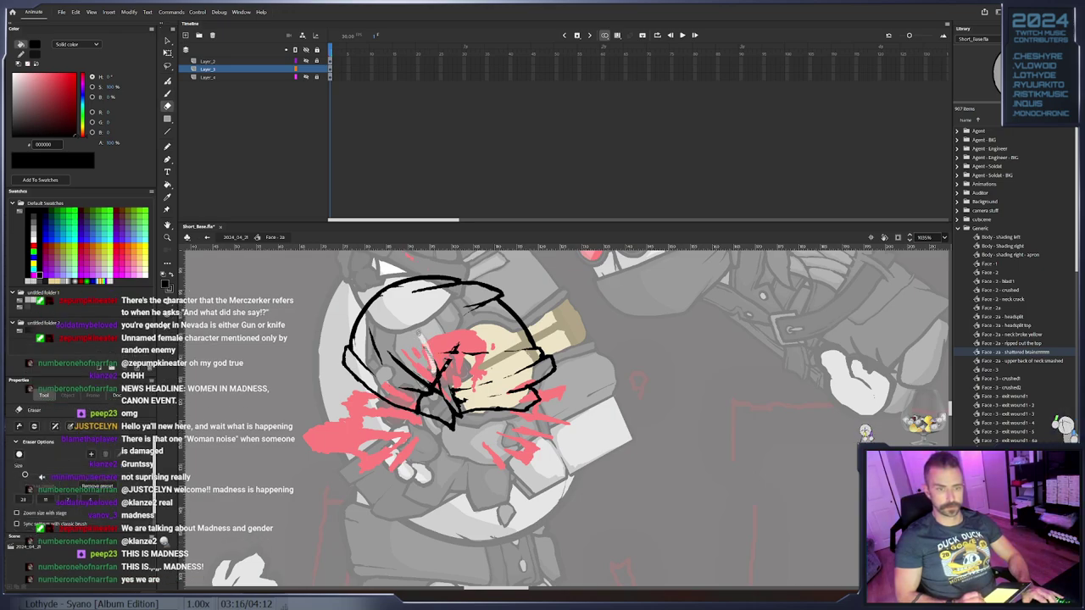
key(b)
drag(354, 355, 369, 360)
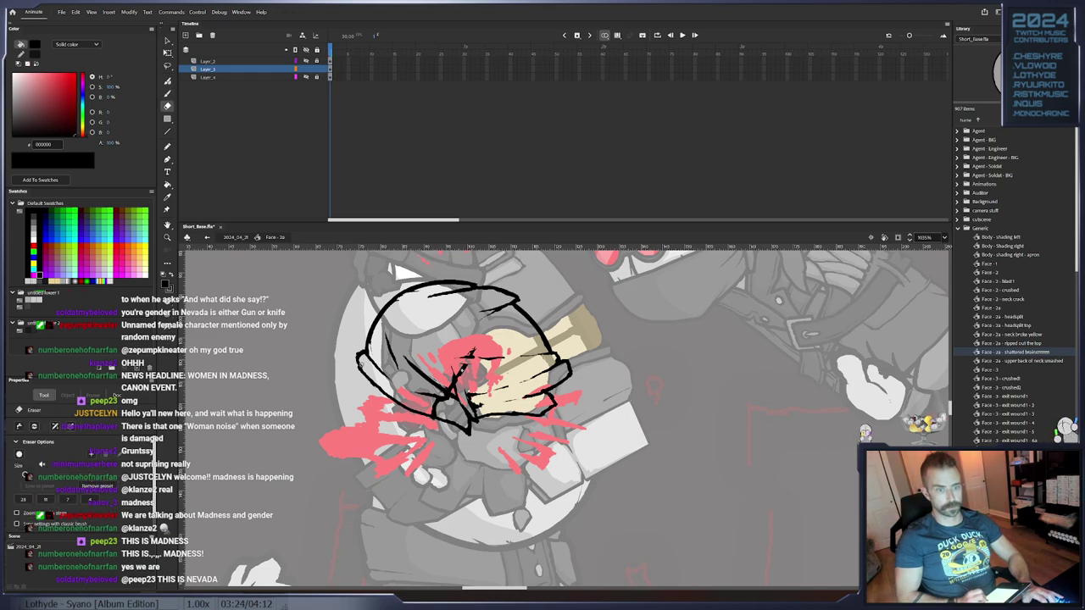
key(e)
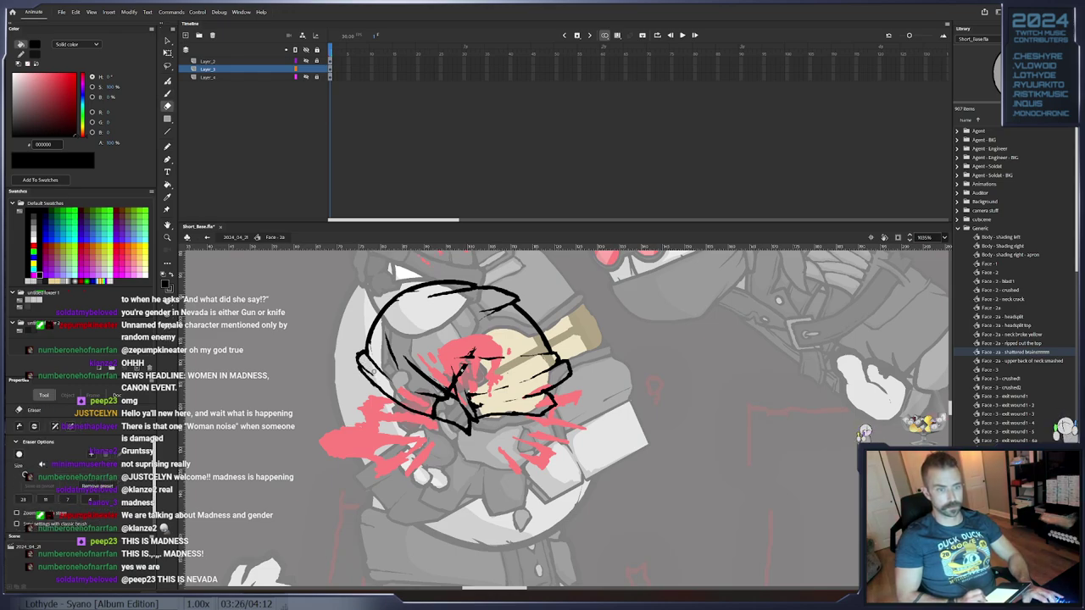
drag(407, 370, 379, 381)
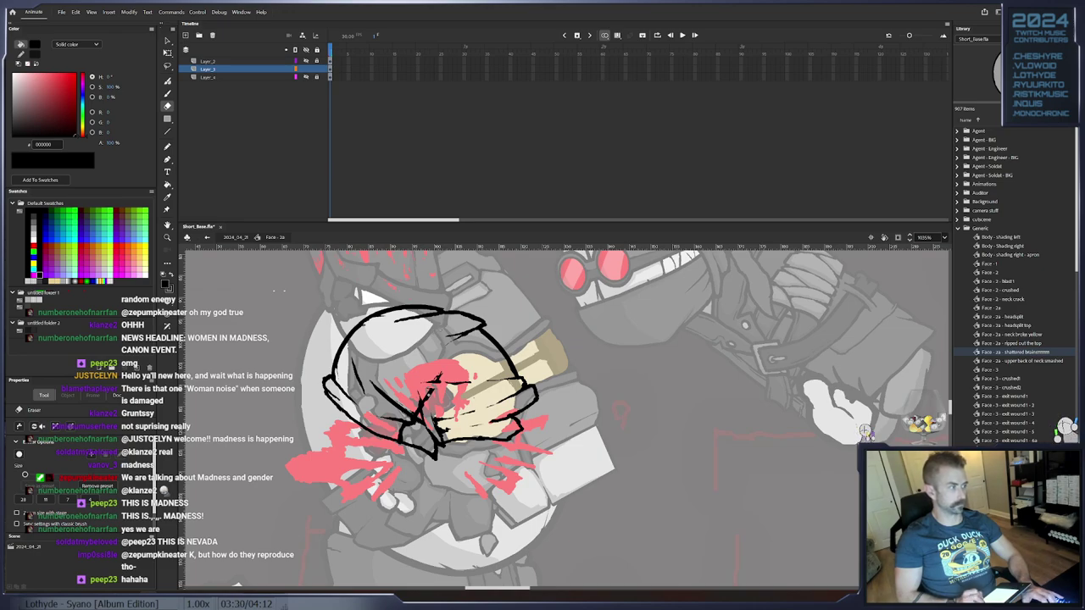
mouse_move(447, 343)
mouse_down()
mouse_move(440, 319)
mouse_move(440, 359)
mouse_up()
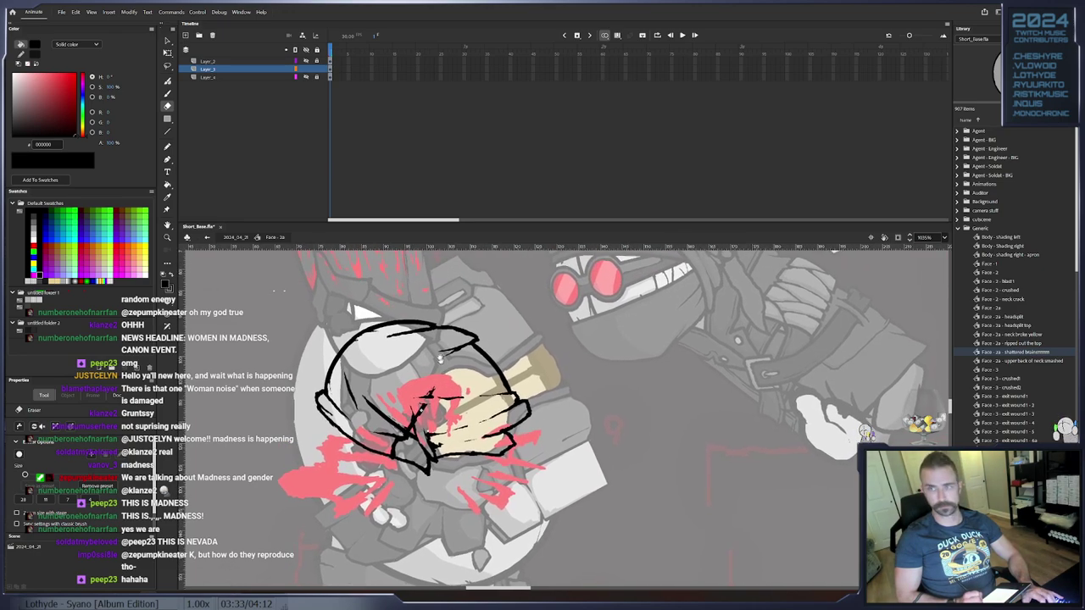
Reveal and unlock Layer_4, remove its light grey face fill and paste it back in place on that layer
click(317, 78)
key(ctrl+z)
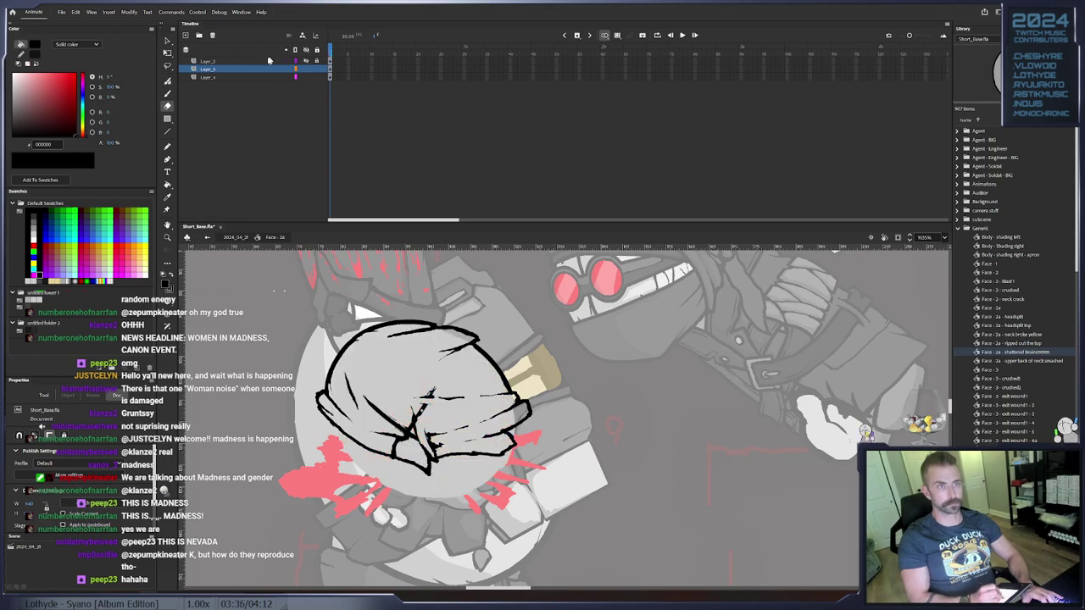
key(v)
click(377, 368)
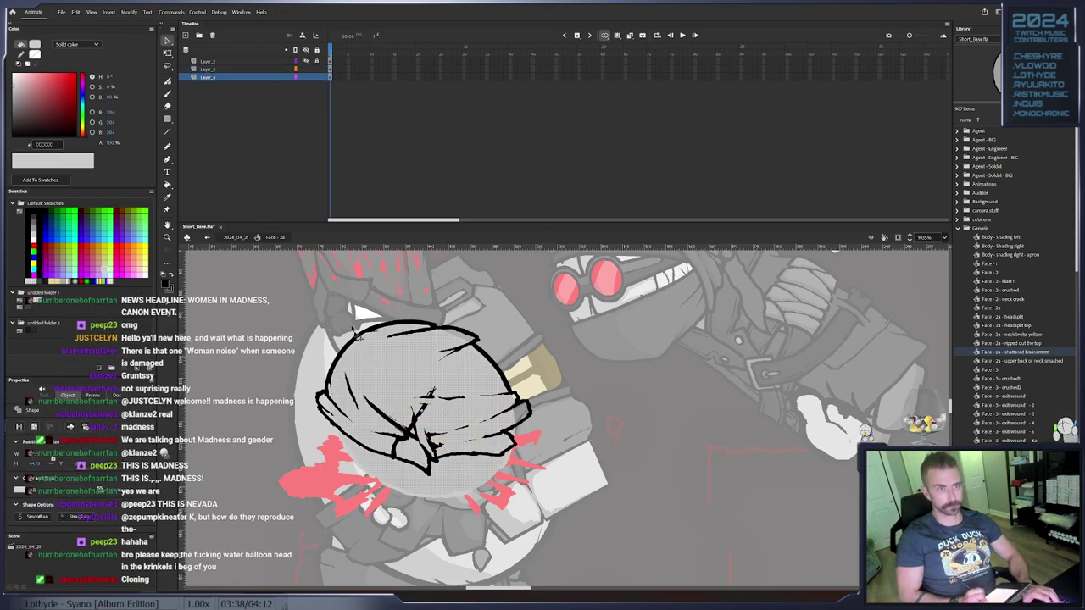
key(Delete)
click(330, 68)
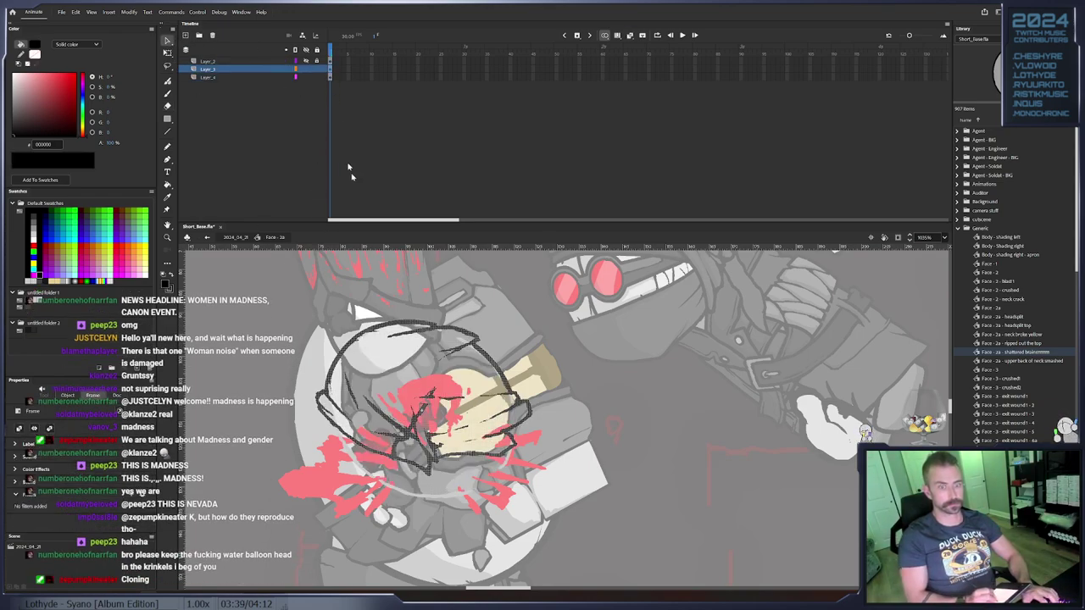
click(569, 386)
key(ctrl+z)
key(ctrl+y)
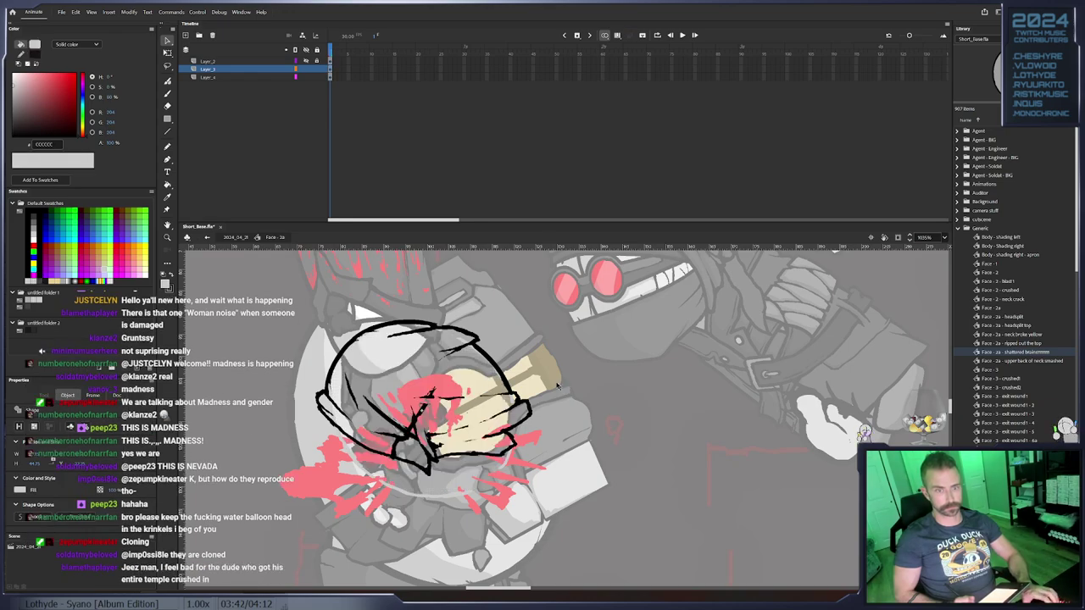
click(321, 77)
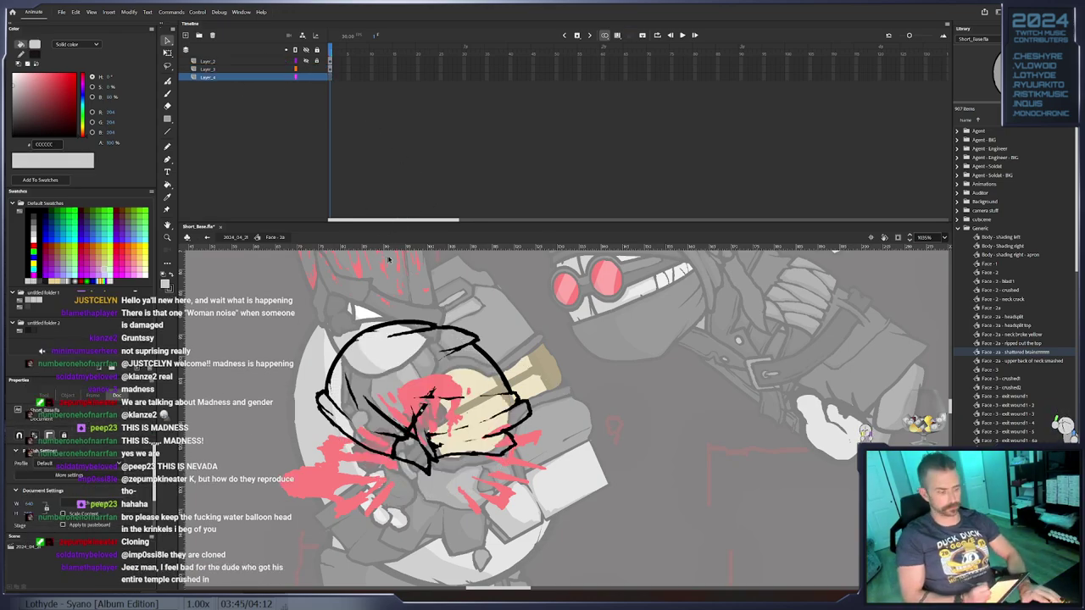
key(ctrl+shift+v)
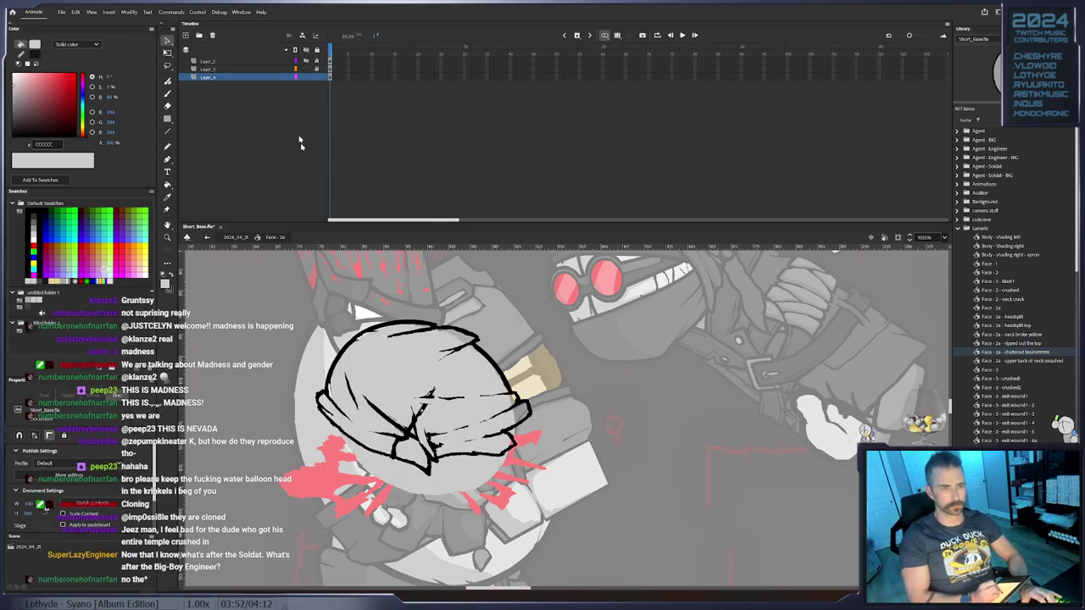
Separate the light grey fill along the face's jagged lower outline with the eraser and remove the leftover chin area
key(b)
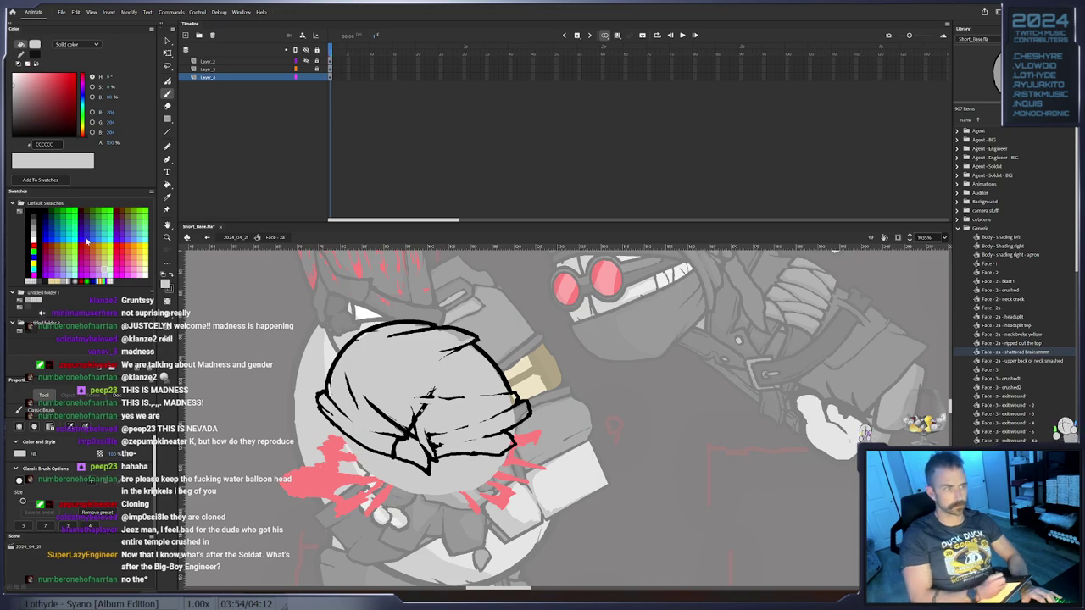
drag(24, 502, 26, 501)
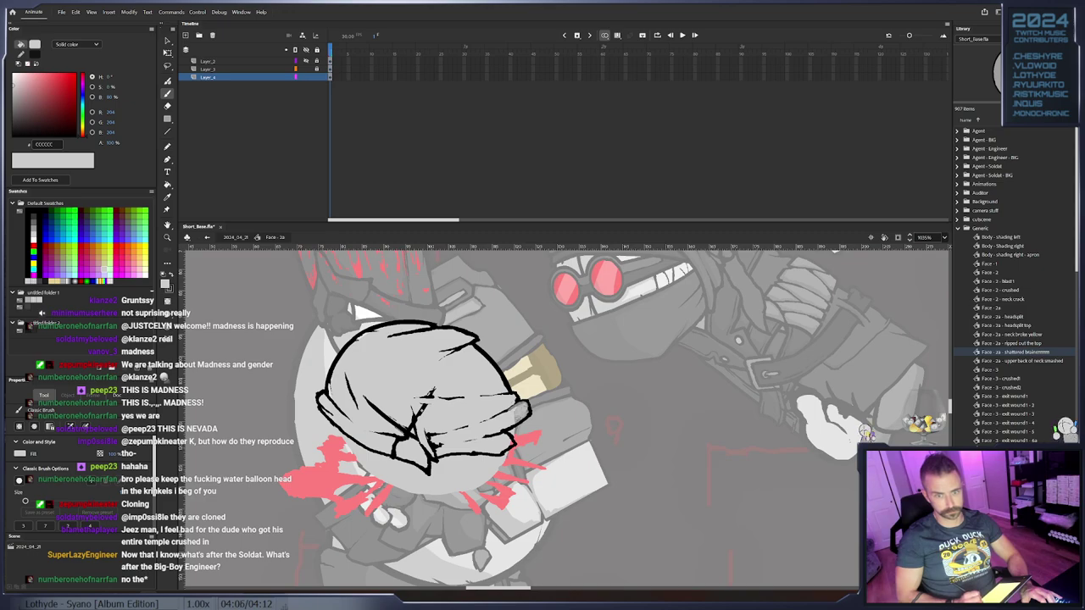
key(e)
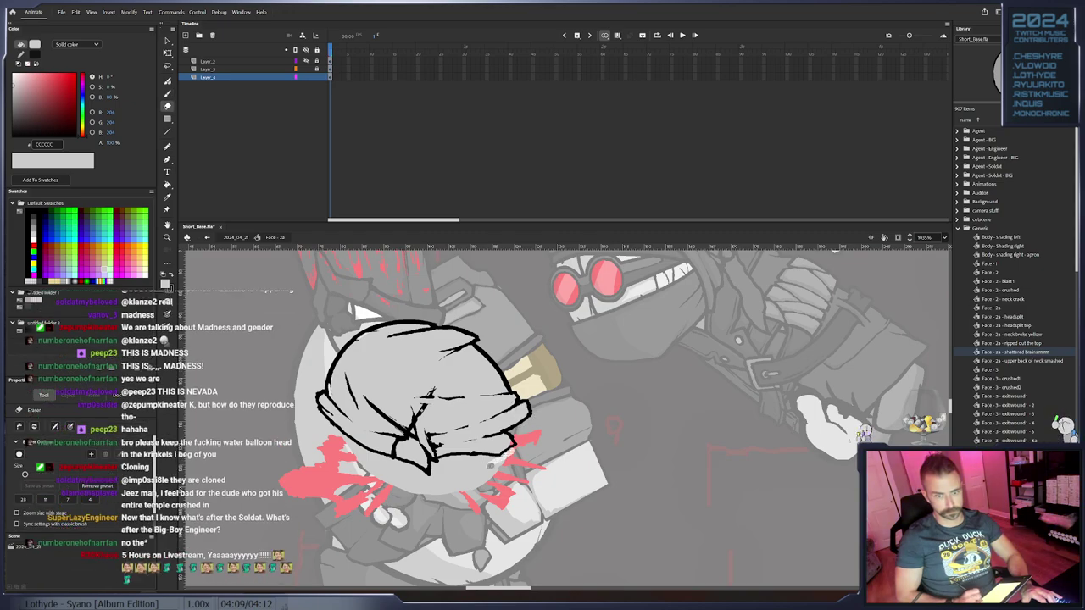
key(b)
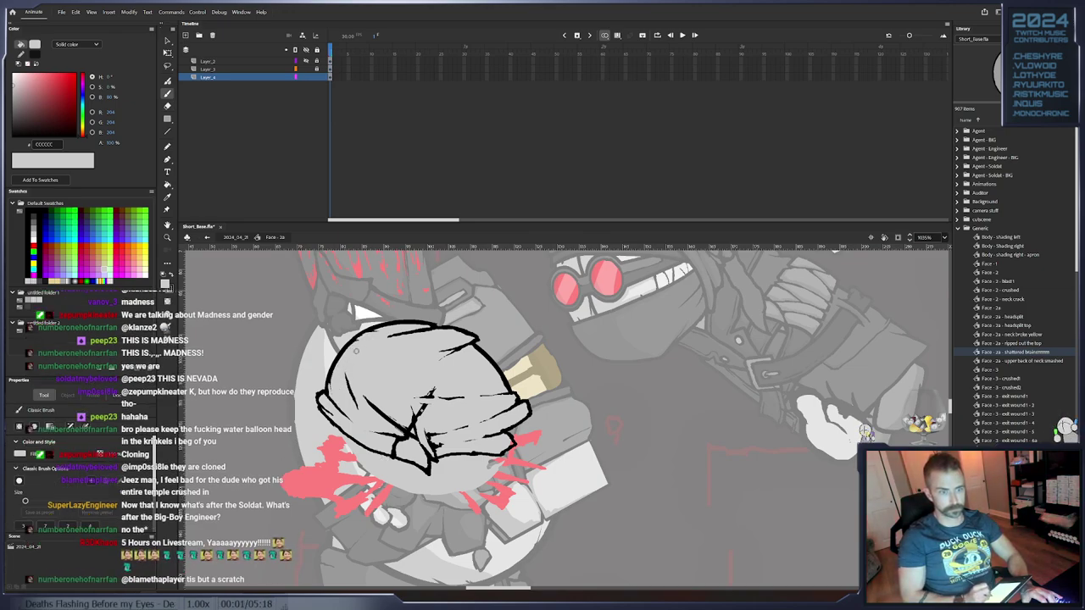
key(e)
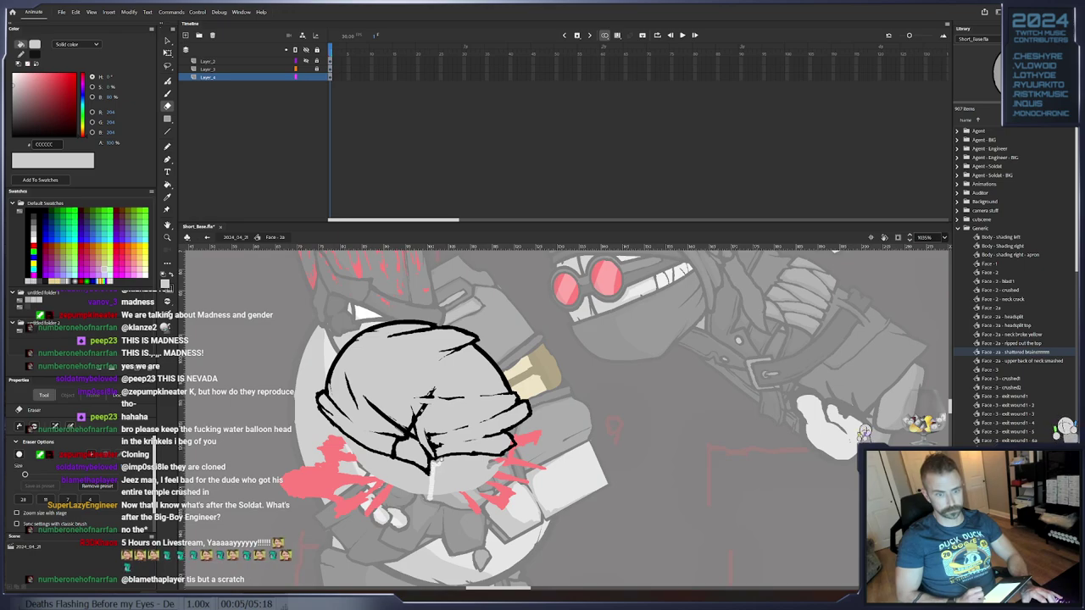
drag(431, 490, 501, 458)
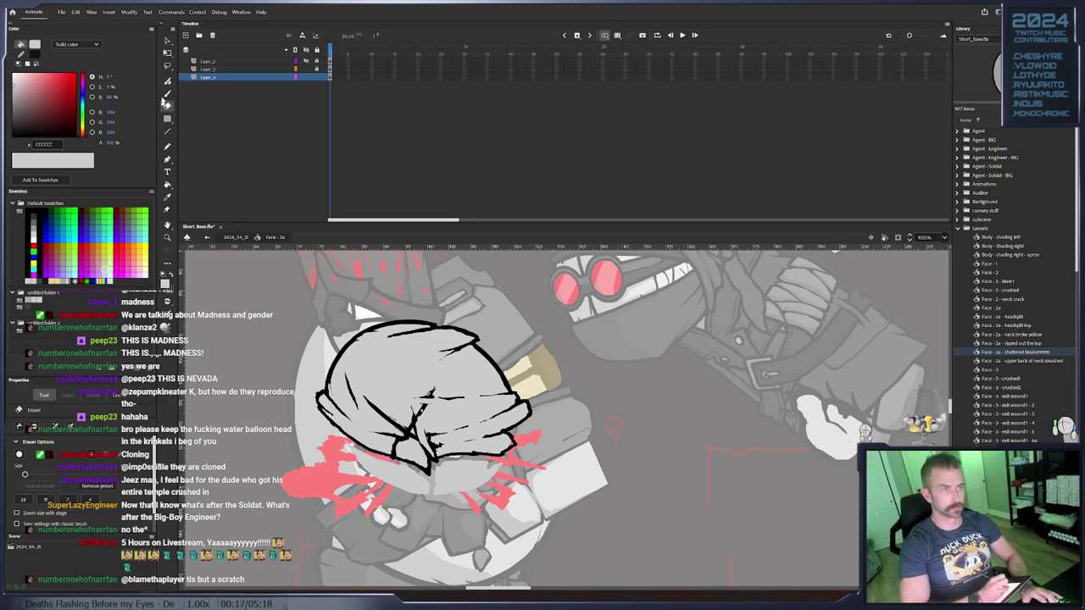
key(v)
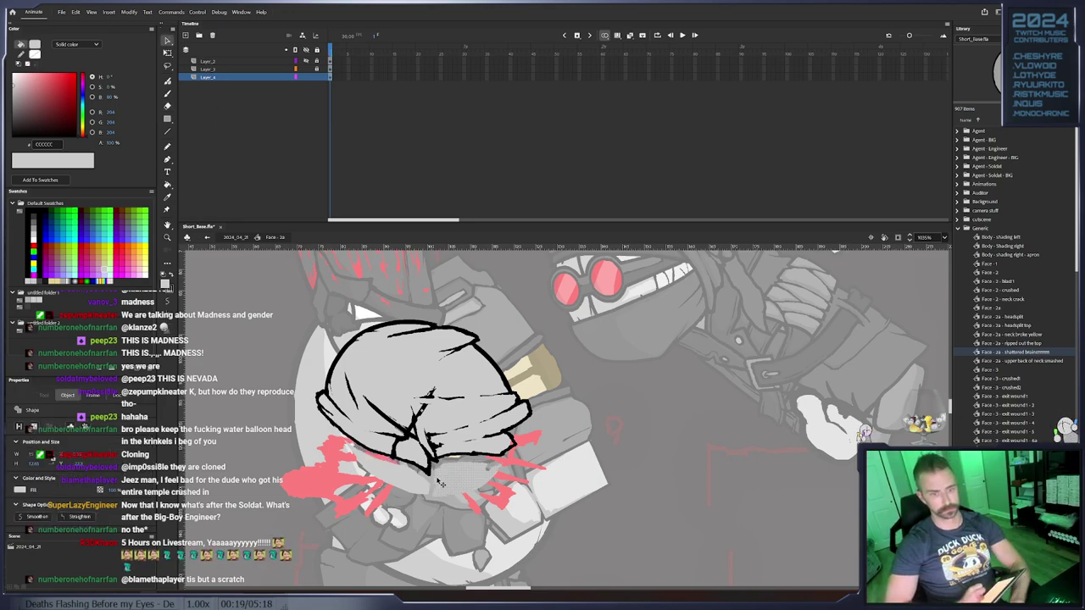
key(b)
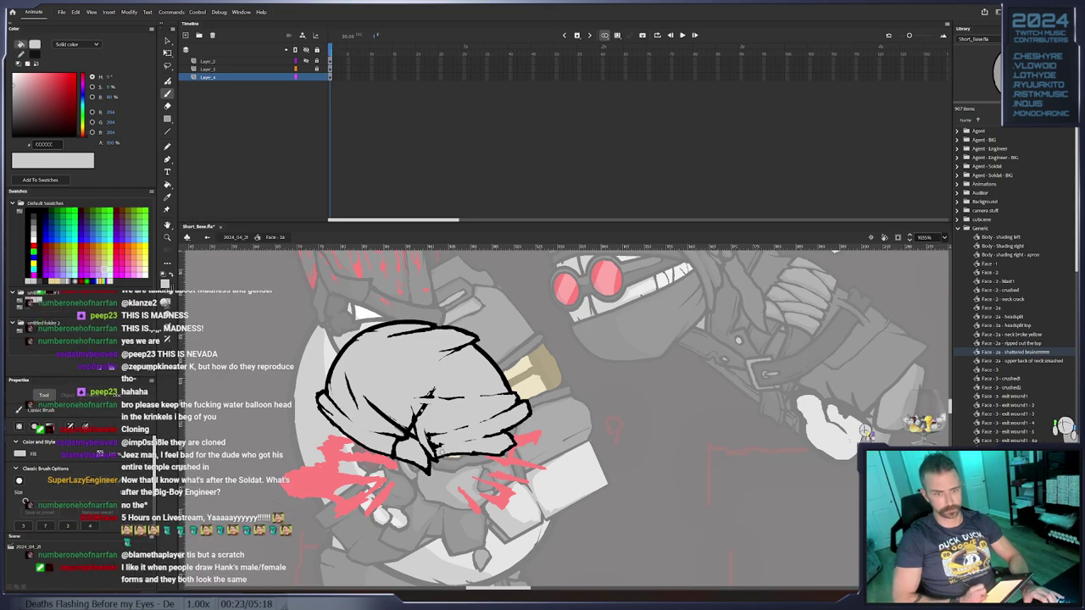
Lock Layer_4, unlock Layer_3 and retouch the black line work around the face's cross with the brush and eraser
click(317, 77)
click(317, 70)
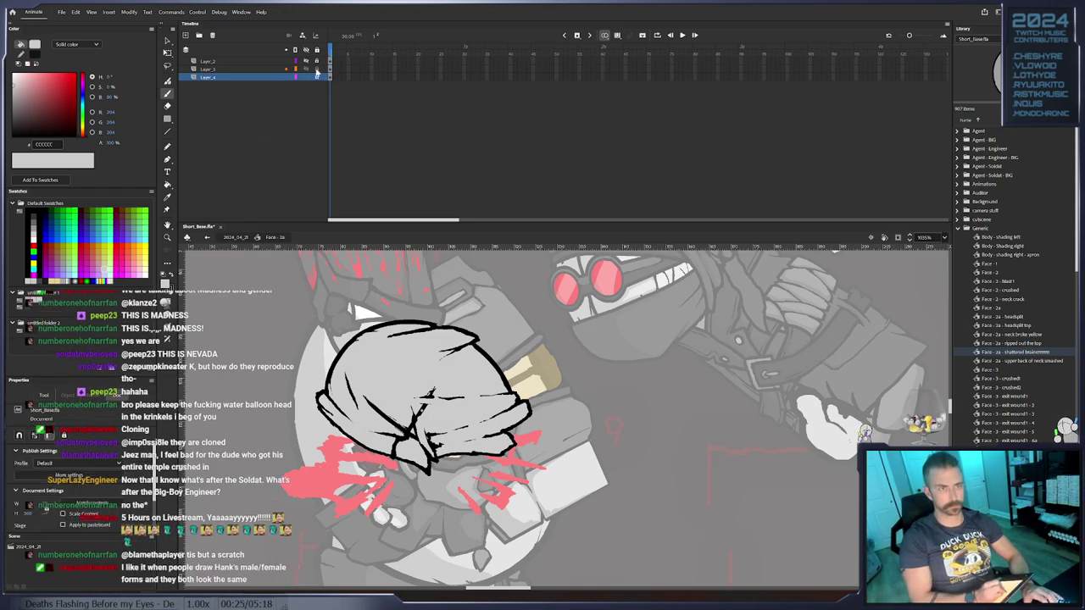
click(330, 70)
key(e)
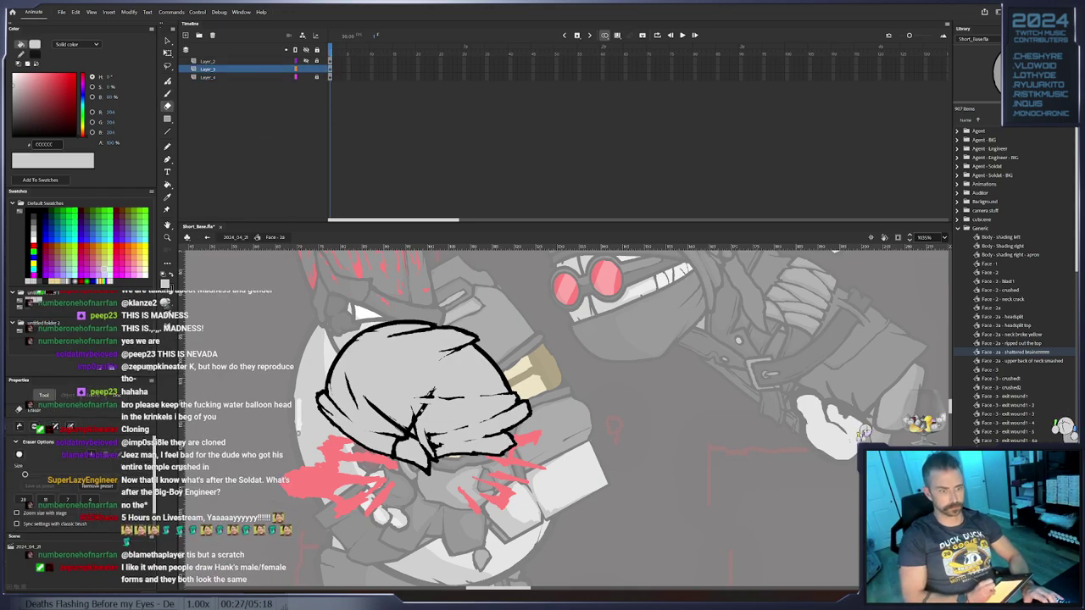
key(b)
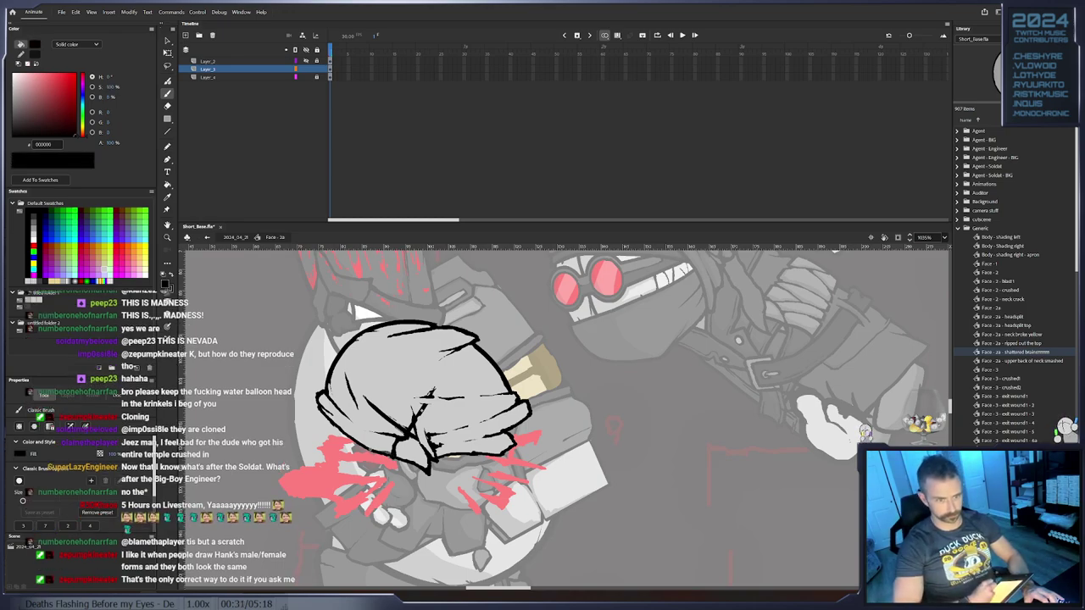
click(422, 410)
key(ctrl+z)
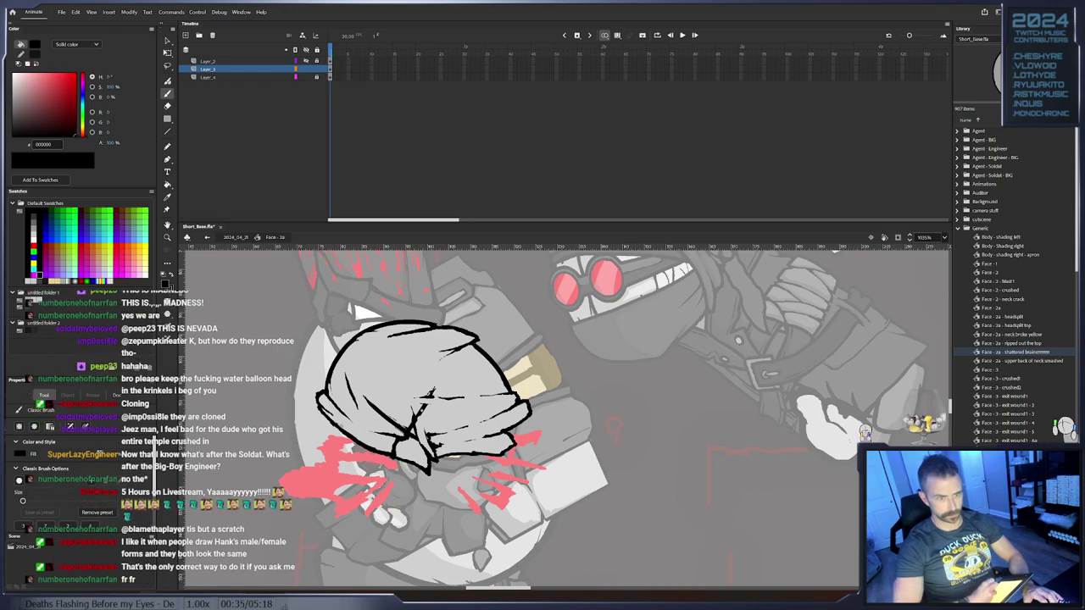
key(e)
key(b)
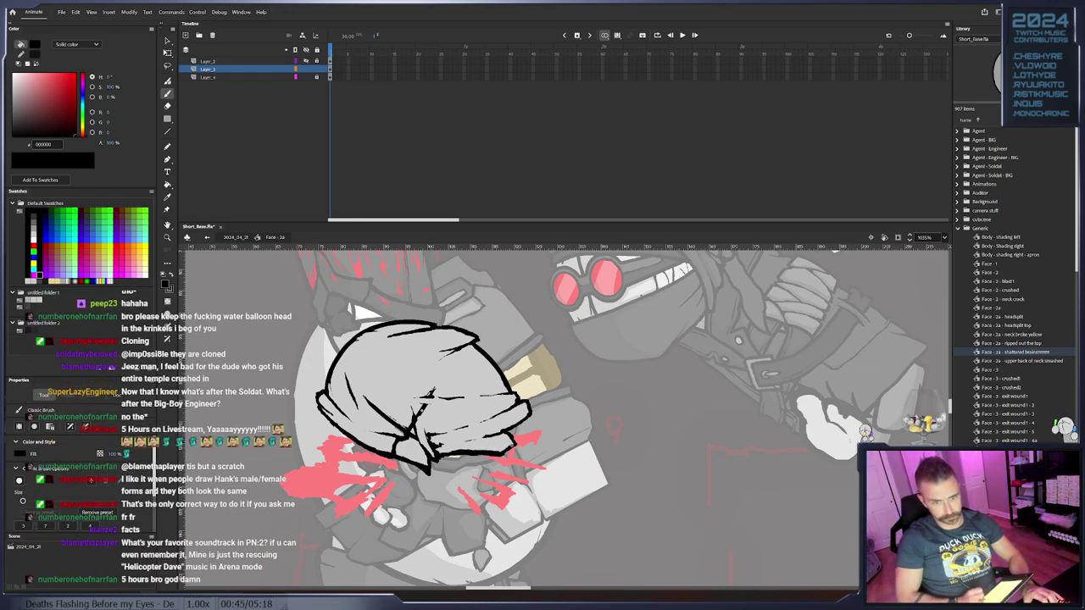
Lock Layer_3 and erase the part of Layer_2's shadow that spills past the face's lower right break
click(316, 69)
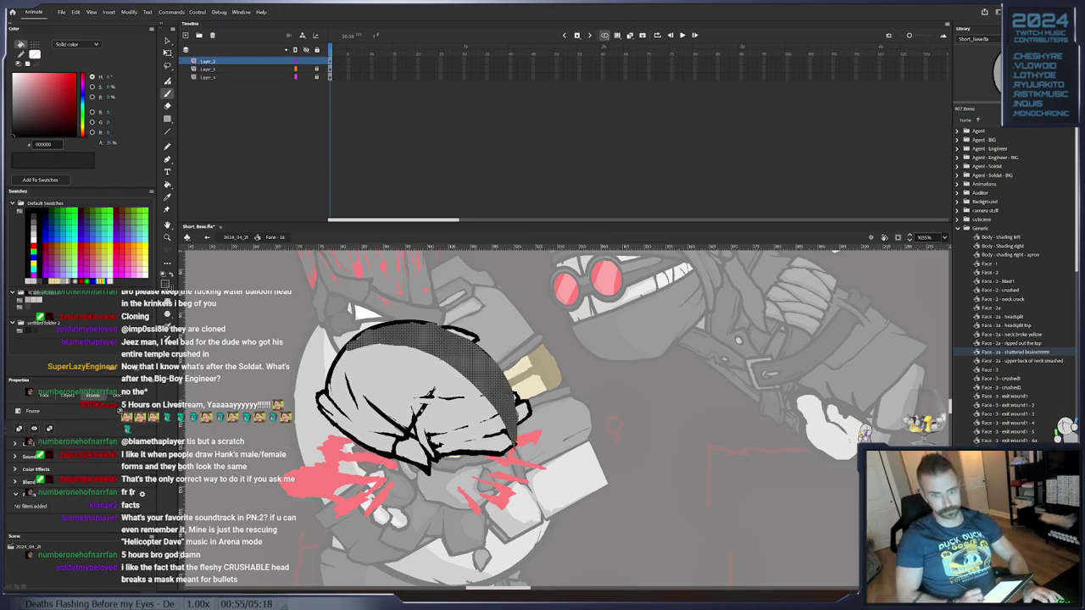
click(864, 432)
key(Escape)
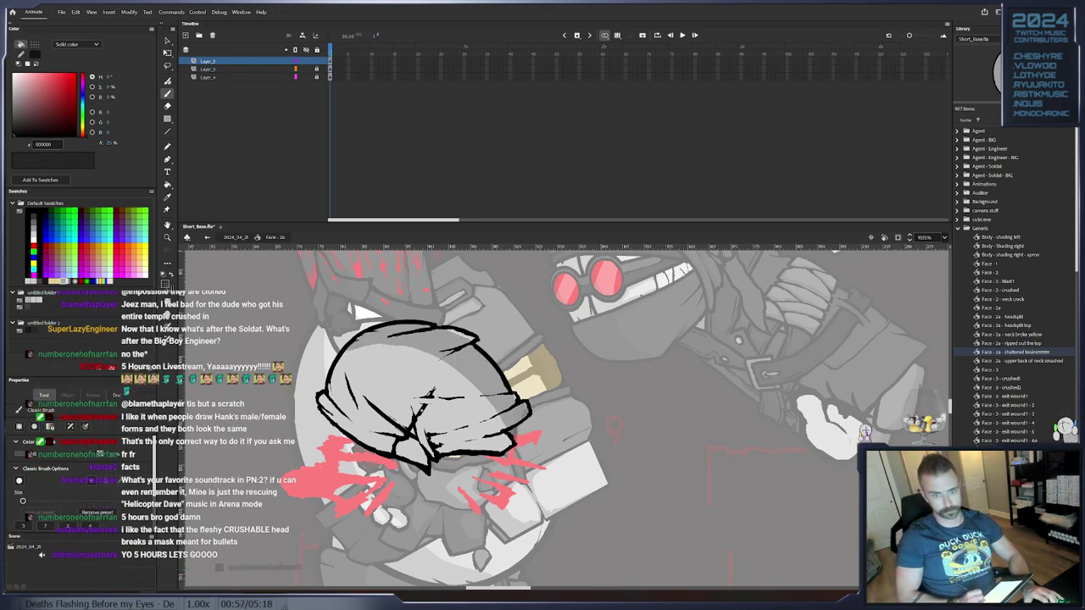
key(e)
drag(517, 435, 506, 465)
Match the fill to the existing translucent black shadow and shade the folded flap at the face's lower right on Layer_2
key(b)
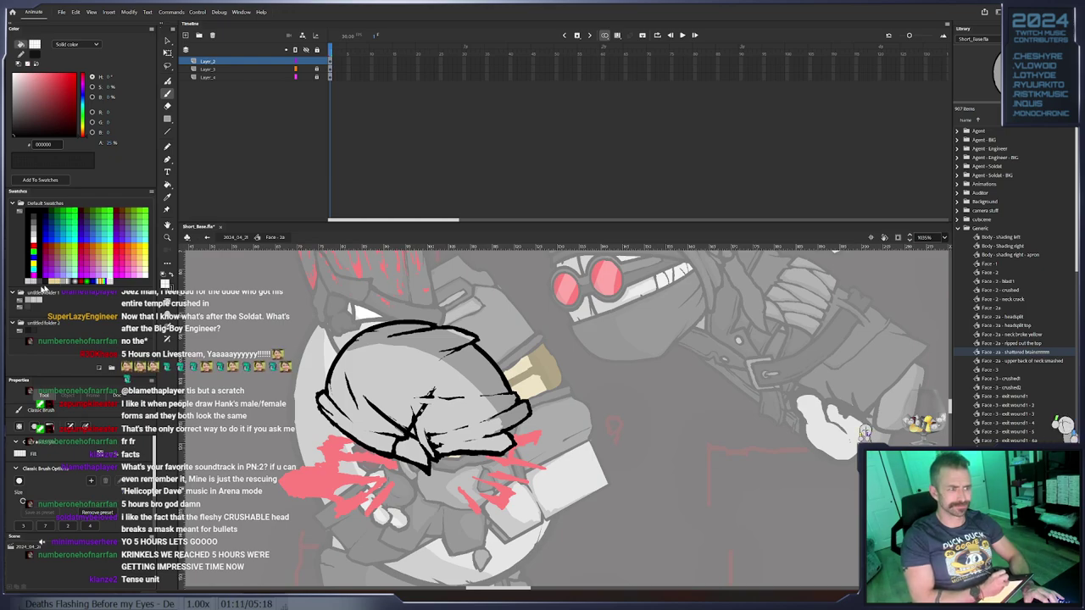
click(167, 184)
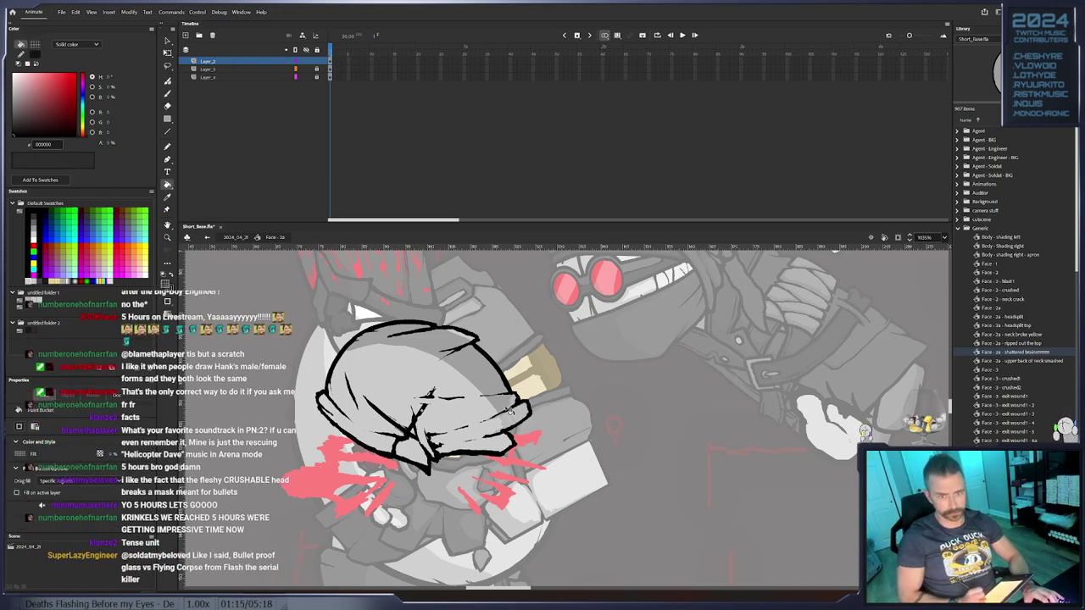
key(v)
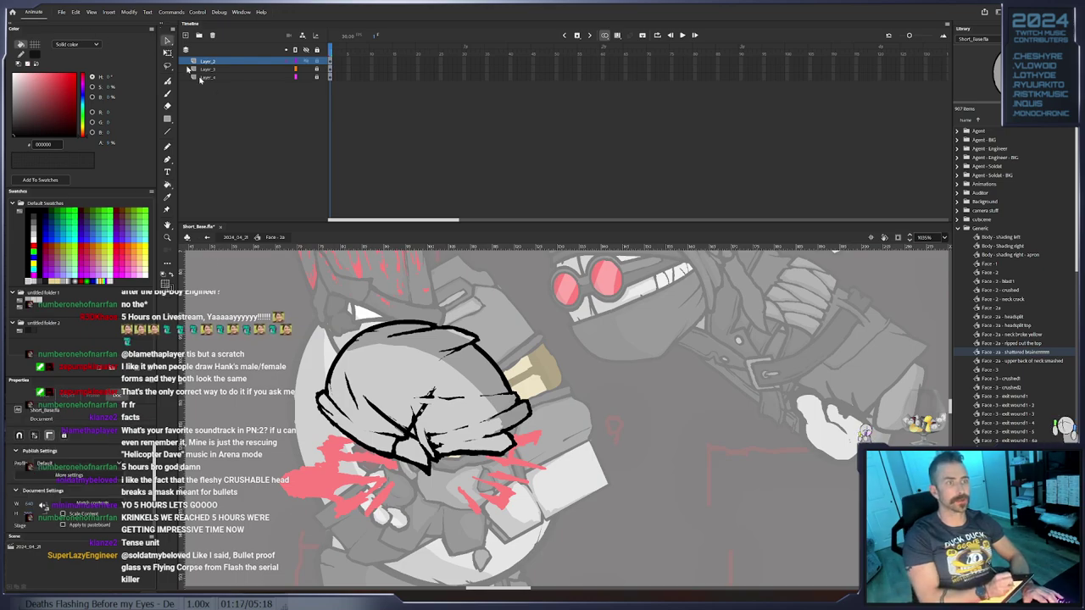
click(508, 325)
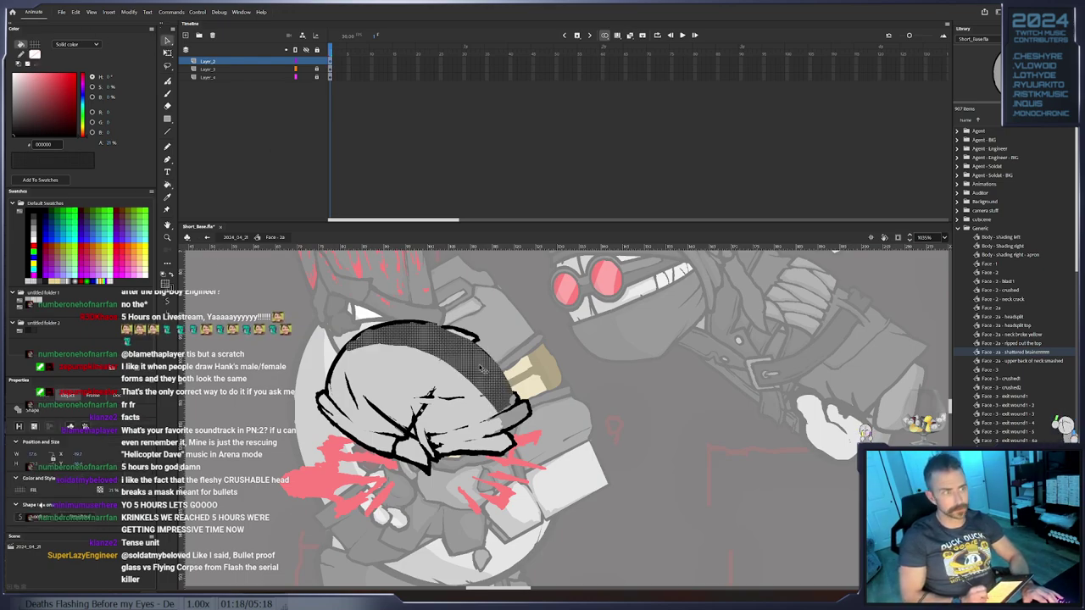
click(510, 324)
click(64, 282)
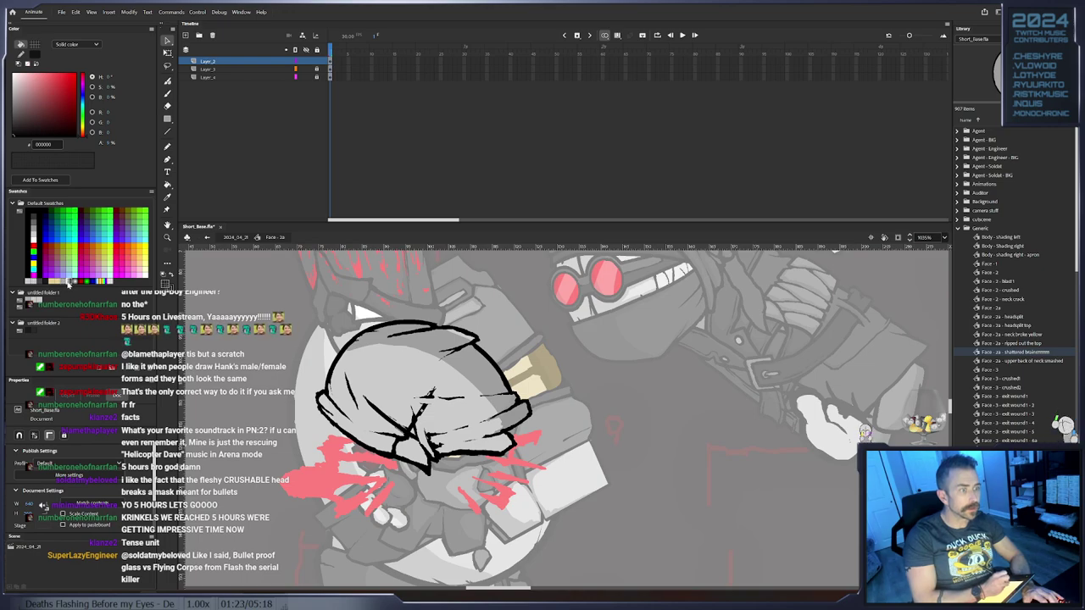
key(b)
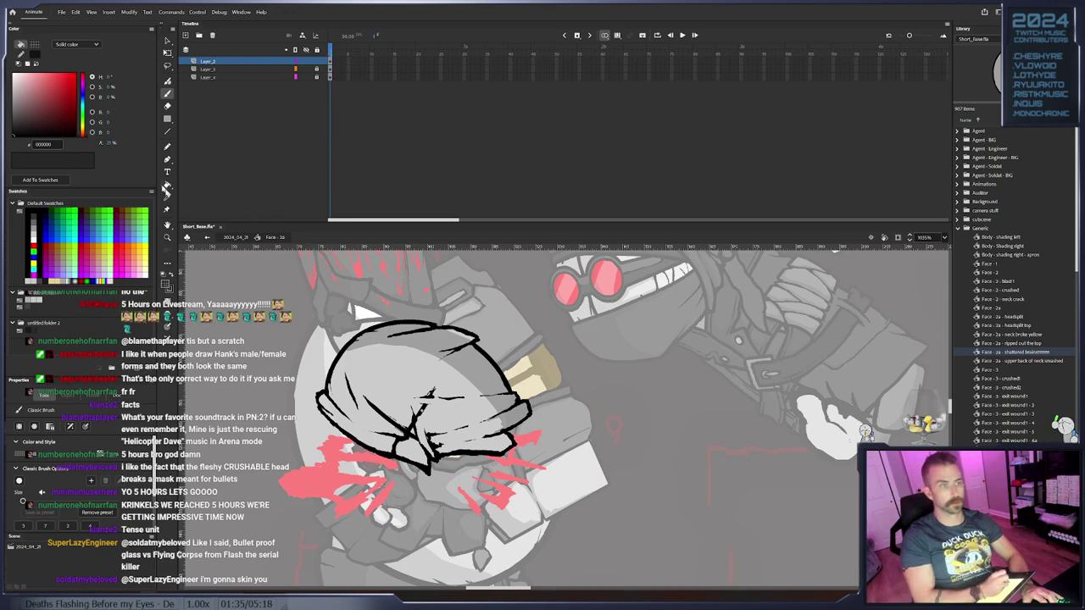
click(168, 186)
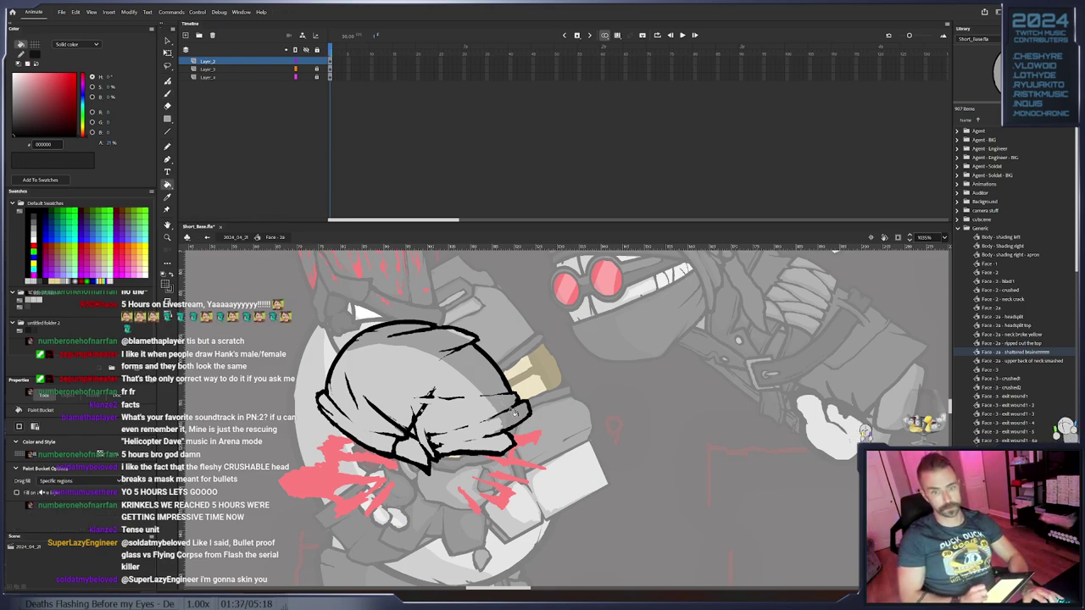
key(b)
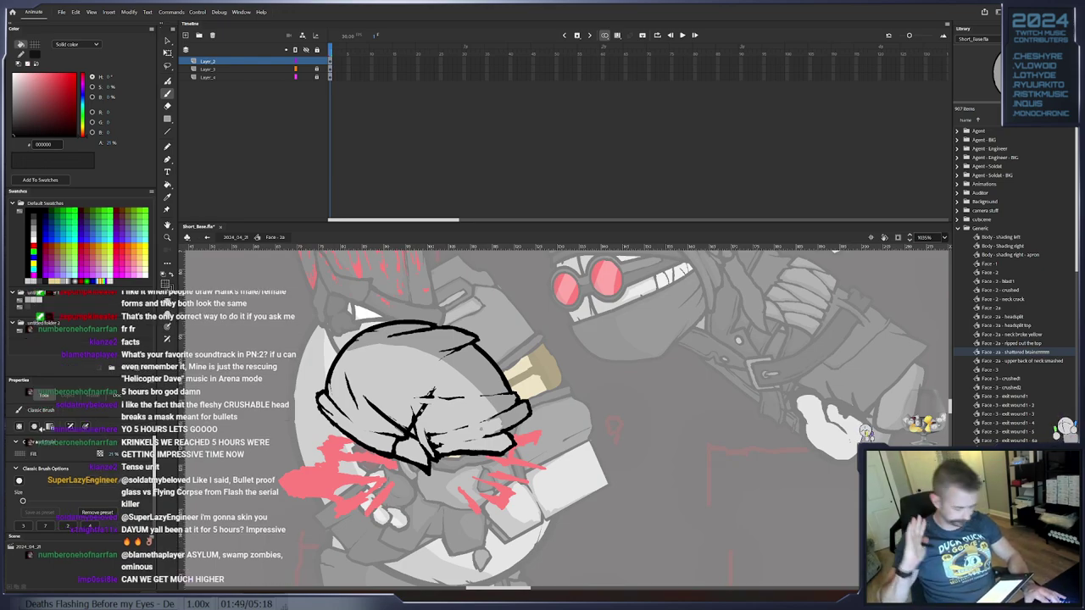
Refine Layer_2's translucent shading around the creases on the face's lower right with the brush and eraser
mouse_move(475, 402)
mouse_down()
mouse_move(453, 363)
mouse_move(477, 339)
mouse_move(504, 365)
mouse_up()
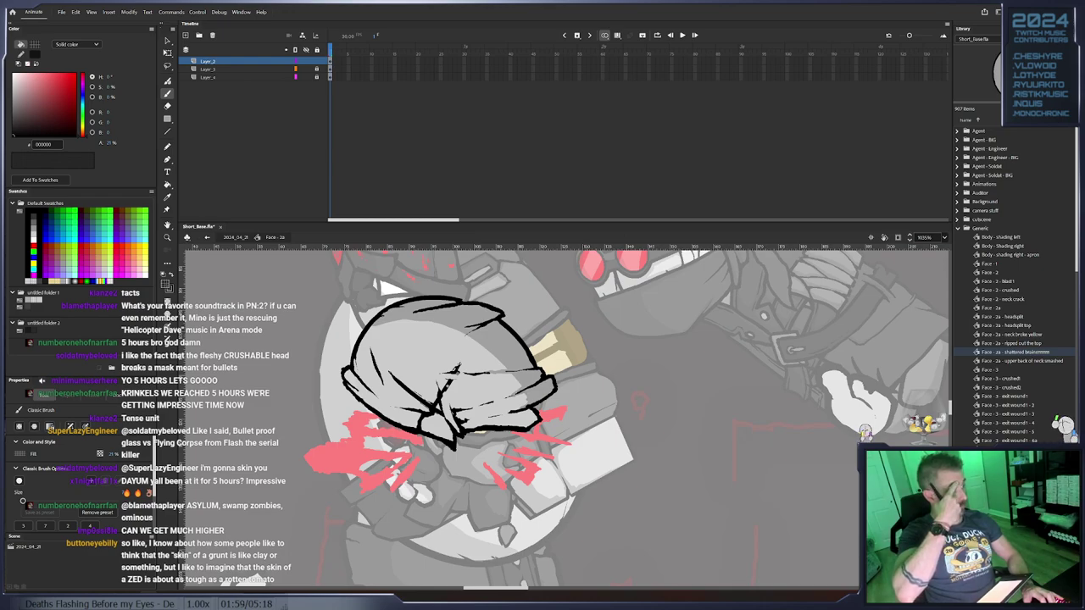
drag(458, 370, 459, 362)
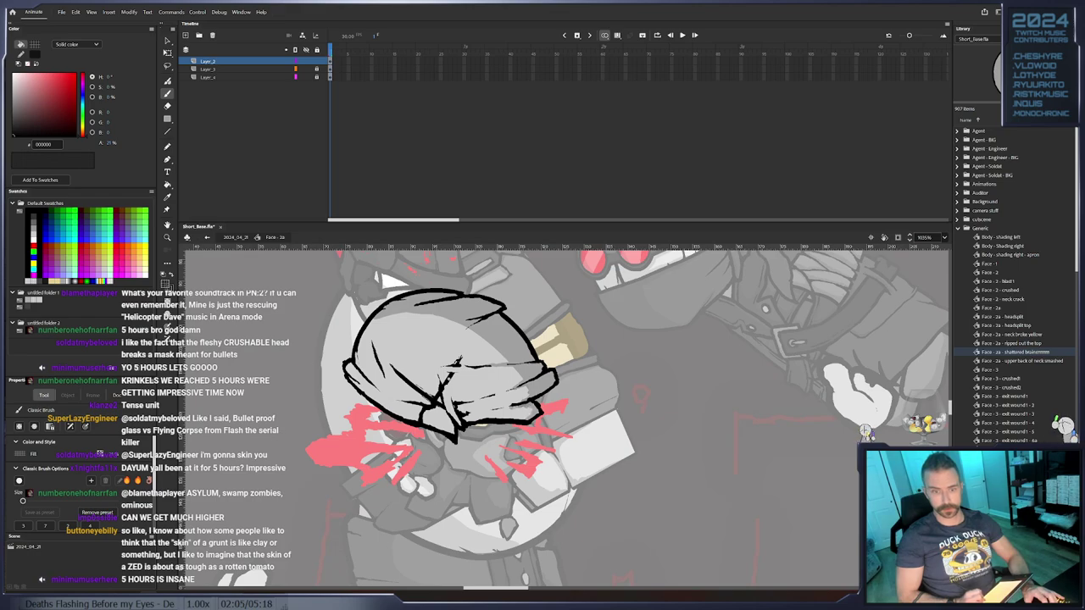
key(e)
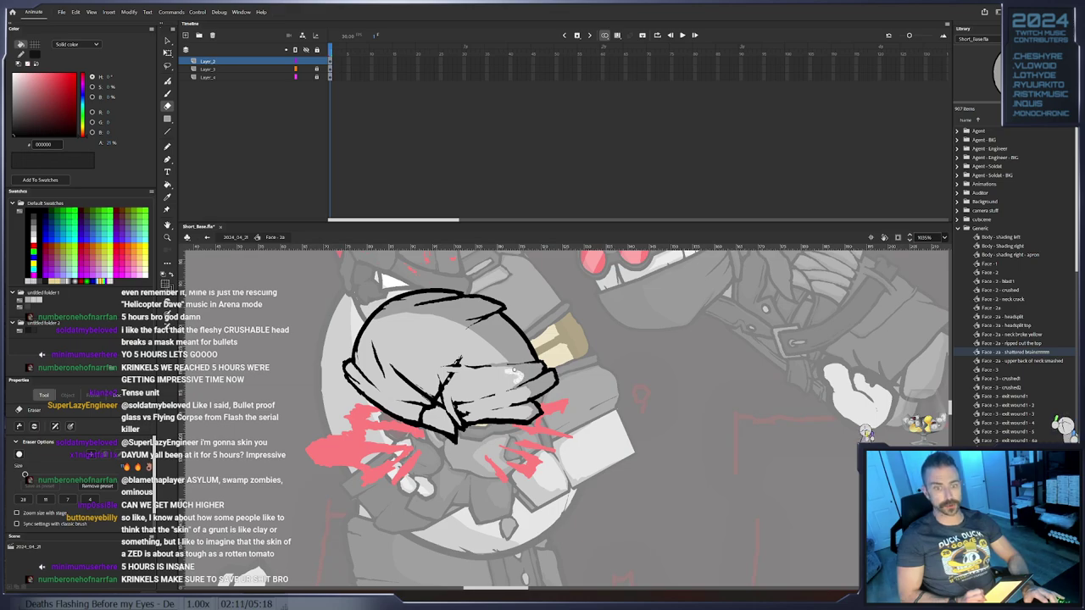
key(b)
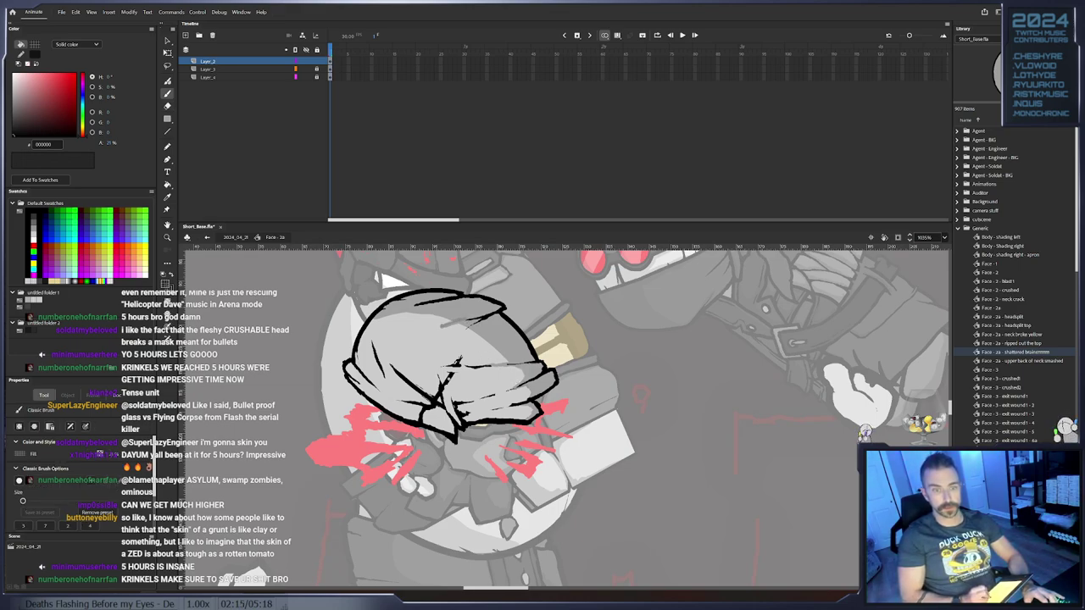
key(e)
key(b)
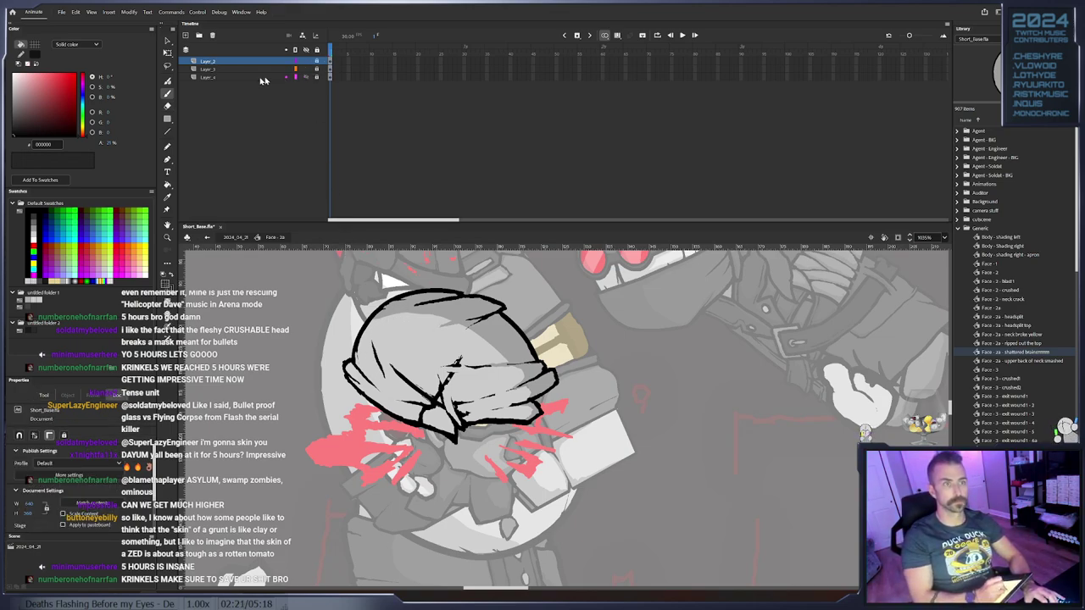
Lock Layer_2, add a blood layer between Layer_3's line work and Layer_4, and start painting there in red FF0000
click(219, 70)
click(186, 35)
drag(111, 142, 274, 162)
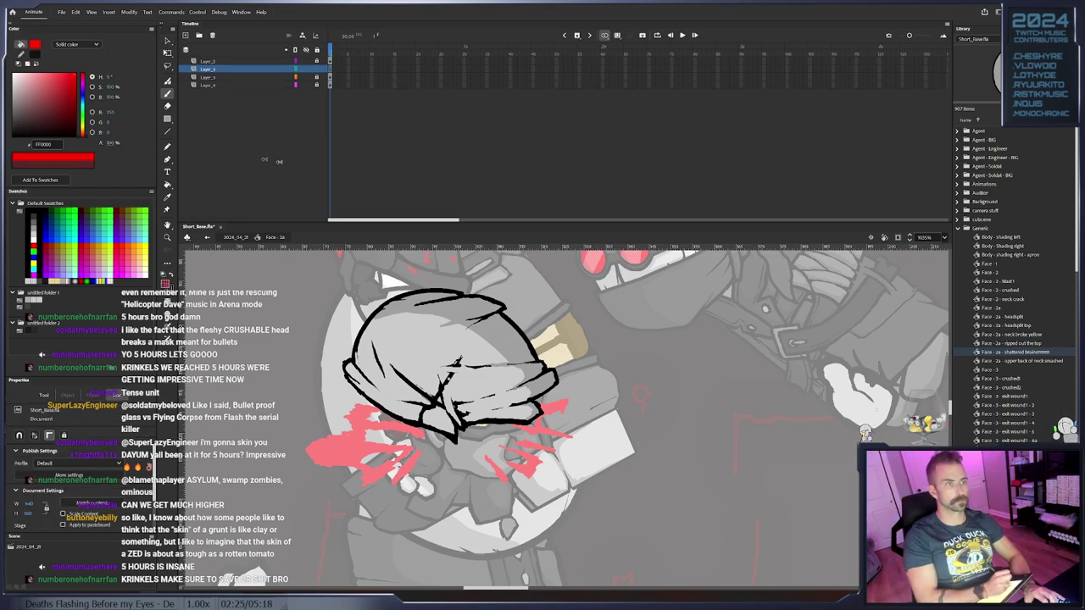
drag(423, 412, 421, 423)
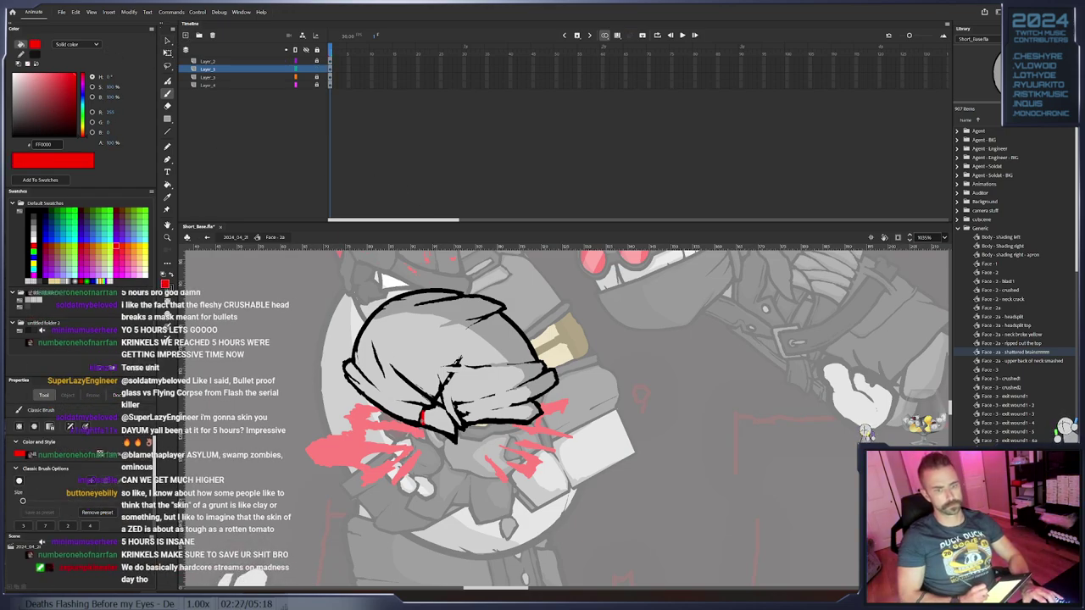
click(280, 78)
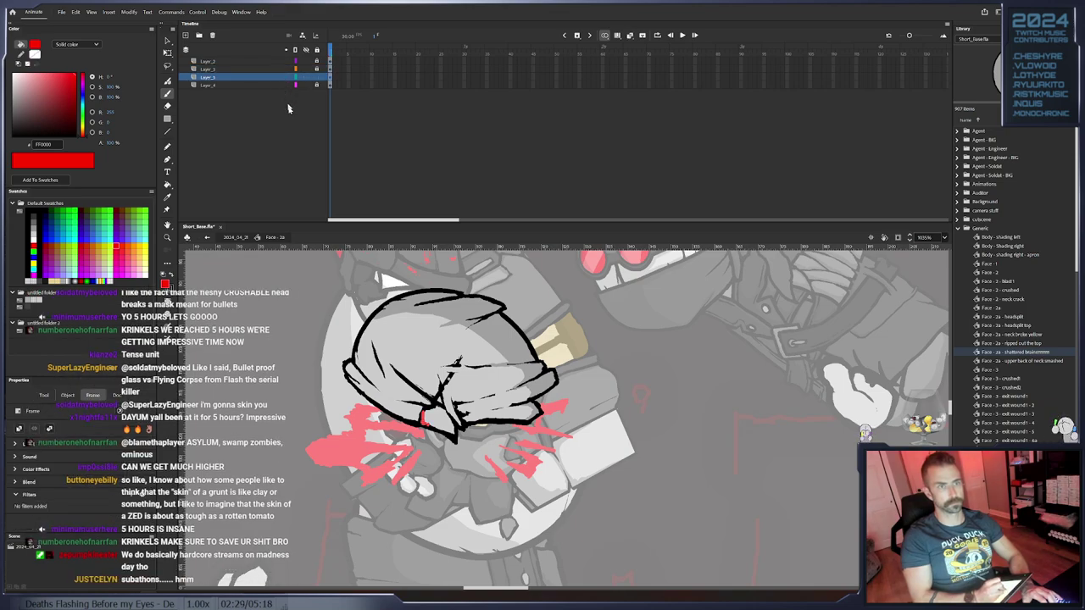
Paint red blood around the broken chin piece, along the lower right break and beside the cracked cross
drag(397, 394, 374, 379)
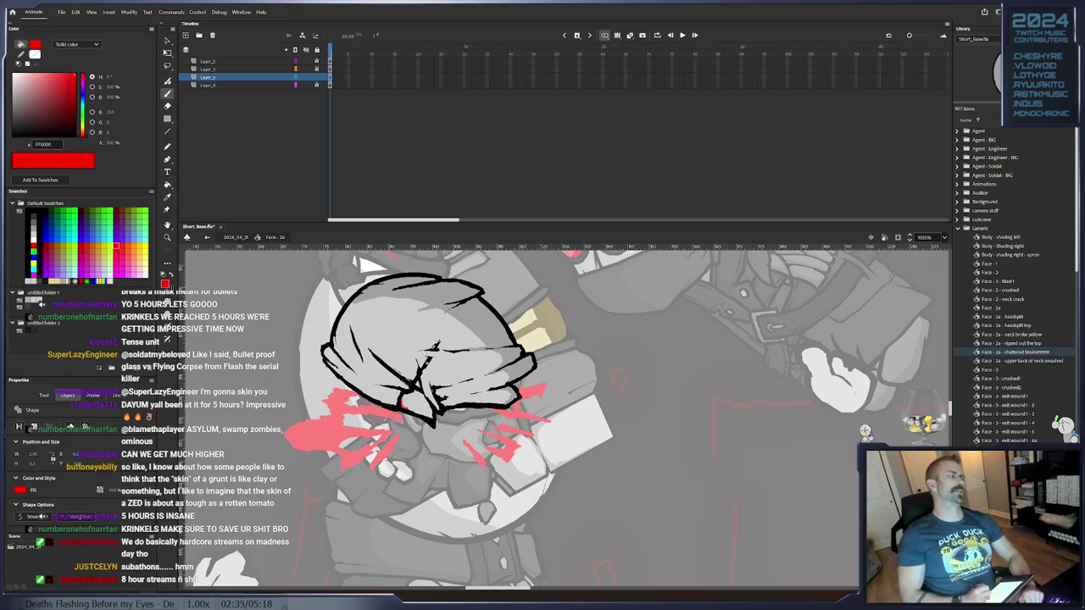
mouse_move(402, 392)
mouse_down()
mouse_move(404, 408)
mouse_move(423, 397)
mouse_move(417, 412)
mouse_move(402, 410)
mouse_up()
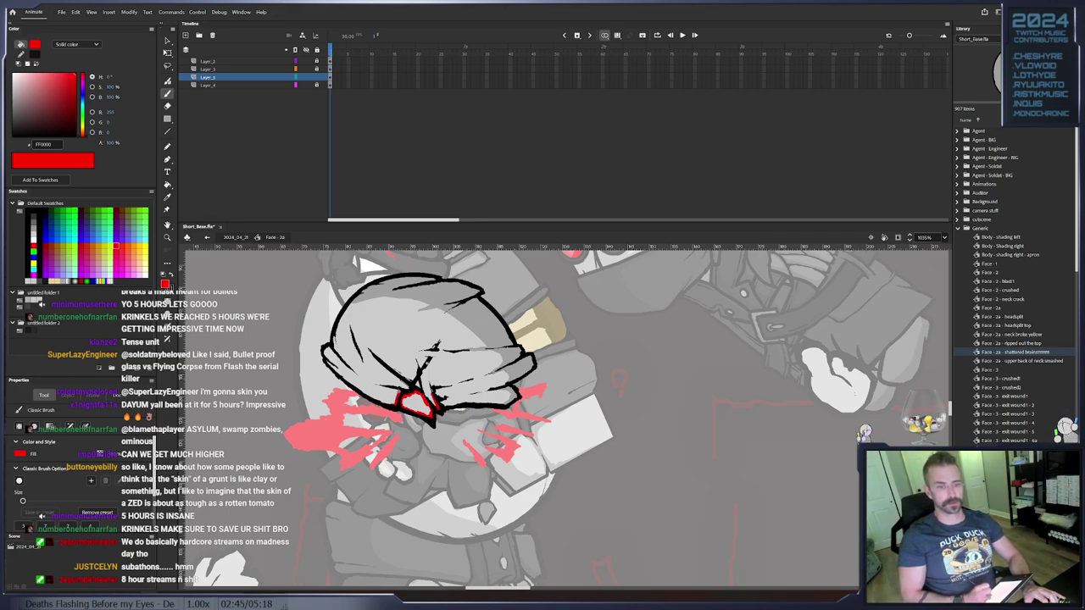
drag(415, 395, 422, 411)
drag(432, 400, 435, 409)
mouse_move(438, 351)
mouse_down()
mouse_move(443, 404)
mouse_move(467, 402)
mouse_up()
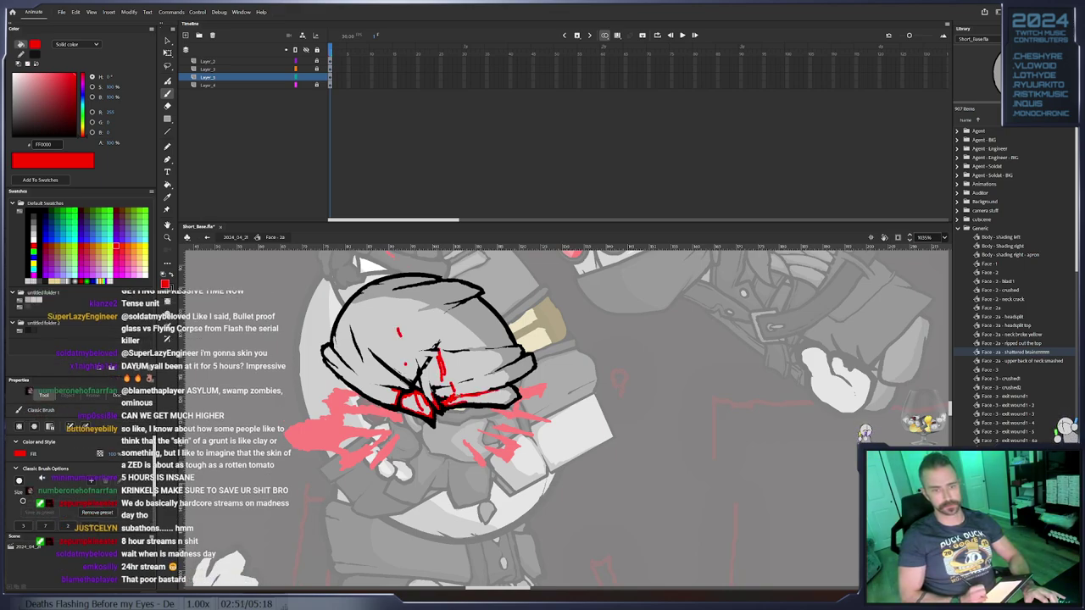
Thin the blood streak beside the cross with the eraser and brush red splatters and drips across the face
key(e)
drag(441, 356, 446, 381)
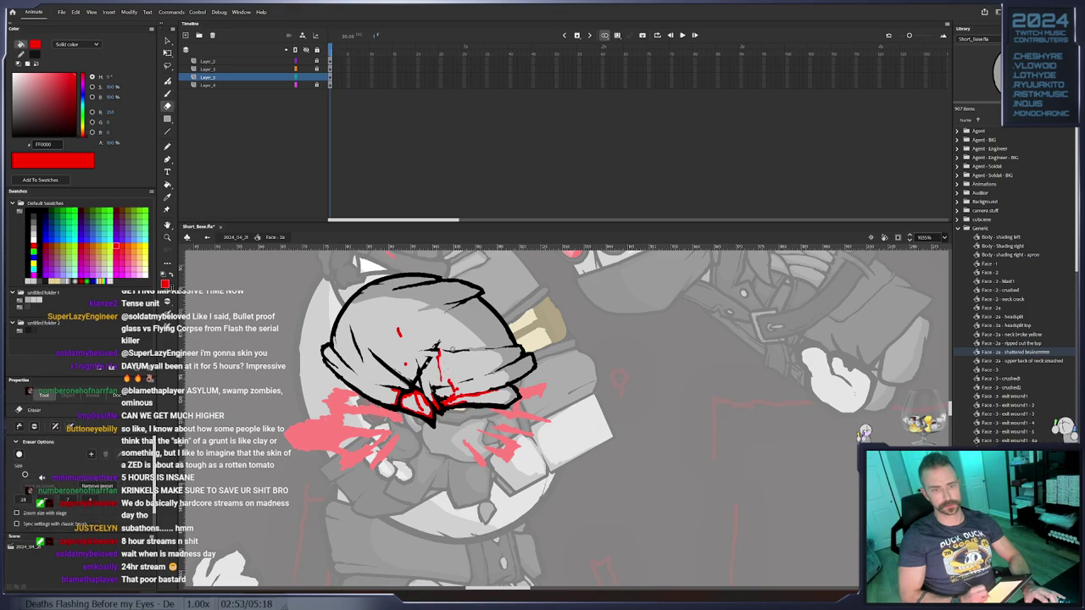
key(b)
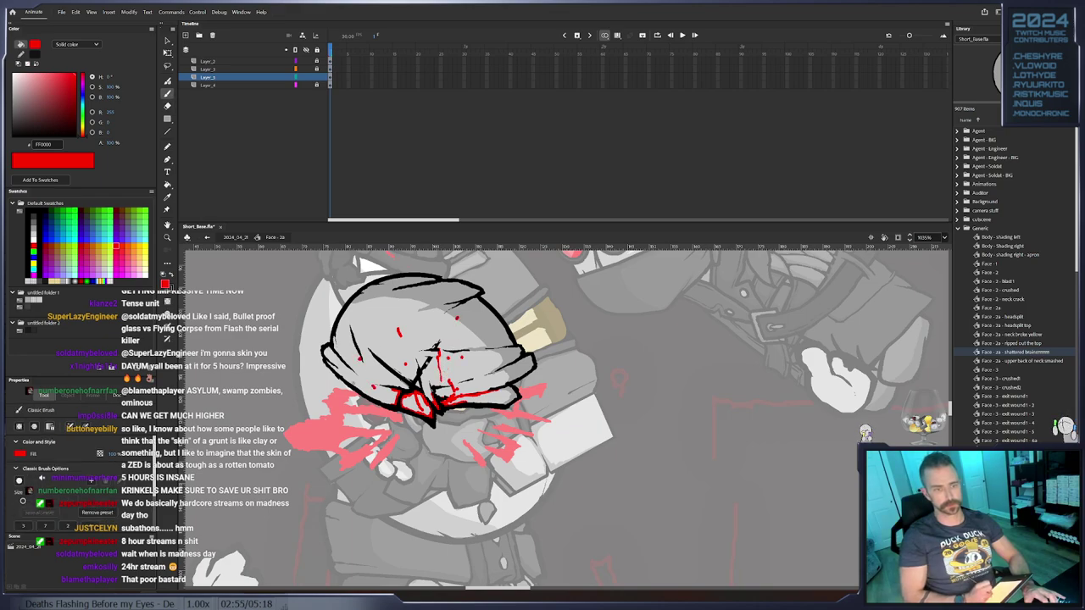
drag(348, 381, 390, 405)
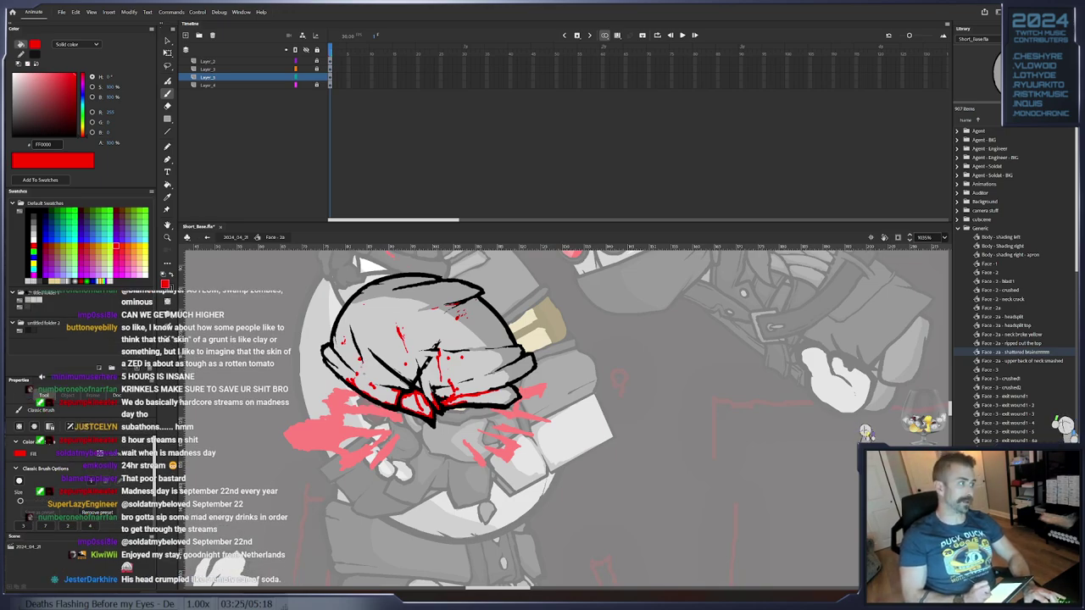
drag(526, 407, 520, 402)
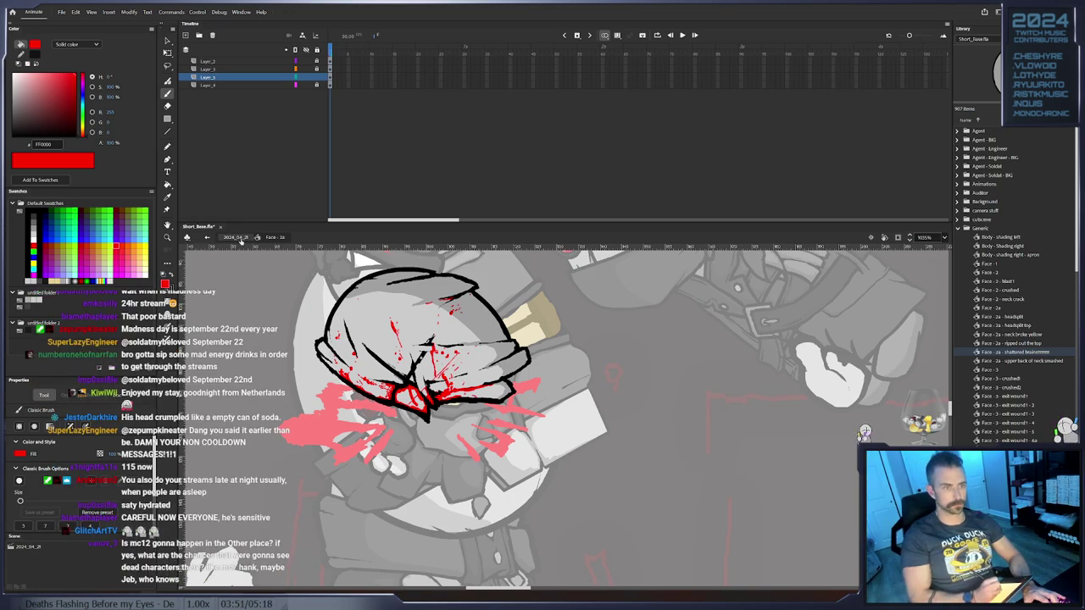
Return to the 2024_04_21 scene and compare the face at the impact frame with a few frames earlier
click(247, 242)
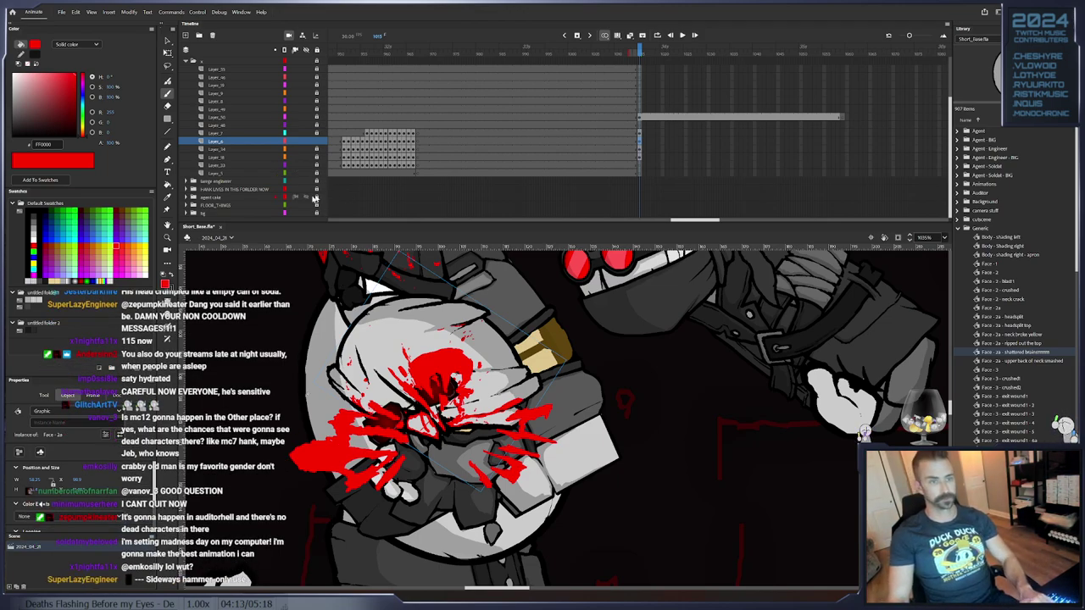
click(523, 426)
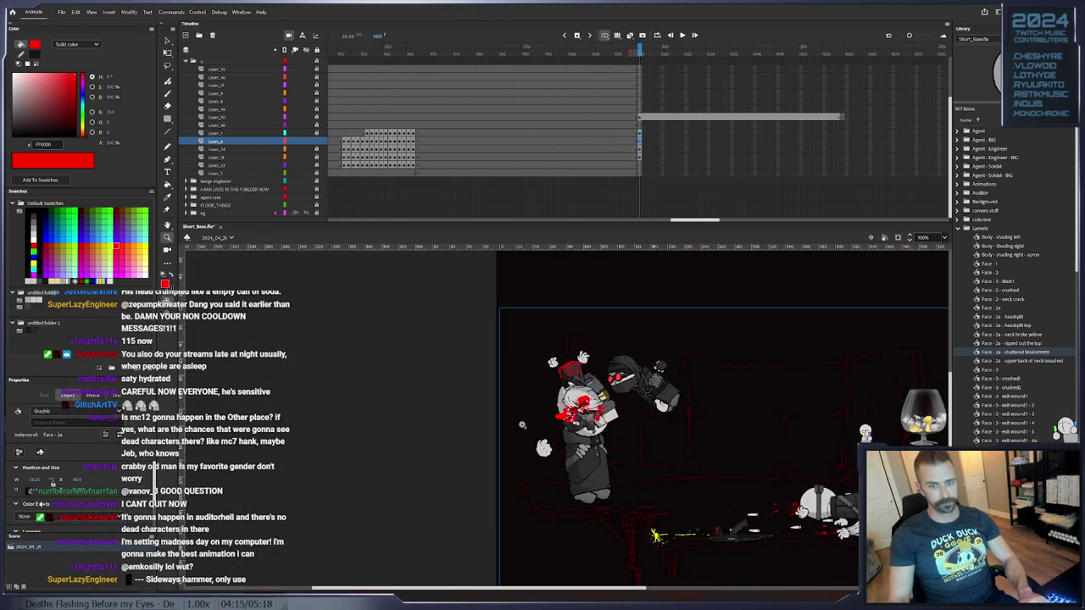
click(591, 402)
key(v)
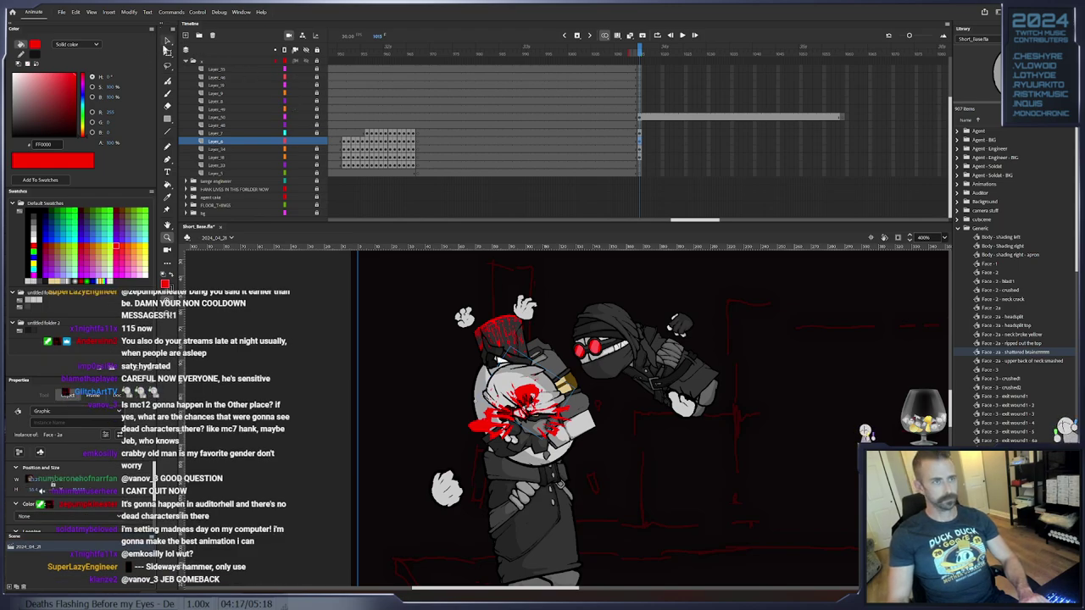
mouse_move(640, 49)
mouse_down()
mouse_move(626, 49)
mouse_move(635, 49)
mouse_up()
drag(702, 322, 687, 474)
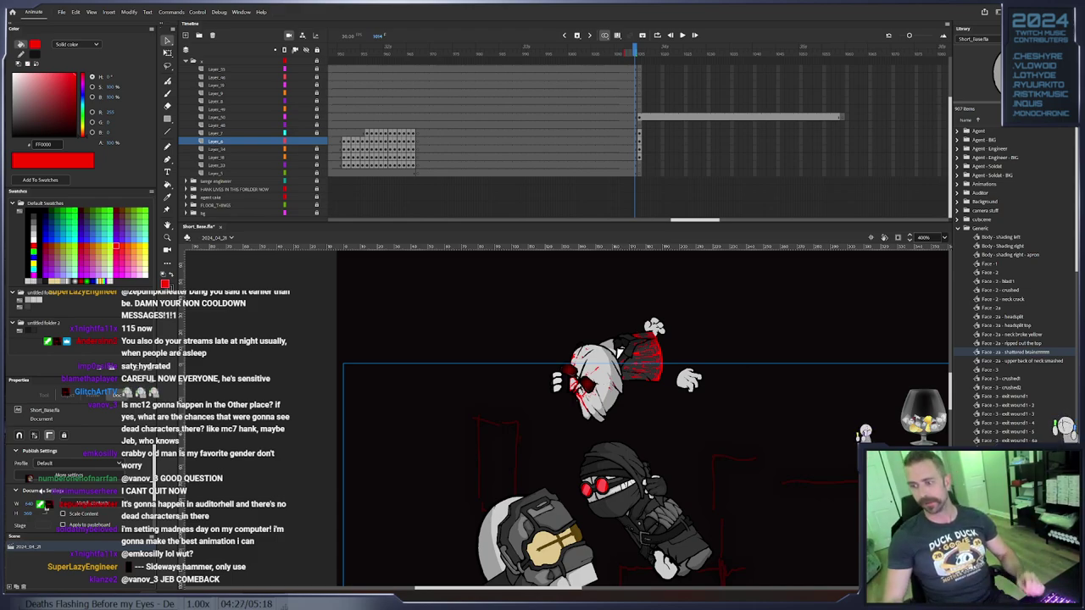
Open the "Face - 2a - shattered brain" symbol from the library and copy the frames of all its layers
click(1013, 309)
click(988, 353)
double_click(983, 353)
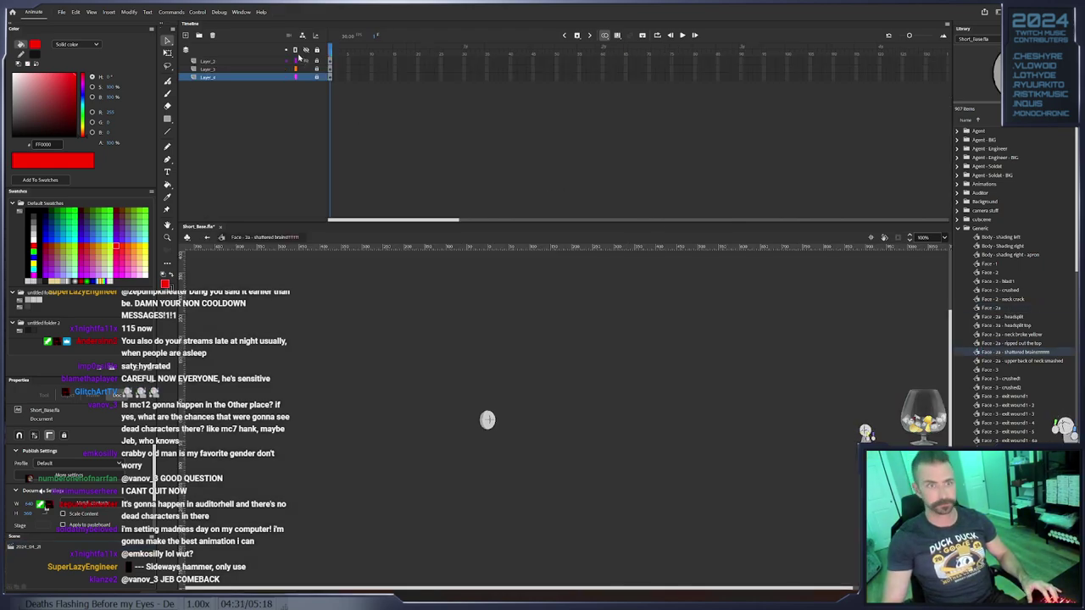
right_click(333, 62)
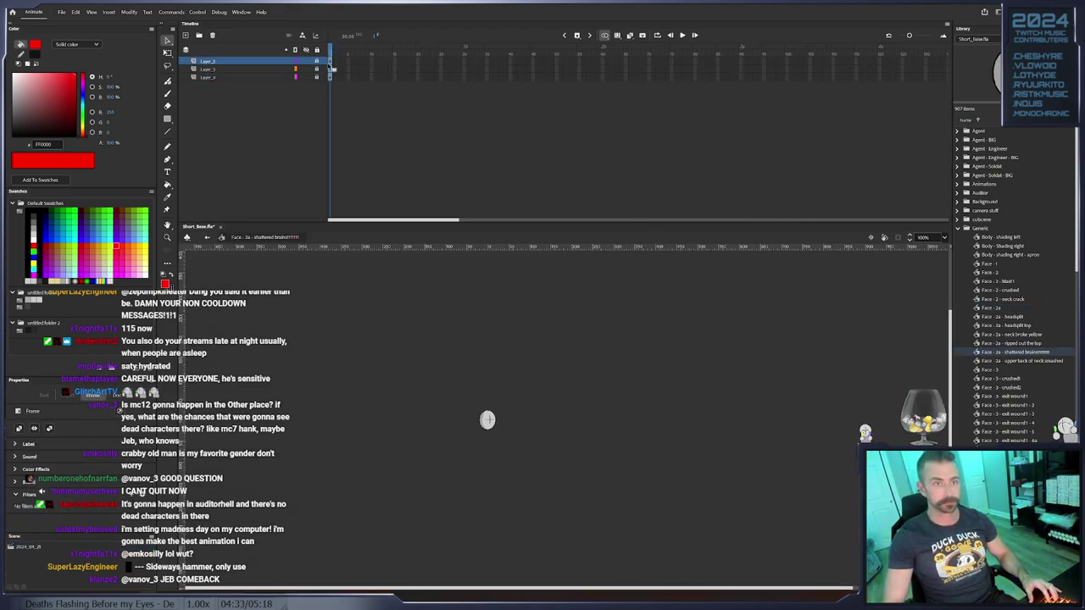
click(359, 198)
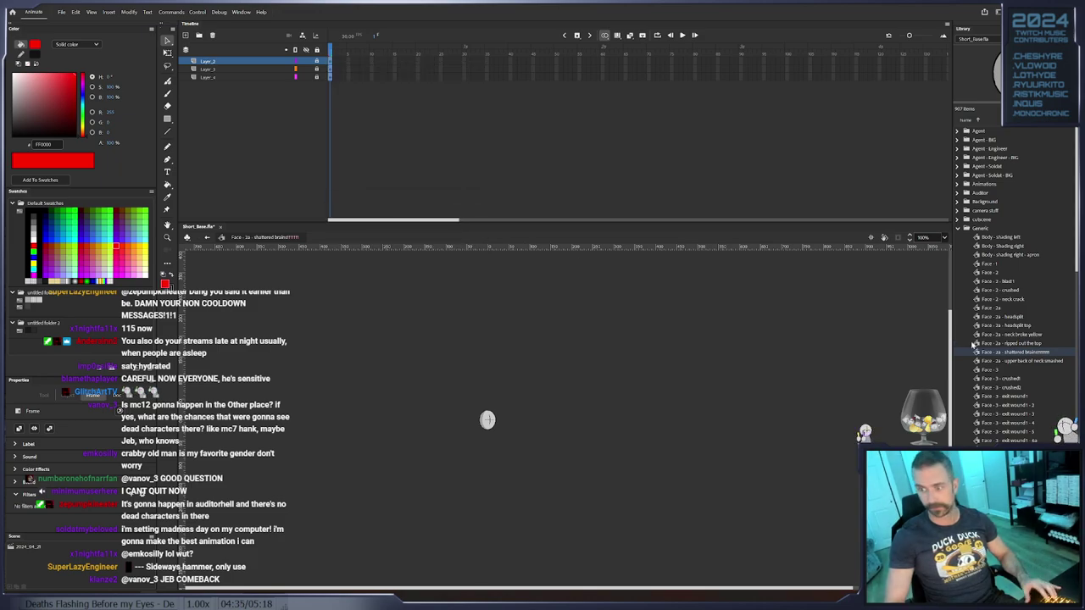
Open the "Face - 2a" symbol from the library and paste the copied frames into a layer inside a new layer folder
click(1015, 317)
click(1021, 336)
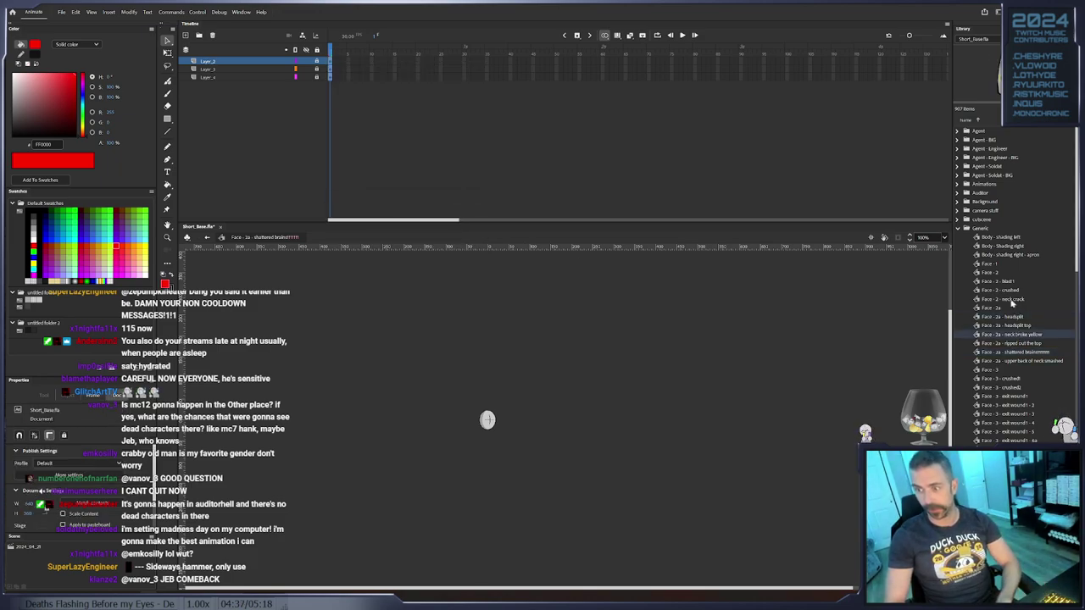
double_click(977, 310)
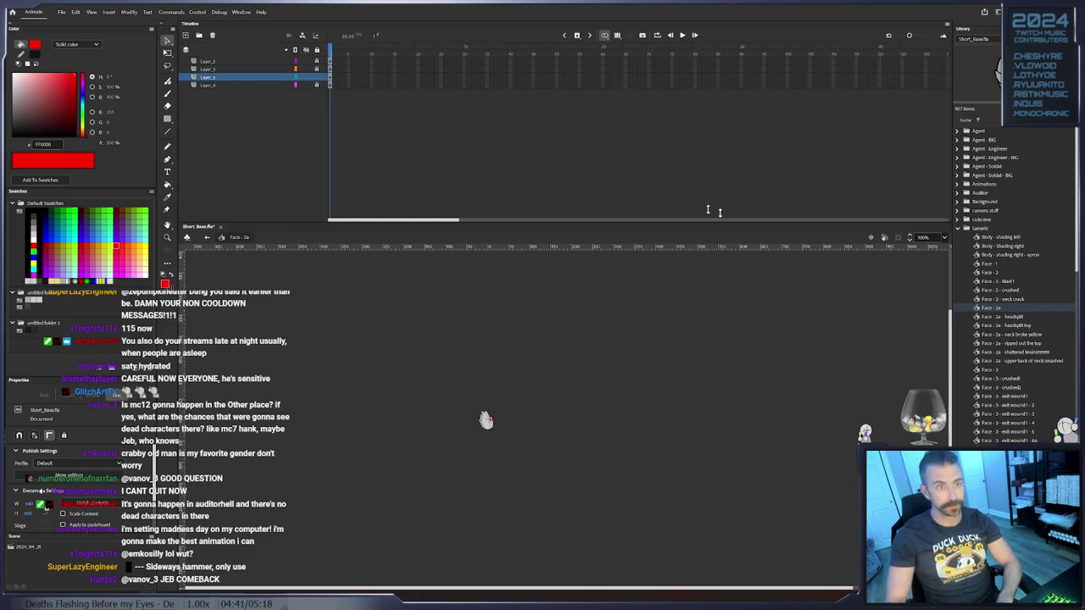
click(199, 35)
click(186, 34)
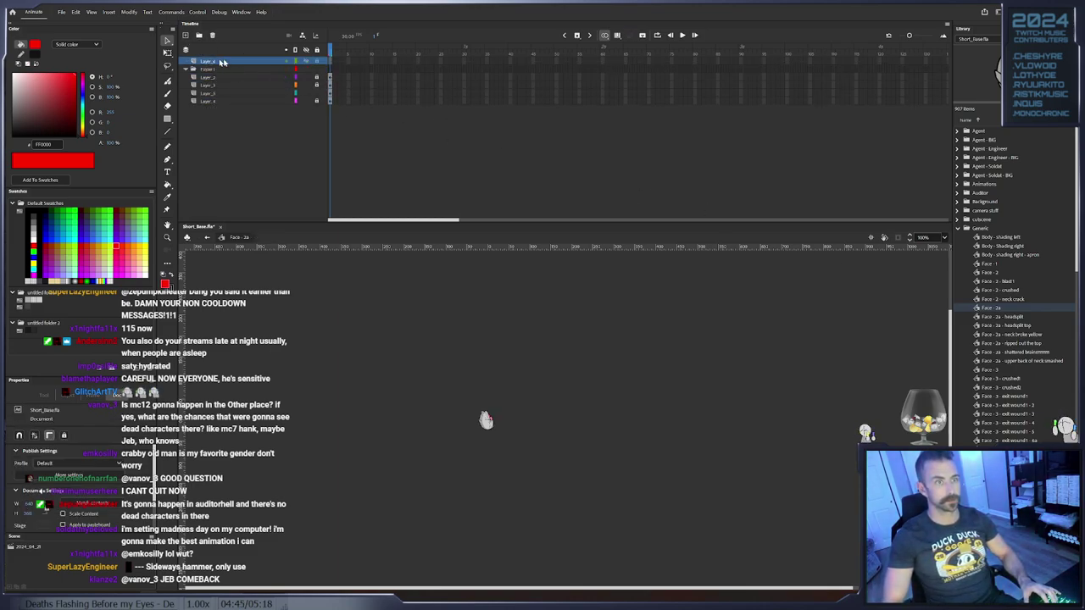
right_click(217, 71)
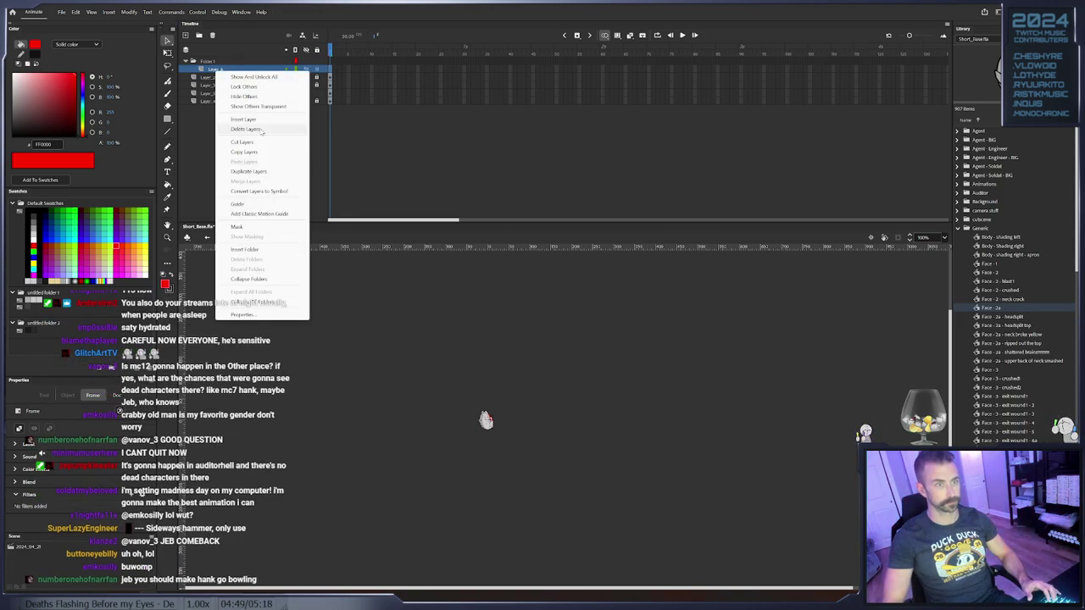
right_click(331, 70)
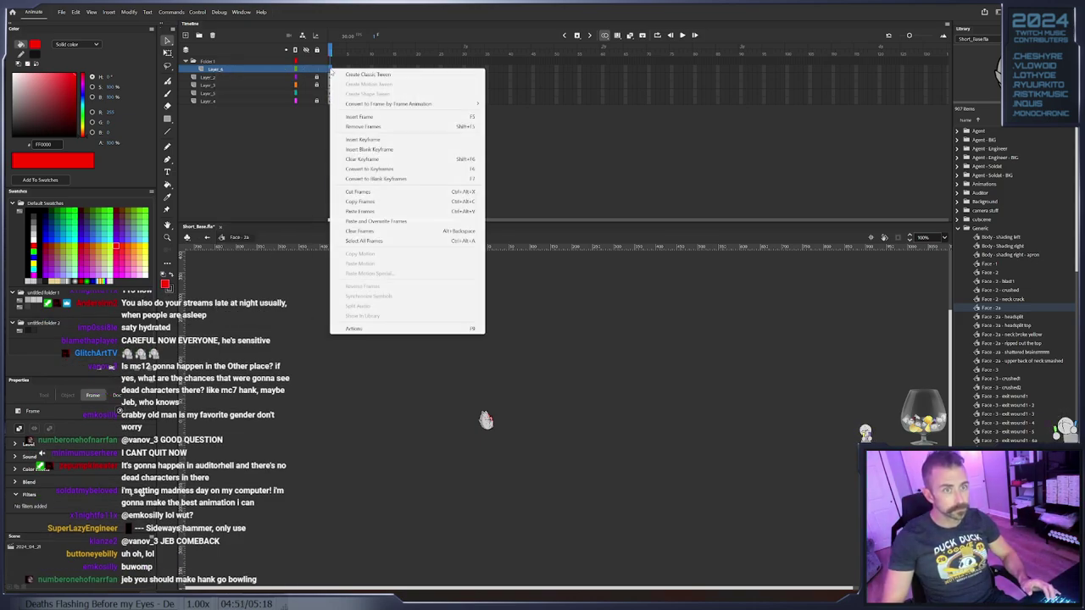
click(374, 221)
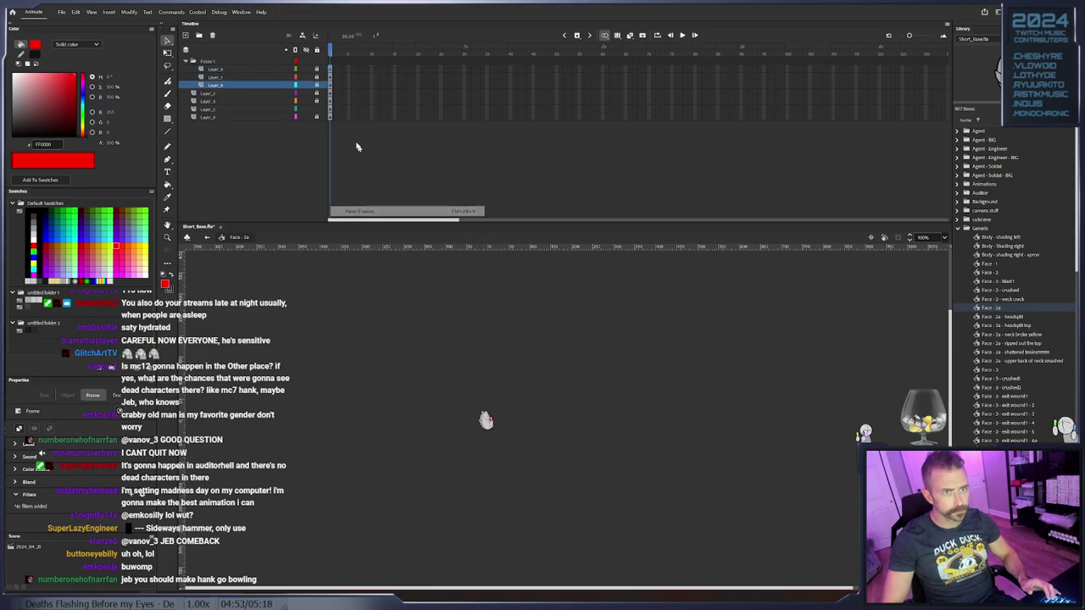
Group the four original shattered-face layers of "Face - 2a" in a second folder and cut that folder with its layers
click(219, 94)
click(199, 35)
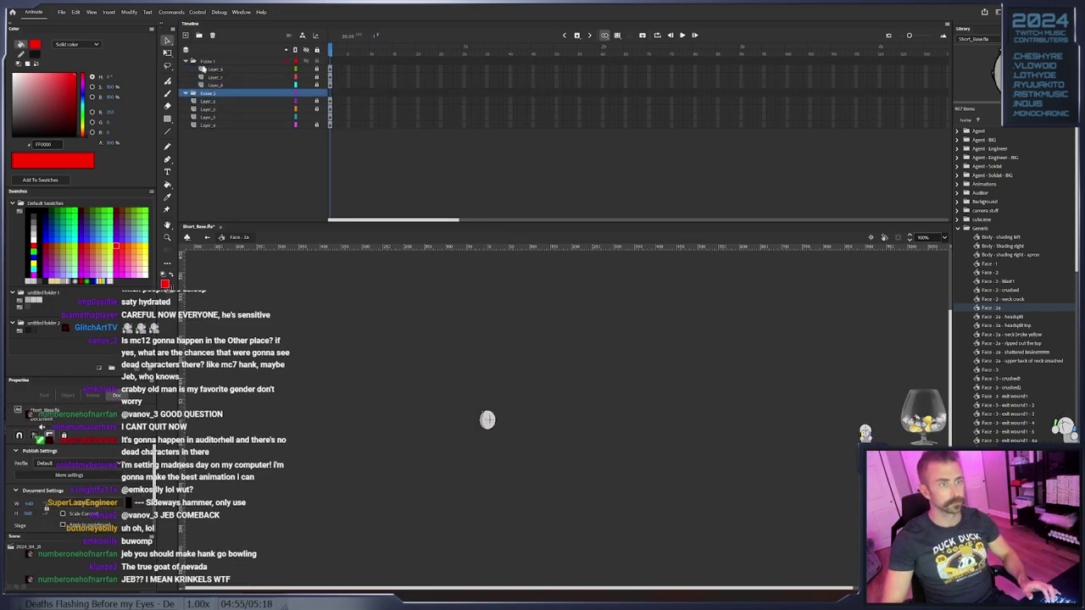
click(214, 102)
shift+click(219, 126)
mouse_move(209, 104)
mouse_down()
mouse_move(225, 96)
mouse_move(212, 95)
mouse_up()
right_click(218, 103)
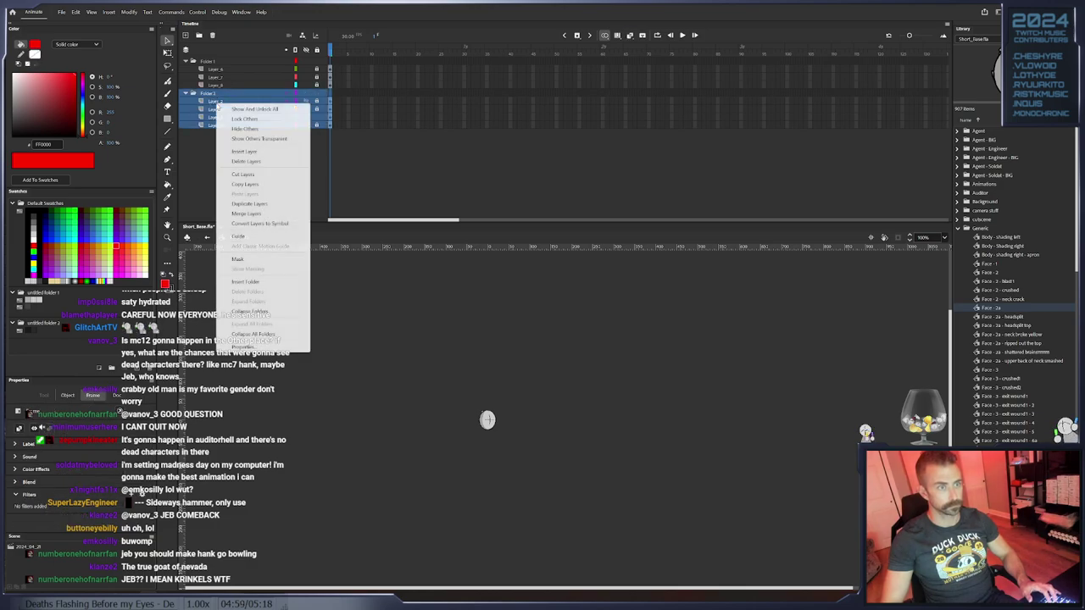
click(244, 174)
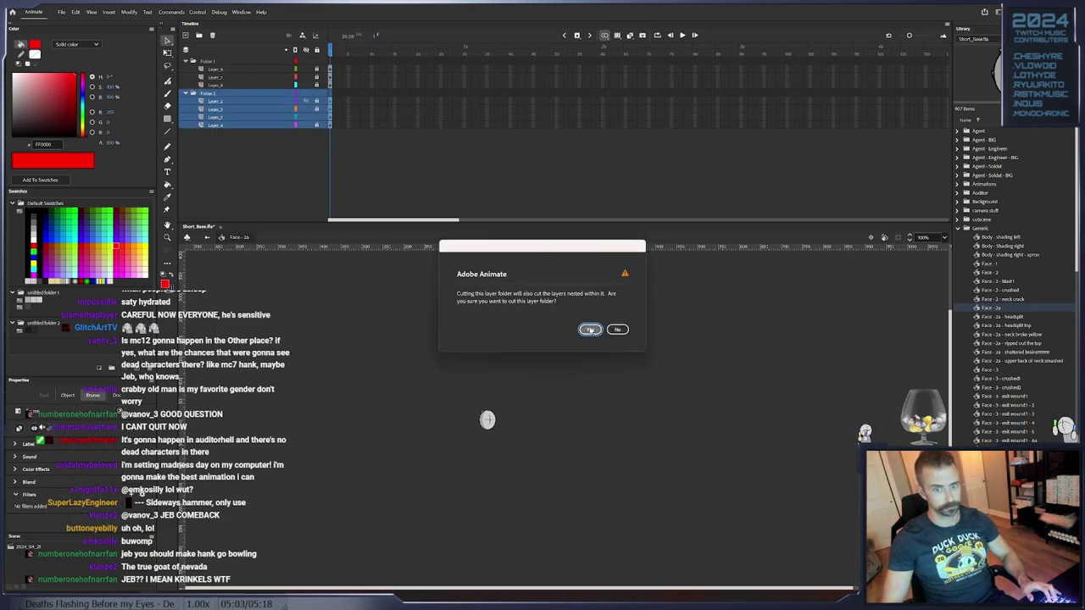
click(588, 328)
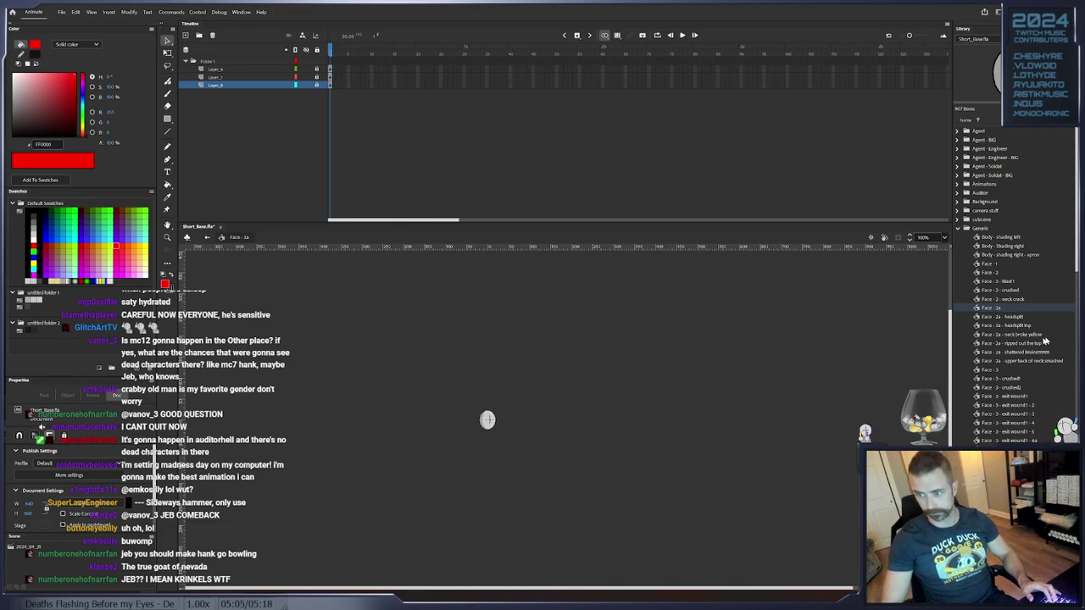
Open the "Face - 2a - shattered brain" symbol and group its three layers in a new hidden folder
click(997, 353)
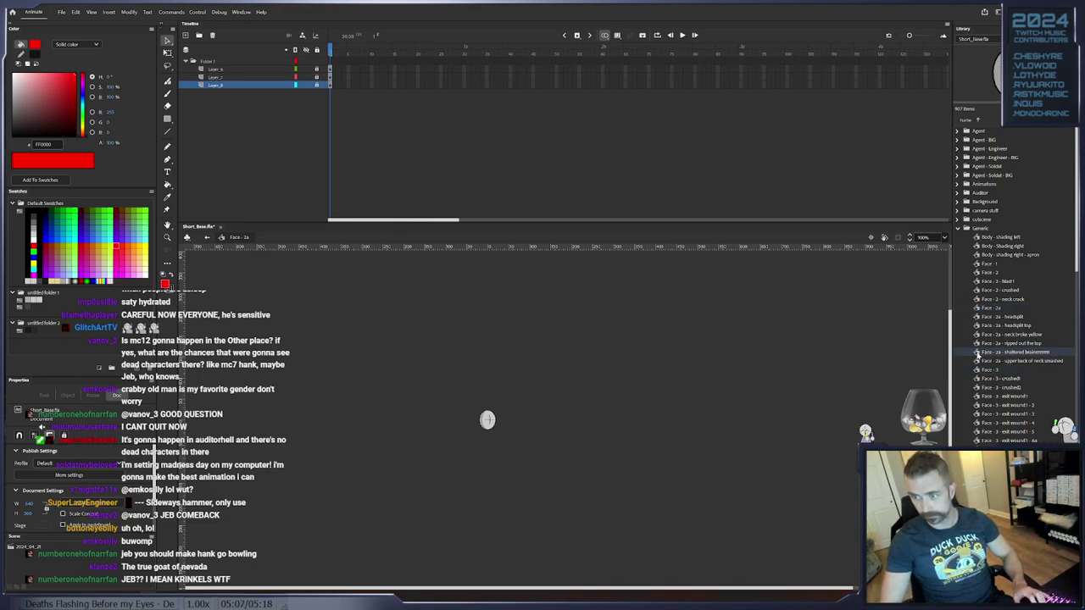
double_click(978, 355)
click(199, 37)
click(205, 71)
shift+click(209, 85)
drag(206, 71, 205, 64)
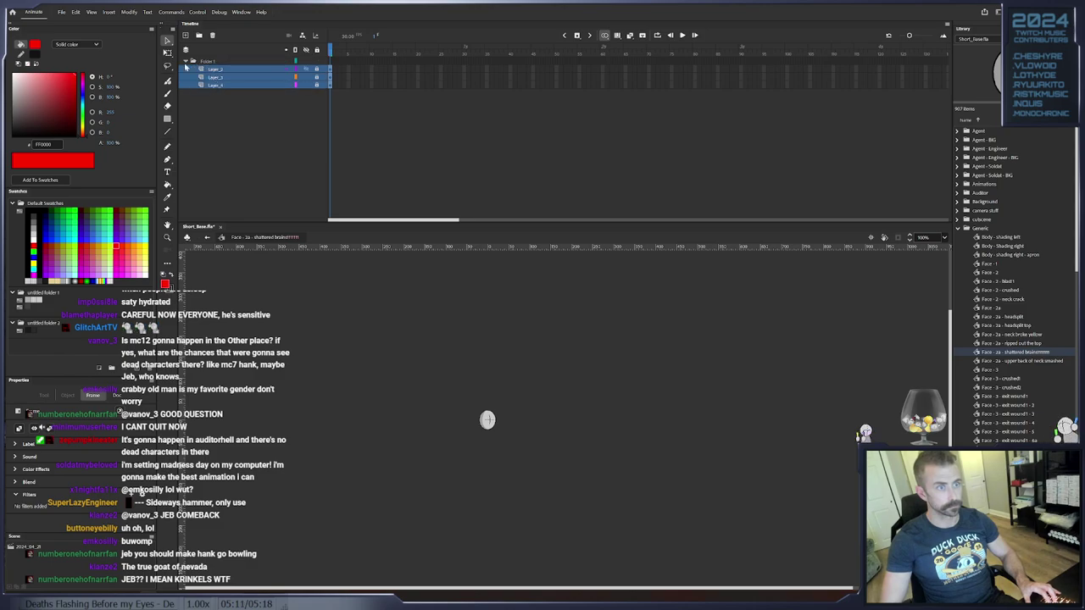
click(187, 63)
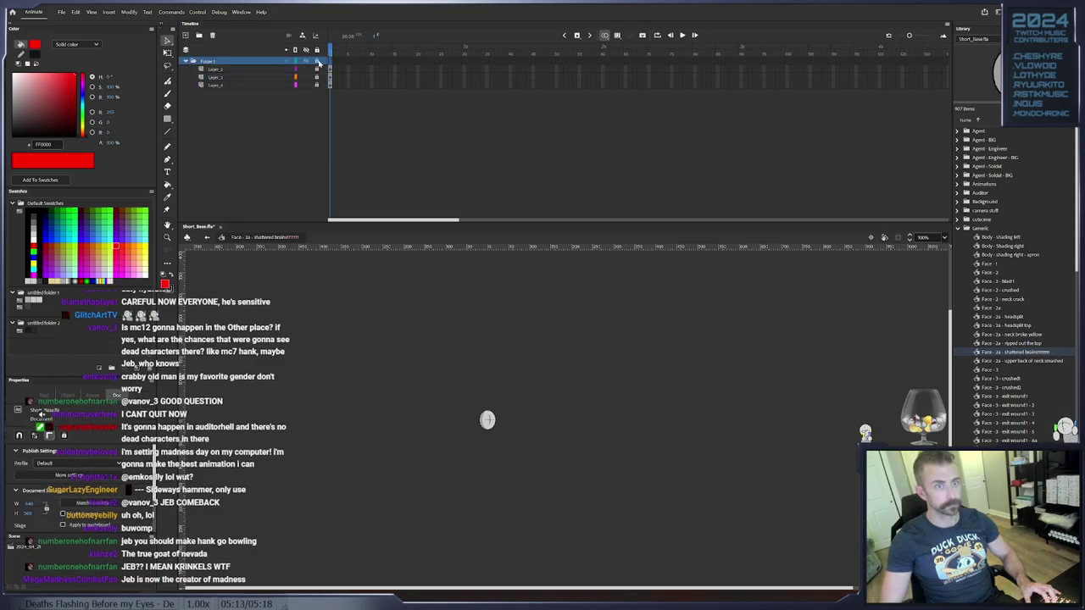
Add a layer above the folder and paste the copied frames into it
click(185, 34)
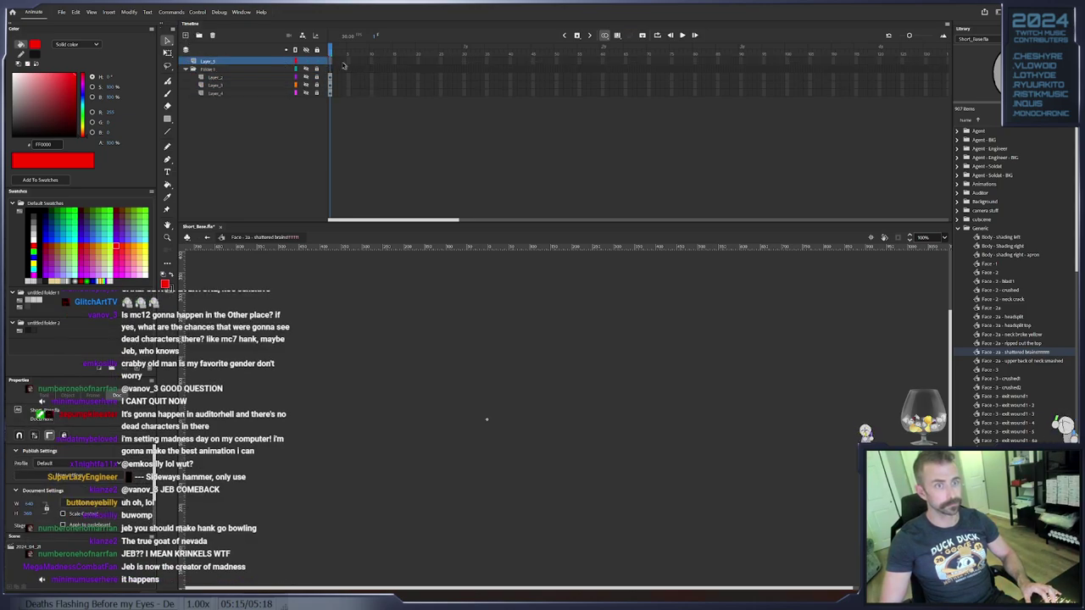
right_click(333, 59)
click(373, 202)
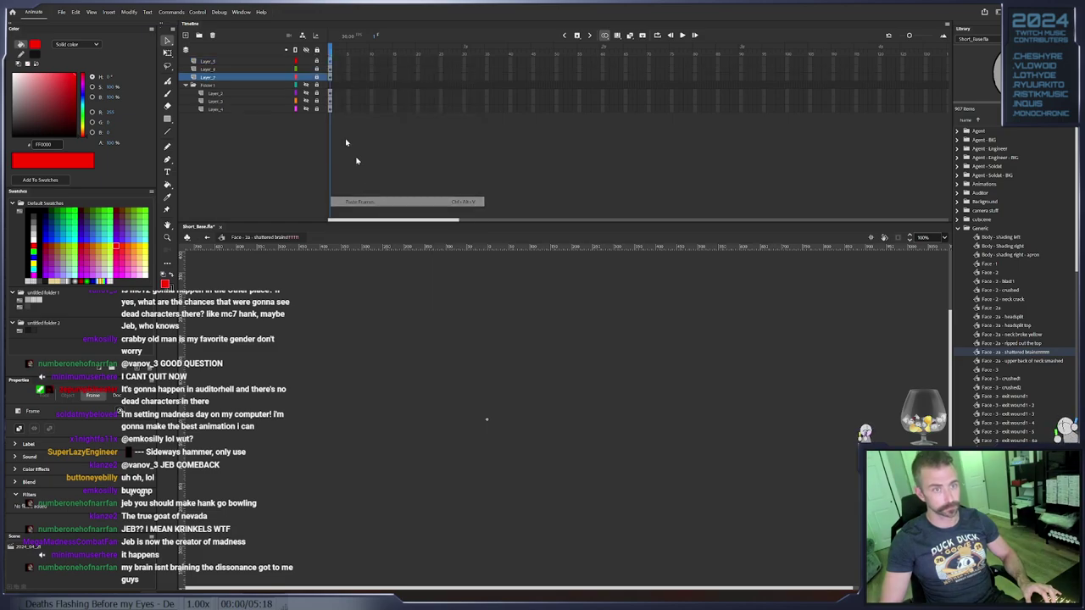
Paste the cut shattered-face layer folder and delete the three loose layers around it
right_click(235, 82)
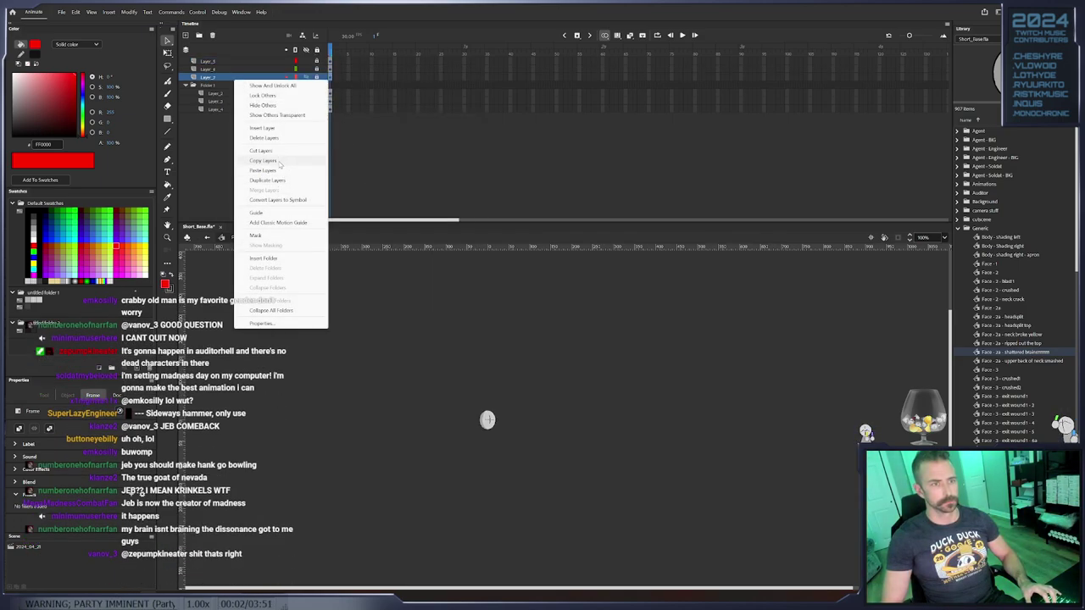
click(264, 170)
click(200, 117)
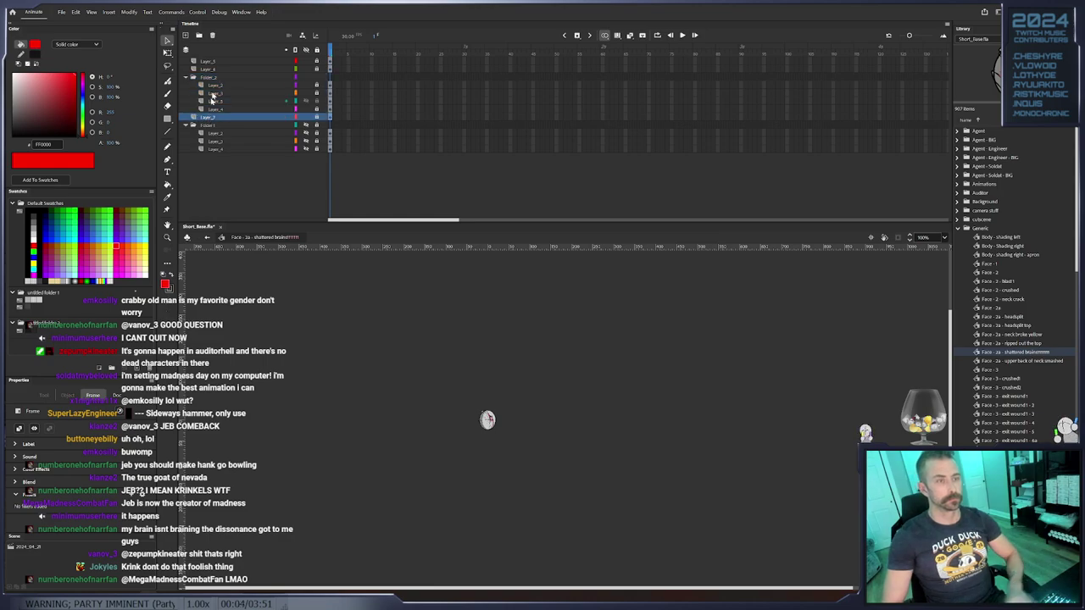
click(215, 70)
ctrl+click(217, 118)
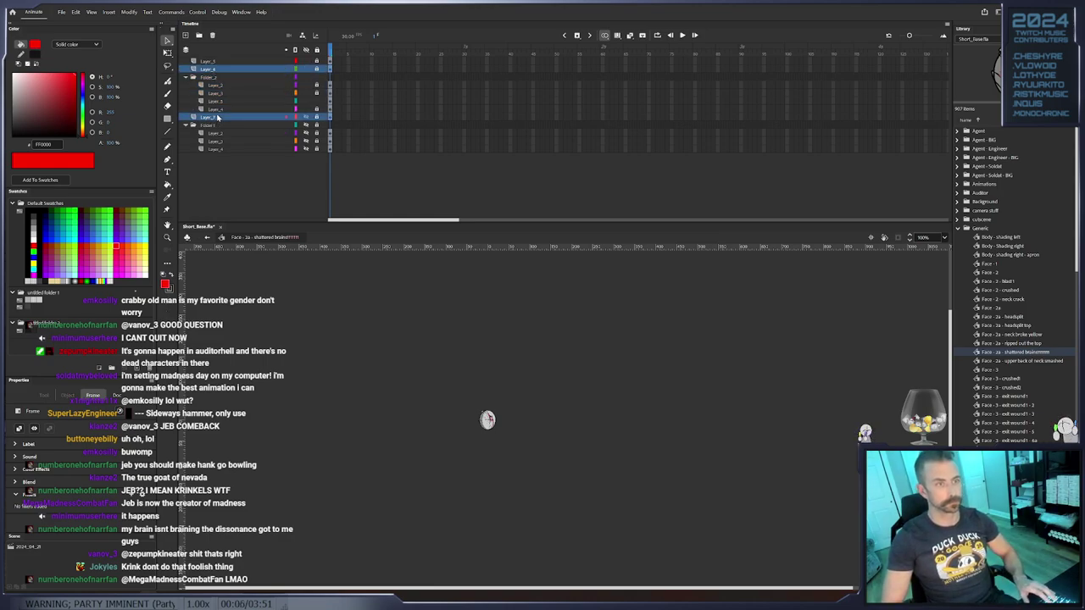
click(212, 34)
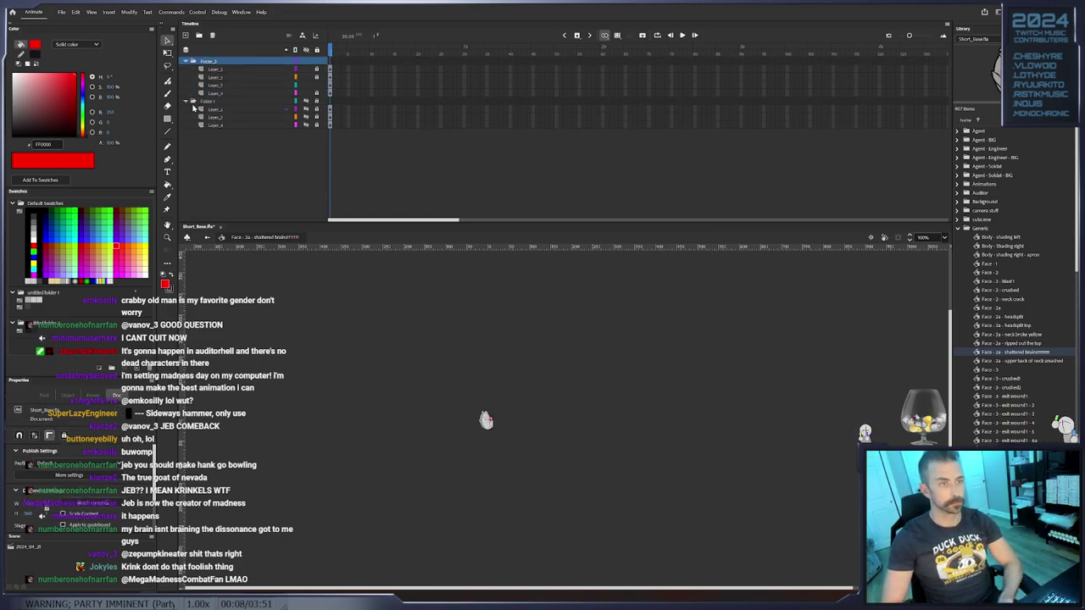
Delete the hidden folder holding the clean face, including its nested layers
click(167, 237)
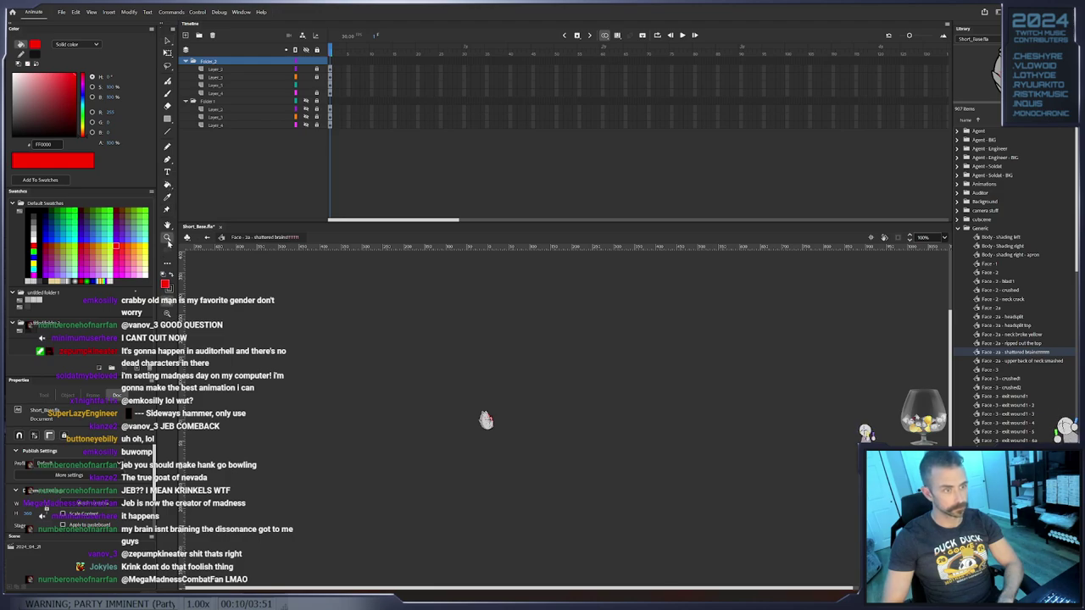
click(473, 421)
click(589, 424)
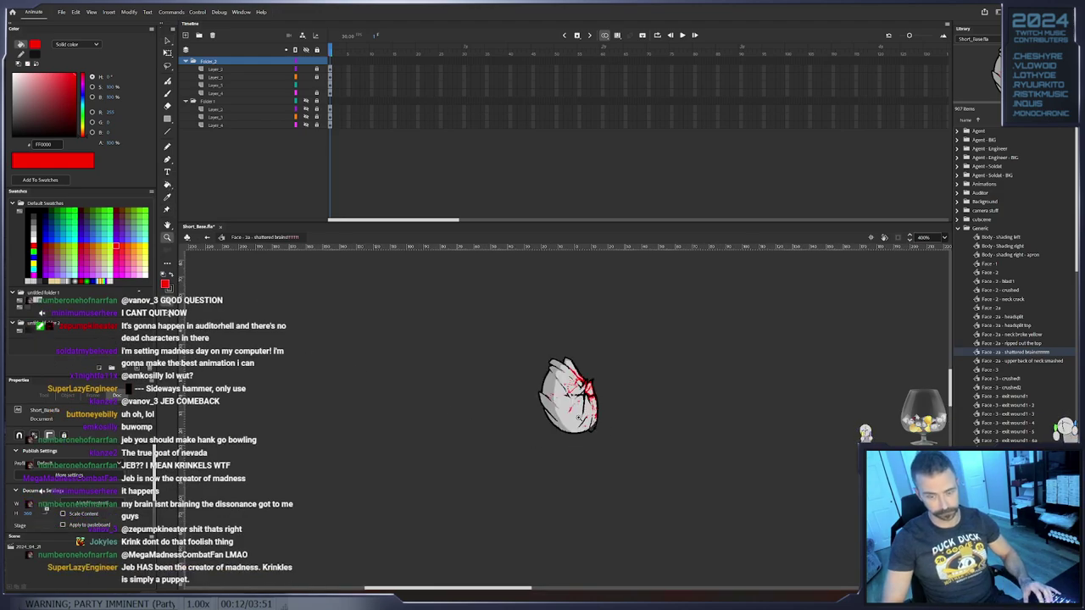
click(579, 421)
click(597, 405)
key(b)
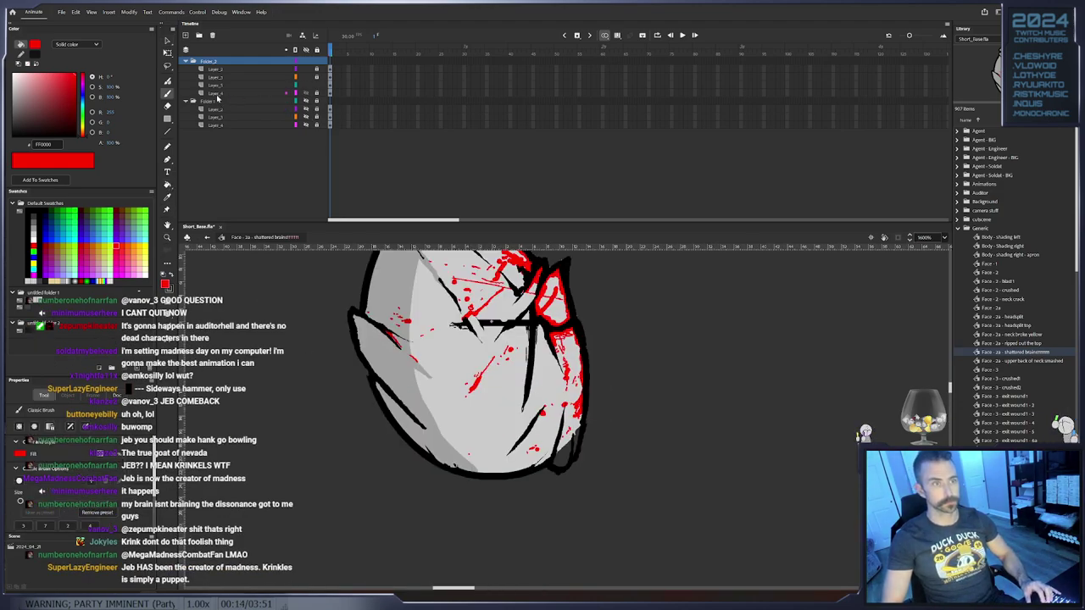
click(217, 101)
click(212, 35)
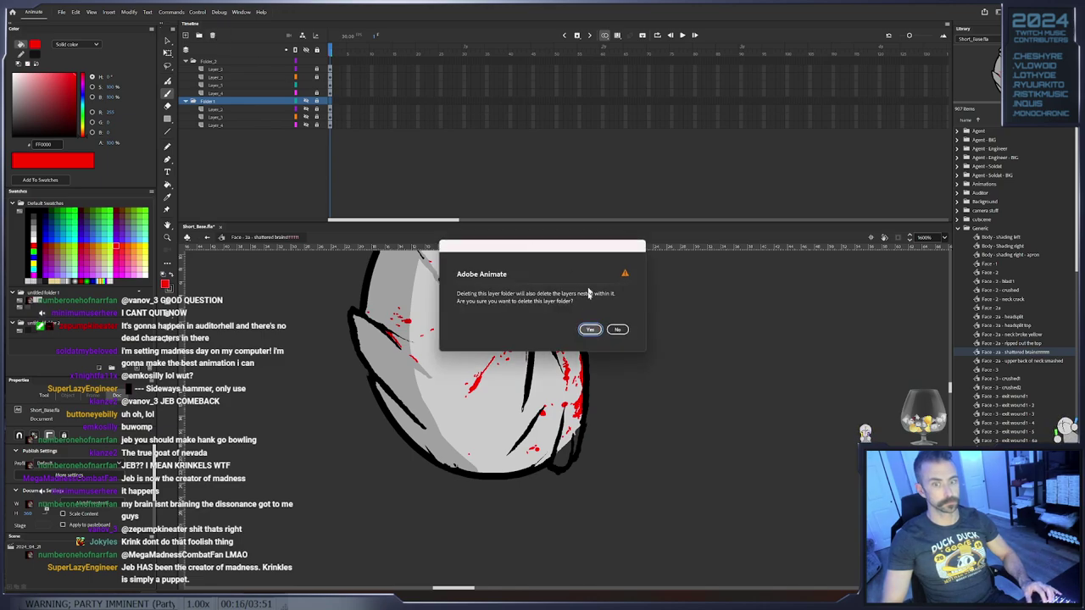
click(590, 331)
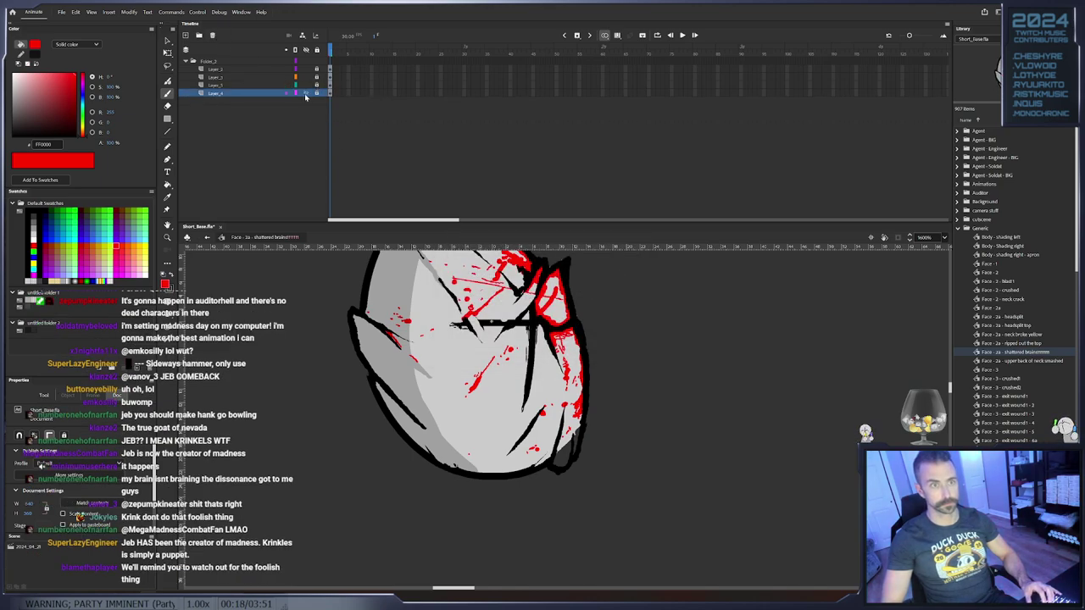
Unlock the lowest layer and paint the dark gap in the broken lower-right face piece with a larger light grey CCCCCC brush
click(306, 96)
click(308, 94)
click(317, 93)
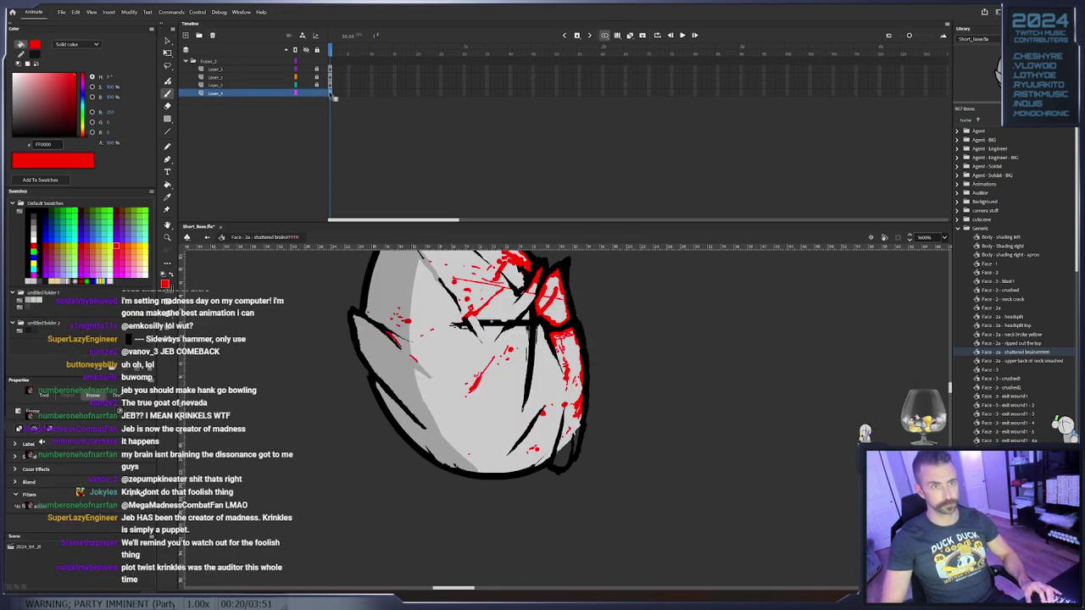
click(331, 93)
click(168, 41)
click(326, 386)
key(b)
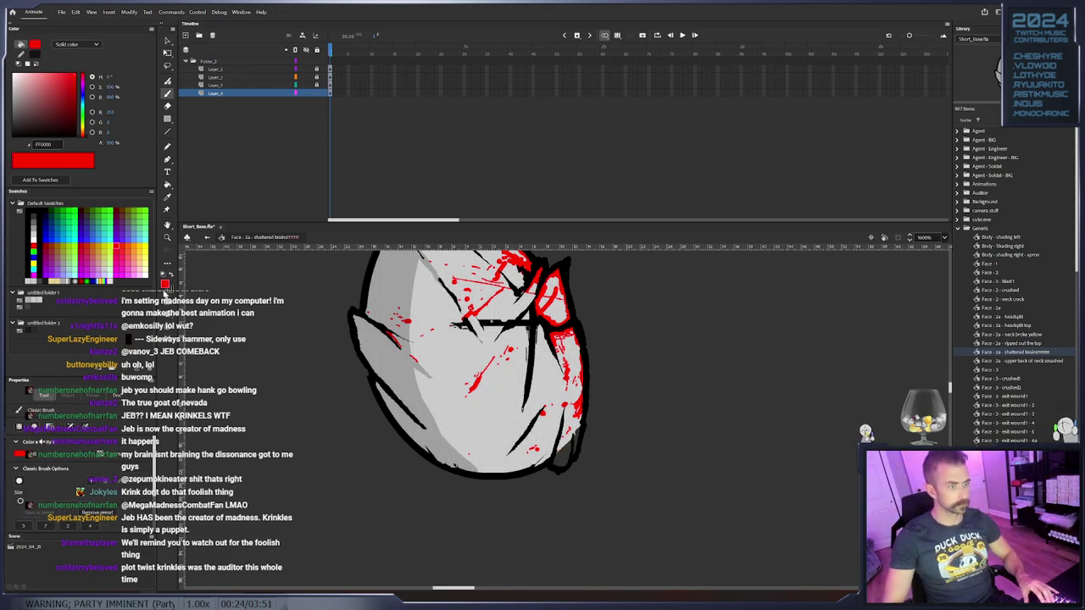
click(167, 284)
click(461, 421)
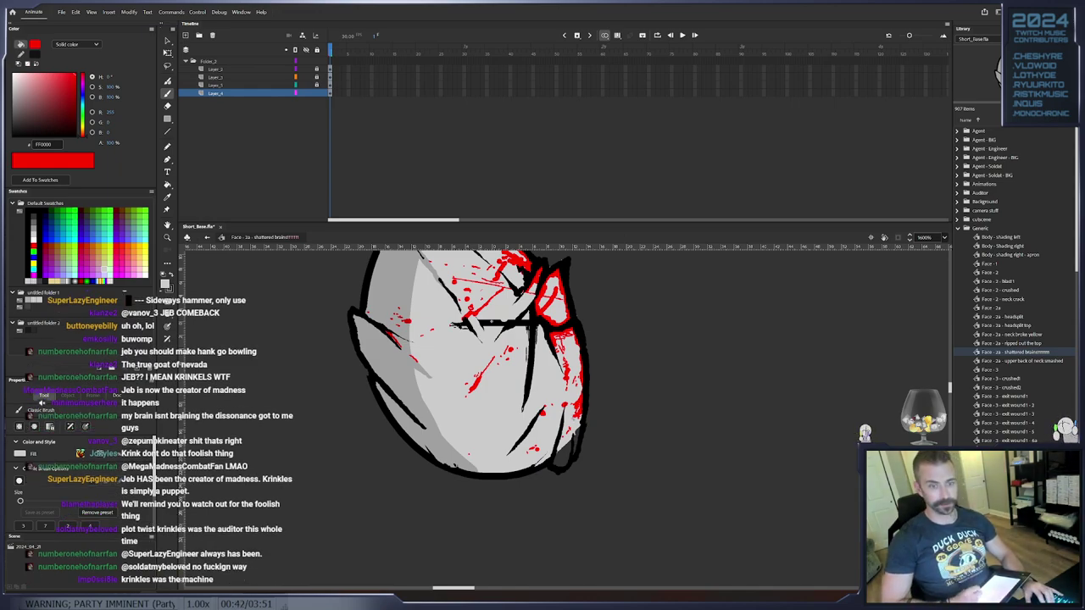
drag(558, 459, 557, 452)
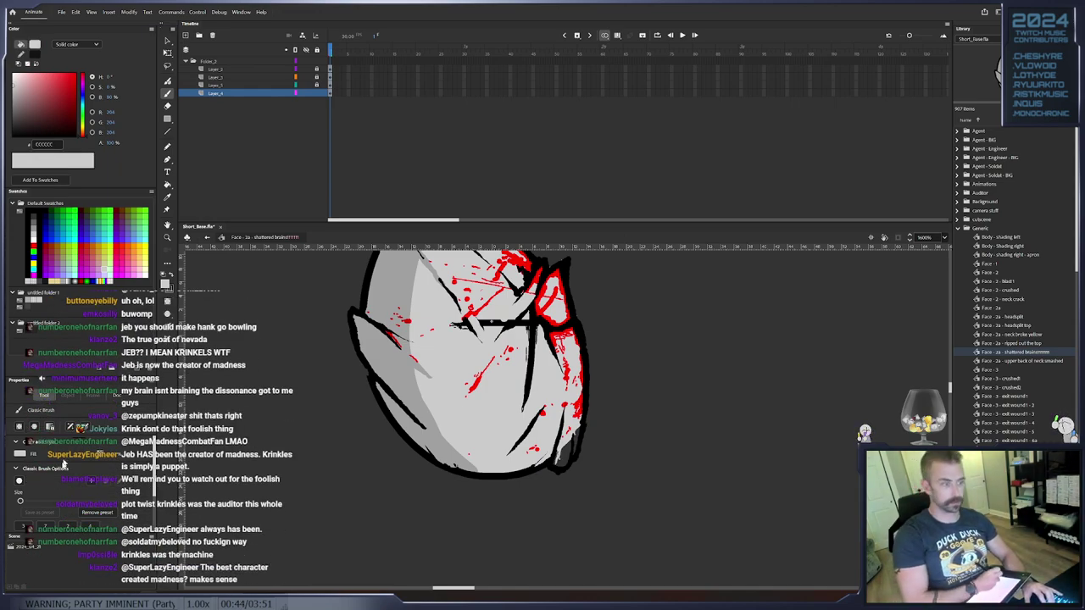
click(45, 502)
mouse_move(559, 459)
mouse_down()
mouse_move(567, 434)
mouse_move(563, 452)
mouse_up()
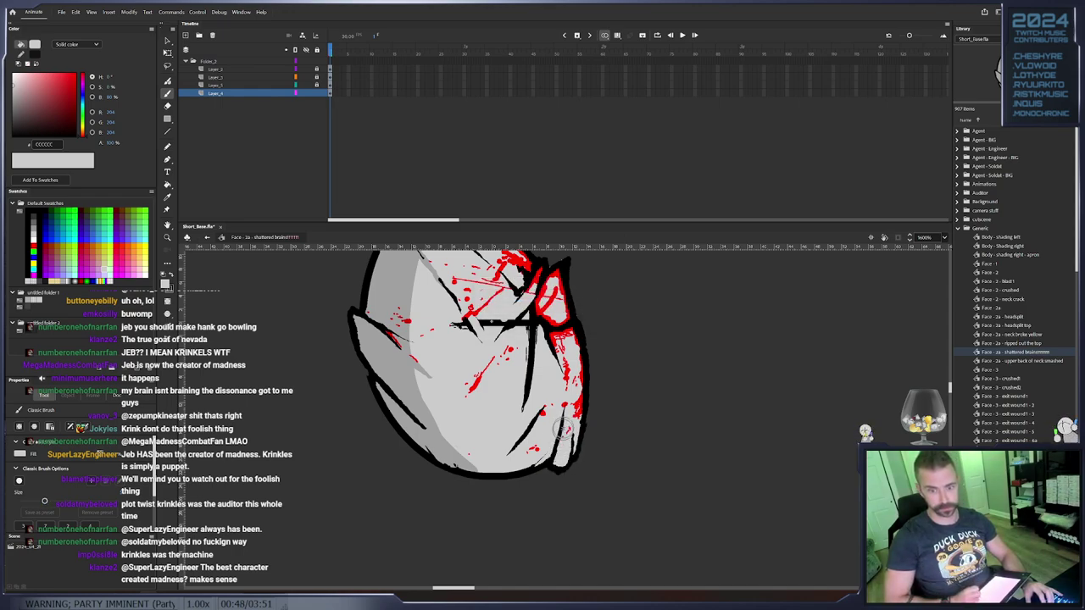
Erase along the right edge of the face beside the bloodied broken piece
key(e)
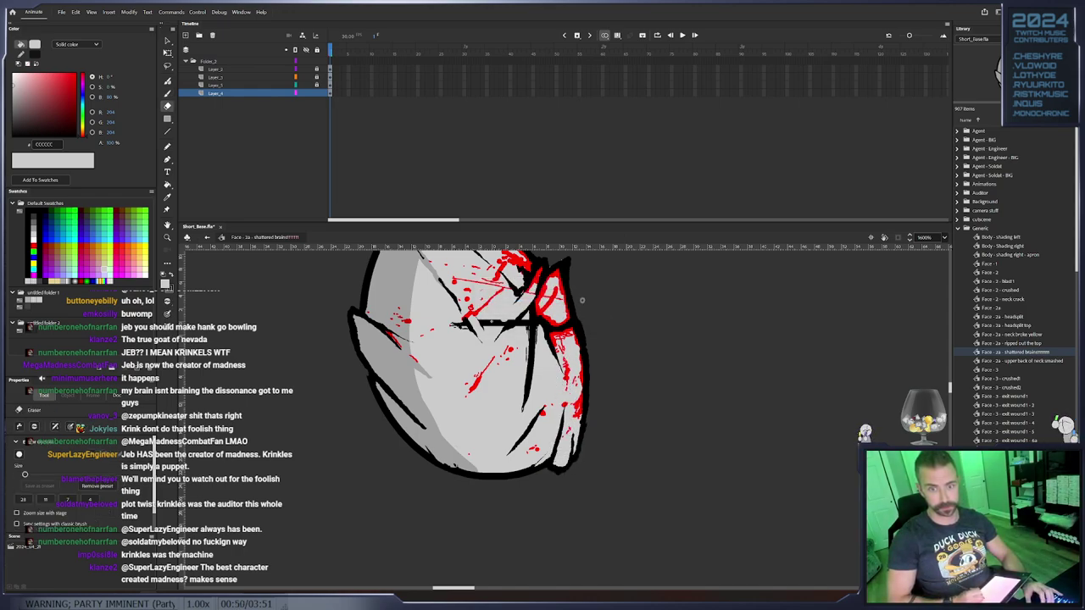
drag(579, 308, 585, 351)
drag(552, 310, 549, 392)
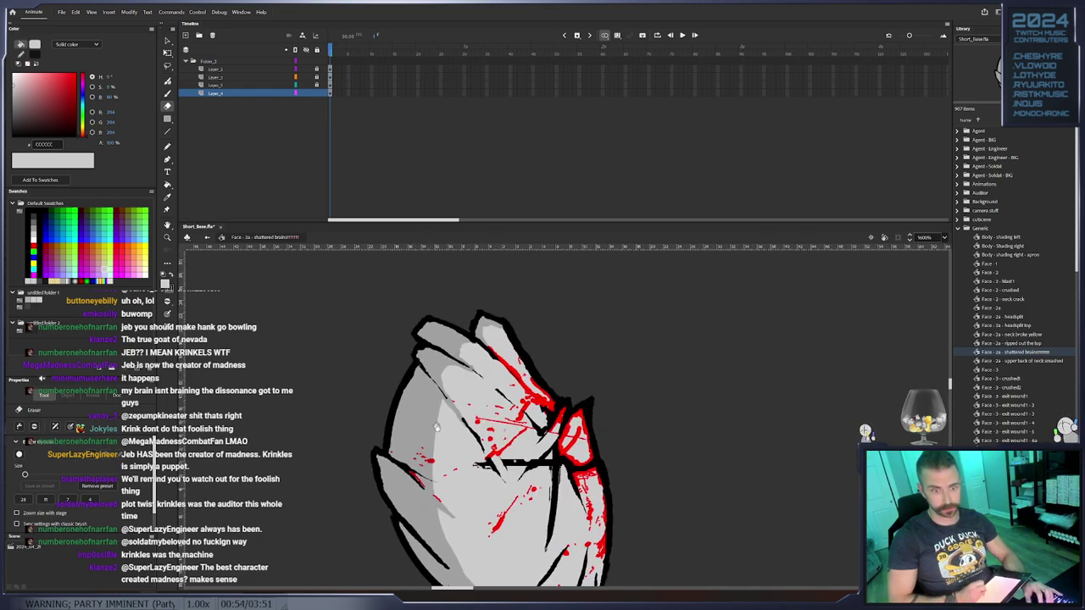
drag(431, 442, 452, 377)
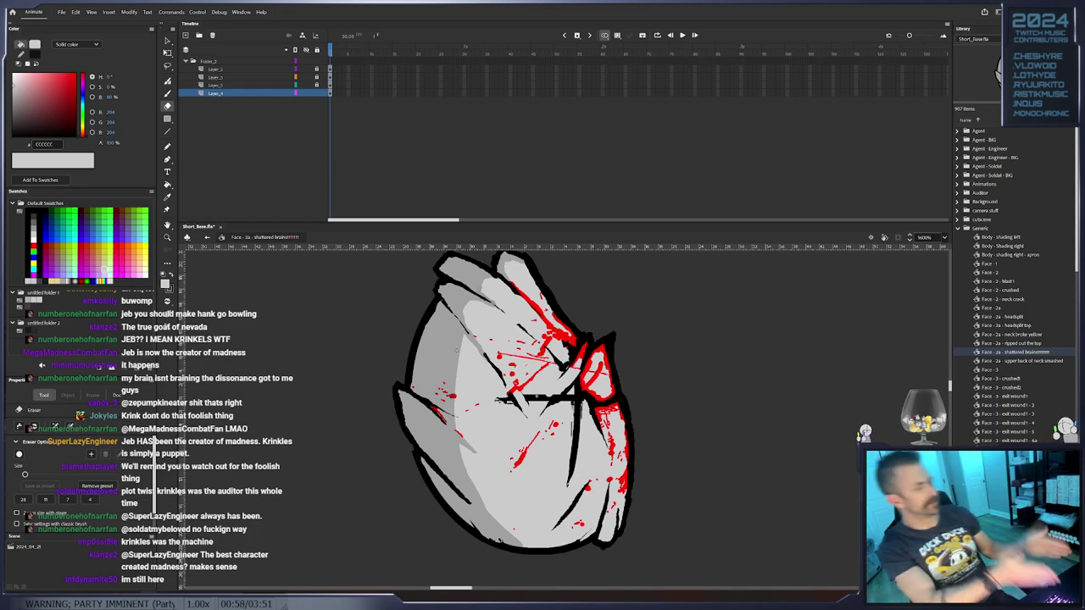
Return to the 2024_04_21 scene and check the grunt's face at the impact frame
click(212, 237)
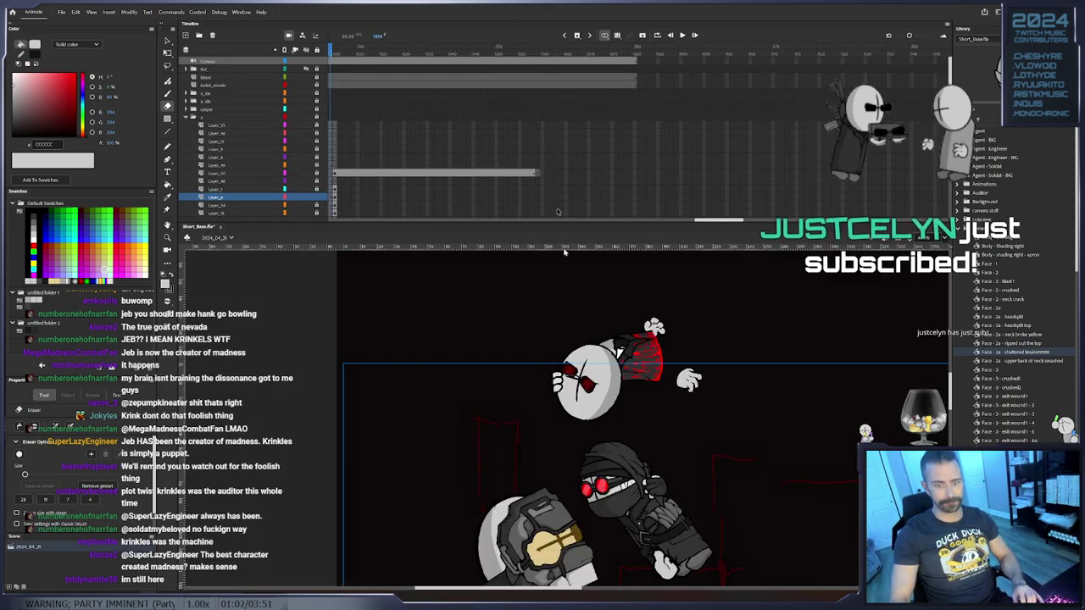
drag(410, 160, 527, 95)
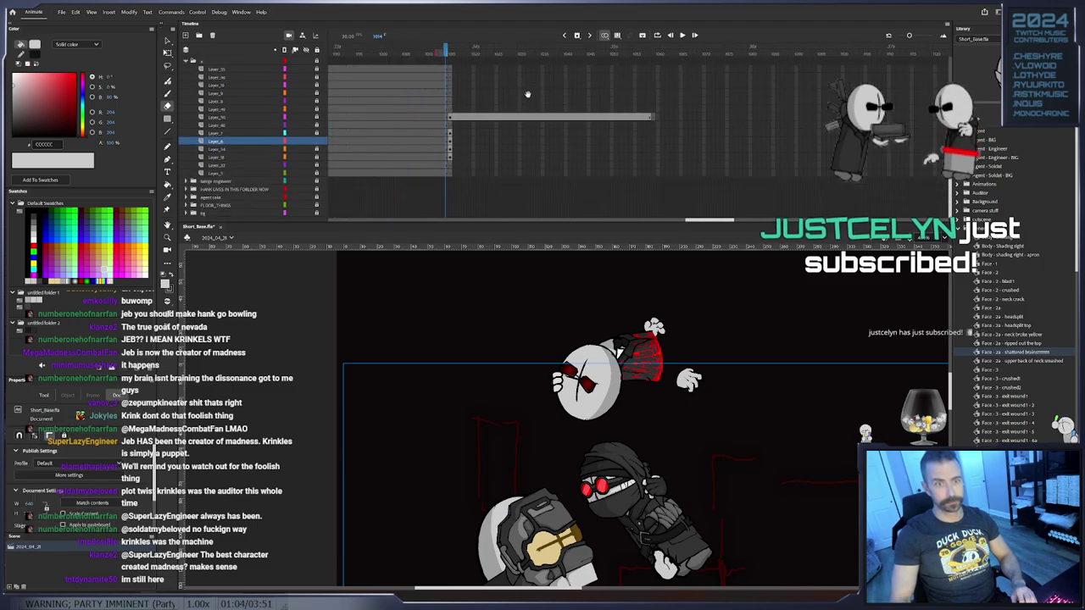
click(451, 51)
drag(526, 362, 541, 288)
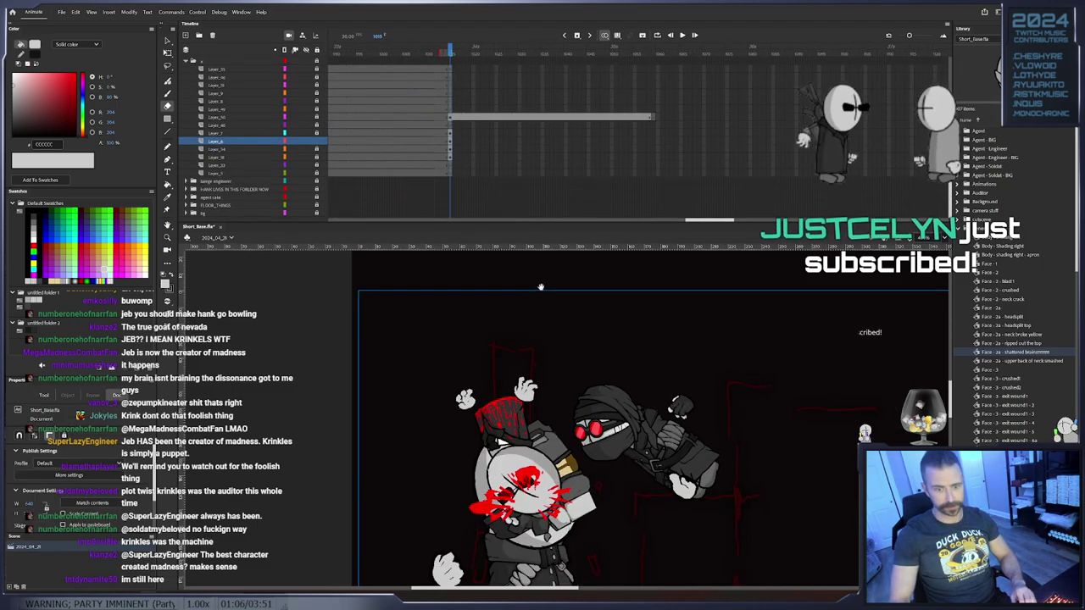
Swap the clean Face - 2a instance at the impact frame for the shattered Face - 2a symbol
click(171, 41)
drag(498, 454, 492, 375)
right_click(502, 382)
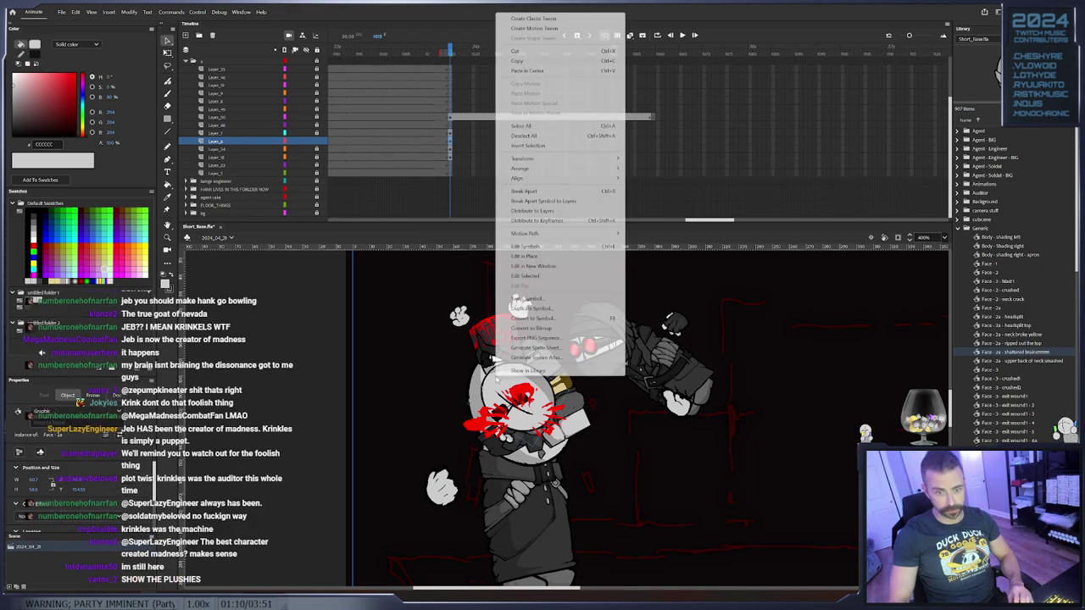
click(539, 300)
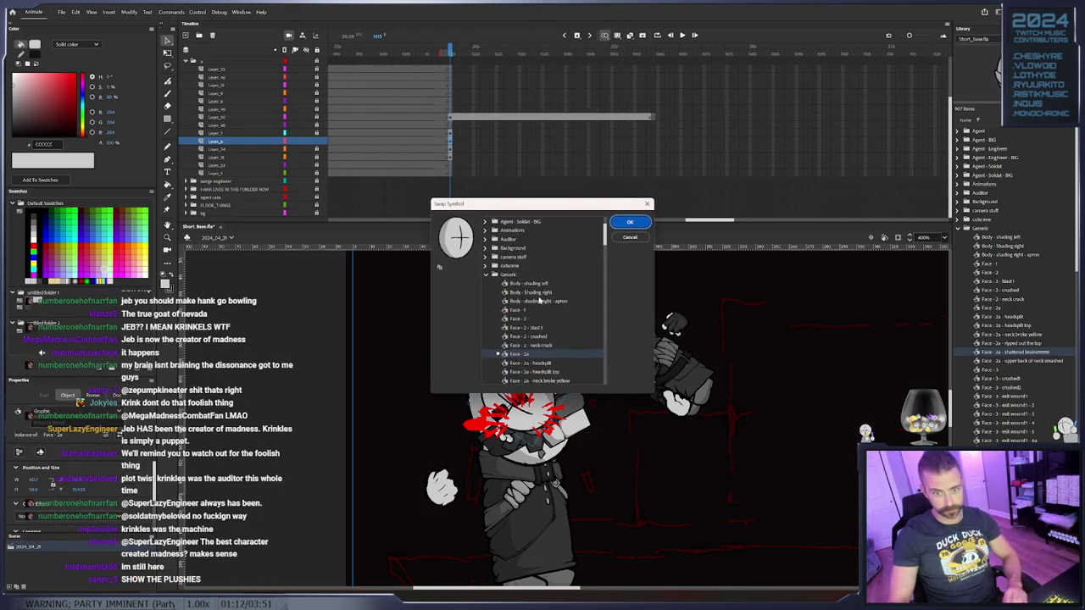
scroll(550, 363, down, 1)
double_click(558, 367)
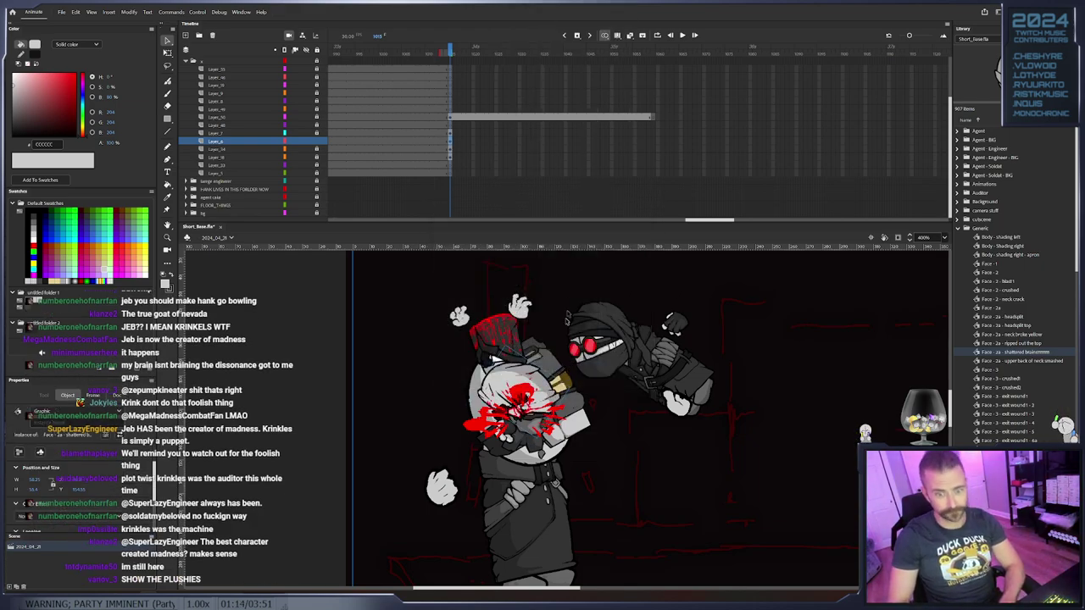
Remove the selected face artwork at the impact frame and paste it in place on the unlocked Layer_48
click(505, 409)
key(Delete)
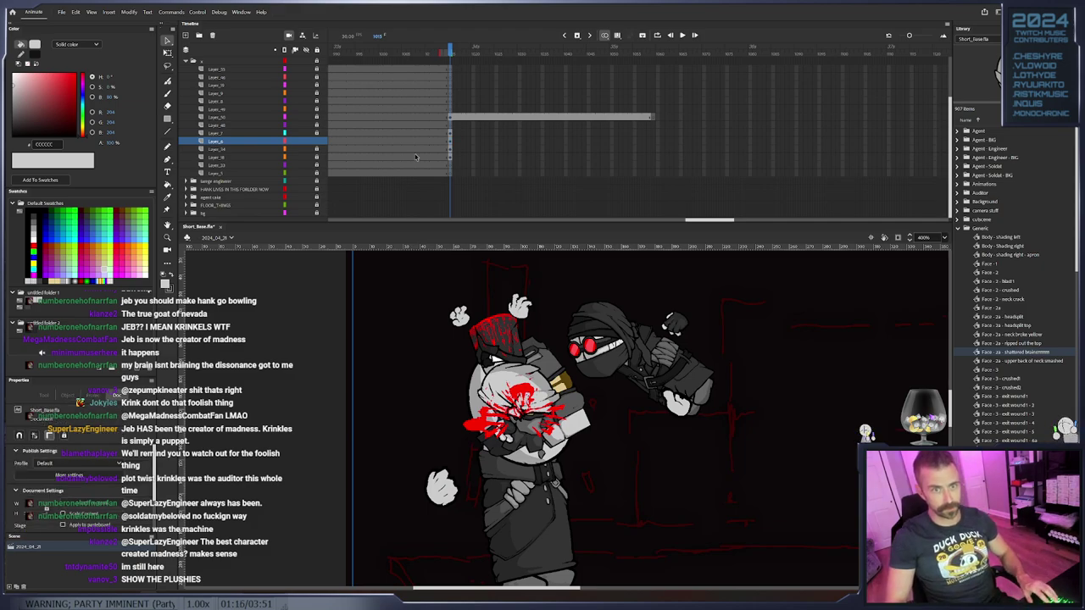
click(449, 125)
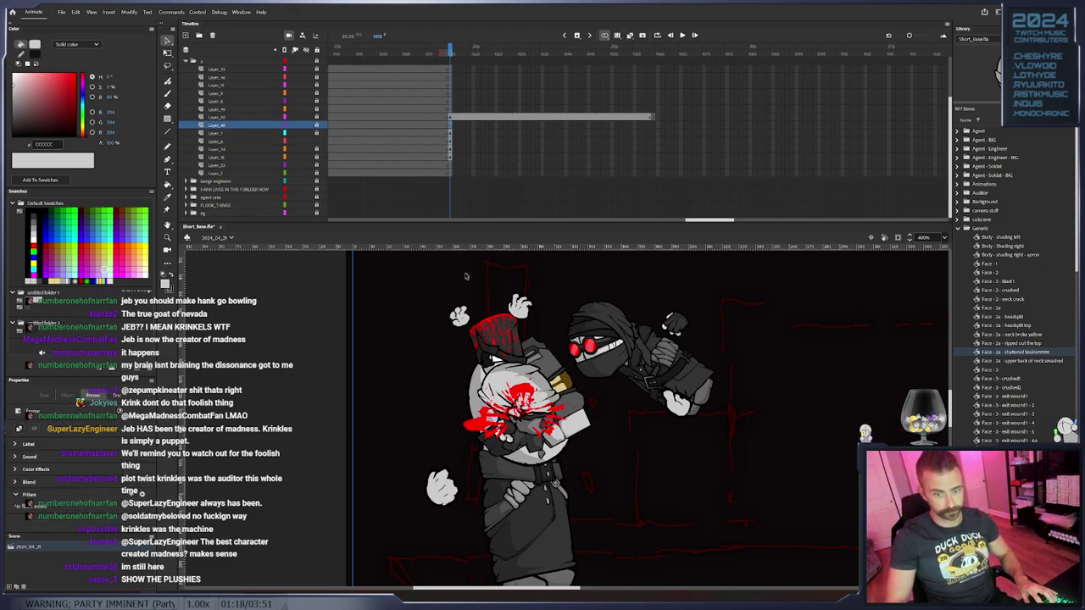
click(317, 124)
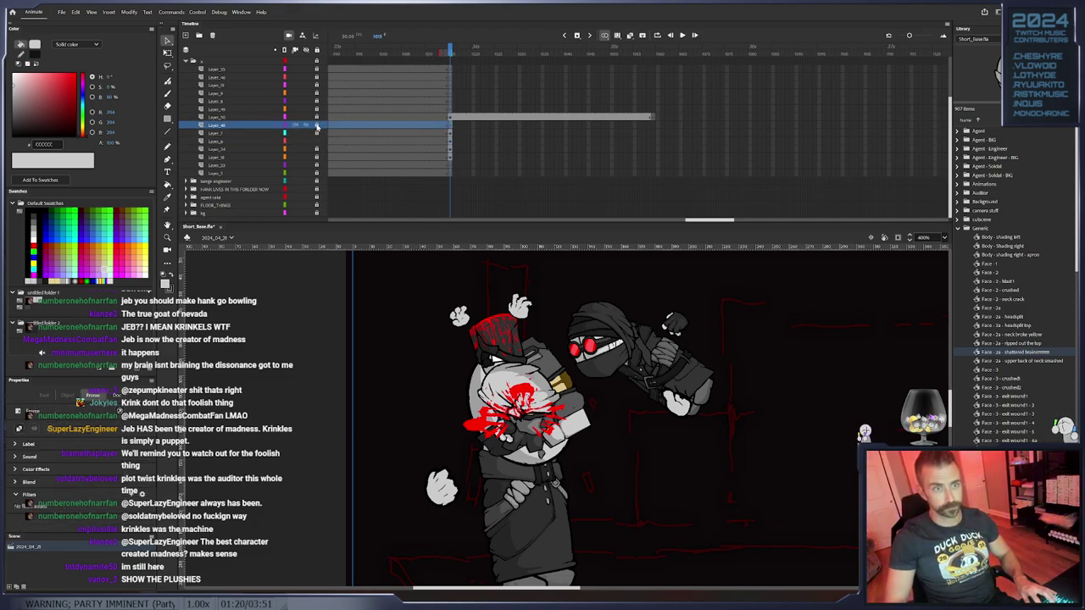
key(ctrl+shift+v)
click(338, 351)
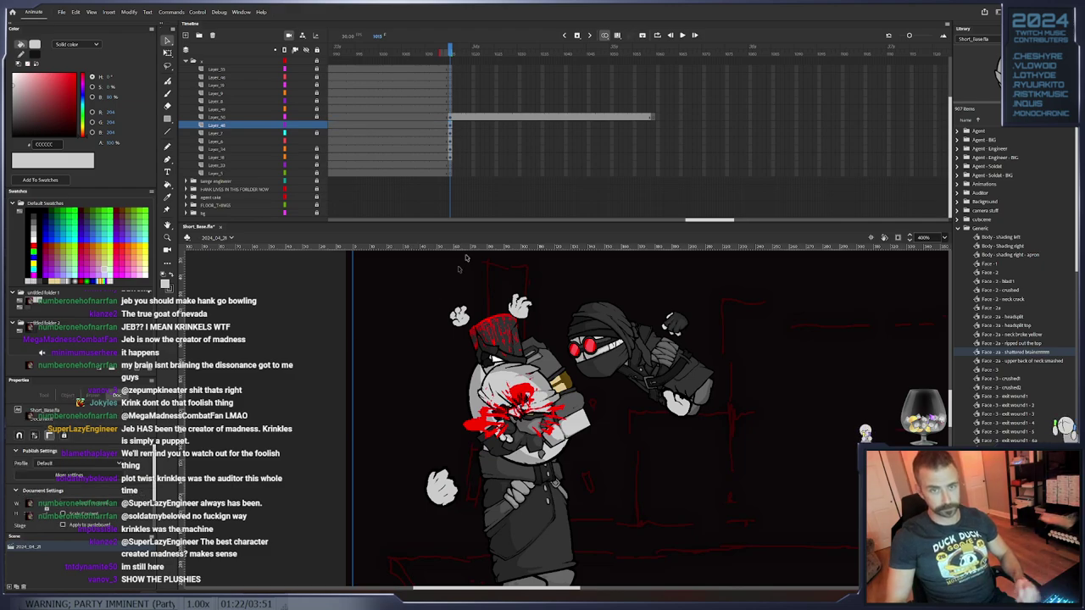
Check the engineer's motion after the impact, and return to the impact frame on Layer_6
drag(473, 53, 523, 70)
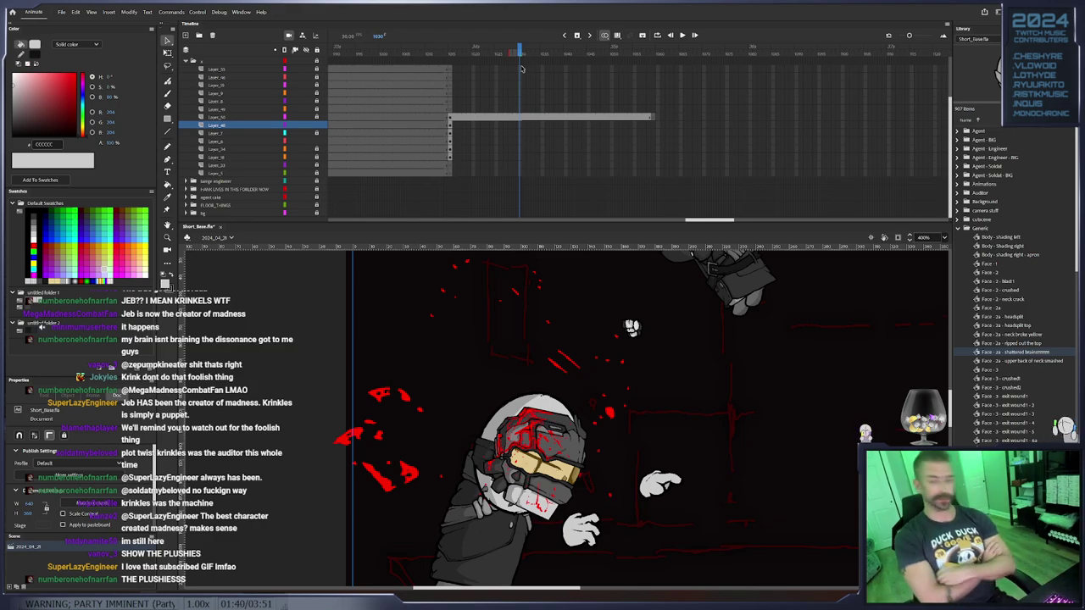
drag(473, 52, 518, 74)
key(Return)
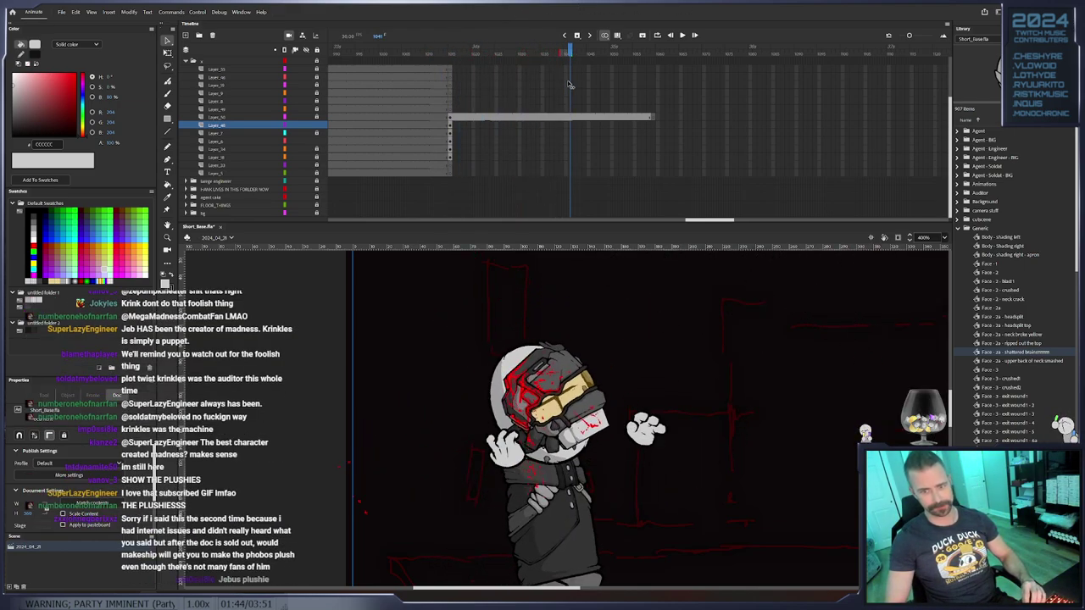
click(454, 143)
click(451, 142)
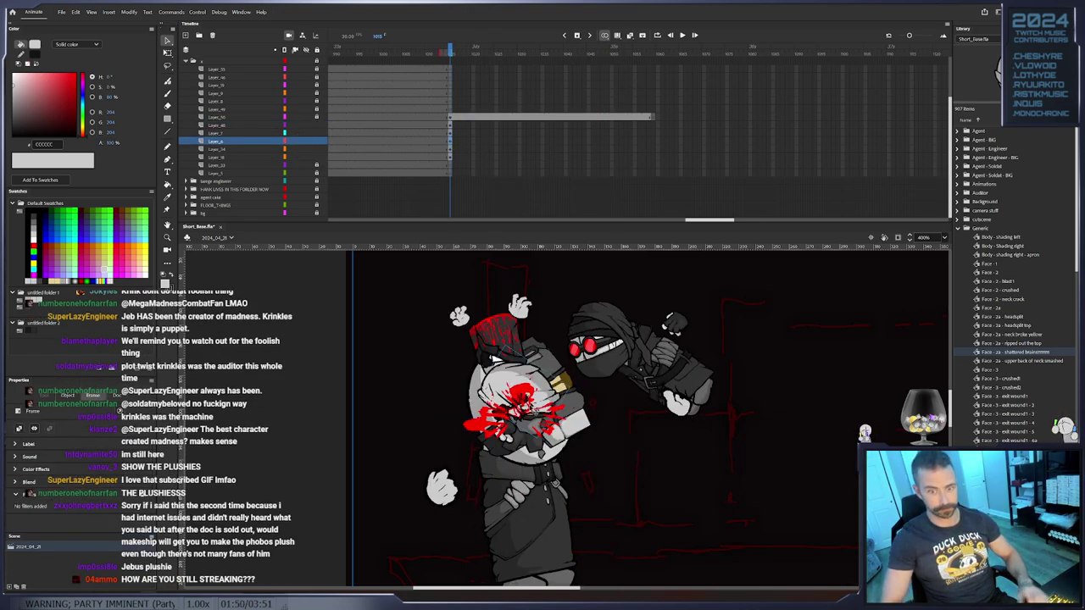
Starting from the impact frame, pose the shattered face at frame 1016 on Layer_6, turned to follow the hit
click(544, 400)
drag(556, 375, 550, 307)
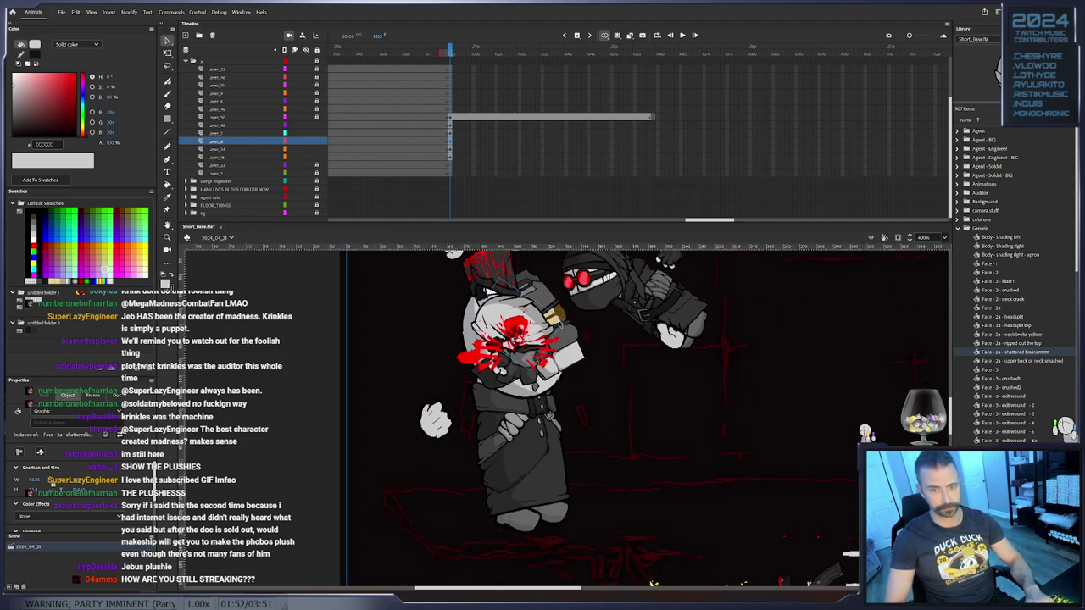
key(period)
click(167, 52)
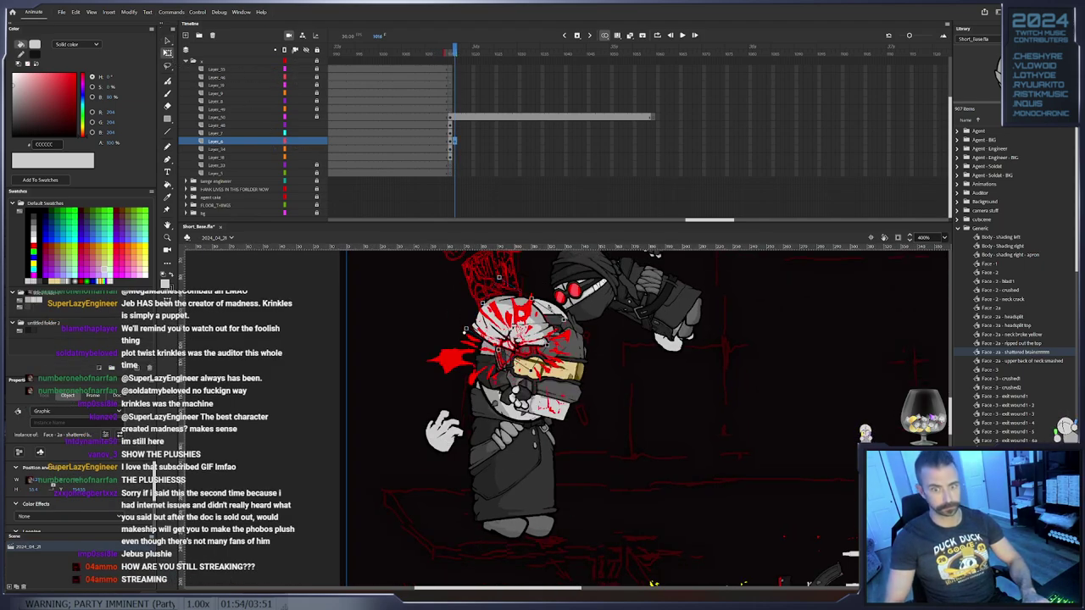
drag(569, 319, 540, 304)
key(F6)
Keyframe the shattered face on Layer_6 up to frame 1020, shifting and rotating it away from the engineer's helmet
drag(526, 343, 527, 368)
key(F6)
key(F6)
drag(520, 323, 513, 321)
drag(544, 368, 565, 347)
key(F6)
drag(489, 324, 487, 314)
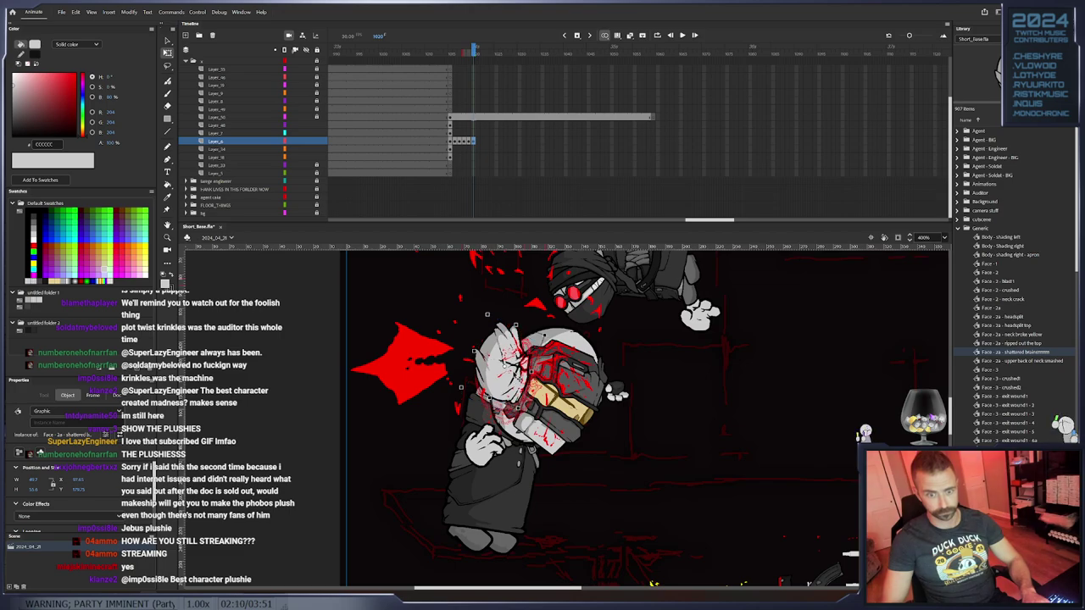
Nudge the shattered face away from the helmet and keyframe it through frame 1023, tumbling upward
key(Left)
key(Left)
key(Left)
key(Down)
key(F6)
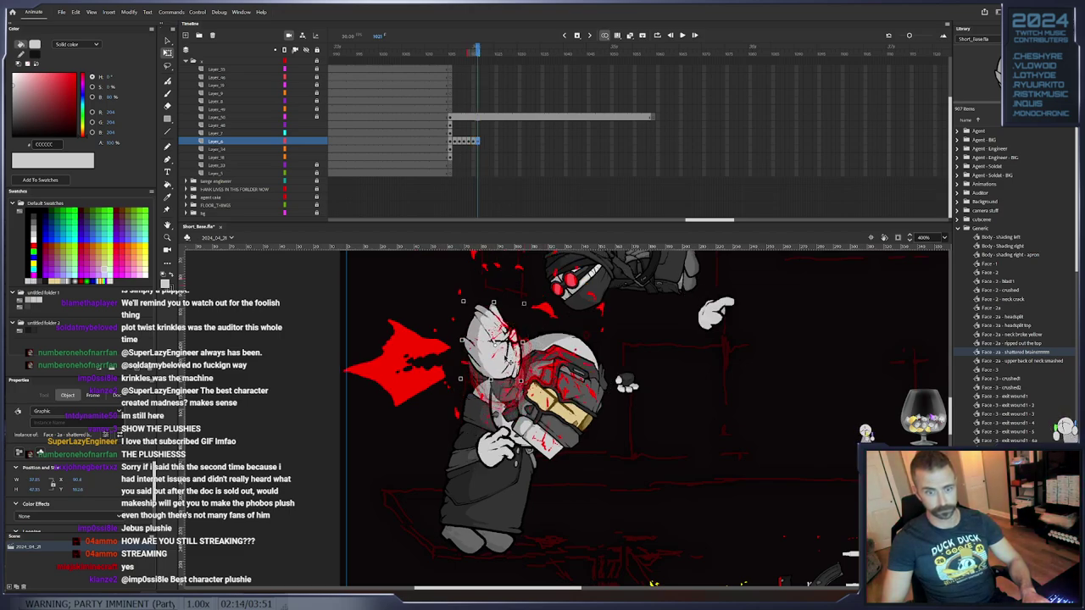
key(F6)
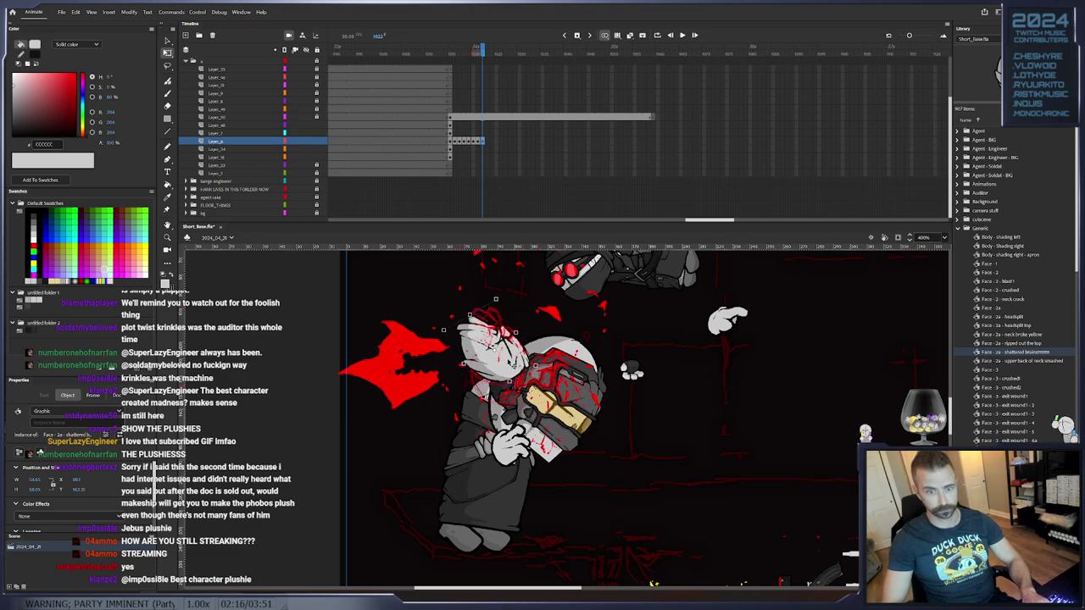
key(F6)
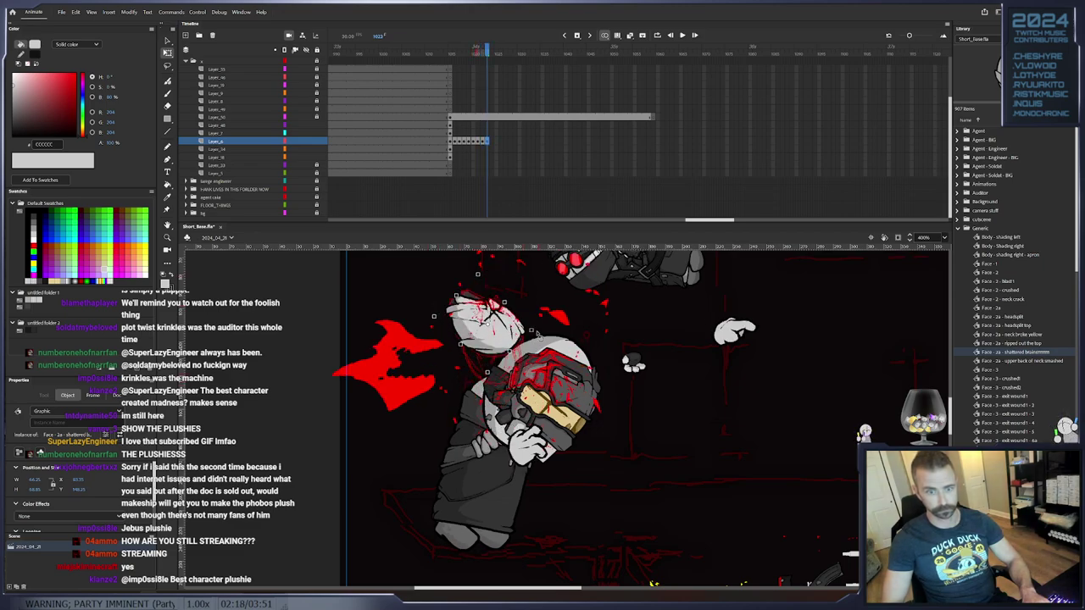
Turn the shattered face on its side above the engineer at frames 1024 and 1025, and continue its tumble one frame further
key(.)
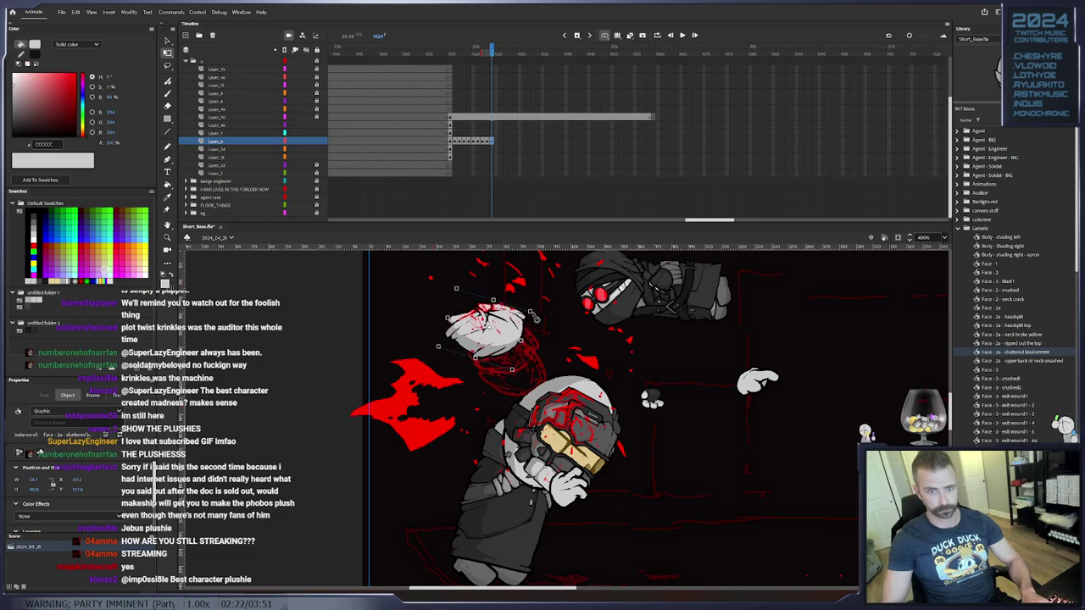
key(.)
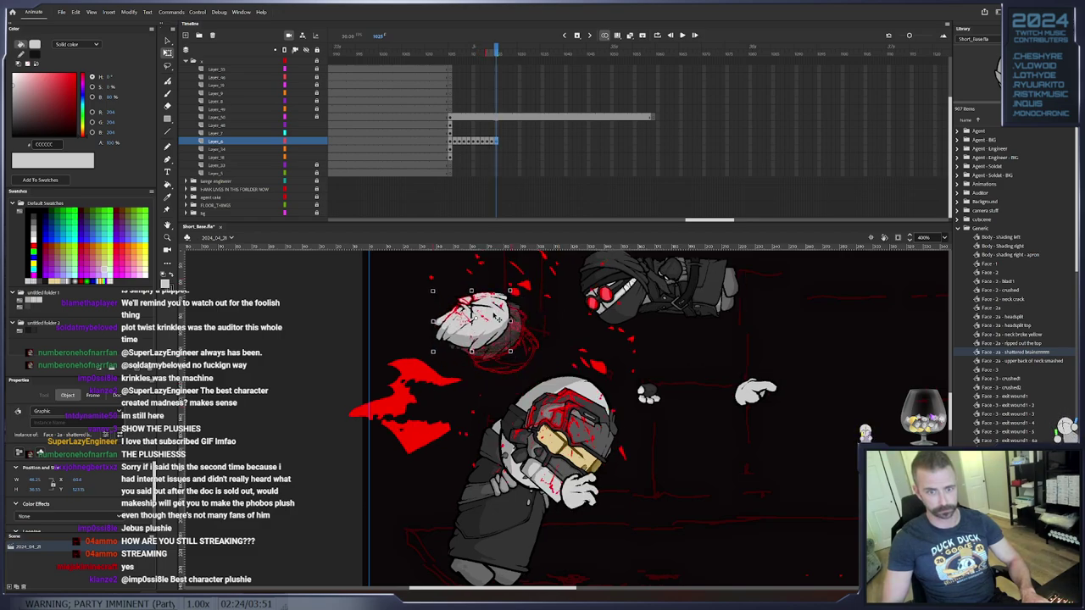
key(F6)
drag(514, 291, 396, 379)
Keyframe the shattered face frame by frame to frame 1037, rotating it as it falls toward the stage's left edge
key(.)
key(.)
key(.)
key(.)
key(.)
key(F6)
key(.)
key(.)
key(.)
key(.)
key(F6)
key(F6)
drag(405, 418, 432, 414)
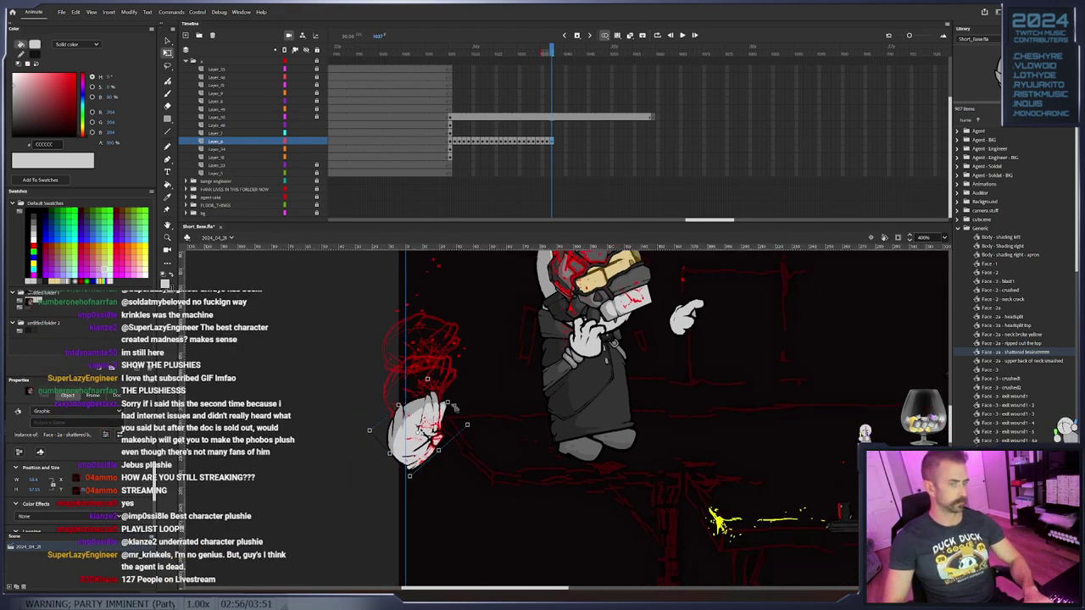
Keyframe the shattered face for frames 1038 to 1040, rotating it and lowering it along the stage's left edge
key(F6)
drag(474, 420, 458, 378)
key(F6)
drag(426, 425, 419, 482)
key(F6)
drag(448, 423, 437, 414)
drag(423, 471, 427, 526)
Drop the shattered face below the stage's lower-left corner through frame 1042, and delete it from the following frame
drag(604, 483, 250, 440)
drag(350, 423, 510, 509)
key(.)
key(F6)
drag(518, 462, 516, 400)
drag(479, 463, 471, 523)
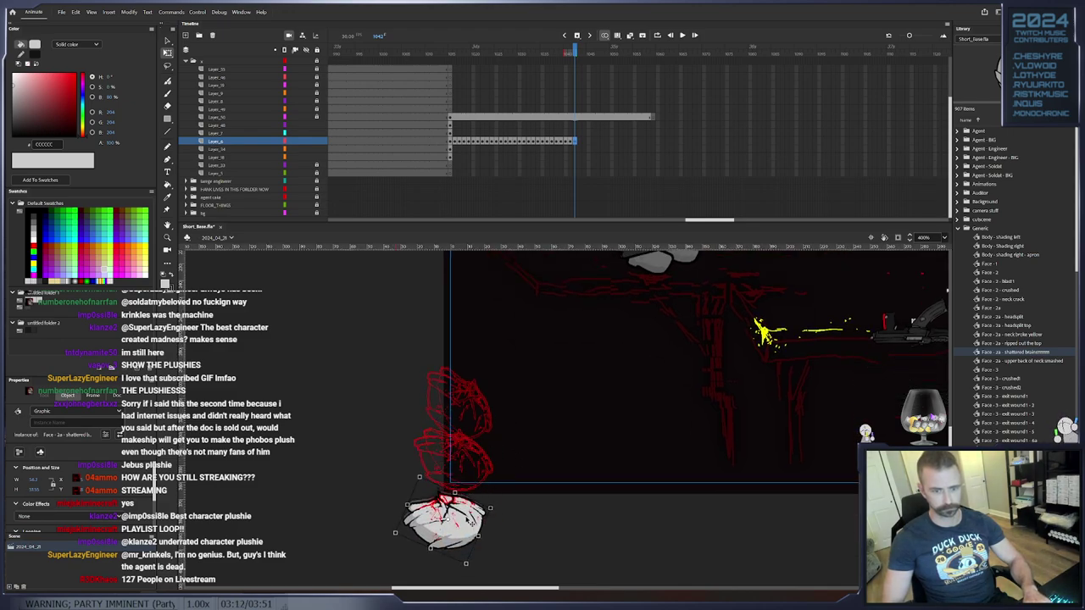
key(F6)
key(Delete)
Select the suit body on Layer_34 at the impact frame and keyframe it to frame 1019, moving it down behind the face
click(447, 134)
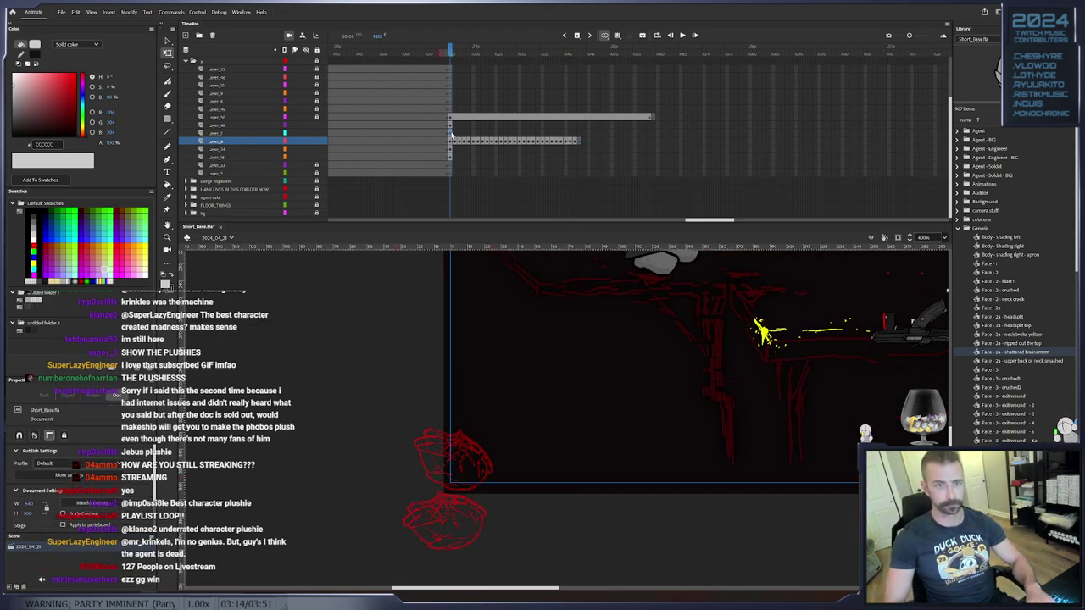
click(578, 395)
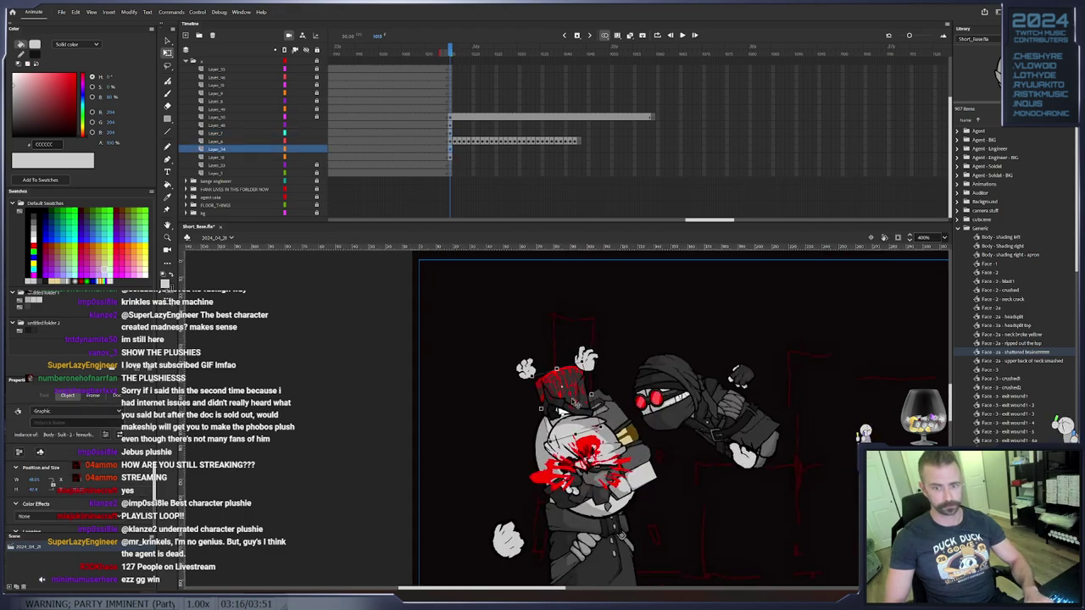
key(F6)
drag(577, 398, 576, 476)
key(F6)
key(Up)
key(Up)
key(Up)
key(F6)
key(period)
Lock Layer_6 and pose the suit body on Layer_34 through frame 1021, rotating it to trail the shattered face
click(584, 446)
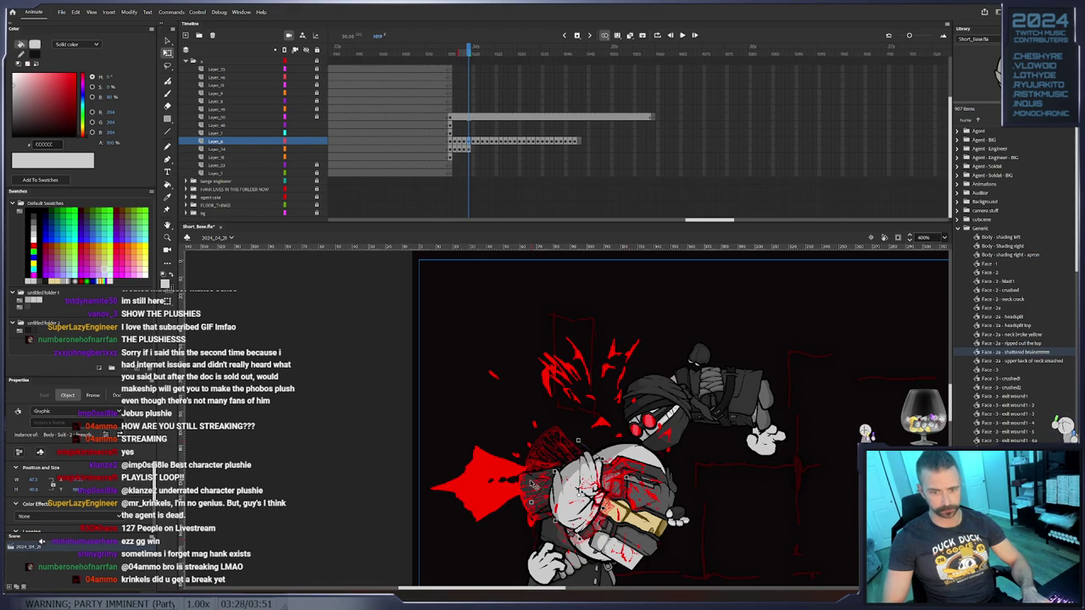
click(533, 484)
click(316, 145)
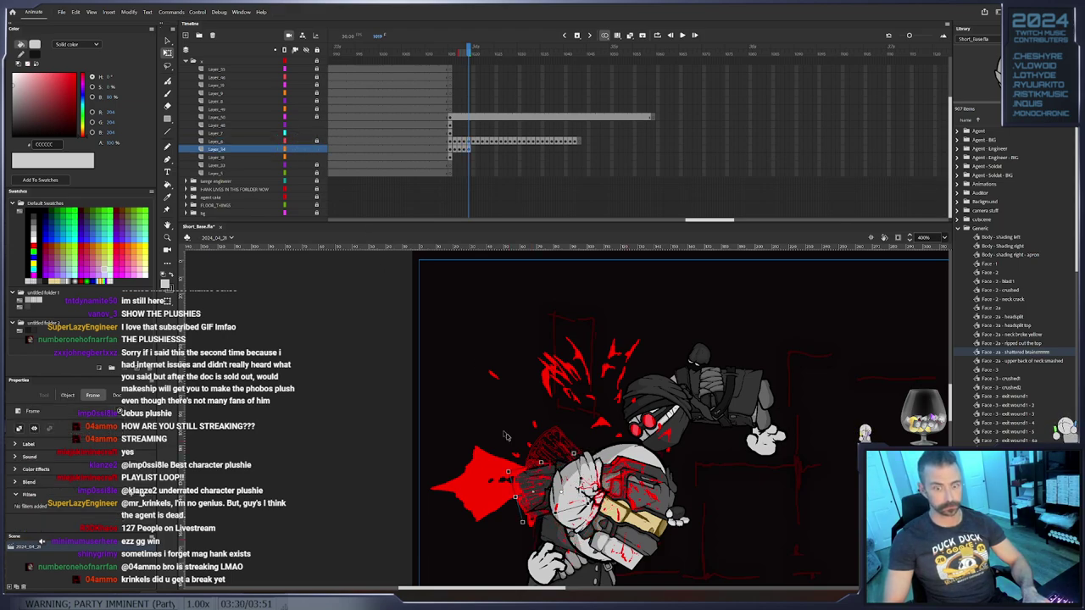
key(period)
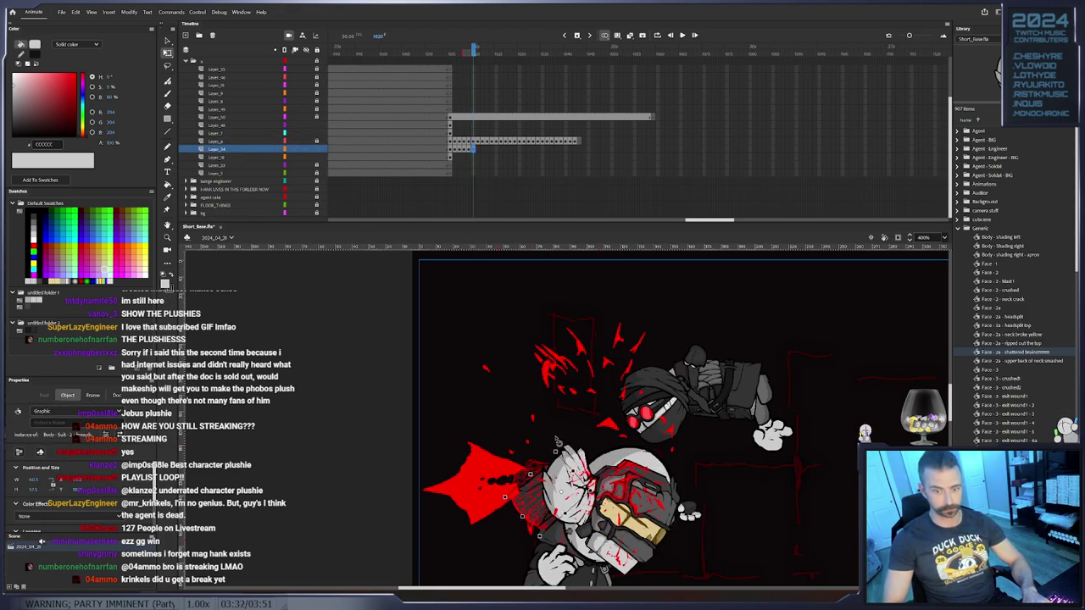
key(period)
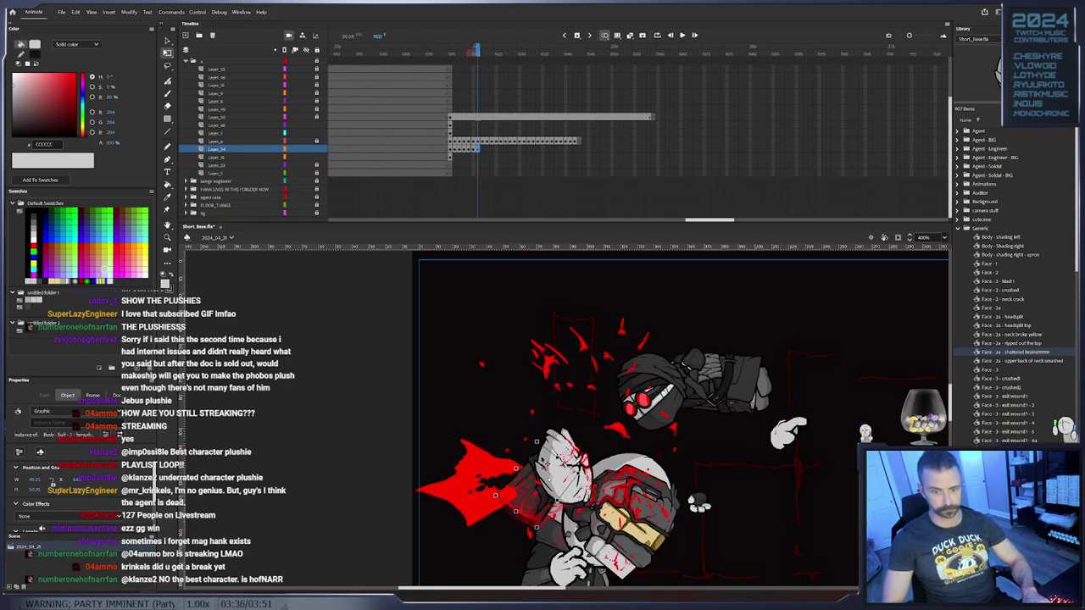
Nudge and rotate the suit body through frame 1024 so it sits directly beneath the tumbling face
key(period)
key(Right)
key(Right)
key(Up)
key(Up)
key(period)
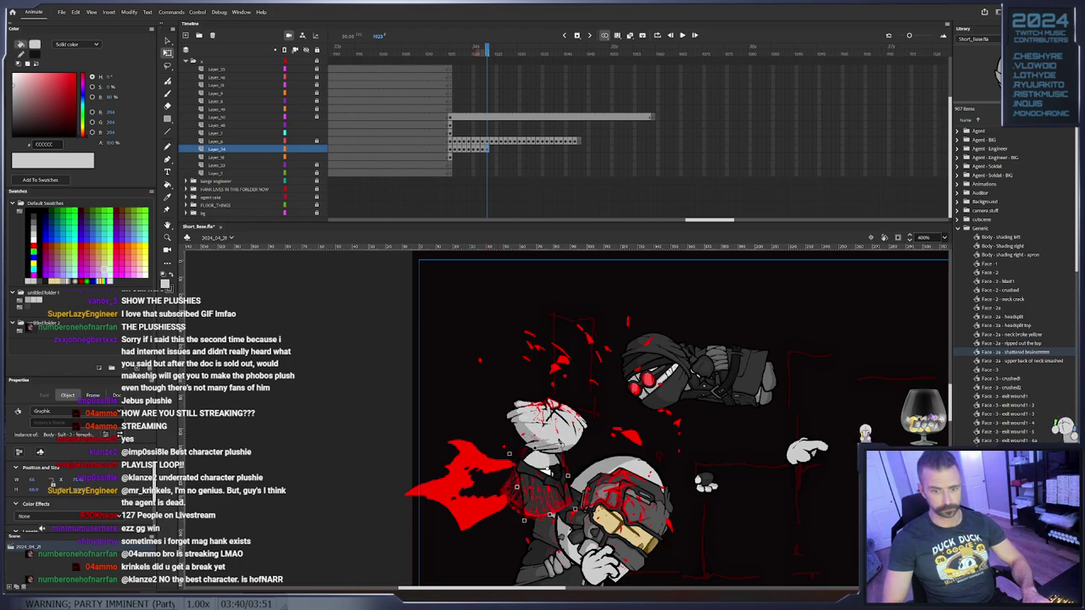
click(556, 490)
key(period)
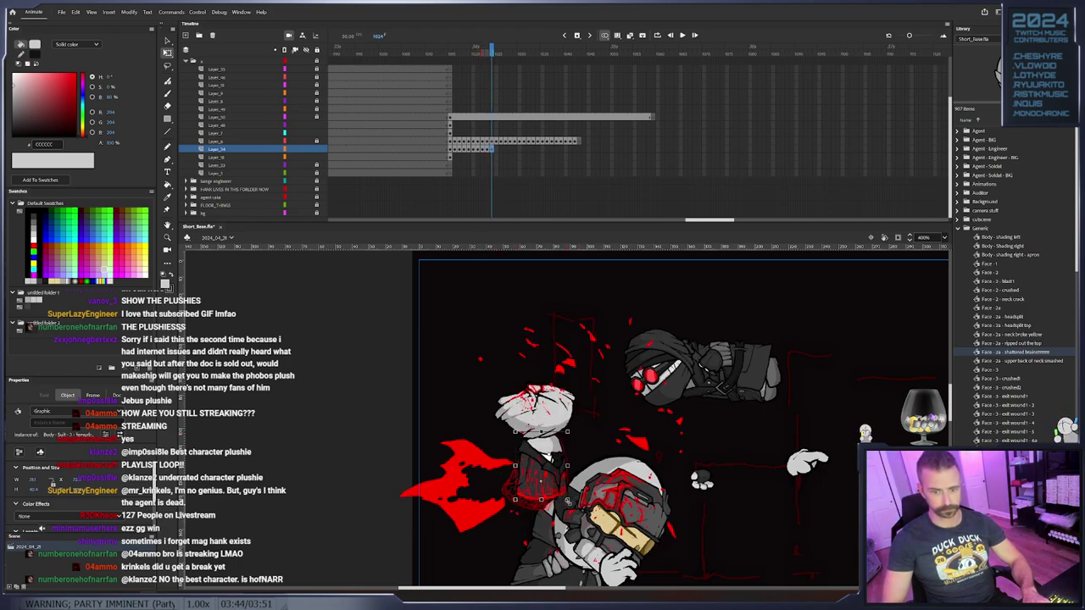
drag(584, 500, 568, 471)
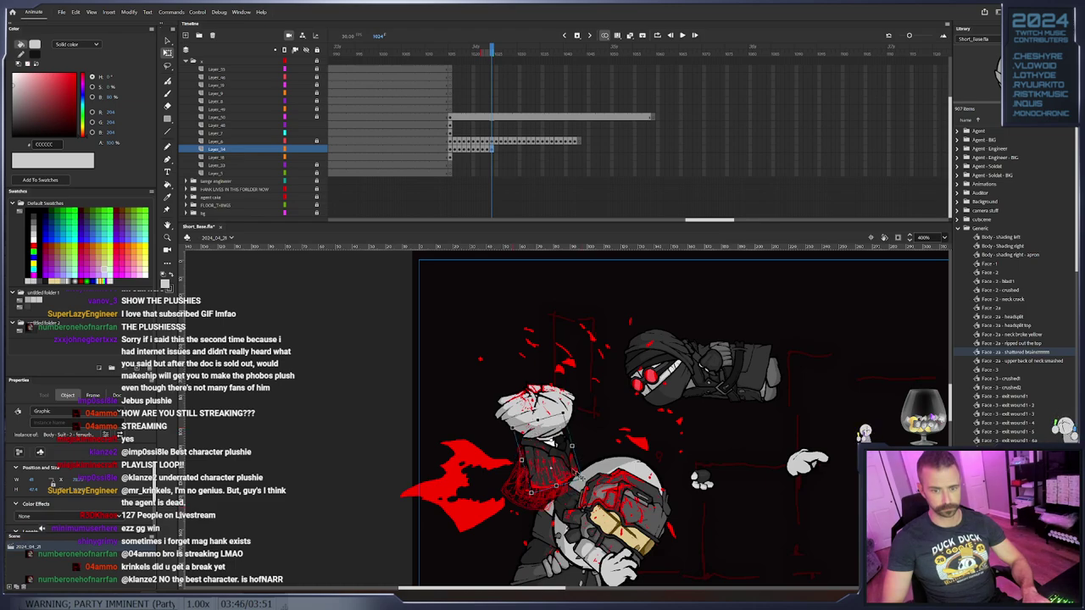
Raise the suit body at frame 1025 and shift it up and to the left at frame 1026, following the face
key(period)
key(Up)
key(Up)
key(Up)
key(Up)
key(period)
mouse_move(581, 448)
mouse_down()
mouse_move(569, 424)
mouse_move(596, 407)
mouse_move(561, 405)
mouse_move(579, 384)
mouse_move(547, 392)
mouse_move(563, 364)
mouse_move(527, 392)
mouse_move(556, 410)
mouse_move(513, 387)
mouse_up()
key(period)
Keep the suit body on Layer_34 and keyframe it through frame 1031, tipped over behind the shattered face
key(Delete)
key(ctrl+z)
key(F6)
key(F6)
key(F6)
key(period)
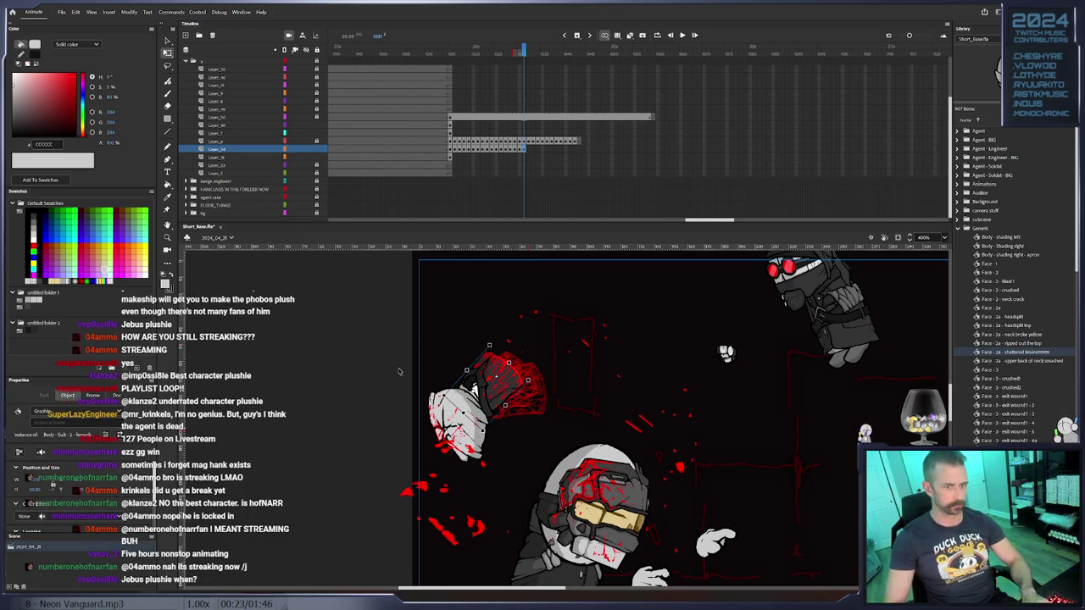
Keyframe the suit body for frames 1032 to 1035, lowering and rotating it above the falling face
key(period)
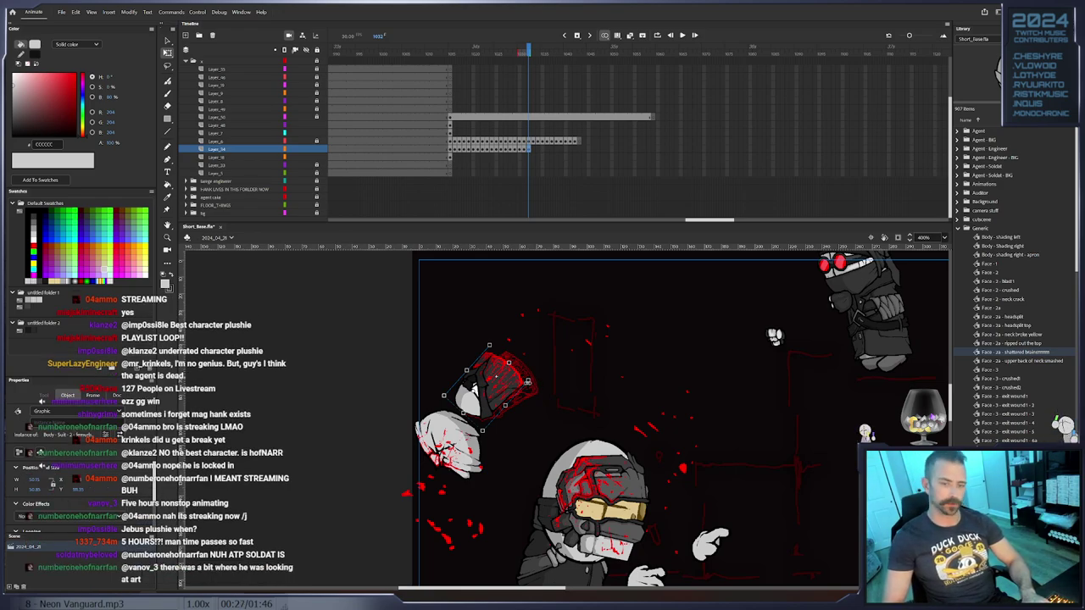
drag(538, 374, 465, 416)
key(period)
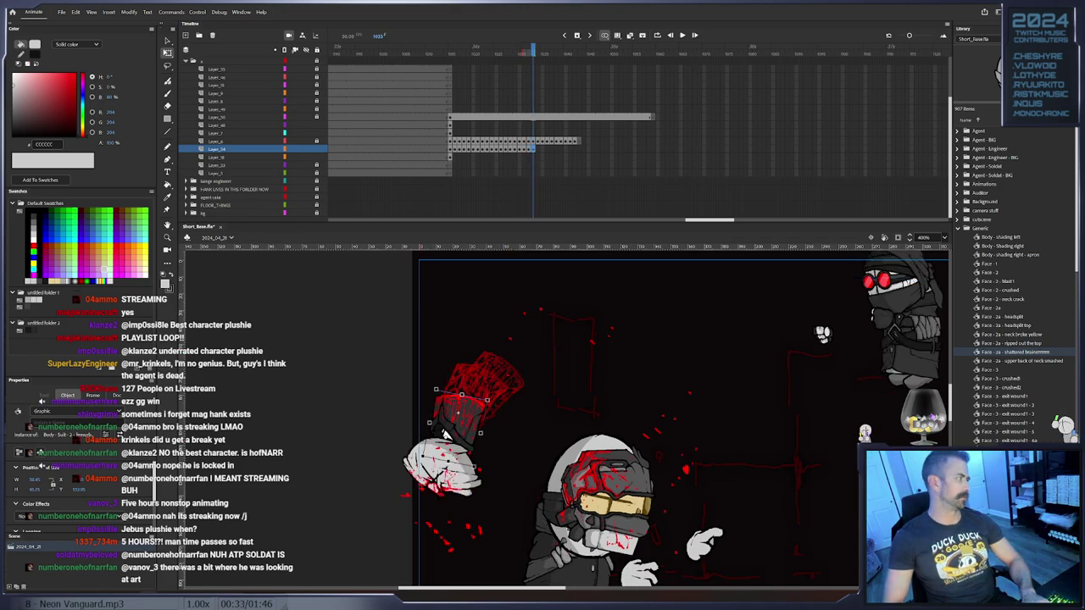
scroll(444, 434, down, 3)
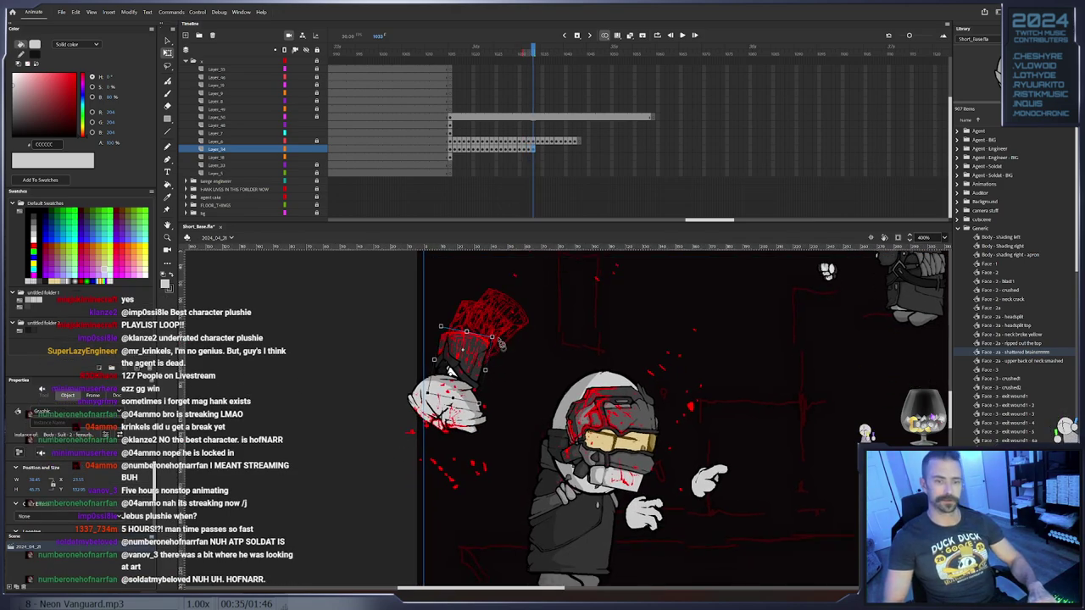
key(period)
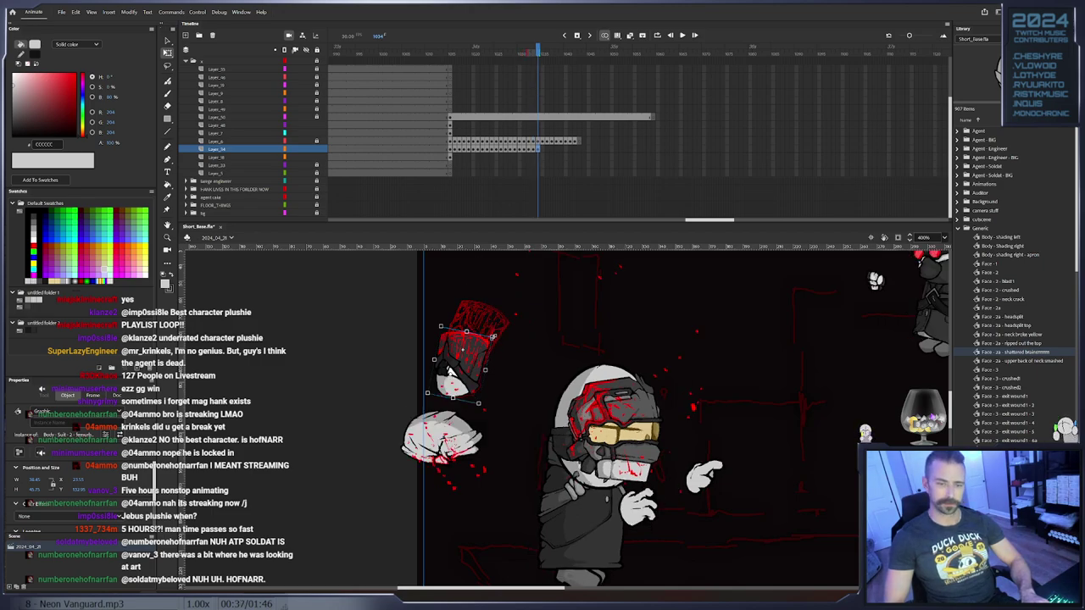
drag(450, 370, 459, 411)
key(F6)
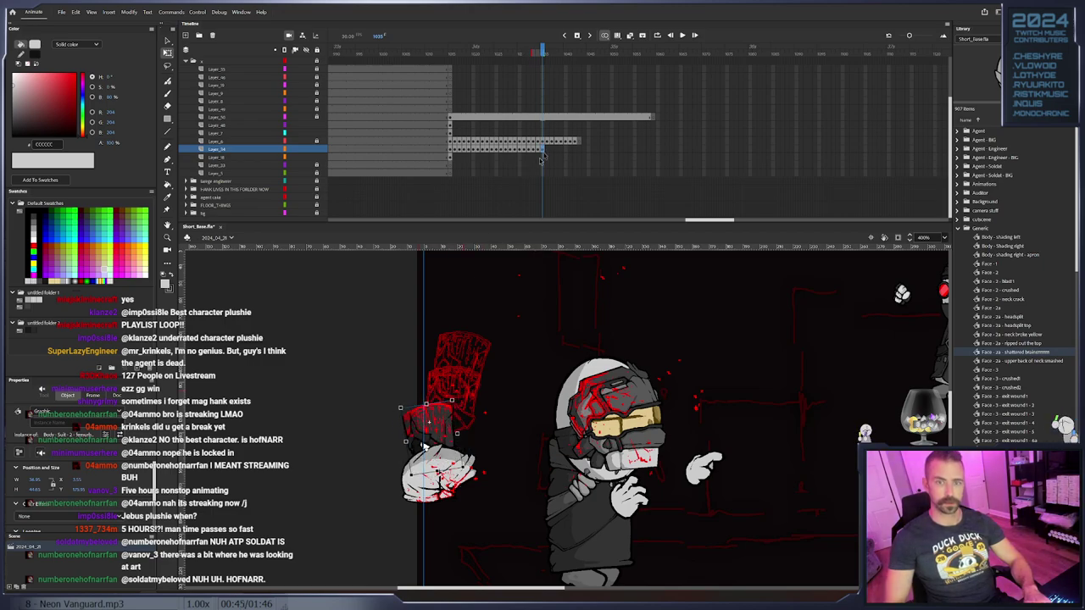
Adjust the suit body's rotation at frame 1035 and keyframe it through frame 1038, trailing to the left of the falling face
click(535, 151)
click(538, 150)
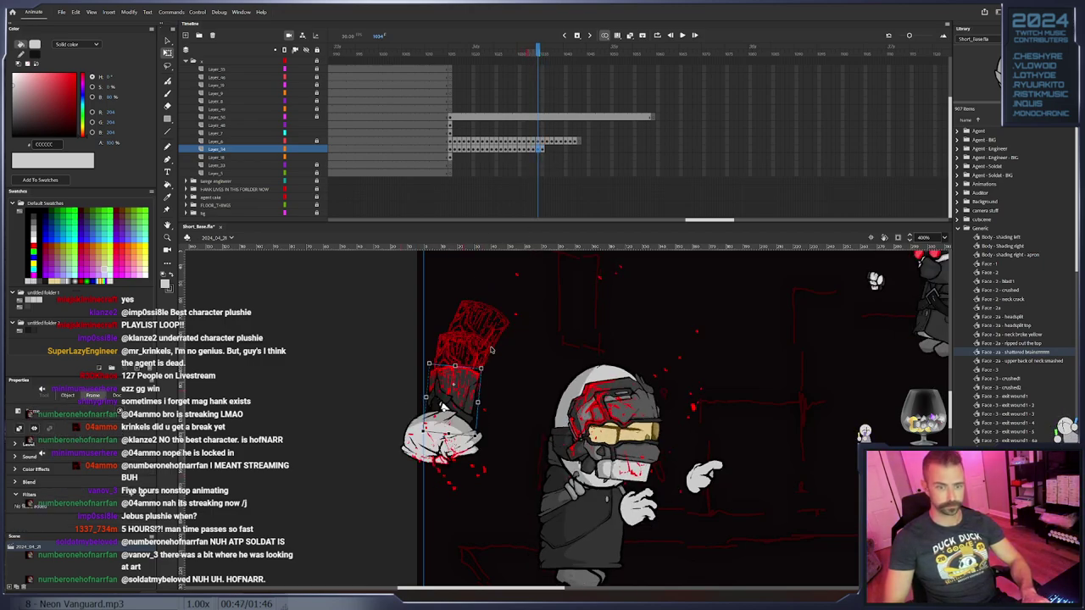
key(period)
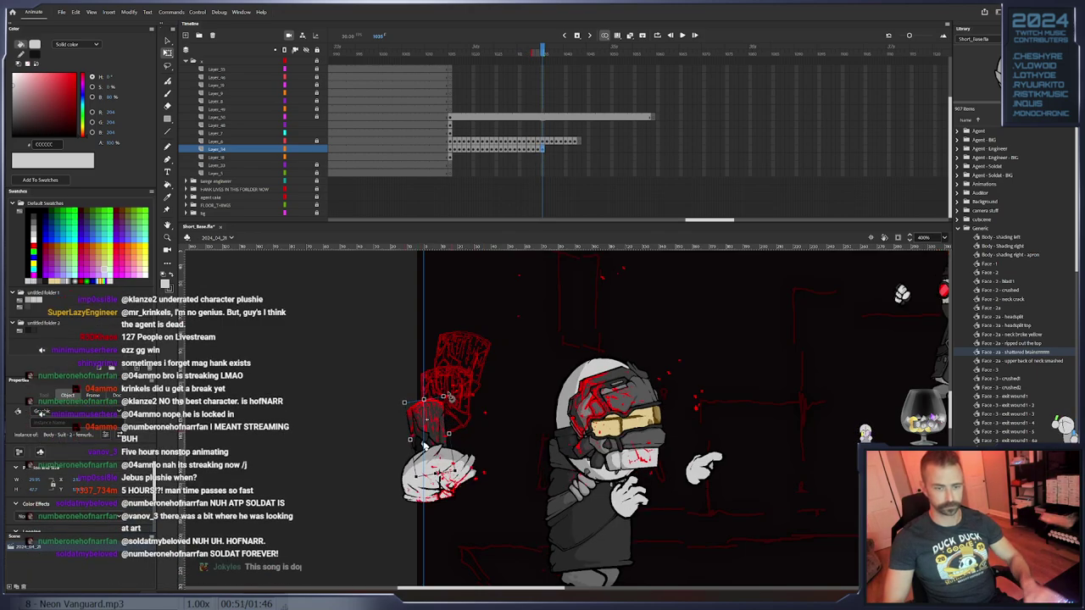
drag(455, 400, 468, 439)
key(period)
key(period)
key(period)
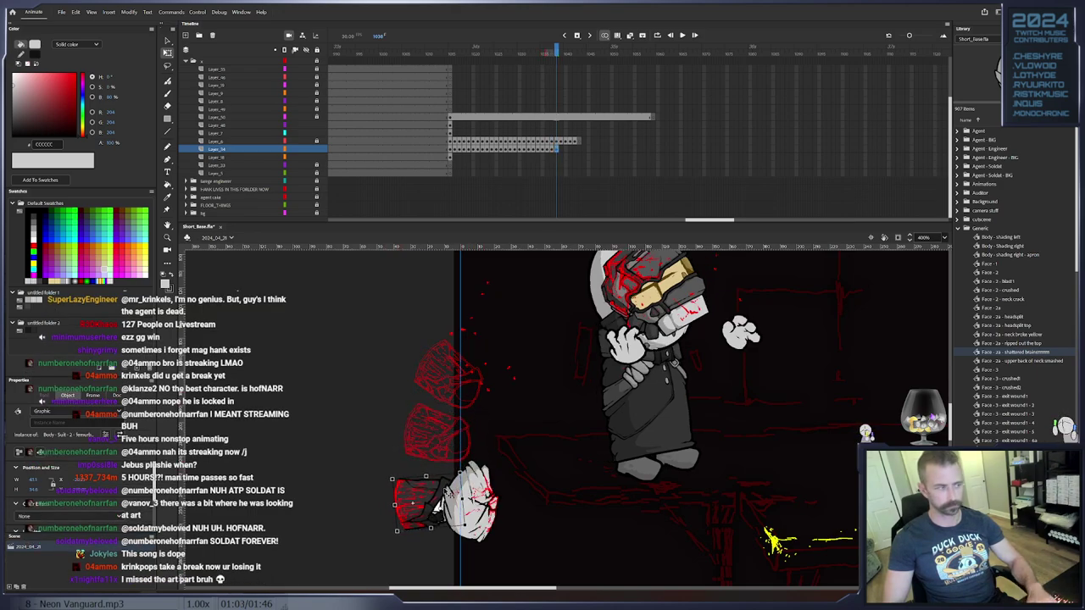
Keyframe the suit body for frames 1039 to 1042, swinging it beneath the face below the stage, and delete it at frame 1043
scroll(441, 407, down, 3)
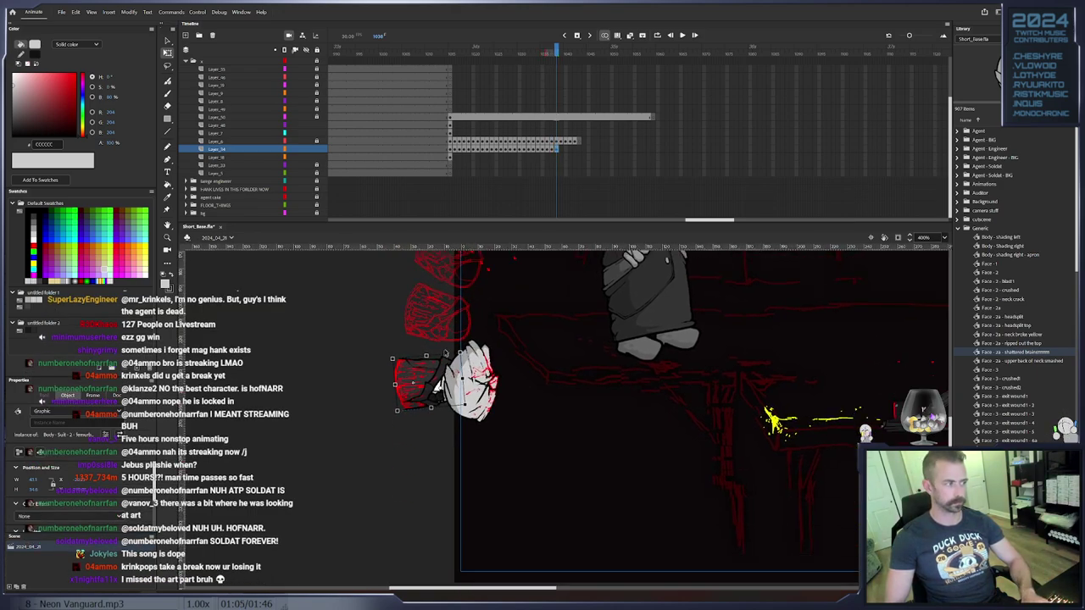
key(F6)
drag(395, 414, 404, 420)
drag(436, 384, 457, 401)
key(F6)
key(F6)
key(period)
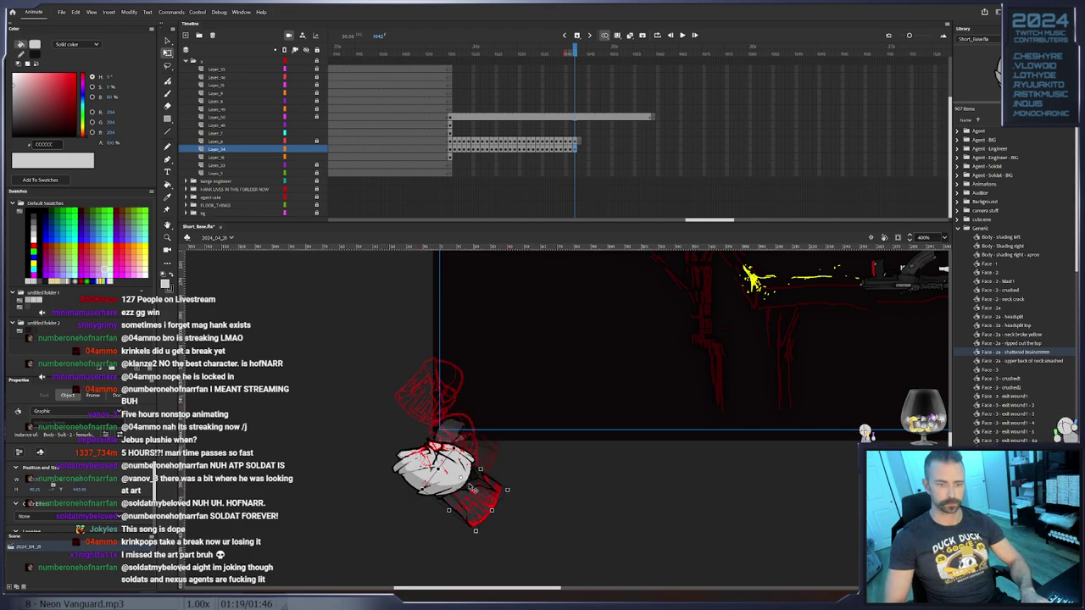
key(period)
key(Delete)
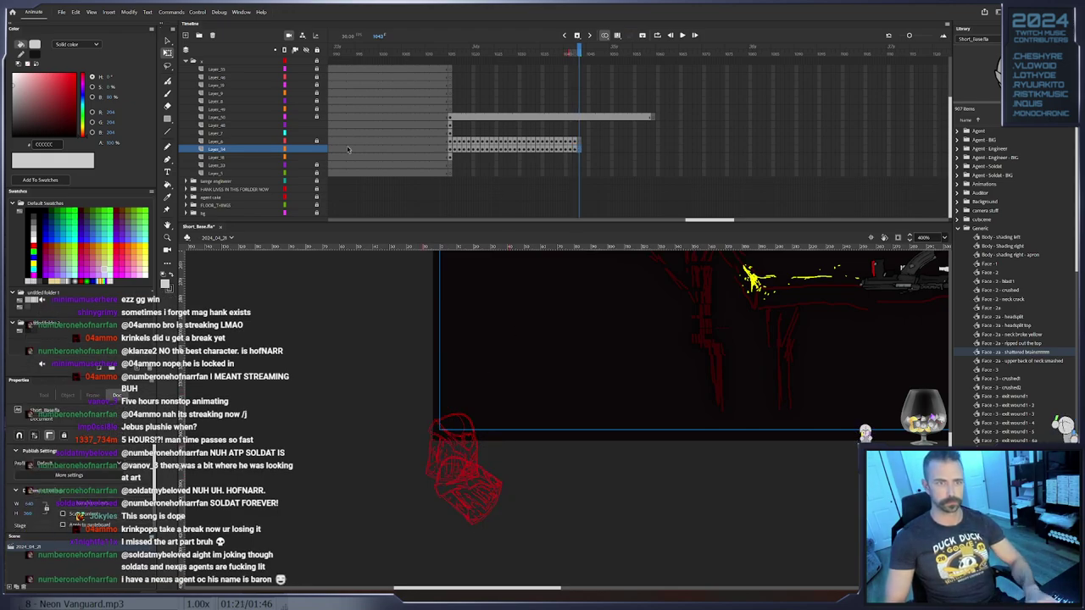
Lock Layer_34 and keyframe the grunt's backward open hand, on the layer below it, for frames 1016 to 1018, dropping it beside the body
click(317, 151)
click(448, 165)
click(450, 157)
mouse_move(575, 305)
mouse_down()
mouse_move(556, 476)
mouse_move(559, 463)
mouse_move(535, 472)
mouse_up()
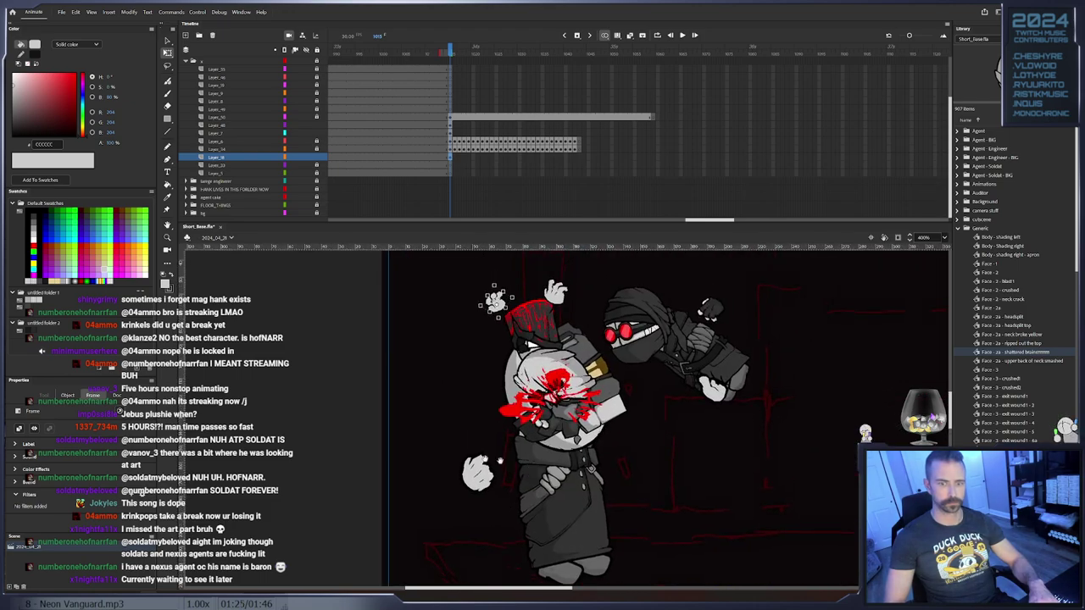
click(498, 303)
key(period)
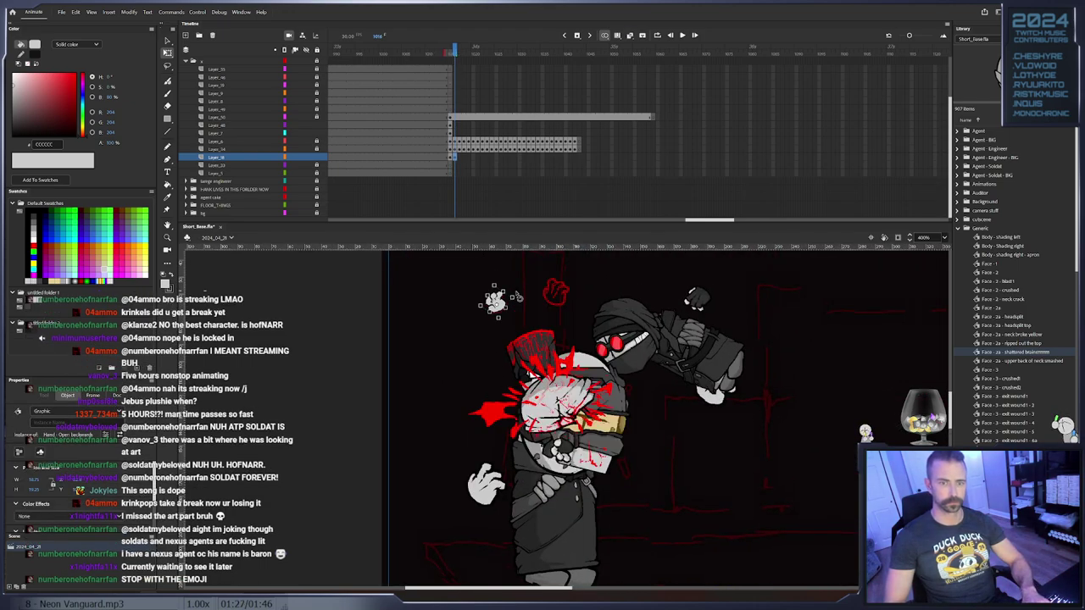
key(period)
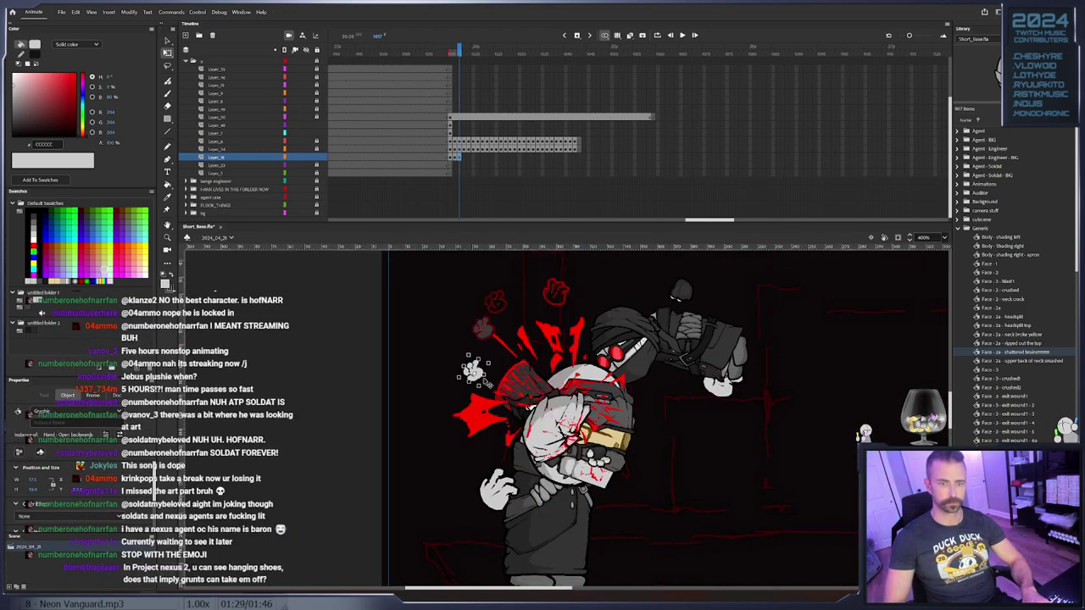
key(period)
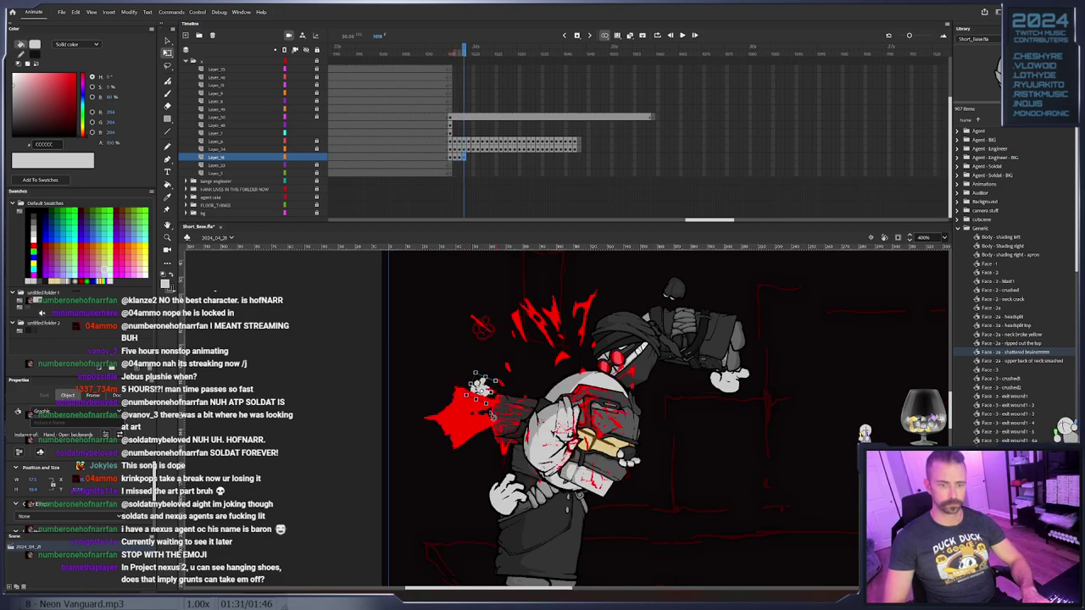
click(476, 455)
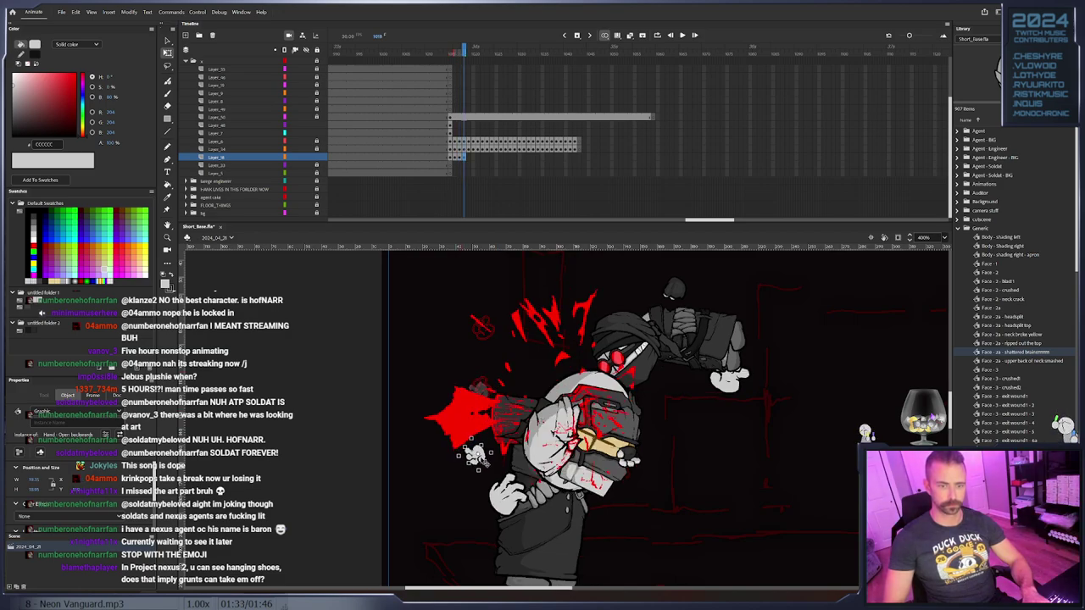
Keyframe the backward open hand for frames 1019 to 1023, carrying it right across the engineer's chest and up to his helmet
key(period)
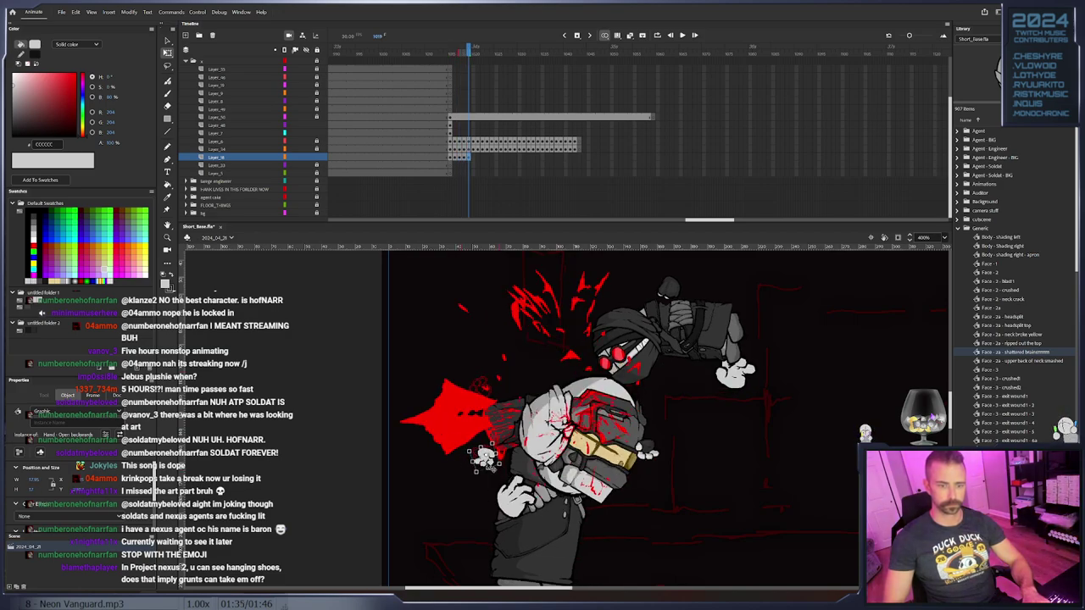
key(period)
key(period)
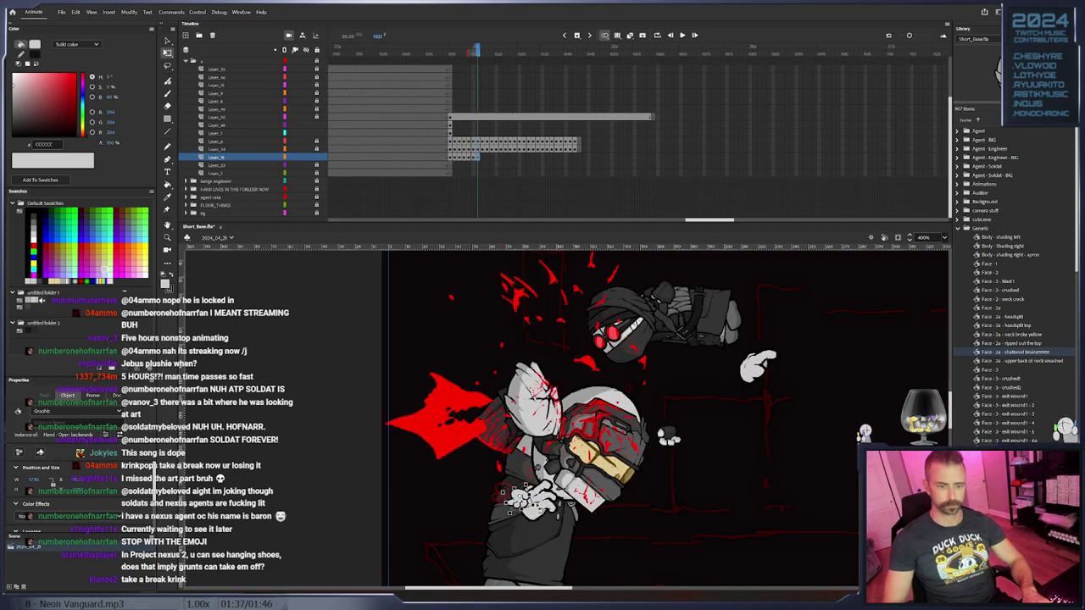
key(period)
key(period)
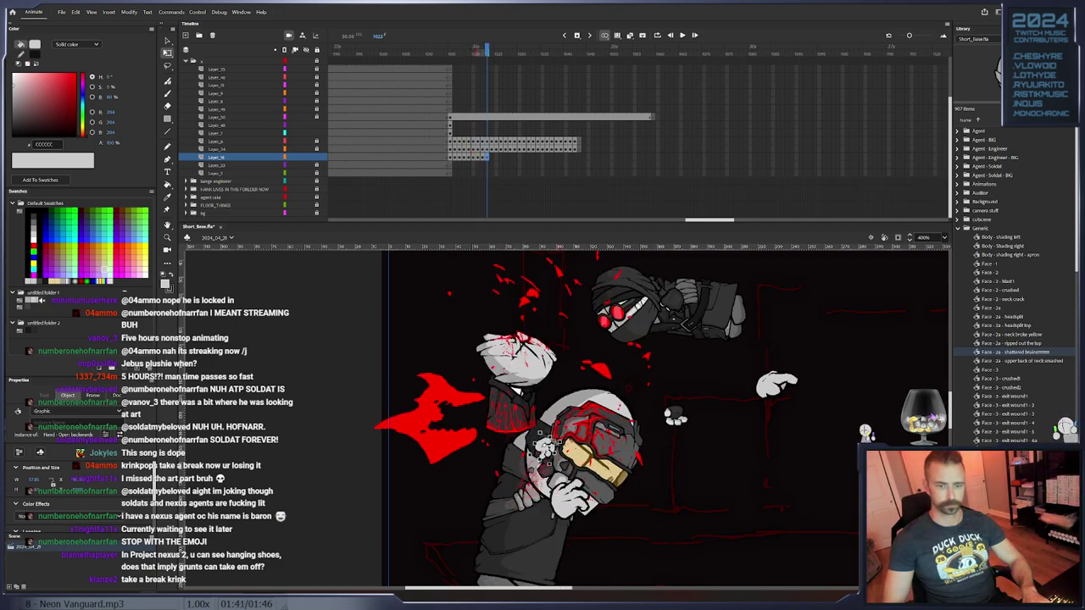
Keyframe the backward open hand for frames 1024 to 1027, lifting it over the top of the engineer's helmet
key(period)
key(period)
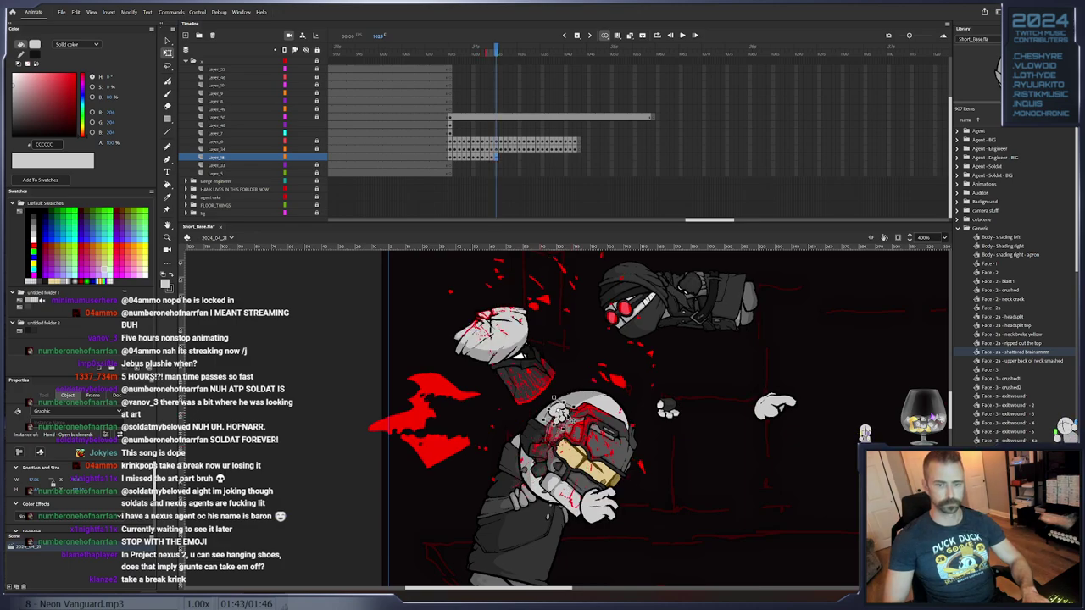
key(F6)
drag(567, 407, 580, 368)
key(F6)
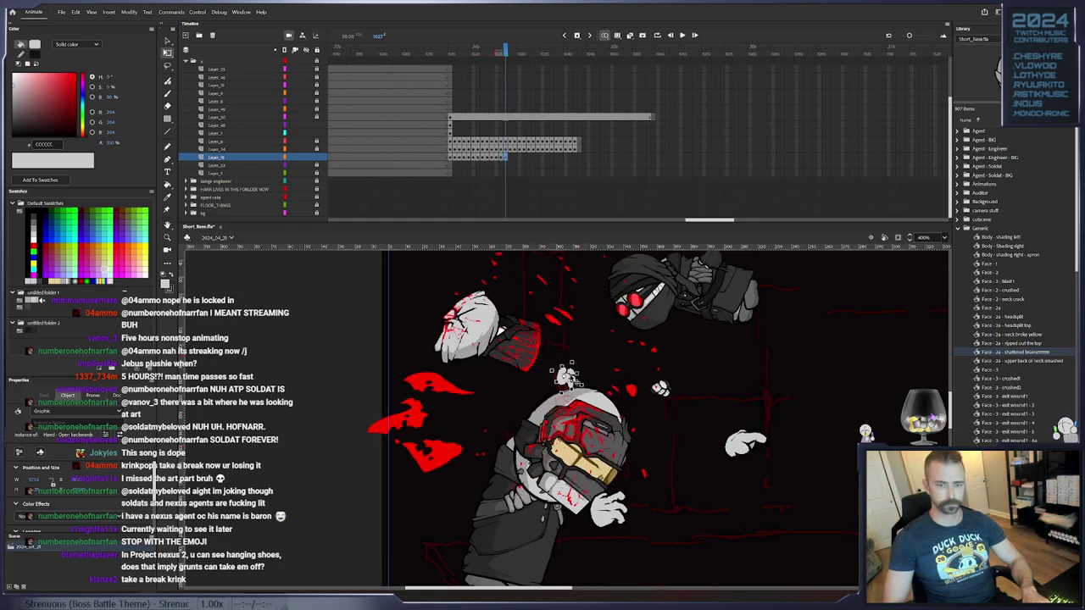
Keyframe the backward open hand for frames 1028 to 1032, flinging it up and to the left above the tumbling suit body
key(period)
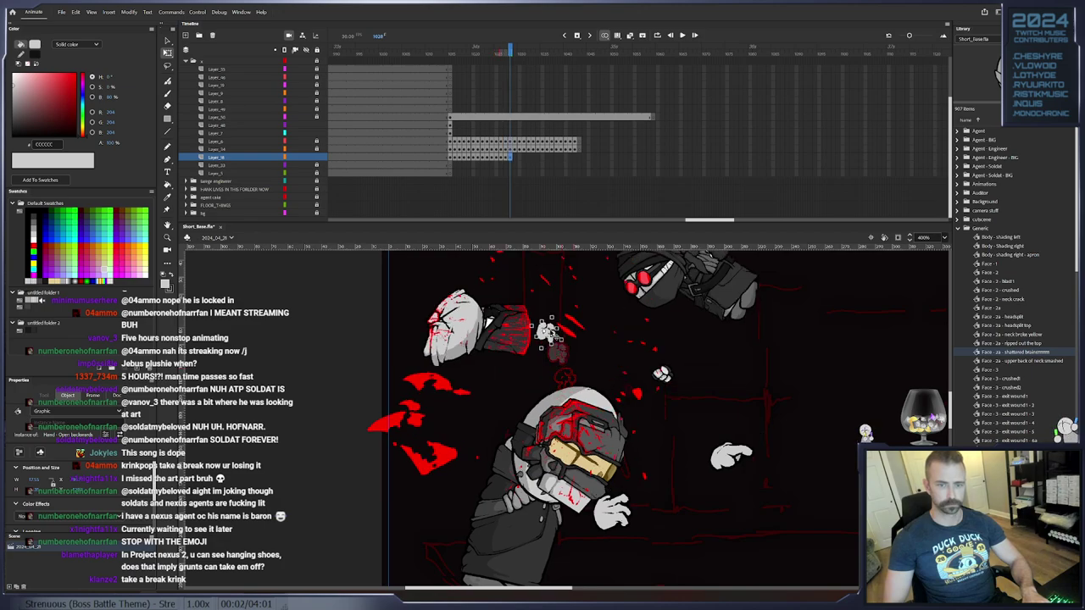
key(period)
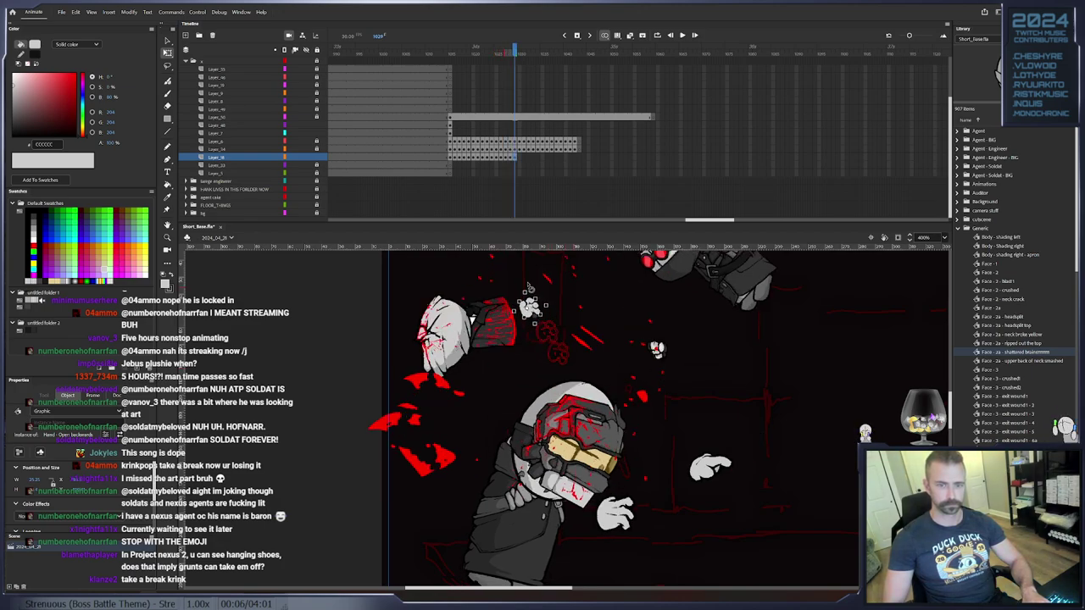
key(period)
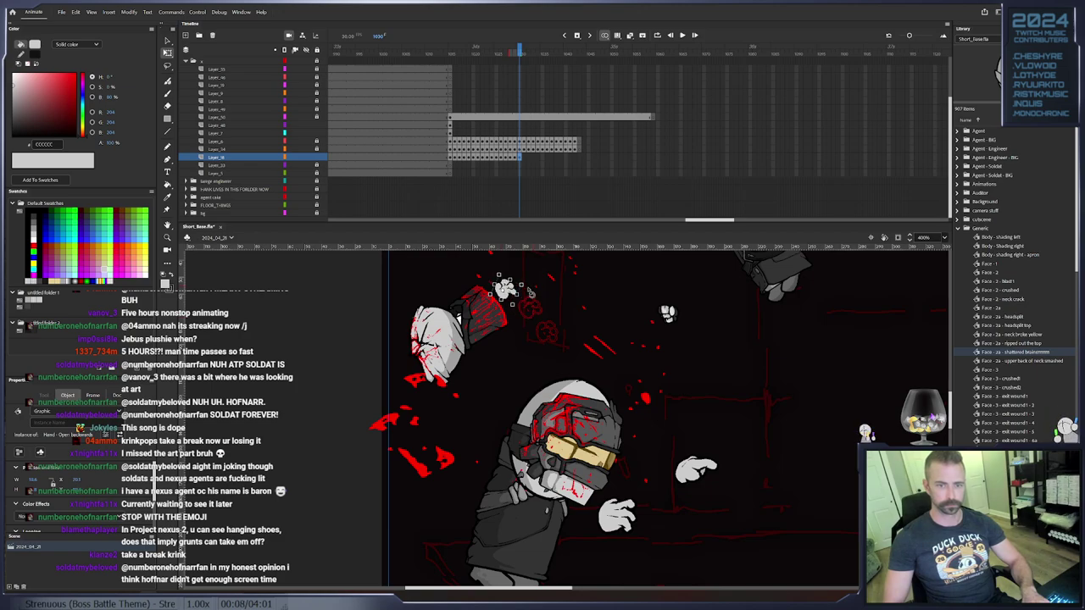
key(period)
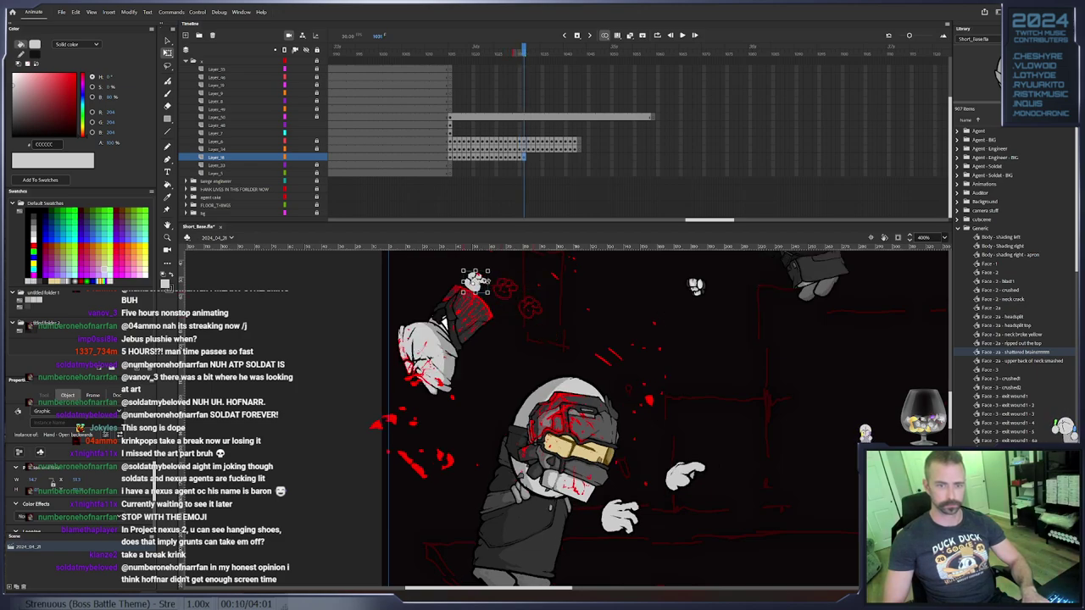
drag(492, 299, 502, 298)
key(period)
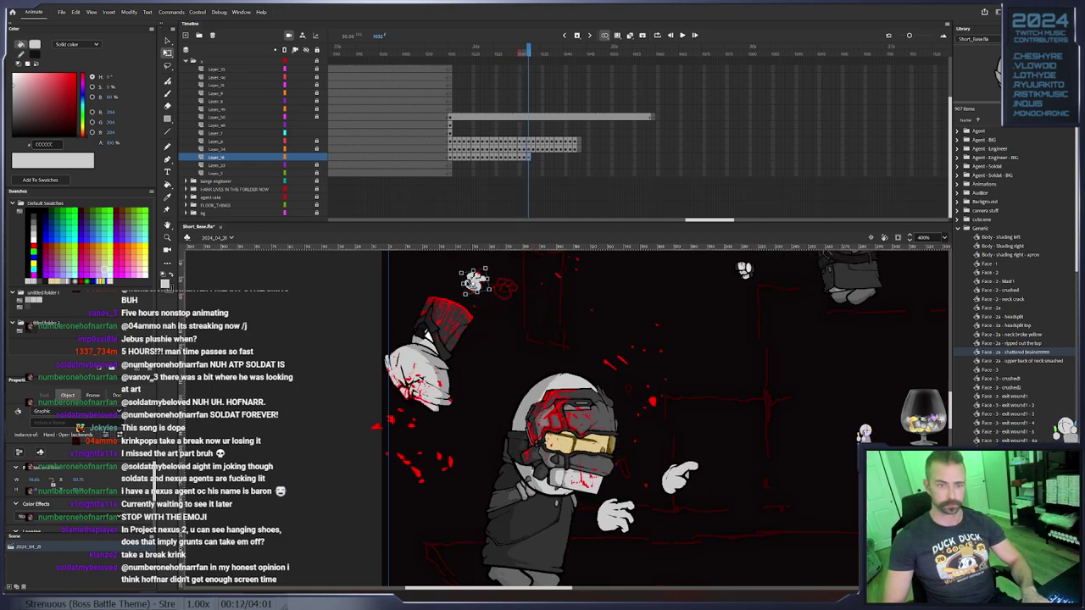
Keyframe the backward open hand for frames 1033 to 1037, dropping it past the stage's left edge alongside the suit body
key(period)
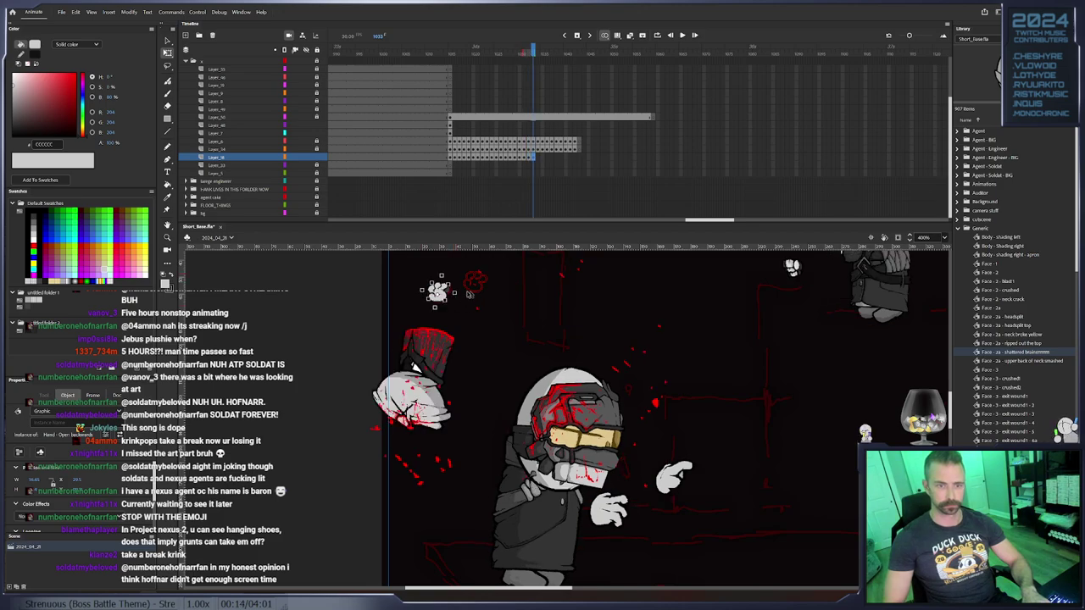
drag(445, 295, 365, 486)
key(F6)
key(period)
key(period)
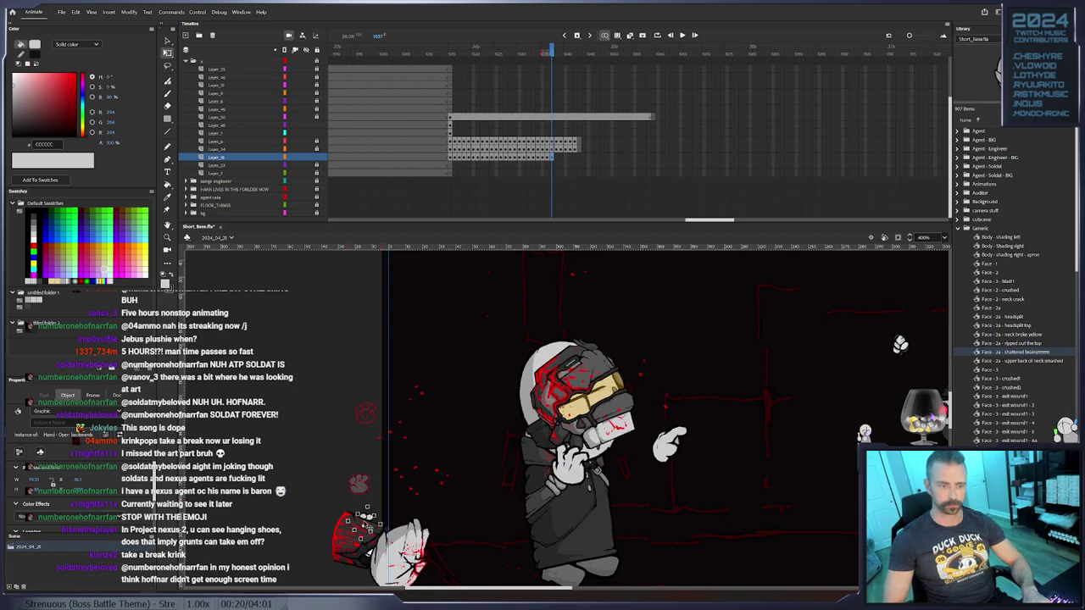
Place the backward open hand beneath the suit body at frame 1038 and above the suit body at frame 1039
key(period)
drag(412, 350, 437, 295)
key(F6)
drag(442, 338, 422, 454)
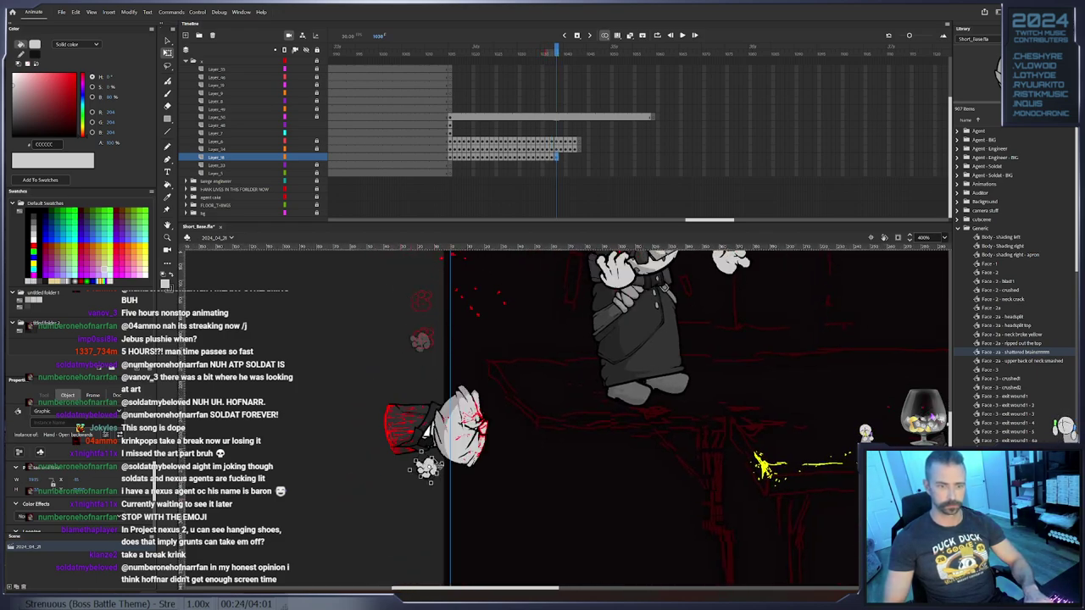
key(period)
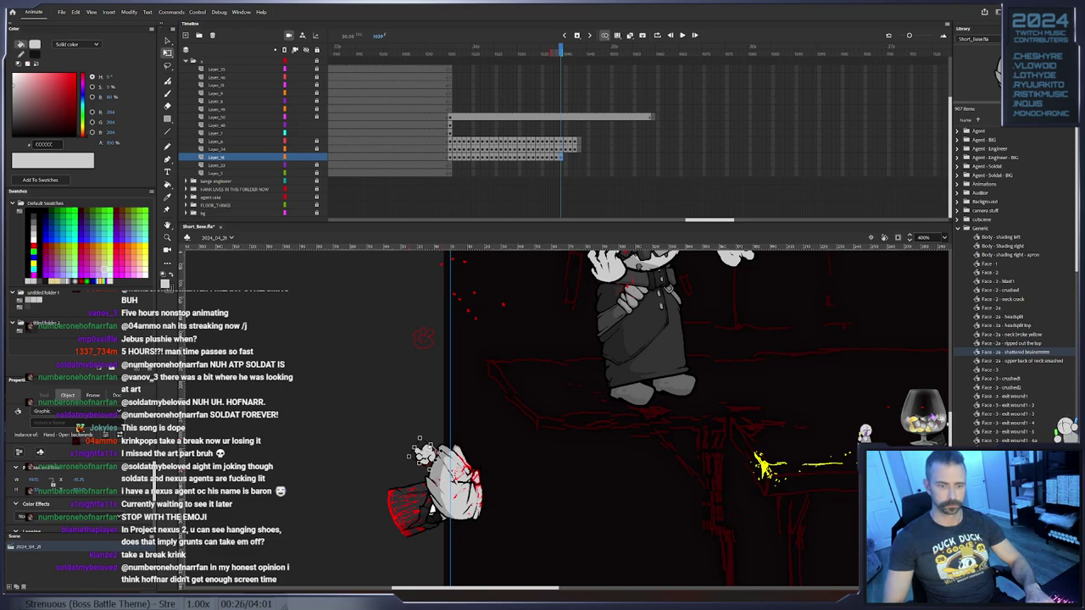
drag(415, 471, 409, 464)
Keyframe the backward open hand's fall through frame 1042 and delete it at frame 1043
drag(420, 470, 524, 528)
key(F6)
key(period)
key(F6)
key(F6)
key(Delete)
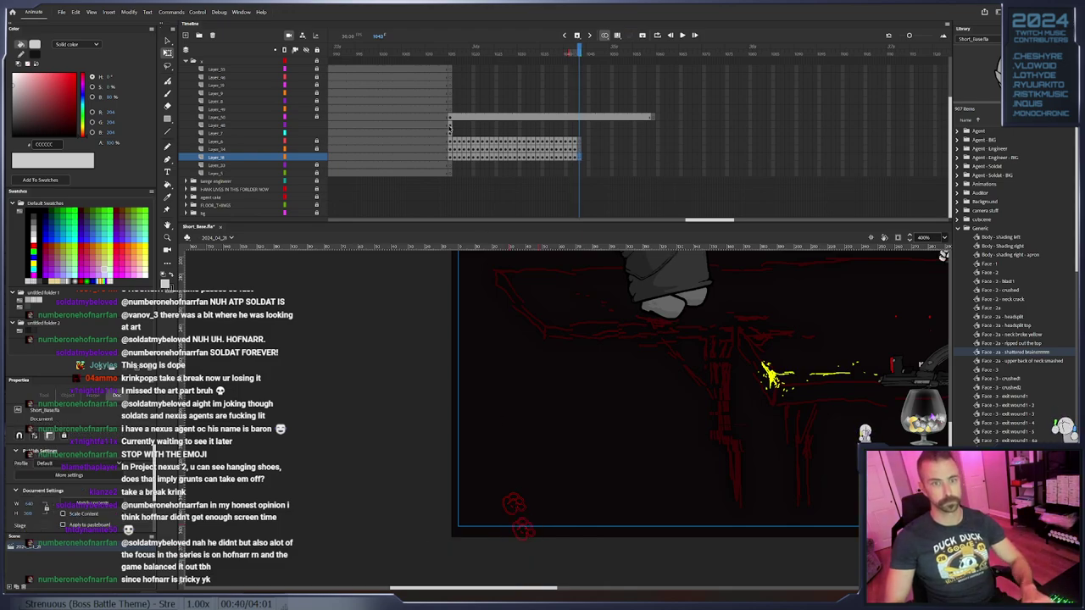
Keyframe the grunt's other open hand on Layer_7 for frames 1016 to 1018, lowering it from above the hat onto the shattered face
click(450, 133)
drag(590, 456, 565, 576)
drag(552, 271, 531, 465)
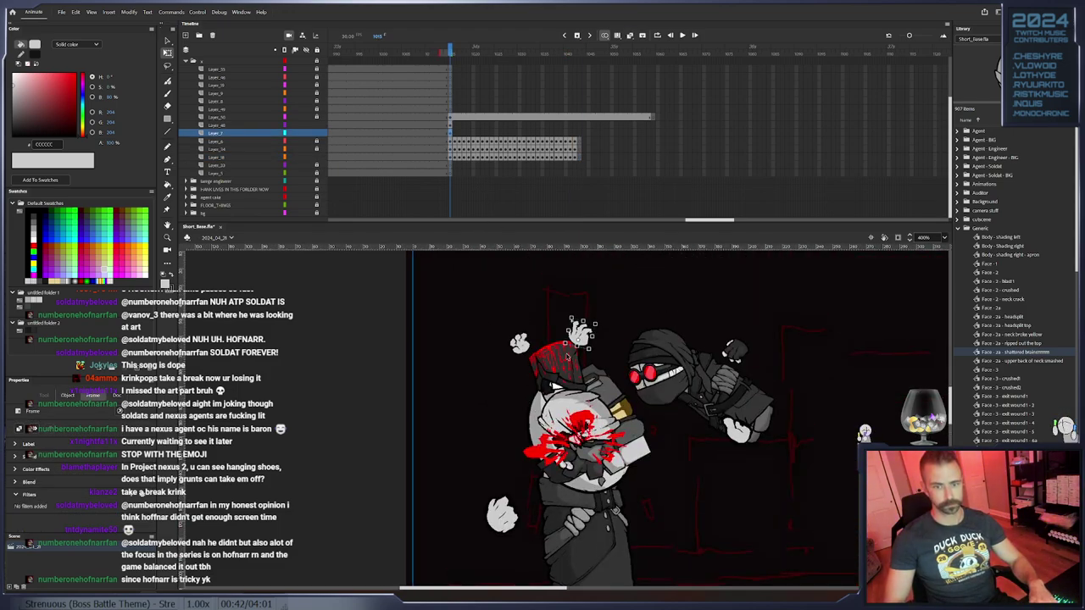
key(F6)
drag(589, 346, 585, 394)
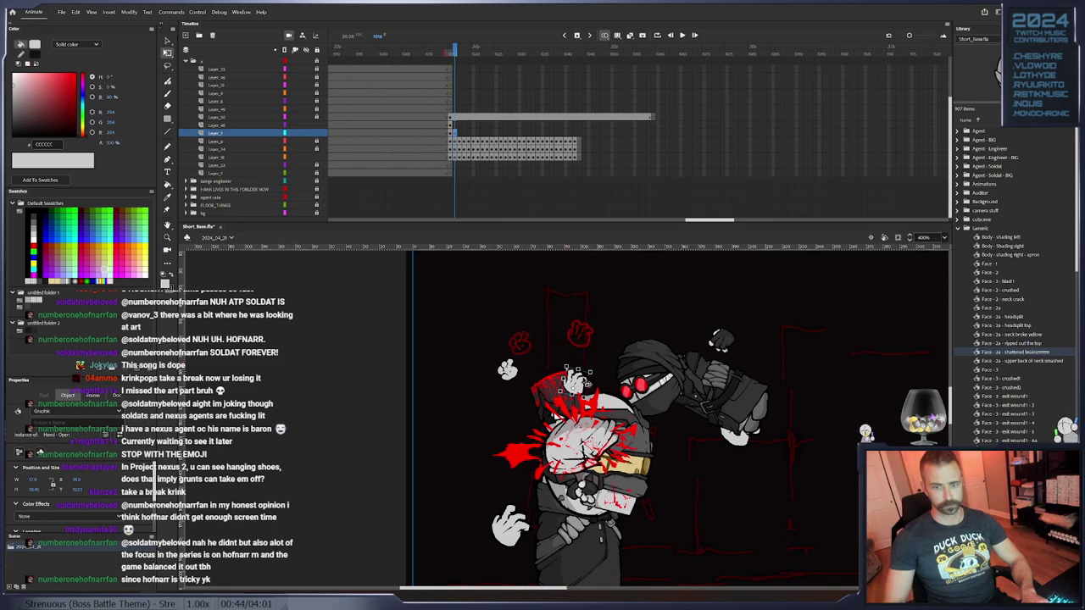
key(period)
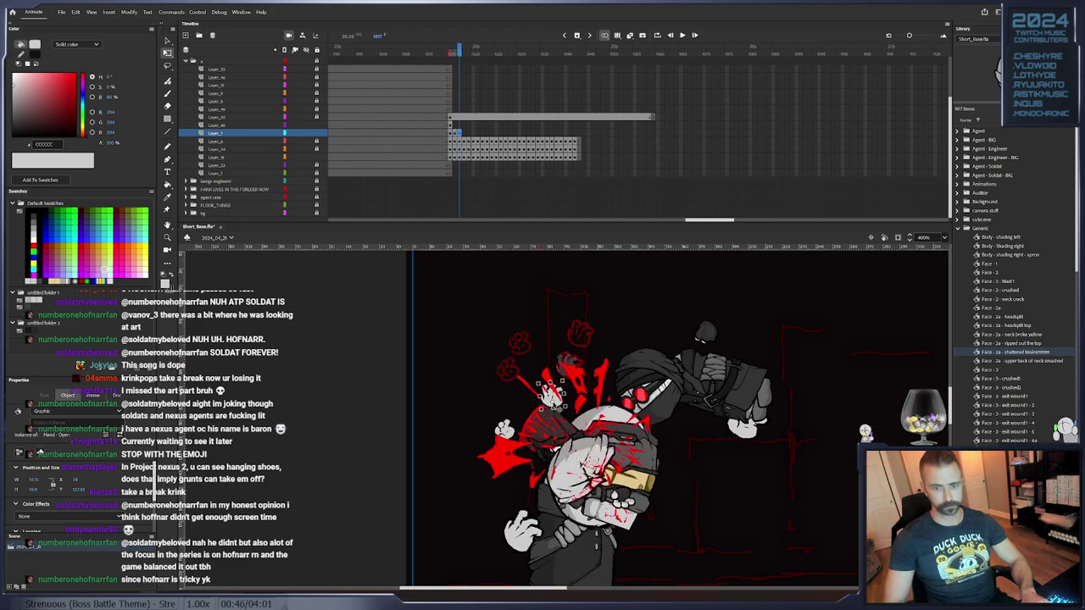
key(period)
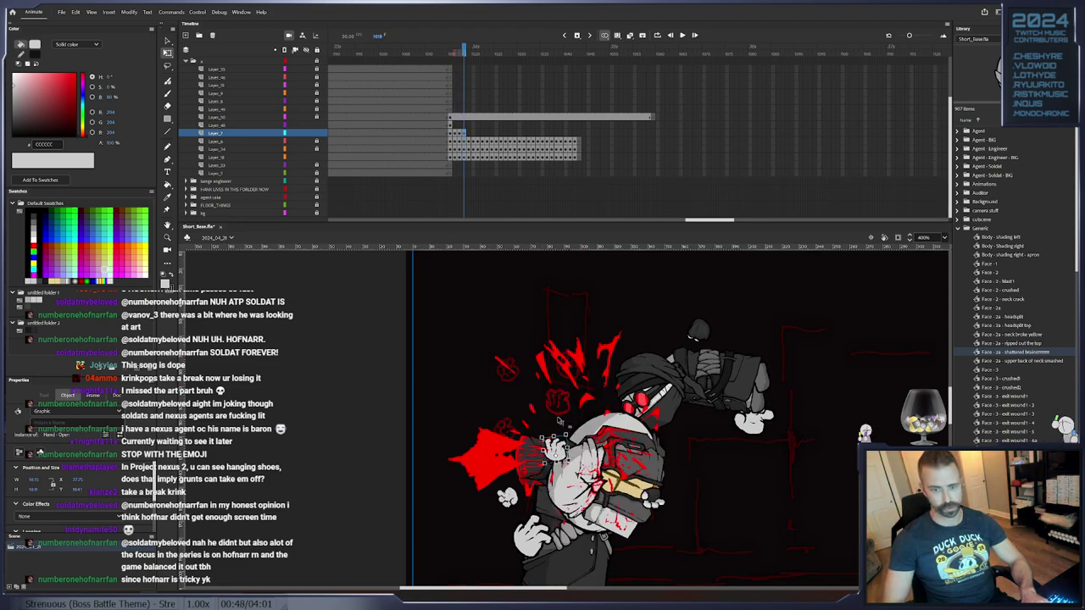
Keyframe the Layer_7 hand for frames 1019 to 1022, lowering it and shifting it right to the engineer's chin
drag(570, 433, 556, 501)
key(period)
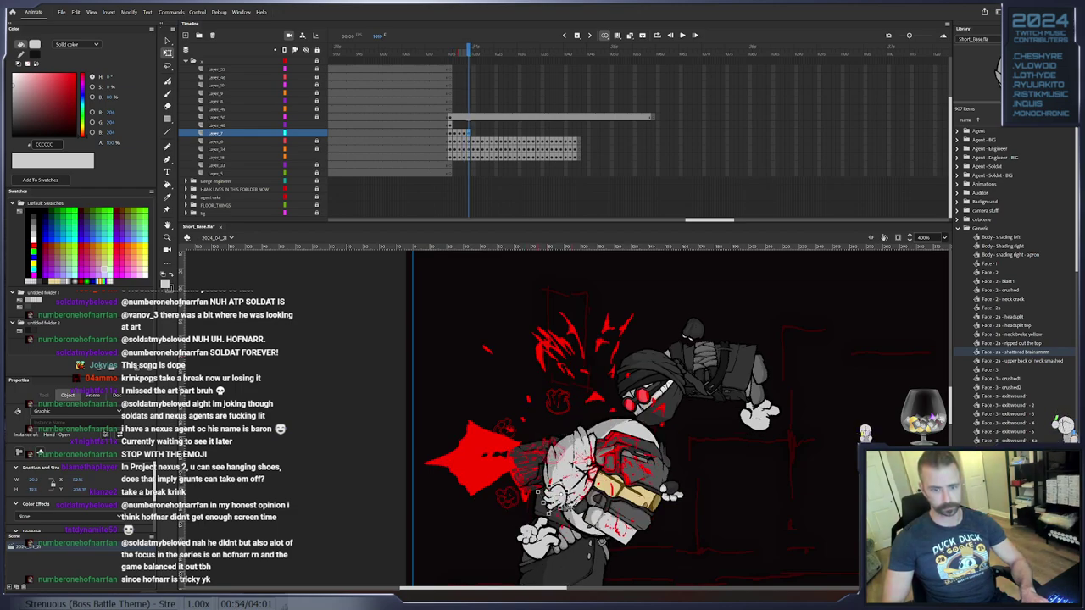
key(period)
key(period)
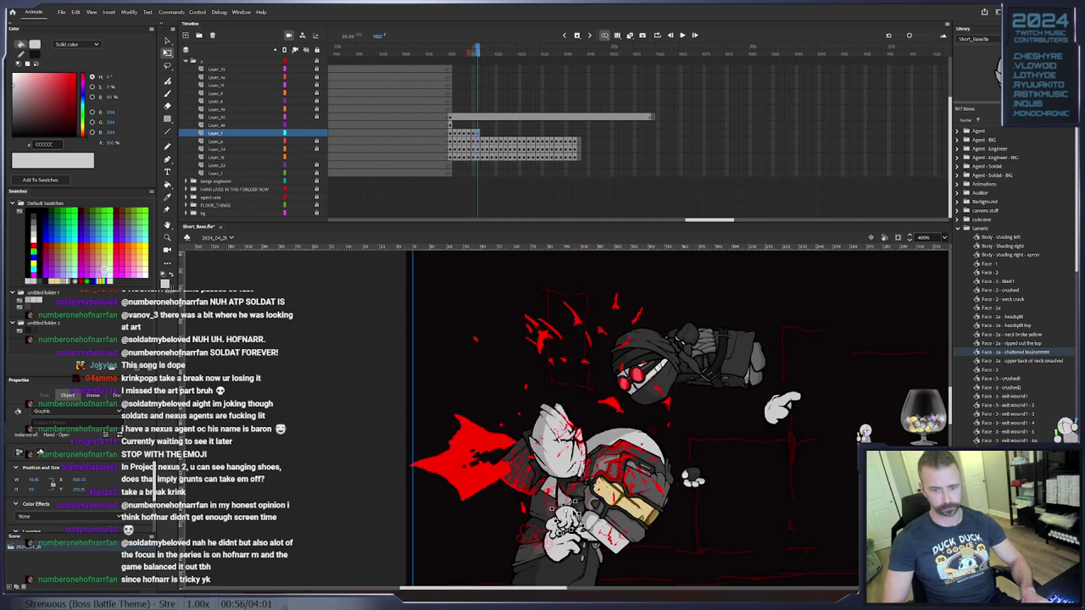
key(period)
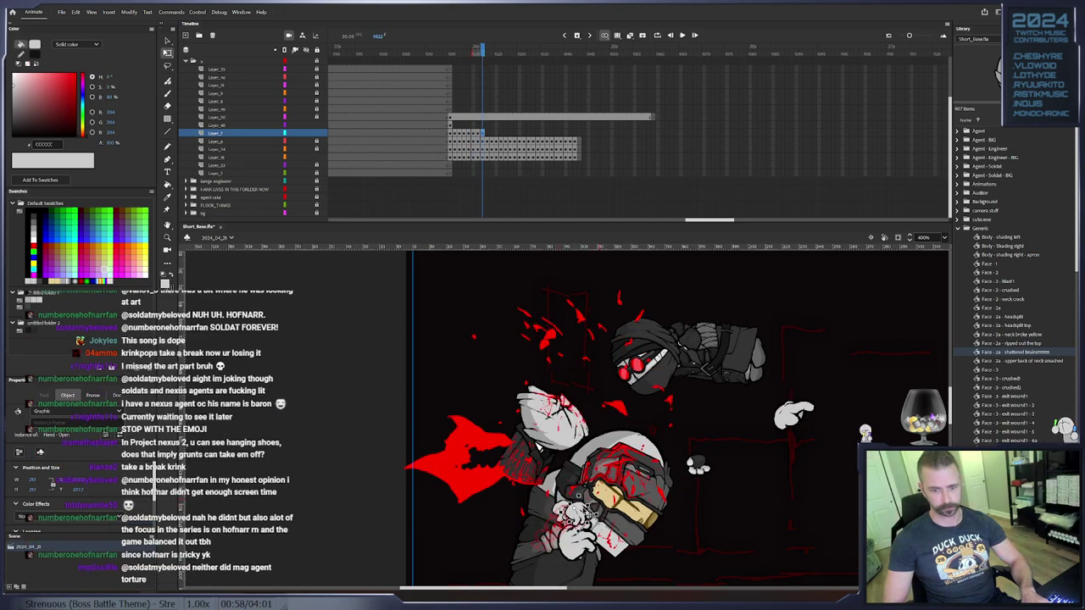
Keyframe the Layer_7 hand for frames 1023 to 1025, raising it along the engineer's helmet toward the suit body
key(period)
key(period)
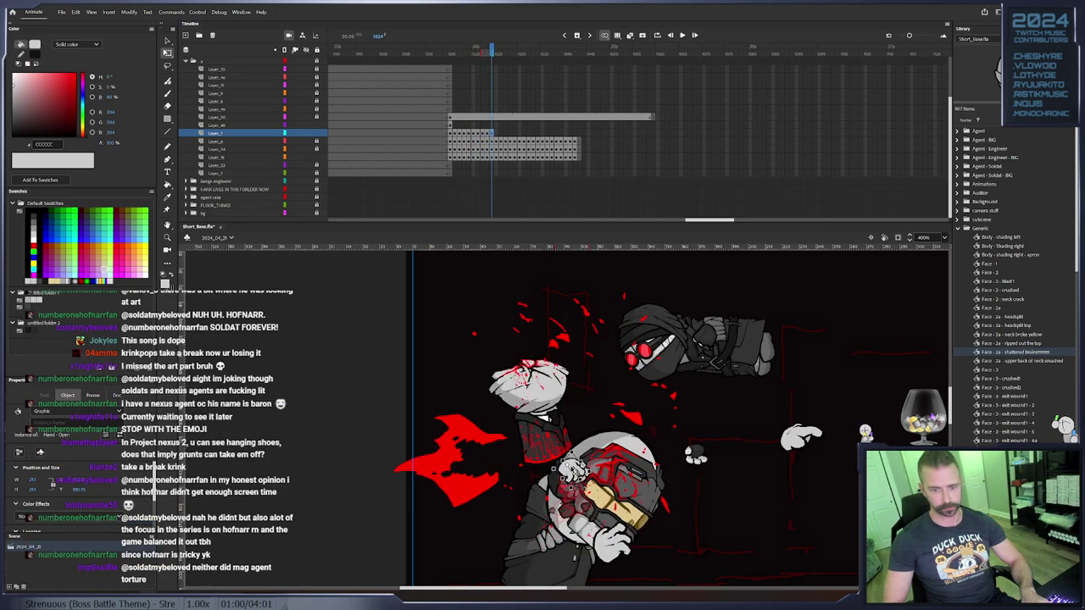
key(period)
drag(592, 466, 595, 462)
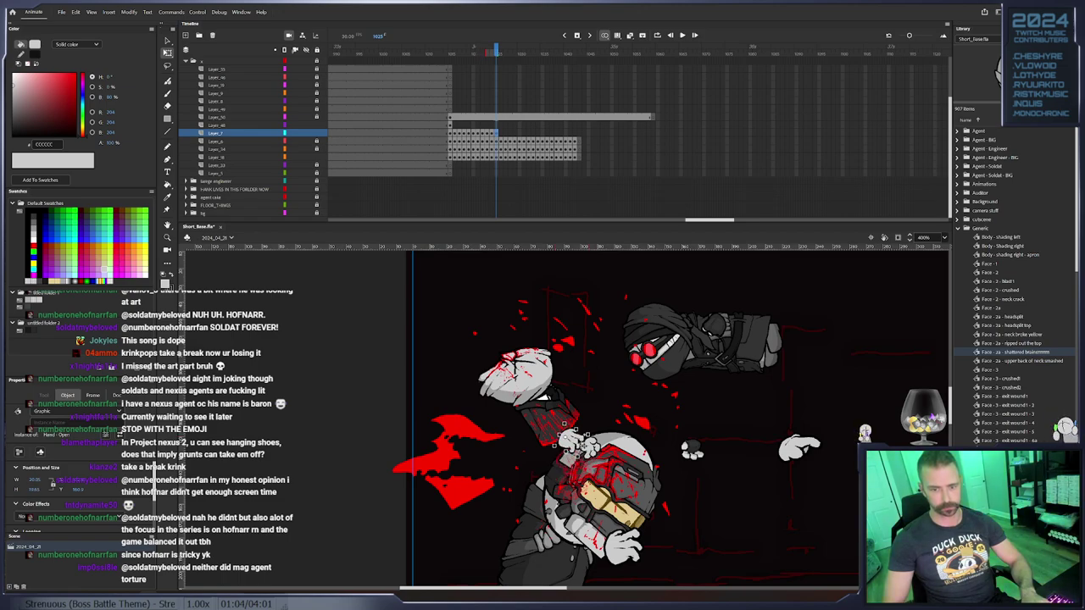
Keyframe the Layer_7 open hand for frames 1026 to 1030, raising it clear above the engineer's helmet
key(period)
key(period)
key(period)
key(period)
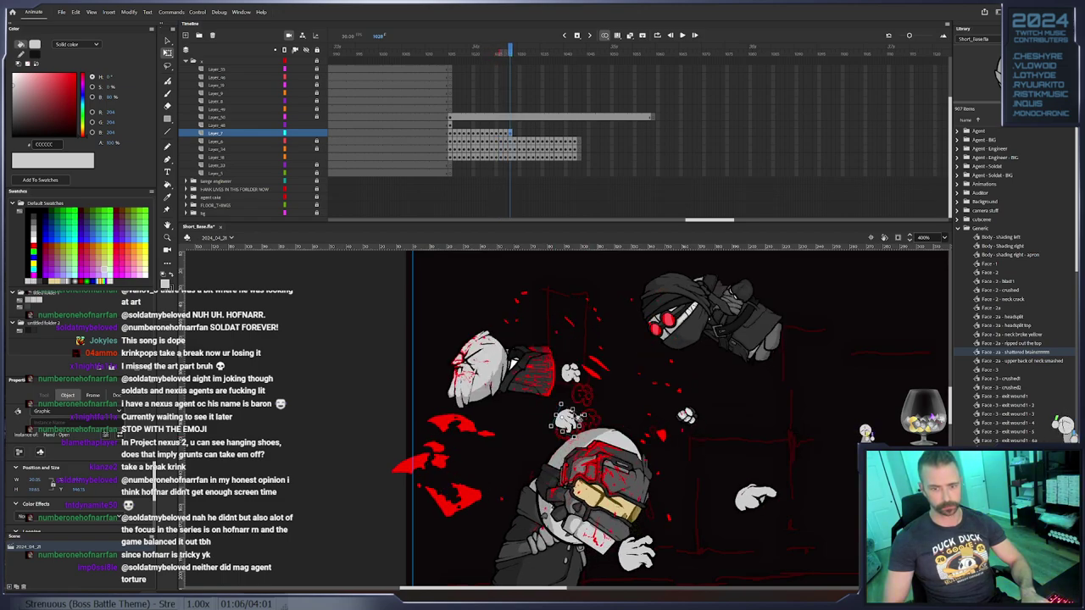
key(period)
key(period)
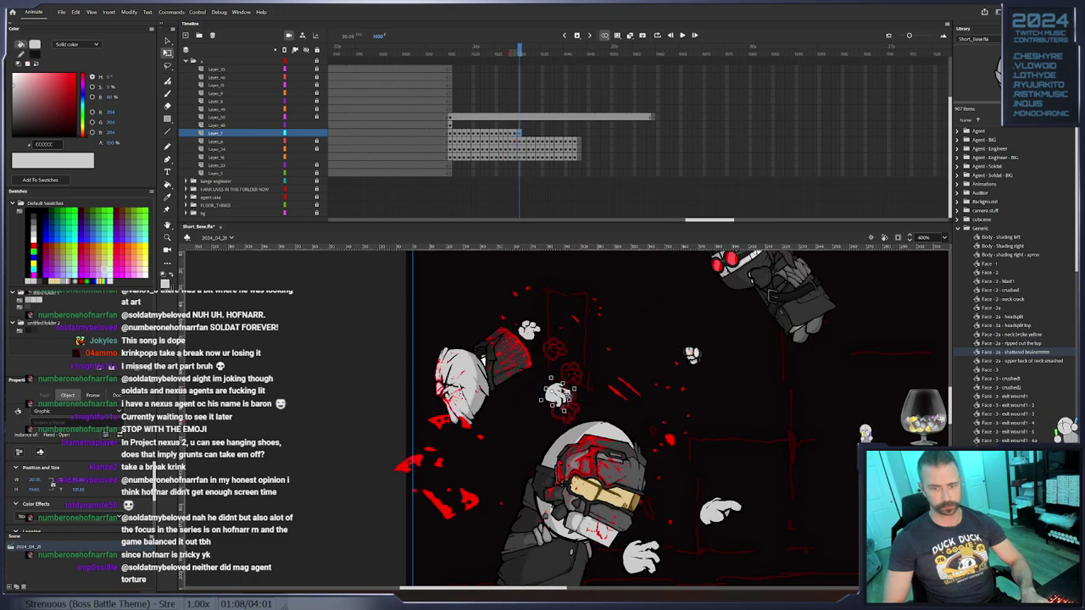
Keyframe the Layer_7 hand for frames 1031 to 1037, carrying it left past the stage edge to the top of the suit body
drag(575, 385, 444, 381)
key(F6)
key(F6)
key(F6)
key(F6)
key(period)
key(F6)
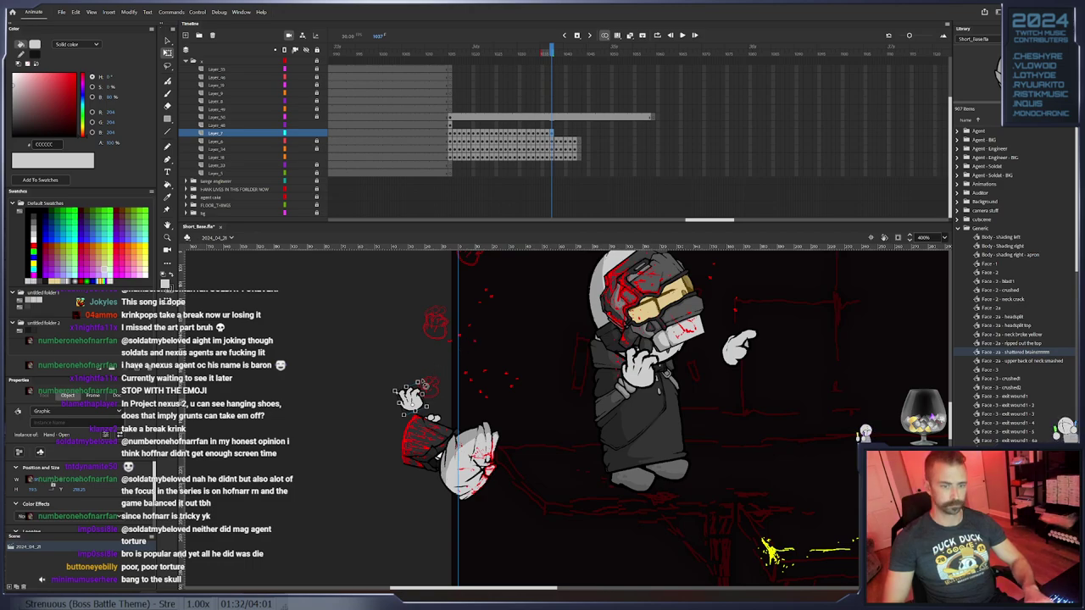
Keyframe the Layer_7 hand for frames 1038 and 1039, rotating it and lowering it onto the falling suit body
key(period)
drag(414, 410, 405, 506)
drag(402, 470, 414, 352)
key(F6)
drag(400, 389, 403, 484)
key(period)
key(period)
key(period)
key(period)
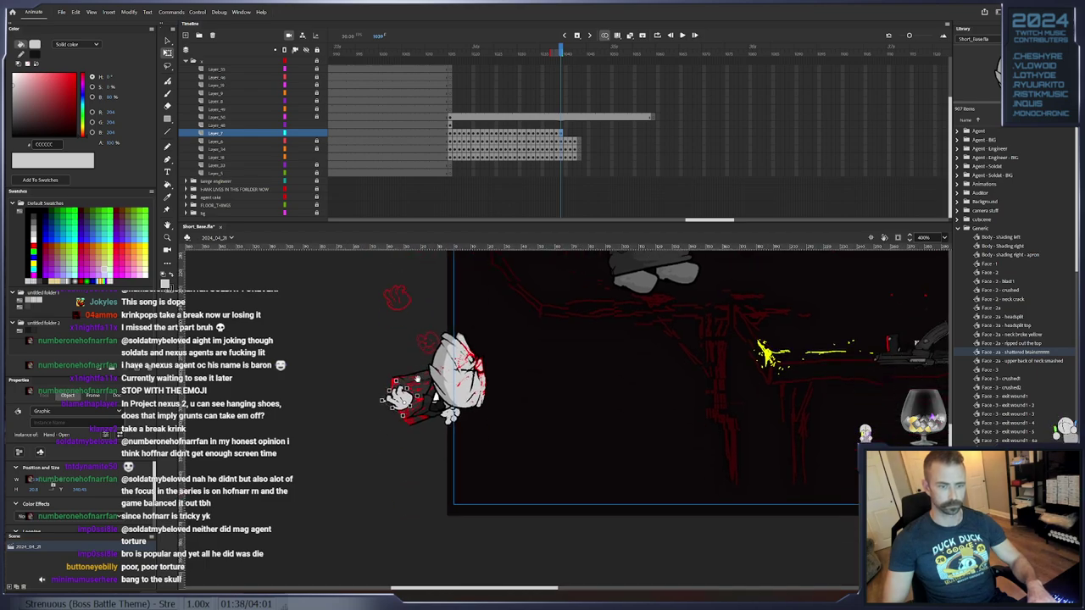
Keyframe the Layer_7 hand's fall through frame 1043, dropping it below the stage's lower edge
drag(398, 414, 524, 496)
key(F6)
key(F6)
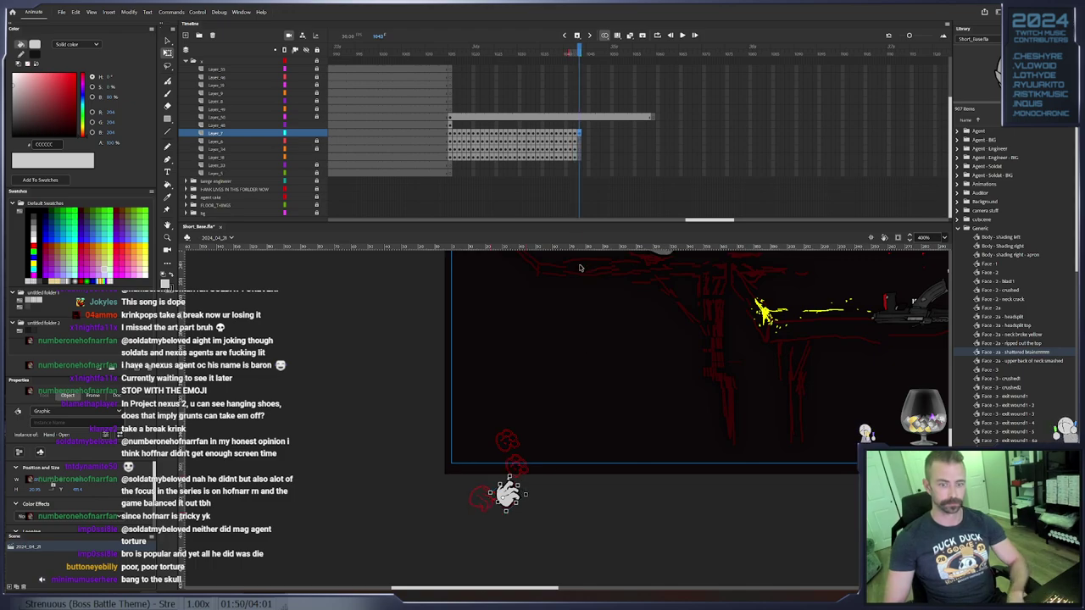
Keyframe the agent glasses on the layer above Layer_7 through frame 1022, moving them right toward the pointing hand
click(451, 126)
click(292, 126)
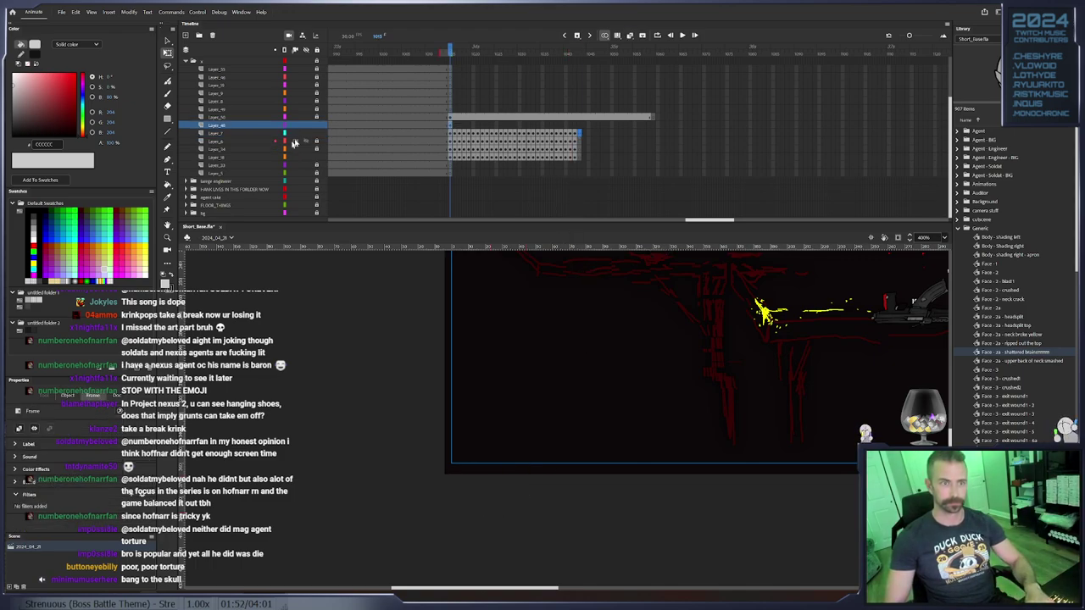
drag(649, 422, 610, 585)
key(F6)
drag(538, 395, 695, 370)
key(period)
key(F6)
key(period)
key(period)
key(period)
key(period)
drag(737, 402, 581, 398)
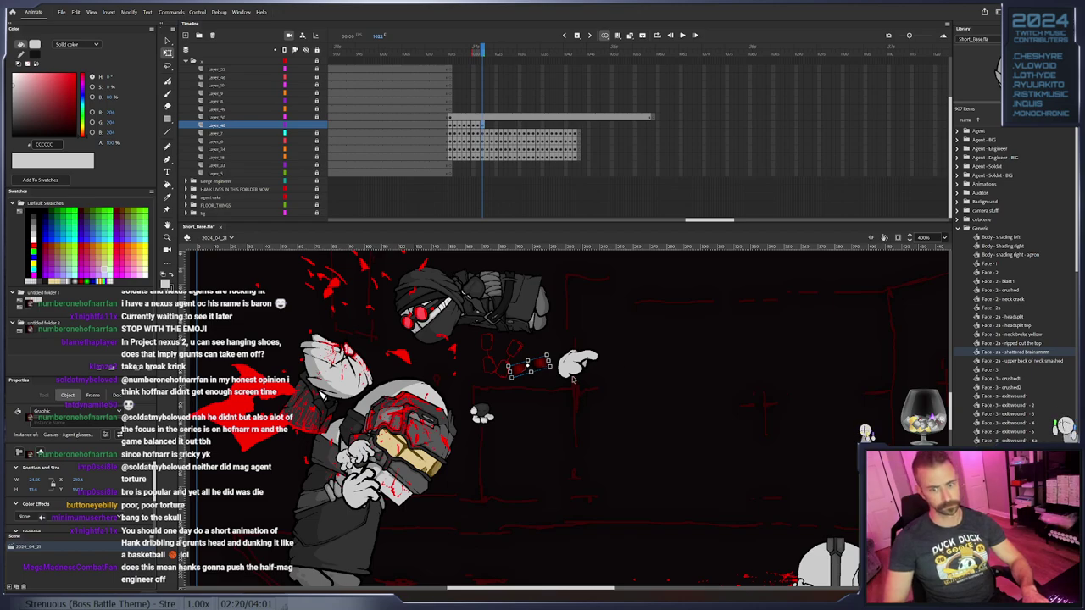
Keyframe the agent glasses for frames 1023 to 1027, spinning them as they fall below the pointing hand
key(.)
drag(531, 365, 550, 382)
key(.)
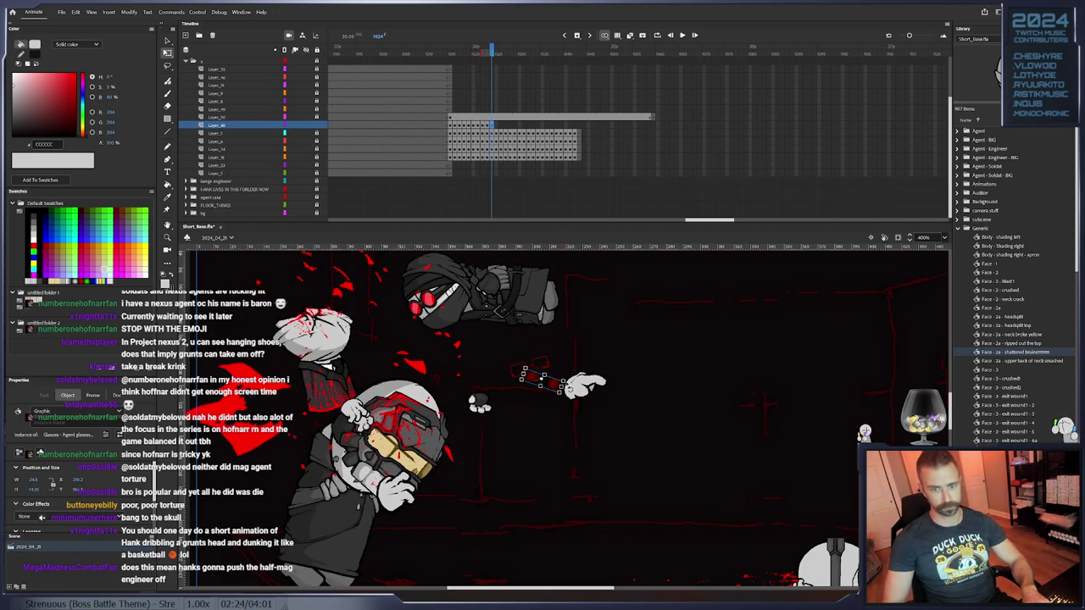
drag(551, 395, 560, 405)
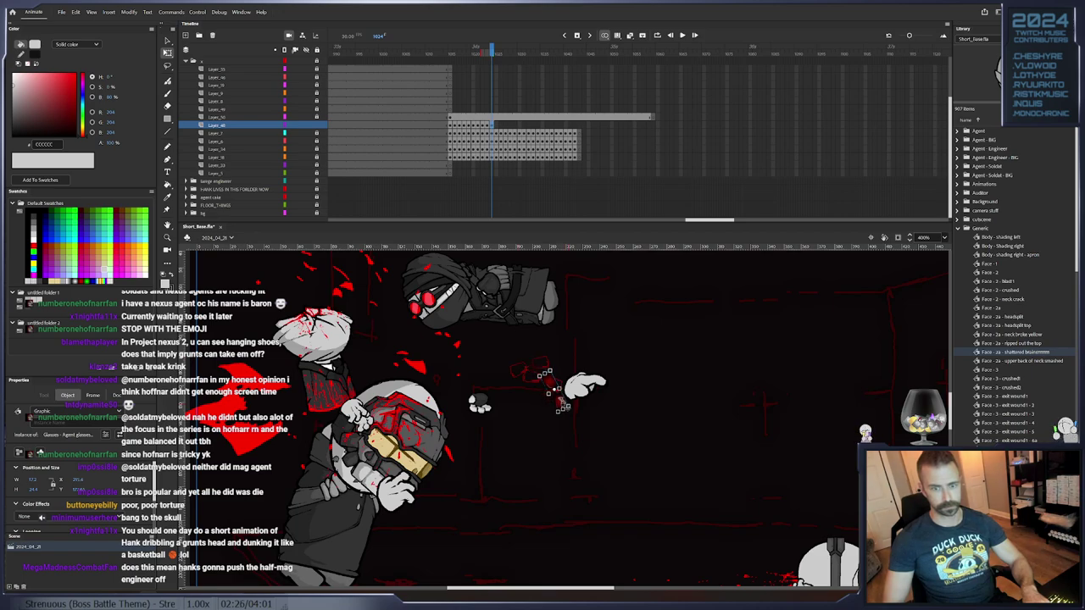
key(.)
key(.)
drag(578, 396, 595, 459)
key(F6)
key(.)
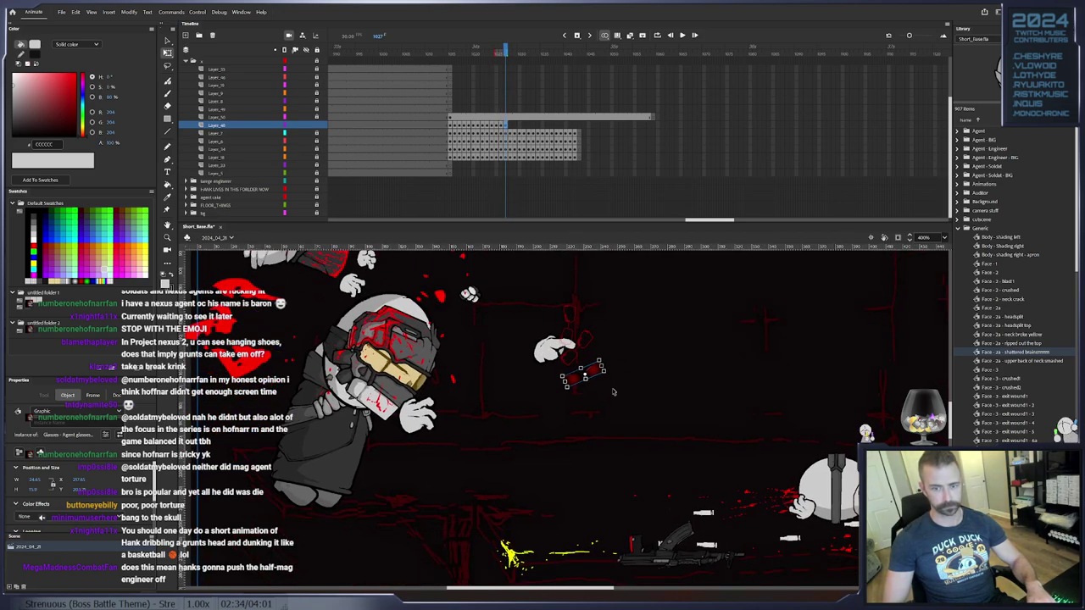
Keyframe the agent glasses for frames 1028 to 1031, dropping them upright to just above the rifle on the floor
drag(614, 384, 586, 507)
key(.)
key(.)
key(F6)
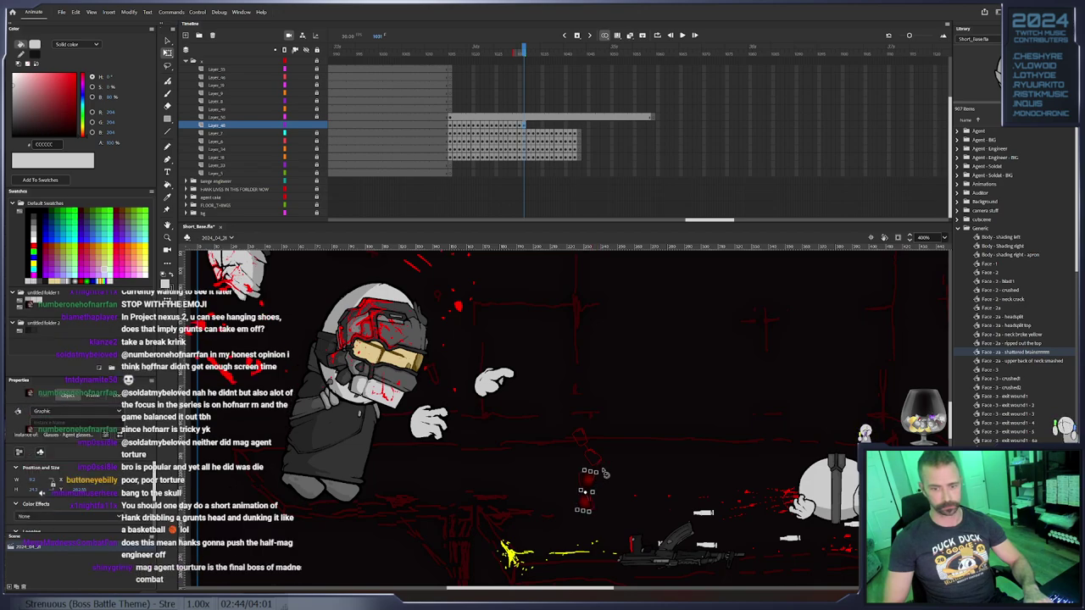
Keyframe the agent glasses for frames 1032 to 1035, tipping them over to the right until they lie flat above the rifle
key(.)
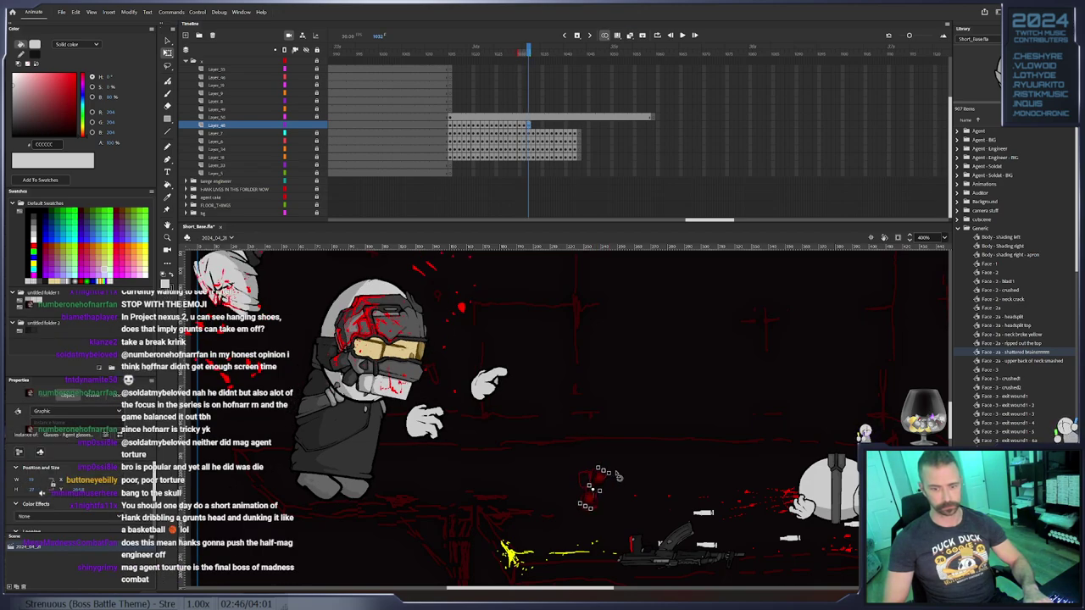
click(598, 485)
key(.)
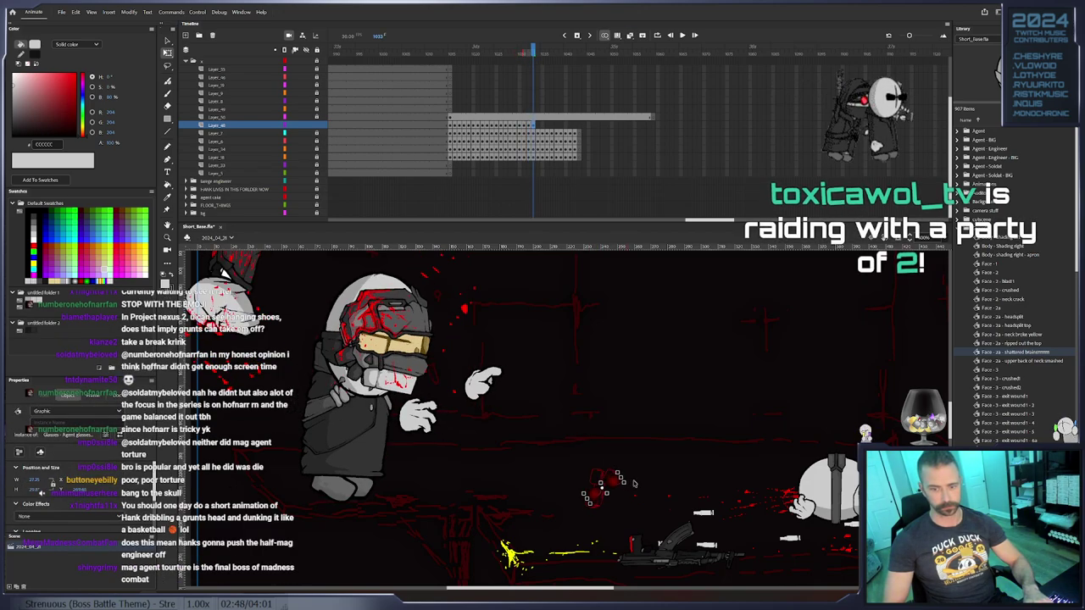
key(.)
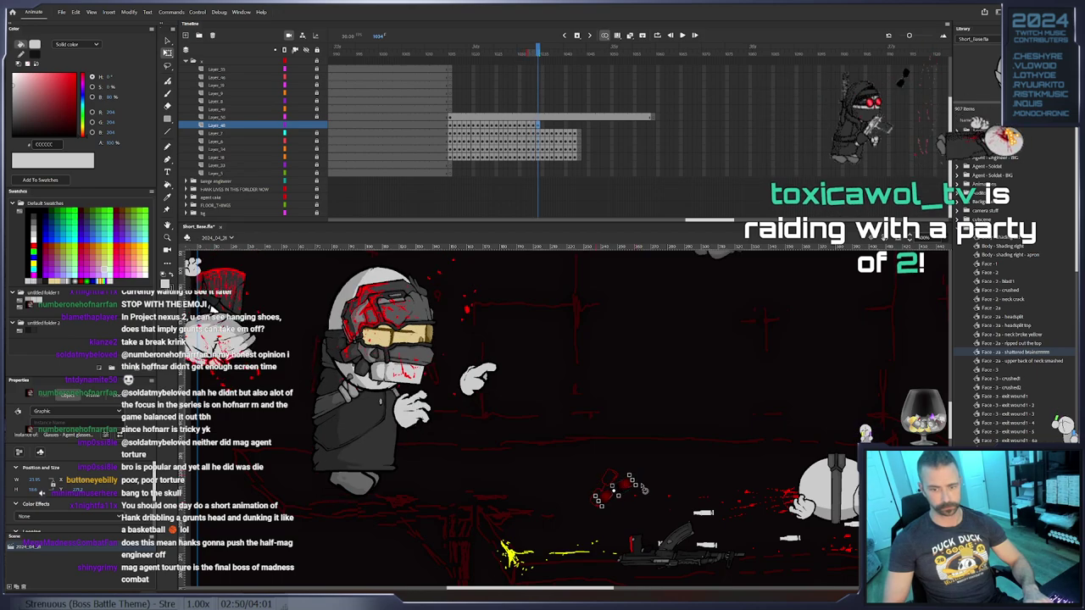
click(617, 493)
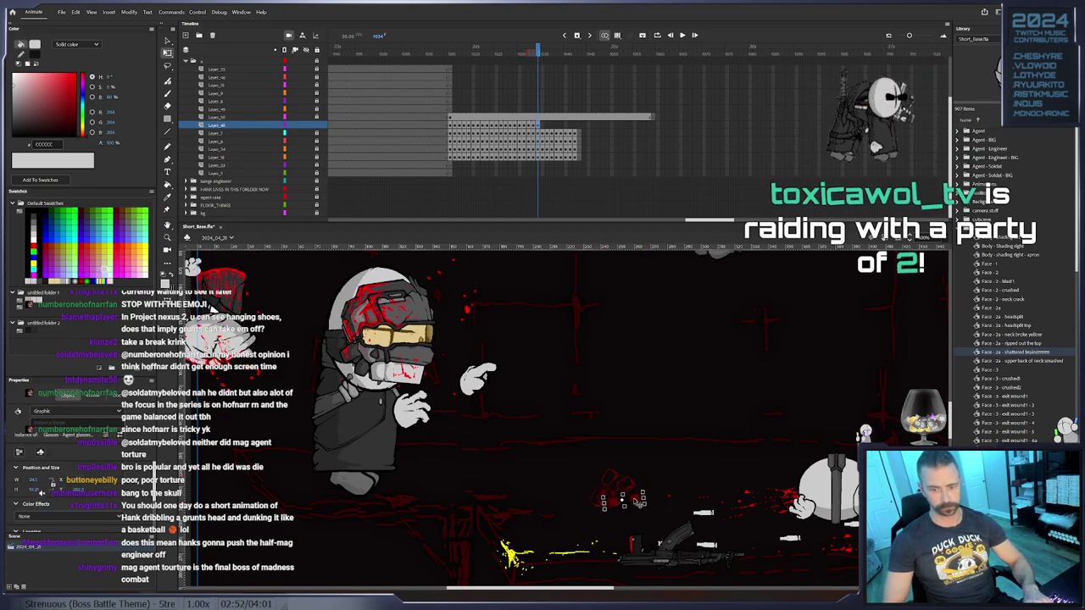
key(.)
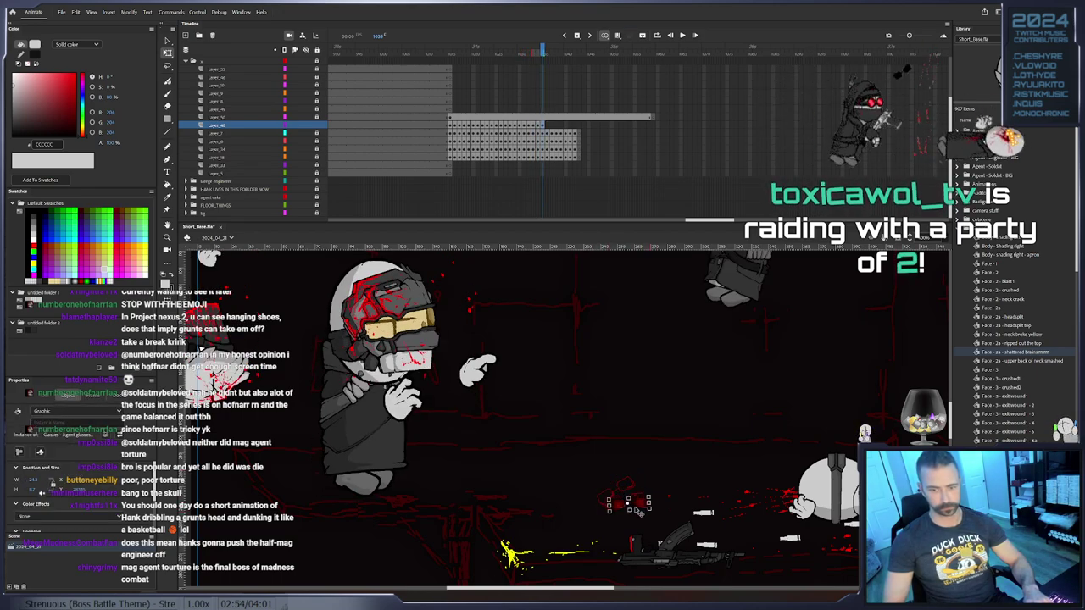
key(.)
Keyframe the flat agent glasses through frame 1041, sliding them slightly right above the rifle
click(651, 506)
key(F6)
key(F6)
drag(651, 506, 666, 509)
key(F6)
key(.)
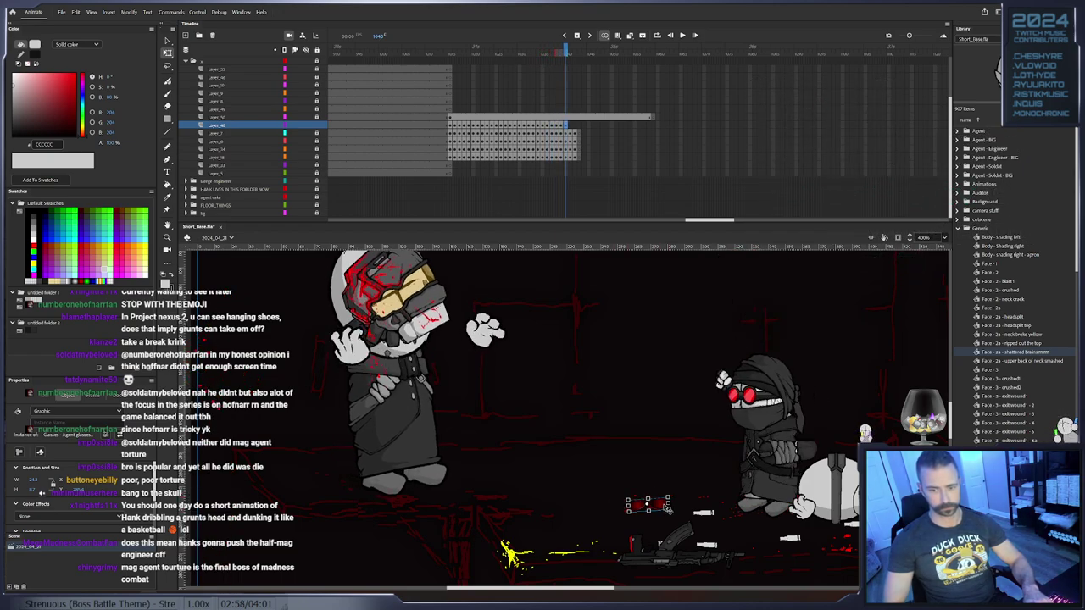
key(.)
Cut the glasses at frame 1041 and paste them in place on a new keyframe in the FLOOR_THINGS folder's top layer
right_click(672, 507)
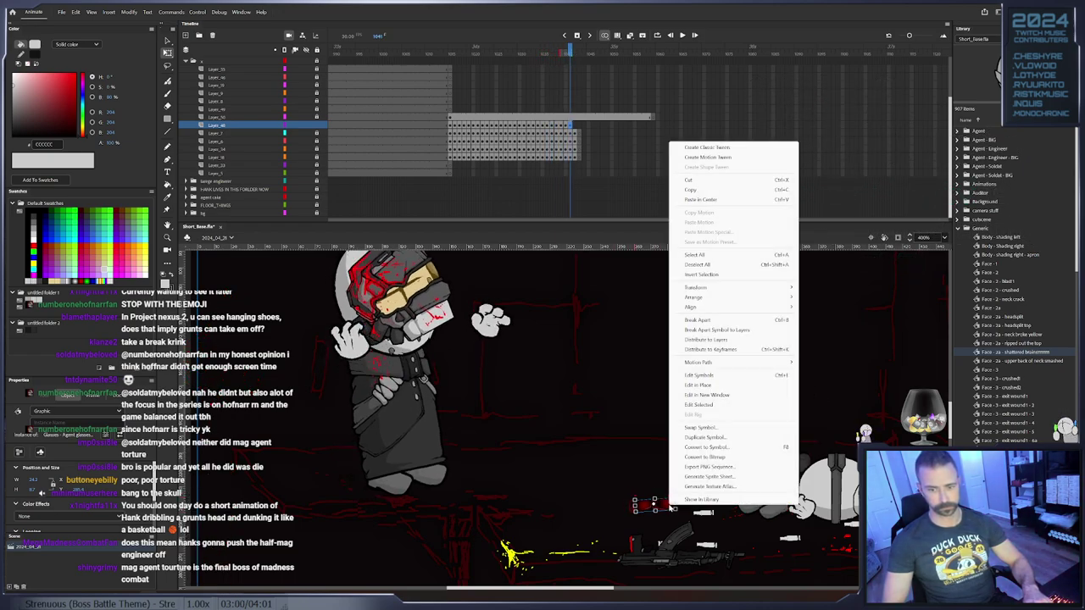
click(692, 184)
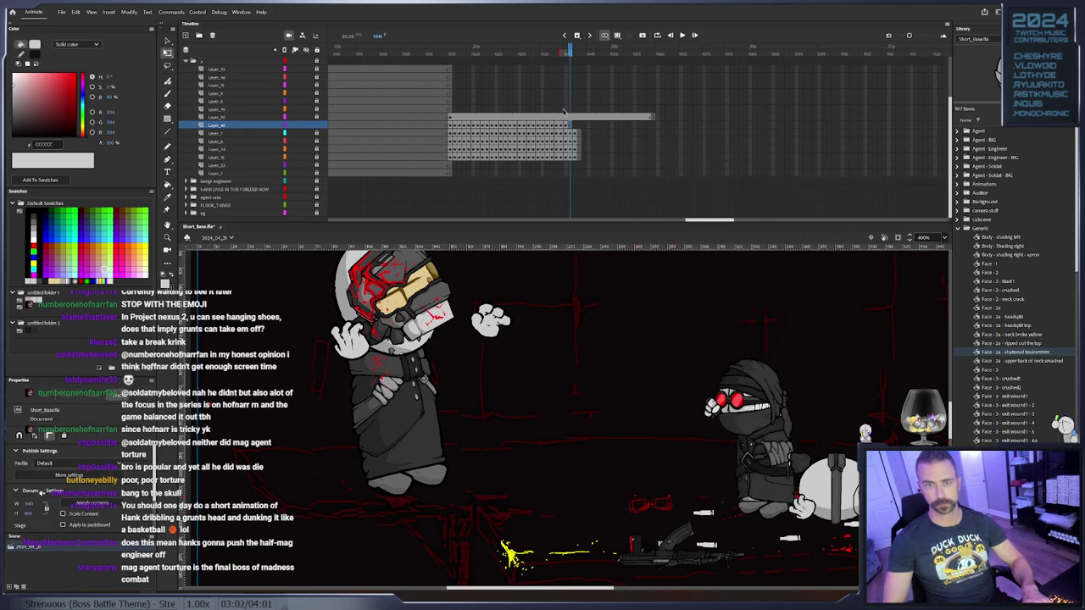
click(189, 206)
scroll(246, 202, down, 2)
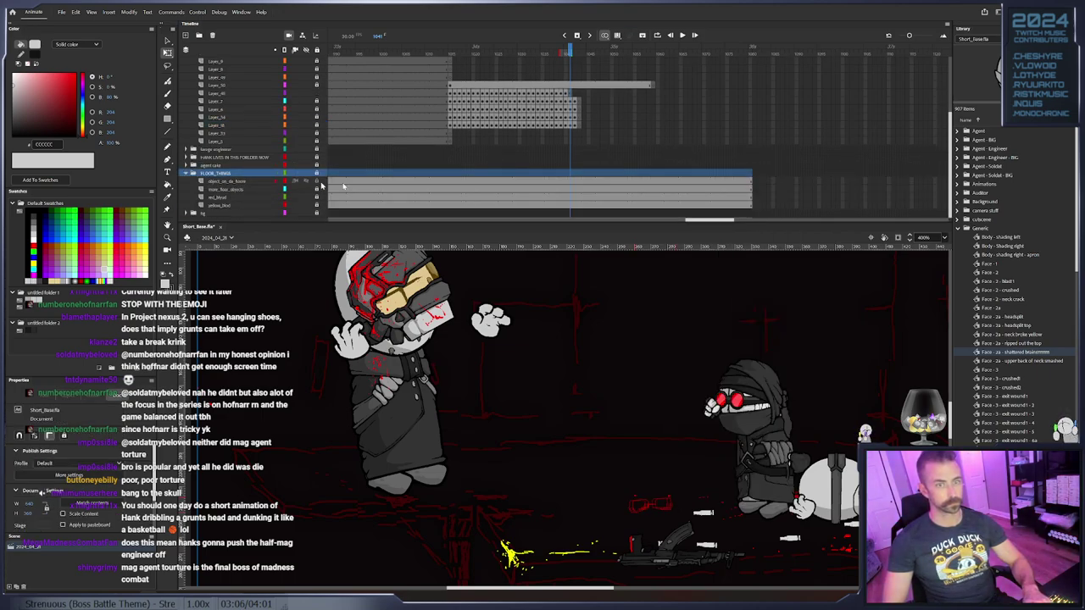
click(569, 183)
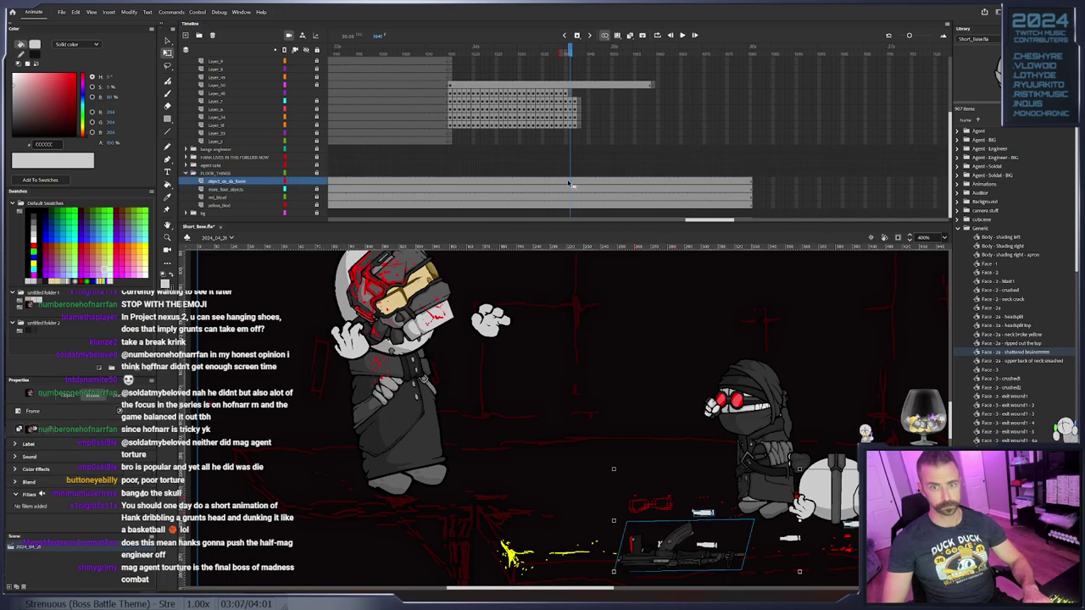
right_click(611, 392)
click(661, 427)
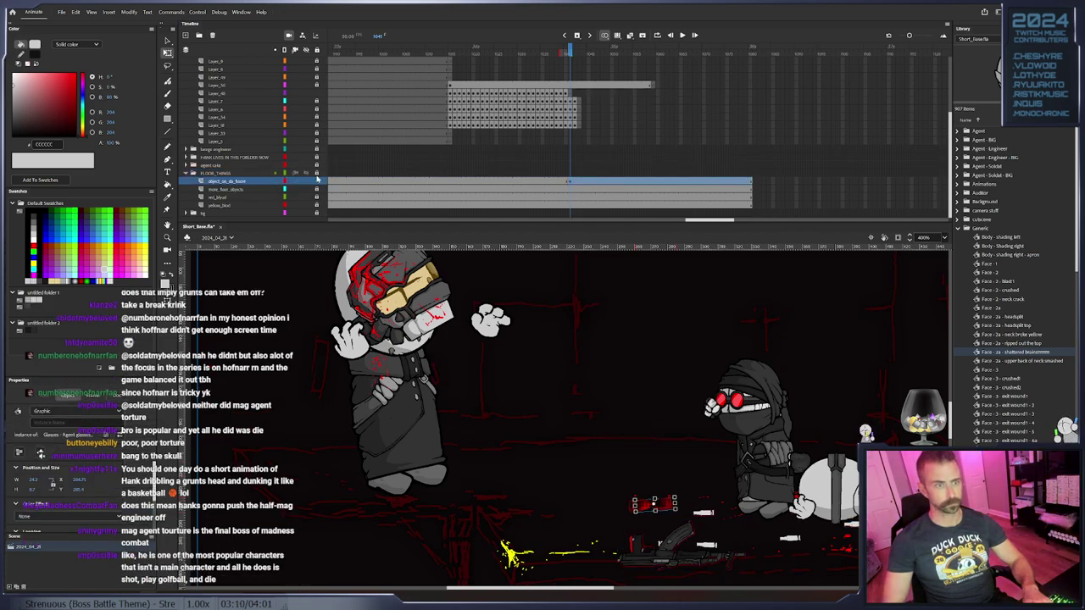
click(234, 183)
click(191, 173)
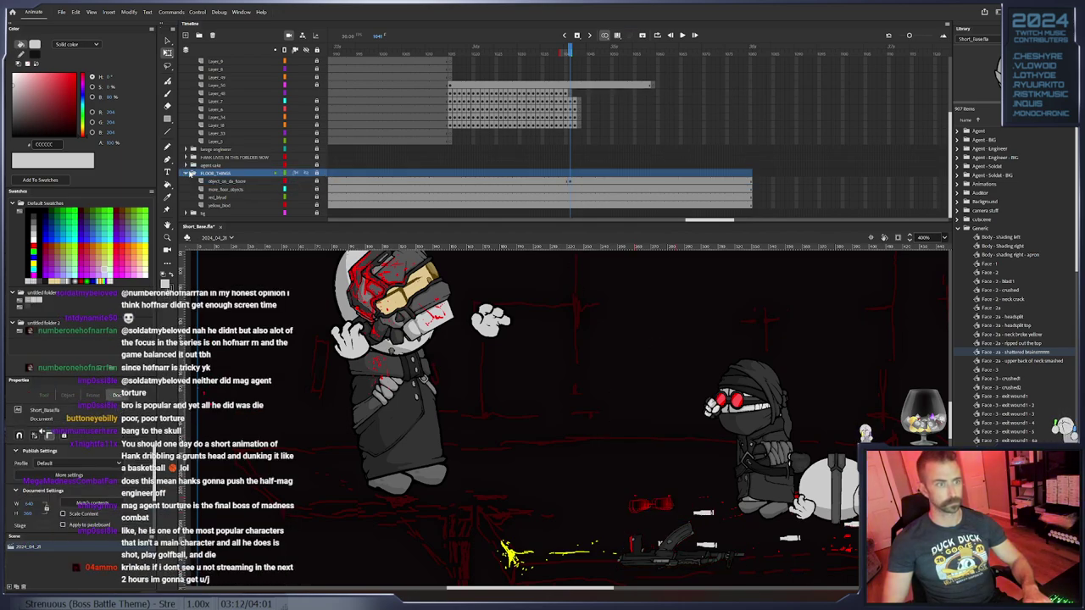
click(187, 173)
Go to the animation's last frame, collapse the open grunt layer folder and set the stage zoom to 100%
scroll(707, 119, up, 3)
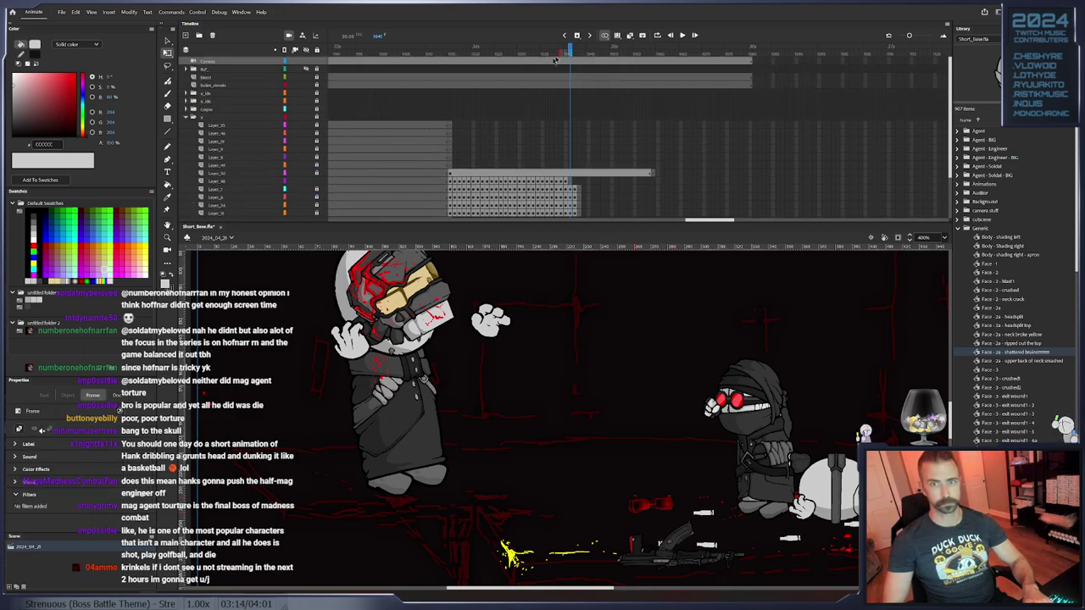
drag(571, 53, 761, 114)
click(190, 118)
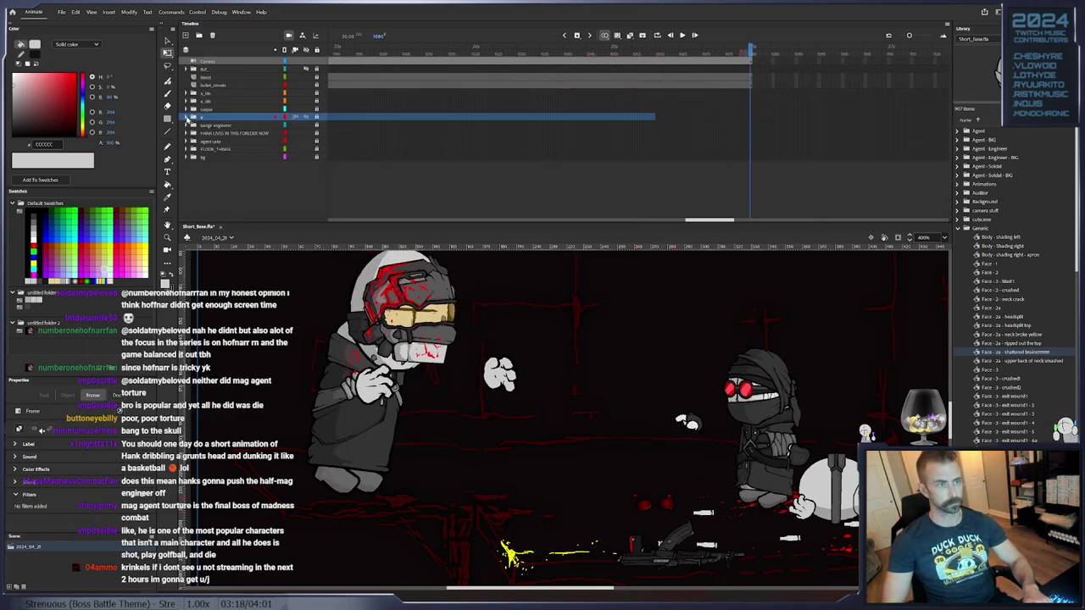
double_click(168, 239)
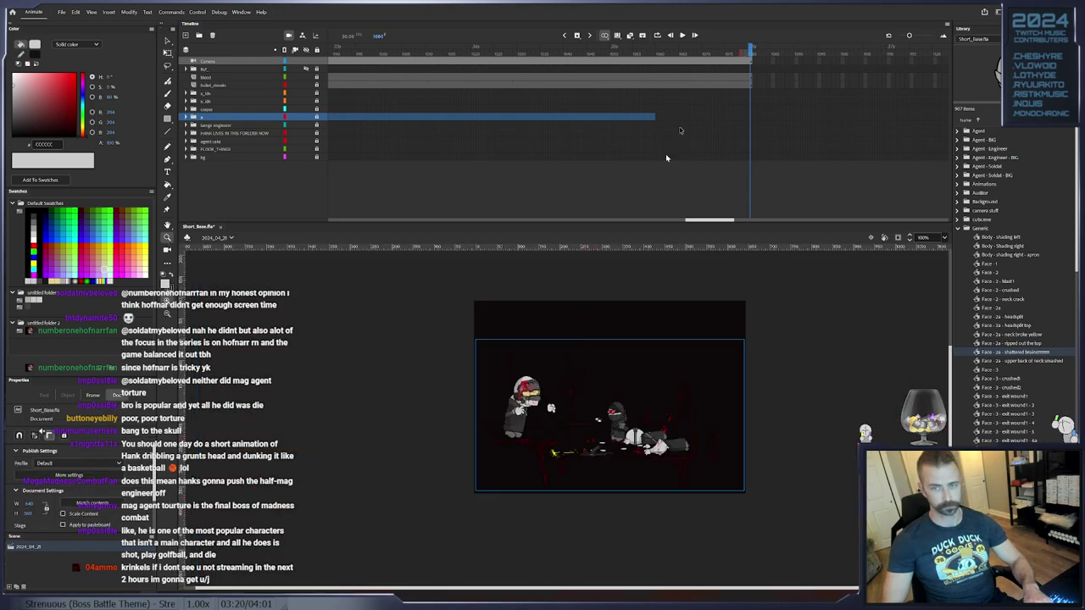
Return the playhead to frame 764 and save the file
drag(702, 56, 220, 107)
click(62, 12)
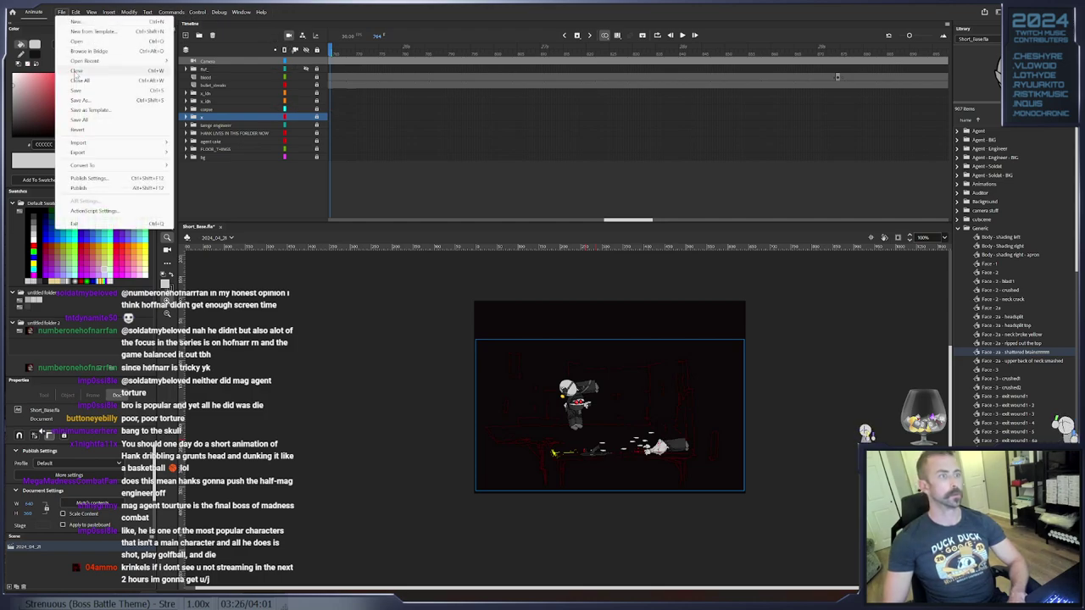
click(86, 95)
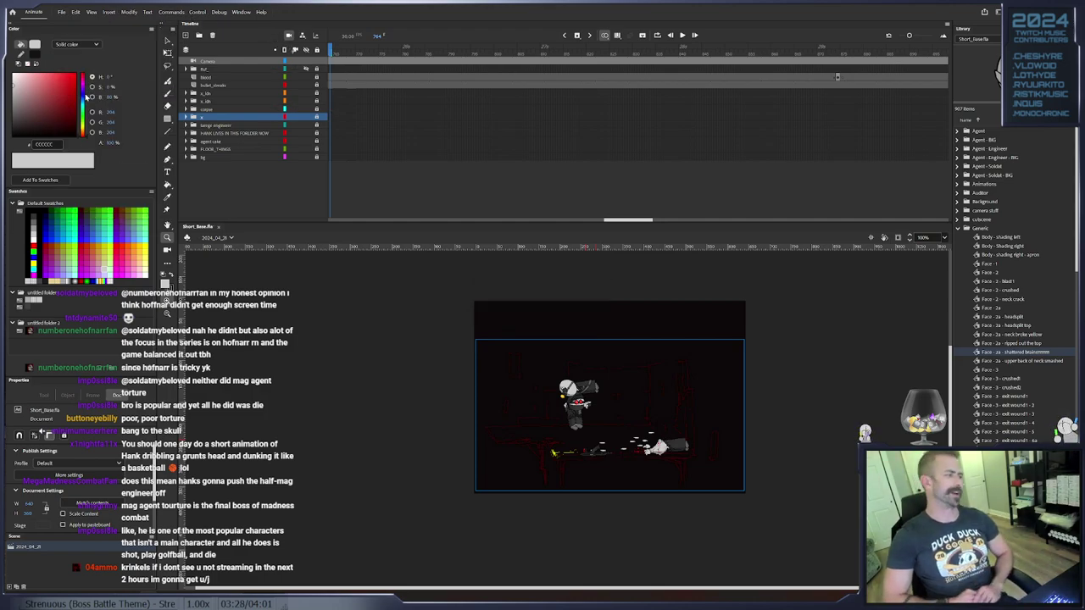
Play back the fight scene from frame 764, and check the large engineer's folder visibility at frame 950
key(Return)
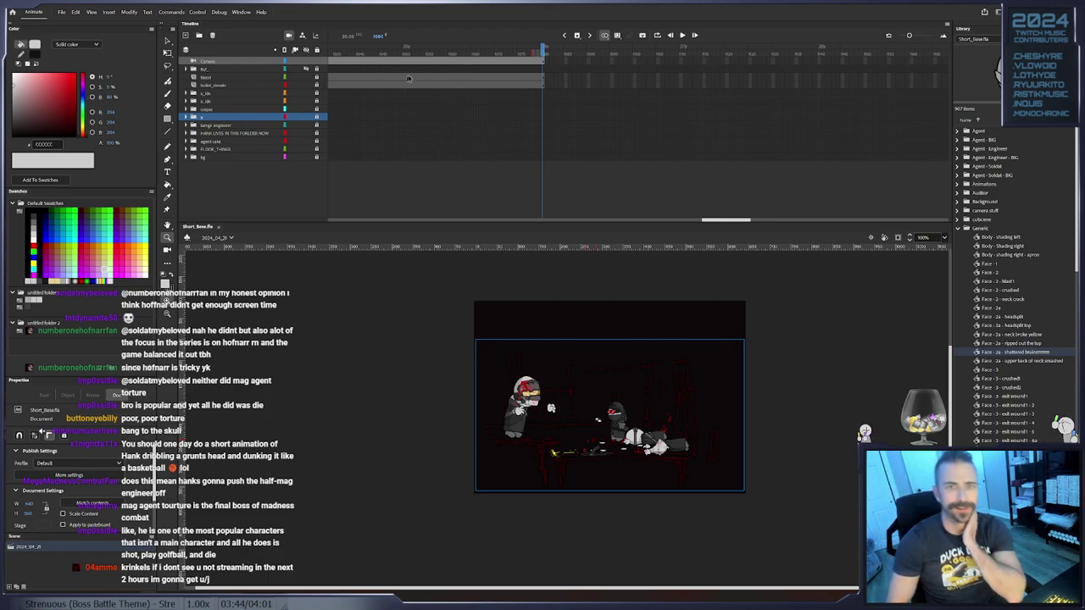
key(Return)
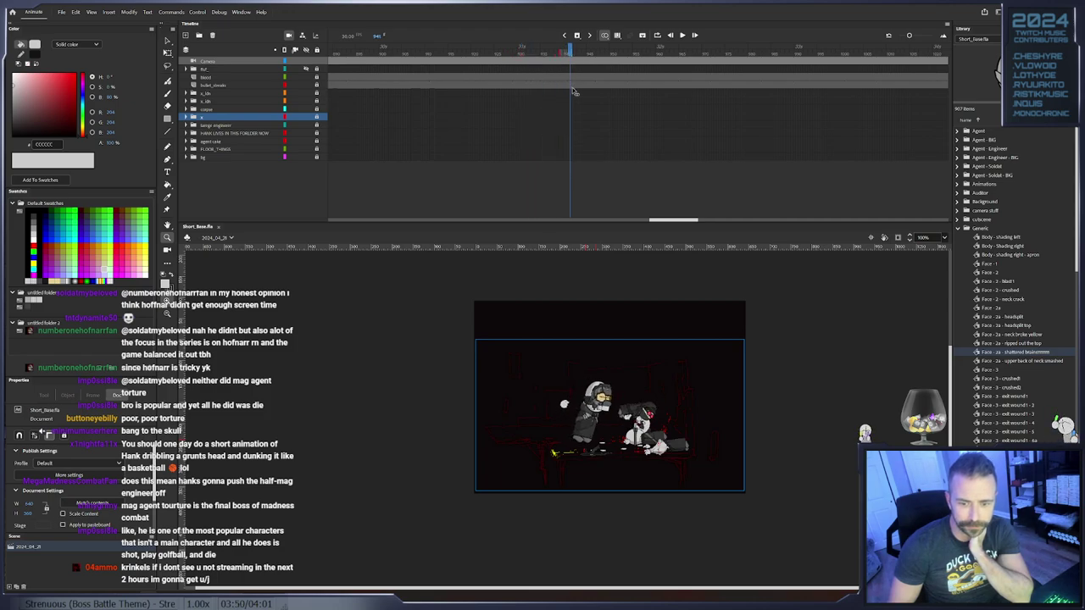
drag(618, 106, 613, 105)
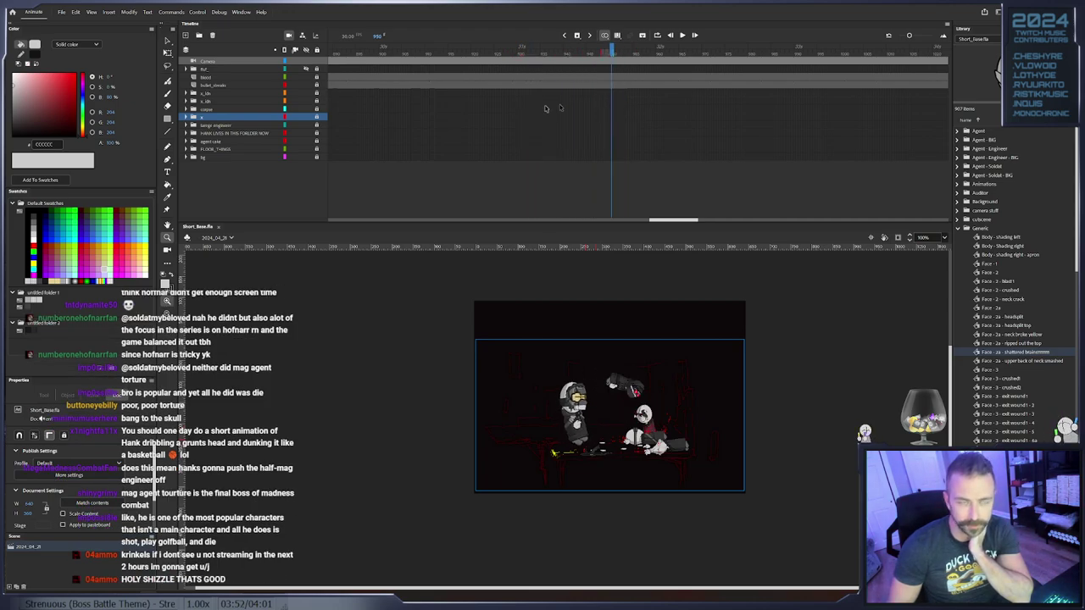
click(307, 126)
click(306, 126)
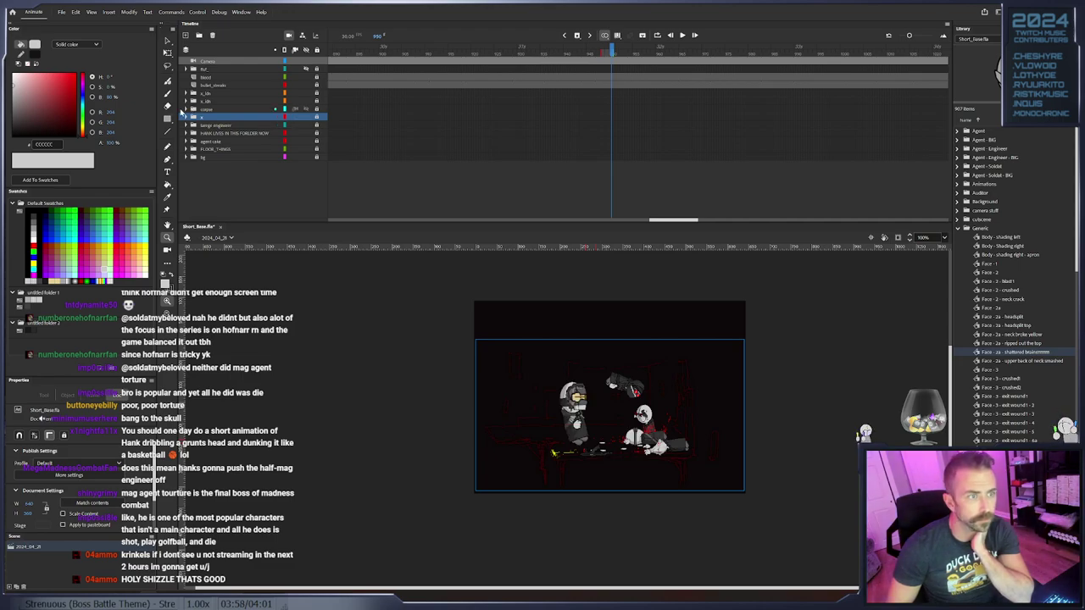
Open the corpse layer folder and unlock its top layer at frame 950
click(183, 111)
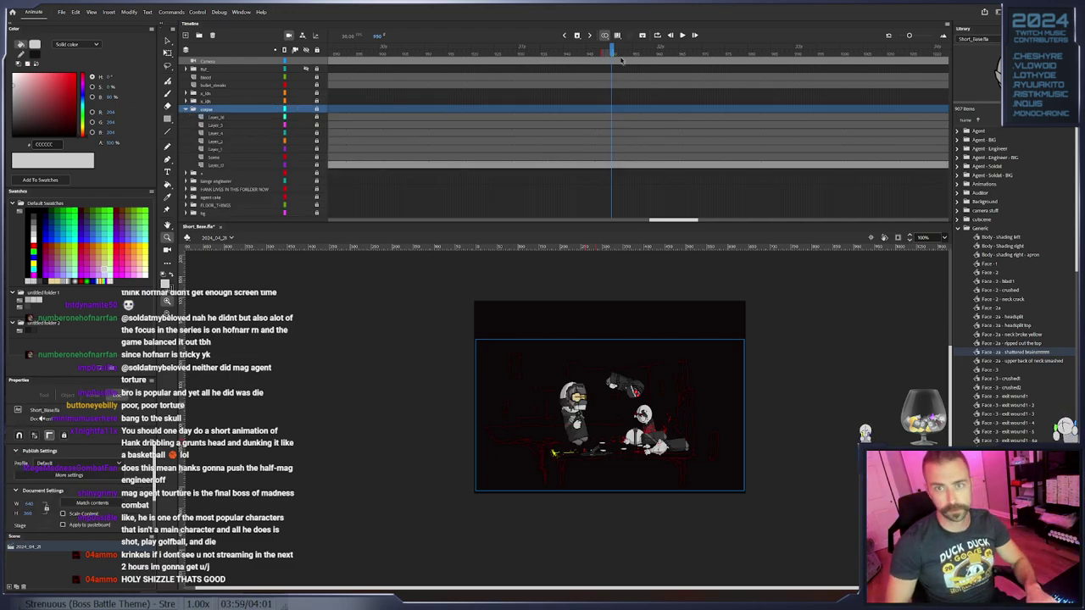
click(610, 120)
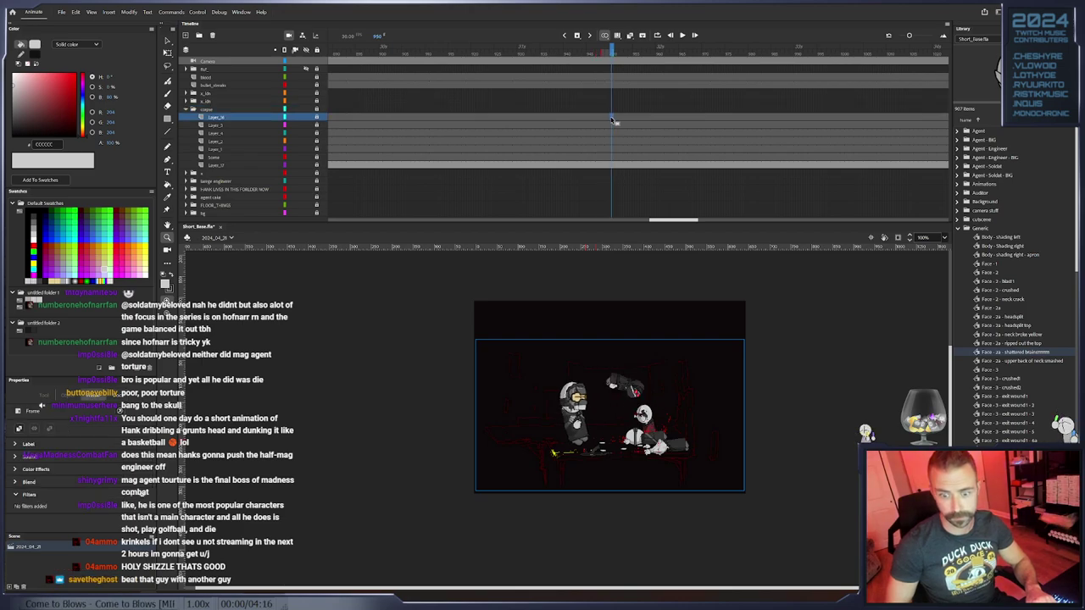
click(317, 118)
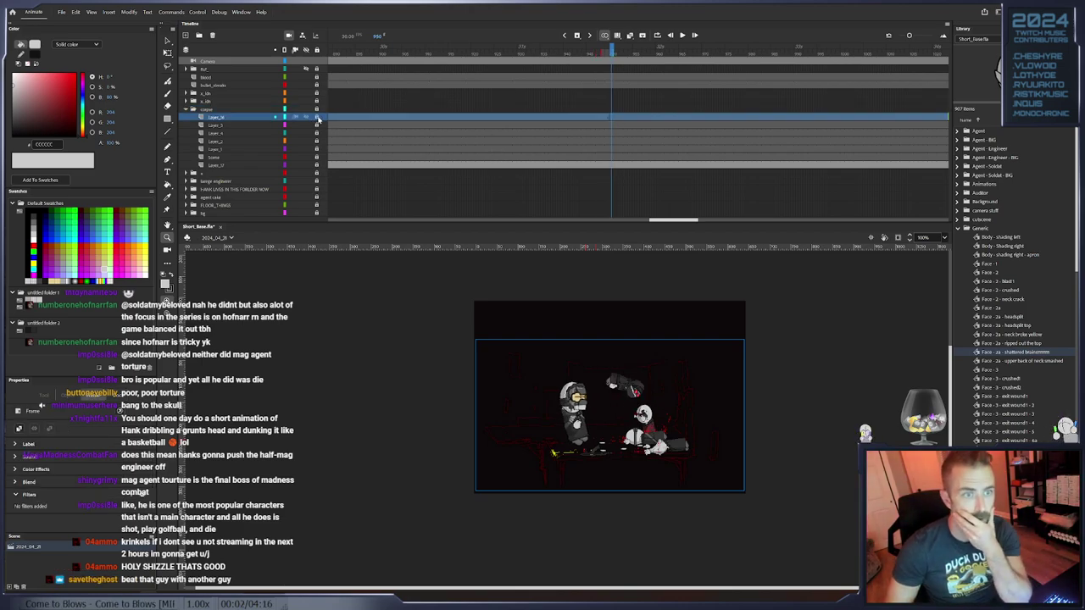
click(656, 422)
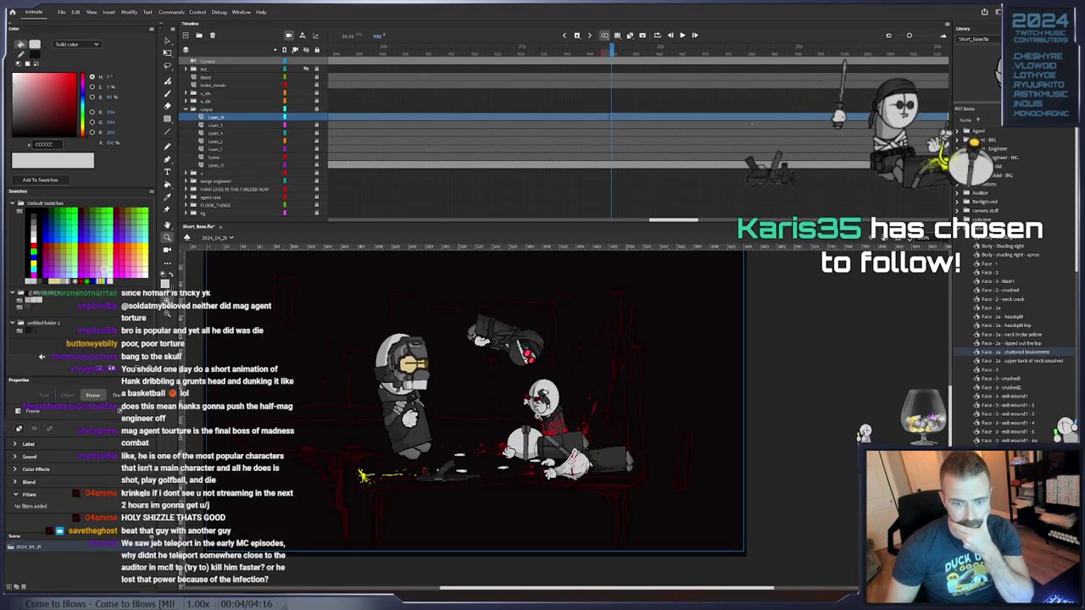
click(535, 414)
scroll(1015, 339, down, 6)
scroll(1000, 297, down, 4)
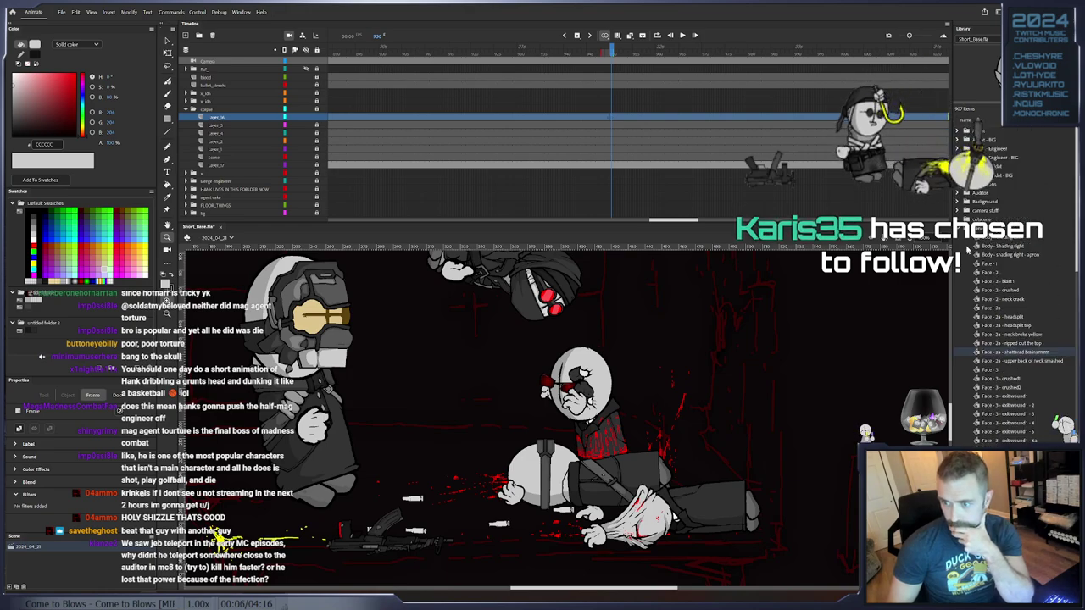
Place the library's goreANIM - bloodsplat10 - wide symbol on the upright corpse's torso and rotate it to fit the wound
scroll(966, 245, up, 10)
scroll(1026, 356, down, 8)
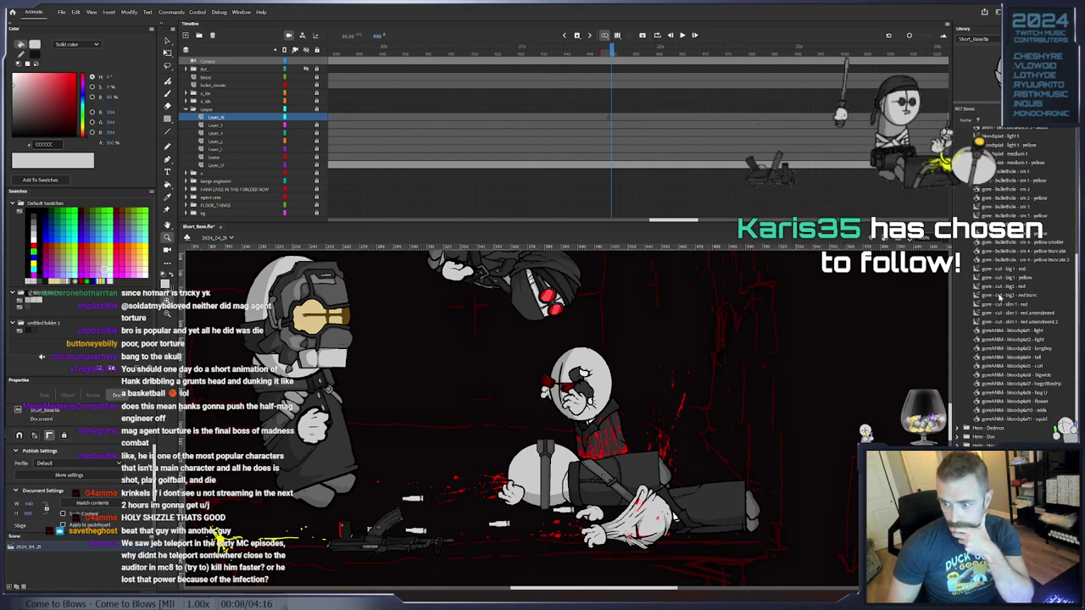
click(1033, 384)
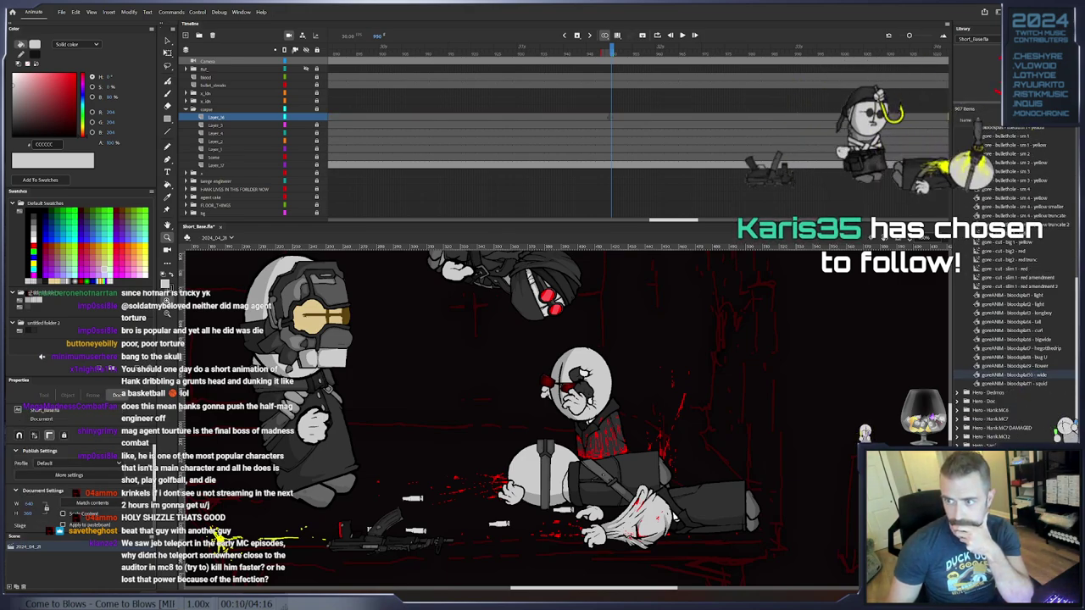
drag(724, 347, 723, 347)
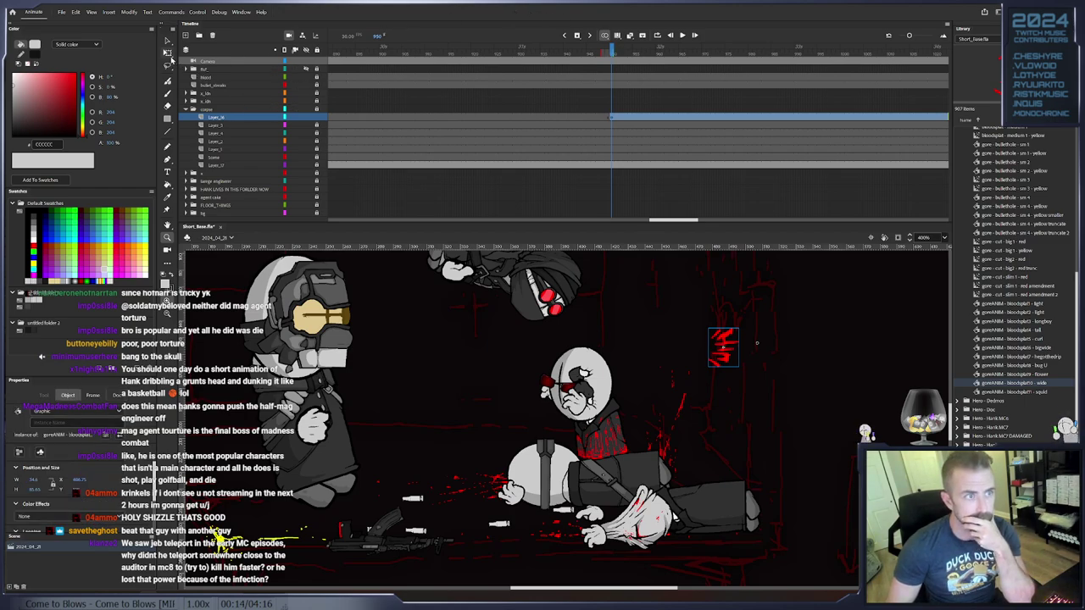
click(168, 53)
drag(706, 329, 625, 449)
Preview the other blood splat symbols, add goreANIM - bloodsplat9 - flower beside the first splat on the torso, and lock the layer
click(1032, 375)
click(1026, 321)
click(1024, 313)
click(1036, 304)
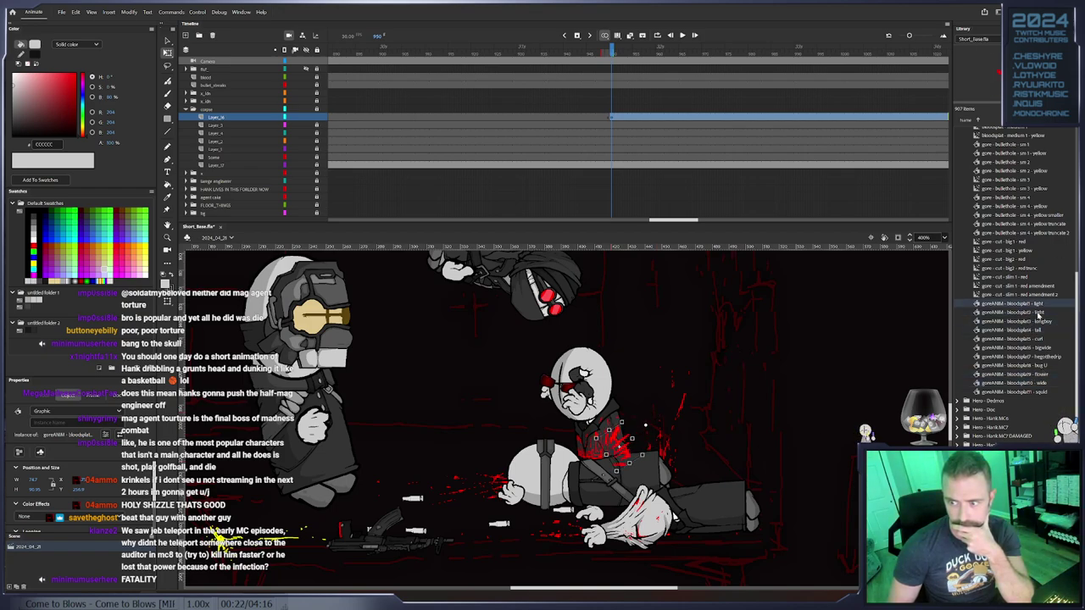
click(1040, 339)
click(1029, 331)
click(1041, 348)
click(1041, 357)
click(1041, 374)
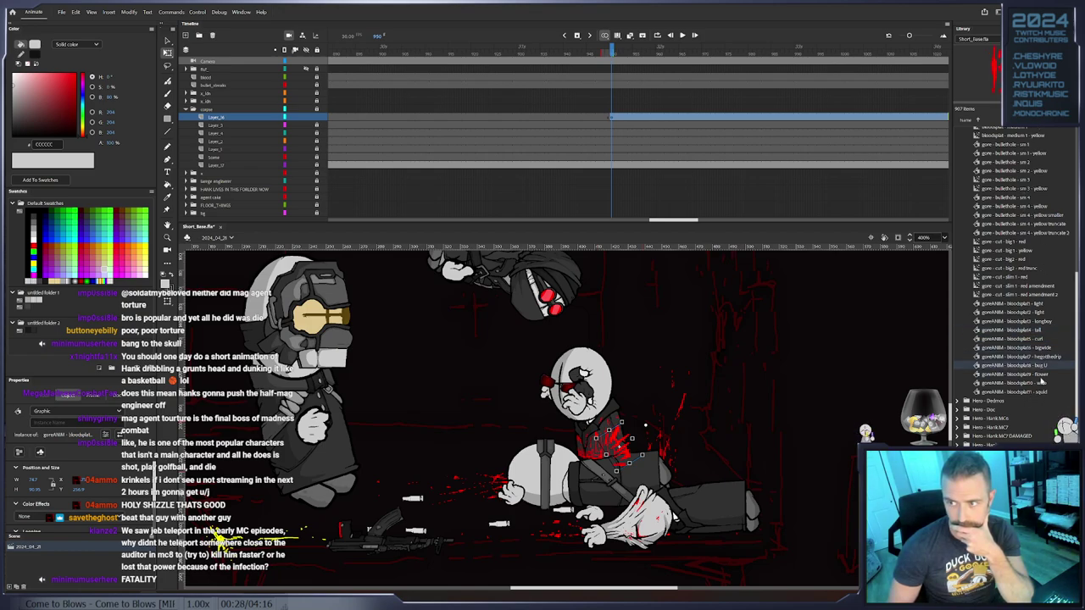
drag(1041, 374, 588, 468)
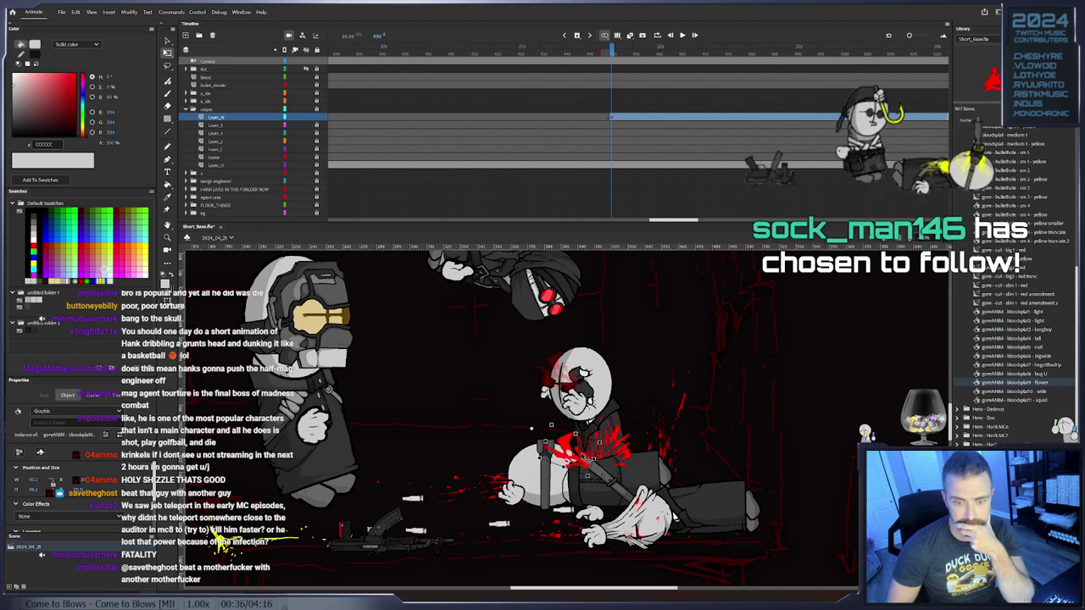
click(317, 119)
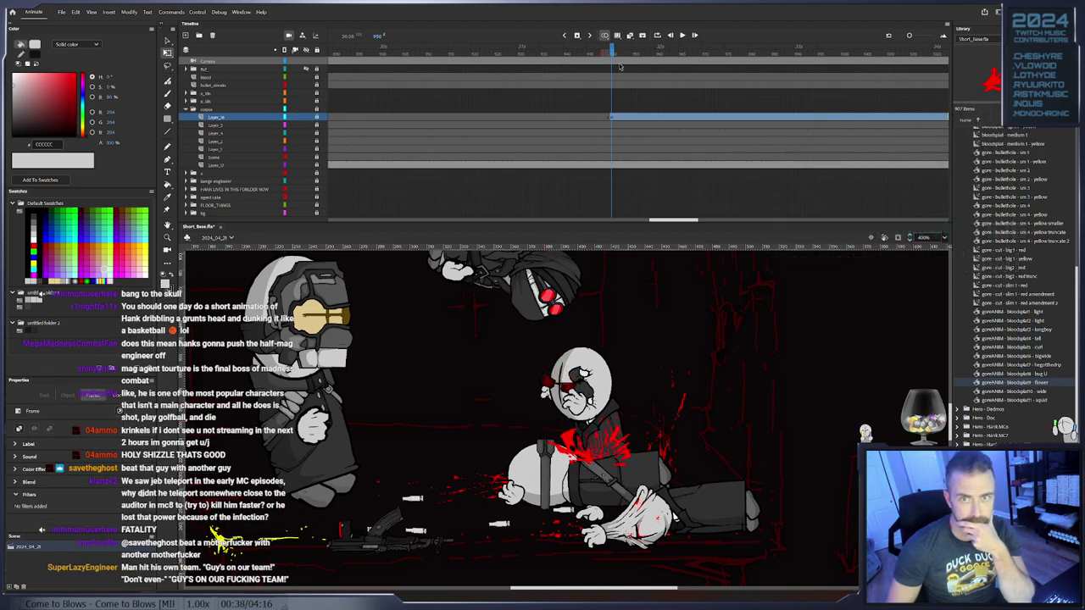
End the blood splats in the corpse folder's top layer with a blank keyframe after the struck grunt is gone, and collapse the folder
drag(610, 49, 776, 116)
right_click(777, 117)
click(833, 225)
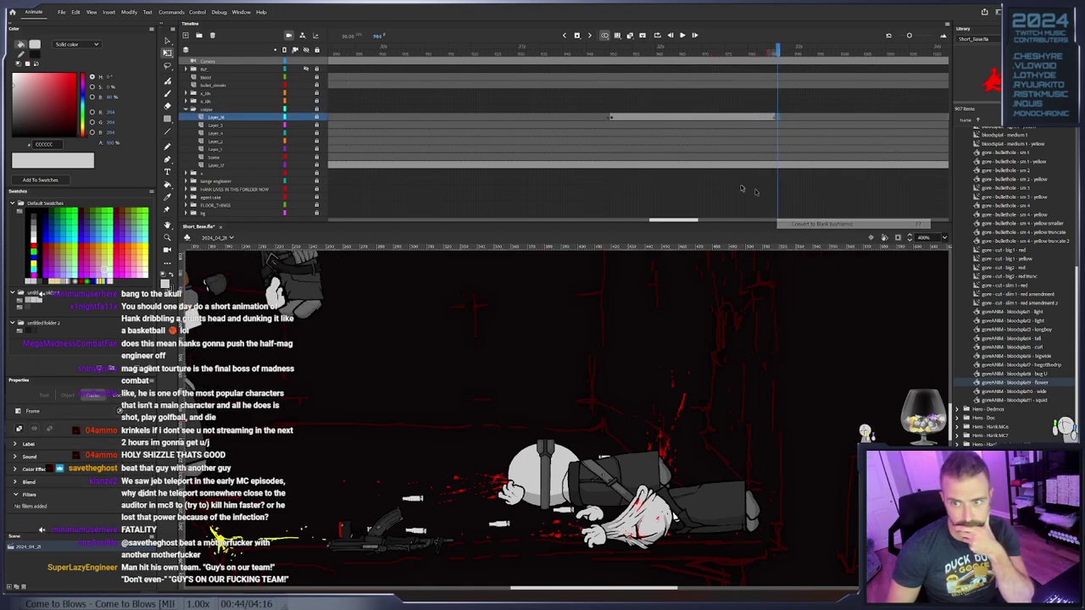
click(204, 108)
click(188, 109)
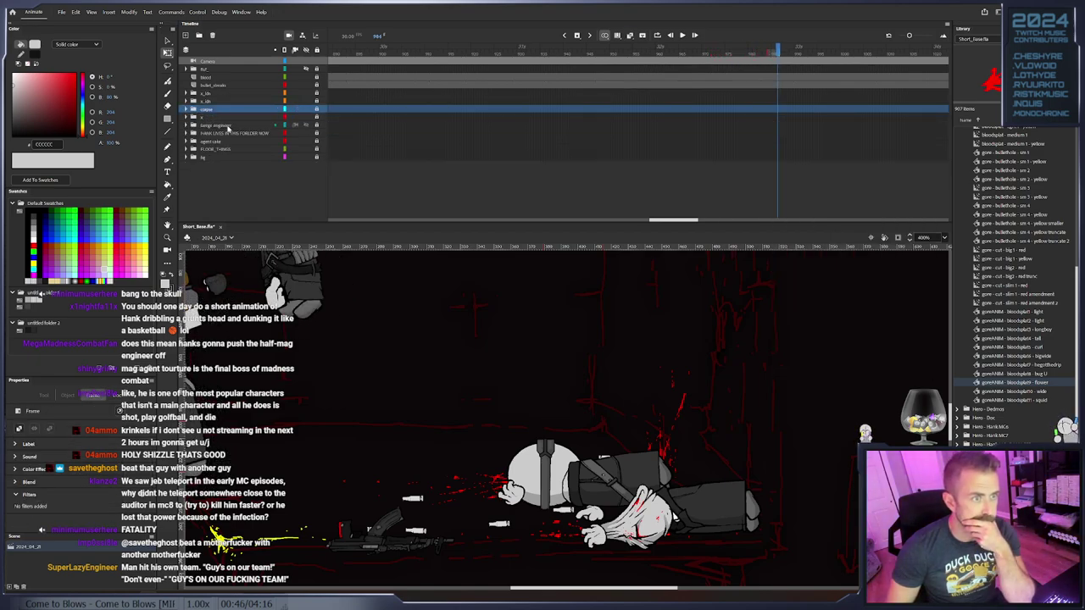
Rename the agent-cane layer folder as x
click(227, 125)
click(363, 167)
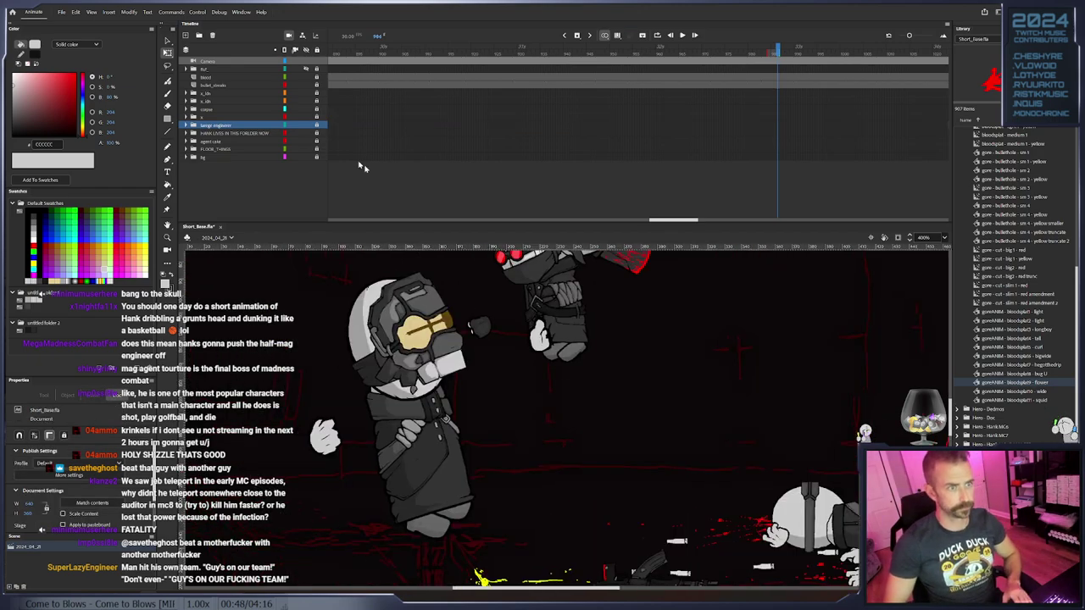
click(236, 143)
ctrl+click(220, 110)
double_click(220, 111)
click(255, 278)
drag(674, 460, 545, 415)
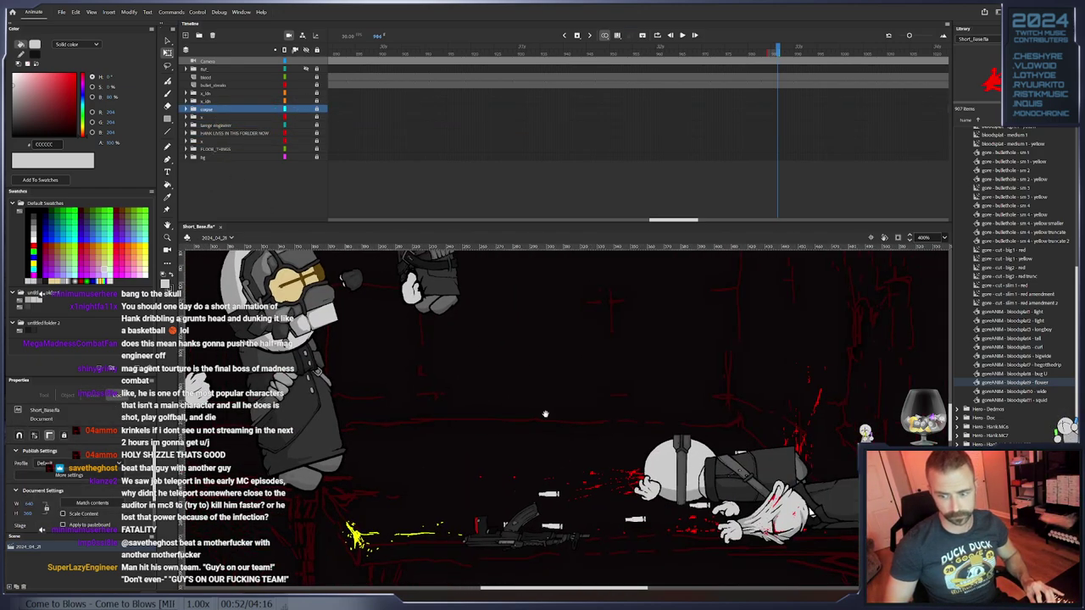
Rename the layer folder directly above the corpse folder as corpse
click(312, 100)
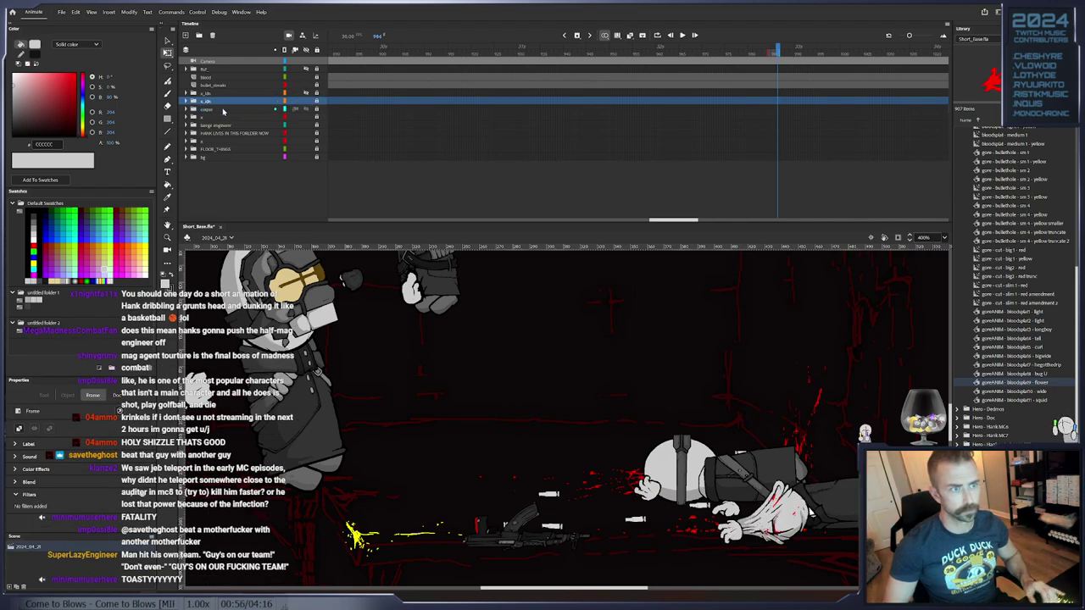
double_click(218, 100)
text(corpse)
key(Return)
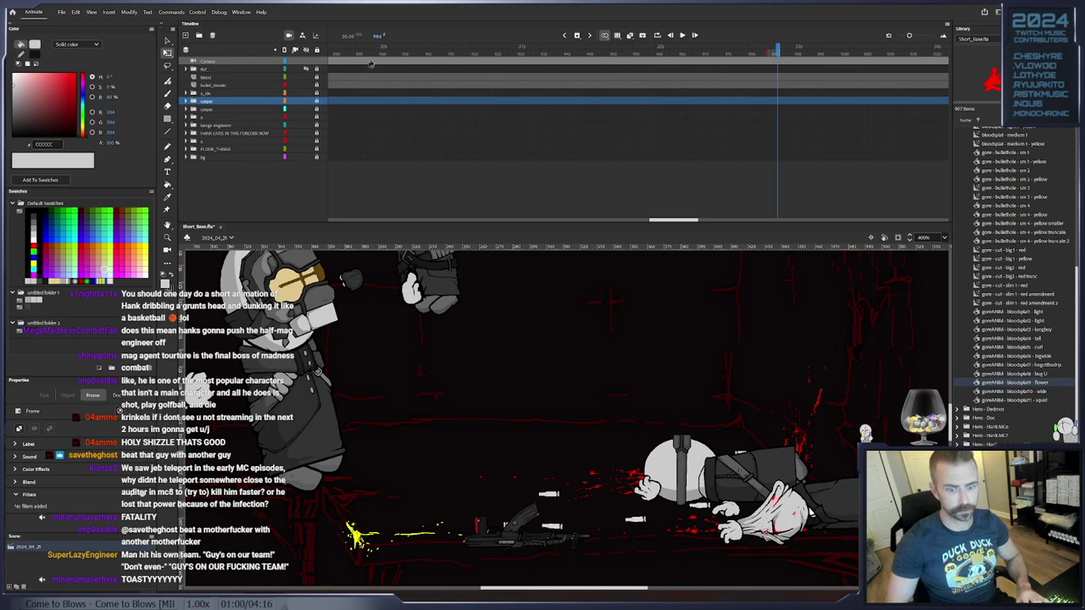
Save the file and play back the fight scene up to frame 1064 with the stage at 100%
drag(367, 55, 743, 113)
key(ctrl+s)
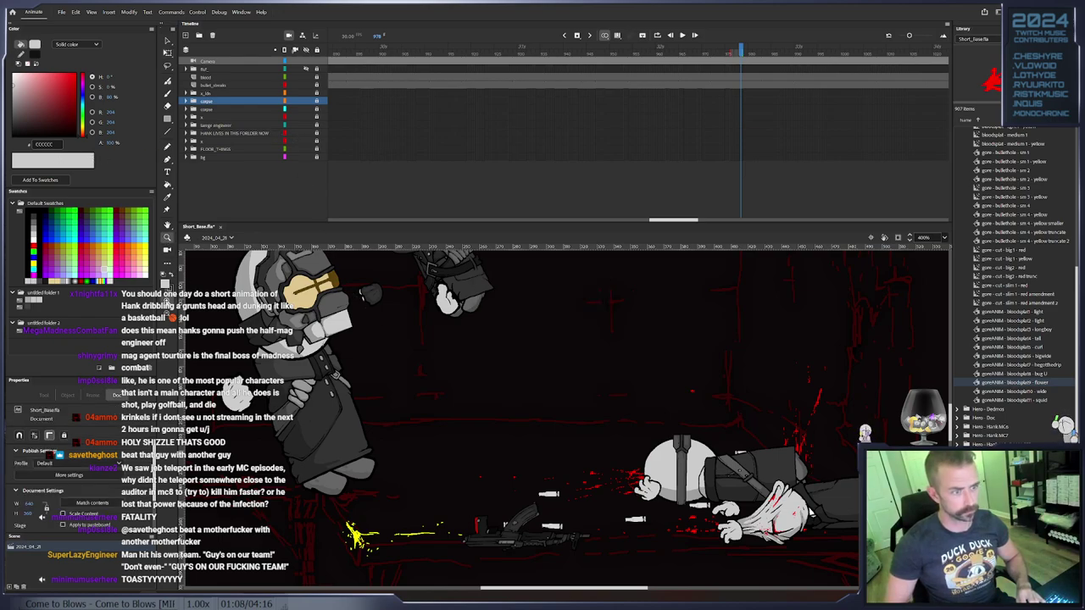
double_click(168, 238)
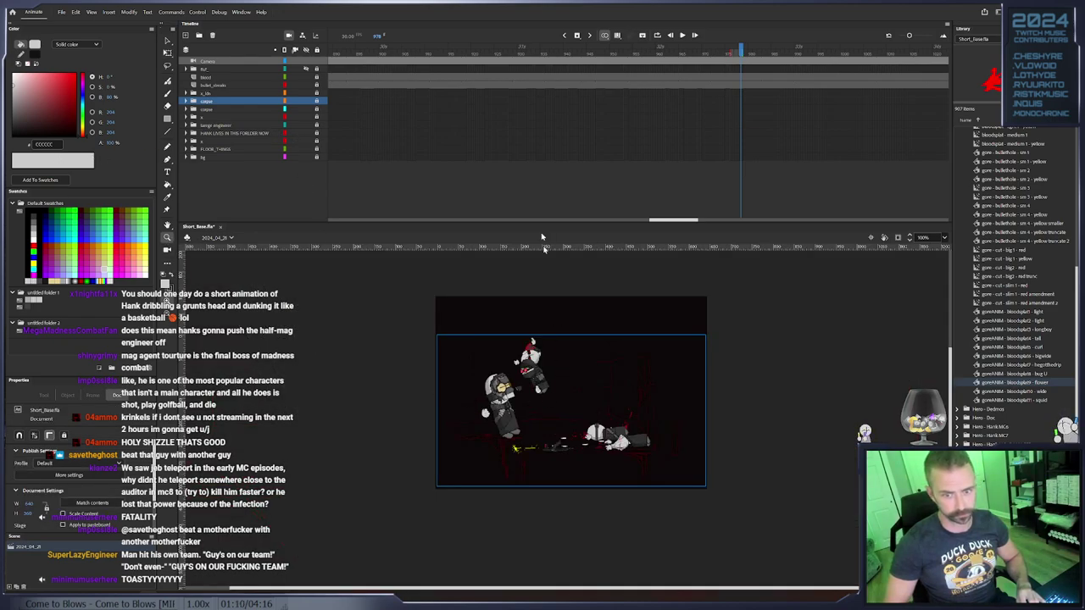
click(523, 51)
key(Return)
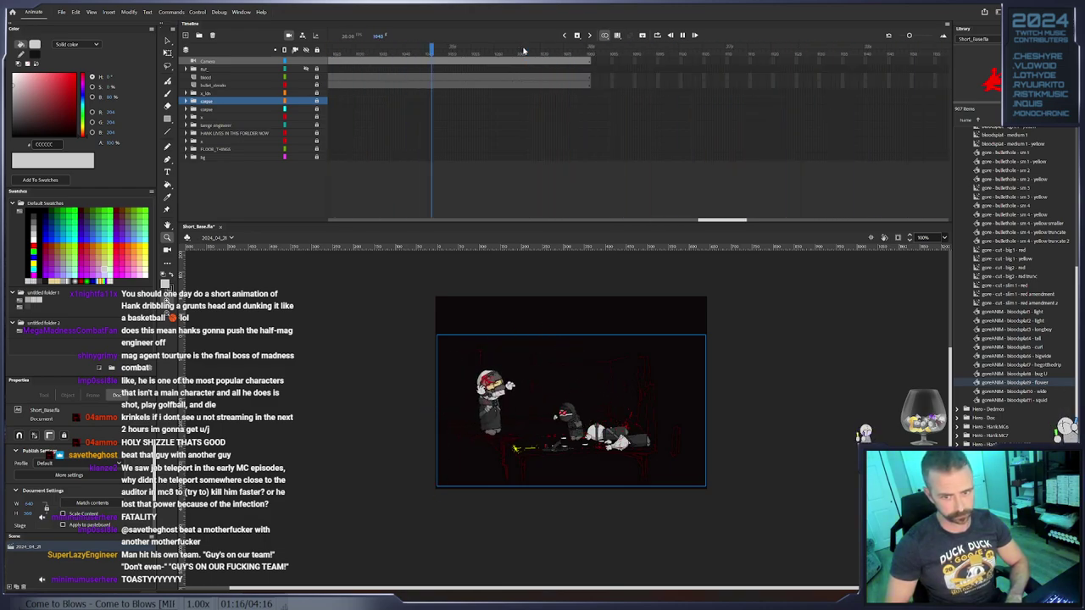
key(Return)
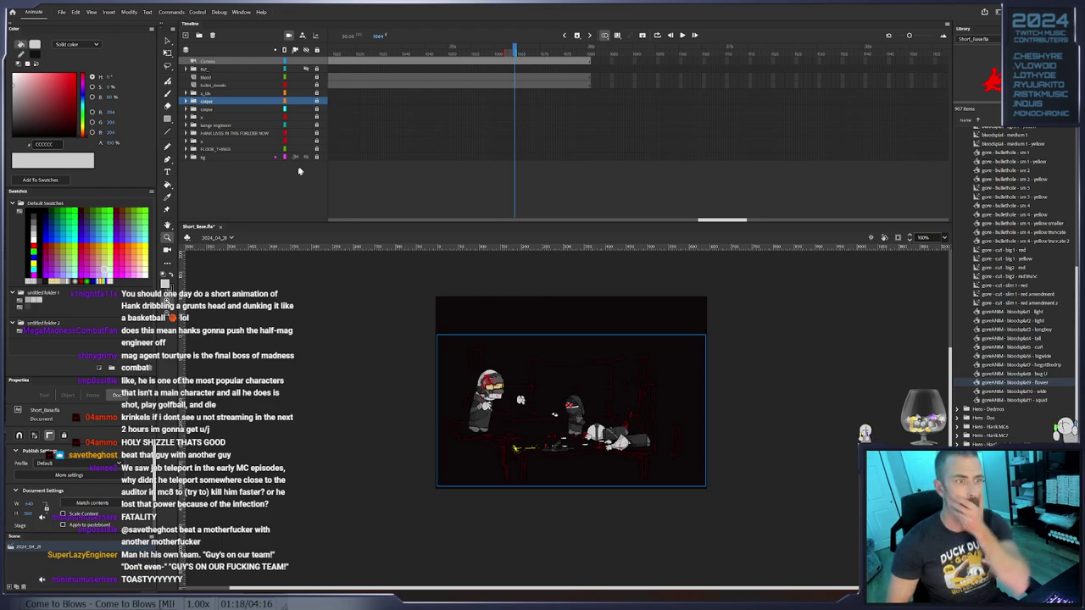
Hide and show the bg folder to check the backdrop's extent, and open the folder
click(306, 158)
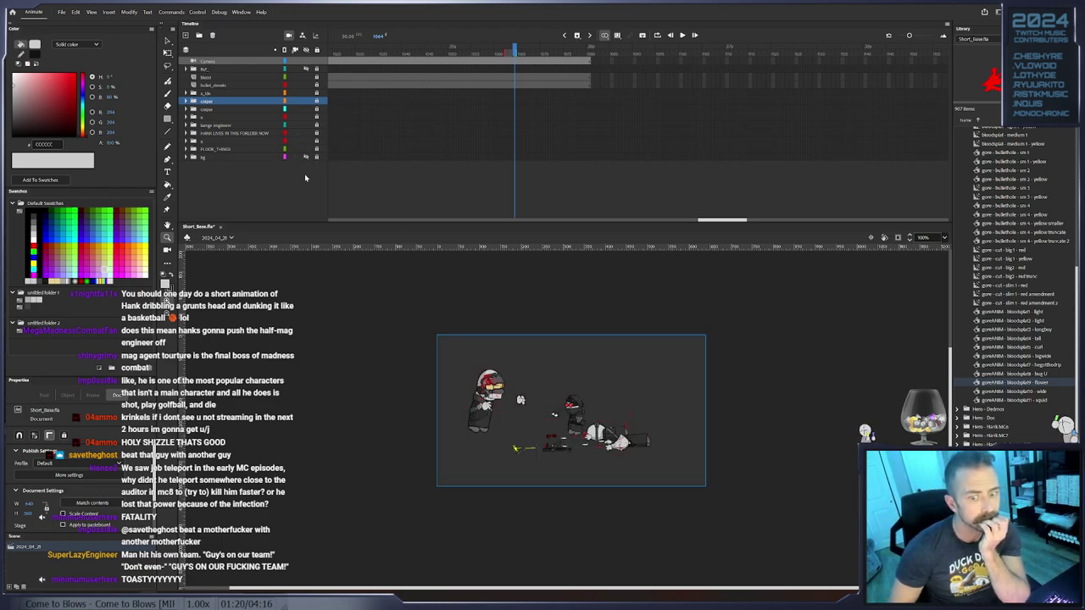
click(303, 159)
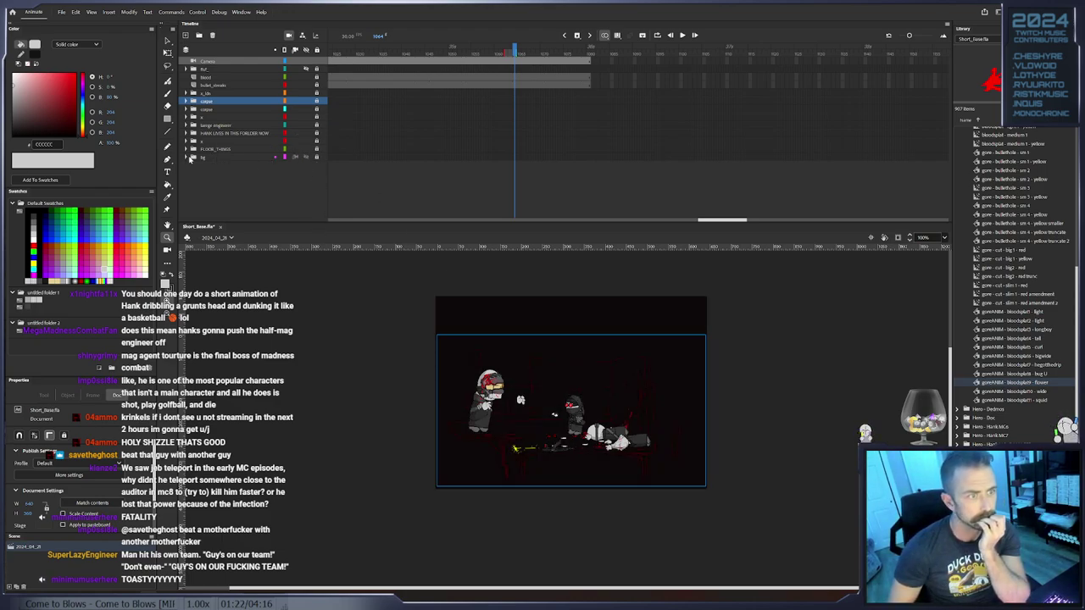
click(189, 159)
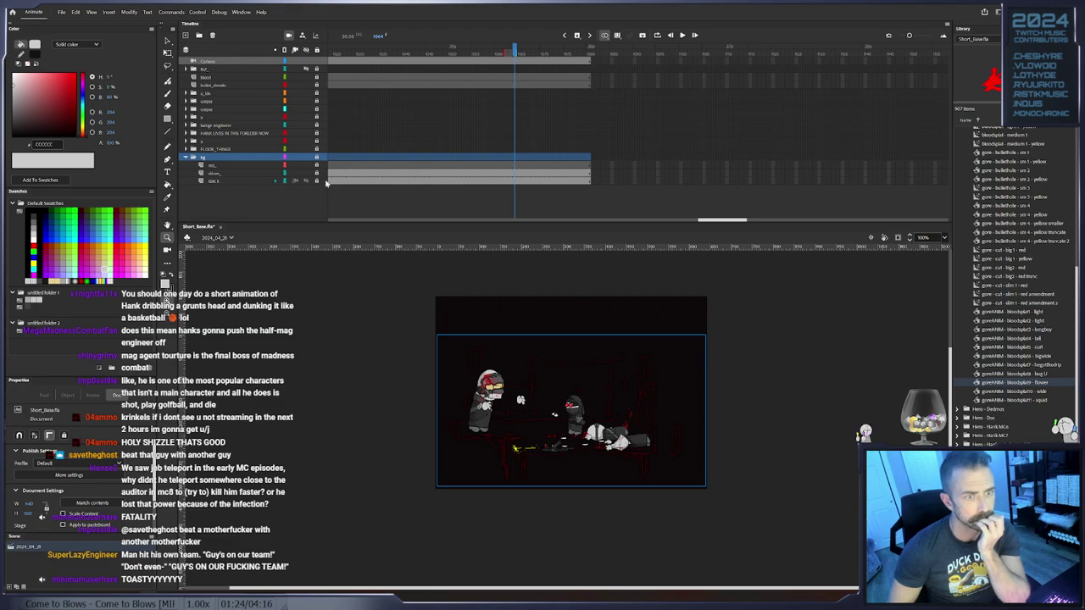
Unlock the BACK layer, stretch its dark background shape well beyond the stage both vertically and horizontally, and lock the layer
click(335, 181)
click(168, 41)
click(364, 320)
drag(402, 275, 808, 335)
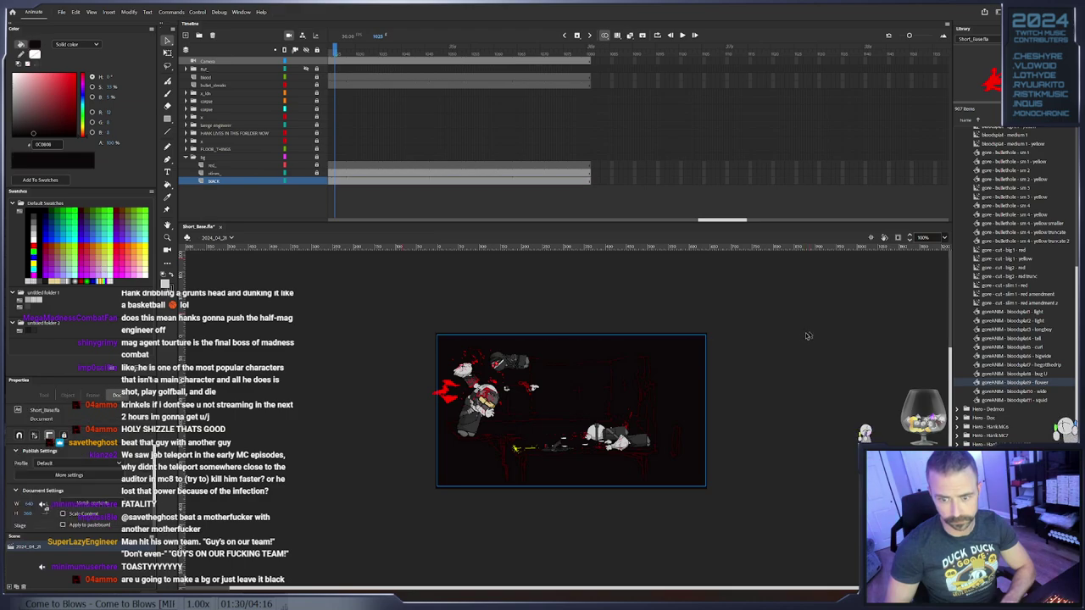
click(664, 361)
click(169, 54)
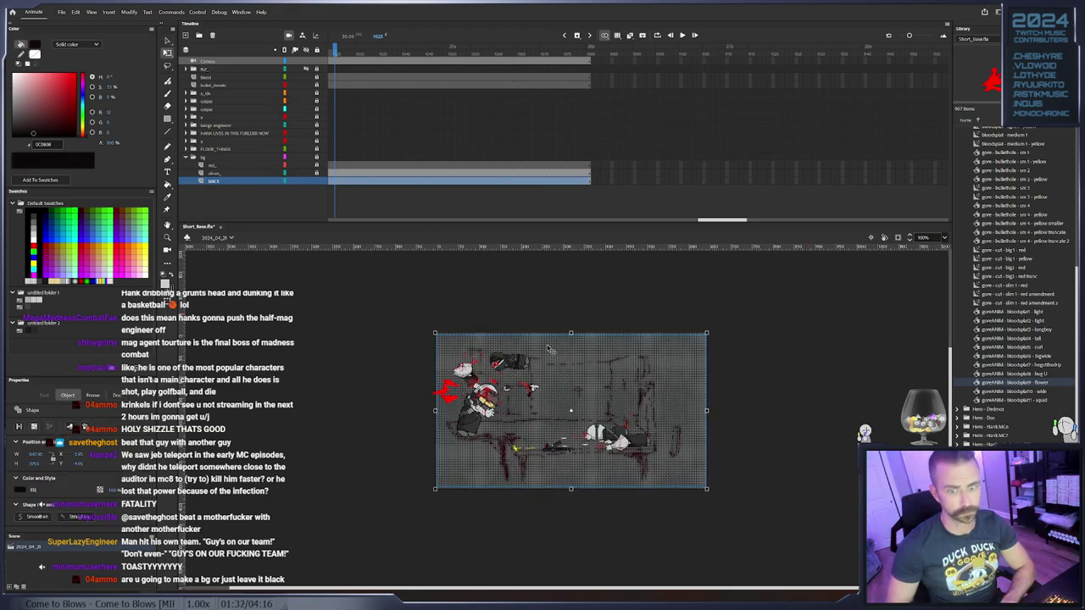
drag(571, 333, 570, 288)
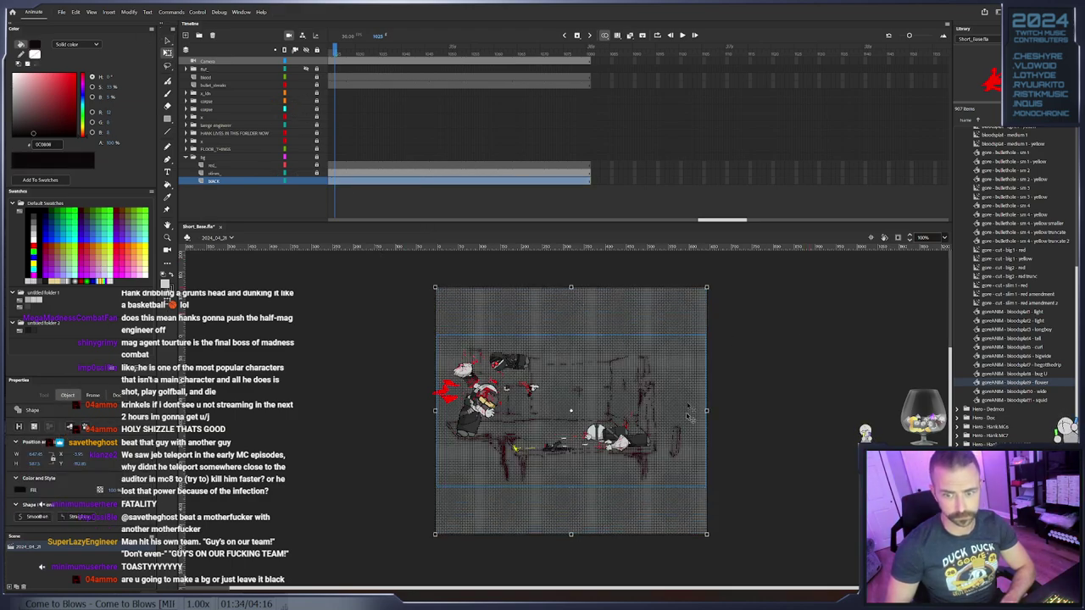
drag(706, 412, 761, 408)
click(800, 379)
click(315, 181)
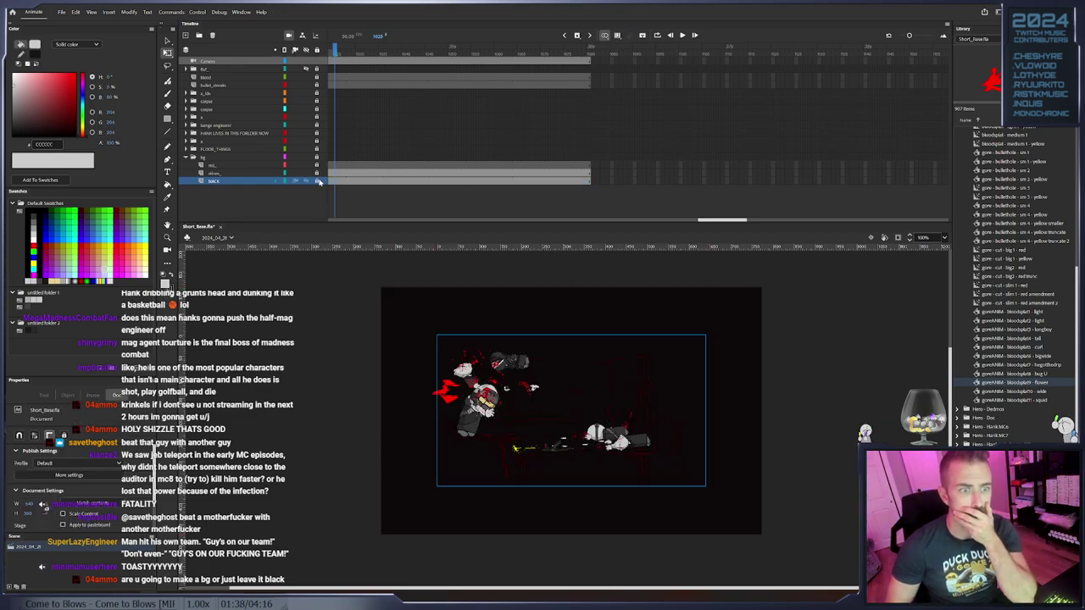
Show the topmost layer folder, check its effect over the fight, and rename the folder's upper layer as vingette
drag(334, 53, 358, 89)
click(306, 70)
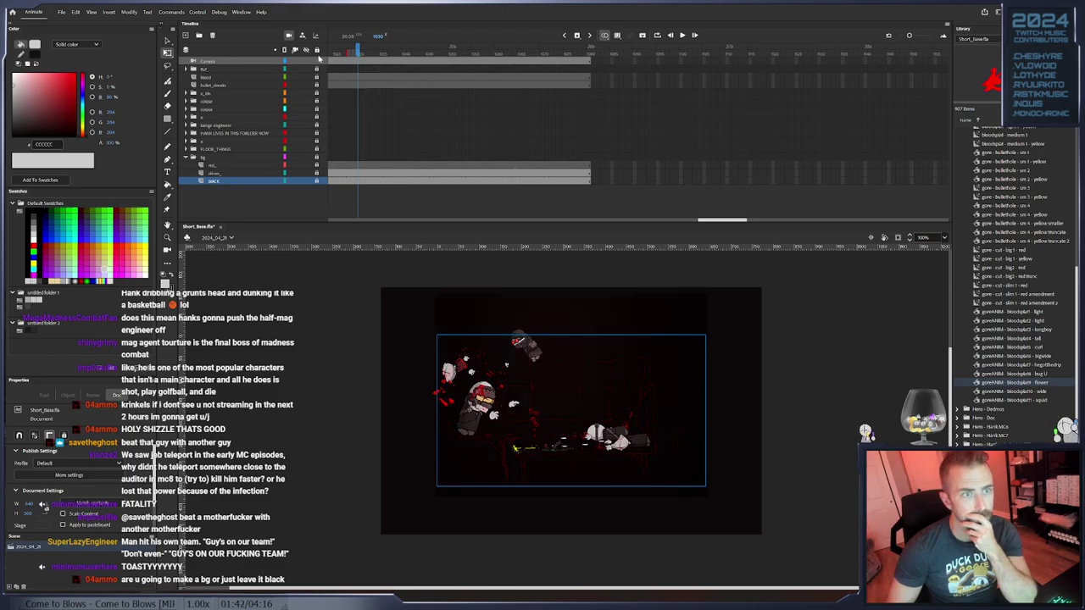
drag(335, 53, 422, 80)
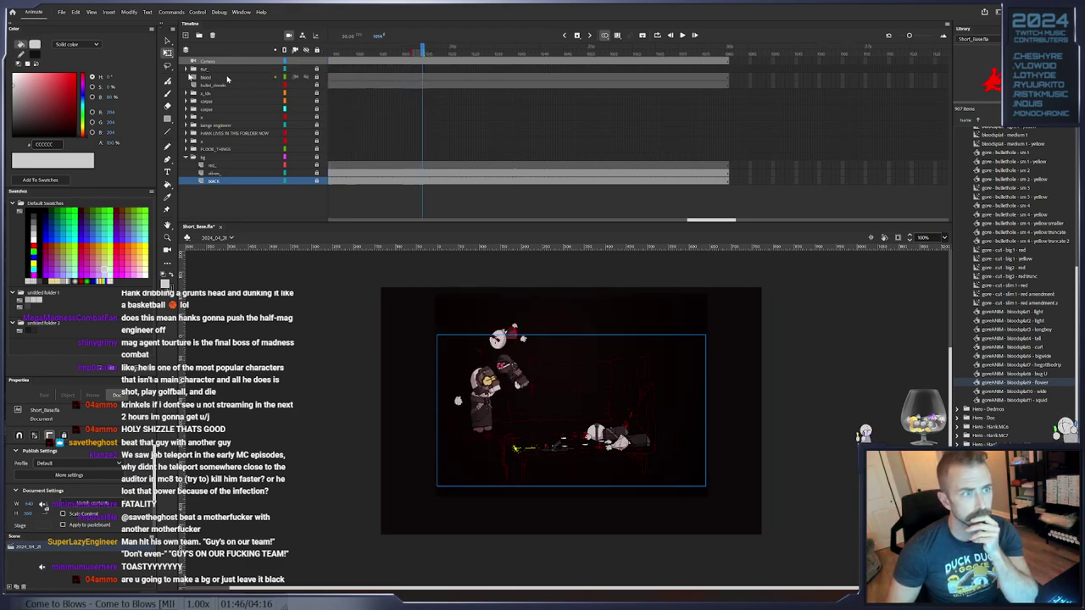
click(188, 68)
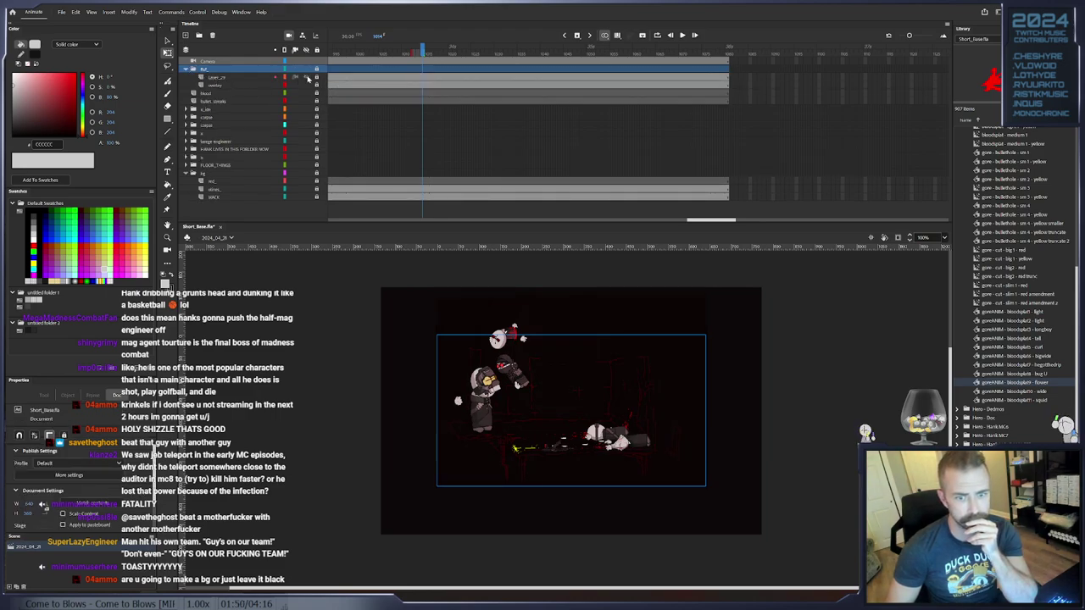
double_click(218, 78)
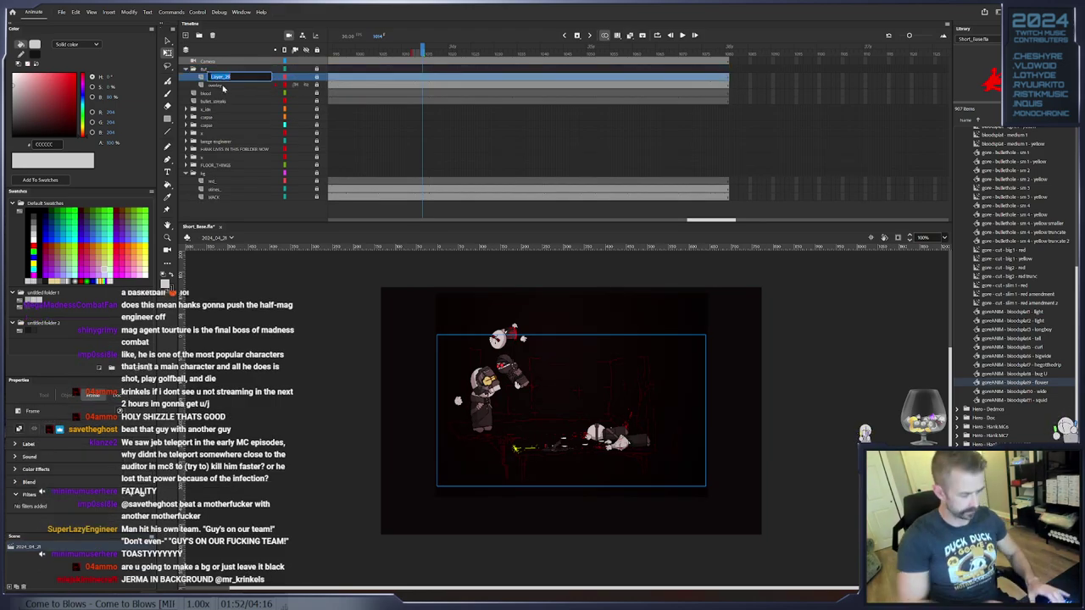
text(vingette)
key(Return)
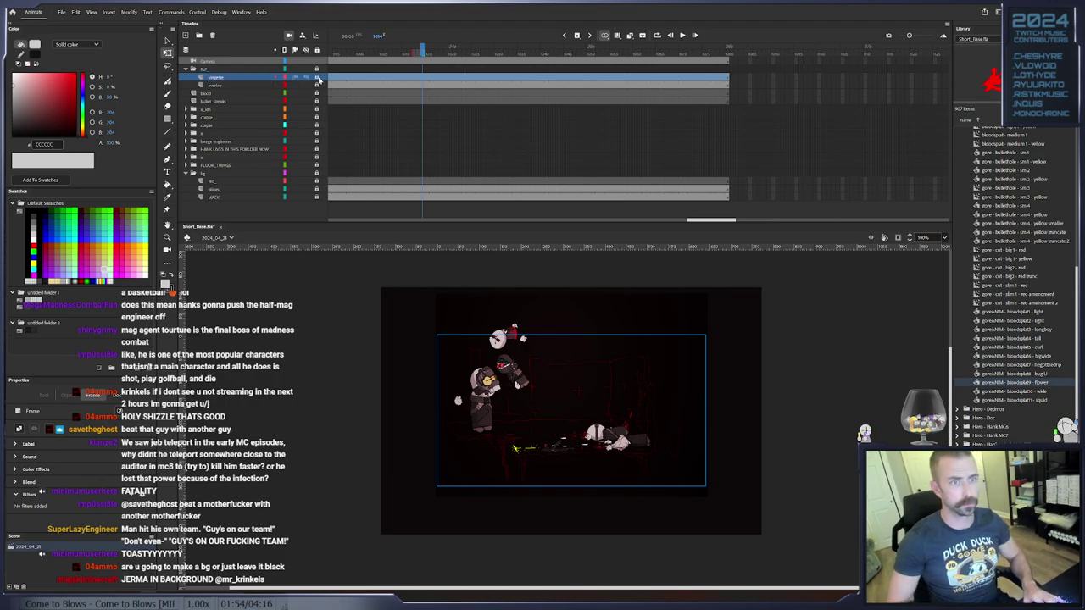
Attach the vingette layer and the layer below it to the camera, refit their artwork over the stage, and collapse their locked folder
click(246, 94)
drag(427, 51, 371, 51)
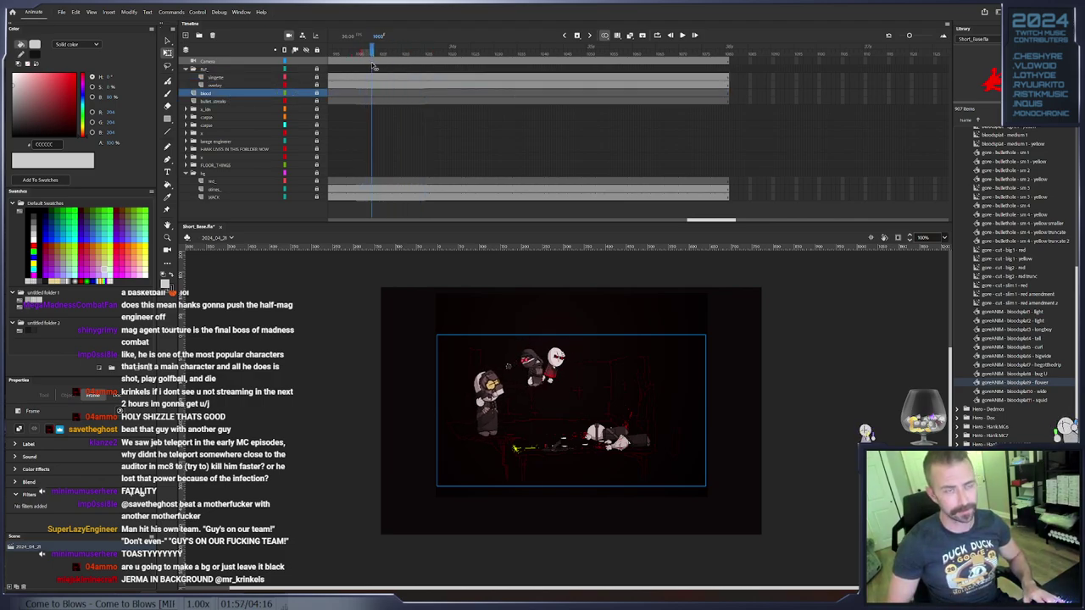
click(317, 69)
drag(388, 286, 794, 332)
drag(394, 541, 819, 488)
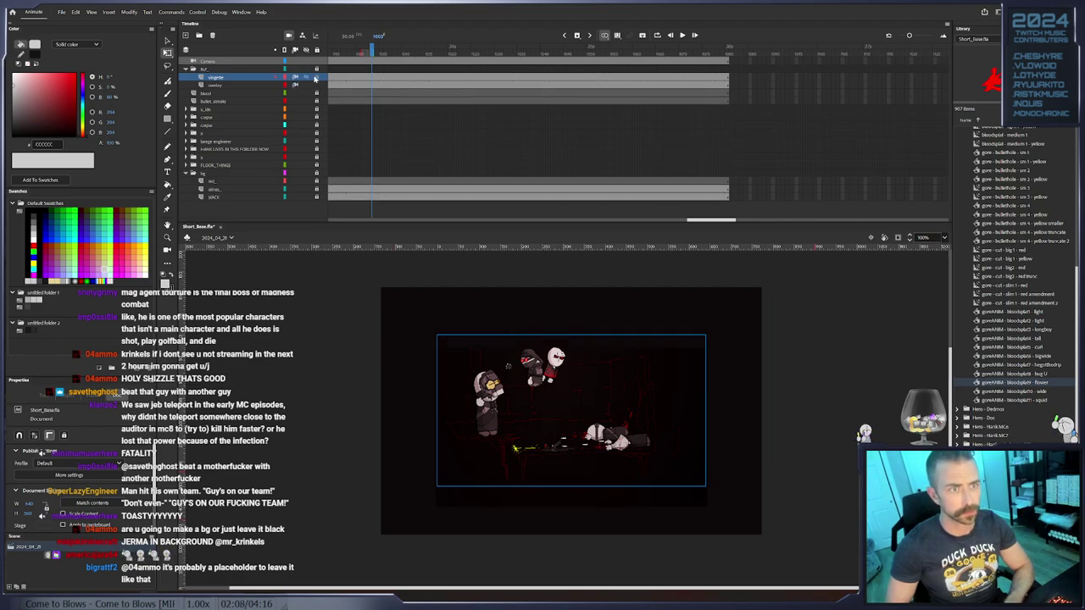
drag(346, 292, 843, 506)
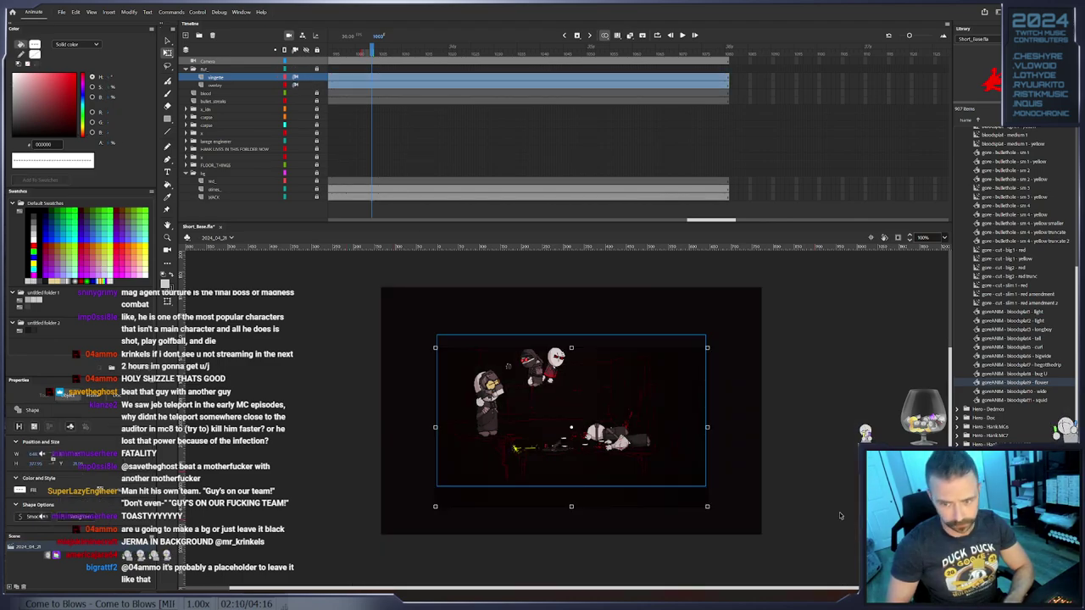
click(839, 475)
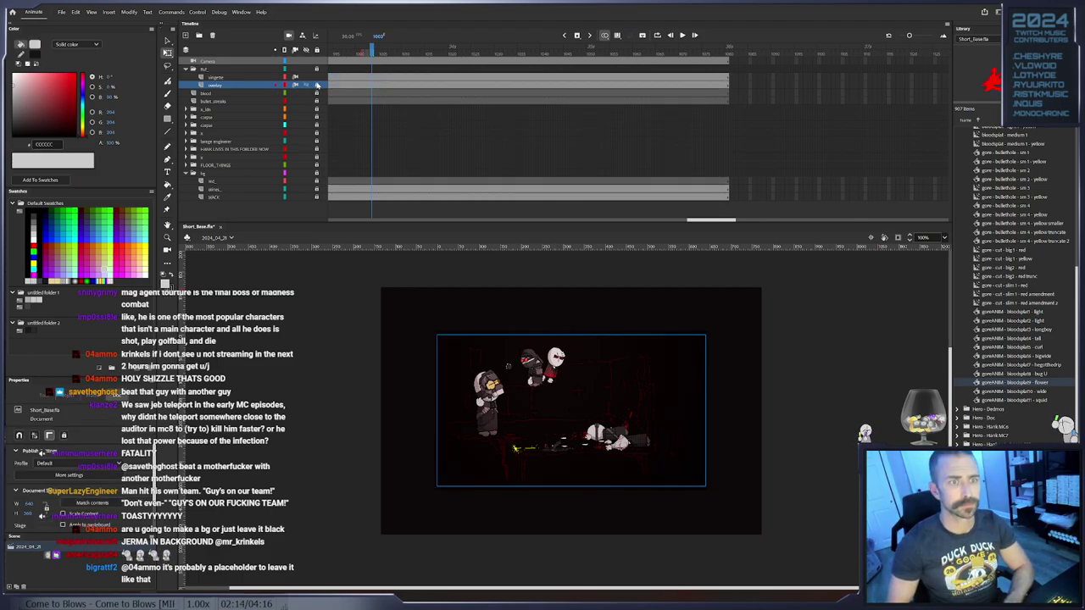
drag(700, 221, 496, 220)
drag(332, 221, 706, 251)
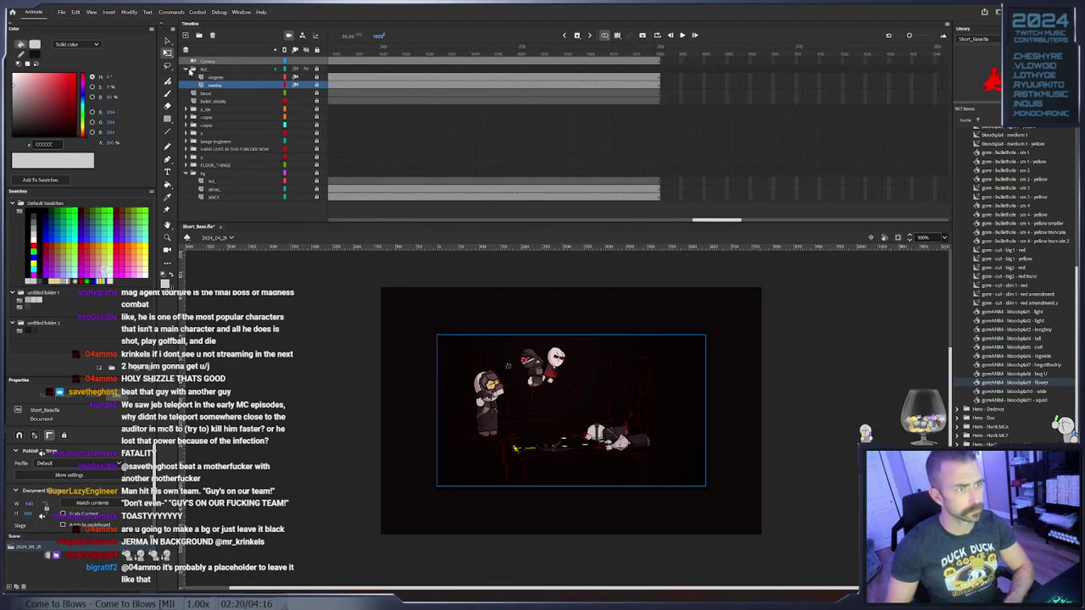
click(193, 70)
Add two keyframes on the Camera layer around Hank's and the engineer's fight, and shift the first one earlier
drag(397, 56, 323, 94)
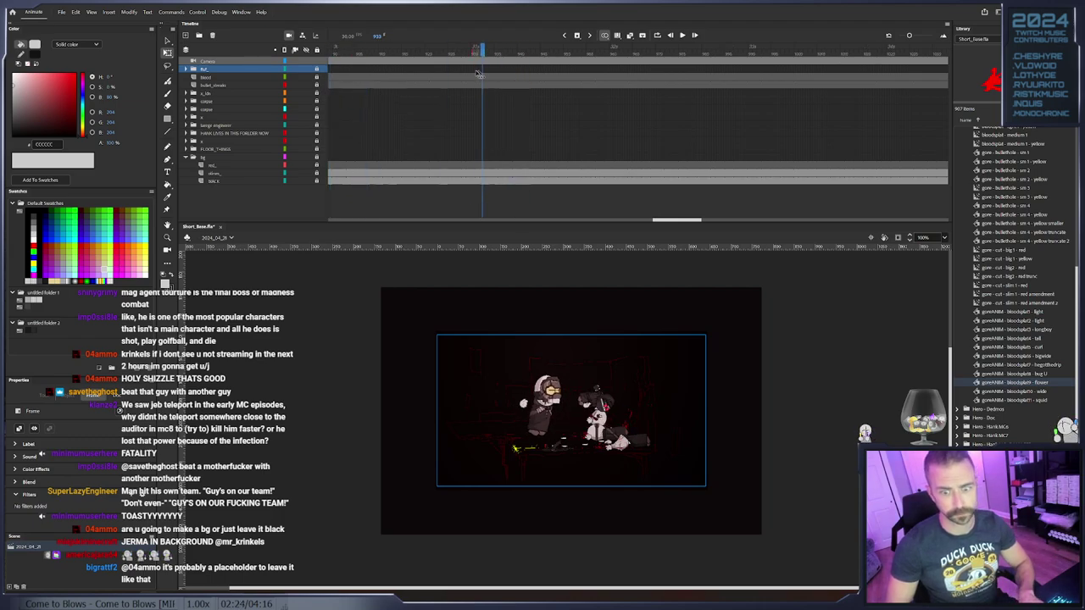
click(368, 58)
drag(368, 60, 620, 68)
click(414, 62)
key(F6)
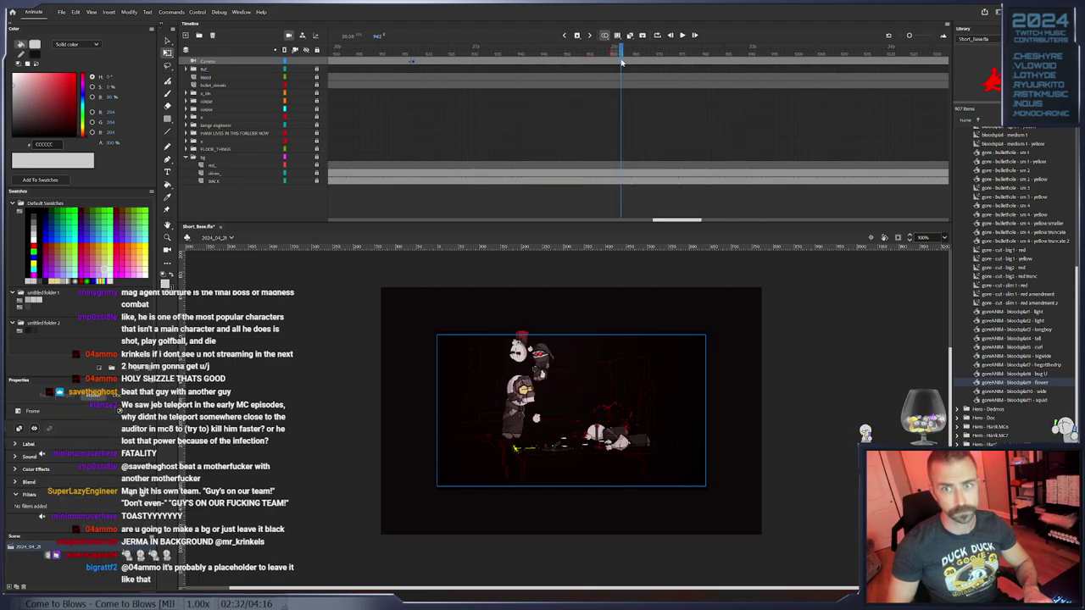
click(414, 62)
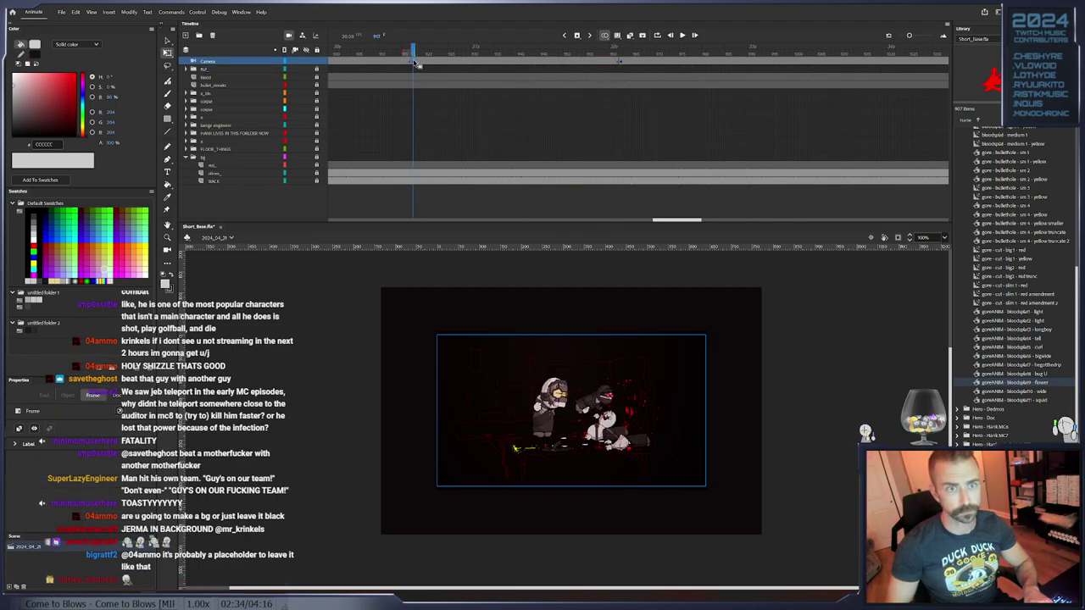
drag(399, 62, 325, 62)
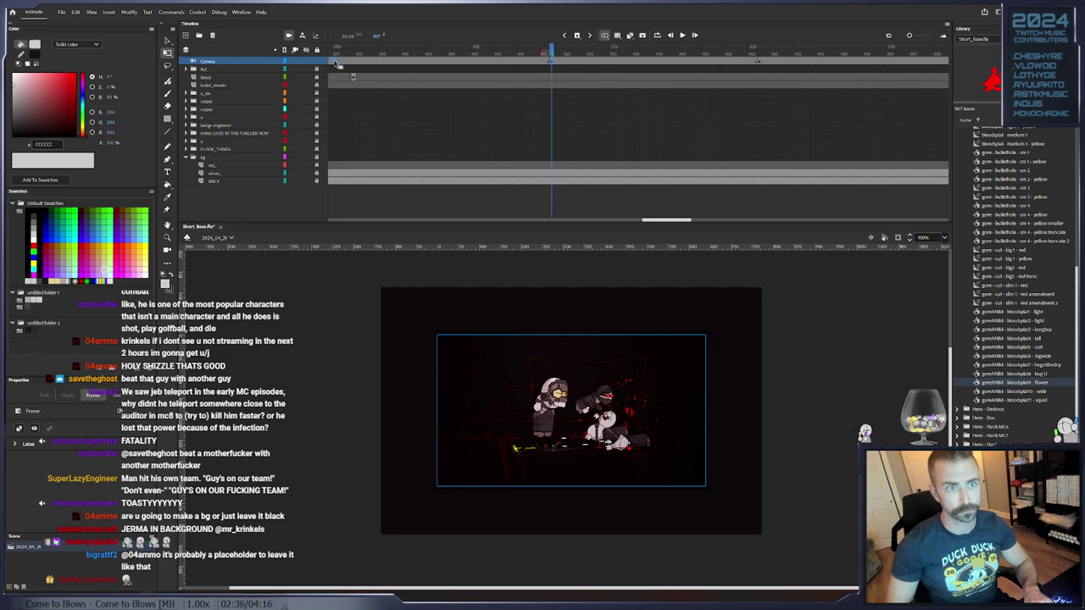
At the second Camera keyframe, zoom the camera out to about 86% and pan it to reframe the fight
click(757, 59)
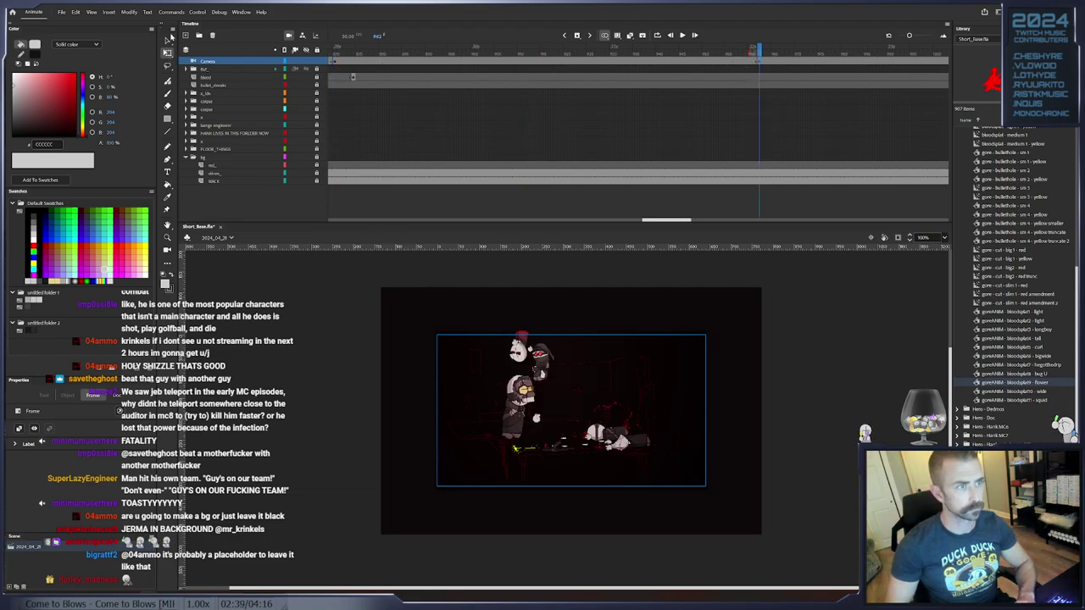
click(167, 250)
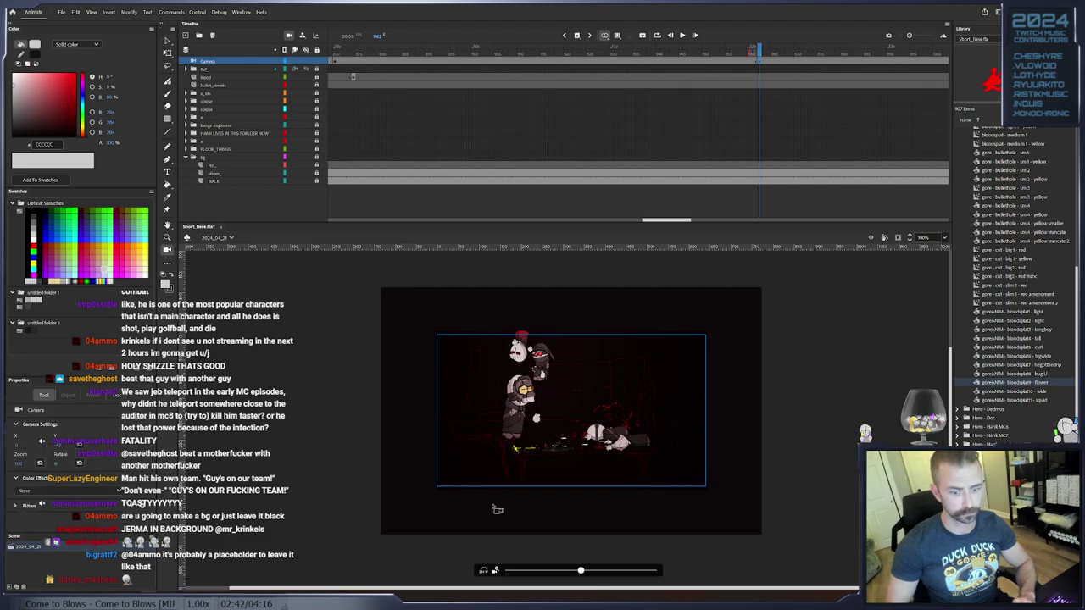
drag(581, 571, 570, 571)
drag(589, 452, 580, 444)
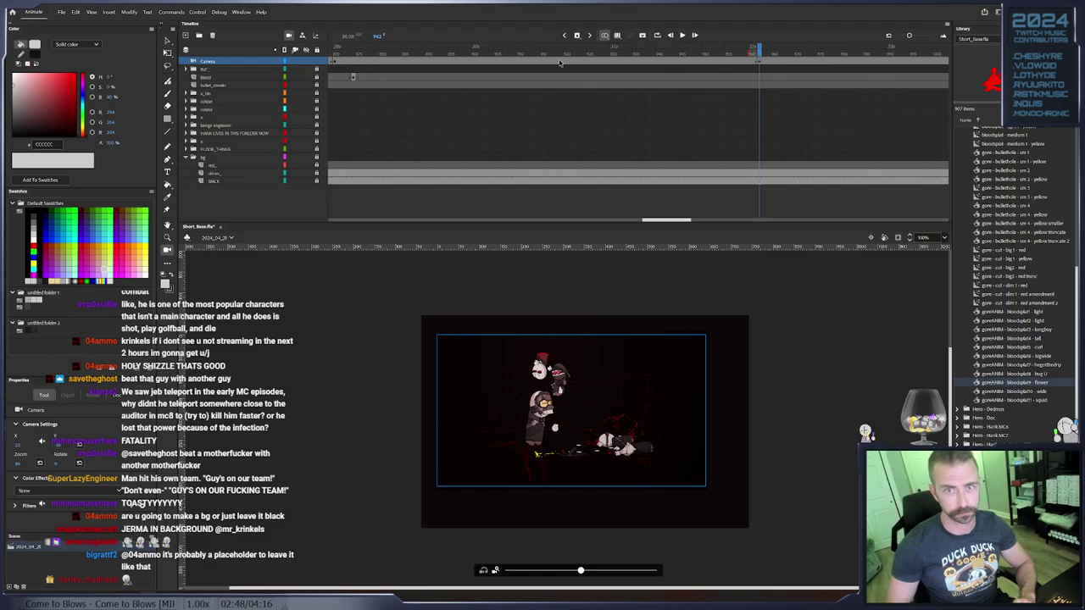
Create a classic tween between the two Camera keyframes and split it with a keyframe about midway
right_click(560, 63)
click(594, 85)
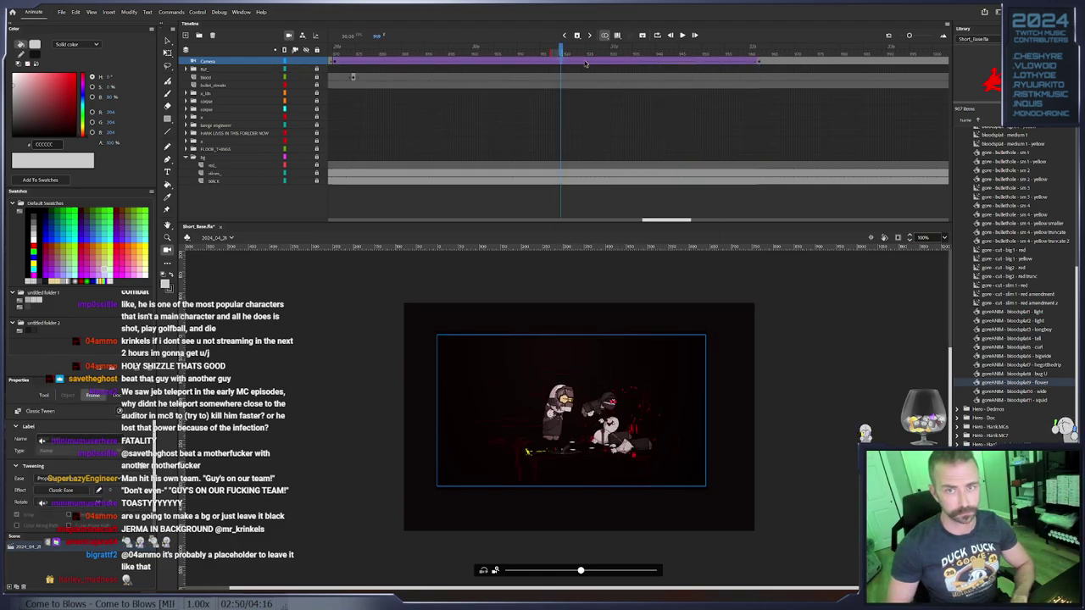
click(543, 63)
key(F6)
click(496, 62)
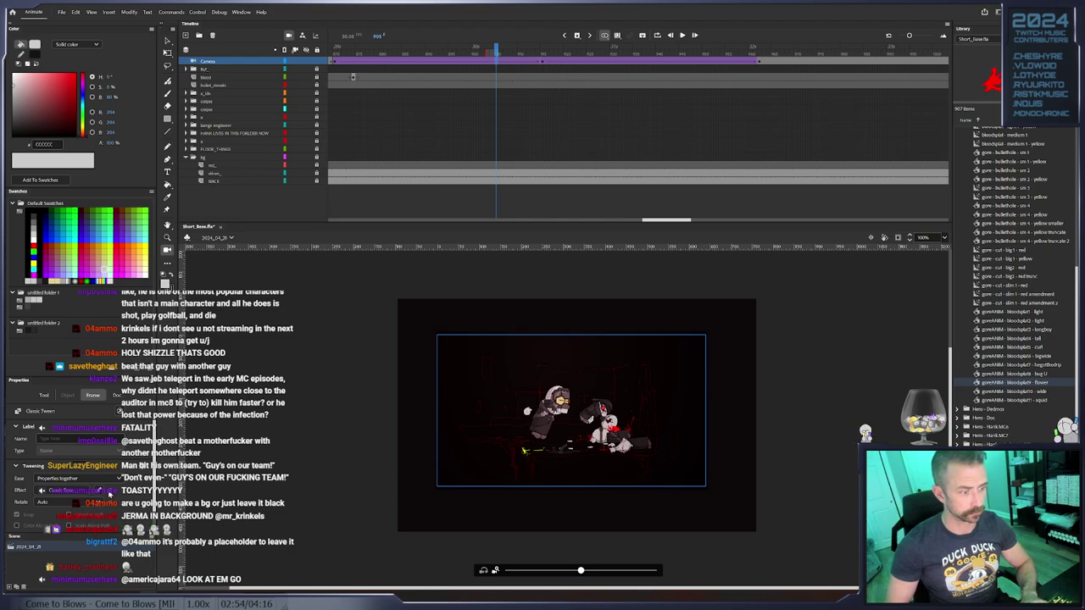
click(594, 62)
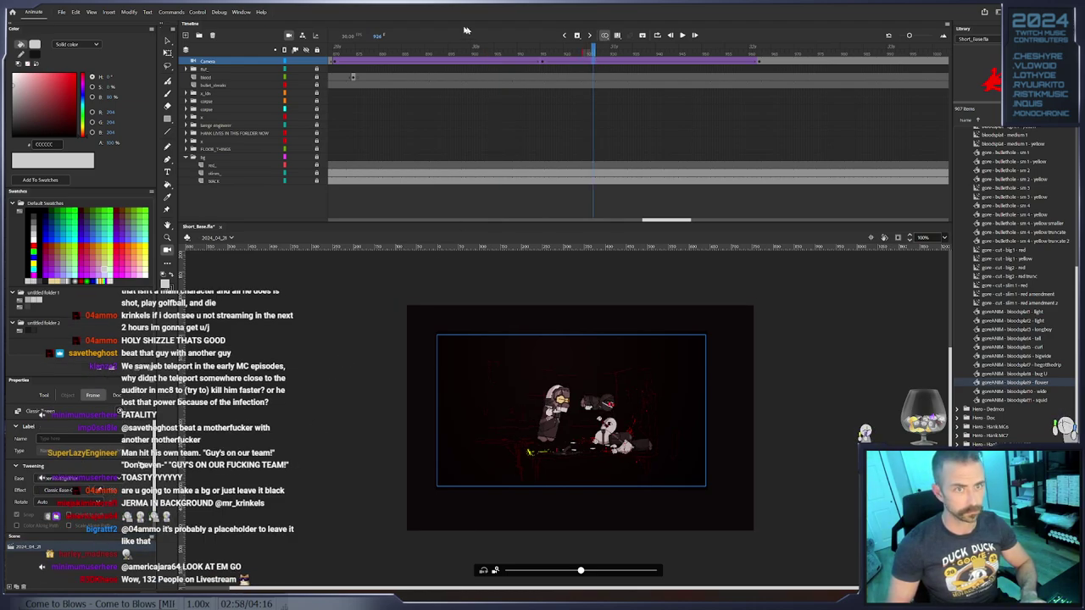
Play back the fight with the new camera move, and play the animation from its beginning
click(335, 64)
key(Return)
key(Return)
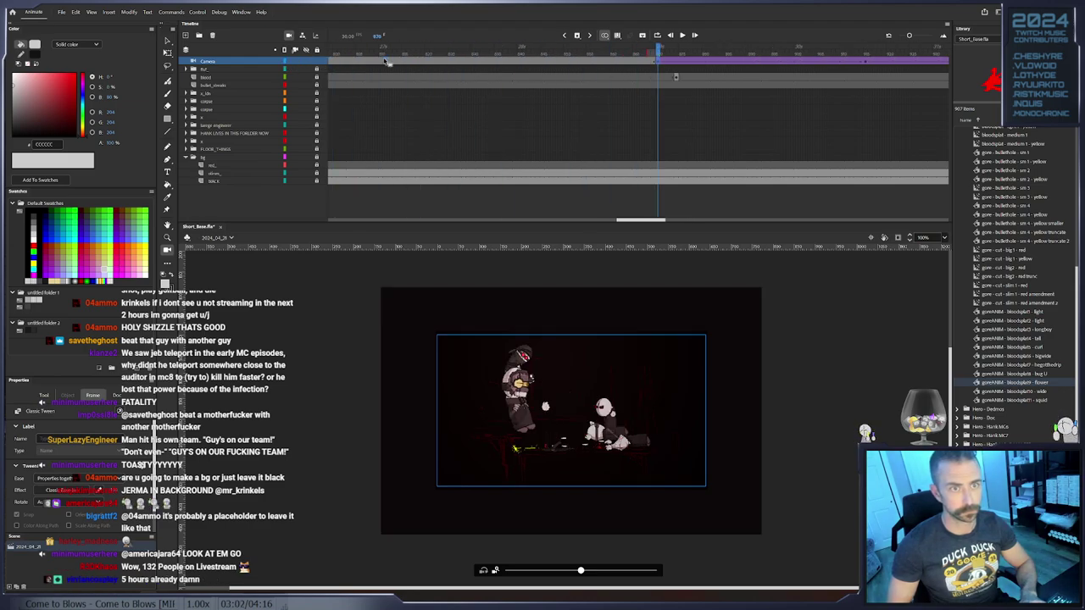
click(387, 52)
drag(387, 51, 317, 57)
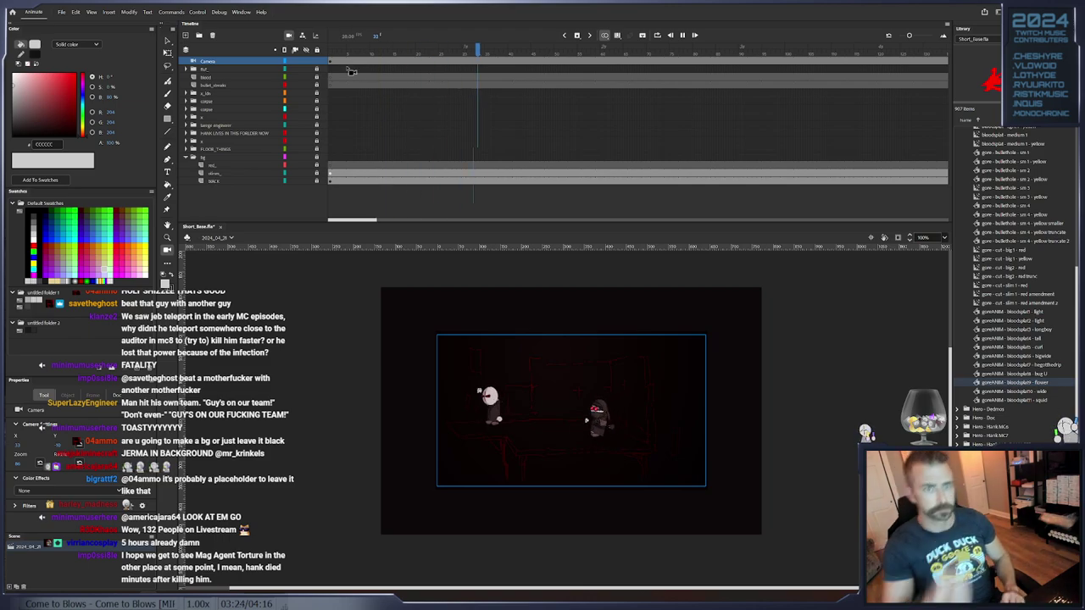
Switch to the Selection tool, return to the tweened camera move in the fight, and save the file
click(168, 41)
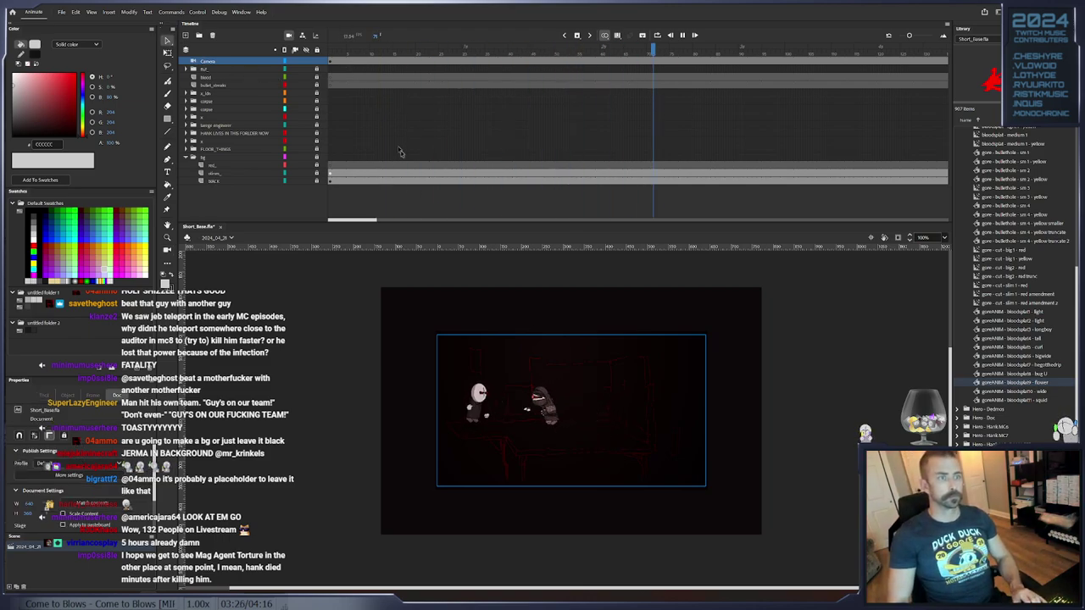
click(395, 173)
click(492, 158)
drag(348, 223, 653, 216)
click(653, 54)
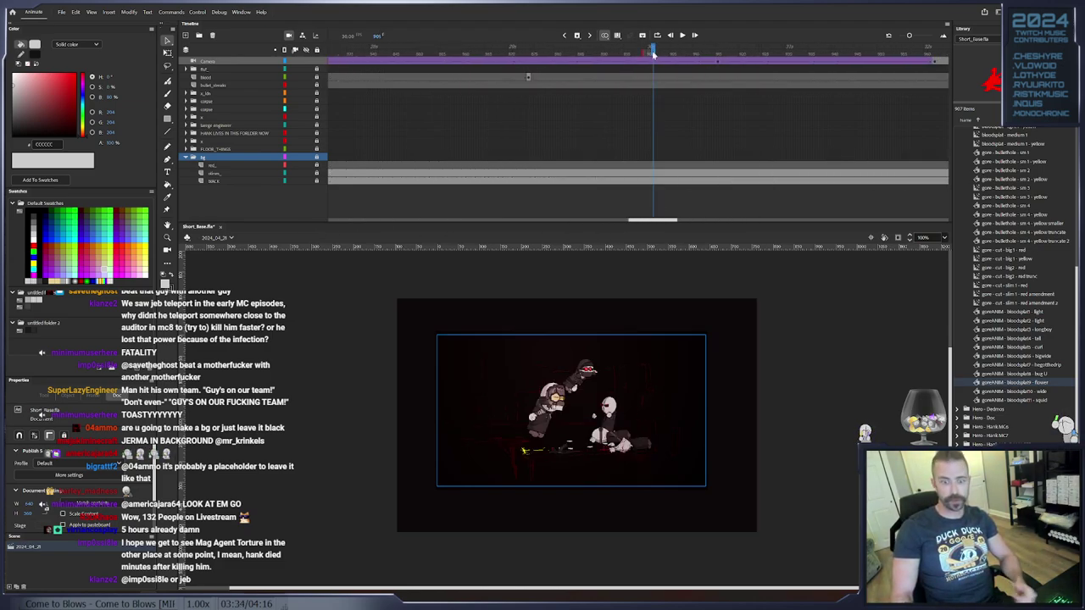
click(61, 12)
click(85, 91)
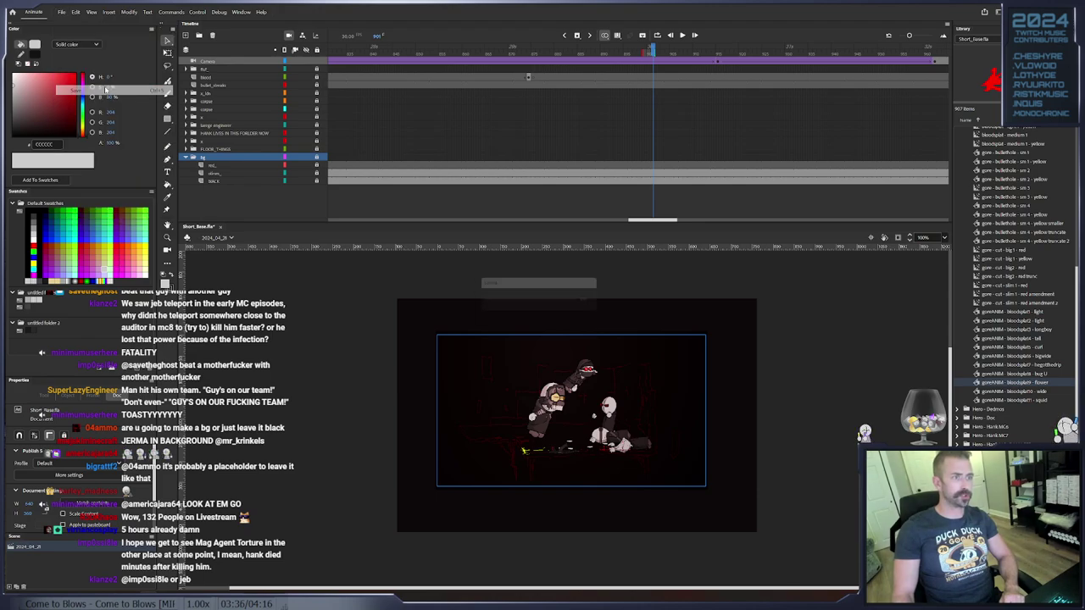